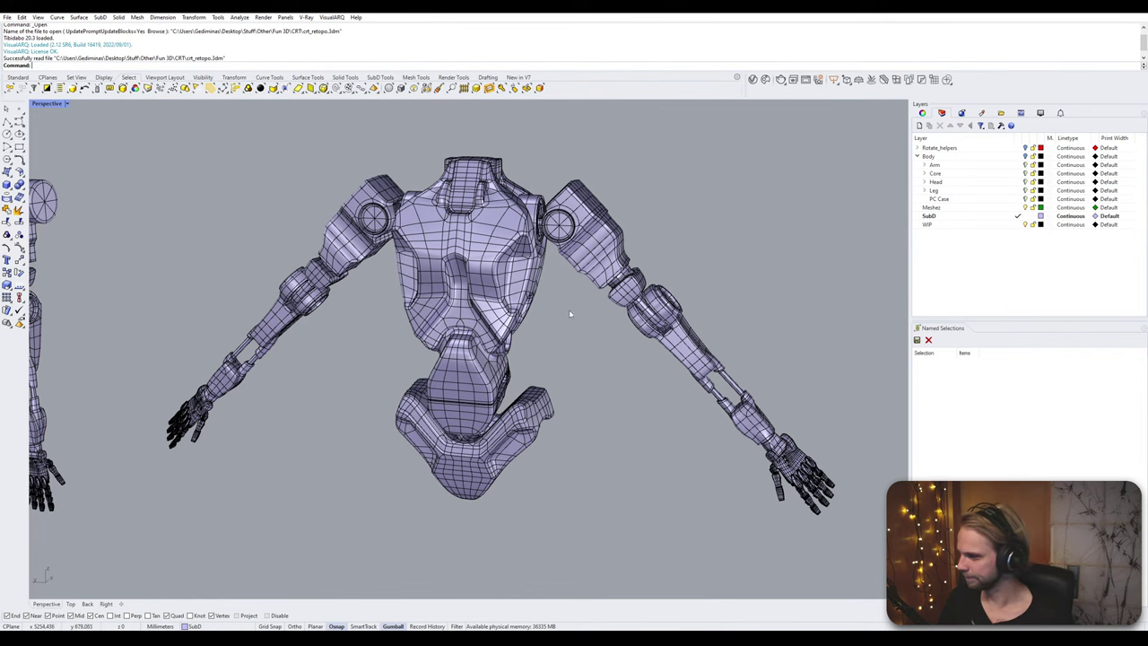
- Delete the robot's right arm
right_click_drag(569, 313, 440, 313)
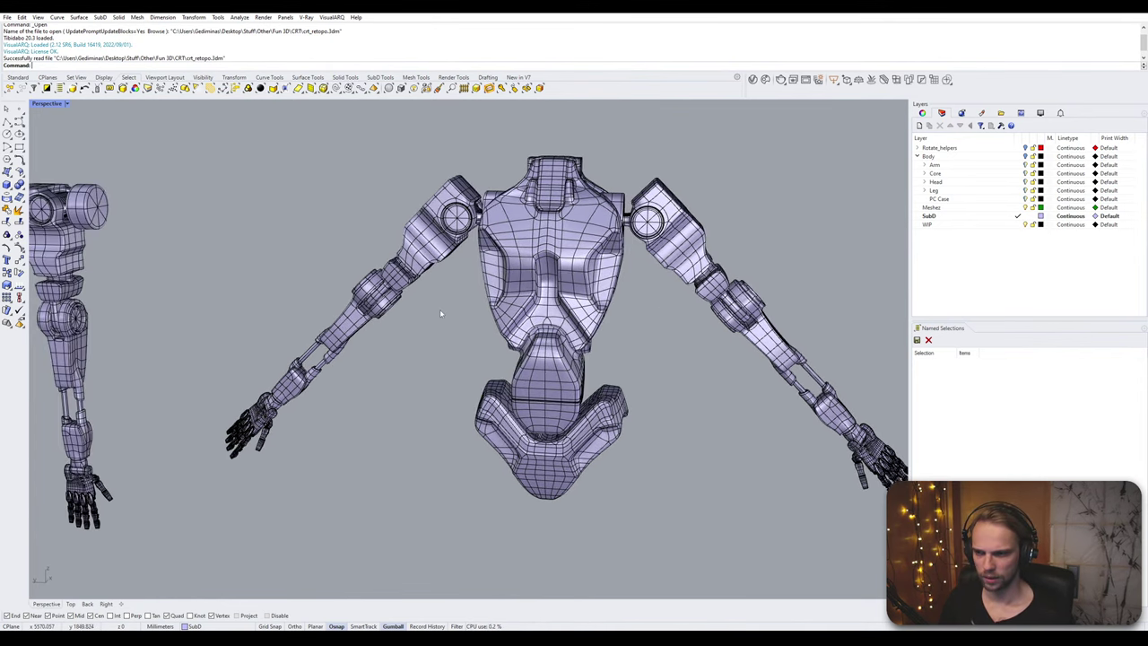
scroll(441, 314, "down", 6)
right_click_drag(558, 375, 442, 384, "shift")
left_click_drag(622, 467, 430, 247)
key("Delete")
- Hide all the remaining robot parts with Ctrl+H
right_click_drag(471, 281, 395, 288)
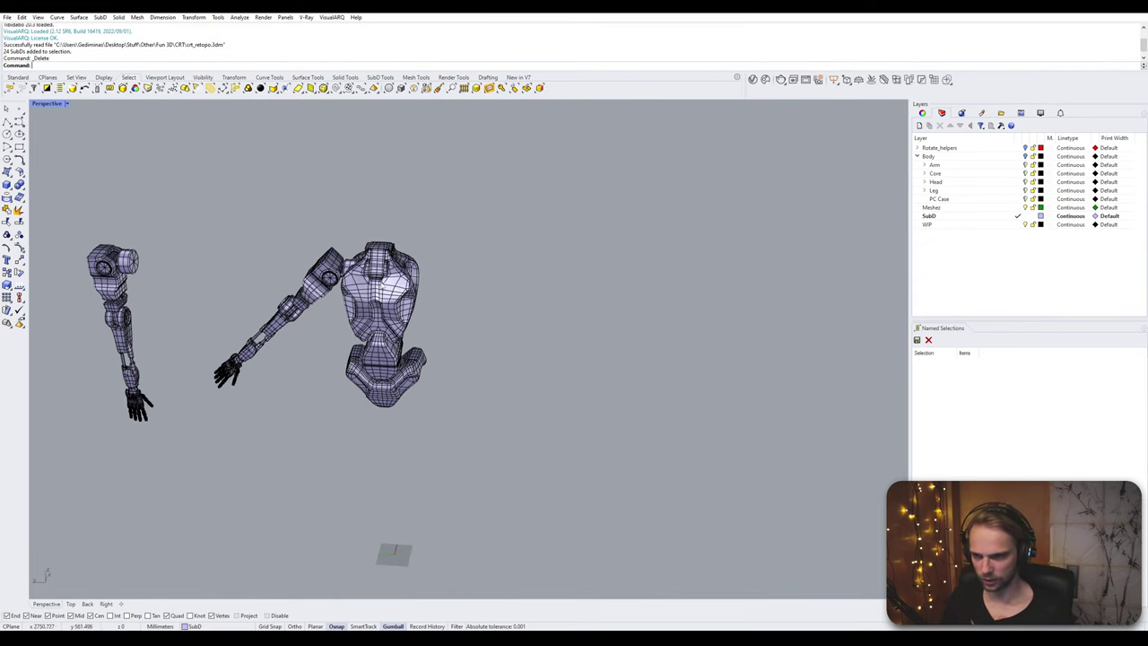
scroll(334, 276, "up", 8)
scroll(422, 296, "down", 4)
mouse_move(340, 382)
right_mouse_down("shift")
mouse_move(432, 303)
mouse_move(318, 380)
right_mouse_up("shift")
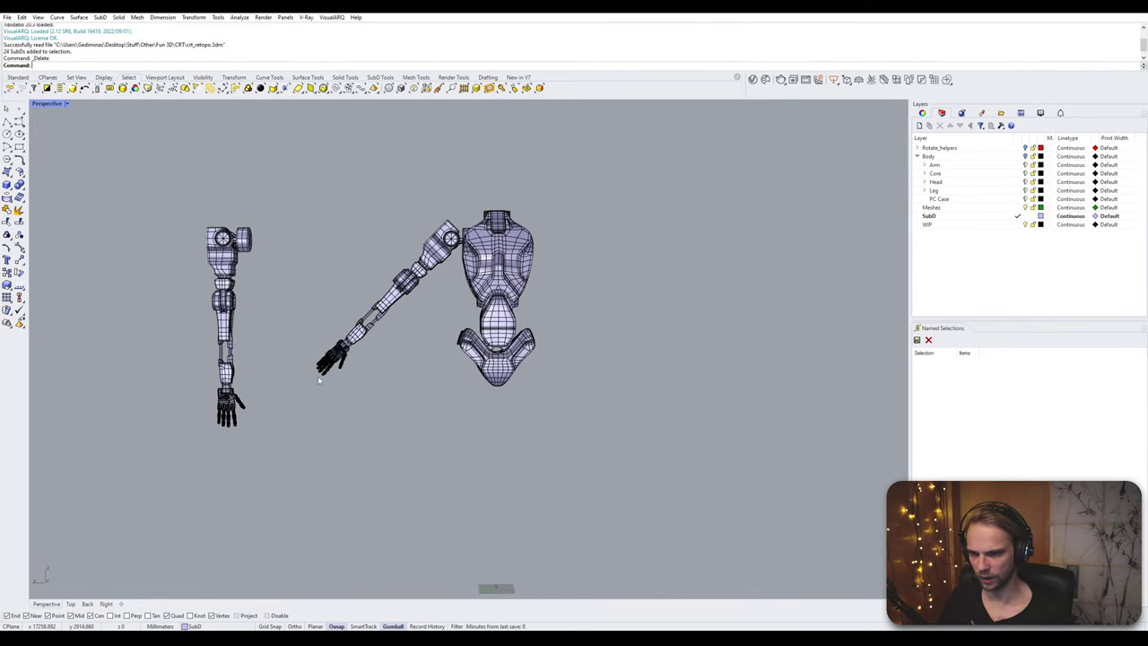
left_click_drag(657, 426, 126, 155)
key("ctrl+h")
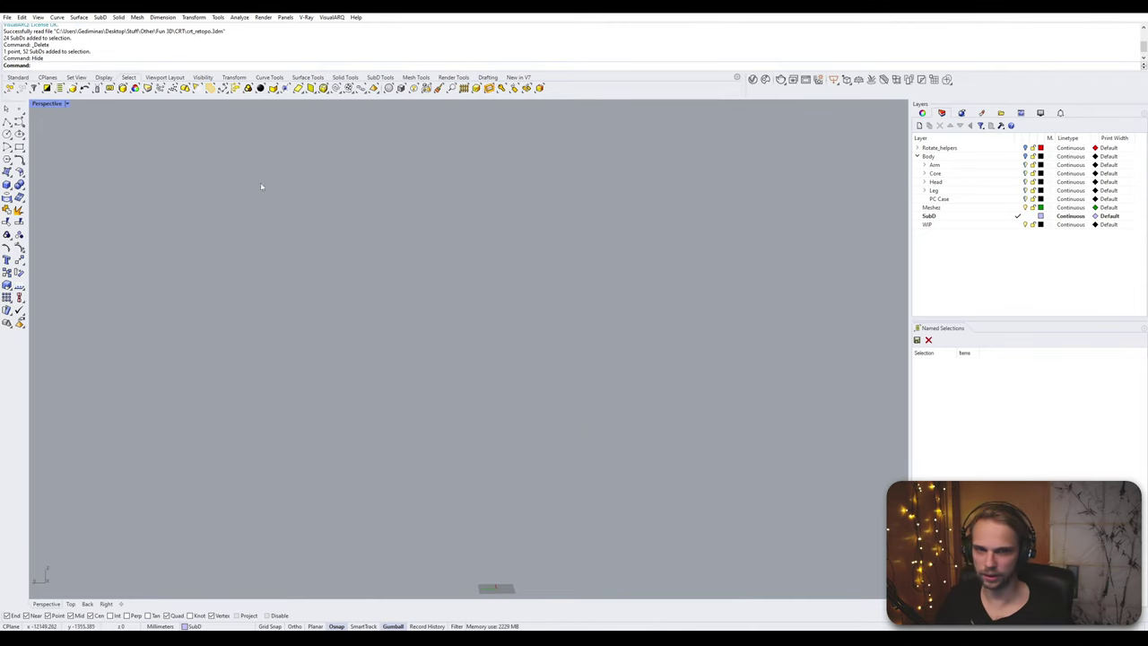
- Turn on the Body layer and isolate all the parts of the robot's leg
left_click(1025, 157)
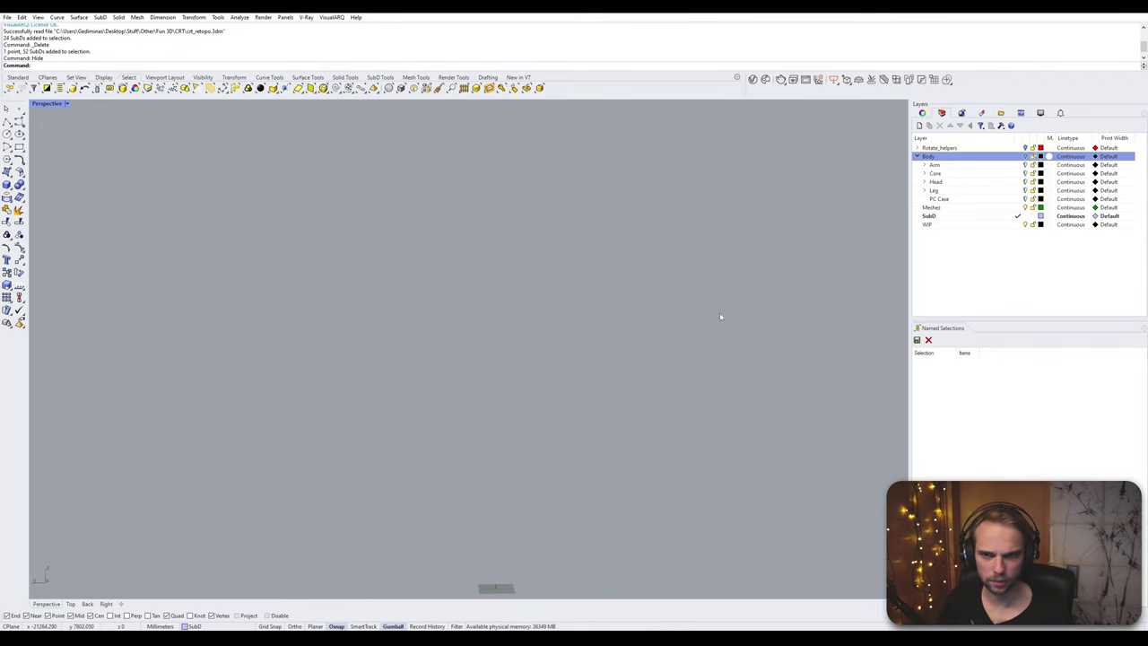
right_click_drag(714, 285, 635, 308)
right_click_drag(495, 401, 628, 323, "shift")
scroll(592, 341, "up", 6)
scroll(592, 287, "down", 6)
right_click_drag(560, 264, 528, 261)
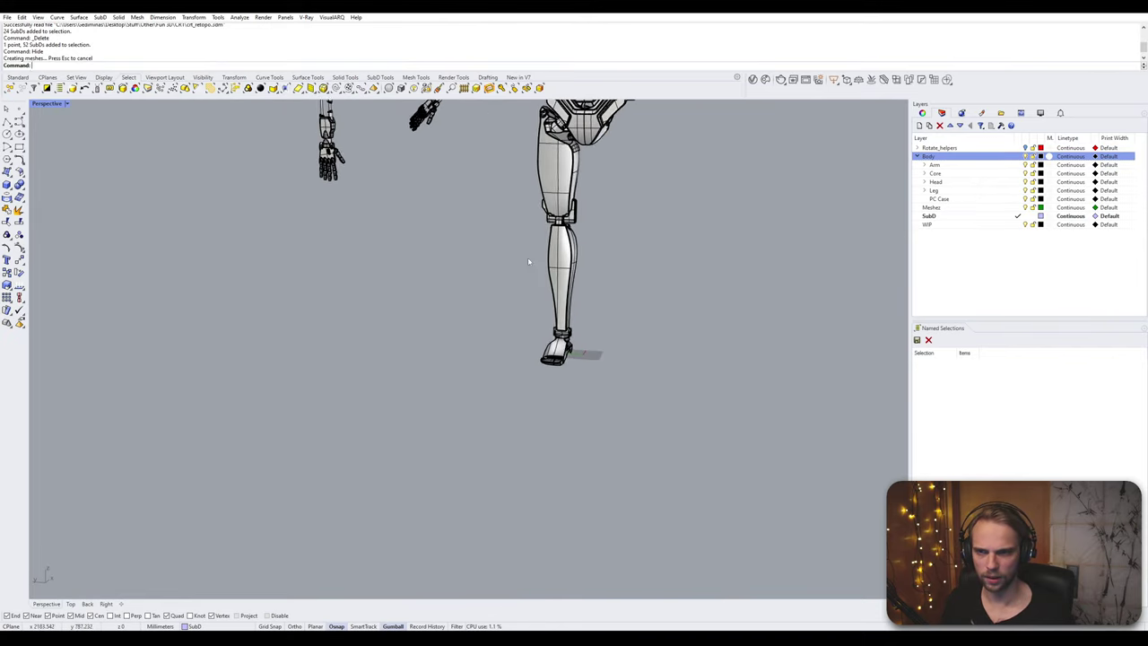
scroll(528, 261, "down", 2)
left_click_drag(619, 422, 424, 296)
type("isolate")
key("Return")
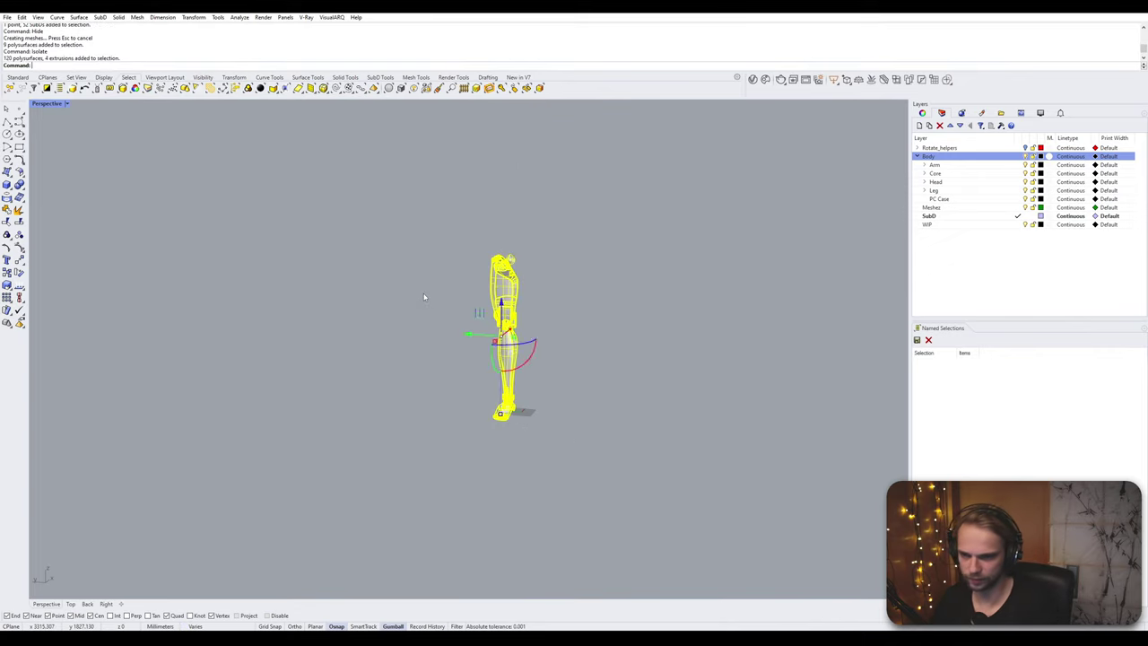
left_click(425, 297)
- Inspect the foot and toe parts by selecting and deselecting them
right_click_drag(428, 299, 598, 296)
scroll(462, 346, "up", 1)
right_click_drag(460, 349, 441, 274, "shift")
scroll(472, 339, "up", 6)
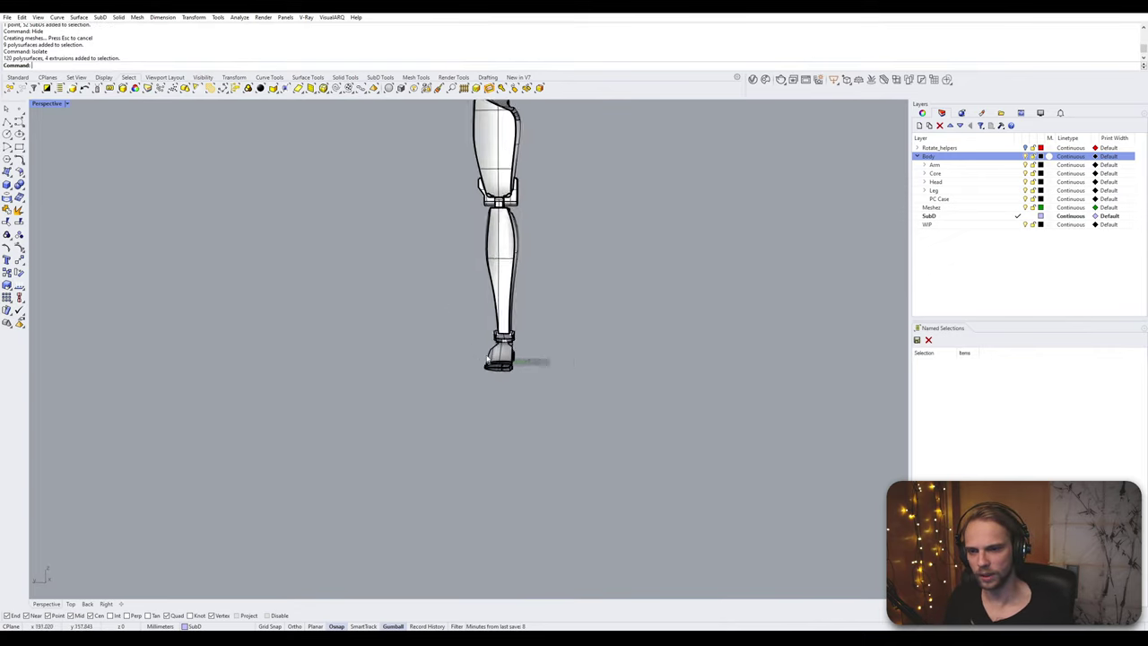
right_click_drag(473, 353, 461, 291, "shift")
right_click_drag(538, 289, 407, 313)
scroll(576, 325, "up", 6)
right_click_drag(577, 325, 632, 312)
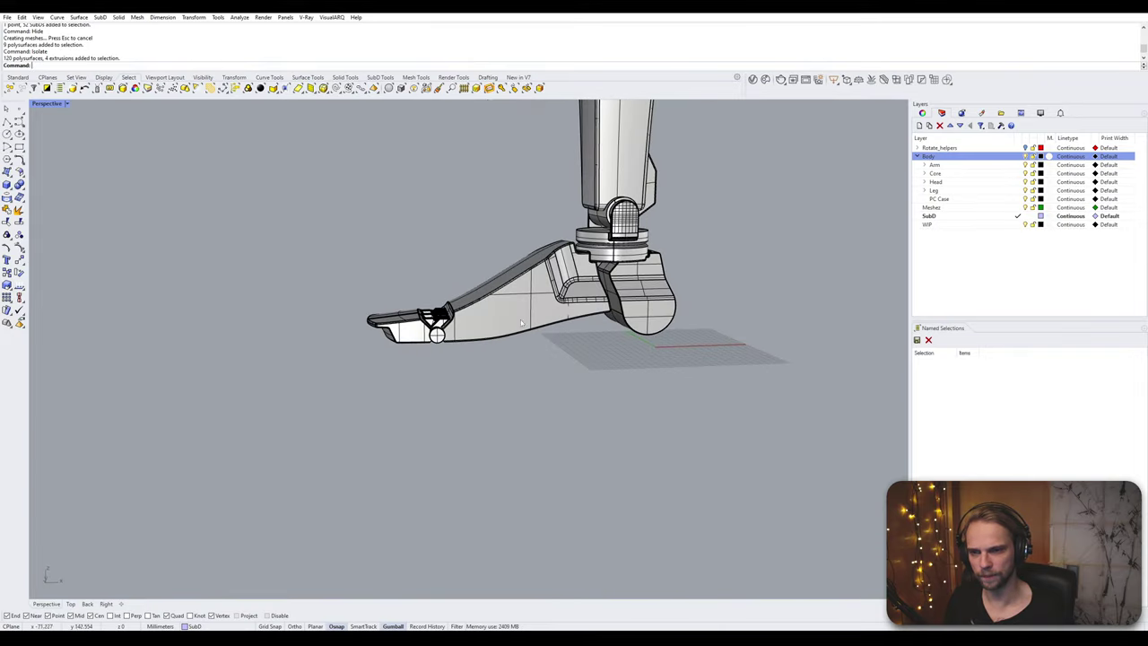
left_click(518, 317)
left_click(422, 280)
left_click(404, 328)
left_click(405, 231)
scroll(425, 261, "down", 4)
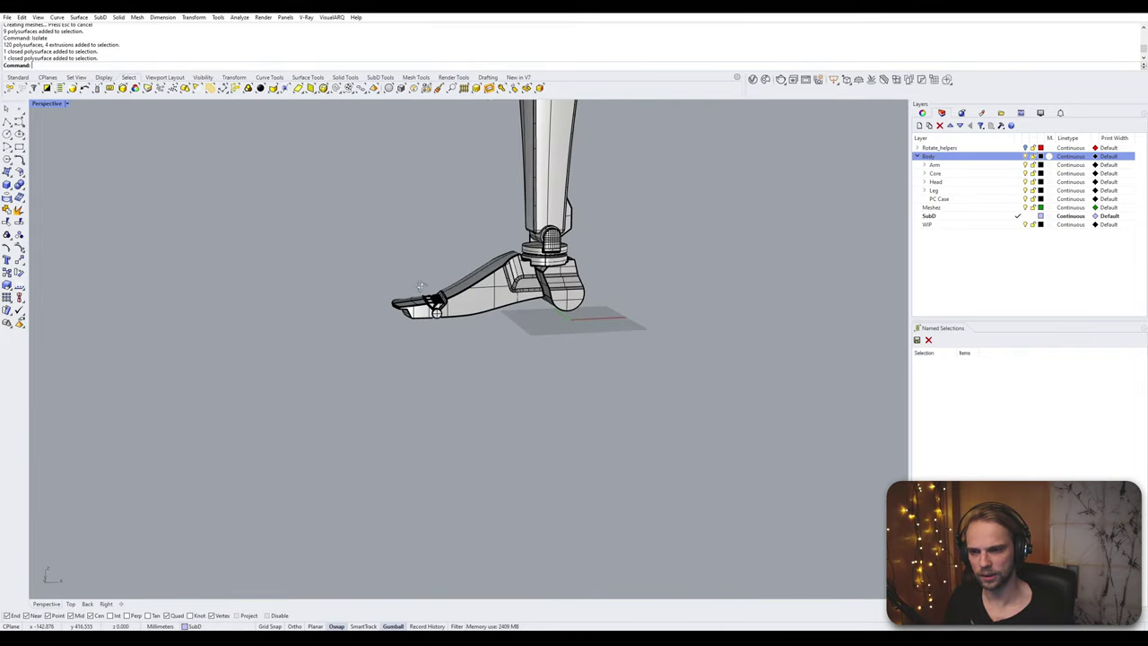
right_click_drag(425, 274, 585, 392)
scroll(578, 386, "up", 3)
- Inspect the toes and the lower-leg piece from a side view
left_click(517, 364)
left_click(468, 356)
scroll(645, 293, "down", 8)
left_click(651, 285)
right_click_drag(650, 273, 469, 411, "shift")
scroll(556, 412, "down", 10)
scroll(468, 418, "up", 7)
left_click(517, 412)
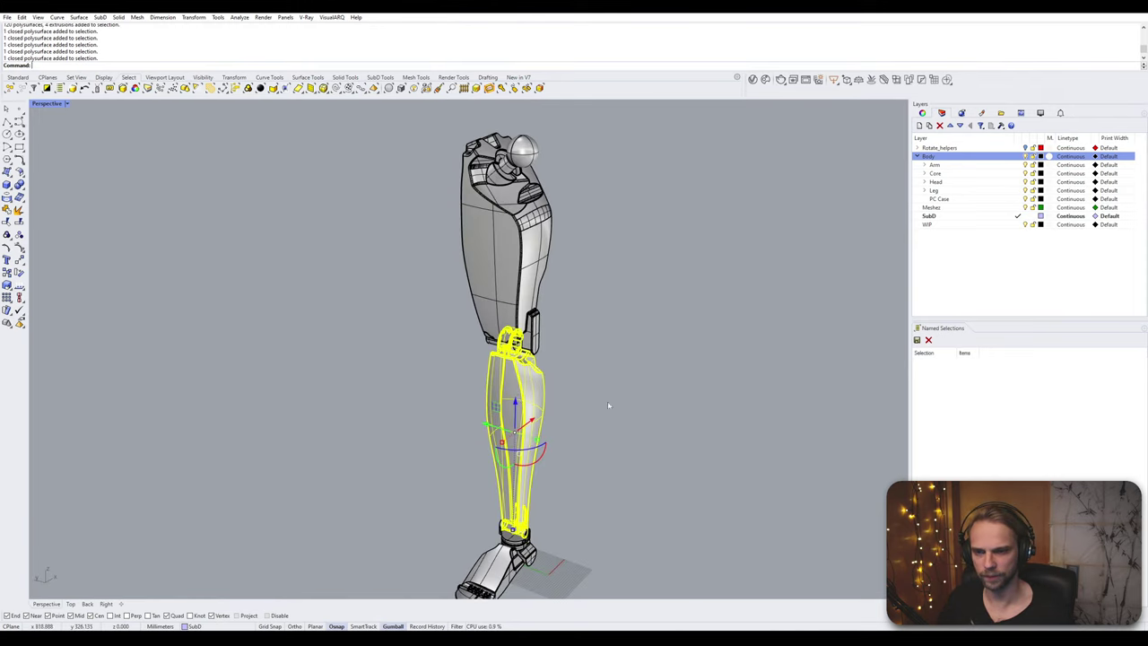
left_click(606, 404)
scroll(599, 416, "down", 5)
right_click_drag(599, 416, 578, 302, "shift")
scroll(529, 192, "up", 5)
- Isolate the thigh group, hiding the shin
left_click(536, 194)
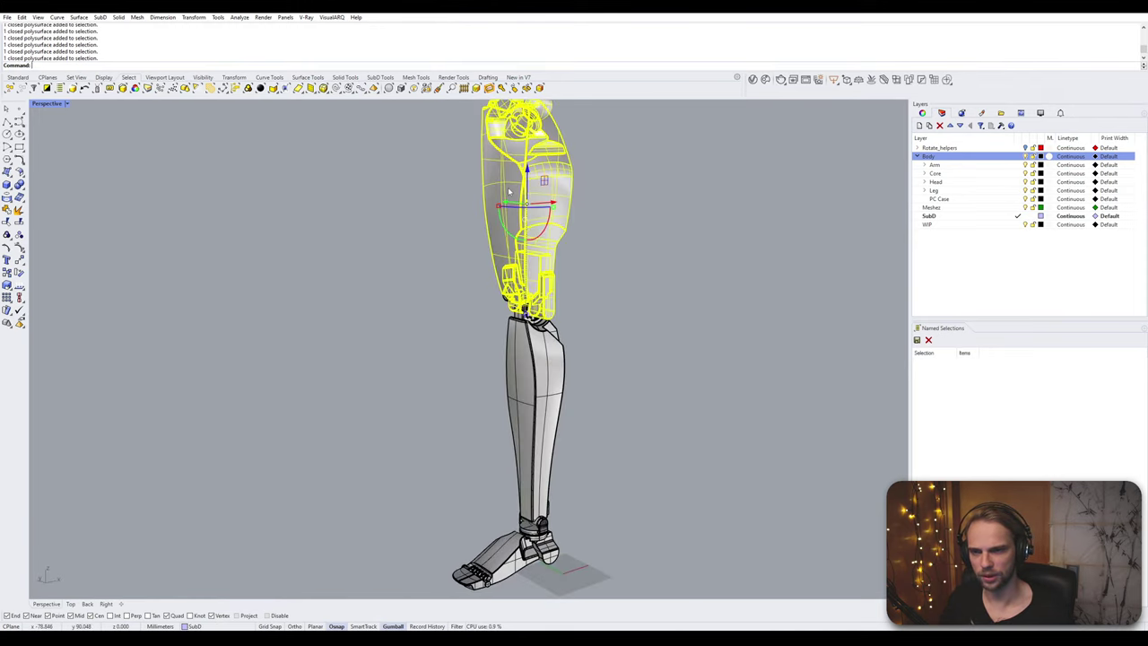
left_click(682, 286)
right_click_drag(726, 303, 756, 406, "shift")
left_click(579, 336)
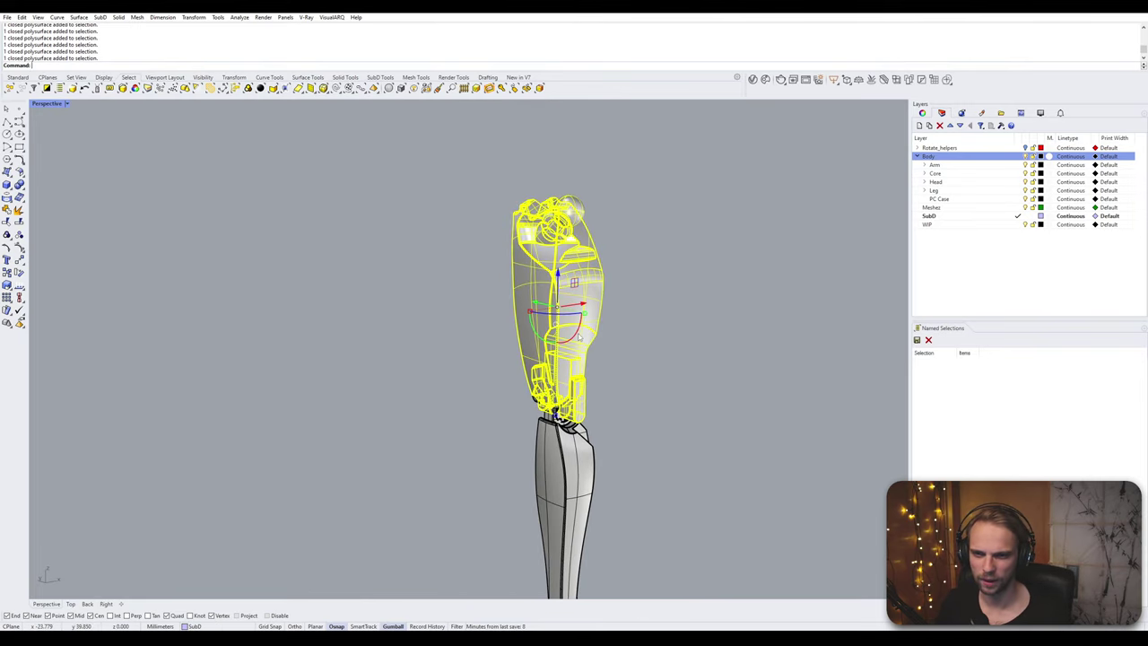
key("Return")
- Launch Grasshopper and close the subd_to_mesh definition
key("Escape")
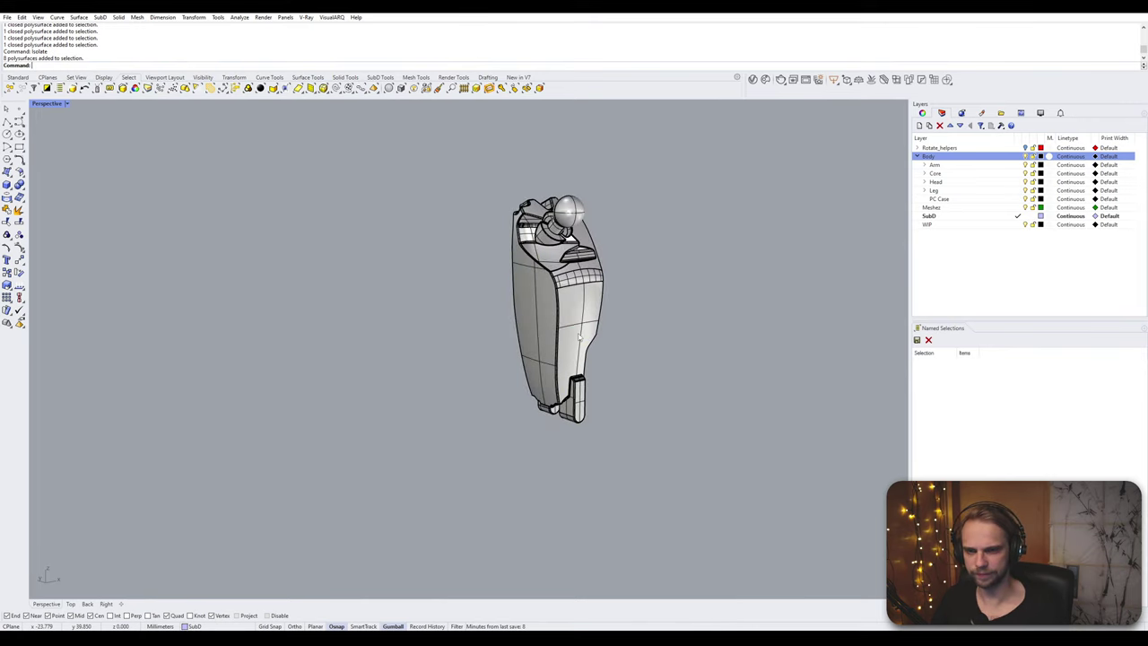
type("Gre")
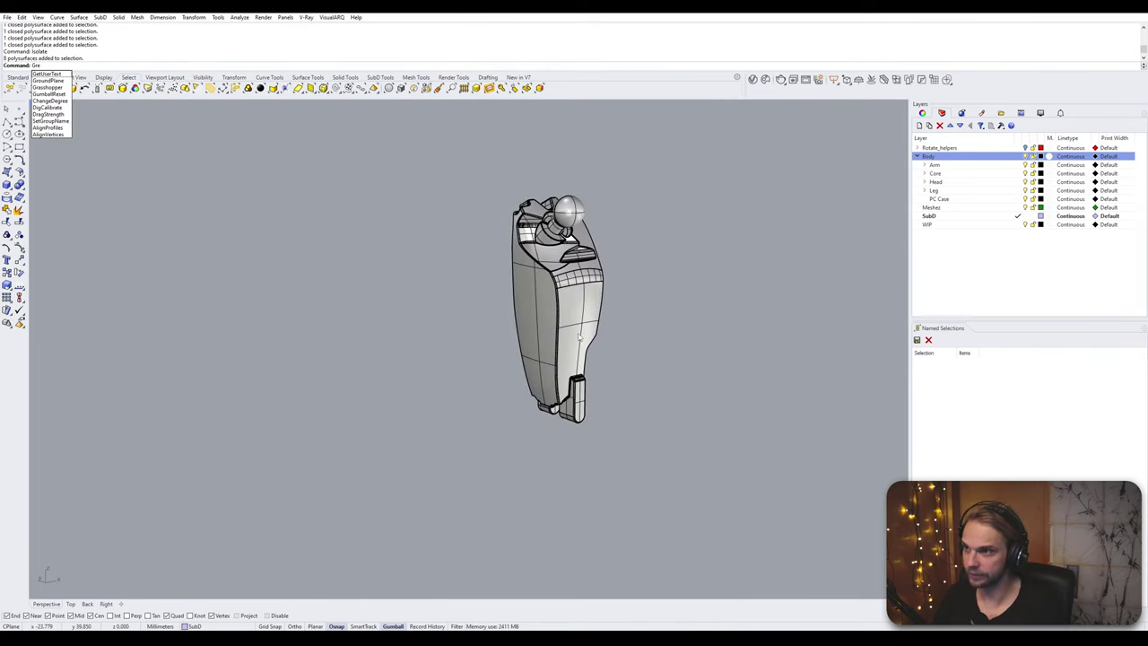
key("Return")
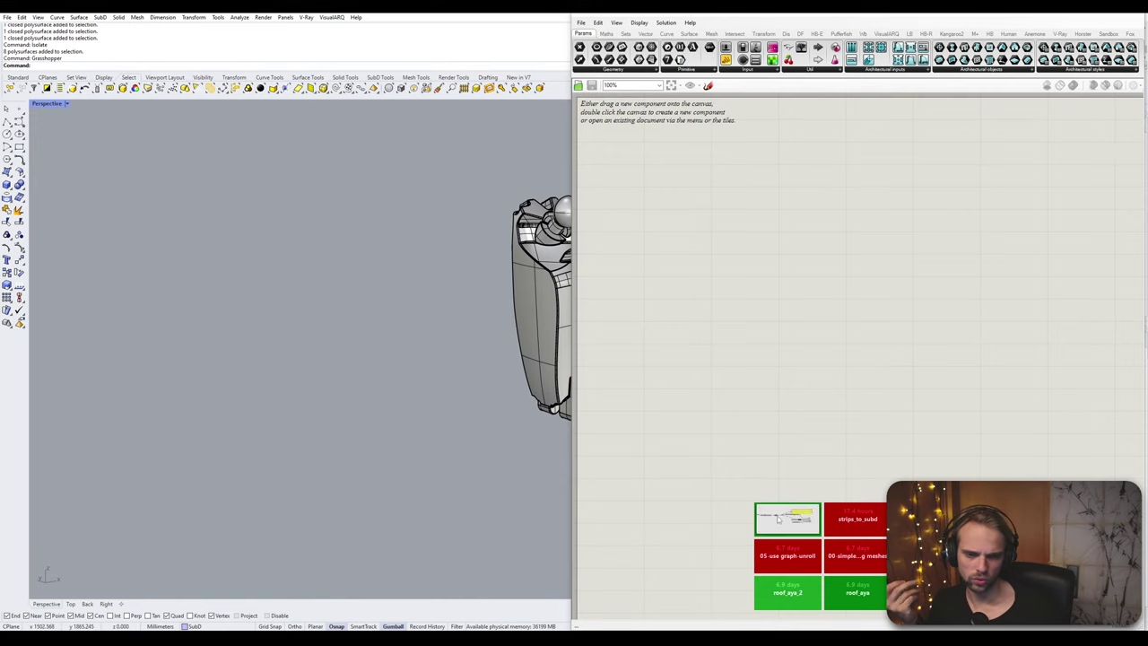
left_click(778, 518)
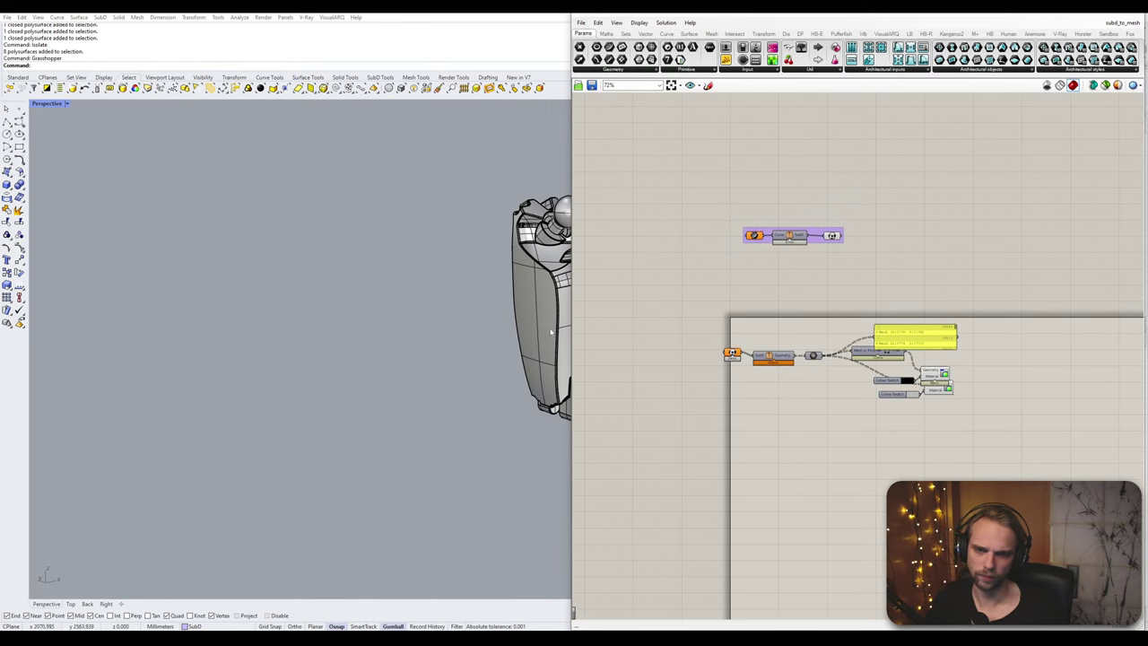
right_click_drag(505, 335, 324, 335, "shift")
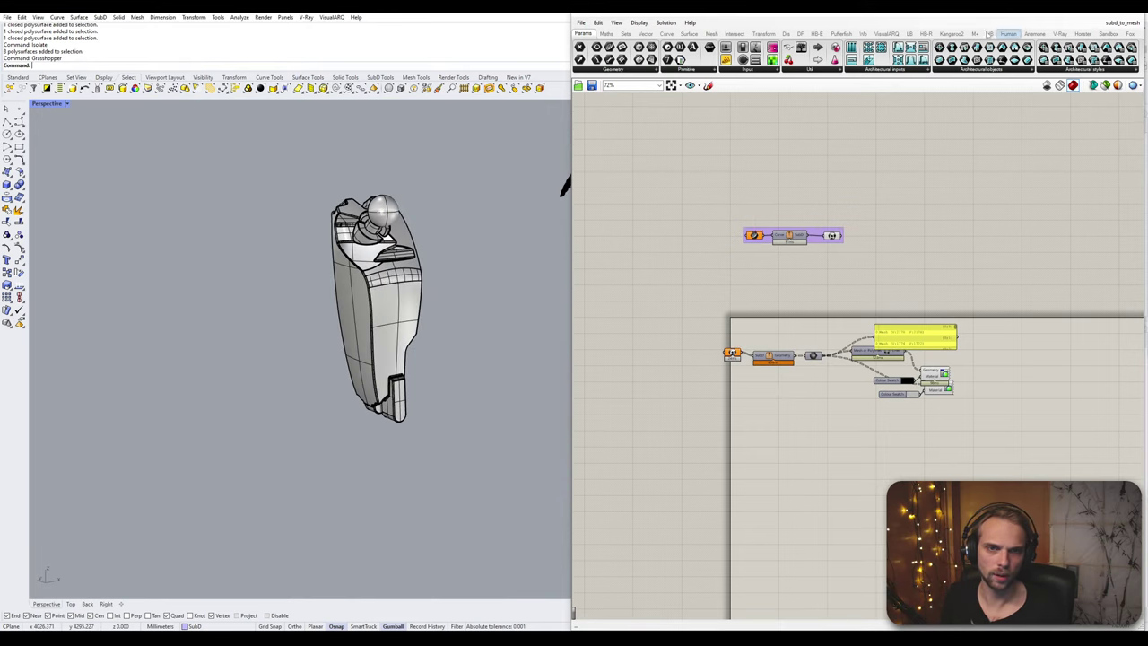
left_click(1123, 25)
left_click(1124, 35)
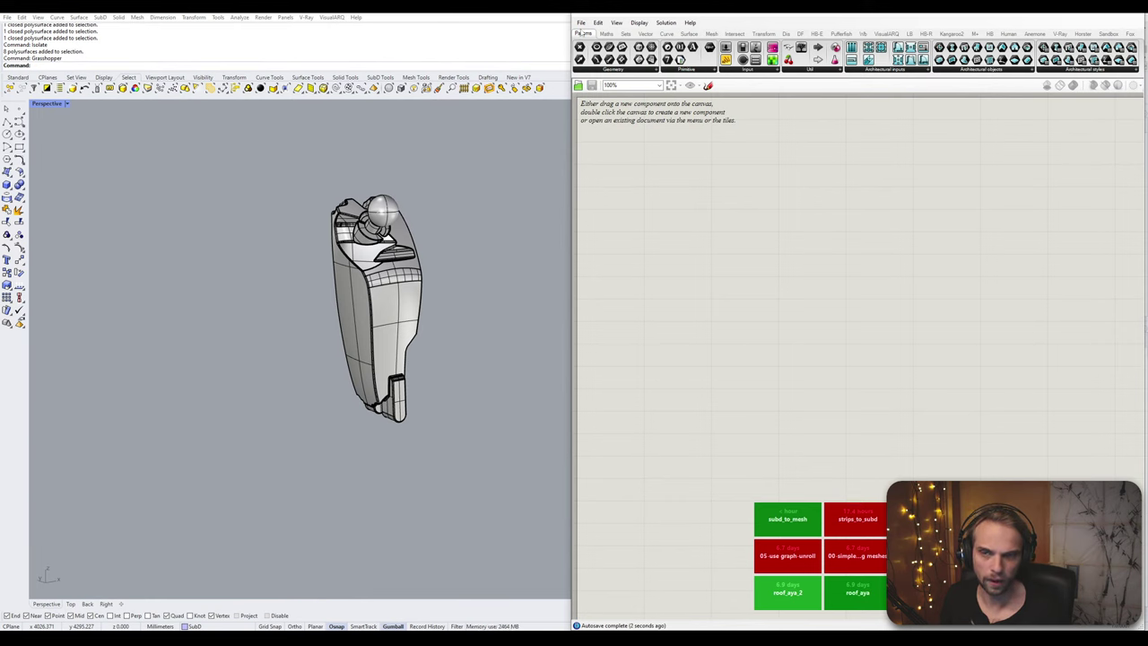
- Open strips_to_subd.gh from the Desktop\CRT_EXPORTS folder
left_click(581, 22)
left_click(614, 43)
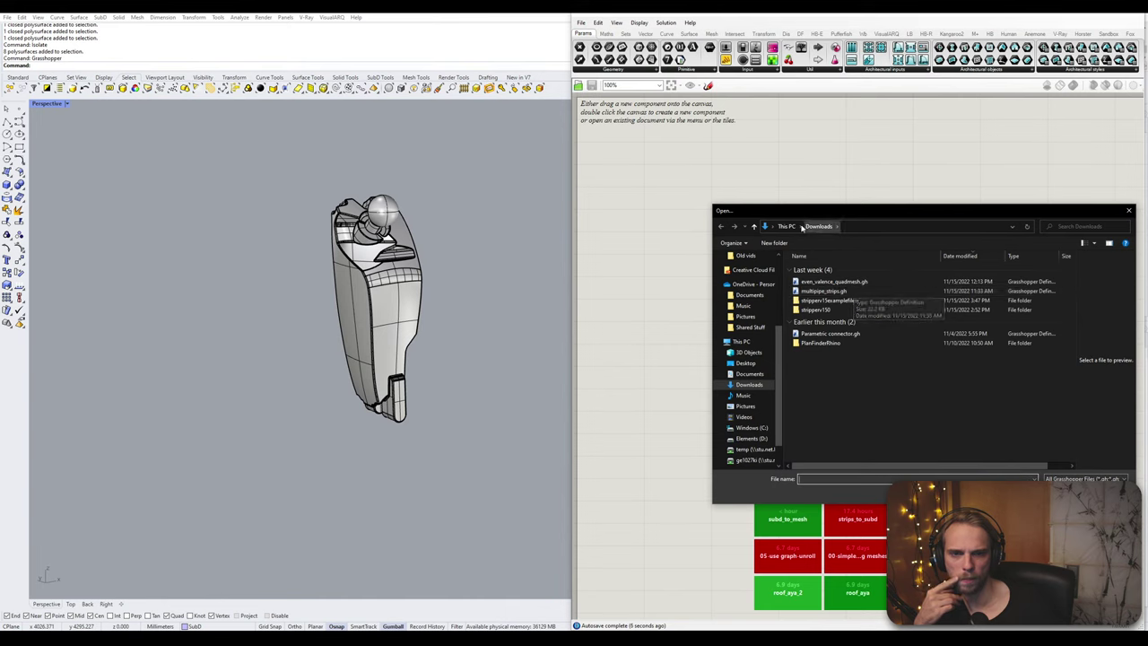
scroll(740, 269, "up", 4)
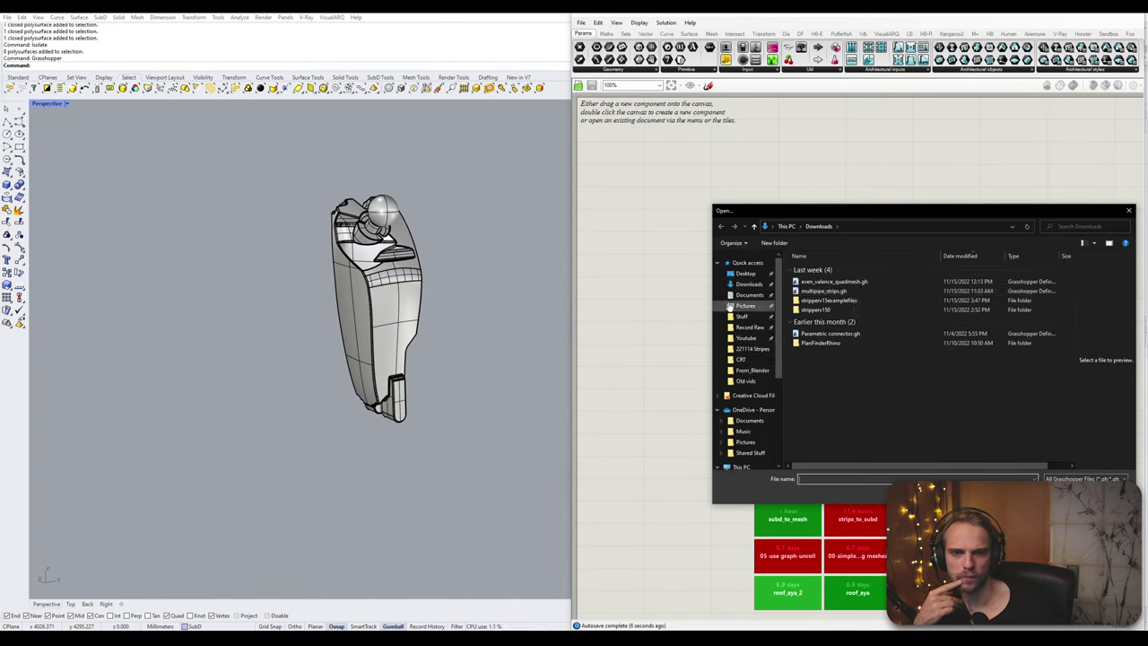
left_click(743, 274)
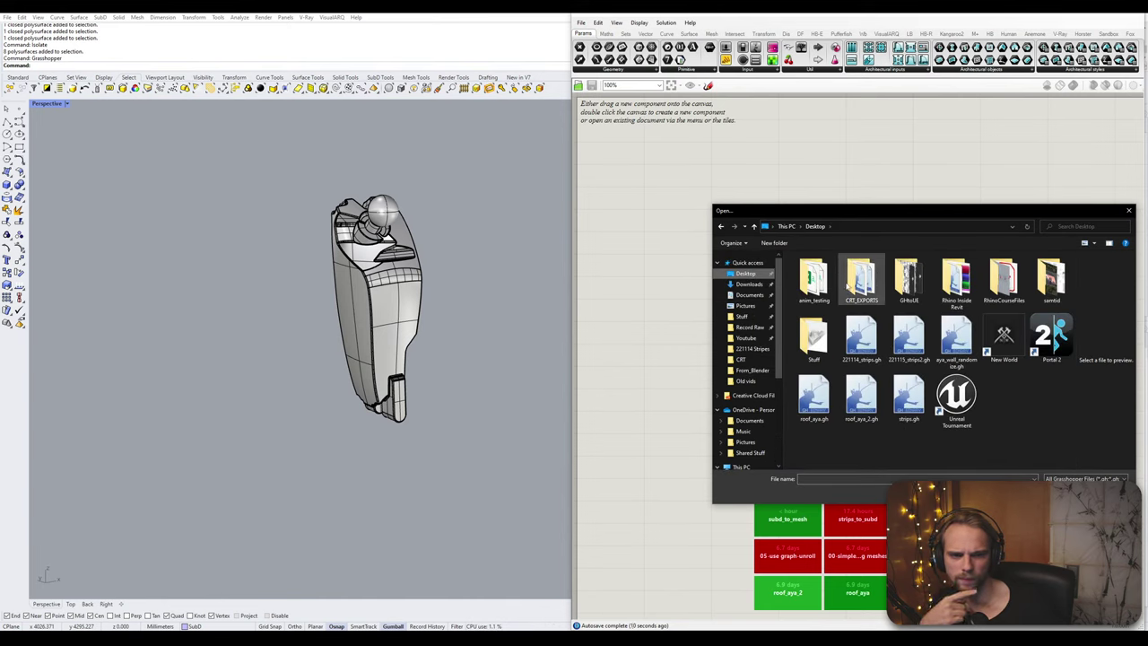
double_click(852, 286)
left_click(820, 307)
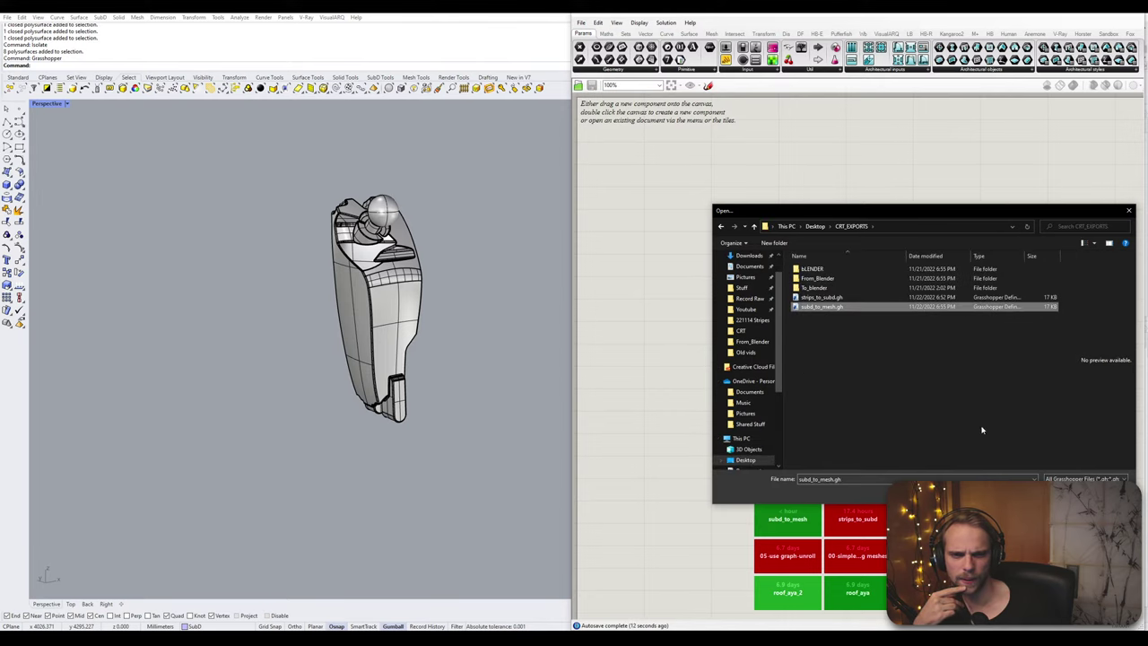
left_click(813, 298)
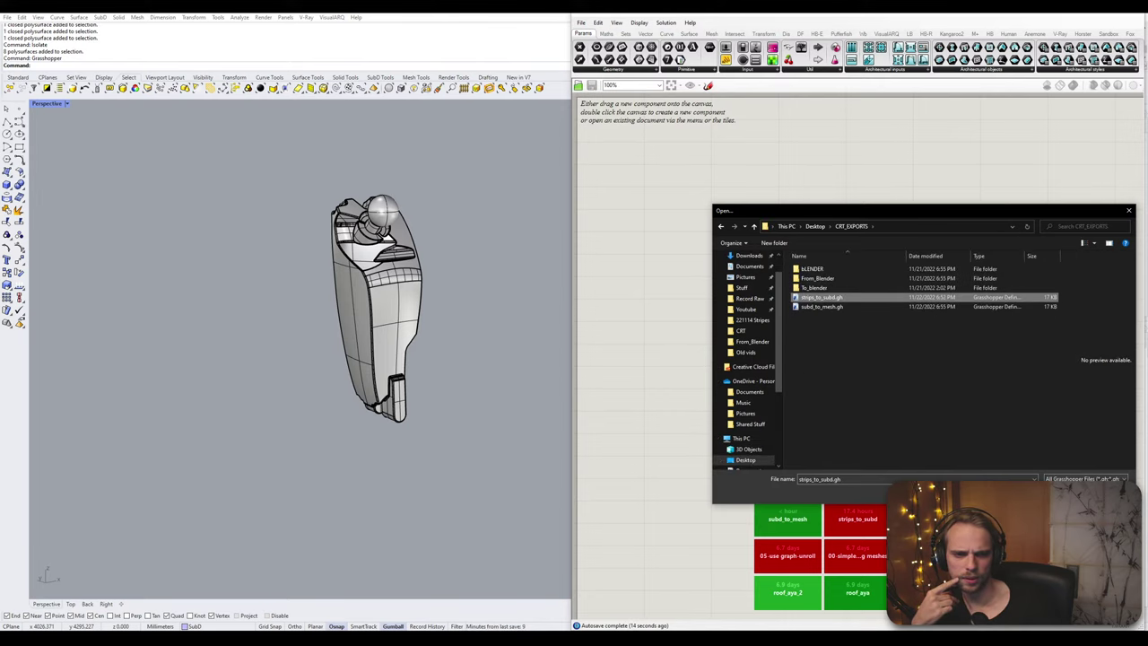
double_click(813, 298)
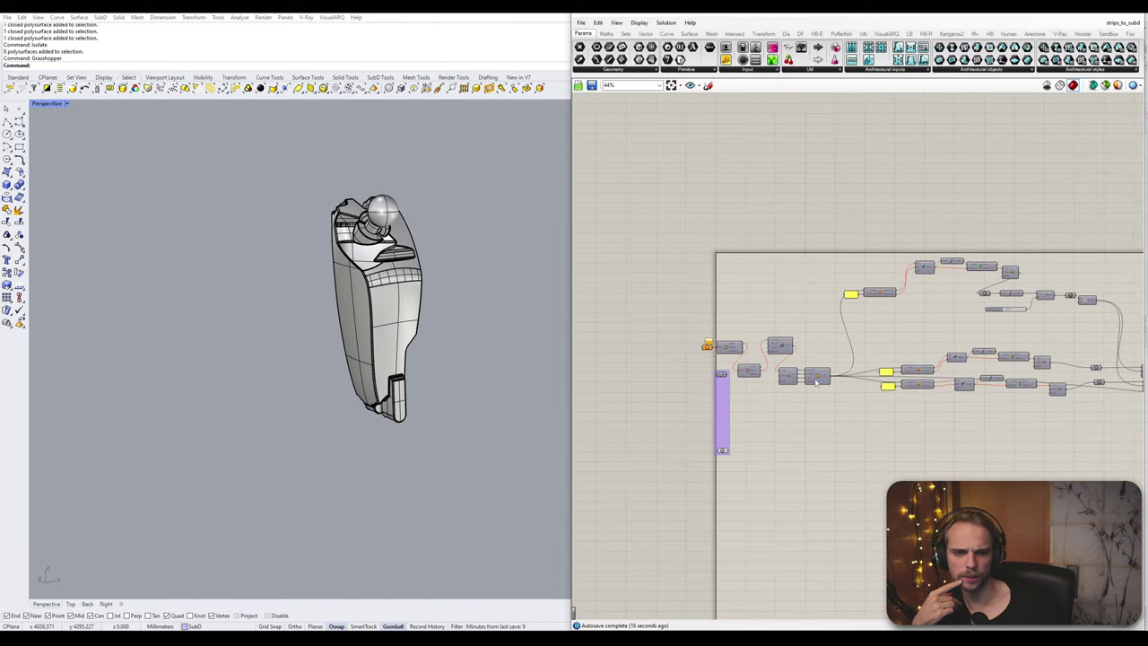
scroll(816, 381, "down", 2)
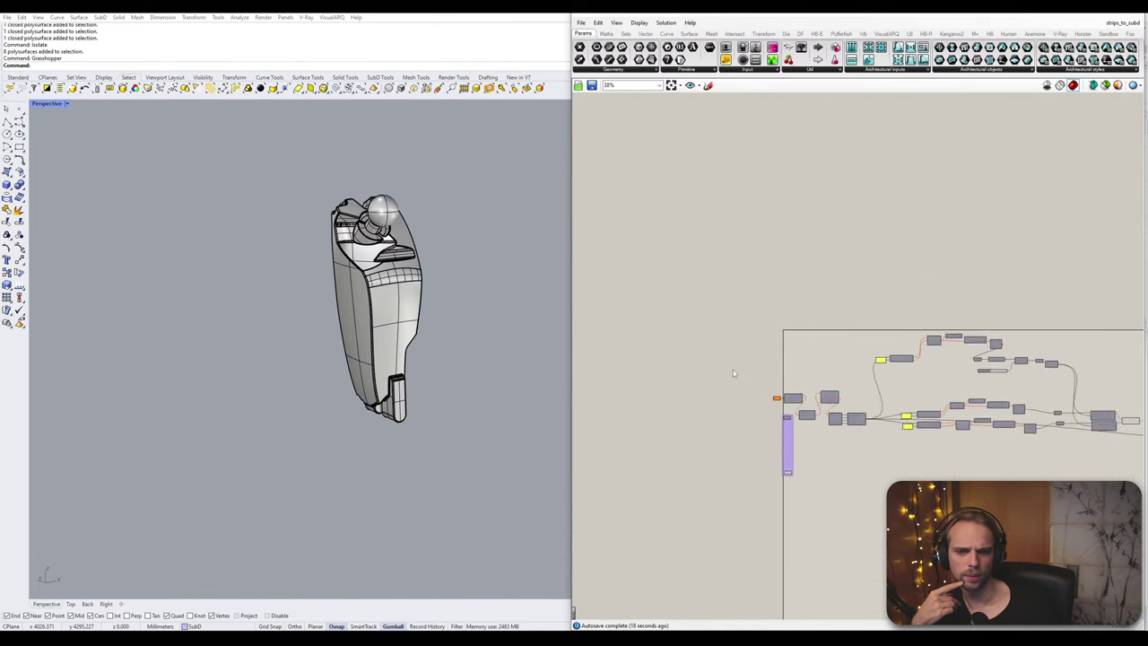
scroll(734, 373, "up", 4)
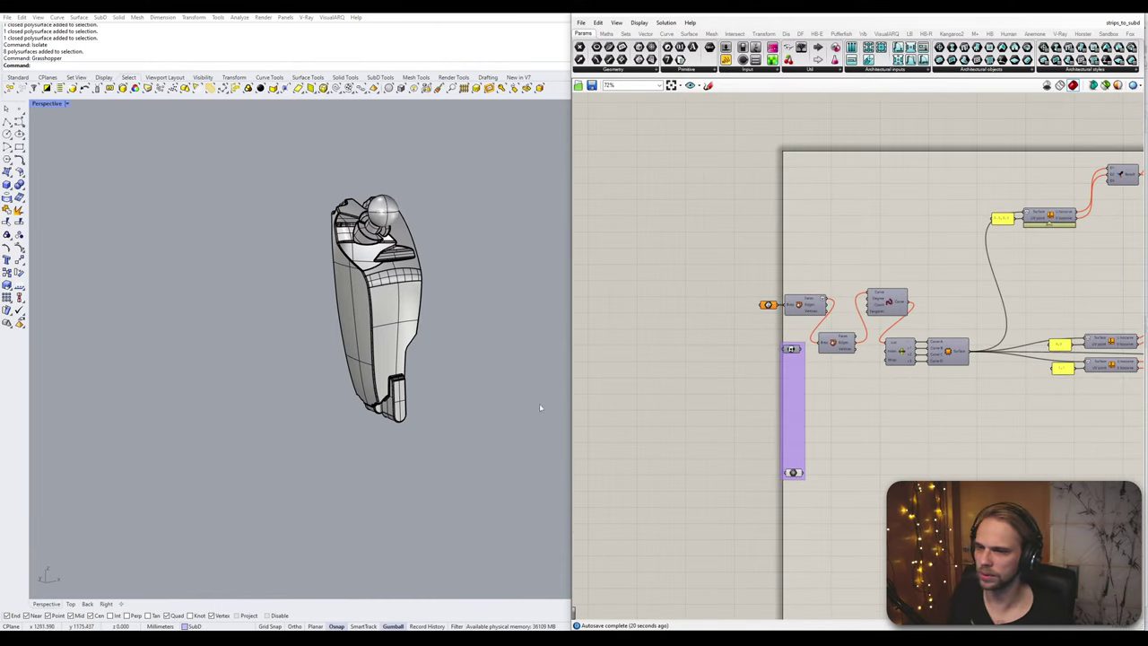
- Minimise Grasshopper and select the thigh polysurface in Rhino
left_click(1089, 14)
scroll(553, 250, "down", 6)
right_click_drag(554, 250, 496, 297)
left_click(496, 297)
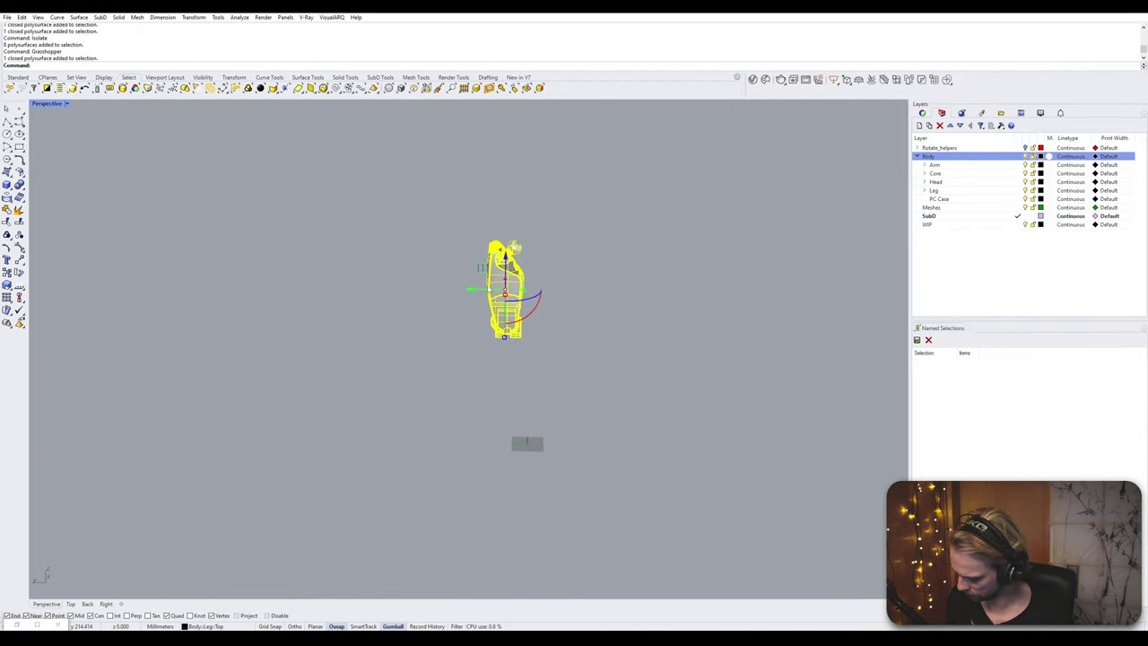
- Copy the thigh 500 mm along X and isolate the copy
left_click(472, 289)
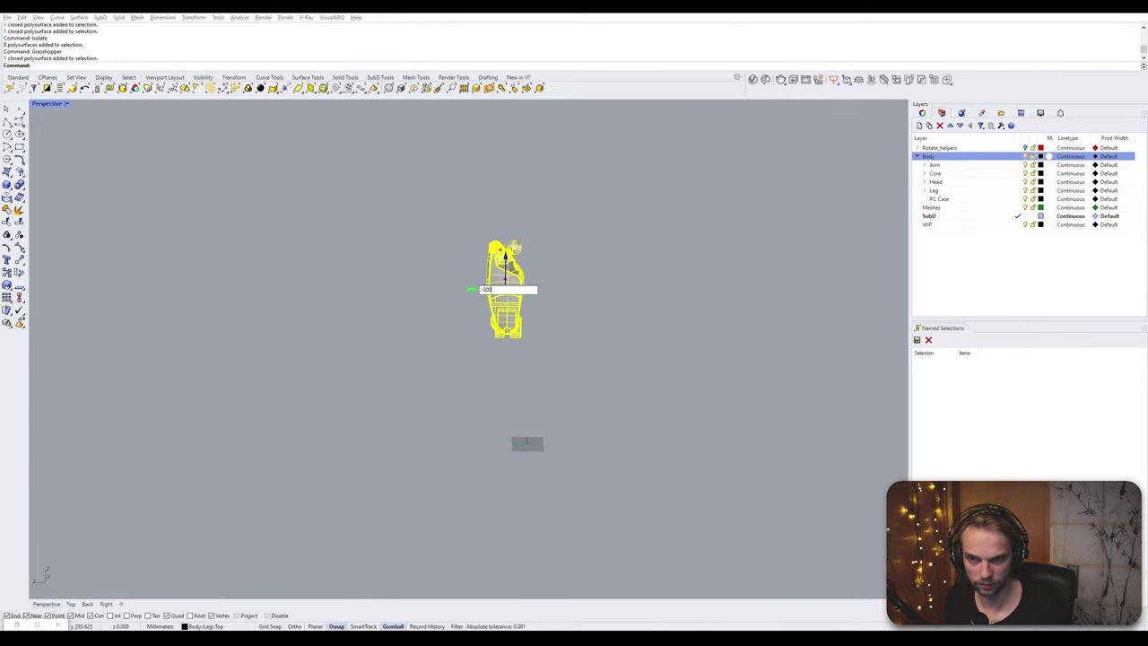
key("Return")
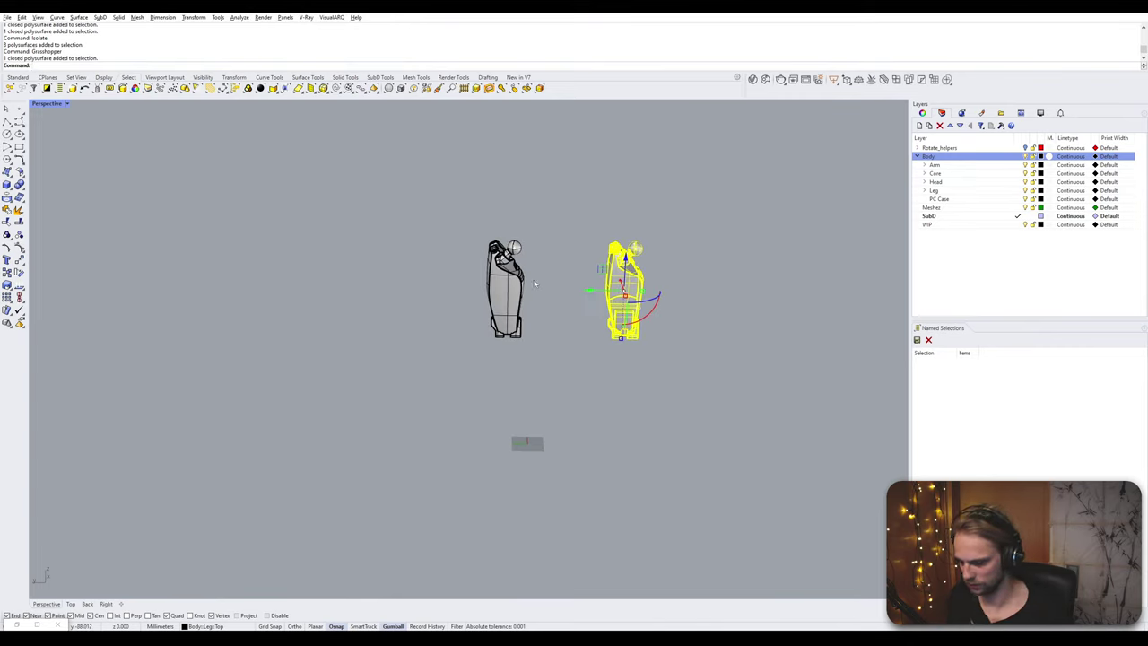
key("Return")
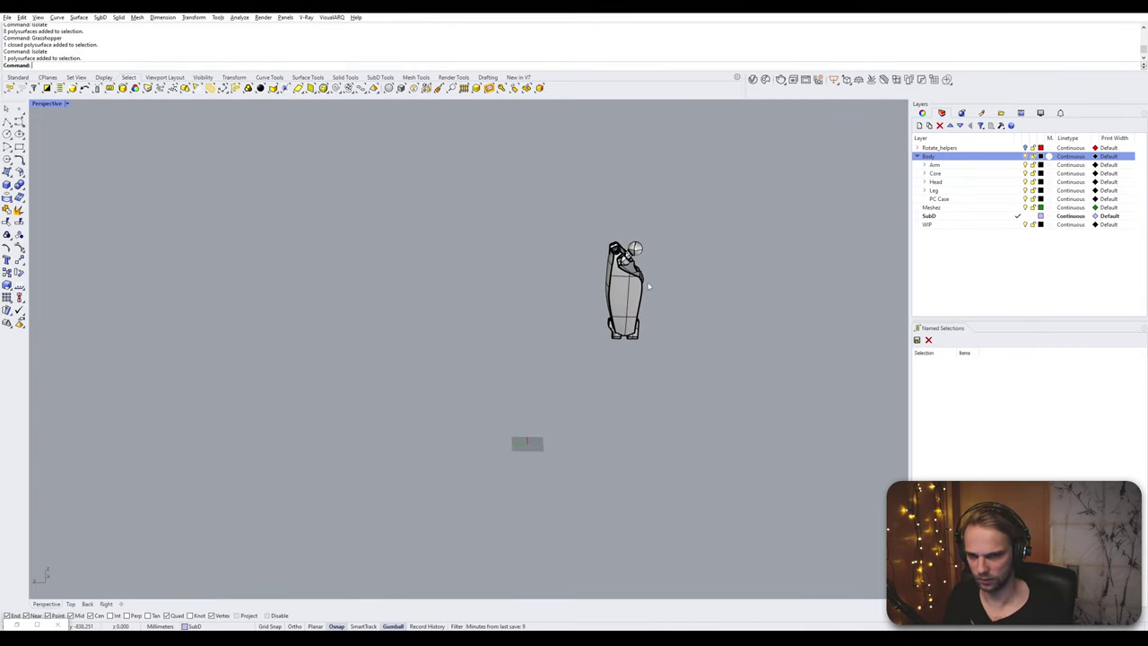
- Zoom to the copied leg with ZS and delete its large front surface
left_click(636, 294)
type("ZS")
key("Return")
left_click(636, 294)
right_click_drag(635, 294, 604, 292)
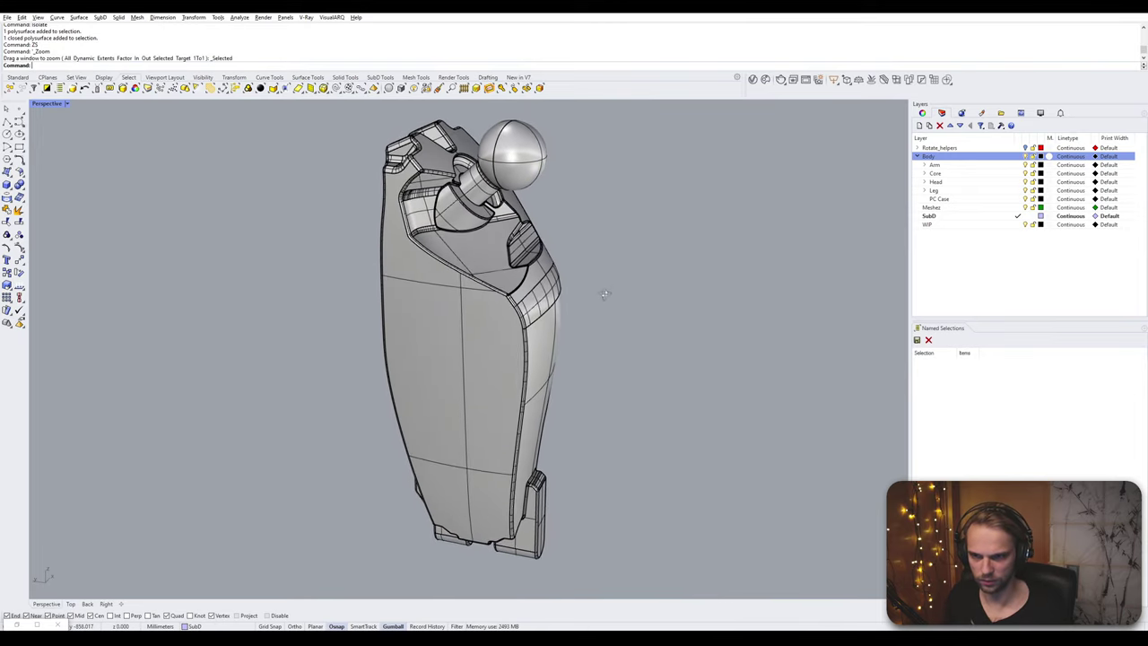
left_click(447, 345, "ctrl+shift")
key("Delete")
right_click_drag(446, 340, 338, 329)
- Delete the band and flap surfaces around the thigh slot
left_click(475, 367, "ctrl+shift")
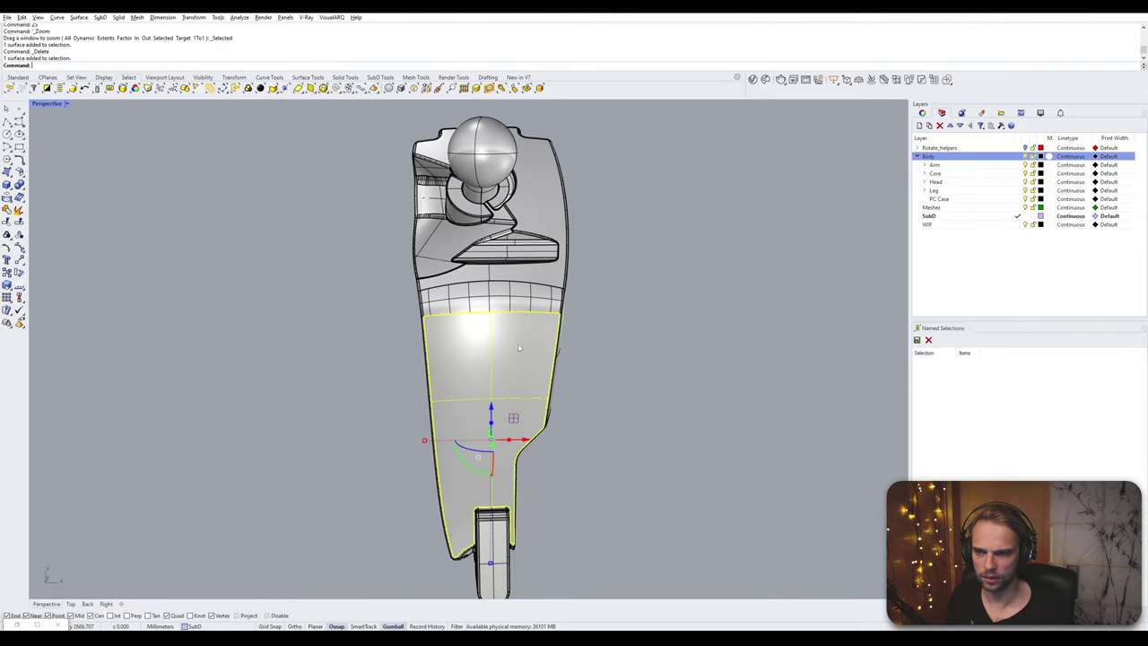
right_click_drag(475, 366, 488, 276)
scroll(469, 314, "up", 3)
left_click(456, 306, "ctrl+shift")
left_click(489, 275, "ctrl+shift")
scroll(489, 275, "up", 5)
left_click(599, 256, "ctrl+shift")
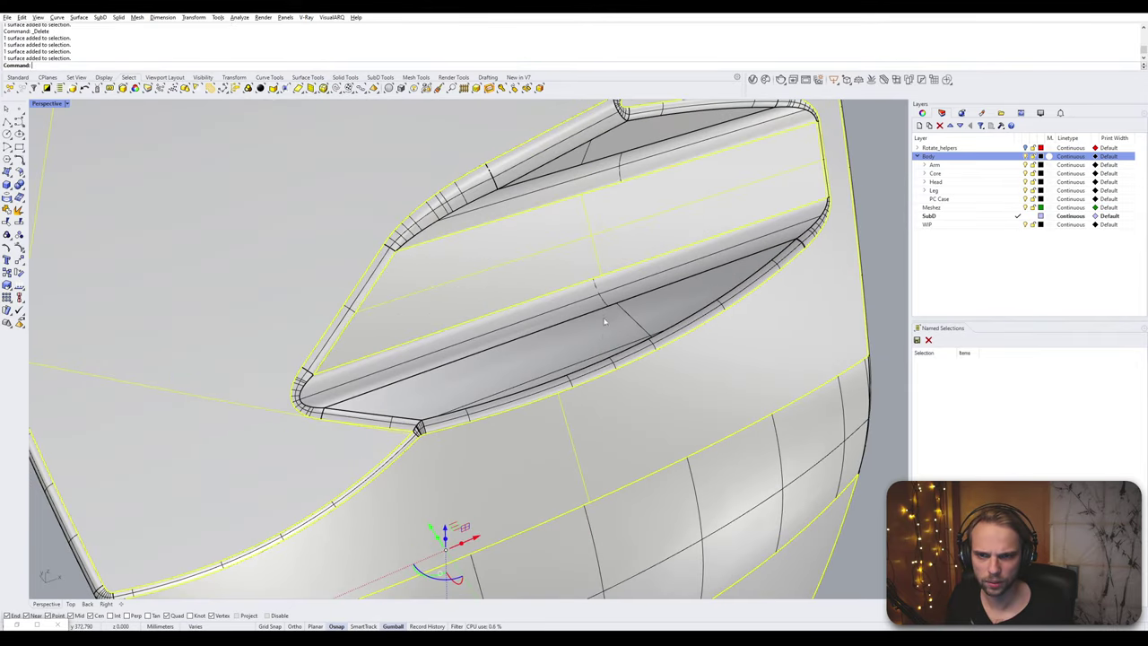
left_click(613, 298, "ctrl+shift")
left_click(632, 140, "ctrl+shift")
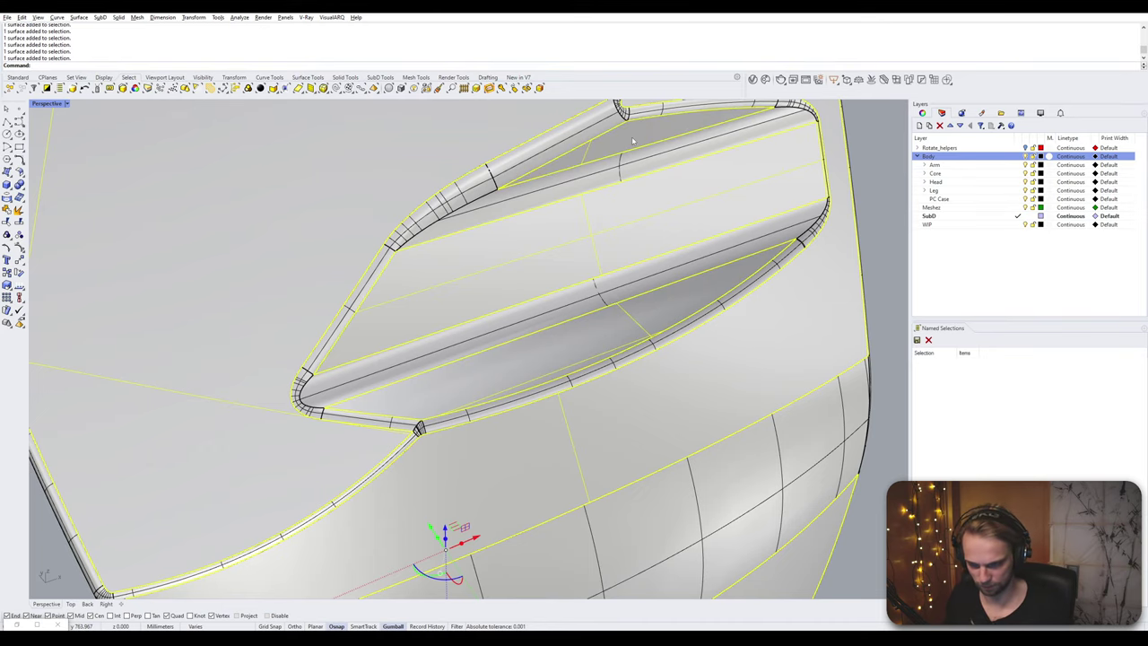
key("Delete")
- Delete the triangular and curved surfaces beneath the ball joint
right_click_drag(631, 137, 679, 226)
scroll(605, 269, "up", 6)
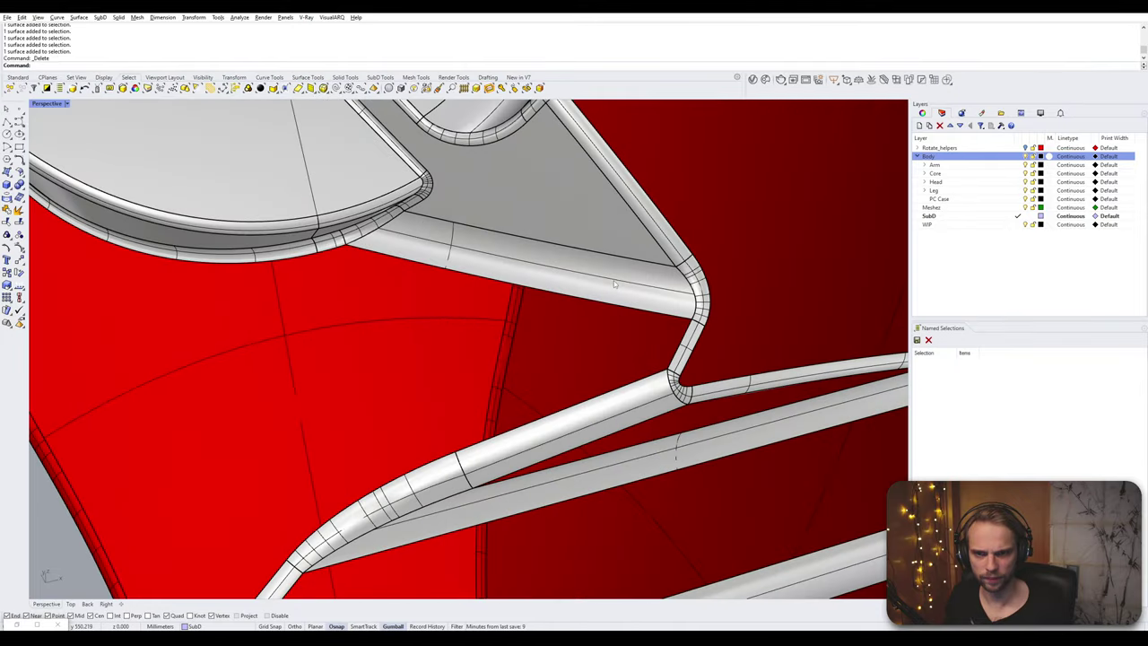
scroll(717, 388, "up", 7)
scroll(630, 371, "down", 12)
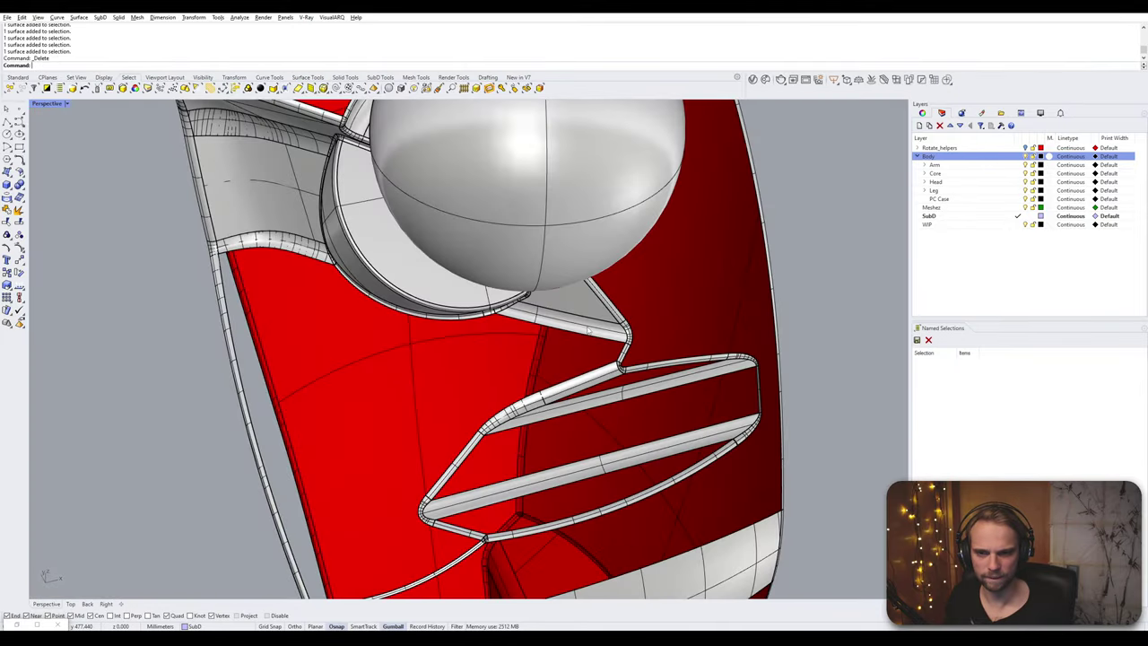
scroll(587, 331, "up", 5)
scroll(642, 431, "down", 5)
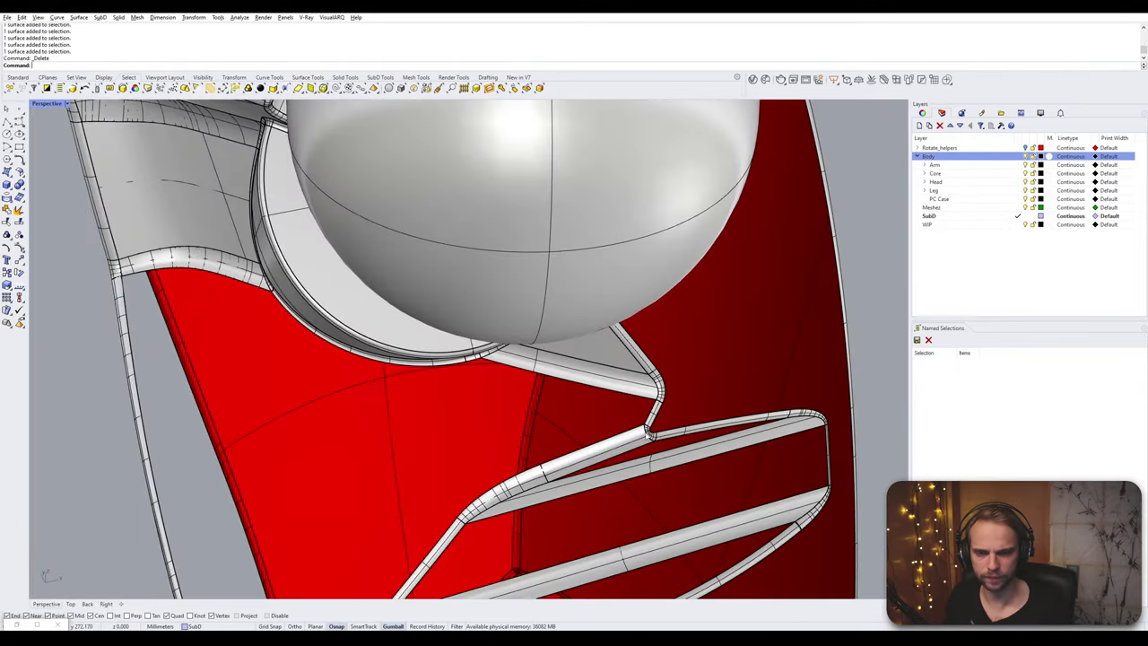
right_click_drag(592, 391, 595, 325)
left_click(597, 291)
scroll(597, 291, "down", 5)
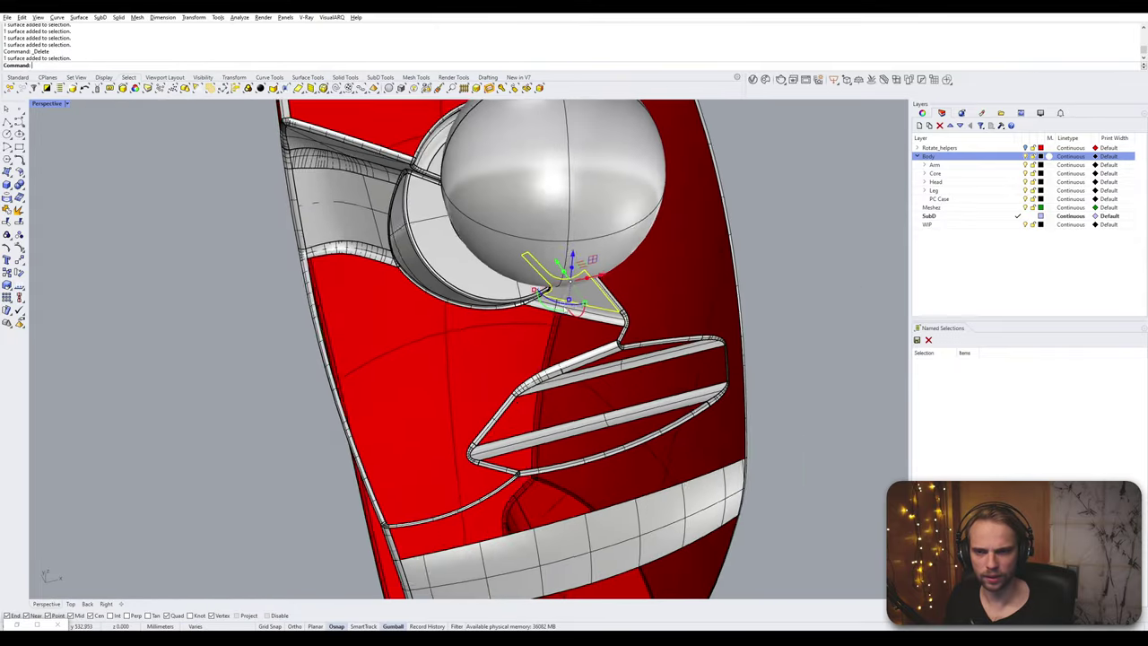
right_click_drag(589, 377, 552, 365)
left_click(502, 312, "shift")
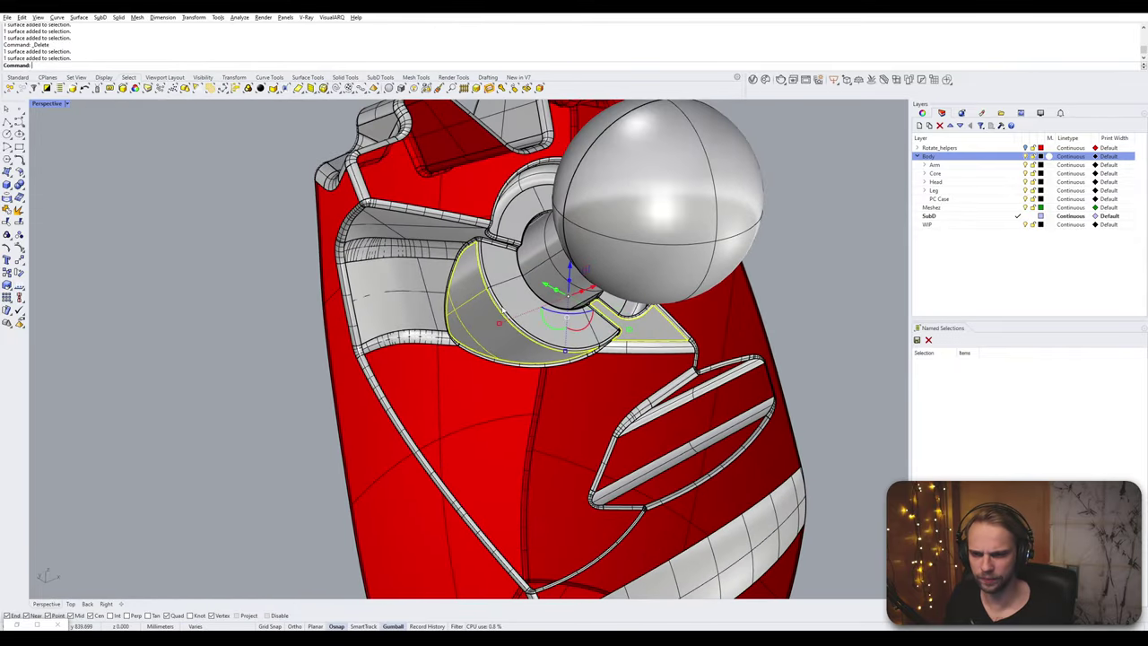
left_click(531, 314, "shift")
right_click_drag(538, 323, 425, 221)
scroll(476, 280, "up", 5)
left_click(476, 279, "shift")
key("Delete")
- Inspect the tube and cylinder, then undo the wrong deletion to restore the surfaces
scroll(502, 273, "up", 5)
scroll(328, 192, "up", 5)
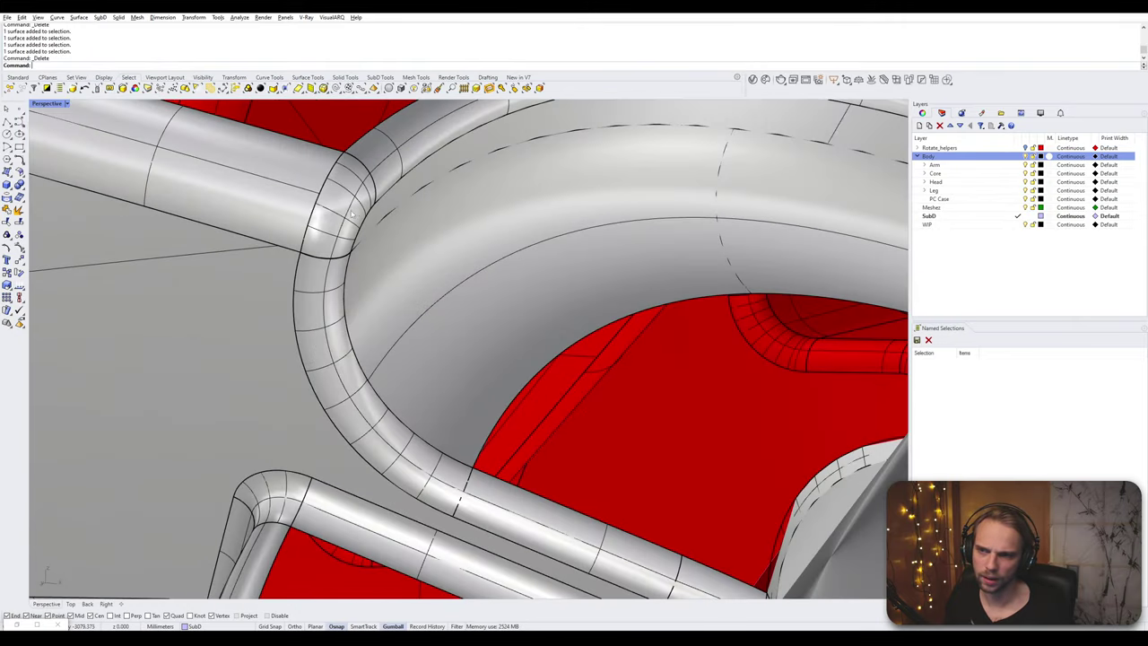
scroll(425, 221, "down", 3)
left_click(642, 161)
right_click_drag(642, 161, 624, 211)
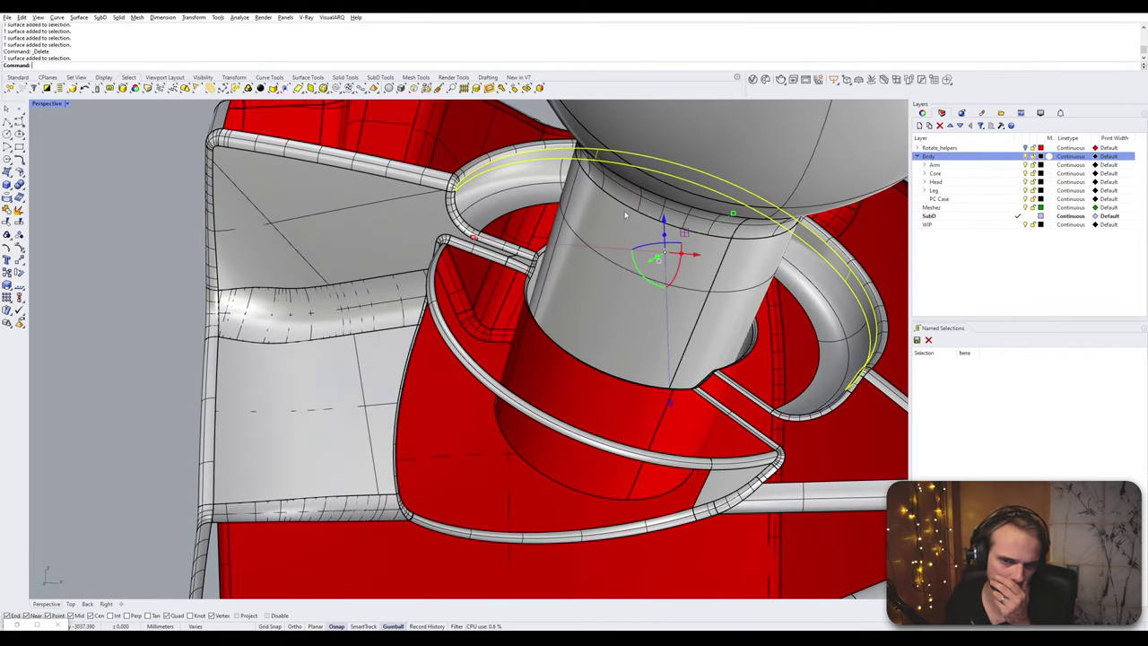
right_click_drag(625, 216, 665, 262)
key("Escape")
key("ctrl+z")
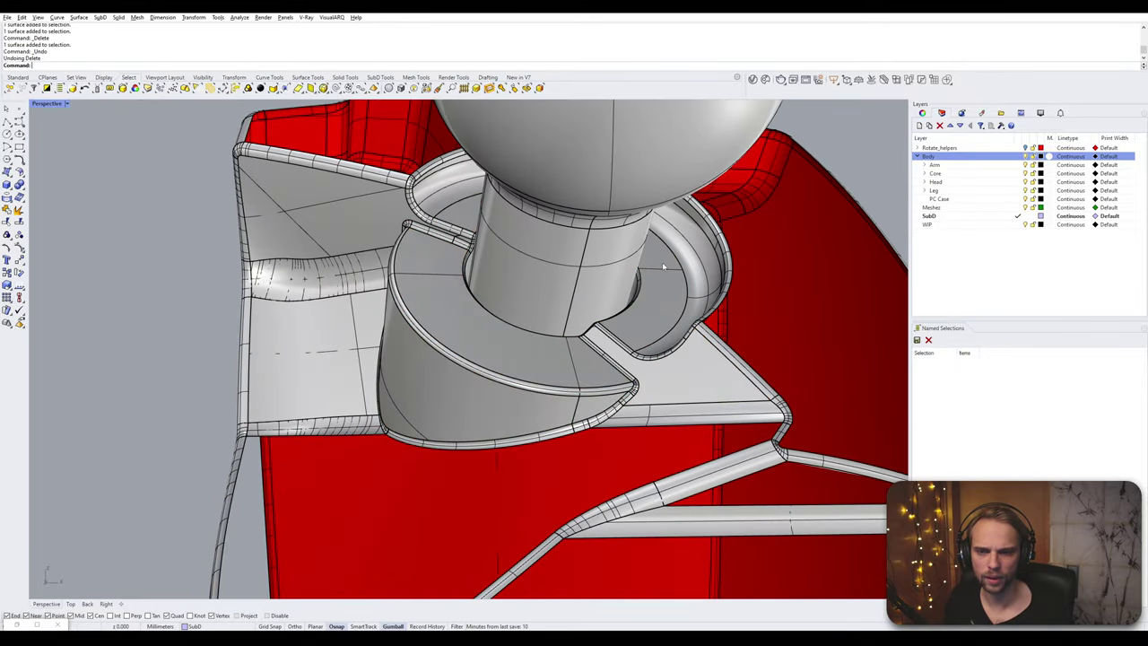
- Delete the fin, spiral band and triangular plate together
left_click(488, 423)
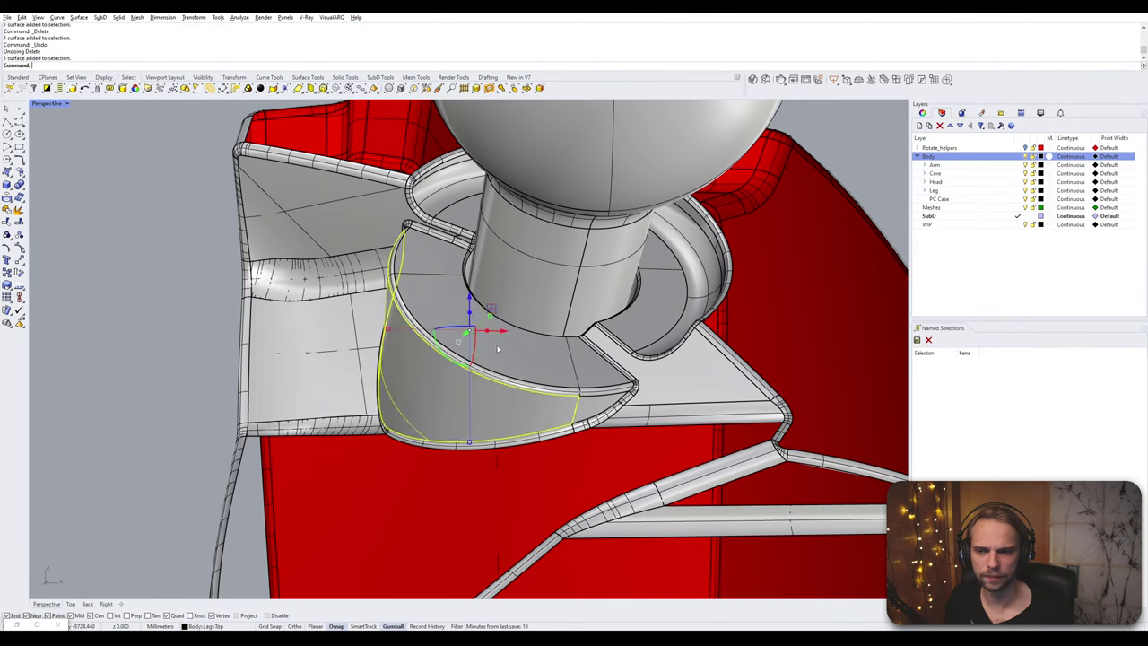
left_click(564, 368, "shift")
left_click(712, 377, "shift")
key("Delete")
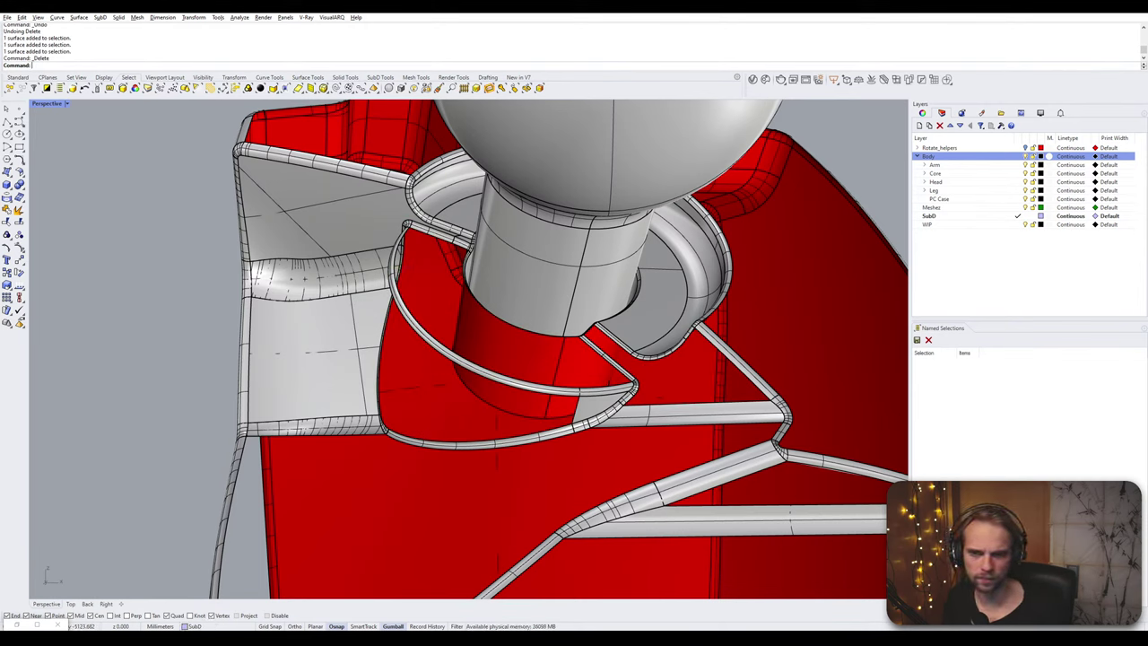
- Delete the ring surface around the neck
left_click(699, 271)
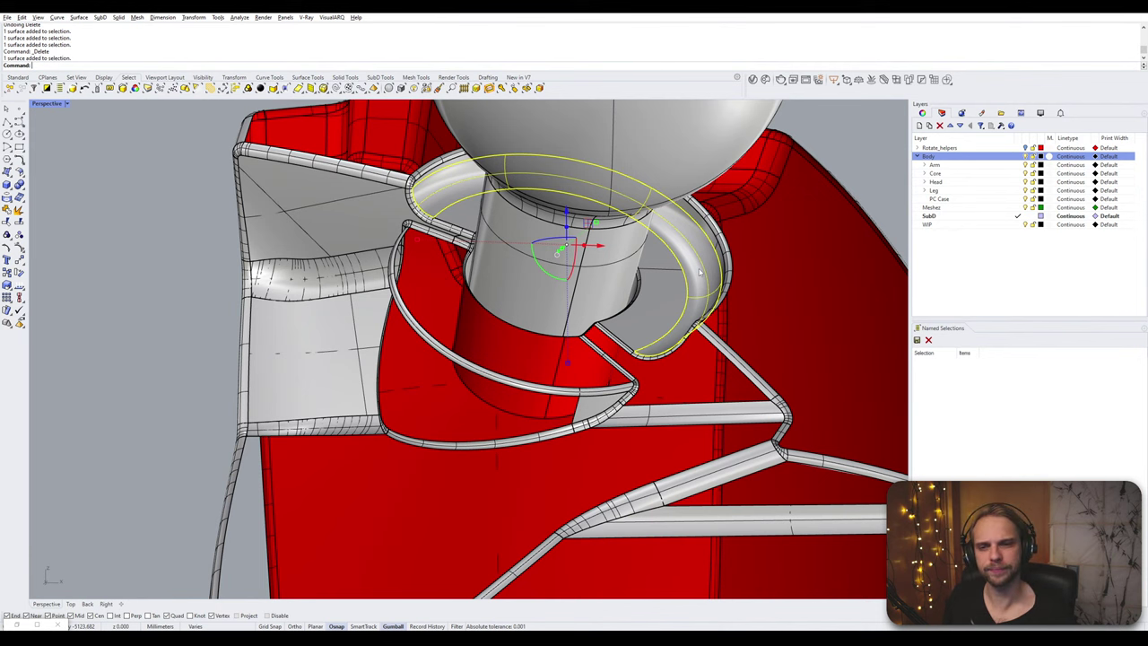
mouse_move(700, 272)
right_mouse_down()
mouse_move(710, 271)
mouse_move(700, 269)
right_mouse_up()
key("Escape")
left_click(685, 301)
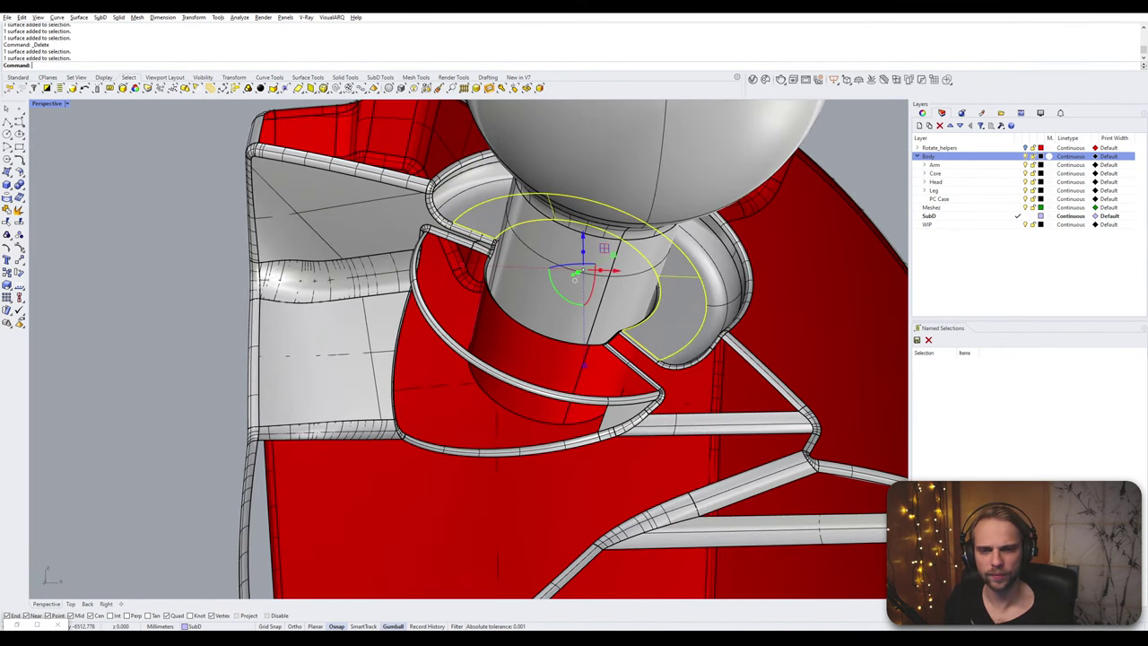
scroll(726, 261, "up", 5)
scroll(740, 254, "down", 5)
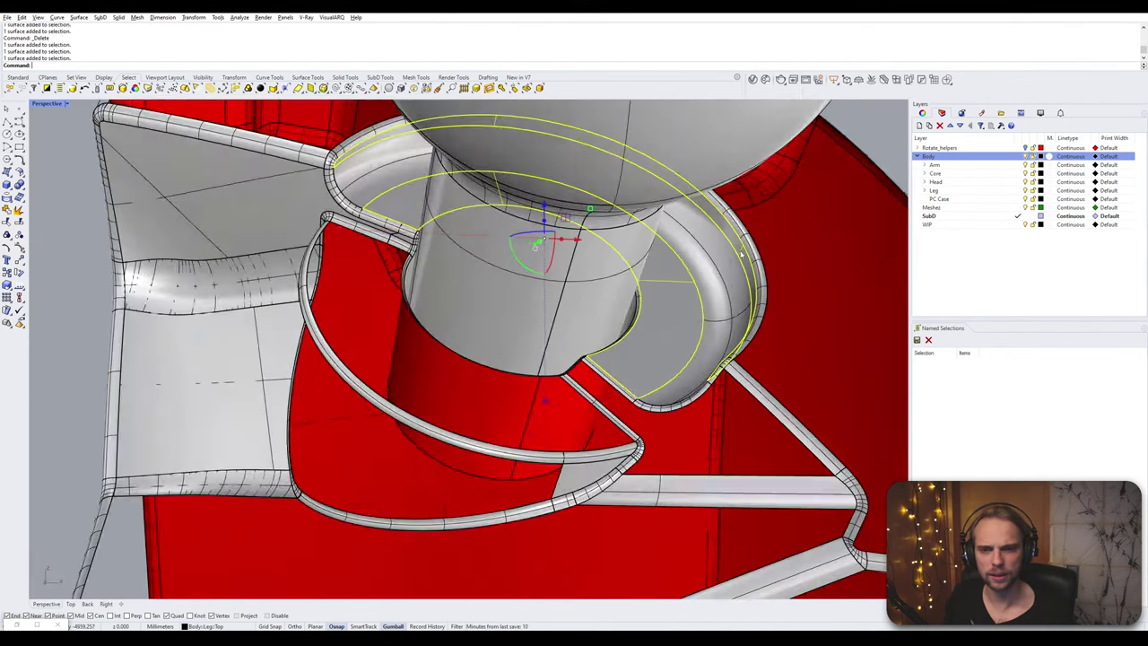
key("Delete")
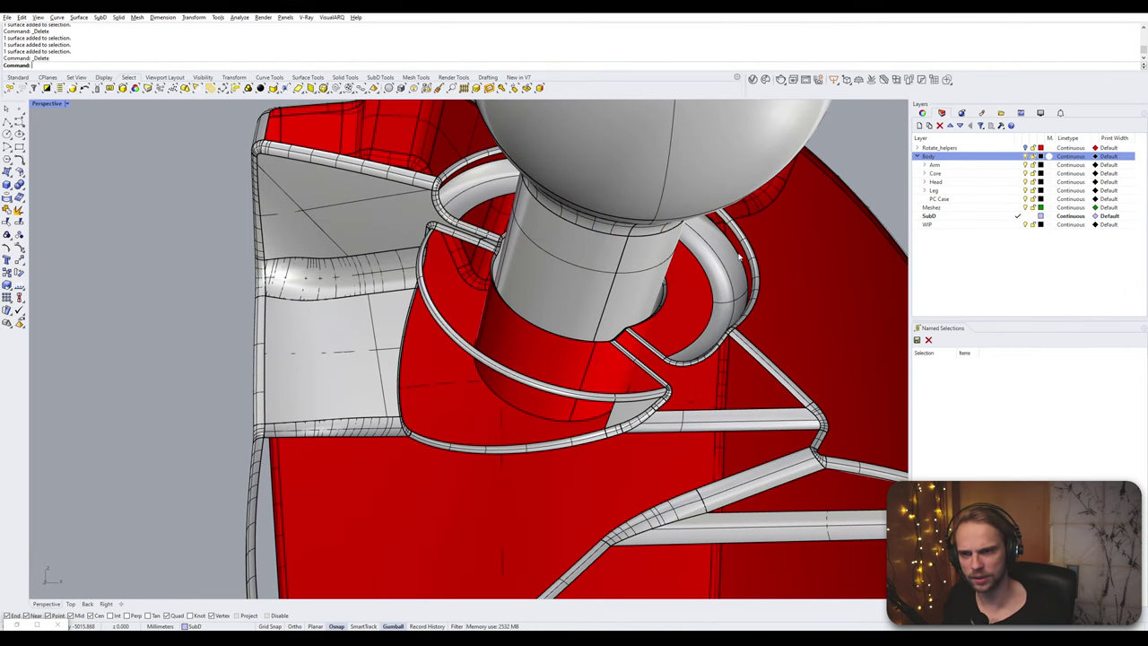
- Delete the left white panel and the white tube strip
right_click_drag(527, 269, 448, 314)
left_click(448, 314)
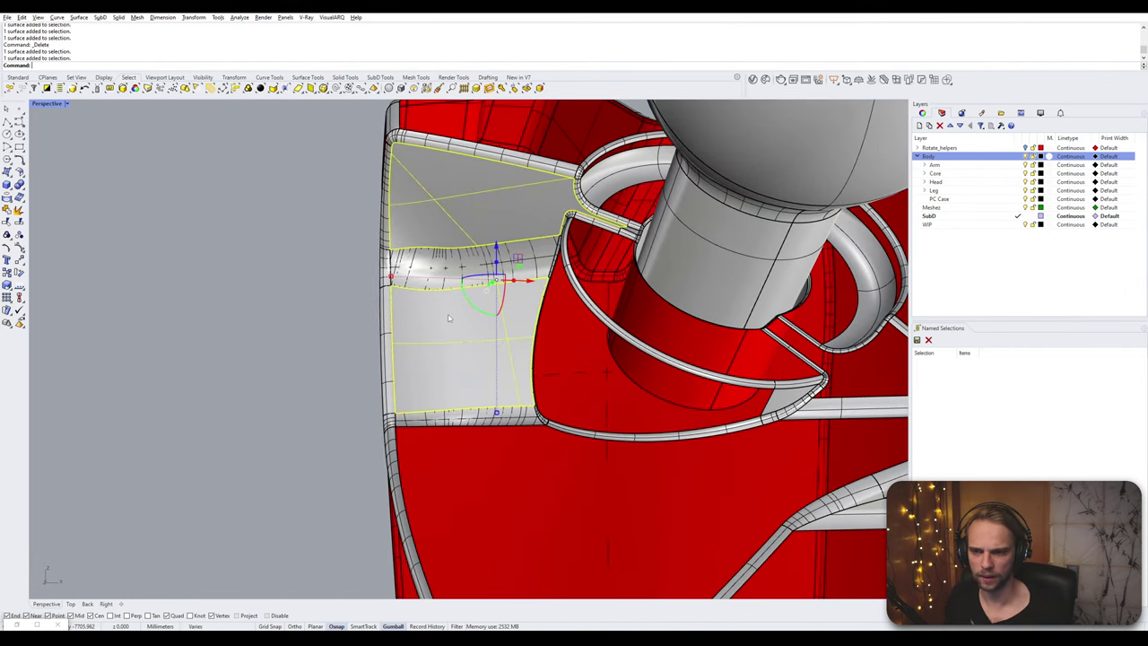
key("Delete")
left_click(422, 261)
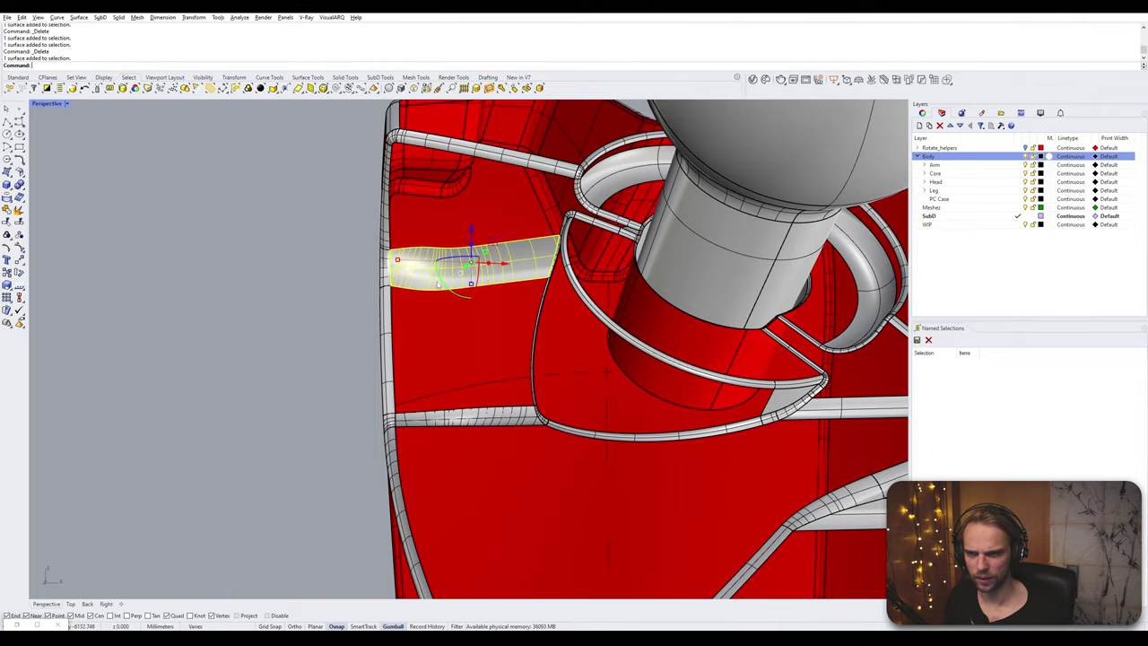
right_click_drag(422, 261, 520, 268)
scroll(513, 273, "up", 5)
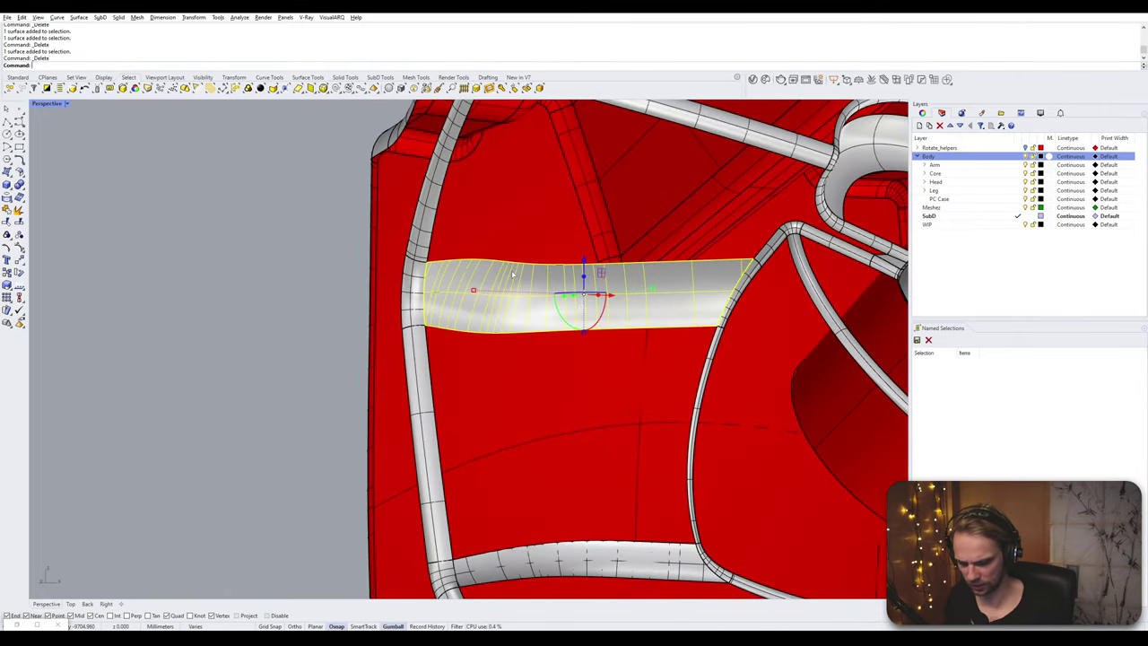
key("Delete")
scroll(510, 310, "down", 10)
right_click_drag(565, 323, 376, 324)
scroll(346, 320, "up", 5)
scroll(361, 326, "up", 4)
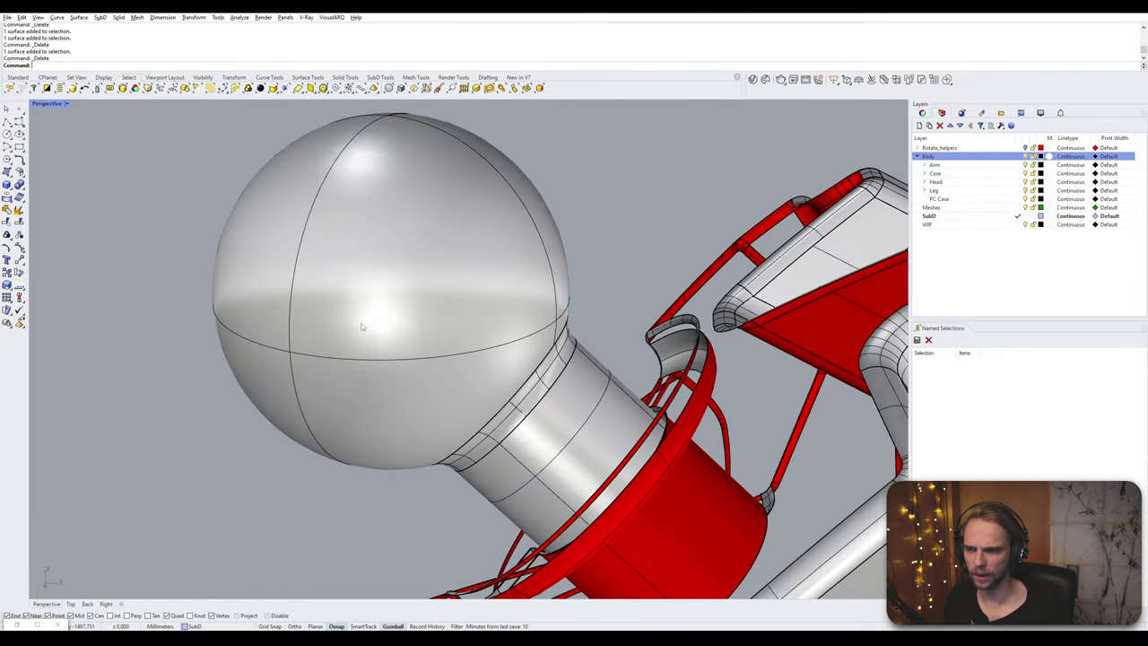
- Delete the sphere head and the cylindrical joint surface
scroll(361, 326, "down", 3)
left_click(362, 326)
key("Delete")
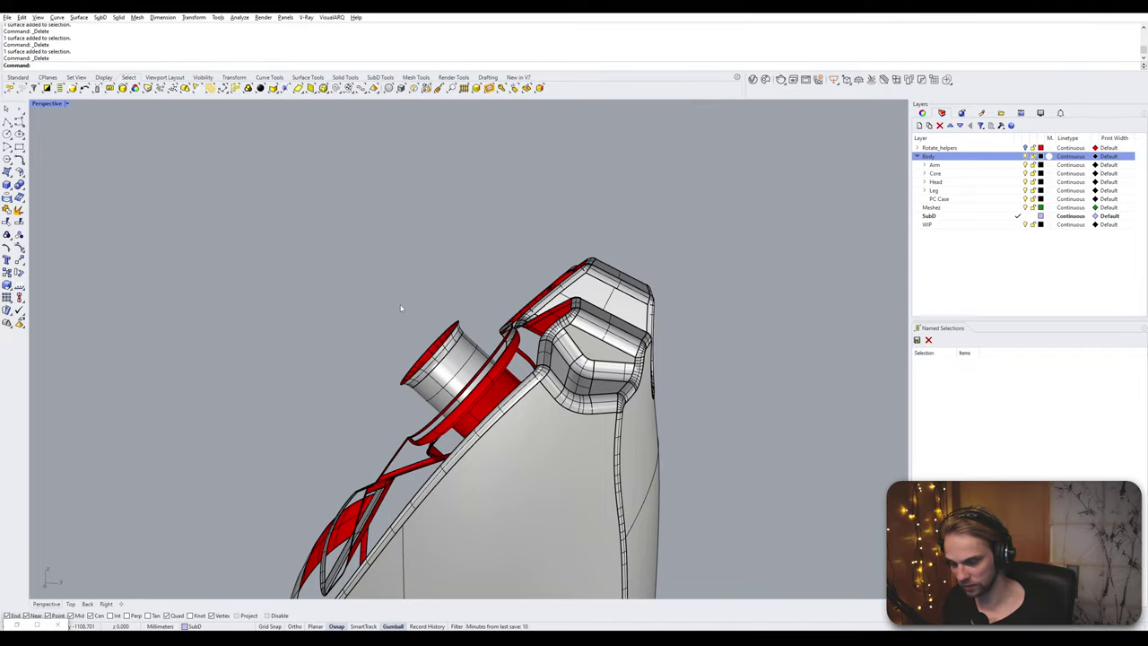
right_click_drag(401, 307, 535, 341)
scroll(450, 304, "up", 5)
left_click(450, 303)
scroll(450, 303, "down", 4)
scroll(535, 341, "up", 4)
right_click_drag(458, 338, 540, 347)
scroll(540, 346, "up", 2)
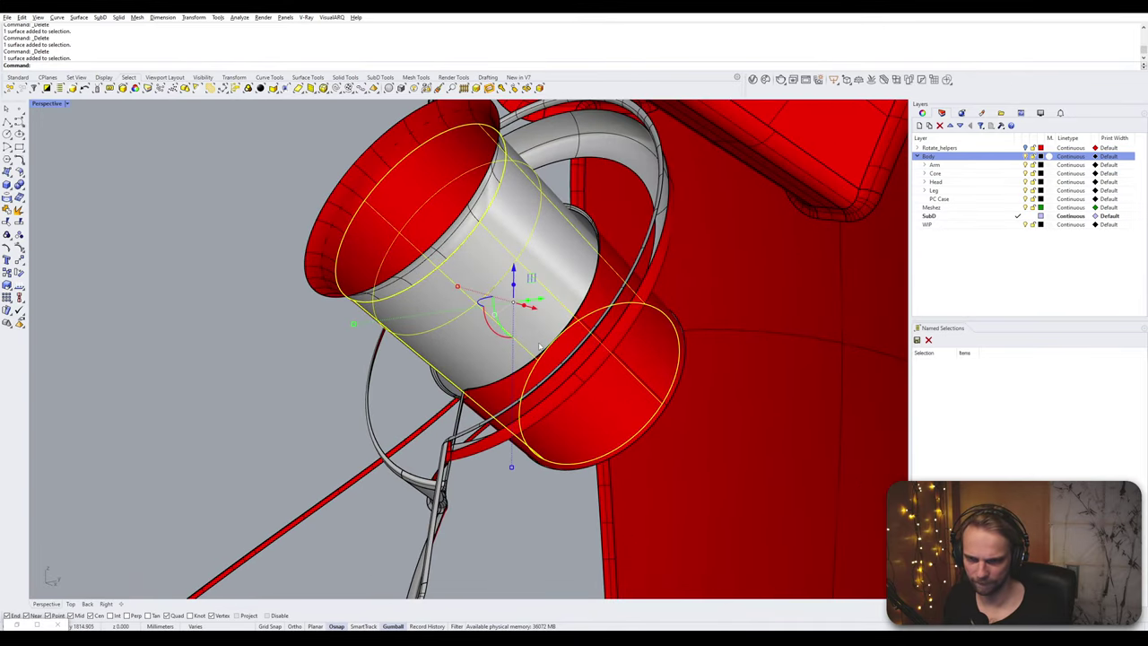
key("Delete")
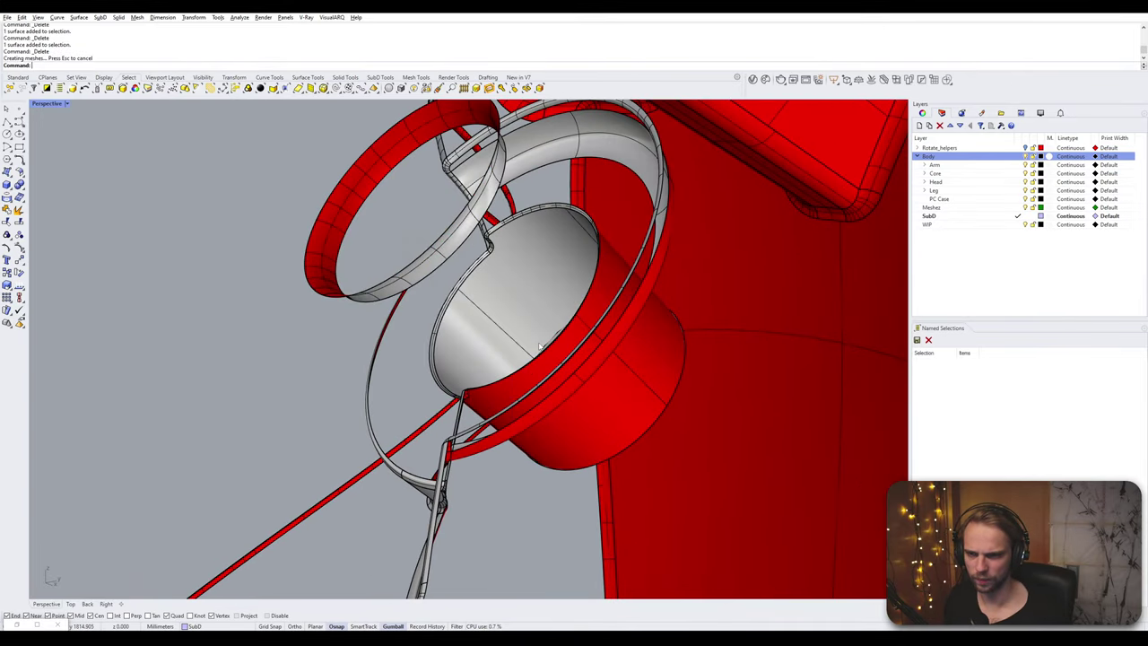
- Delete the right loop surface of the opened joint
left_click(512, 270)
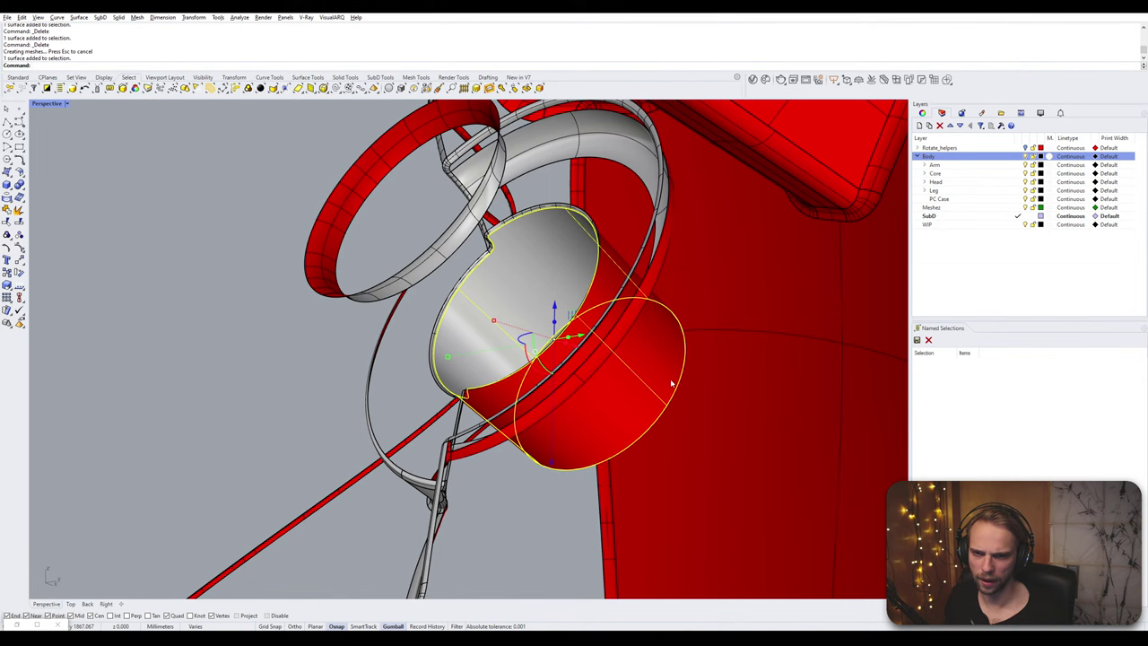
right_click_drag(671, 382, 659, 363)
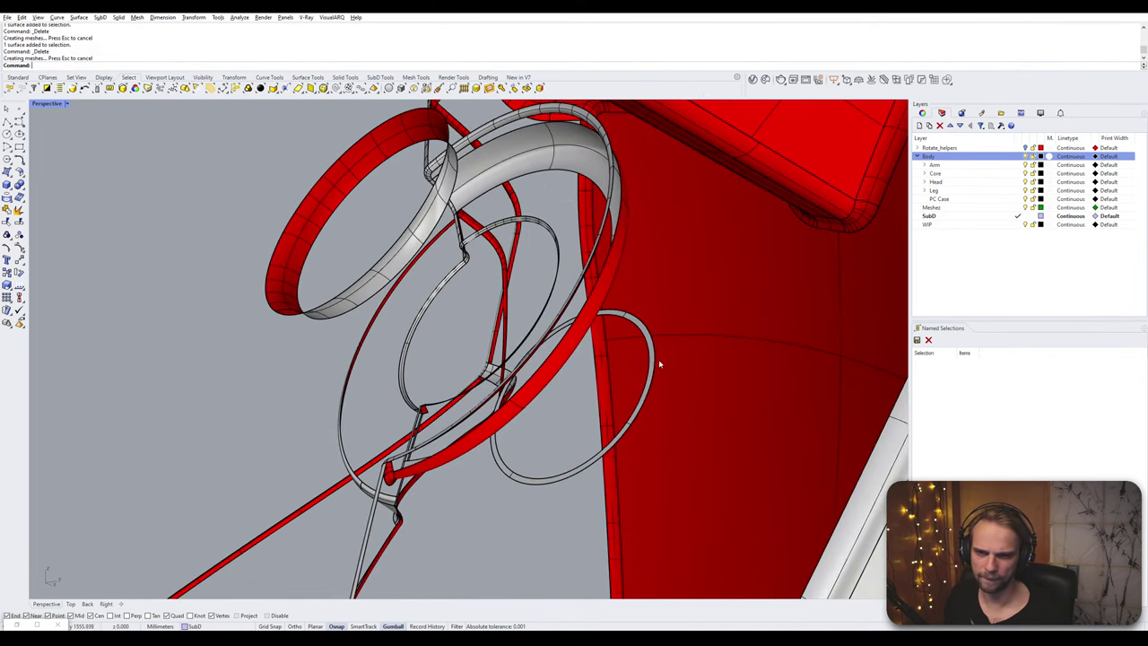
left_click(650, 352)
key("Delete")
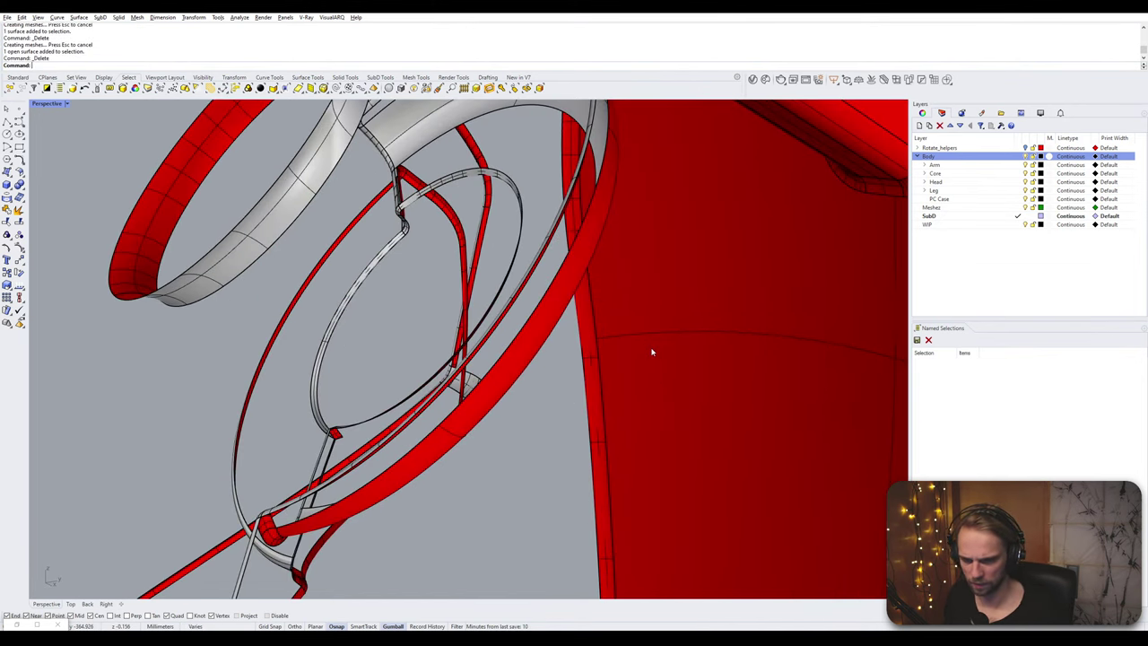
- Delete the red ring surface beside the groove corner
right_click_drag(635, 346, 546, 366)
scroll(512, 302, "up", 5)
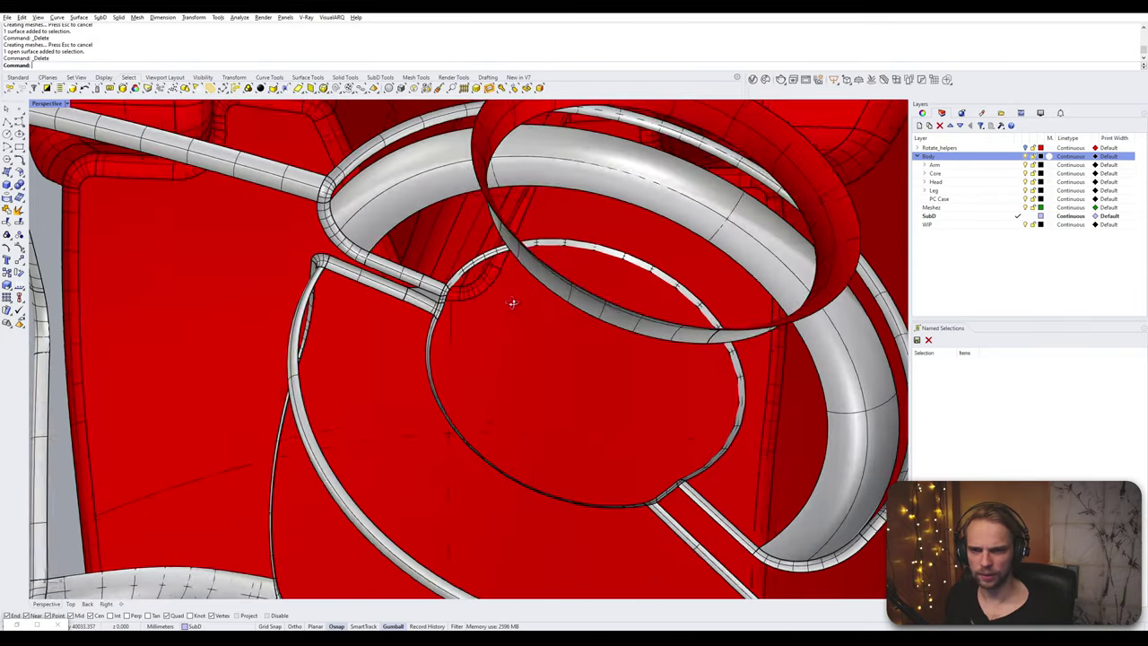
right_click_drag(512, 303, 455, 328)
scroll(477, 250, "down", 6)
left_click(255, 305)
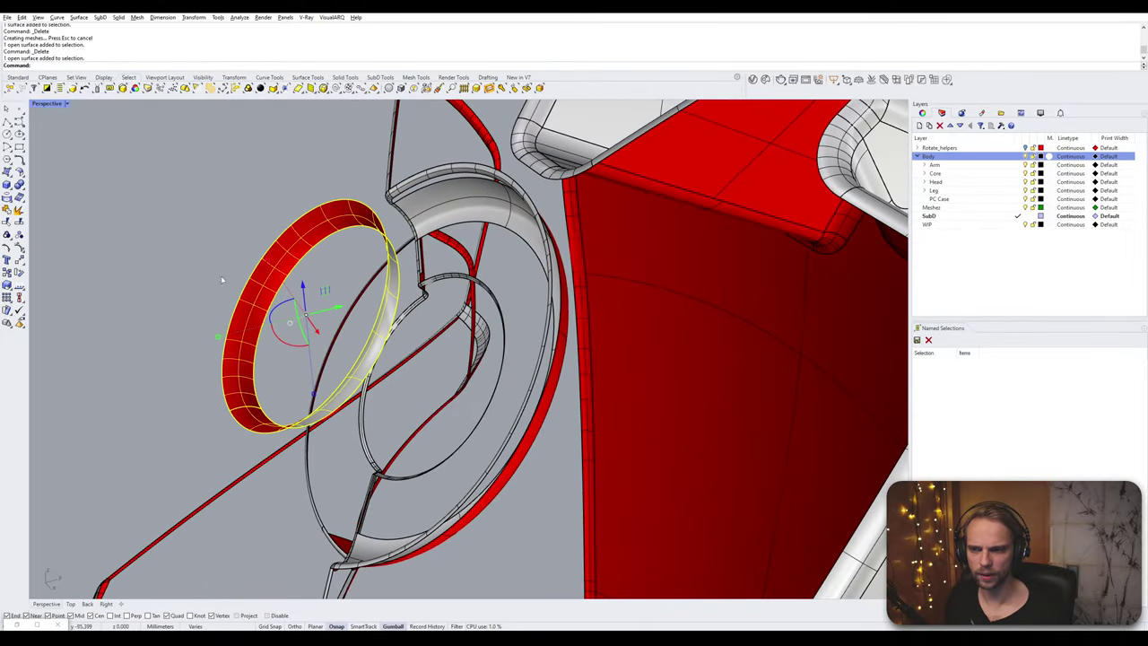
key("Escape")
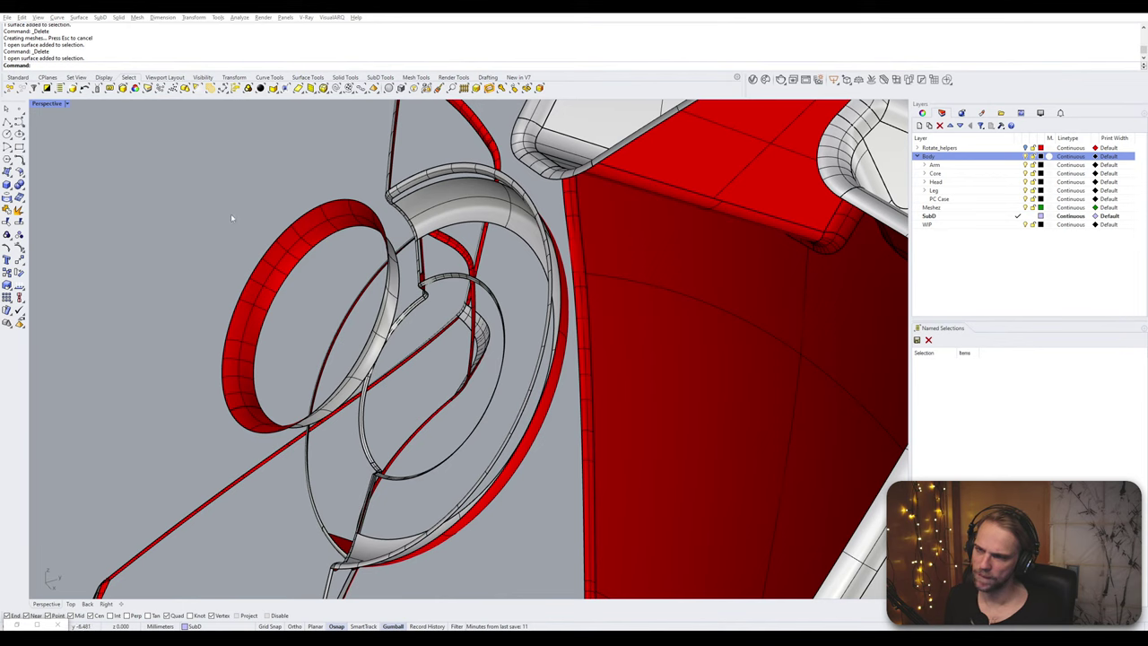
left_click(267, 266)
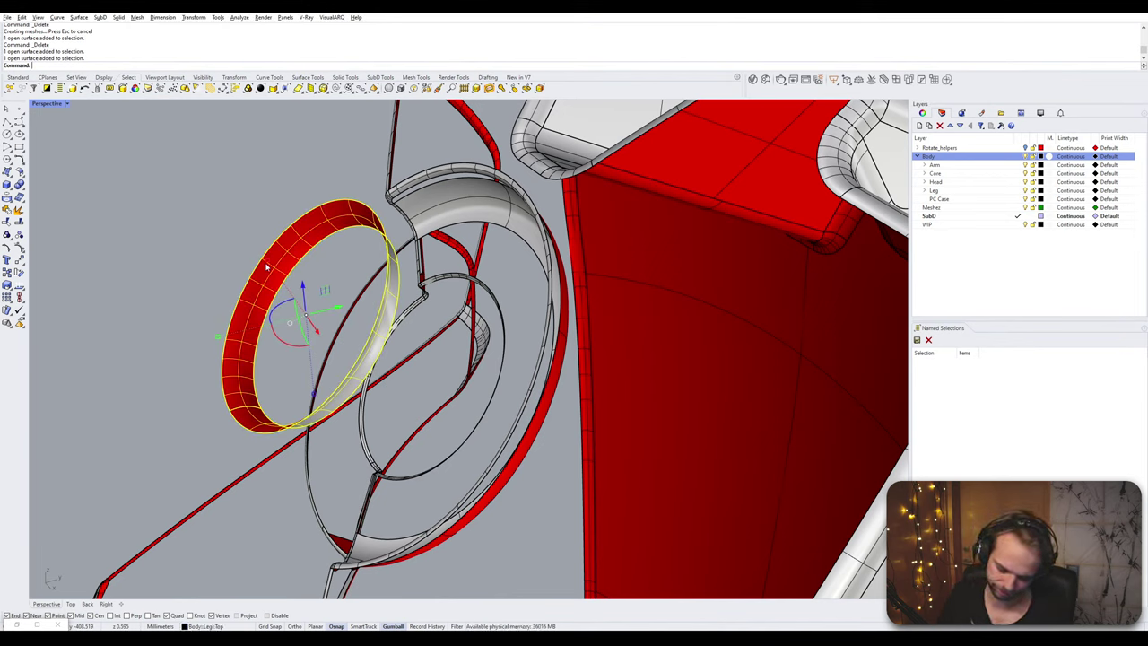
key("Delete")
scroll(267, 266, "down", 8)
right_click_drag(266, 266, 478, 281)
scroll(403, 335, "up", 9)
scroll(402, 322, "down", 12)
scroll(477, 285, "down", 6)
- Delete two surfaces of the red leg body
right_click_drag(474, 384, 478, 318, "shift")
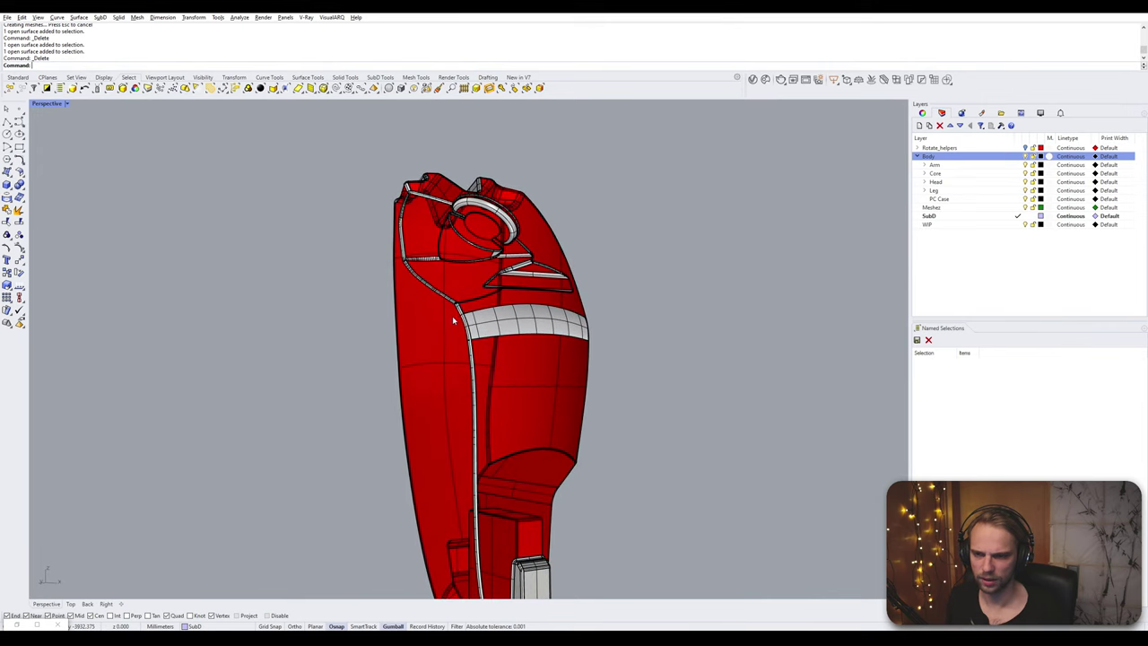
left_click(398, 357, "ctrl+shift")
left_click(501, 368, "ctrl+shift")
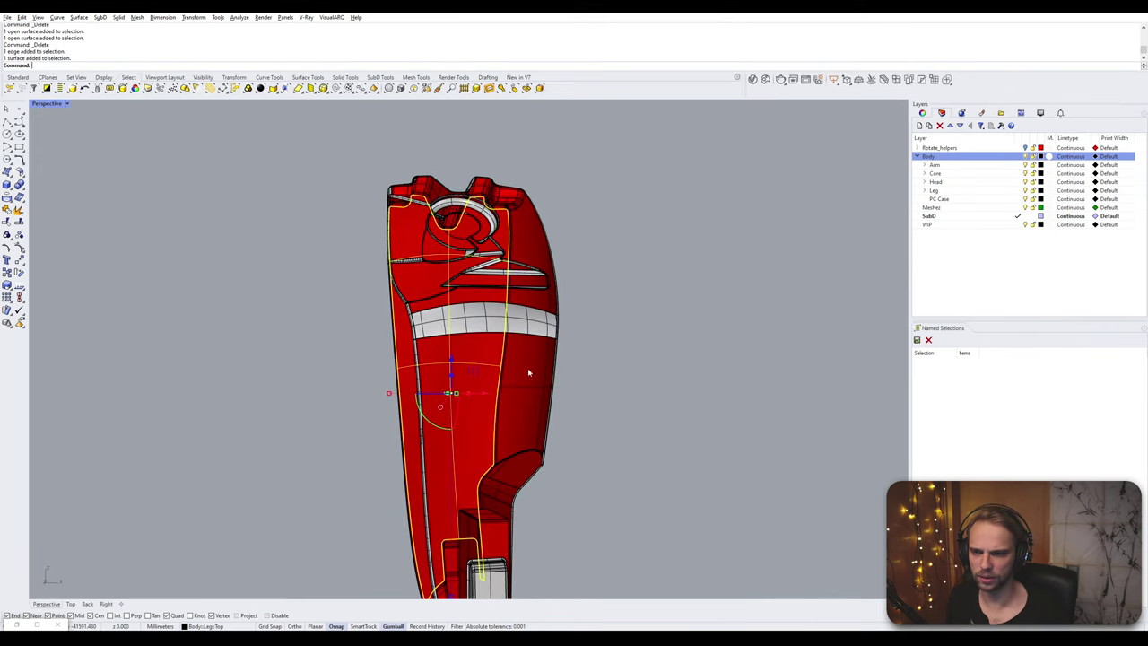
left_click(528, 367, "ctrl+shift")
key("Delete")
- Orbit around the body shell, trying and clearing surface selections
right_click_drag(546, 364, 546, 392)
scroll(490, 345, "up", 7)
left_click(498, 262, "ctrl+shift")
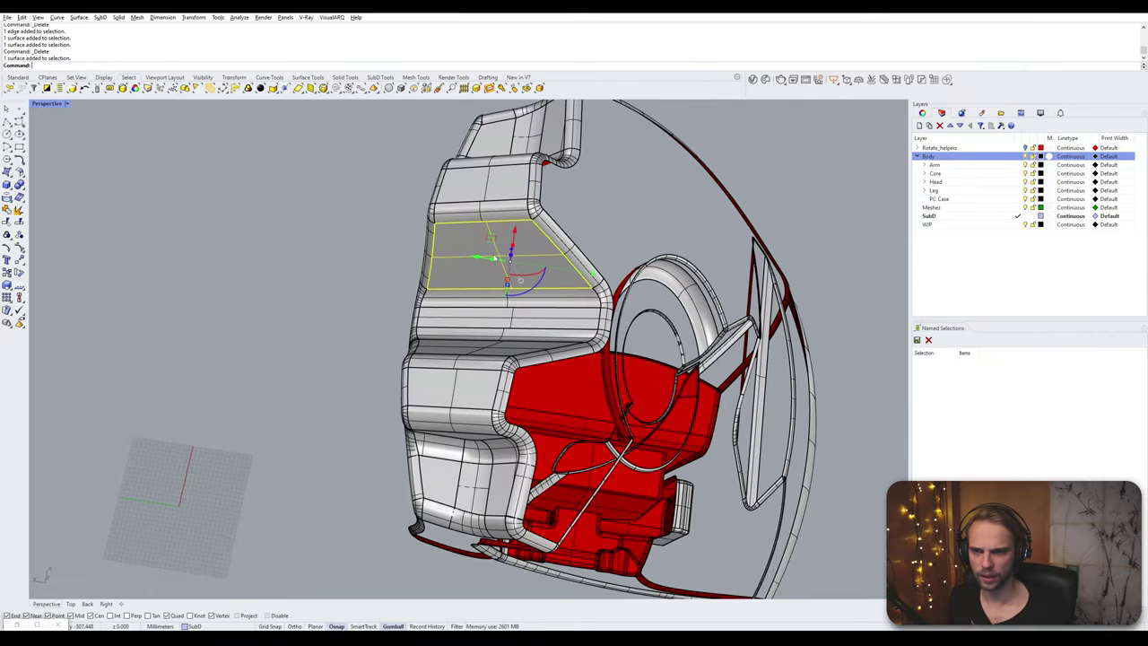
left_click(322, 239)
right_click_drag(384, 271, 462, 325)
scroll(374, 338, "up", 5)
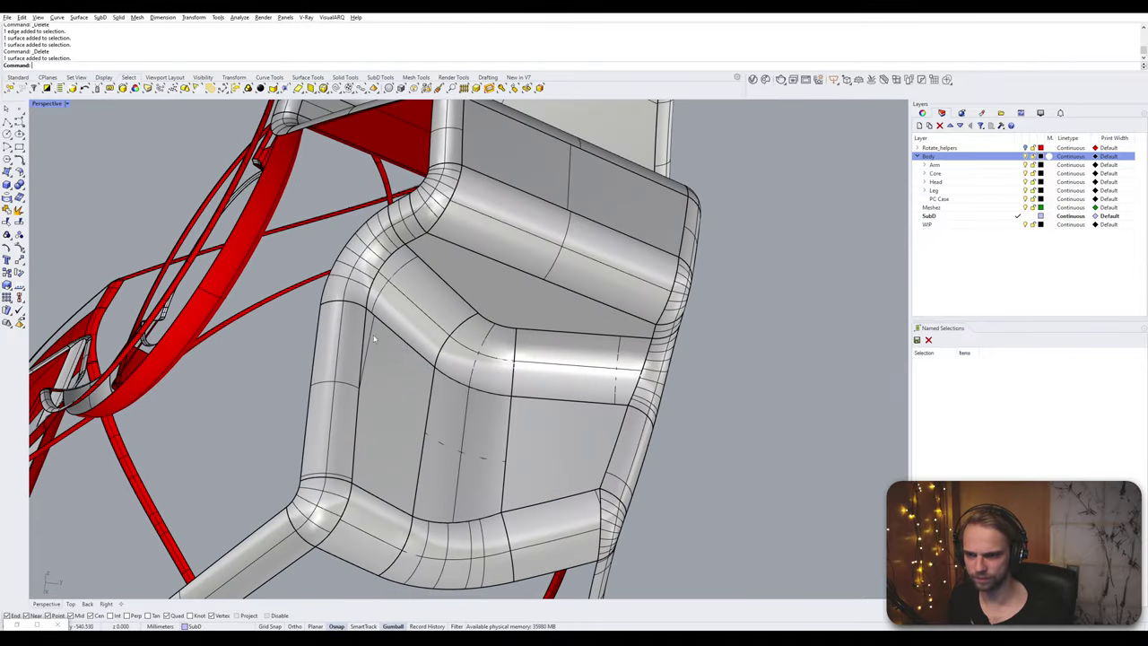
scroll(384, 389, "down", 4)
left_click(387, 390)
key("Escape")
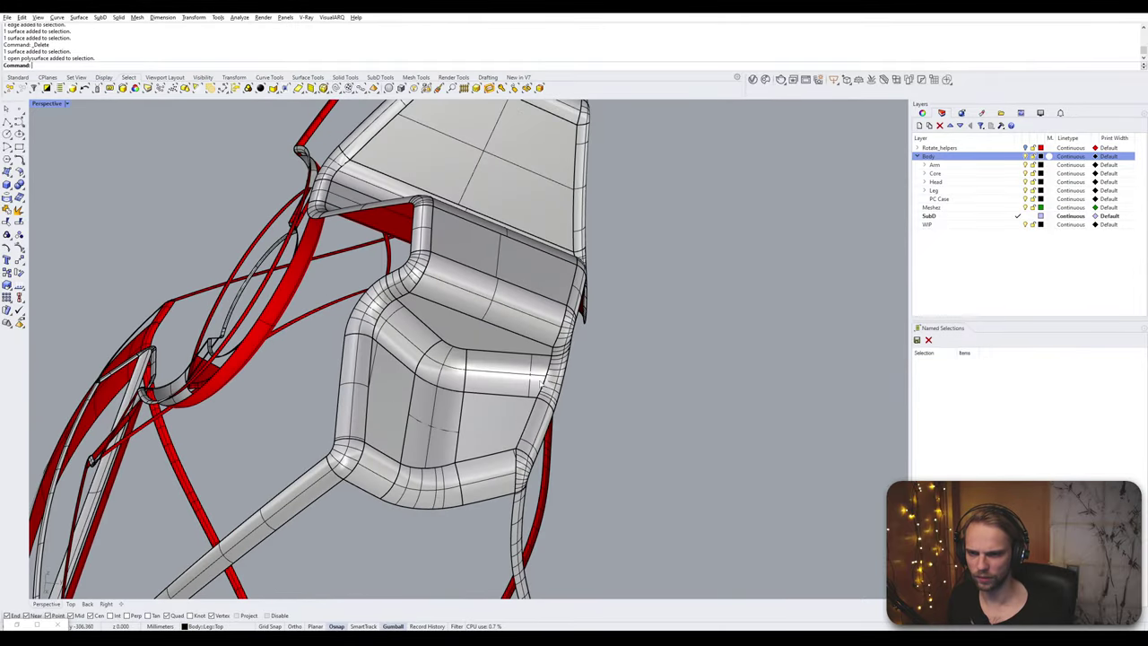
- Delete a narrow face of the grey seat along with another body face
right_click_drag(389, 392, 425, 451)
scroll(438, 363, "up", 5)
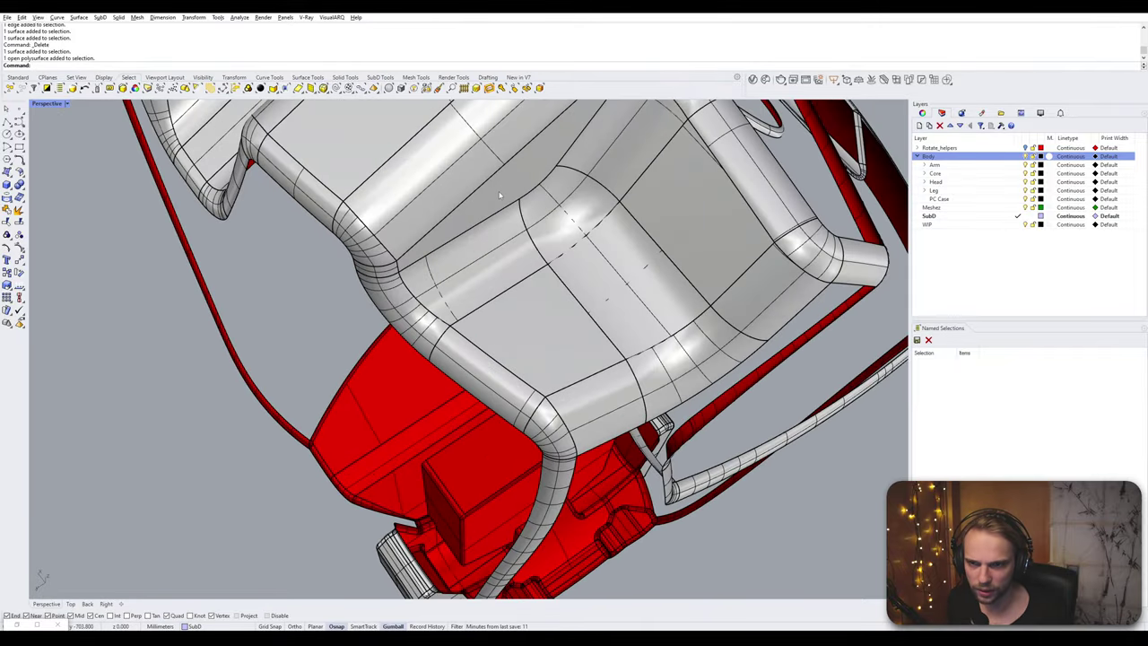
left_click(446, 256)
scroll(447, 263, "down", 3)
right_click_drag(448, 262, 480, 430)
right_click_drag(398, 314, 514, 381)
left_click(589, 199, "ctrl+shift")
right_click_drag(590, 199, 582, 161)
key("Delete")
- Select the dome-shaped top of the lower block
scroll(543, 323, "up", 6)
left_click(541, 324)
scroll(584, 266, "up", 4)
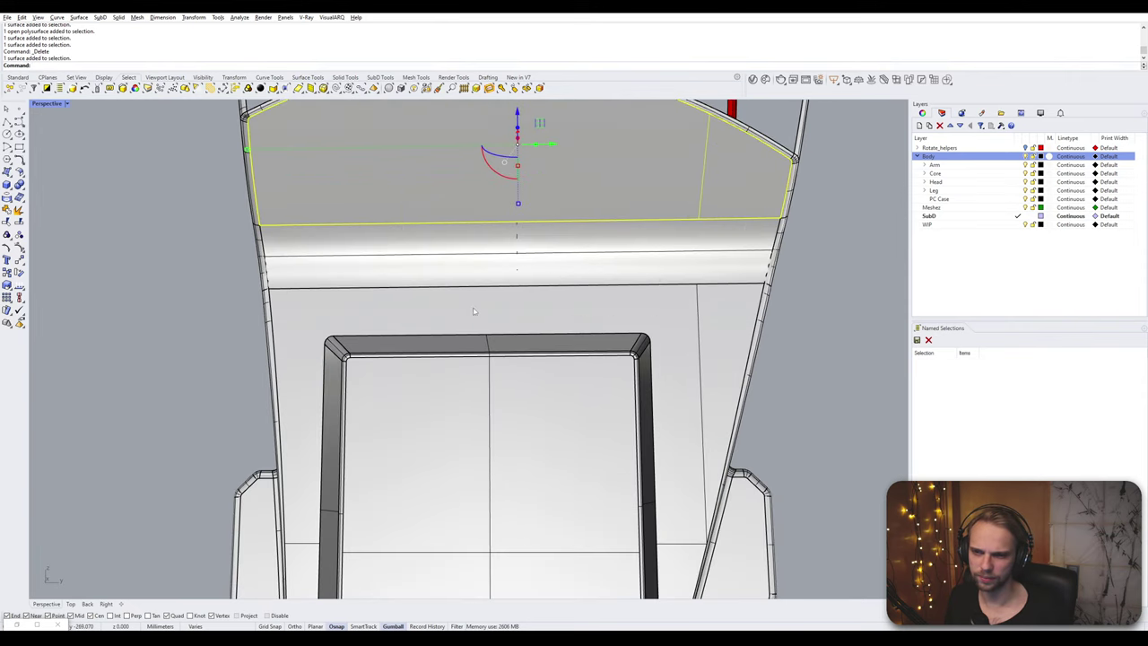
- Delete the dome top together with the front panel surface
left_click(475, 311, "shift")
scroll(470, 314, "down", 6)
right_click_drag(456, 330, 489, 358)
scroll(488, 359, "up", 5)
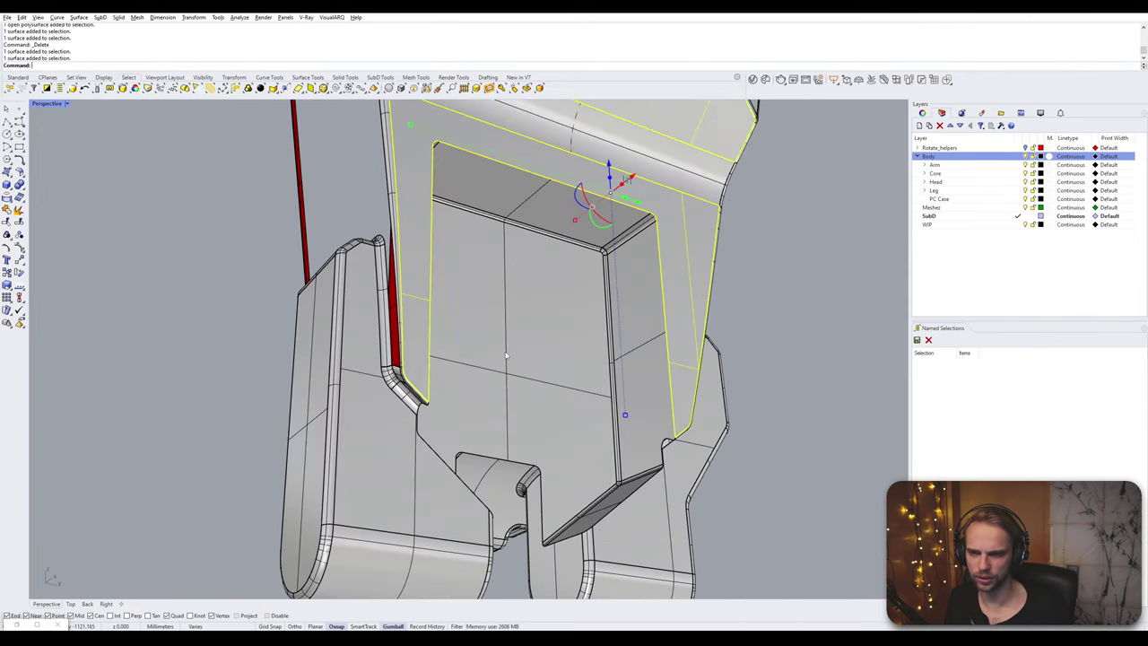
key("Delete")
- Delete the body's top and side faces, then a grey panel surface
left_click(553, 207, "ctrl+shift")
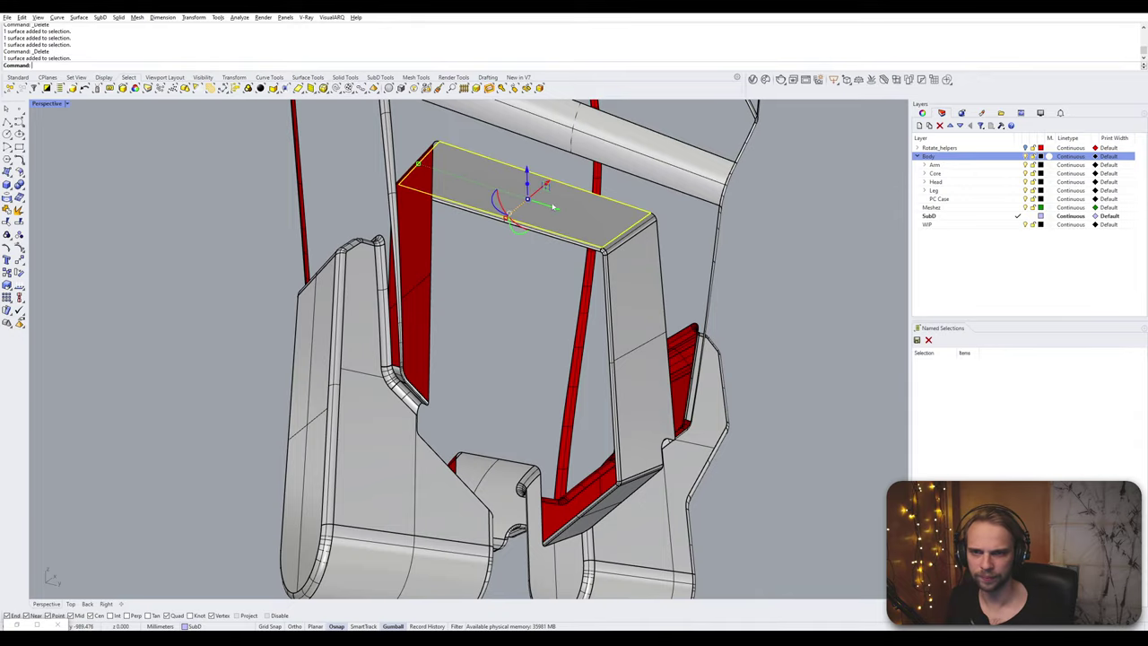
left_click(619, 274, "ctrl+shift")
right_click_drag(619, 274, 478, 339)
key("Delete")
scroll(479, 339, "up", 4)
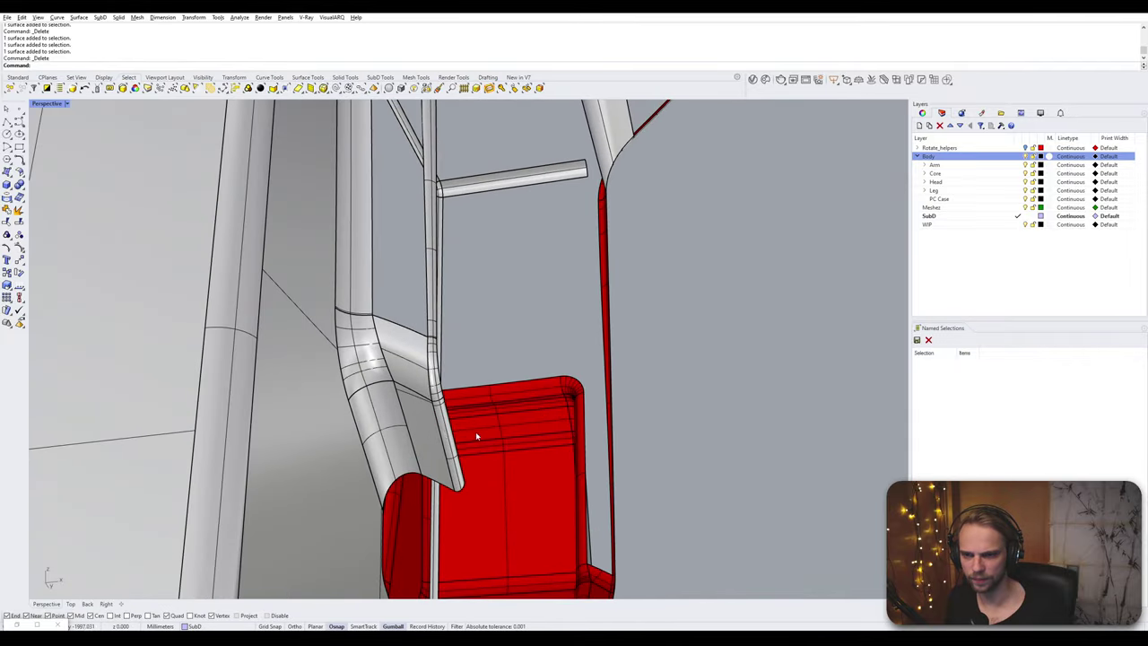
left_click(415, 433)
key("Delete")
- Delete the lower rounded and left side surfaces plus the other leg's lower and upper faces
right_click_drag(395, 295, 375, 302)
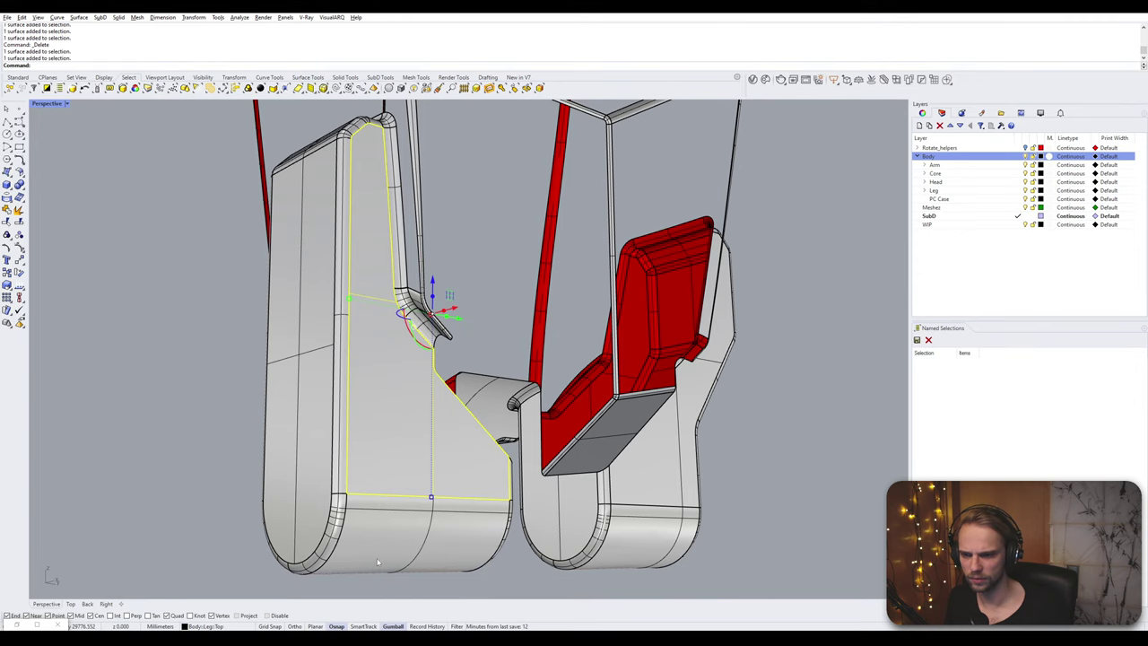
left_click(377, 563, "shift")
left_click(309, 439, "shift")
right_click_drag(638, 478, 501, 472)
left_click(502, 471, "shift")
left_click(541, 333, "shift")
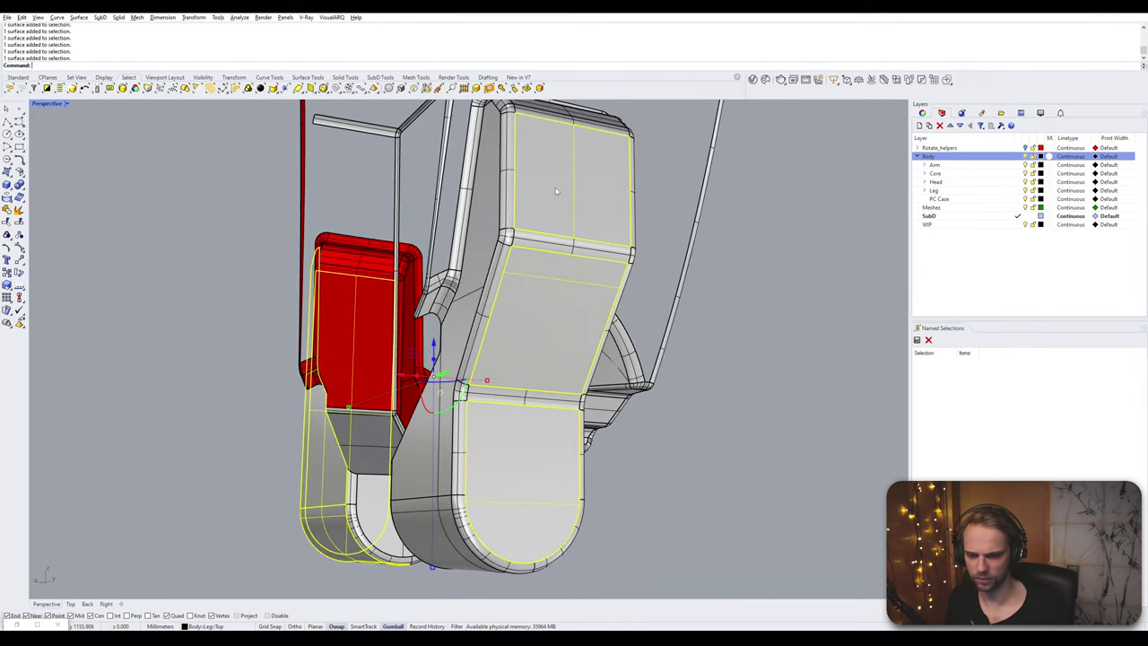
key("Delete")
- Delete the right slanted surface and the large right front surface
right_click_drag(565, 191, 388, 377)
right_click_drag(446, 450, 648, 345)
left_click(615, 381, "shift")
left_click(665, 368, "shift")
right_click_drag(594, 482, 597, 344)
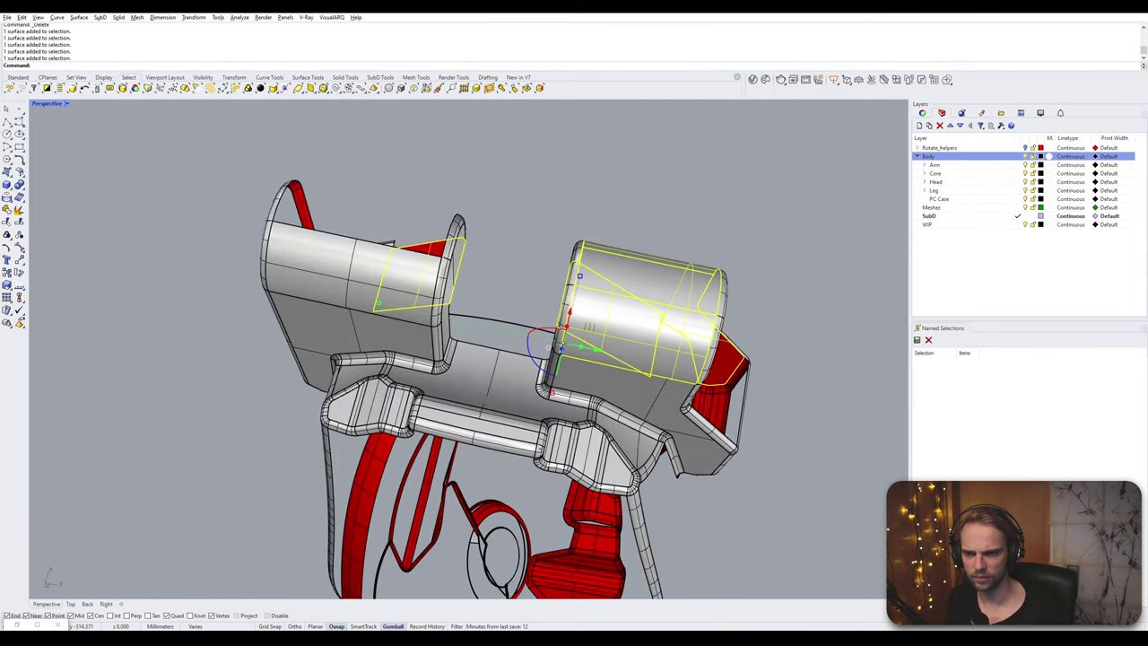
key("Delete")
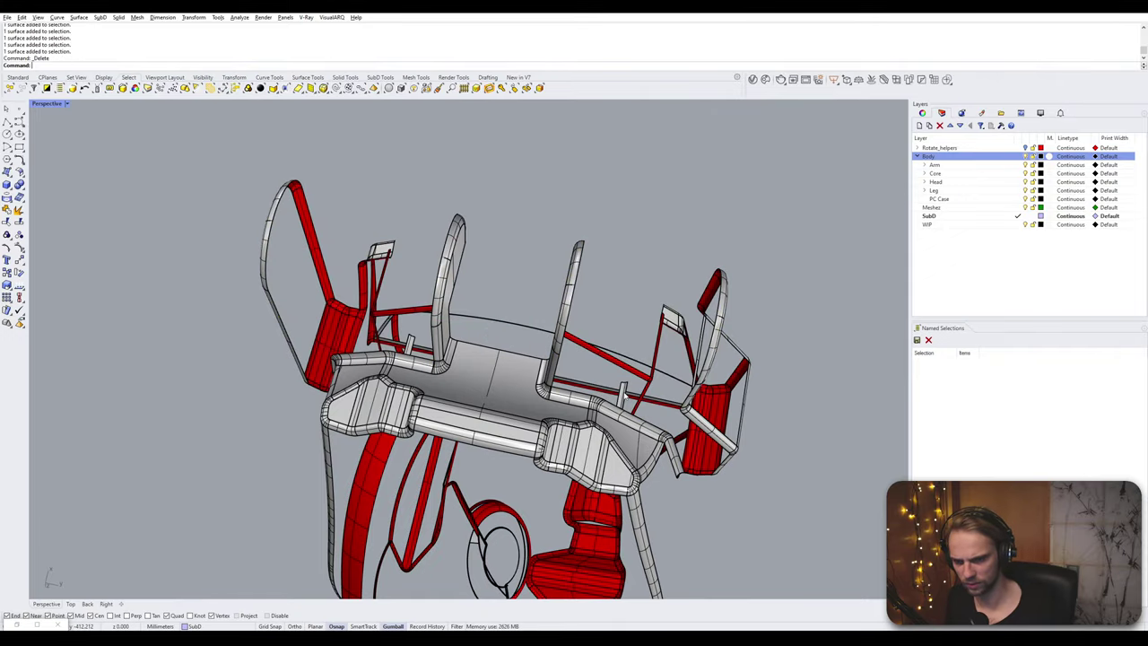
- Delete the leg's side surface and the grey core surface
right_click_drag(625, 395, 443, 443)
left_click(374, 494)
right_click_drag(374, 494, 444, 331)
left_click(592, 480, "shift")
key("Delete")
- Delete the small lower face, upper trapezoid, middle face and large body face together
scroll(445, 333, "up", 7)
left_click(459, 368)
scroll(462, 369, "down", 7)
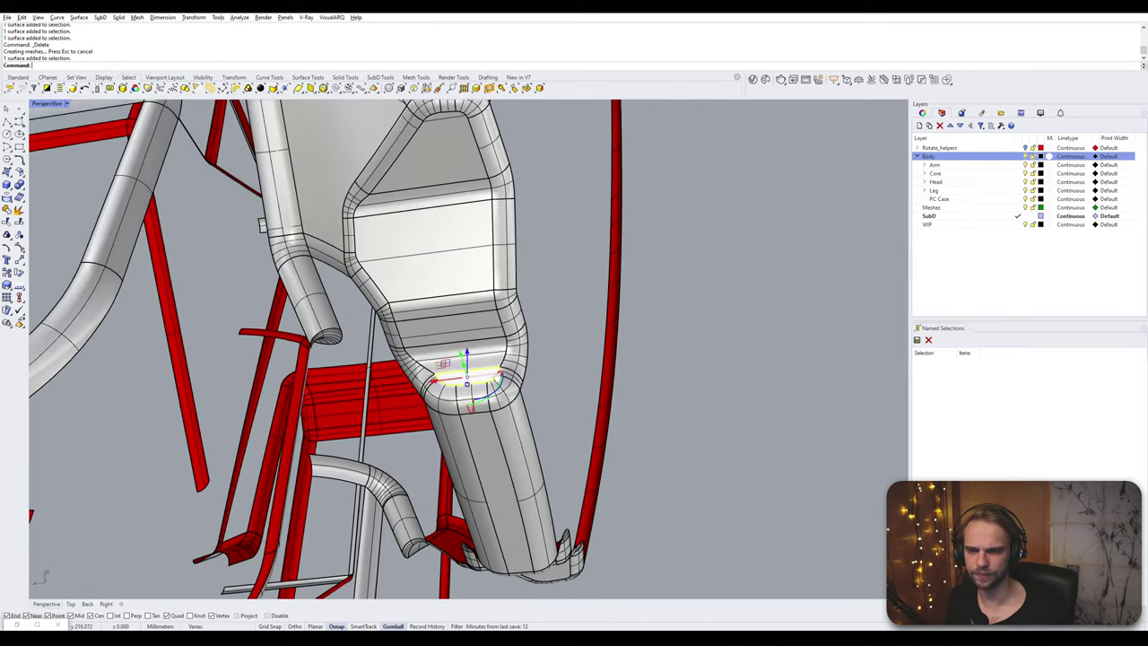
right_click_drag(459, 271, 484, 358, "shift")
left_click(483, 254, "shift")
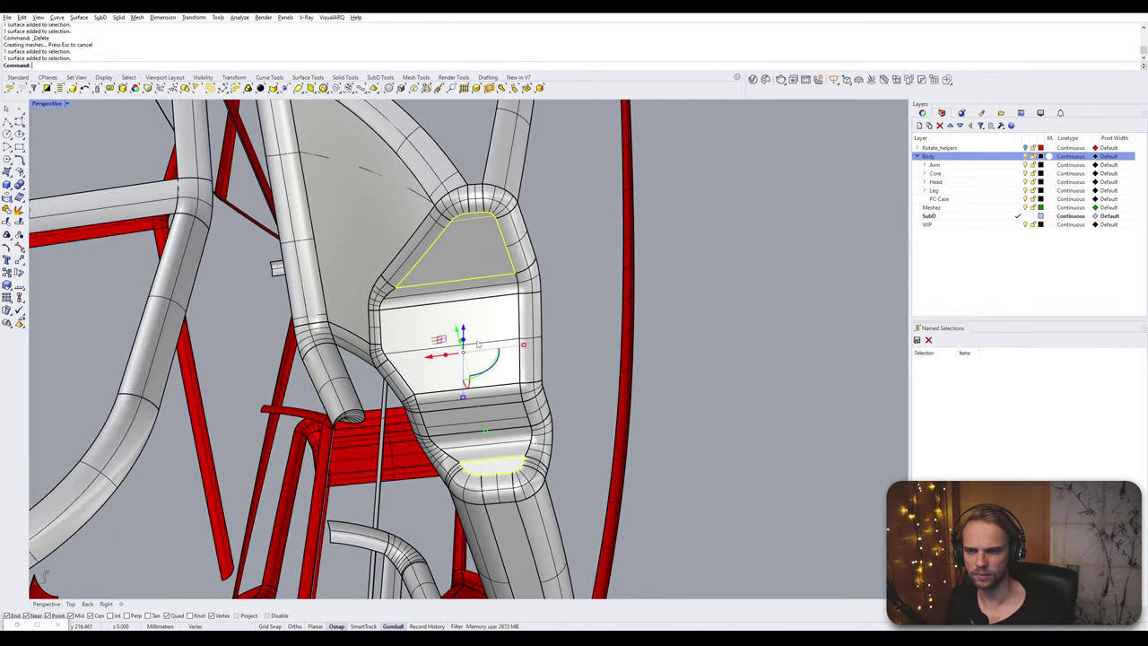
left_click(425, 324, "shift")
right_click_drag(489, 408, 487, 325)
left_click(487, 318, "shift")
left_click(585, 178, "shift")
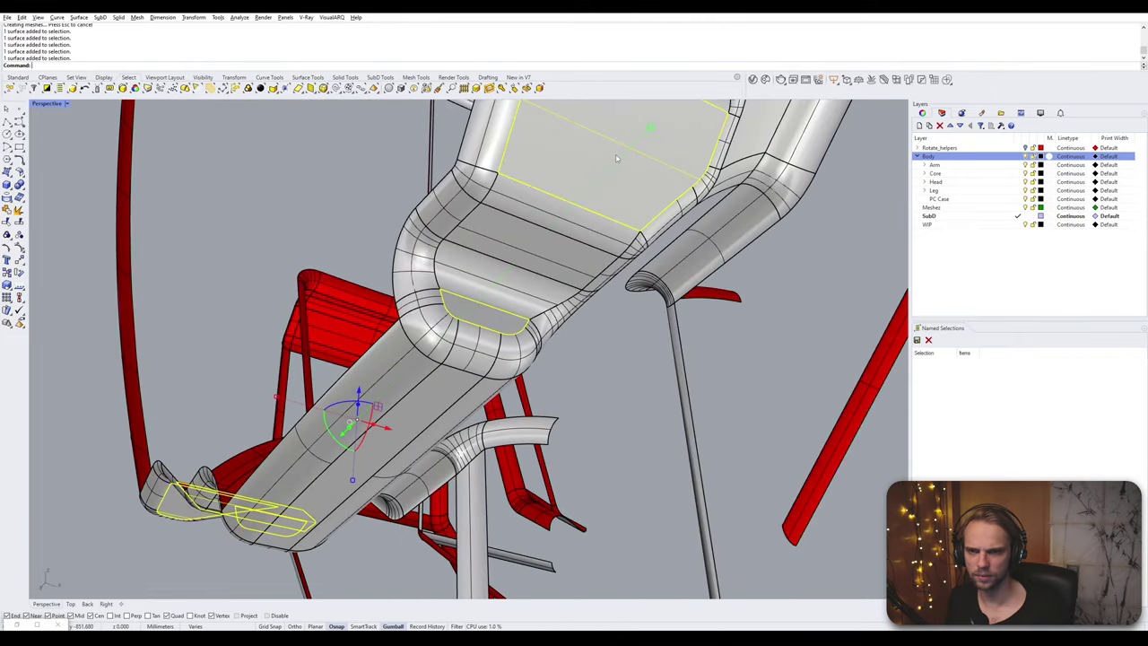
right_click_drag(564, 267, 517, 338)
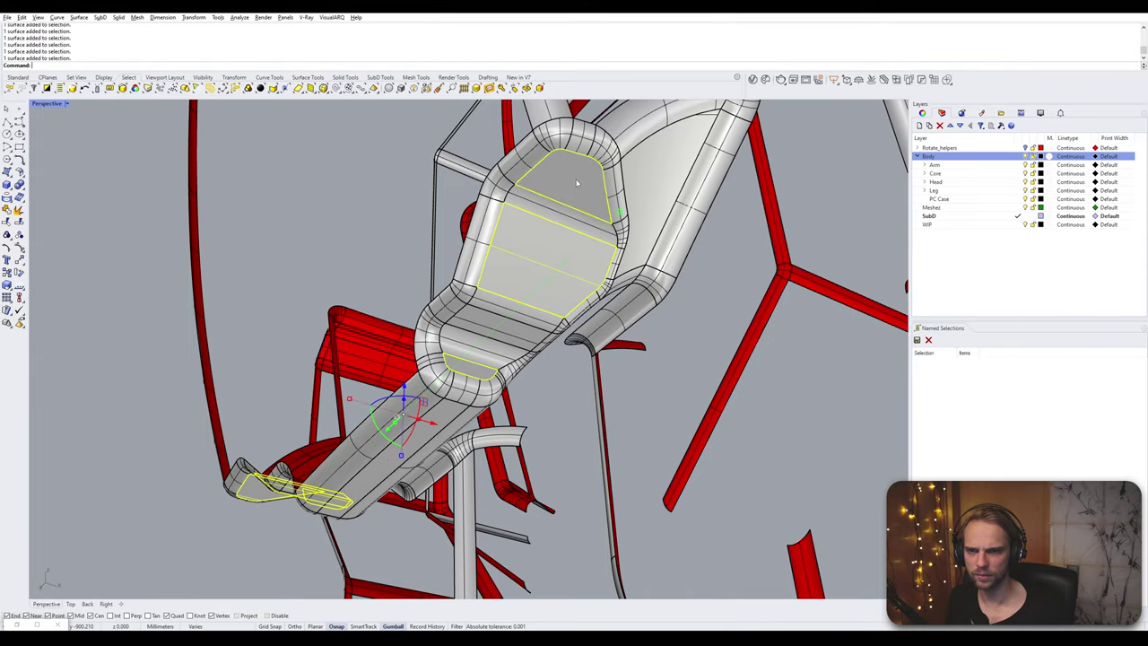
key("Delete")
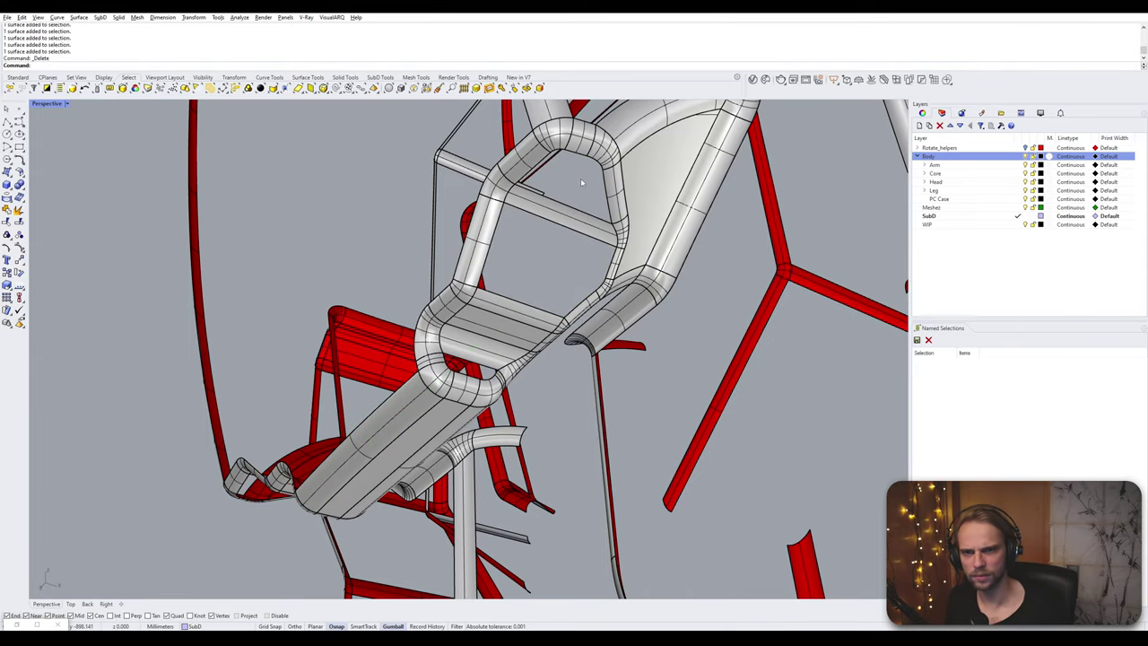
- Delete one more remaining body surface
right_click_drag(580, 182, 672, 256)
left_click(553, 215)
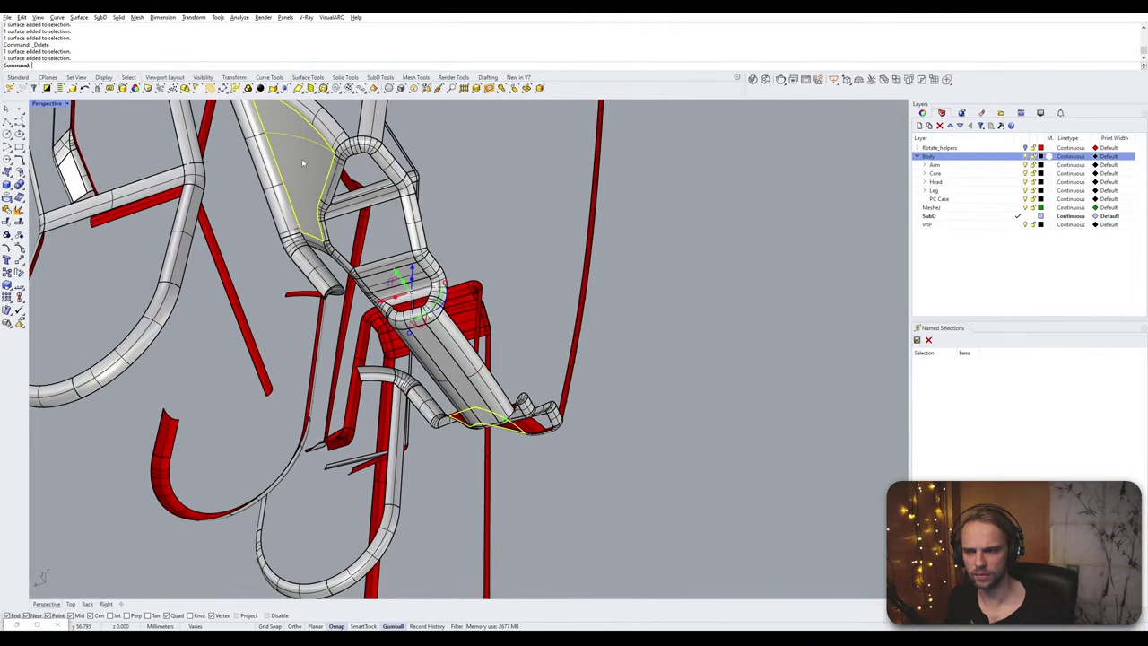
key("Delete")
- Orbit from front to side to check the remaining open strip frame
right_click_drag(302, 161, 420, 260)
scroll(385, 409, "up", 5)
scroll(408, 269, "down", 4)
right_click_drag(404, 314, 401, 212, "shift")
scroll(401, 238, "down", 5)
scroll(410, 377, "up", 6)
right_click_drag(415, 316, 475, 345, "shift")
right_click_drag(297, 427, 520, 418)
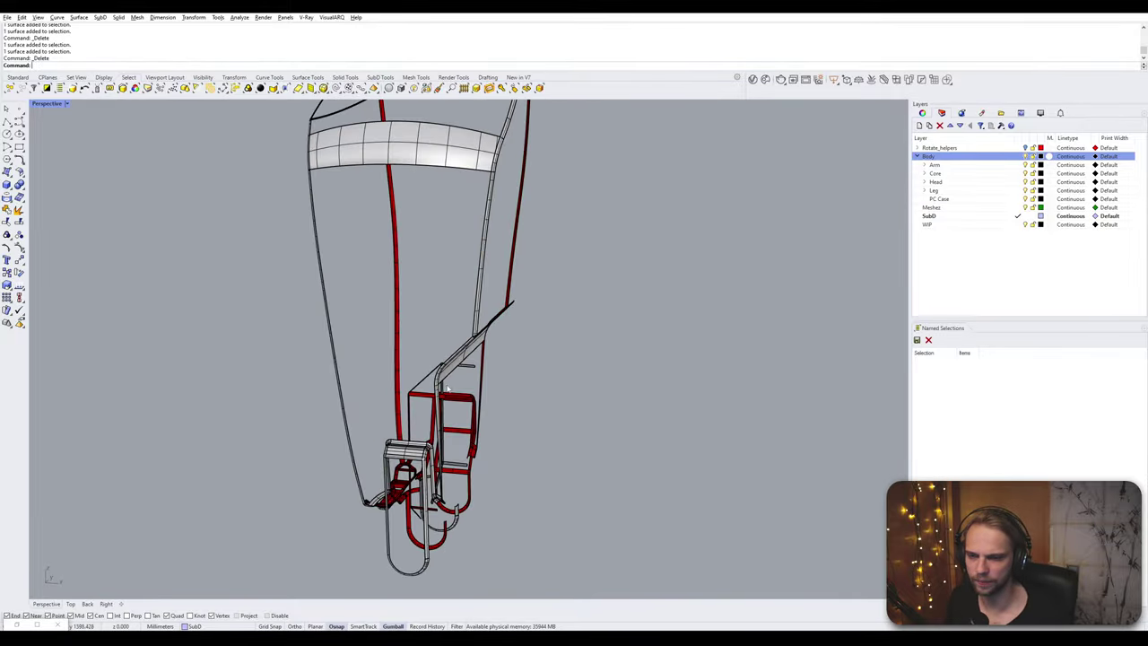
scroll(437, 397, "up", 5)
scroll(436, 398, "down", 5)
- Reference the open thigh polysurface from Rhino into Grasshopper's Brep parameter
left_click(412, 362)
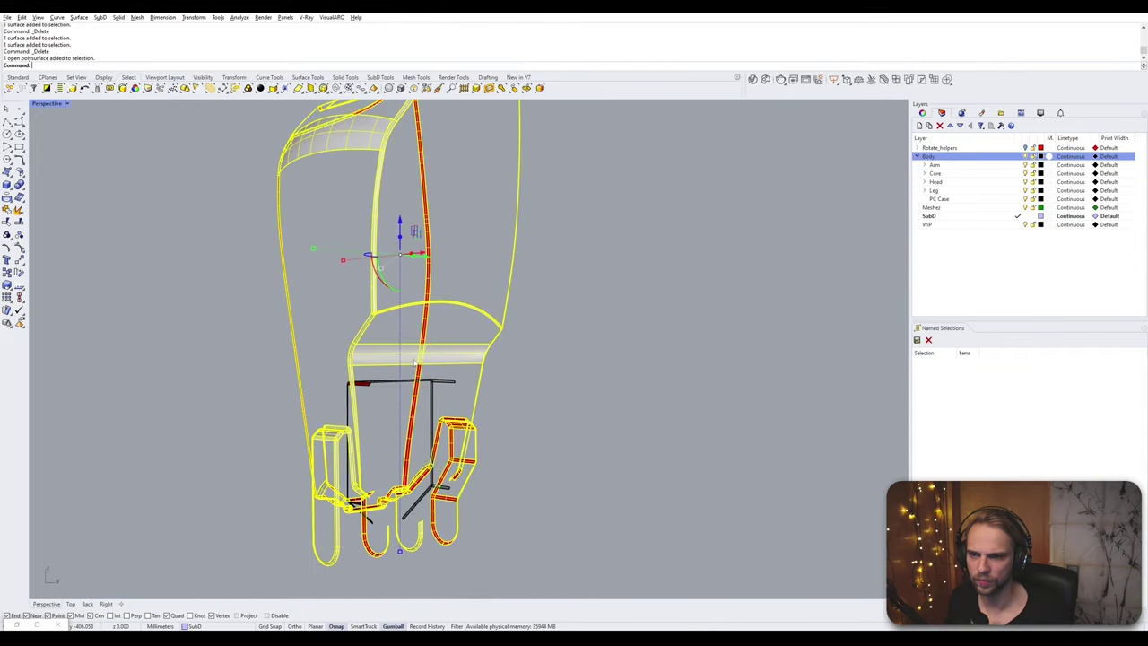
scroll(538, 395, "down", 4)
left_click(557, 408)
right_click_drag(558, 409, 598, 418)
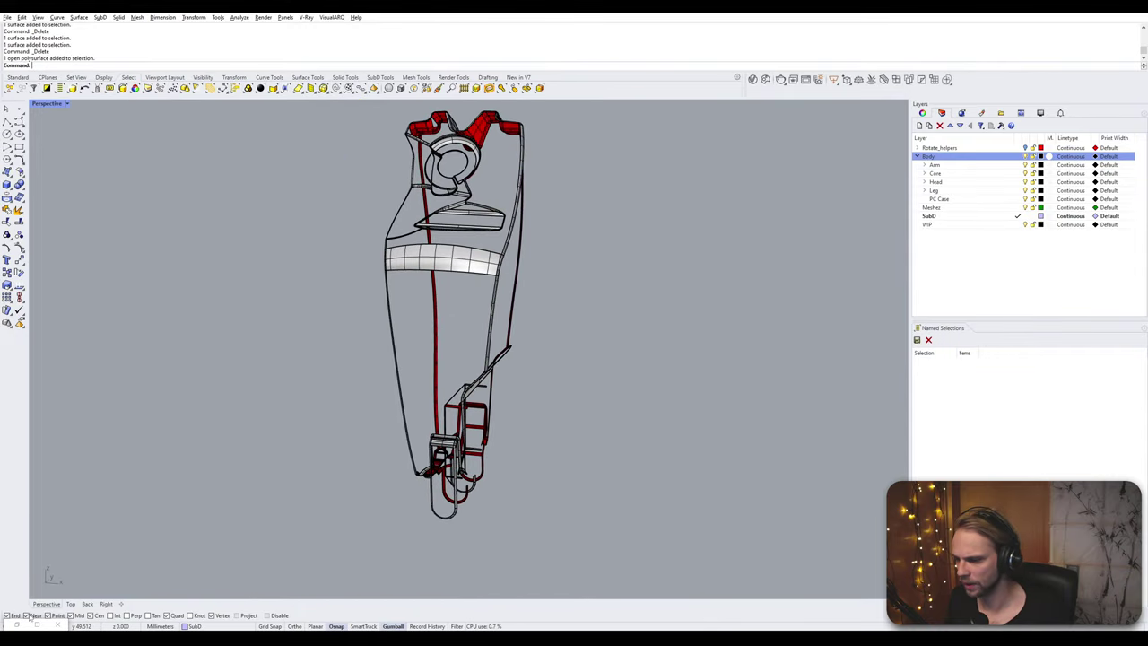
left_click(17, 624)
scroll(763, 312, "up", 4)
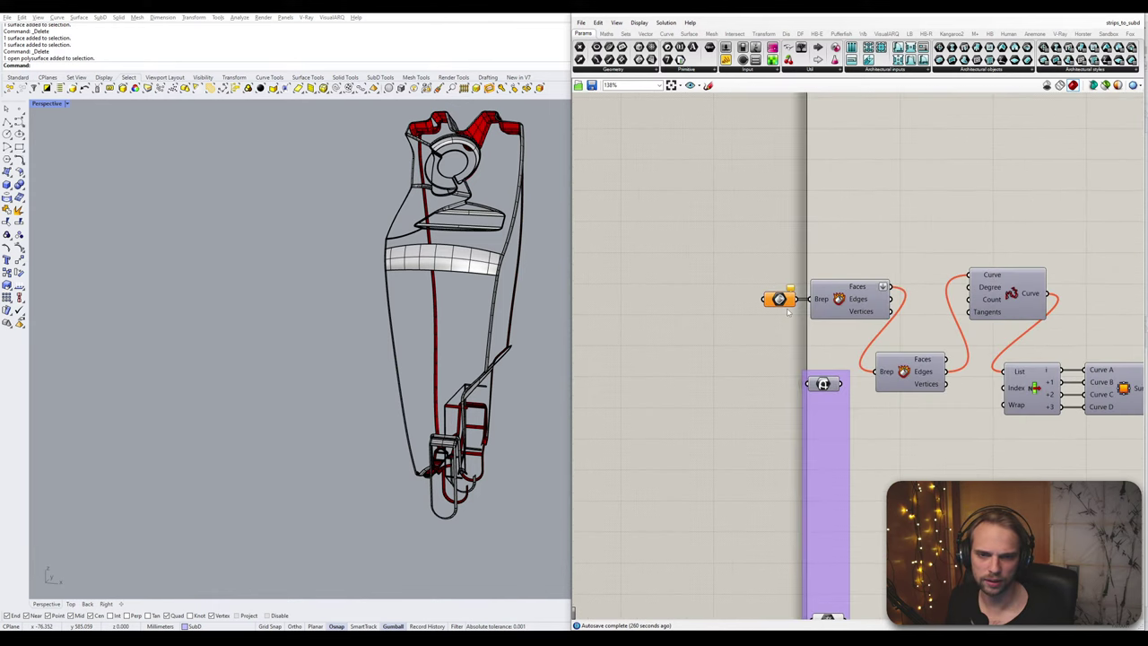
right_click(780, 298)
left_click(836, 429)
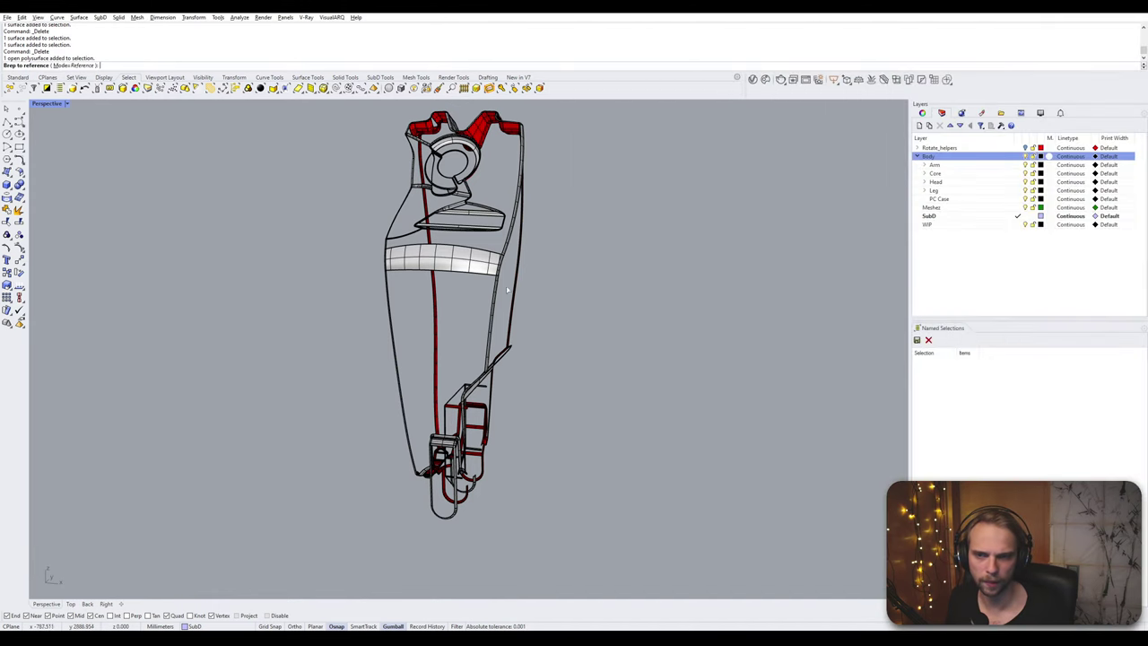
left_click(455, 269)
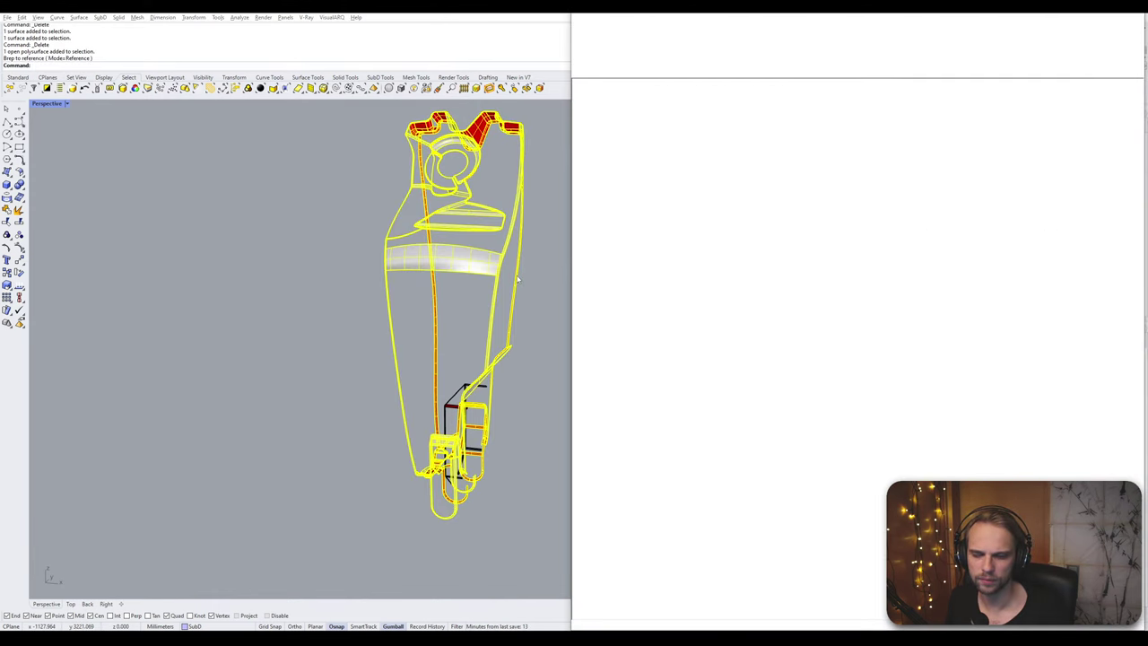
key("Return")
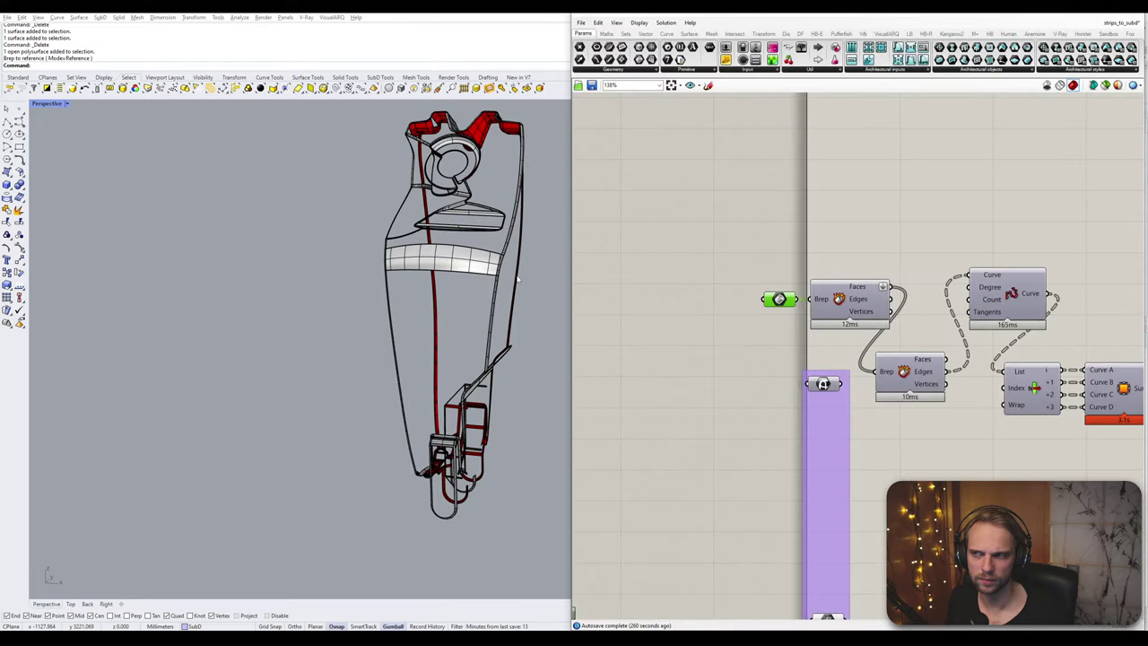
- Pan past the four-curve surface component to empty canvas and open the component search
scroll(759, 318, "down", 3)
right_click_drag(885, 363, 796, 379)
scroll(897, 382, "up", 4)
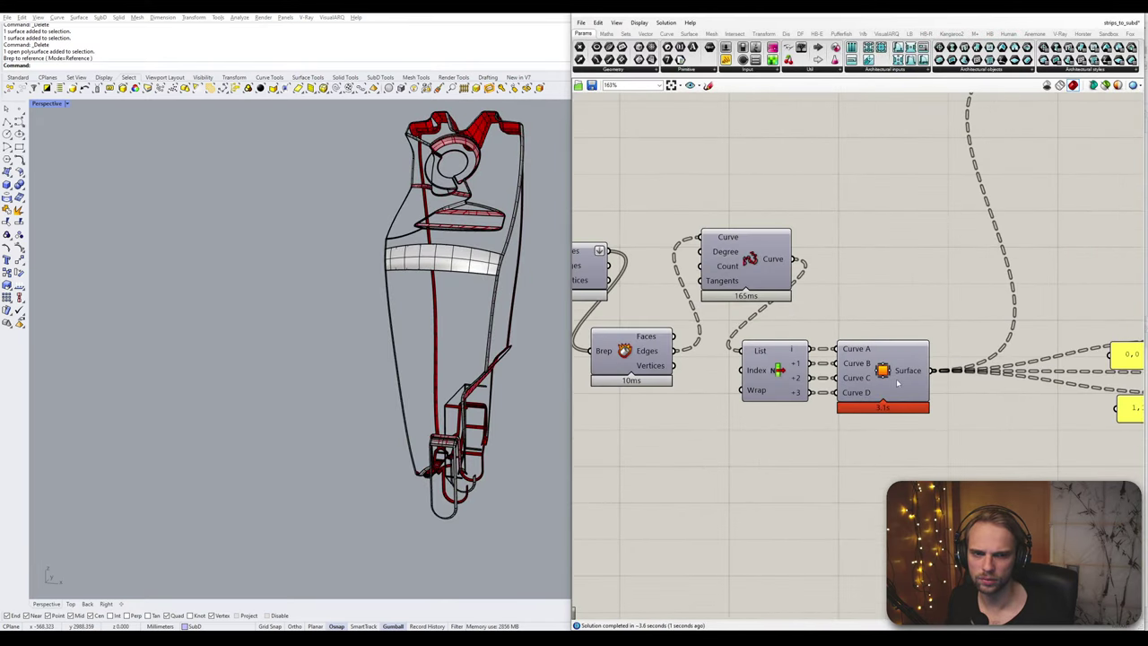
left_click(896, 382)
left_click(876, 321)
scroll(747, 297, "down", 3)
scroll(721, 357, "up", 2)
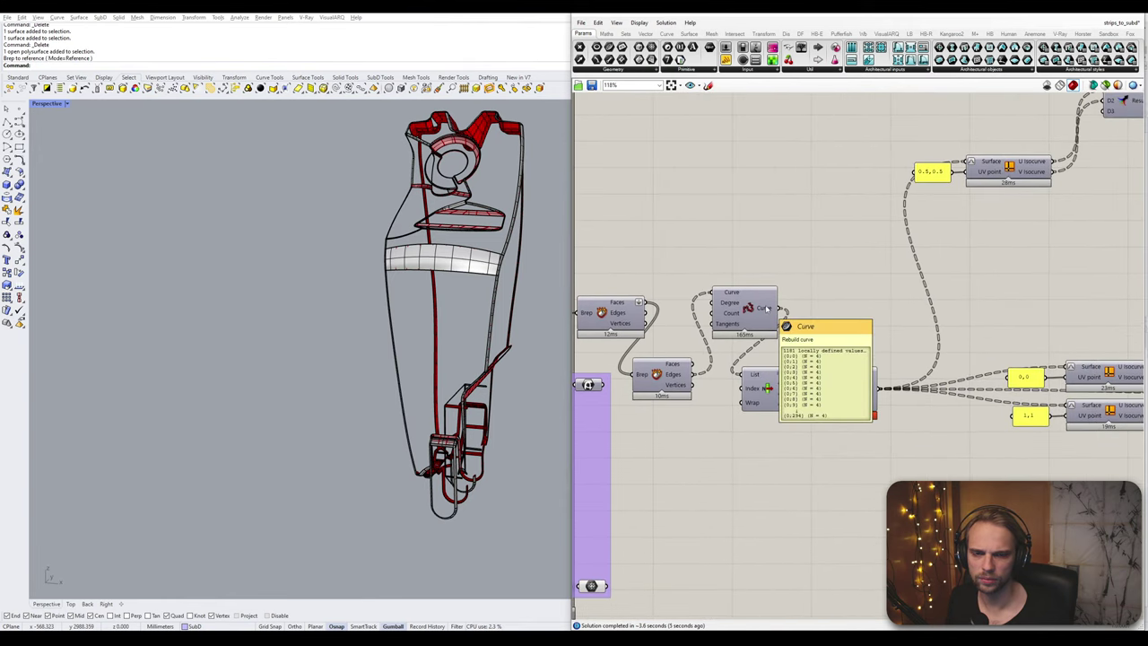
right_click_drag(733, 204, 769, 319)
double_click(764, 296)
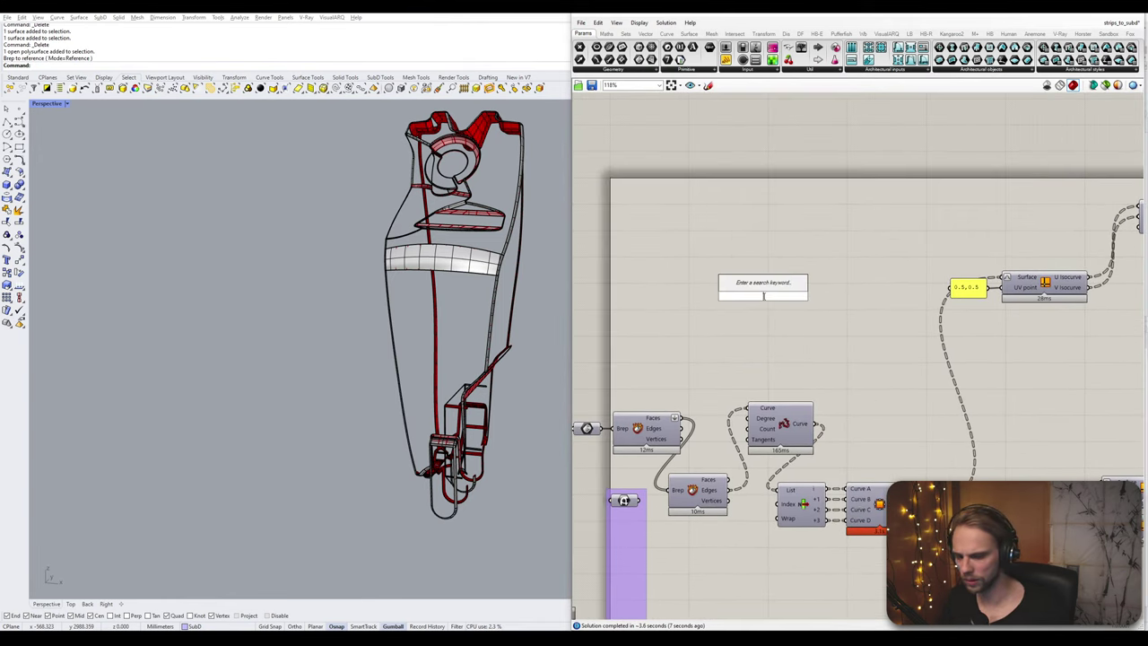
- Add a List Item component fed by the rebuilt curves
type("list item")
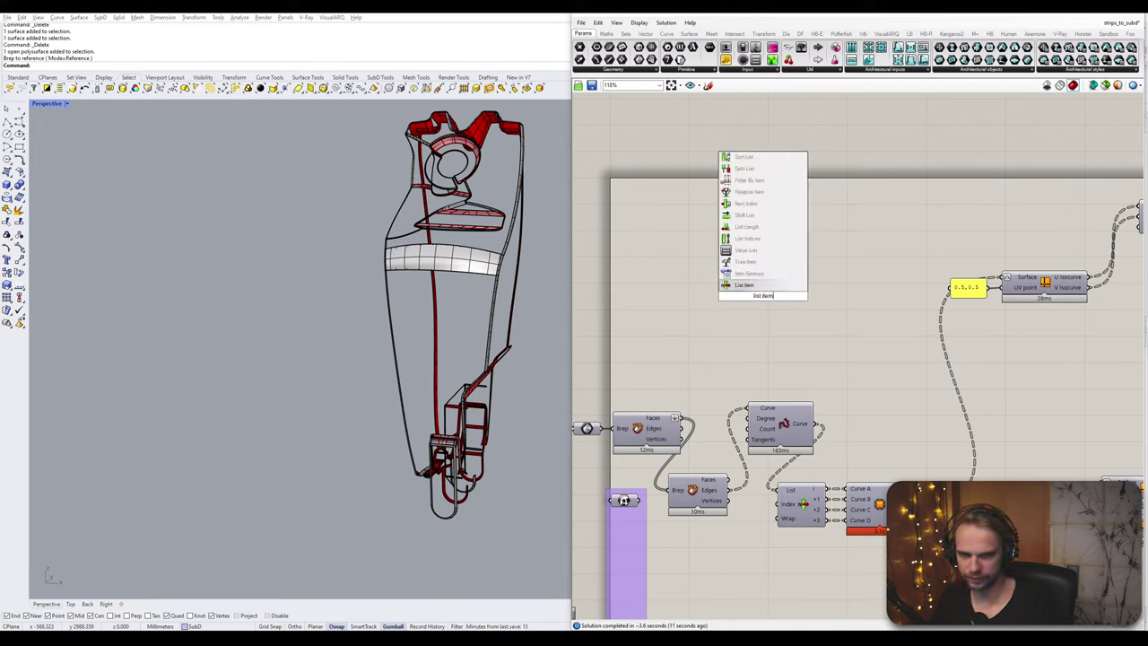
key("Return")
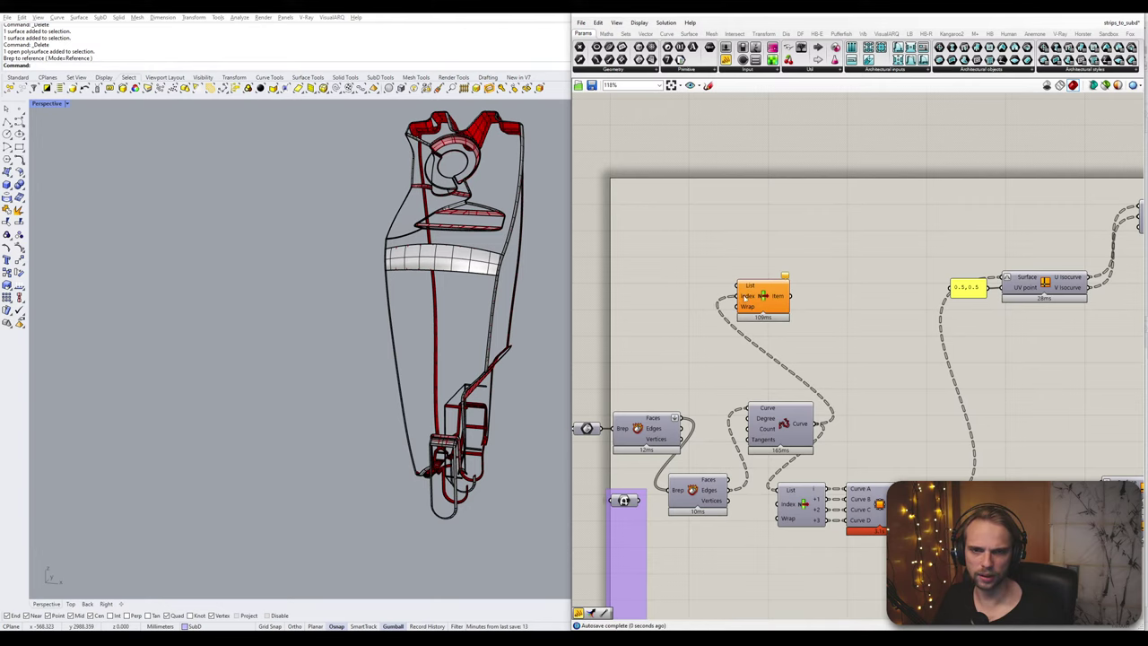
left_click_drag(746, 290, 759, 299)
left_click(779, 339)
scroll(778, 321, "up", 3)
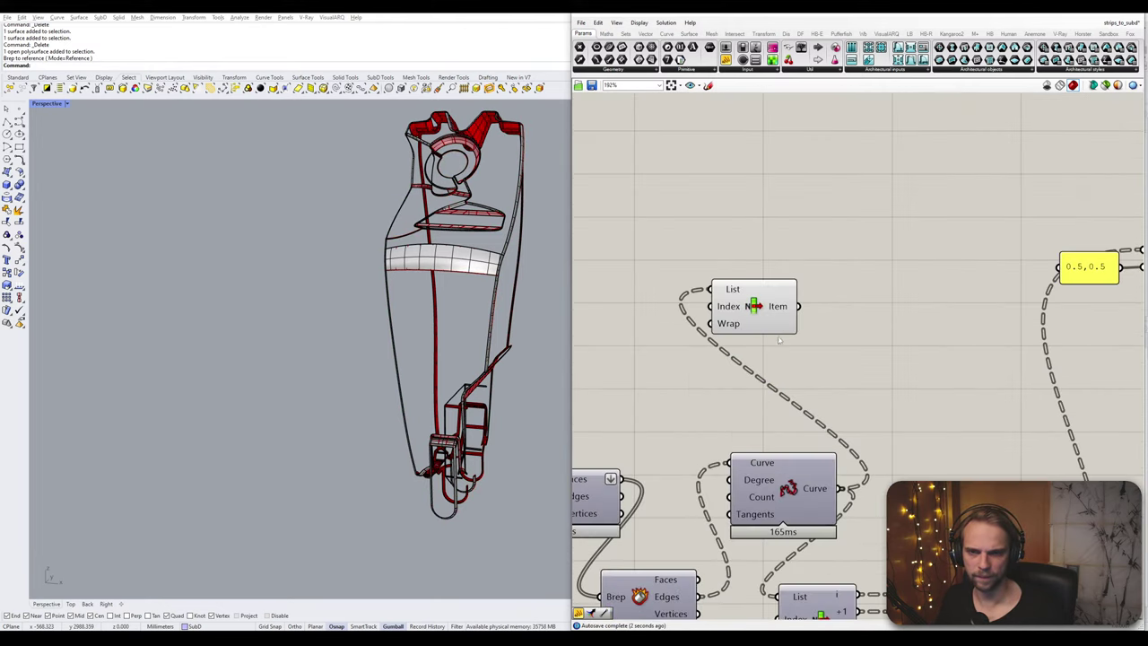
- Set the rebuild curve component's Count input to the integer 25
mouse_move(779, 316)
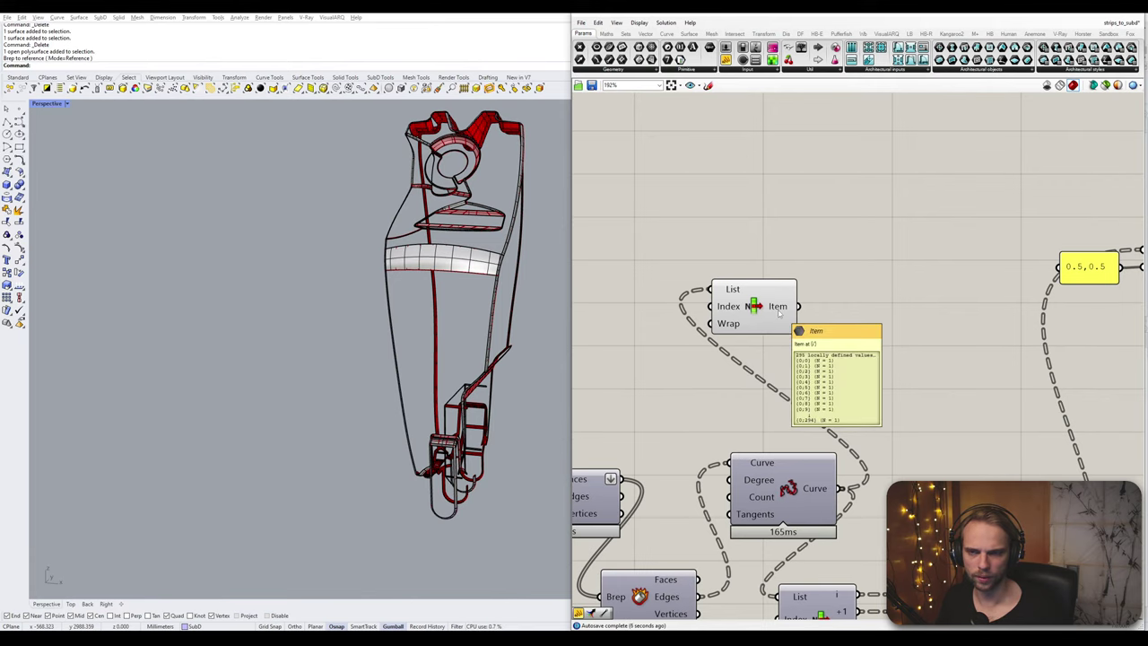
right_click_drag(758, 490, 785, 382)
right_click(782, 396)
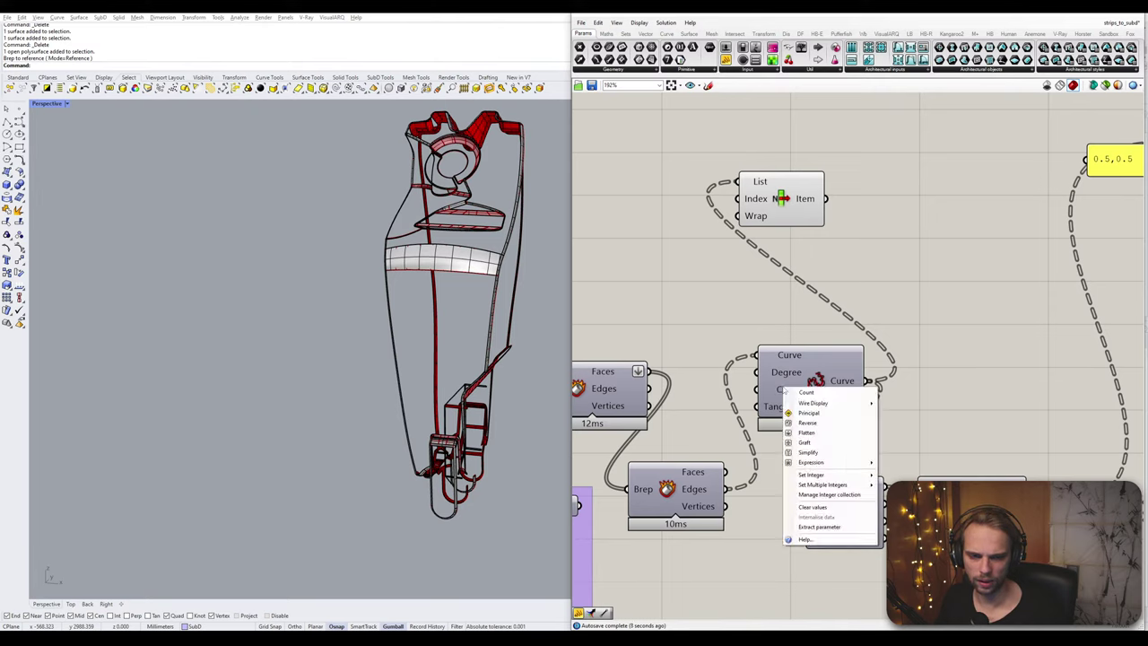
mouse_move(861, 475)
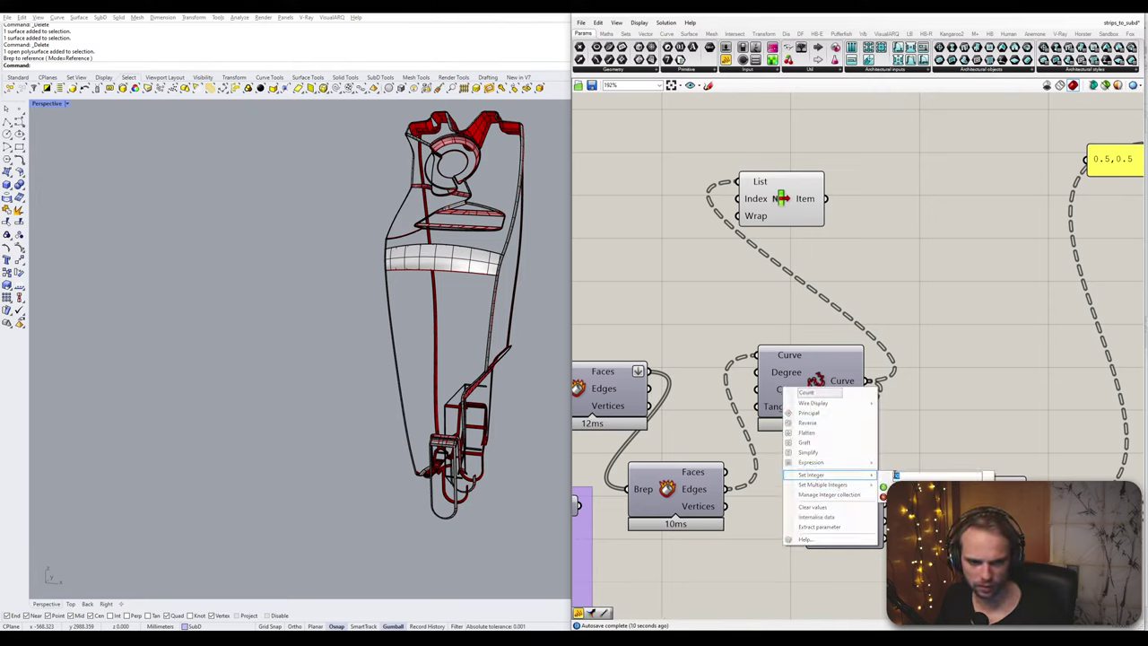
type("25")
key("Return")
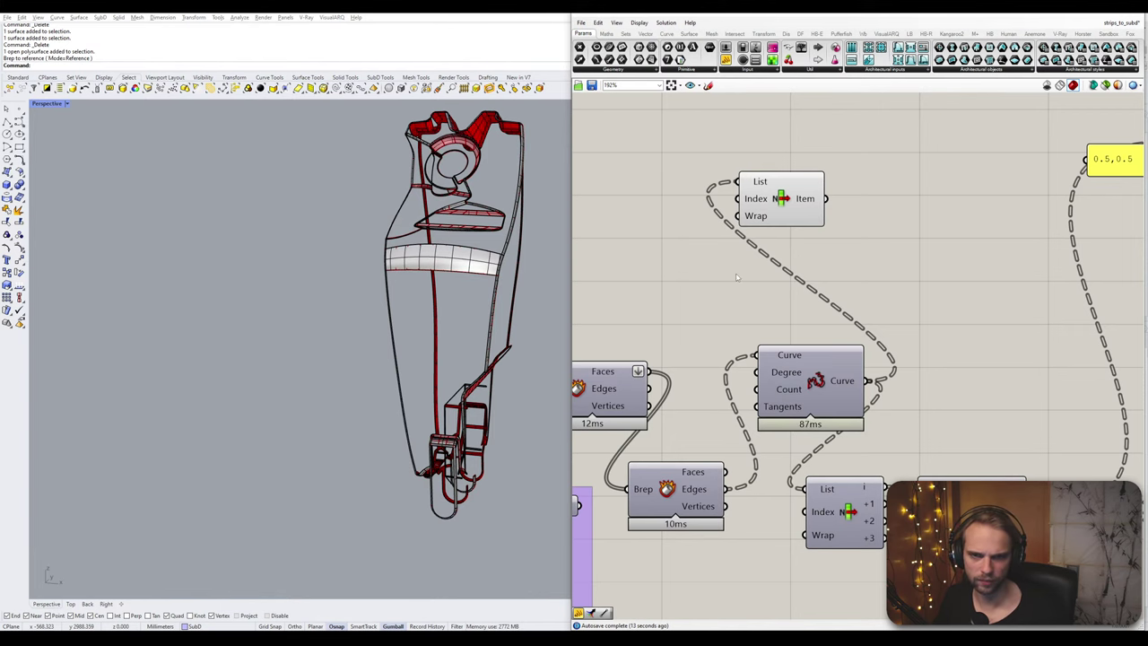
- Delete the trial List Item component and search the canvas for 'list len'
right_click_drag(781, 199, 791, 287)
left_click(791, 287)
key("Delete")
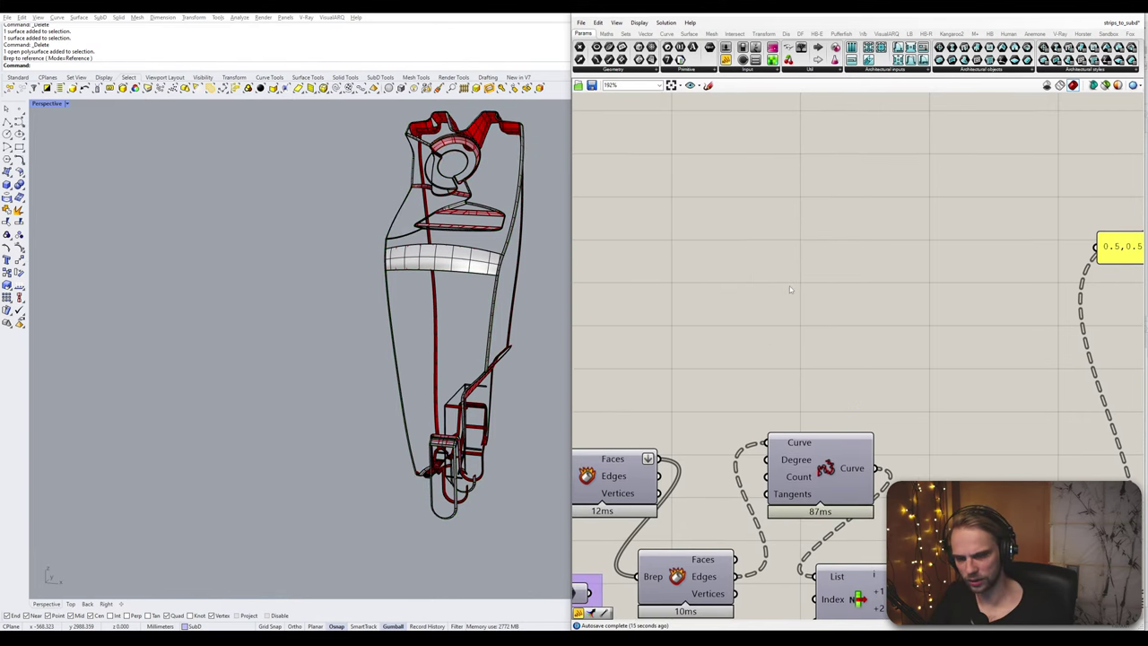
double_click(789, 286)
type("list len")
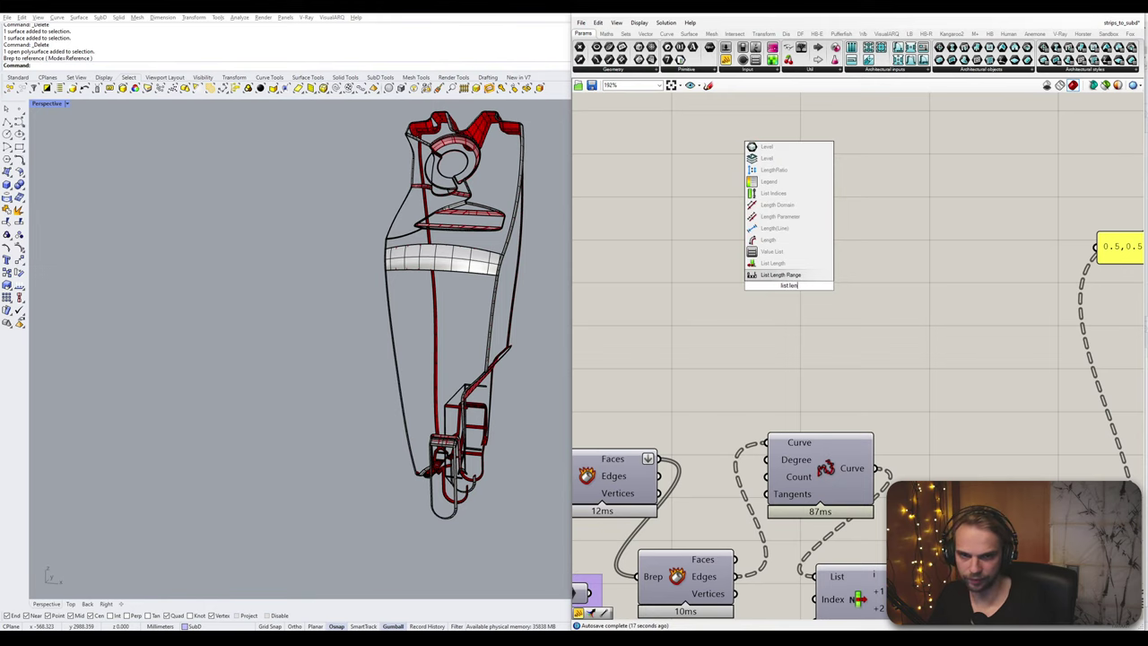
- Place a List Length component fed by the rebuilt curves
left_click(793, 264)
left_click_drag(865, 435, 778, 272)
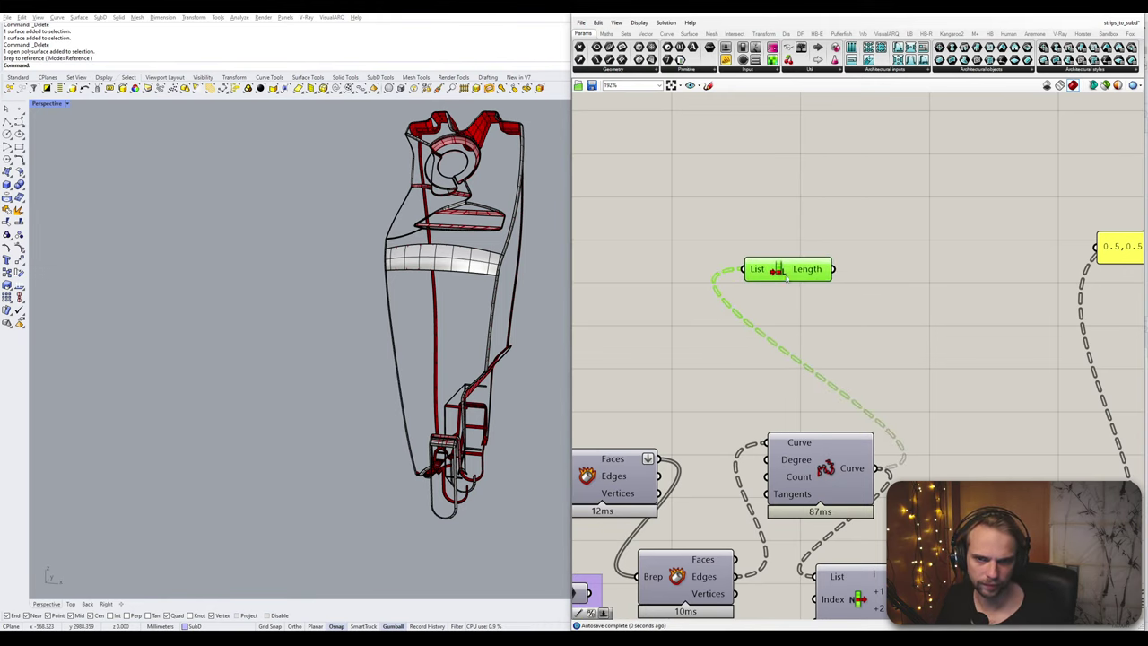
right_click_drag(844, 237, 806, 302)
left_click(832, 268)
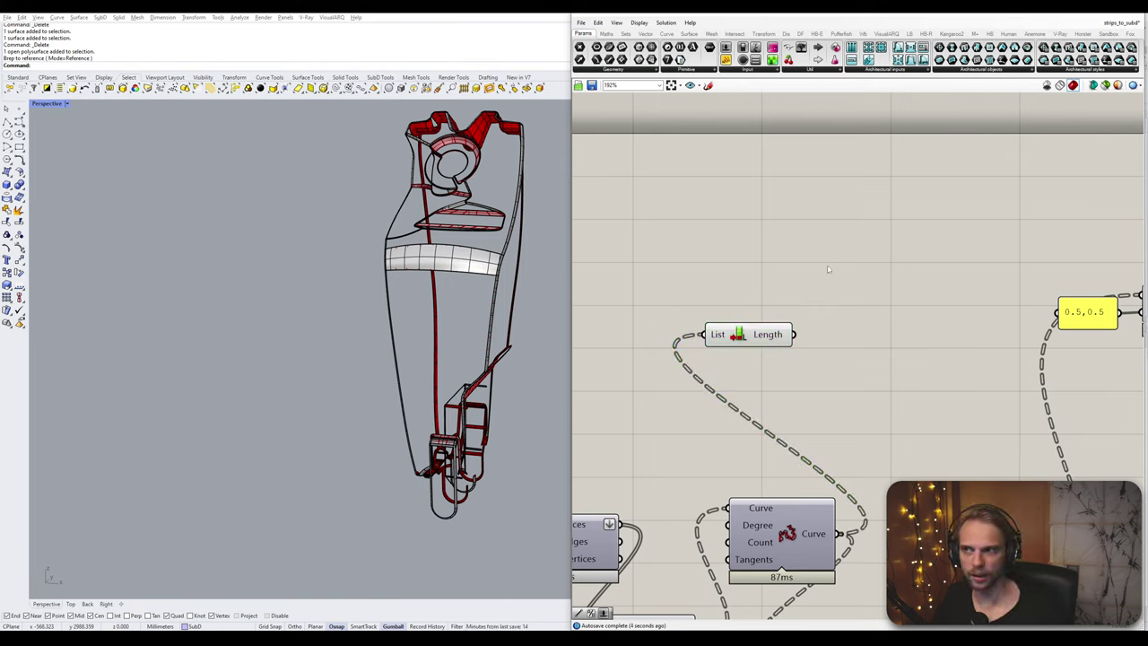
- Add a Larger Than component taking the list length as its first input
double_click(833, 267)
key("Return")
left_click_drag(770, 270, 793, 228)
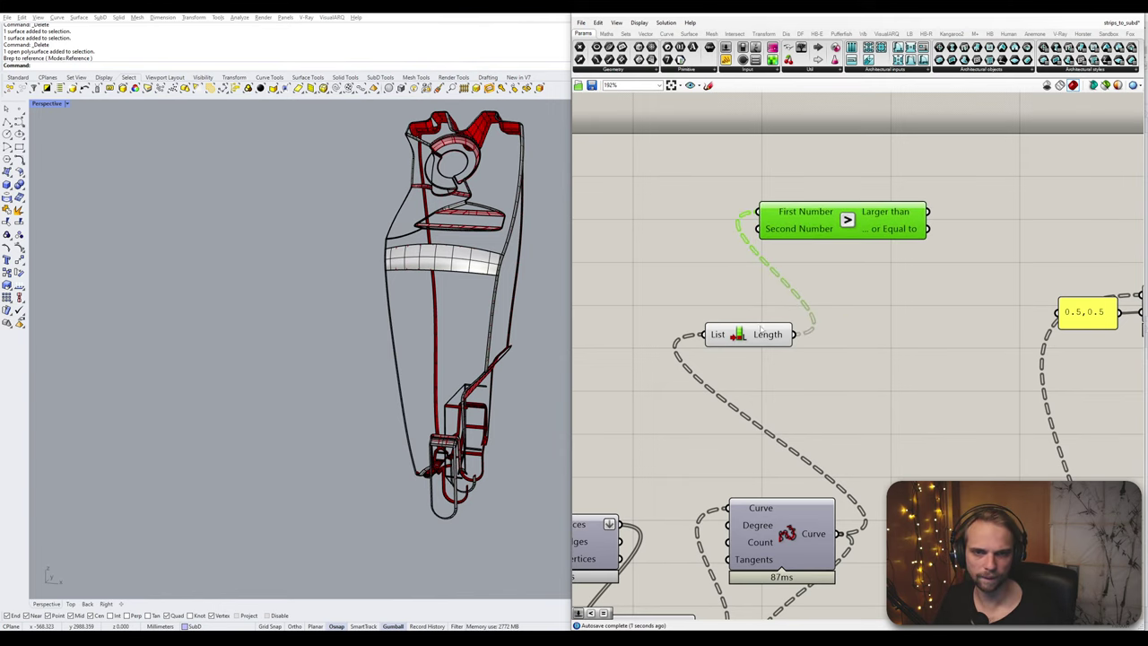
left_click_drag(762, 335, 691, 213)
- Turn off Display > Draw Full Names so components show short names
left_click(645, 23)
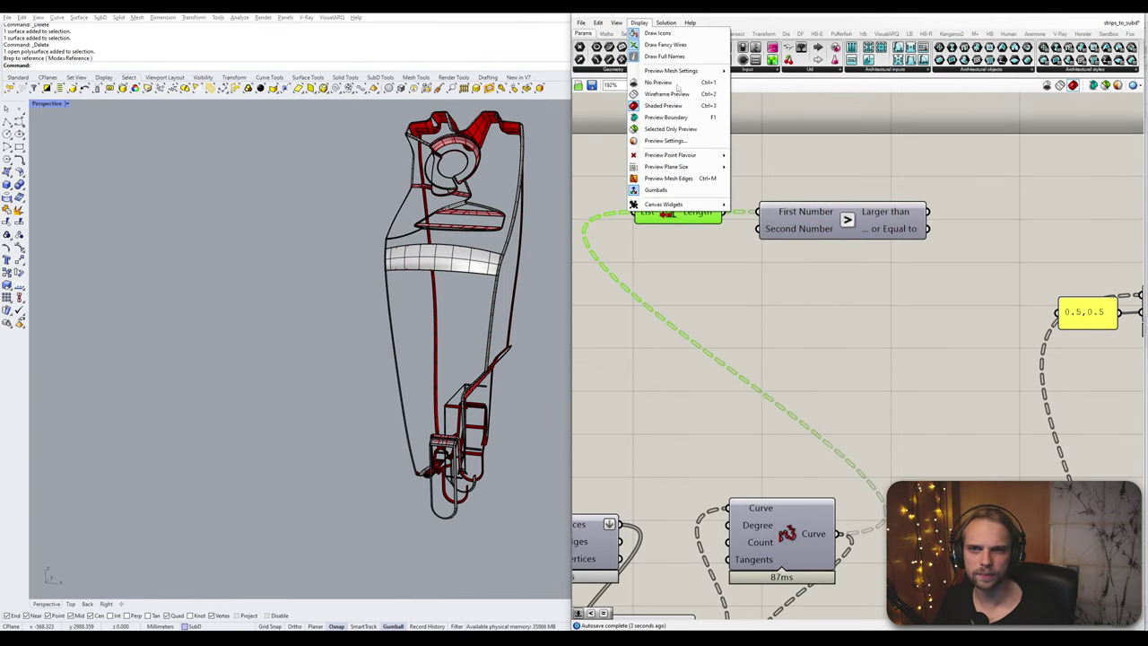
left_click(681, 56)
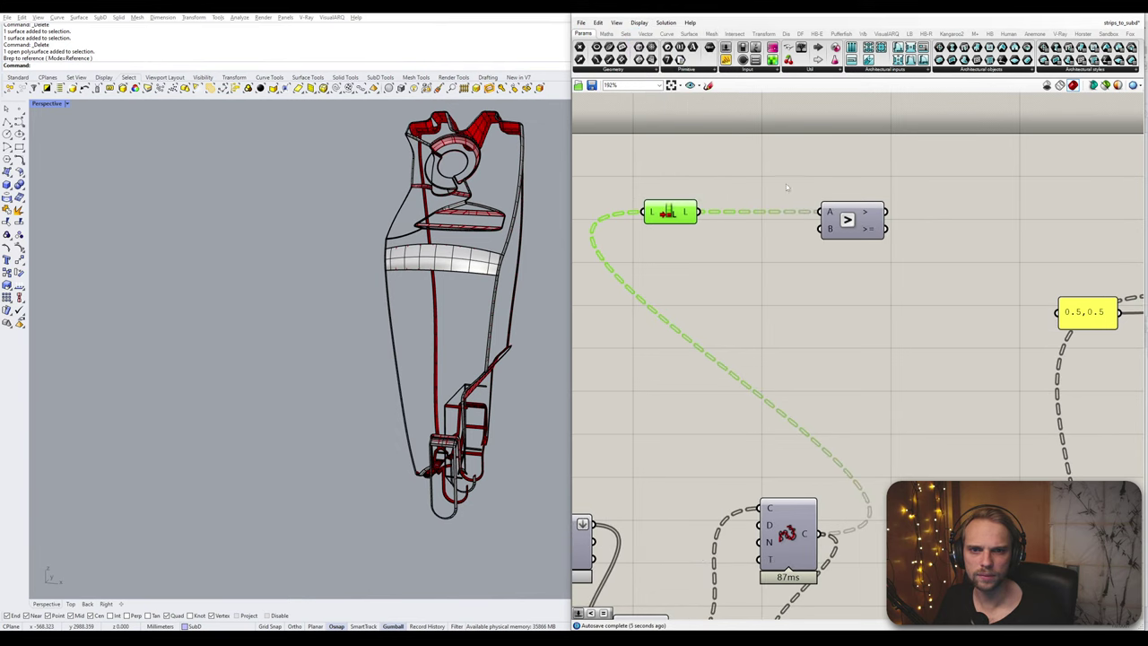
left_click_drag(847, 219, 766, 219)
- Create a '//4' value panel for the comparison, replacing a mistaken '//3' panel
double_click(776, 289)
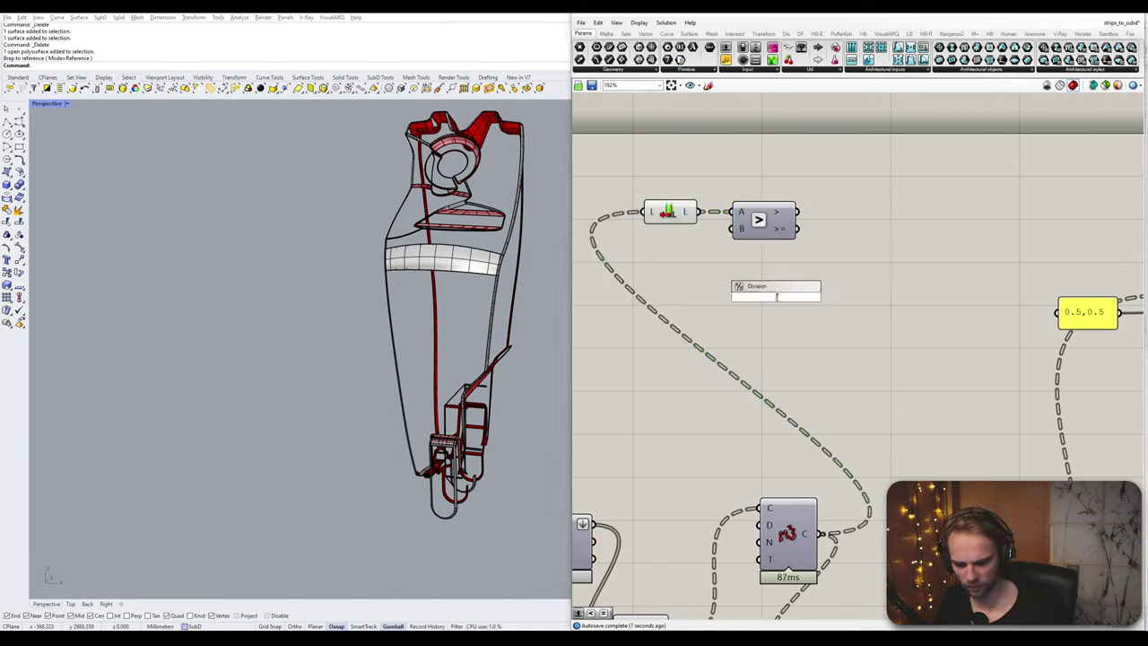
type("//3")
key("Return")
left_click_drag(777, 297, 718, 283)
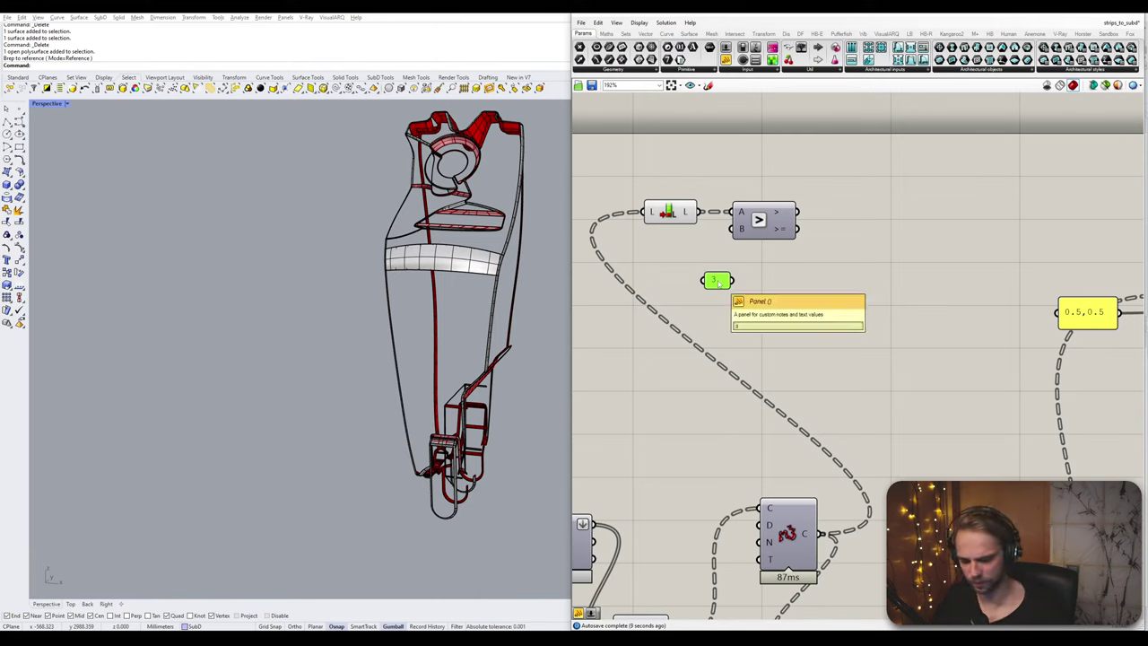
key("Delete")
double_click(718, 284)
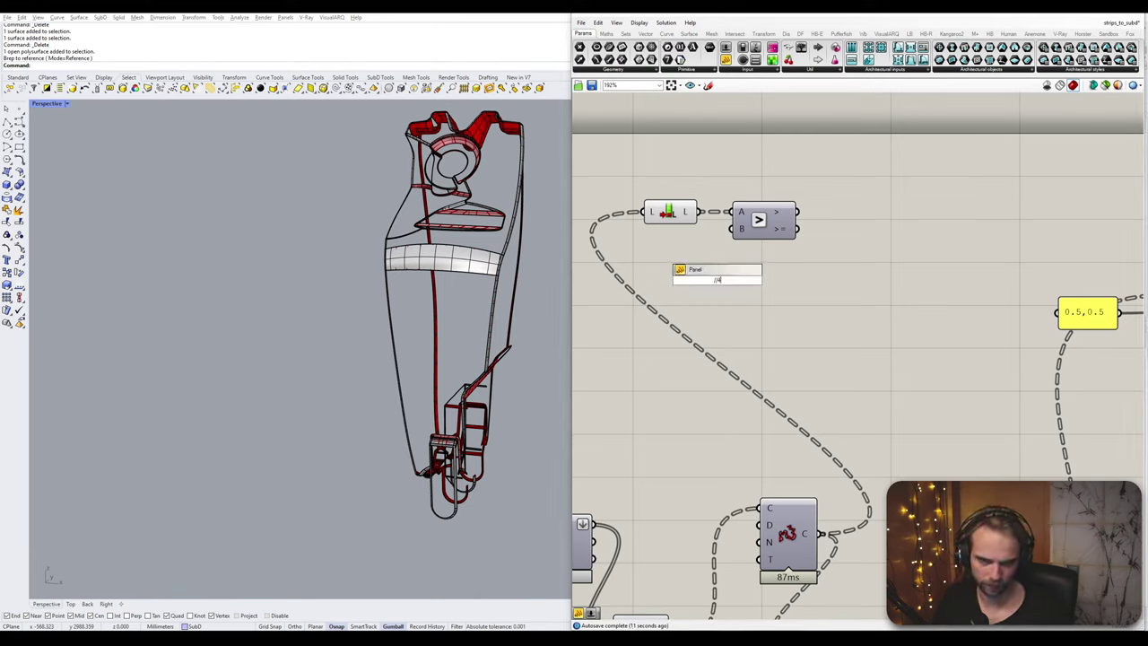
type("//4")
key("Return")
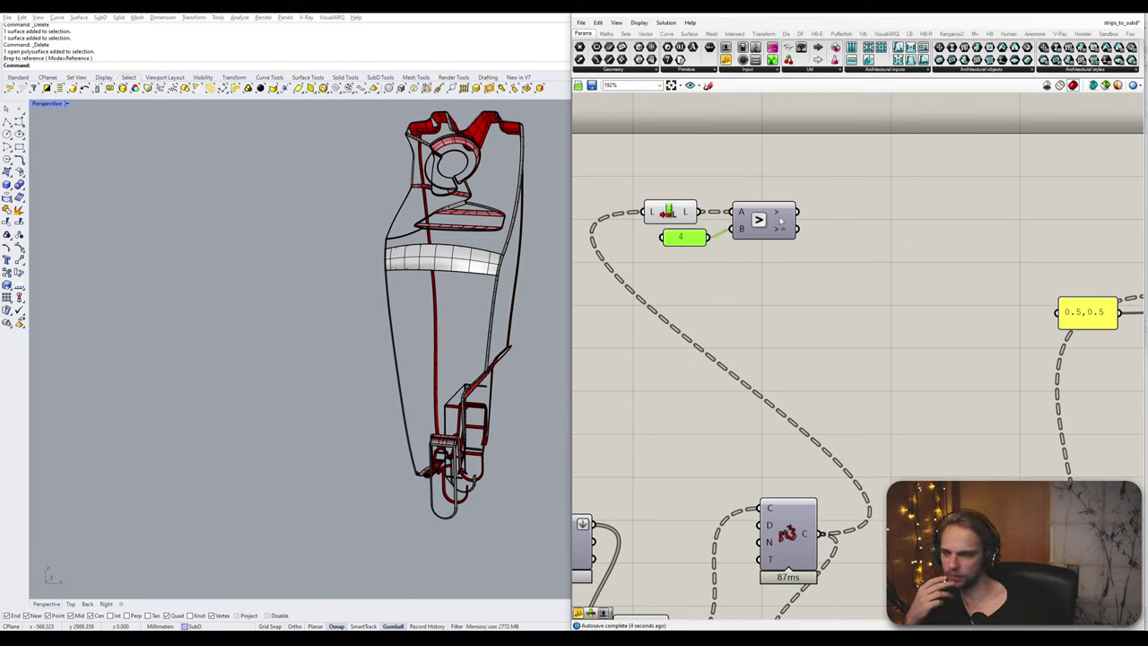
mouse_move(780, 220)
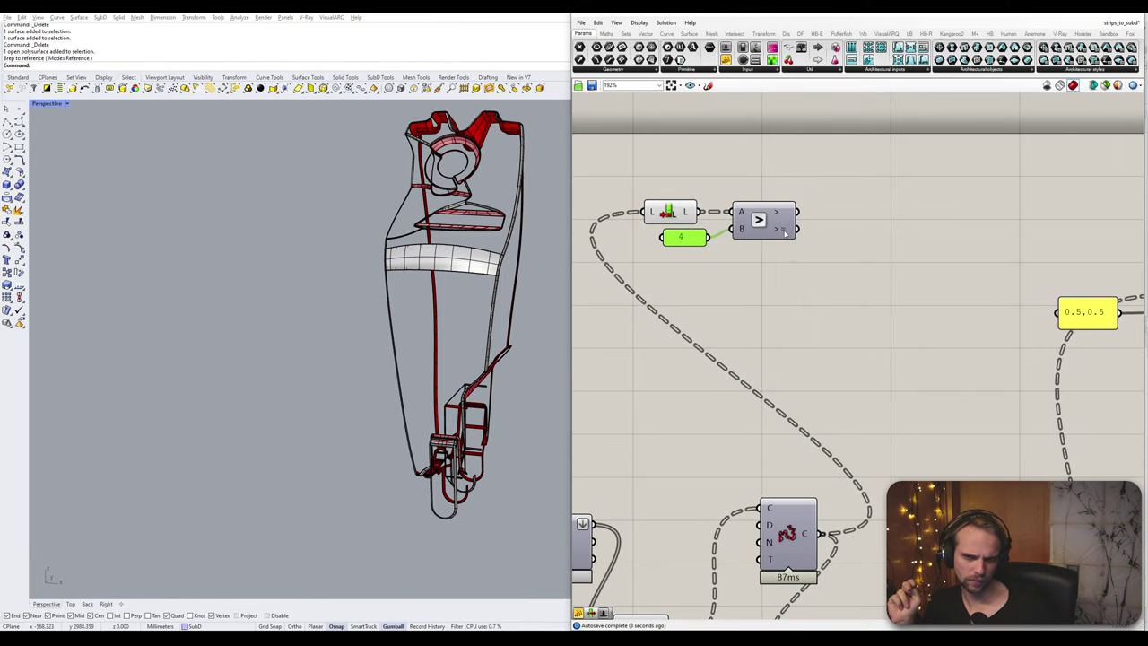
left_click(837, 317)
right_click_drag(837, 494, 881, 396)
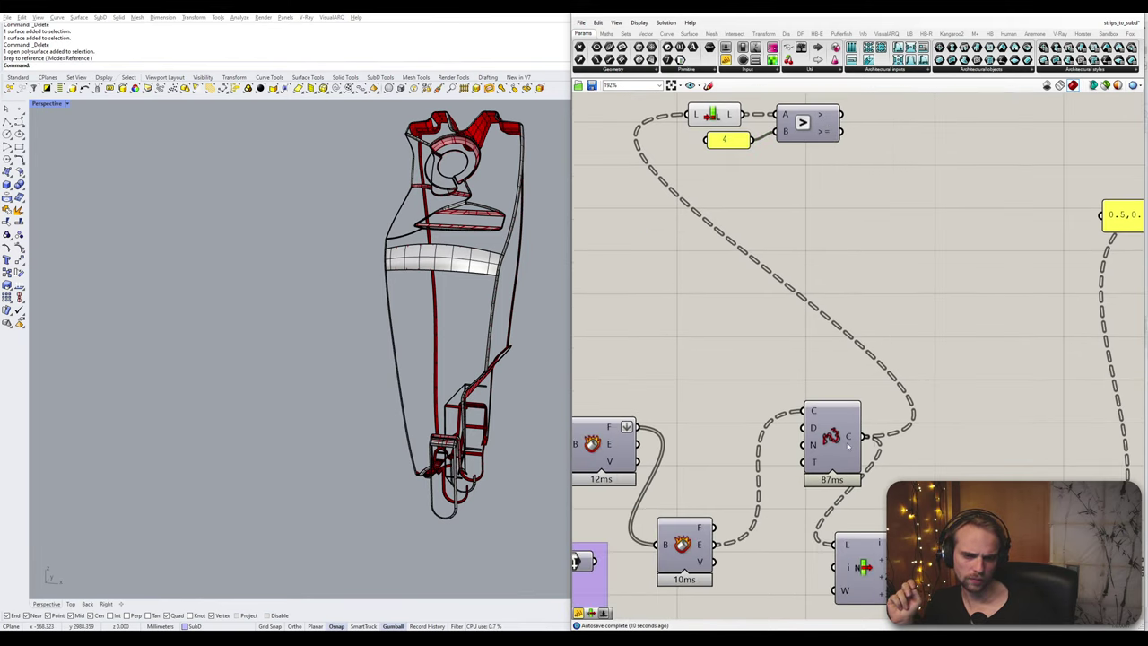
mouse_move(850, 445)
right_click_drag(695, 306, 721, 418)
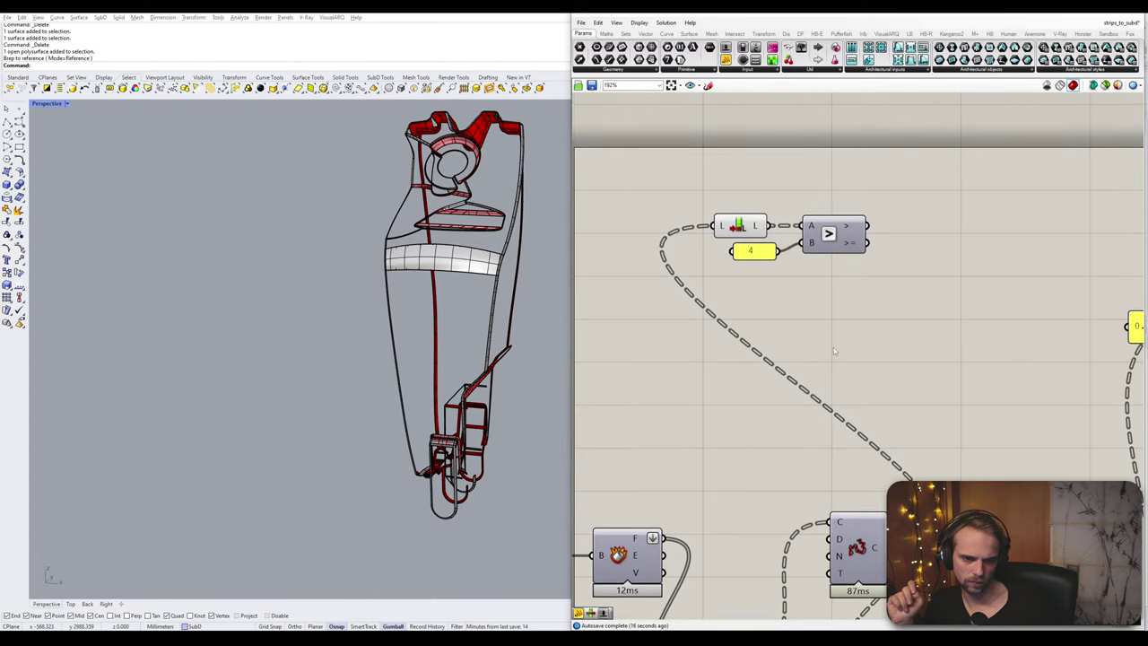
- Add a Surface parameter fed by the brep faces, placed near List Length
double_click(866, 365)
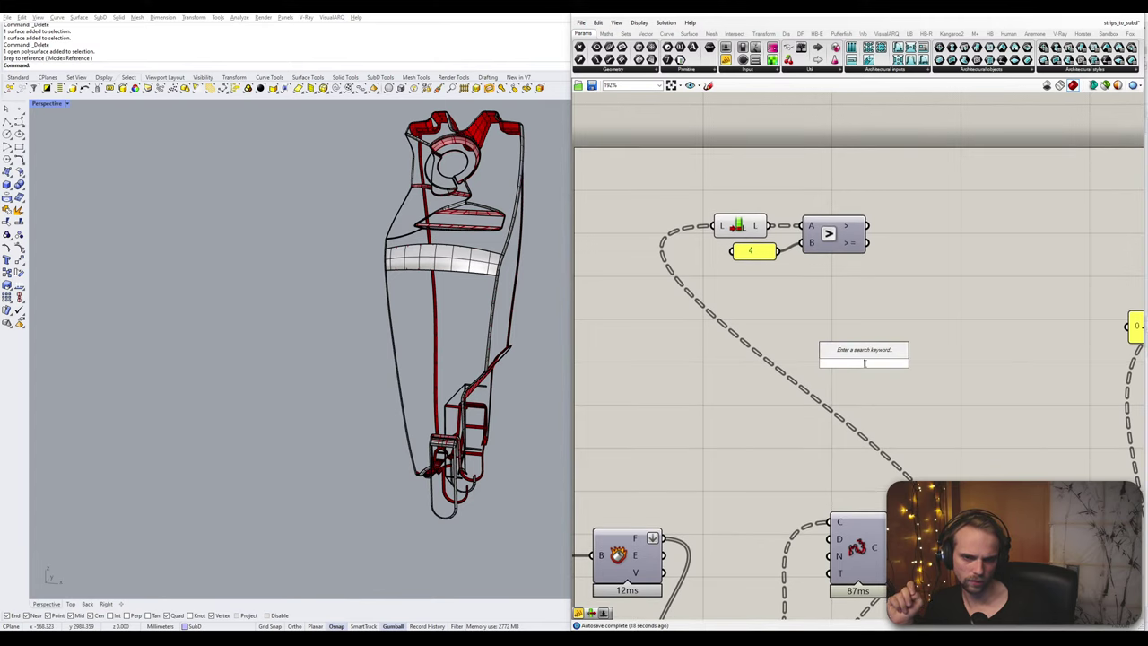
type("surface")
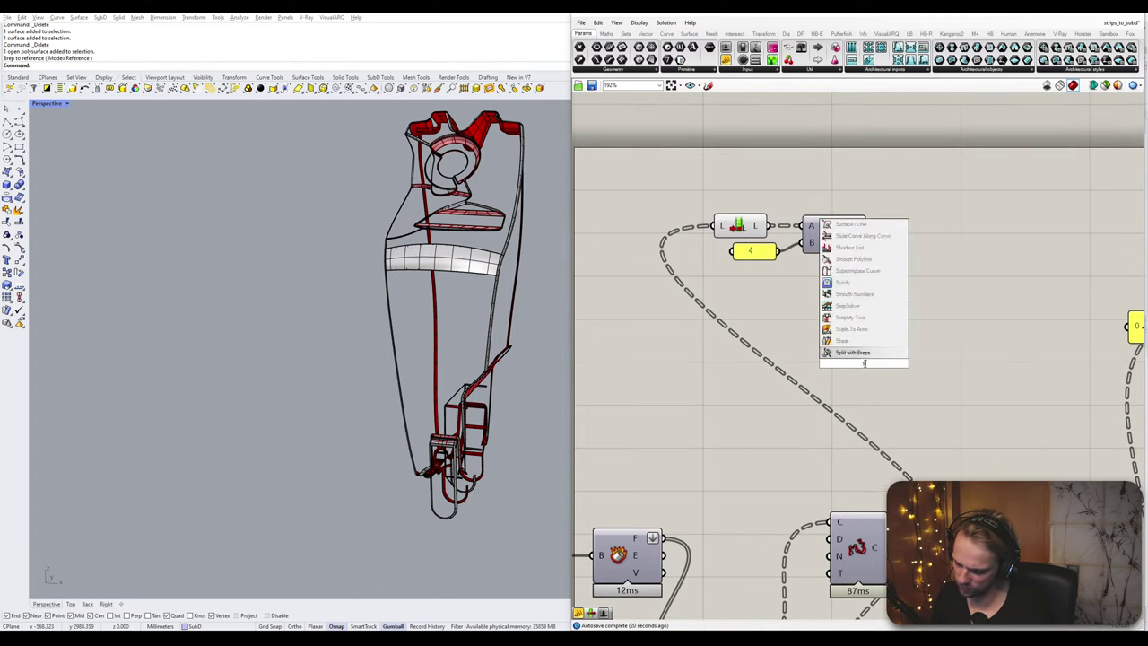
key("Return")
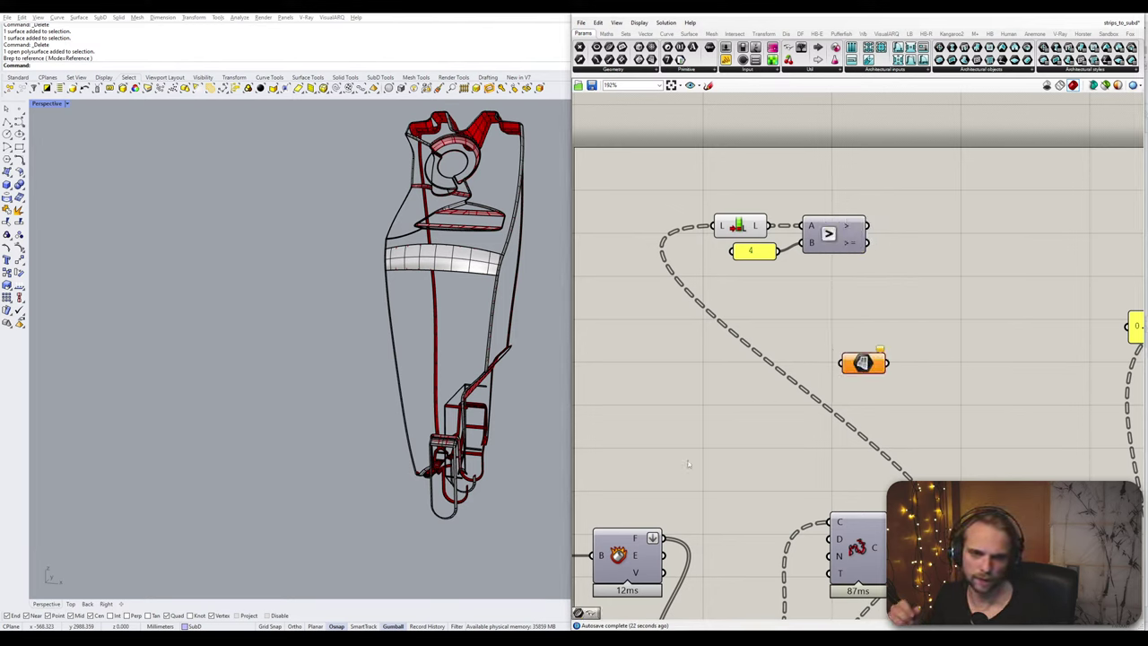
left_click_drag(665, 538, 832, 294)
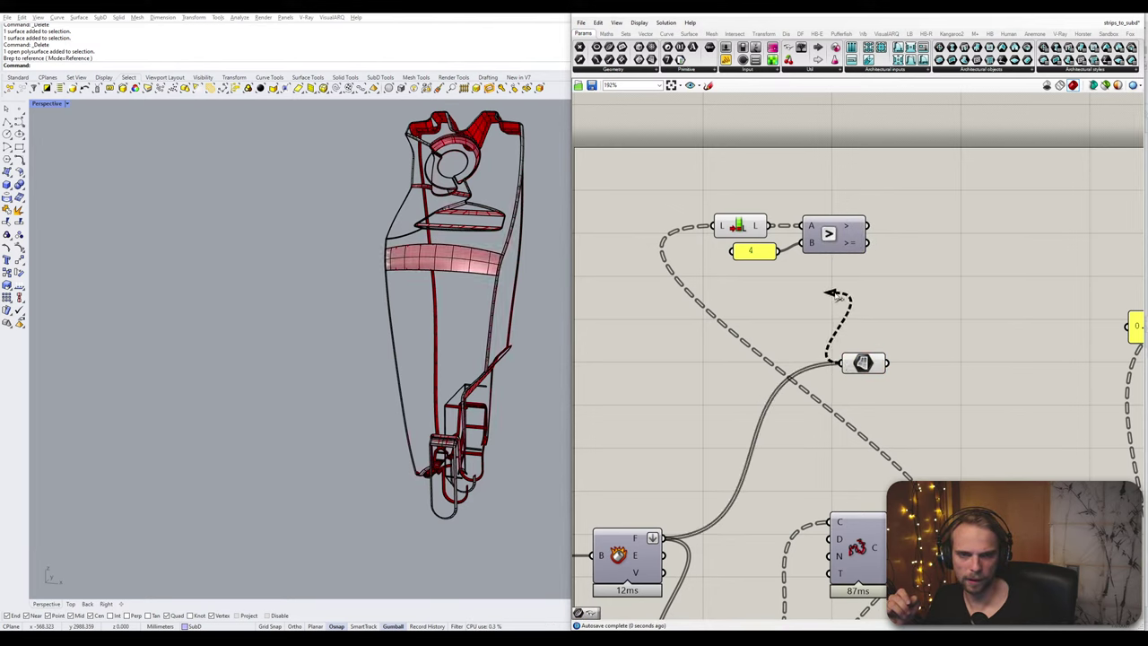
left_click_drag(861, 364, 846, 182)
- Flatten the Larger Than output and add a Cull Pattern component fed the curve list
right_click(847, 230)
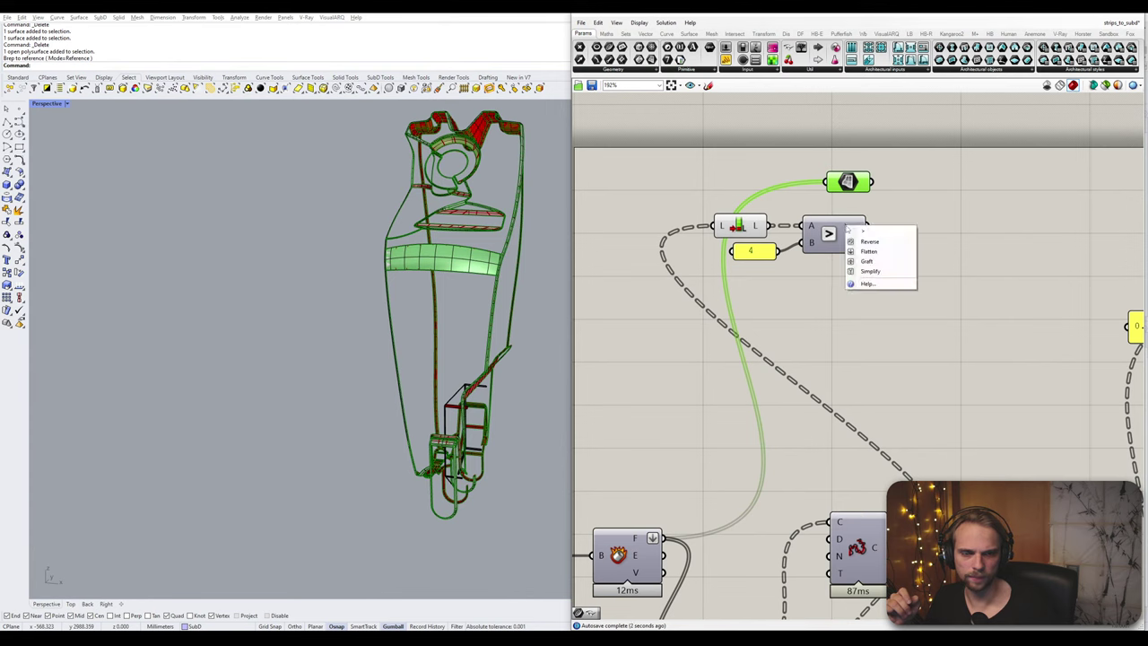
left_click(866, 252)
double_click(939, 239)
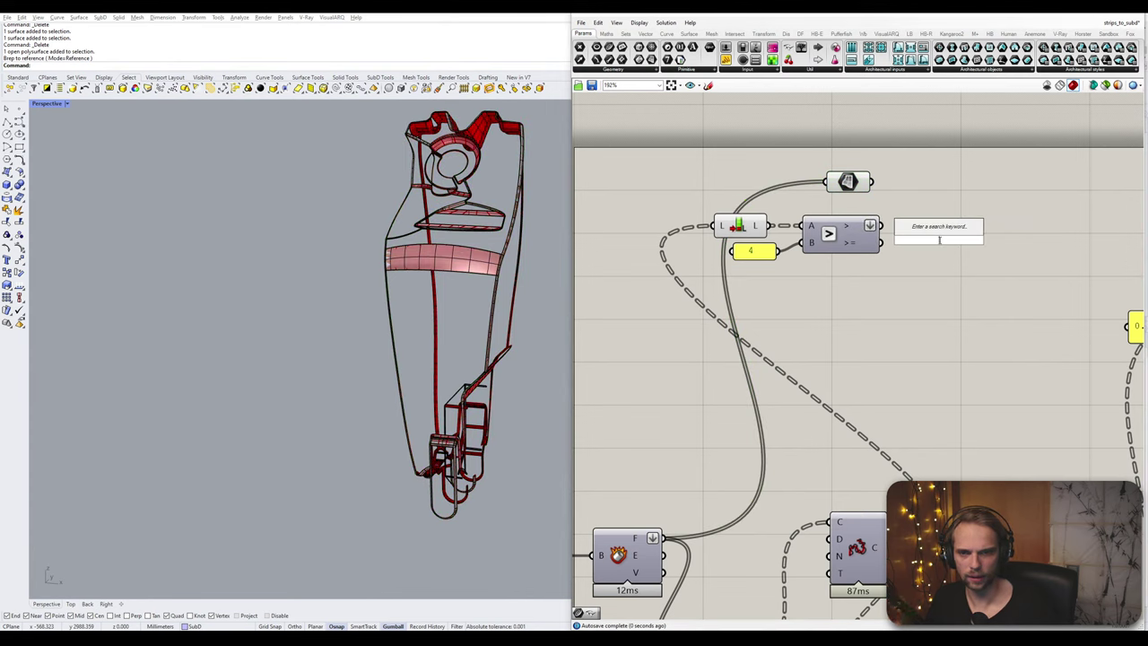
type("cull")
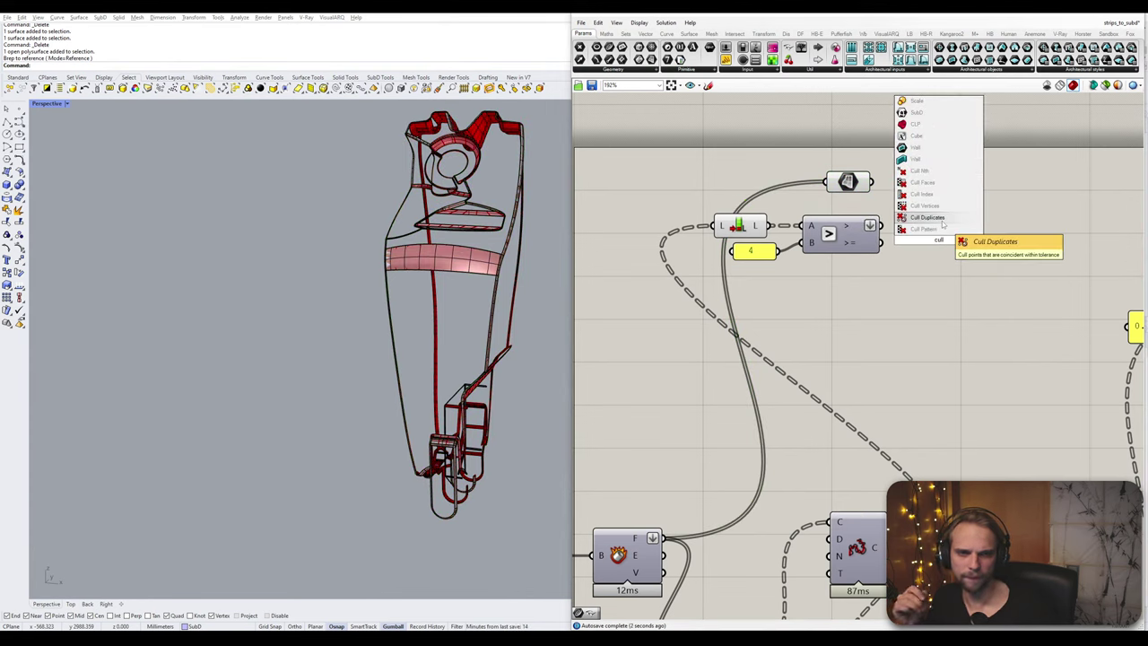
key("Return")
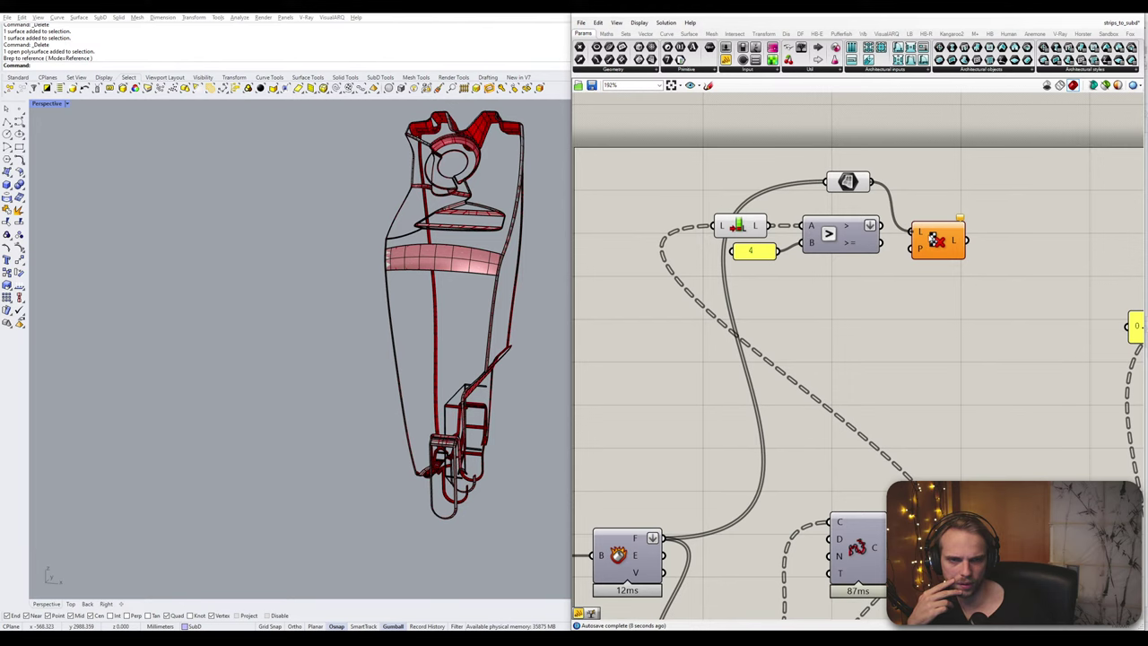
left_click_drag(910, 230, 940, 221)
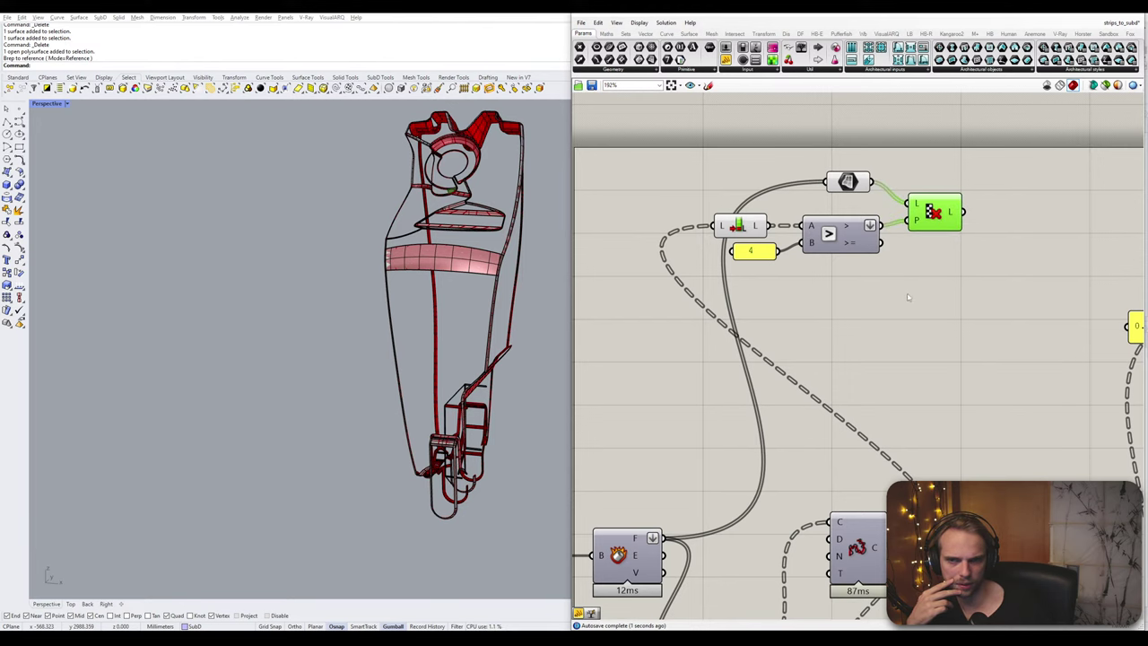
- Turn off preview on the four upstream components
left_click_drag(908, 295, 655, 179)
scroll(744, 197, "up", 1)
middle_click(747, 200)
left_click(749, 203)
left_click(957, 291)
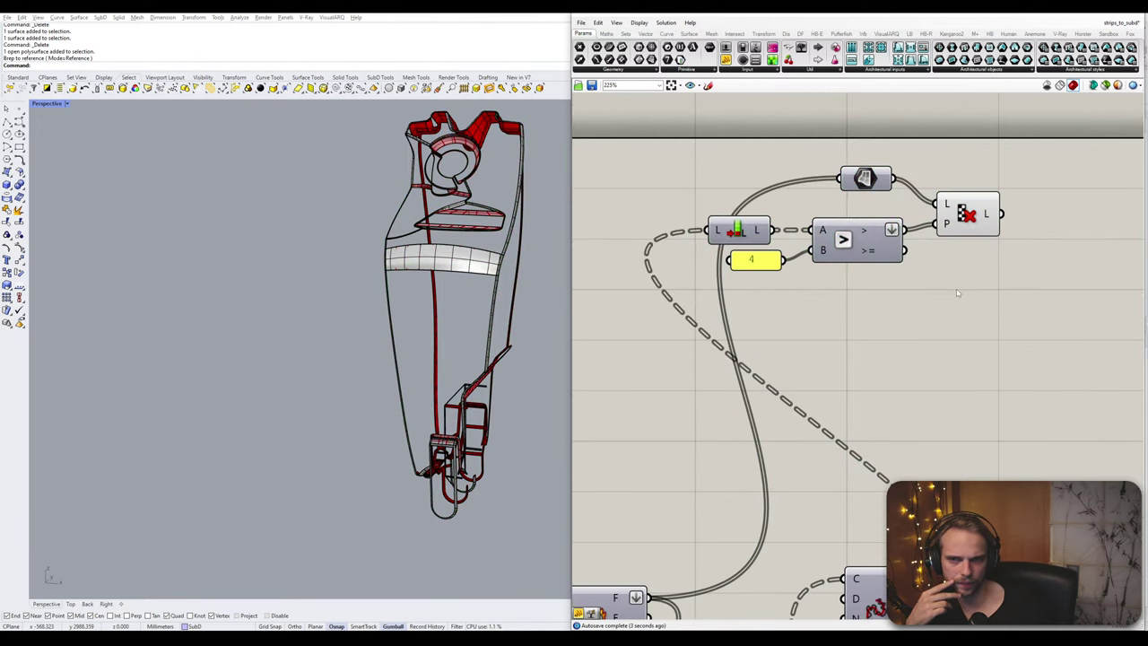
right_click_drag(957, 293, 798, 335)
- Send the culled curves into a new Custom Preview component beside Cull Pattern
double_click(886, 296)
type("custom")
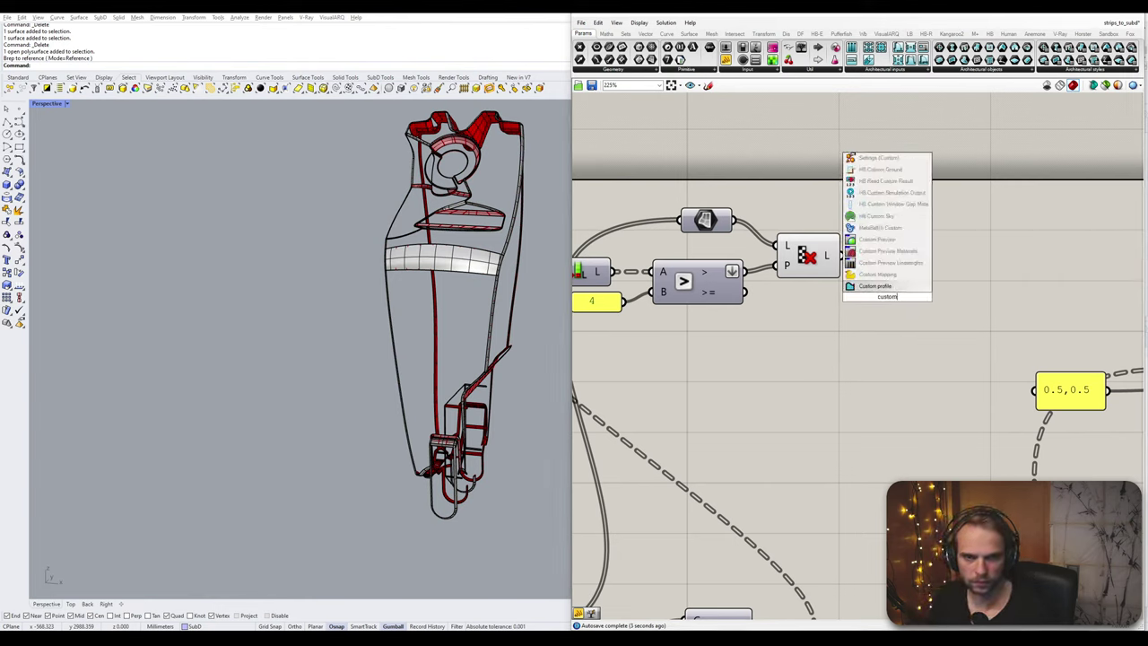
left_click(886, 240)
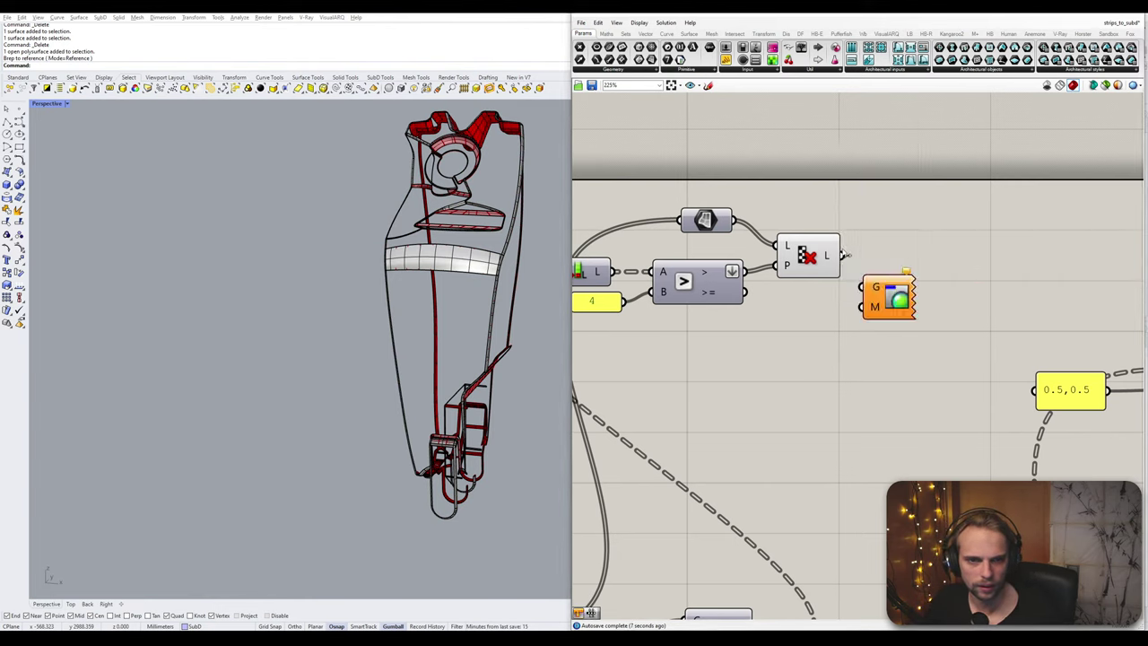
left_click_drag(843, 255, 863, 287)
left_click_drag(889, 303, 898, 271)
double_click(882, 351)
left_click(764, 386)
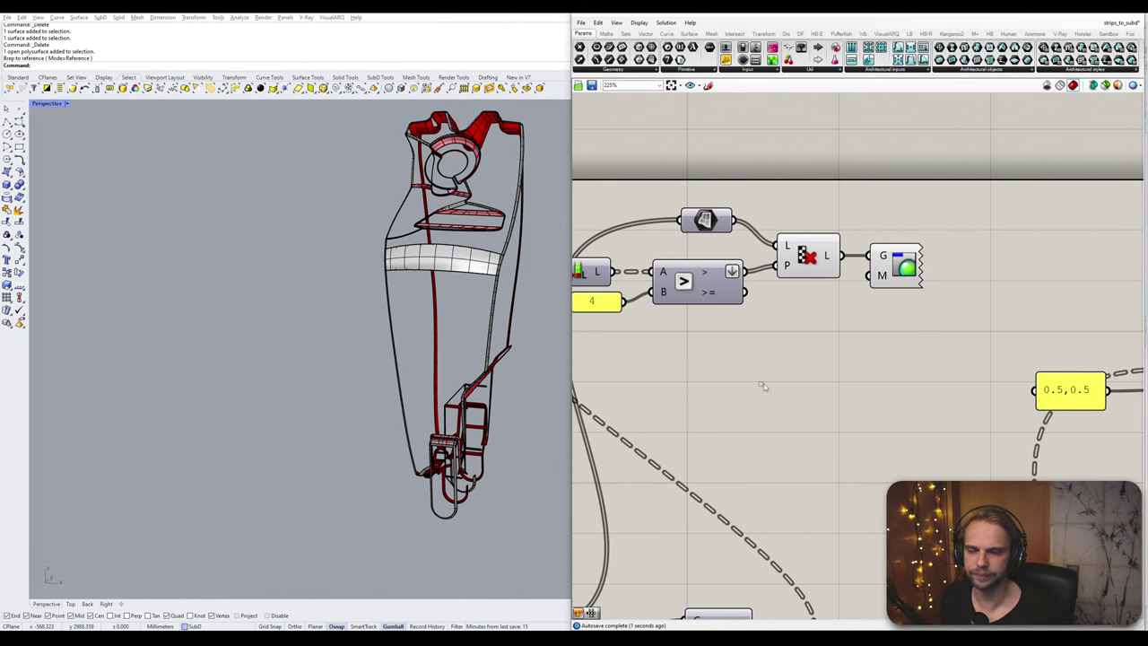
right_click_drag(454, 276, 489, 285)
scroll(720, 196, "down", 5)
- Delete the stray pink surface from the thigh model
scroll(720, 195, "up", 2)
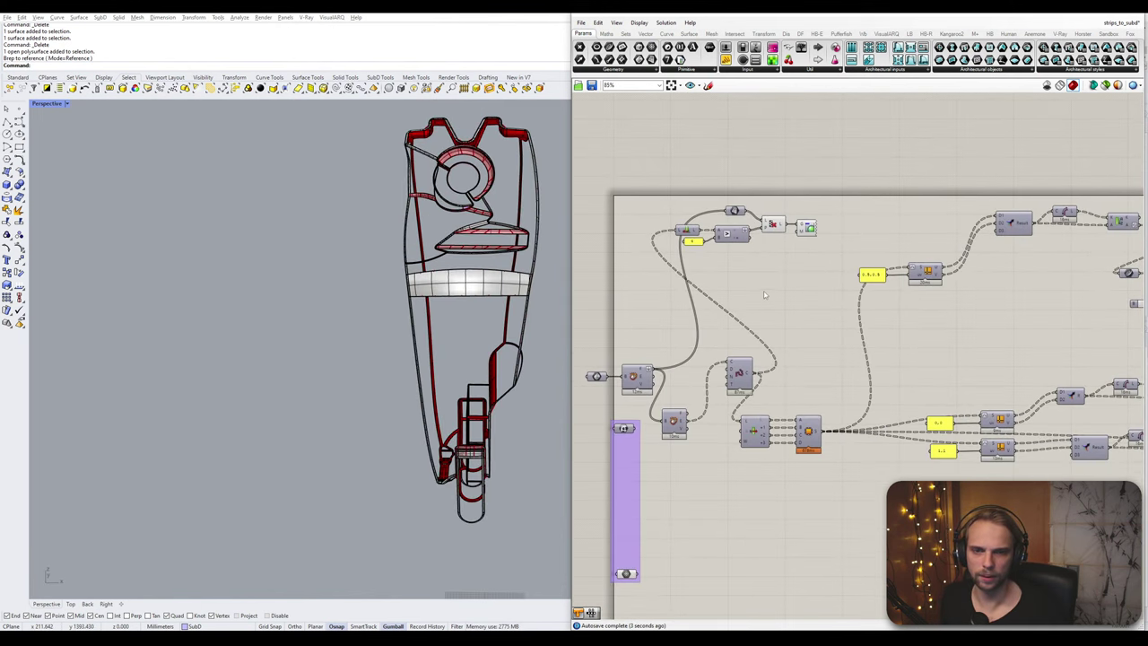
middle_click(720, 196)
left_click(775, 172)
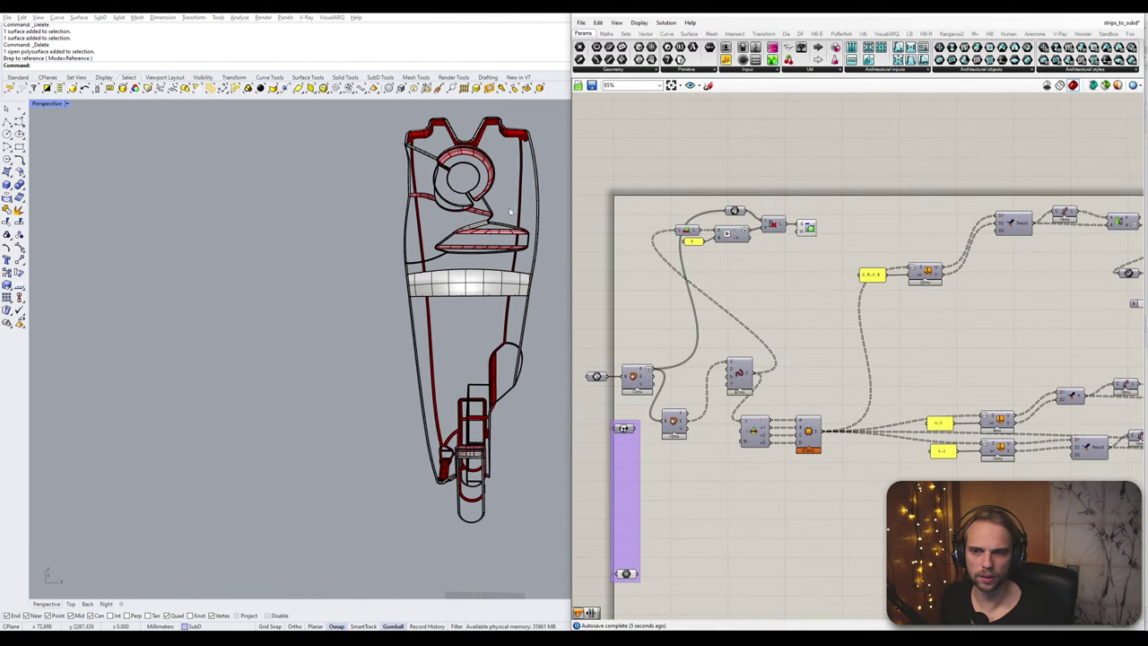
scroll(510, 211, "up", 10)
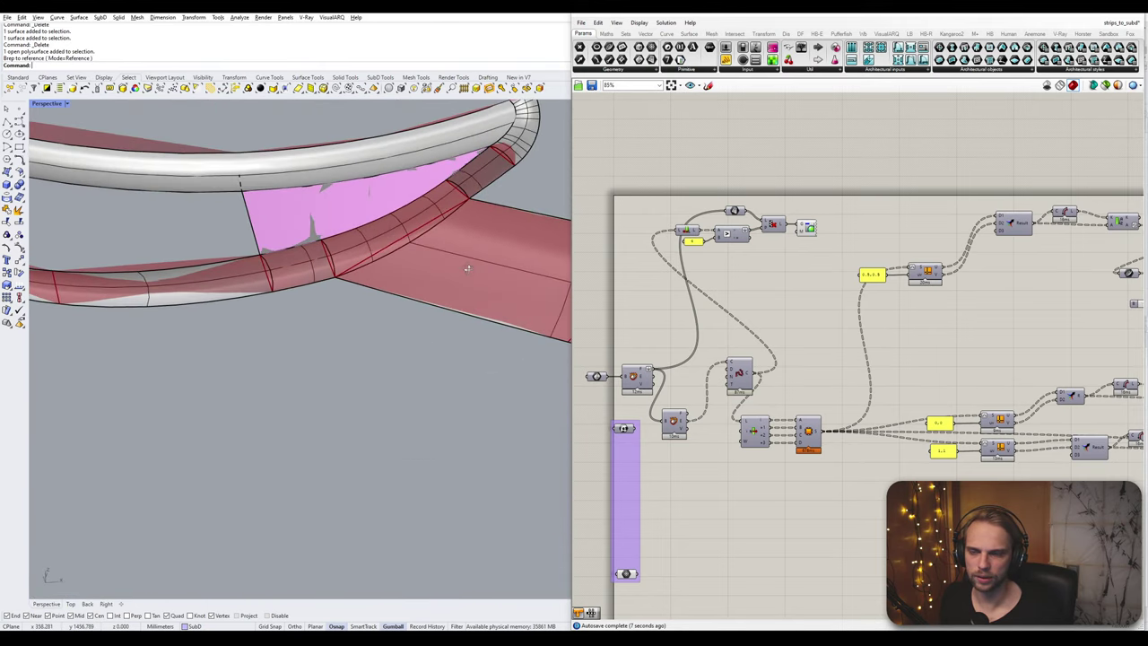
left_click(354, 206)
key("Delete")
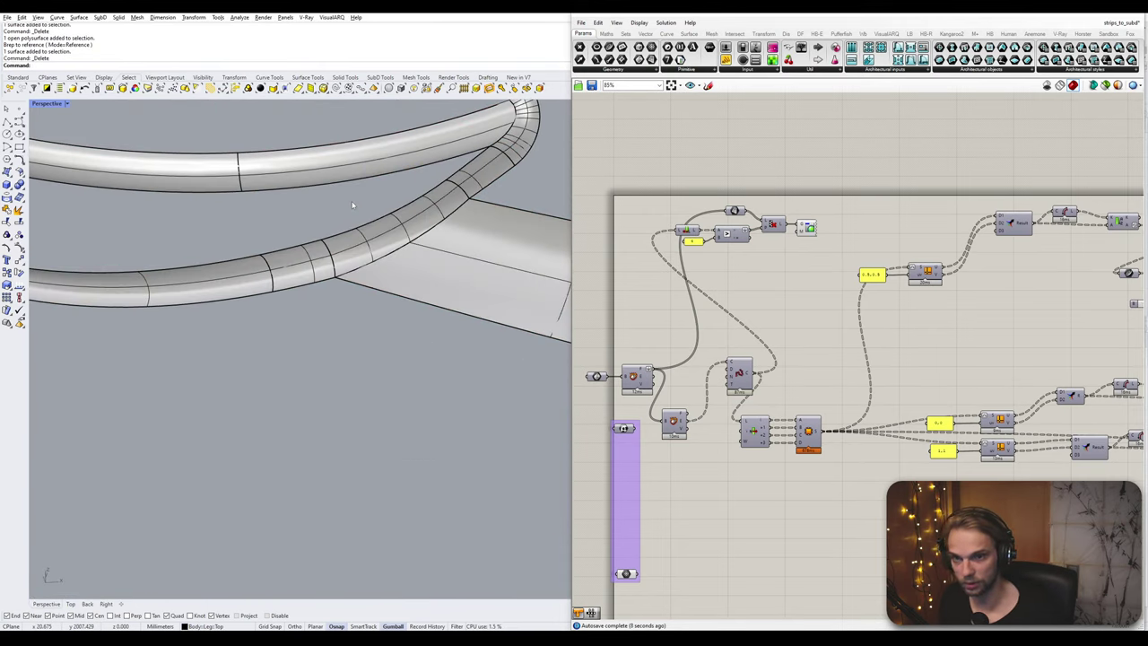
- Switch the Perspective viewport to Wireframe display
scroll(352, 205, "down", 12)
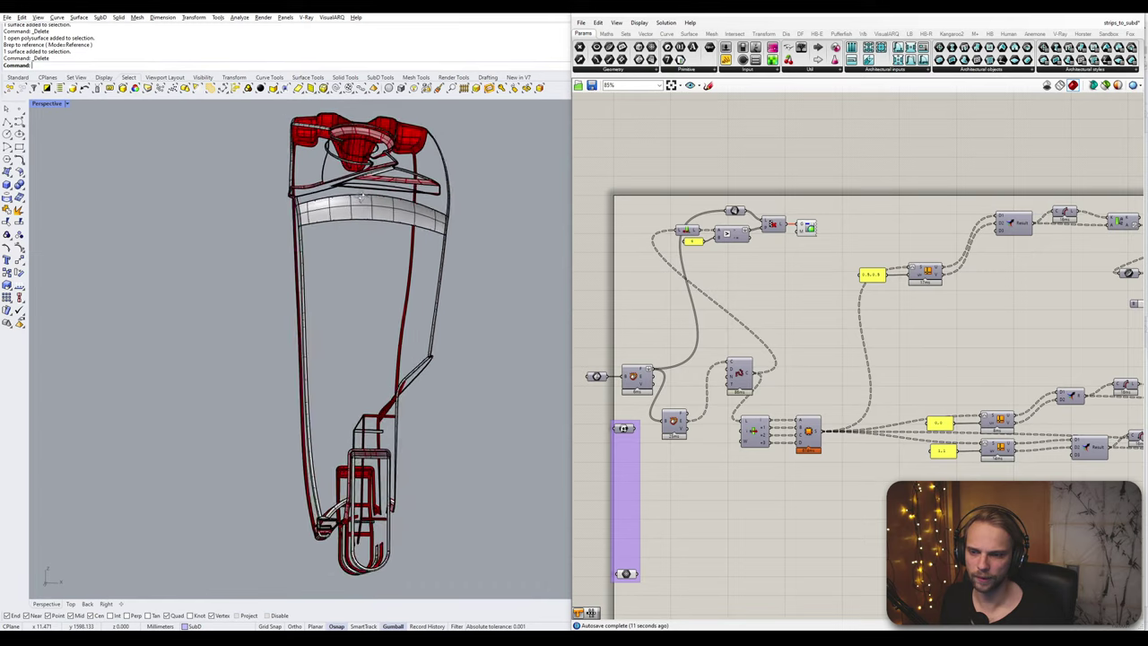
right_click_drag(360, 197, 413, 296)
scroll(805, 218, "up", 5)
scroll(739, 243, "down", 6)
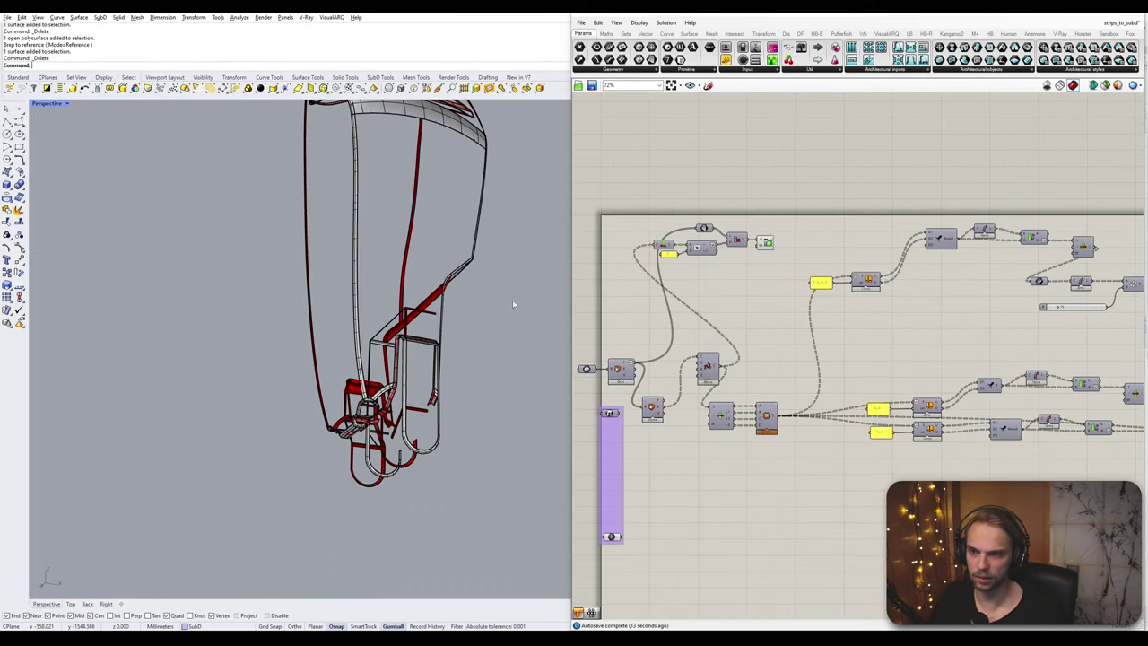
right_click_drag(514, 304, 344, 294)
scroll(332, 273, "up", 7)
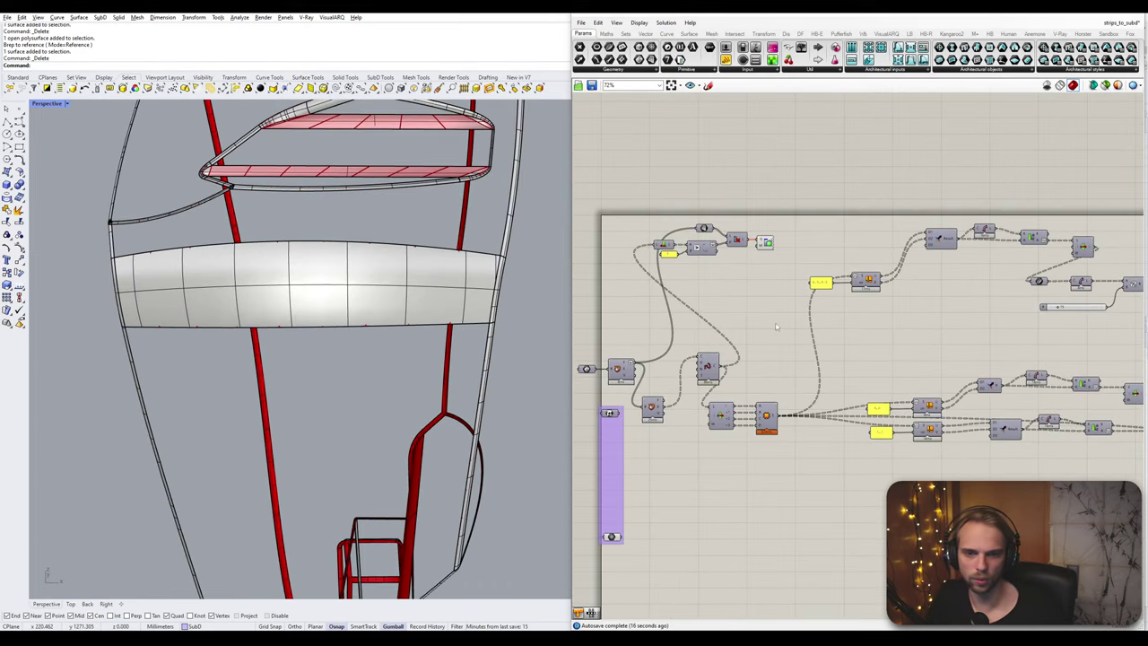
scroll(776, 327, "down", 3)
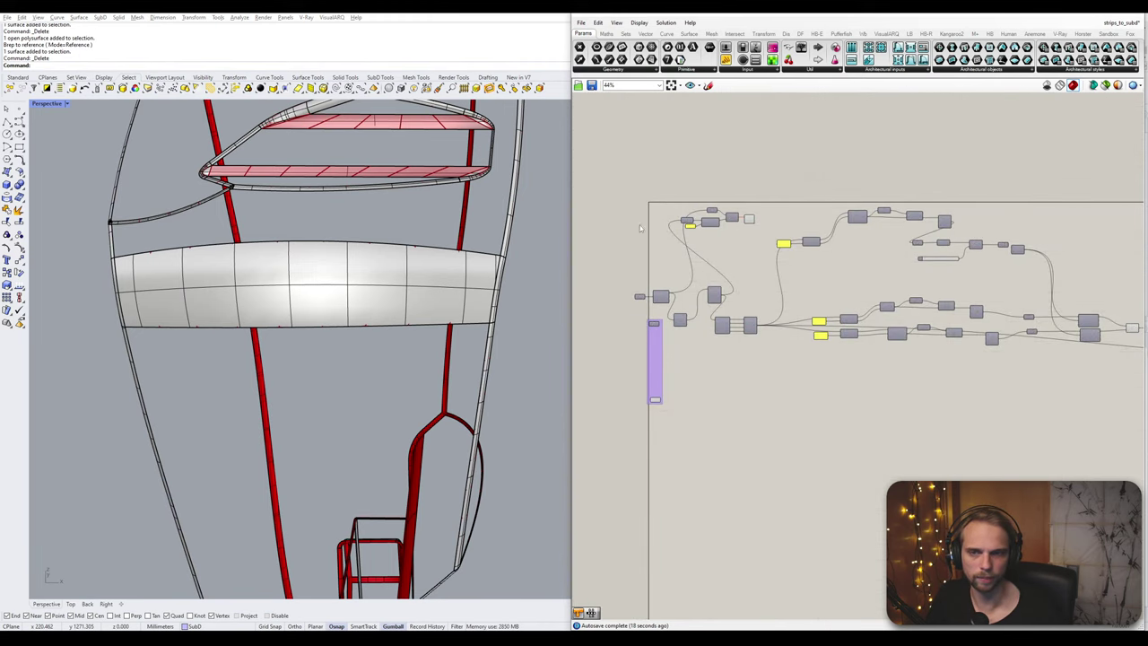
left_click(49, 104)
left_click(62, 137)
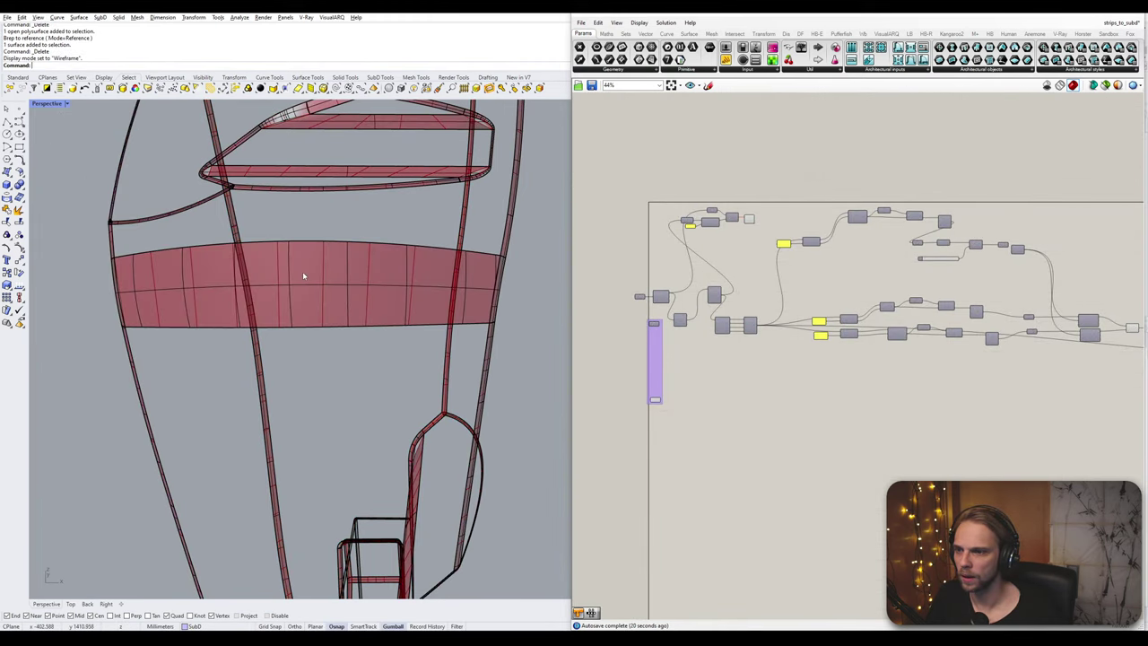
right_click_drag(303, 271, 555, 297)
scroll(805, 333, "up", 2)
scroll(832, 302, "up", 2)
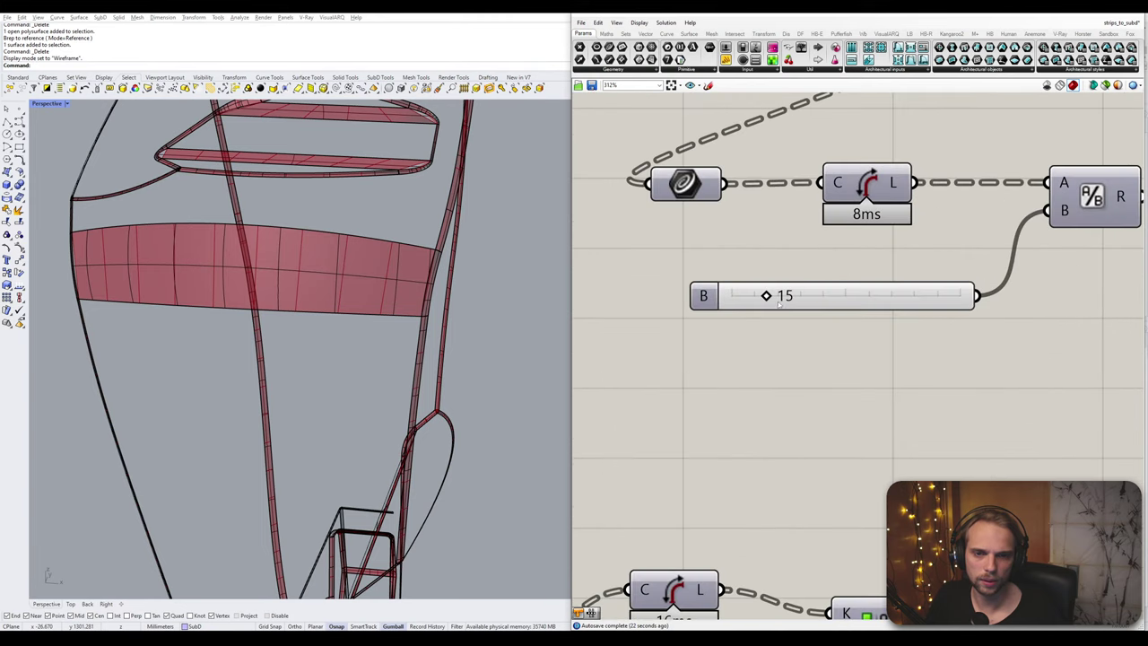
- Raise the Grasshopper slider from 15 to 50
left_click_drag(768, 298, 847, 307)
scroll(458, 301, "down", 10)
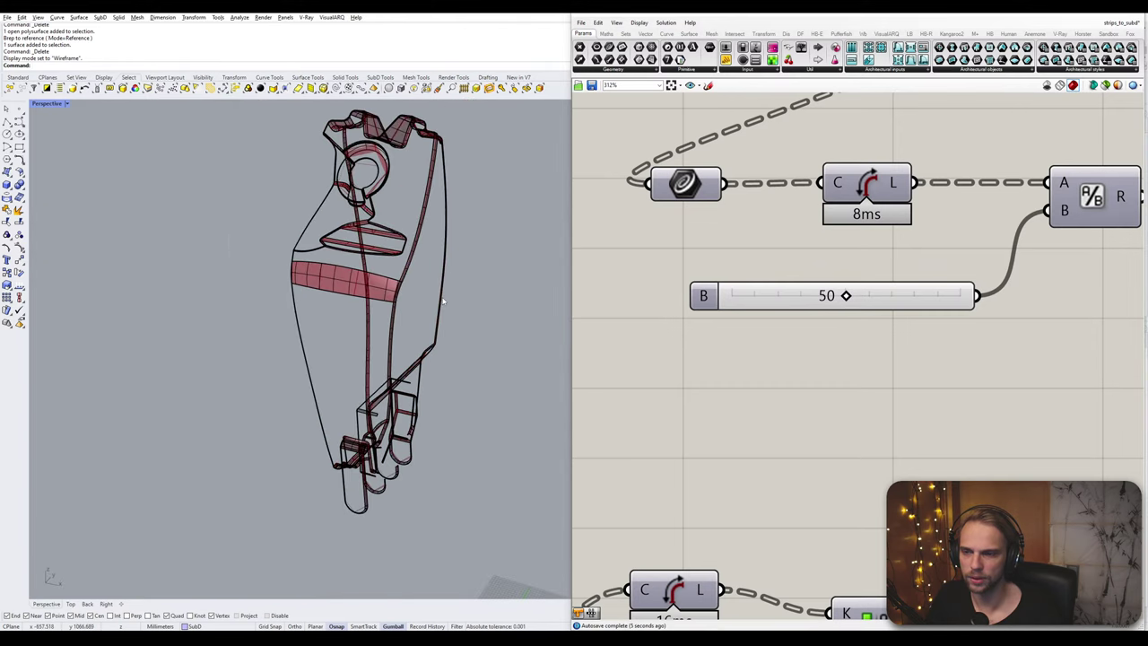
scroll(452, 286, "up", 10)
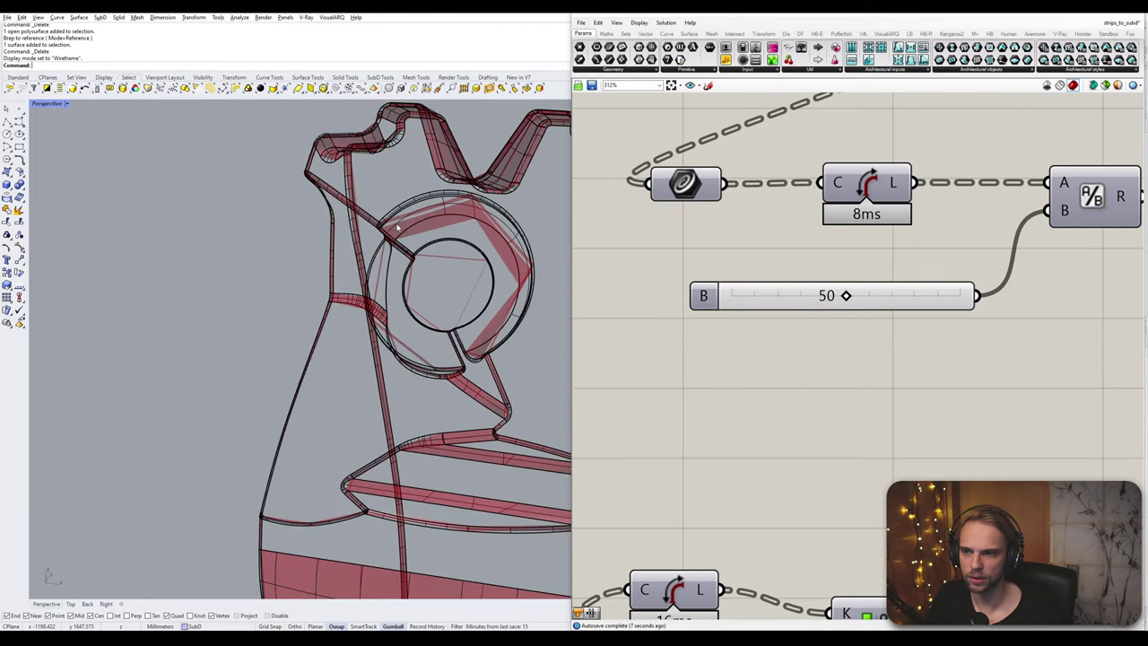
scroll(447, 238, "down", 5)
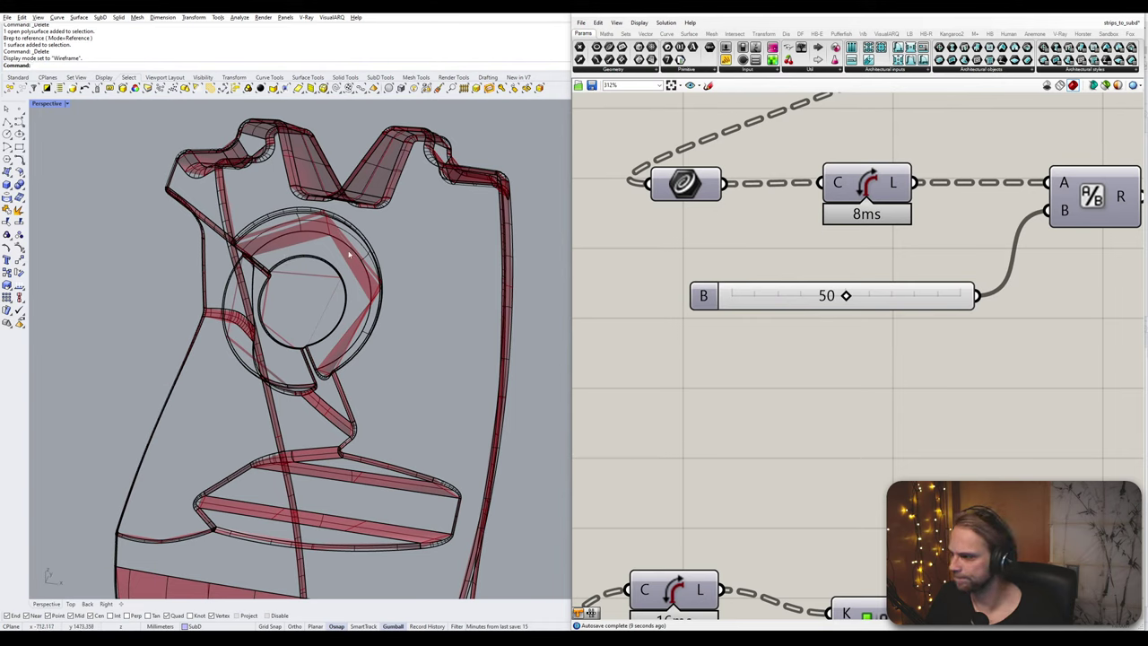
scroll(350, 256, "up", 3)
scroll(322, 220, "down", 3)
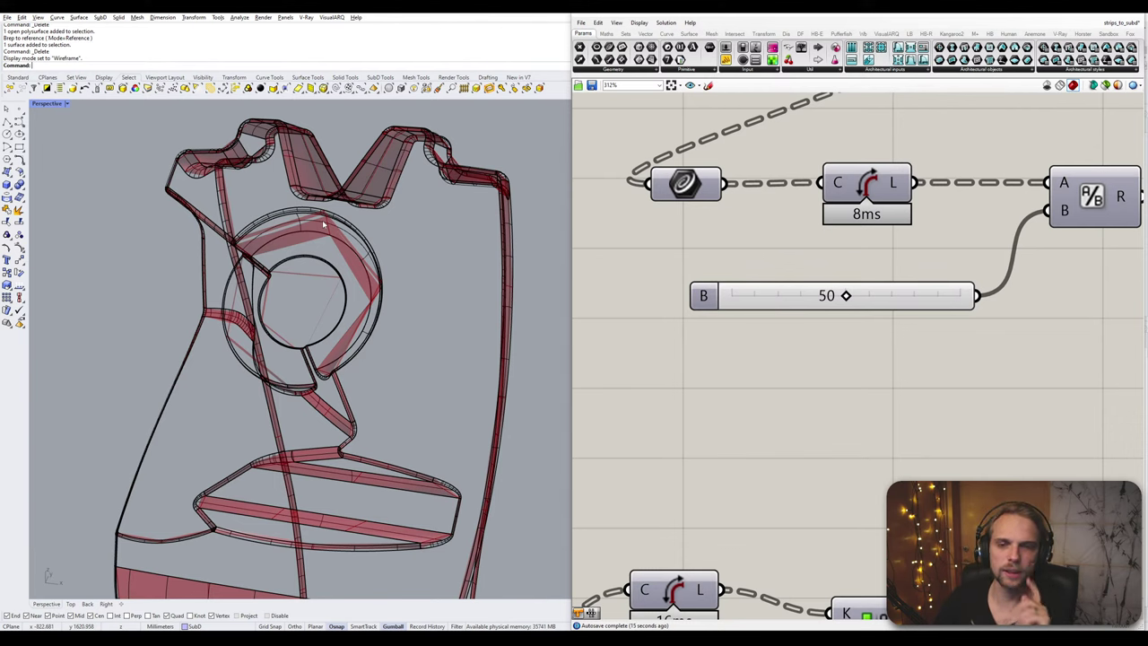
scroll(786, 331, "down", 5)
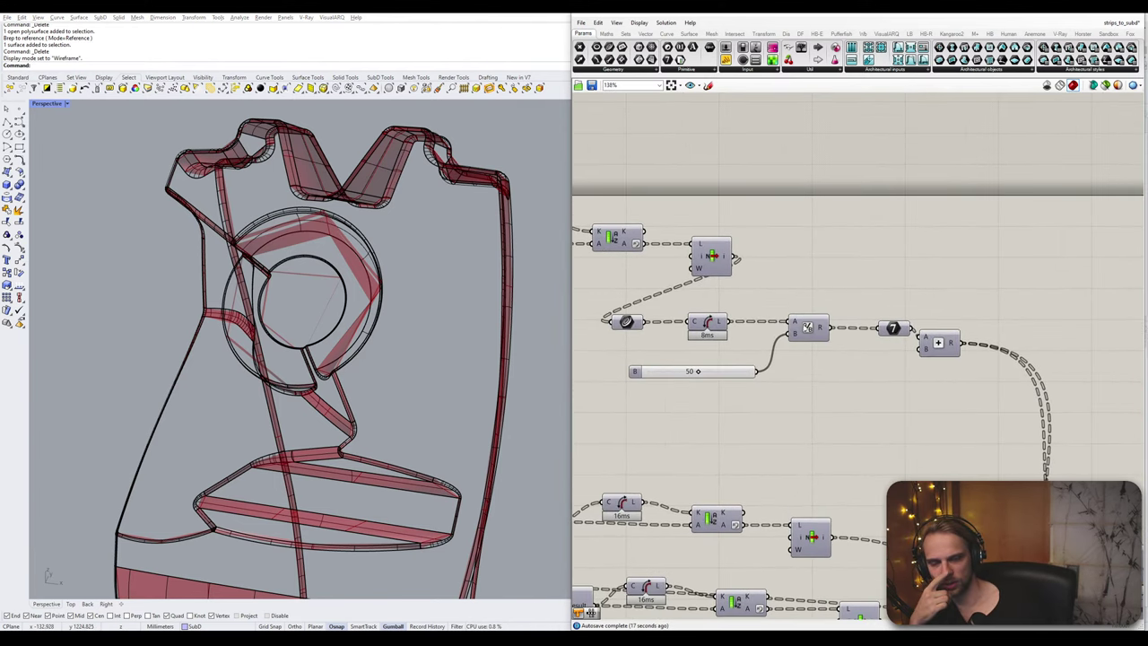
- Move the six-component chain up and right to make room near the Result component
left_click_drag(975, 404, 630, 301)
left_click_drag(707, 324, 855, 264)
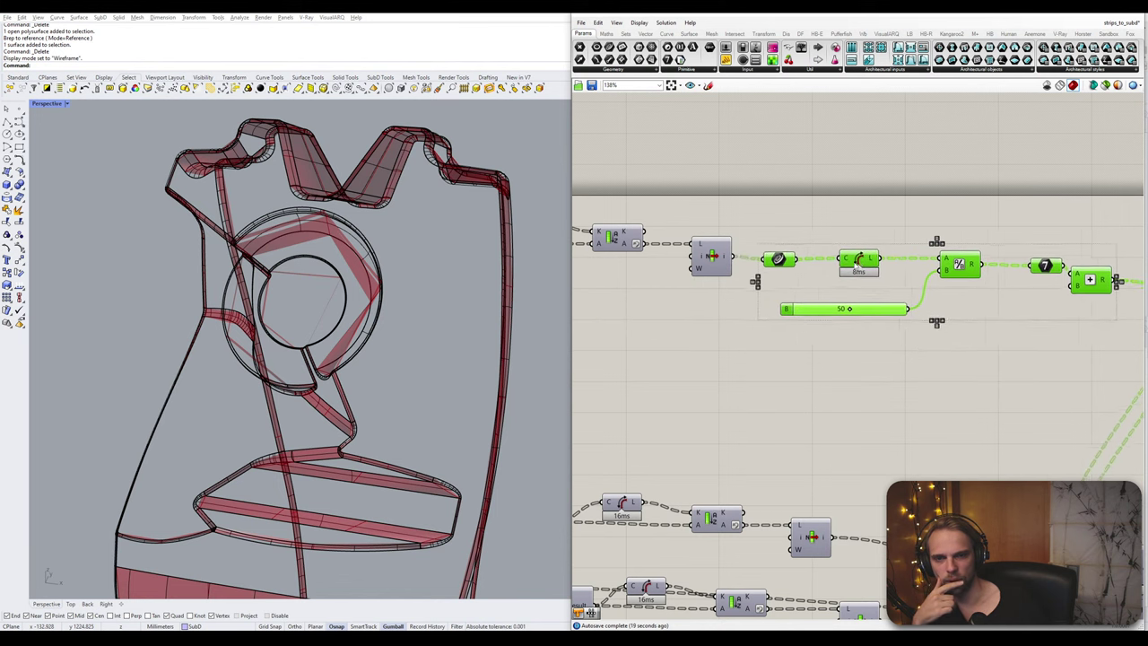
left_click(866, 414)
right_click_drag(624, 277, 808, 314)
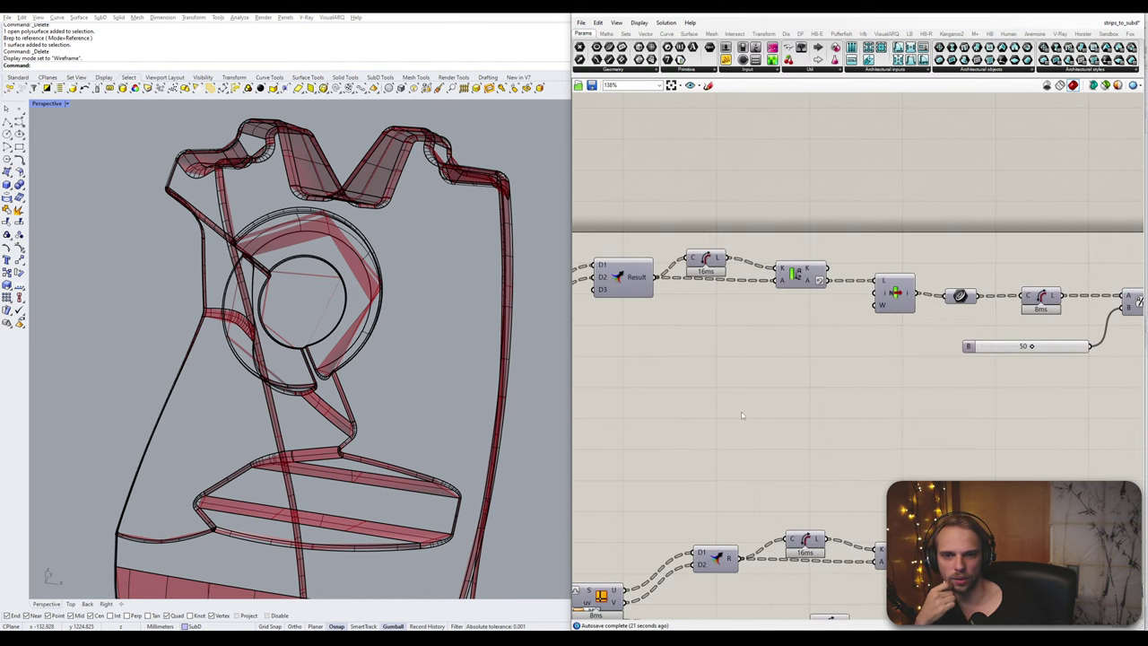
scroll(681, 255, "up", 2)
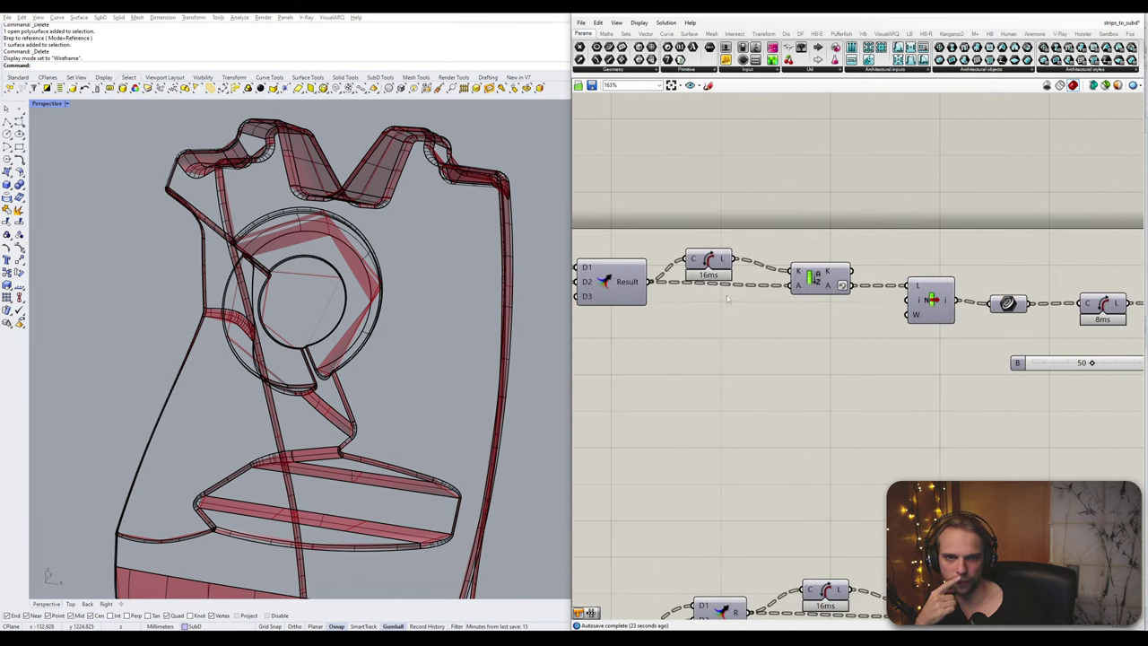
double_click(746, 355)
- Add a Curvature Graph component on the Result curves and inspect the graphs
type("curva")
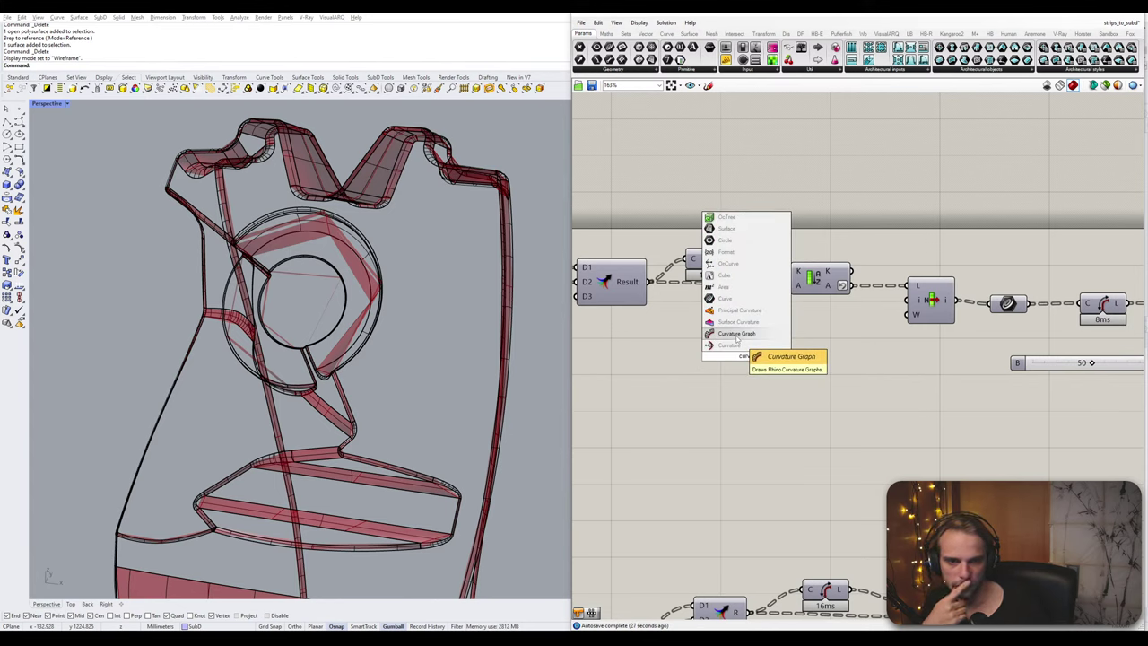
left_click(737, 335)
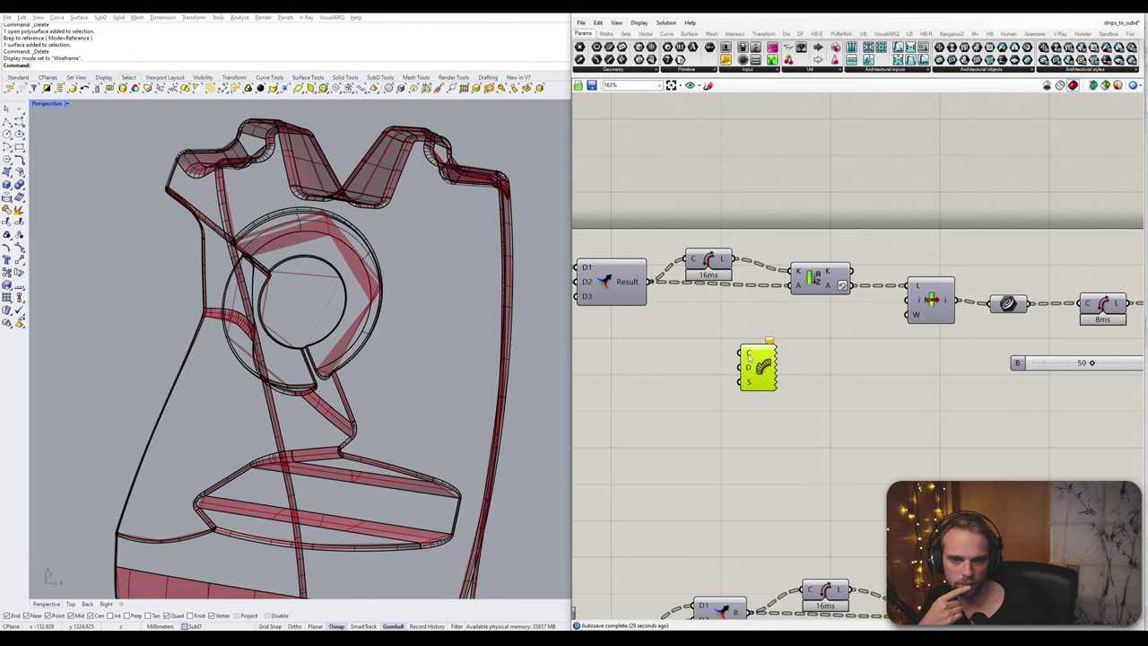
right_click_drag(749, 395, 857, 388)
left_click_drag(755, 275, 862, 384)
left_click(761, 386)
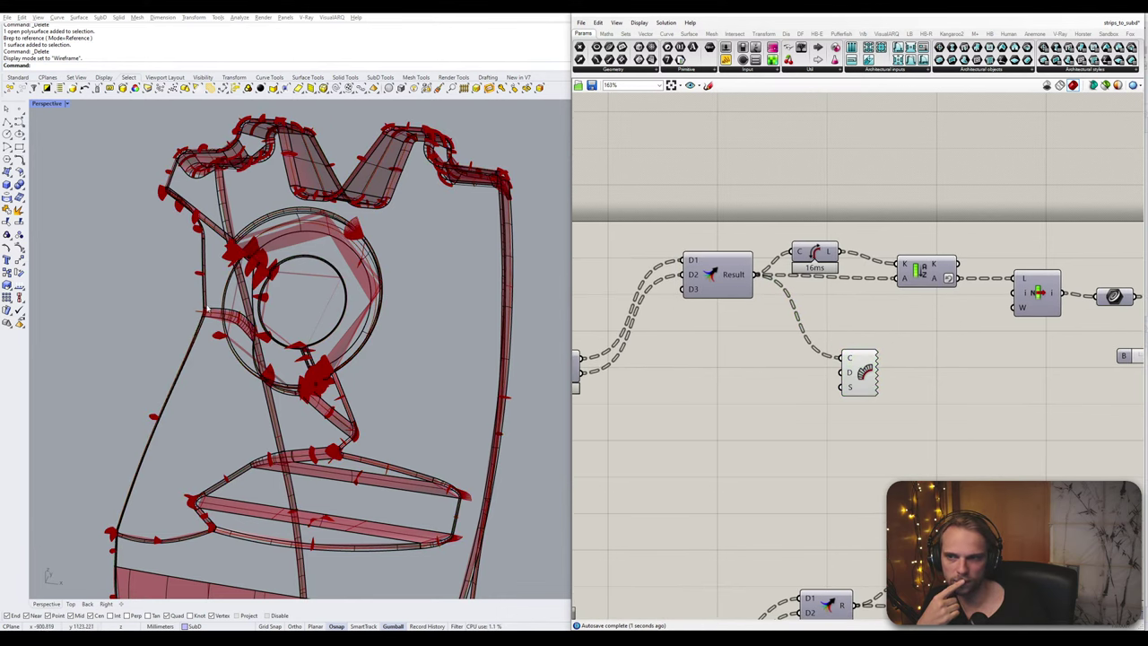
scroll(271, 224, "up", 7)
right_click_drag(260, 220, 221, 242)
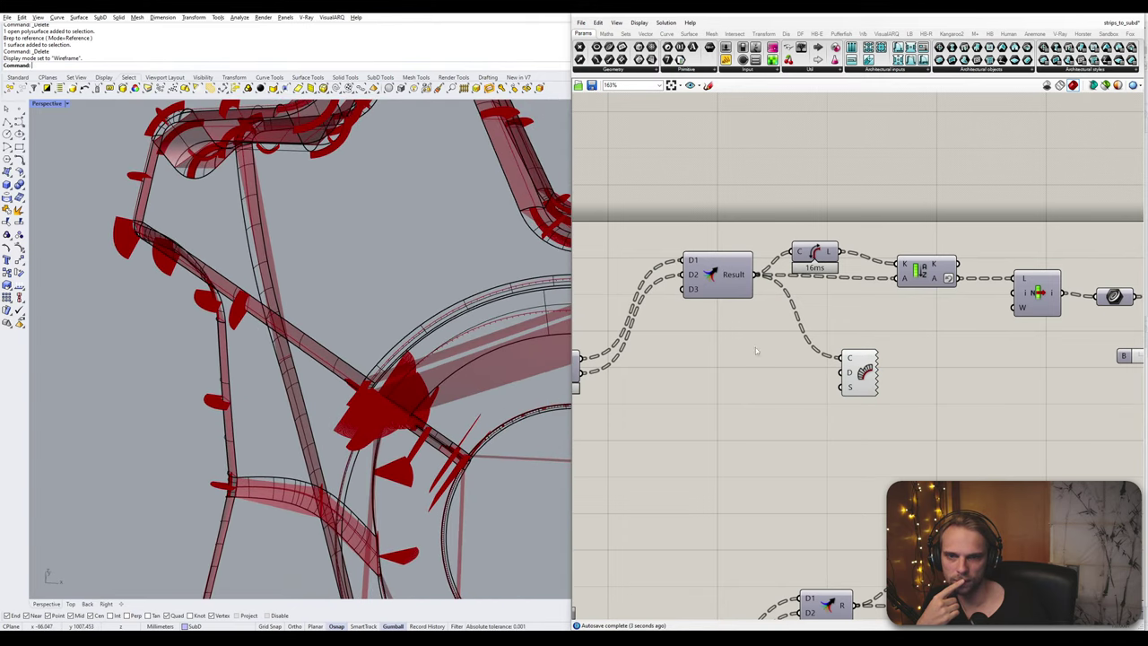
scroll(783, 366, "down", 2)
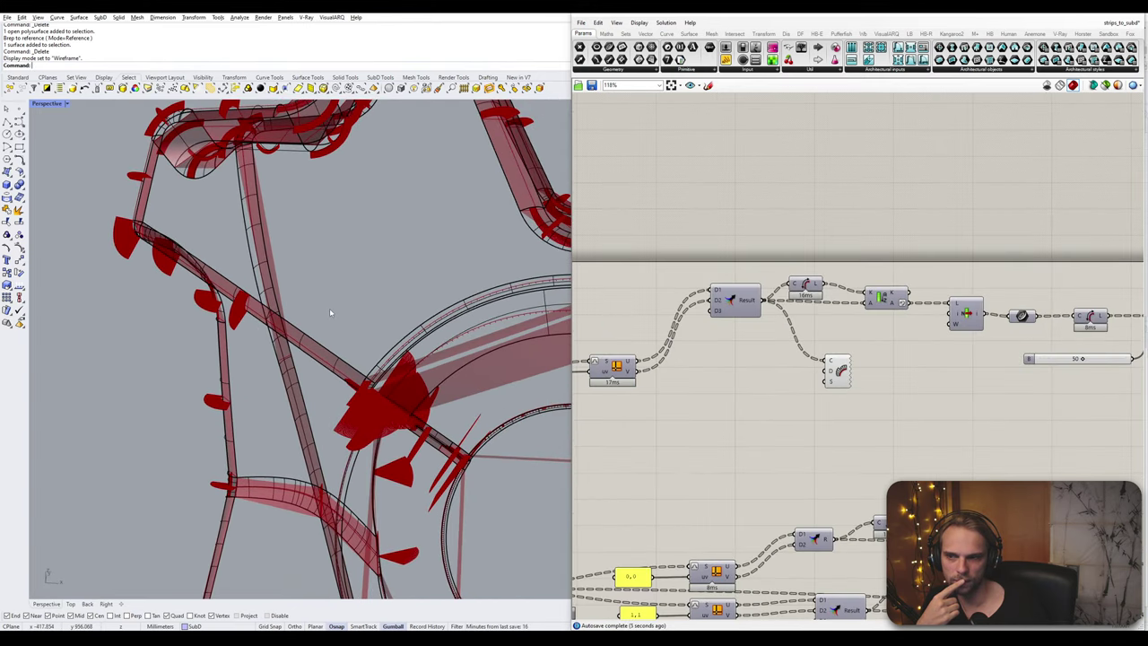
- Delete the Curvature Graph component so its red hairs disappear
mouse_move(831, 373)
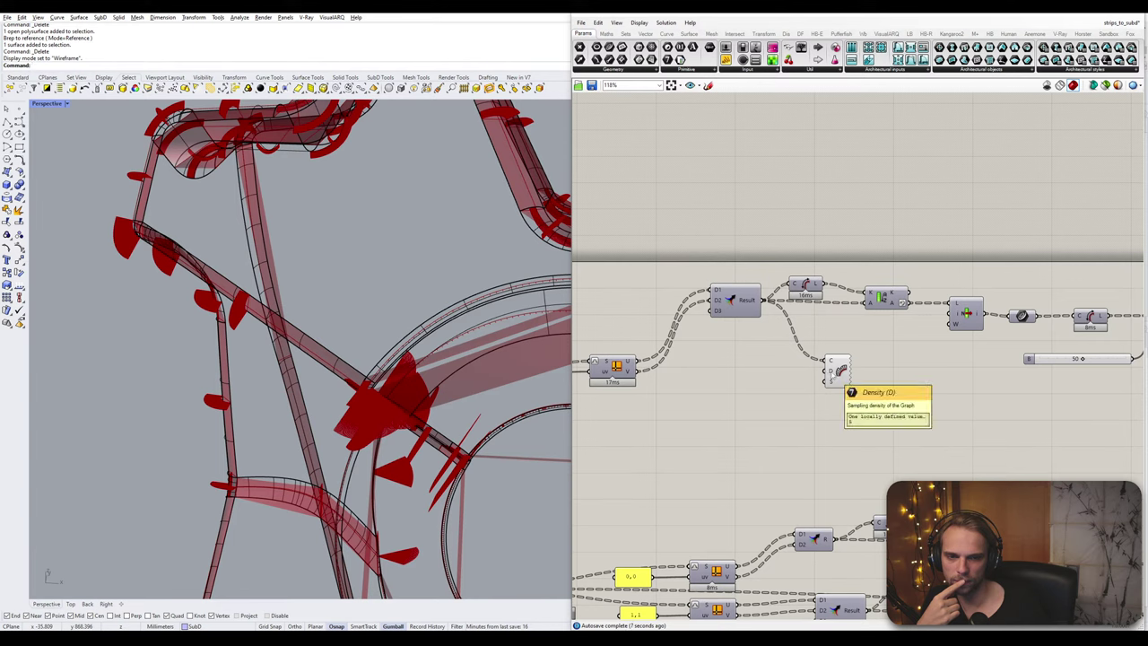
left_click(835, 379)
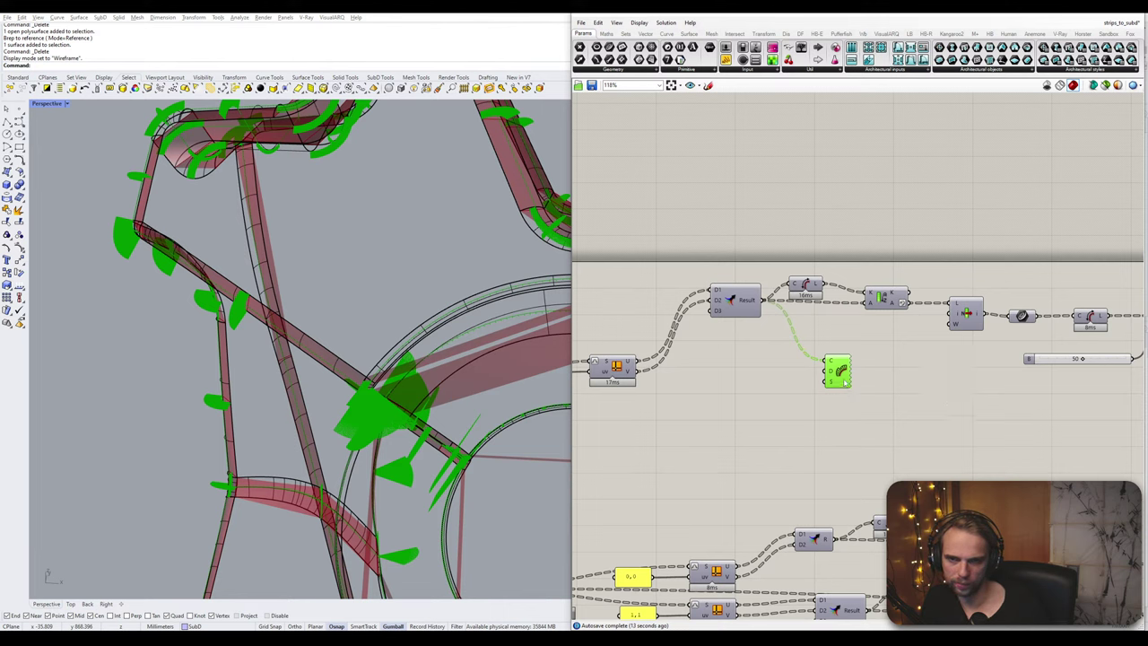
key("Delete")
- Add a Surface Curvature component to the Grasshopper canvas
double_click(830, 333)
type("cu")
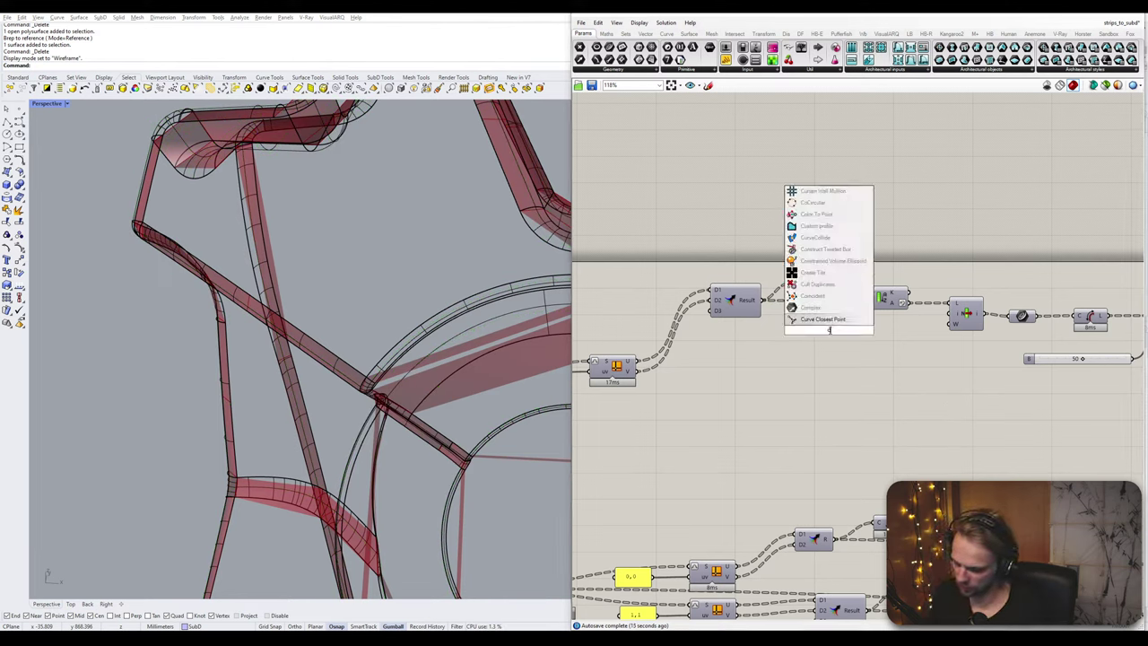
type("rva")
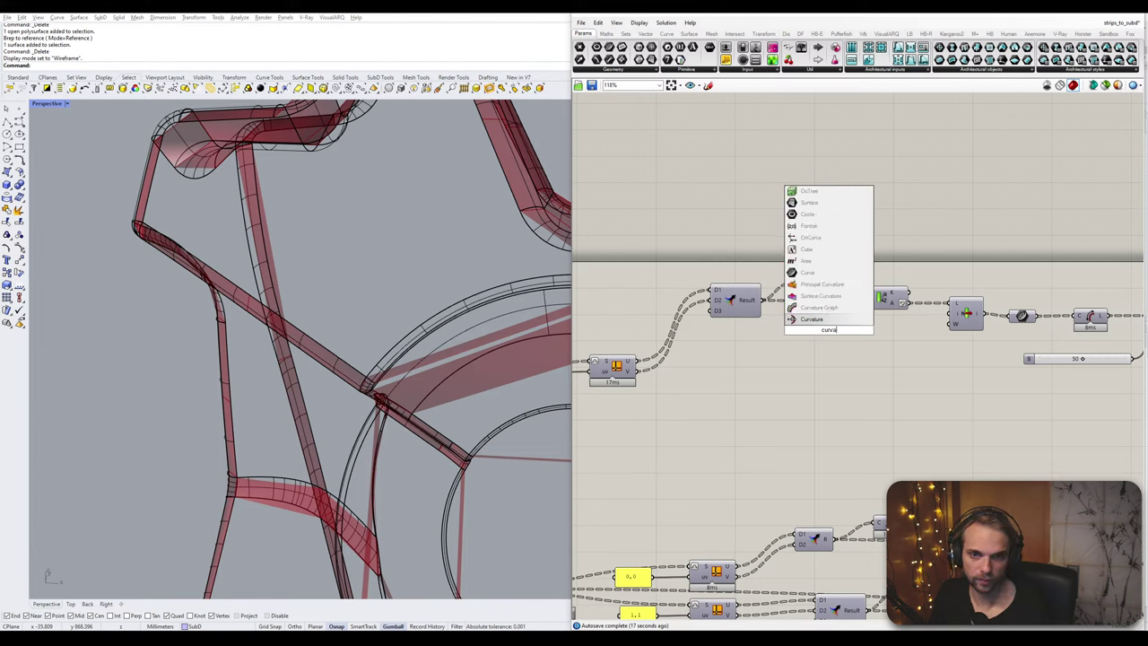
left_click(826, 297)
scroll(832, 406, "down", 3)
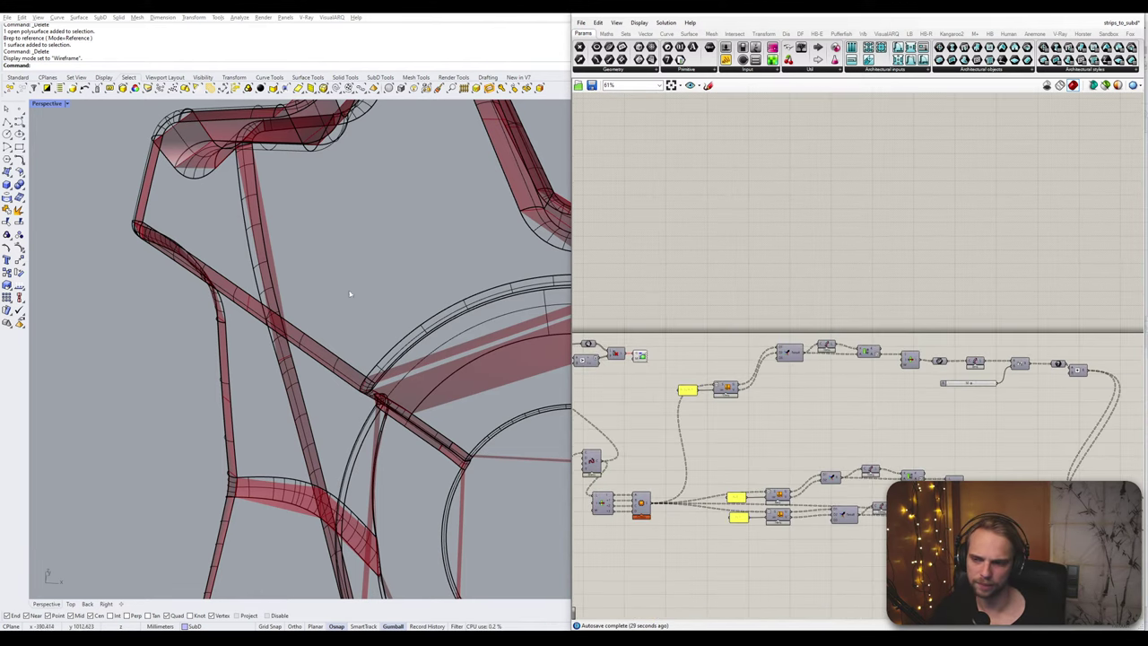
scroll(922, 400, "up", 5)
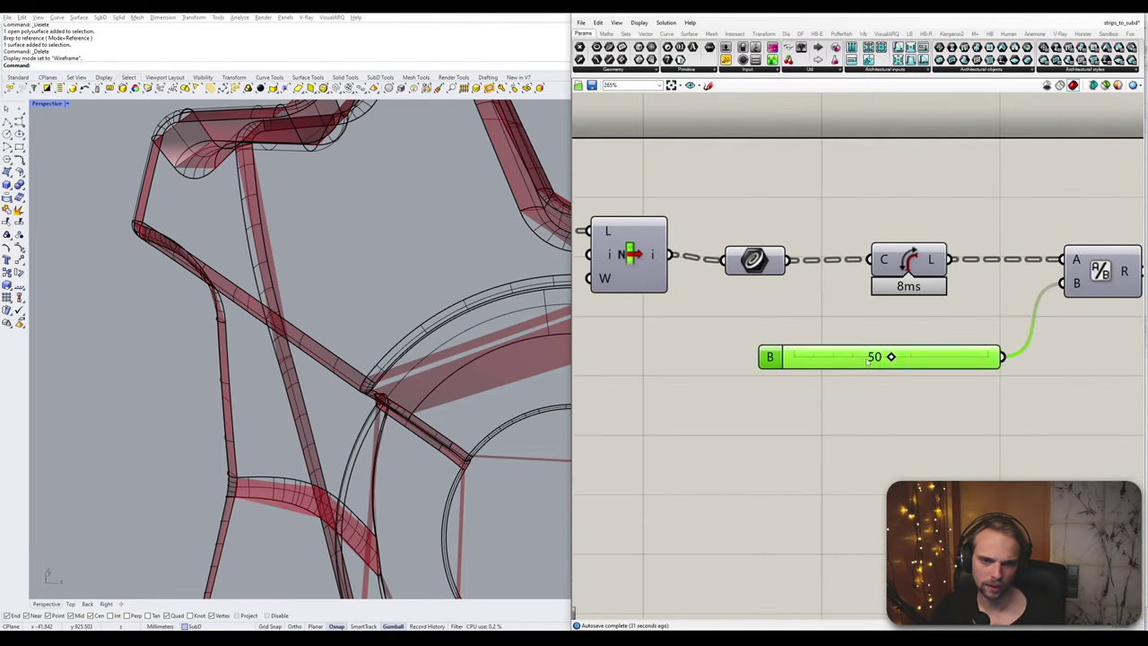
- Change the B divisor slider value from 50 to 20
double_click(867, 358)
type("14")
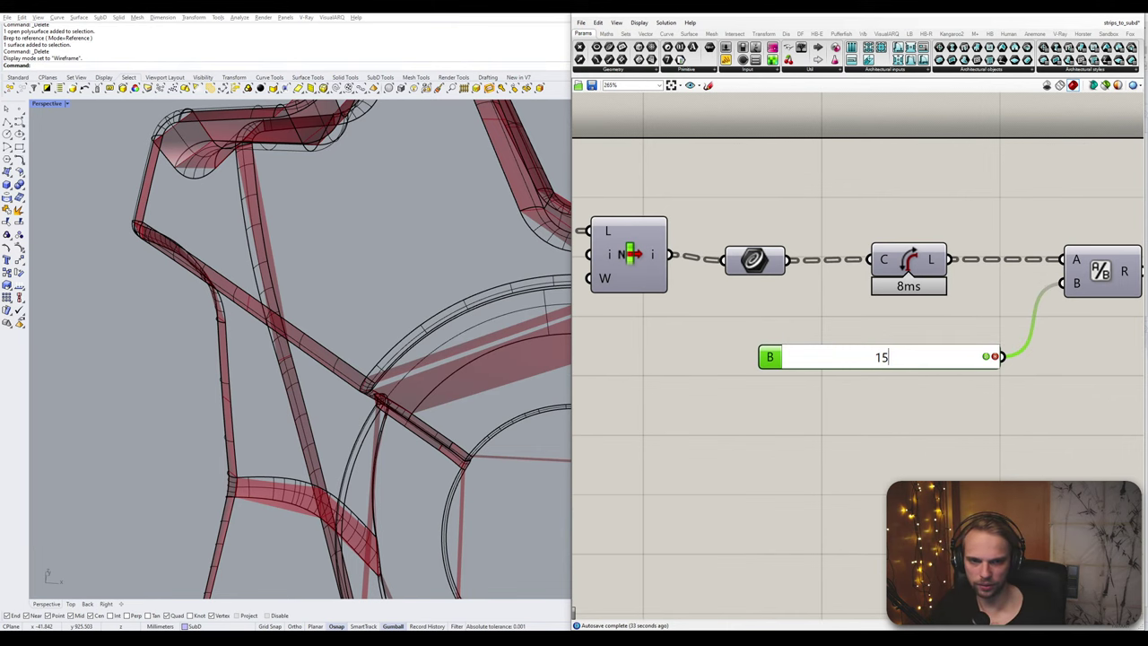
key("Return")
scroll(404, 338, "down", 5)
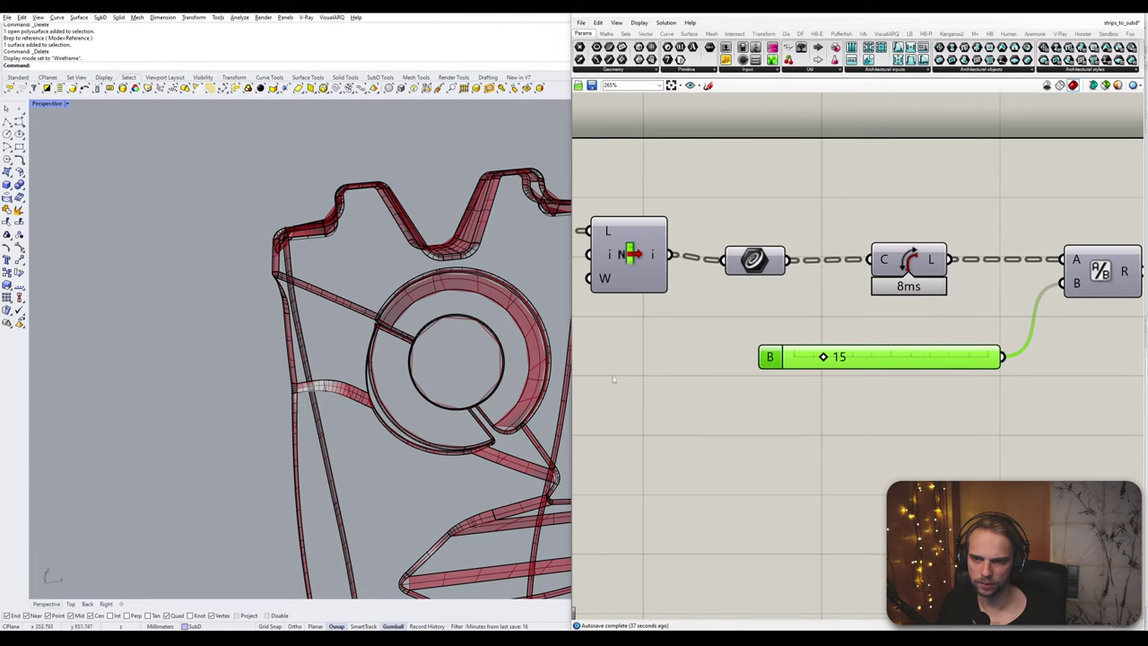
double_click(877, 358)
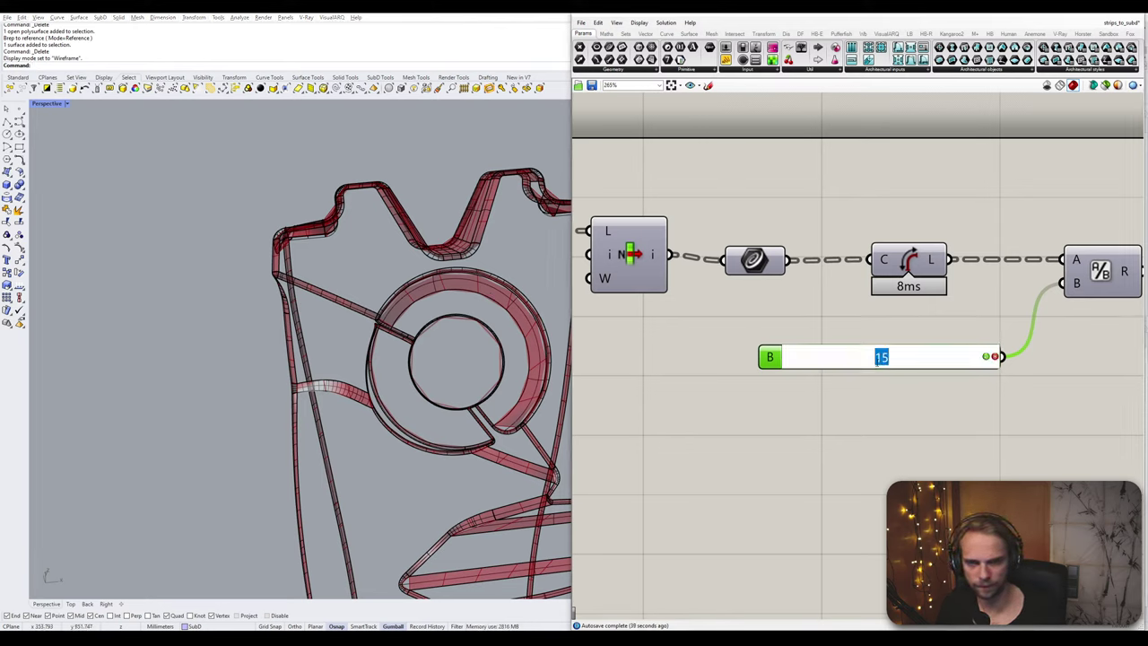
type("20")
key("Return")
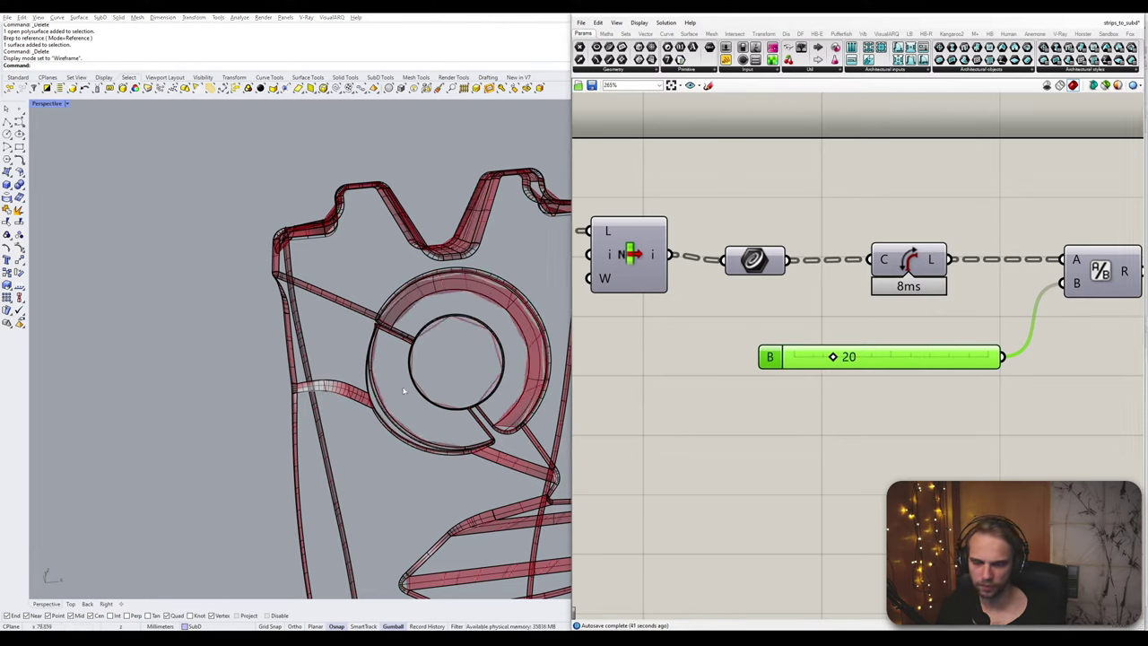
scroll(483, 351, "down", 5)
right_click_drag(482, 354, 368, 336, "shift")
left_click(907, 439)
scroll(914, 435, "down", 5)
right_click_drag(964, 419, 1013, 380)
right_click_drag(806, 383, 989, 372)
right_click_drag(617, 432, 779, 334)
- Pick the leg's polysurface from the overlapping objects for the SubD parameter
right_click_drag(720, 447, 887, 434)
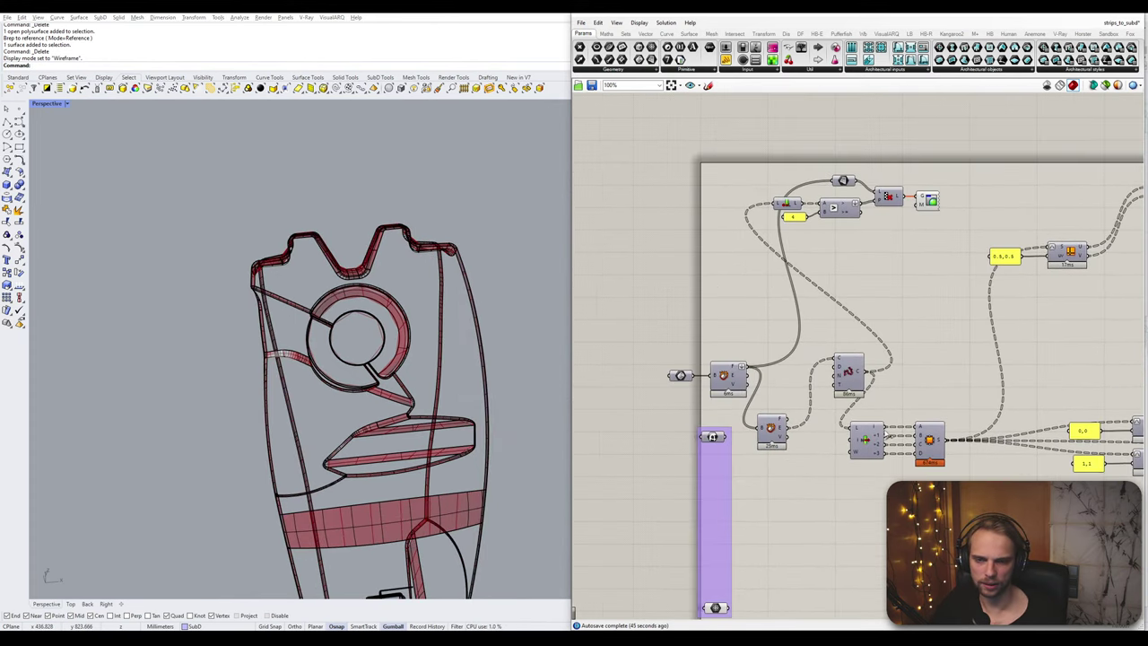
scroll(677, 375, "up", 3)
right_click_drag(746, 493, 730, 404)
left_click(731, 405)
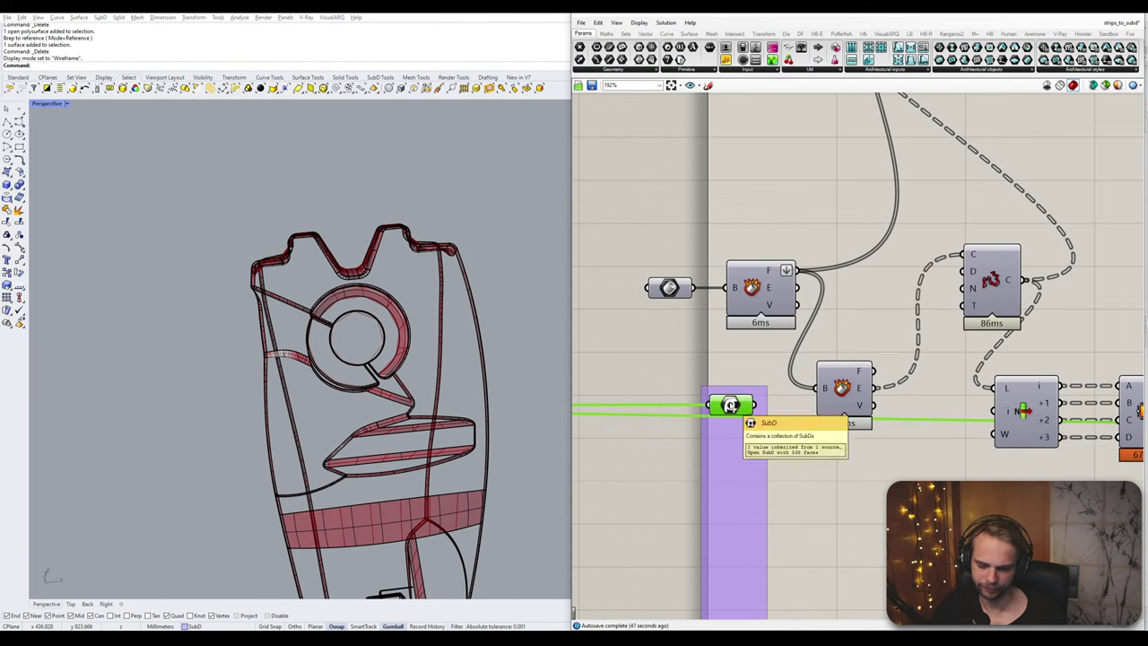
left_click(477, 327)
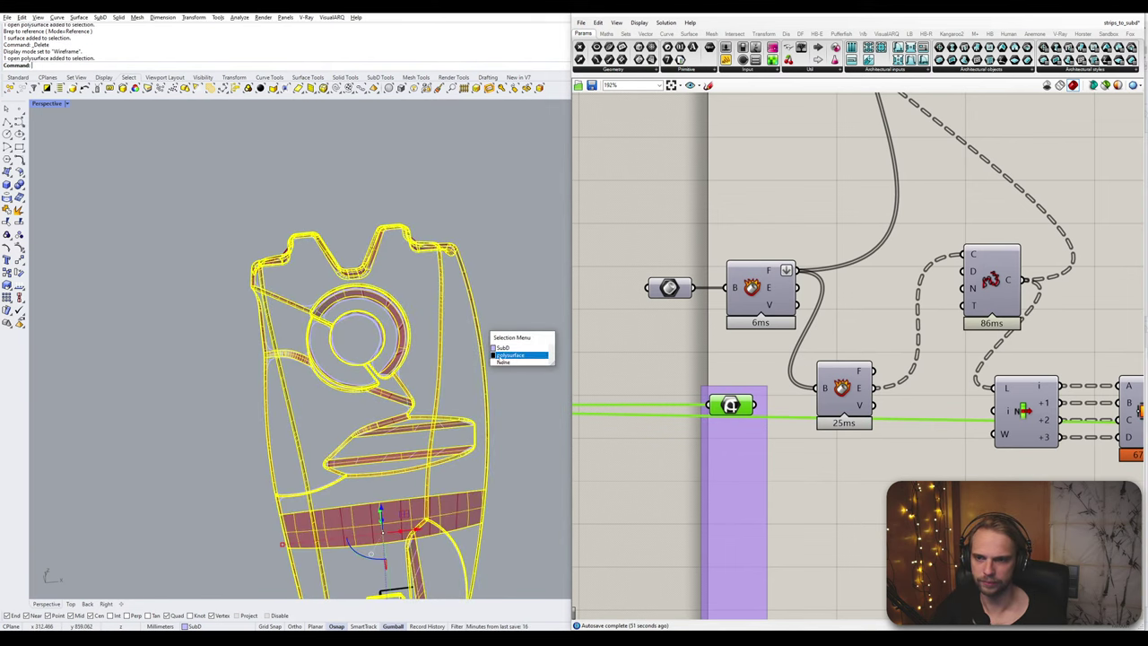
left_click(500, 356)
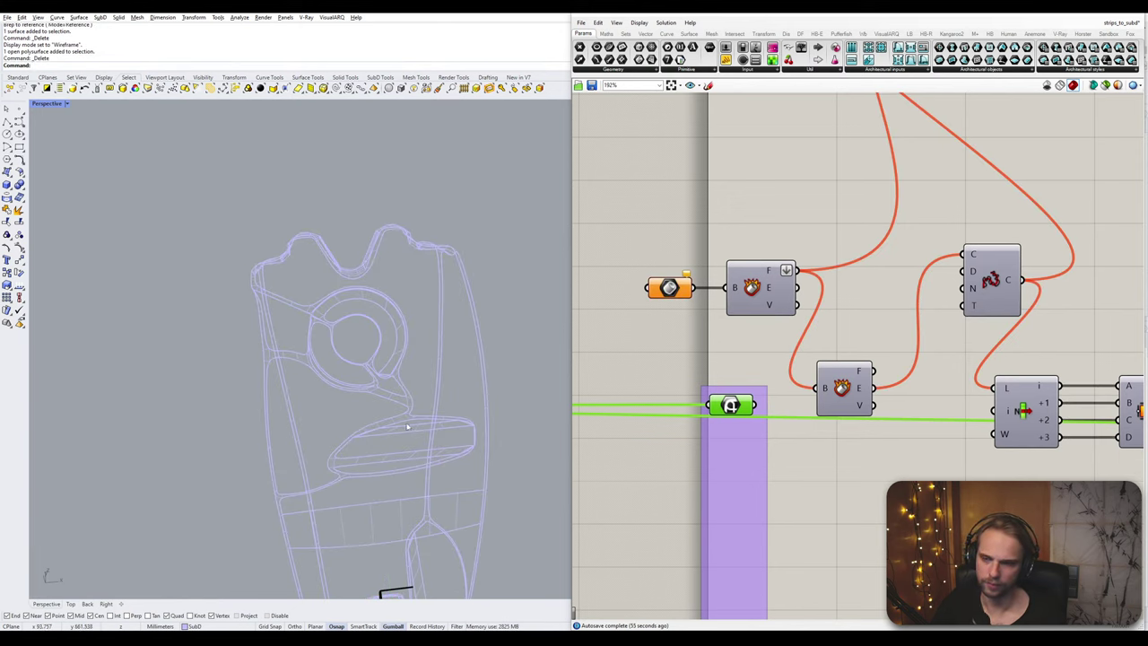
scroll(407, 427, "down", 2)
right_click_drag(414, 452, 425, 332, "shift")
- Toggle SubD display from smooth to flat
key("Tab")
right_click_drag(407, 398, 347, 395)
scroll(381, 415, "up", 8)
- Reference the black frame polysurface in the geometry parameter with Set One Geometry
left_click(458, 391)
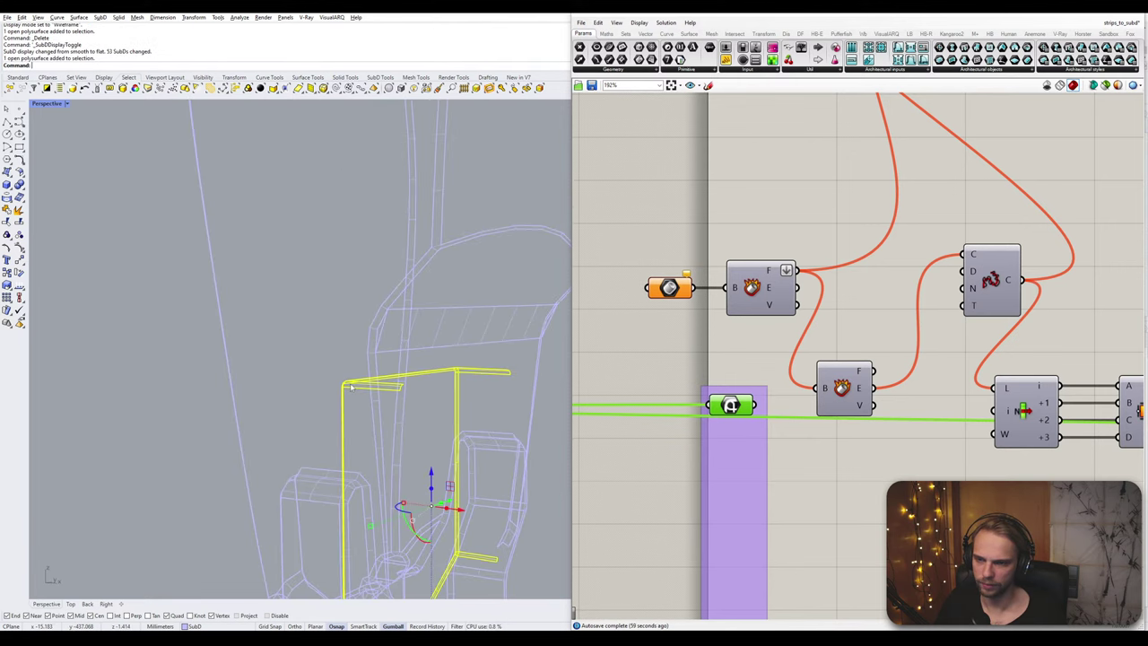
right_click(652, 291)
left_click(707, 414)
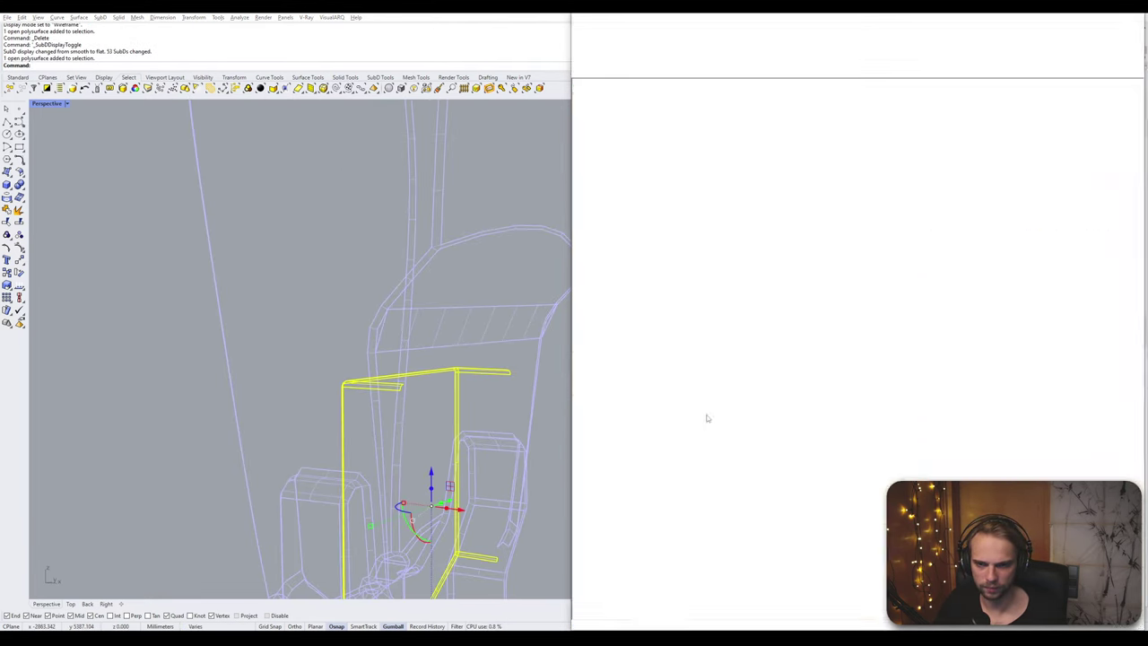
right_click_drag(403, 464, 413, 363, "shift")
left_click(731, 405)
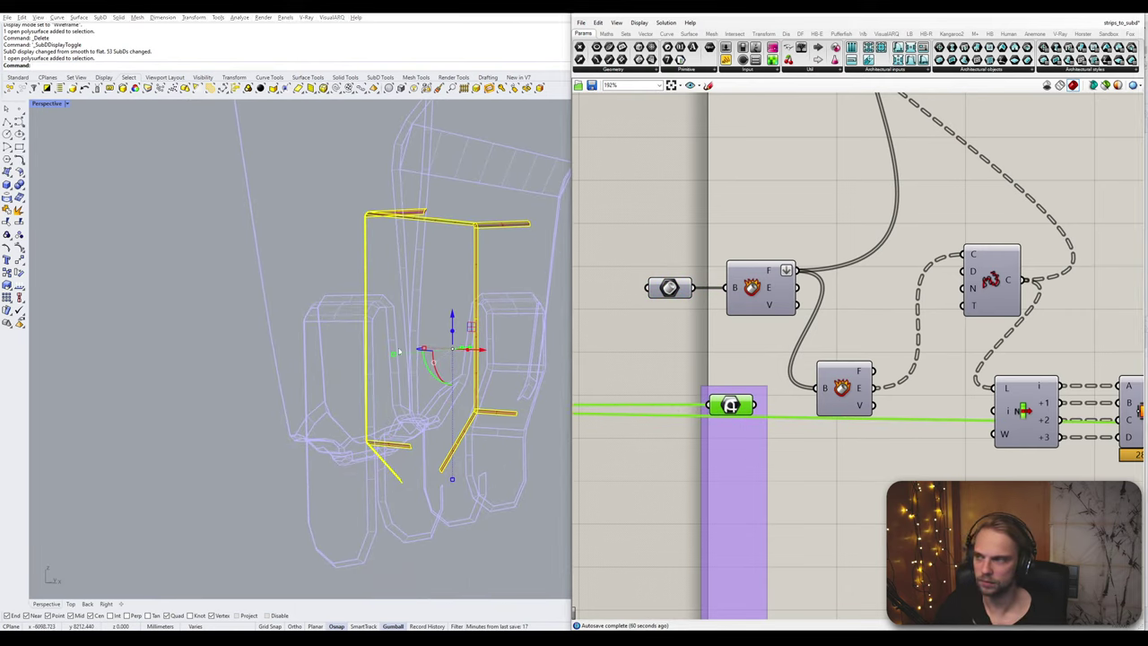
right_click_drag(399, 352, 427, 394)
left_click(512, 541)
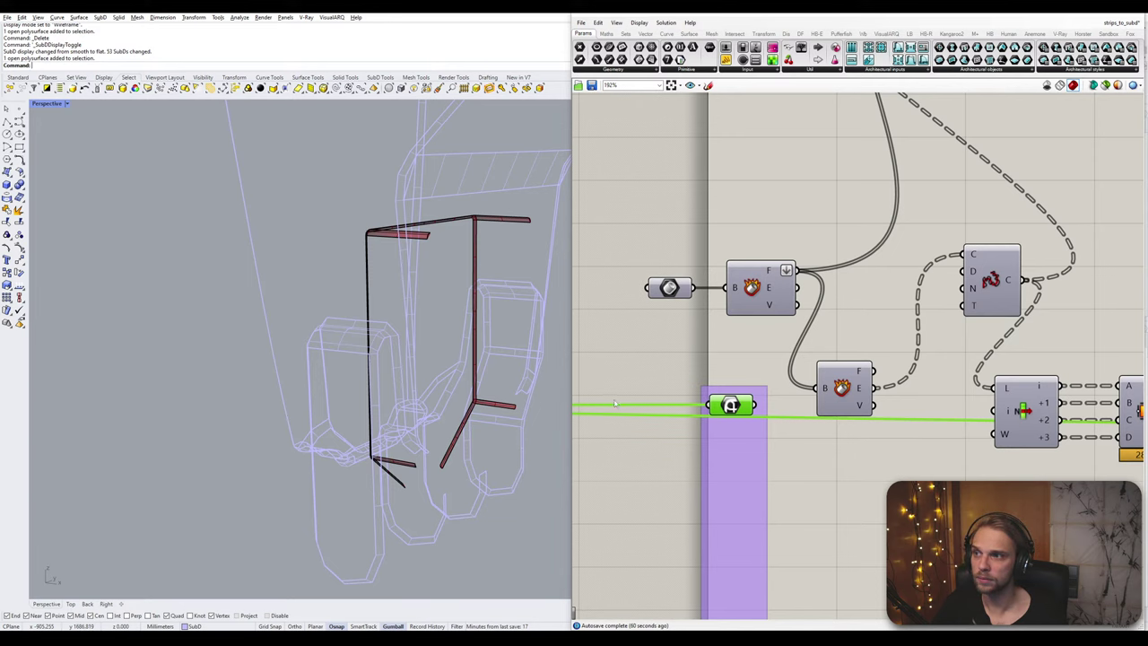
left_click(731, 406)
- Delete the black frame polysurface near the lower leg
left_click(369, 265)
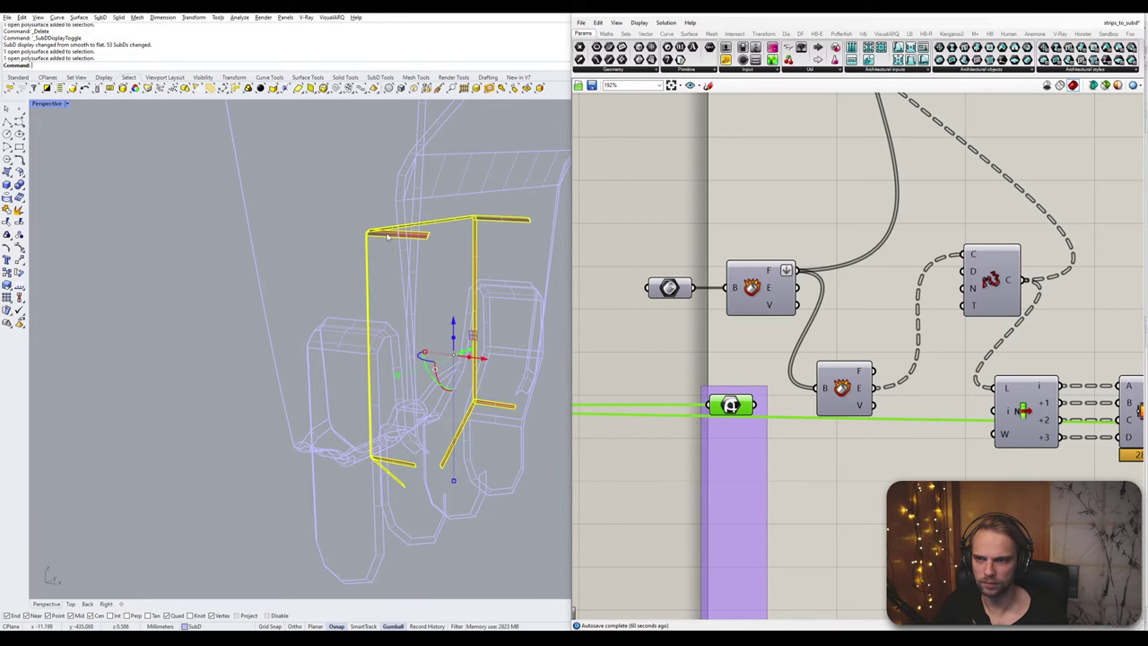
key("Delete")
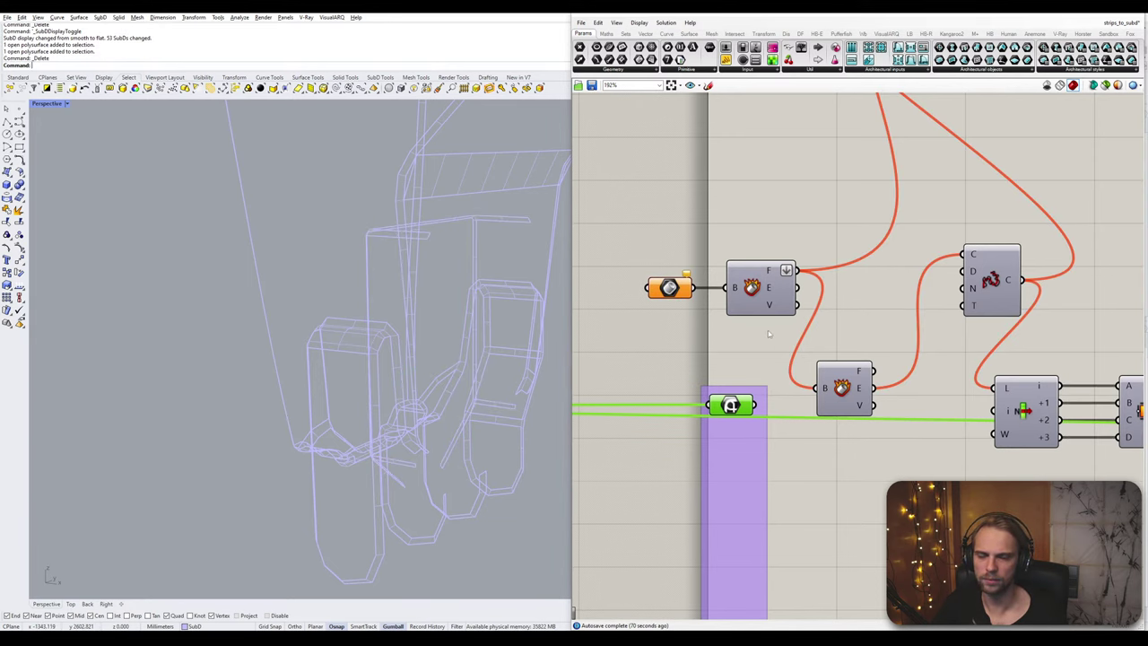
scroll(768, 330, "down", 5)
left_click(46, 103)
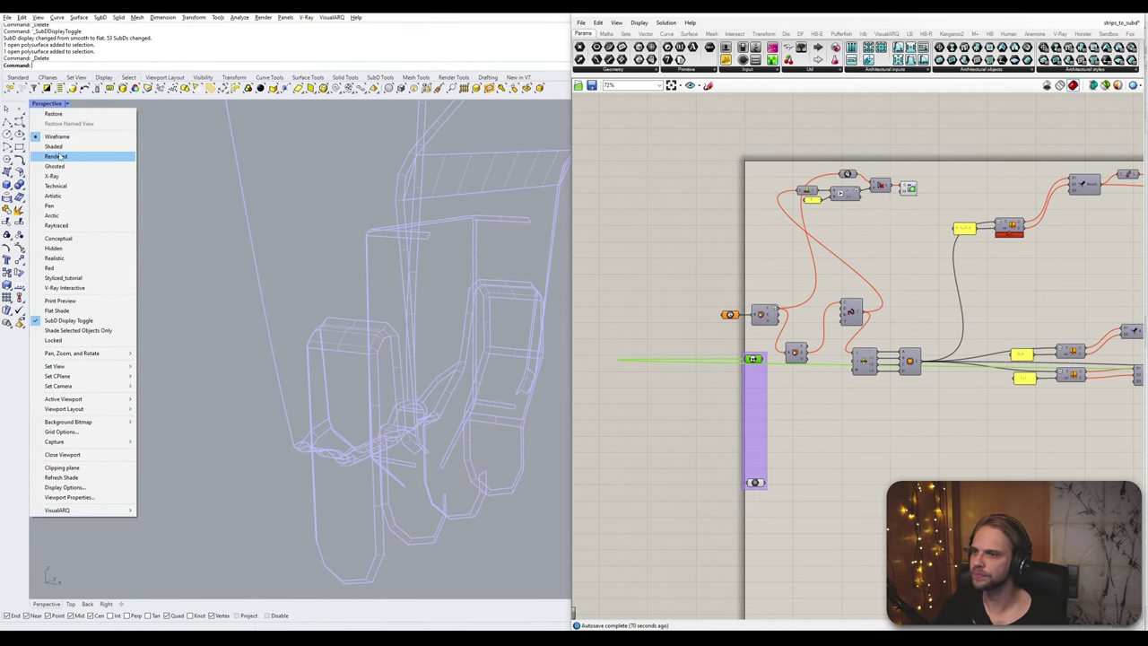
- Shade the Perspective view, minimize Grasshopper, and orbit onto the red panel
left_click(57, 147)
scroll(372, 327, "down", 6)
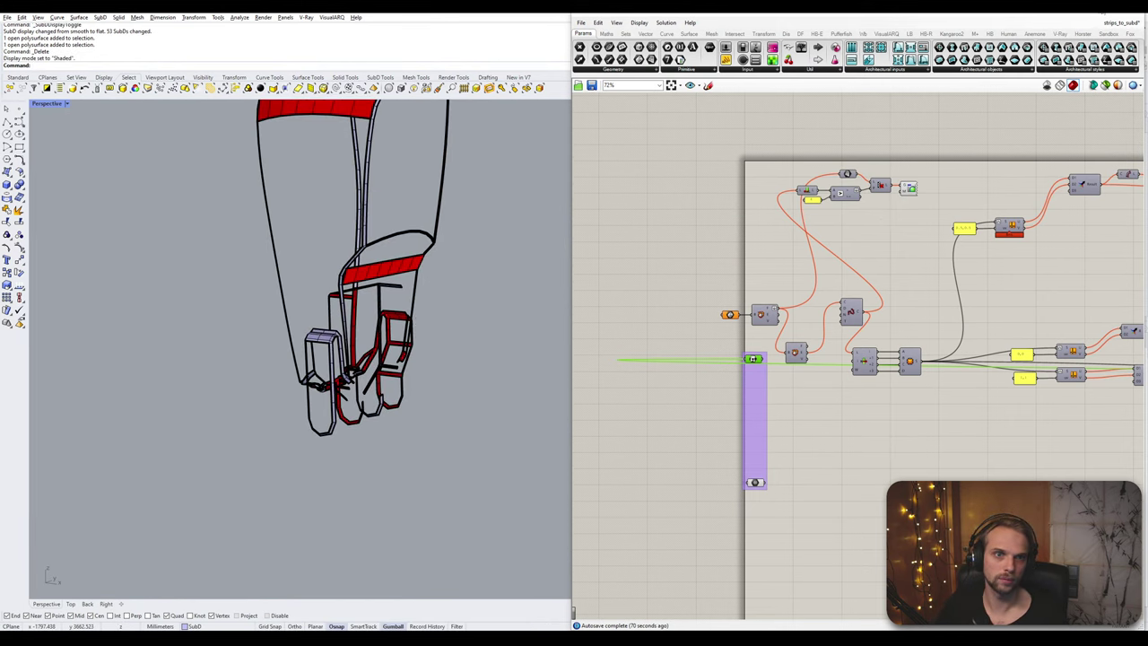
left_click(1096, 11)
right_click_drag(414, 309, 537, 385)
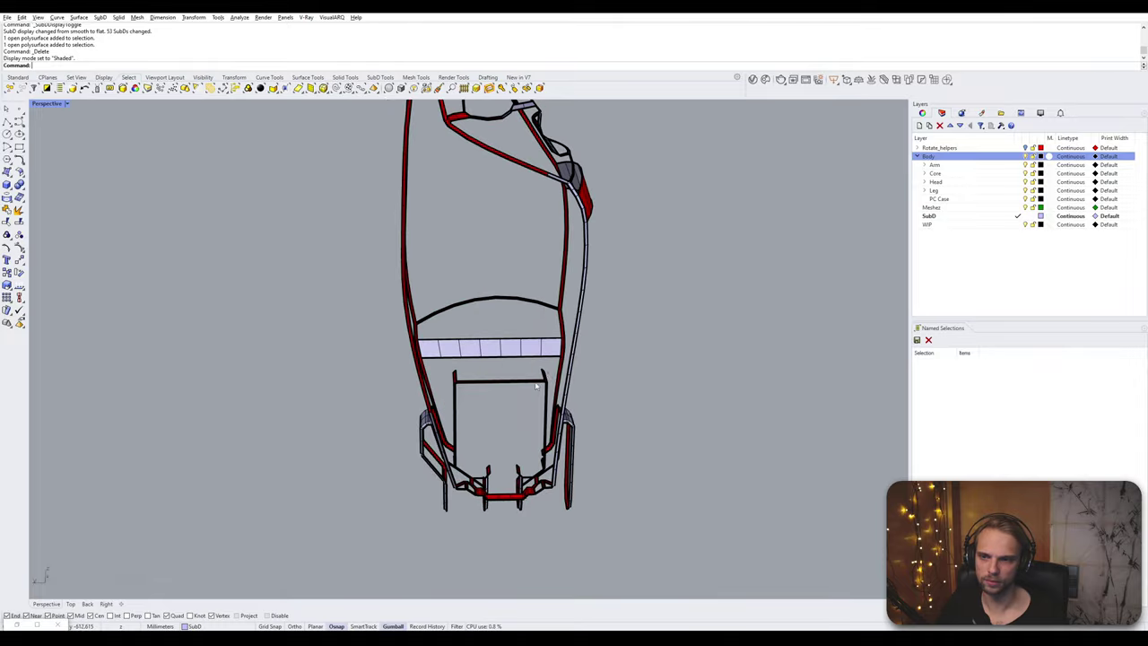
scroll(536, 385, "up", 5)
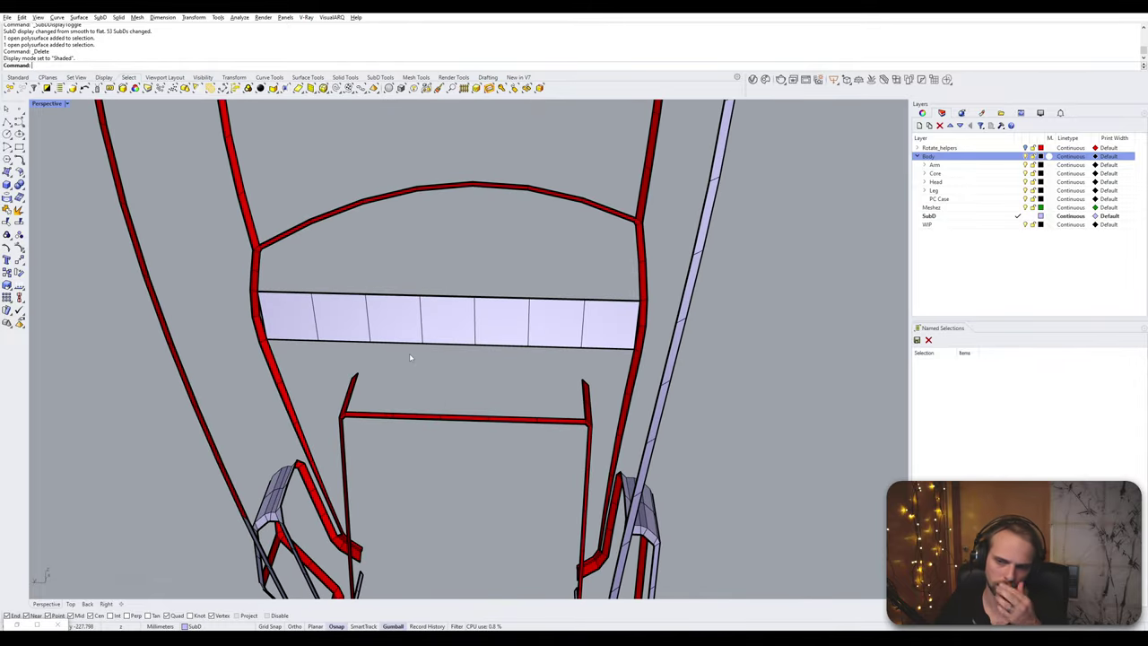
right_click_drag(409, 352, 182, 339)
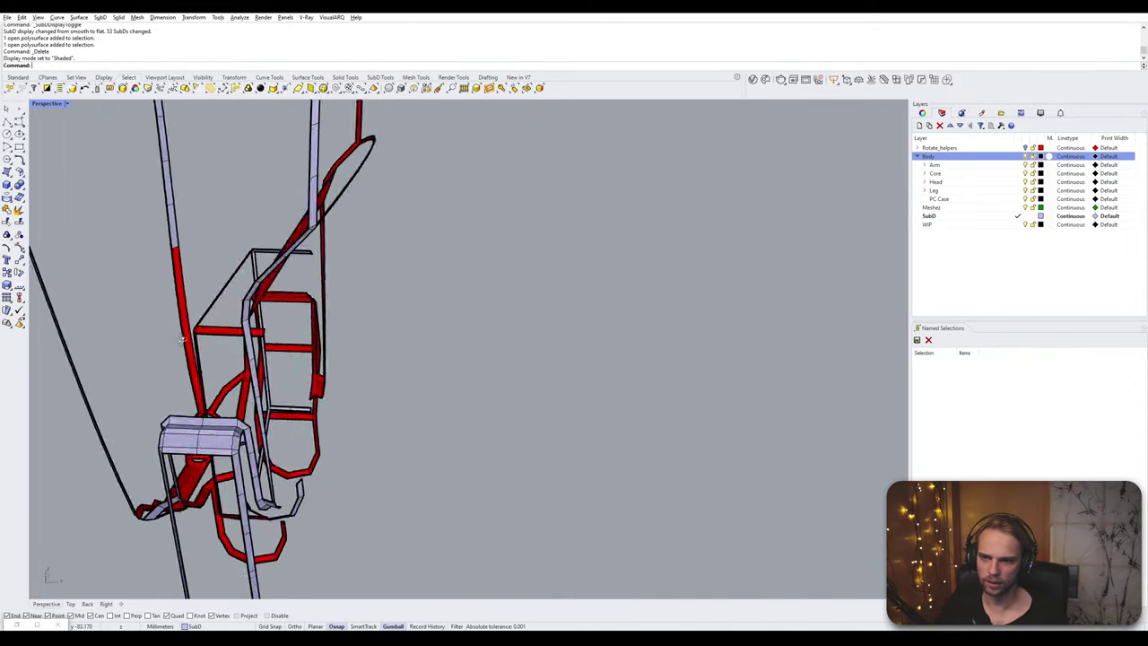
scroll(370, 349, "up", 10)
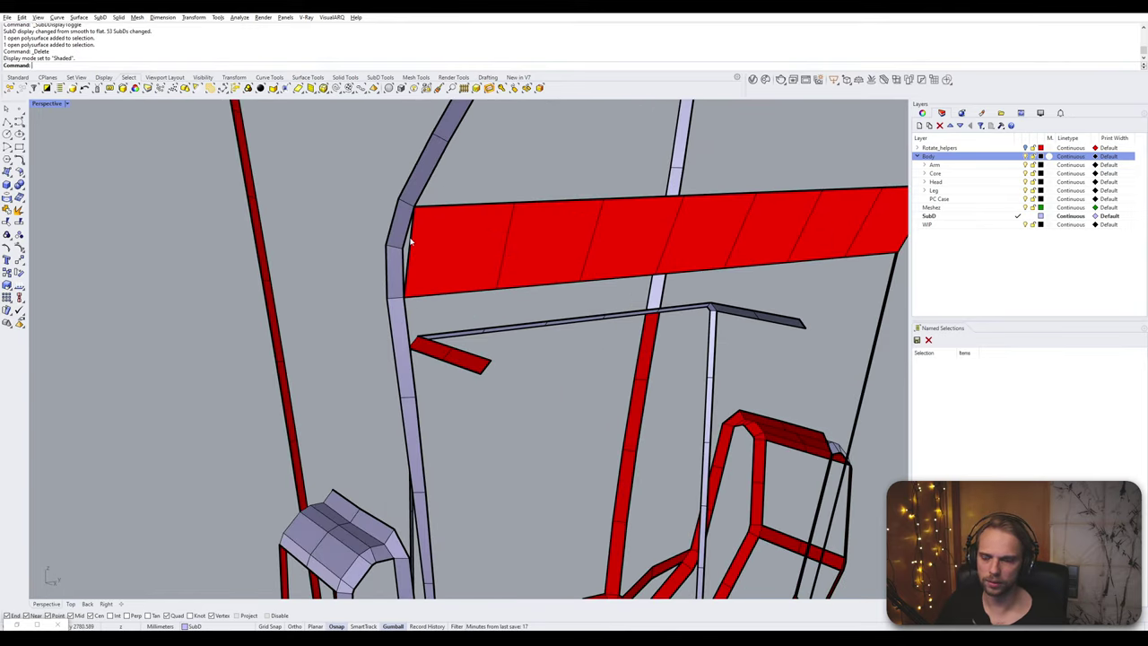
- Insert a new edge loop across the red thigh strip
right_click_drag(483, 227, 301, 362)
left_click(300, 369, "ctrl+shift")
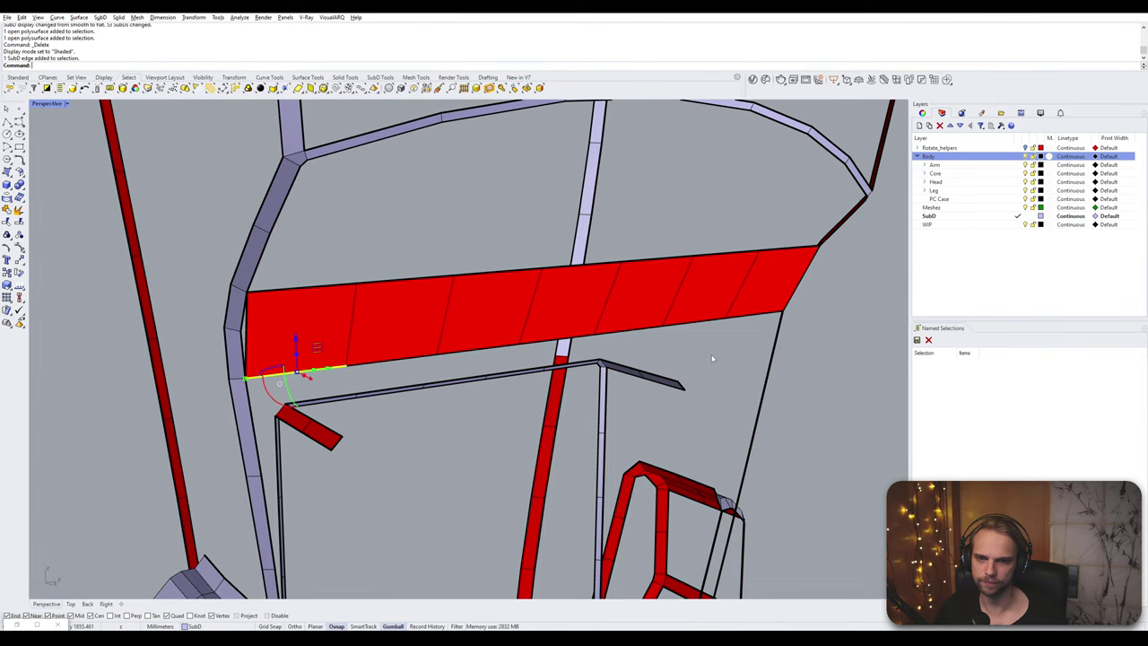
double_click(741, 320, "ctrl+shift")
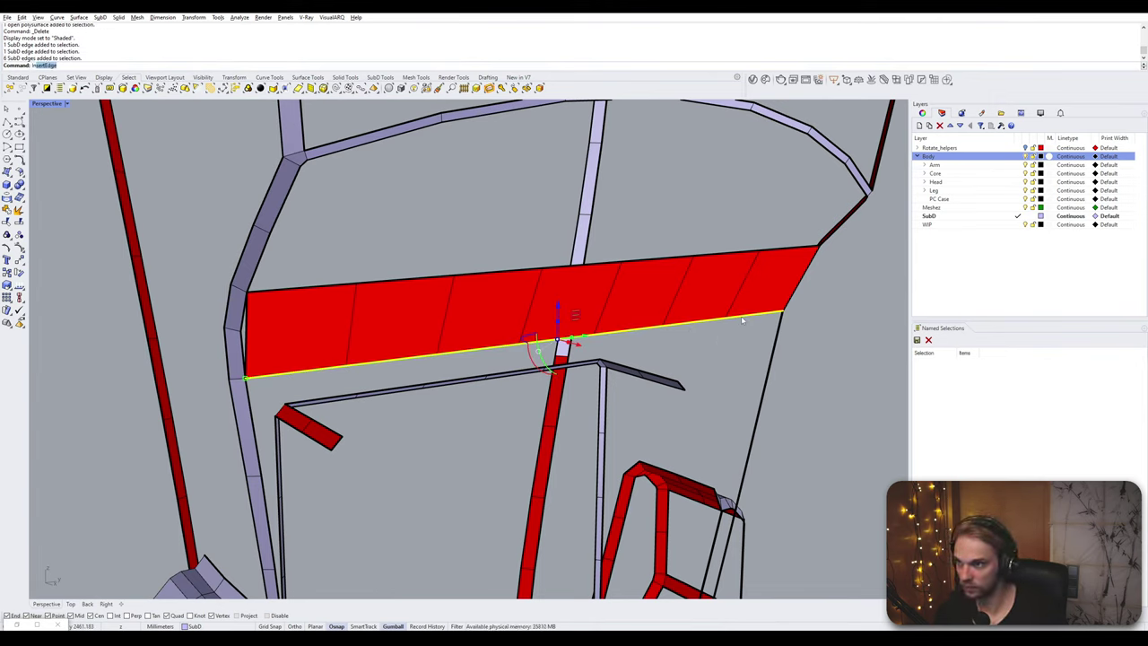
key("Return")
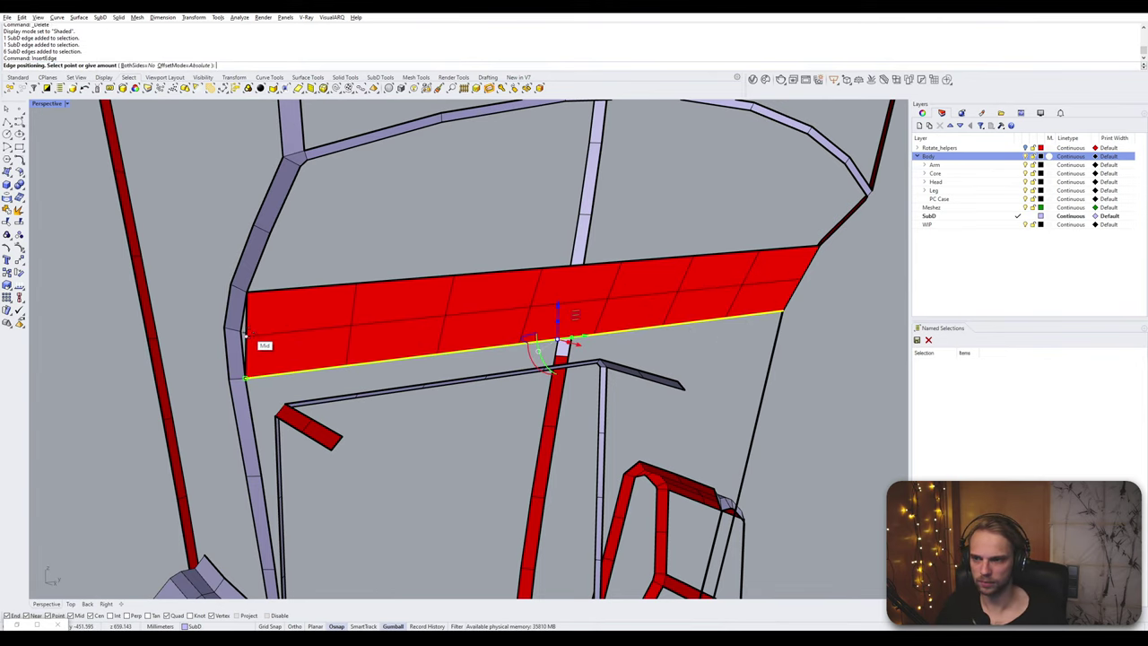
left_click(245, 337)
scroll(249, 341, "up", 2)
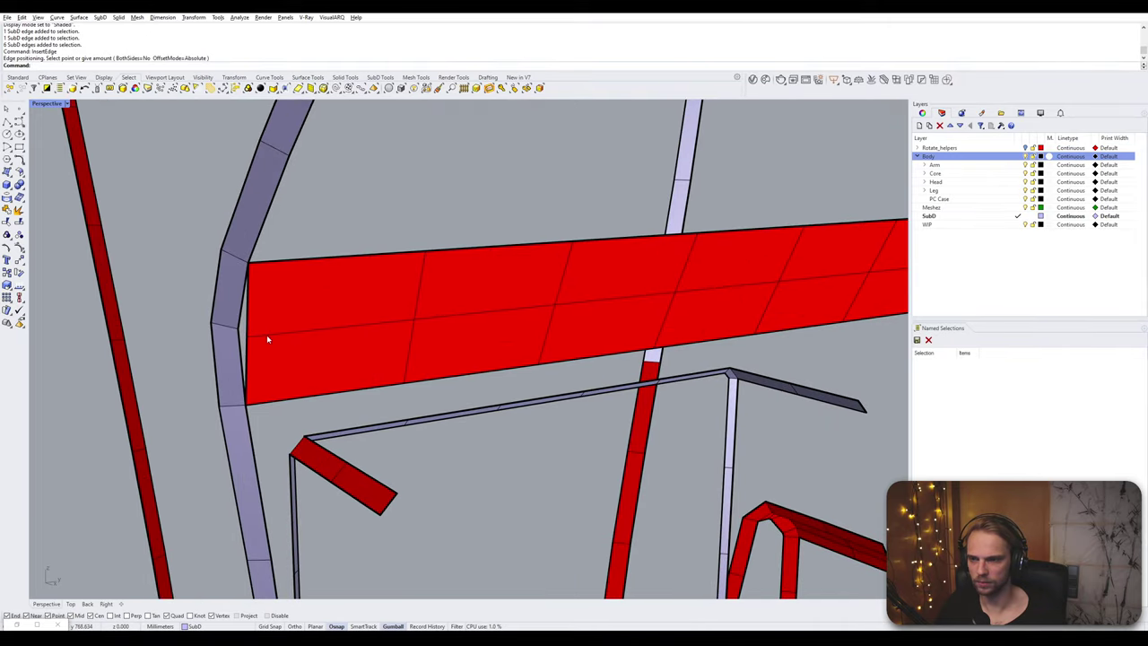
- Move the new edge loop onto the frame vertex
left_click(266, 334)
double_click(460, 314)
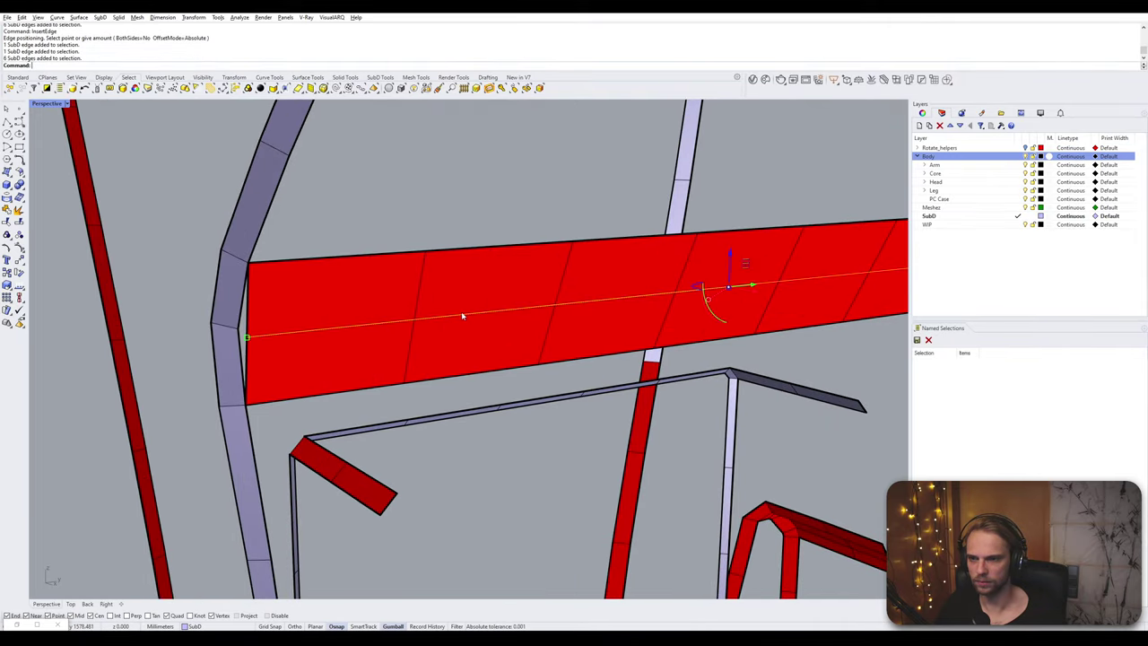
type("m")
key("Return")
left_click(461, 314)
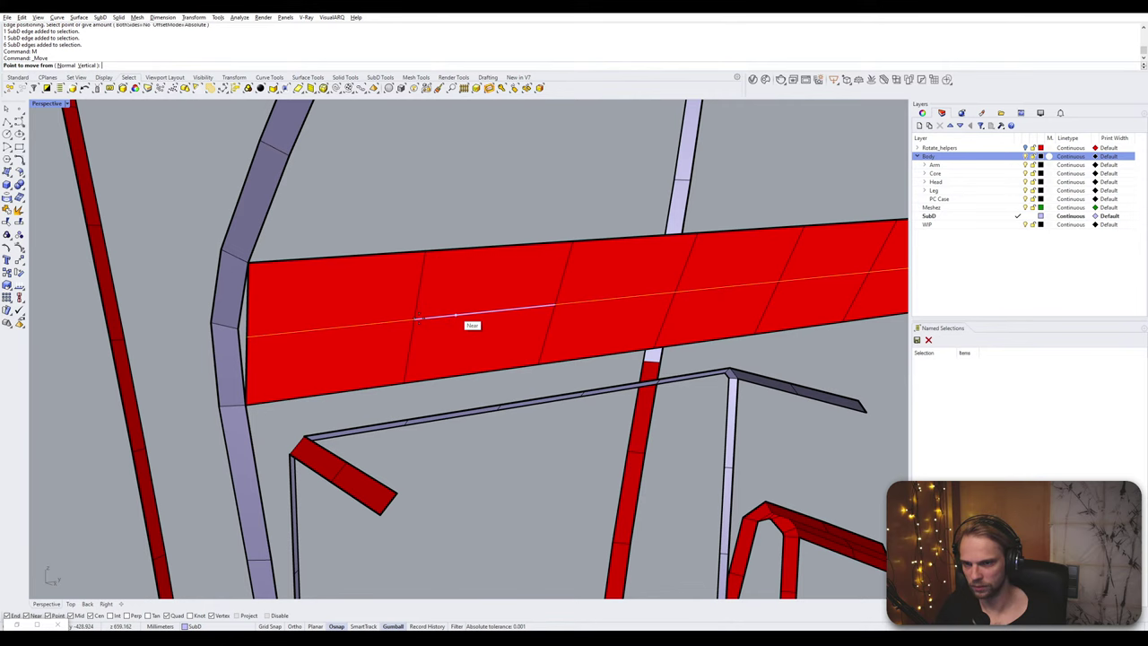
left_click(238, 331)
key("Escape")
- Stitch the red strip's corner vertex to the lavender strip's vertex
scroll(309, 341, "down", 5)
right_click_drag(474, 367, 587, 348)
scroll(586, 349, "up", 5)
scroll(502, 308, "up", 2)
left_click(510, 309)
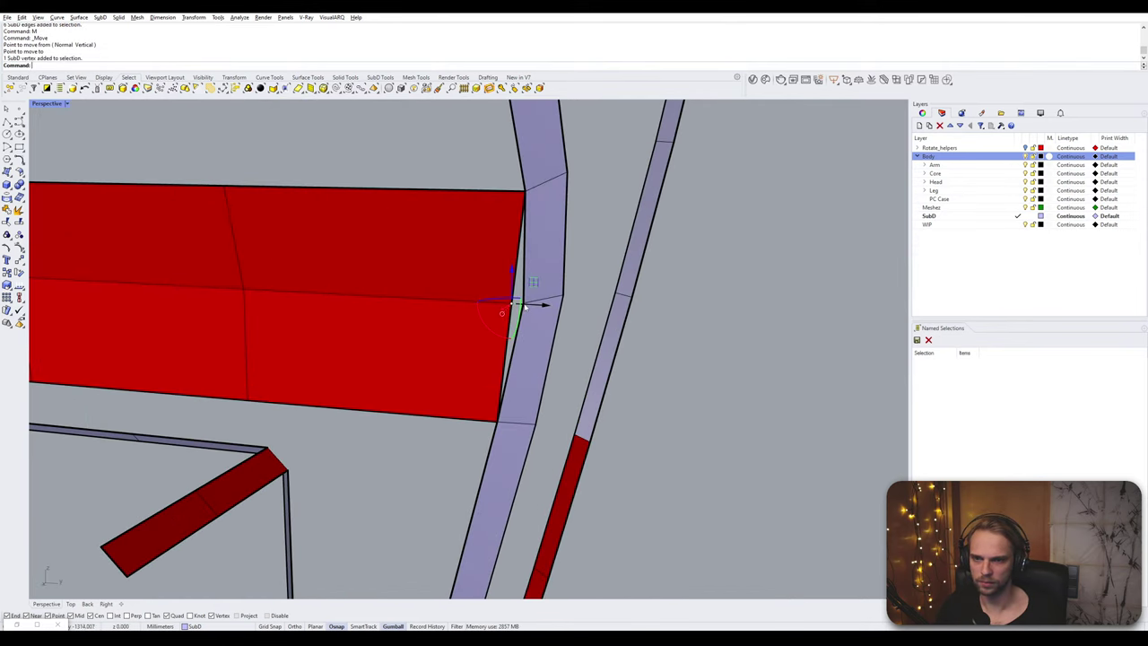
scroll(526, 307, "up", 2)
left_click(512, 307, "shift")
type("Stitch")
key("Return")
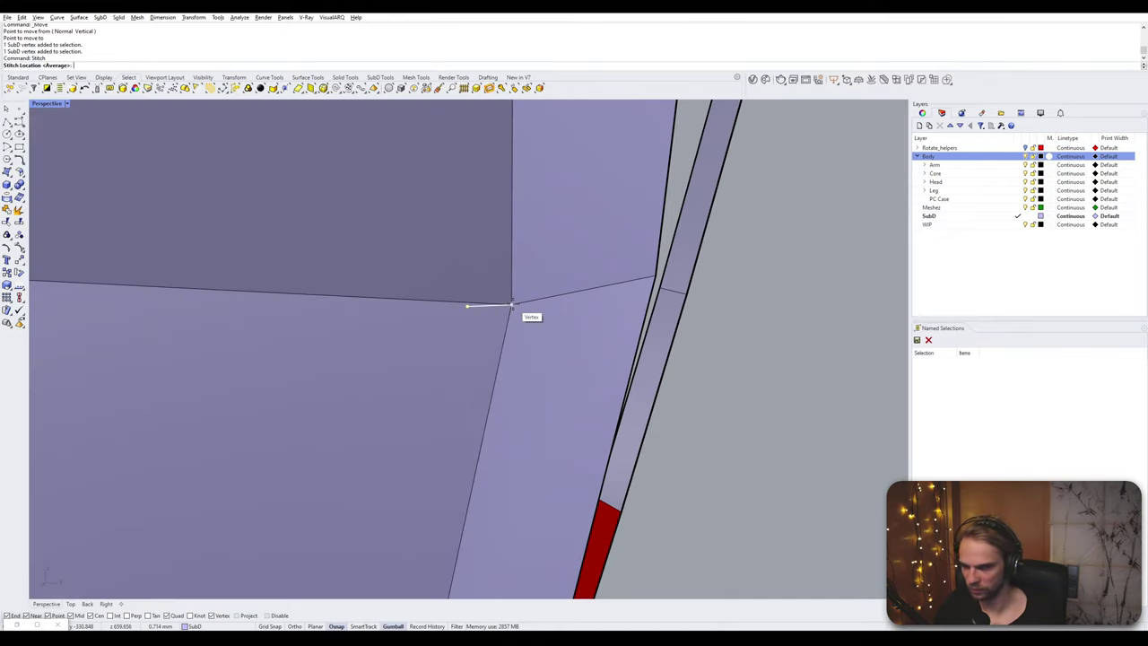
left_click(512, 307)
key("Escape")
scroll(512, 307, "down", 10)
right_click_drag(615, 371, 578, 417)
scroll(495, 391, "down", 8)
right_click_drag(579, 416, 615, 454)
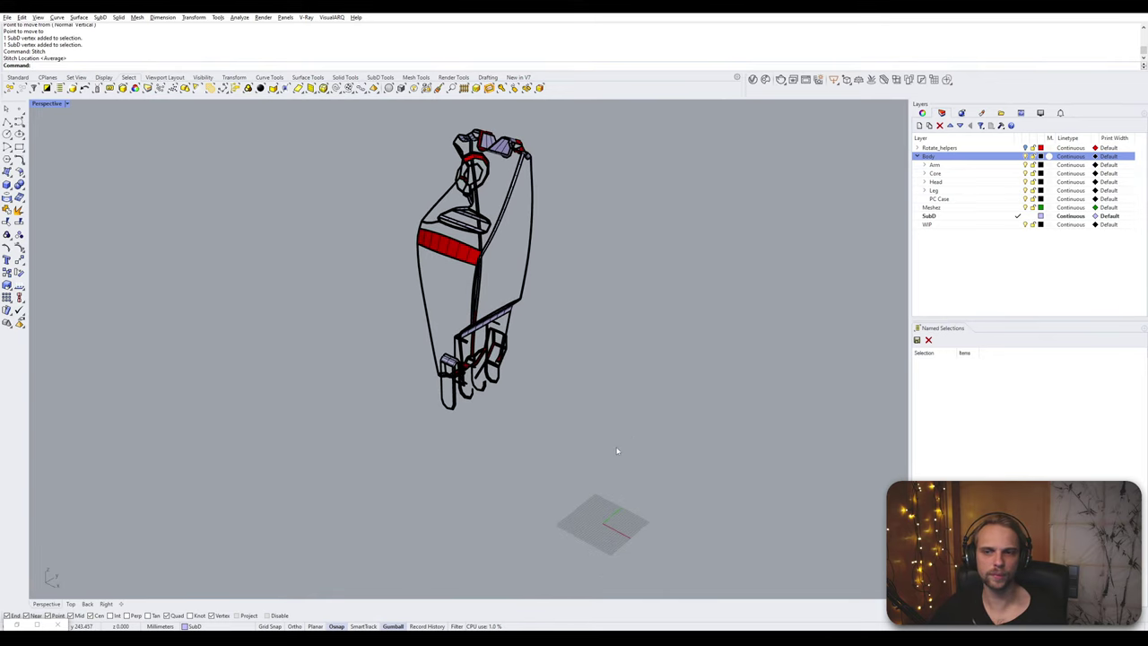
- Move both leg SubDs 500 units along Y with the Gumball arrow
left_click_drag(687, 492, 299, 117)
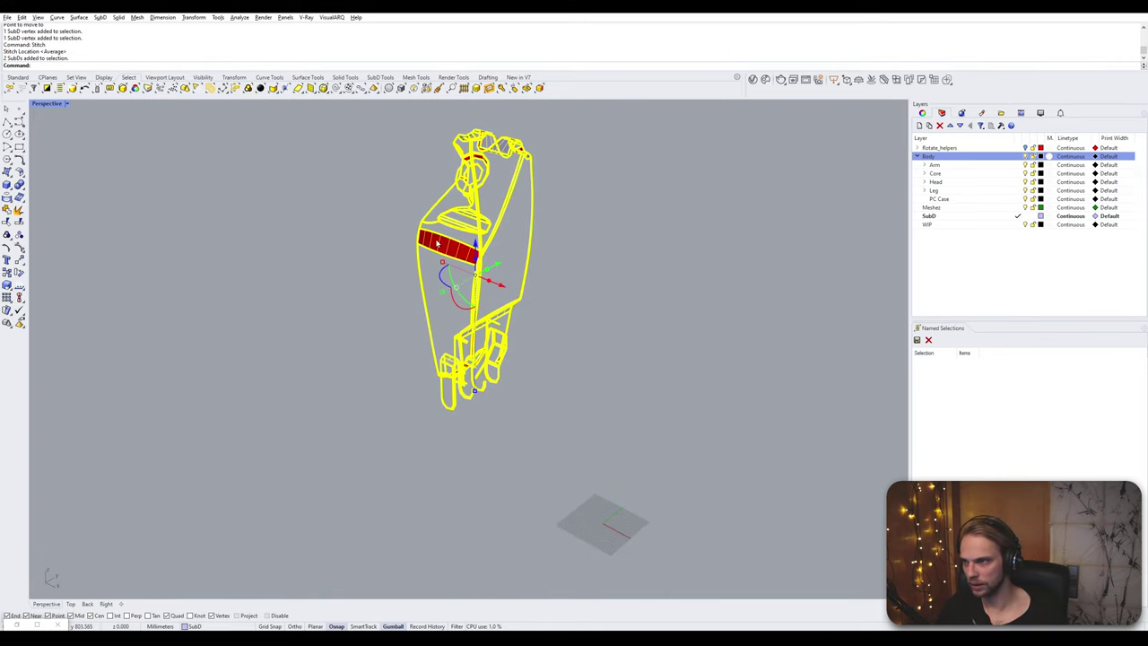
left_click(497, 268)
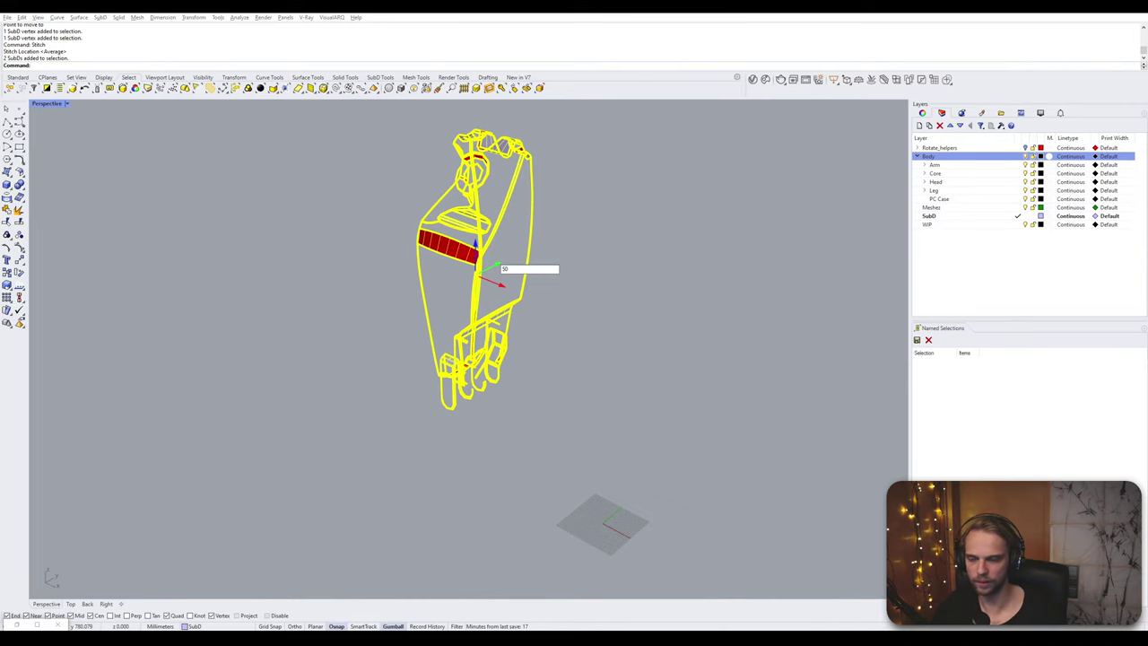
key("Return")
right_click_drag(500, 269, 497, 301)
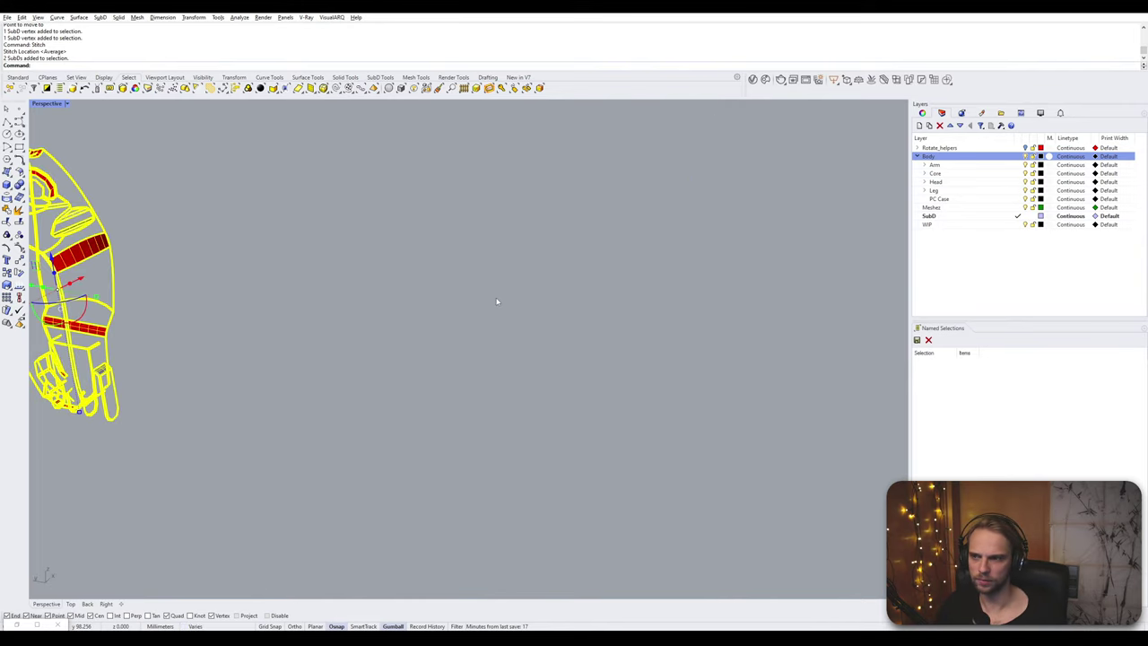
- Zoom to the selected SubDs with ZS and clear the selection
type("zs")
key("Return")
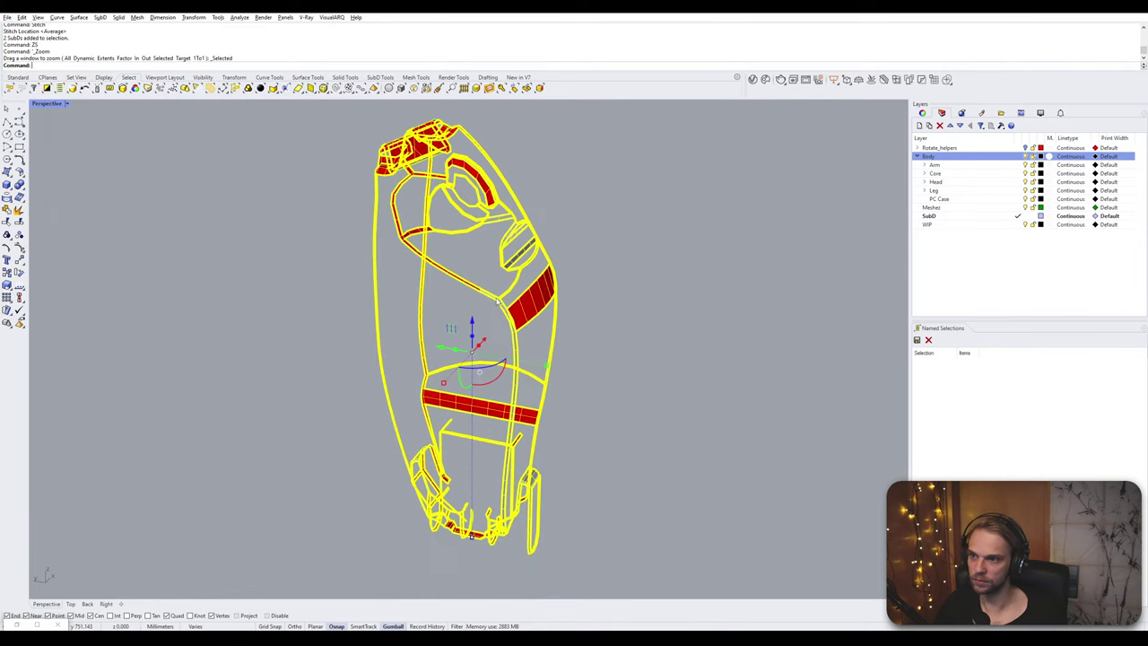
key("Escape")
right_click_drag(523, 385, 509, 348)
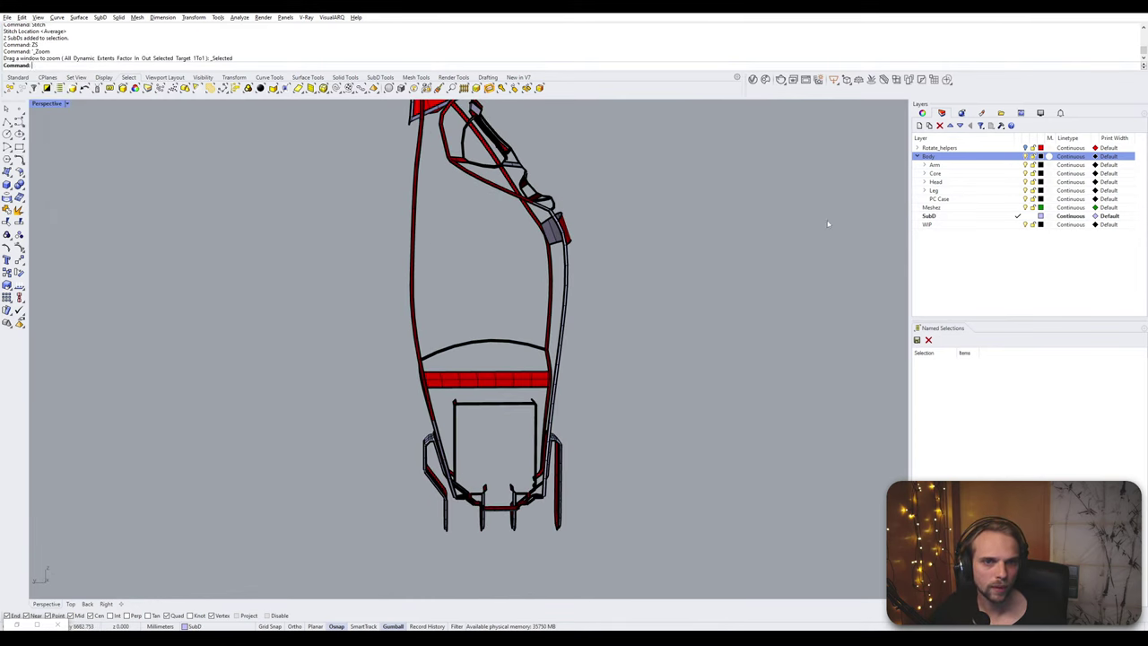
- Show the hidden white leg body and lock it
type("Show")
key("Return")
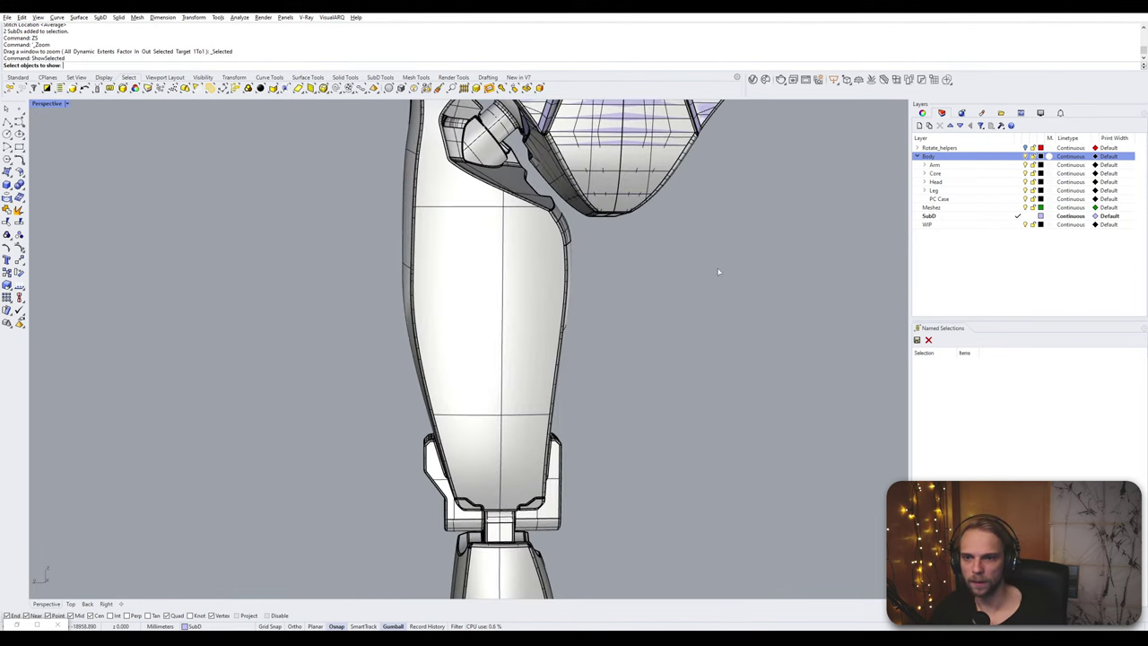
left_click(488, 270)
key("Return")
left_click(467, 283)
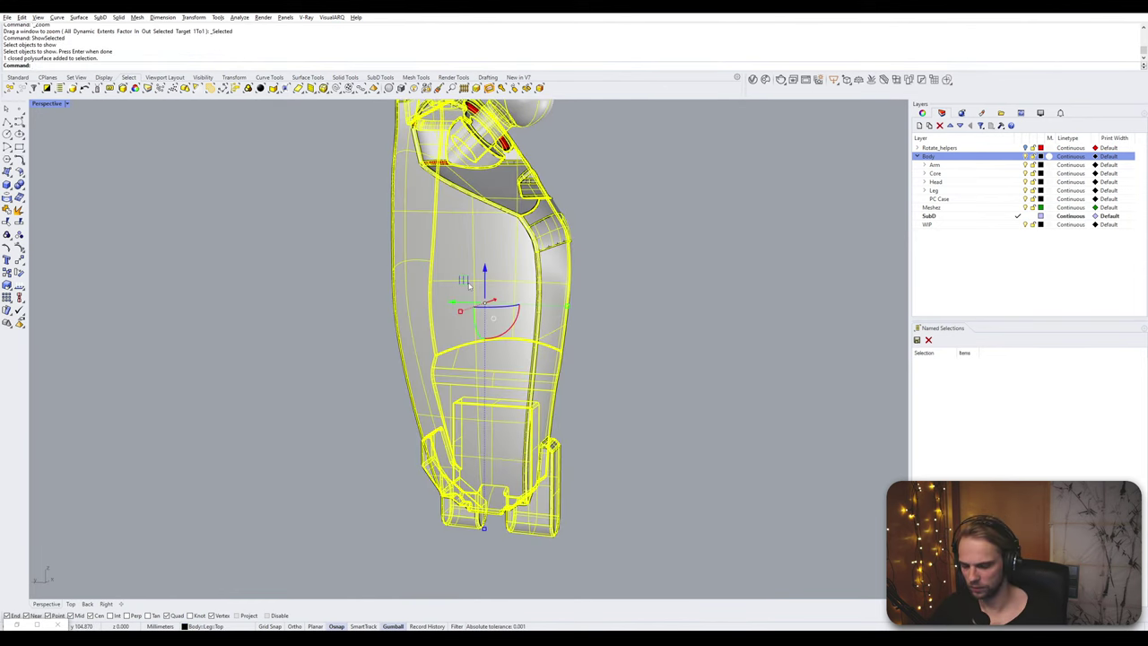
key("Return")
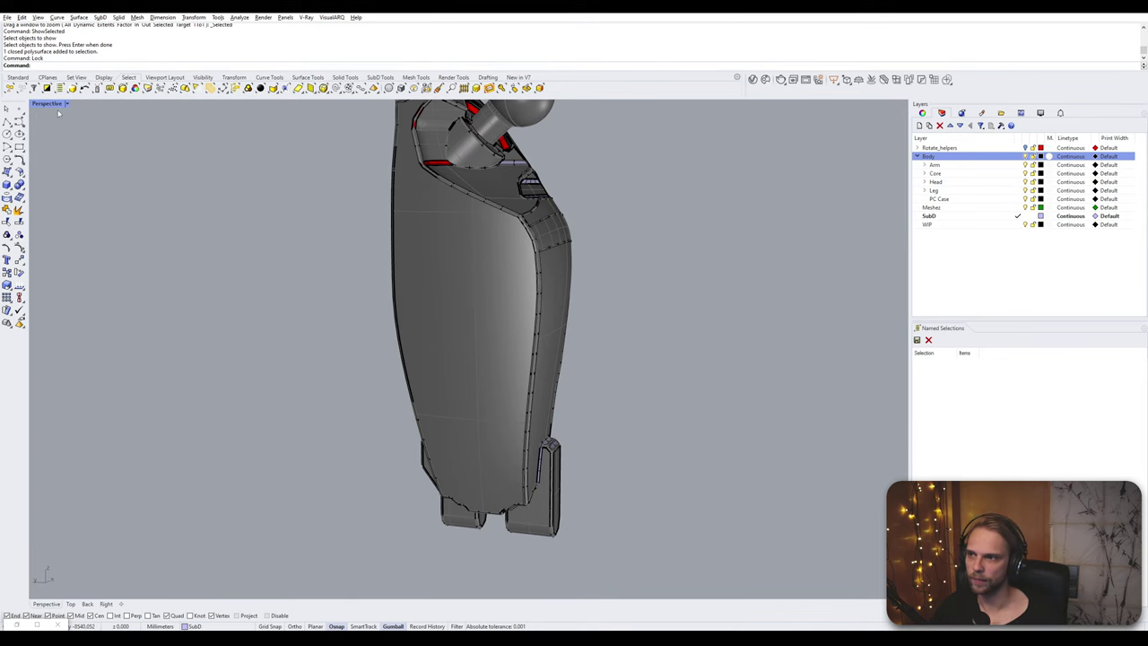
key("Return")
- Switch the Perspective view to Ghosted display mode
left_click(53, 104)
left_click(59, 142)
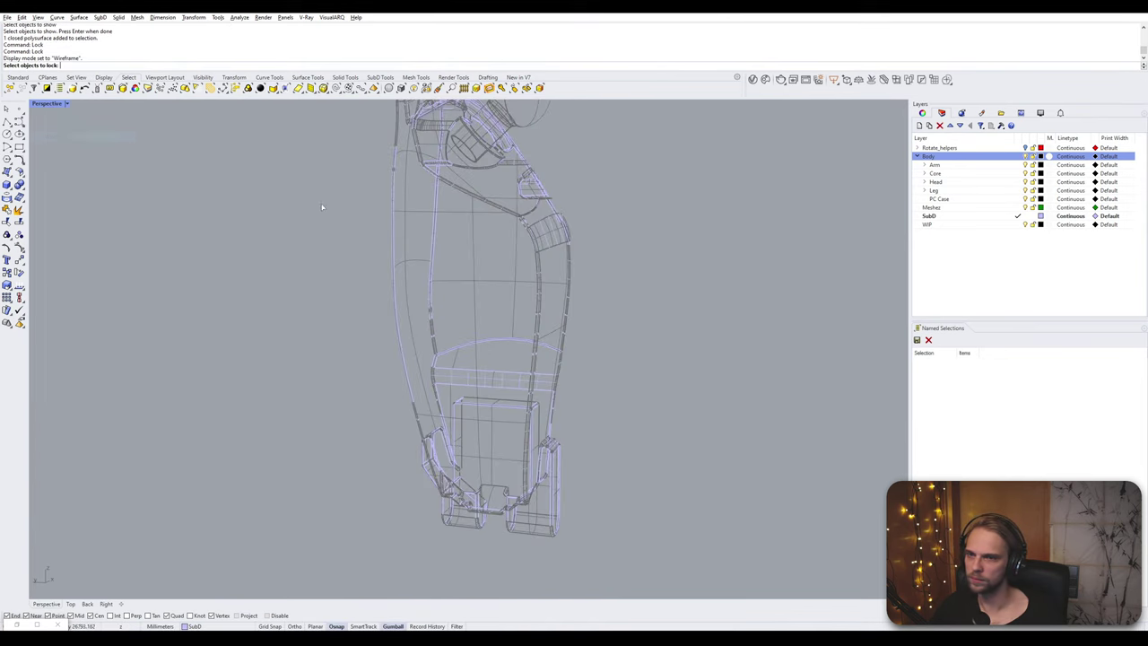
right_click_drag(322, 208, 359, 251)
left_click(46, 104)
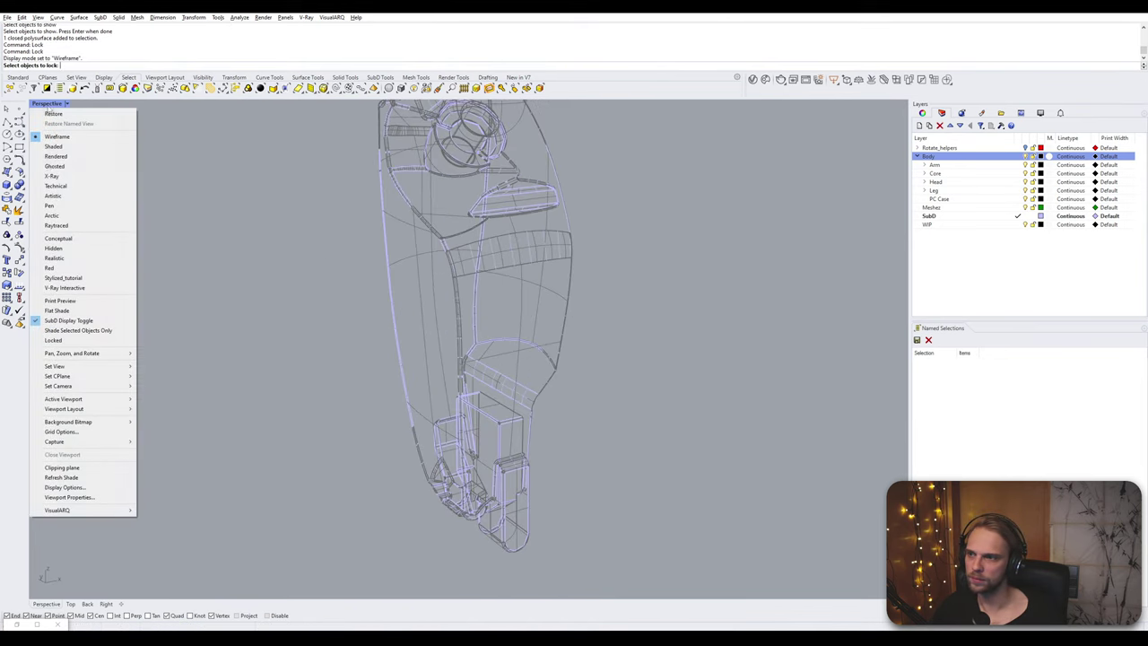
left_click(74, 169)
right_click_drag(281, 273, 326, 266)
key("Escape")
scroll(445, 206, "up", 4)
- Delete the stray edge on the strip
right_click_drag(449, 215, 397, 328)
scroll(384, 341, "up", 3)
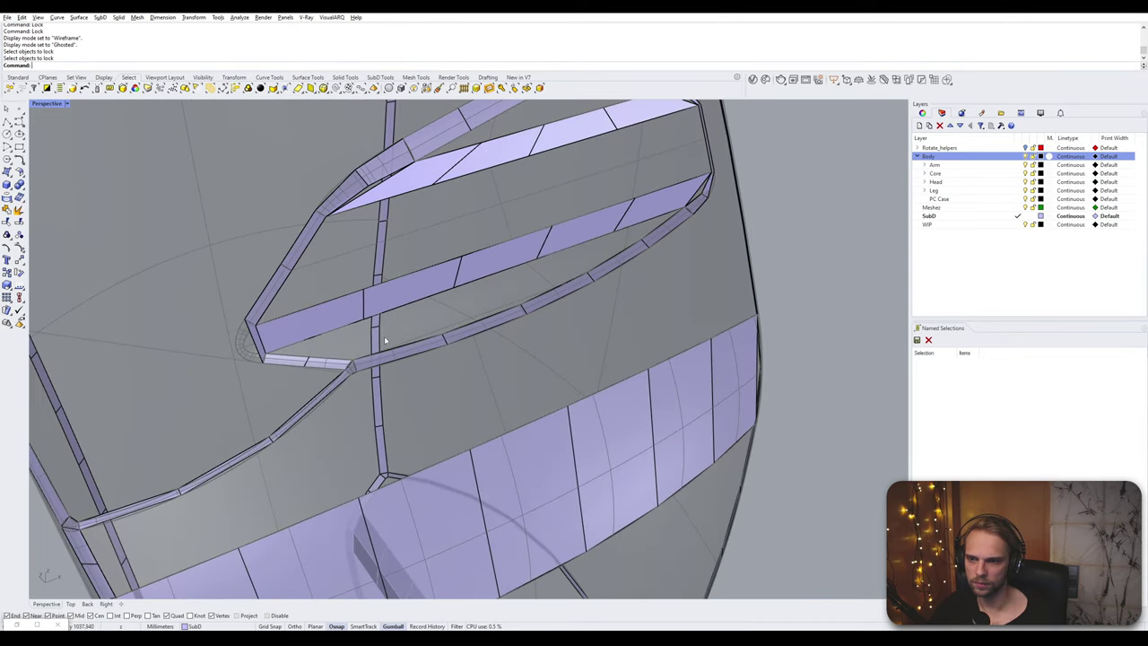
scroll(384, 341, "down", 3)
scroll(353, 338, "up", 3)
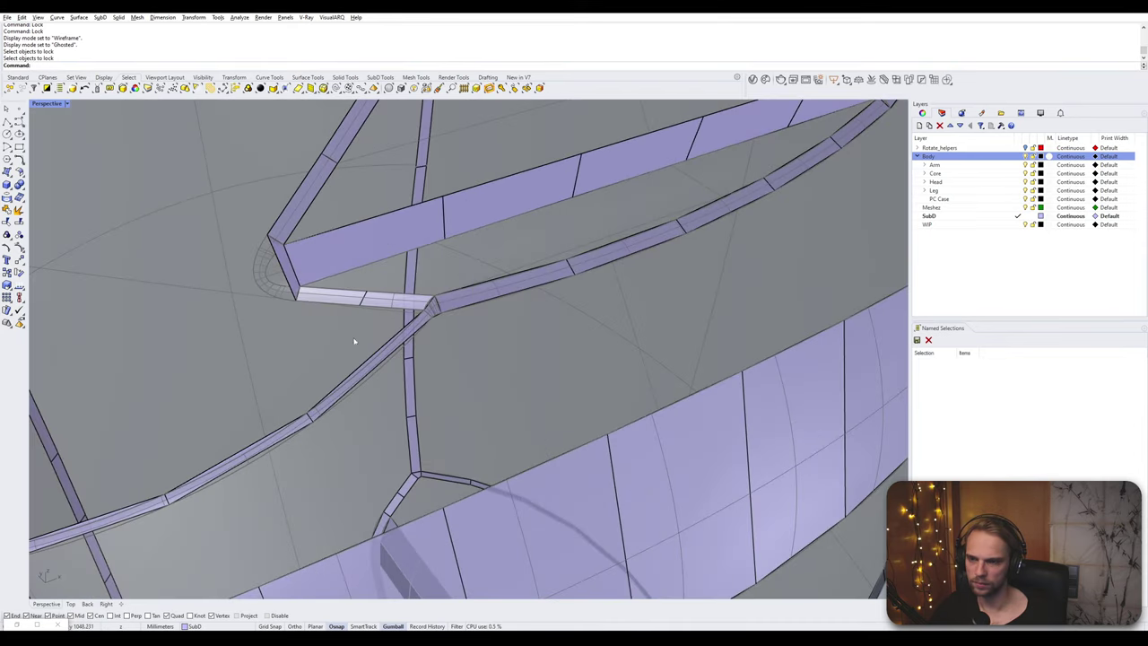
left_click(363, 302)
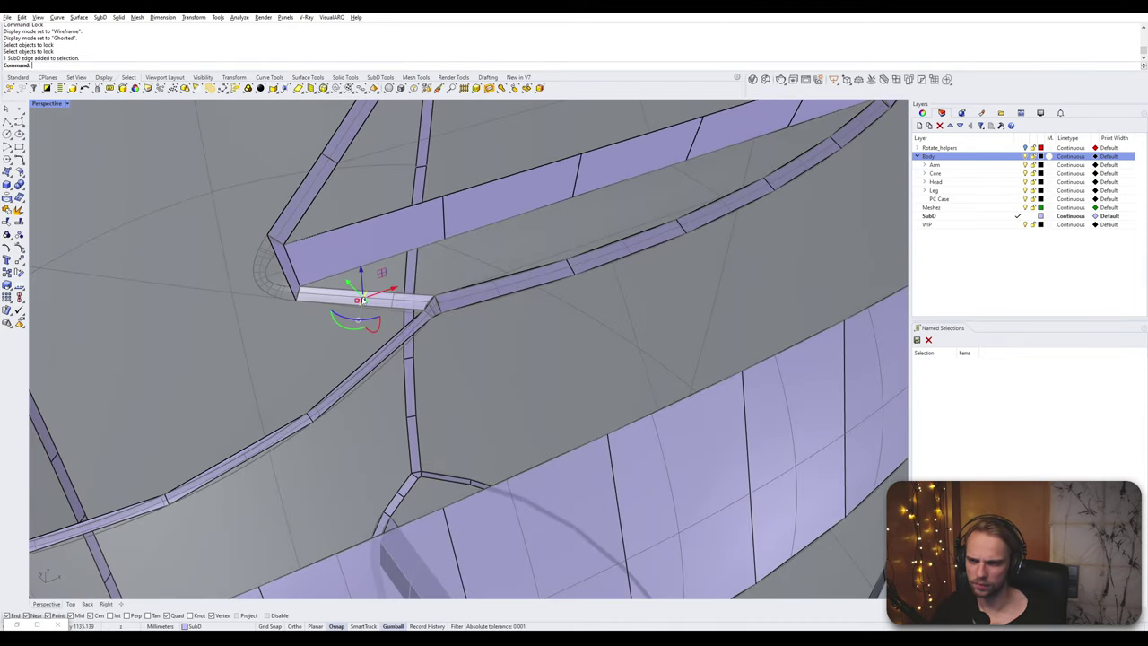
key("Delete")
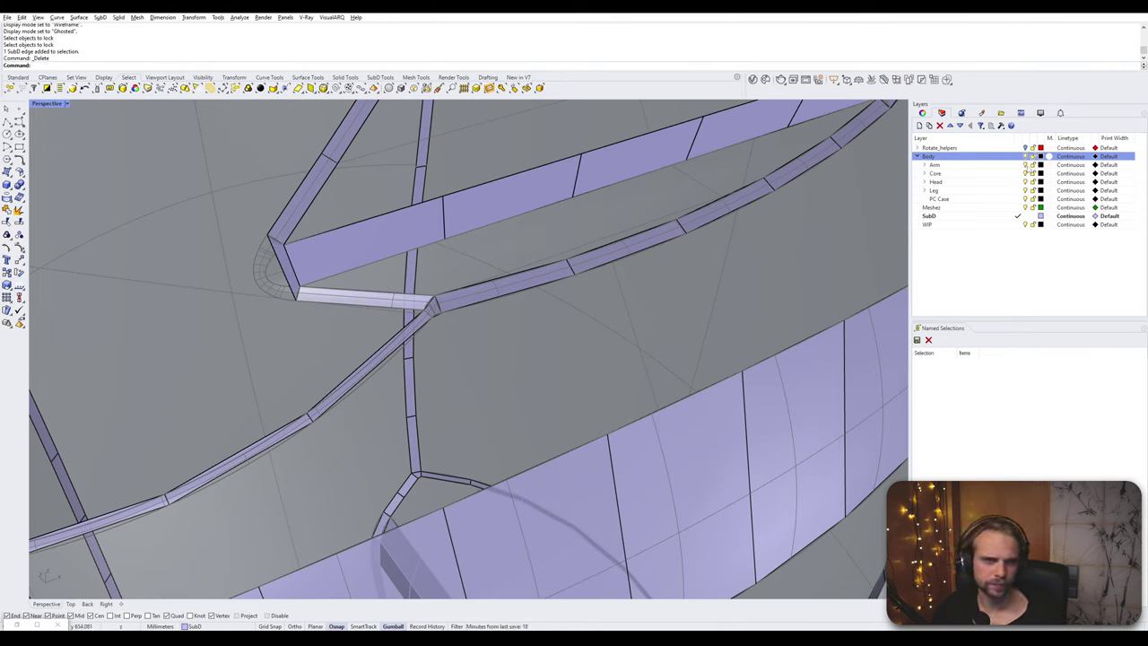
- Turn off surface edges and isocurves in the Ghosted display settings
left_click(1040, 114)
left_click(1030, 203)
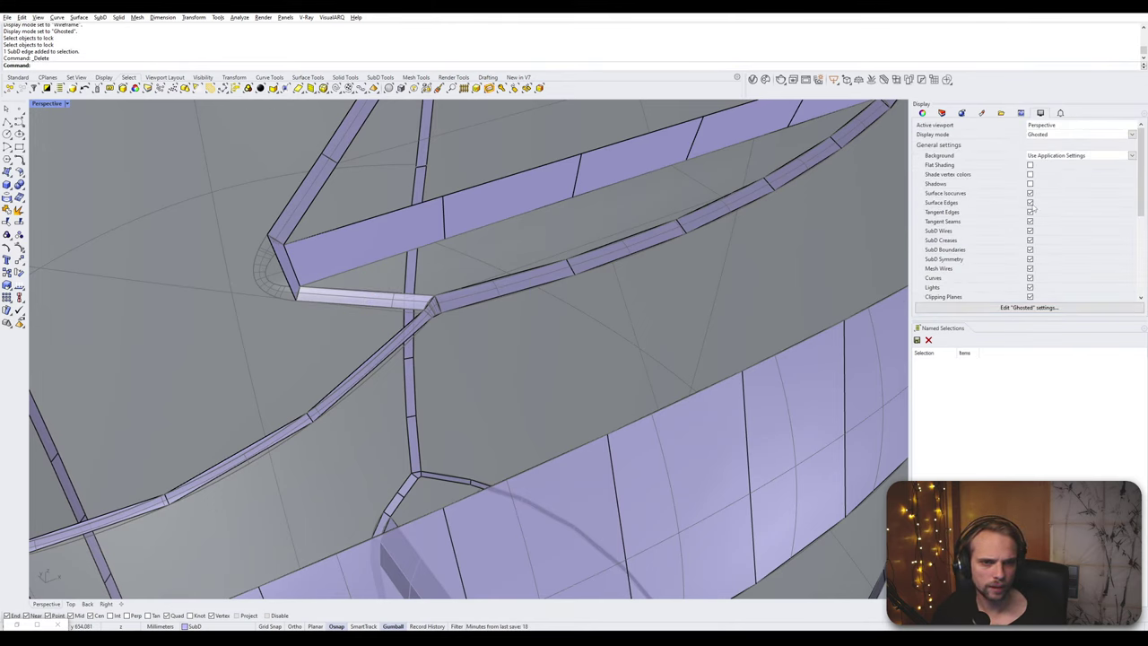
left_click(1030, 194)
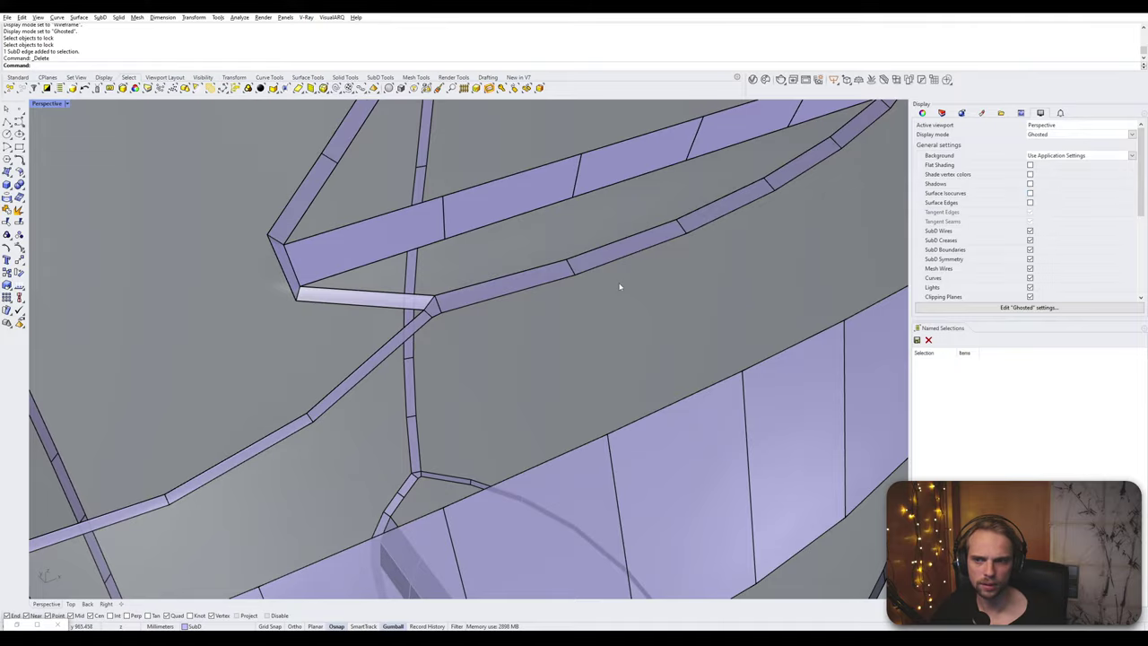
scroll(619, 287, "down", 8)
right_click_drag(620, 287, 278, 391)
scroll(665, 269, "down", 4)
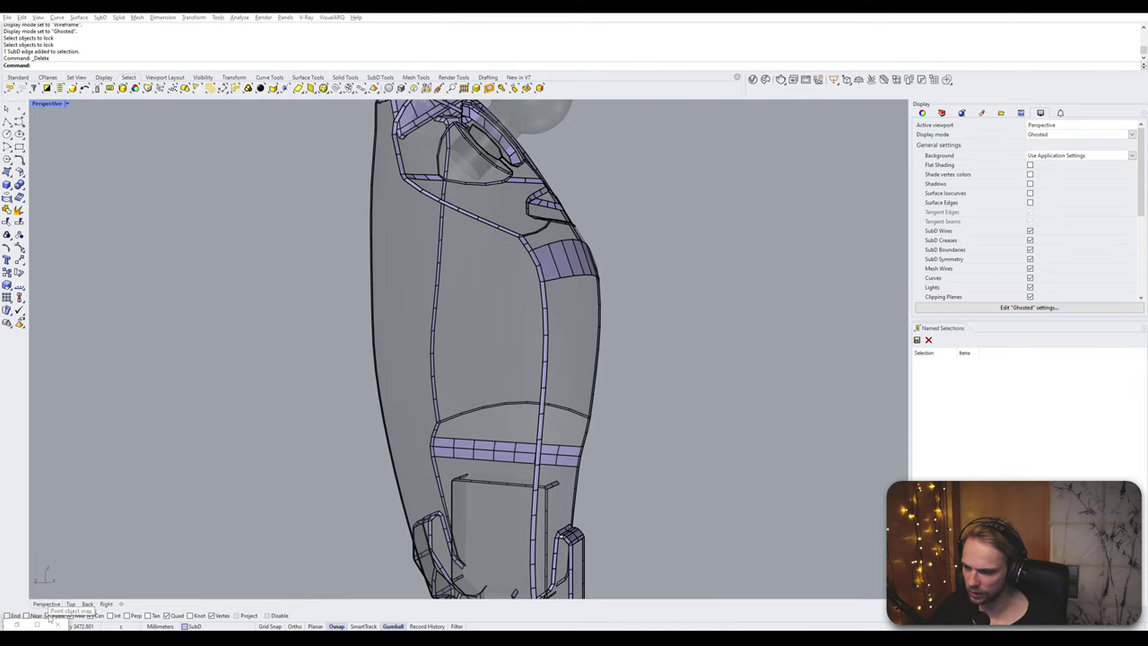
- Turn off Mid and Point snaps, then delete the stray edge near the strip corner
left_click(77, 616)
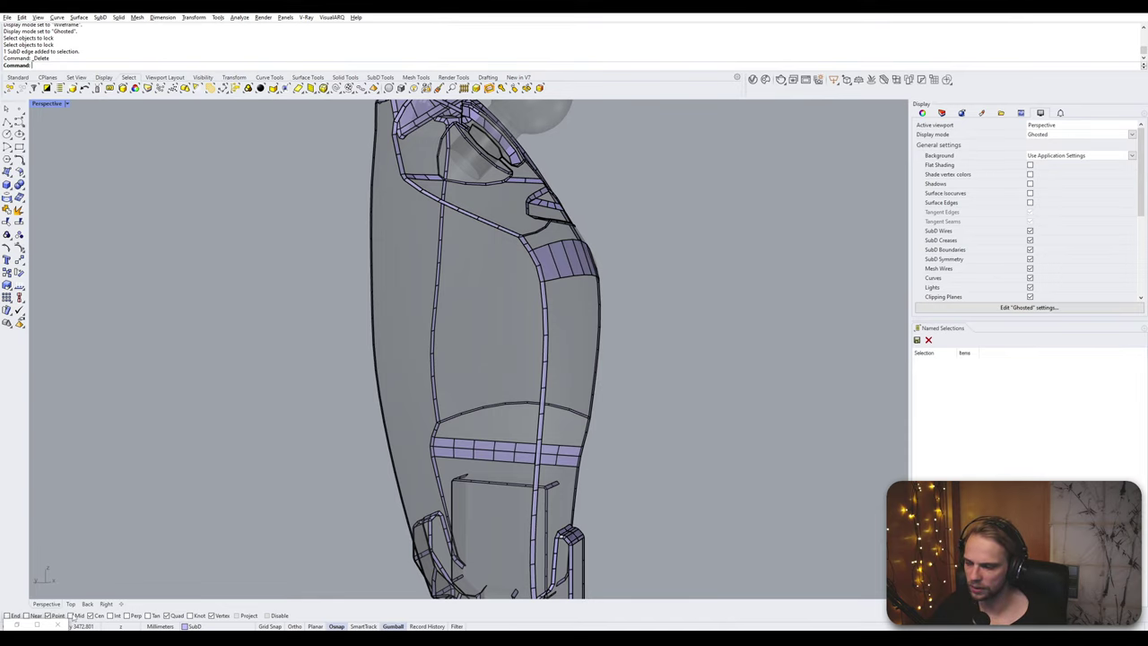
left_click(54, 616)
right_click_drag(224, 373, 475, 411)
scroll(387, 366, "up", 12)
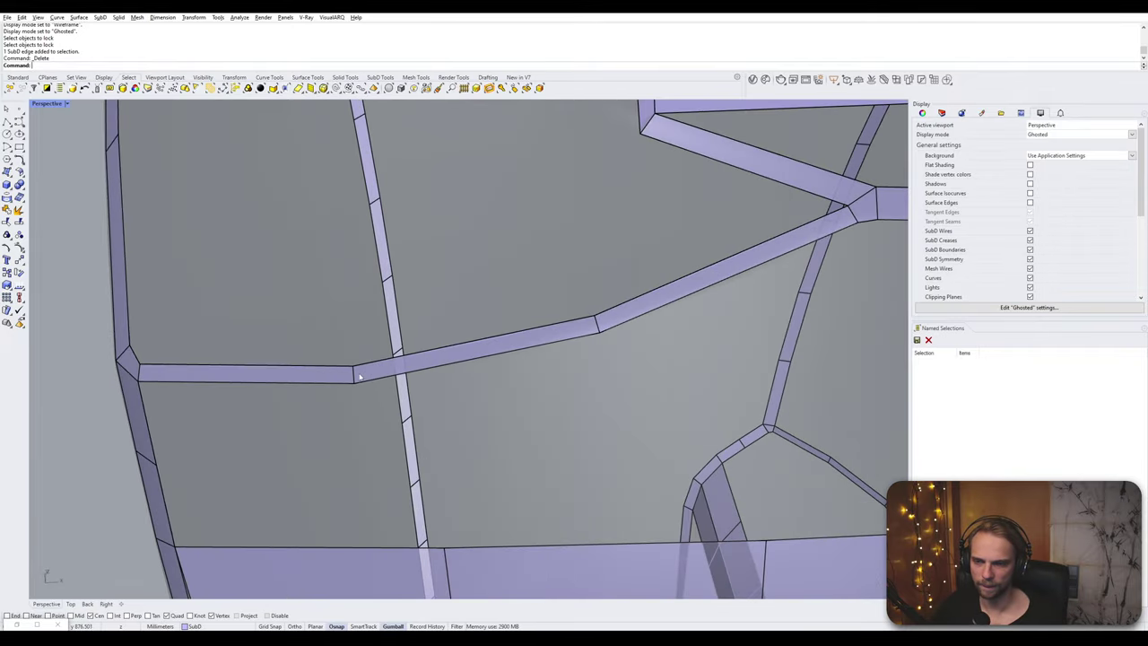
left_click(355, 378)
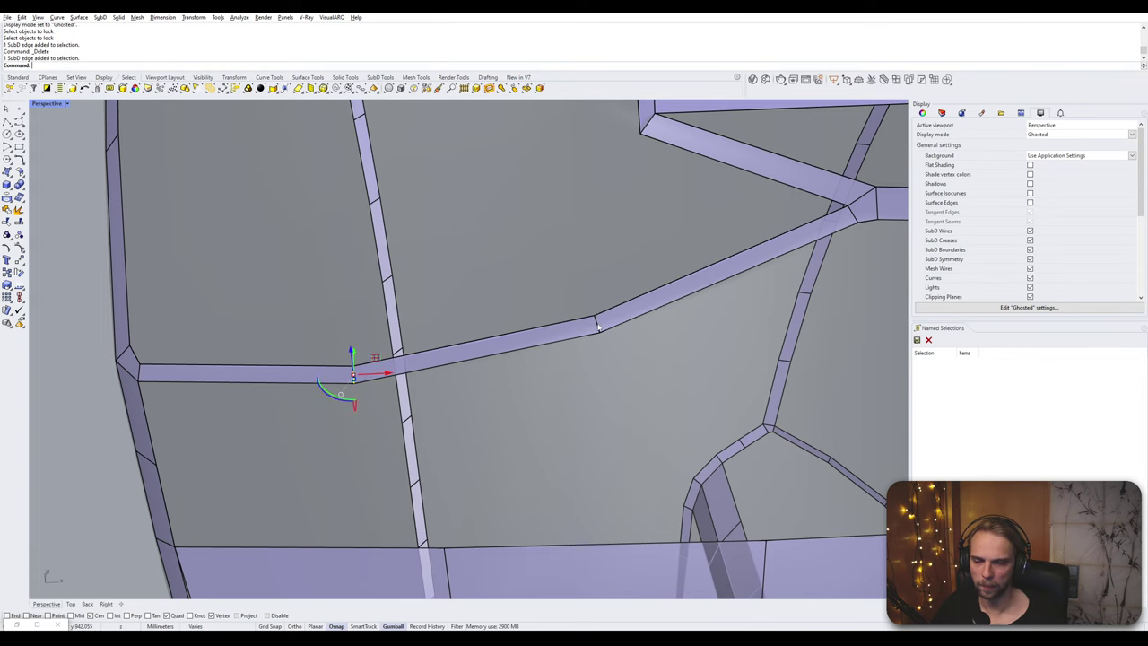
scroll(598, 327, "down", 3)
right_click_drag(597, 337, 508, 319)
left_click(514, 309)
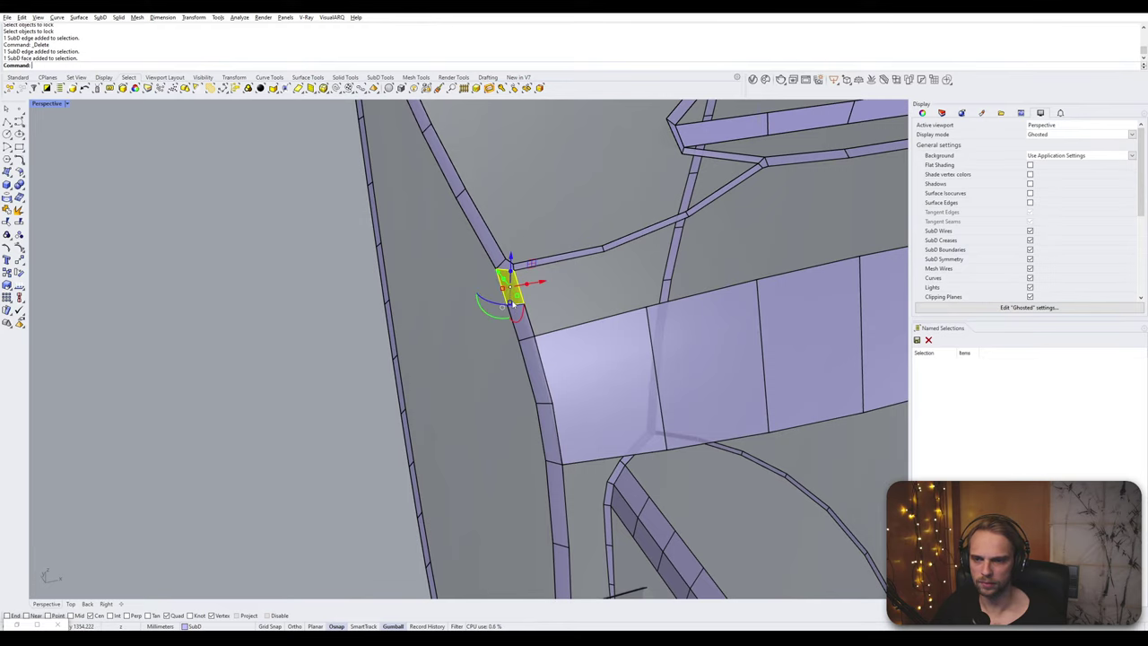
key("Escape")
scroll(513, 305, "up", 3)
left_click(517, 307)
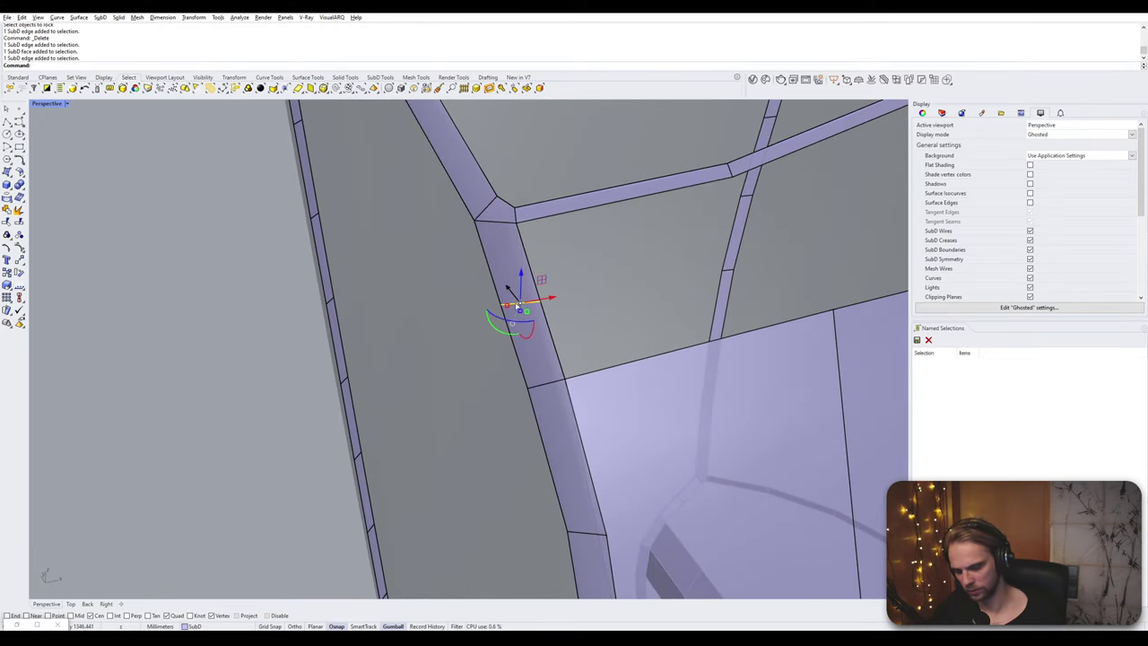
key("Delete")
- Delete four stray edges spread across the lower and upper strips
scroll(521, 306, "down", 10)
right_click_drag(615, 311, 511, 307)
scroll(584, 315, "up", 2)
scroll(466, 305, "up", 3)
scroll(511, 307, "up", 4)
scroll(516, 304, "down", 4)
scroll(517, 305, "down", 4)
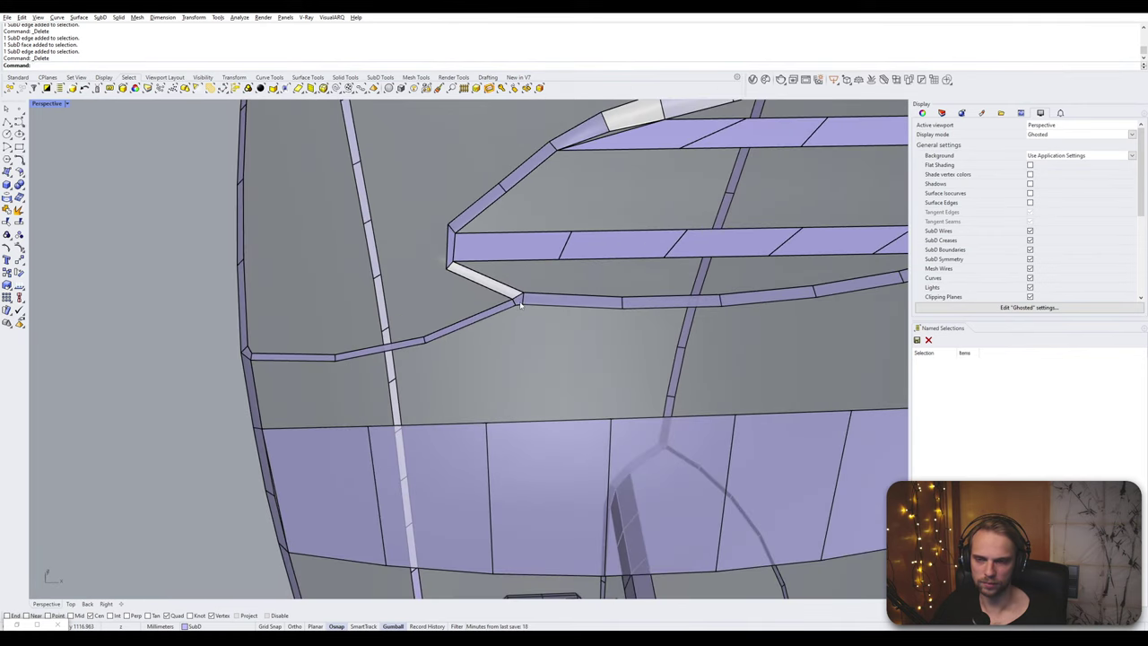
scroll(494, 323, "up", 4)
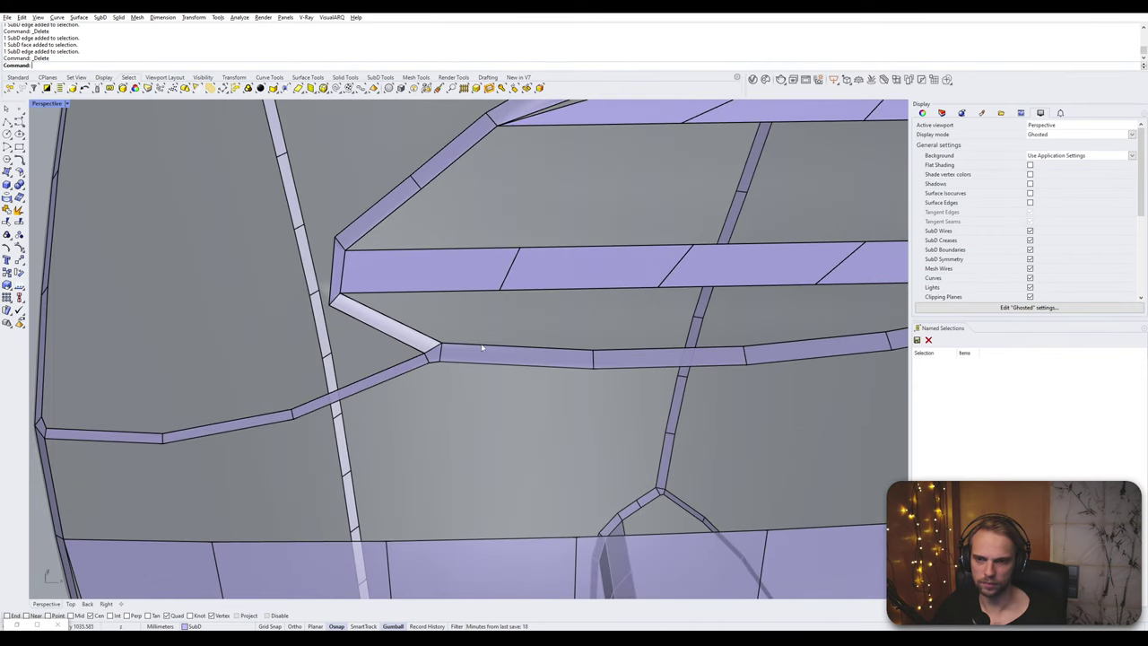
left_click(484, 349)
left_click(451, 291, "shift")
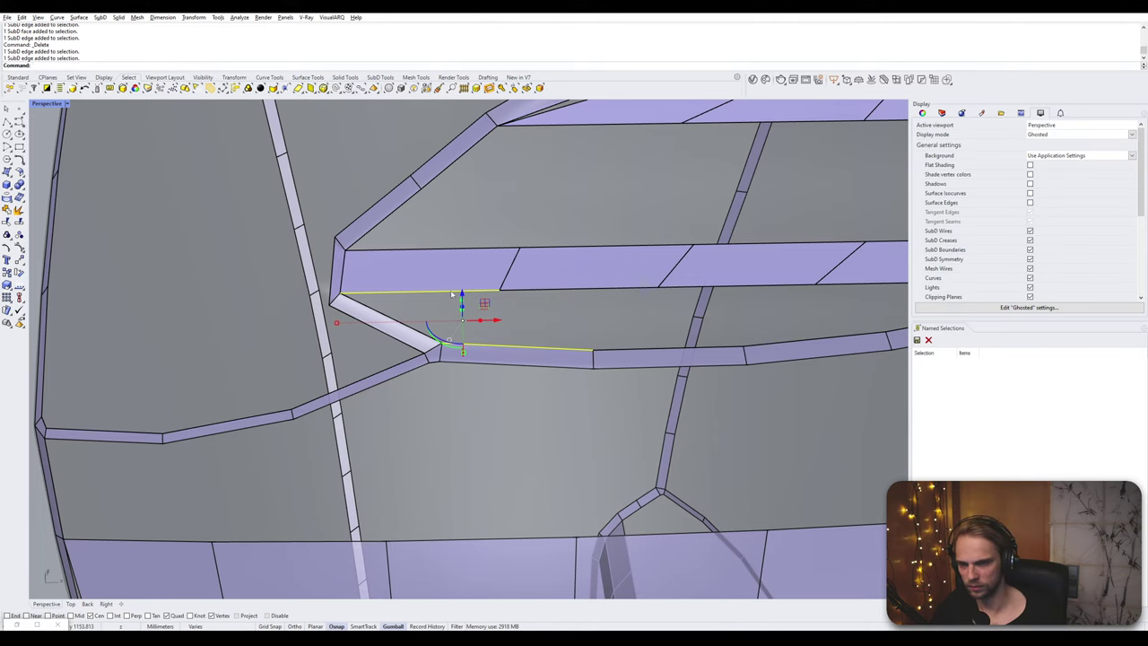
scroll(450, 290, "down", 5)
scroll(535, 315, "up", 4)
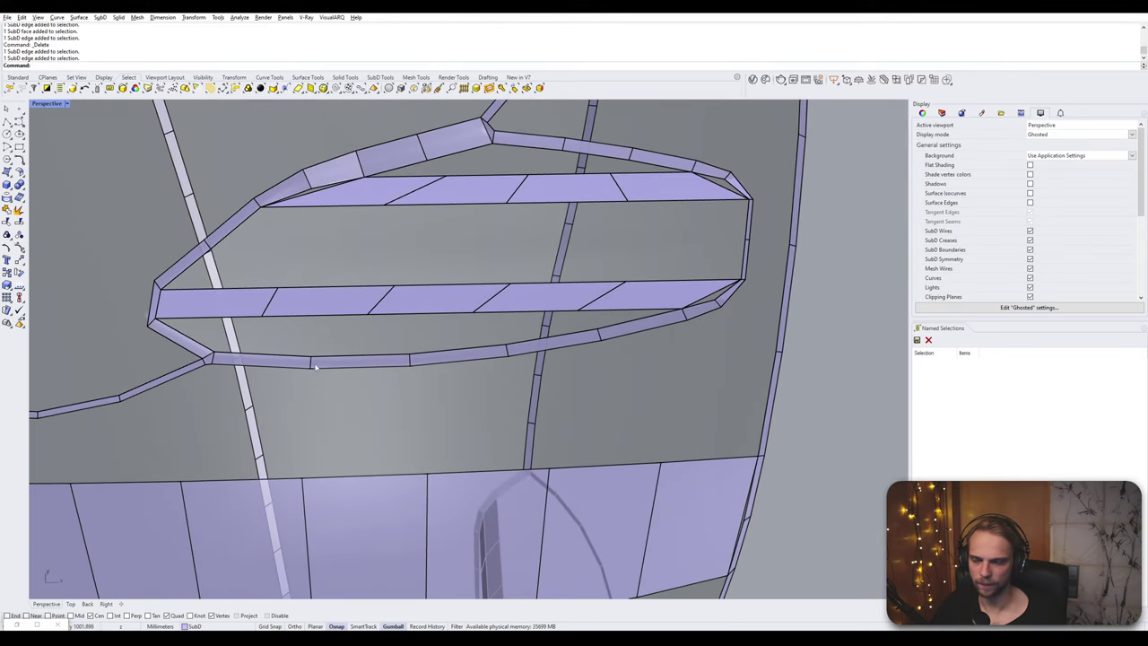
left_click(408, 361)
left_click(599, 337, "shift")
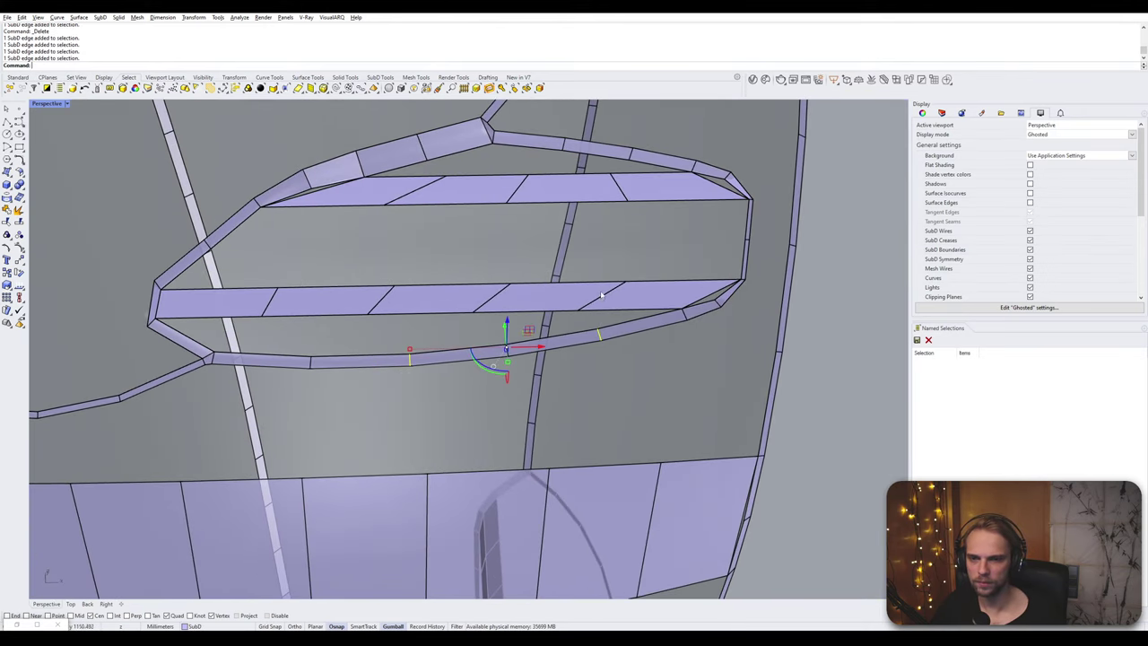
left_click(608, 297, "shift")
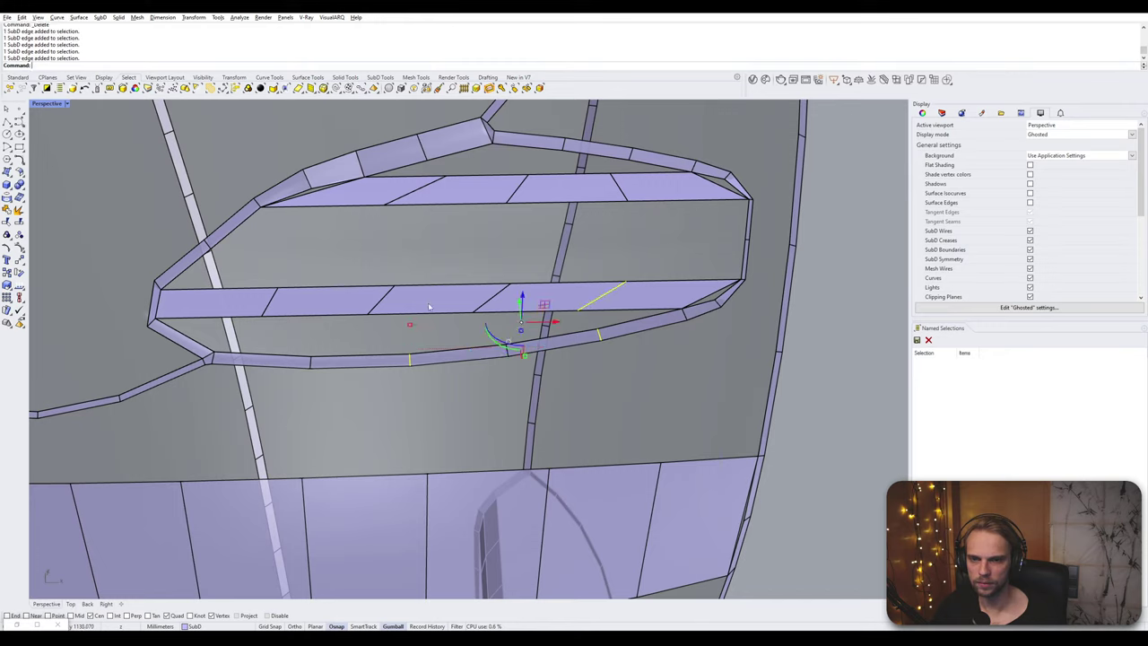
left_click(376, 307, "shift")
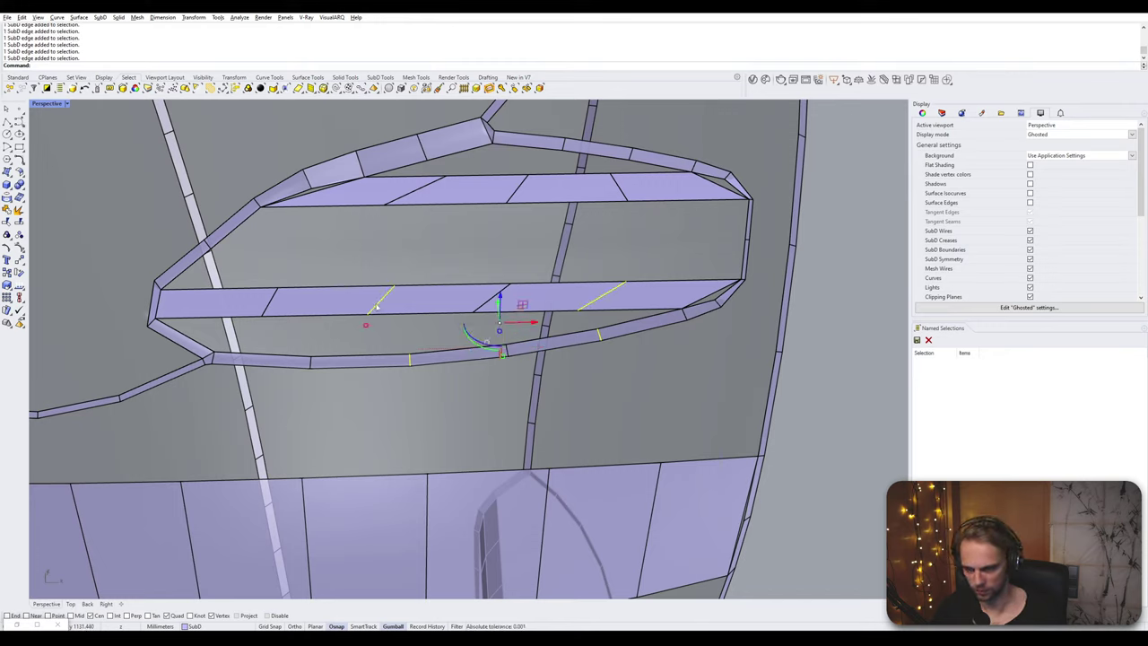
key("Delete")
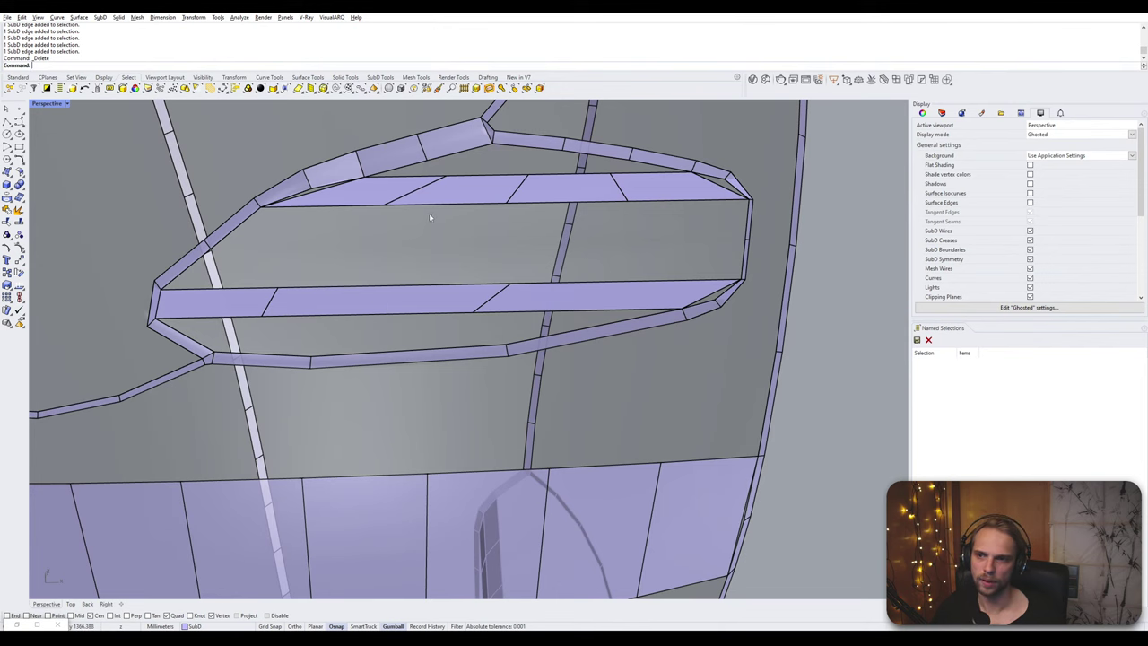
- Delete three more stray cross edges on the upper strip
right_click_drag(430, 217, 394, 279, "shift")
scroll(278, 255, "up", 4)
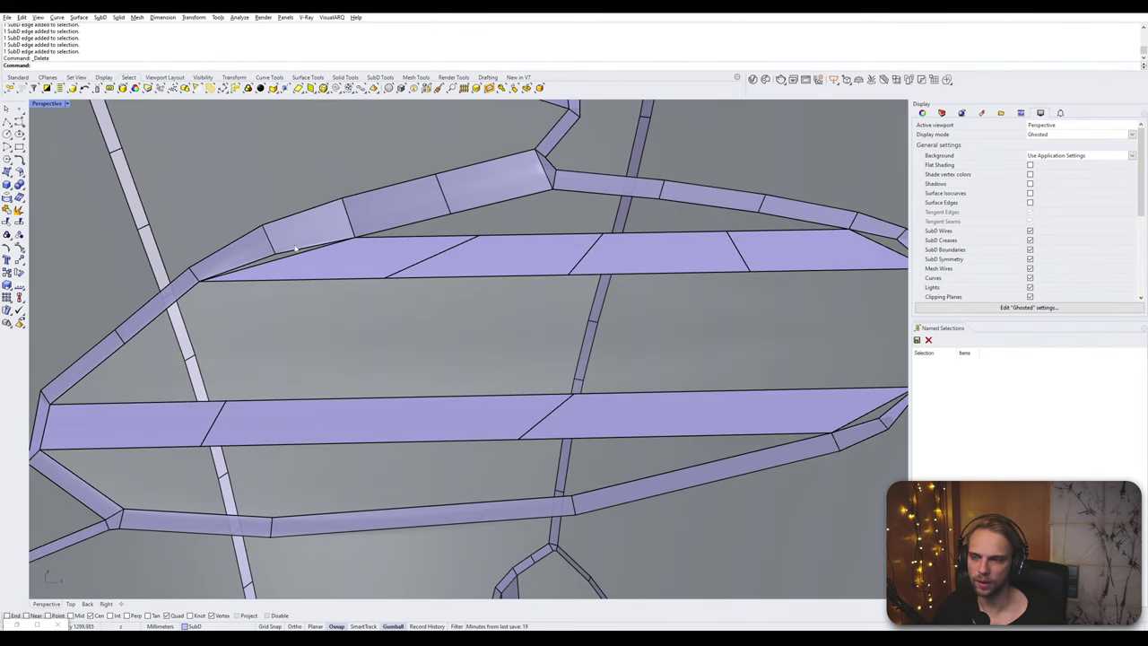
left_click(270, 243, "ctrl+shift")
key("Delete")
scroll(358, 273, "down", 7)
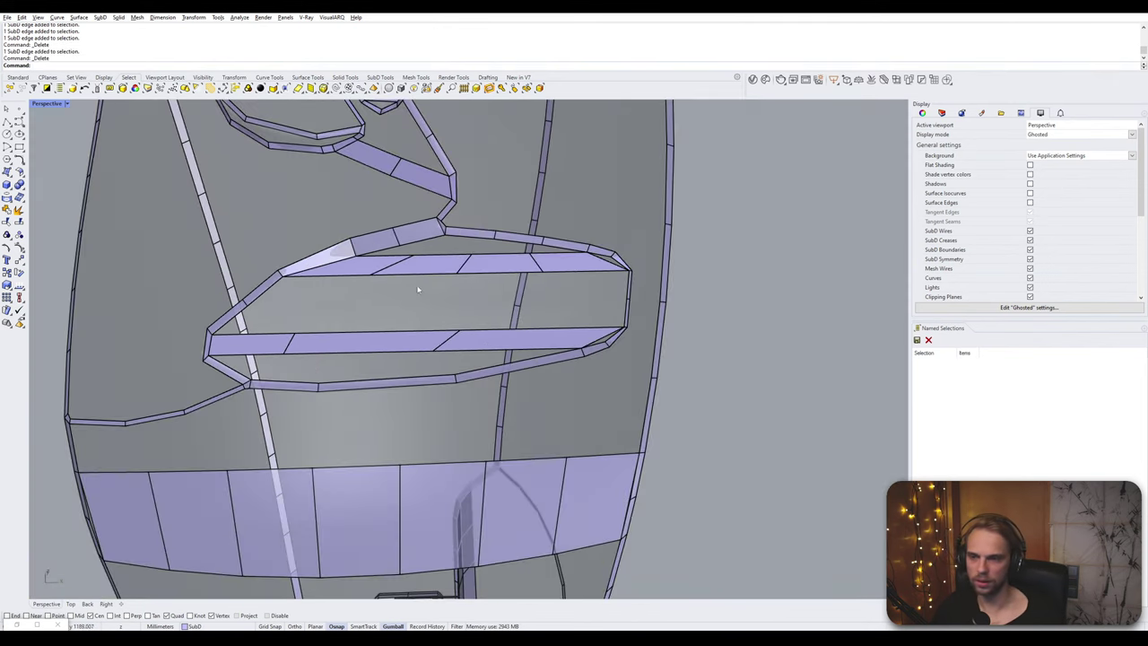
right_click_drag(417, 289, 418, 304)
left_click(350, 308)
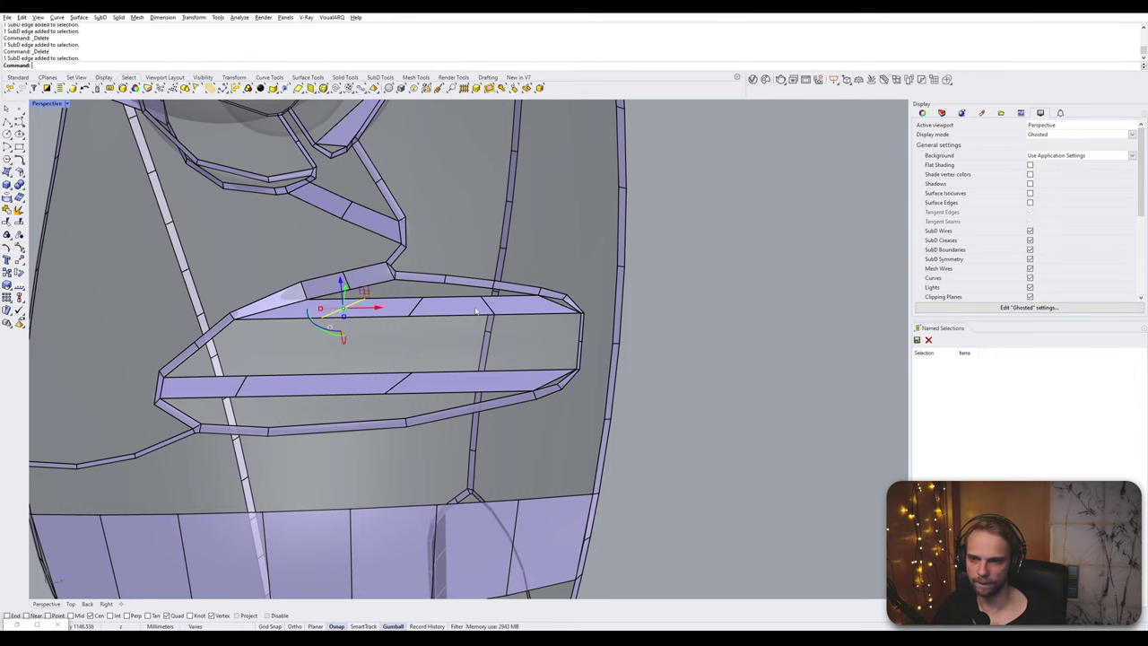
left_click(492, 309)
key("Delete")
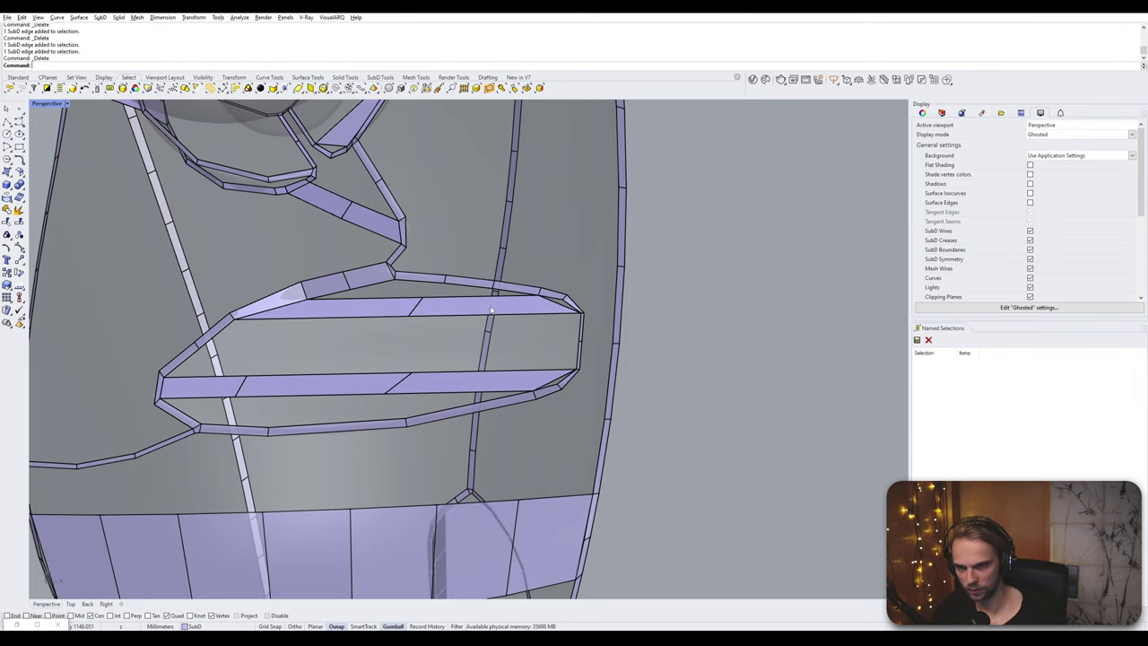
- Delete the short tip edge and the remaining stray edges at the strip ends
scroll(538, 305, "up", 5)
left_click(473, 303)
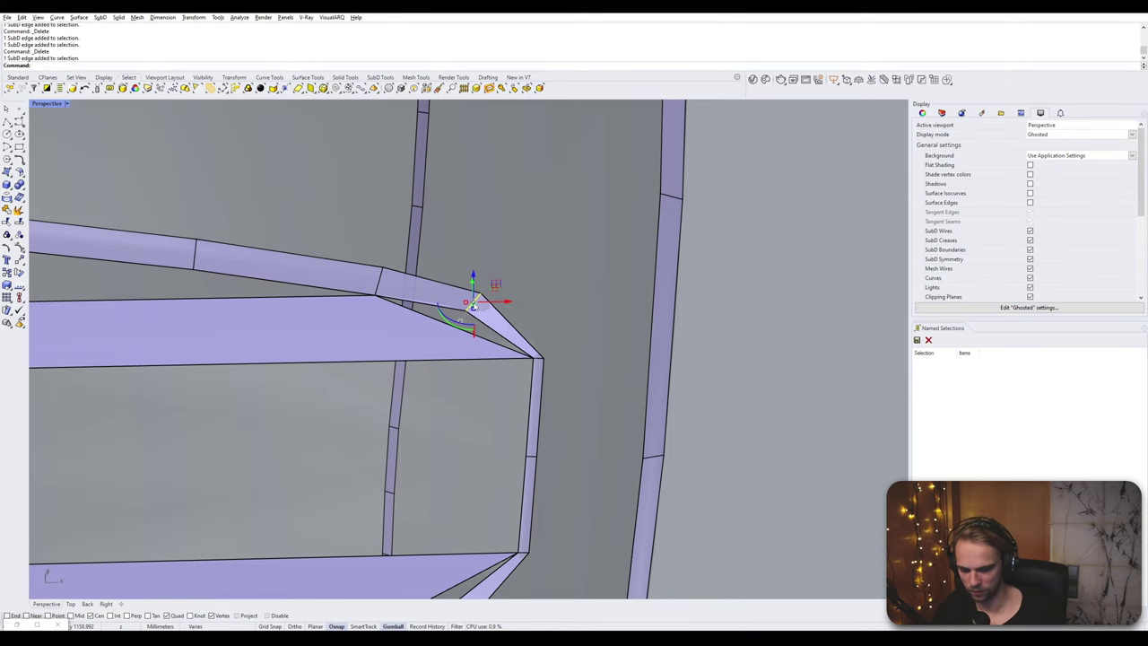
key("Delete")
scroll(474, 307, "down", 5)
scroll(373, 296, "up", 3)
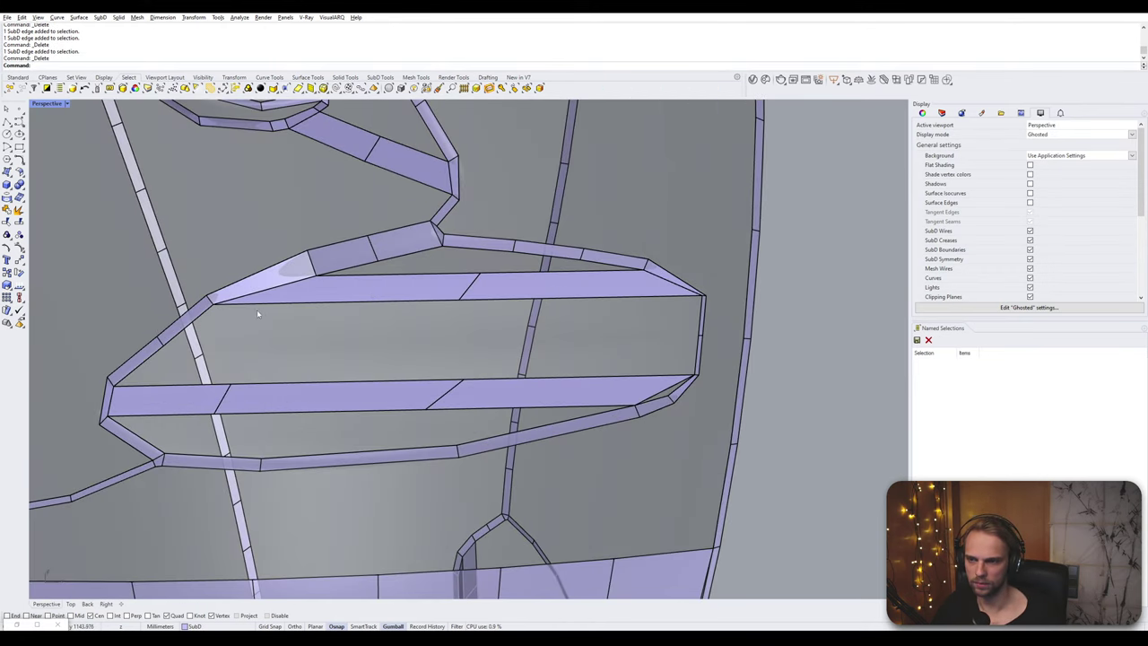
left_click(163, 346)
scroll(704, 327, "up", 5)
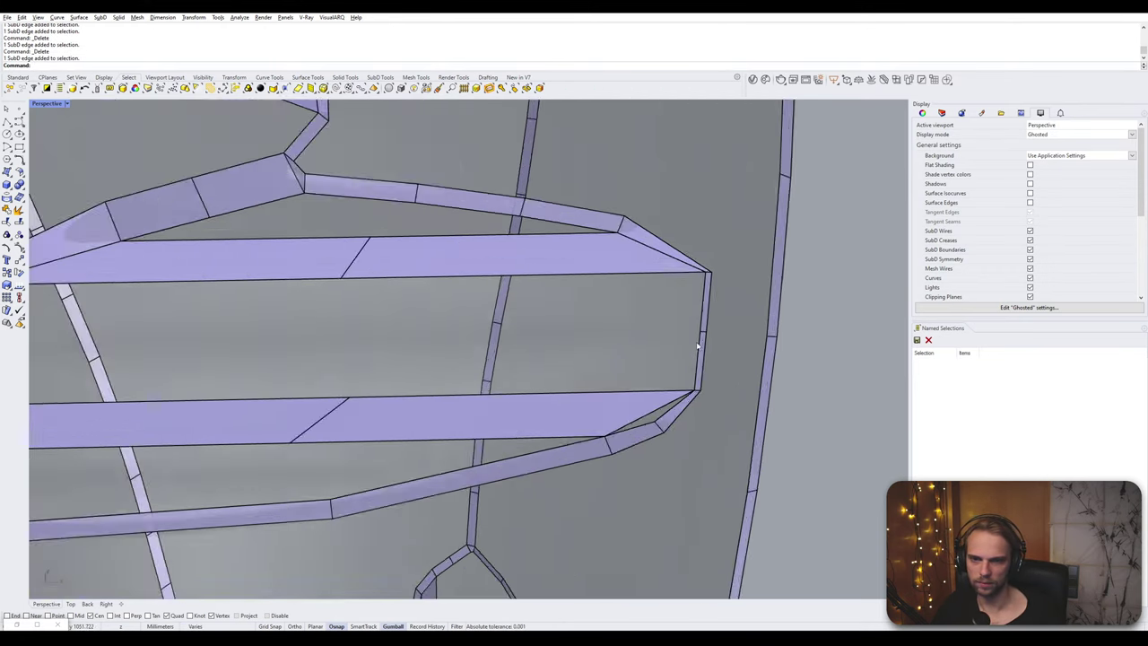
left_click(711, 318)
key("Delete")
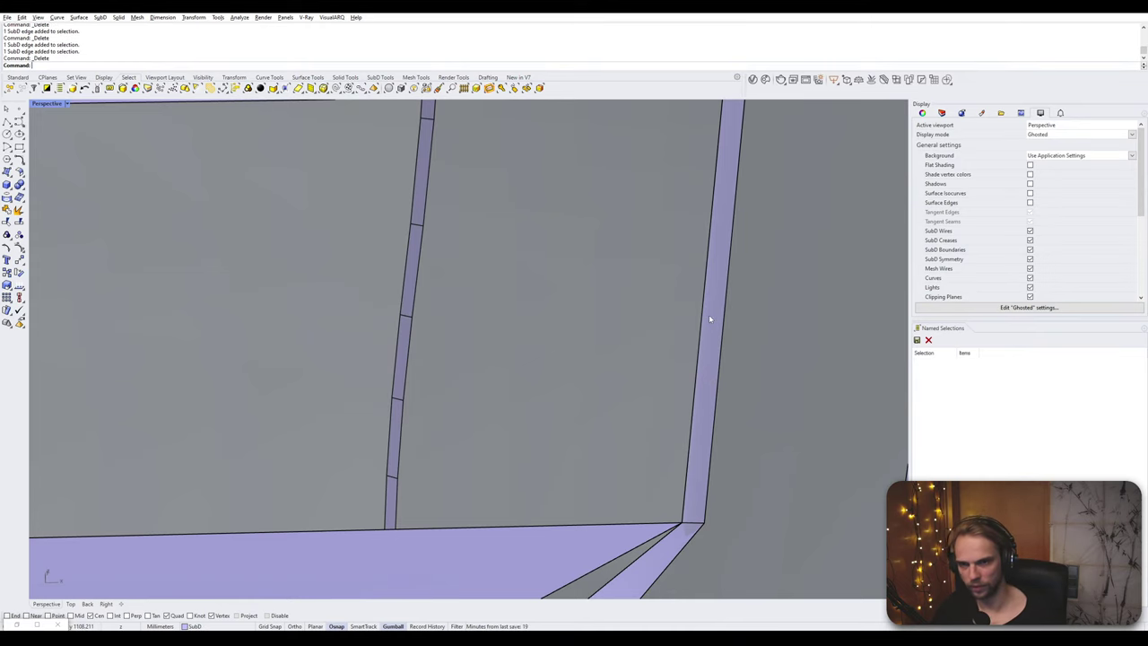
scroll(709, 314, "down", 5)
scroll(489, 350, "up", 4)
right_click_drag(490, 350, 442, 400, "shift")
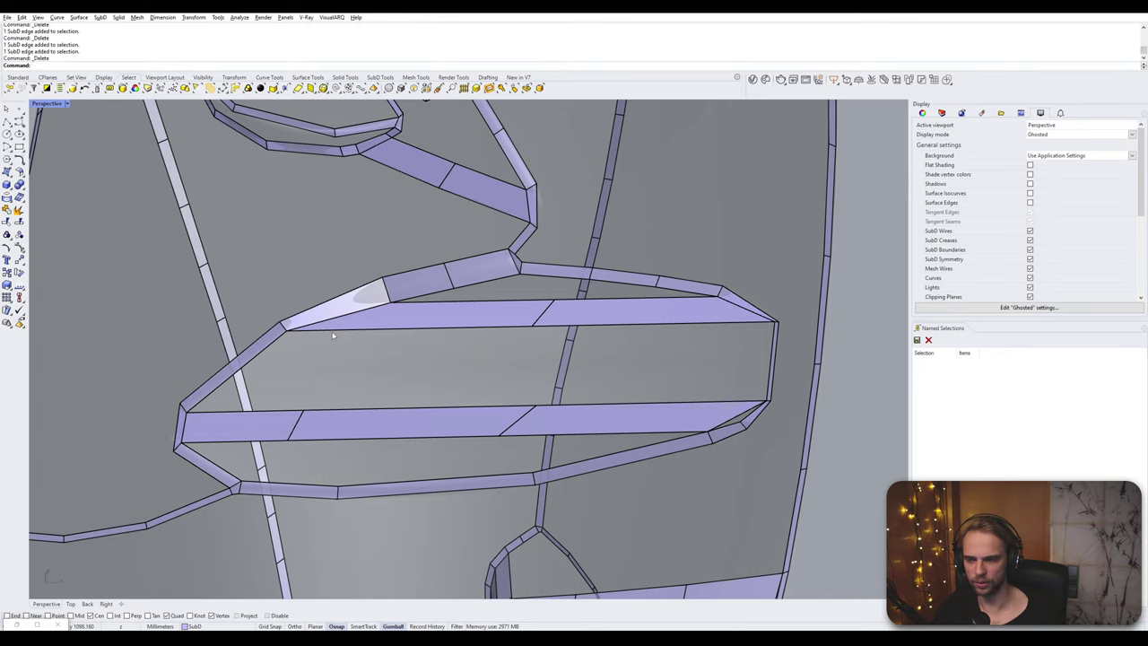
- Bridge the facing upper and lower strip edges in two places to close the gap
left_click(458, 329)
left_click(453, 409, "shift")
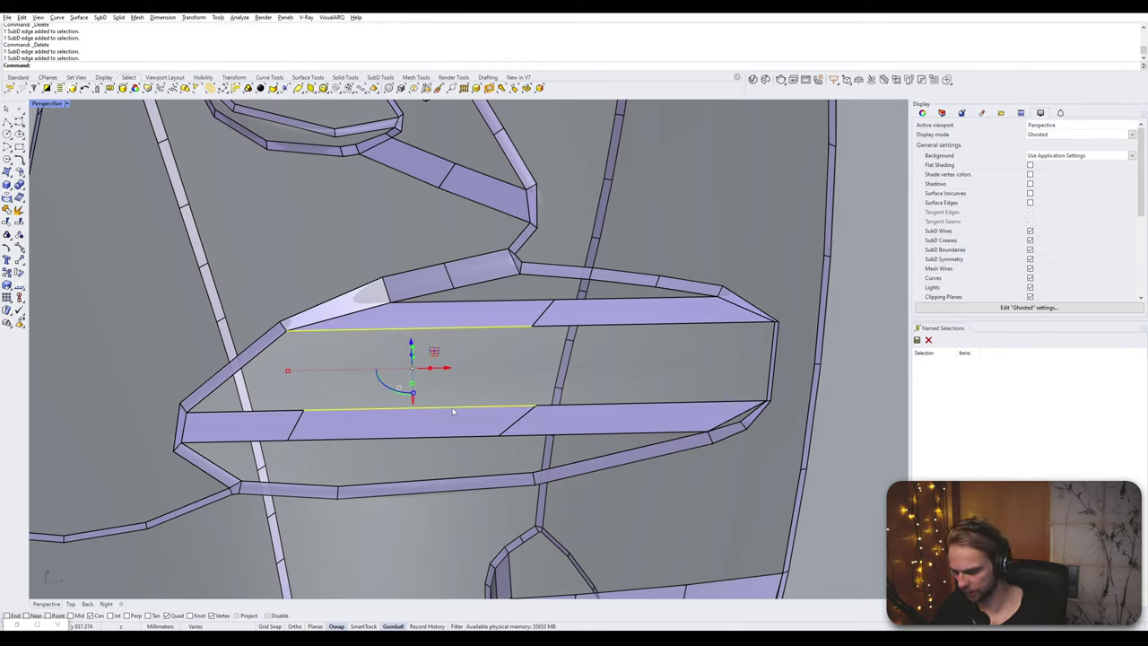
type("bridge")
key("Return")
key("Return")
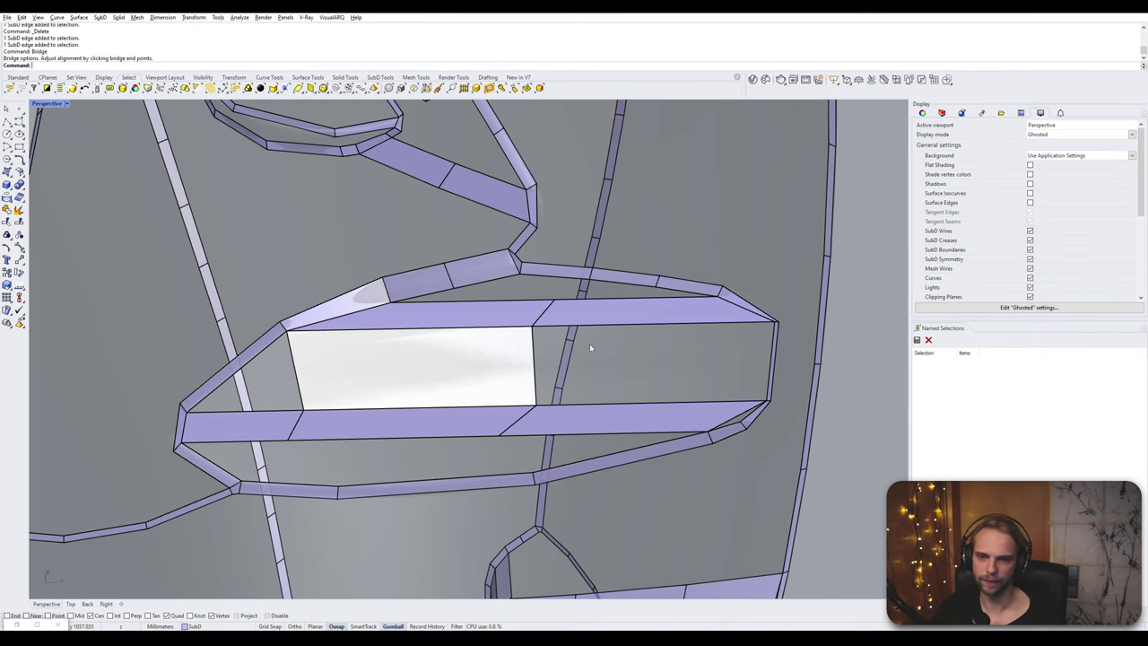
right_click_drag(589, 348, 480, 348, "shift")
left_click(553, 327)
left_click(565, 405, "shift")
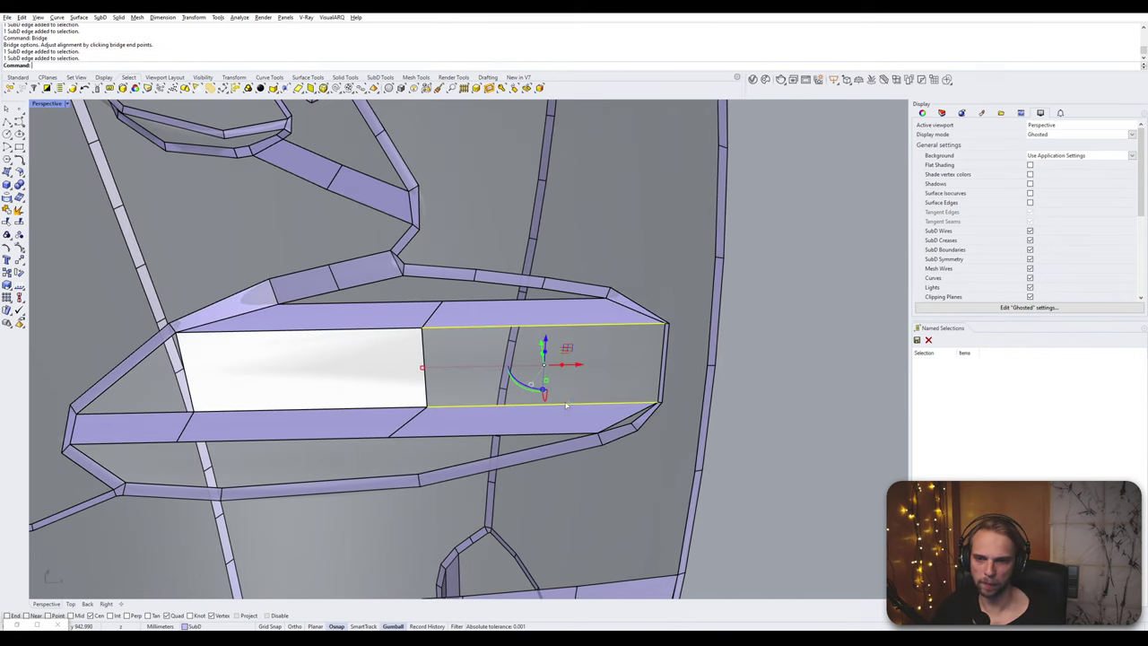
key("Return")
- Fill the remaining hole in the SubD at the picked boundary edge
key("Return")
right_click_drag(569, 404, 544, 502)
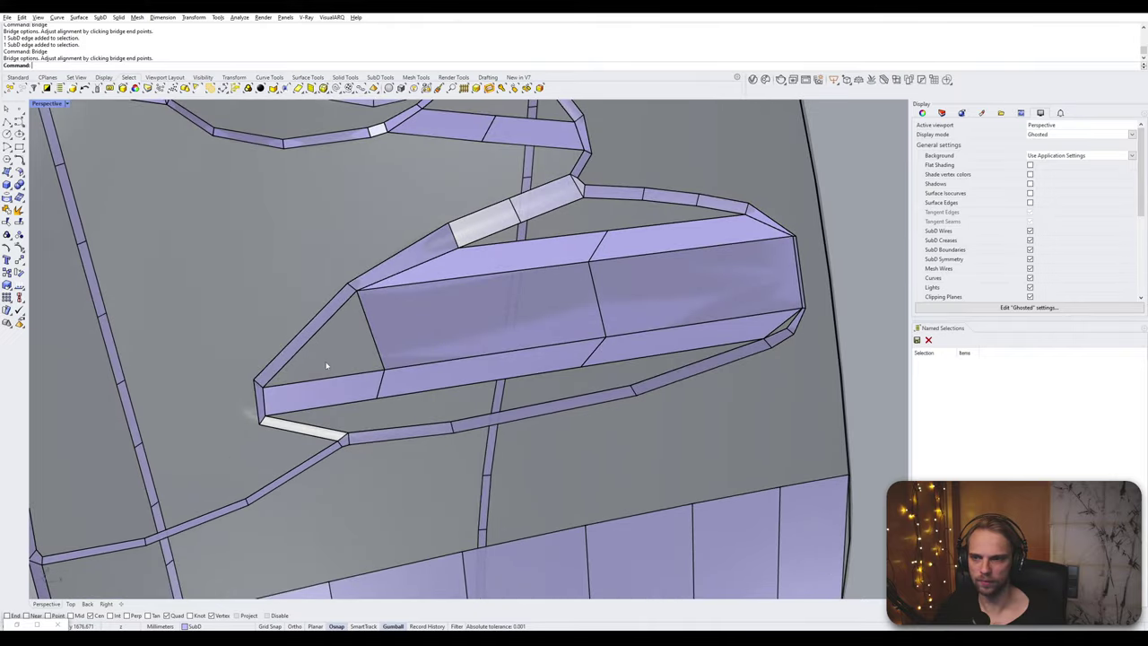
type("fill")
key("Return")
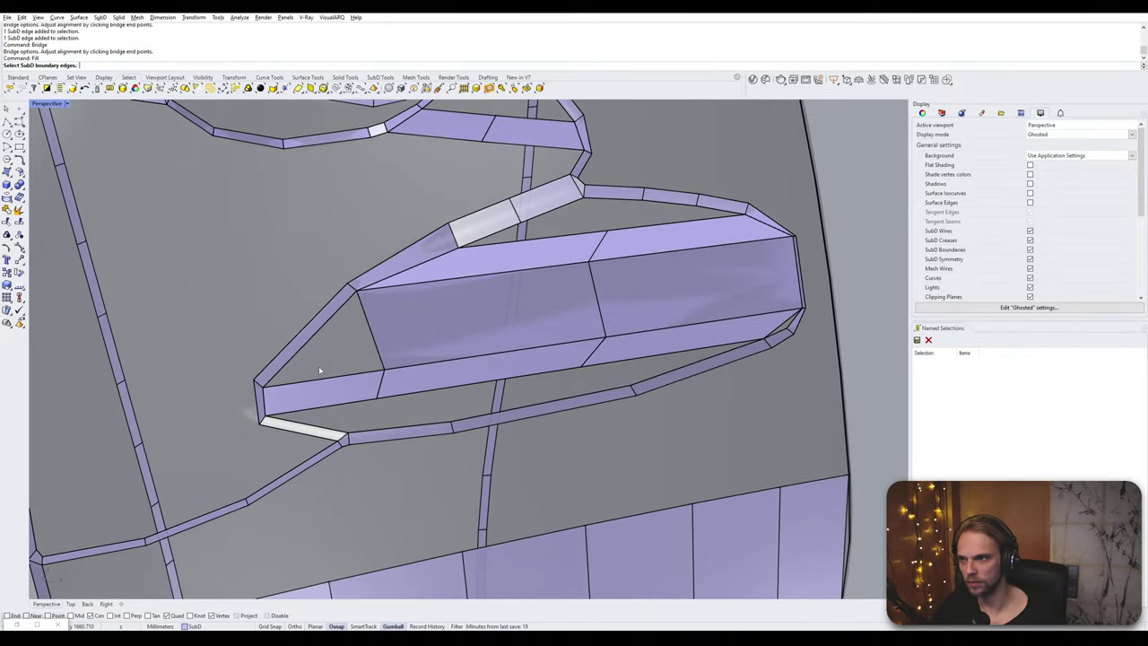
left_click(339, 379)
key("Return")
key("Return")
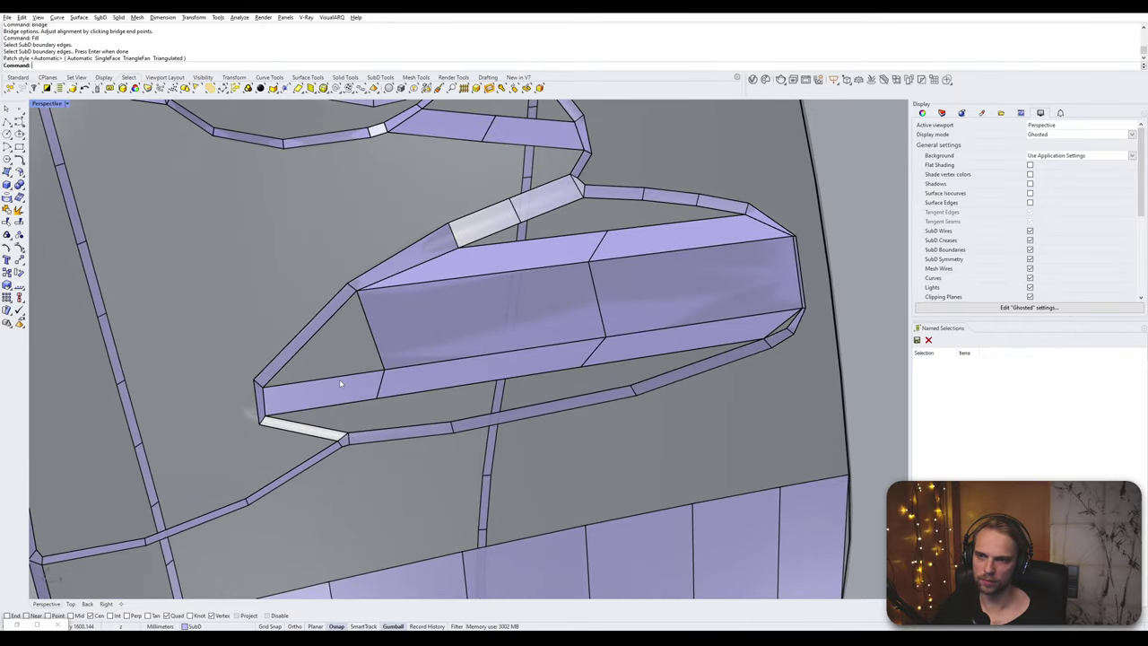
- Select the whole SubD and run AlignVertices on it
left_click(408, 304)
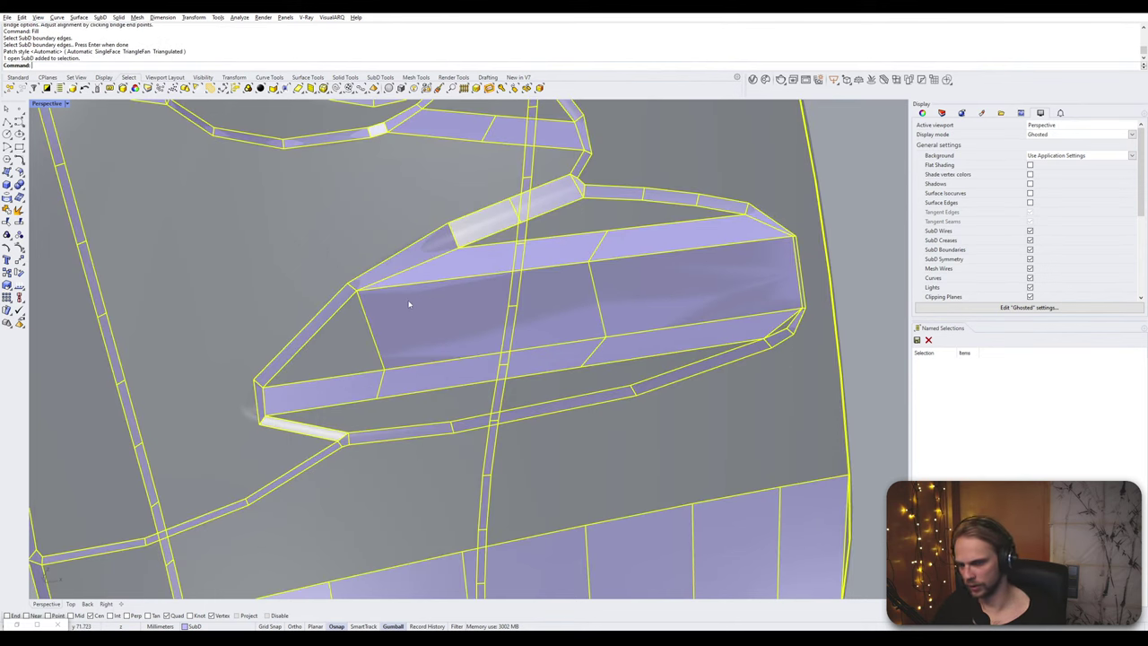
type("align")
key("Return")
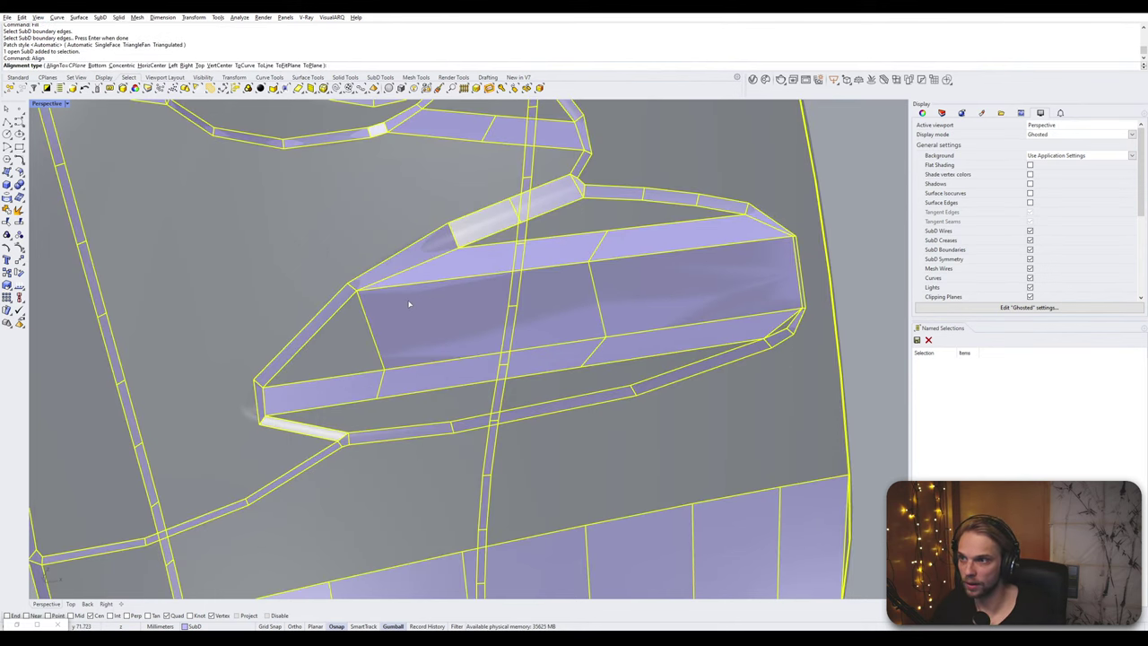
key("Escape")
type("AlignV")
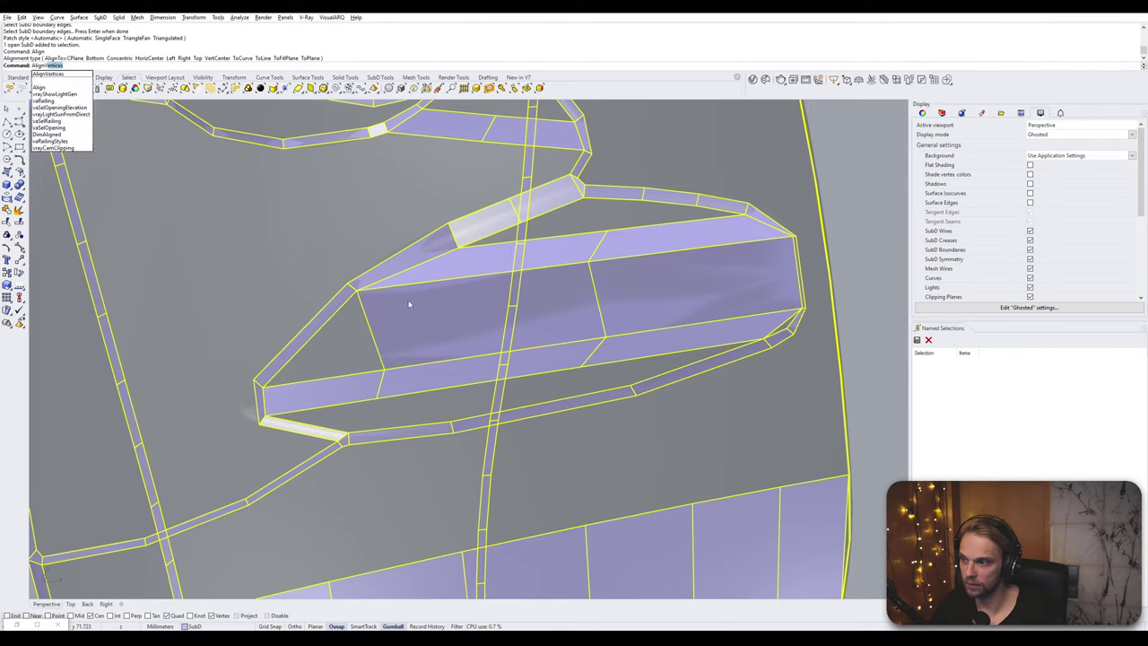
type("e")
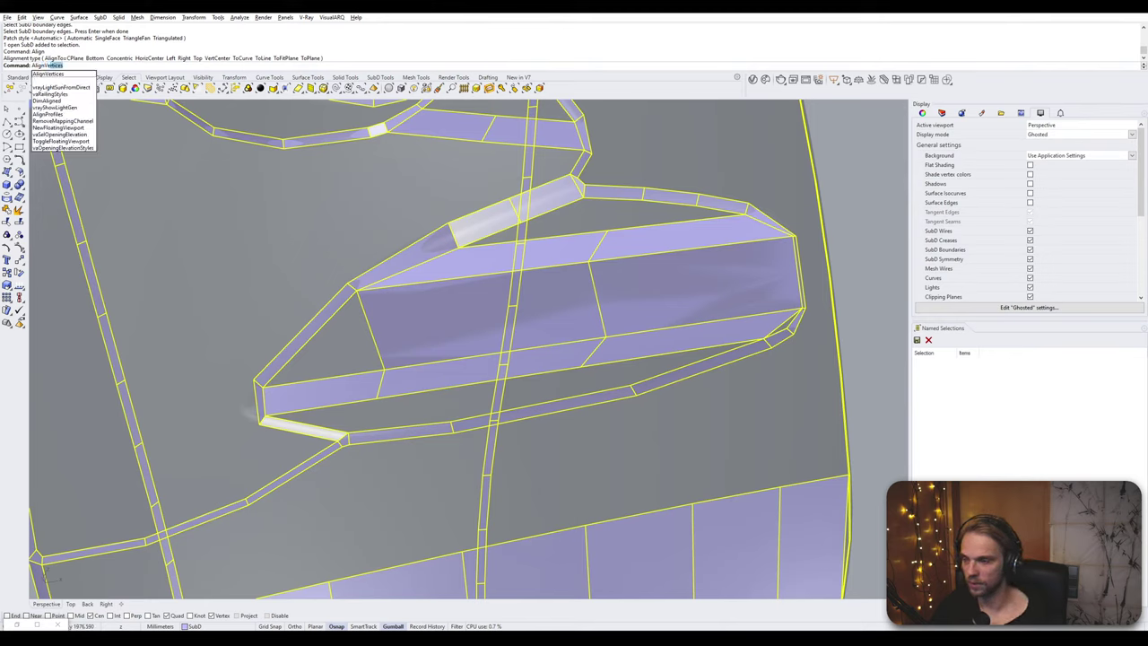
key("Return")
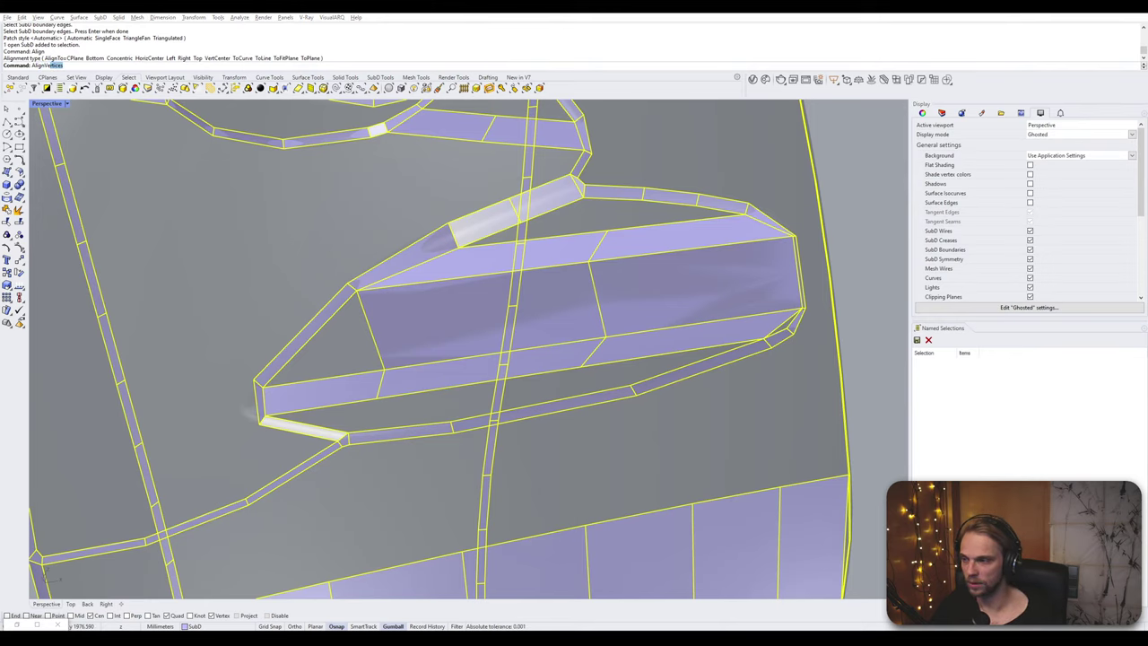
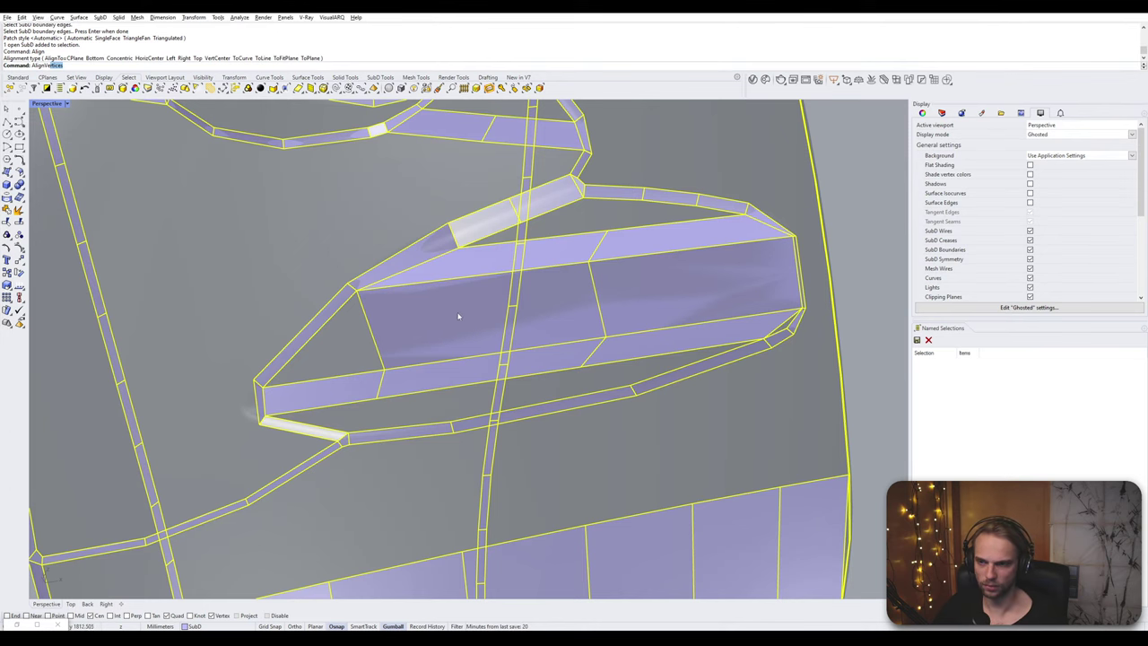
- Finish AlignVertices with a 0.1 adjustment distance
right_click_drag(459, 316, 348, 354)
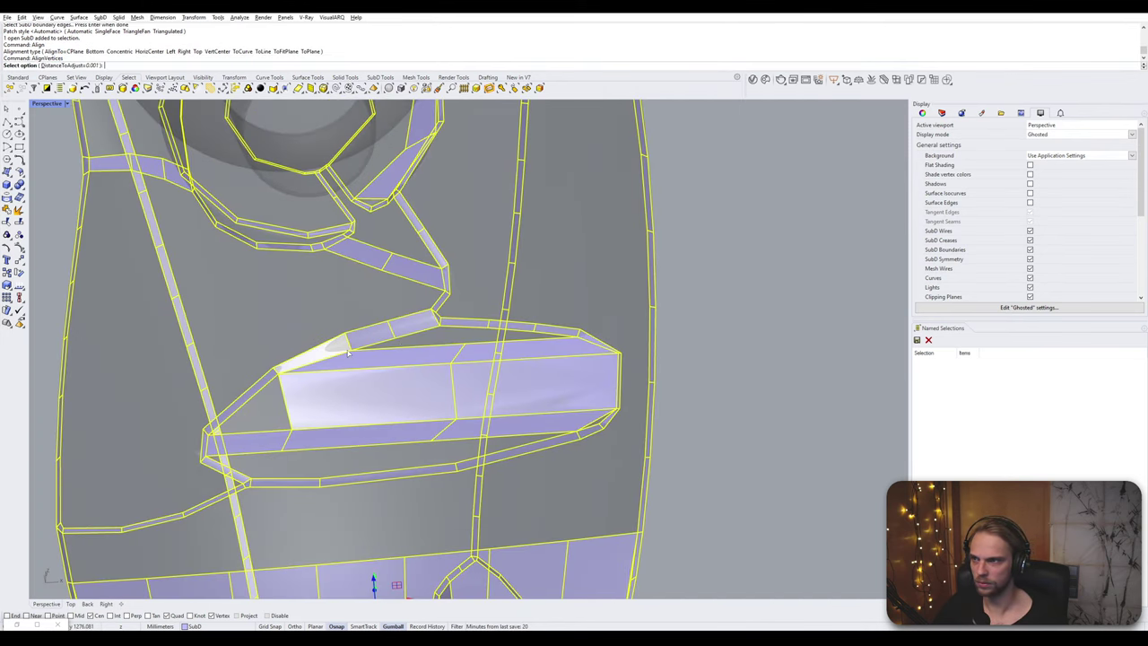
key("Return")
key("Return")
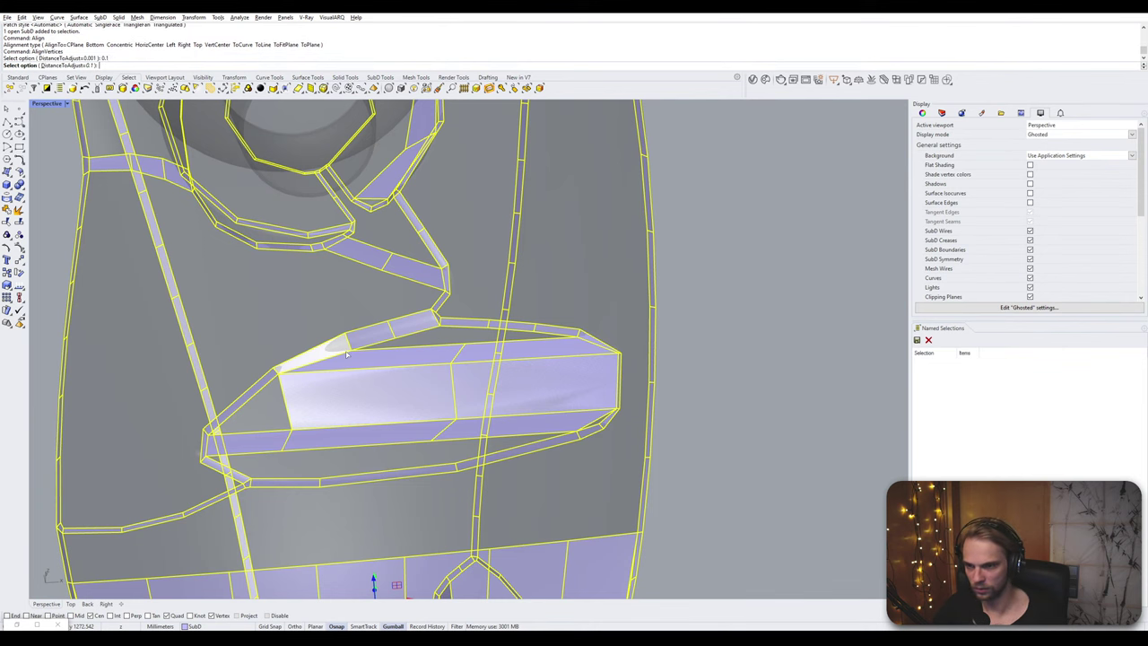
key("Escape")
right_click_drag(257, 375, 326, 345, "shift")
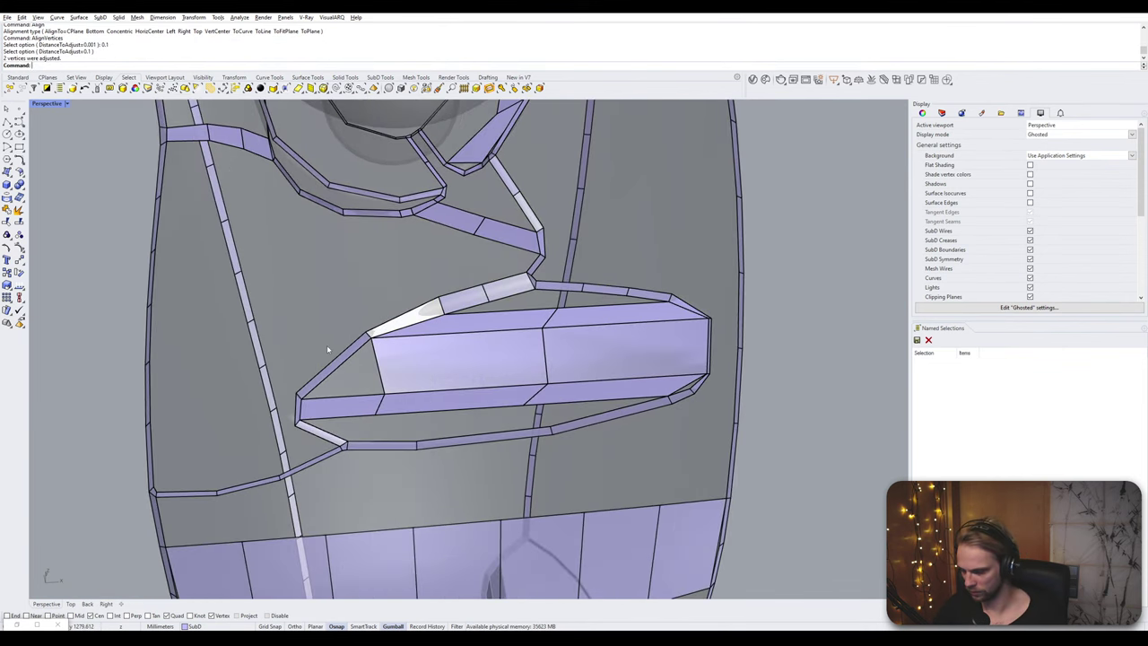
- Fill the slot's lower boundary edge with a new SubD face
type("Fill")
key("Return")
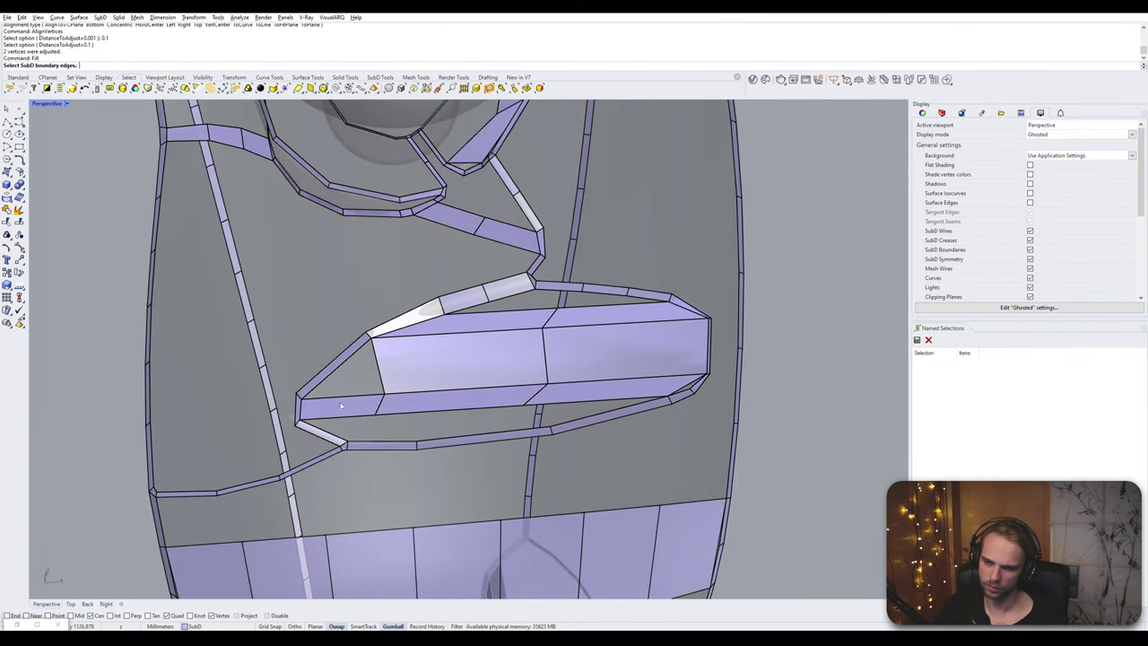
left_click(356, 403)
key("Return")
key("Return")
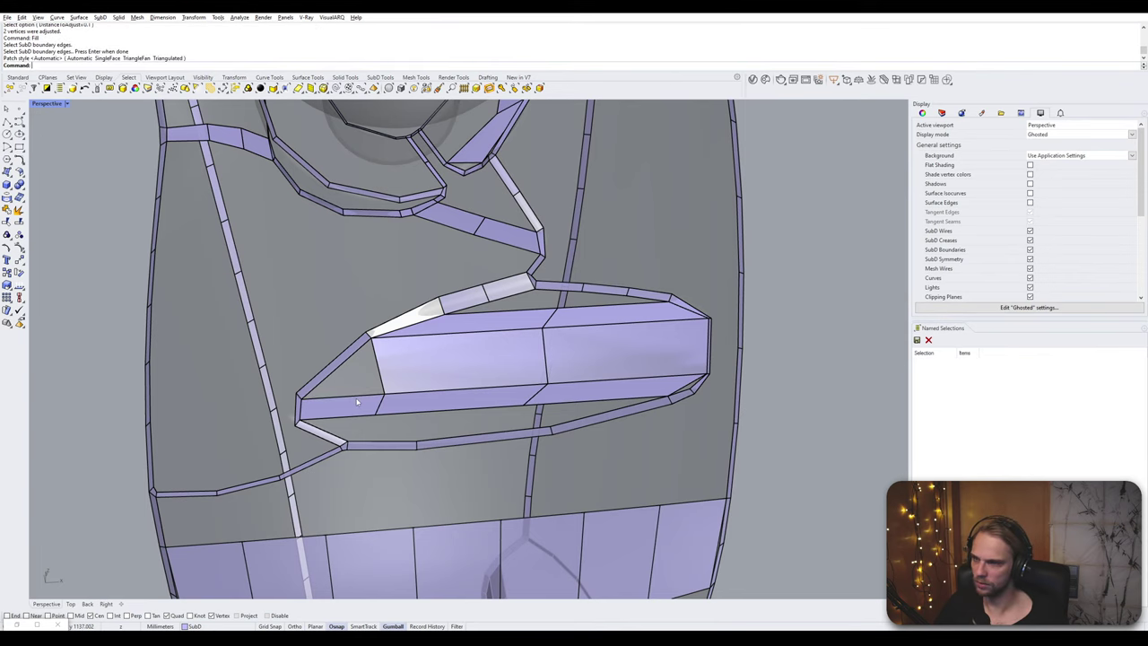
scroll(355, 400, "up", 3)
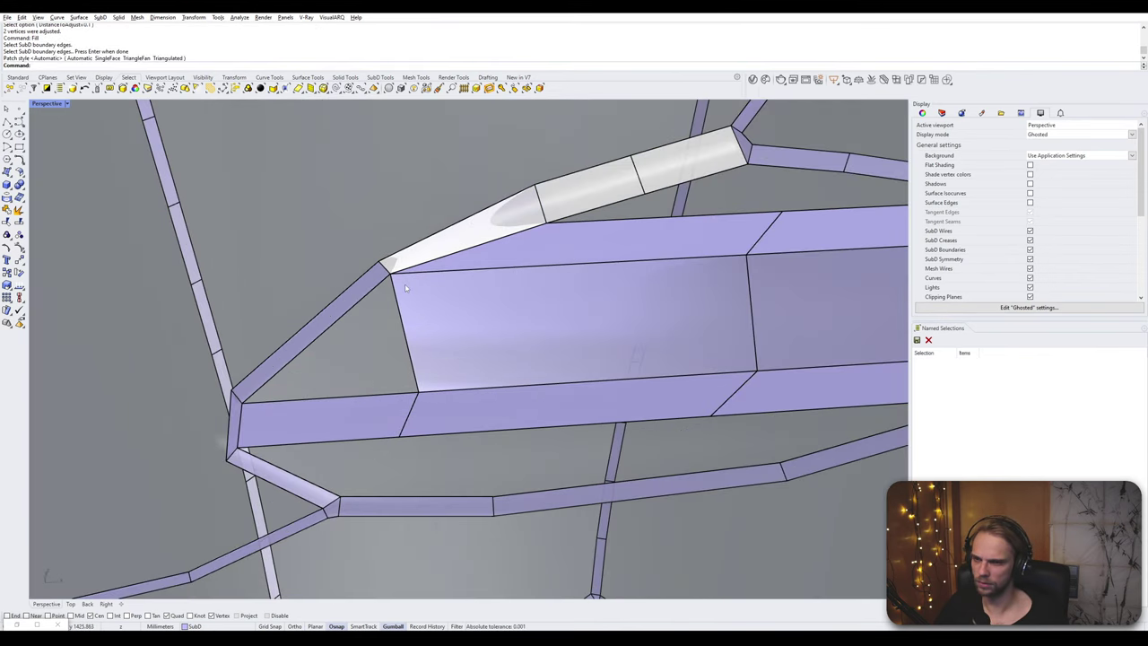
scroll(454, 266, "down", 3)
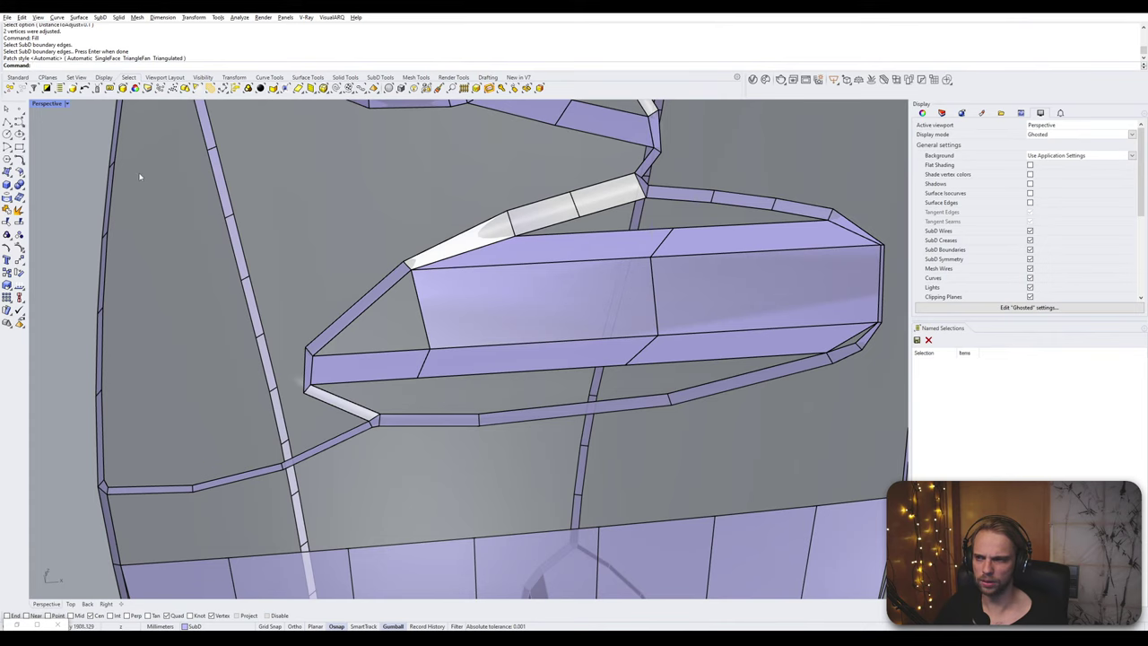
- Inspect the slot corner by selecting its face loop and corner vertex
double_click(408, 262)
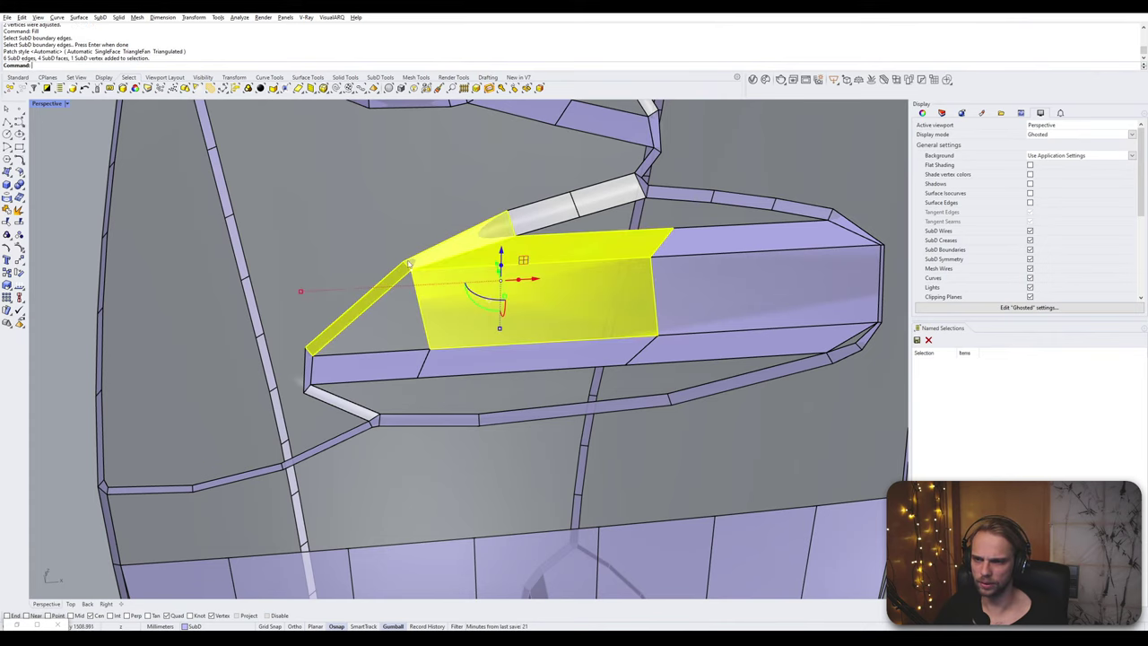
left_click(407, 307)
scroll(413, 266, "up", 5)
left_click_drag(386, 316, 430, 269, "ctrl+shift")
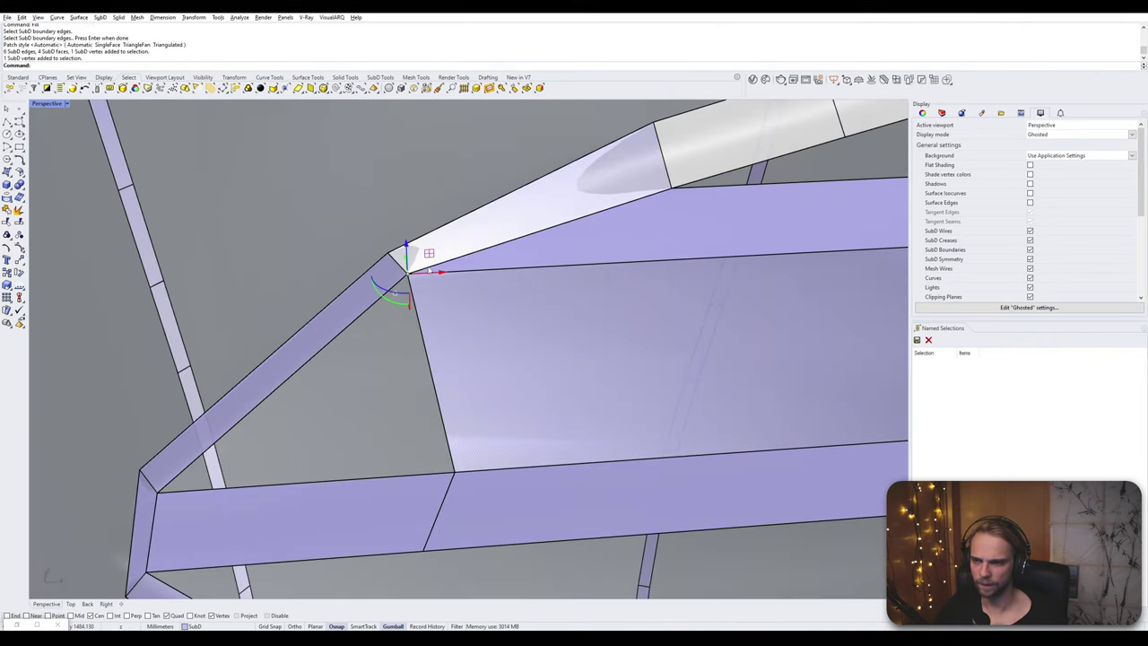
key("Escape")
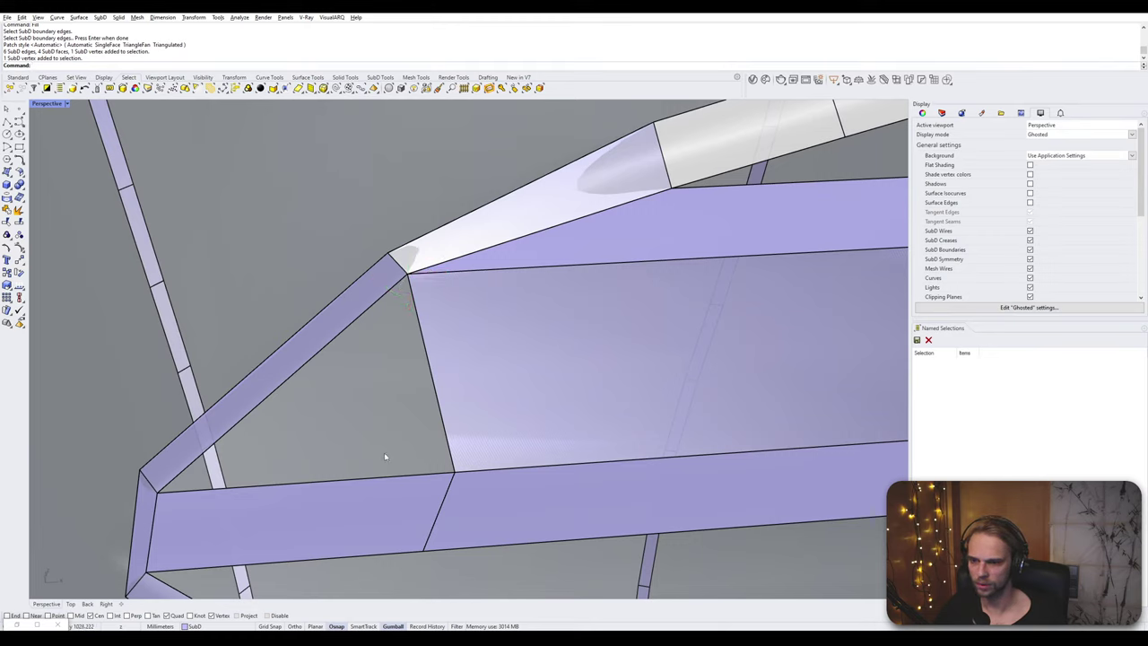
left_click(453, 469)
key("Escape")
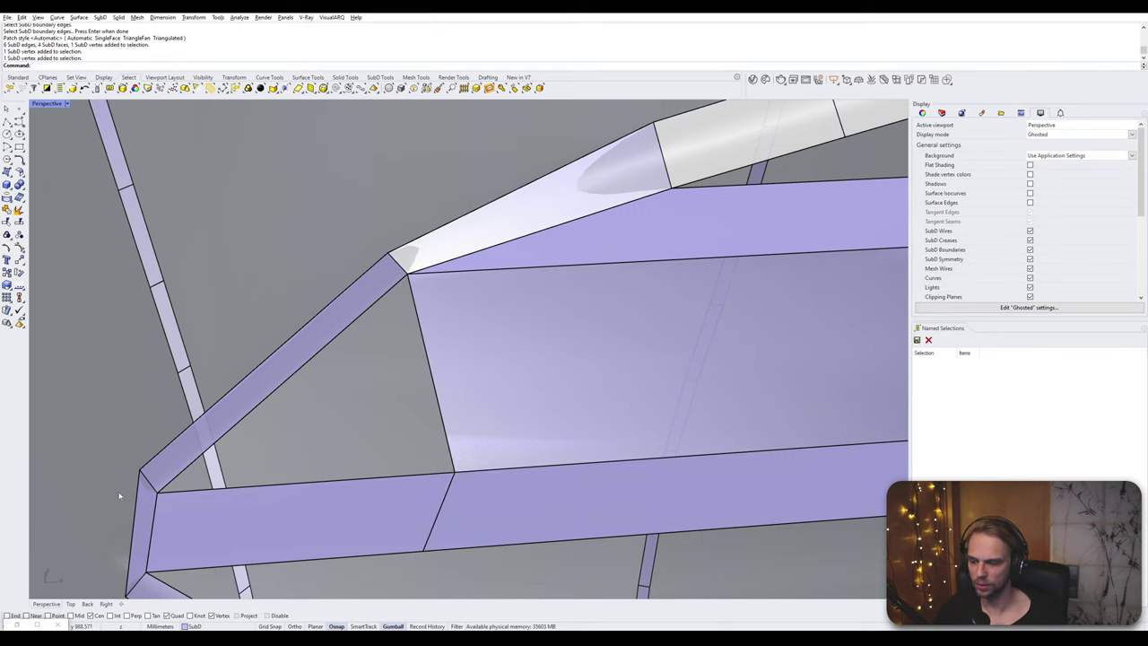
left_click(157, 492)
key("Escape")
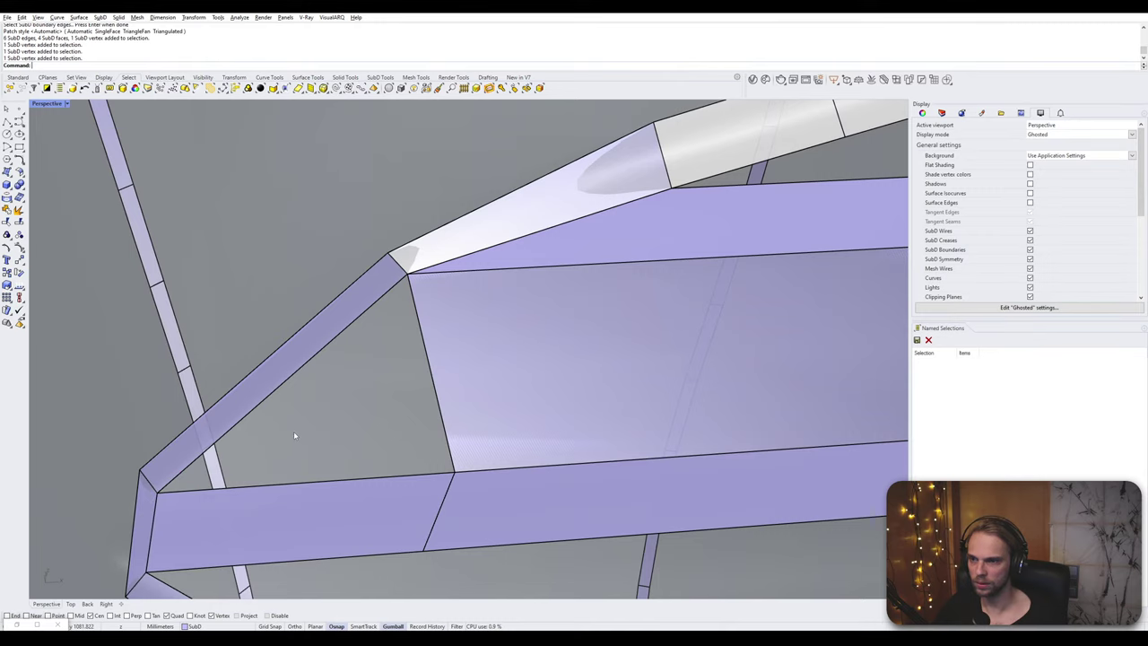
- Fill the remaining hole beside the pocket from its top boundary edge
key("Return")
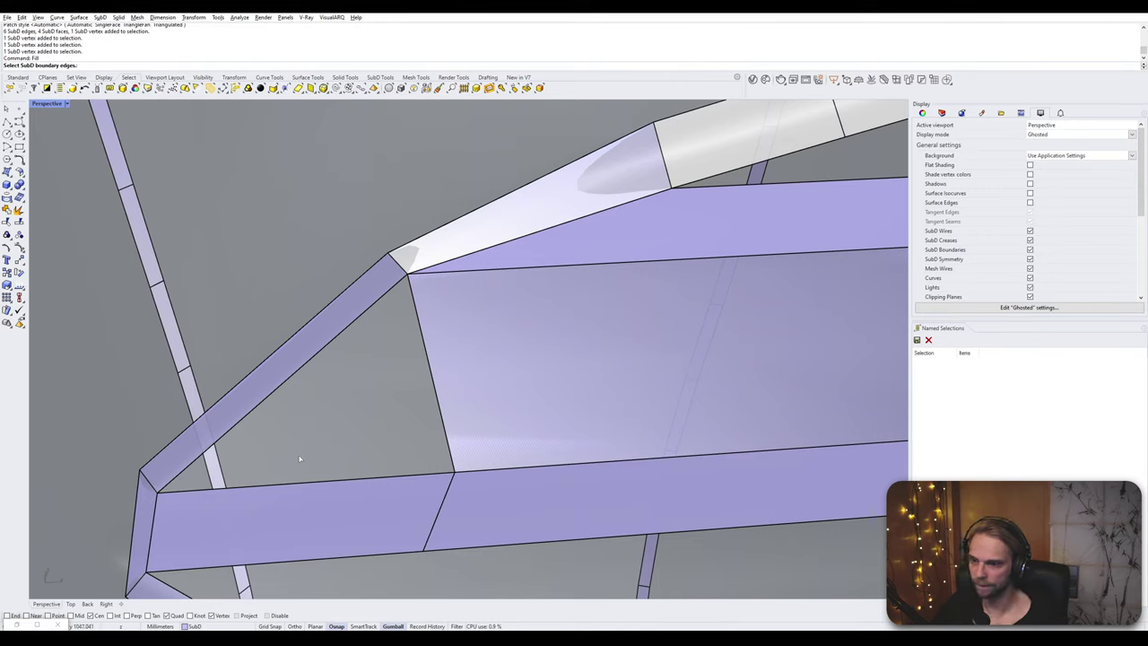
left_click(302, 487)
key("Return")
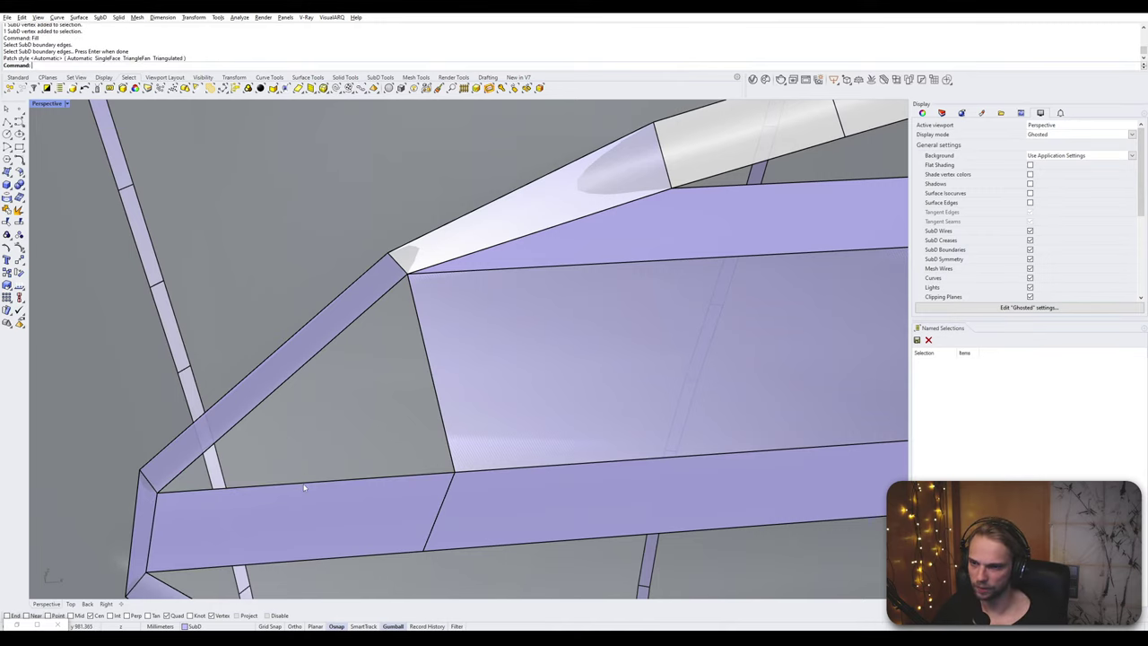
scroll(297, 450, "down", 8)
- Accidentally select the whole SubD and drag it sideways, then deselect it
left_click(474, 418)
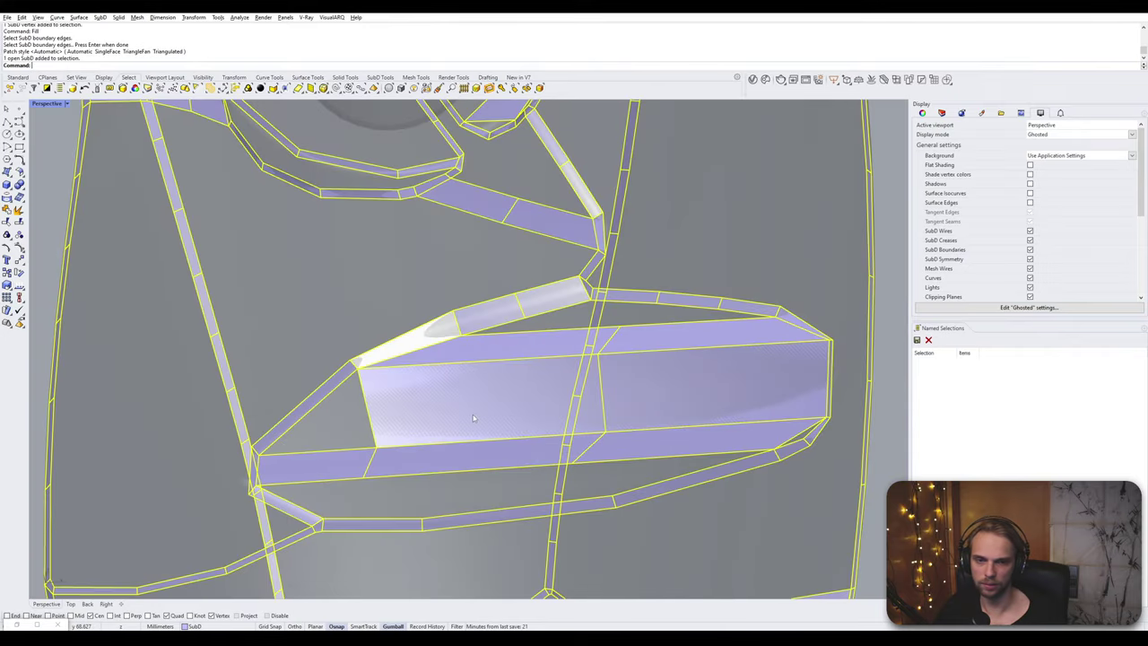
right_click_drag(474, 418, 437, 399)
left_click_drag(592, 466, 627, 466)
scroll(700, 430, "up", 8)
left_click(730, 447)
scroll(730, 454, "down", 13)
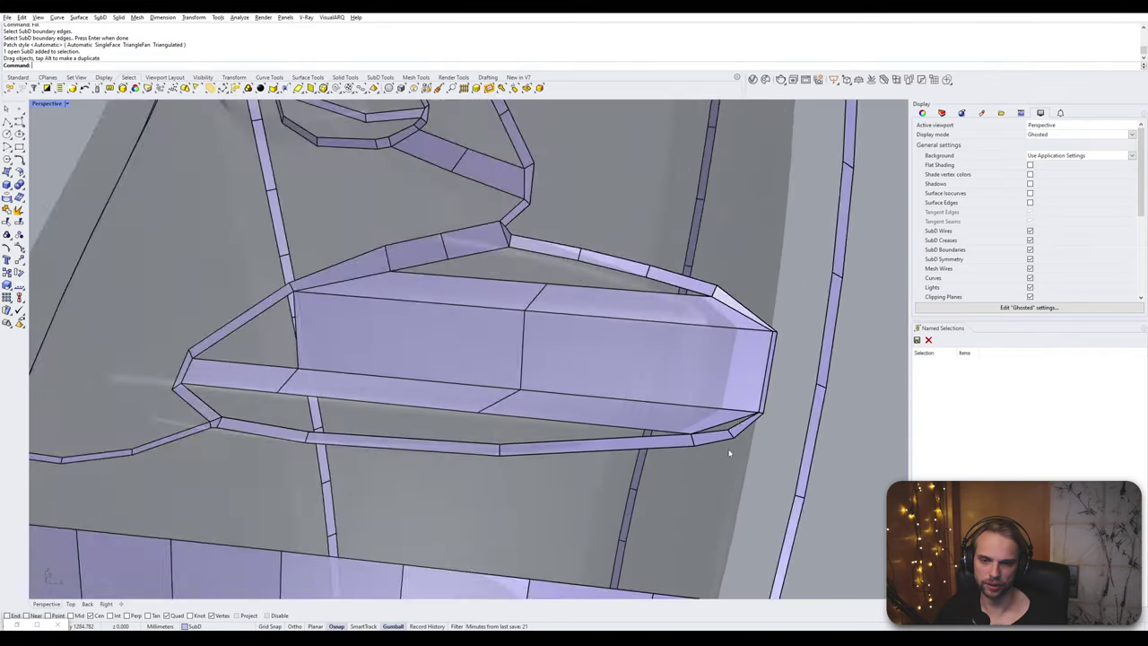
right_click_drag(730, 453, 618, 394, "shift")
scroll(599, 376, "up", 8)
- Delete an edge at the pocket's lower corner
left_click(592, 344, "ctrl+shift")
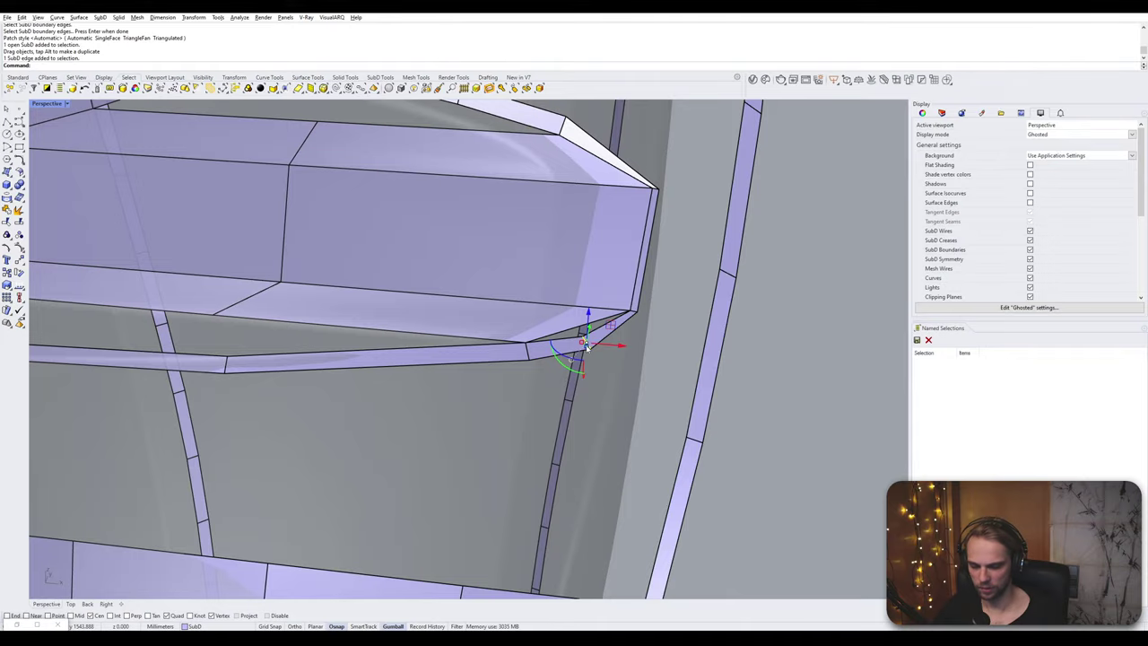
key("Delete")
scroll(586, 344, "down", 4)
scroll(515, 390, "up", 4)
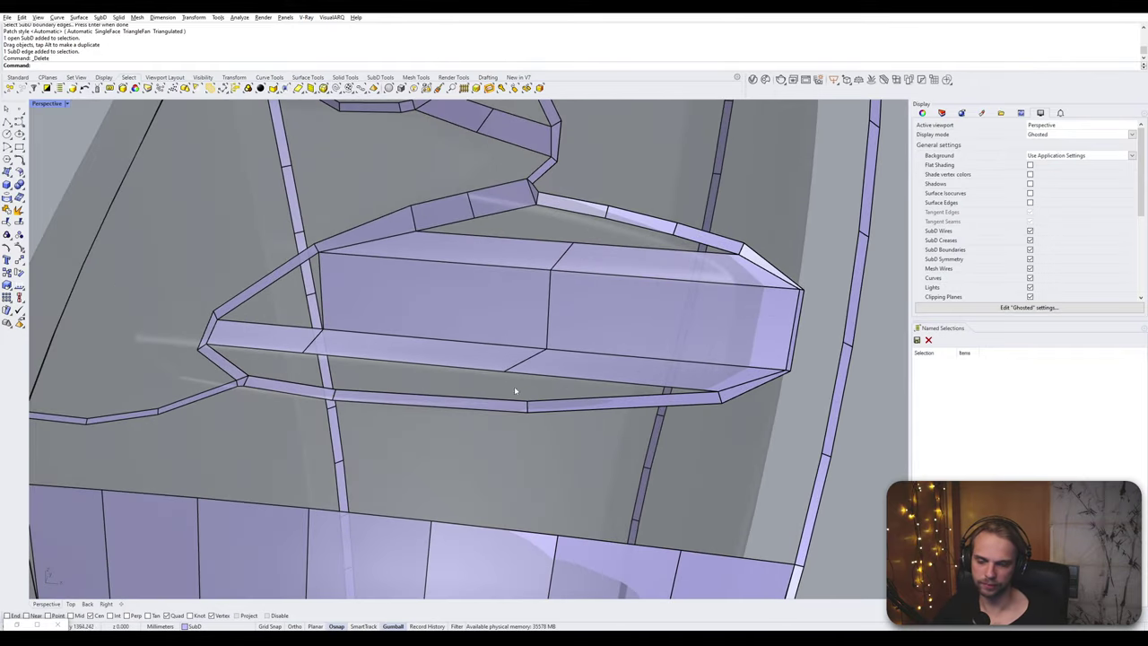
scroll(512, 395, "down", 7)
right_click_drag(592, 368, 617, 339)
scroll(630, 369, "up", 3)
- Undo the edge deletion and the accidental SubD move
key("ctrl+z")
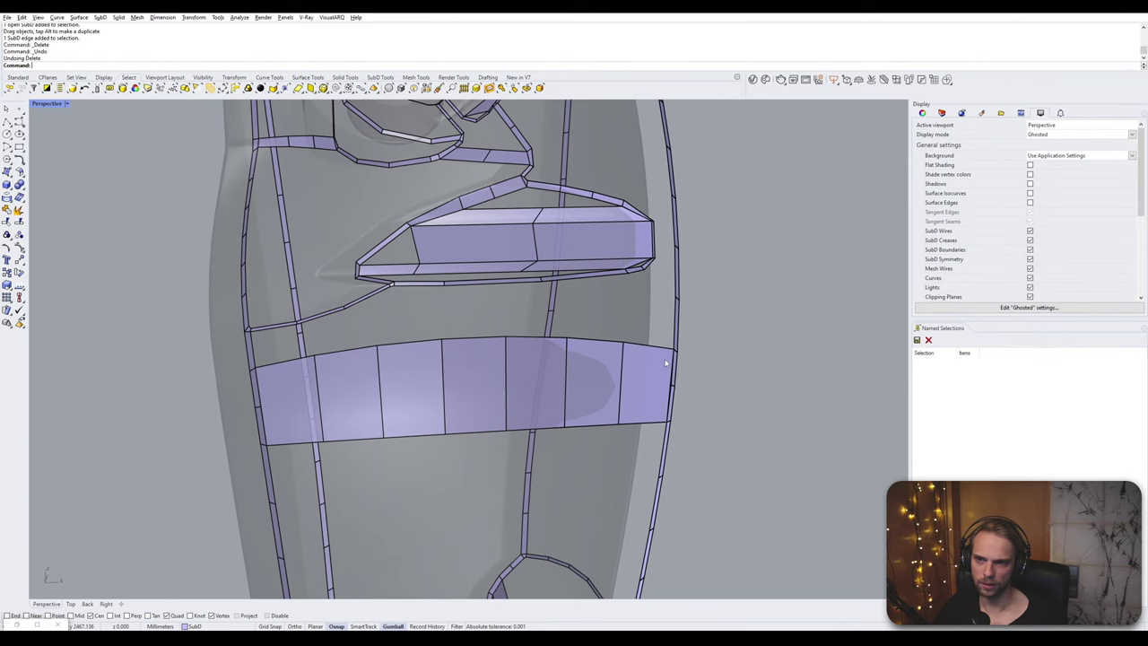
key("ctrl+z")
key("Escape")
scroll(605, 287, "up", 5)
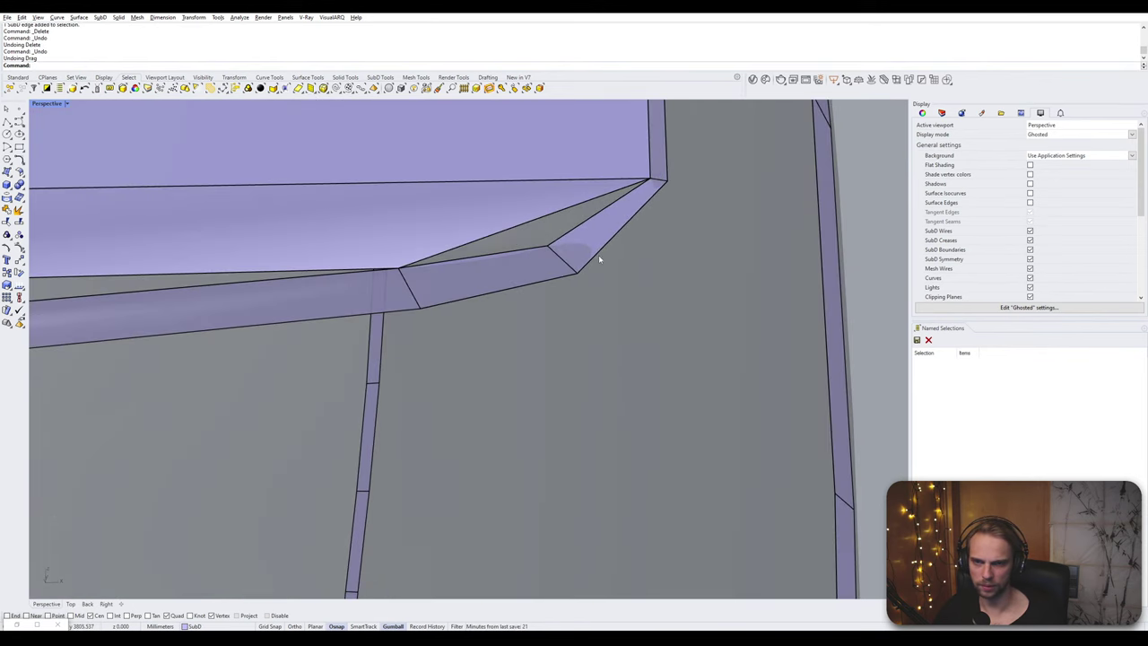
- Delete the pocket's lower corner edge again and inspect the merged face
left_click(565, 261, "ctrl+shift")
key("Delete")
scroll(565, 257, "down", 5)
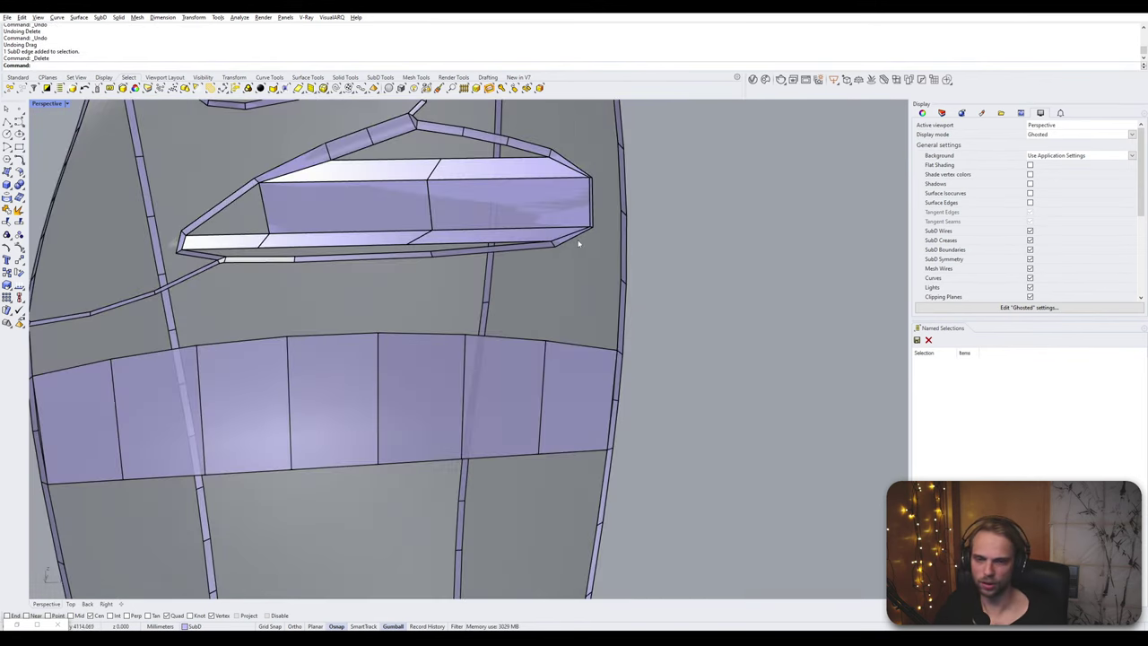
scroll(528, 241, "up", 4)
right_click_drag(528, 240, 487, 323)
scroll(436, 274, "down", 4)
scroll(488, 321, "up", 2)
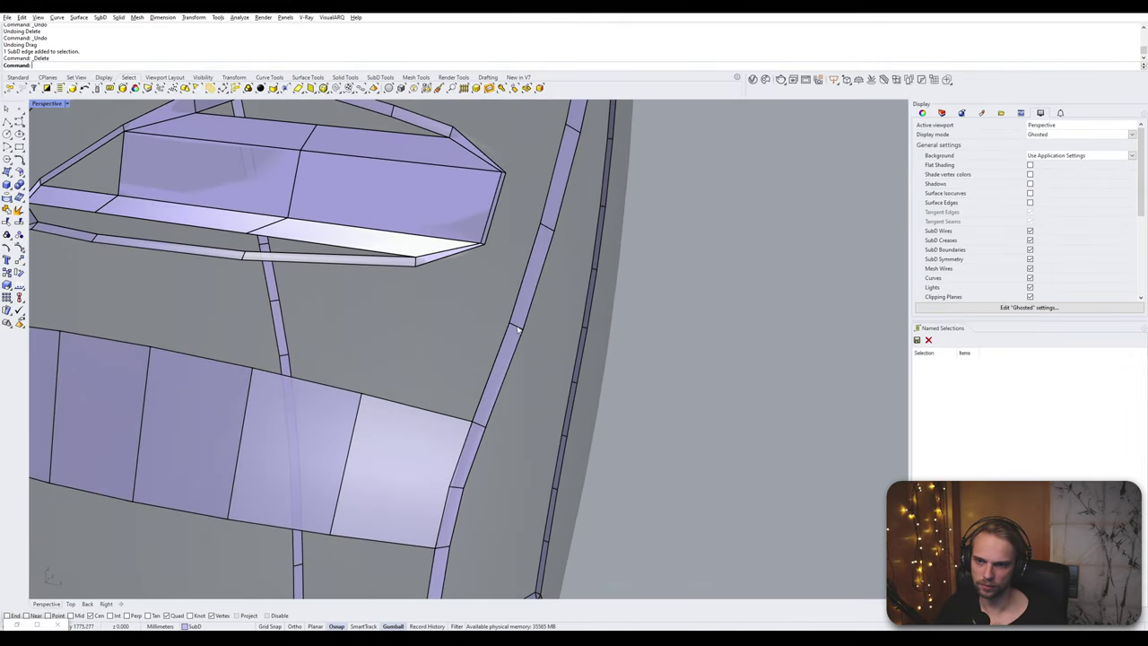
scroll(517, 330, "down", 3)
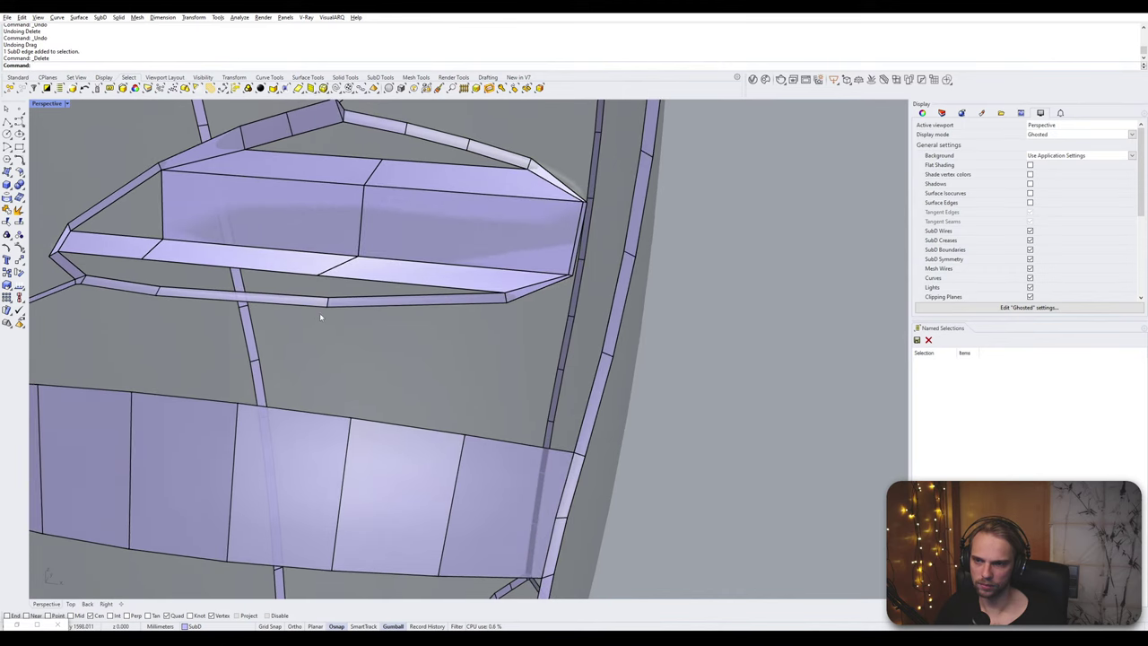
- Delete a vertical band edge below the pocket, then select the pocket-frame and band edges
left_click(333, 304)
right_click_drag(398, 410, 459, 399)
key("Escape")
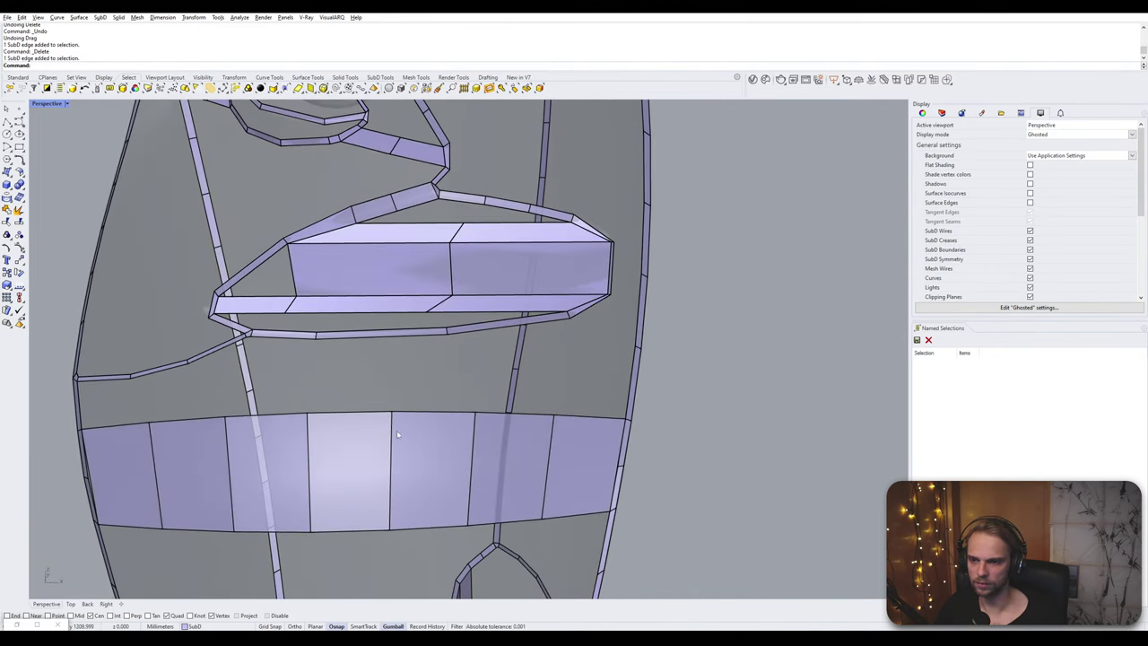
left_click(392, 439)
key("Delete")
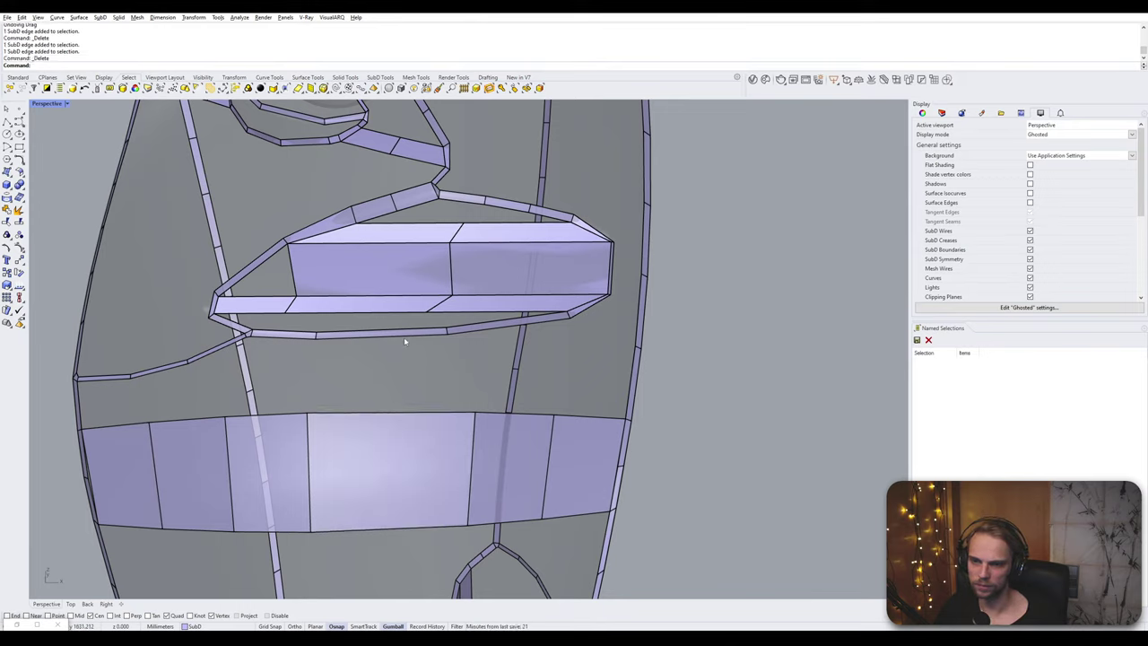
left_click(391, 335)
left_click(408, 413, "shift")
- Bridge the pocket frame to the band, then bridge the bottom and left edge segments
type("Bridge")
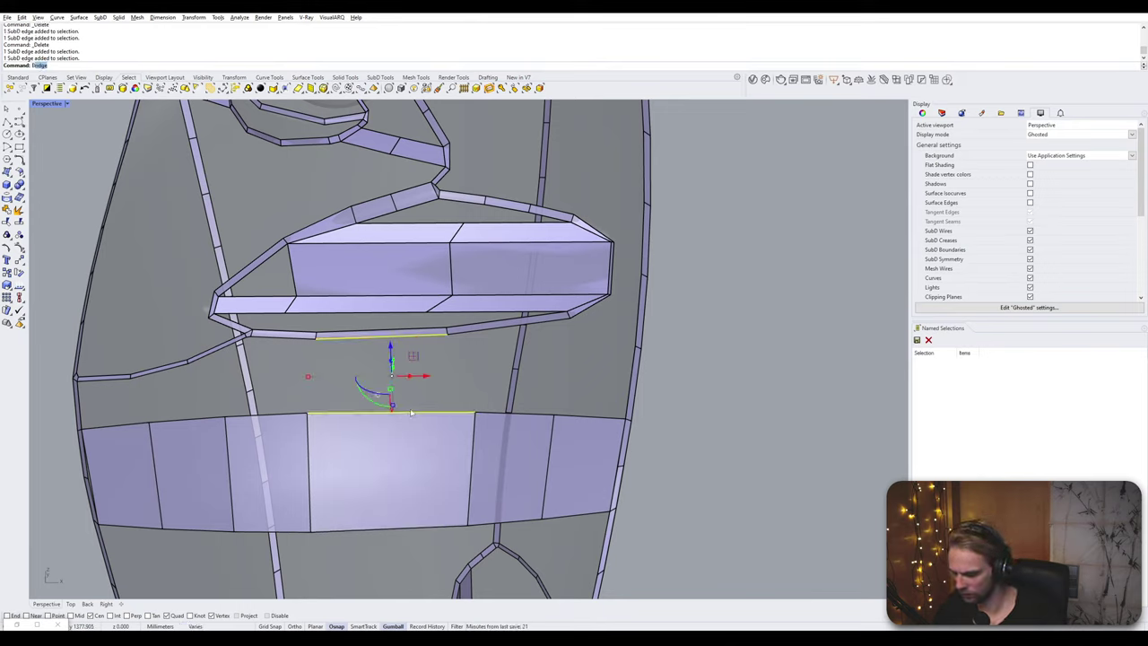
key("Return")
key("Return")
scroll(403, 379, "up", 4)
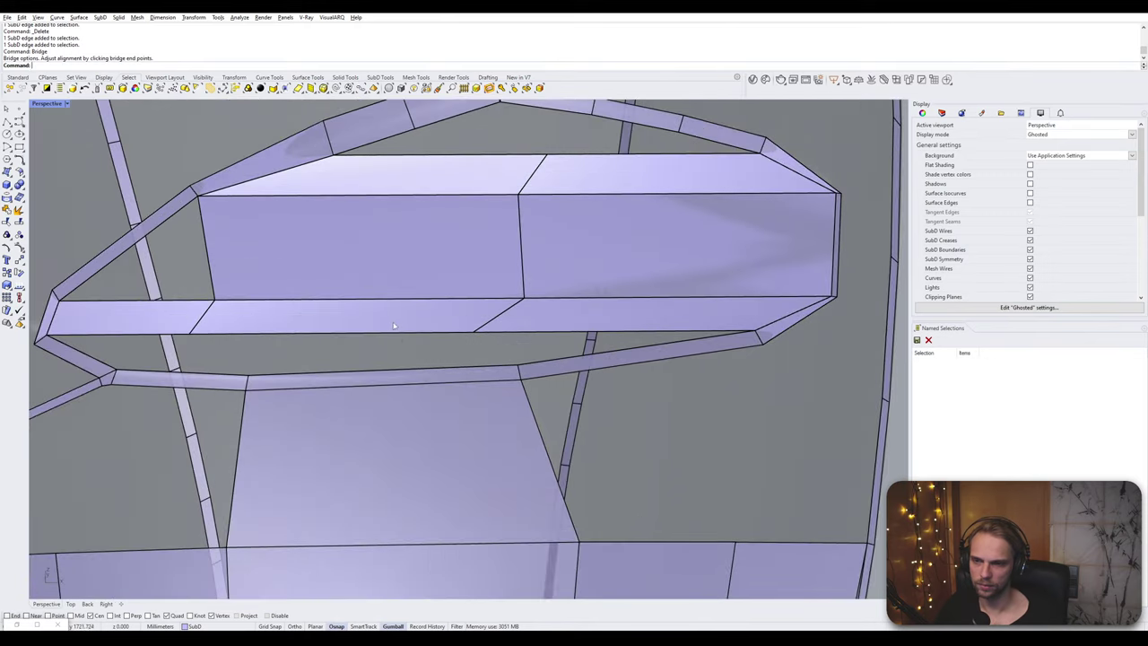
left_click(403, 333)
left_click(424, 369, "shift")
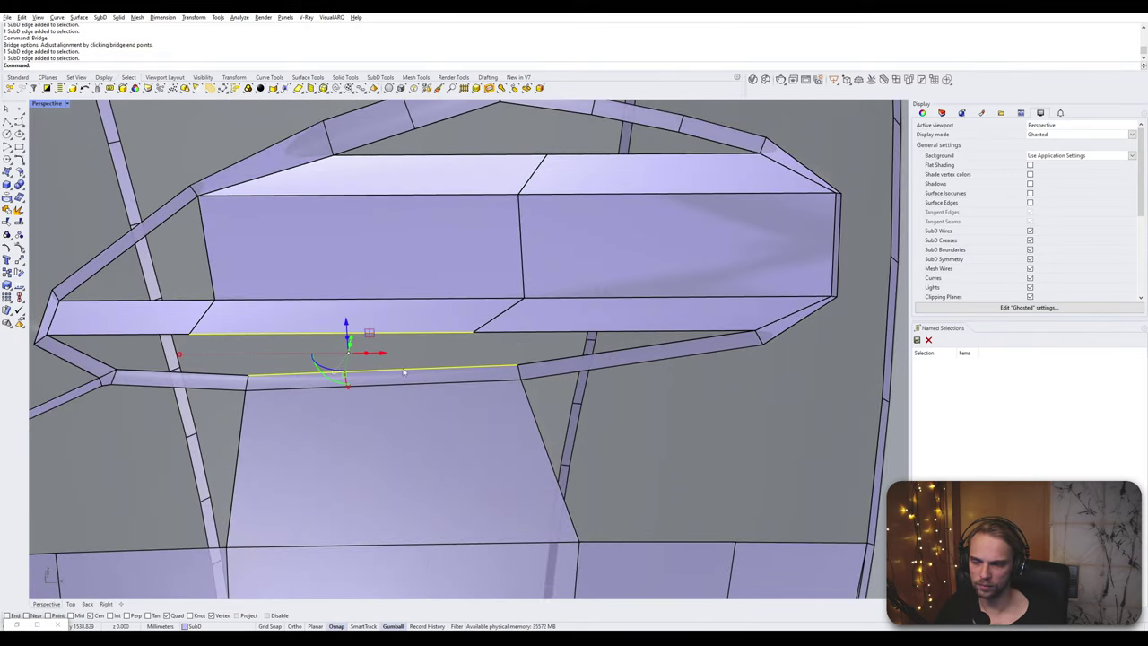
left_click(125, 336, "shift")
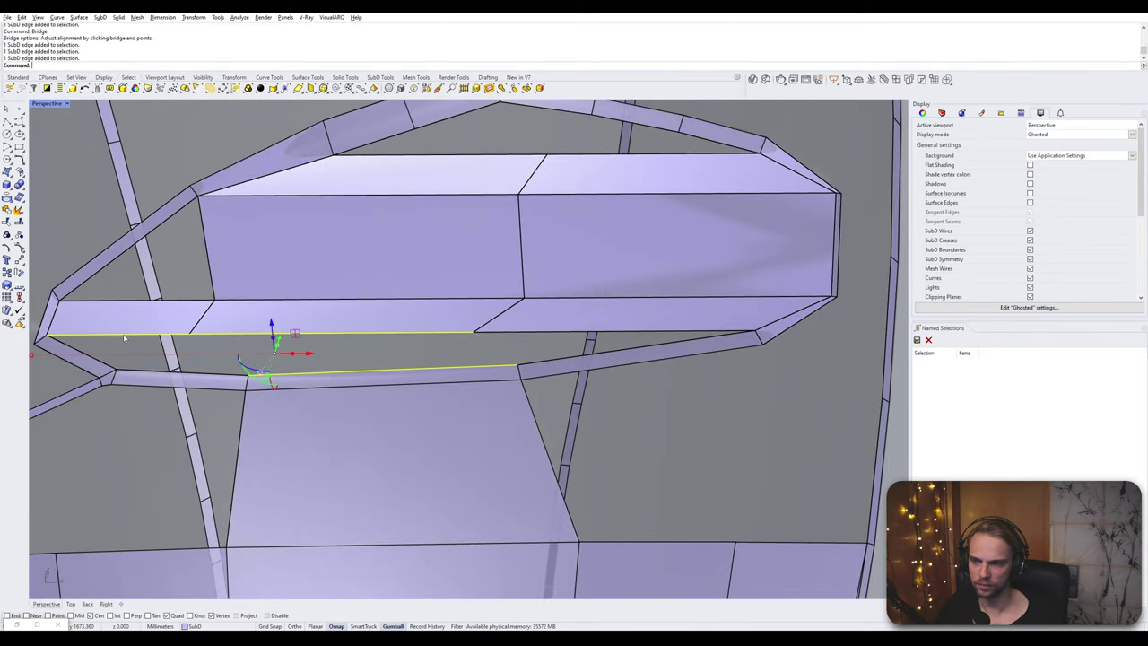
left_click(165, 379, "shift")
key("Return")
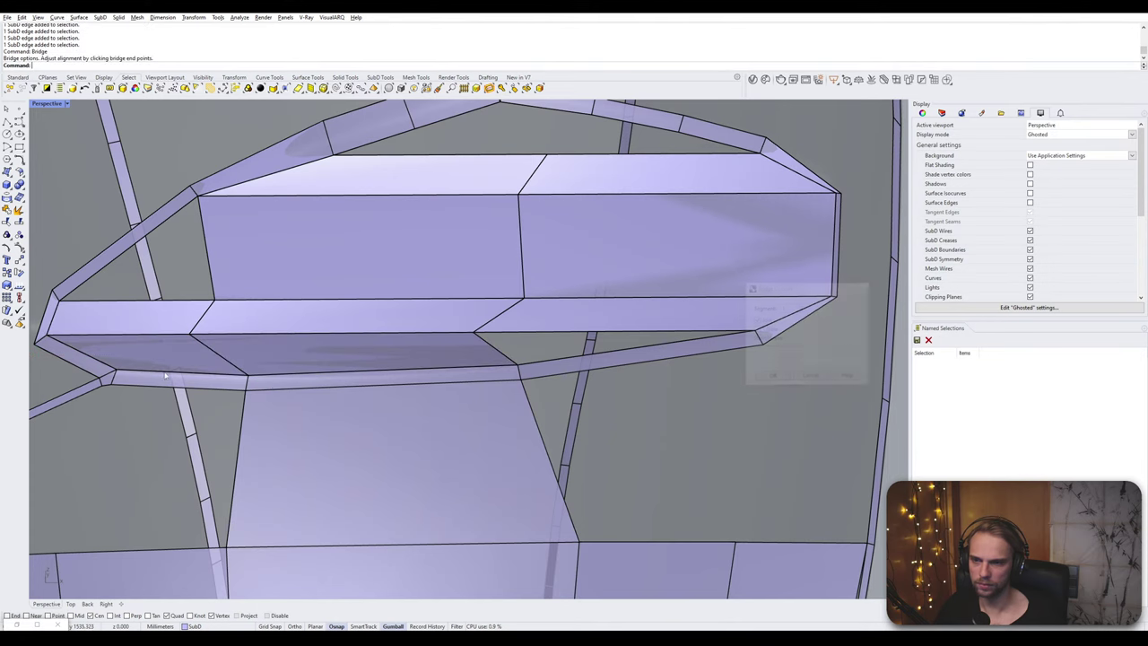
scroll(489, 372, "down", 12)
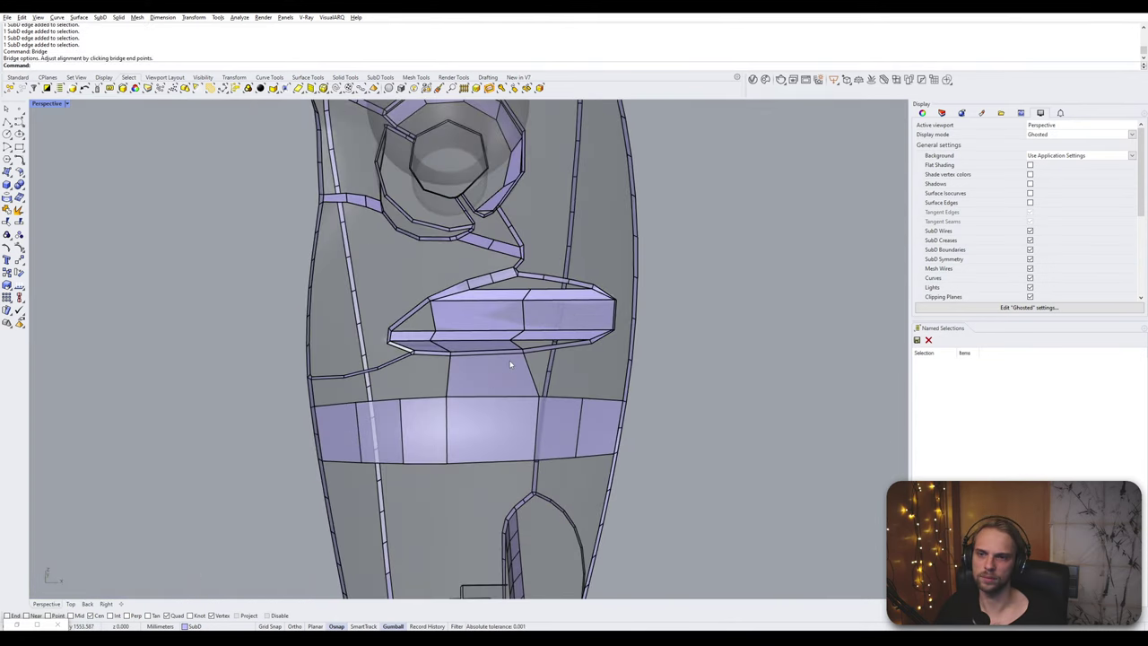
- Delete two unwanted edges in the gap
right_click_drag(510, 364, 532, 305)
scroll(533, 303, "up", 12)
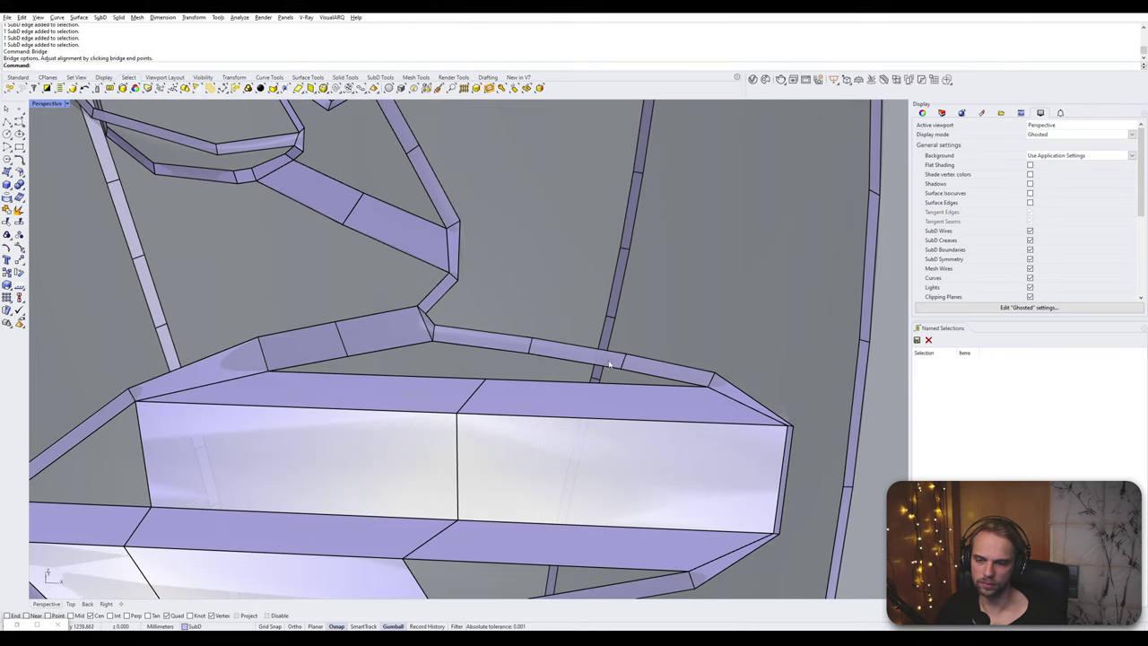
left_click(623, 362)
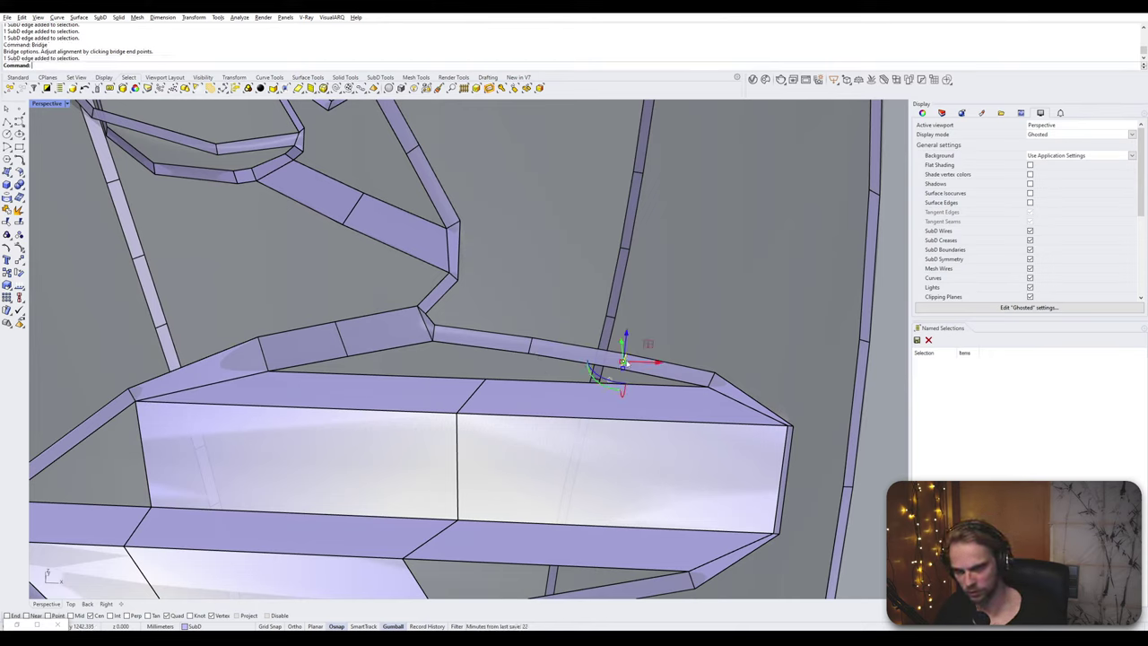
key("Delete")
left_click(341, 333)
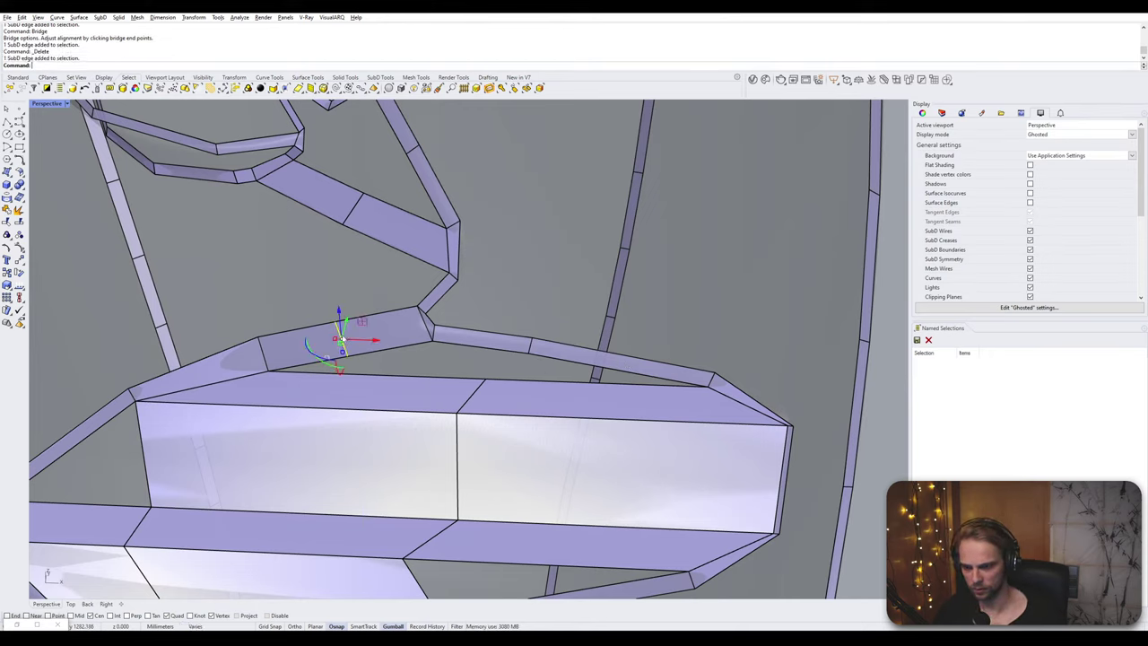
key("Delete")
- Bridge the box's top edge to the lower edge of the strip above
left_click(424, 374)
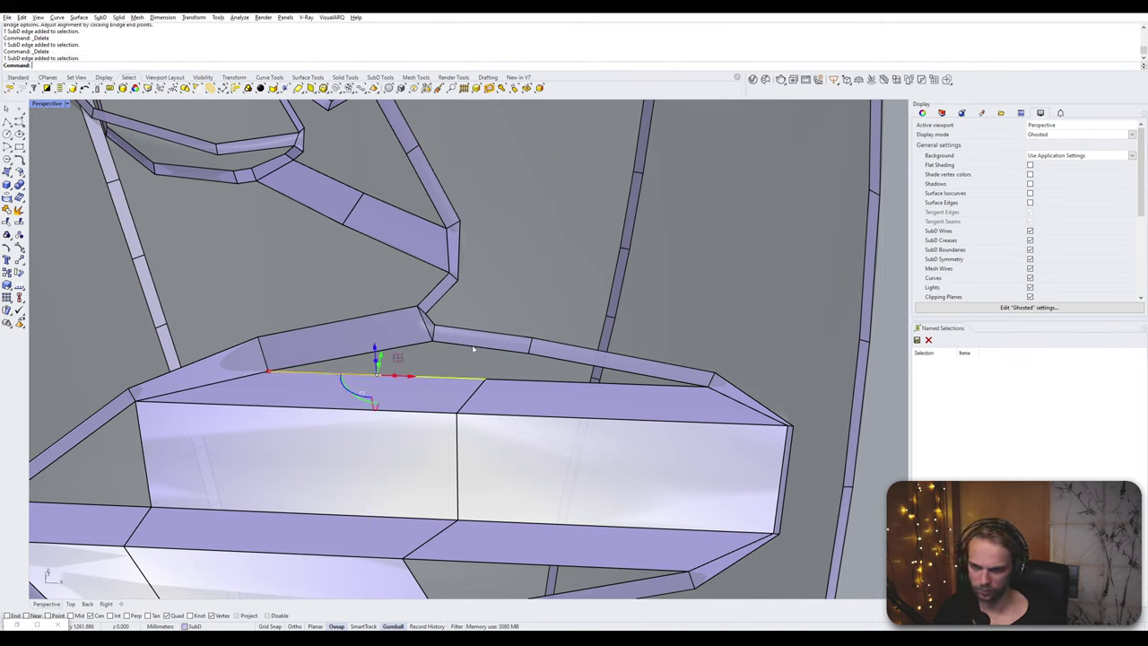
left_click(480, 345, "shift")
key("Escape")
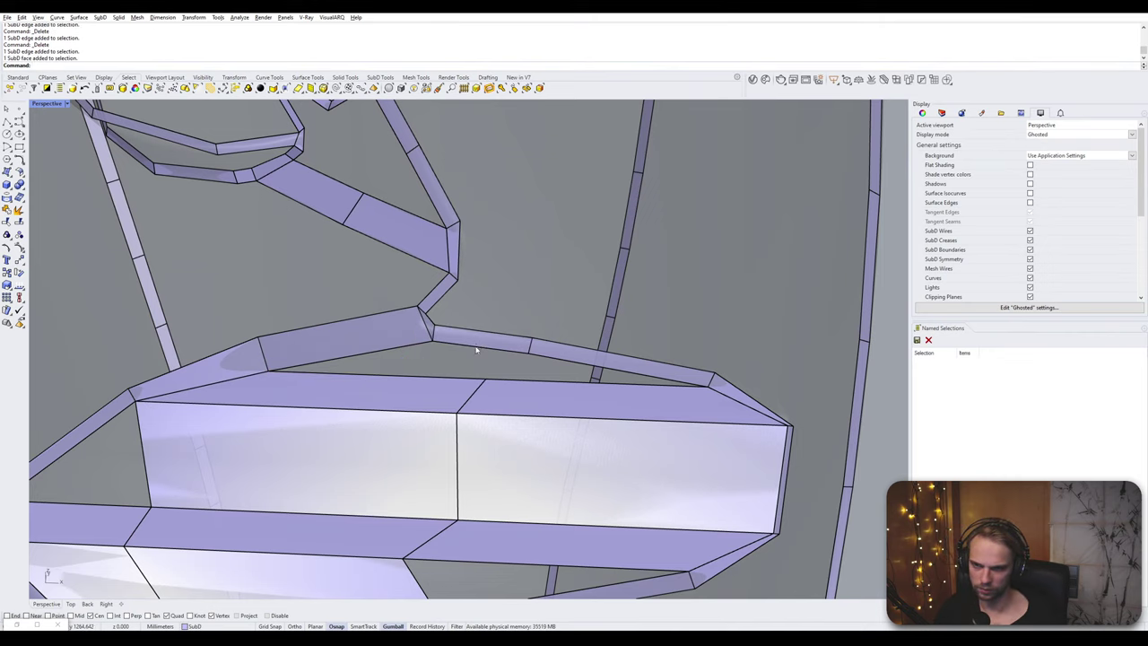
left_click(478, 347)
left_click(444, 378, "shift")
right_click(444, 379)
right_click(444, 378)
scroll(444, 377, "down", 8)
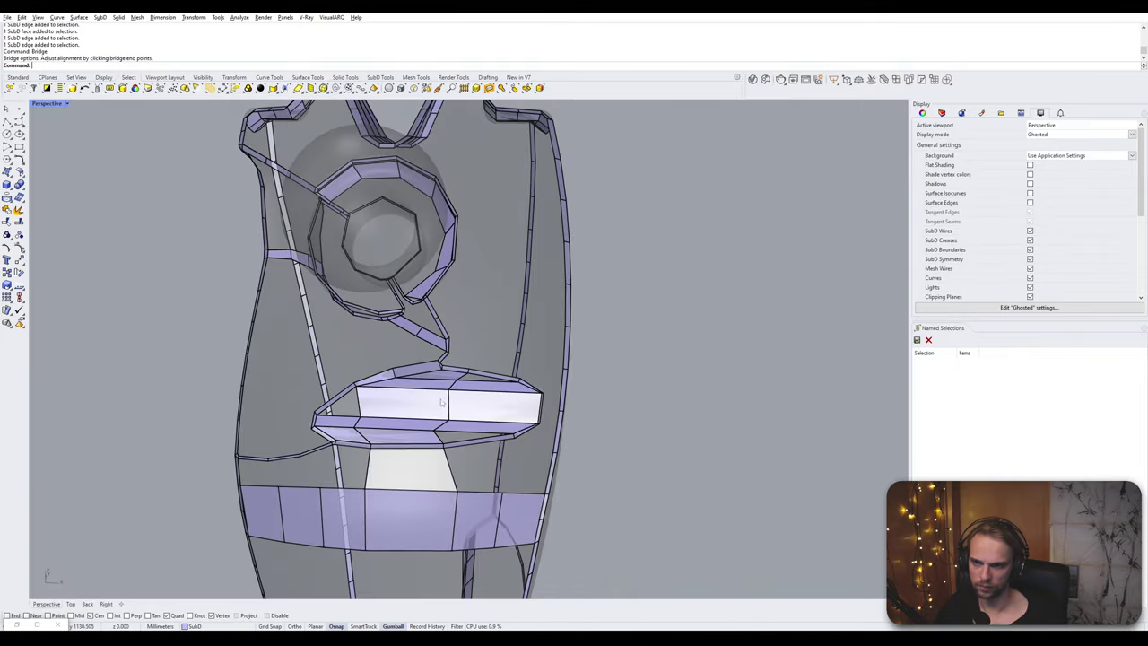
right_click_drag(444, 378, 406, 382)
right_click_drag(405, 382, 470, 366, "shift")
scroll(474, 369, "up", 2)
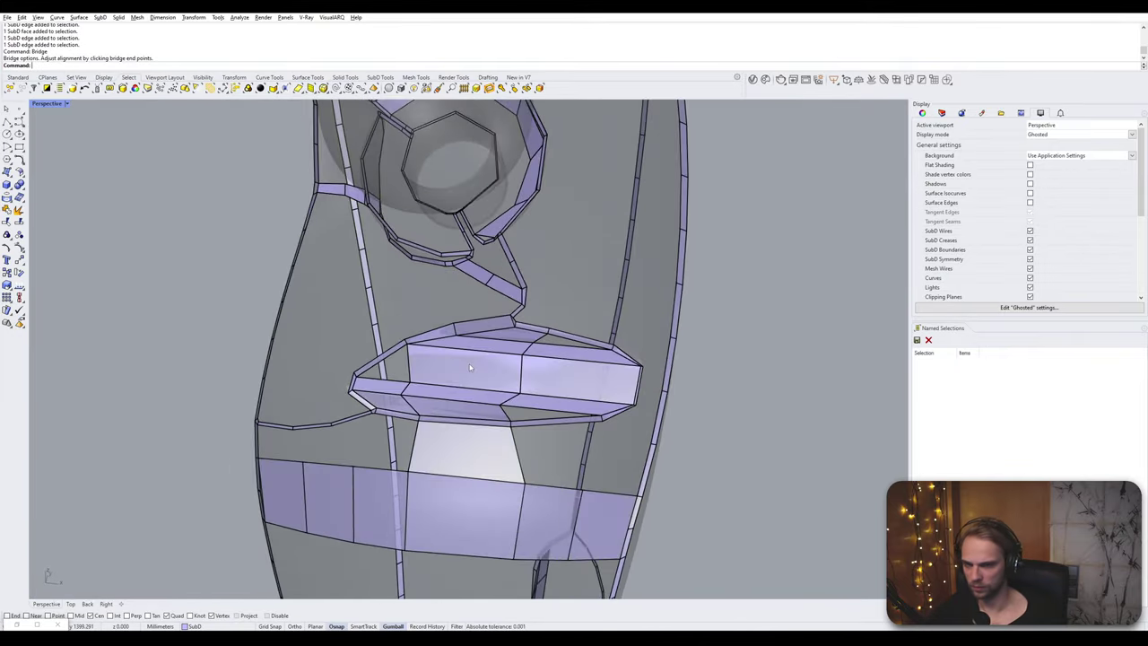
- Fill the open boundary with an automatic patch
type("fill")
key("Return")
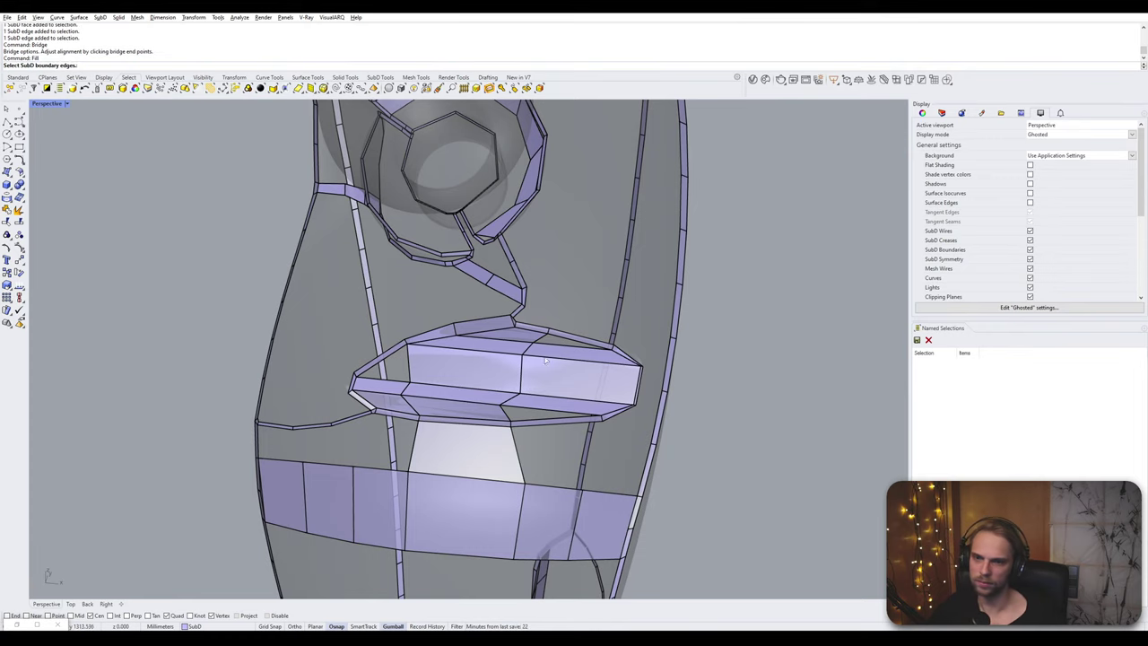
left_click(553, 346)
key("Return")
key("Return")
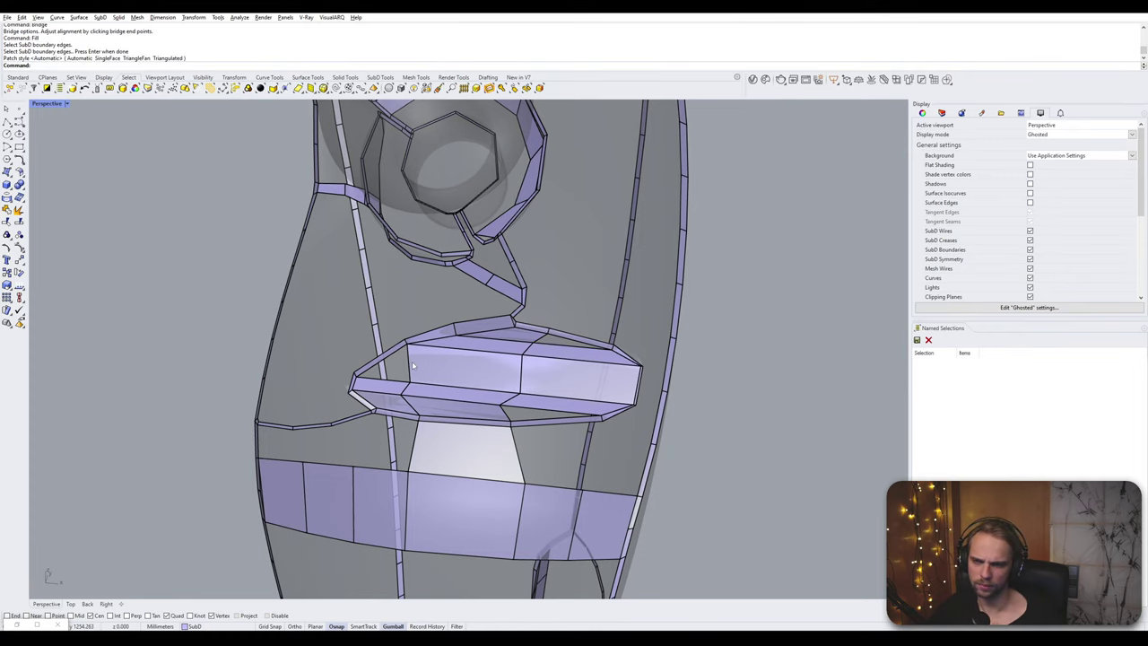
right_click_drag(412, 365, 519, 375)
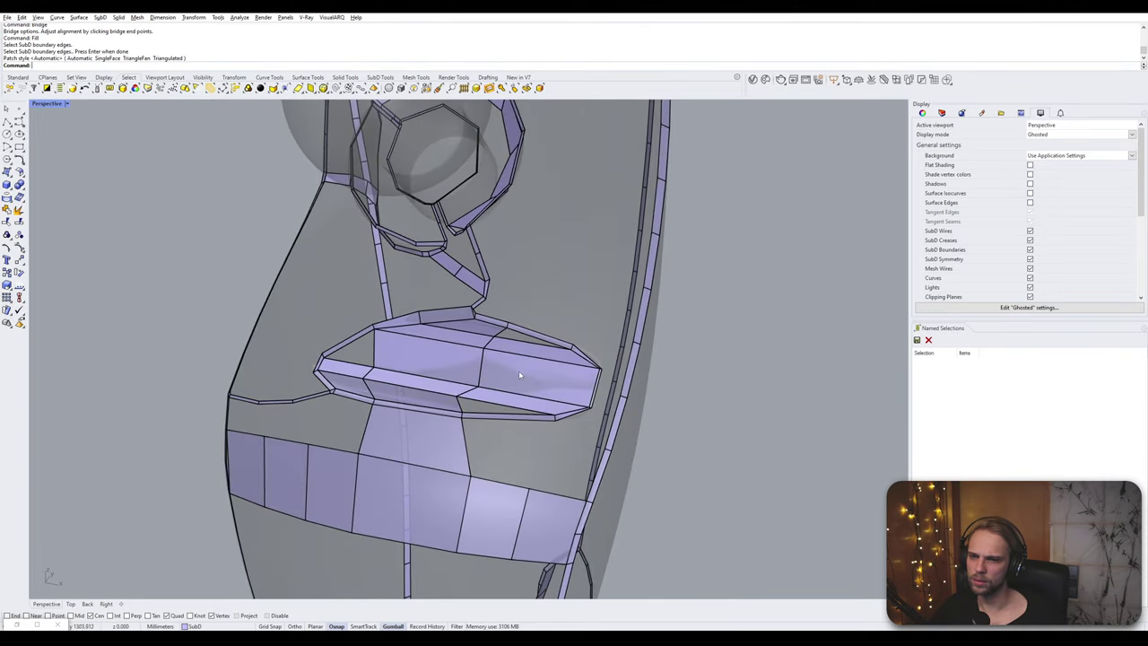
left_click(518, 375)
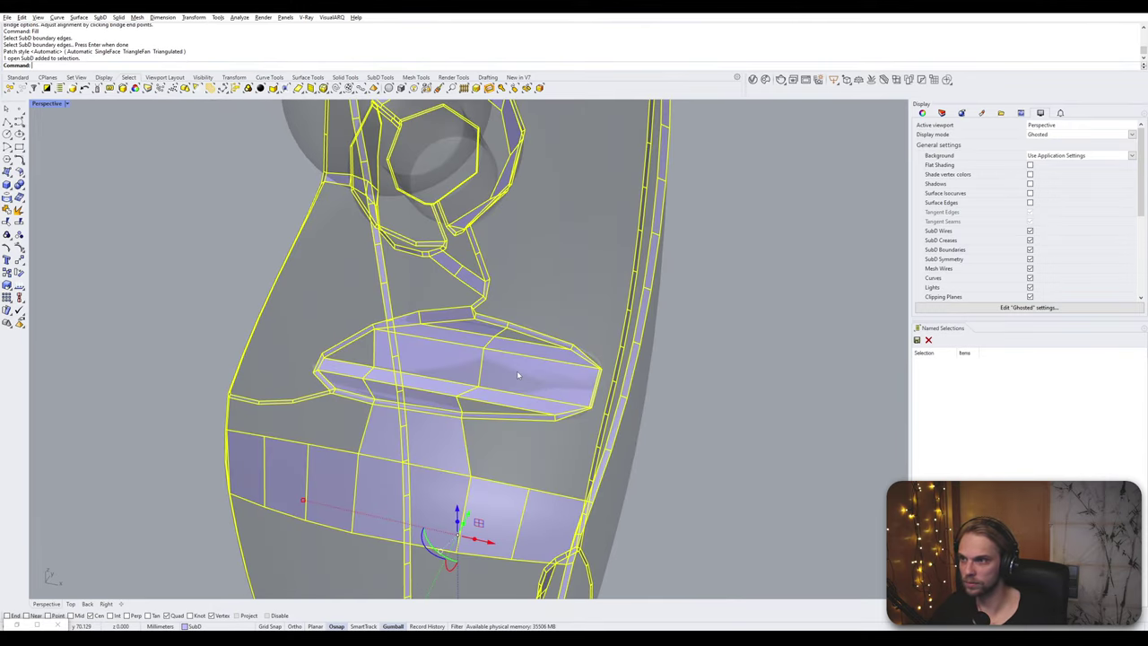
key("Escape")
left_click(517, 372)
type("AlignVertices")
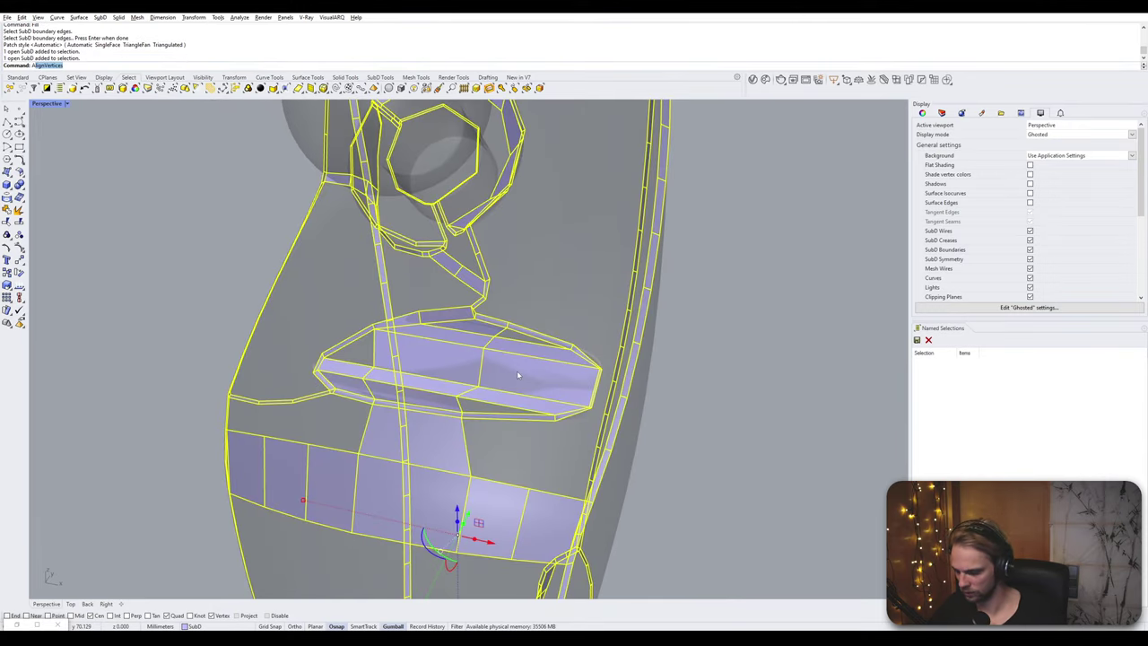
key("Return")
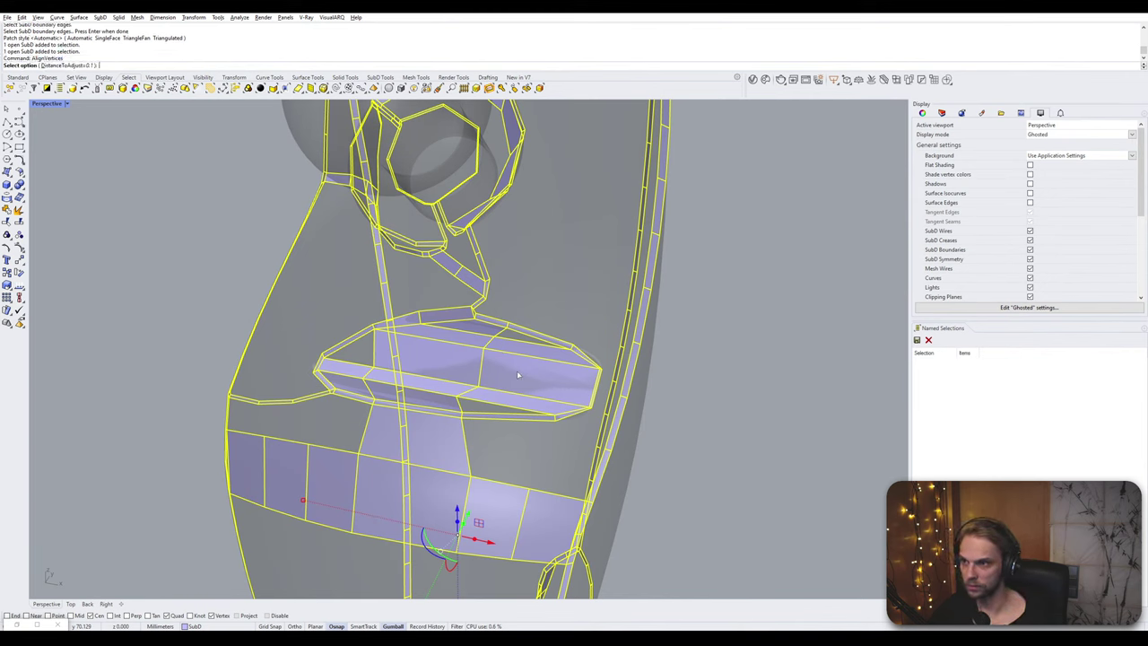
key("Return")
left_click(517, 374)
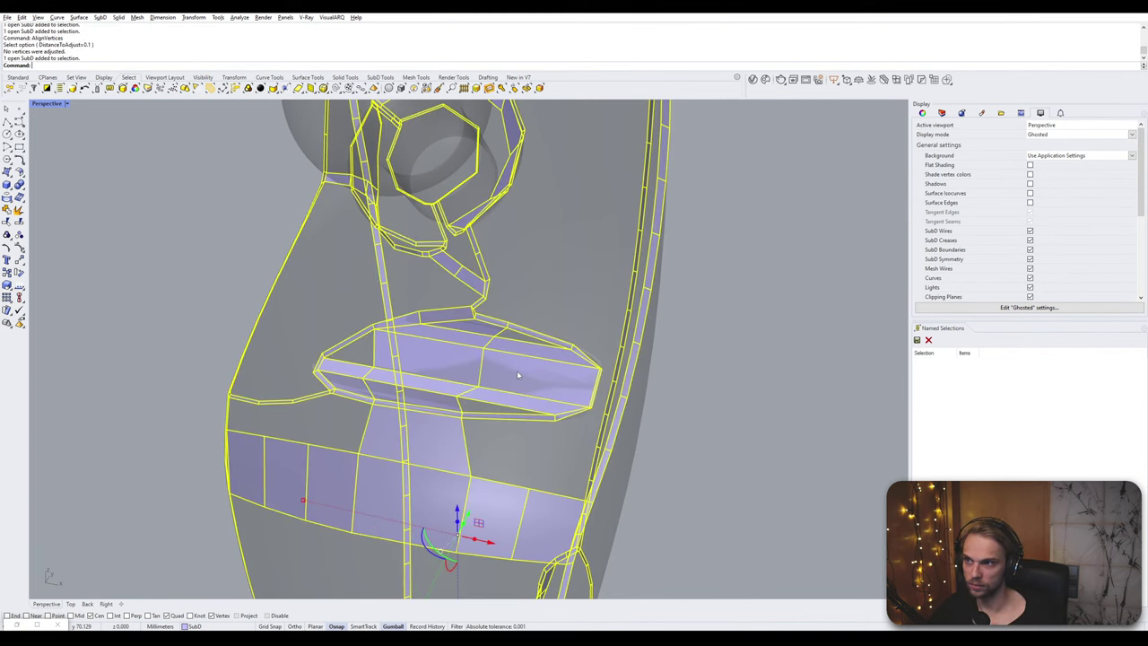
key("Return")
type("1")
key("Return")
key("Return")
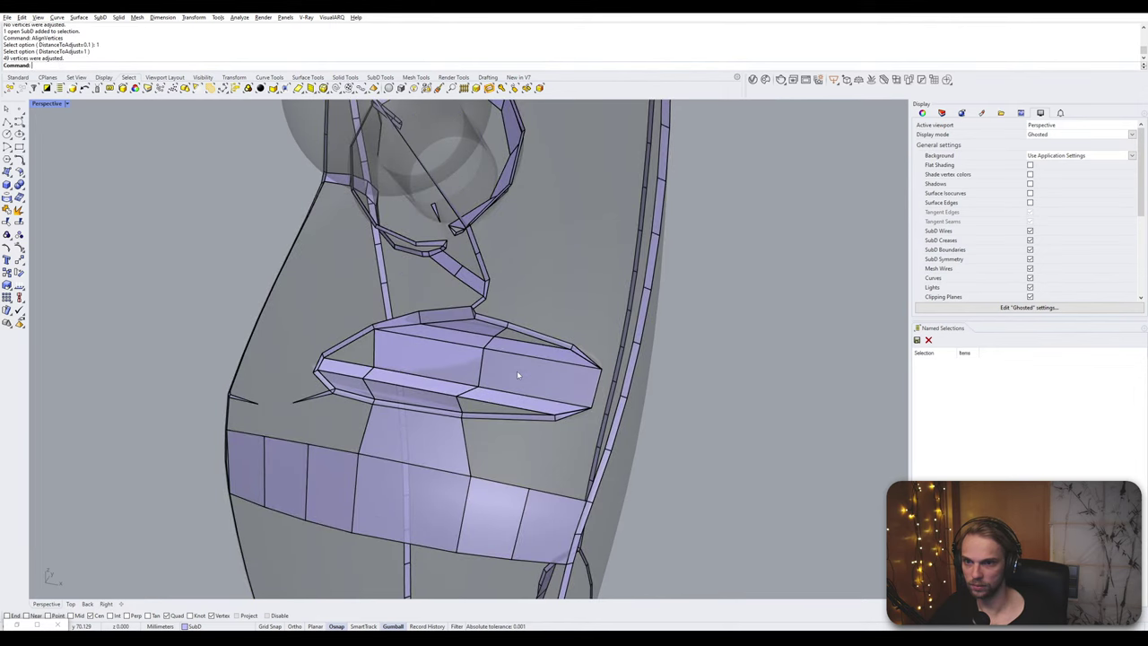
right_click_drag(566, 357, 600, 349)
key("ctrl+z")
key("Return")
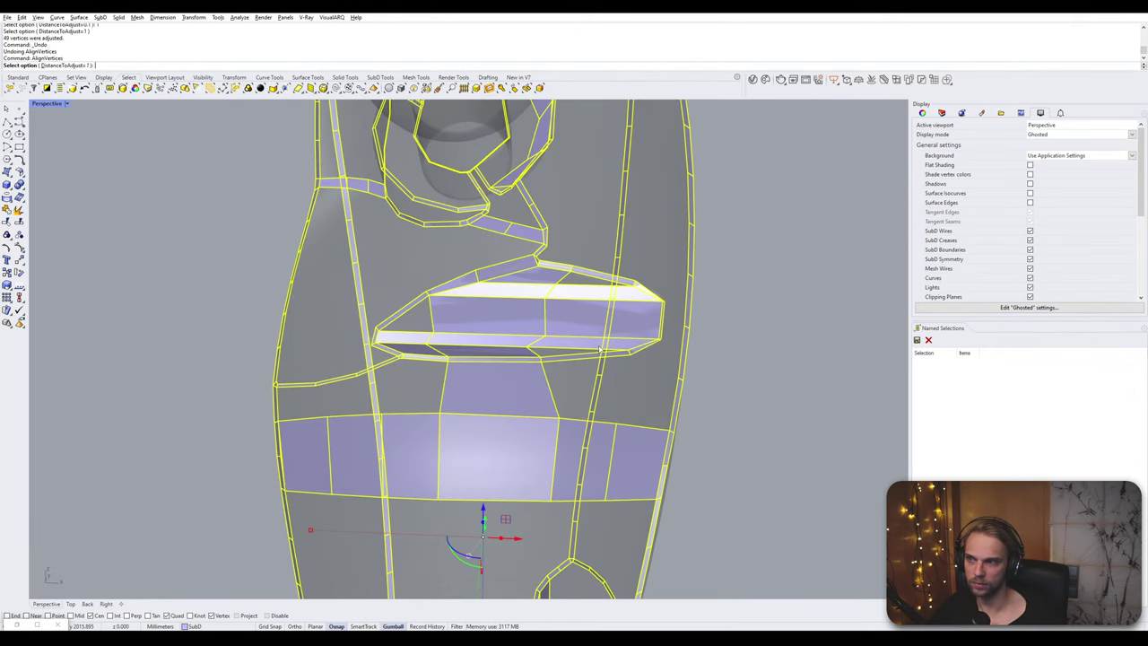
key("Escape")
key("Escape")
left_click(600, 350)
key("Return")
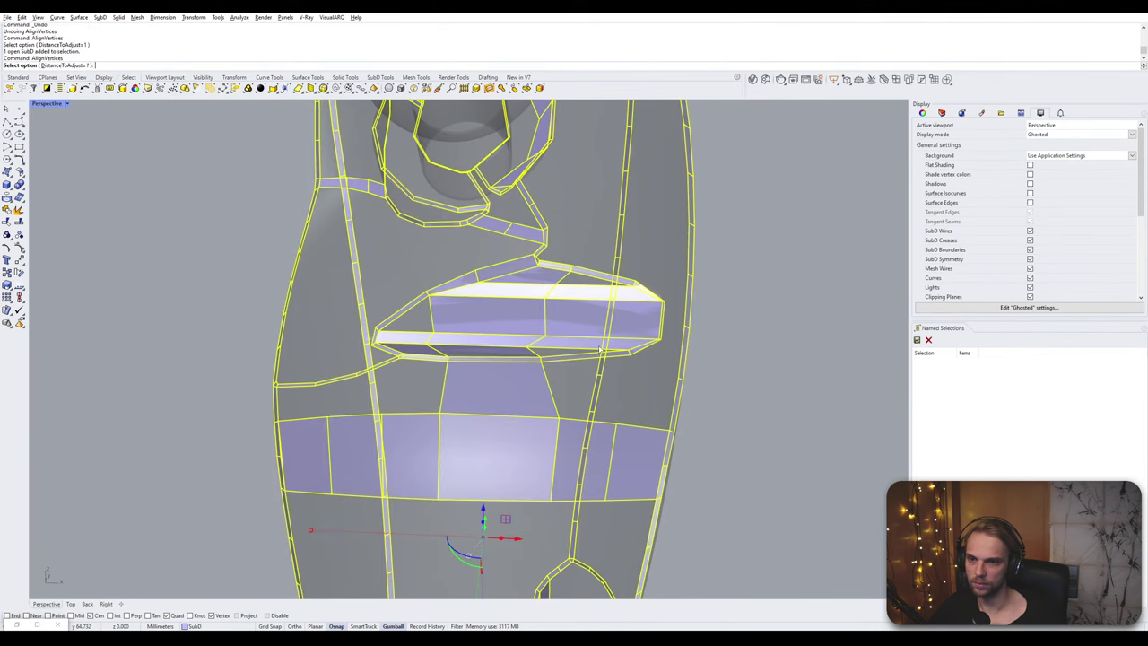
type("0.1")
key("Return")
key("Return")
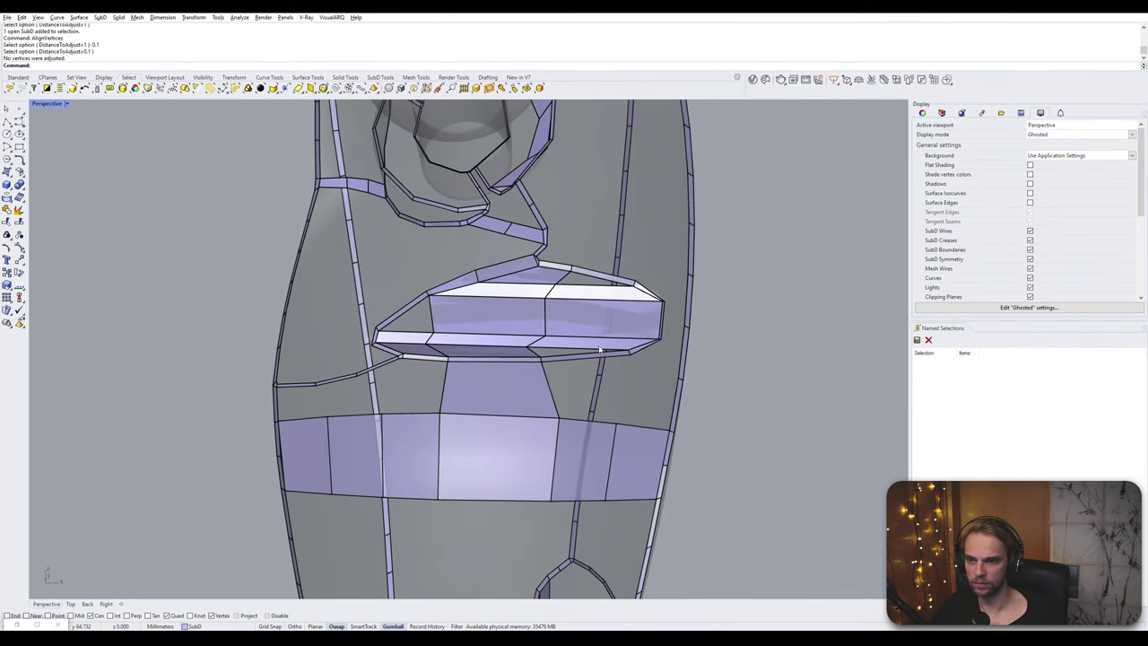
scroll(600, 351, "up", 6)
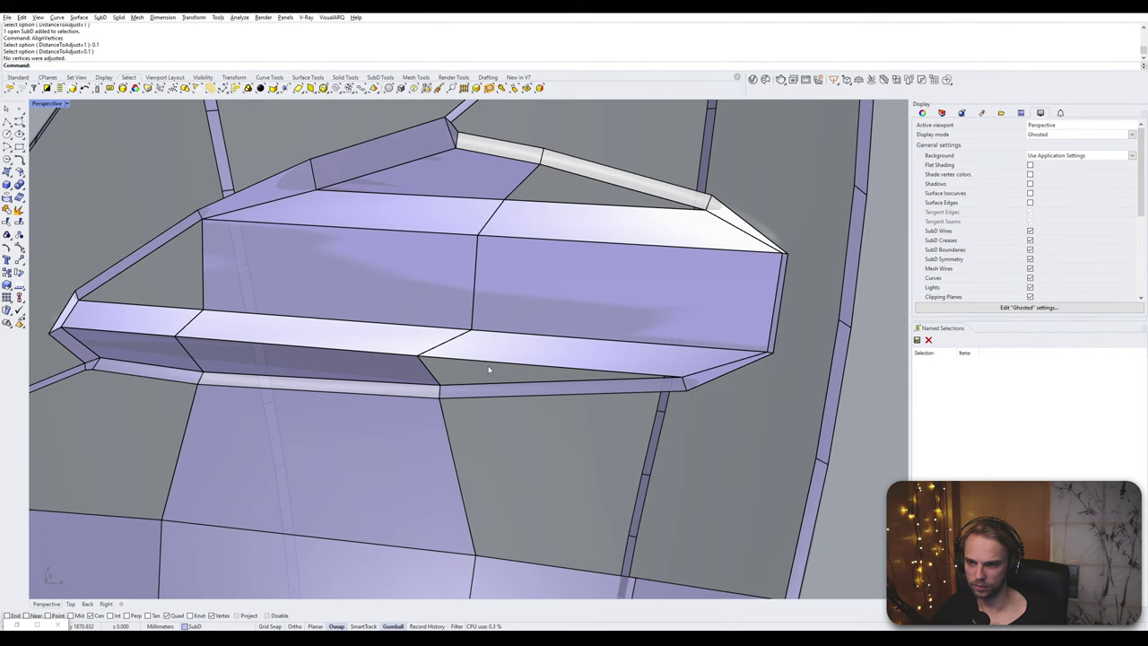
- Preview the thigh SubD in smooth display, then return to flat display
left_click(512, 352)
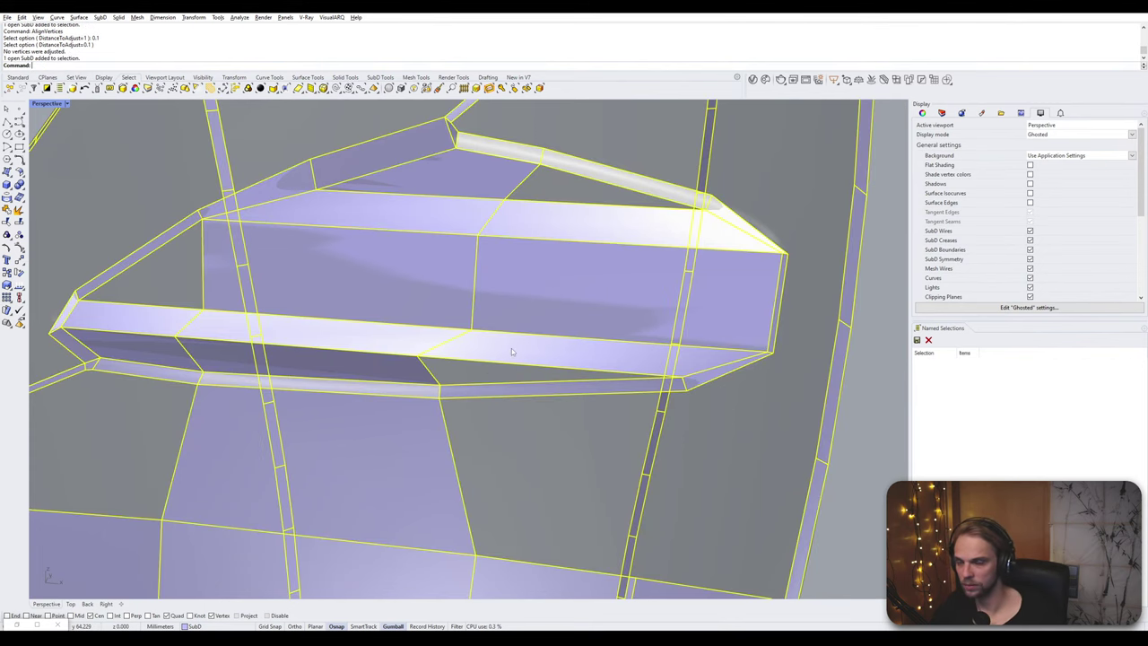
key("Tab")
scroll(513, 354, "up", 3)
key("Tab")
scroll(484, 425, "up", 5)
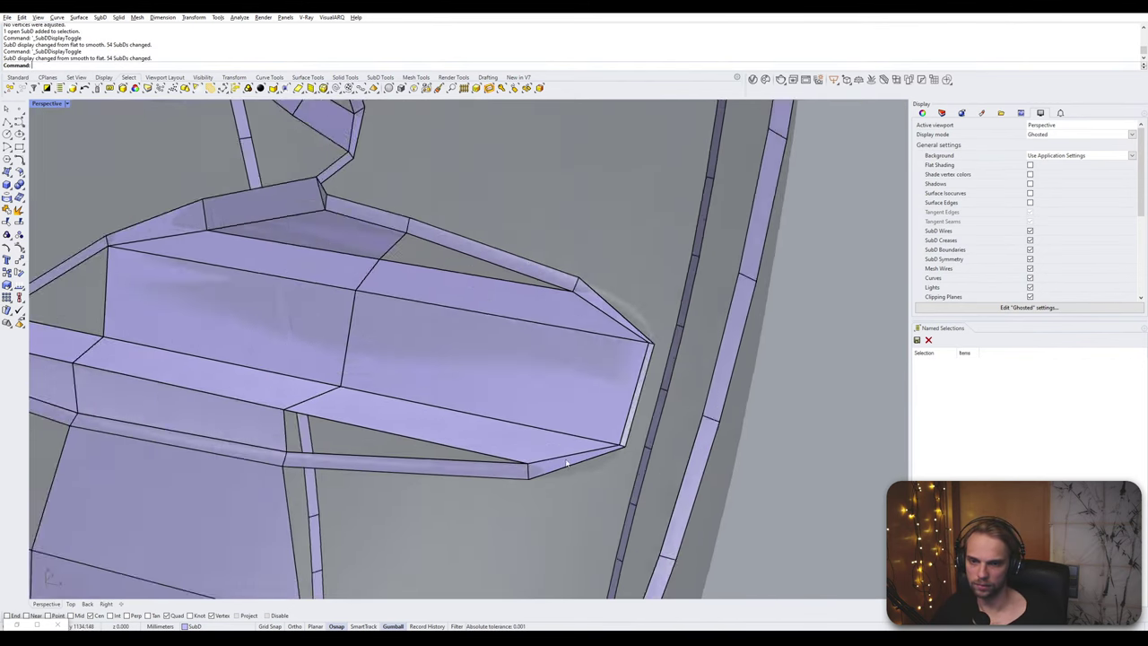
- Delete the face under the box and bridge its lower edge to the strip below
left_click(484, 425, "ctrl+shift")
key("Delete")
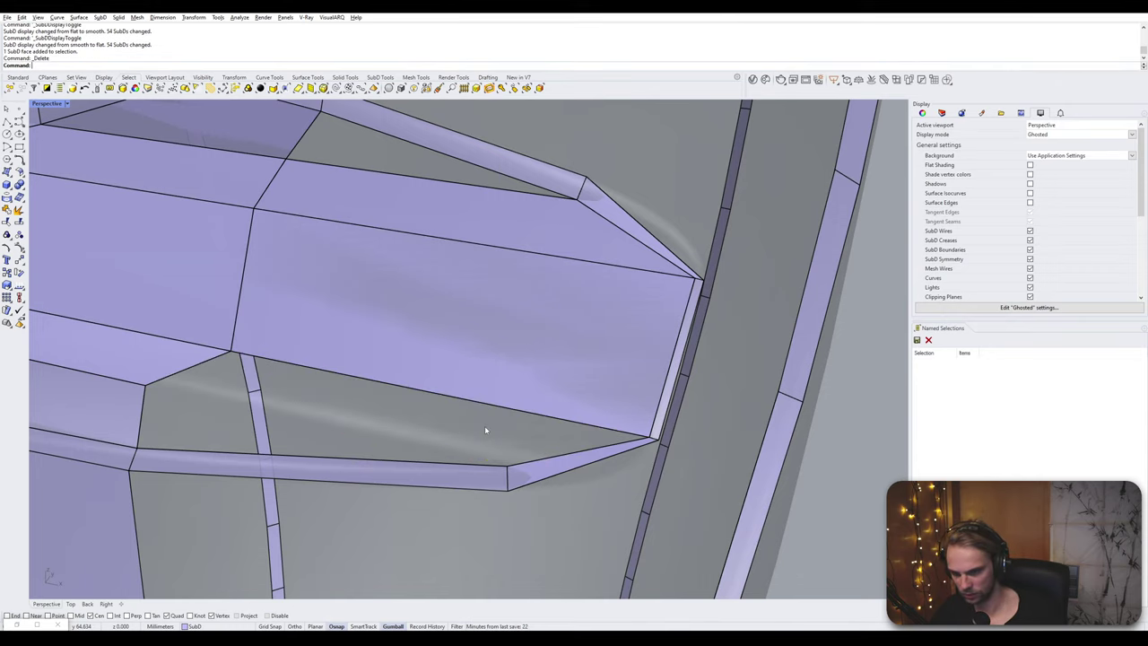
left_click(193, 366, "ctrl+shift")
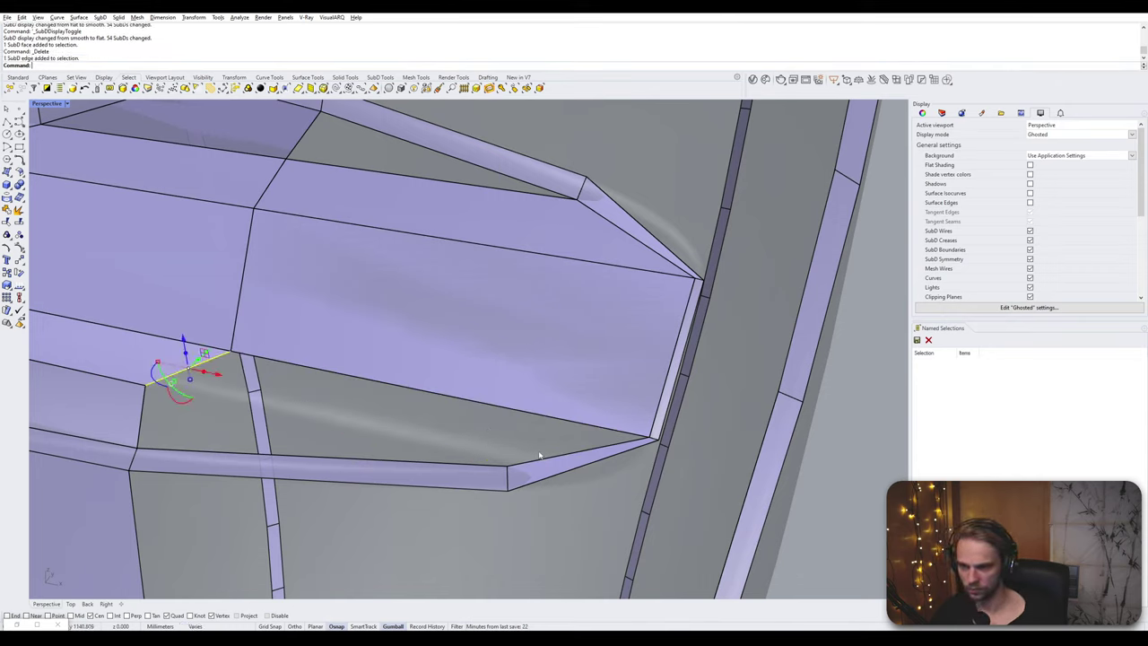
left_click(552, 457, "ctrl+shift")
type("Bridge")
key("Return")
key("Return")
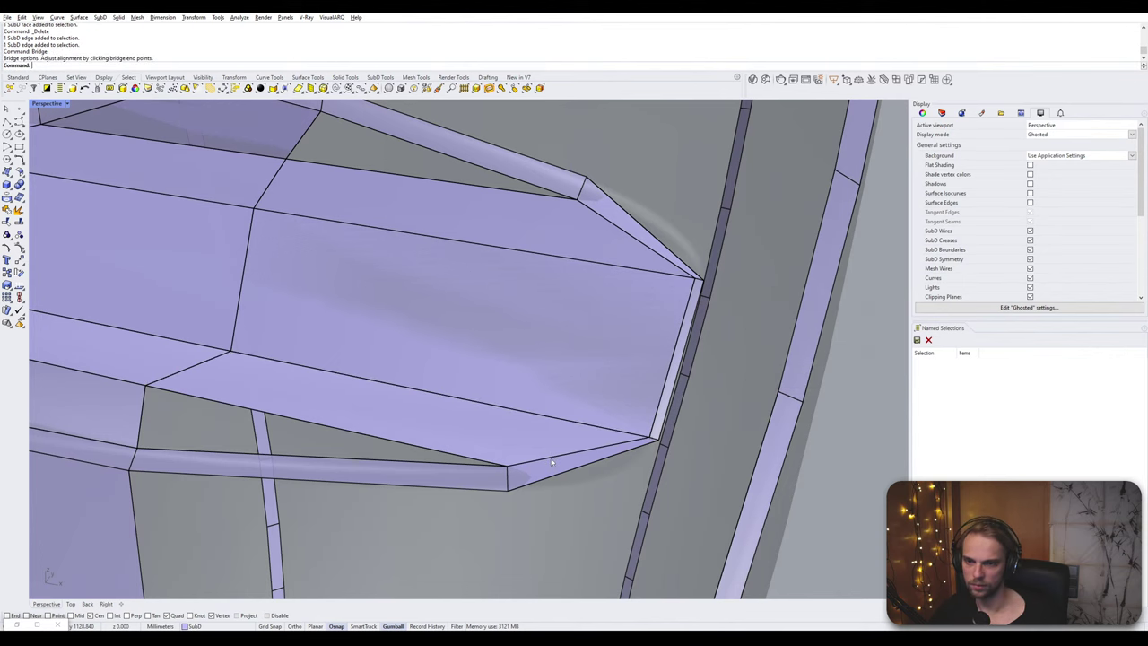
scroll(535, 447, "down", 7)
scroll(484, 335, "up", 3)
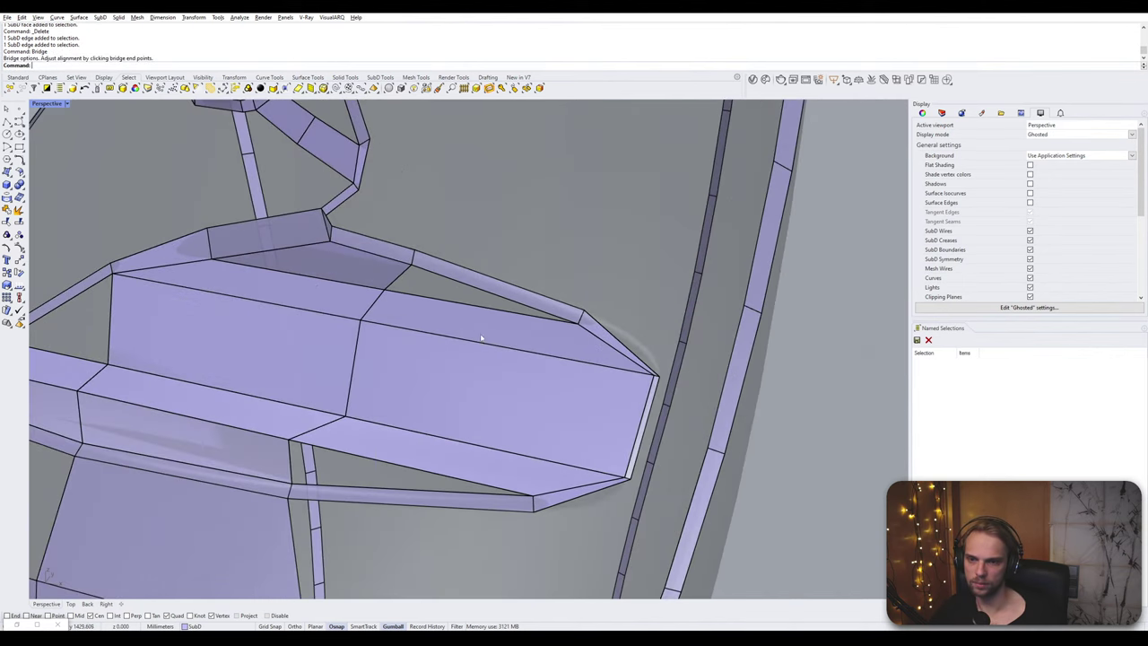
- Switch the Perspective viewport to Shaded display
left_click(59, 104)
left_click(54, 146)
right_click_drag(430, 314, 511, 362)
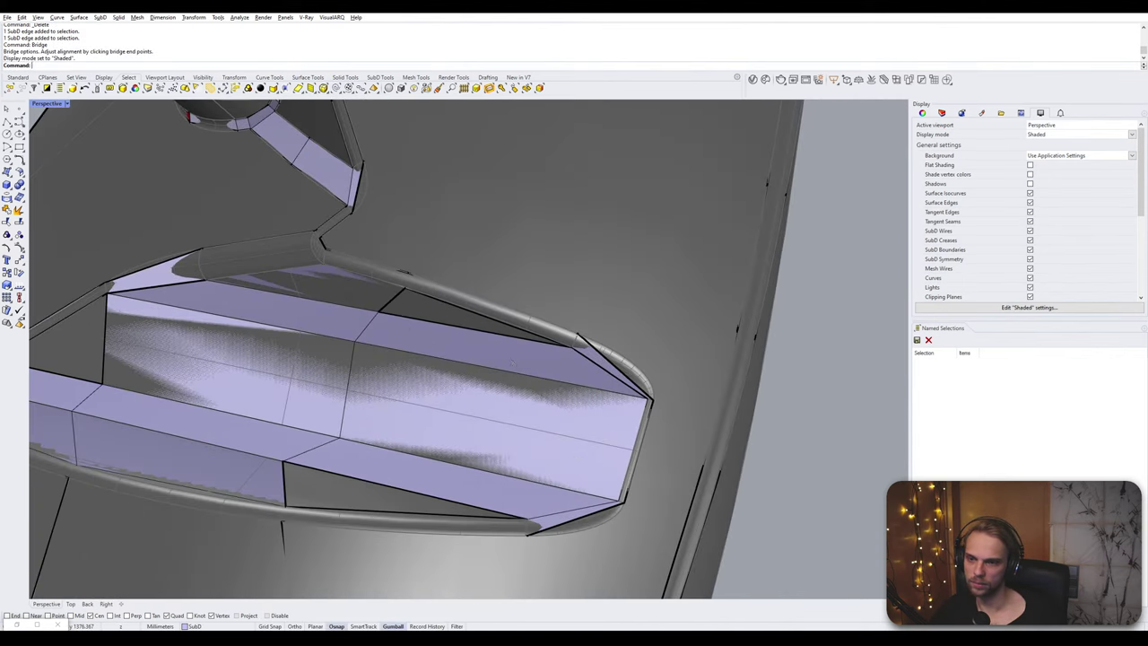
- Delete the face beside the box's end and bridge the two facing edges
left_click(512, 362, "ctrl+shift")
key("Delete")
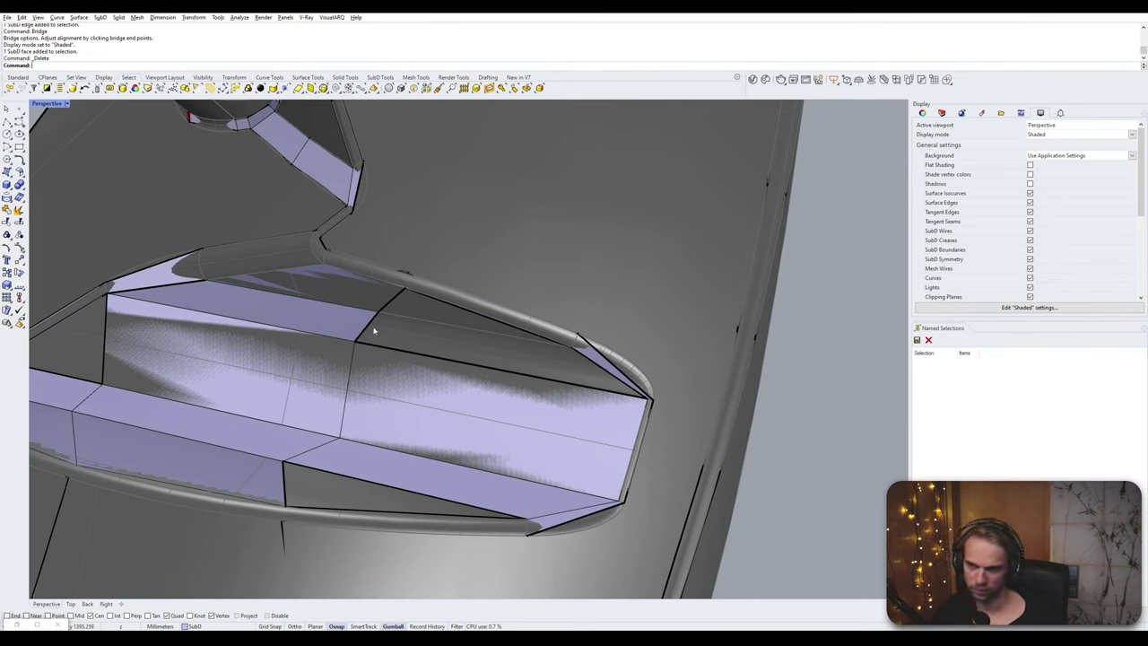
left_click(374, 331, "ctrl+shift")
left_click(597, 375, "ctrl+shift")
key("Up")
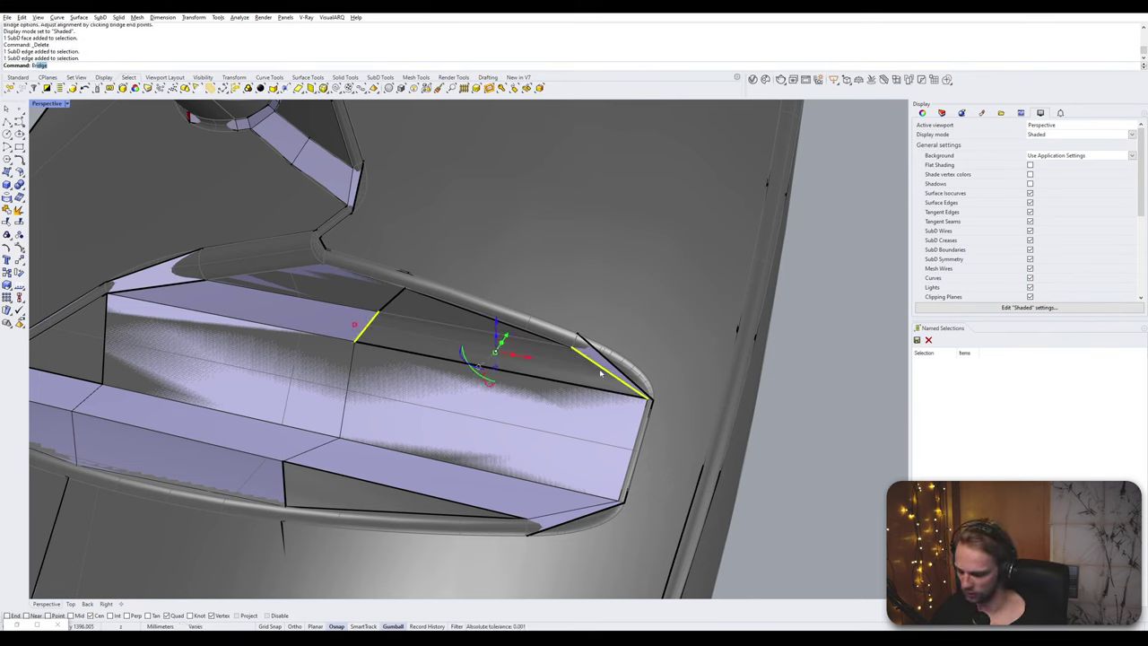
key("Return")
key("Return")
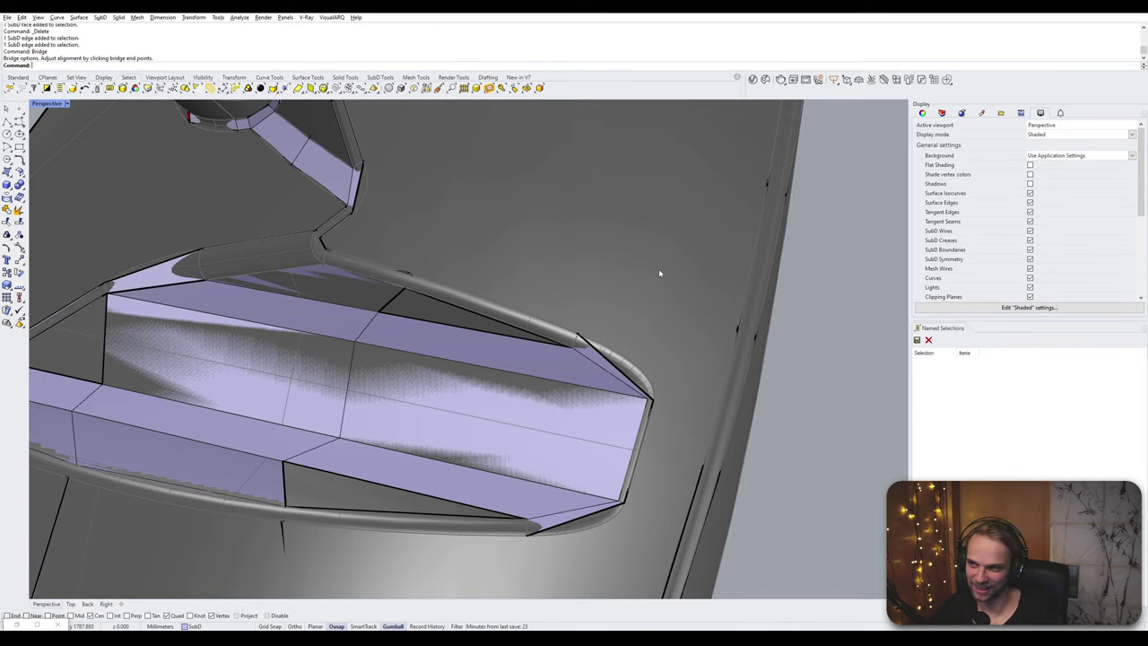
- Browse recent commands, then open the Rhino Options dialog
key("Up")
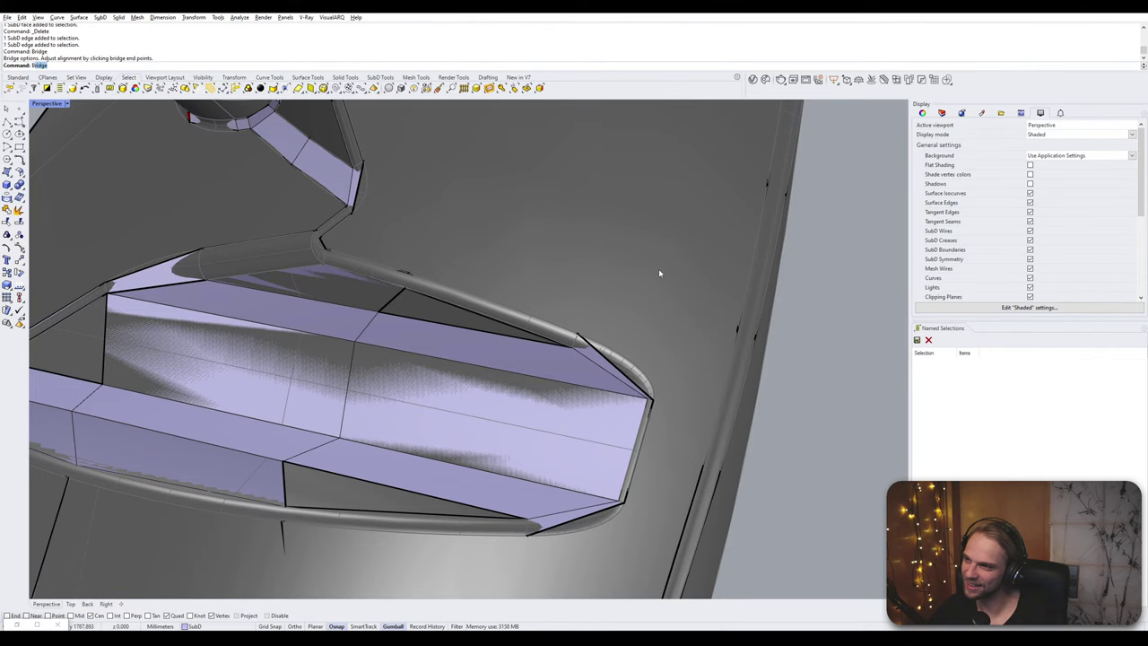
type("b")
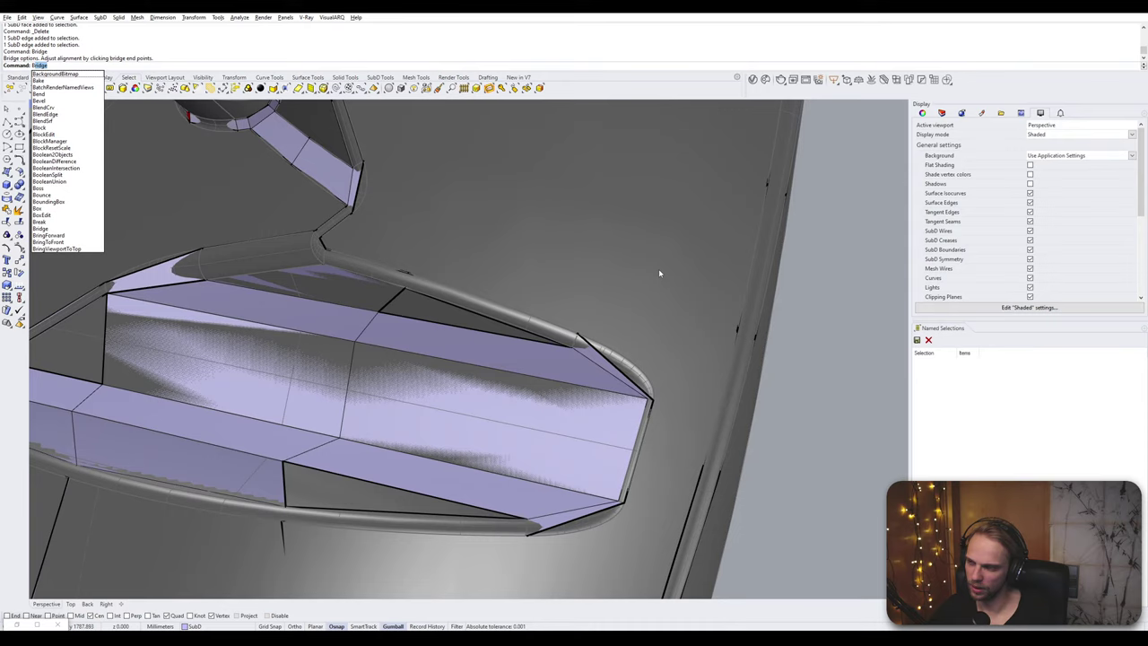
key("Down")
key("Down")
key("Down")
key("Down")
key("Down")
key("Down")
key("Down")
key("Down")
key("Down")
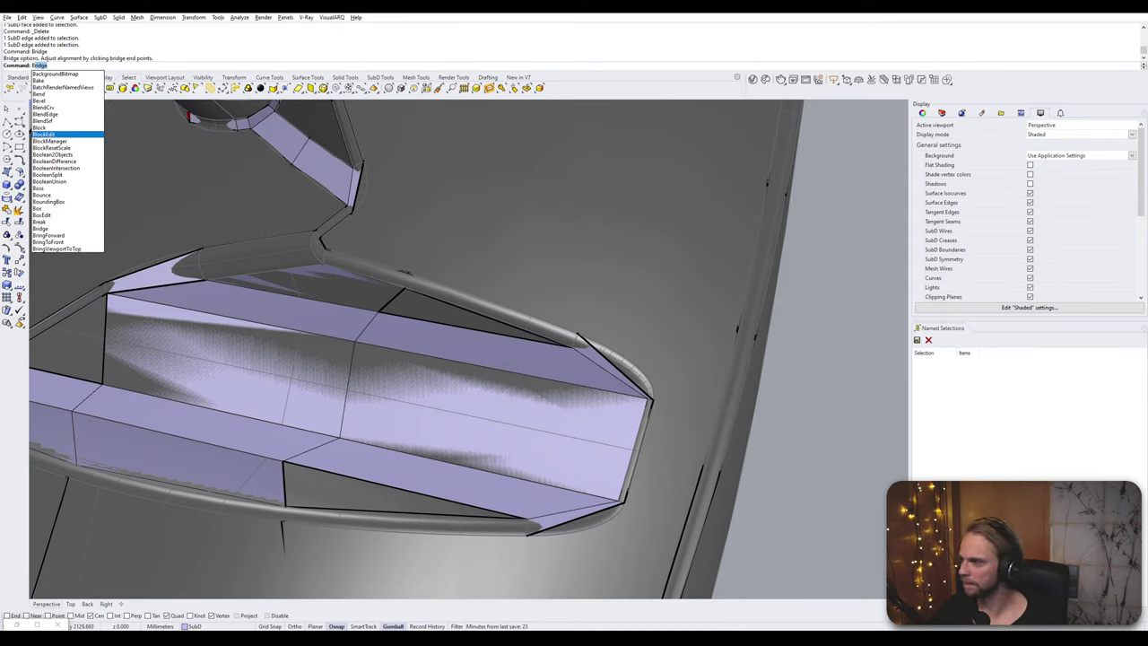
key("Escape")
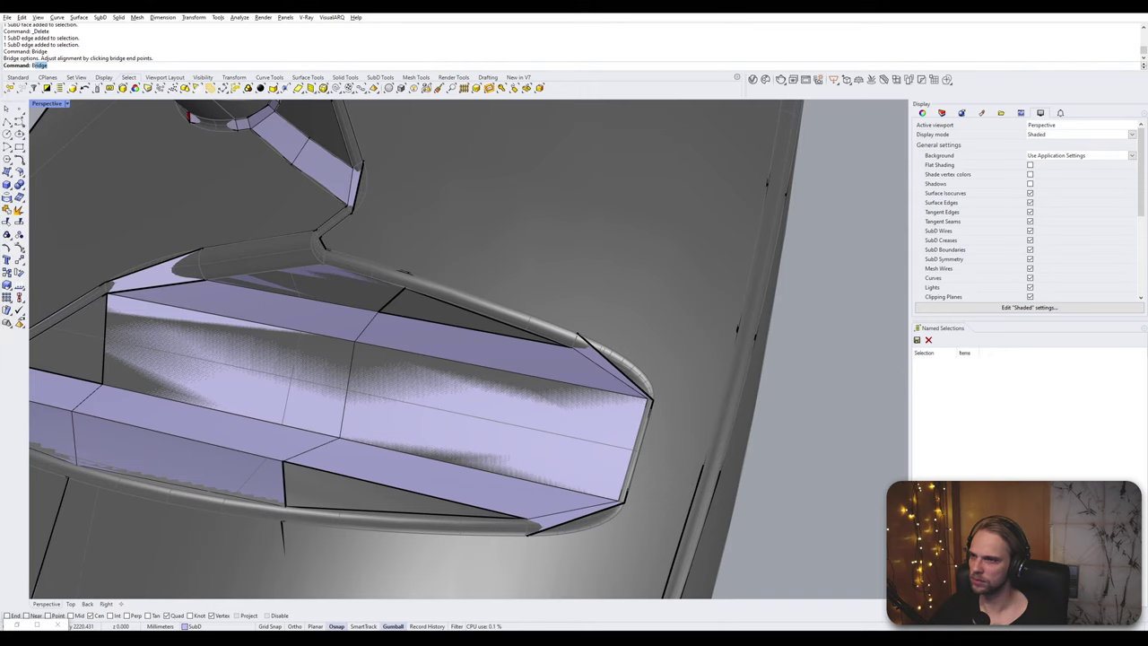
type("Options")
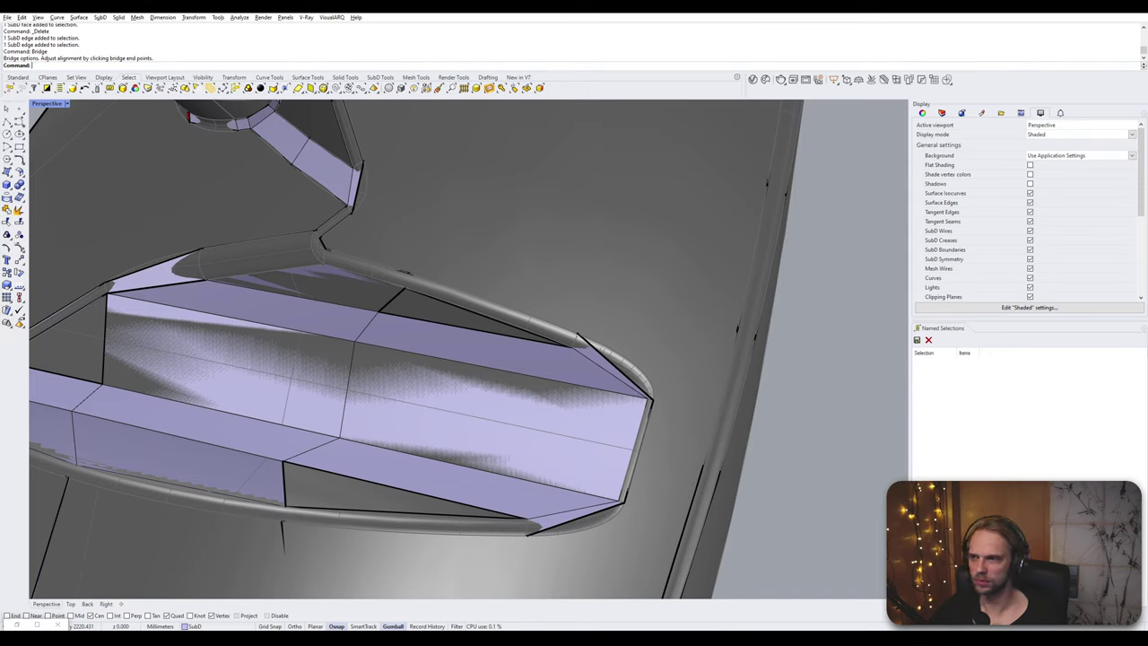
key("Return")
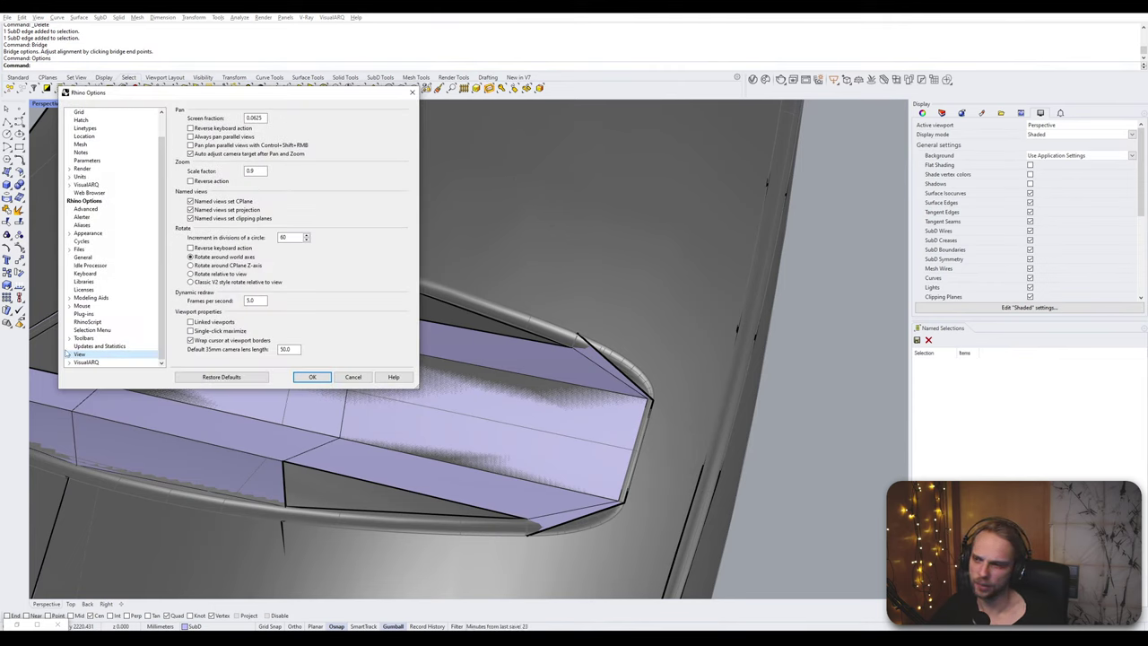
- Set Shaded mode's locked object appearance to 'Objects appear transparent' and confirm with OK
left_click(68, 354)
left_click(86, 355)
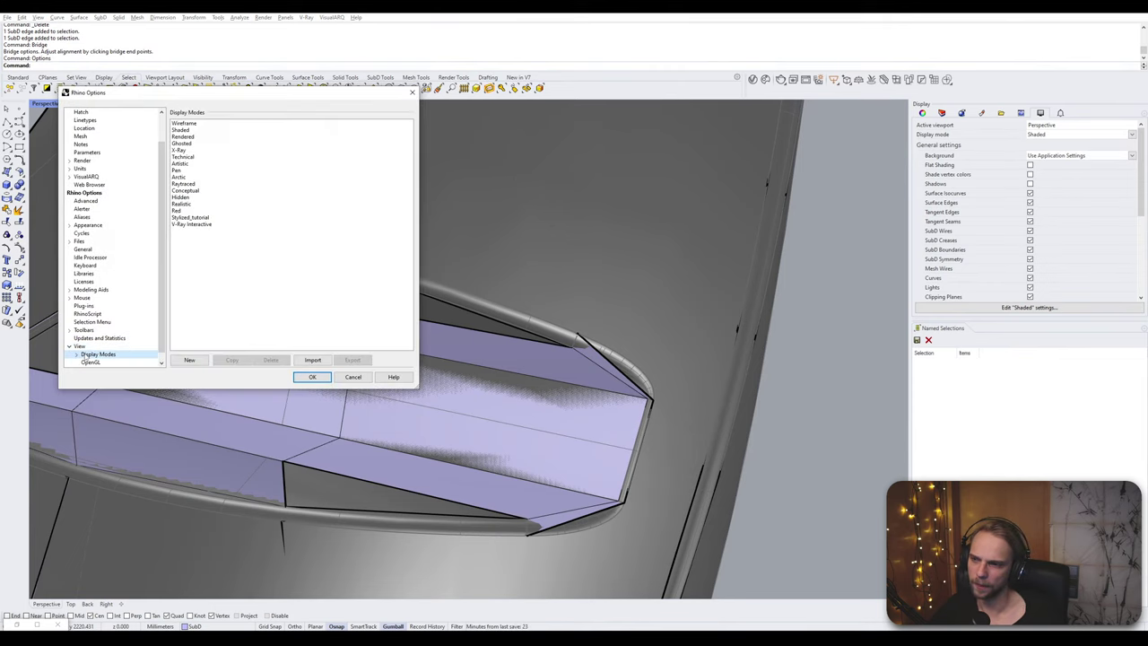
double_click(83, 356)
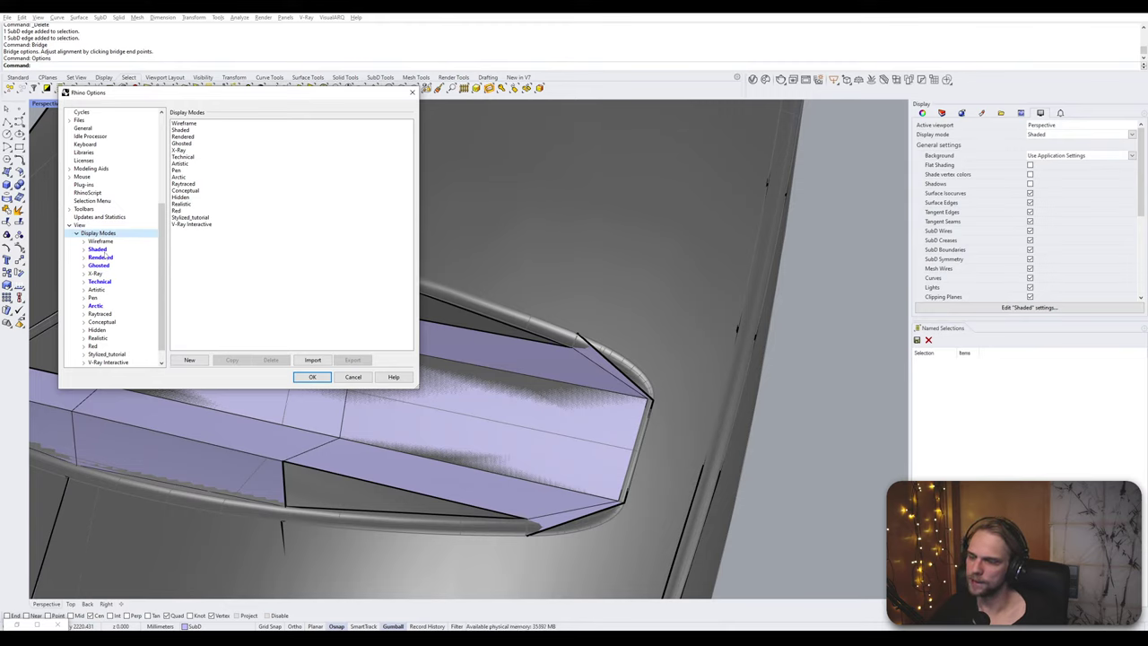
left_click(99, 249)
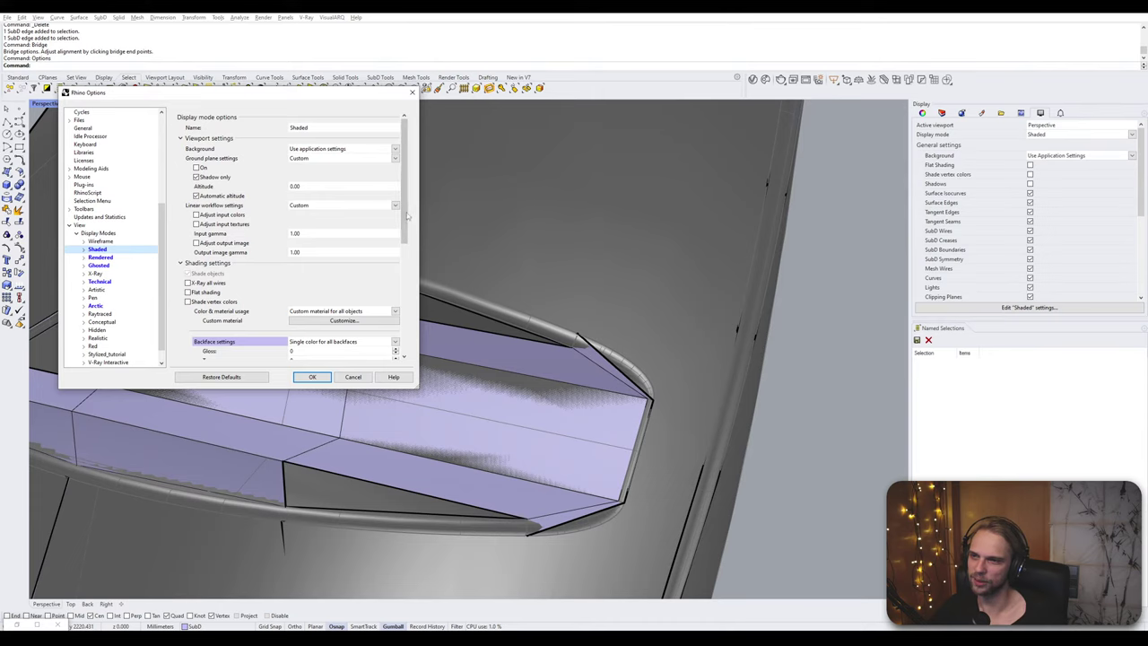
left_click_drag(408, 215, 430, 197)
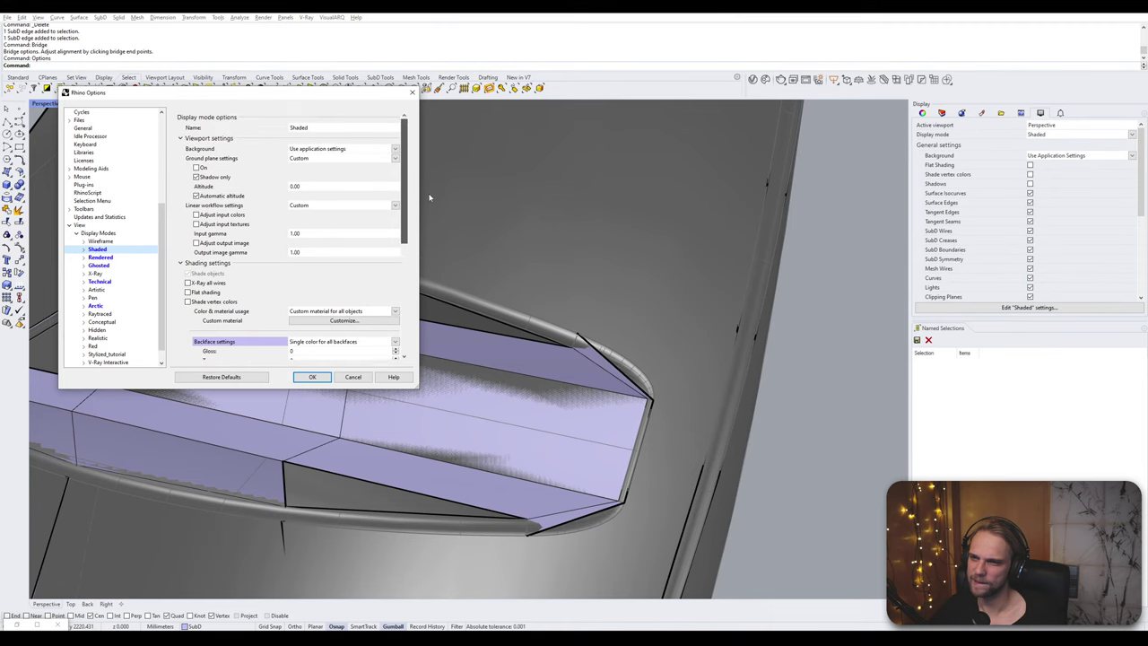
double_click(104, 249)
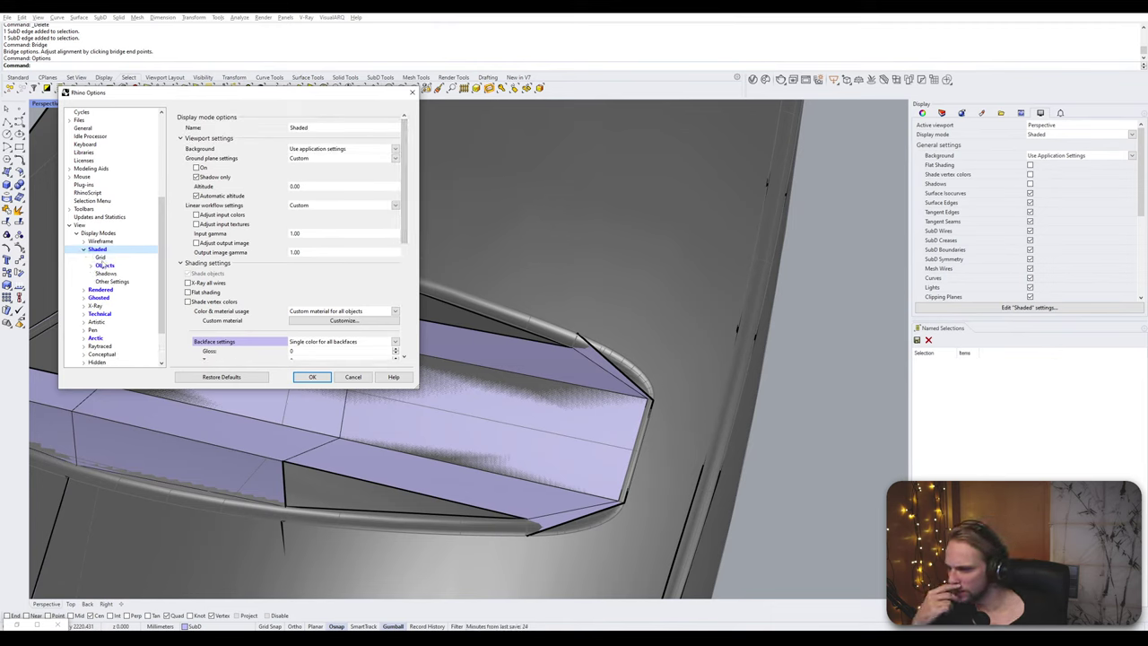
left_click(103, 265)
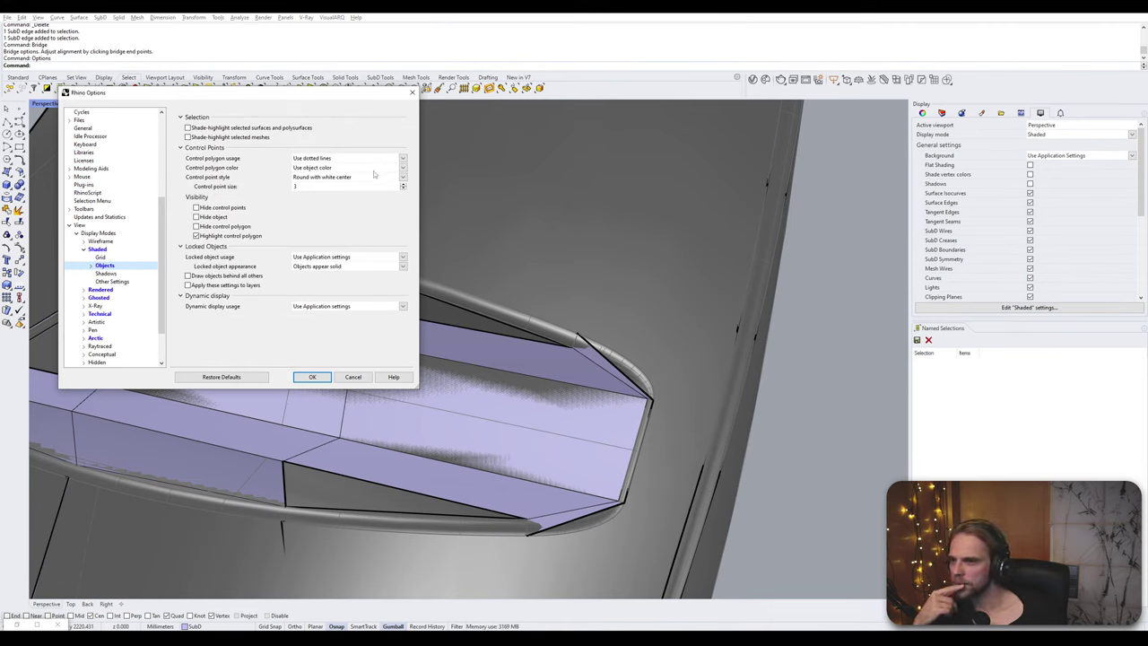
left_click(310, 267)
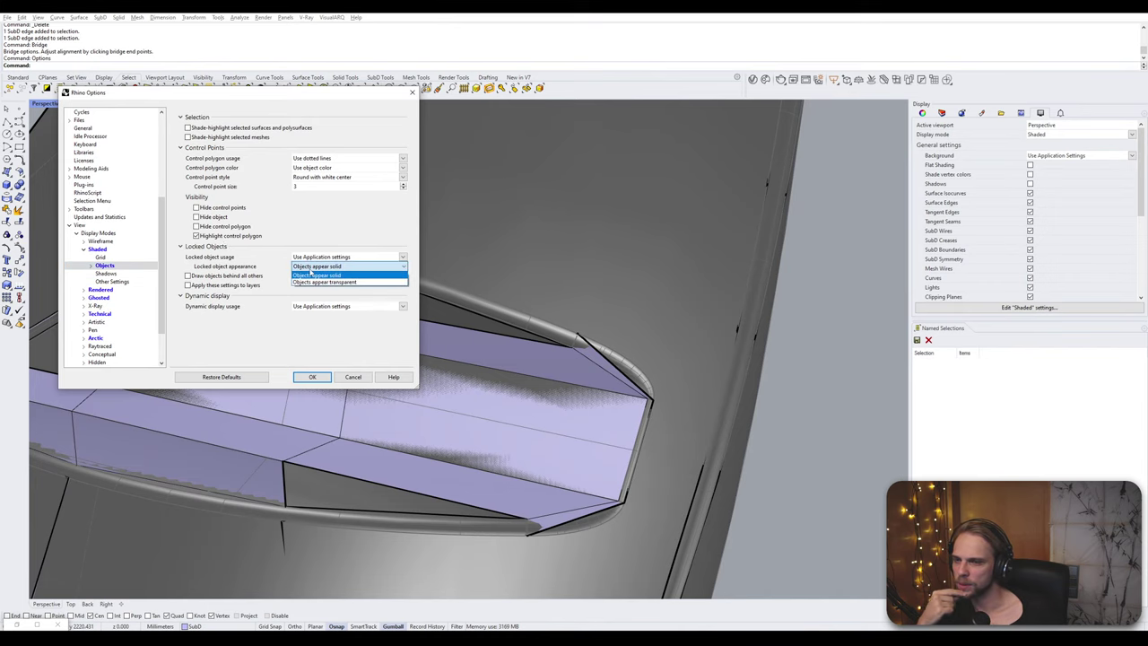
left_click(315, 282)
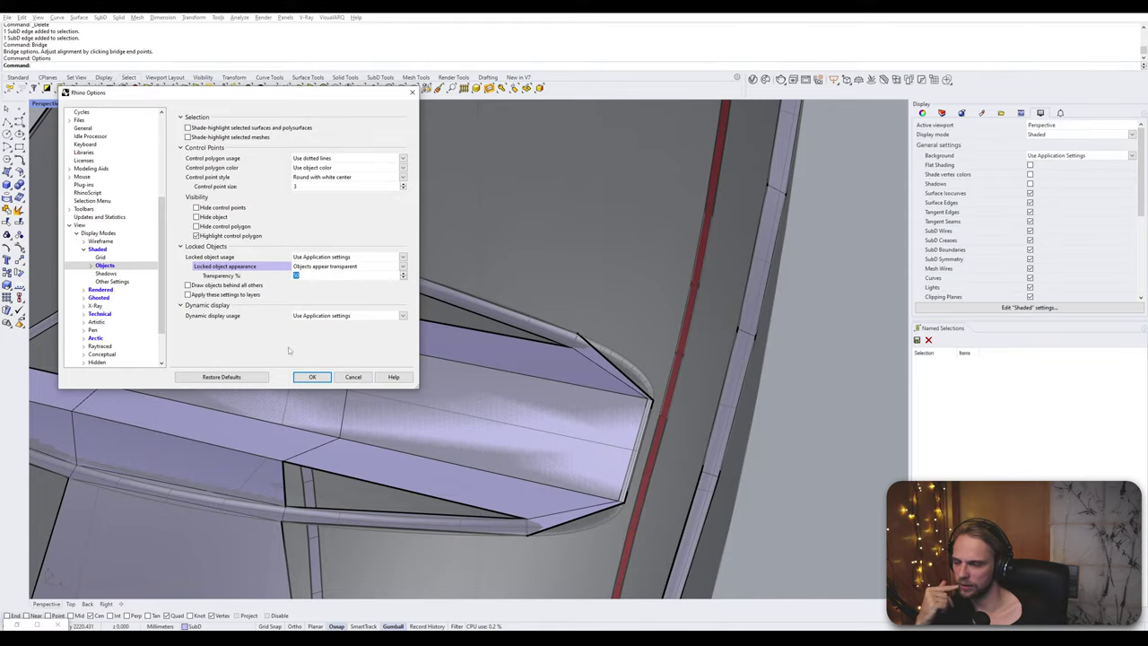
left_click(312, 377)
scroll(349, 367, "down", 9)
right_click_drag(448, 354, 398, 397)
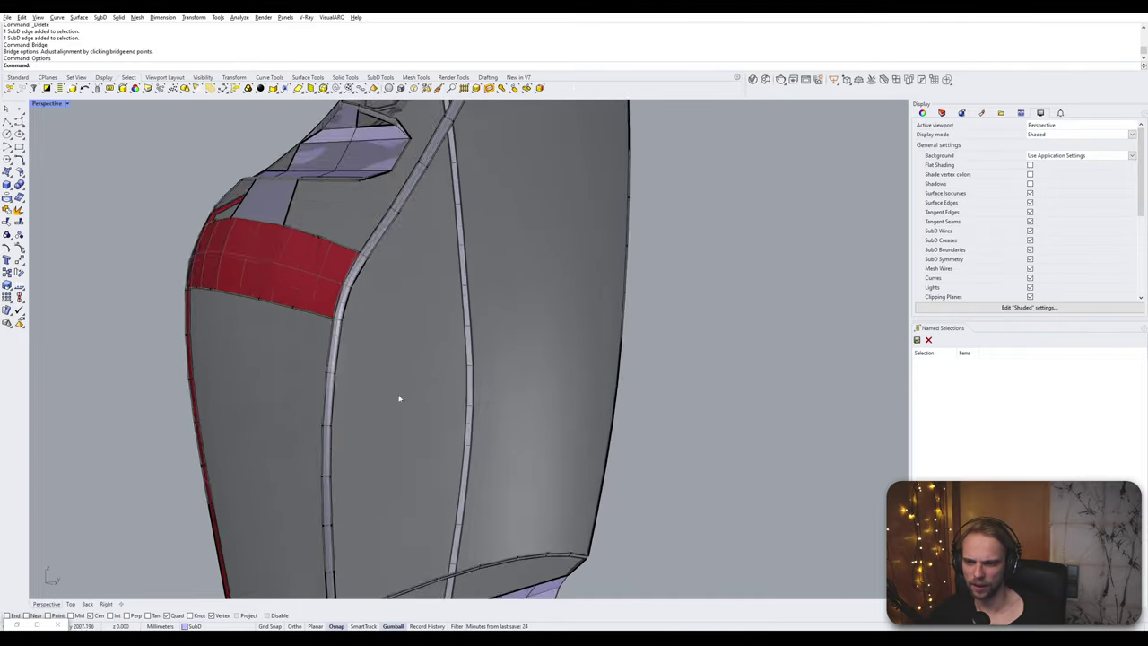
- Hide surface isocurves and surface edges in the viewport
scroll(735, 259, "up", 5)
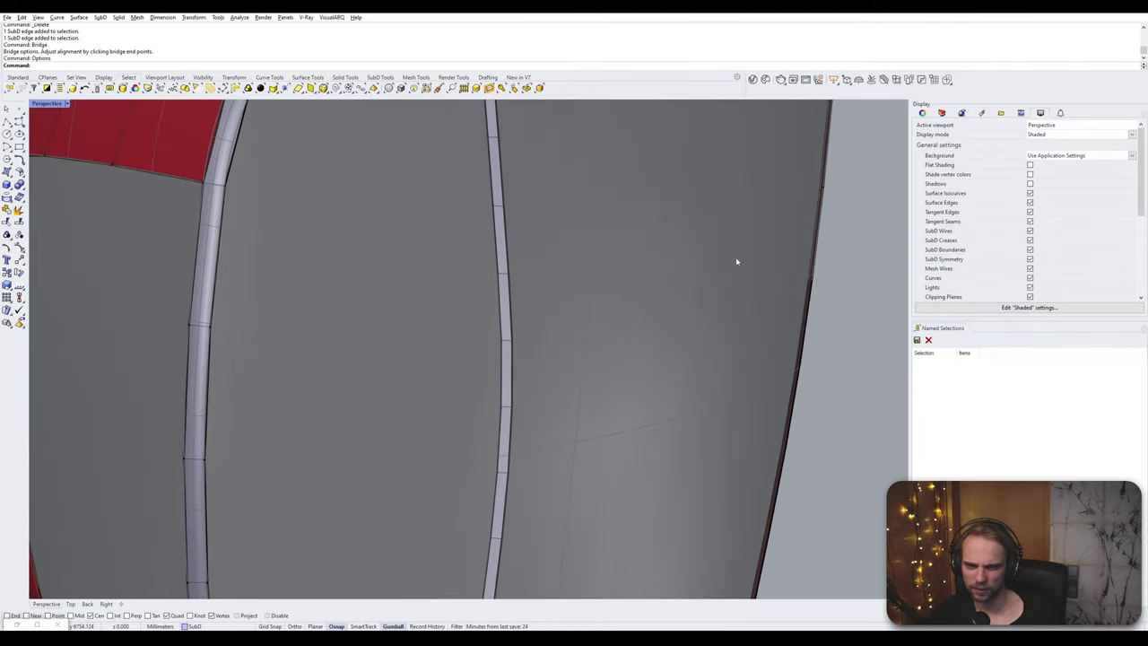
left_click(1030, 194)
scroll(543, 271, "down", 8)
right_click_drag(441, 290, 523, 259)
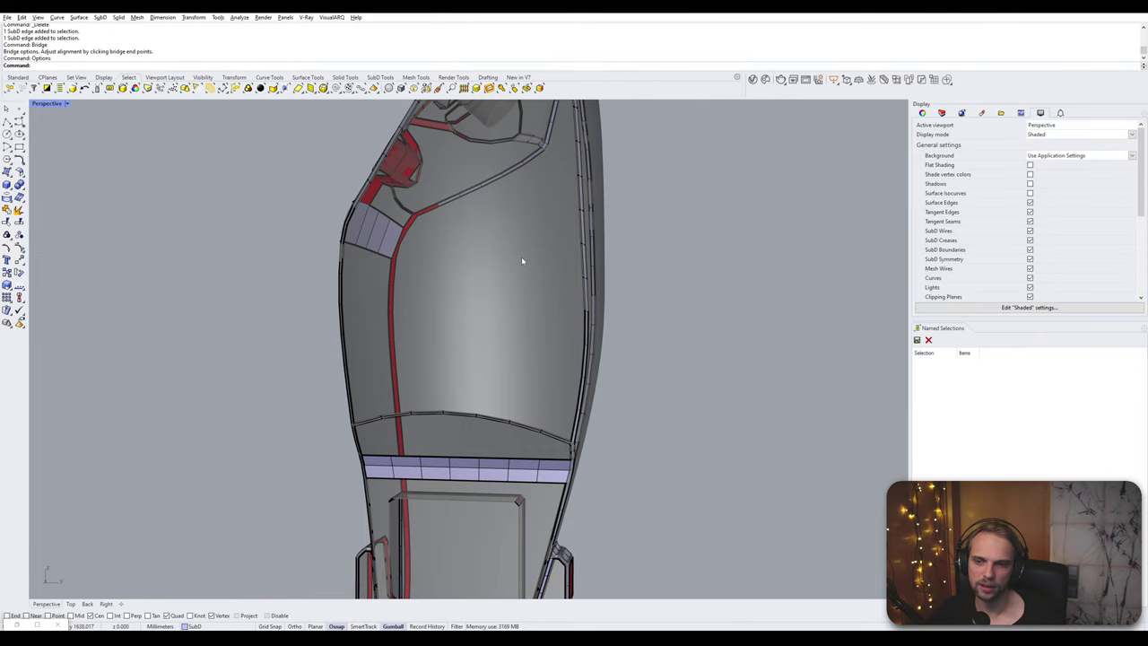
left_click(1030, 202)
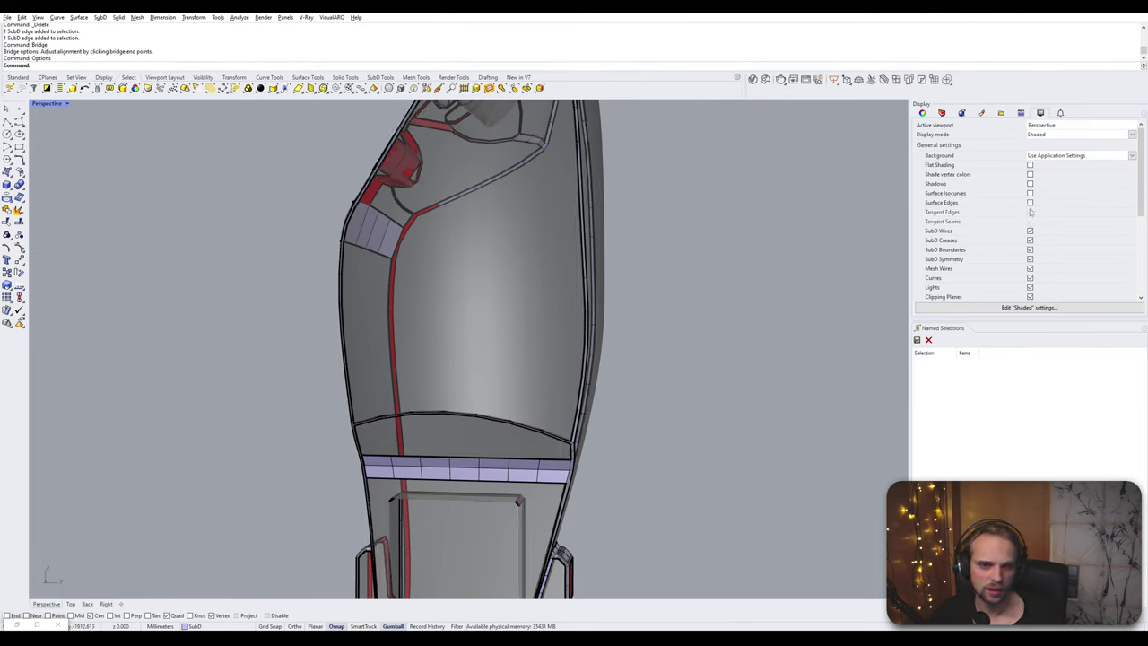
right_click_drag(577, 251, 428, 237)
- Orbit and zoom the thigh round to the lavender shelf panel
scroll(425, 190, "up", 5)
right_click_drag(380, 200, 366, 263)
scroll(366, 264, "up", 4)
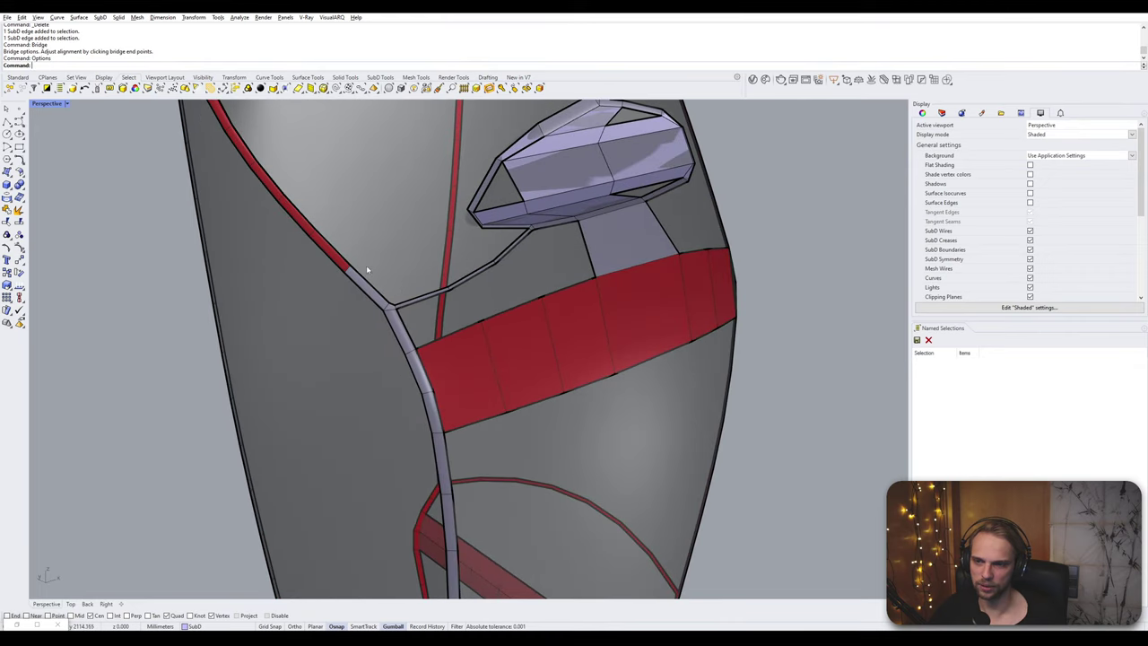
left_click(514, 355)
key("Escape")
scroll(520, 355, "down", 6)
right_click_drag(549, 380, 471, 391)
scroll(495, 353, "up", 6)
scroll(455, 374, "up", 3)
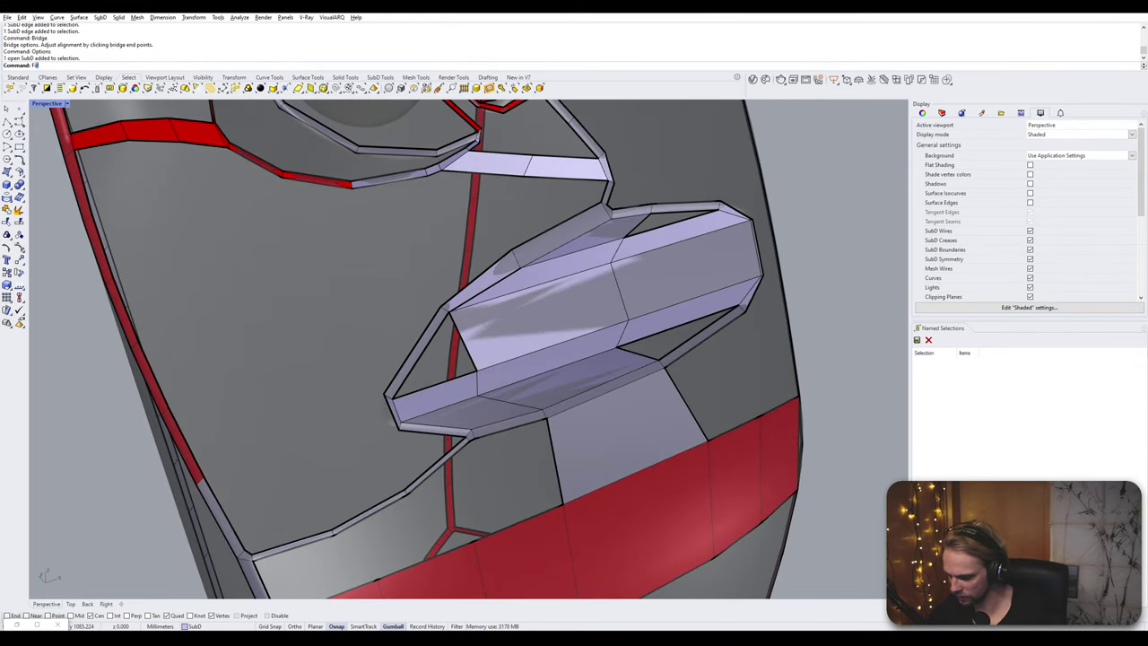
- Delete the face at the shelf panel's end, leaving a hole
type("l")
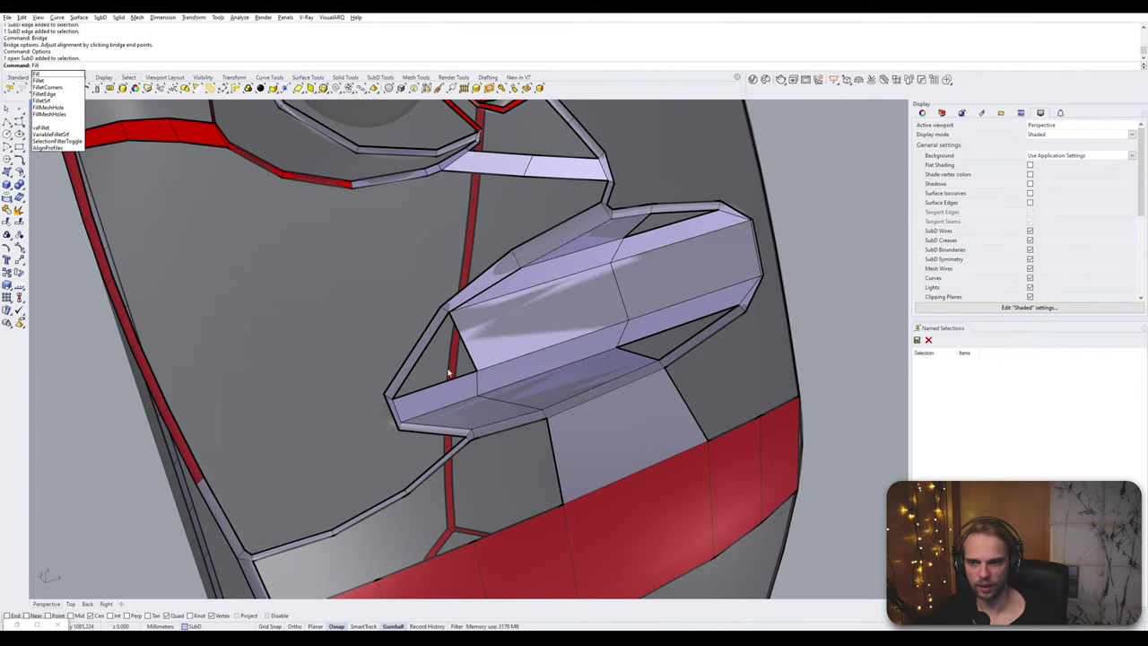
key("Return")
key("Escape")
scroll(496, 294, "up", 9)
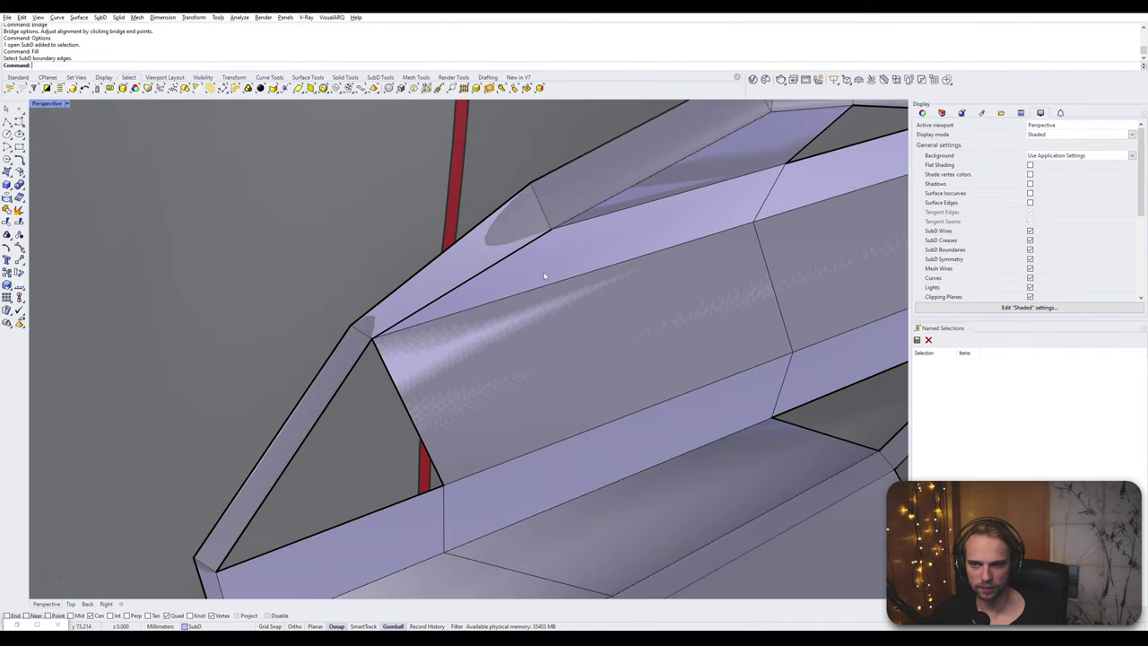
left_click(556, 270, "ctrl+shift")
key("Delete")
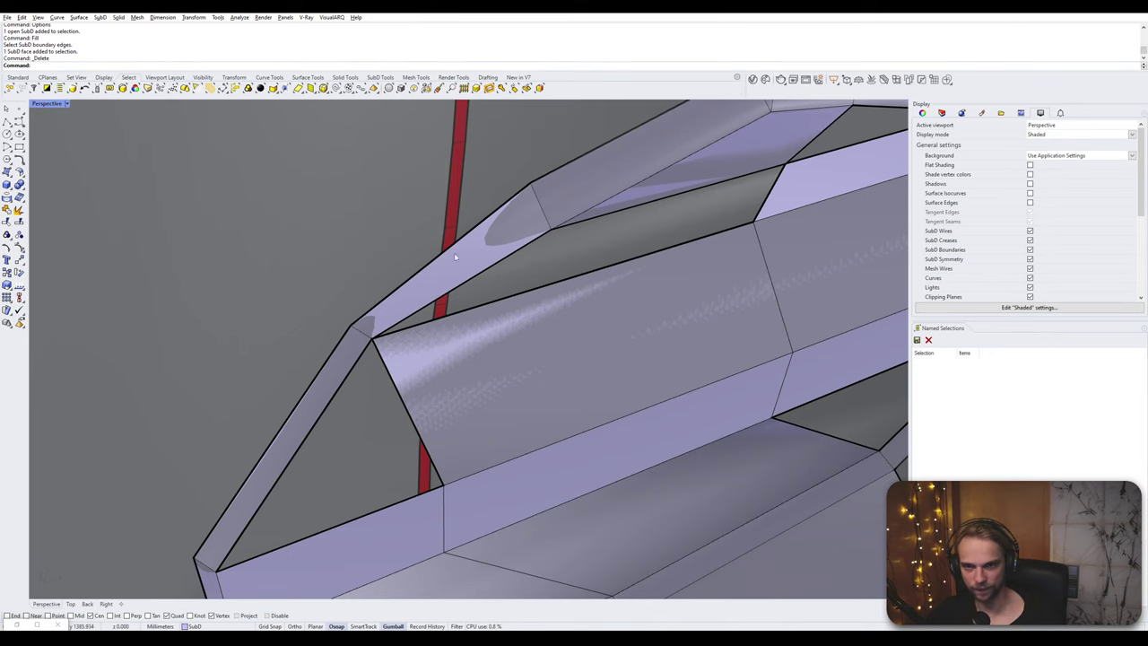
- Bridge the two opposite edges across the hole
left_click(458, 283, "ctrl+shift")
left_click(761, 204, "ctrl+shift")
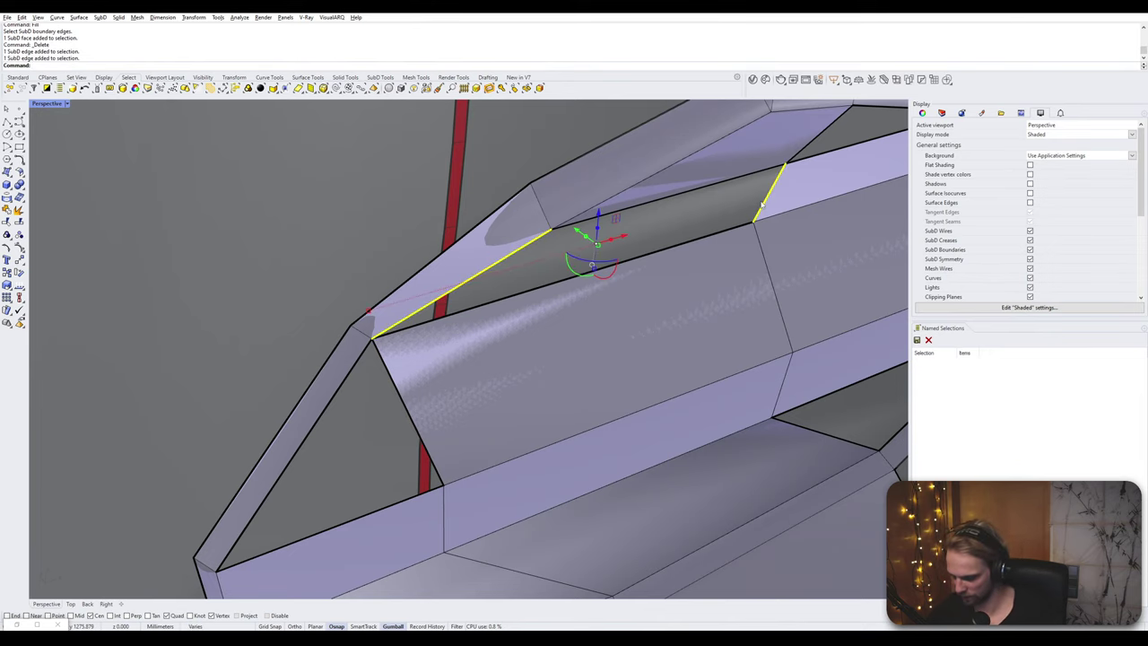
type("Bridge")
key("Return")
key("Return")
- Zoom to a face of the bridged region with ZS
right_click_drag(723, 202, 574, 256)
scroll(574, 222, "down", 8)
scroll(502, 254, "up", 6)
left_click(493, 237, "ctrl+shift")
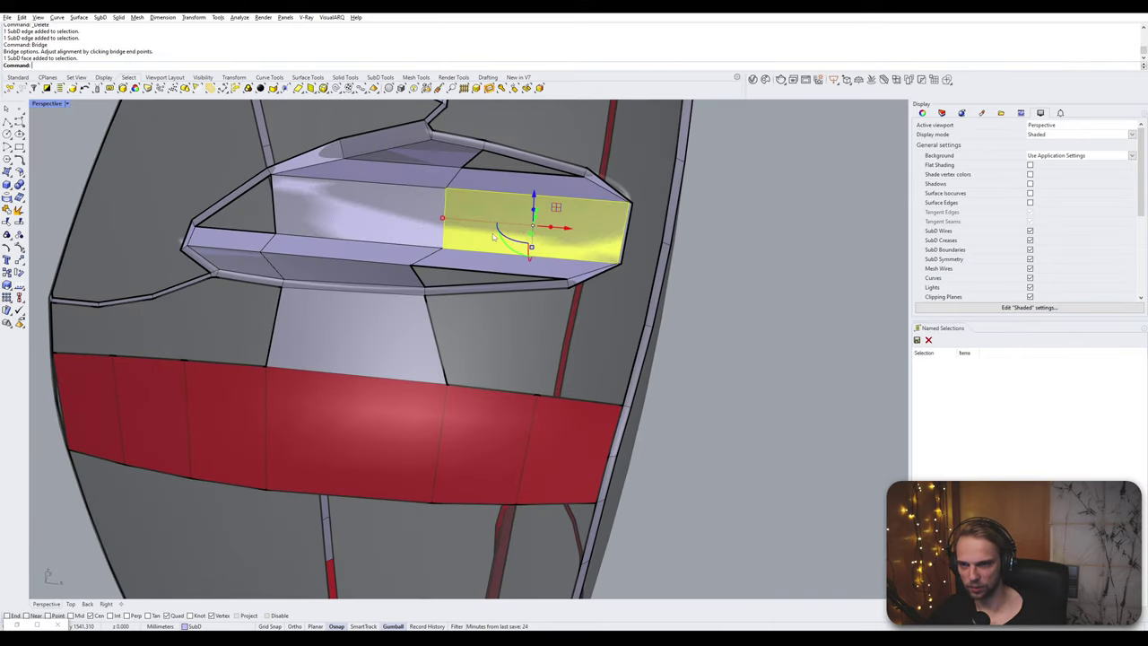
type("ZS")
key("Return")
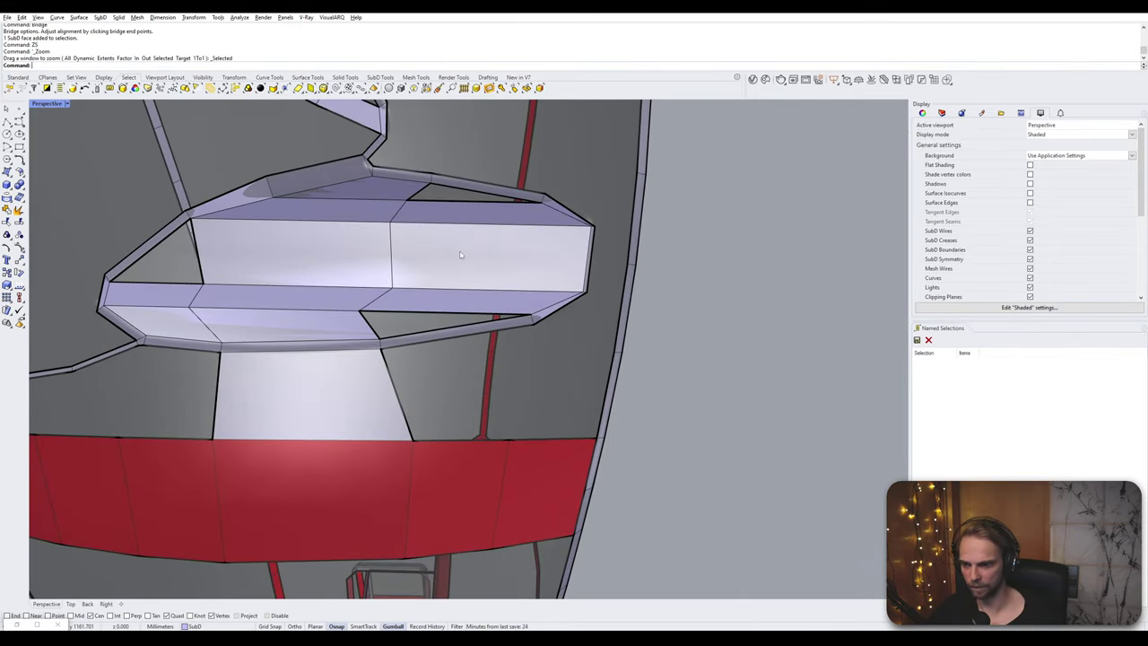
- Fill the remaining gap between its lower and upper boundary edges, then view smooth
type("Fill")
key("Return")
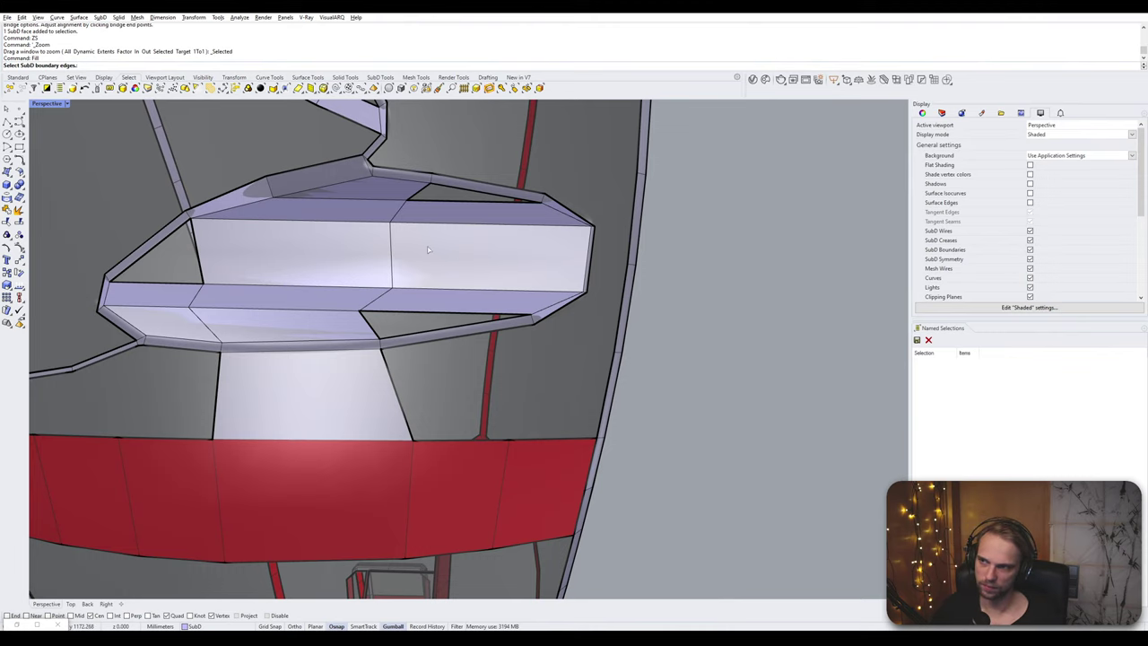
left_click(409, 311)
left_click(456, 201)
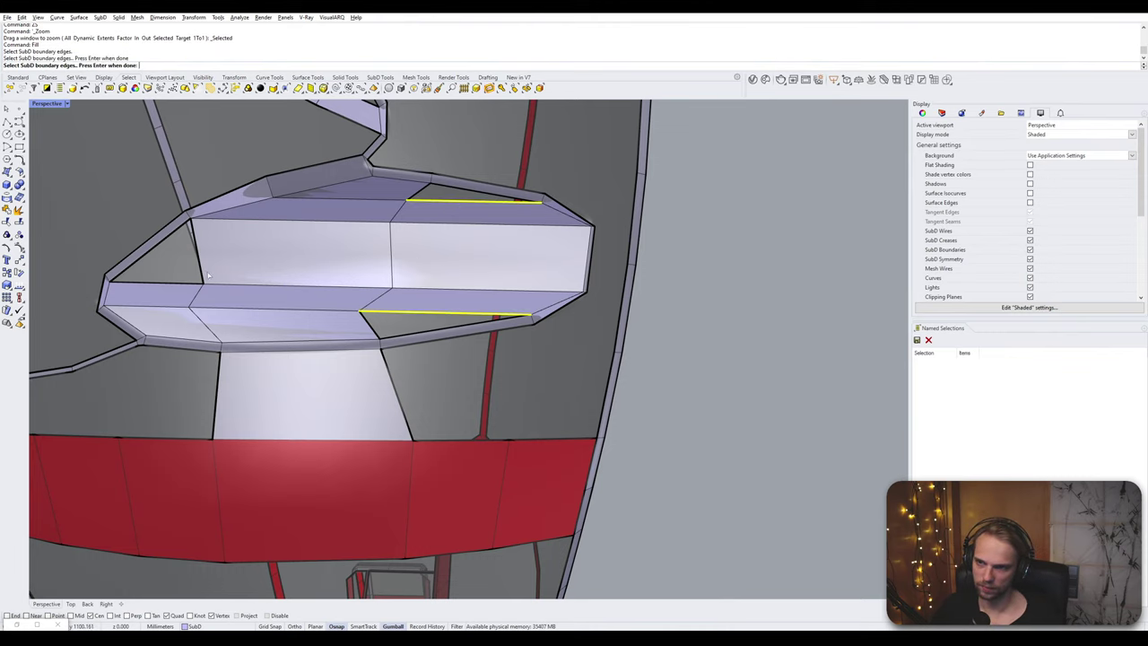
key("Return")
key("Return")
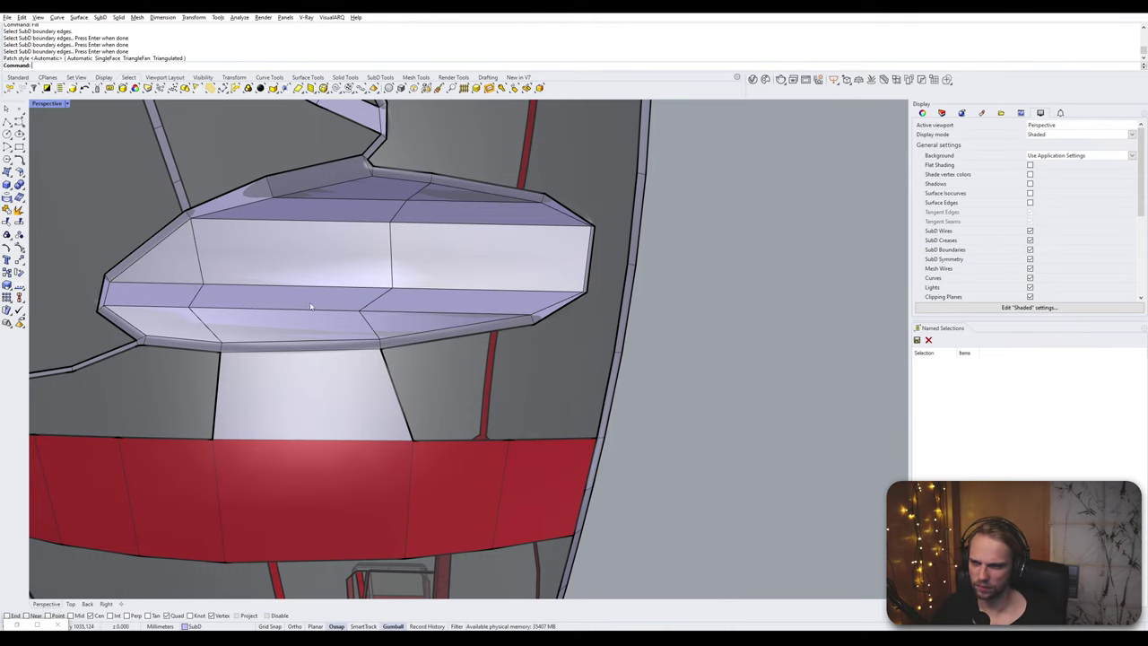
right_click_drag(310, 307, 339, 336)
key("Tab")
key("Tab")
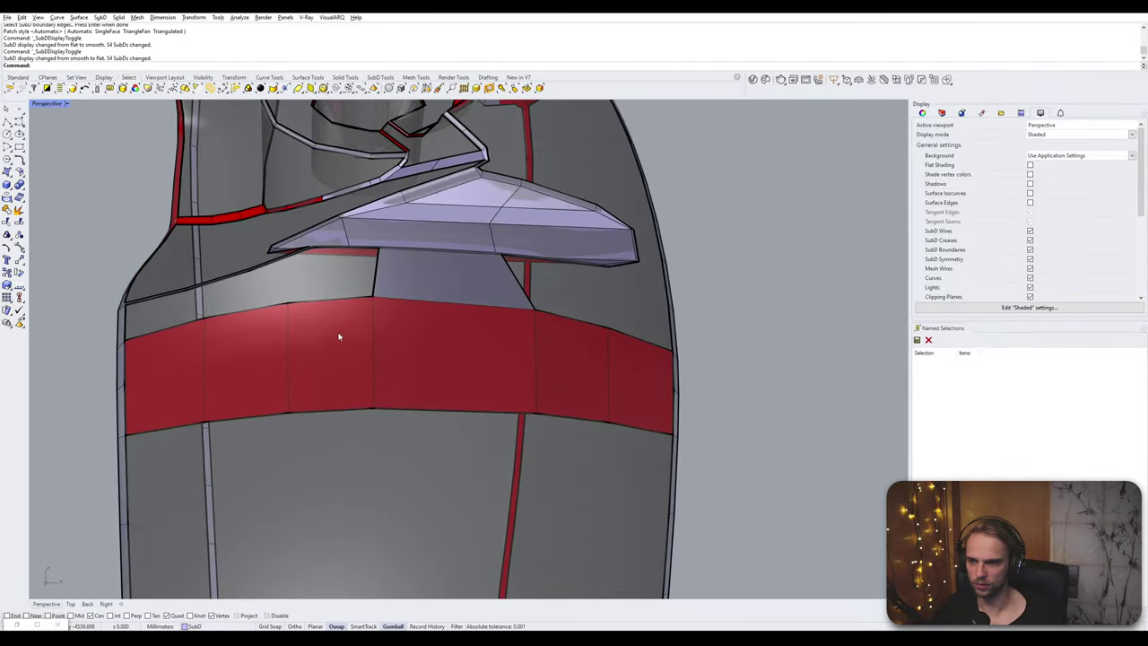
- Delete the edges at the red band's left side and where it meets the seam
left_click(367, 400)
key("Escape")
right_click_drag(367, 400, 120, 508)
left_click(92, 523, "ctrl+shift")
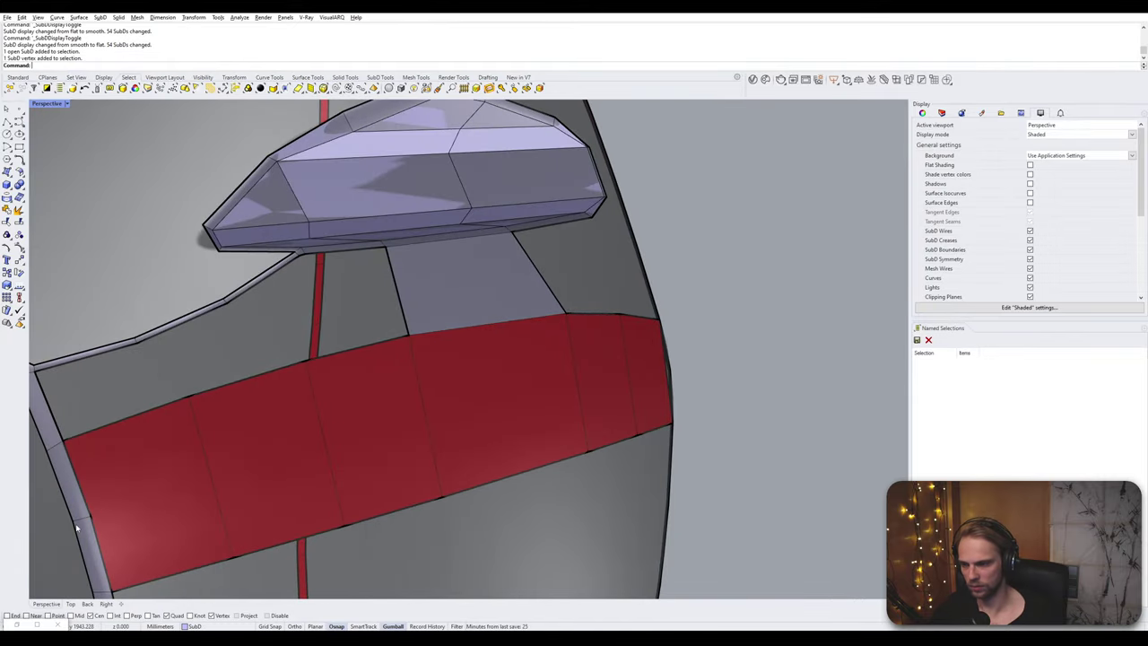
left_click(80, 523, "ctrl+shift")
key("Delete")
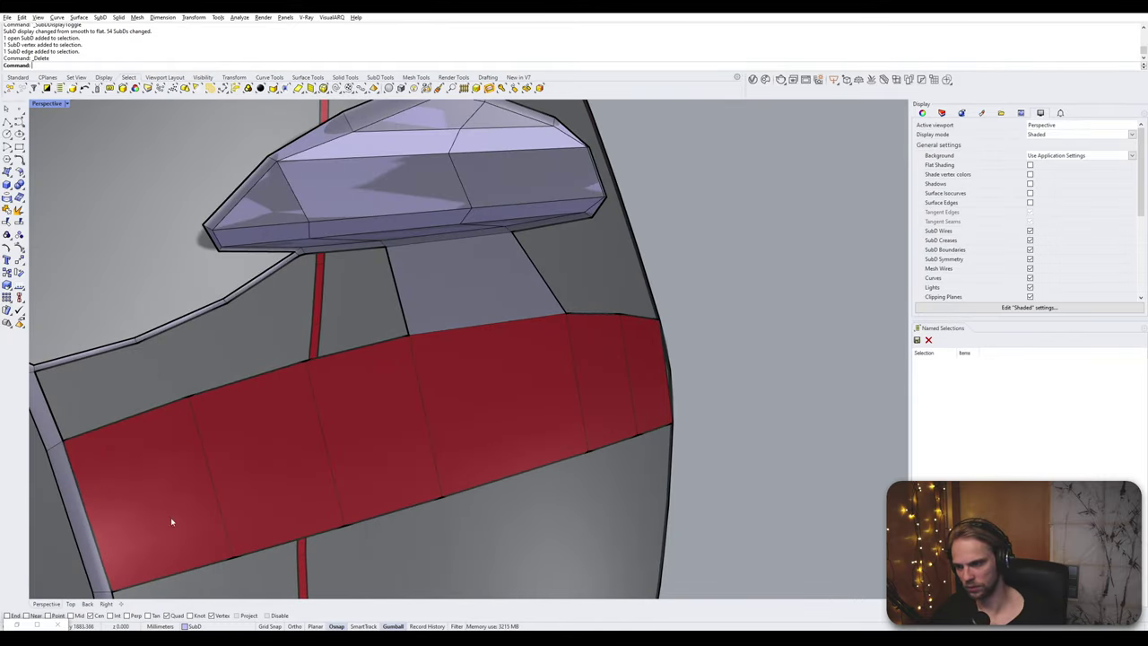
scroll(172, 522, "down", 7)
right_click_drag(172, 522, 430, 489)
scroll(500, 417, "up", 7)
left_click(515, 429, "ctrl+shift")
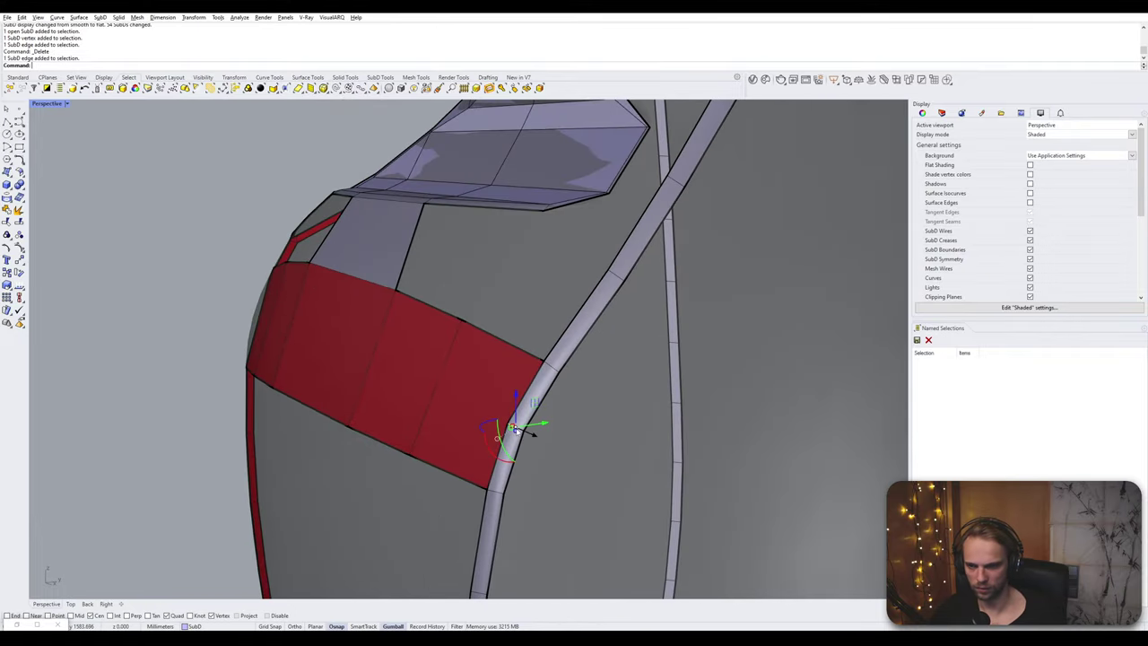
key("Delete")
- Delete the red band's two end faces
left_click(452, 402, "ctrl+shift")
right_click_drag(452, 403, 270, 442)
left_click(151, 451, "ctrl+shift")
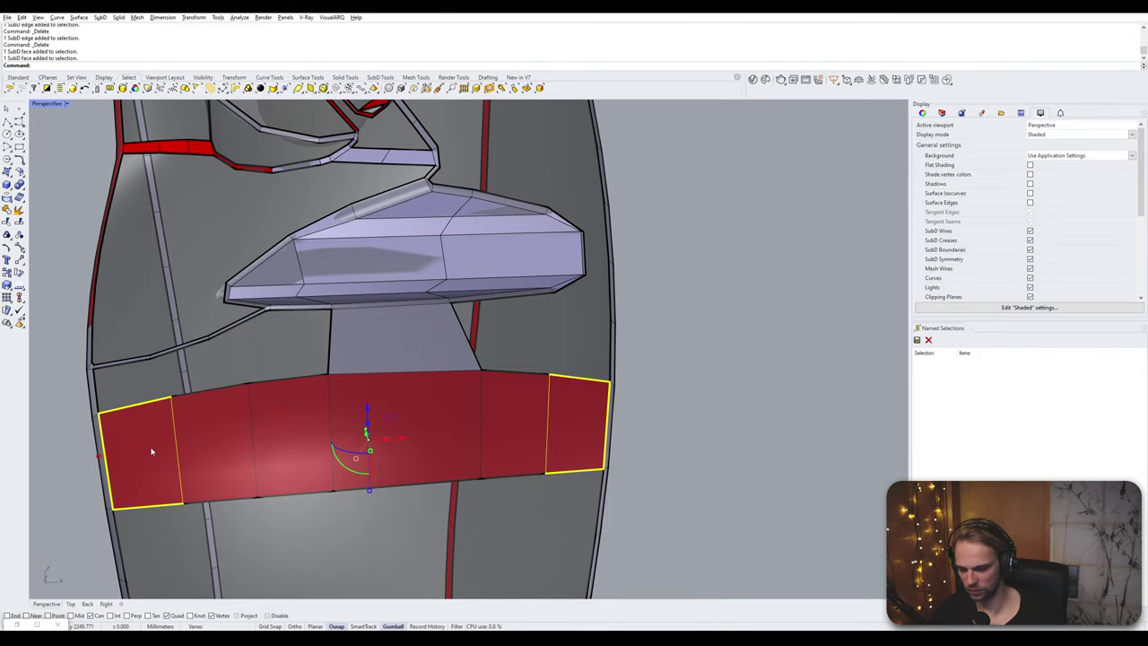
key("Delete")
- Bridge the band's left and right edges to the facing grey panel edges
left_click(99, 457, "ctrl+shift")
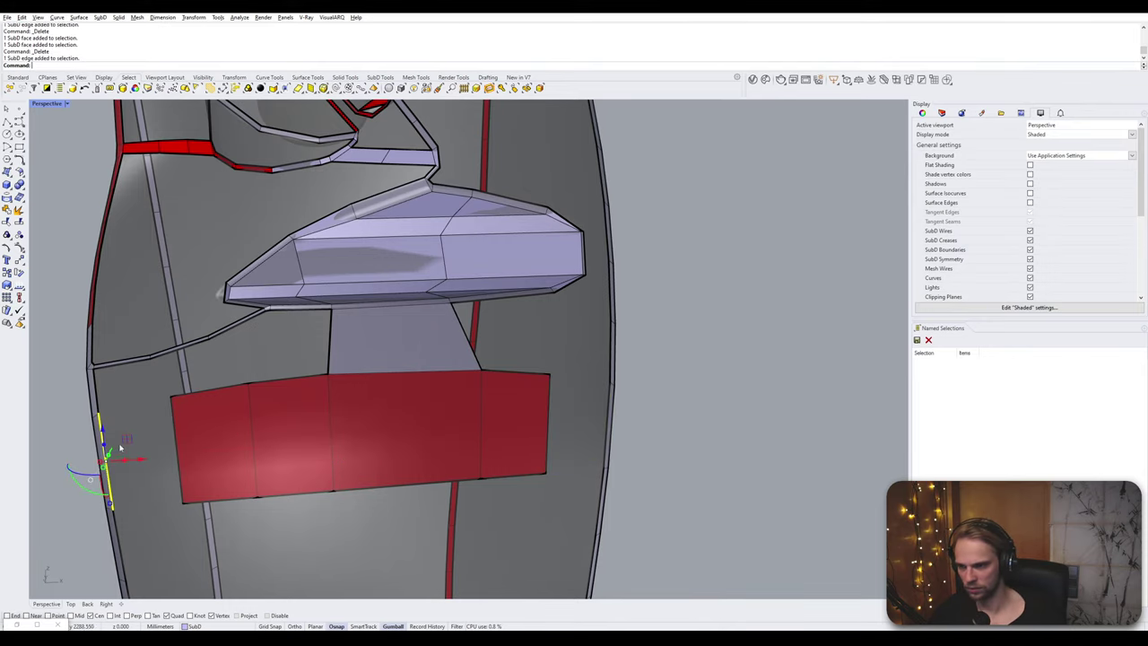
left_click(177, 432, "ctrl+shift")
key("Return")
key("Return")
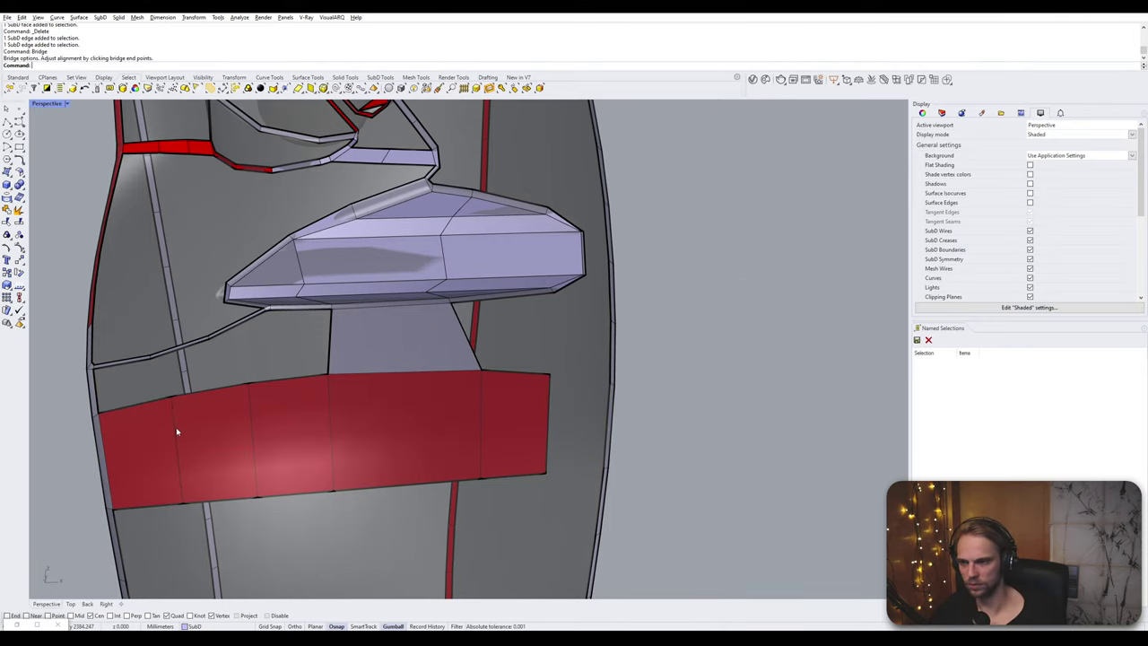
right_click_drag(627, 394, 566, 412)
left_click(556, 429, "ctrl+shift")
left_click(631, 427, "ctrl+shift")
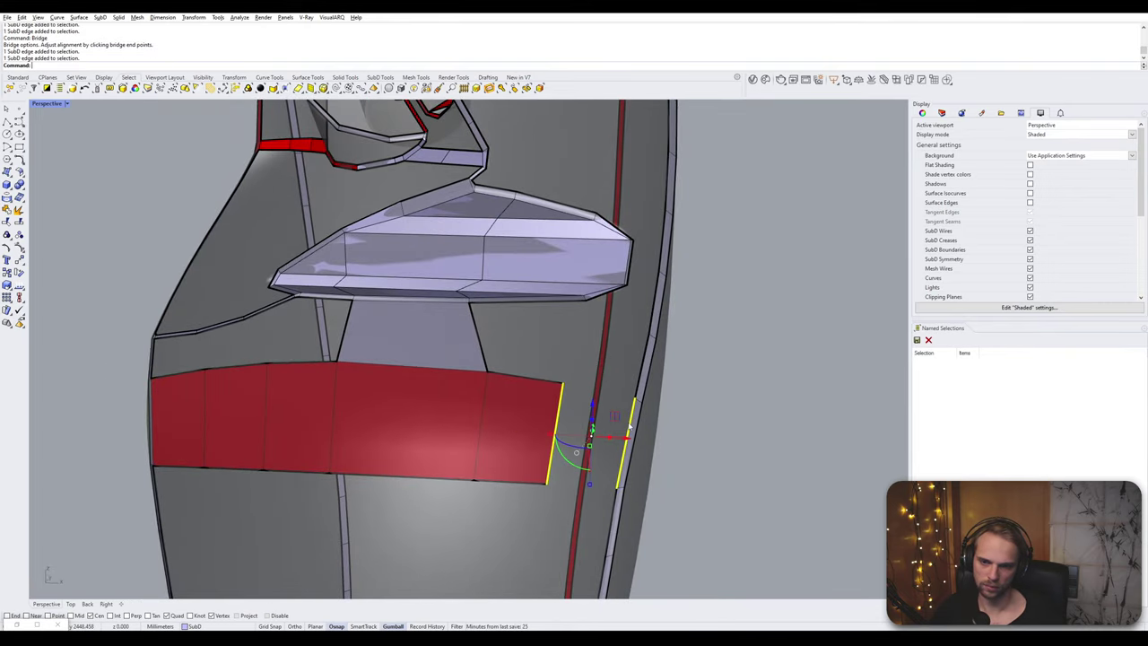
key("Return")
key("Return")
right_click_drag(517, 364, 432, 363)
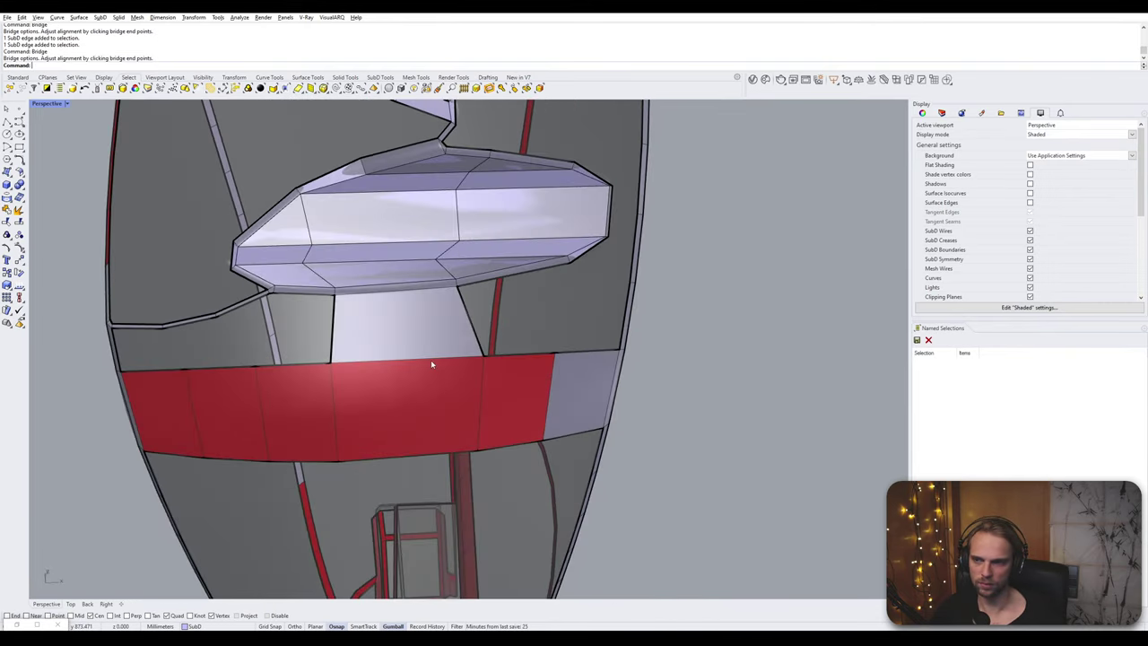
scroll(323, 280, "up", 7)
- Stitch the two corner vertices together at their average position
scroll(260, 260, "up", 4)
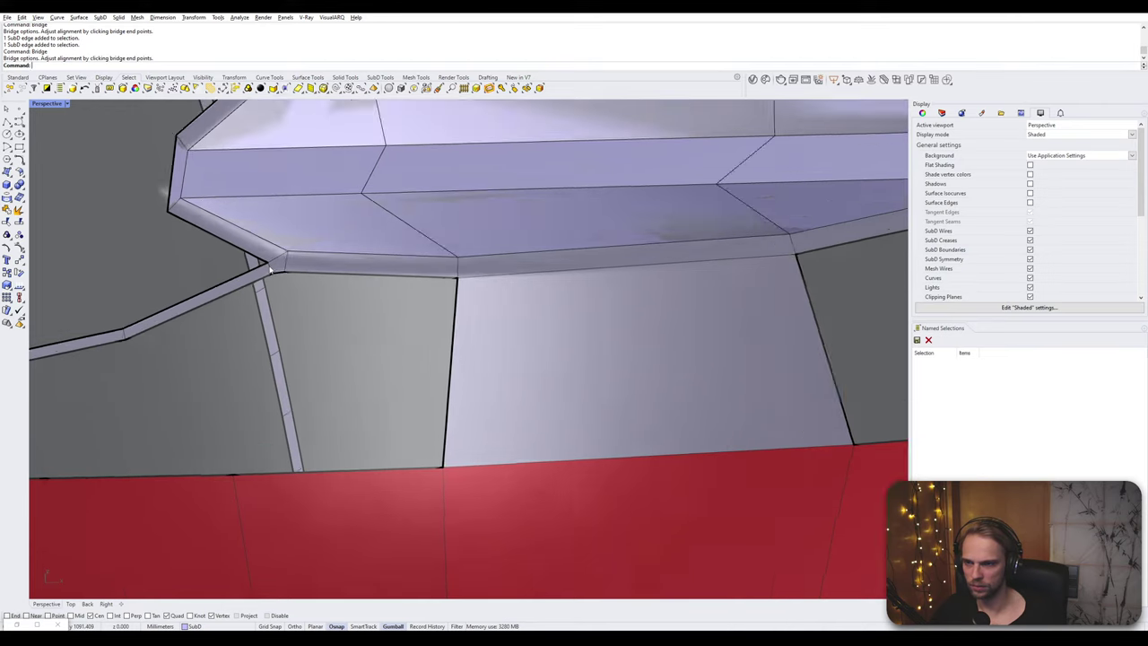
left_click(274, 278)
left_click(291, 276, "shift")
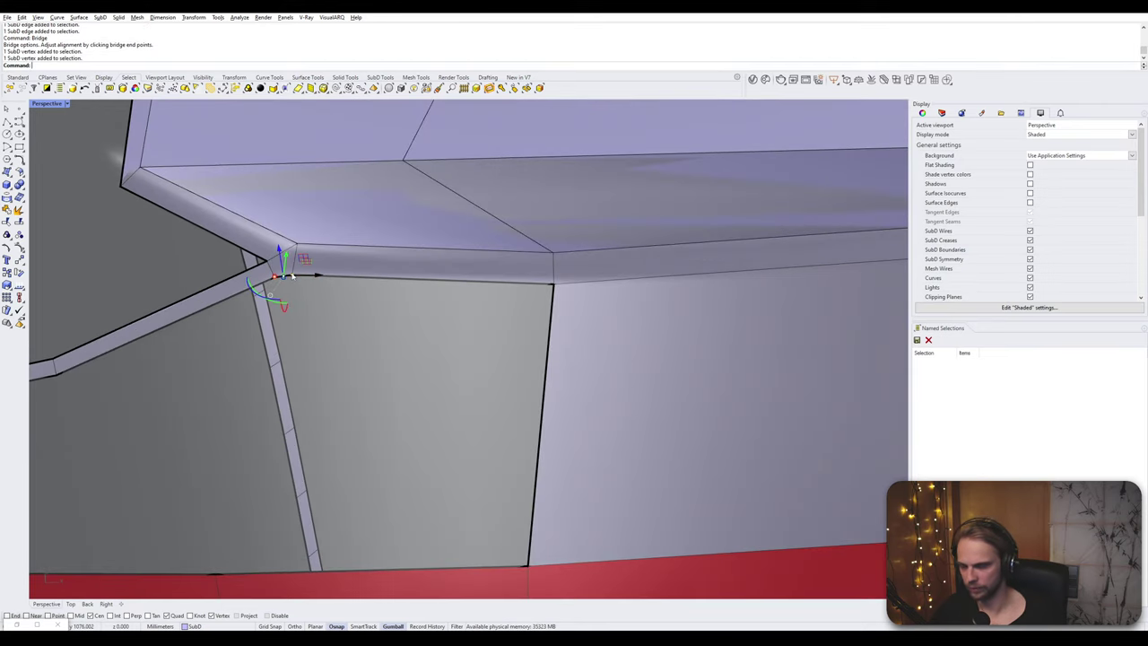
key("Return")
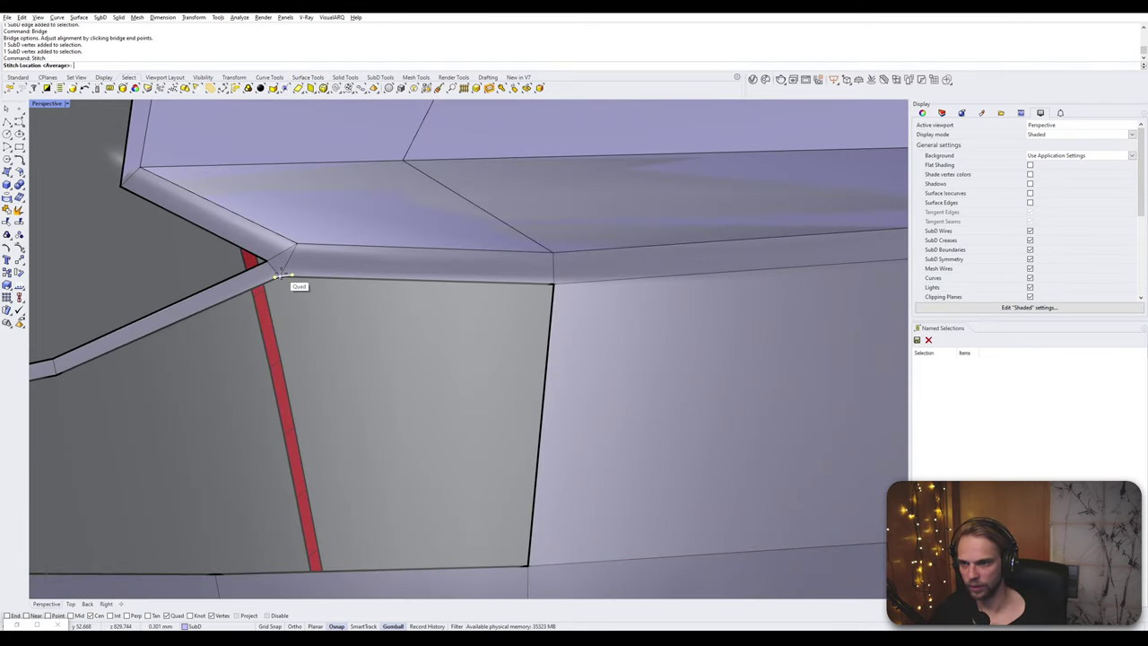
left_click(282, 276)
- Delete the stray edge crossing the panel below the plate
scroll(342, 337, "down", 4)
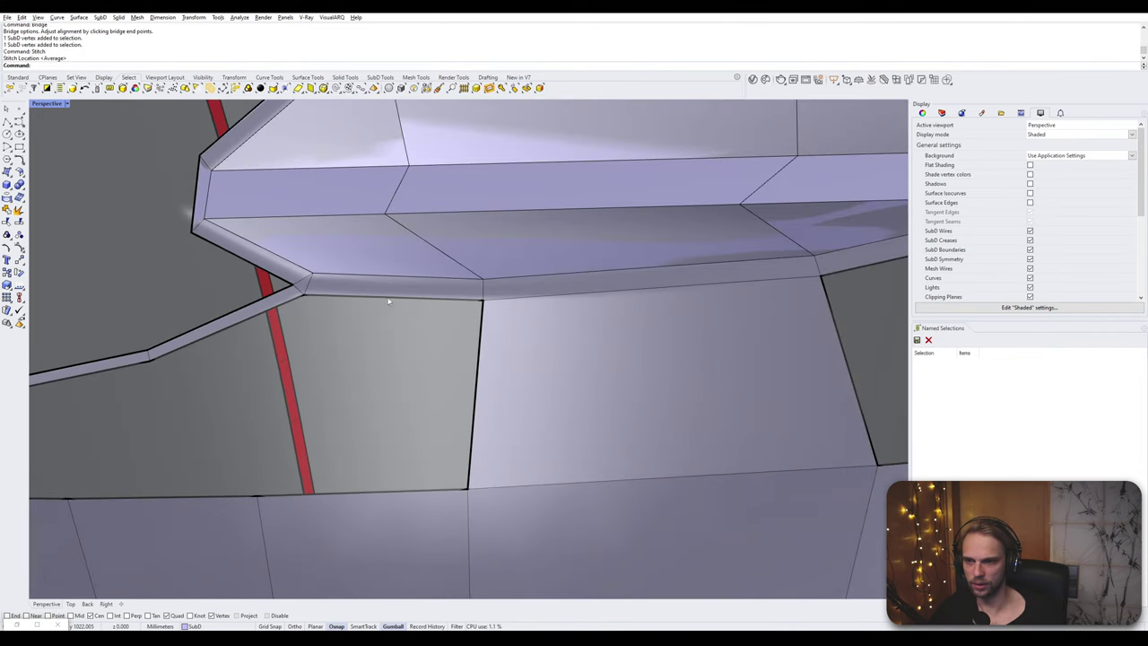
left_click(388, 294)
left_click(405, 488, "shift")
right_click_drag(406, 488, 493, 365)
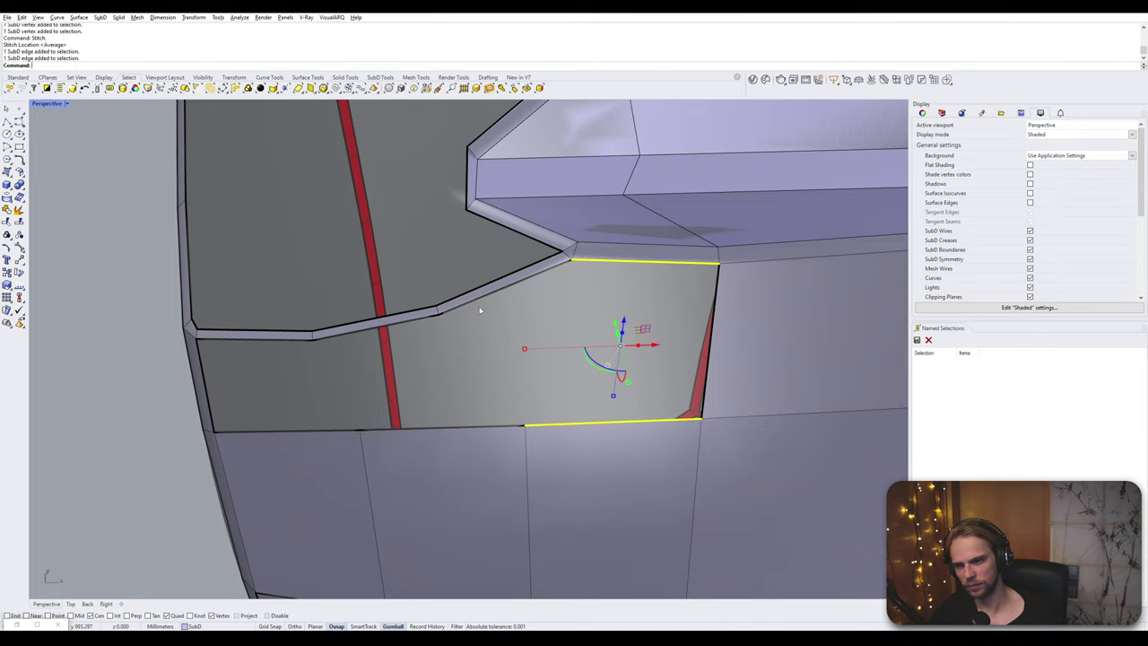
key("Escape")
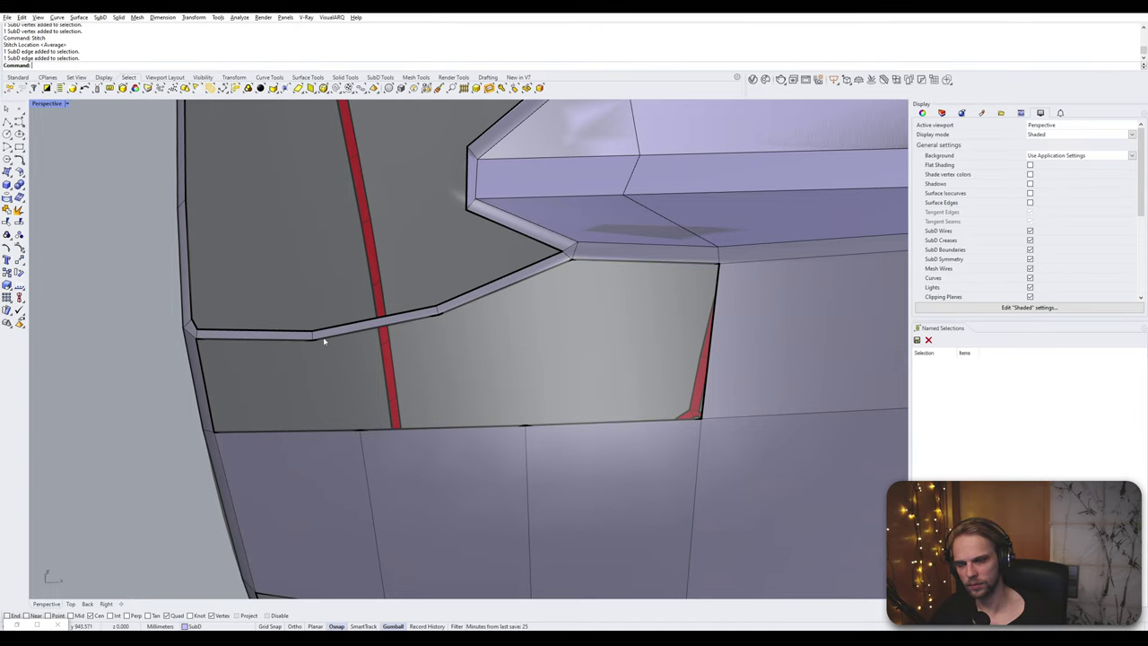
left_click(438, 312)
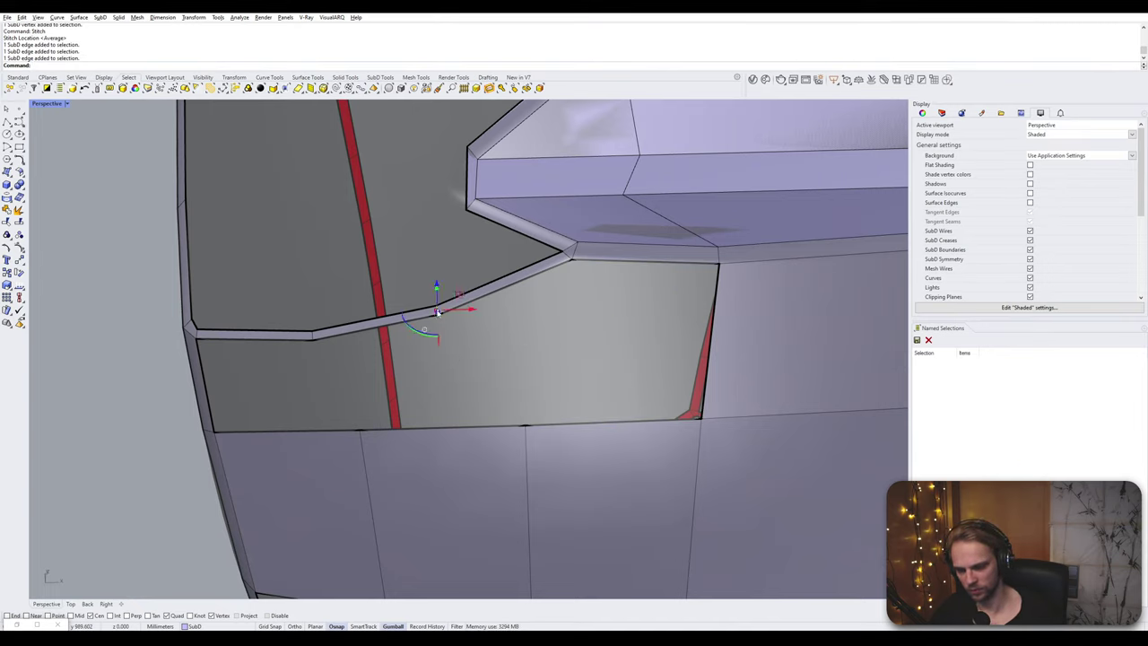
key("Delete")
- Bridge the gap beneath the side plate across all its bounding edges
left_click(466, 304)
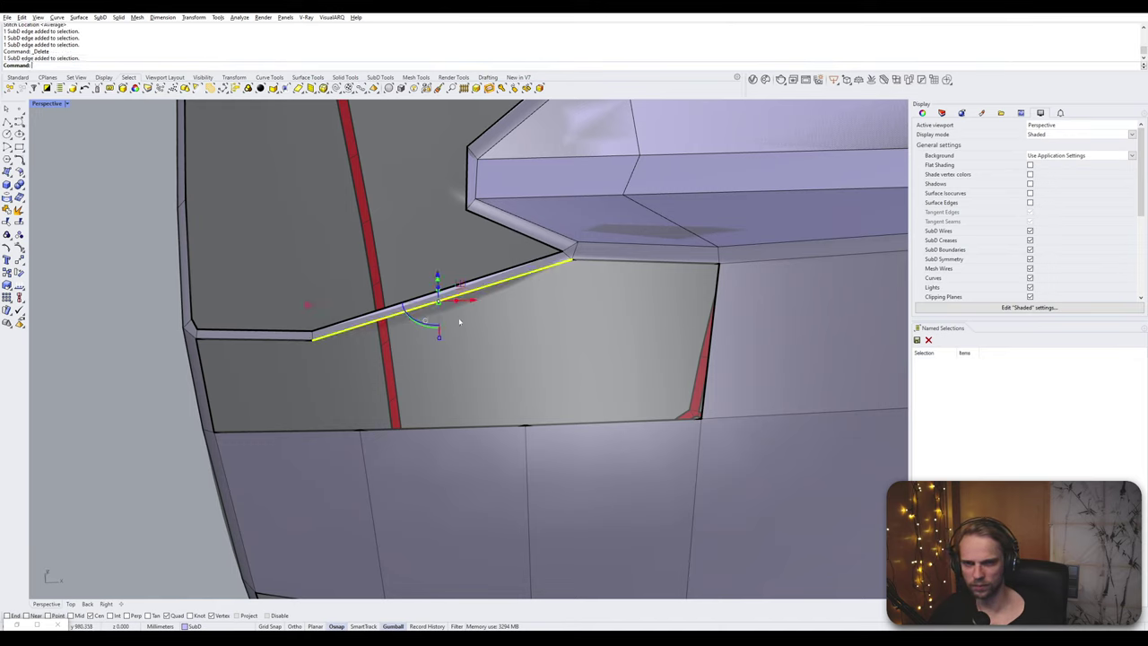
left_click(473, 428, "shift")
left_click(669, 262, "shift")
left_click(611, 425, "shift")
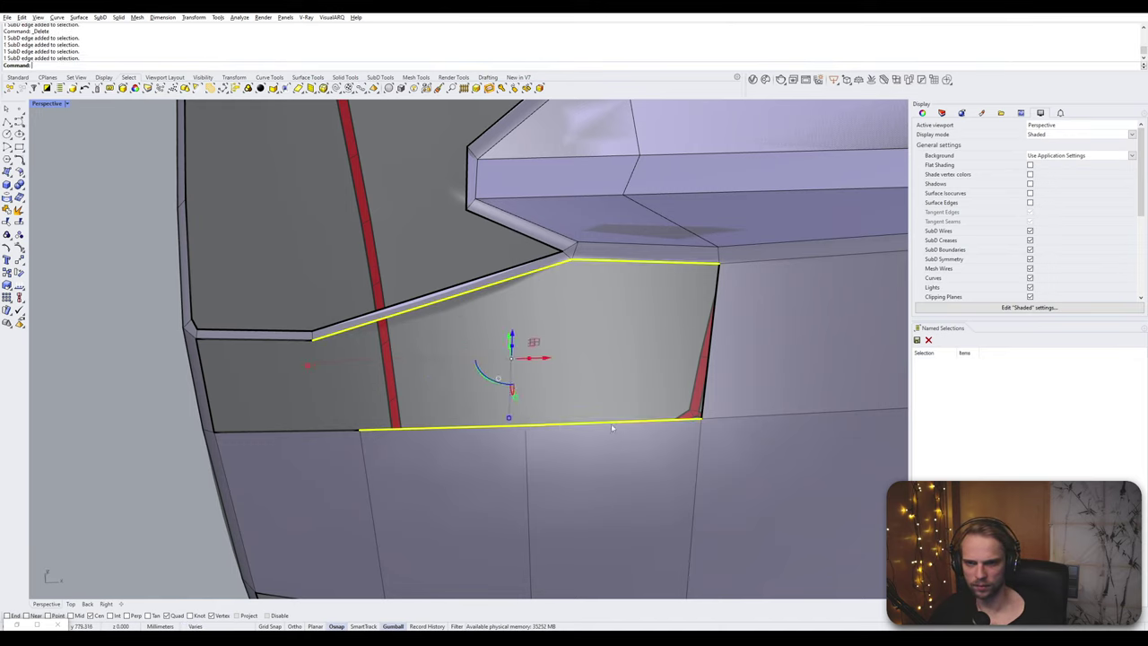
left_click(269, 337, "shift")
left_click(296, 438, "shift")
left_click(297, 447, "ctrl")
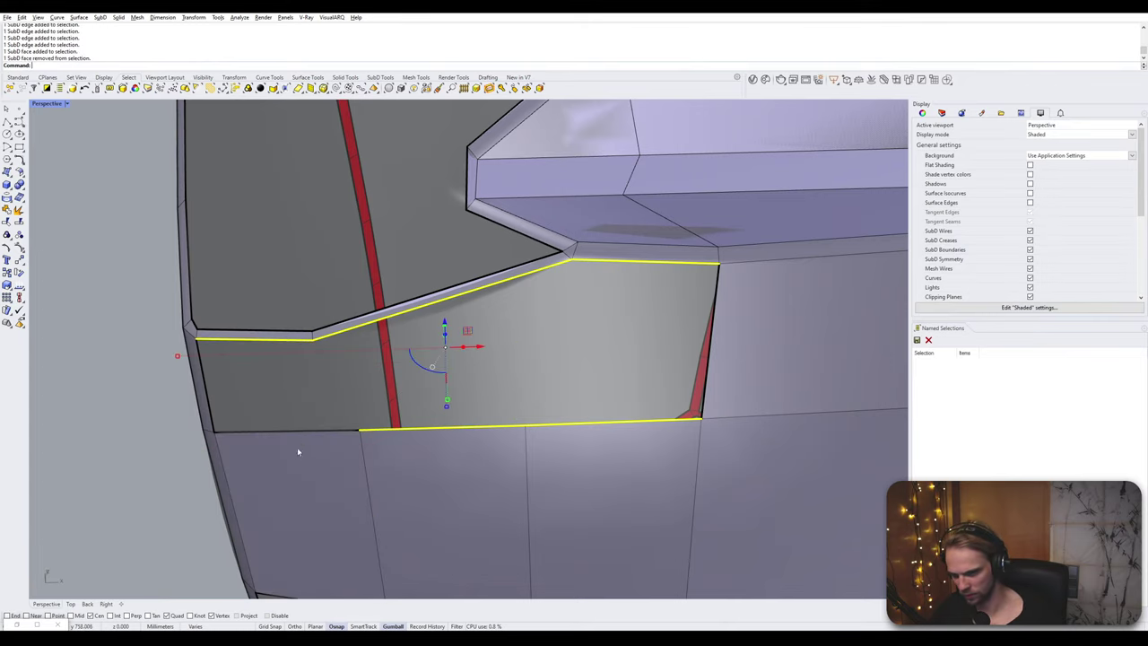
left_click(307, 432, "shift")
key("Return")
key("Return")
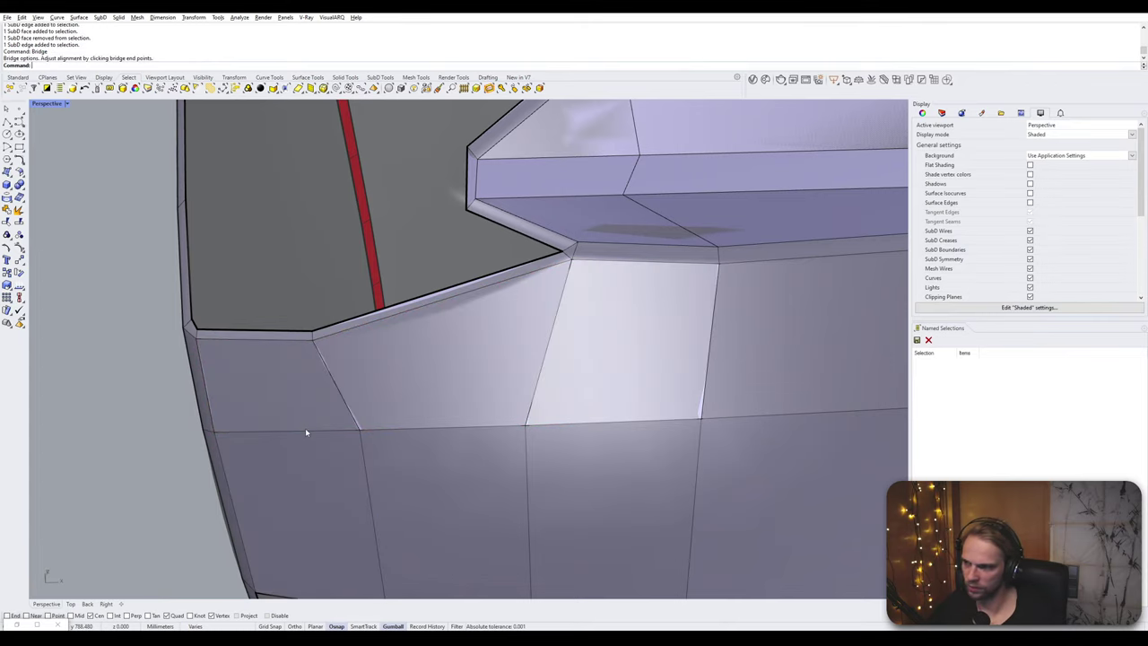
- Switch the thigh to smooth display and inspect it
scroll(305, 428, "down", 9)
key("Tab")
right_click_drag(395, 432, 393, 400)
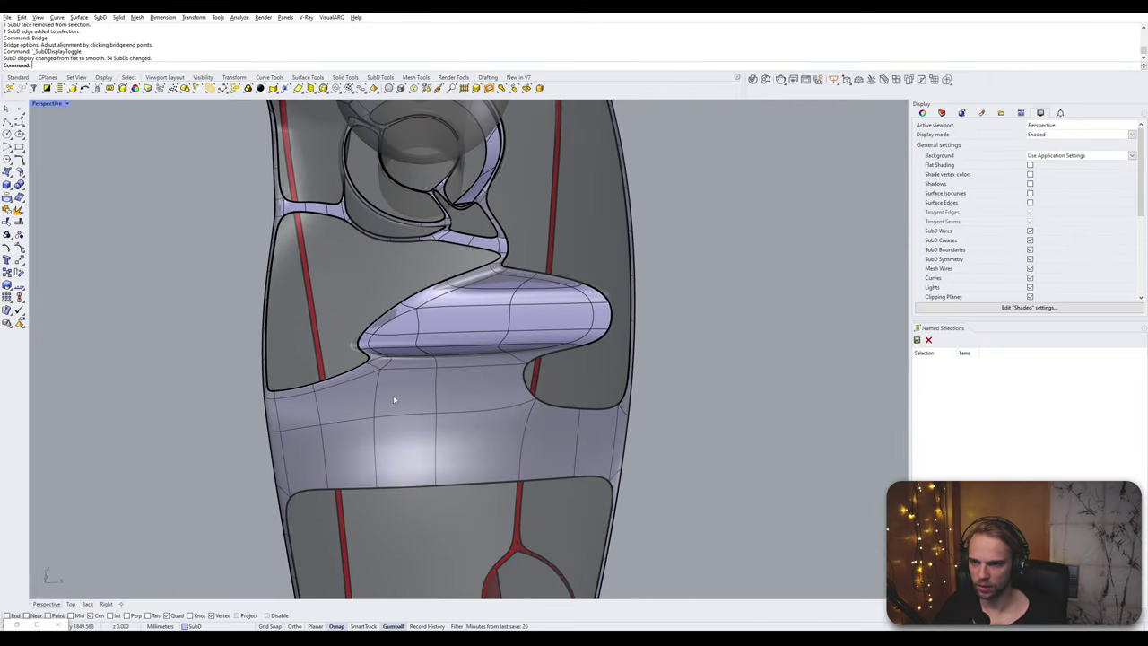
- Return to flat display and bridge the left panel edge to the edge under the plate in 2 segments
key("Tab")
scroll(287, 391, "up", 6)
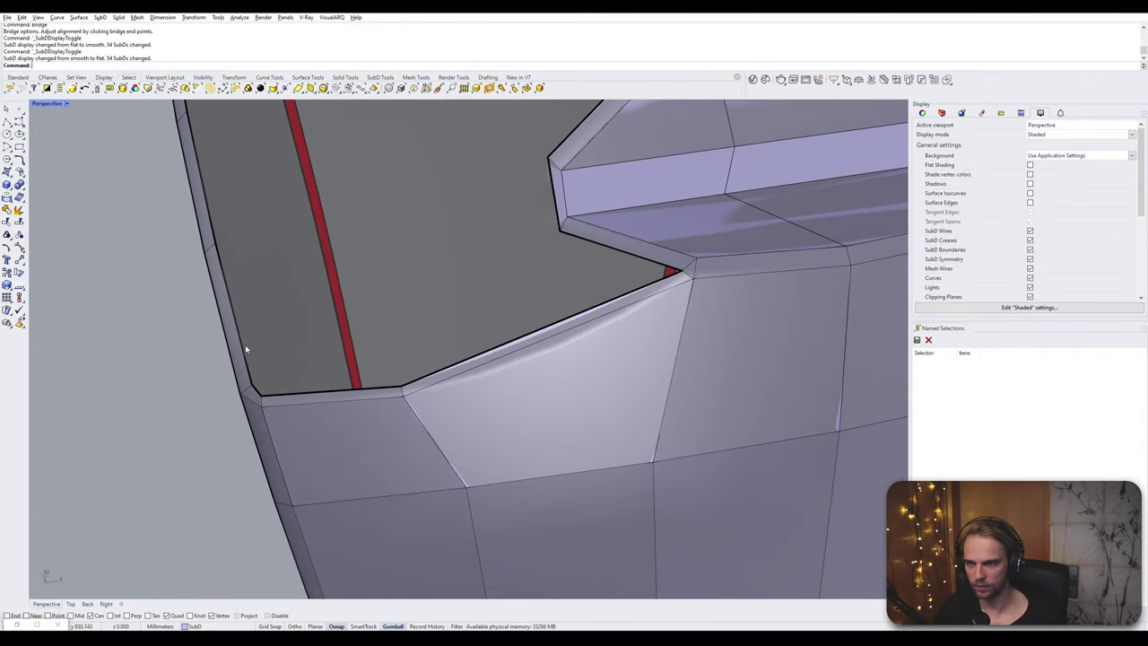
left_click(238, 334, "ctrl+shift")
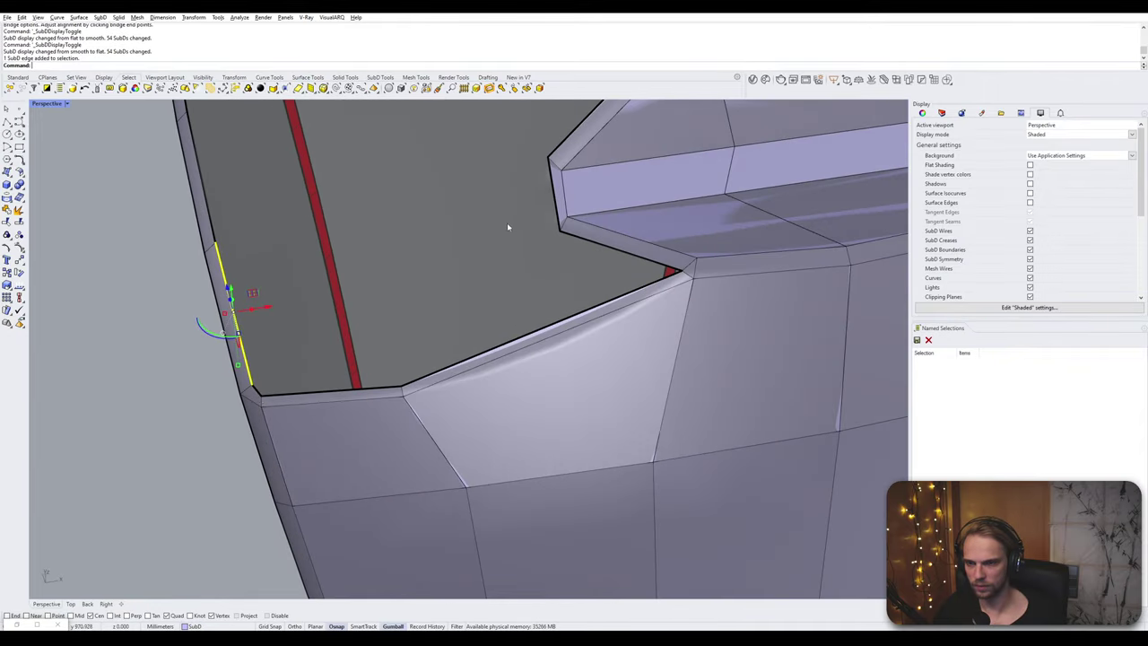
left_click(550, 208, "ctrl+shift")
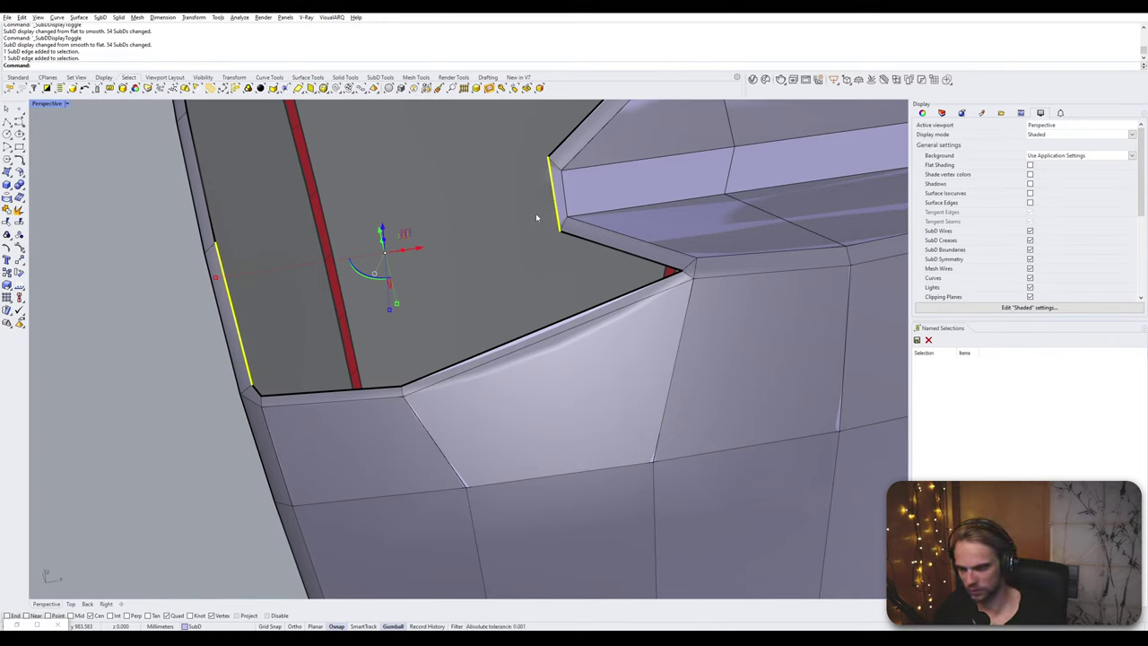
type("Bridge")
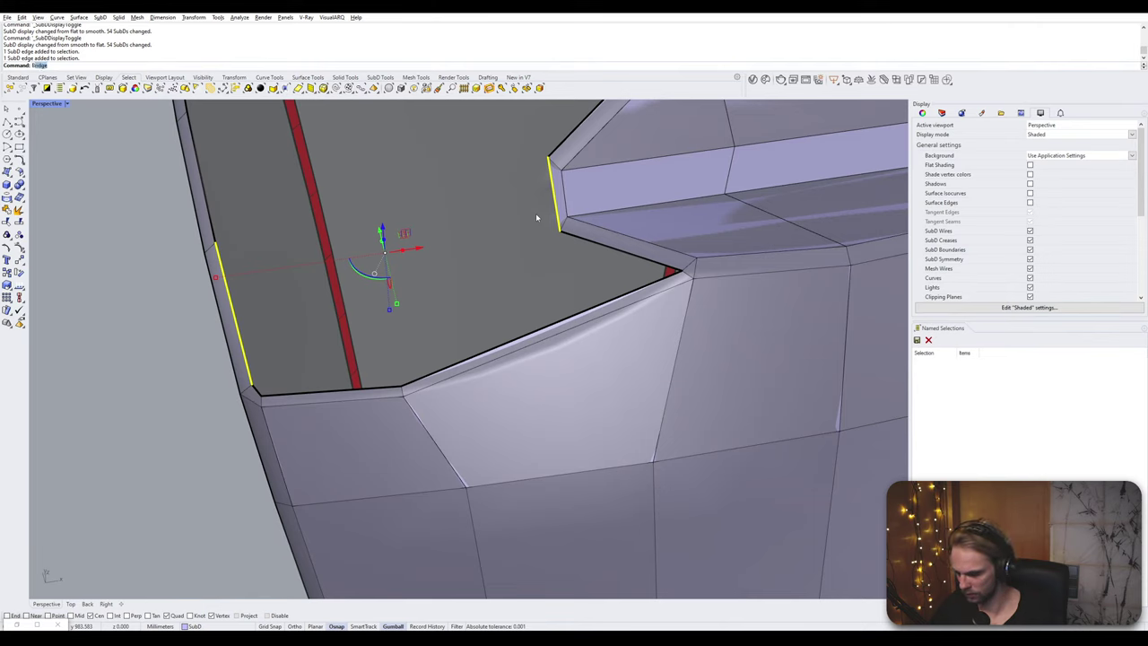
key("Return")
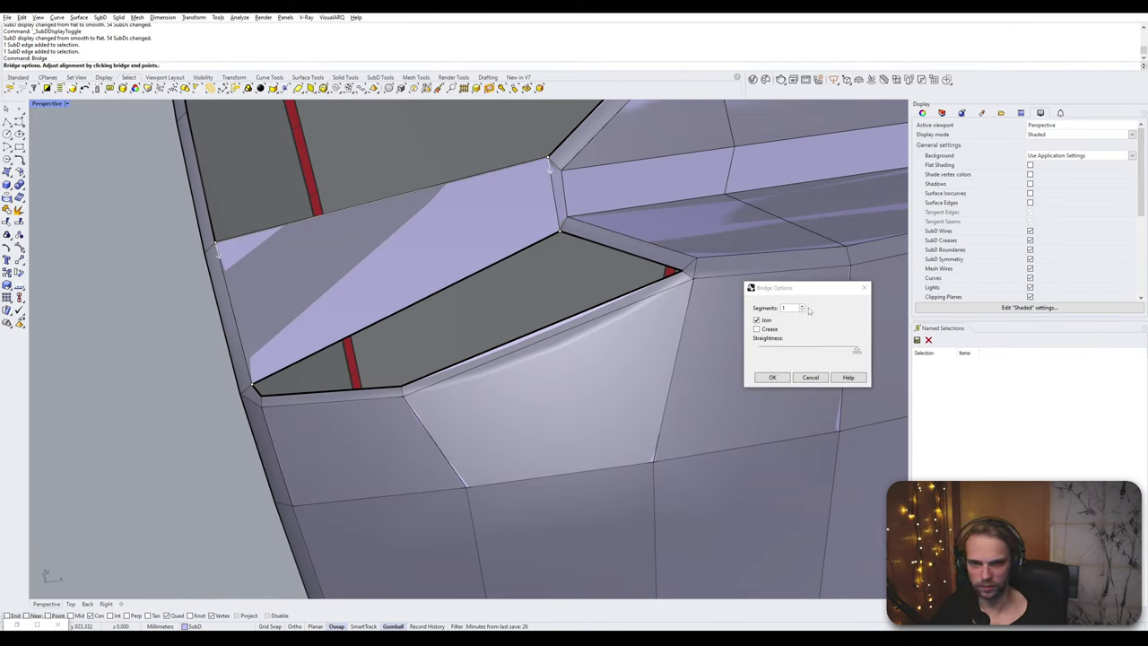
left_click(802, 306)
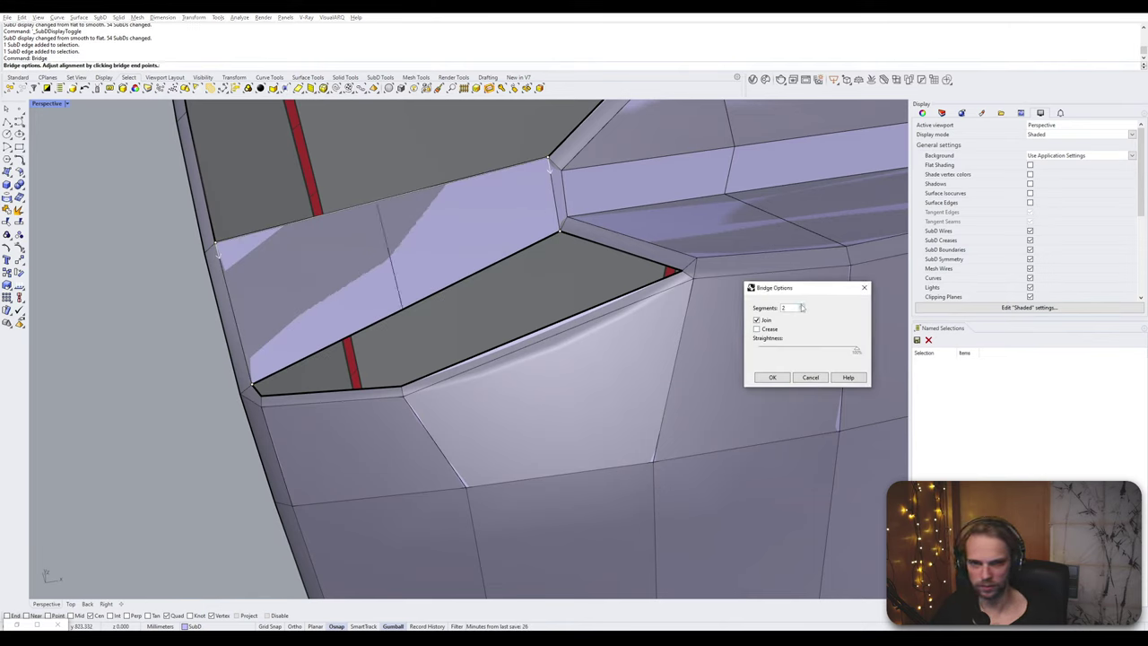
left_click(772, 377)
- Bridge the remaining gap's four edges with a single segment
left_click(536, 337)
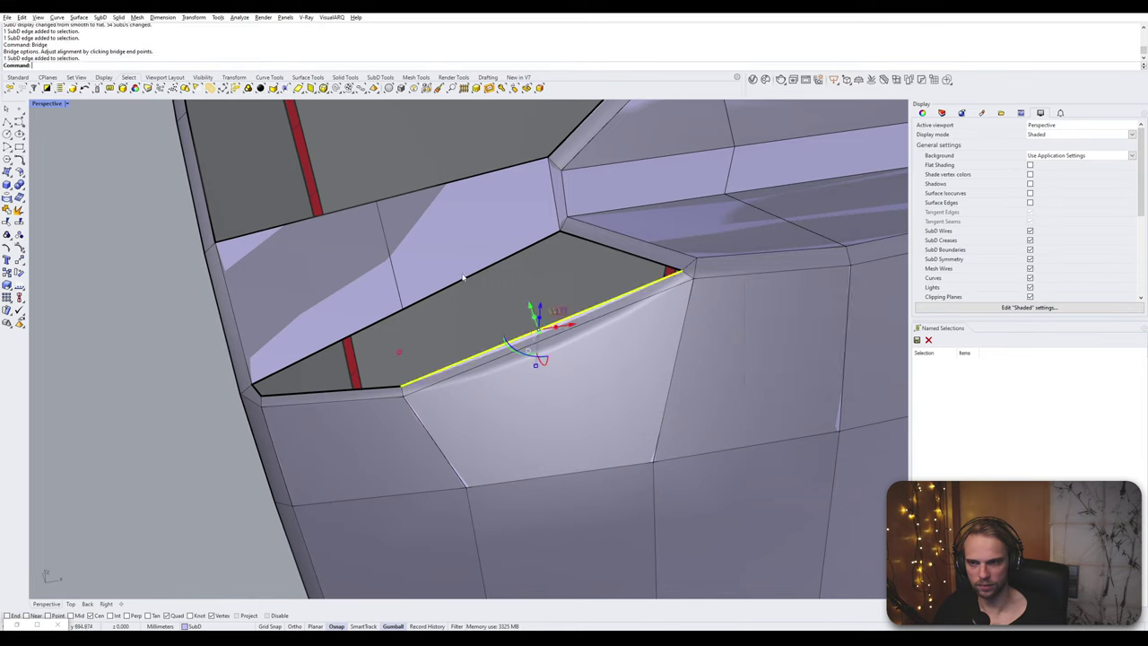
left_click(461, 278, "shift")
left_click(368, 390, "shift")
left_click(356, 333, "shift")
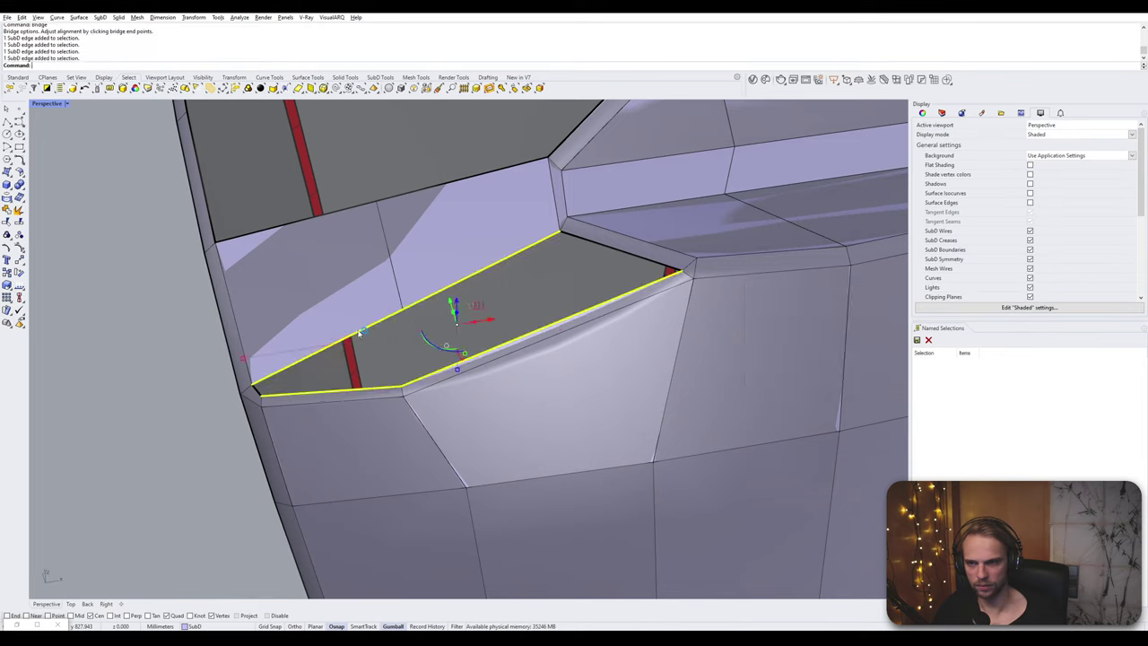
right_click(360, 334)
left_click(801, 311)
left_click(776, 378)
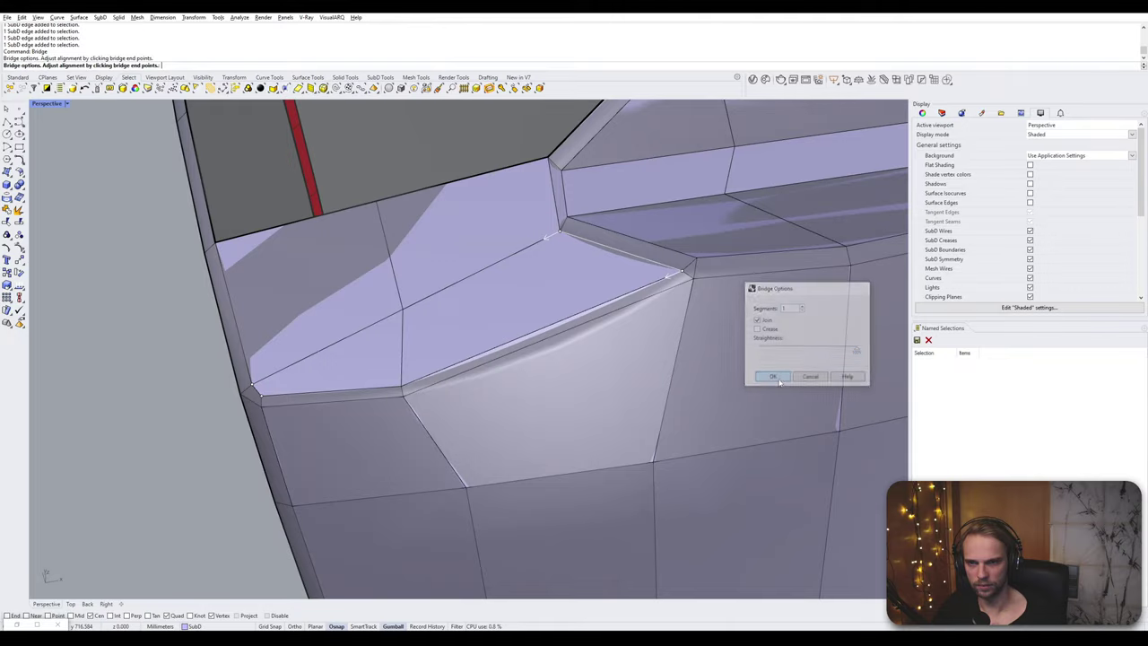
- Bridge the edge beside the plate to the opposite diagonal edge, redoing it after an undo
scroll(500, 403, "down", 7)
right_click_drag(500, 402, 508, 284)
left_click(542, 286)
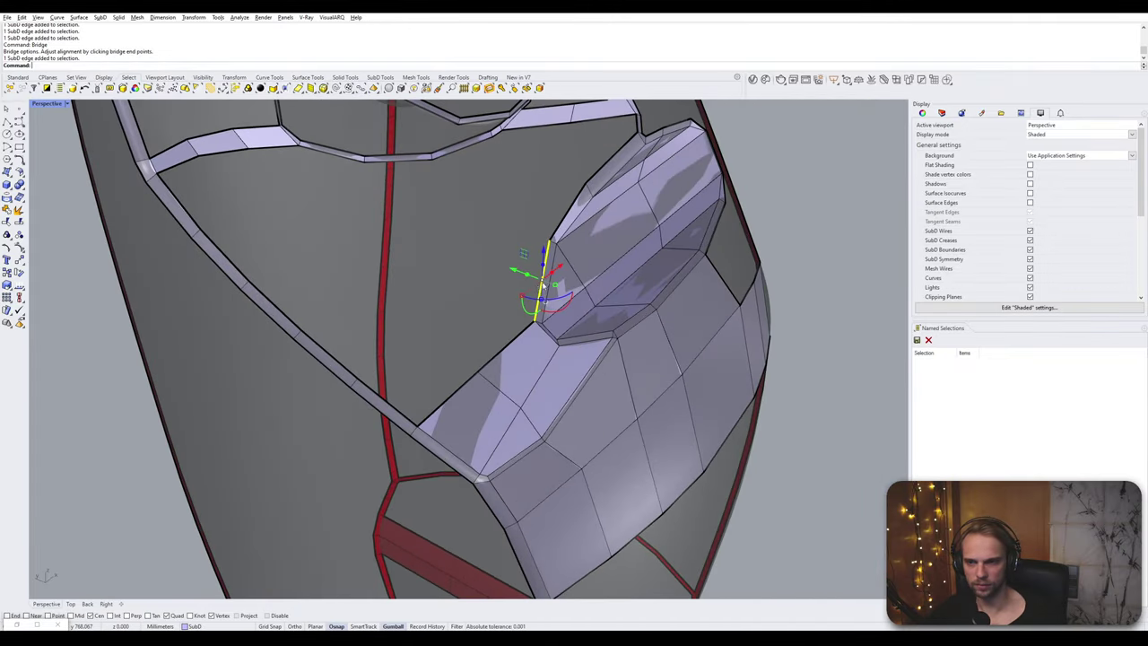
left_click(386, 400, "shift")
right_click(398, 409)
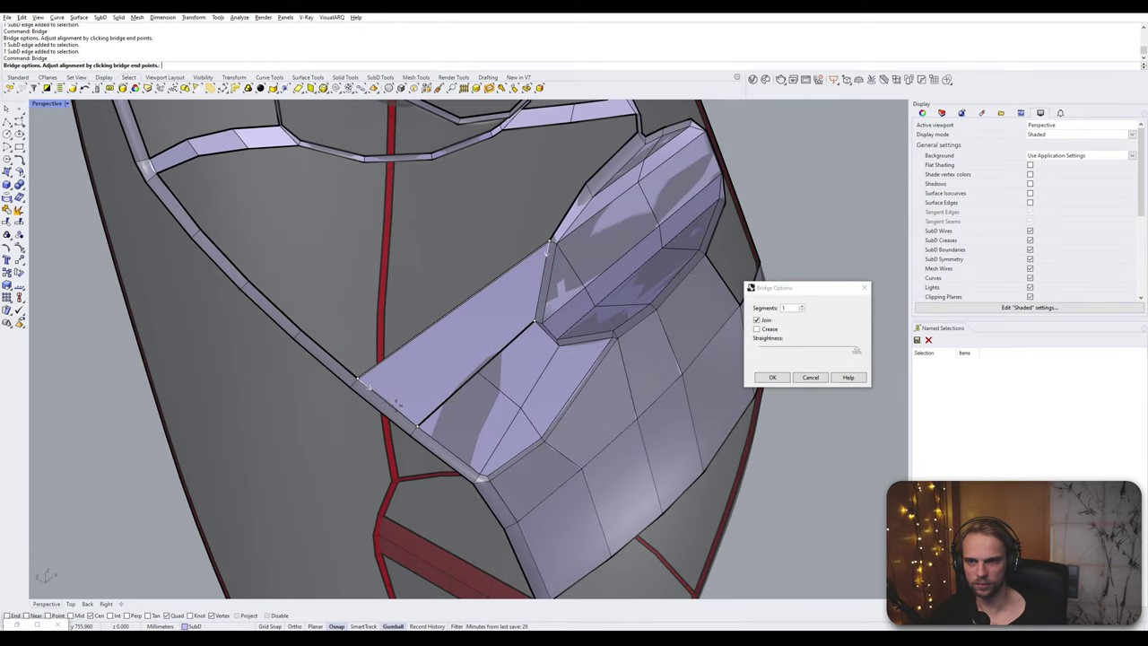
key("Return")
key("ctrl+z")
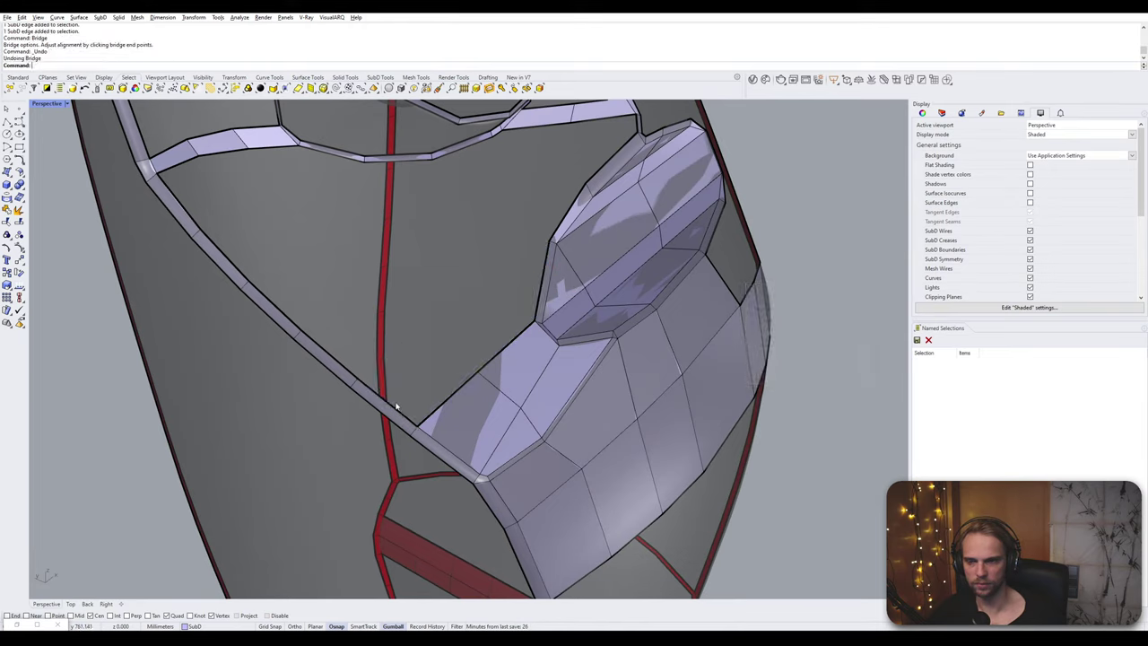
left_click(394, 405)
left_click(538, 289, "shift")
key("Return")
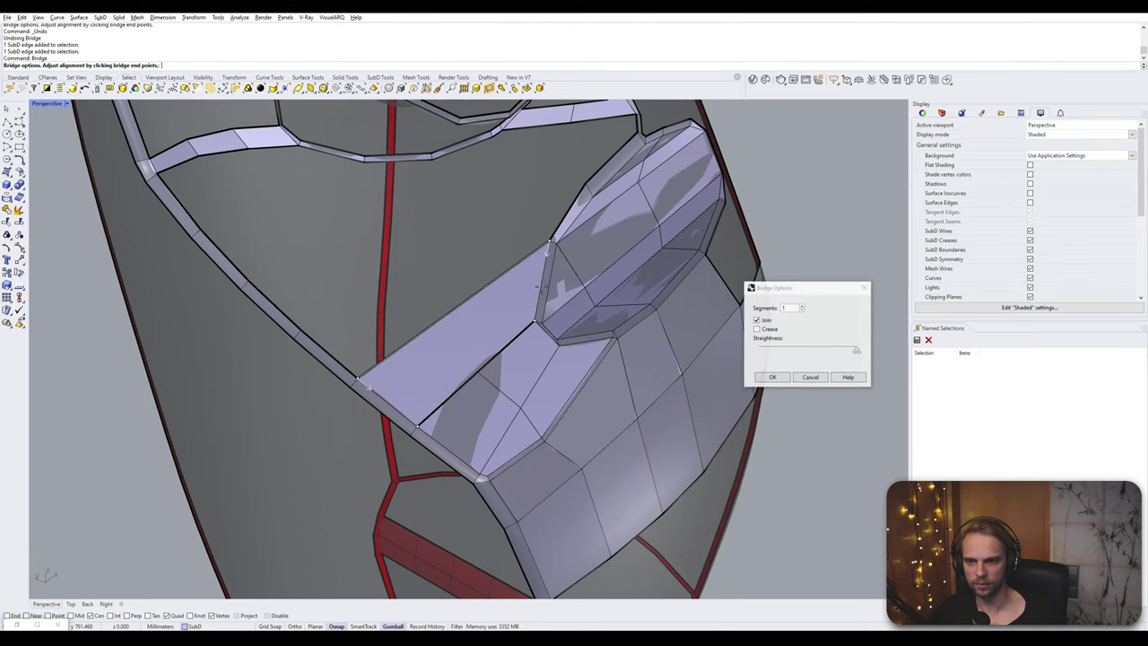
scroll(611, 421, "down", 3)
key("Return")
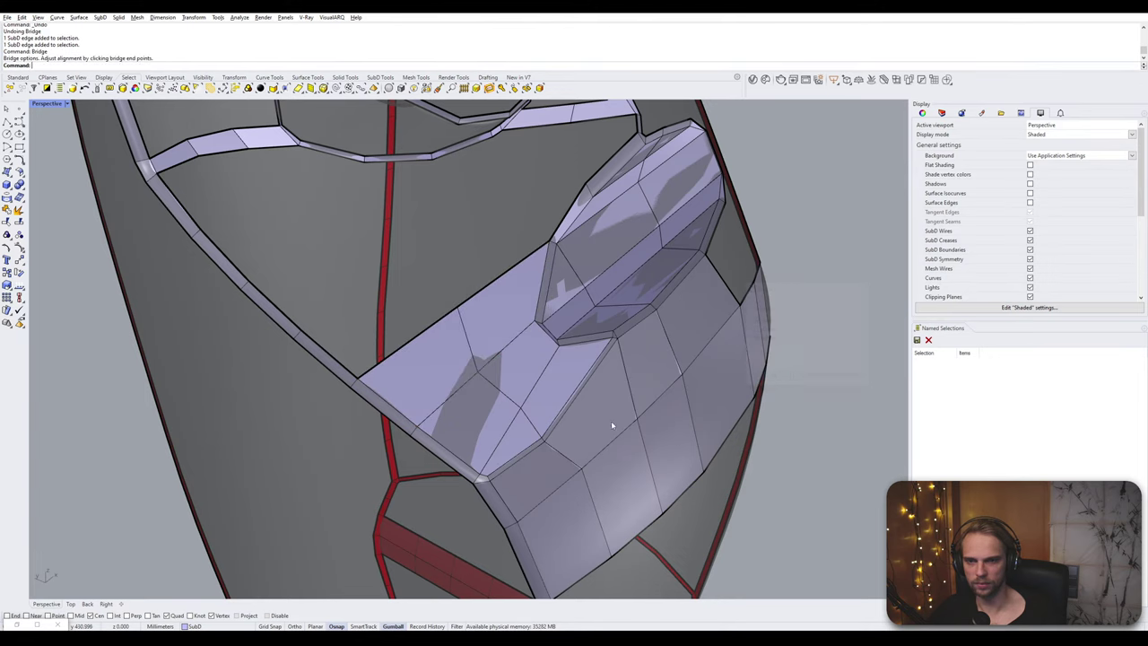
- Bridge the gap's upper and lower edges with a single segment
scroll(611, 420, "down", 6)
scroll(500, 409, "up", 8)
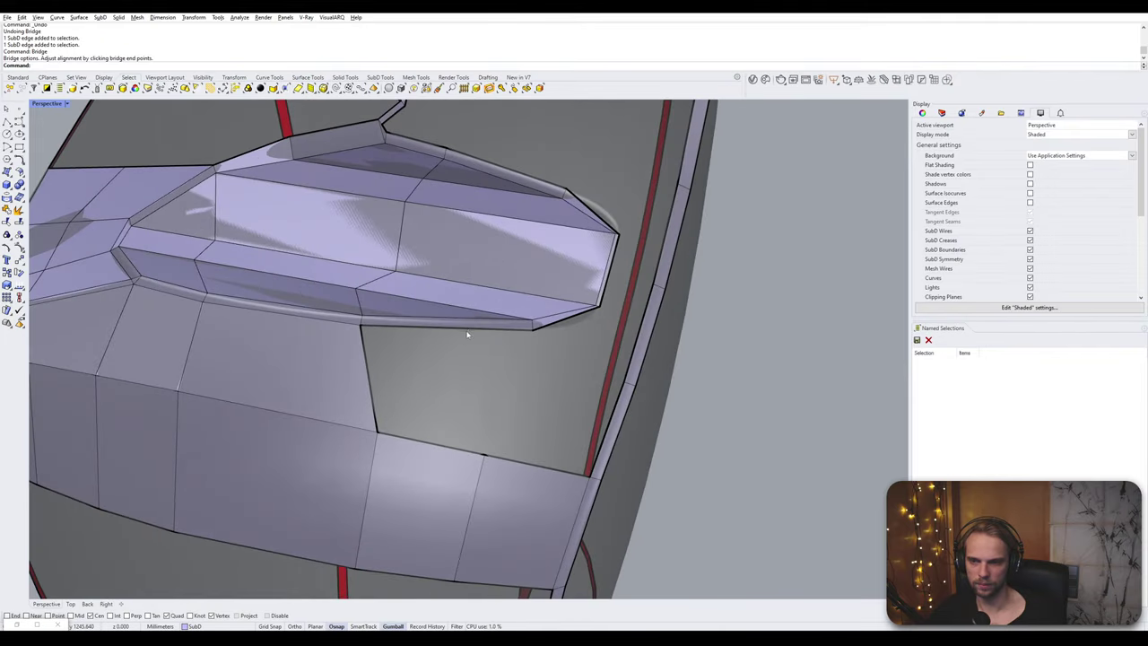
left_click(466, 331)
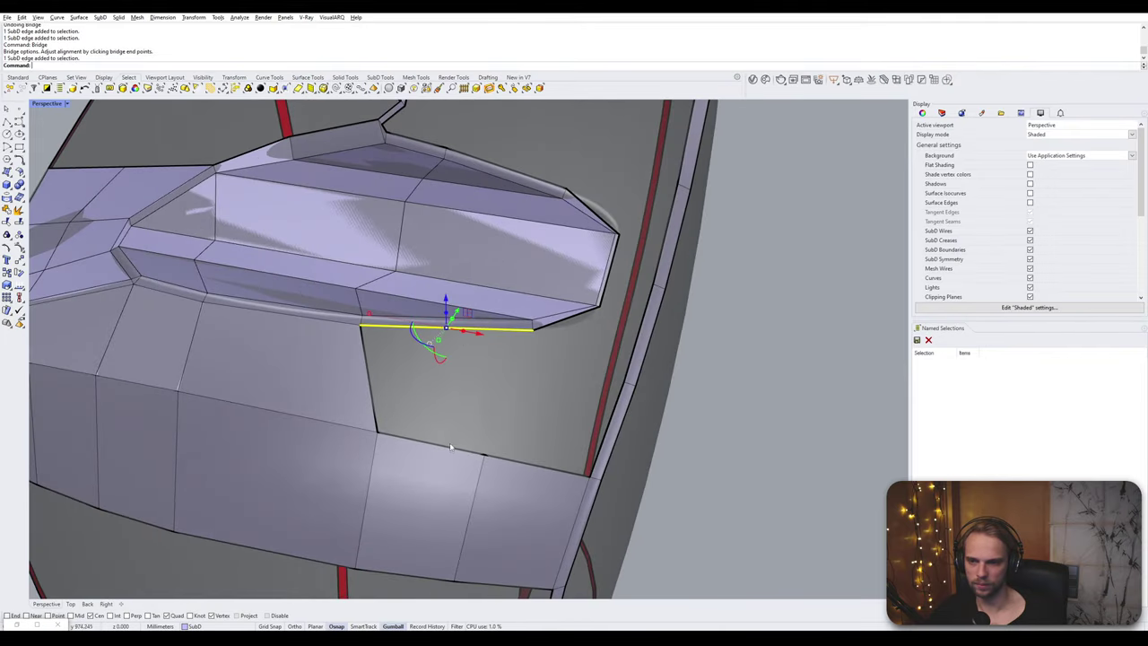
left_click(456, 448)
key("Return")
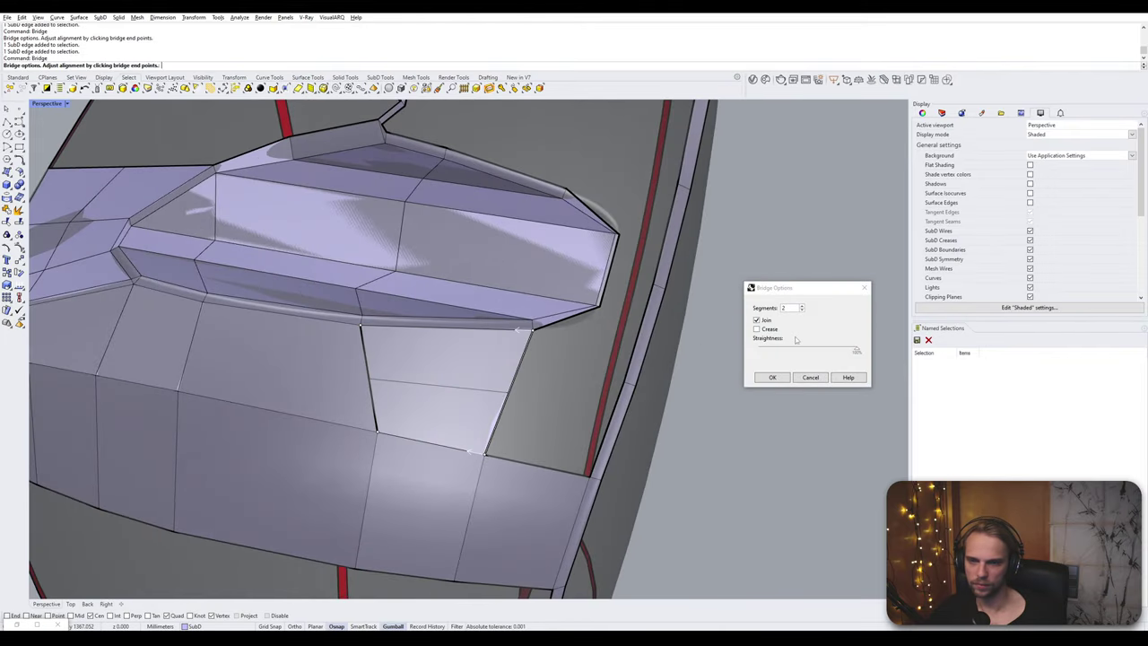
left_click(803, 310)
left_click(773, 377)
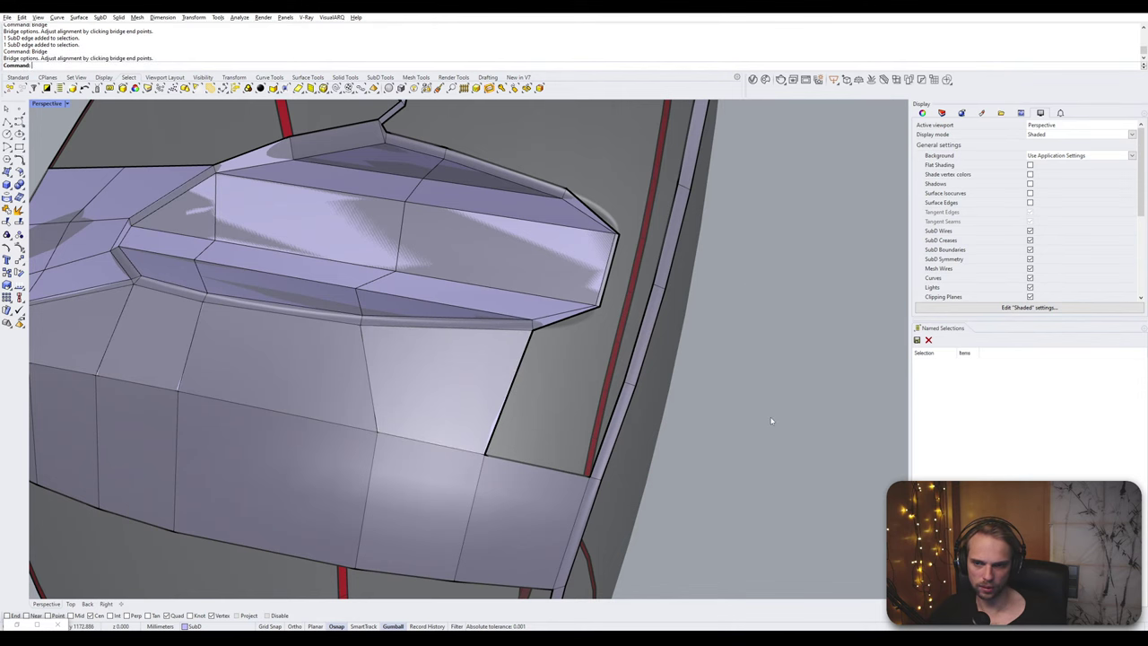
- Select the border edges of the next gap beside the side strip
right_click_drag(769, 420, 466, 365)
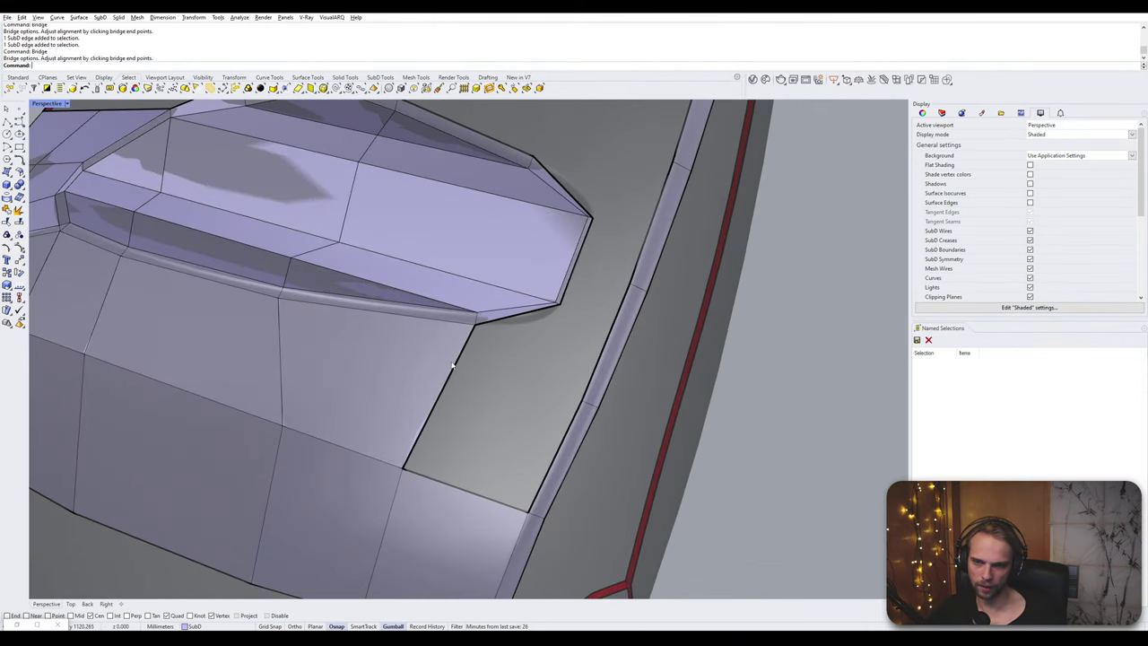
left_click(453, 365)
left_click(578, 415, "shift")
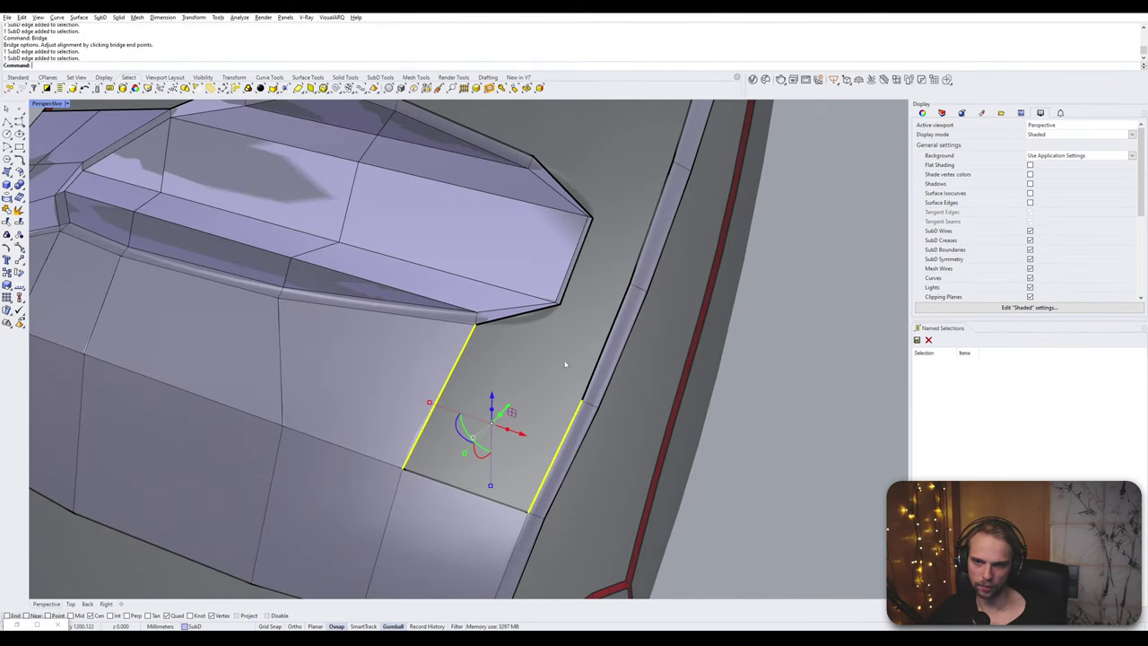
left_click(515, 316, "shift")
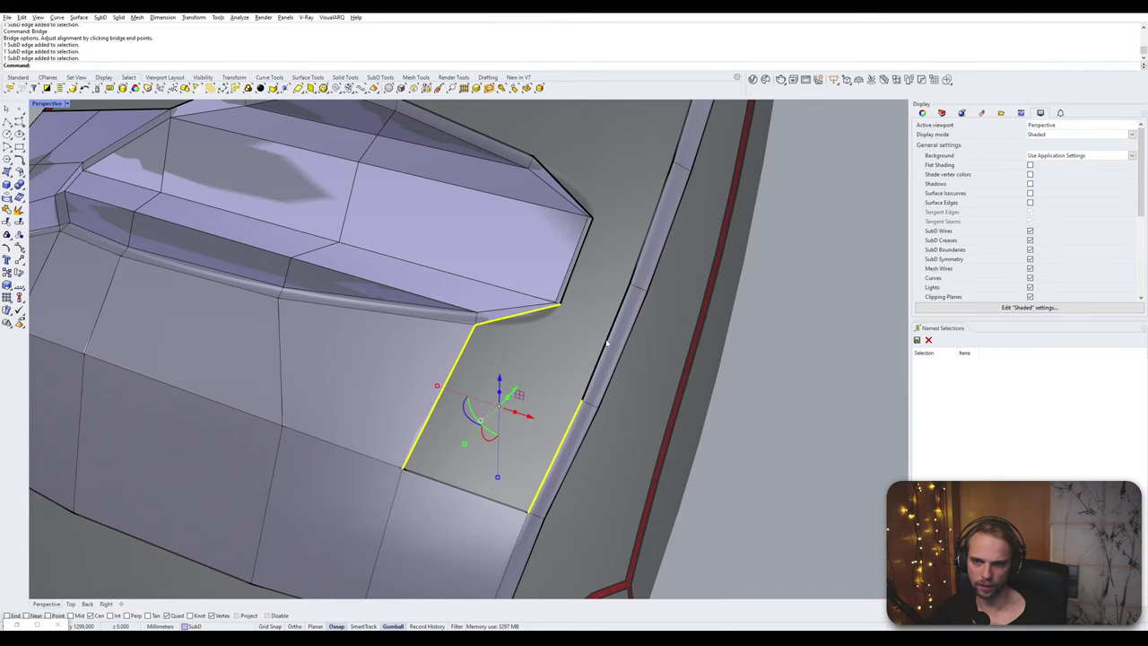
left_click(581, 264, "shift")
left_click(635, 271, "shift")
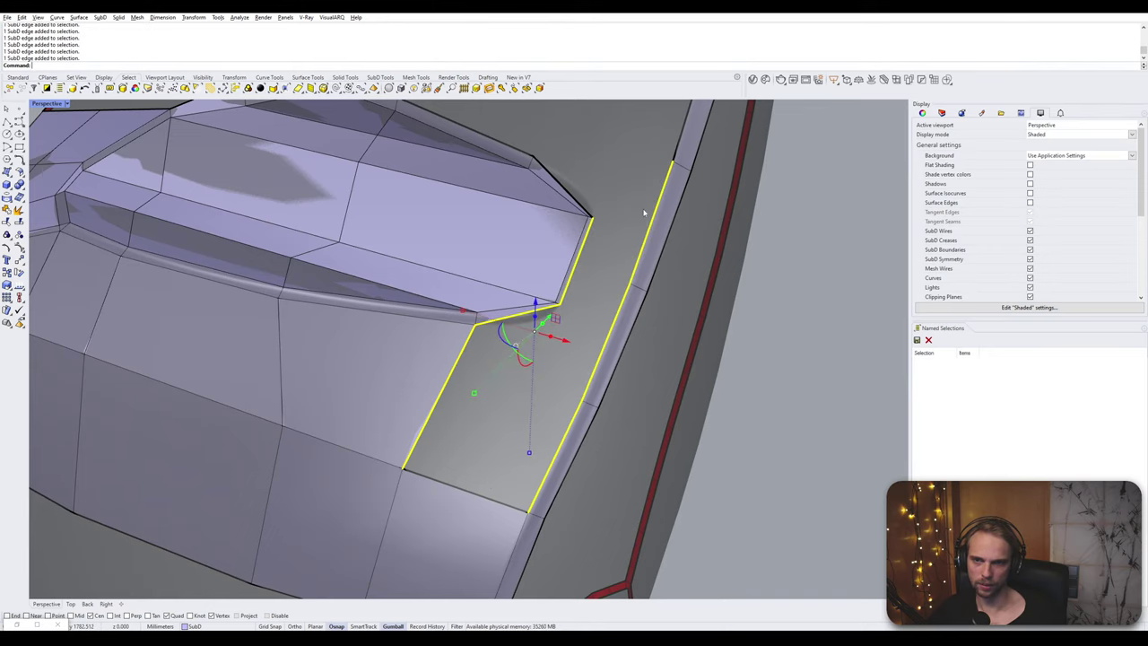
right_click_drag(645, 210, 574, 390)
right_click_drag(577, 438, 607, 337)
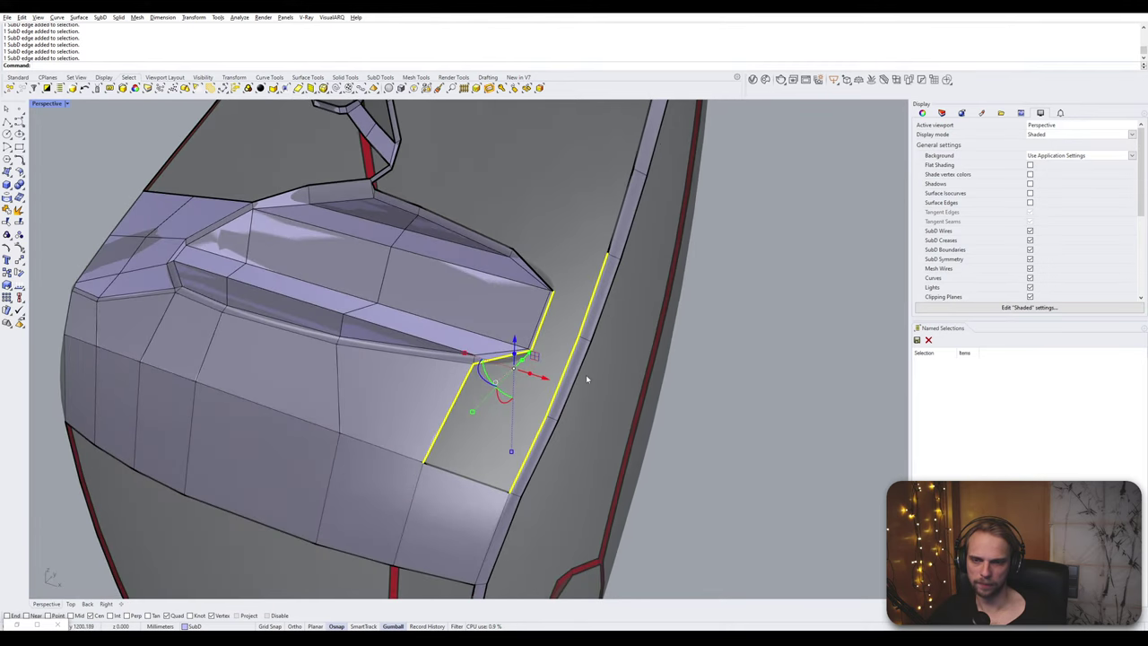
key("Escape")
left_click(585, 341, "ctrl+shift")
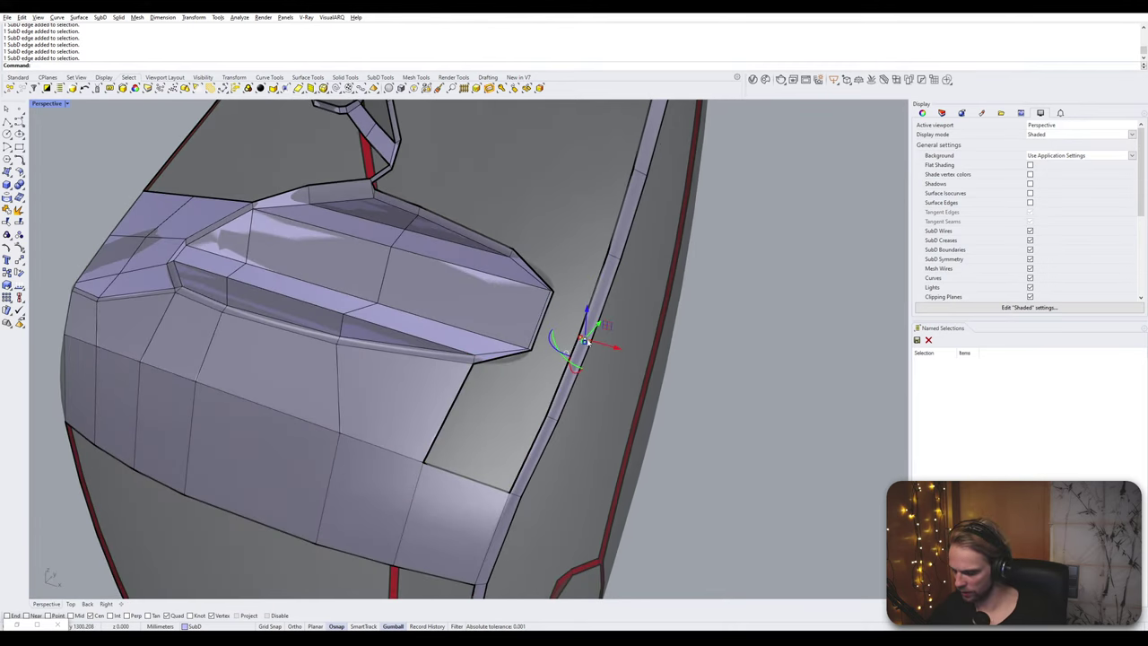
- Slide the side-strip edges into line with the Slide command
type("Slide")
key("Return")
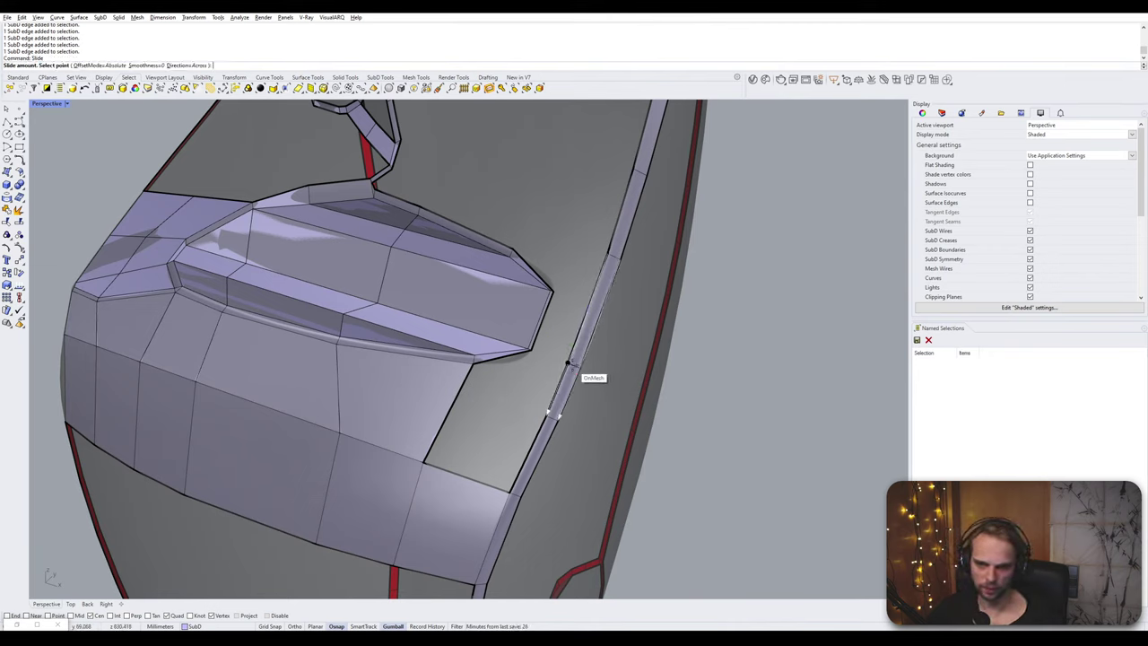
left_click(568, 362)
left_click(614, 258, "ctrl+shift")
right_click(615, 260)
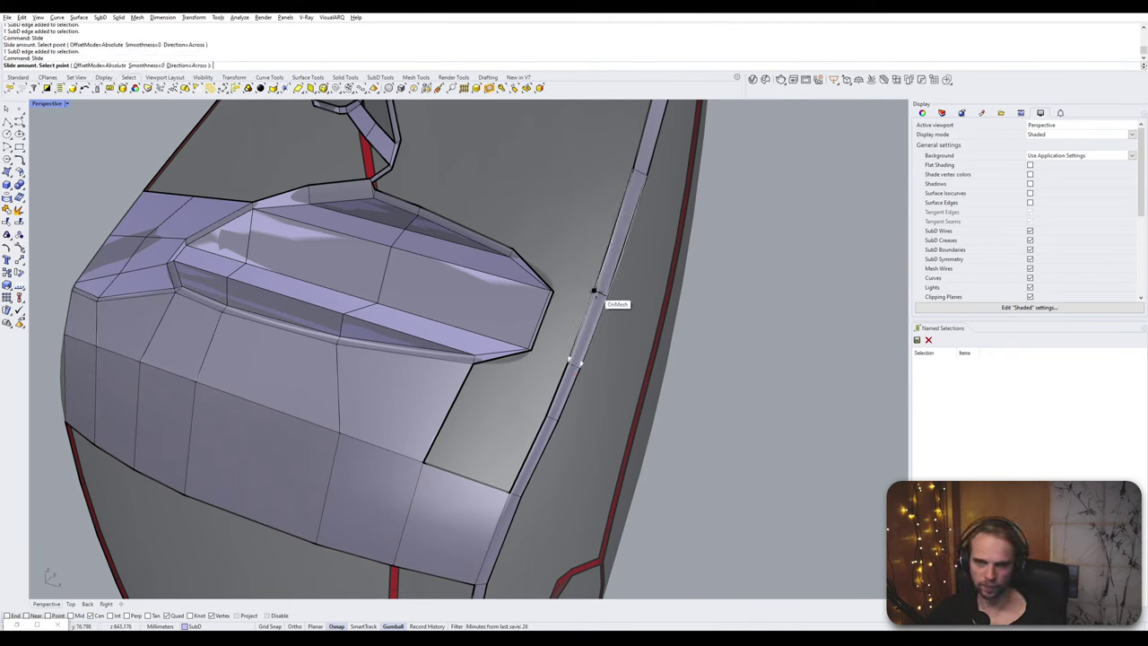
left_click(592, 296)
- With Gumball off, bridge the narrow gap between the thigh panel and side strip
left_click(544, 327)
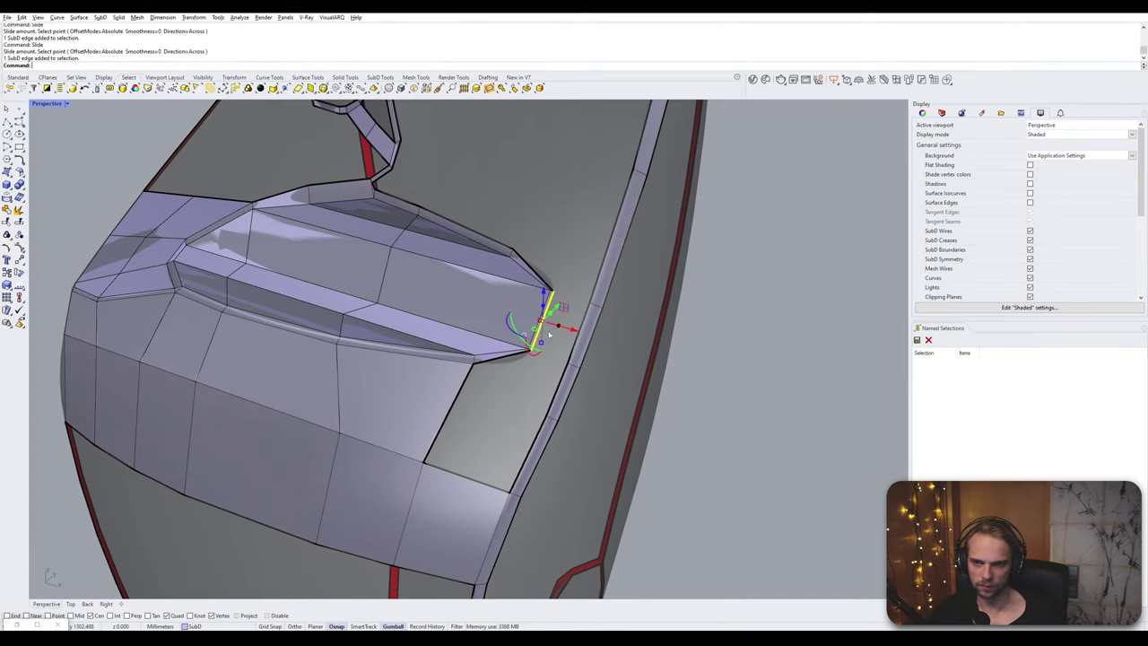
left_click(502, 364, "shift")
left_click(450, 406, "shift")
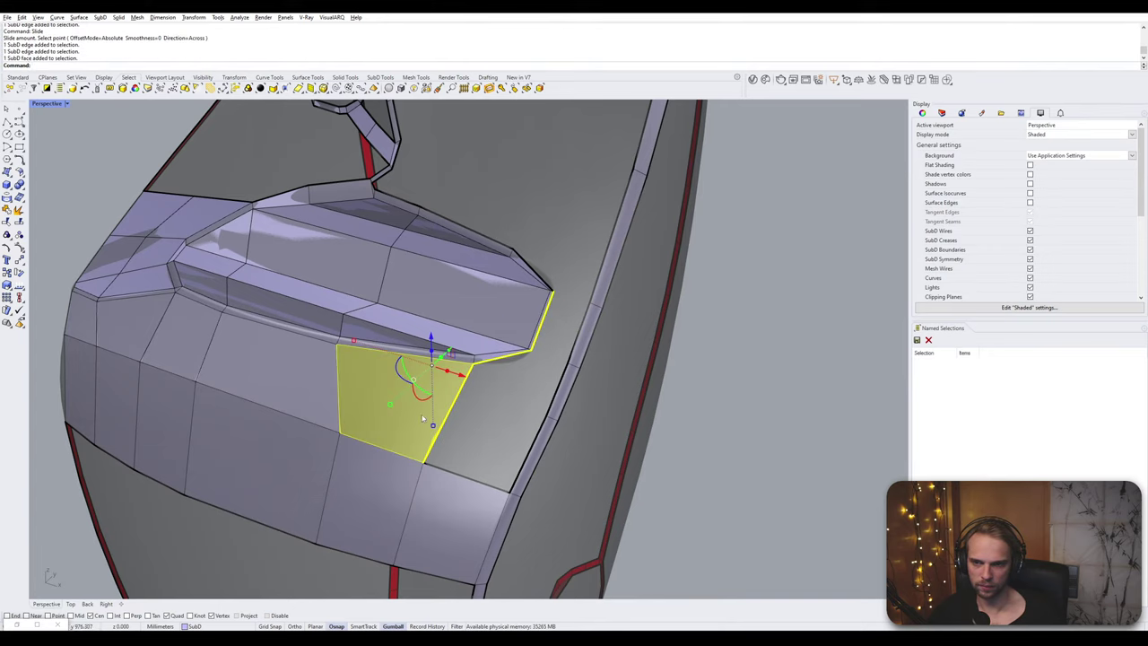
left_click(433, 424)
key("Escape")
left_click(438, 430, "ctrl")
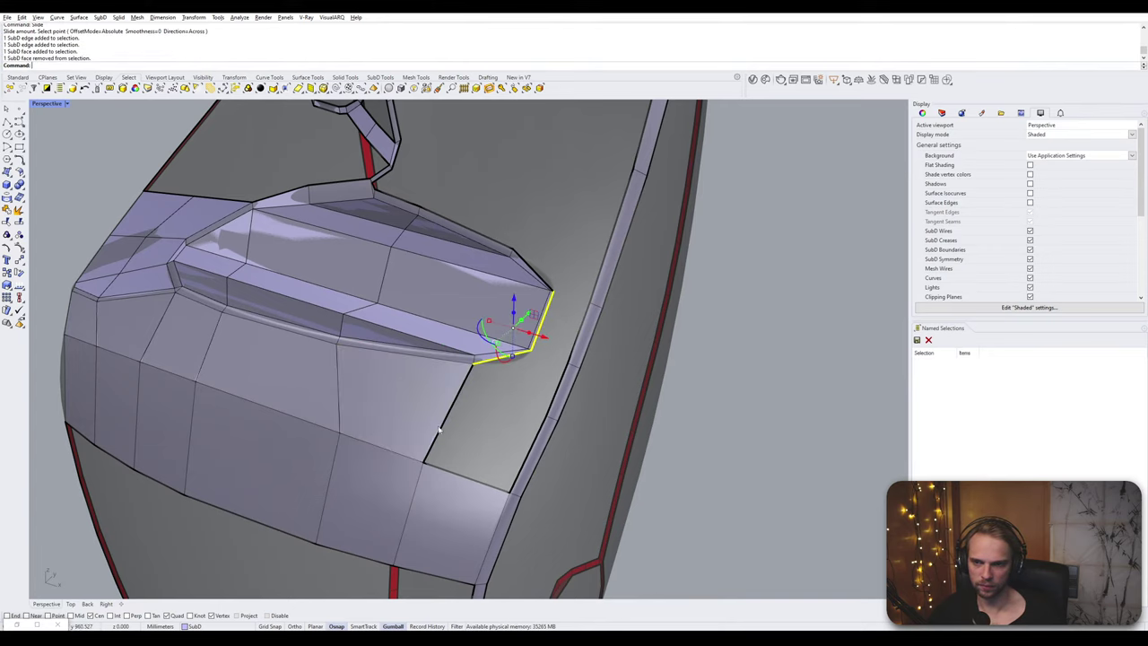
left_click(444, 418, "shift")
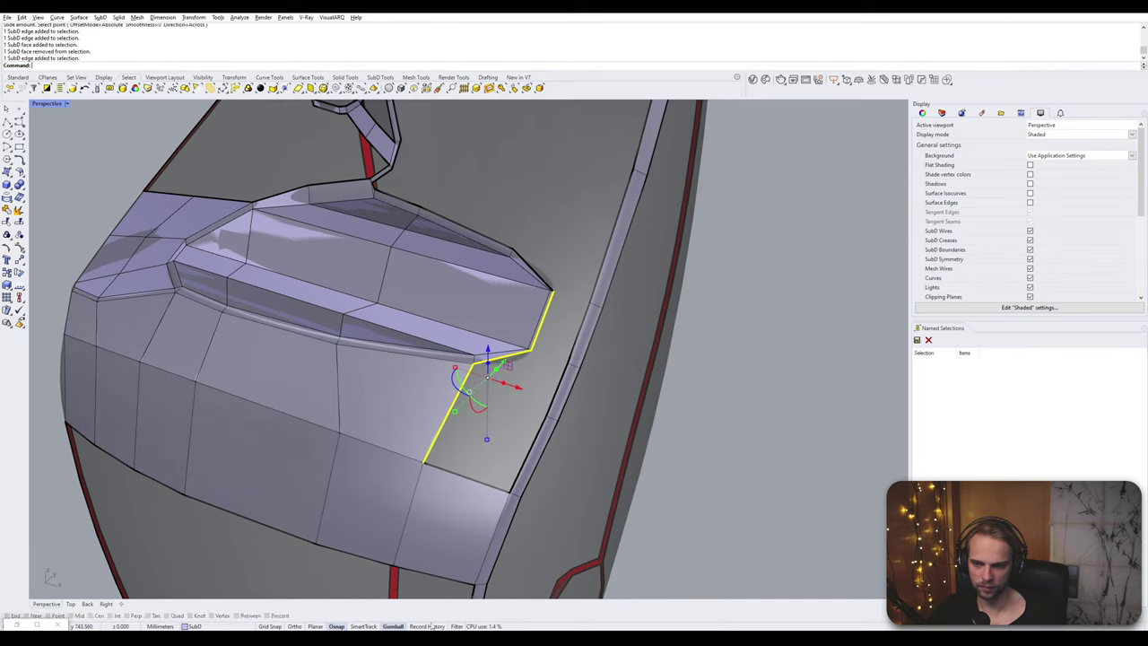
left_click(393, 625)
left_click(555, 405, "shift")
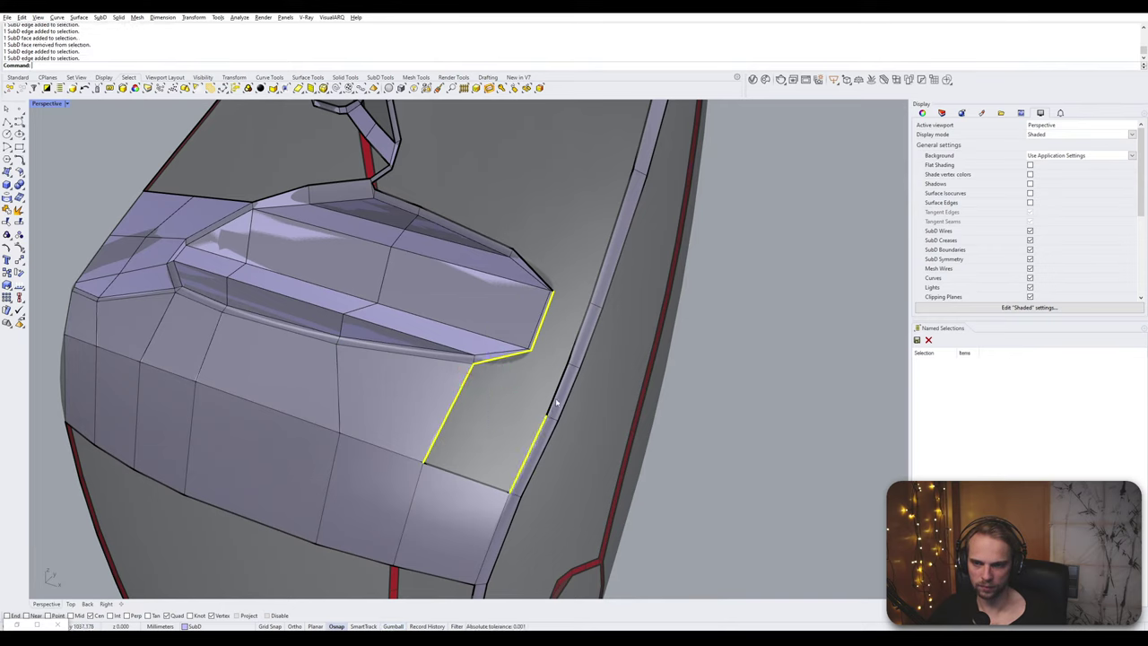
left_click(579, 339, "shift")
key("Return")
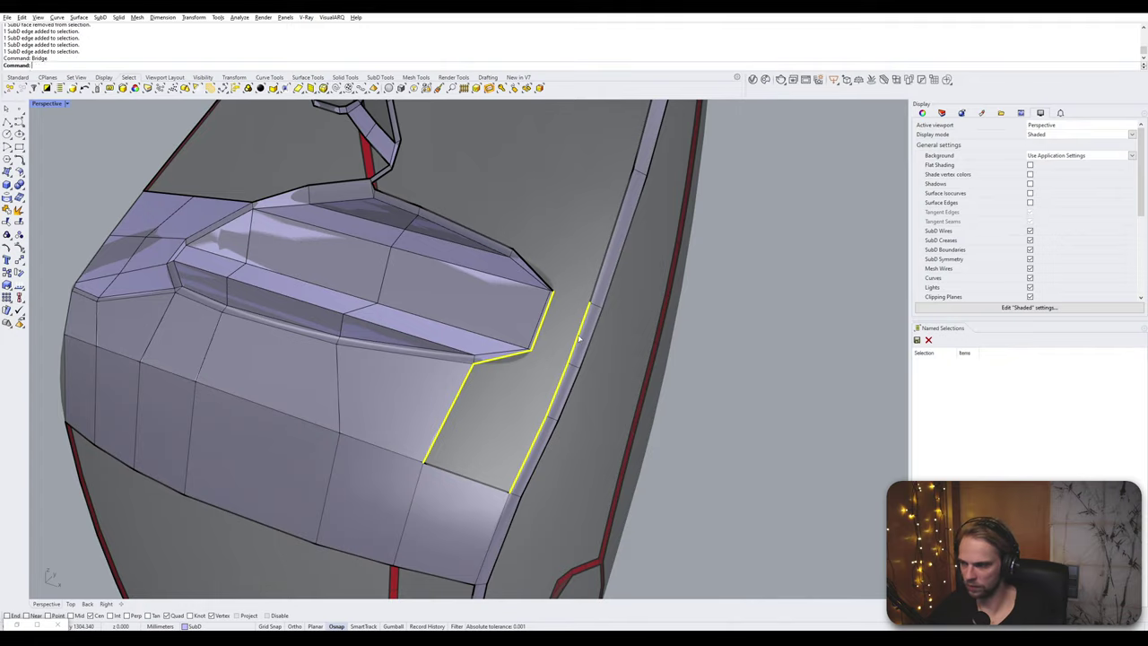
key("Return")
- Orbit around the thigh to inspect the new bridge face from the back
scroll(579, 339, "down", 7)
right_click_drag(566, 388, 397, 318)
left_click(398, 318)
right_click_drag(521, 337, 392, 313)
- Delete the stray edge on the thigh's vertical strip
left_click(392, 313)
left_click(392, 383)
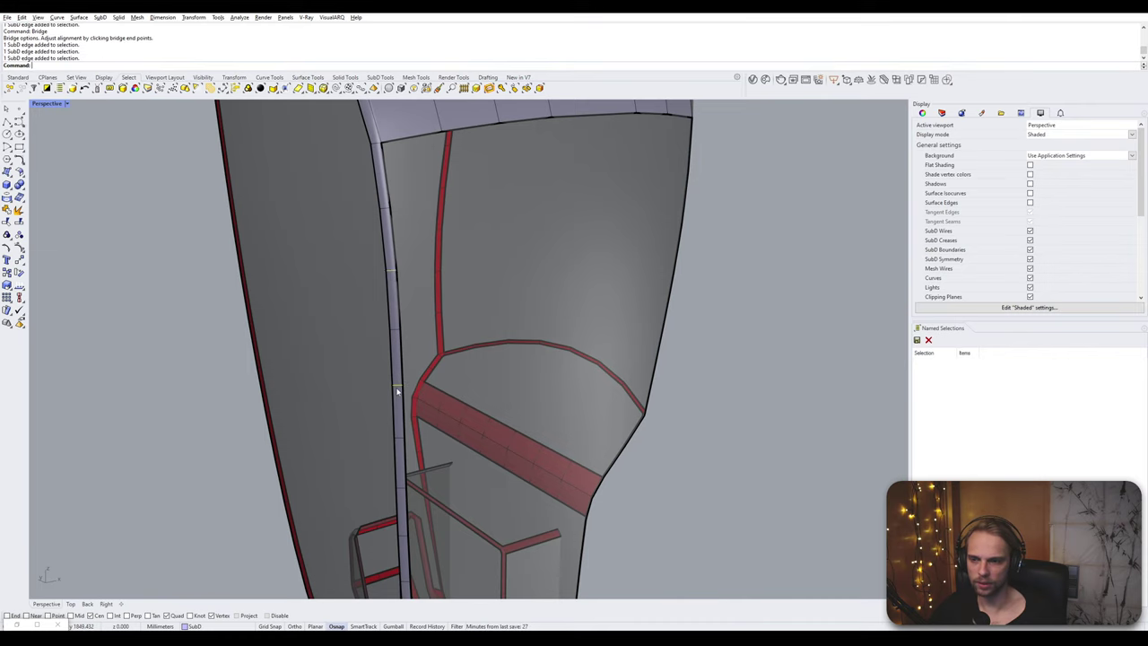
right_click_drag(392, 383, 448, 372)
left_click(613, 354)
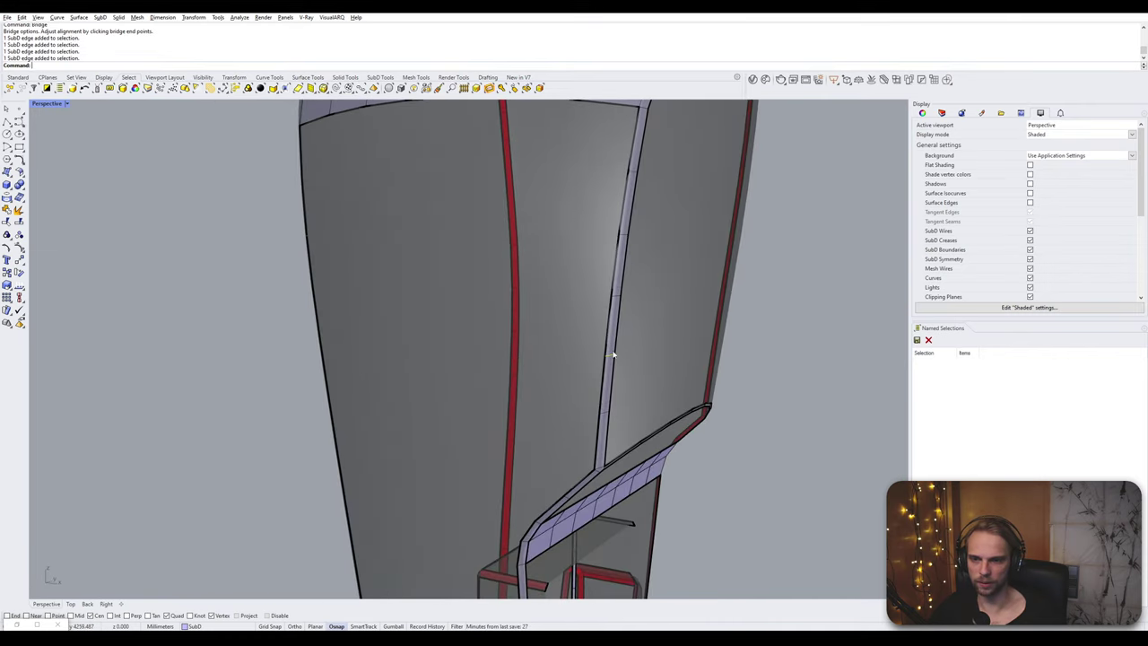
left_click(626, 237)
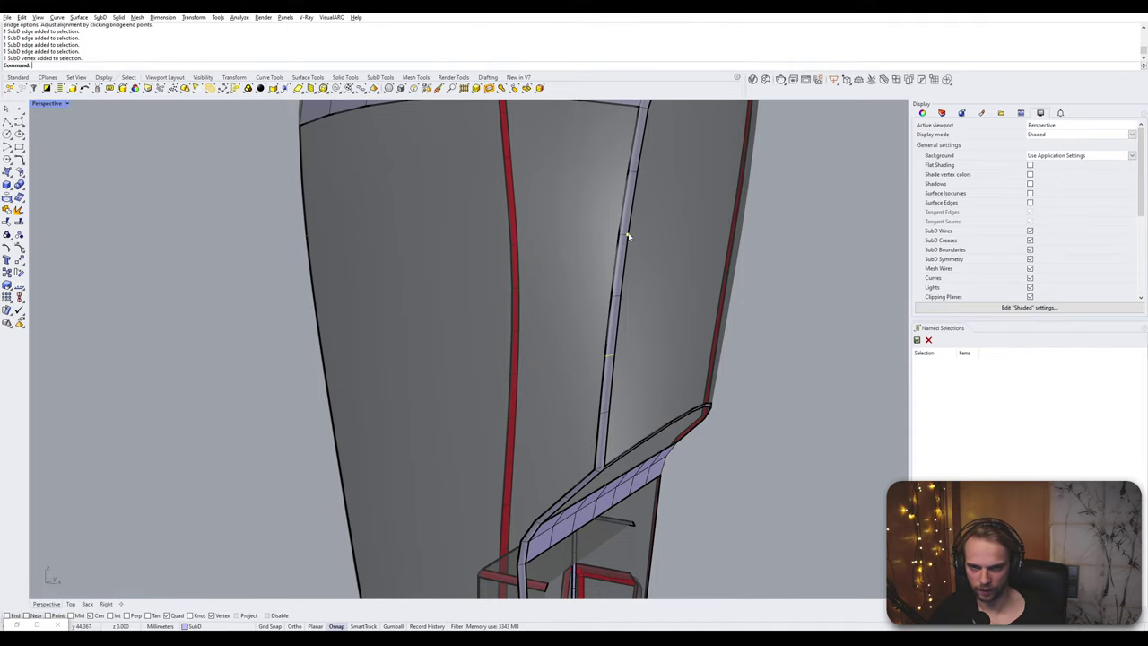
left_click(629, 237, "ctrl+shift")
left_click(623, 235, "ctrl+shift")
key("Delete")
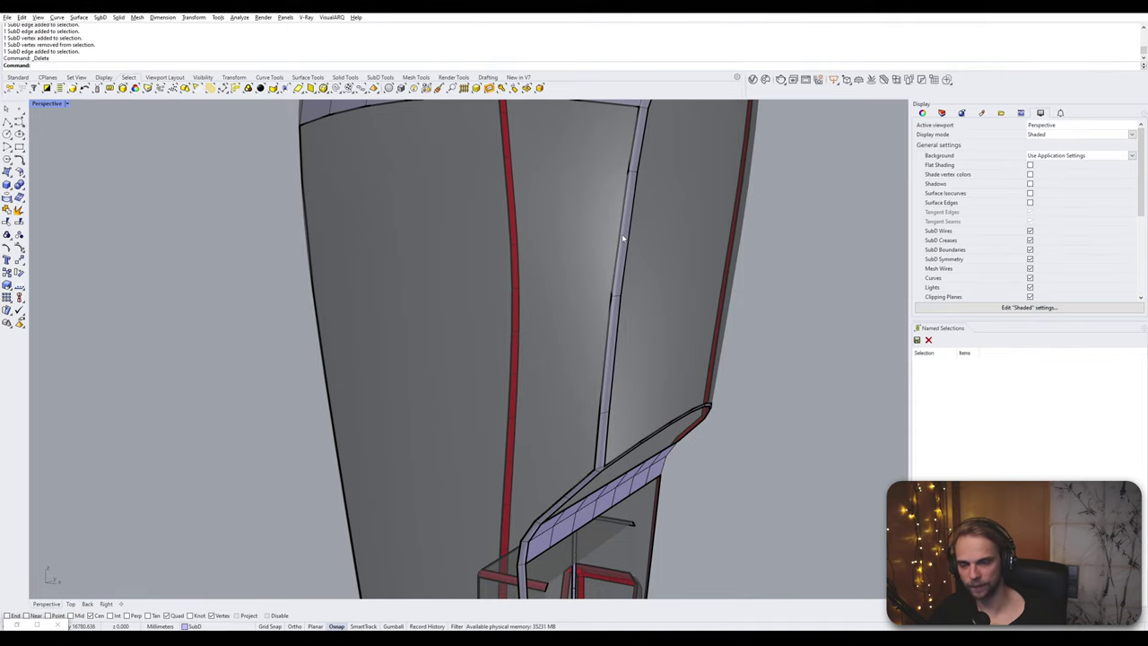
- Bridge the back gap's left edge to its opposite edge across the thigh
scroll(623, 238, "down", 3)
right_click_drag(624, 239, 592, 238)
left_click(438, 224)
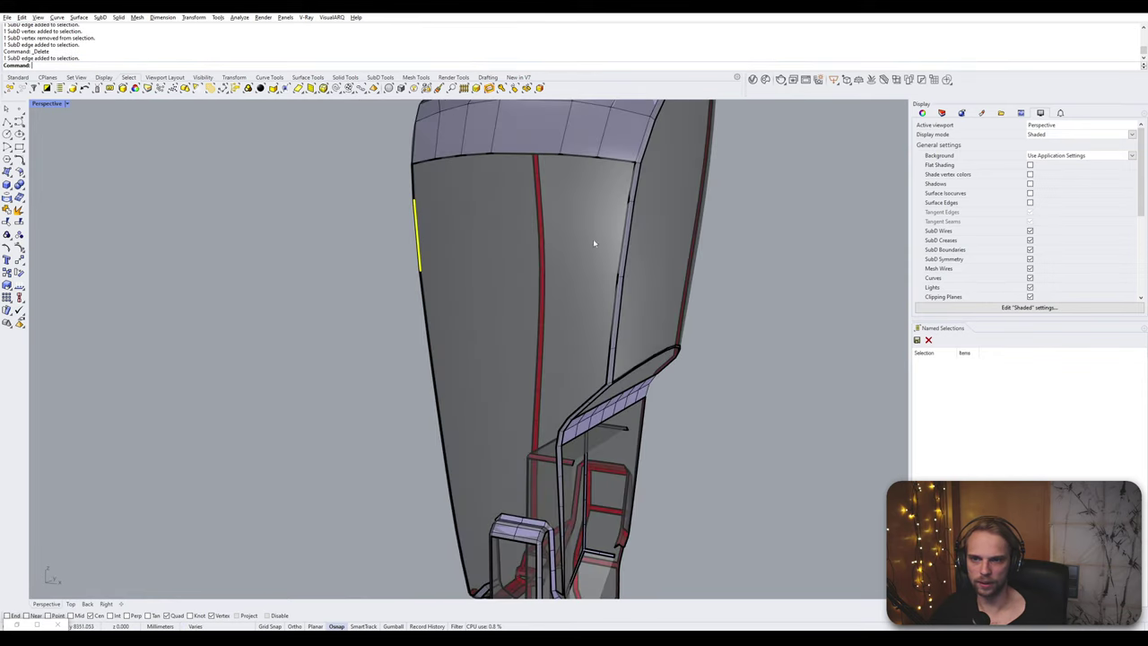
left_click(625, 238)
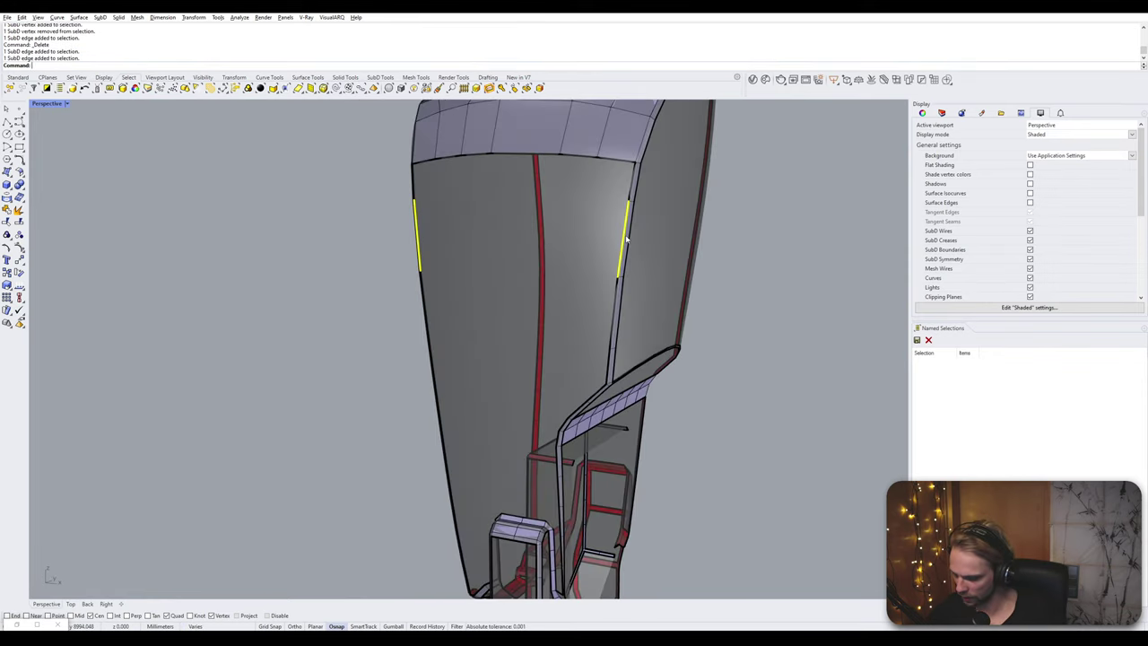
type("Bridge")
key("Return")
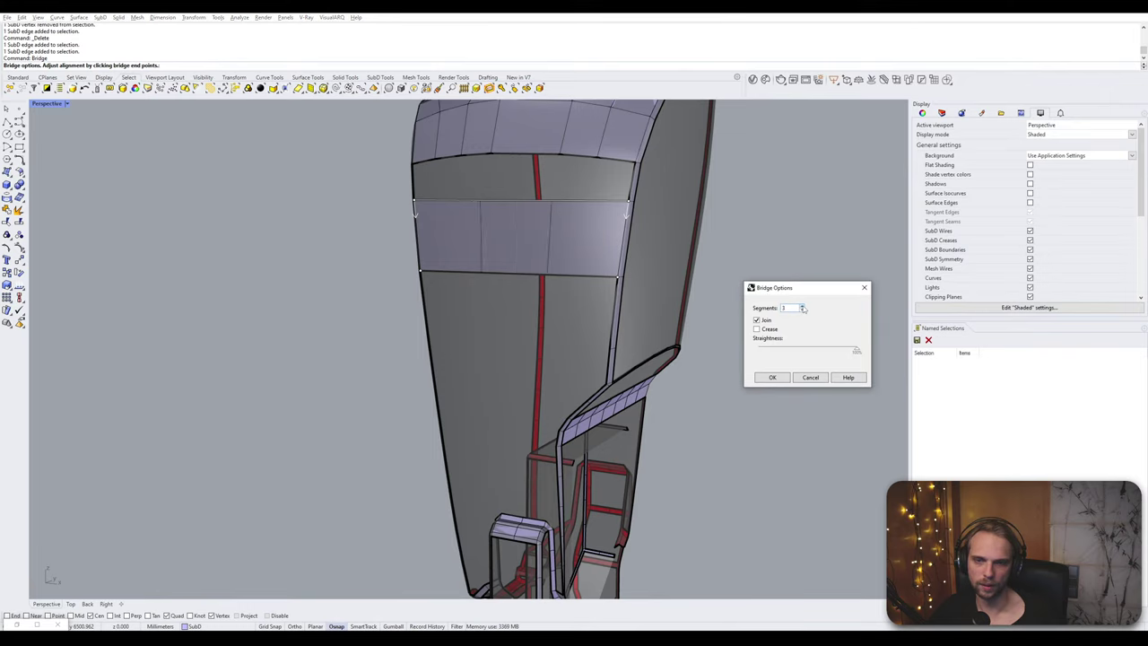
left_click(767, 375)
- Bridge the two remaining gaps below the new band on the thigh's back
right_click_drag(422, 315, 702, 359)
scroll(410, 305, "up", 4)
left_click(444, 288, "ctrl+shift")
left_click(615, 269, "ctrl+shift")
key("Return")
key("Return")
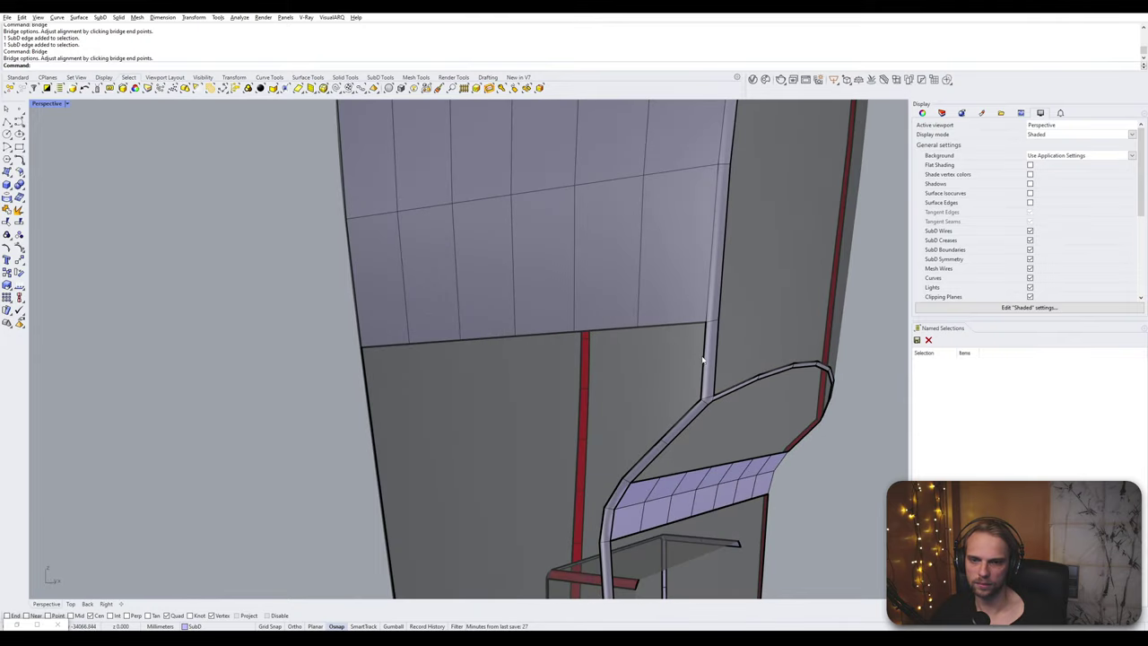
left_click(702, 359, "ctrl+shift")
right_click_drag(460, 382, 474, 328)
left_click(400, 370, "ctrl+shift")
key("Return")
key("Return")
- Slide the vertical edge on the front panel to a new position
left_click(480, 324)
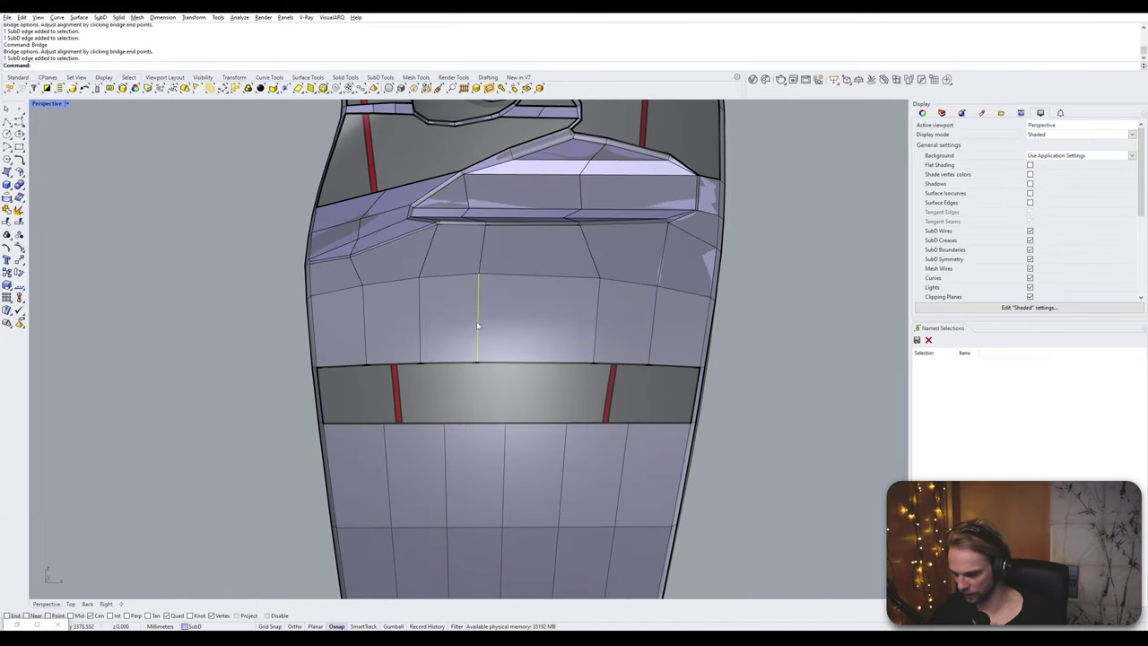
type("Slide")
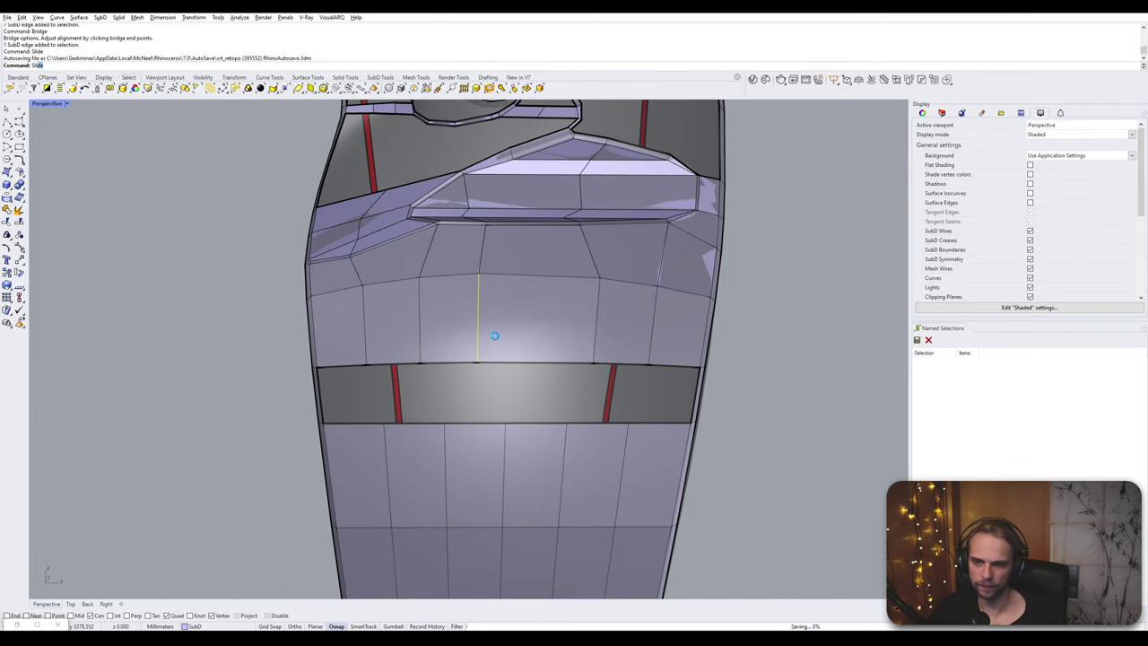
key("Return")
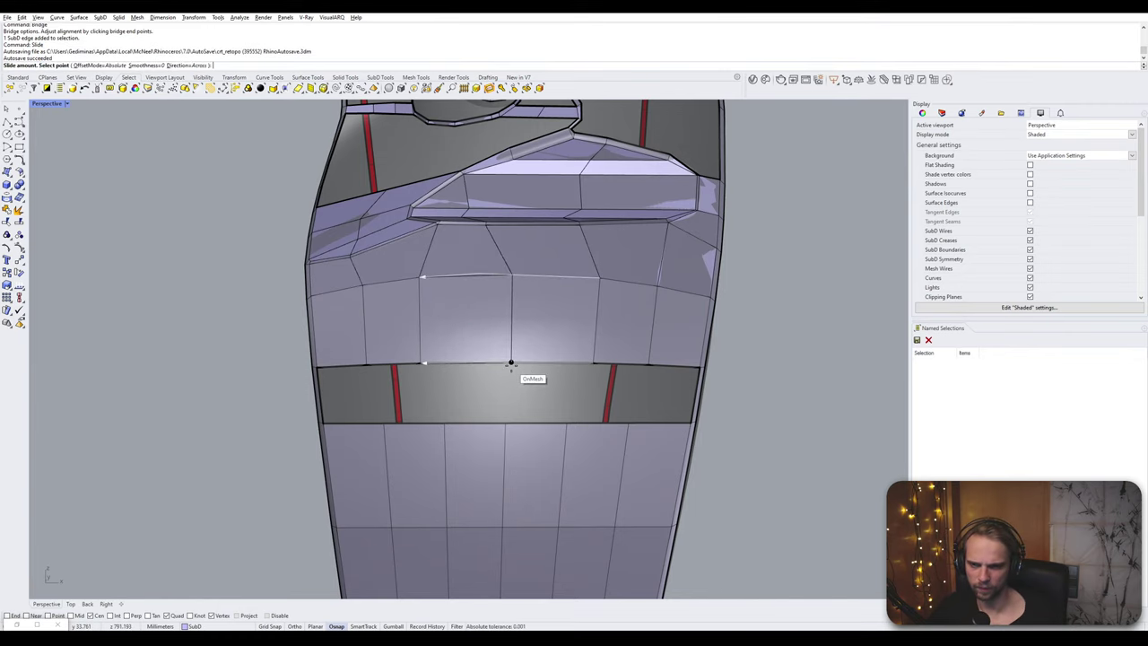
left_click(501, 362)
- Select the vertical column of faces on the thigh's lower panel
right_click_drag(502, 363, 425, 351)
left_click(430, 359, "ctrl+shift")
left_click(462, 358, "ctrl+shift")
left_click(437, 430, "ctrl+shift")
left_click(461, 429, "ctrl+shift")
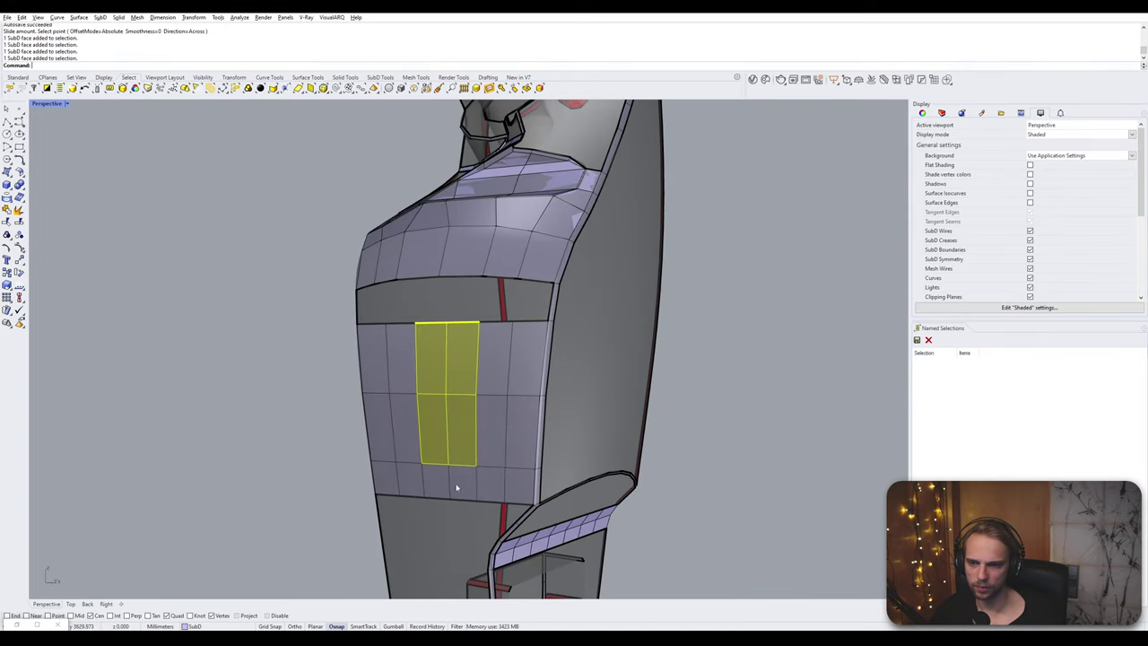
left_click(459, 482, "ctrl+shift")
left_click(436, 482, "ctrl+shift")
- With Osnap and Gumball on, drag the face strip sideways toward the panel's left edge
right_click(336, 626)
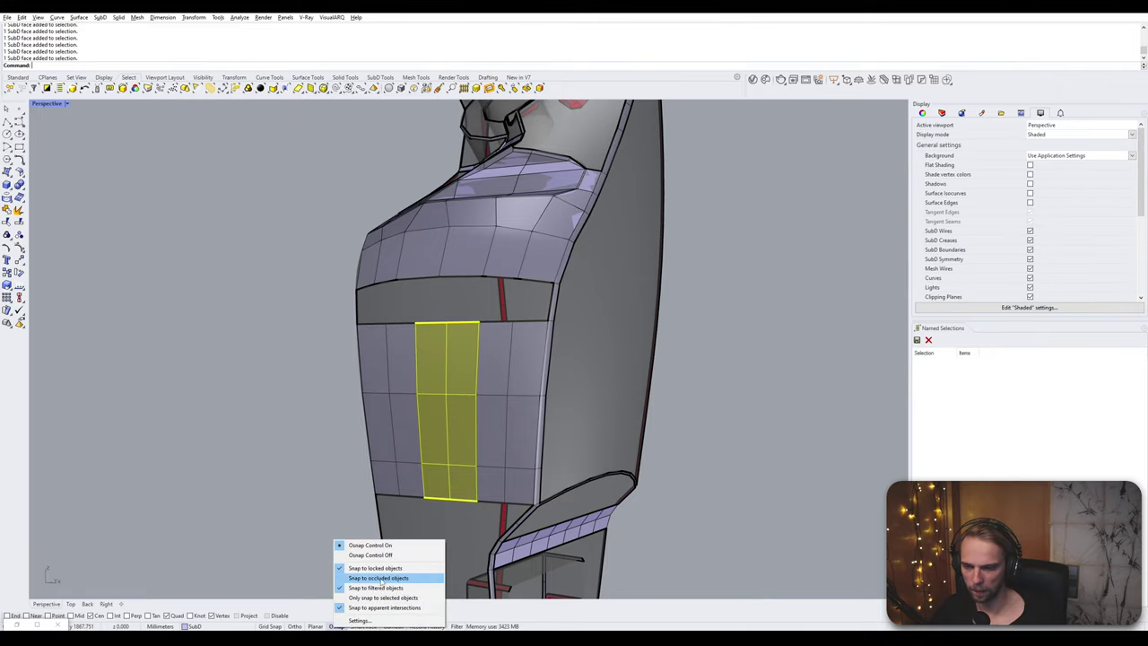
left_click(370, 544)
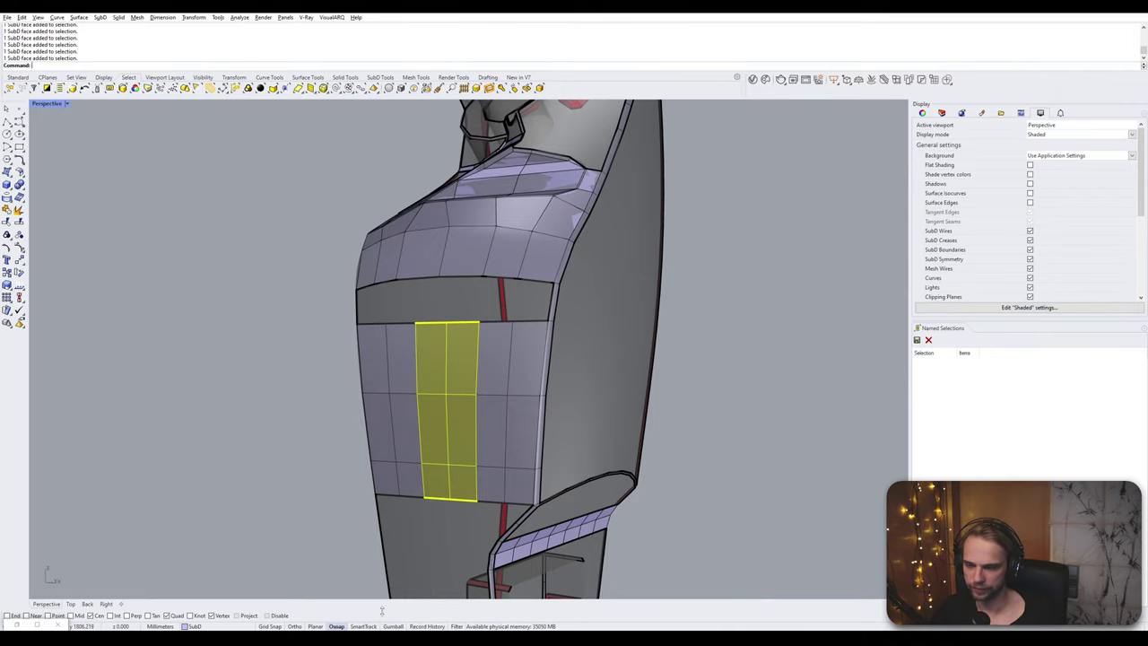
left_click(392, 626)
right_click_drag(524, 414, 477, 416)
scroll(359, 405, "up", 4)
left_click_drag(468, 409, 421, 217)
right_click_drag(421, 217, 717, 358)
- Slide three vertical edges of the lavender panel slightly to the left
left_click(746, 389)
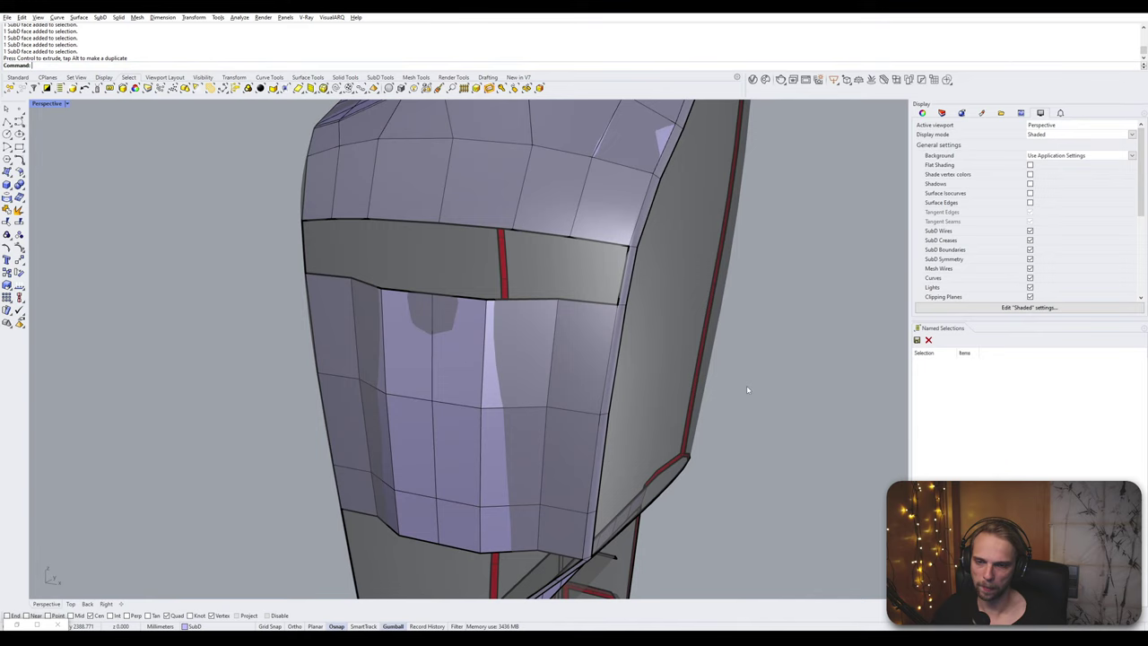
left_click(549, 383, "ctrl+shift")
left_click(544, 452, "ctrl+shift")
left_click(539, 533, "ctrl+shift")
right_click_drag(539, 533, 471, 478)
mouse_move(495, 405)
left_mouse_down()
mouse_move(470, 405)
mouse_move(482, 405)
left_mouse_up()
key("Escape")
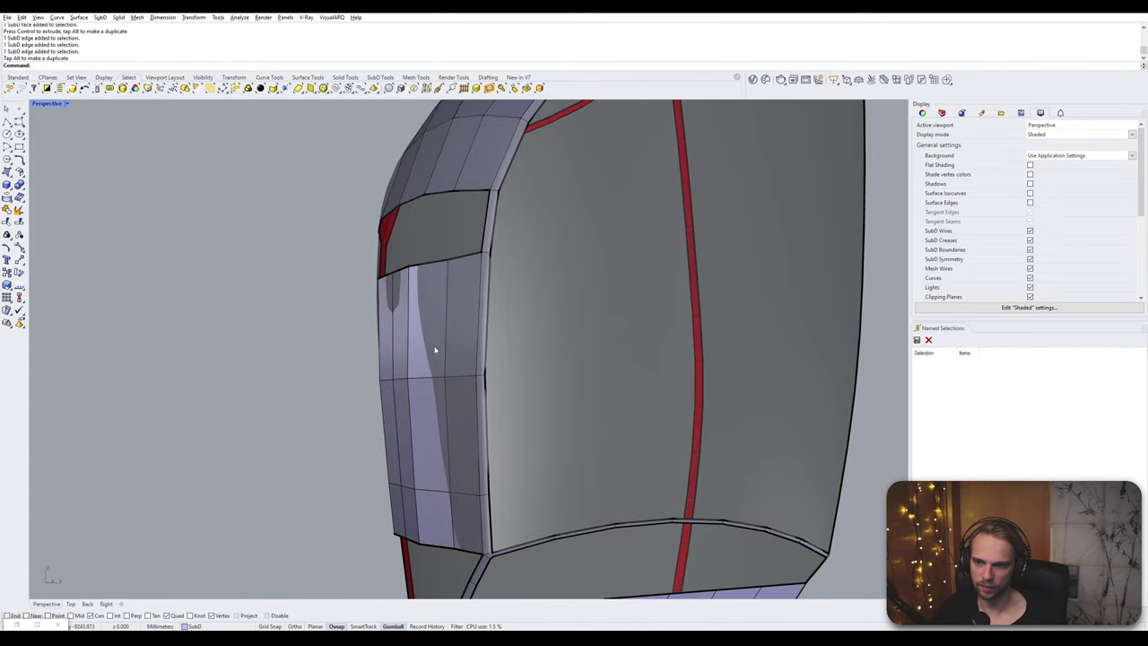
- Nudge another vertical panel edge and check the panel's left-side edges and vertex
left_click(447, 346, "ctrl+shift")
left_click_drag(480, 320, 470, 321)
key("Escape")
right_click_drag(473, 382, 418, 393)
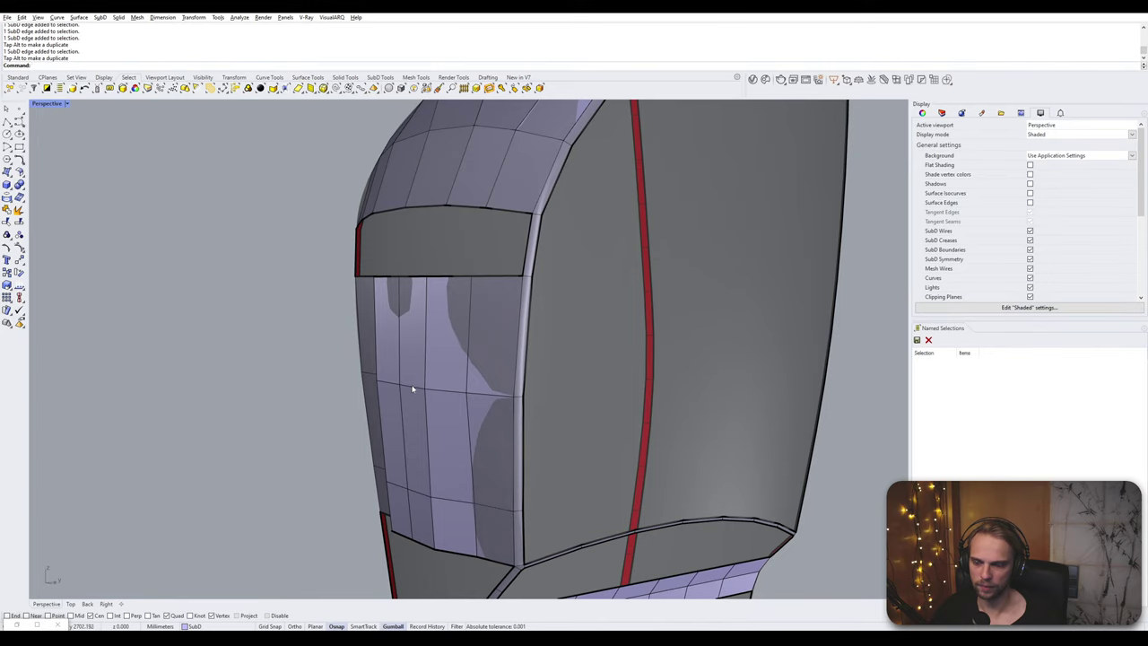
left_click(410, 388, "ctrl+shift")
key("Escape")
scroll(413, 392, "up", 2)
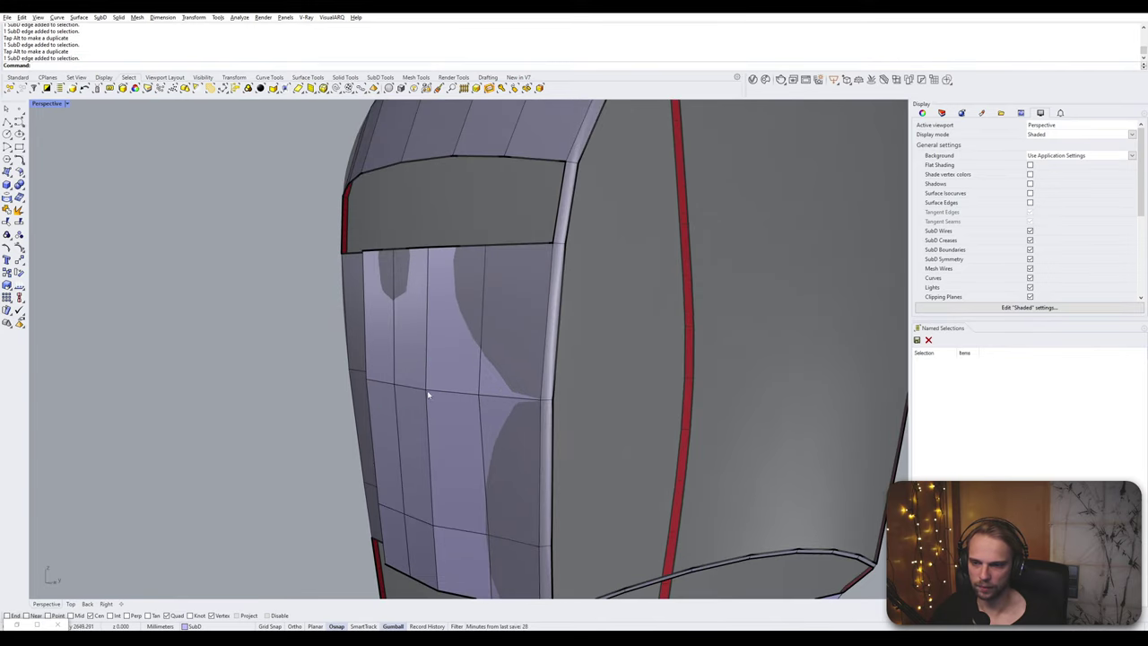
left_click(425, 390, "ctrl+shift")
key("Escape")
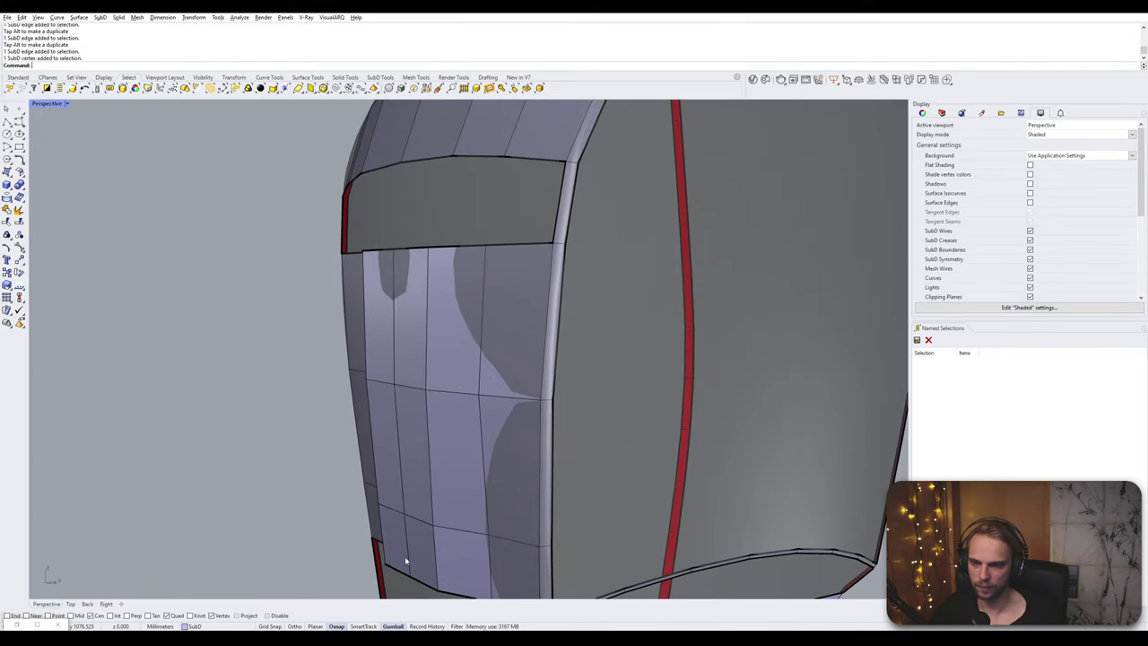
- Move the panel's two bottom boundary edges to the right
left_click(400, 572, "ctrl+shift")
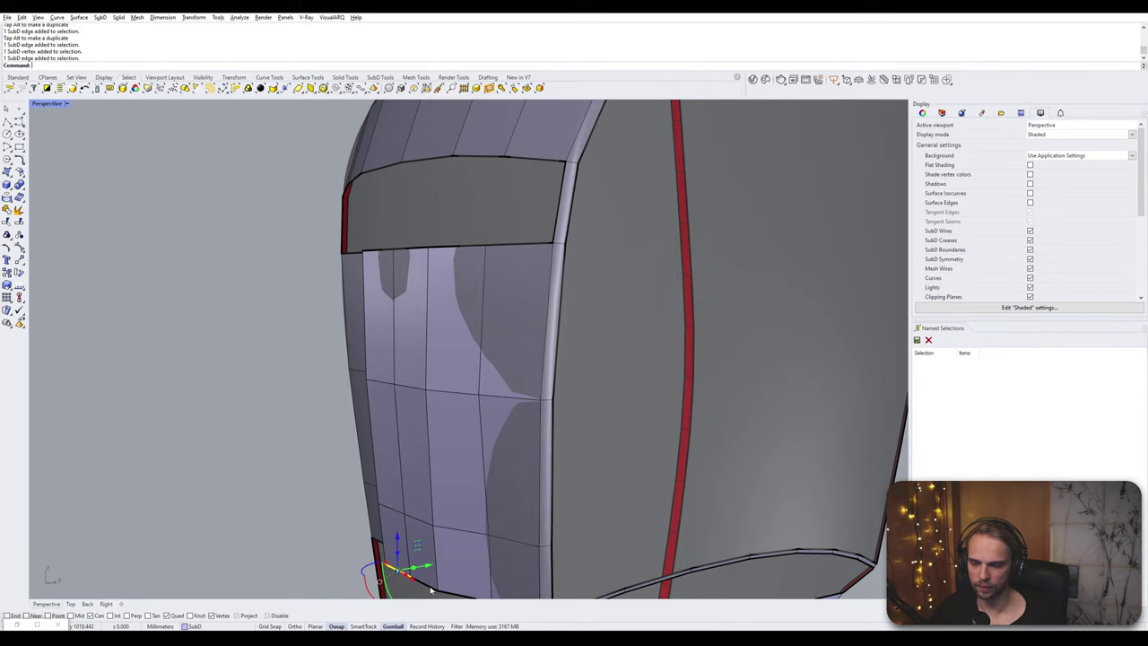
left_click(431, 587, "ctrl+shift")
right_click_drag(432, 586, 437, 460, "shift")
scroll(437, 460, "up", 2)
left_click_drag(437, 460, 451, 460)
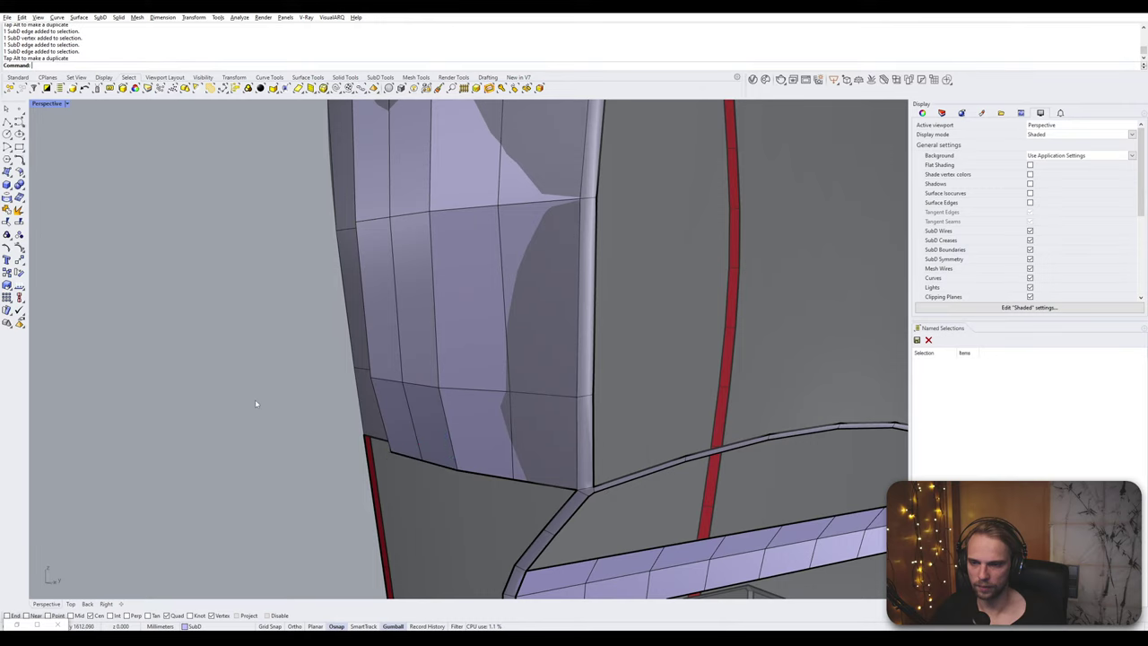
- Shift the two corner edges sideways and check the result in smooth display
left_click(387, 381)
left_click(421, 384, "shift")
right_click_drag(423, 386, 401, 385)
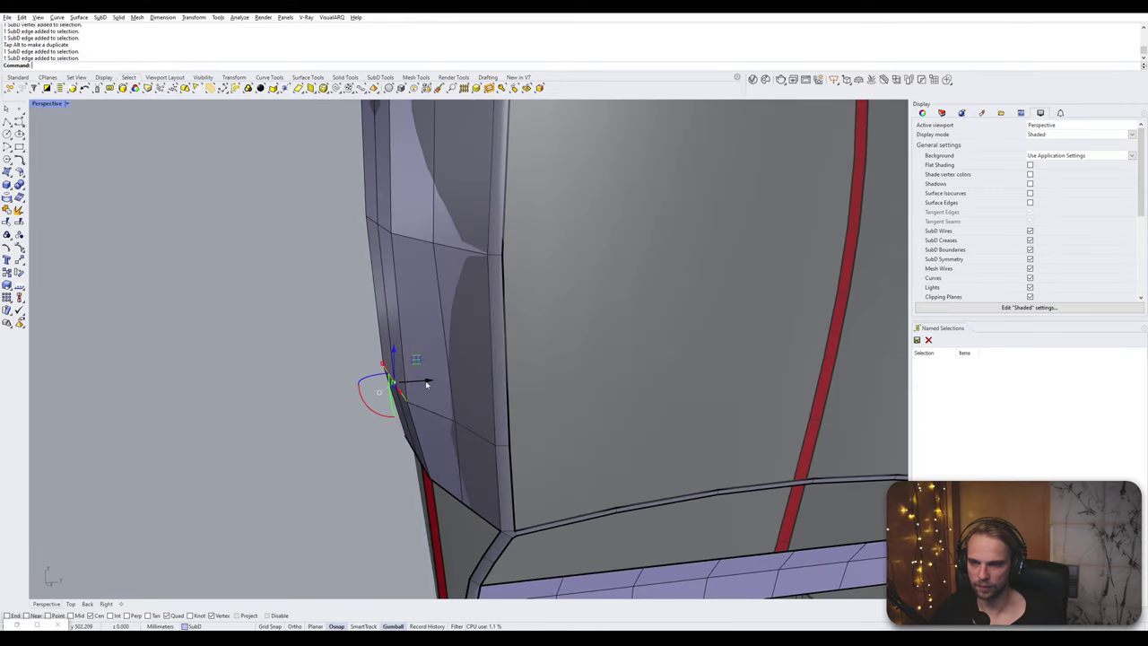
left_click_drag(425, 382, 431, 383)
right_click_drag(431, 382, 448, 261)
key("Tab")
key("Tab")
- Shift the column of three edges at the panel's top into line
left_click(342, 234, "ctrl+shift")
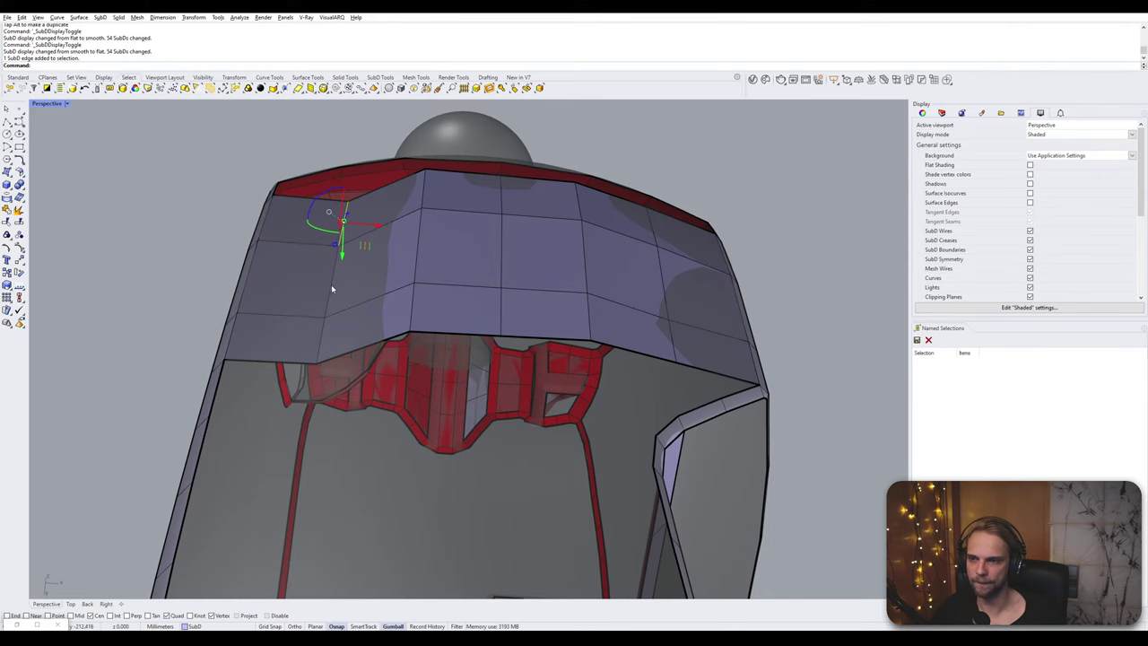
left_click(331, 284, "ctrl+shift")
left_click(323, 322, "ctrl+shift")
right_click_drag(323, 322, 321, 398)
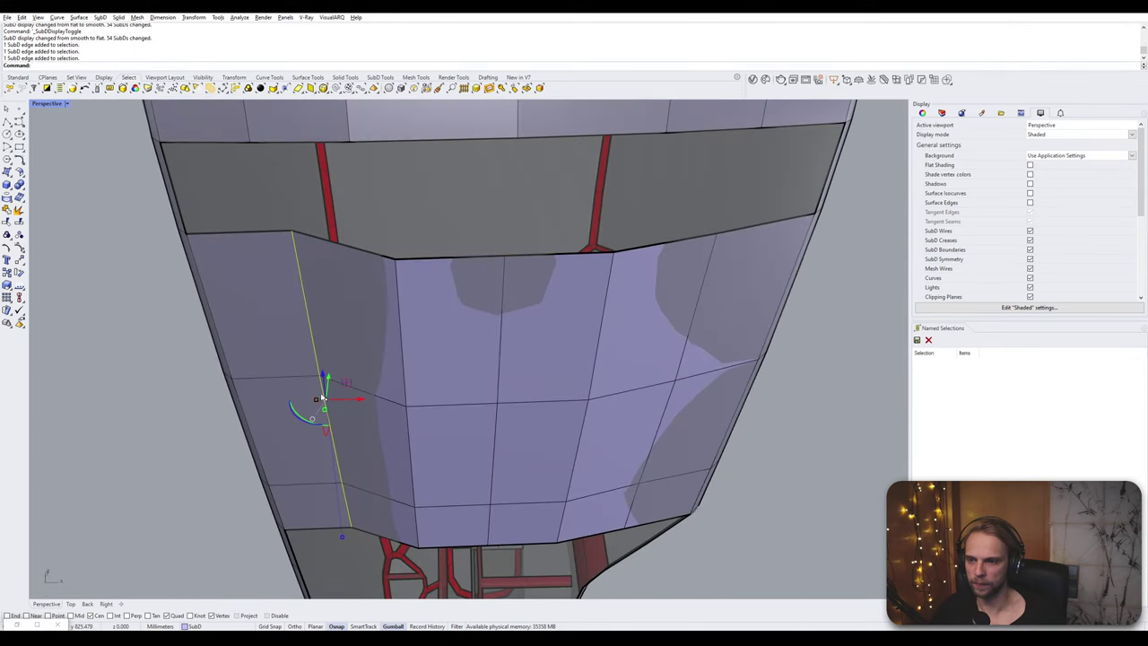
left_click_drag(332, 377, 336, 387)
left_click(218, 469)
right_click_drag(217, 469, 447, 325)
- Nudge a panel vertex sideways and verify the panel in smooth display
left_click(496, 259, "ctrl+shift")
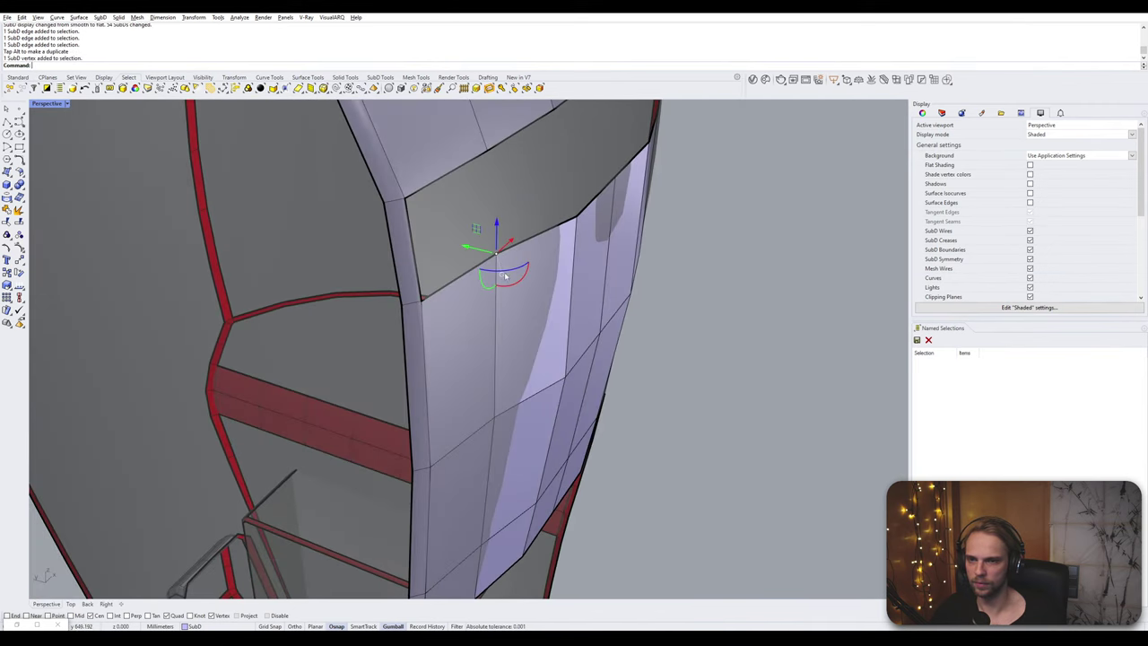
left_click_drag(472, 249, 485, 252)
left_click(495, 226)
right_click_drag(496, 227, 414, 342)
key("Tab")
key("Tab")
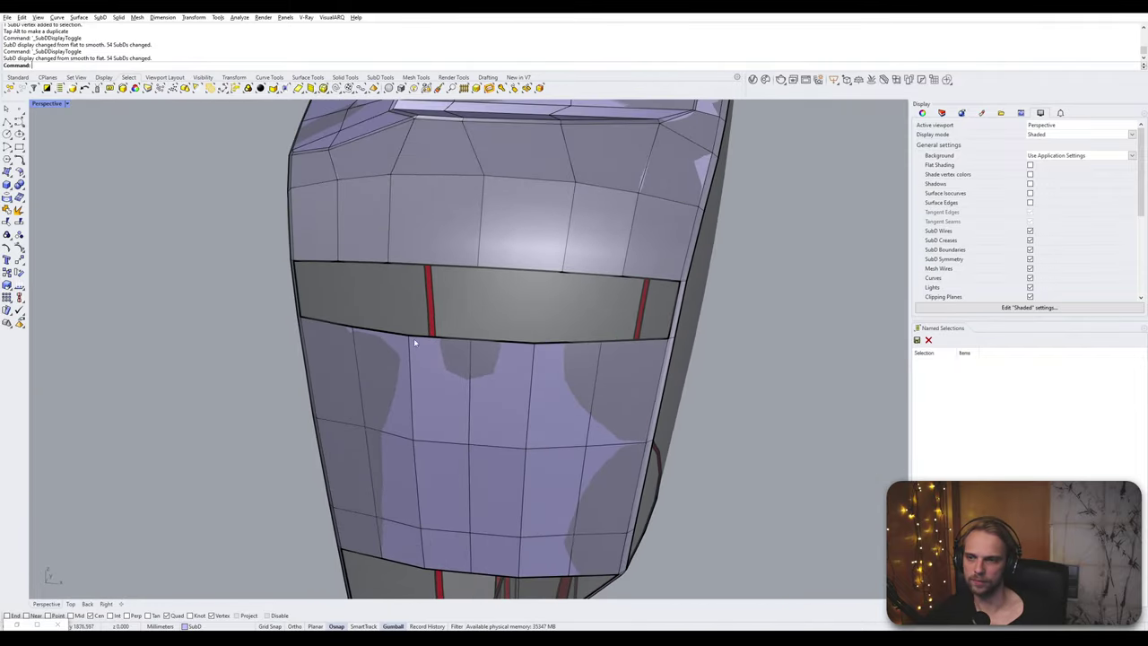
- Select the gap band's lower and upper rim edge loops
left_click(339, 328, "ctrl+shift")
left_click(619, 343, "ctrl+shift")
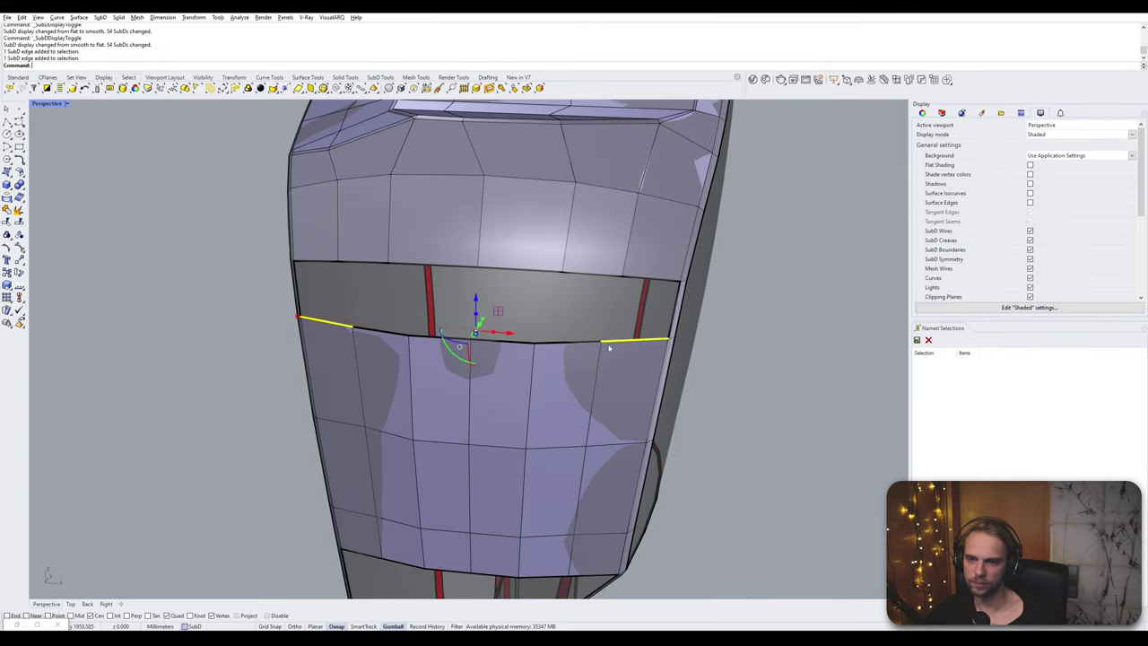
left_click(568, 350, "ctrl+shift")
left_click(557, 372, "ctrl")
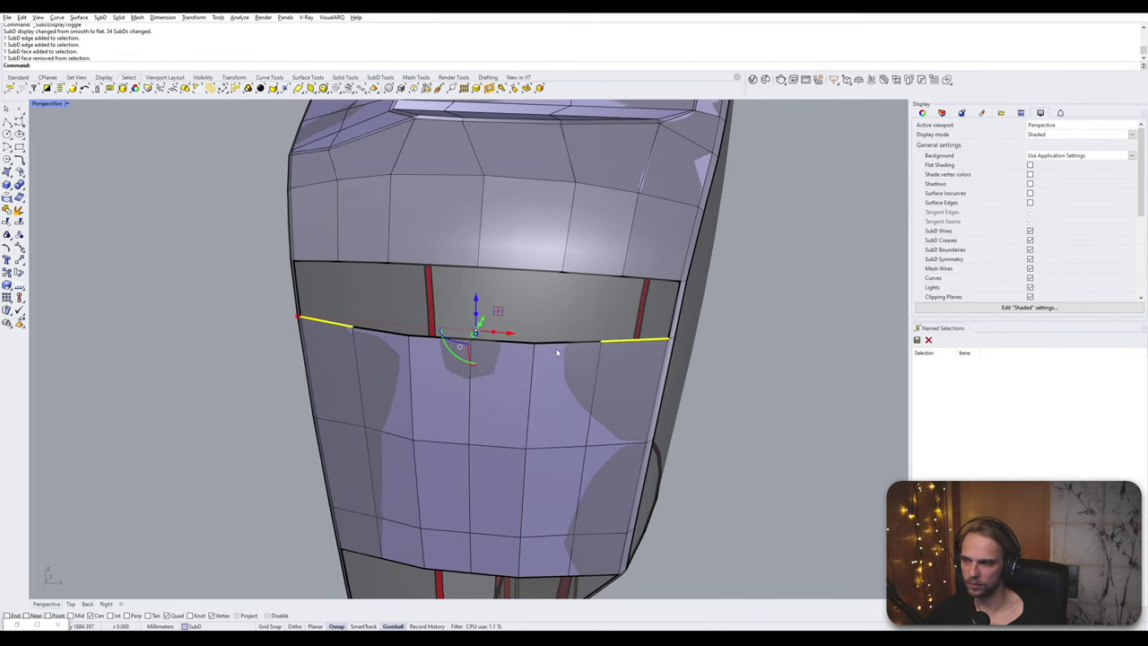
double_click(562, 346, "ctrl+shift")
right_click_drag(562, 346, 310, 261)
left_click(567, 251, "ctrl+shift")
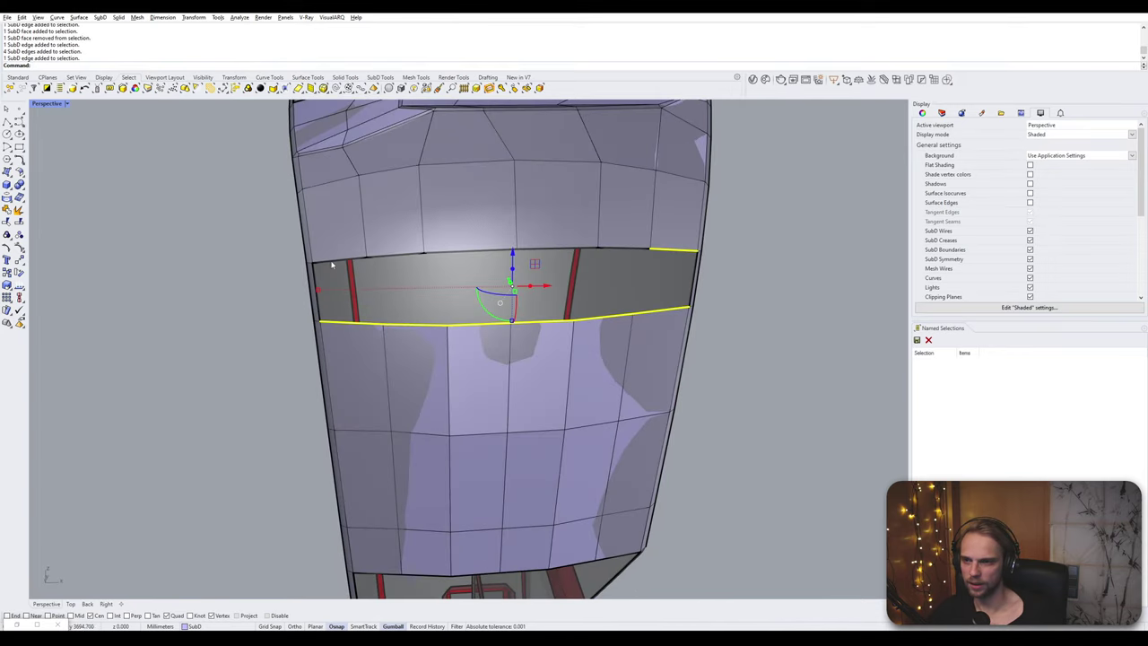
double_click(397, 257, "ctrl+shift")
right_click_drag(401, 257, 365, 267)
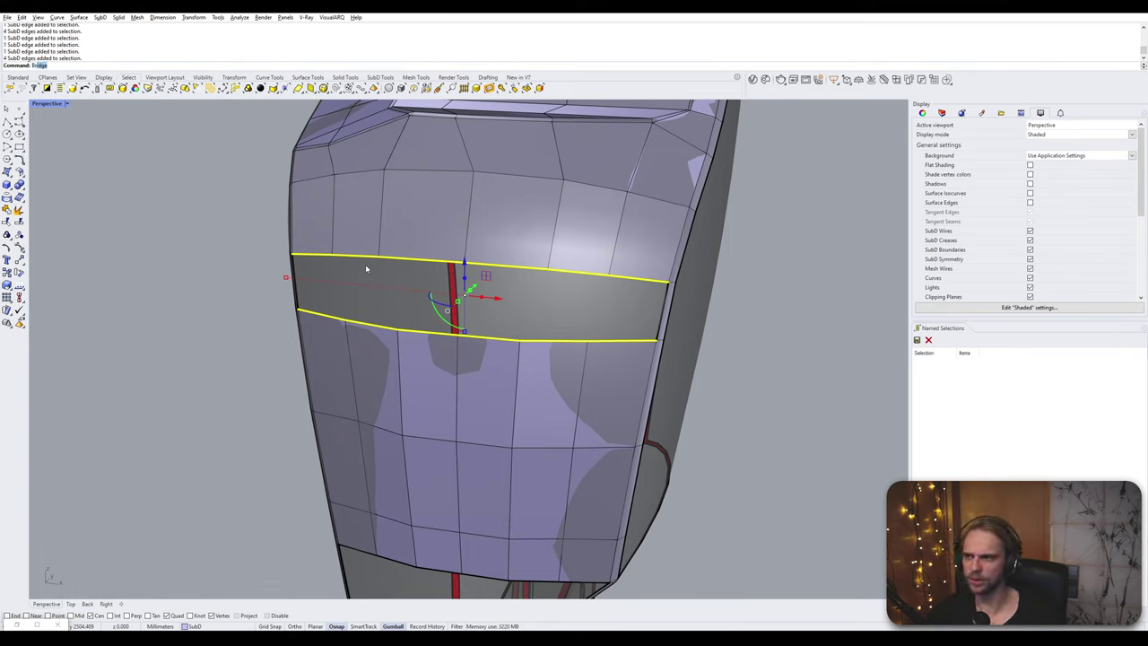
- Bridge the two edge loops with Segments lowered to 2
key("Return")
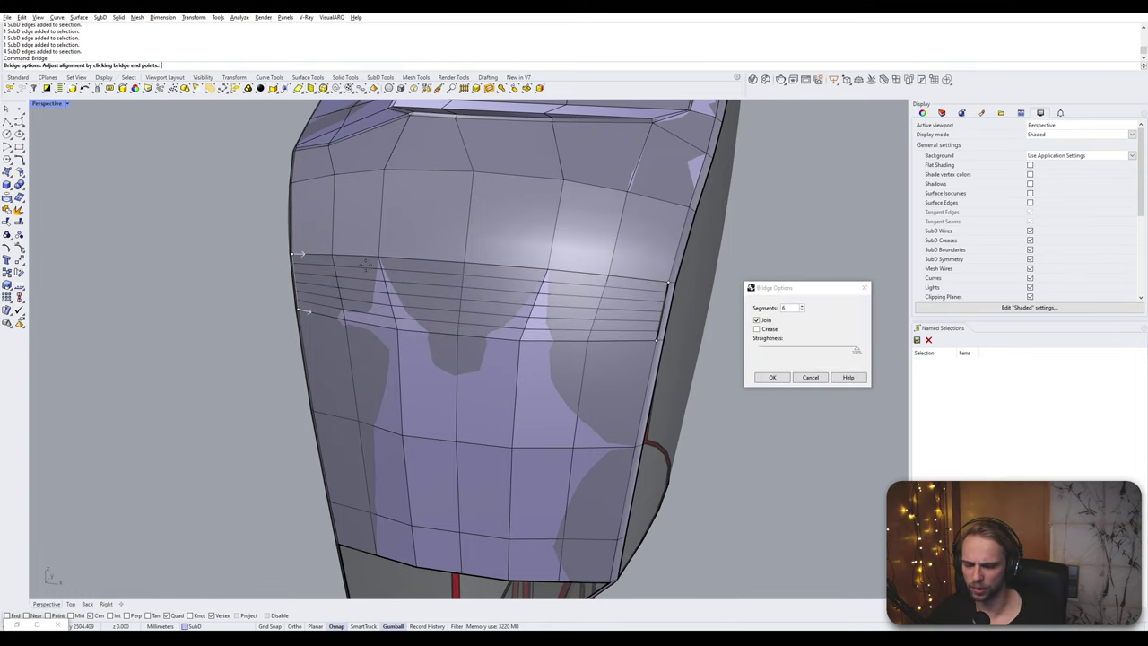
left_click(802, 314)
left_click(801, 310)
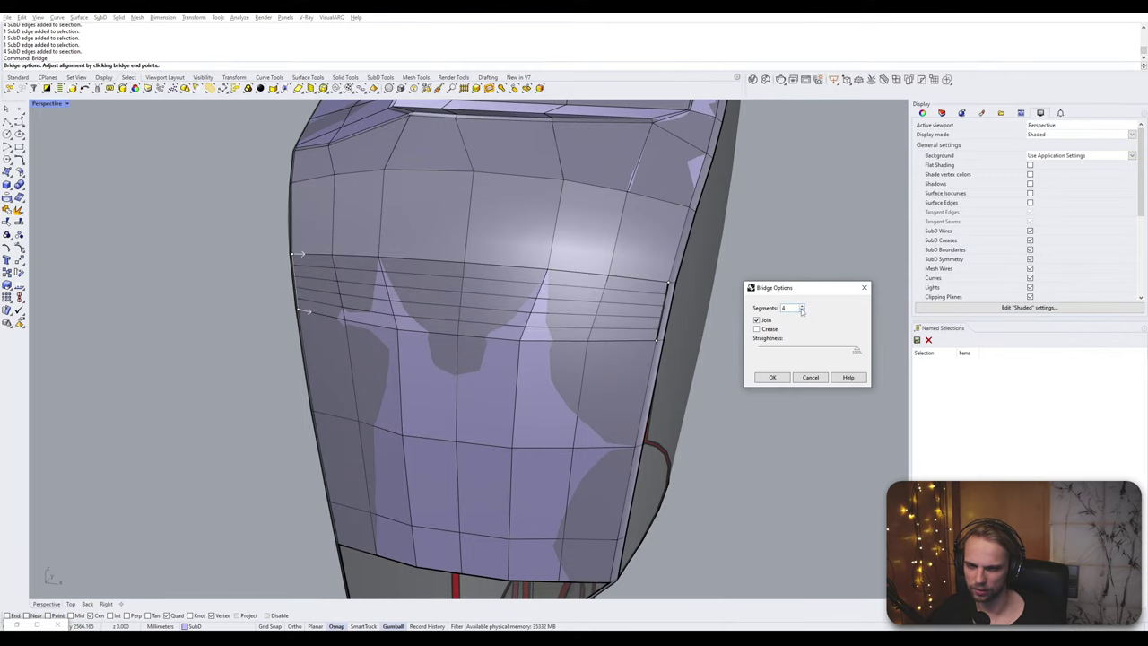
left_click(802, 310)
left_click(802, 311)
left_click(802, 310)
left_click(772, 377)
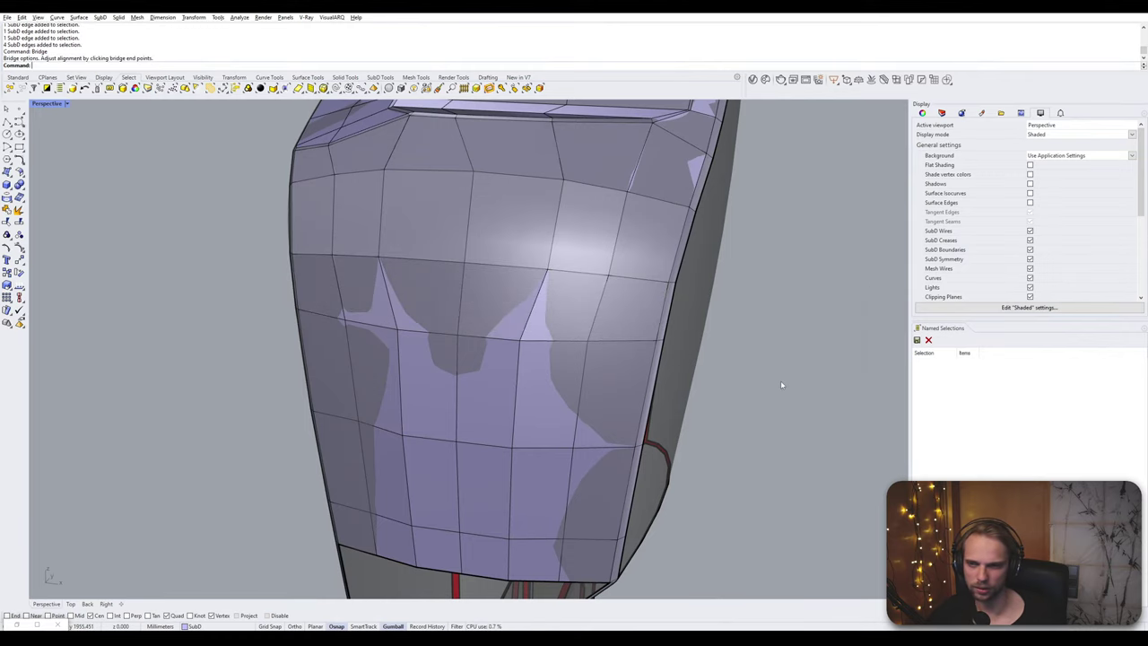
right_click_drag(781, 384, 645, 339)
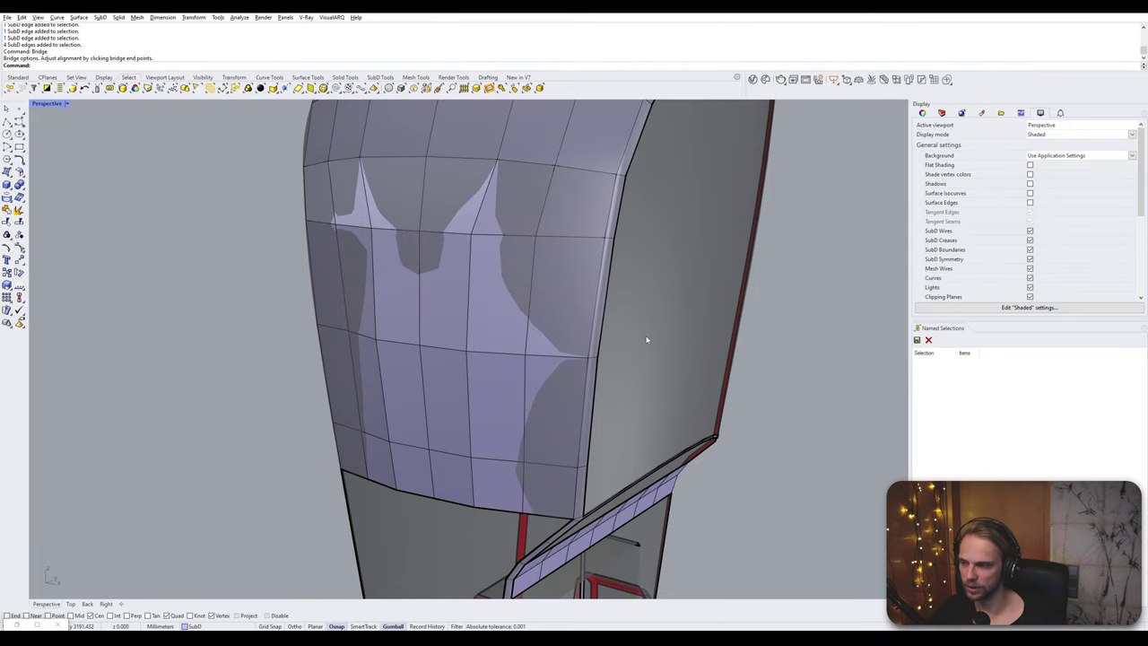
- Delete the surplus edge loop on the lower box part
right_click_drag(510, 367, 609, 467)
scroll(609, 448, "up", 6)
double_click(610, 376)
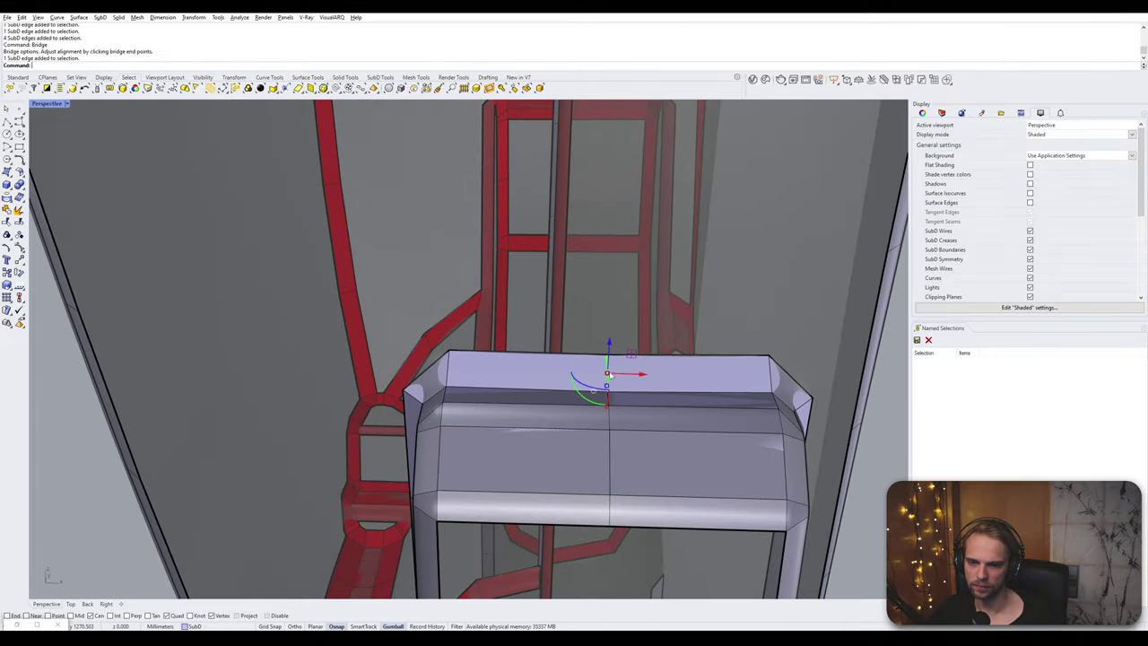
key("Delete")
- Delete a surplus edge on the bent frame member and inspect it from below
right_click_drag(609, 371, 582, 242)
scroll(581, 226, "up", 5)
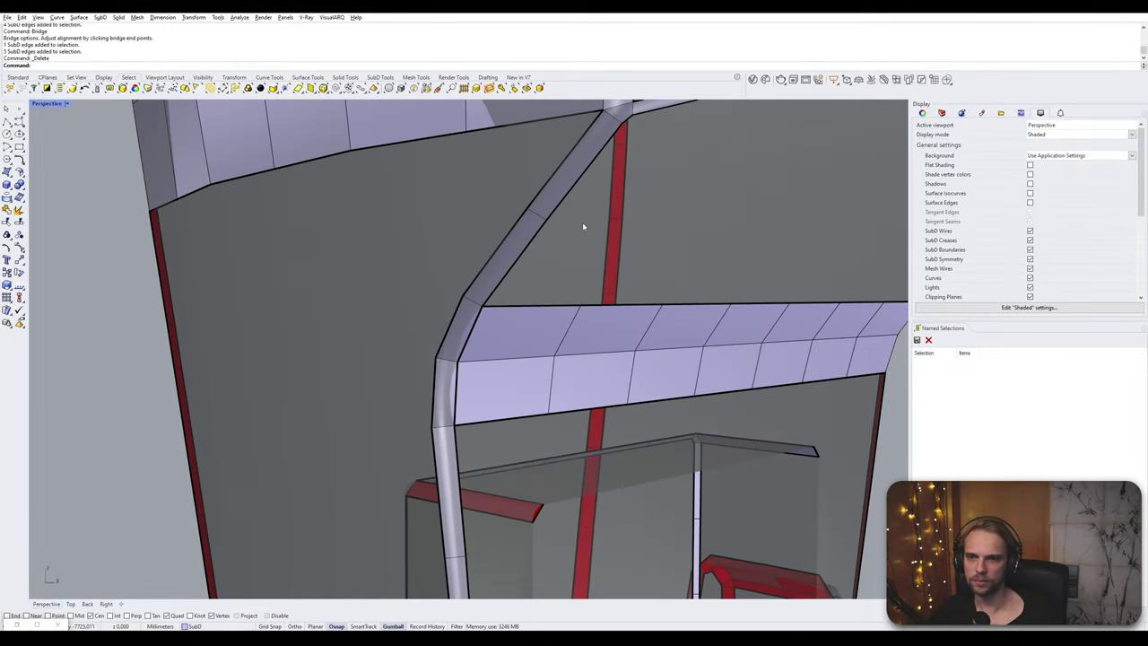
left_click(537, 218)
key("Delete")
right_click_drag(508, 215, 363, 281)
scroll(611, 285, "up", 2)
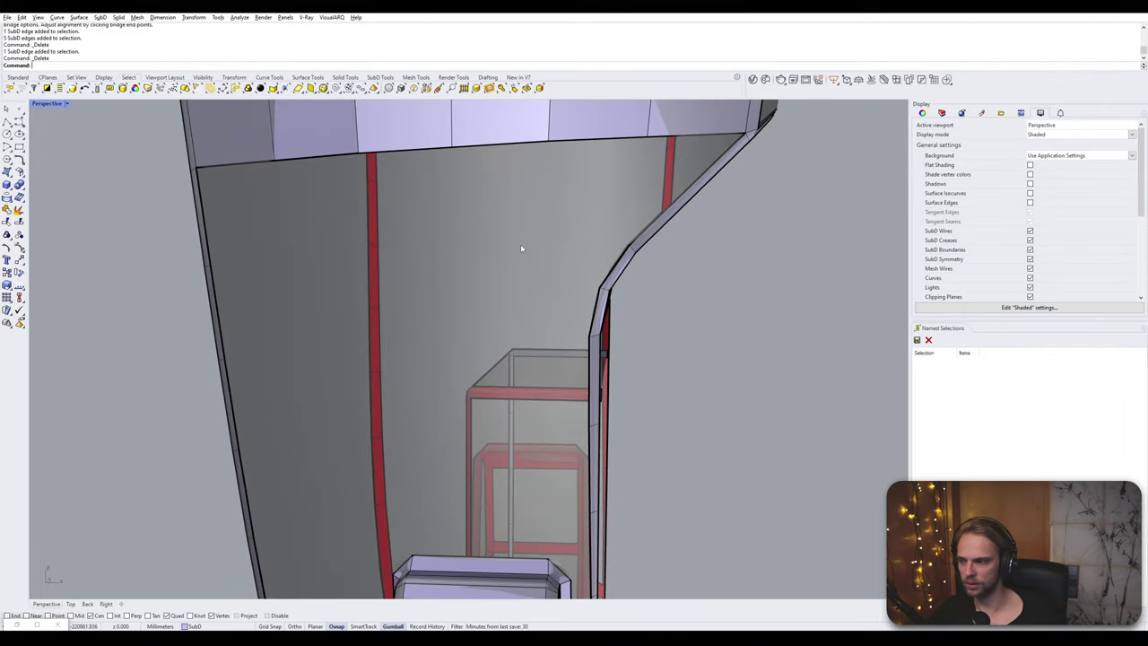
right_click_drag(526, 322, 581, 264)
right_click_drag(606, 314, 462, 344)
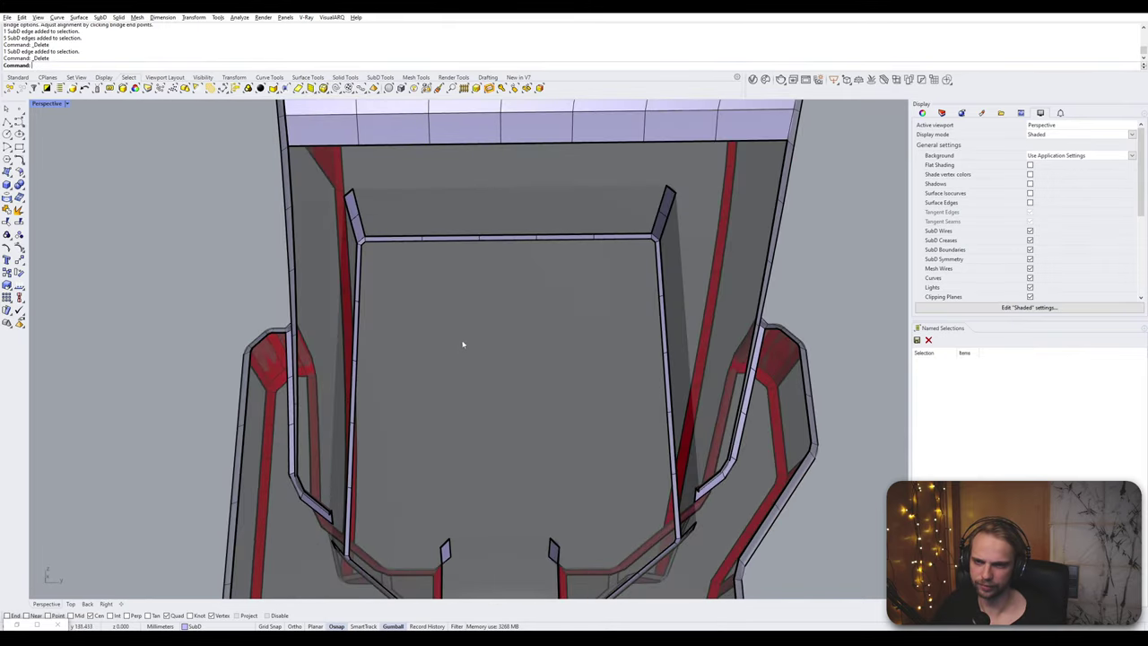
- Delete the matching edges on the bracket's left and right strips
right_click_drag(487, 272, 501, 353, "shift")
scroll(376, 318, "up", 2)
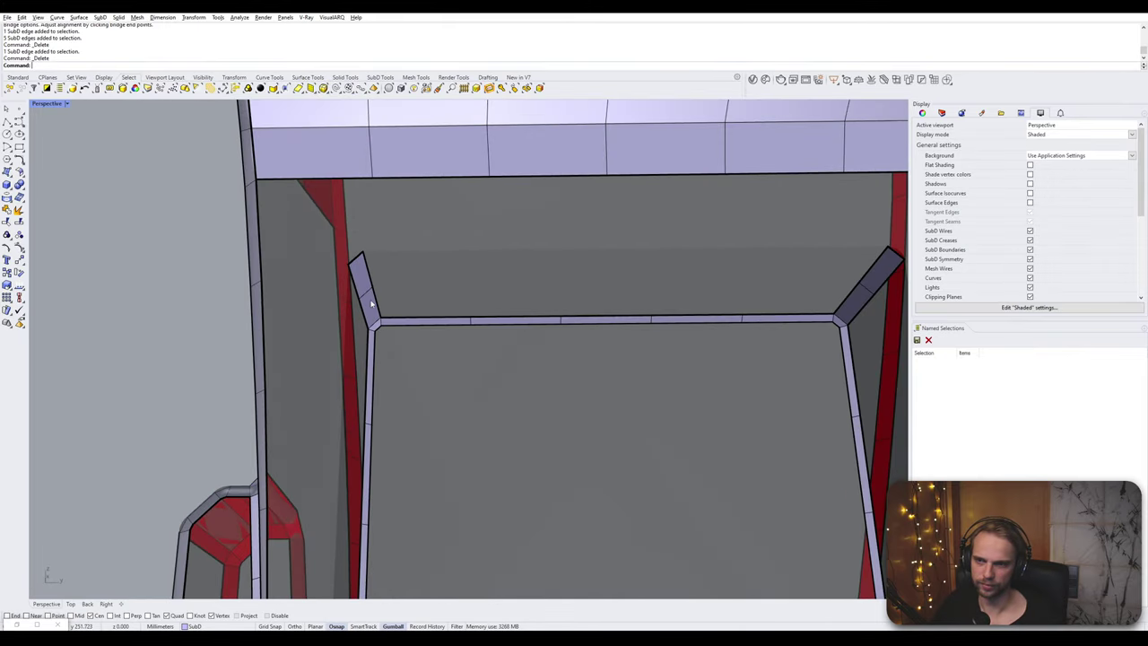
scroll(372, 301, "down", 2)
right_click_drag(406, 311, 377, 281)
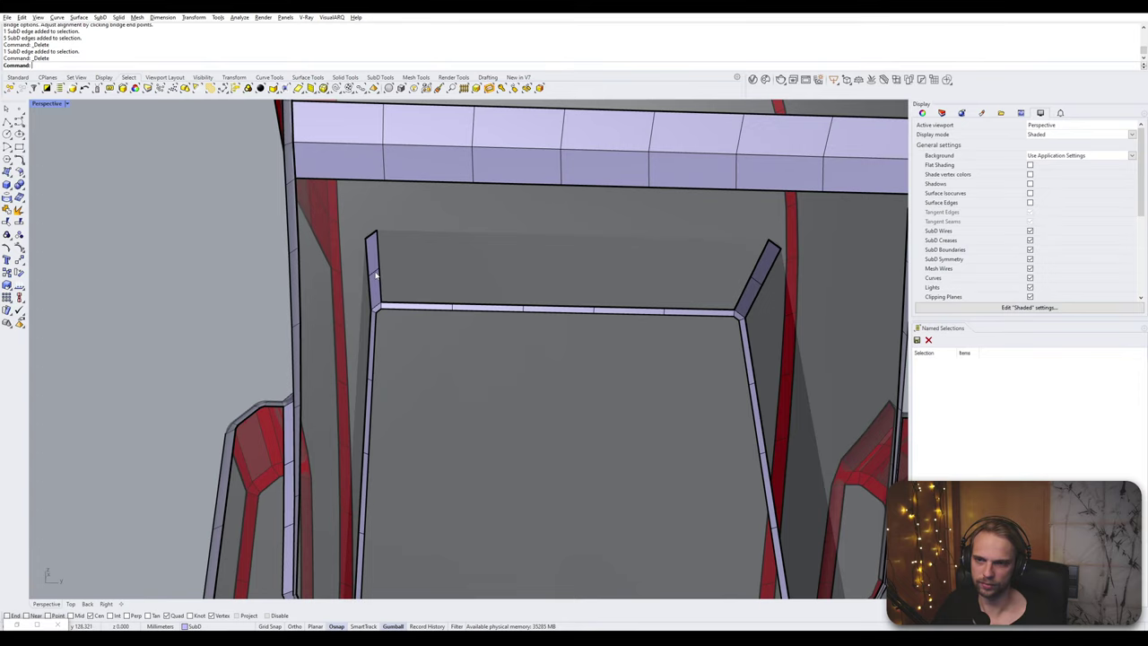
left_click(376, 275)
left_click(758, 282, "ctrl+shift")
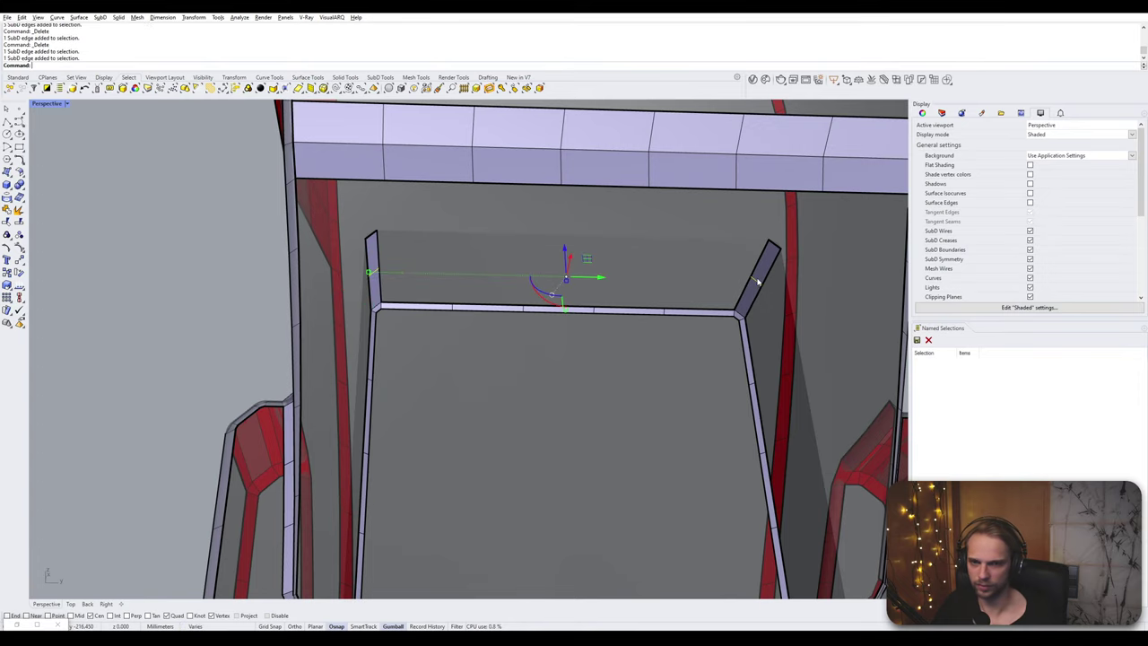
key("Delete")
right_click_drag(758, 282, 735, 286)
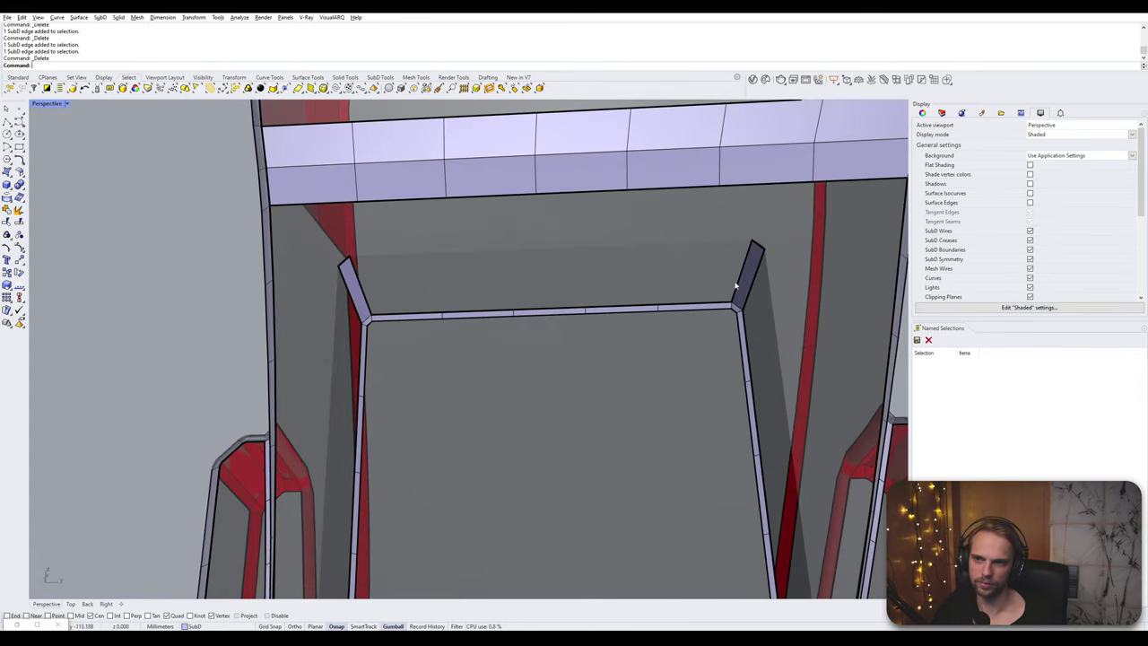
left_click(370, 286)
- Bridge the two selected SubD panel edges with a five-segment bridge
scroll(625, 289, "down", 4)
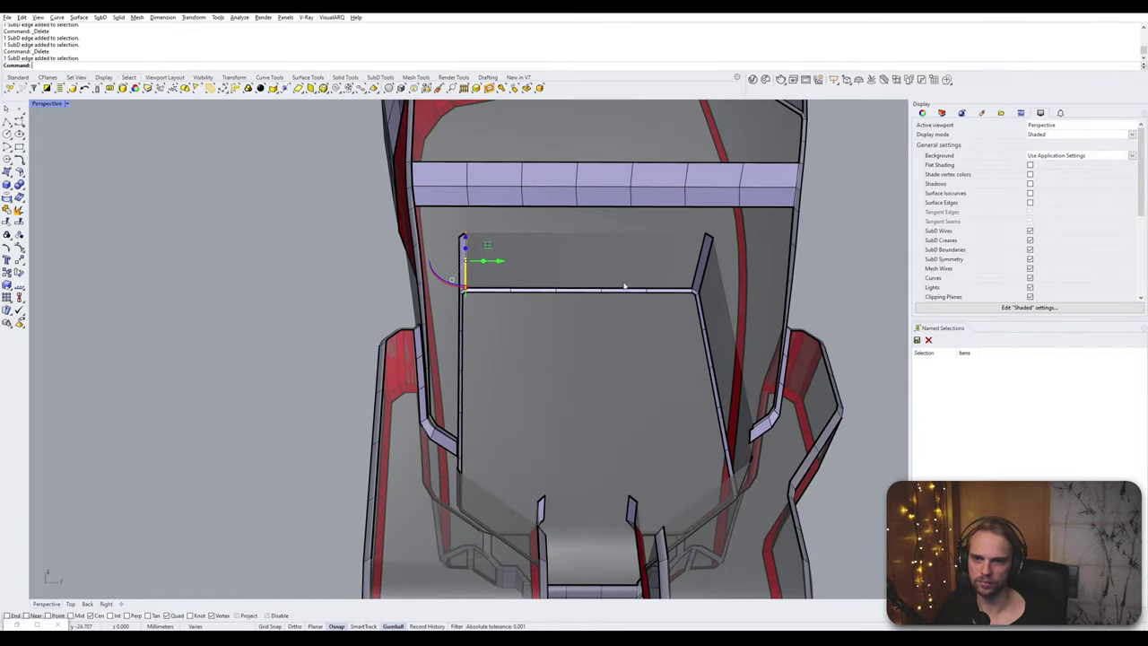
scroll(695, 312, "up", 2)
mouse_move(695, 312)
right_mouse_down()
mouse_move(745, 269)
mouse_move(681, 320)
mouse_move(689, 328)
right_mouse_up()
scroll(690, 267, "up", 2)
left_click(696, 263, "shift")
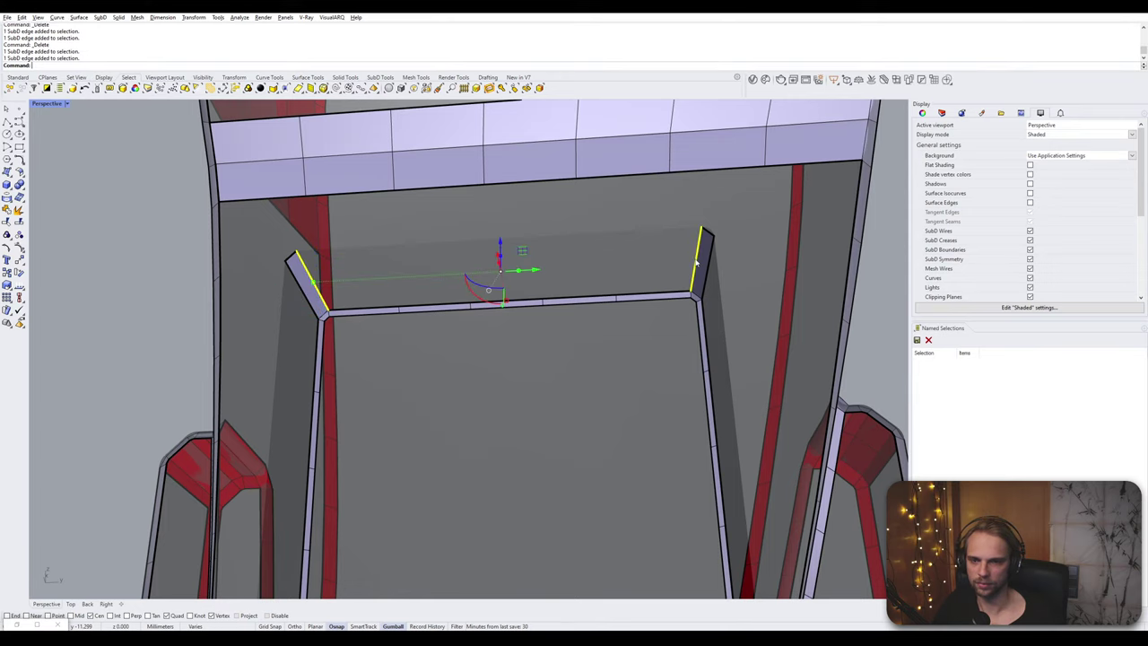
key("Return")
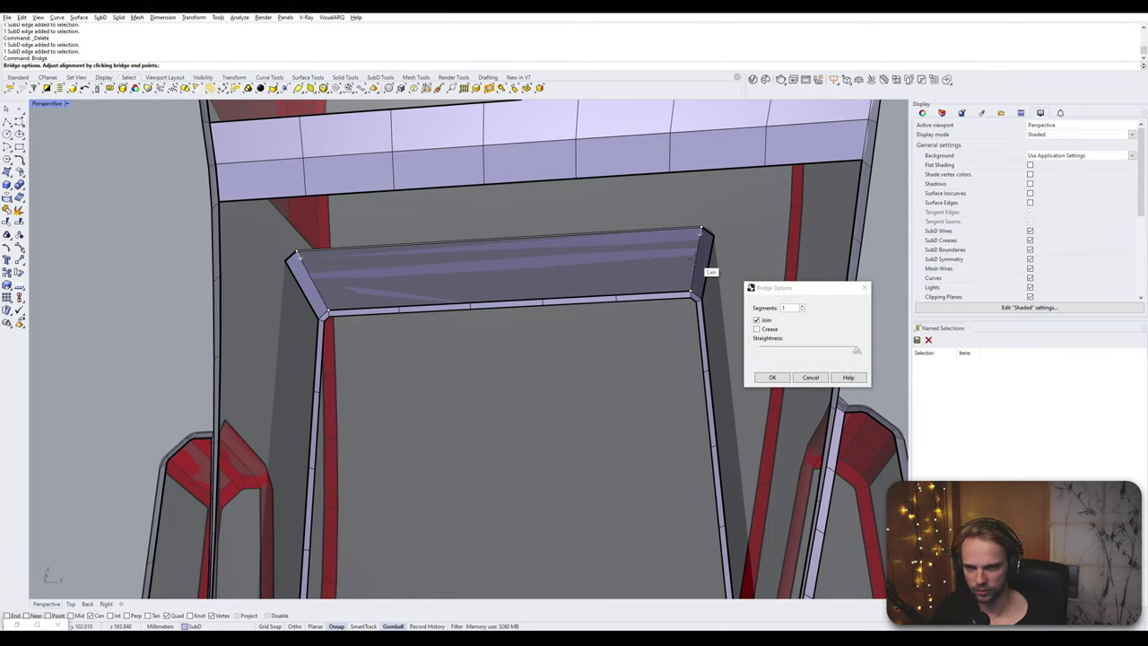
left_click(803, 306)
left_click(803, 306)
left_click(803, 306)
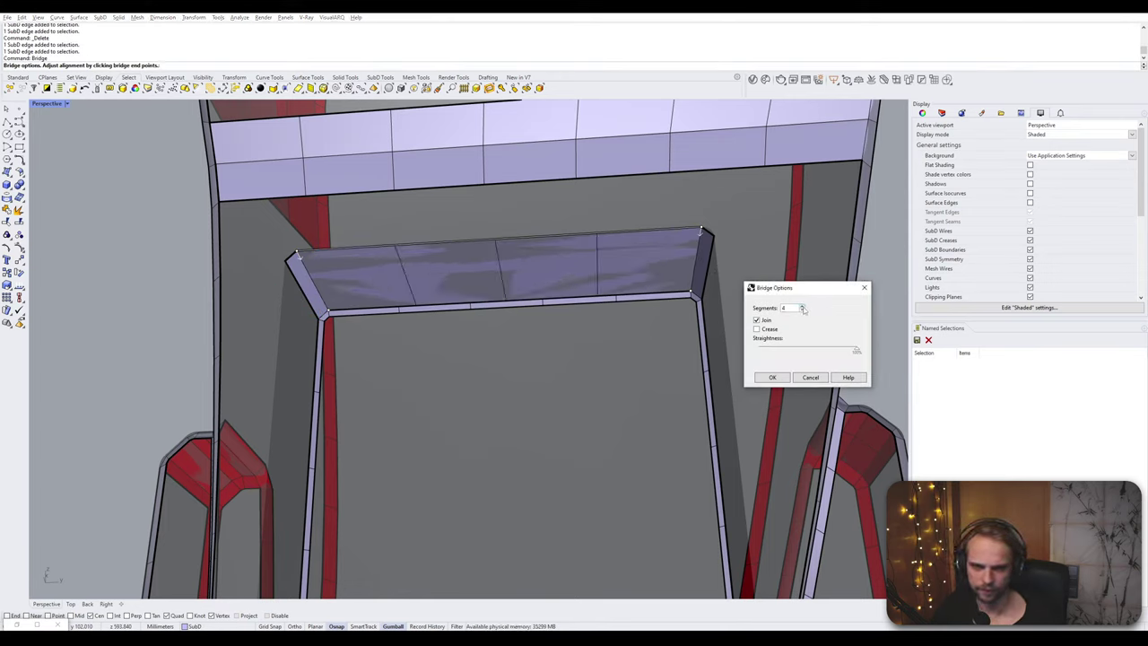
left_click(802, 306)
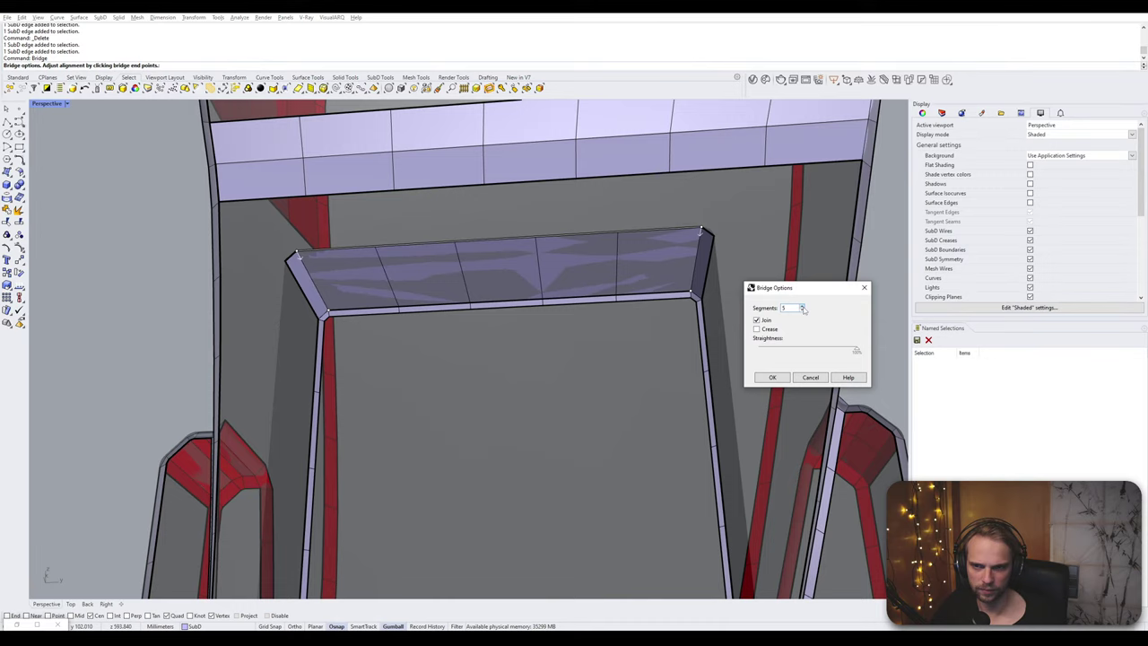
left_click(773, 378)
- Rotate the view around the new bridge and bring up the viewport display mode list
scroll(384, 299, "up", 5)
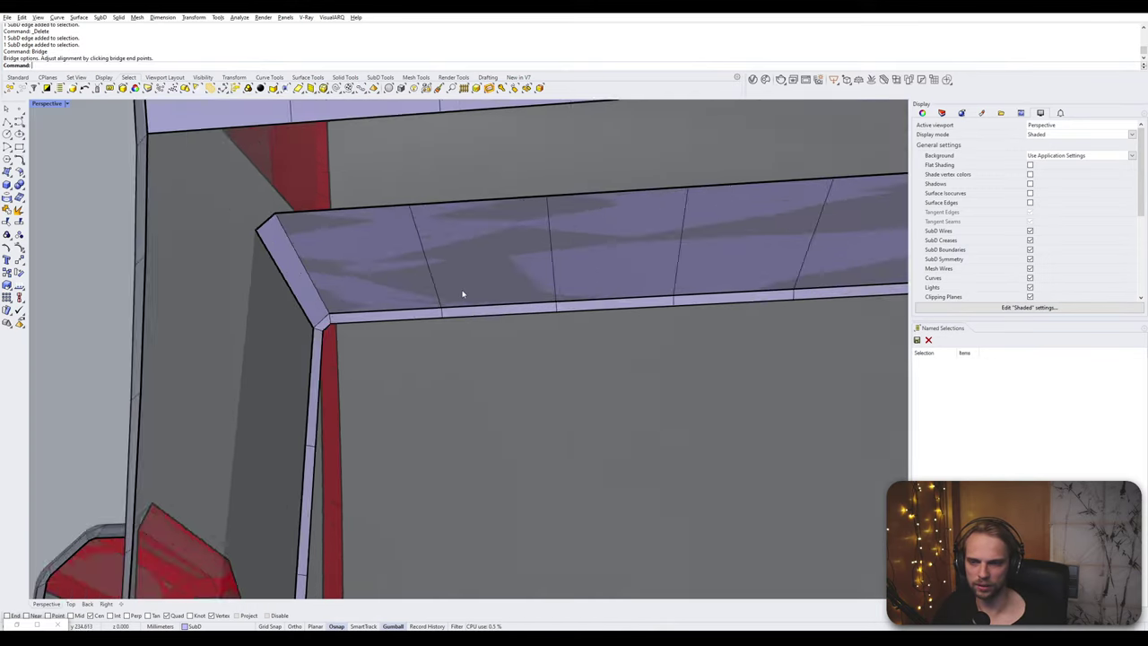
right_click_drag(463, 293, 364, 358)
scroll(394, 355, "up", 5)
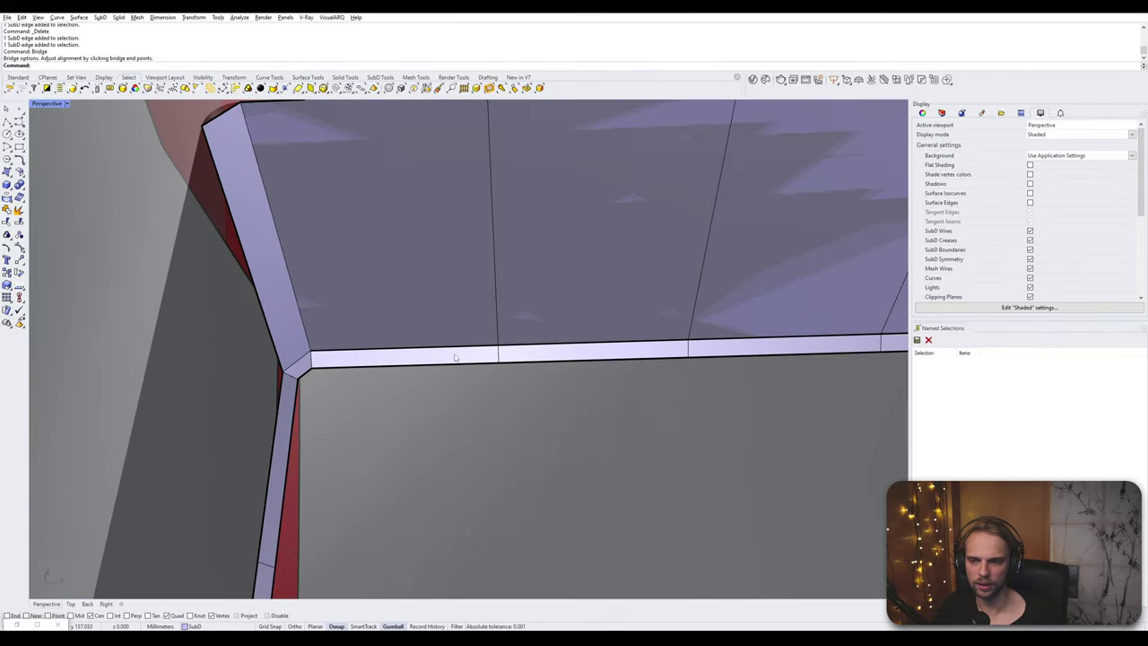
left_click(55, 104)
- Pick the seam vertices in Wireframe display, then return the viewport to Shaded
left_click(54, 135)
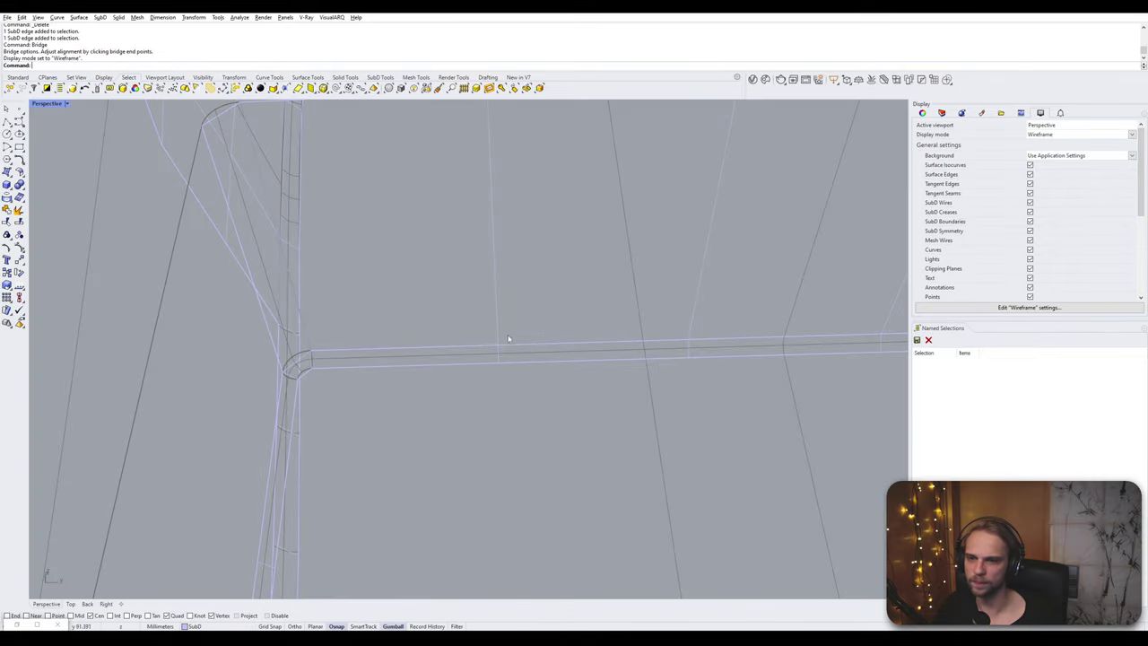
left_click_drag(517, 356, 516, 356)
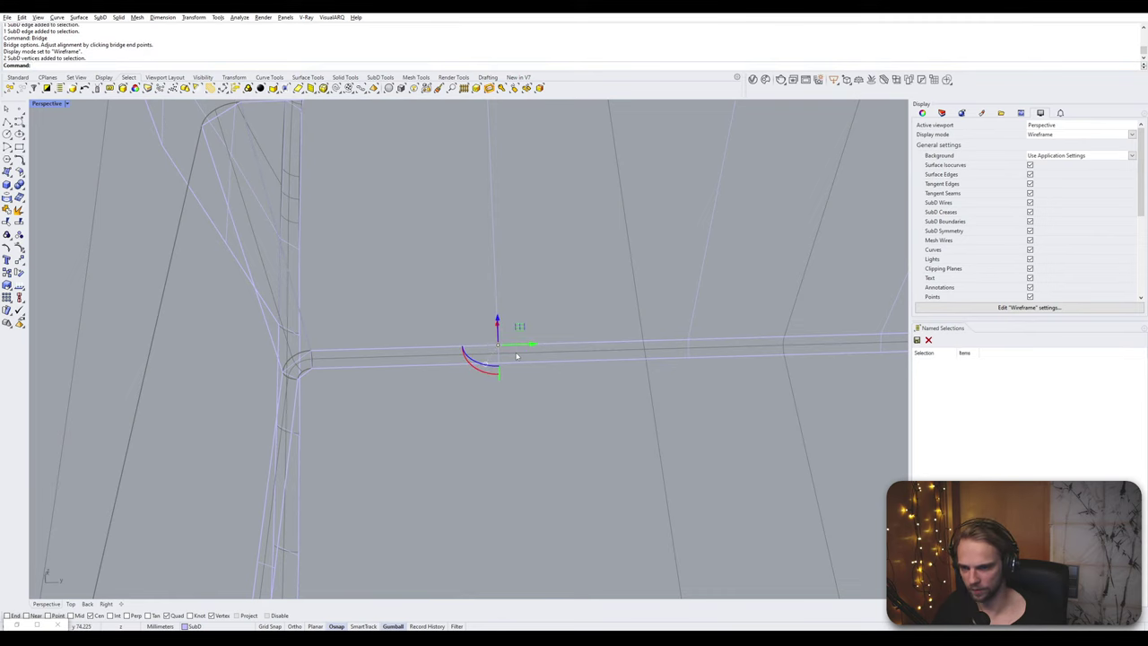
left_click(45, 105)
left_click(54, 146)
left_click(433, 216)
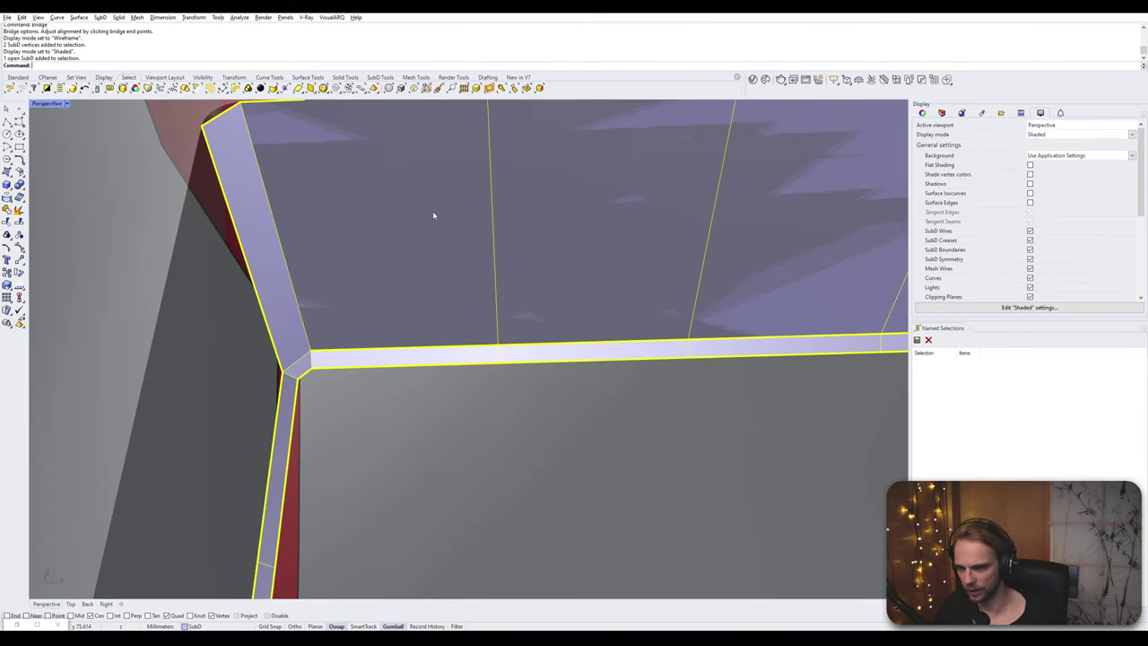
- Align the bridge seam vertices using AlignVertices with DistanceToAdjust 0.01
key("Return")
key("Return")
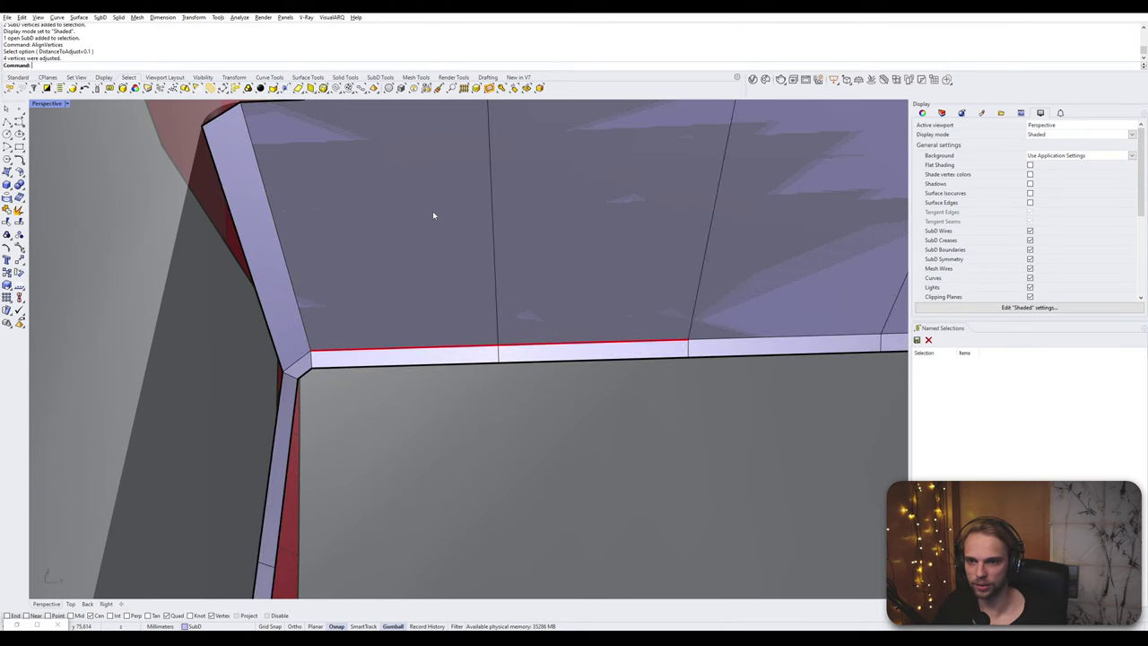
right_click_drag(432, 215, 504, 322)
scroll(541, 337, "up", 2)
double_click(538, 329, "ctrl+shift")
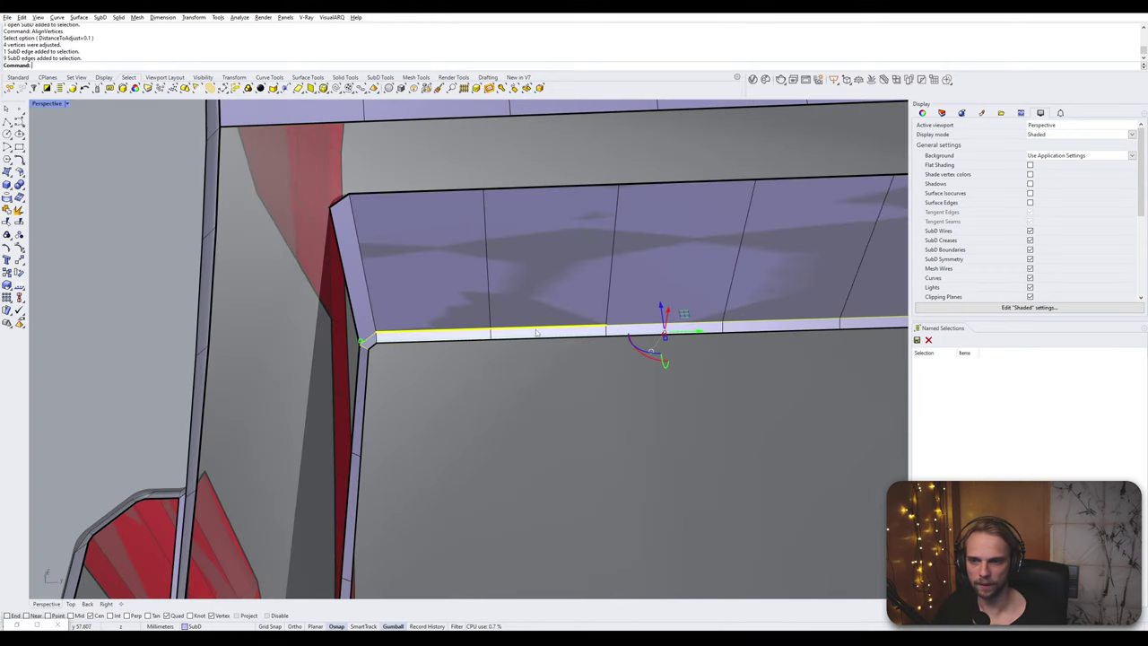
left_click(515, 401)
key("ctrl+z")
key("Return")
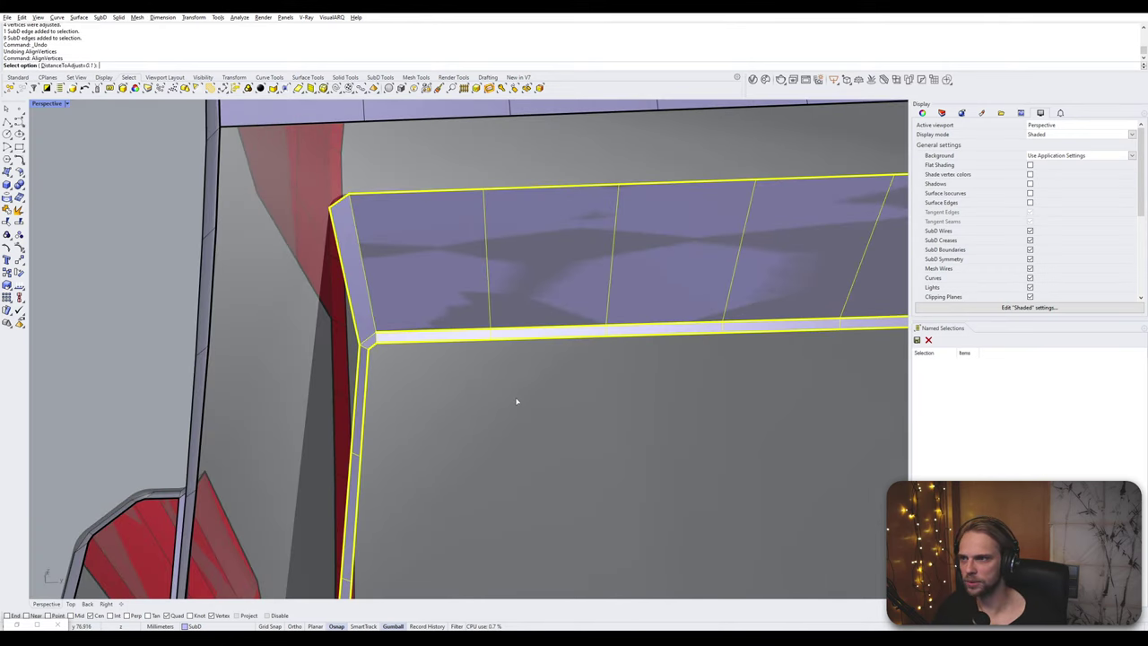
type("0")
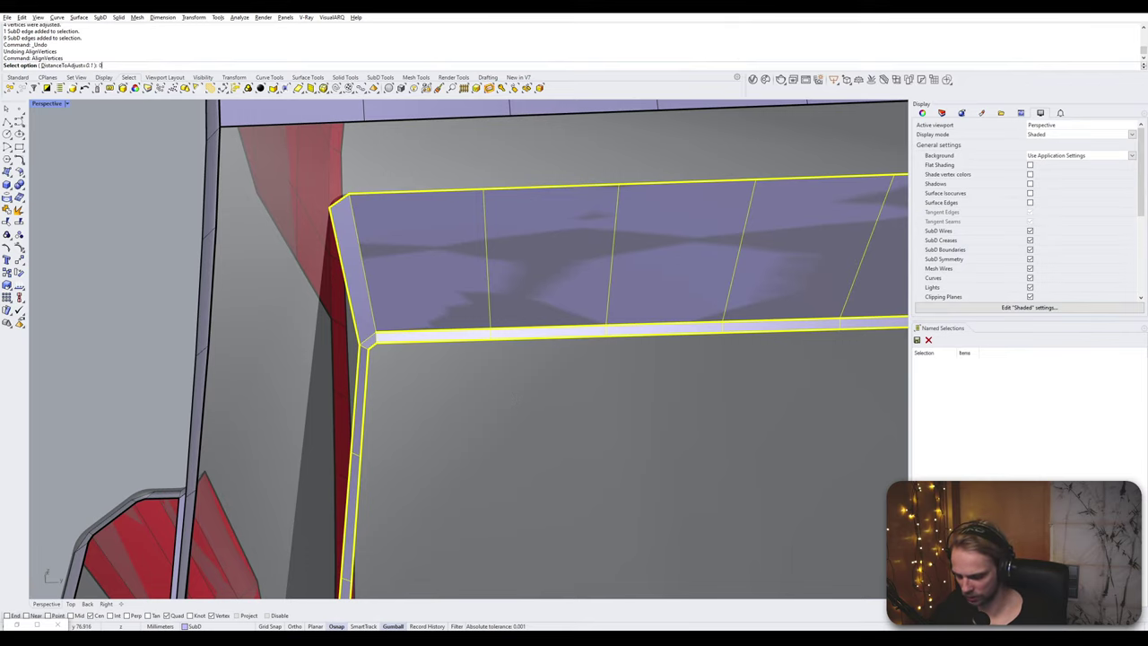
type(".01")
key("Return")
key("Return")
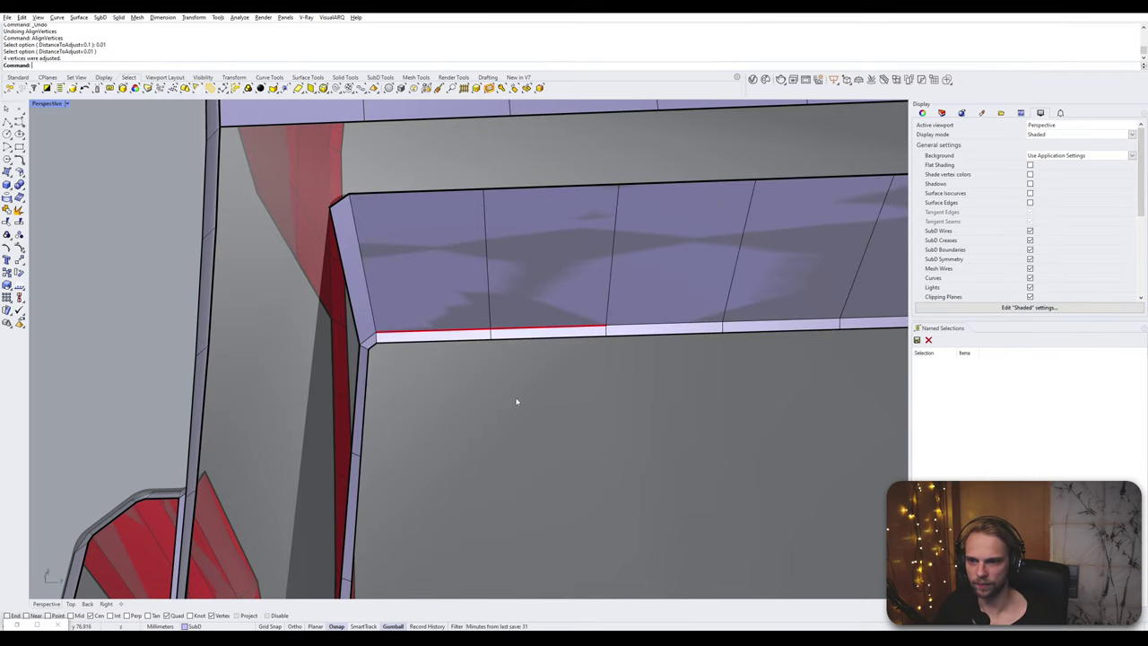
- Remove the crease from the two seam edges of the bridge with RemoveCrease
scroll(514, 328, "up", 2)
left_click(529, 329, "ctrl+shift")
left_click(456, 331, "ctrl+shift")
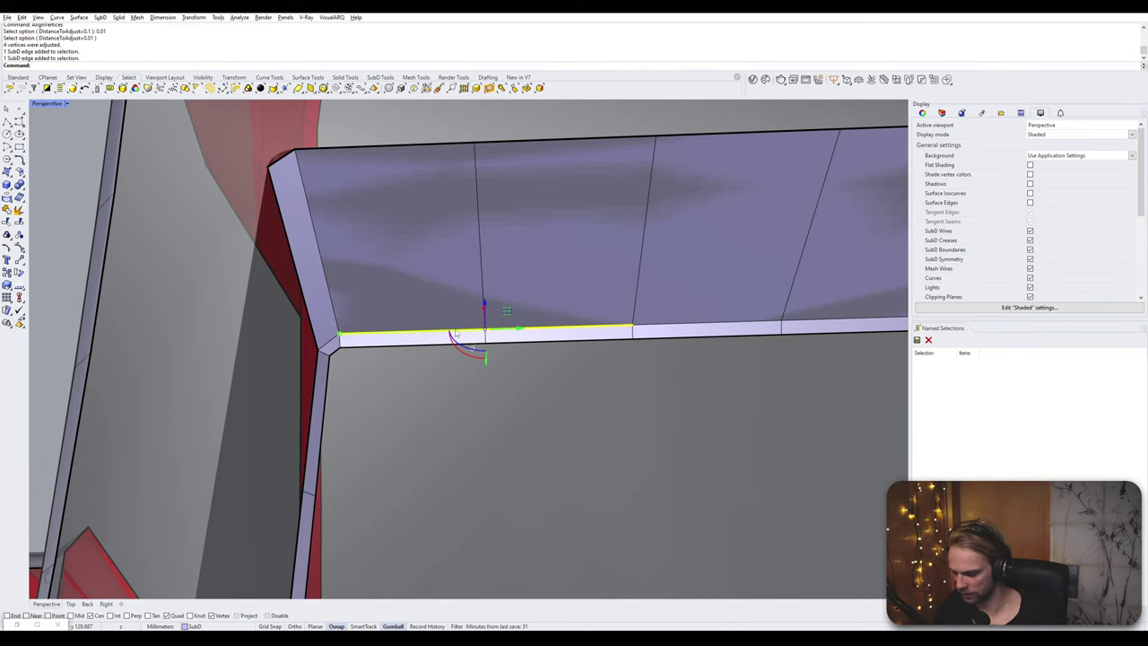
type("RemoveCrease")
key("Return")
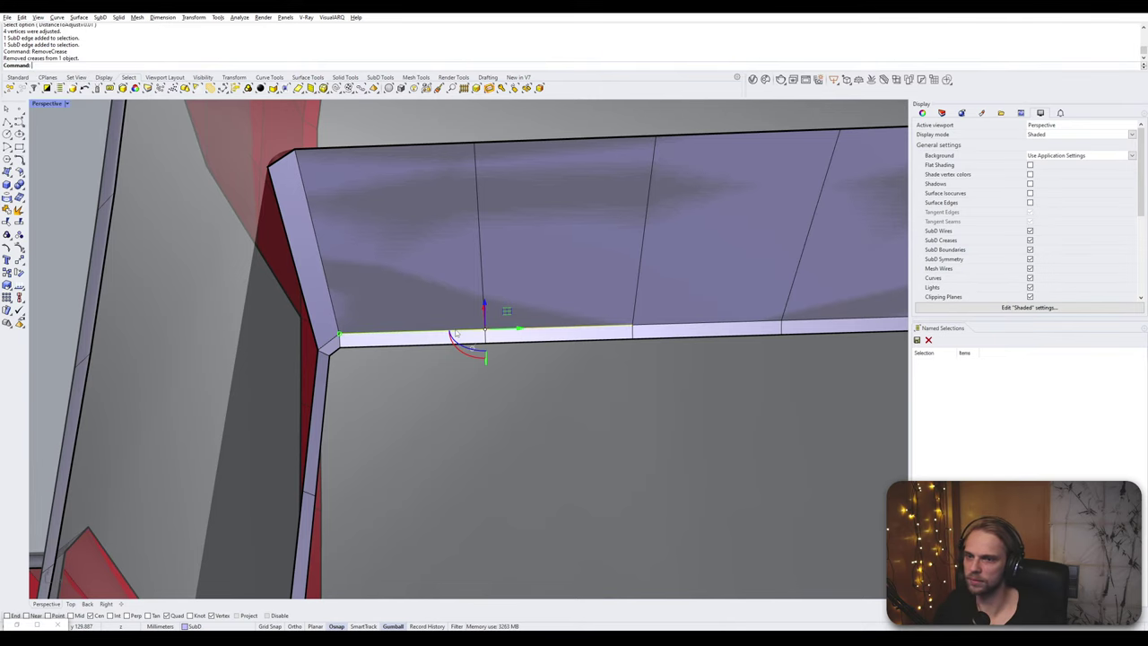
- Select the lower panel's right corner edge and the band's bottom edge above it
mouse_move(456, 334)
right_mouse_down()
mouse_move(464, 374)
mouse_move(474, 358)
mouse_move(532, 383)
right_mouse_up()
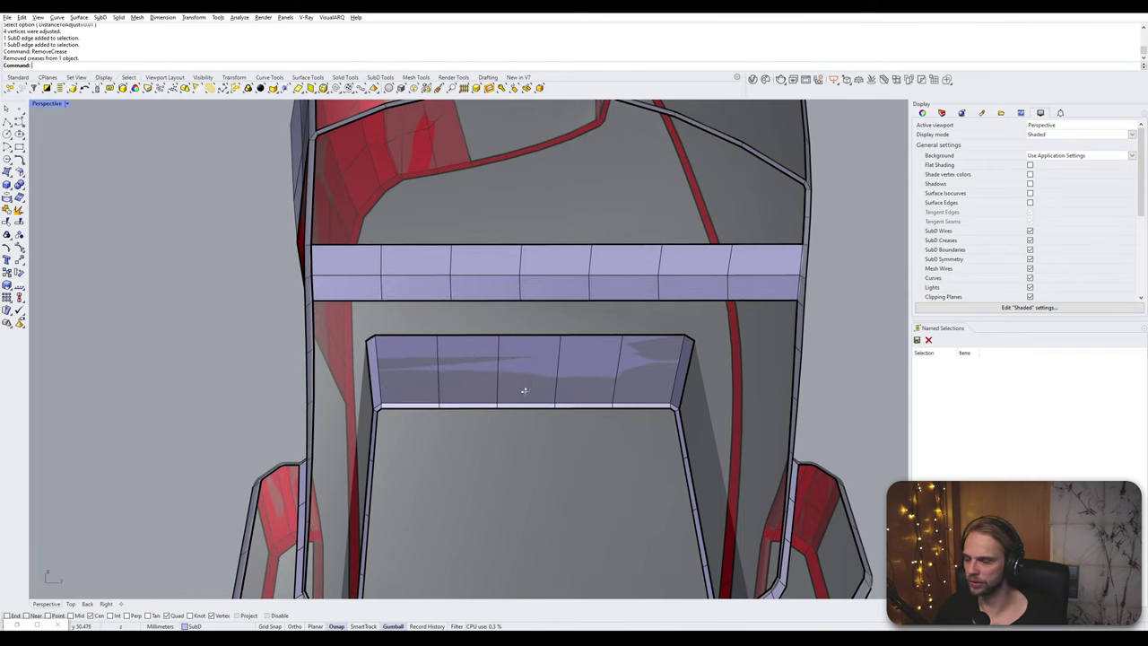
right_click_drag(530, 385, 665, 395)
left_click(667, 411)
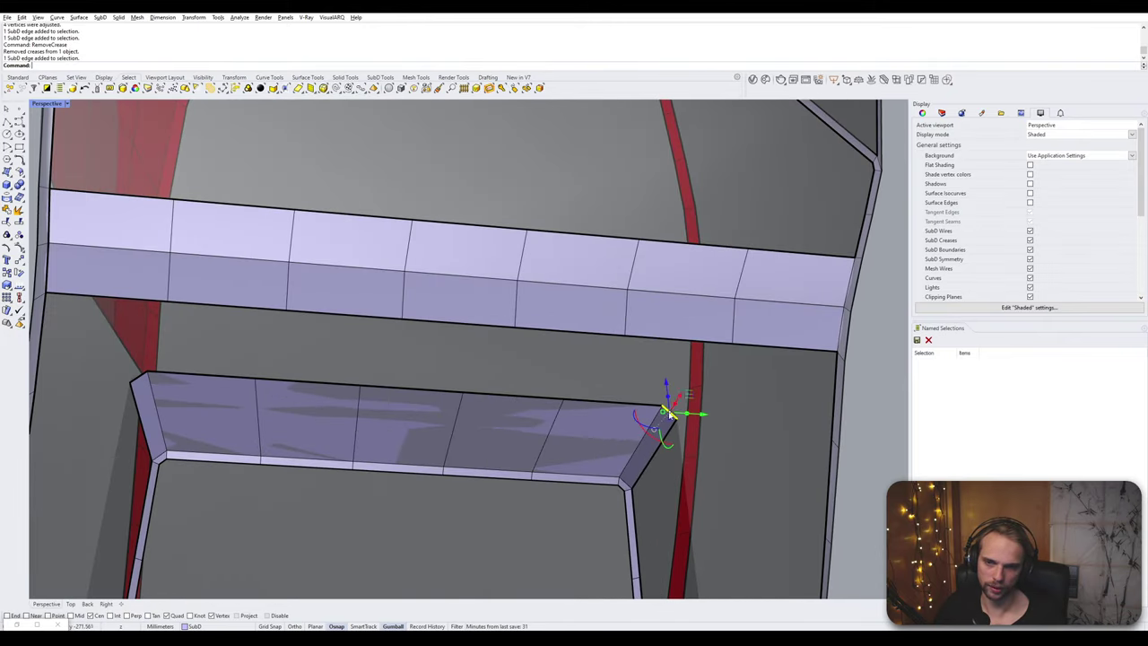
left_click(697, 338, "shift")
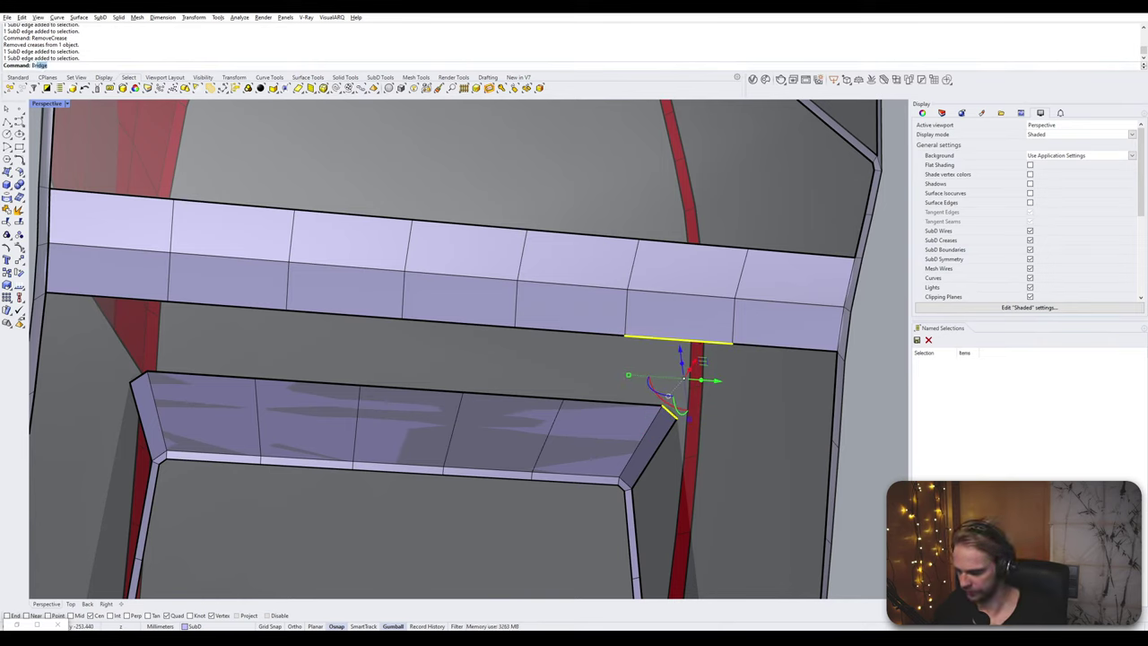
key("Return")
key("Return")
key("ctrl+z")
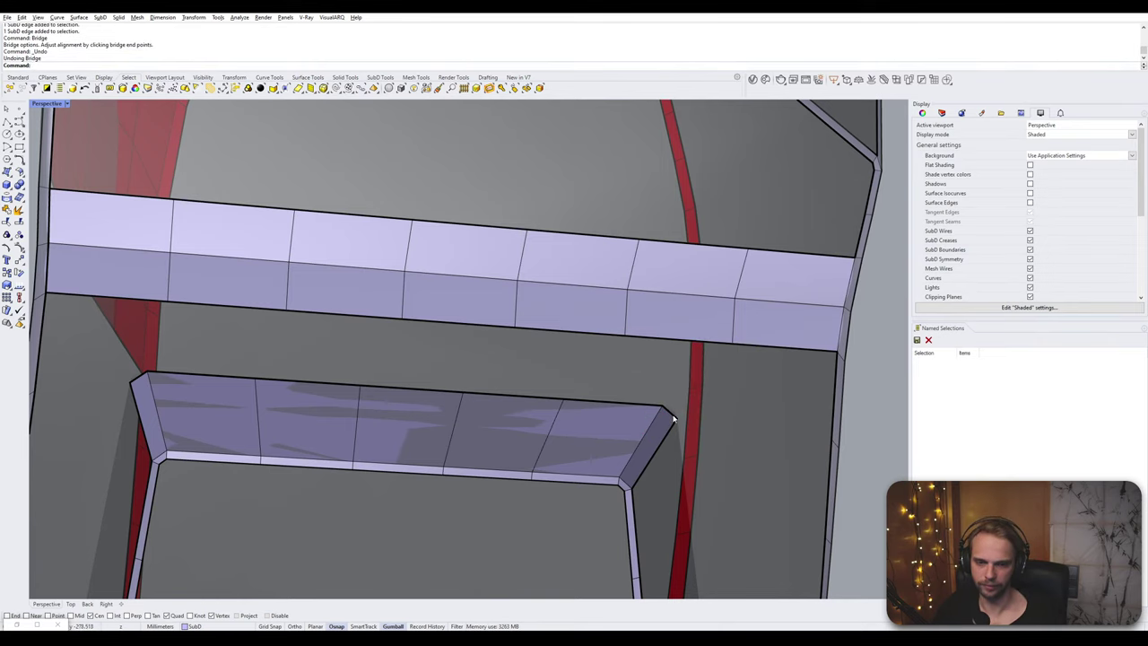
left_click(673, 419)
left_click(677, 341, "shift")
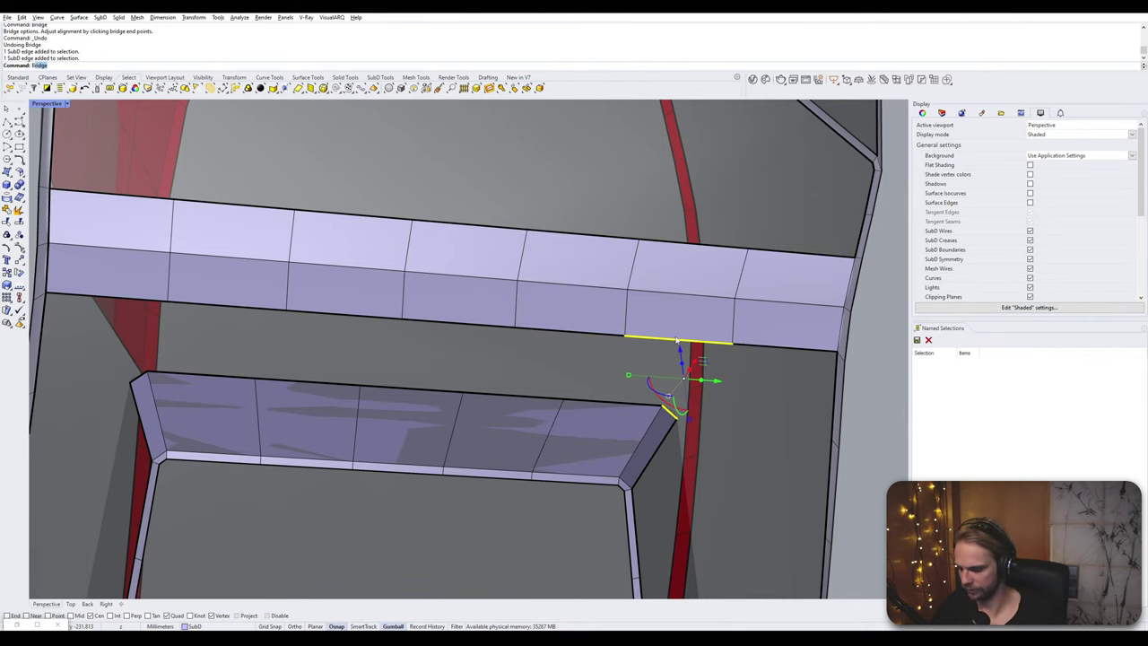
- Bridge the right corner edge to the band with a single-segment bridge
key("Return")
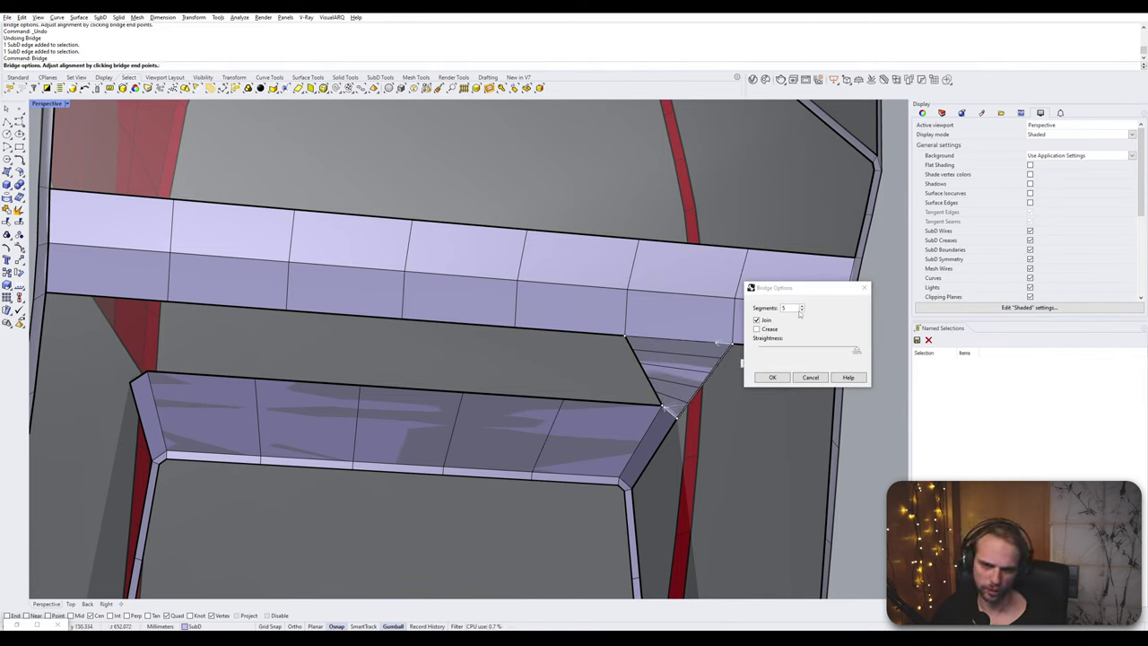
left_click(803, 311)
left_click(802, 312)
left_click(803, 311)
left_click(803, 311)
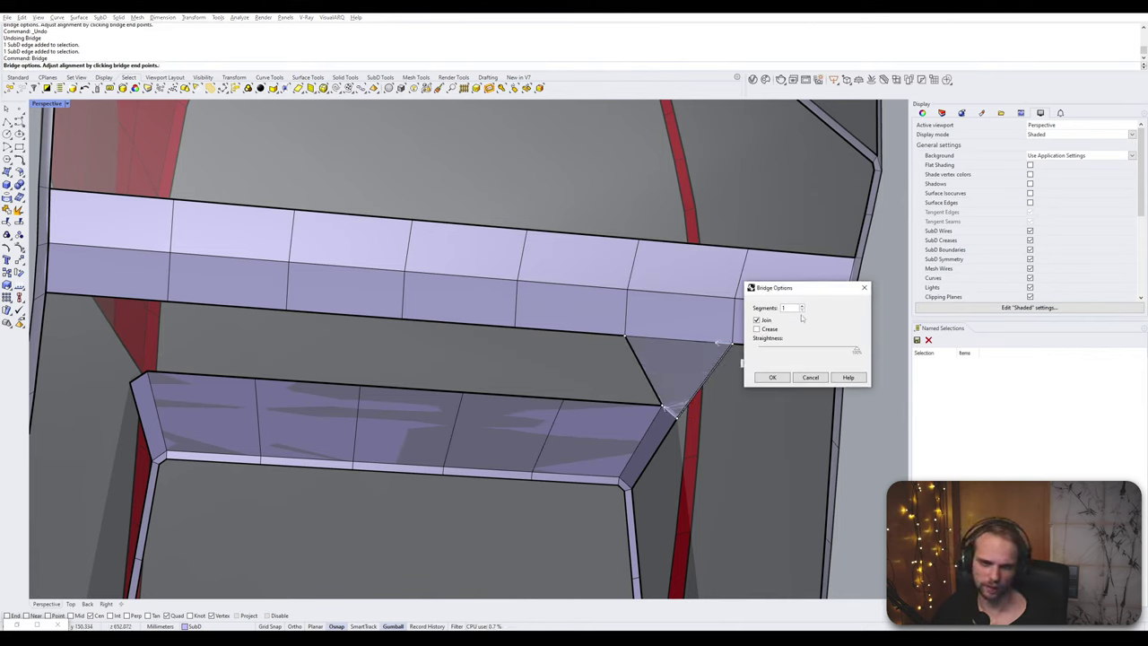
left_click(773, 378)
scroll(552, 403, "up", 5)
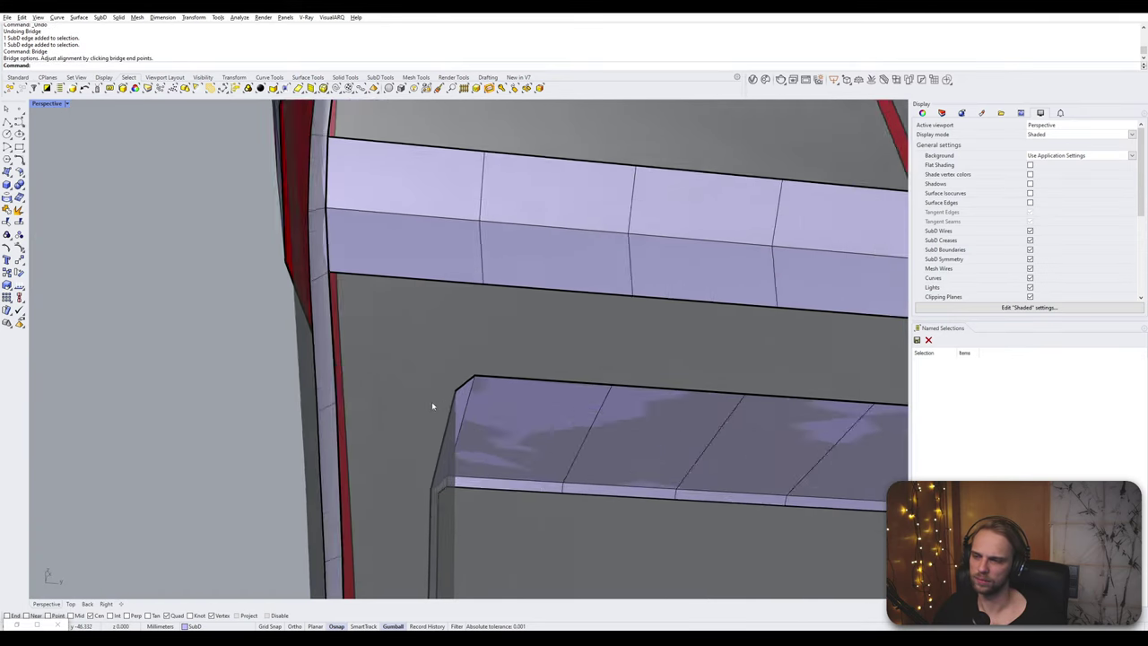
- Repeat the single-segment bridge on the left corner, then orbit to check both
left_click(476, 383)
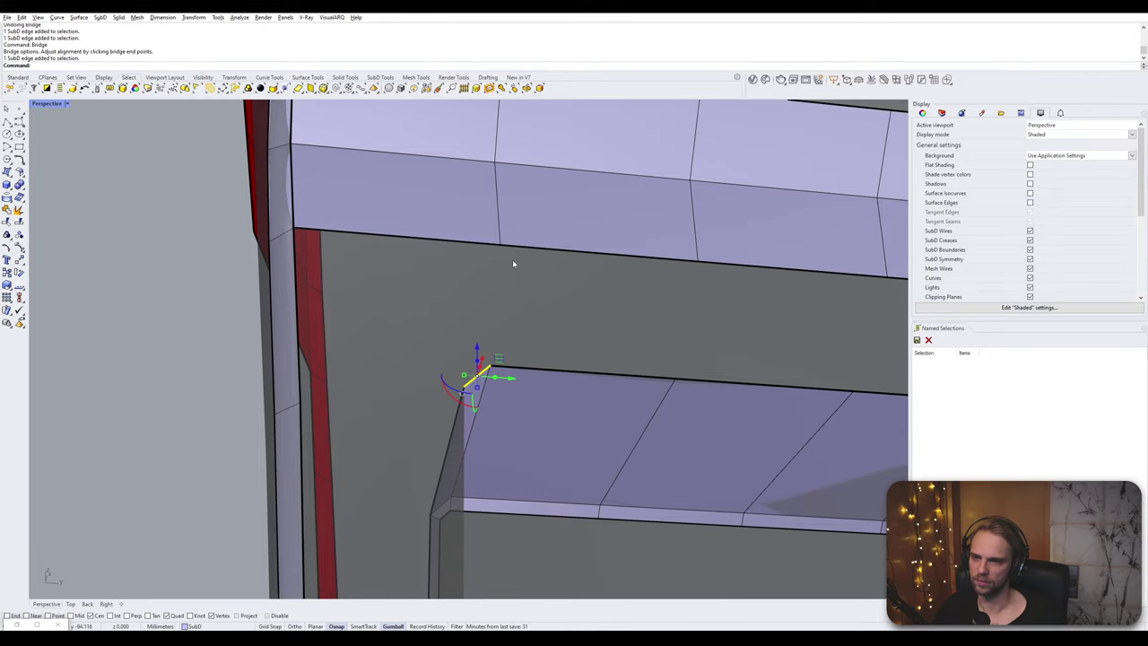
right_click_drag(512, 259, 423, 285)
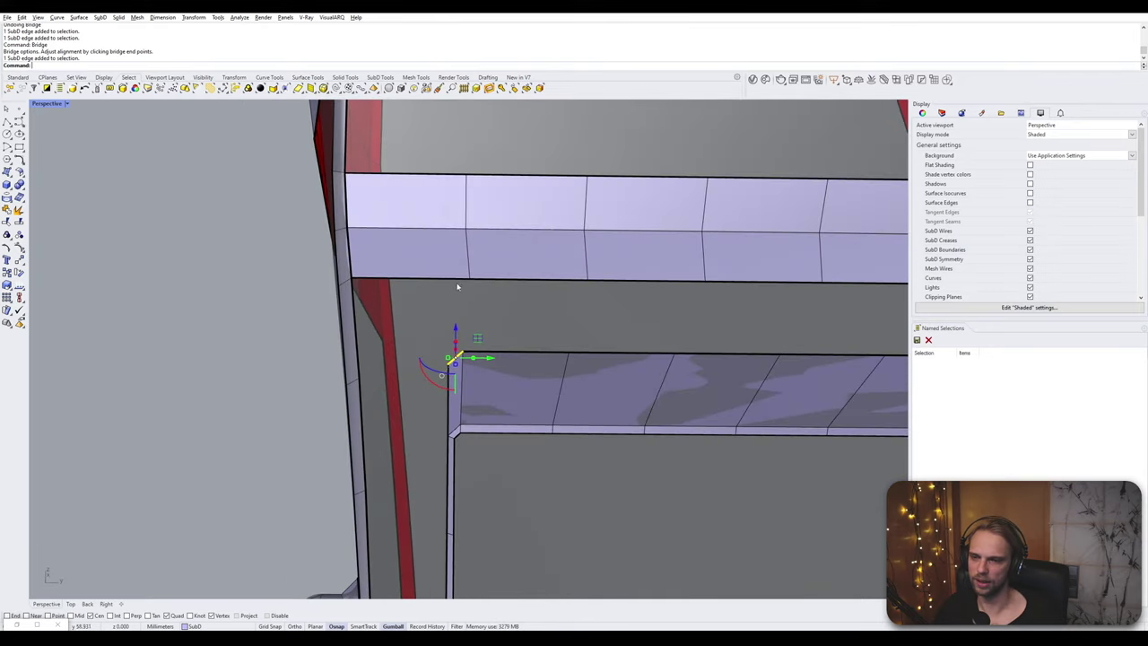
right_click_drag(508, 299, 452, 327)
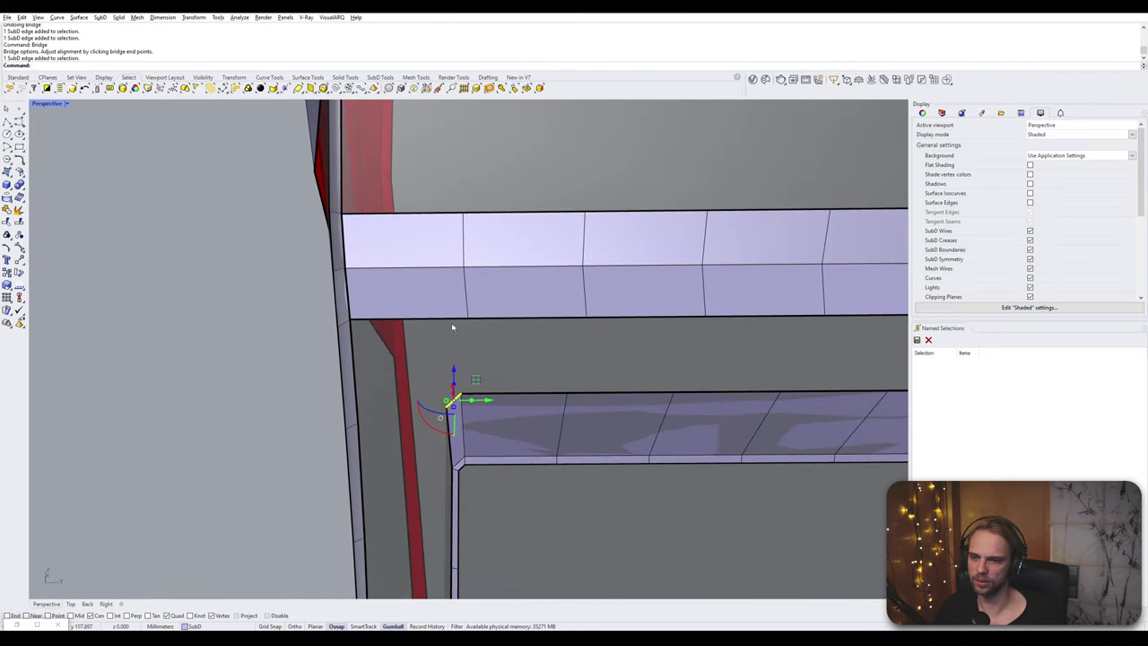
left_click(443, 319, "ctrl+shift")
right_click(444, 319)
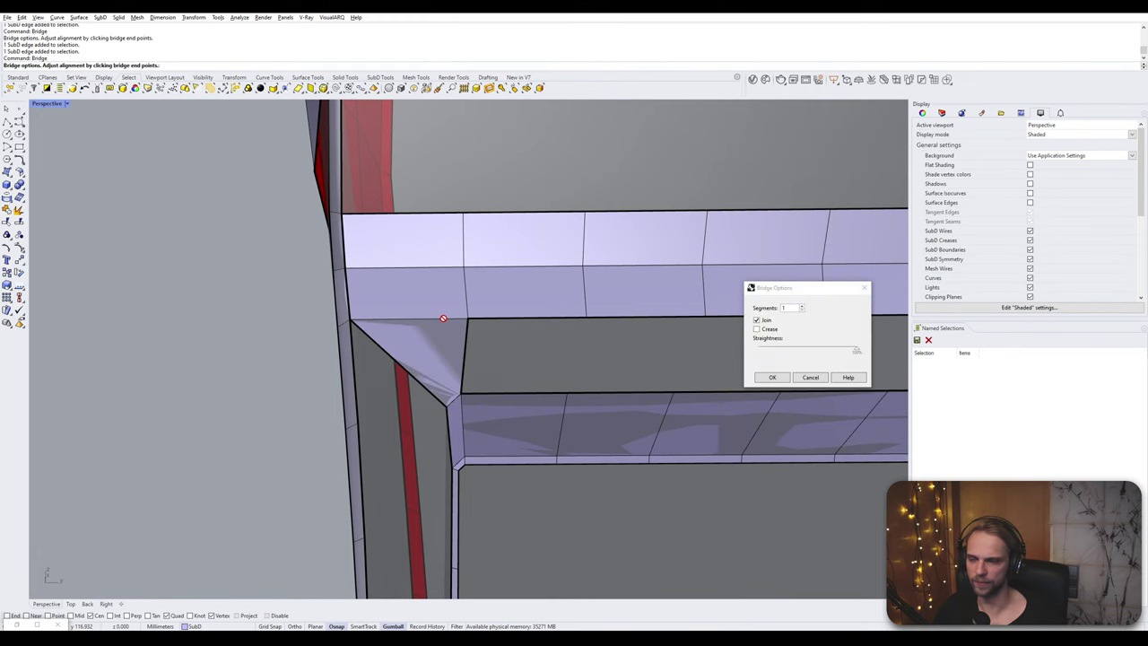
right_click(444, 321)
scroll(444, 321, "down", 7)
right_click_drag(474, 339, 452, 383)
scroll(467, 351, "up", 2)
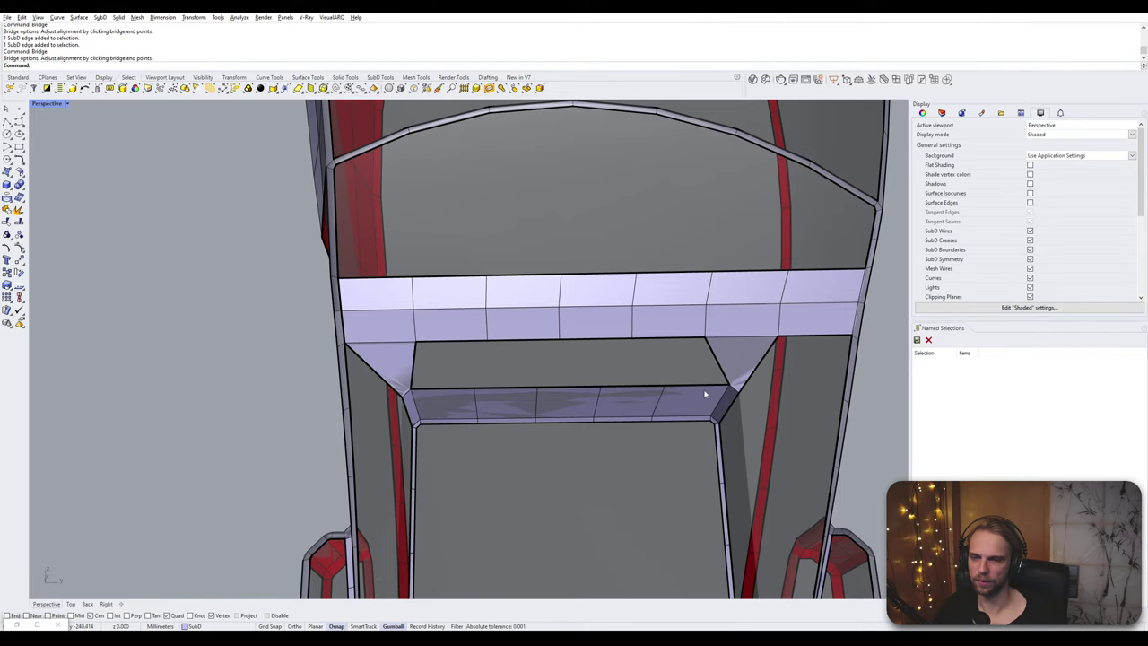
scroll(475, 340, "down", 5)
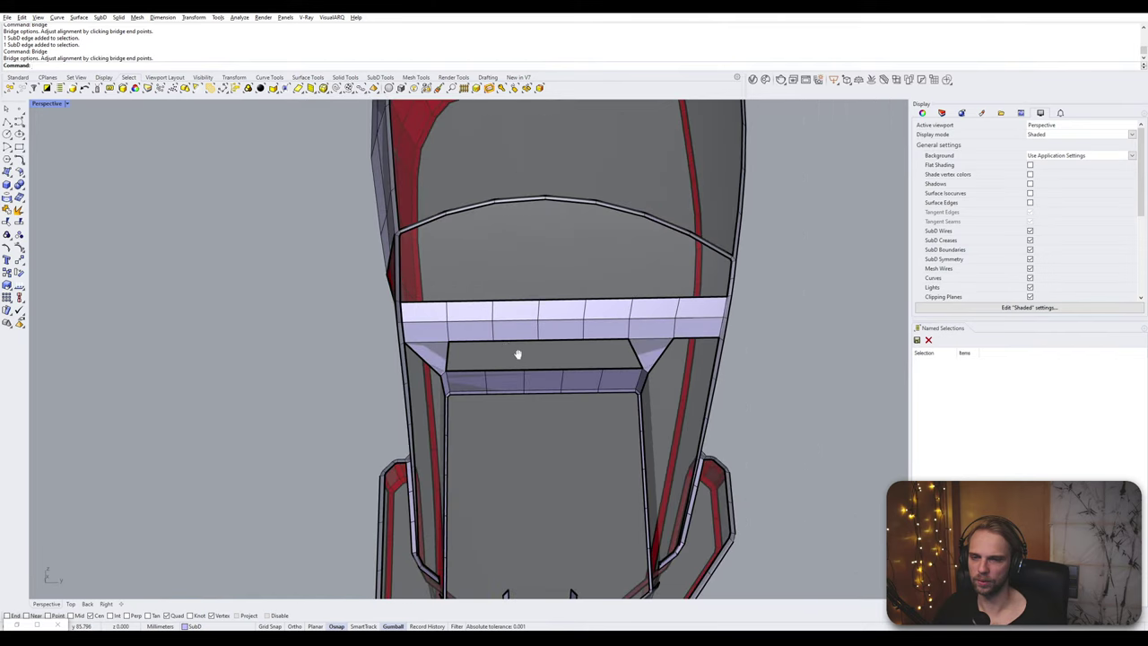
scroll(511, 371, "up", 3)
right_click_drag(518, 354, 493, 374)
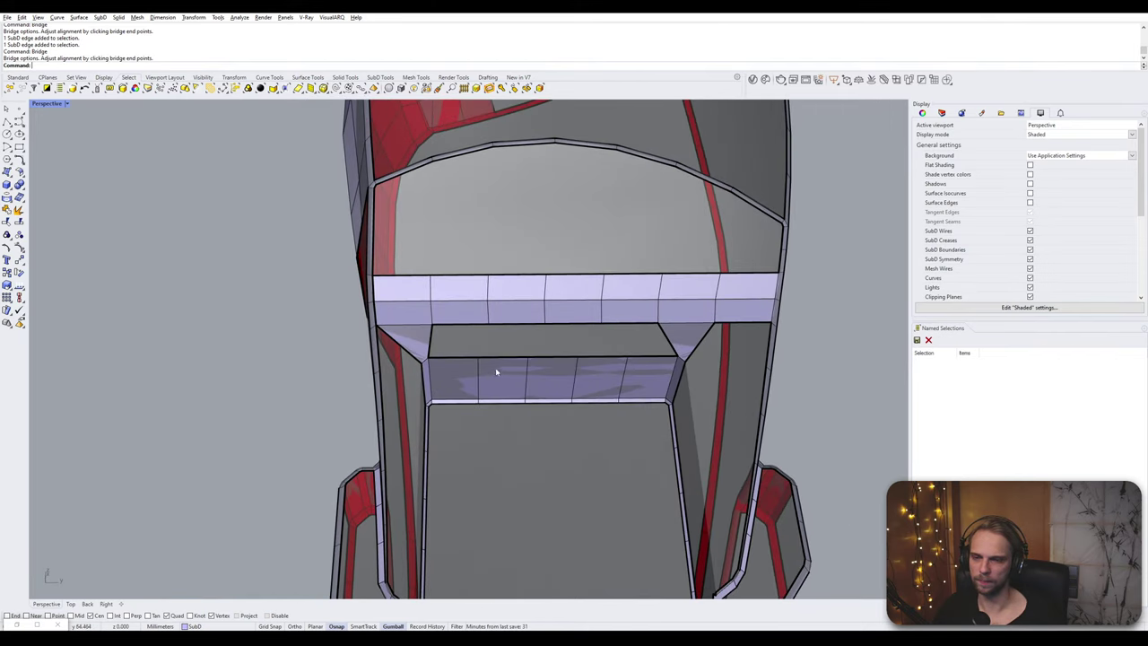
- Delete a stray edge and bridge the gap below the lavender band
left_click(575, 376)
key("Delete")
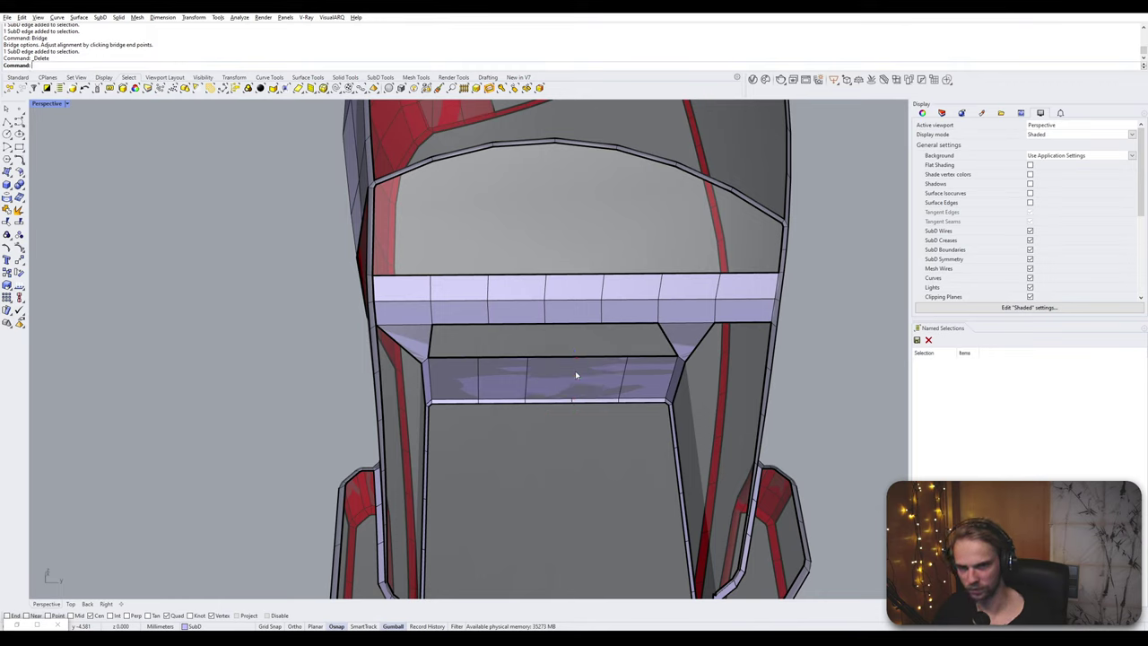
left_click(630, 326)
left_click(652, 356, "shift")
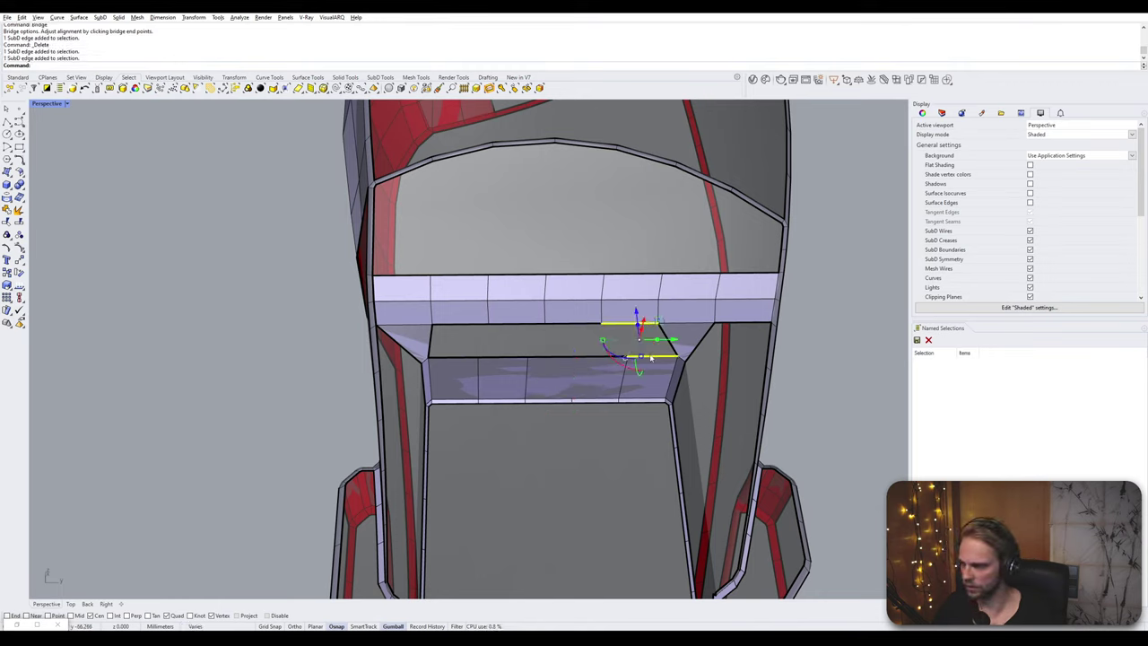
key("Escape")
left_click(464, 324)
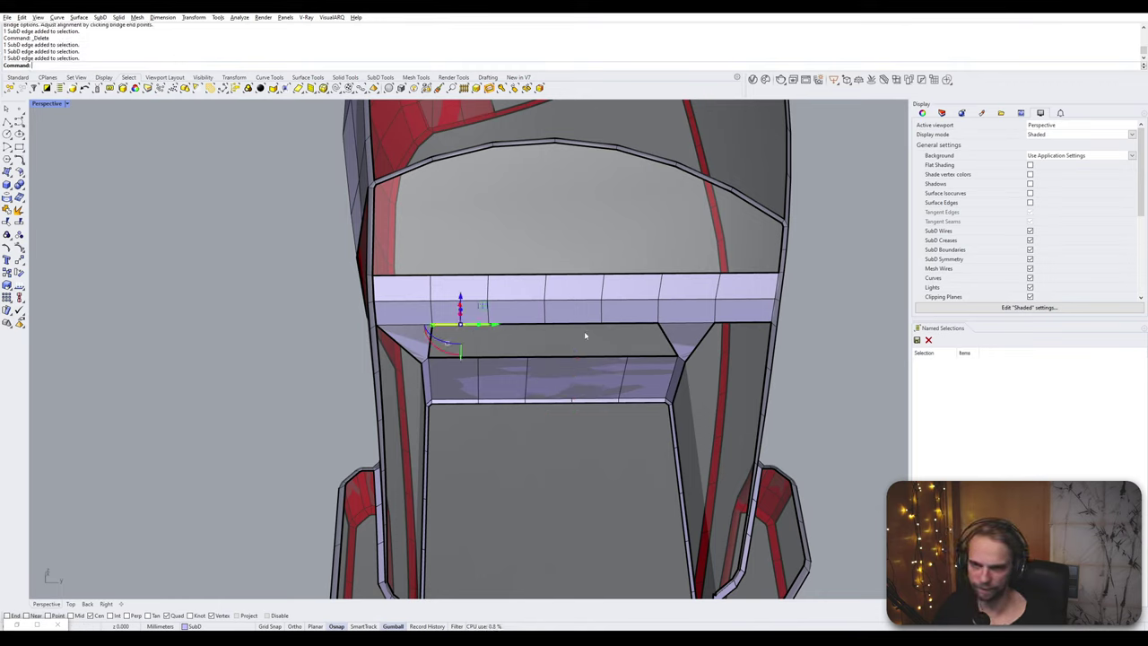
left_click(642, 329, "shift")
scroll(605, 327, "up", 3)
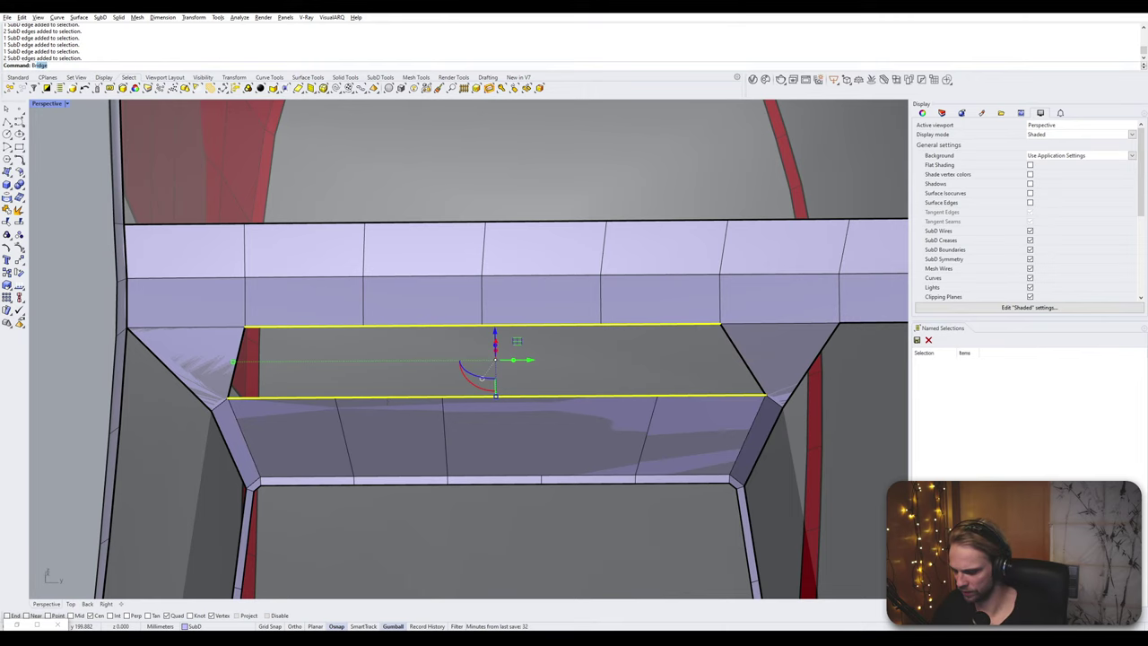
key("Return")
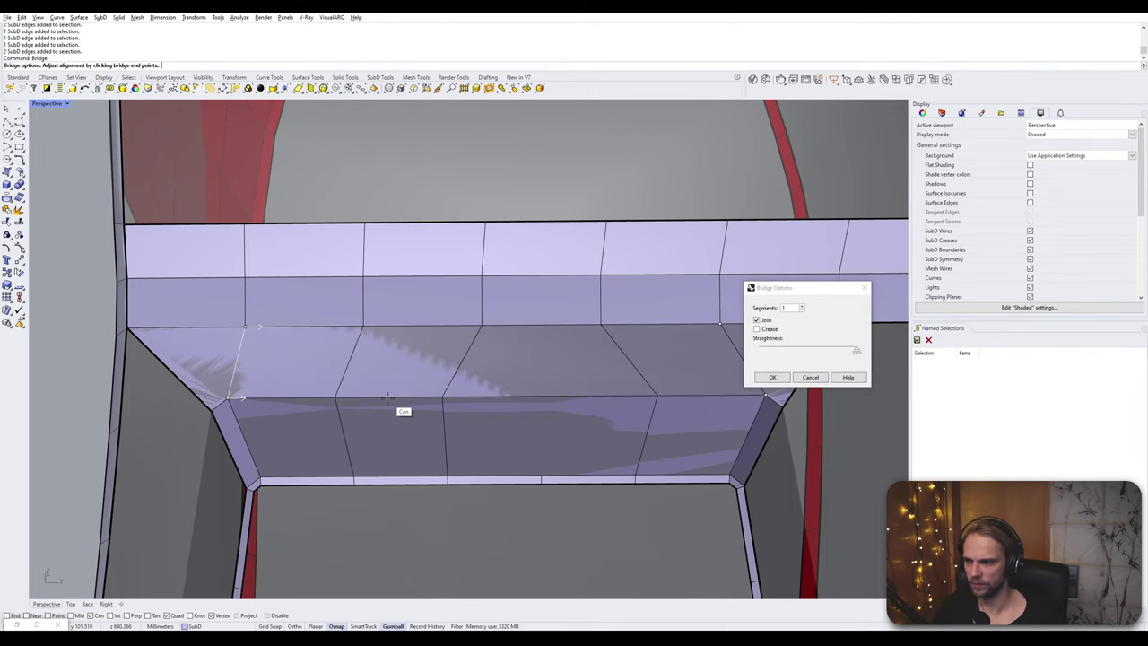
key("Return")
scroll(406, 400, "down", 3)
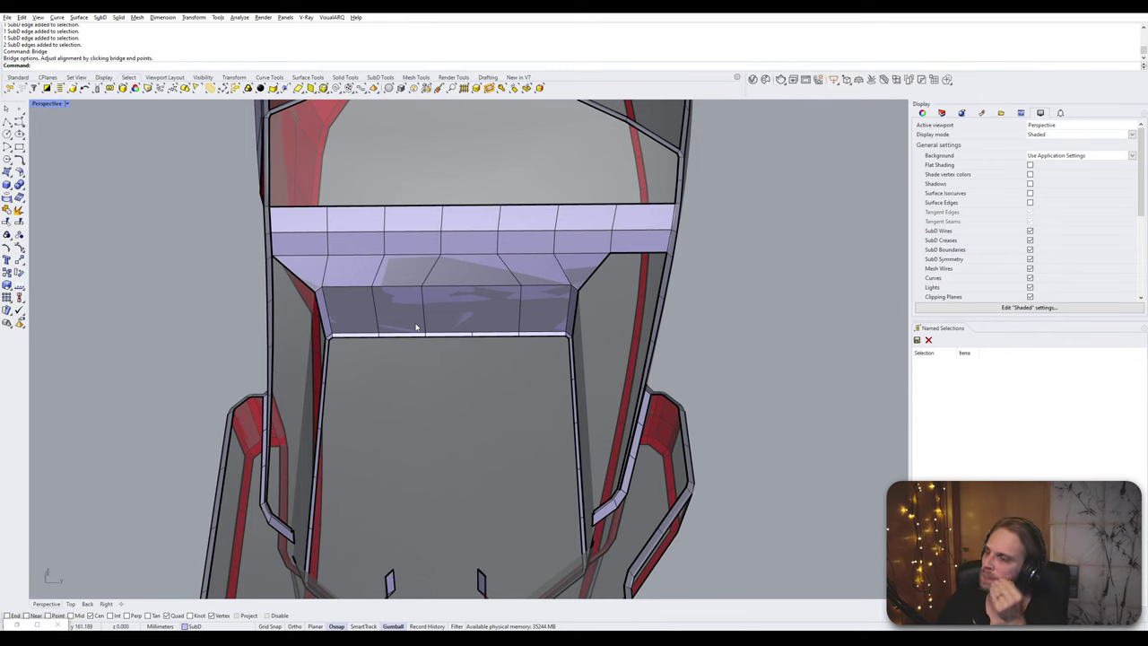
right_click_drag(416, 328, 434, 264)
- Bridge the open corner gap beside the band and orbit to inspect the new faces
left_click(452, 305)
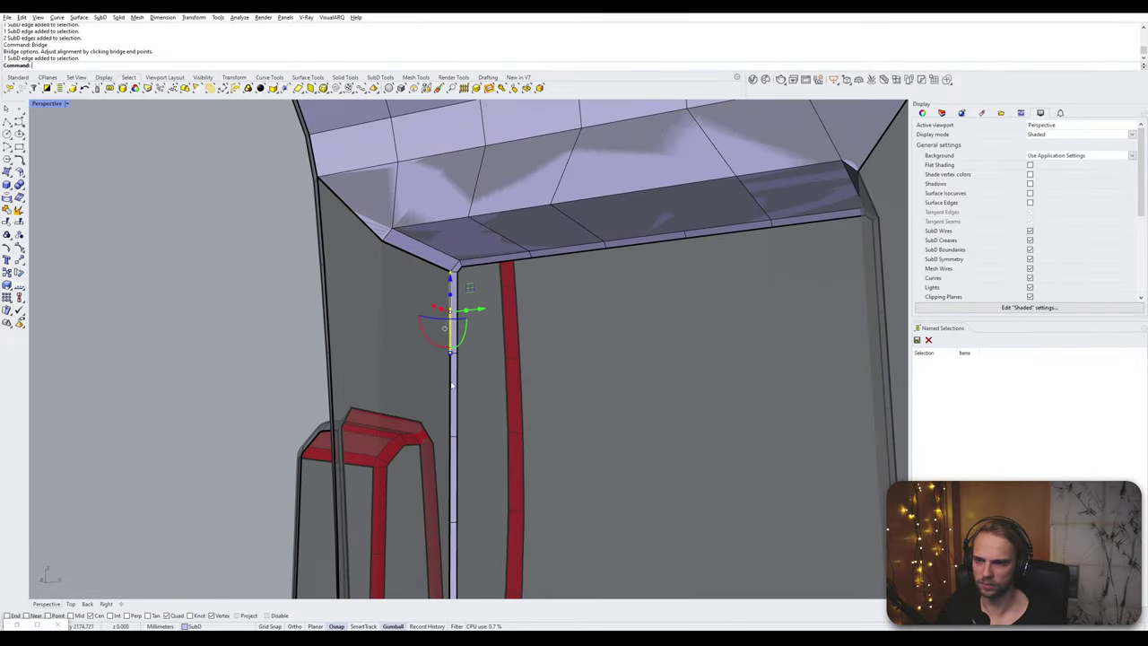
right_click_drag(455, 320, 518, 407)
scroll(644, 273, "up", 3)
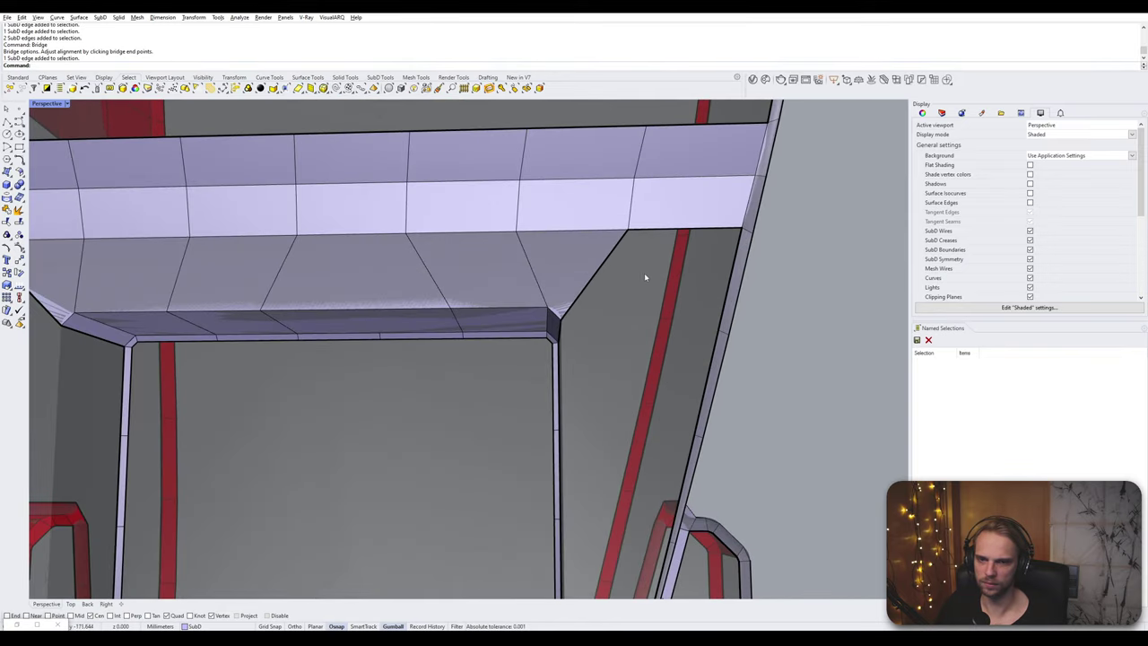
left_click(595, 274)
left_click(730, 282, "shift")
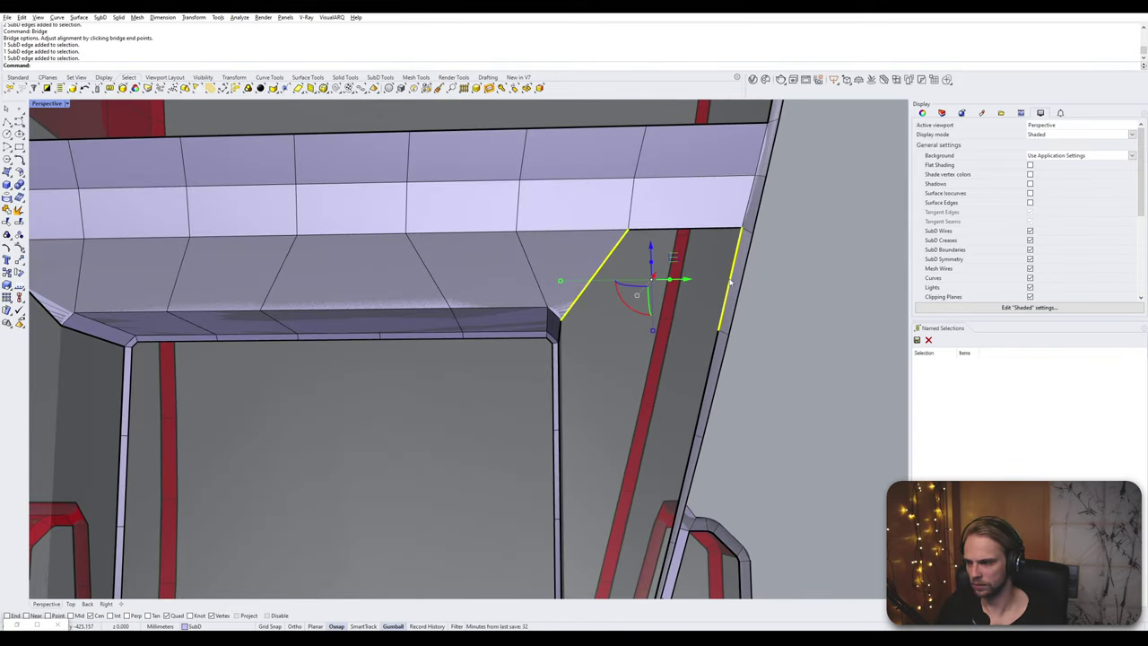
key("Return")
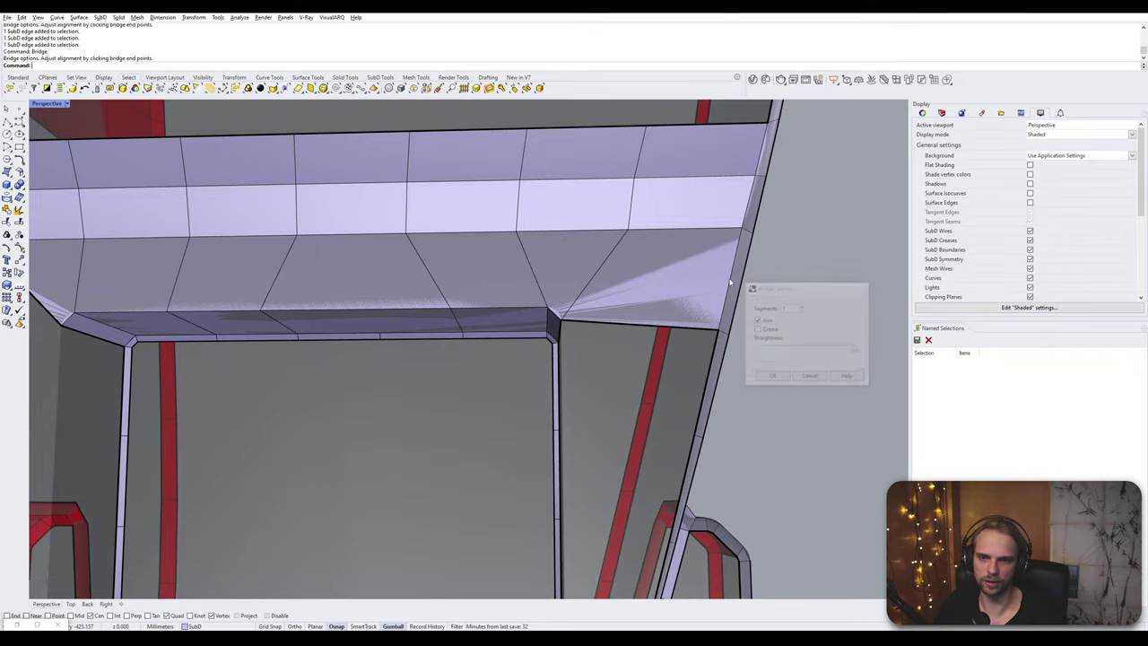
key("Return")
right_click_drag(728, 279, 527, 476)
scroll(443, 277, "up", 3)
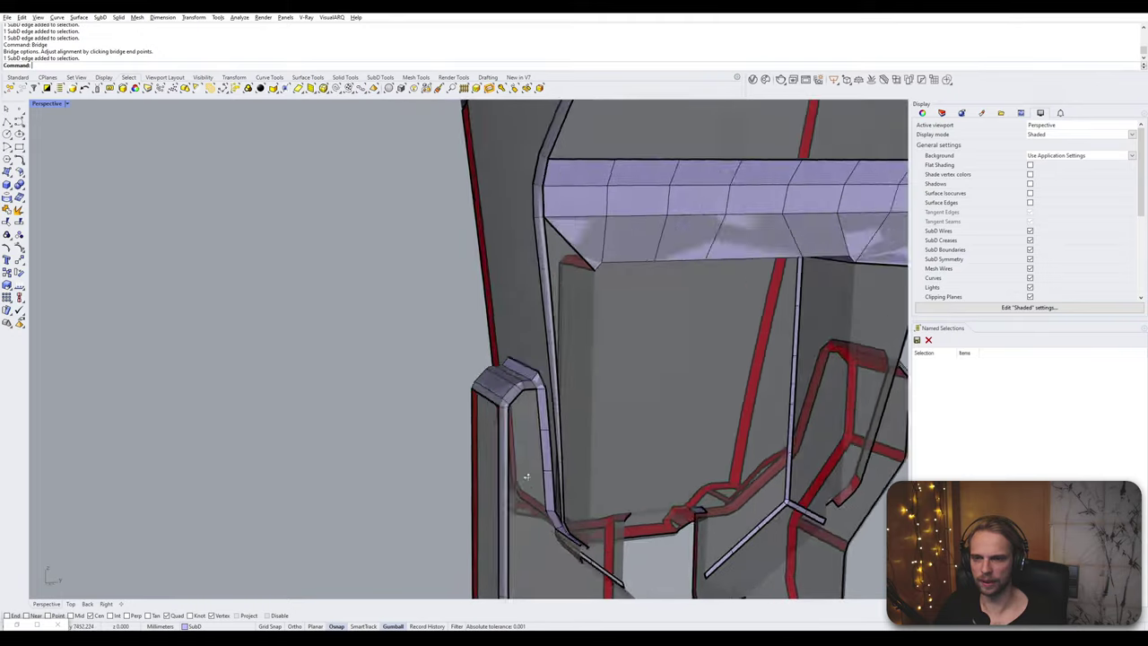
scroll(527, 476, "down", 7)
right_click_drag(371, 464, 468, 400)
scroll(475, 359, "up", 5)
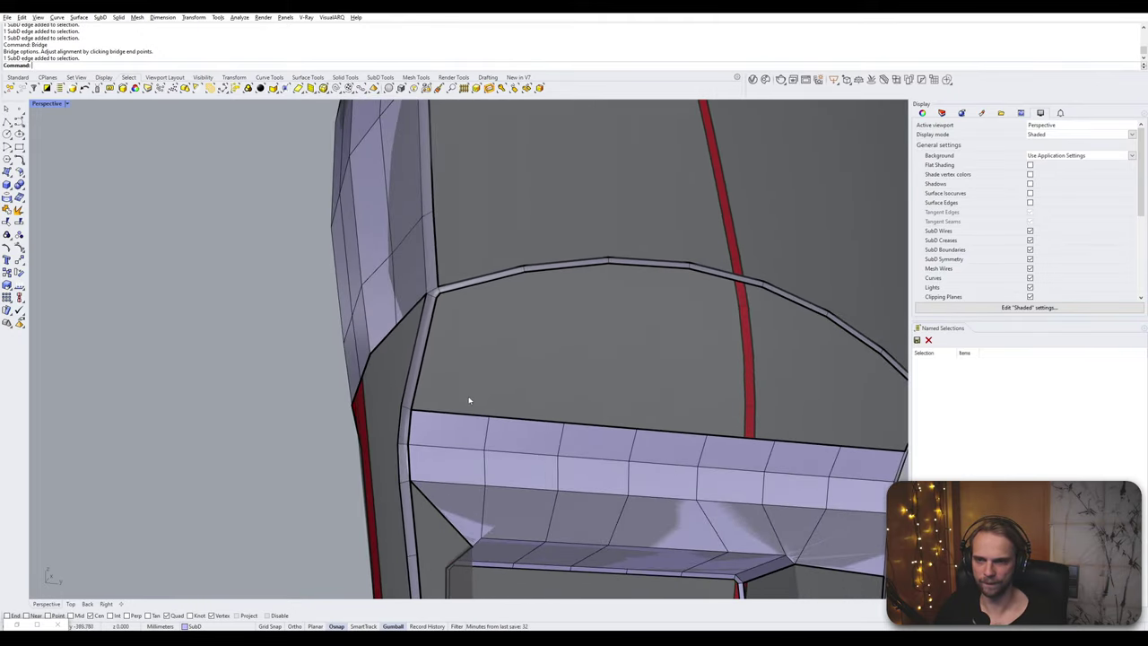
- Select the band's top edges and the rim edges above across the gap
left_click(467, 413, "ctrl+shift")
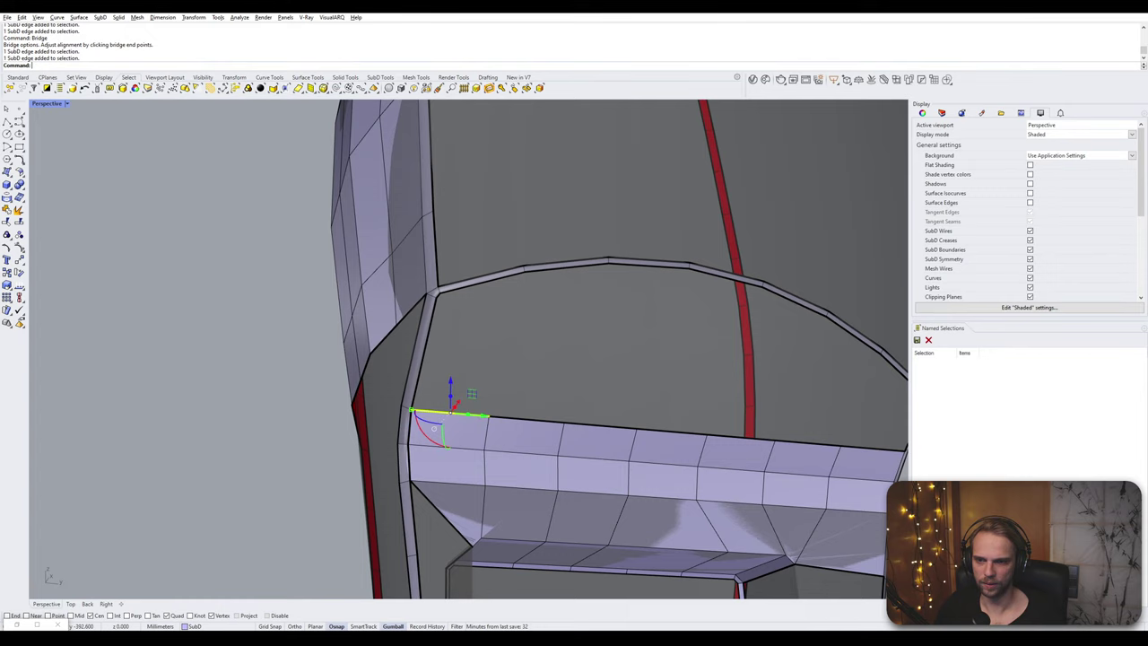
left_click(480, 283, "ctrl+shift")
left_click(516, 420, "ctrl+shift")
left_click(563, 266, "ctrl+shift")
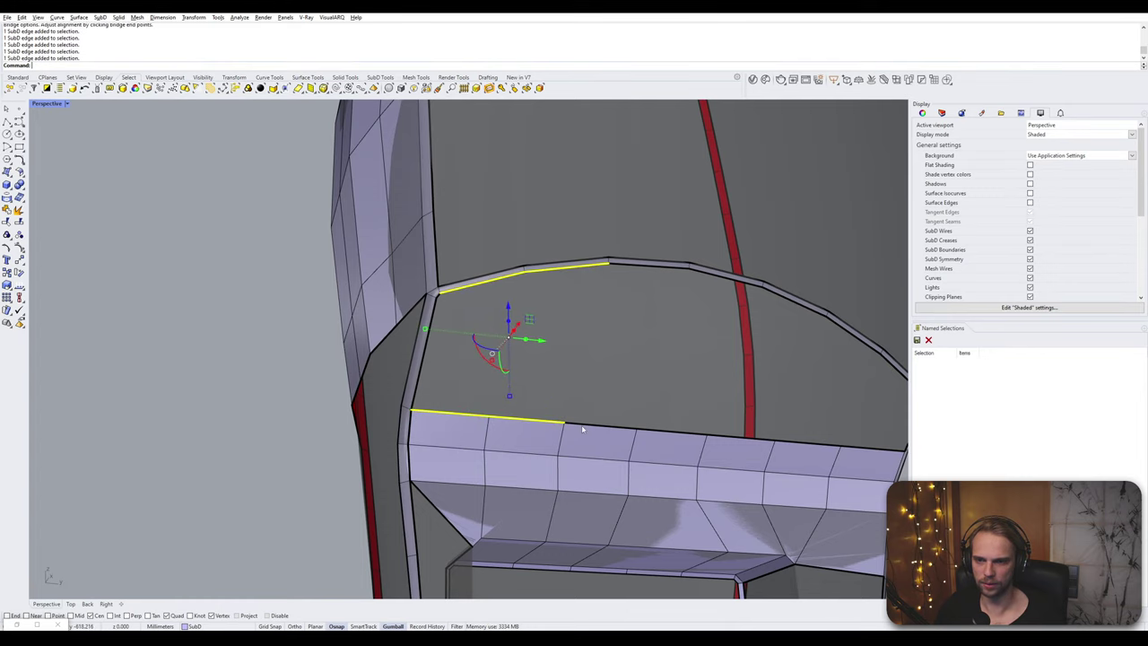
left_click(588, 428, "ctrl+shift")
right_click_drag(656, 270, 397, 394)
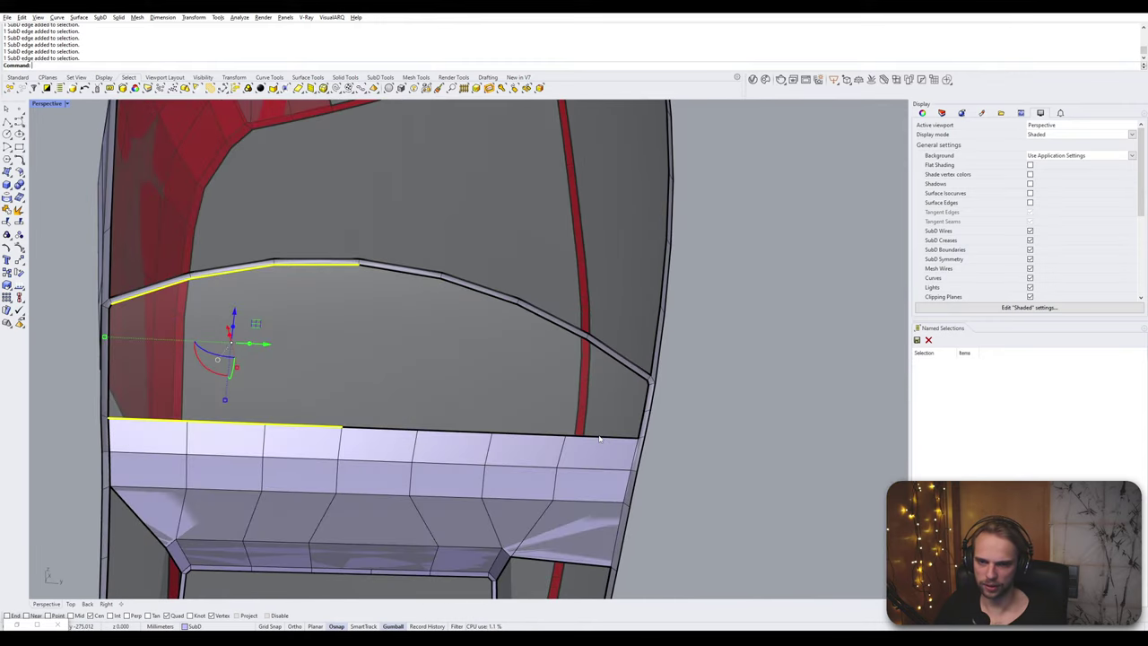
scroll(650, 395, "up", 5)
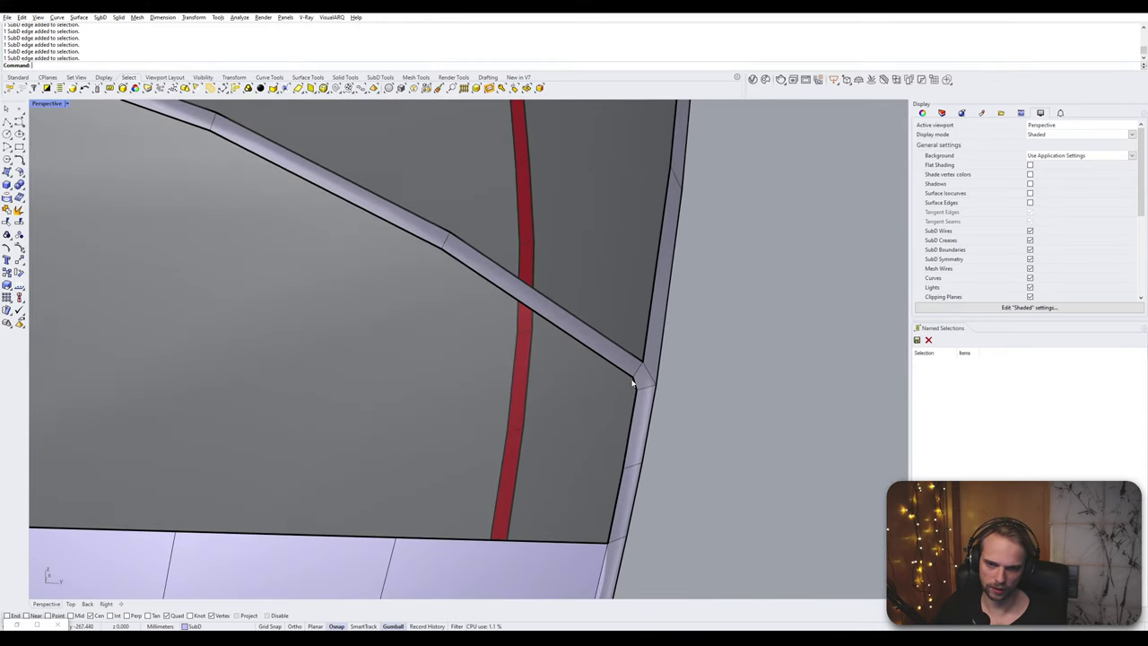
- Stitch two corner vertices together at their average position
left_click(634, 384, "ctrl+shift")
left_click(637, 391, "ctrl+shift")
type("Stitch")
key("Return")
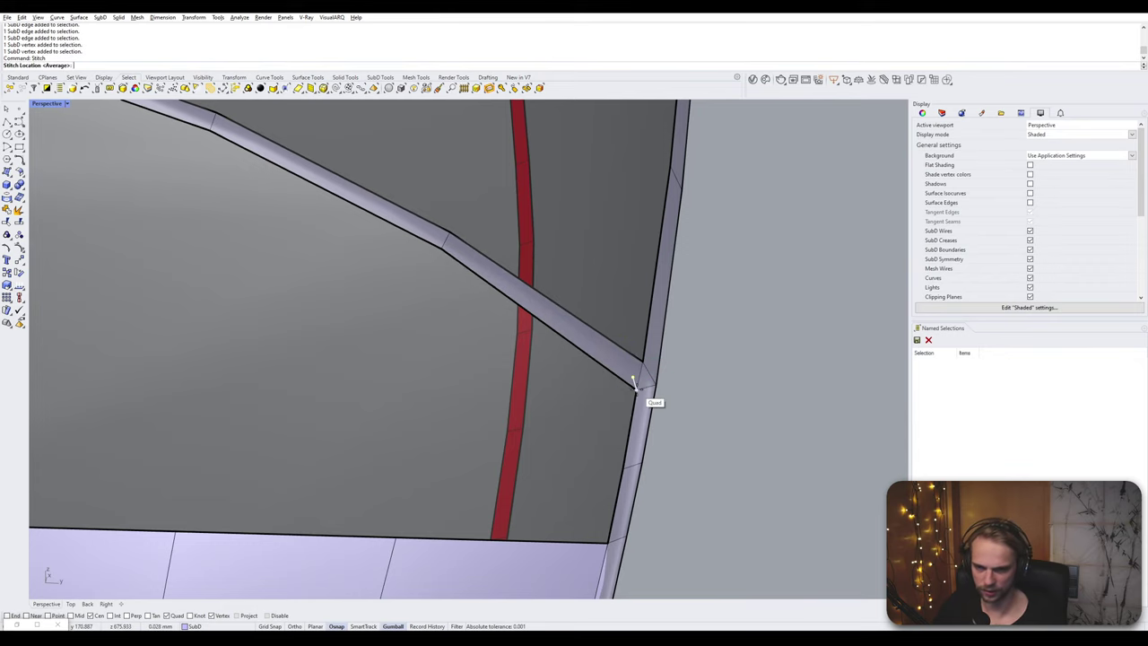
left_click(636, 388)
scroll(640, 395, "down", 5)
right_click_drag(640, 394, 788, 389)
key("Escape")
scroll(648, 447, "up", 3)
- Delete the leftover corner edge and bridge the band's top edge loop to the upper rim
left_click(639, 427, "ctrl+shift")
key("Delete")
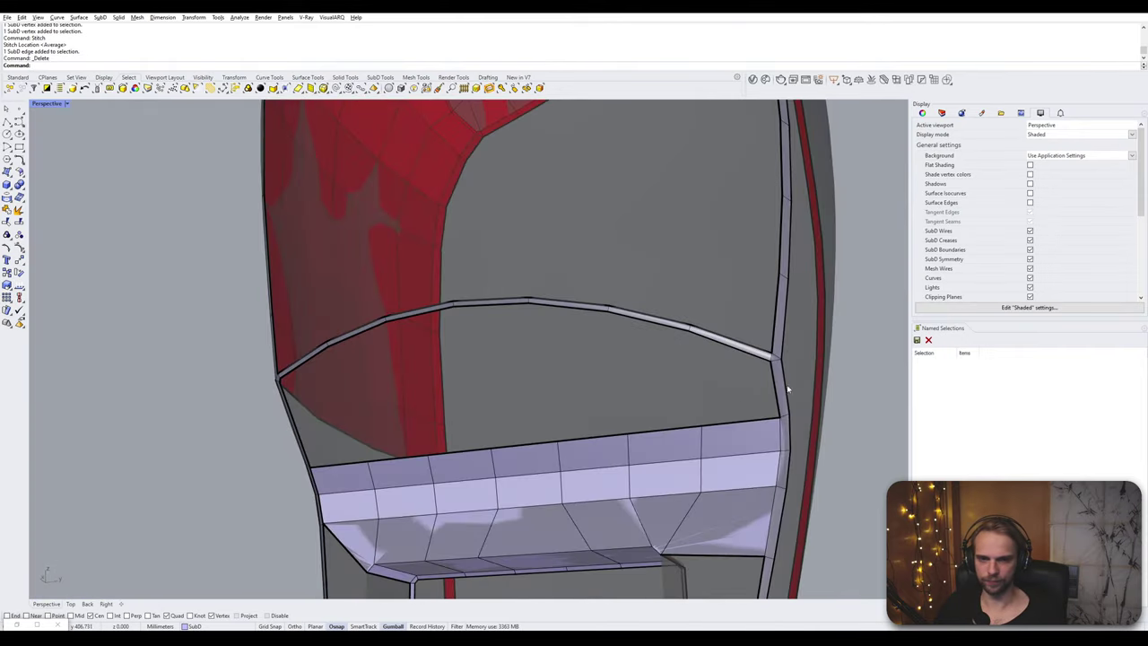
left_click(730, 427, "ctrl+shift")
left_click(354, 463, "ctrl+shift")
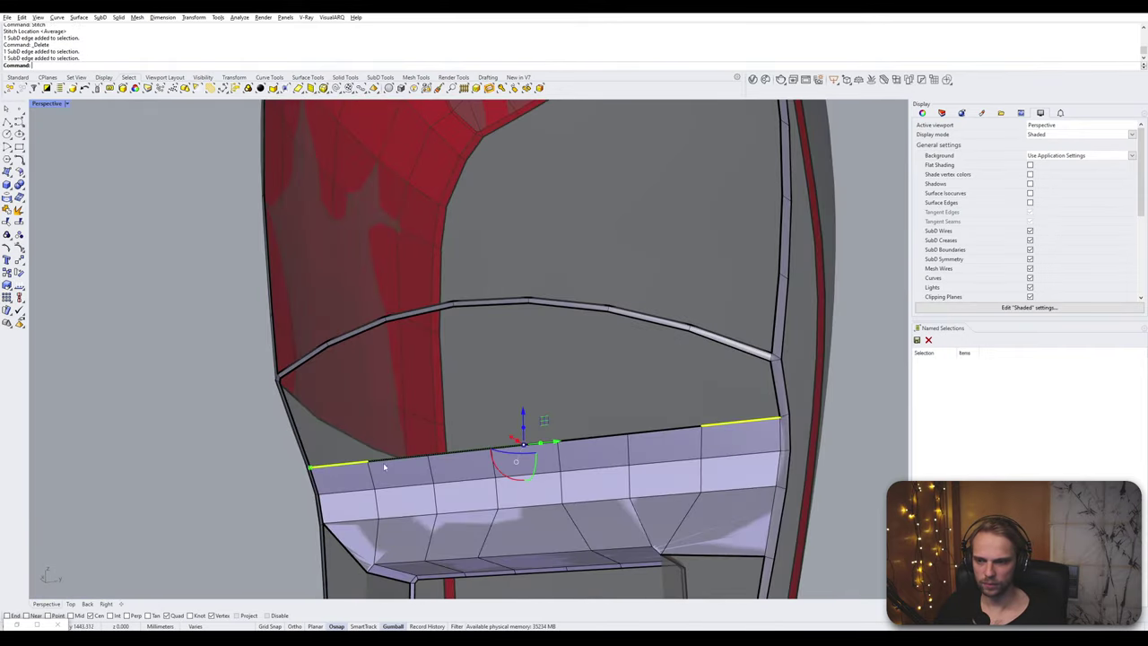
double_click(688, 432, "ctrl+shift")
left_click(745, 354, "ctrl+shift")
right_click_drag(745, 353, 499, 332)
left_click(498, 330, "ctrl+shift")
double_click(560, 333, "ctrl+shift")
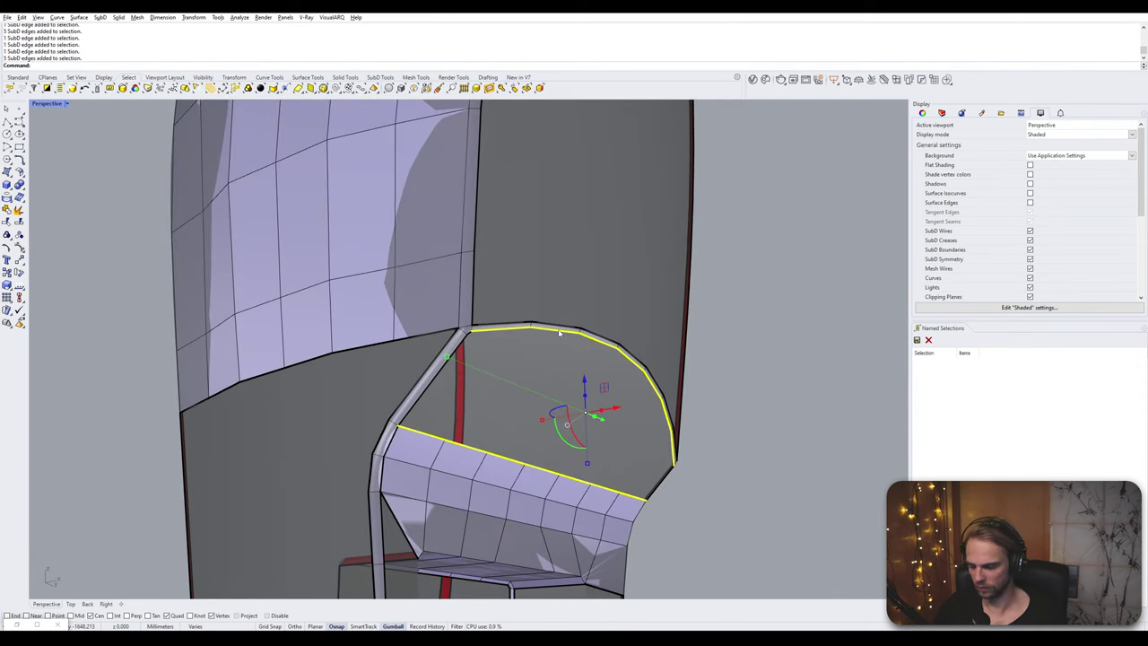
key("Return")
key("Return")
- Stitch the two vertices at the new bridge's corner at their average position
right_click_drag(561, 333, 500, 351)
scroll(500, 352, "up", 10)
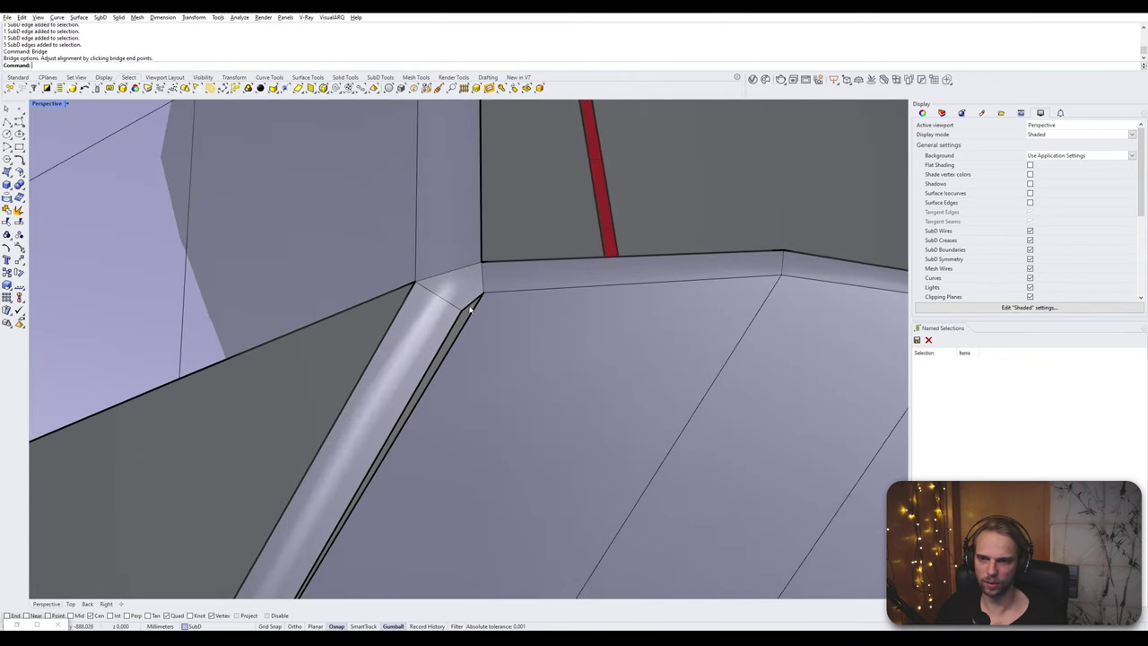
left_click(478, 296, "ctrl+shift")
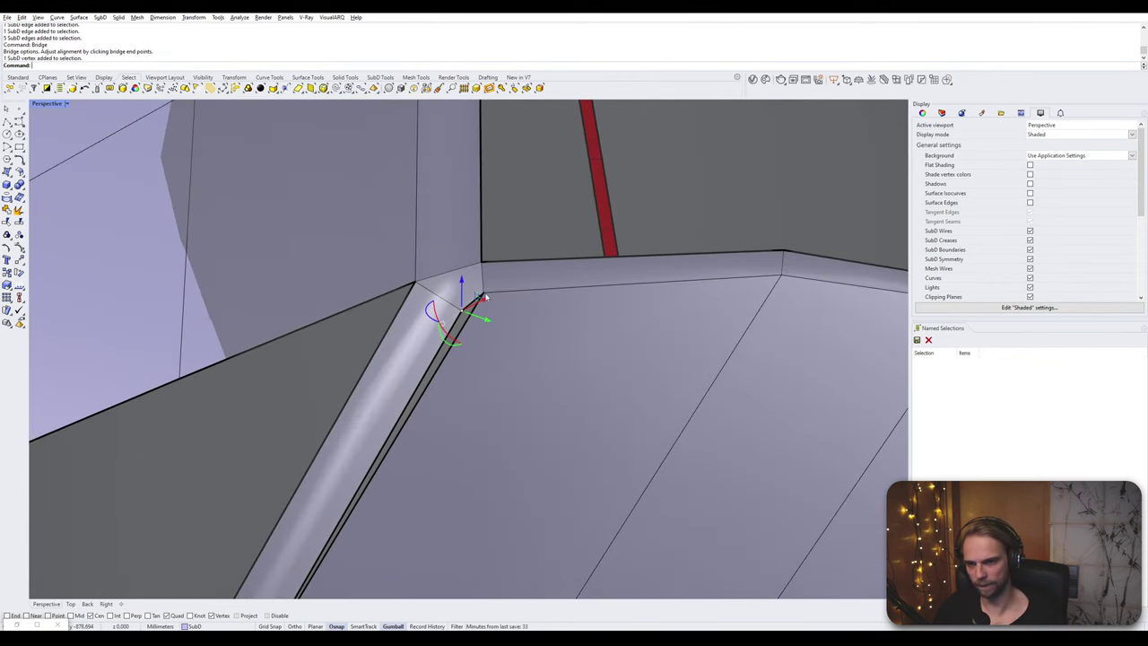
left_click(489, 293, "ctrl+shift")
left_click(484, 294, "ctrl+shift")
left_click(485, 292, "ctrl")
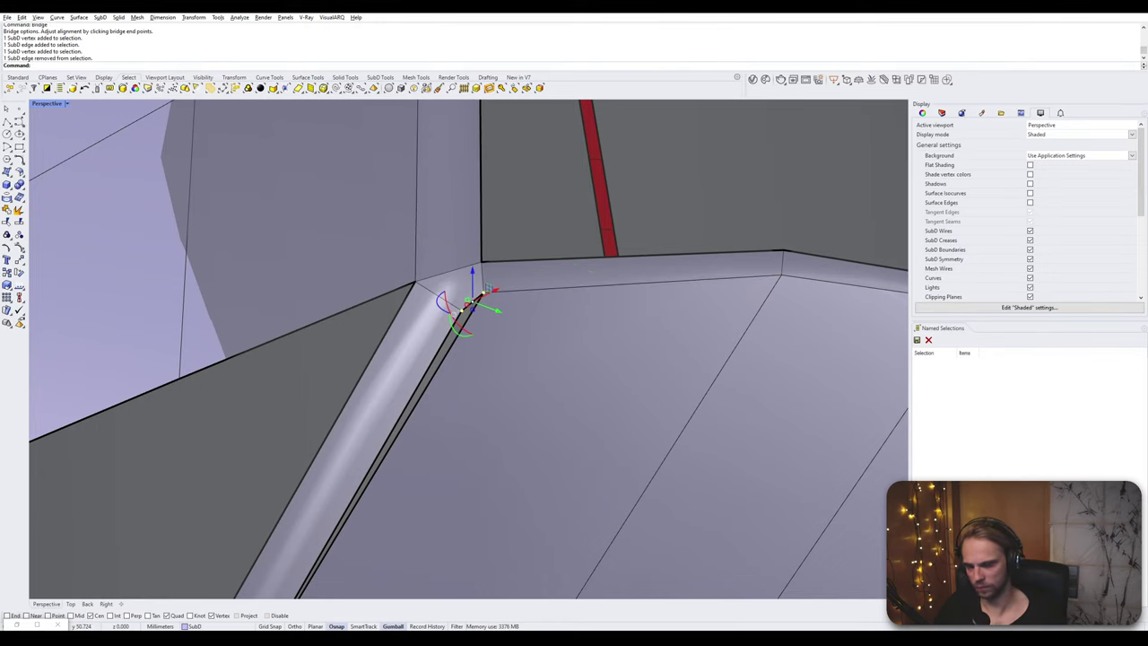
type("titch")
key("Return")
key("Return")
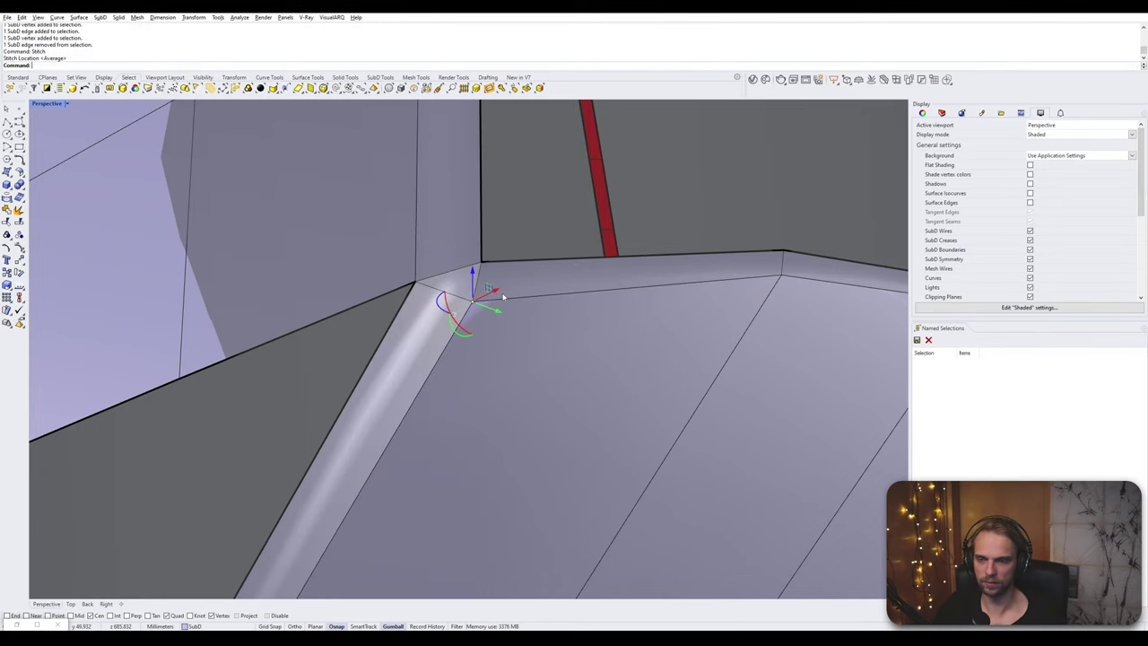
key("Tab")
- Check the thigh in smooth SubD display, then switch it back to flat
key("Escape")
right_click_drag(381, 390, 426, 453)
key("Tab")
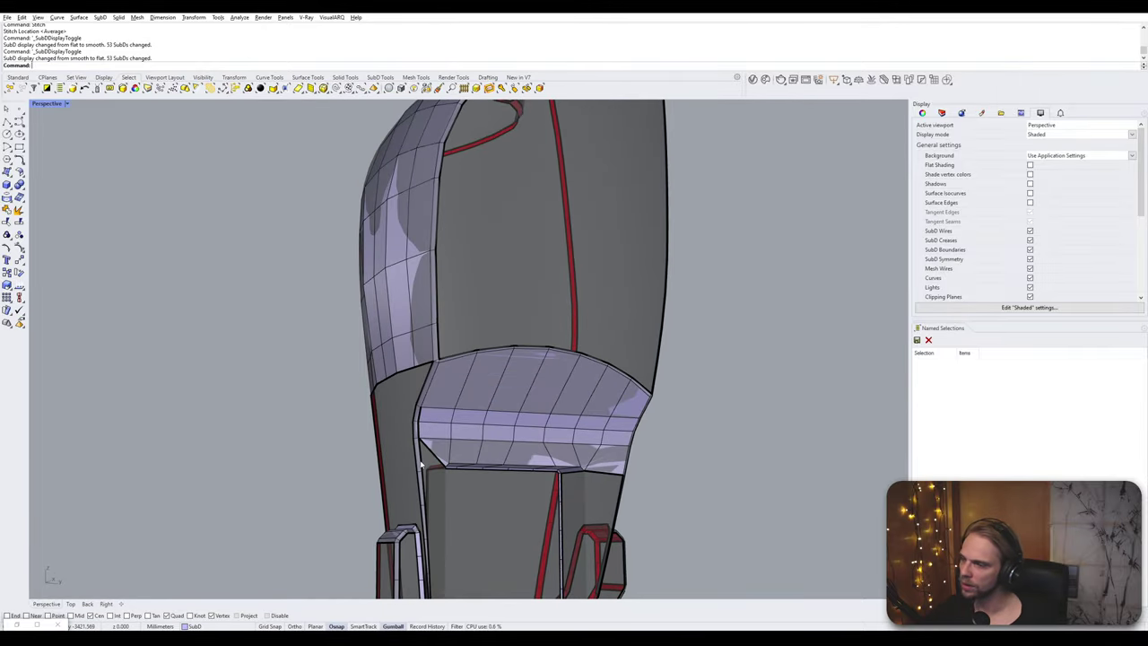
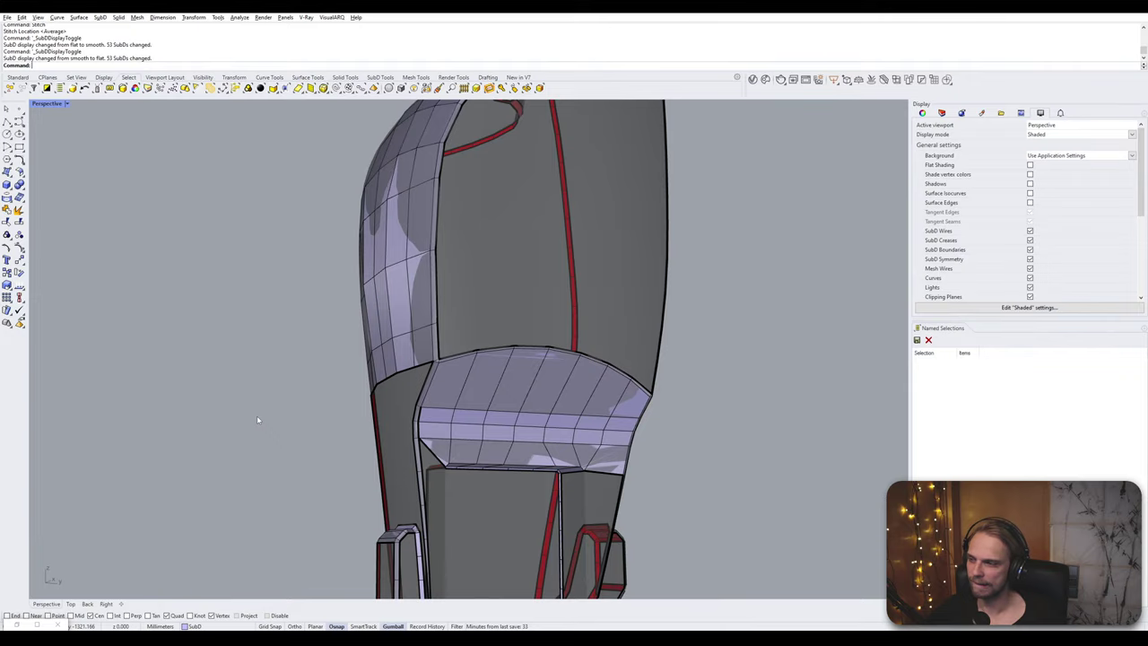
- Delete the edge crossing the inner strip and the face inside the ring opening, leaving a hole
right_click_drag(257, 418, 476, 610)
right_click_drag(511, 309, 566, 282)
scroll(439, 291, "up", 6)
right_click_drag(567, 283, 326, 471, "shift")
scroll(462, 291, "up", 6)
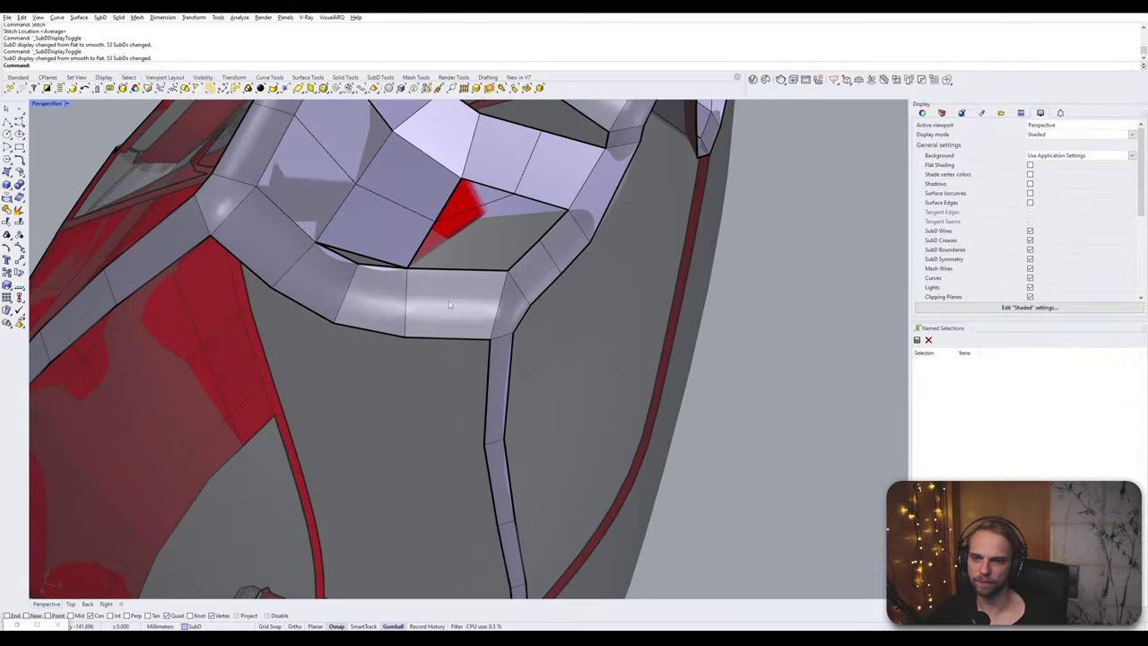
right_click_drag(462, 292, 445, 321)
scroll(359, 378, "up", 4)
left_click(359, 380, "ctrl+shift")
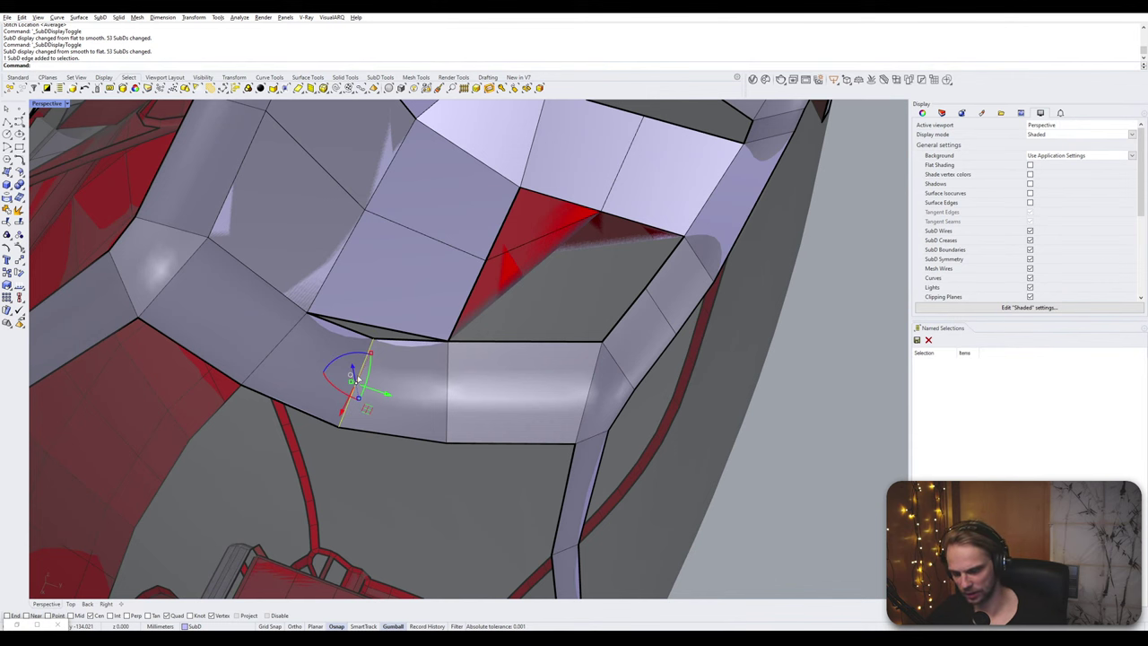
key("Delete")
scroll(357, 374, "down", 3)
left_click(371, 345, "ctrl+shift")
key("Delete")
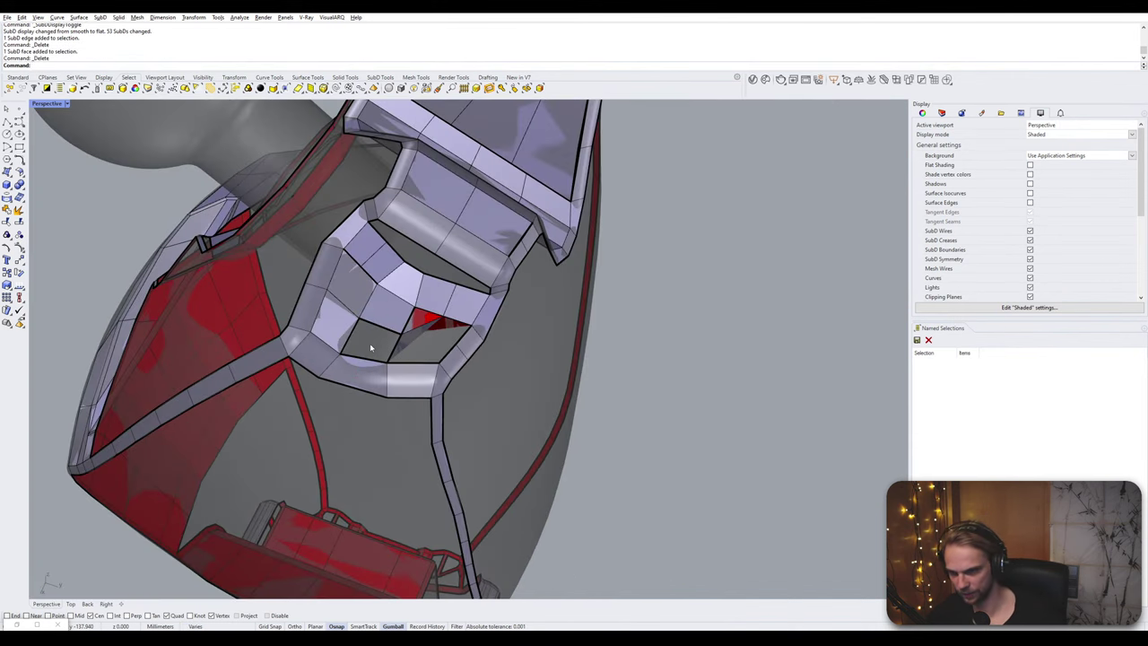
- Try bridging the hole's top and bottom edges, then abandon it without creating faces
left_click(378, 329, "ctrl+shift")
left_click(354, 356, "ctrl+shift")
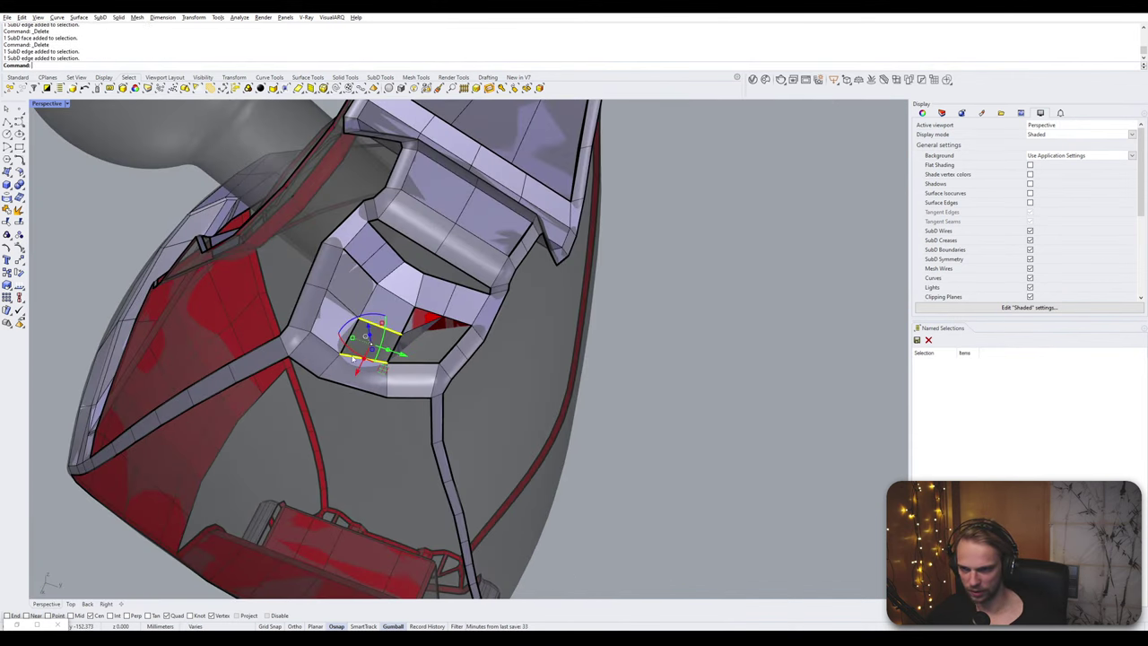
type("bridge")
key("Return")
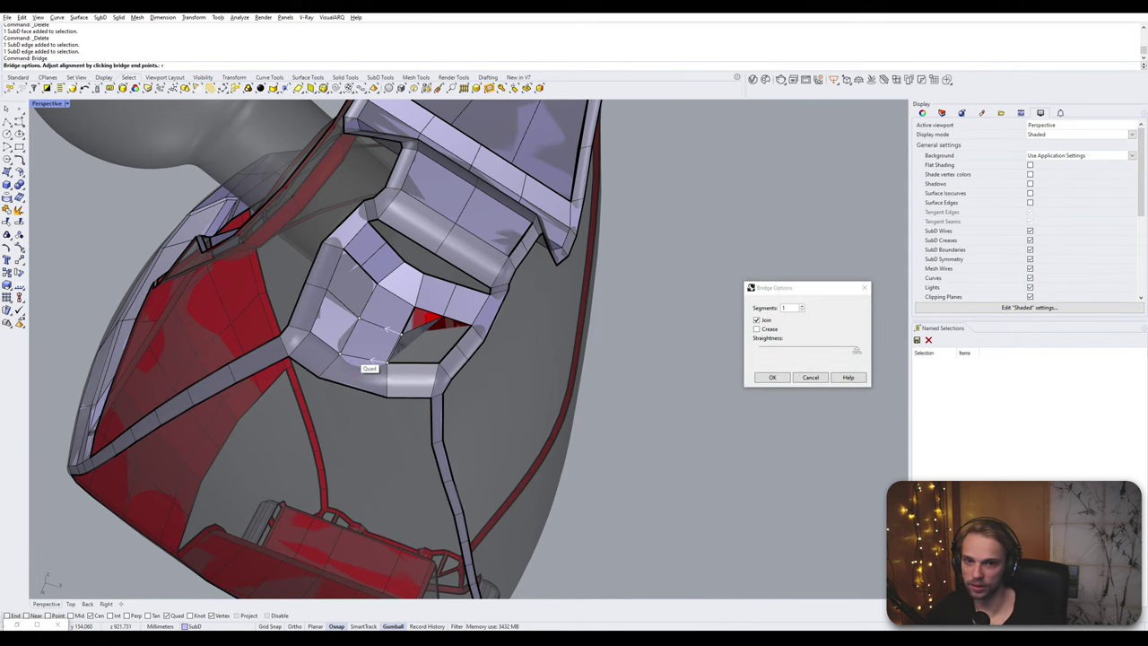
left_click(809, 377)
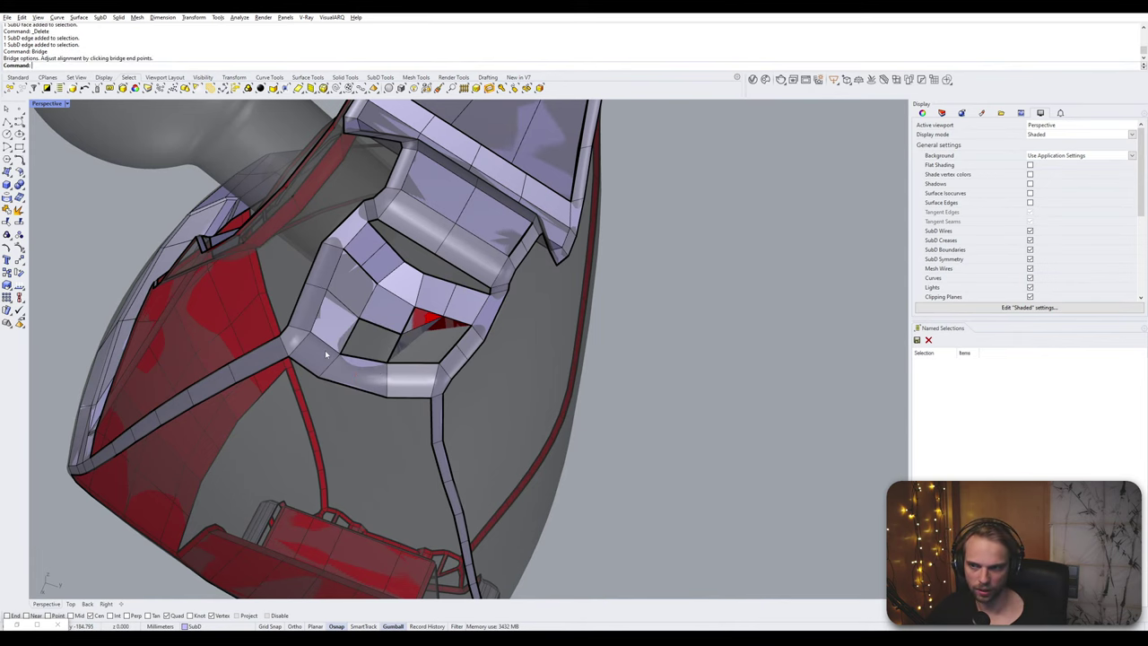
- Delete the edge beside the hole and the triangular face in the patch
scroll(409, 358, "up", 5)
left_click(409, 359, "ctrl+shift")
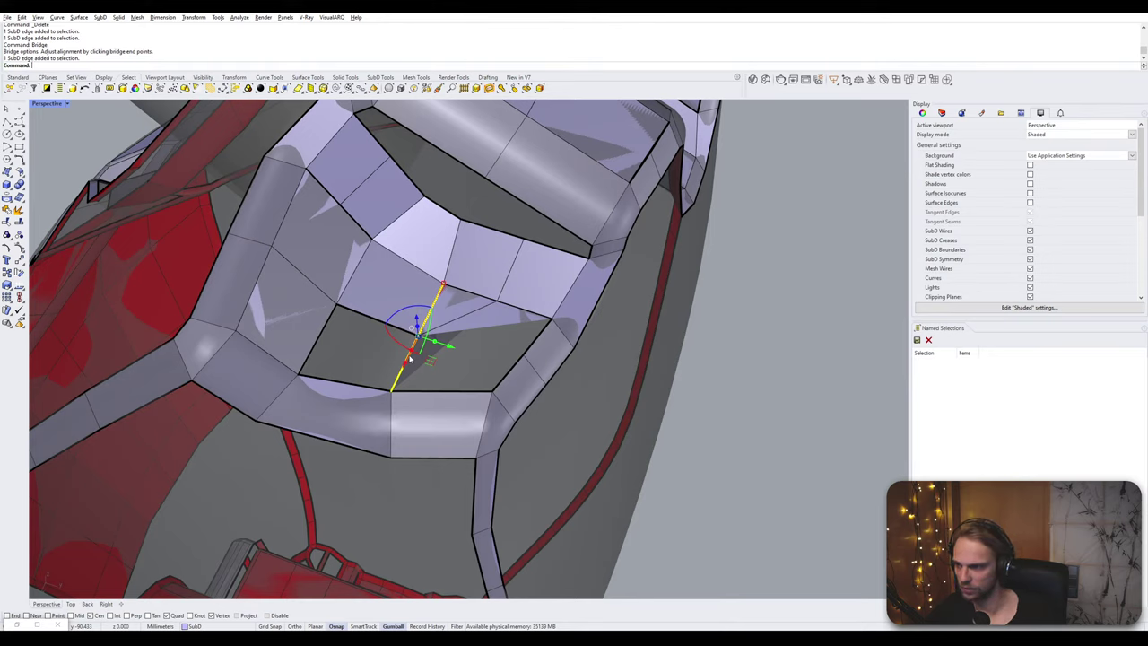
key("Delete")
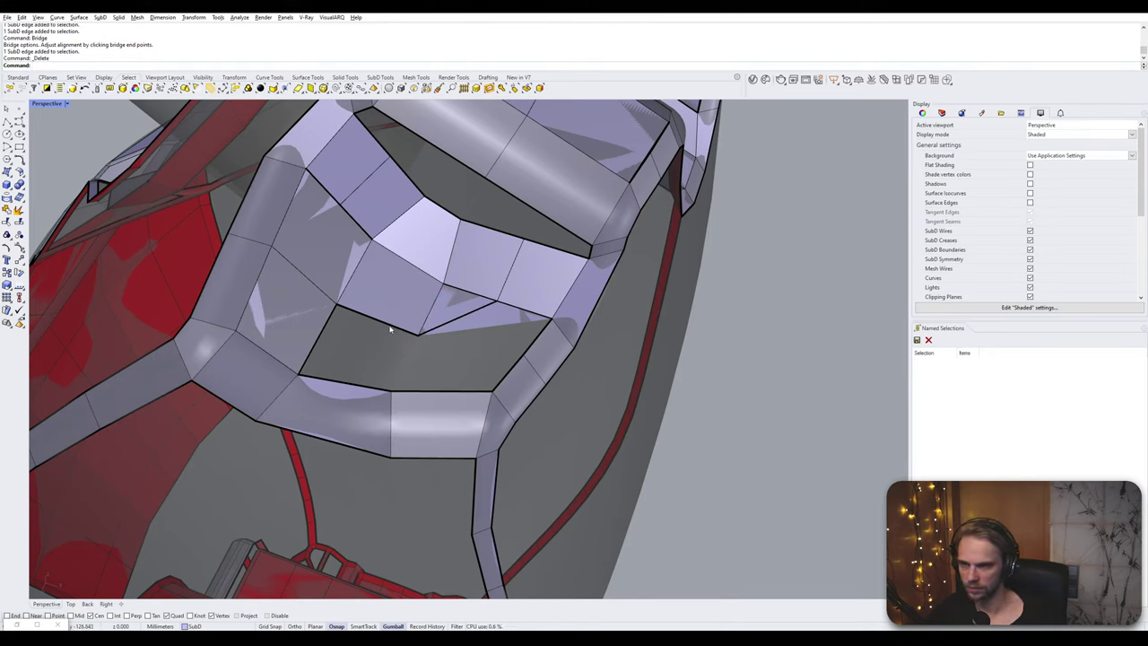
left_click(451, 313, "ctrl+shift")
key("Delete")
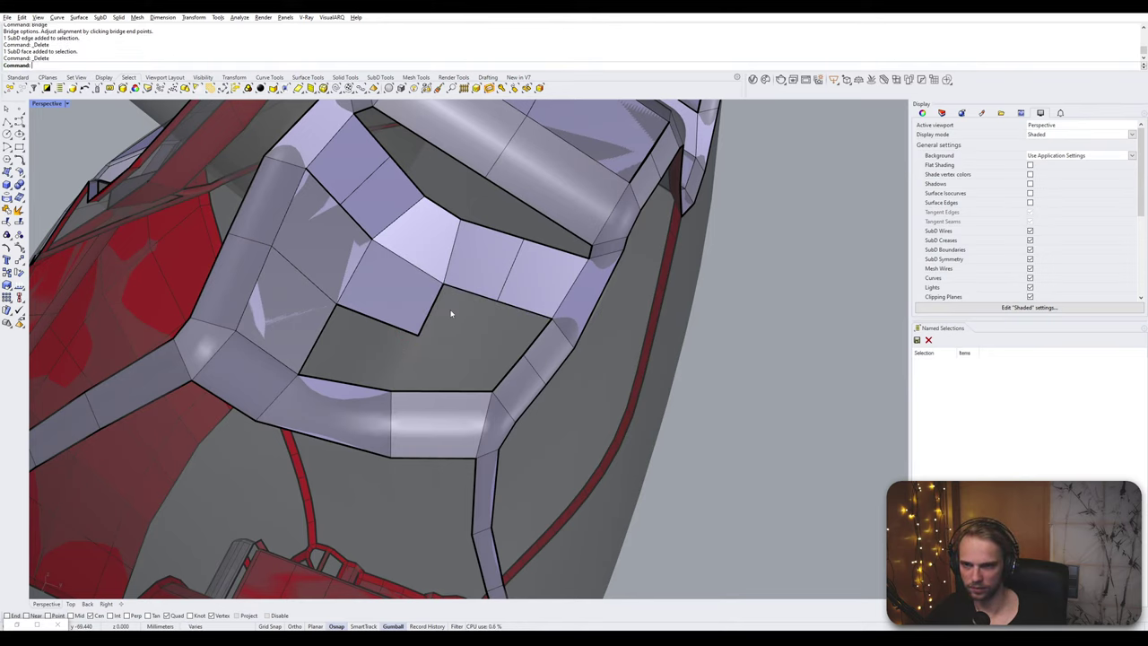
- Remove another patch edge and the merged face to open a larger hole
right_click_drag(463, 305, 425, 375)
left_click(421, 230, "ctrl+shift")
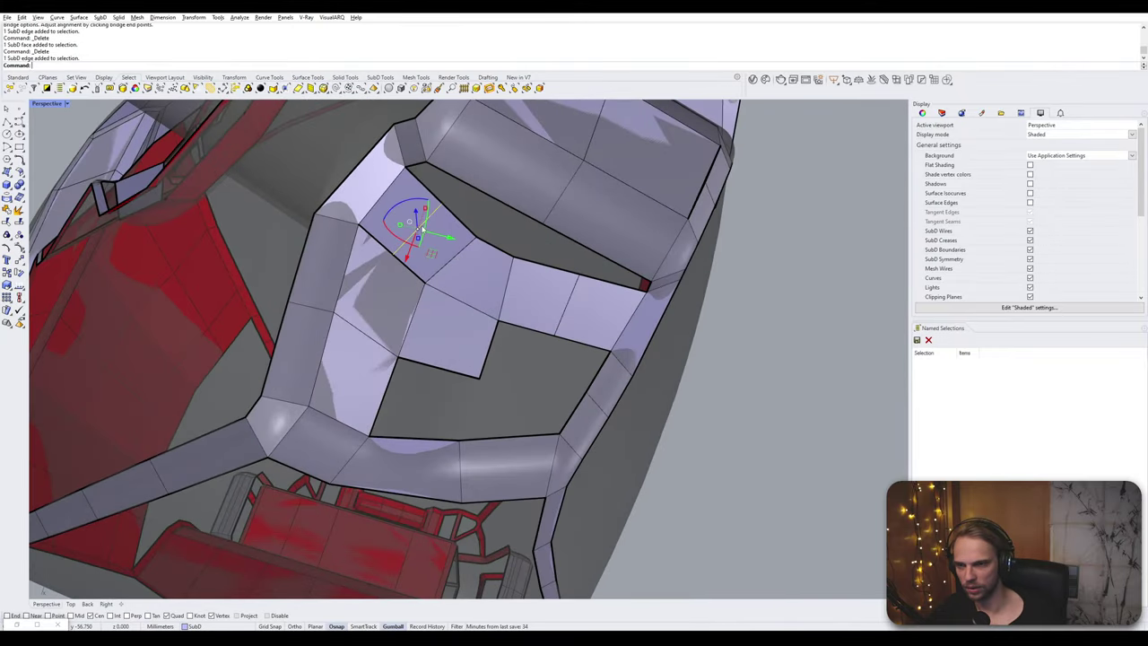
key("Delete")
left_click(422, 230, "ctrl+shift")
key("Delete")
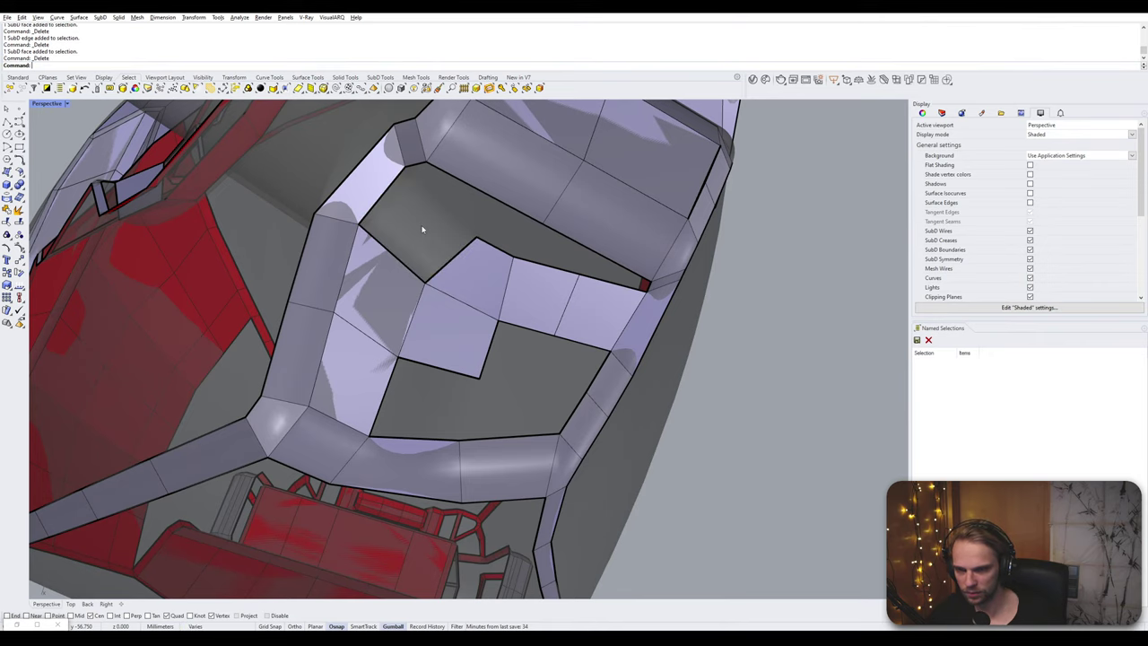
- Bridge the two opposite sides of the hole to fill it with faces
left_click(437, 369, "ctrl+shift")
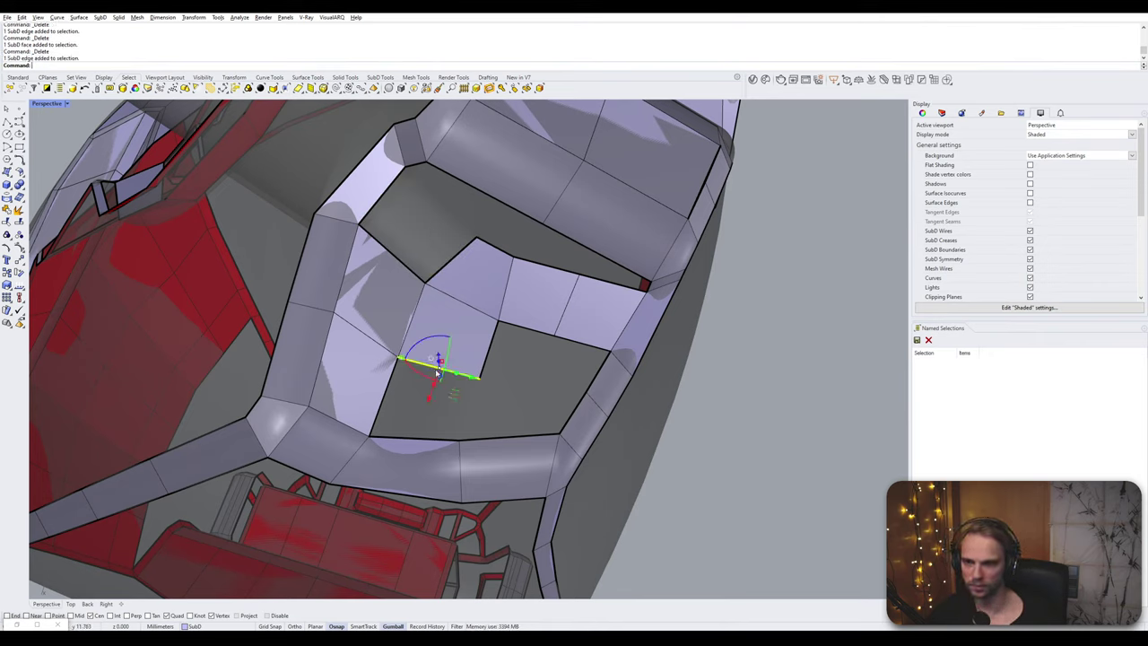
left_click(423, 438, "ctrl+shift")
type("bridge")
key("Return")
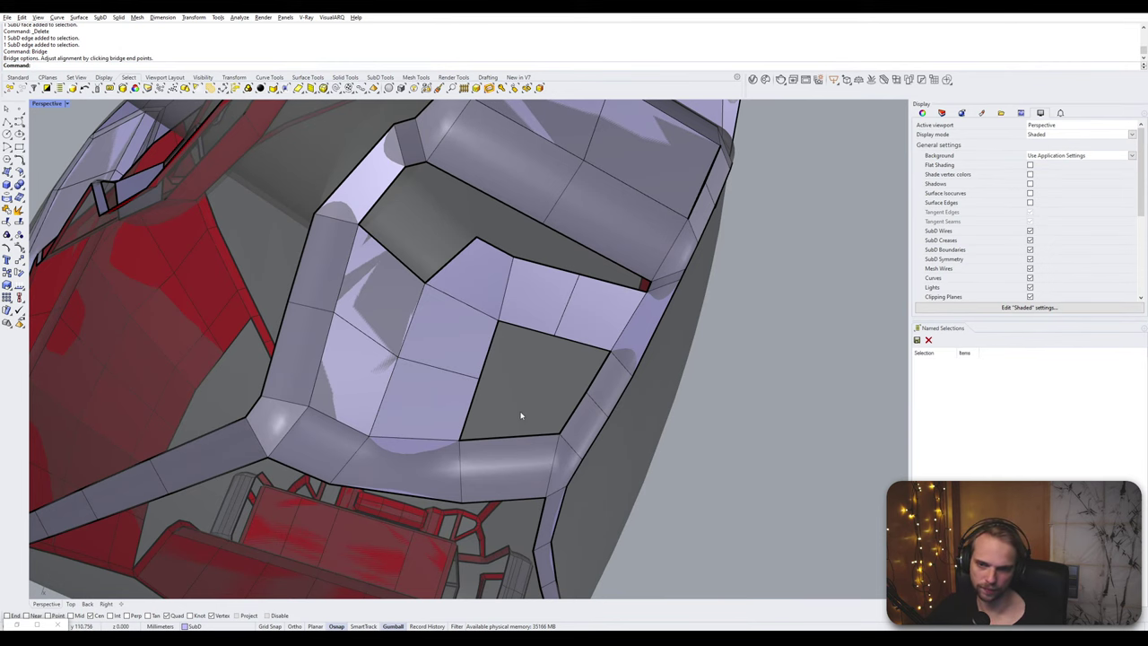
right_click_drag(579, 402, 465, 401)
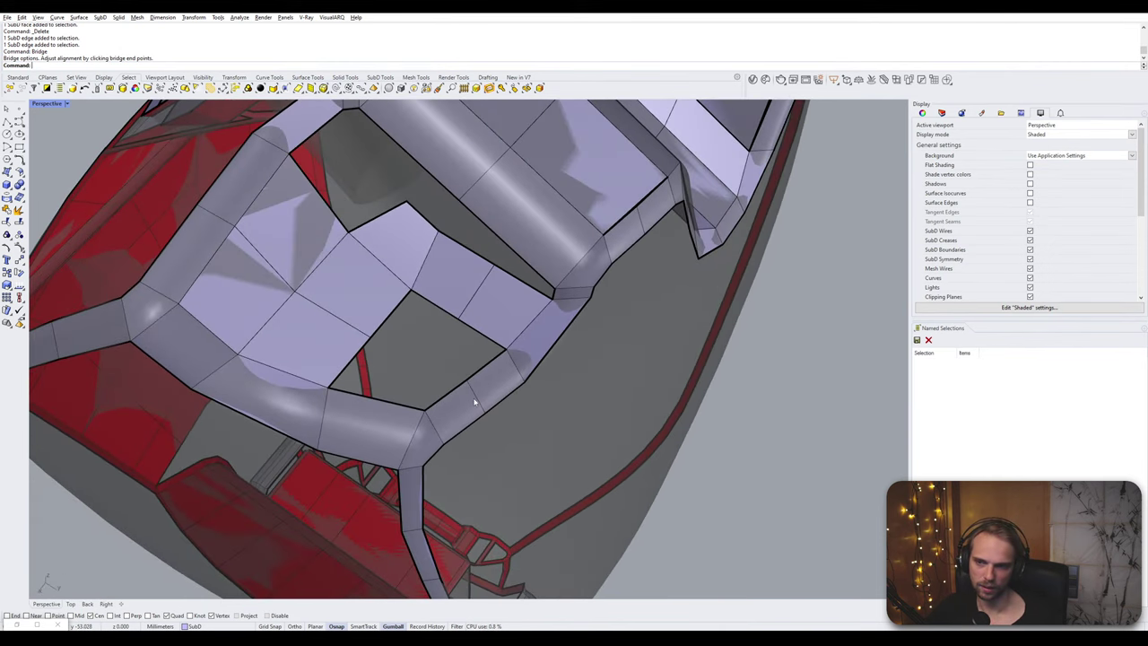
- Delete the edge run between the bridged faces and two more edges near the hole
left_click(347, 324, "ctrl+shift")
double_click(347, 323, "ctrl+shift")
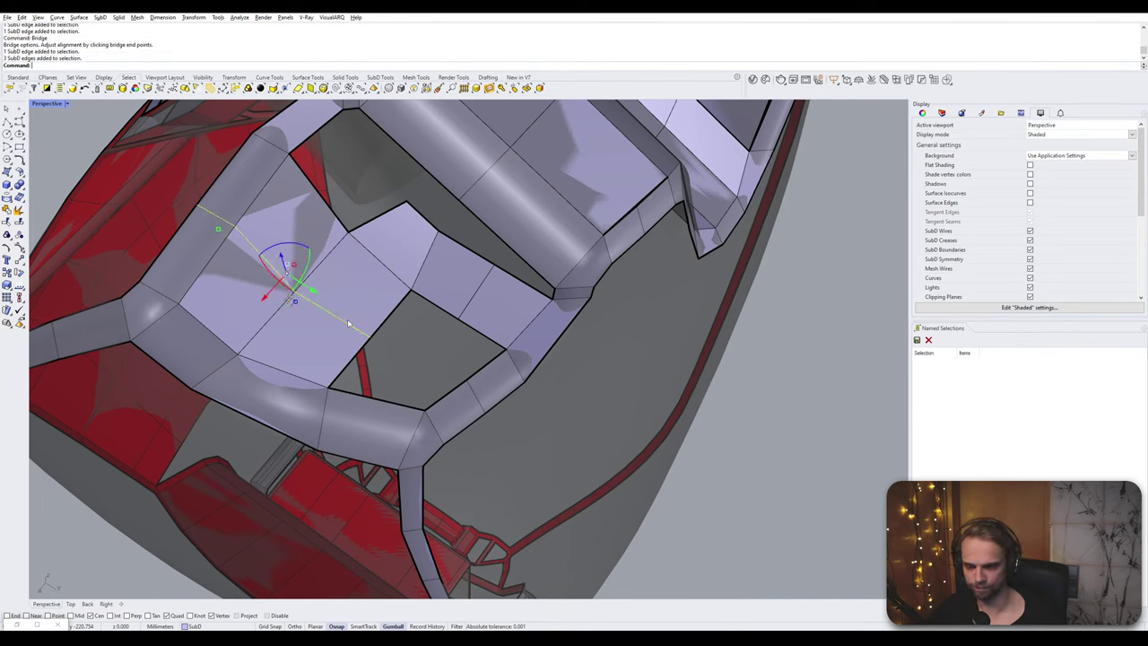
key("Delete")
left_click(468, 305, "ctrl+shift")
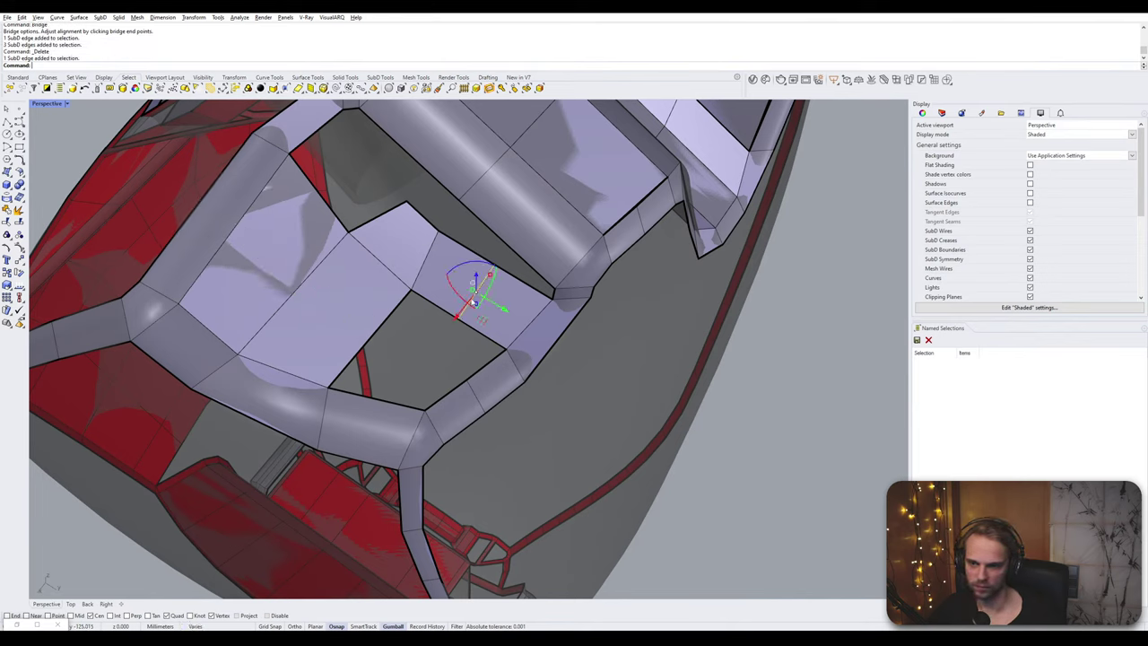
key("Delete")
left_click(475, 402, "ctrl+shift")
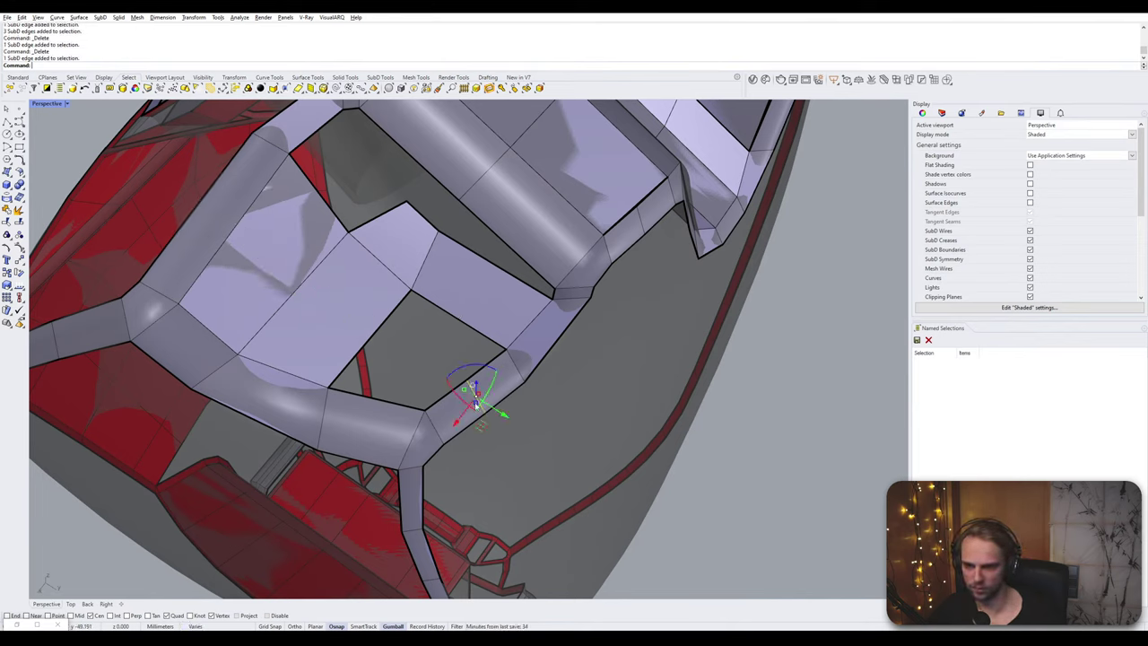
key("Delete")
- Bridge the opposite sides of the remaining hole with default settings
left_click(370, 340, "ctrl+shift")
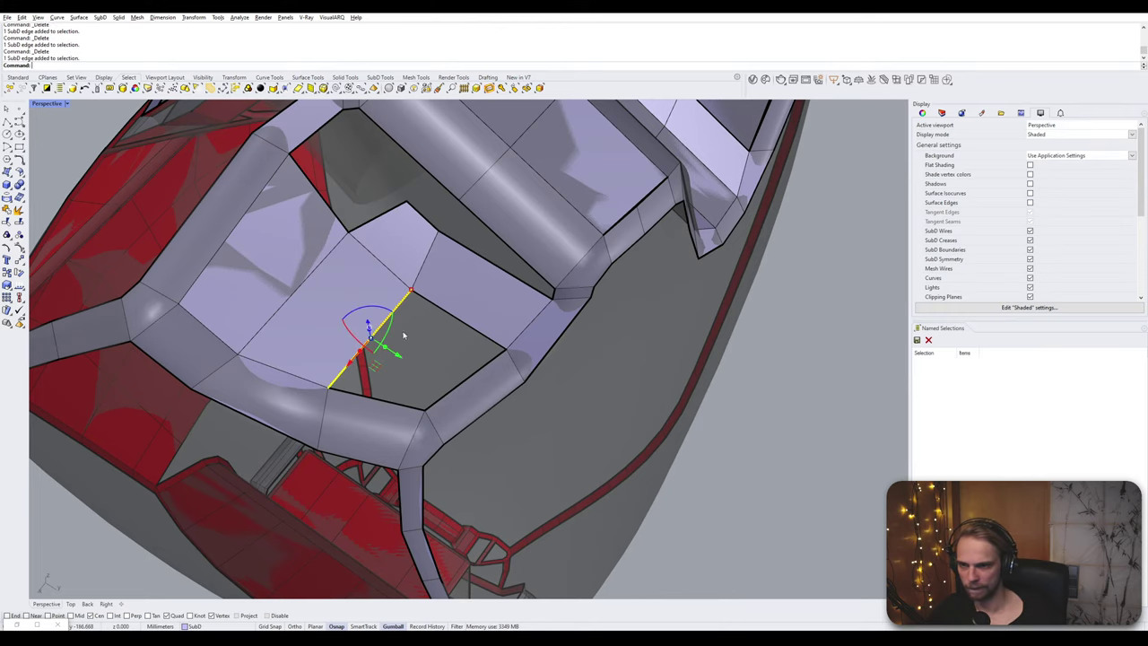
left_click(464, 380, "ctrl+shift")
key("Return")
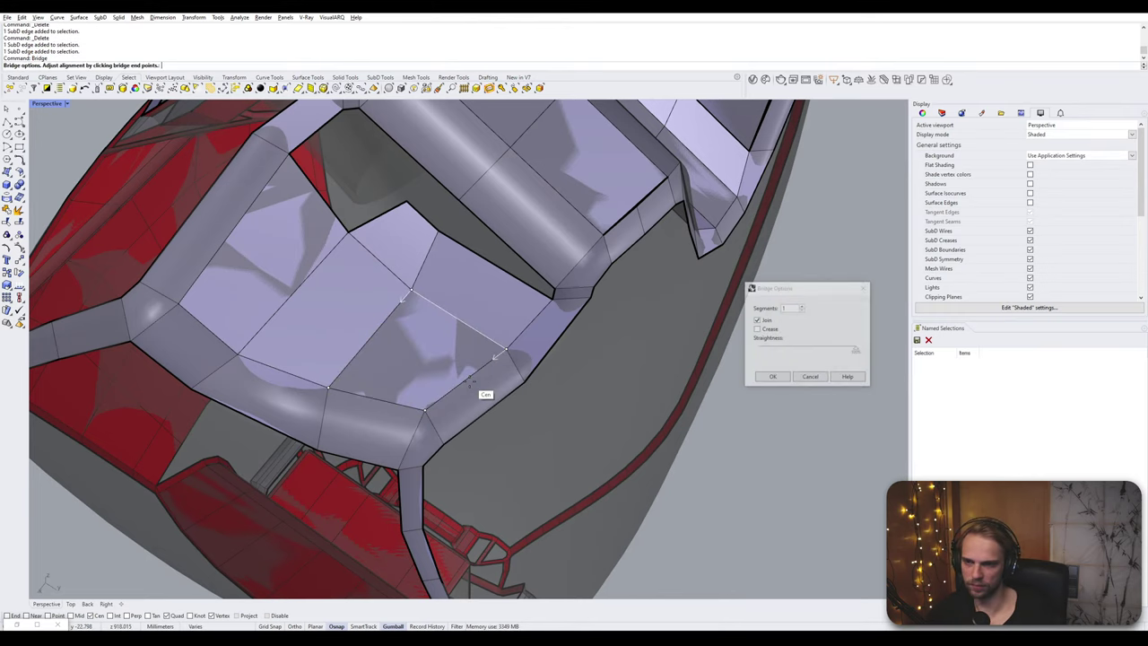
key("Return")
right_click_drag(469, 380, 489, 356)
- Bridge the two facing edges of the next gap with default settings
scroll(490, 356, "up", 6)
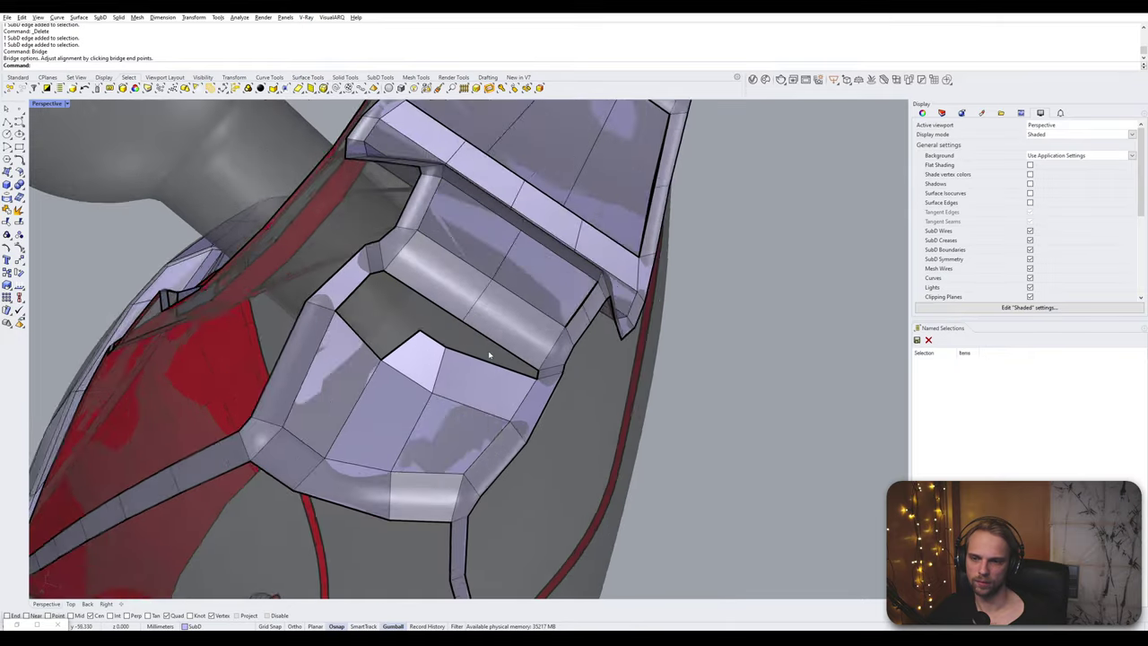
left_click(500, 372, "ctrl+shift")
left_click(524, 358, "ctrl+shift")
key("Return")
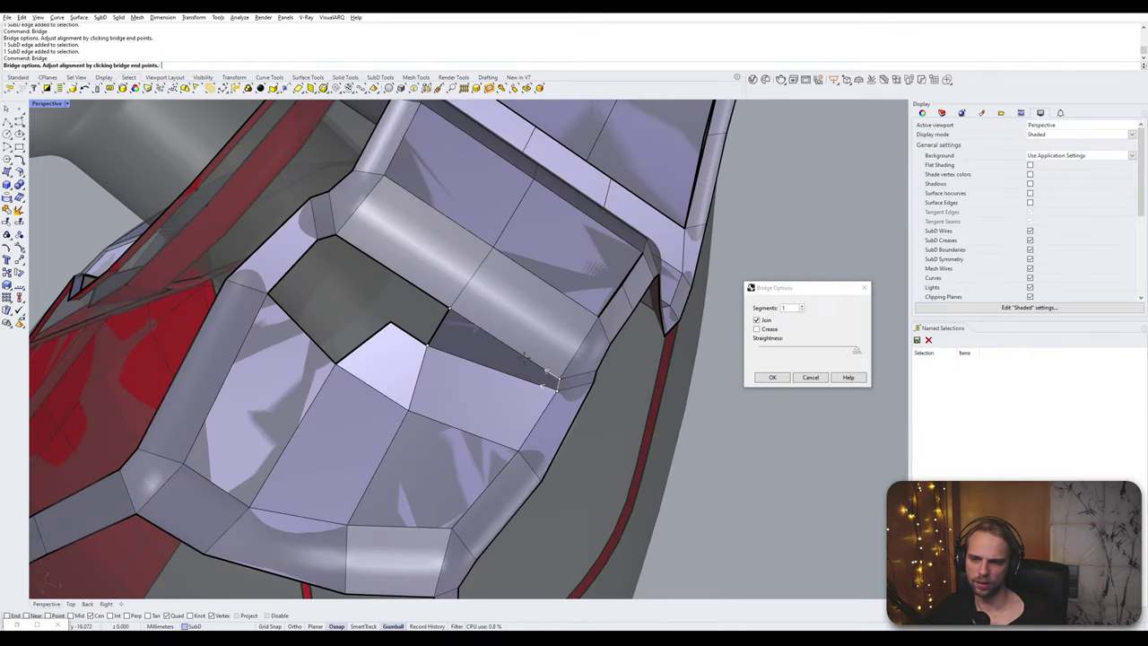
key("Return")
right_click_drag(374, 300, 557, 397)
scroll(425, 422, "down", 3)
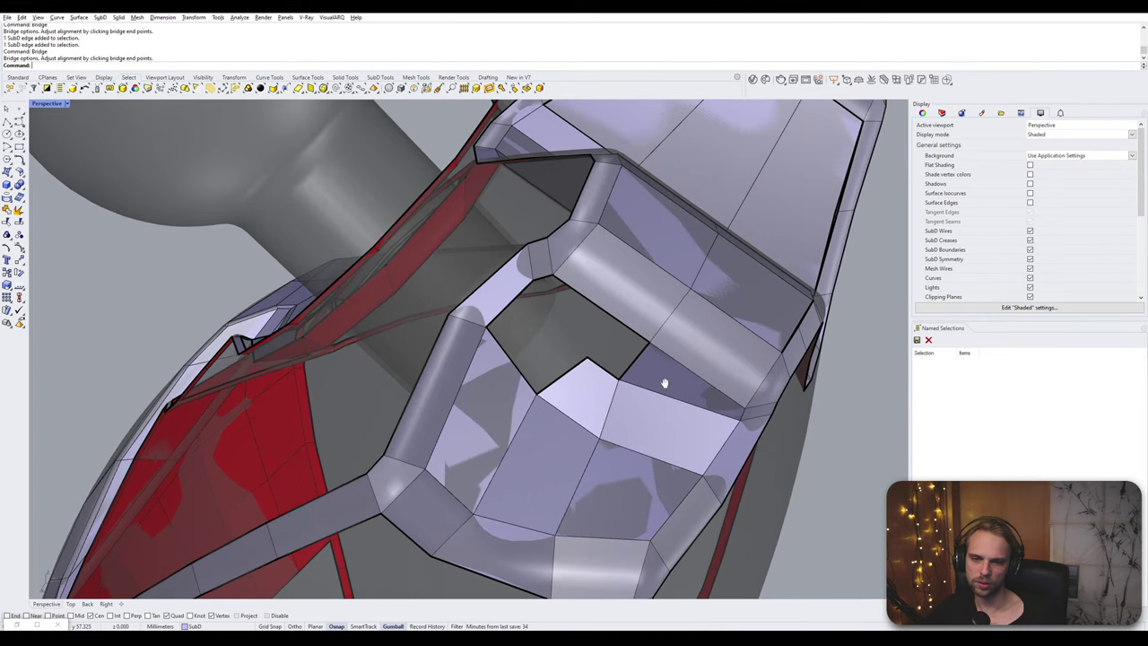
- Delete the face beside the gap and bridge its two facing edges
right_click_drag(664, 383, 555, 374, "shift")
left_click(555, 376)
key("Delete")
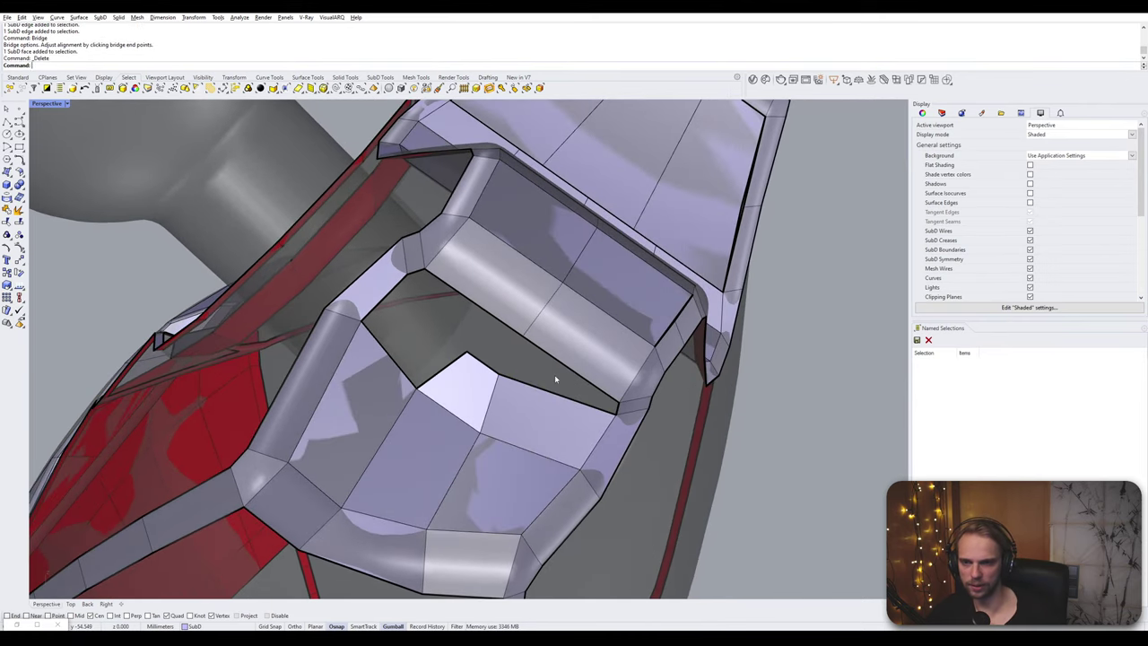
left_click(623, 411)
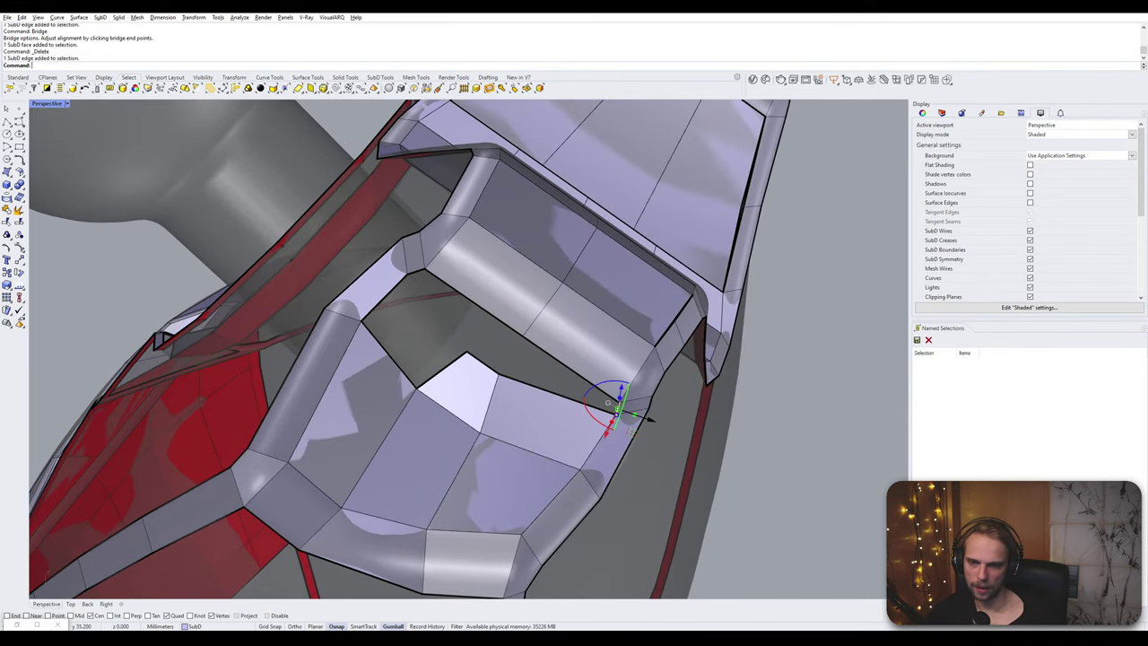
left_click(413, 271)
key("Return")
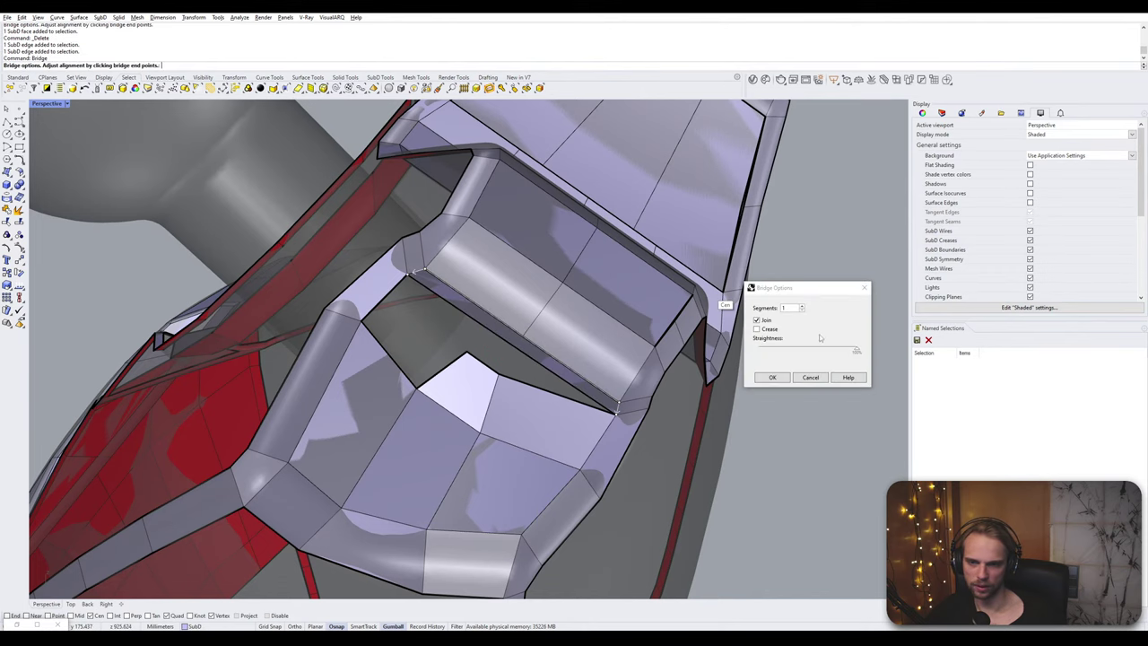
left_click(770, 377)
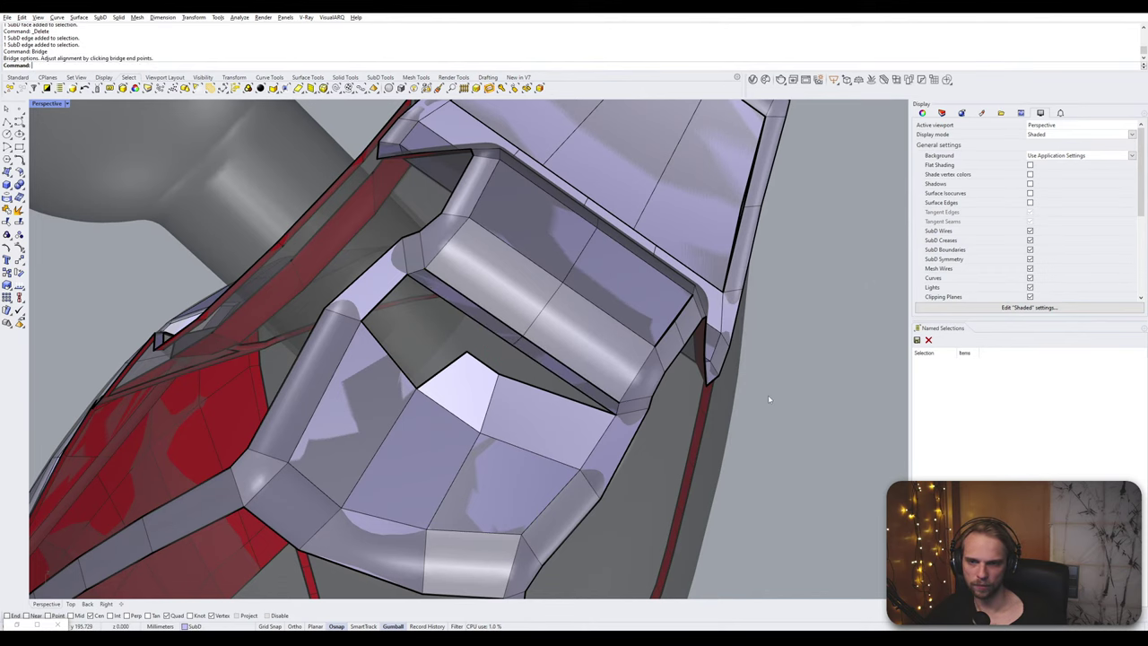
- Delete two upper strip faces and bridge the opening's long edges with a two-segment bridge
scroll(513, 333, "up", 3)
left_click(518, 298, "ctrl+shift")
left_click(583, 337, "ctrl+shift")
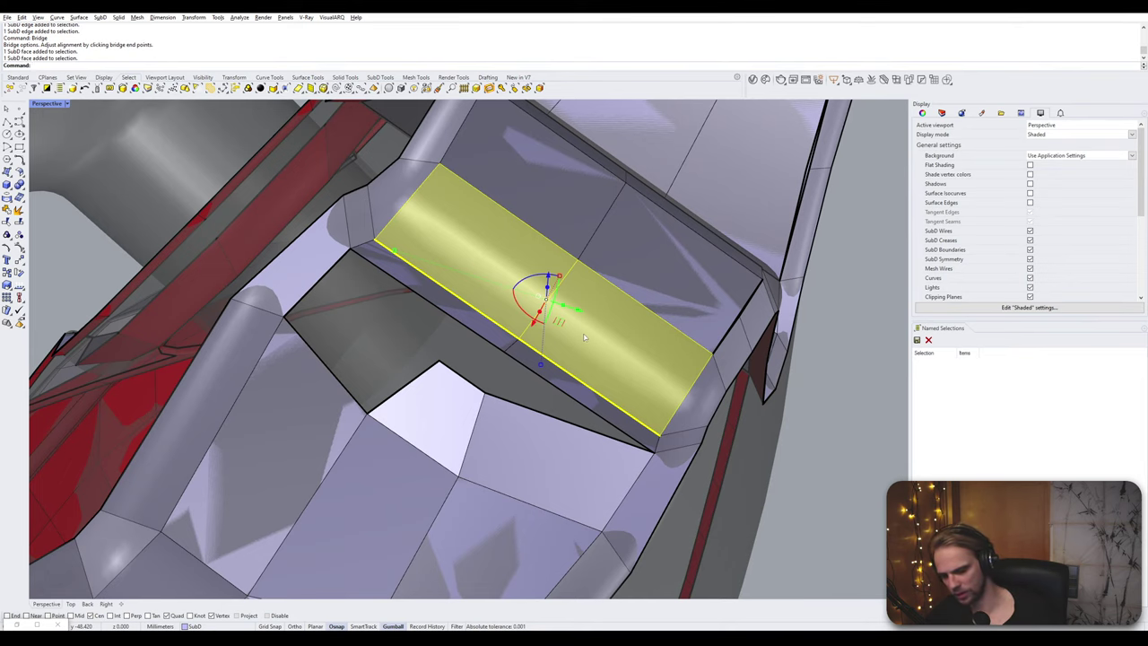
key("Delete")
left_click(591, 395)
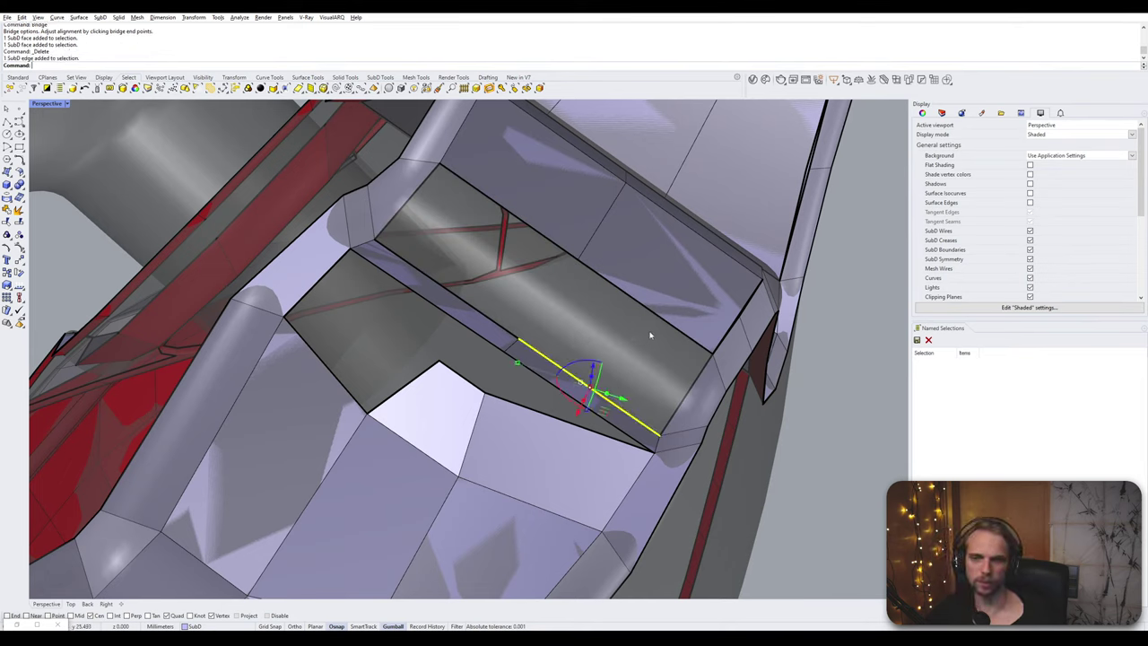
left_click(648, 310, "shift")
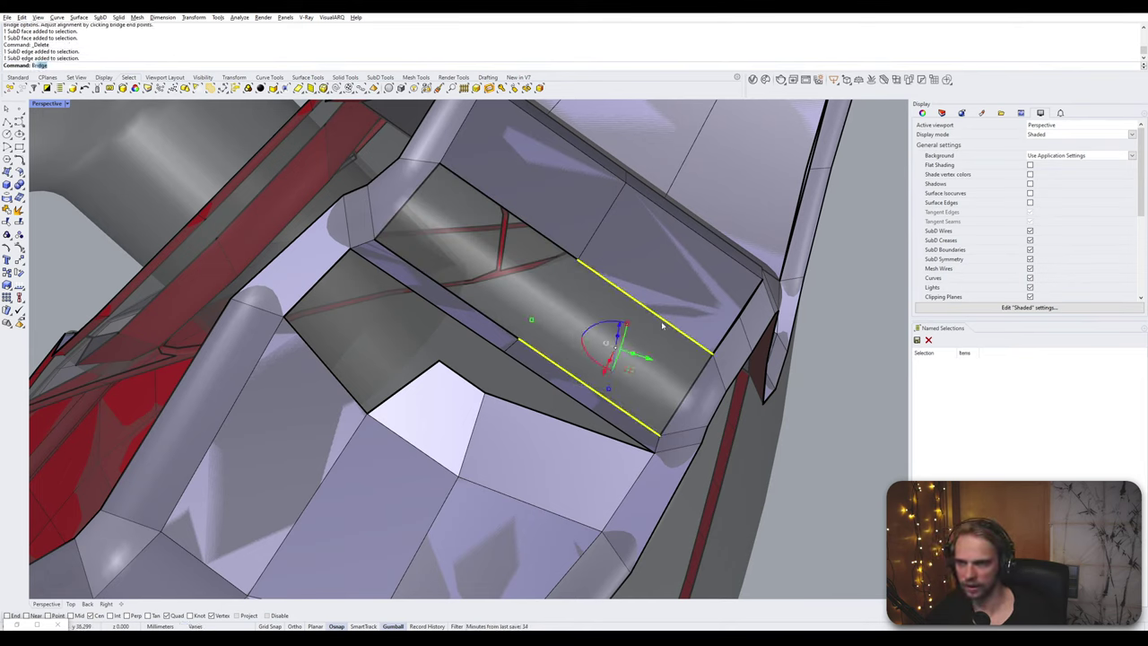
key("Return")
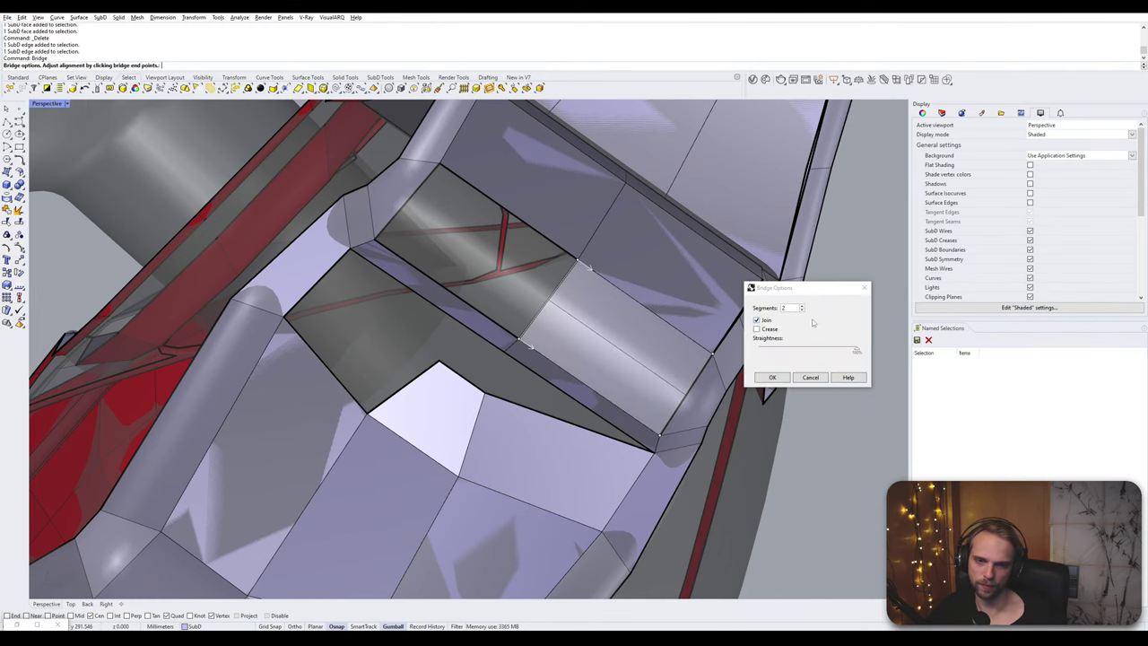
left_click(773, 378)
- Bridge the new strip's upper edge to the gap's lower edge
right_click_drag(617, 350, 555, 304)
left_click(600, 328)
key("Escape")
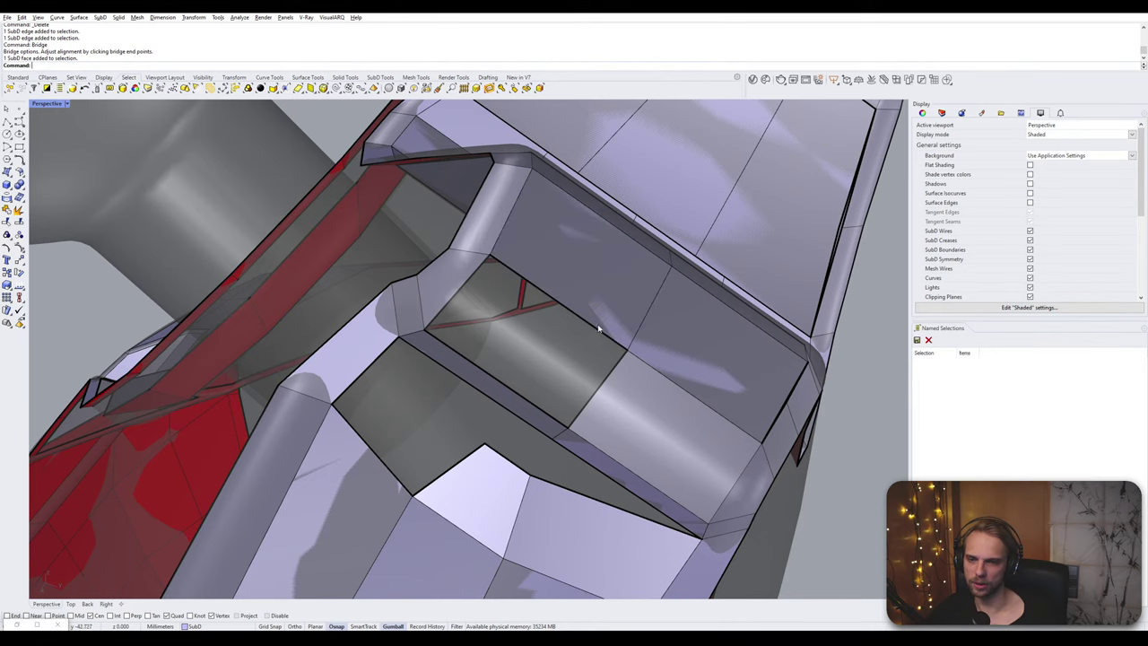
left_click(594, 335)
left_click(526, 400, "ctrl+shift")
key("Return")
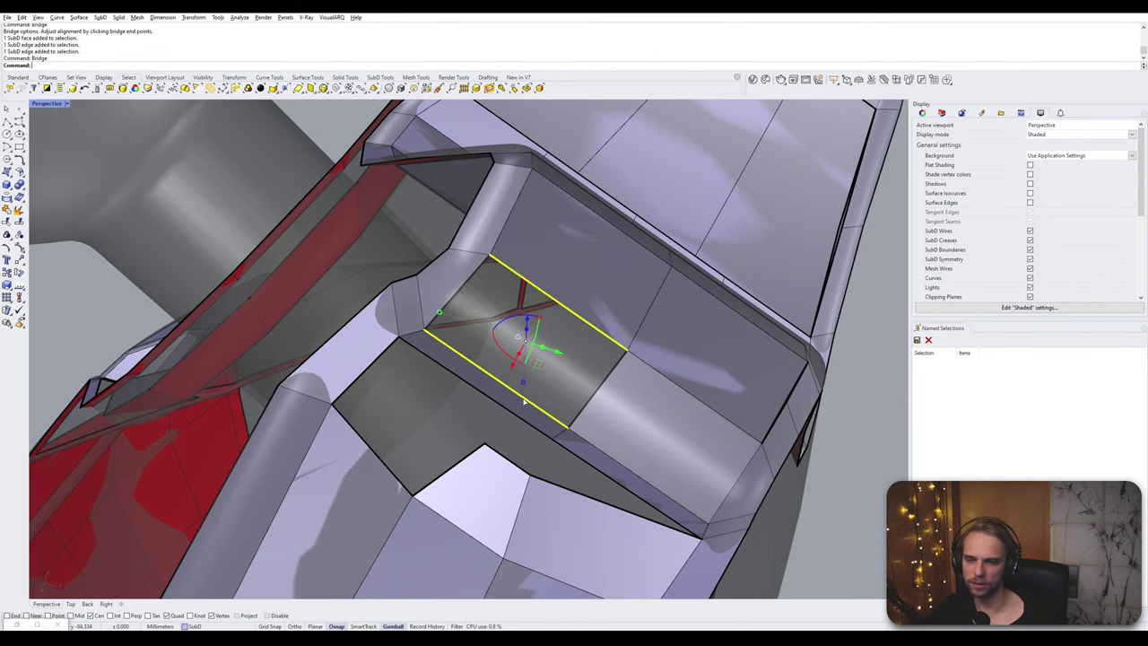
key("Return")
scroll(527, 402, "down", 3)
right_click_drag(527, 402, 564, 362)
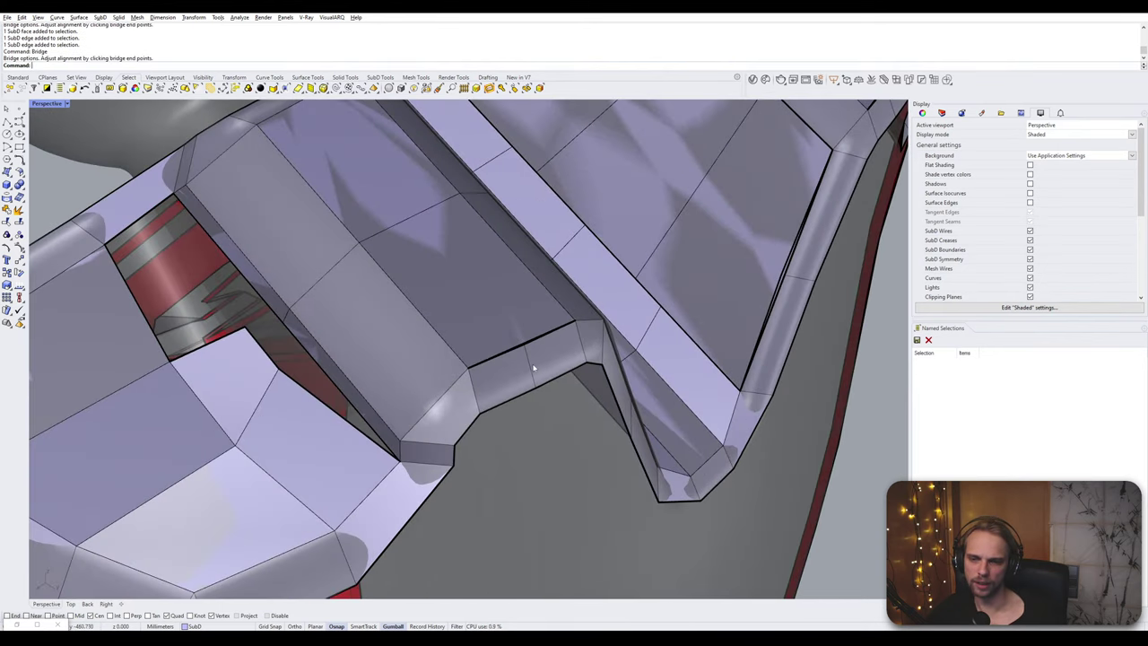
- Delete the stray edge and small face, then bridge the gap's opposite edges
left_click(532, 368)
key("Delete")
left_click(532, 368)
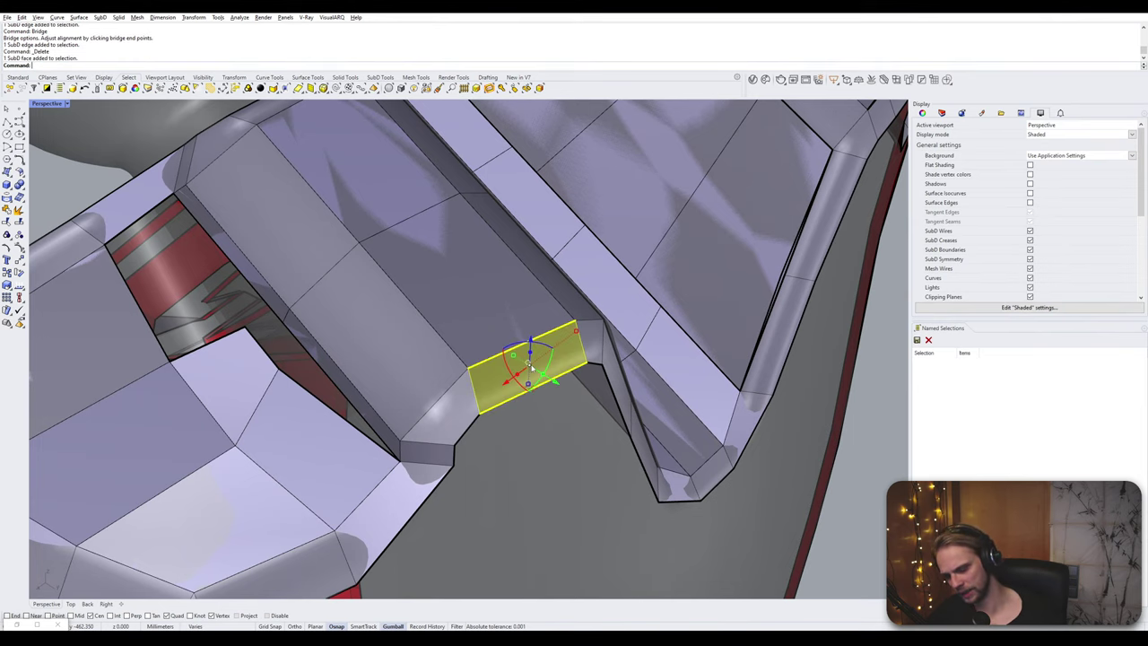
key("Delete")
right_click_drag(532, 368, 503, 435)
left_click(485, 432)
left_click(528, 437, "shift")
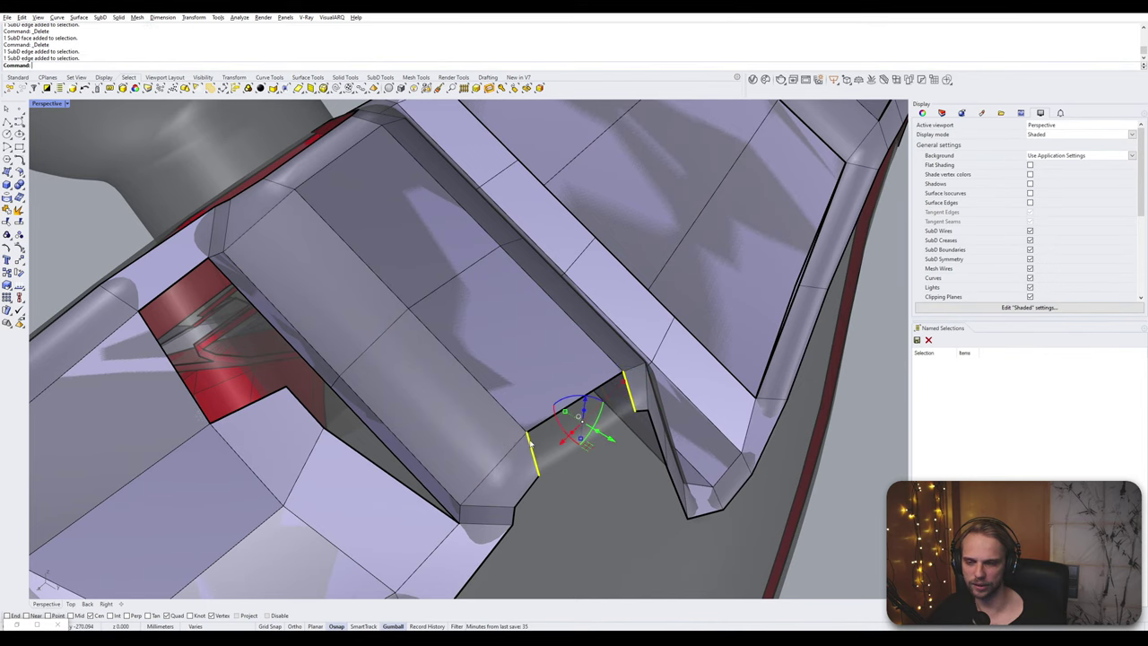
key("Return")
key("Return")
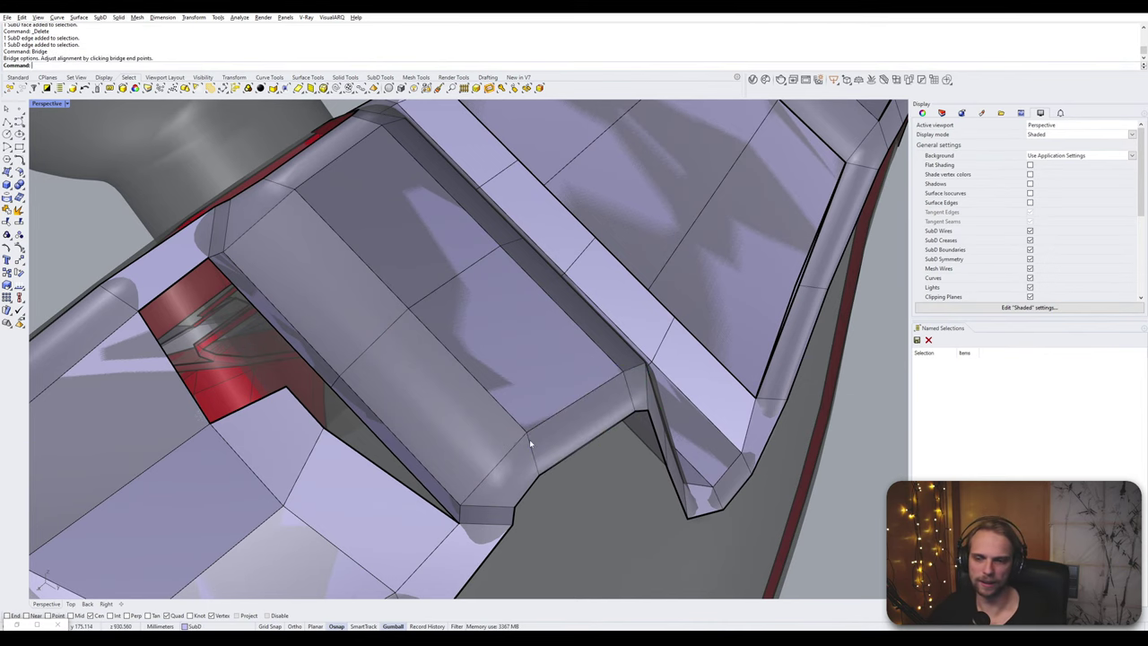
- Review the thigh and check the two corner vertices of the opening, then deselect them
right_click_drag(530, 443, 396, 392)
scroll(424, 448, "up", 3)
scroll(421, 447, "down", 3)
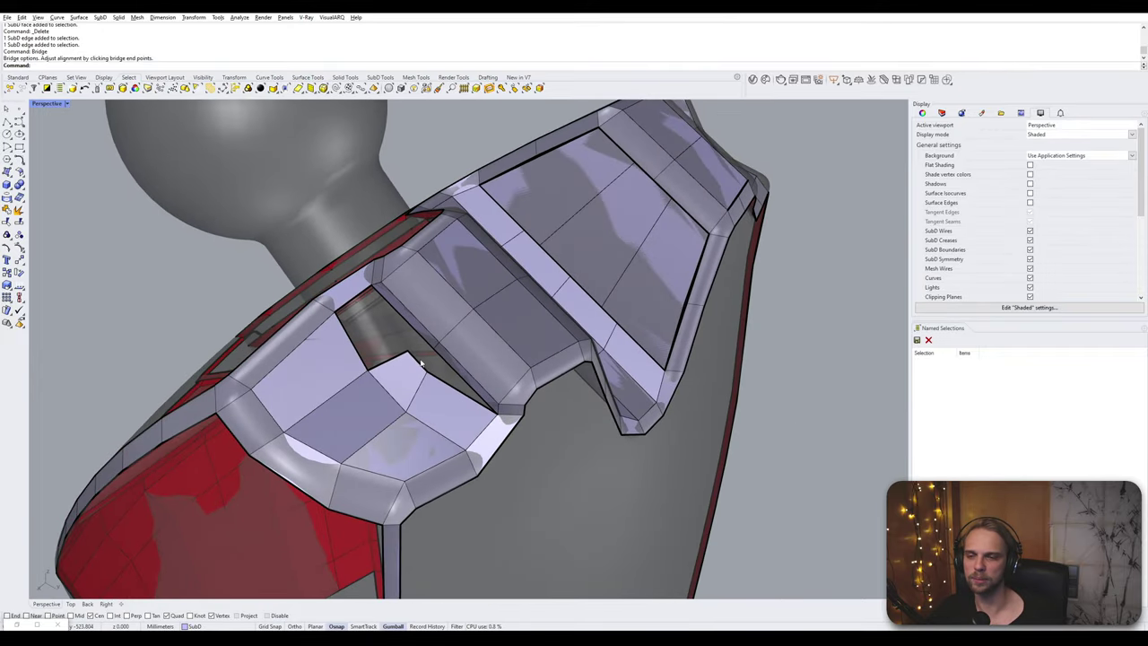
scroll(443, 344, "up", 5)
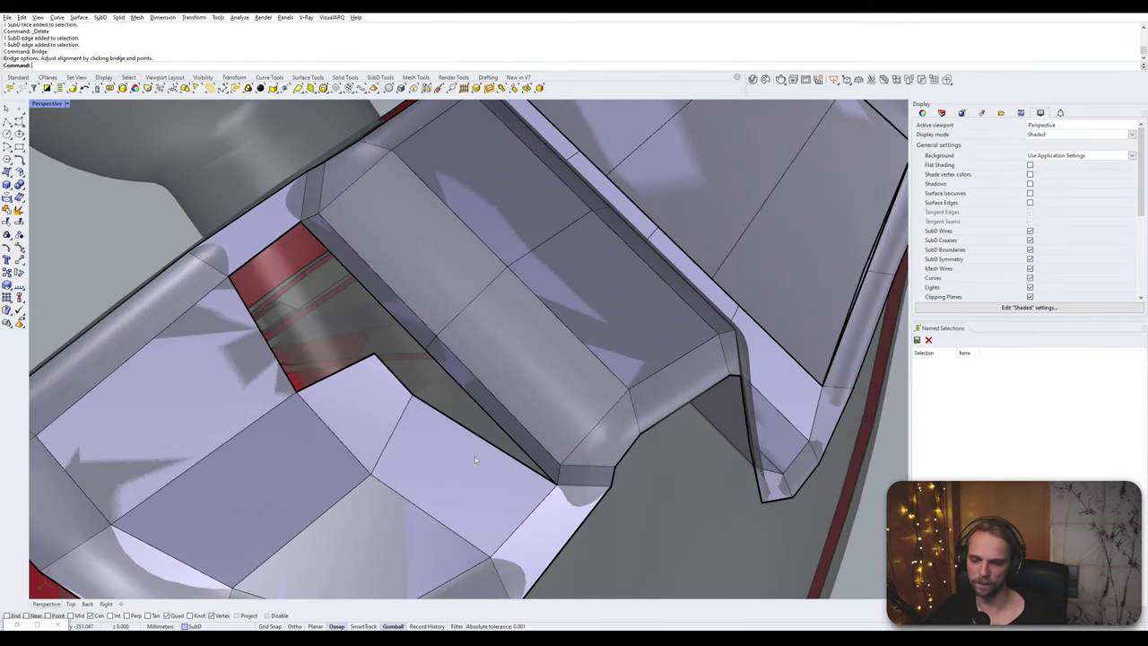
left_click(413, 397, "ctrl+shift")
left_click(426, 348, "ctrl+shift")
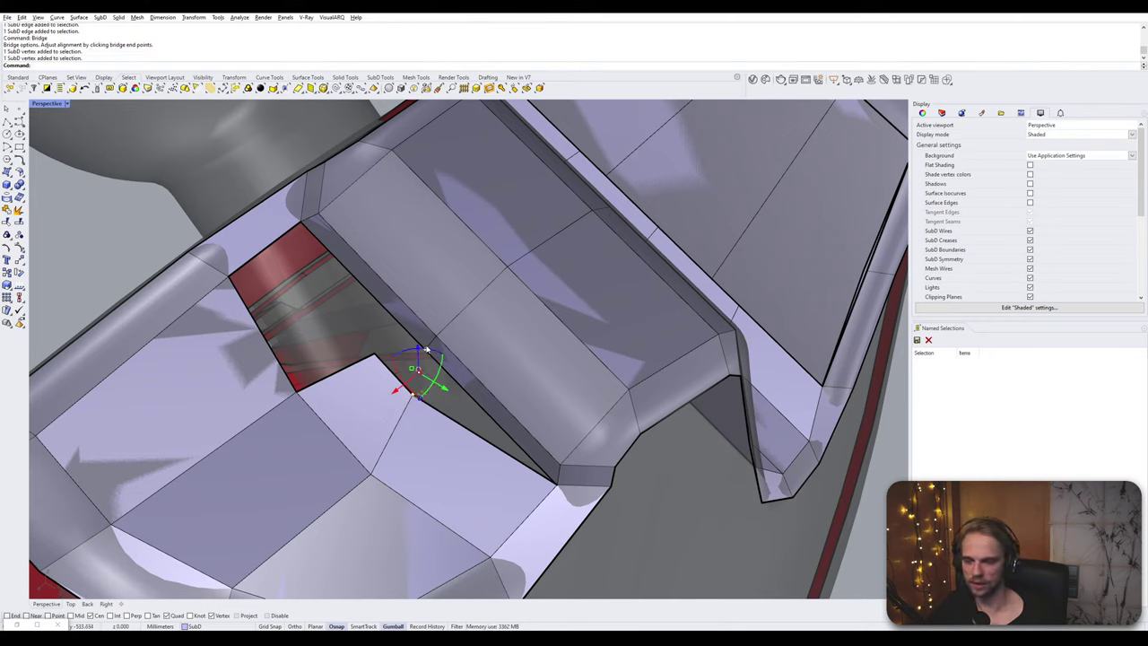
key("Escape")
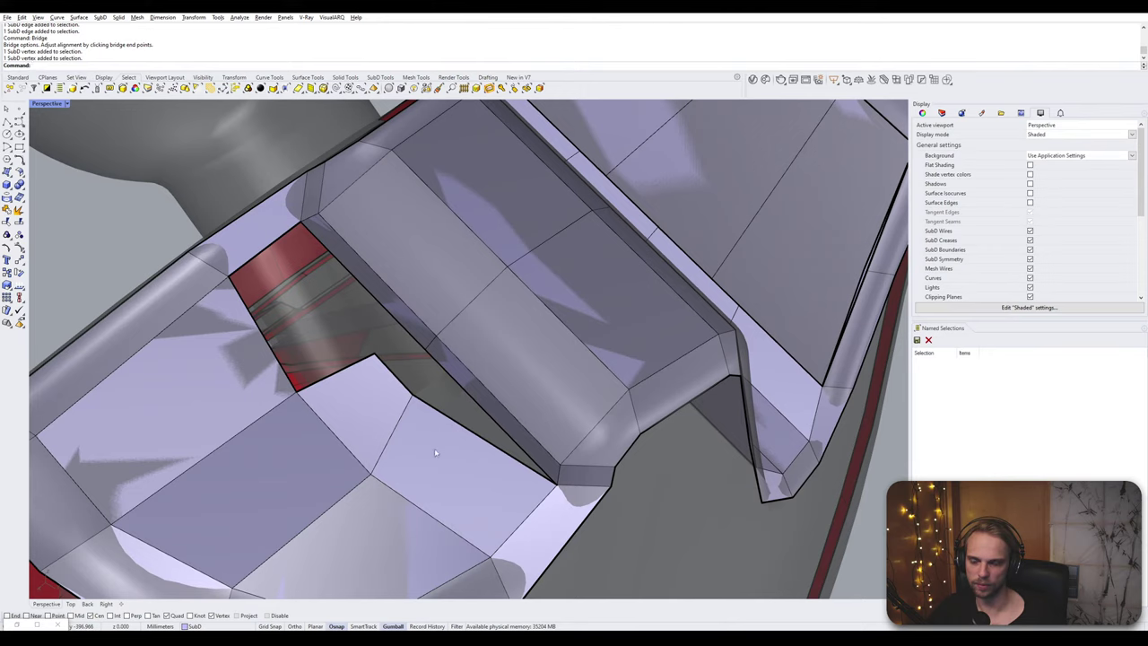
- Delete the face below the opening; trial Bridge and Bevel on an edge are cancelled
left_click(435, 453)
key("Delete")
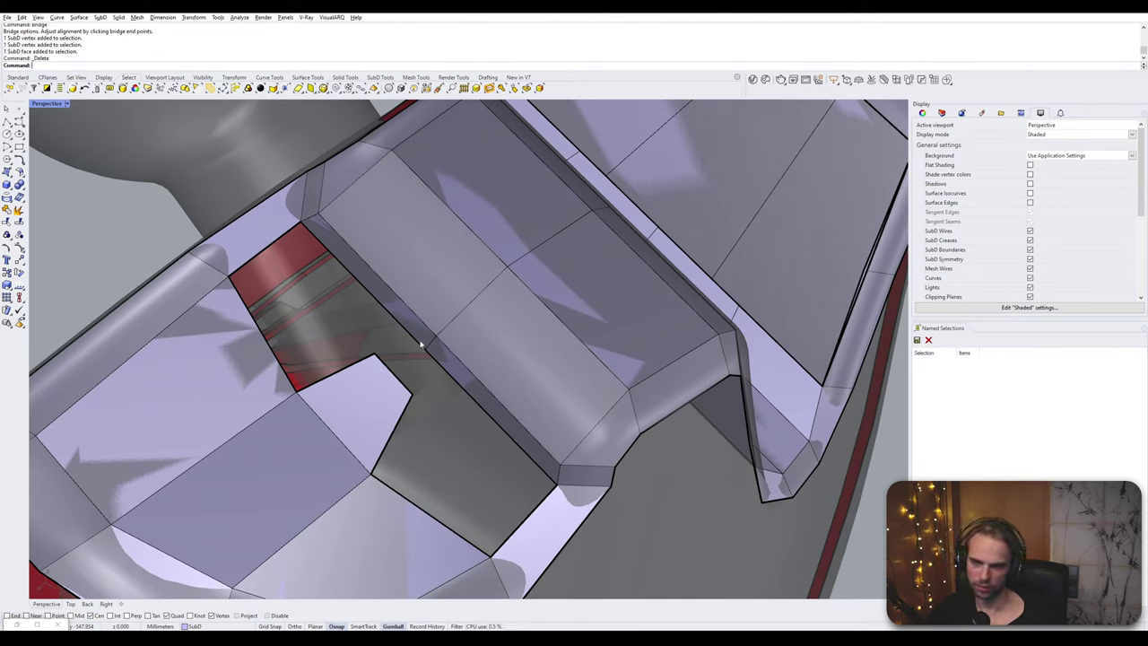
left_click(428, 344)
type("bridge")
key("Return")
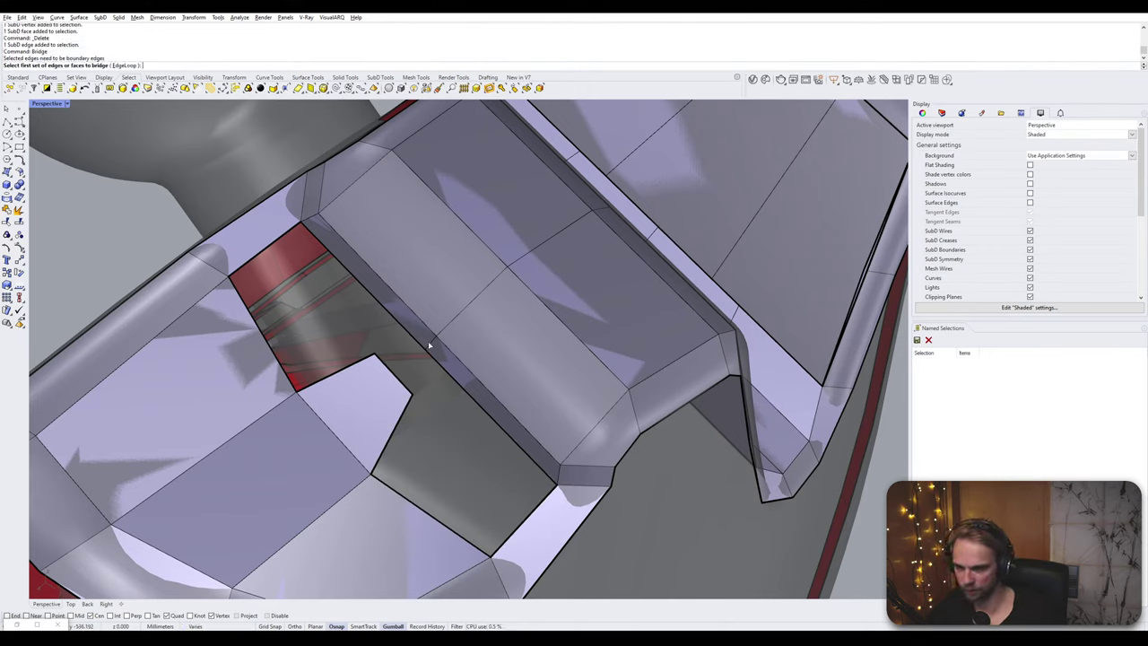
key("Escape")
left_click(431, 345)
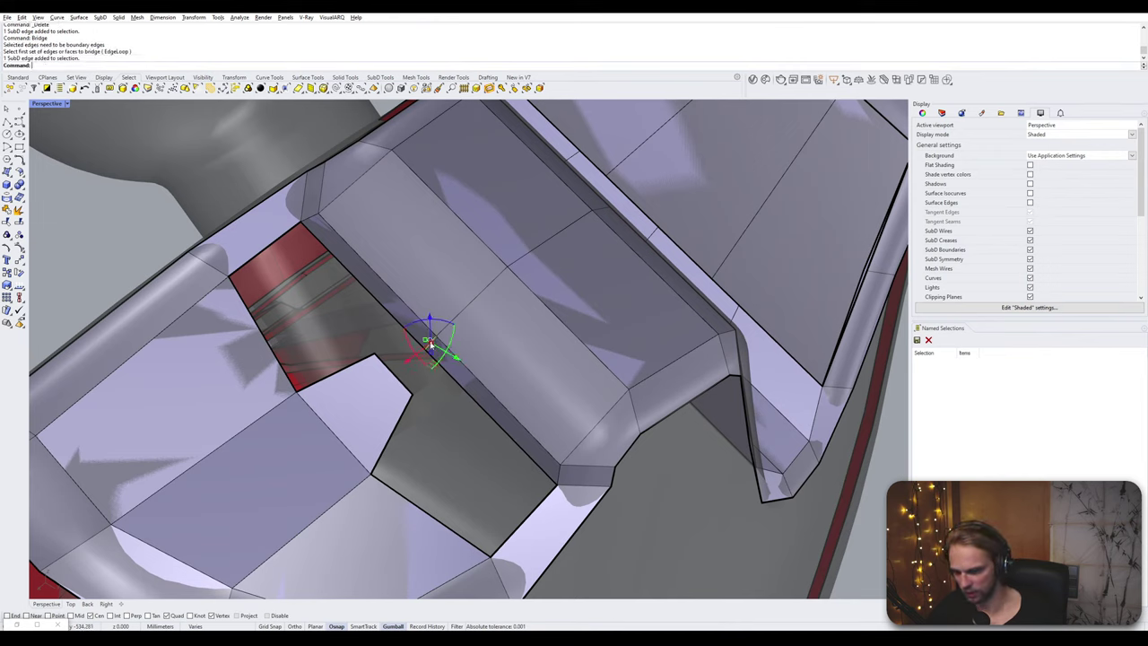
key("Return")
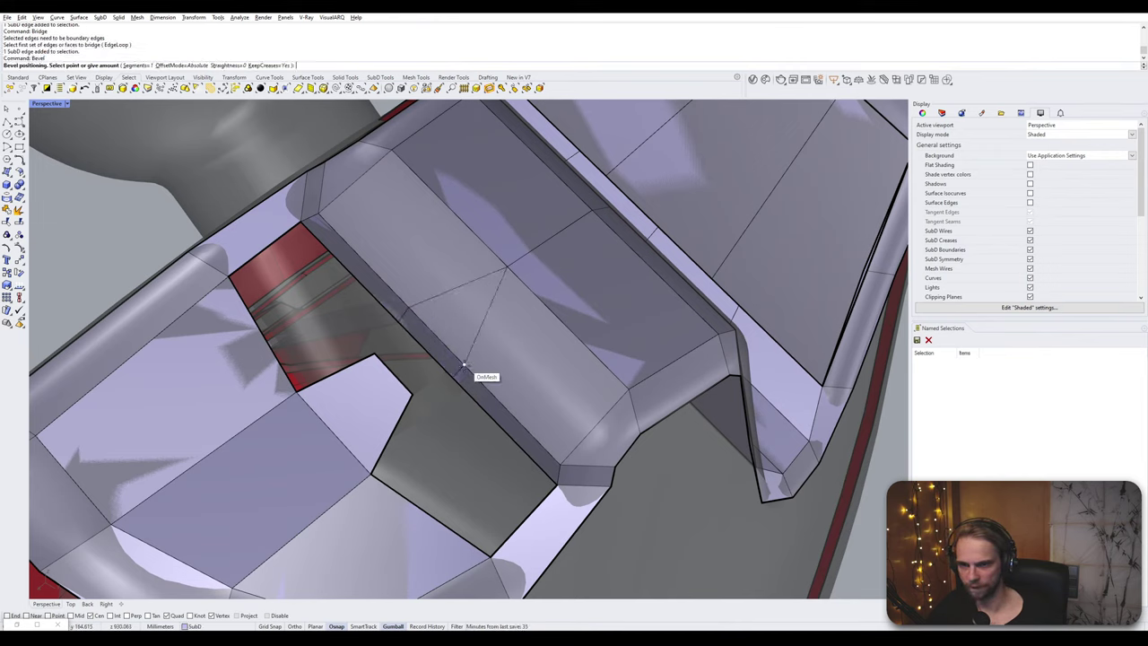
key("Escape")
- Stitch the two adjacent edges together at the chosen snap point
left_click(400, 378)
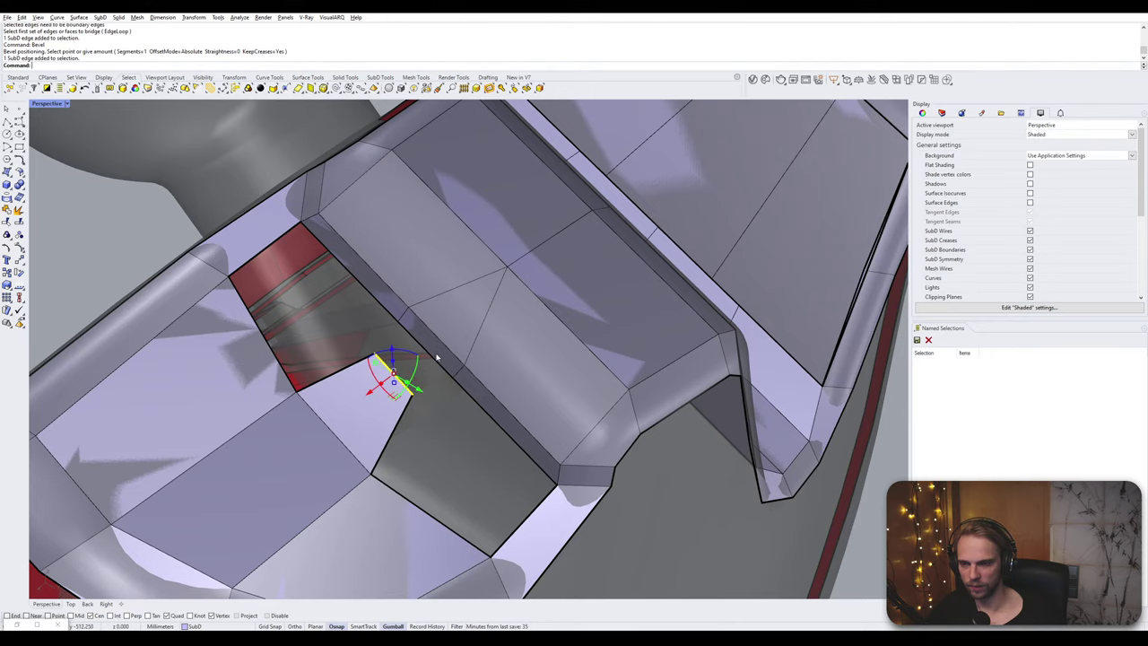
left_click(434, 360, "shift")
type("stitch")
key("Return")
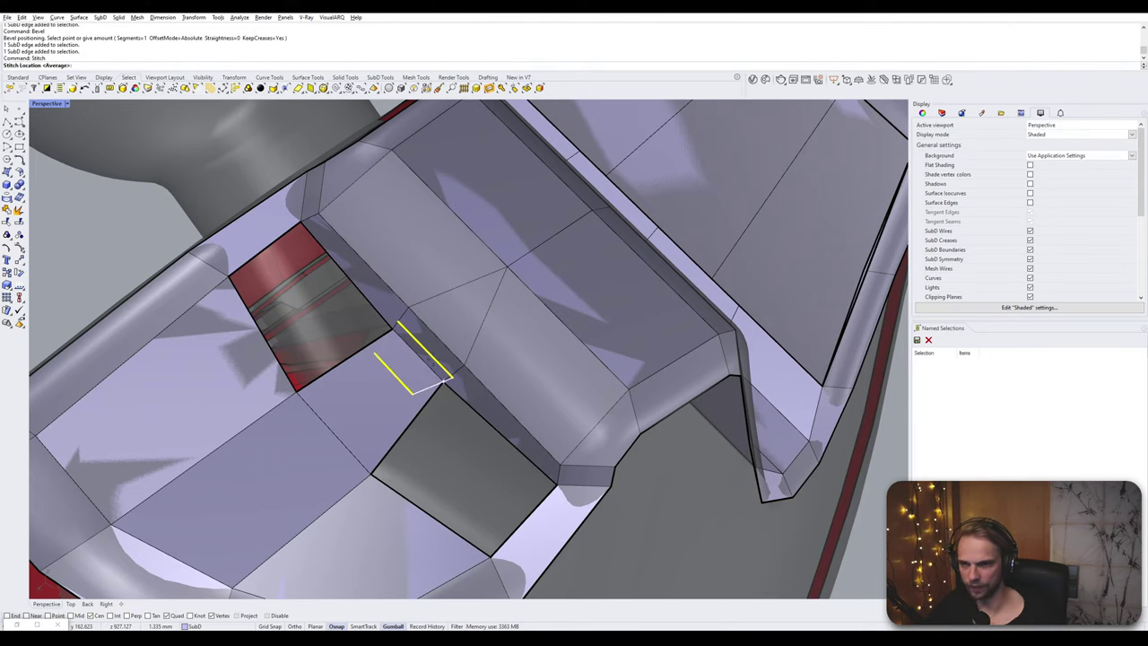
left_click(459, 387)
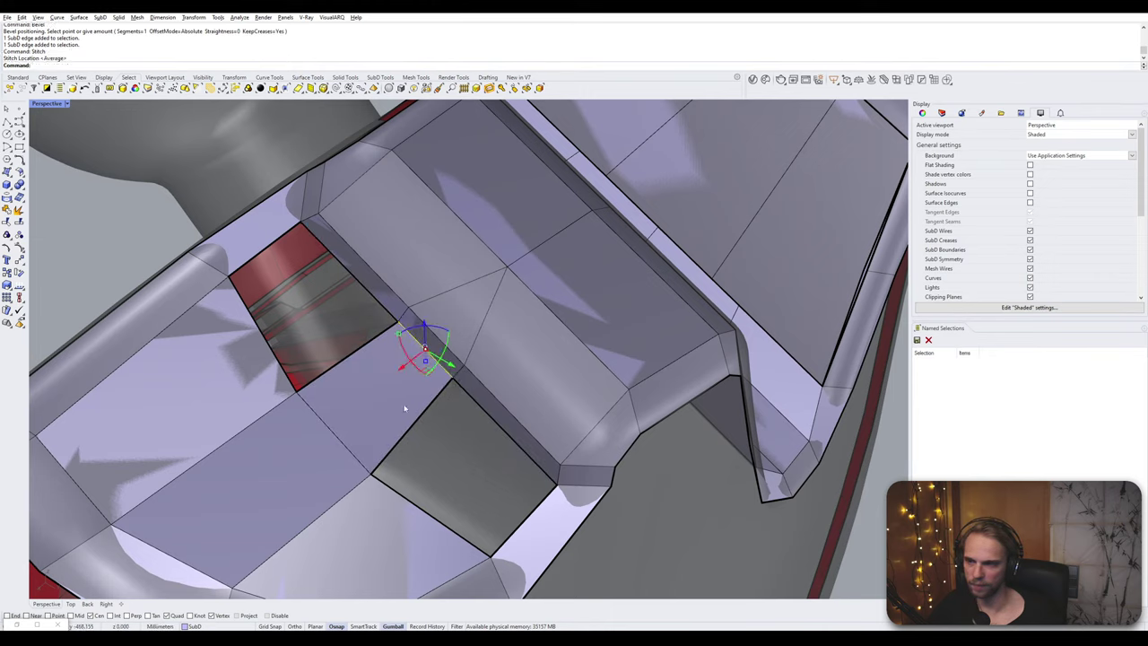
- Bridge the red opening's top and lower edges, then close the remaining hole likewise
left_click(270, 251)
left_click(374, 339, "shift")
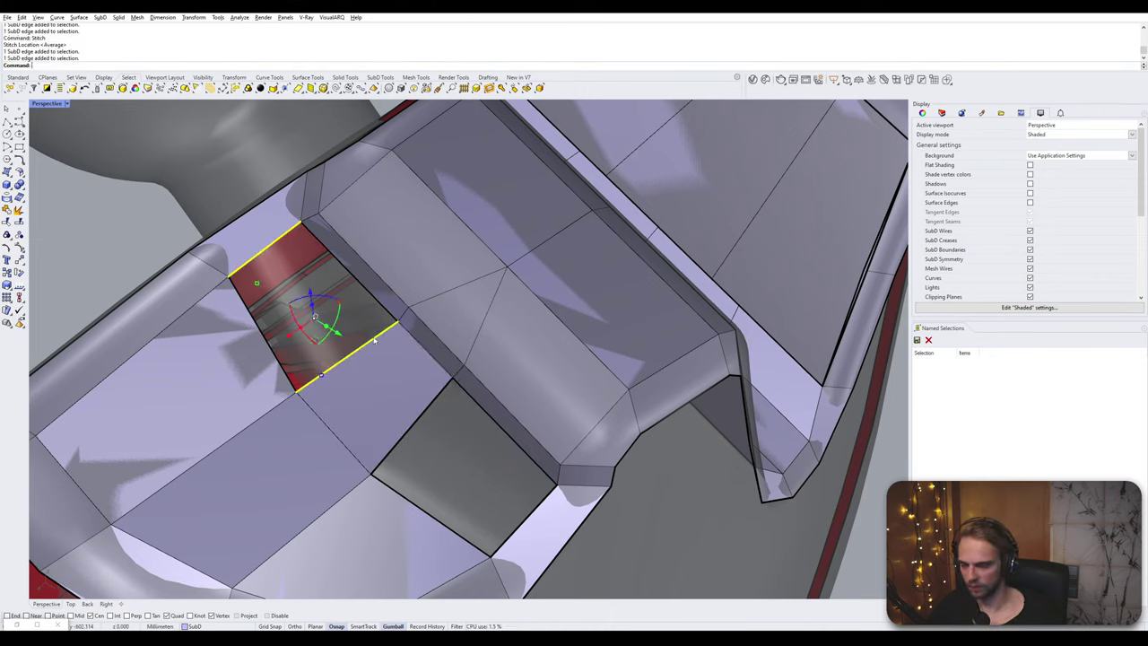
key("Return")
key("Return")
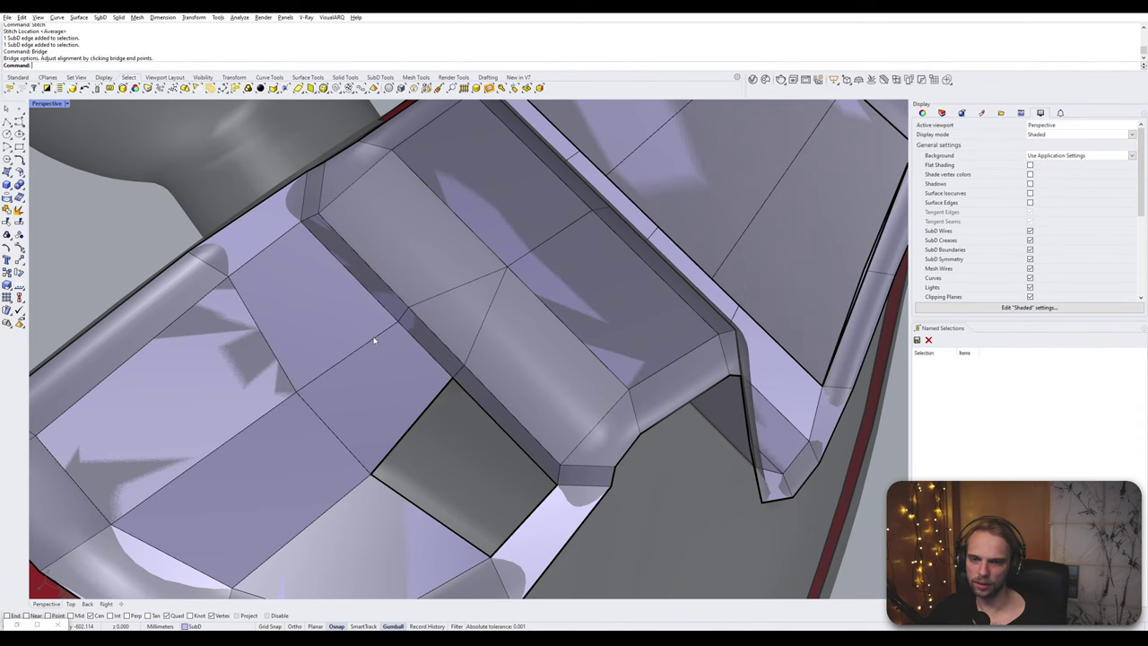
left_click(431, 408)
left_click(547, 498, "shift")
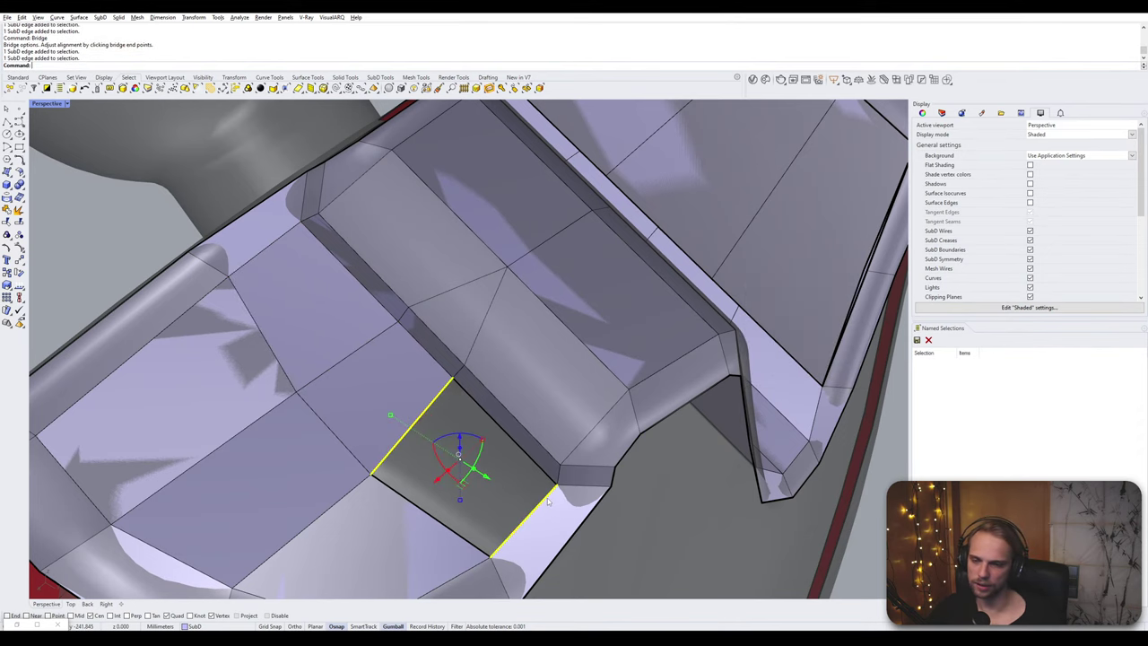
key("Return")
key("Return")
scroll(549, 500, "down", 8)
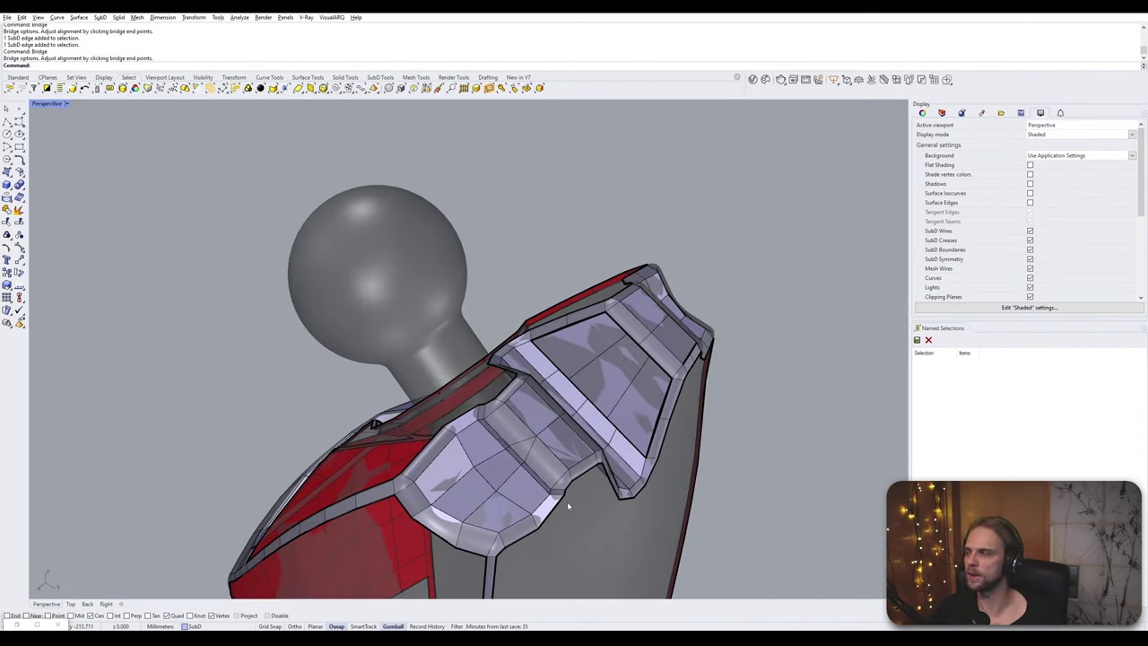
- Delete the two red faces on the model's other side
right_click_drag(566, 501, 353, 421)
left_click(352, 420)
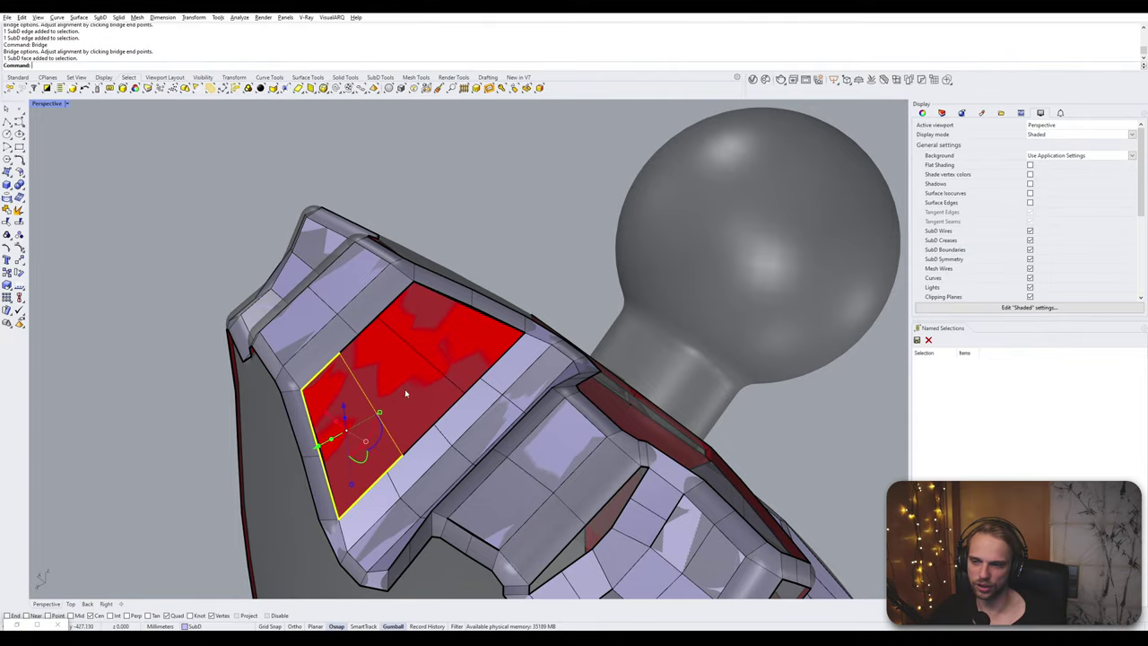
left_click(405, 393, "ctrl+shift")
key("Delete")
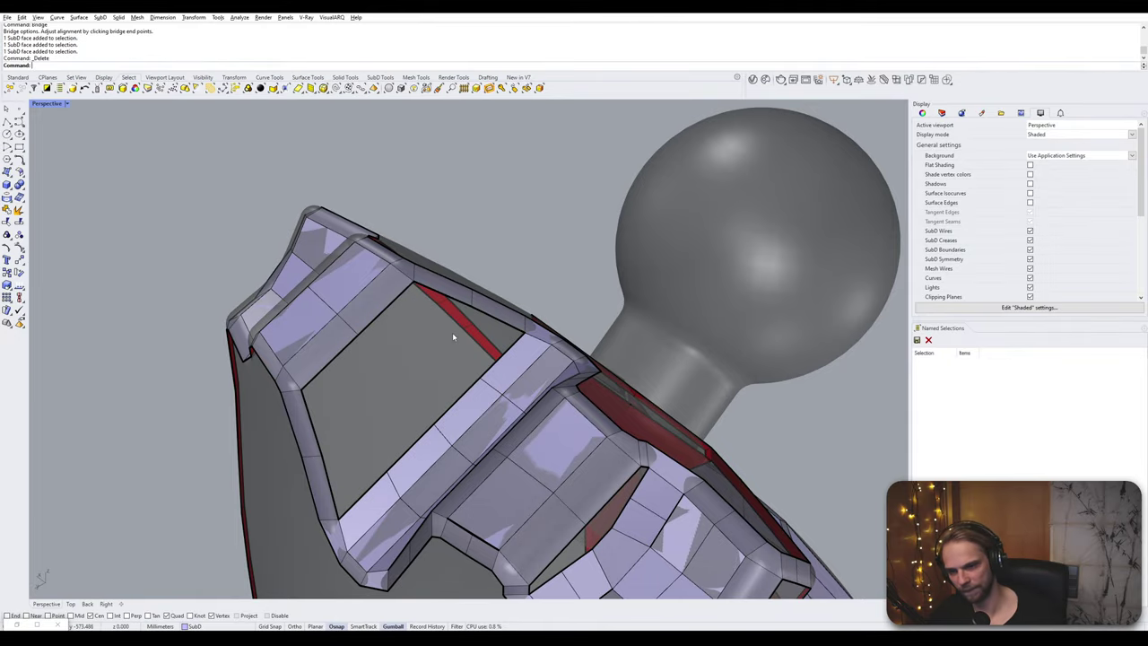
- Bevel the two picked edges with the Bevel command
right_click_drag(452, 332, 476, 392)
left_click(476, 392, "ctrl+shift")
left_click(536, 406, "ctrl+shift")
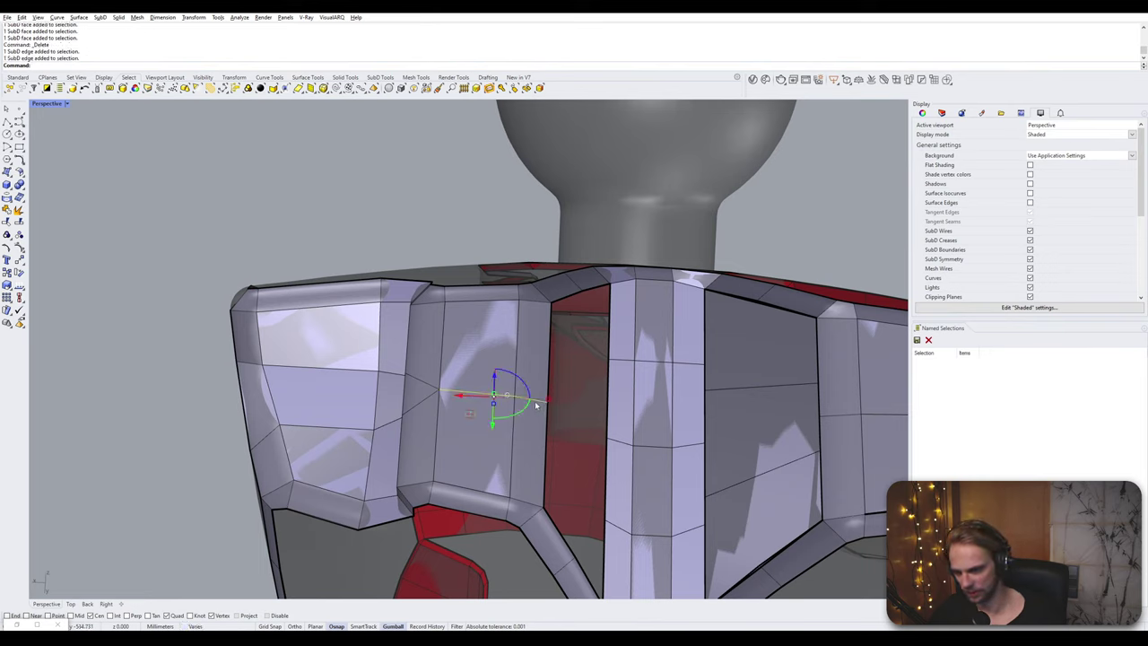
type("bevel")
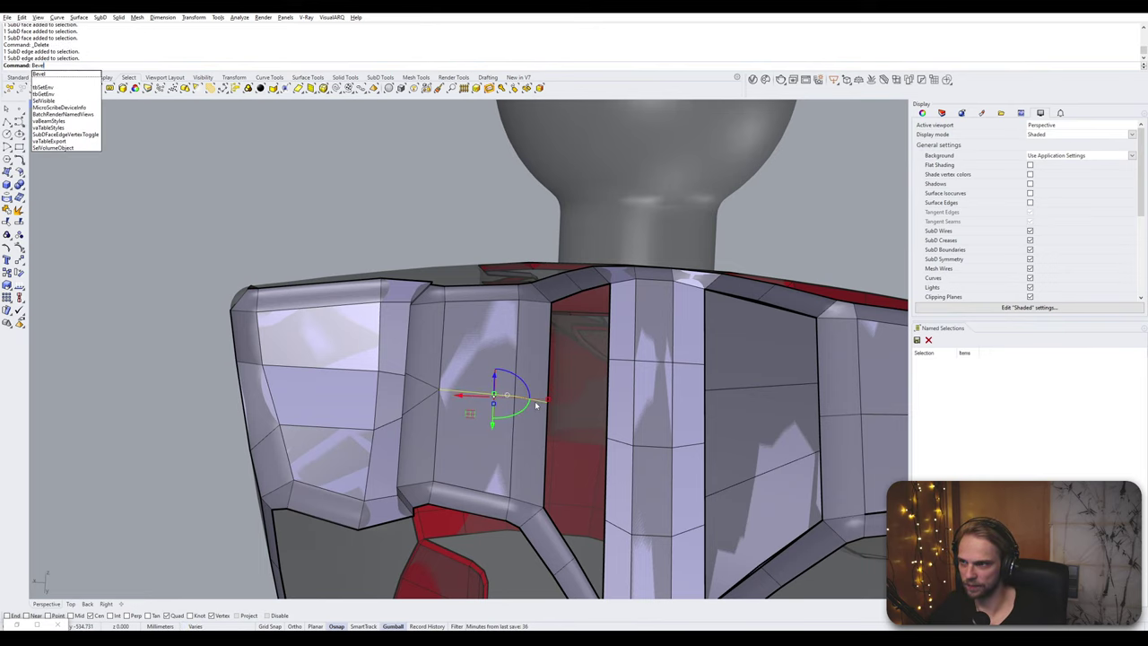
key("Return")
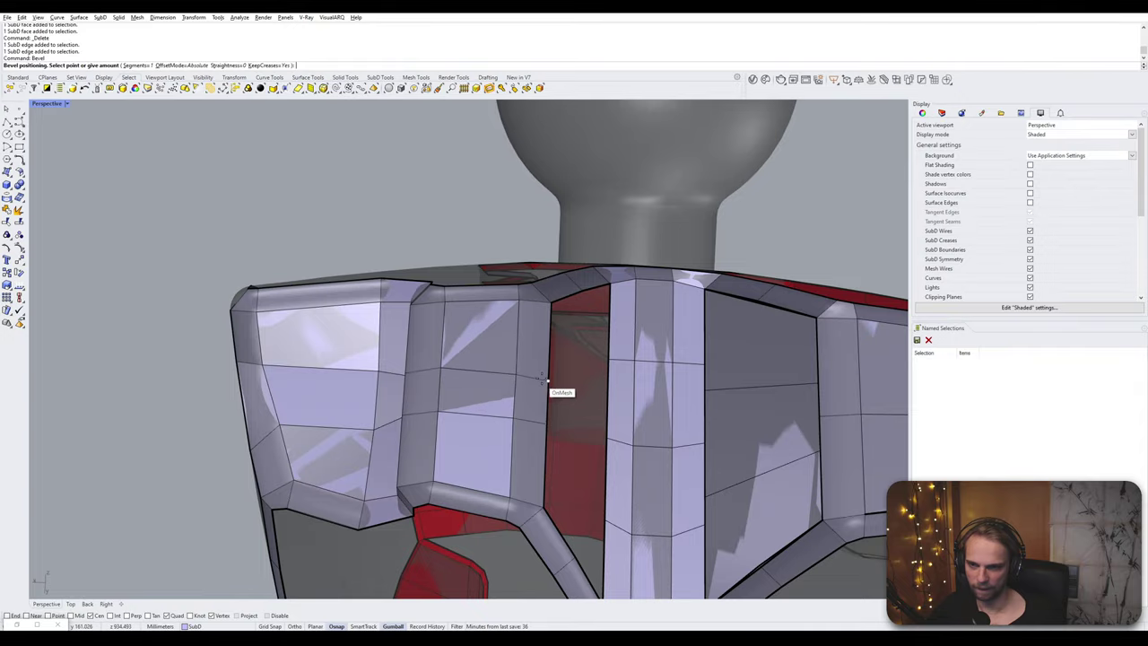
left_click(547, 386)
right_click_drag(543, 382, 569, 427)
scroll(544, 395, "down", 3)
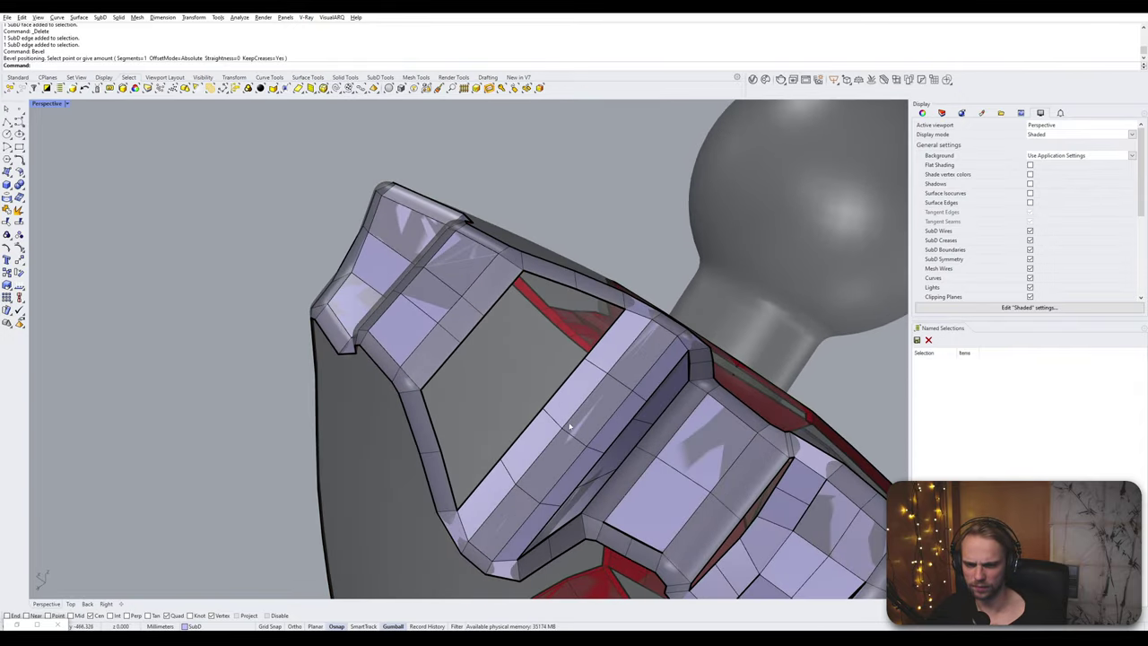
- Inspect faces in and beside the strip, then bring the thigh to a frontal view
left_click(482, 498)
right_click_drag(483, 499, 651, 433)
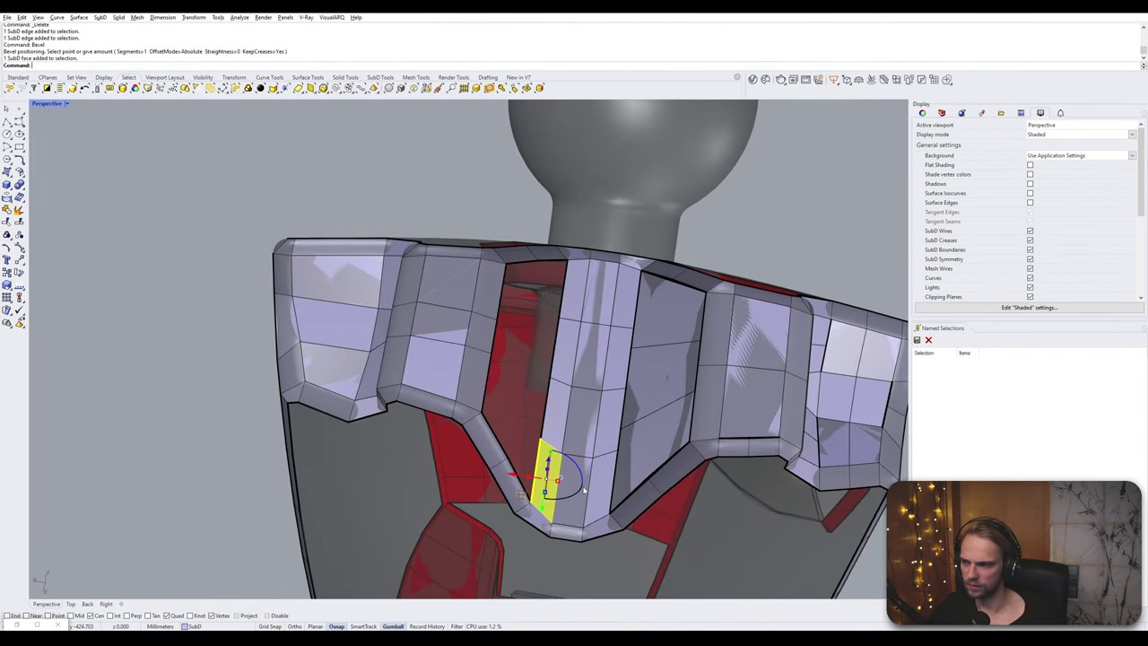
key("Escape")
left_click(640, 458)
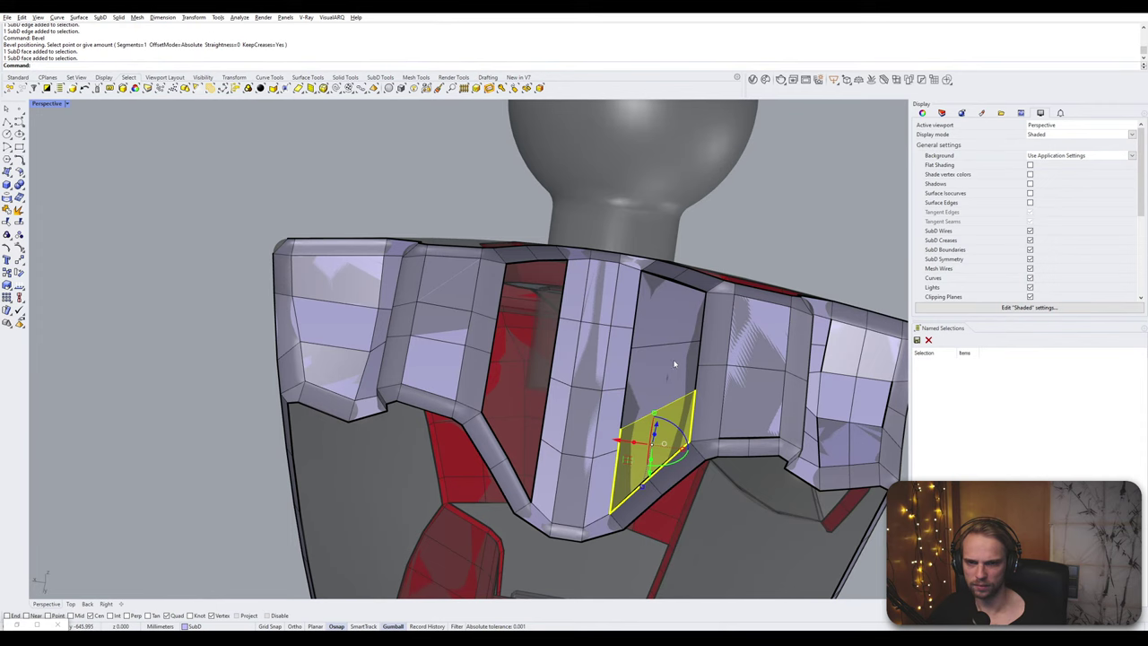
key("Escape")
right_click_drag(696, 376, 729, 385)
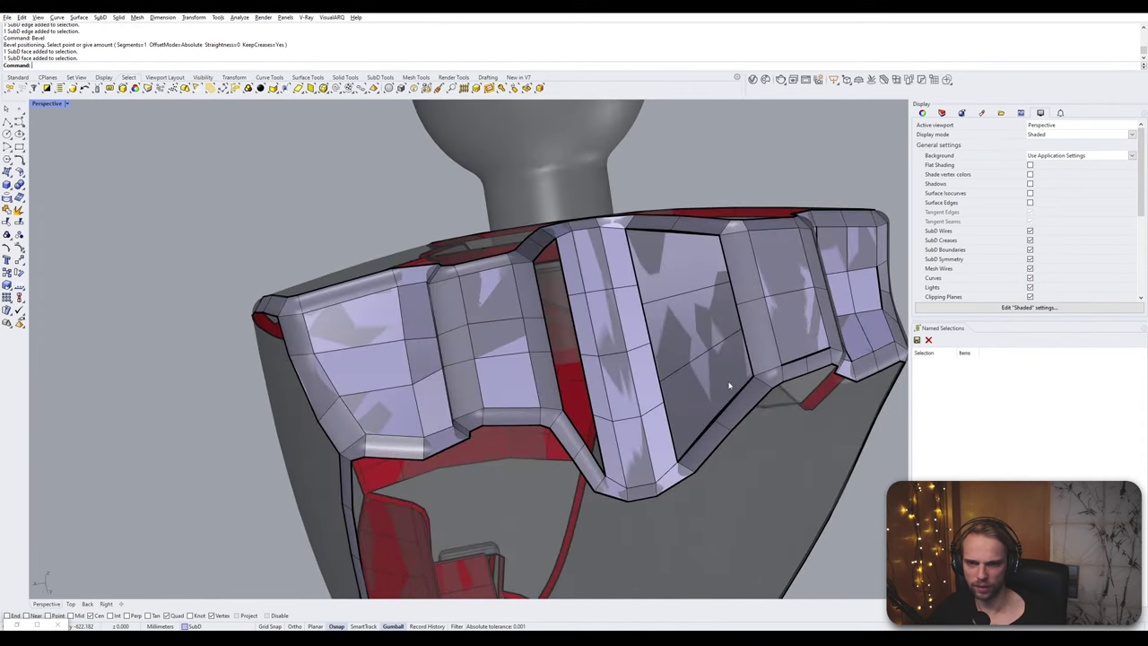
right_click_drag(678, 353, 585, 303)
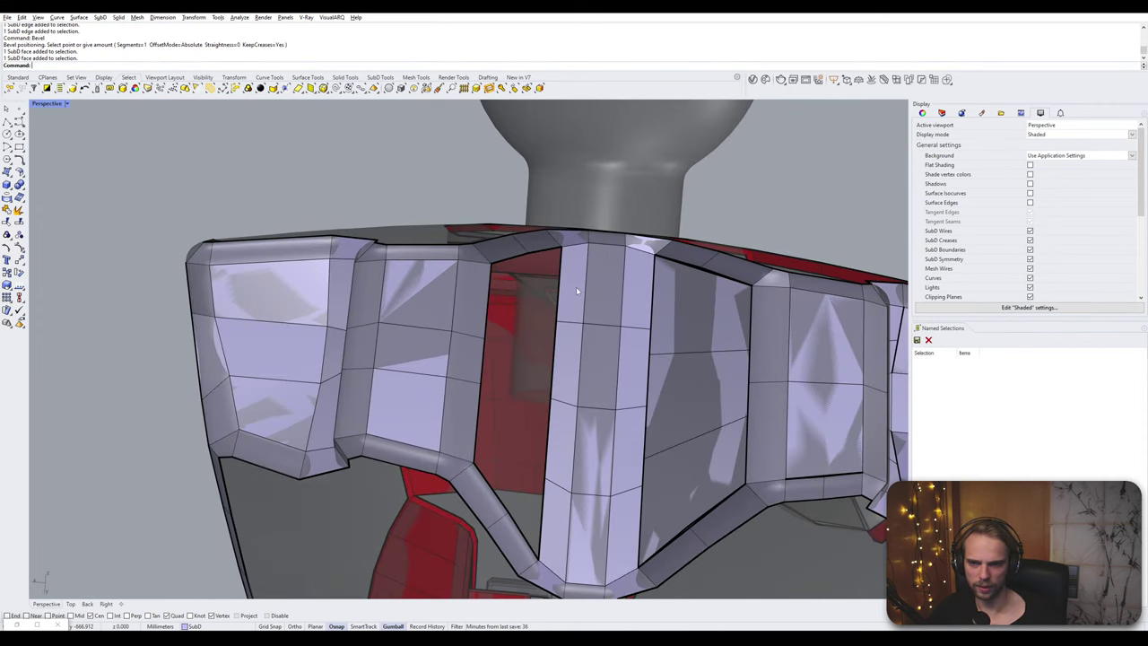
scroll(575, 286, "up", 2)
- Select the upper faces of the vertical strip in the front thigh panel
left_click(577, 287)
left_click(644, 285, "shift")
left_click(629, 385, "shift")
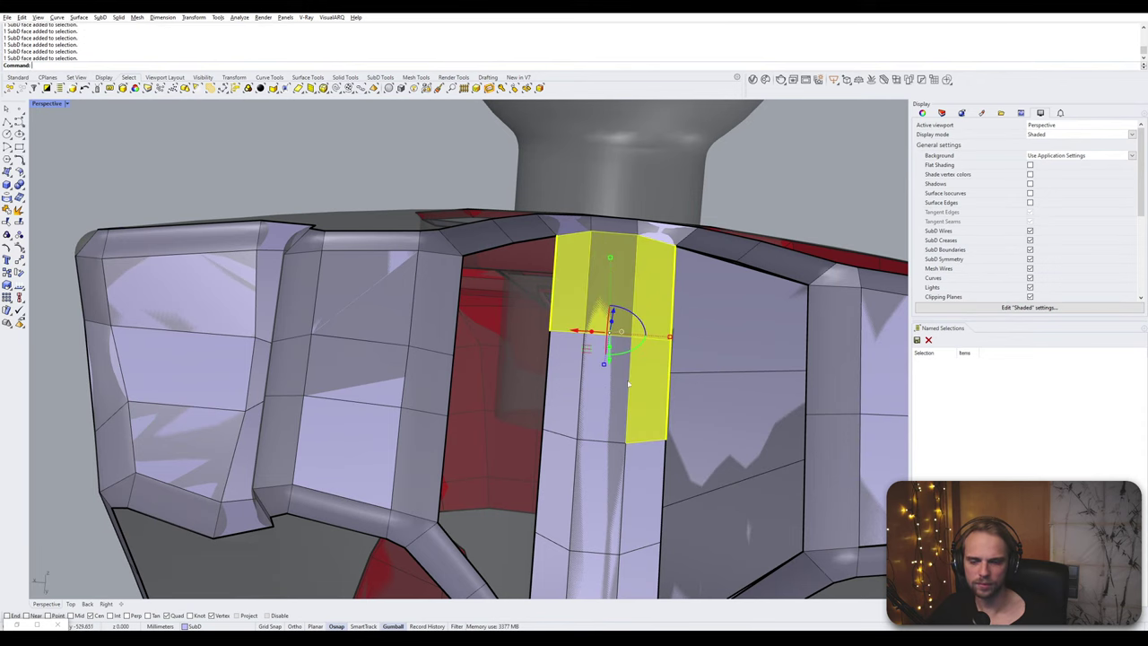
left_click(608, 399, "shift")
left_click(563, 385, "shift")
left_click(558, 491, "shift")
left_click(597, 498, "shift")
left_click(642, 498, "shift")
- Add the column's lower faces and delete the whole column, opening a gap
right_click_drag(635, 536, 627, 442)
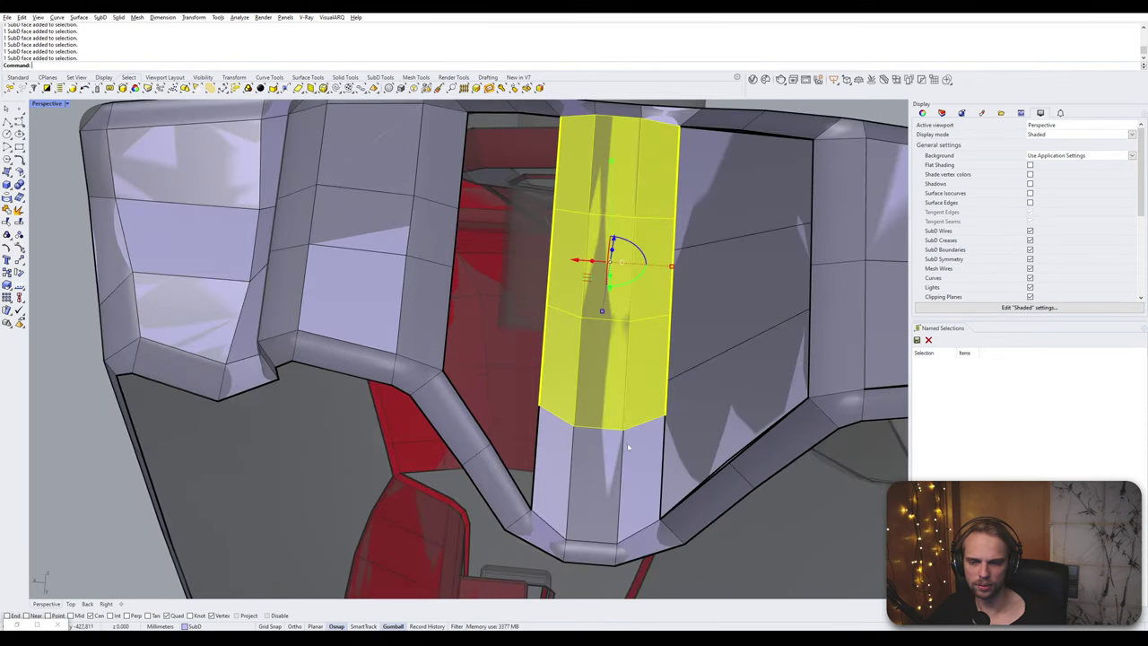
left_click(627, 442, "shift")
left_click(606, 472, "shift")
left_click(561, 485, "shift")
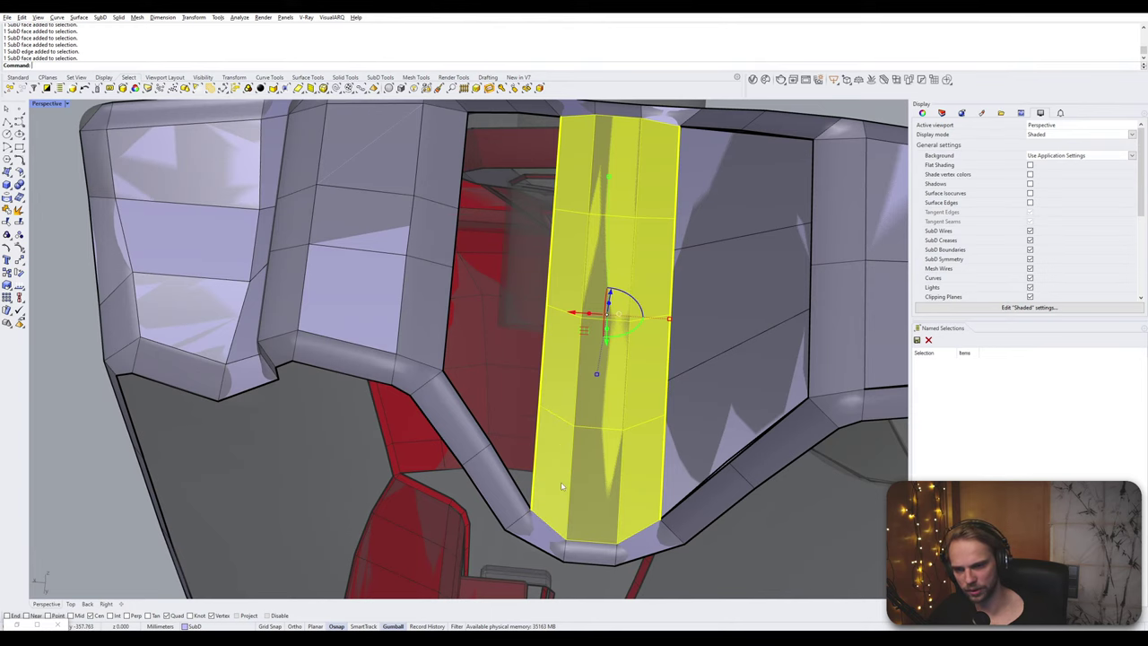
key("Delete")
right_click_drag(563, 487, 451, 439)
scroll(492, 267, "up", 2)
left_click(497, 262, "ctrl+shift")
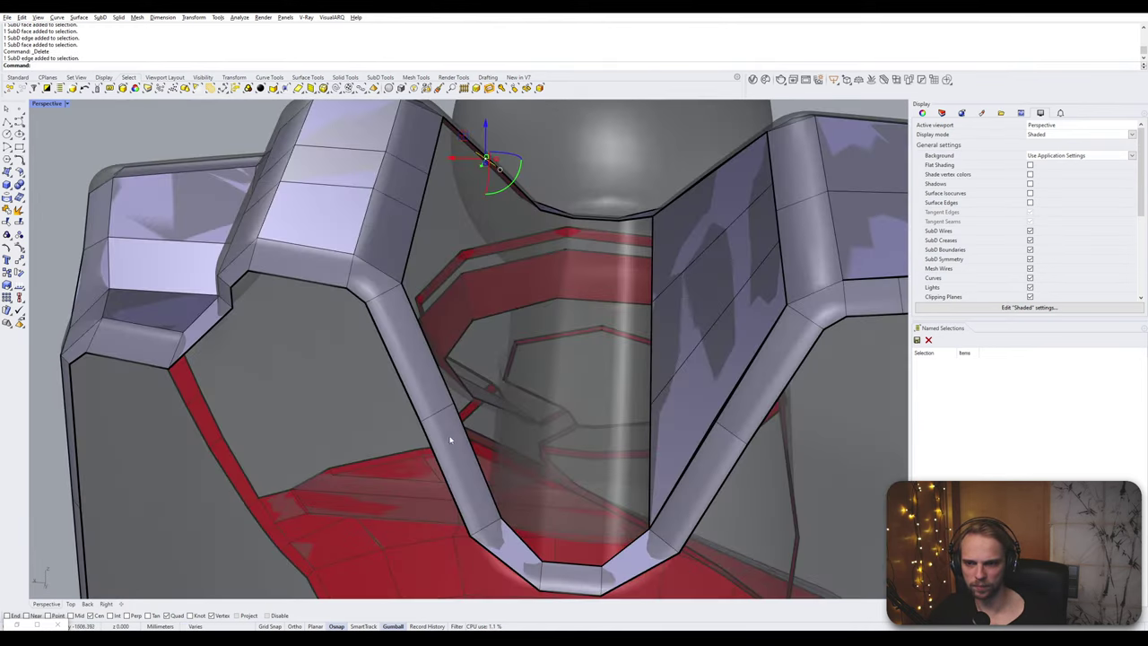
- Delete the stray edge beside the gap
left_click(446, 416, "ctrl+shift")
left_click(446, 415, "ctrl")
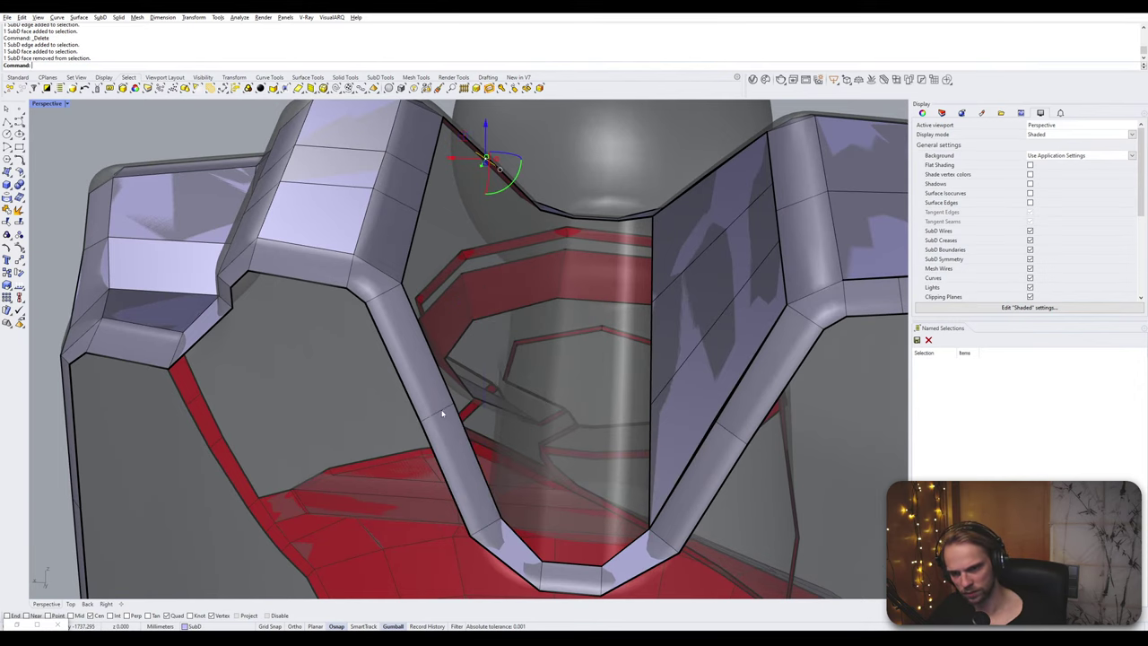
left_click(442, 413, "shift")
key("Delete")
- Select the top, left V and bottom edges on both sides of the gap
right_click_drag(442, 412, 435, 273)
left_click(447, 265)
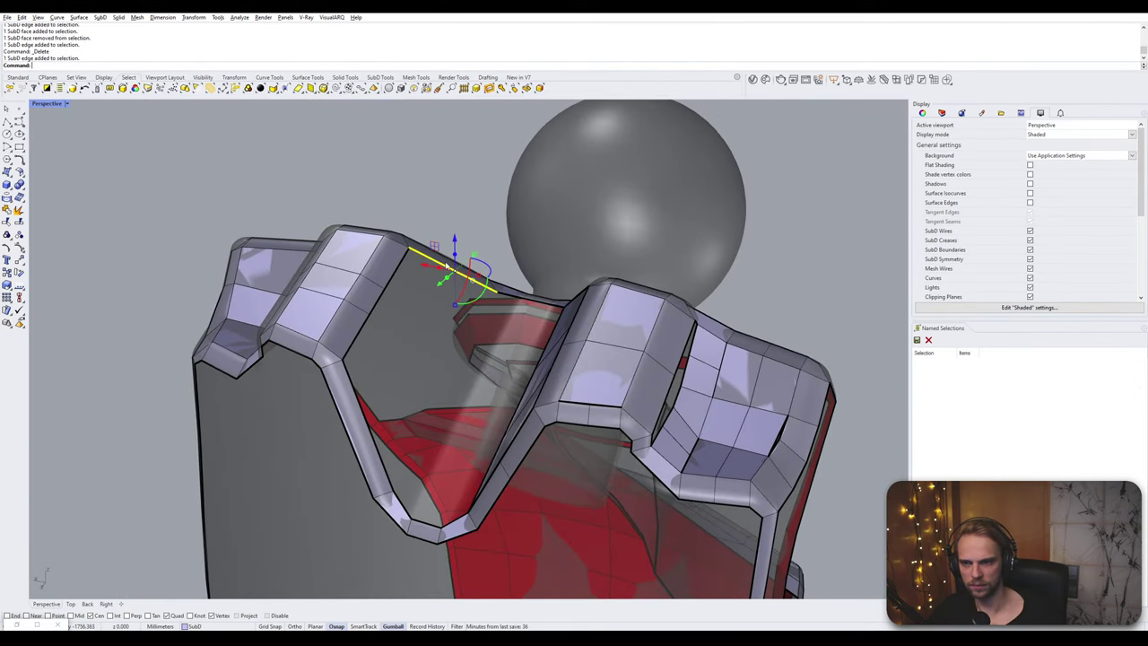
left_click(355, 398, "shift")
right_click_drag(355, 397, 381, 384)
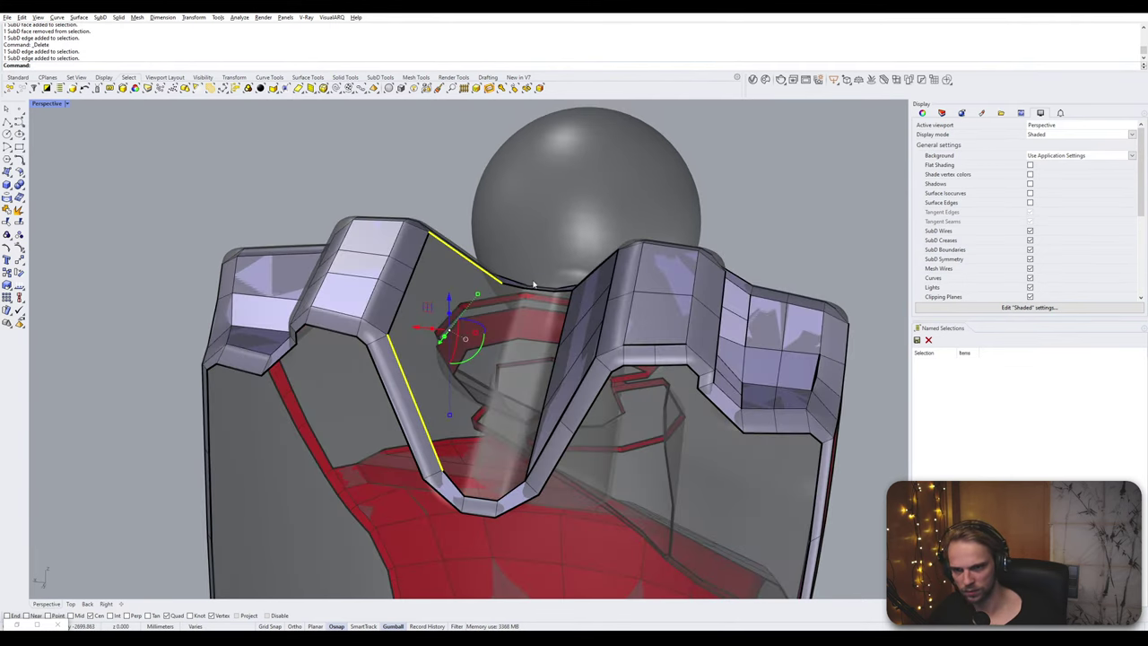
right_click_drag(534, 284, 528, 324)
scroll(527, 324, "up", 4)
left_click(513, 305, "shift")
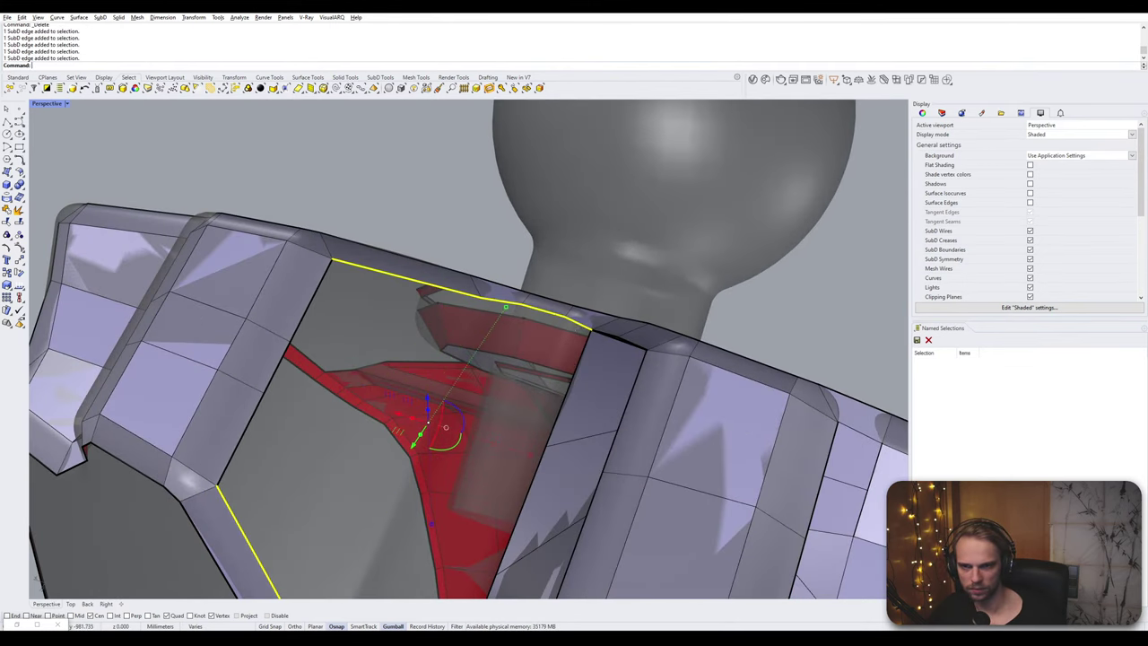
right_click_drag(551, 418, 556, 495)
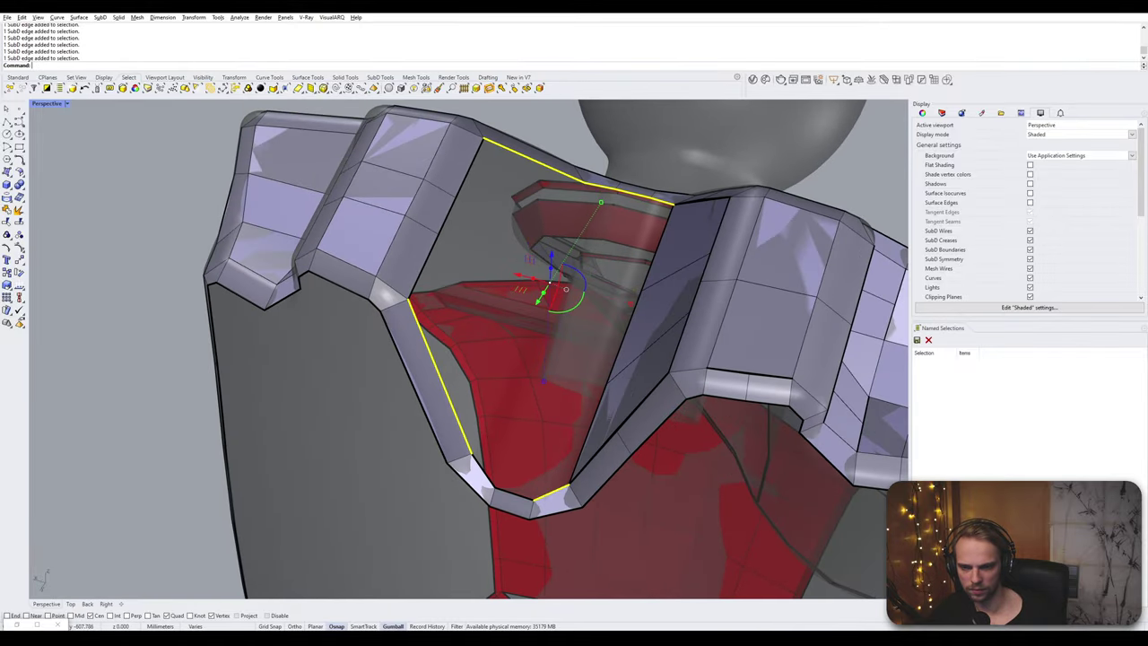
left_click(518, 495, "shift")
left_click(517, 492, "ctrl")
left_click(513, 493, "ctrl+shift")
left_click(484, 473, "ctrl+shift")
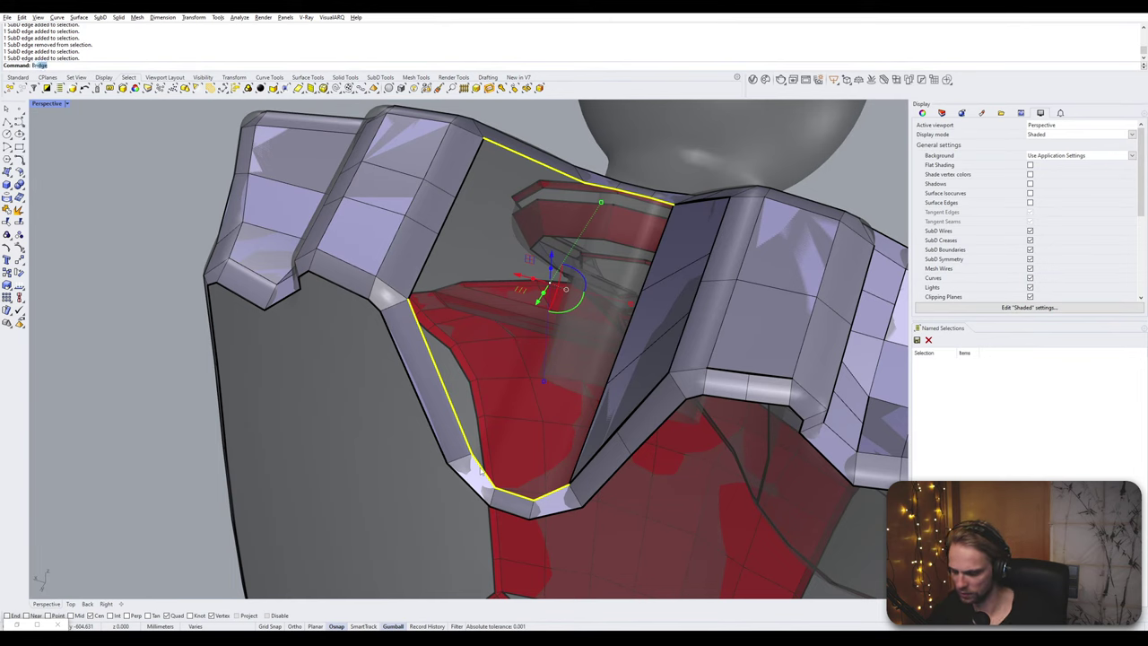
- Bridge the selected edges with 3 segments
key("Return")
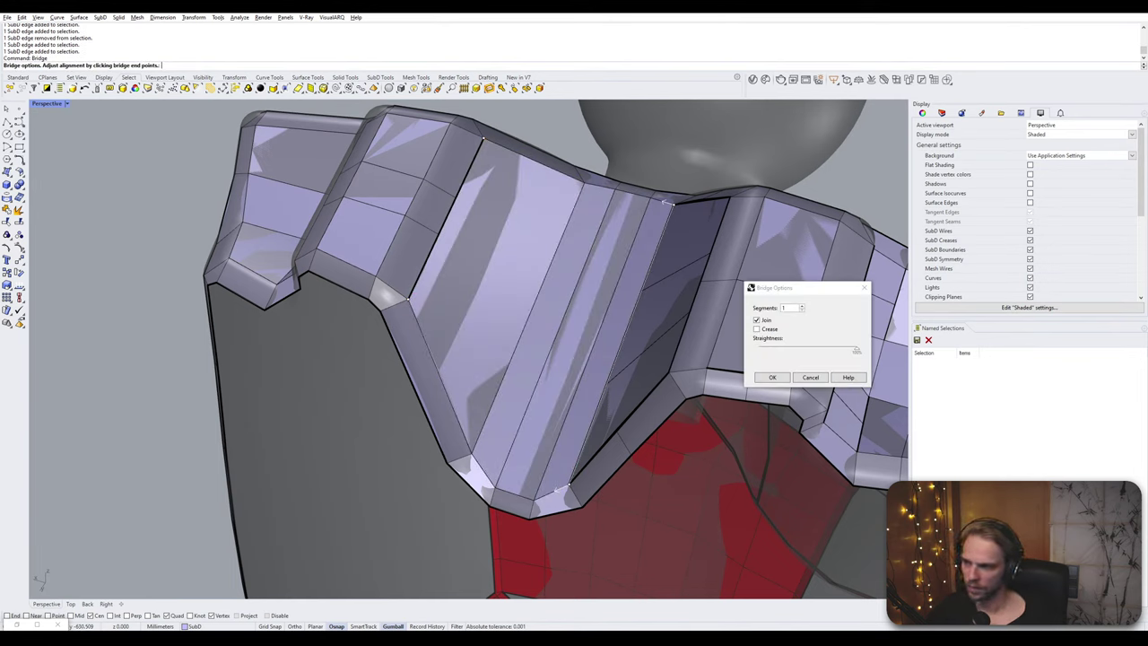
double_click(804, 308)
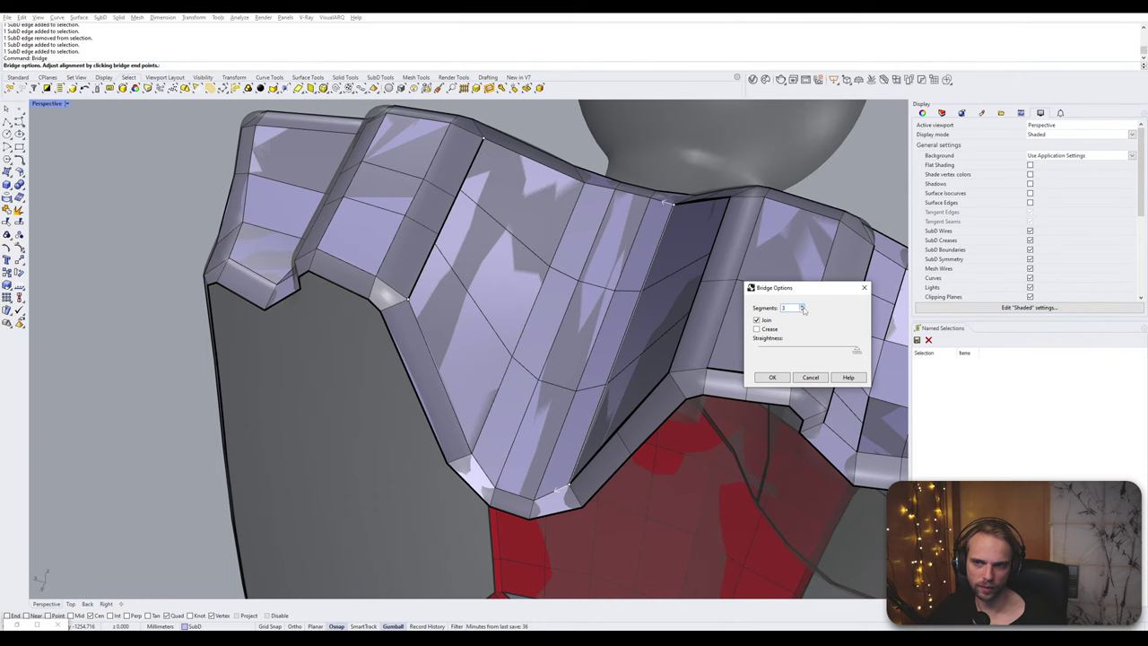
left_click(772, 377)
right_click_drag(601, 353, 555, 373)
- Stitch two pairs of bridge-seam vertices together at their average position
scroll(420, 252, "up", 5)
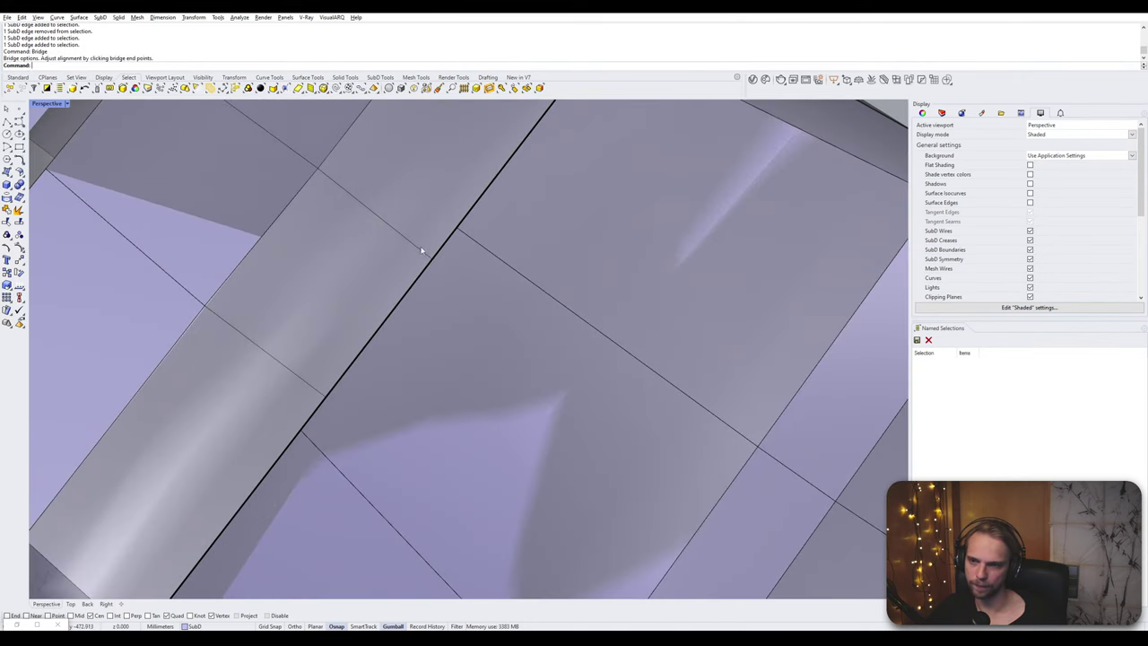
left_click(433, 258)
left_click(457, 232, "shift")
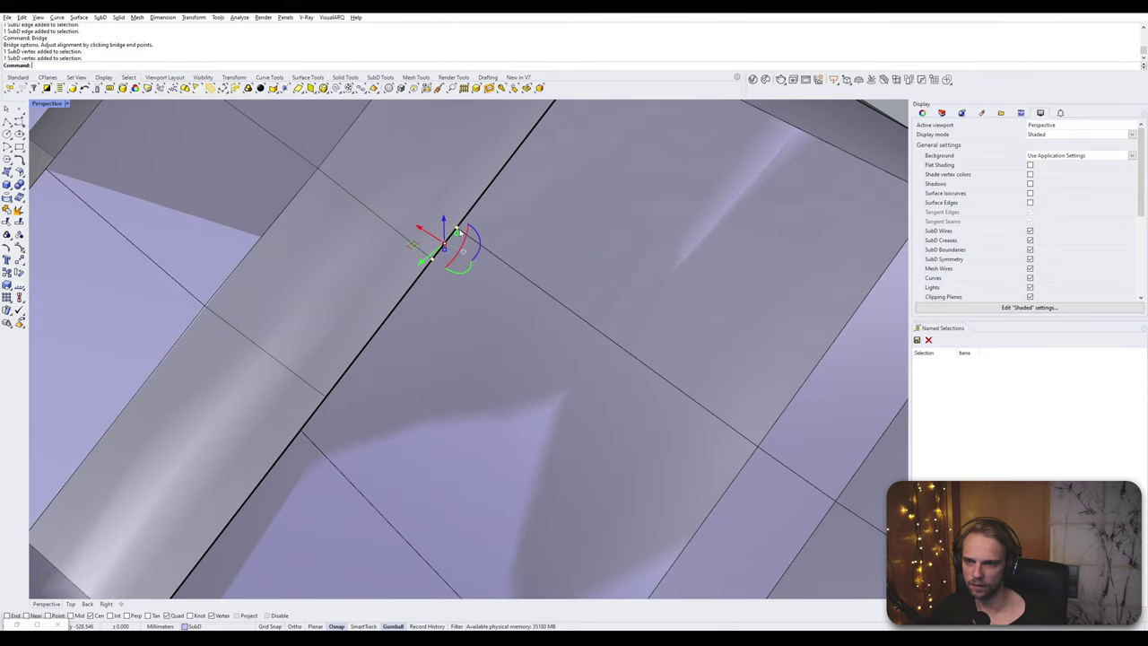
type("st")
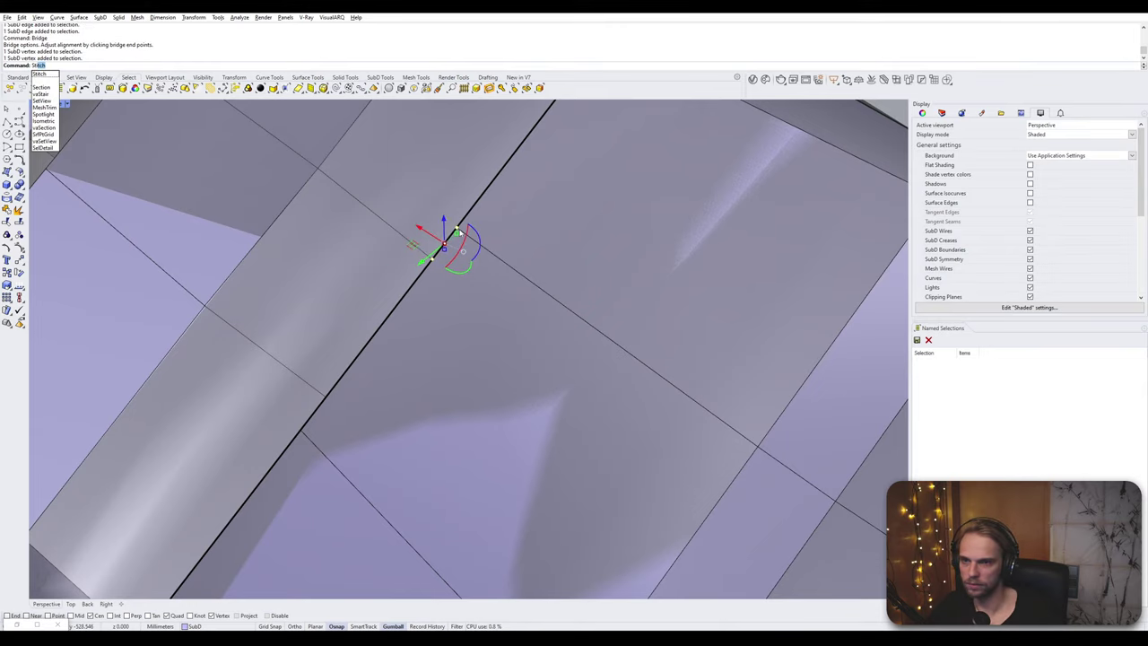
key("Return")
left_click(325, 400)
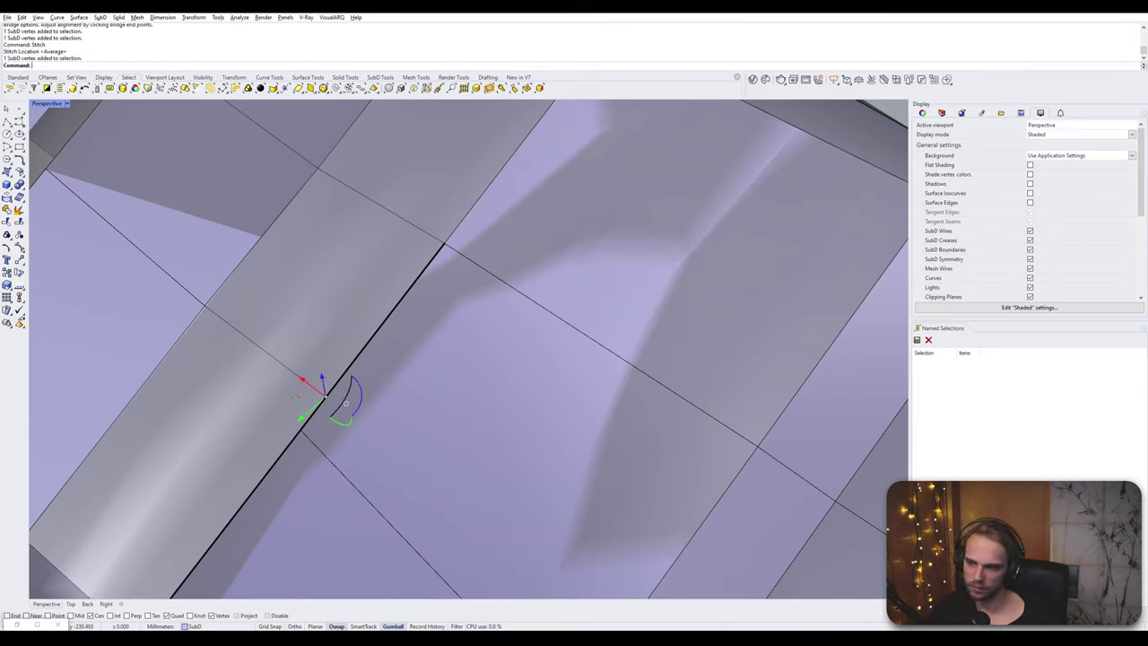
left_click(303, 433, "shift")
key("Return")
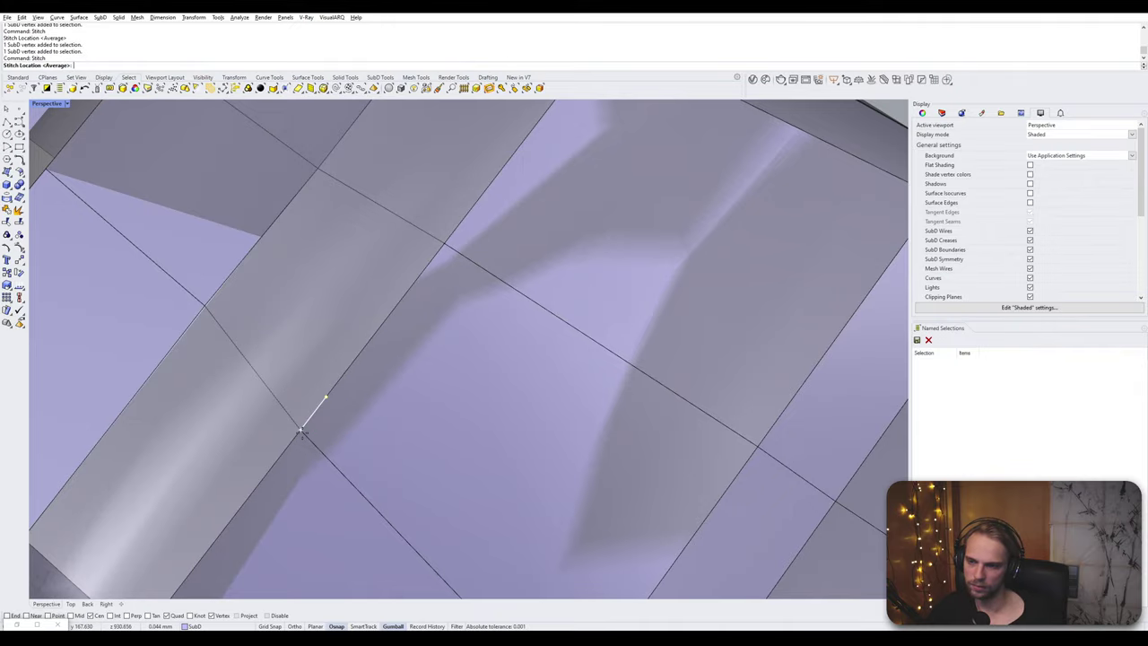
key("Return")
scroll(355, 445, "down", 10)
right_click_drag(356, 446, 476, 394)
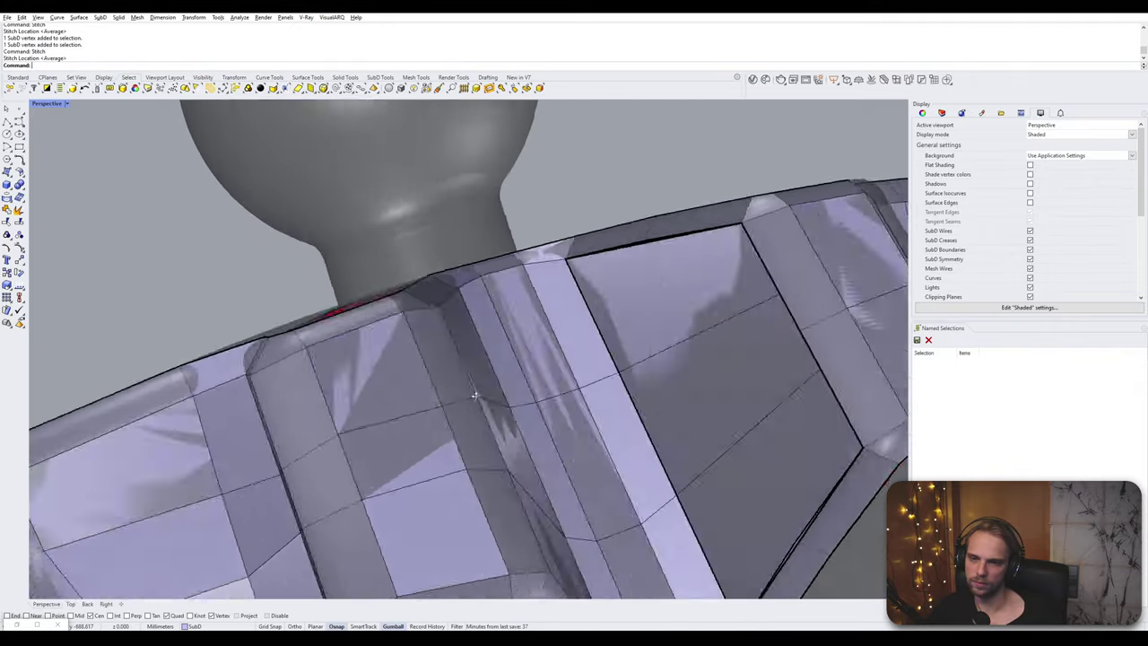
scroll(474, 394, "up", 10)
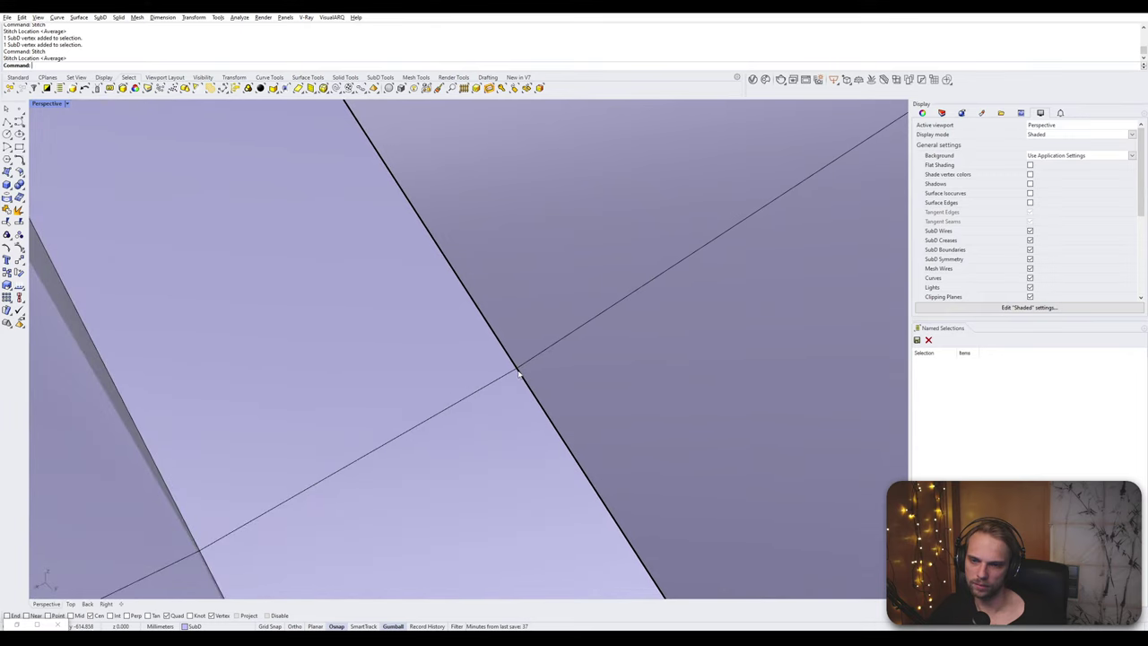
- Slide the vertex where the edges cross along the strip edge and merge it with its neighbour
left_click(518, 373)
left_click_drag(484, 382, 442, 407)
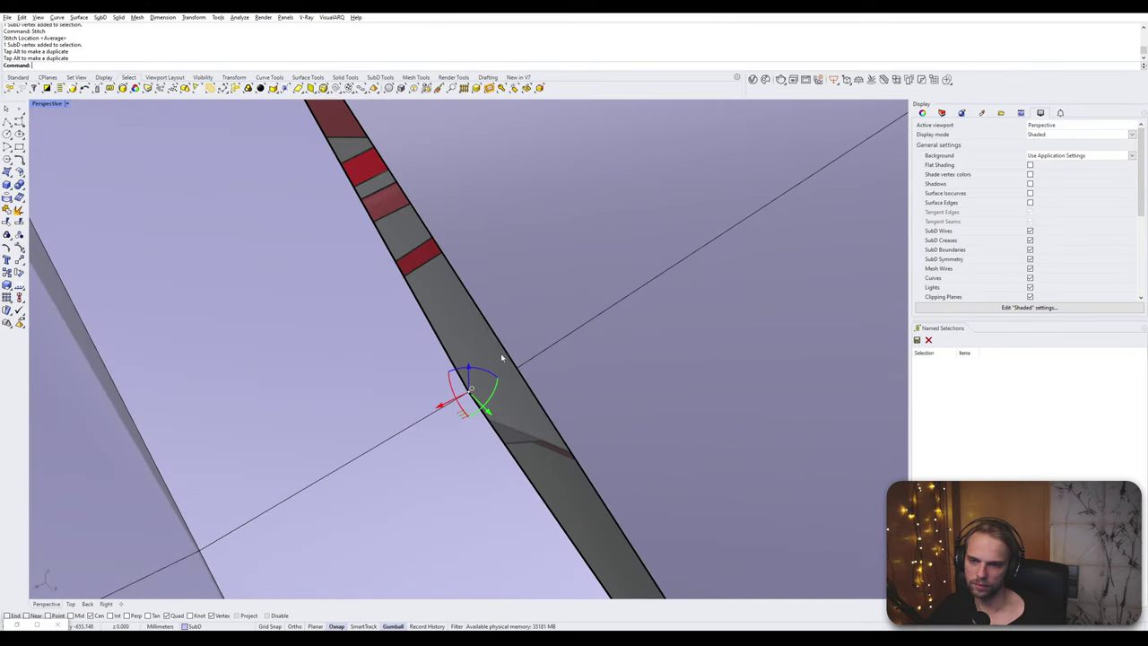
left_click(517, 368, "shift")
key("space")
left_click(517, 369)
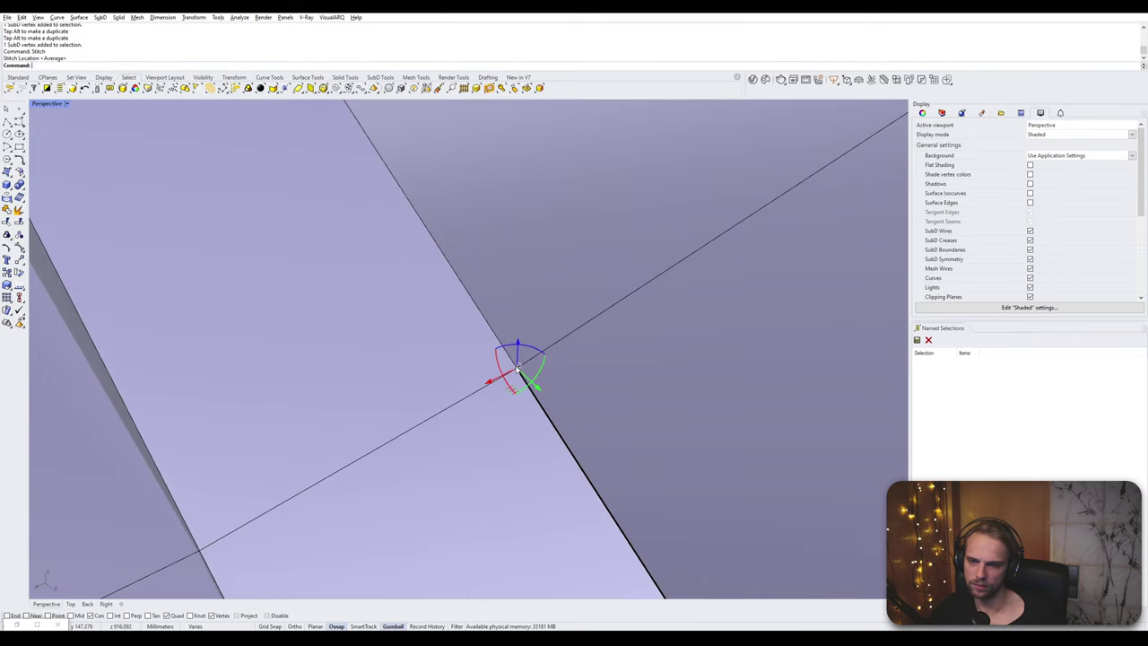
key("Escape")
scroll(517, 368, "down", 10)
scroll(584, 455, "down", 6)
right_click_drag(584, 455, 656, 436)
scroll(577, 382, "up", 10)
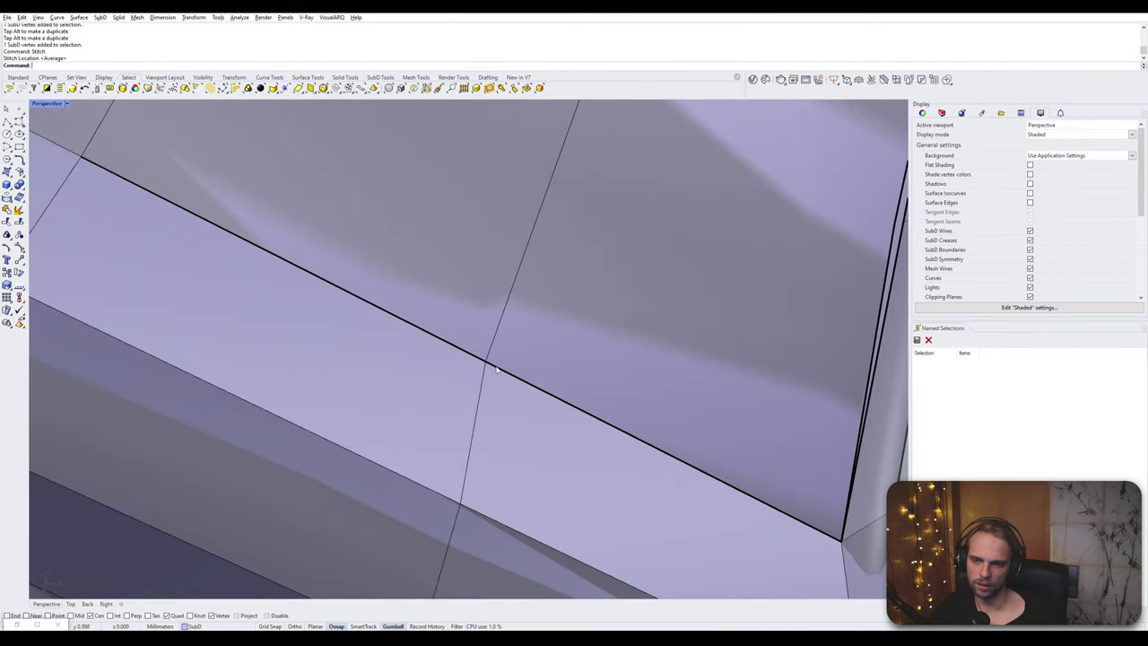
- Pull the strip-edge vertex down and stitch it to the upper vertex at the average position
left_click(487, 363)
left_click_drag(480, 382, 468, 422)
left_click(487, 362, "shift")
right_click(487, 363)
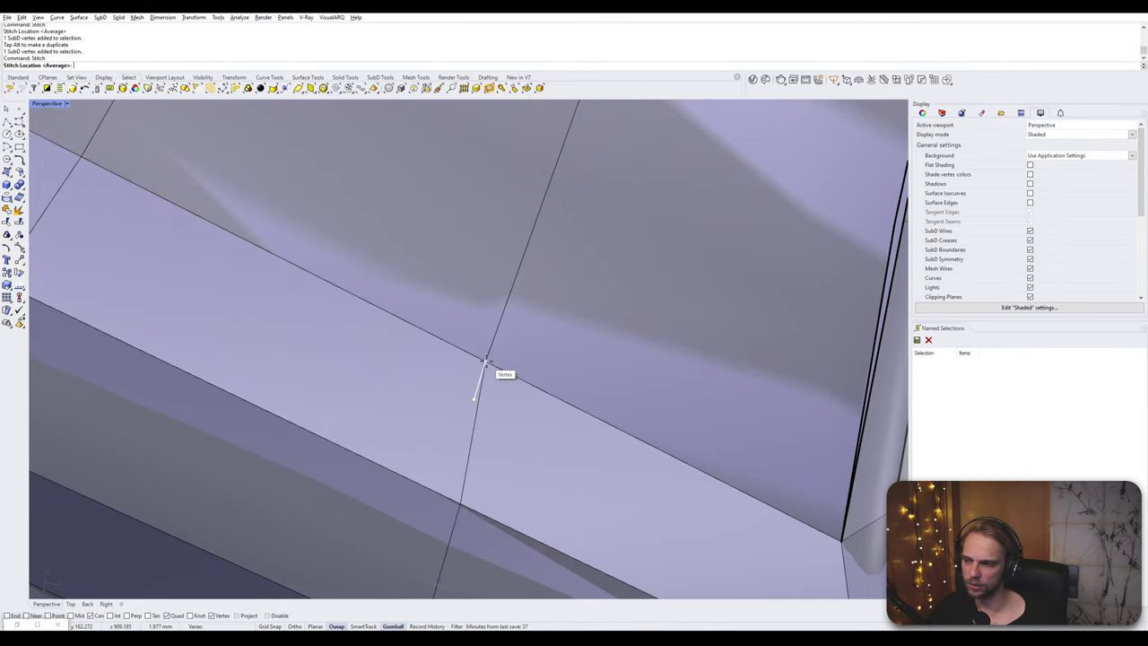
key("Return")
mouse_move(484, 367)
right_mouse_down()
mouse_move(574, 422)
mouse_move(538, 408)
mouse_move(525, 440)
mouse_move(541, 400)
mouse_move(426, 380)
mouse_move(411, 353)
mouse_move(469, 325)
mouse_move(502, 358)
right_mouse_up()
- Delete two side-panel edges, then select a face strip and an adjacent edge
left_click(411, 352)
left_click(651, 513, "shift")
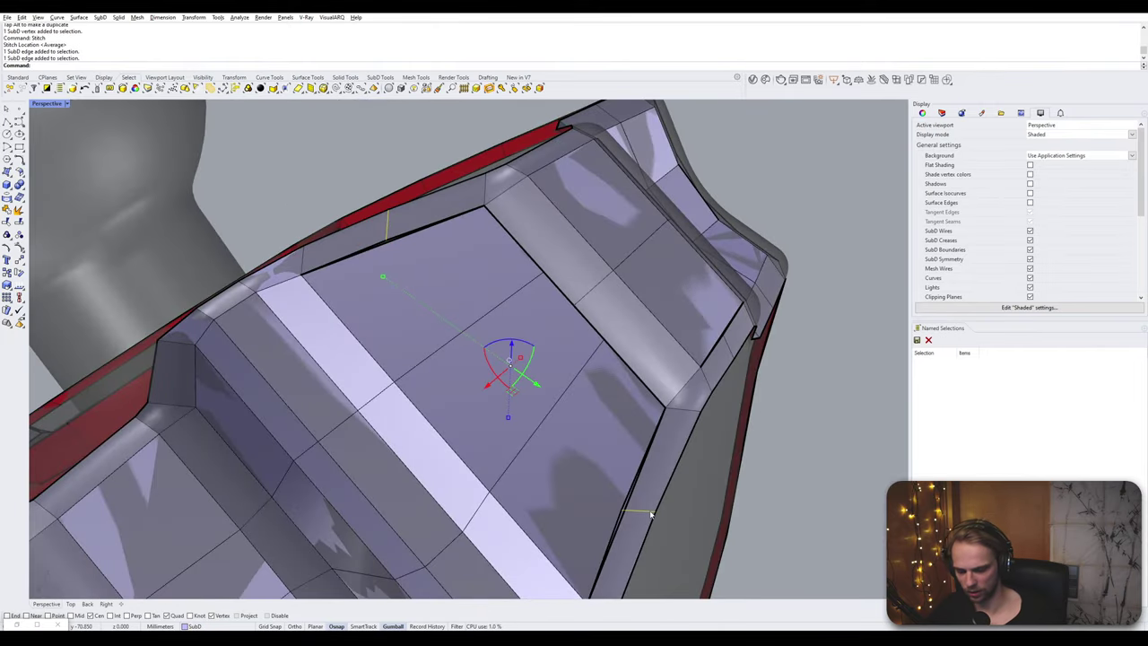
key("Delete")
right_click_drag(640, 507, 798, 403)
left_click(619, 446, "ctrl+shift")
left_click(434, 272, "shift")
- Delete the selected edges and bridge the two corner edges with 1 segment
key("Delete")
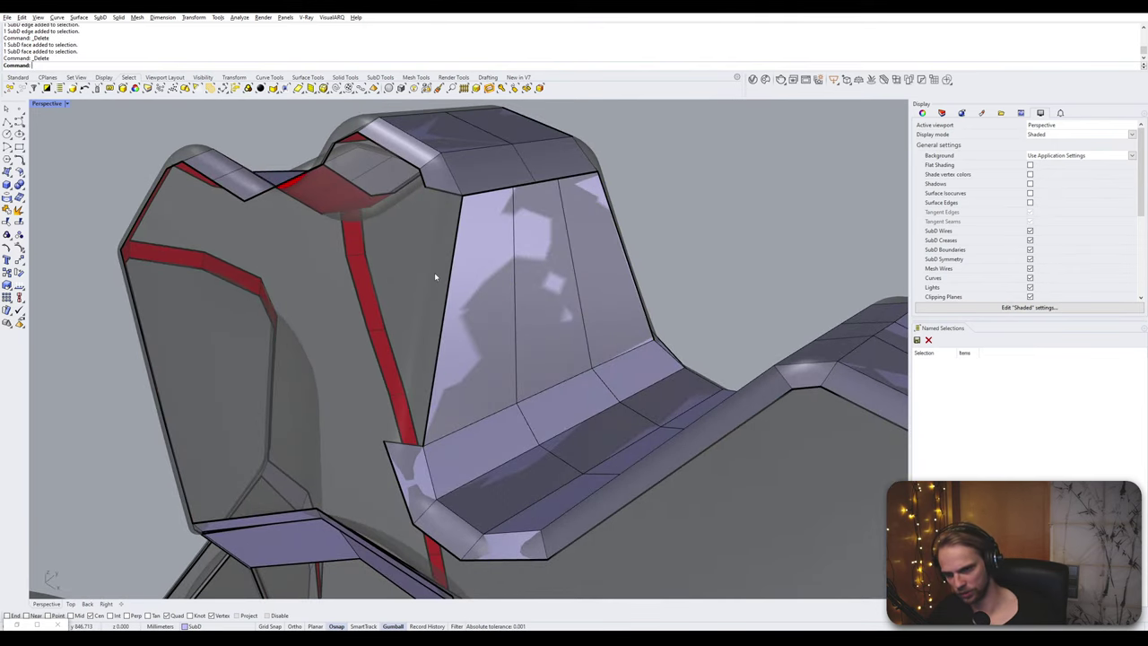
right_click_drag(370, 419, 374, 453)
left_click(366, 436)
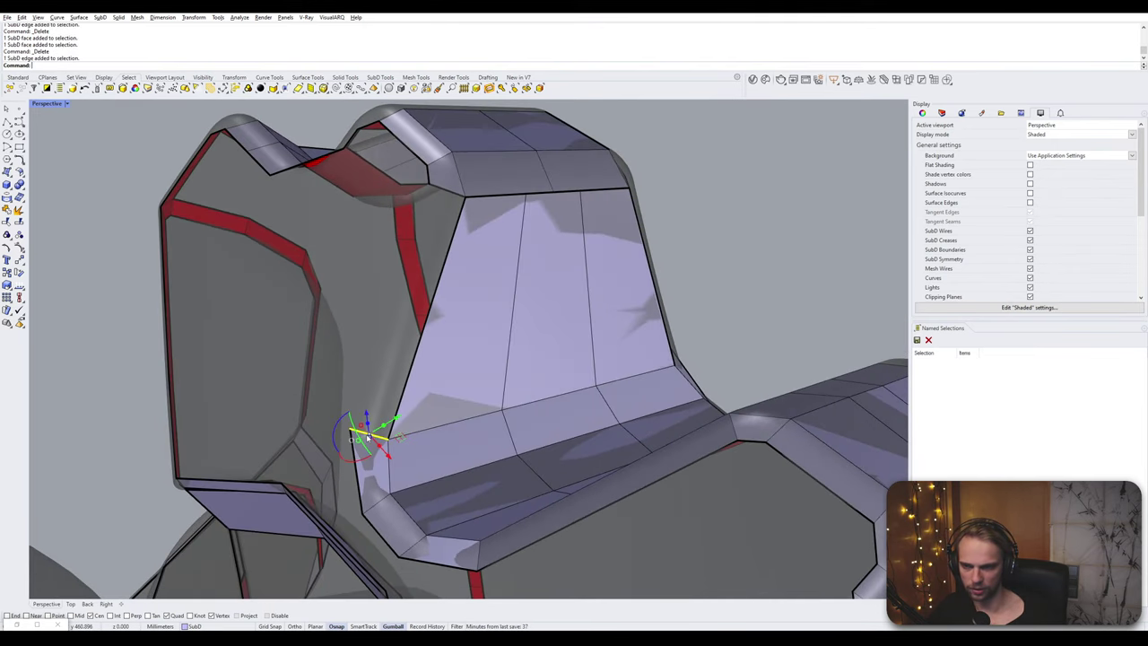
left_click(457, 193, "shift")
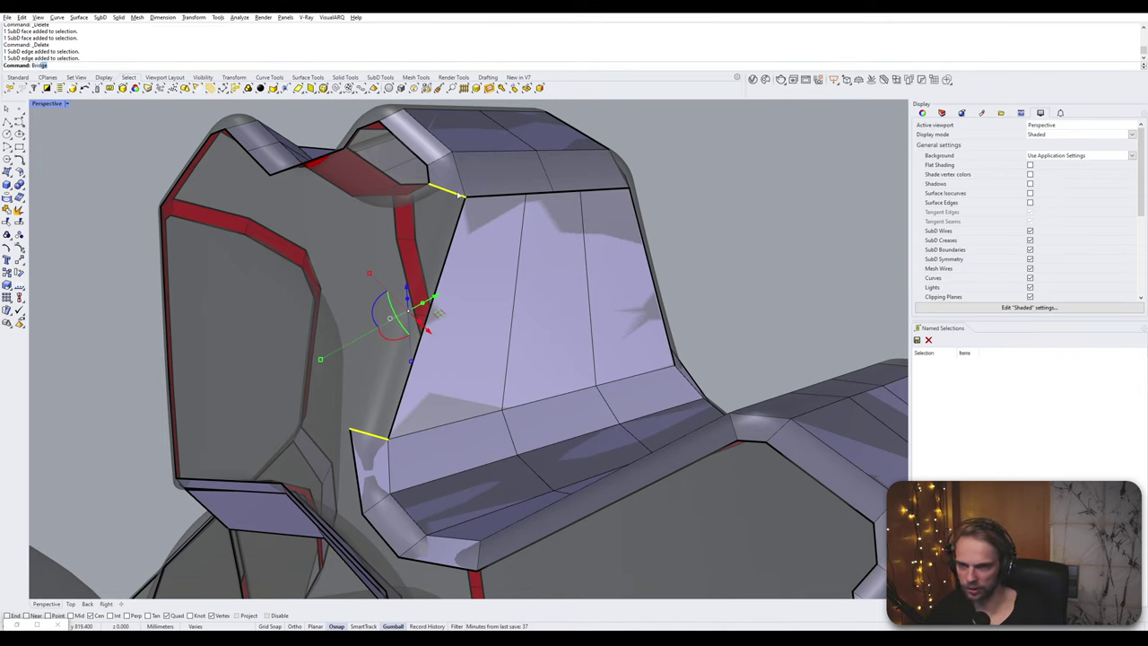
key("Return")
key("Return")
key("ctrl+z")
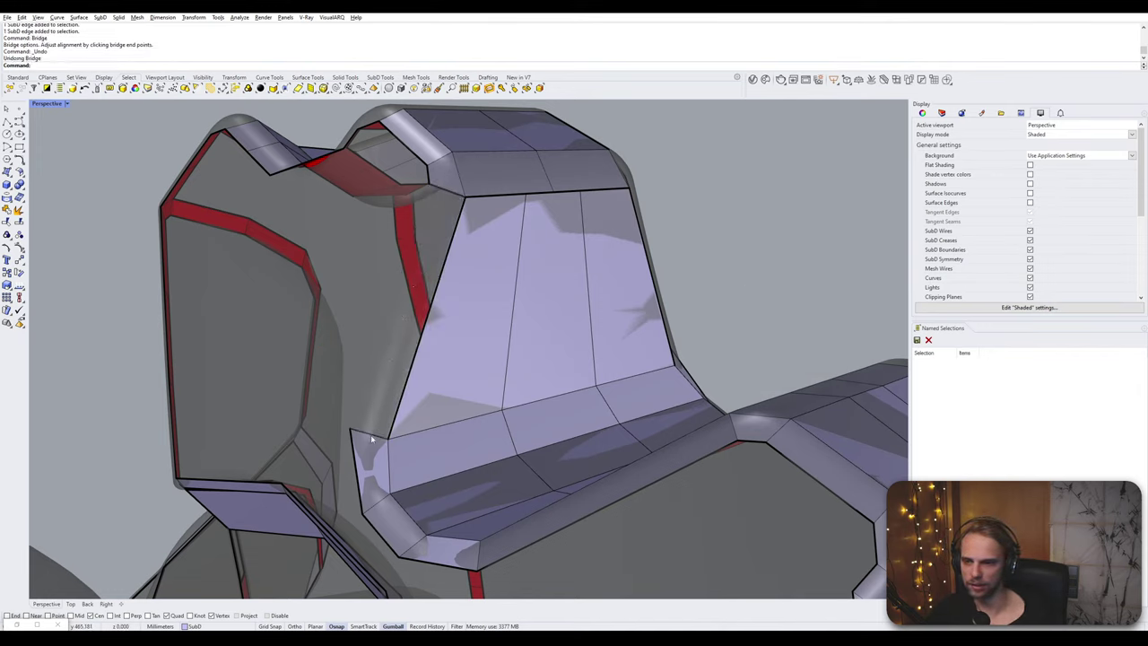
left_click(371, 438)
left_click(458, 198, "shift")
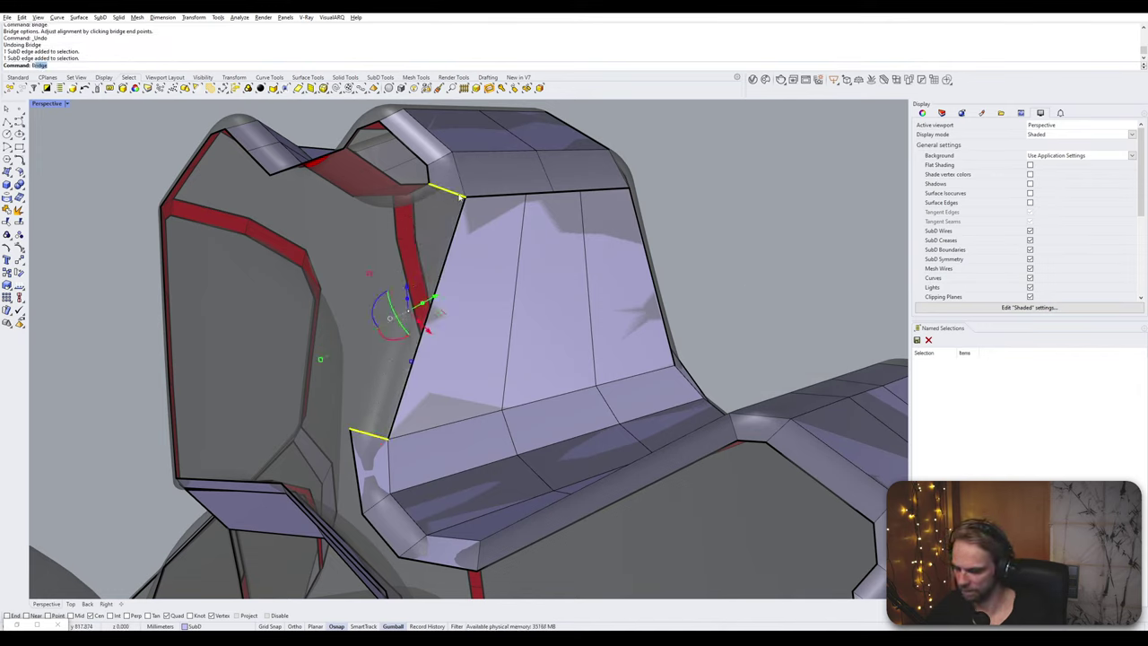
key("Return")
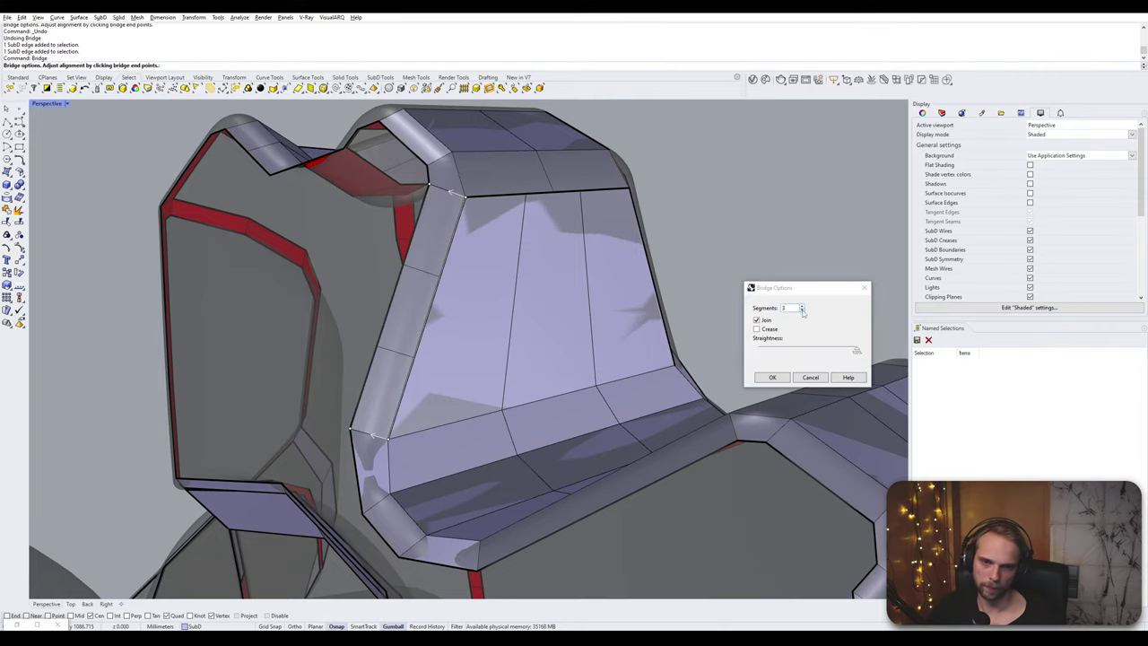
left_click(801, 310)
left_click(801, 310)
left_click(779, 380)
- Bevel the edge loop running across the panel
right_click_drag(771, 331, 533, 218)
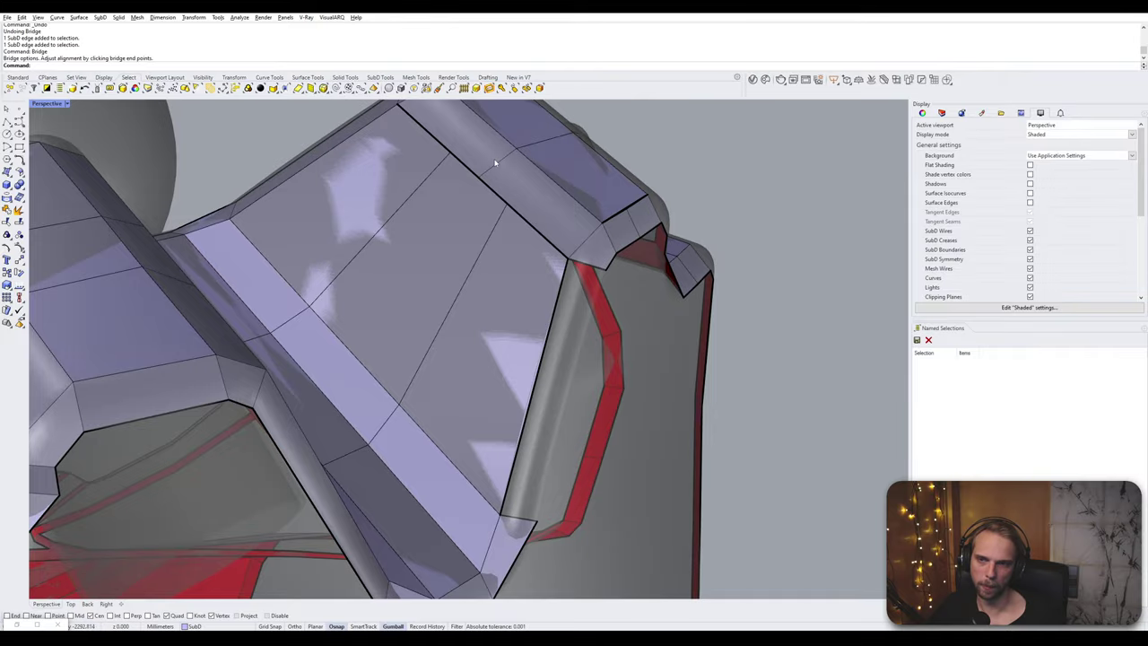
right_click_drag(508, 166, 488, 262)
double_click(466, 274)
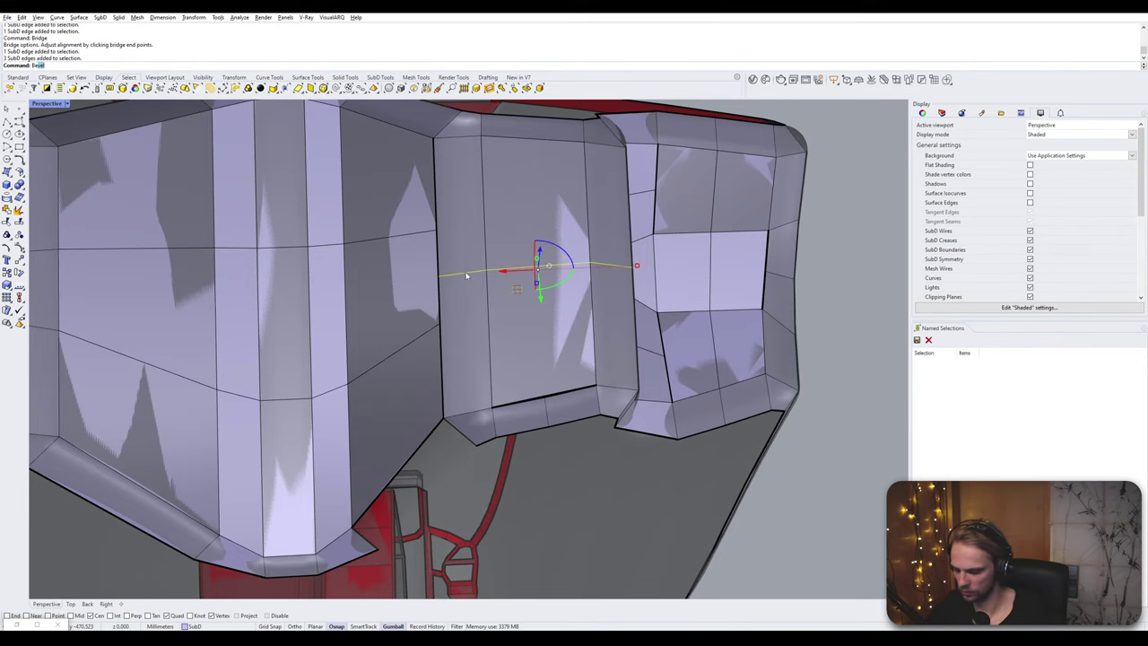
type("Bevel")
key("Return")
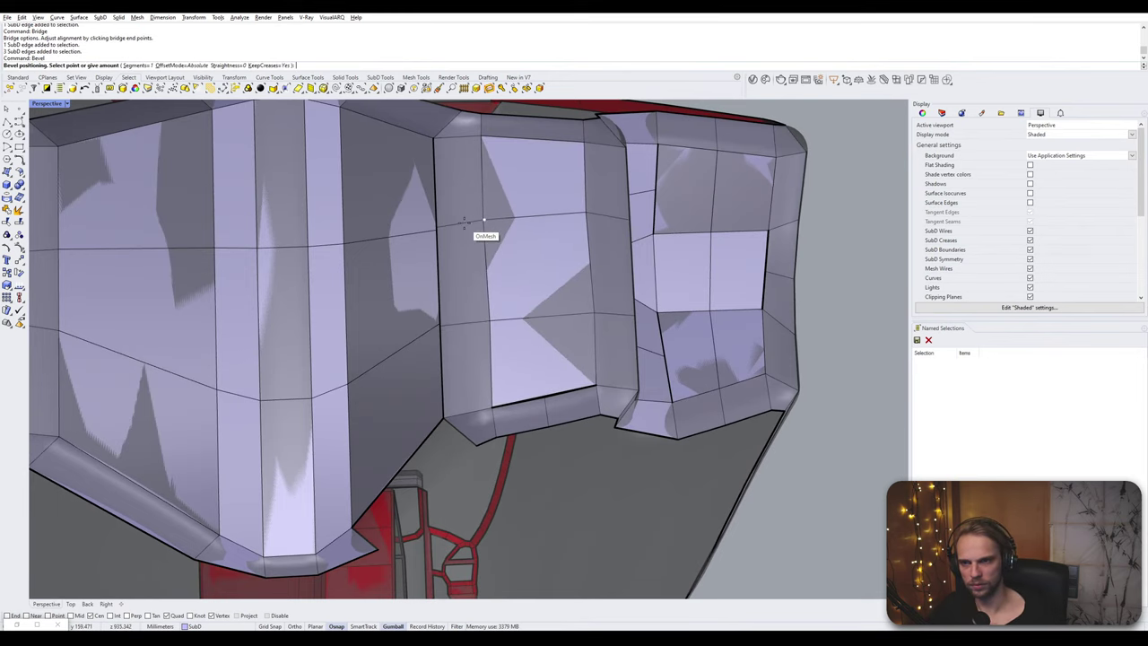
left_click(455, 229)
right_click_drag(449, 233, 492, 210)
- Stitch the open seam edge to its matching opposite edge at the Average location
scroll(427, 206, "up", 5)
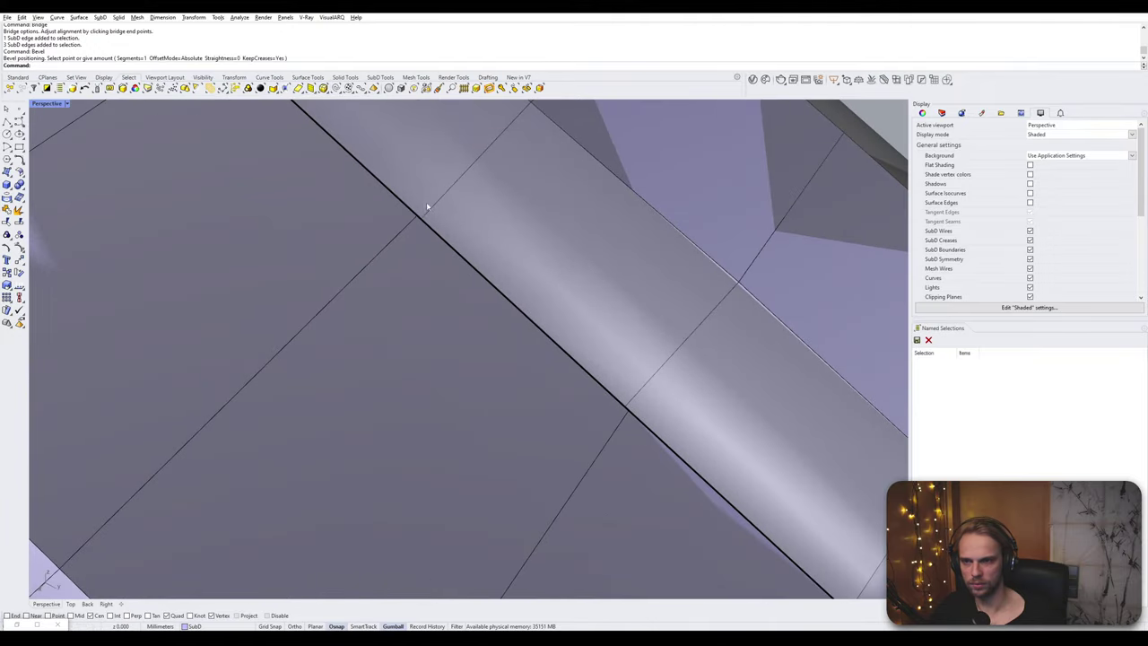
left_click(418, 219)
key("Escape")
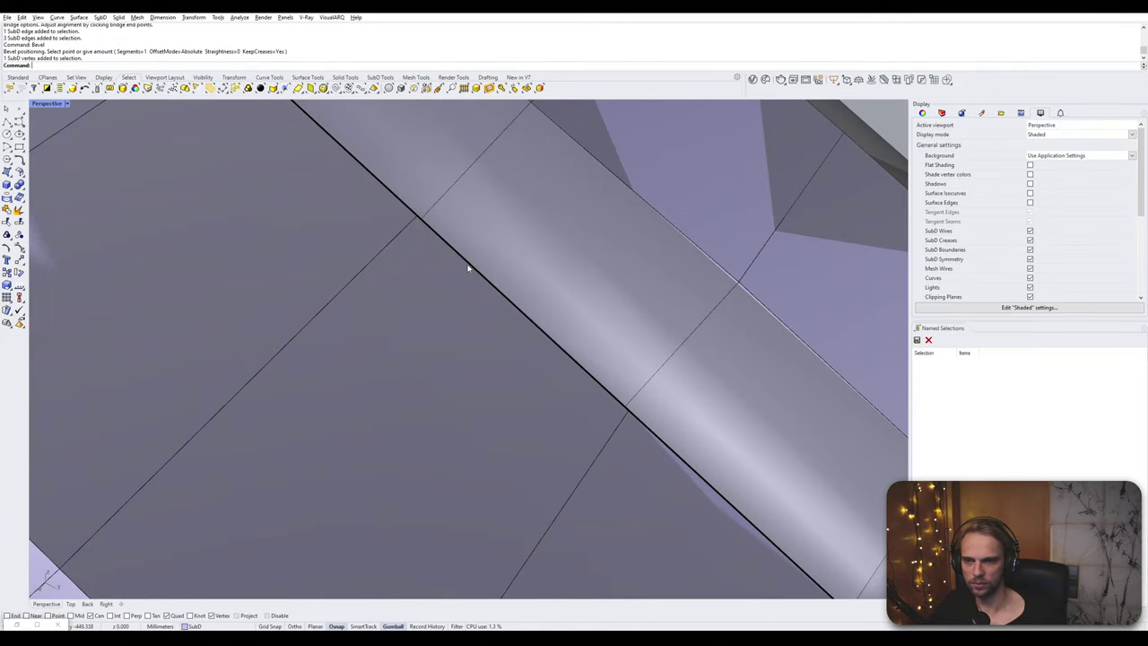
left_click(475, 269)
right_click_drag(478, 253, 430, 269)
key("Escape")
left_click(445, 255, "ctrl+shift")
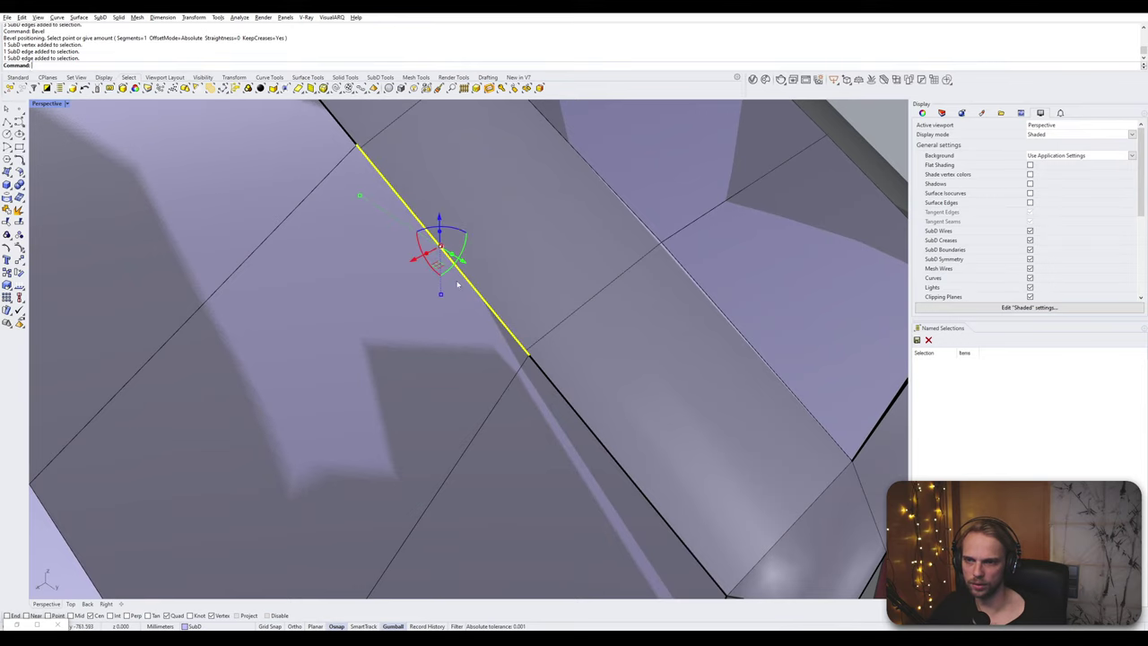
left_click(491, 308)
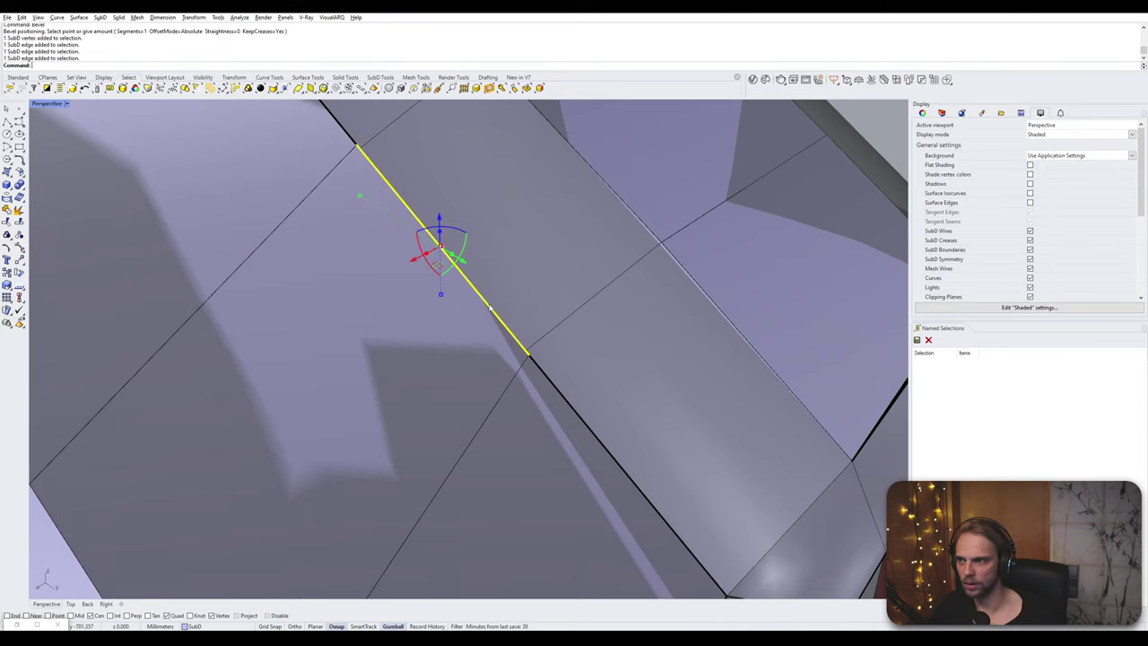
key("Return")
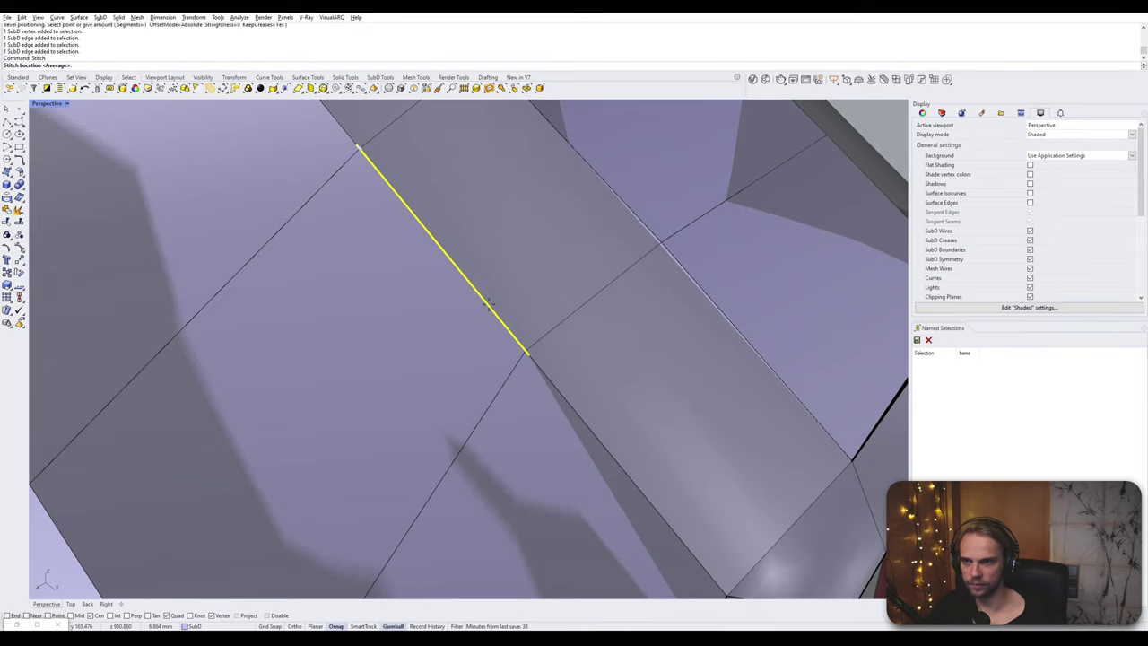
key("Return")
- Bridge the two edges at the panel's lower corner with a 1-segment strip
key("Escape")
scroll(492, 299, "down", 8)
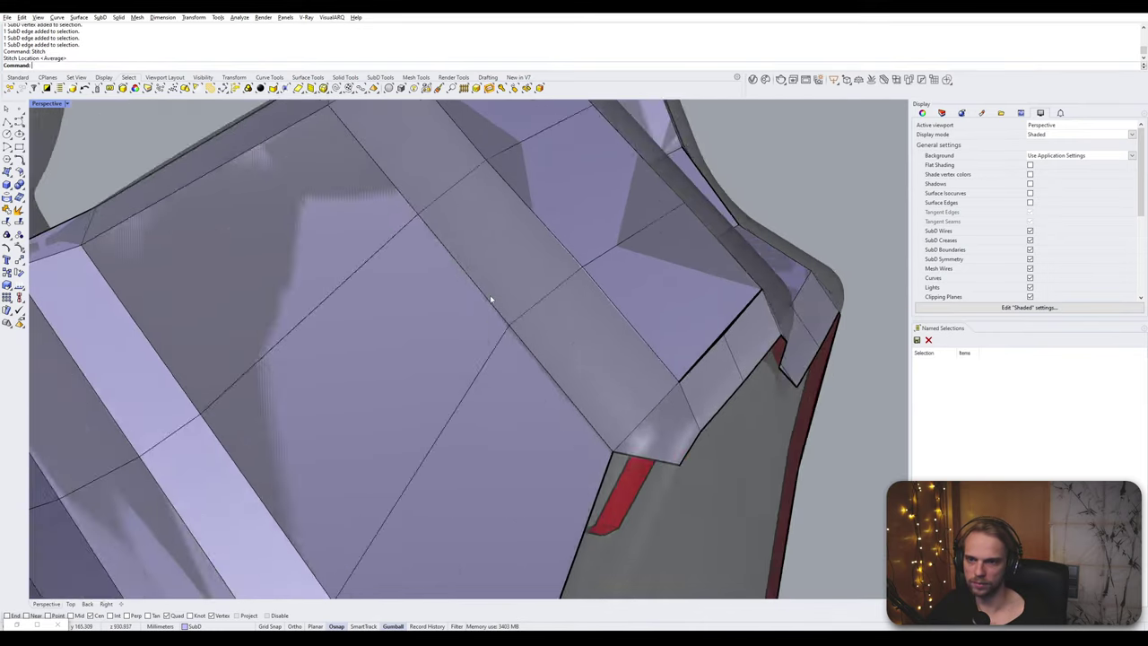
right_click_drag(492, 299, 427, 445)
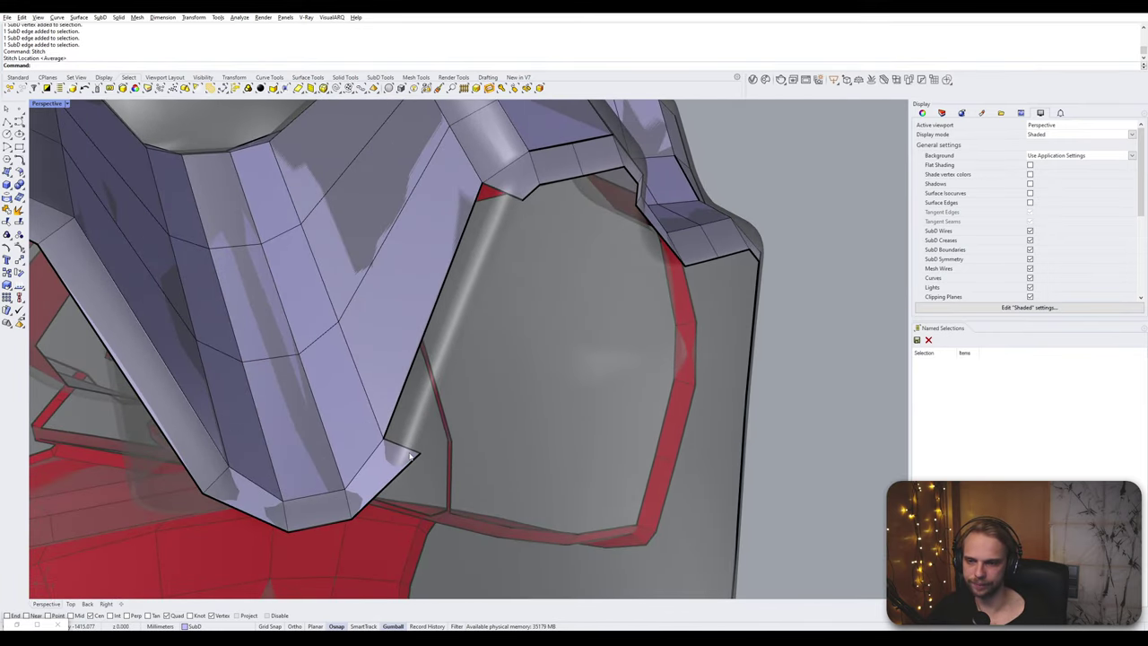
left_click(409, 456)
left_click(507, 199, "shift")
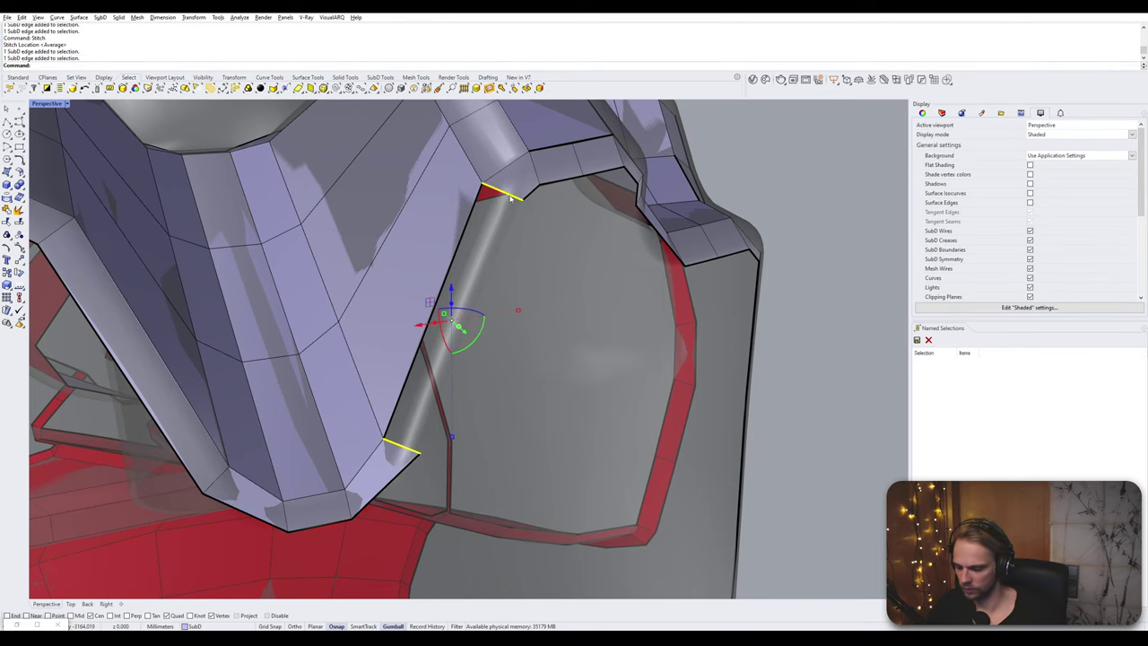
type("Bridge")
key("Return")
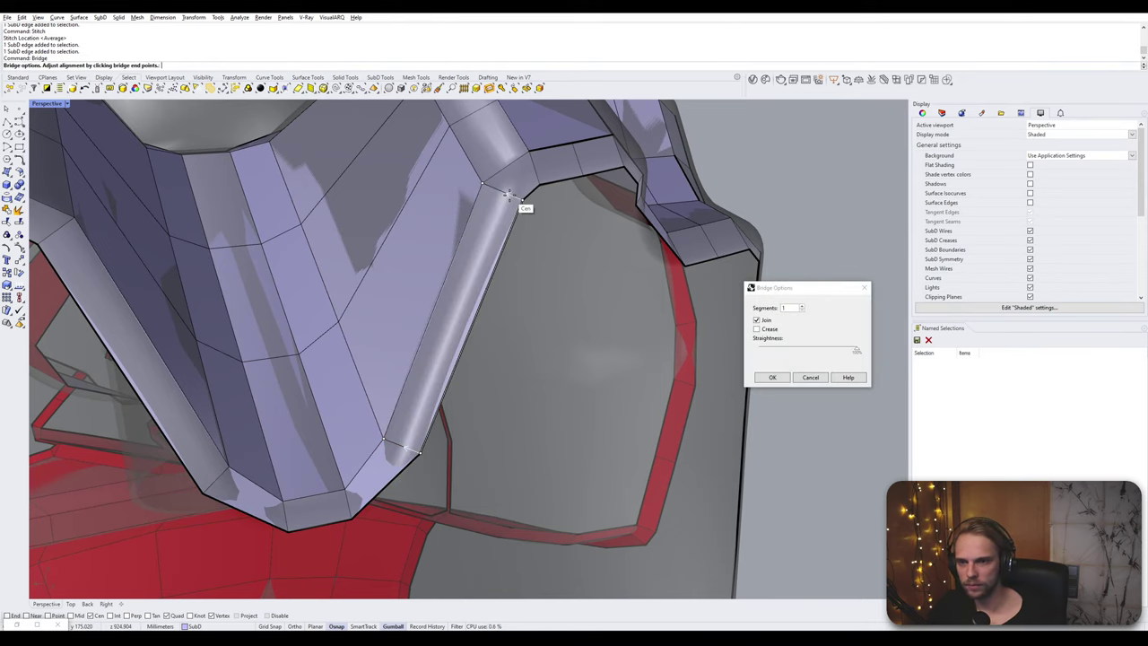
left_click(778, 383)
- Toggle flat/smooth SubD display and delete the extra edge across the new strip
scroll(523, 354, "down", 8)
right_click_drag(522, 353, 458, 309)
key("Tab")
key("Tab")
scroll(515, 283, "up", 4)
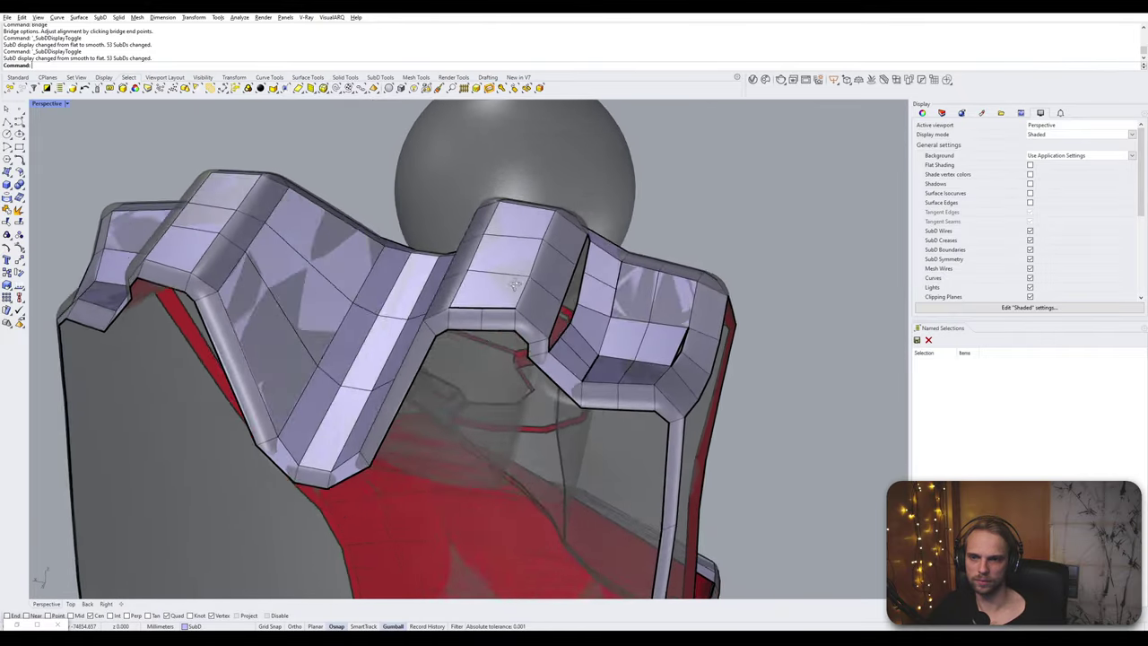
scroll(515, 284, "up", 3)
left_click(465, 346, "ctrl+shift")
key("Delete")
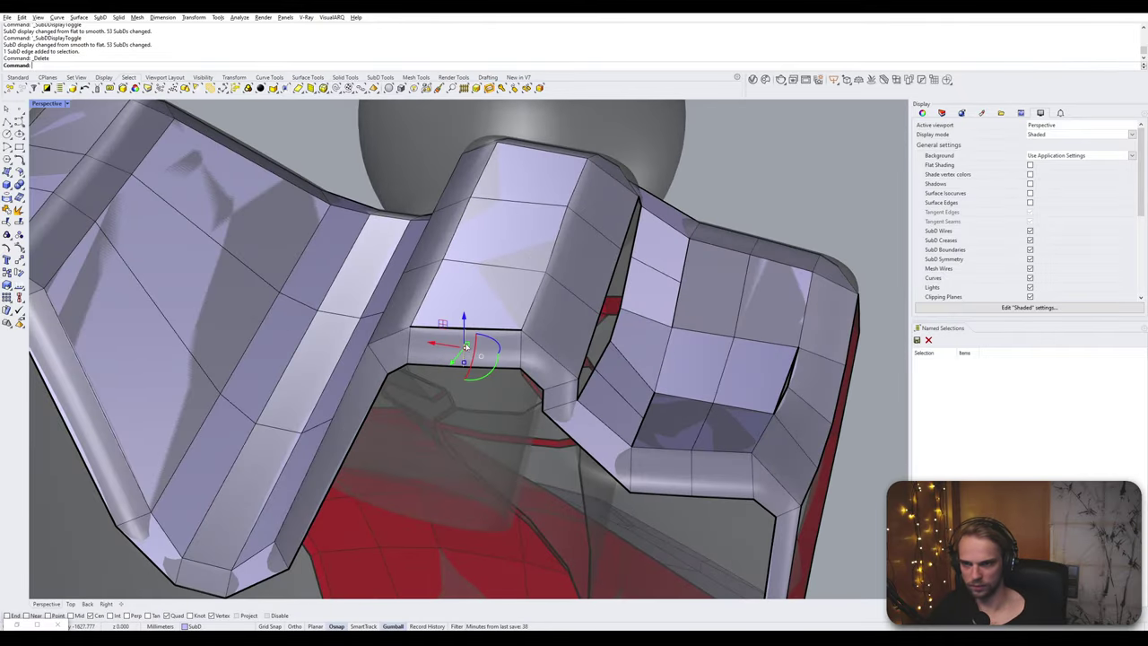
- Delete the inner face and bridge the hole's left and right edges with one segment
mouse_move(465, 346)
right_mouse_down()
mouse_move(538, 341)
mouse_move(476, 358)
right_mouse_up()
left_click(489, 357, "ctrl+shift")
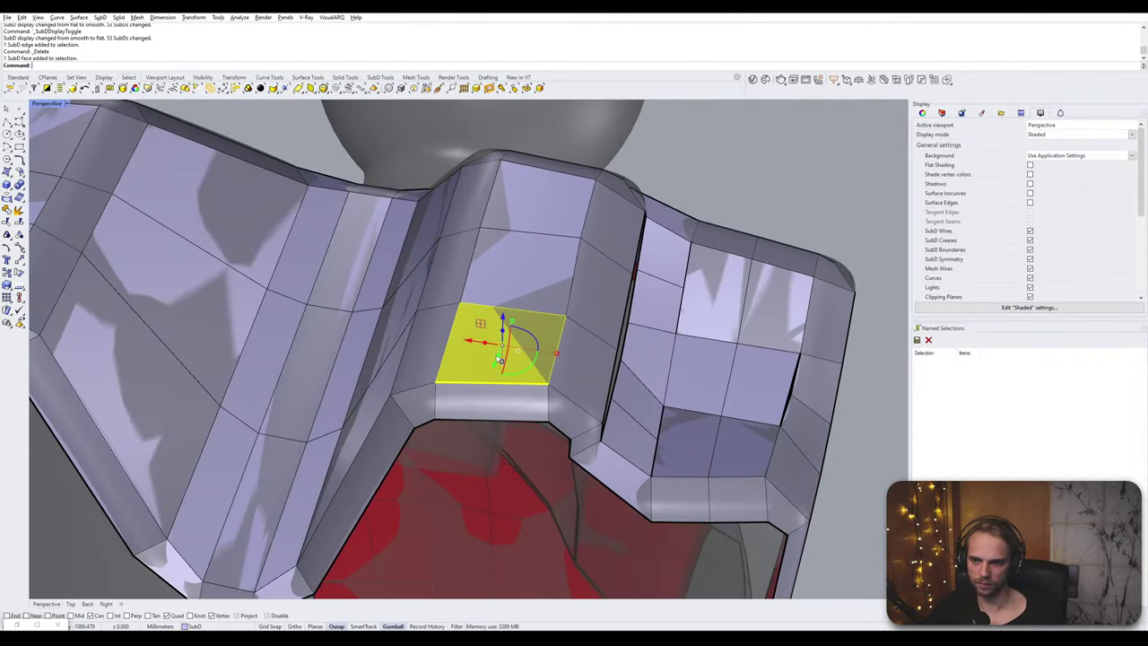
key("Delete")
left_click(449, 342, "ctrl+shift")
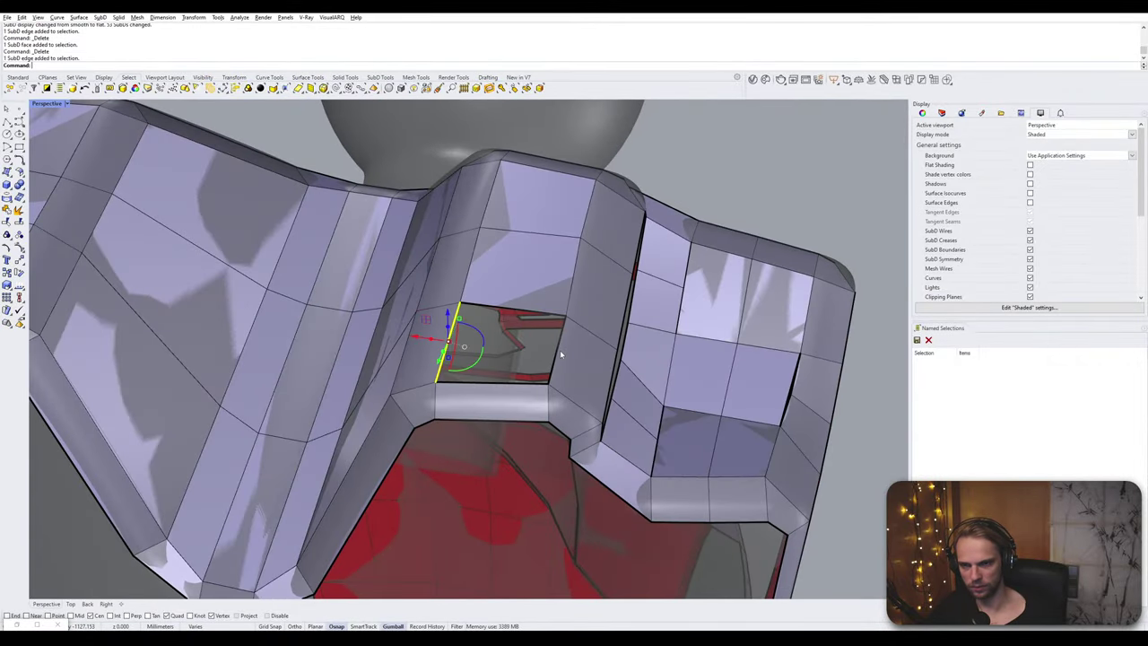
left_click(558, 354, "ctrl+shift")
key("Return")
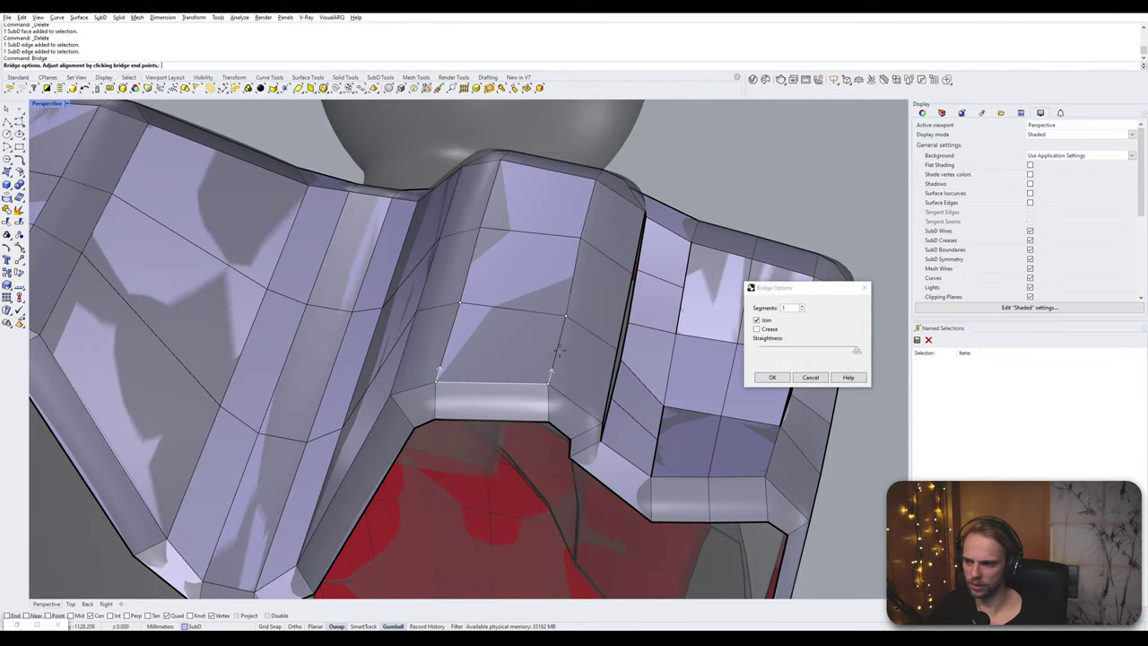
left_click(772, 378)
right_click_drag(717, 359, 617, 426)
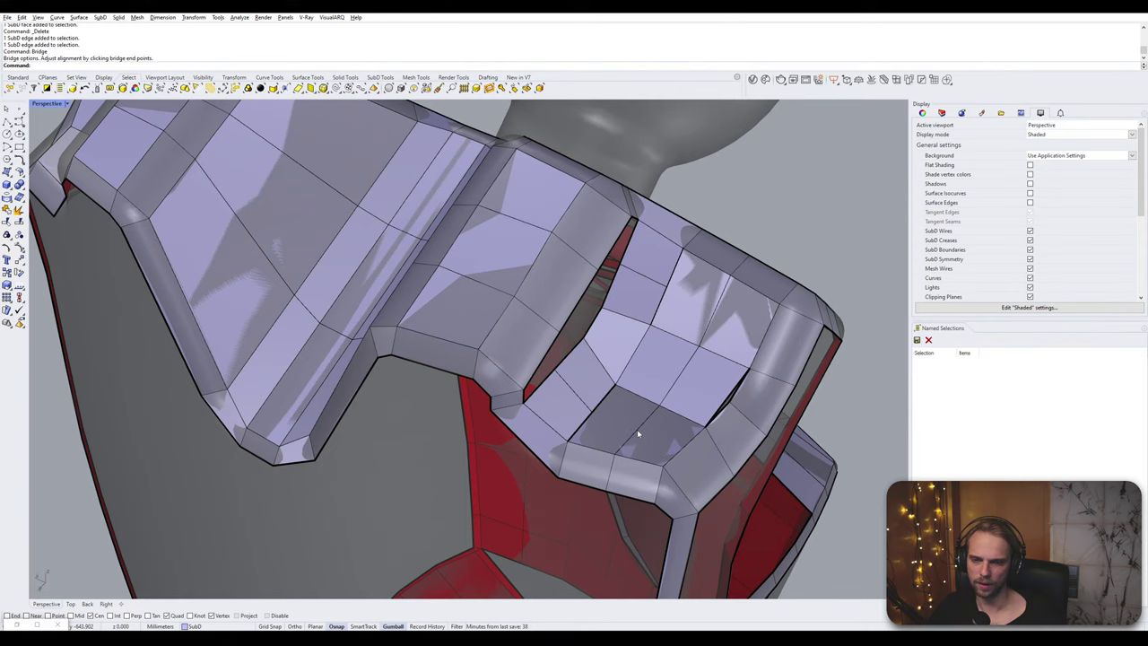
- Delete the edge loop inside the ring and an edge inside the collar opening
double_click(638, 434)
key("Delete")
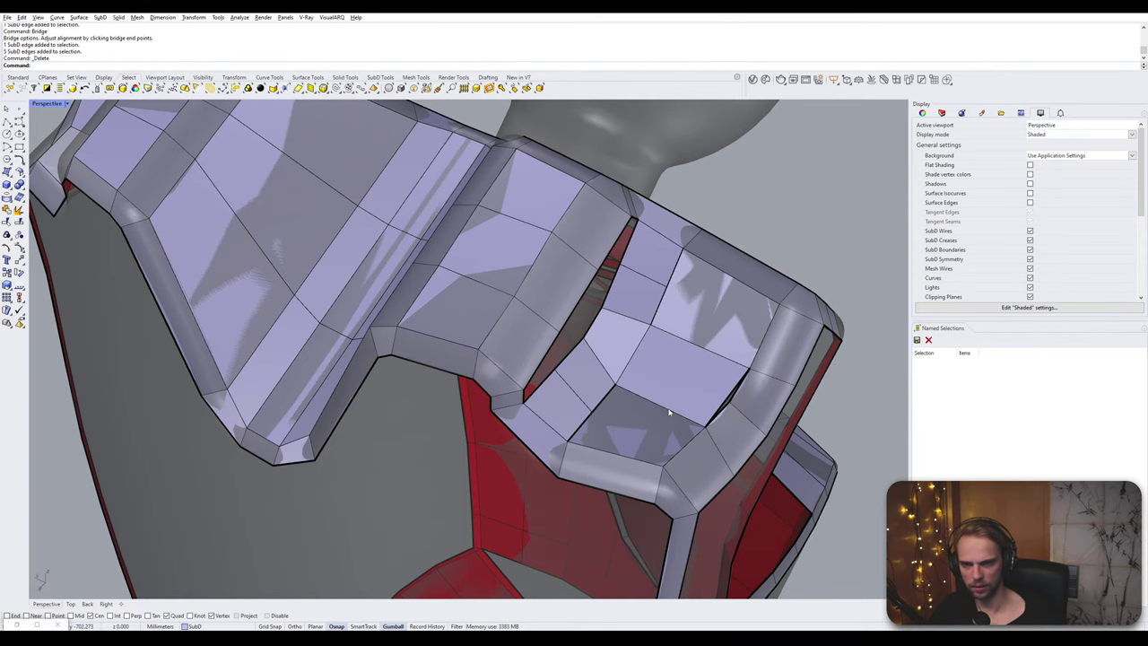
right_click_drag(638, 429, 576, 432)
scroll(713, 472, "up", 3)
scroll(712, 475, "down", 5)
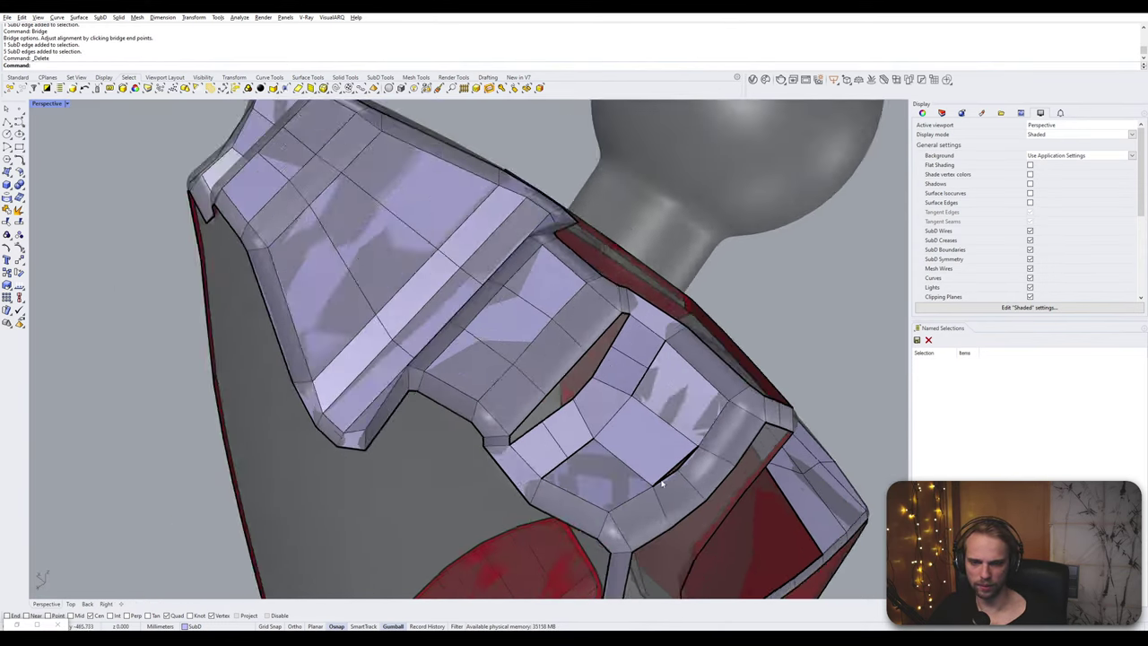
right_click_drag(710, 476, 628, 445)
scroll(628, 444, "up", 3)
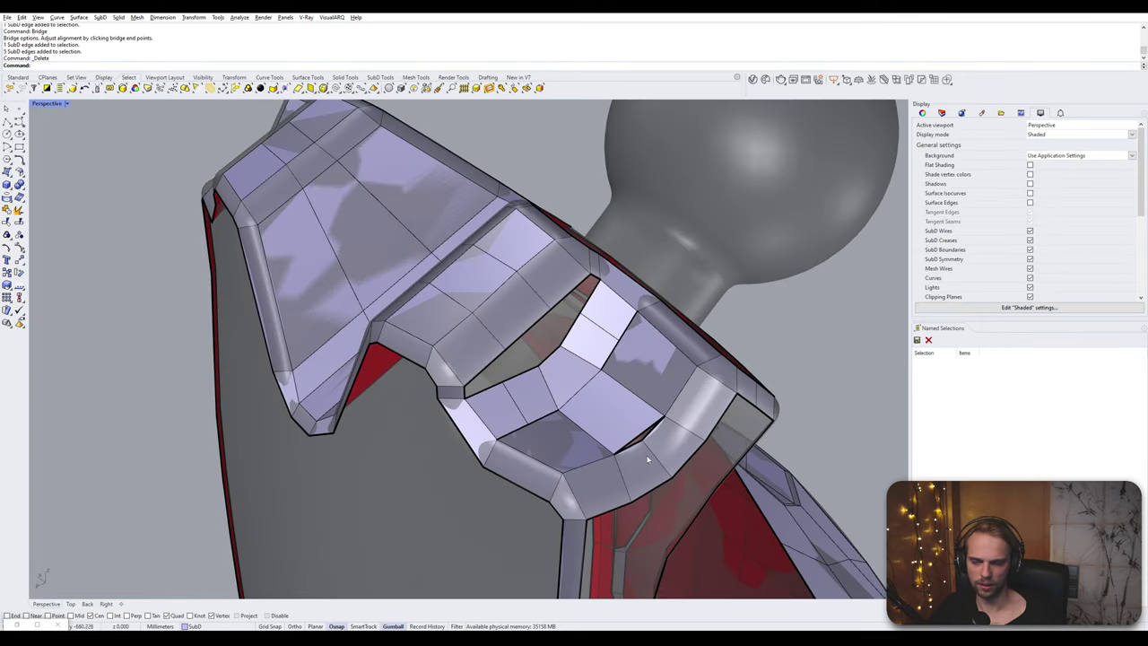
left_click(633, 444)
key("Delete")
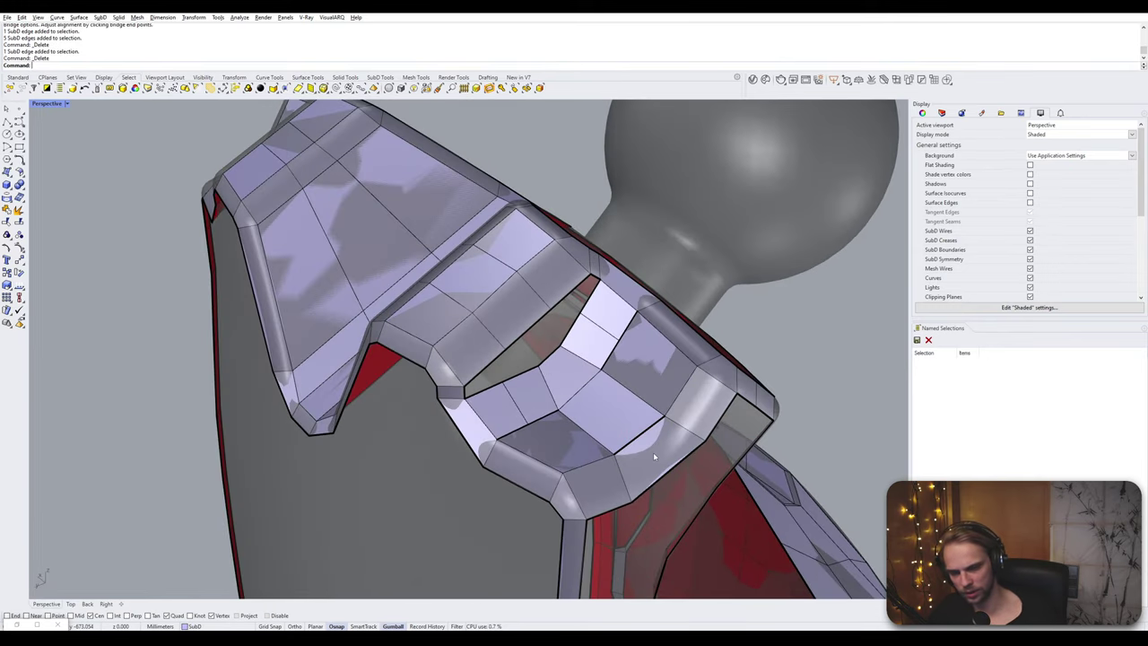
- Delete the lower, middle and top faces inside the opening, leaving holes
left_click(599, 421)
left_click(564, 370, "ctrl+shift")
left_click(593, 343, "ctrl+shift")
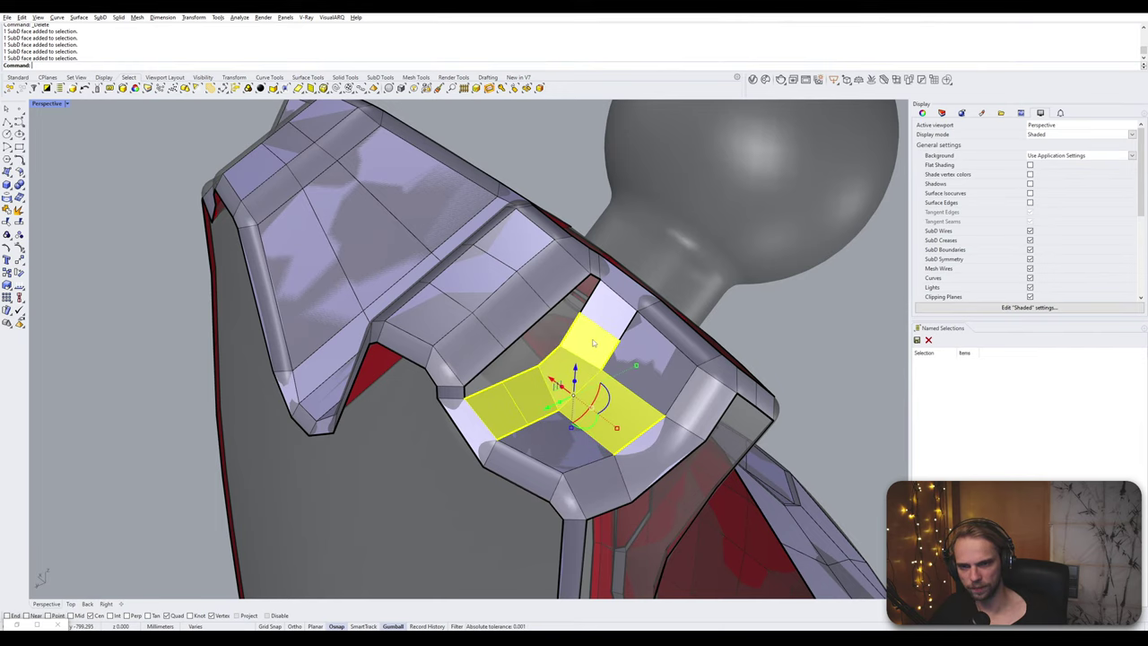
left_click(563, 354, "ctrl+shift")
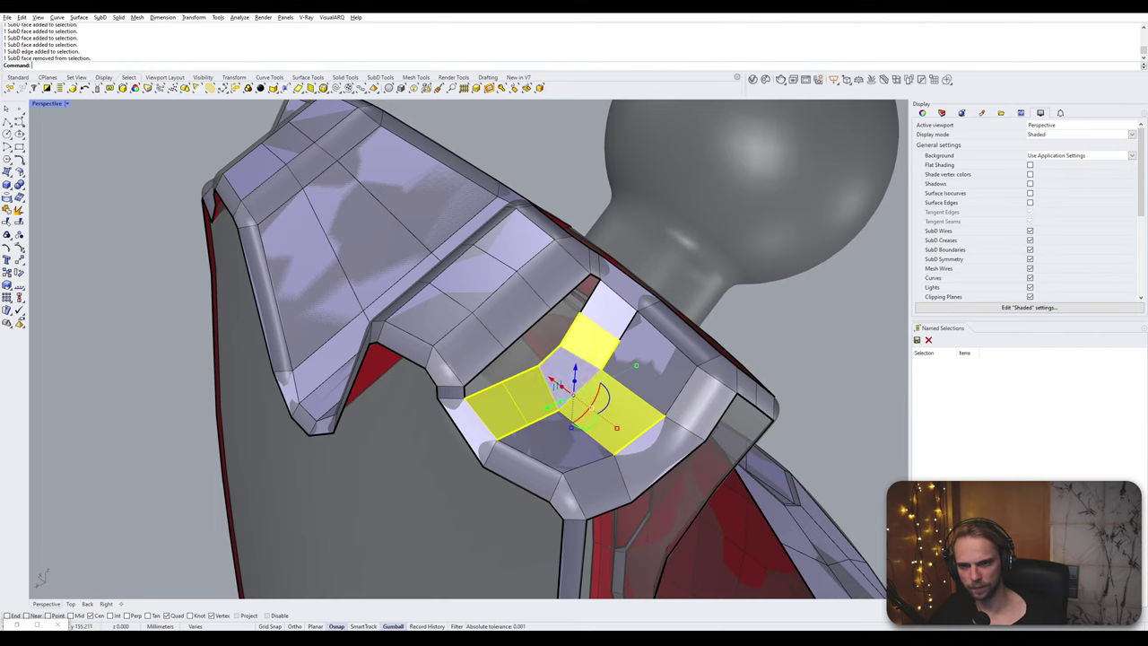
left_click(583, 344, "ctrl+shift")
left_click(560, 347, "ctrl+shift")
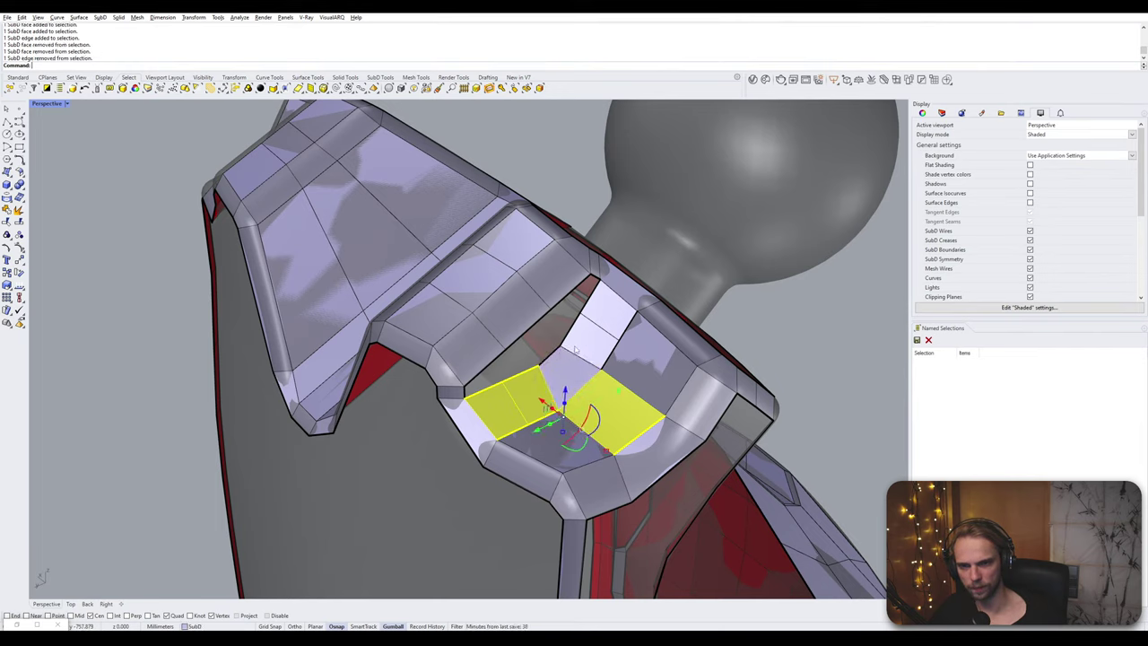
left_click(579, 348, "shift")
left_click(604, 317, "shift")
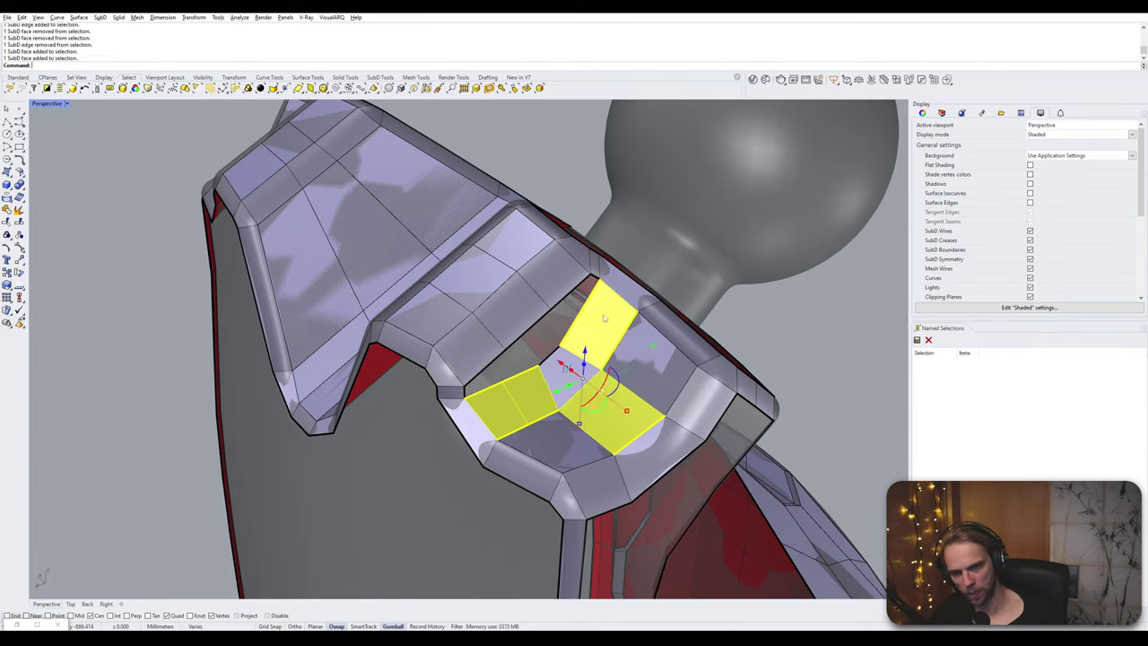
key("Delete")
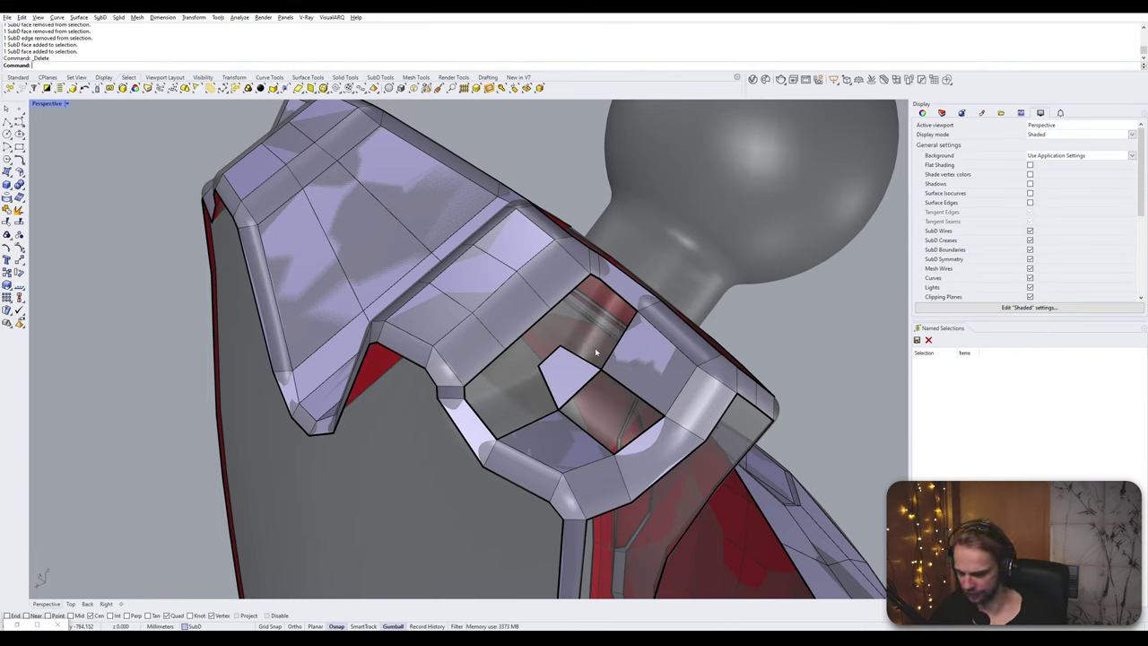
- Stitch two facing hole edges together at their average location
key("Return")
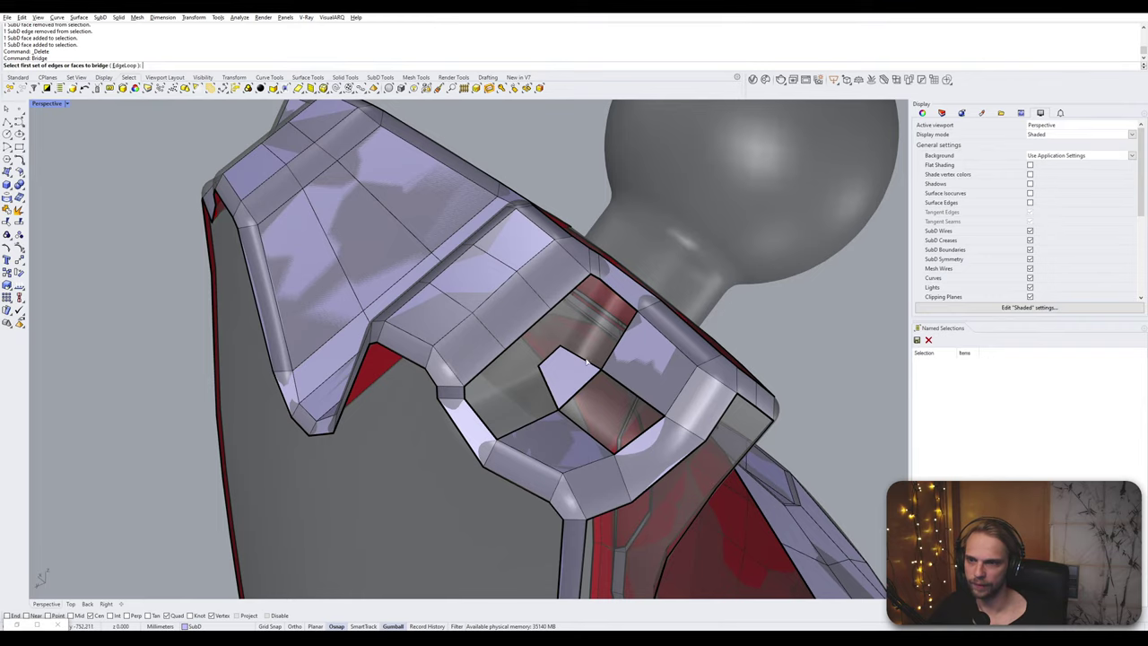
right_click_drag(587, 362, 566, 373)
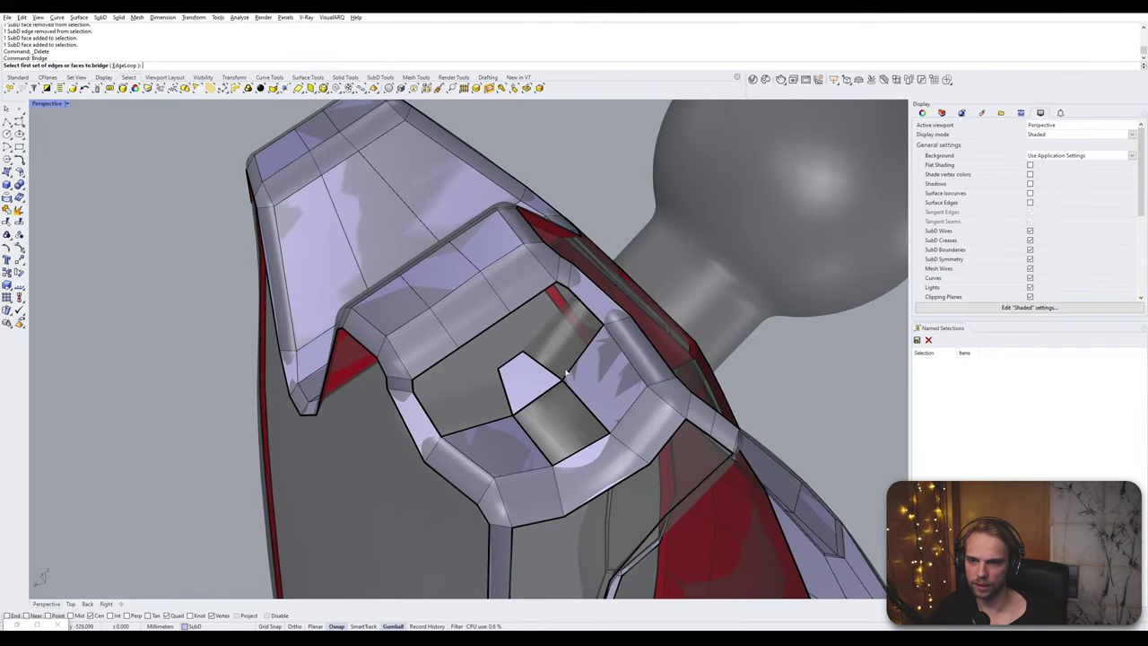
key("Escape")
left_click(489, 336)
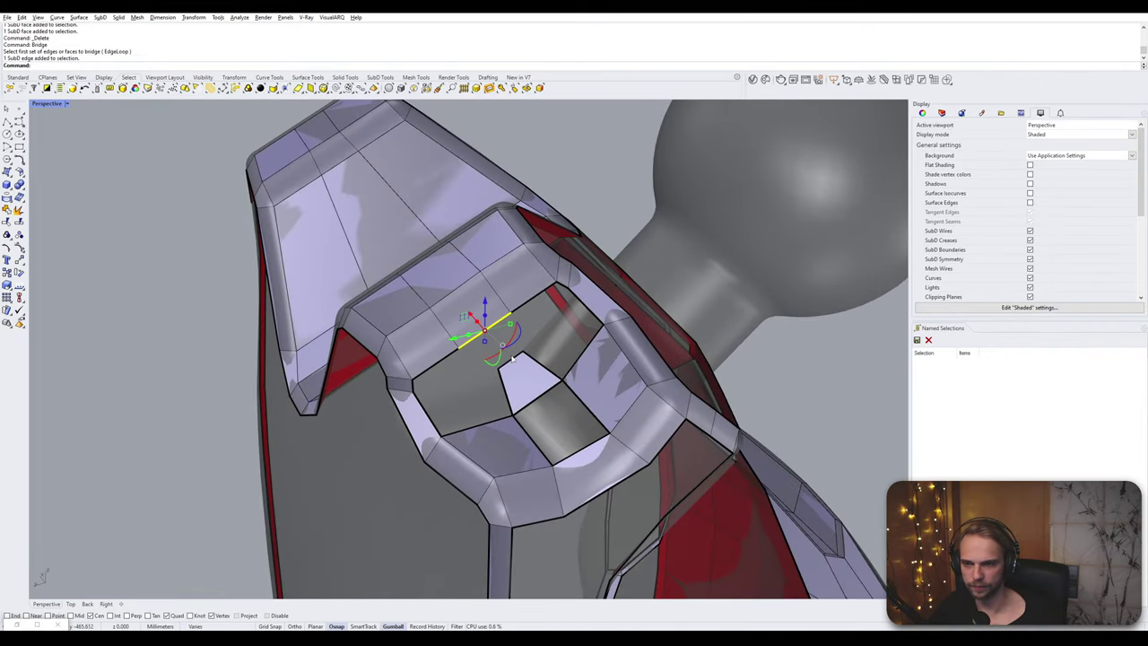
left_click(513, 358, "shift")
type("Stitch")
key("Return")
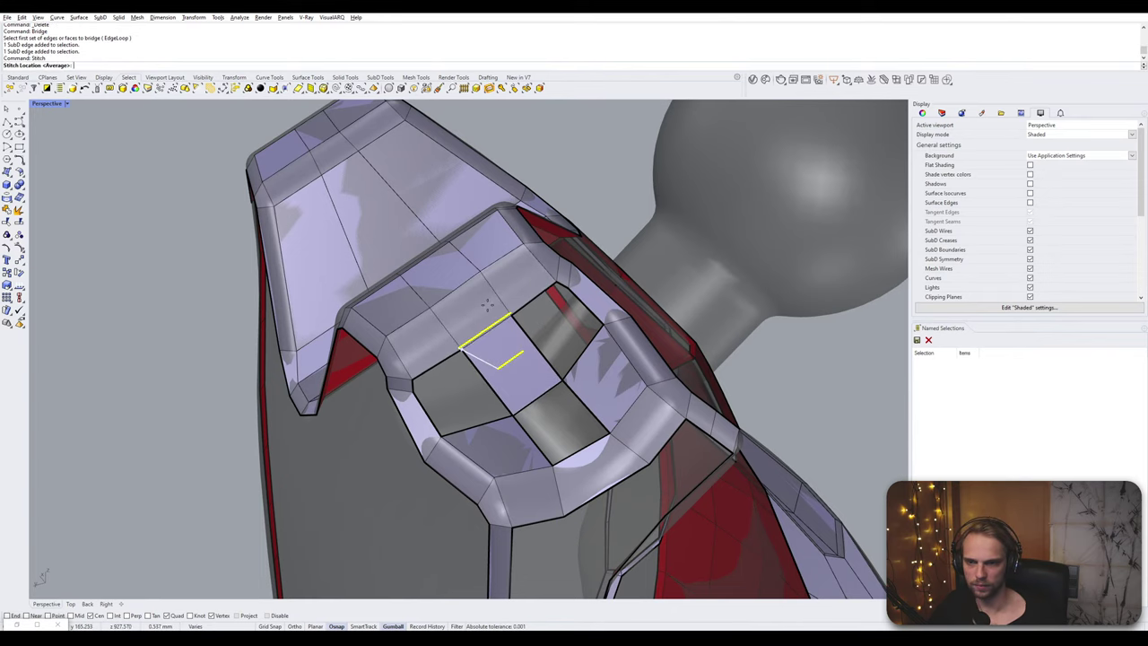
left_click(461, 350)
- Bridge the two side edges across the lower hole
left_click(531, 435, "ctrl+shift")
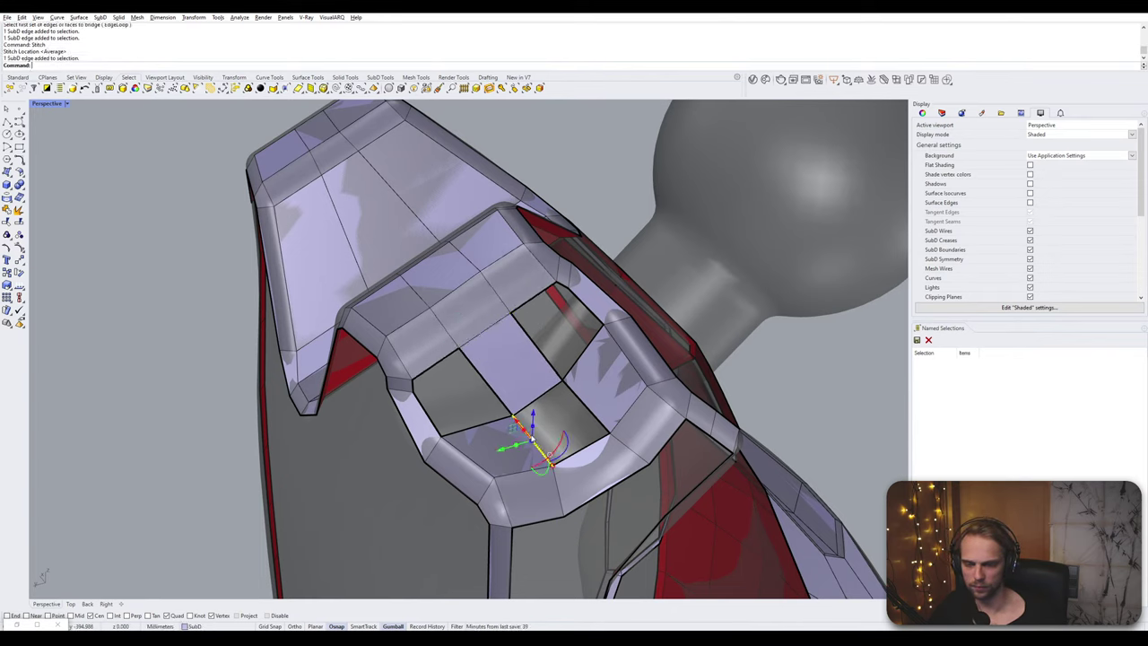
left_click(591, 413, "ctrl+shift")
key("Return")
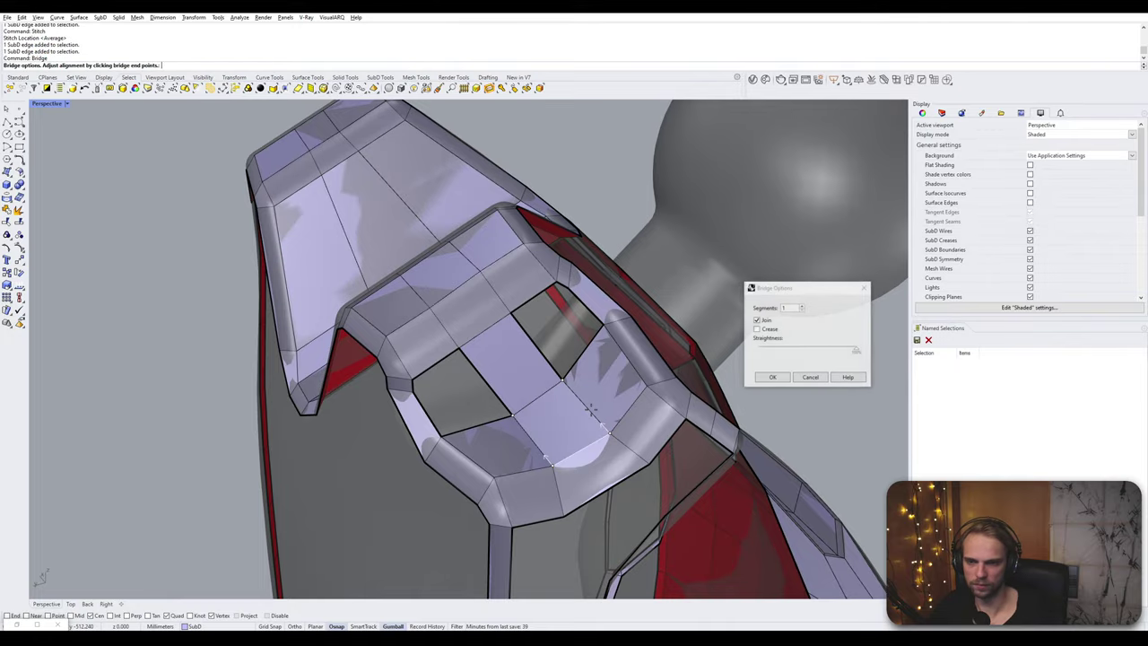
key("Return")
right_click_drag(587, 336, 490, 334)
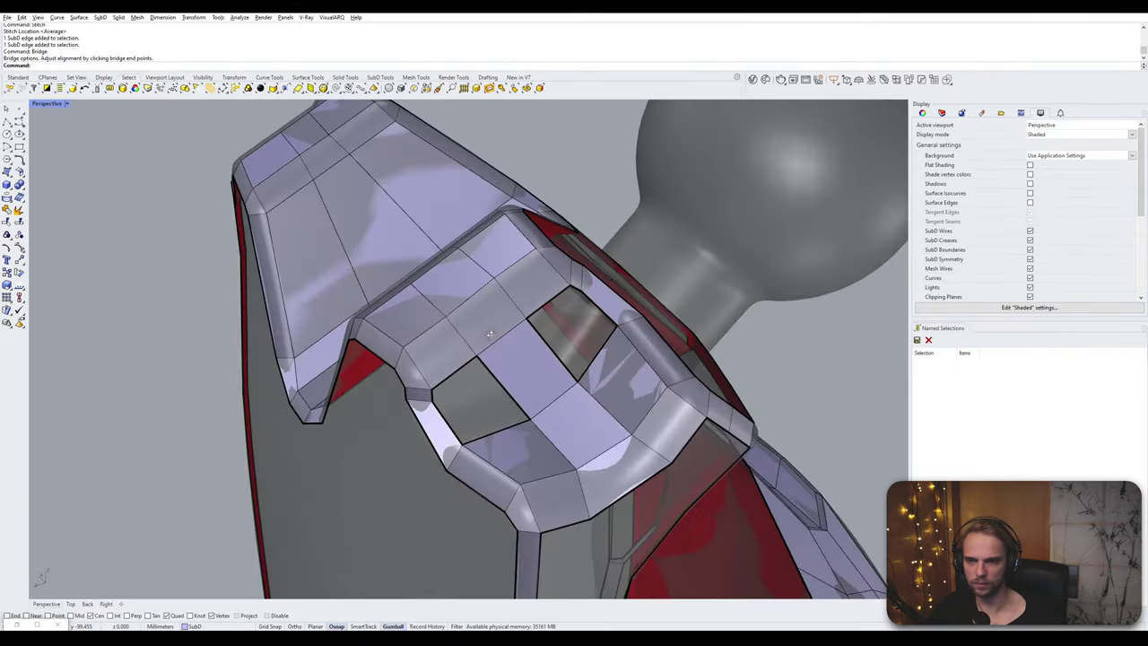
scroll(525, 337, "up", 3)
- Delete a face and span the resulting gap with a 3-segment bridge
left_click(503, 343)
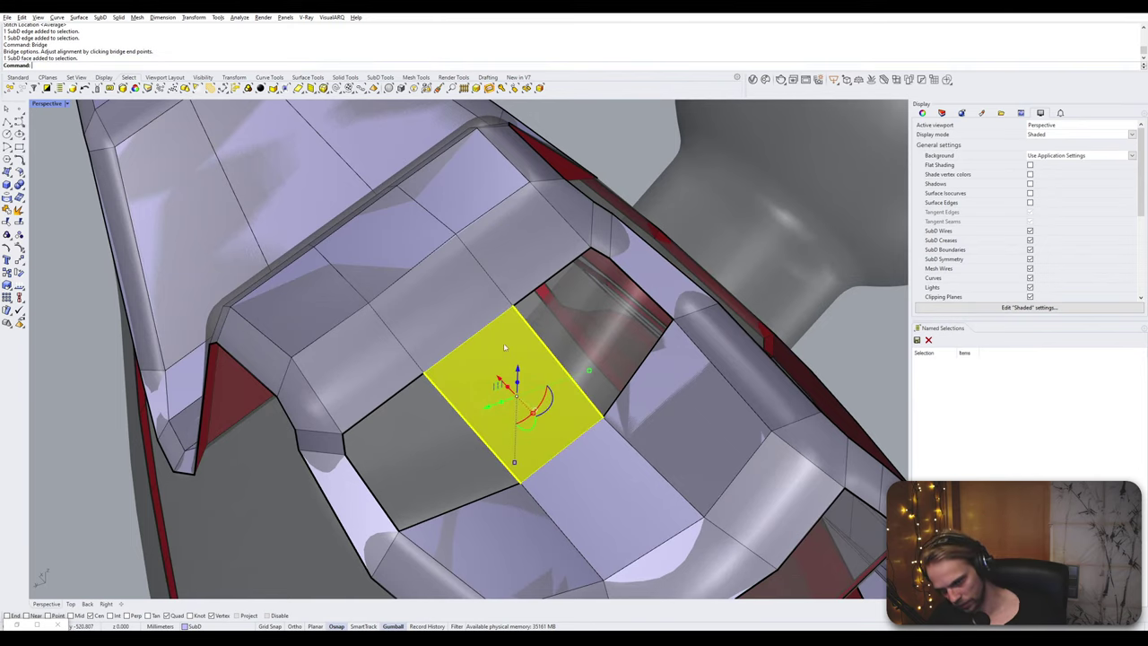
key("Delete")
left_click(343, 446)
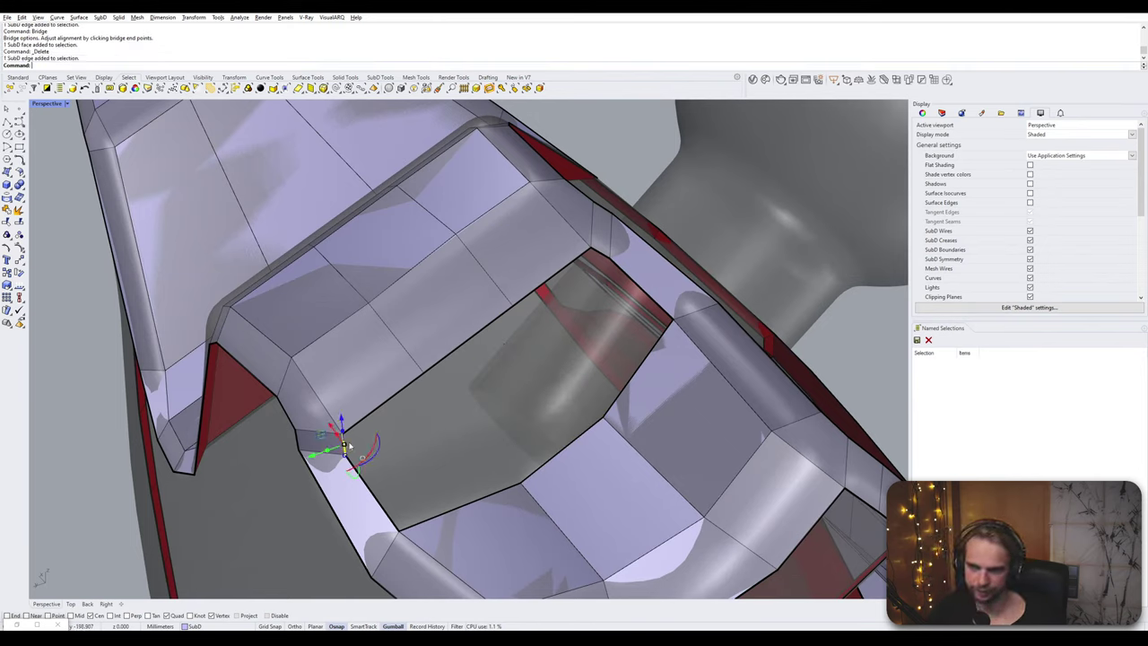
left_click(601, 257, "shift")
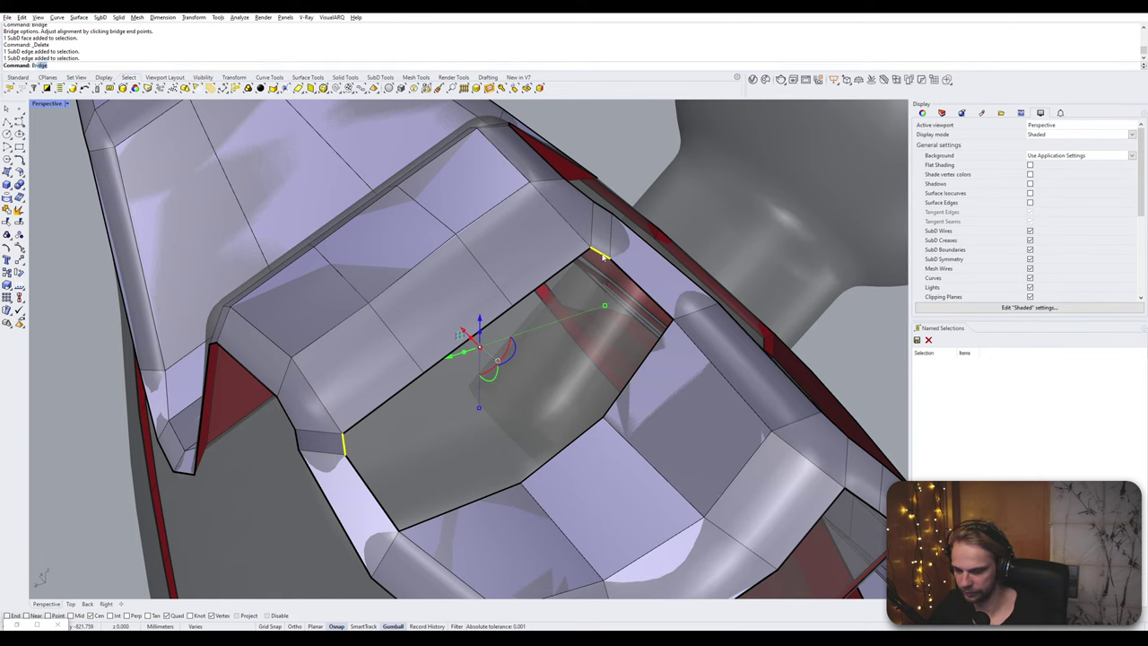
key("Return")
double_click(802, 306)
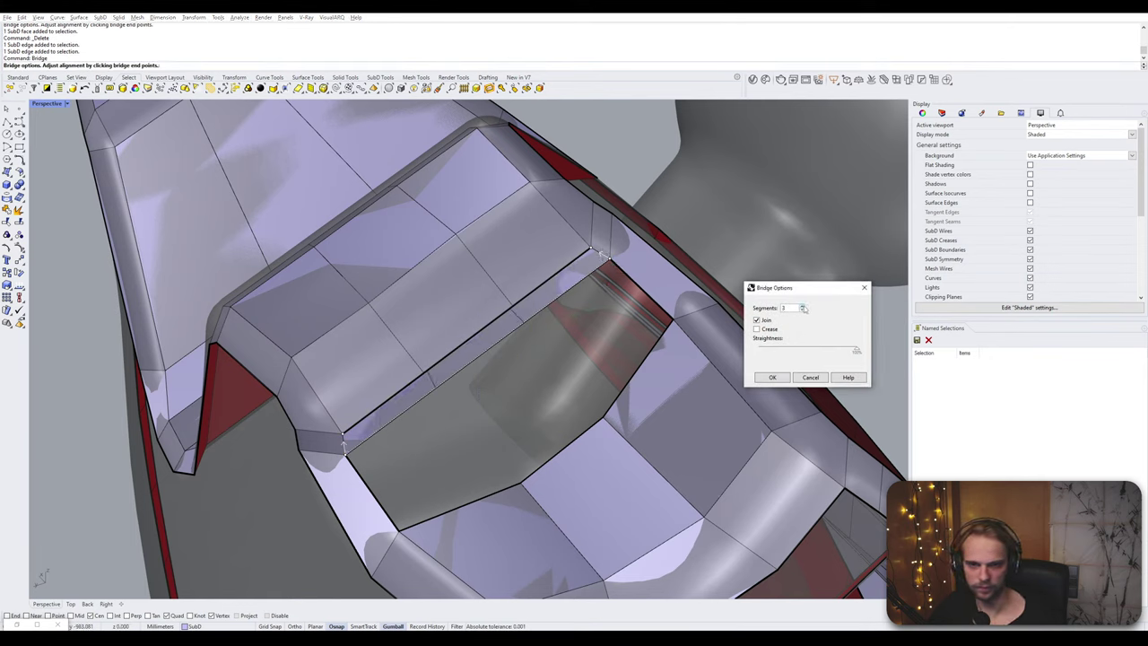
left_click(773, 377)
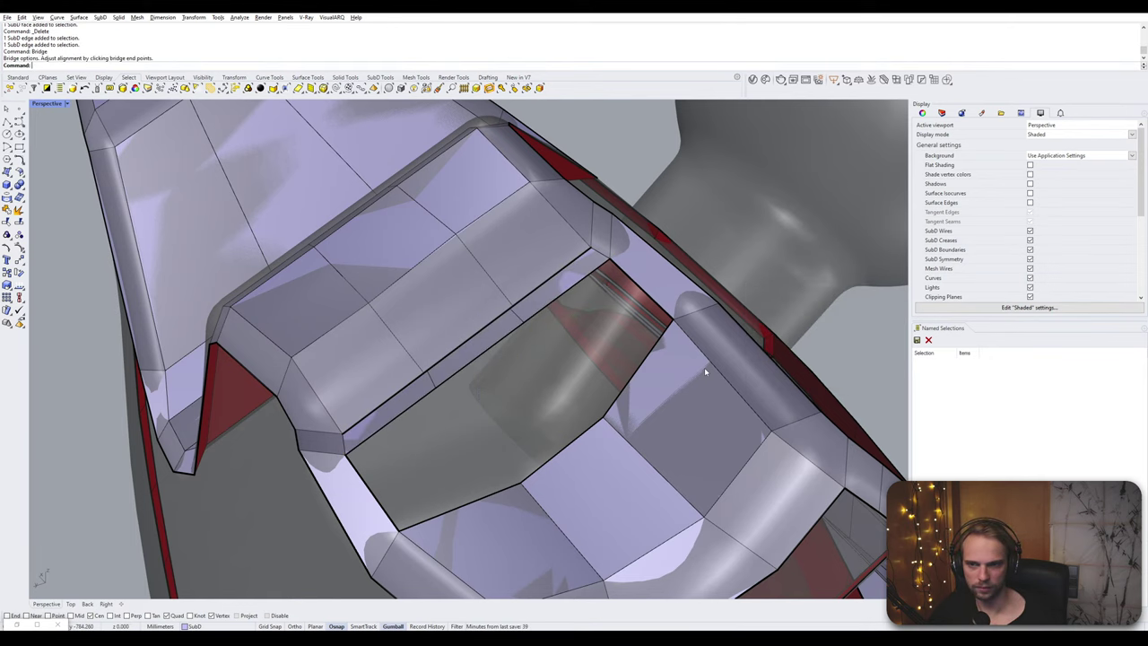
- Stitch the strip's loose lower-left edge onto the matching upper edge at a vertex
left_click(514, 311, "ctrl+shift")
scroll(509, 310, "up", 3)
left_click(539, 296, "ctrl+shift")
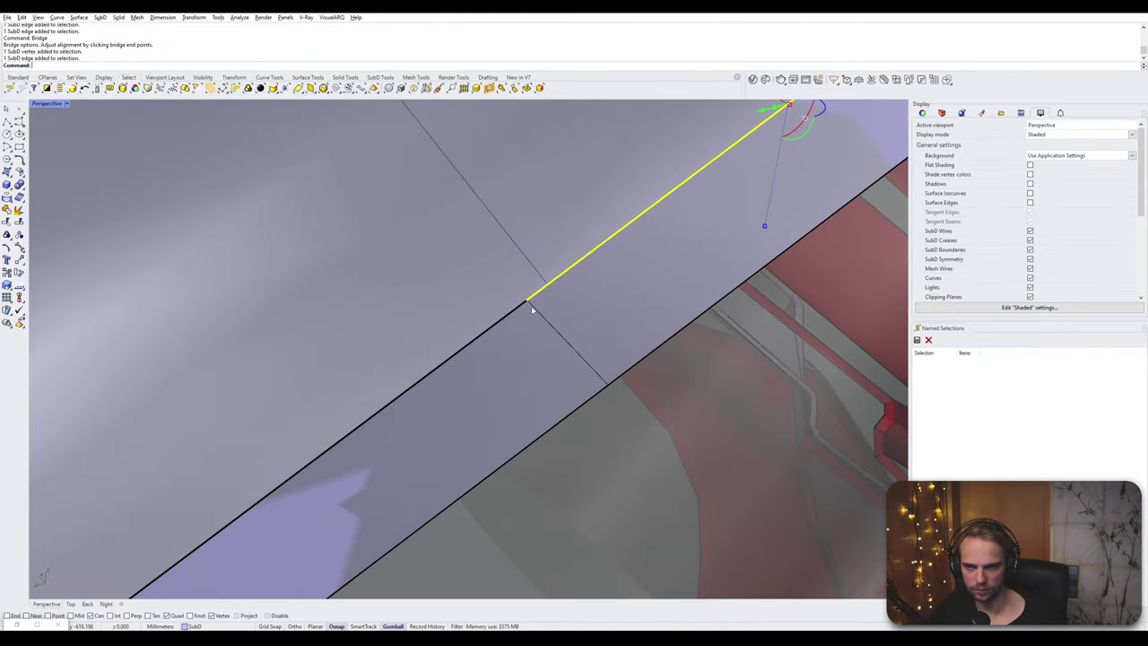
left_click(539, 297, "ctrl+shift")
left_click(525, 306, "ctrl+shift")
scroll(529, 309, "down", 4)
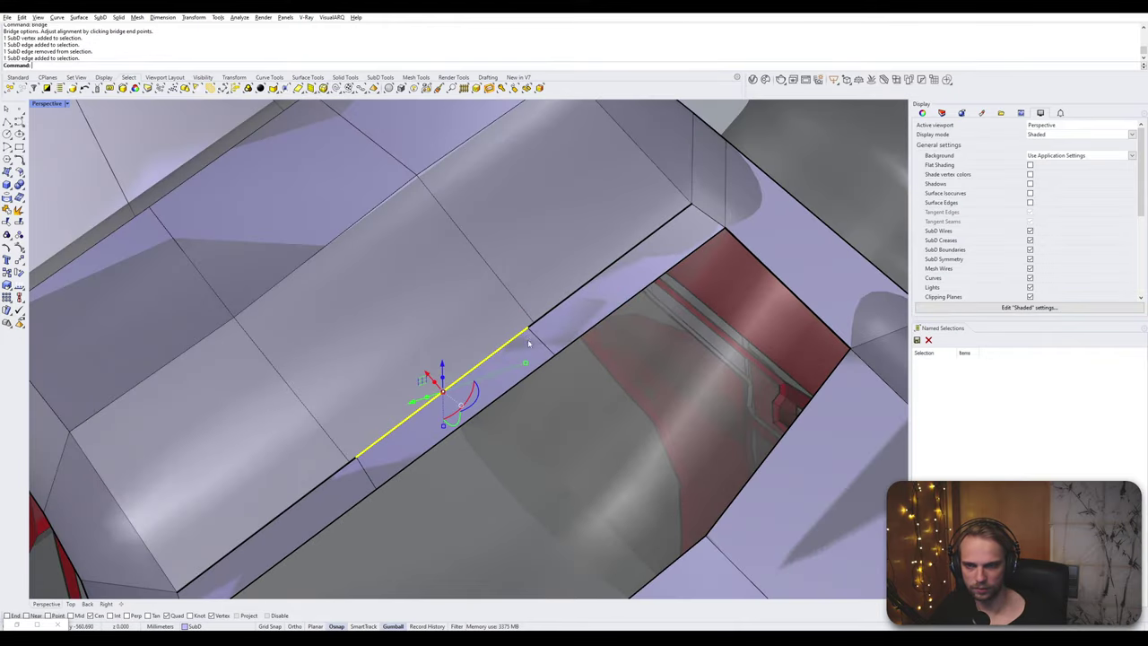
left_click_drag(532, 381, 571, 382)
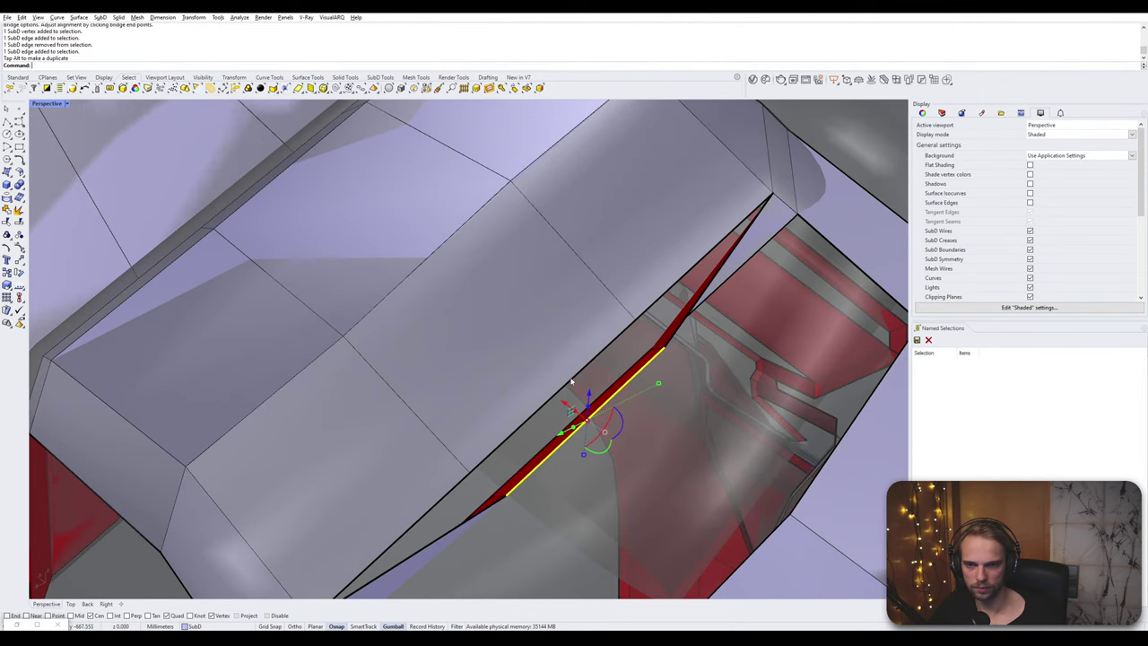
left_click(585, 365, "ctrl+shift")
key("Return")
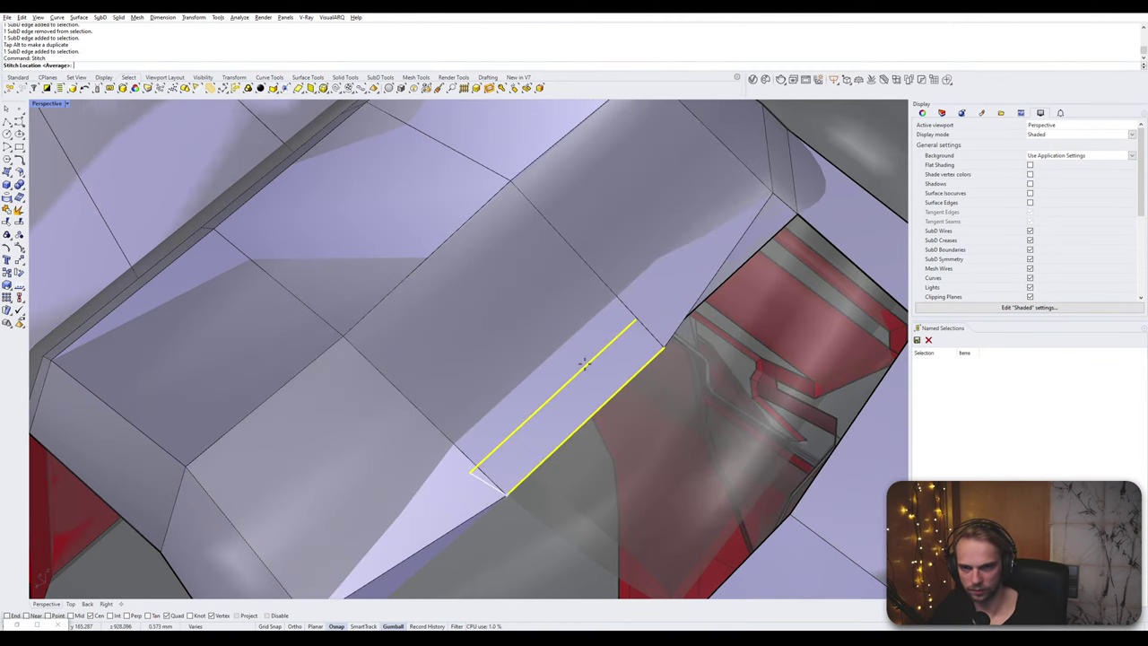
left_click(468, 473)
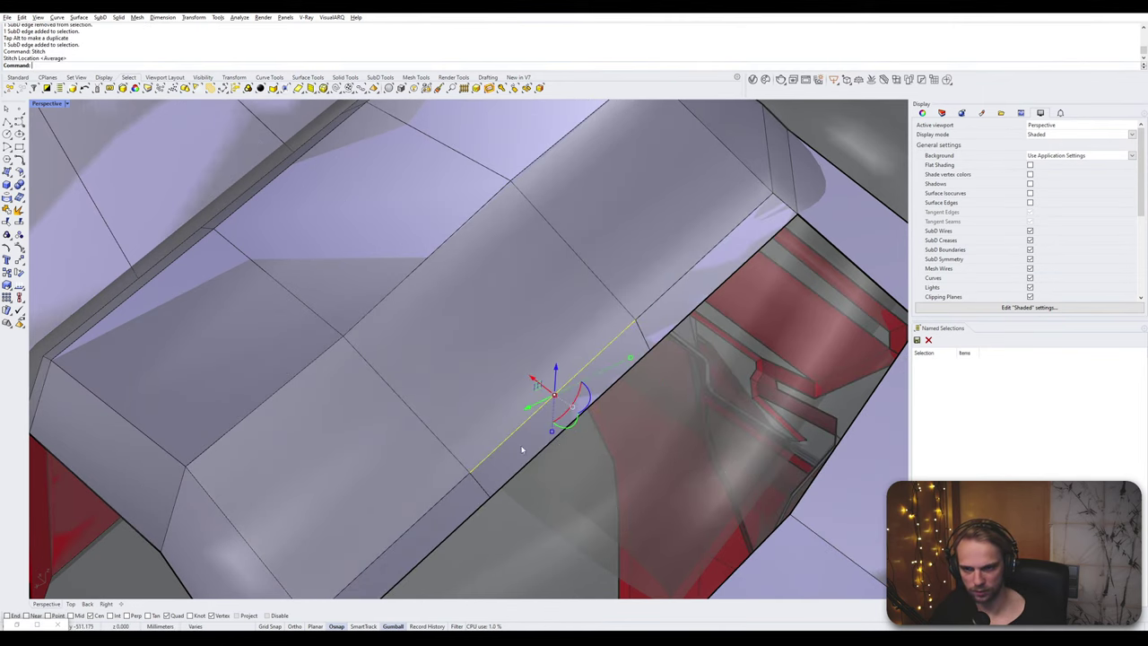
right_click_drag(525, 448, 578, 420)
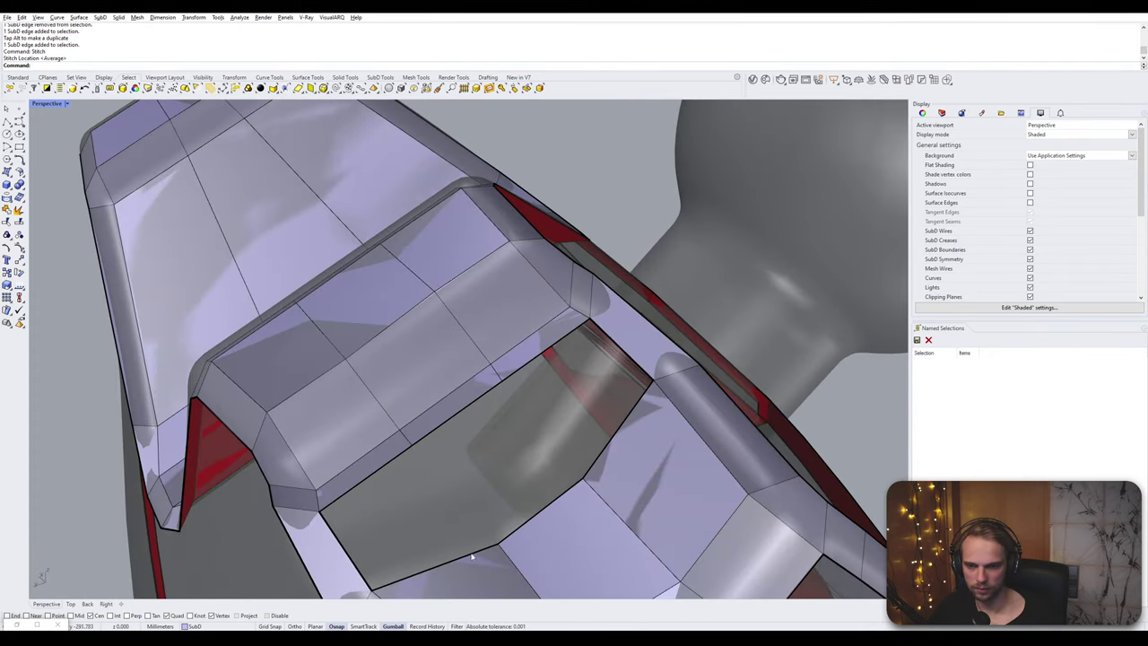
- Bridge the opening's upper and lower edge chains, then undo the unsatisfactory result
left_click(472, 555, "ctrl+shift")
left_click(541, 512, "ctrl+shift")
left_click(595, 458, "ctrl+shift")
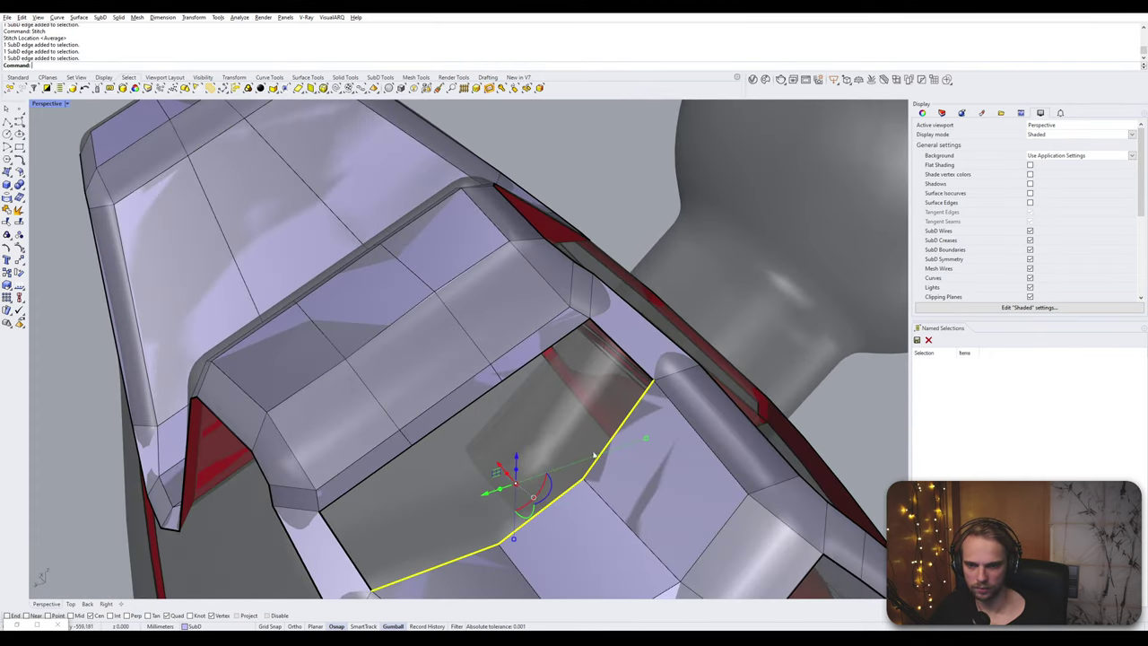
left_click(512, 378, "ctrl+shift")
left_click(386, 465, "ctrl+shift")
type("Bridge")
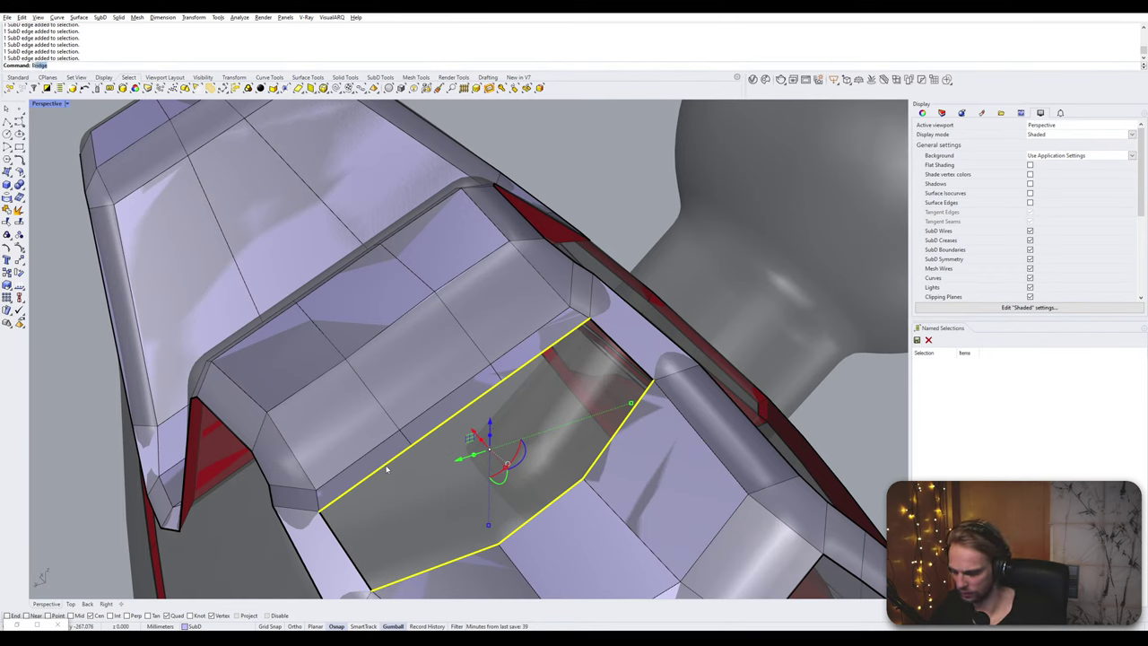
key("Return")
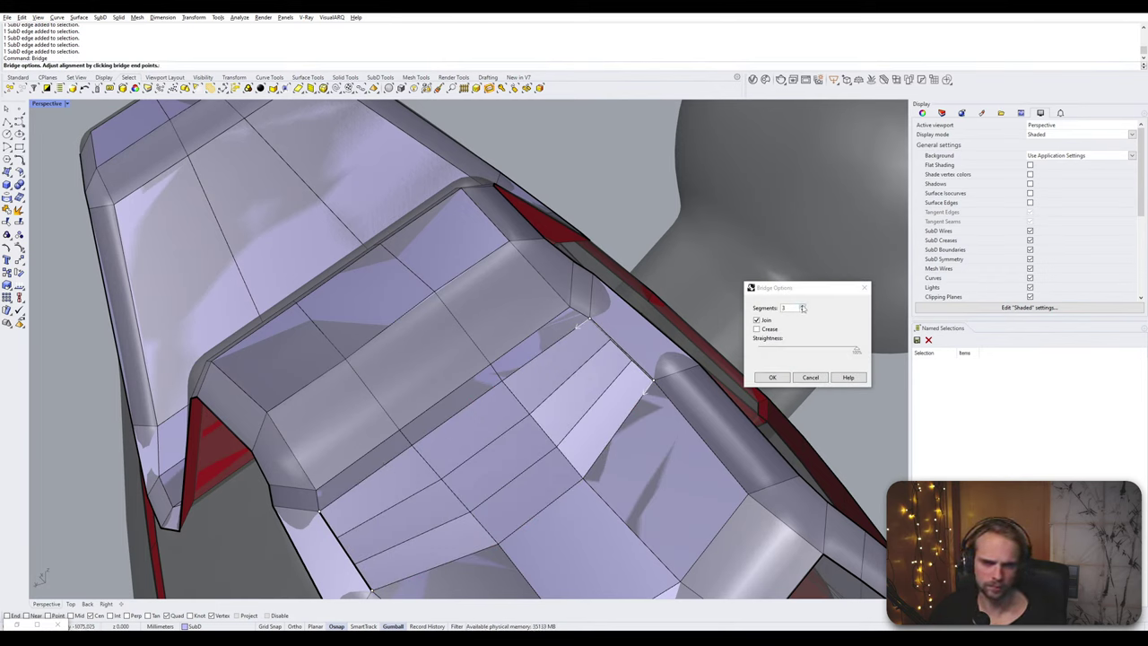
left_click(782, 376)
key("ctrl+z")
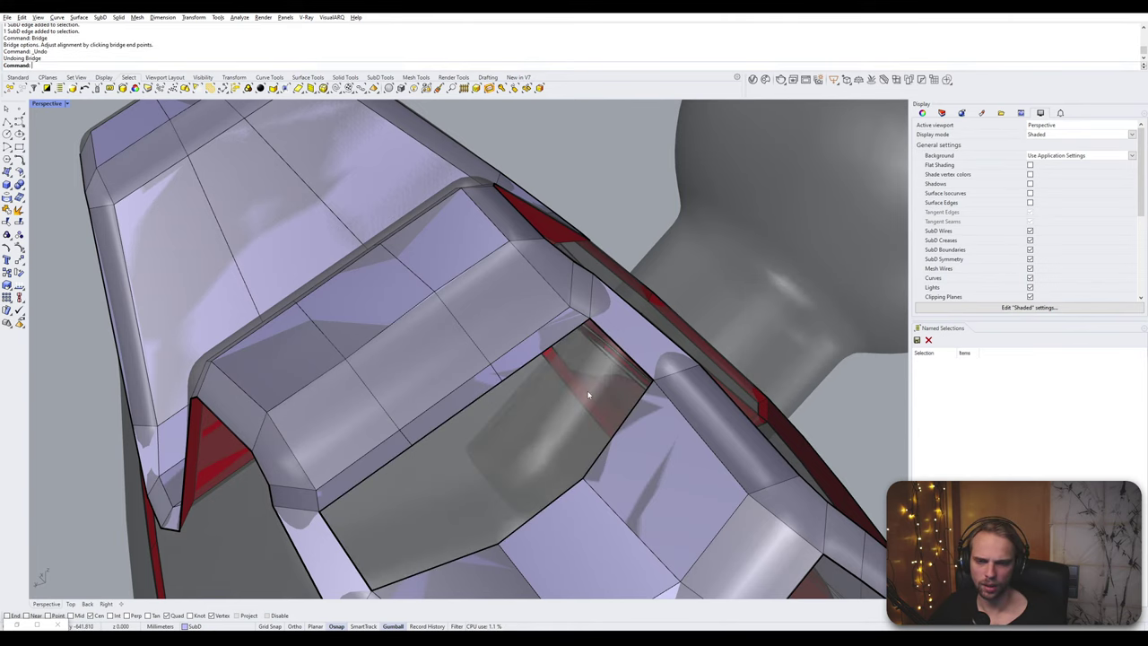
- Reselect the three lower and three upper boundary edges and bridge them with 1 segment
right_click_drag(589, 395, 552, 387)
left_click(565, 402, "ctrl+shift")
left_click(527, 435, "ctrl+shift")
left_click(436, 490, "ctrl+shift")
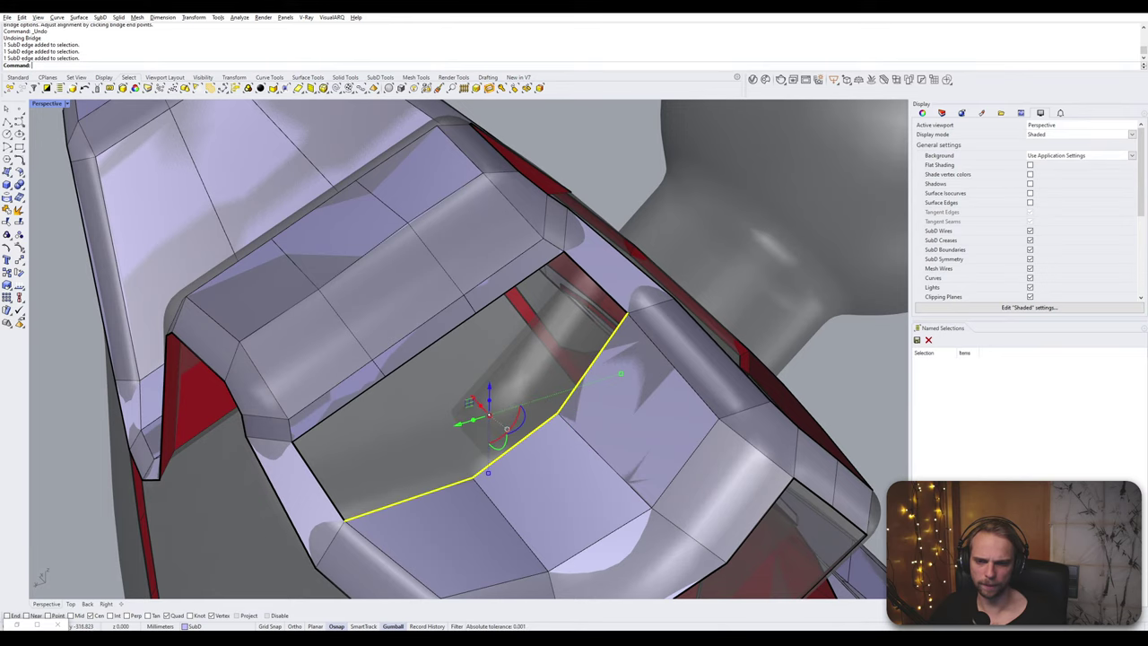
left_click(329, 414, "shift")
left_click(413, 357, "shift")
left_click(494, 301, "shift")
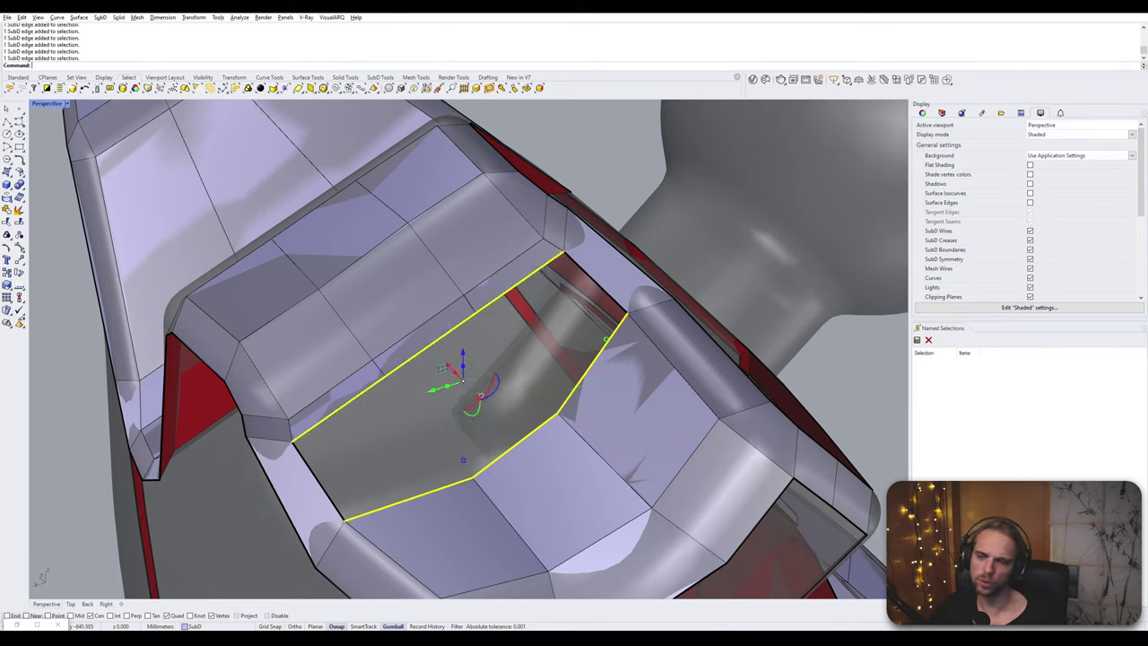
key("Return")
left_click(802, 311)
left_click(802, 310)
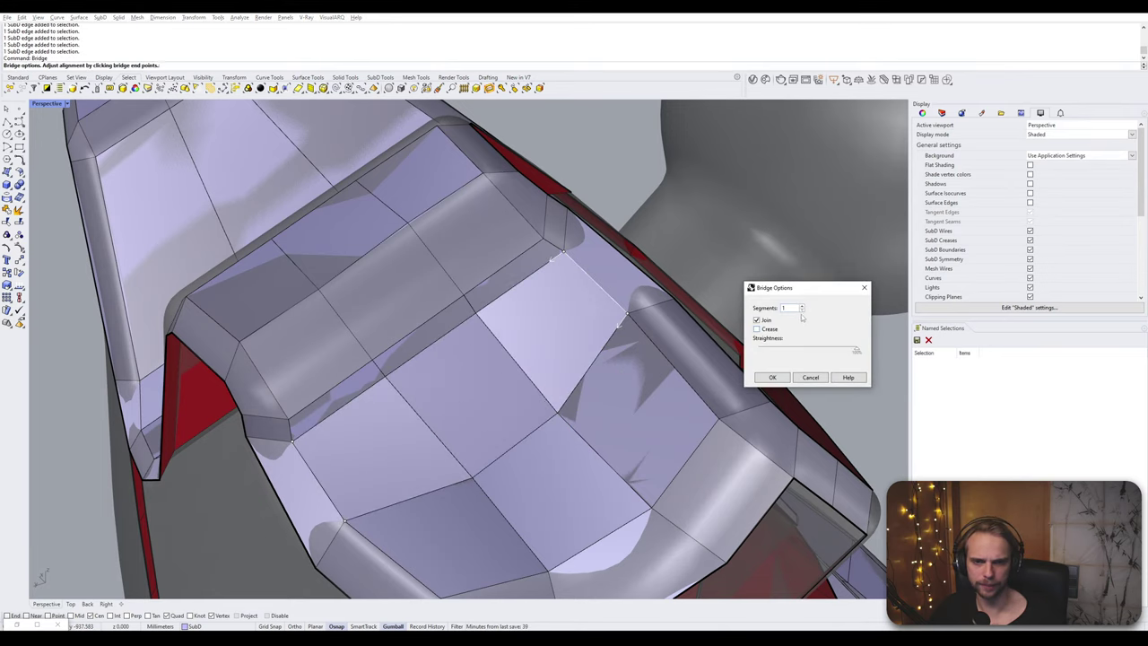
left_click(779, 380)
scroll(610, 403, "down", 8)
right_click_drag(609, 404, 494, 419)
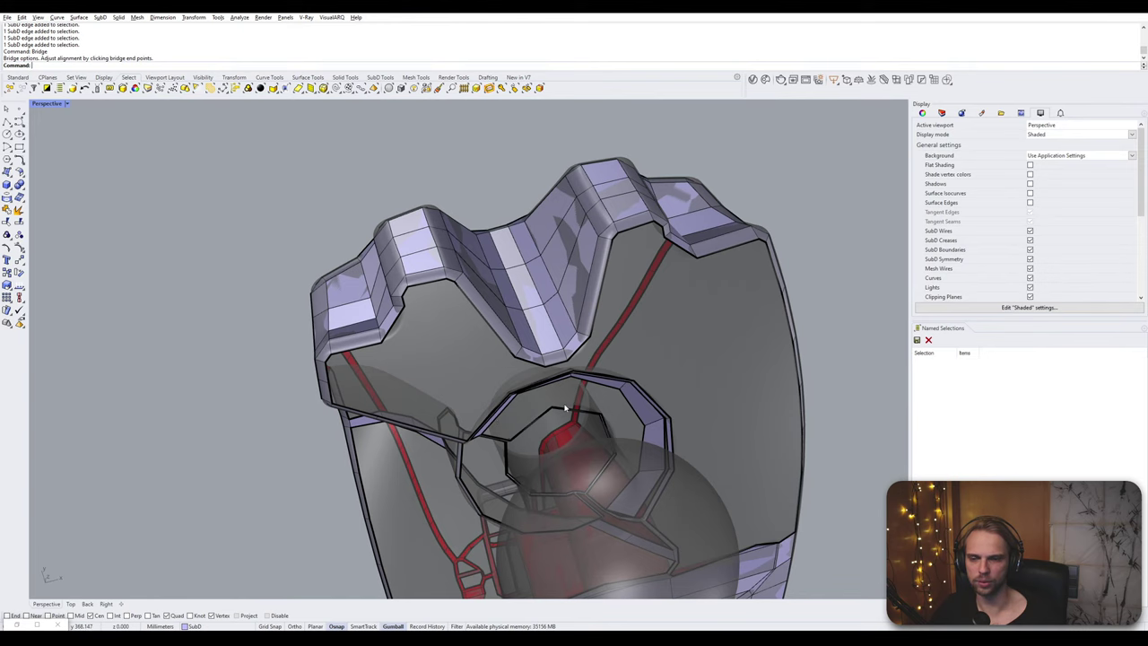
- Bridge the two facing edges under the first notch of the top rim
right_click_drag(595, 404, 588, 308)
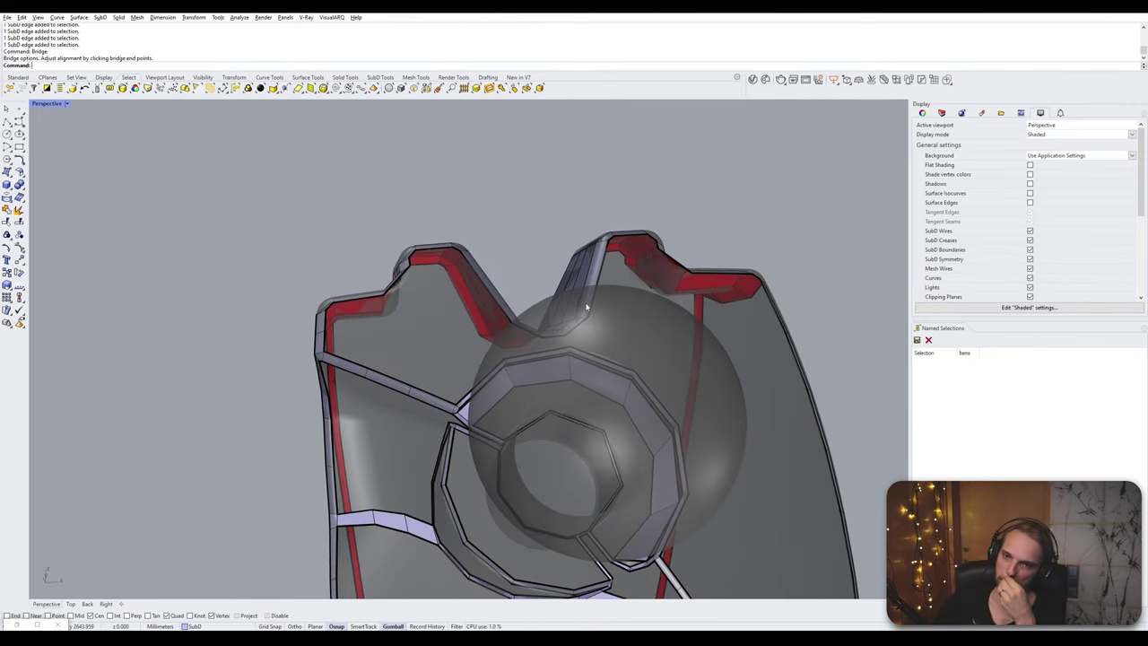
right_click_drag(574, 302, 628, 309)
scroll(679, 312, "up", 5)
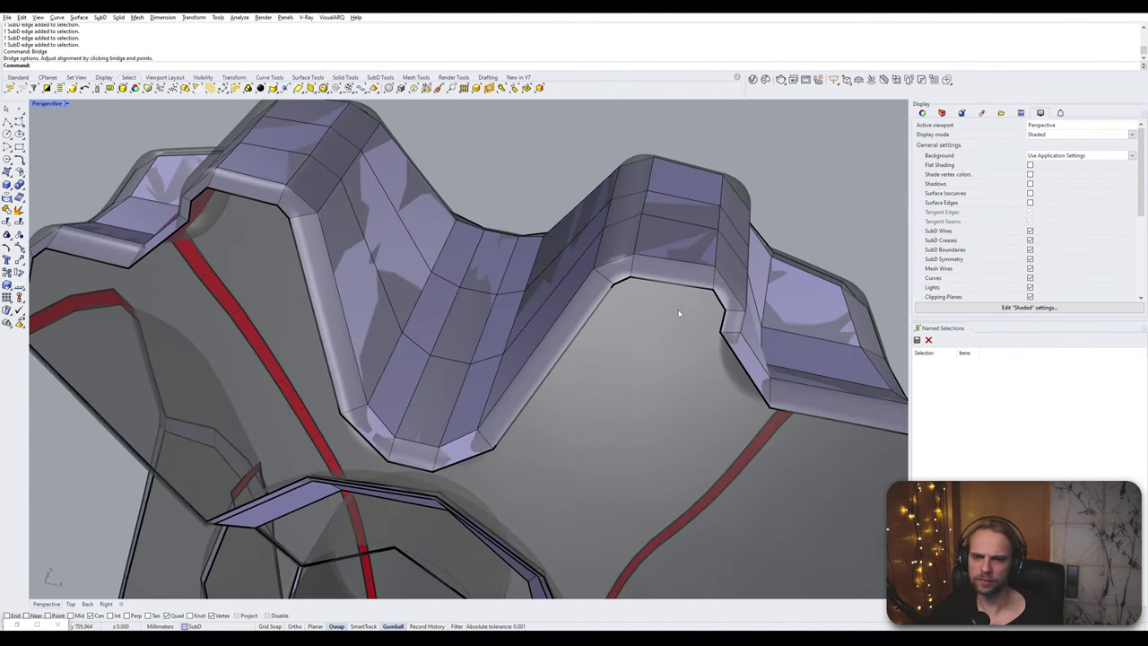
left_click(621, 279)
left_click(716, 298)
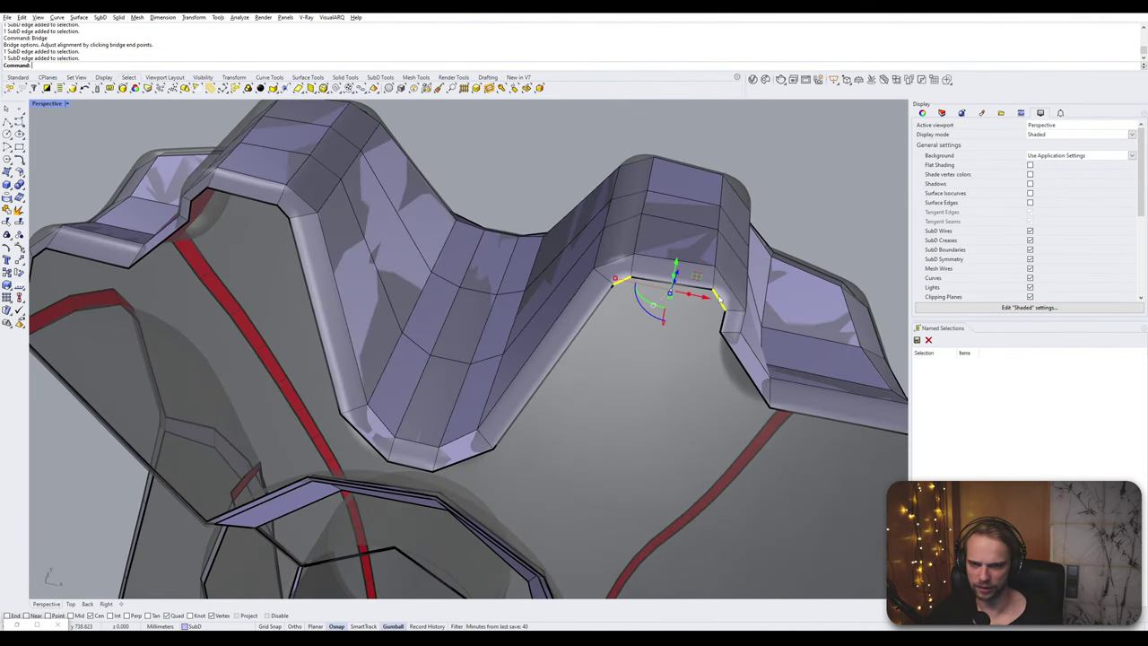
key("Return")
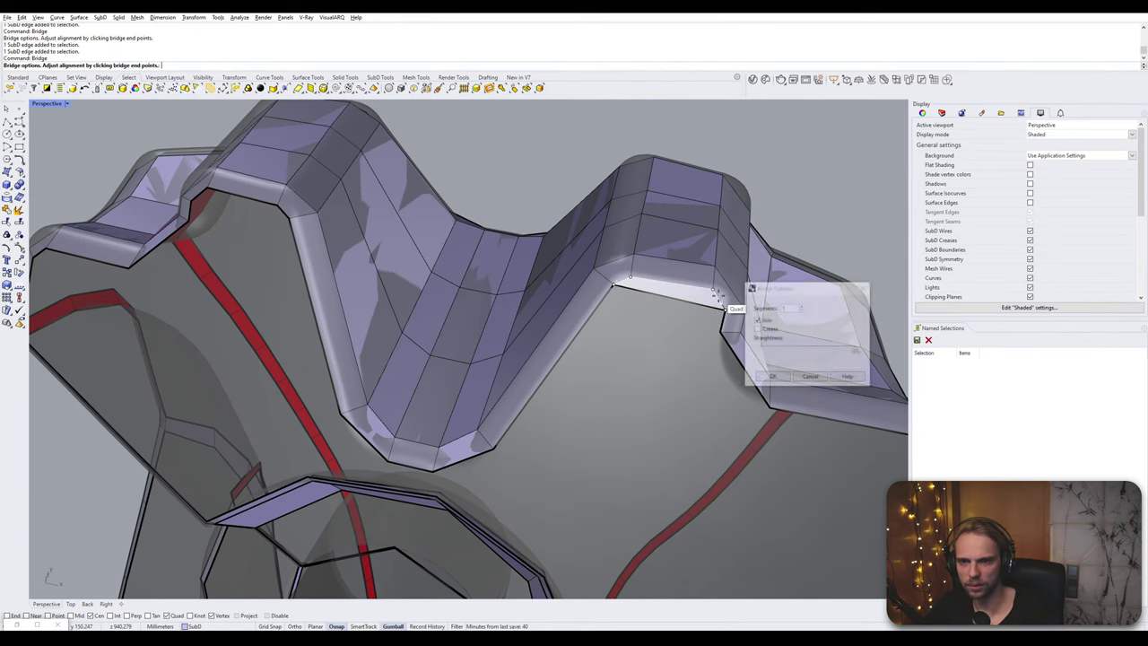
left_click(768, 381)
- Repeat the bridge across the facing edges under the next notch
scroll(609, 356, "down", 2)
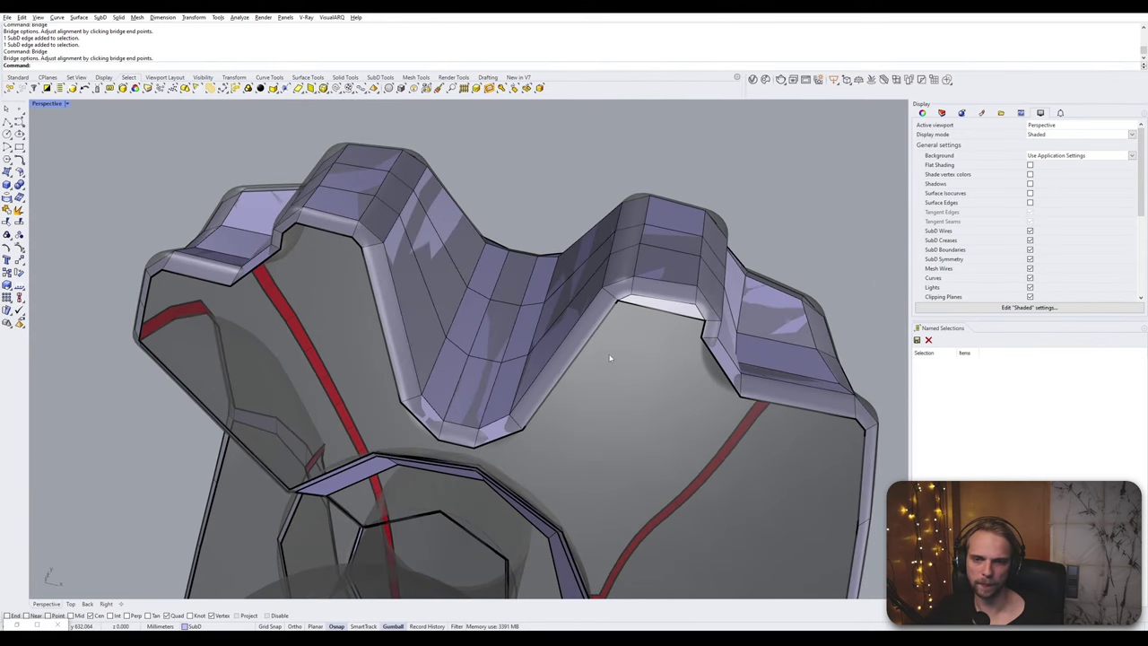
right_click_drag(610, 356, 377, 339)
scroll(376, 339, "up", 2)
left_click(381, 346)
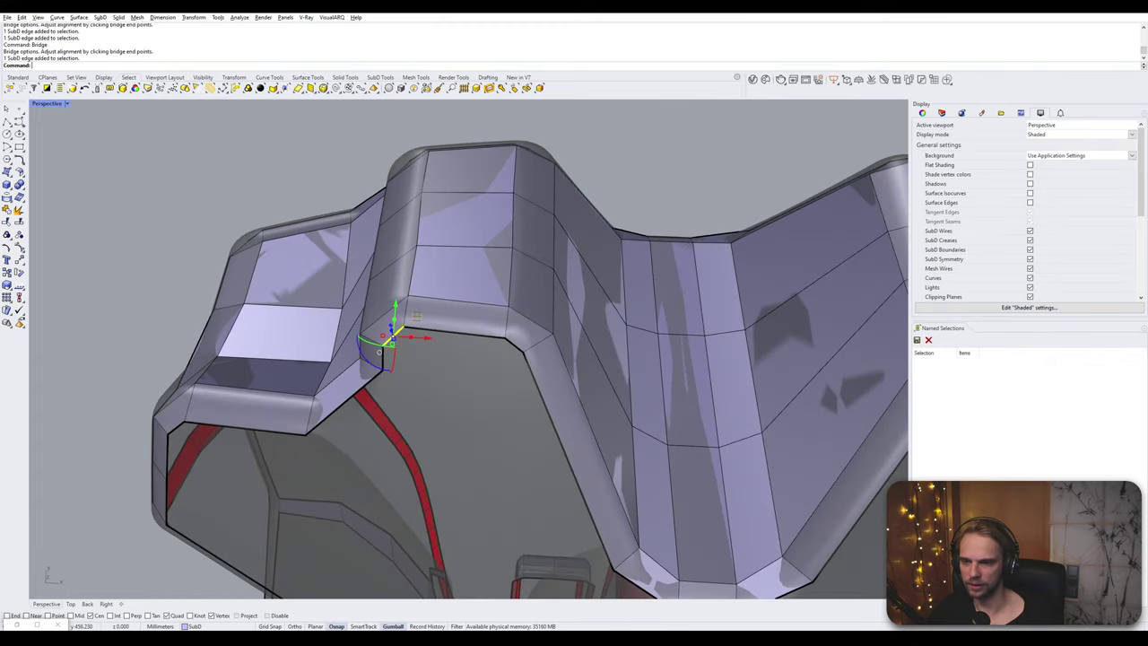
left_click(517, 352, "shift")
right_click(516, 352)
key("Return")
- Select the top ridge edge loop and the edge loop around the rim corner
scroll(517, 353, "down", 4)
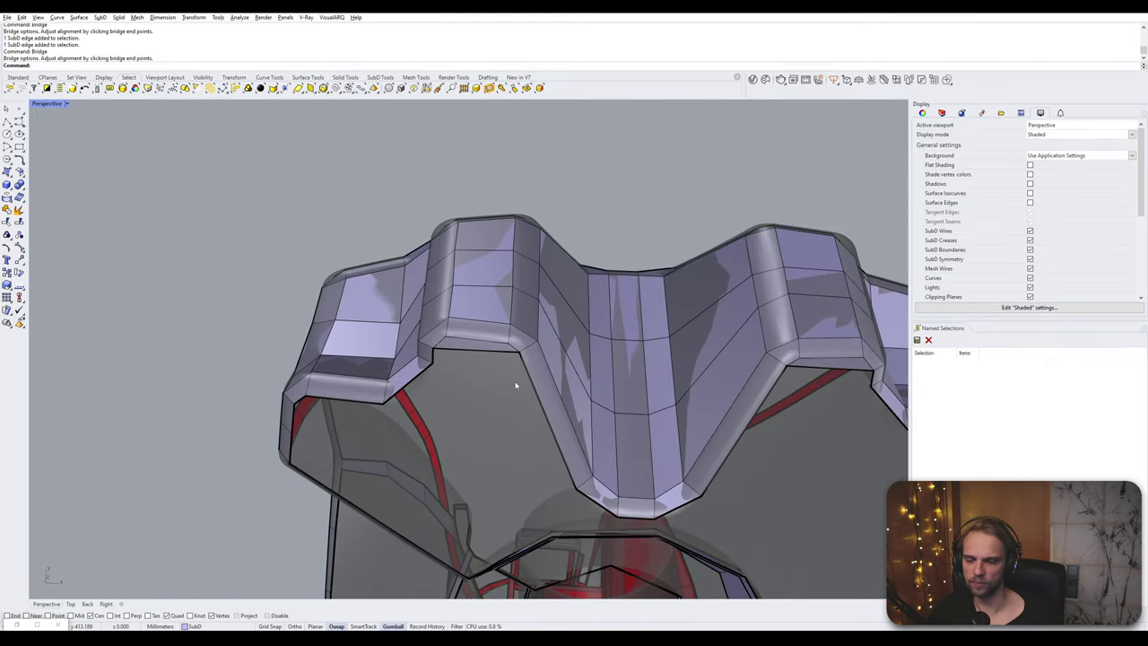
right_click_drag(515, 385, 464, 291)
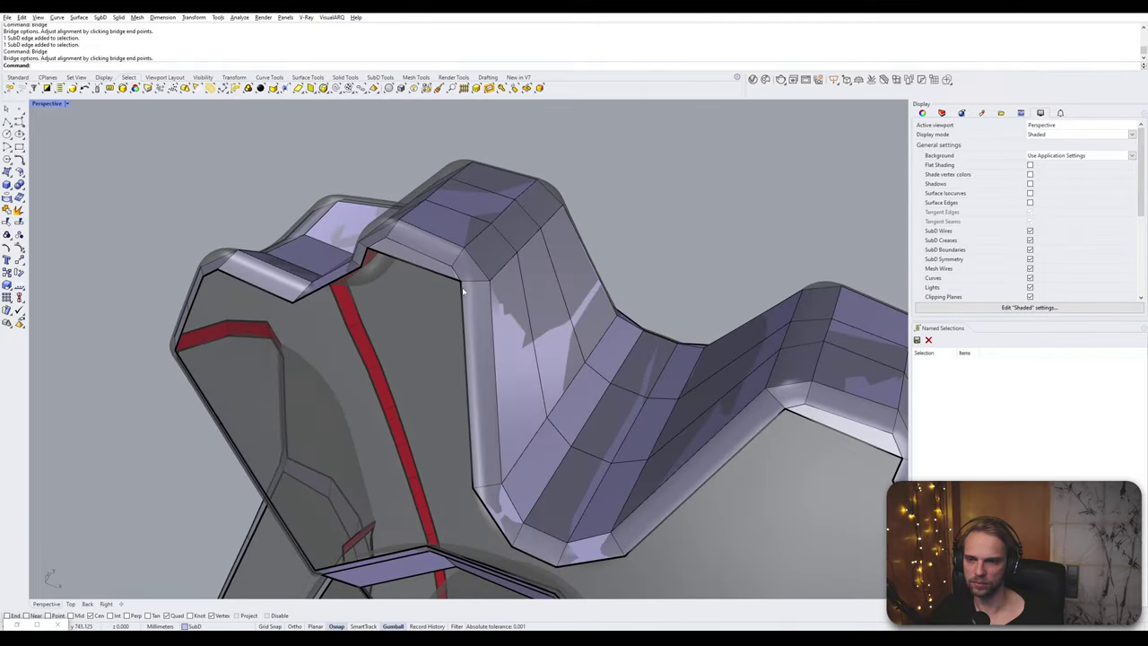
double_click(465, 288)
right_click_drag(538, 303, 576, 348)
left_click(477, 267)
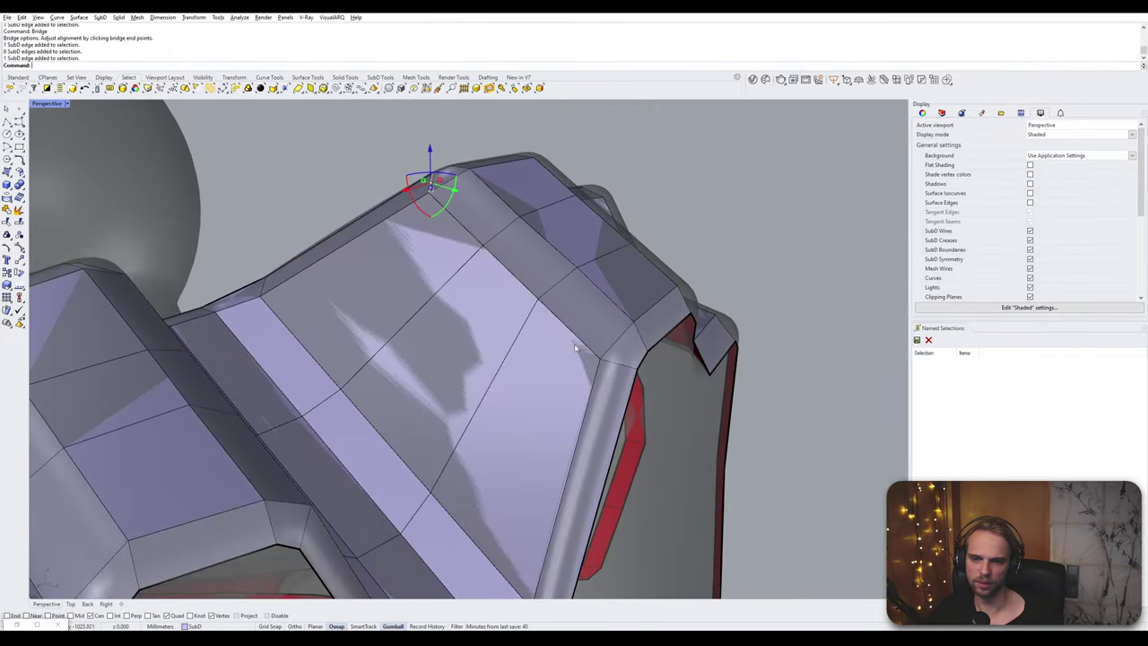
double_click(617, 364)
right_click_drag(413, 333, 588, 383)
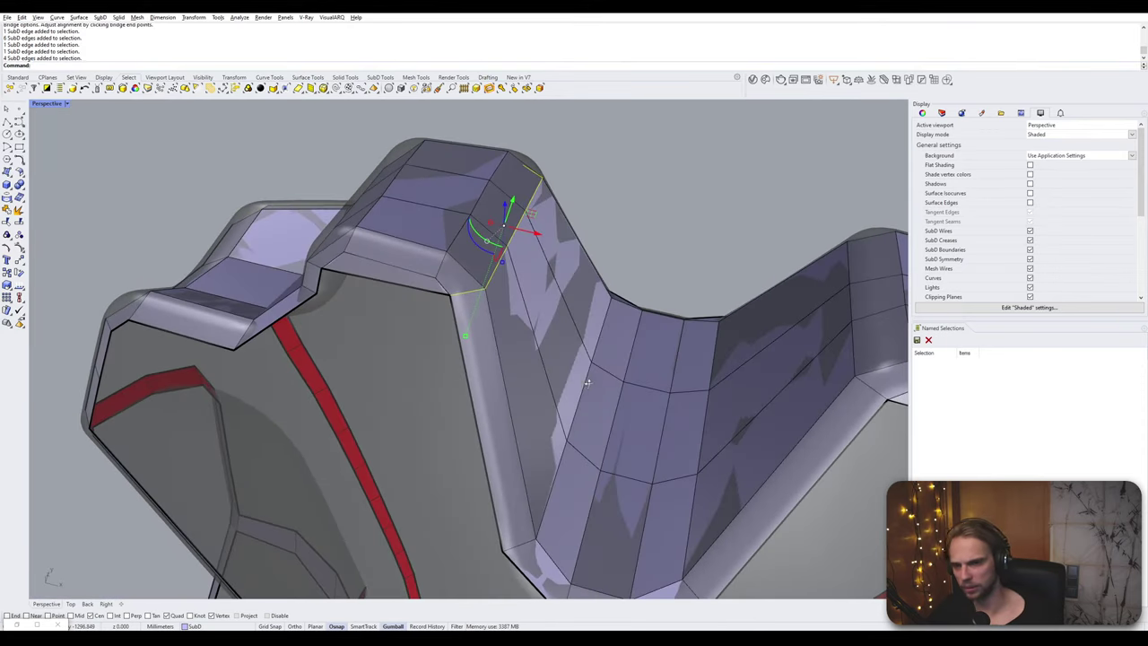
- Insert an edge loop near the rim corner with InsertEdge, then select edges across the rim corners
type("nsertEdge")
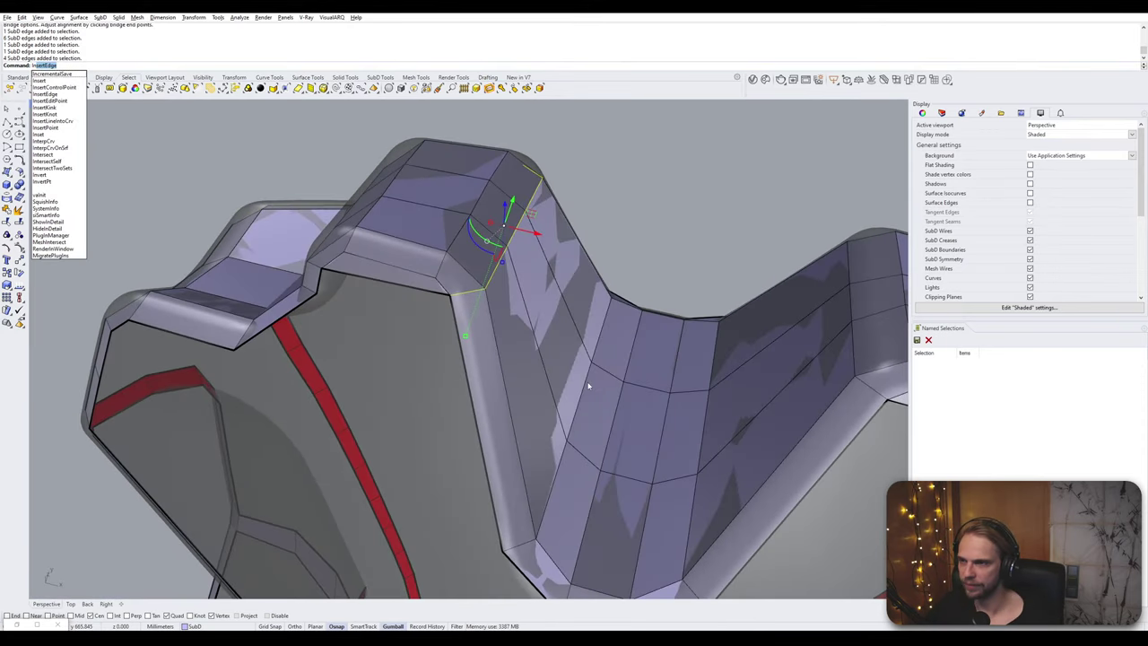
key("Return")
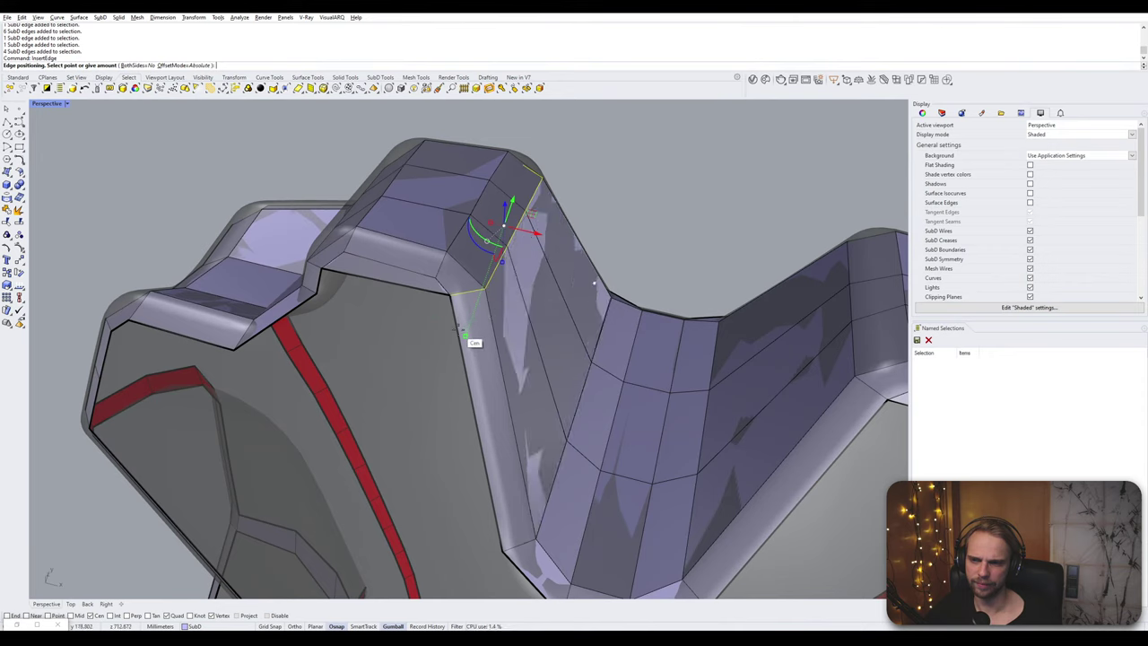
left_click(518, 281)
scroll(519, 282, "down", 7)
scroll(671, 367, "up", 5)
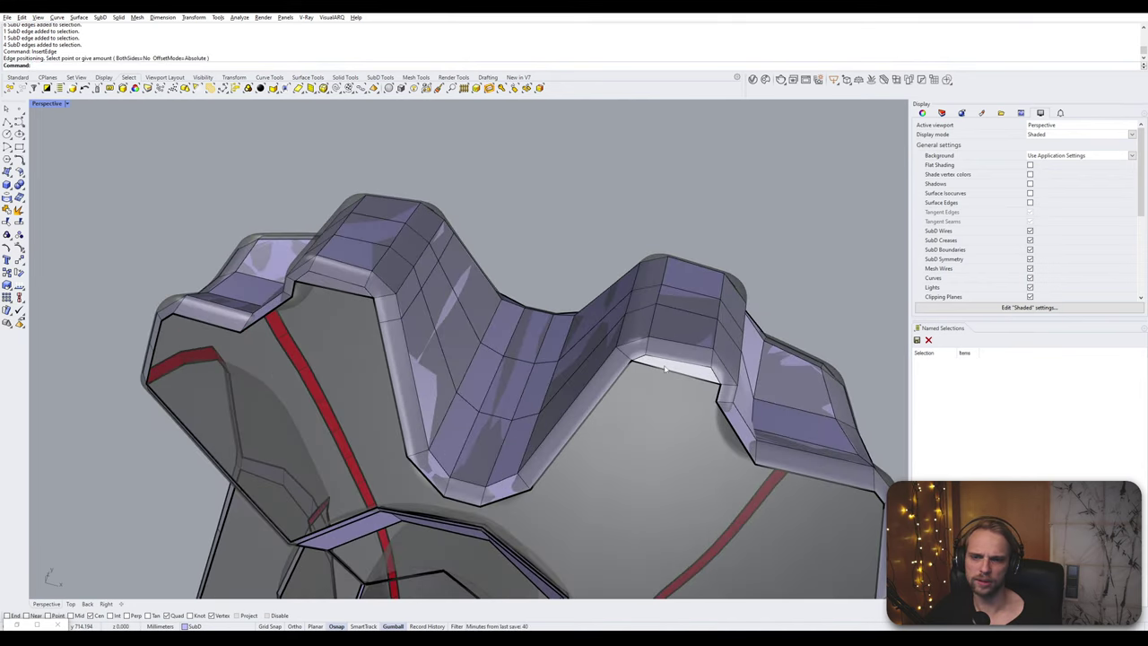
right_click_drag(672, 367, 608, 350)
left_click(639, 294, "ctrl+shift")
left_click(305, 352)
double_click(306, 353, "ctrl+shift")
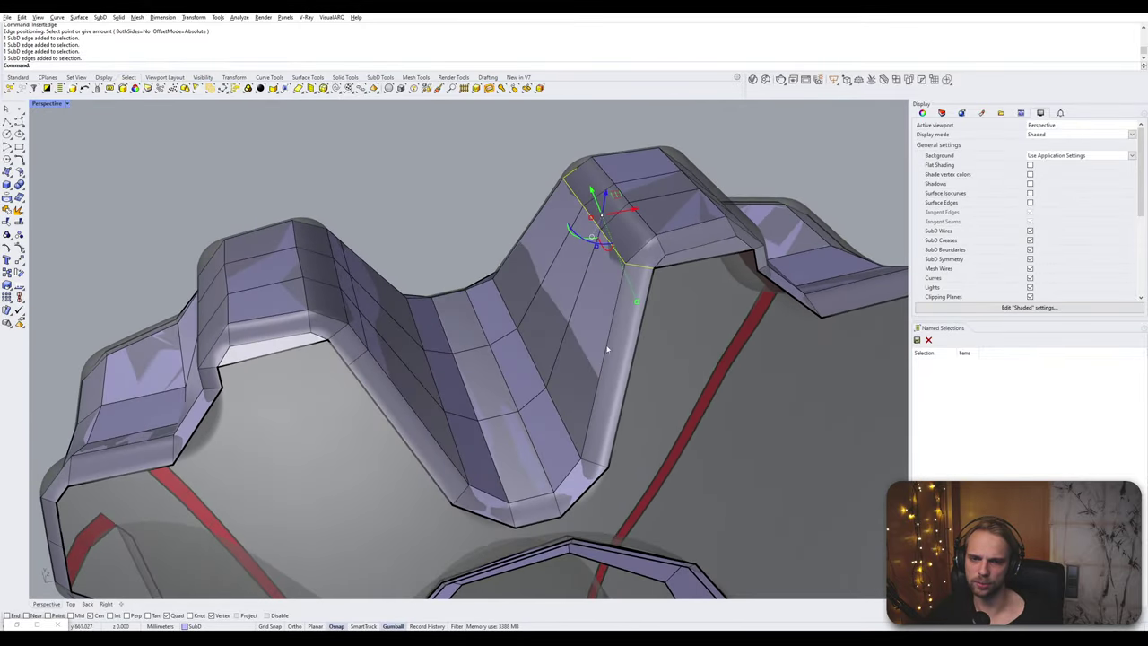
- Start another edge-loop insertion on the rim selection, then cancel it
scroll(651, 285, "up", 4)
right_click(651, 285)
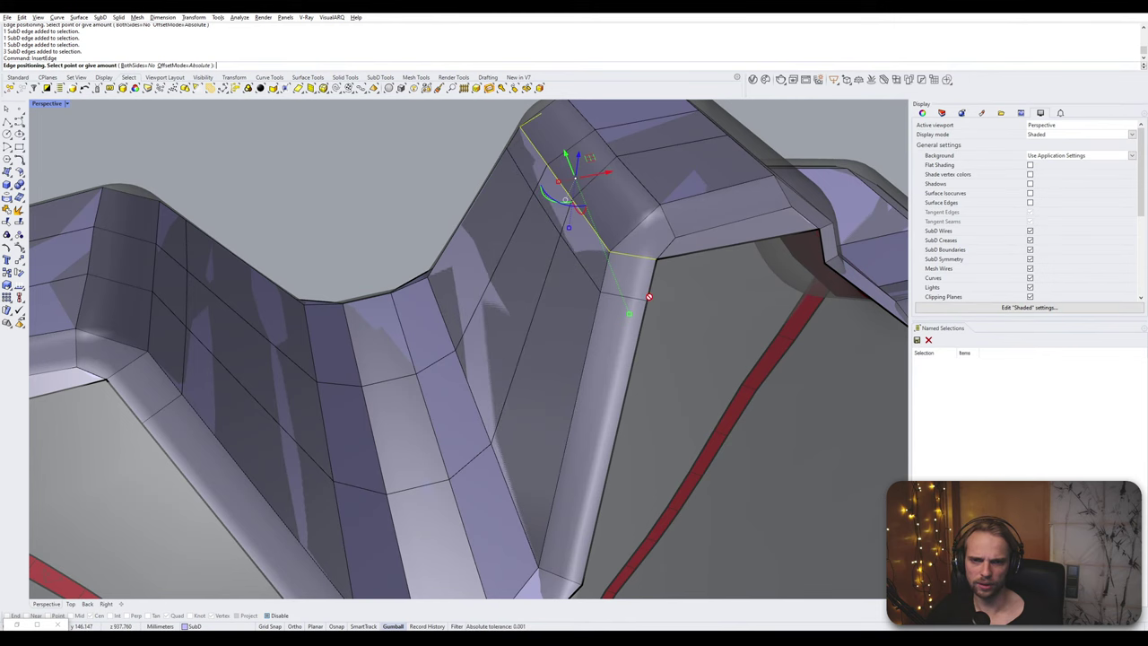
scroll(666, 326, "down", 5)
right_click_drag(664, 344, 316, 387)
scroll(576, 337, "up", 4)
scroll(563, 343, "down", 6)
key("Escape")
scroll(579, 348, "up", 4)
- Select the three-edge rim chain and insert a new edge loop on the tooth wall
left_click(558, 328, "ctrl+shift")
left_click(335, 367, "ctrl+shift")
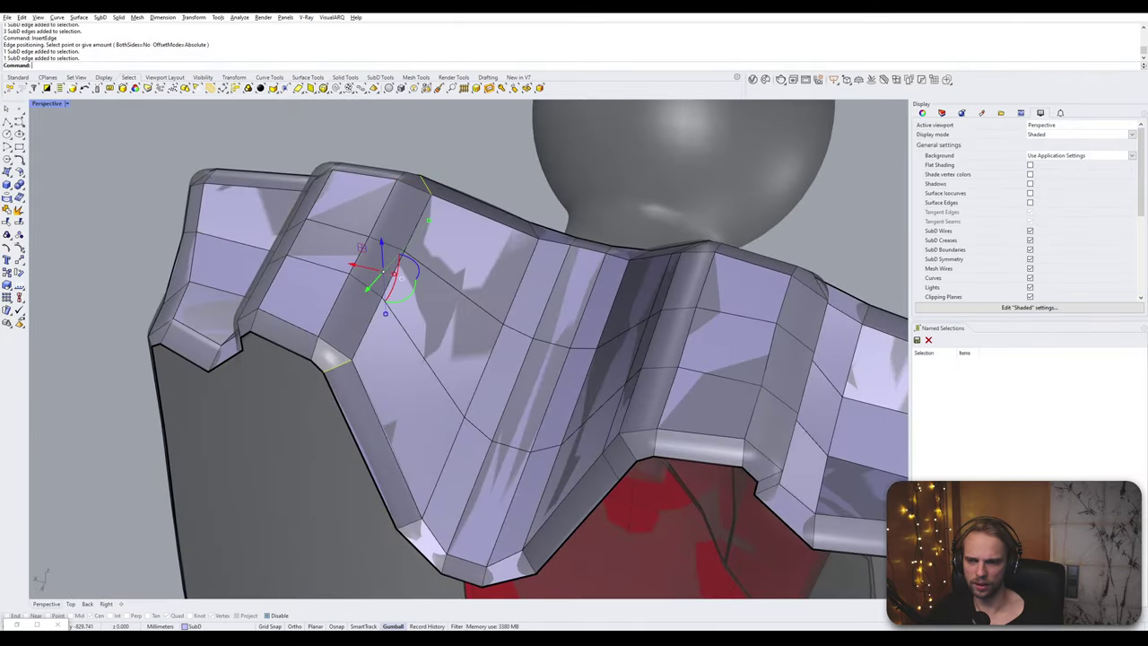
double_click(367, 330, "ctrl+shift")
right_click_drag(371, 332, 642, 382)
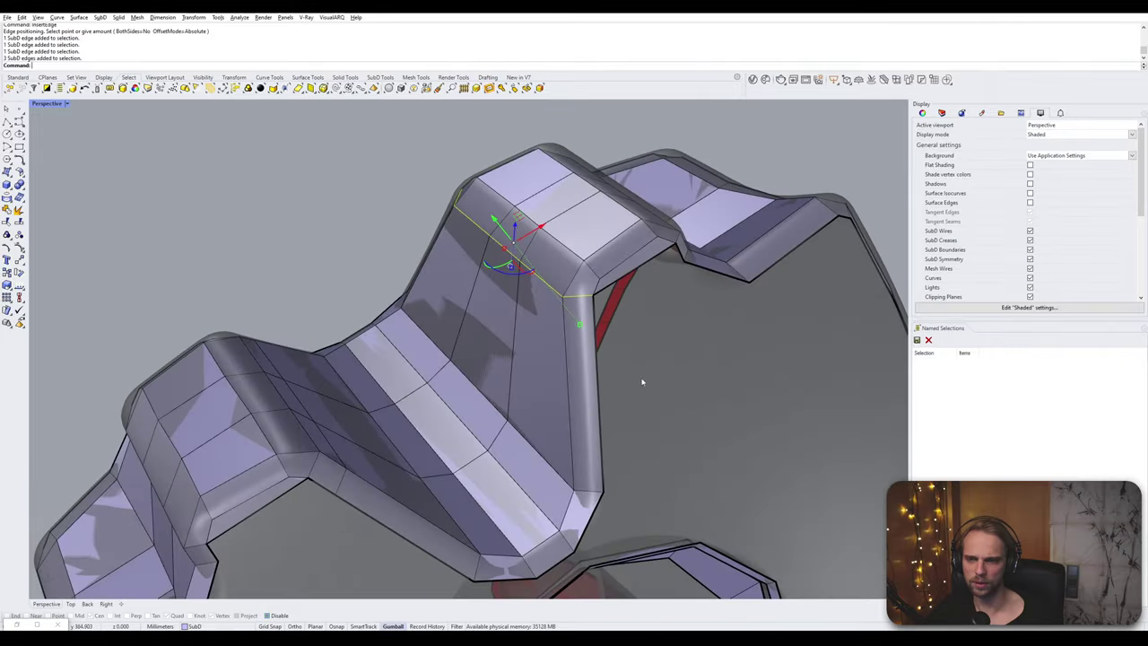
right_click(603, 317)
scroll(603, 320, "up", 3)
right_click_drag(590, 327, 538, 305)
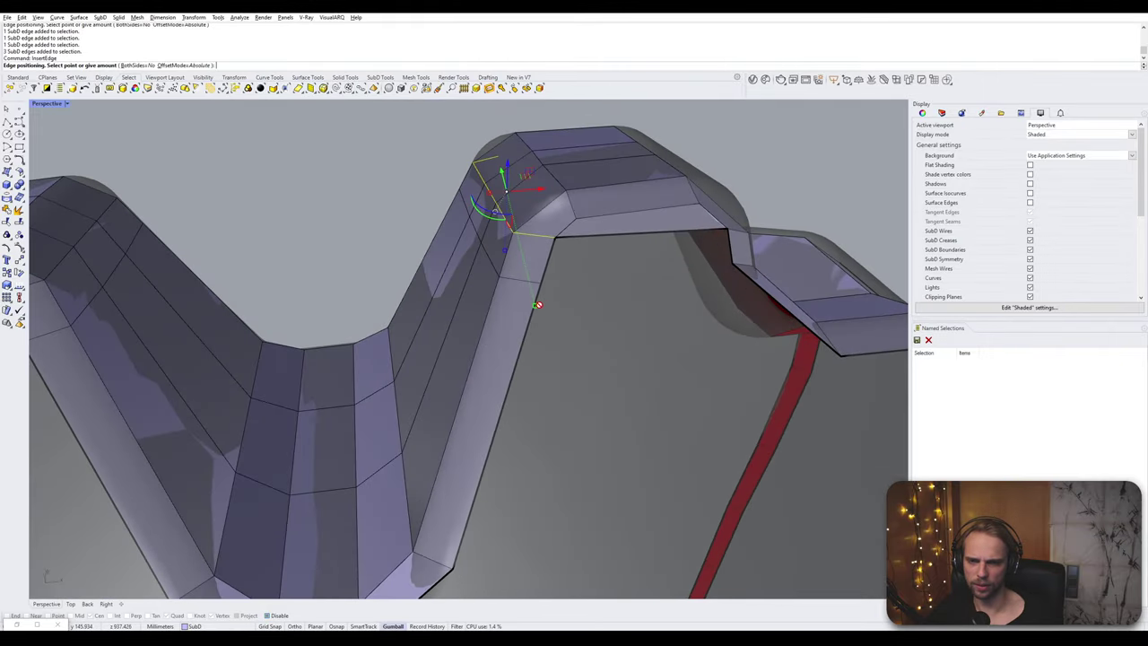
left_click(538, 289)
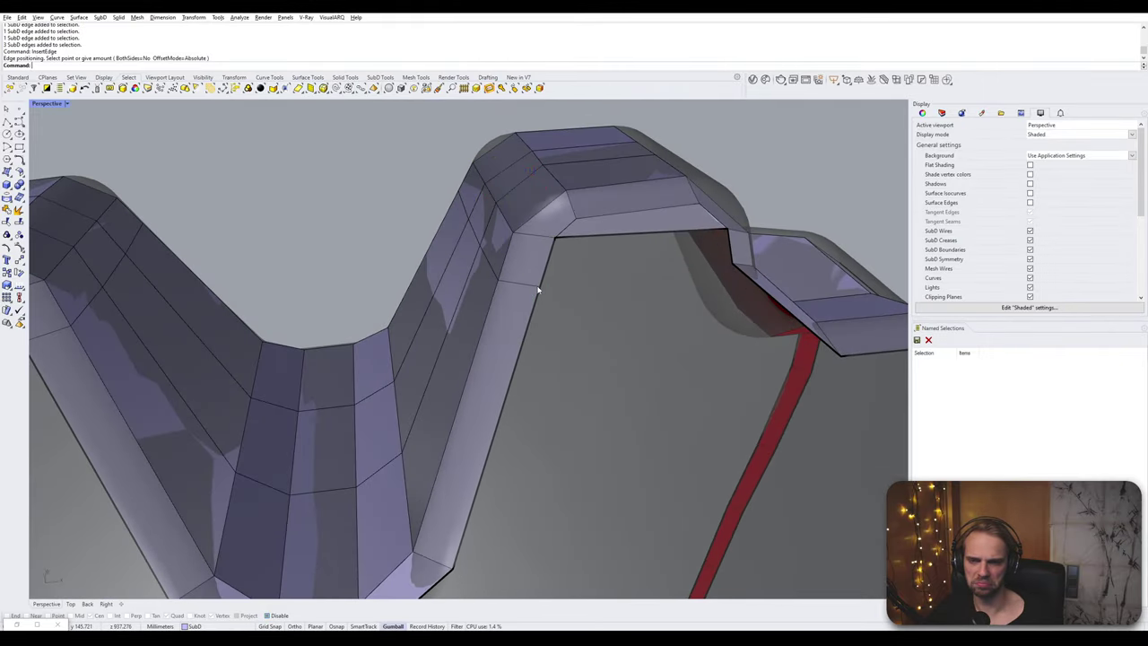
- Bridge the first two gaps under the tooth arches with new faces
right_click_drag(567, 294, 490, 328)
left_click(491, 334, "ctrl+shift")
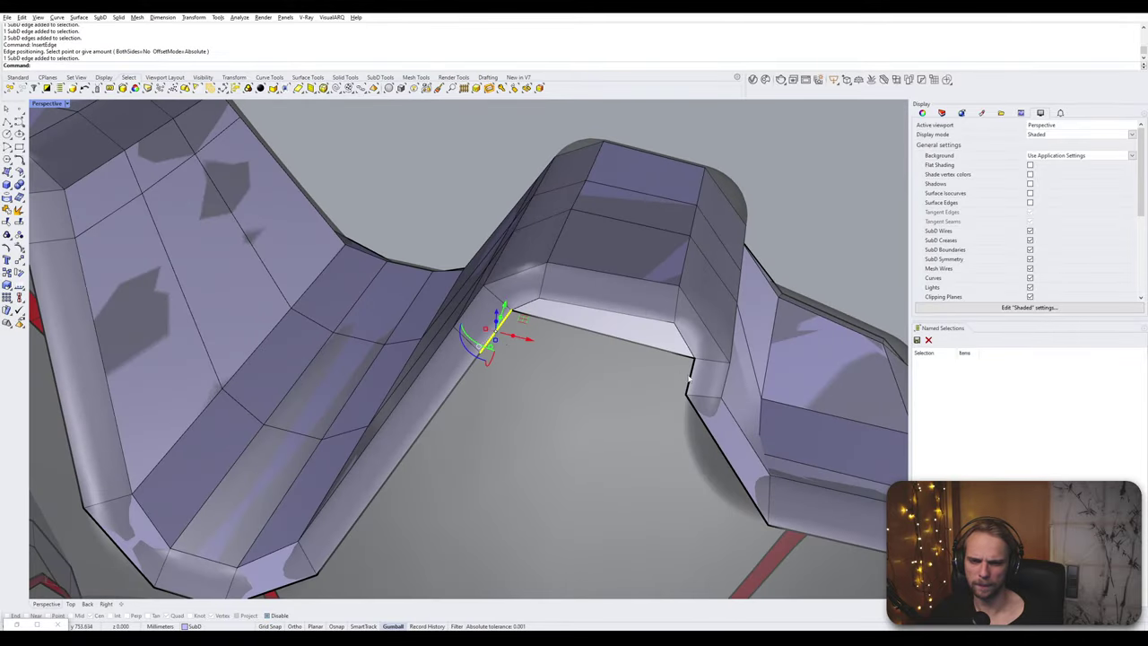
left_click(689, 380, "shift")
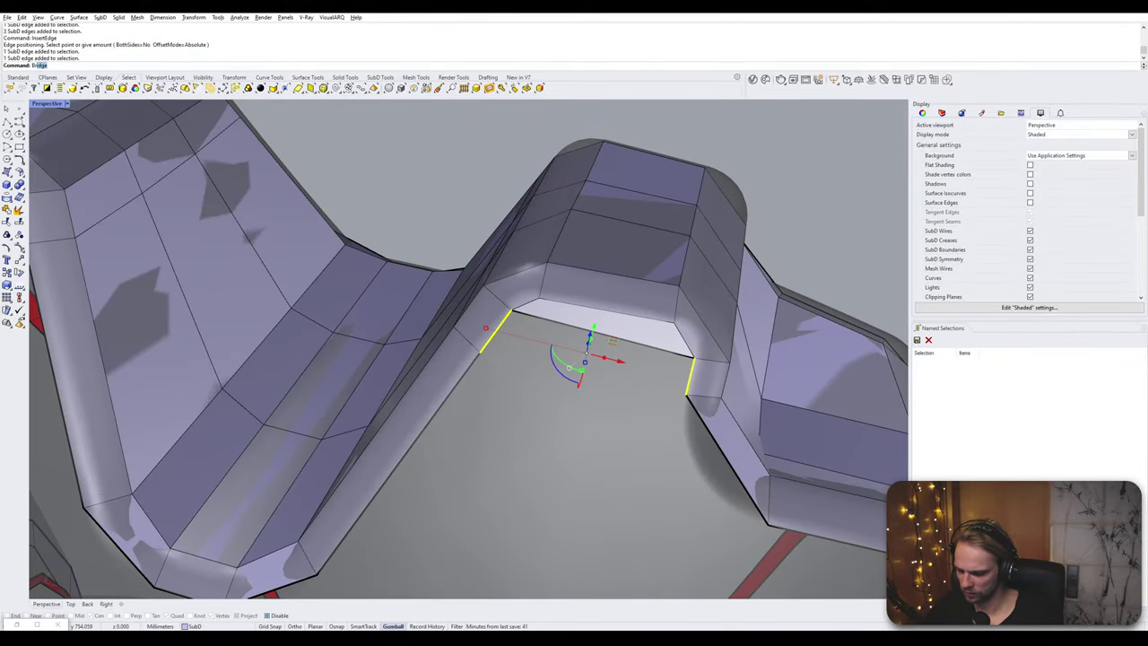
key("Return")
key("Return")
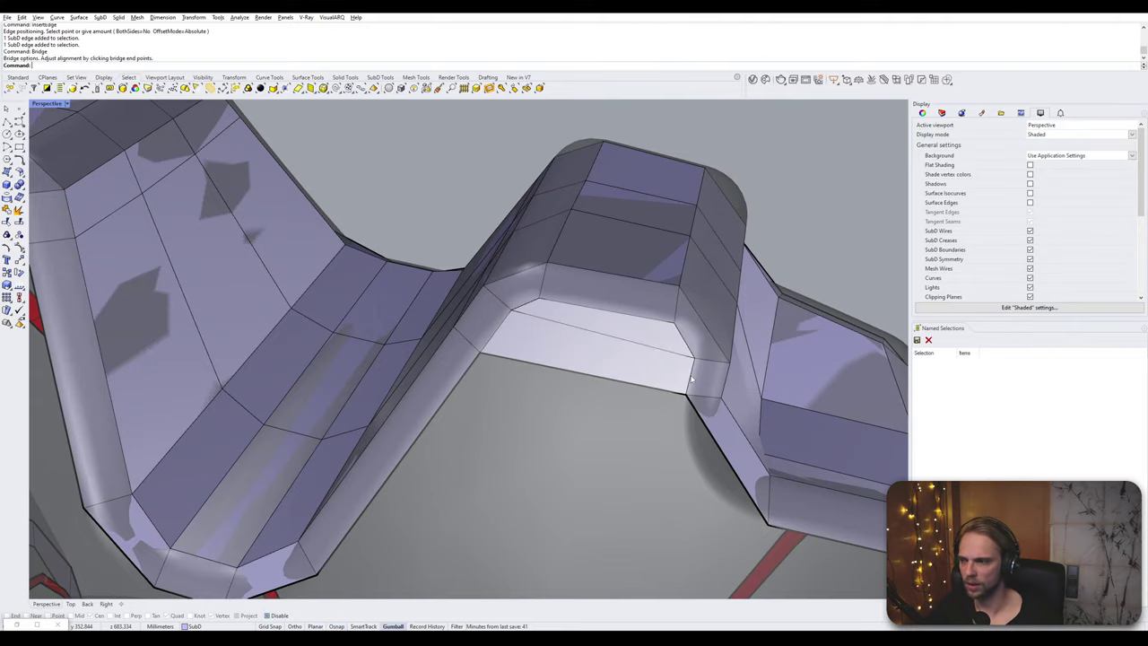
right_click_drag(686, 379, 276, 405)
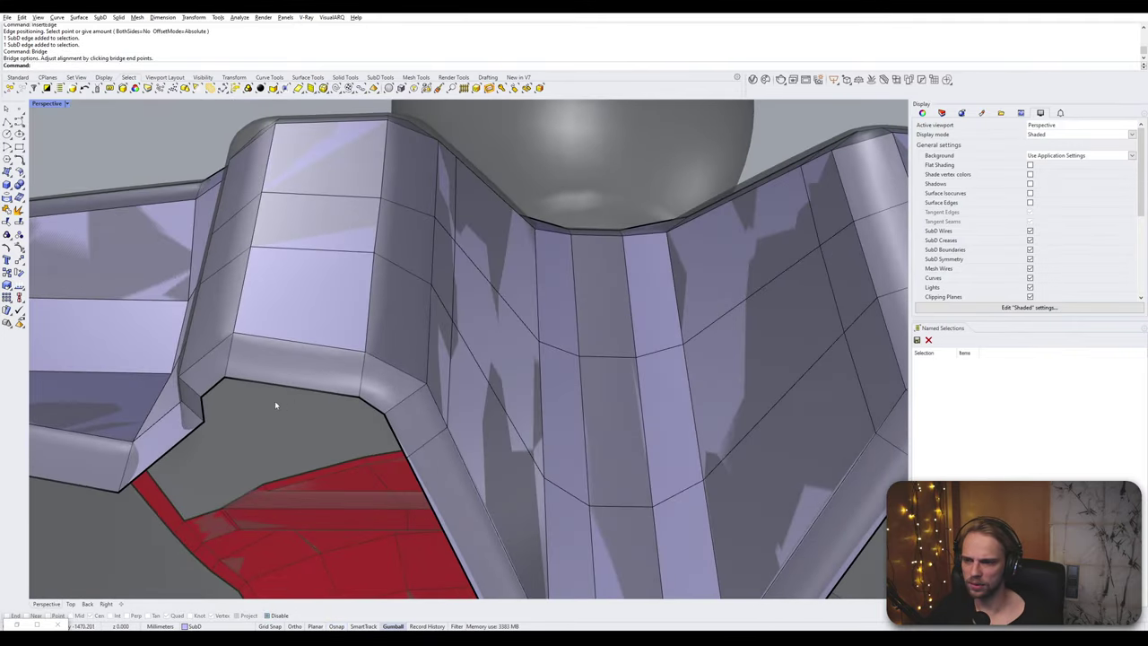
left_click(215, 387)
left_click(369, 411, "shift")
key("Return")
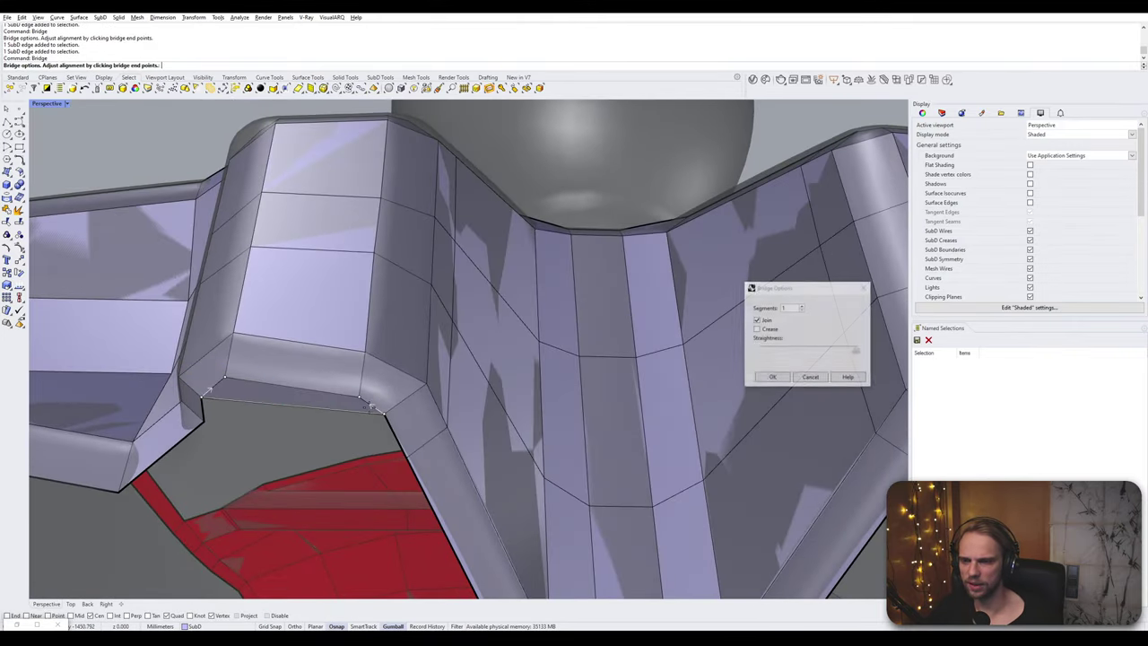
key("Return")
right_click_drag(320, 416, 295, 391)
- Bridge the side opening and the gap under the upper-left tooth
left_click(199, 342)
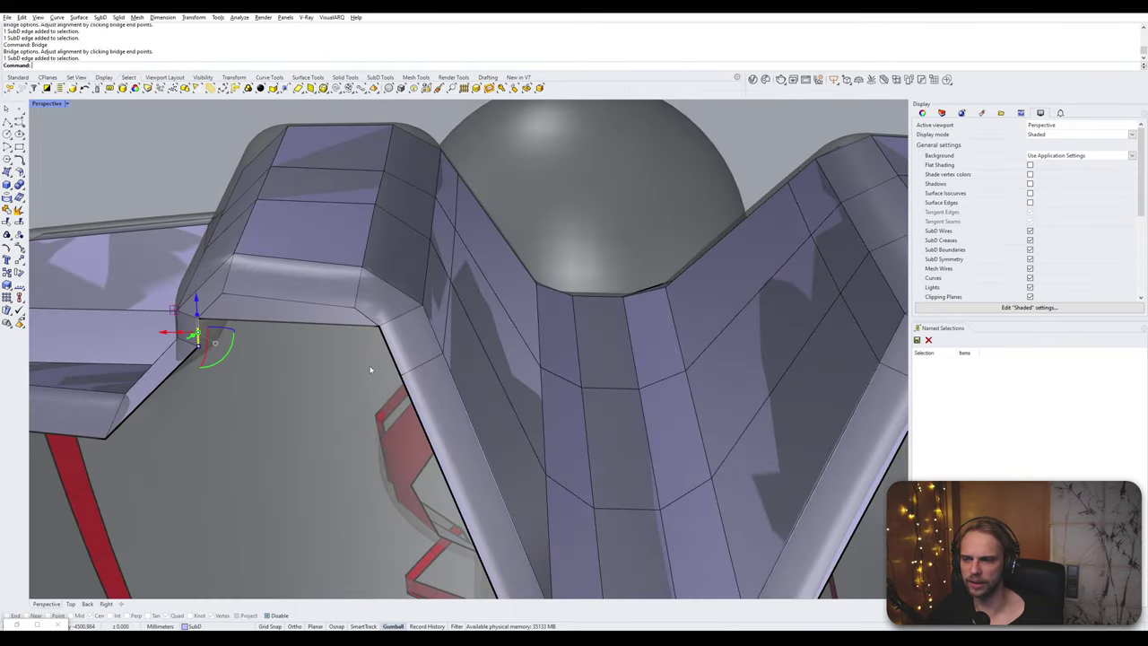
left_click(384, 353, "shift")
key("Return")
key("Return")
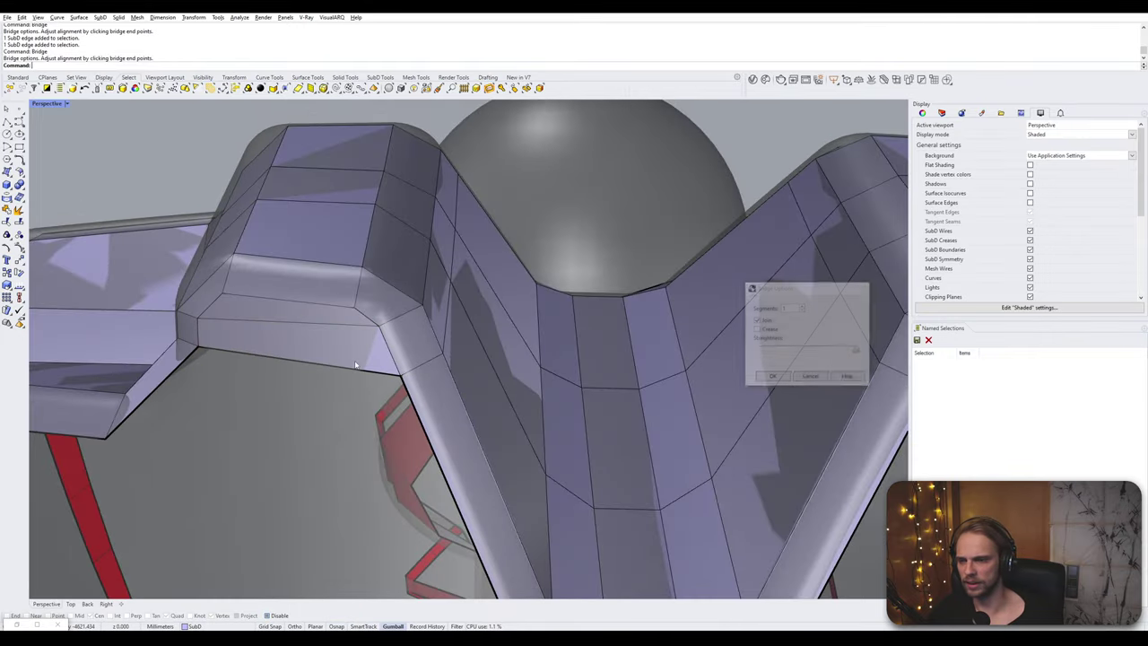
right_click_drag(355, 358, 277, 419)
right_click_drag(260, 340, 309, 330)
scroll(459, 294, "up", 7)
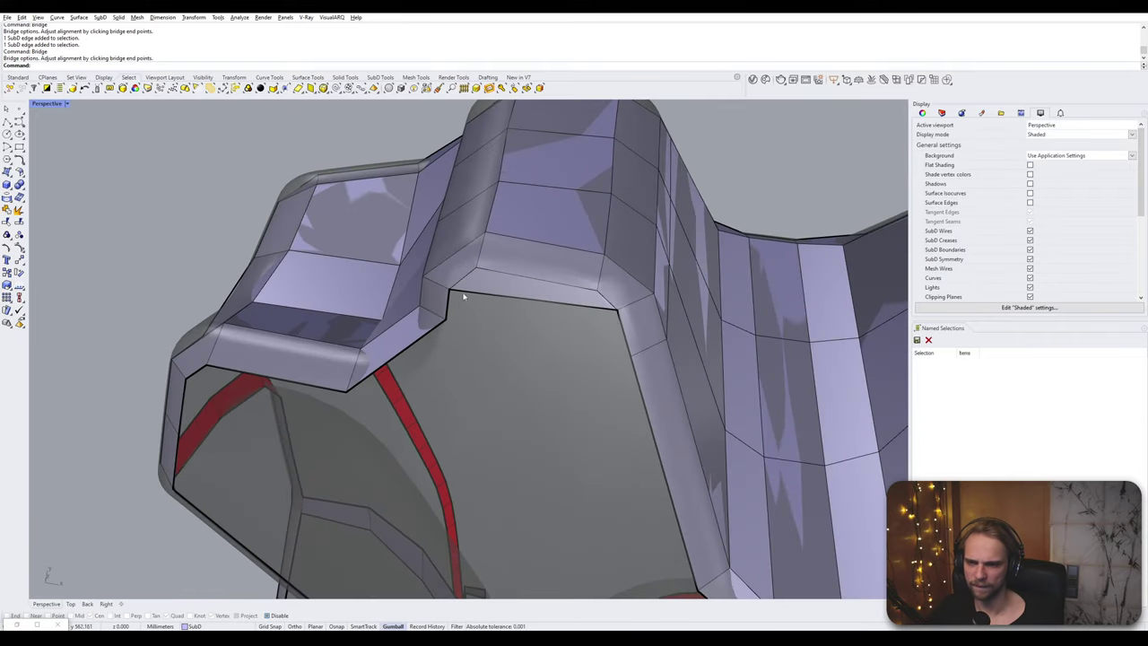
left_click(446, 311)
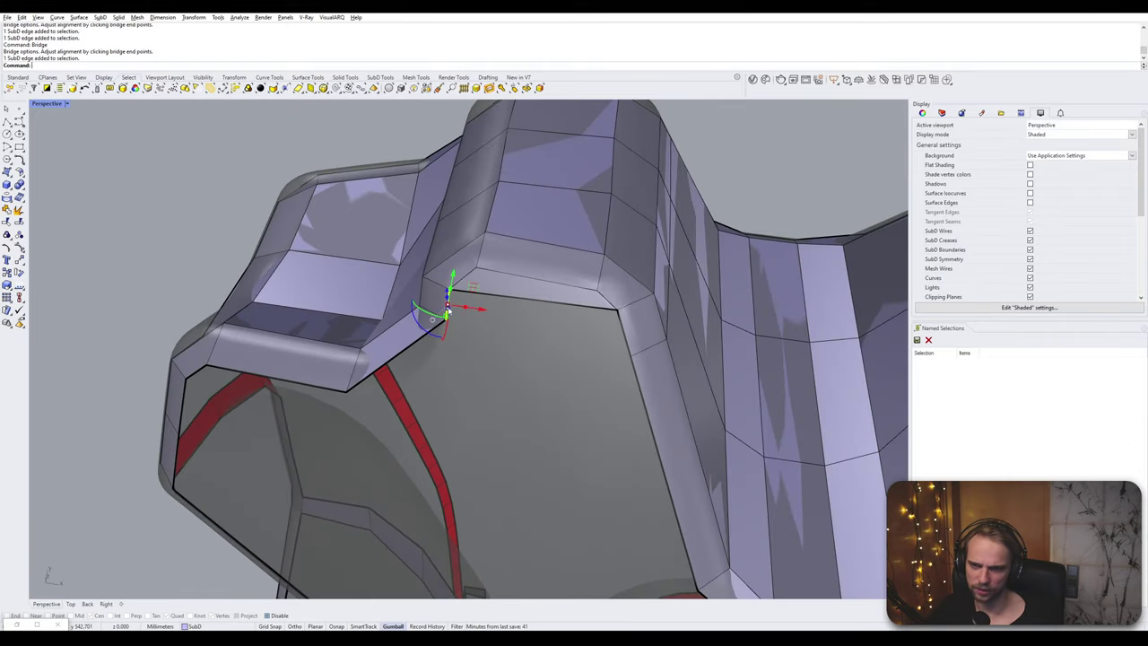
left_click(625, 330)
key("Return")
key("Return")
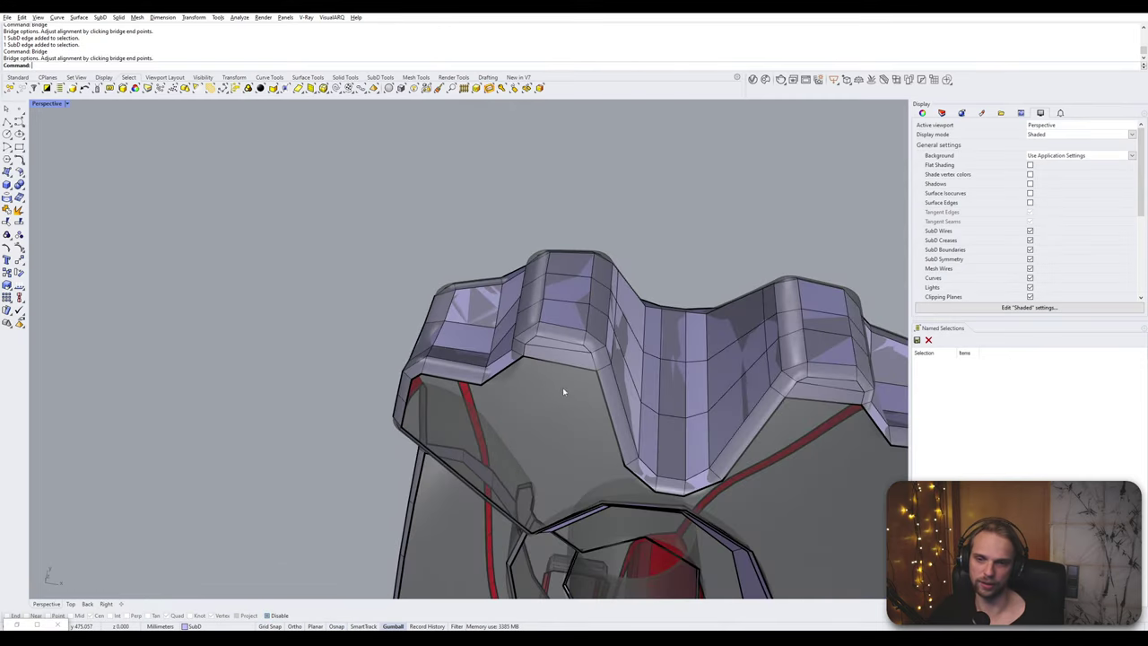
right_click_drag(563, 392, 655, 362)
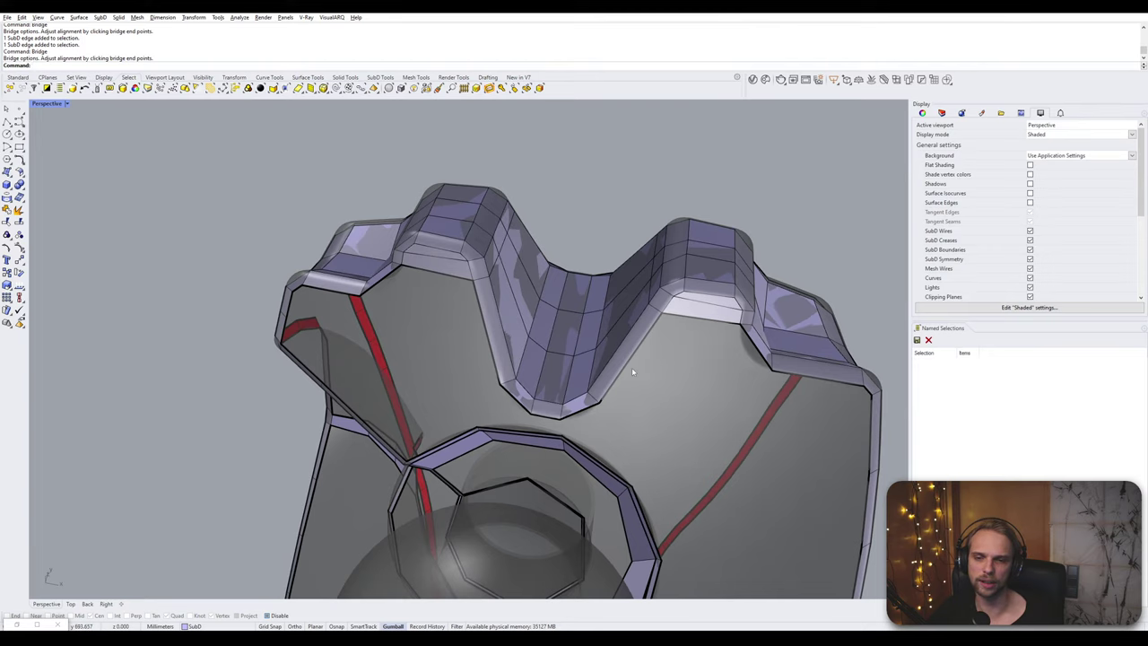
- Bridge the tooth's inner-crease gap and the neighbouring gap with faces
left_click(629, 370)
left_click(763, 360)
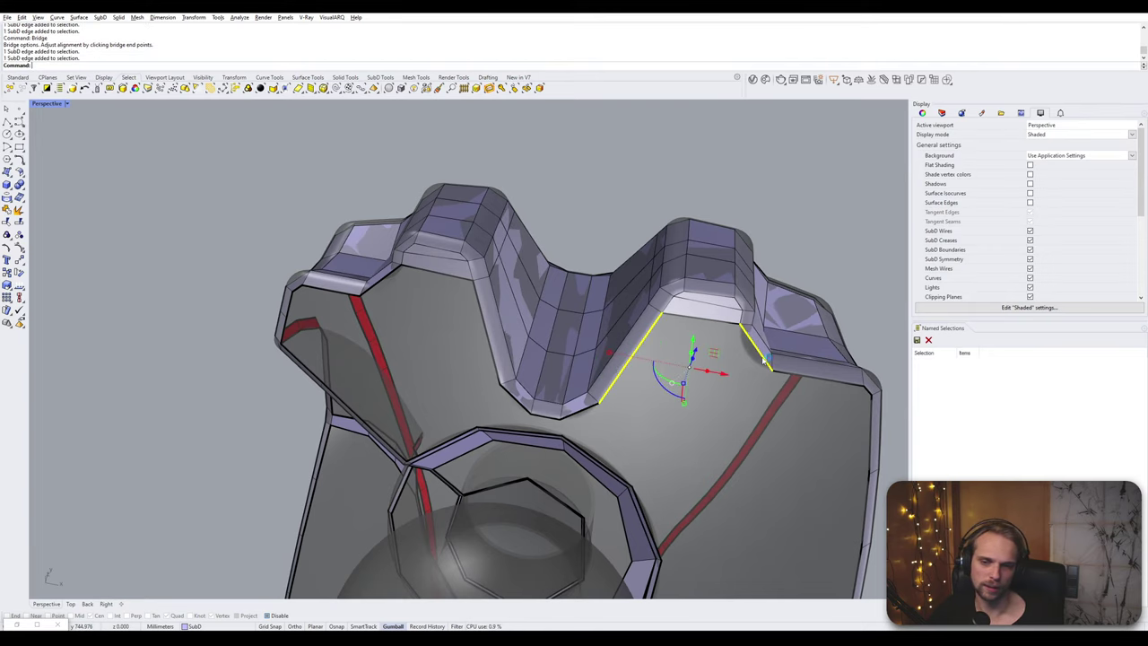
key("Return")
left_click(768, 376)
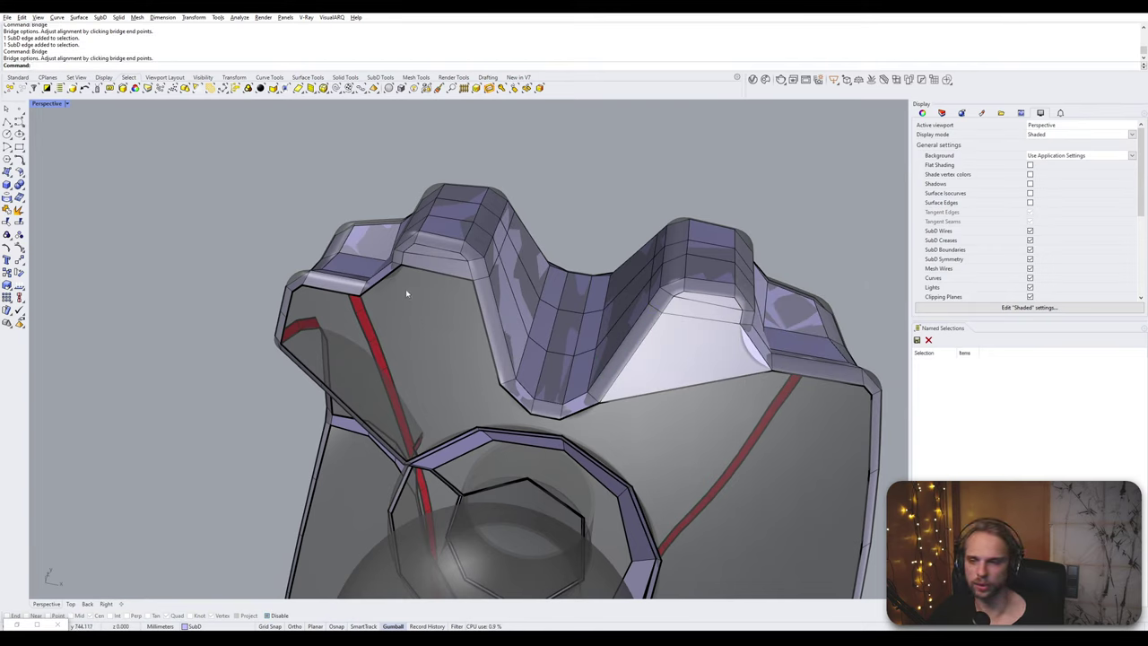
left_click(382, 280, "ctrl+shift")
left_click(484, 305, "ctrl+shift")
key("Return")
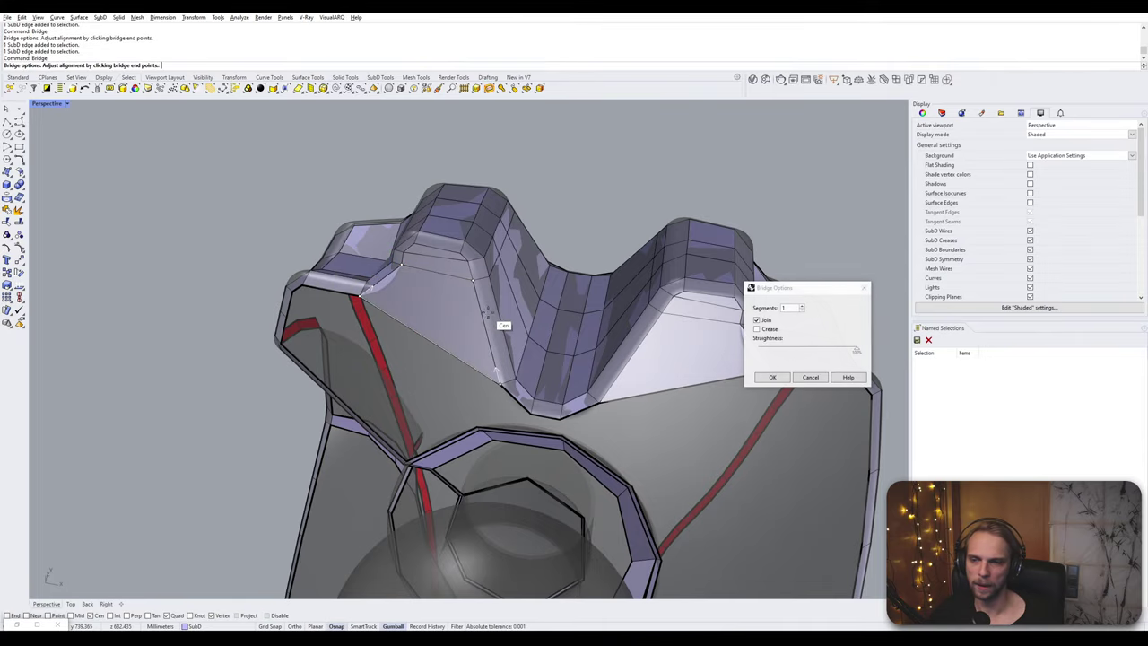
key("Return")
right_click_drag(551, 325, 359, 327)
- Bridge the corner edges under the right tooth's arch
scroll(489, 314, "up", 5)
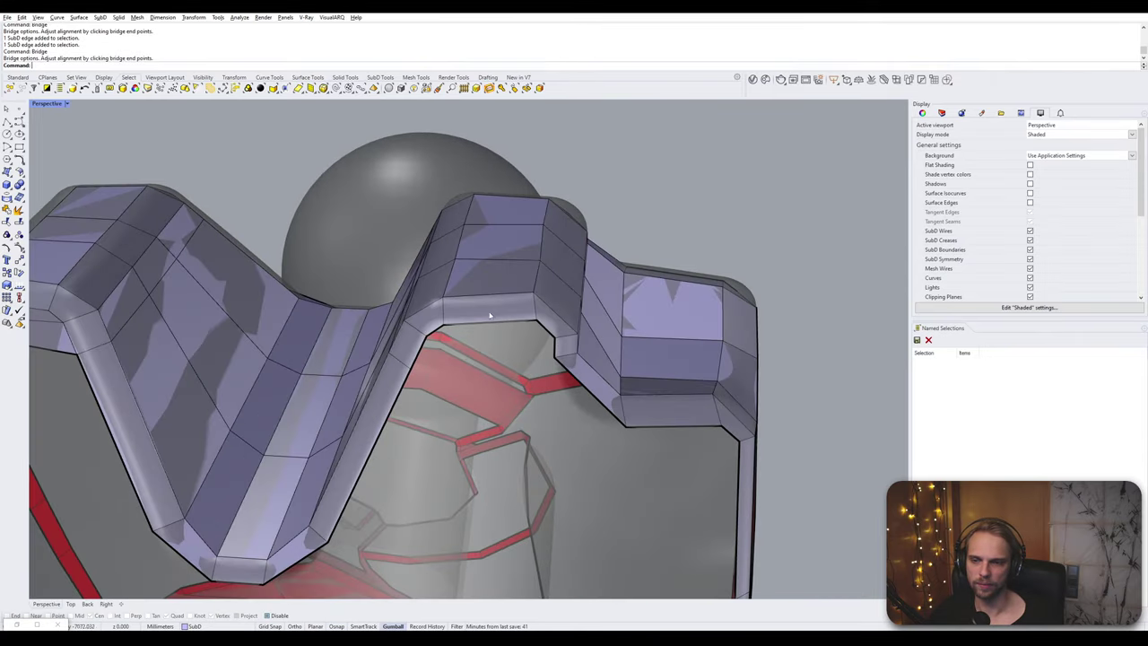
left_click(416, 334)
left_click(502, 323)
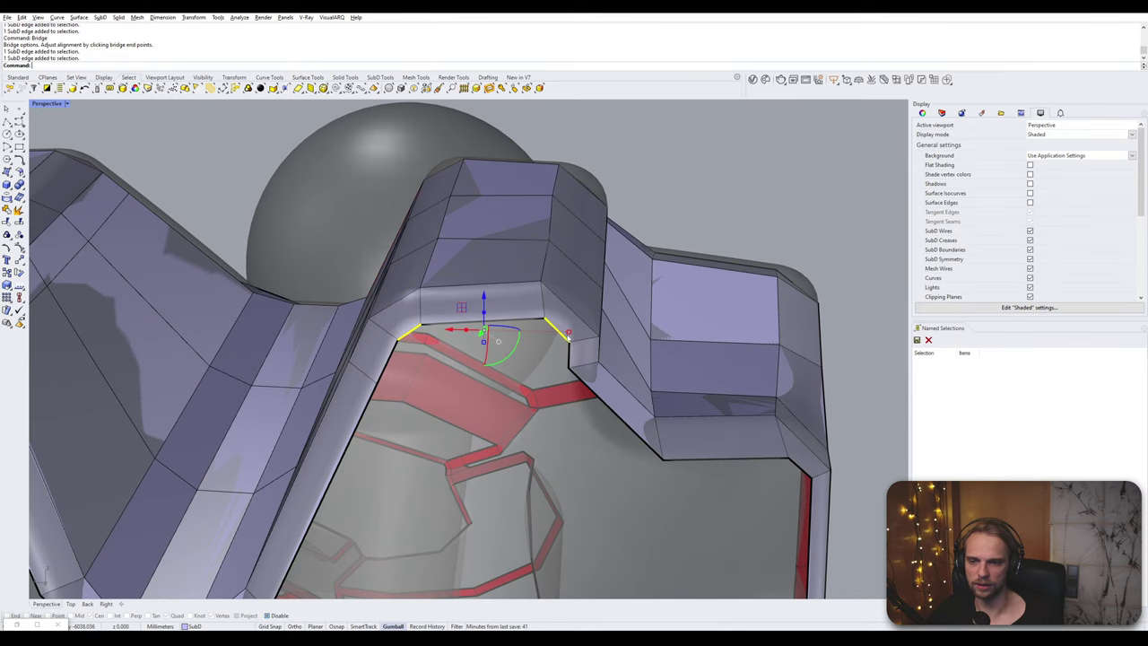
right_click_drag(502, 323, 529, 348)
key("Return")
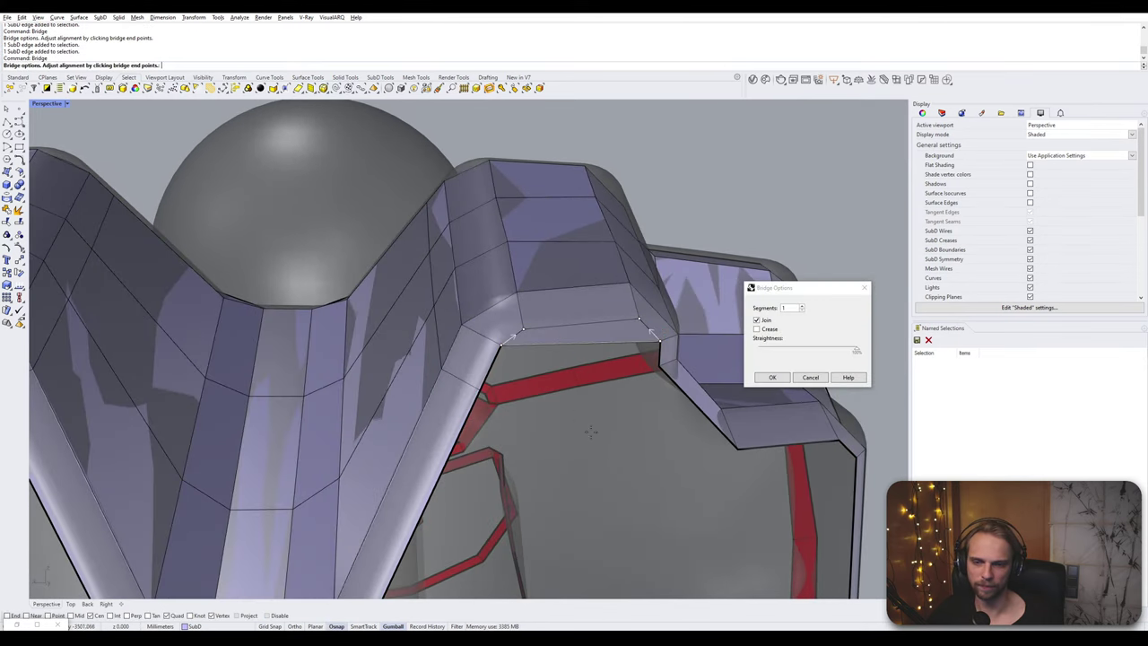
key("Return")
right_click_drag(611, 448, 569, 406)
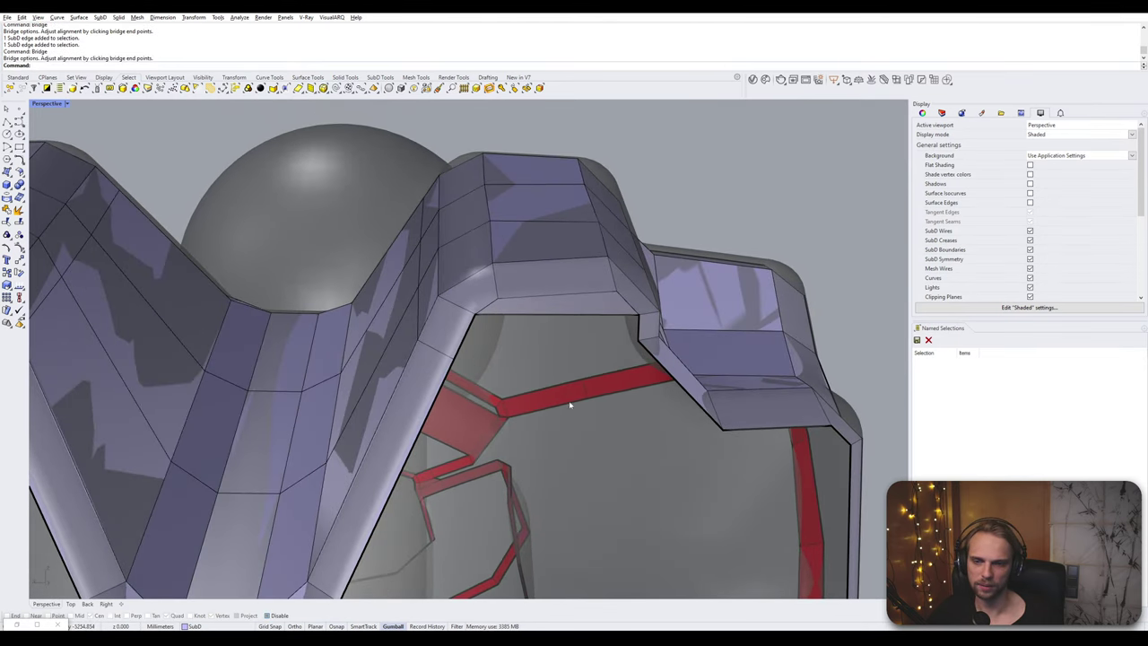
- Bridge the two edges under the next arch and accept the face
left_click(466, 343)
left_click(639, 329, "shift")
key("Return")
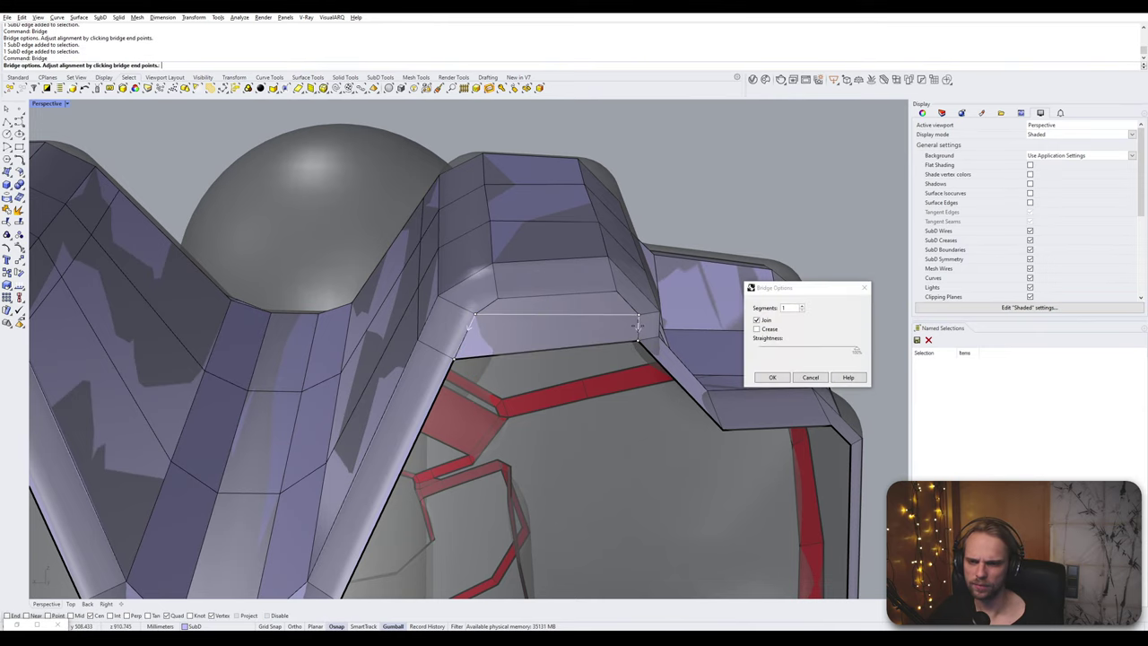
key("Return")
scroll(633, 346, "down", 8)
scroll(522, 428, "up", 3)
right_click_drag(521, 429, 547, 427)
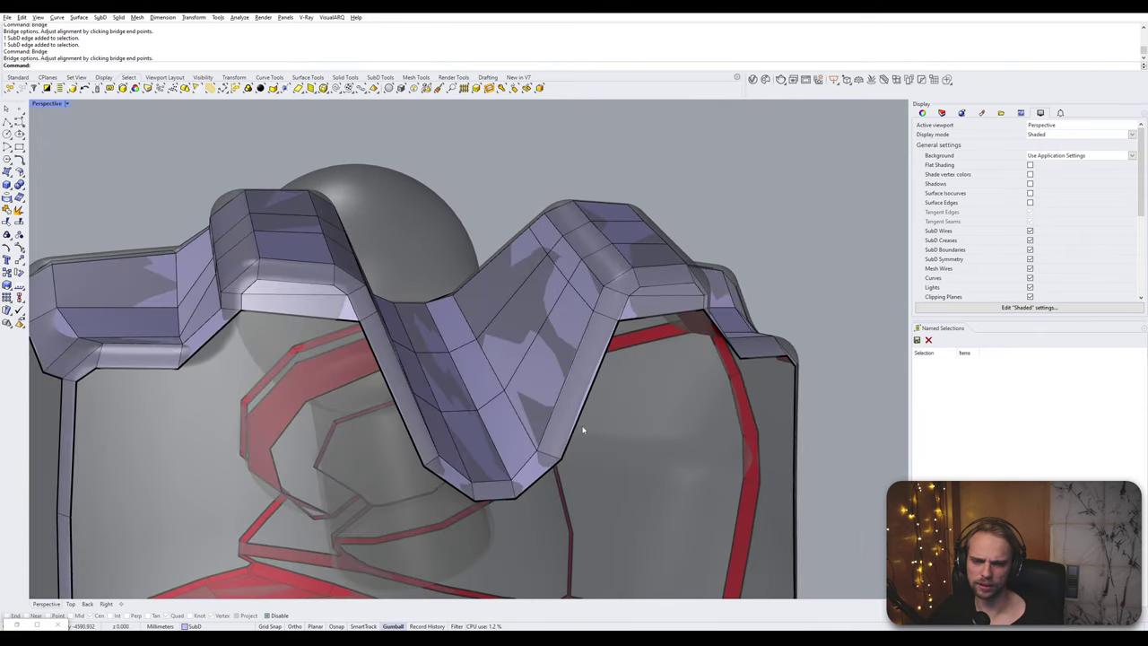
- Bridge the front gap and the slanted side gap of the thigh top
left_click(579, 426)
right_click_drag(638, 422, 317, 363)
left_click(696, 385, "shift")
key("Return")
key("Return")
left_click(317, 381)
left_click(441, 408, "shift")
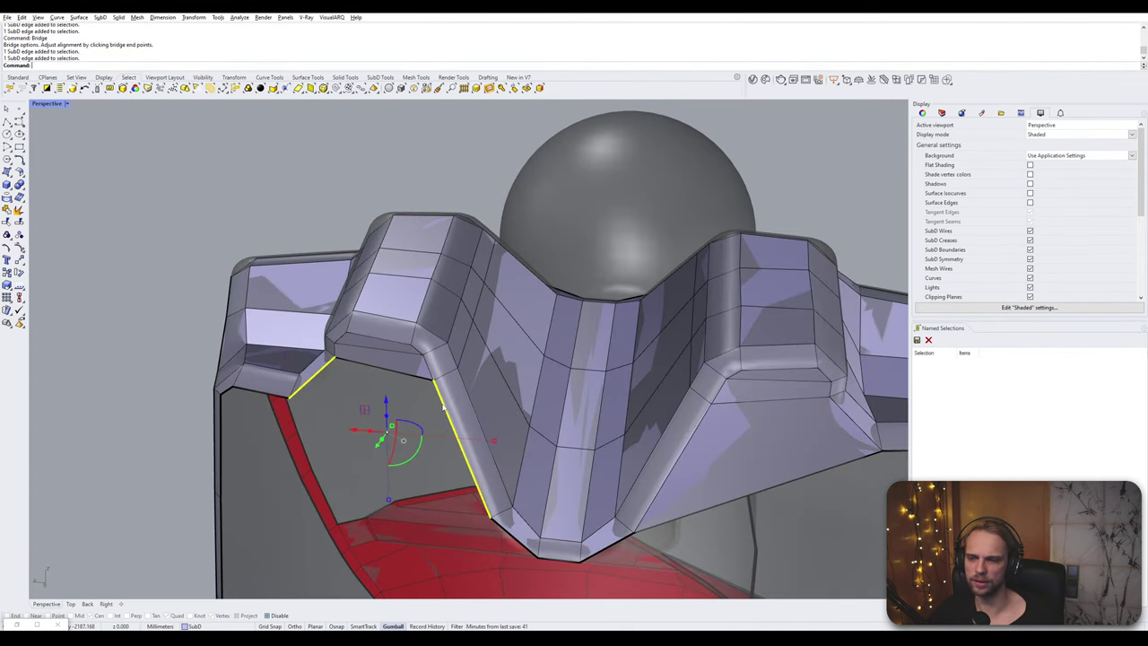
key("Return")
key("Return")
- Bridge the left-side open corner and the opposite corner gap
scroll(443, 407, "down", 3)
right_click_drag(443, 403, 474, 380)
scroll(335, 406, "up", 2)
left_click(334, 406)
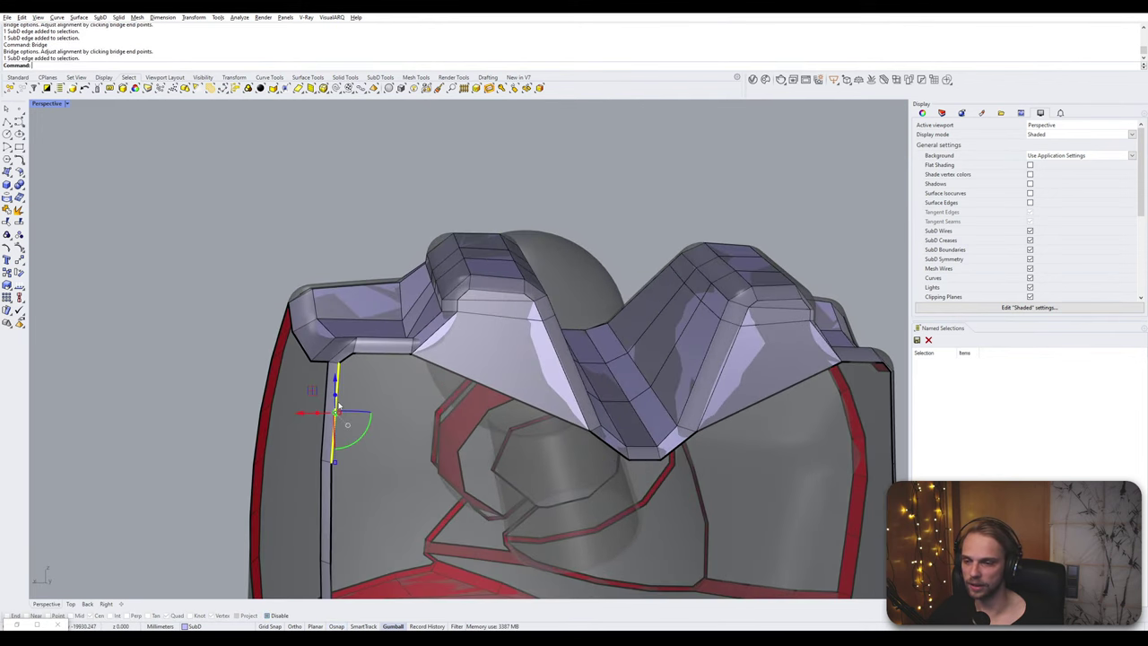
left_click(376, 355, "shift")
key("Return")
key("Return")
scroll(392, 360, "down", 4)
right_click_drag(393, 361, 559, 381)
scroll(559, 380, "up", 2)
left_click(560, 373)
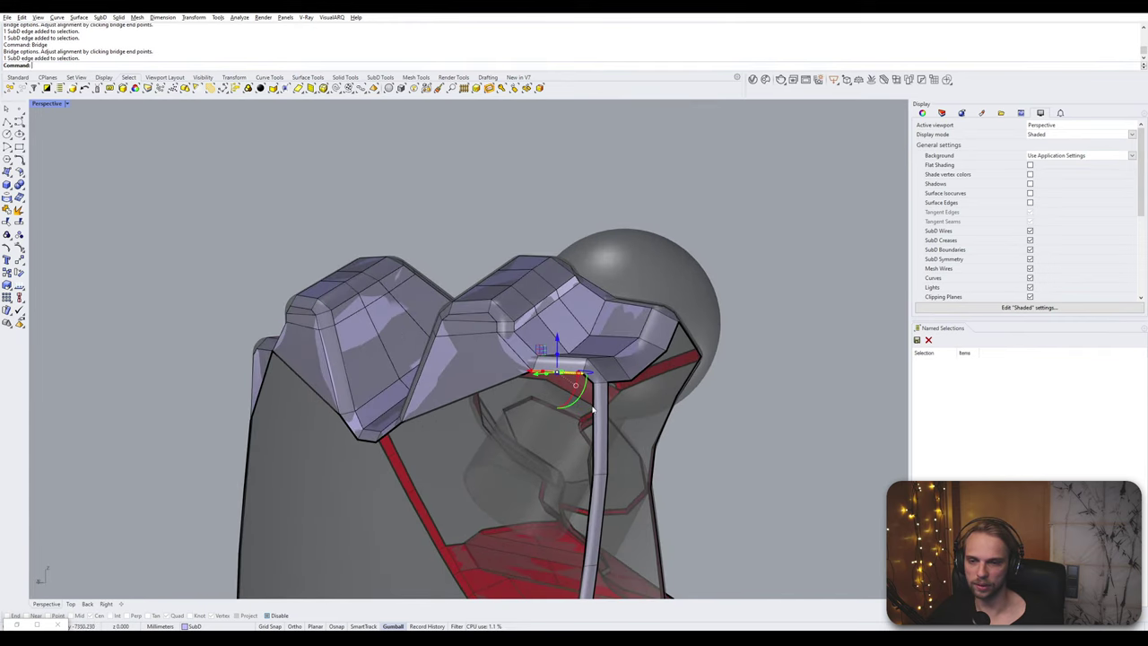
left_click(594, 411, "shift")
key("Return")
key("Return")
scroll(594, 411, "down", 5)
right_click_drag(594, 412, 408, 427)
- Preview the shell smoothed with Tab, return to flat display, and inspect the side fin
key("Tab")
key("Tab")
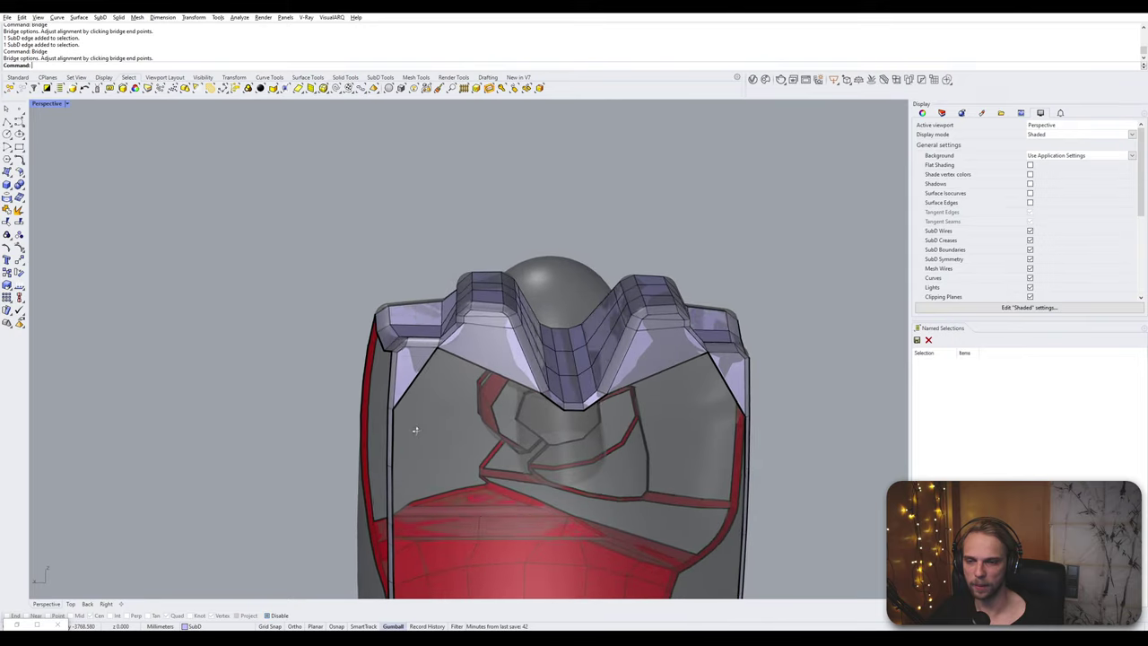
mouse_move(411, 411)
right_mouse_down()
mouse_move(400, 412)
mouse_move(422, 410)
mouse_move(413, 409)
right_mouse_up()
scroll(413, 410, "down", 7)
right_click_drag(452, 450, 418, 385, "shift")
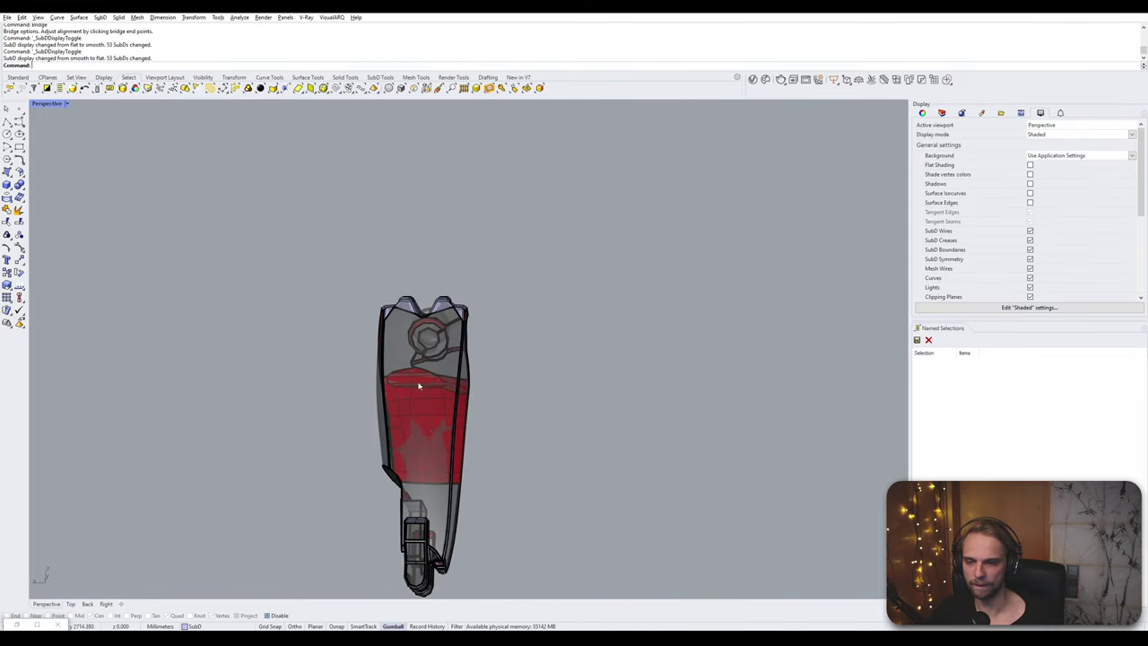
scroll(413, 453, "up", 2)
right_click_drag(413, 453, 405, 100)
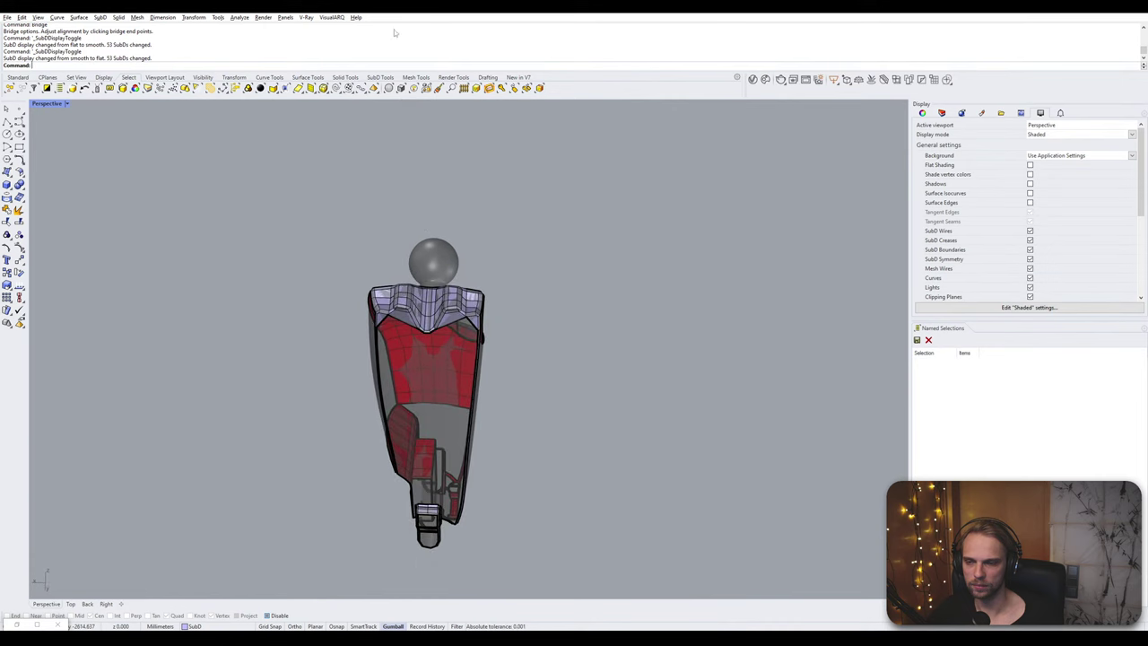
- Orbit and zoom from a tilted top view into the inner ring strips
scroll(400, 338, "up", 6)
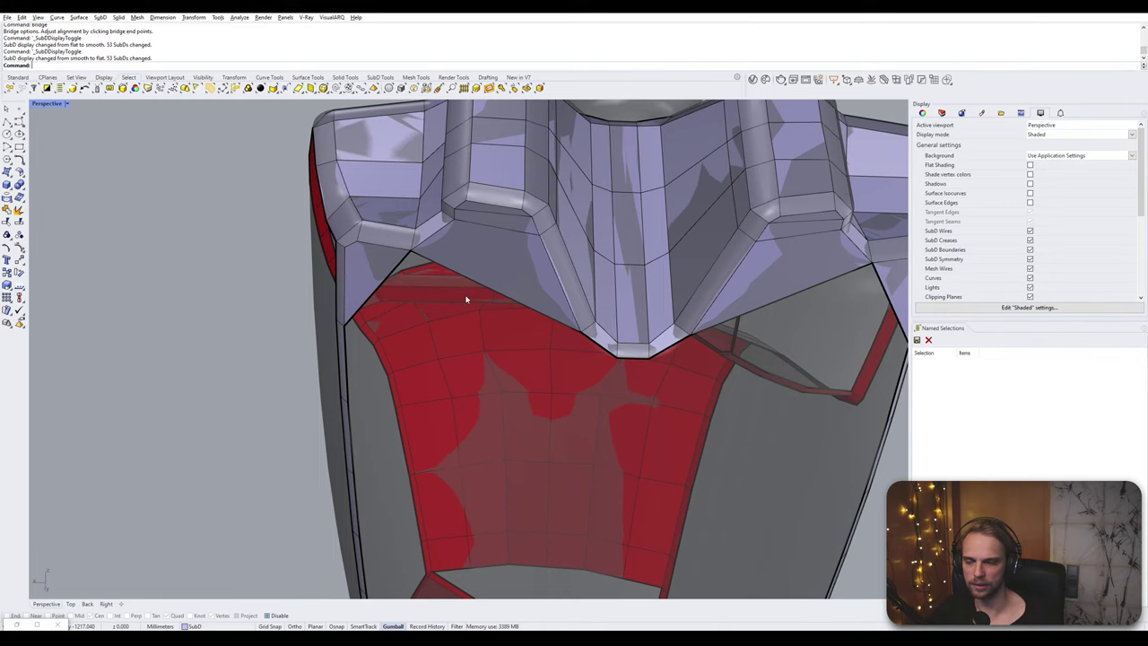
scroll(465, 299, "down", 8)
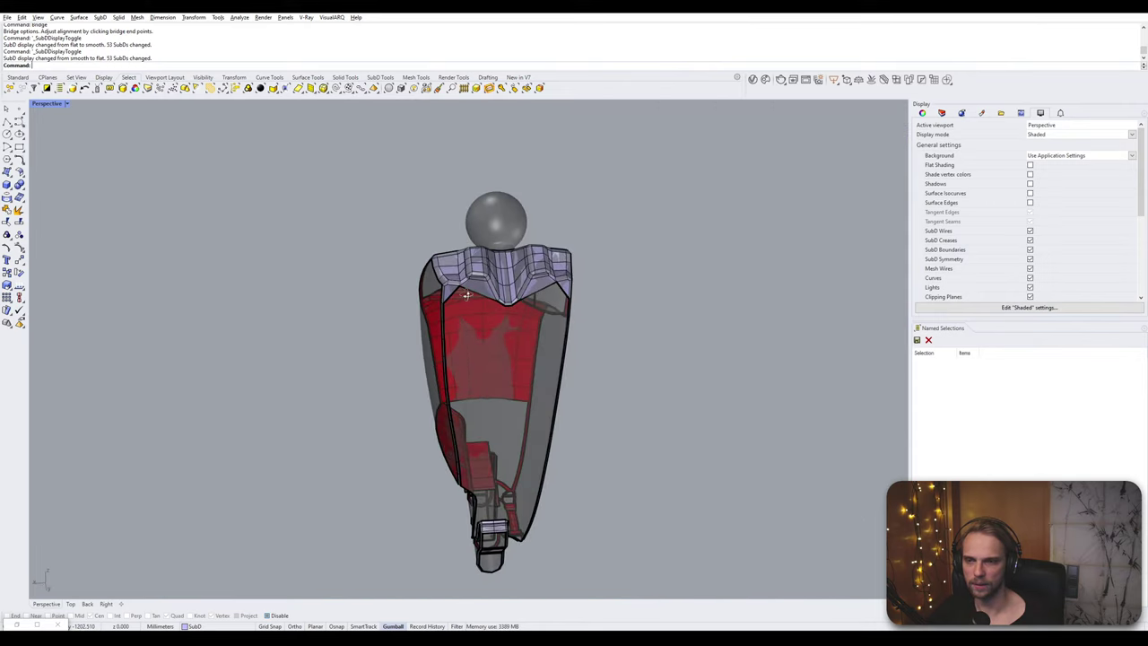
right_click_drag(470, 301, 669, 259)
scroll(444, 229, "up", 7)
right_click_drag(444, 235, 466, 350)
scroll(392, 321, "up", 4)
scroll(392, 320, "up", 6)
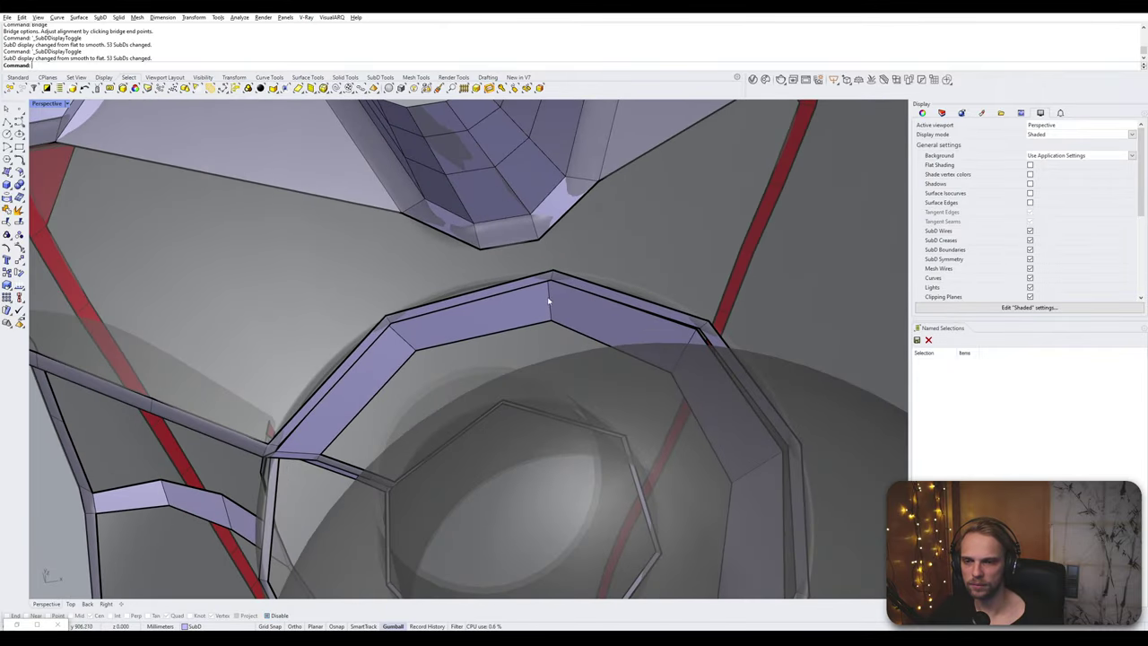
scroll(548, 302, "up", 2)
right_click_drag(549, 301, 381, 244)
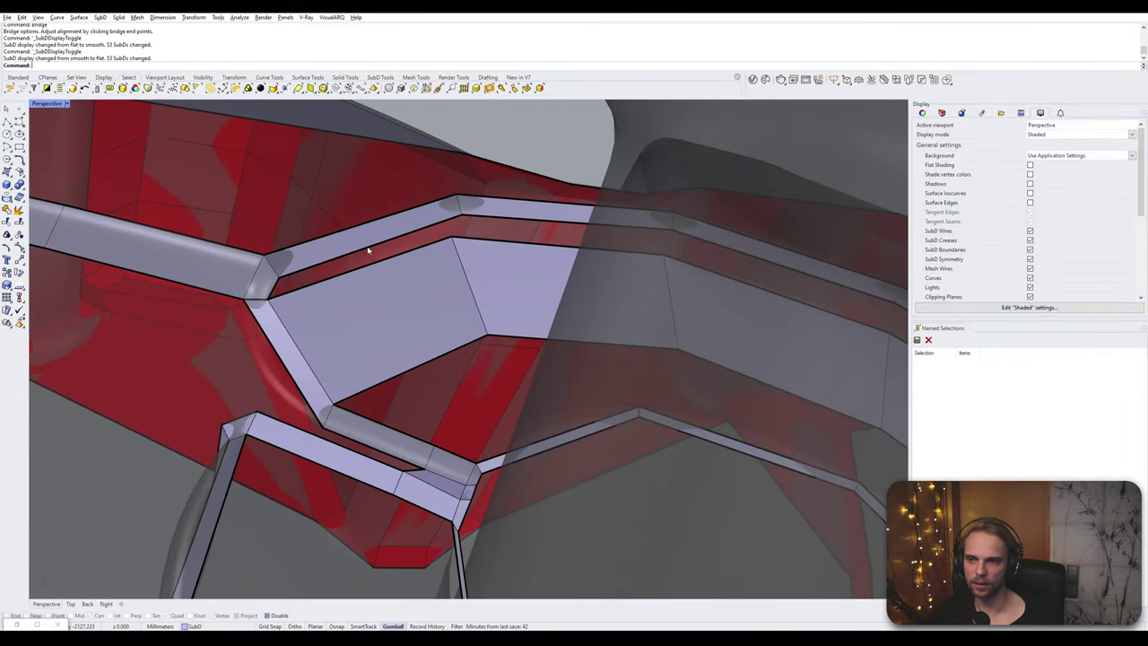
- Delete the inner strip's corner face and bridge the two edges across the gap
left_click(369, 252, "ctrl+shift")
scroll(254, 308, "up", 5)
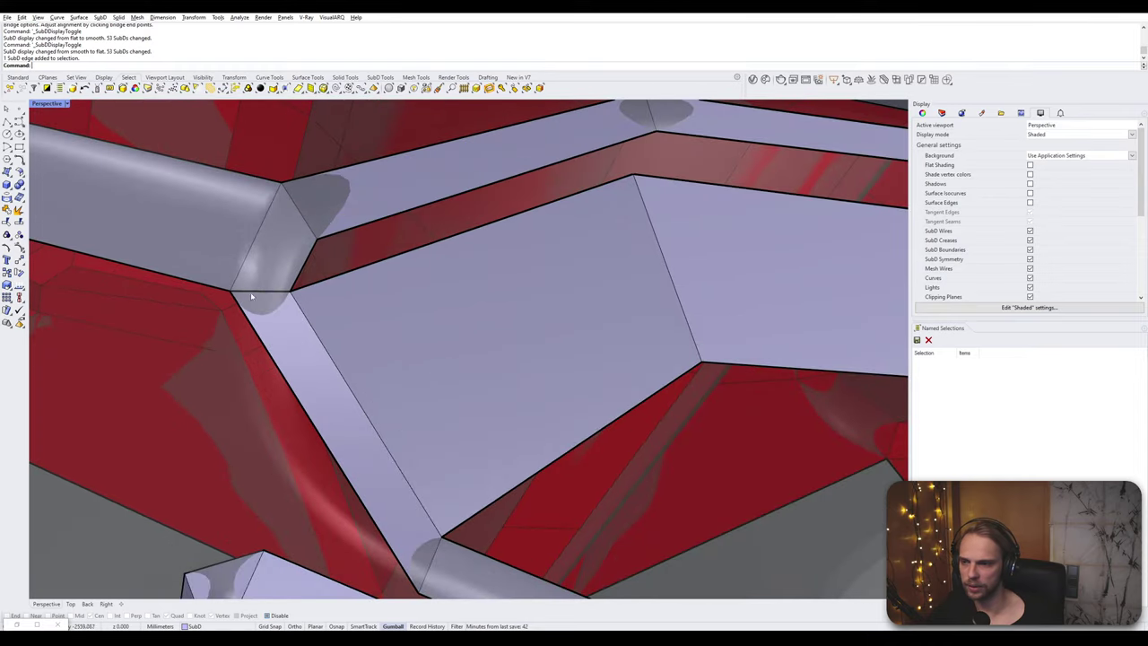
left_click(269, 265, "ctrl+shift")
key("Delete")
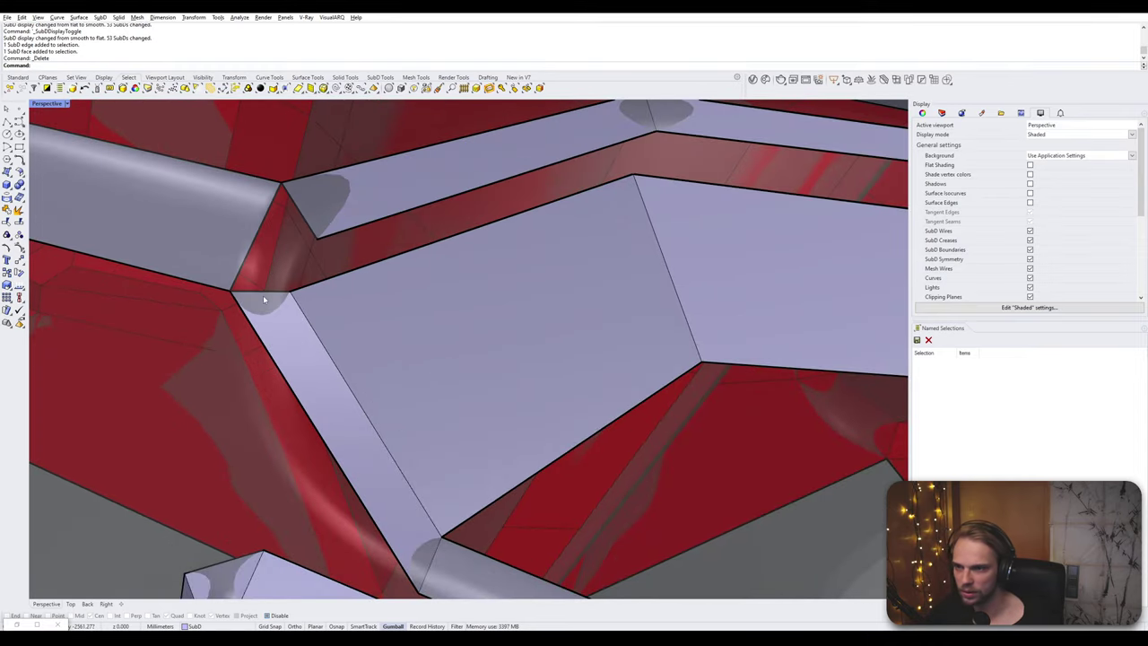
left_click(258, 294, "ctrl+shift")
left_click(312, 229, "ctrl+shift")
type("Bridge")
key("Return")
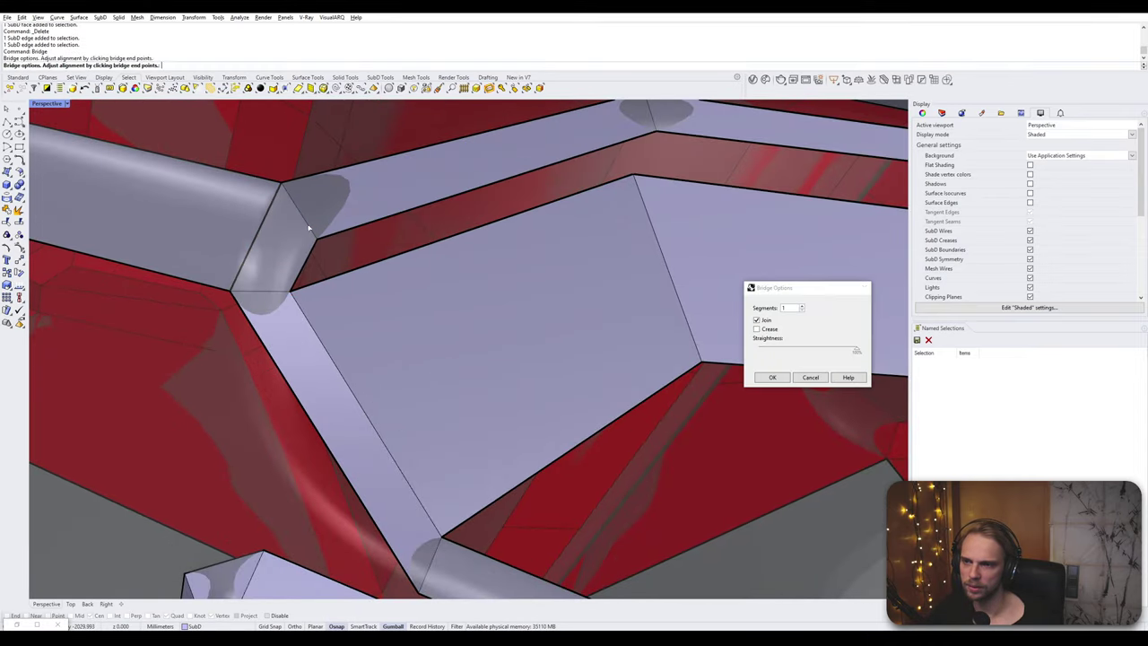
key("Return")
left_click(222, 240, "ctrl+shift")
- Delete a face in the long strip bar and bridge the gap between its end edges
scroll(222, 240, "down", 5)
right_click_drag(222, 240, 507, 333, "shift")
scroll(507, 333, "down", 5)
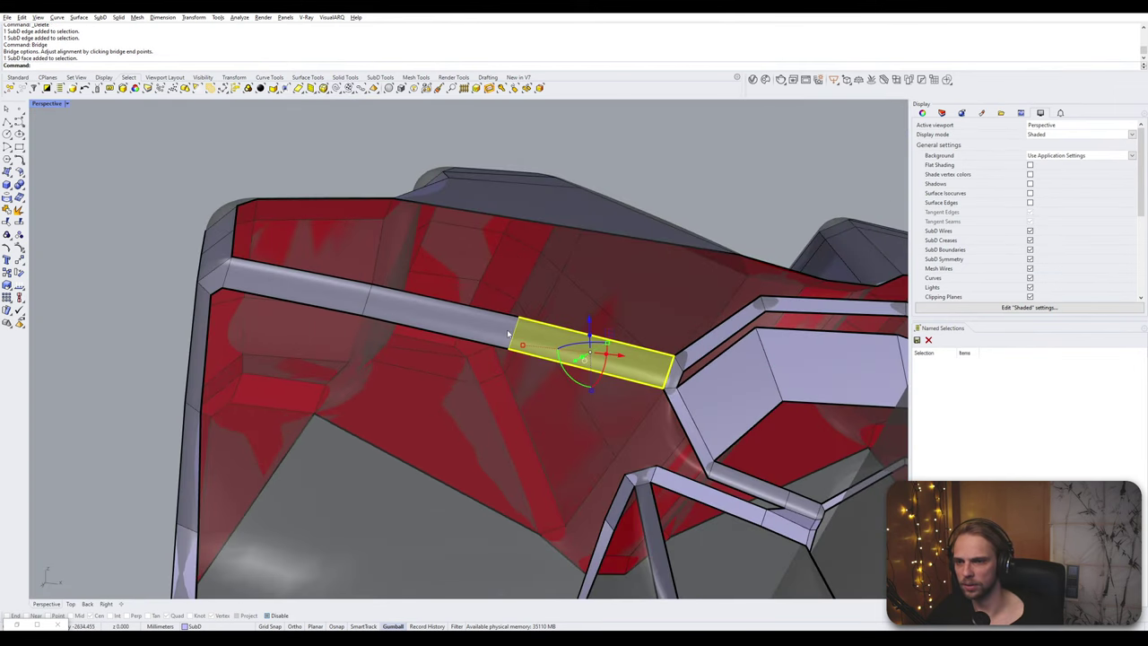
key("Delete")
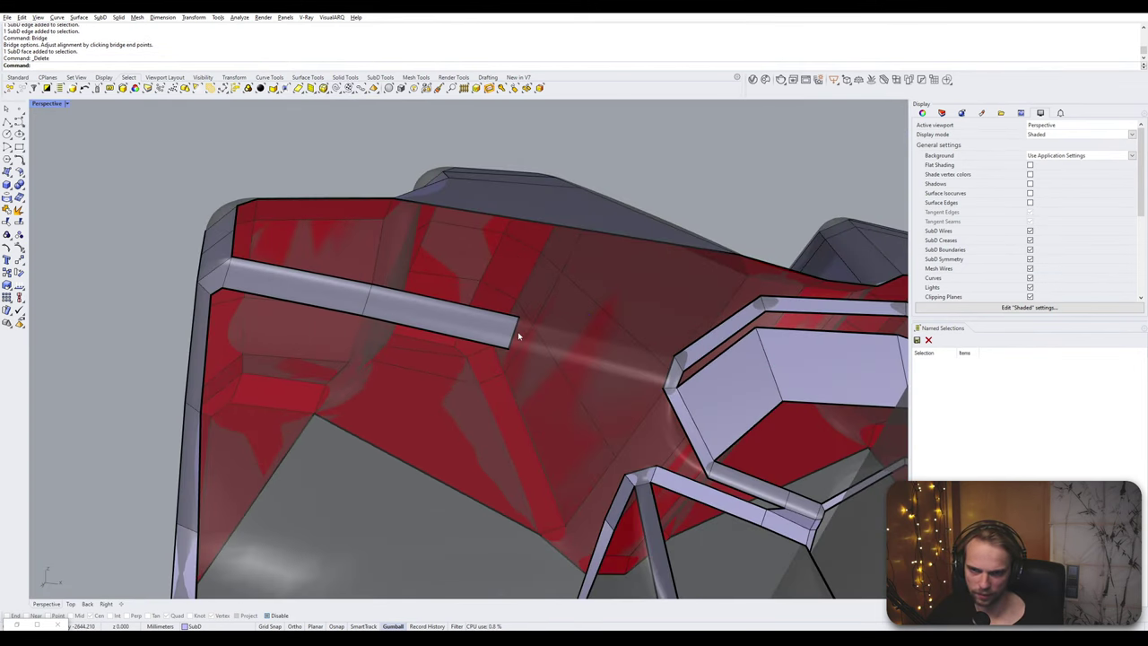
left_click(515, 333, "ctrl+shift")
right_click_drag(620, 356, 588, 362)
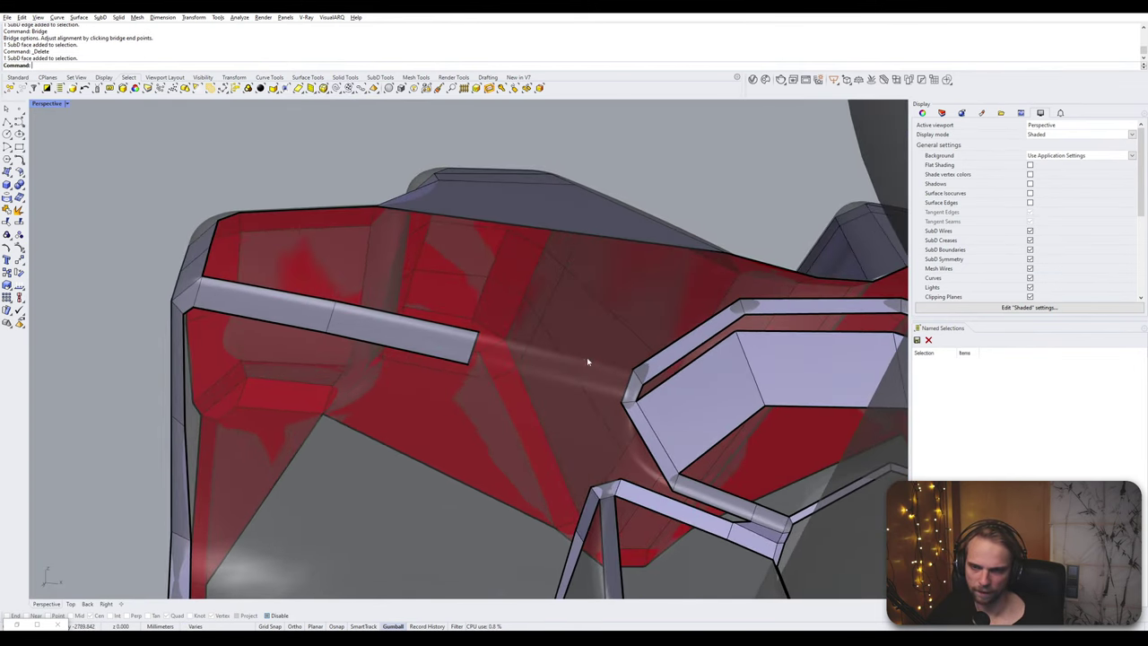
left_click(476, 345, "ctrl+shift")
left_click(632, 380, "ctrl+shift")
right_click(633, 383)
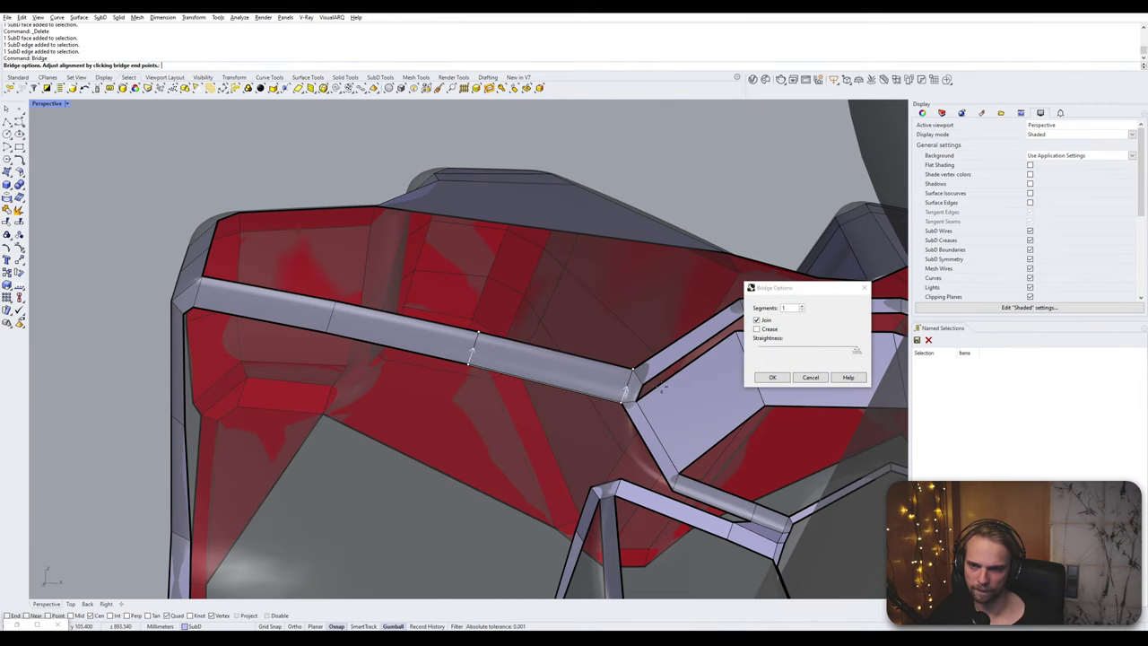
key("Return")
- Bridge the next gap along the new bridge edge
right_click_drag(661, 387, 602, 398)
left_click(620, 373, "ctrl+shift")
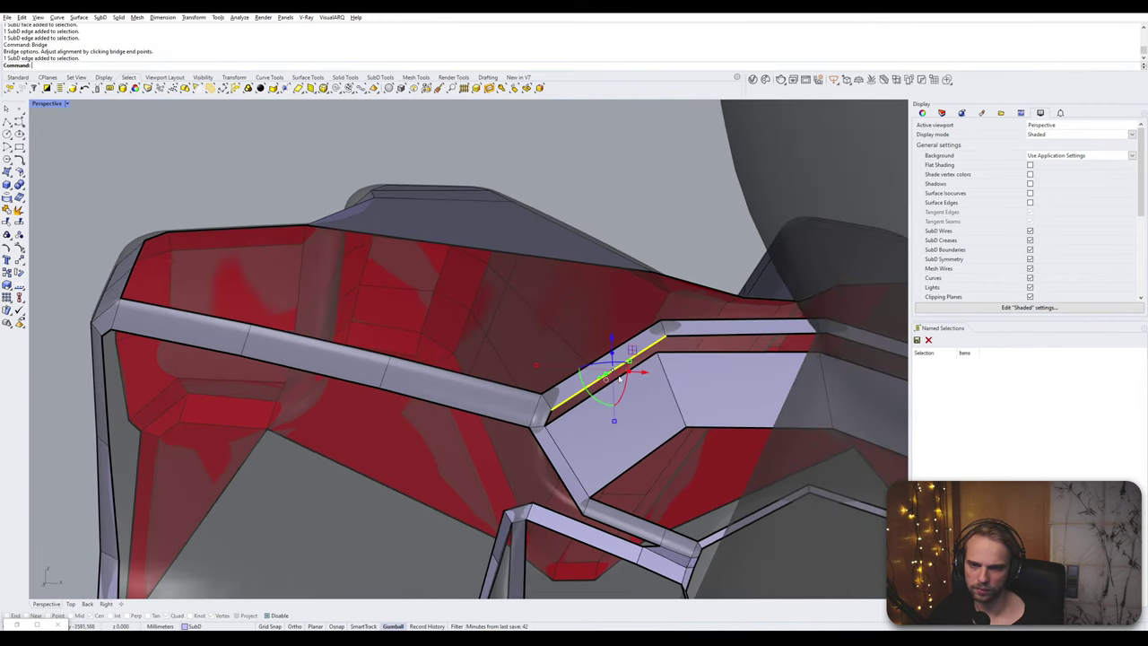
right_click(654, 362)
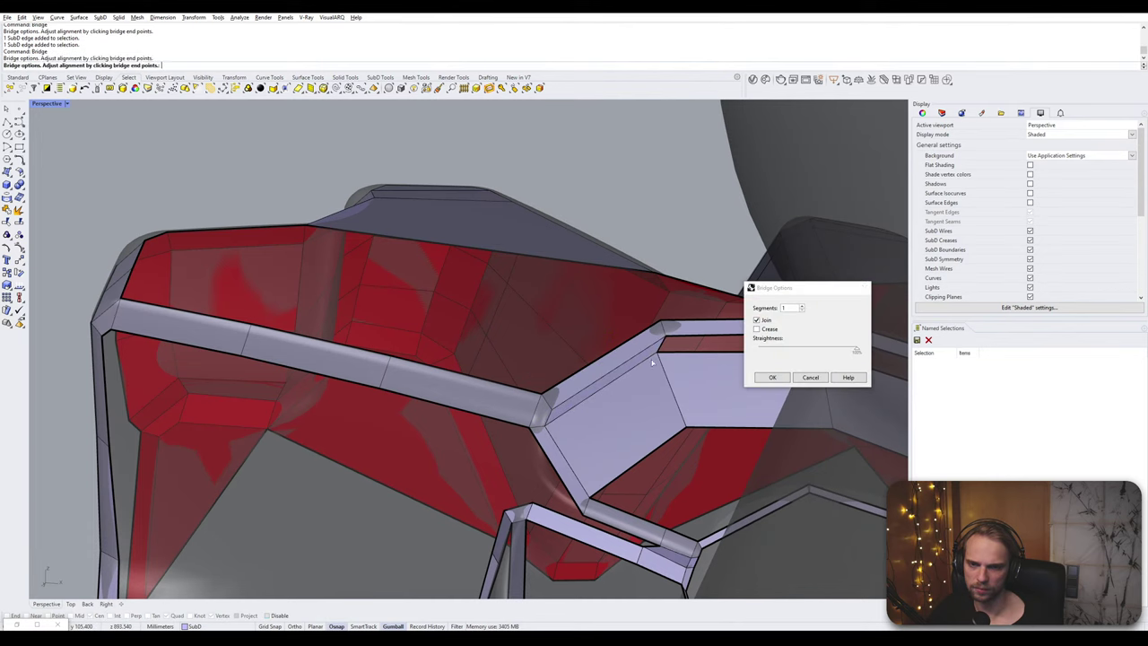
key("Return")
- Bridge the long edge of the bridged strip to the lower strip edge opposite
right_click_drag(659, 377, 607, 341)
left_click(625, 337, "ctrl+shift")
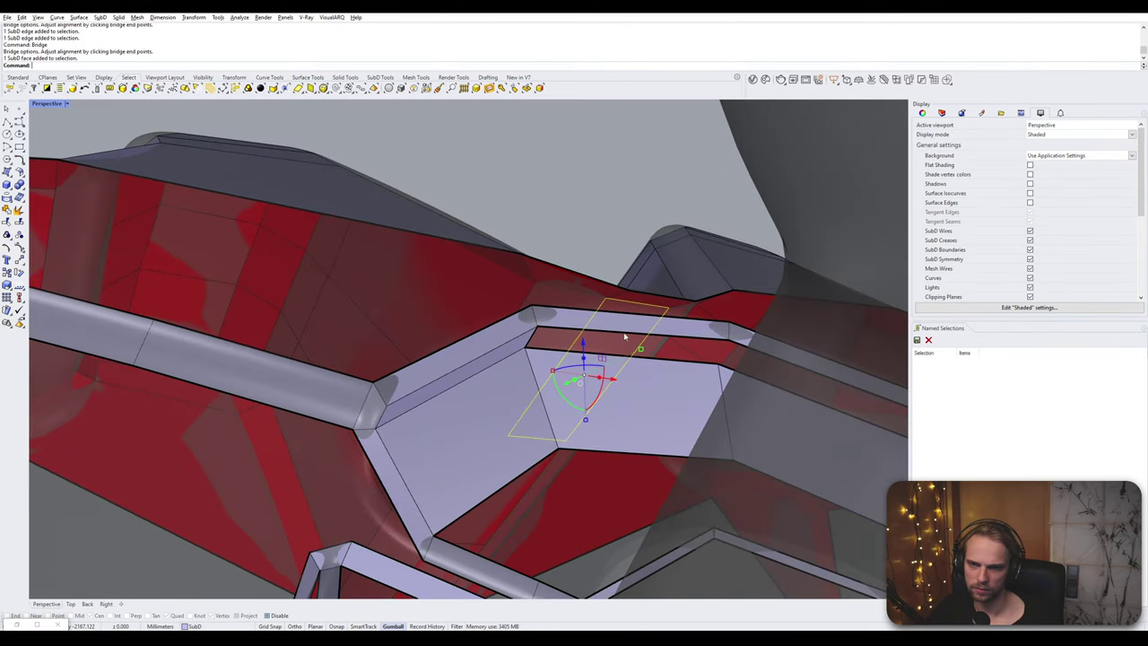
key("Escape")
scroll(628, 346, "up", 3)
left_click(614, 336, "ctrl+shift")
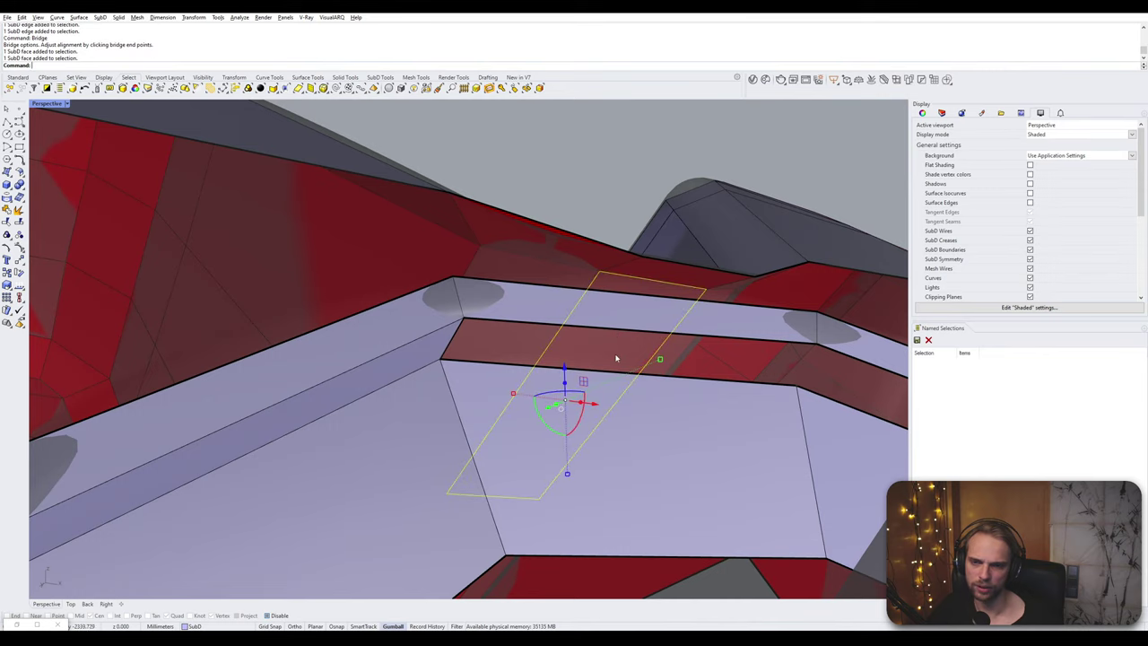
key("Escape")
left_click(504, 322, "ctrl+shift")
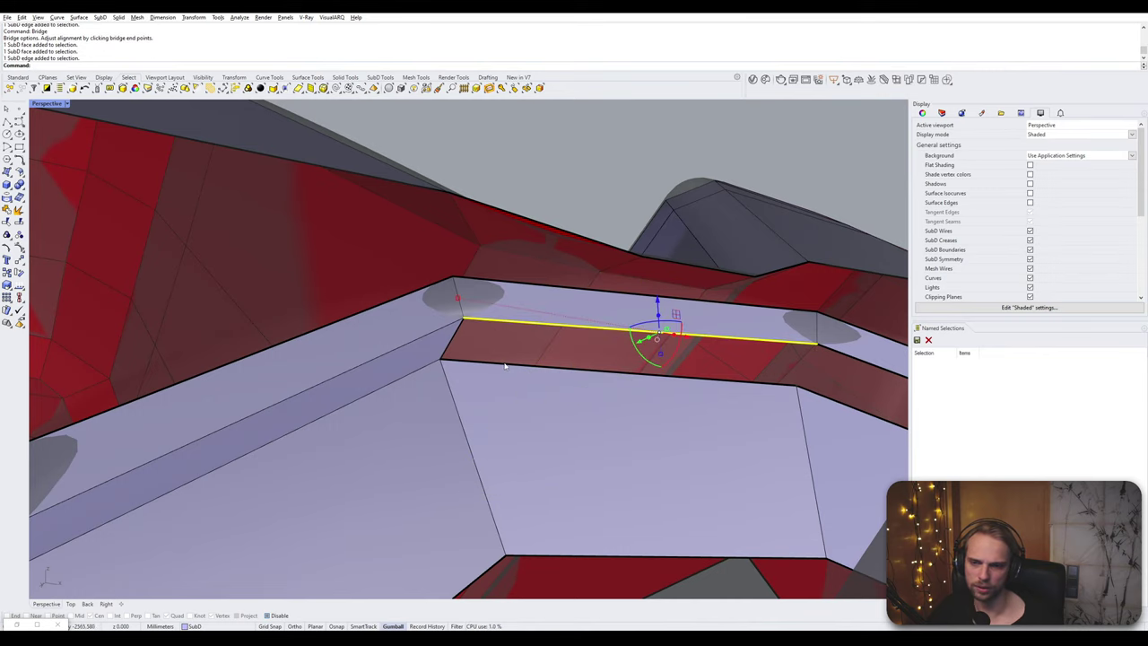
left_click(503, 366, "ctrl+shift")
key("Return")
key("Return")
- Bridge the upper and lower edges of the next gap
scroll(716, 383, "down", 3)
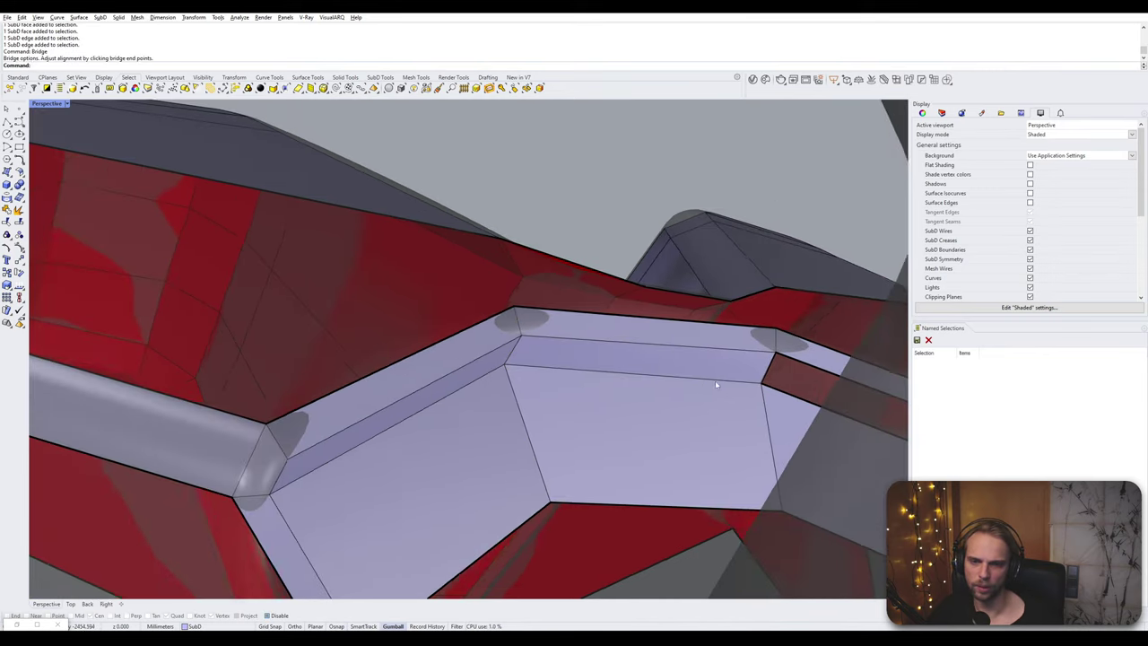
right_click_drag(715, 384, 476, 354)
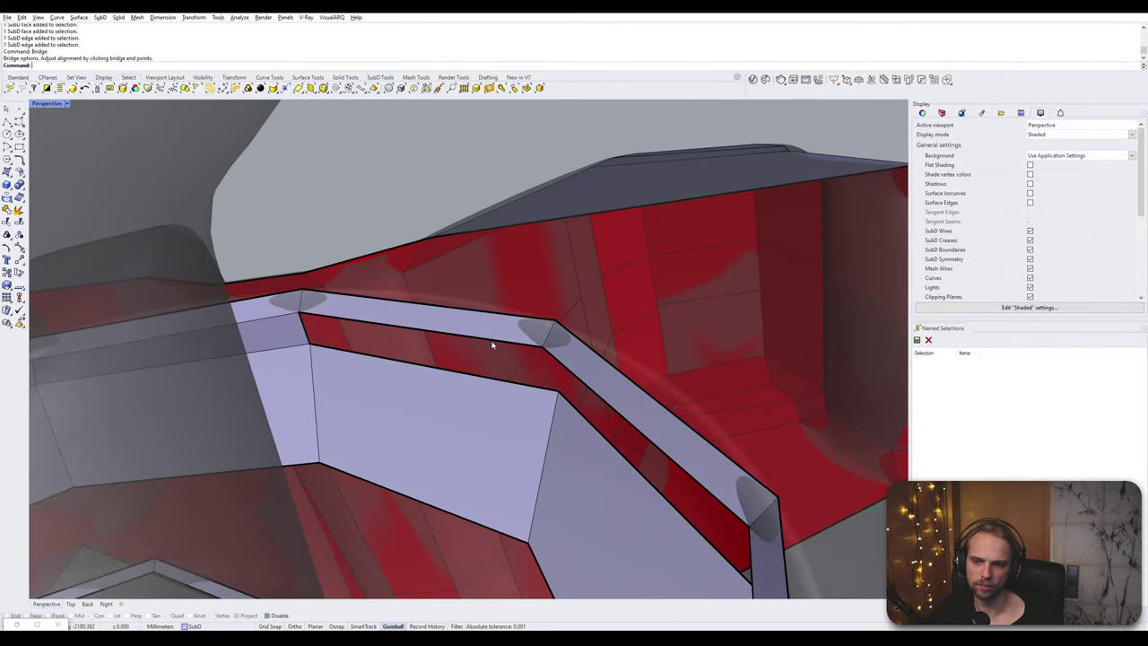
left_click(494, 344, "ctrl+shift")
left_click(490, 385, "ctrl+shift")
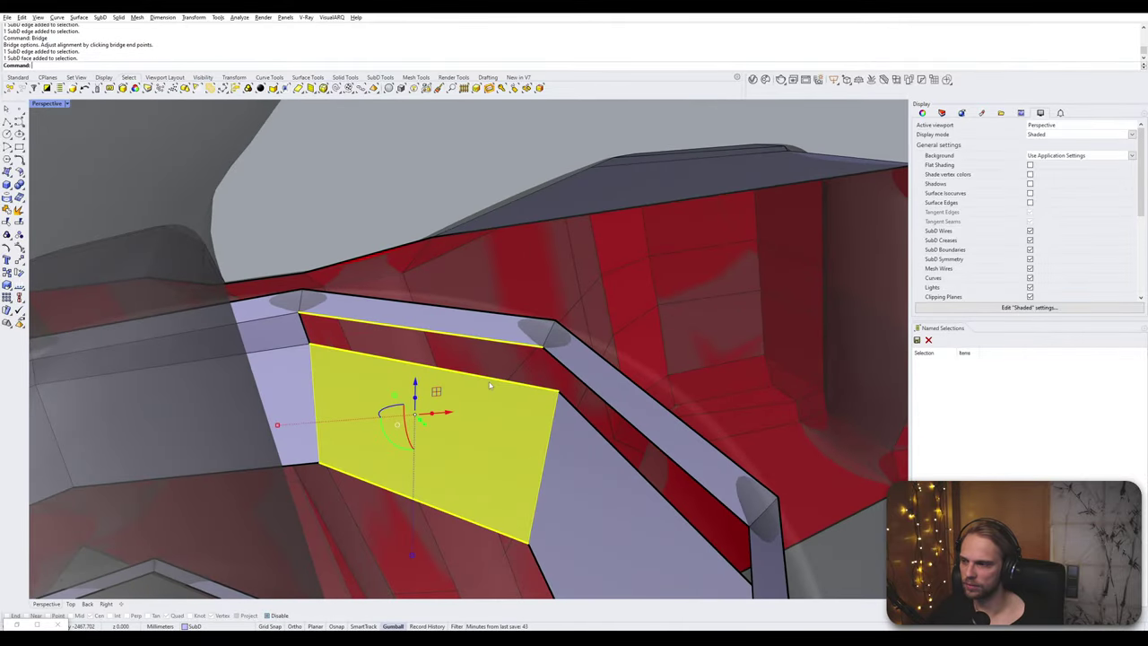
left_click(490, 386, "ctrl")
right_click_drag(489, 386, 530, 373)
left_click(485, 379, "ctrl+shift")
right_click(492, 378)
right_click(492, 379)
- Bridge the edges along the narrow gap
scroll(492, 379, "down", 5)
scroll(531, 373, "up", 2)
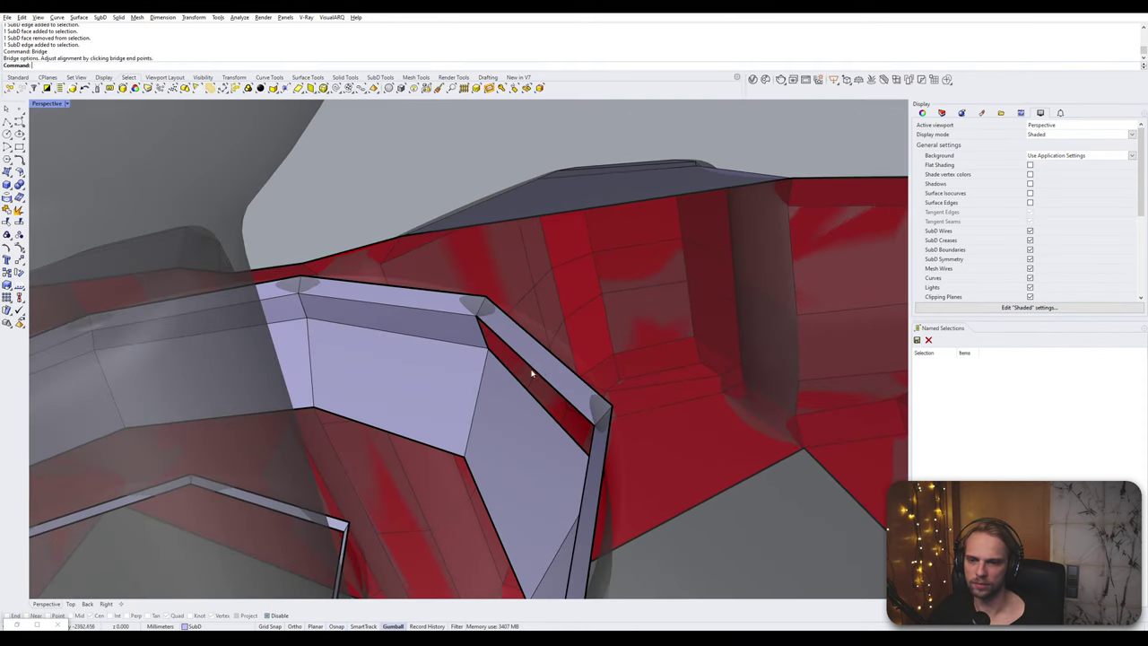
left_click(531, 374, "ctrl+shift")
key("Return")
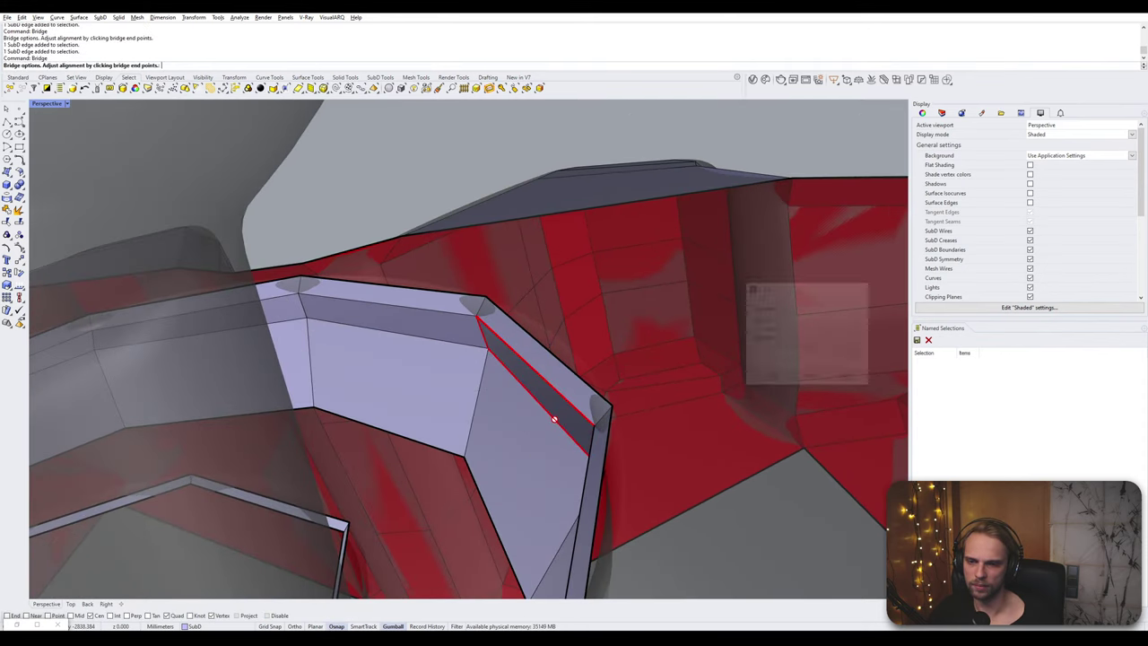
key("Return")
- Bridge the two edges of the ring gap to close it
right_click_drag(555, 423, 505, 362)
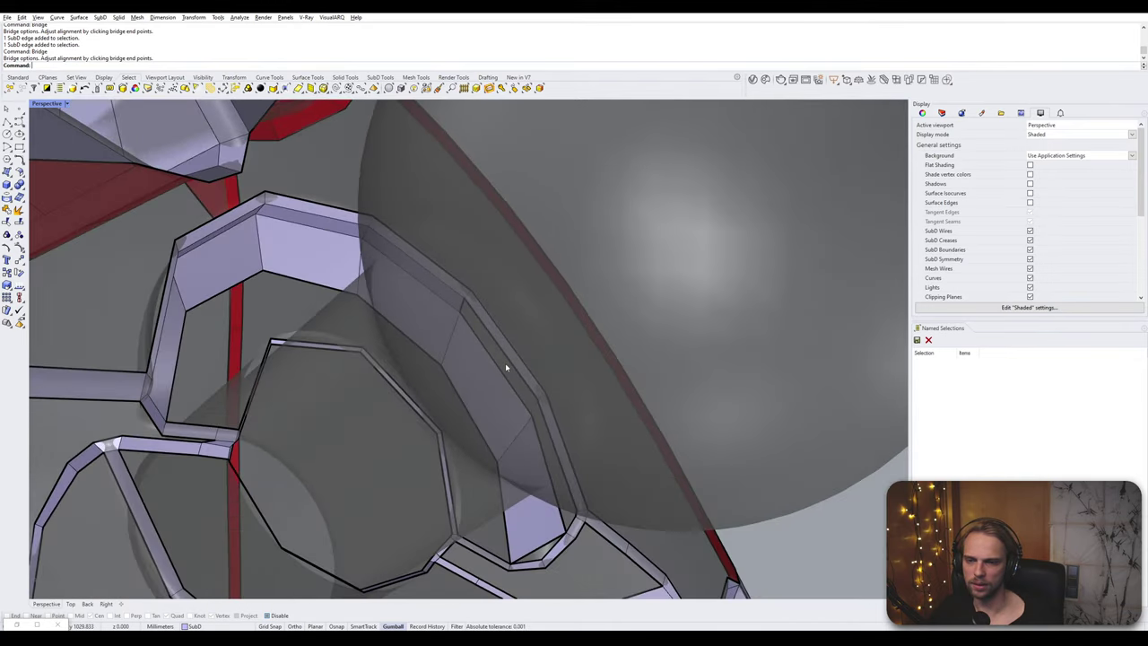
scroll(505, 362, "up", 5)
left_click(510, 396, "ctrl+shift")
left_click(544, 398, "ctrl+shift")
right_click(546, 399)
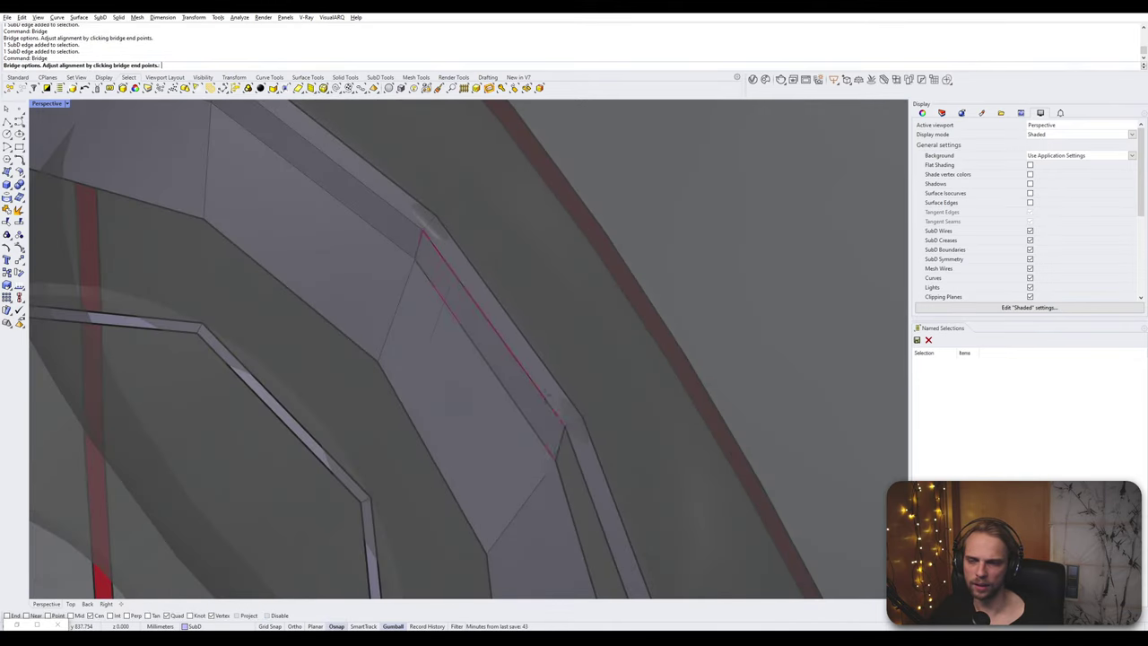
right_click(546, 400)
- Delete the stray edge and leftover face, then bridge the hole's opposite boundary edges
scroll(546, 399, "down", 5)
right_click_drag(546, 400, 456, 496)
scroll(484, 347, "up", 4)
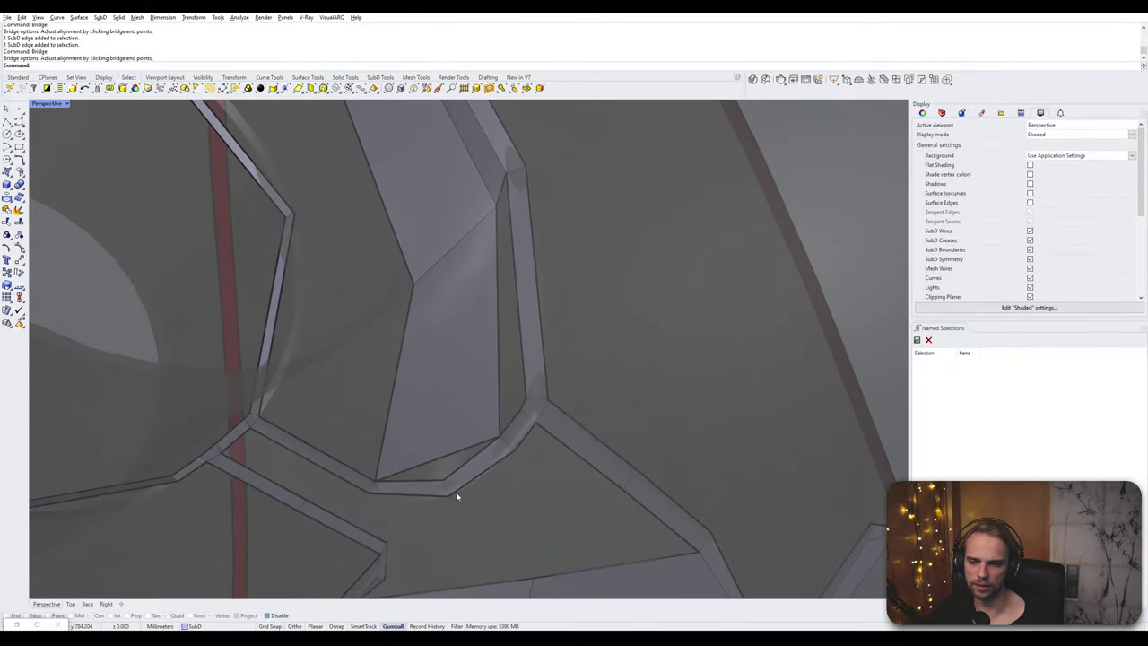
left_click(446, 488, "ctrl+shift")
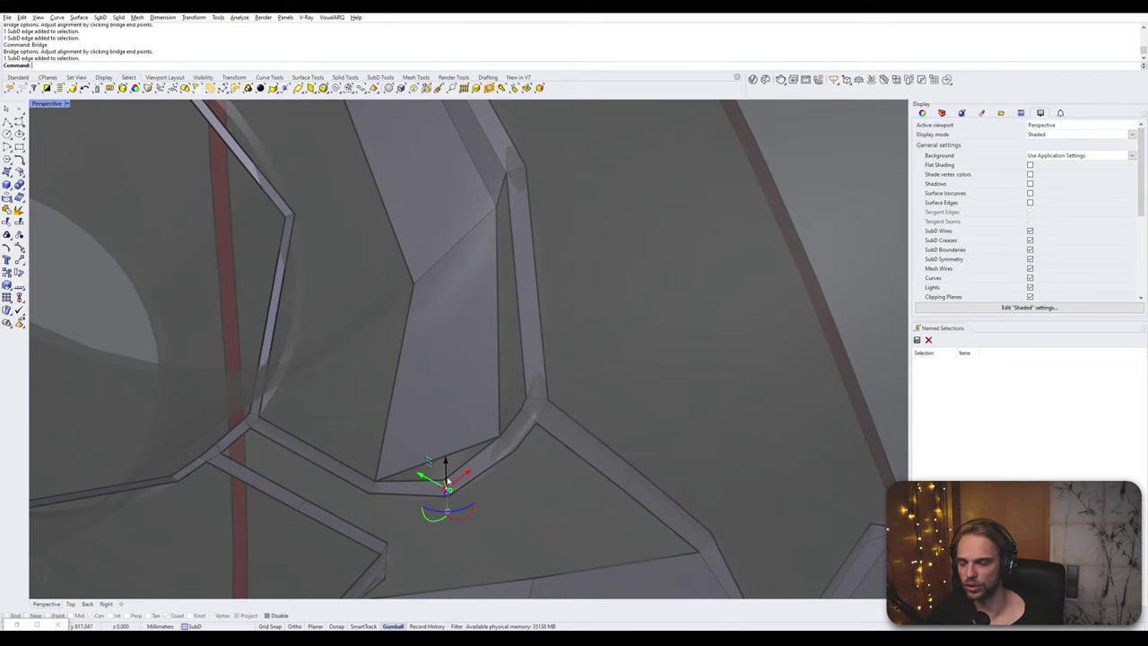
key("Delete")
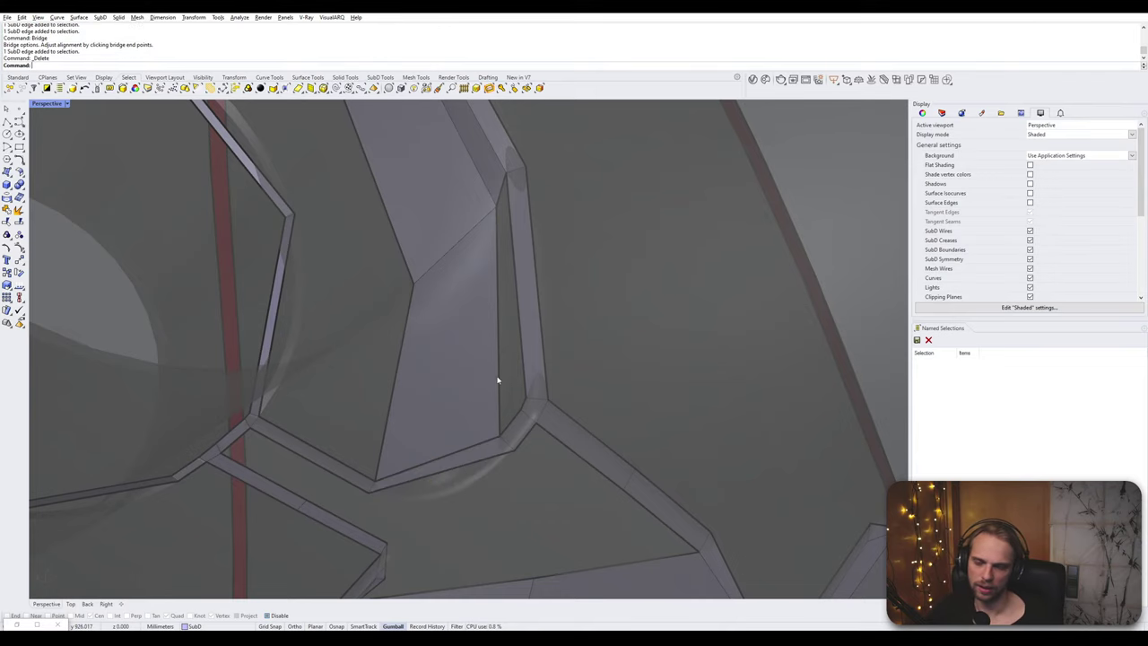
left_click(465, 395, "ctrl+shift")
key("Delete")
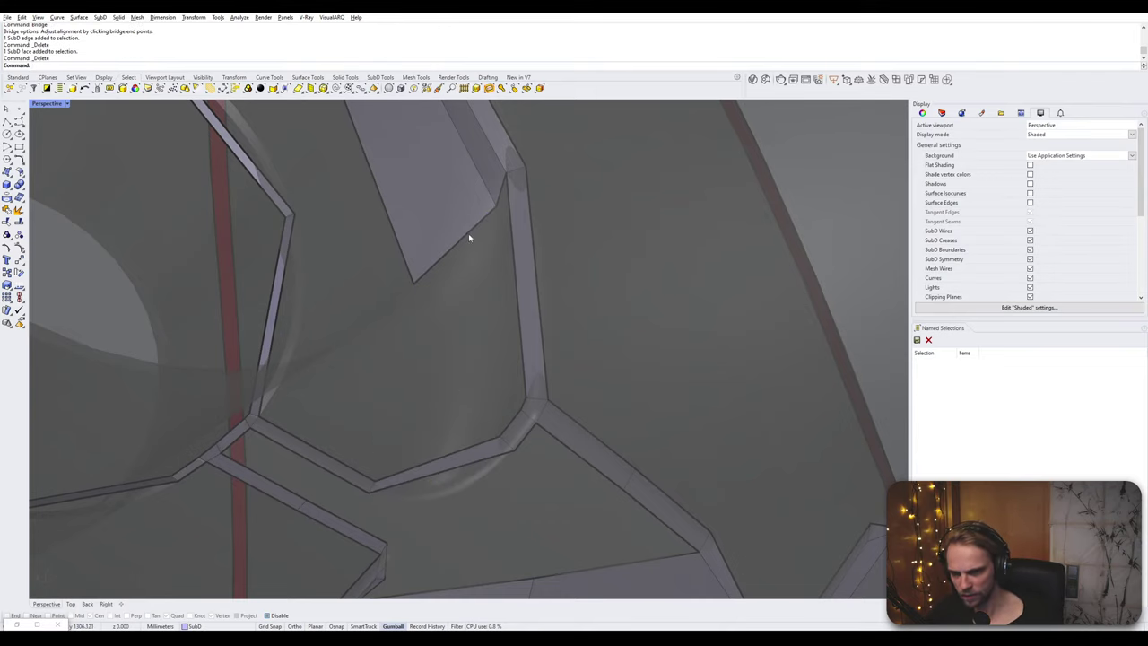
left_click(468, 235, "ctrl+shift")
left_click(453, 455, "ctrl+shift")
type("Bridge")
key("Return")
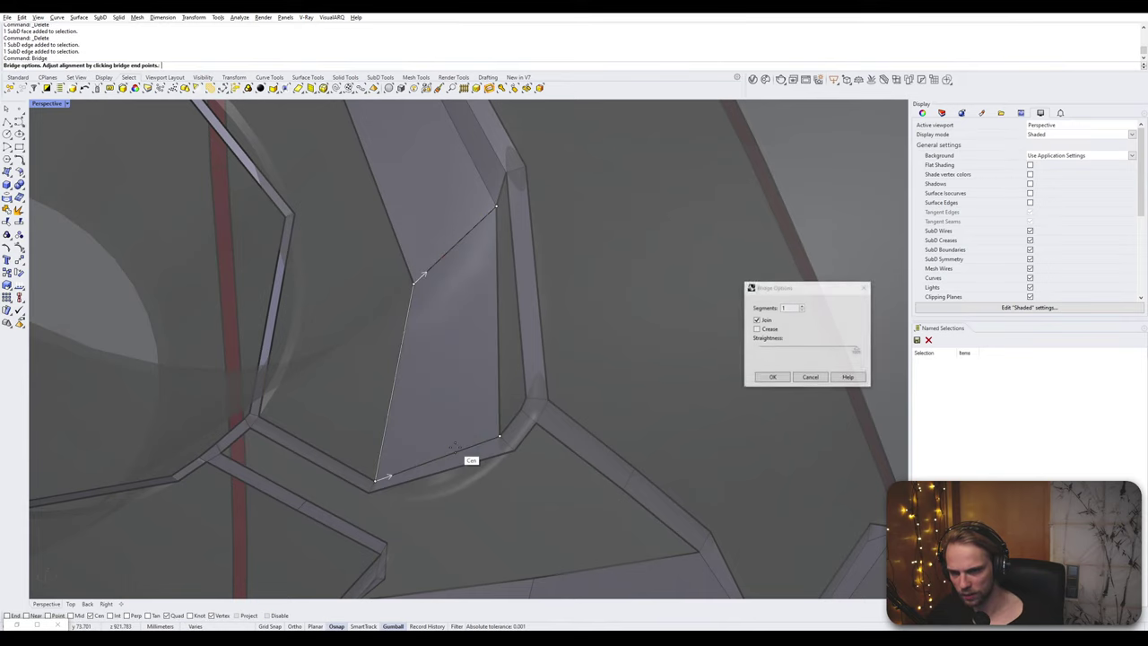
key("Return")
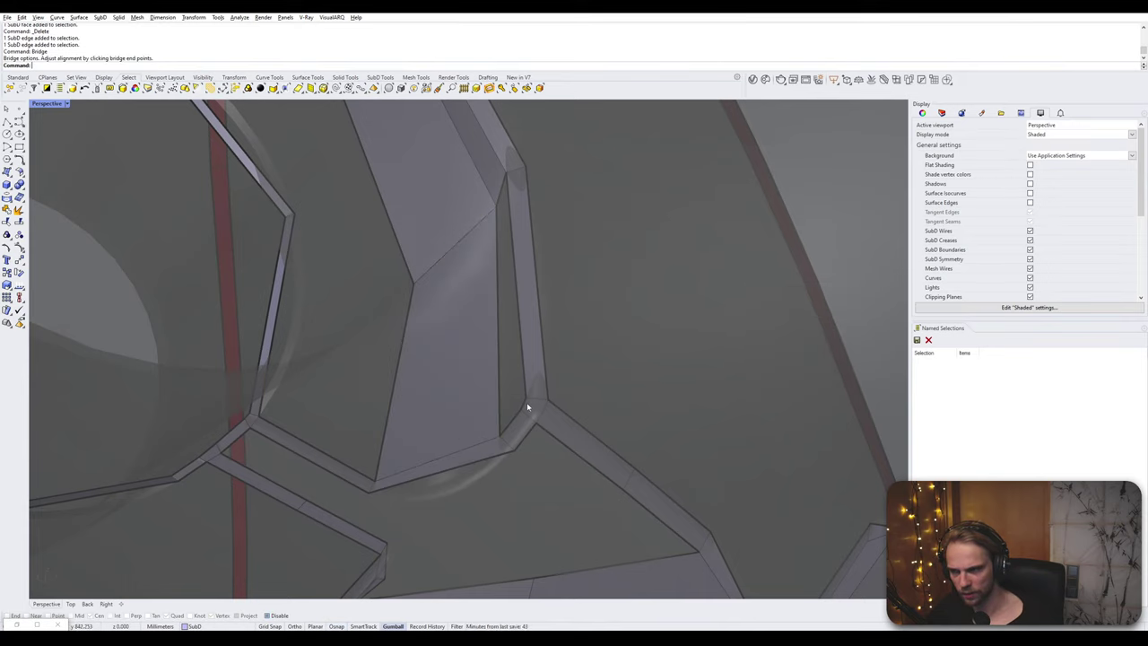
- Stitch the two loose corner vertices together
left_click(522, 414, "ctrl+shift")
scroll(526, 404, "up", 2)
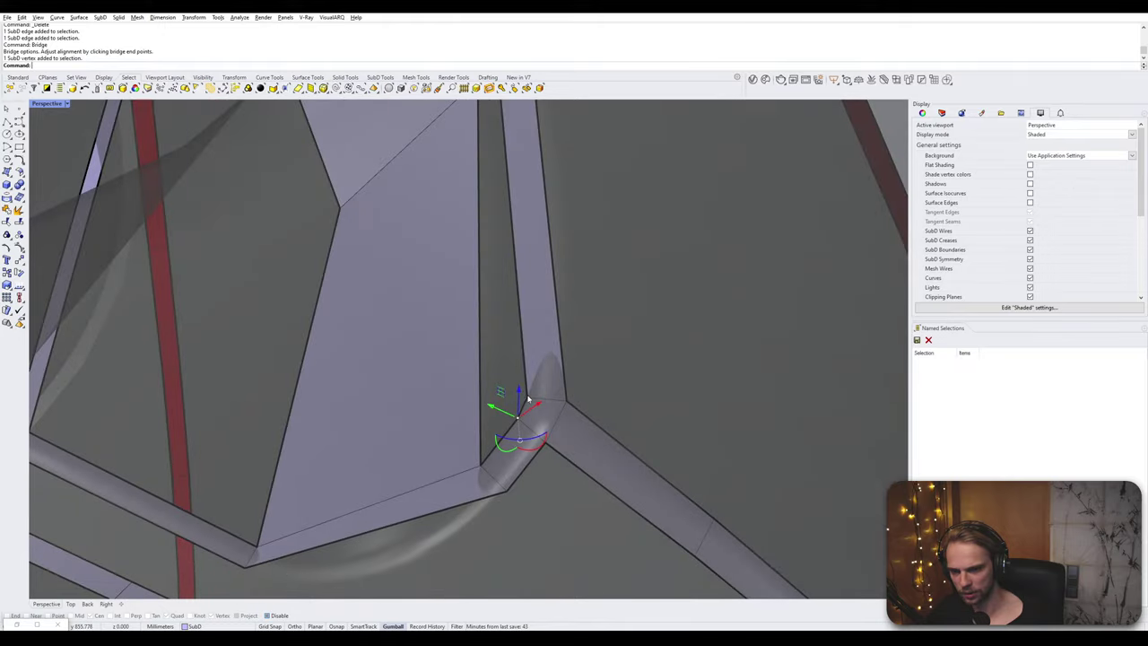
left_click(528, 400, "ctrl+shift")
type("Stitch")
key("Return")
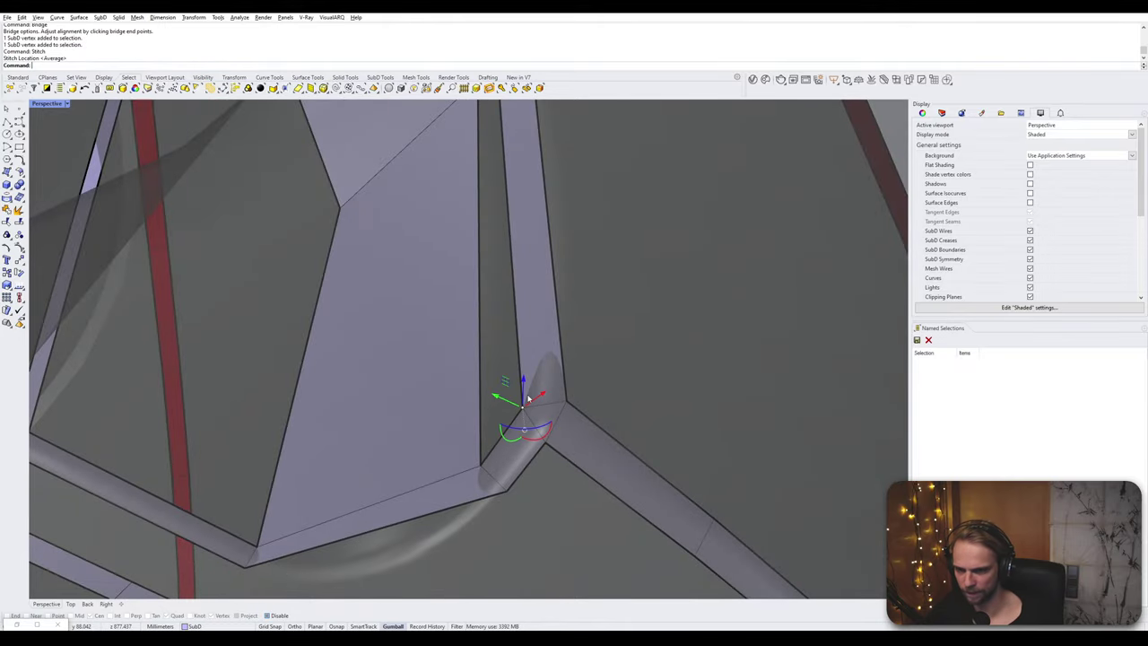
- Stitch the two parallel seam edges together at their average location
right_click_drag(525, 391, 511, 380)
left_click(494, 325, "ctrl+shift")
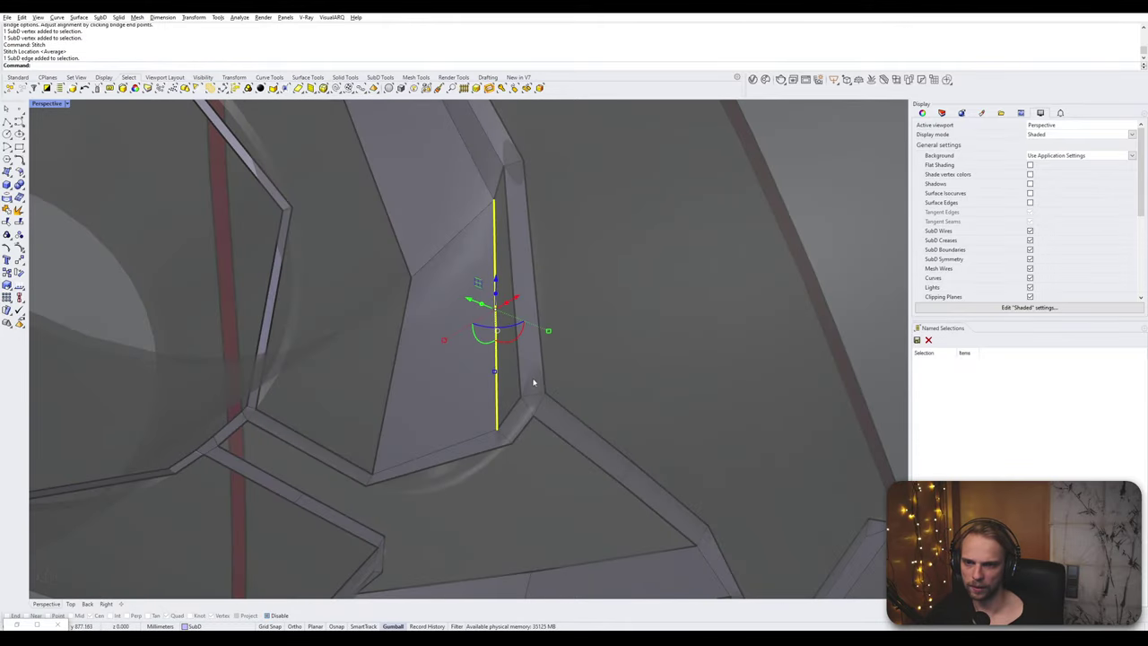
left_click(518, 377, "ctrl+shift")
right_click(521, 370)
right_click(521, 369)
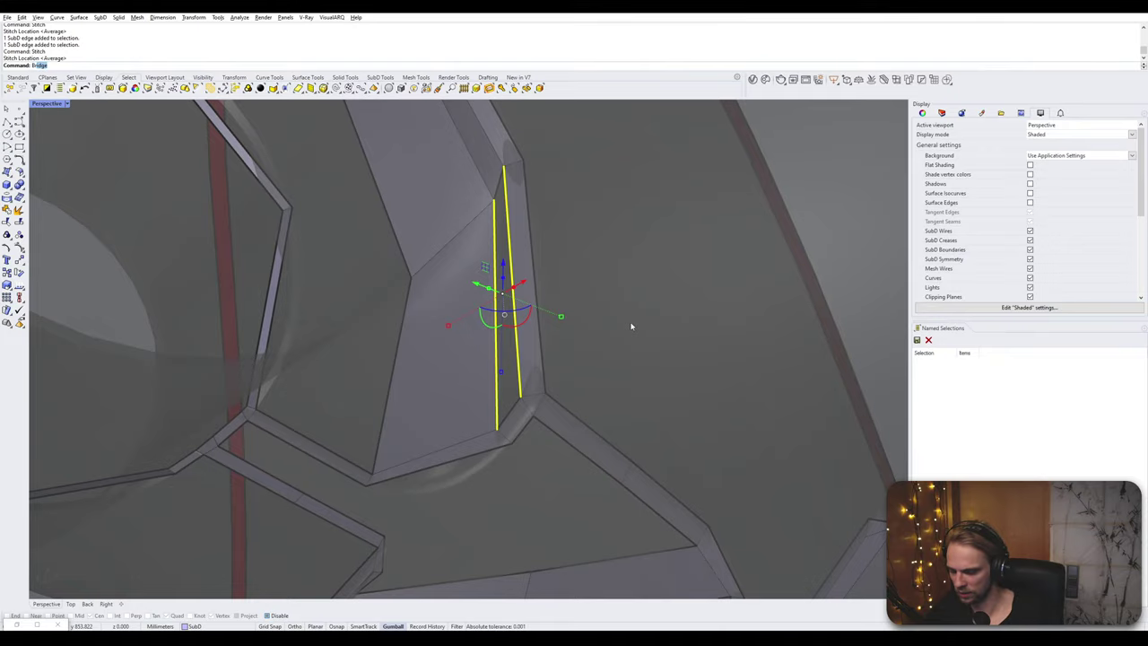
key("Return")
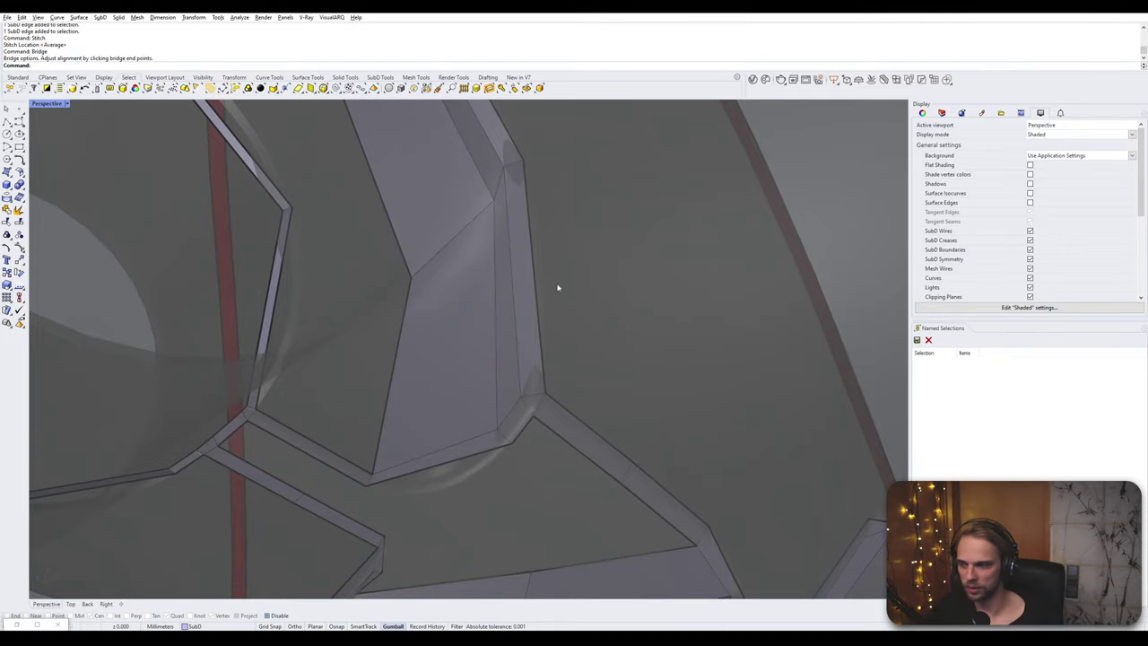
scroll(558, 287, "down", 3)
right_click_drag(558, 287, 500, 368)
scroll(562, 376, "up", 3)
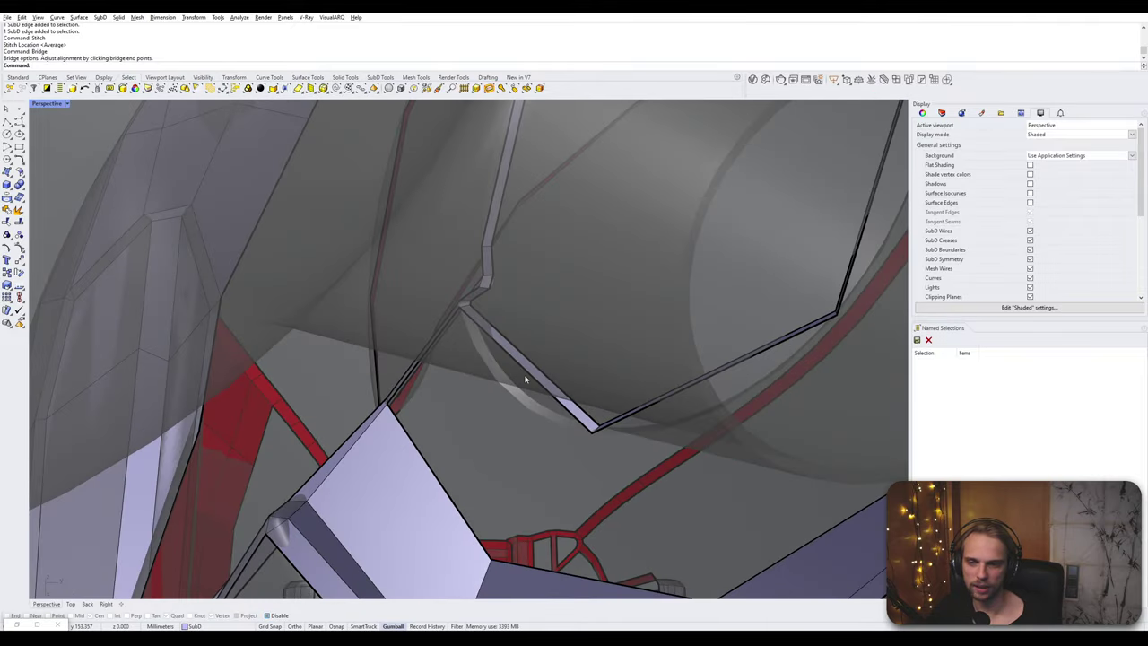
- Bridge the strip edge to the opposite long diagonal edge with a new face
left_click(522, 386)
left_click(439, 484, "shift")
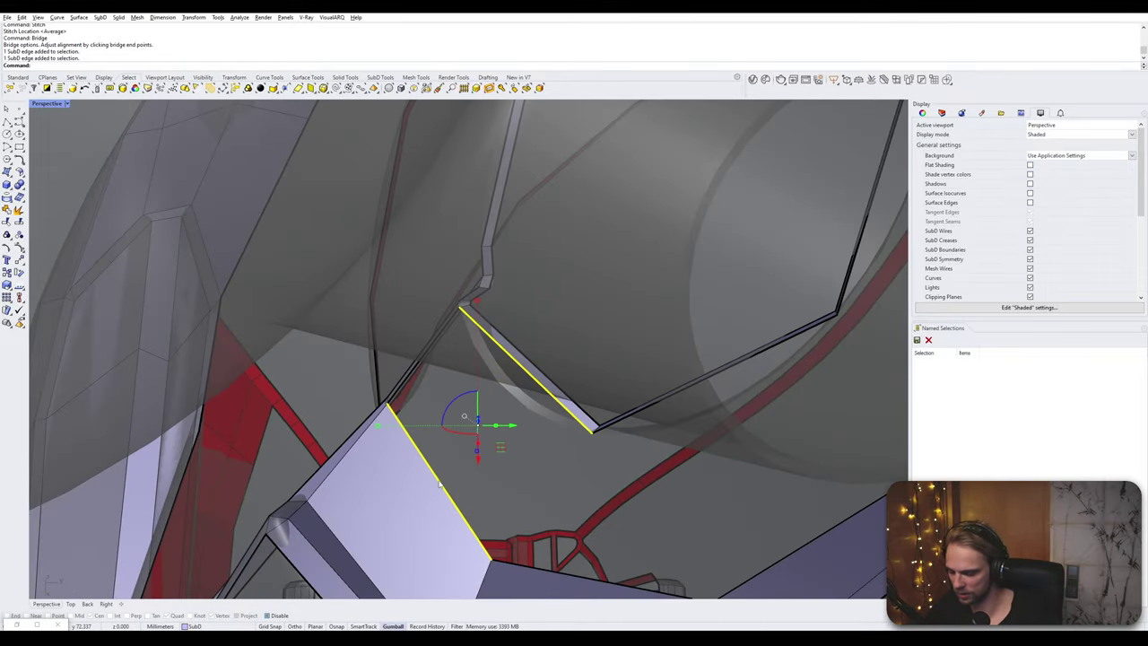
key("Return")
key("Return")
key("Return")
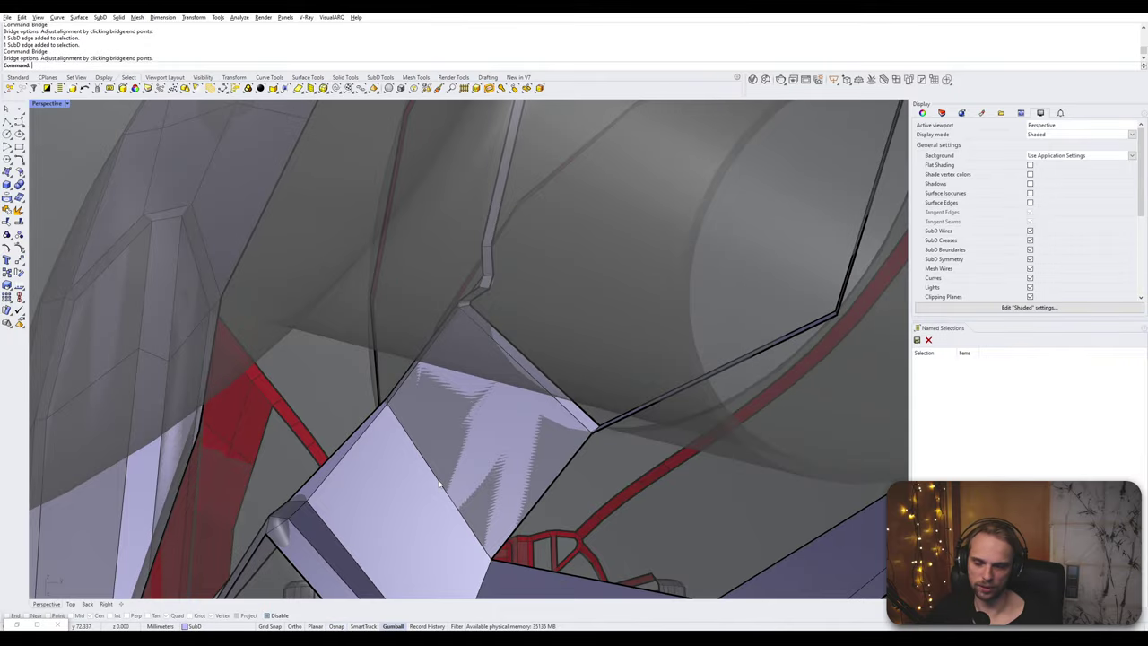
right_click_drag(440, 484, 380, 260)
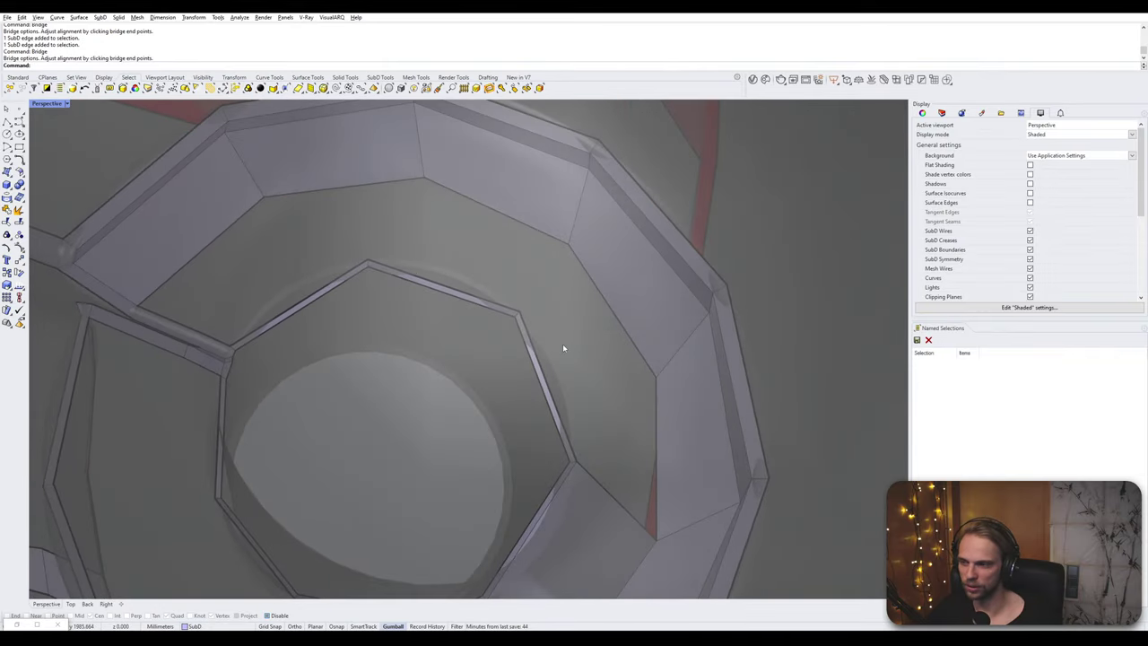
right_click_drag(564, 377, 524, 352)
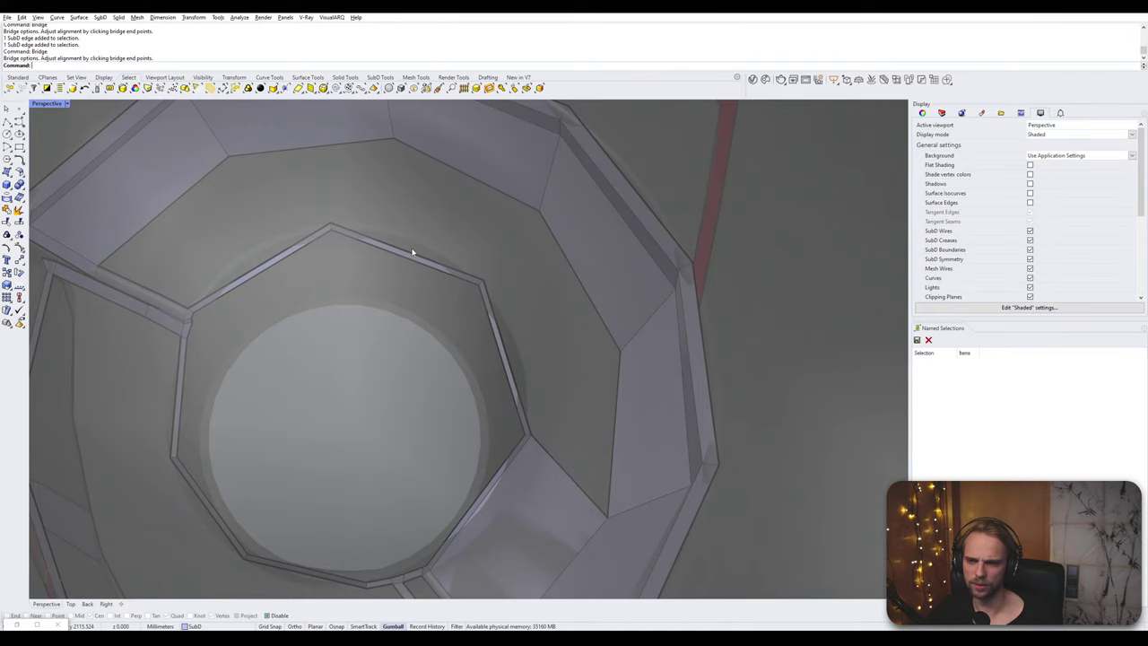
right_click_drag(513, 455, 529, 403)
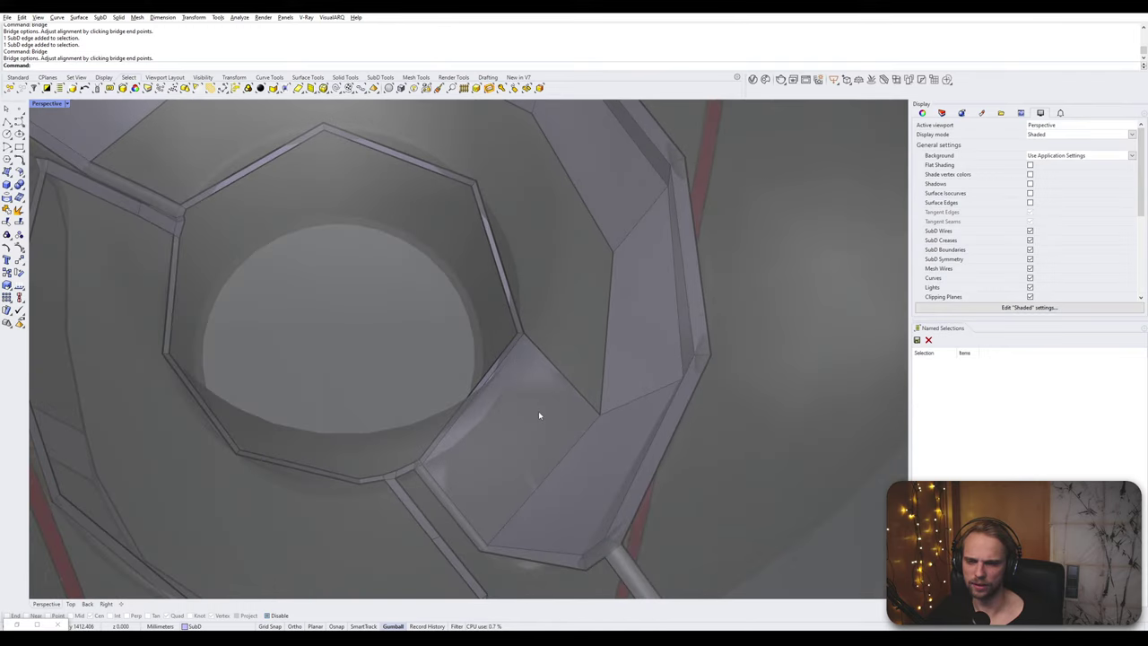
- Delete the face between the rings and bevel the inner-ring corner edge
left_click(522, 374)
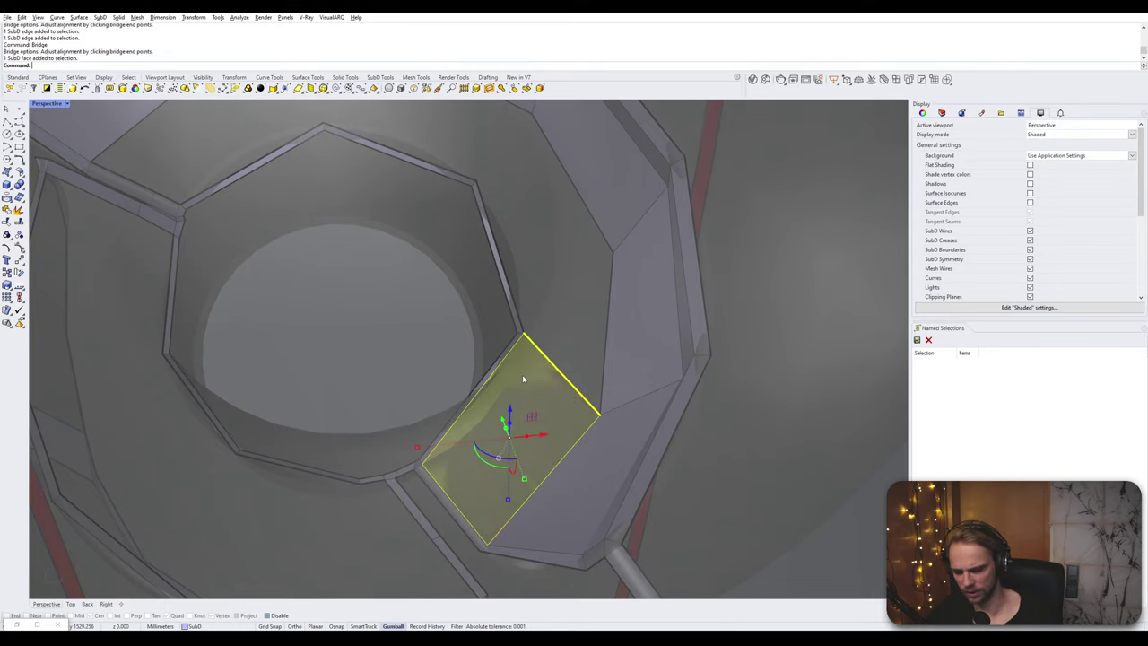
key("Delete")
scroll(512, 365, "up", 5)
left_click(525, 370)
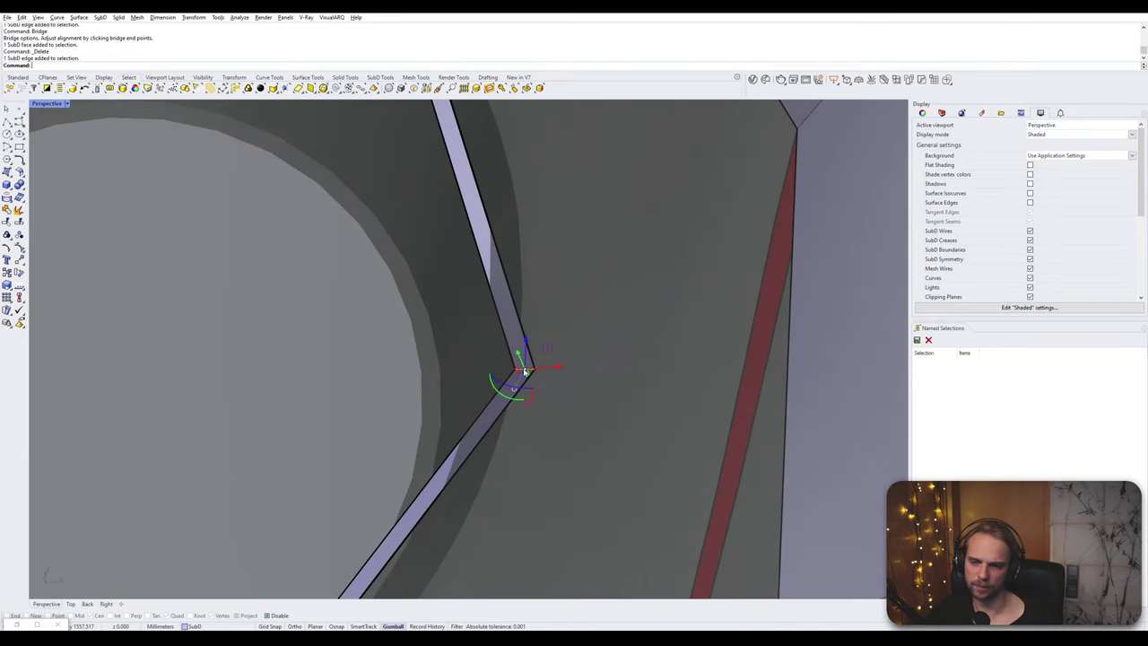
type("el")
key("Return")
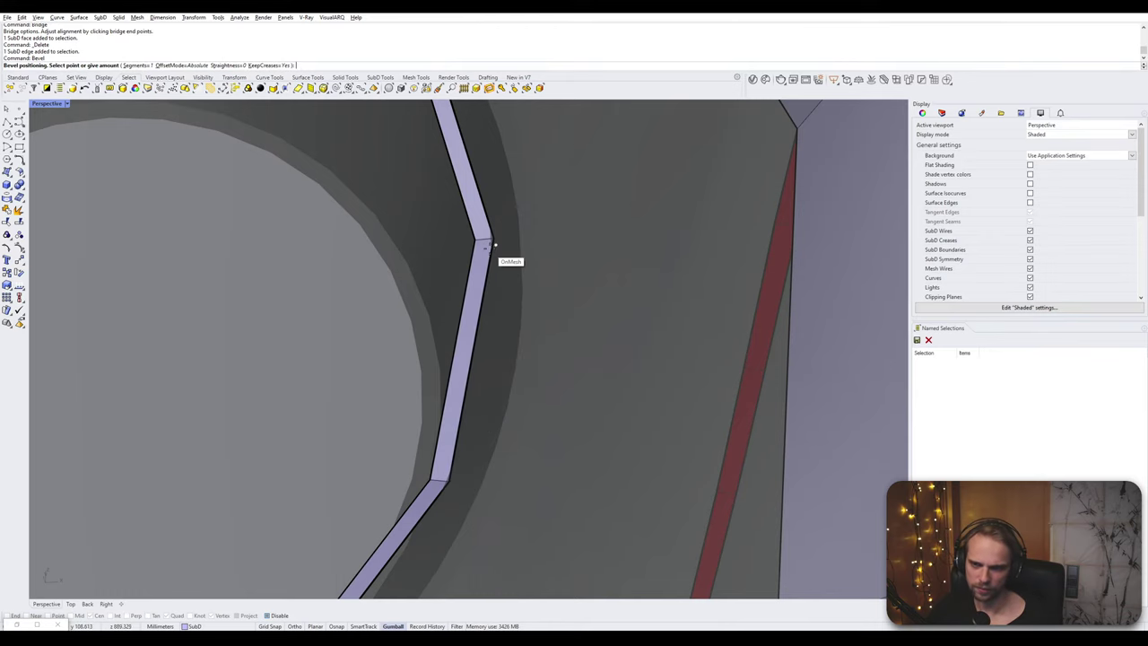
scroll(495, 246, "down", 3)
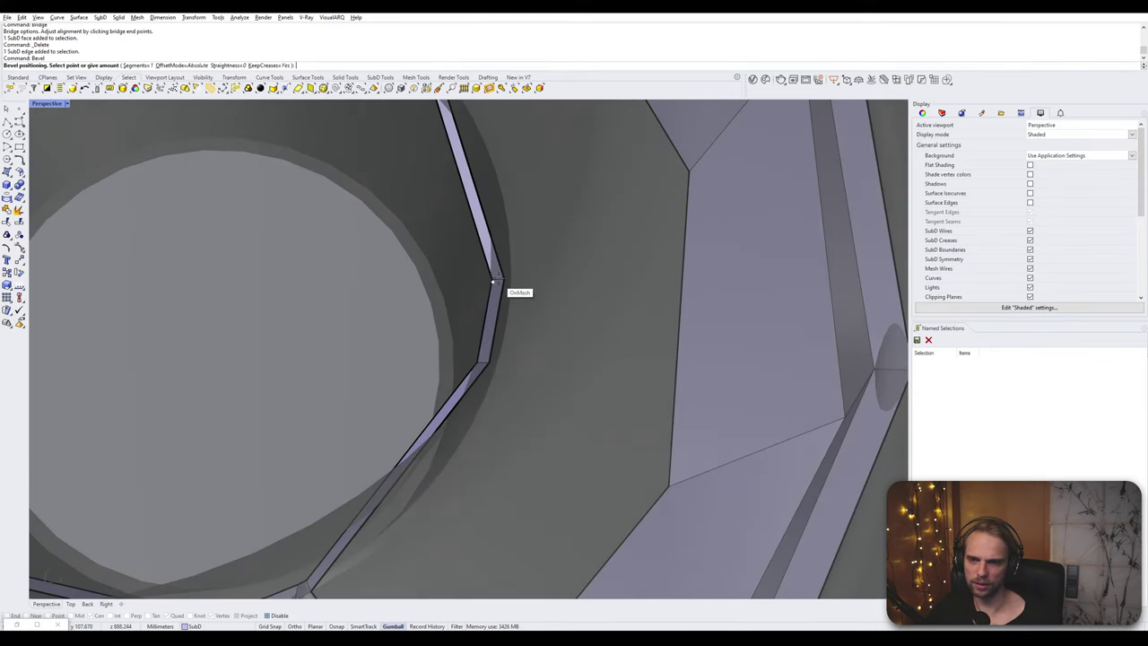
left_click(494, 249)
right_click_drag(494, 248, 502, 353)
- Bridge three pairs of inner-ring and outer-ring edges with new faces
left_click(512, 406)
left_click(628, 383, "shift")
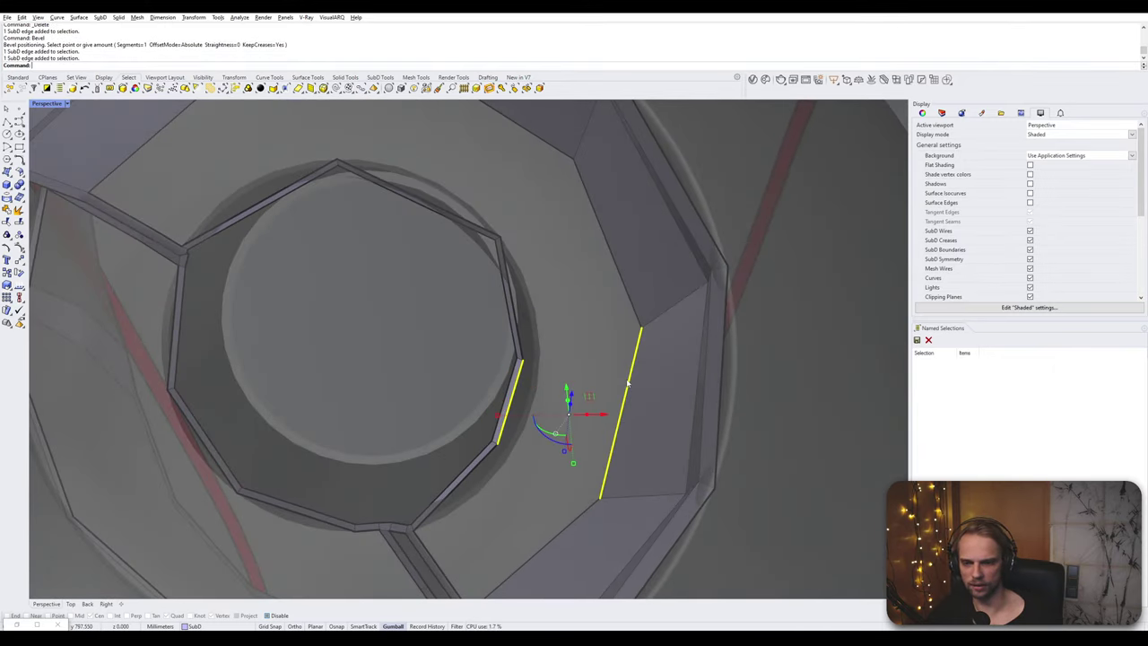
key("Return")
key("Return")
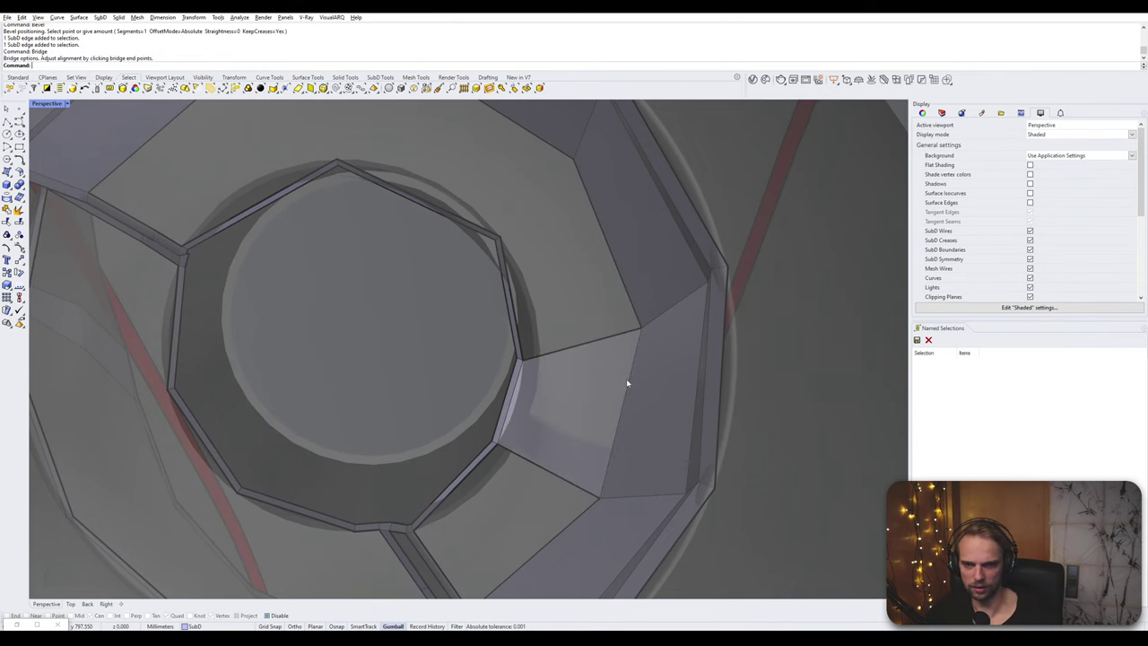
right_click_drag(520, 477, 520, 410)
left_click(504, 402)
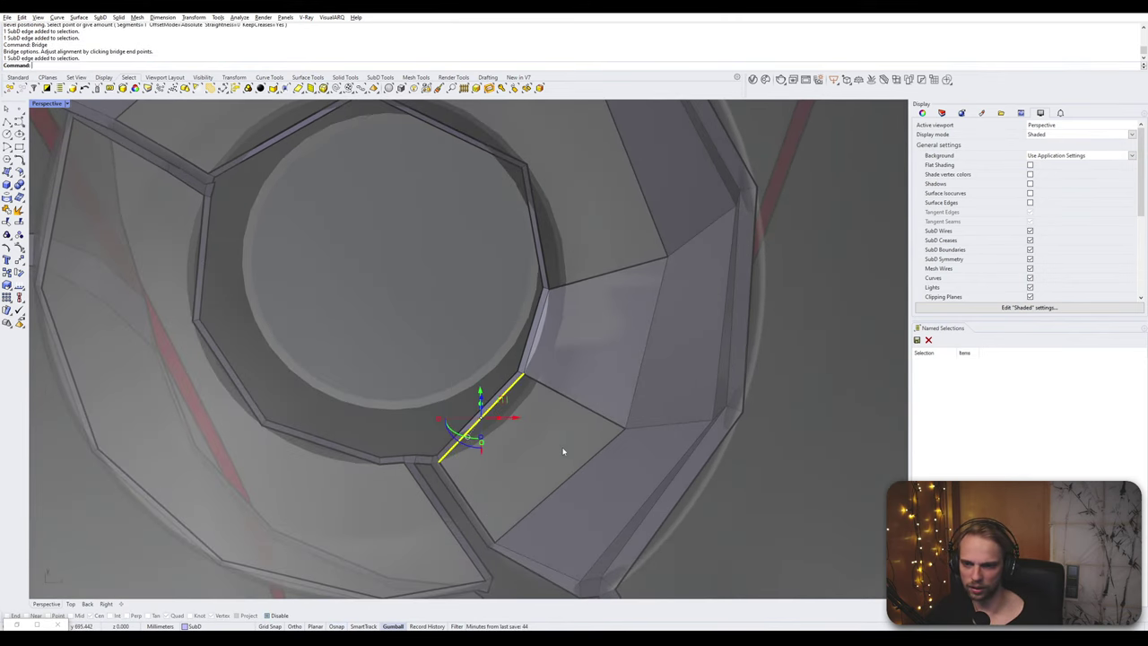
left_click(583, 465, "shift")
key("Return")
key("Return")
right_click_drag(587, 462, 551, 358)
left_click(550, 359)
left_click(656, 301, "shift")
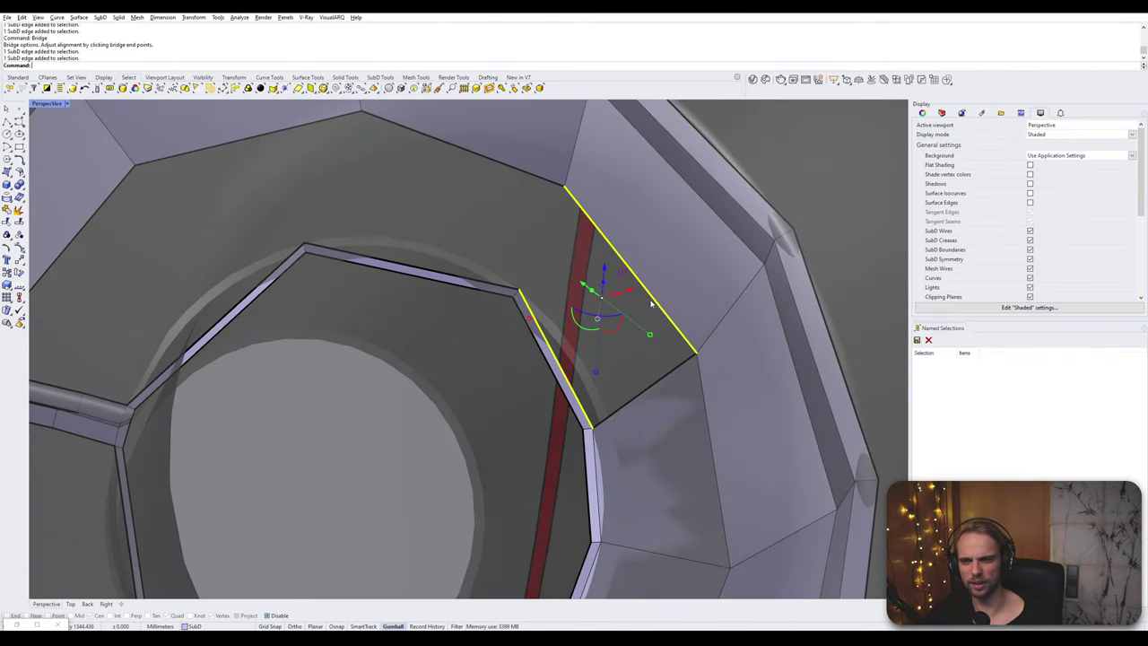
key("Return")
key("Return")
- Bevel the edge at the inner ring's pointed apex into a flat segment
scroll(651, 303, "down", 3)
right_click_drag(651, 303, 468, 299)
right_click_drag(359, 260, 435, 301, "shift")
scroll(435, 300, "up", 7)
left_click(483, 274)
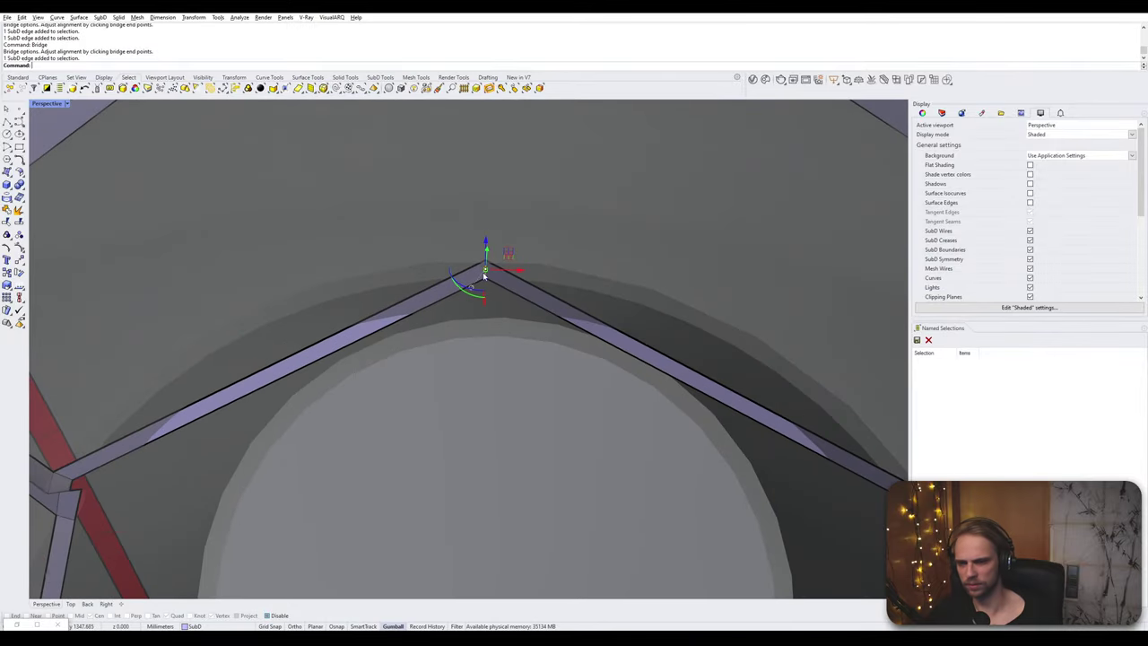
type("Bevel")
key("Return")
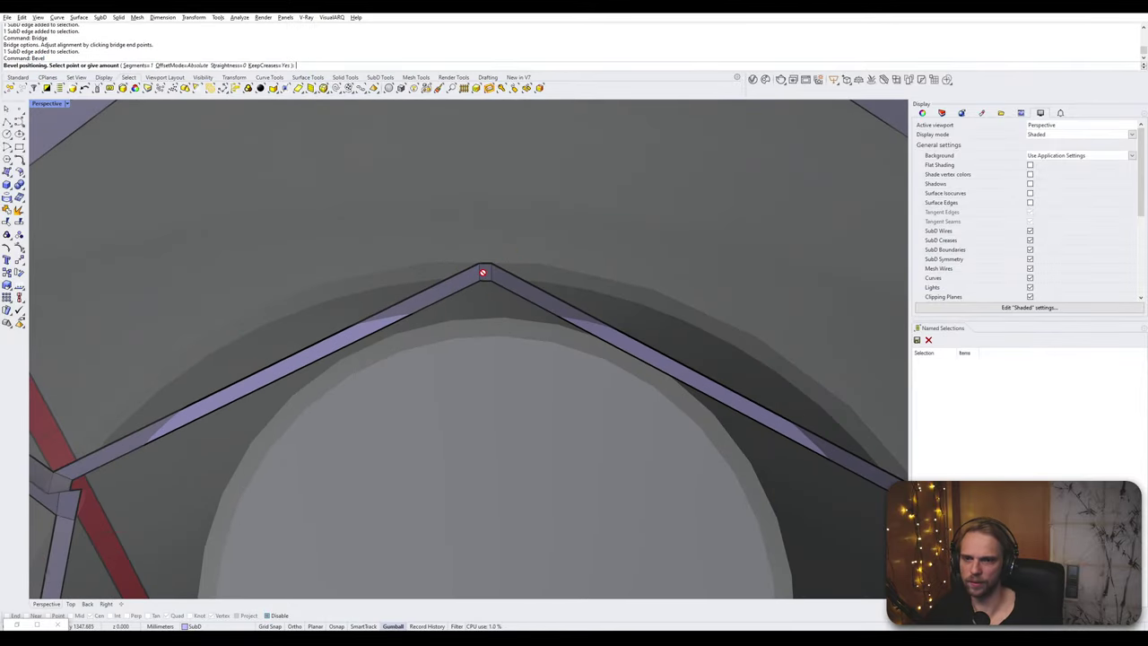
left_click(672, 368)
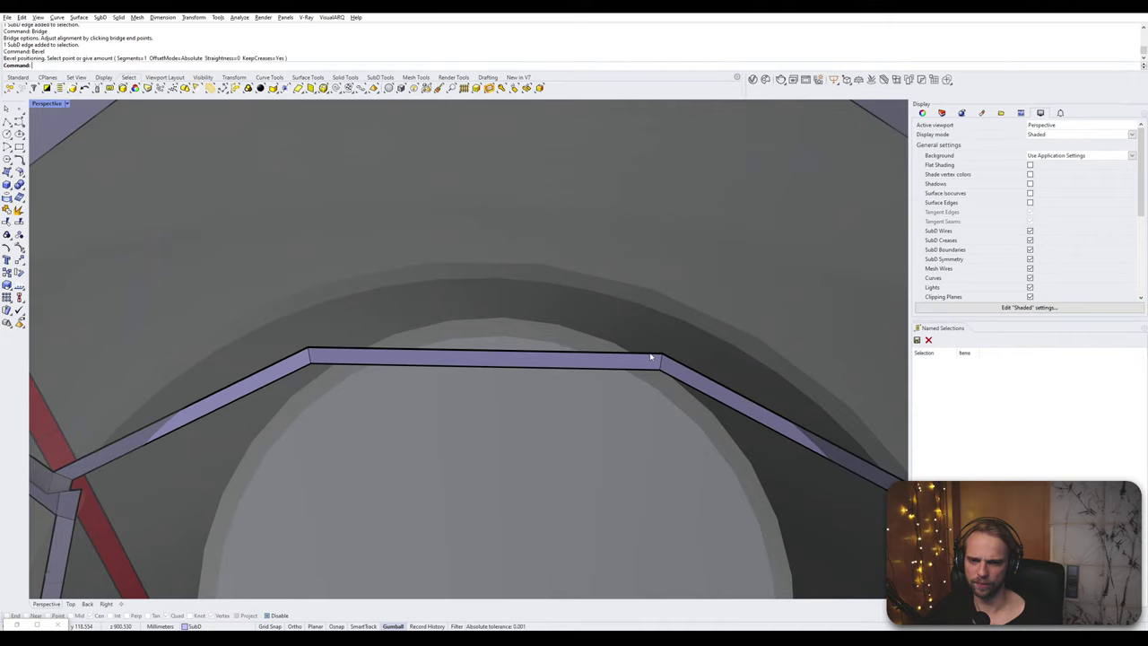
- Select the flattened top edge of the ring and the face next to it
scroll(636, 384, "down", 5)
scroll(604, 367, "up", 5)
left_click(577, 365)
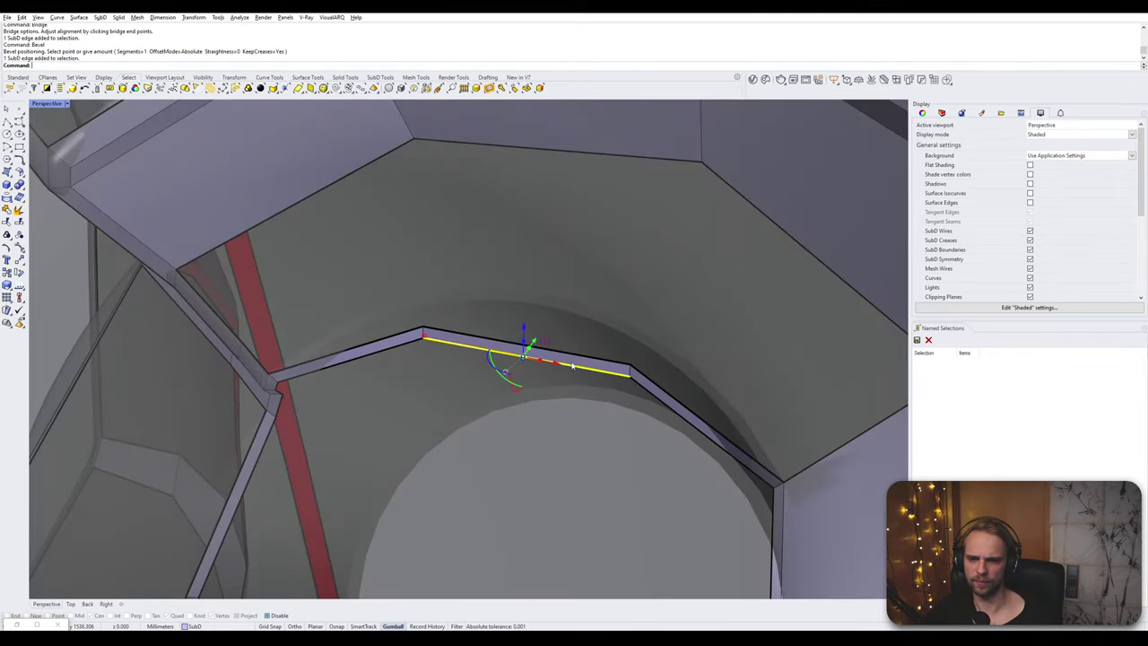
scroll(550, 353, "up", 3)
left_click(552, 364, "ctrl+shift")
scroll(548, 358, "down", 5)
right_click_drag(549, 359, 487, 283)
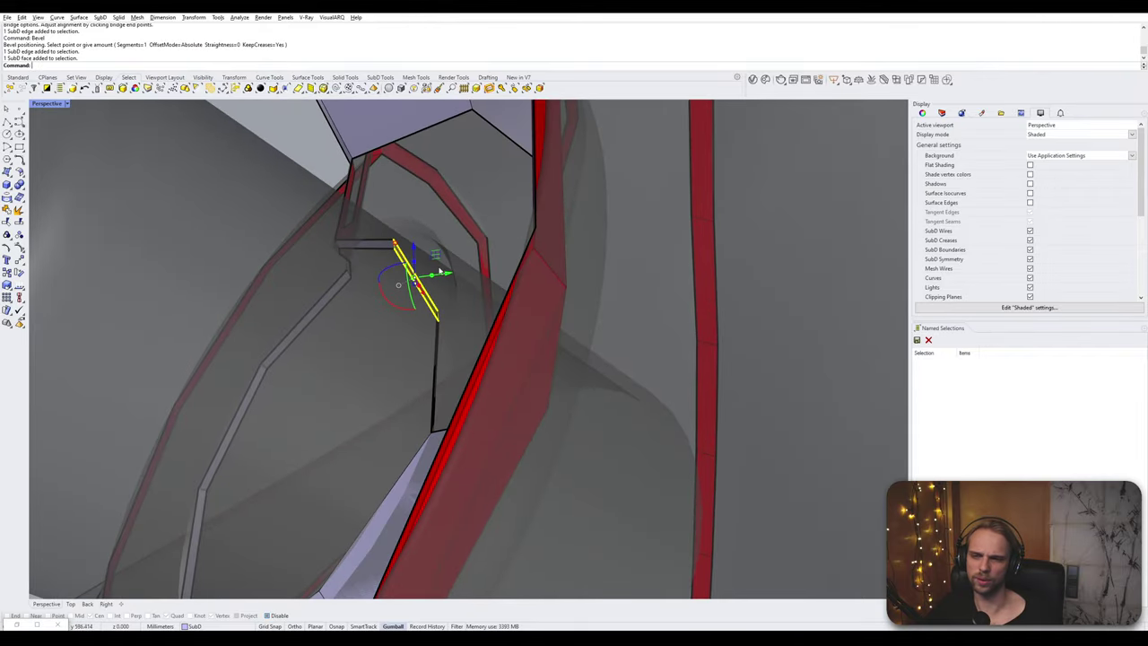
- Bridge the middle, left and right red gaps between the inner ring and outer shell
left_click_drag(452, 275, 436, 243)
scroll(439, 243, "up", 10)
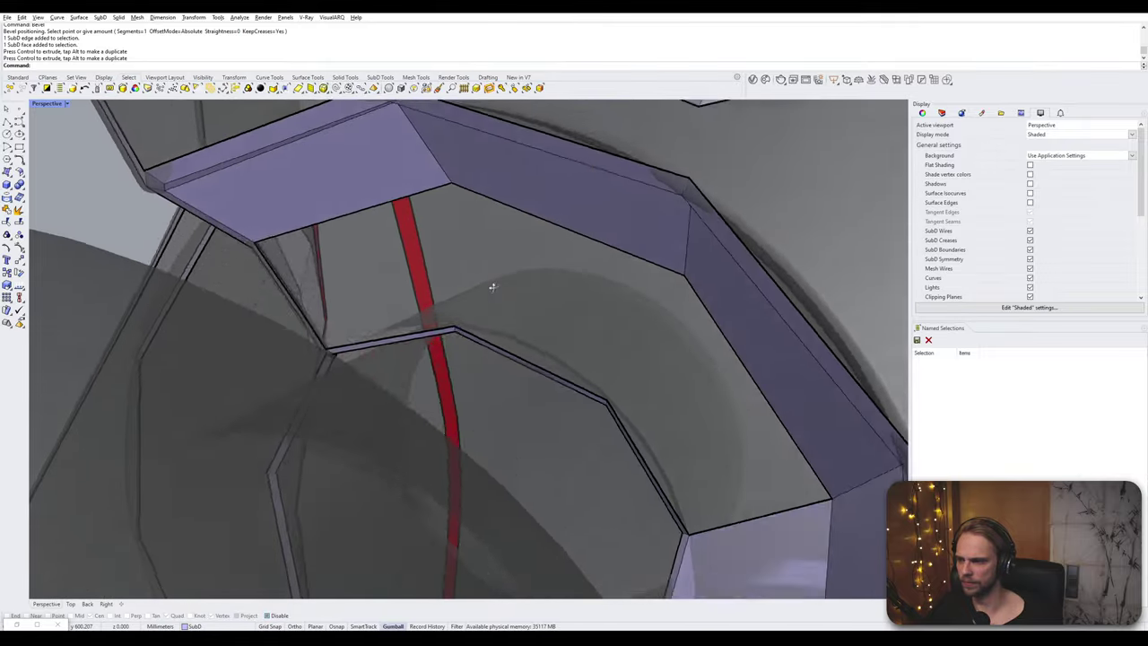
mouse_move(492, 287)
right_mouse_down()
mouse_move(520, 308)
mouse_move(545, 298)
mouse_move(515, 356)
mouse_move(499, 326)
mouse_move(525, 272)
mouse_move(631, 296)
mouse_move(623, 259)
mouse_move(584, 251)
mouse_move(502, 279)
right_mouse_up()
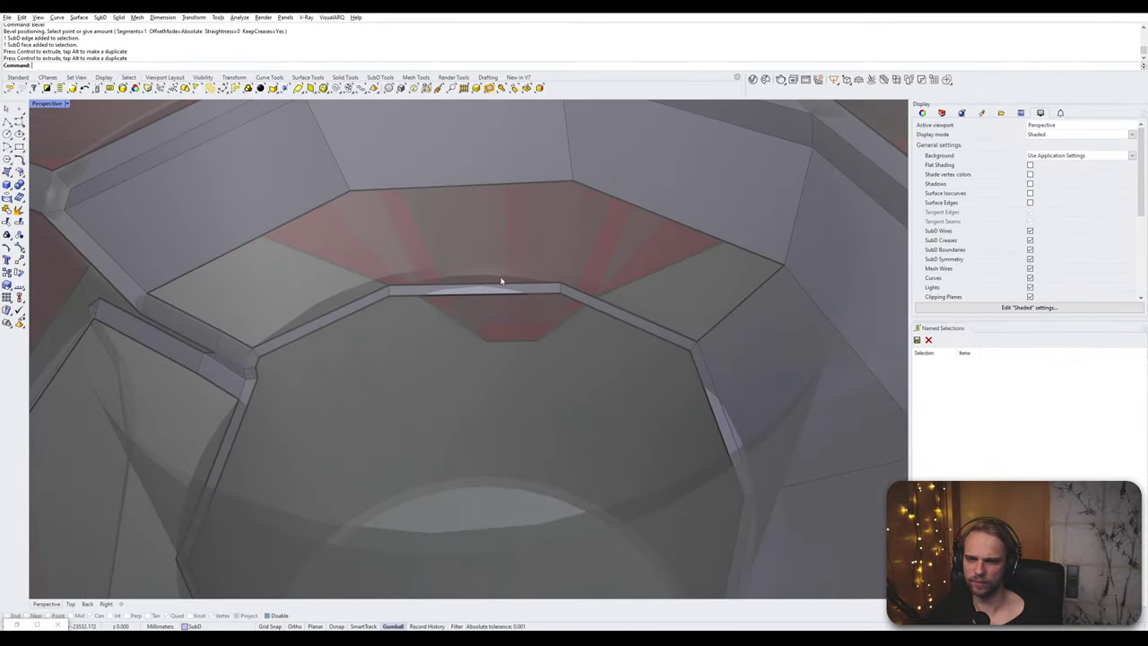
left_click(500, 285)
left_click(485, 186, "shift")
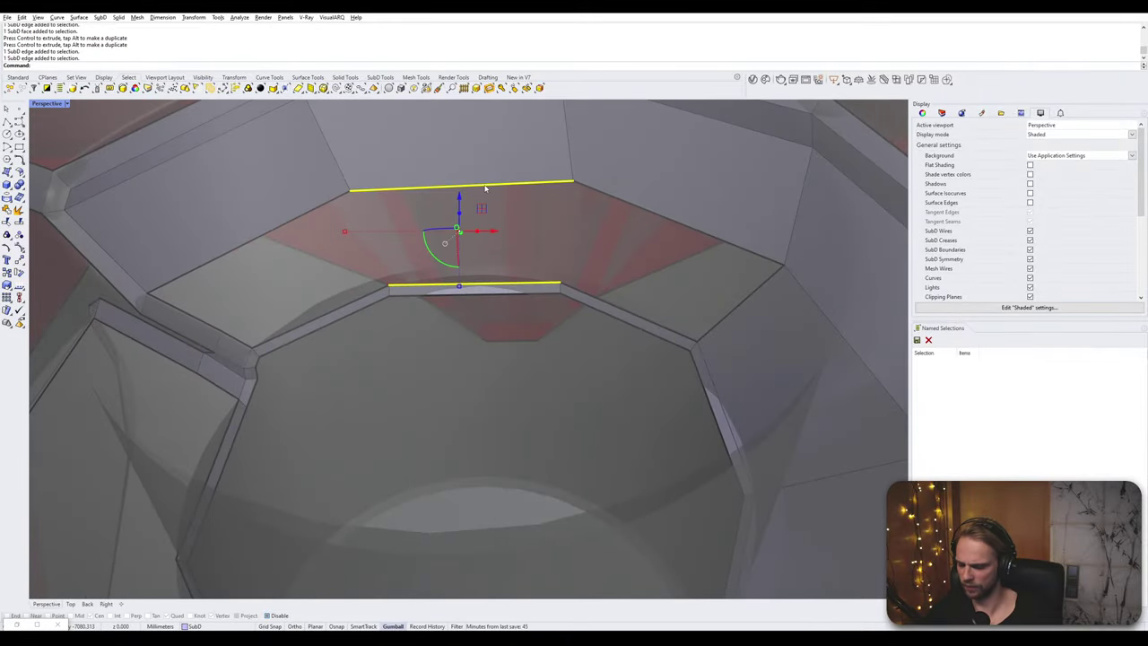
key("Return")
key("Return")
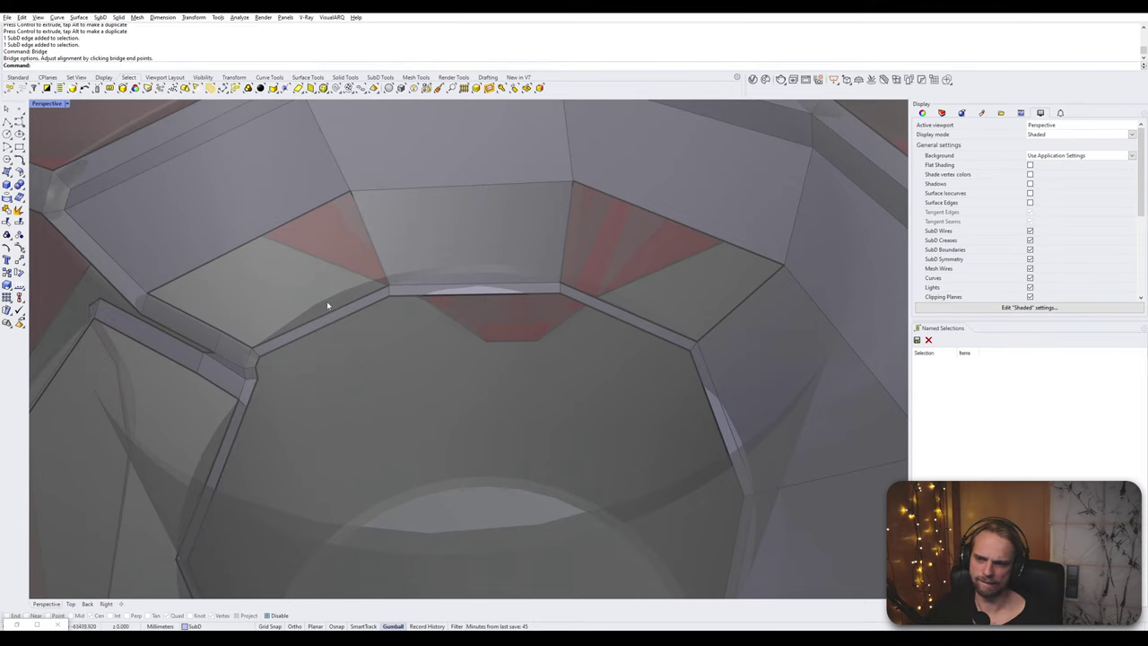
left_click(333, 306)
left_click(227, 254, "shift")
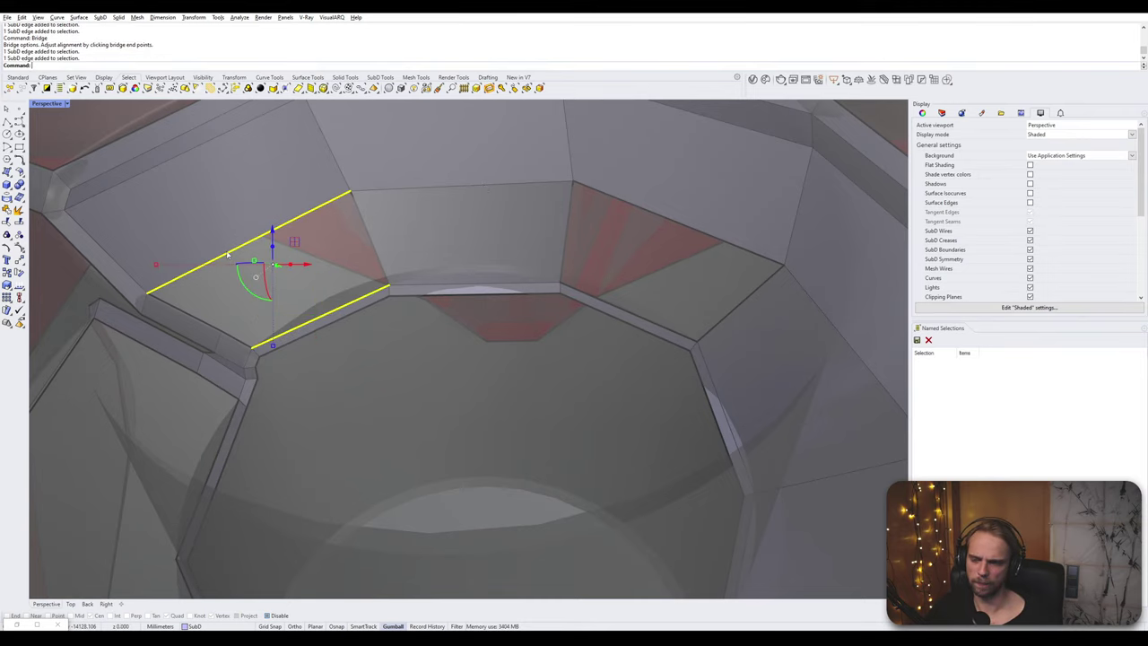
key("Return")
key("Return")
left_click(645, 320)
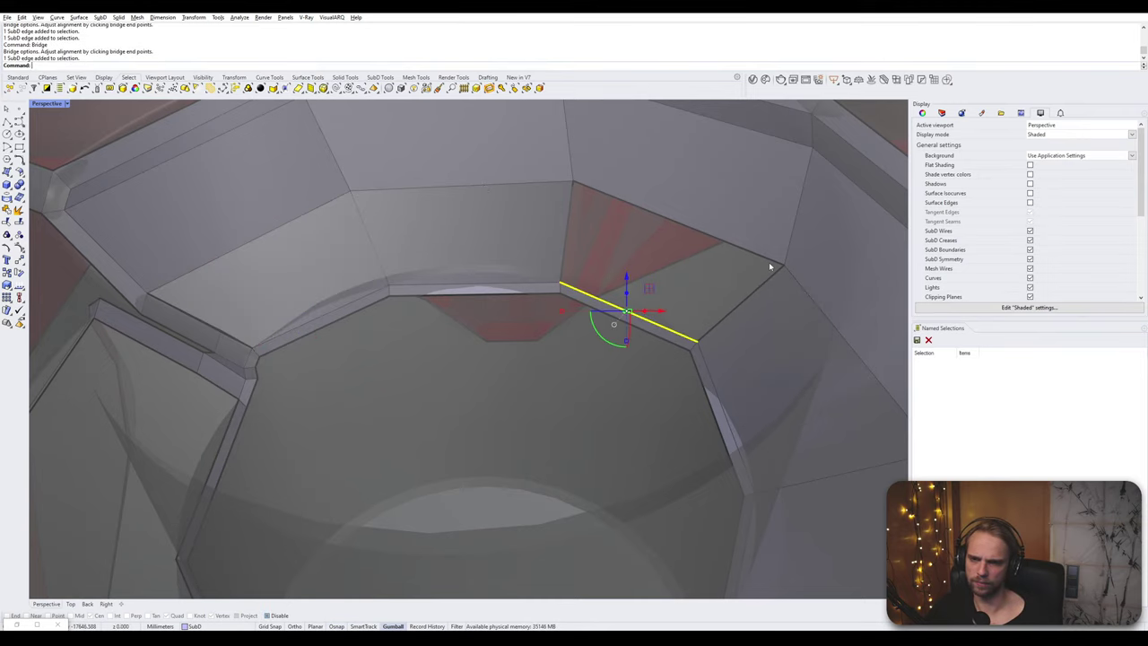
left_click(768, 262, "shift")
key("Return")
key("Return")
scroll(691, 289, "down", 5)
right_click_drag(691, 288, 601, 331)
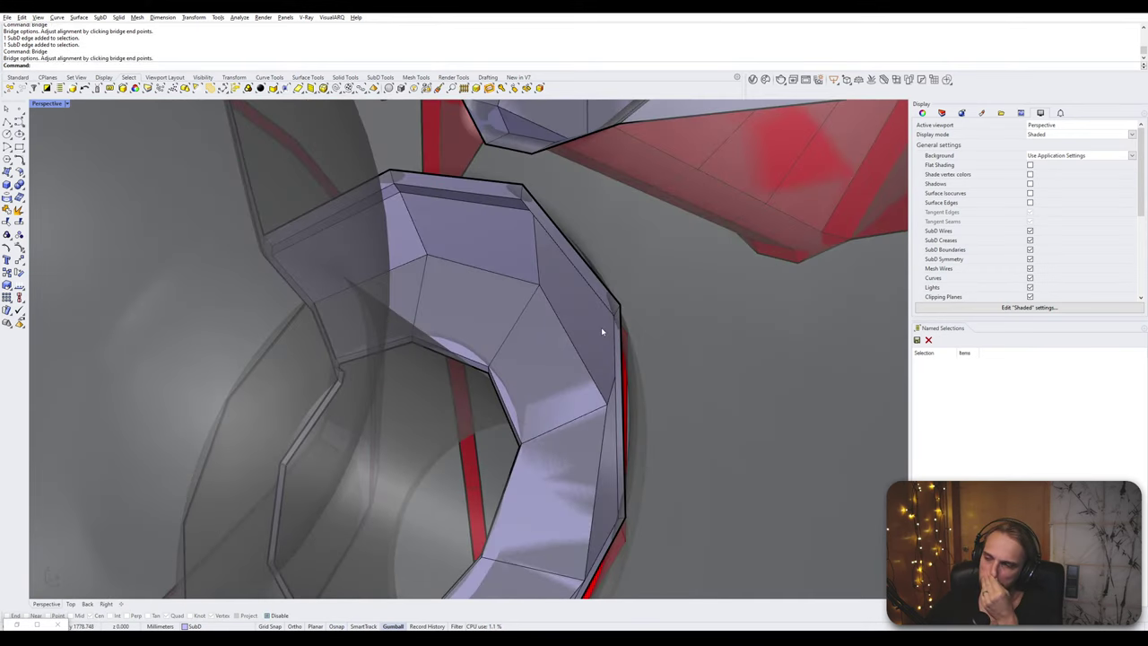
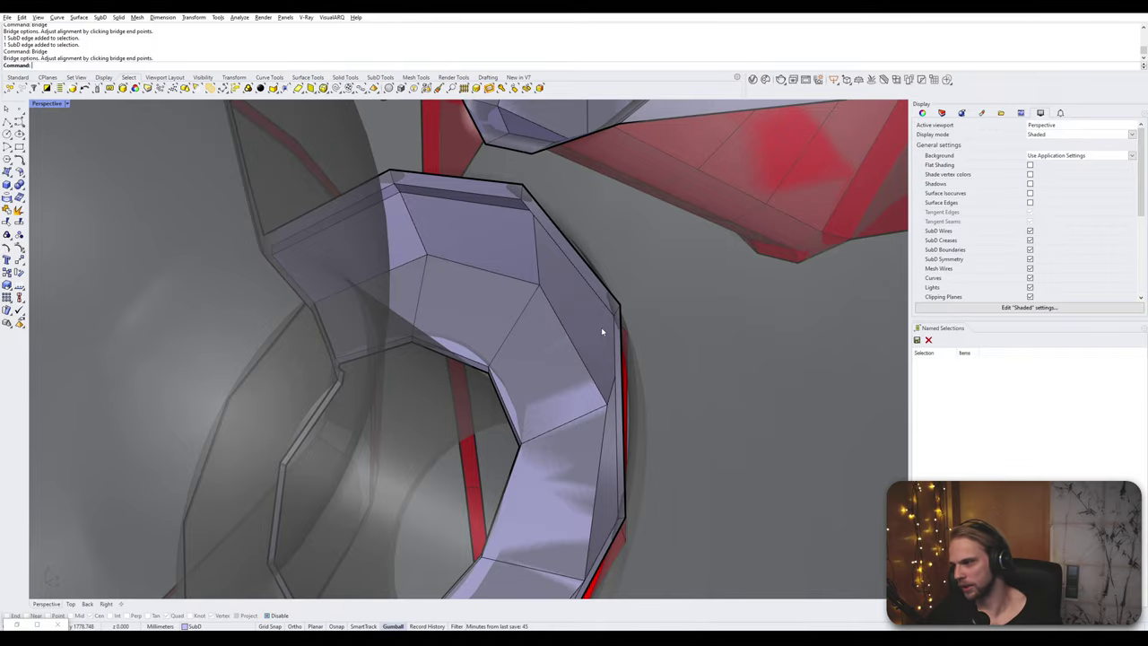
- Delete two stray SubD edges by the ring opening and pick the frame corner edge
right_click_drag(576, 303, 307, 313)
left_click(420, 316)
key("Delete")
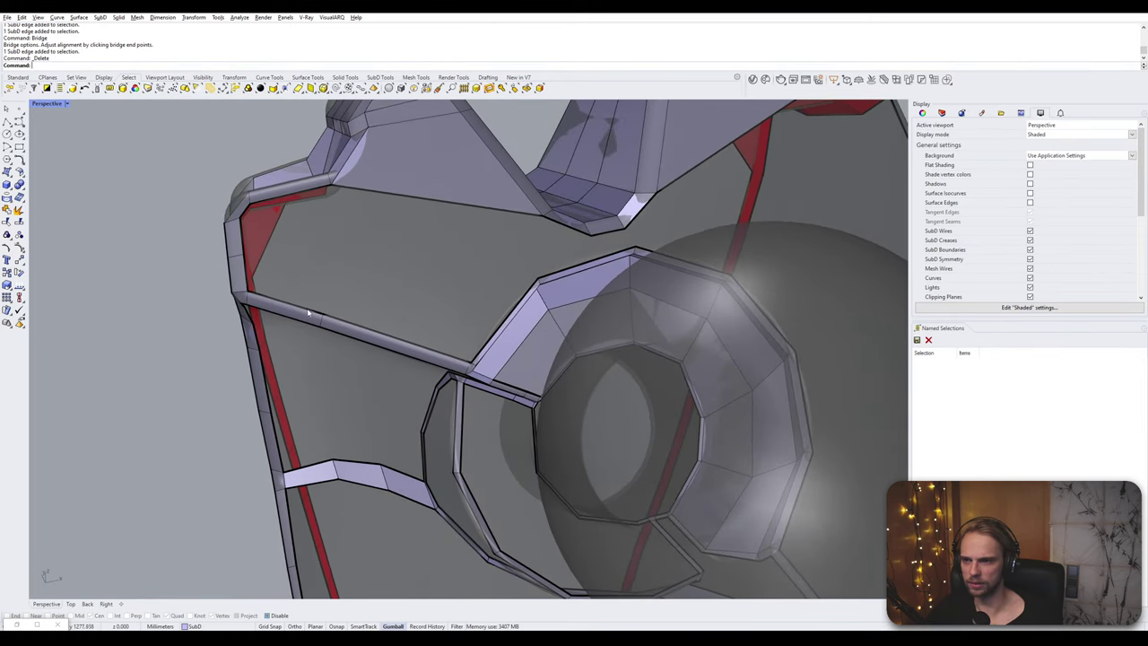
scroll(266, 276, "up", 4)
right_click_drag(266, 275, 325, 317)
left_click(293, 292, "ctrl+shift")
key("Delete")
left_click(327, 324)
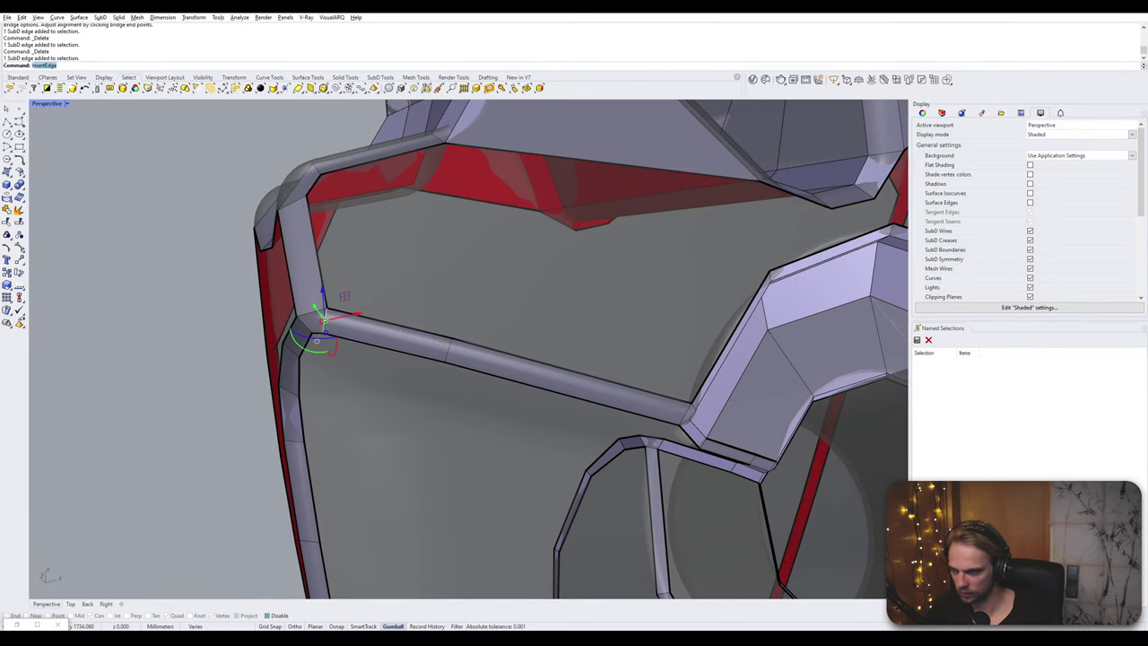
- Insert an edge at the frame corner and bridge the corner gap to its opposite edge
key("Return")
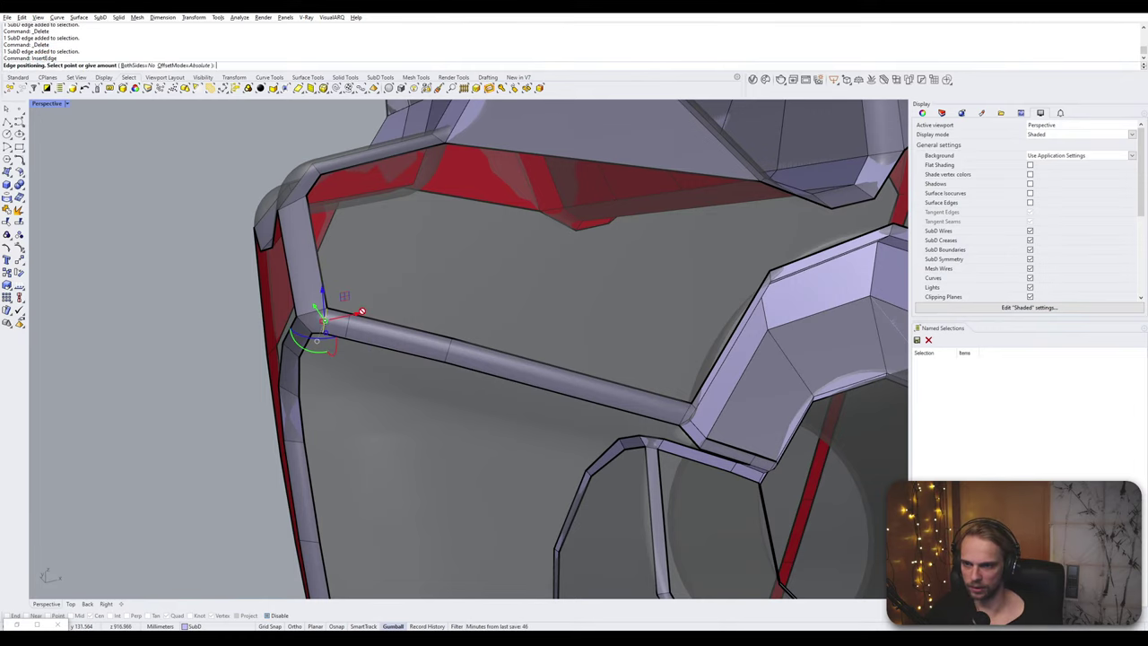
right_click_drag(359, 313, 393, 344)
scroll(328, 375, "up", 6)
left_click(354, 368)
scroll(355, 368, "down", 6)
left_click(384, 342)
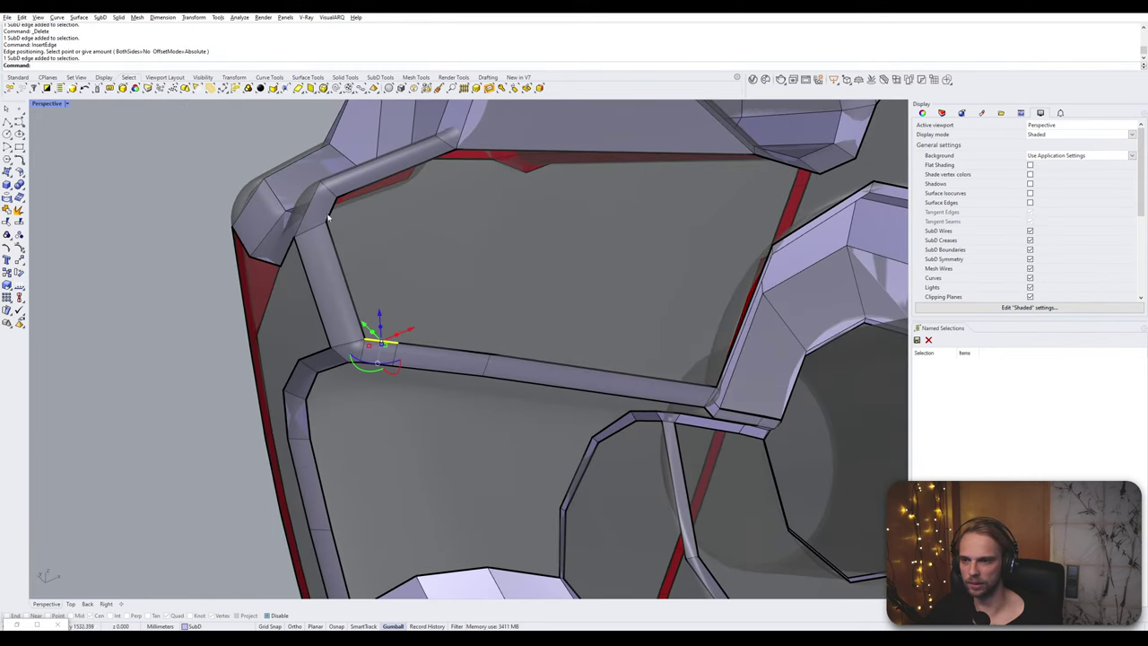
left_click(329, 216, "shift")
key("Return")
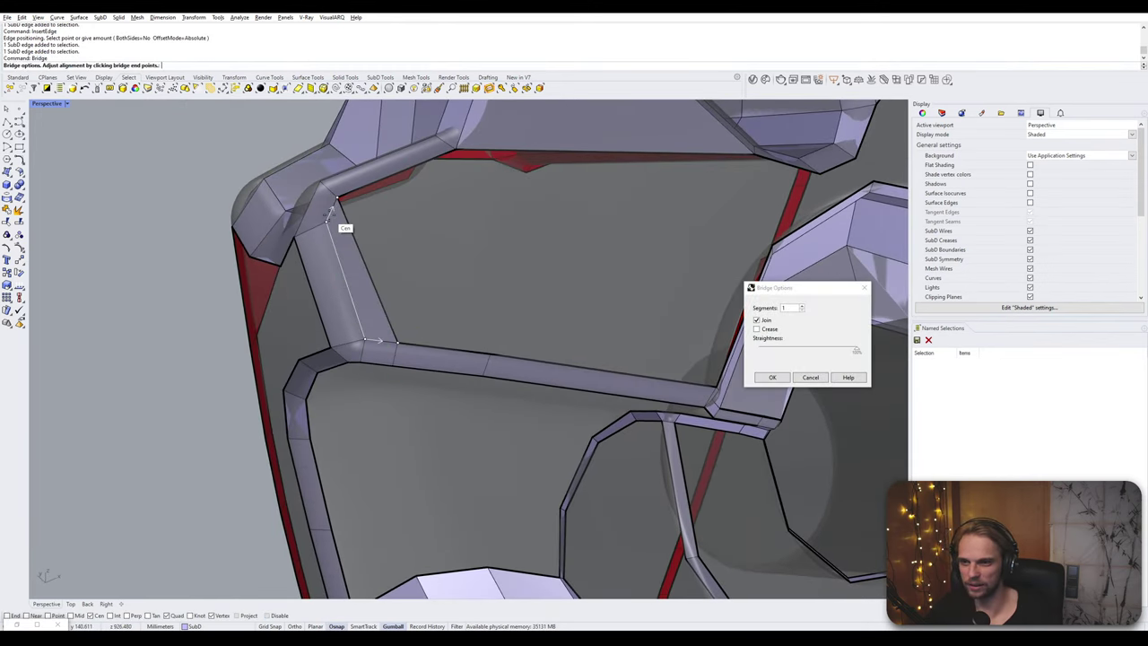
key("Return")
- Bridge the next gap between its upper and lower edges with a new face
right_click_drag(575, 319, 396, 246)
left_click(394, 230)
left_click(435, 412, "shift")
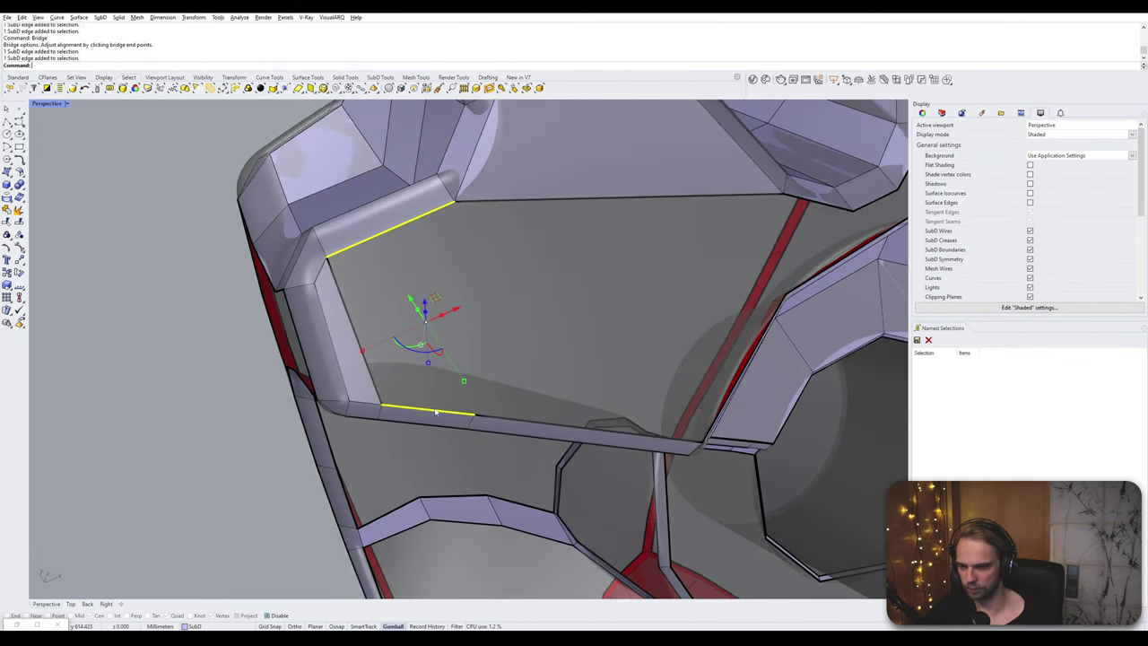
key("Return")
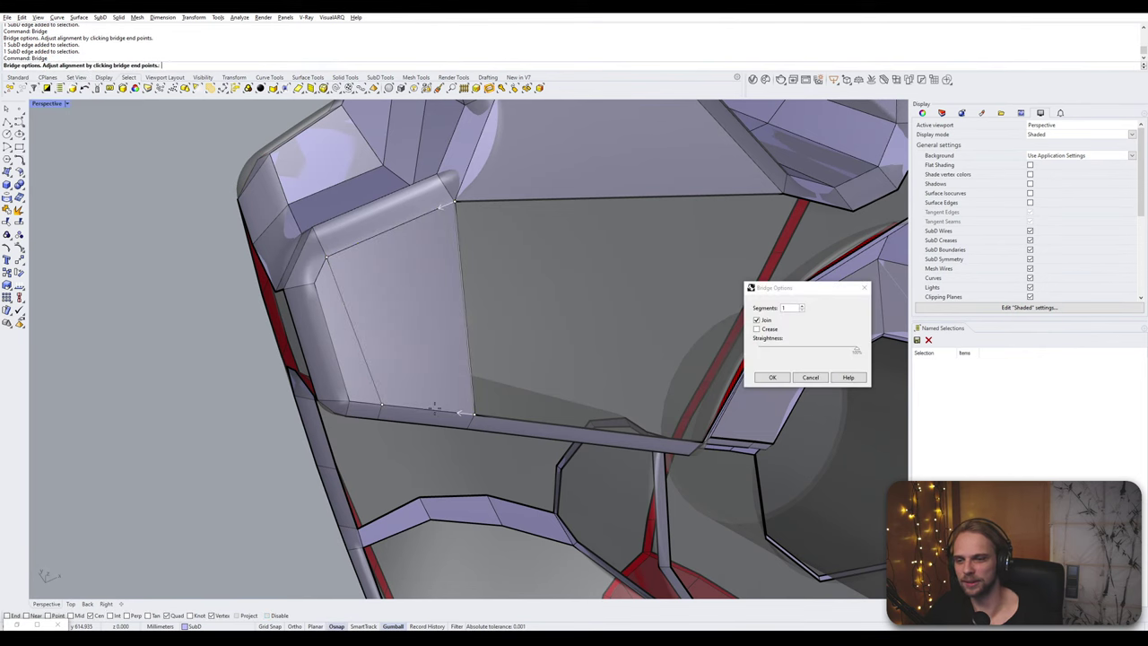
left_click(786, 377)
- Delete the misshapen face above the new bridge
right_click_drag(735, 379, 571, 253)
left_click(556, 190, "ctrl+shift")
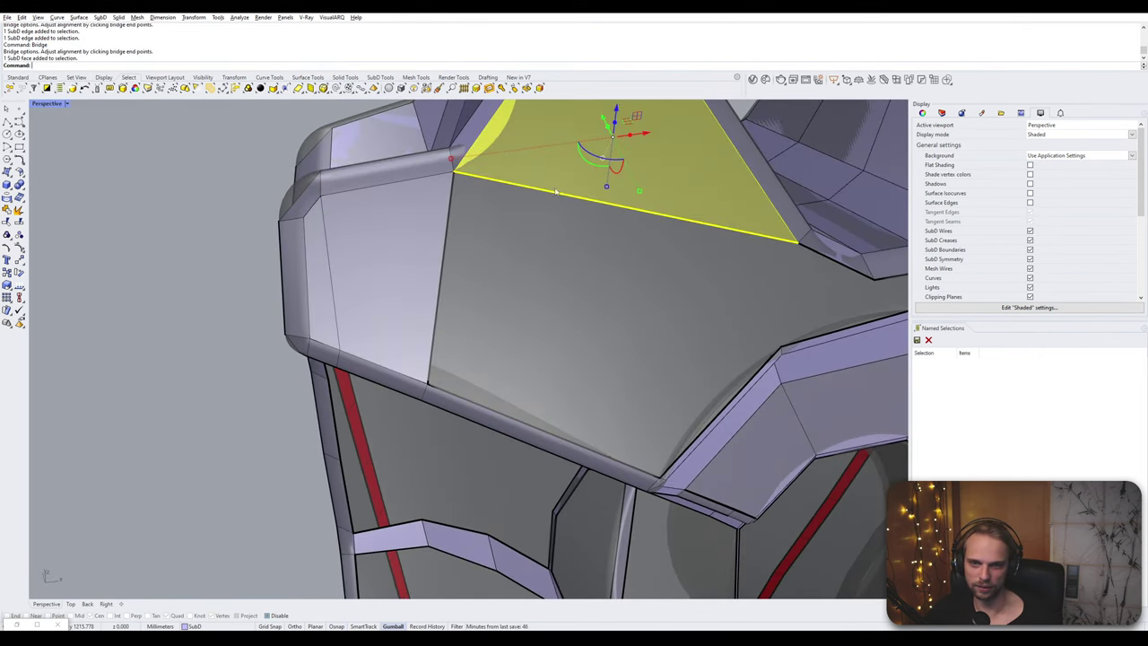
right_click_drag(617, 427, 547, 376)
key("Escape")
left_click(506, 247, "ctrl+shift")
key("Delete")
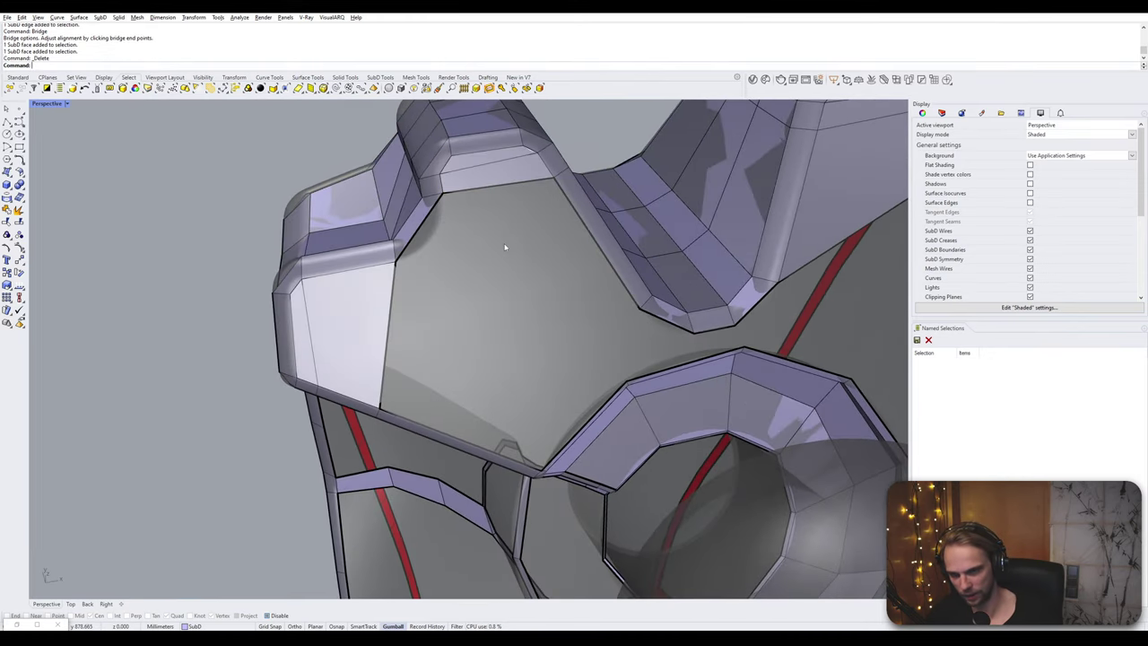
right_click_drag(505, 248, 479, 210)
- Bridge across the hole left by the deleted face and close the remaining gap
left_click(421, 188, "ctrl+shift")
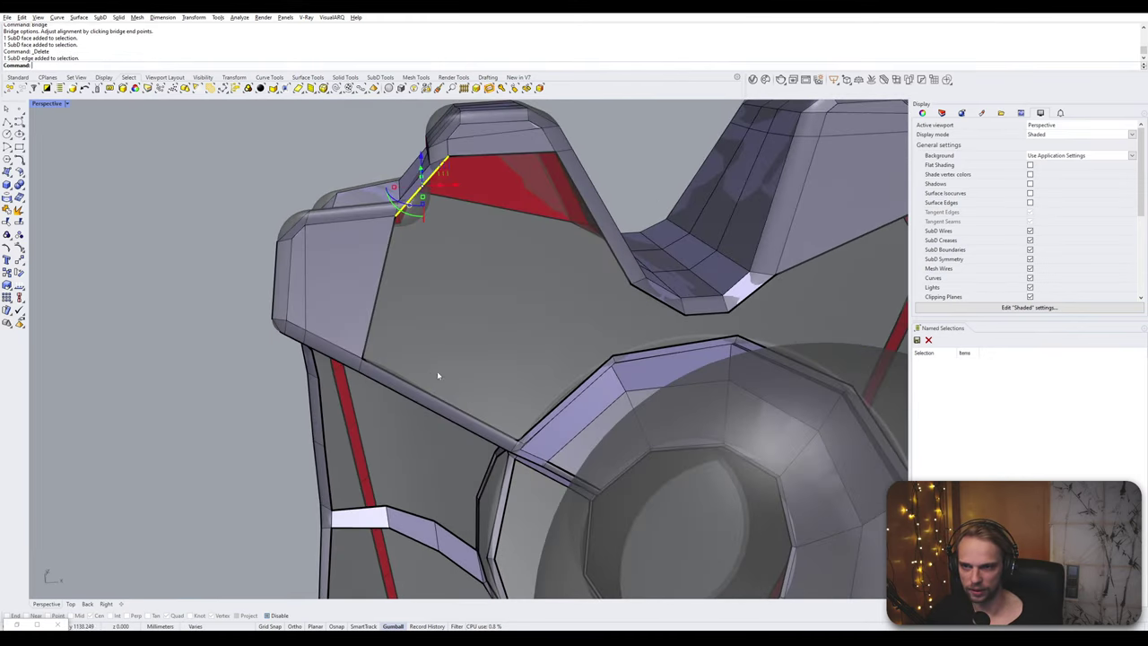
left_click(446, 402, "ctrl+shift")
key("Return")
key("Return")
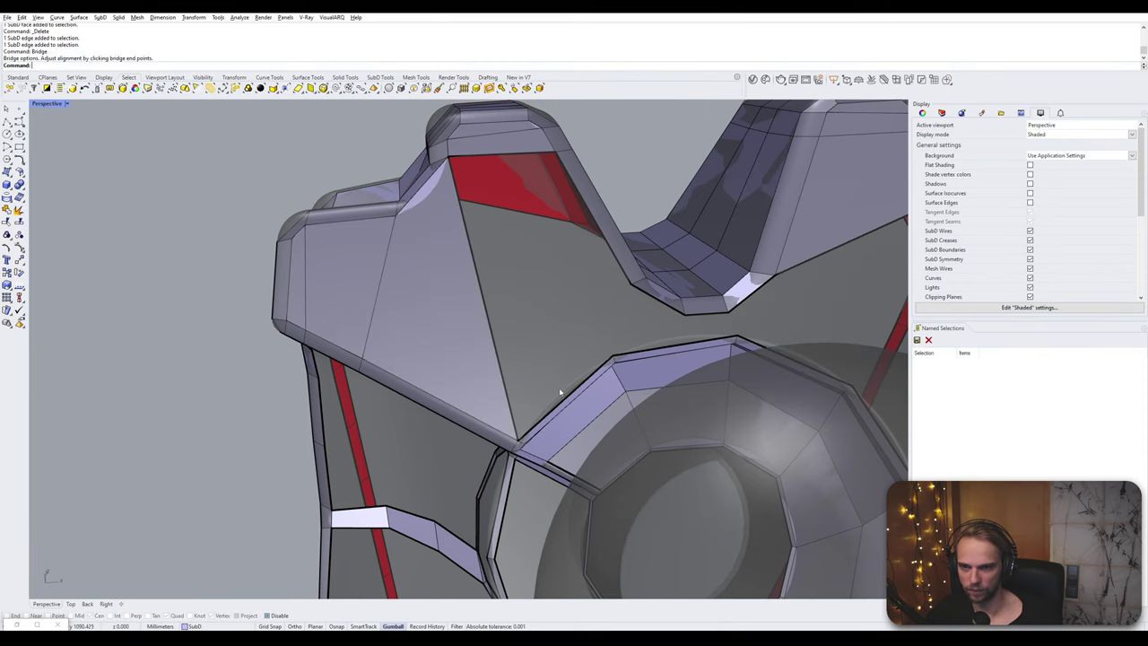
left_click(570, 396, "ctrl+shift")
left_click(522, 157, "ctrl+shift")
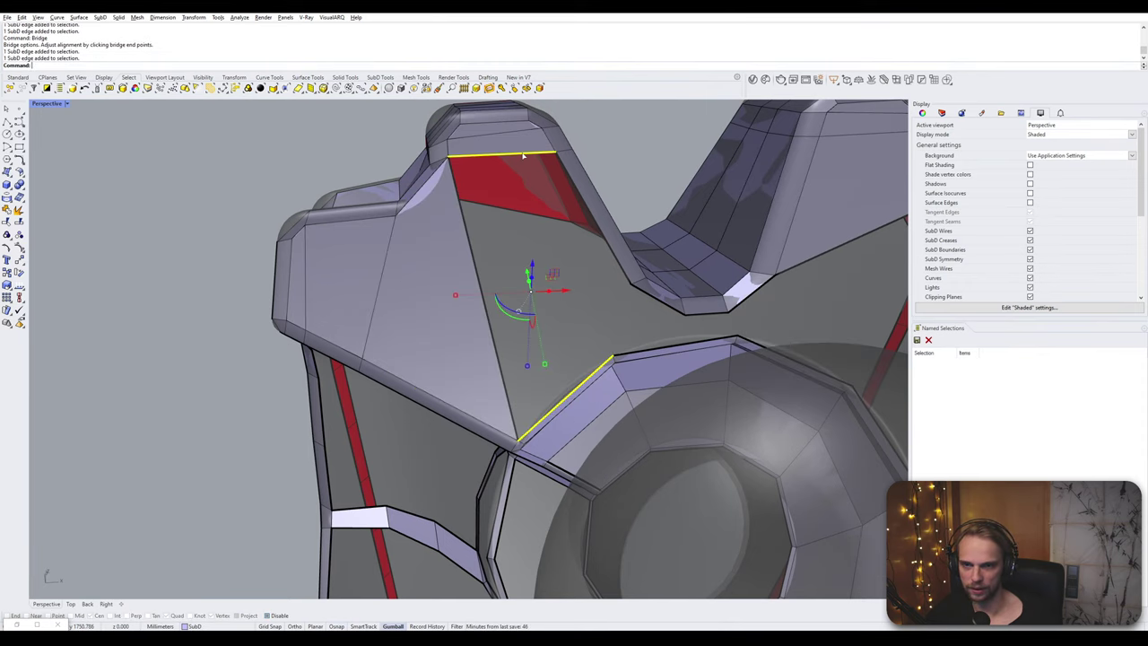
key("Return")
key("Return")
right_click_drag(538, 215, 623, 331)
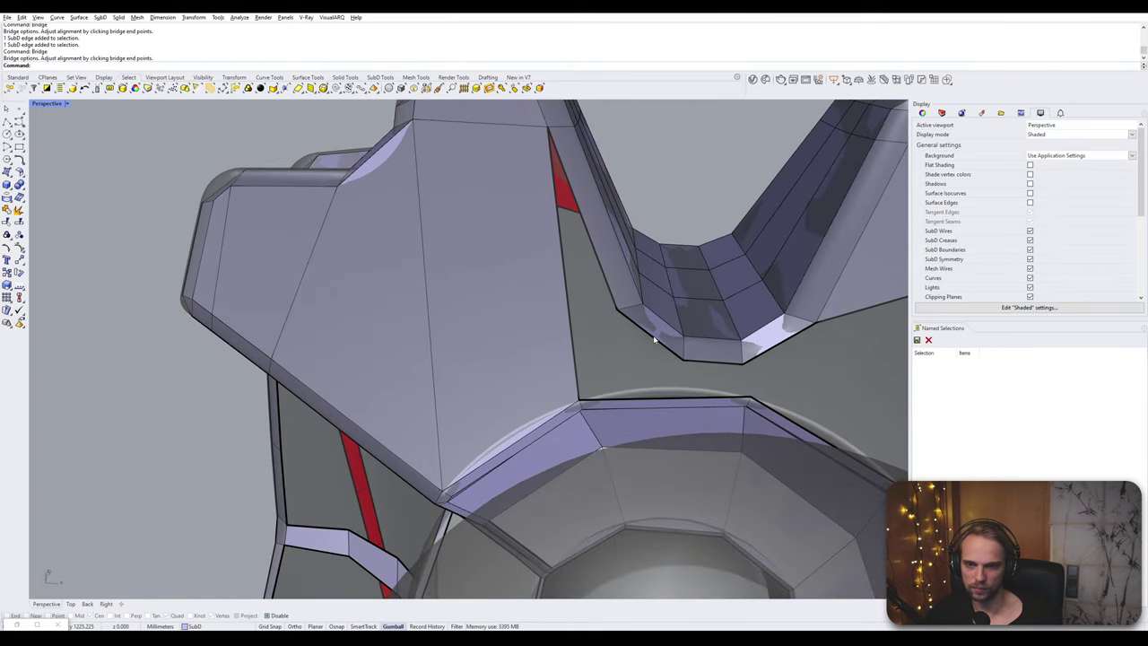
left_click(653, 339, "ctrl+shift")
right_click_drag(653, 339, 640, 380)
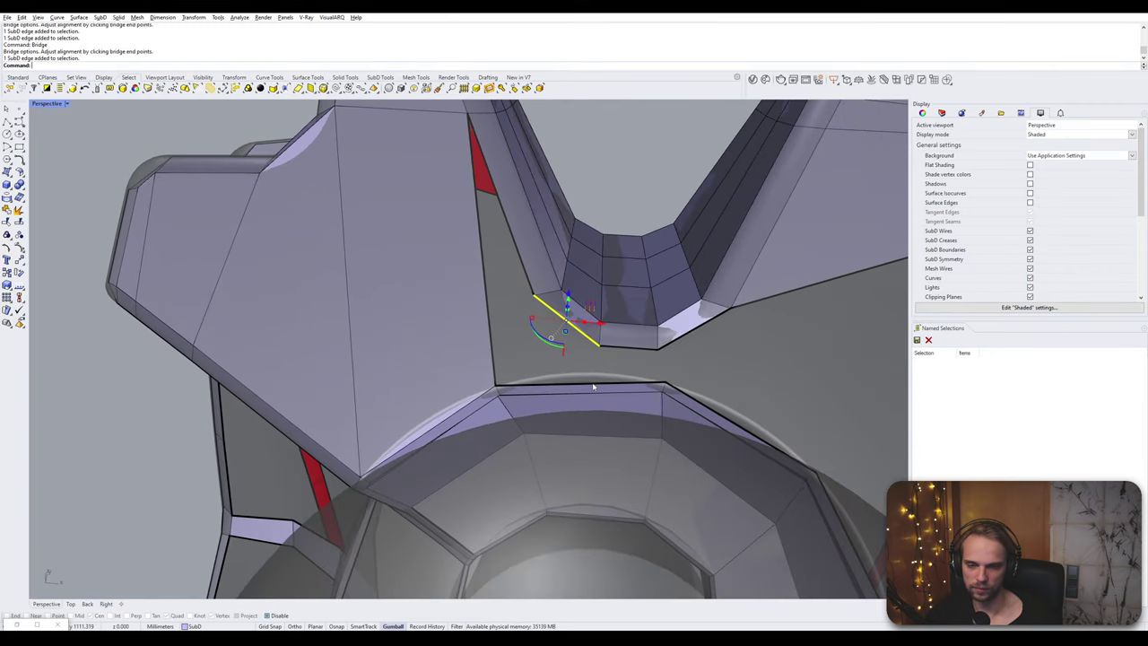
- Insert two new edges around the ring rim using InsertEdge with proportional offset
scroll(668, 388, "up", 3)
left_click(663, 380, "ctrl+shift")
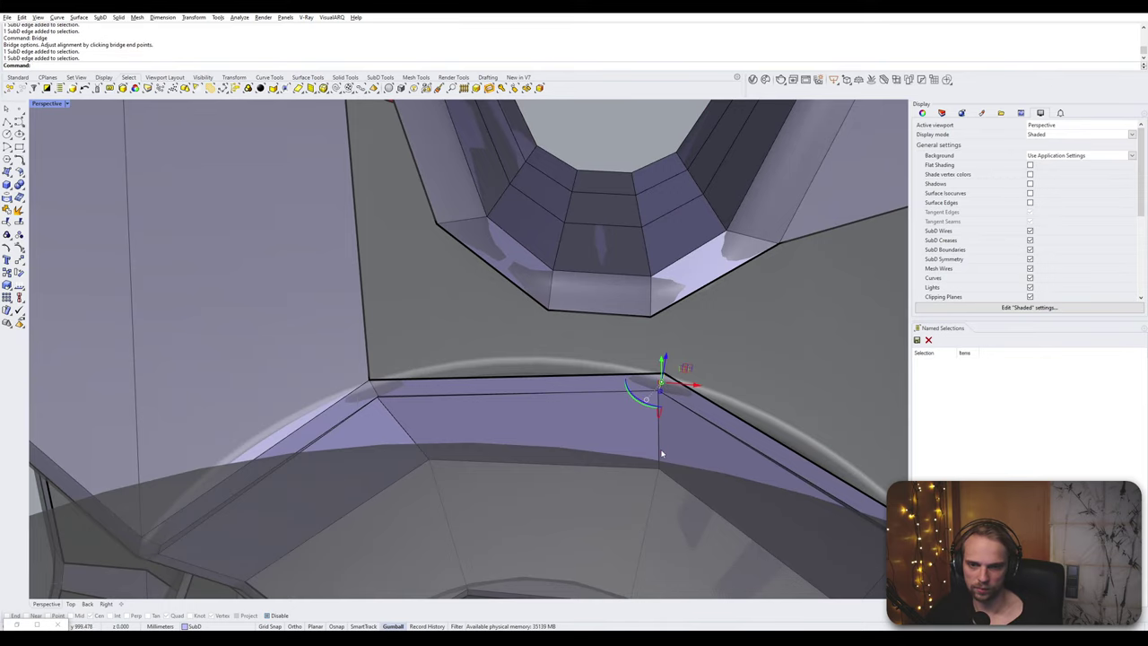
left_click(661, 454, "ctrl+shift")
right_click_drag(669, 504, 628, 429)
left_click(617, 383, "ctrl+shift")
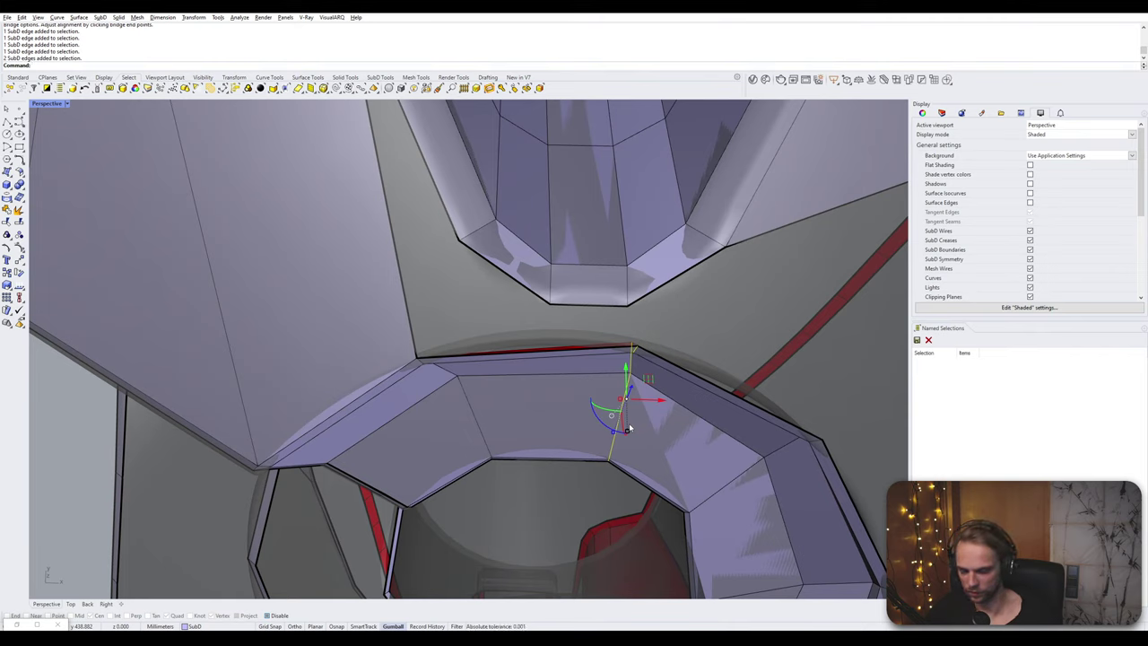
type("InsertEdge")
key("Return")
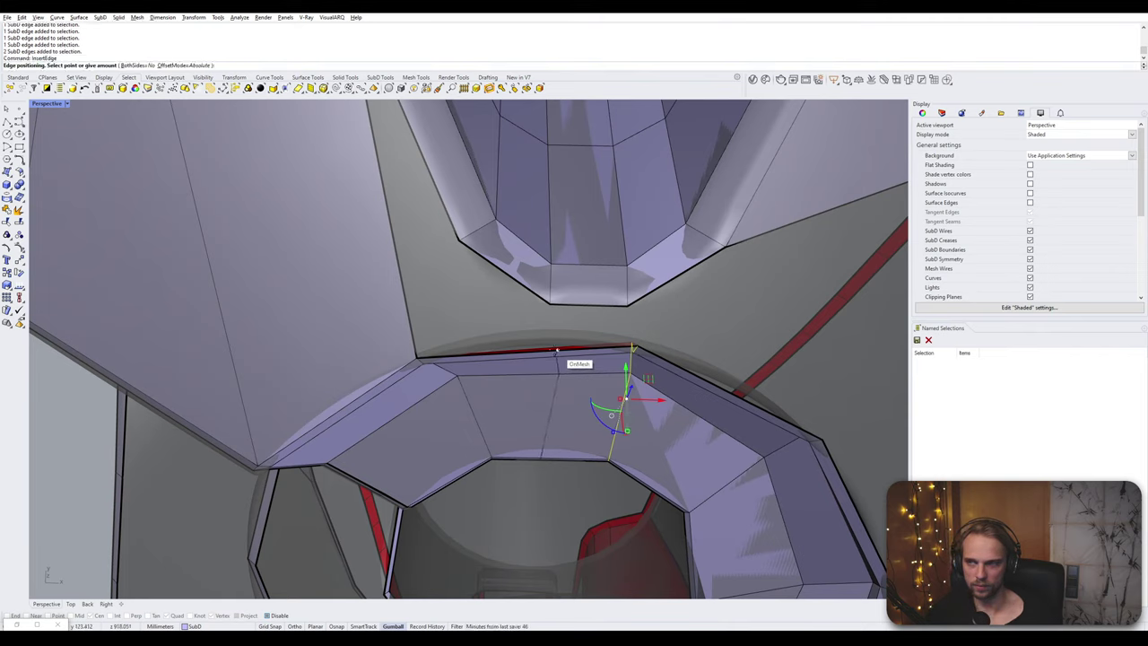
left_click(184, 66)
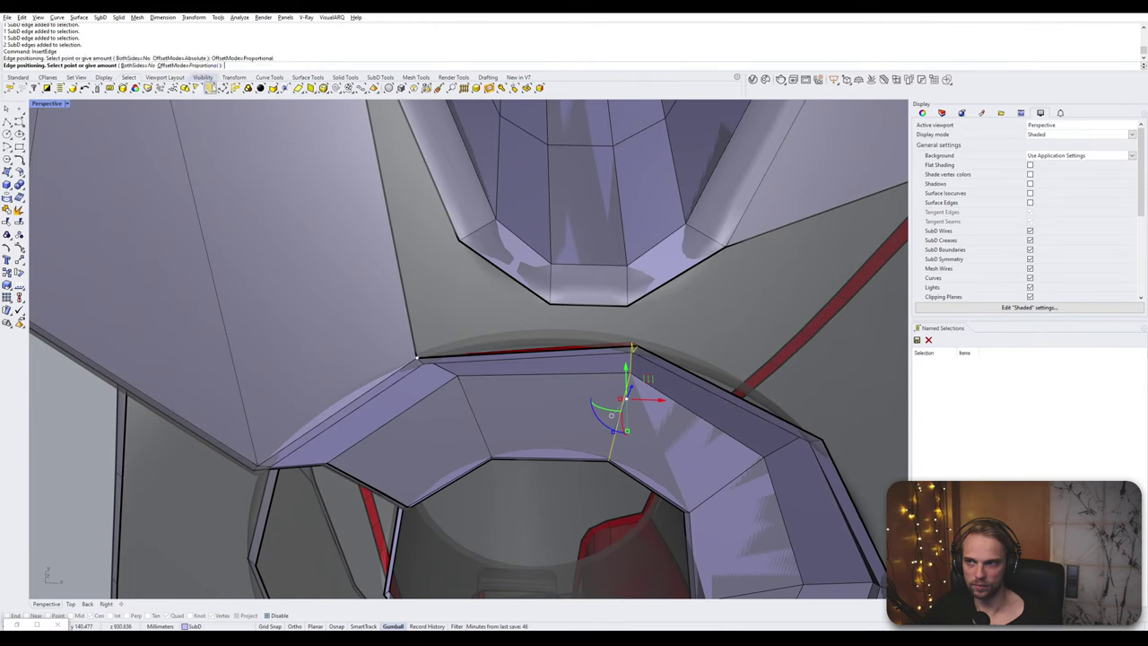
left_click(541, 348)
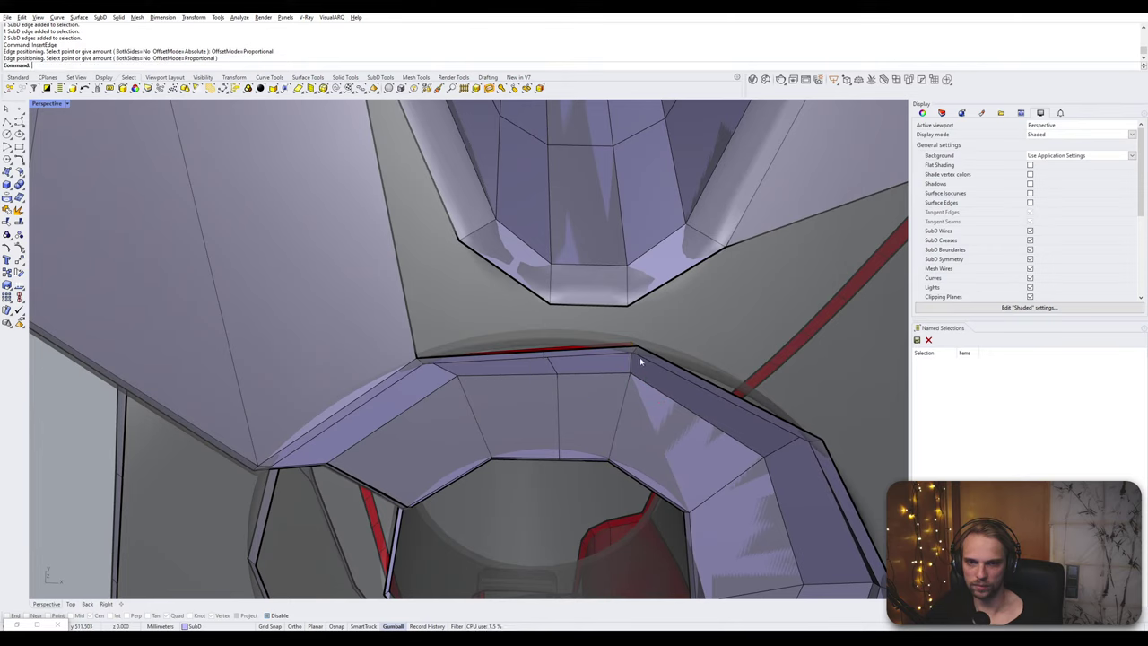
double_click(633, 361, "ctrl+shift")
right_click(633, 361)
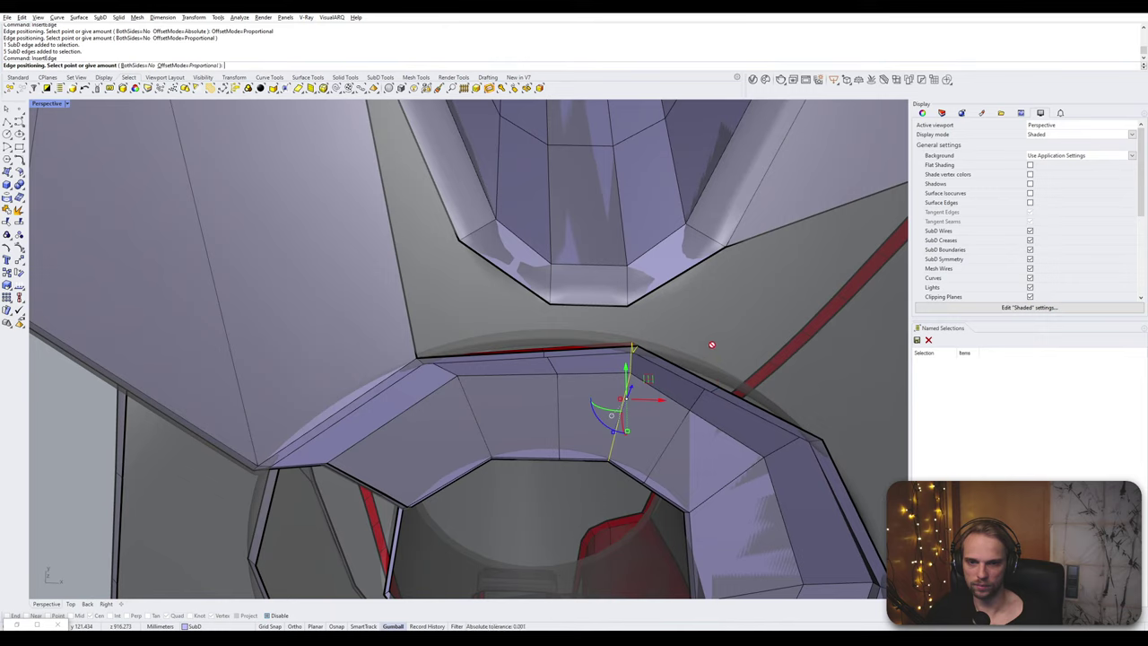
left_click(725, 397)
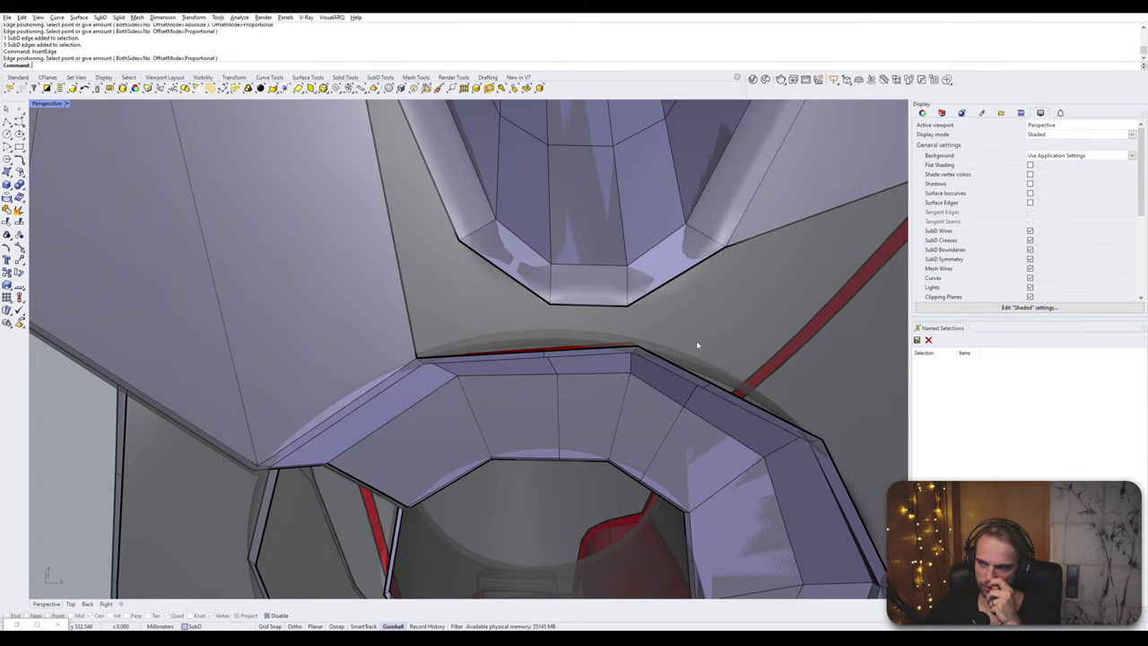
- Bridge the rim edge to the cylinder opening's lower edge
right_click_drag(697, 344, 556, 389, "shift")
left_click(557, 389)
left_click(569, 307, "shift")
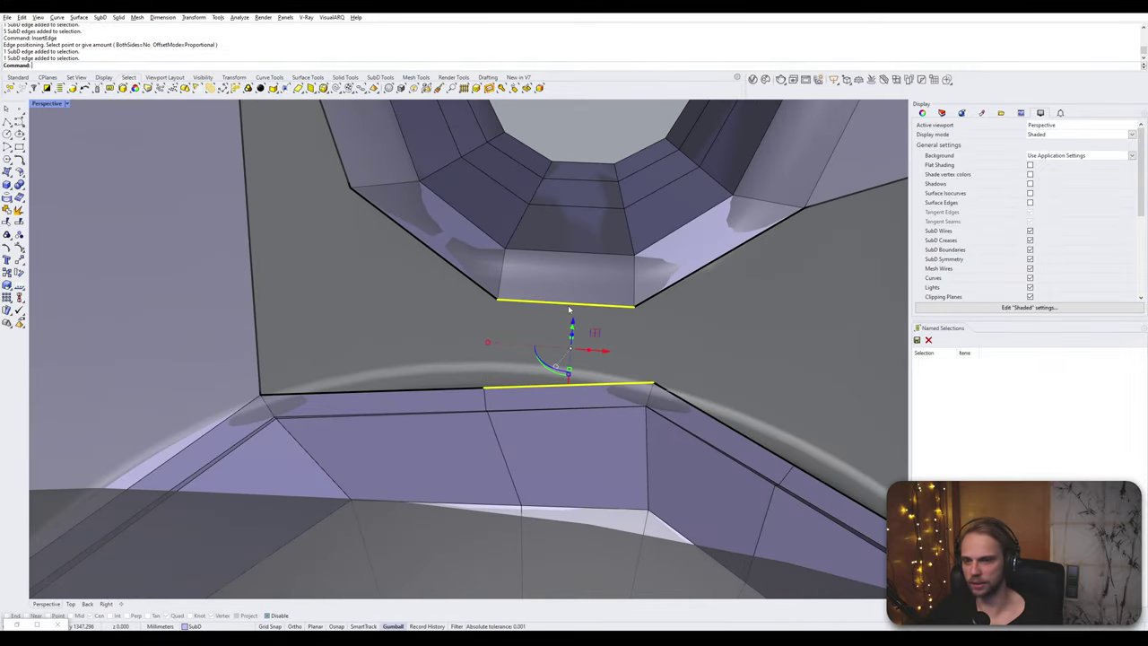
type("Bridge")
key("Return")
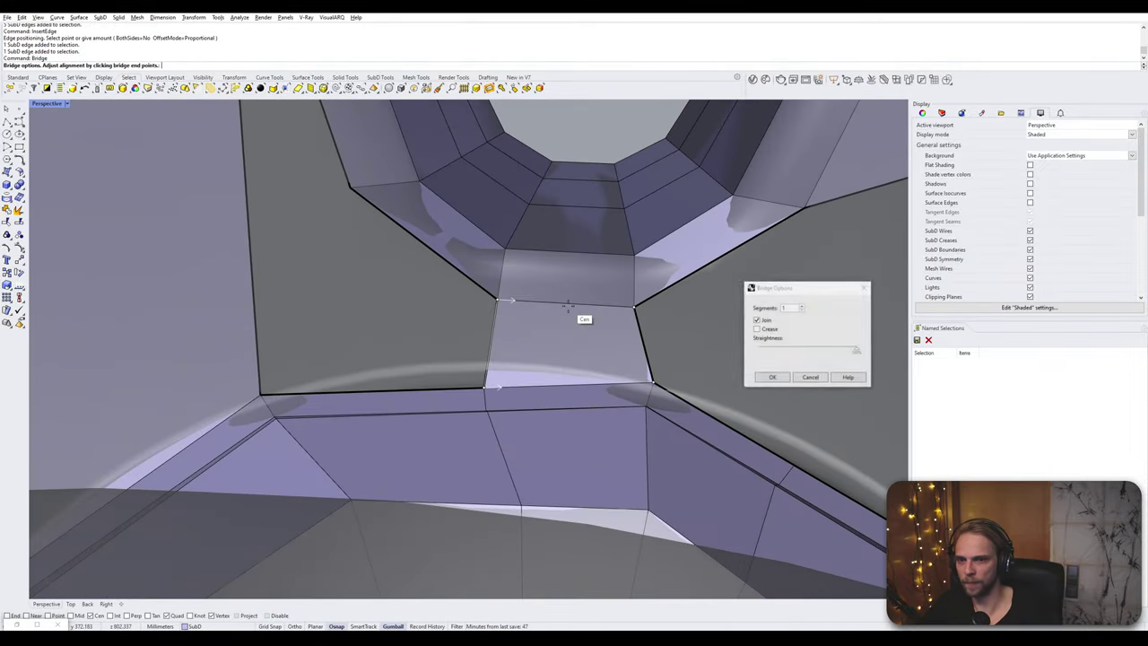
key("Return")
- Bridge the left and right gaps on either side of the centre strip
right_click_drag(475, 344, 424, 411)
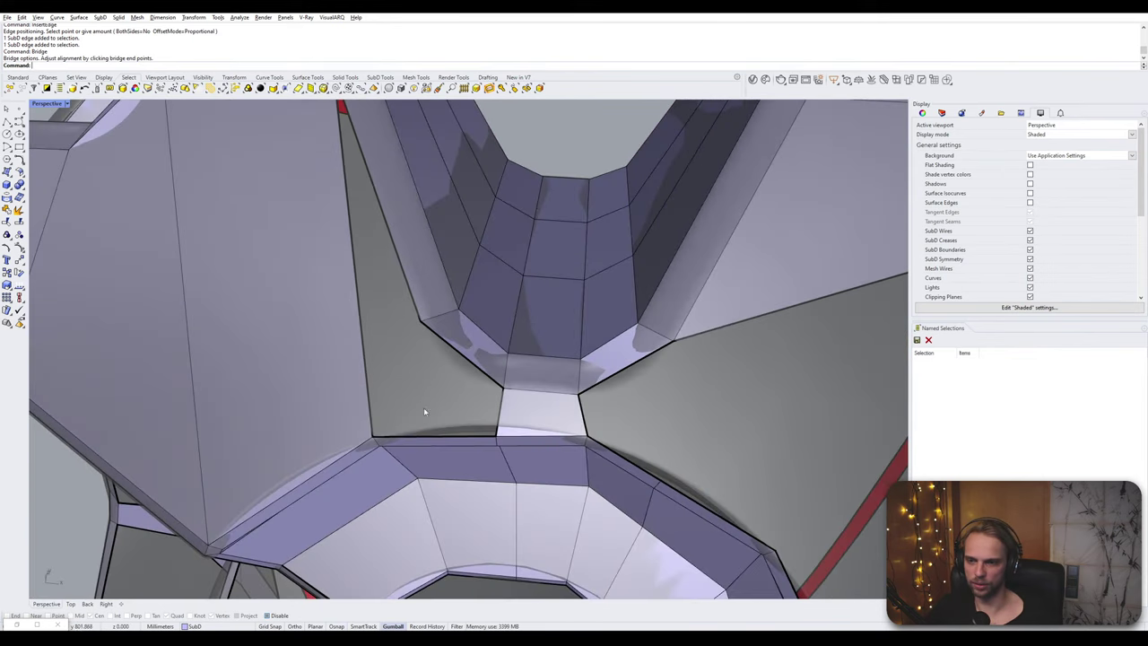
left_click(442, 437)
left_click(464, 358, "shift")
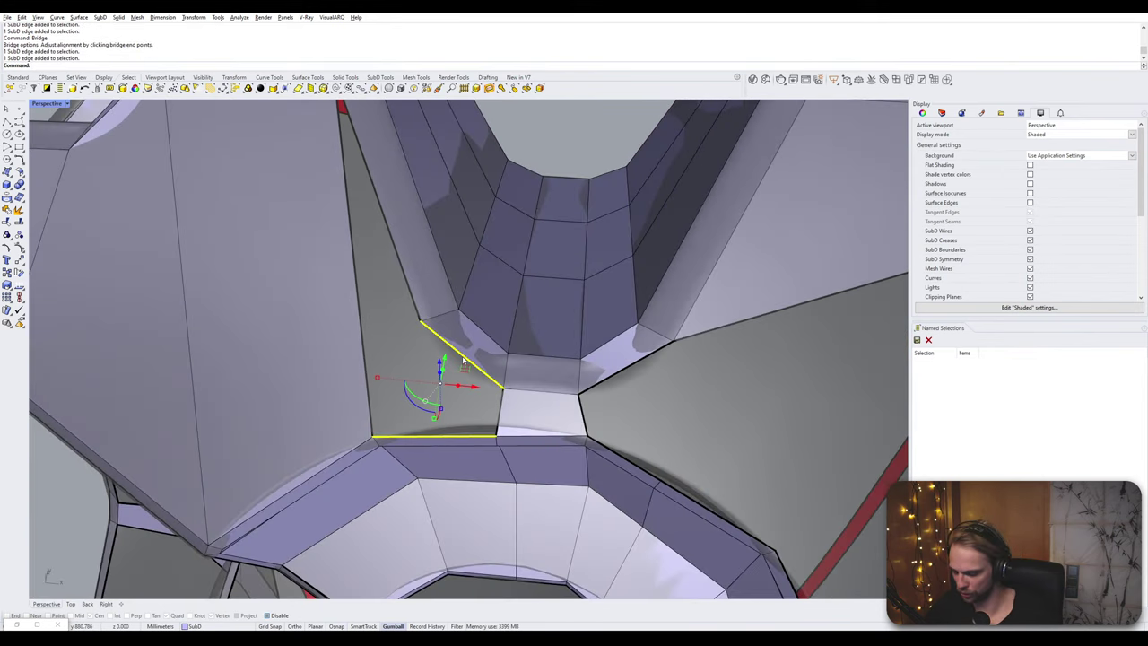
key("Return")
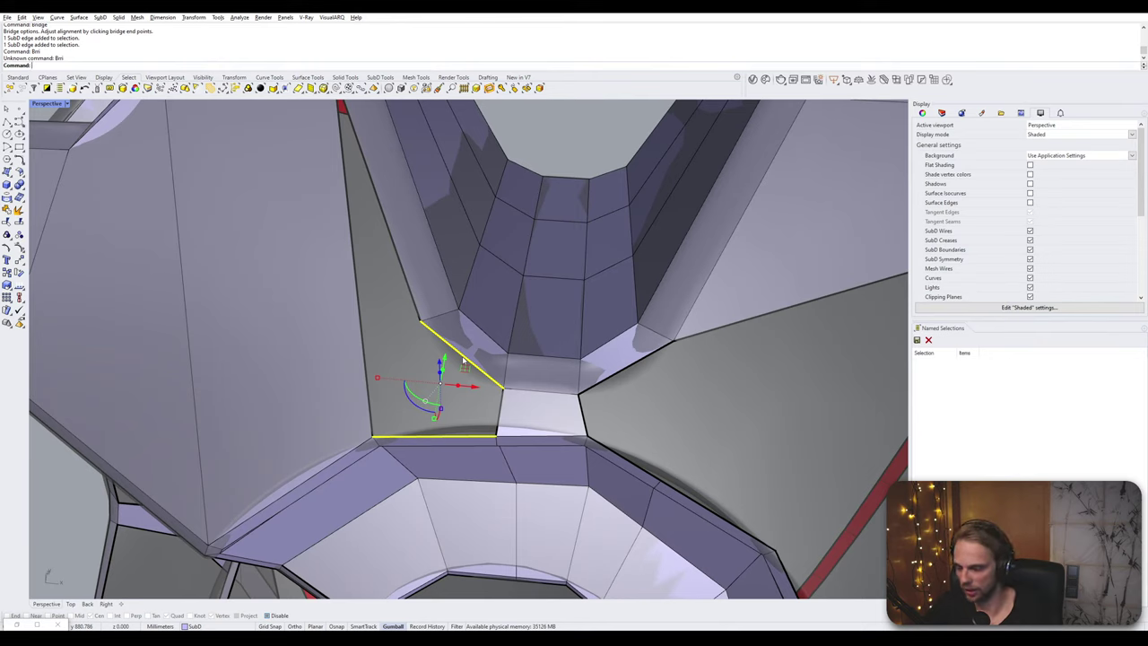
type("Bridge")
key("Return")
key("Return")
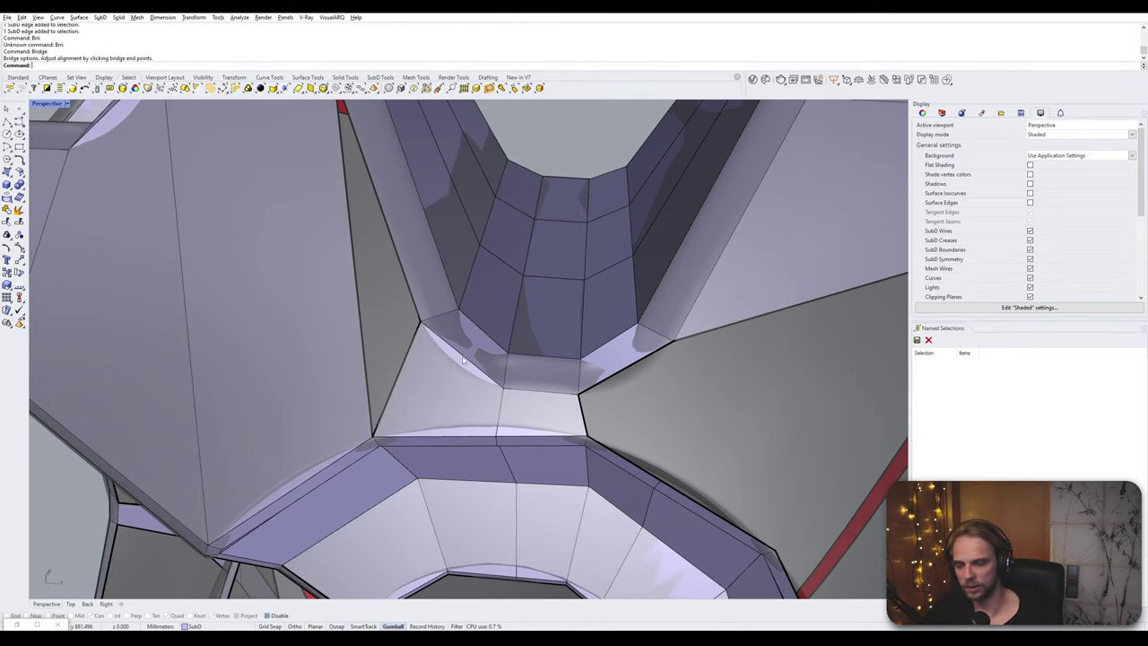
left_click(625, 461)
left_click(607, 379, "shift")
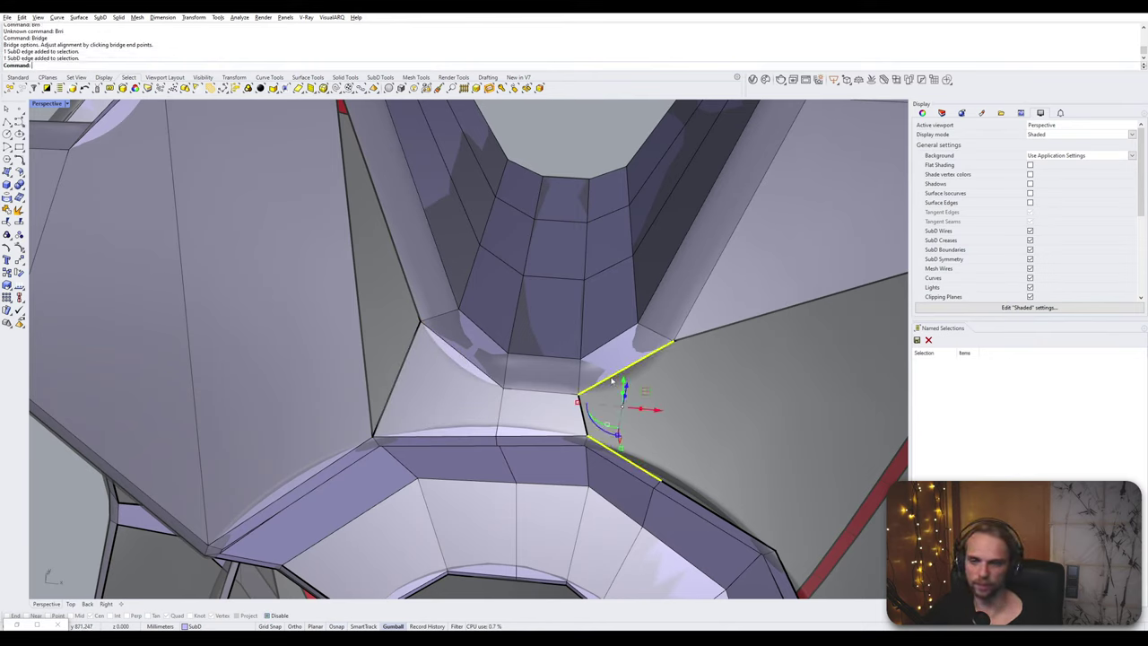
key("Return")
key("Return")
scroll(611, 381, "down", 5)
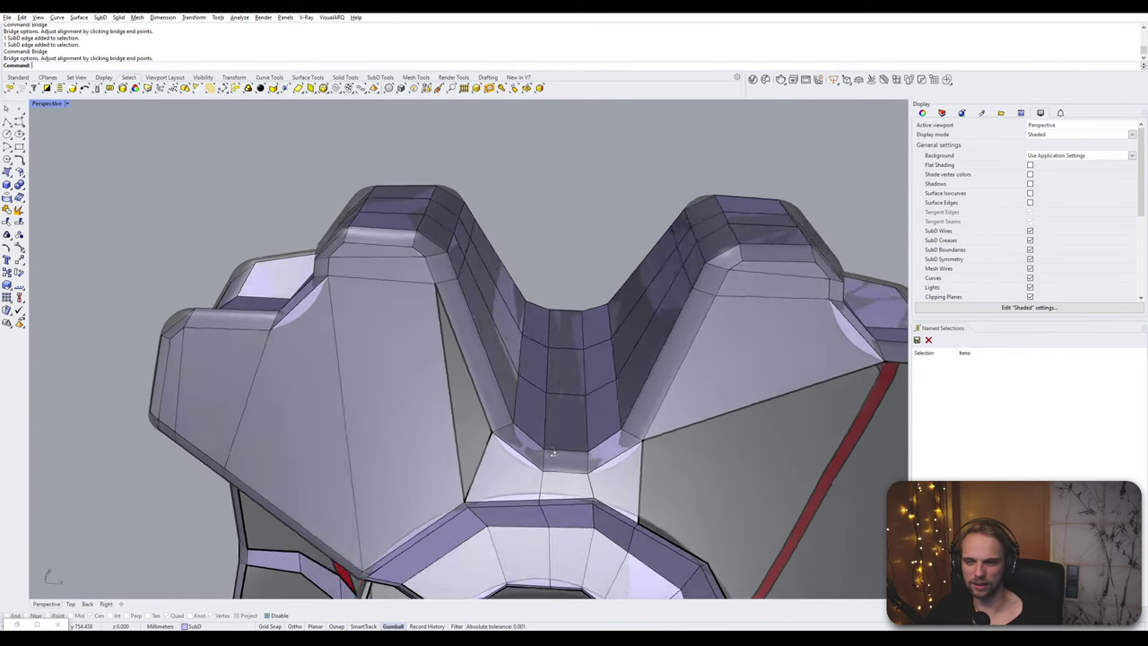
right_click_drag(558, 450, 538, 464)
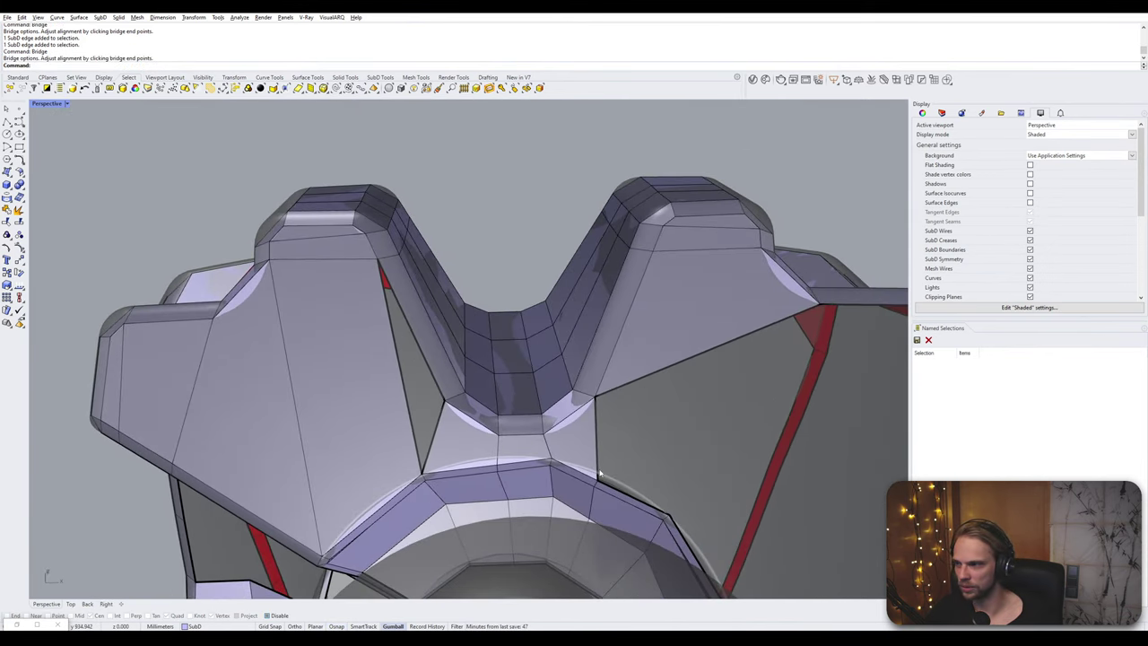
right_click_drag(714, 503, 600, 469)
- Delete the faces beside the right bump and raised lobe, then bridge the opened hole
left_click(583, 338, "ctrl+shift")
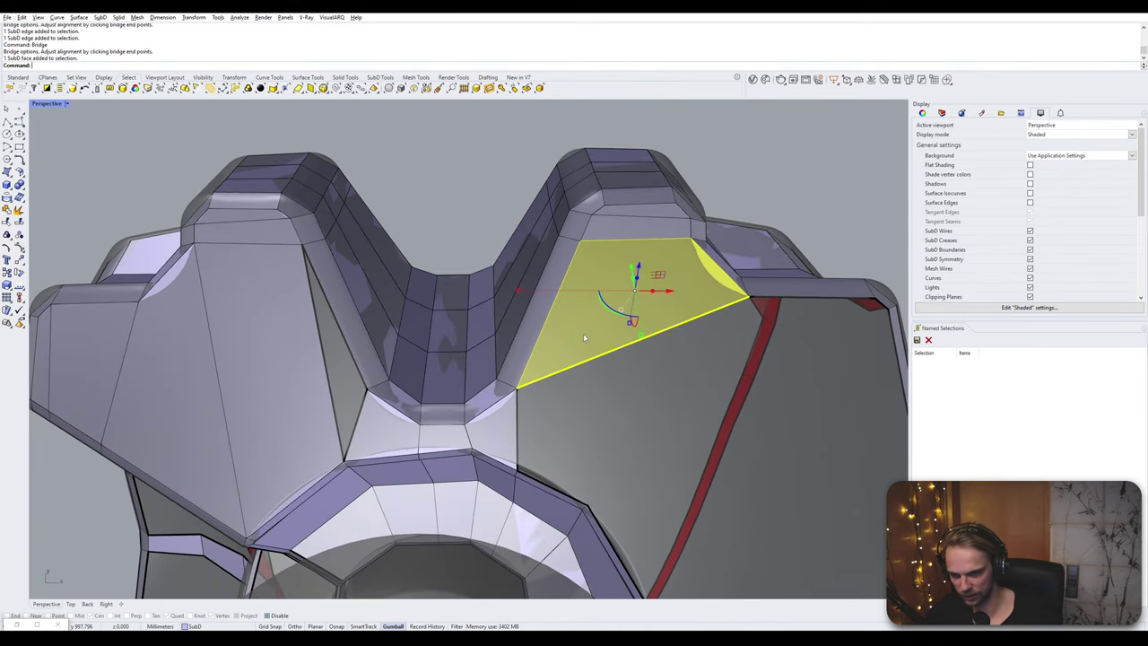
key("Delete")
left_click(294, 350, "ctrl+shift")
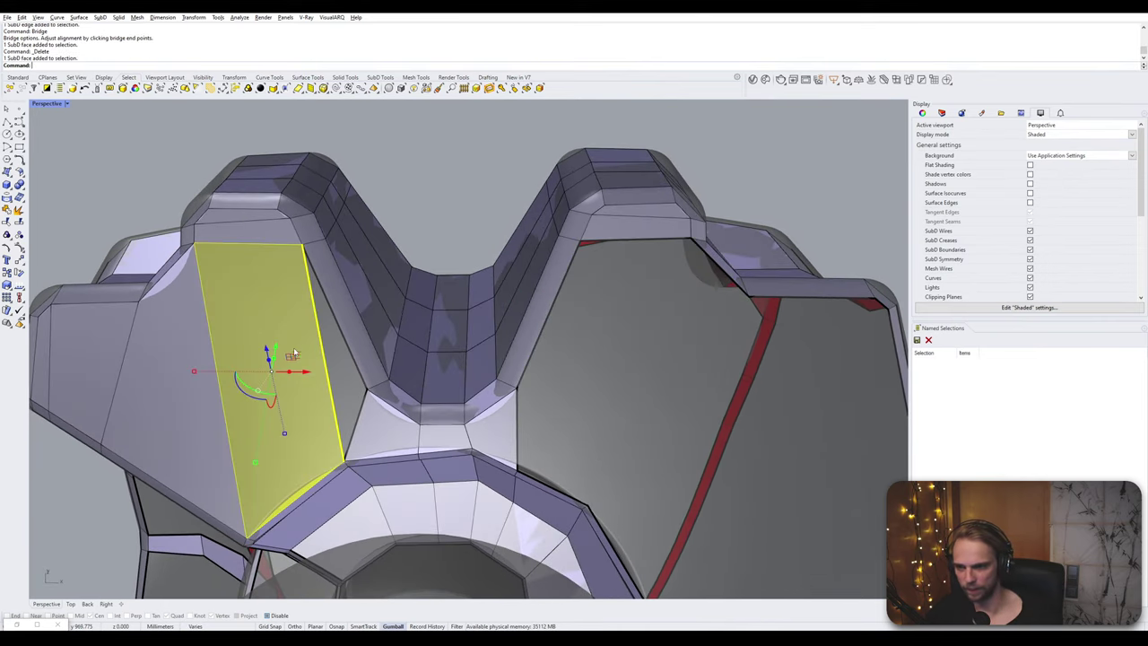
key("Delete")
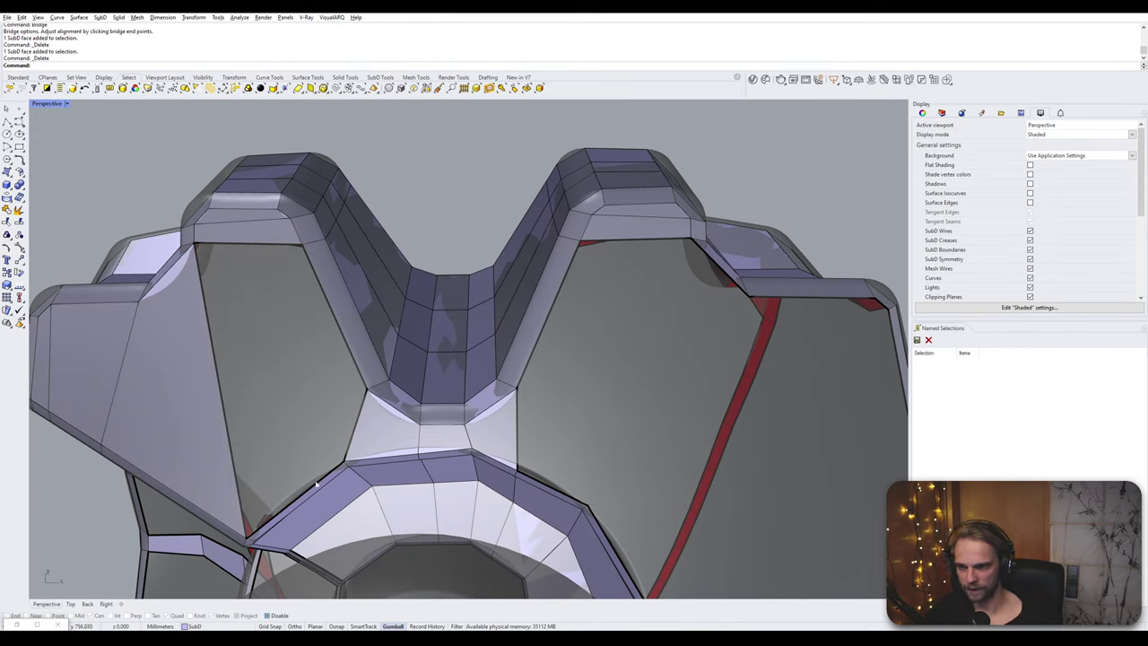
left_click(296, 500, "ctrl+shift")
left_click(335, 317, "ctrl+shift")
type("Bridge")
key("Return")
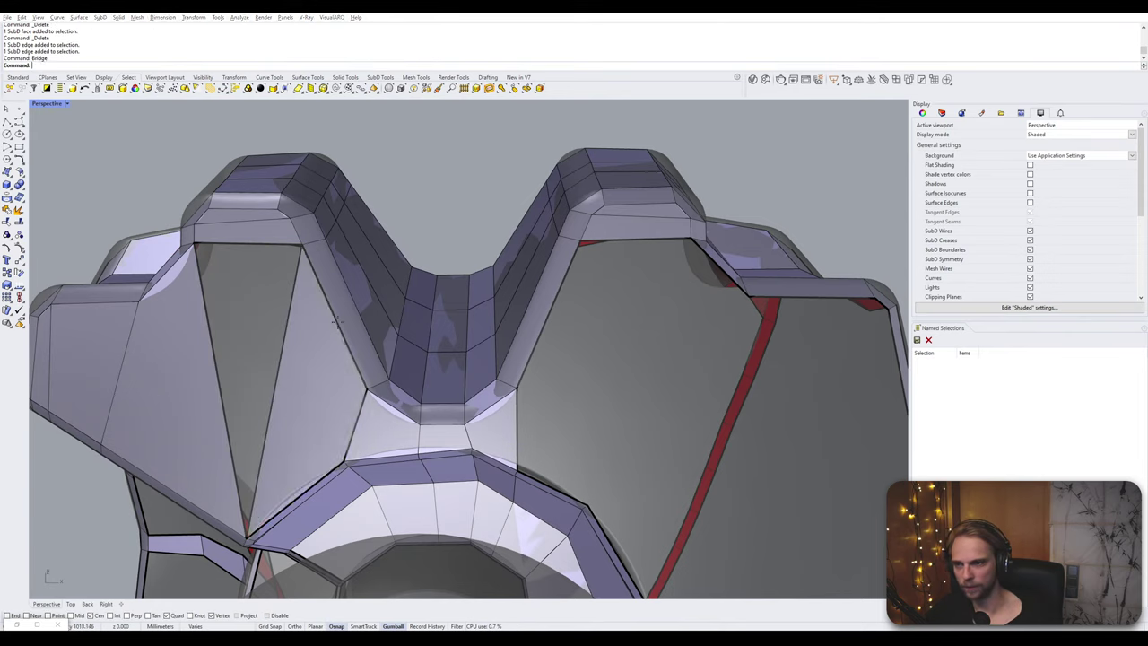
key("Return")
- Bridge two more gaps beside the ring opening with new strips
left_click(556, 494, "ctrl+shift")
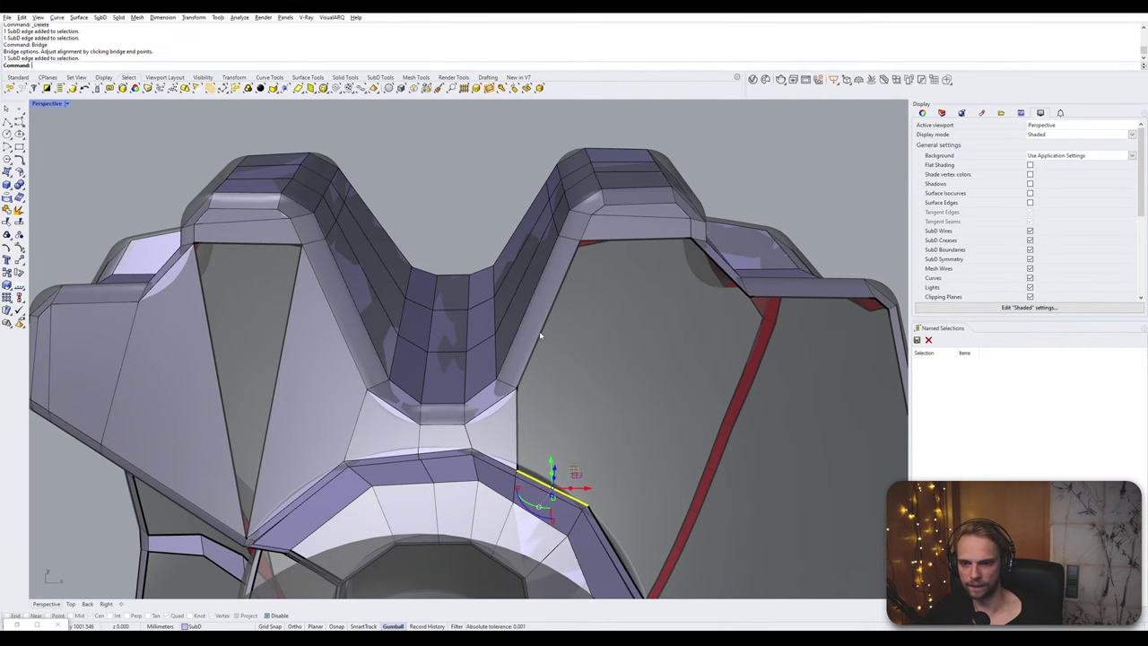
left_click(541, 334, "ctrl+shift")
key("Return")
key("Return")
right_click_drag(552, 332, 516, 410)
left_click(500, 464, "ctrl+shift")
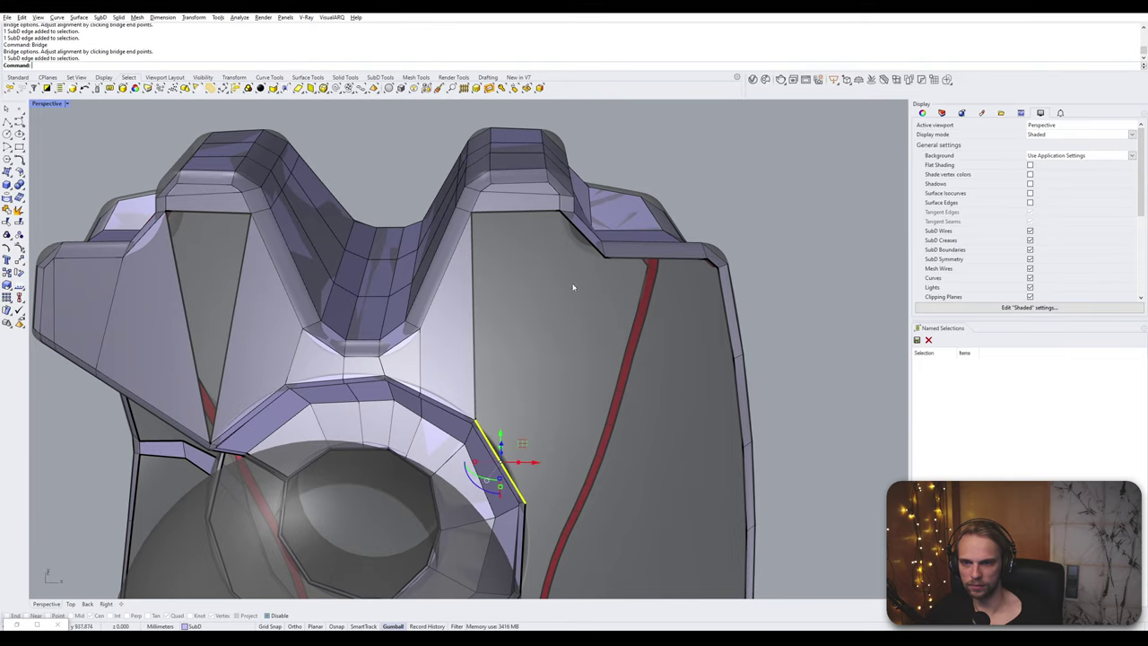
left_click(588, 242, "ctrl+shift")
right_click(590, 242)
right_click(603, 252)
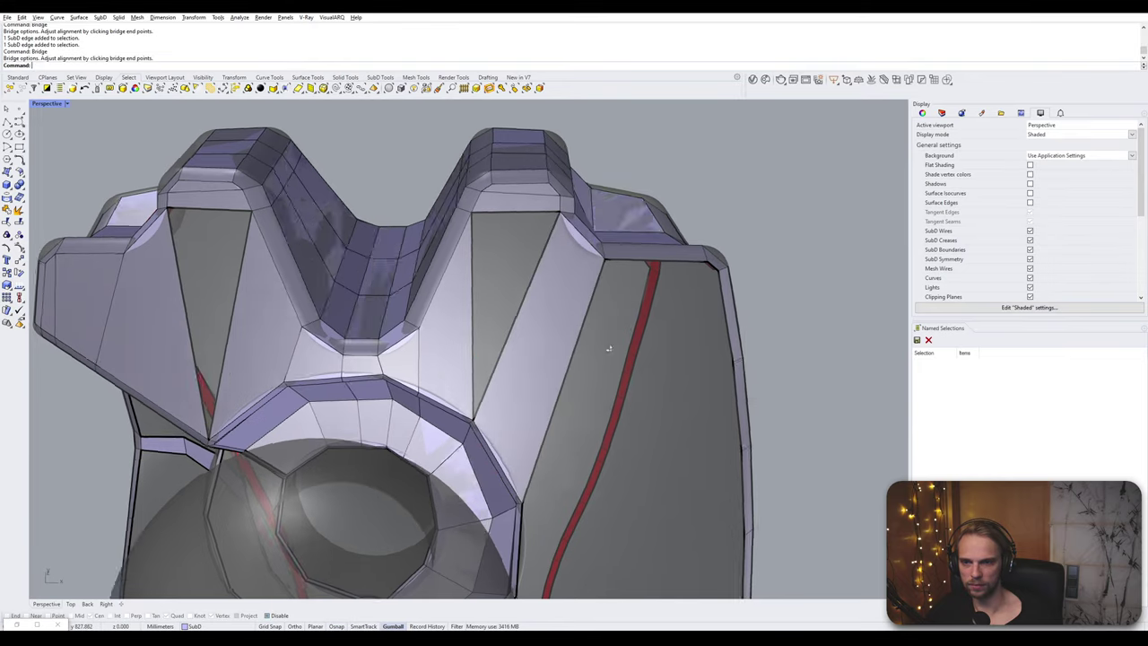
right_click_drag(610, 348, 533, 325)
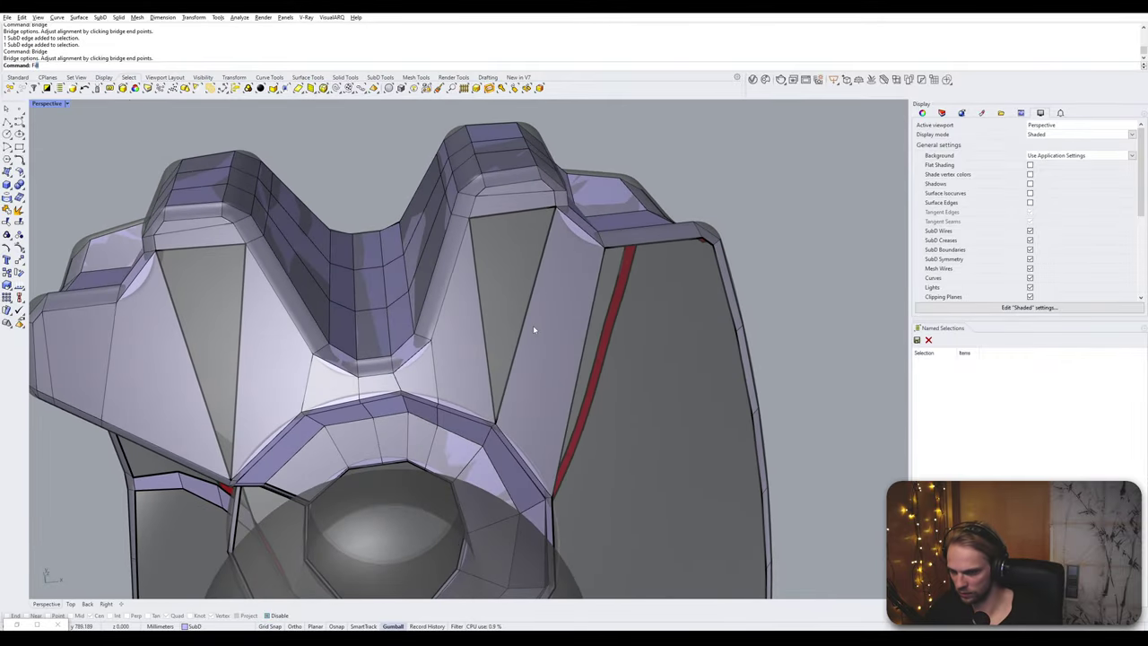
- Fill the two open triangular holes and check the shell in smooth display
type("fill")
key("Return")
left_click(523, 330)
key("Return")
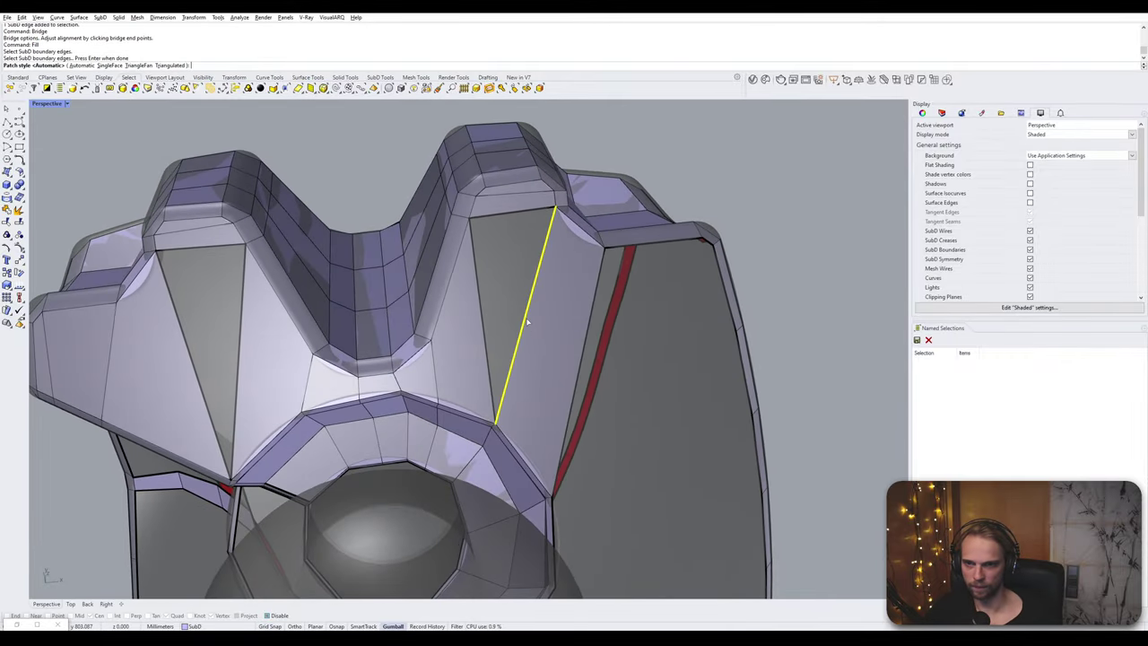
key("Return")
key("Return")
left_click(241, 342)
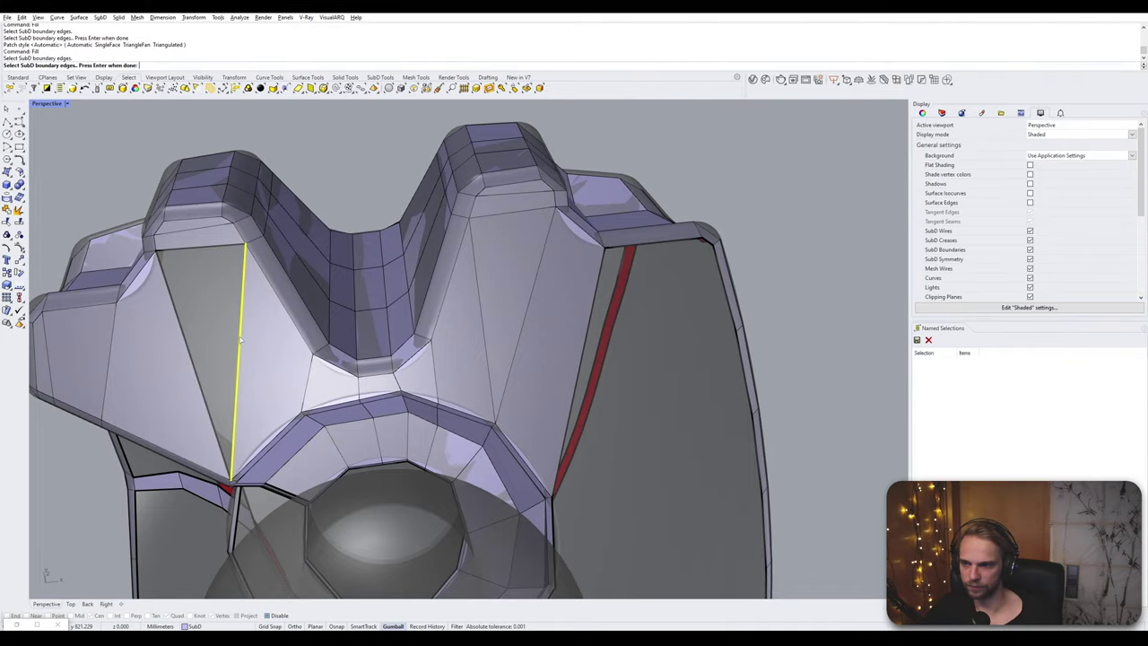
key("Return")
key("Return")
key("Tab")
right_click_drag(301, 337, 234, 310)
key("Tab")
key("Tab")
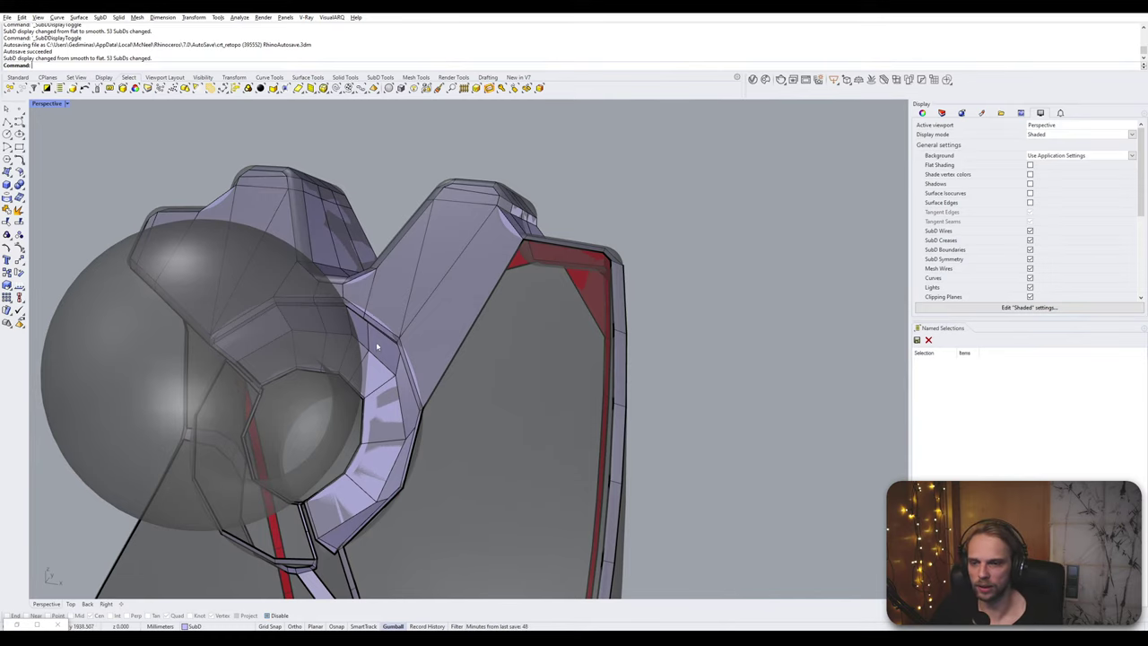
- Delete the stray edge on the shell's side strip
right_click_drag(466, 341, 467, 269)
left_click(541, 345)
key("Delete")
left_click(446, 323)
key("Escape")
left_click(439, 325)
left_click(527, 344, "shift")
key("Escape")
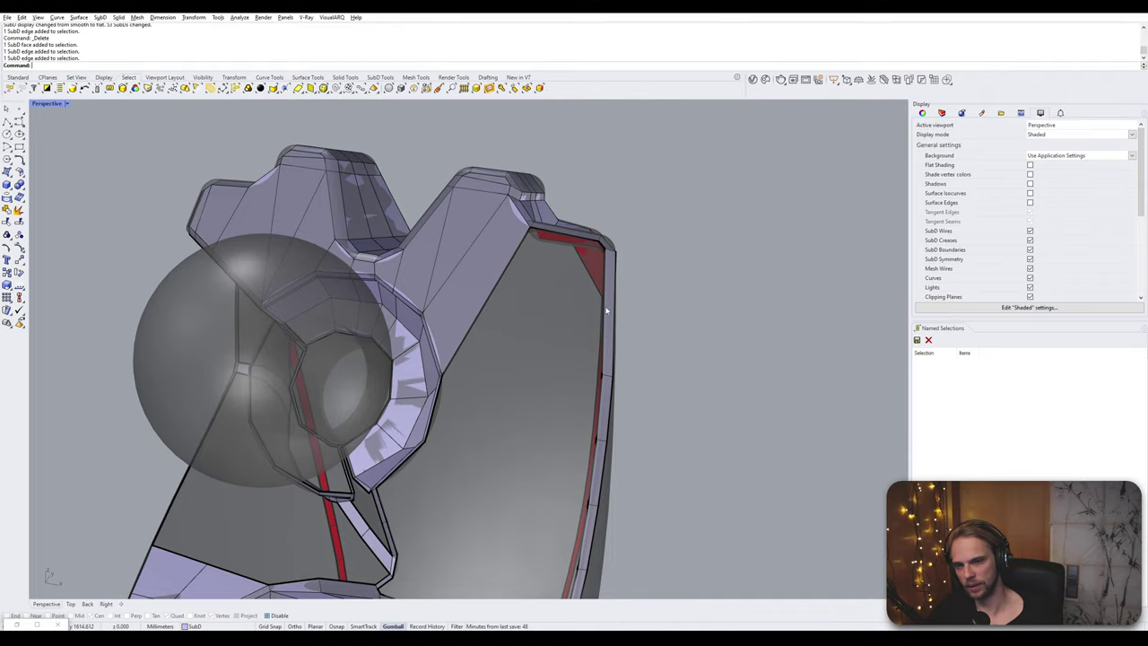
- Orbit and zoom around the thigh shell to inspect the cage
right_click_drag(606, 310, 609, 278)
mouse_move(524, 235)
right_mouse_down()
mouse_move(544, 252)
mouse_move(600, 256)
mouse_move(525, 257)
right_mouse_up()
right_click_drag(388, 281, 570, 283)
right_click_drag(568, 287, 486, 313)
scroll(535, 299, "up", 2)
scroll(574, 282, "up", 3)
scroll(527, 295, "down", 3)
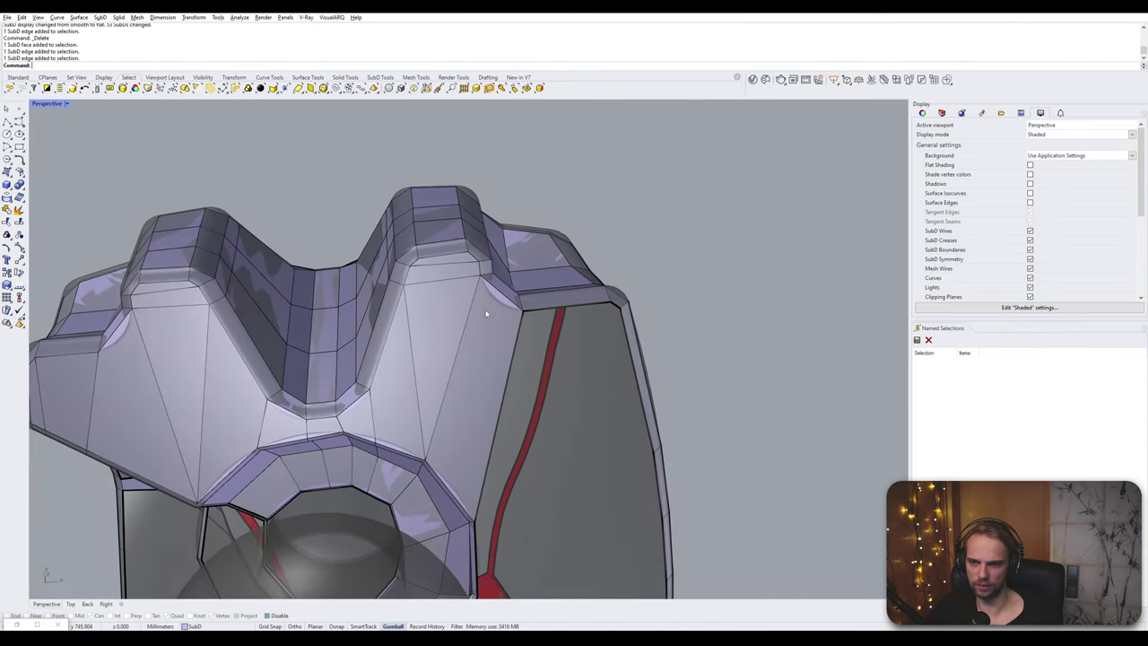
- Select the edge loop around the right lobe's top, then deselect one of its edges
left_click(484, 307)
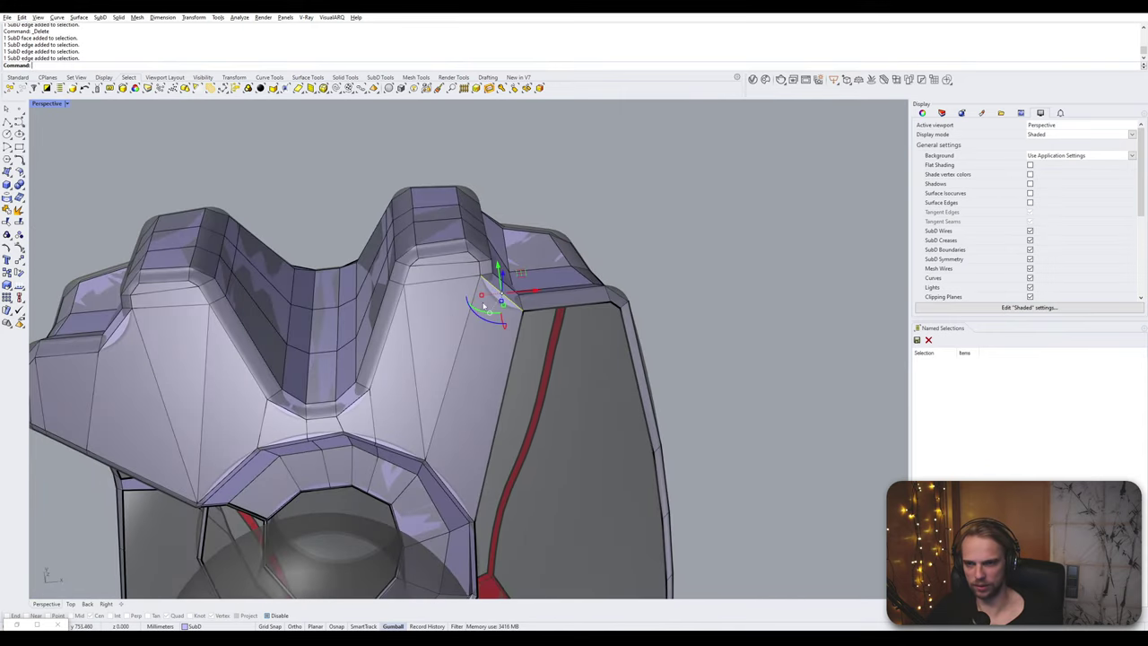
left_click(429, 284, "ctrl+shift")
right_click_drag(429, 287, 434, 299)
scroll(430, 302, "up", 5)
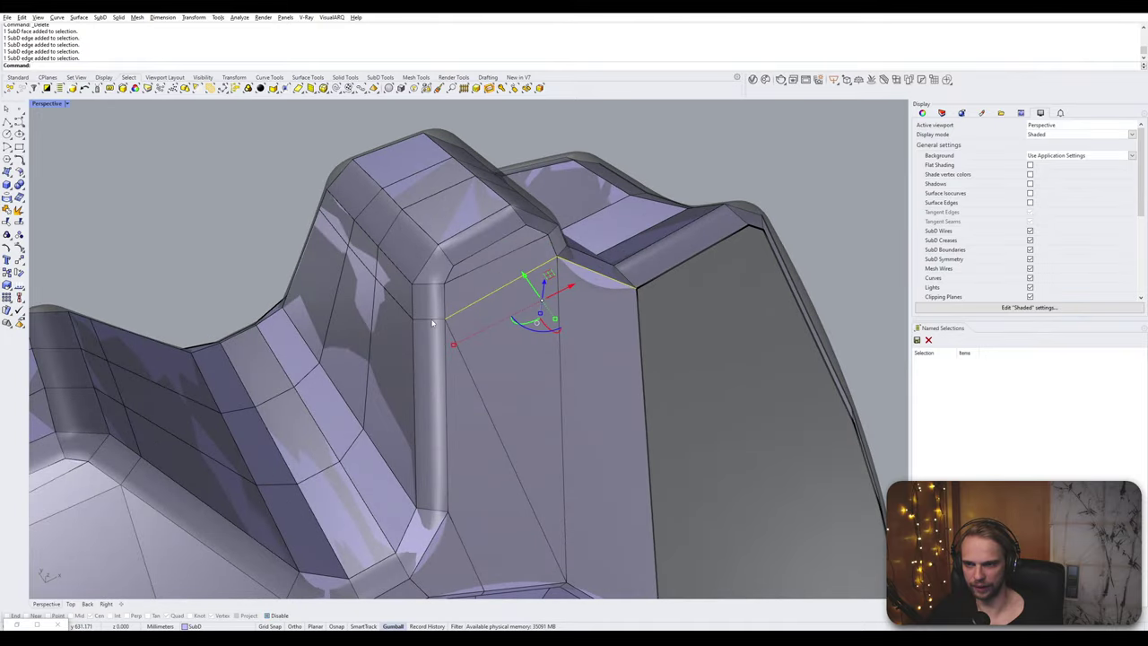
left_click(427, 318, "ctrl+shift")
double_click(359, 262)
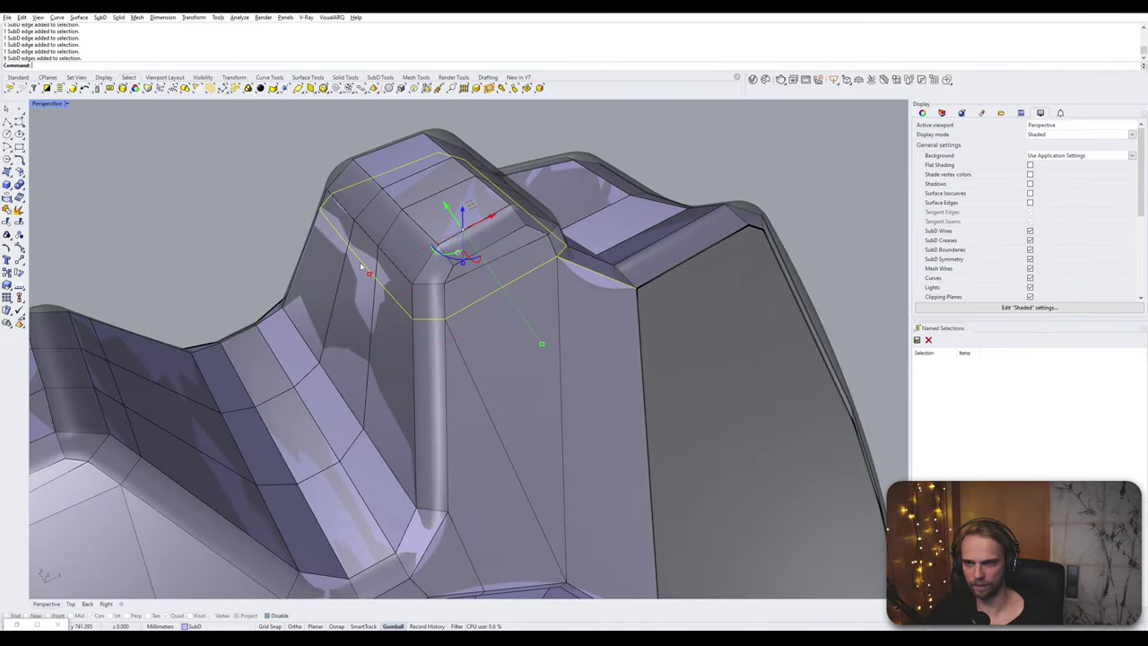
right_click_drag(360, 262, 477, 259)
left_click(510, 254, "ctrl")
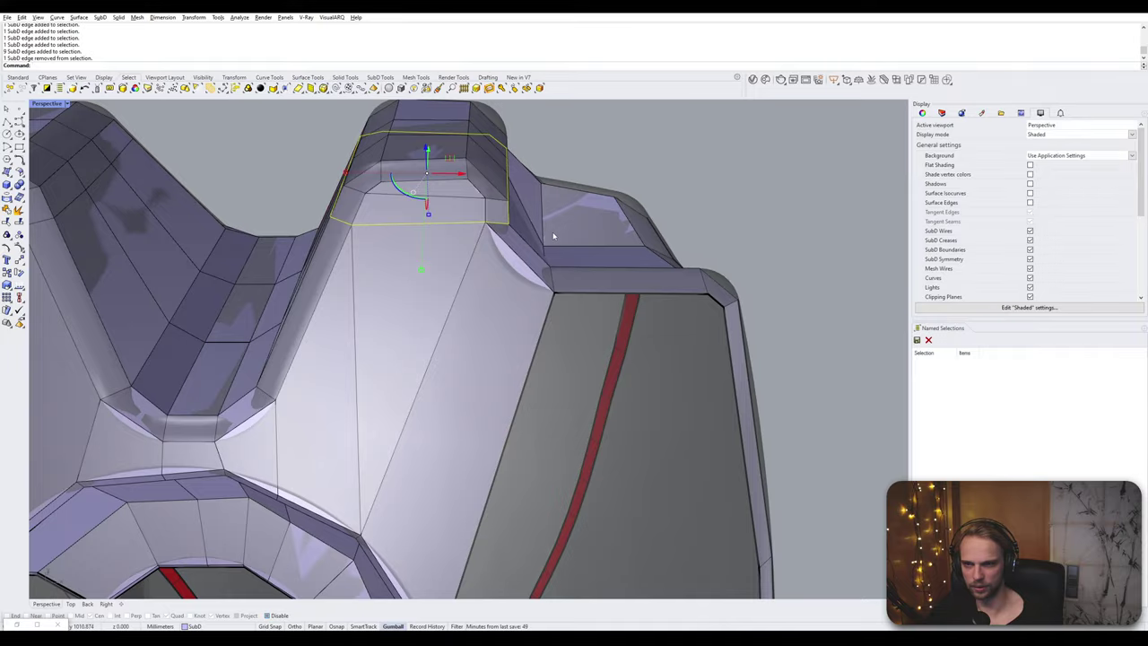
mouse_move(493, 235)
right_mouse_down()
mouse_move(563, 233)
mouse_move(480, 240)
right_mouse_up()
- Stitch the two vertices at the diagonal strip's junction into one
key("Escape")
right_click_drag(661, 352, 423, 291)
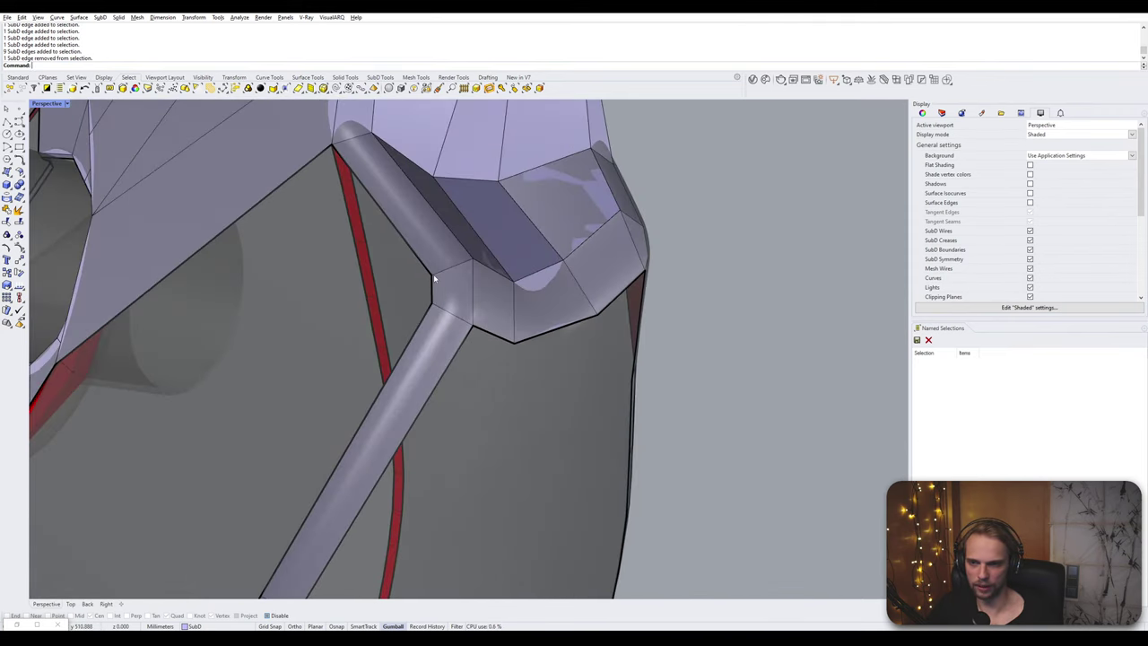
left_click(434, 308, "shift")
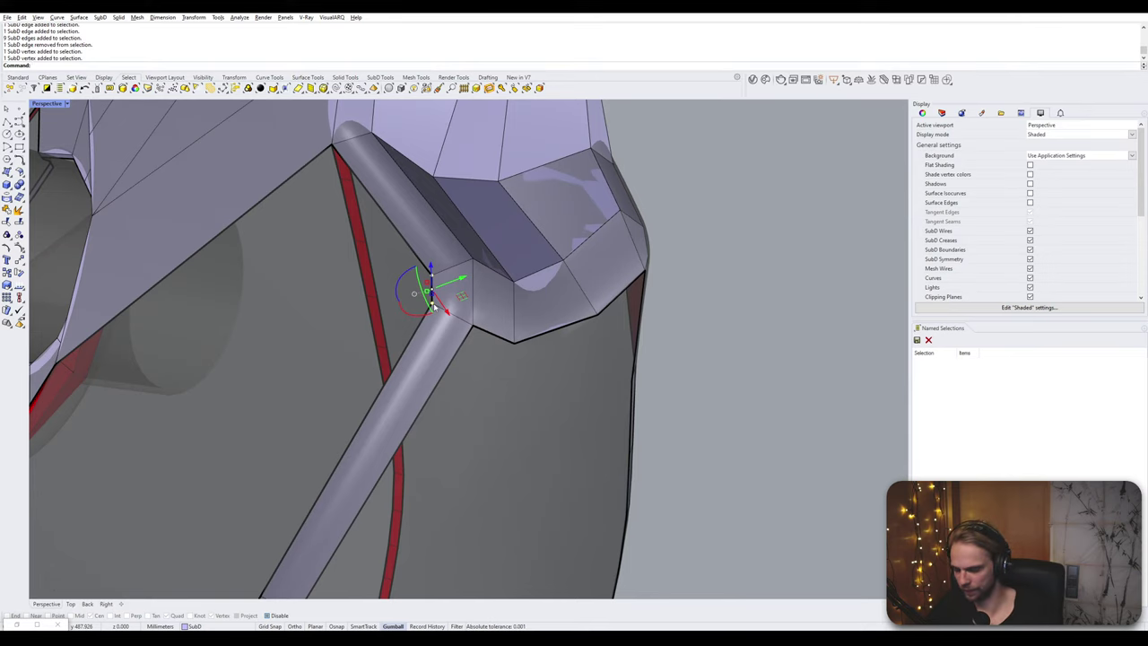
type("Br")
key("BackSpace")
key("BackSpace")
type("Stitch")
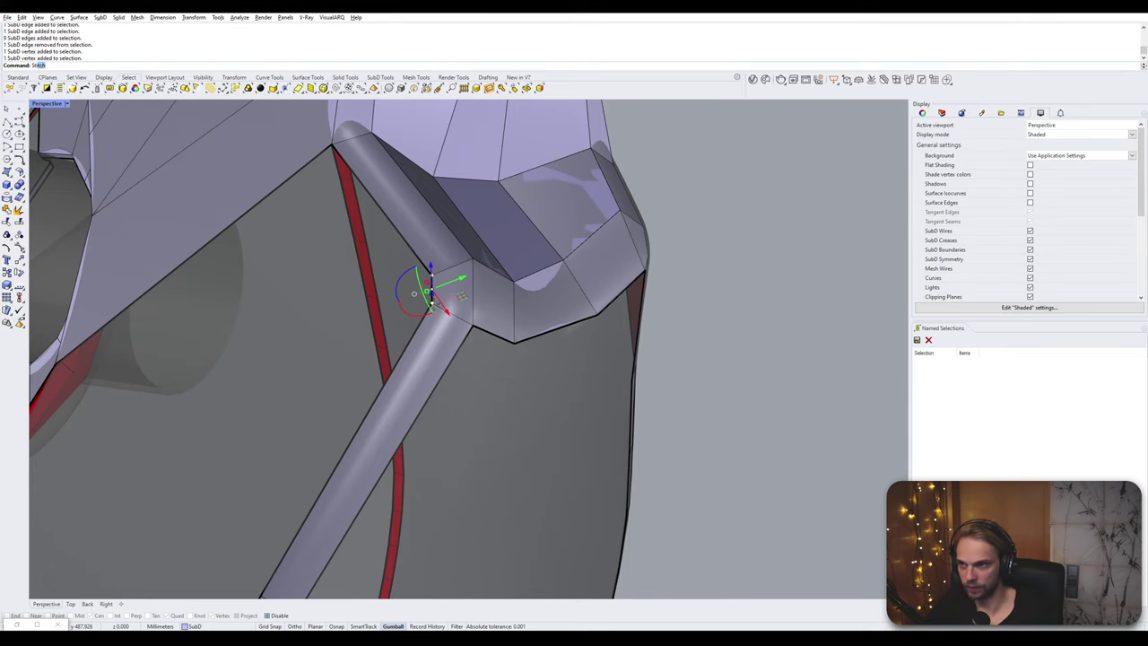
key("Return")
key("Escape")
- Bridge the two side-panel gap edges and preview the result smoothed
scroll(435, 308, "down", 8)
right_click_drag(435, 307, 468, 347)
left_click(419, 353)
left_click(472, 346, "shift")
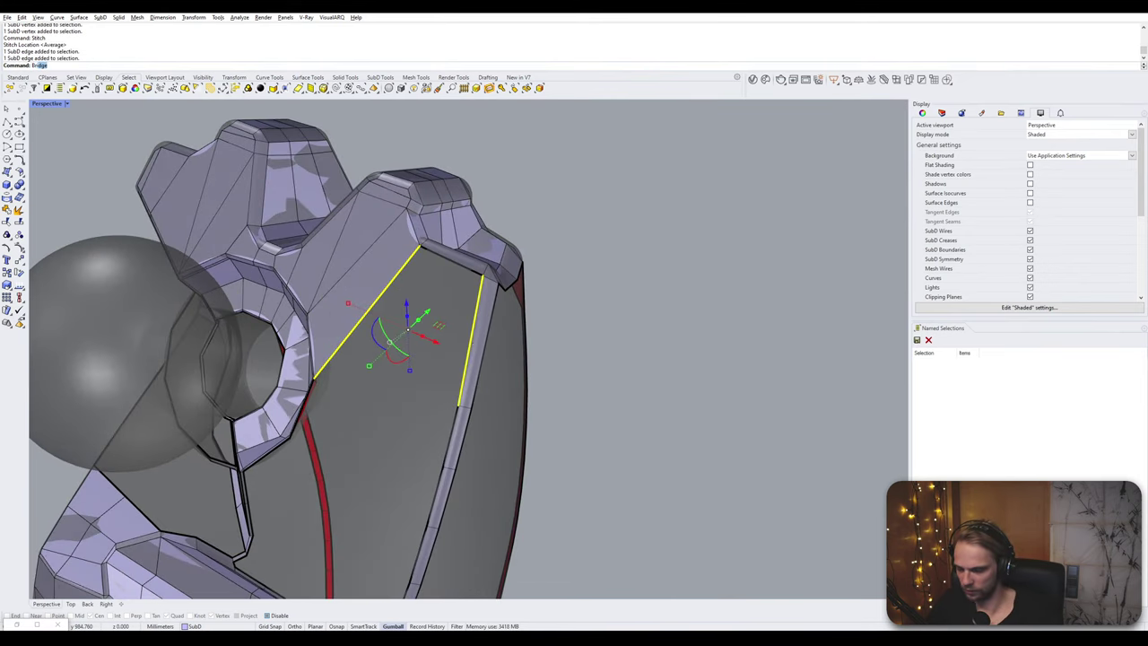
key("Return")
key("Return")
key("Tab")
right_click_drag(476, 340, 450, 329)
key("Tab")
scroll(486, 328, "up", 4)
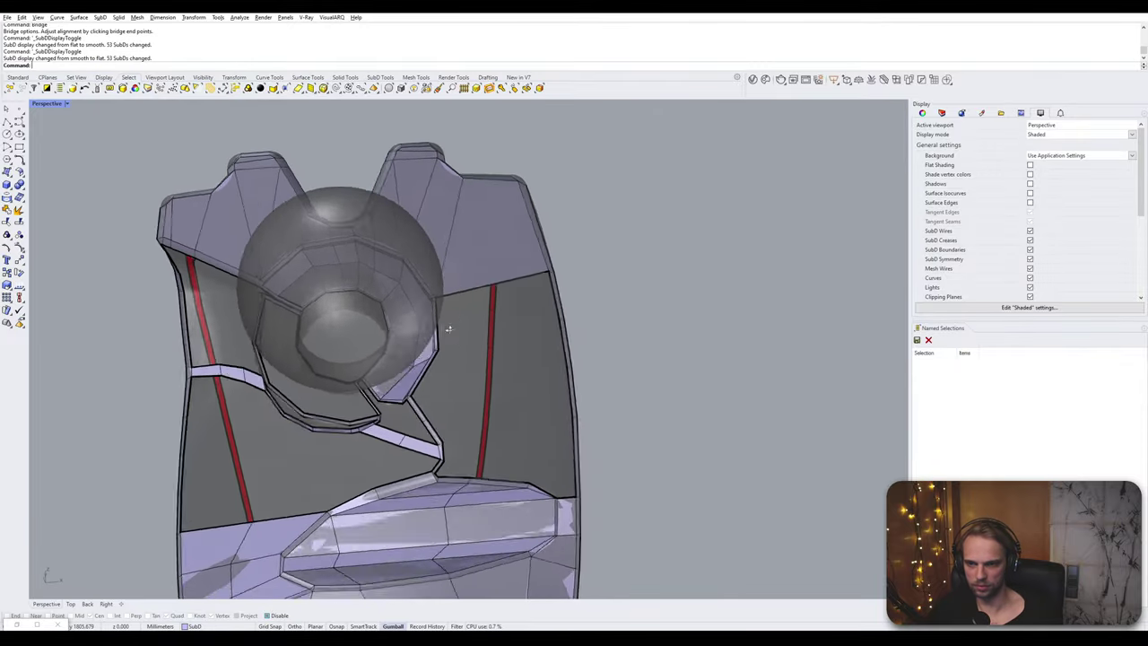
scroll(449, 329, "up", 3)
- Preview the smoothed shell, then delete a leftover edge near the ring opening
key("Tab")
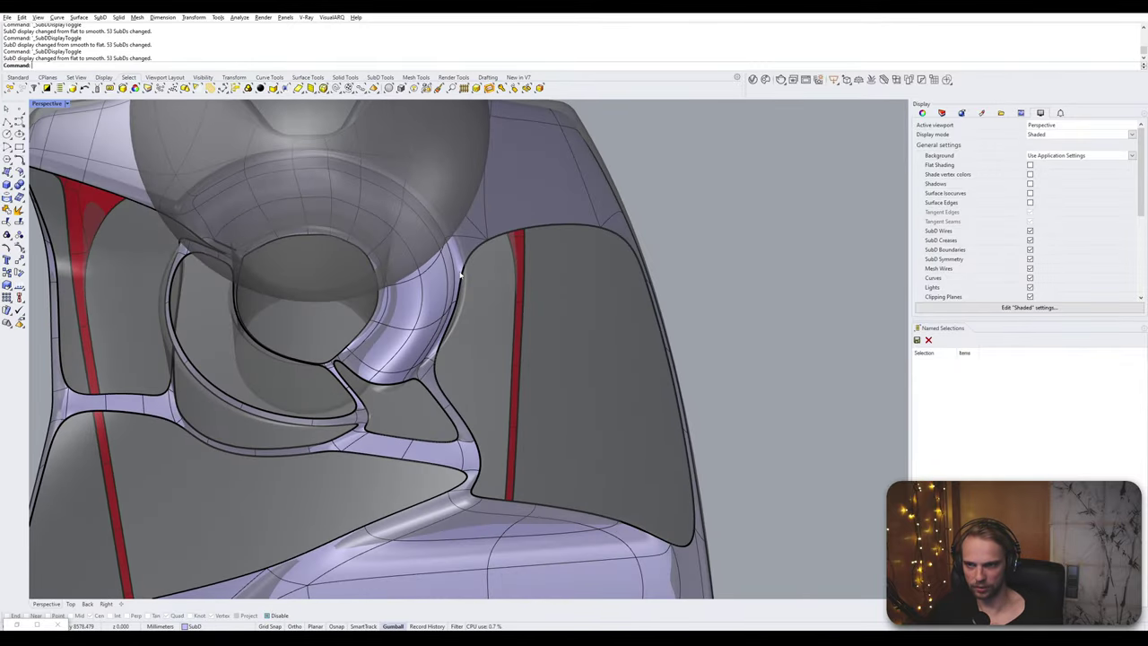
right_click_drag(459, 276, 480, 364)
key("Tab")
left_click(432, 284, "ctrl+shift")
left_click(489, 279, "ctrl+shift")
left_click(567, 420, "shift")
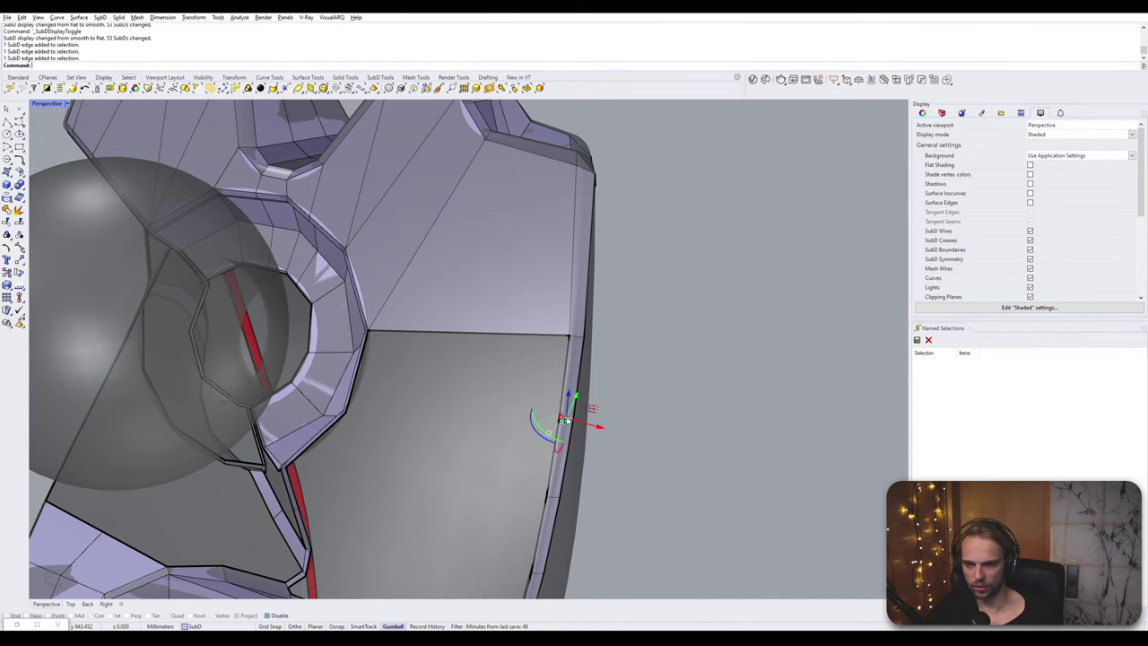
key("Delete")
right_click_drag(553, 408, 584, 318)
- Bridge the left and right edges of the gap below the ring opening
left_click(421, 310, "ctrl+shift")
left_click(583, 318, "ctrl+shift")
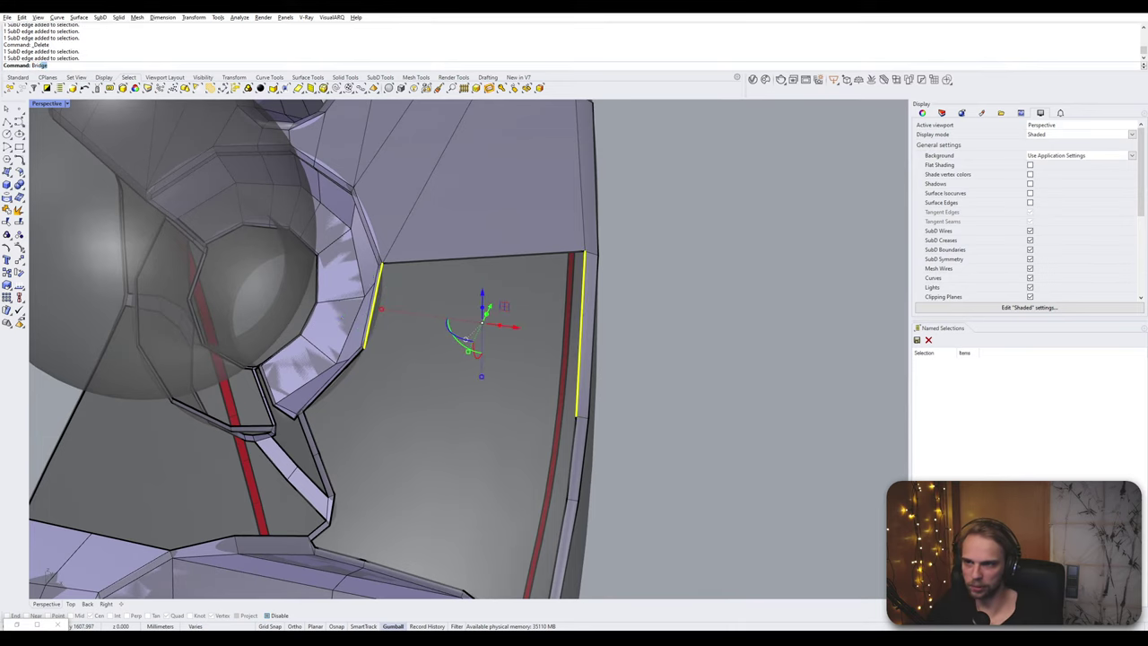
key("Return")
key("Return")
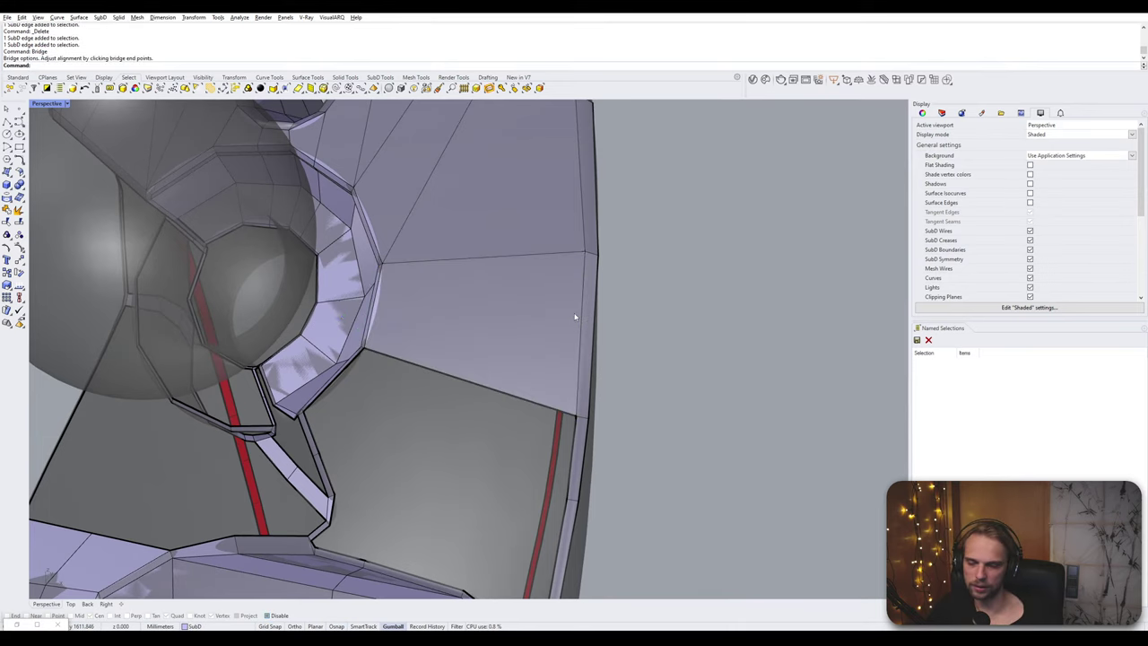
right_click_drag(575, 316, 469, 321)
- Bridge the next gap's edges and delete the leftover panel edge
left_click(459, 293, "ctrl+shift")
left_click(447, 334, "ctrl+shift")
right_click(448, 334)
right_click(403, 331)
scroll(401, 340, "up", 5)
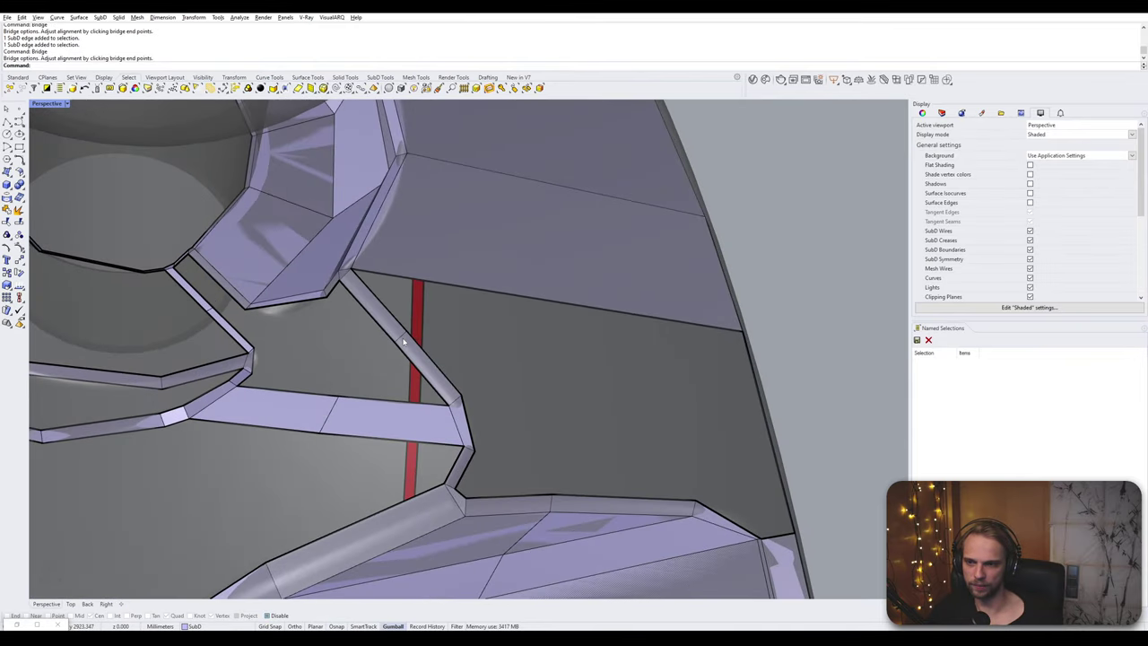
left_click(400, 340, "ctrl+shift")
key("Delete")
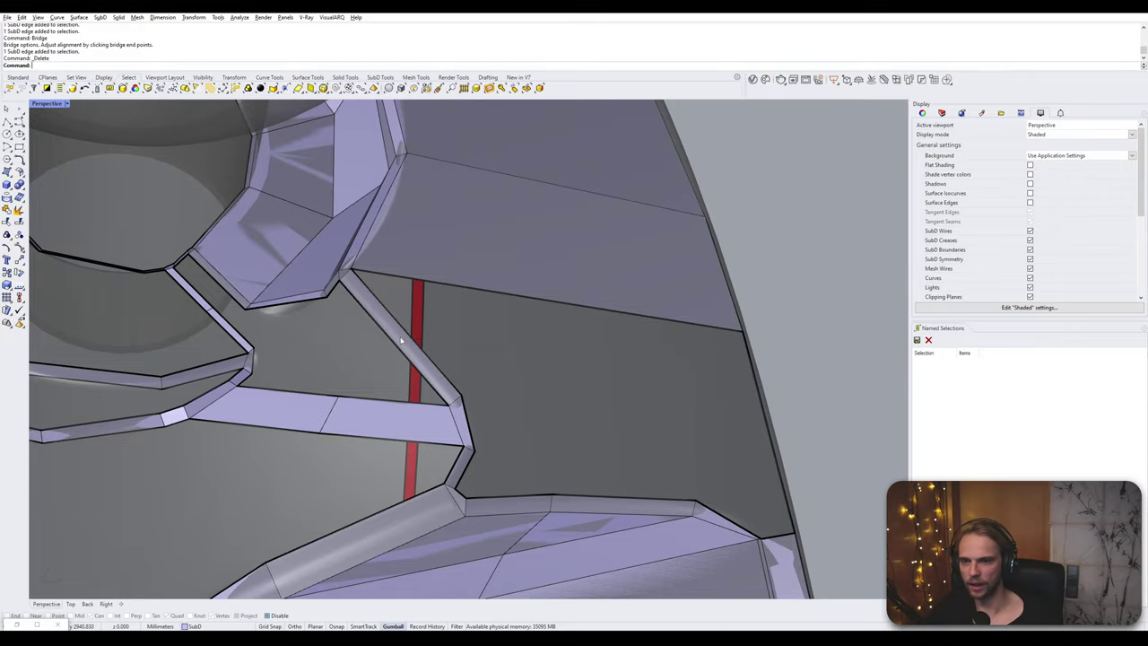
right_click_drag(401, 339, 358, 448)
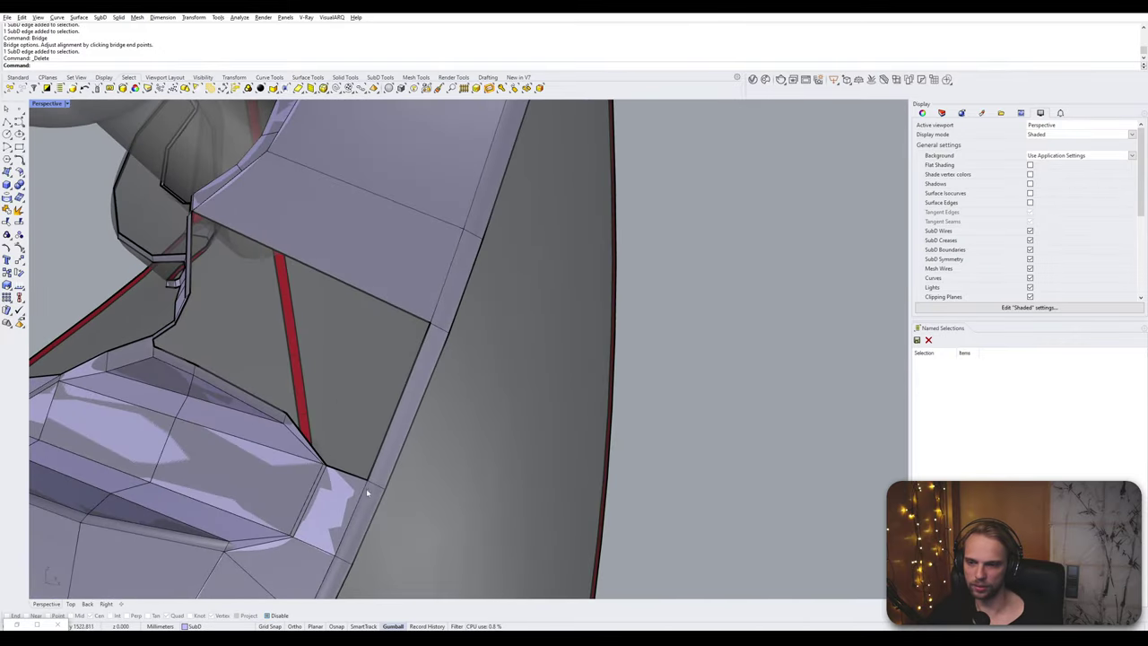
- Insert new edges along the outer strip below the ring opening
left_click(373, 484, "ctrl+shift")
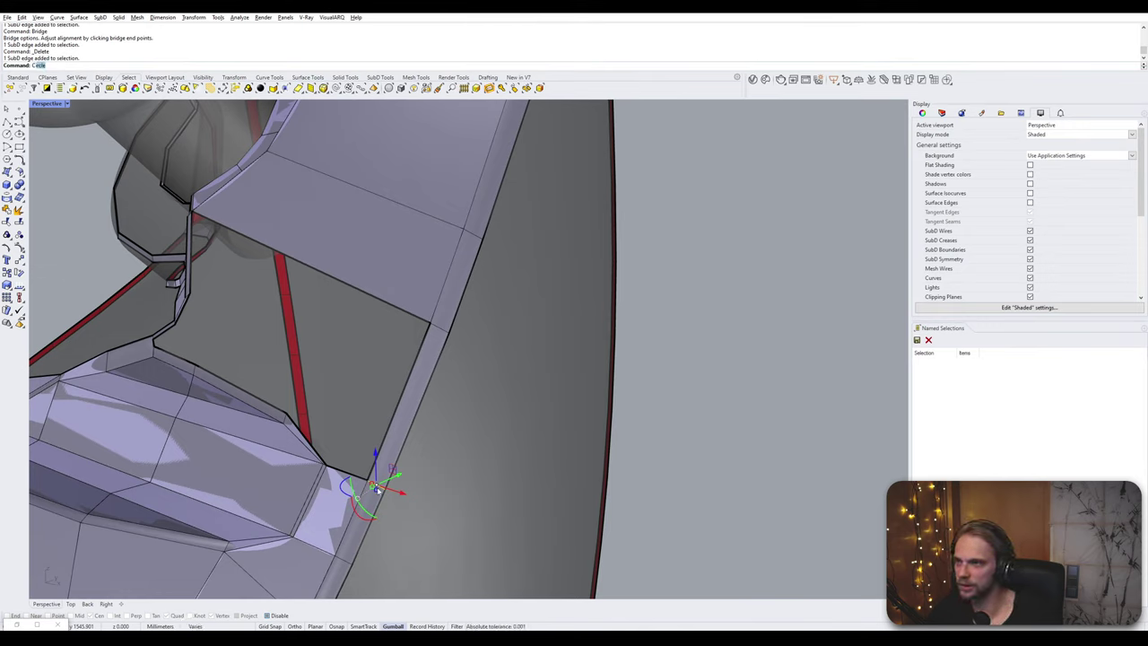
key("BackSpace")
key("BackSpace")
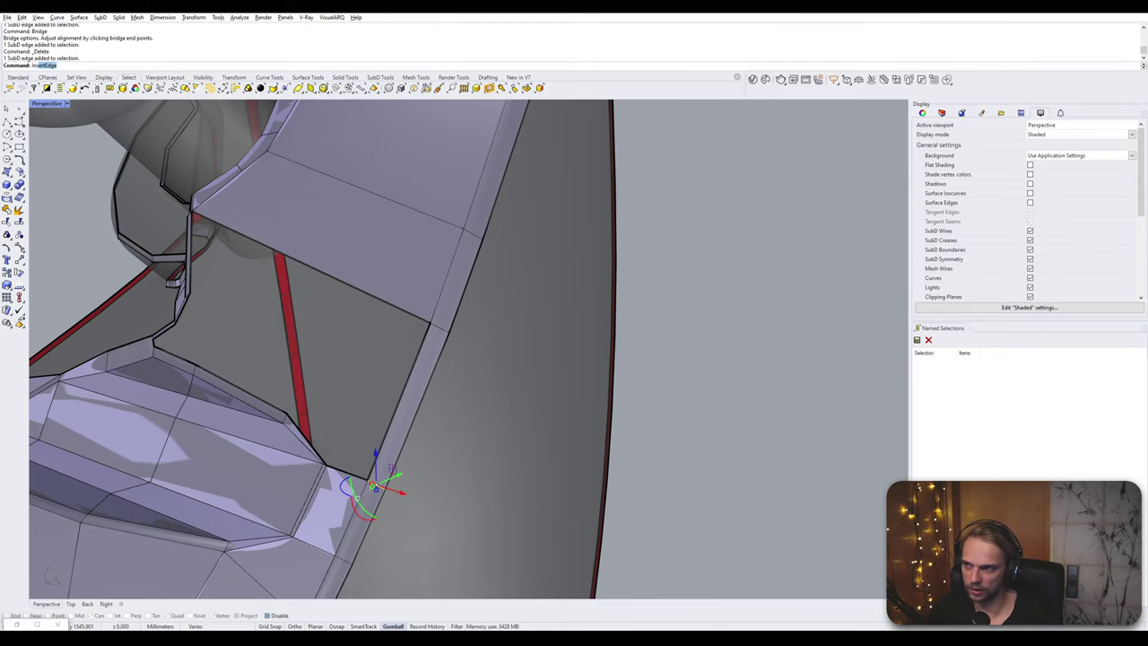
key("Return")
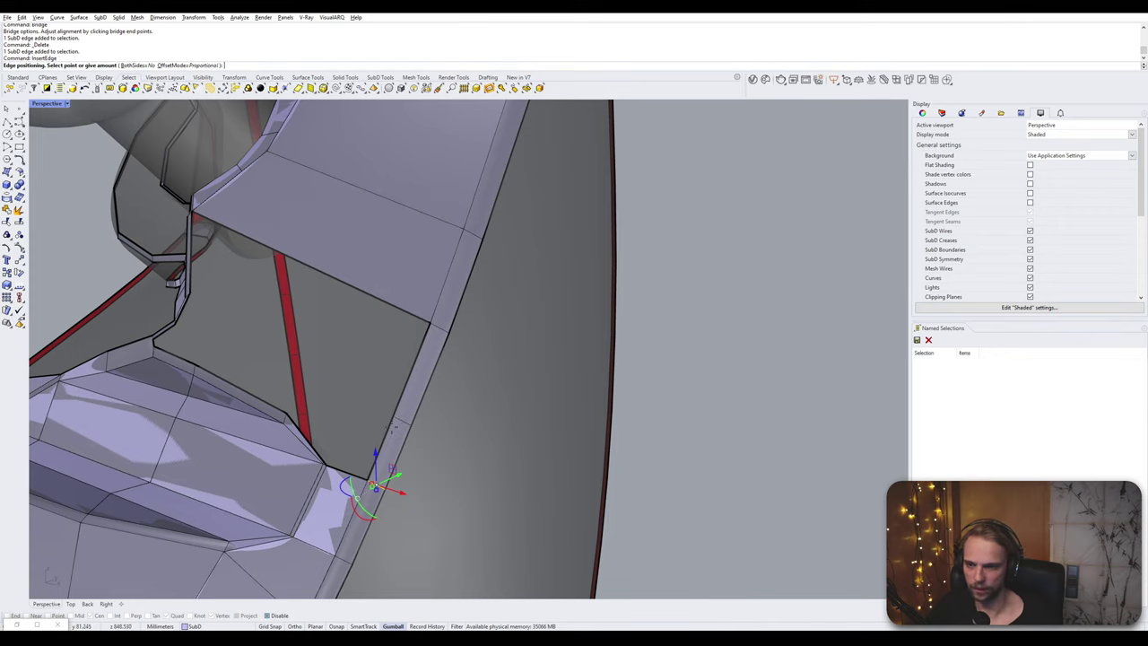
left_click(398, 426)
left_click(398, 426)
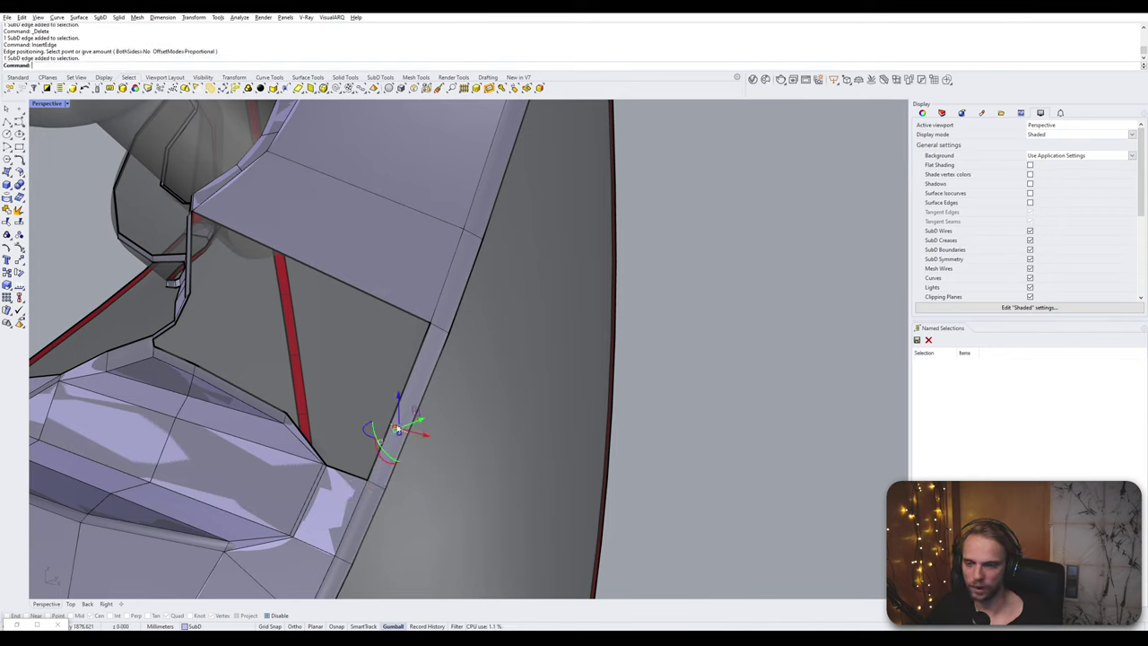
right_click(406, 392)
key("Escape")
scroll(359, 363, "up", 10)
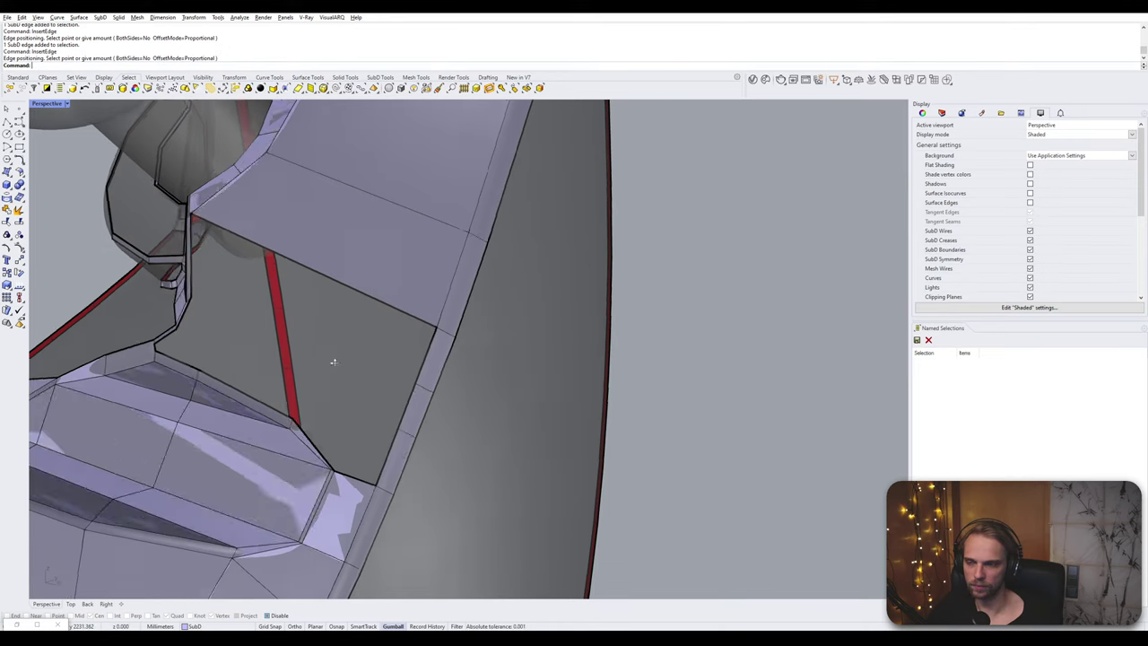
- Bridge the first pair of opposite edges across the side-panel gap
left_click(260, 362)
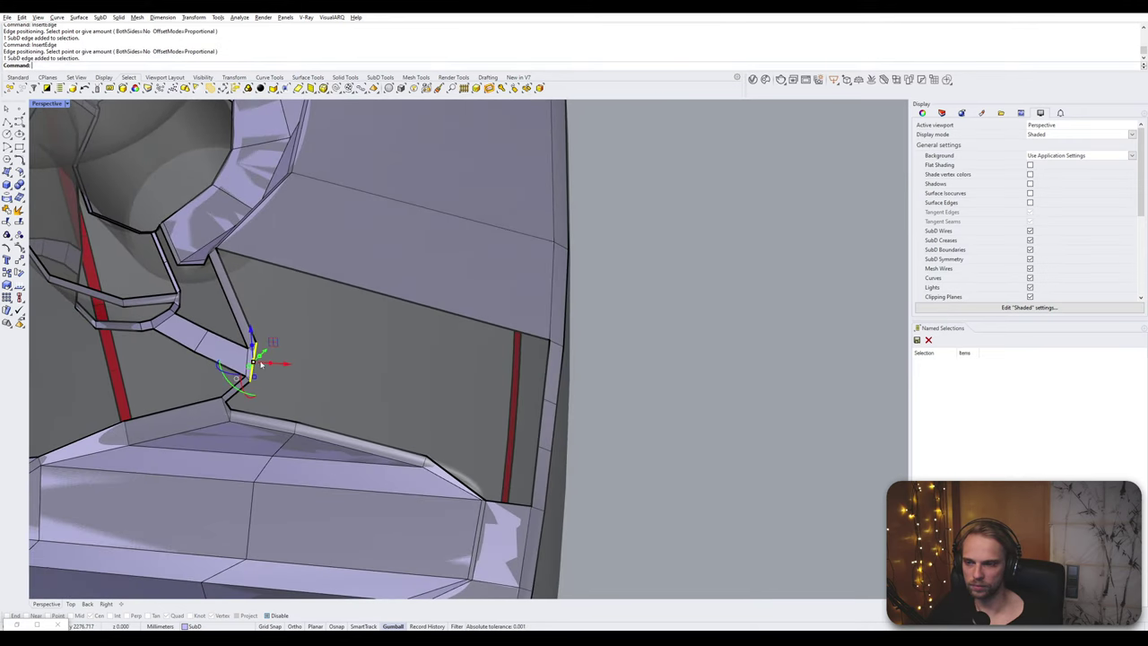
left_click(540, 423, "shift")
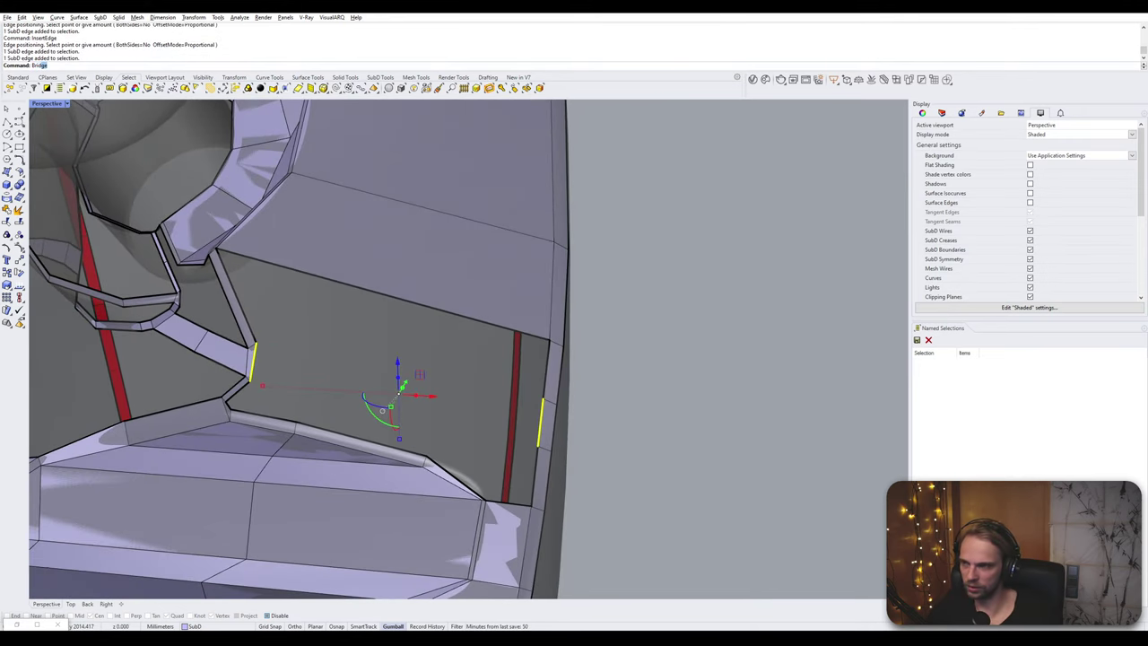
key("Return")
left_click(771, 377)
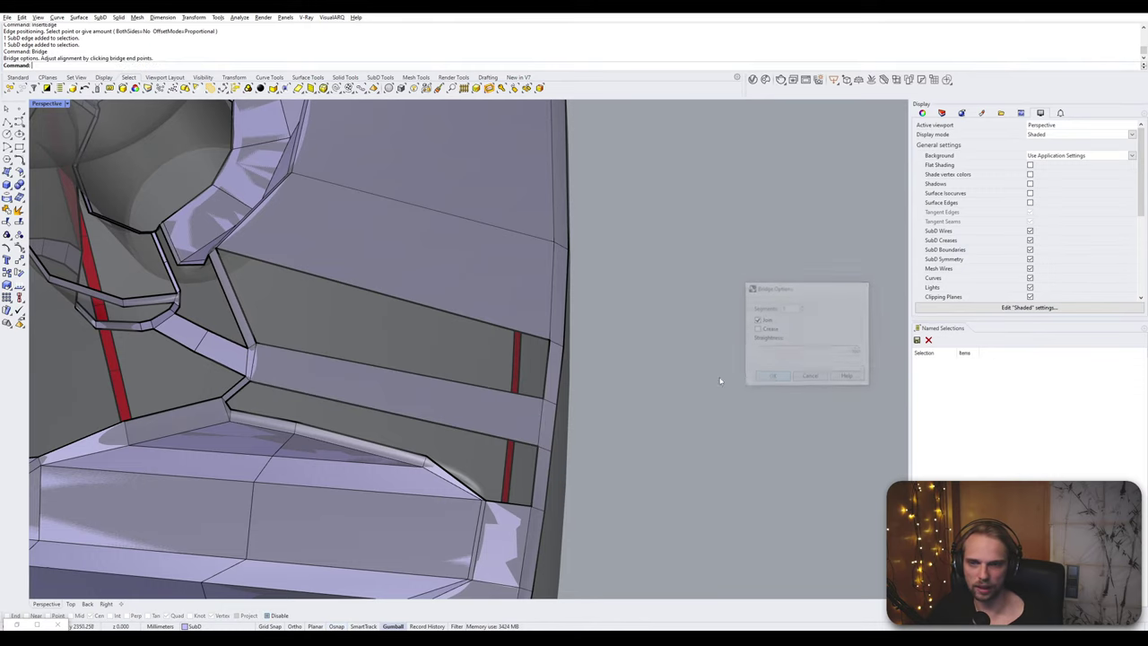
- After one failed attempt, bridge the groove's left and right edges with a face
left_click(236, 298, "ctrl+shift")
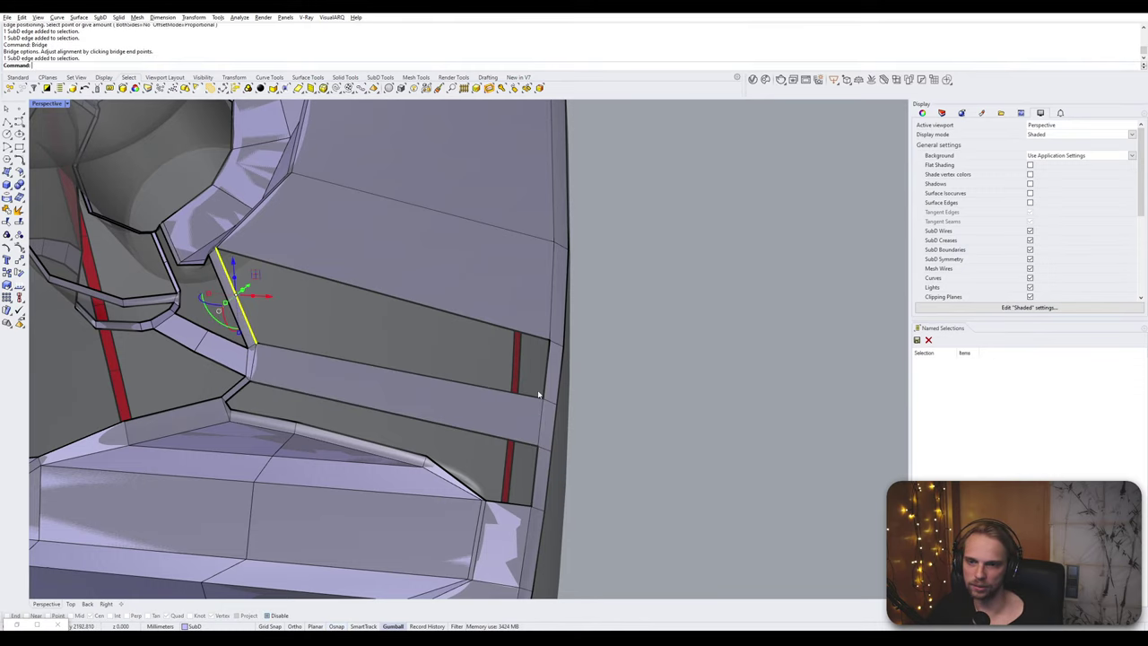
left_click(549, 383, "ctrl+shift")
key("Return")
key("Escape")
left_click(246, 316)
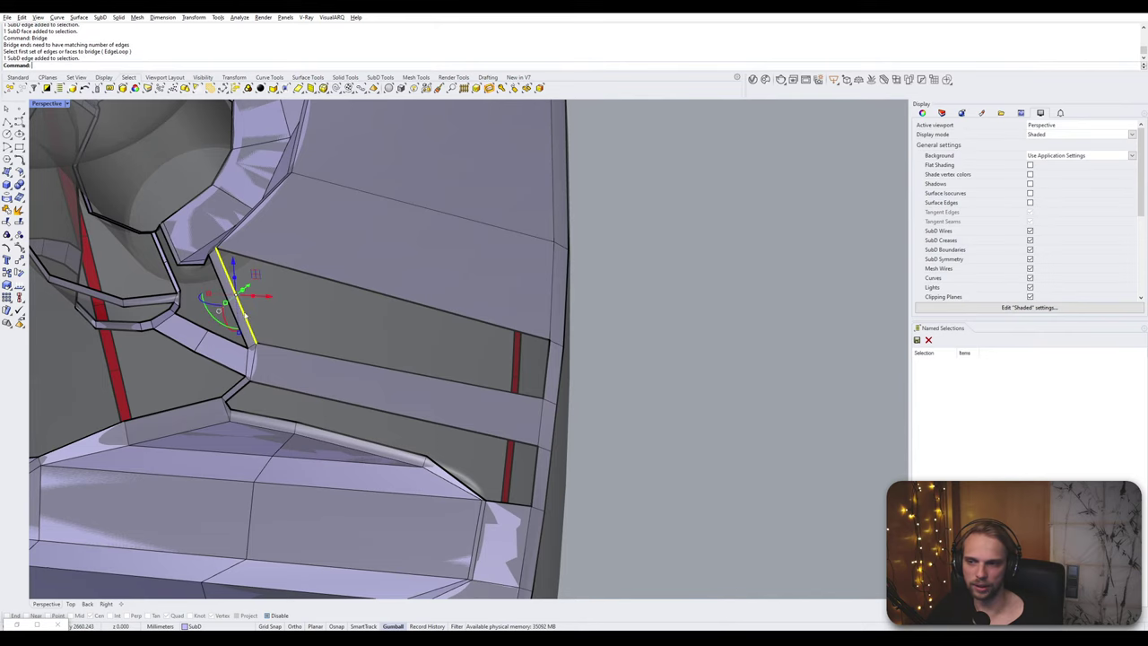
left_click(539, 375, "shift")
key("Return")
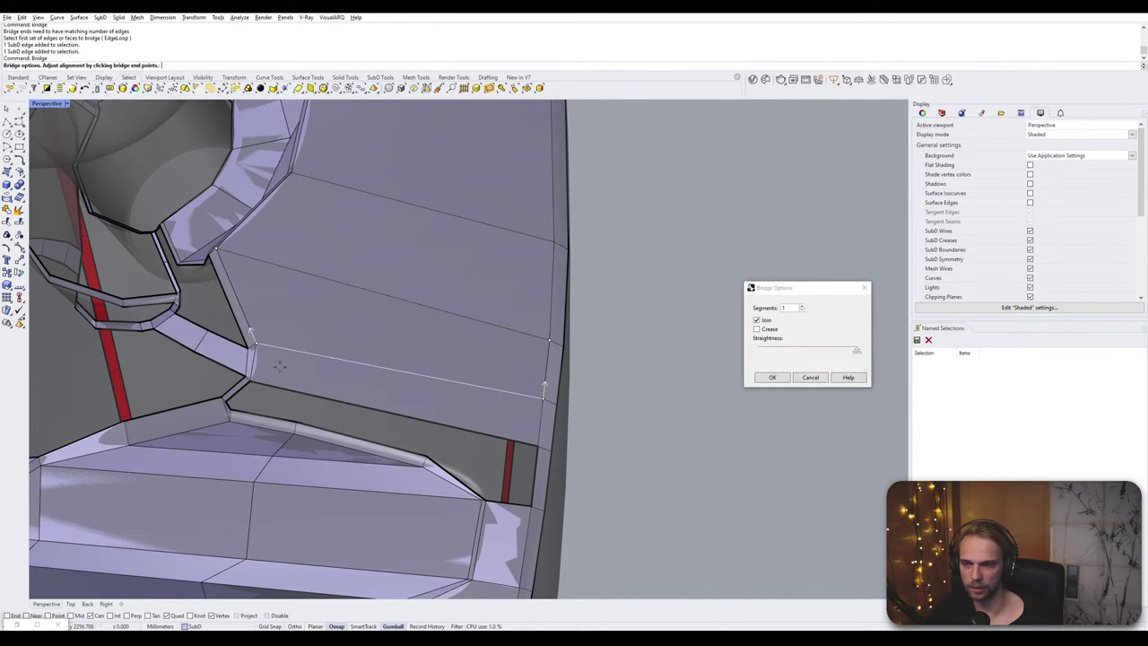
key("Return")
right_click_drag(341, 388, 460, 395)
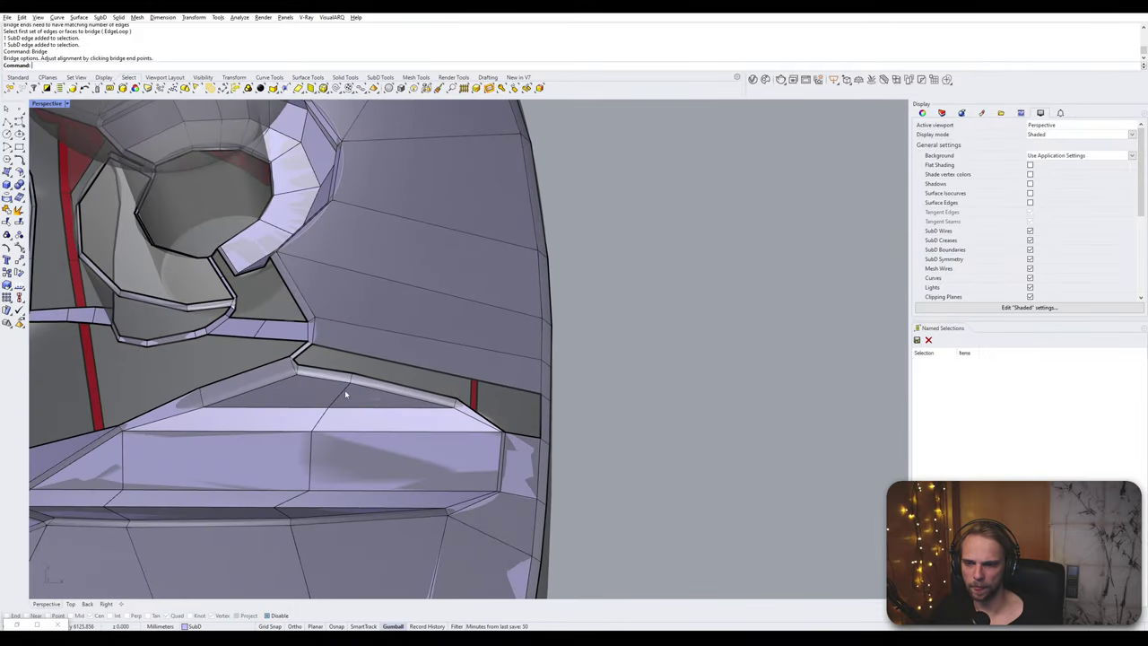
scroll(311, 427, "down", 8)
mouse_move(339, 476)
right_mouse_down("shift")
mouse_move(400, 287)
mouse_move(382, 397)
mouse_move(344, 437)
mouse_move(353, 461)
right_mouse_up("shift")
scroll(382, 398, "up", 3)
- Try selecting an edge loop near the groove from above, then clear it
left_click(497, 490)
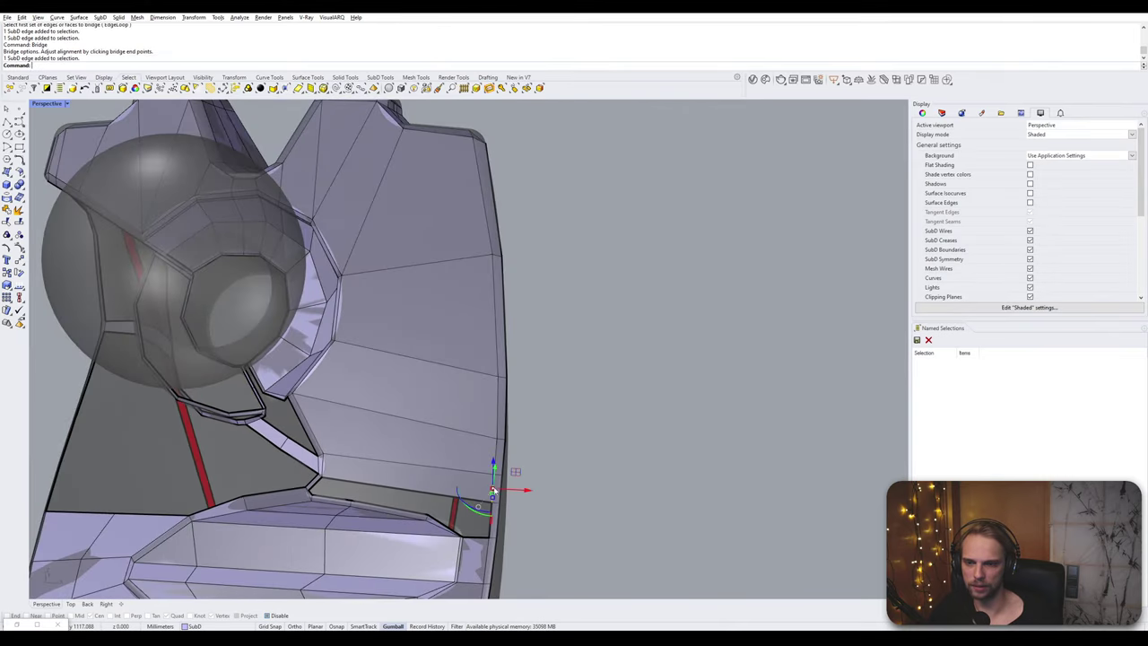
right_click_drag(496, 489, 599, 224)
double_click(483, 195)
left_click(610, 233)
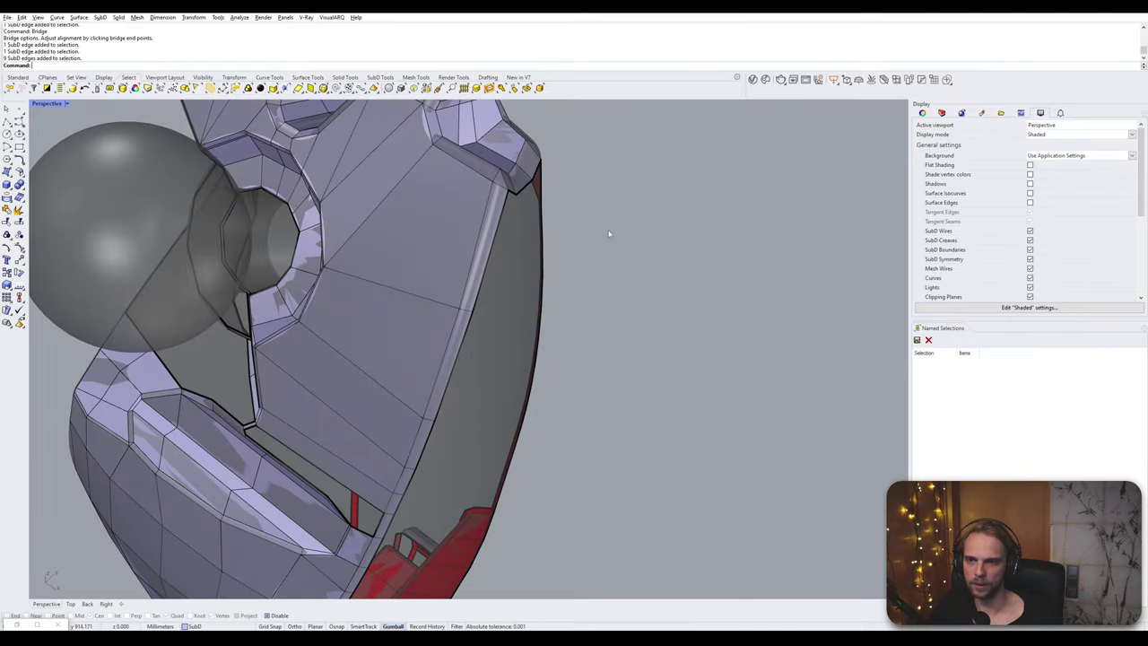
scroll(499, 183, "up", 4)
scroll(499, 183, "up", 4)
scroll(499, 182, "down", 8)
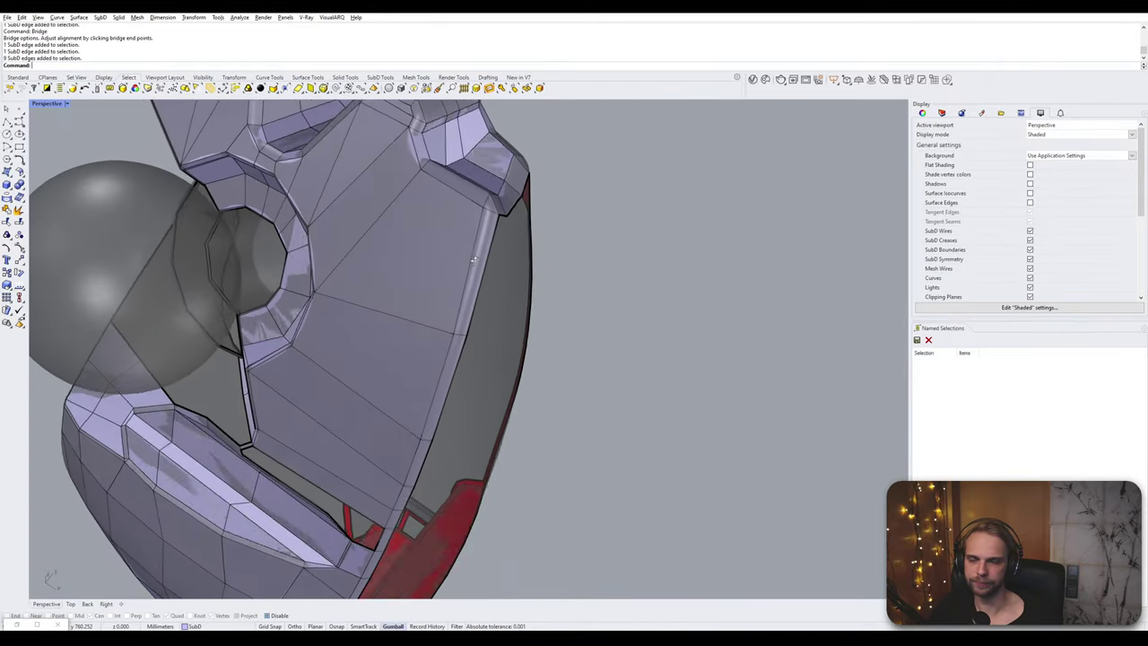
right_click_drag(467, 183, 478, 234)
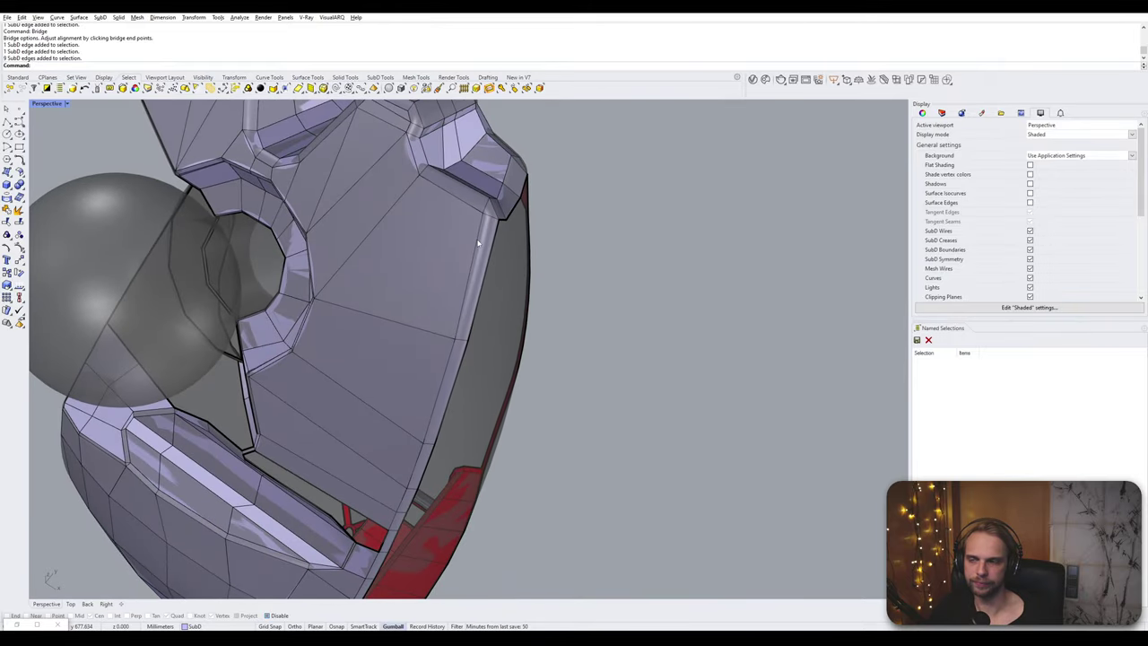
- Insert the first vertical edge loop on the outer face with InsertEdge
left_click(478, 242)
right_click_drag(478, 242, 441, 511)
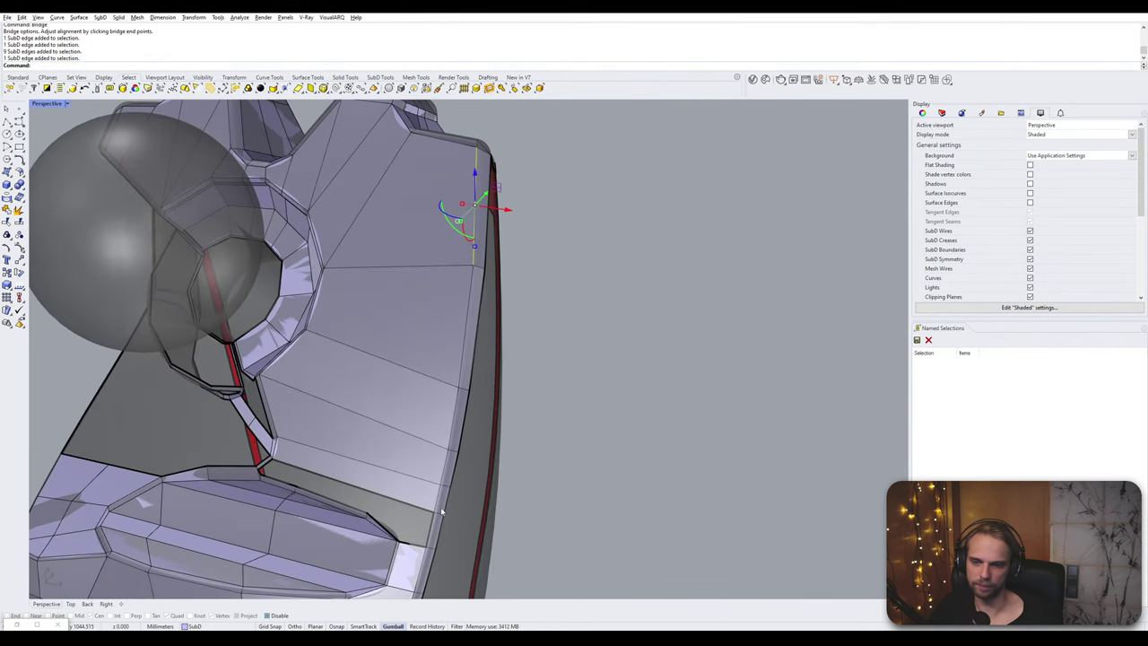
double_click(443, 477)
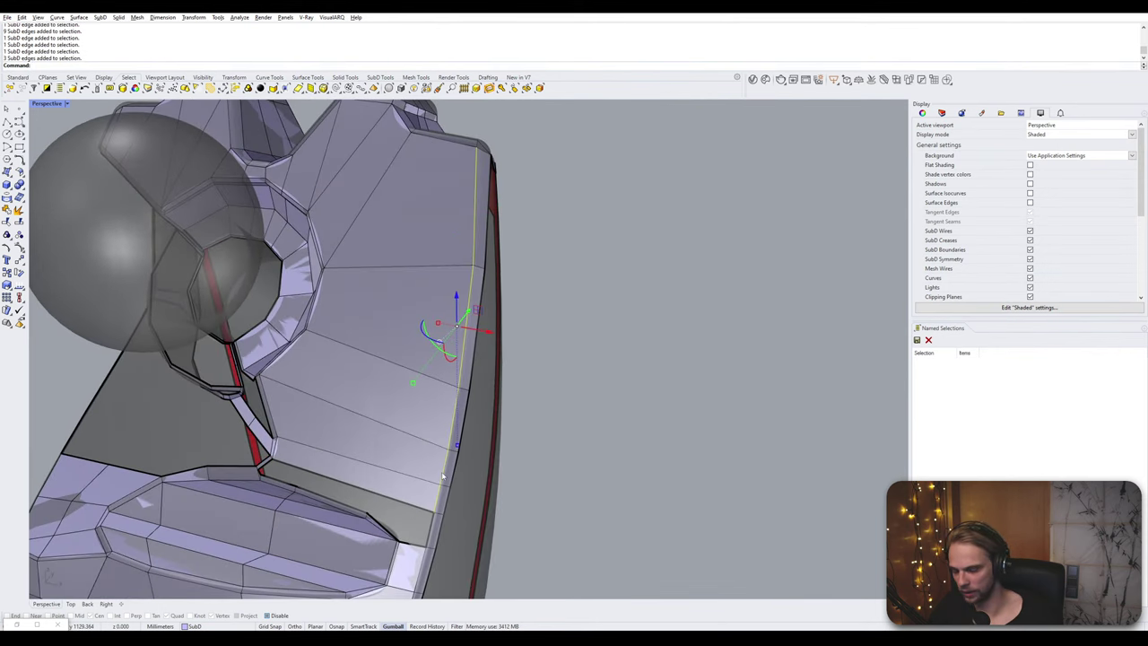
type("in")
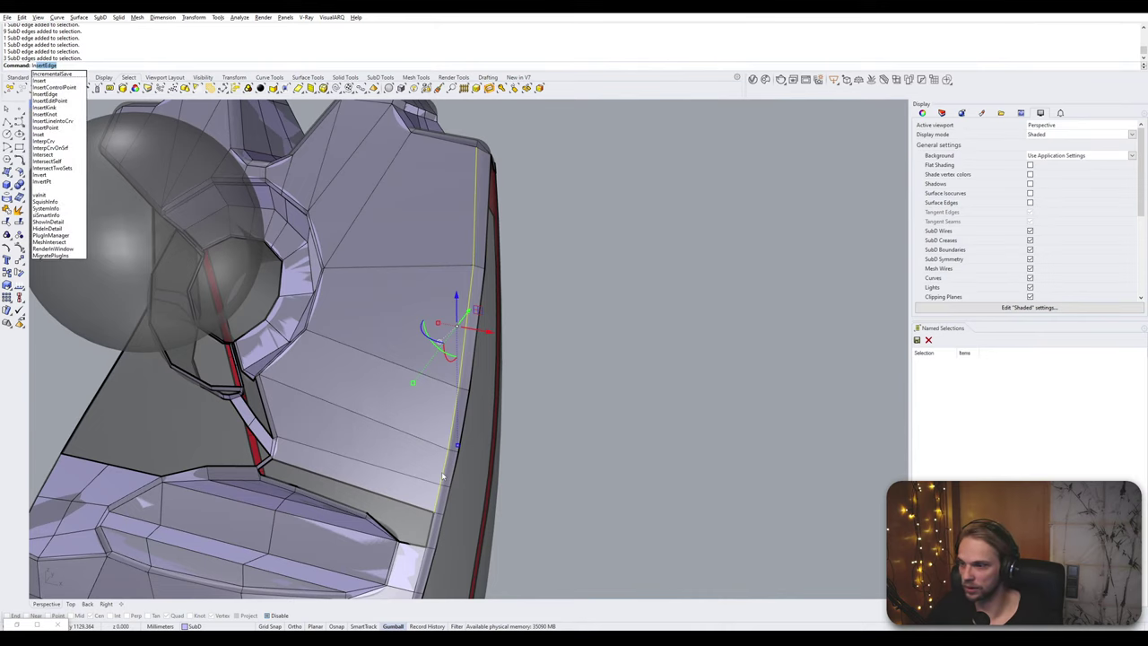
key("Return")
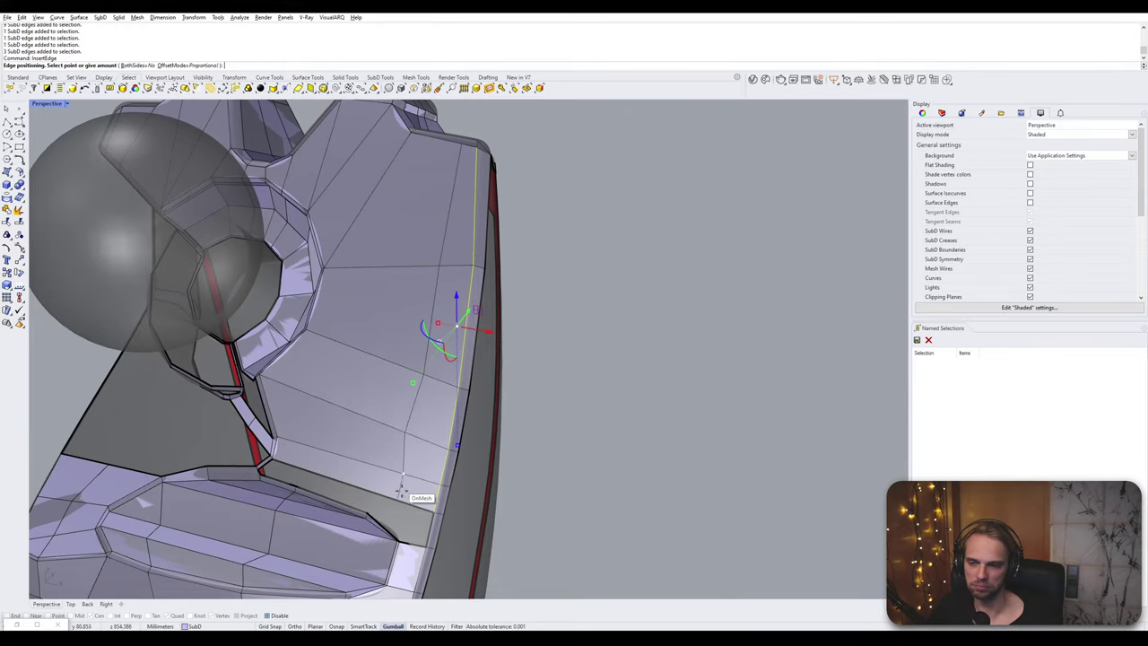
left_click(404, 500)
scroll(406, 511, "up", 8)
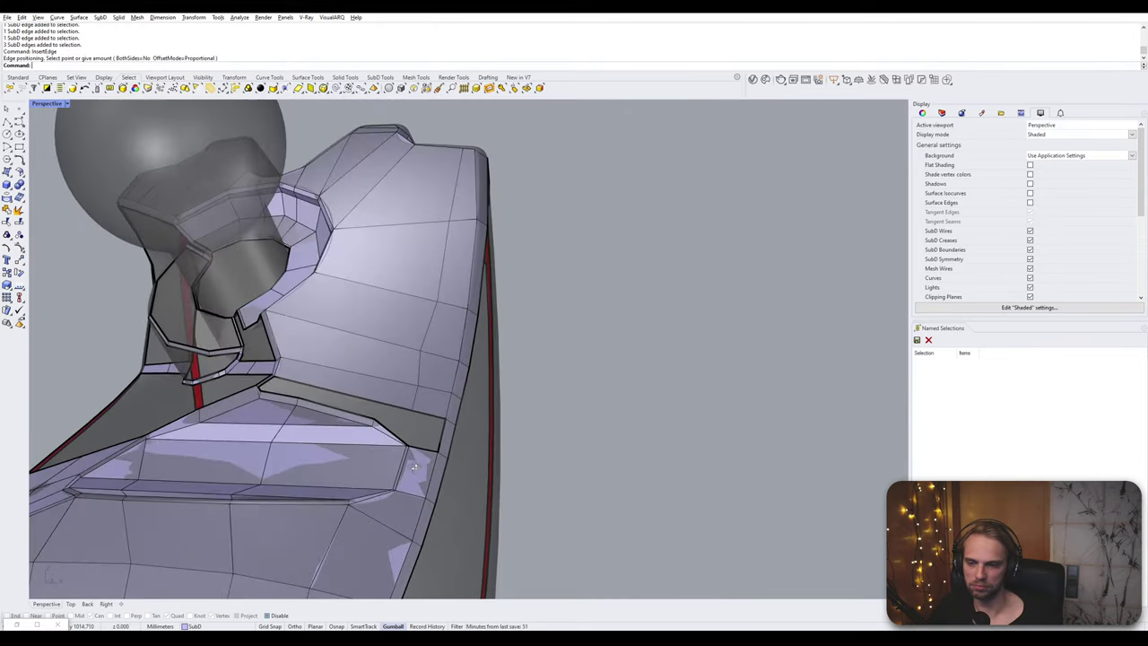
right_click_drag(347, 455, 390, 396)
- Insert a second vertical edge loop beside the first one
double_click(411, 454, "ctrl+shift")
scroll(425, 446, "down", 7)
scroll(414, 455, "up", 6)
right_click(389, 393)
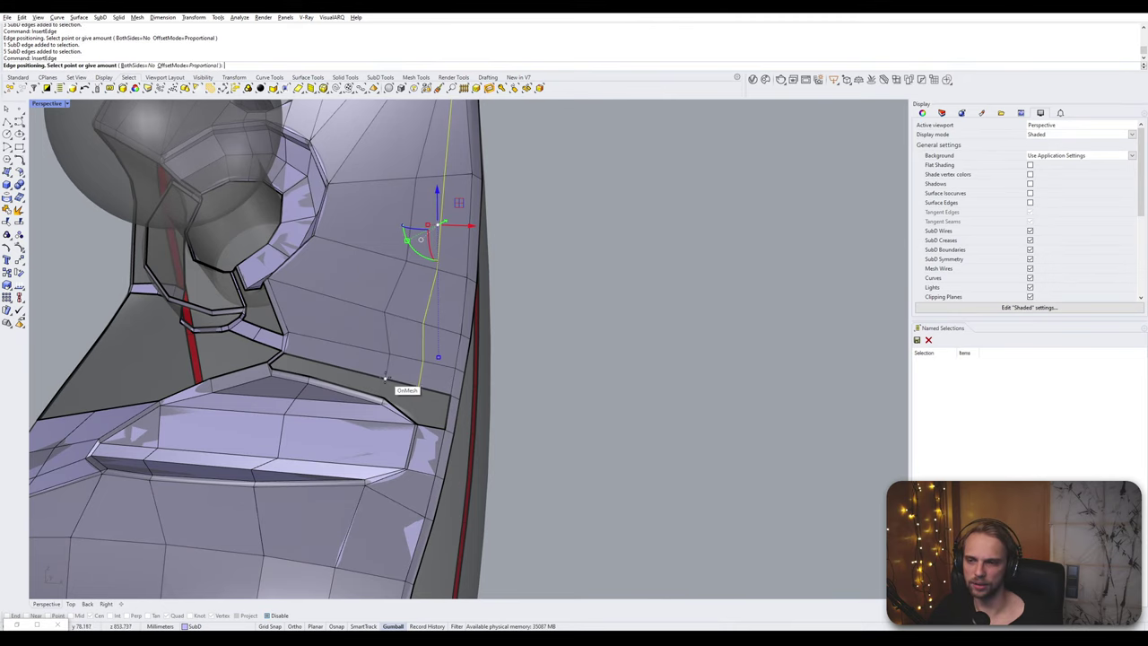
left_click(386, 378)
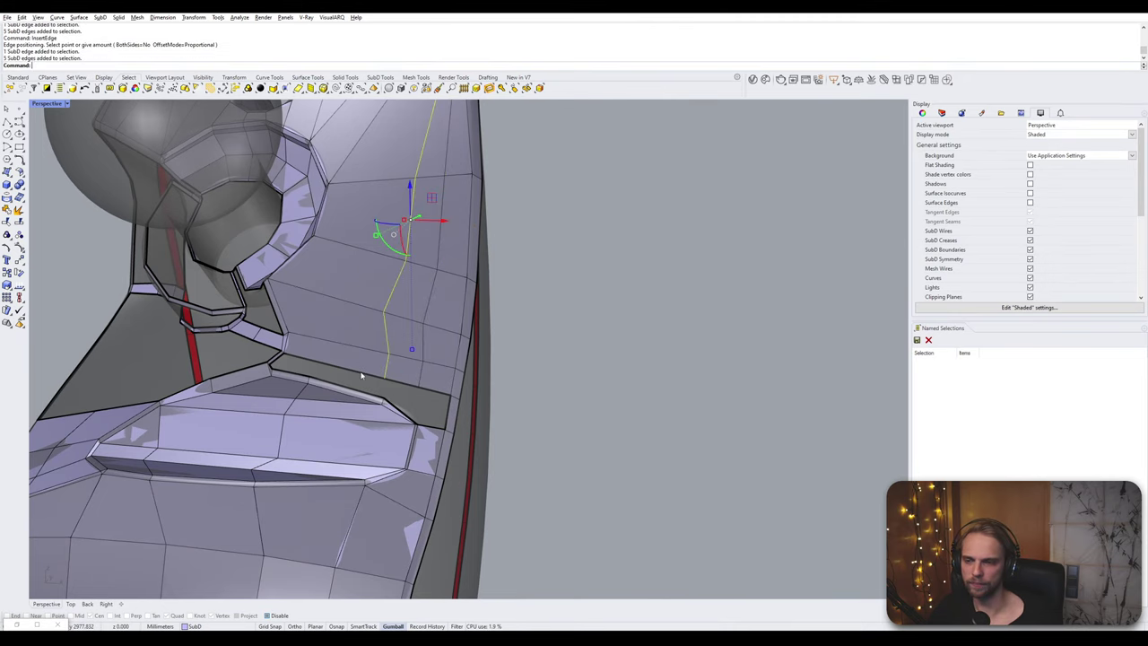
key("Return")
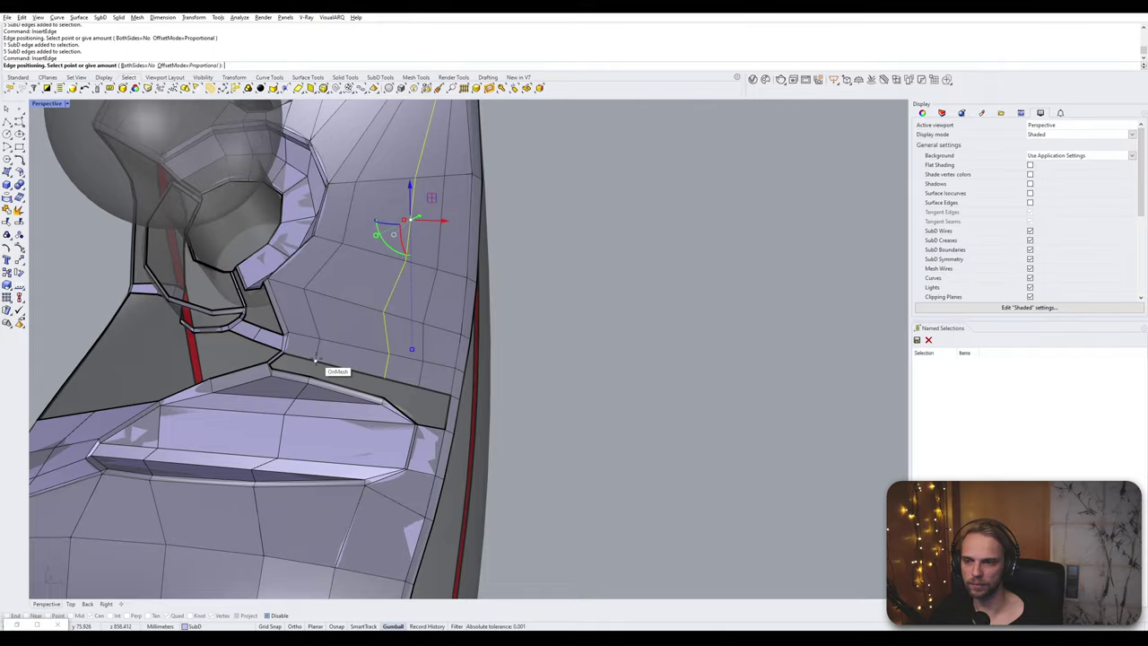
key("Escape")
right_click_drag(316, 360, 409, 334)
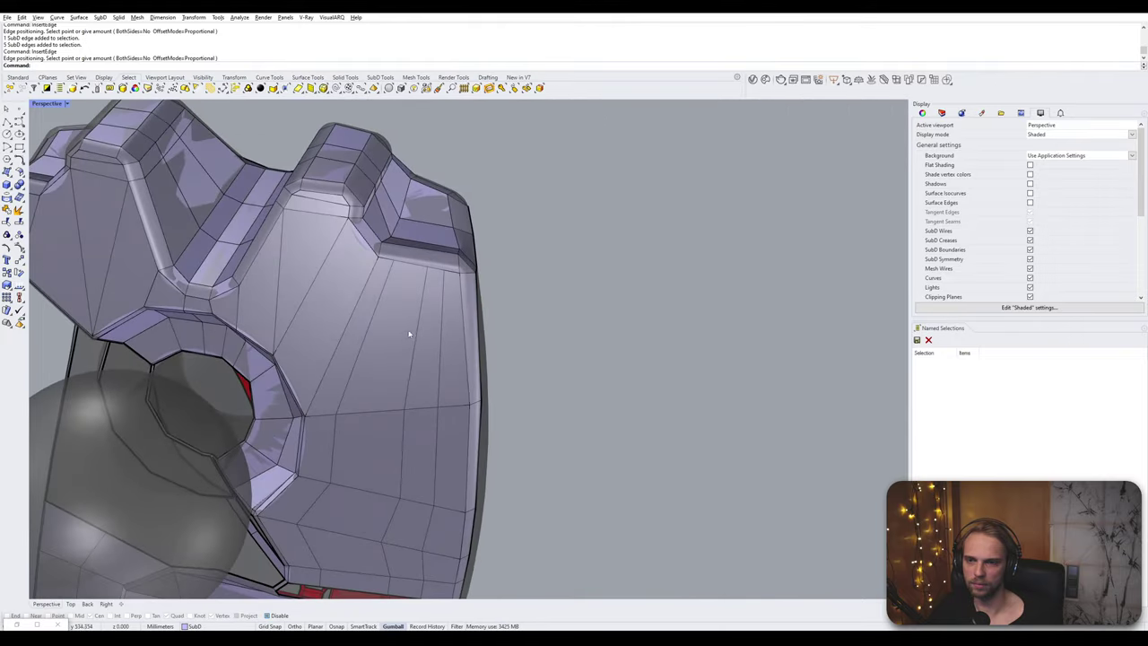
- Inspect the notch corner and the tooth's inner face in smooth display
right_click_drag(461, 260, 447, 380)
scroll(447, 382, "up", 5)
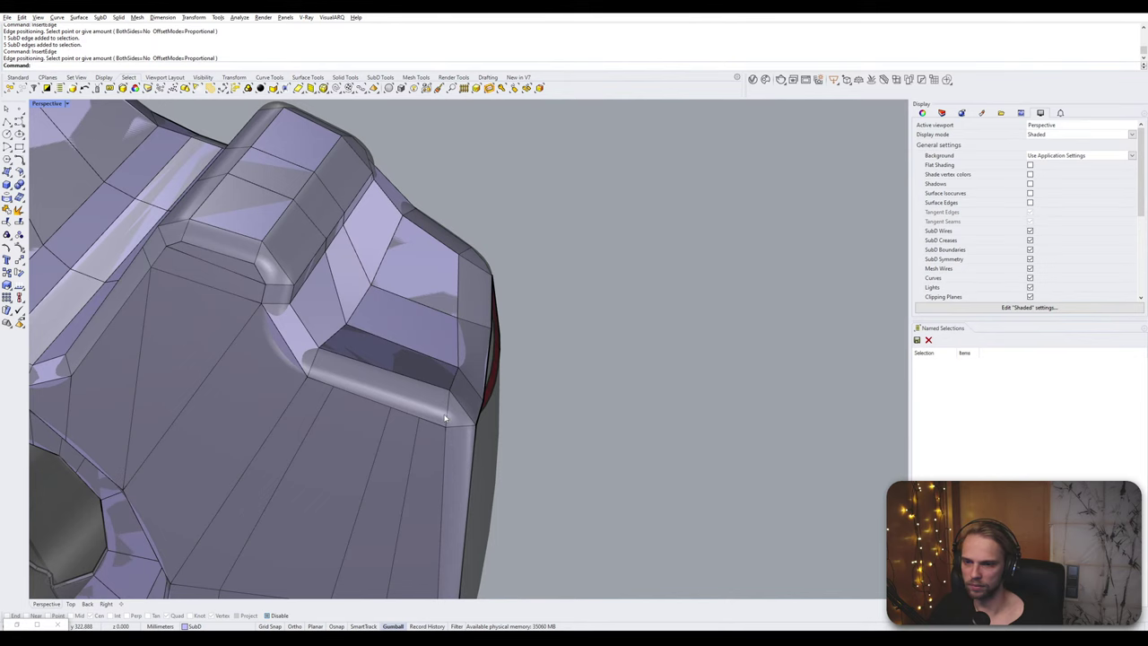
left_click(446, 414, "ctrl+shift")
right_click_drag(447, 410, 400, 395)
key("Escape")
scroll(401, 395, "up", 5)
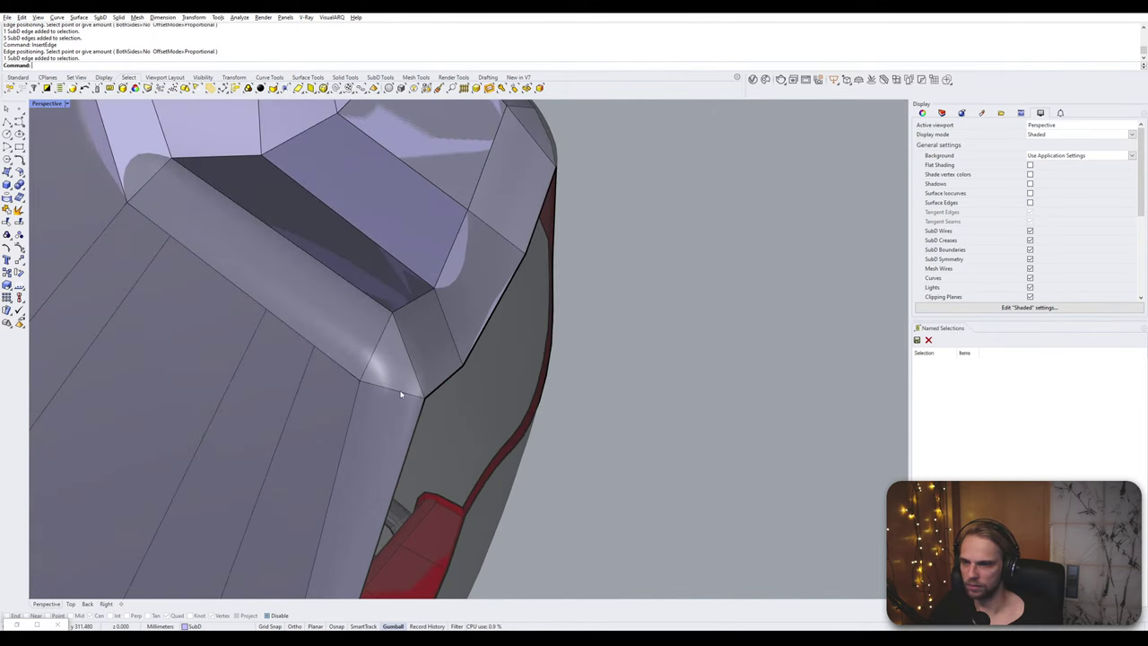
scroll(379, 381, "down", 5)
scroll(376, 382, "up", 5)
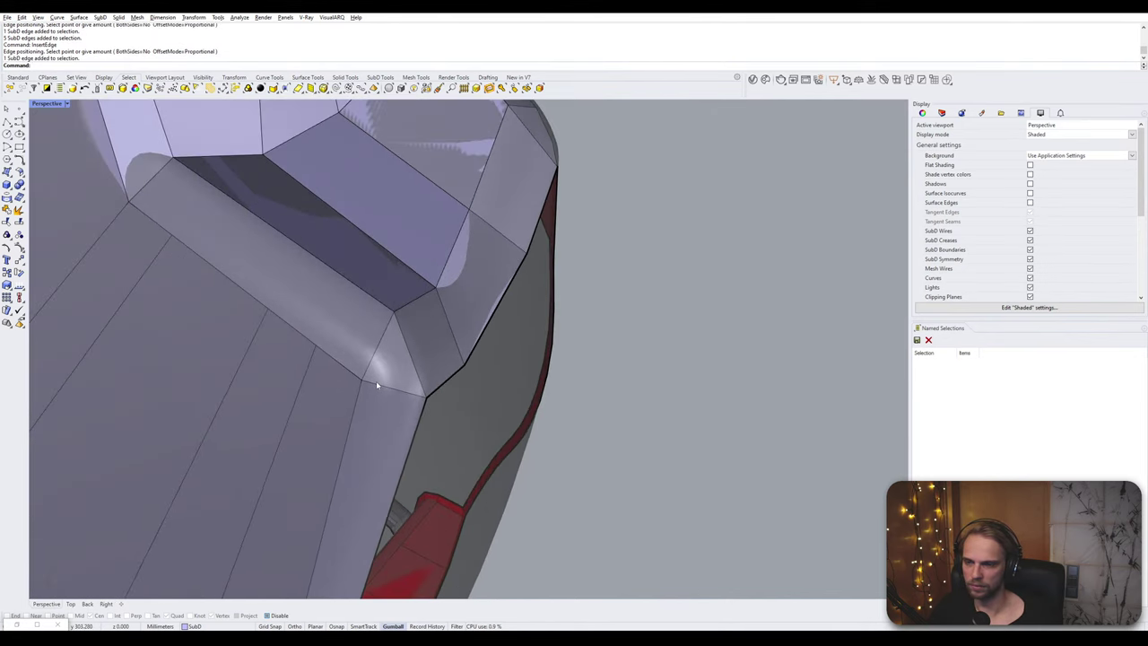
scroll(374, 389, "down", 4)
right_click_drag(366, 398, 449, 381)
key("Tab")
key("Tab")
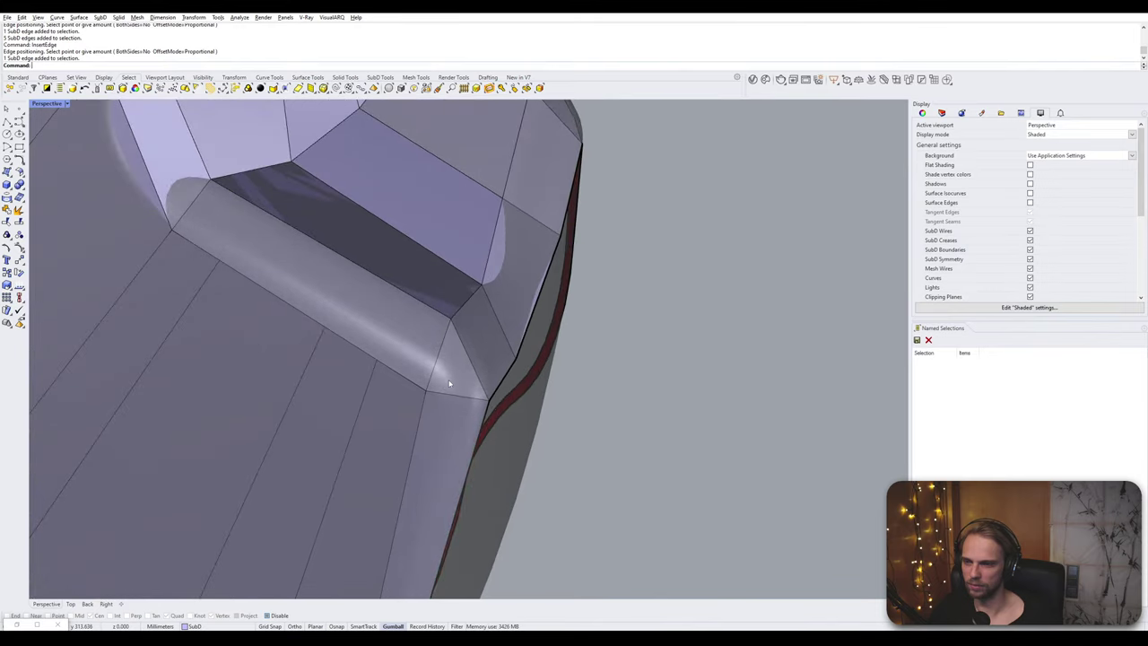
- Delete the triangular corner face and the long bevel face
left_click(450, 383, "ctrl+shift")
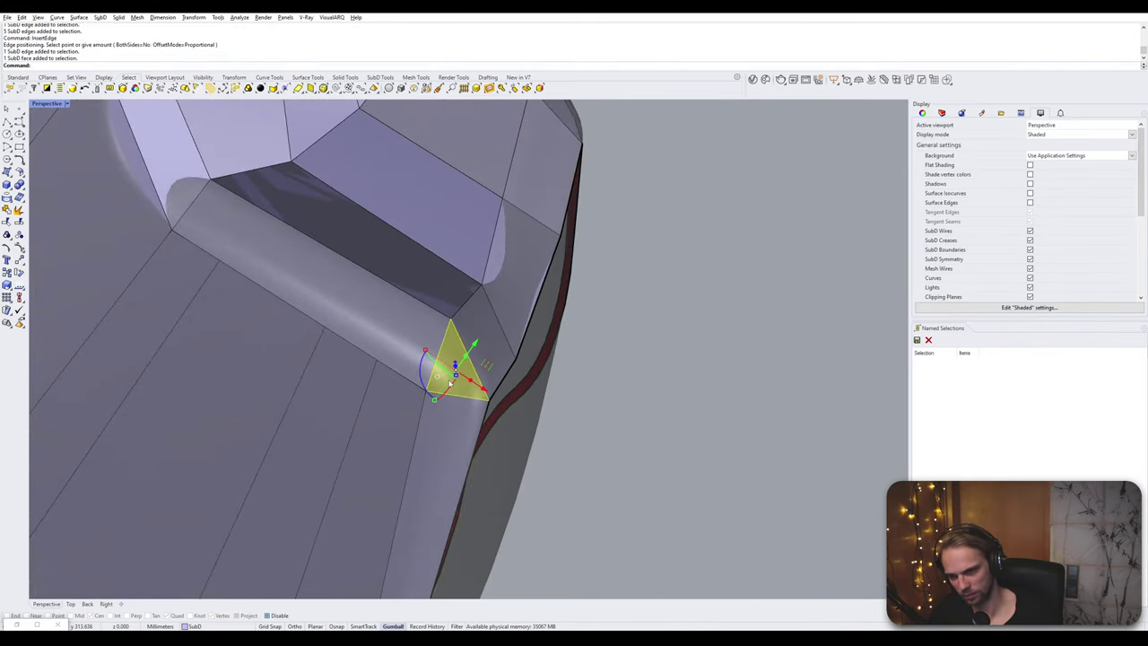
key("Delete")
left_click(400, 338, "ctrl+shift")
key("Delete")
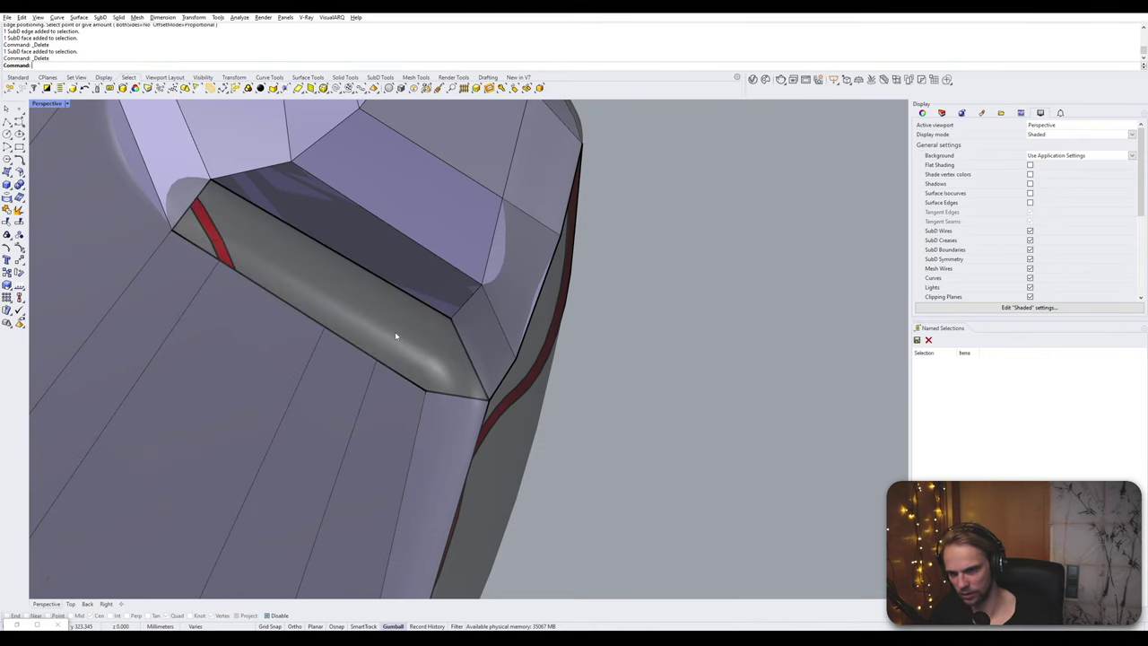
- Bridge the opening left between the two opposite notch edges
left_click(408, 382, "ctrl+shift")
left_click(476, 372, "ctrl+shift")
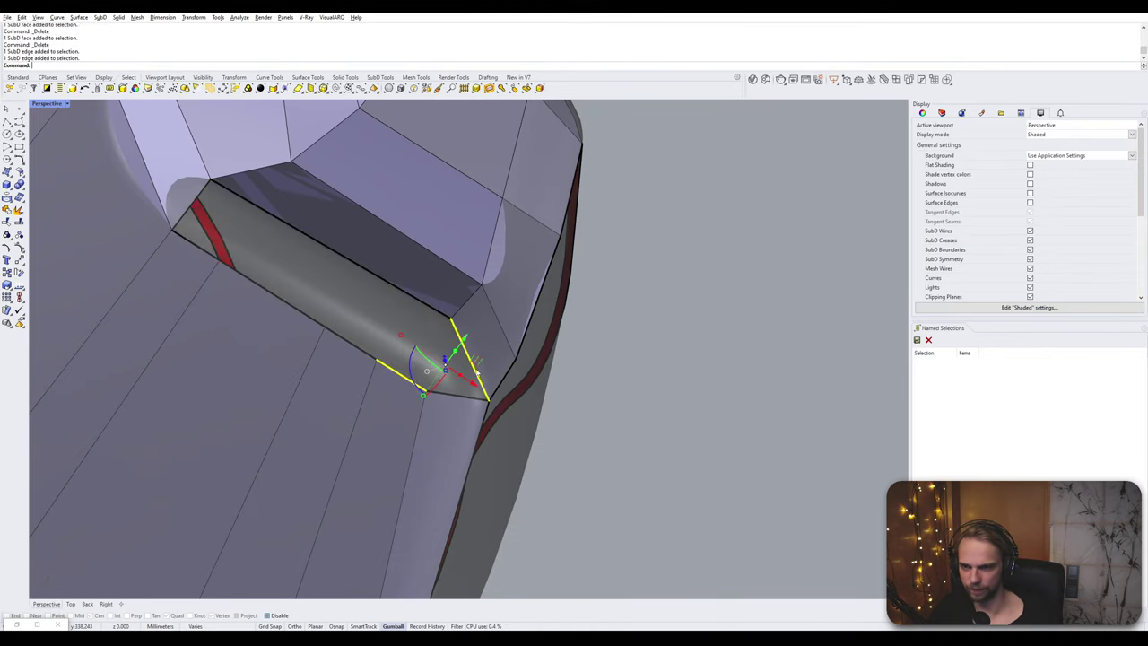
key("Return")
key("Return")
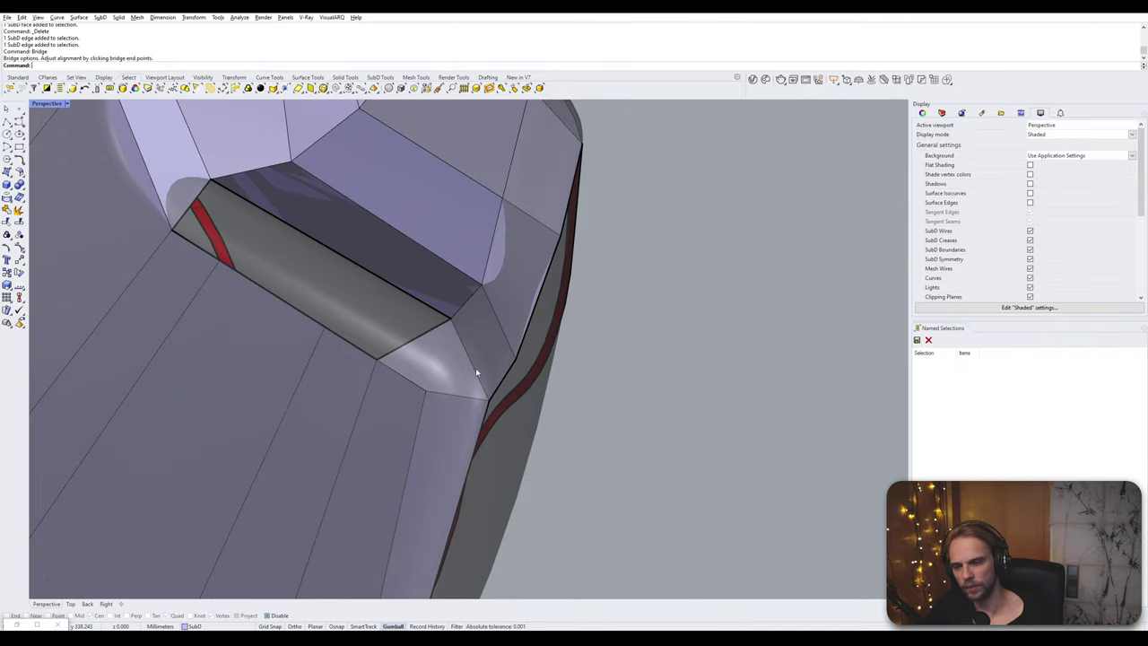
scroll(475, 367, "down", 8)
right_click_drag(475, 368, 520, 336)
scroll(507, 288, "up", 6)
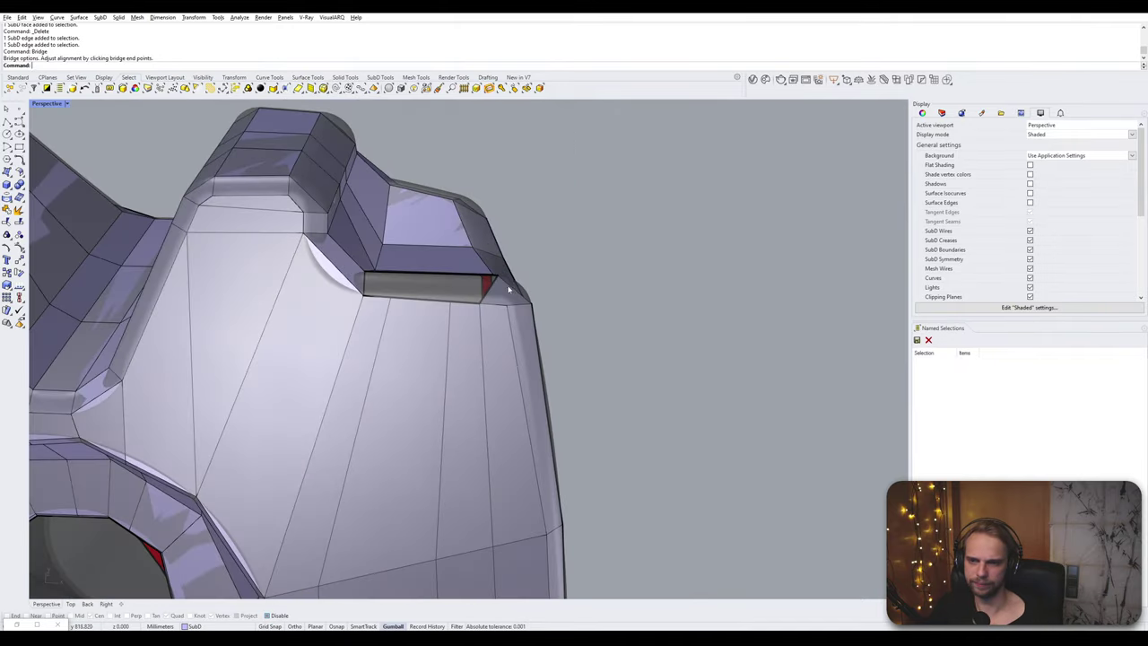
right_click_drag(506, 288, 493, 326)
scroll(492, 325, "up", 6)
- Move the bridge's corner vertex right to square up the new face
left_click(450, 392, "ctrl+shift")
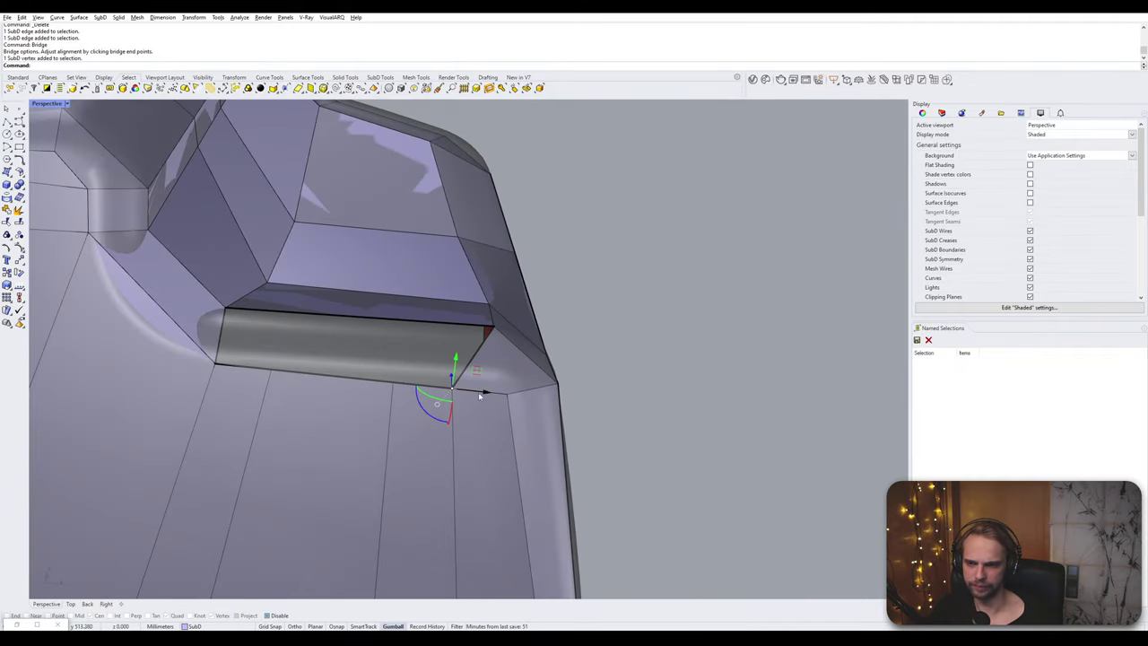
left_click_drag(479, 394, 515, 397)
left_click(647, 402)
right_click_drag(647, 403, 588, 397)
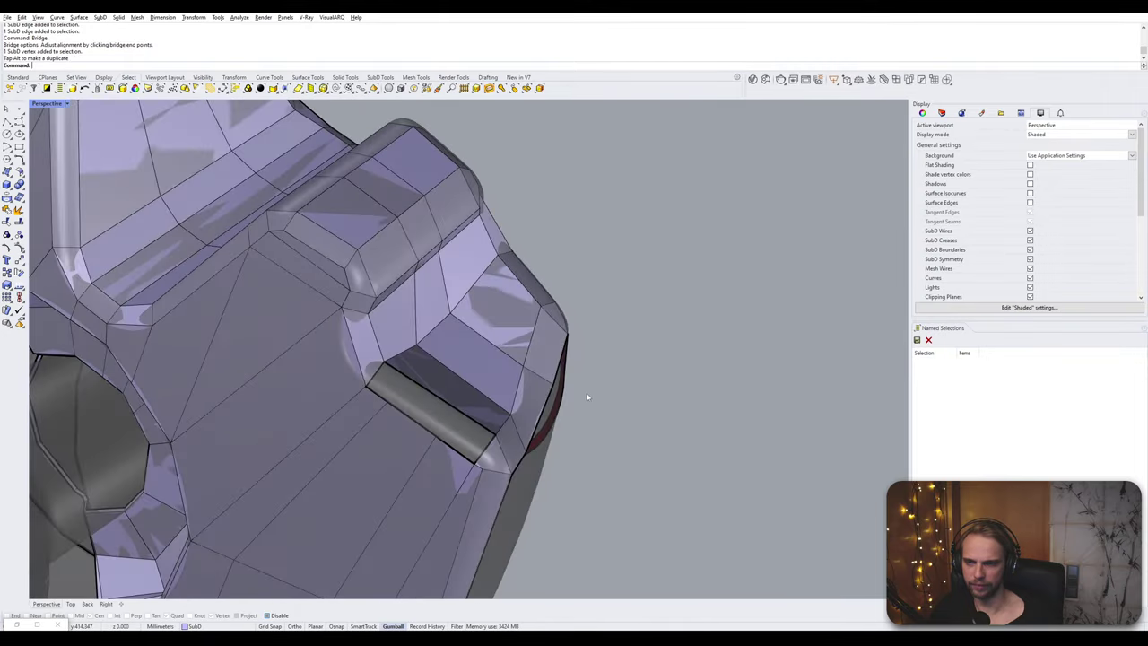
- Insert an extra edge loop across the shell near the notch
left_click(400, 353, "ctrl+shift")
right_click_drag(400, 354, 622, 284)
scroll(451, 275, "up", 2)
left_click(453, 275, "ctrl+shift")
left_click(450, 246, "ctrl+shift")
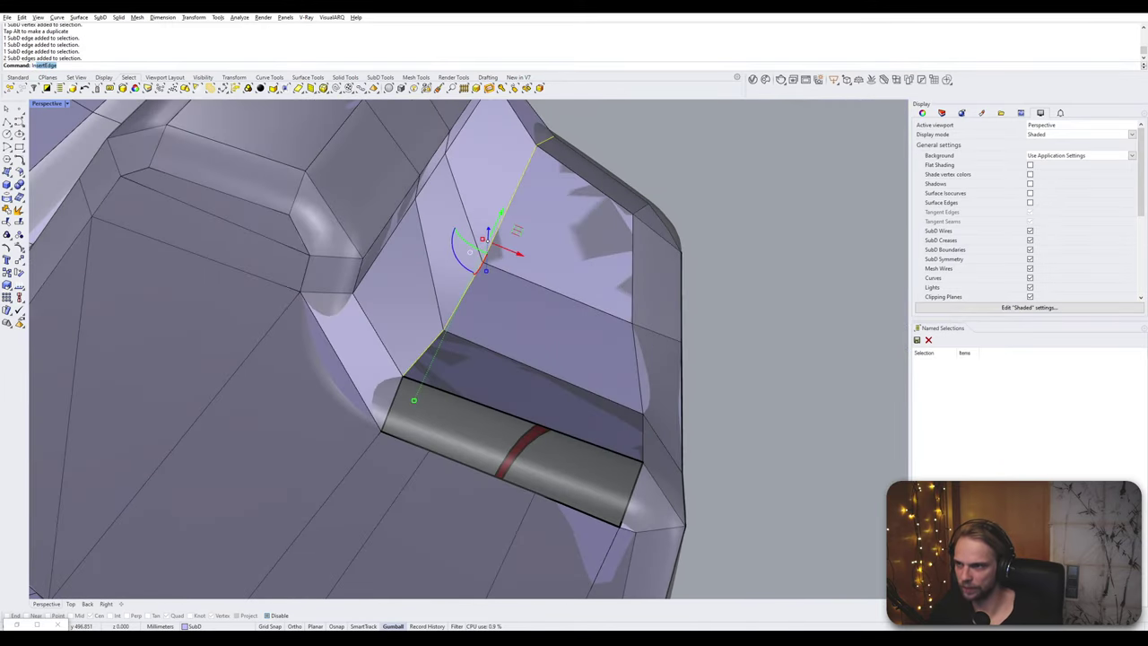
key("Return")
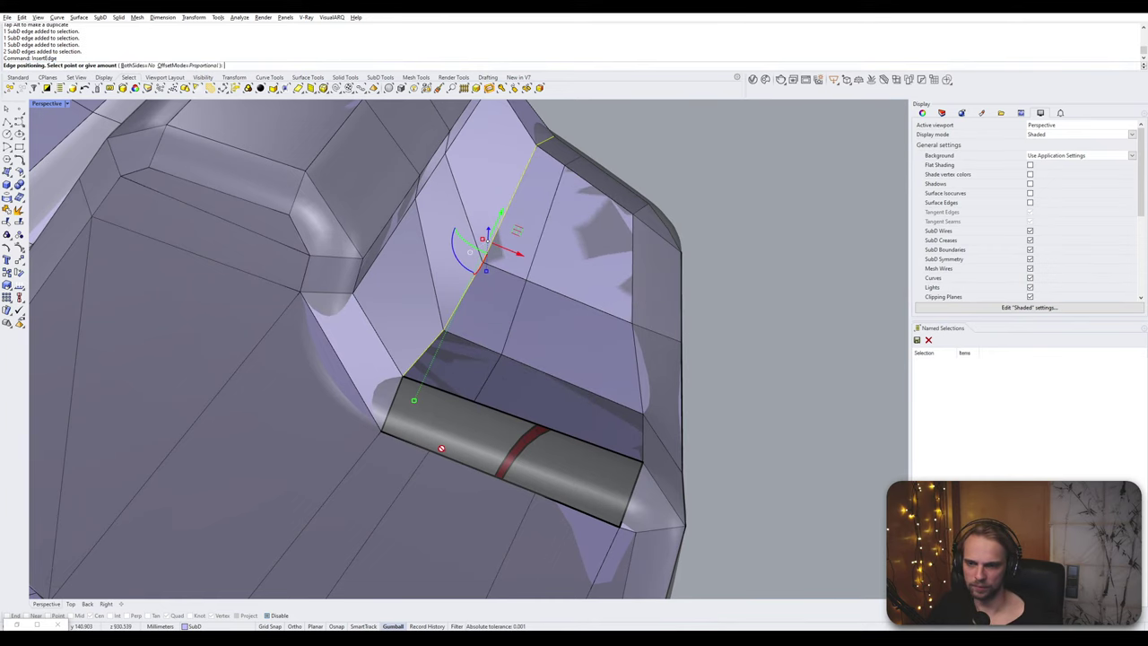
left_click(461, 396)
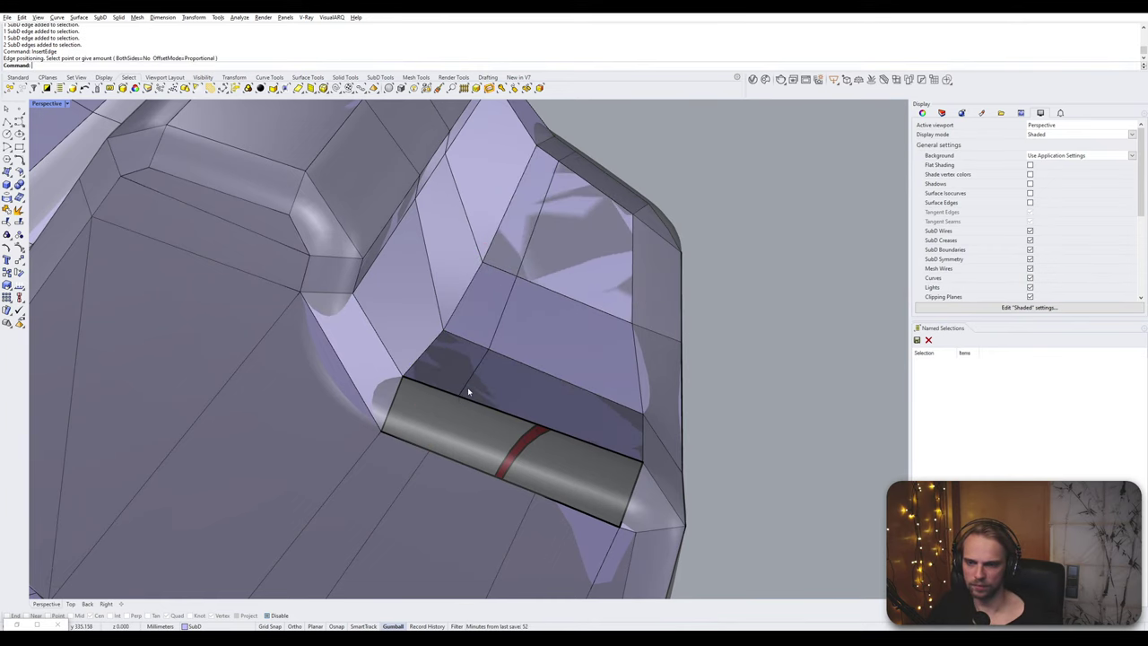
double_click(471, 386, "ctrl+shift")
right_click_drag(472, 386, 504, 390)
right_click_drag(475, 438, 513, 403)
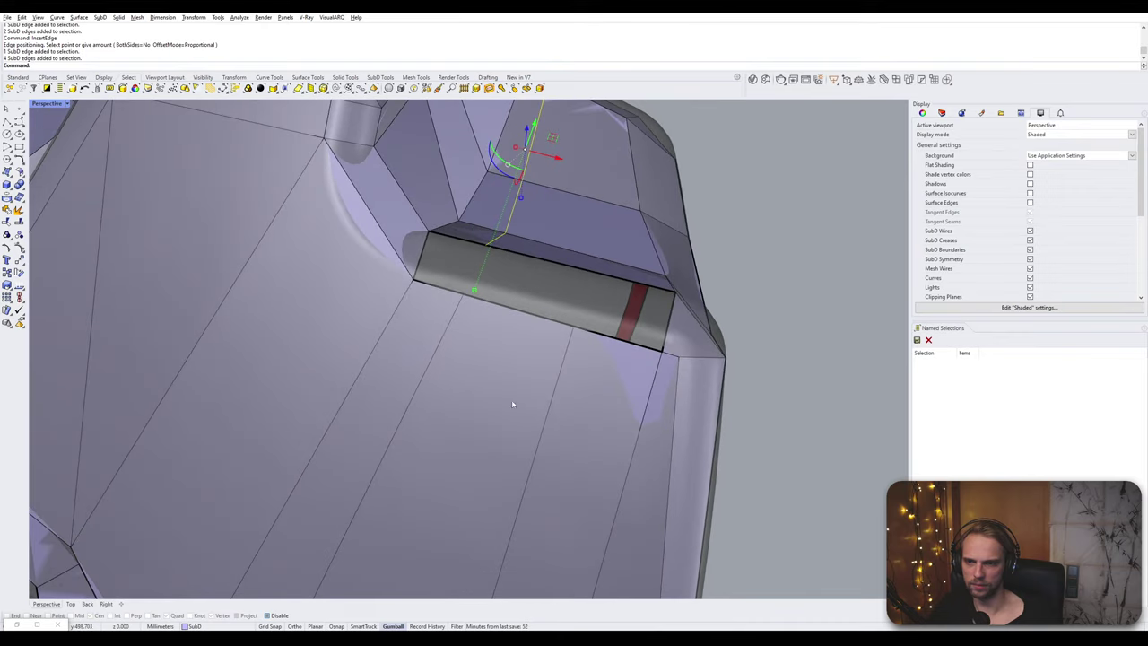
right_click(535, 265)
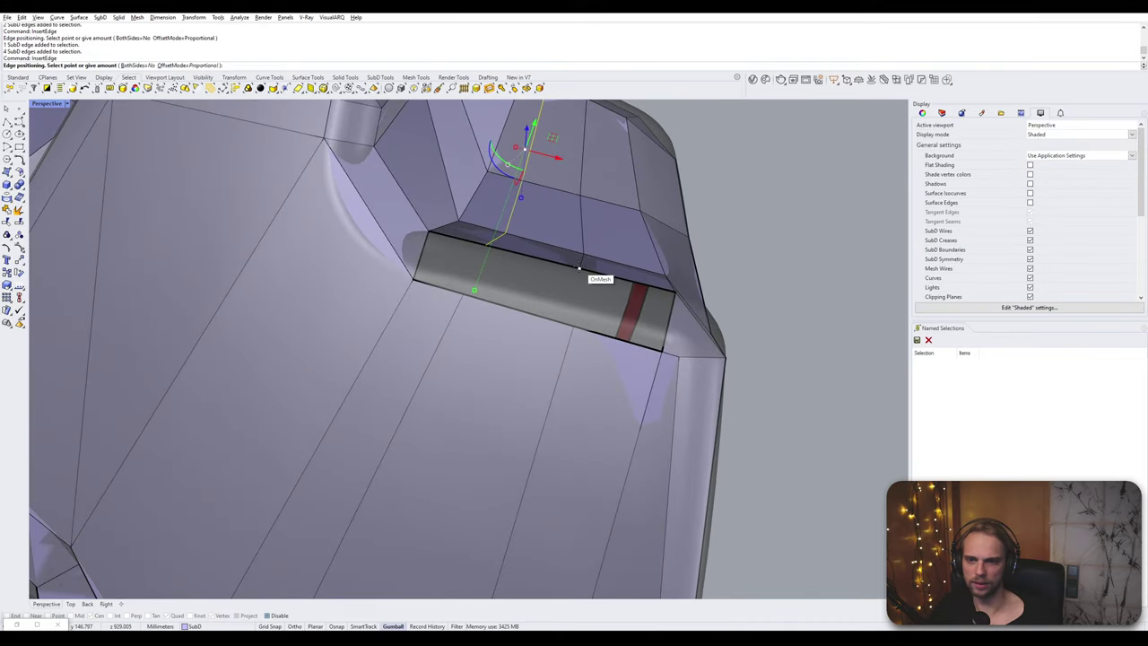
left_click(579, 267)
- Bridge the box opening's three top and three bottom edge segments
left_click(449, 239)
left_click(538, 259, "shift")
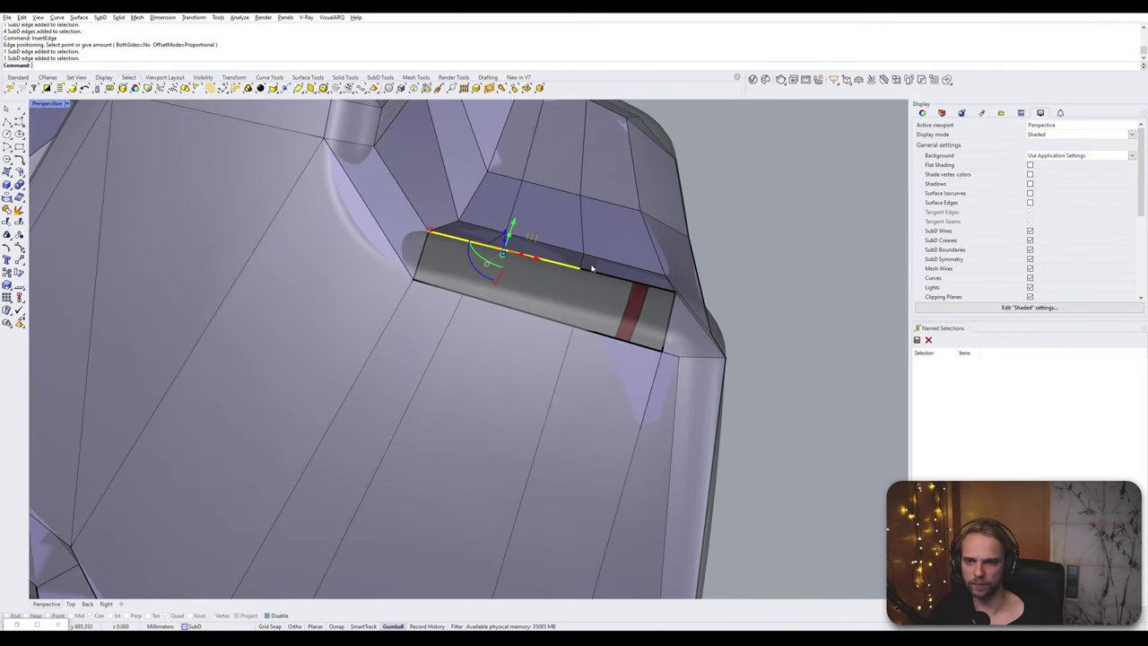
left_click(611, 282, "shift")
left_click(585, 331, "shift")
left_click(507, 309, "shift")
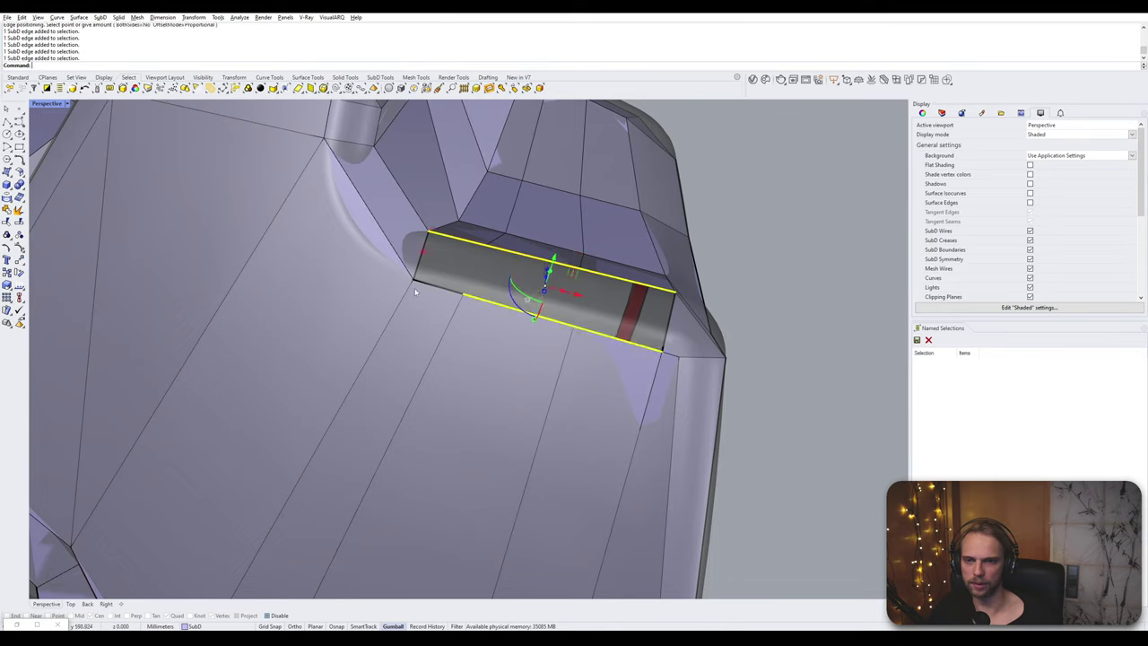
left_click(425, 285, "shift")
type("Bridge")
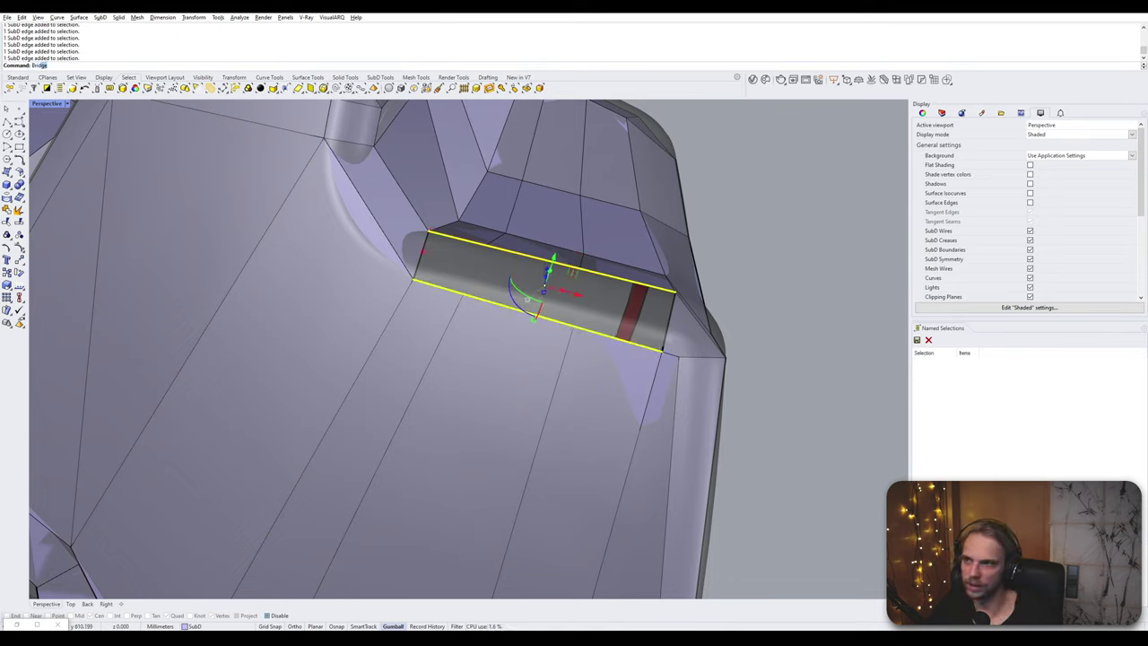
key("Return")
left_click(760, 383)
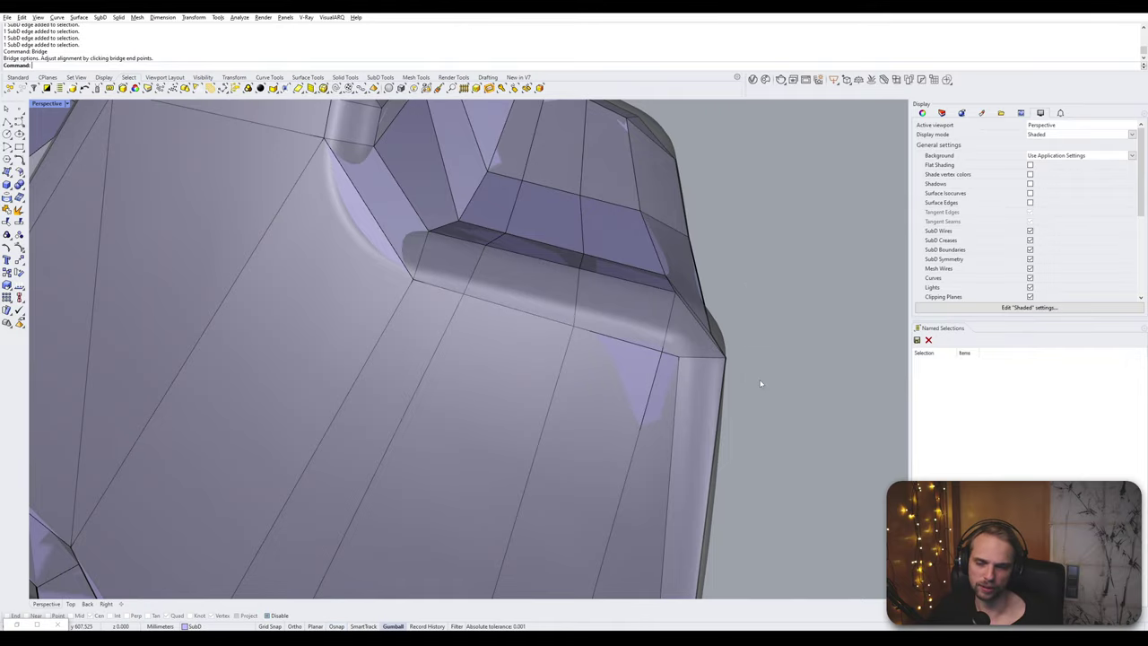
- Delete one SubD face elsewhere on the shell
right_click_drag(760, 384, 485, 296)
left_click(401, 321)
key("Delete")
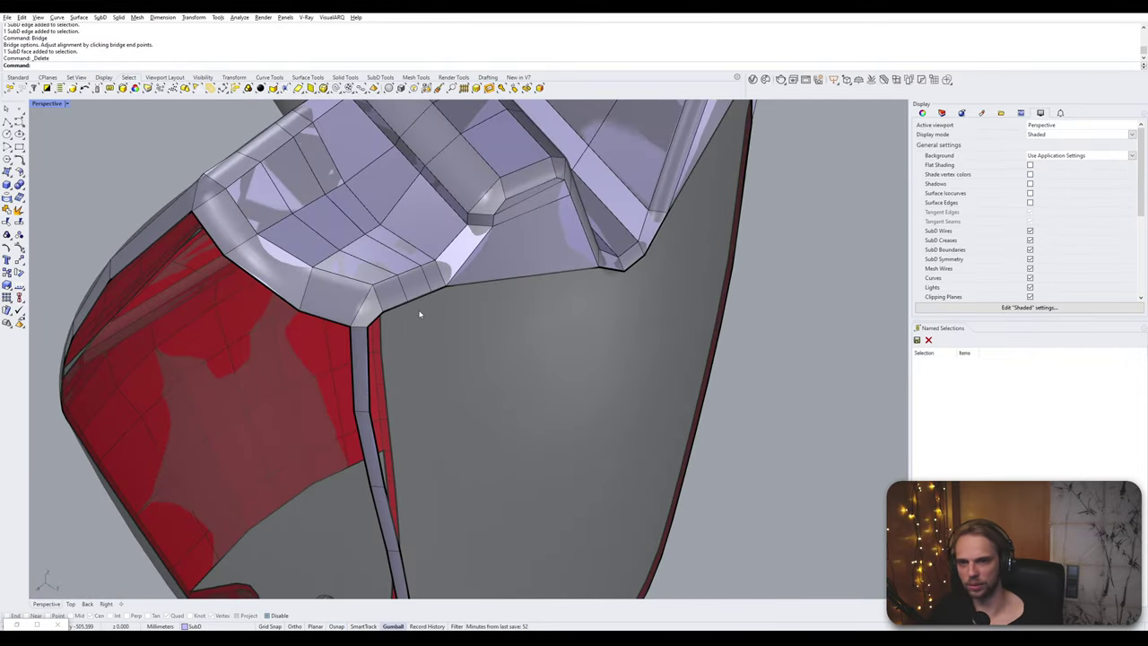
- Select the edges on both sides of the long gap beside the lower beveled edge
scroll(419, 314, "down", 5)
right_click_drag(420, 314, 376, 264)
scroll(481, 365, "up", 6)
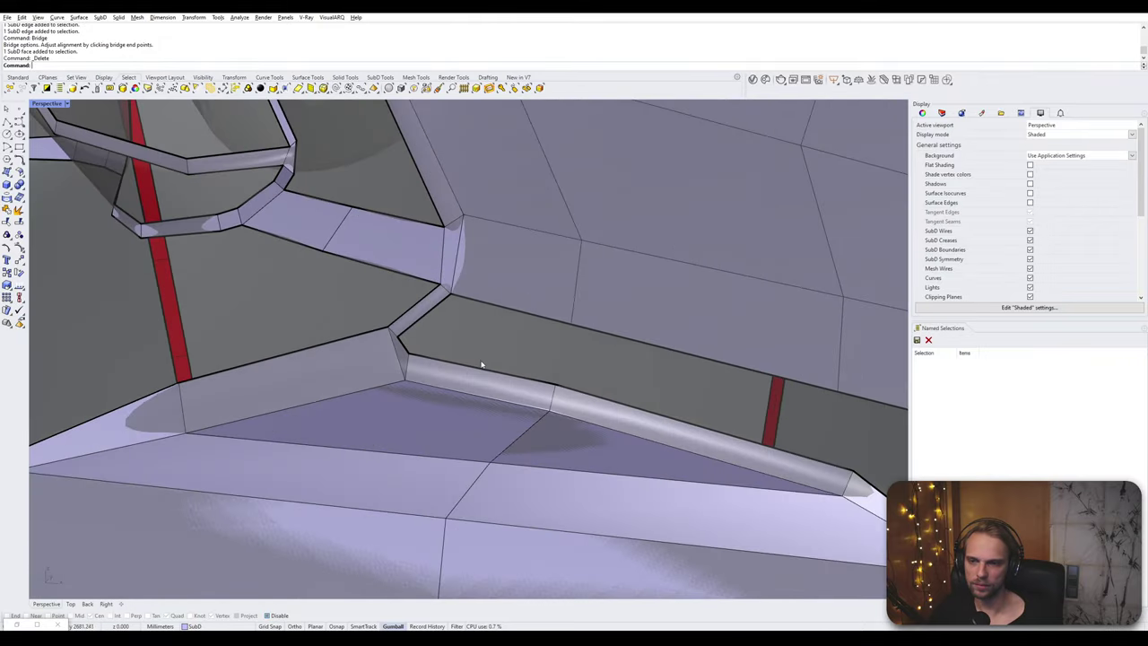
left_click(472, 368, "ctrl+shift")
left_click(543, 317, "ctrl+shift")
right_click_drag(745, 419, 534, 361, "shift")
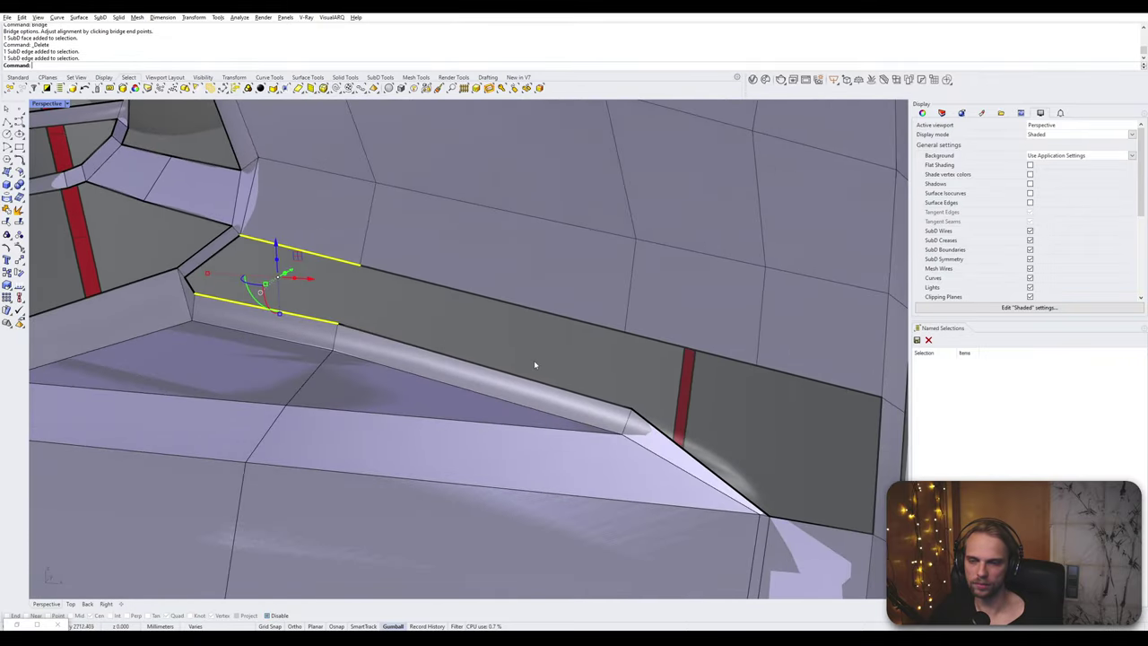
left_click(535, 379, "ctrl+shift")
left_click(548, 313, "ctrl+shift")
right_click_drag(820, 439, 478, 346, "shift")
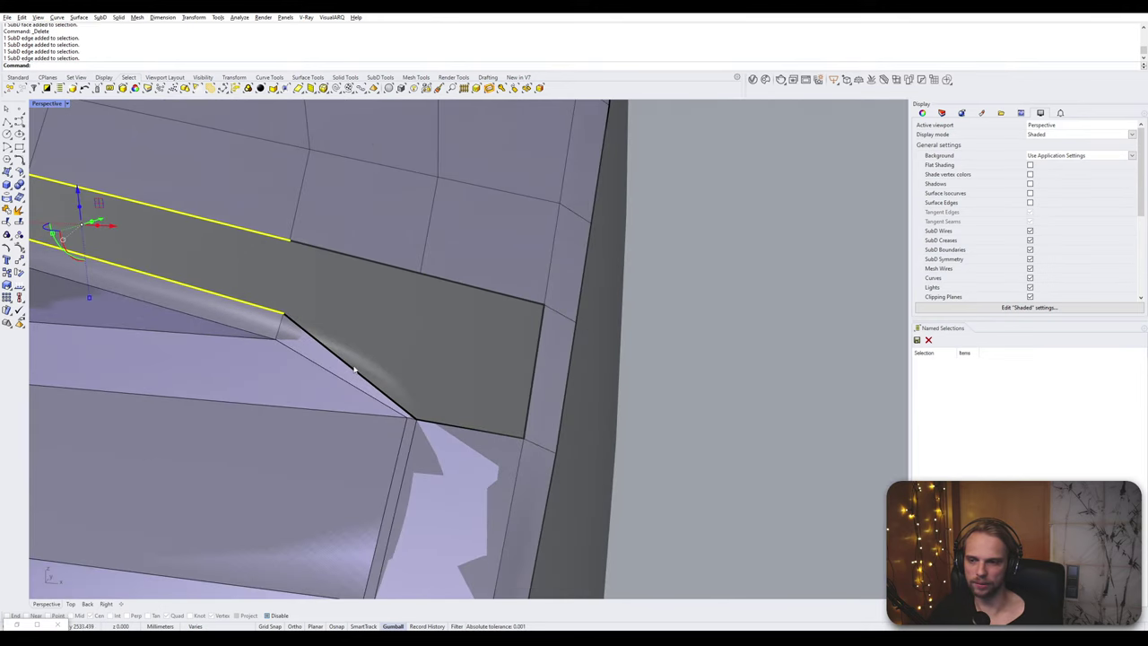
left_click(354, 368, "ctrl+shift")
left_click(399, 282, "ctrl+shift")
left_click(489, 433, "ctrl+shift")
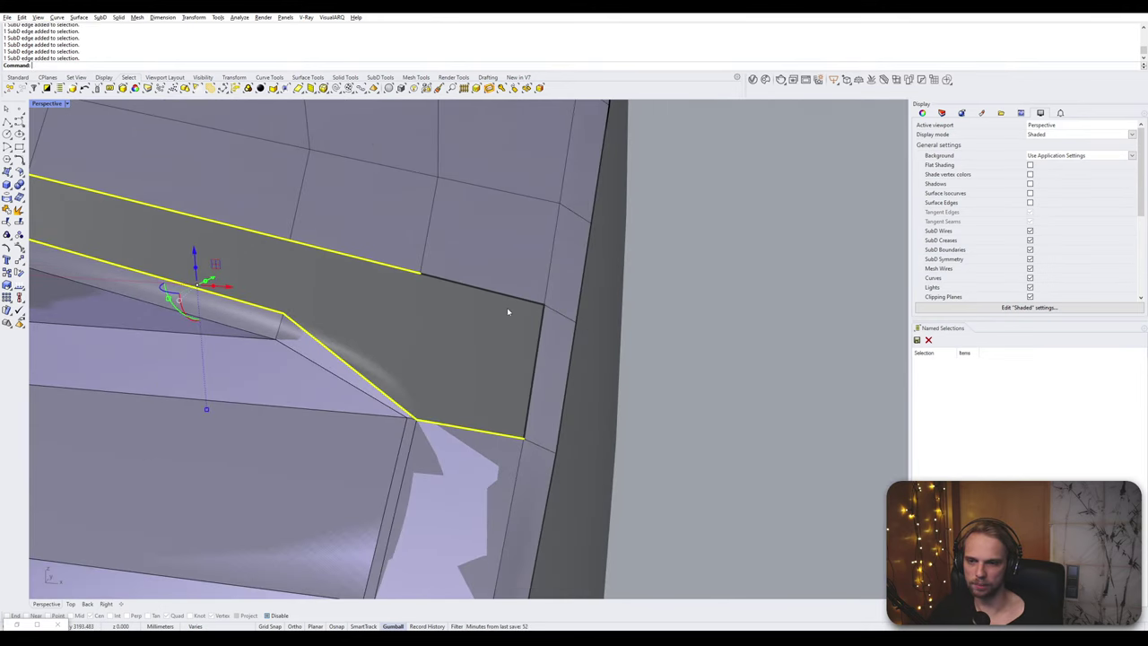
left_click(506, 303, "ctrl+shift")
- Bridge the selected edges to close the long lower gap
scroll(507, 307, "down", 5)
scroll(442, 334, "up", 2)
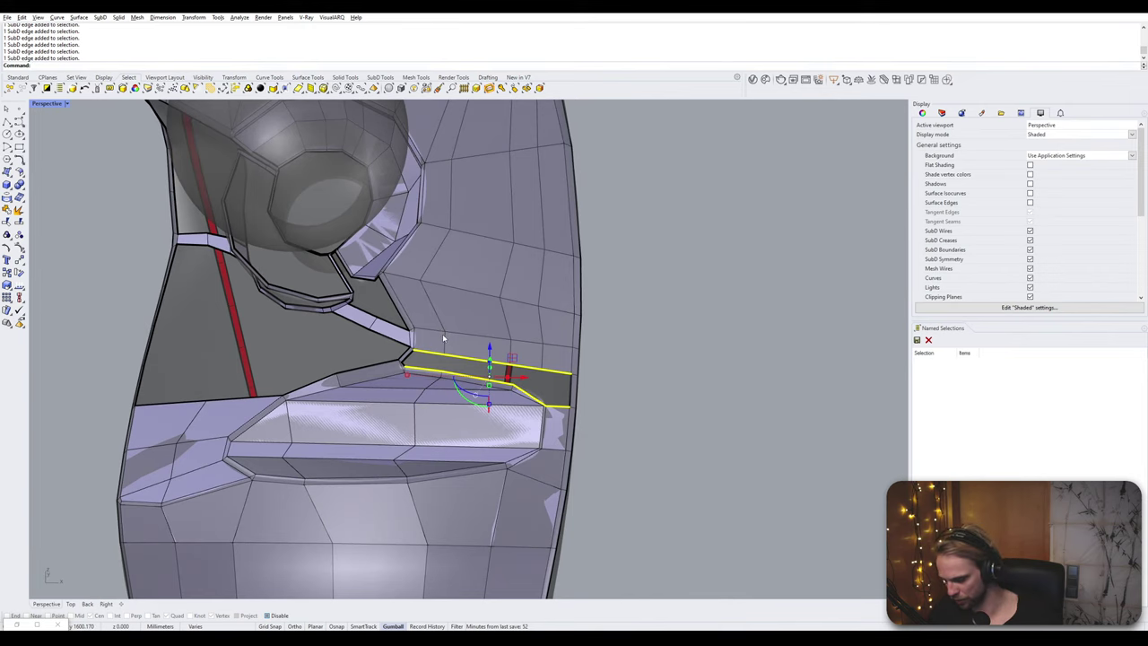
type("bridge")
key("Return")
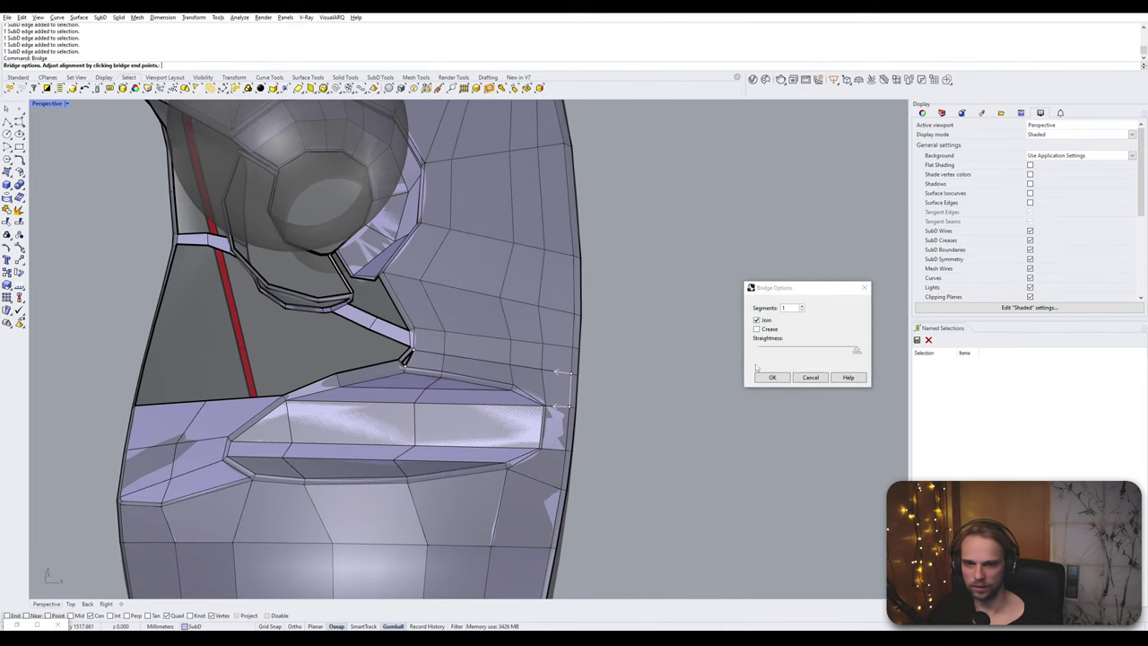
left_click(770, 377)
- Fill the small triangular hole next to the bridge with a new SubD face
scroll(422, 305, "up", 6)
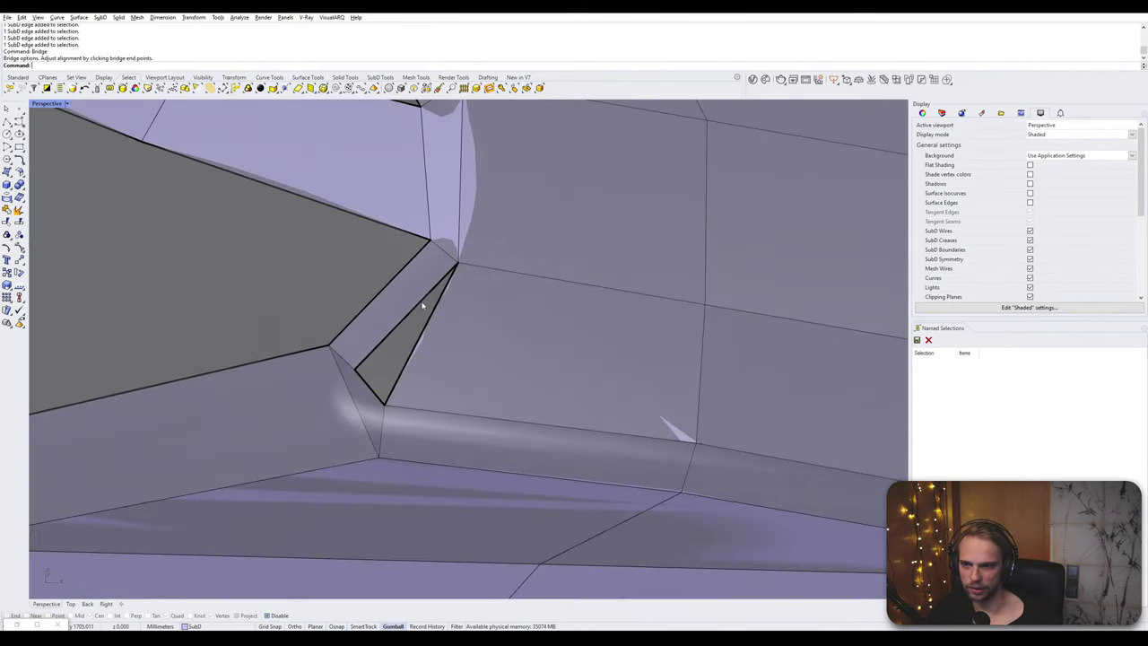
key("Return")
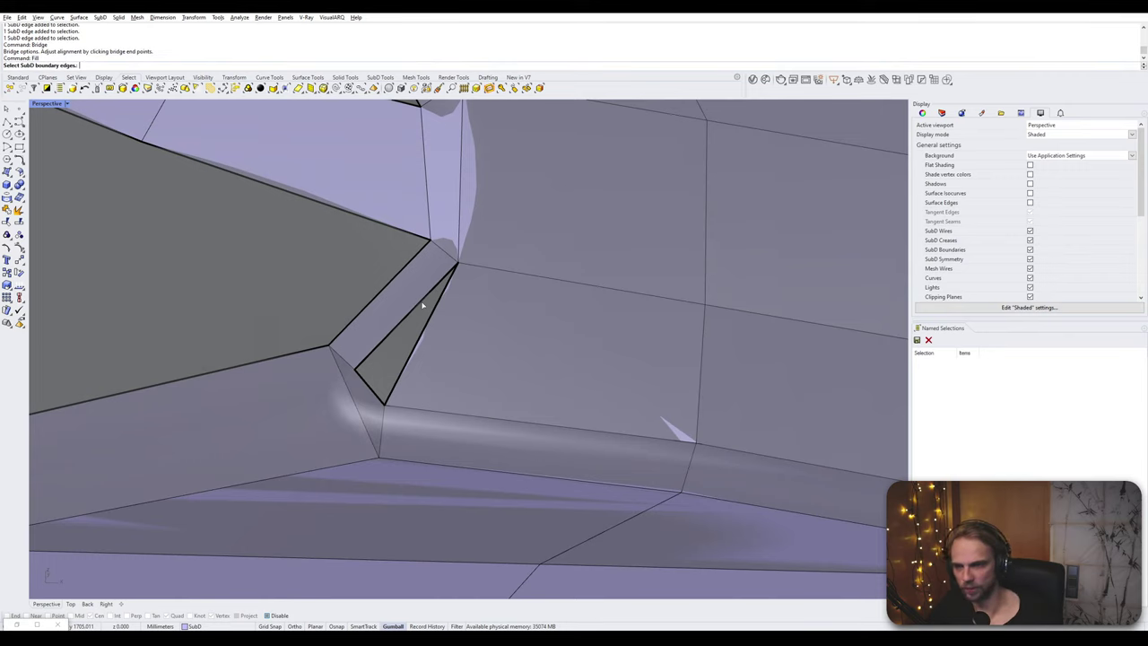
left_click(422, 300)
key("Return")
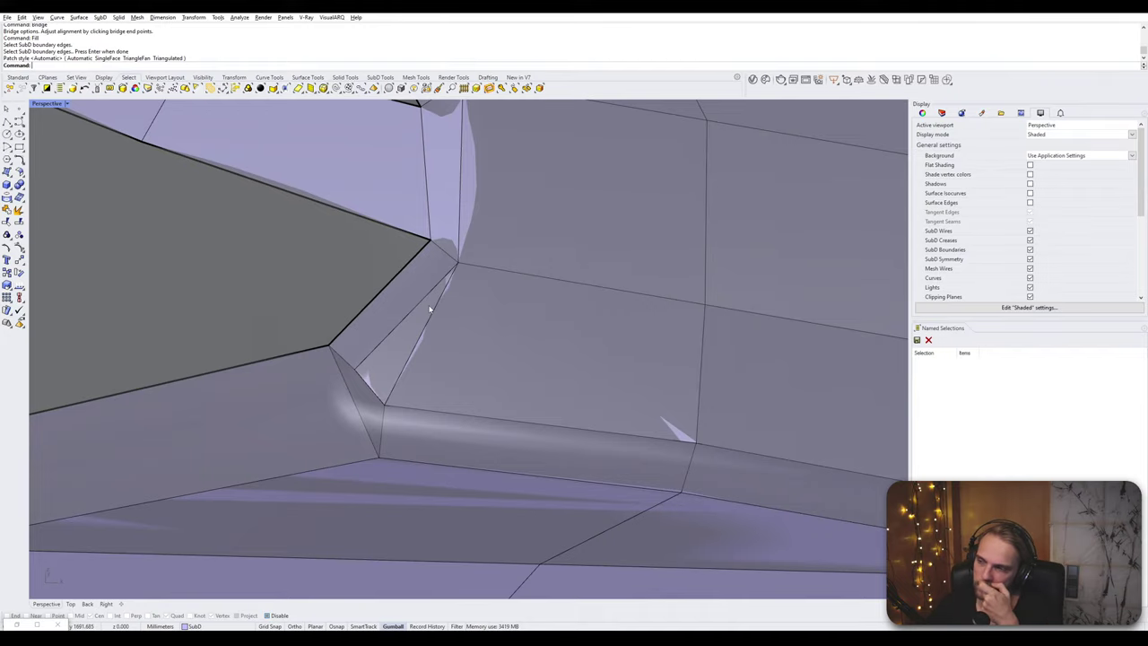
- Bridge two opposing edges near the red crease to close the first gap by the ring opening
scroll(428, 308, "down", 5)
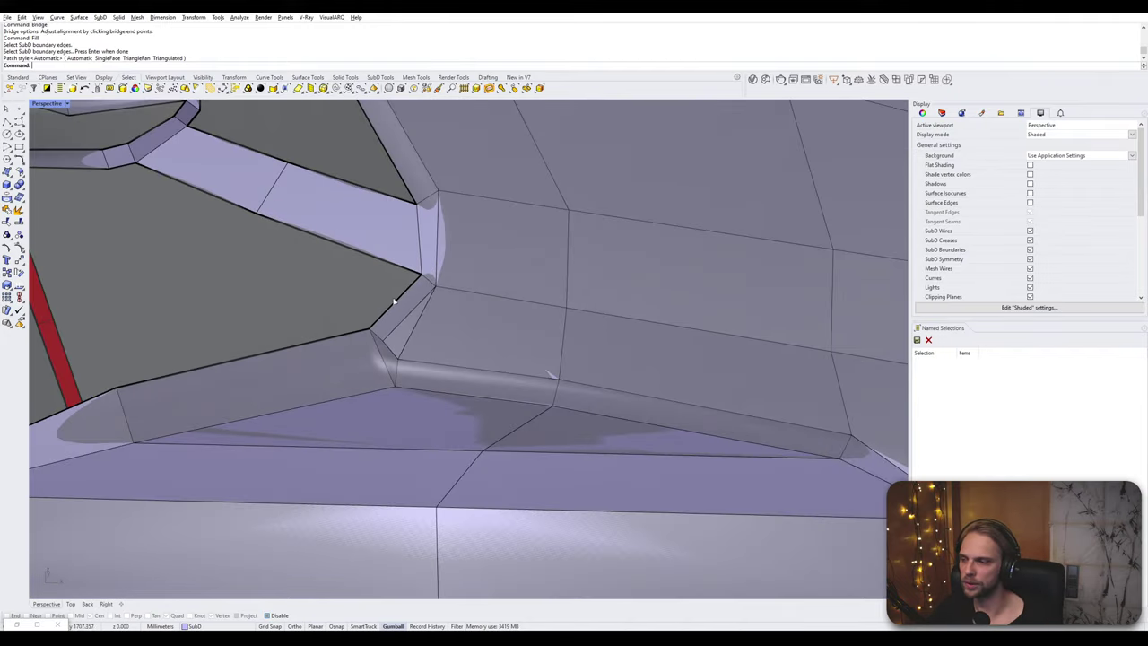
right_click_drag(398, 302, 479, 353)
scroll(455, 382, "down", 5)
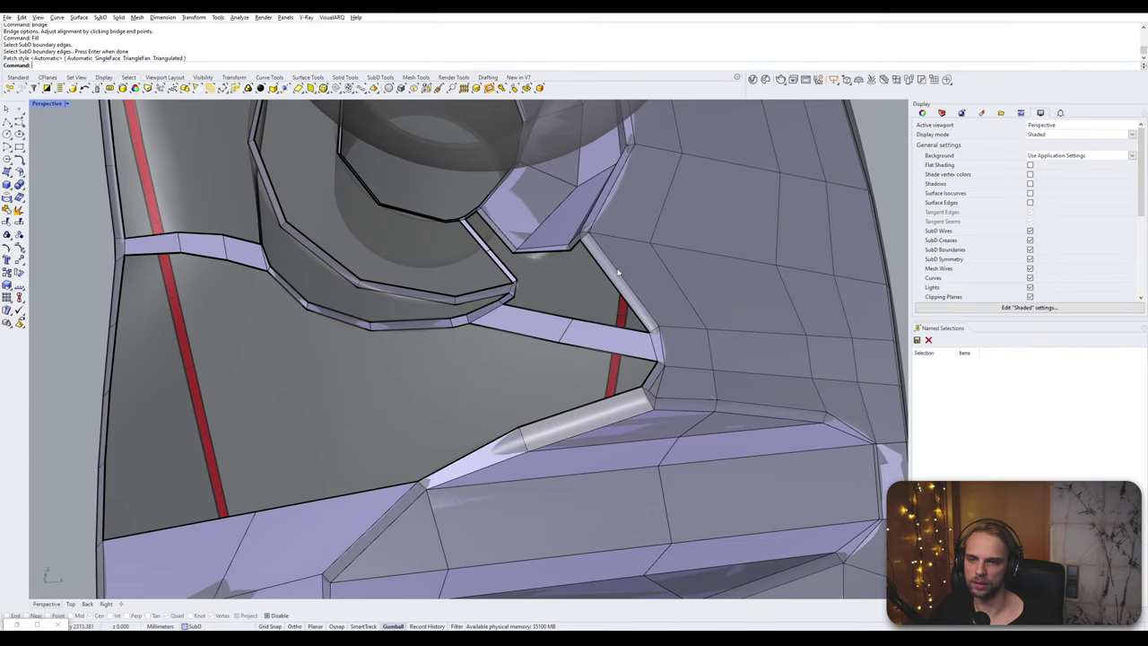
scroll(583, 260, "up", 2)
right_click_drag(562, 233, 568, 340)
scroll(603, 259, "up", 2)
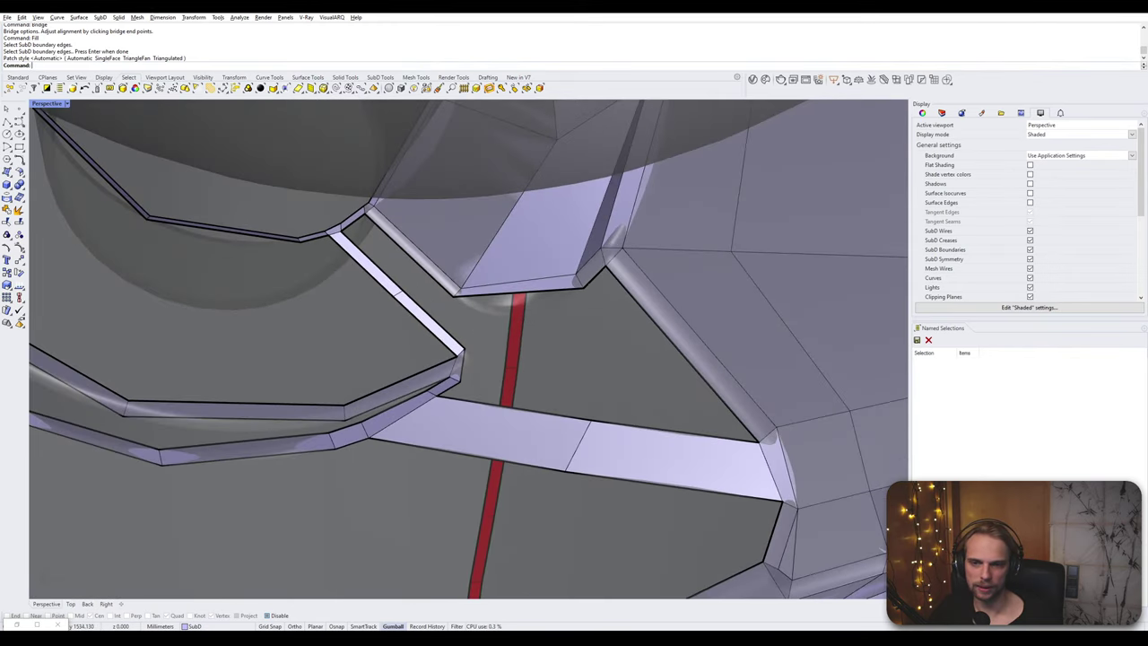
left_click(594, 276, "ctrl+shift")
left_click(661, 432, "ctrl+shift")
type("Bridge")
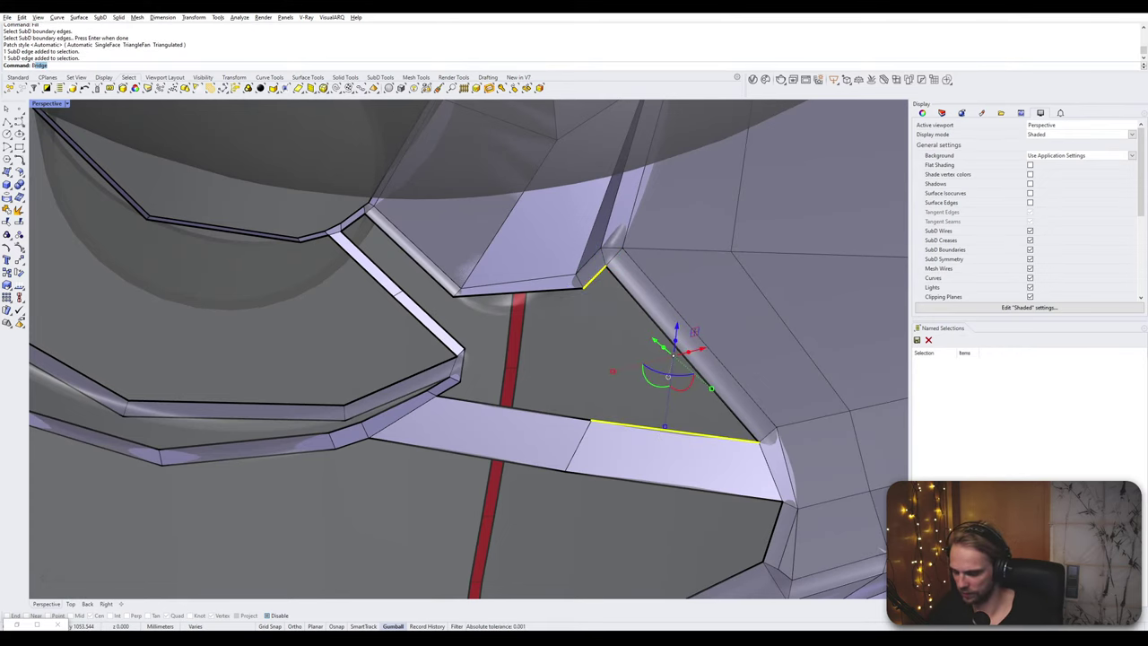
key("Return")
key("Return")
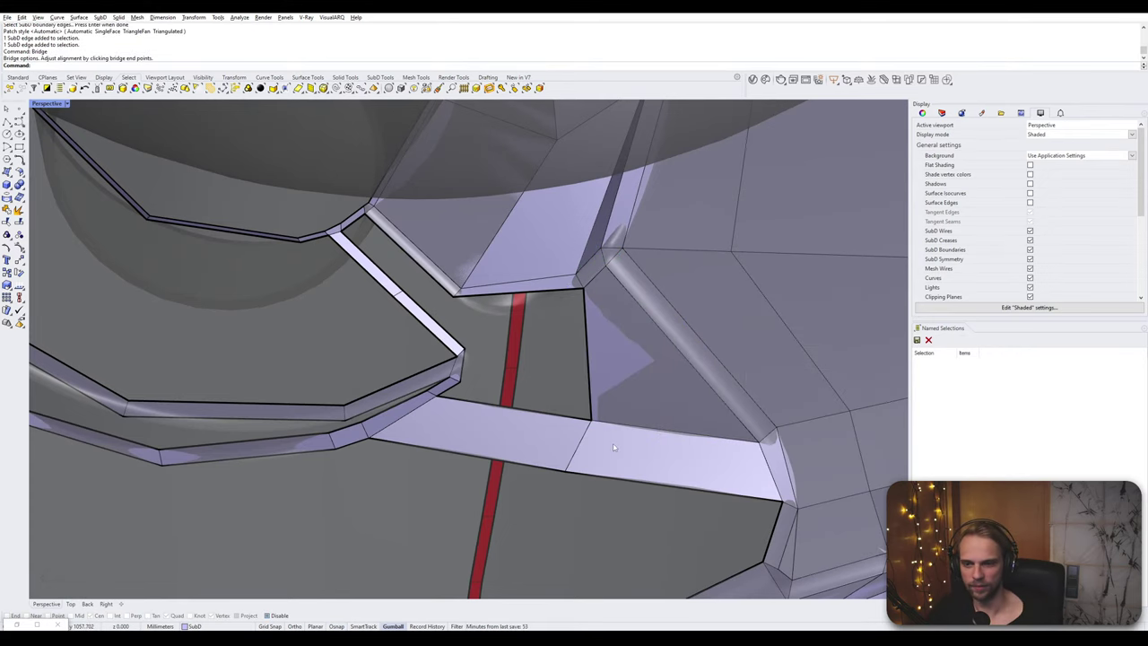
- Bridge both sides of the remaining gap into a new face
right_click_drag(573, 461, 473, 334)
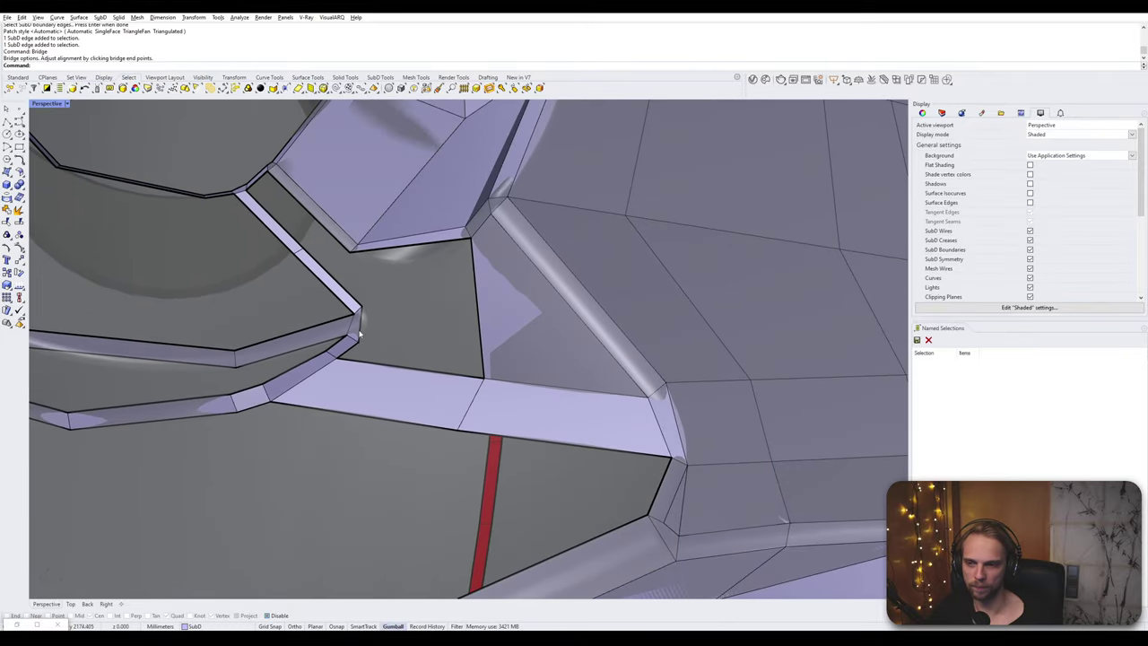
left_click(358, 334)
left_click(475, 308, "shift")
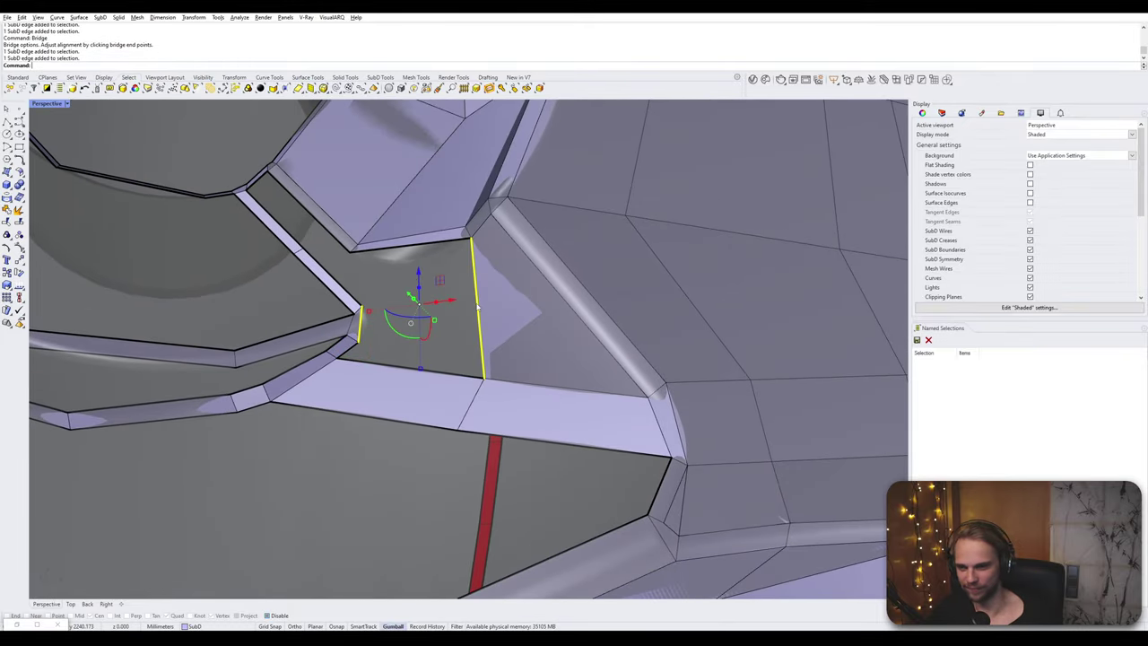
key("Return")
key("Return")
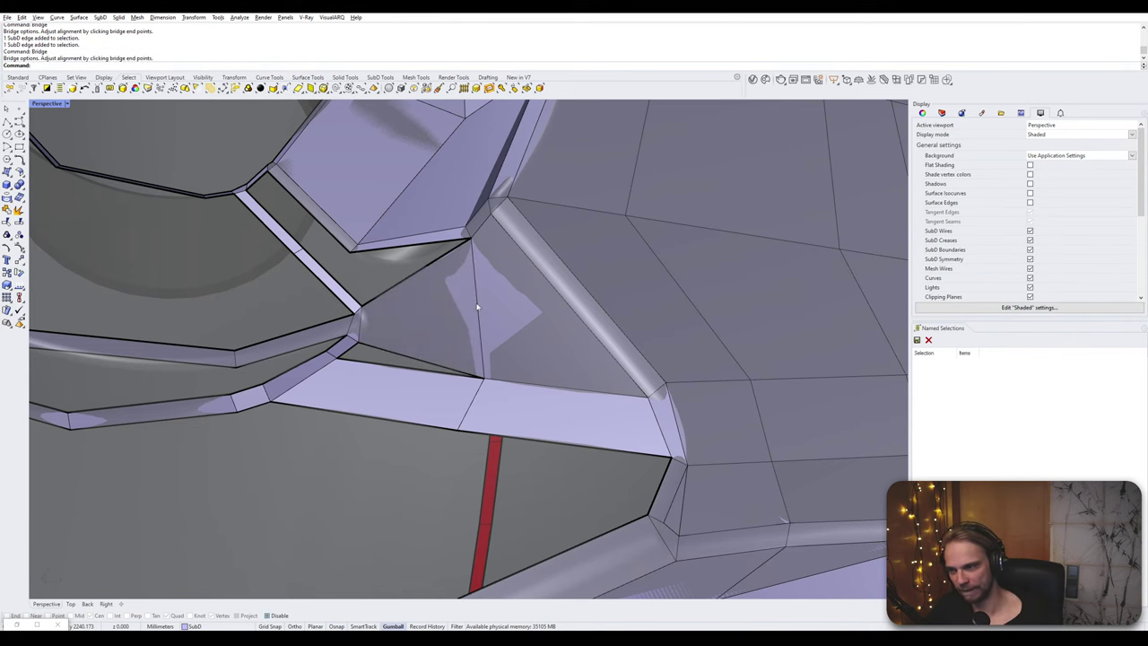
scroll(314, 285, "up", 3)
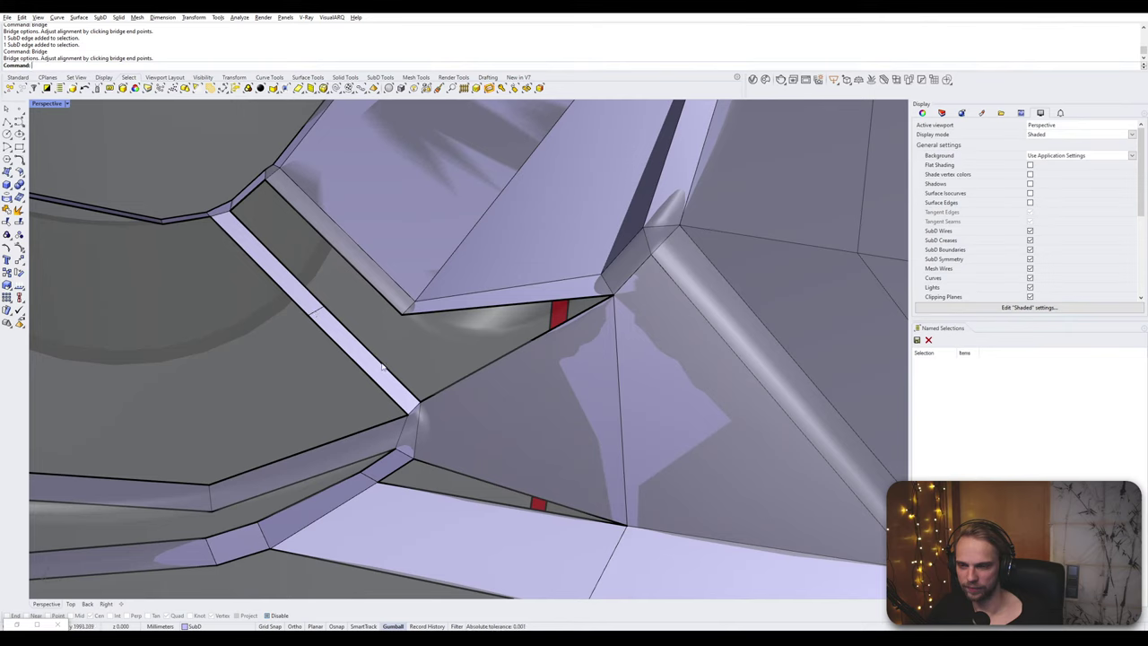
- Slide an edge beside the gap to a new position along the shell
left_click(315, 314)
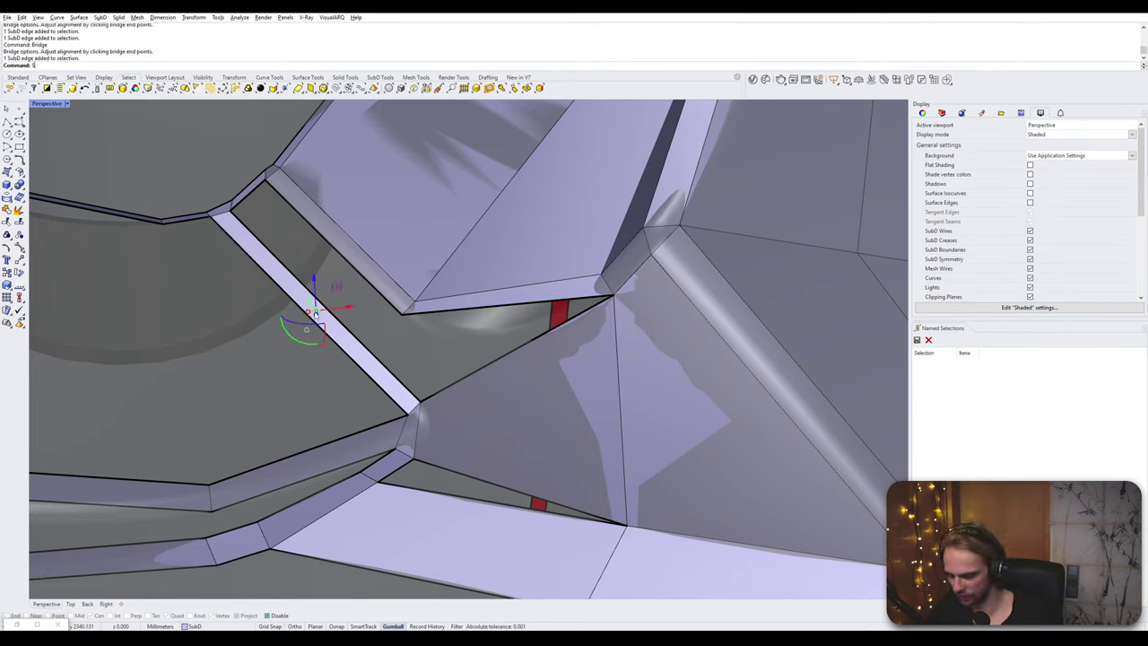
type("Slide")
key("Return")
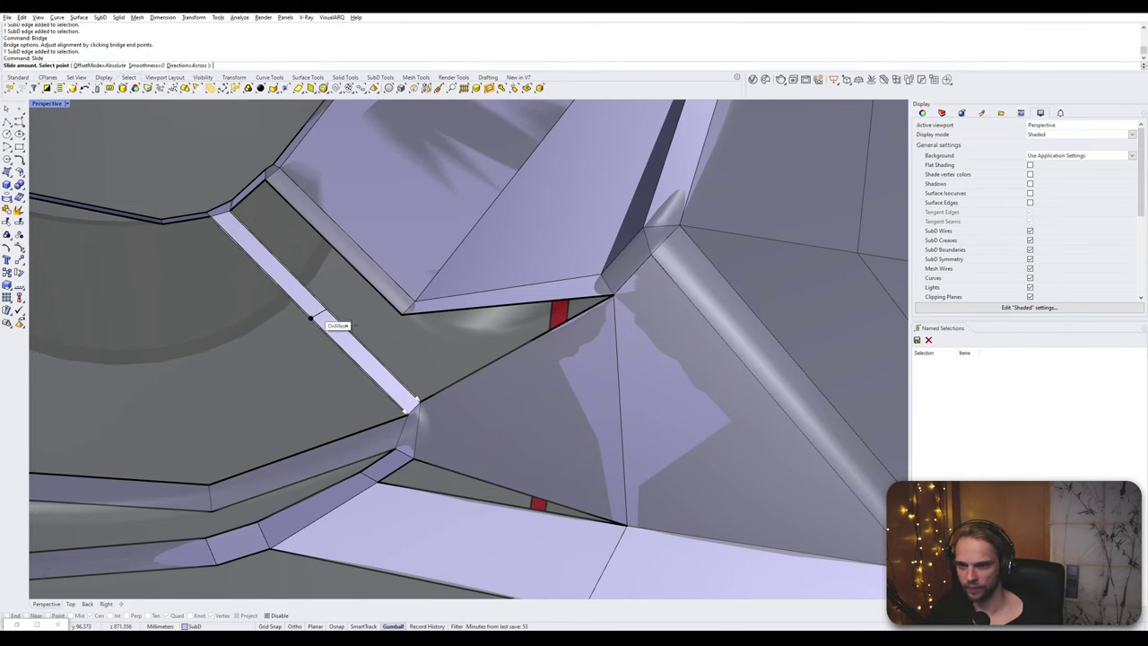
left_click(384, 364)
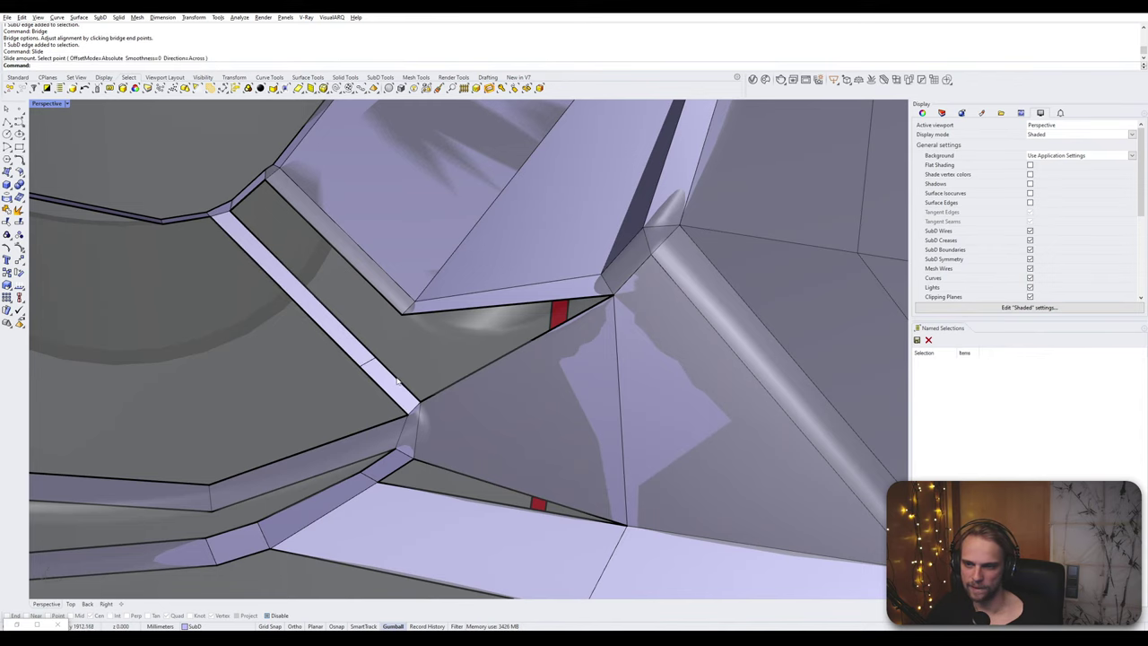
- Bridge the edges on either side of the next narrow gap
left_click(467, 307, "shift")
type("Bridge")
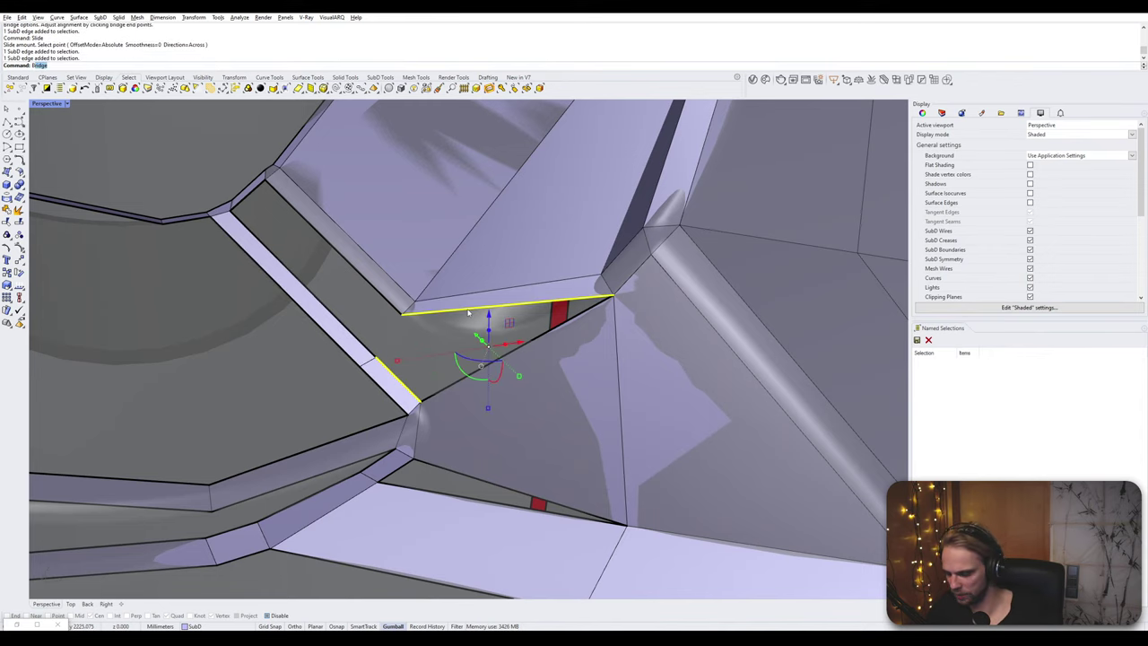
key("Return")
key("Return")
key("Tab")
key("Tab")
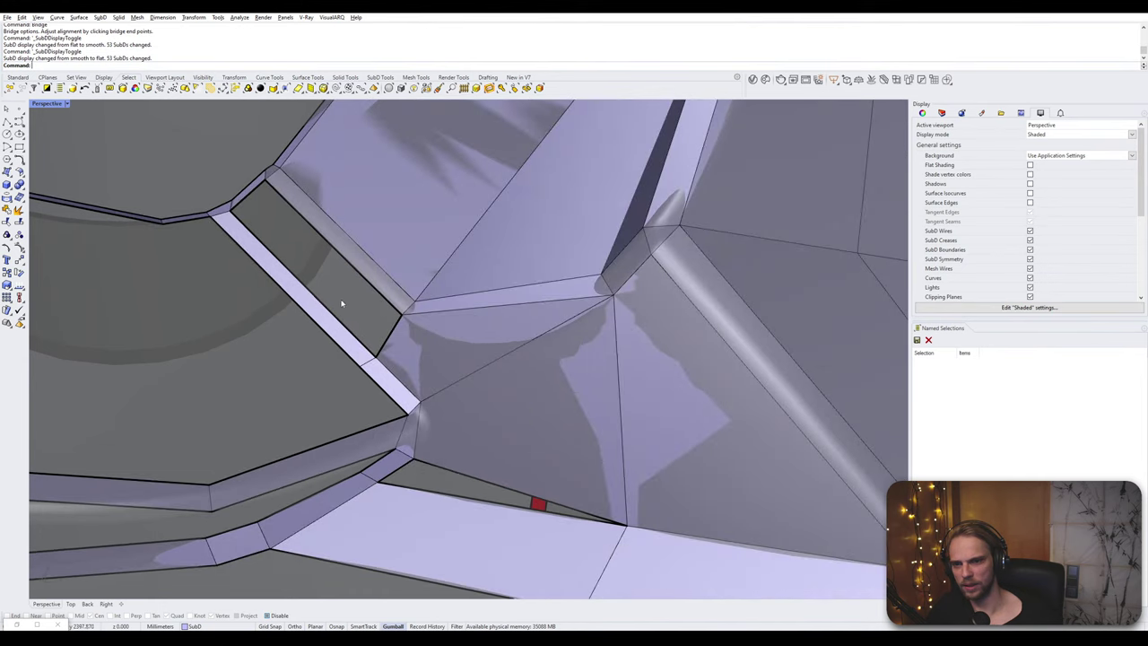
left_click(338, 302)
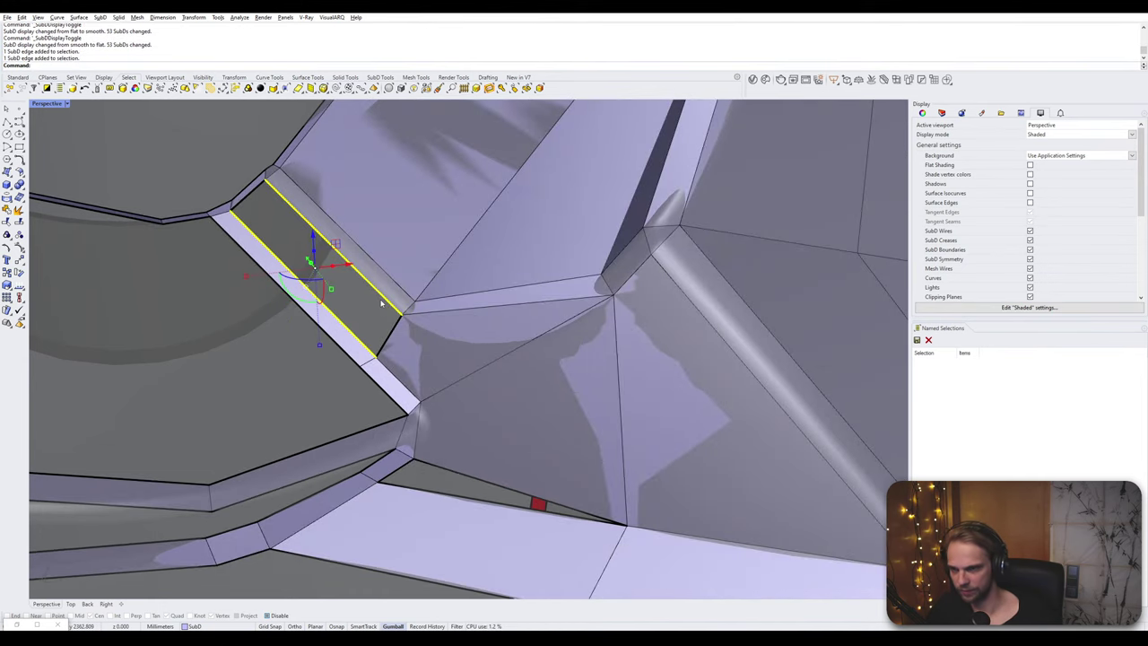
key("Return")
- Fill the leftover hole with a patch from its boundary edge
key("Return")
scroll(381, 299, "down", 8)
scroll(414, 361, "up", 3)
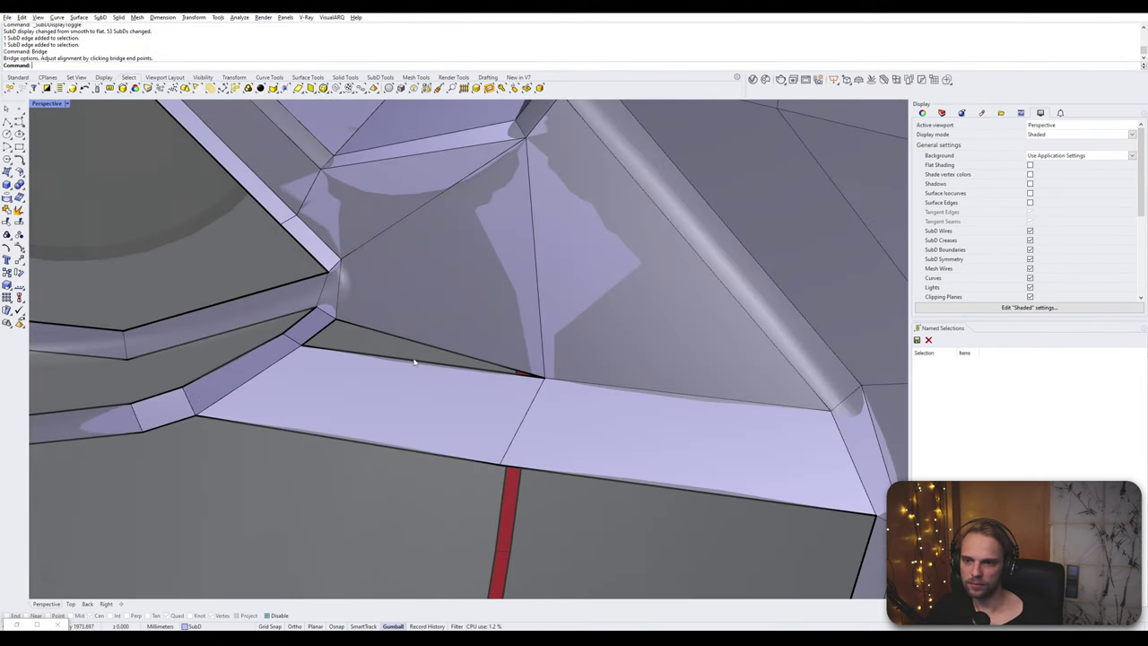
type("fill")
key("Return")
left_click(414, 362)
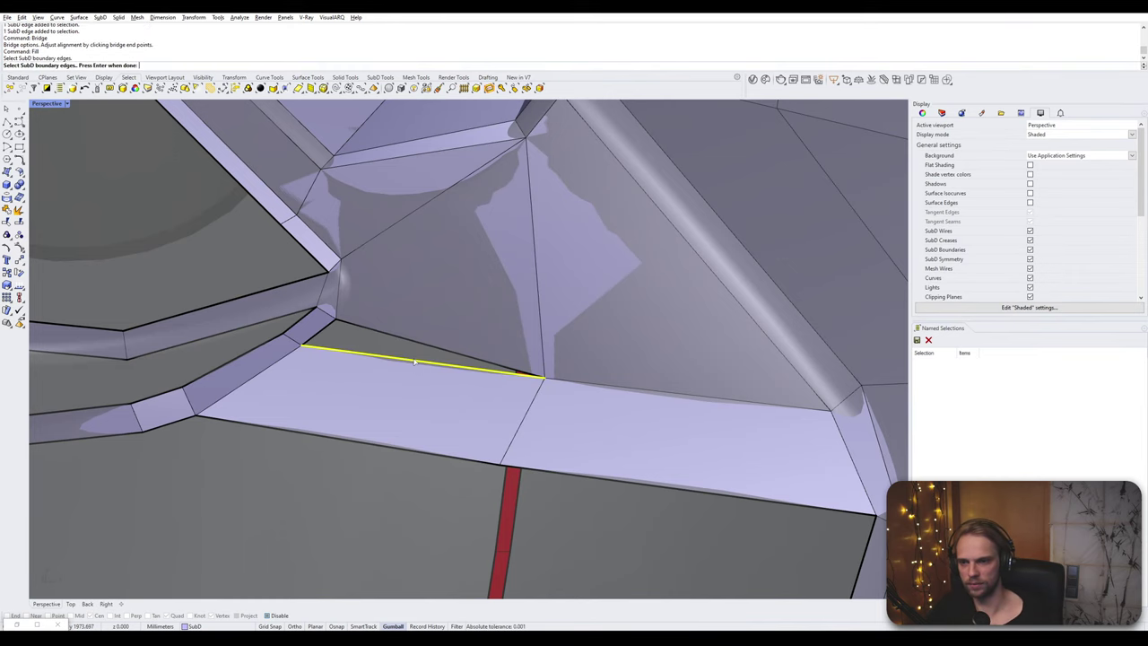
scroll(414, 361, "down", 2)
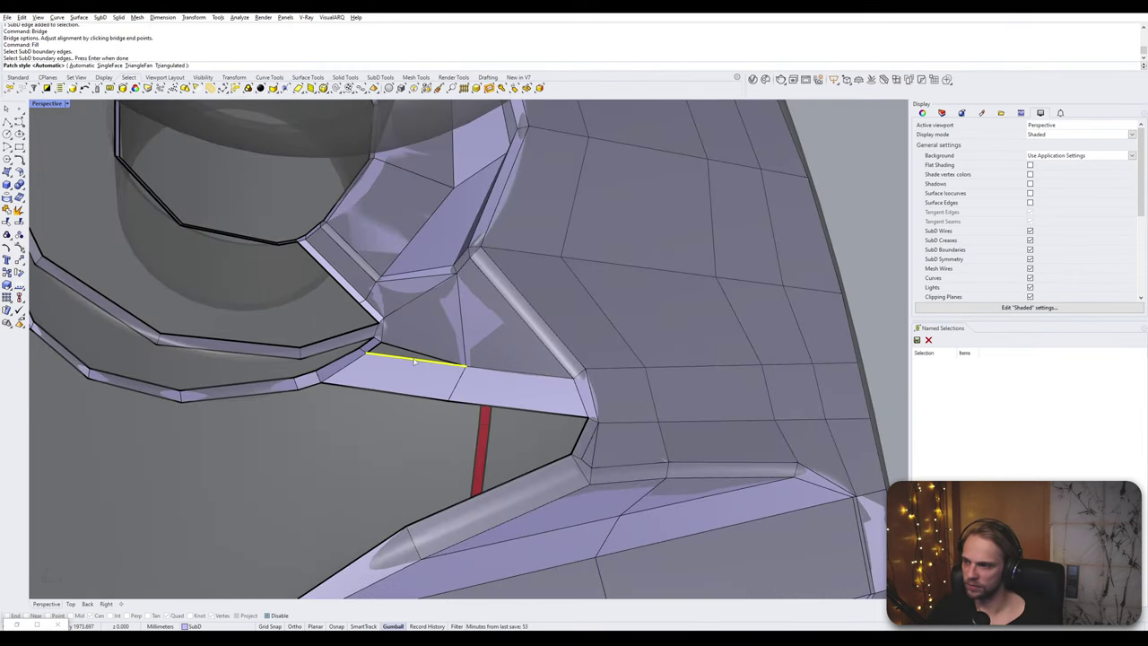
key("Return")
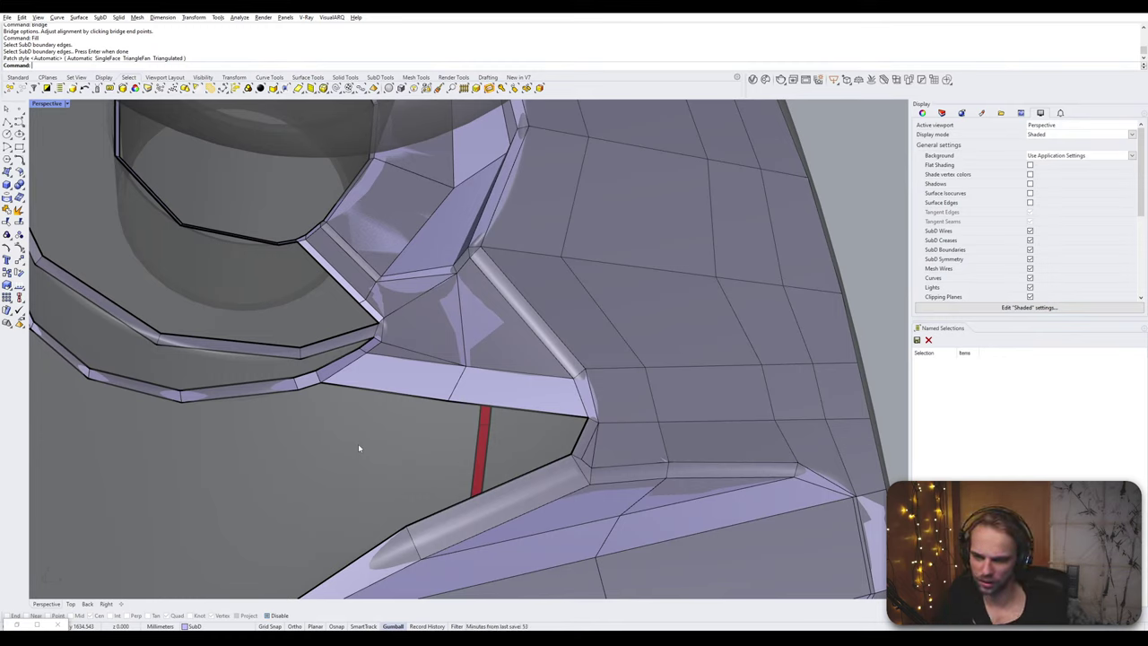
- Bridge the first pair of facing edges below the ring opening
left_click(536, 412)
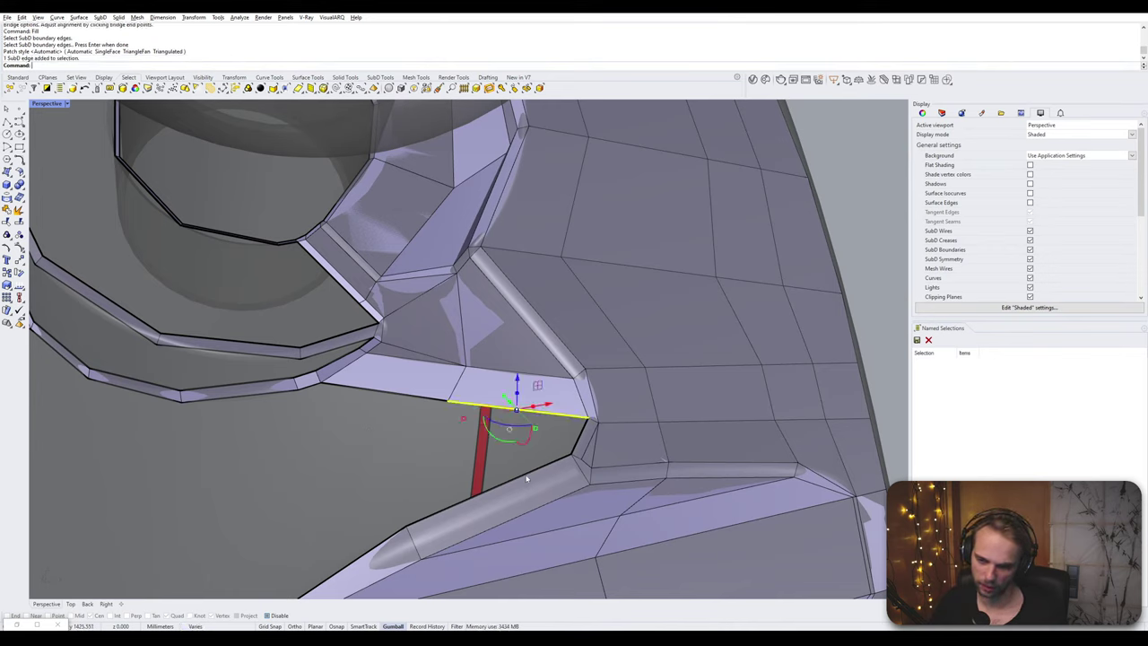
left_click(527, 479)
type("bridge")
key("Return")
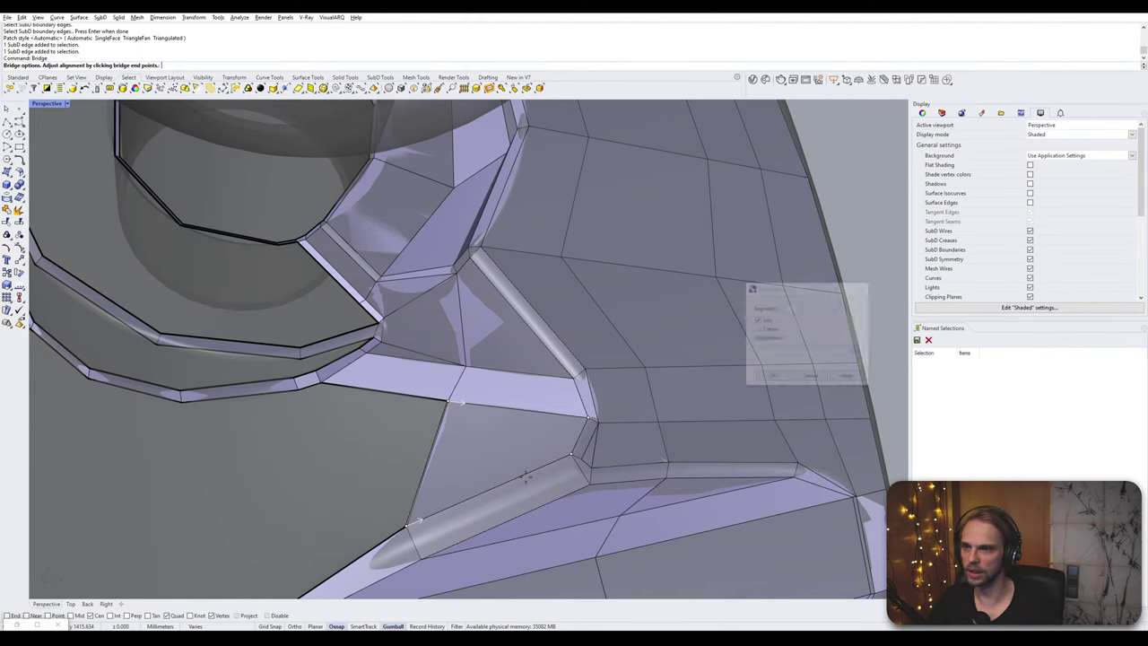
left_click(781, 381)
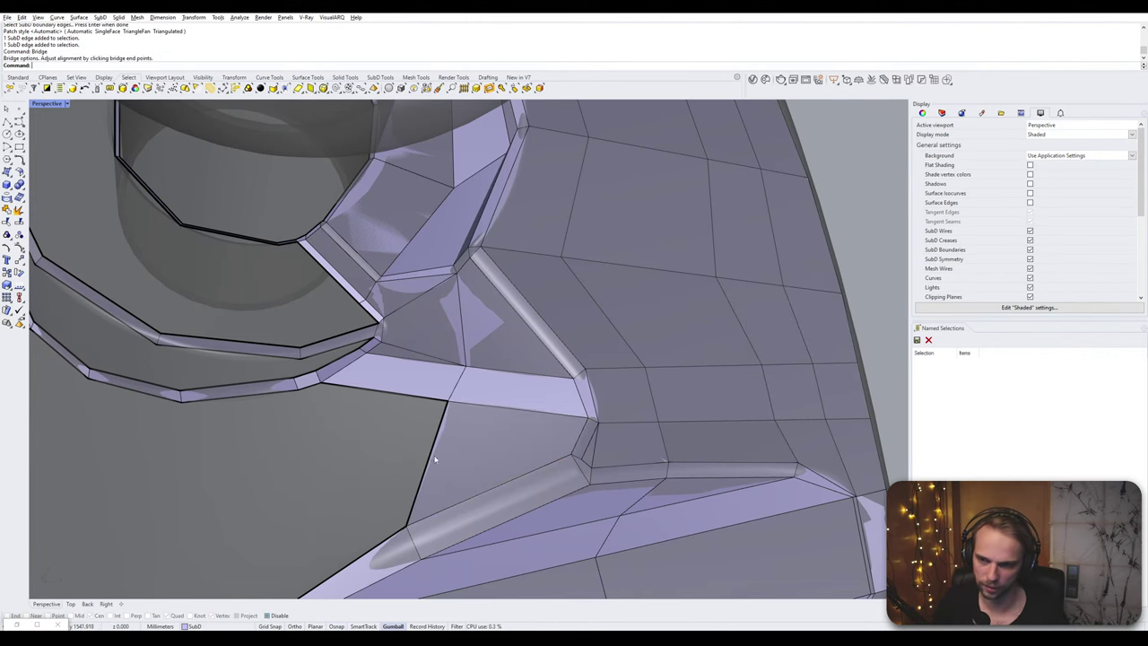
- Bridge the two edges of the small gap nearby into a face
right_click_drag(435, 460, 494, 389)
scroll(570, 399, "down", 5)
scroll(499, 387, "up", 6)
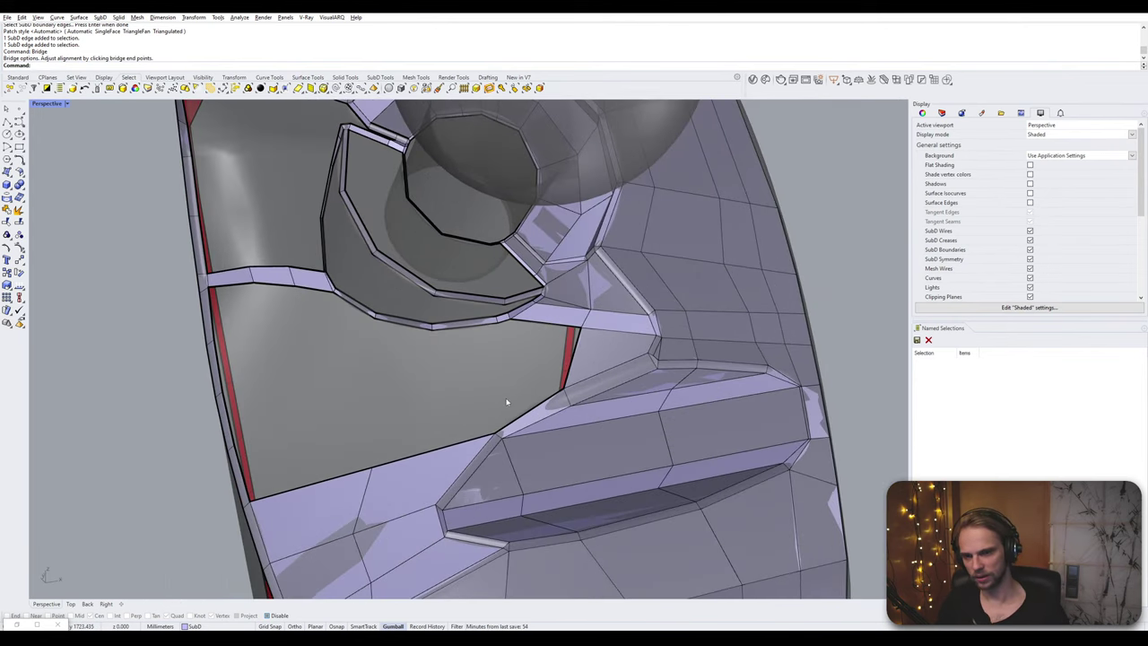
scroll(508, 400, "down", 6)
scroll(506, 404, "up", 5)
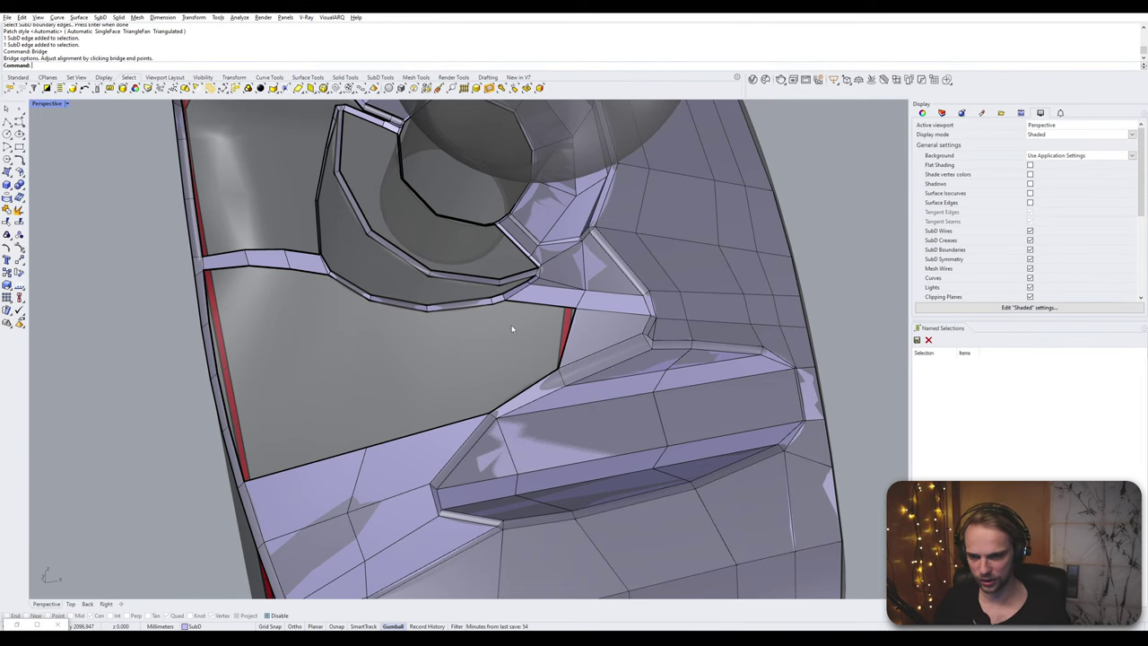
right_click_drag(518, 316, 512, 306)
scroll(487, 307, "up", 5)
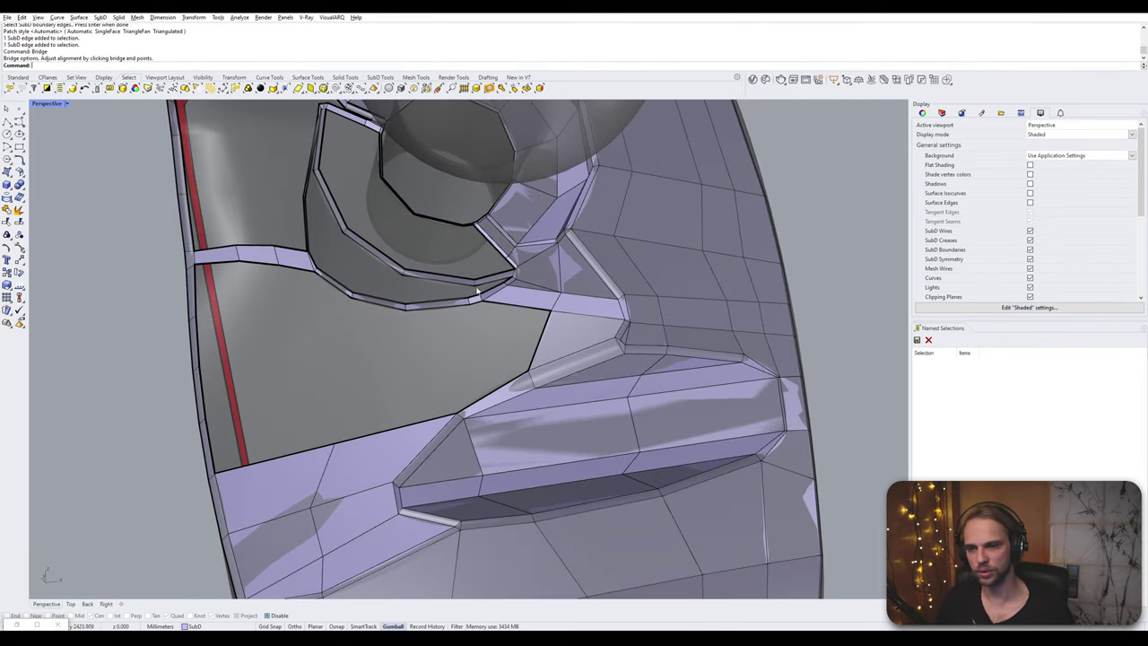
scroll(507, 296, "up", 3)
left_click(511, 289)
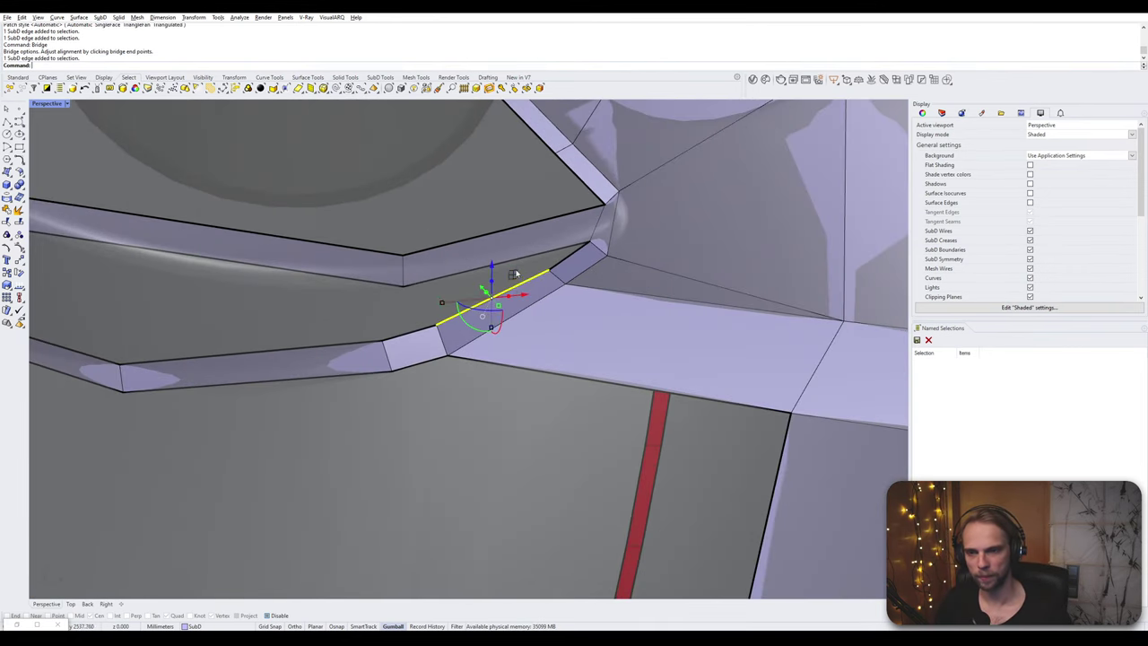
left_click(515, 260, "shift")
key("Return")
key("Return")
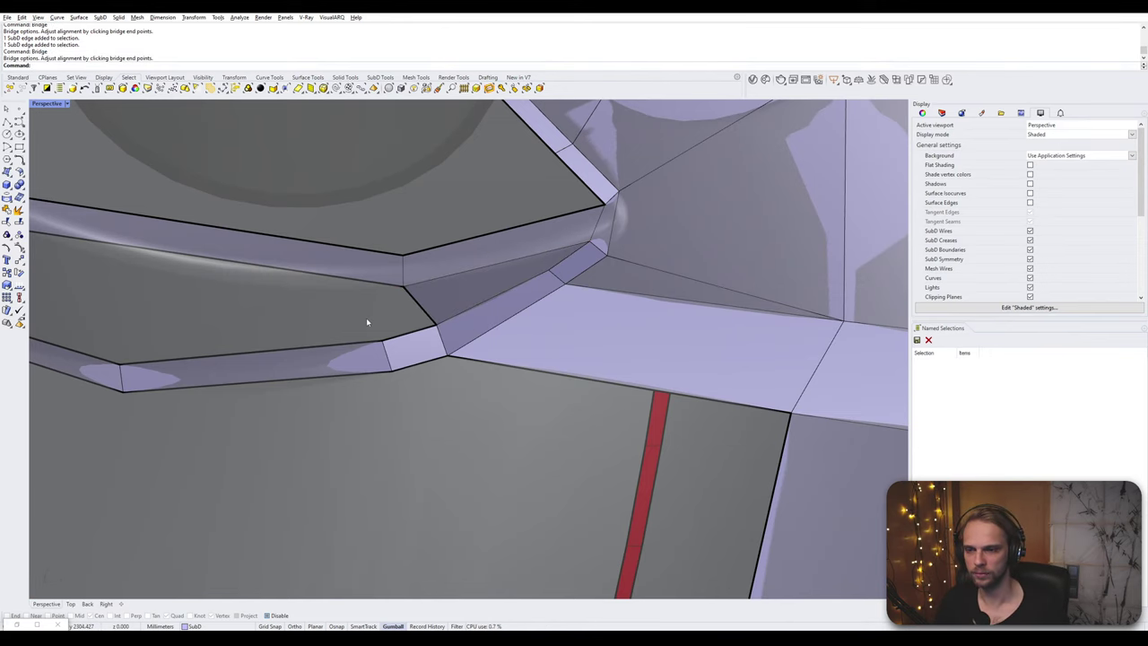
- Bridge the triangular gap and the gap beside the ring border into quad faces
scroll(397, 349, "down", 5)
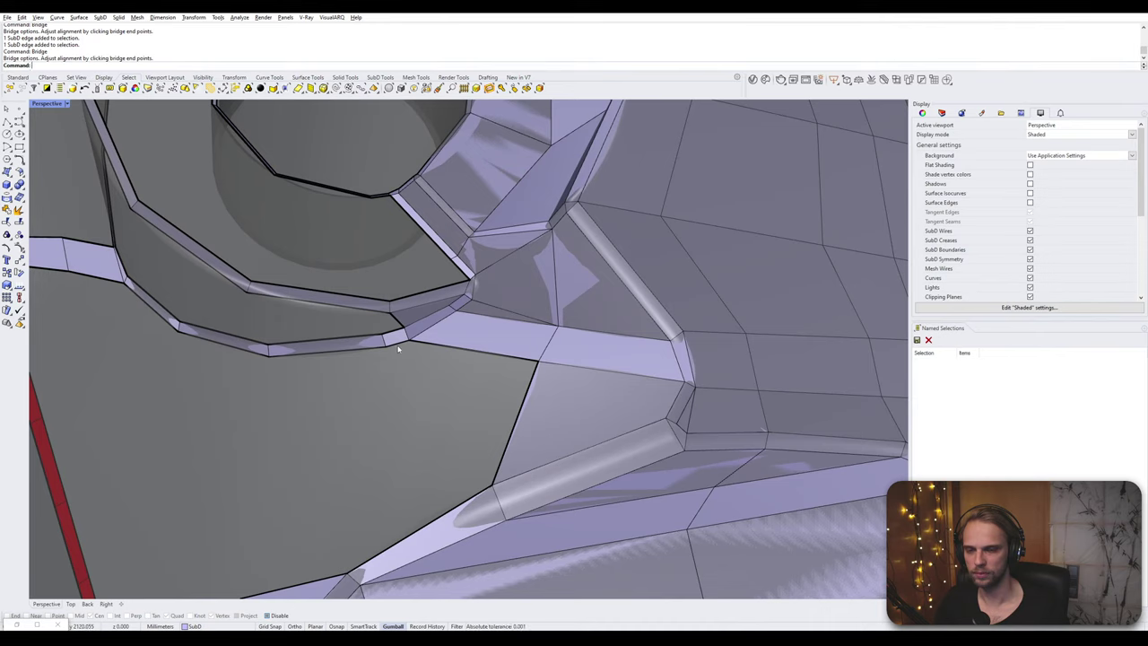
left_click(398, 349)
left_click(460, 505)
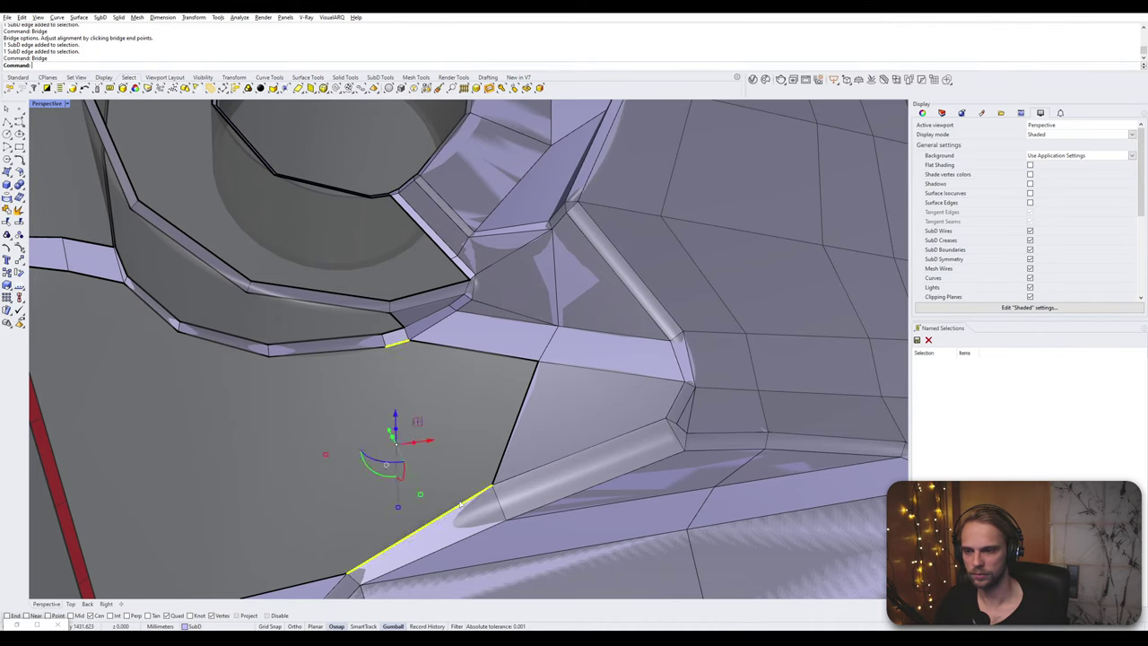
key("Return")
key("Return")
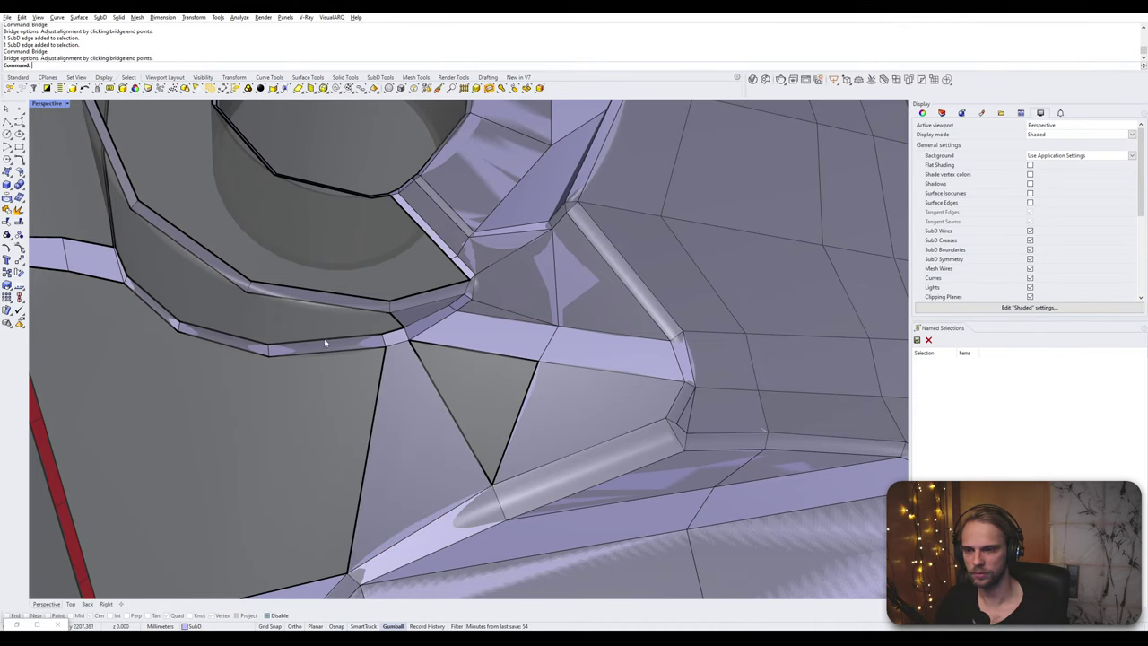
left_click(333, 341, "ctrl+shift")
left_click(357, 309, "ctrl+shift")
key("Return")
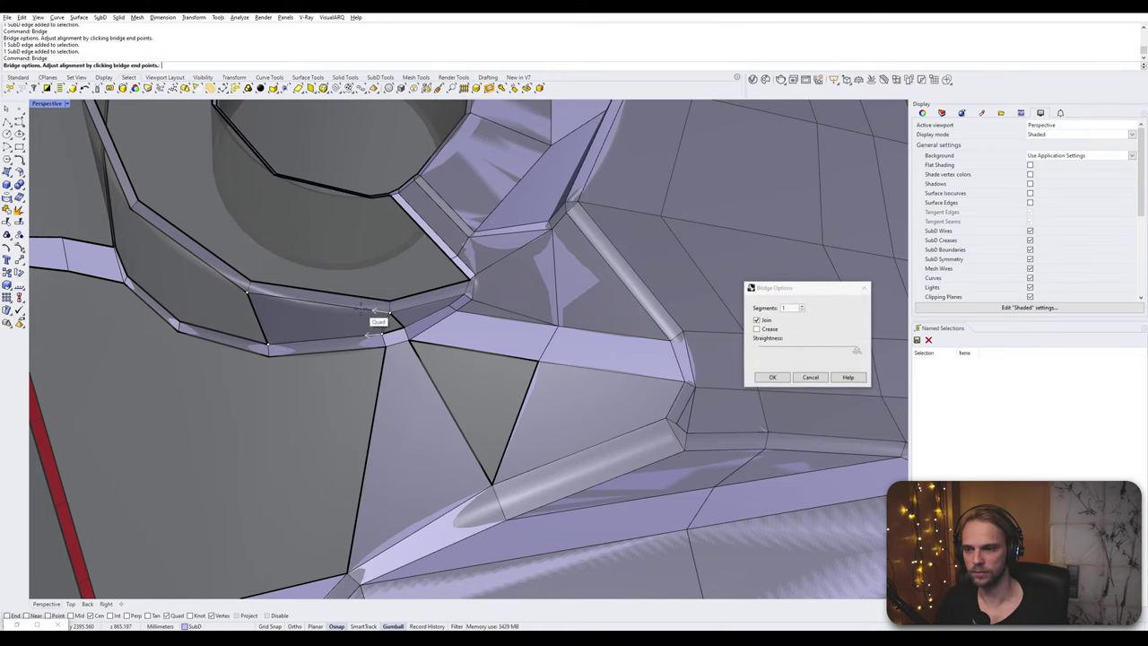
key("Return")
- Orbit around the model to inspect the remaining gaps along the ring's lower border
right_click_drag(333, 360, 423, 274)
left_click(414, 272)
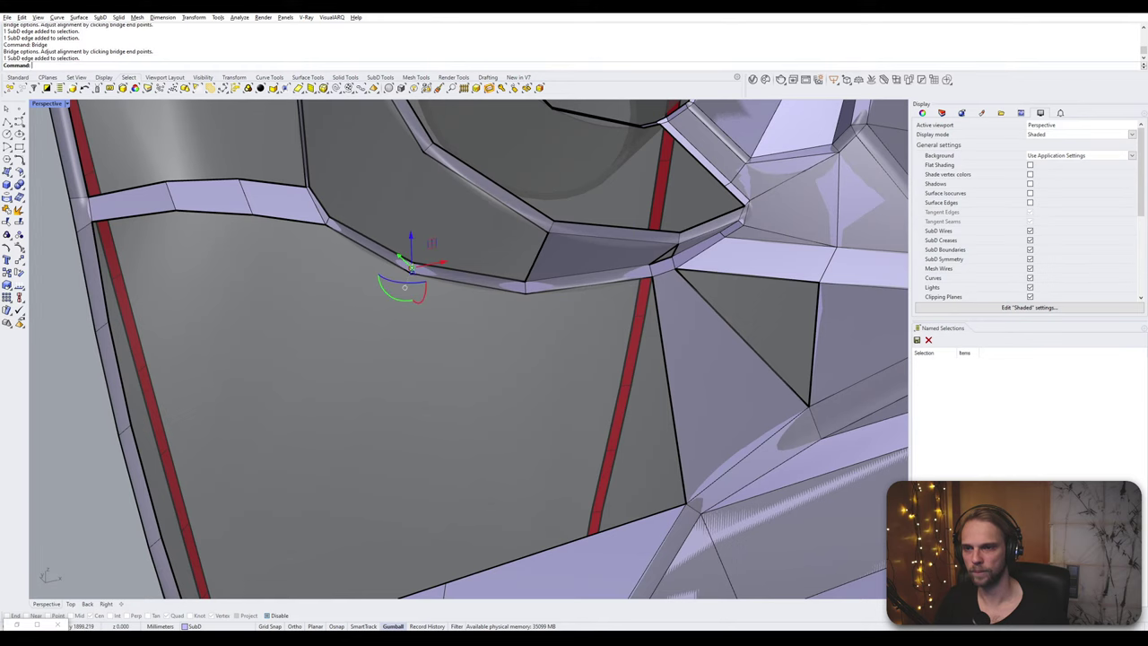
scroll(417, 273, "down", 5)
key("Escape")
right_click_drag(436, 300, 398, 244)
scroll(442, 195, "up", 5)
scroll(455, 333, "up", 3)
scroll(452, 357, "down", 6)
- Delete an unwanted edge and a vertex inside the ring opening
right_click_drag(451, 364, 456, 346)
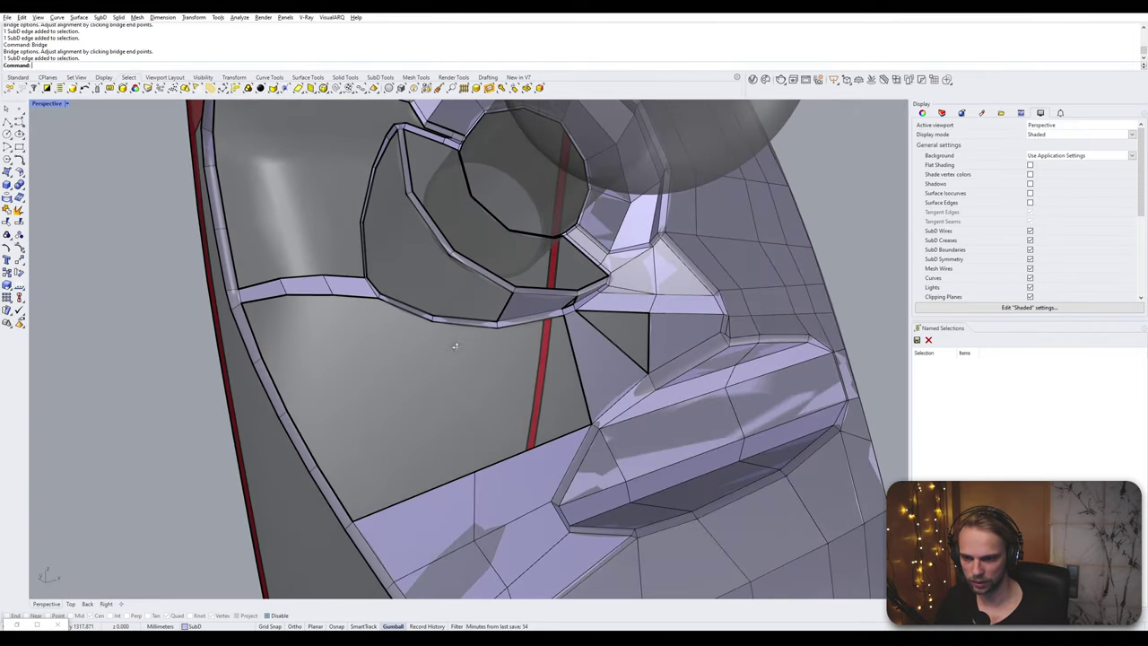
scroll(443, 319, "up", 3)
scroll(442, 319, "up", 2)
left_click(427, 326)
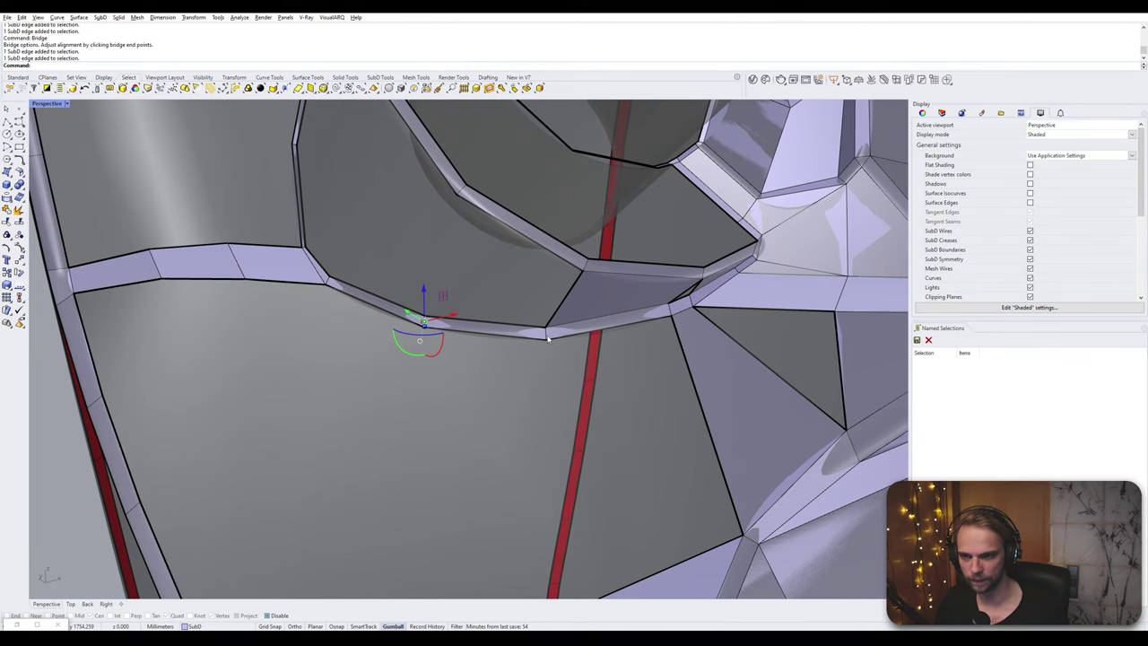
key("Delete")
right_click_drag(548, 338, 441, 251)
left_click(445, 267)
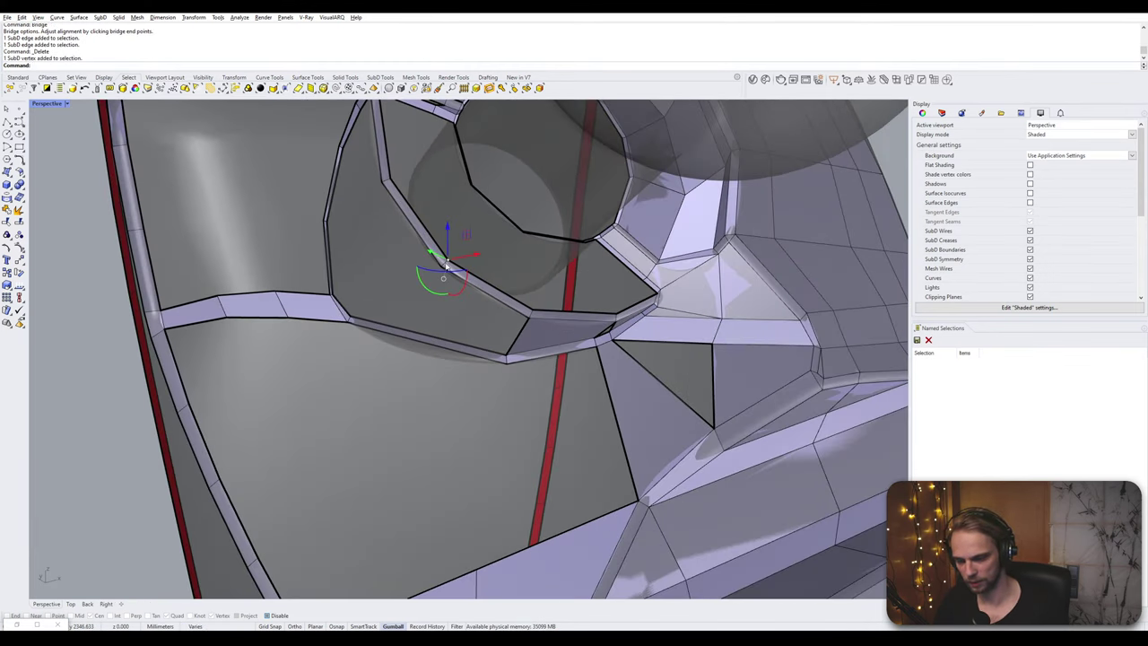
scroll(444, 265, "up", 3)
key("Delete")
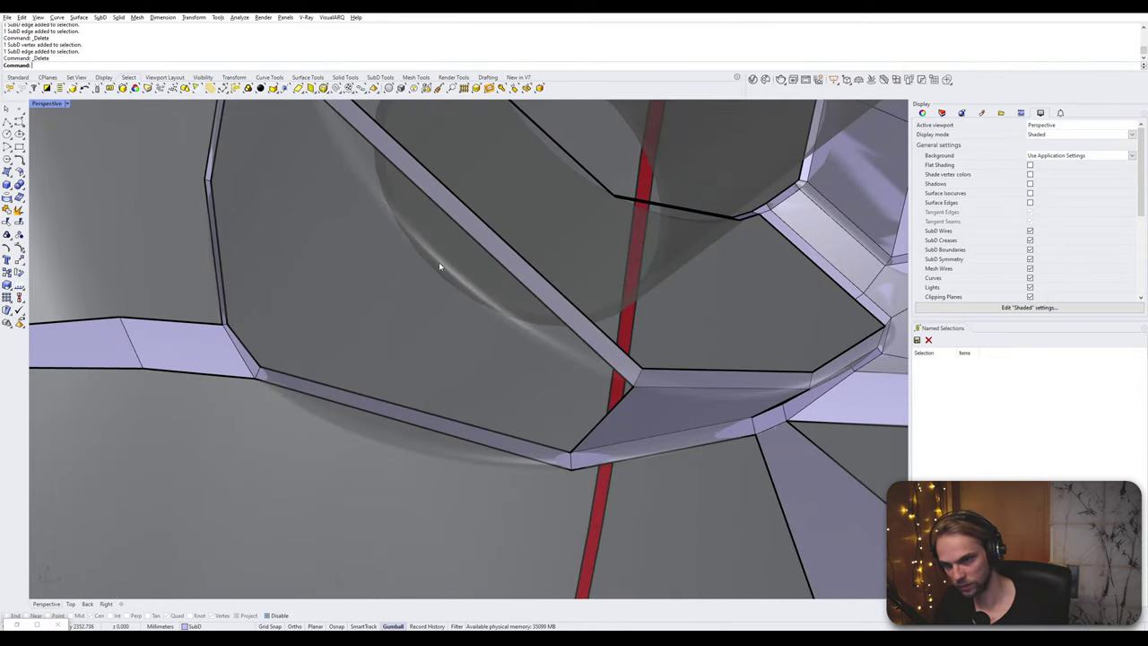
scroll(438, 264, "down", 3)
mouse_move(438, 266)
right_mouse_down()
mouse_move(406, 260)
mouse_move(437, 268)
right_mouse_up()
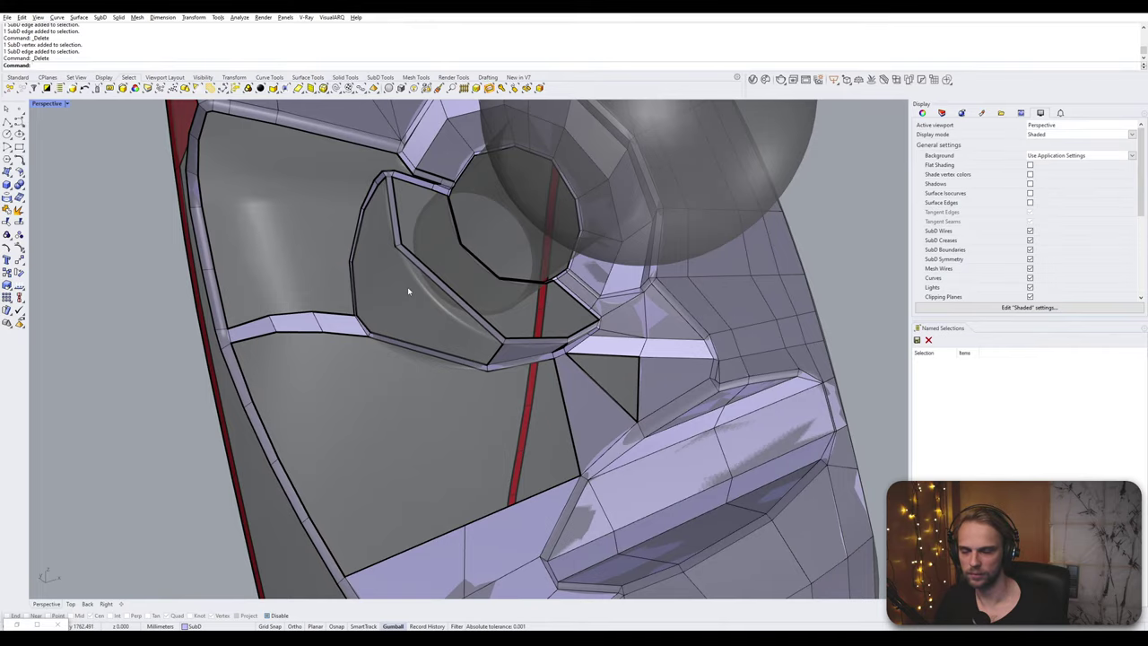
- Check the gaps in smooth display, then undo the vertex deletion
key("Tab")
mouse_move(423, 293)
right_mouse_down()
mouse_move(384, 285)
mouse_move(443, 281)
right_mouse_up()
key("Tab")
left_click(458, 281)
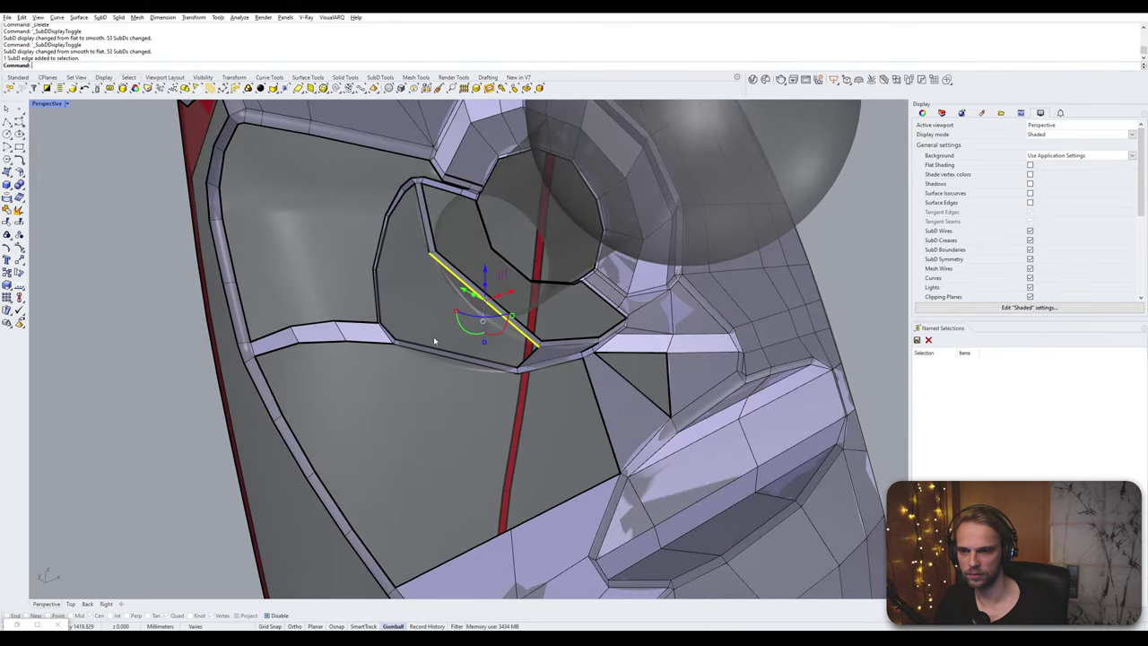
key("Escape")
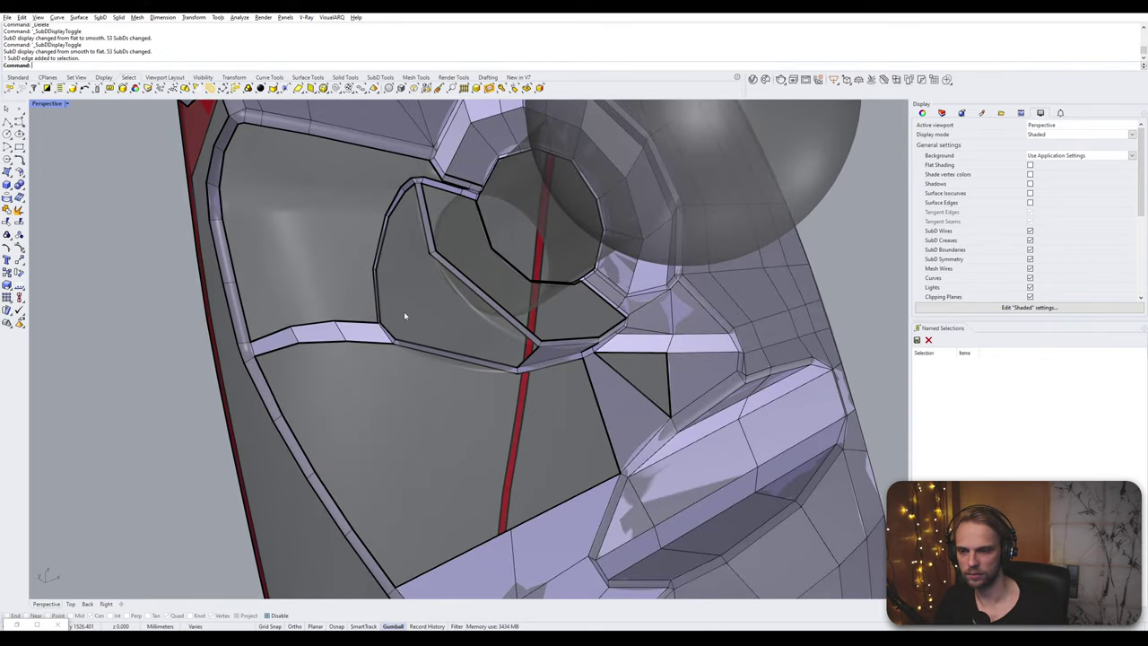
key("ctrl+z")
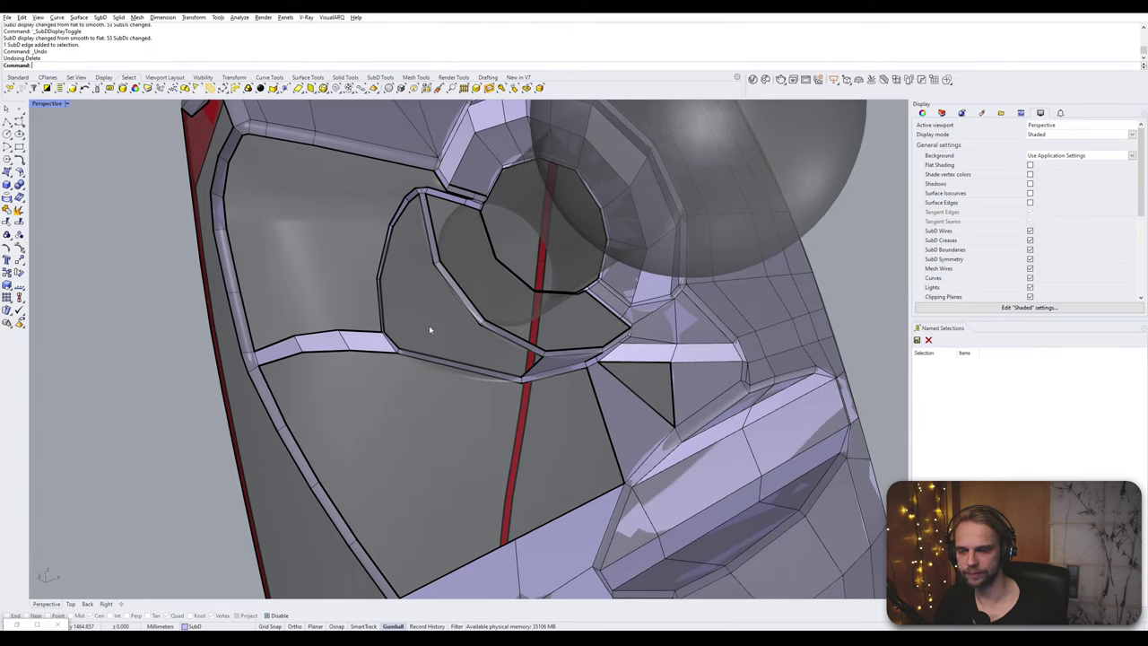
- Bridge two edges to fill the corner inside the ring opening
left_click(455, 301)
left_click(392, 345, "shift")
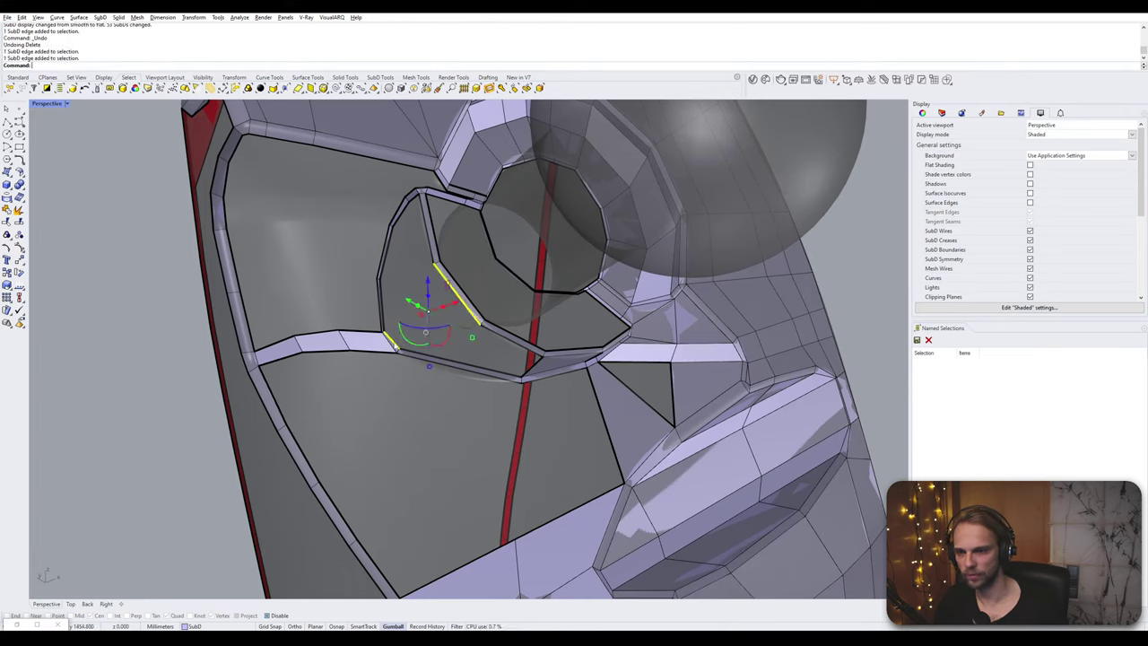
type("Bridge")
key("Return")
key("Return")
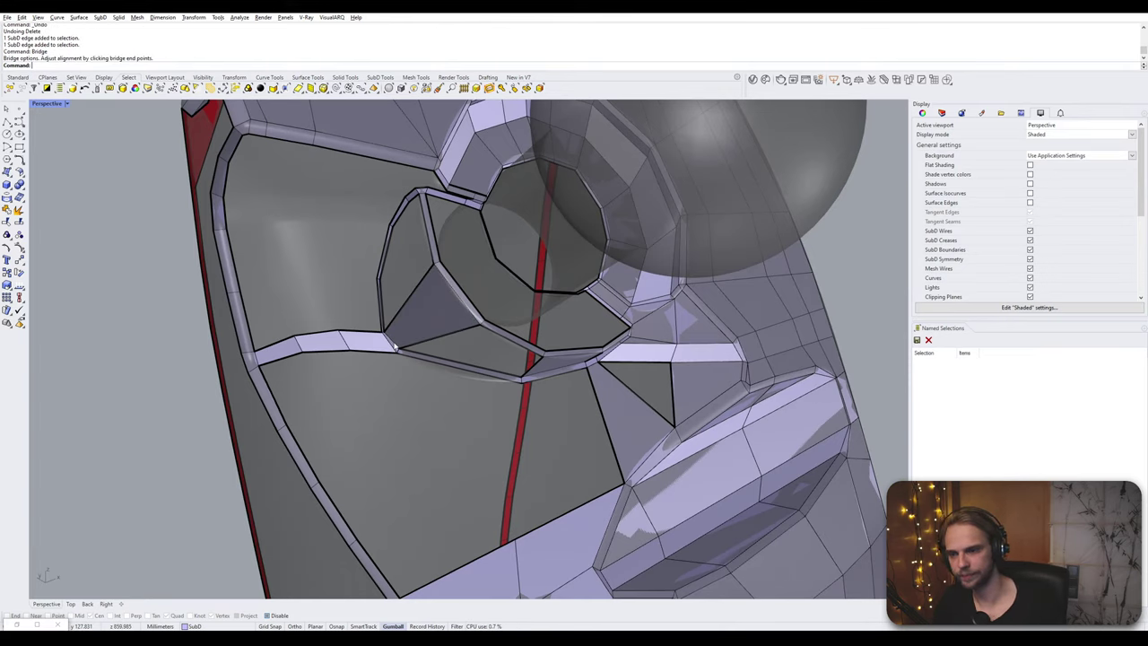
scroll(419, 362, "up", 5)
- Delete the two leftover edges in the nearby strip
left_click(391, 294)
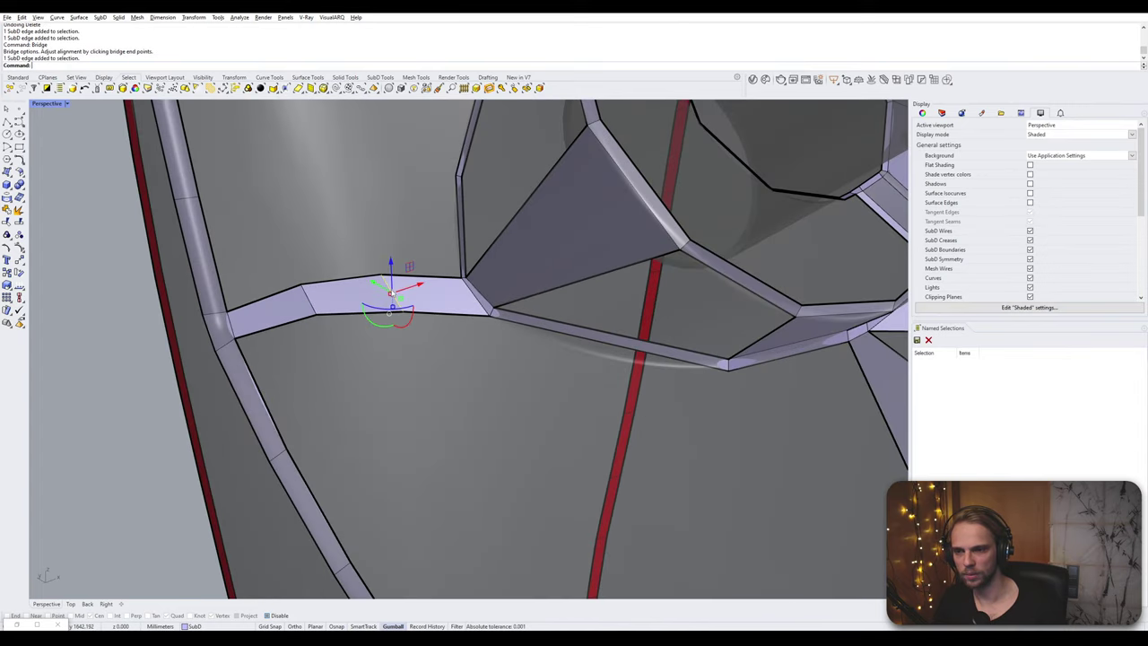
key("Delete")
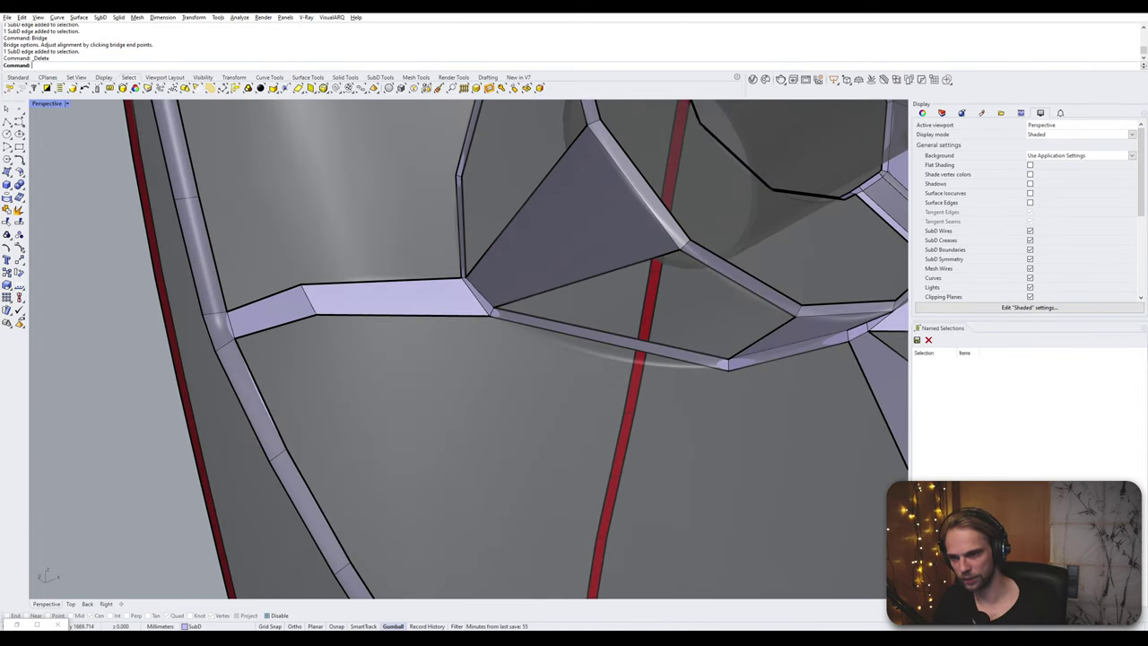
left_click(305, 312)
key("Delete")
scroll(313, 307, "down", 5)
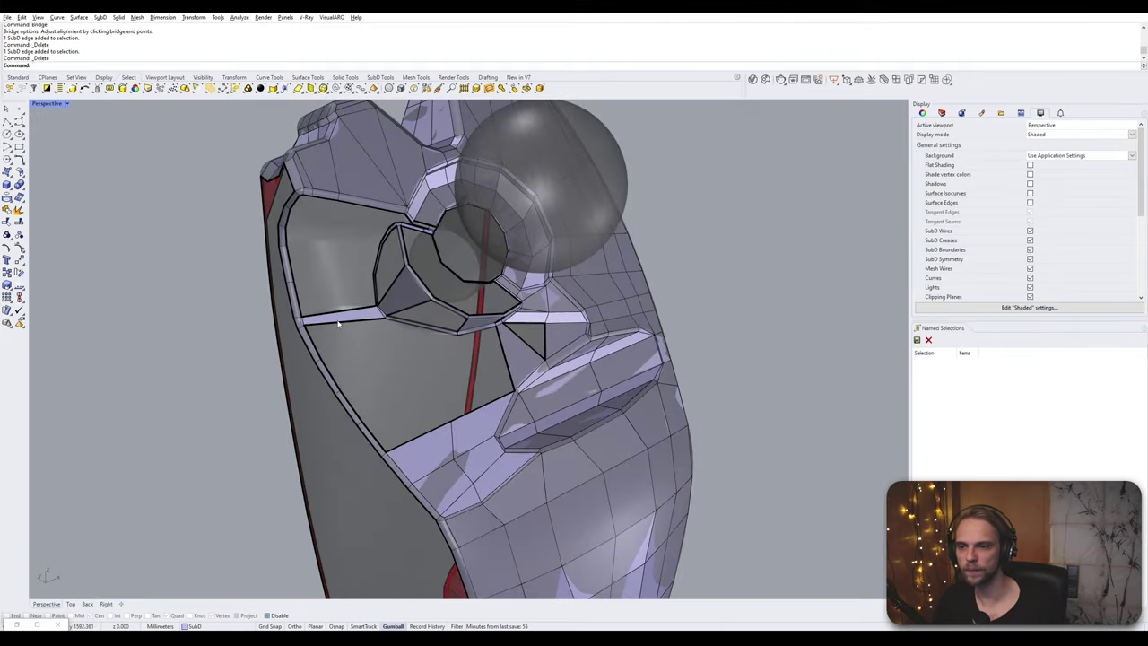
mouse_move(348, 304)
right_mouse_down()
mouse_move(384, 301)
mouse_move(362, 296)
right_mouse_up()
scroll(347, 176, "up", 6)
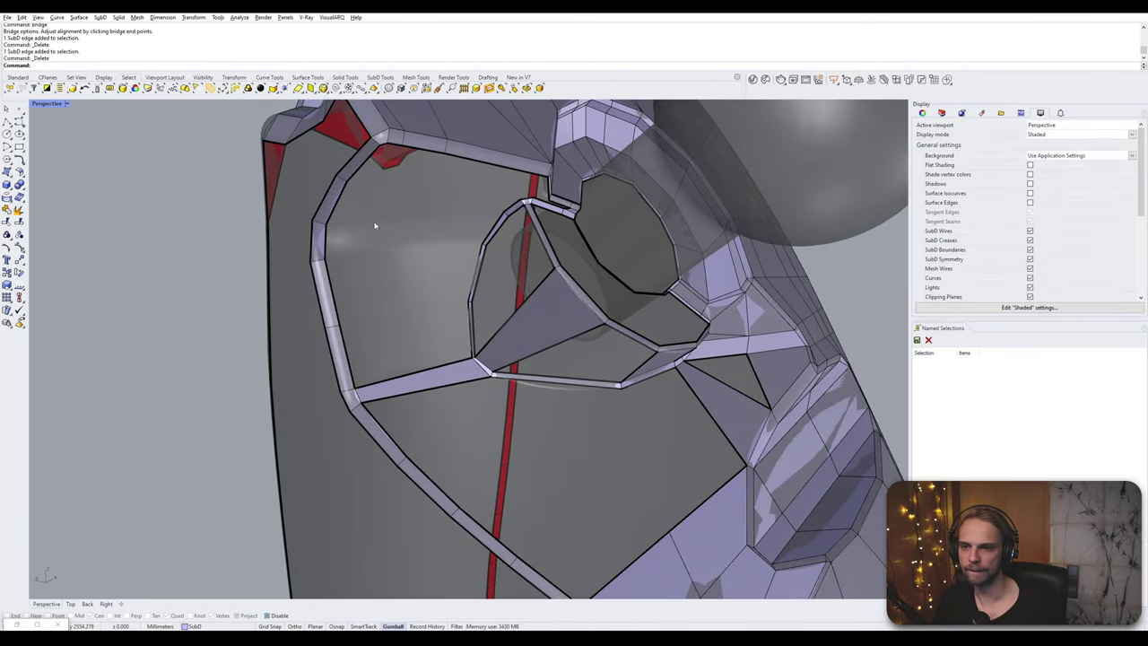
- Bridge the left rim edge to the edge beside the cone opening with 3 segments
left_click(323, 242)
left_click(490, 235, "shift")
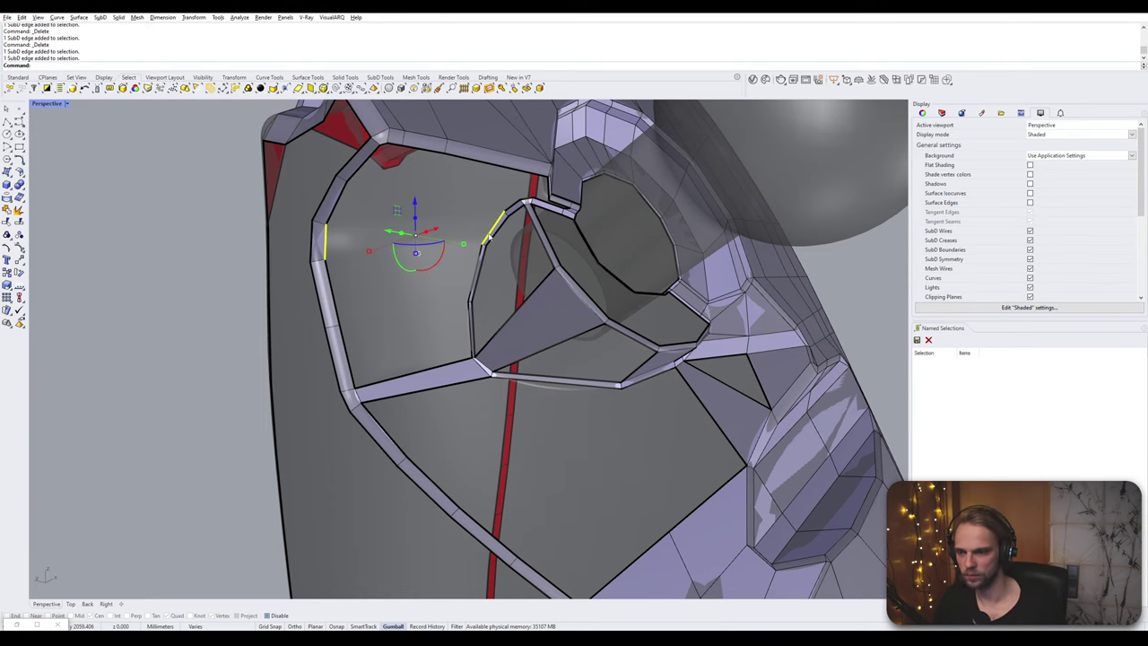
type("Bridge")
key("Return")
right_click_drag(490, 235, 465, 276)
scroll(273, 168, "up", 2)
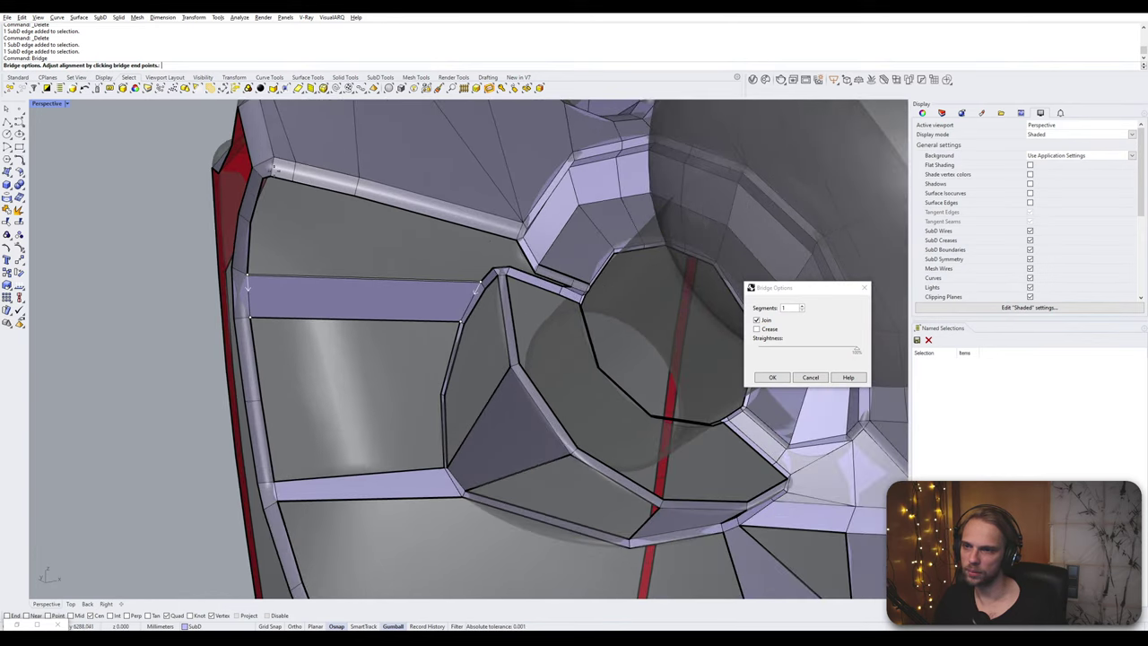
left_click(802, 306)
left_click(802, 306)
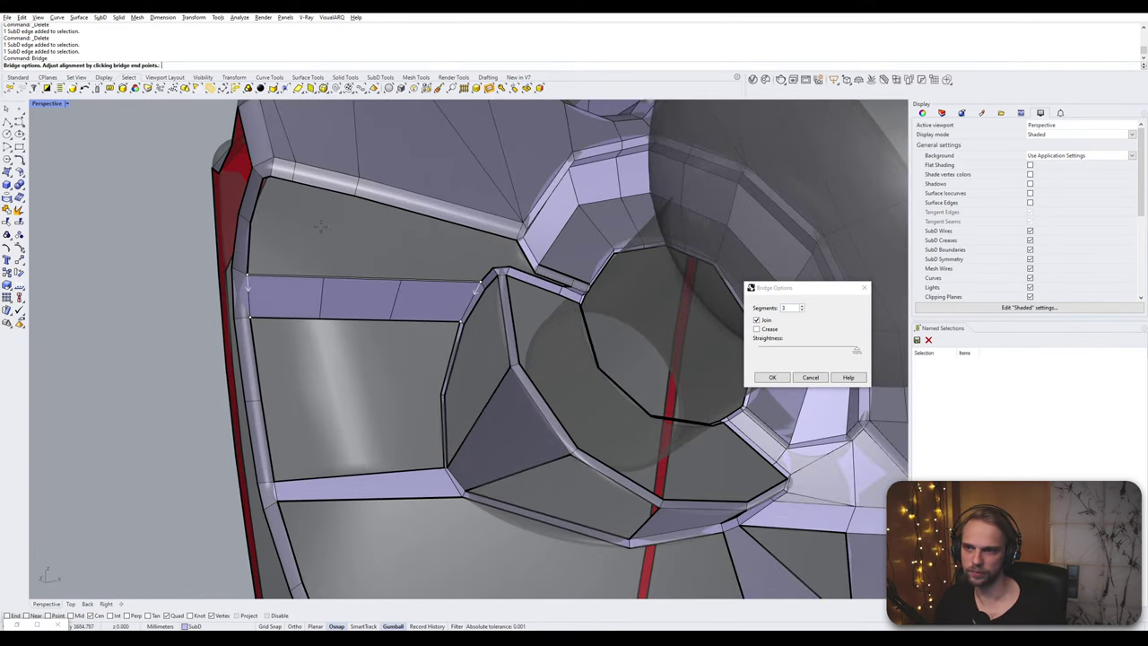
left_click(780, 379)
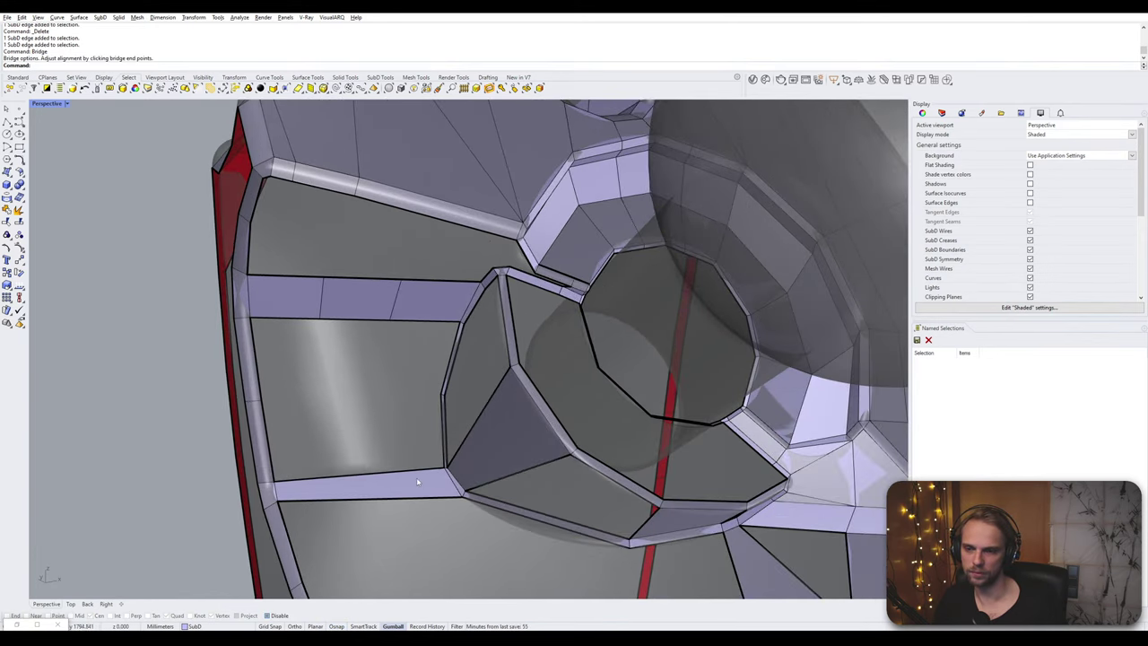
- Insert an edge along the lower strip and bevel it
left_click(450, 482)
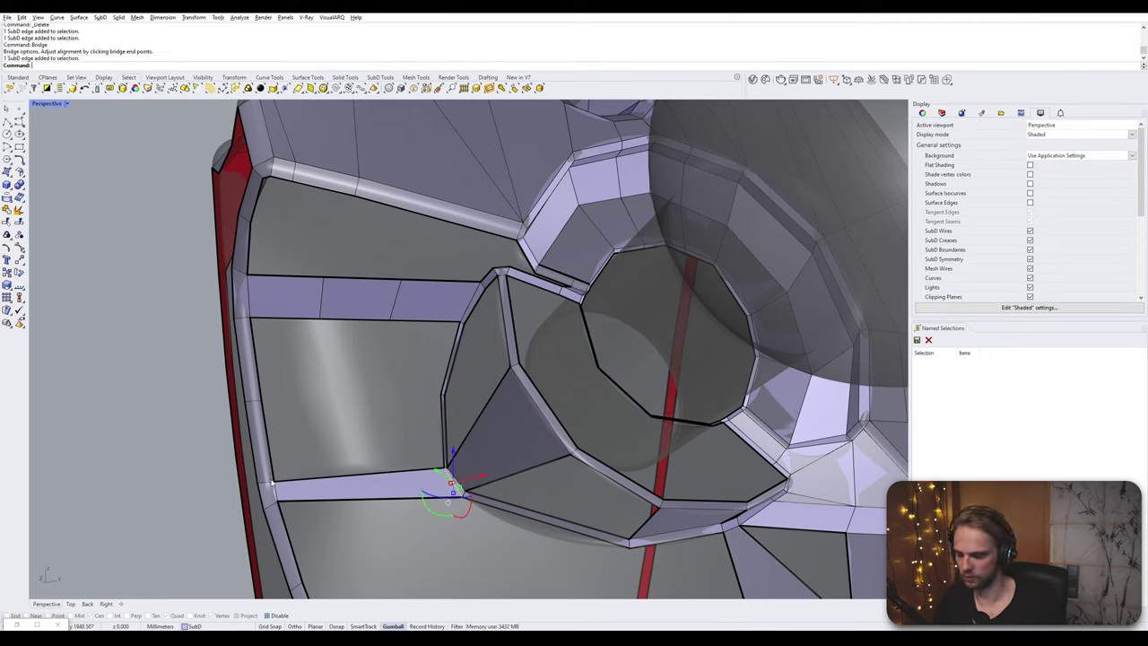
type("InsertEdge")
key("Return")
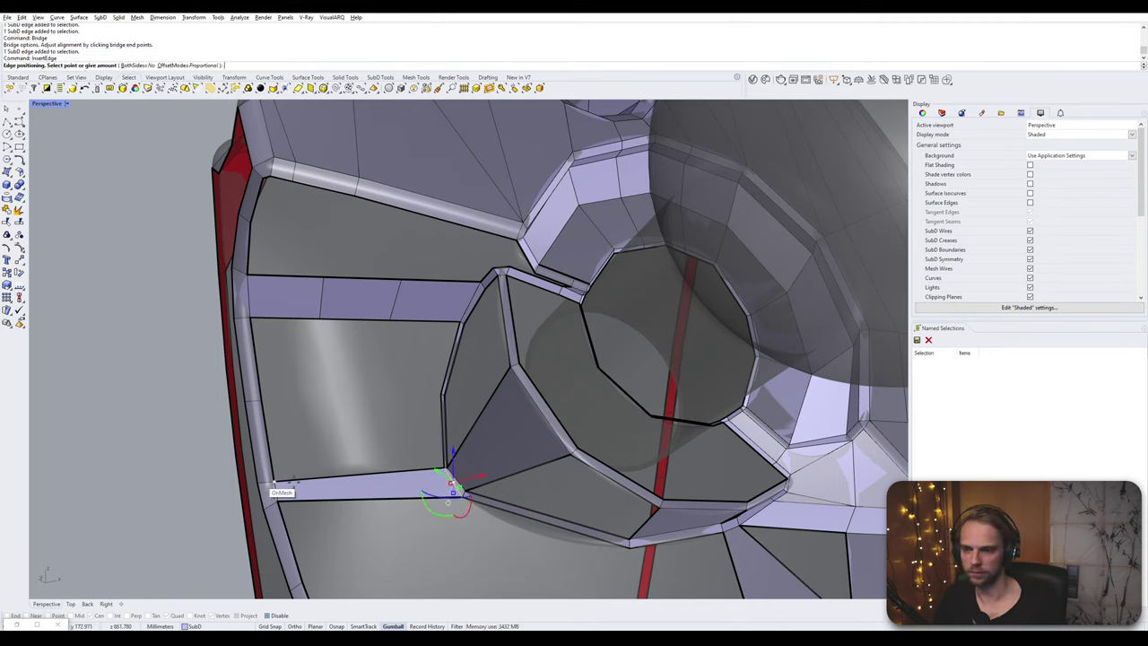
left_click(370, 485)
type("Bevel")
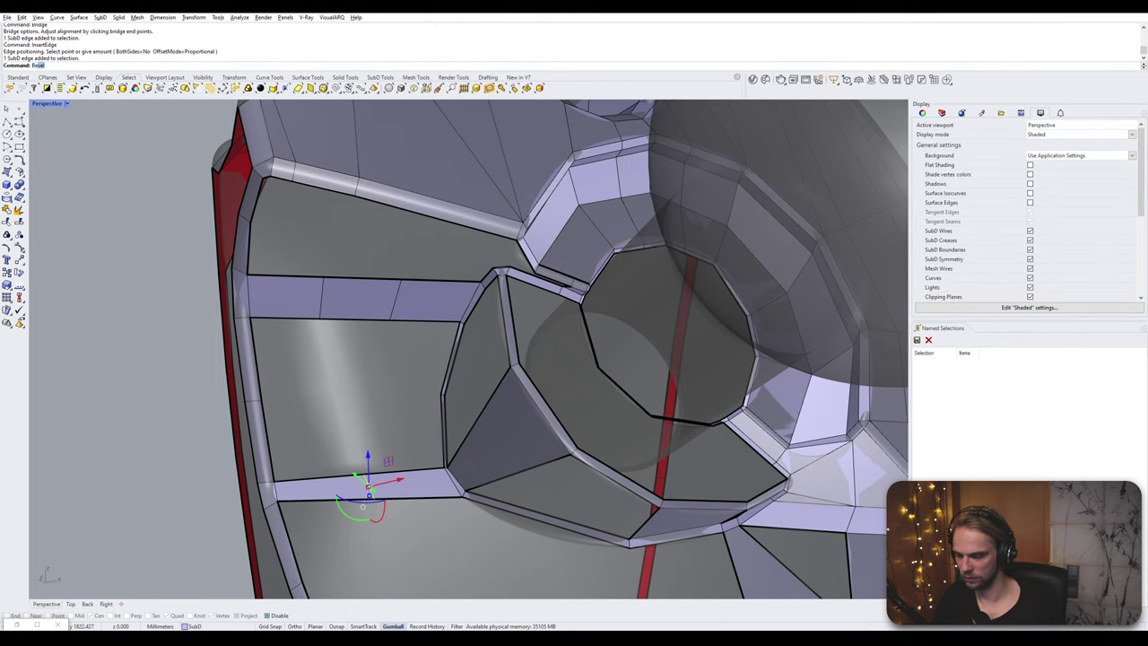
key("Return")
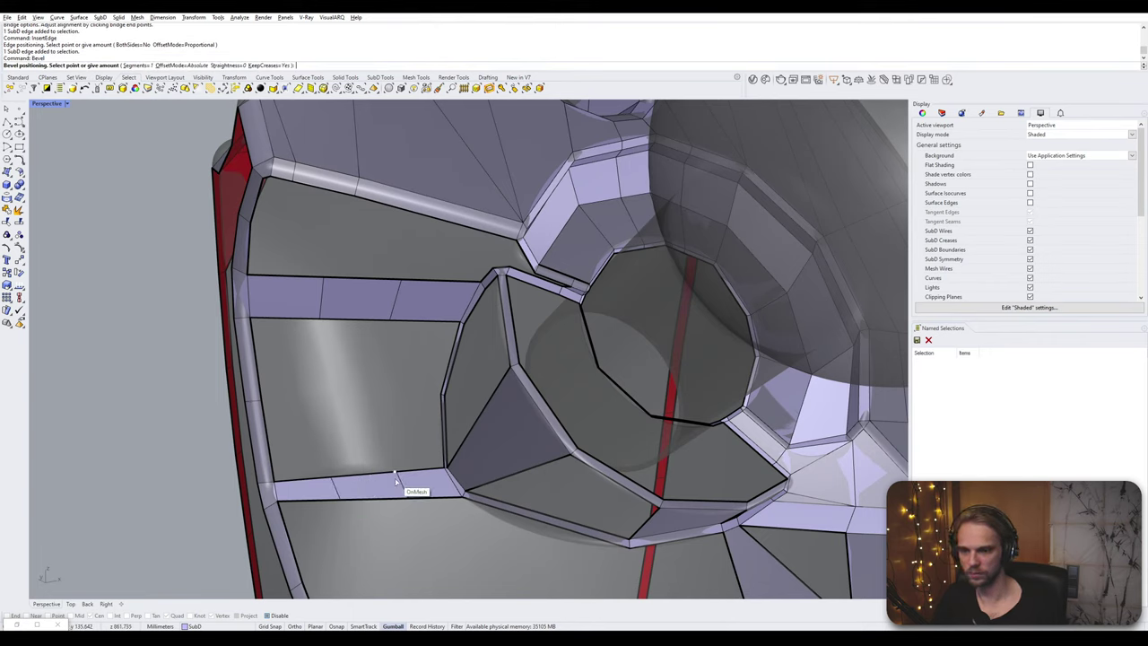
left_click(397, 474)
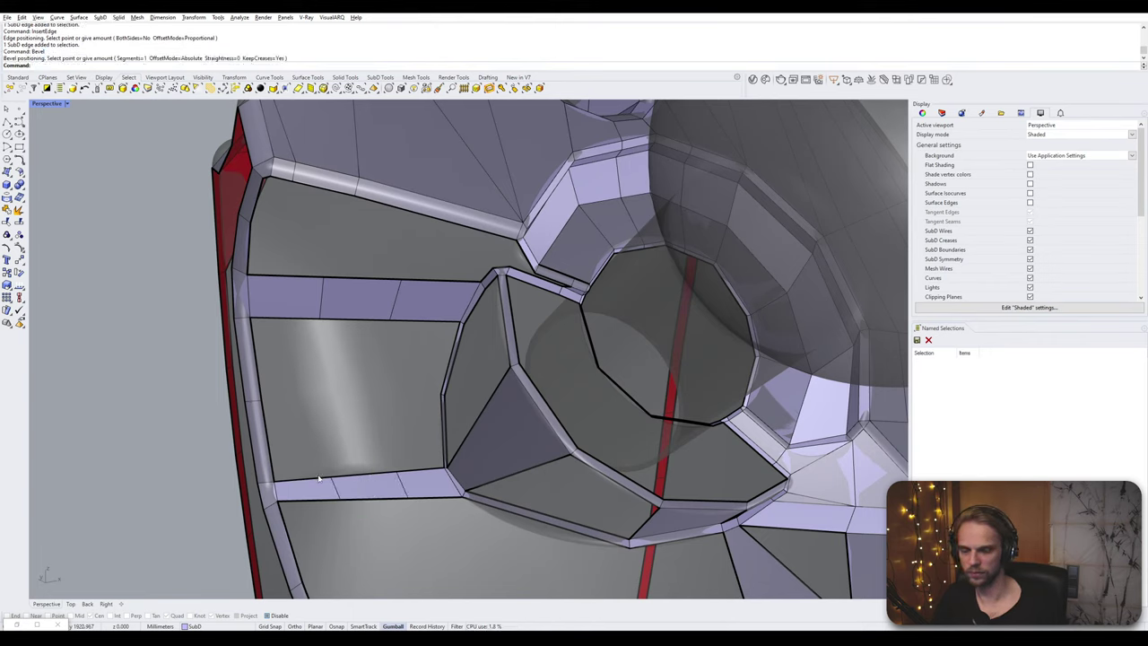
- Delete the lower face strip, opening a hole in the side panel
left_click(266, 441)
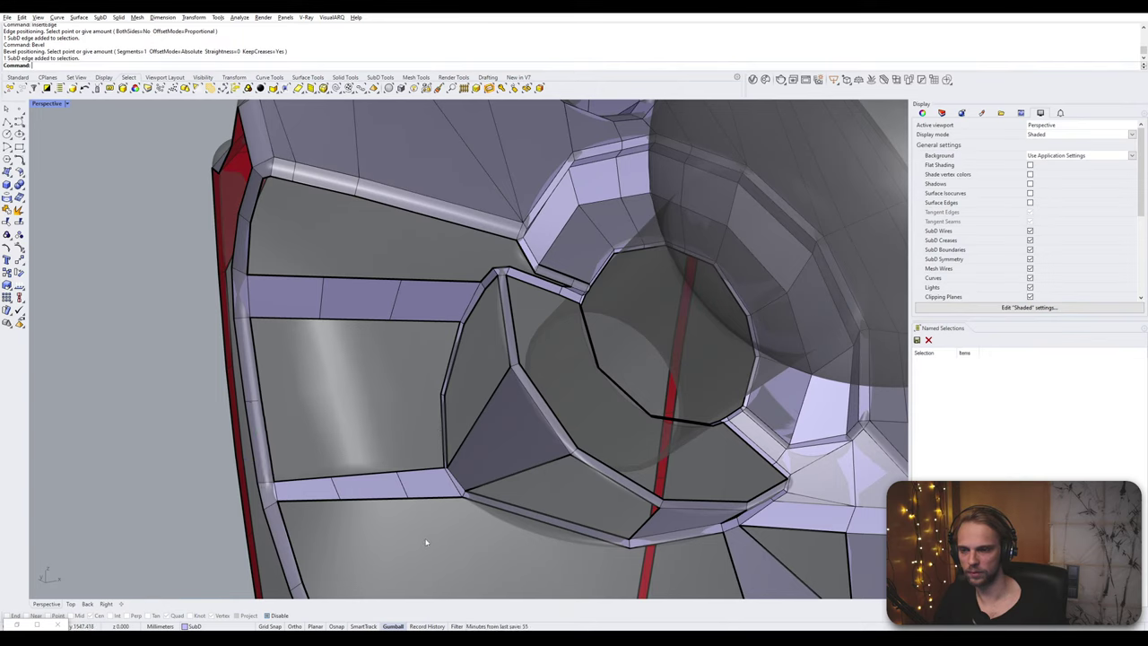
double_click(334, 477)
key("Delete")
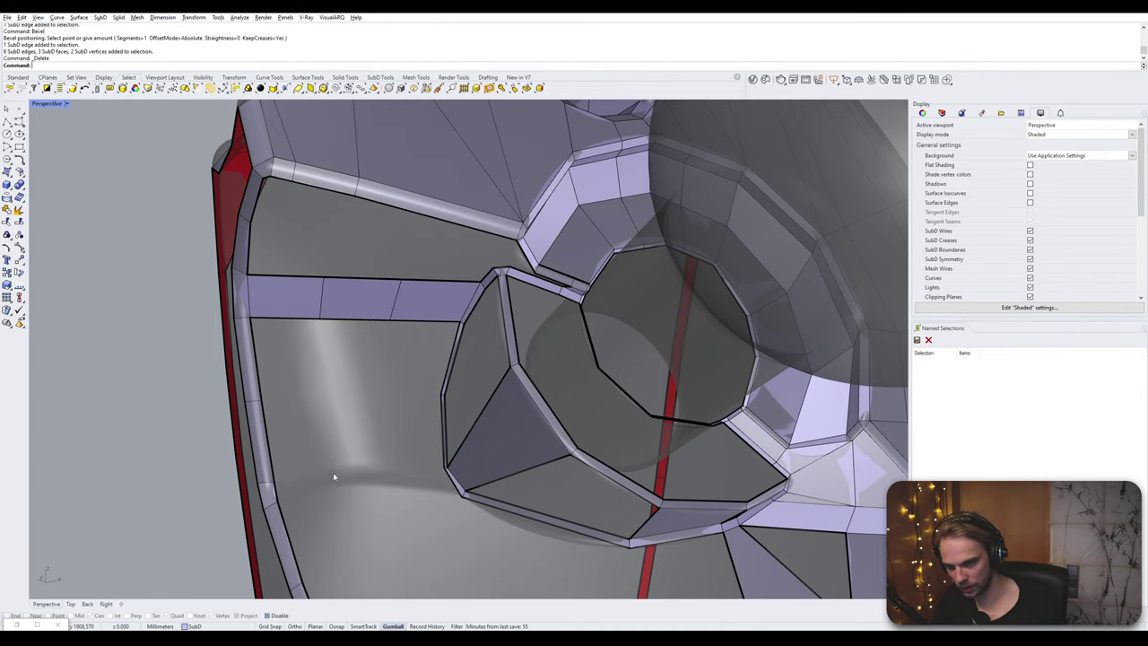
- Bridge the hole's three left edges to its three right edges
left_click(255, 360, "ctrl+shift")
left_click(266, 442, "ctrl+shift")
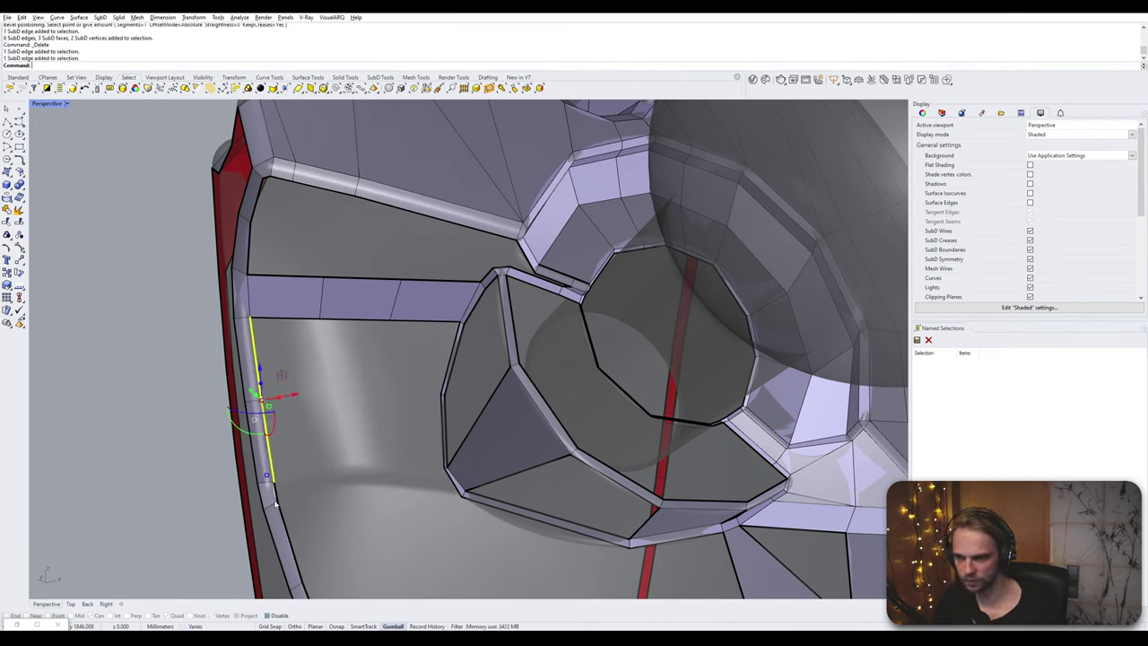
left_click(276, 494, "ctrl+shift")
left_click(452, 480, "shift")
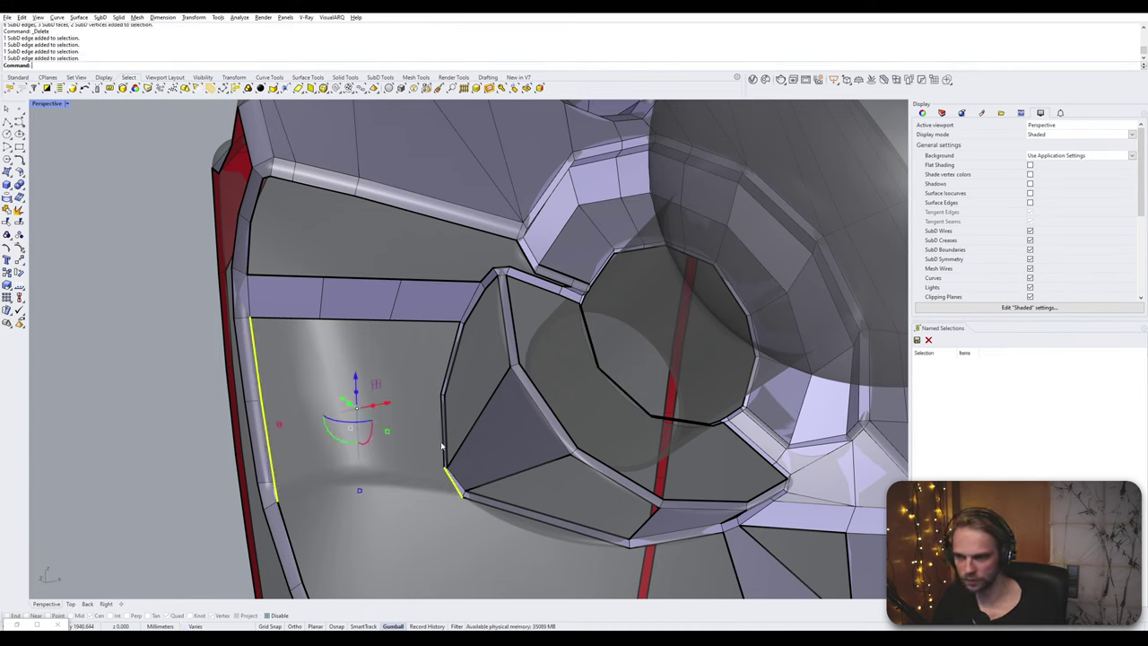
left_click(444, 430, "shift")
left_click(453, 354, "shift")
type("Bridge")
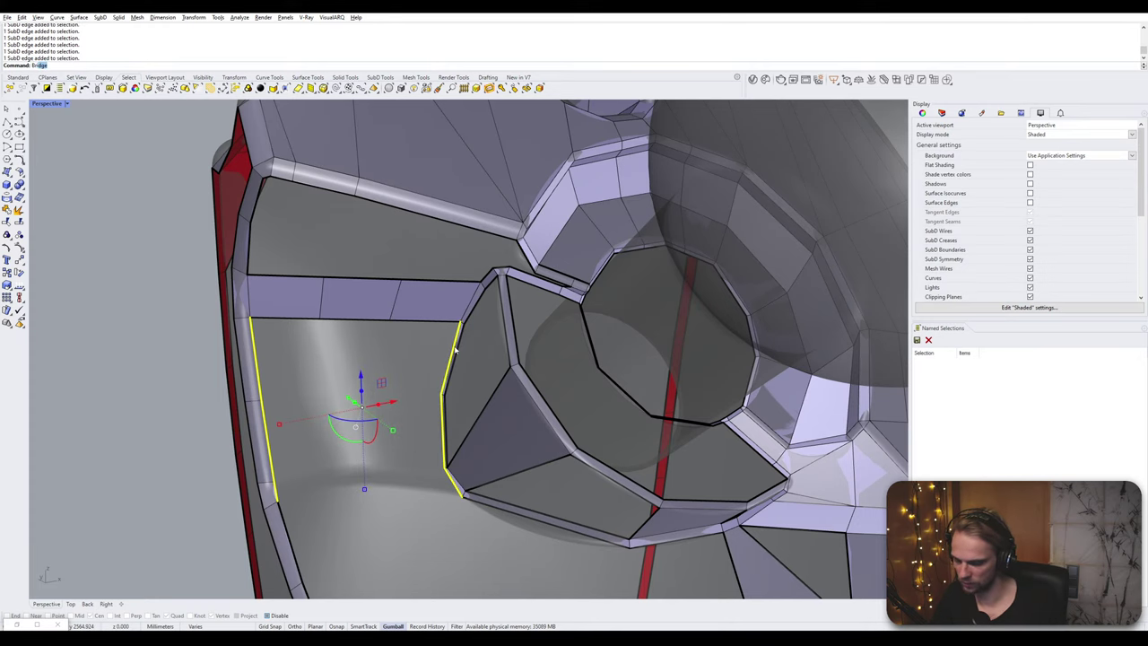
key("Return")
key("Return")
scroll(474, 343, "down", 3)
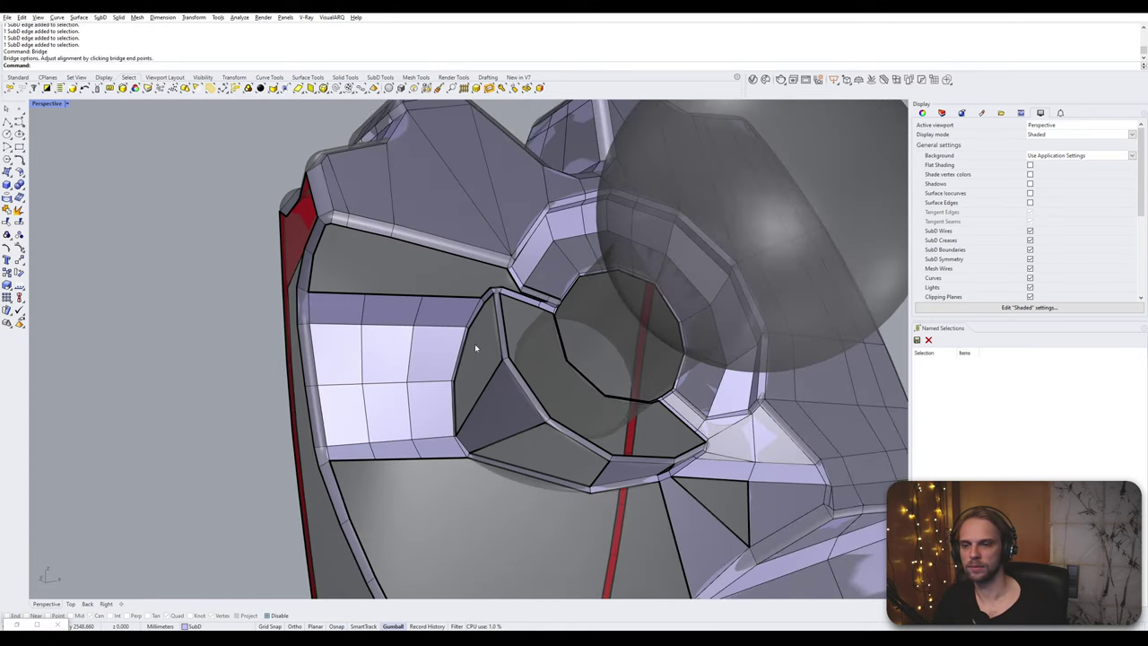
scroll(486, 341, "up", 5)
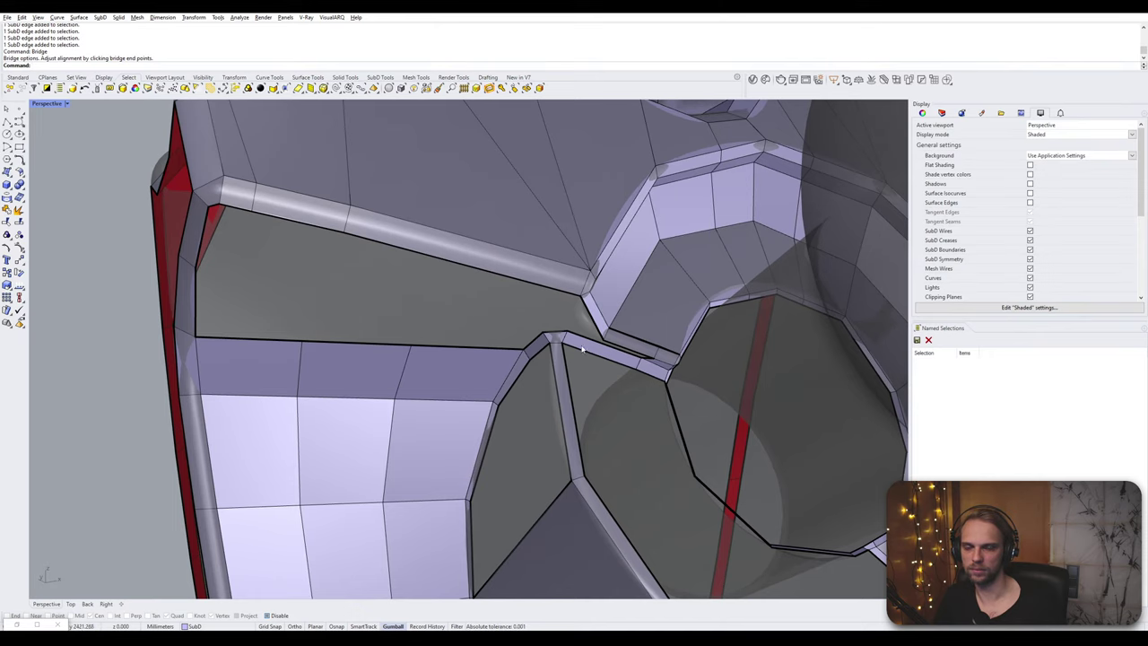
- Delete the unwanted edge near the upper corner
scroll(567, 302, "down", 6)
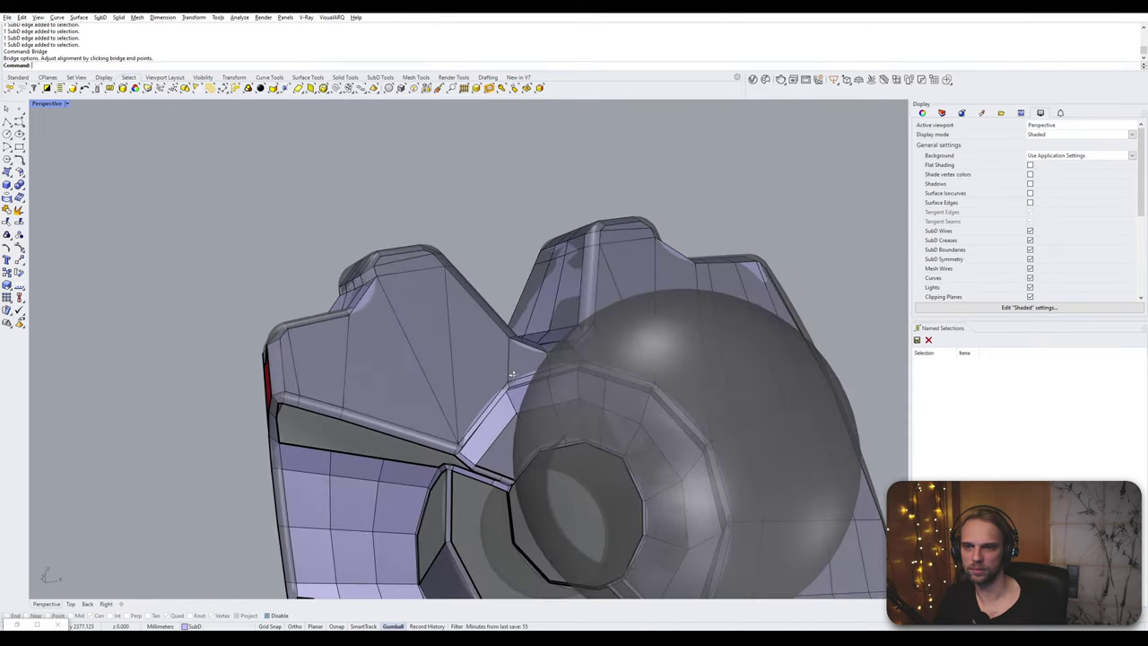
right_click_drag(533, 373, 413, 252)
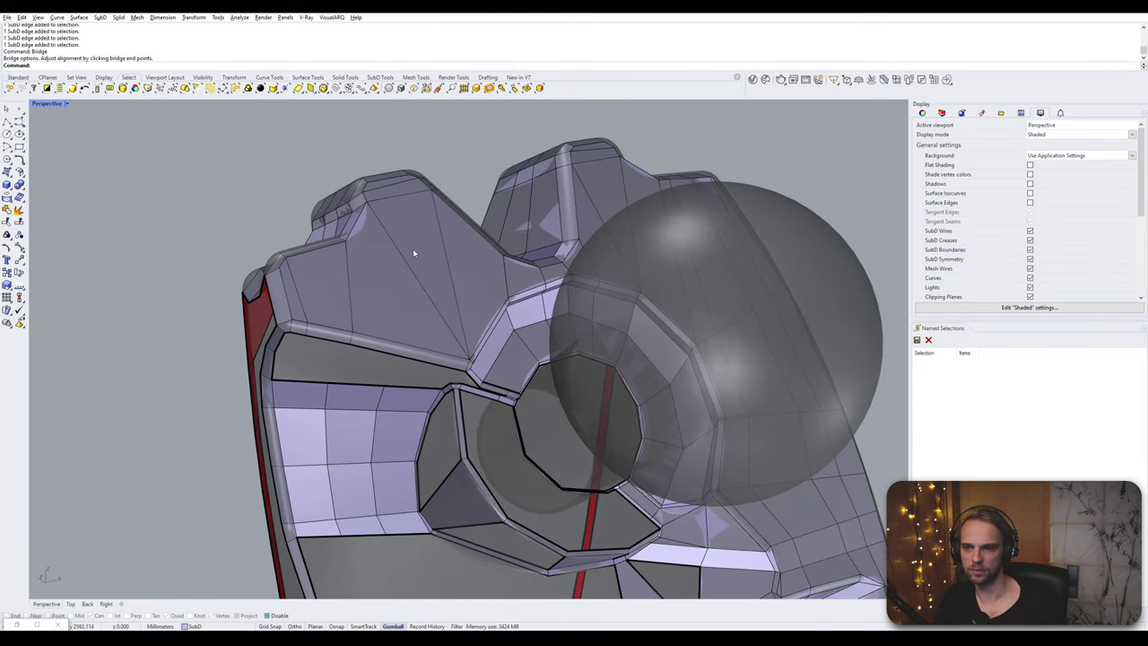
scroll(330, 352, "up", 3)
left_click(263, 337)
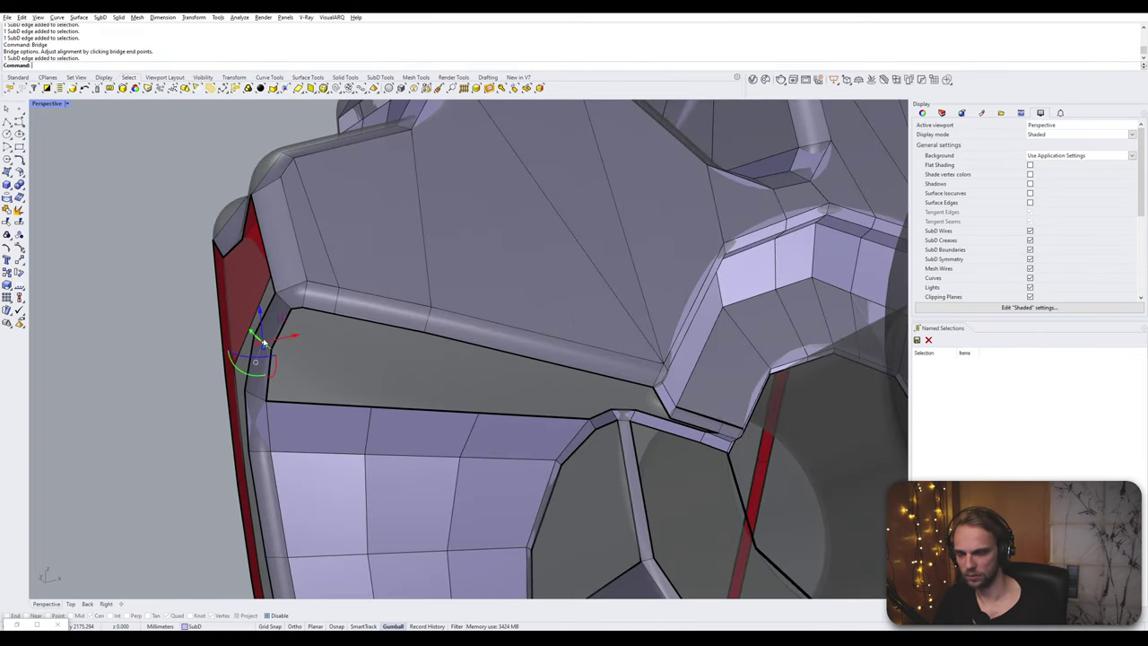
key("Delete")
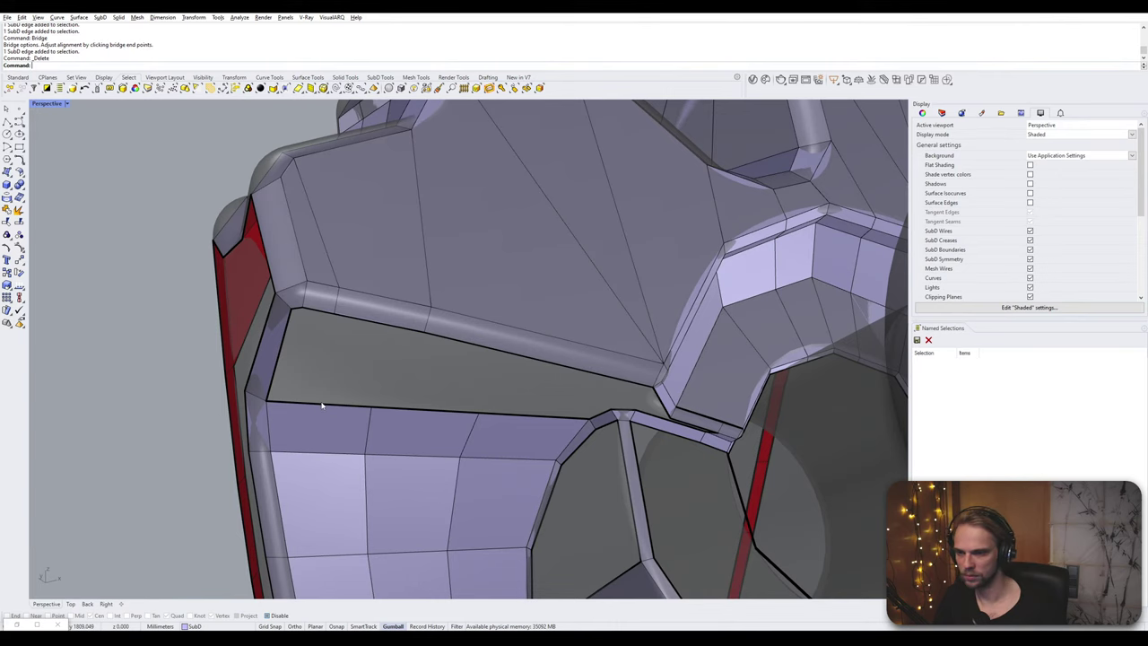
- Bridge the upper red corner edge to the lower edge
scroll(307, 311, "down", 5)
right_click_drag(314, 316, 289, 233)
scroll(289, 233, "up", 3)
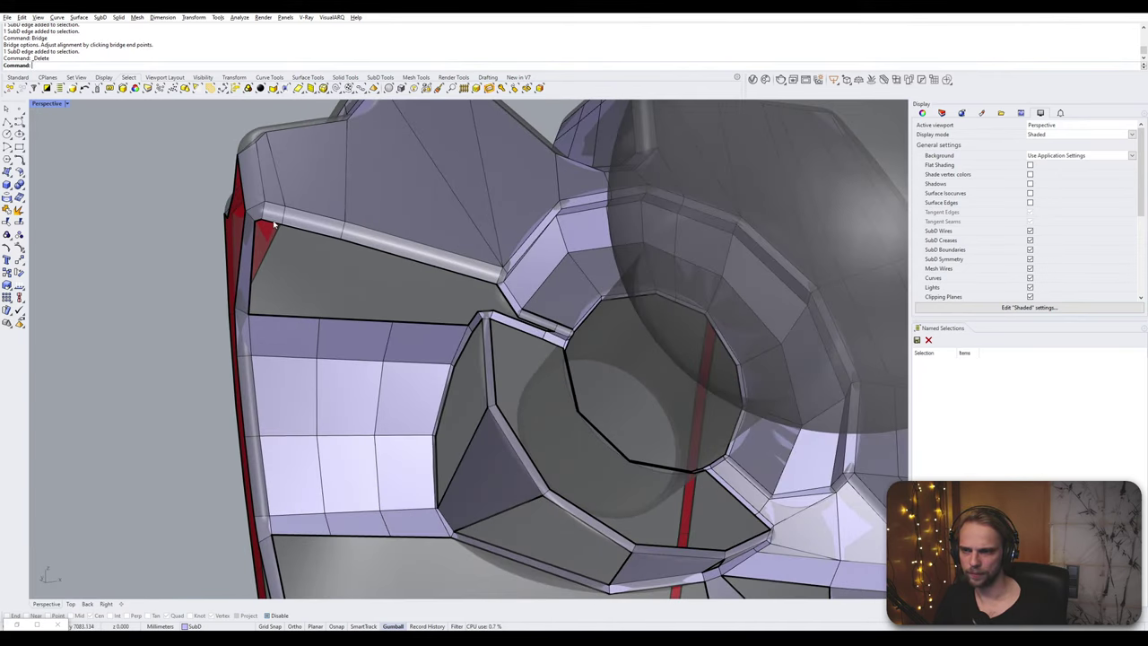
scroll(265, 223, "up", 2)
left_click(258, 222)
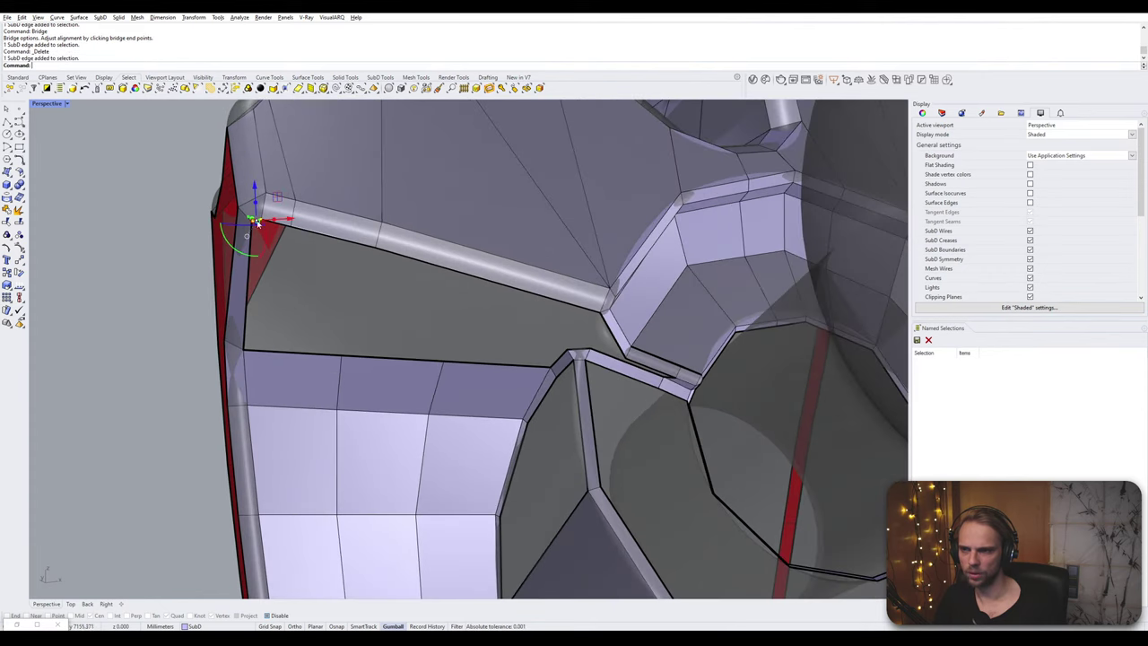
left_click(312, 357)
key("Return")
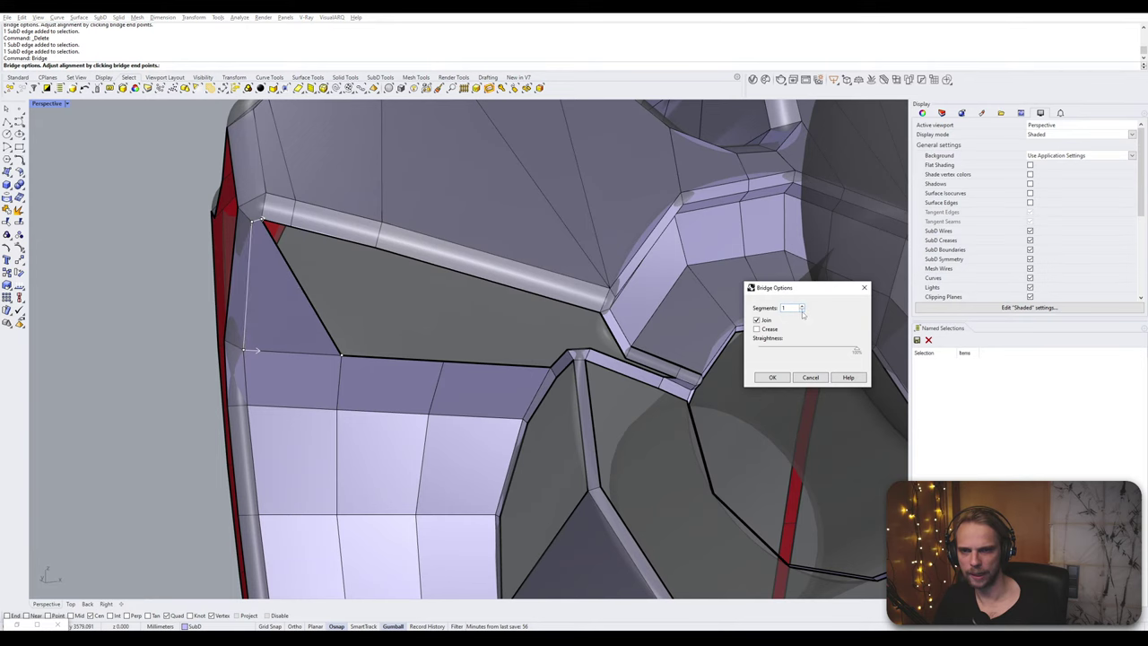
left_click(772, 377)
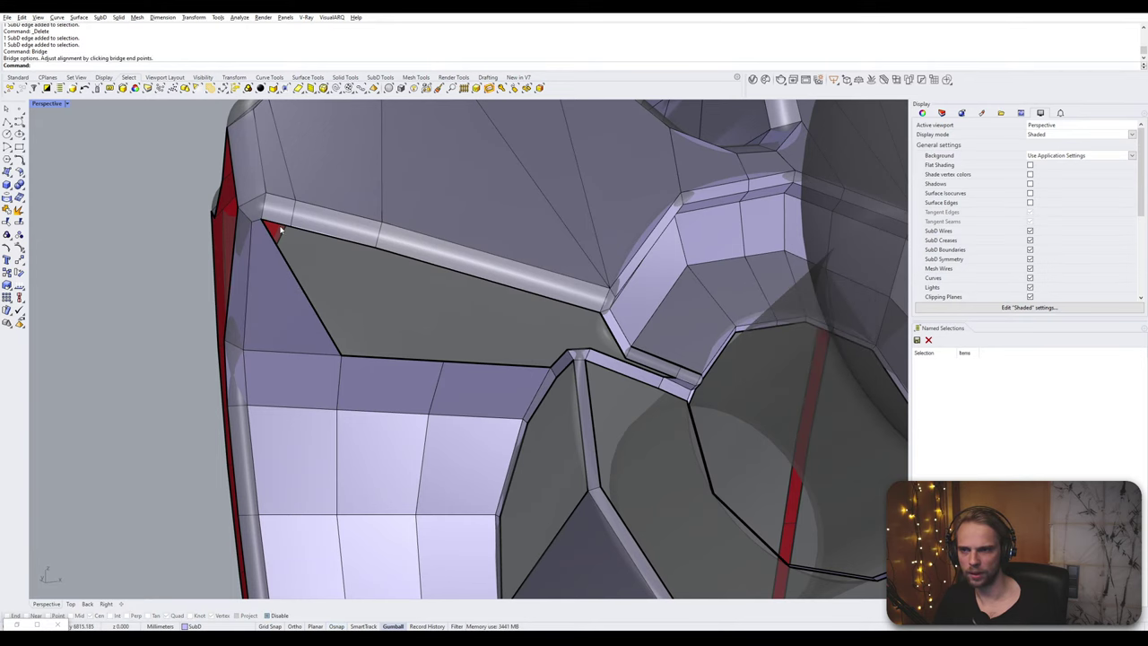
- Insert a new edge across the upper rim
right_click_drag(288, 226, 303, 242)
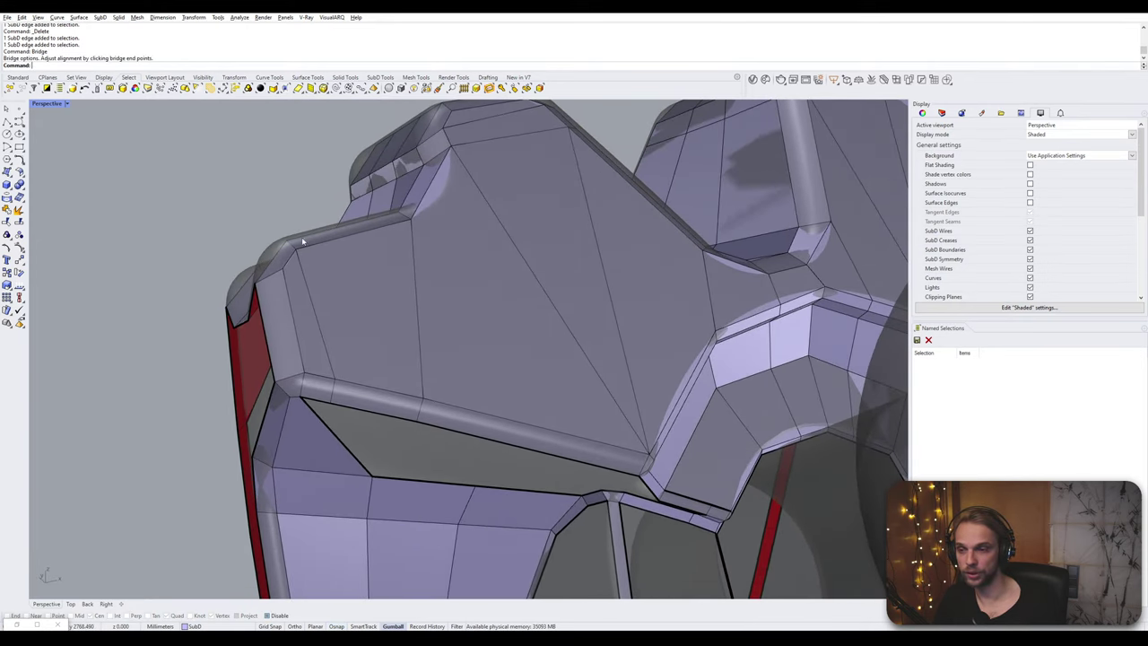
right_click_drag(333, 385, 318, 371)
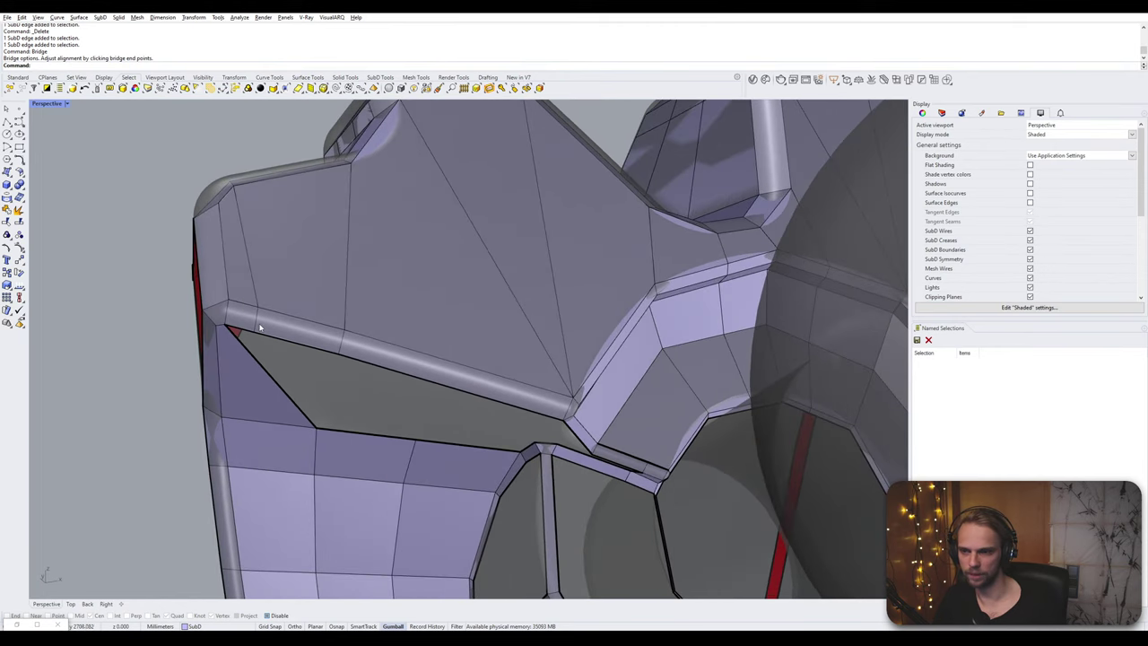
left_click(259, 324, "ctrl+shift")
left_click(343, 341, "shift")
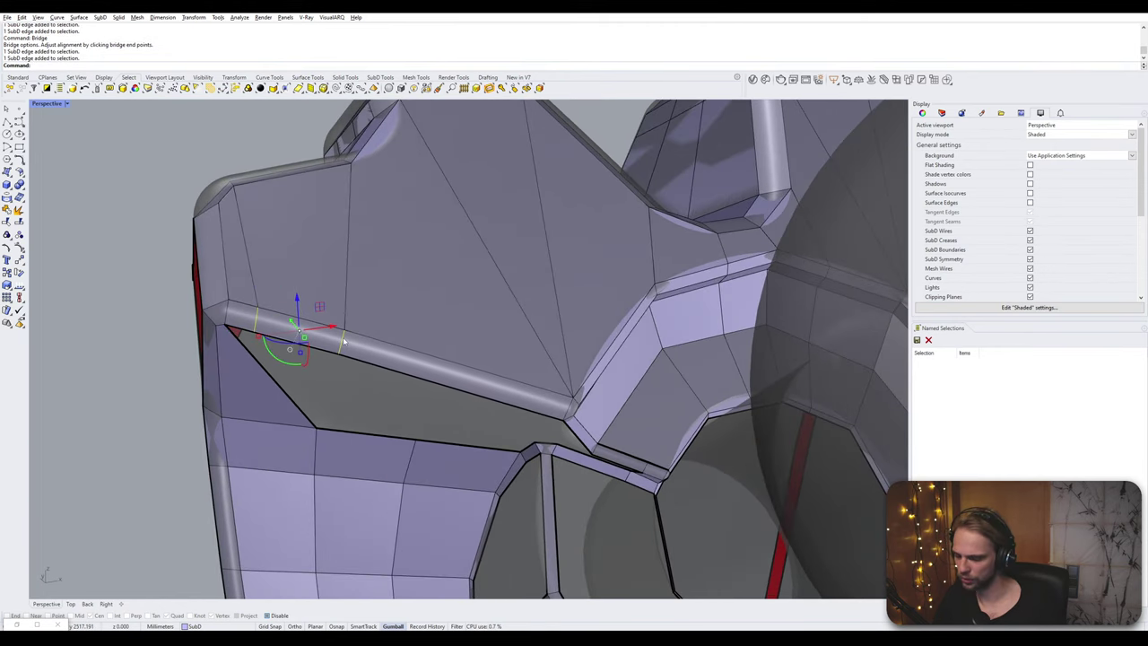
type("InsertEdge")
key("Return")
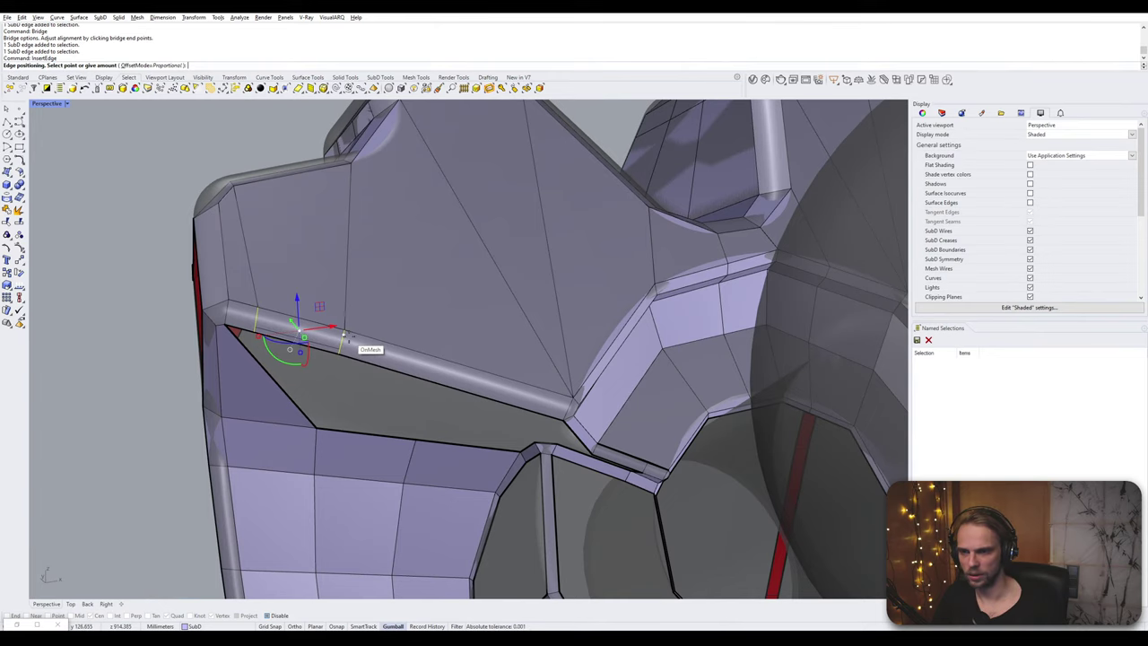
left_click(350, 339)
left_click(253, 327, "ctrl+shift")
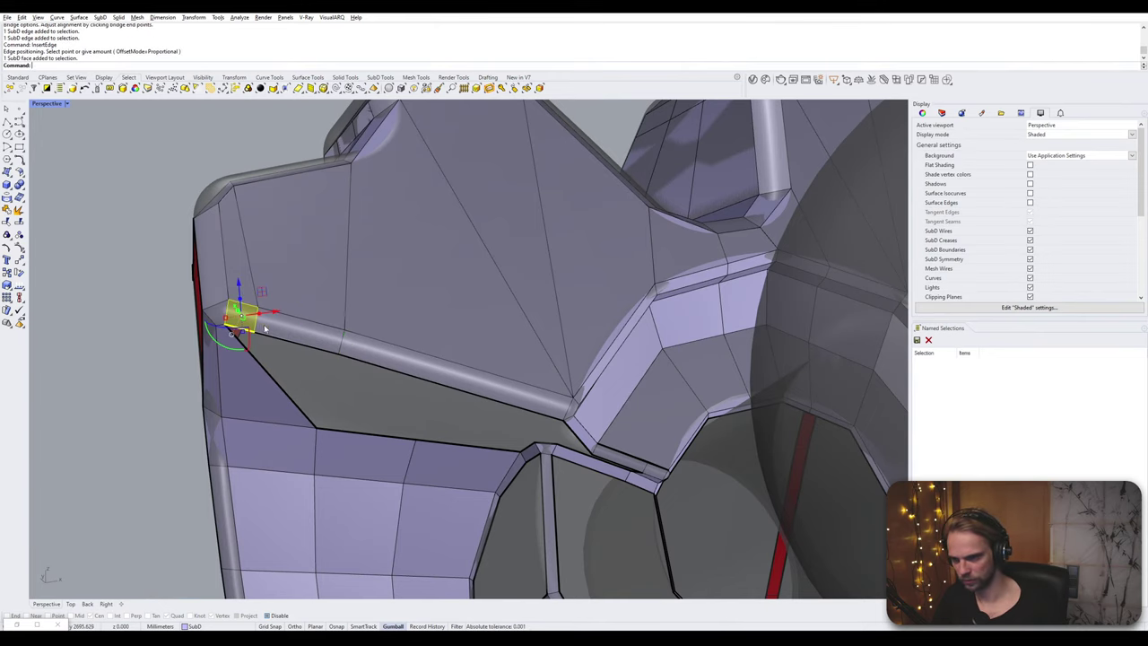
key("Escape")
- Slide the two chosen rim edges into a new position
scroll(236, 329, "up", 4)
left_click(268, 319, "ctrl+shift")
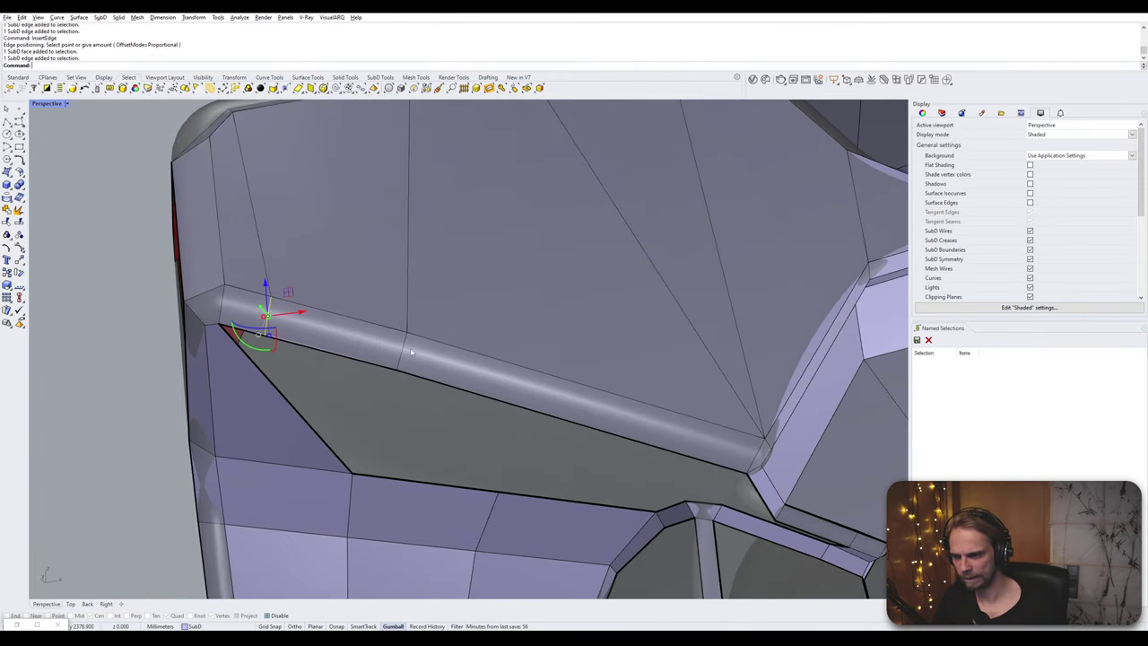
left_click(402, 350, "ctrl+shift")
scroll(403, 352, "down", 4)
right_click_drag(399, 354, 347, 358)
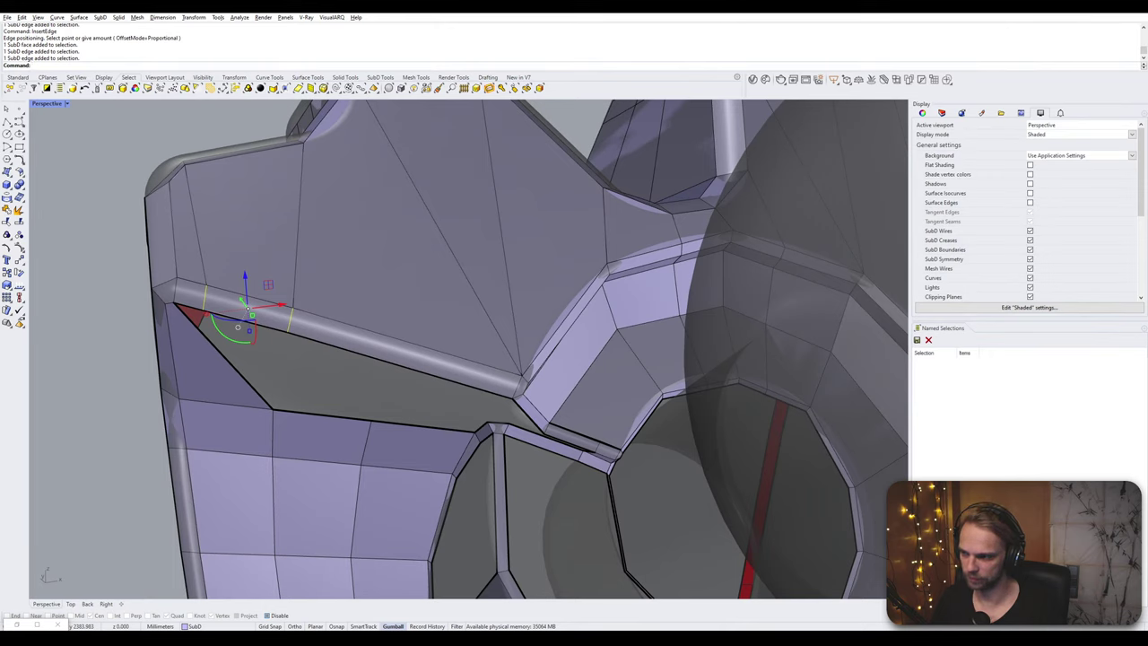
type("e")
key("Return")
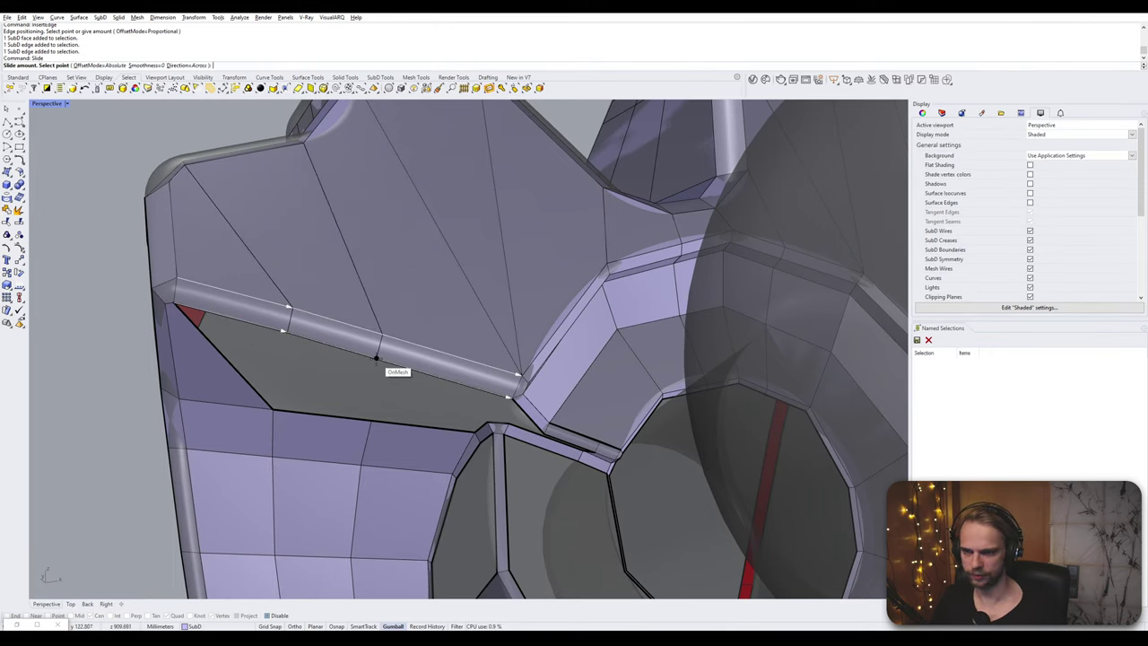
left_click(379, 357)
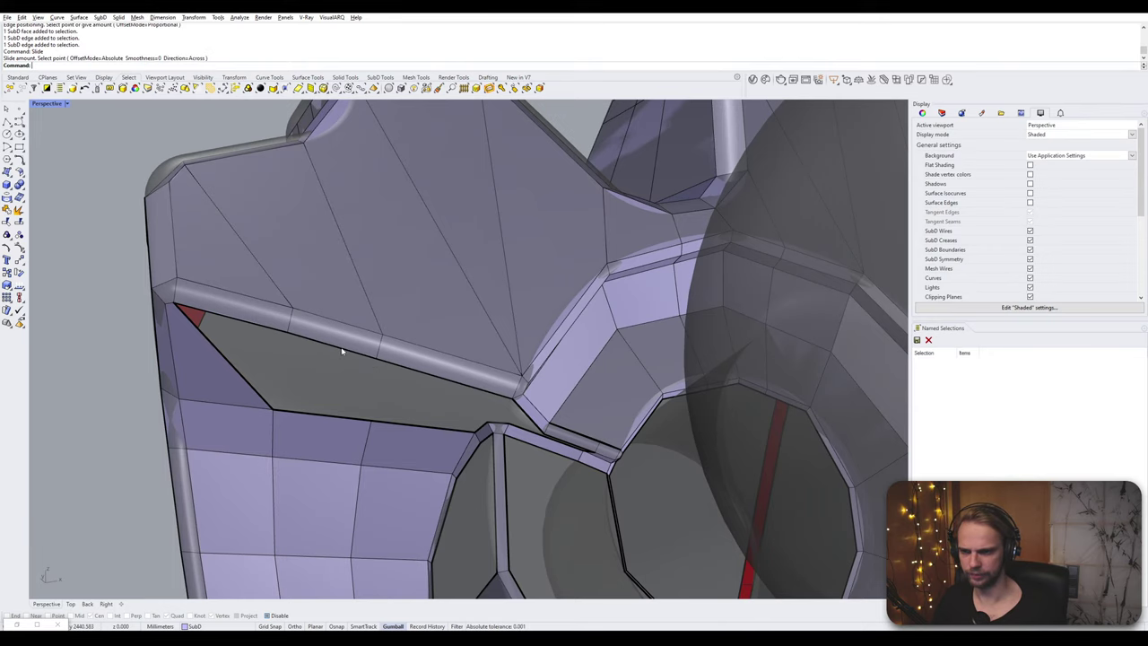
- Bridge the upper and lower edges across the first gap
left_click(341, 351)
left_click(325, 416, "shift")
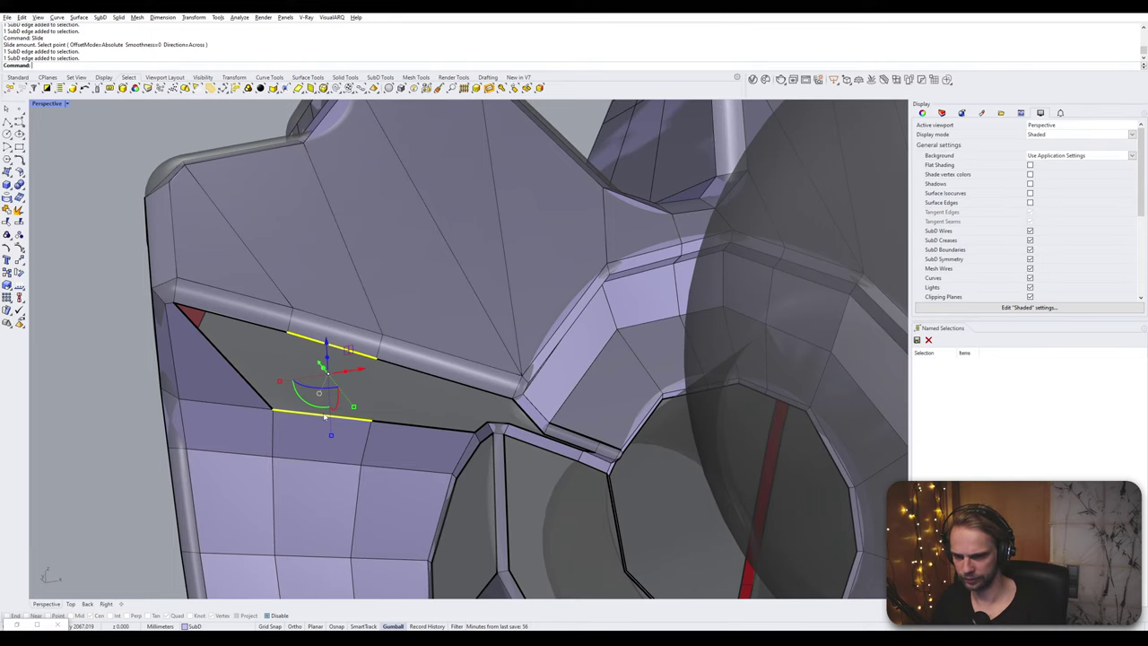
type("Bridge")
key("Return")
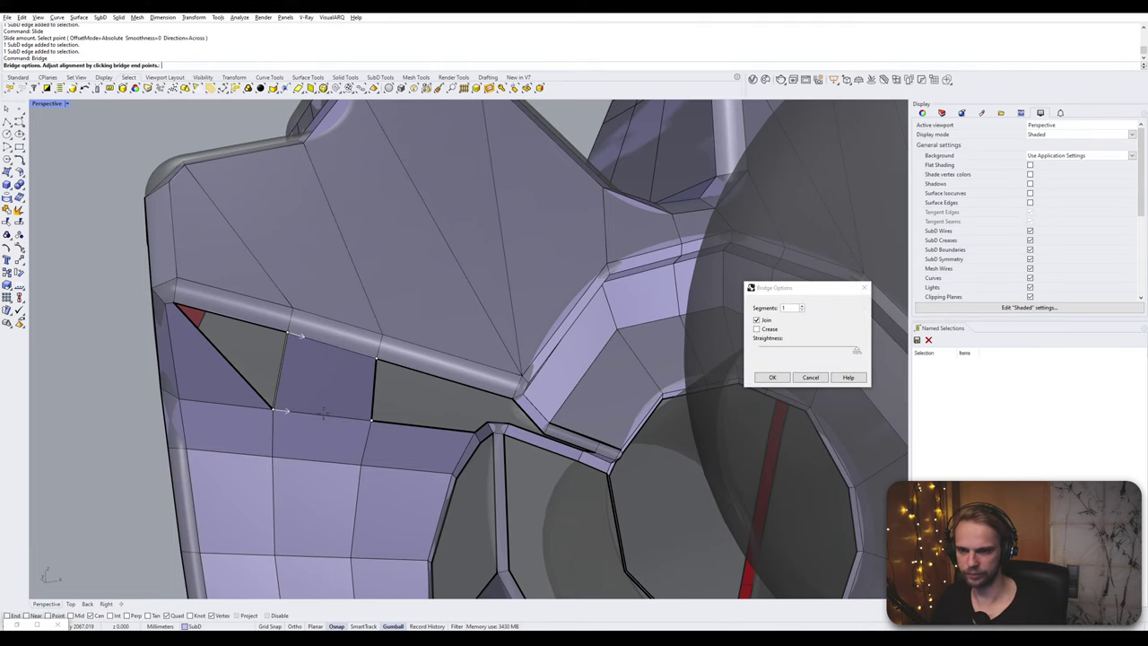
key("Return")
scroll(531, 427, "up", 3)
scroll(531, 426, "up", 3)
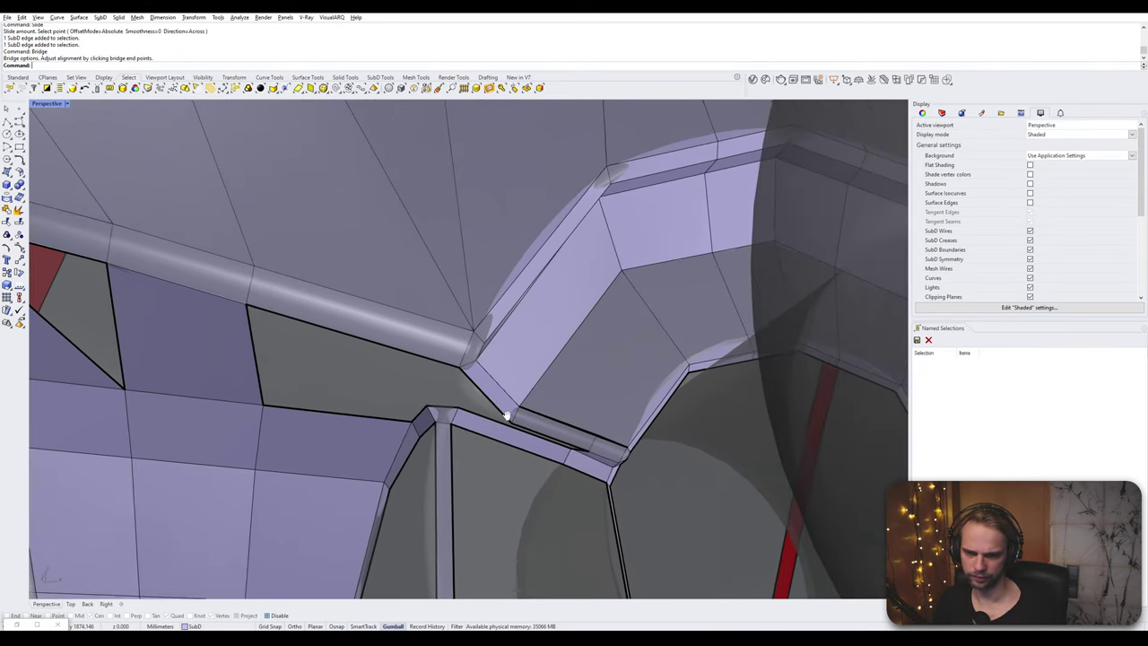
- Bridge the facing edges of the second gap with a face
left_click(520, 428)
left_click(479, 421)
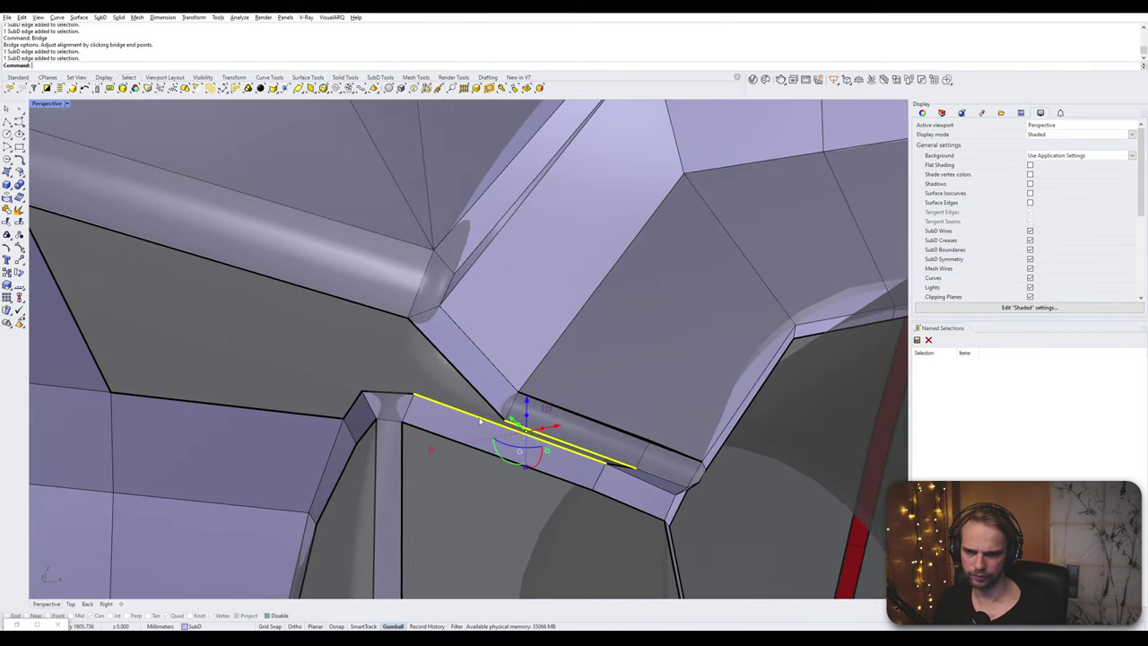
key("Return")
key("Return")
right_click_drag(474, 419, 527, 333)
scroll(507, 369, "down", 7)
scroll(528, 333, "up", 6)
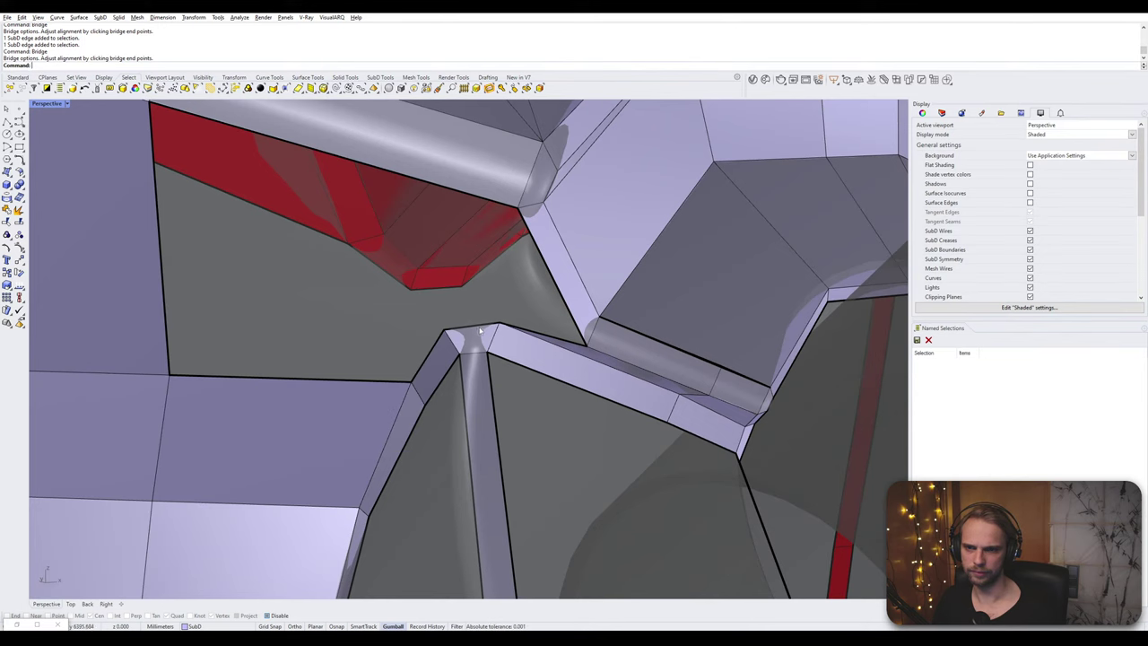
scroll(480, 331, "down", 7)
scroll(469, 335, "up", 3)
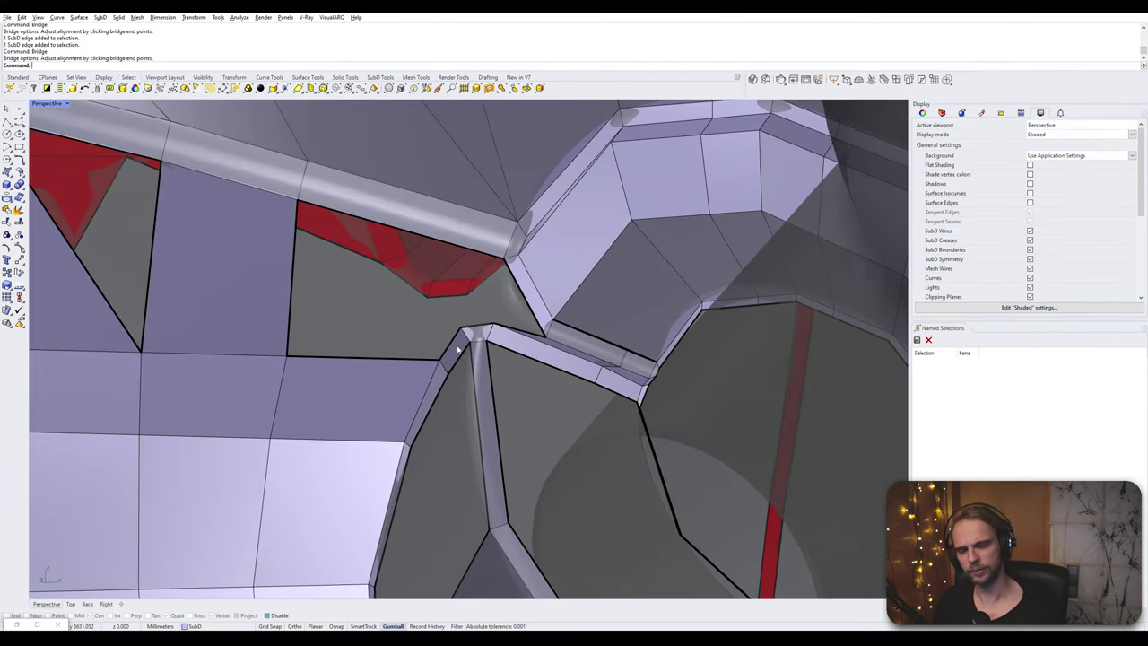
- Bridge two more gaps beside the ring frame's corner with new faces
left_click(450, 340)
left_click(291, 273)
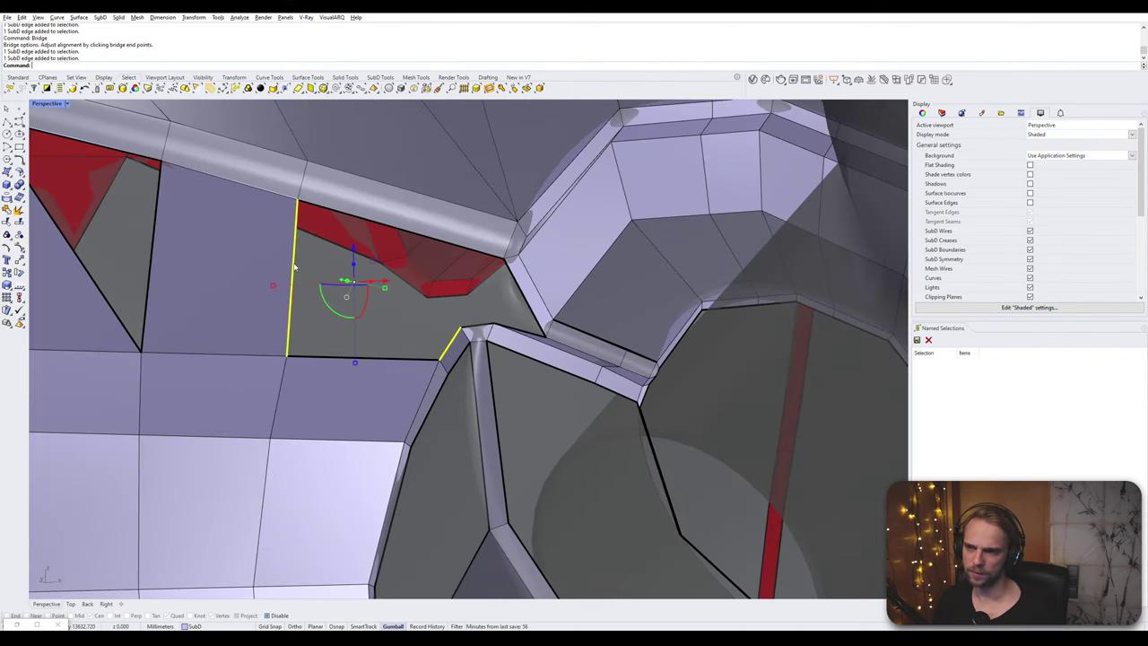
key("Return")
key("Return")
left_click(472, 326, "ctrl+shift")
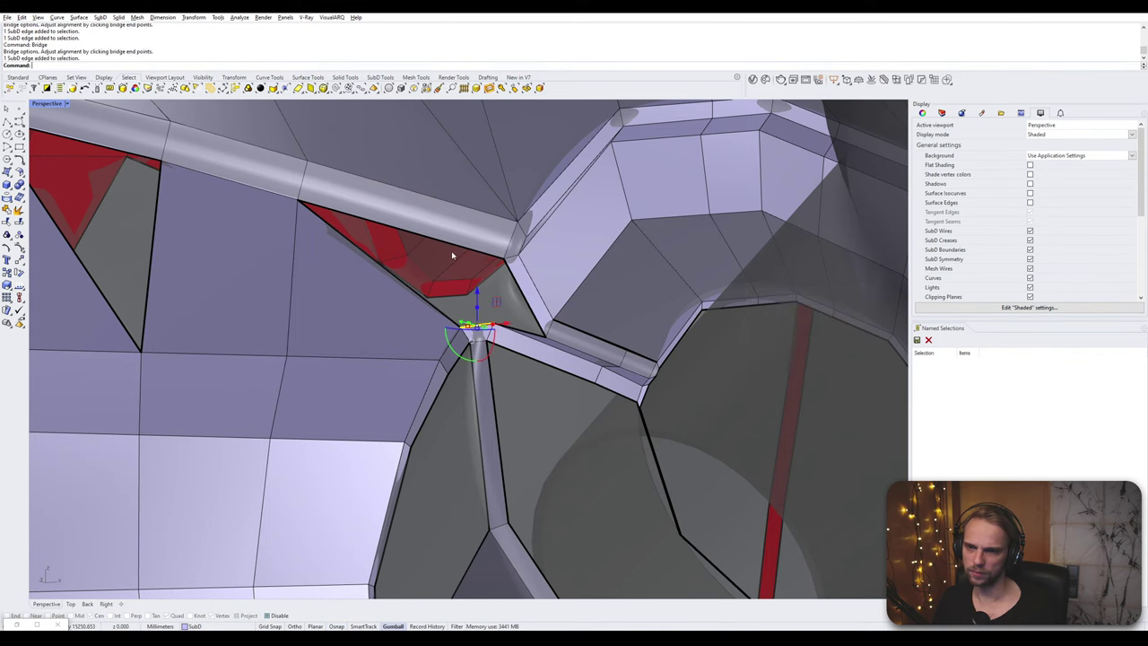
left_click(457, 247, "ctrl+shift")
key("Return")
key("Return")
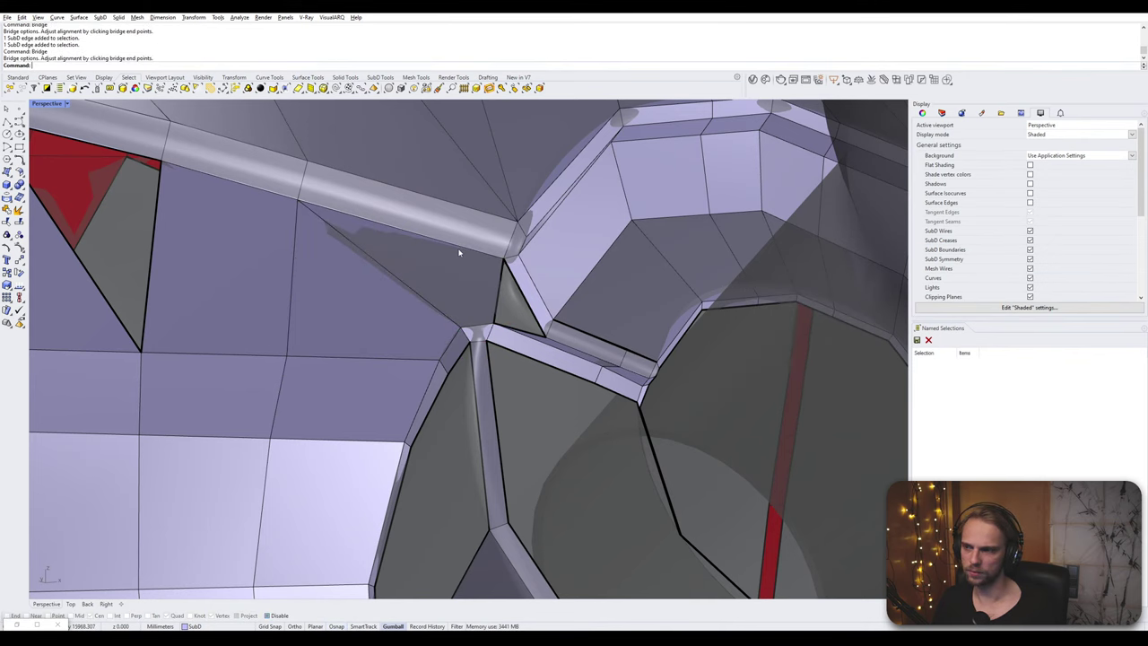
scroll(459, 250, "down", 4)
right_click_drag(459, 250, 459, 281)
scroll(459, 281, "up", 4)
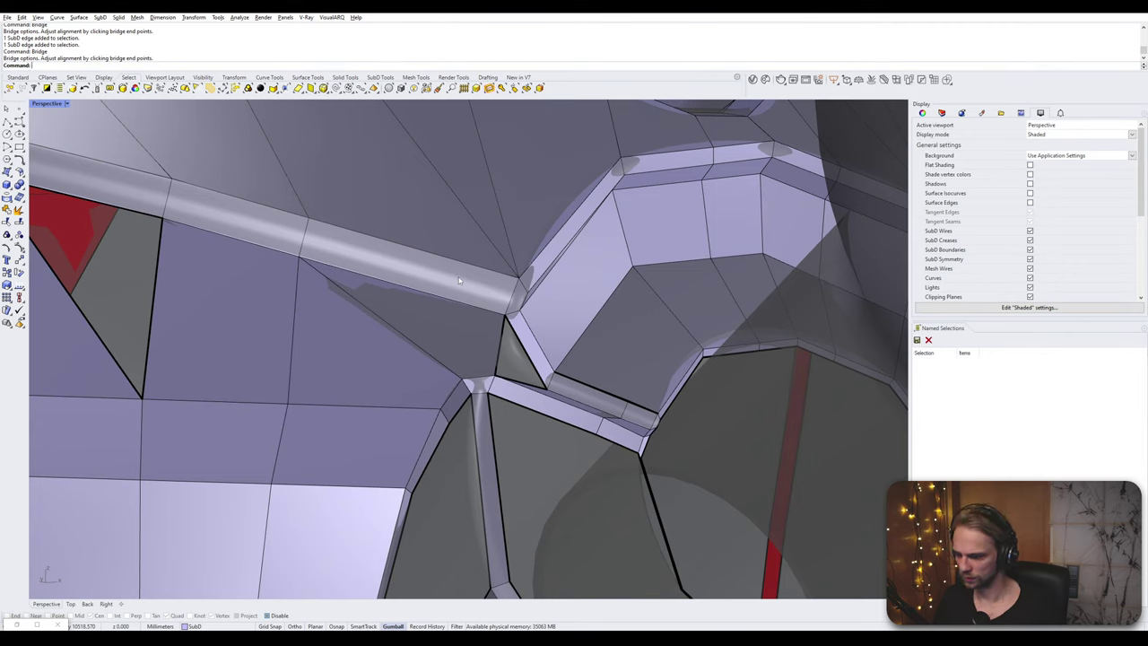
- Fill the two triangular gaps with automatic patches
type("Fill")
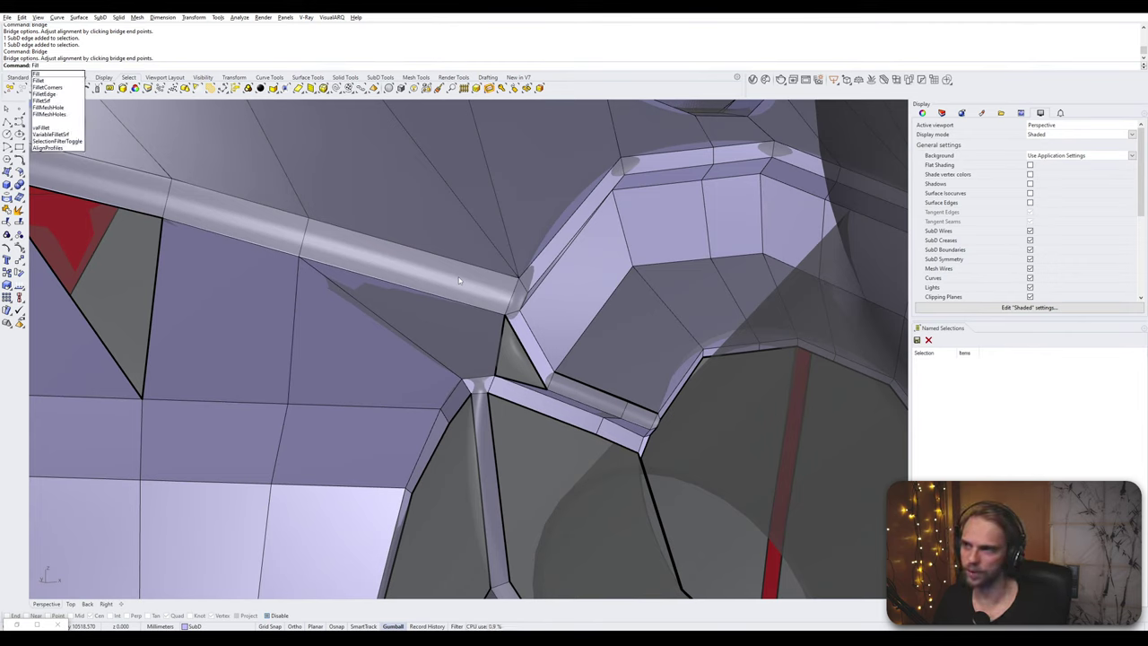
key("Return")
left_click(498, 355)
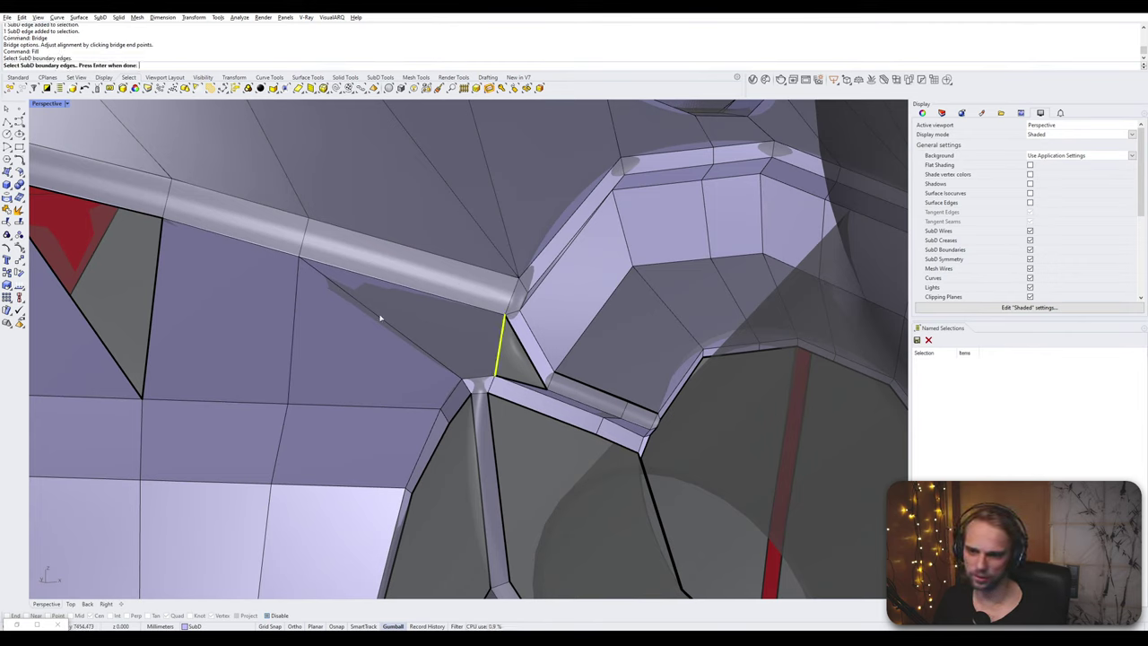
left_click(156, 300)
key("Return")
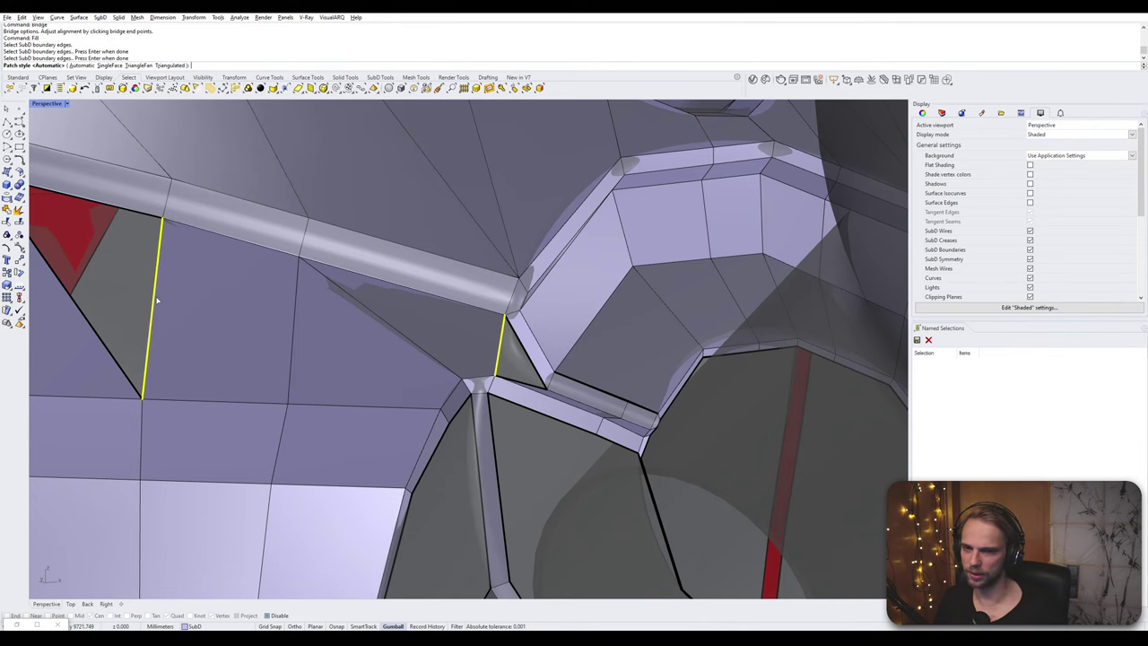
key("Return")
right_click_drag(436, 380, 488, 307)
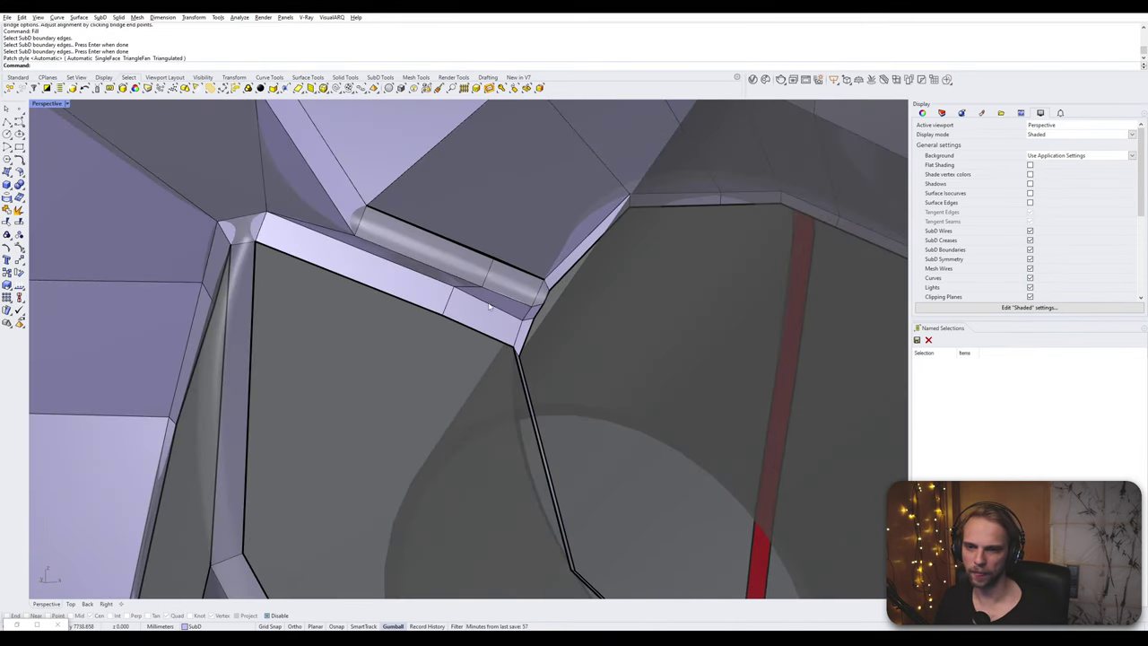
- Delete the strip's edge loop and the face above it, then bridge the hole
double_click(490, 276)
key("Delete")
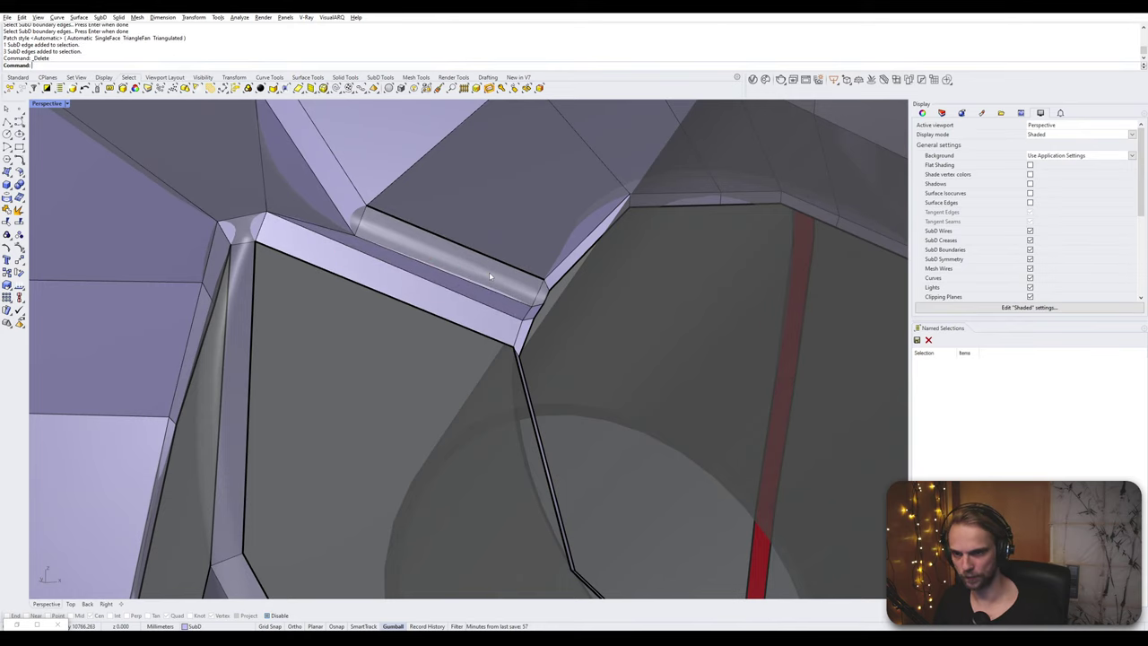
left_click(504, 204)
key("Delete")
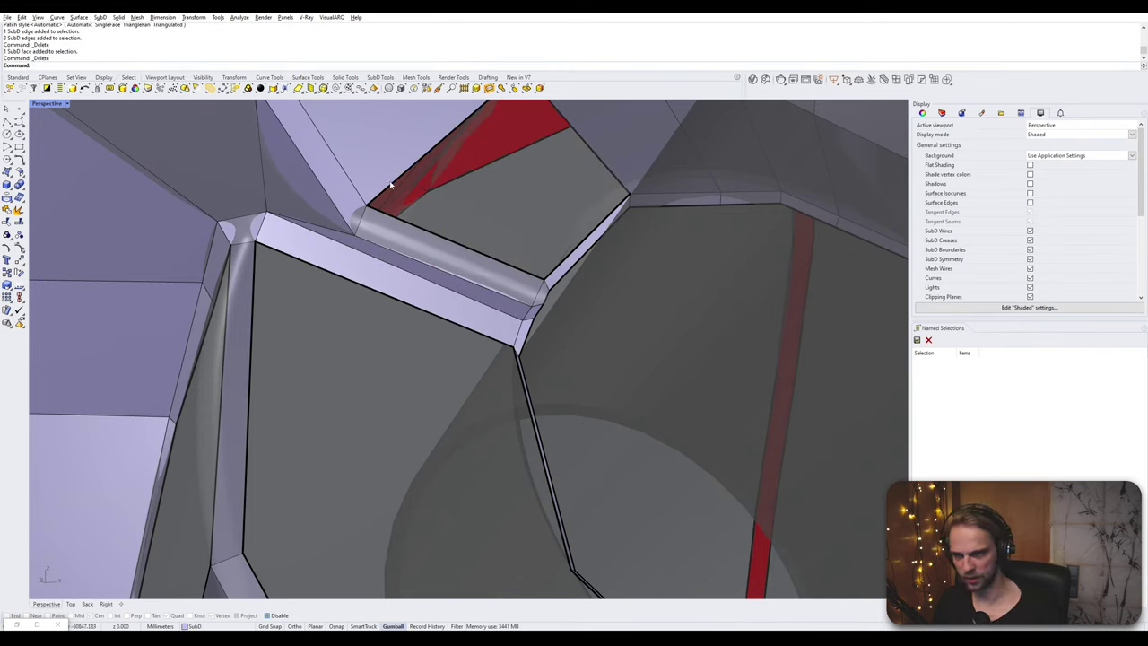
left_click(392, 186)
left_click(570, 257, "shift")
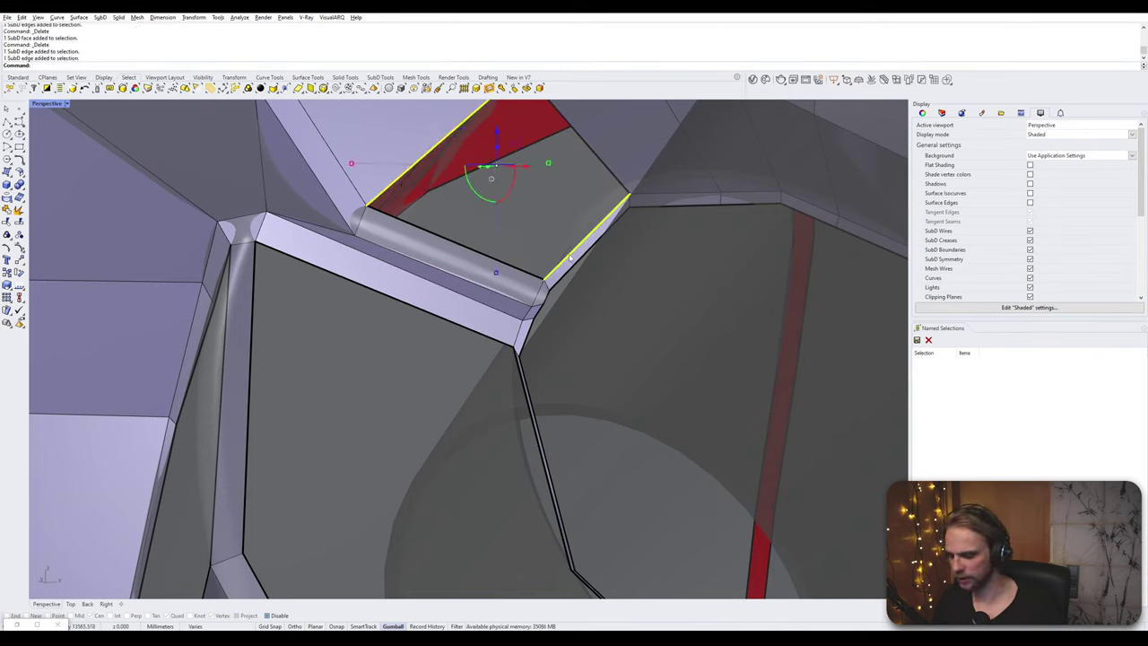
key("Return")
key("Return")
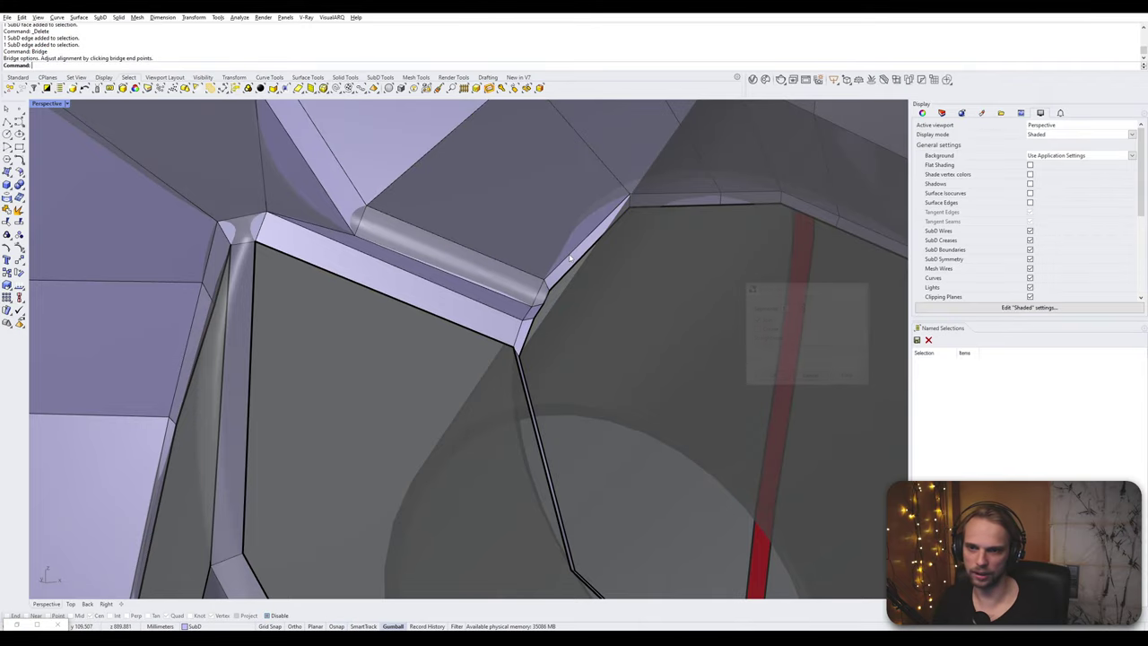
right_click_drag(569, 257, 308, 258)
- Bridge the four chosen edges across the hole beside the ring opening
left_click(307, 258, "ctrl+shift")
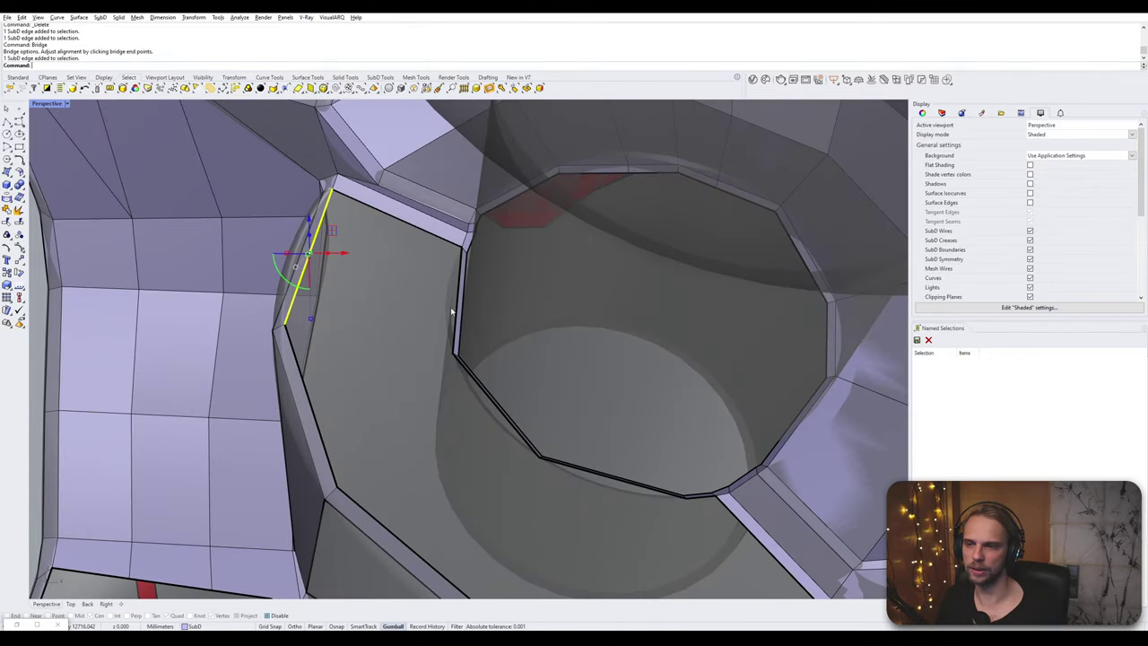
right_click_drag(451, 307, 344, 289)
left_click(331, 293, "ctrl+shift")
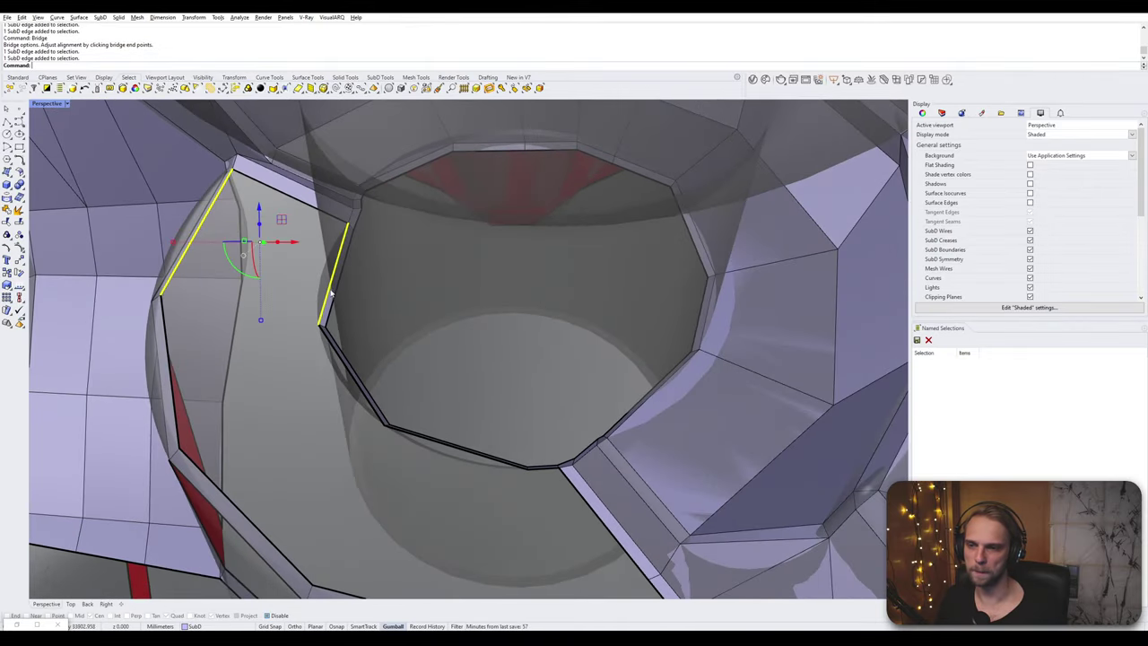
left_click(333, 345, "ctrl+shift")
right_click_drag(332, 346, 427, 354)
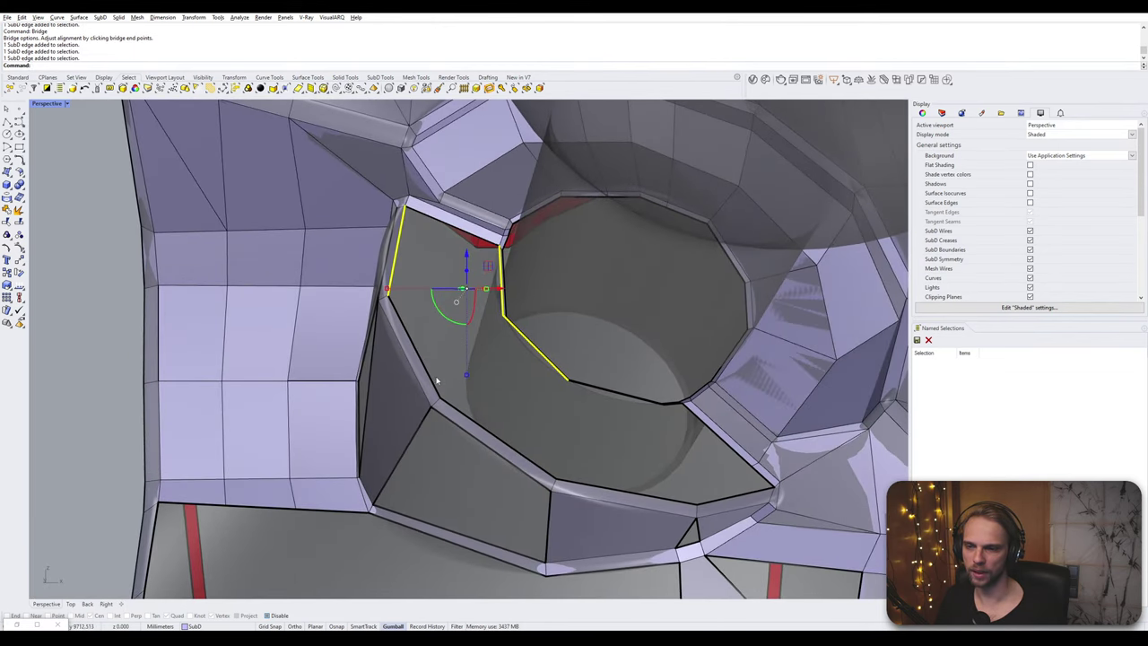
left_click(435, 381, "ctrl+shift")
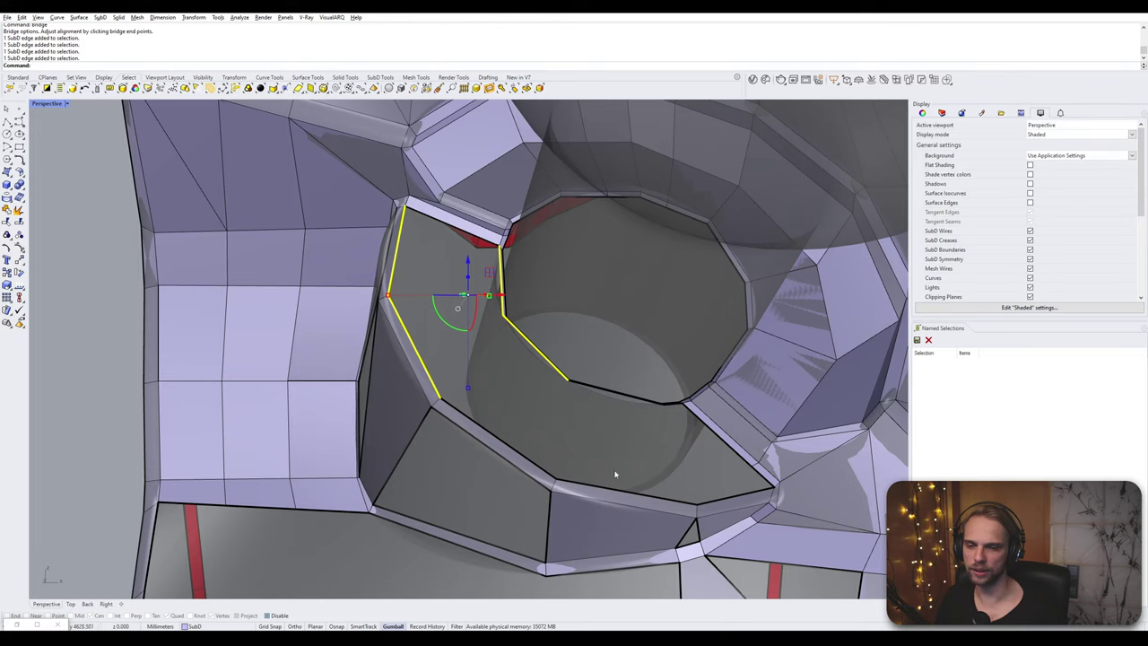
right_click_drag(615, 474, 565, 435)
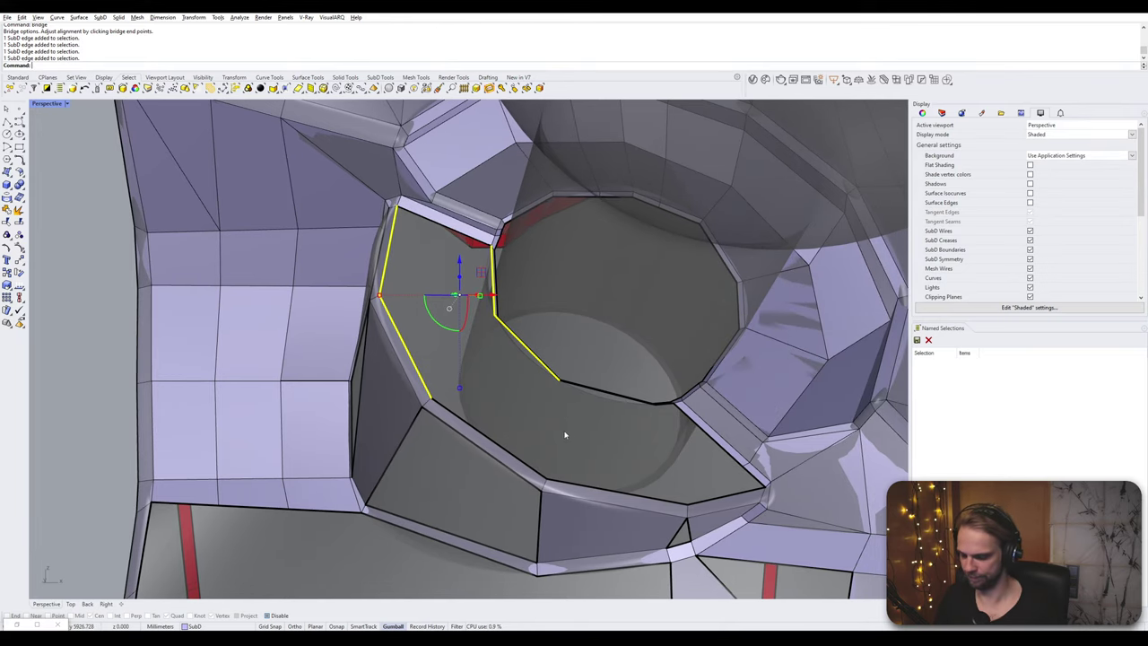
type("Bridge")
key("Return")
key("Return")
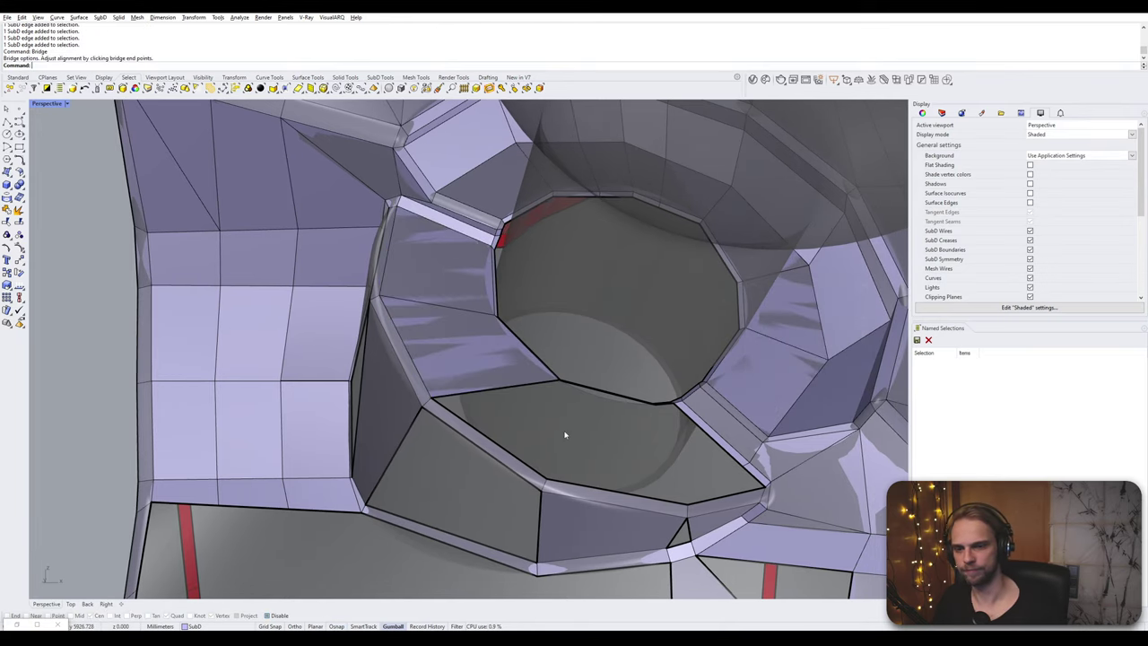
scroll(564, 425, "up", 5)
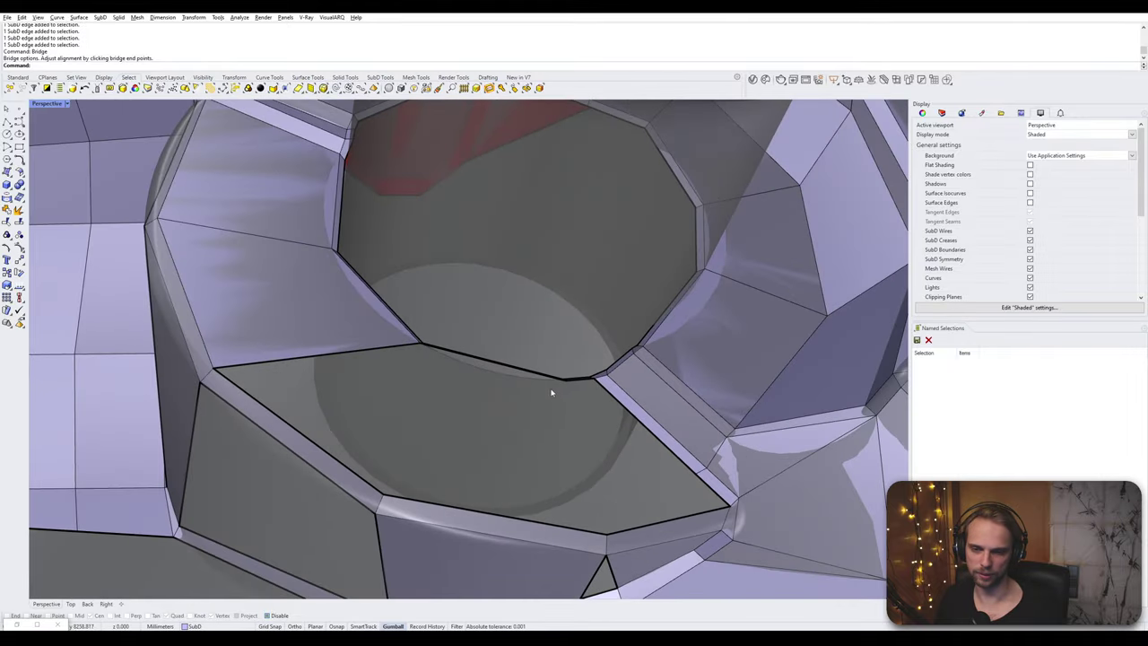
right_click_drag(551, 391, 768, 362)
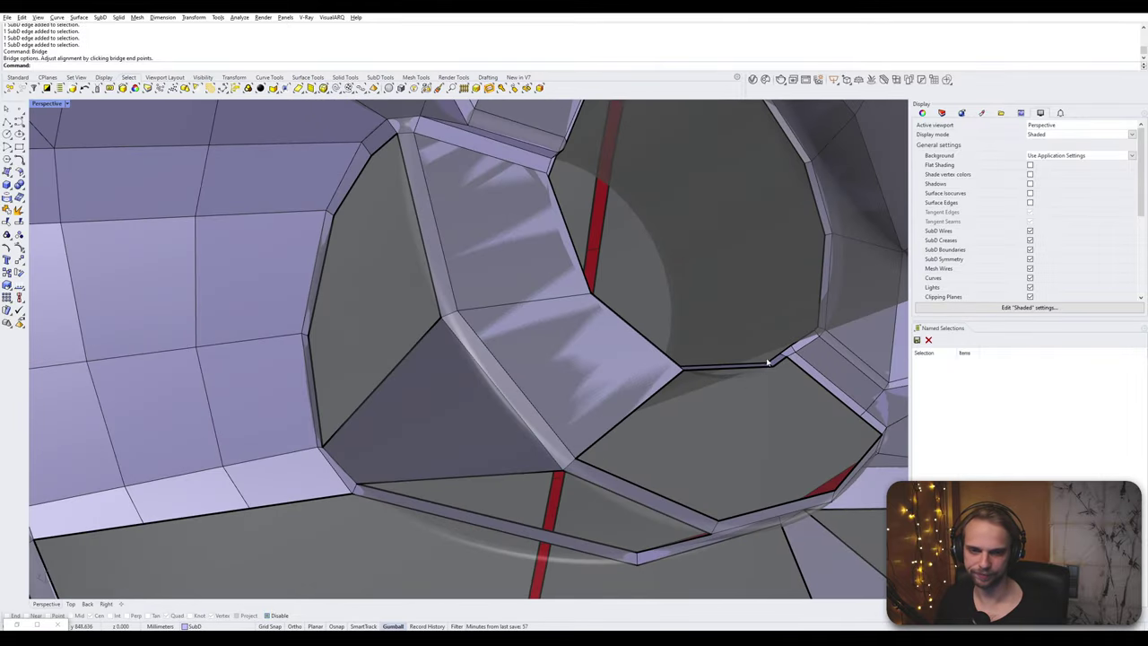
- Close the ring frame's lower gap with a two-segment bridge
left_click(780, 366)
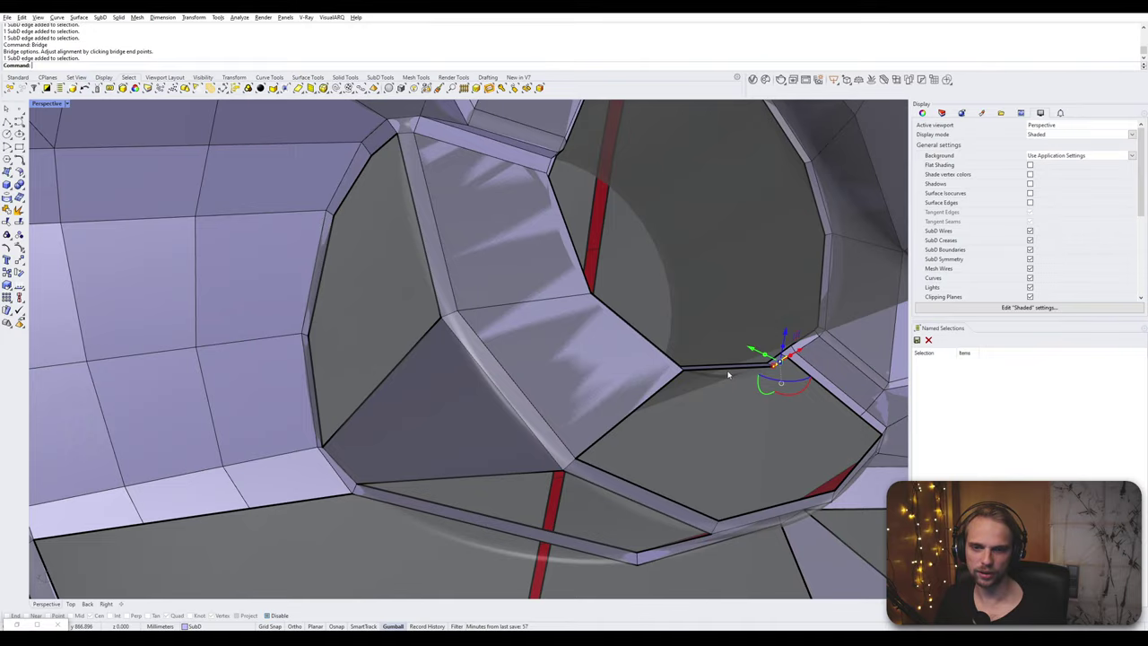
left_click(728, 368, "shift")
right_click_drag(728, 374, 618, 392)
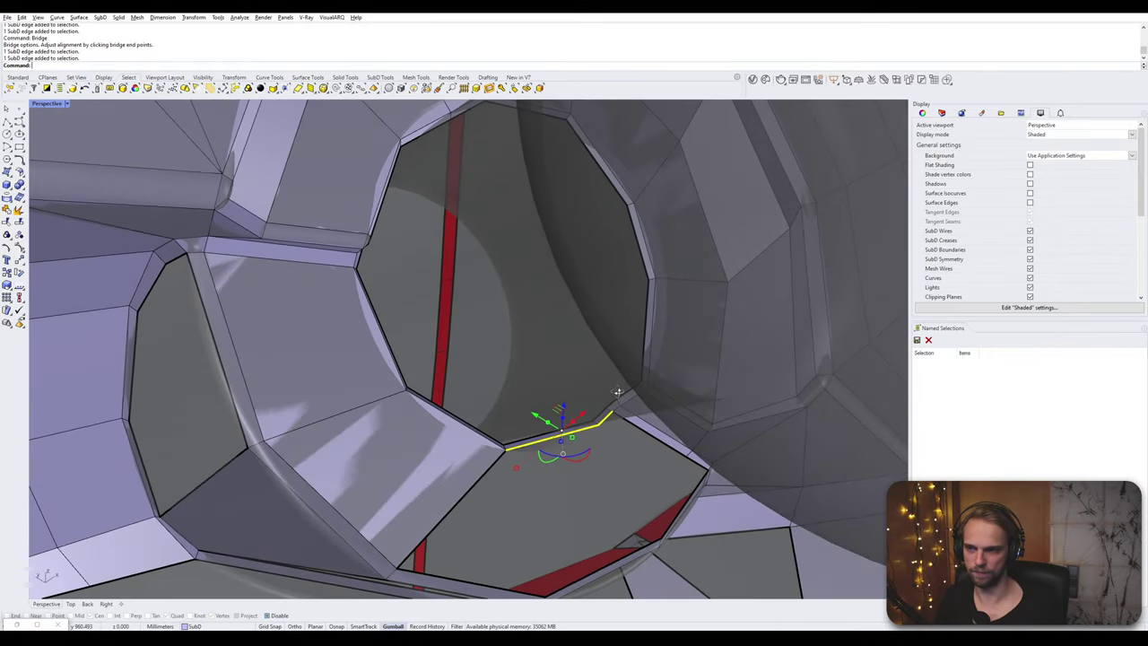
scroll(243, 233, "up", 5)
scroll(246, 235, "down", 7)
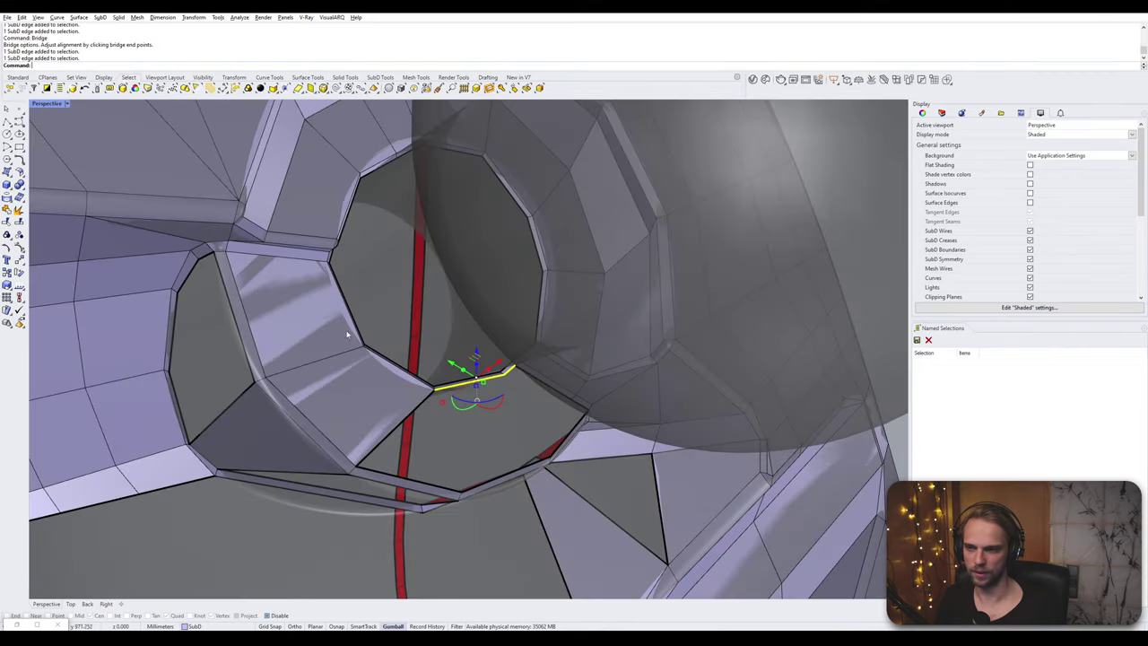
right_click_drag(349, 331, 375, 326)
left_click(338, 285)
left_click(279, 293)
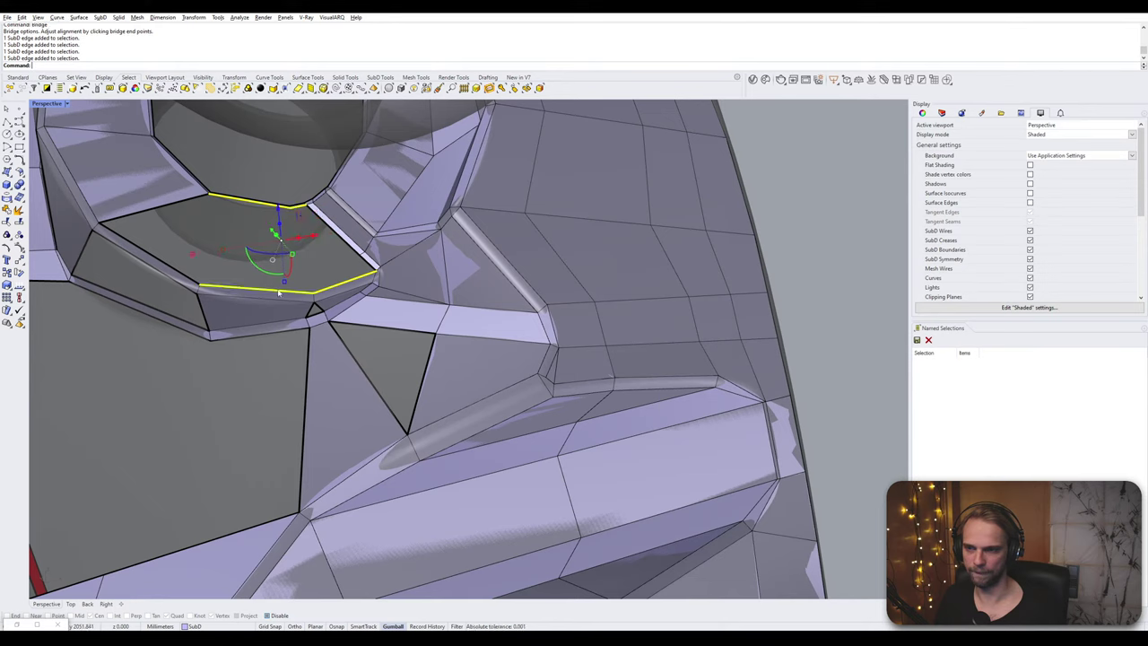
key("Return")
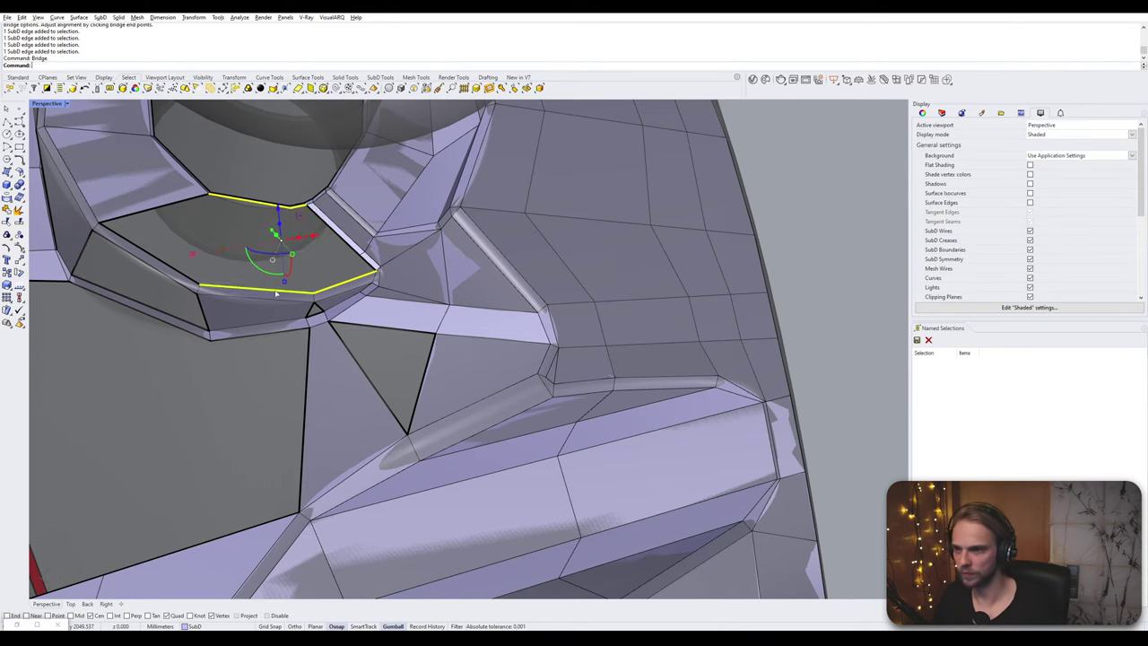
left_click(803, 306)
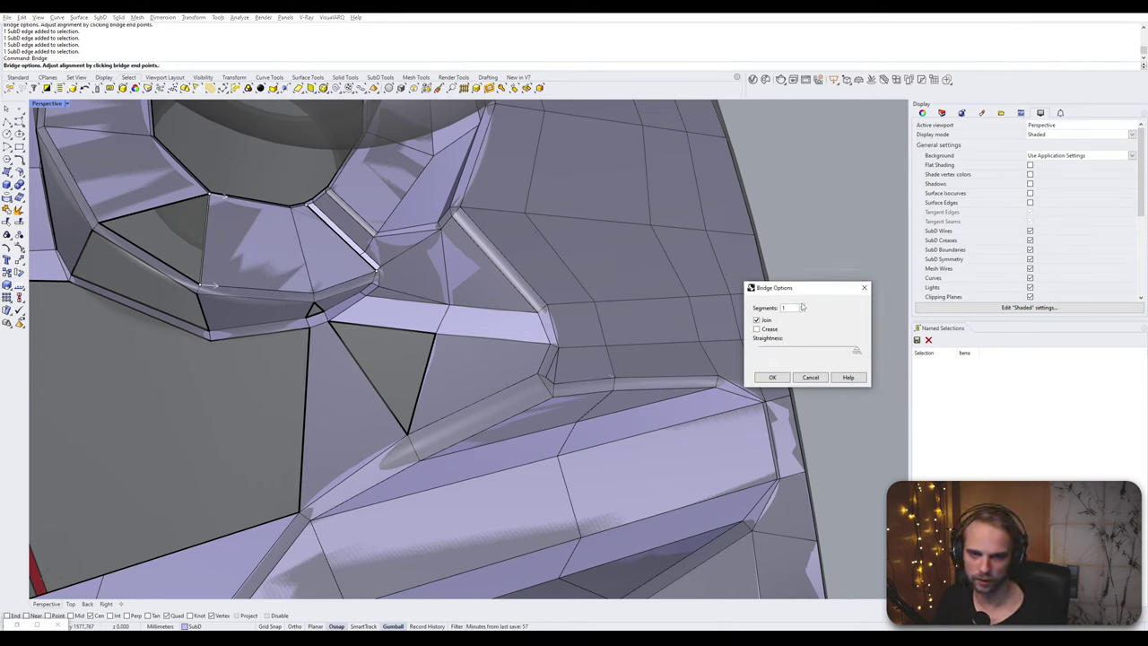
left_click(776, 377)
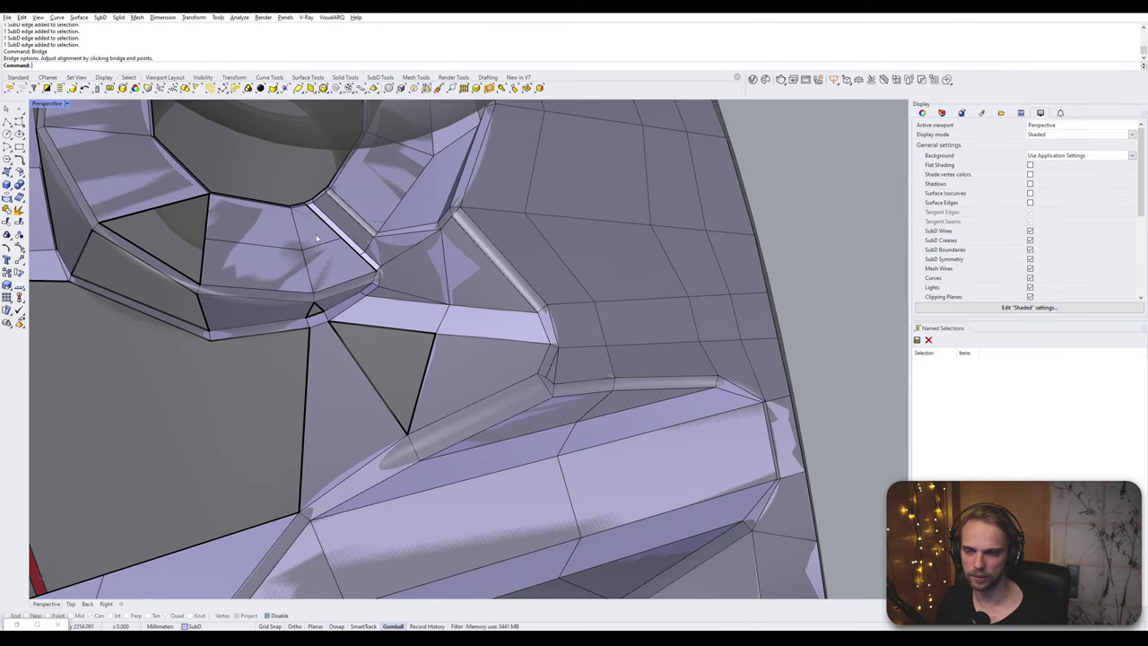
- Stitch the two diagonal-strip vertices together into one
scroll(350, 241, "up", 4)
left_click(350, 244)
left_click(388, 277, "shift")
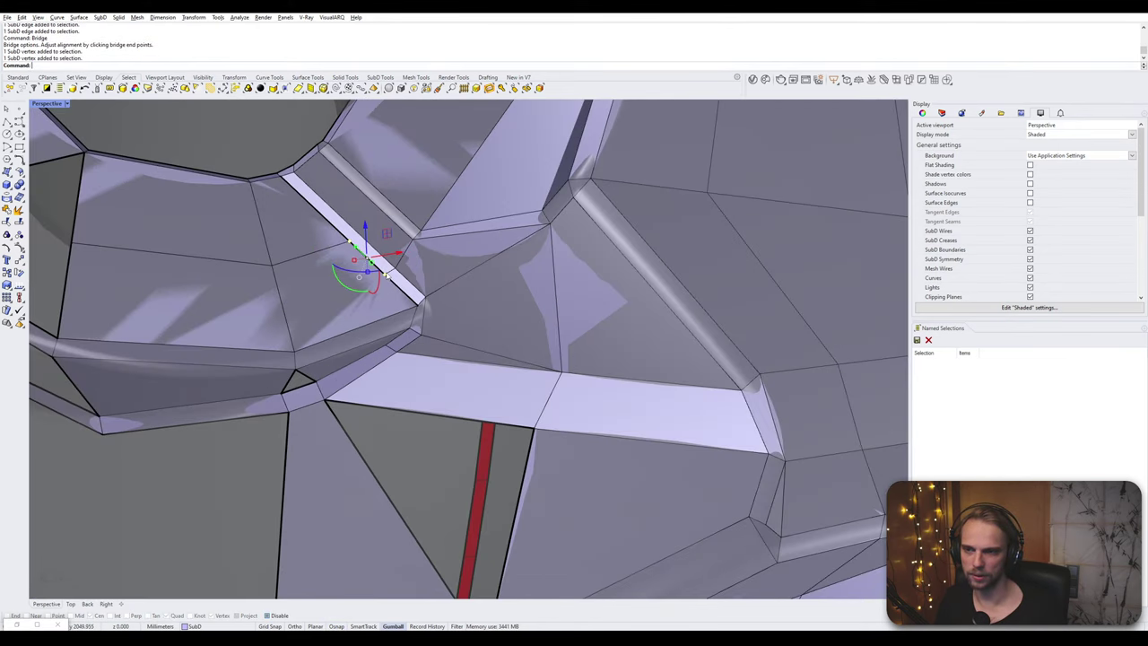
type("stitch")
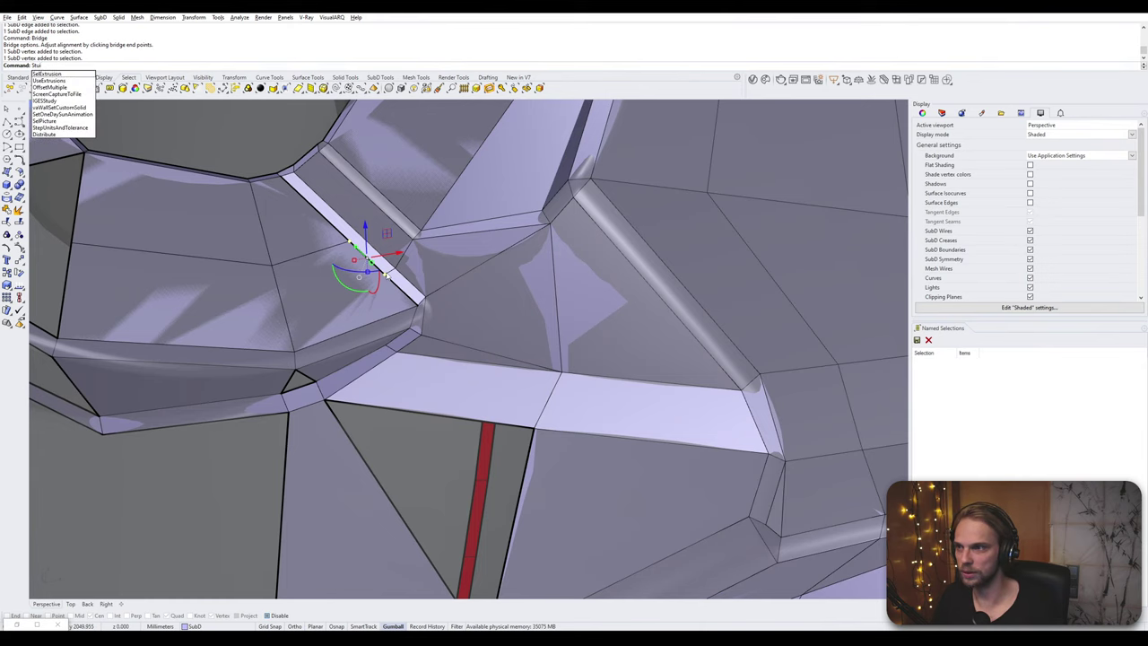
key("Return")
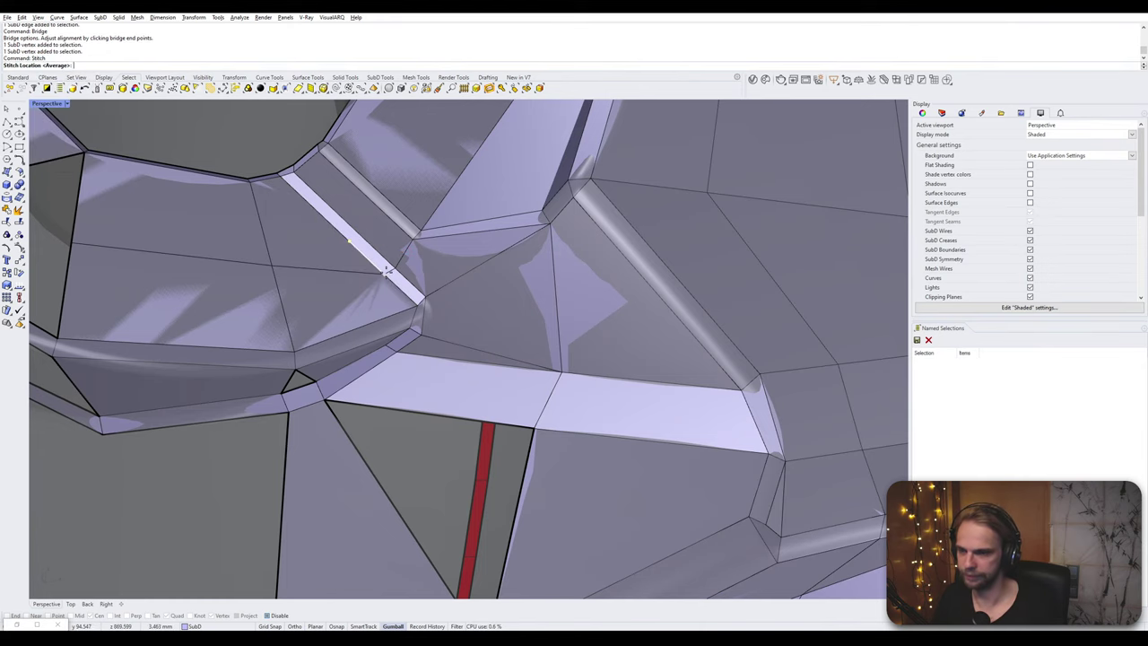
left_click(385, 271)
scroll(385, 271, "down", 5)
left_click(260, 374)
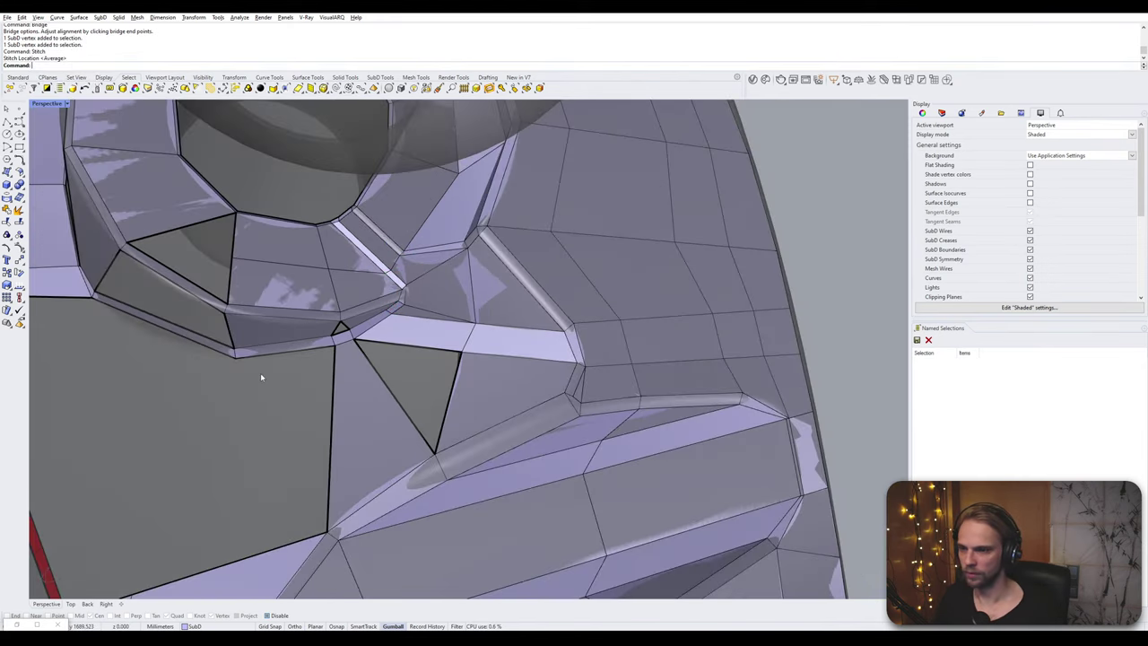
right_click_drag(260, 374, 438, 294, "shift")
scroll(438, 294, "up", 5)
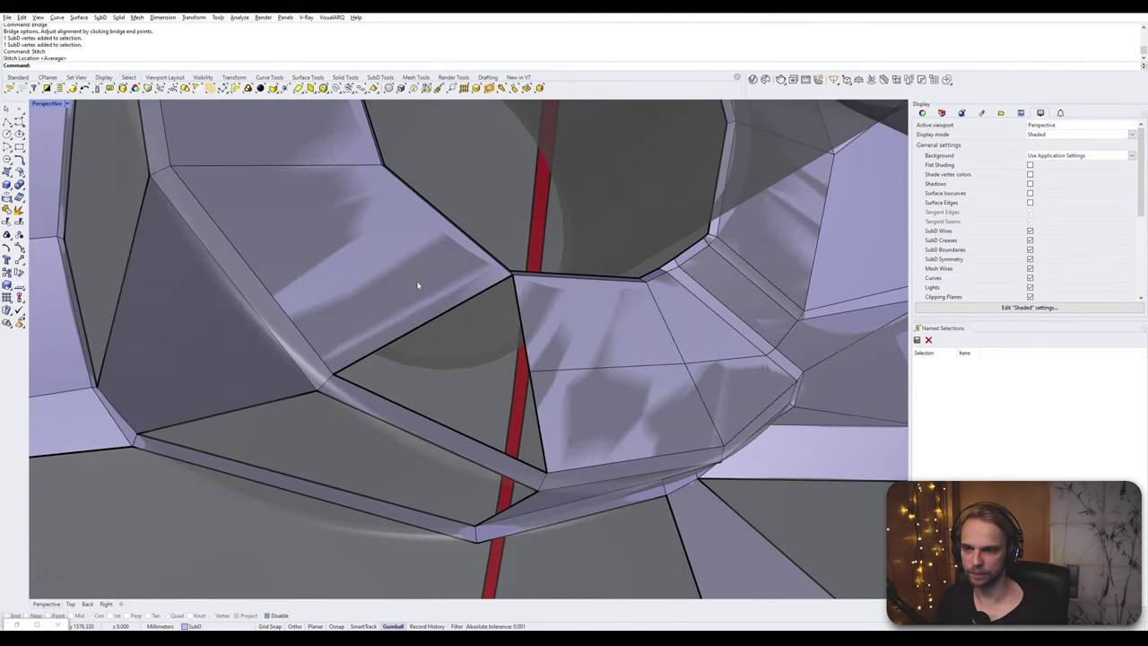
left_click(418, 284, "ctrl+shift")
scroll(419, 287, "down", 6)
scroll(380, 292, "up", 2)
left_click(360, 277, "ctrl+shift")
scroll(361, 277, "up", 3)
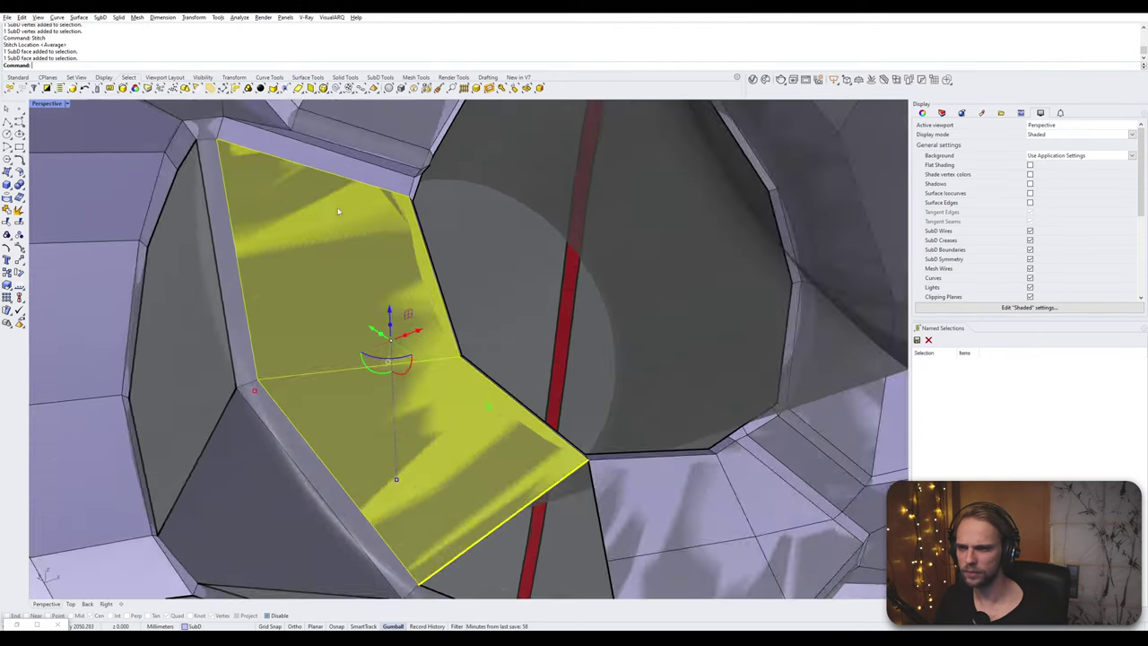
scroll(342, 207, "down", 4)
scroll(302, 252, "up", 4)
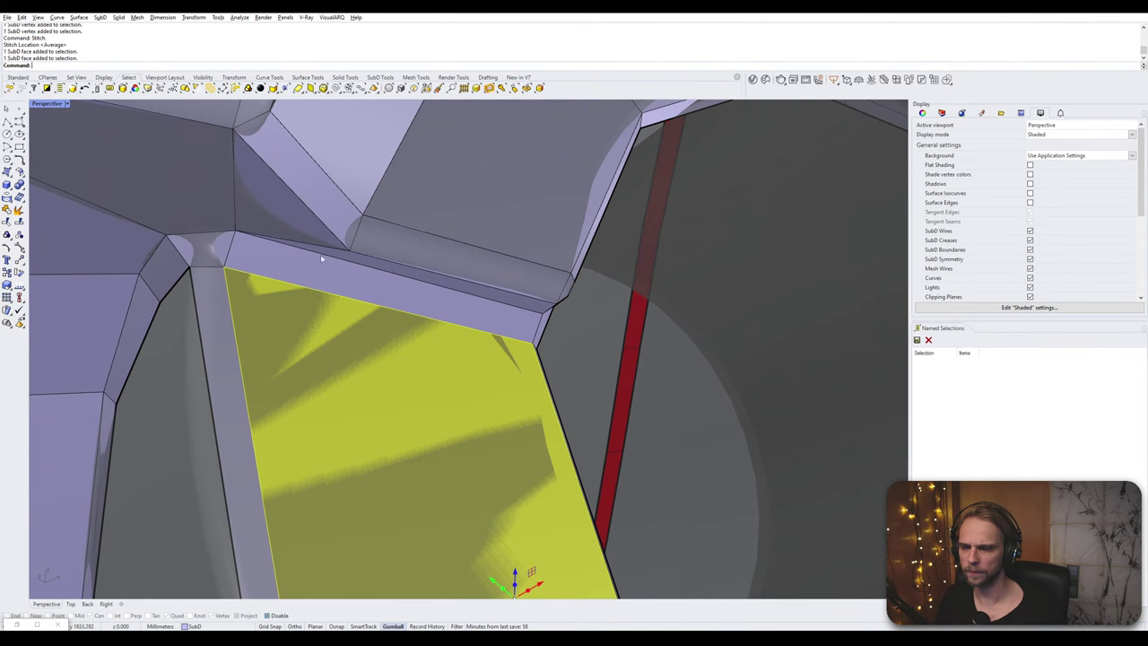
scroll(321, 258, "down", 4)
scroll(297, 253, "up", 2)
right_click_drag(328, 312, 313, 271, "shift")
scroll(273, 167, "up", 2)
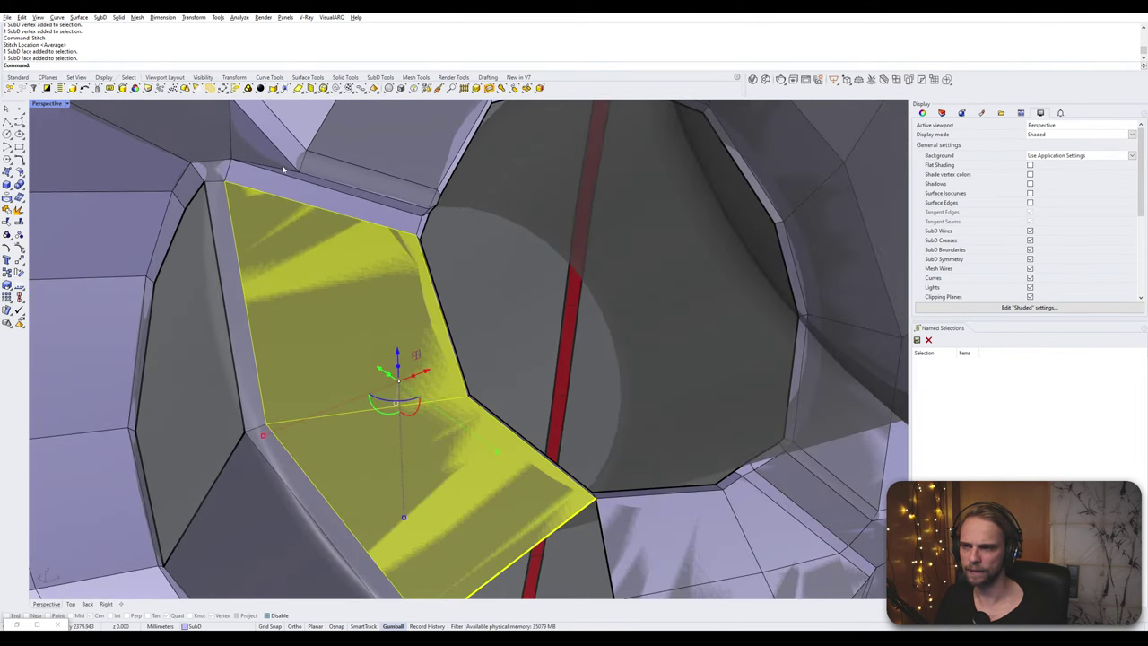
scroll(296, 178, "up", 2)
left_click(312, 184, "ctrl+shift")
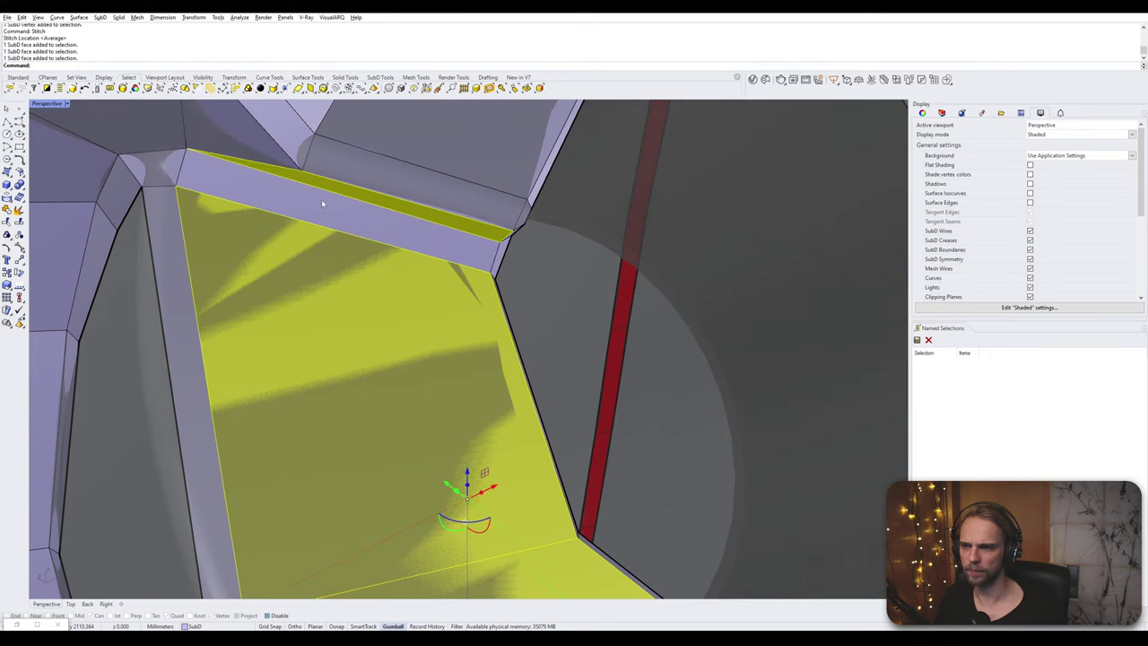
key("Delete")
scroll(322, 205, "down", 2)
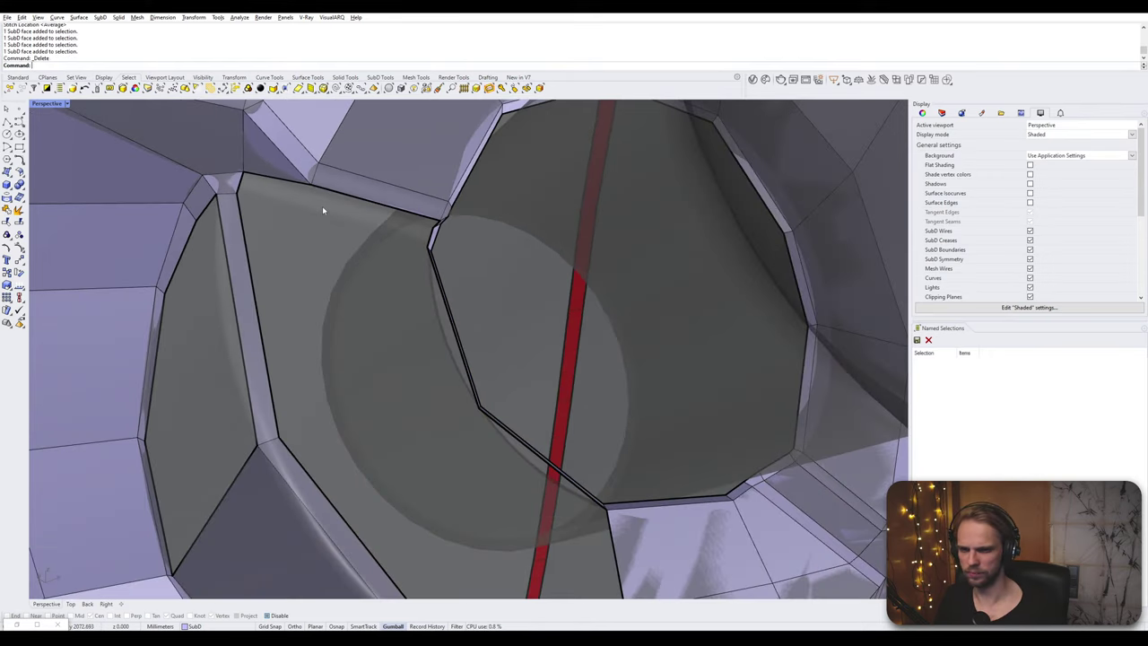
right_click_drag(324, 210, 216, 211)
left_click(202, 215, "ctrl+shift")
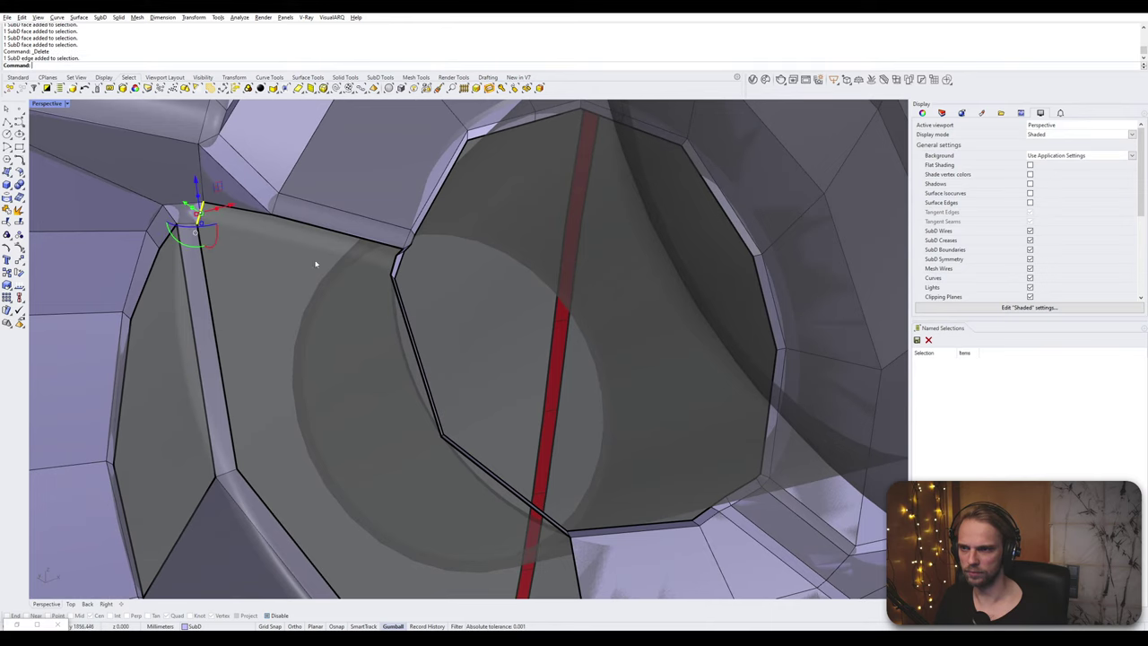
left_click(393, 265, "ctrl+shift")
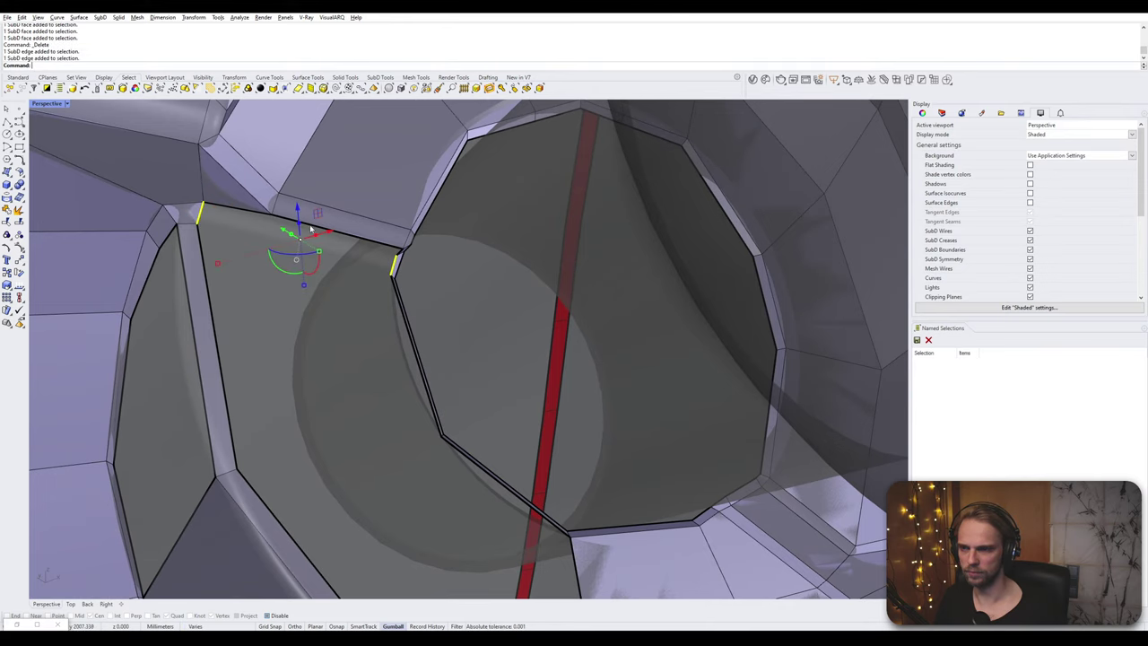
scroll(386, 226, "up", 4)
scroll(385, 226, "down", 4)
left_click(346, 318)
key("ctrl+z")
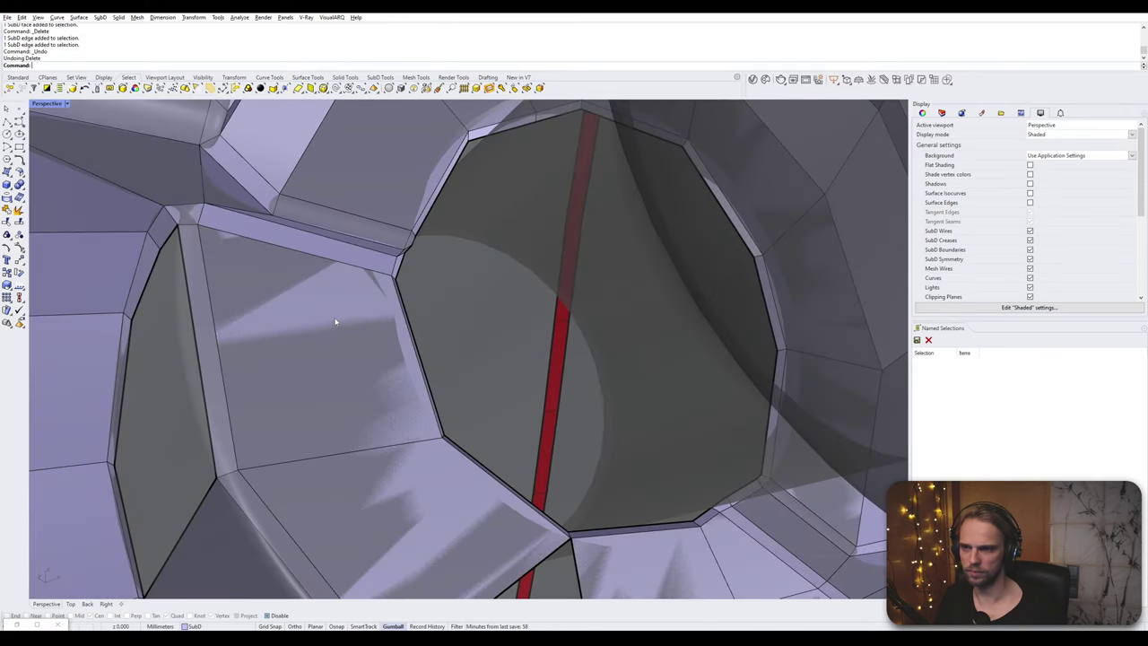
scroll(289, 246, "up", 5)
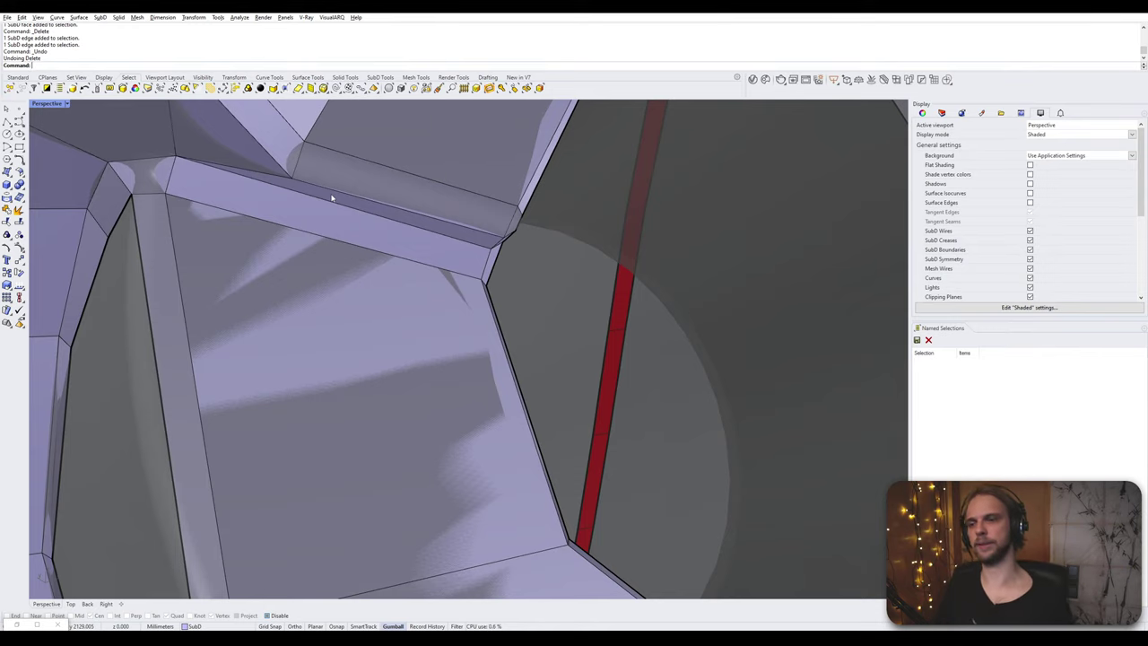
right_click_drag(437, 259, 427, 408)
- Insert a new edge loop across the faces beside the cylinder opening with InsertEdge
left_click(414, 274)
left_click(443, 427)
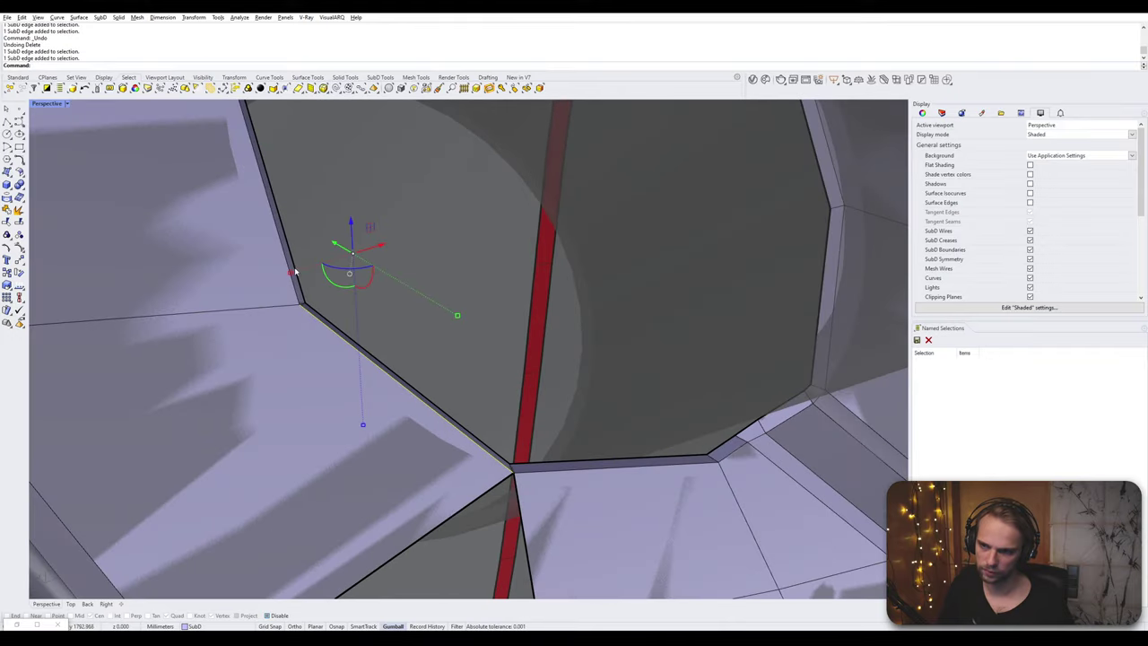
left_click(276, 231, "ctrl+shift")
right_click_drag(274, 230, 344, 235)
scroll(313, 313, "down", 4)
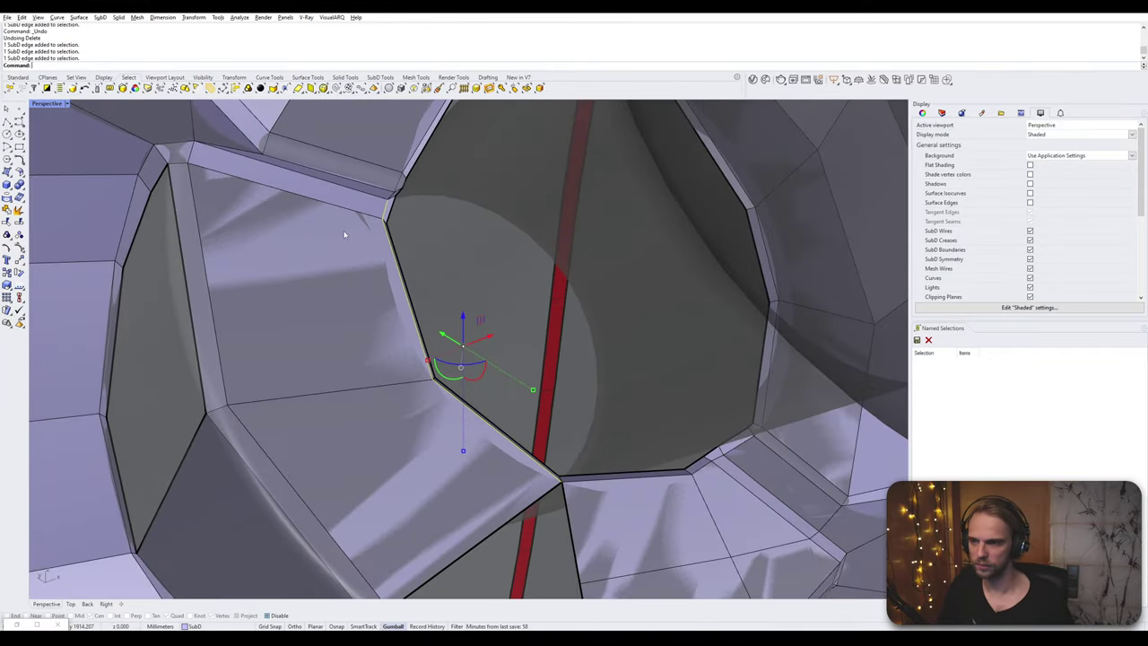
type("insertedge")
key("Return")
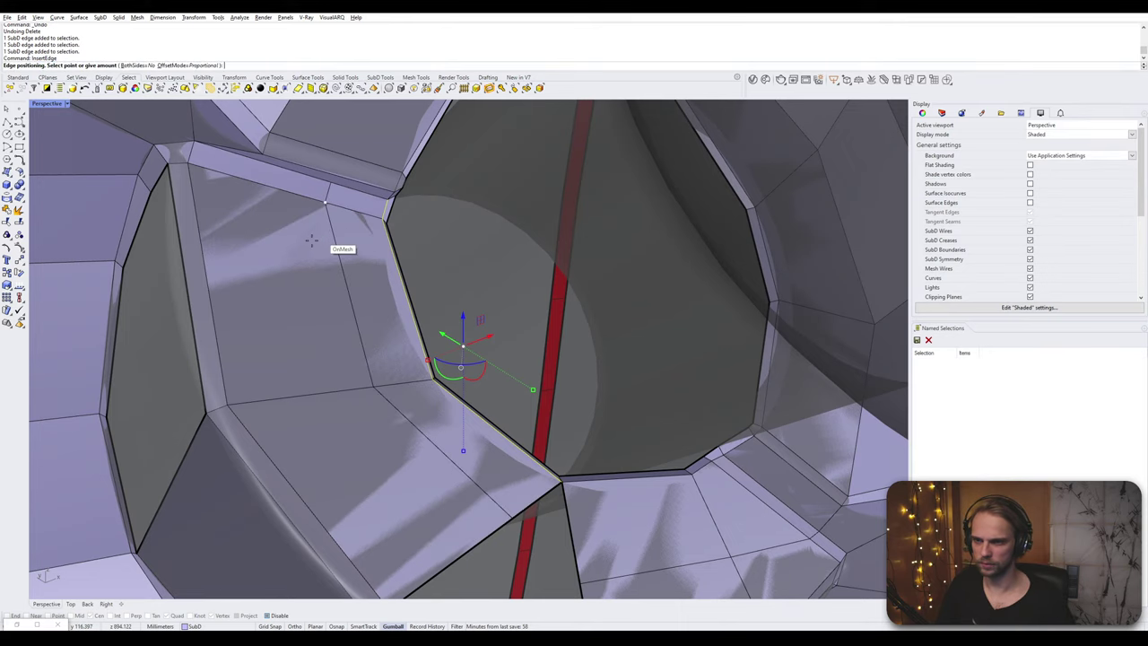
left_click(272, 235)
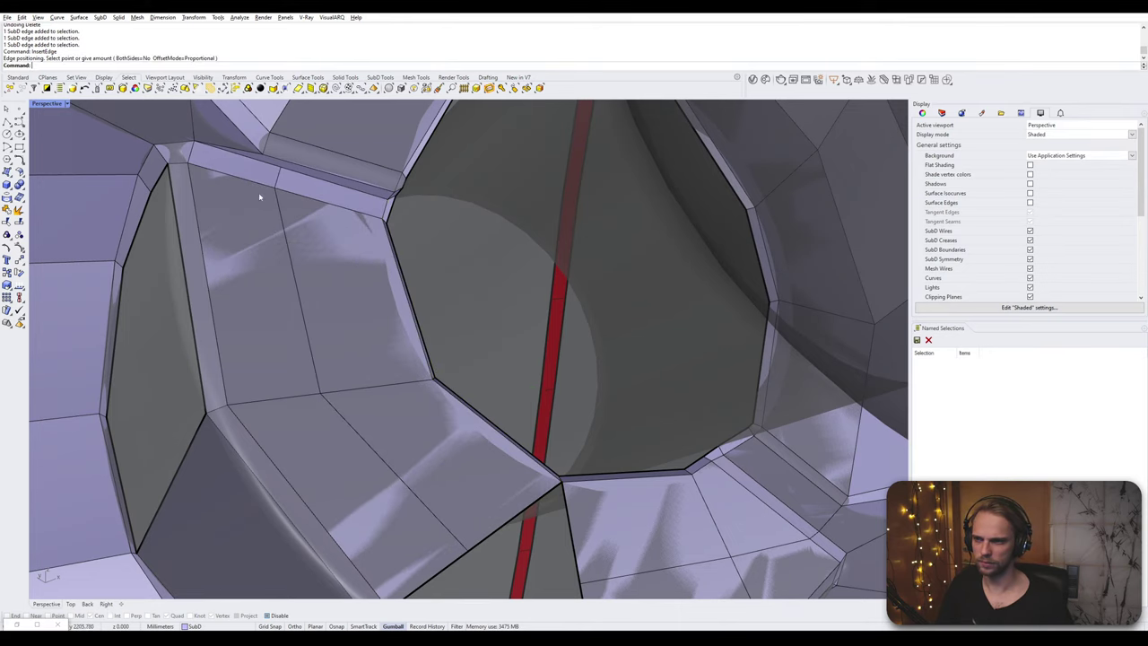
- Delete the thin chamfer face beside the cylinder opening
scroll(265, 184, "up", 3)
scroll(266, 179, "up", 3)
left_click(271, 176)
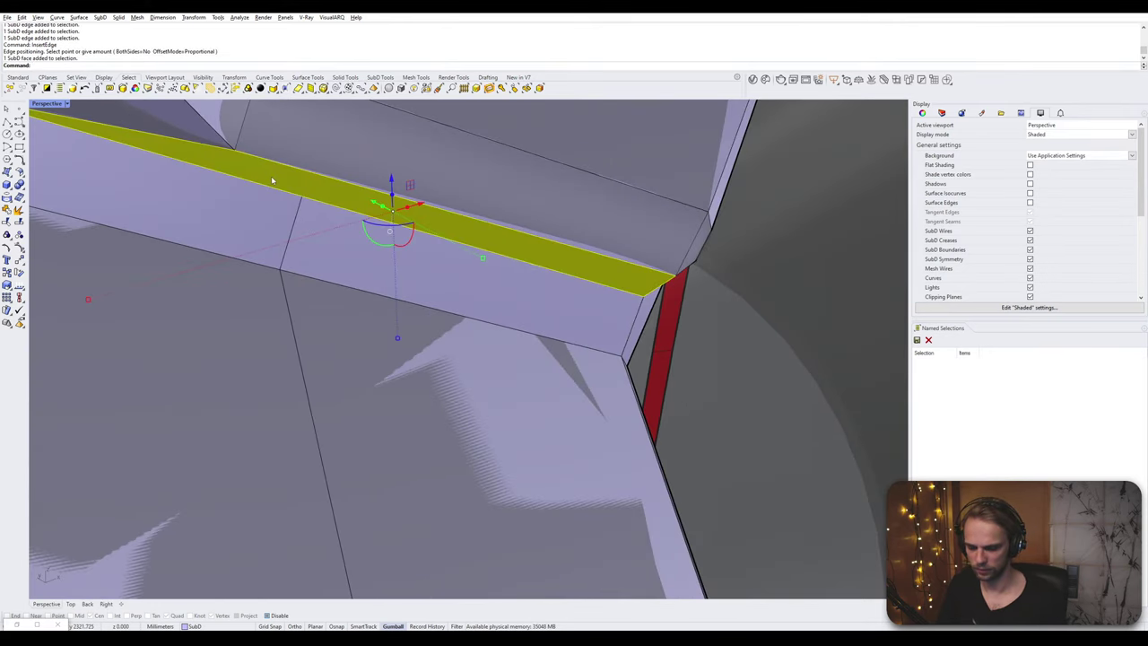
key("Delete")
- Bridge the gap's upper and lower edges with a two-segment bridge, redoing the first attempt
left_click(337, 182)
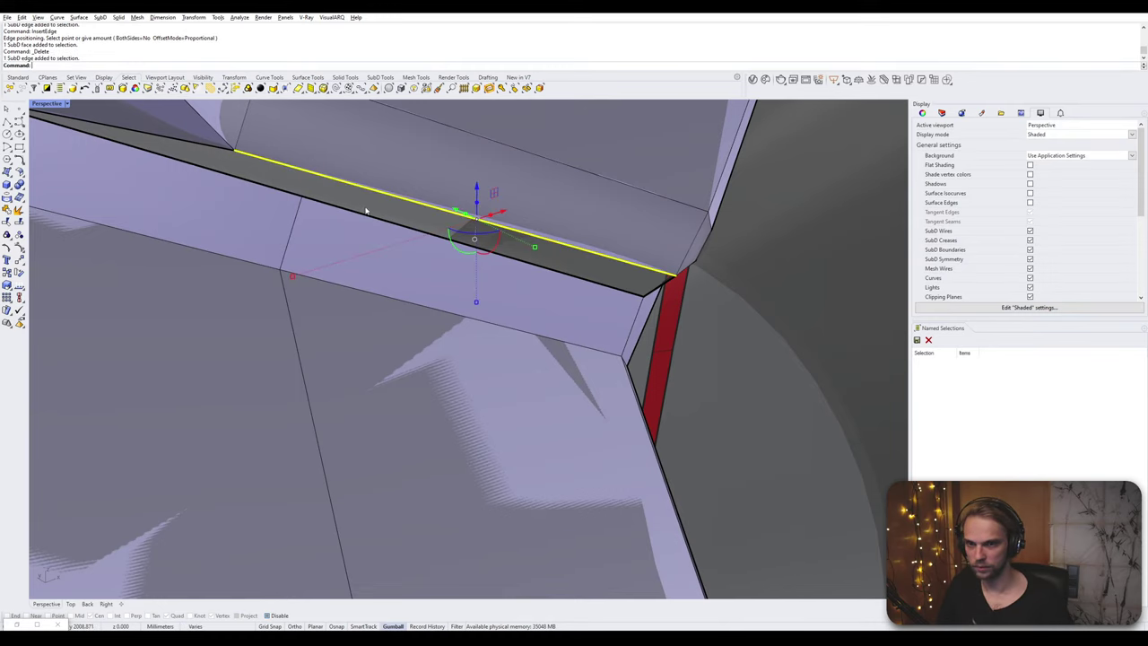
left_click(360, 213, "shift")
type("Bridge")
key("Return")
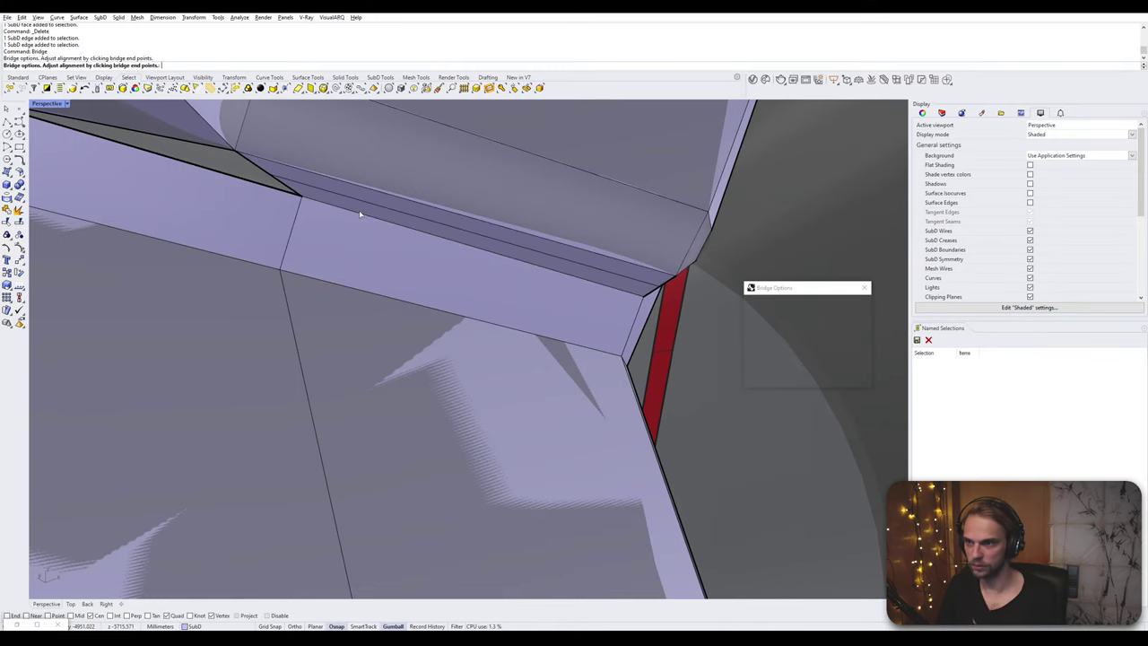
key("ctrl+z")
left_click(381, 197)
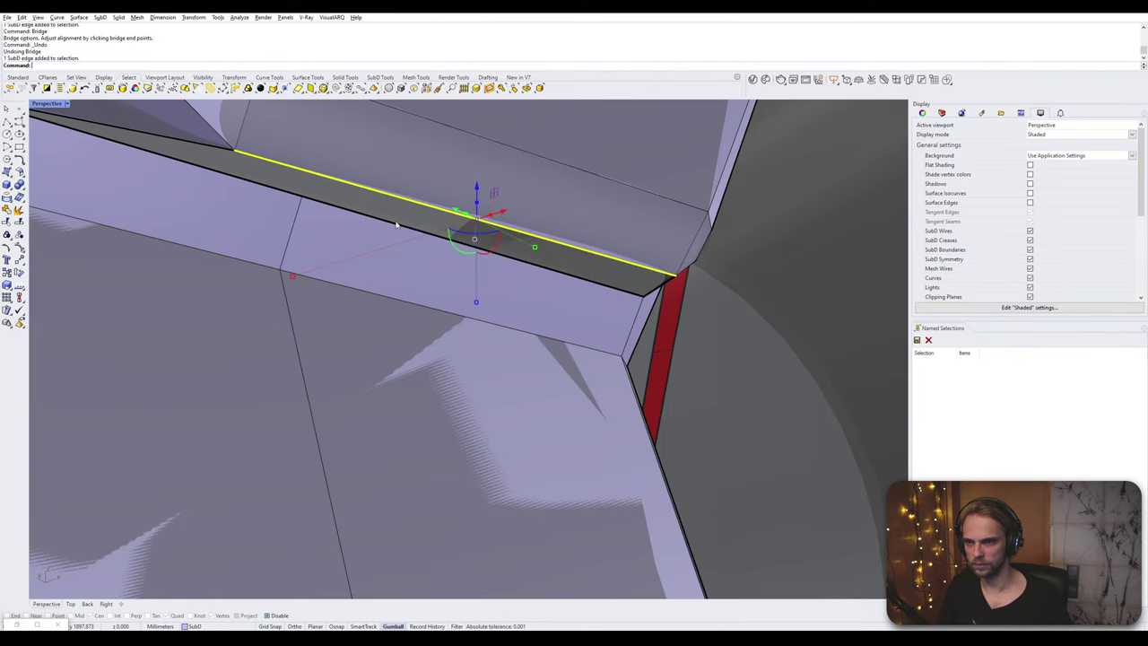
left_click(397, 225, "shift")
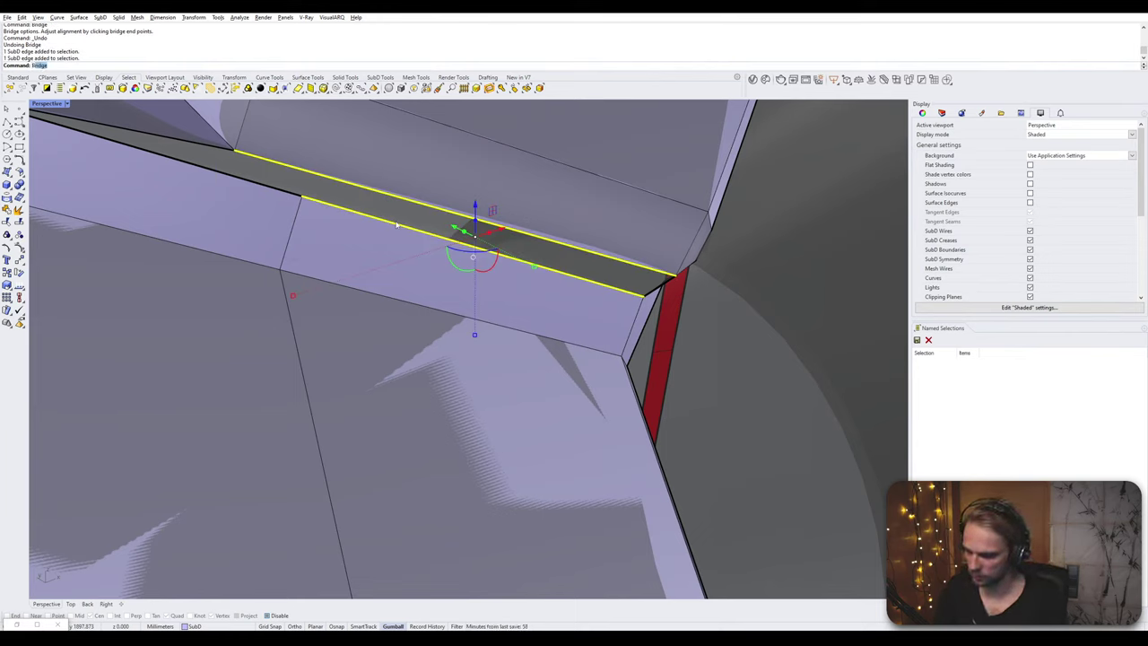
type("dge")
key("Return")
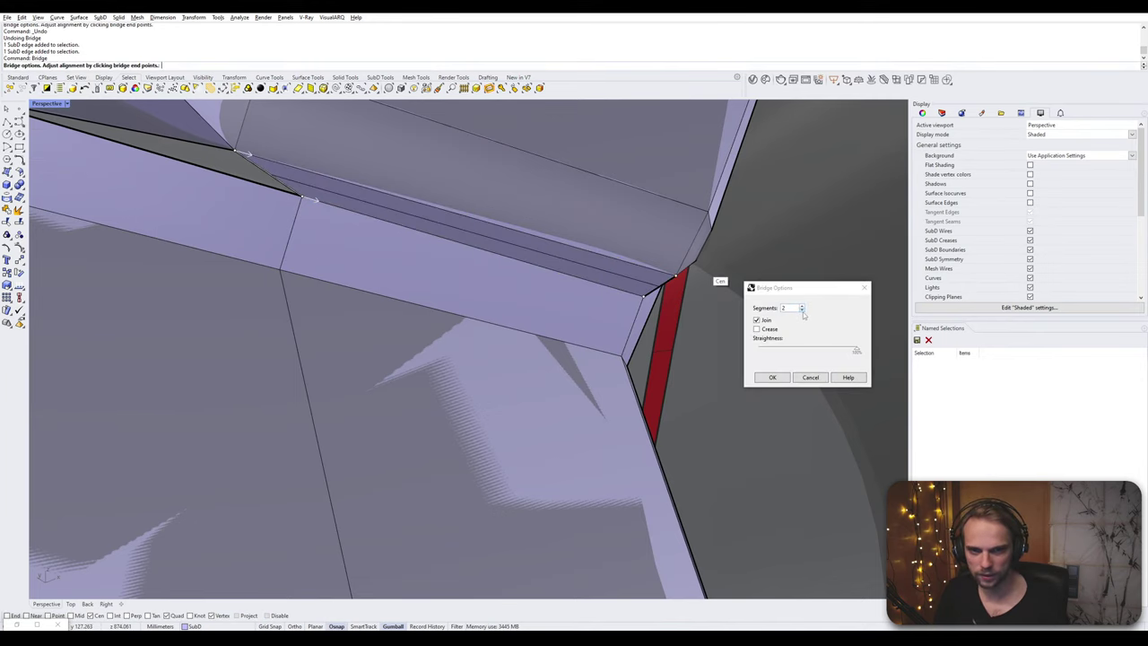
left_click(772, 377)
right_click_drag(768, 379, 607, 305)
- Delete the triangular face, bridge the hole's bottom and right edges, and check the smooth preview
left_click(587, 270, "ctrl+shift")
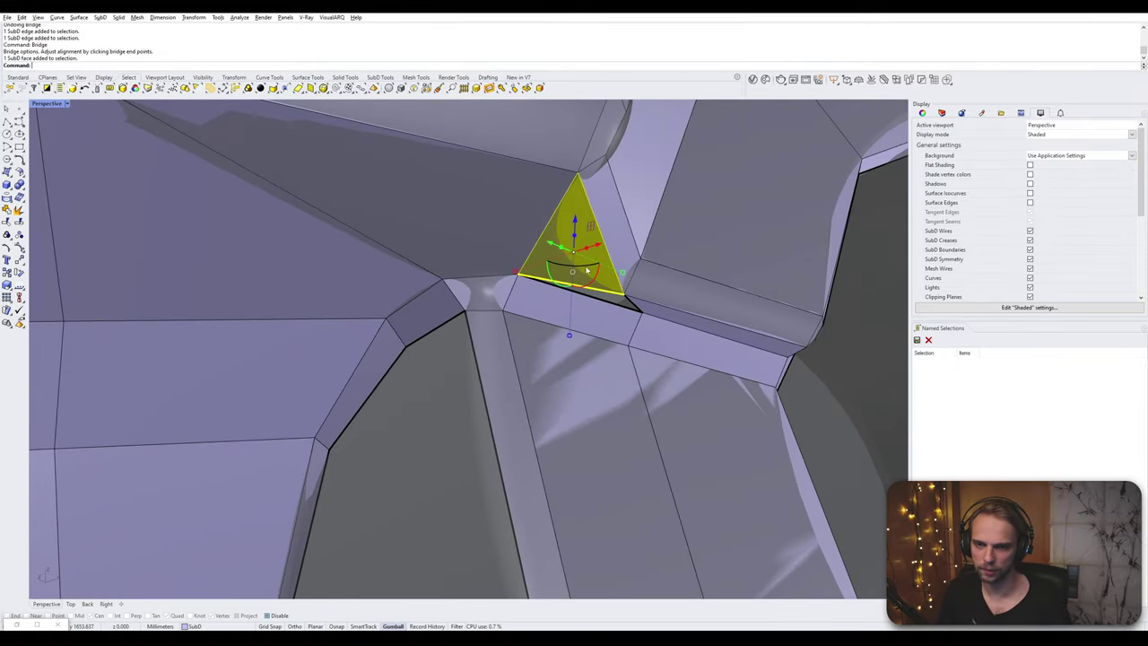
key("Delete")
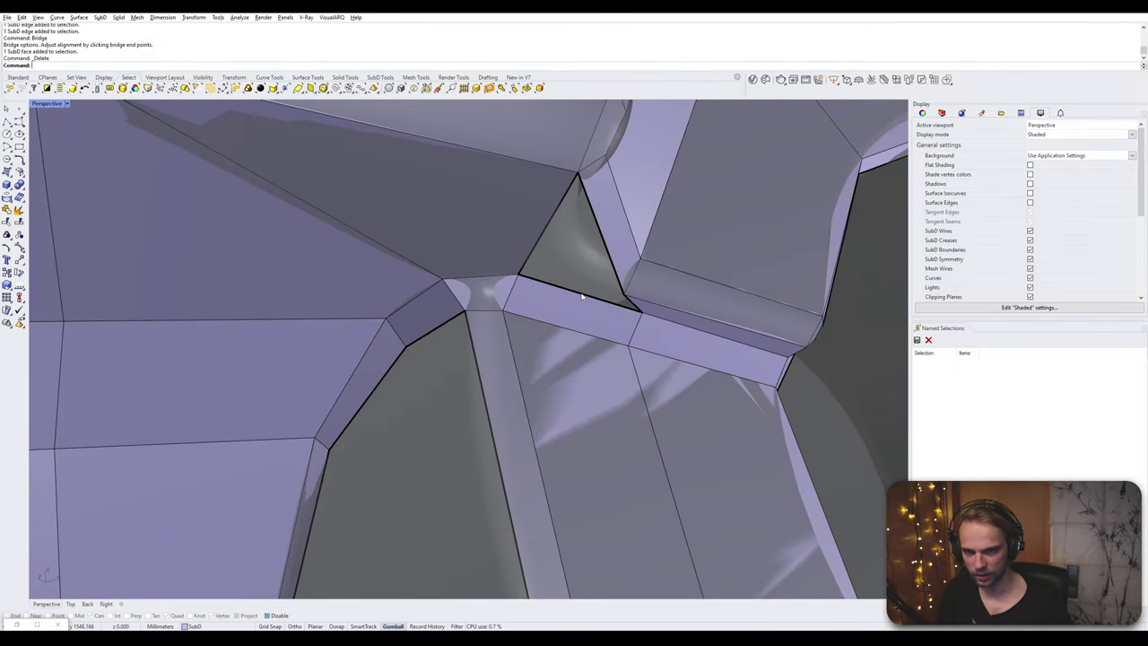
left_click(581, 296, "ctrl+shift")
left_click(610, 257, "ctrl+shift")
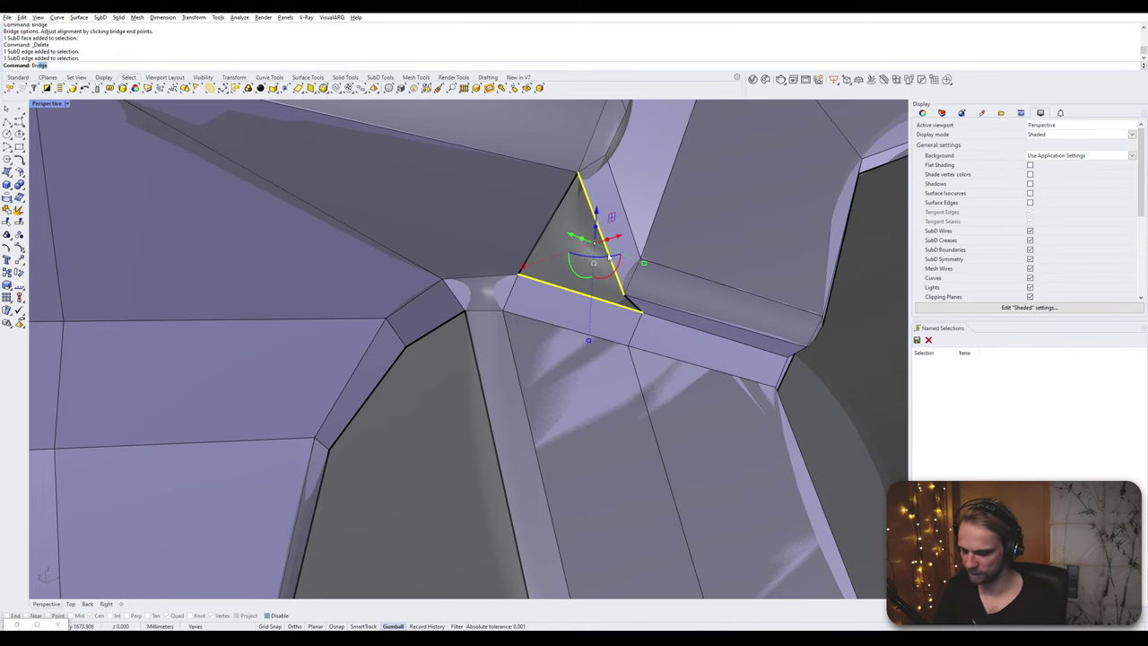
key("Return")
key("Return")
key("Tab")
scroll(609, 257, "down", 6)
right_click_drag(609, 257, 610, 256)
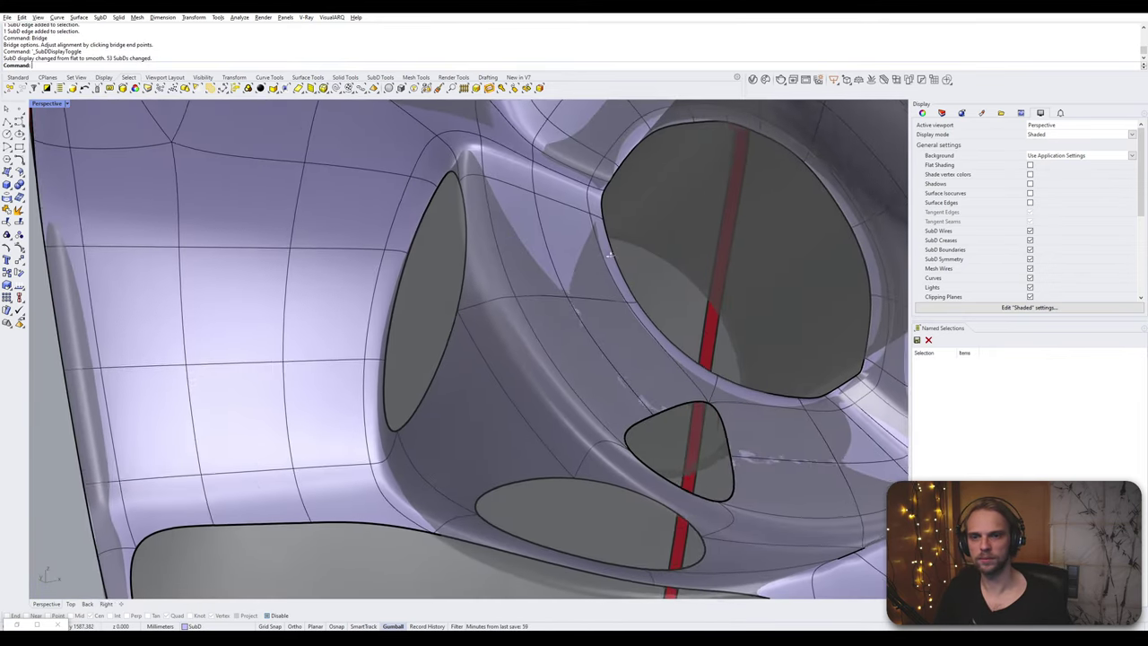
key("Tab")
scroll(609, 255, "up", 5)
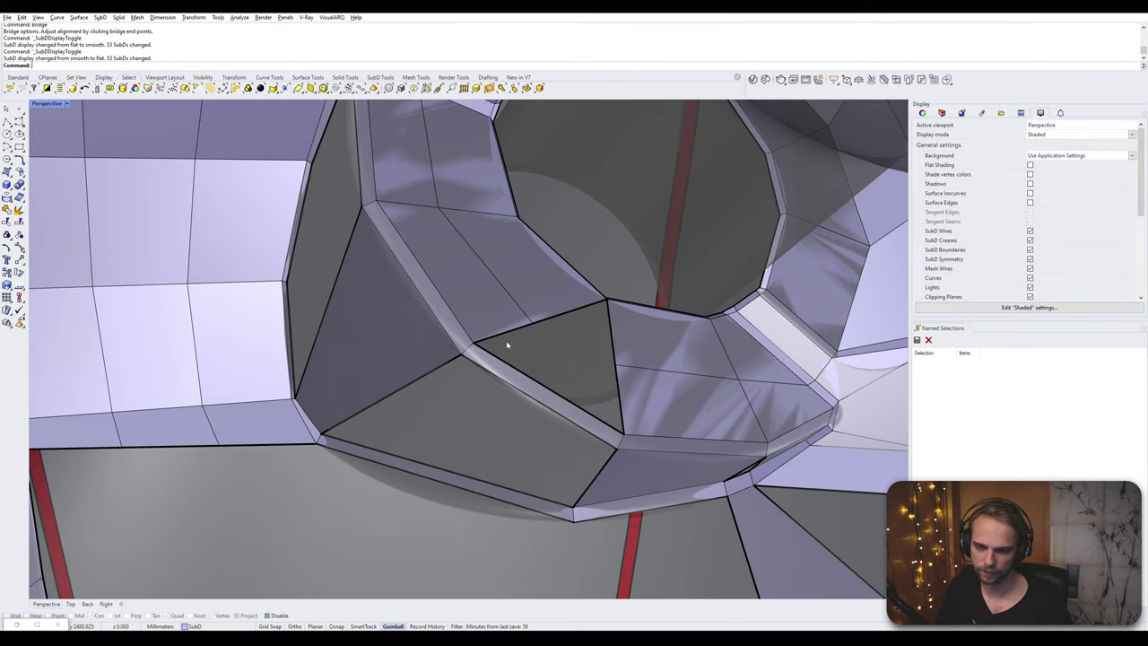
- Bridge the triangle's top and right edges
left_click(504, 332, "ctrl+shift")
left_click(617, 387, "ctrl+shift")
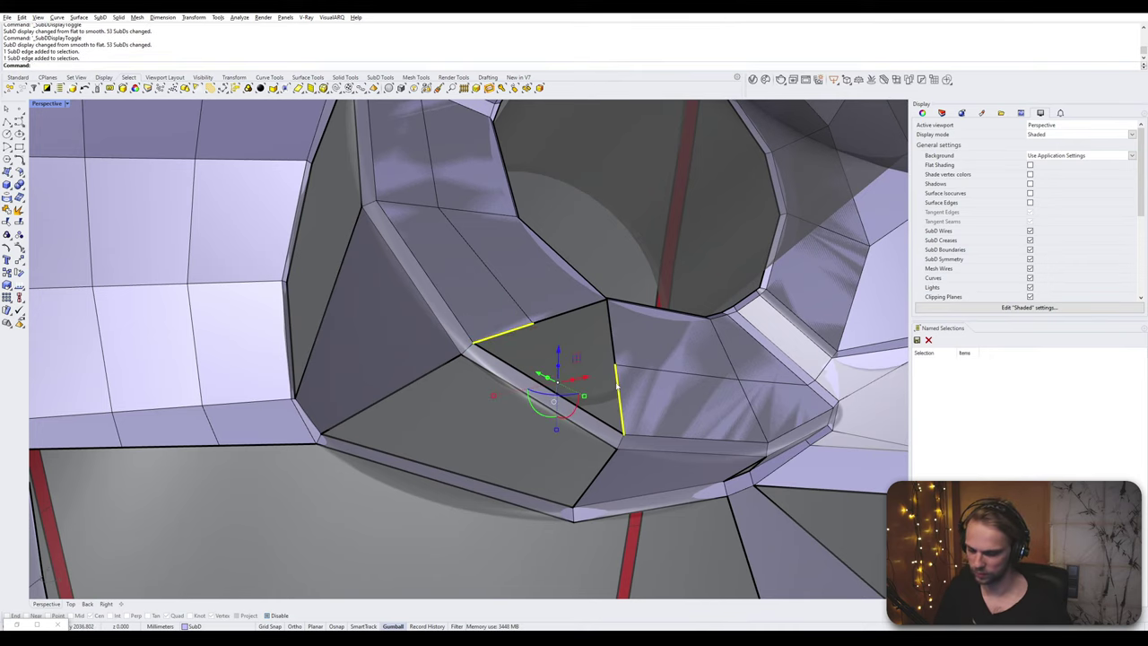
key("Return")
key("Return")
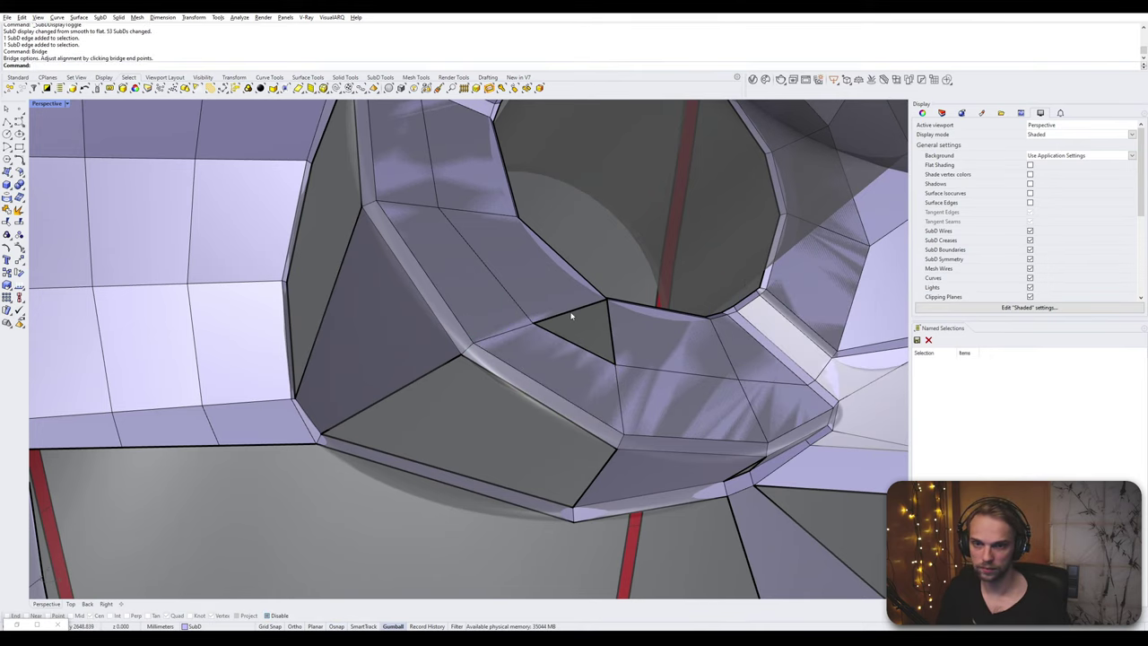
scroll(619, 302, "up", 5)
scroll(618, 305, "down", 2)
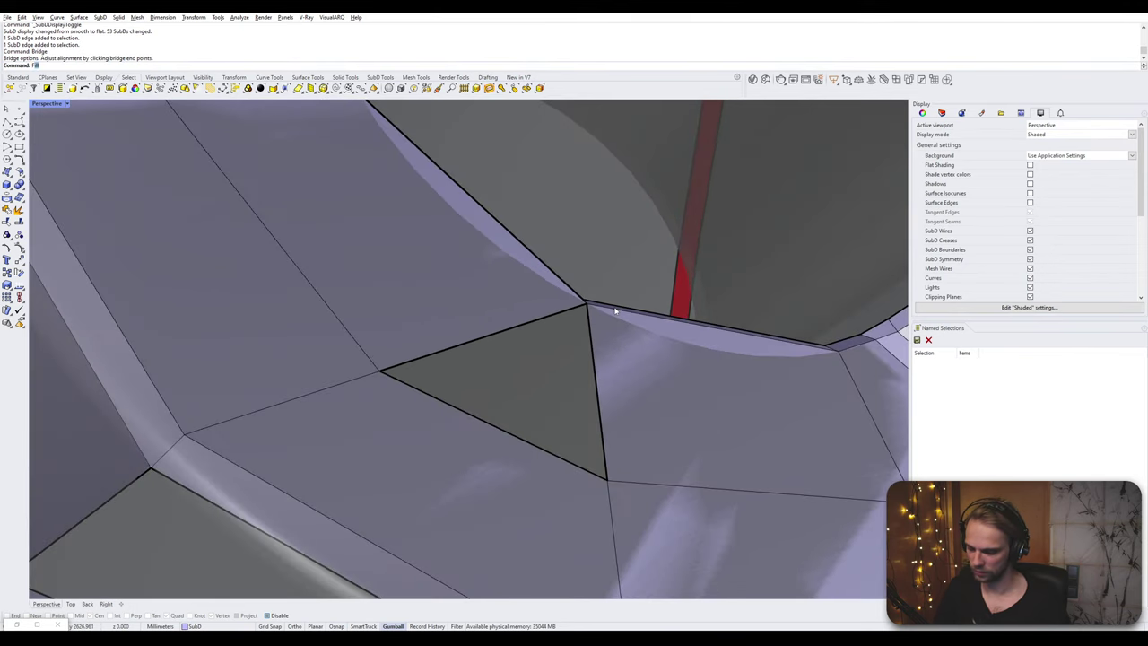
- Fill the triangular hole with a face using Fill
type("Fill")
key("Return")
left_click(544, 316)
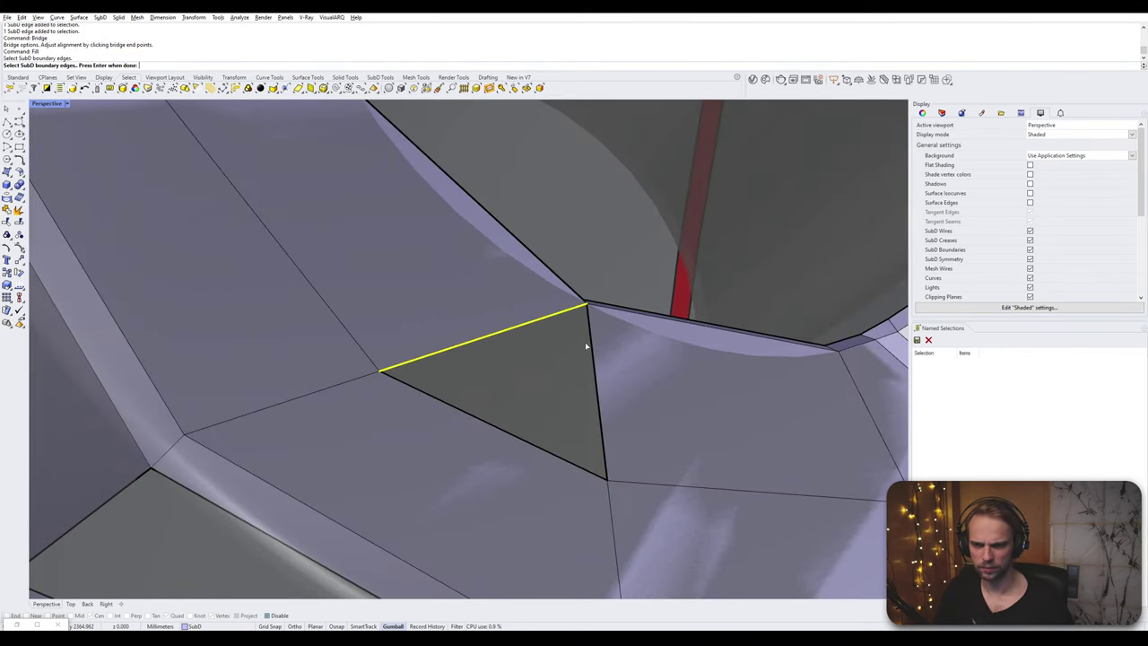
key("Return")
key("Return")
scroll(577, 359, "down", 10)
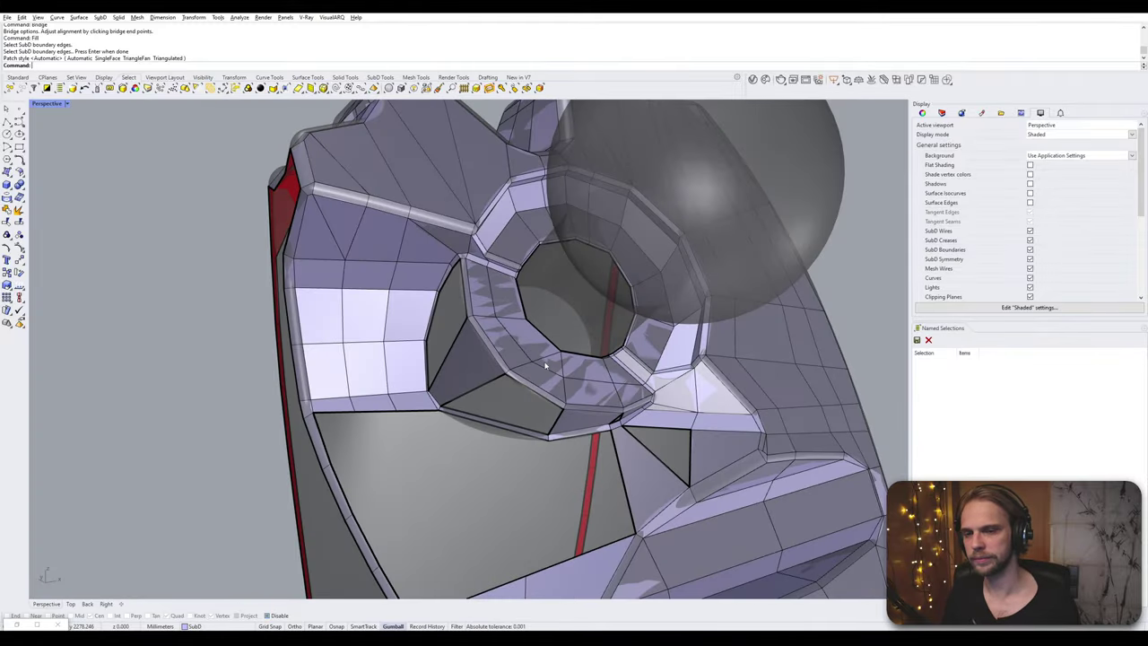
right_click_drag(543, 364, 568, 338)
scroll(571, 335, "up", 5)
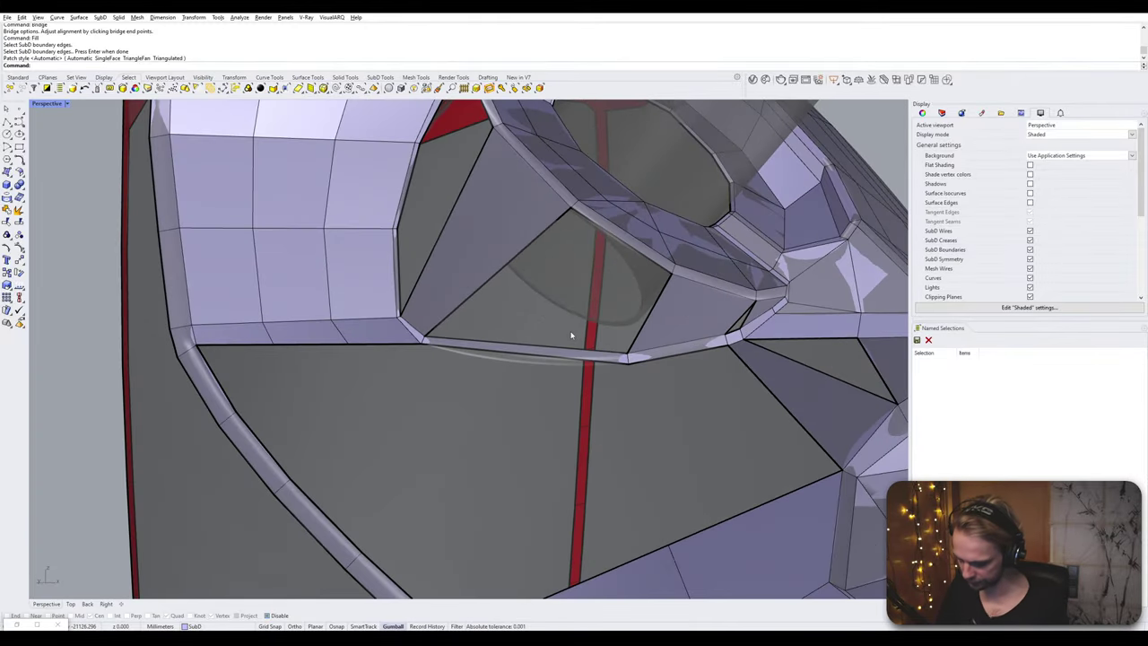
- Try bridging pairs of edges across the gap below the ring, cancelling both attempts
key("Return")
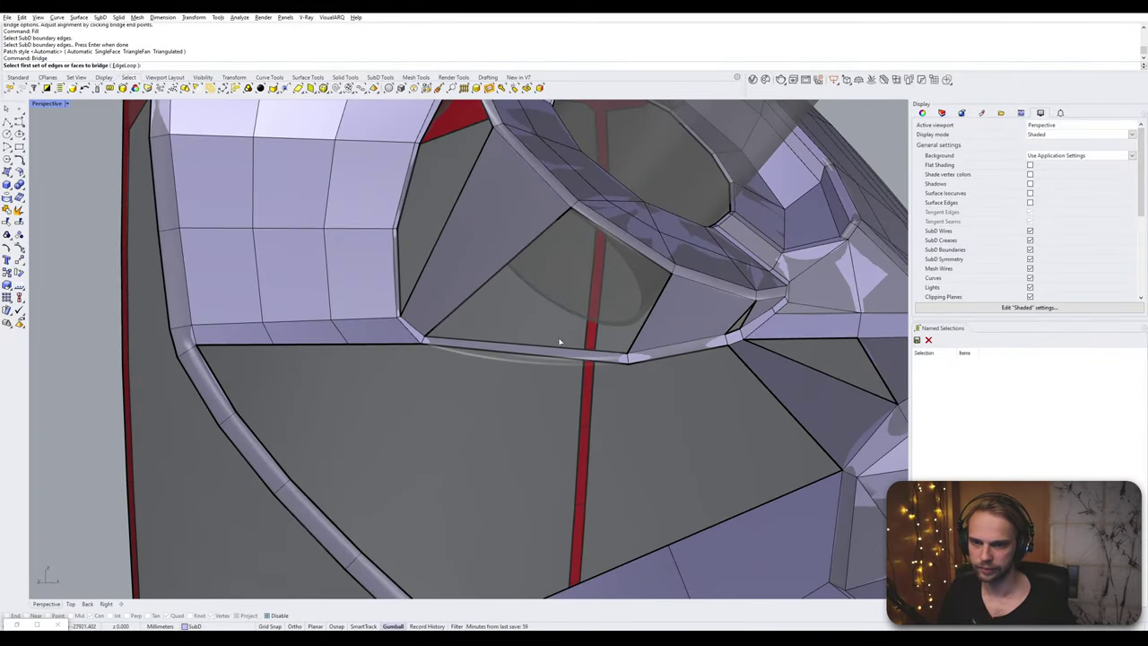
left_click(556, 339)
left_click(612, 246)
key("Return")
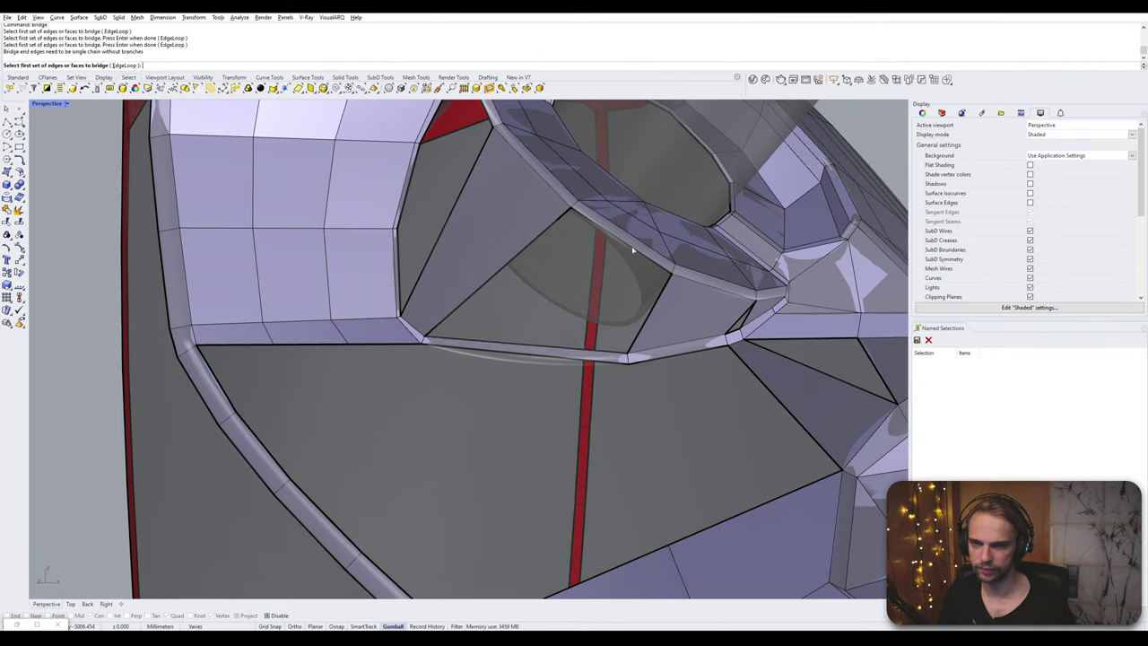
key("Escape")
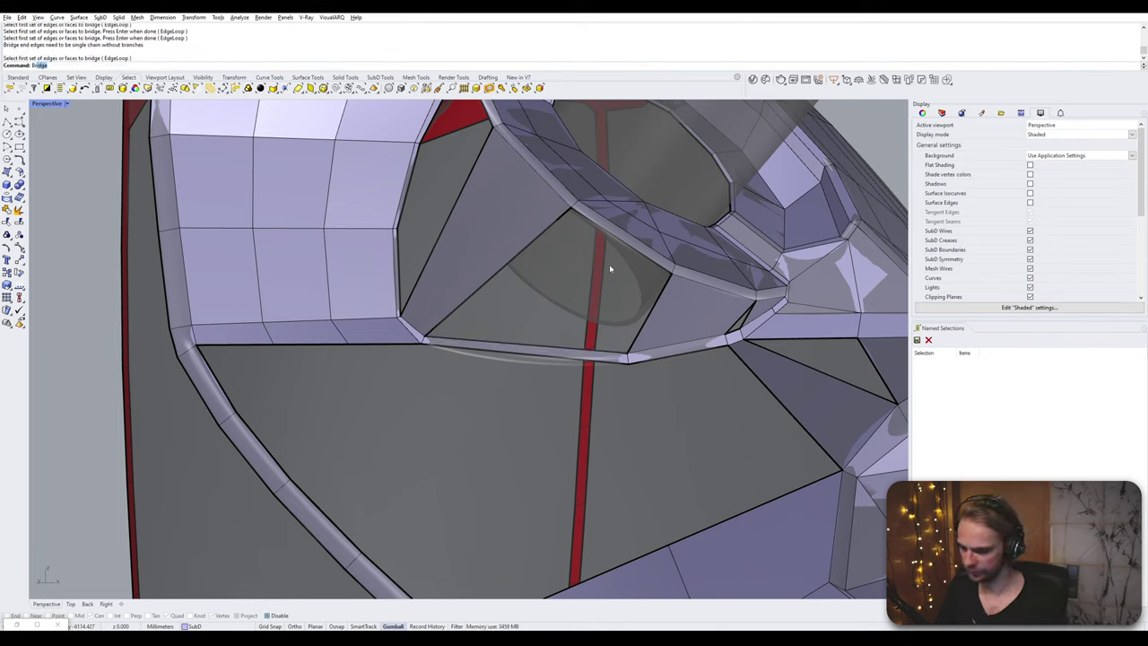
key("Return")
left_click(659, 274)
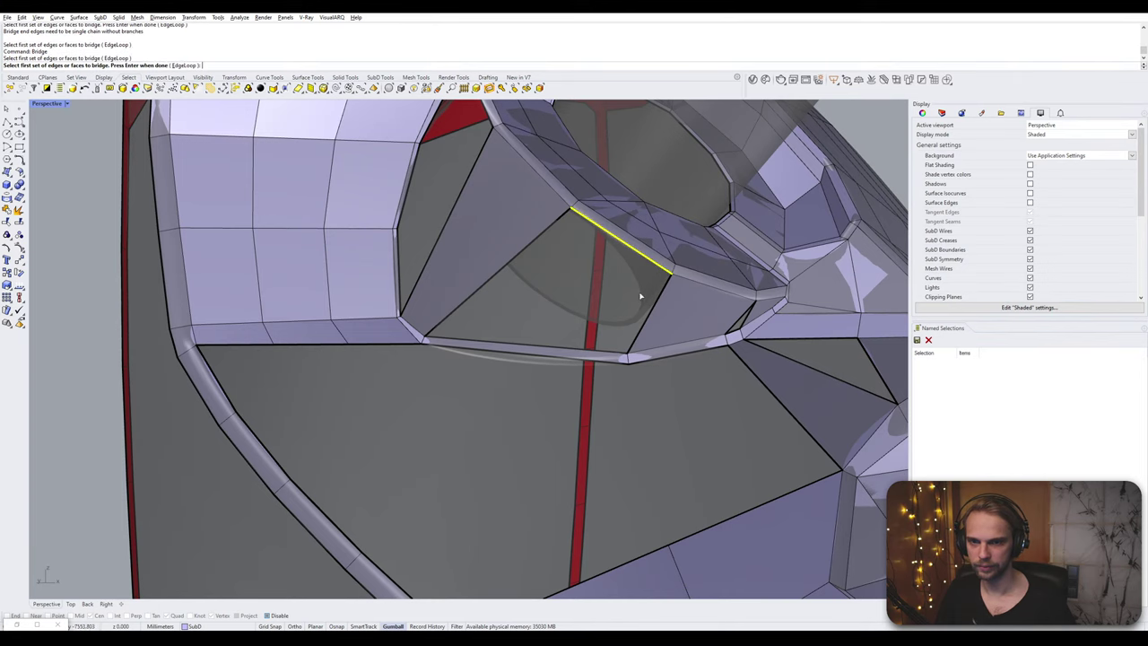
left_click(554, 353)
key("Return")
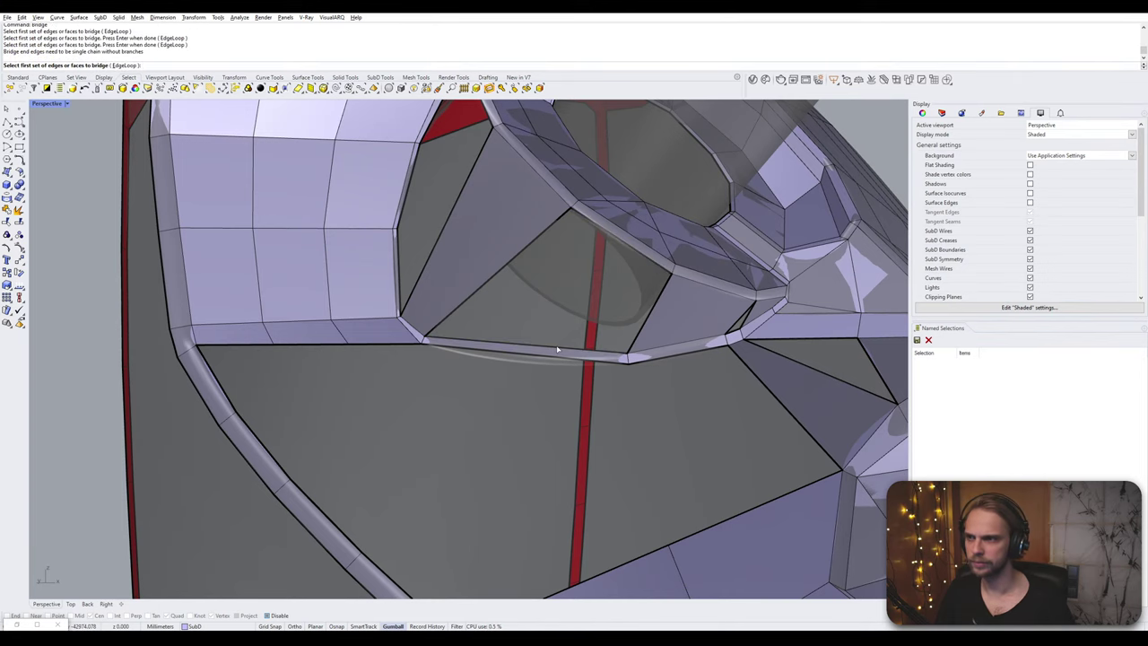
right_click_drag(557, 350, 403, 415)
key("Escape")
- Bridge the gap's lower and upper edges with a new face
left_click(403, 415)
left_click(491, 315)
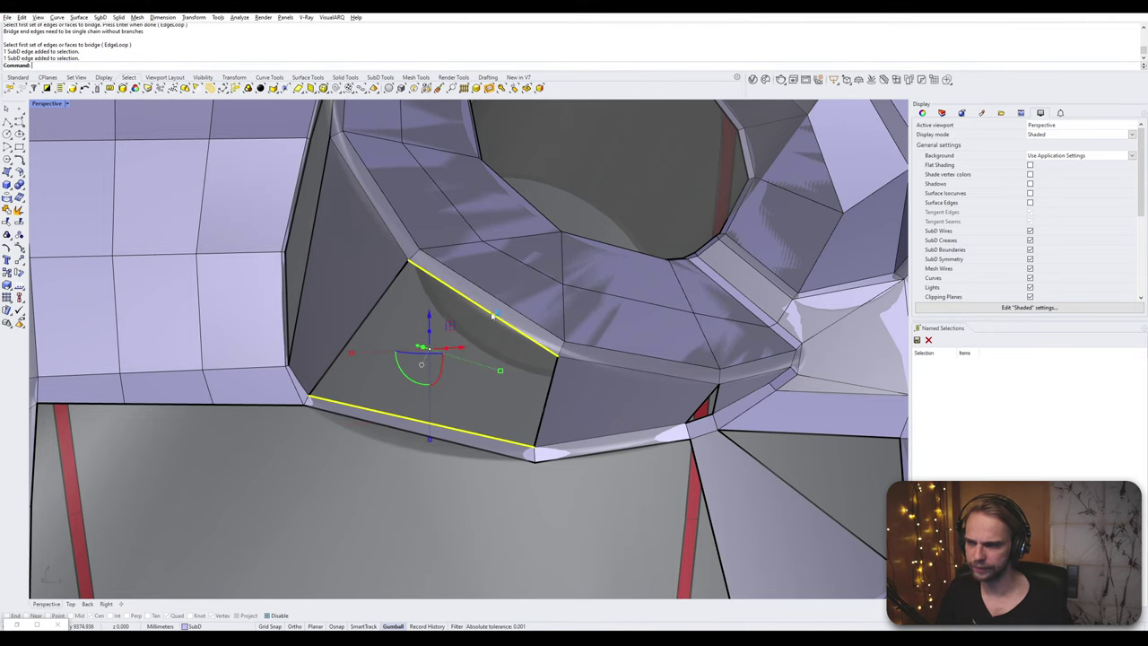
key("Return")
key("Return")
right_click_drag(462, 324, 538, 333)
scroll(449, 311, "up", 2)
left_click(499, 336)
- Insert an edge loop across the selected long edges near the cylinder opening
left_click(561, 336, "shift")
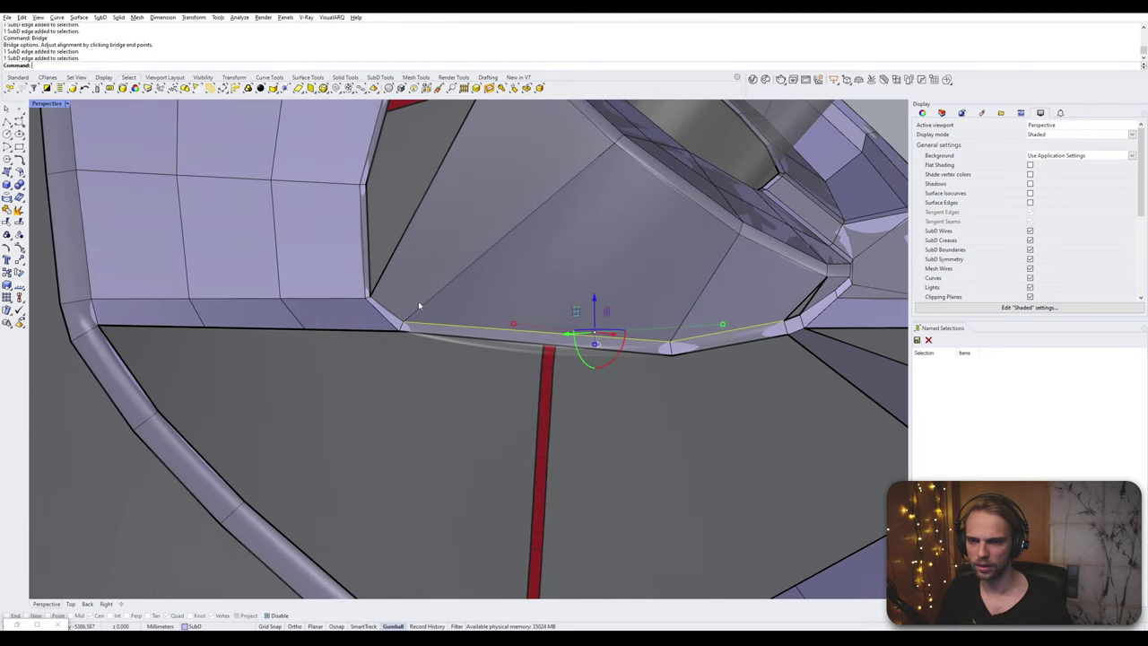
left_click(387, 309, "shift")
right_click_drag(387, 308, 389, 309)
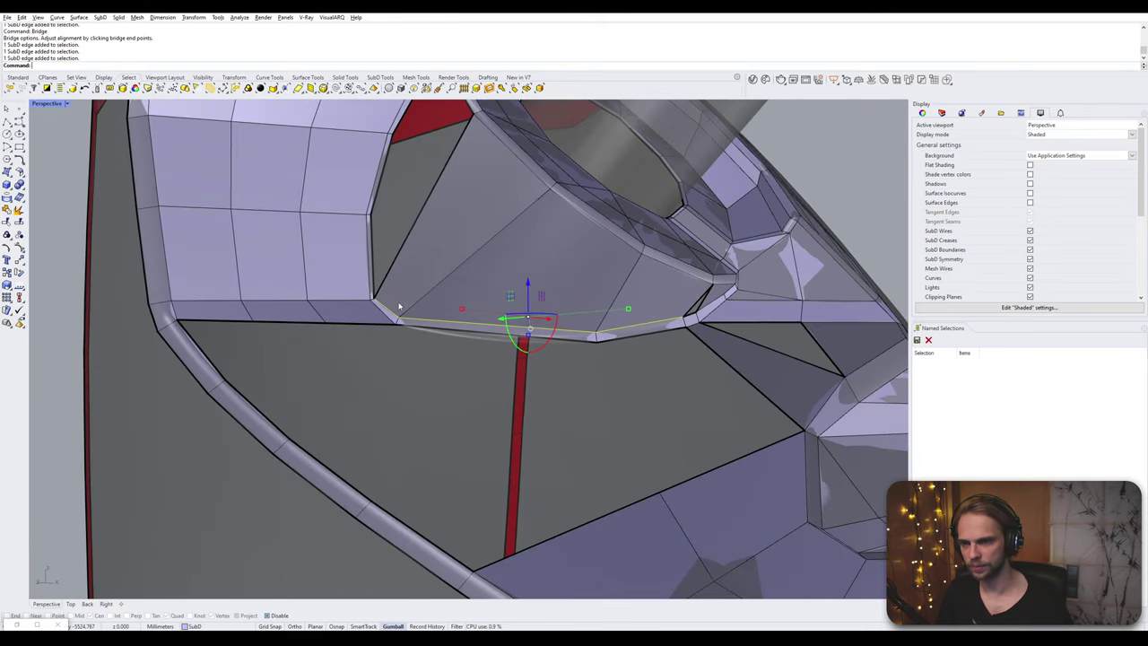
type("InsertEdge")
key("Return")
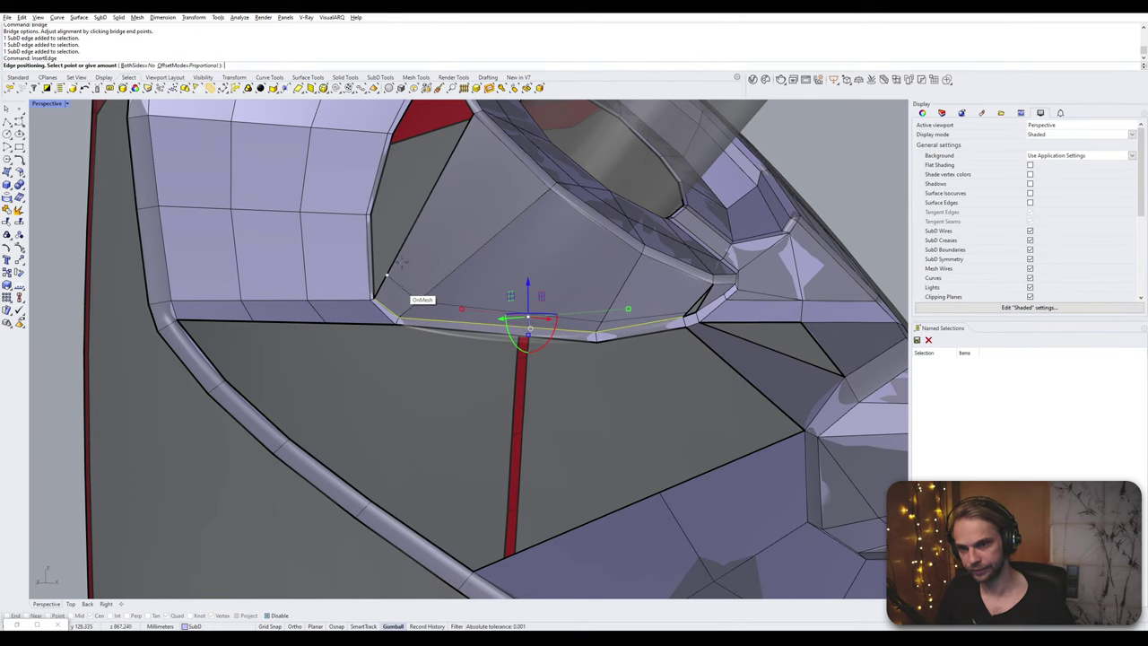
left_click(406, 240)
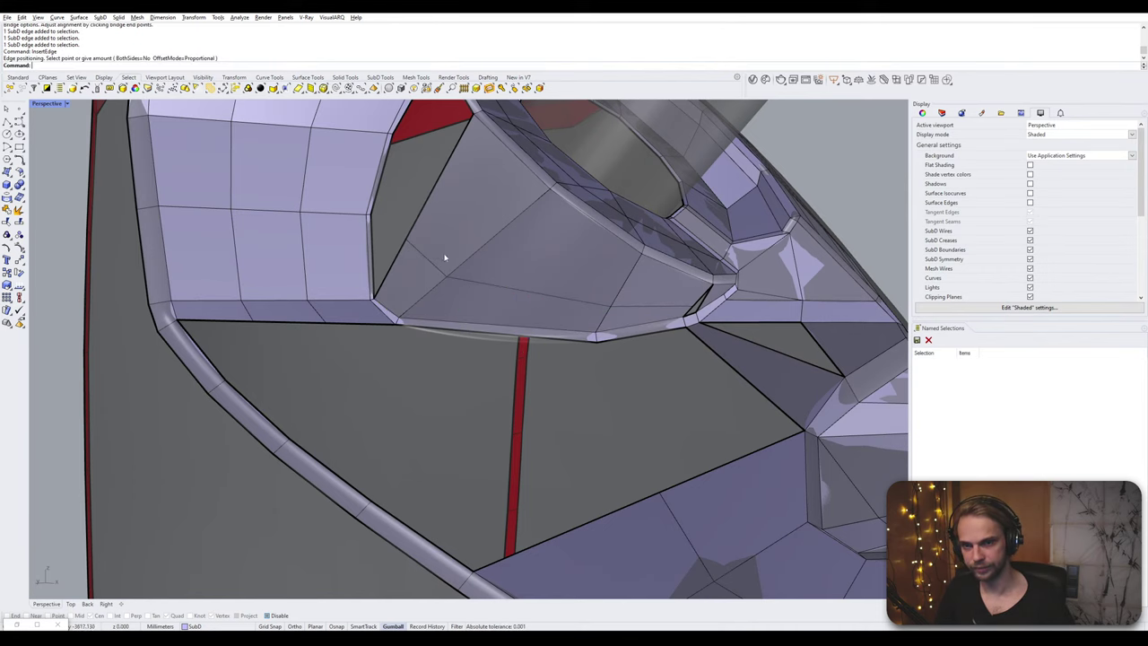
- Delete the two small leftover faces, leaving a hole
right_click_drag(440, 256, 523, 270)
left_click(523, 270, "ctrl+shift")
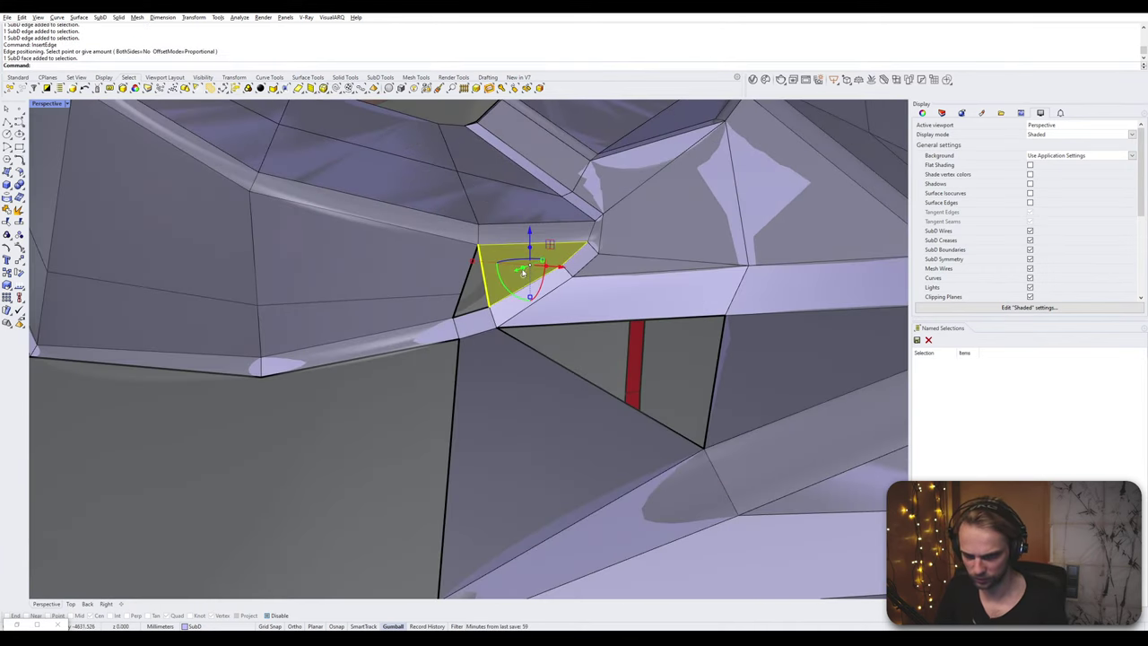
key("Delete")
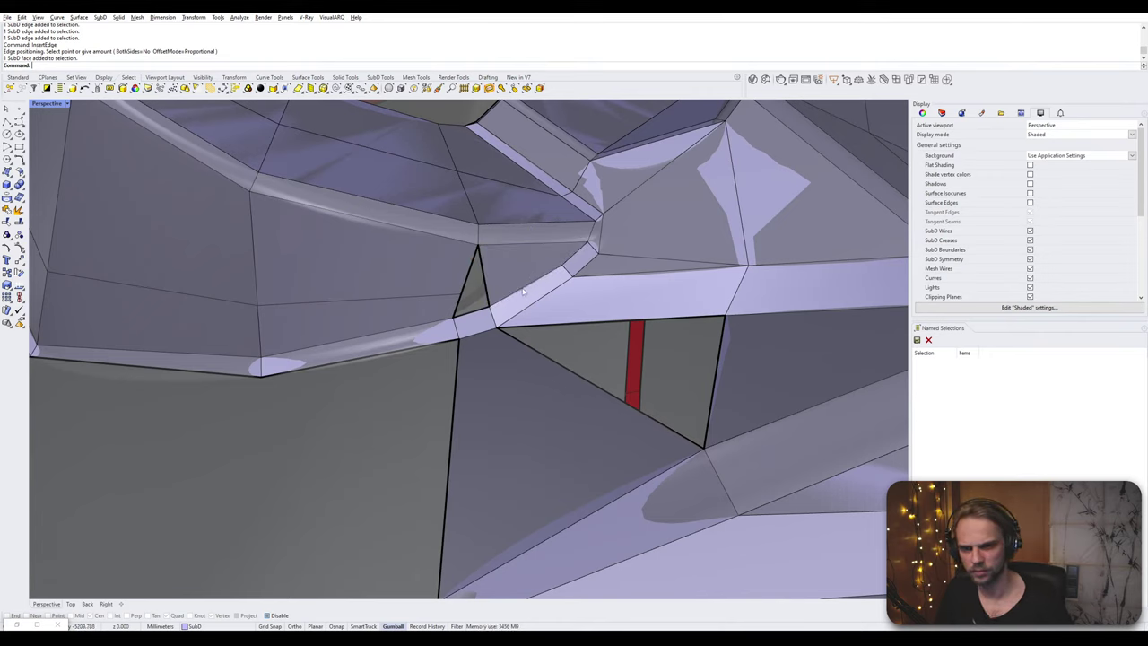
left_click(511, 275, "ctrl+shift")
key("Delete")
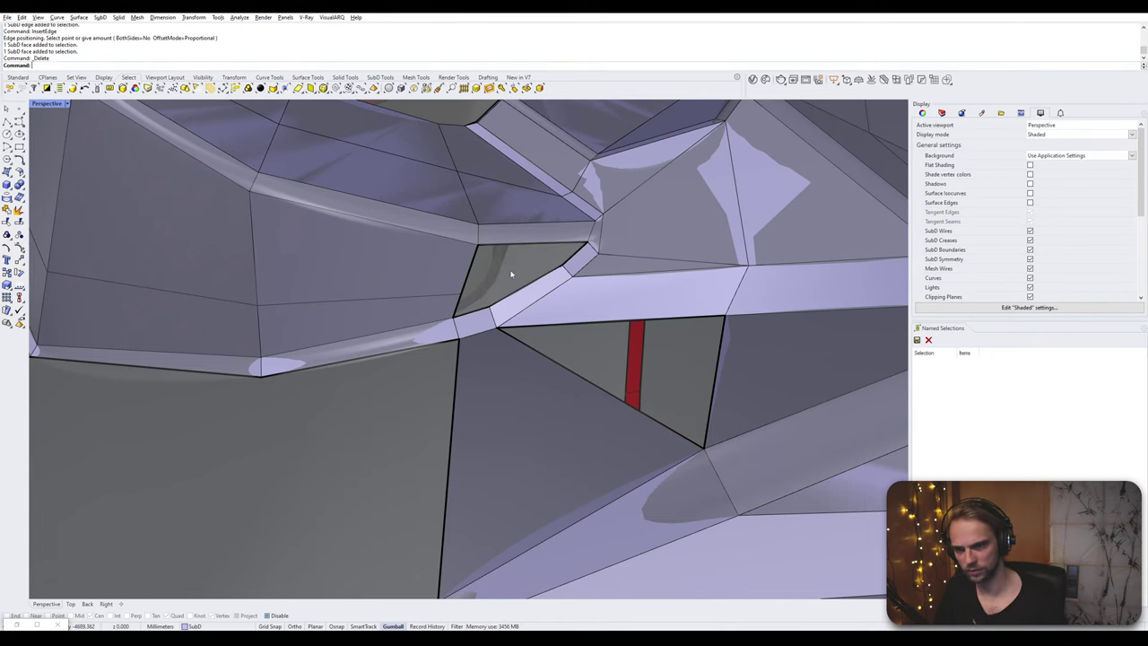
- Bridge the strip's upper edge to the hole's left edge, then the hole's left and right edges
left_click(513, 297, "ctrl+shift")
scroll(508, 305, "up", 1)
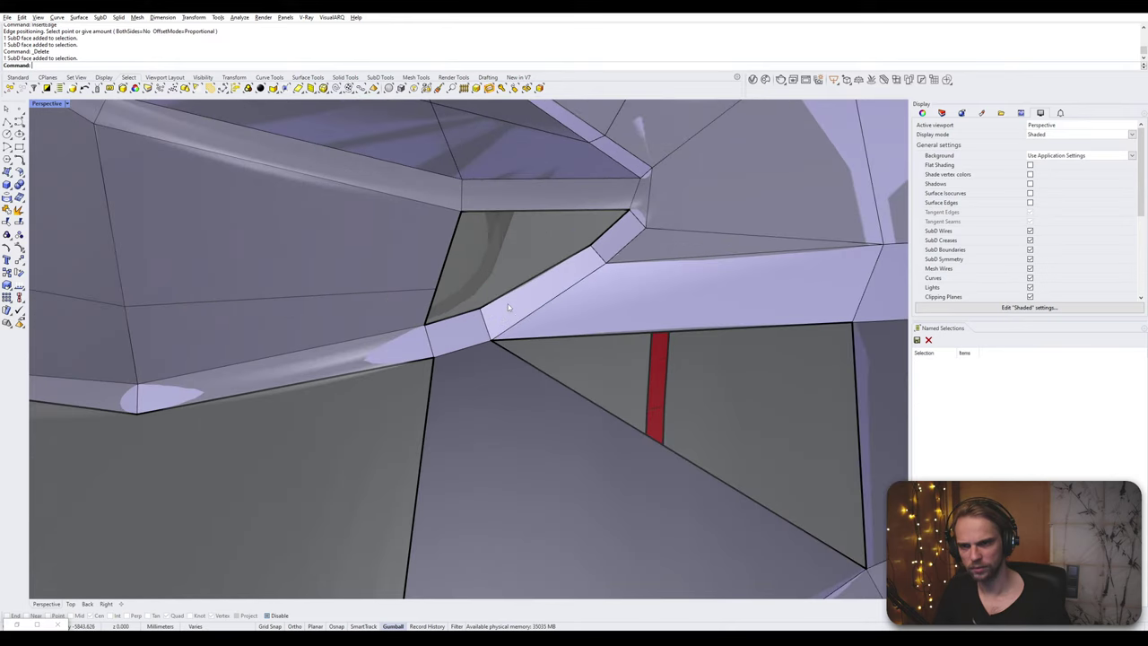
left_click(515, 290, "ctrl+shift")
left_click(432, 305, "ctrl+shift")
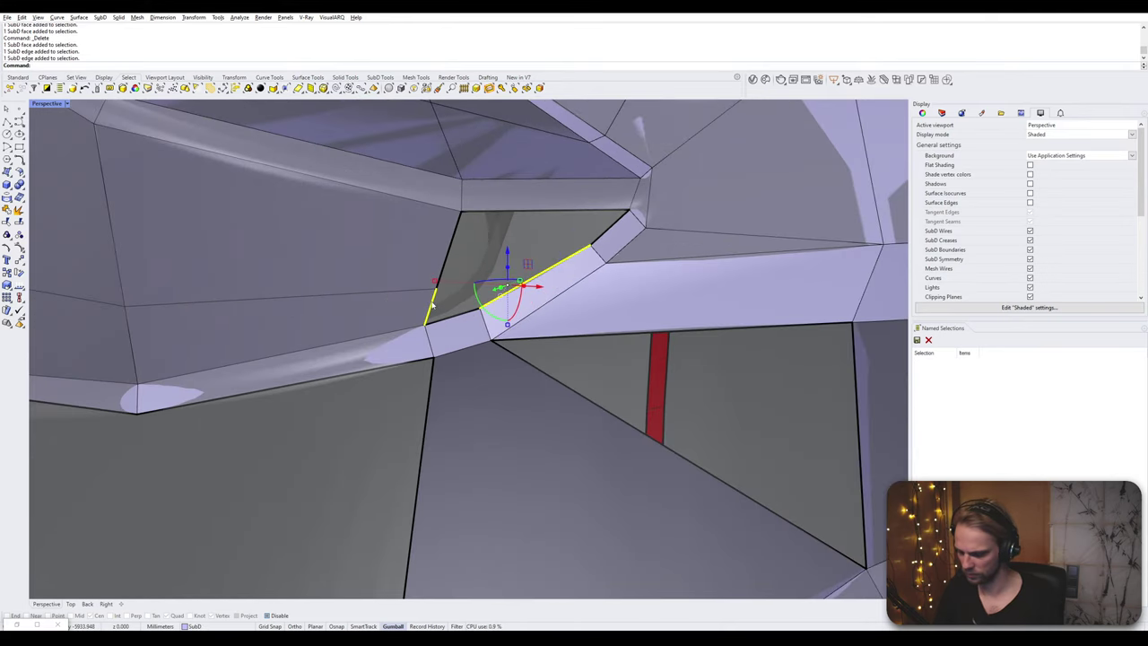
key("Return")
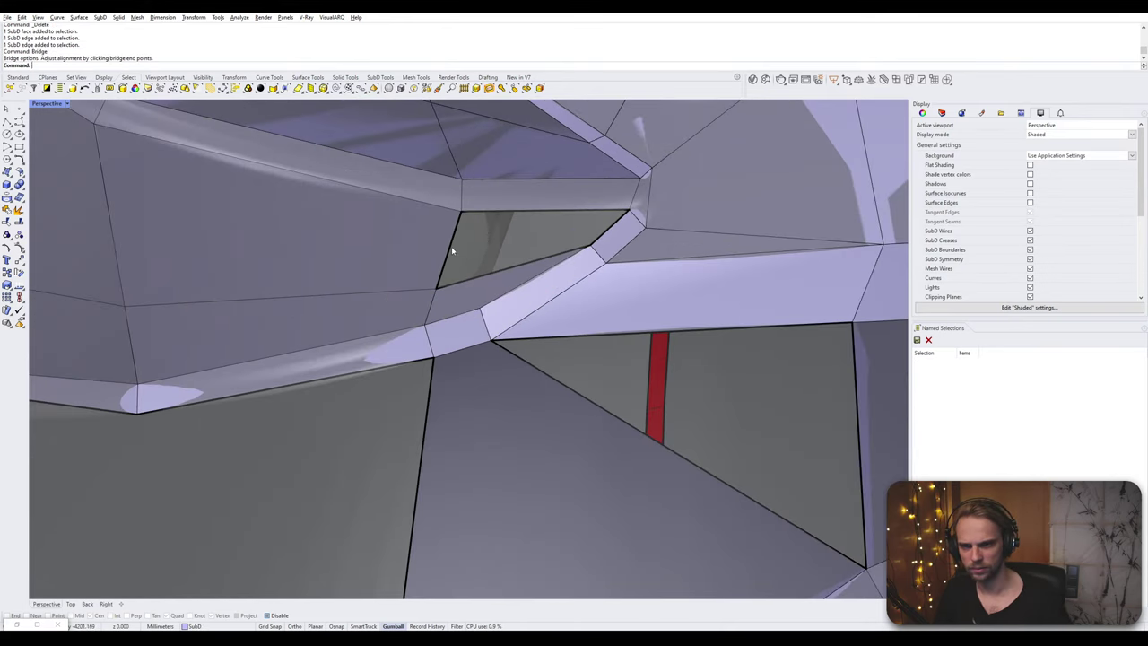
left_click(450, 251, "ctrl+shift")
left_click(603, 235, "ctrl+shift")
key("Return")
key("Return")
- Bridge the opening's left and lower-right edges, accepting the bridge settings
scroll(607, 233, "down", 6)
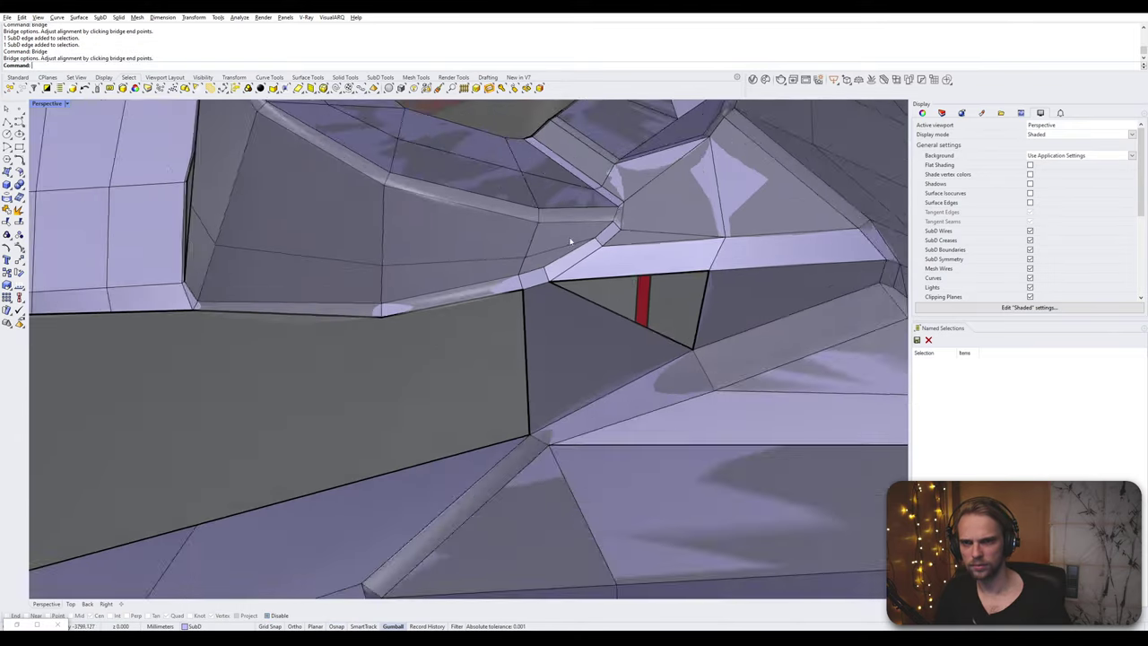
scroll(571, 242, "down", 3)
right_click_drag(570, 241, 539, 316)
scroll(542, 287, "up", 3)
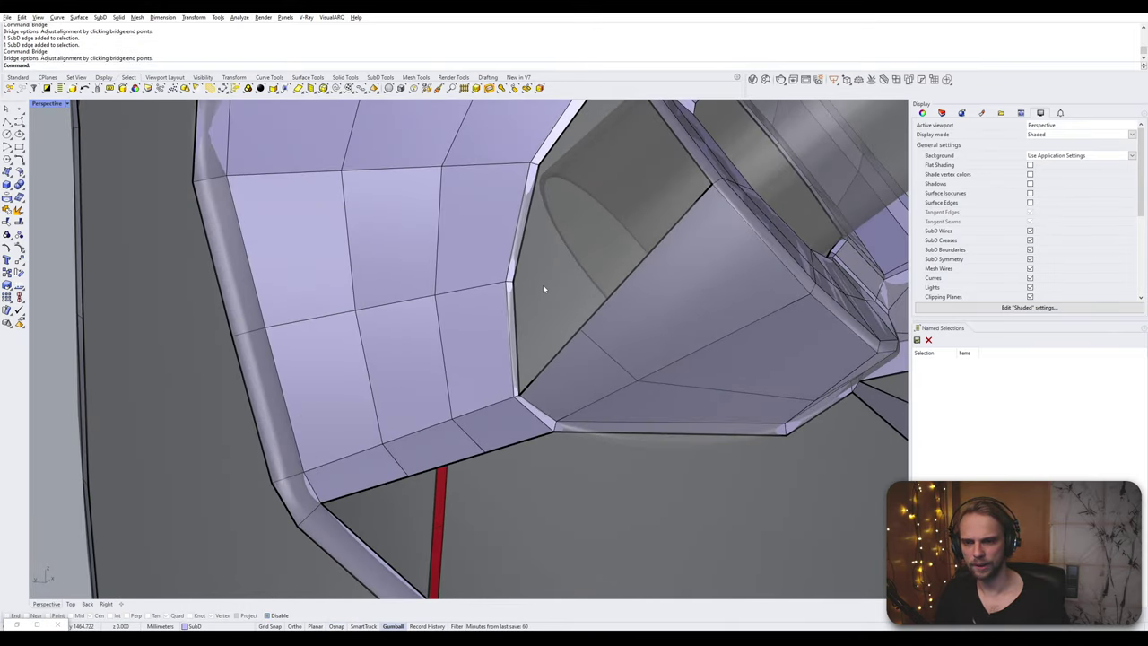
left_click(525, 238, "ctrl+shift")
left_click(563, 346, "ctrl+shift")
key("Return")
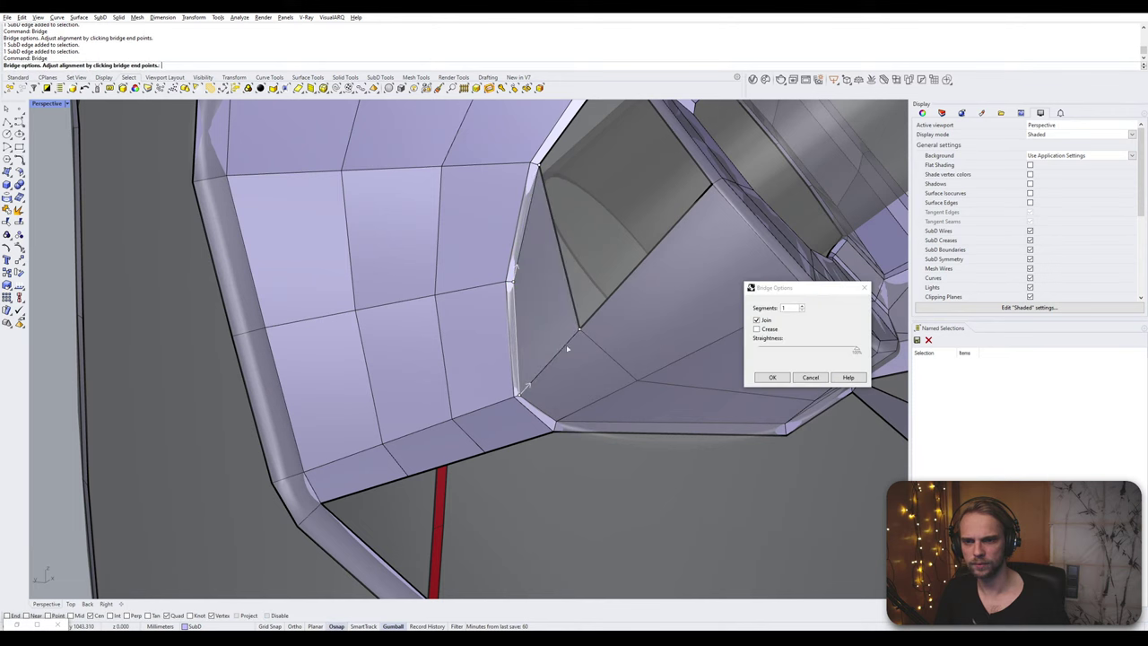
key("Return")
- Bridge the two cone-opening edges and fill the last remaining opening with a face
right_click_drag(587, 225, 556, 325, "shift")
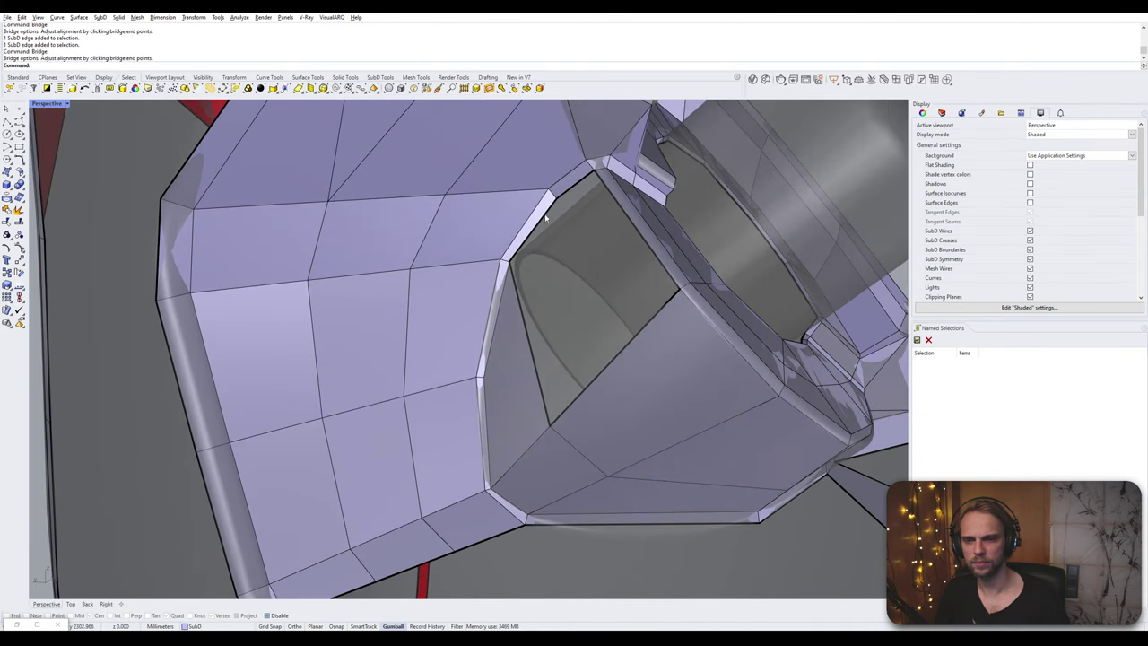
left_click(579, 185, "ctrl+shift")
left_click(619, 348, "ctrl+shift")
key("Return")
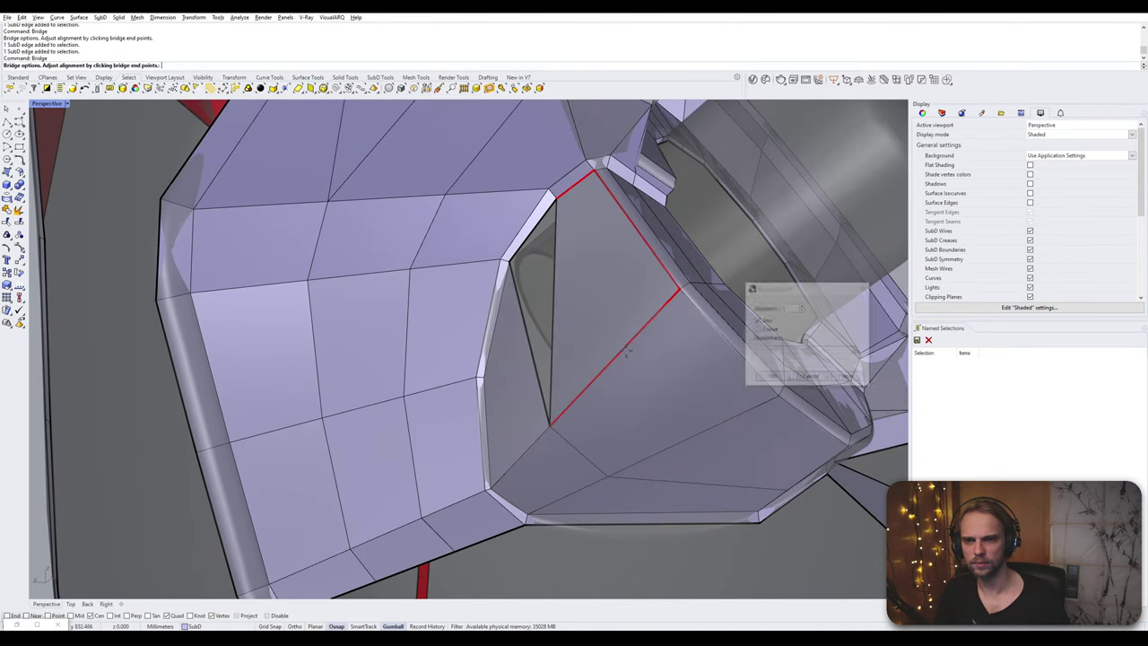
key("Return")
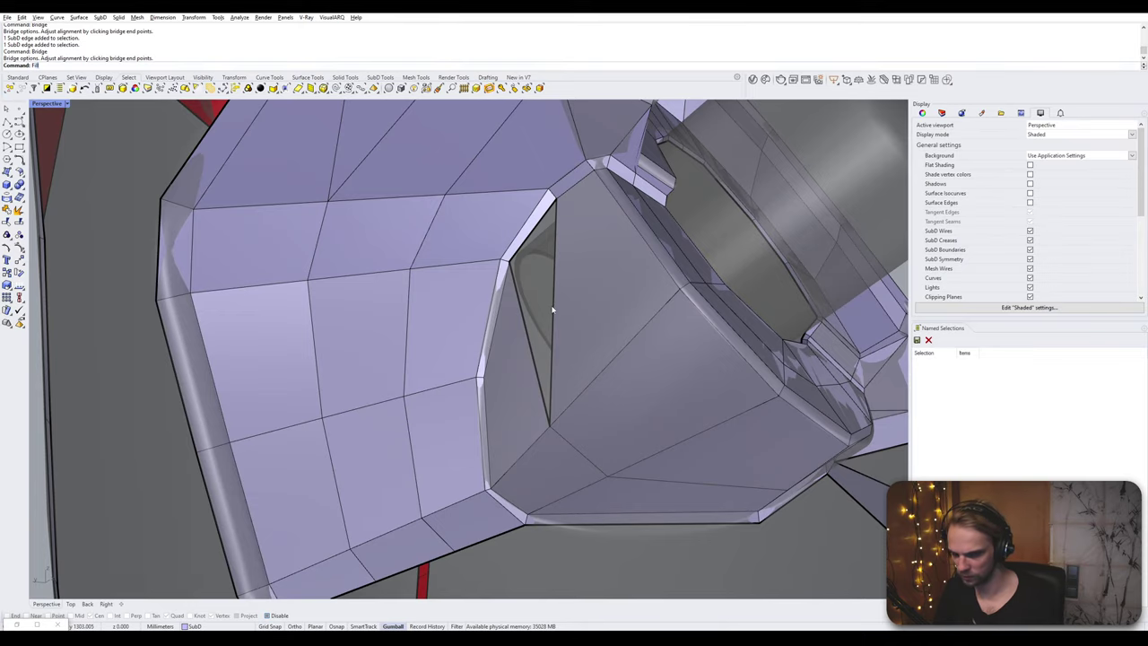
key("Return")
left_click(553, 309)
key("Return")
key("Return")
key("Tab")
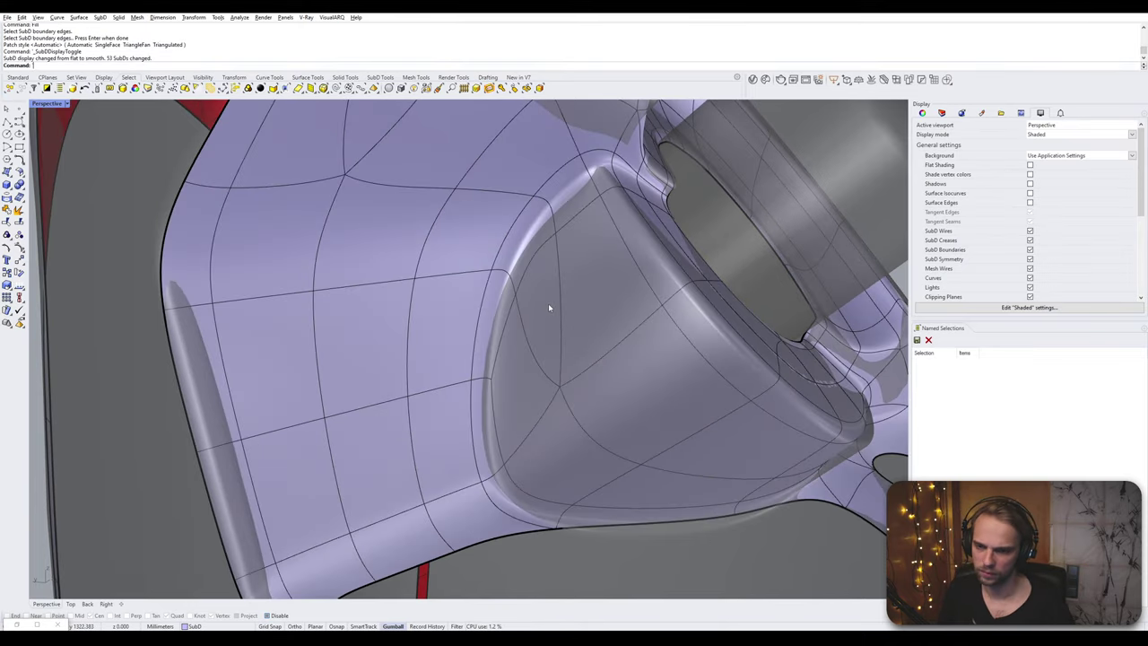
scroll(549, 308, "down", 7)
right_click_drag(548, 307, 557, 334)
scroll(461, 320, "down", 4)
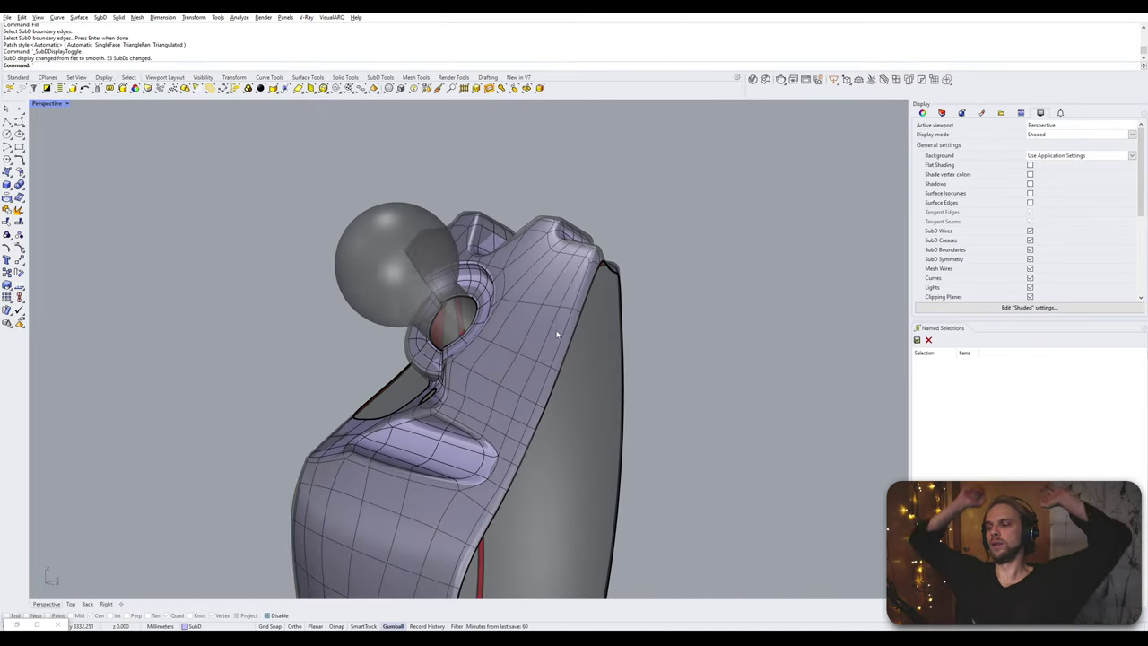
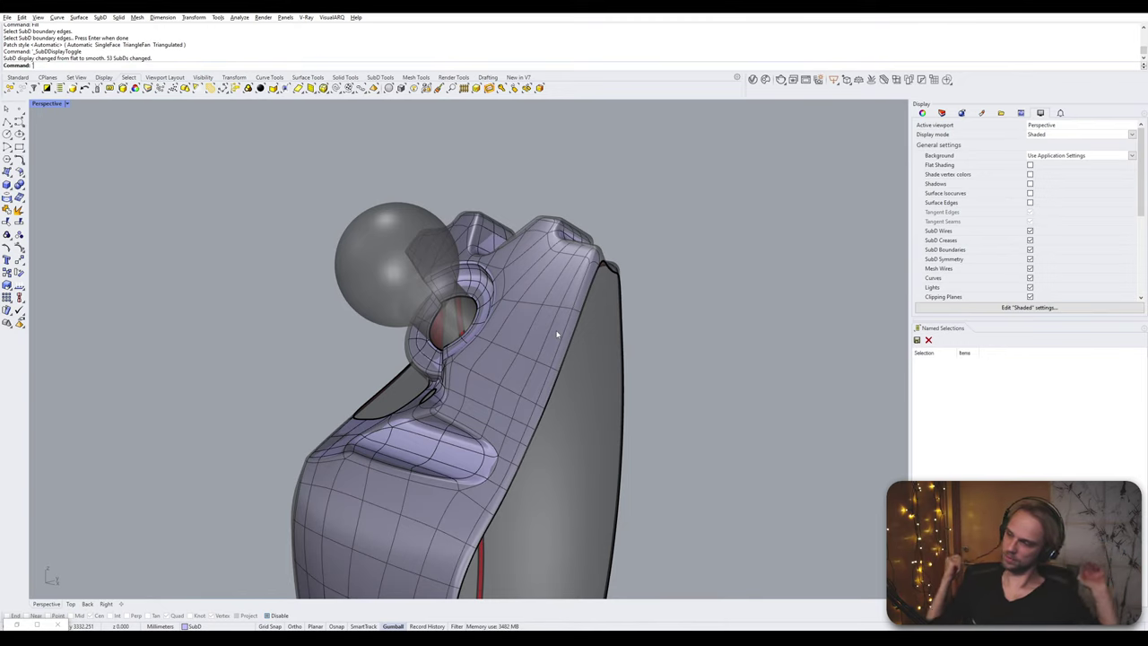
- Zoom in on the small triangular hole beside the joint and switch the SubD to flat display
right_click_drag(556, 334, 575, 404)
scroll(668, 385, "up", 6)
key("Tab")
scroll(578, 333, "up", 5)
scroll(578, 333, "up", 2)
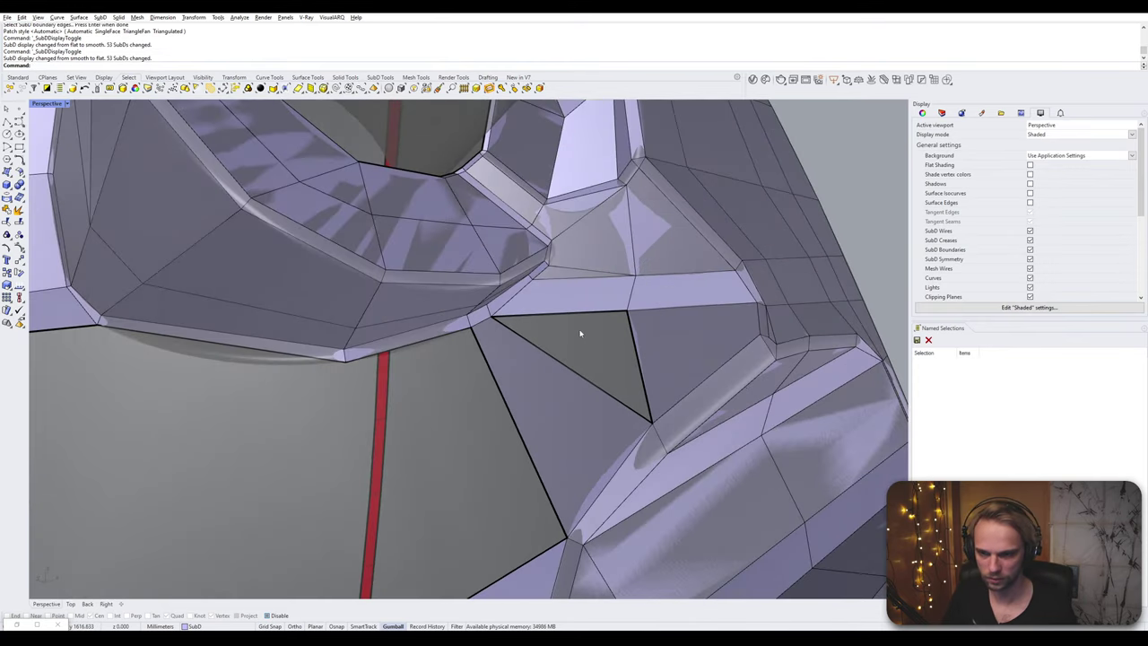
- Fill the small triangular hole beside the joint with a SubD face
key("Return")
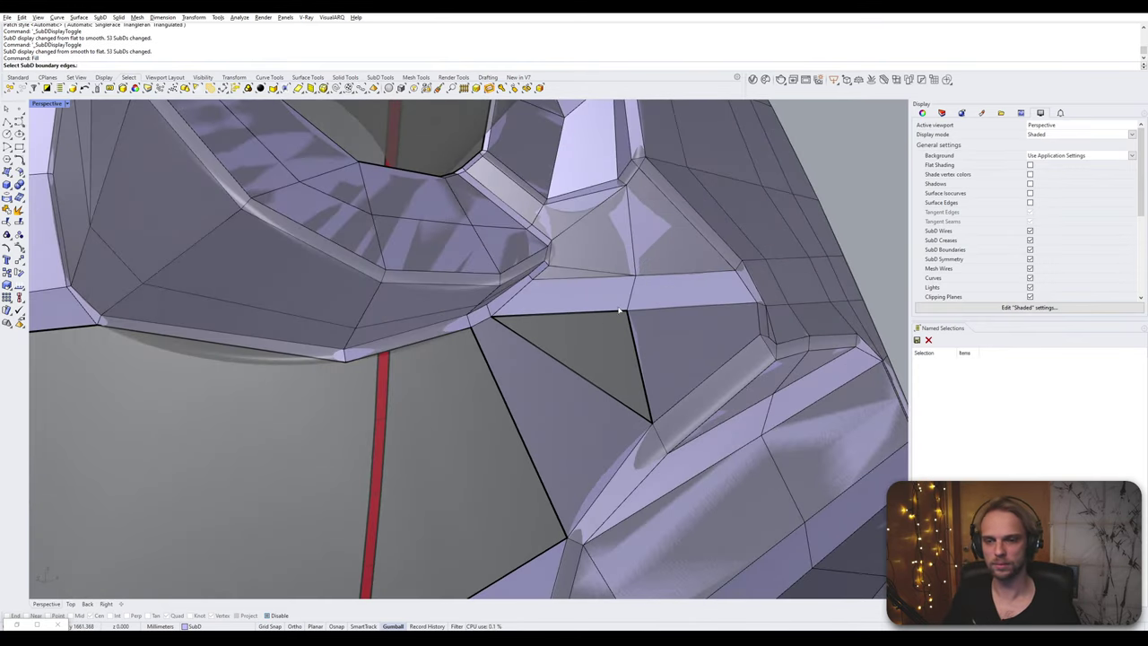
left_click(619, 316)
key("Return")
right_click_drag(616, 326, 492, 374)
key("Tab")
scroll(254, 326, "up", 3)
key("Tab")
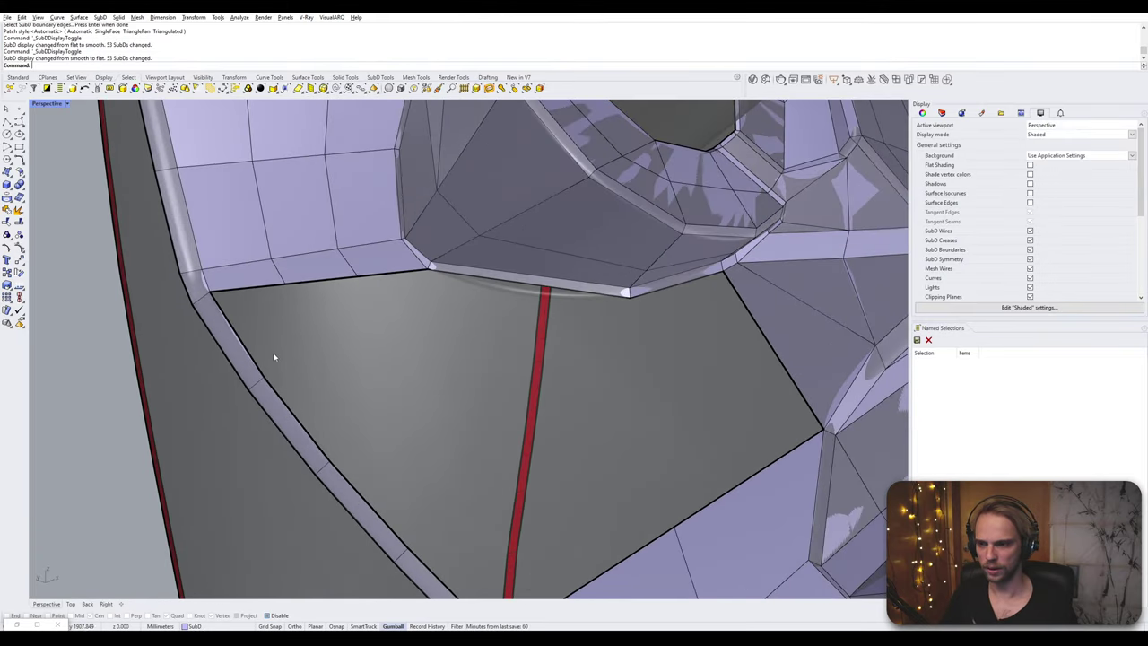
- Bridge the lower opening's left diagonal edge to its top edge
left_click(249, 356)
left_click(323, 282, "shift")
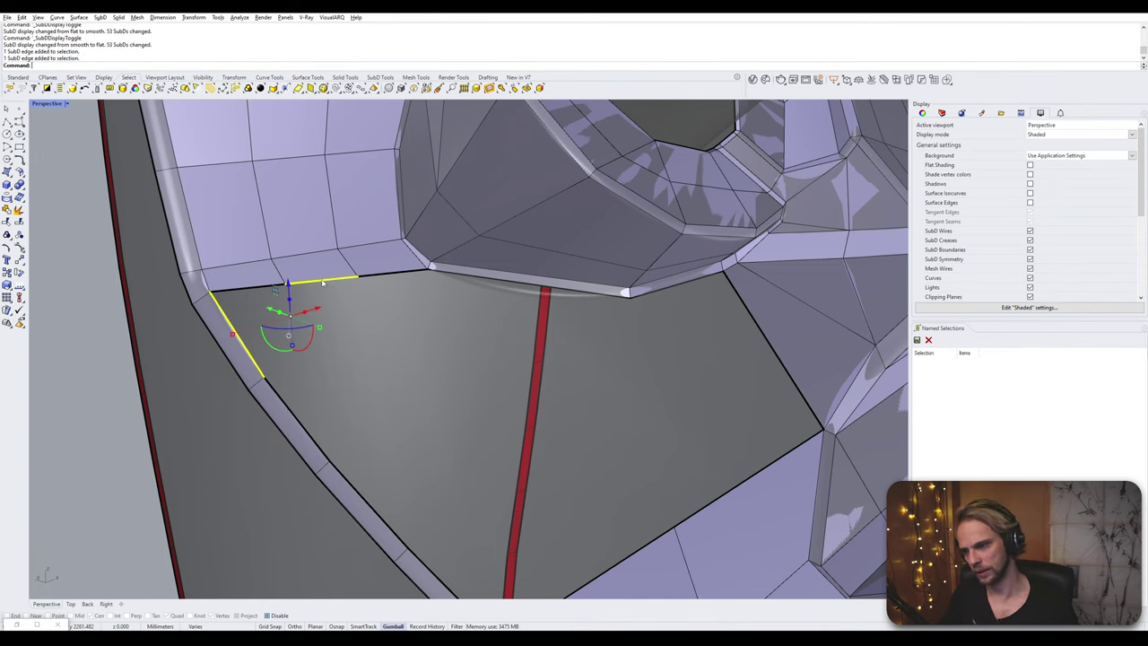
key("Return")
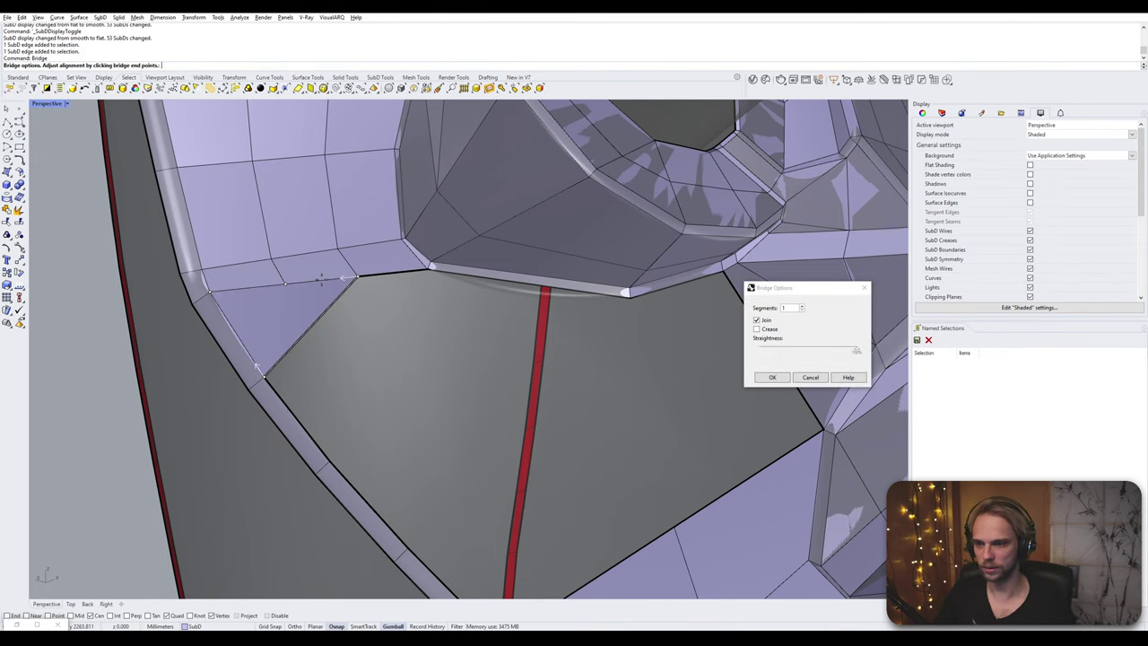
key("Return")
- Bridge the remaining gap's short top edge to its bottom edge
right_click_drag(322, 282, 294, 330)
key("Tab")
key("Tab")
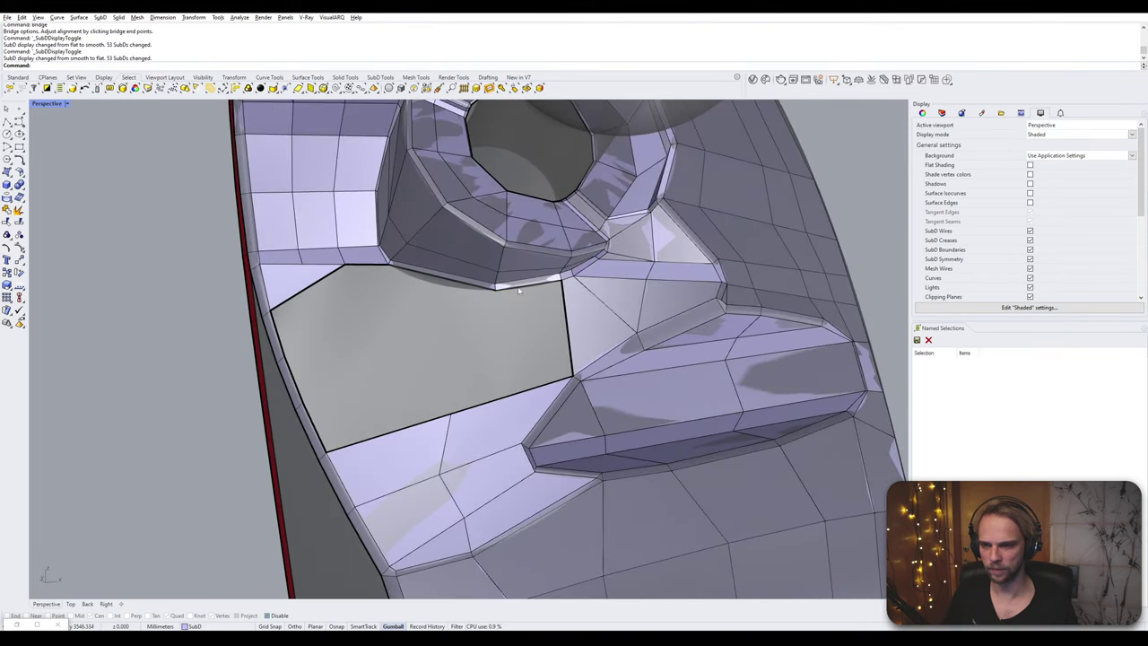
left_click(529, 285)
left_click(520, 392)
key("Return")
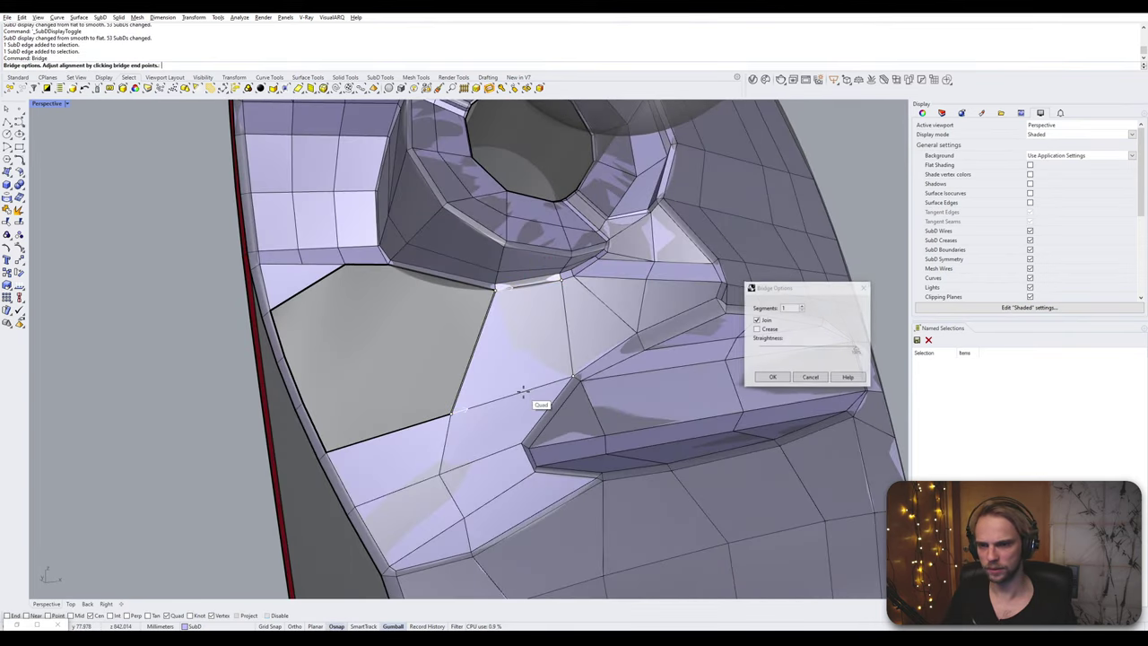
key("Return")
- Delete the unwanted bridge and bridge the opening's left and top edges instead
right_click_drag(529, 395, 429, 364)
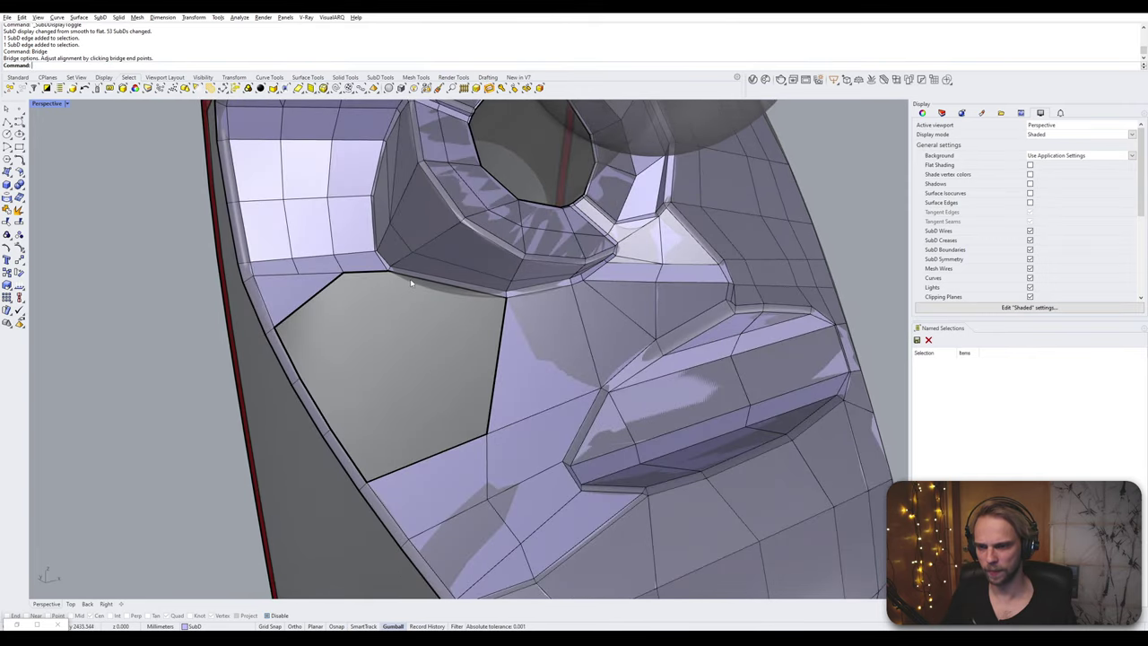
left_click(328, 435)
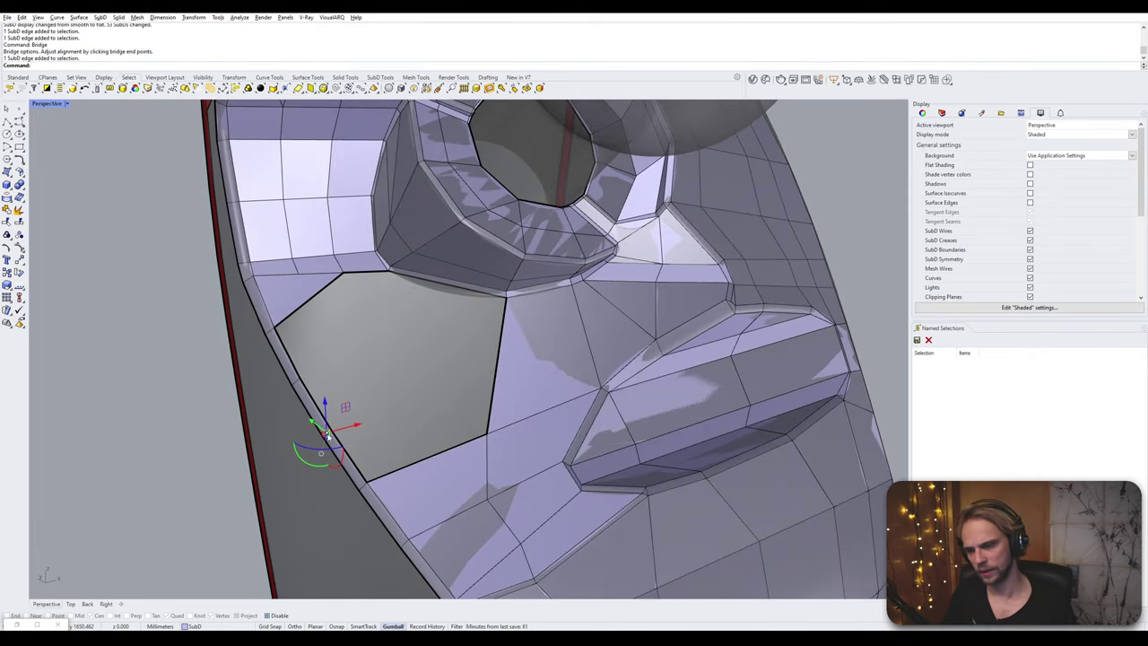
key("Delete")
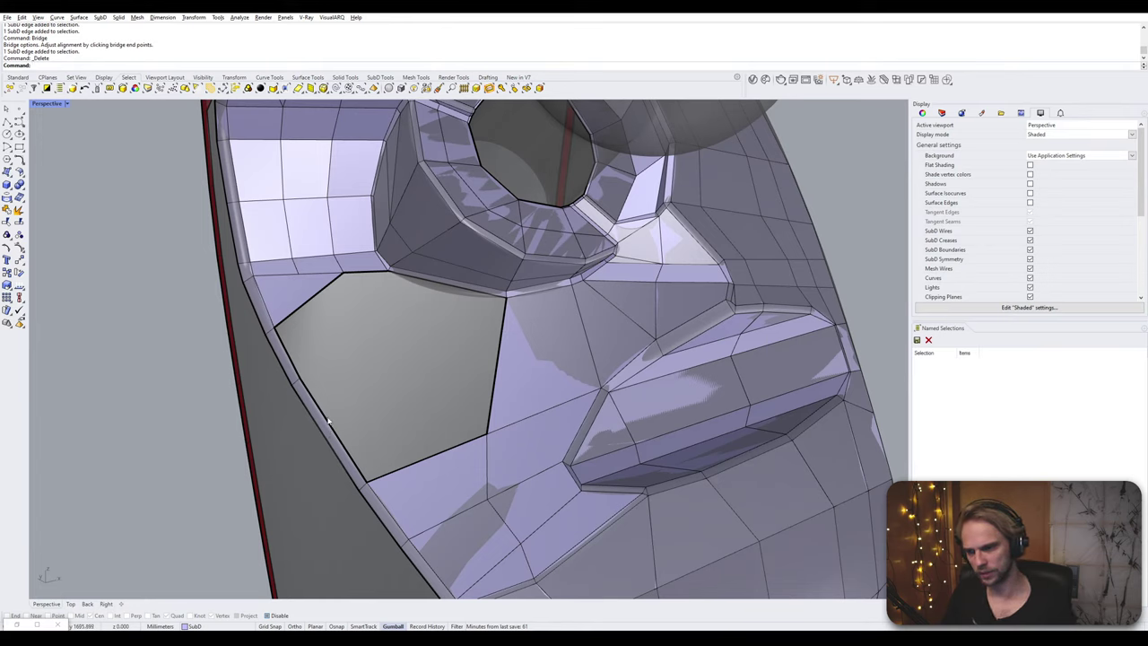
left_click(301, 372)
left_click(368, 278, "shift")
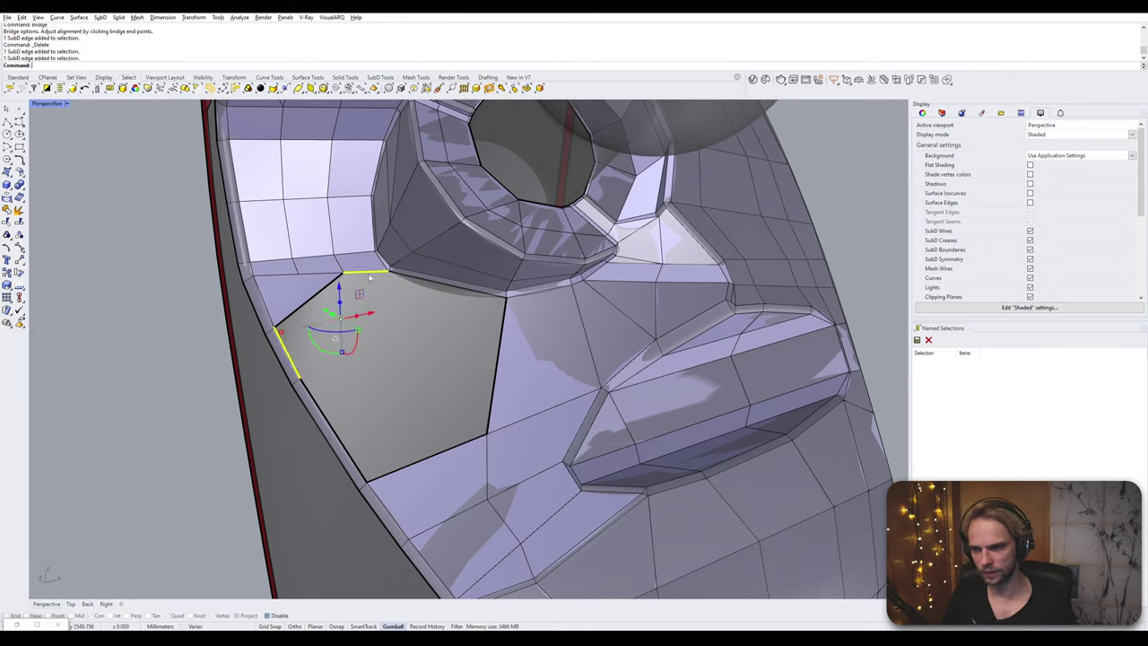
key("Return")
key("Return")
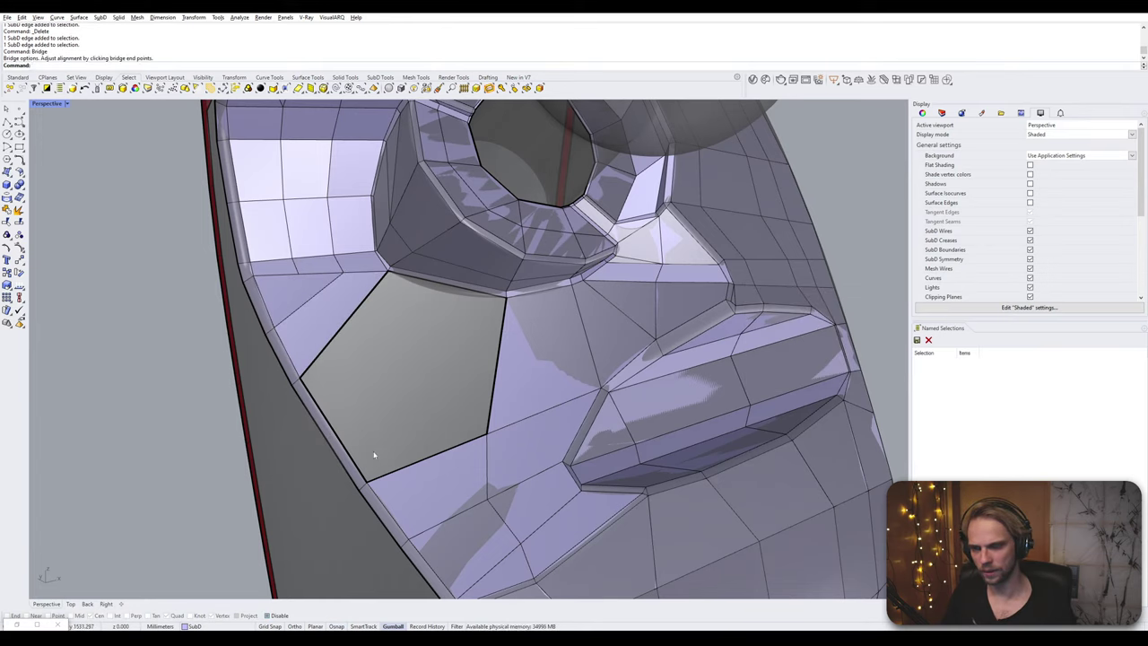
- Bridge the opening's bottom and top edges, then fill the last triangular hole
left_click(353, 465)
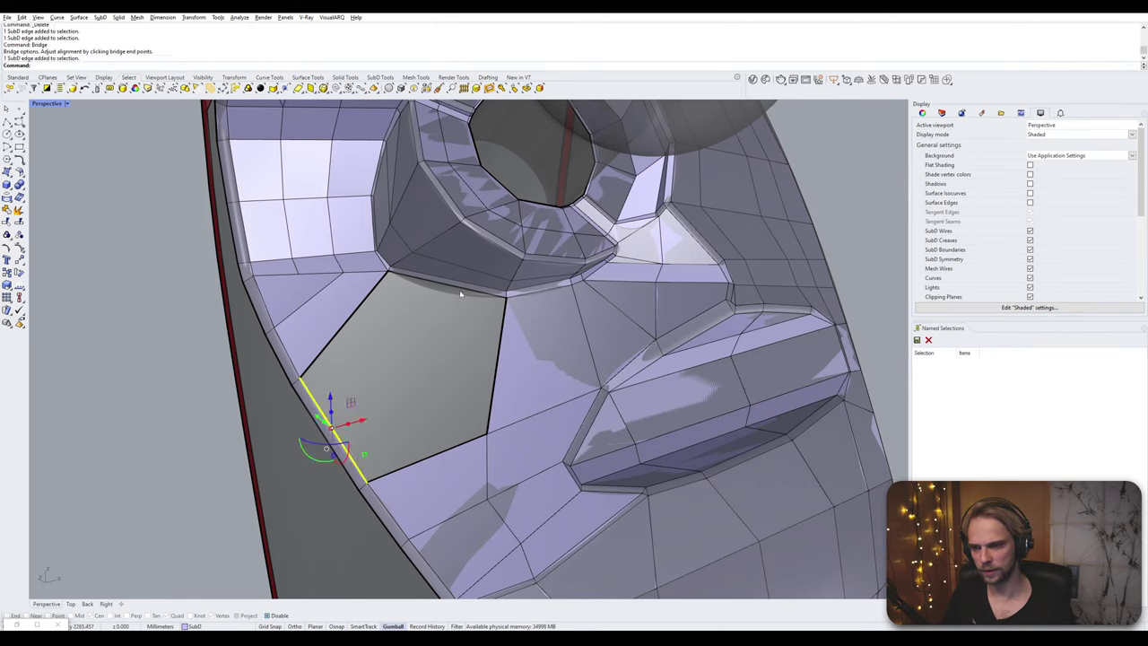
left_click(462, 291, "shift")
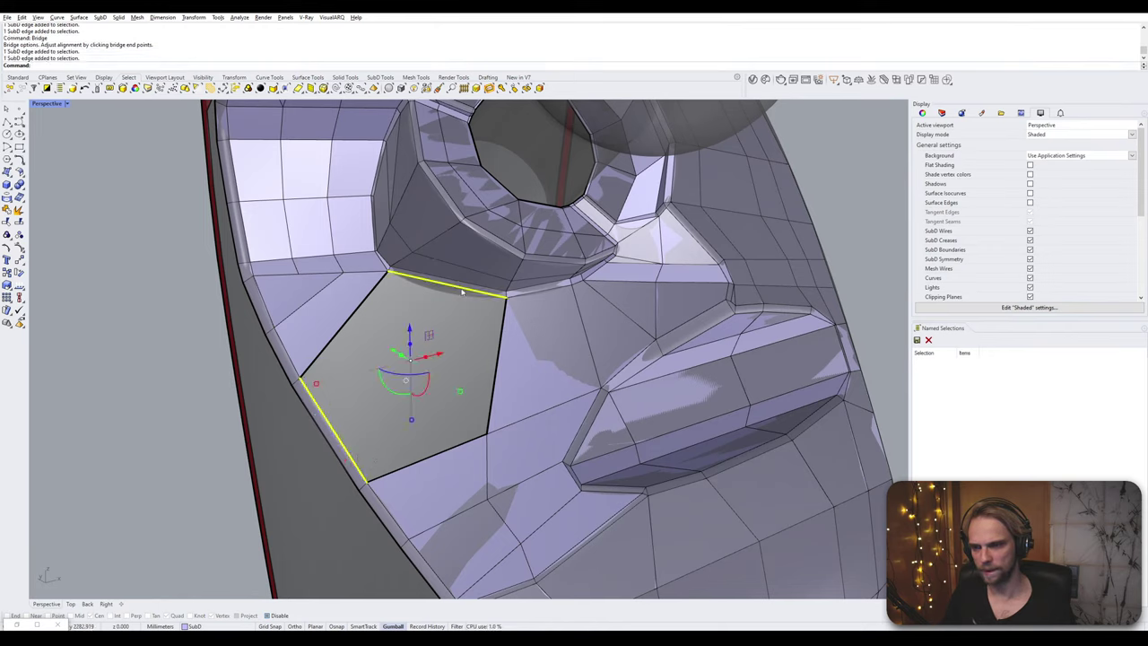
key("Escape")
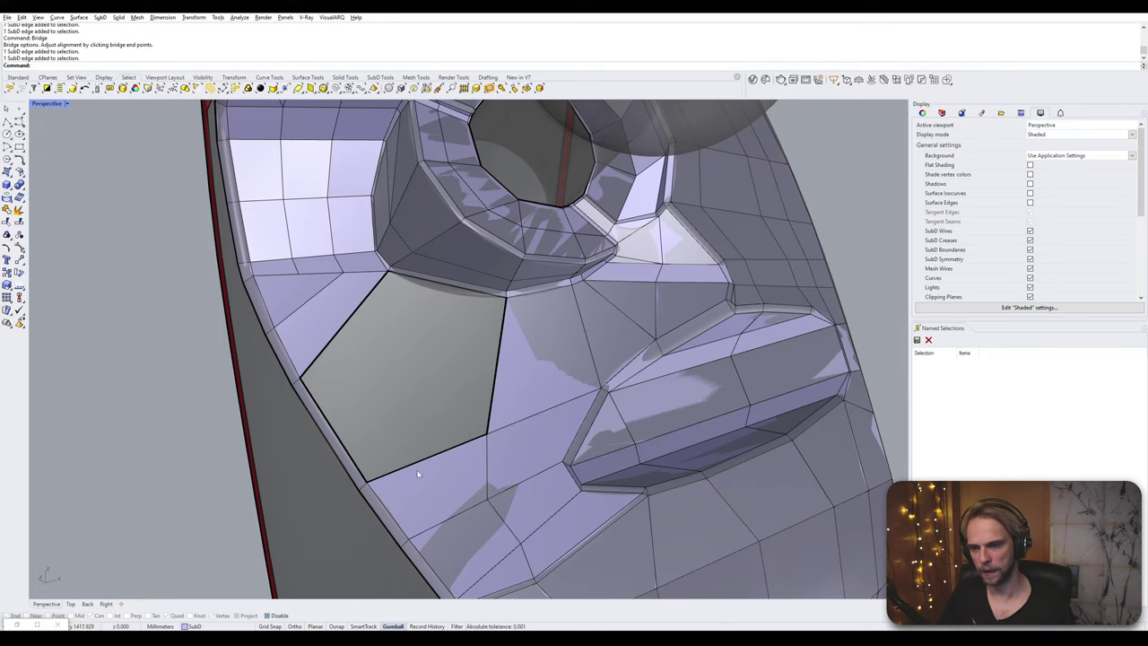
left_click(423, 465)
left_click(451, 290, "shift")
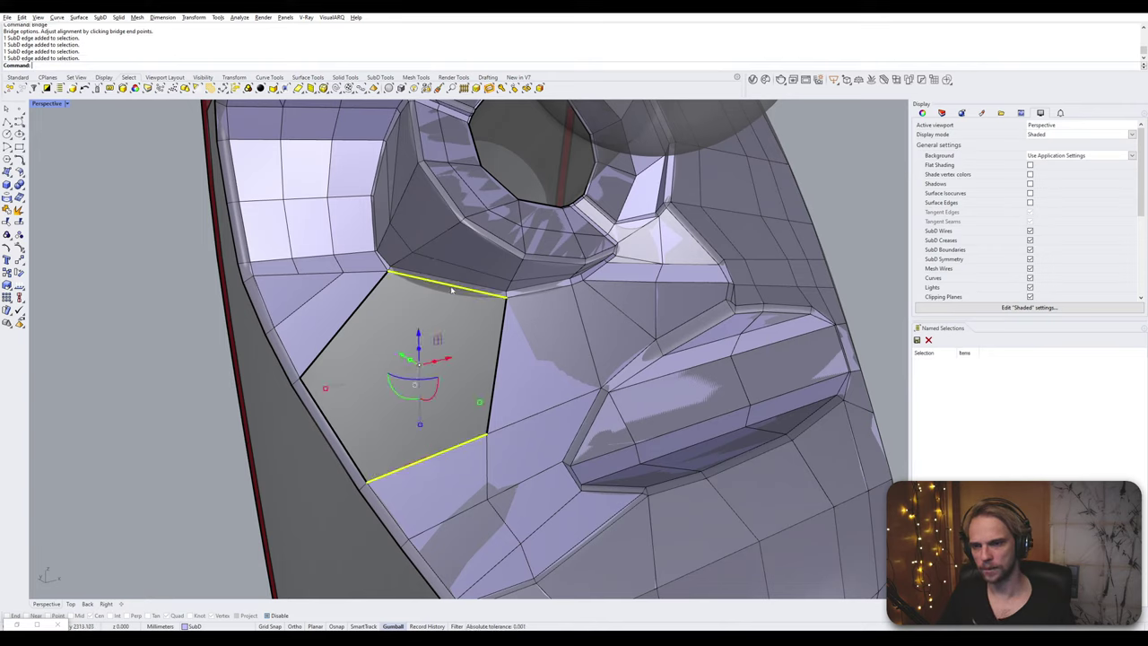
key("Return")
key("Return")
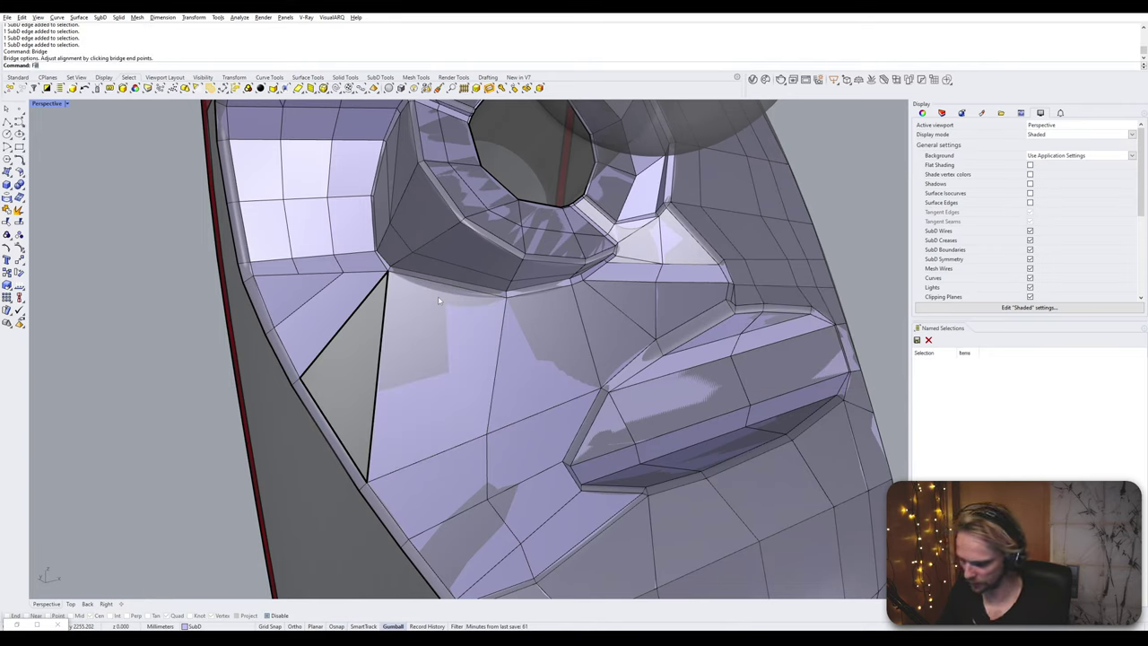
key("Return")
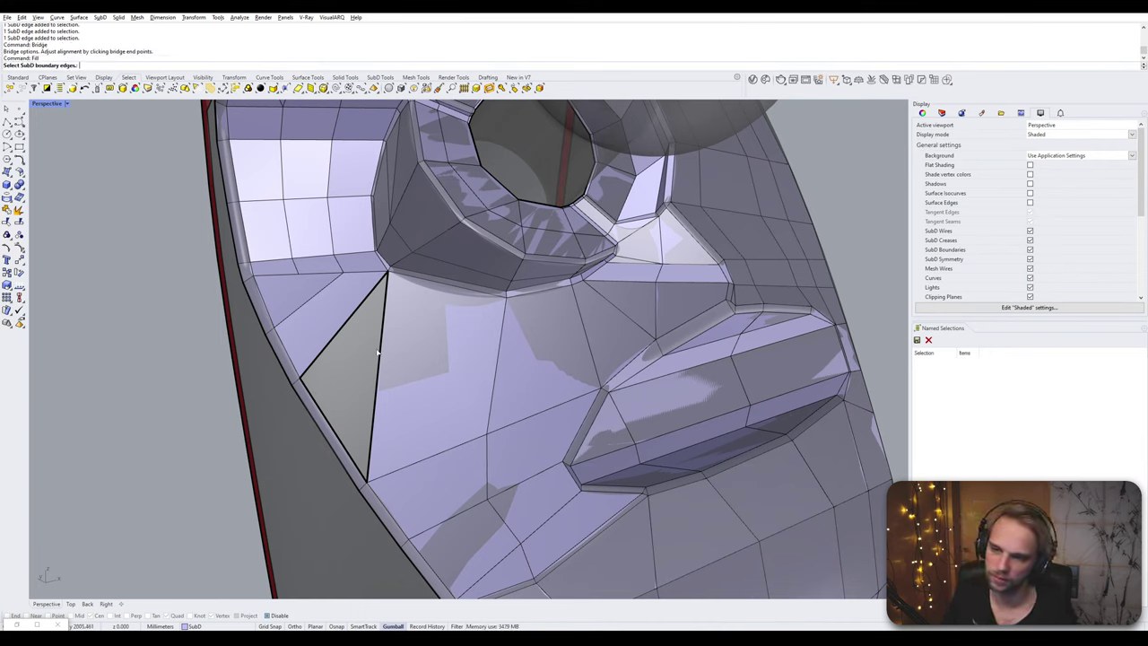
left_click(380, 350)
key("Return")
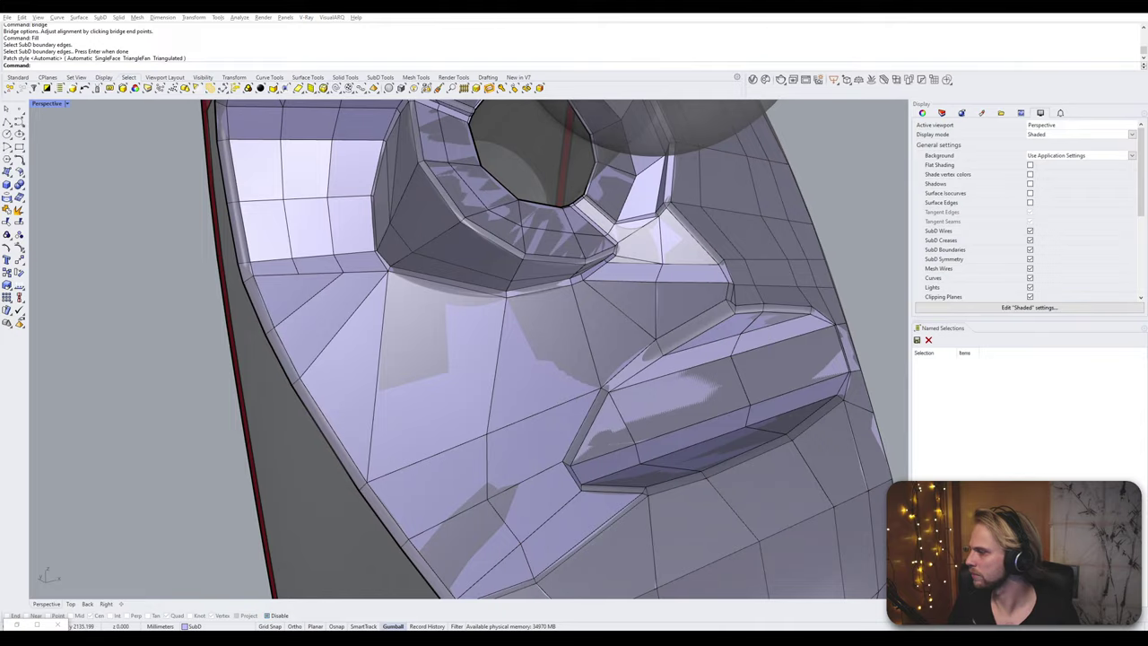
scroll(362, 287, "down", 4)
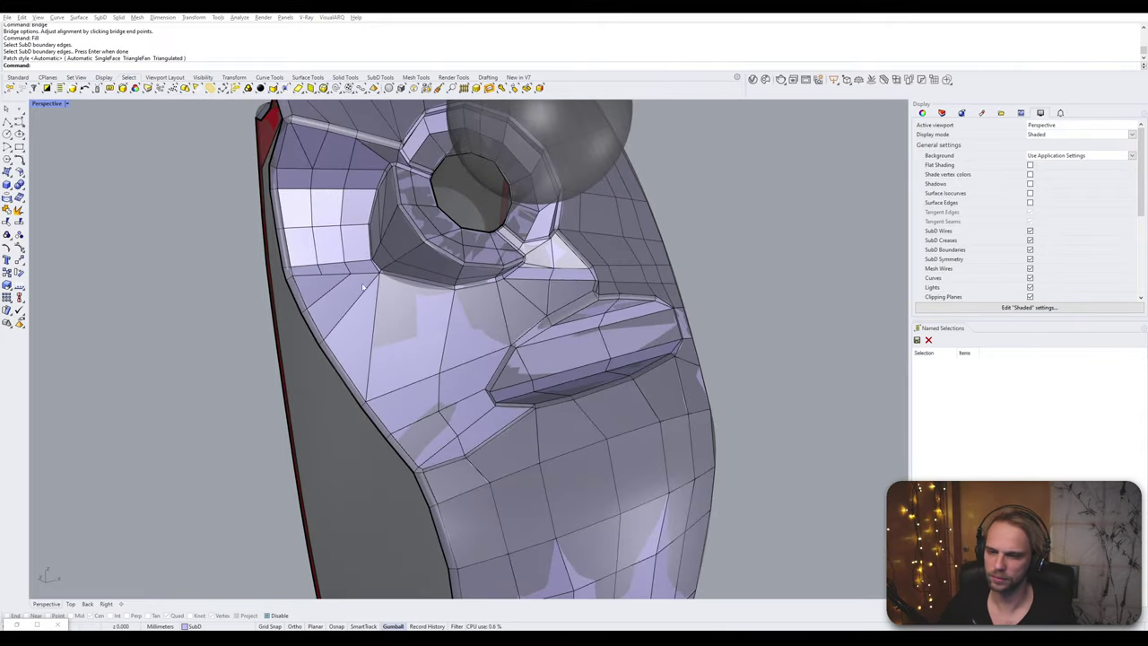
key("Tab")
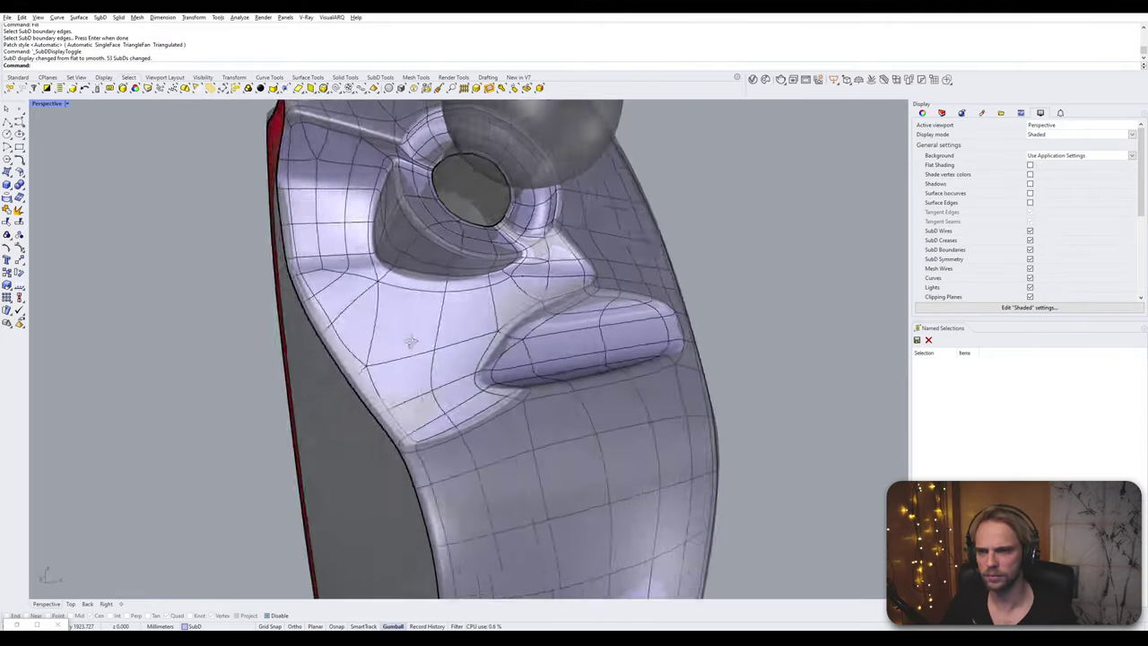
right_click_drag(410, 342, 507, 260)
key("Tab")
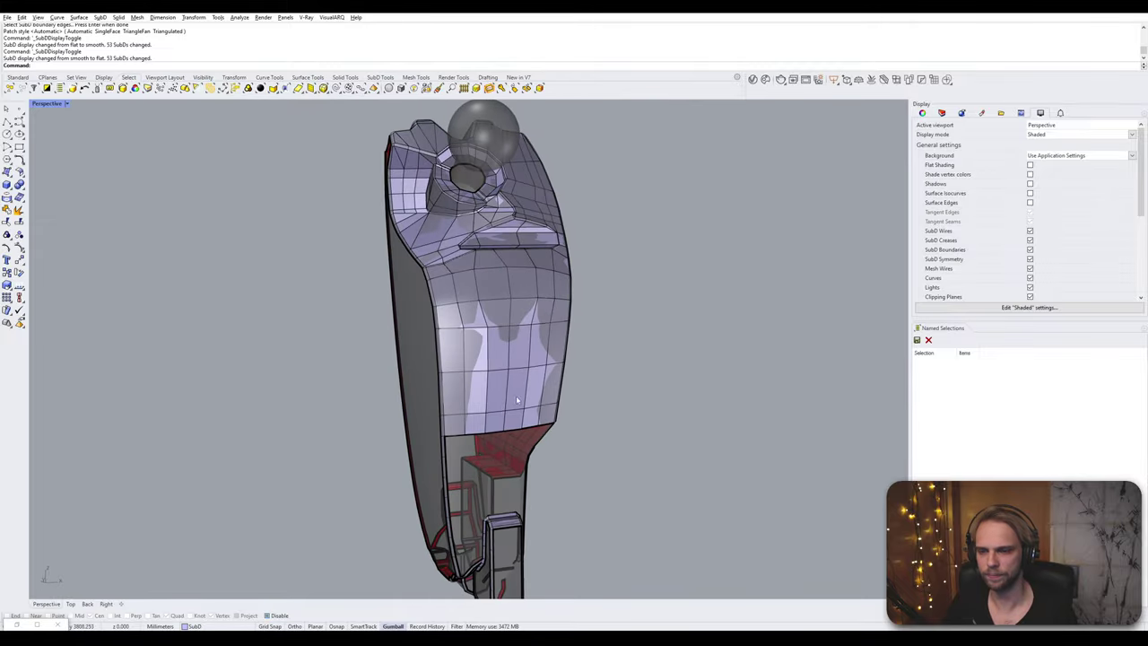
key("Tab")
right_click_drag(502, 444, 399, 287, "shift")
scroll(399, 287, "up", 4)
key("Tab")
right_click_drag(480, 312, 524, 311)
left_click(457, 280)
scroll(538, 287, "up", 4)
- Delete the edge loop along the side and the narrow face strip at the opening
left_click(523, 310)
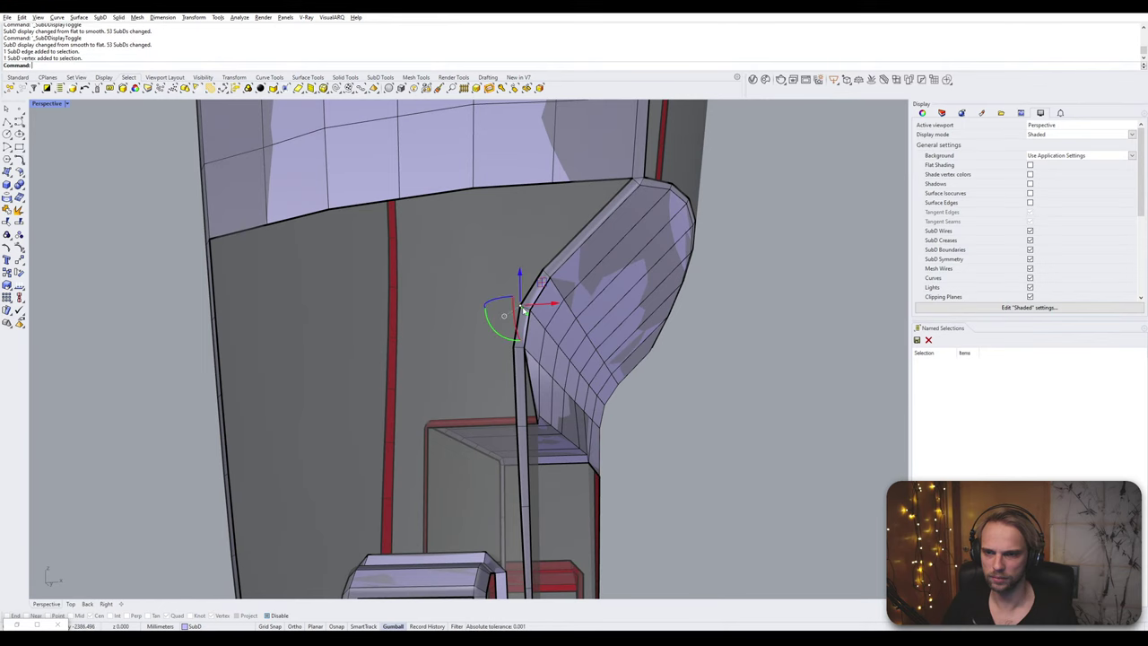
scroll(525, 309, "up", 3)
left_click(527, 311)
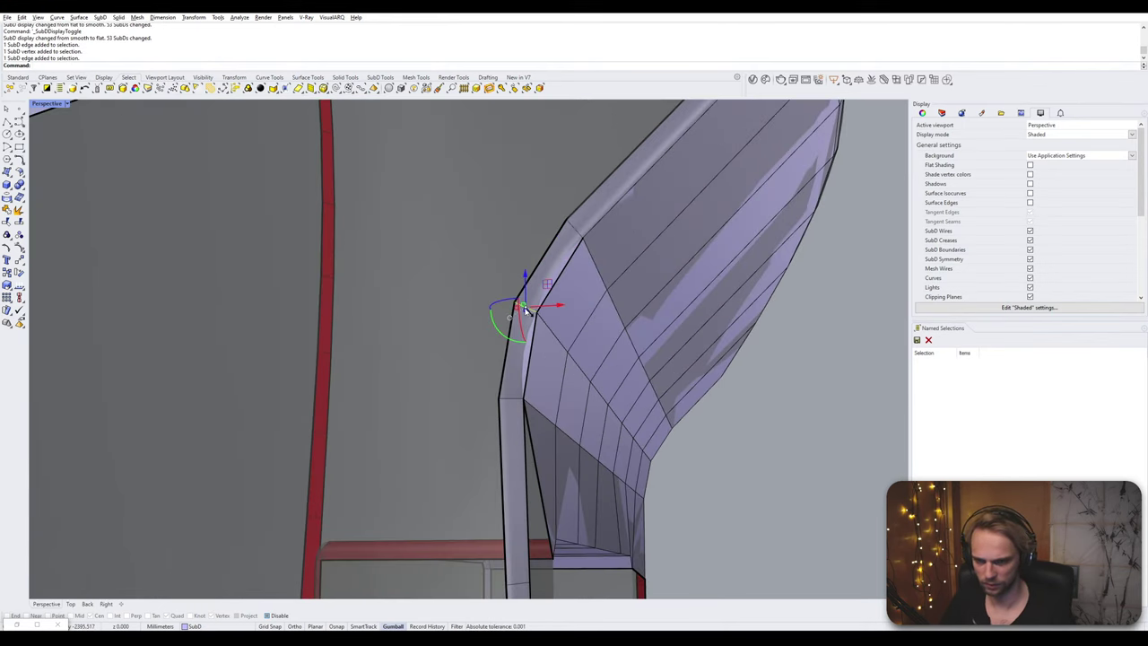
double_click(556, 339)
key("Delete")
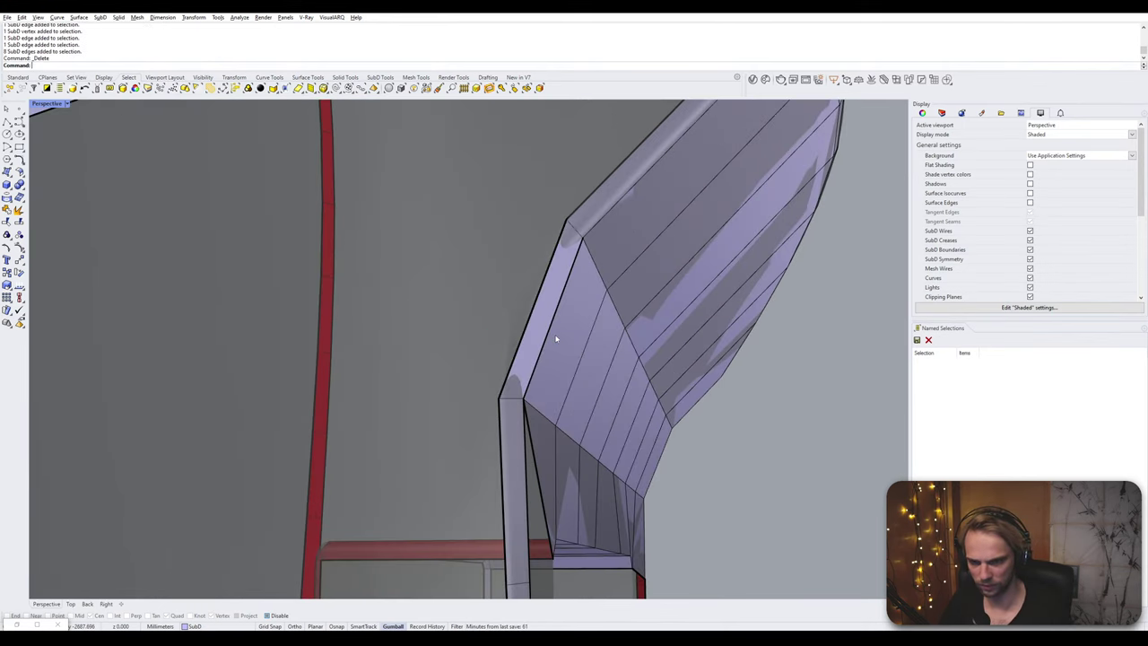
left_click(546, 319)
key("Delete")
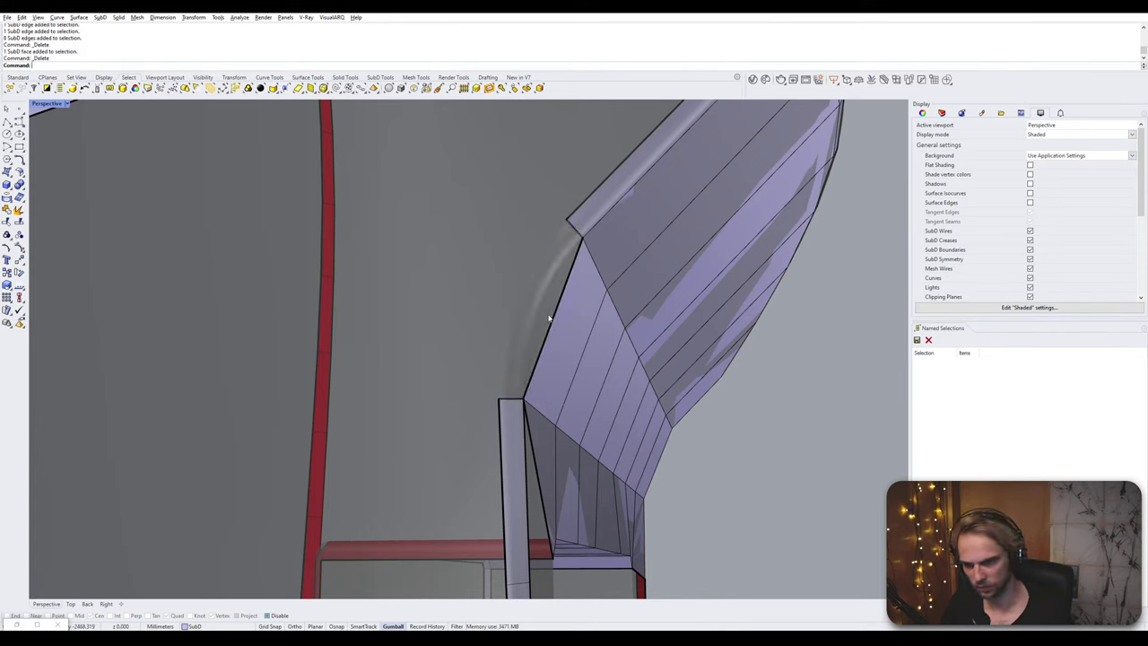
- Bridge the gap's lower edge to its upper edge
left_click(508, 397)
left_click(574, 226, "shift")
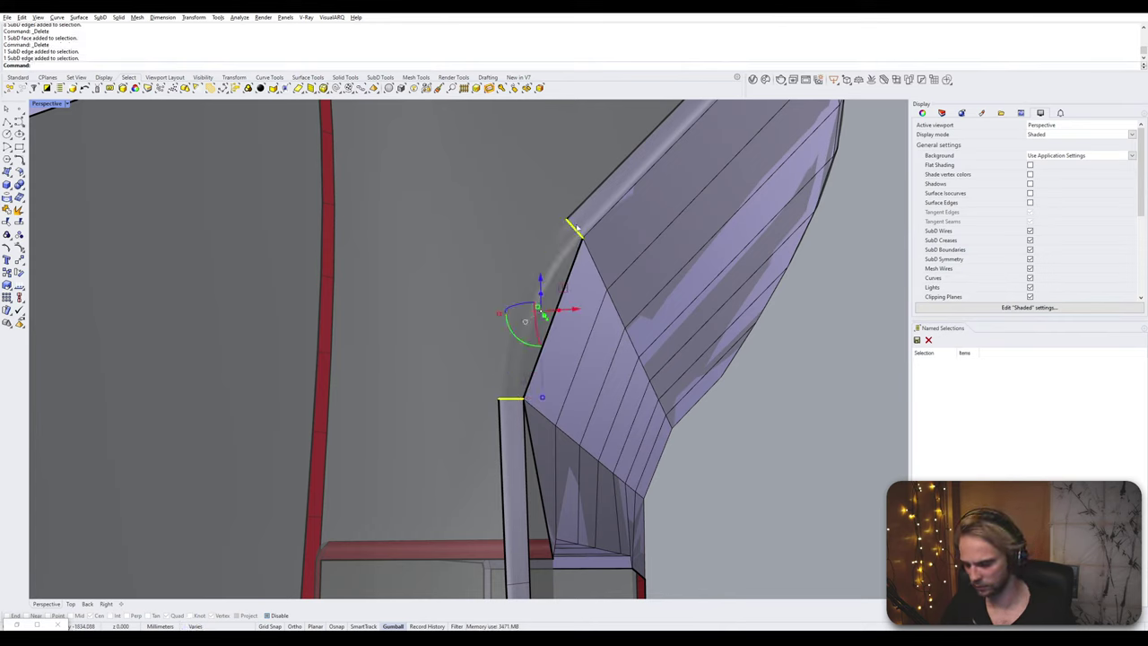
key("Return")
key("Return")
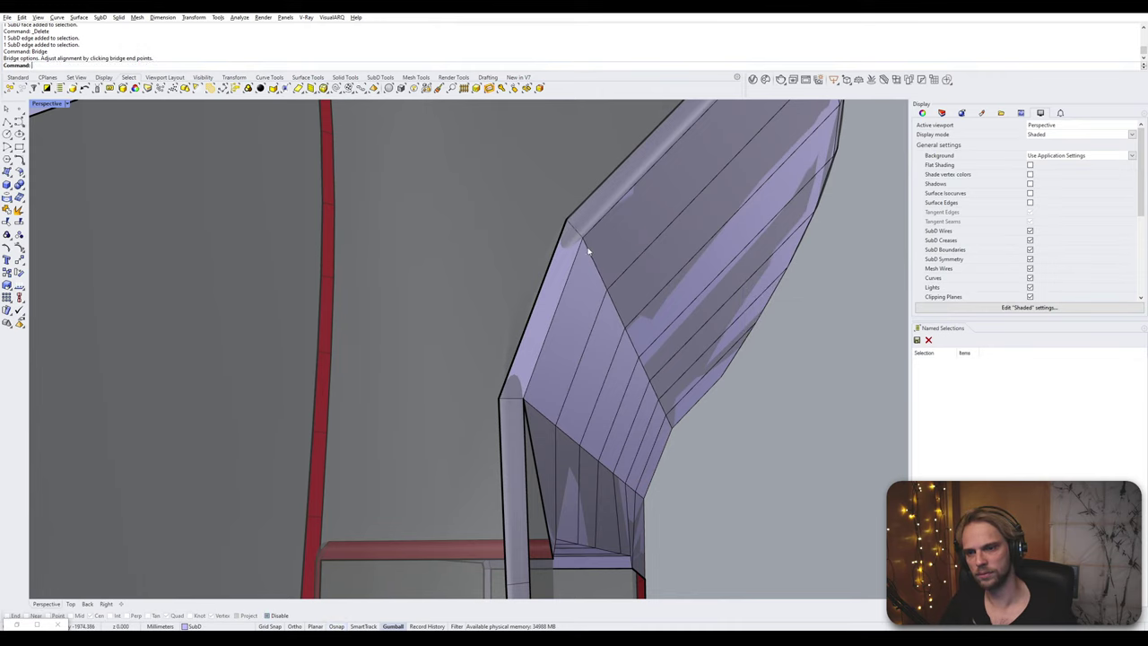
scroll(588, 251, "down", 5)
- Bridge the two border edges of the side opening, accepting the bridge settings
right_click_drag(575, 260, 518, 320)
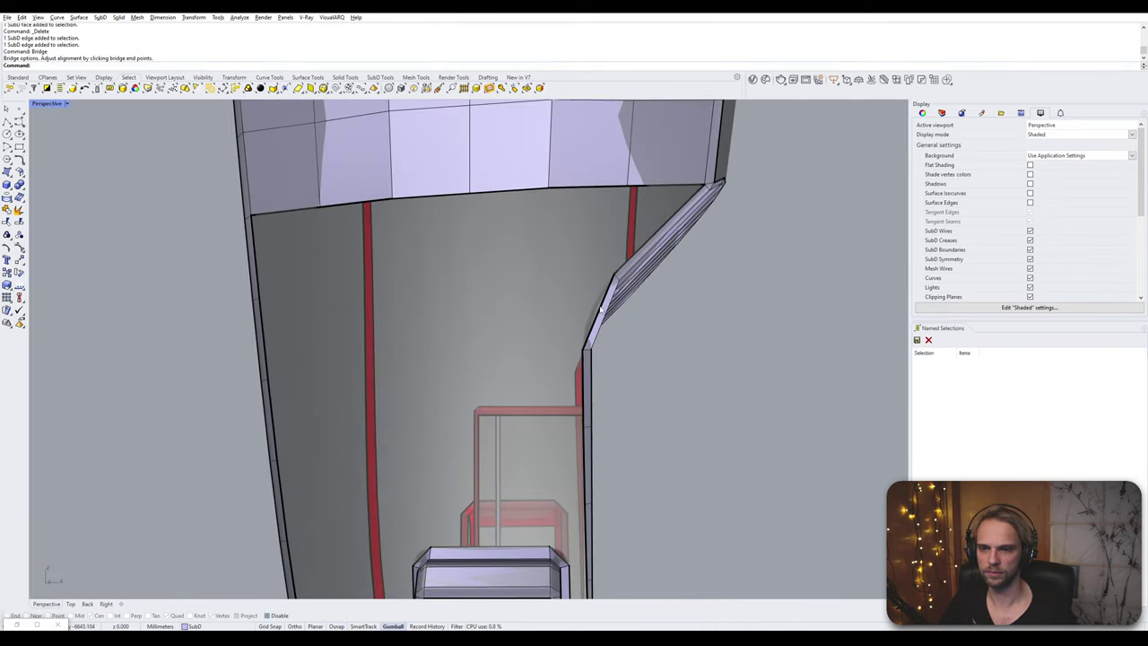
left_click(601, 312)
right_click_drag(404, 312, 450, 325)
left_click(333, 307, "shift")
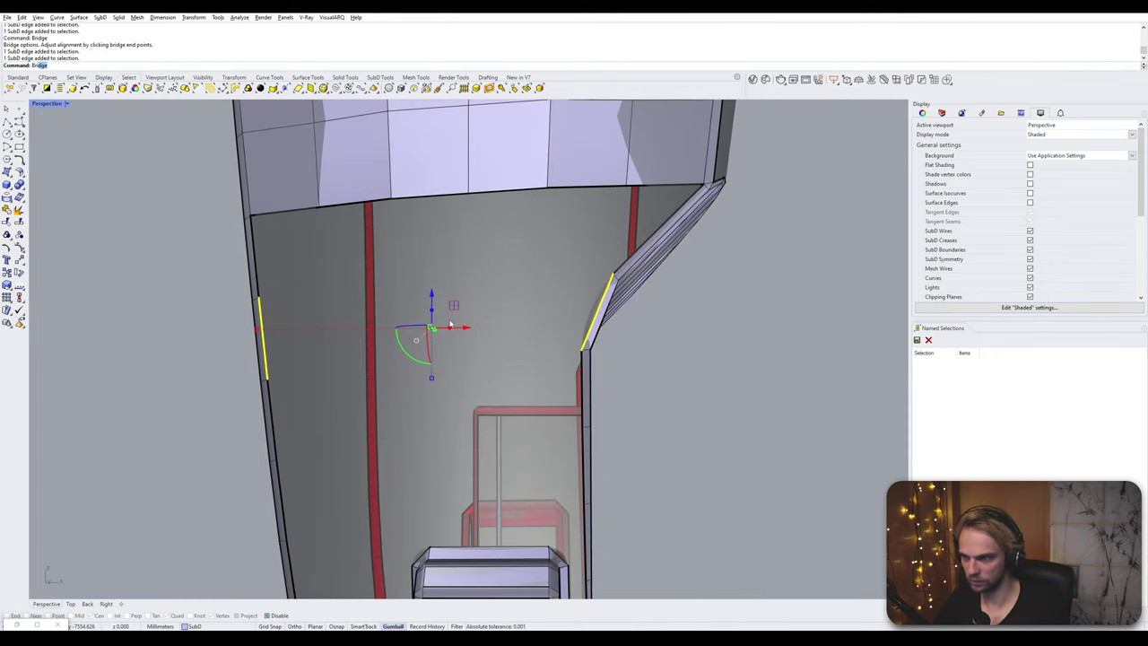
key("Return")
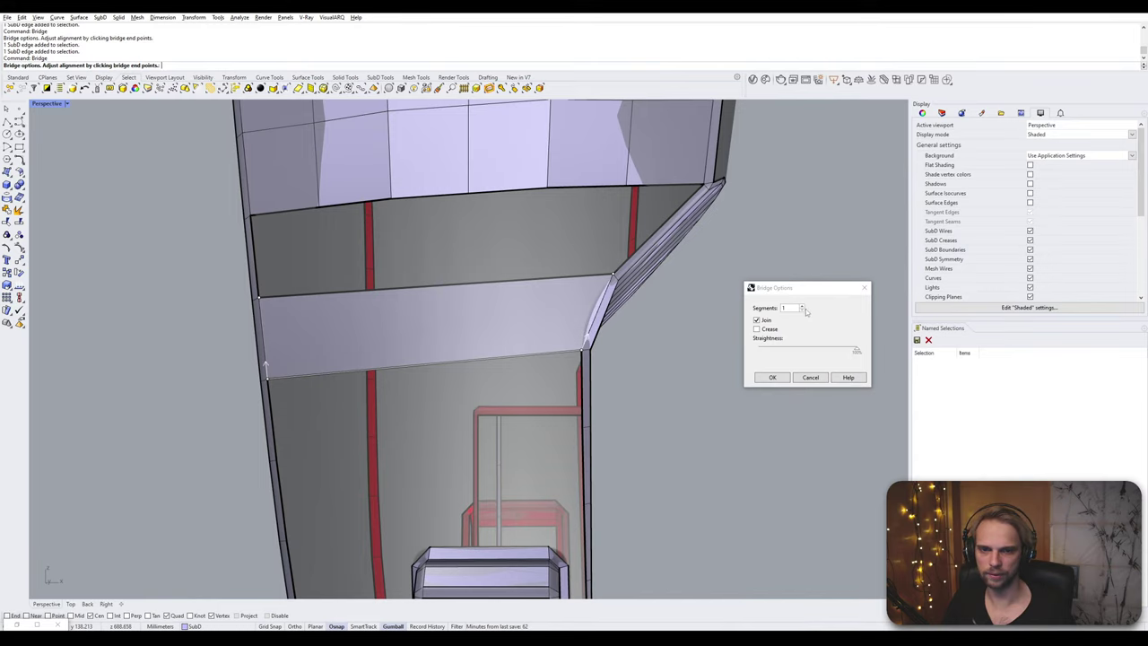
left_click(772, 378)
- Bridge the middle seam edges to the opening's upper edge with a single segment
left_click(574, 275)
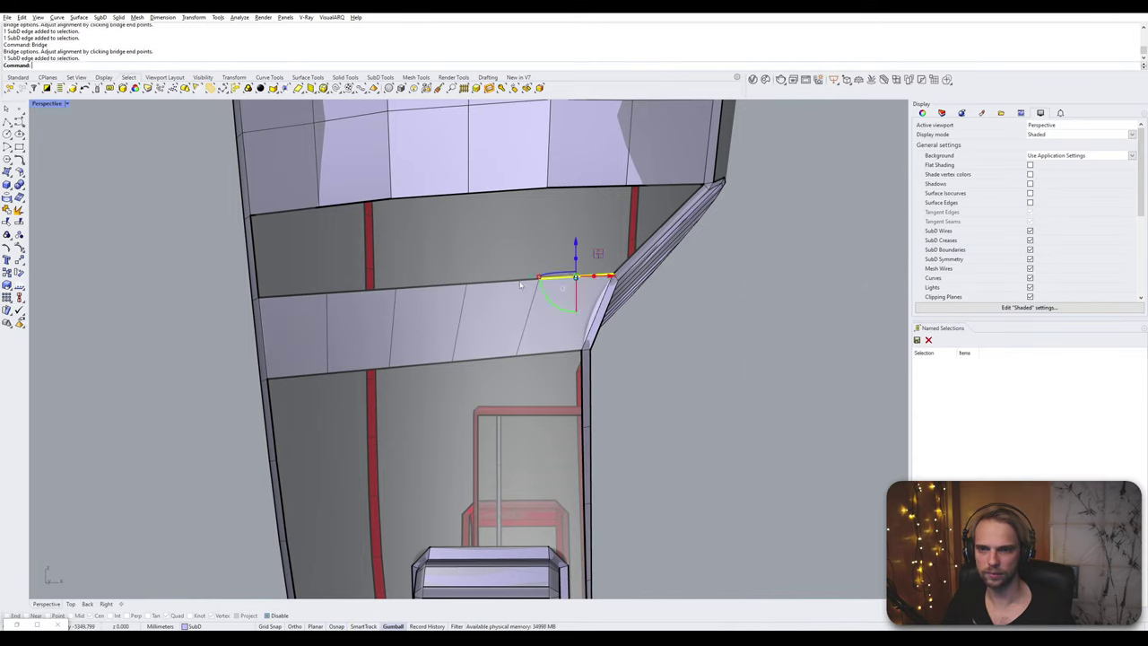
left_click(499, 281)
left_click(431, 285)
left_click(358, 289)
left_click(305, 295)
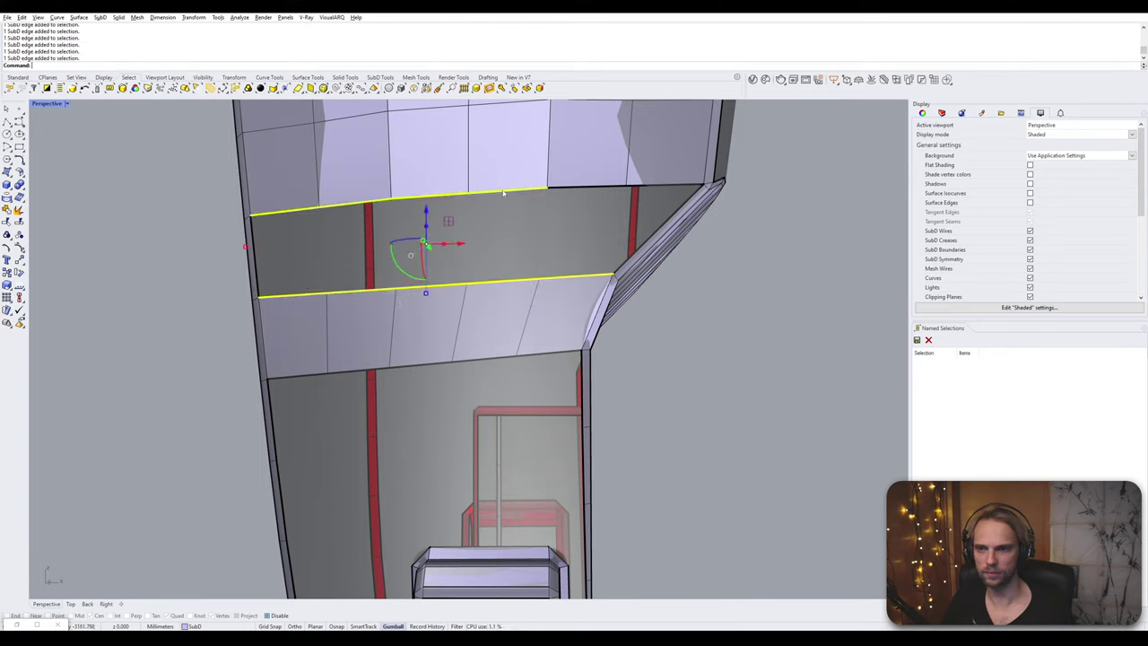
key("Return")
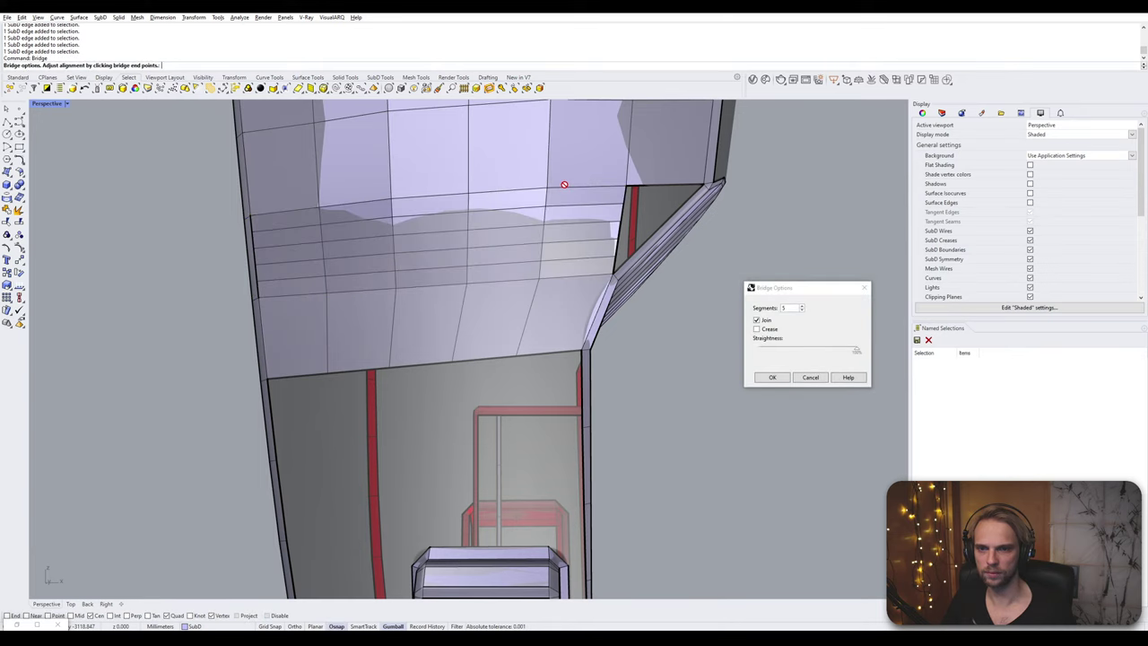
left_click(802, 310)
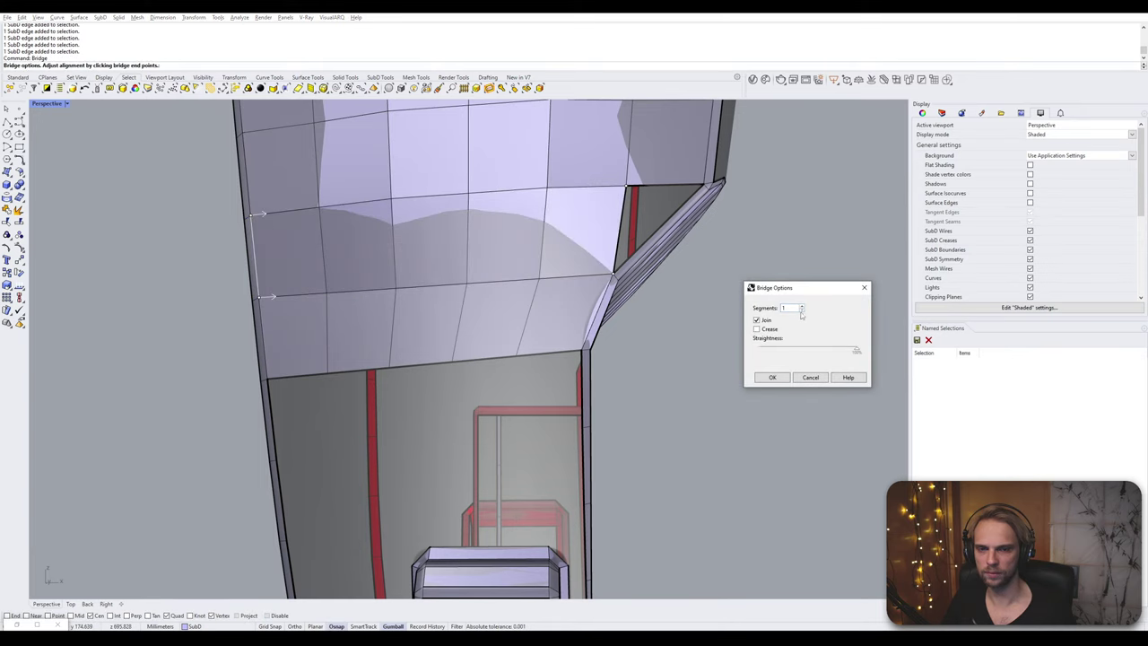
left_click(773, 378)
- Fill the corner opening and check the result in smooth display
right_click_drag(596, 344, 571, 281)
key("Return")
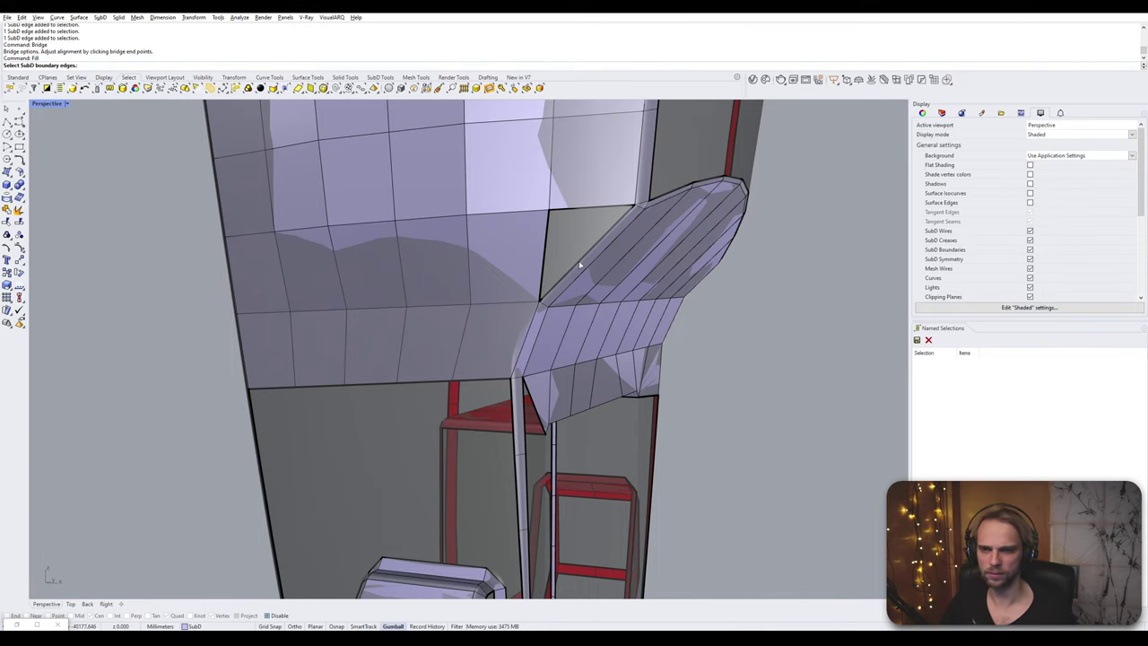
left_click(575, 266)
key("Return")
key("Return")
scroll(644, 304, "down", 5)
key("Tab")
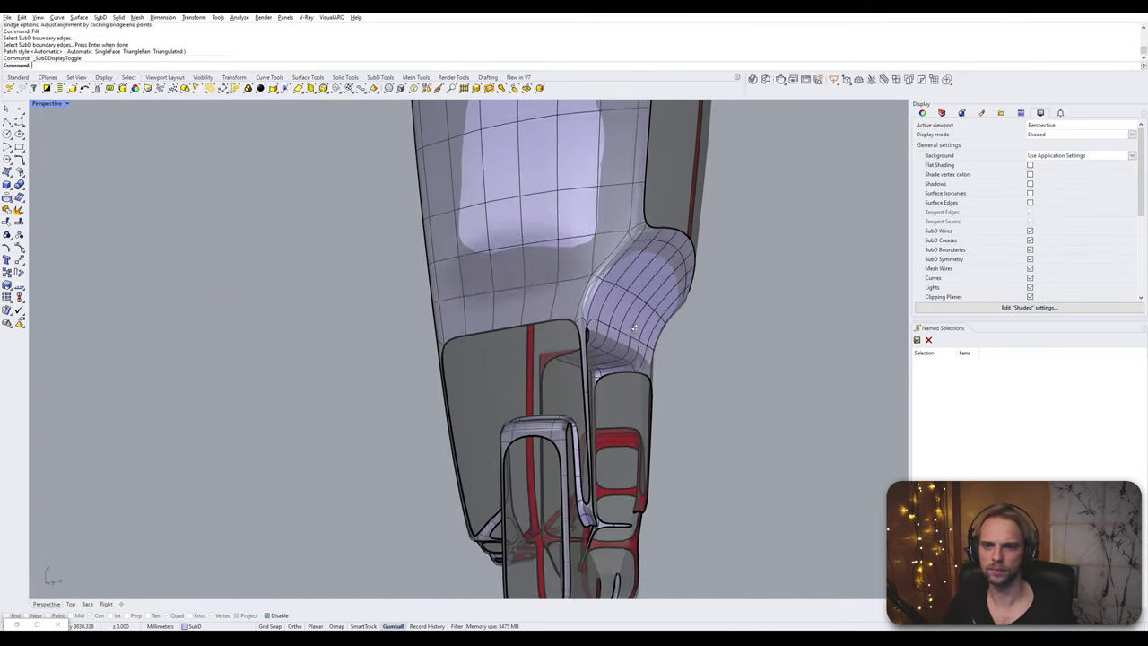
right_click_drag(643, 304, 685, 422)
- Switch the thigh back to flat cage display and orbit to its front
key("Tab")
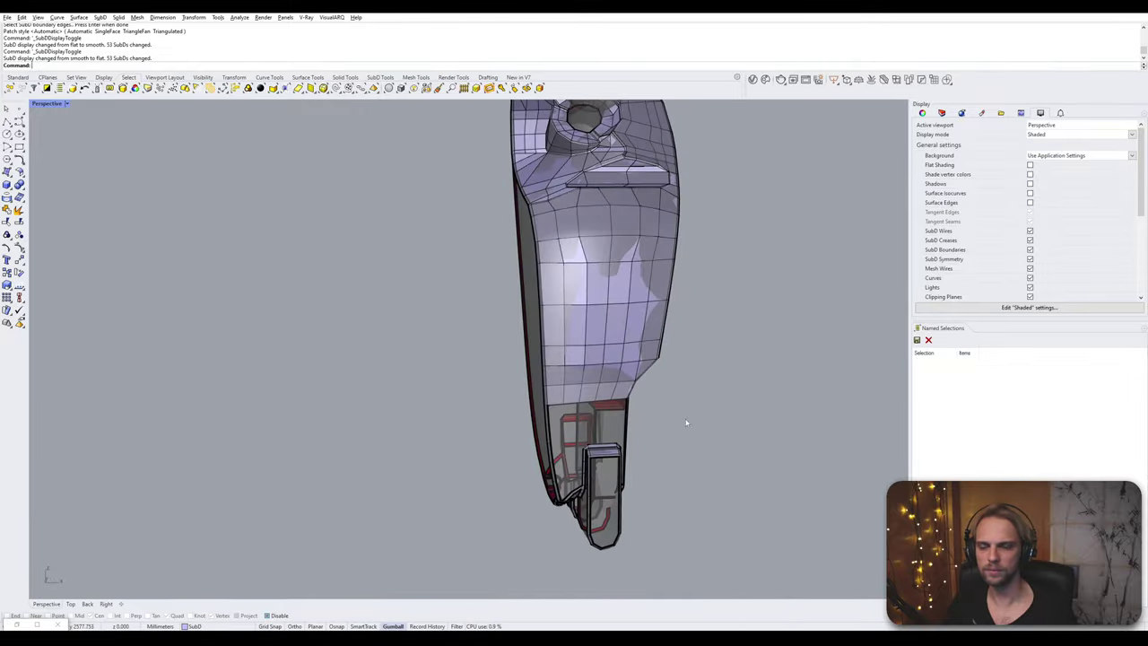
scroll(664, 440, "up", 5)
scroll(557, 363, "up", 1)
right_click_drag(531, 367, 501, 264)
left_click(517, 263)
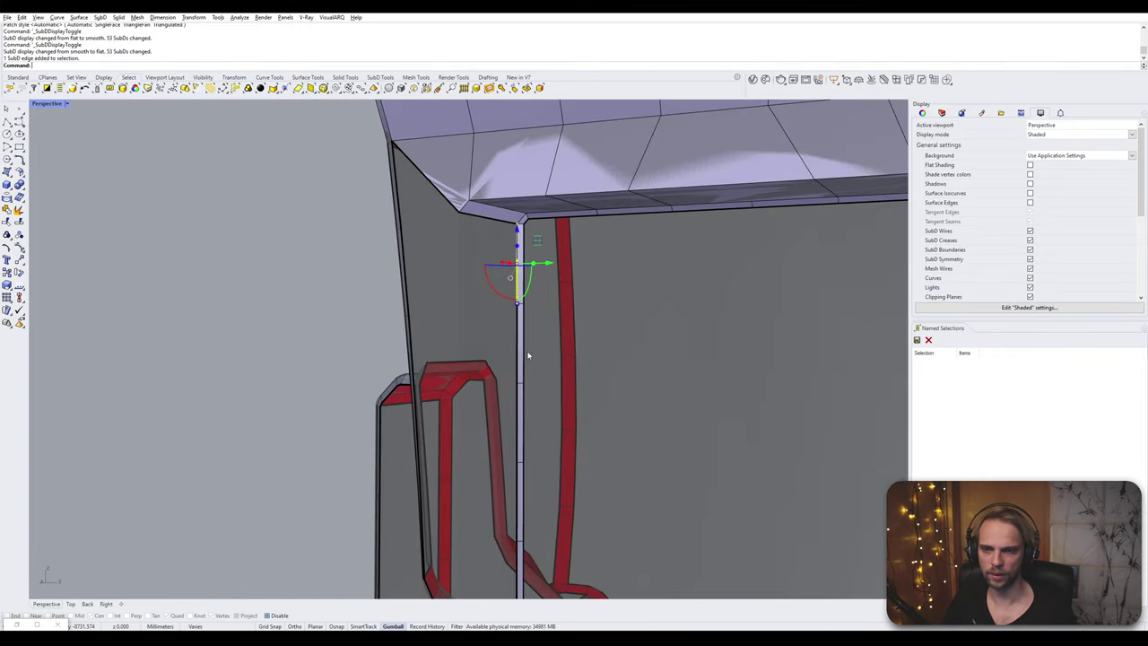
left_click(517, 399, "shift")
left_click(519, 439, "shift")
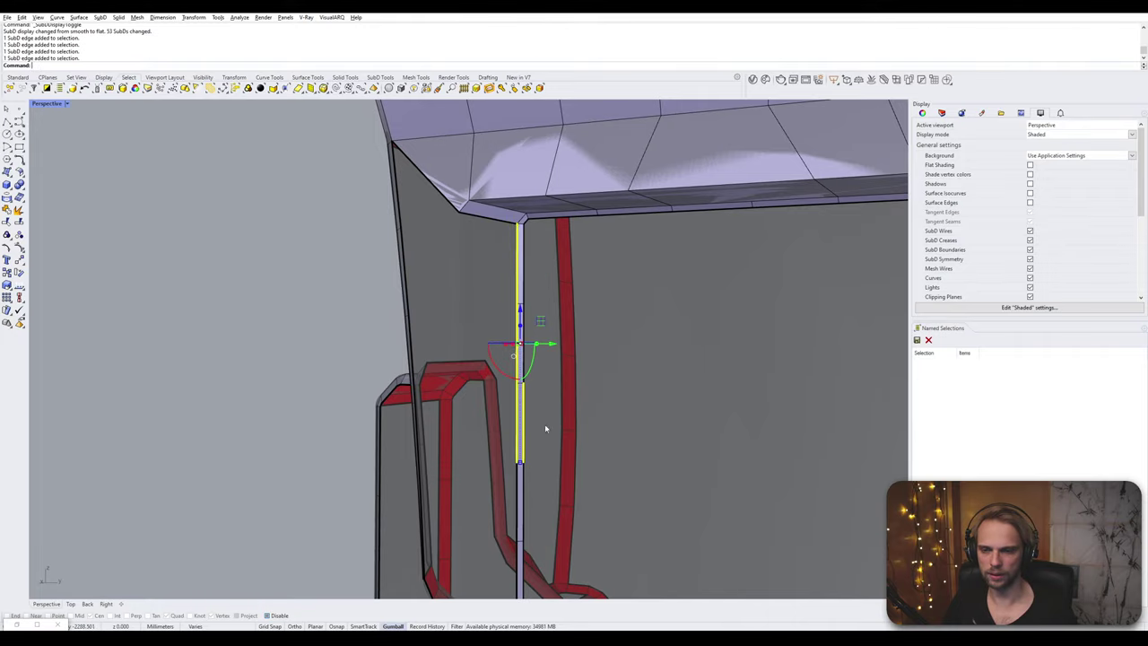
left_click(525, 425, "ctrl")
right_click_drag(527, 425, 676, 282)
scroll(673, 278, "up", 3)
left_click(642, 251, "shift")
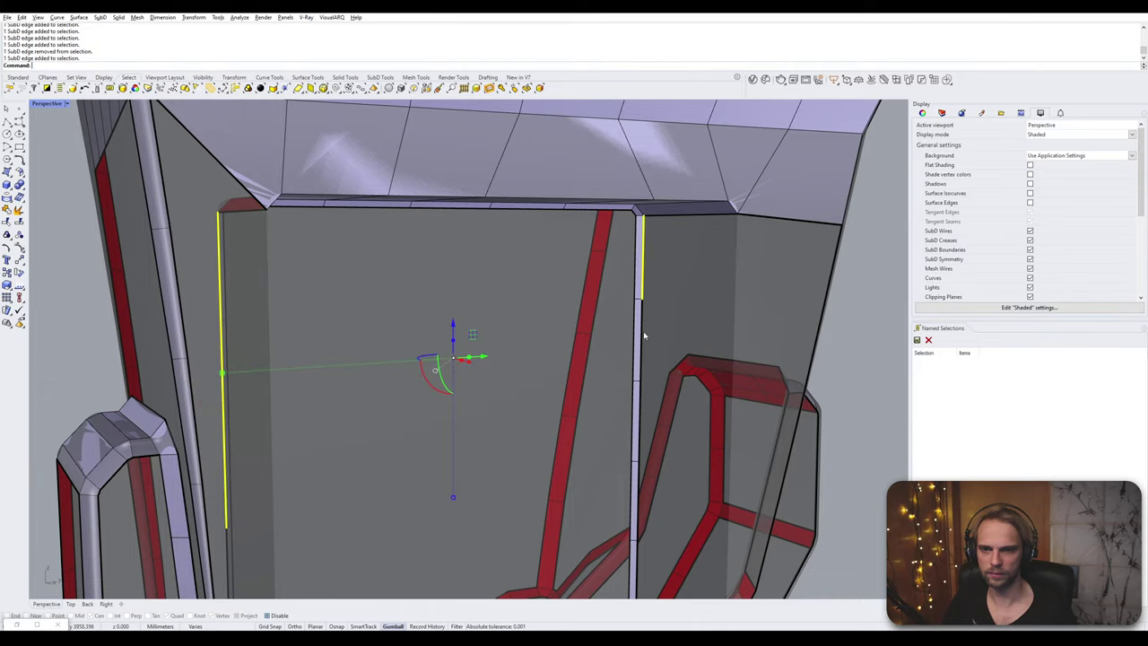
key("Escape")
scroll(631, 310, "up", 2)
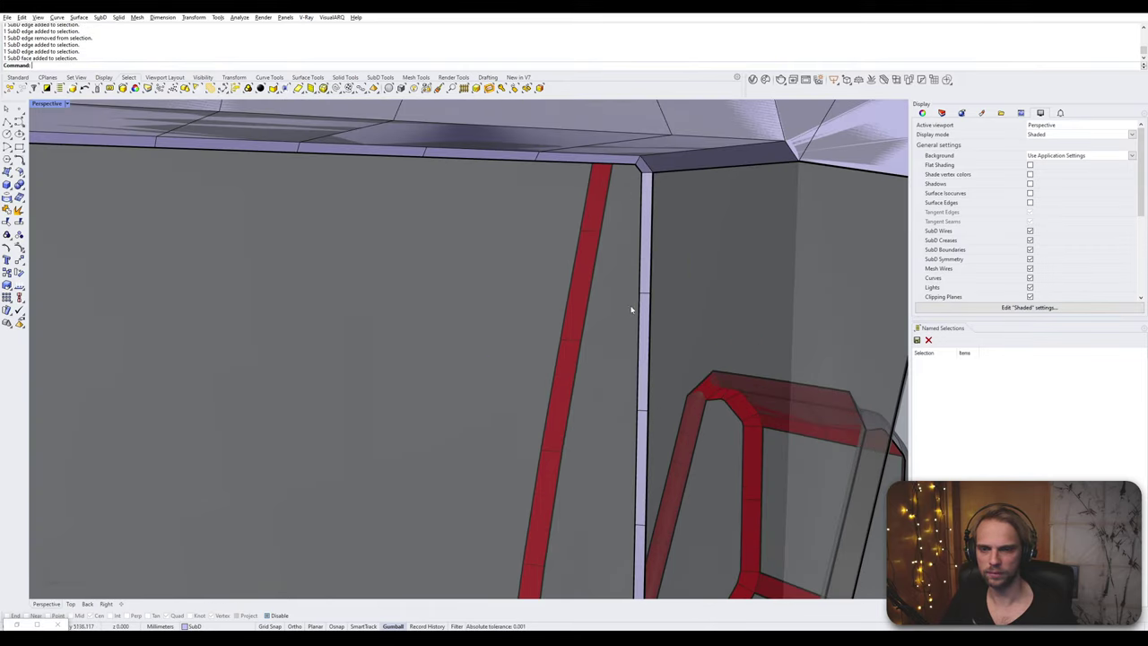
left_click(649, 296, "ctrl+shift")
scroll(649, 297, "down", 6)
key("Escape")
right_click_drag(653, 315, 602, 313)
right_click_drag(550, 409, 563, 311, "shift")
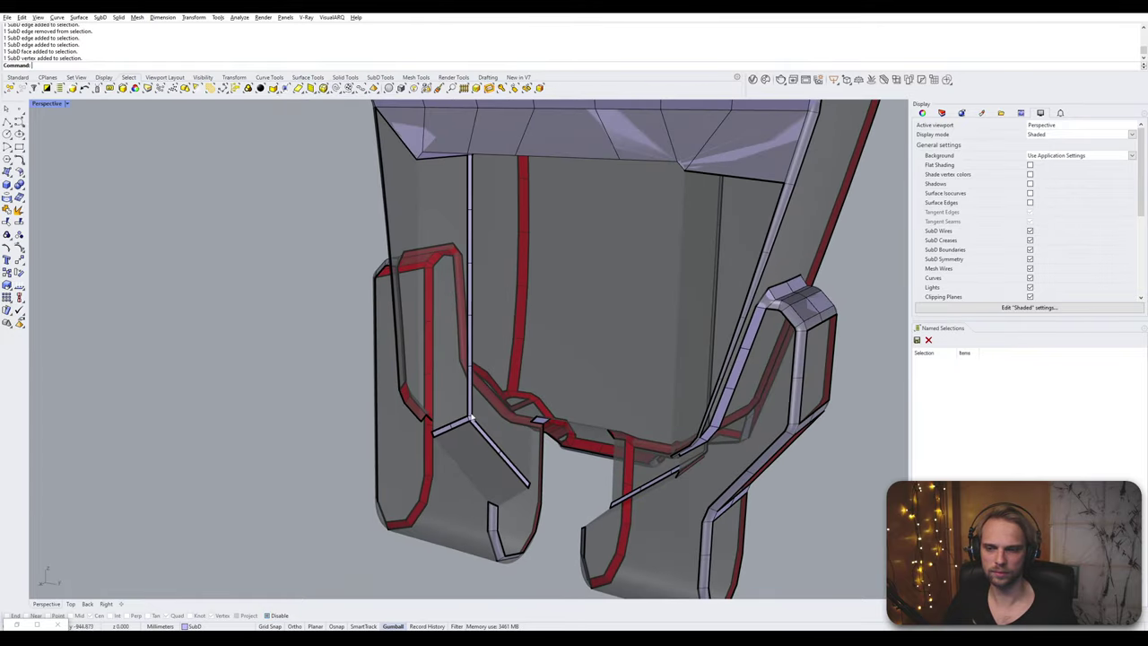
scroll(464, 464, "up", 5)
right_click_drag(464, 464, 512, 351, "shift")
scroll(475, 344, "up", 6)
scroll(500, 343, "down", 4)
scroll(500, 343, "up", 2)
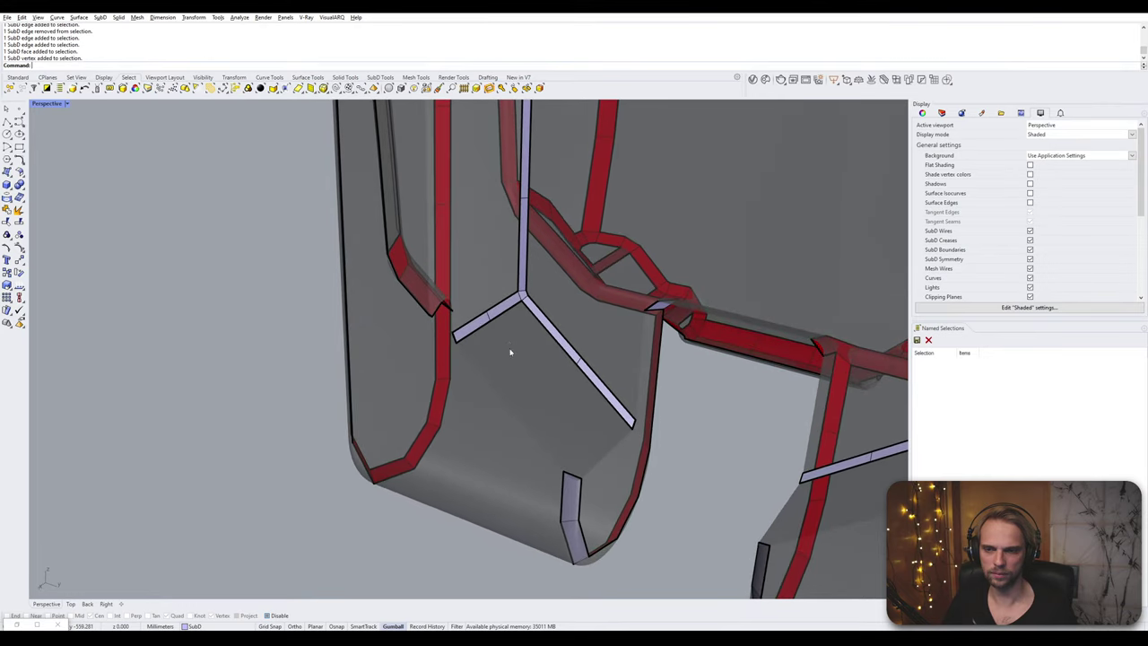
scroll(481, 320, "up", 2)
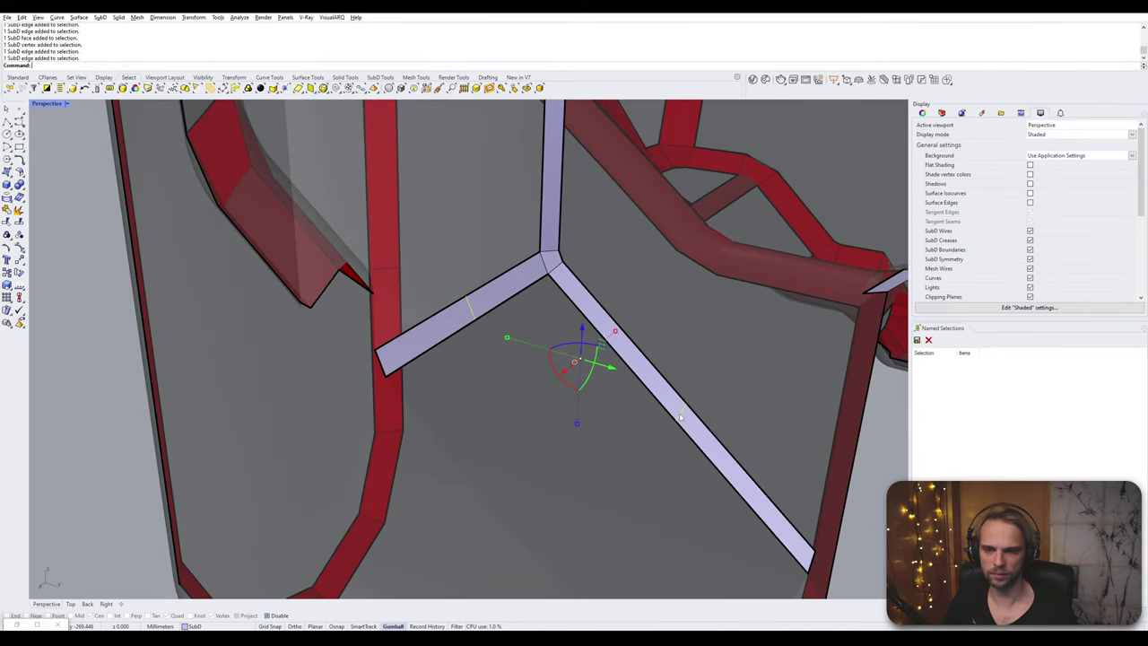
scroll(680, 416, "down", 6)
right_click_drag(670, 410, 510, 350, "shift")
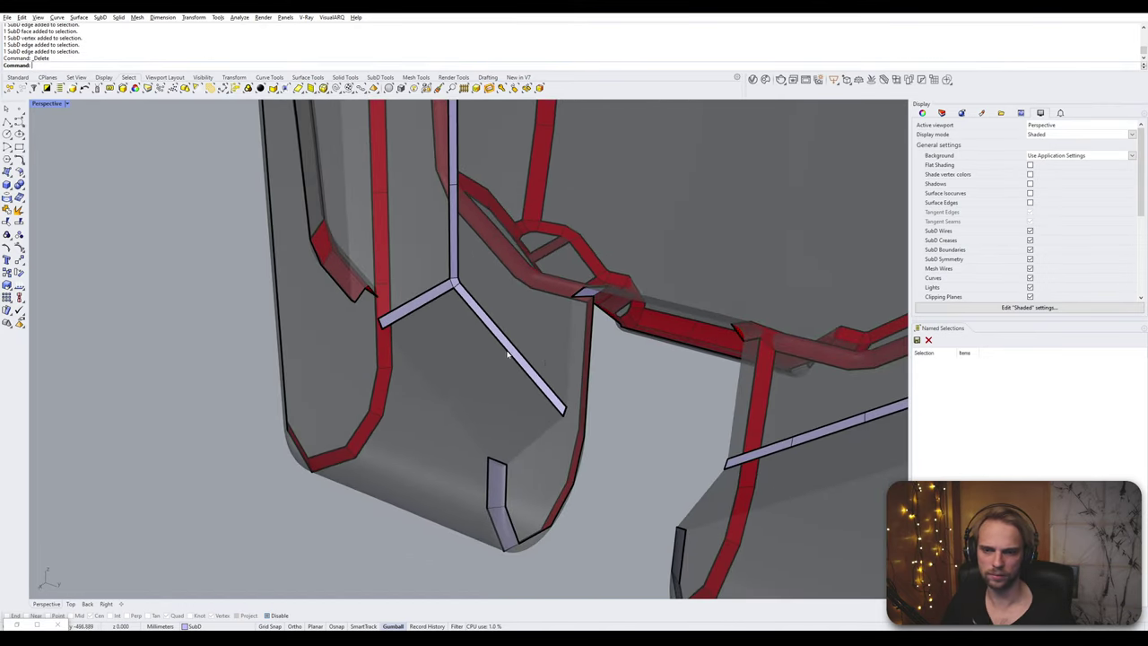
right_click_drag(733, 397, 653, 403)
right_click_drag(653, 404, 581, 432, "shift")
scroll(619, 370, "up", 4)
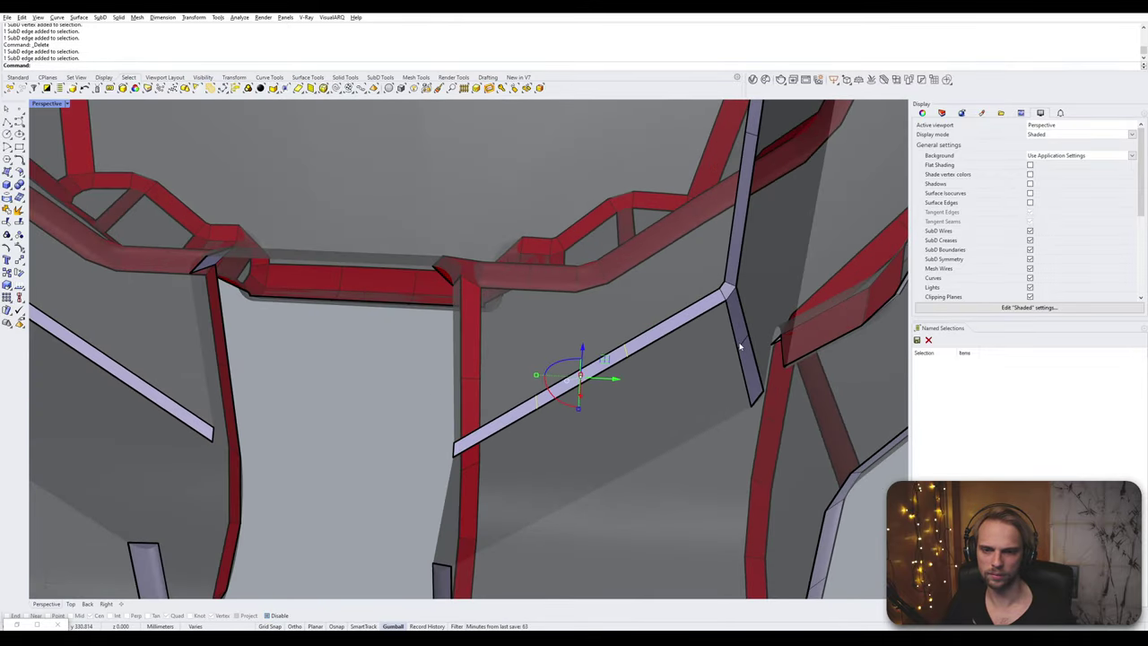
- Extrude a new face from the diagonal strip's edge across the lower-leg gap
scroll(742, 345, "down", 6)
right_click_drag(741, 346, 749, 379)
scroll(640, 336, "up", 5)
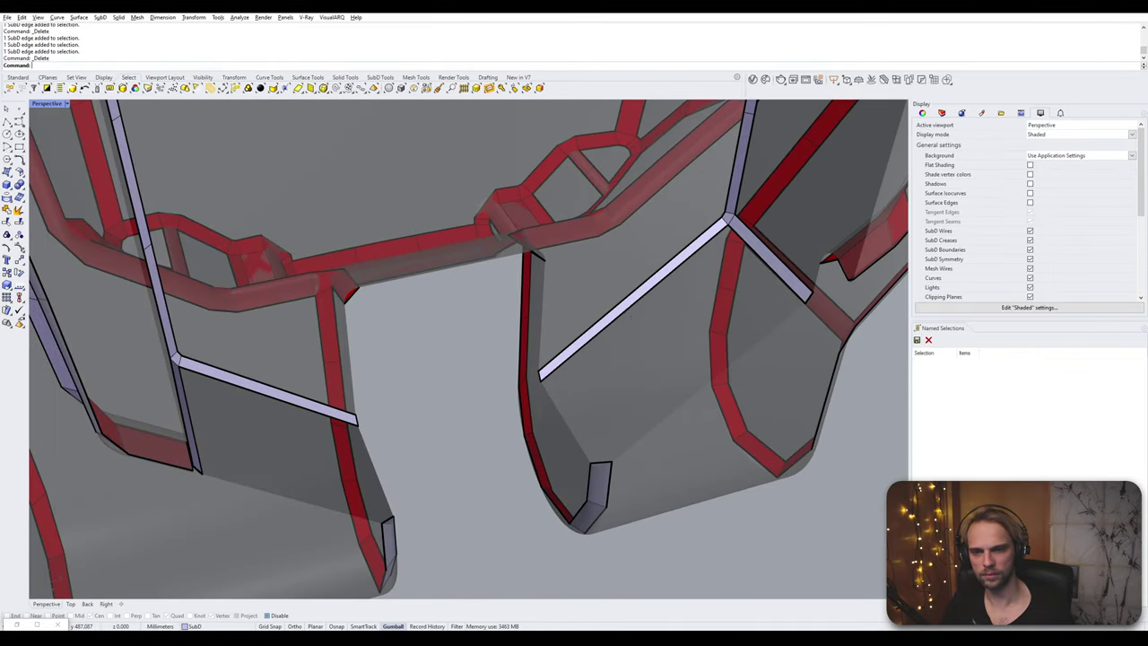
left_click(628, 308)
left_click_drag(643, 320, 724, 382)
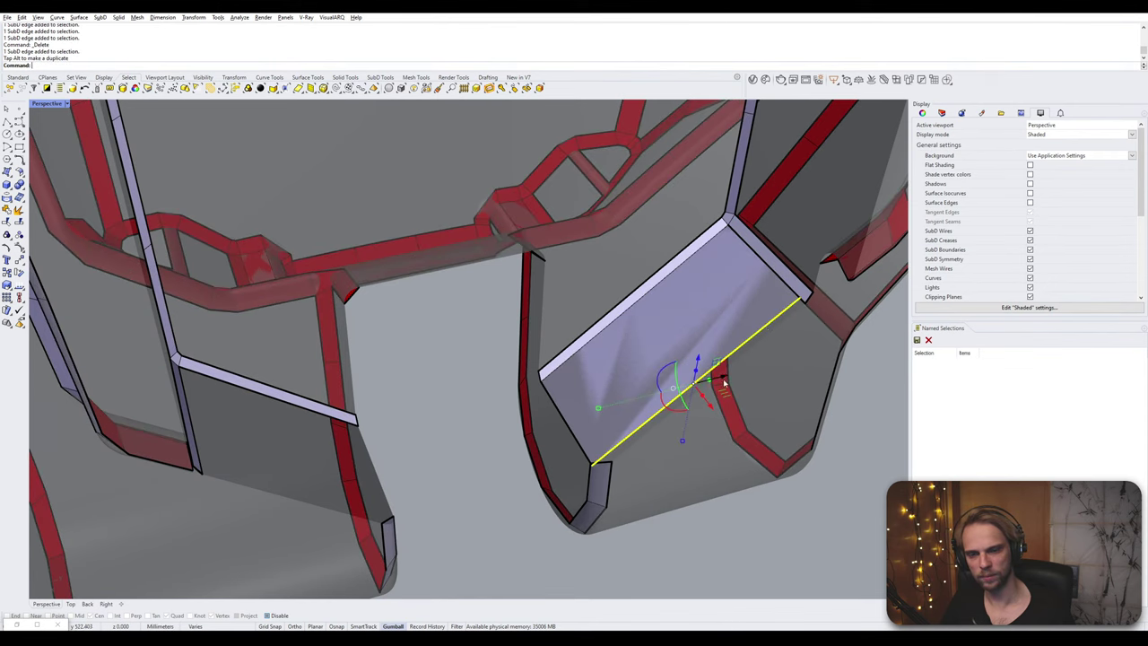
- Move the new edge's end to snap onto the neighbouring vertex and adjust the plate corner
scroll(804, 303, "up", 5)
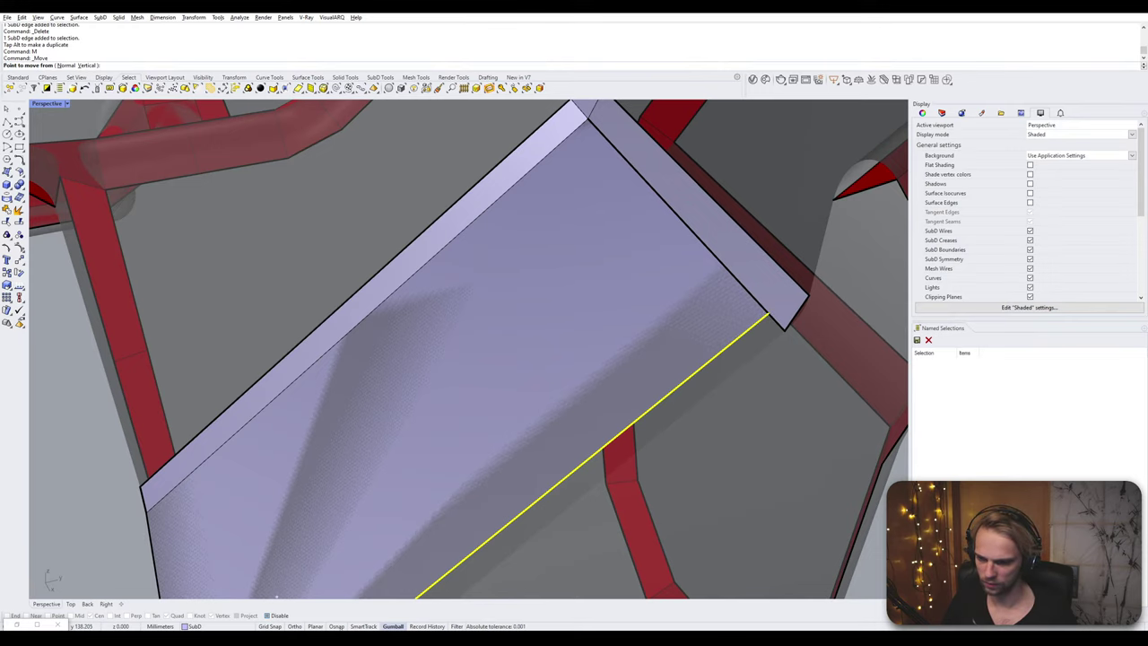
left_click(769, 314)
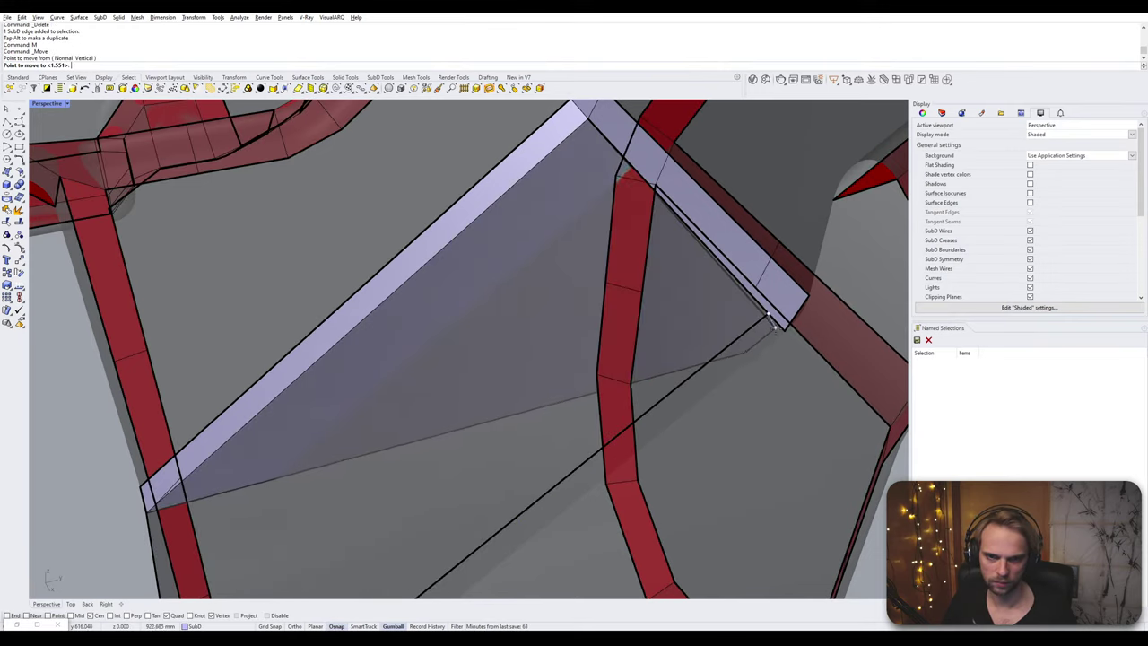
left_click(785, 326)
scroll(717, 381, "down", 4)
scroll(715, 365, "up", 3)
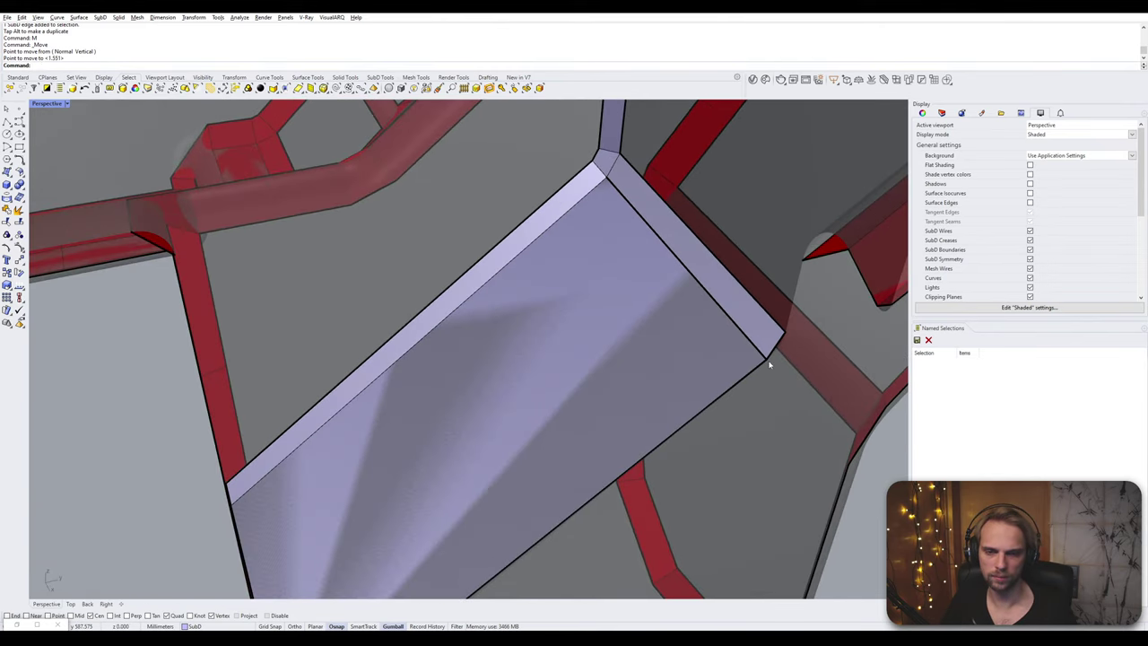
left_click_drag(791, 361, 768, 361)
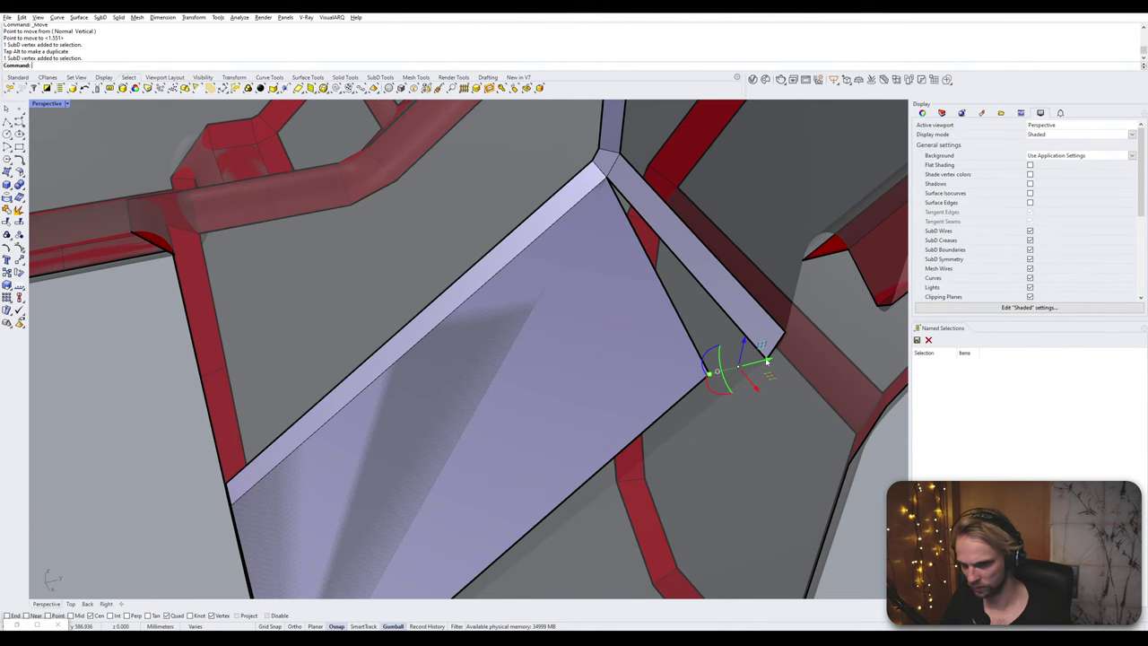
- Stitch the plate's corner vertex to the neighbouring strip vertex at the averaged location
key("Return")
scroll(765, 363, "down", 4)
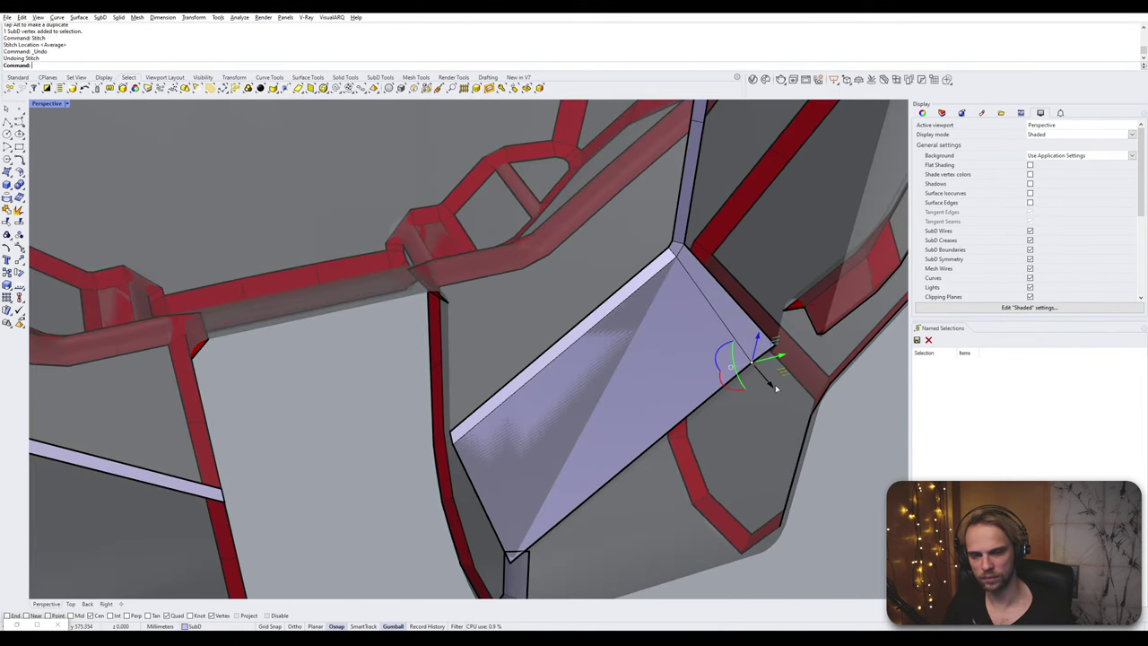
scroll(767, 363, "up", 2)
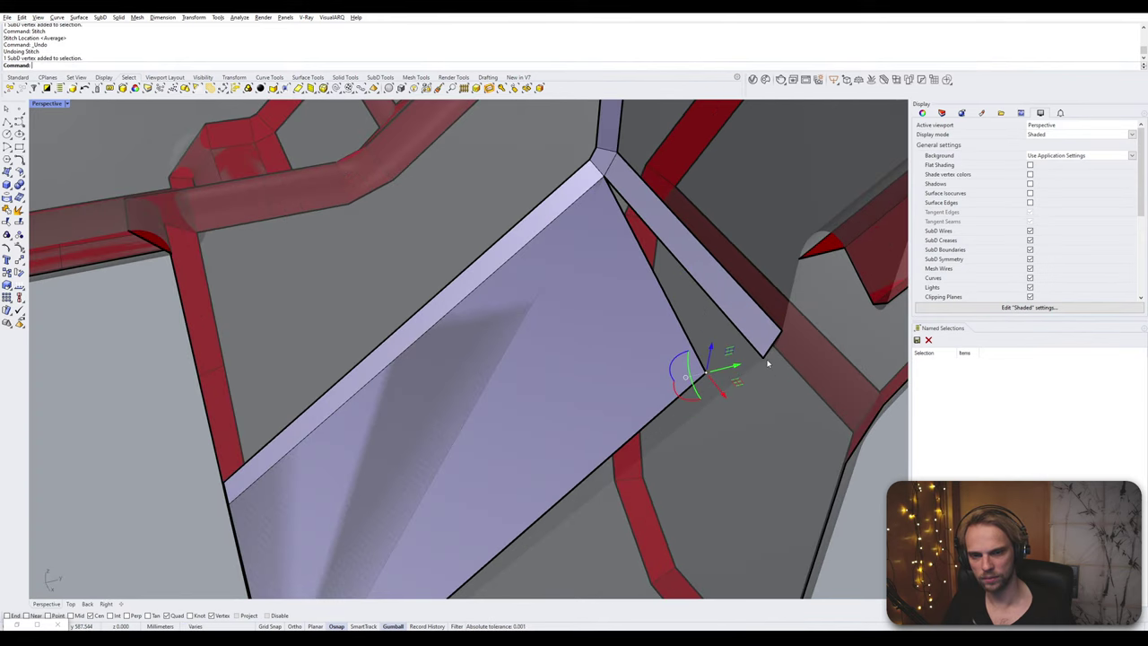
key("Return")
left_click(765, 361)
scroll(796, 413, "down", 8)
right_click_drag(797, 412, 595, 403)
- Insert a new edge along the plate with InsertEdge
left_click(609, 363, "ctrl+shift")
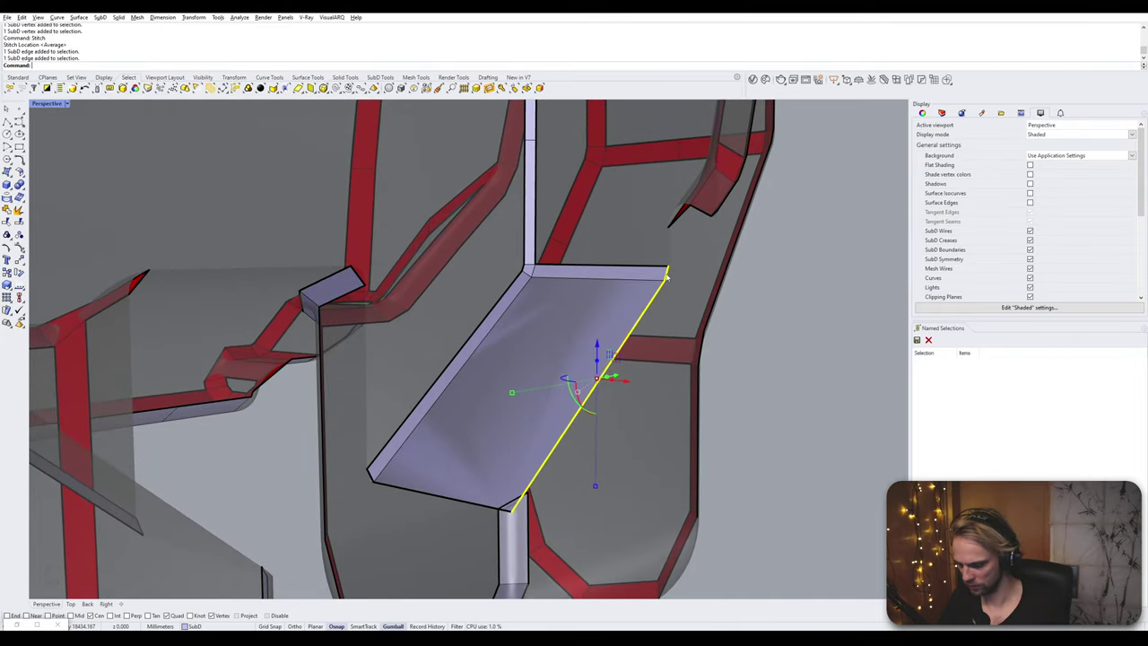
type("InsertEdge")
key("Return")
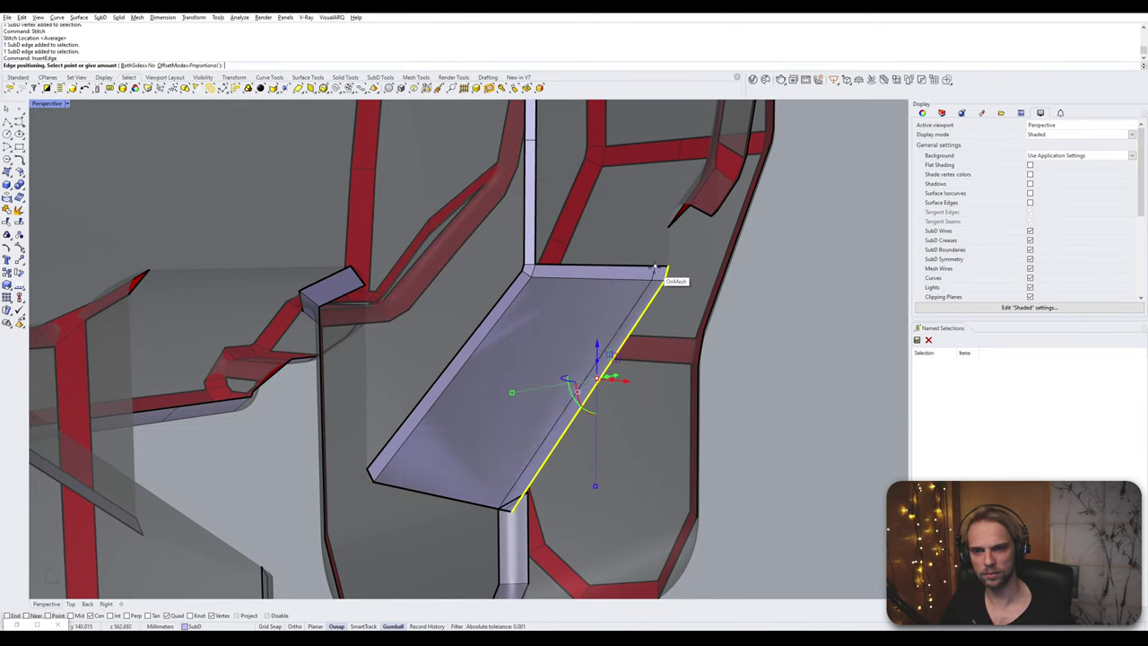
left_click(662, 276)
scroll(515, 517, "up", 3)
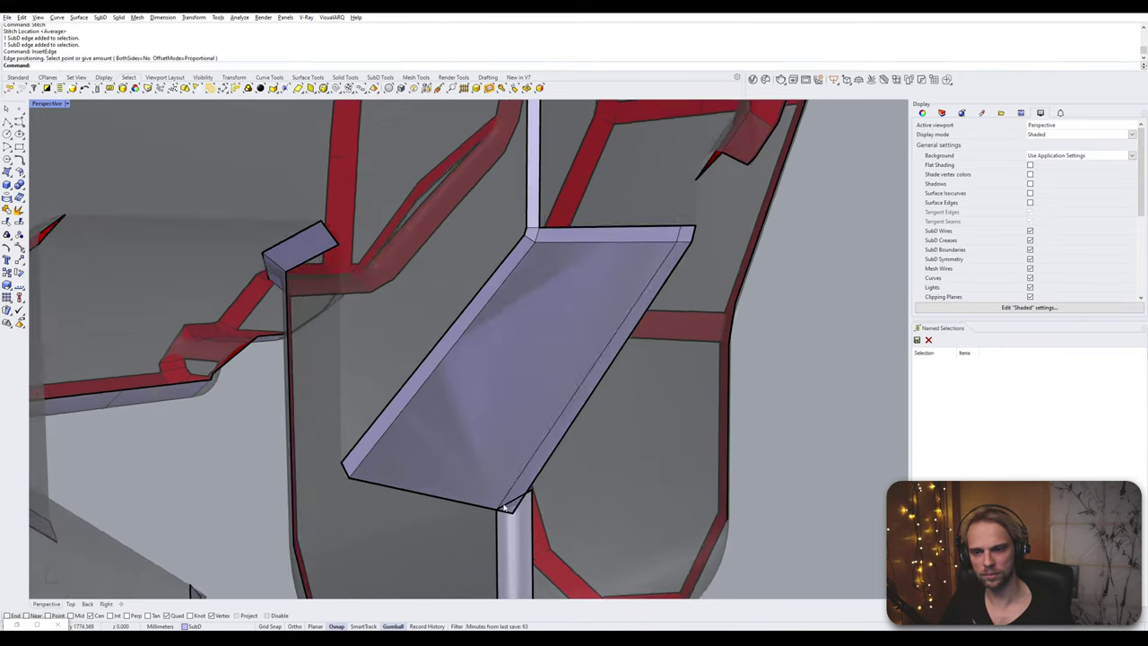
- Insert another edge at the plate's lower corner
left_click(517, 519, "ctrl+shift")
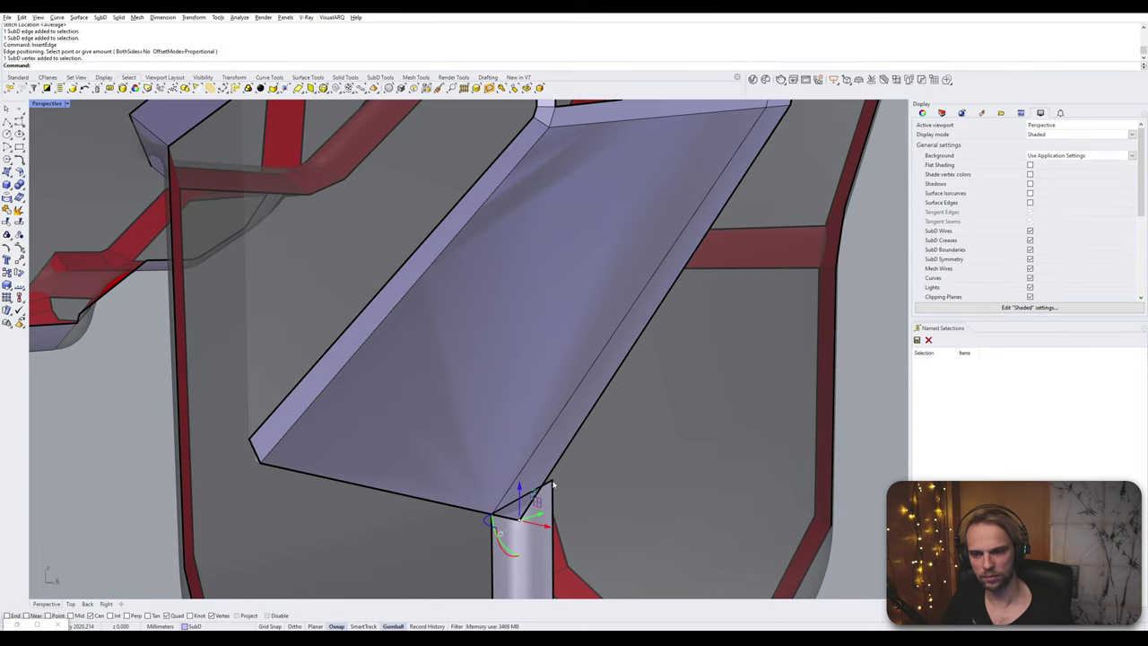
scroll(492, 517, "up", 2)
left_click(533, 520, "ctrl+shift")
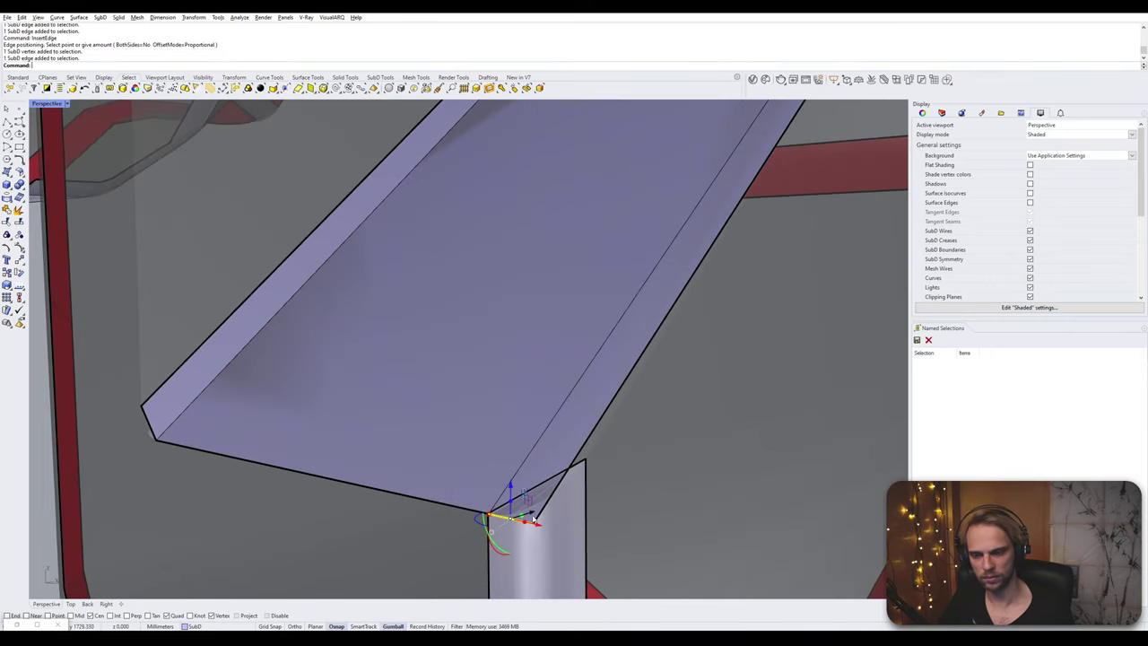
key("Return")
left_click(579, 466)
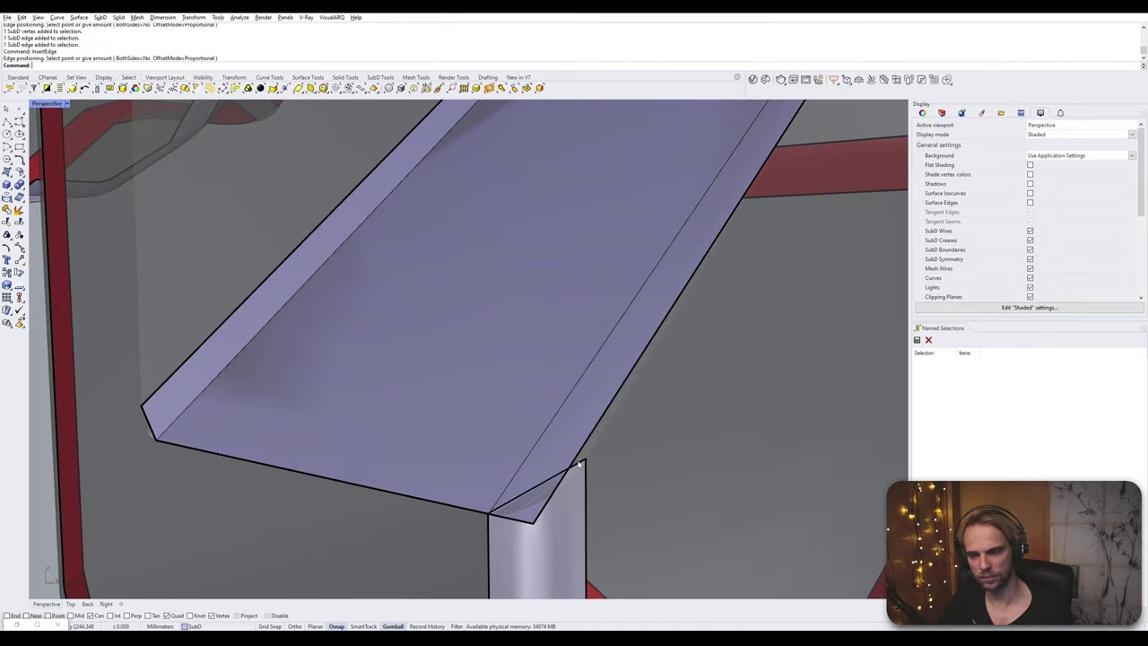
- Stitch the two corner edges into one vertex and view the model in smooth display
left_click(528, 497, "ctrl+shift")
left_click(579, 466, "ctrl+shift")
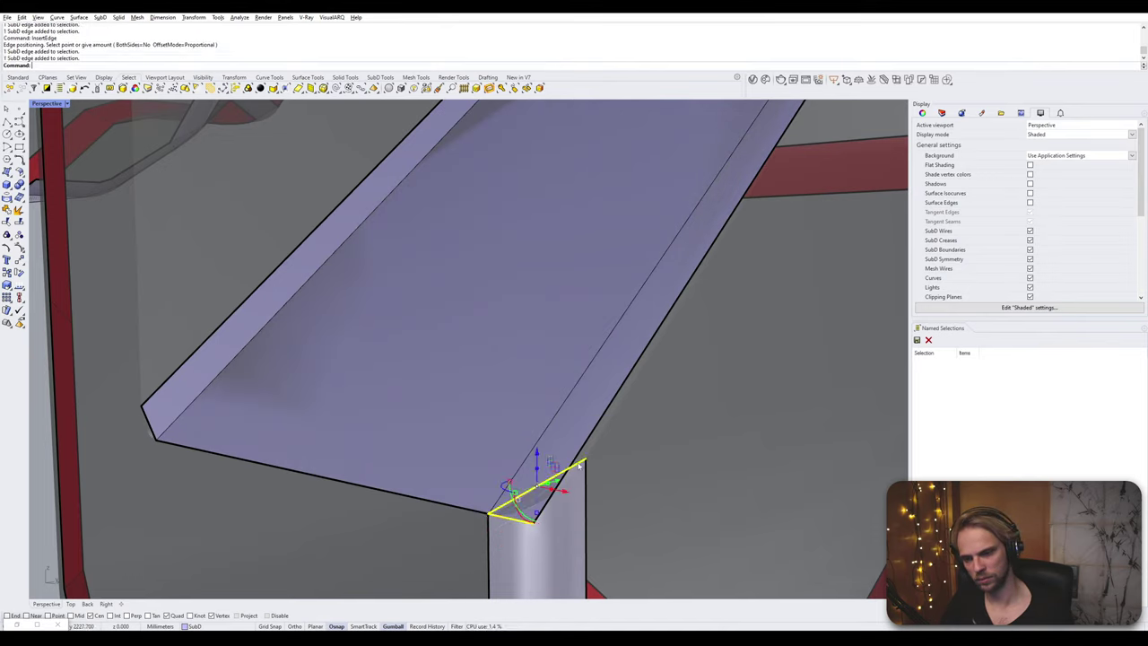
key("Return")
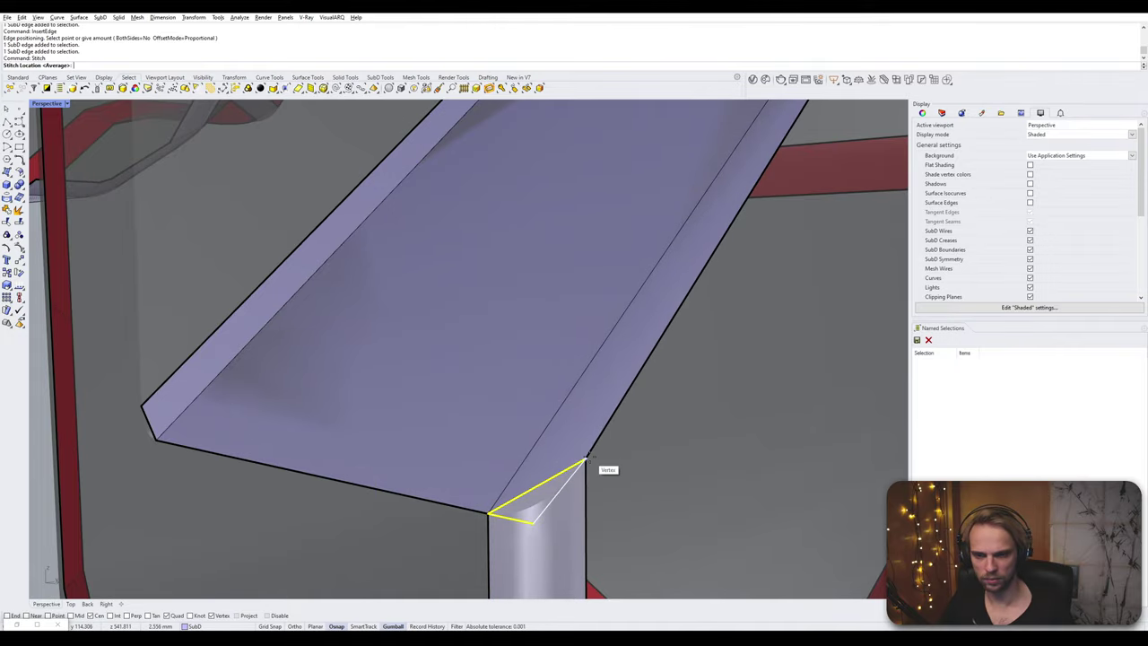
left_click(588, 458)
scroll(702, 470, "down", 5)
key("Tab")
right_click_drag(673, 476, 605, 510)
scroll(638, 487, "down", 5)
- In flat display, insert an edge near the end of the short bracket bar
key("Tab")
scroll(440, 453, "up", 6)
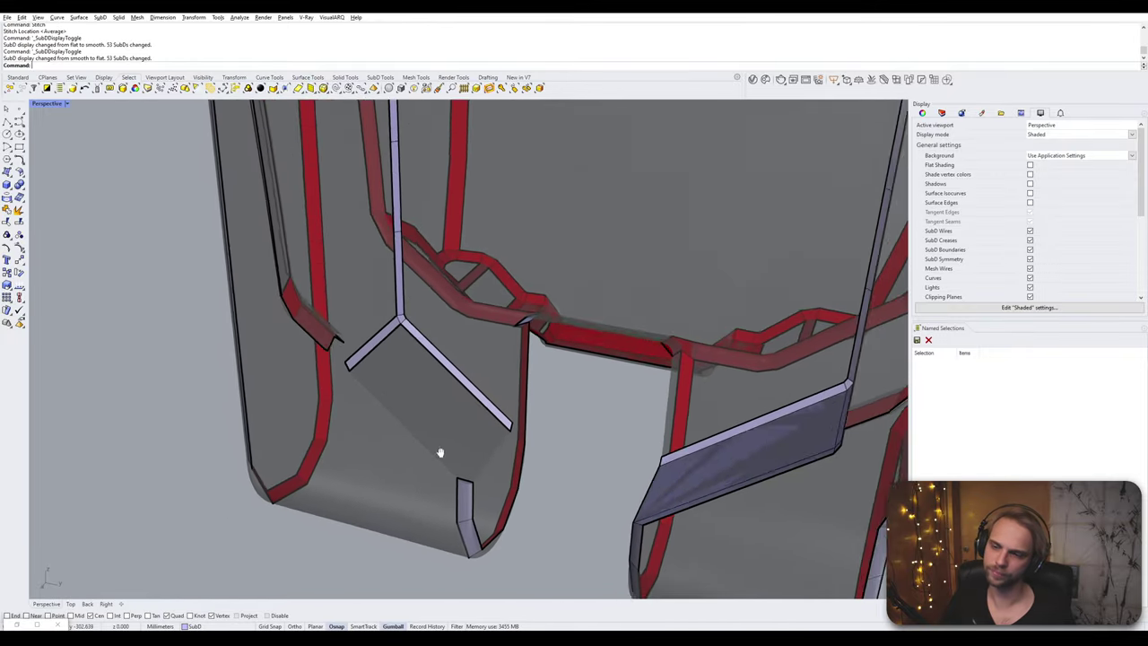
scroll(348, 268, "up", 3)
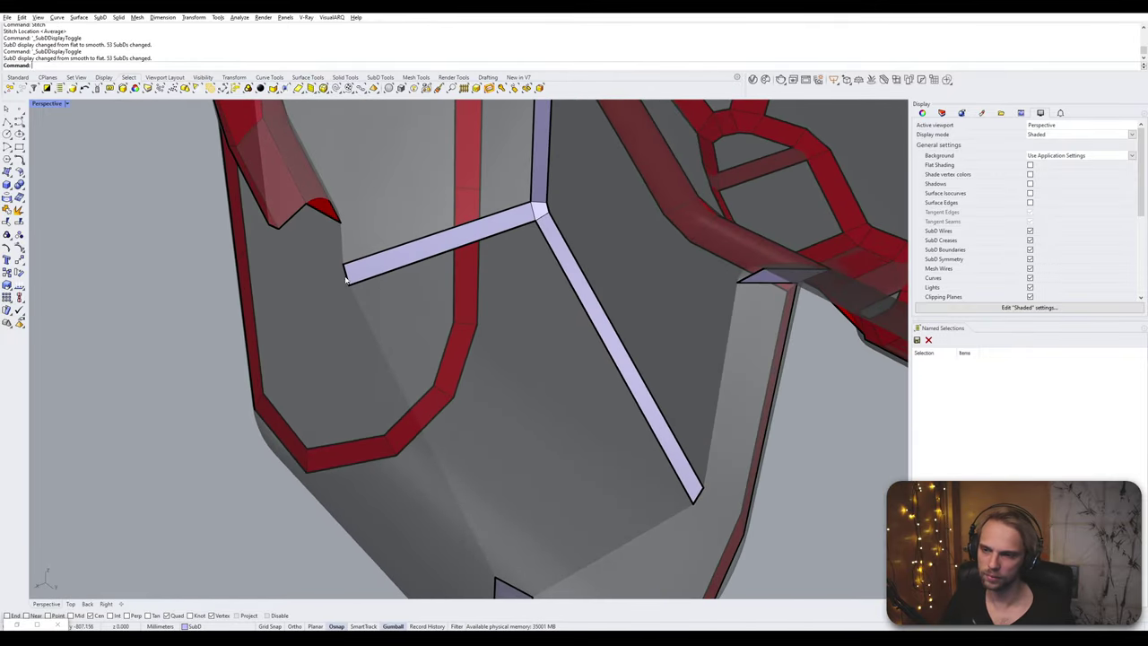
left_click(346, 280)
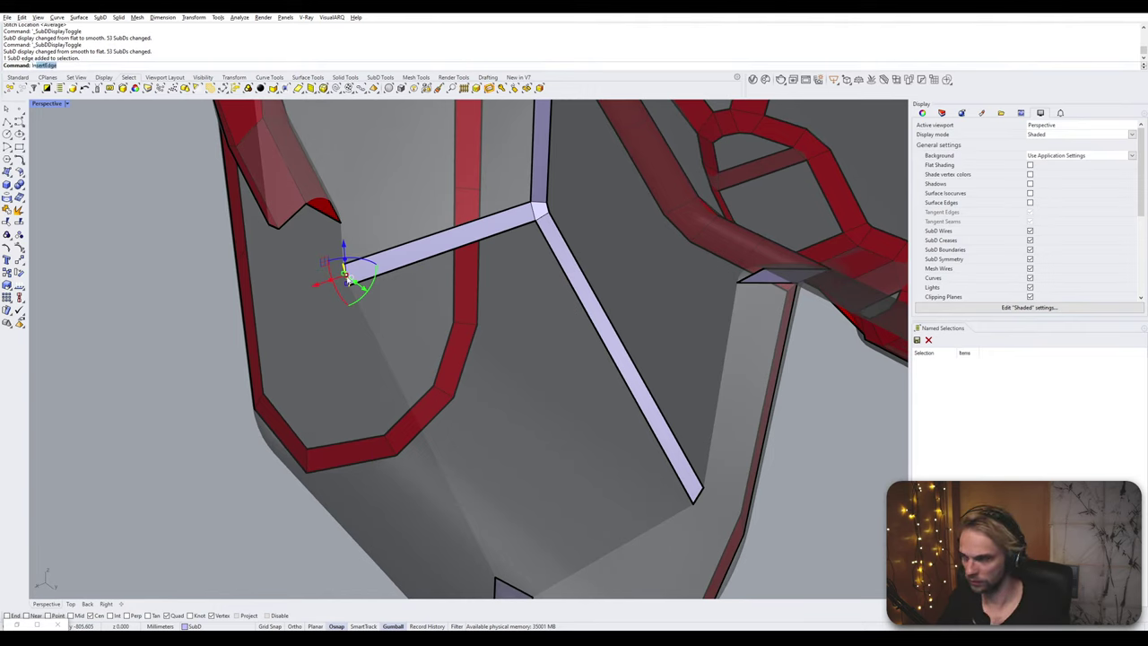
key("Return")
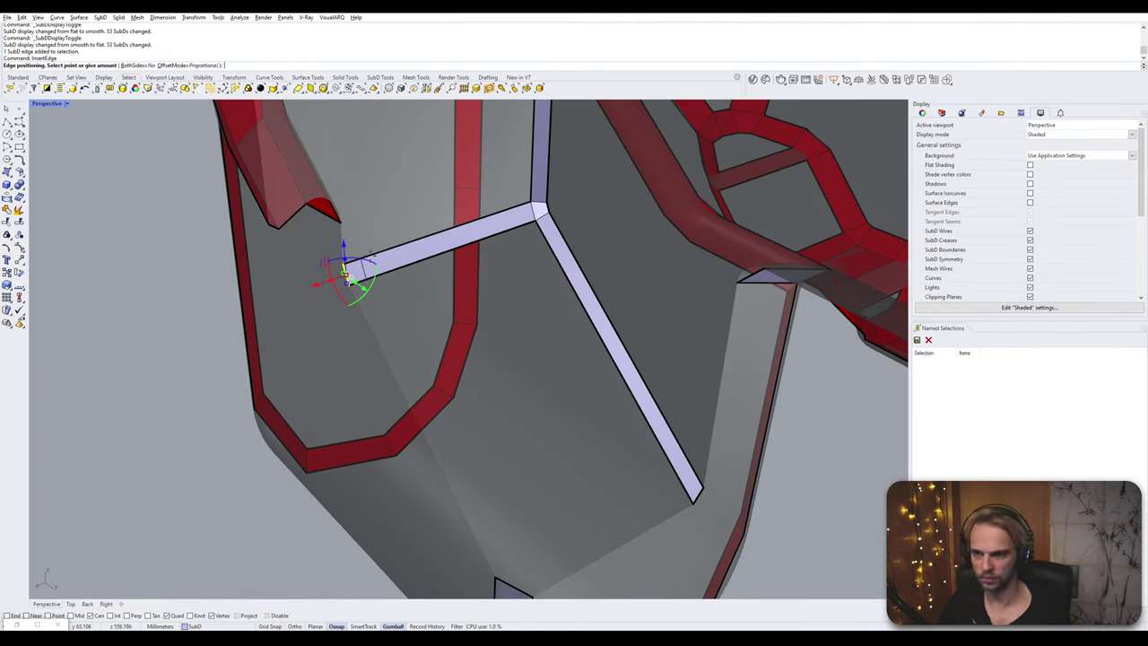
left_click(369, 261)
- Bridge the bar end's short edge to the lower post's end edge
left_click(357, 282, "ctrl+shift")
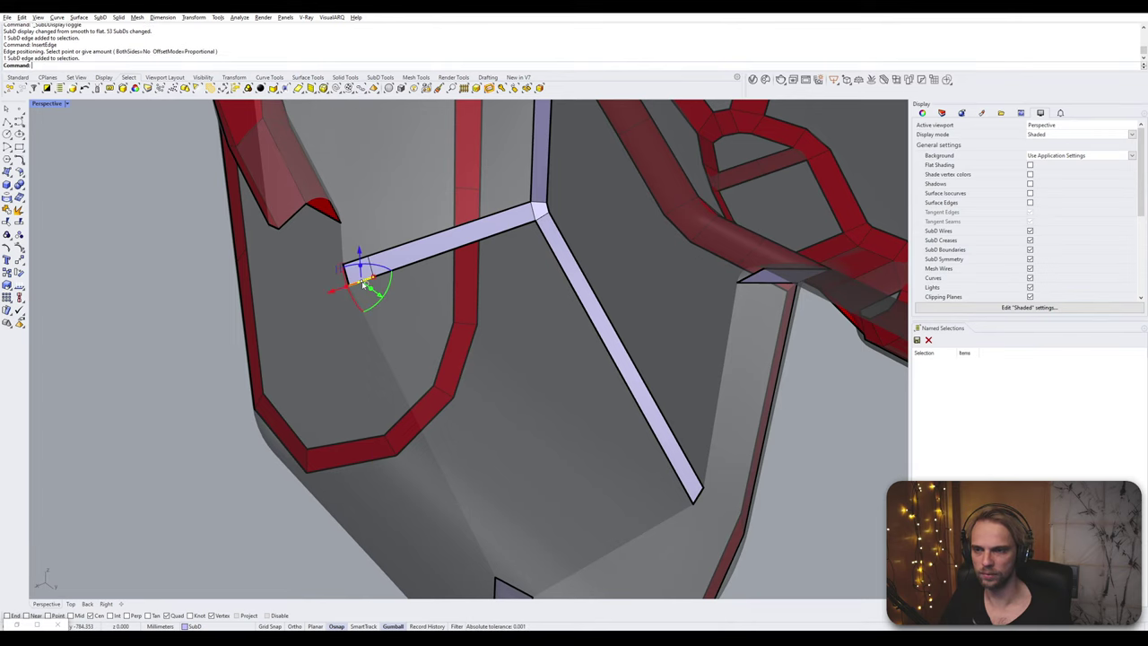
scroll(437, 387, "down", 3)
right_click_drag(474, 422, 473, 361, "shift")
left_click(484, 456, "shift")
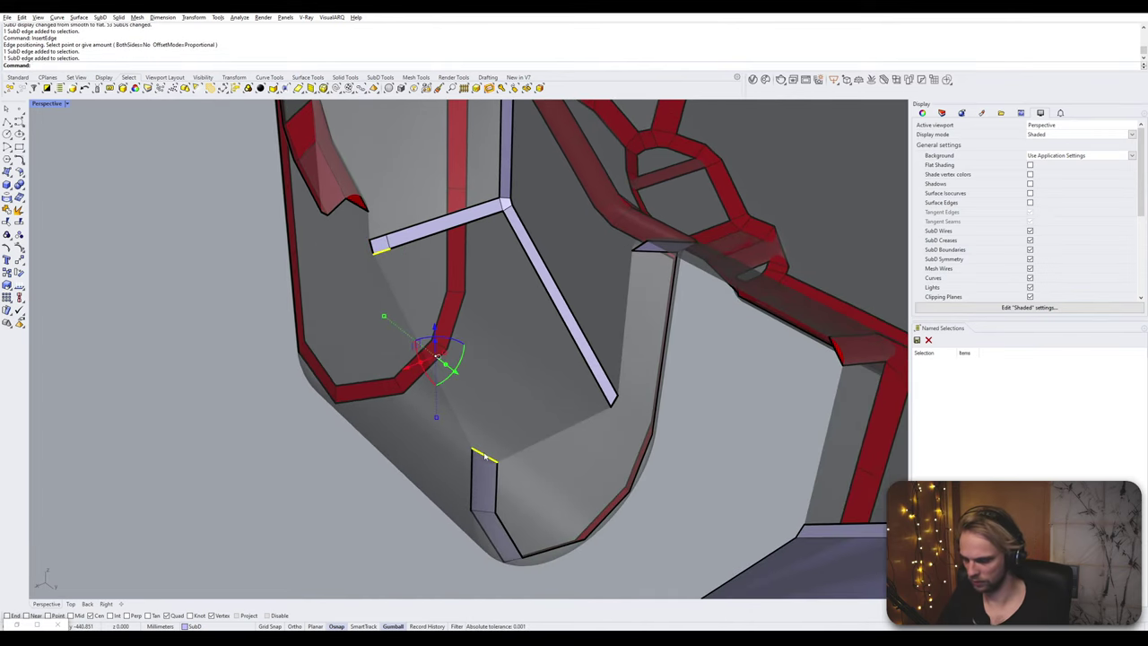
key("Return")
- Bridge the two bars' inner edges to fill the opening between them
key("Return")
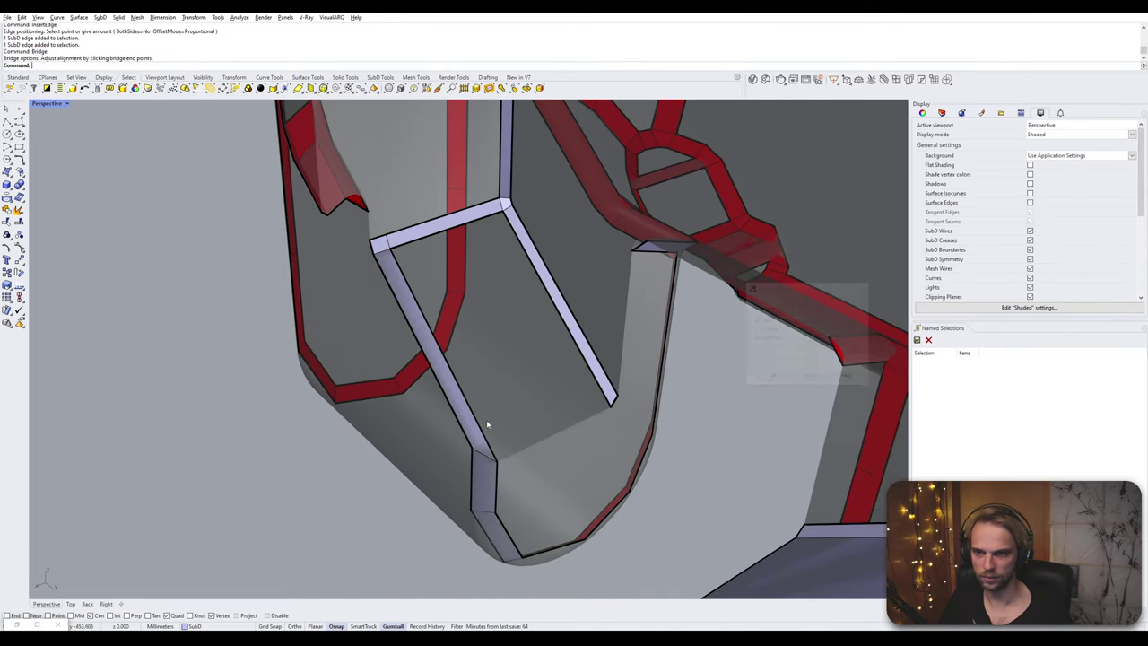
left_click(448, 361)
left_click(574, 349, "shift")
key("Return")
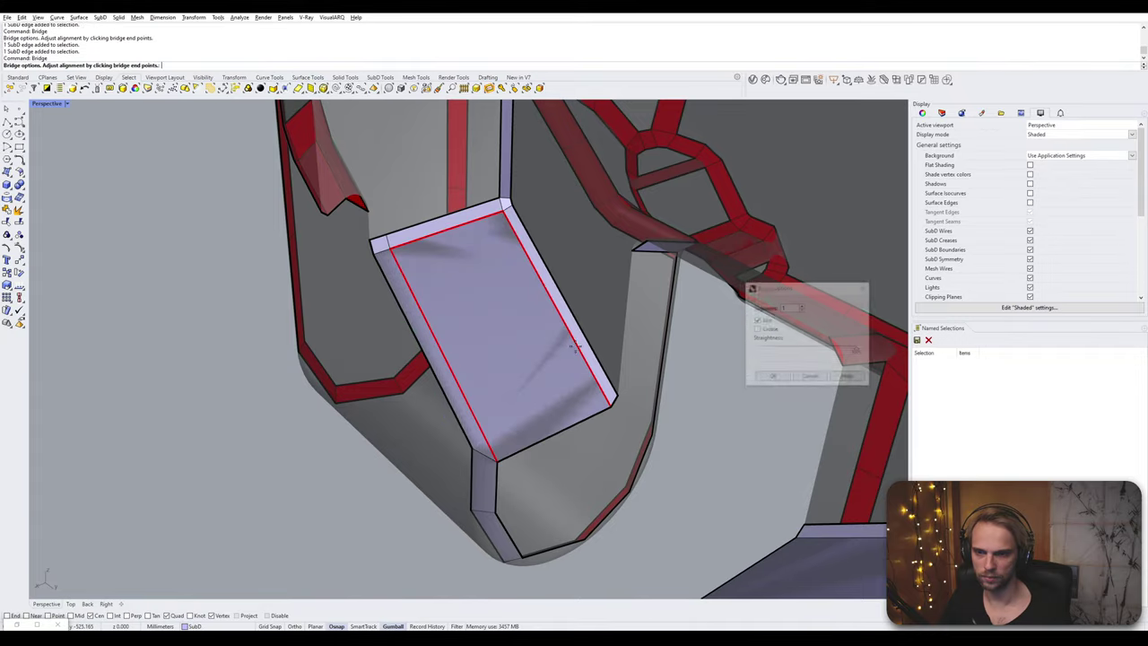
key("Return")
right_click_drag(576, 348, 616, 432)
- Select opposing bottom edges of one prong and Bridge across its open bottom
left_click(502, 489, "ctrl+shift")
left_click(279, 494, "ctrl+shift")
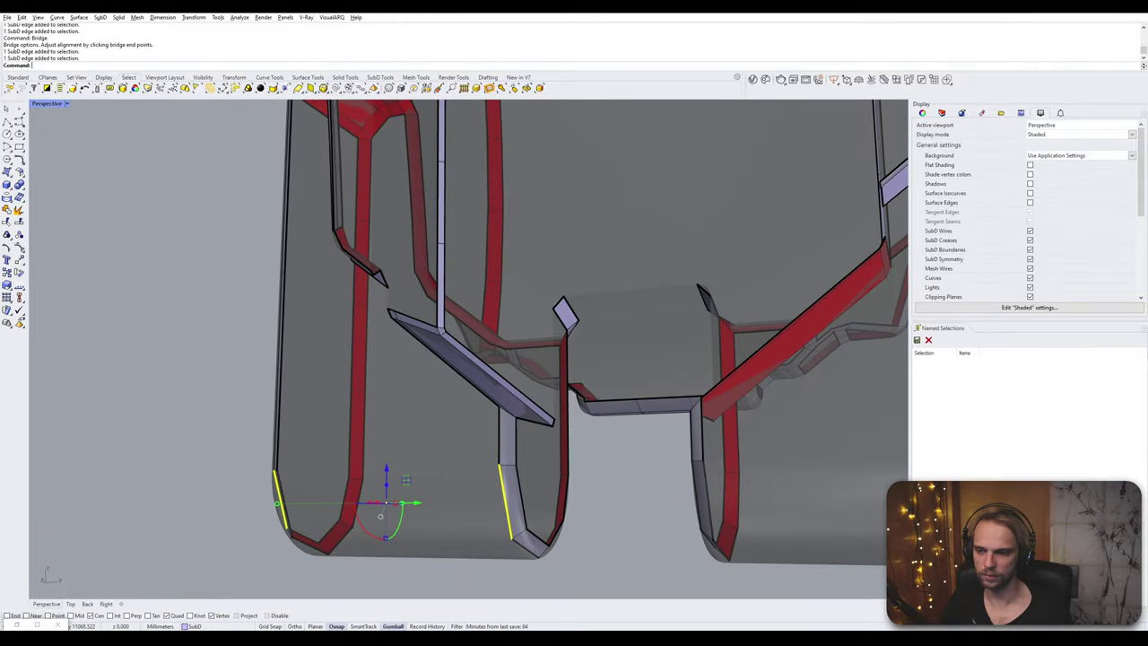
left_click(350, 574)
right_click_drag(349, 574, 413, 504)
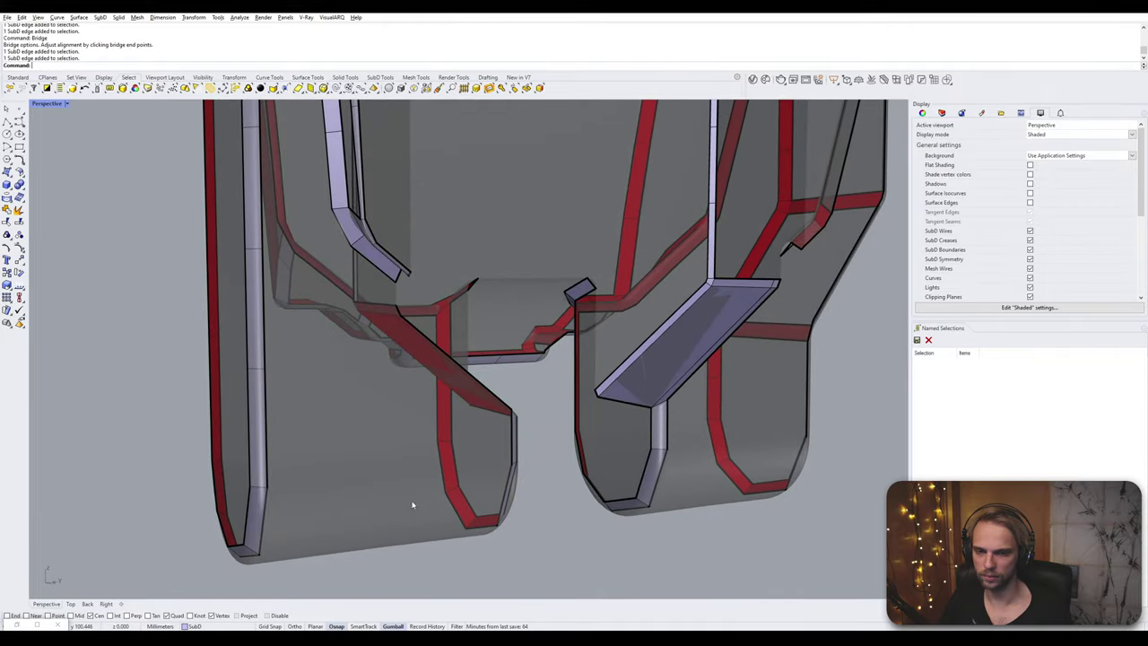
left_click(502, 498, "ctrl+shift")
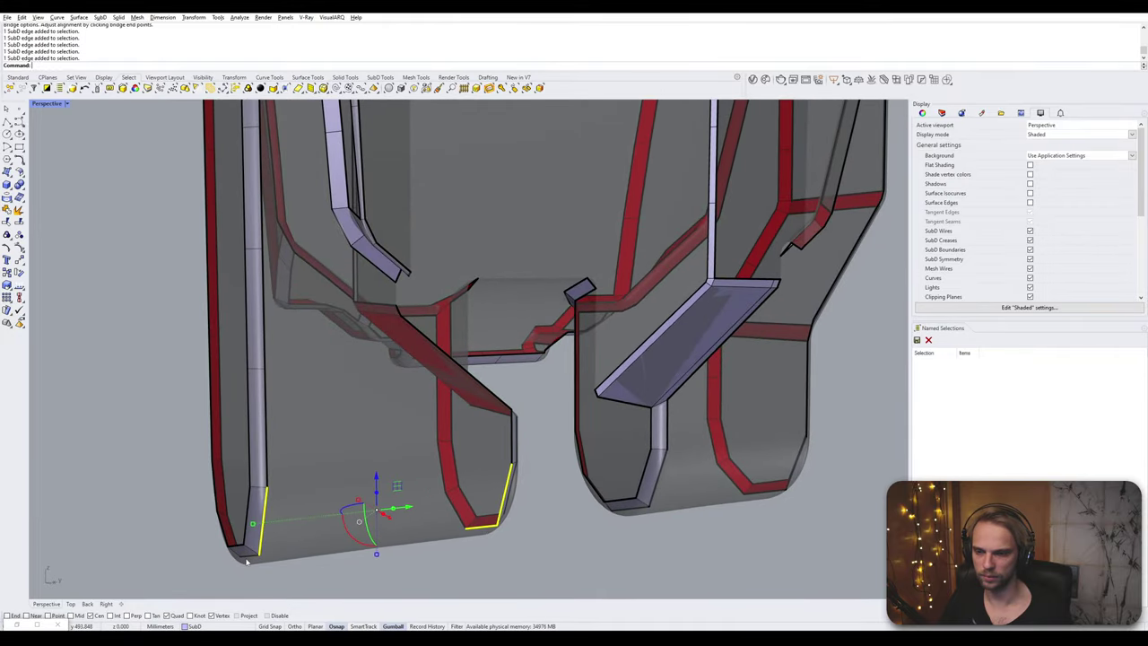
right_click_drag(445, 521, 429, 376)
type("Bridge")
key("Return")
key("Return")
- Select the left prong's bottom edges and orbit to check both bridged prong ends
left_click(333, 347, "ctrl+shift")
left_click(448, 392, "ctrl+shift")
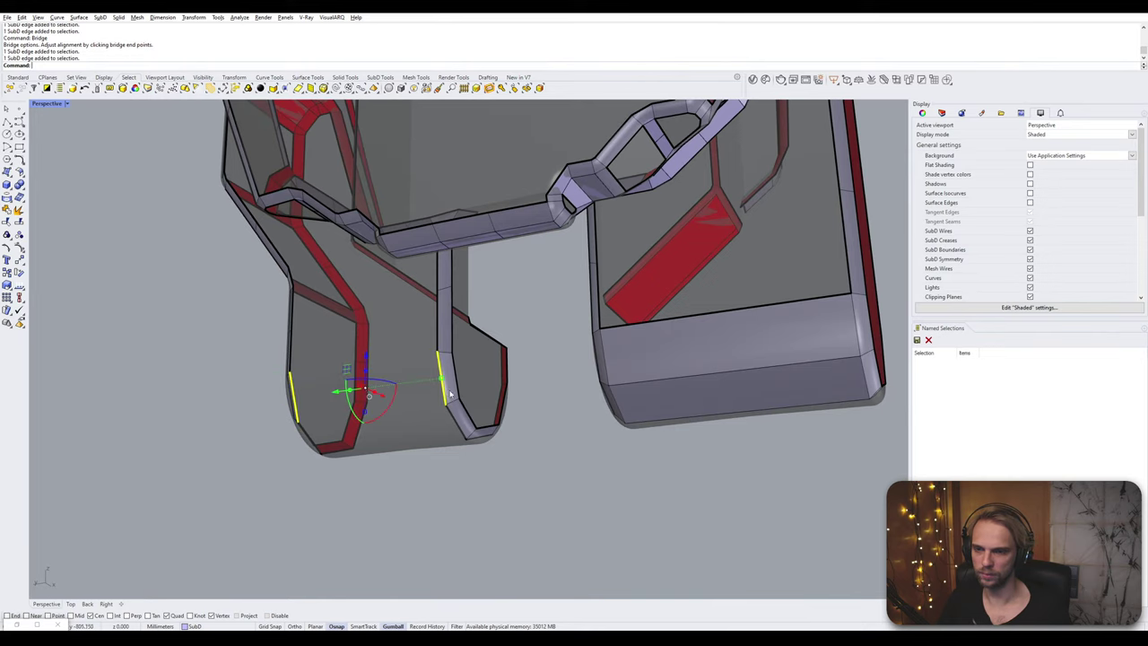
scroll(354, 386, "up", 5)
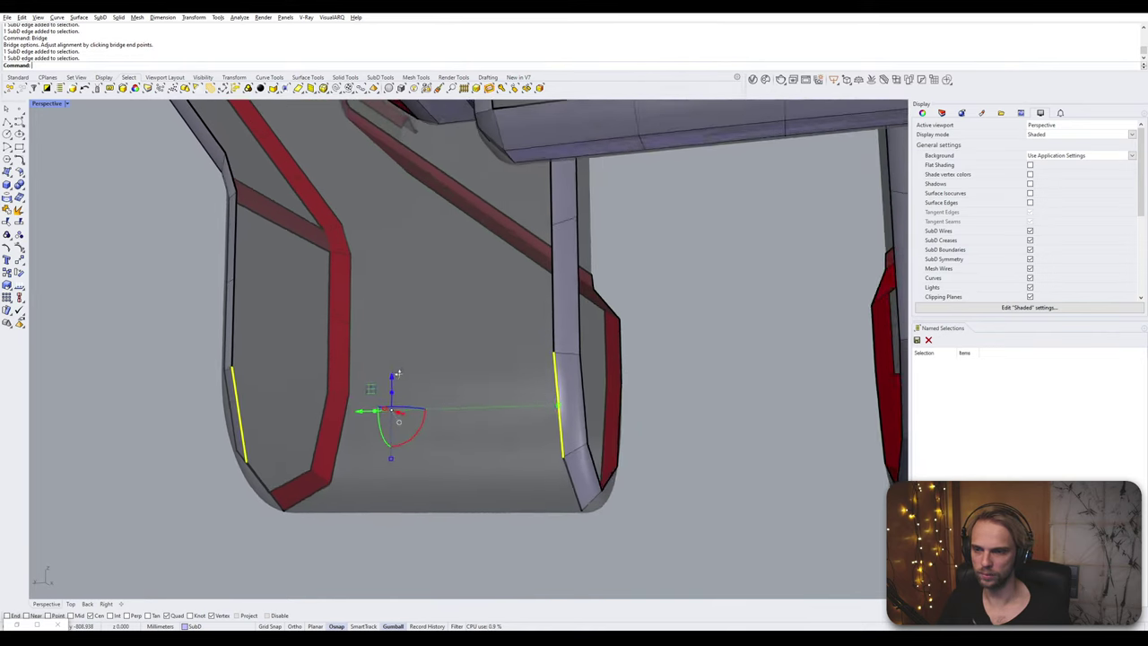
left_click(321, 411, "ctrl+shift")
right_click_drag(321, 411, 625, 415)
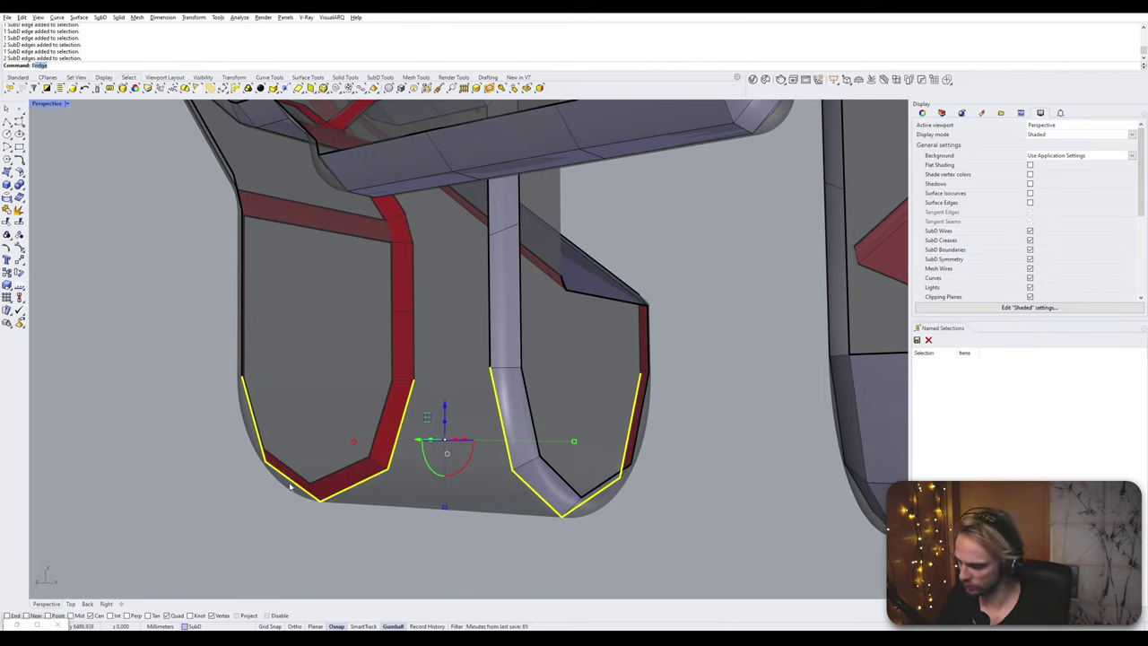
right_click_drag(297, 479, 777, 490)
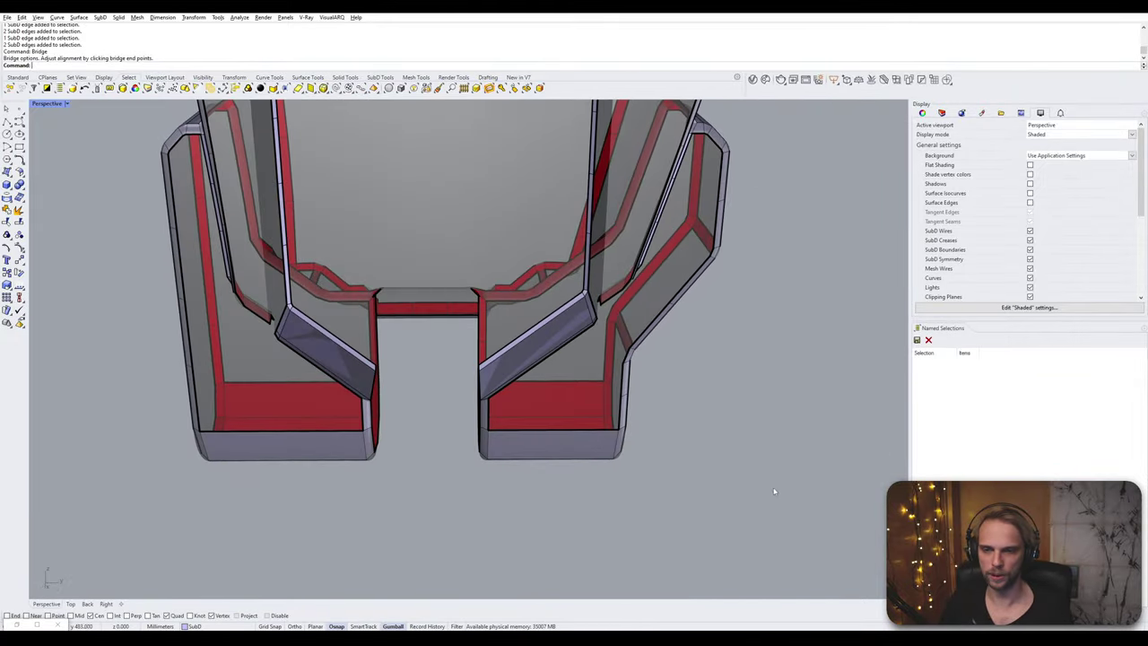
scroll(777, 489, "up", 3)
mouse_move(462, 396)
right_mouse_down()
mouse_move(430, 391)
mouse_move(466, 361)
mouse_move(443, 388)
right_mouse_up()
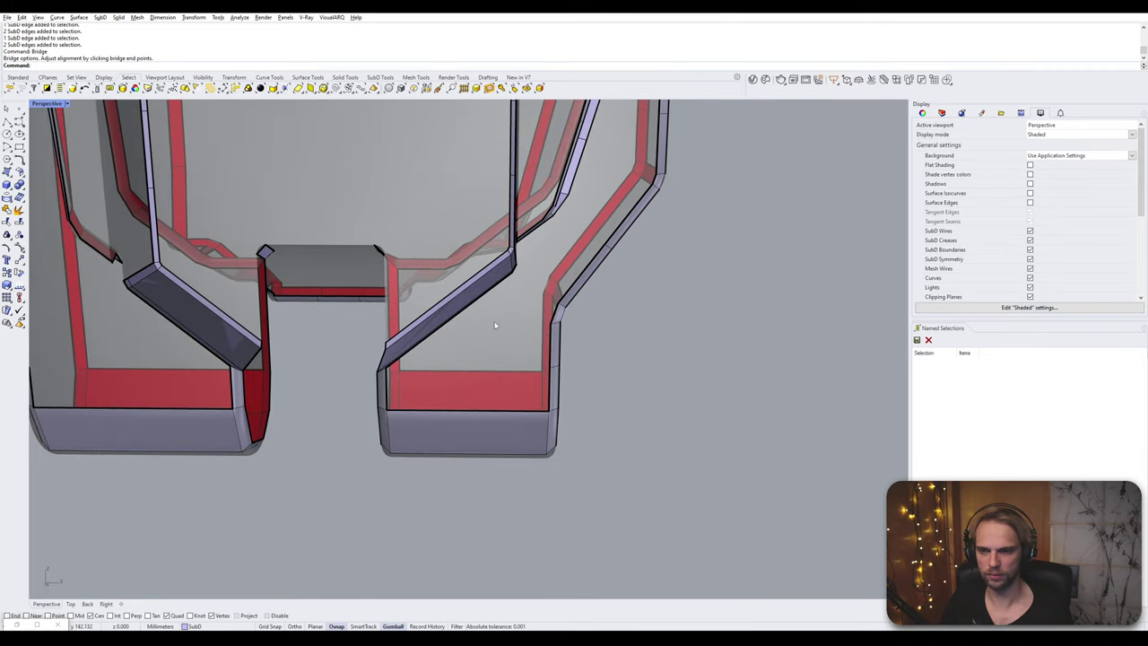
mouse_move(494, 325)
right_mouse_down()
mouse_move(474, 341)
mouse_move(478, 377)
mouse_move(469, 346)
mouse_move(510, 356)
mouse_move(494, 307)
right_mouse_up()
- Delete the selected SubD edge along the top rim
scroll(453, 179, "up", 6)
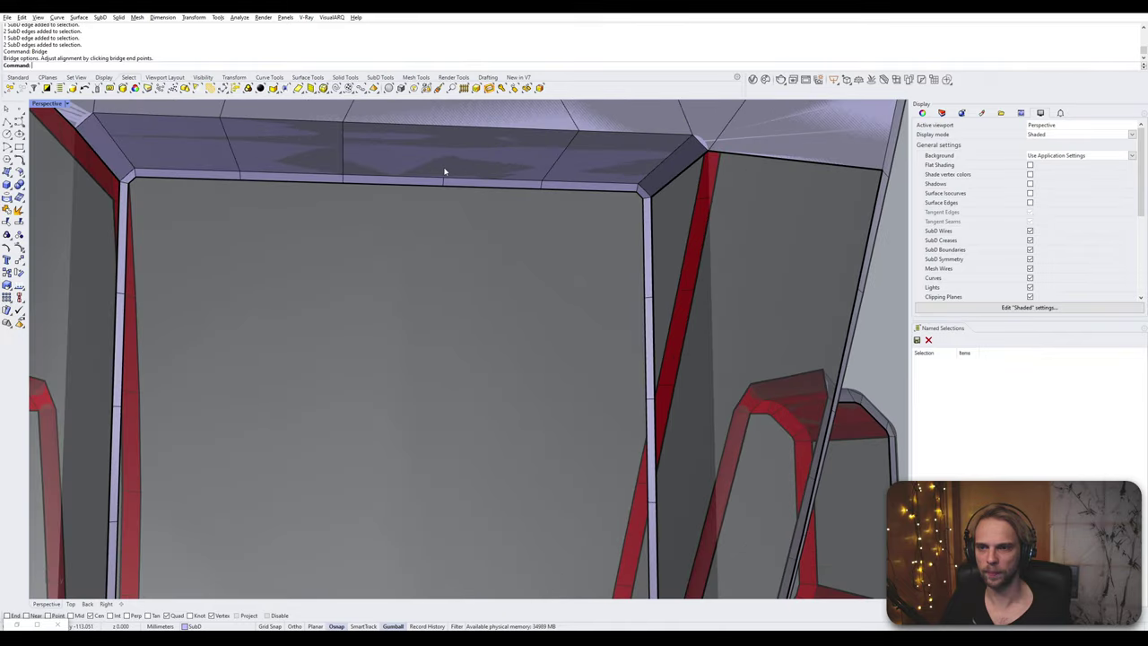
left_click(440, 187)
scroll(439, 201, "down", 2)
scroll(439, 205, "down", 7)
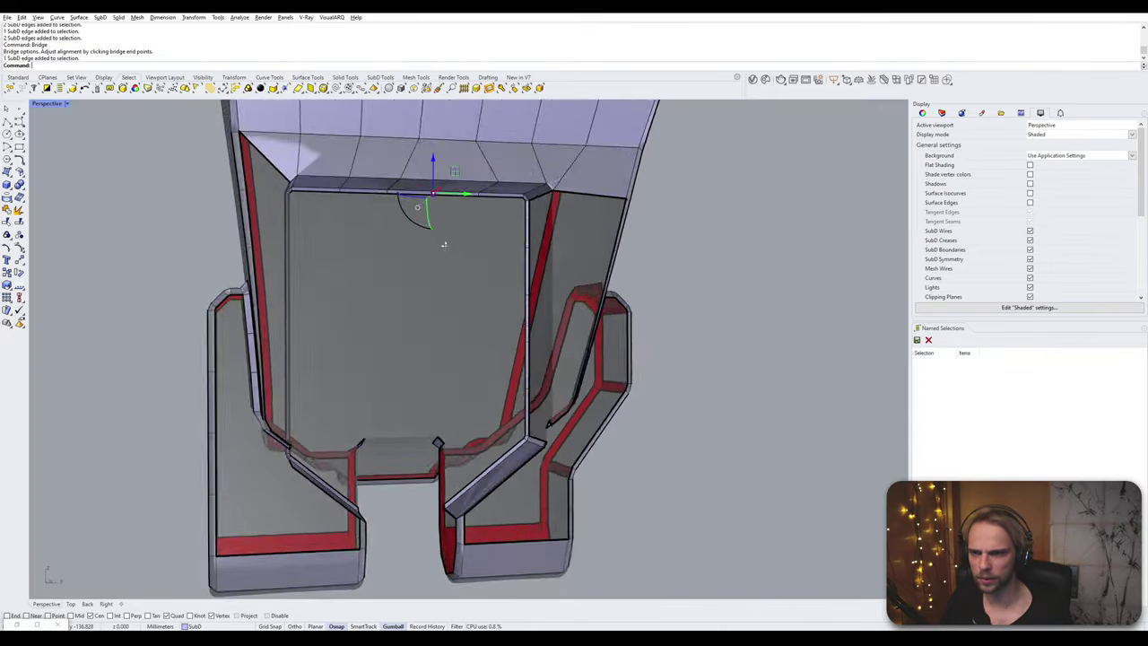
right_click_drag(443, 244, 707, 294)
scroll(552, 229, "up", 8)
right_click_drag(553, 233, 505, 302)
key("Delete")
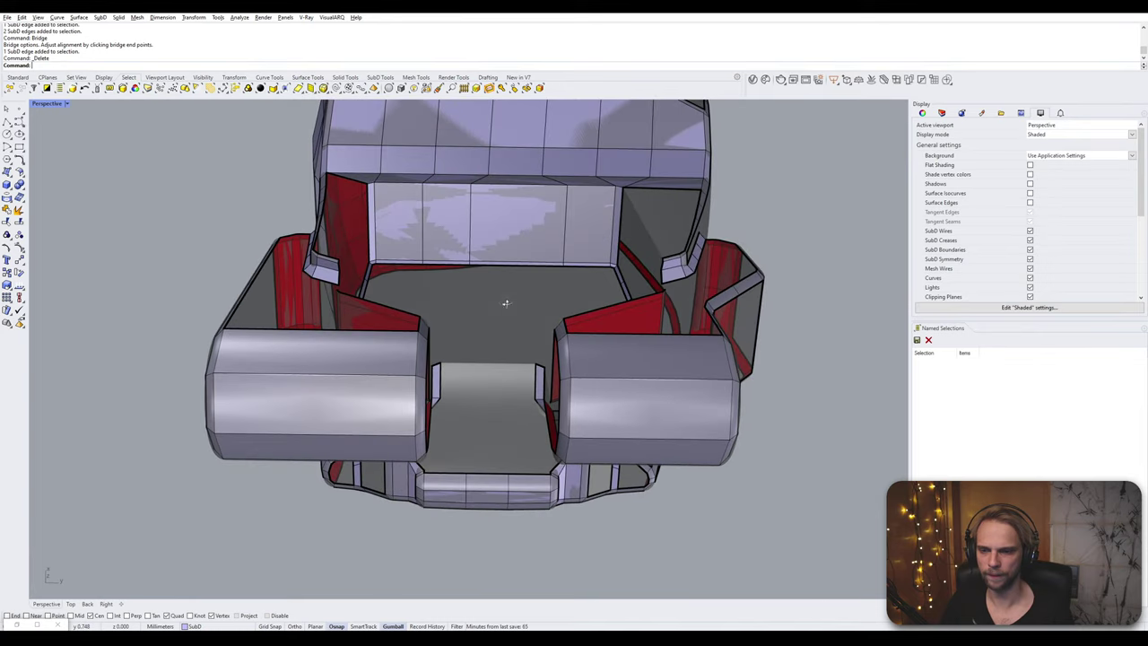
- Bridge the two edges across the central gap between the lower blocks
scroll(466, 378, "up", 6)
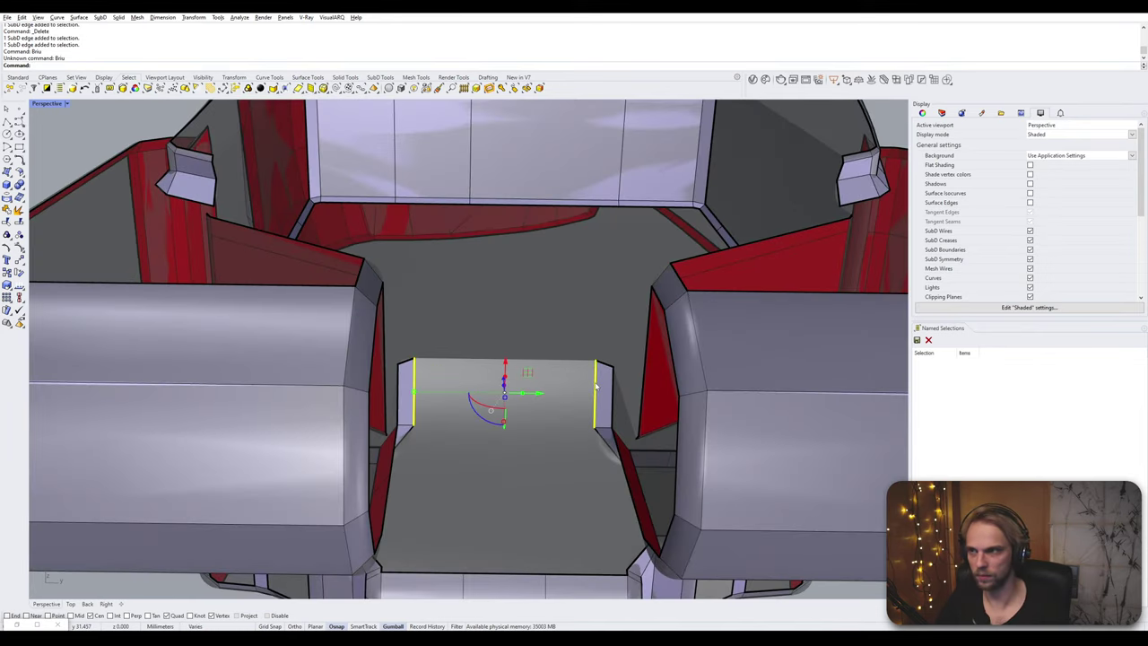
key("Return")
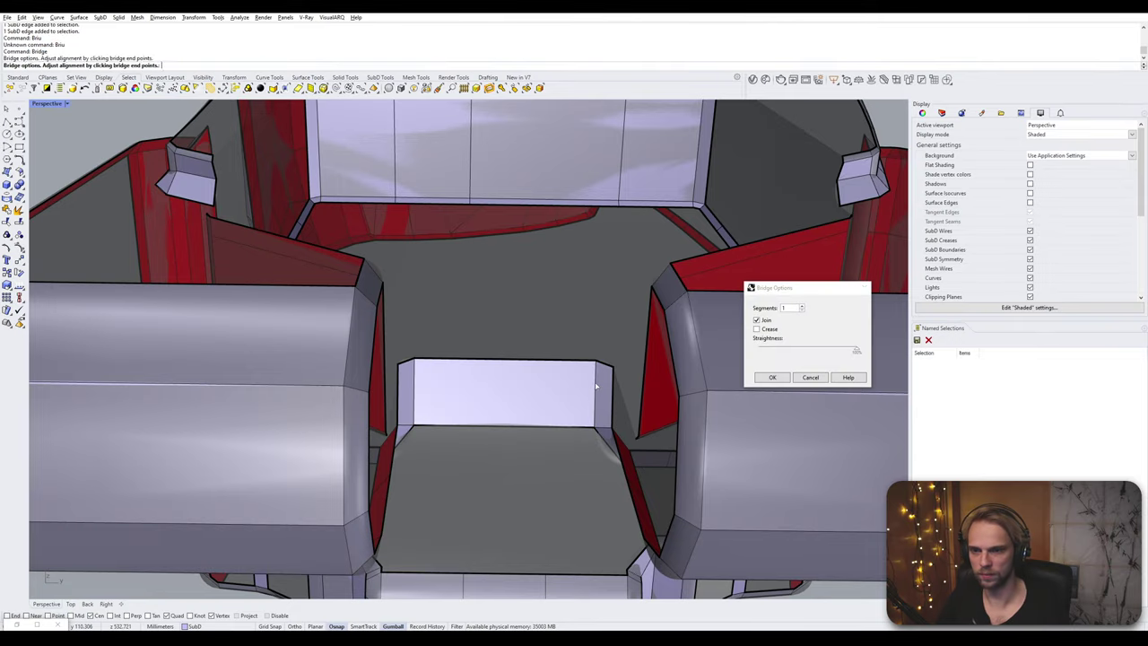
key("Return")
right_click_drag(541, 326, 651, 301)
- Bridge the edge pairs near the vertical strut's bracket tip
scroll(523, 348, "up", 4)
left_click(483, 341)
right_click_drag(482, 341, 578, 461)
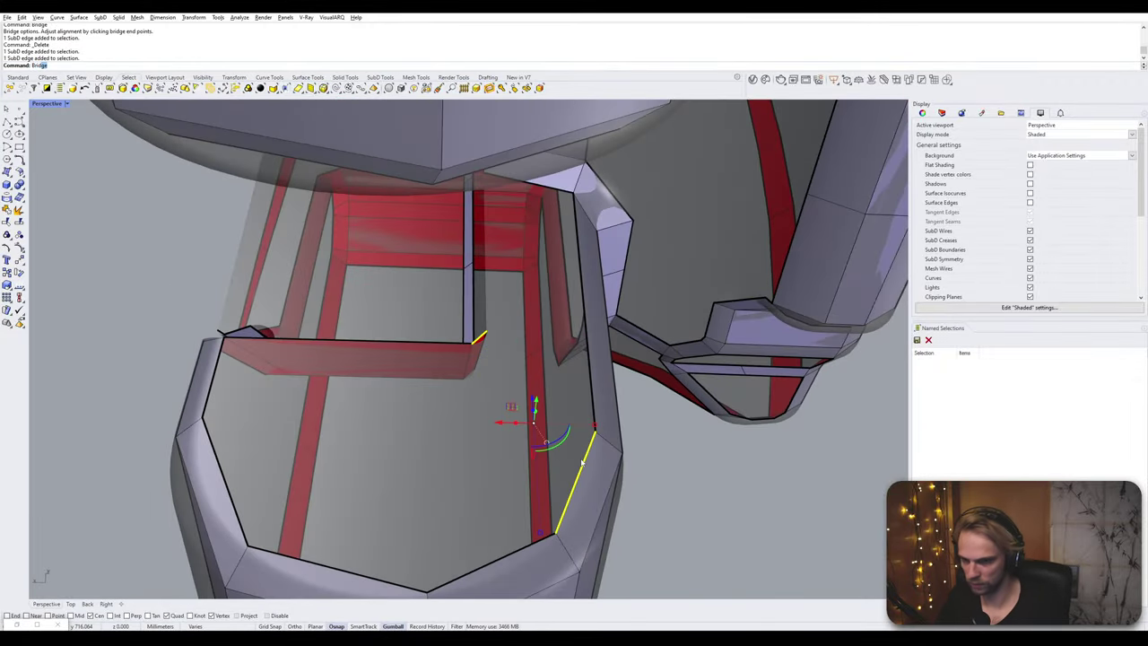
key("Return")
key("Return")
right_click_drag(584, 457, 499, 228)
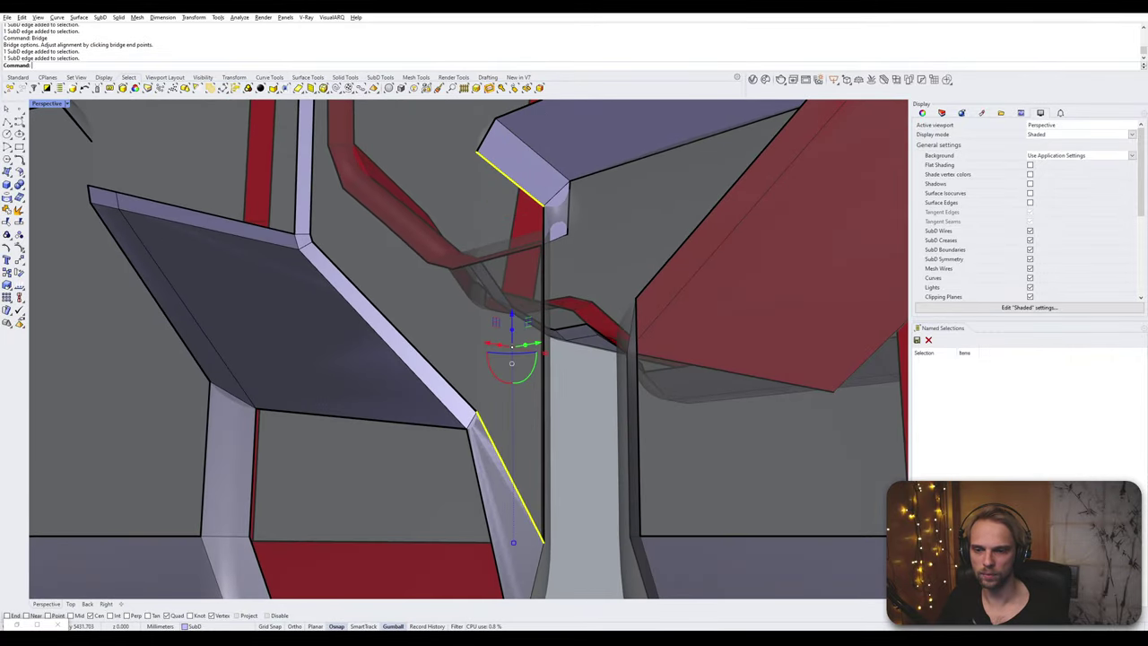
key("Return")
key("Return")
right_click_drag(538, 466, 322, 437)
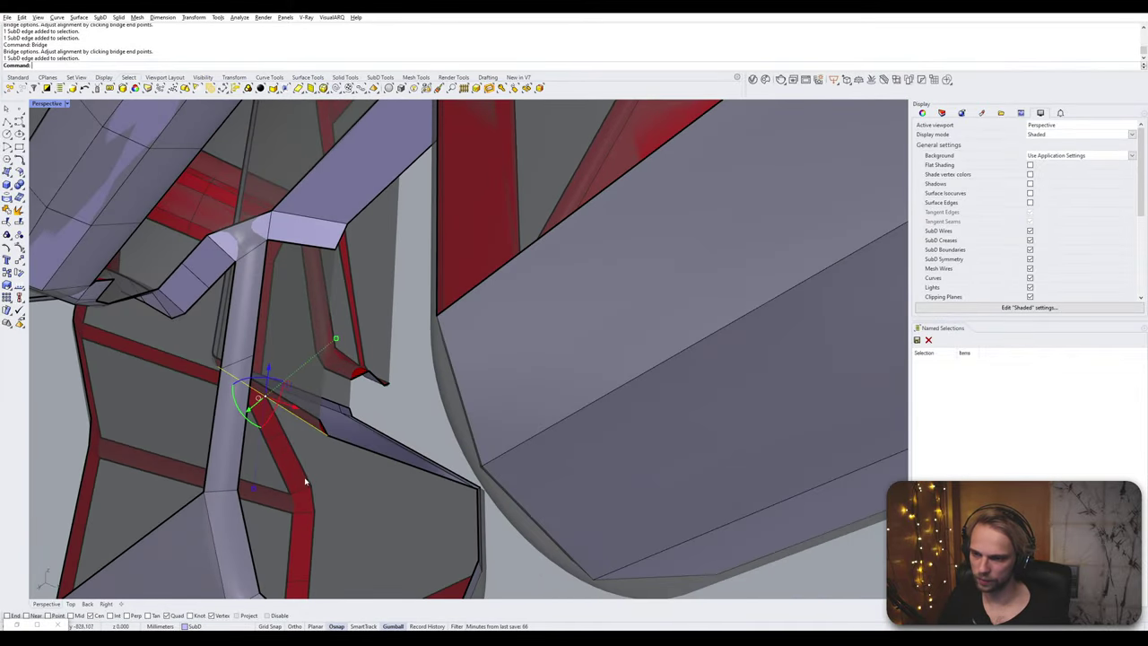
right_click_drag(305, 482, 243, 502)
scroll(489, 395, "up", 3)
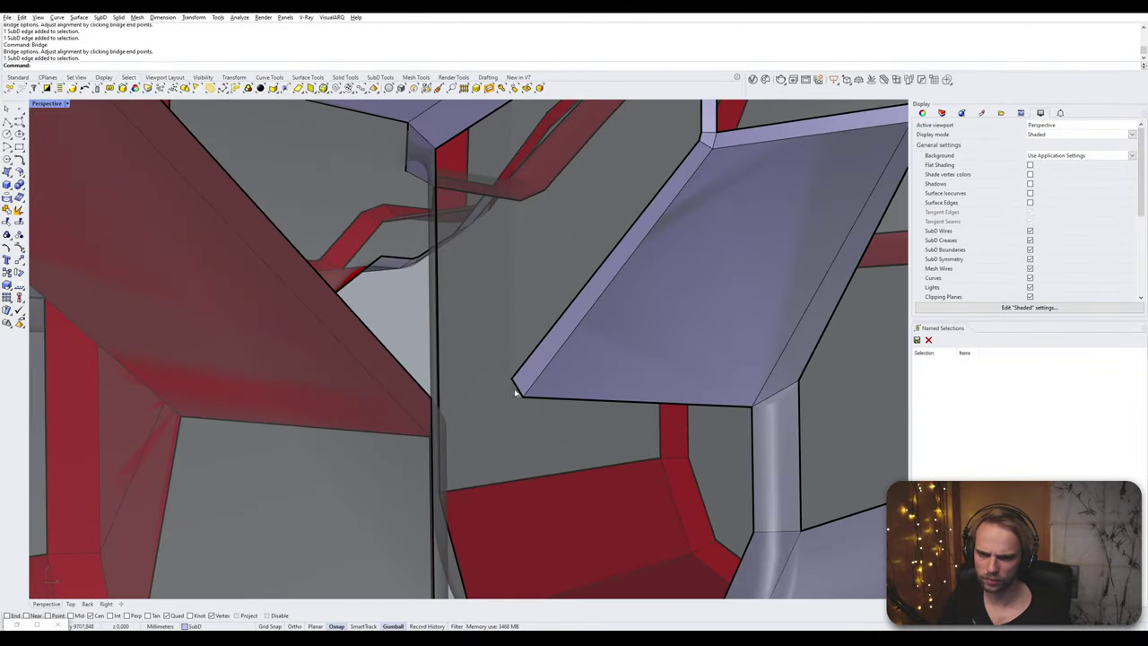
right_click_drag(480, 476, 305, 400)
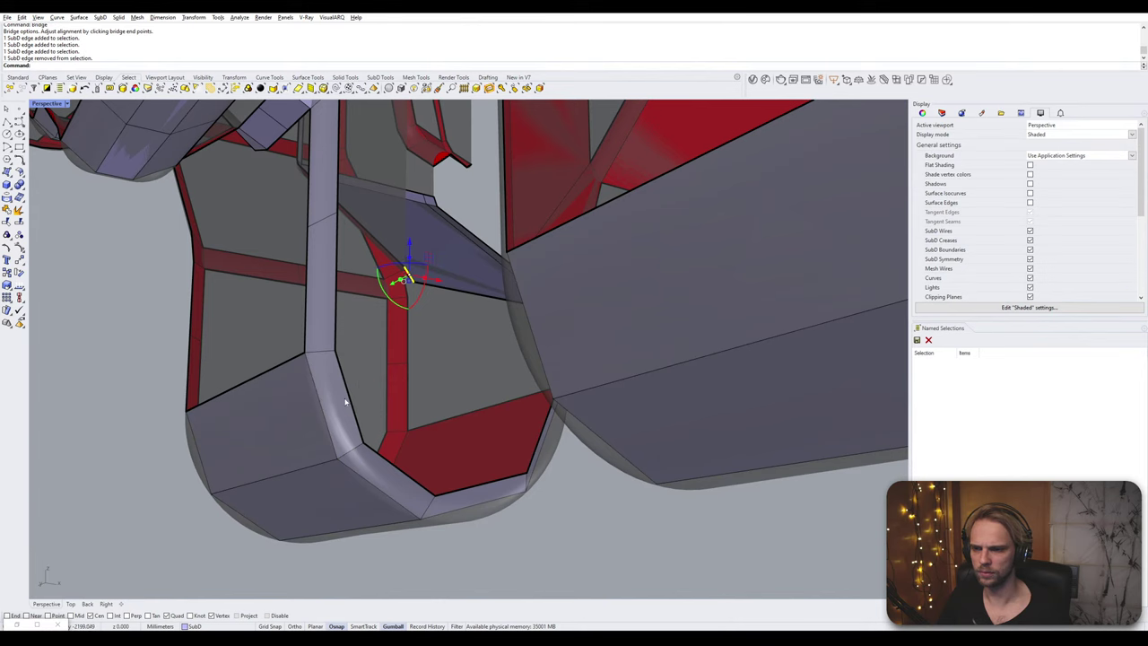
- Undo the bad bridge, redo it on the reselected edges, and preview SubD smooth
key("Return")
key("Return")
right_click_drag(385, 253, 402, 321)
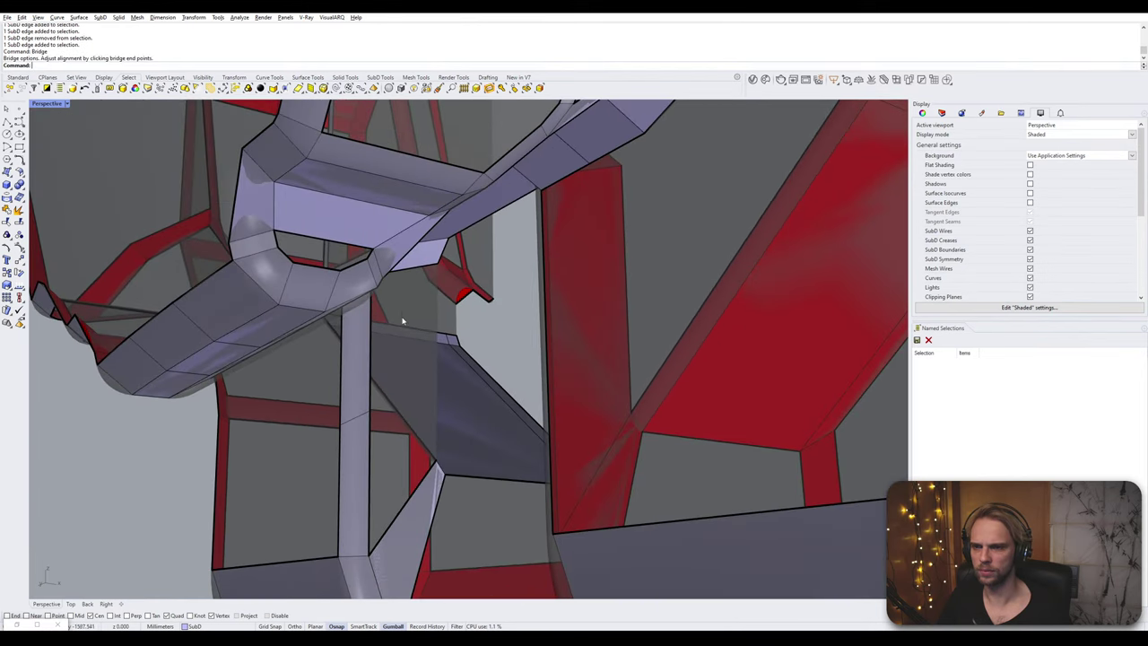
key("Return")
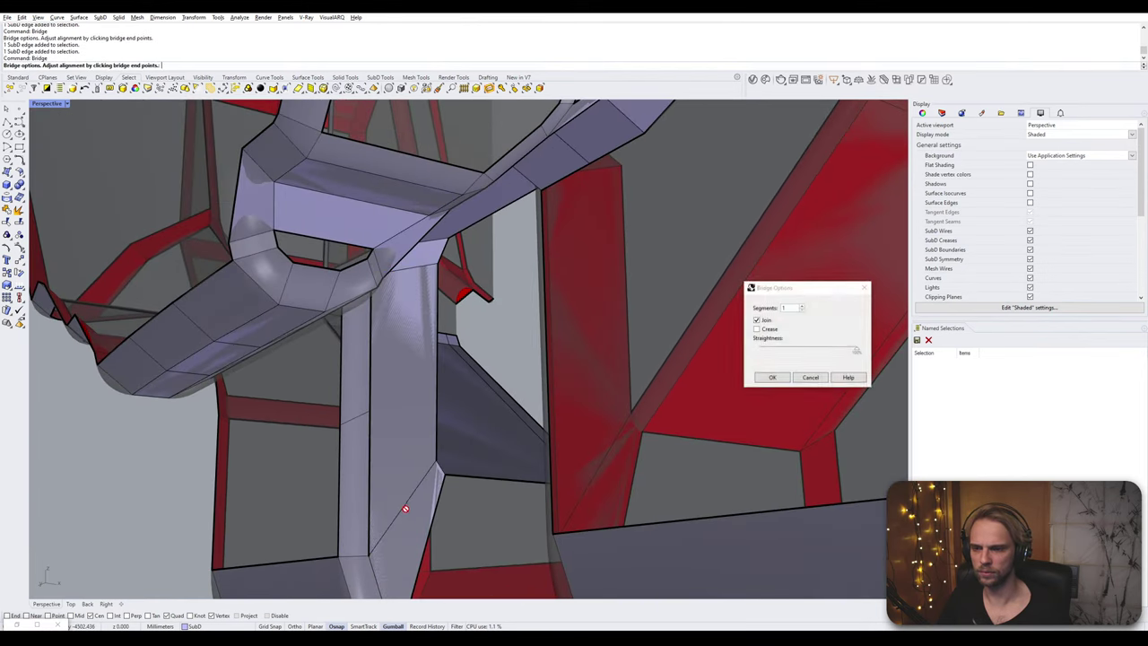
key("Return")
right_click_drag(403, 509, 350, 436)
key("ctrl+z")
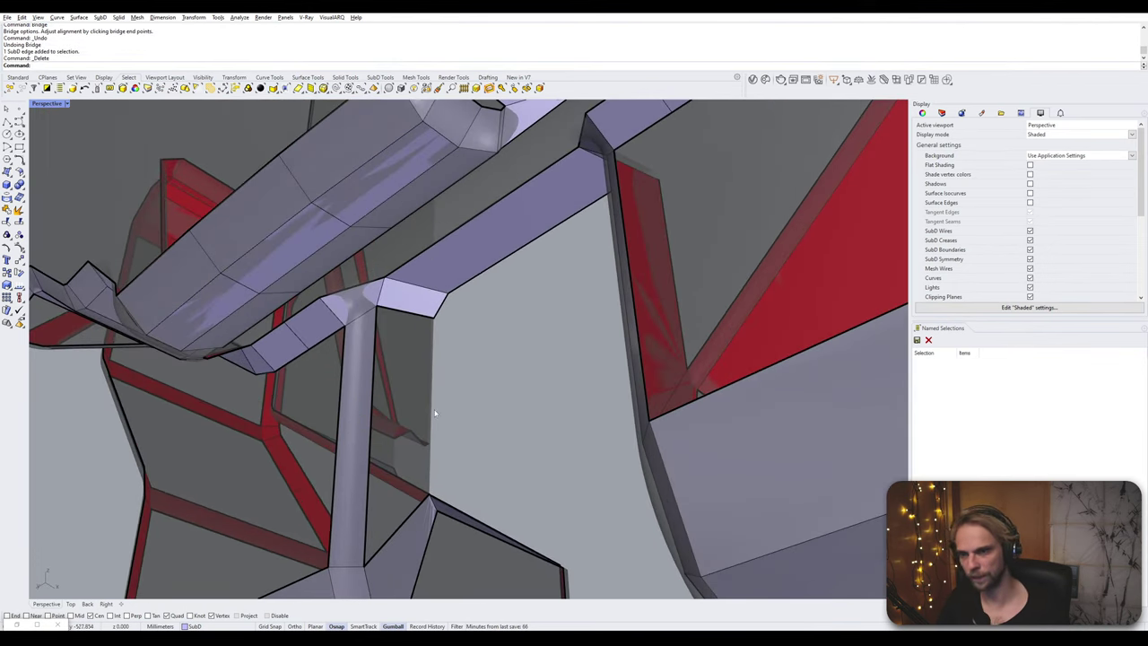
key("Return")
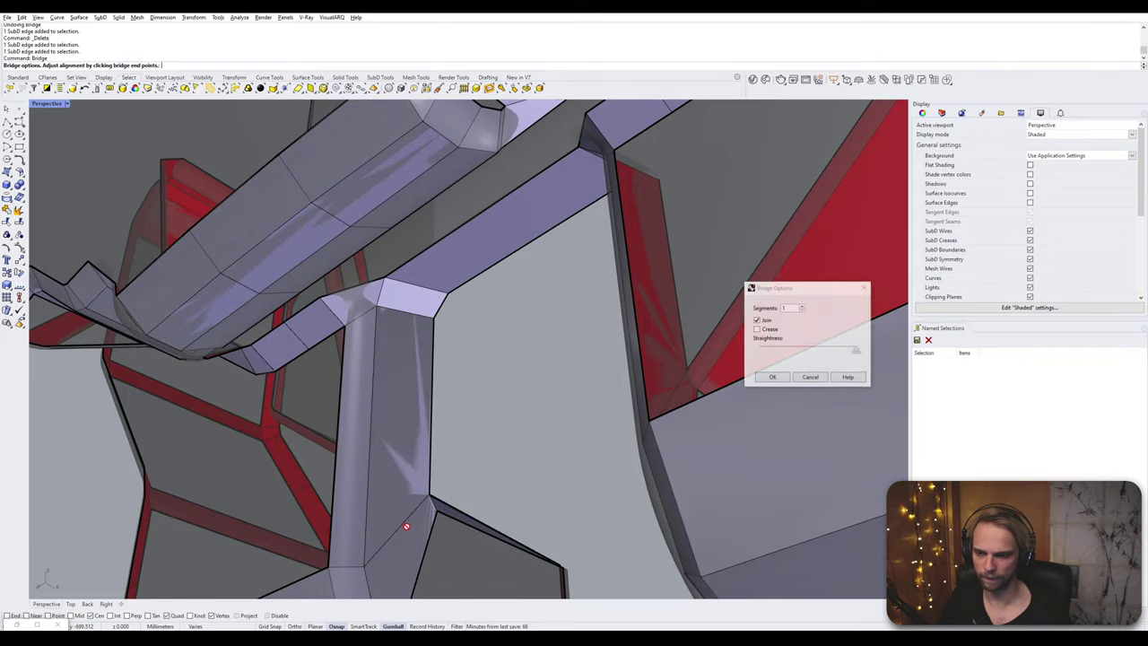
key("Return")
key("Tab")
right_click_drag(444, 477, 307, 512)
scroll(306, 512, "down", 10)
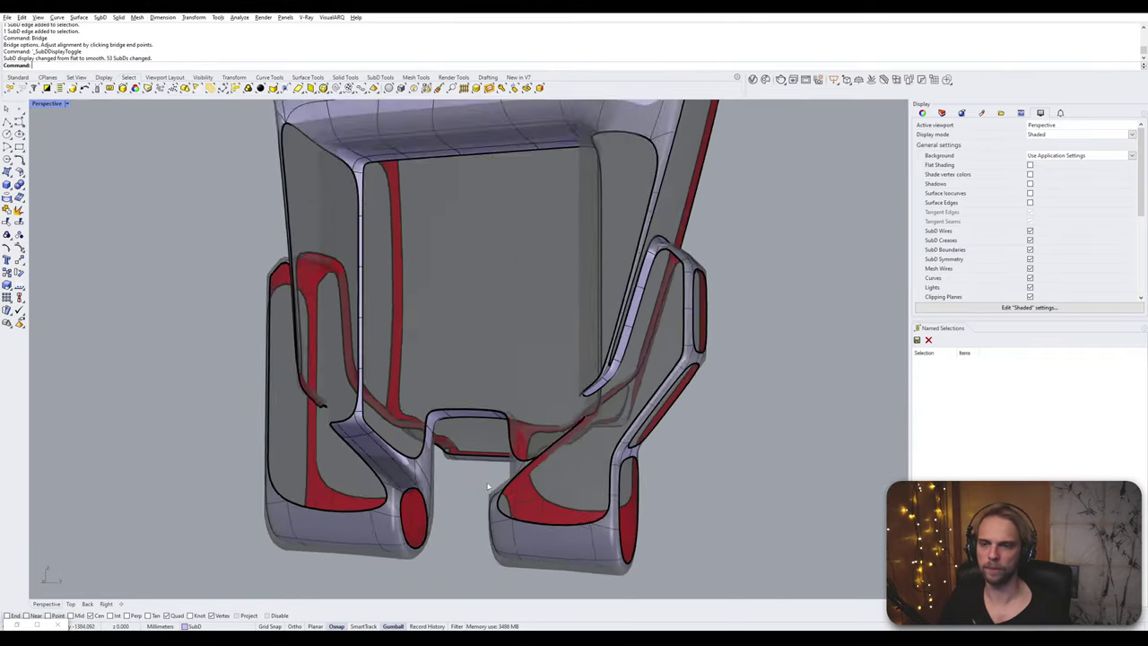
right_click_drag(437, 451, 529, 374)
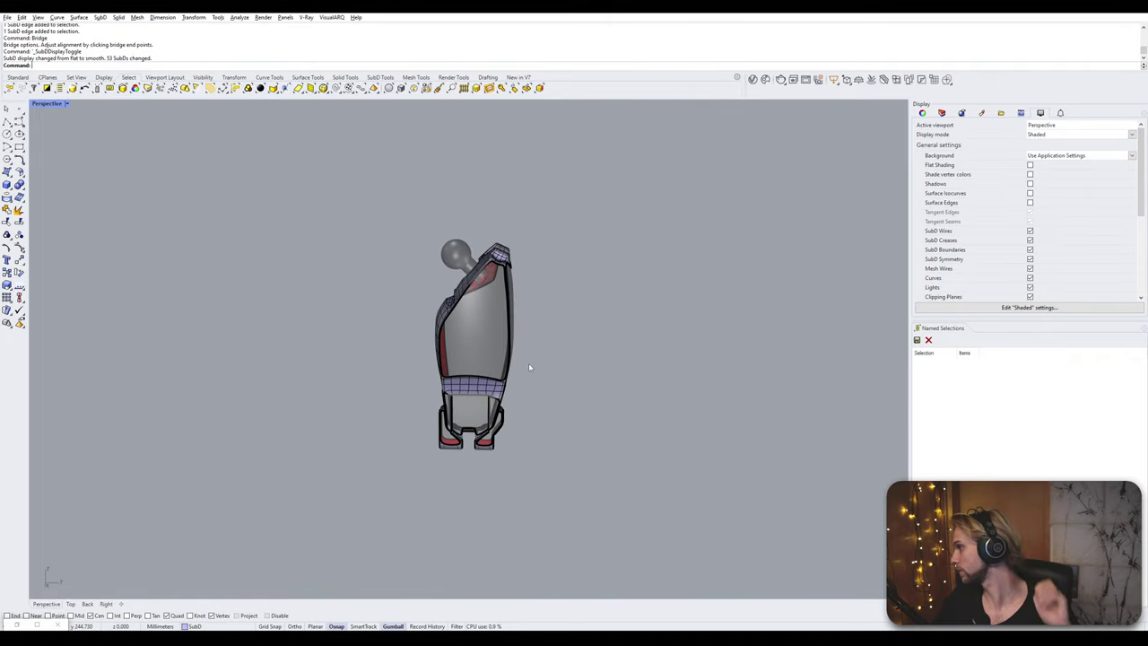
right_click_drag(529, 367, 574, 349)
scroll(549, 412, "up", 5)
- Return the SubD to flat display and orbit toward the lower leg
right_click_drag(550, 425, 501, 331, "shift")
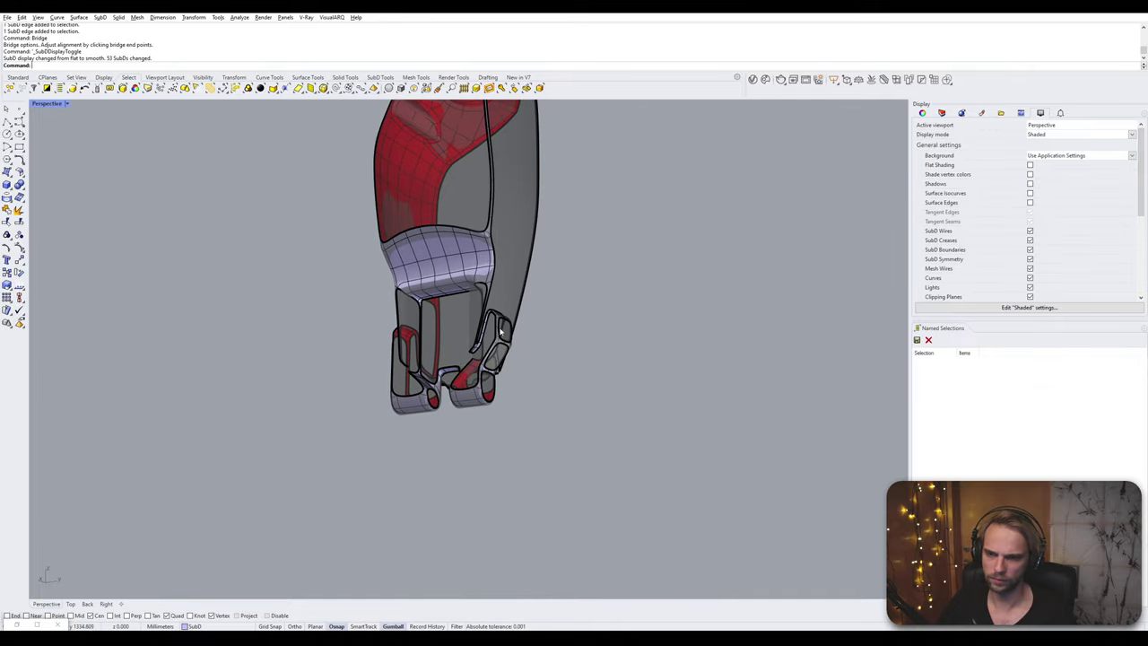
key("Tab")
scroll(501, 331, "up", 6)
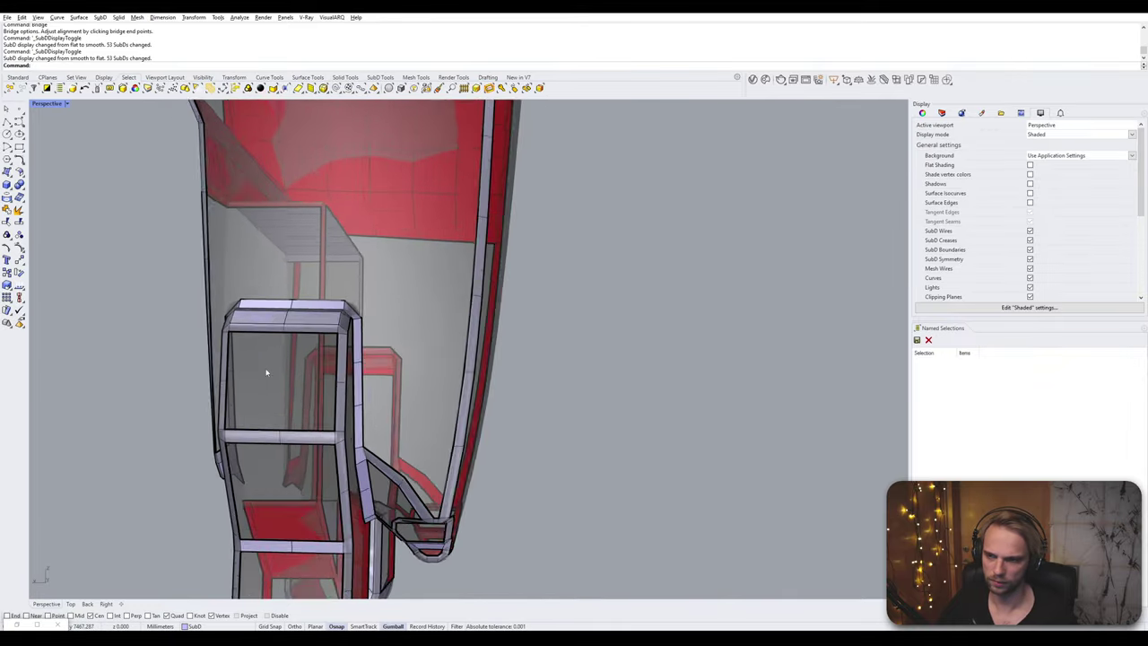
right_click_drag(267, 372, 380, 387)
scroll(240, 366, "up", 3)
- Select the two side edges of the large lower front opening
left_click(246, 343)
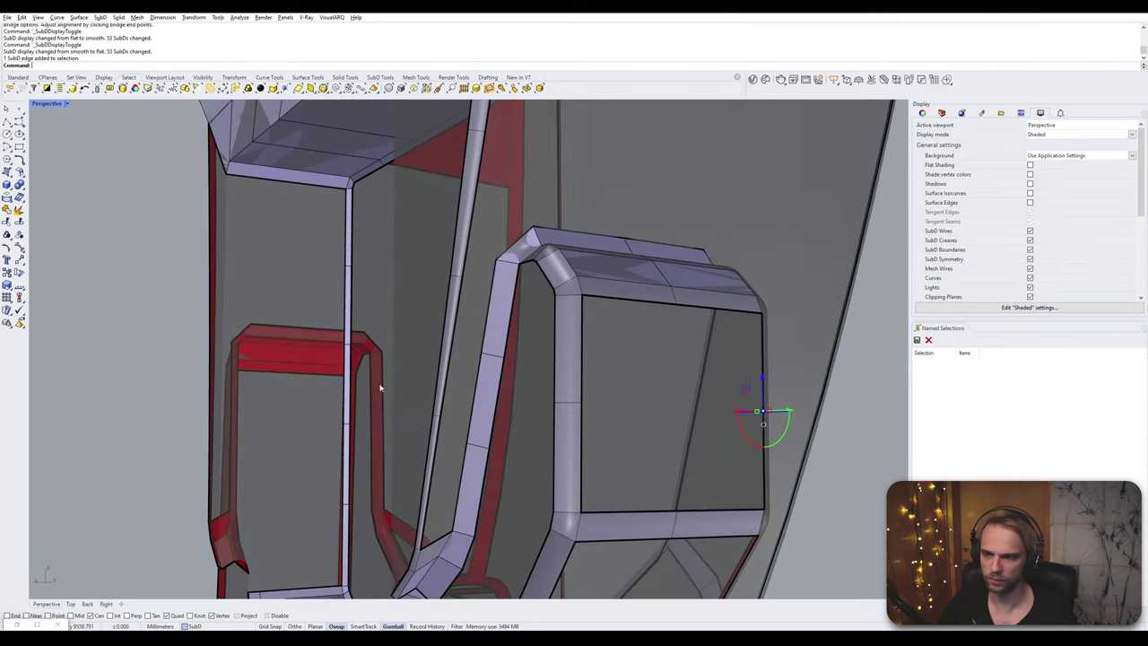
left_click(569, 400, "shift")
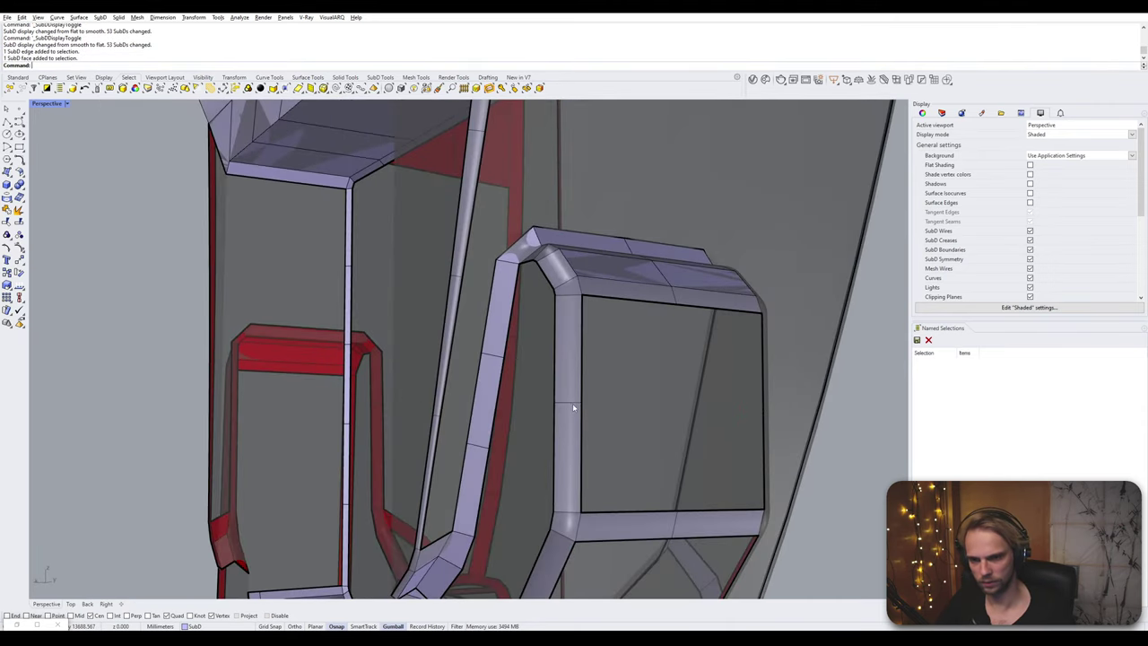
left_click(572, 403, "shift")
right_click_drag(572, 403, 434, 400)
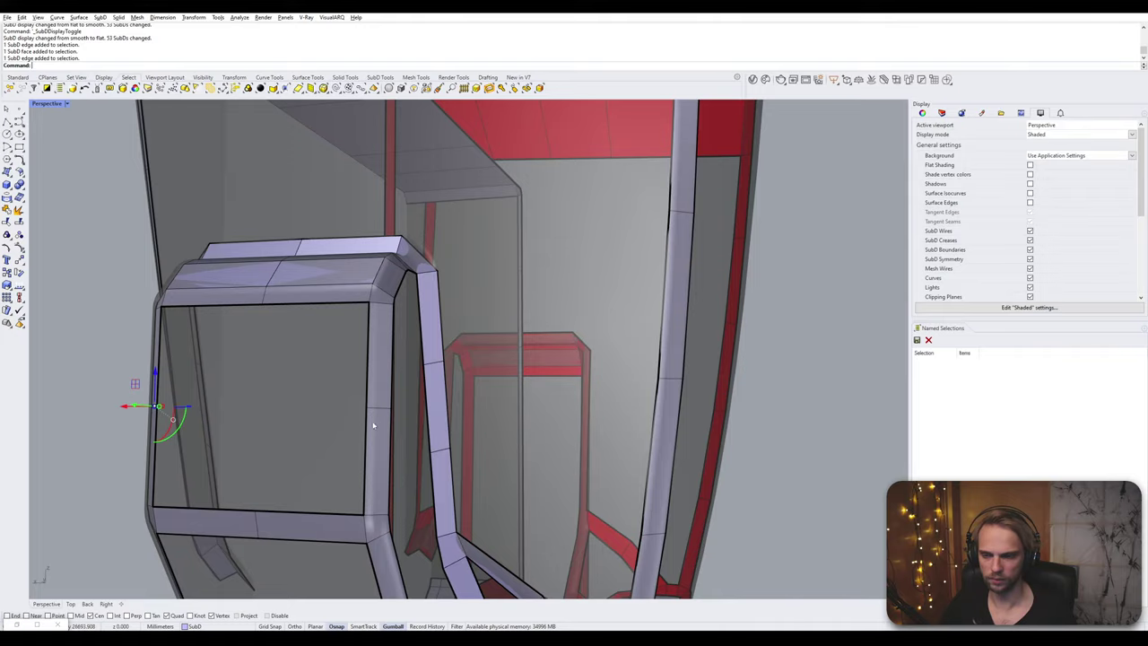
right_click_drag(373, 425, 340, 420)
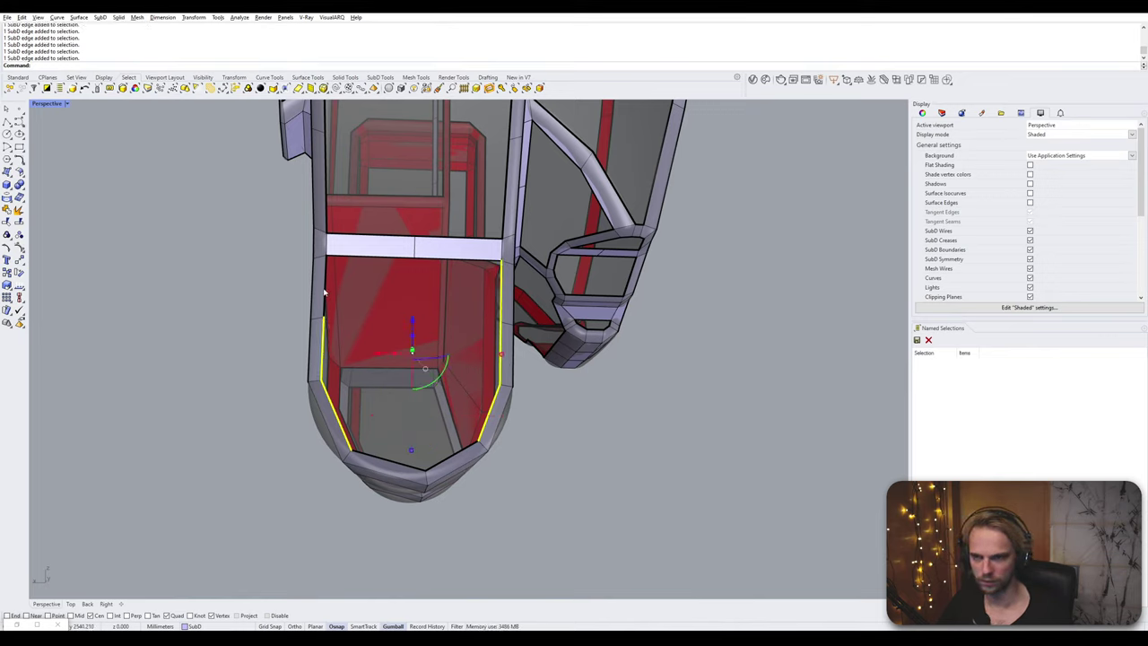
- Bridge the front opening's side edges with Segments set to 2
key("Return")
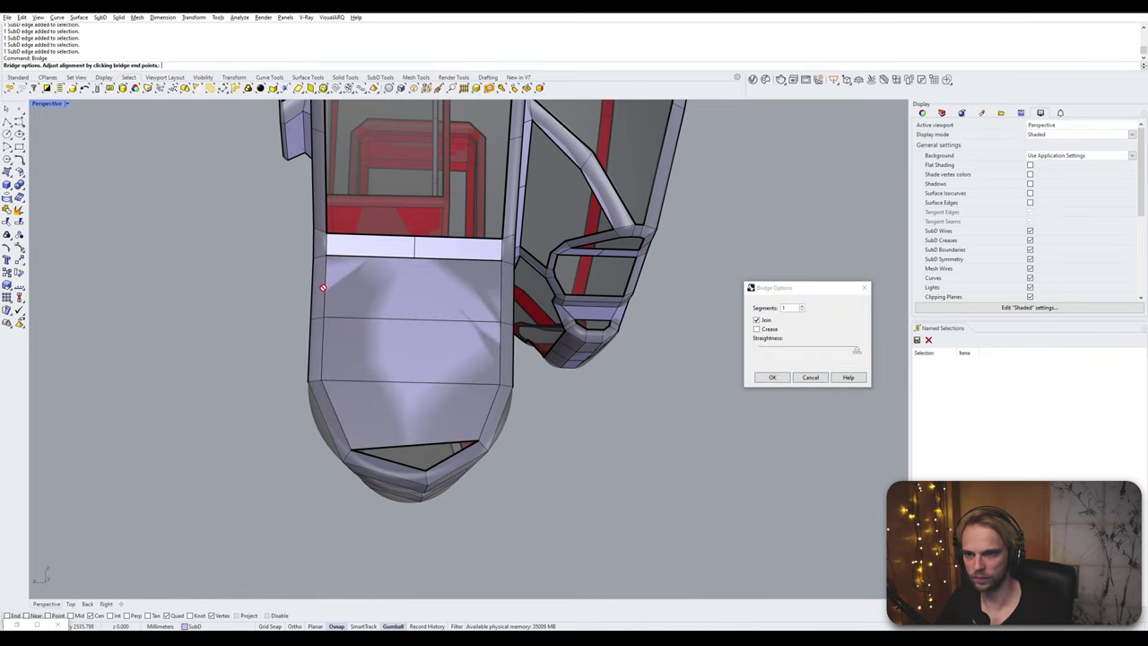
left_click(803, 306)
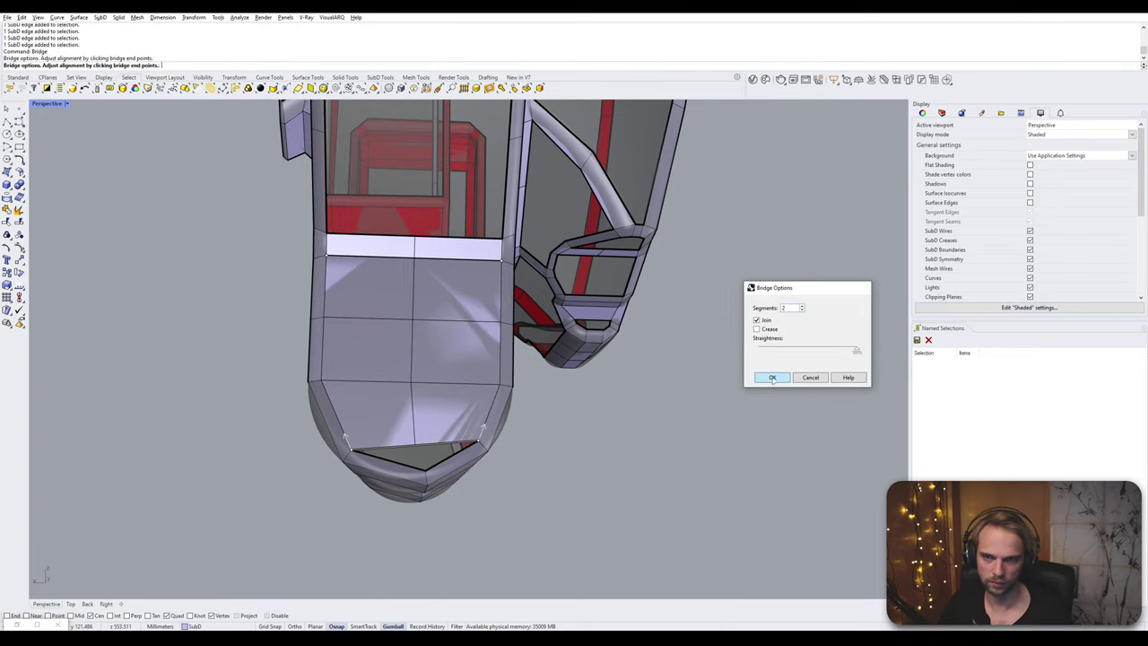
left_click(772, 378)
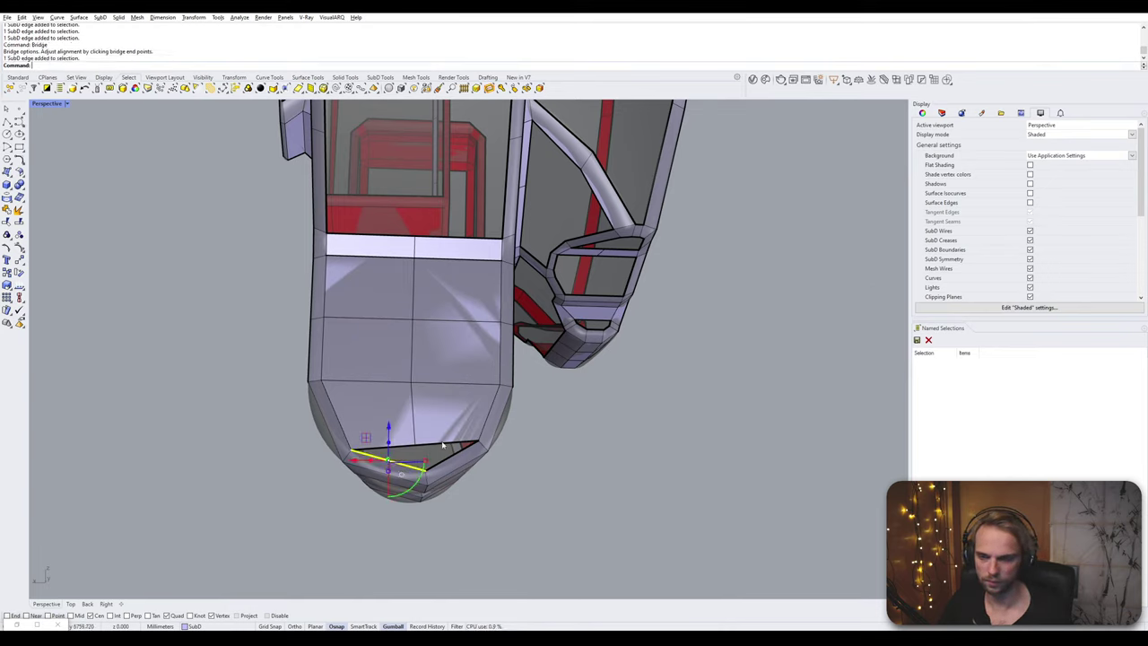
- Cancel a second Bridge across the tip gap and orbit to view from the front
key("Return")
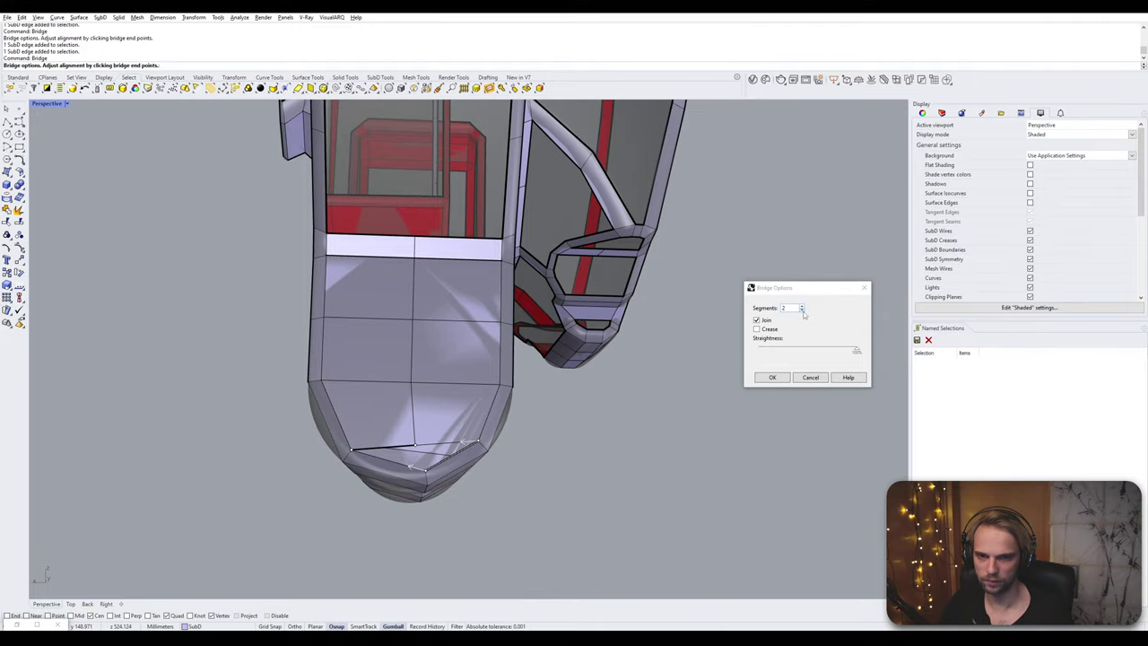
left_click(814, 378)
right_click_drag(671, 406, 619, 394)
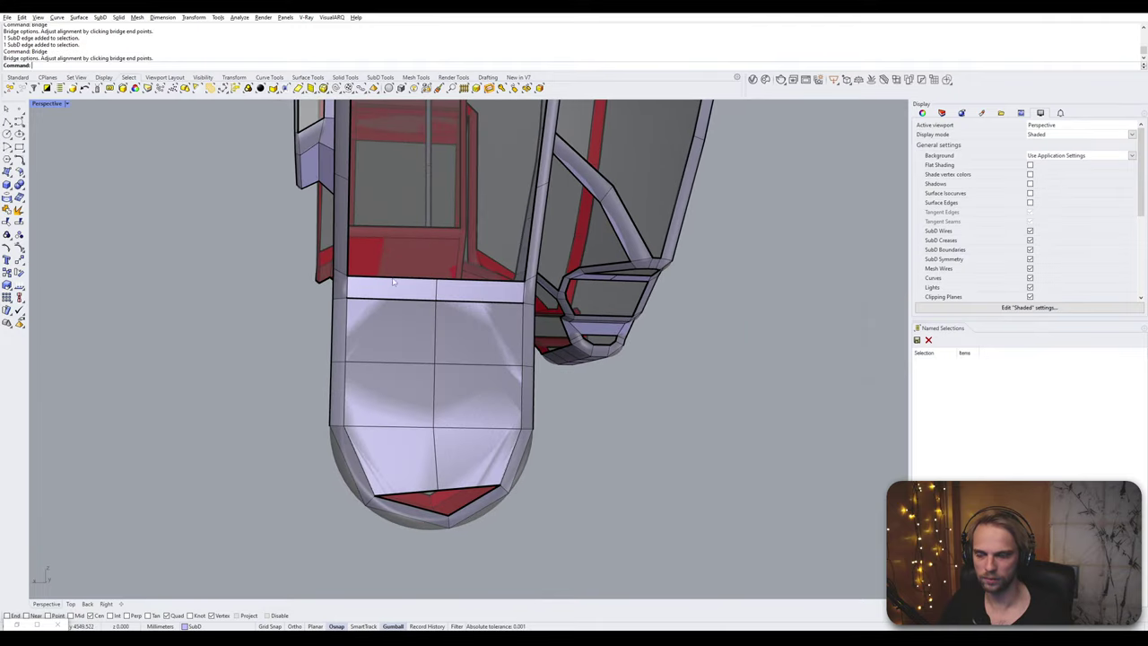
right_click_drag(395, 283, 445, 363)
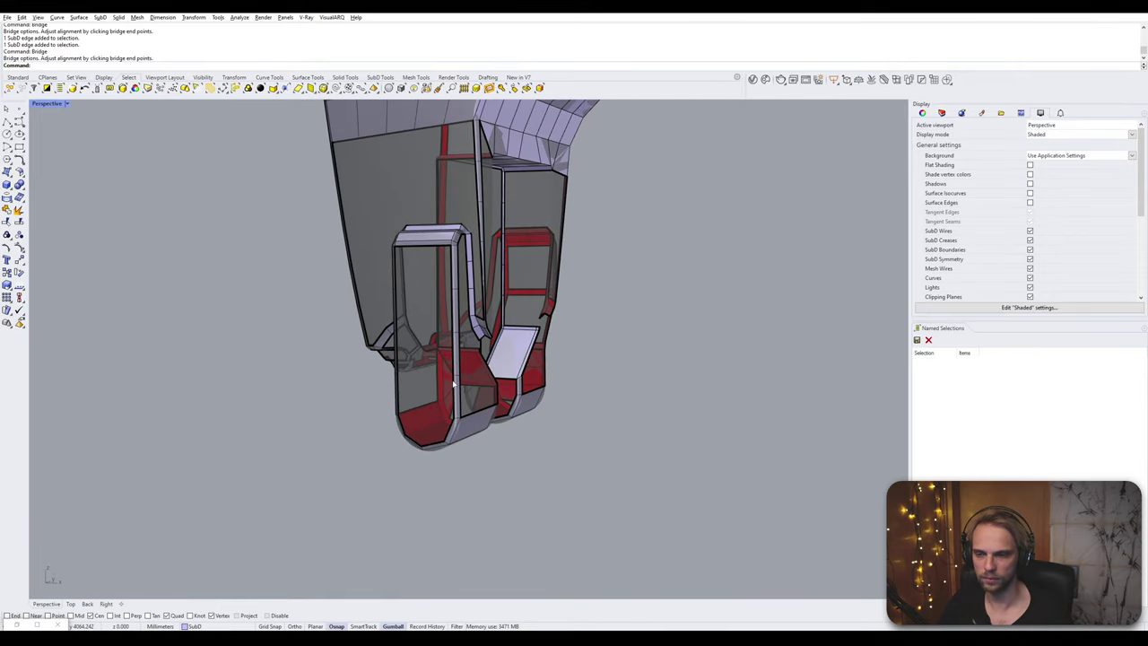
scroll(452, 390, "up", 5)
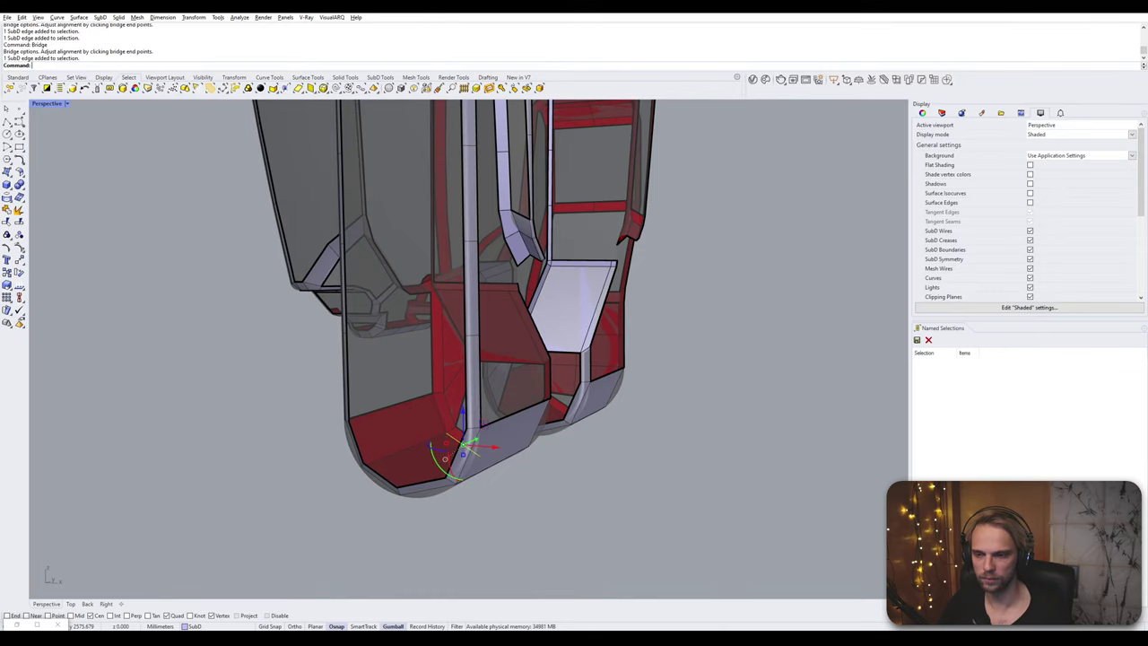
right_click_drag(467, 388, 312, 393)
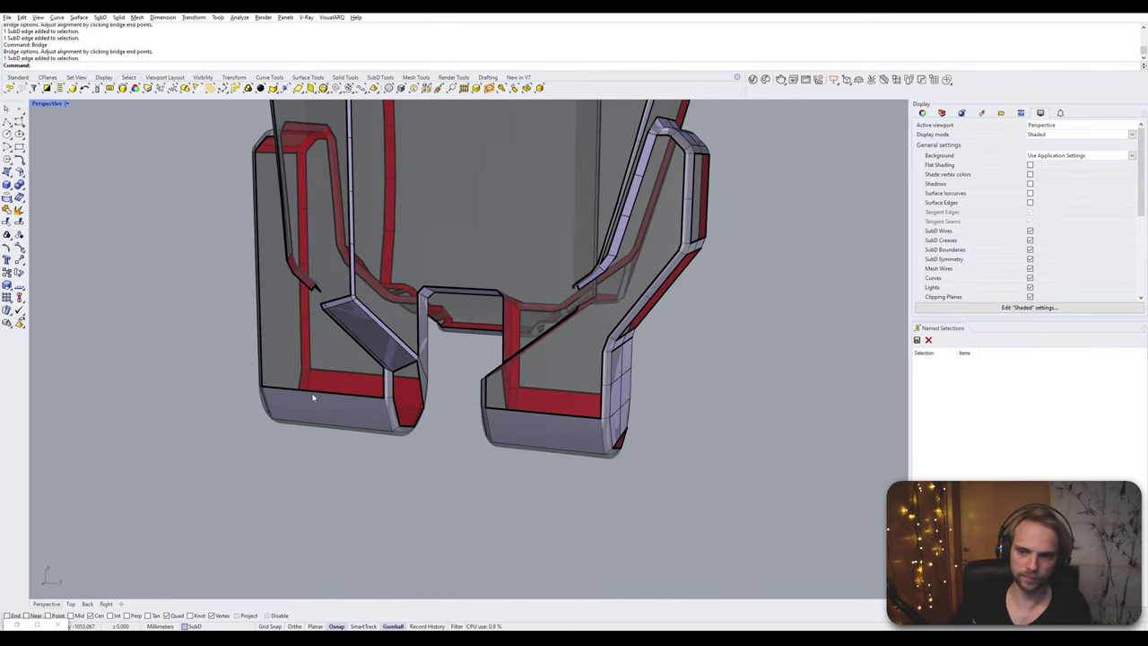
scroll(473, 411, "up", 5)
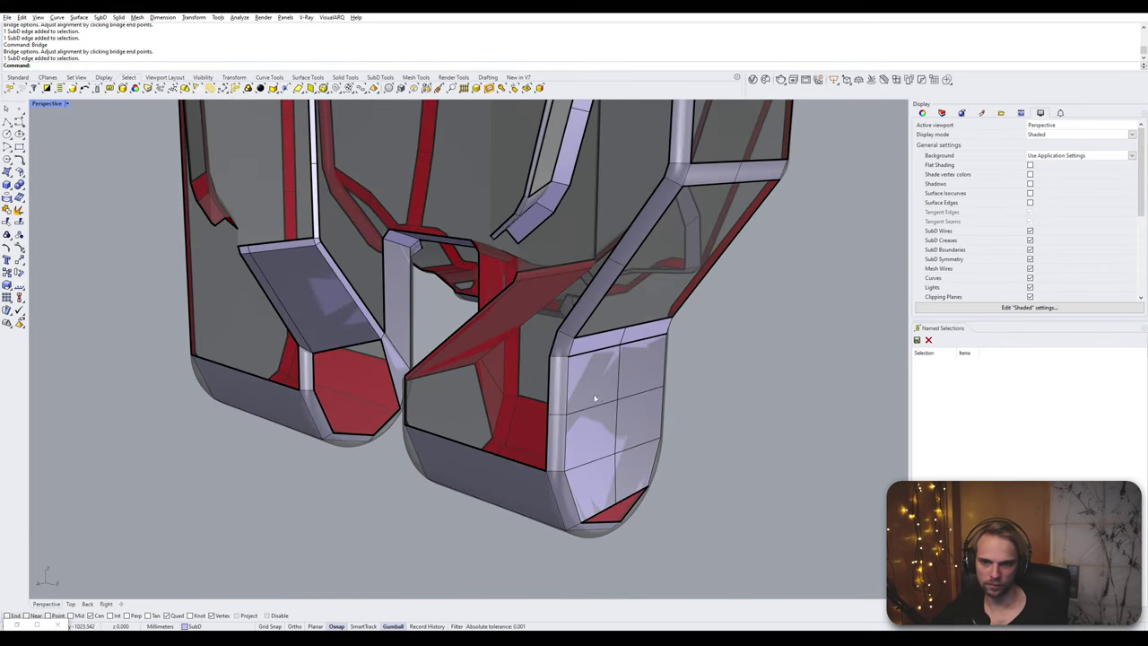
scroll(626, 337, "up", 3)
- Stitch the two tip vertices at Average location, working in Wireframe then returning to Shaded
left_click(47, 104)
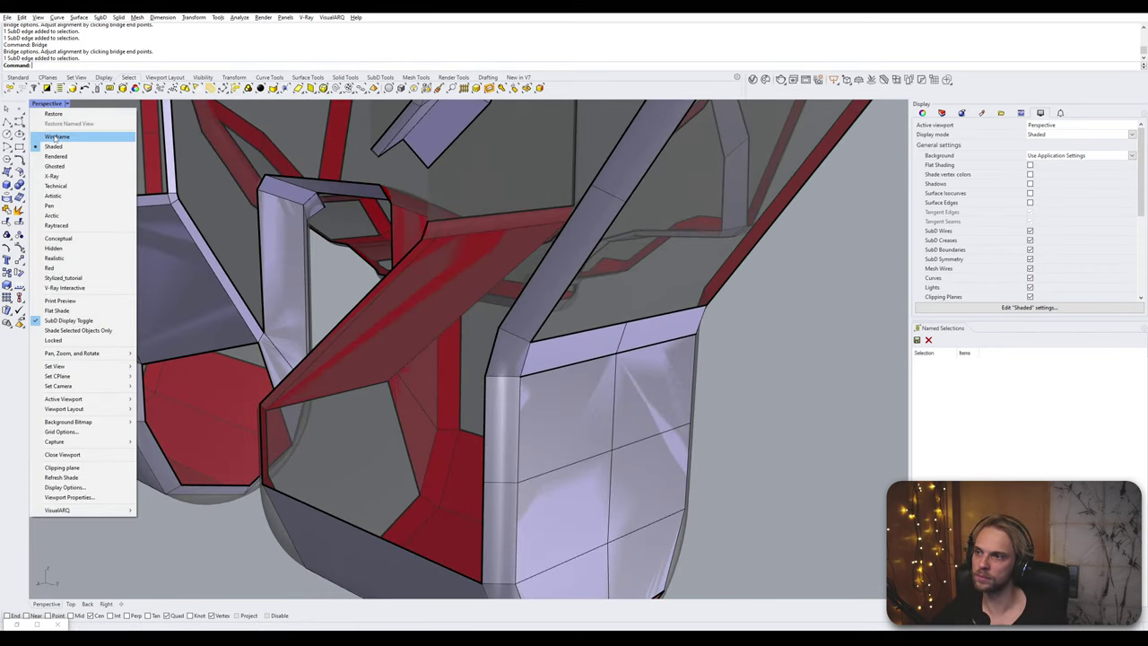
left_click(54, 138)
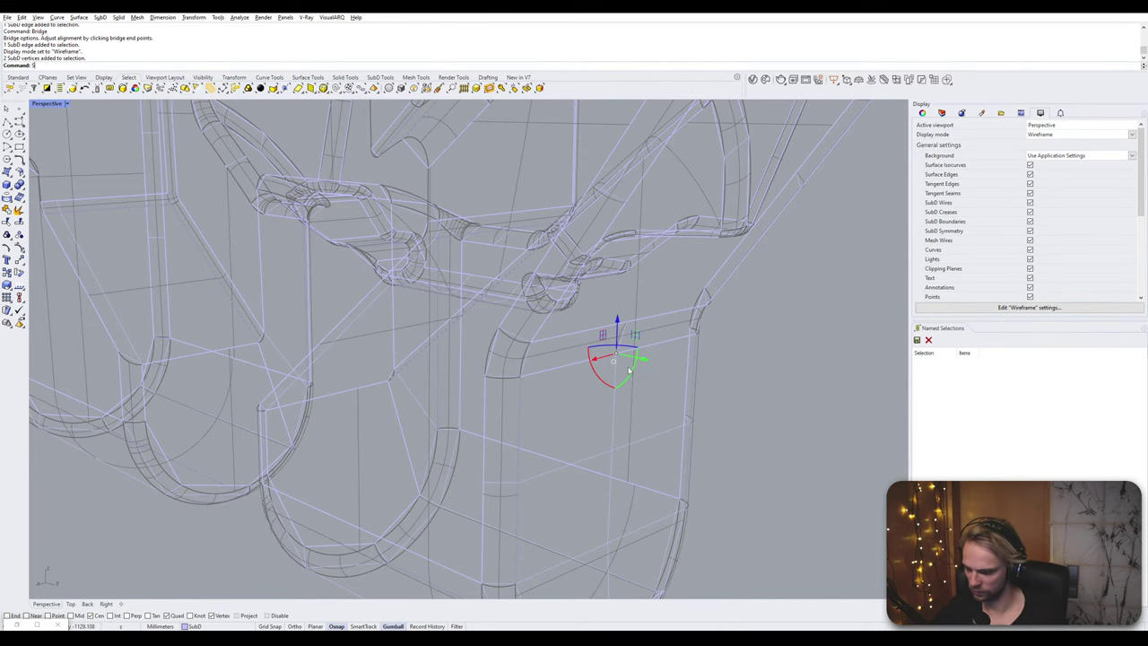
left_click(50, 104)
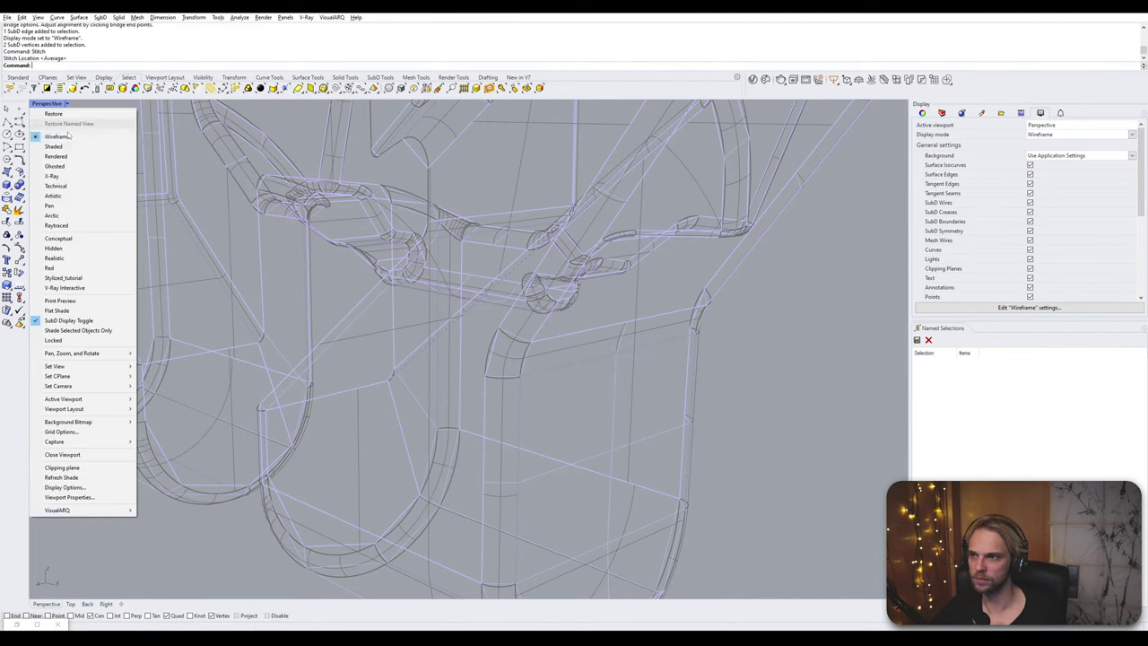
left_click(68, 146)
- Preview the SubD smooth, return to flat display, and orbit to check the tip
scroll(510, 421, "down", 5)
key("Tab")
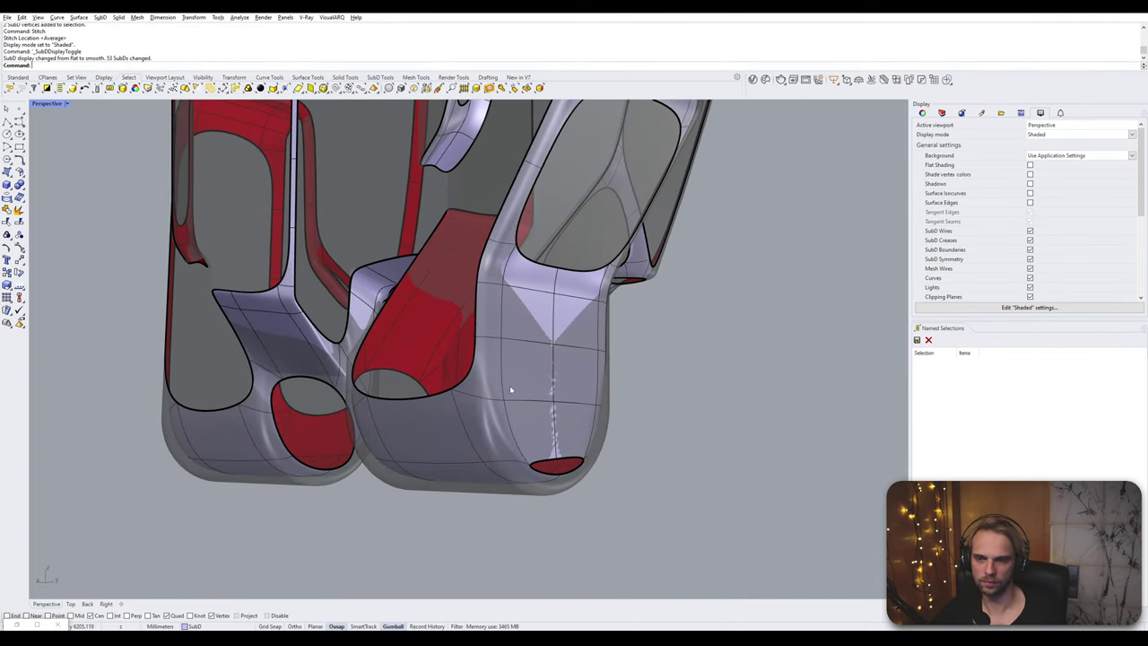
key("Tab")
scroll(467, 459, "up", 6)
mouse_move(467, 459)
right_mouse_down()
mouse_move(538, 469)
mouse_move(499, 481)
mouse_move(481, 465)
right_mouse_up()
scroll(595, 347, "up", 5)
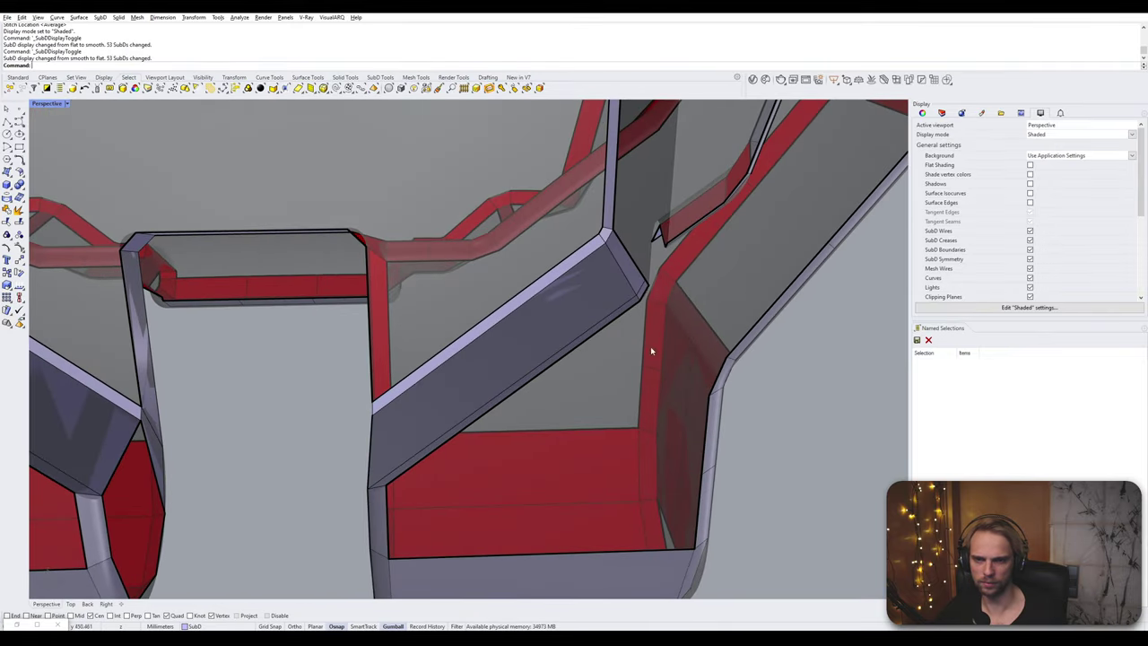
- Bridge the first pair of edges beneath the leg junction
key("Escape")
scroll(647, 328, "up", 2)
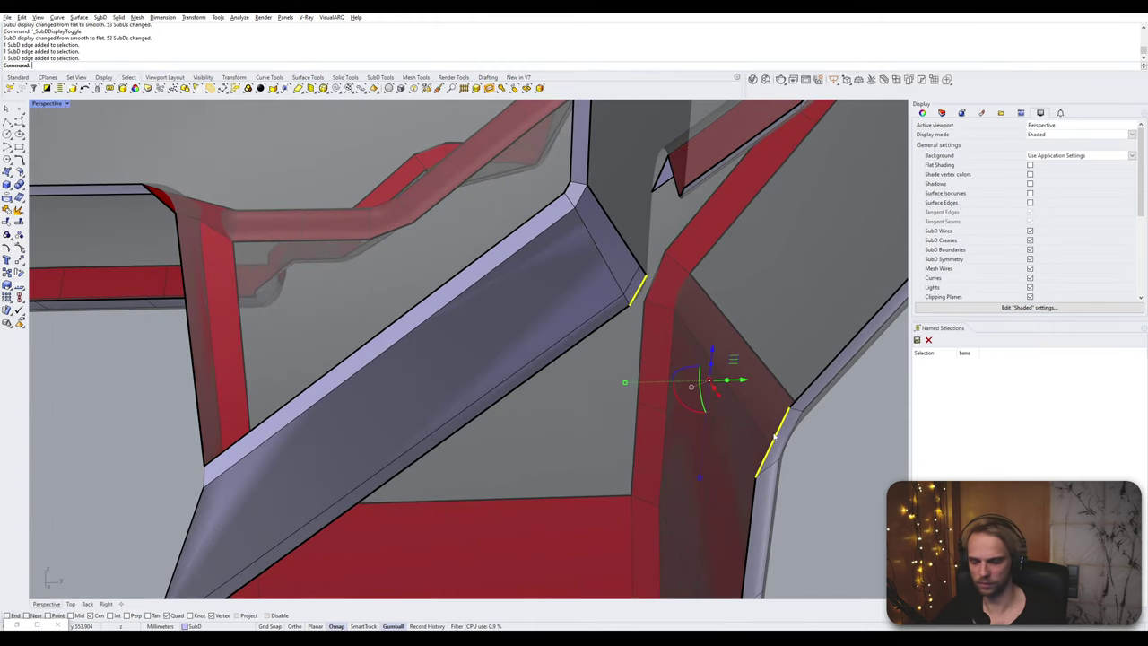
key("Return")
scroll(773, 437, "down", 6)
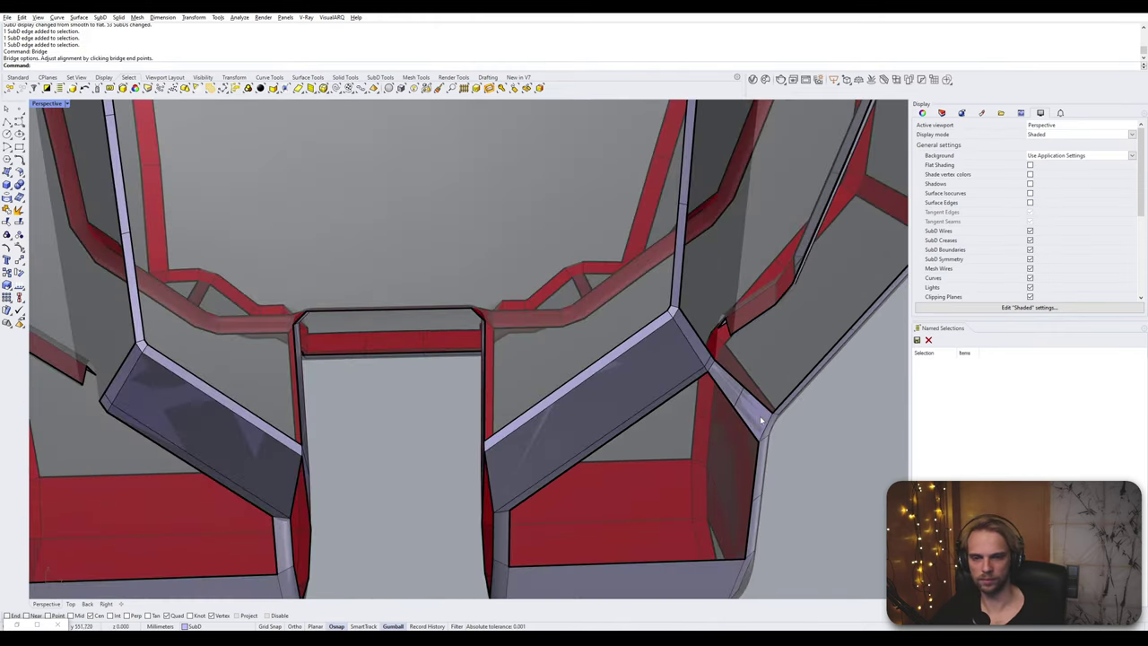
right_click_drag(762, 418, 714, 430)
scroll(751, 388, "down", 4)
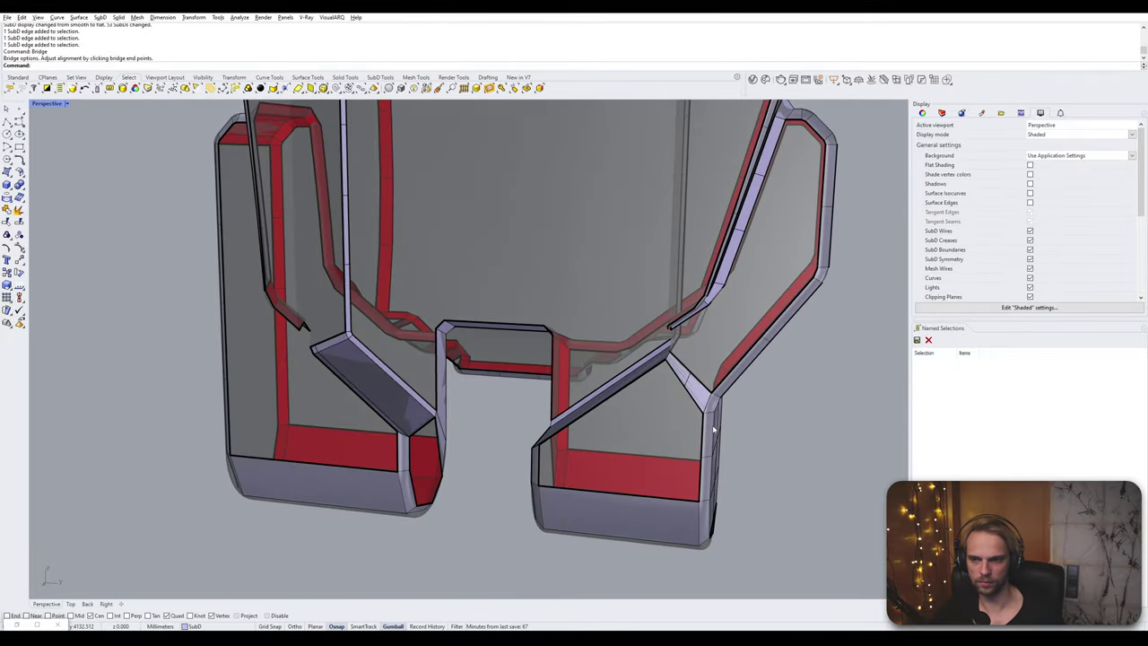
scroll(703, 406, "up", 4)
right_click_drag(679, 383, 540, 403)
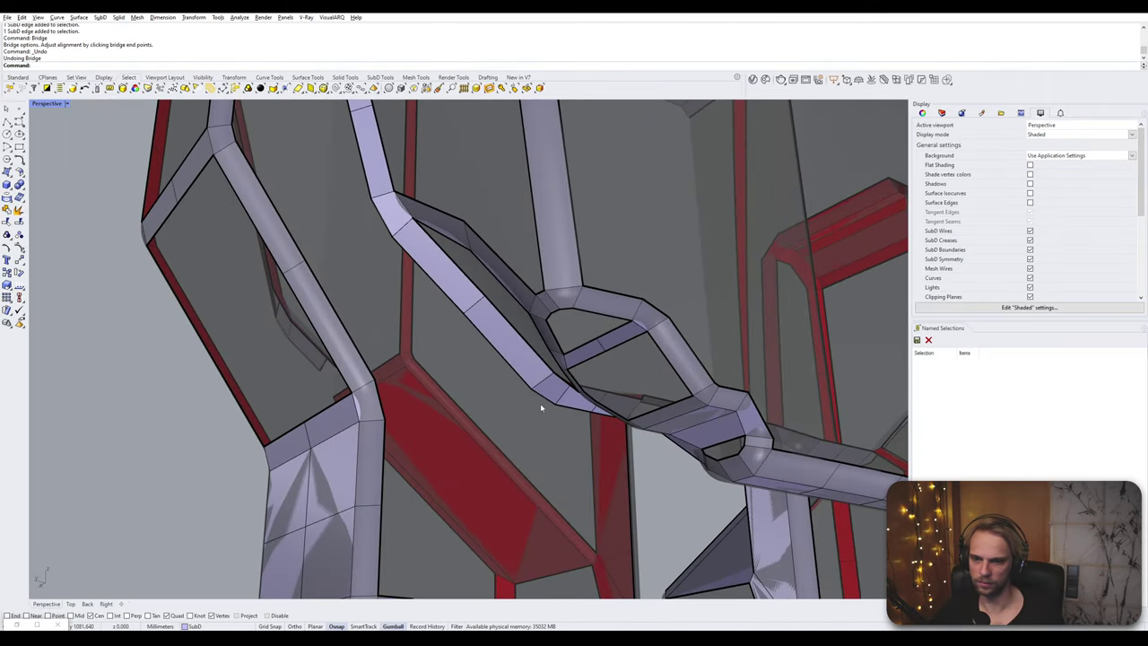
- Bridge further edge pairs linking the side post to the crossbar, confirming Bridge Options
left_click(542, 401)
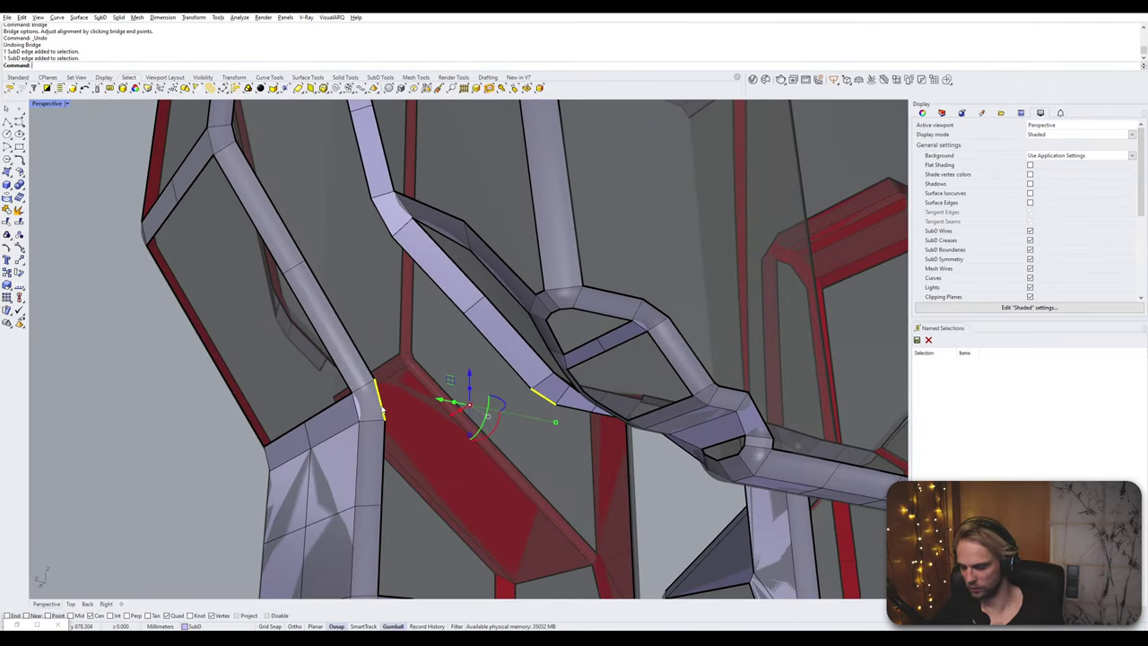
key("Return")
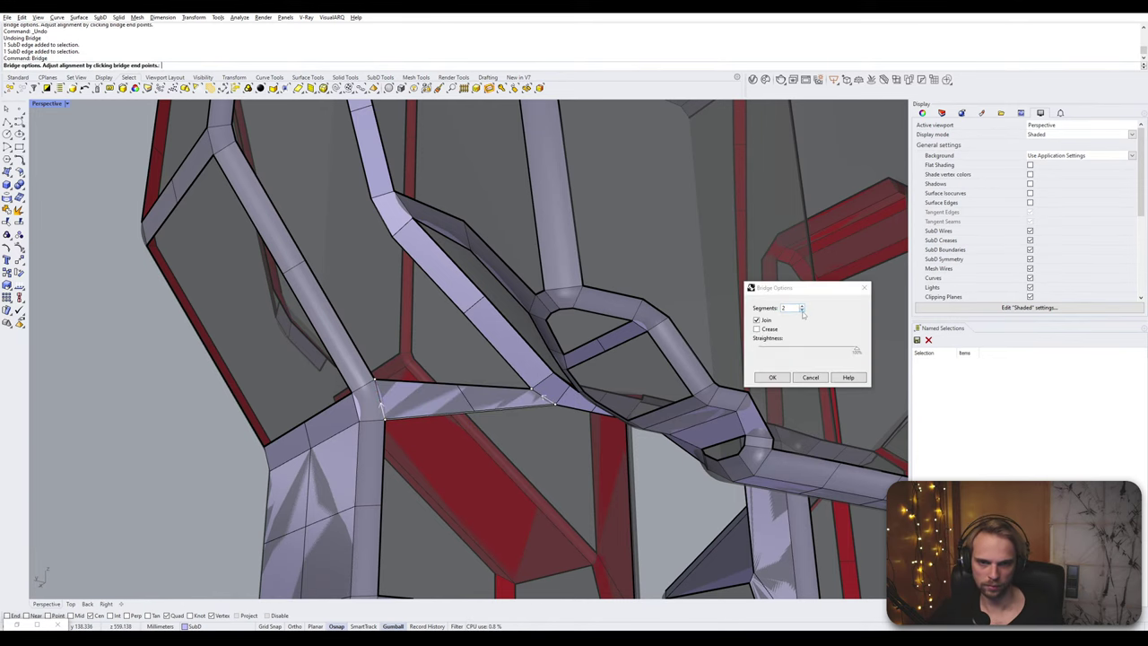
right_click_drag(544, 396, 542, 406)
left_click(773, 380)
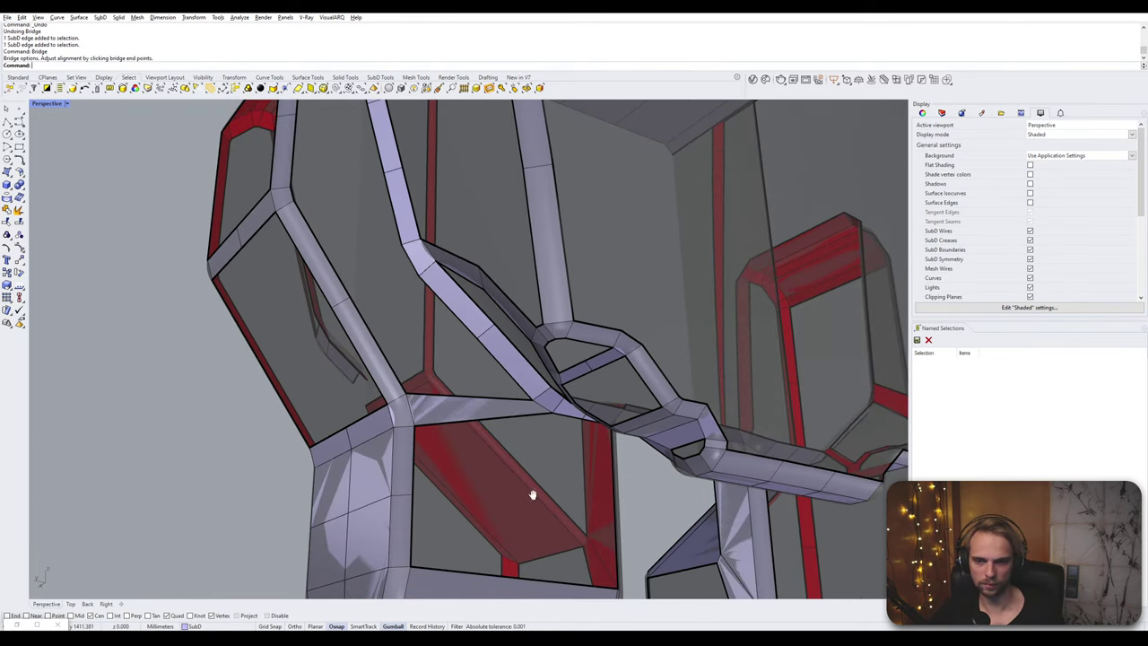
right_click_drag(530, 493, 422, 311)
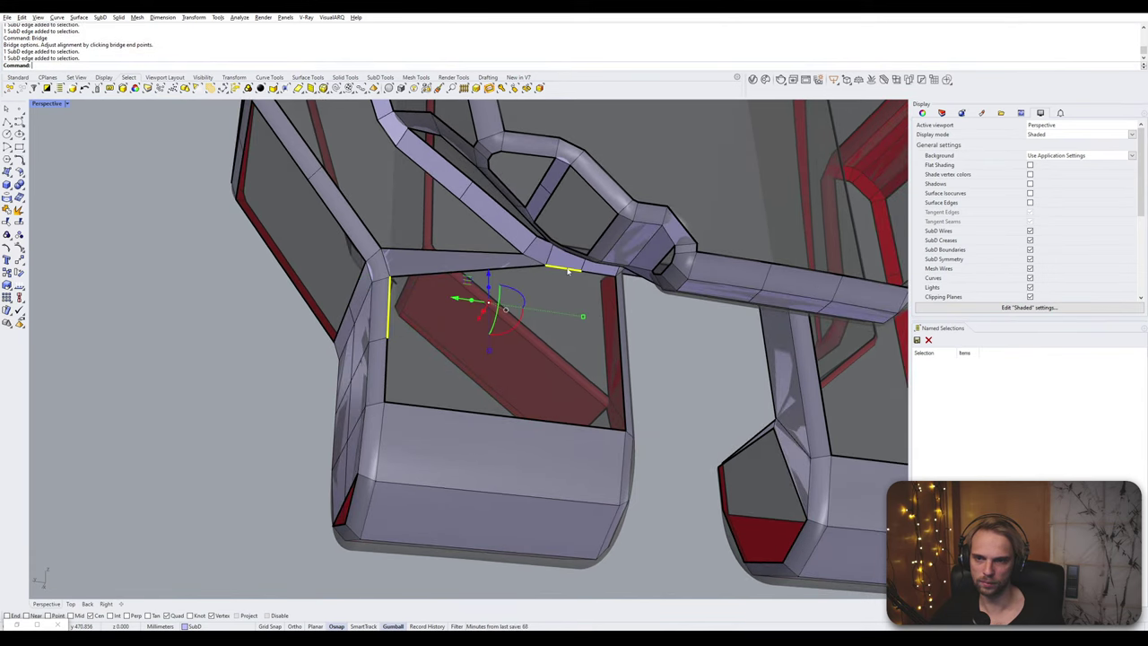
key("Return")
key("Return")
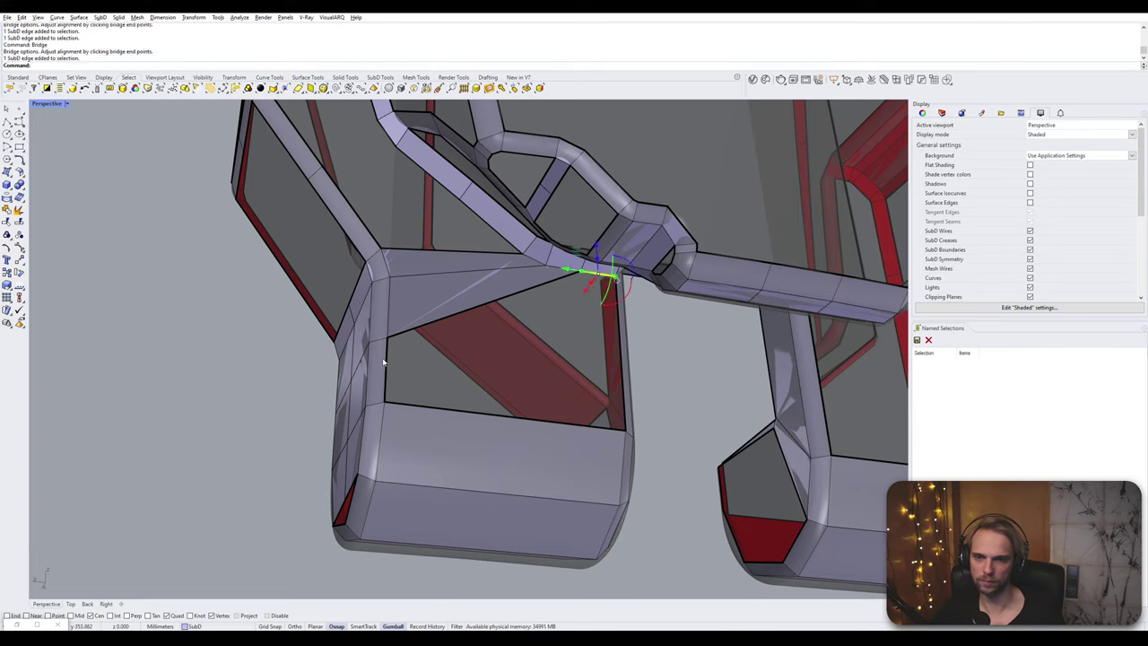
key("Return")
key("Return")
right_click_drag(388, 361, 435, 361)
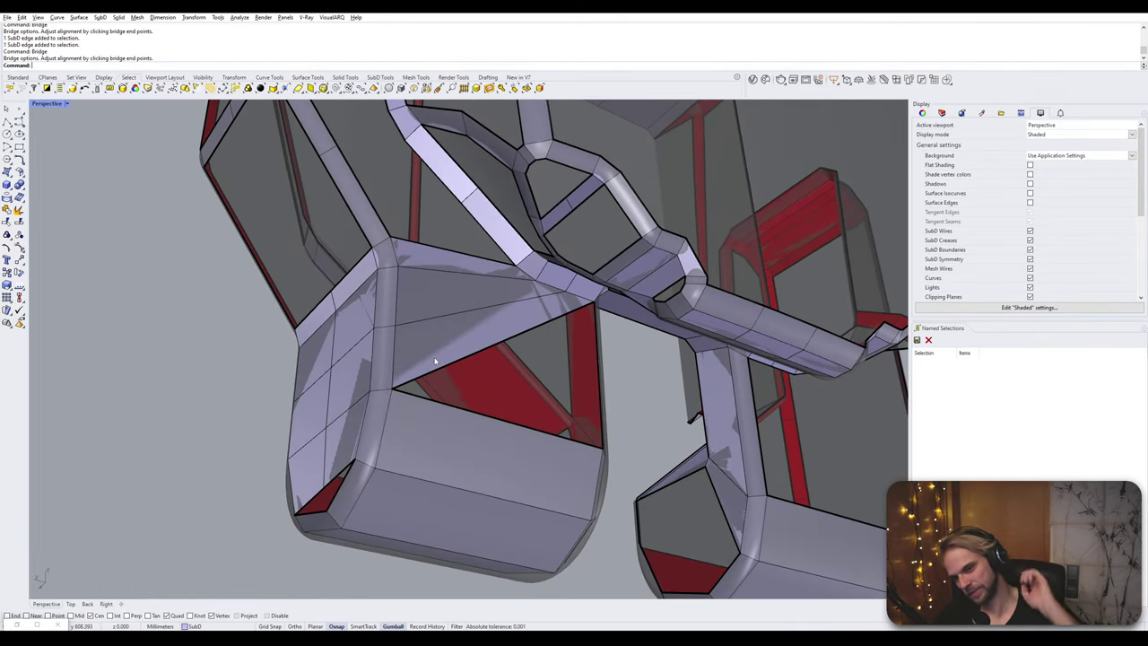
right_click_drag(564, 342, 496, 400)
scroll(408, 339, "up", 3)
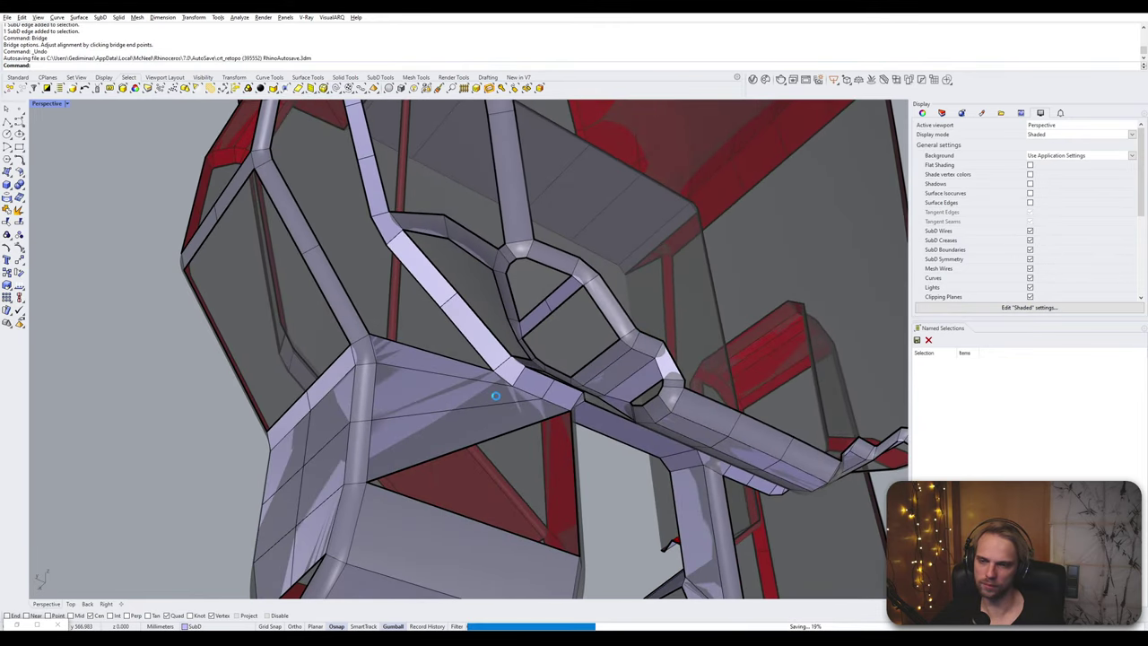
- Undo the last bridge, then restore the undone bridge faces with Edit > Redo
key("ctrl+z")
key("ctrl+z")
right_click_drag(496, 400, 347, 379)
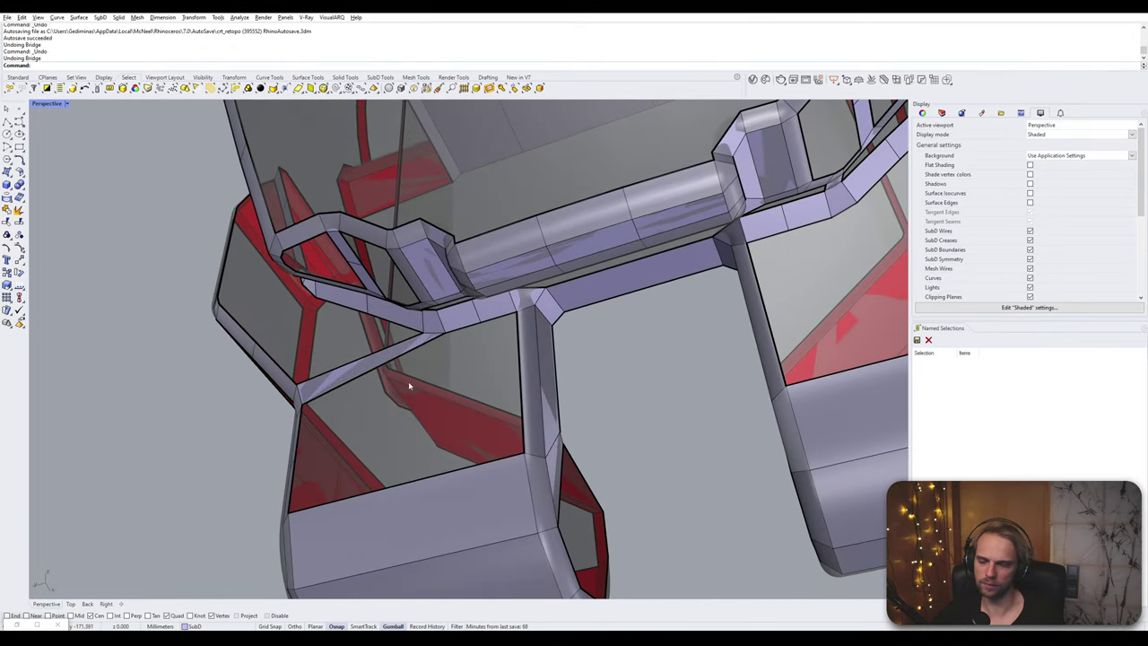
right_click_drag(435, 339, 496, 363)
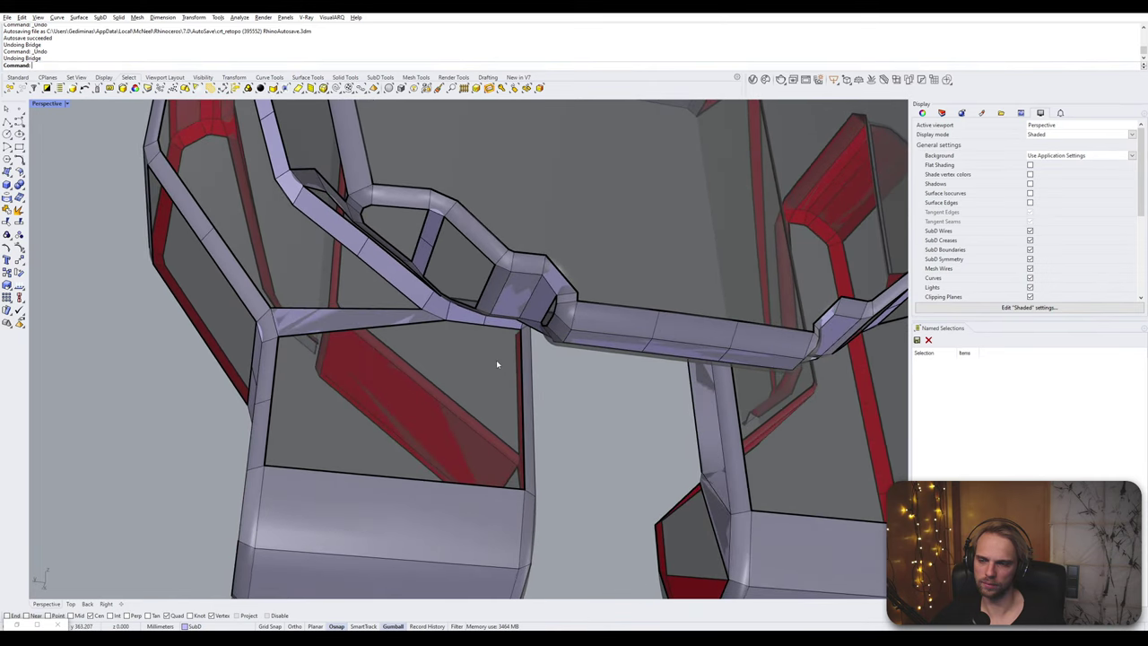
left_click(22, 17)
left_click(36, 37)
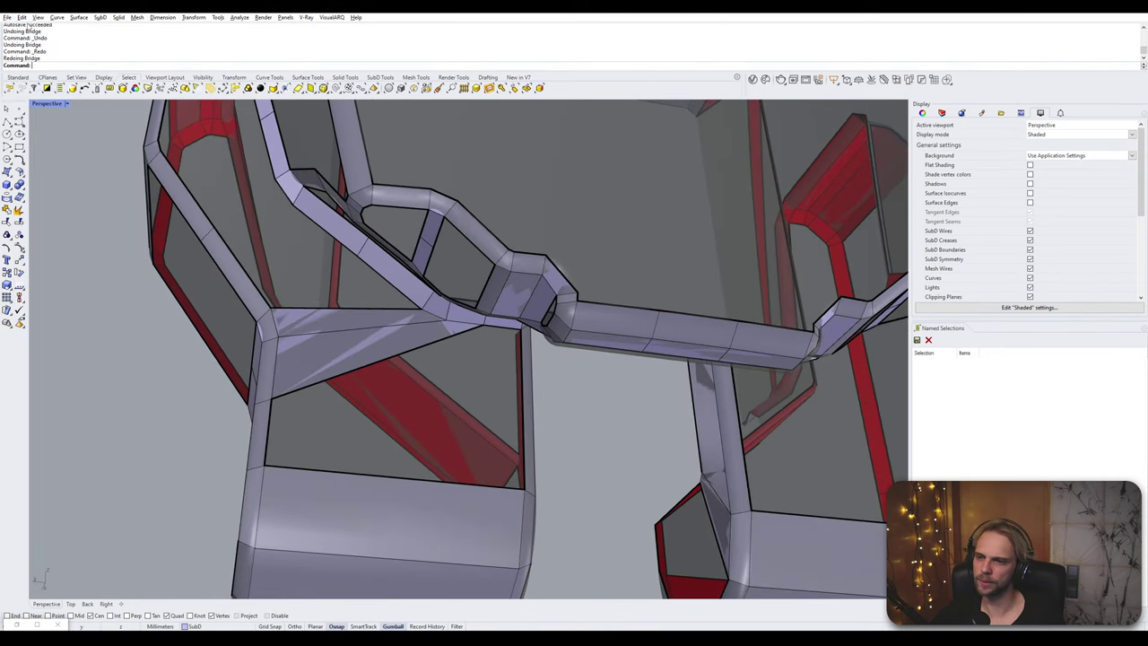
left_click(21, 17)
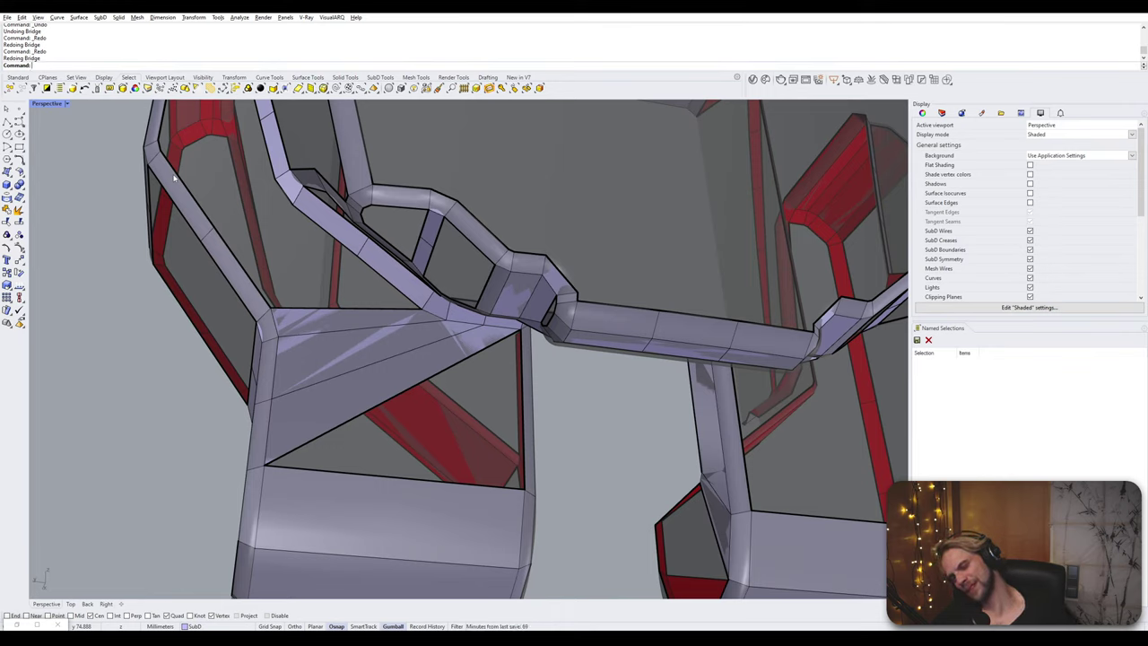
- Delete the diagonal bridge face above the lower-left box
right_click_drag(175, 178, 386, 381)
left_click(386, 381, "ctrl+shift")
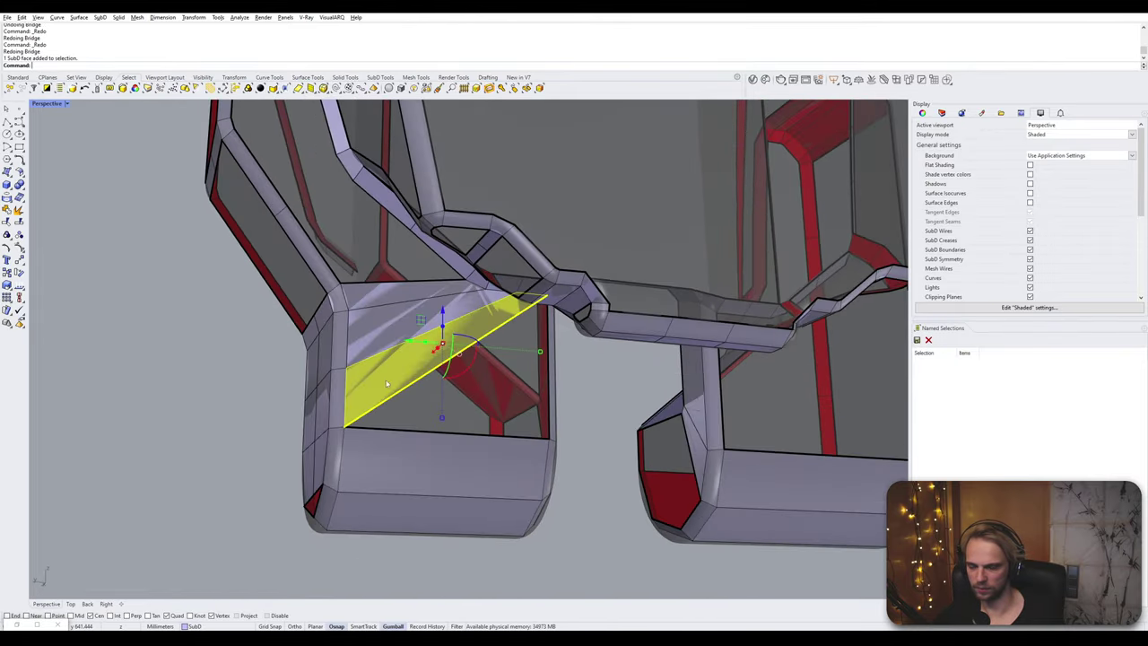
left_click(384, 335, "ctrl+shift")
key("Delete")
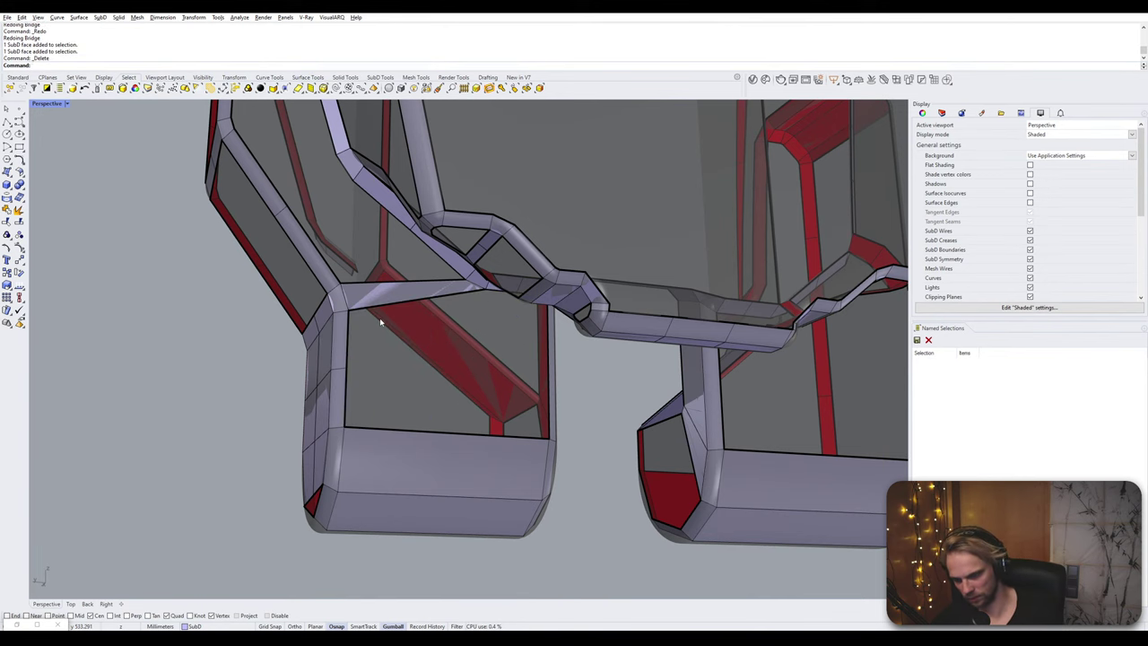
right_click_drag(379, 317, 377, 446)
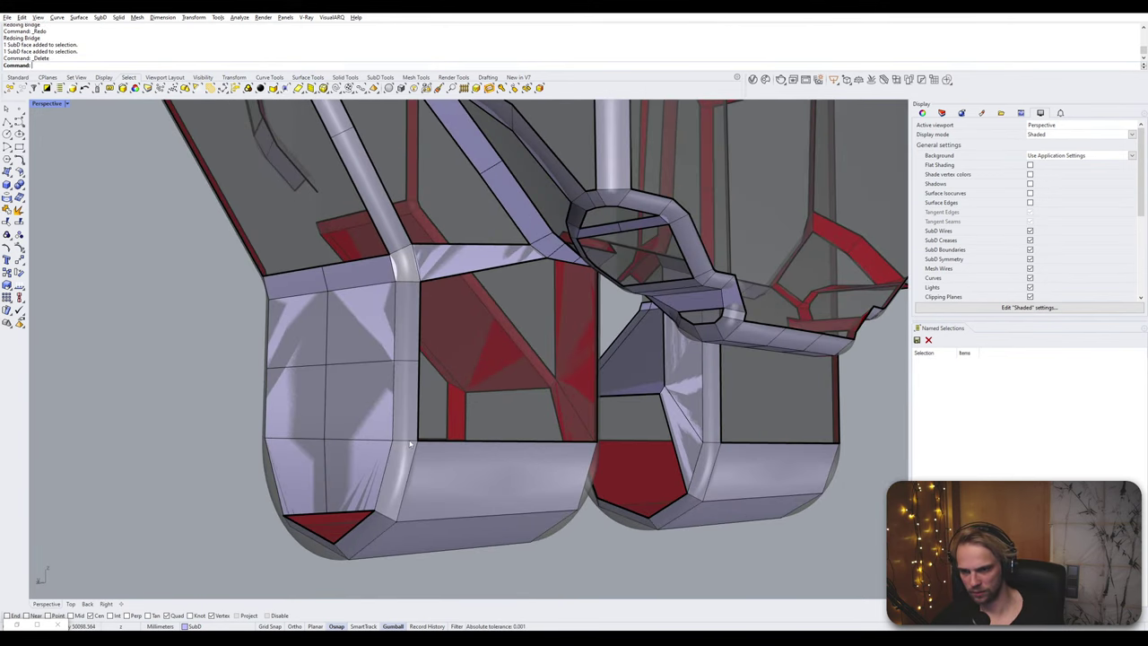
- Insert a new horizontal edge loop higher around the lower-left box
left_click(410, 443, "ctrl+shift")
double_click(348, 444, "ctrl+shift")
key("Escape")
right_click_drag(272, 447, 413, 460)
left_click(419, 460, "ctrl+shift")
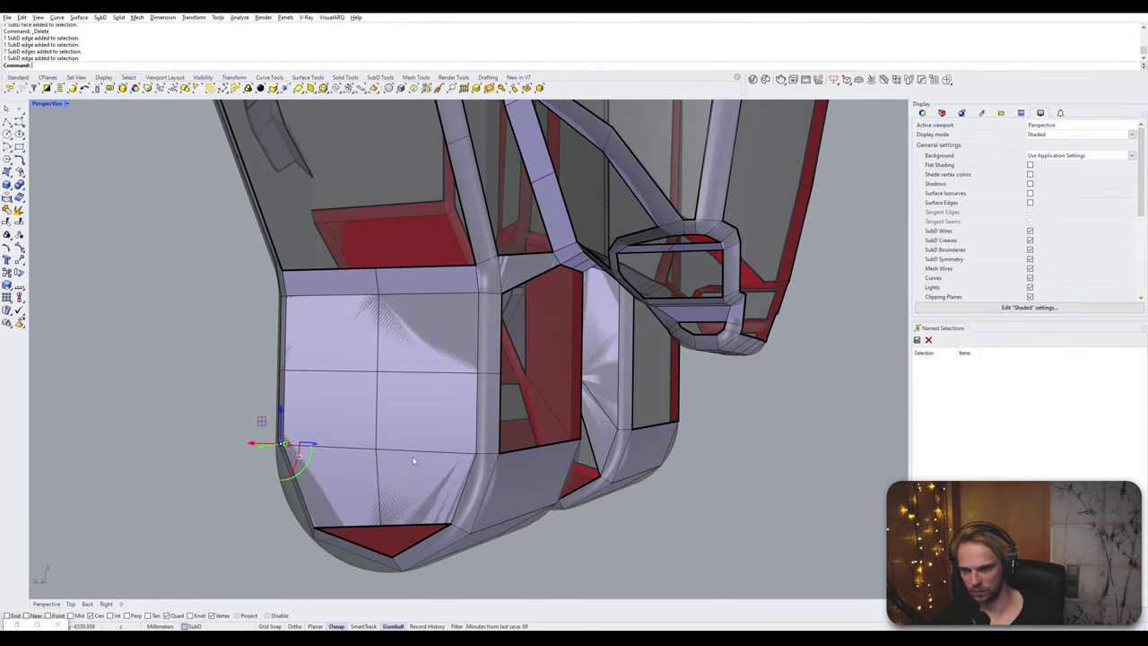
double_click(484, 456, "ctrl+shift")
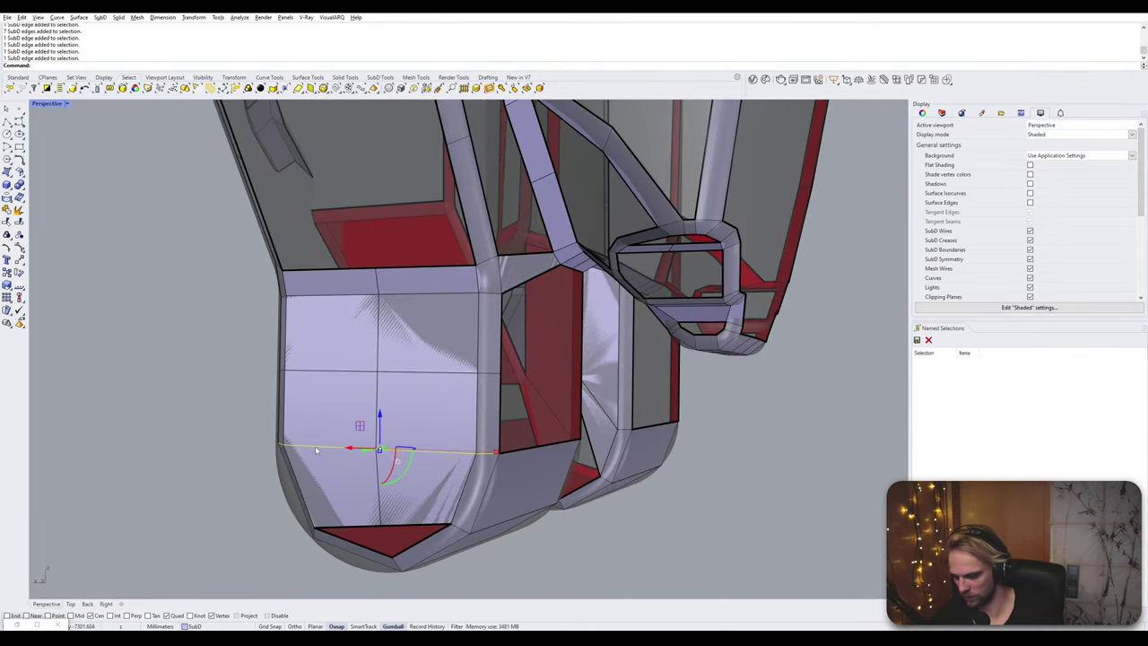
key("Return")
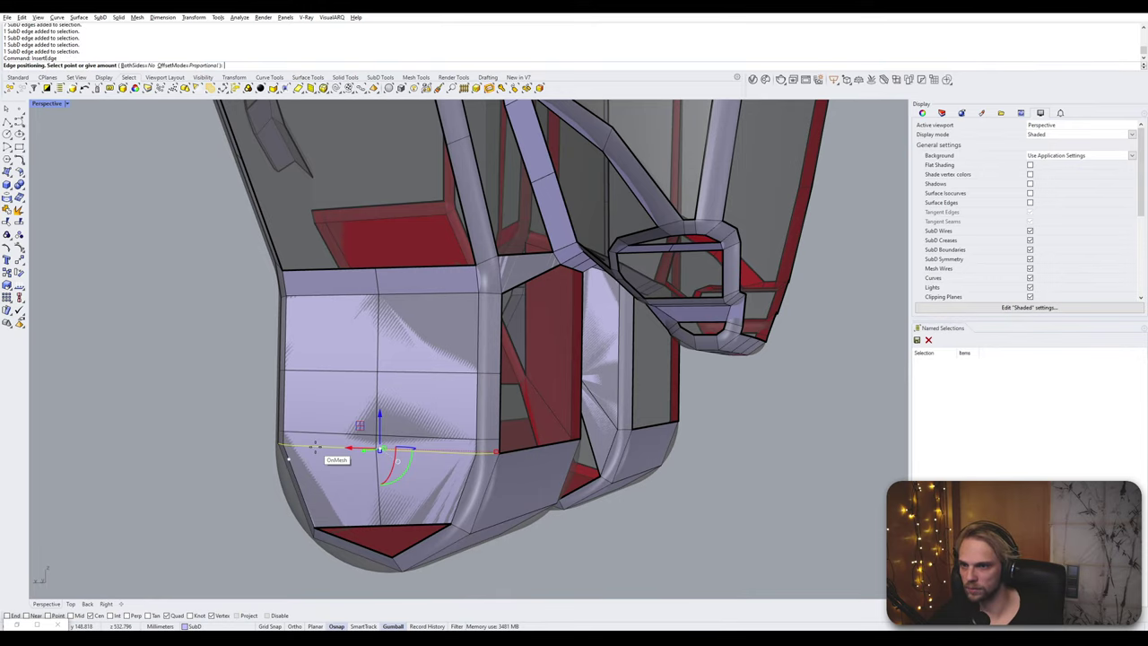
left_click(507, 418)
right_click_drag(508, 418, 405, 405)
- Bridge two edge pairs across the side opening above the box
left_click(334, 419, "ctrl+shift")
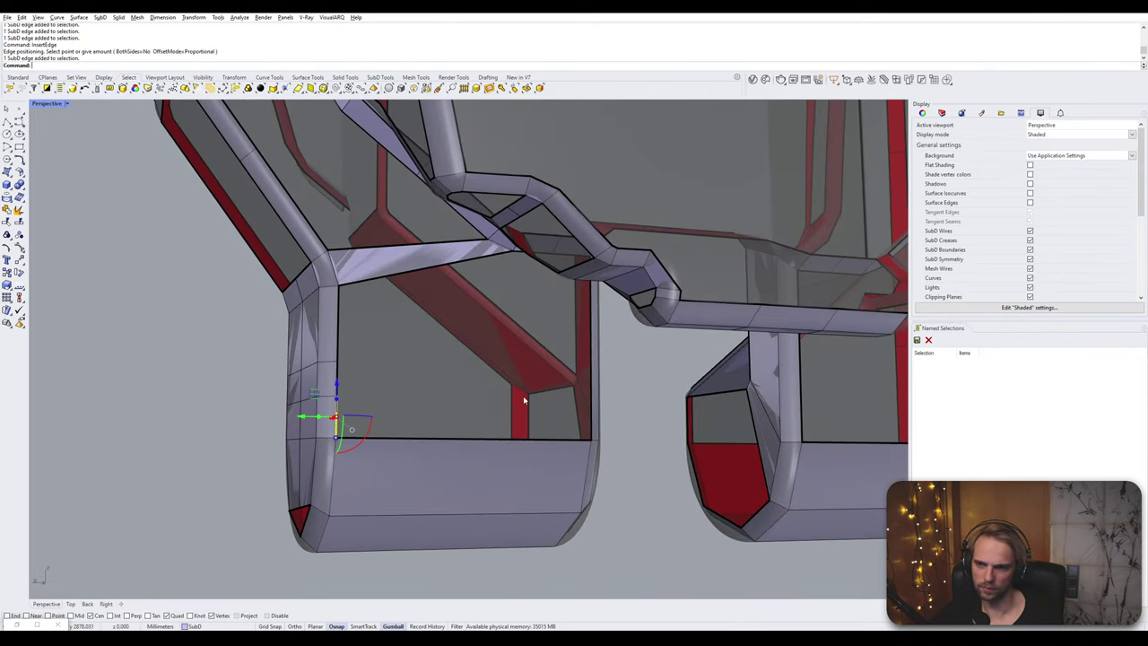
right_click_drag(522, 399, 481, 351)
left_click(485, 347, "ctrl+shift")
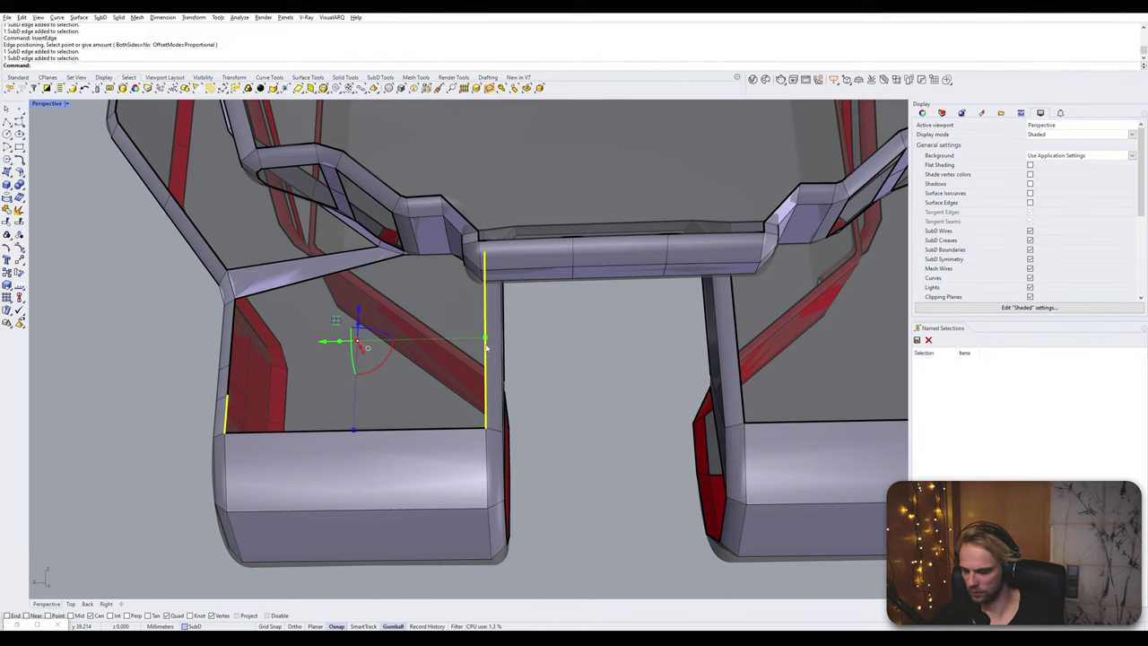
key("Return")
key("Return")
right_click_drag(486, 345, 457, 350)
left_click(297, 387, "ctrl+shift")
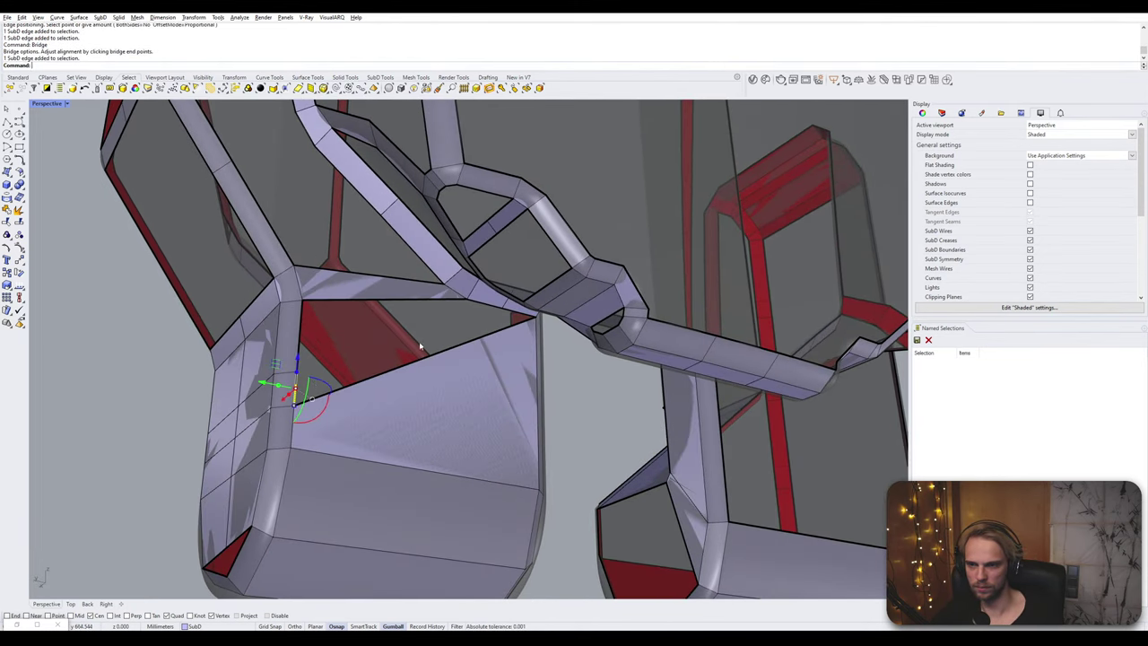
left_click(514, 313, "ctrl+shift")
key("Return")
key("Return")
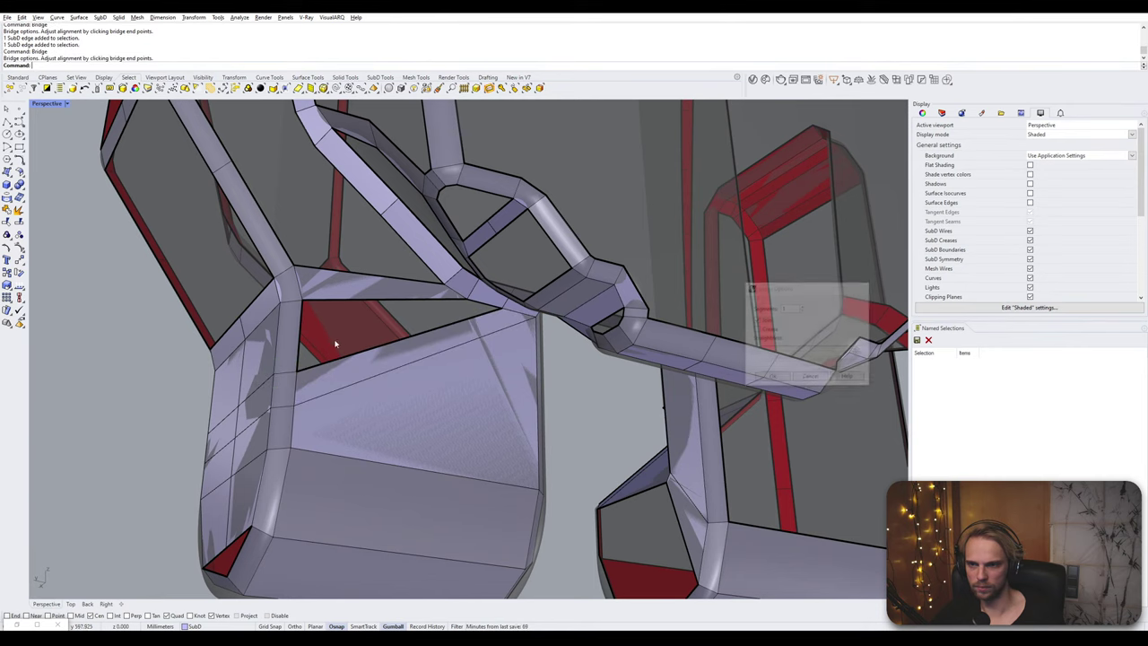
- Bridge the short vertical edge to close the last triangular gap, then check smooth display
left_click(320, 347, "ctrl+shift")
key("Escape")
left_click(299, 346, "ctrl+shift")
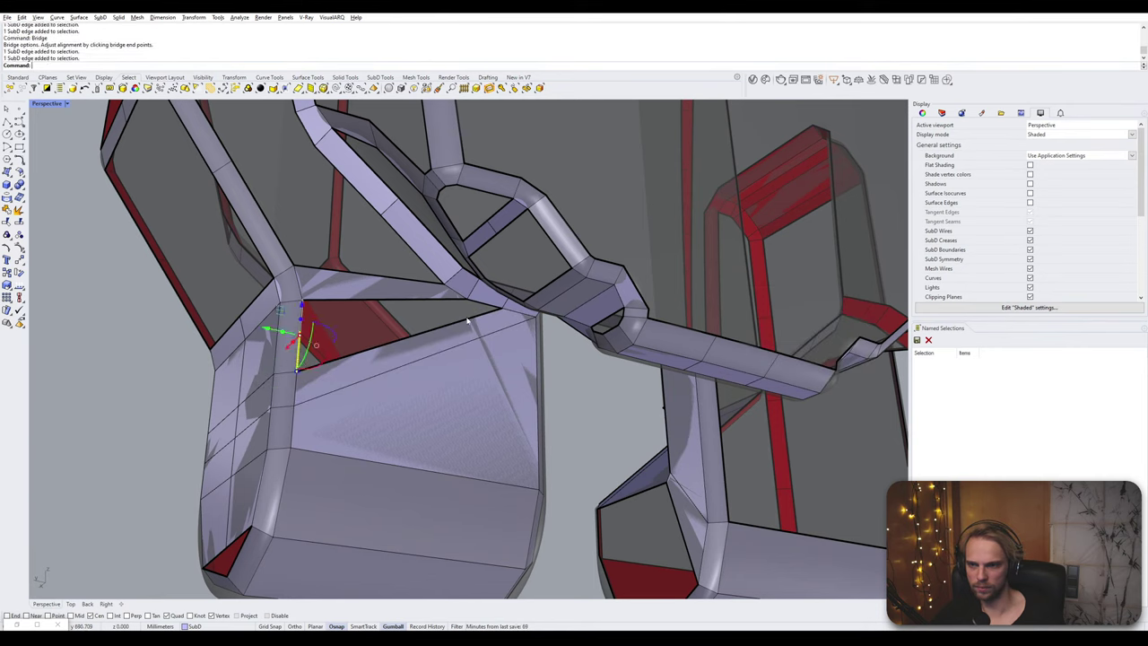
left_click(476, 305, "ctrl+shift")
key("Return")
key("Return")
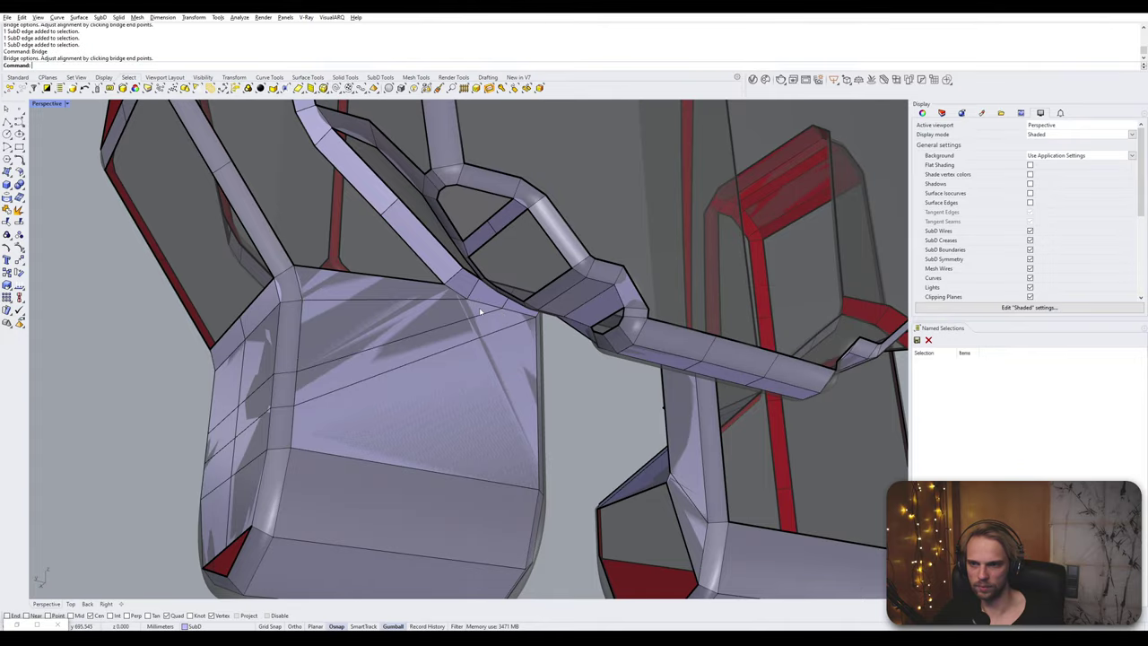
key("Tab")
right_click_drag(448, 338, 278, 349)
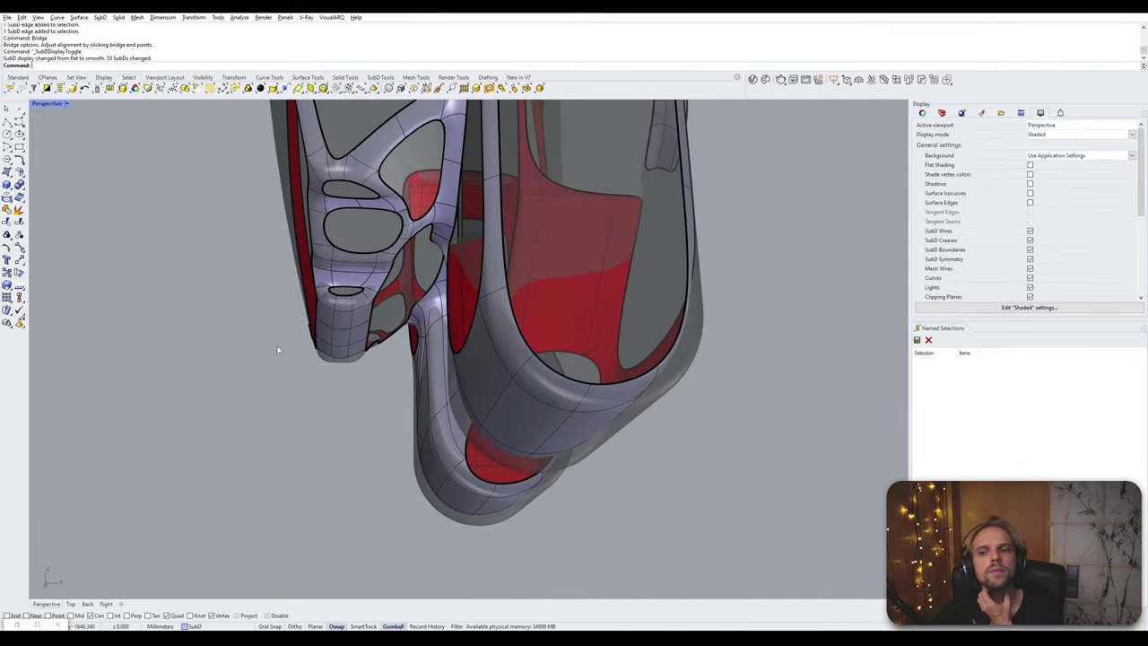
key("Tab")
right_click_drag(538, 363, 581, 401)
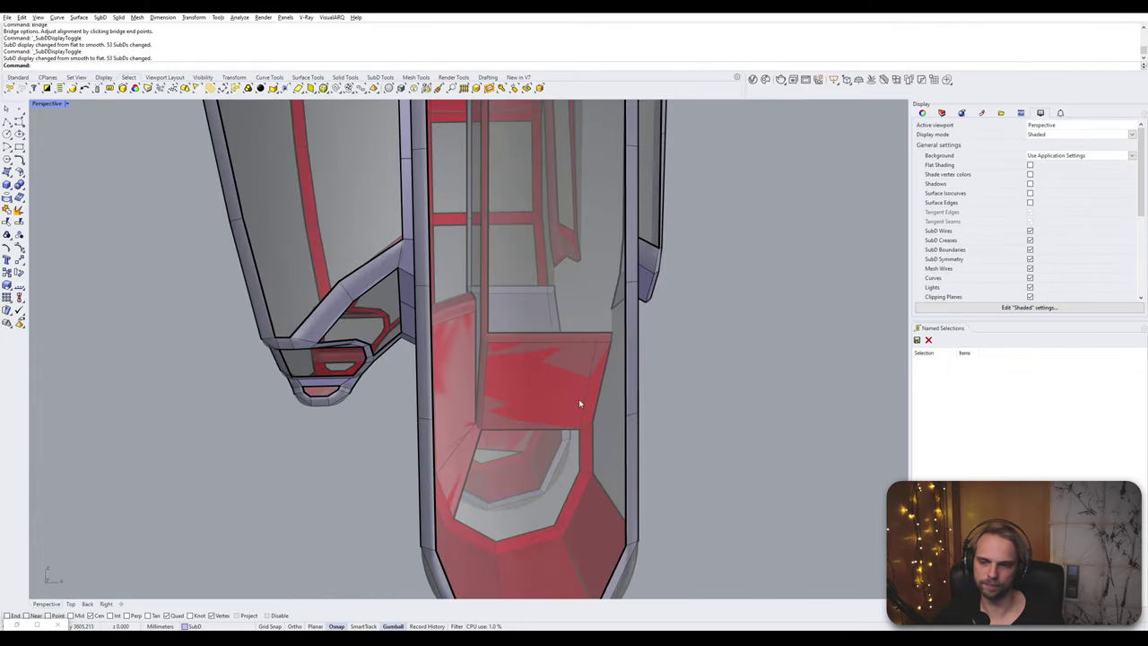
- Insert a new edge across the faces at the right leg's open end
scroll(618, 453, "down", 6)
right_click_drag(624, 457, 498, 437)
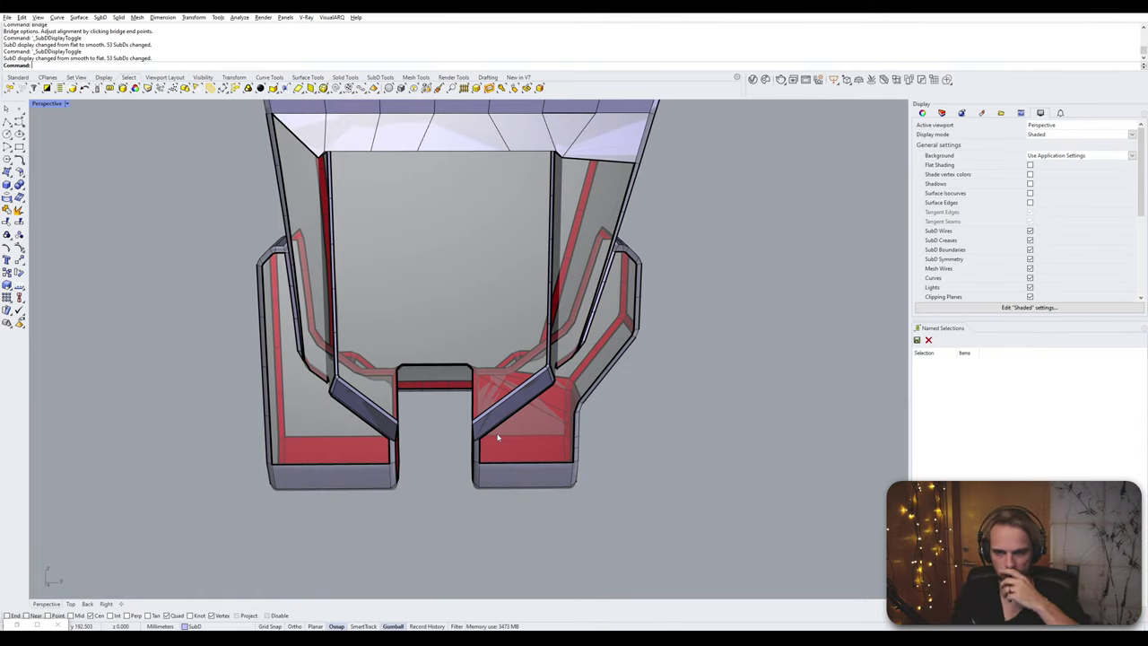
right_click_drag(556, 411, 477, 427)
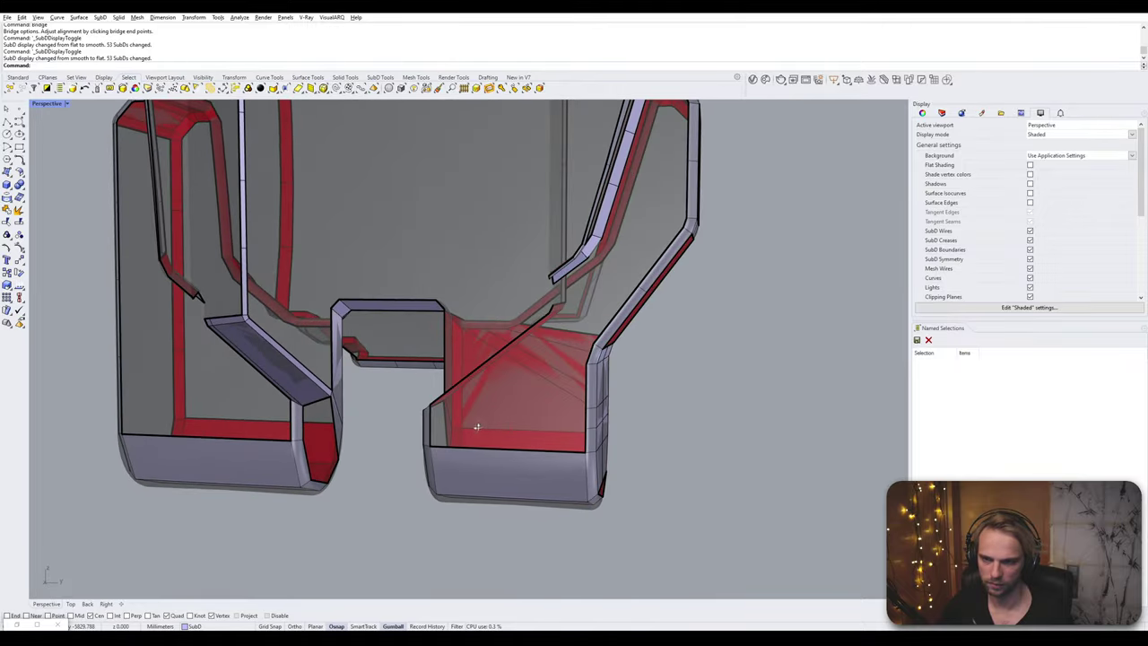
right_click_drag(549, 387, 631, 393)
scroll(560, 450, "up", 6)
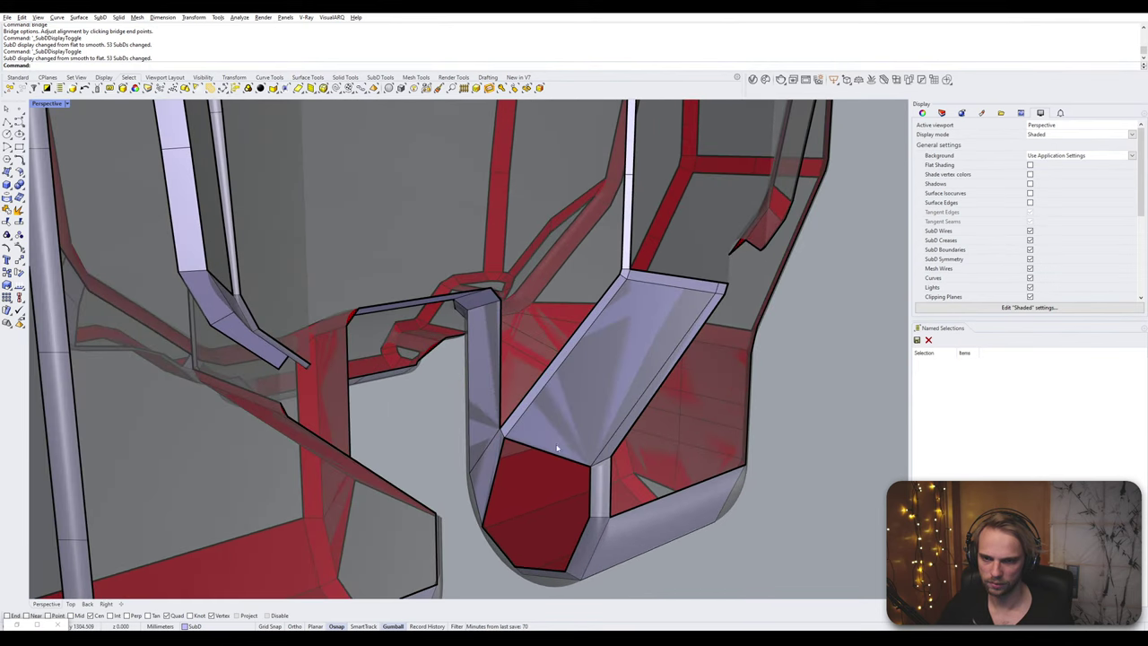
left_click(549, 451, "ctrl+shift")
scroll(496, 431, "up", 4)
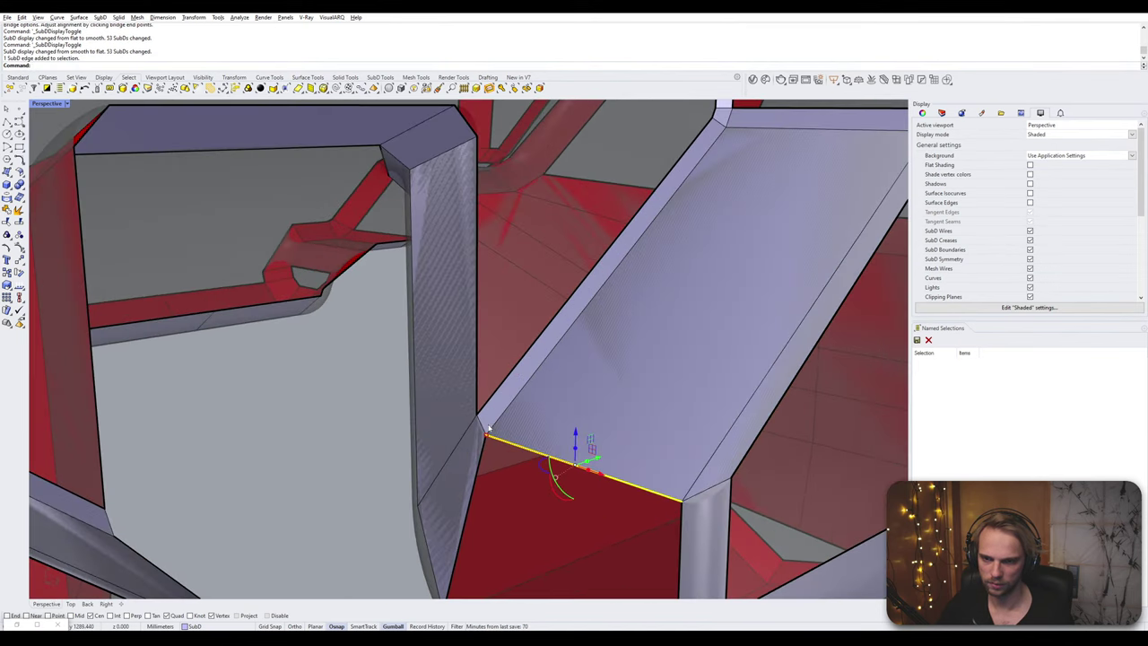
left_click(483, 426, "ctrl+shift")
left_click(716, 488, "ctrl+shift")
scroll(716, 490, "down", 5)
mouse_move(717, 490)
right_mouse_down()
mouse_move(738, 494)
mouse_move(640, 456)
mouse_move(695, 486)
right_mouse_up()
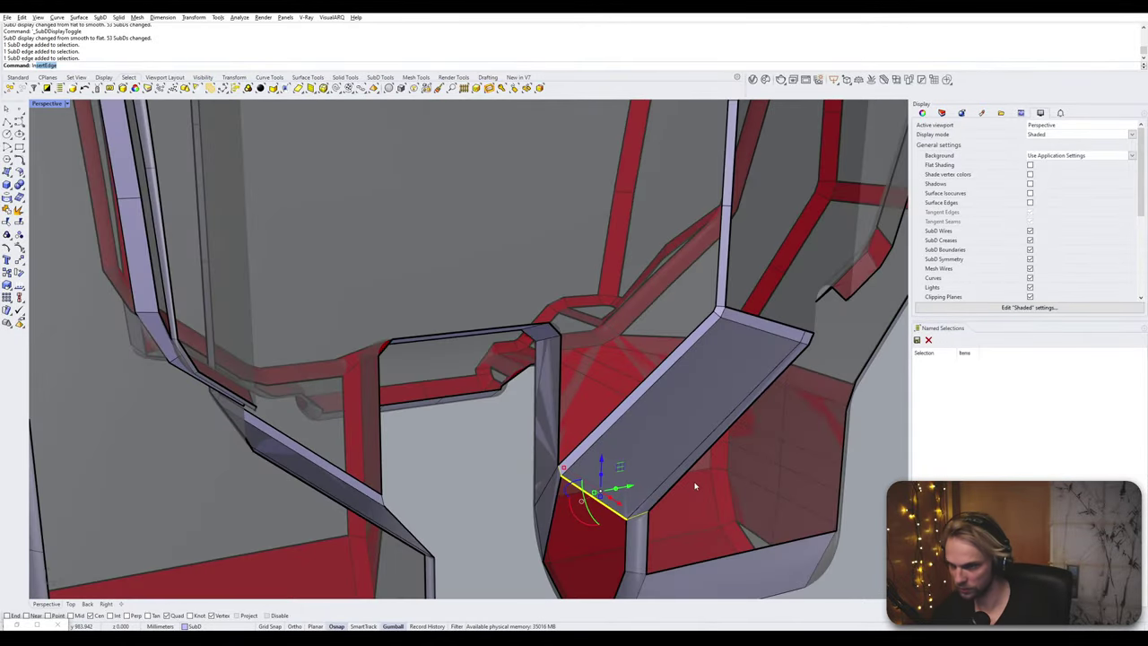
key("Return")
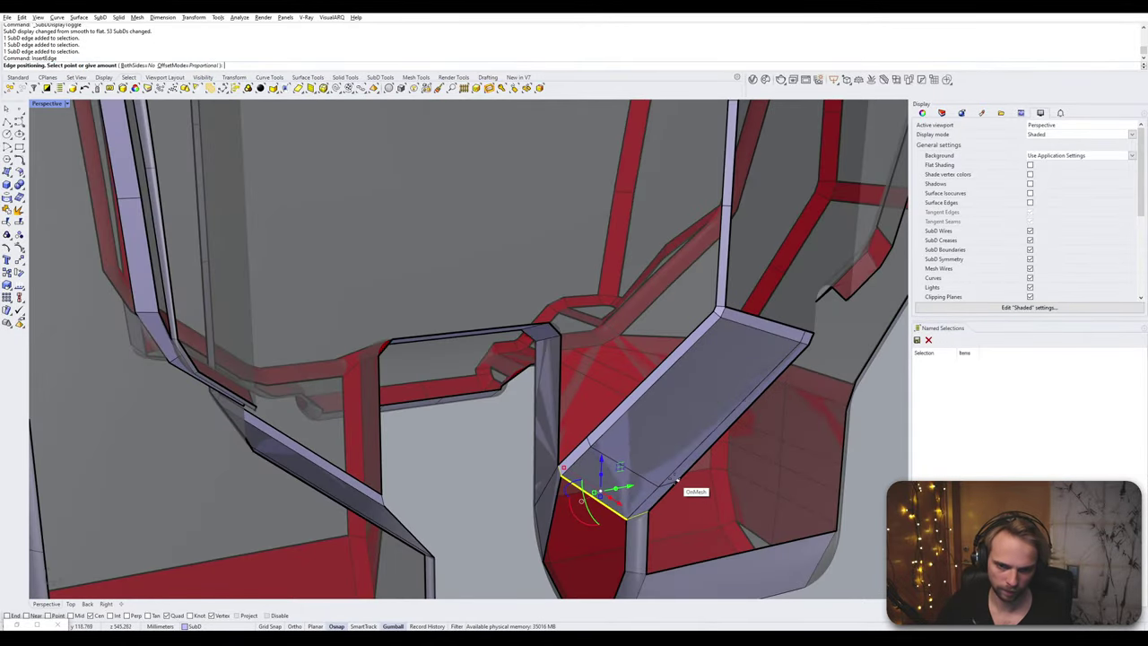
left_click(659, 487)
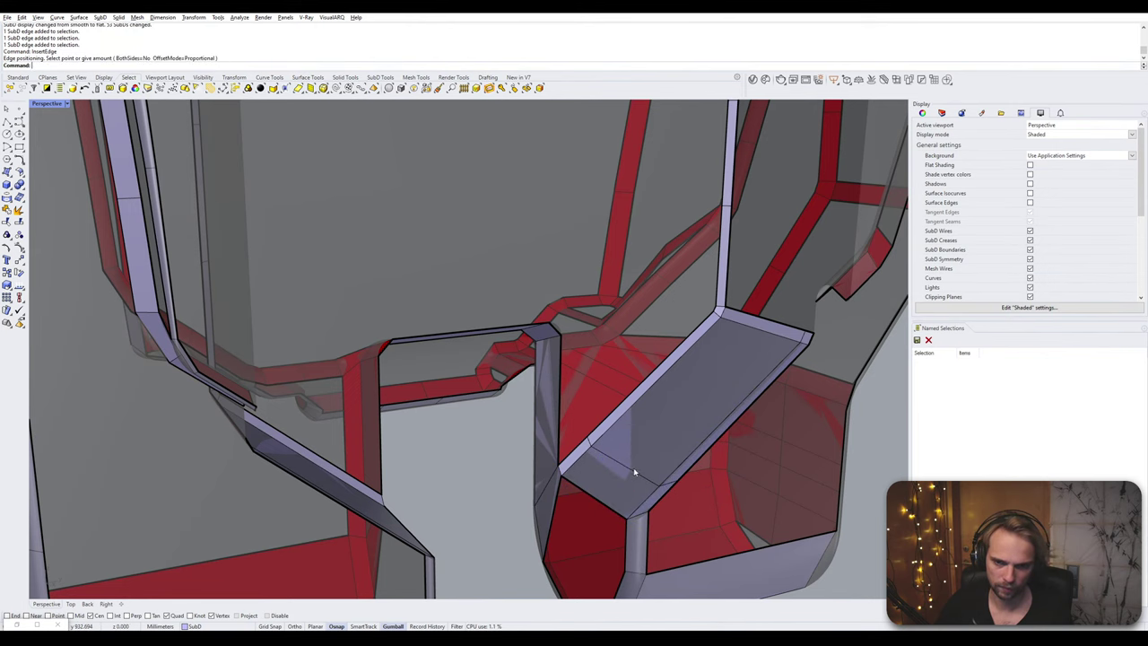
- Bridge the two opposite edges of the front opening's corner gap
double_click(633, 470)
right_click_drag(633, 471, 444, 529)
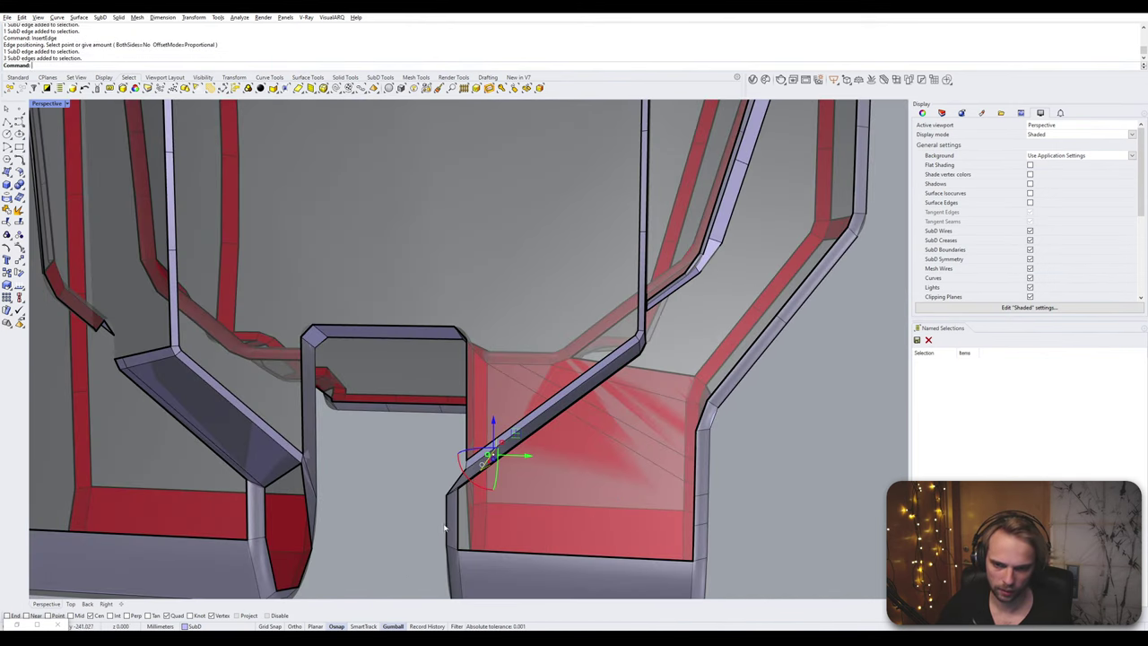
right_click_drag(537, 492, 627, 460)
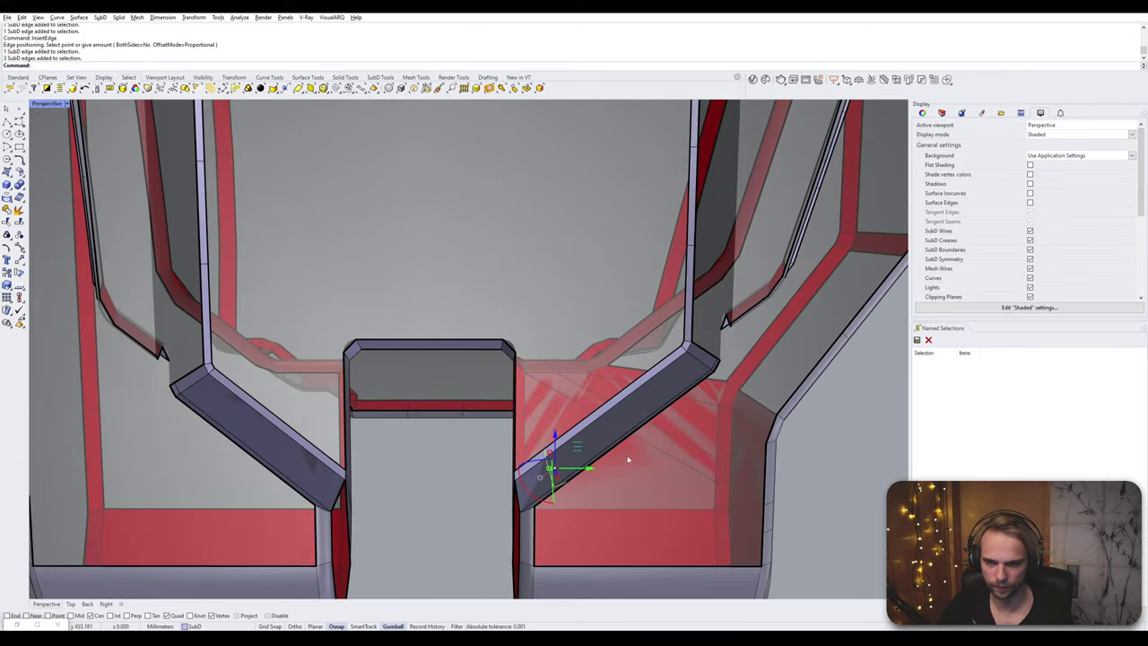
scroll(713, 372, "up", 3)
left_click(733, 387)
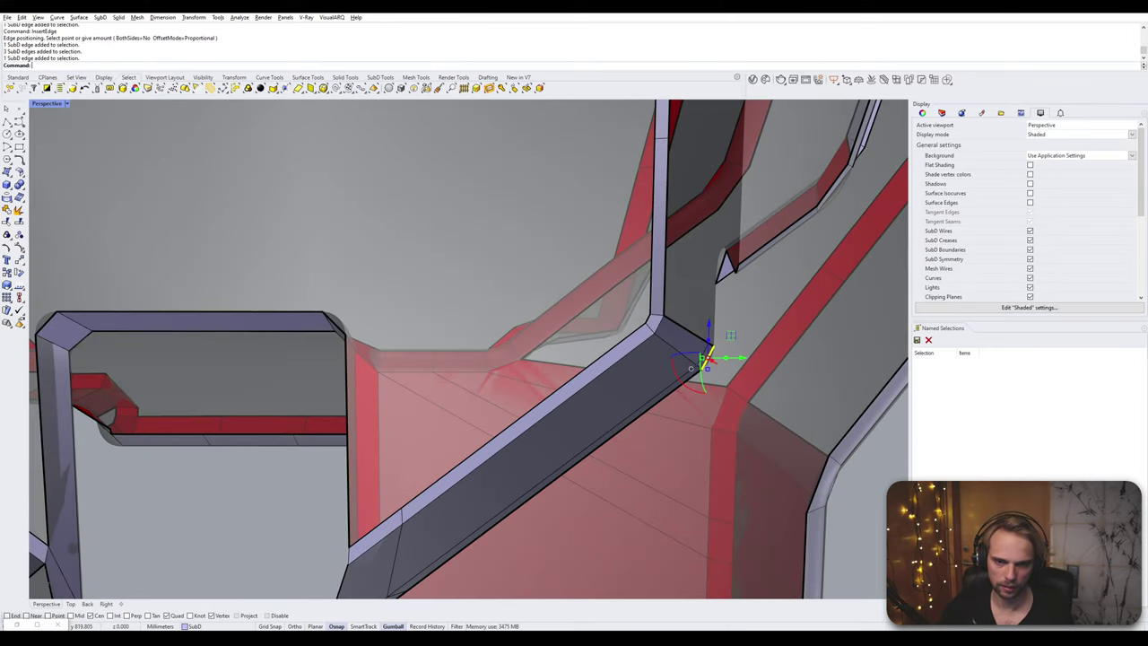
left_click(818, 486, "ctrl+shift")
key("Escape")
left_click(706, 363)
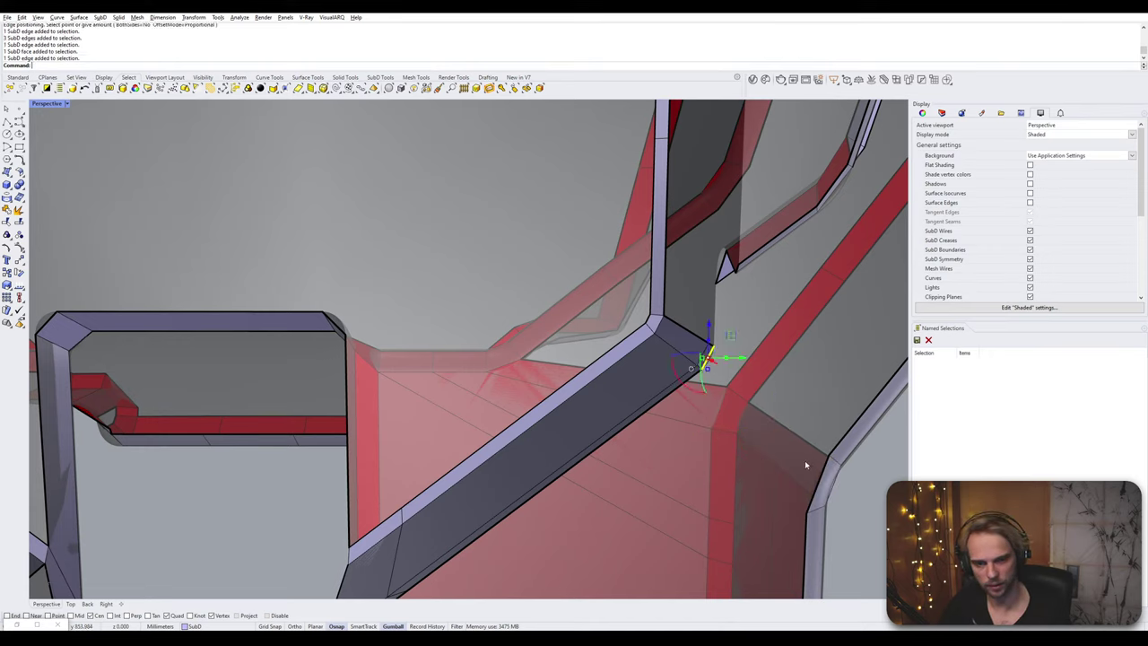
left_click(823, 475, "shift")
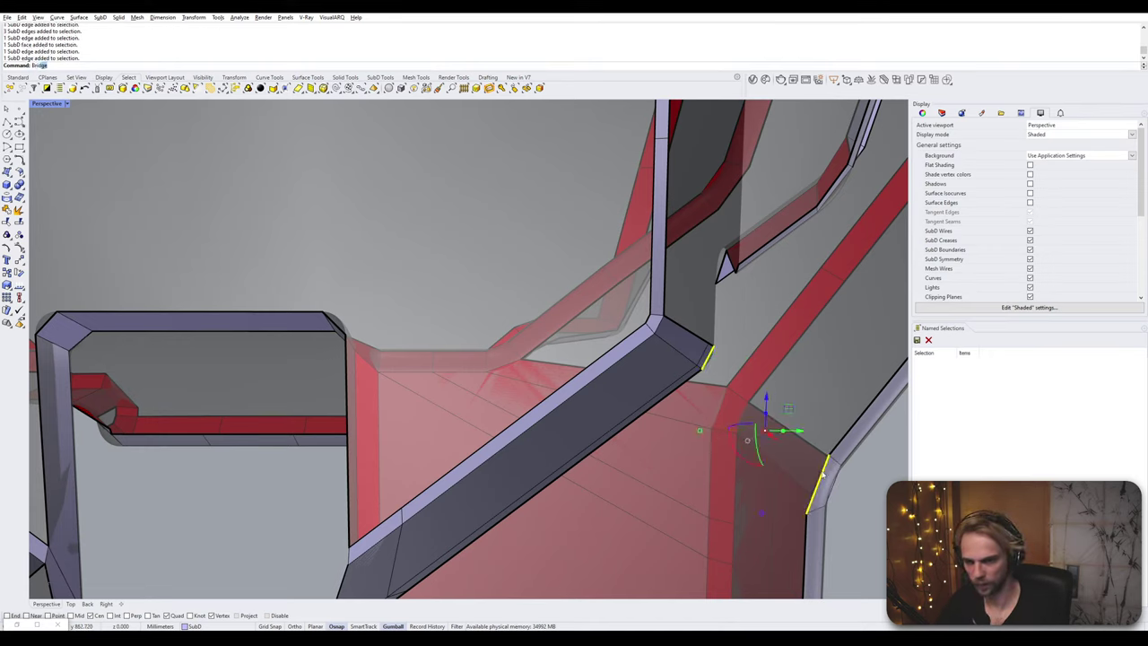
key("Return")
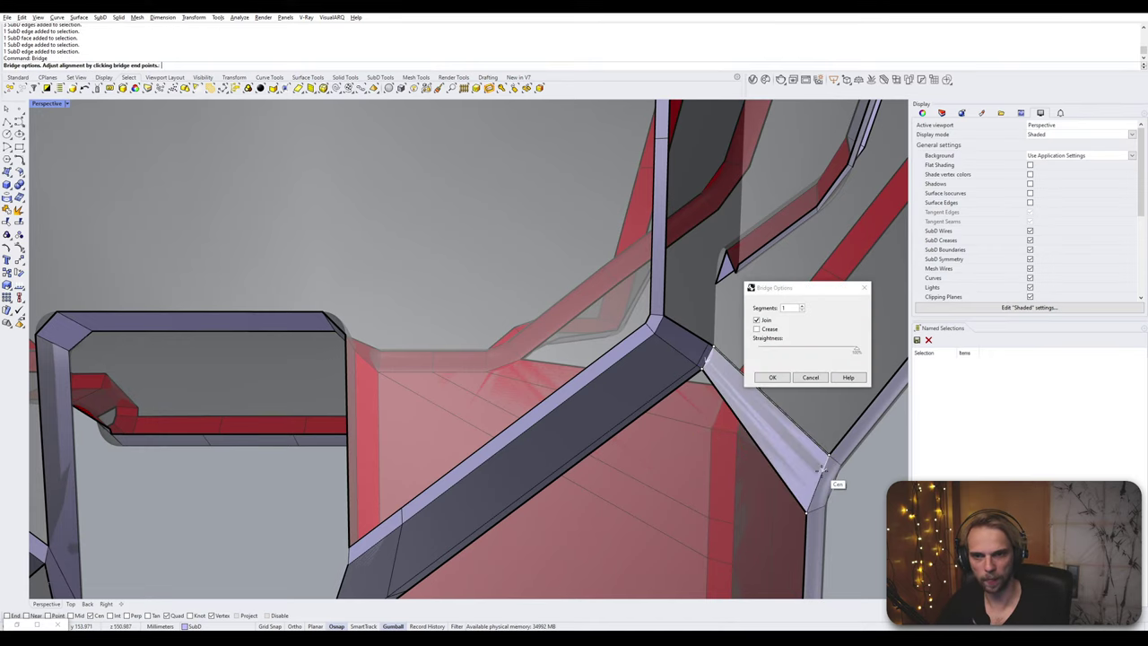
left_click(767, 380)
- Bridge the lower gap's vertical edges and the remaining diagonal gap, then view the shell smoothed
scroll(796, 392, "down", 7)
right_click_drag(797, 391, 678, 399)
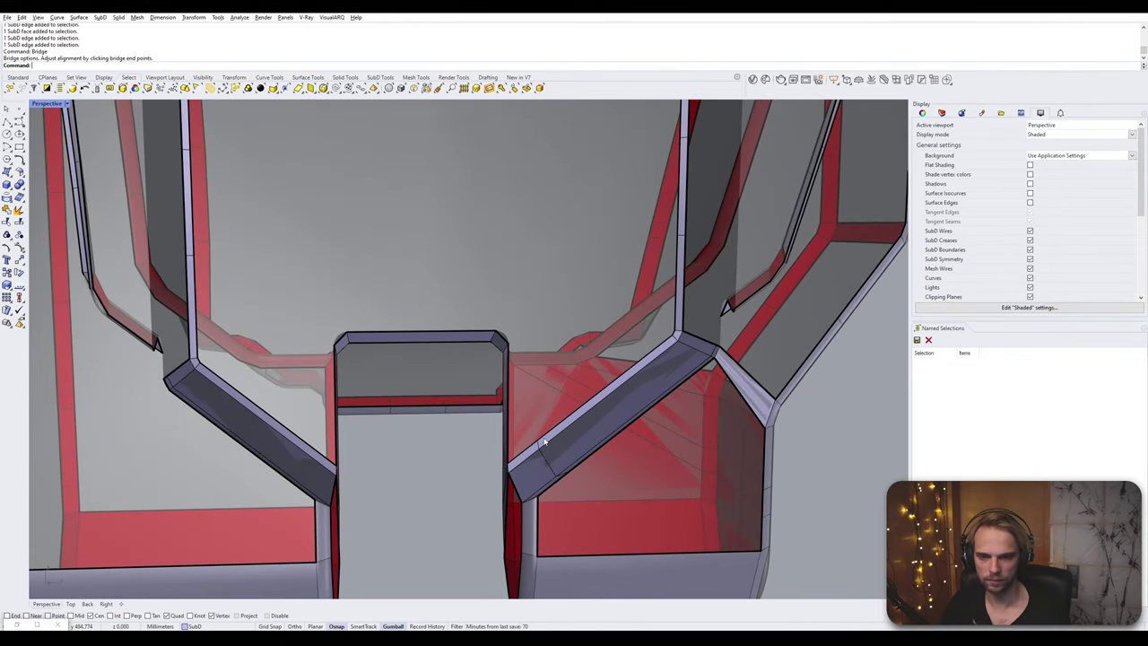
left_click(537, 523)
left_click(763, 532, "shift")
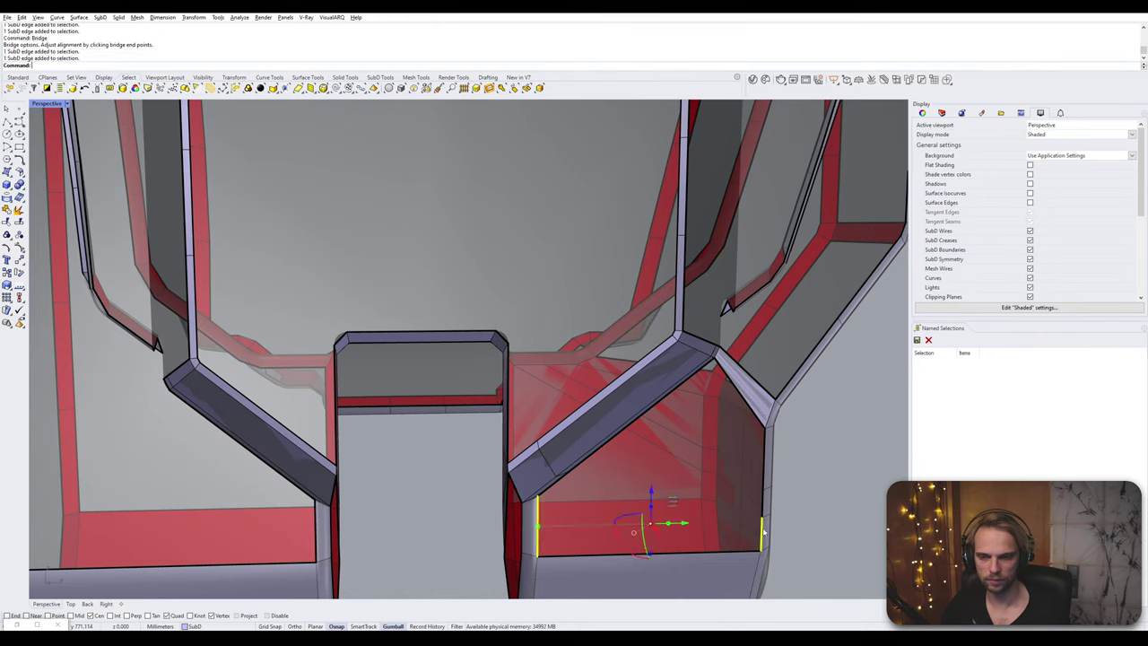
key("Return")
key("Return")
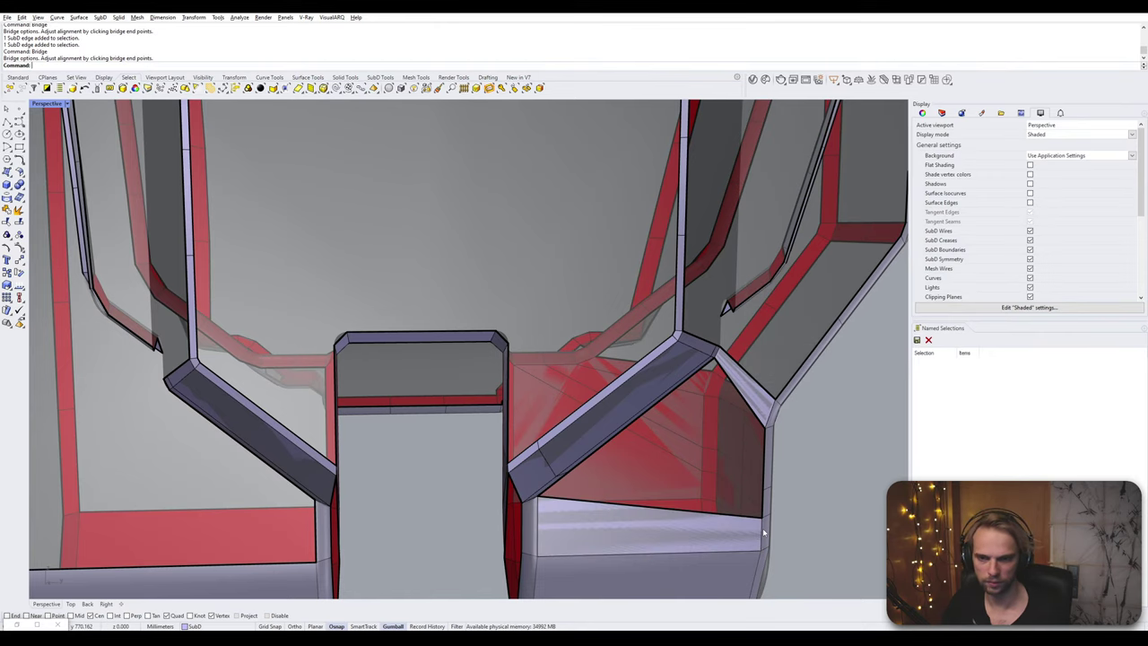
scroll(632, 503, "up", 4)
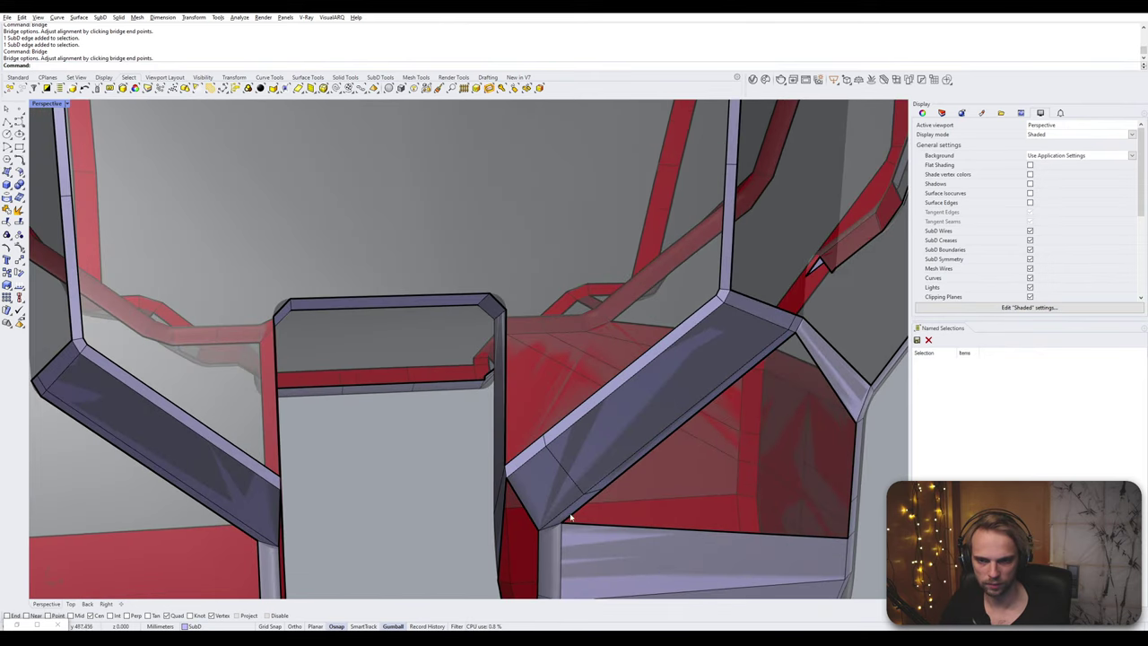
left_click(639, 477)
left_click(651, 457)
left_click(853, 482, "shift")
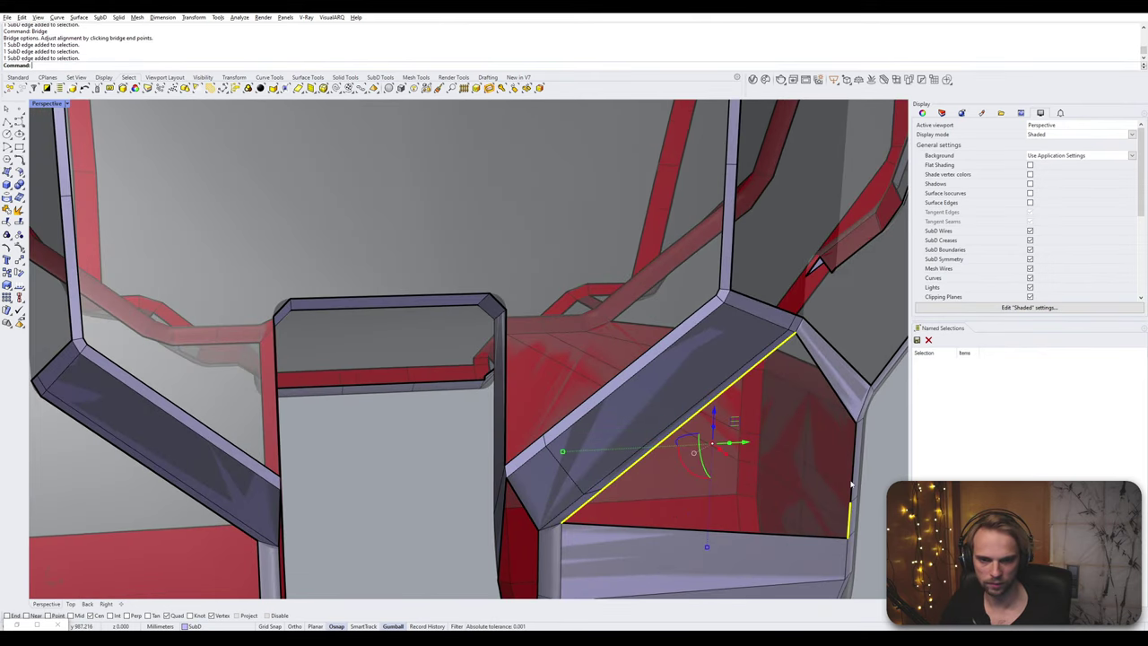
key("Return")
key("Return")
scroll(765, 463, "down", 6)
key("Tab")
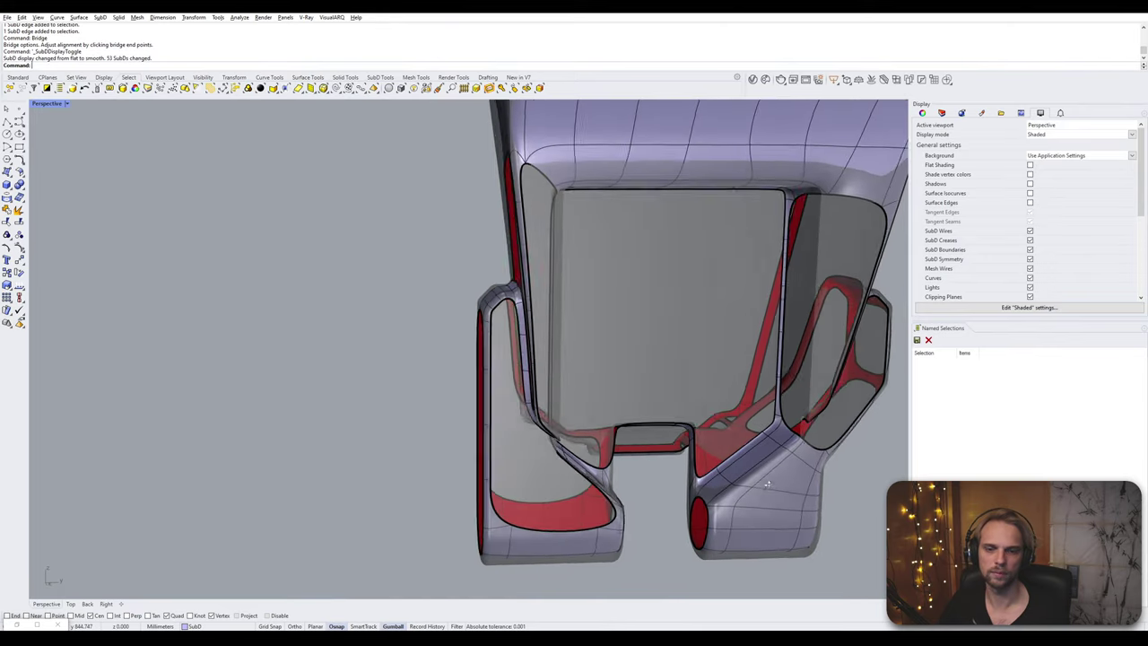
- In flat display, bridge the bottom and left edges of the red opening on the lower front lobe
key("Tab")
scroll(765, 463, "up", 8)
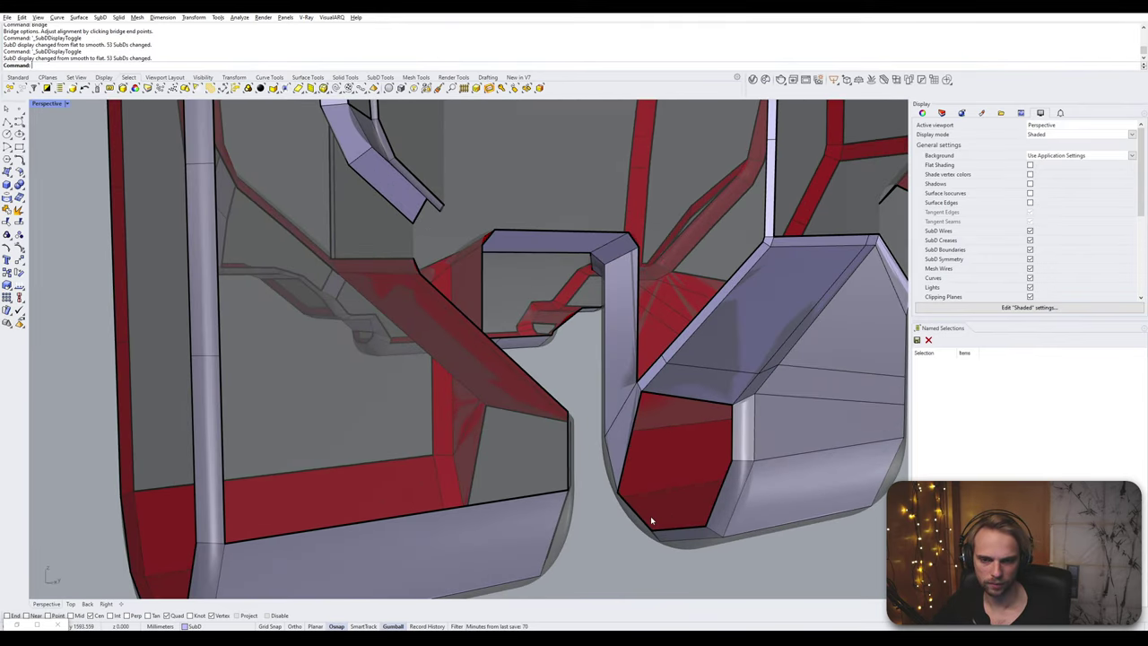
right_click_drag(651, 520, 679, 447)
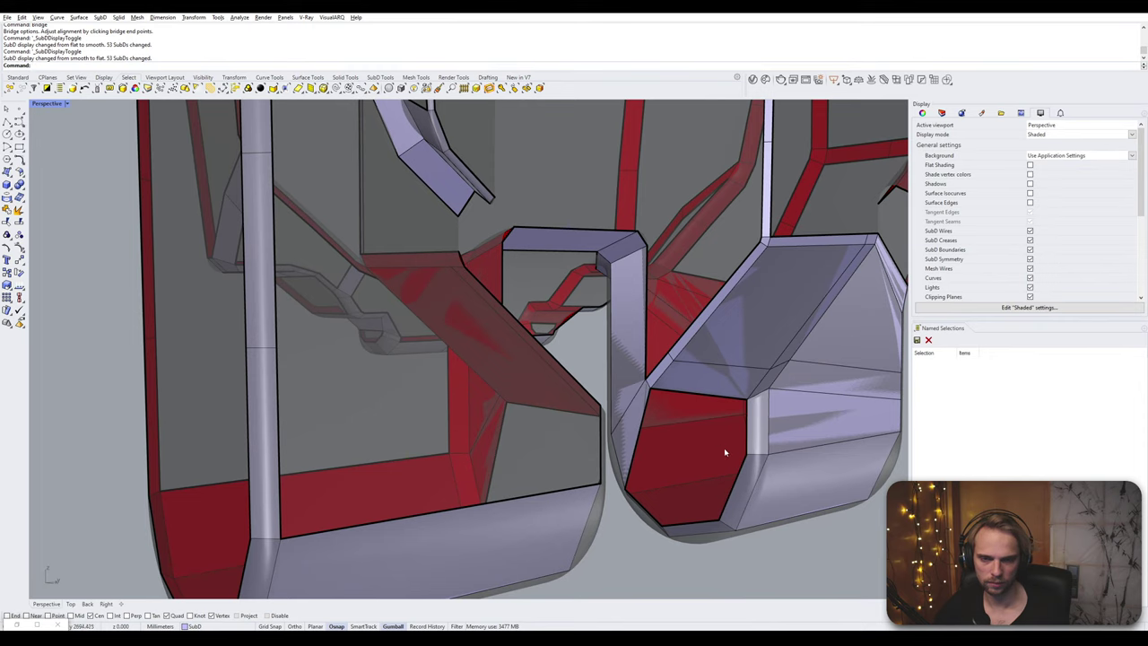
left_click(697, 523, "ctrl+shift")
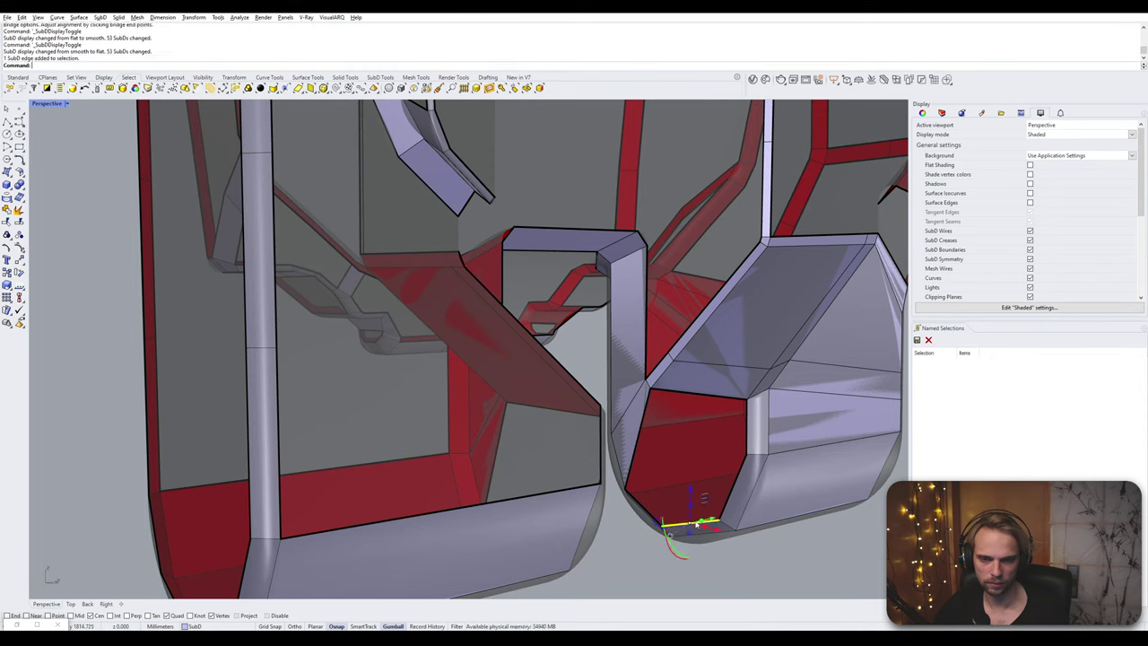
left_click(641, 428, "ctrl+shift")
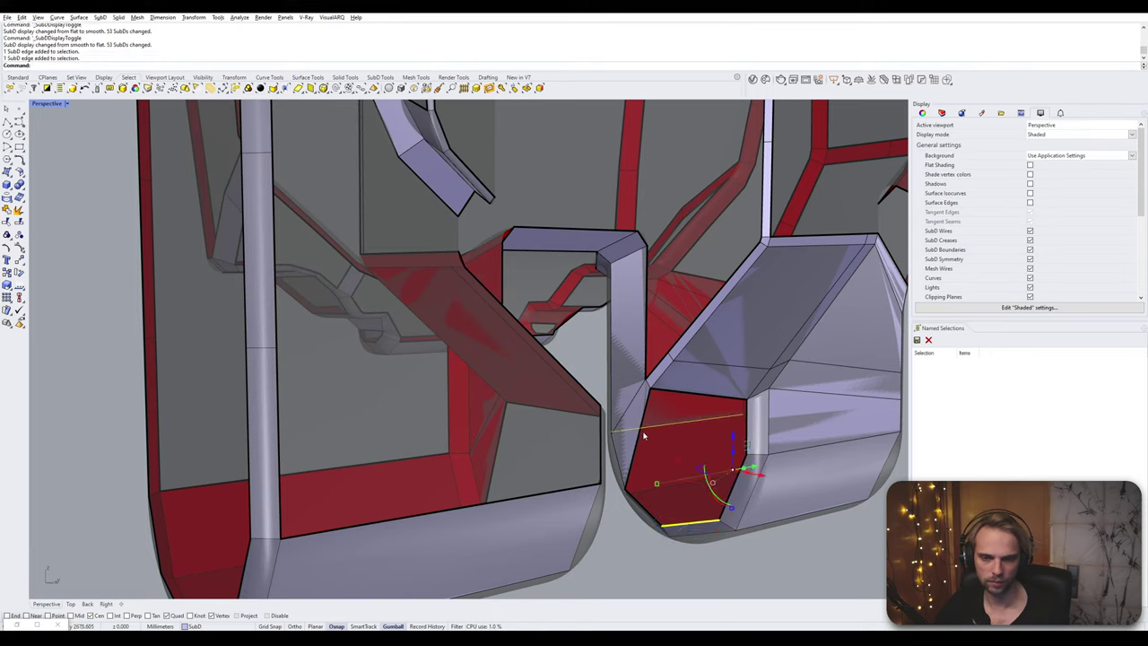
left_click(643, 434, "ctrl+shift")
left_click(638, 441, "ctrl+shift")
right_click(638, 441)
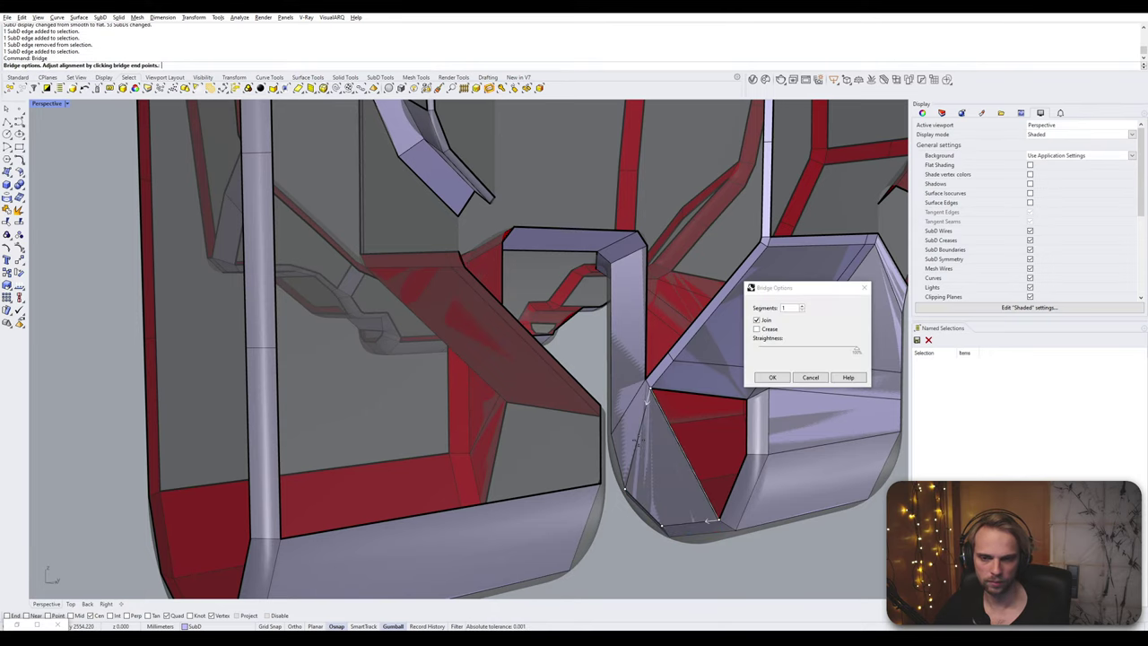
key("Return")
- Bridge the new diagonal edge to the right edge, closing the opening, and check it smoothed
left_click(696, 455, "ctrl+shift")
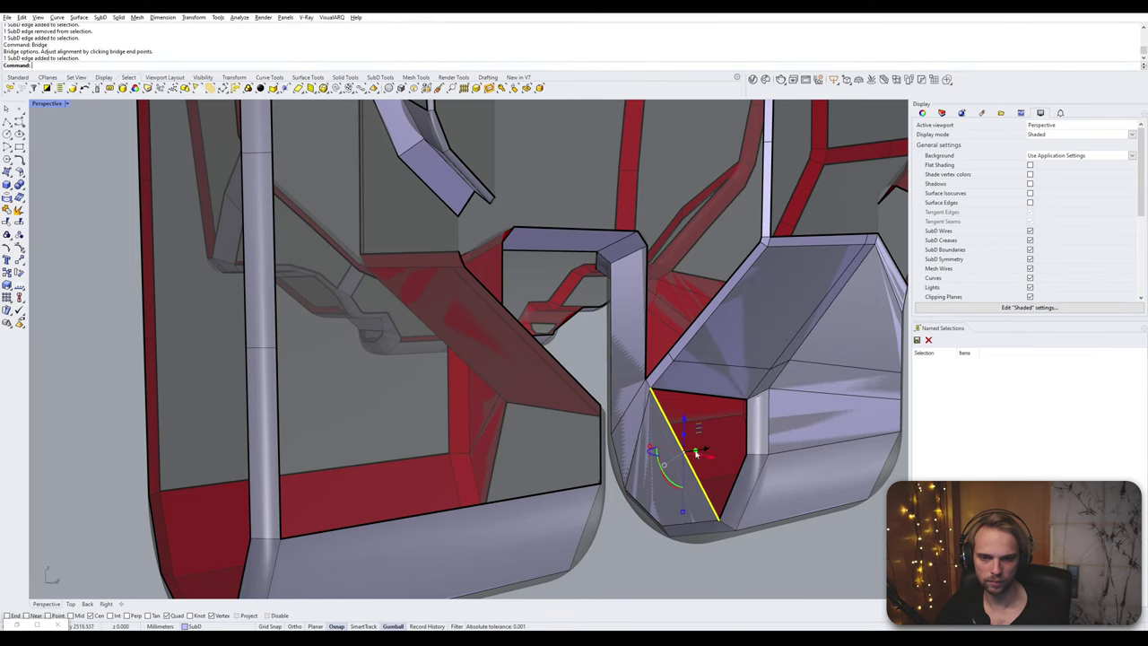
left_click(749, 438, "ctrl+shift")
right_click(750, 438)
key("Return")
key("Tab")
scroll(747, 443, "down", 3)
- Bridge the two edges of the other lower corner gap
right_click_drag(747, 443, 646, 451)
key("Tab")
right_click_drag(508, 487, 454, 430)
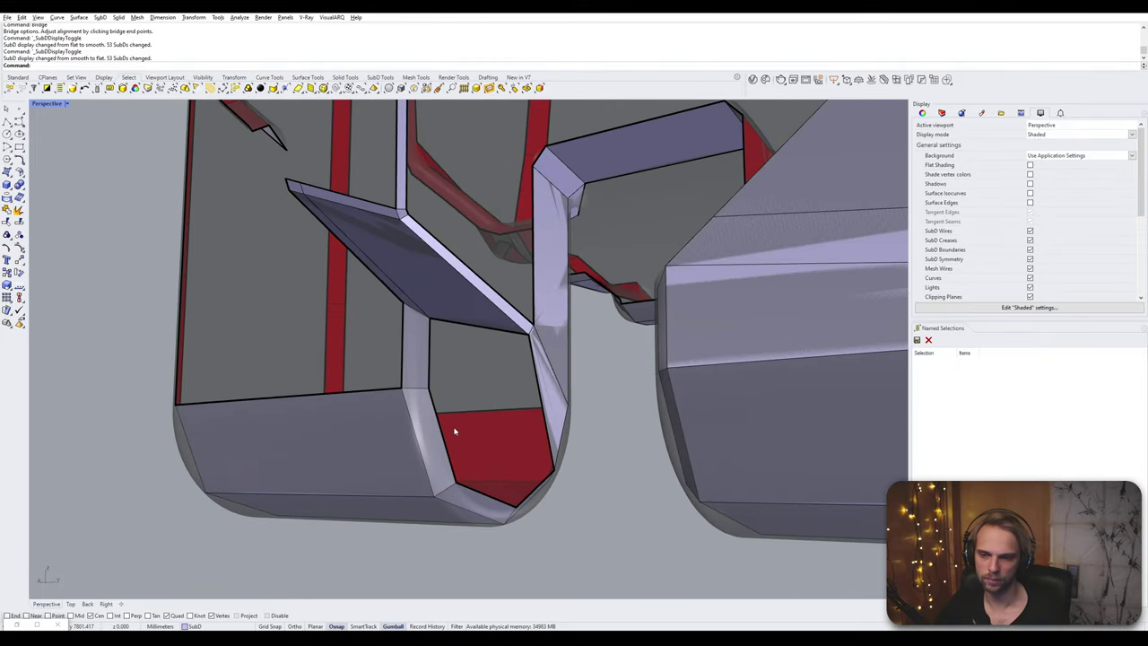
left_click(476, 486, "ctrl+shift")
left_click(534, 369, "ctrl+shift")
key("Return")
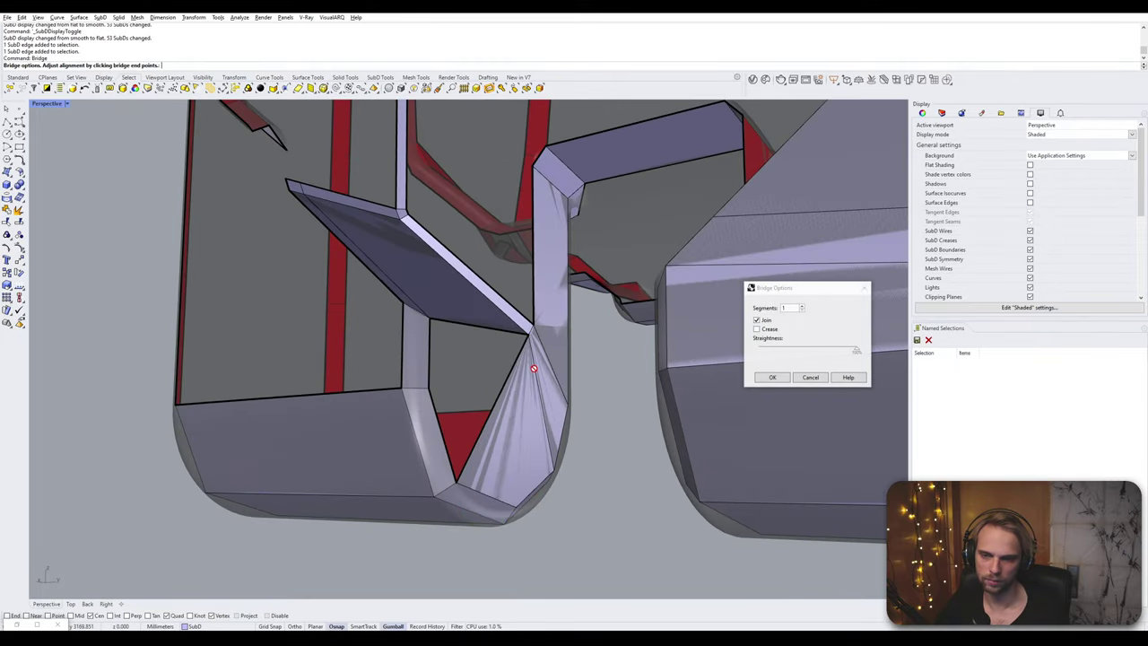
key("Return")
- Fill the remaining hole by bridging its vertical and diagonal edges
left_click(502, 386, "ctrl+shift")
key("Return")
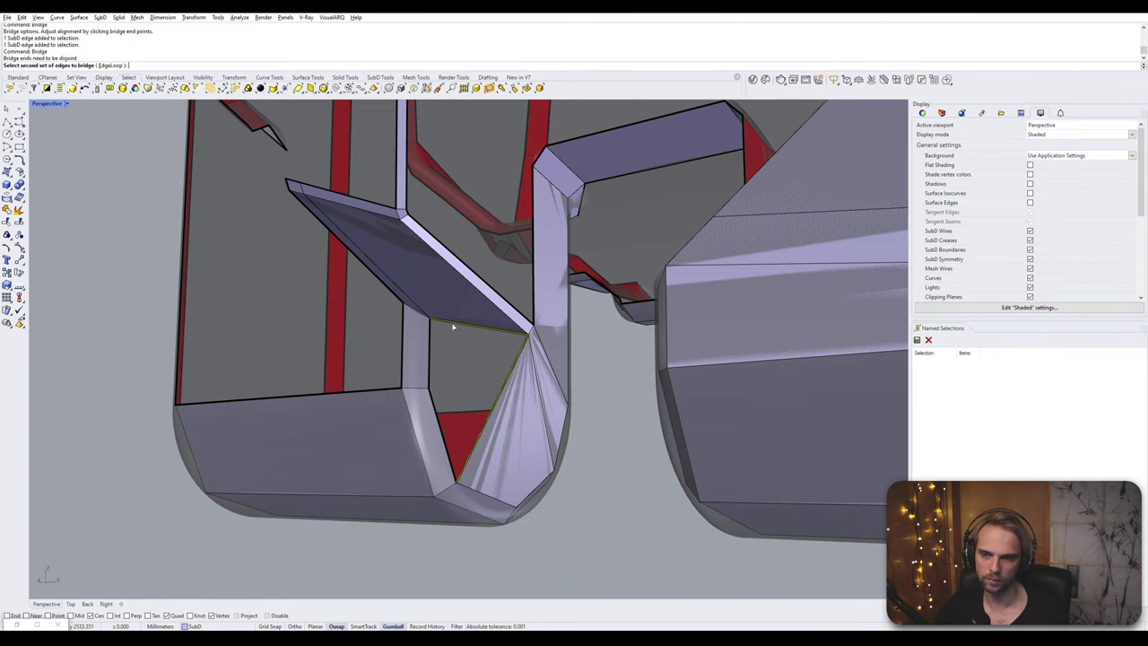
key("Escape")
left_click(430, 359, "ctrl+shift")
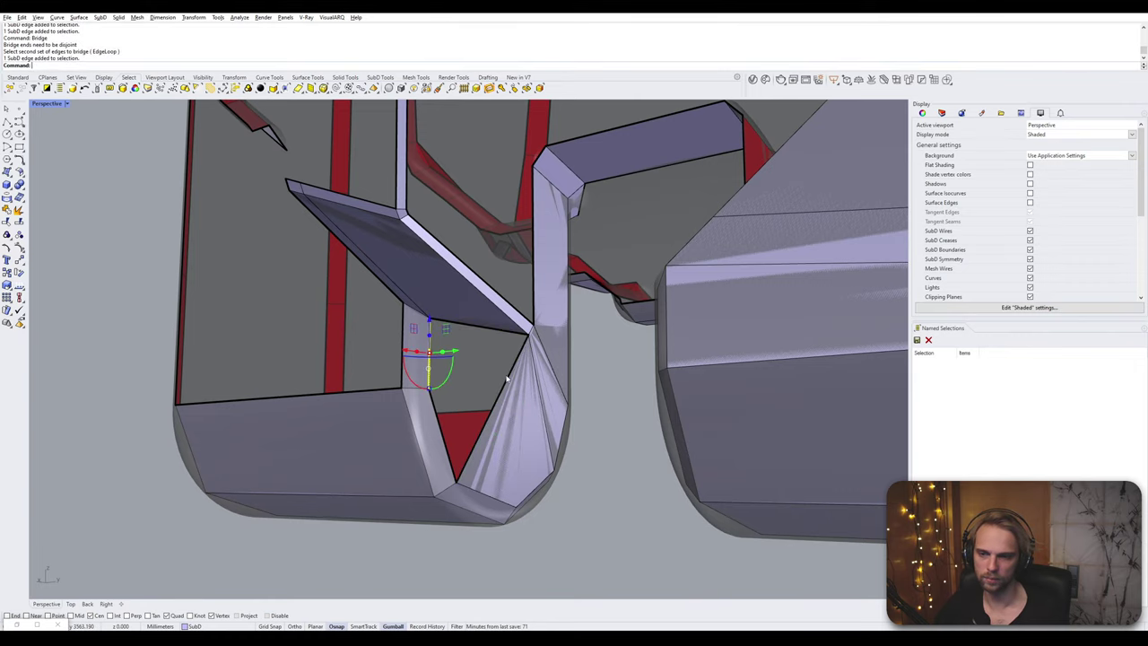
left_click(506, 380, "ctrl+shift")
key("Return")
scroll(509, 379, "down", 6)
key("Tab")
right_click_drag(509, 379, 429, 445)
key("Tab")
- Bridge the opposite edges of the bottom hole to close it
scroll(503, 459, "up", 6)
left_click(521, 497, "ctrl+shift")
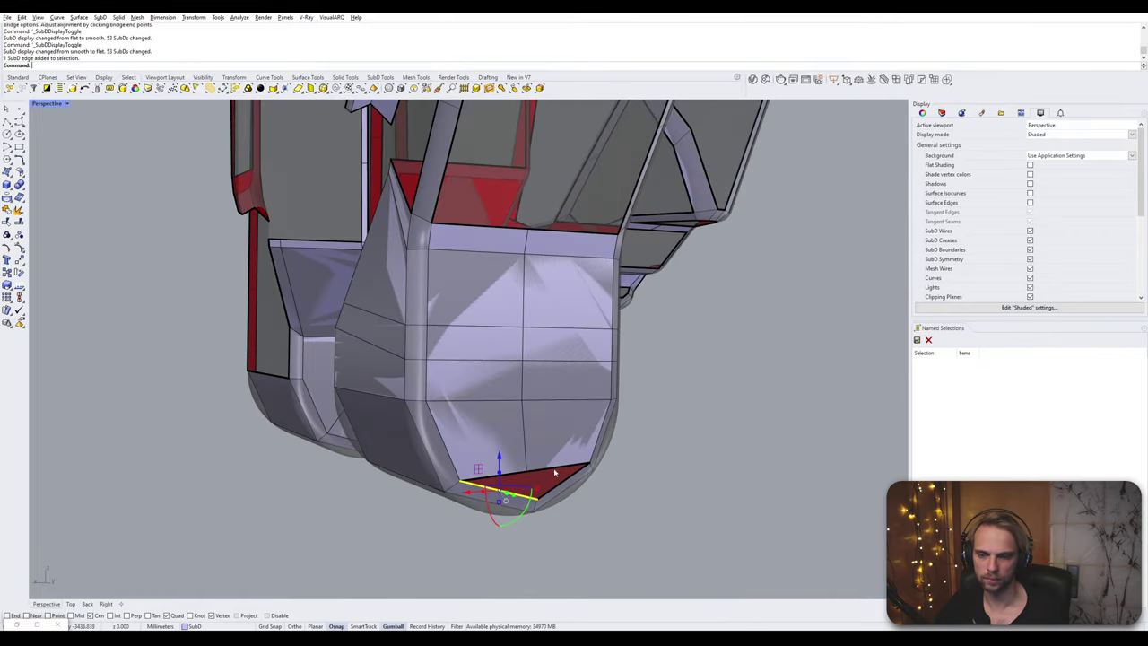
left_click(556, 470, "ctrl+shift")
right_click(557, 471)
right_click_drag(557, 471, 606, 382)
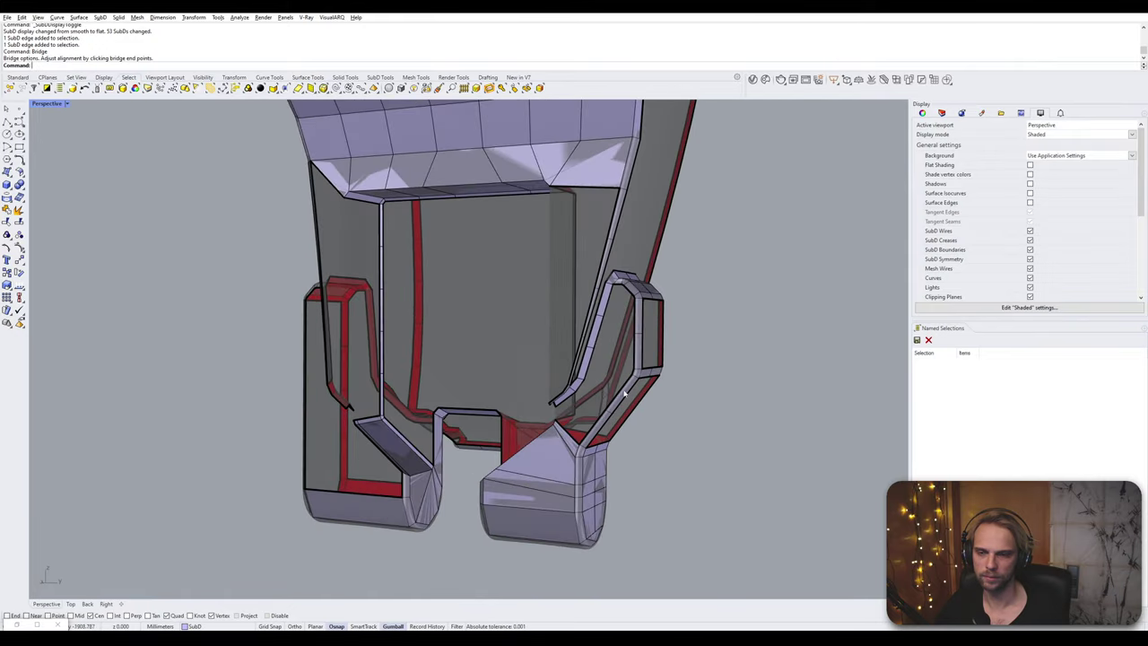
- Bridge the facing rim edges of the side opening, then the lower gap beside it
scroll(640, 373, "up", 3)
scroll(575, 354, "up", 2)
left_click(553, 357)
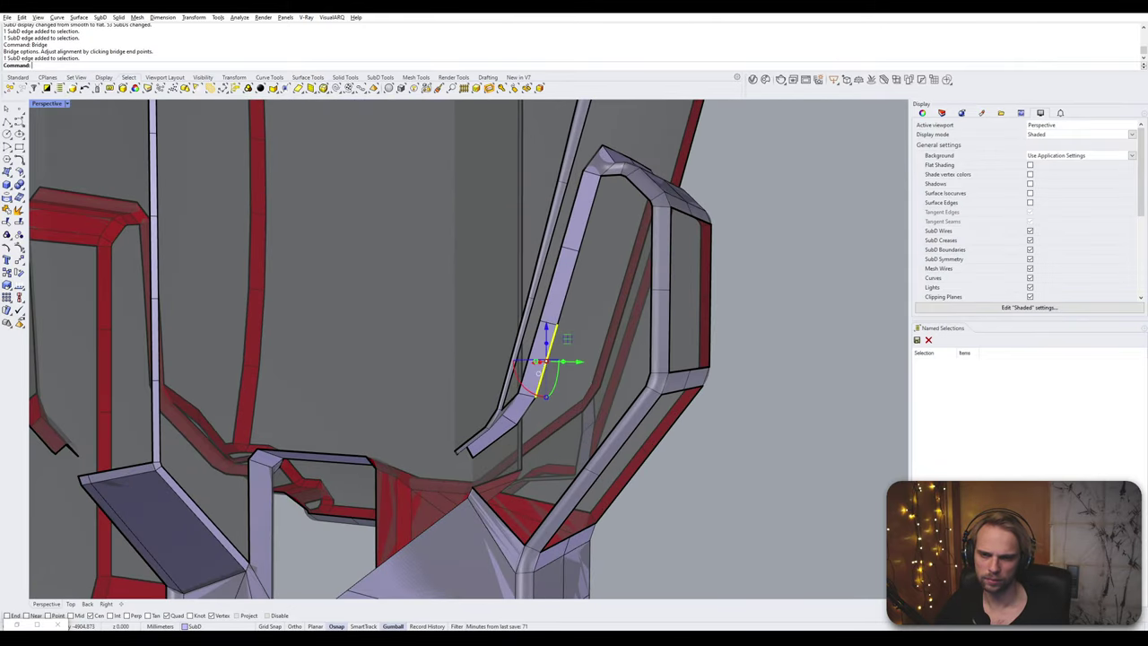
left_click(650, 381, "ctrl+shift")
key("Return")
key("Return")
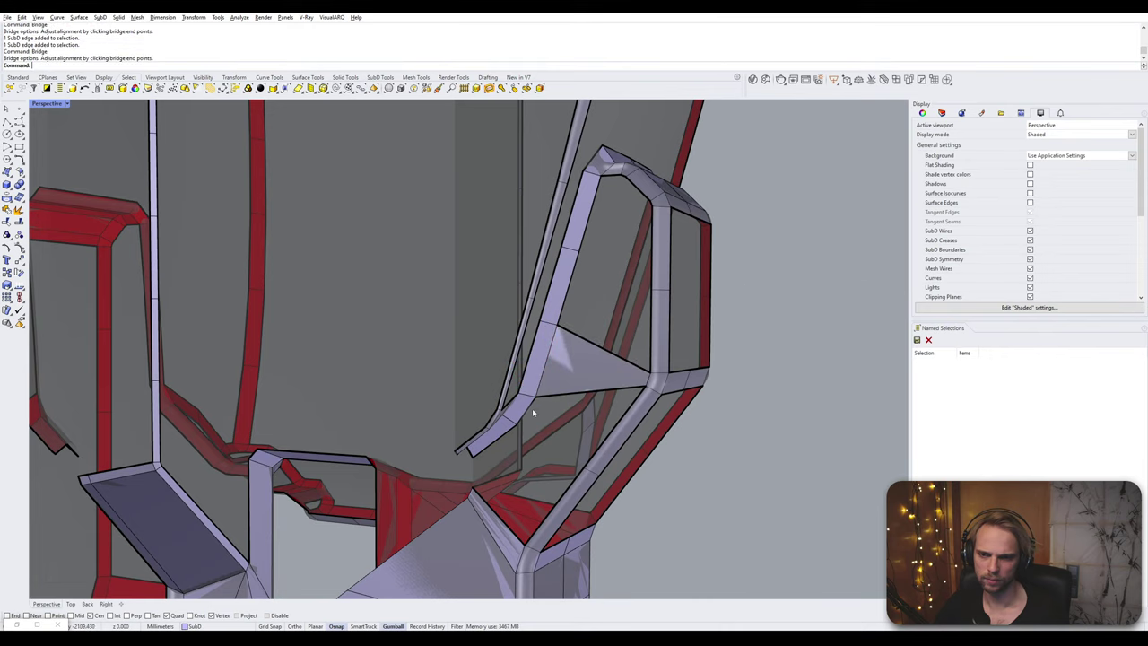
left_click(527, 415, "ctrl+shift")
left_click(490, 448, "shift")
left_click(570, 490, "shift")
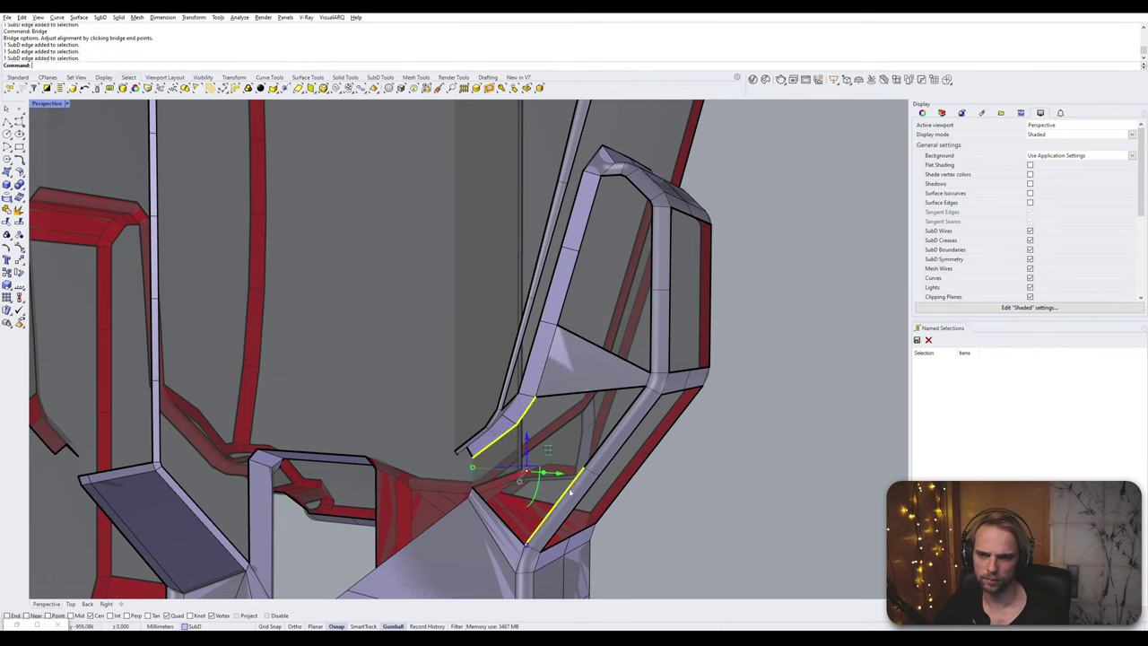
key("Return")
key("Return")
right_click_drag(615, 436, 598, 468)
- Bridge the four selected edges across the tall side opening
scroll(620, 400, "up", 4)
scroll(678, 401, "up", 6)
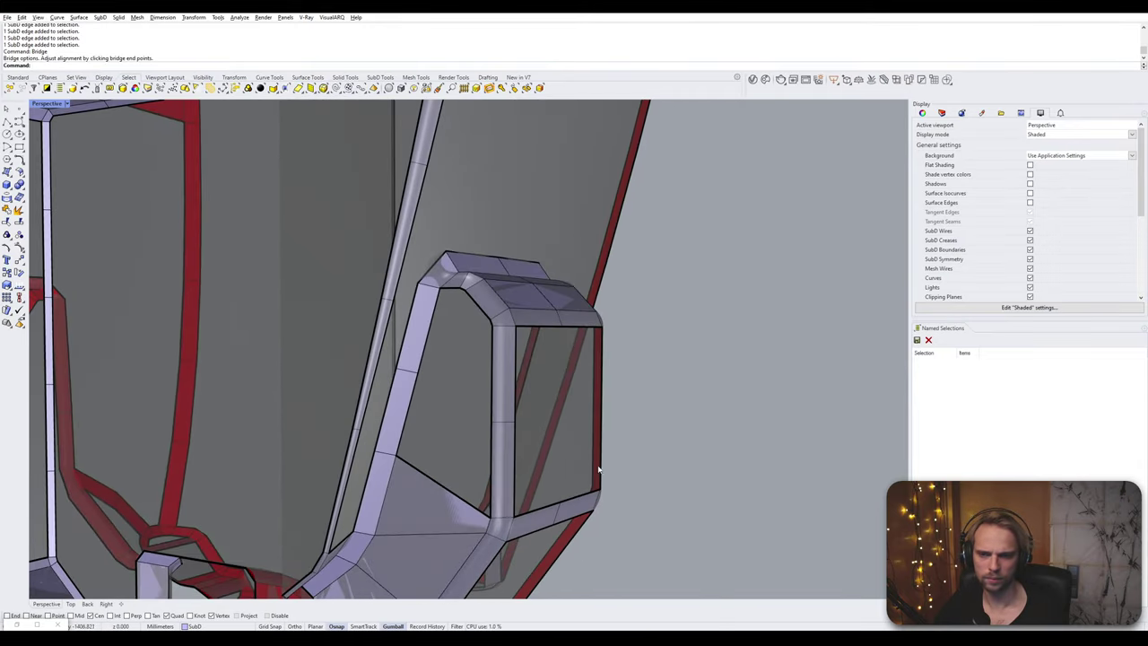
left_click(408, 409, "ctrl+shift")
left_click(429, 339, "ctrl+shift")
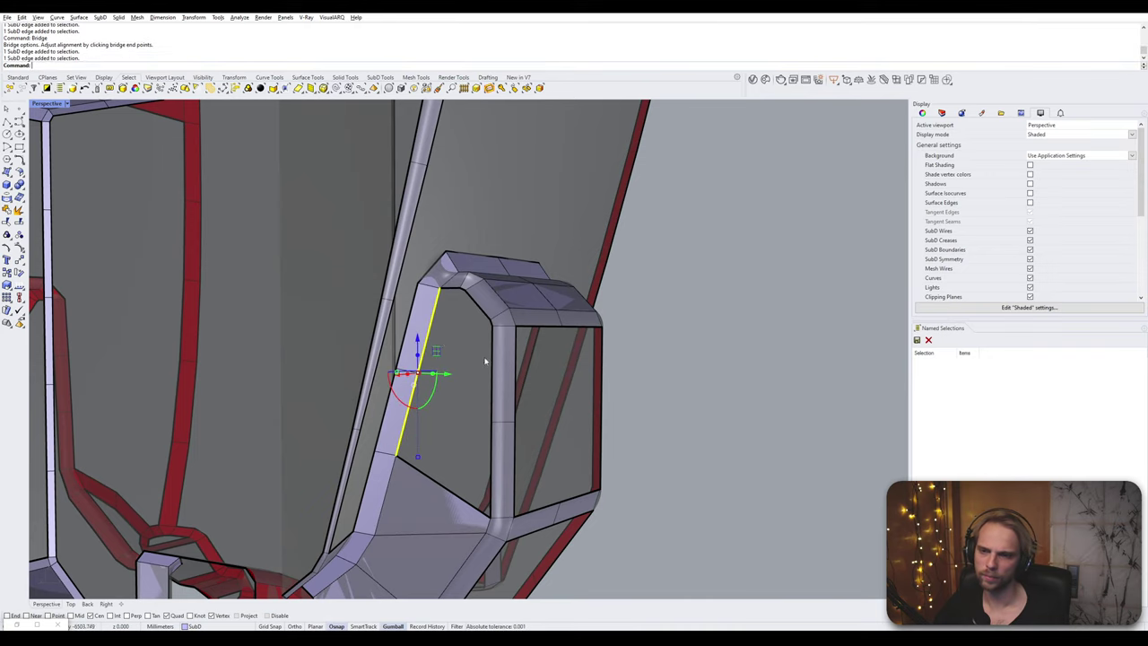
left_click(491, 364, "ctrl+shift")
left_click(491, 464, "ctrl+shift")
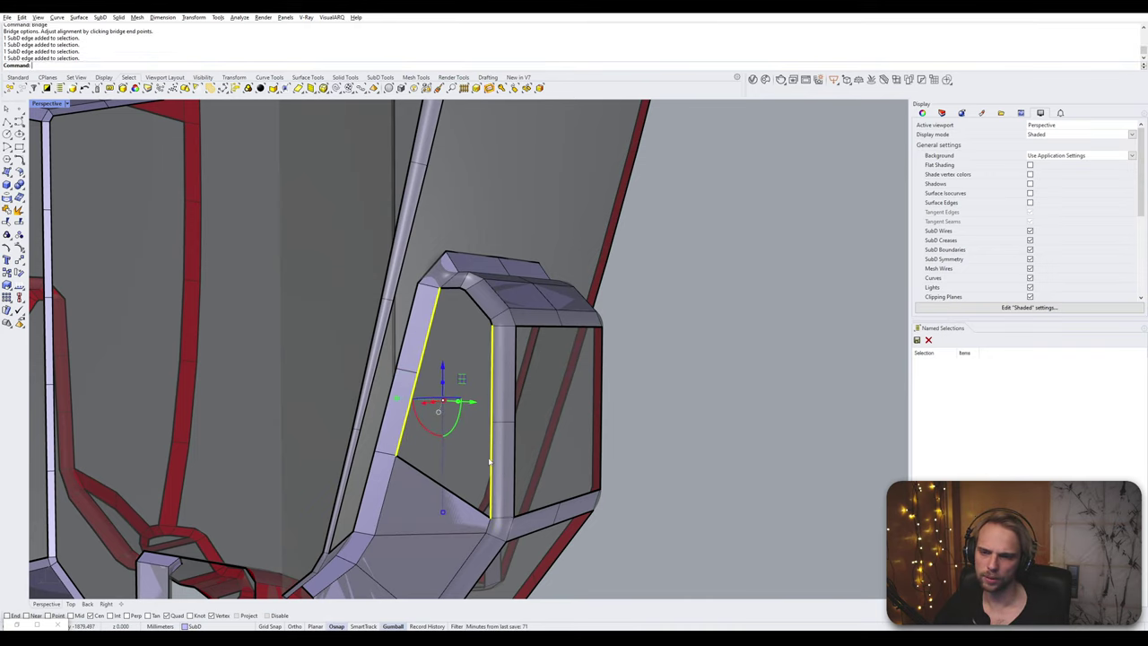
key("Return")
- Bridge the top corner gap, producing a thin face
key("Return")
scroll(467, 303, "up", 10)
scroll(457, 281, "up", 2)
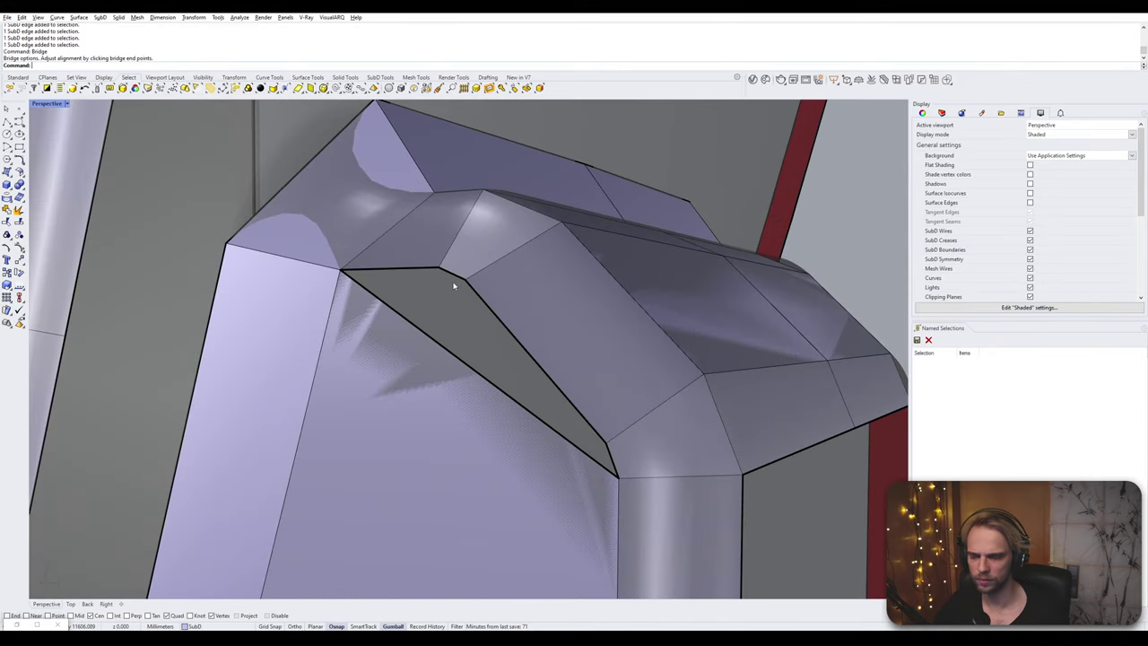
left_click(457, 281, "ctrl+shift")
left_click(446, 349, "ctrl+shift")
key("Return")
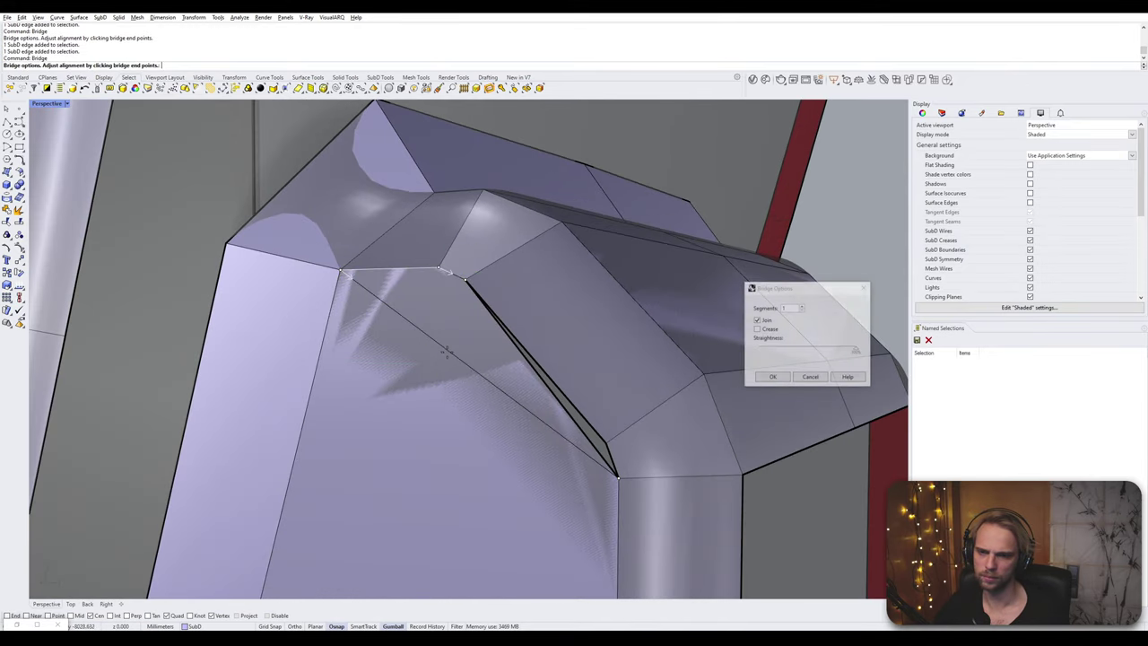
key("Return")
scroll(474, 364, "down", 4)
scroll(513, 384, "up", 3)
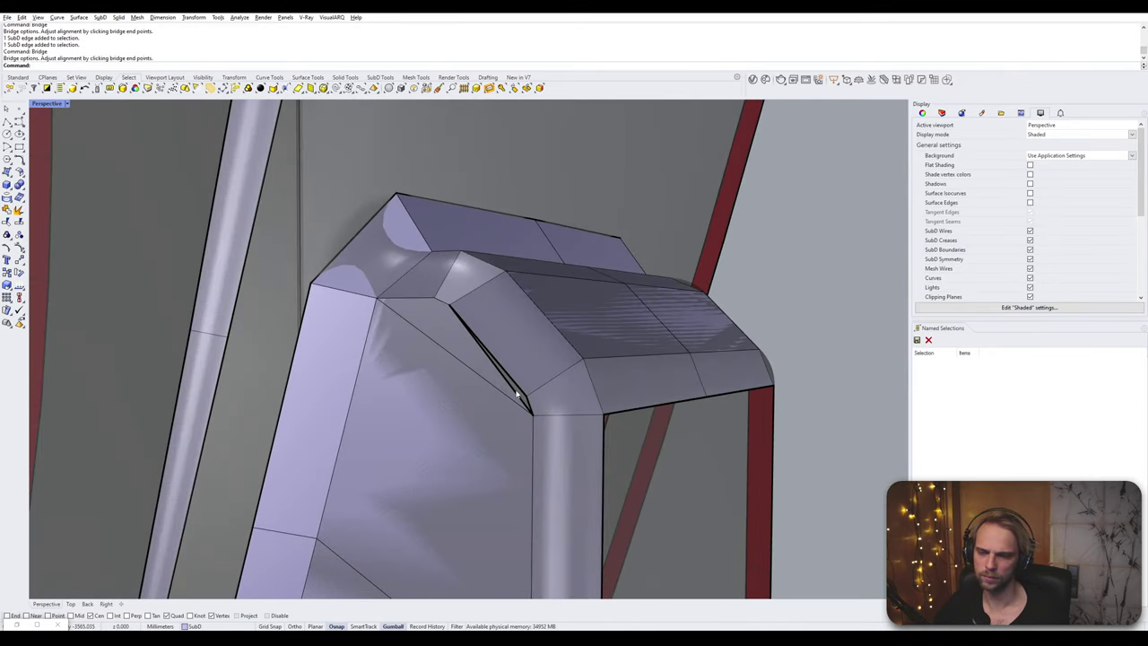
scroll(517, 394, "up", 2)
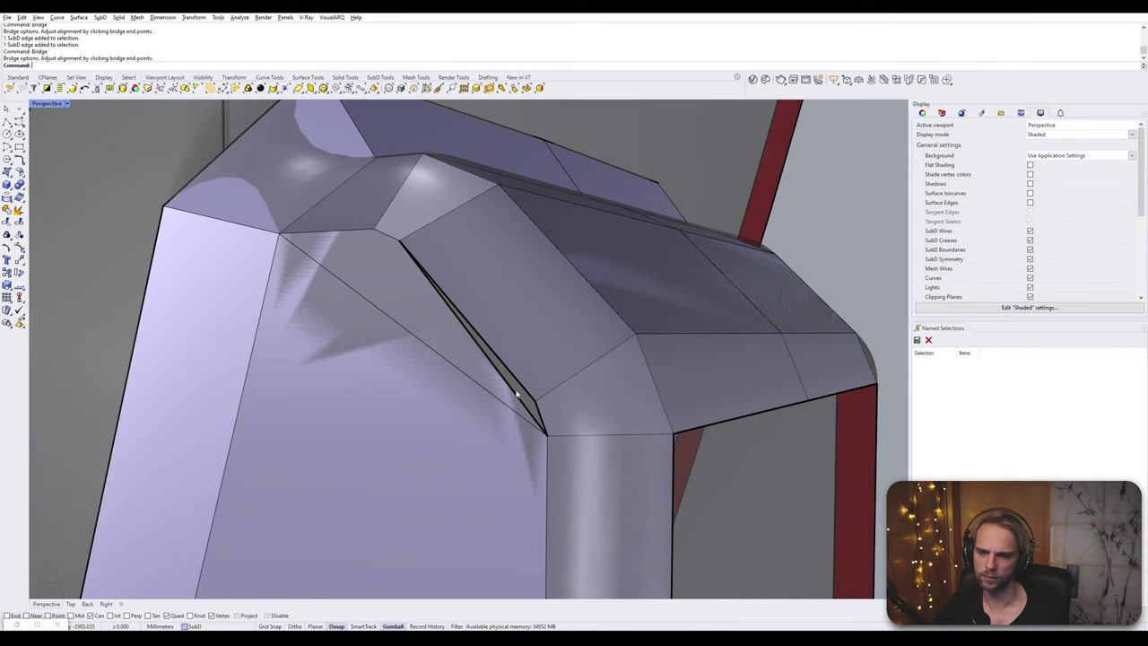
- Delete the thin bridge face and the triangular corner face
left_click(418, 305, "ctrl+shift")
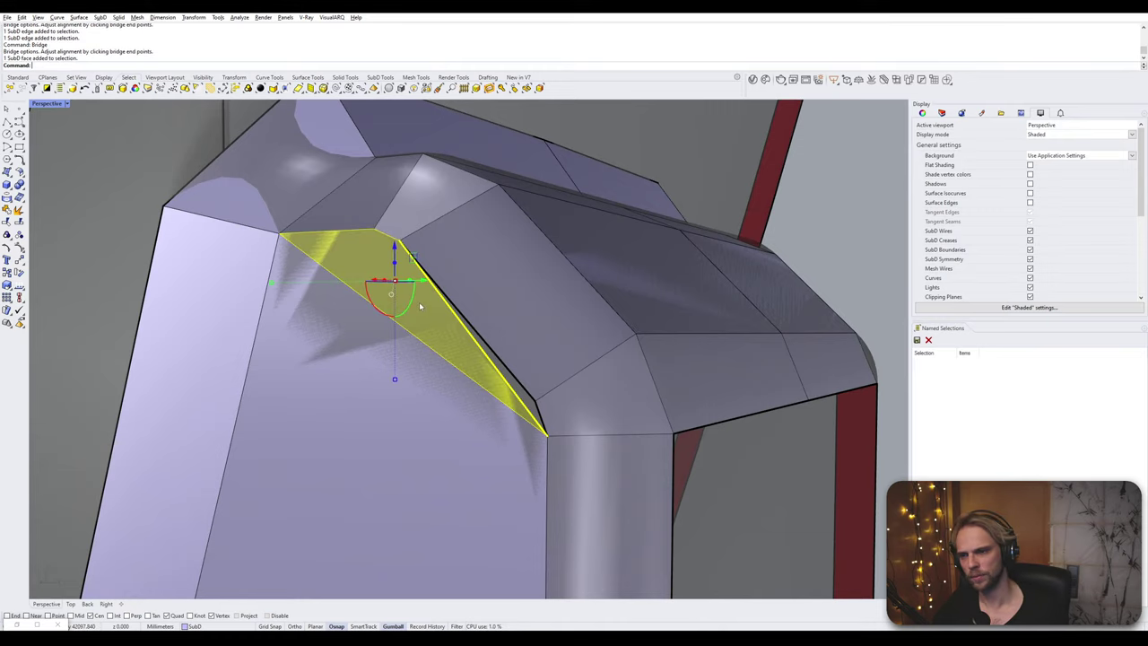
key("Delete")
left_click(431, 307, "ctrl+shift")
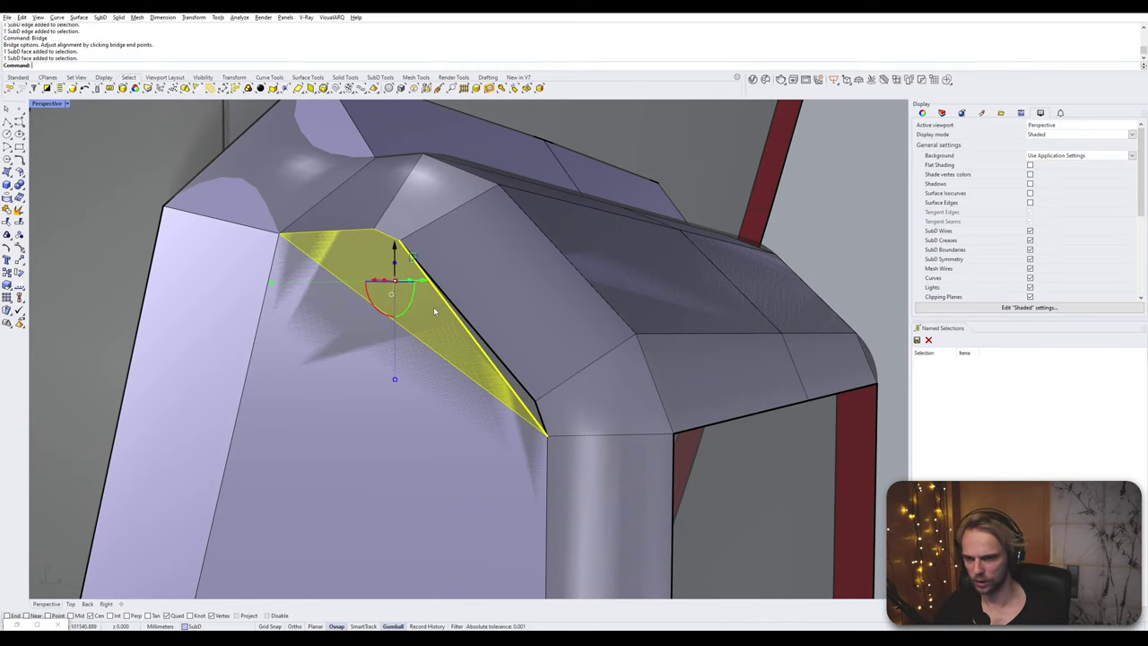
key("Delete")
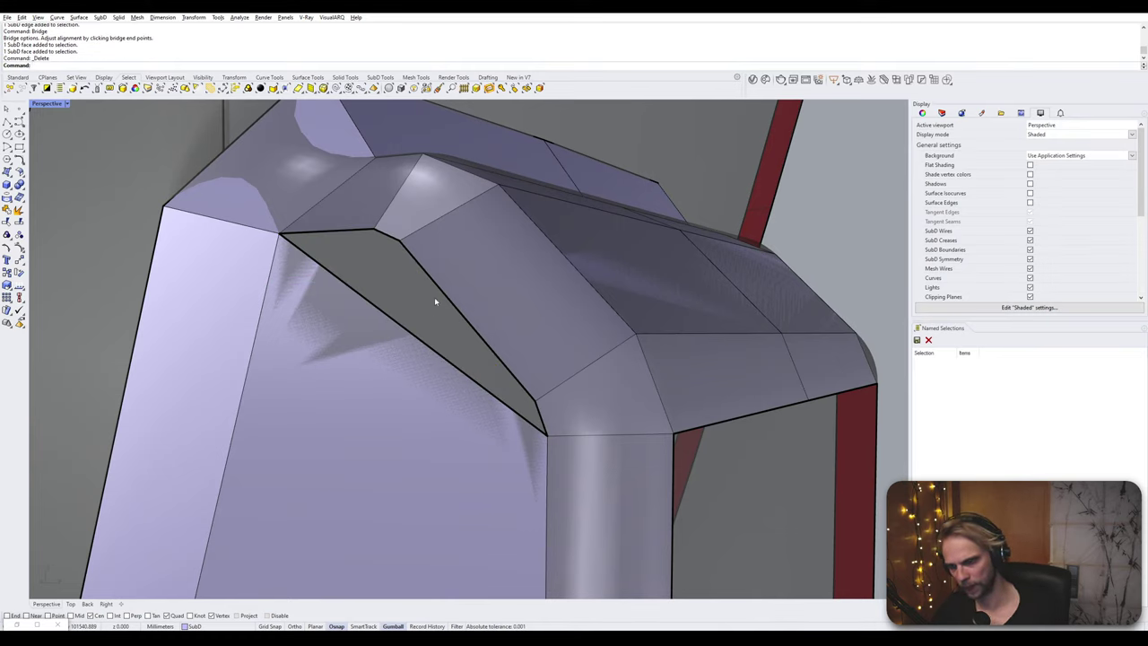
- Stitch the two corner vertices of the gap together
left_click(380, 237, "ctrl+shift")
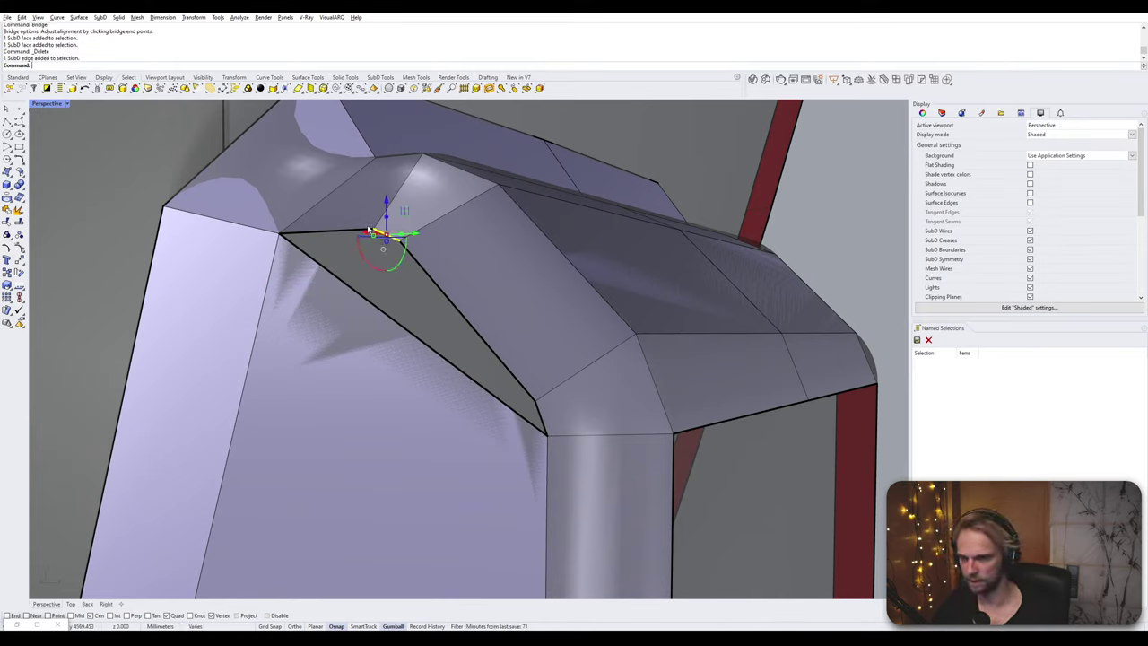
left_click(371, 232, "ctrl+shift")
left_click(399, 240, "ctrl+shift")
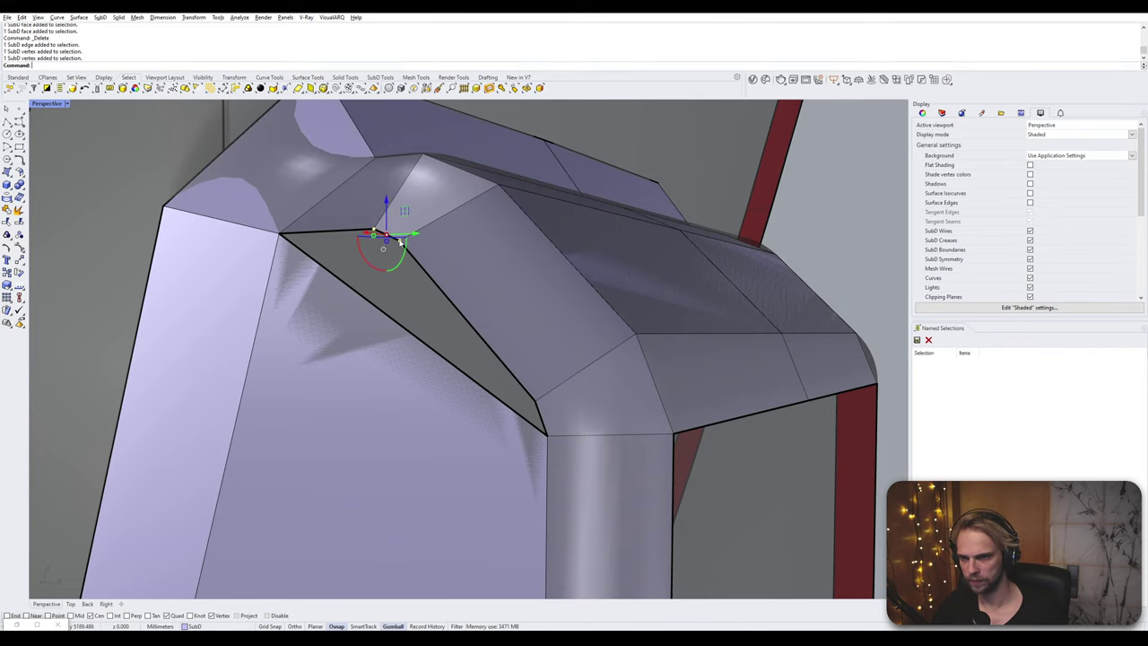
type("Stitch")
key("Return")
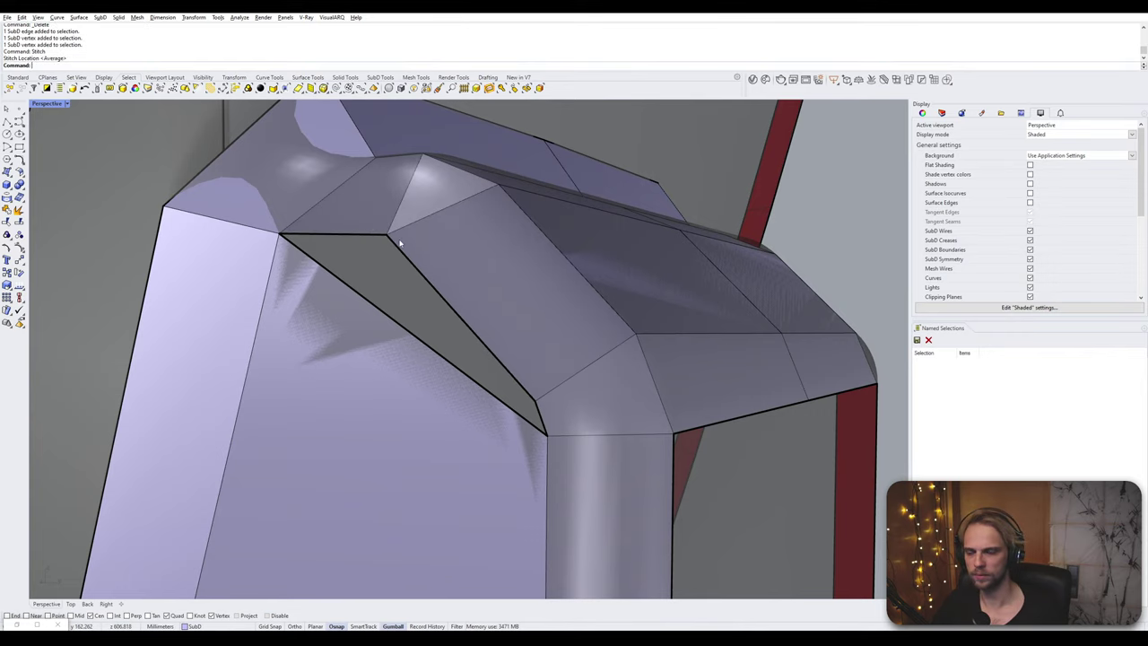
- Bridge the two remaining gap edges and check the filled corner smoothed
scroll(392, 246, "down", 2)
left_click(400, 293, "ctrl+shift")
left_click(436, 294, "ctrl+shift")
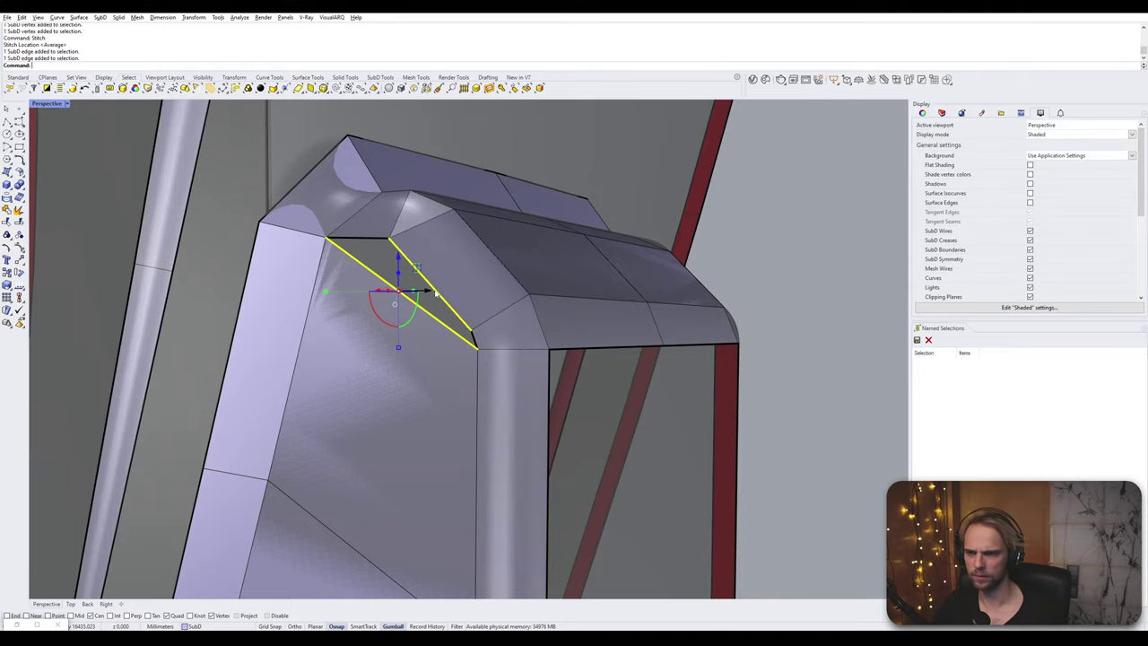
type("Bridge")
key("Return")
key("Return")
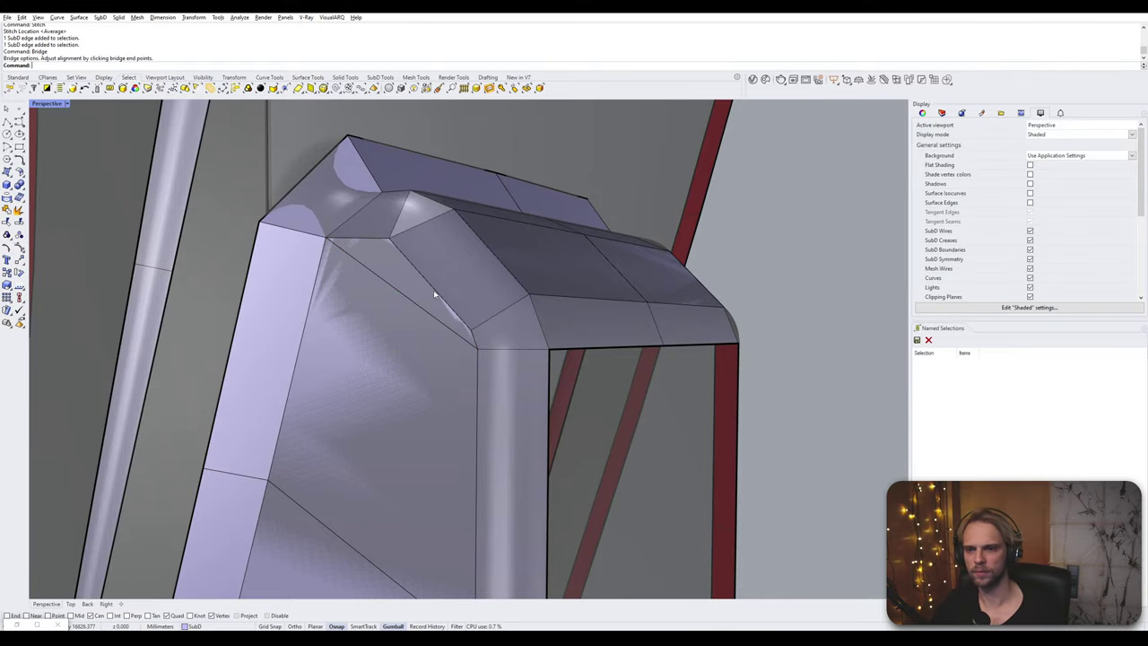
scroll(436, 294, "down", 8)
right_click_drag(509, 366, 405, 333)
key("Tab")
key("Tab")
left_click(395, 305)
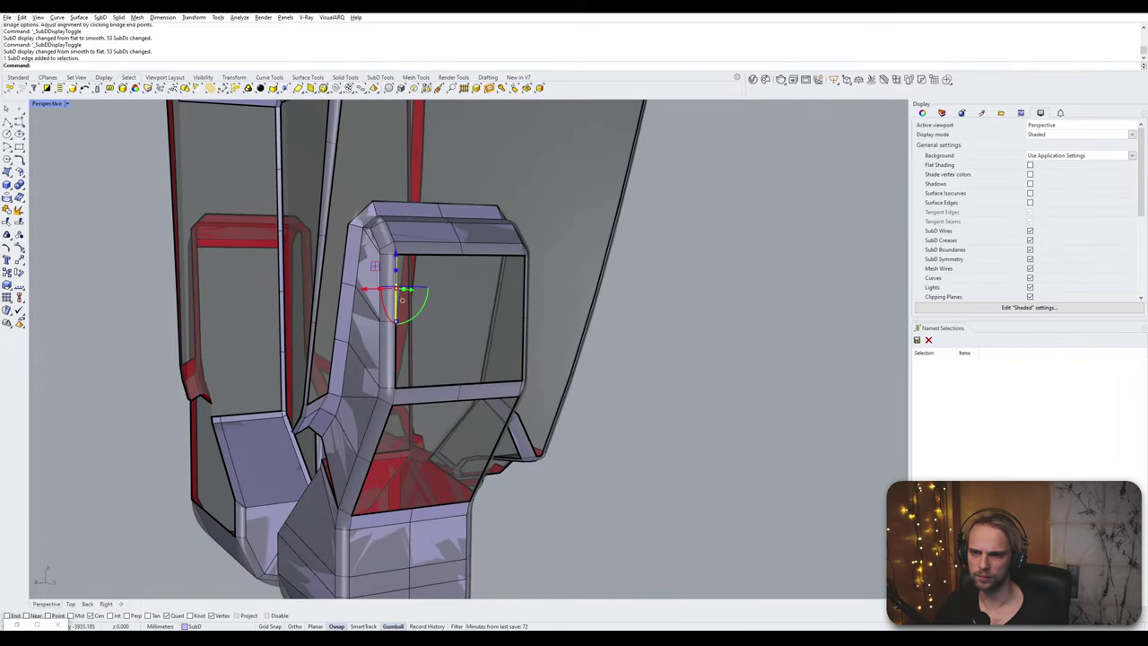
- Bridge the front opening between its two vertical edges
left_click(395, 354, "shift")
right_click_drag(493, 343, 419, 333)
left_click(421, 281, "ctrl+shift")
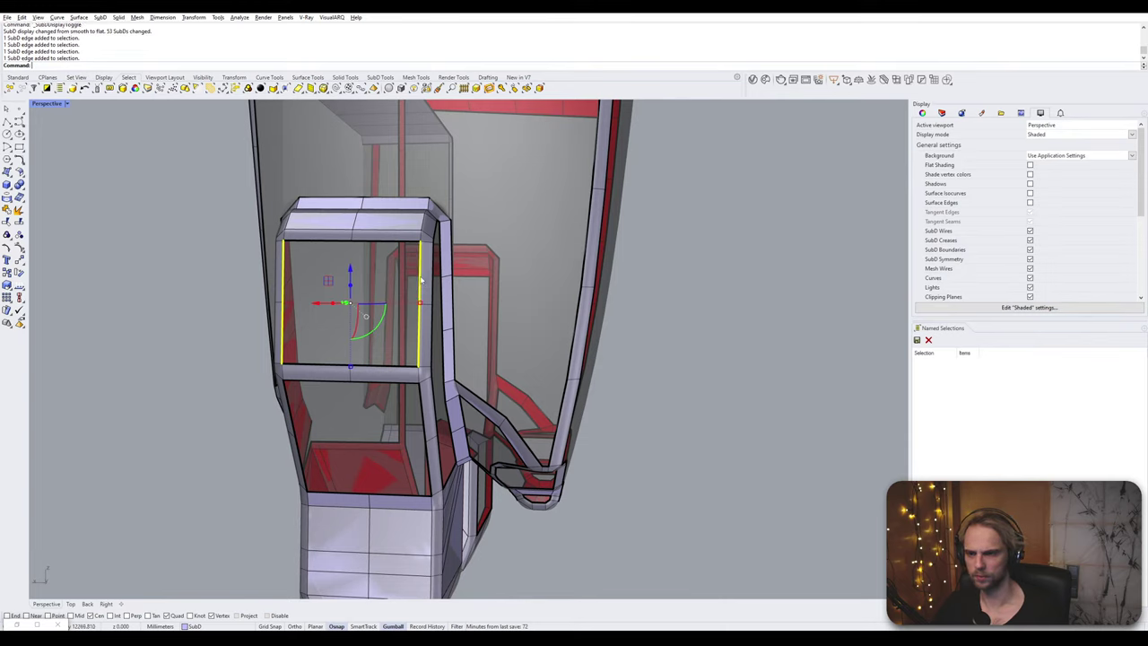
key("Return")
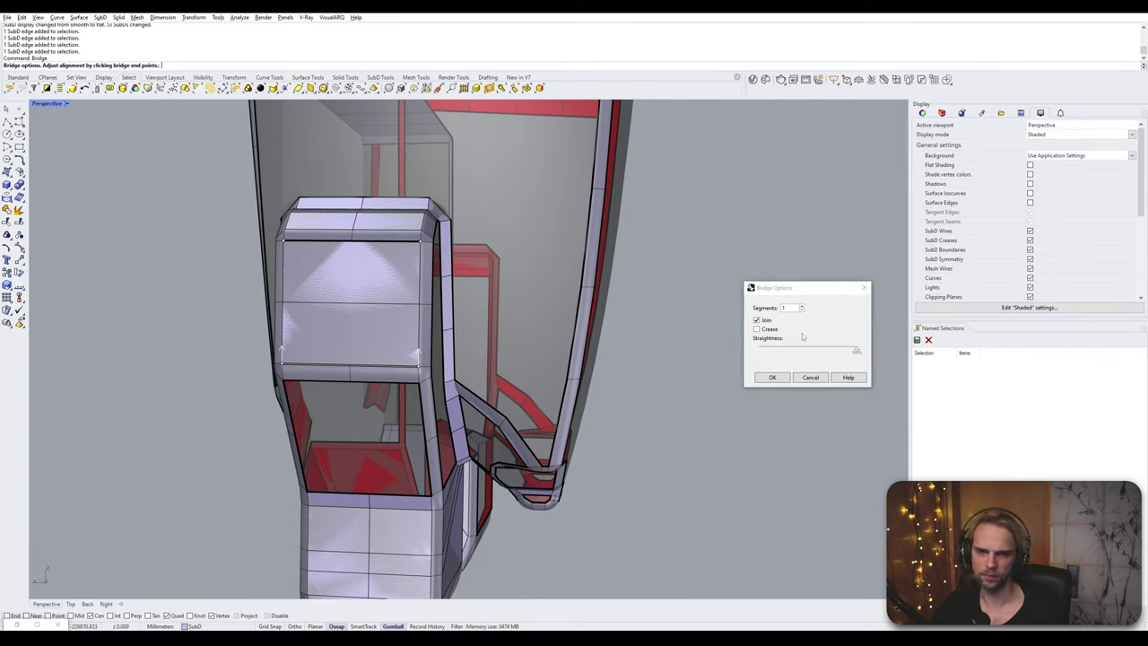
left_click(769, 378)
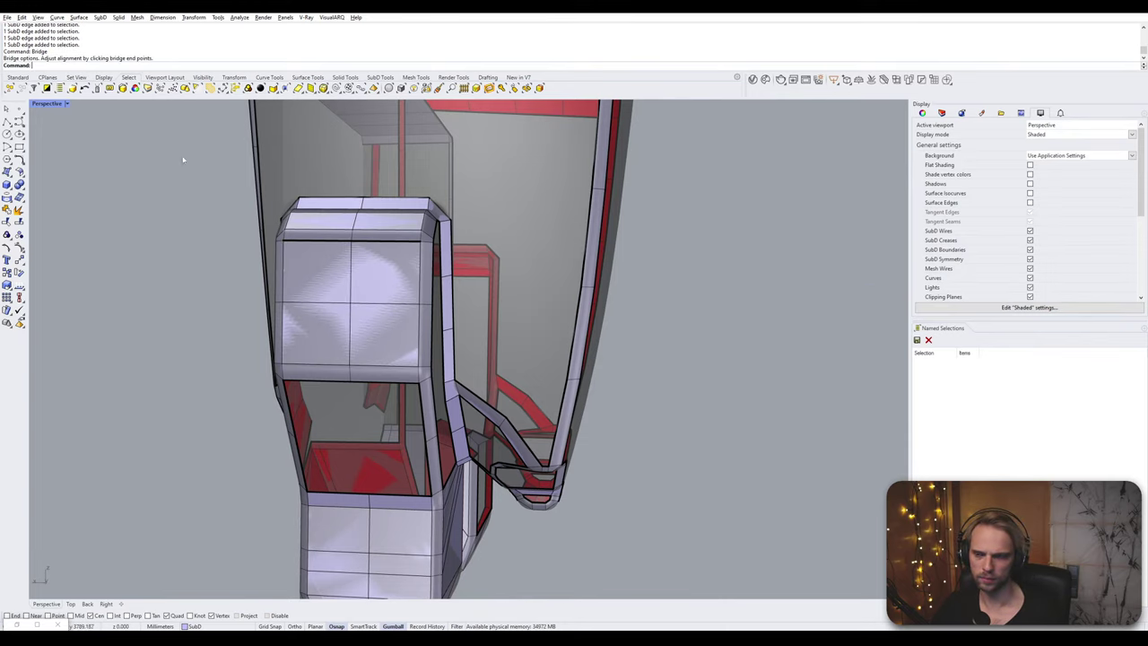
- In Wireframe view, stitch the two overlapping vertices inside the shell
right_click(43, 104)
left_click(59, 136)
scroll(339, 244, "up", 5)
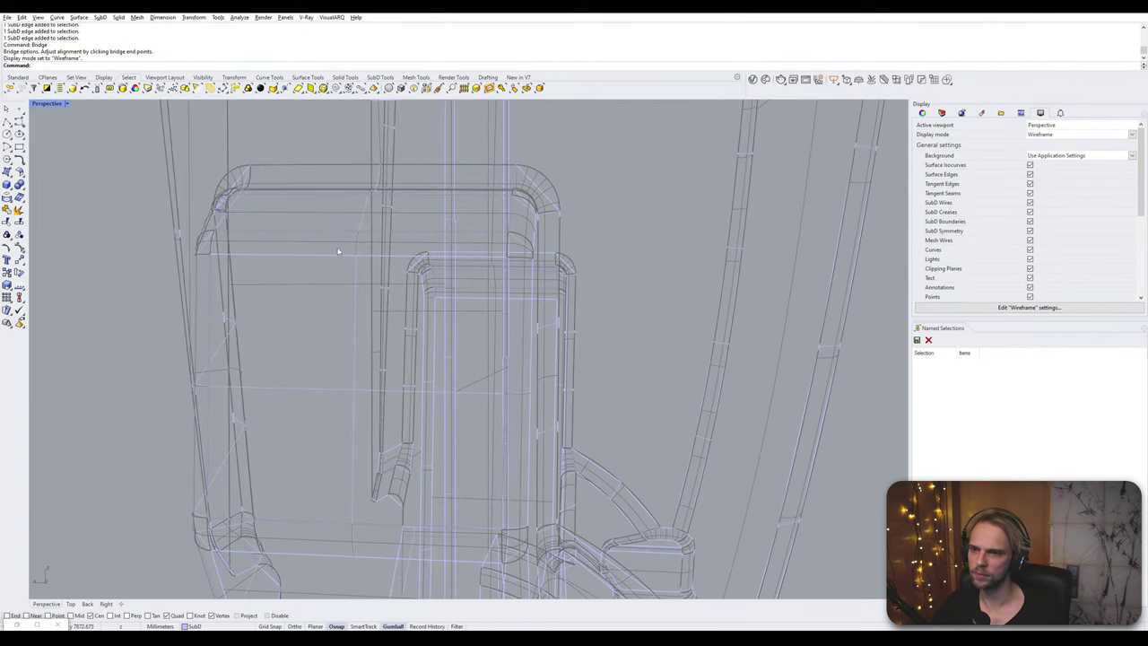
right_click_drag(337, 250, 320, 269)
scroll(320, 267, "up", 2)
left_click_drag(344, 320, 350, 326)
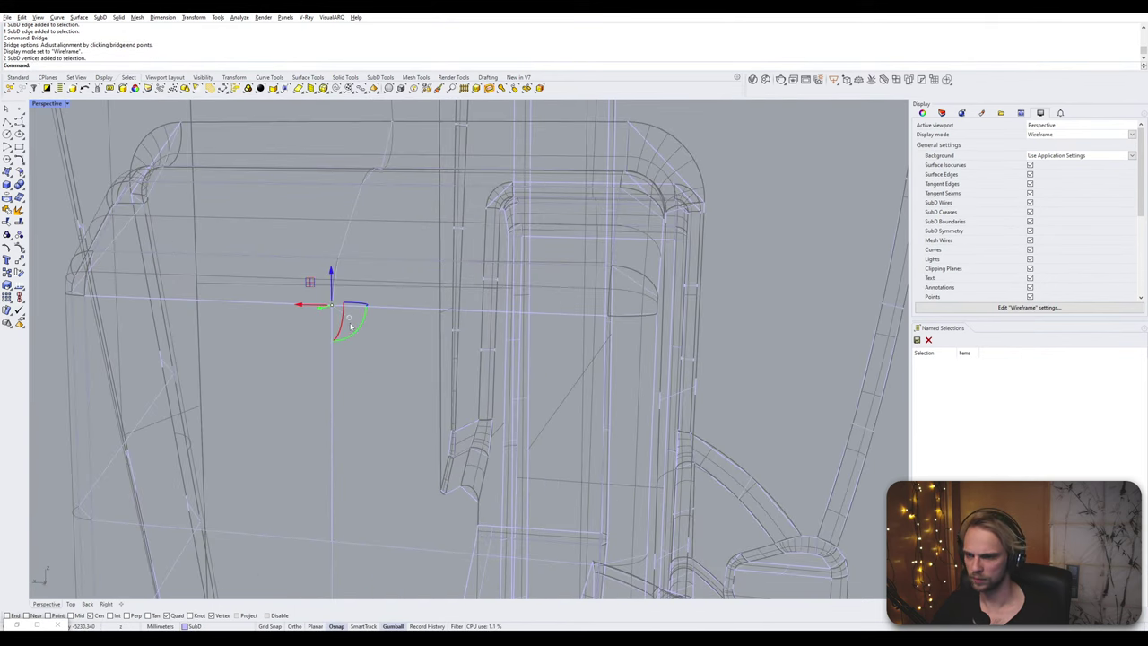
type("Stitch")
key("Return")
key("Return")
- Stitch the next vertex pair, then return the viewport to Shaded
right_click_drag(348, 330, 339, 435)
left_click_drag(350, 417, 352, 421)
key("Return")
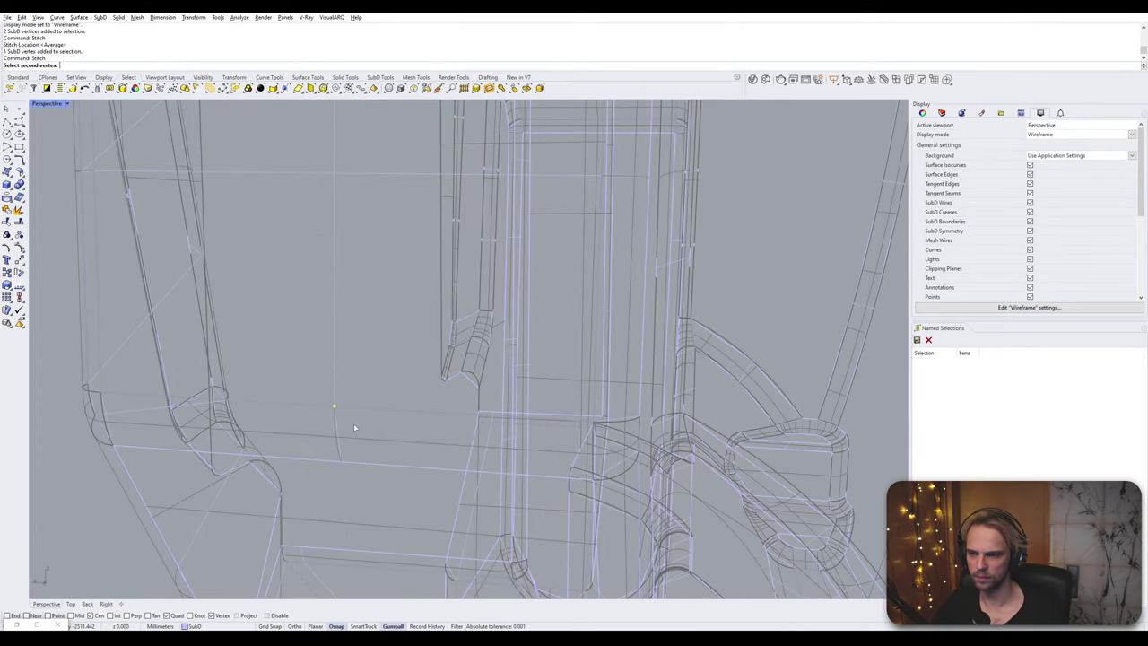
key("Escape")
left_click(47, 103)
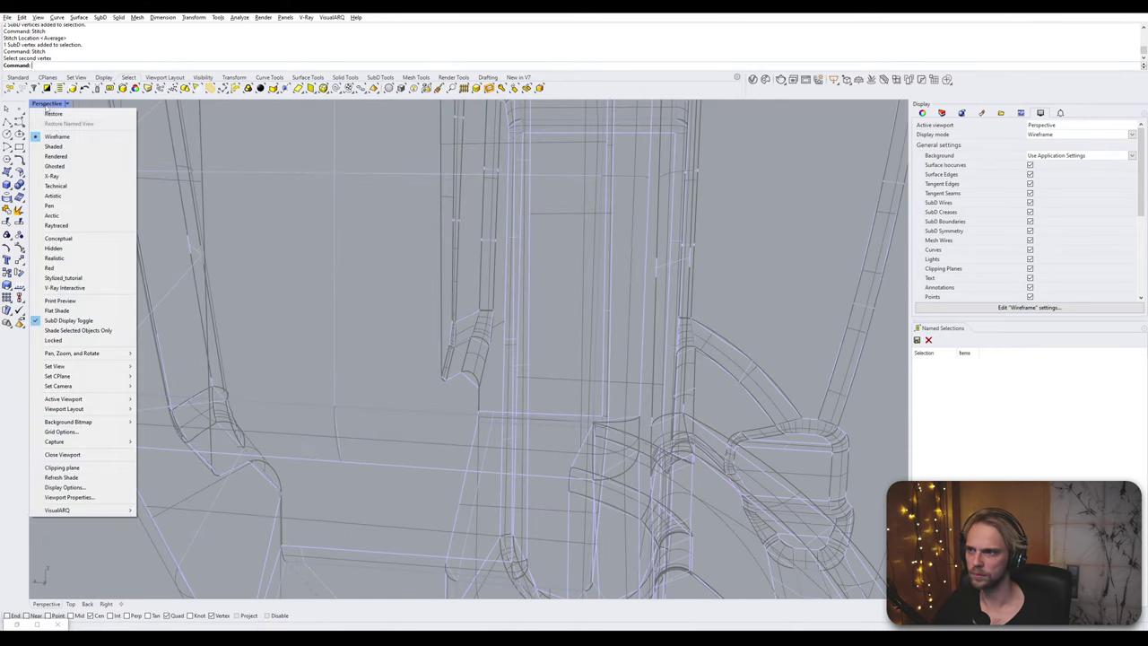
left_click(54, 146)
mouse_move(309, 334)
right_mouse_down()
mouse_move(355, 367)
mouse_move(375, 330)
mouse_move(425, 302)
mouse_move(383, 297)
mouse_move(425, 285)
mouse_move(430, 261)
right_mouse_up()
scroll(350, 291, "down", 6)
scroll(326, 306, "up", 2)
right_click_drag(327, 306, 348, 311)
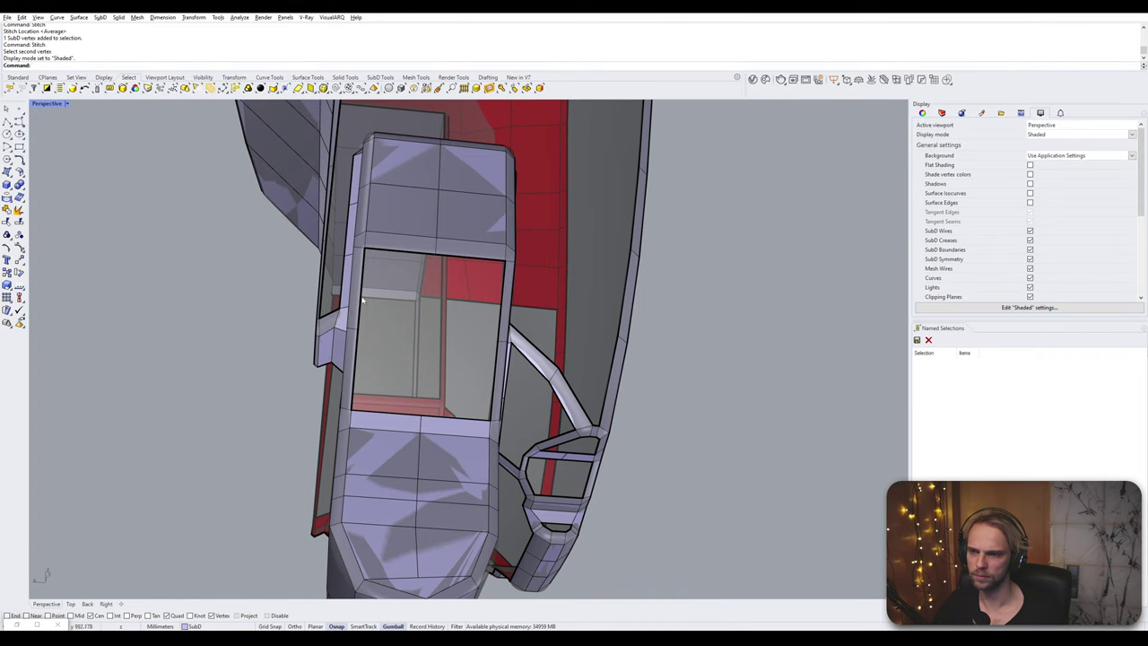
- Bridge the four edges around the lower front opening with a two-segment bridge
left_click(361, 300)
left_click(499, 324)
left_click(494, 368)
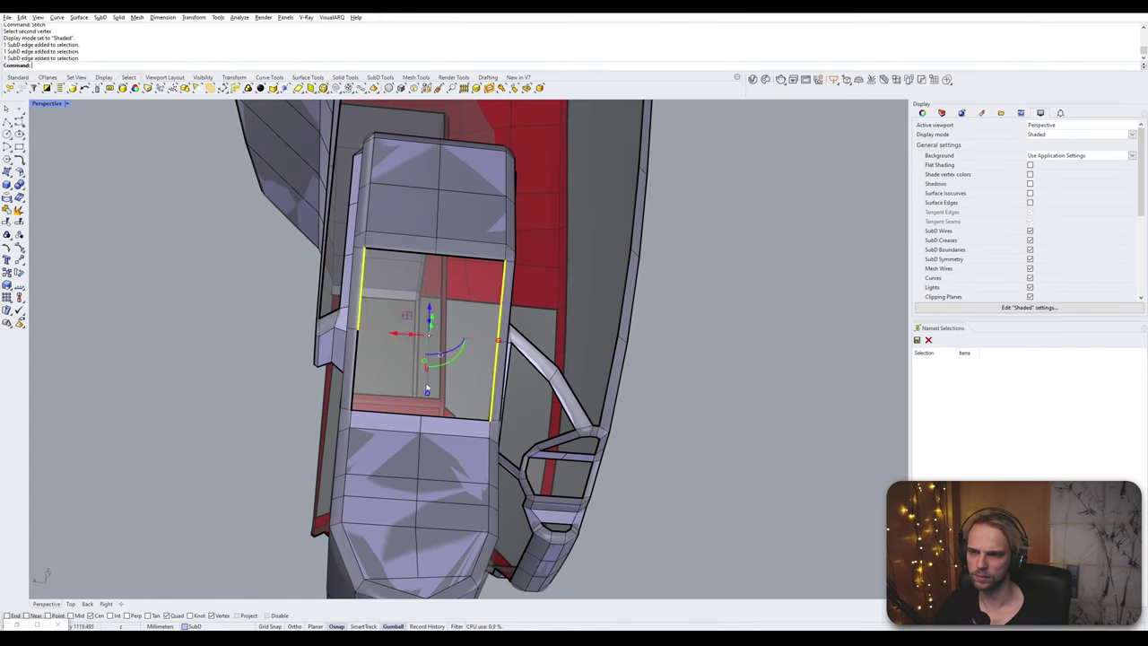
left_click(357, 381)
key("ctrl+alt+s")
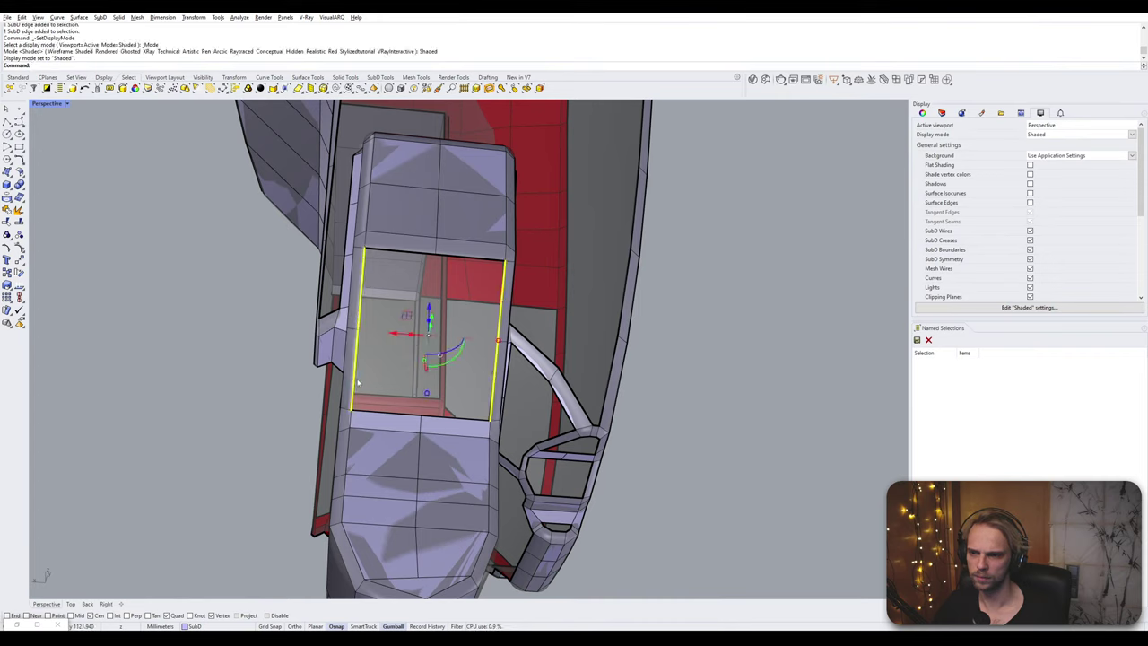
right_click(358, 383)
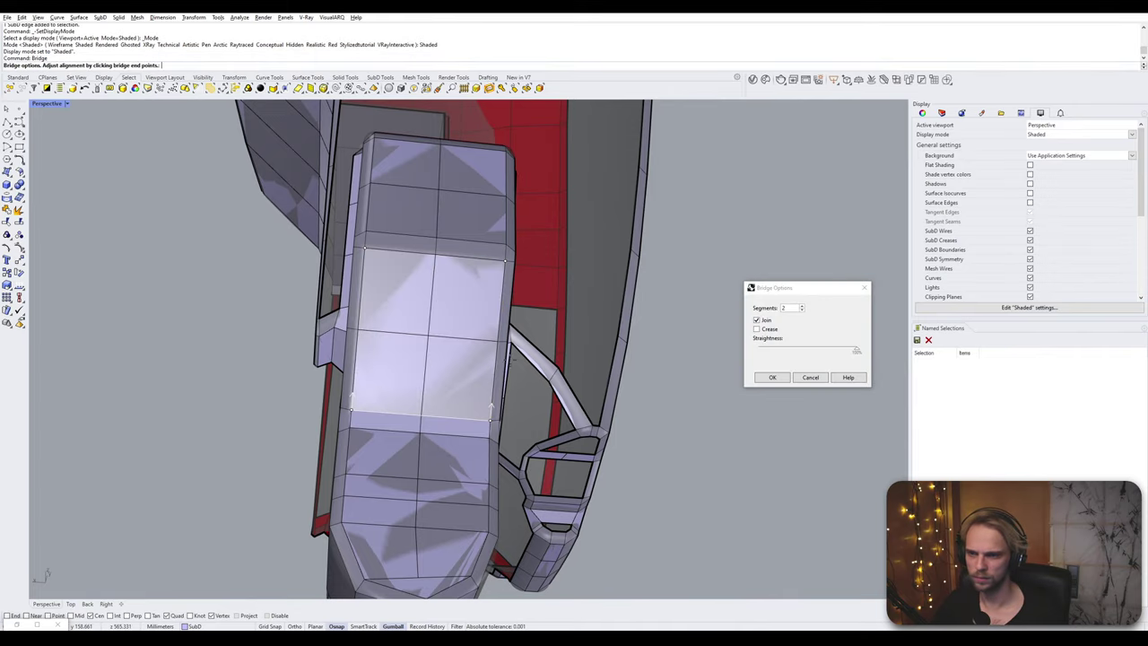
right_click(513, 360)
- Orbit the shell and toggle the smooth SubD preview to inspect the new bridge
scroll(493, 355, "down", 4)
right_click_drag(493, 354, 309, 448)
key("Tab")
key("Tab")
key("Tab")
key("Tab")
right_click_drag(421, 459, 544, 413)
scroll(532, 383, "up", 4)
scroll(532, 382, "up", 5)
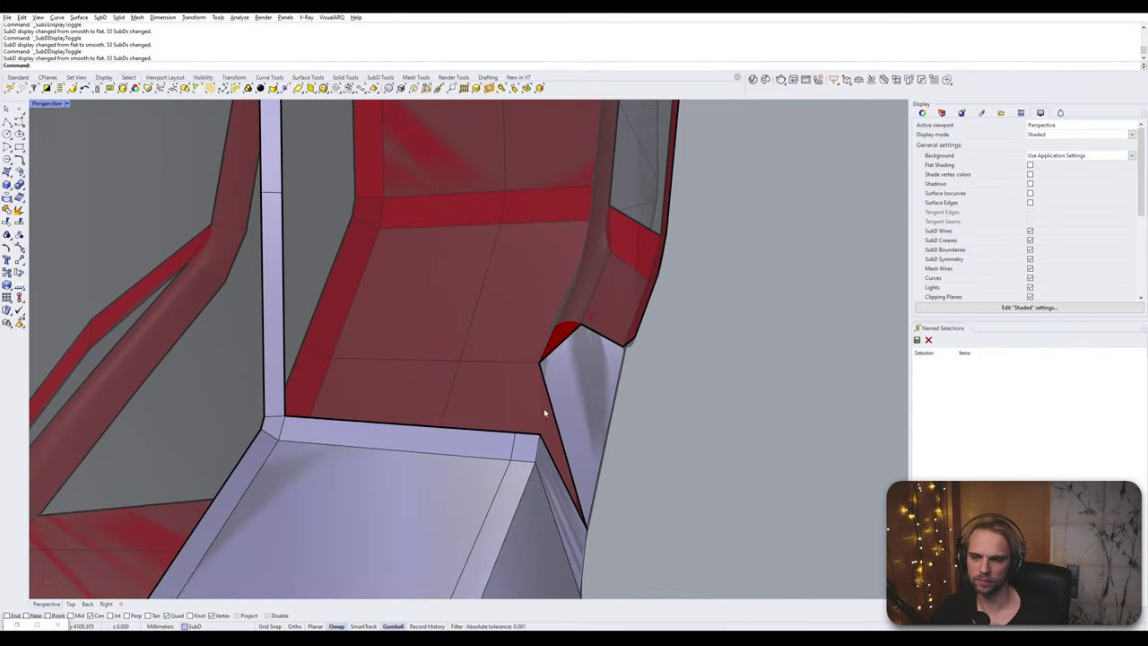
- Bridge the notch edge to the vertical edge beside the triangular corner opening
right_click_drag(553, 372, 584, 403)
left_click(583, 403)
right_click_drag(510, 402, 593, 410)
left_click(581, 405)
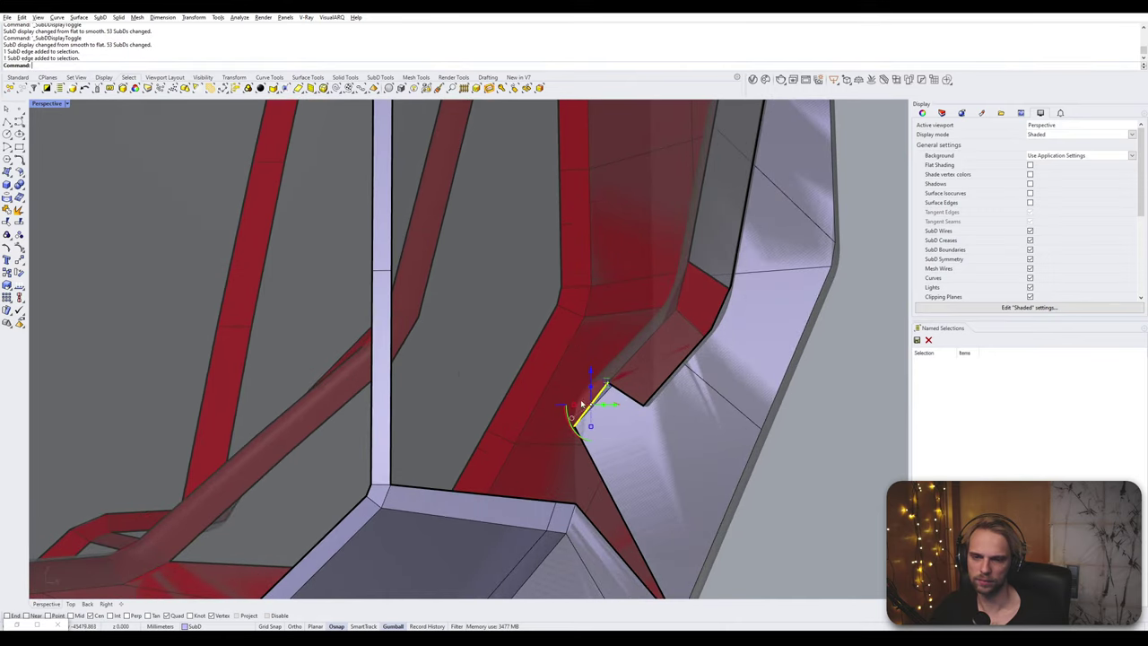
left_click(391, 358)
type("bridge")
key("Return")
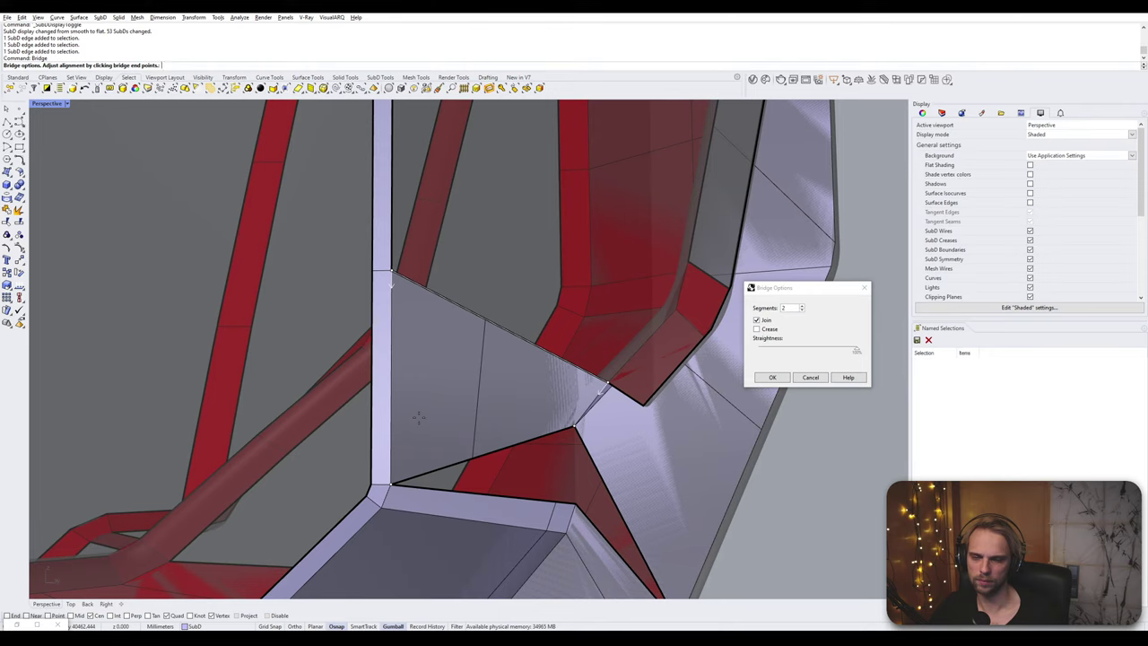
left_click(772, 377)
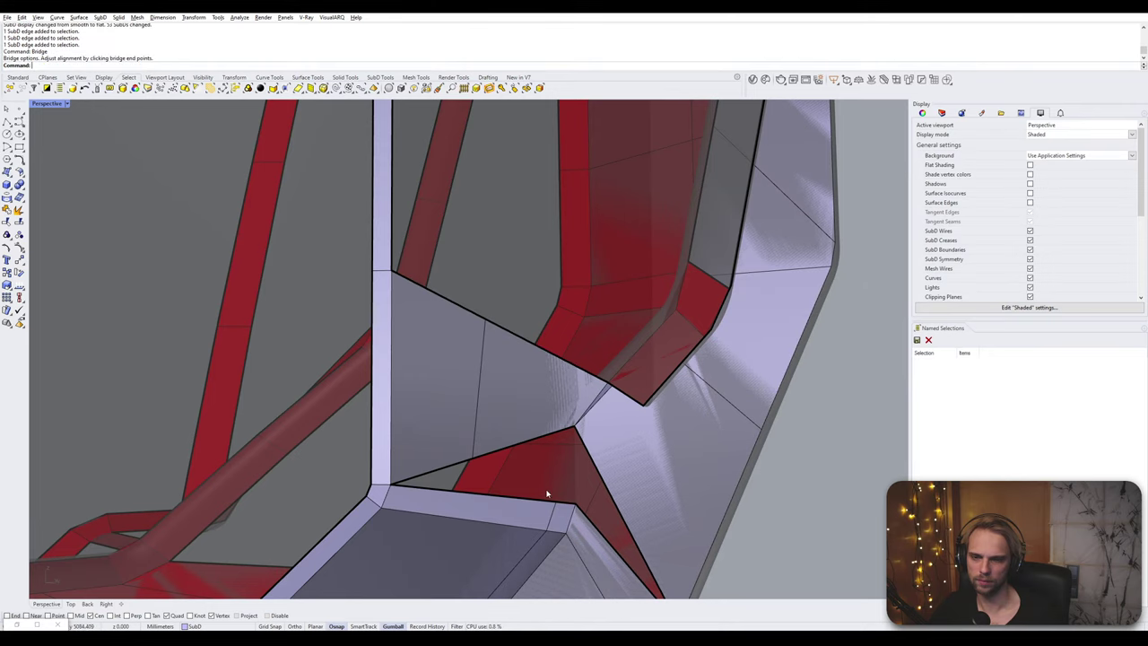
- Close the gap between two more edges with a one-segment bridge
left_click(563, 505)
left_click(522, 445)
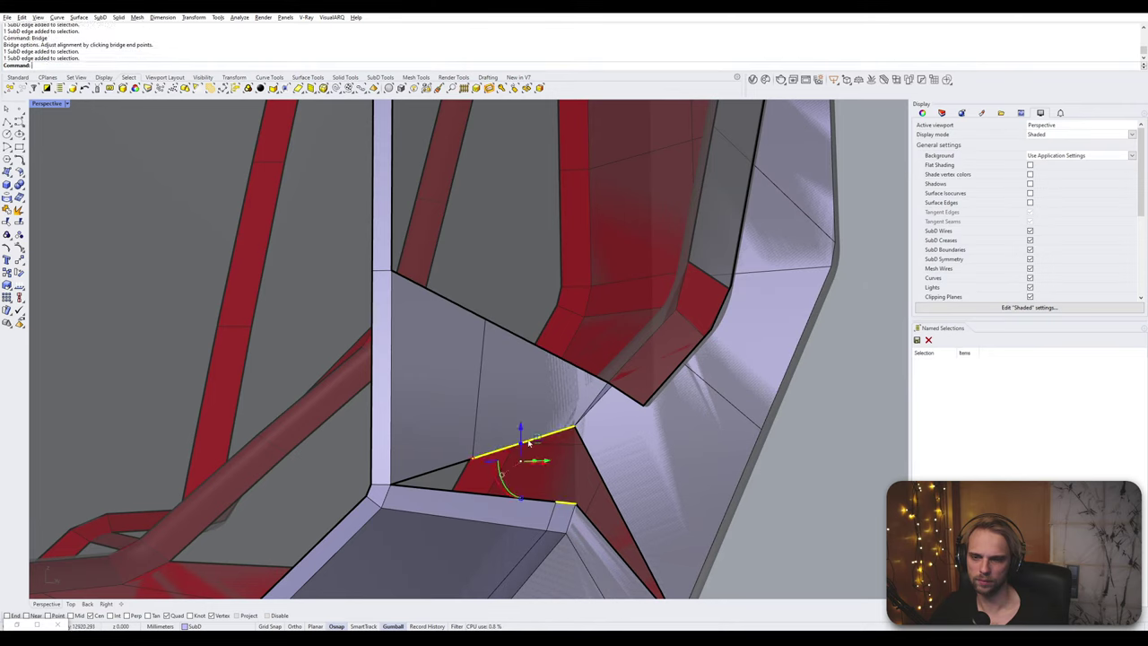
key("Return")
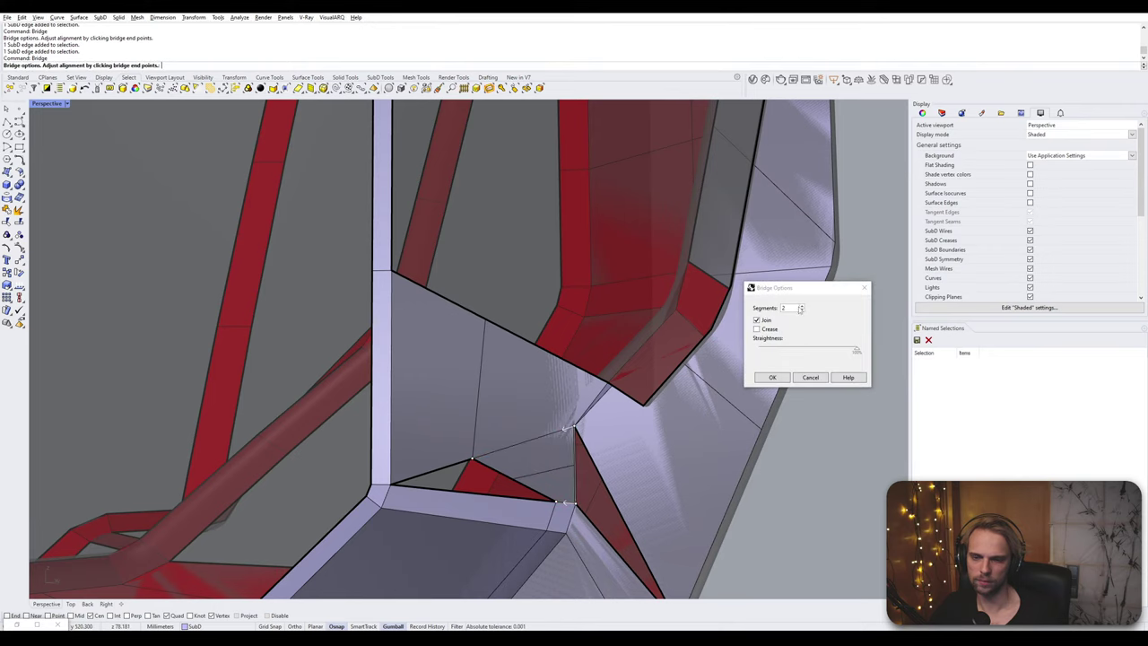
left_click(801, 311)
left_click(772, 378)
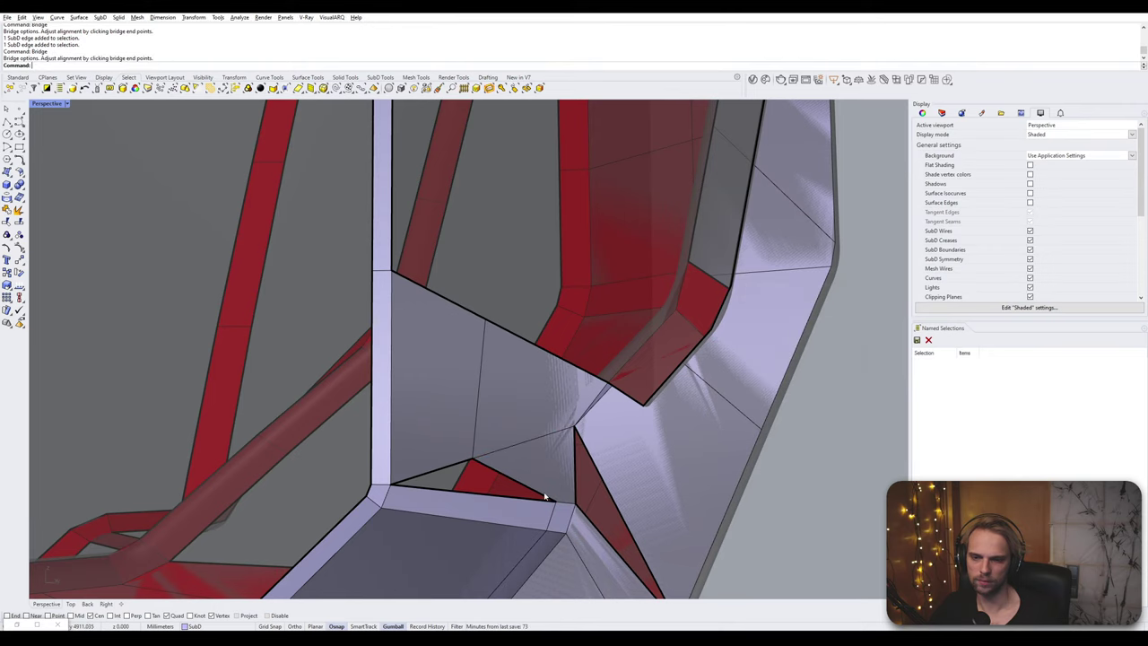
- Fill the remaining hole from its vertical and bottom boundary edges
type("fill")
key("Return")
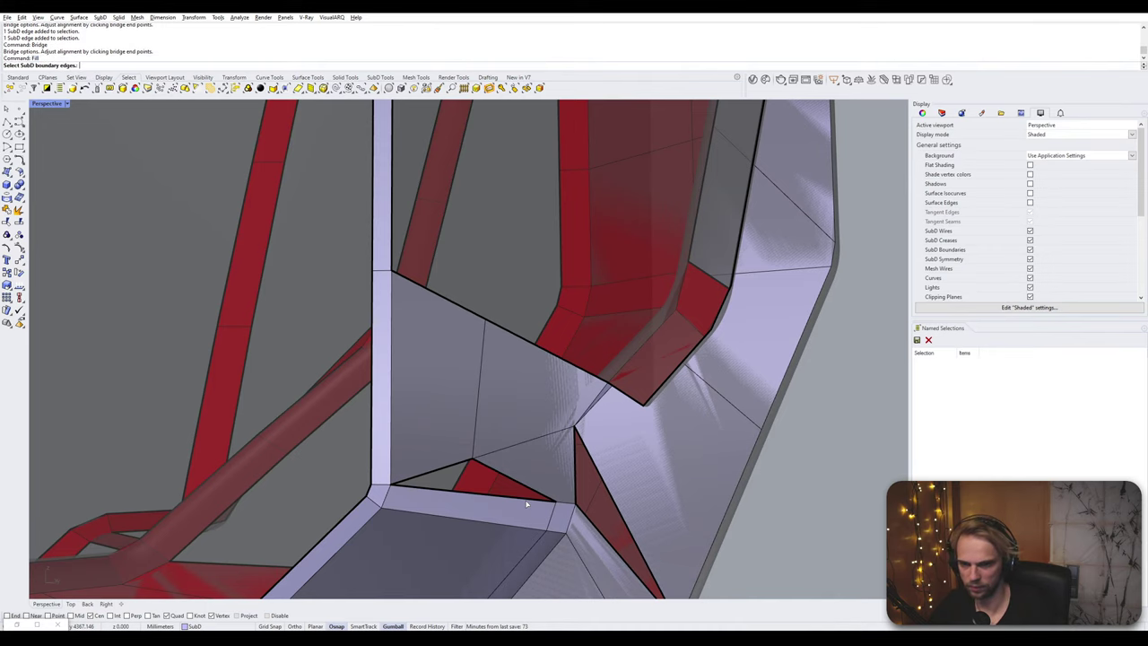
left_click(565, 474)
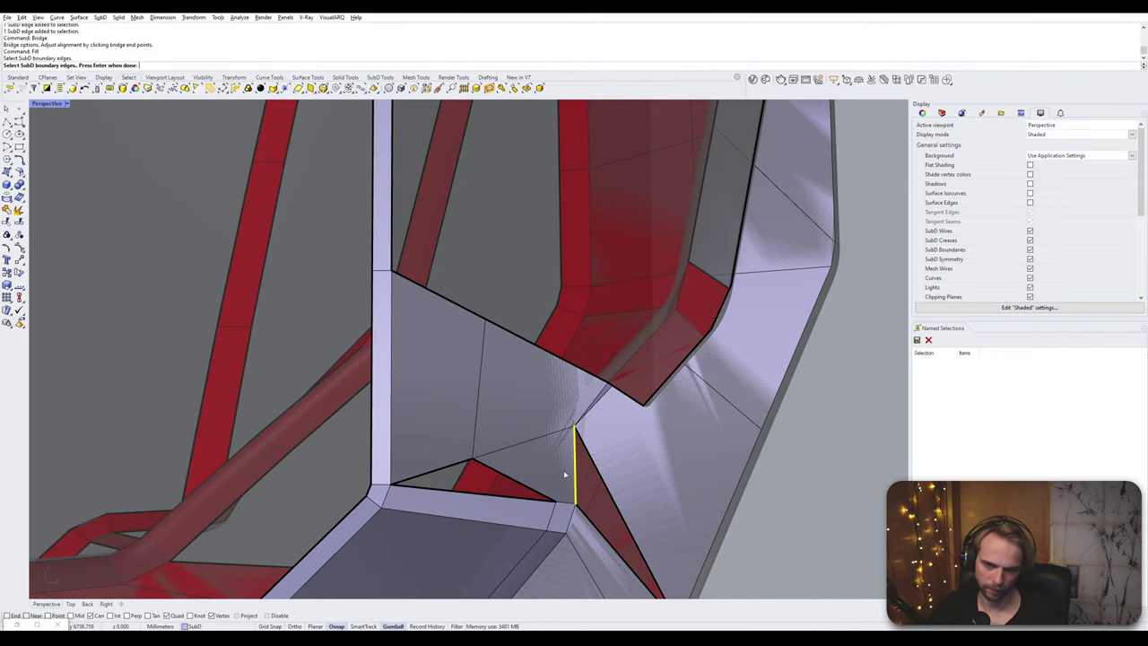
left_click(484, 494)
key("Return")
key("Return")
- Select the side opening's three vertical edges and drag them outward to widen the panel
key("Tab")
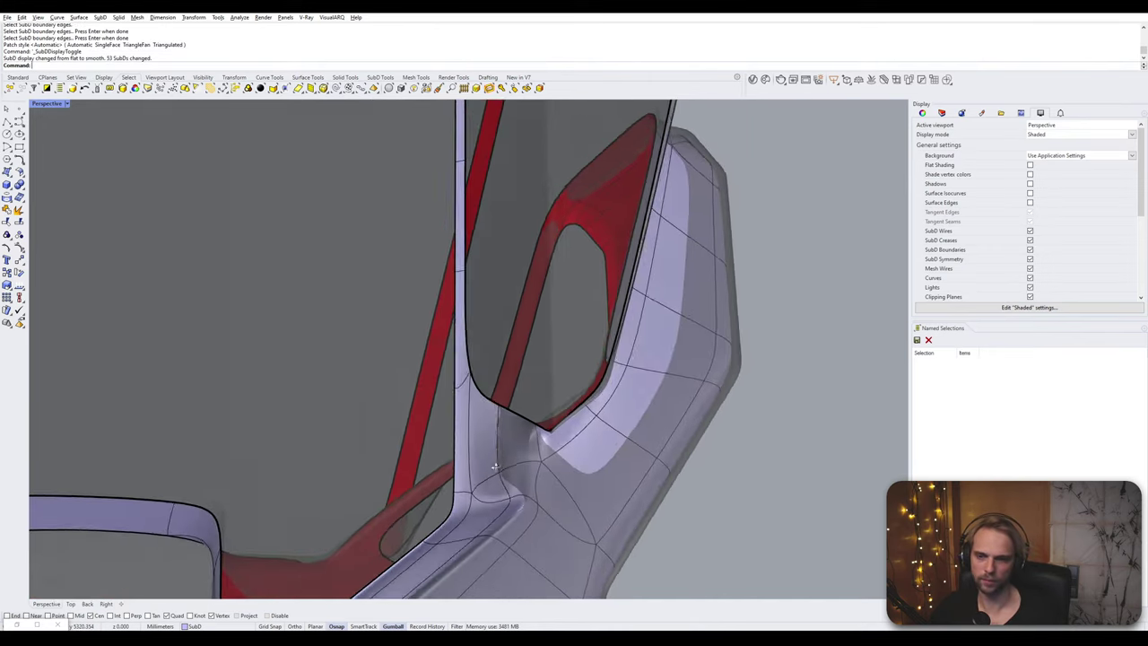
right_click_drag(495, 466, 449, 516)
key("Tab")
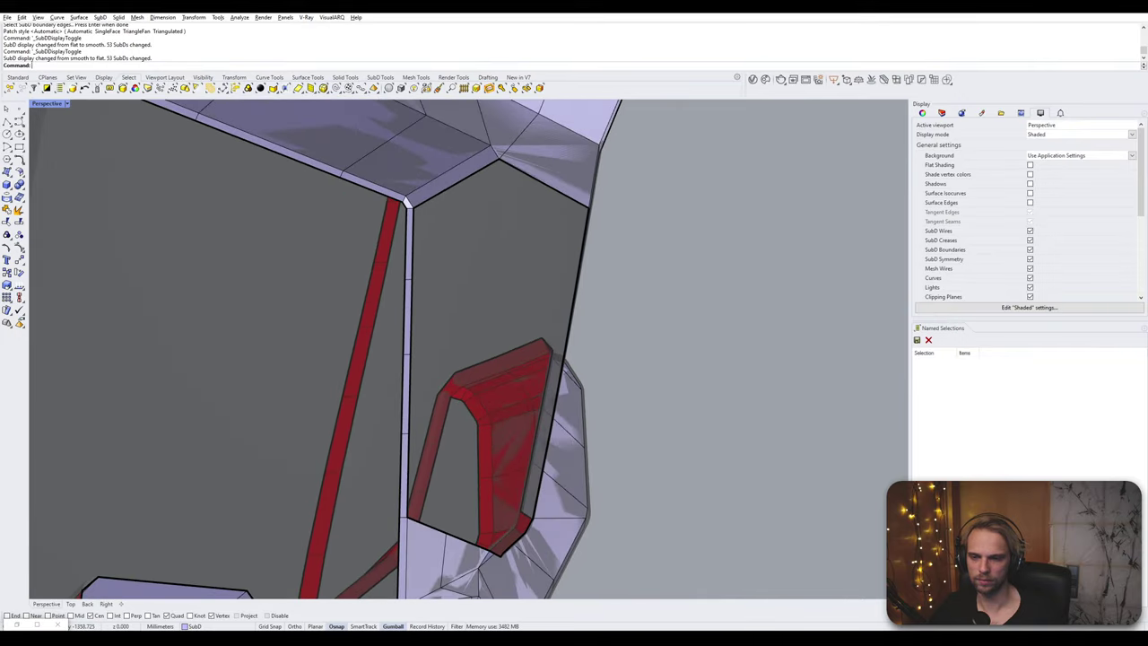
left_click(408, 471, "ctrl+shift")
left_click(409, 341, "ctrl+shift")
left_click(409, 248, "ctrl+shift")
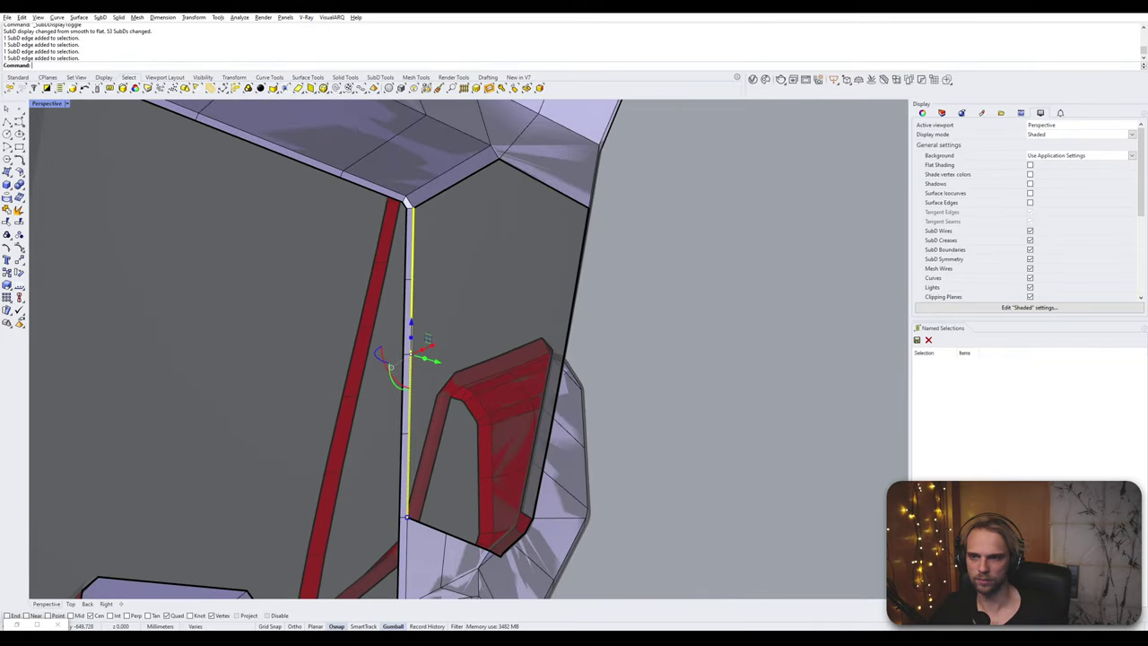
right_click_drag(409, 248, 469, 312)
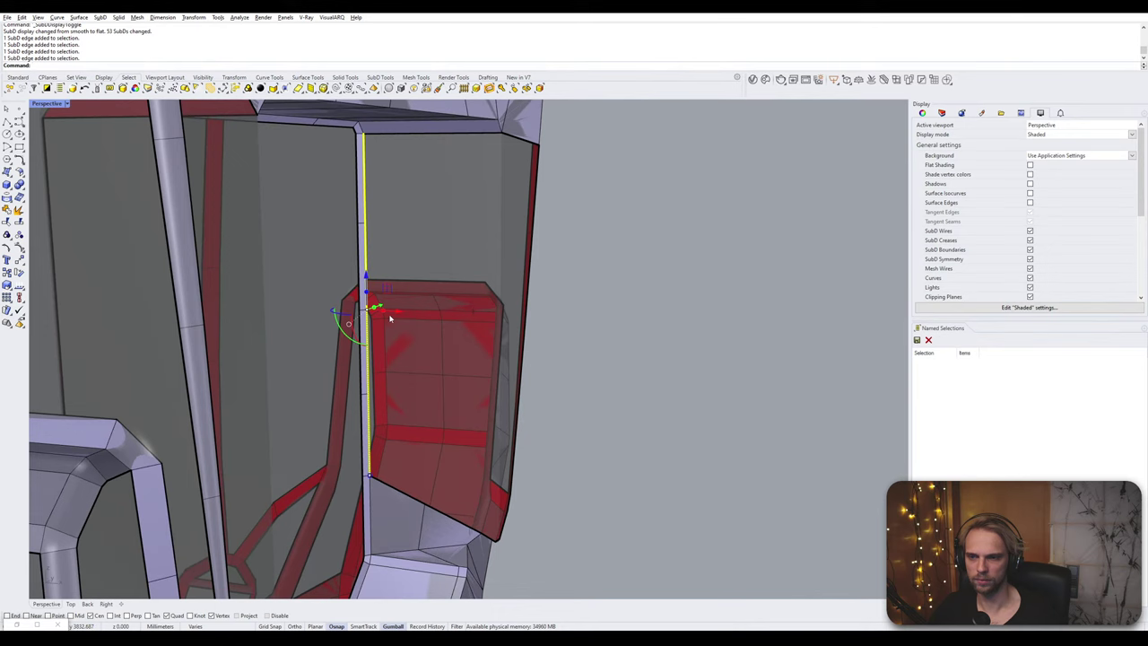
left_click_drag(385, 316, 548, 72)
right_click_drag(533, 153, 506, 237)
scroll(527, 257, "up", 3)
- Move the edge from its top vertex so it snaps onto the corner vertex
type("M")
key("Return")
scroll(511, 235, "up", 2)
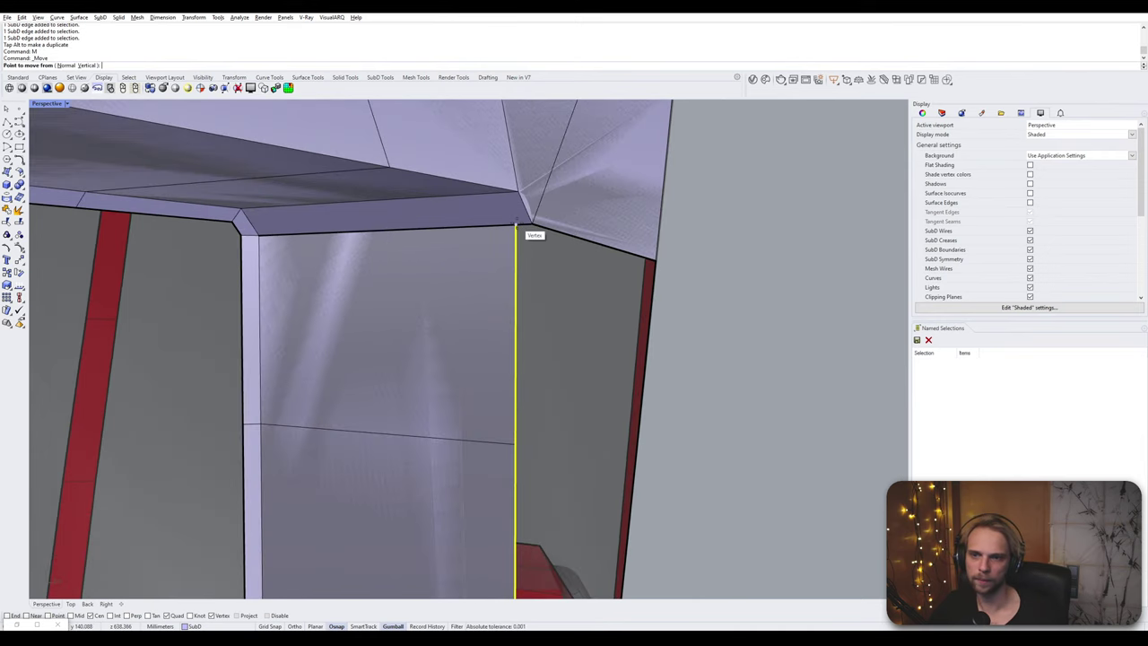
left_click(529, 229)
left_click(538, 232)
scroll(610, 289, "down", 3)
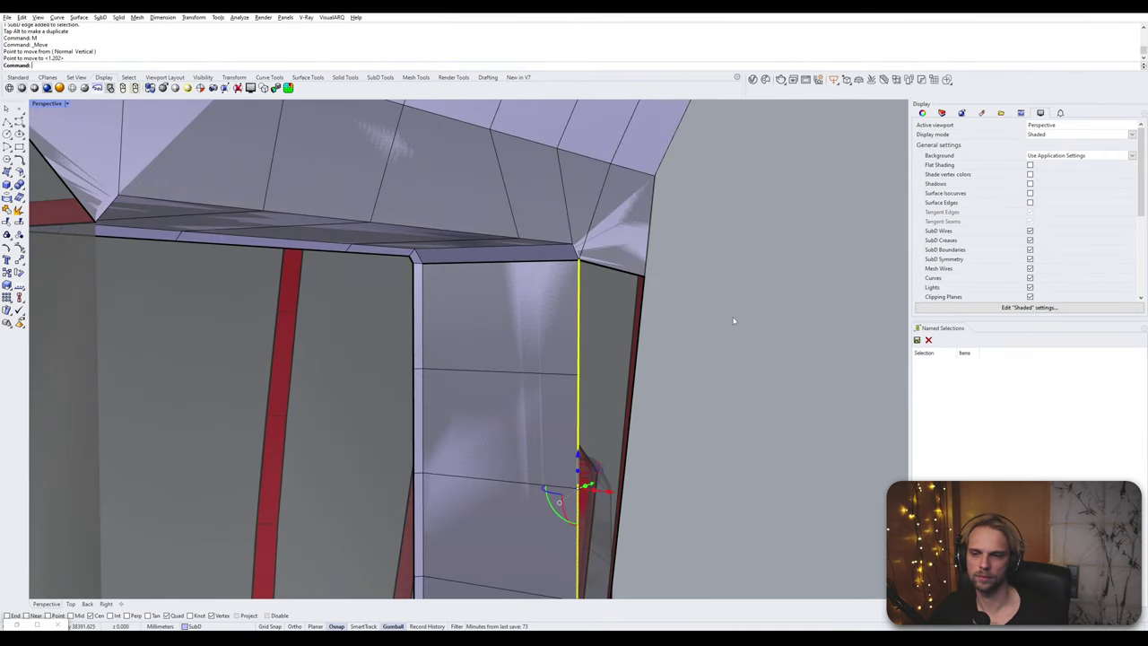
- Drag the corner vertex to the right
left_click(738, 382)
scroll(579, 263, "up", 5)
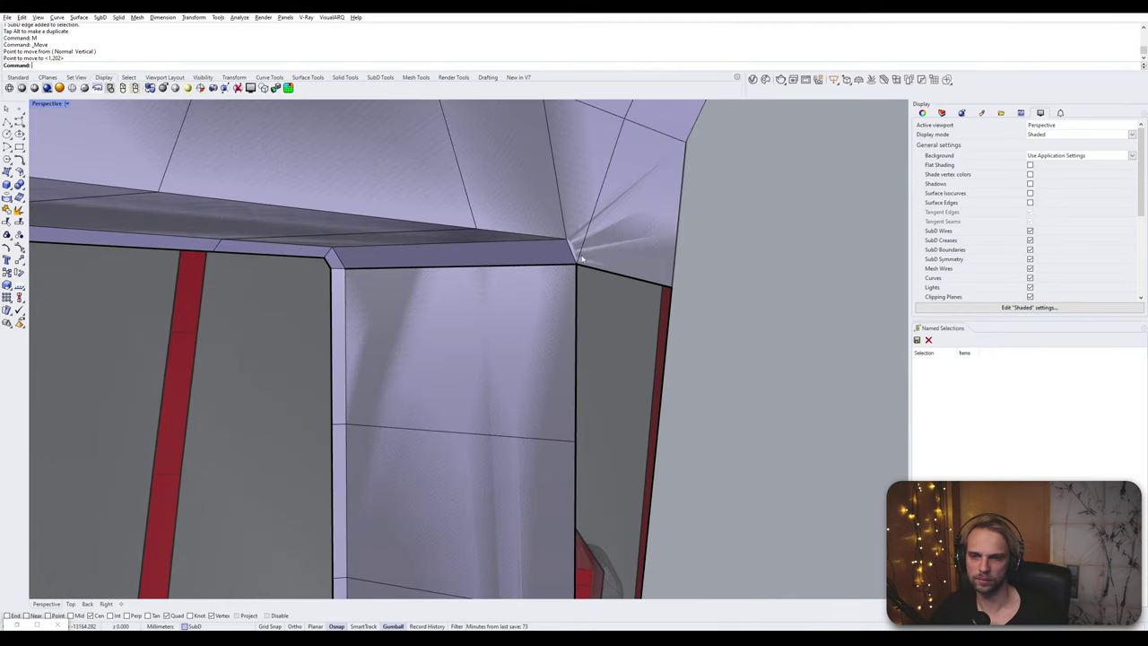
left_click(577, 269, "ctrl+shift")
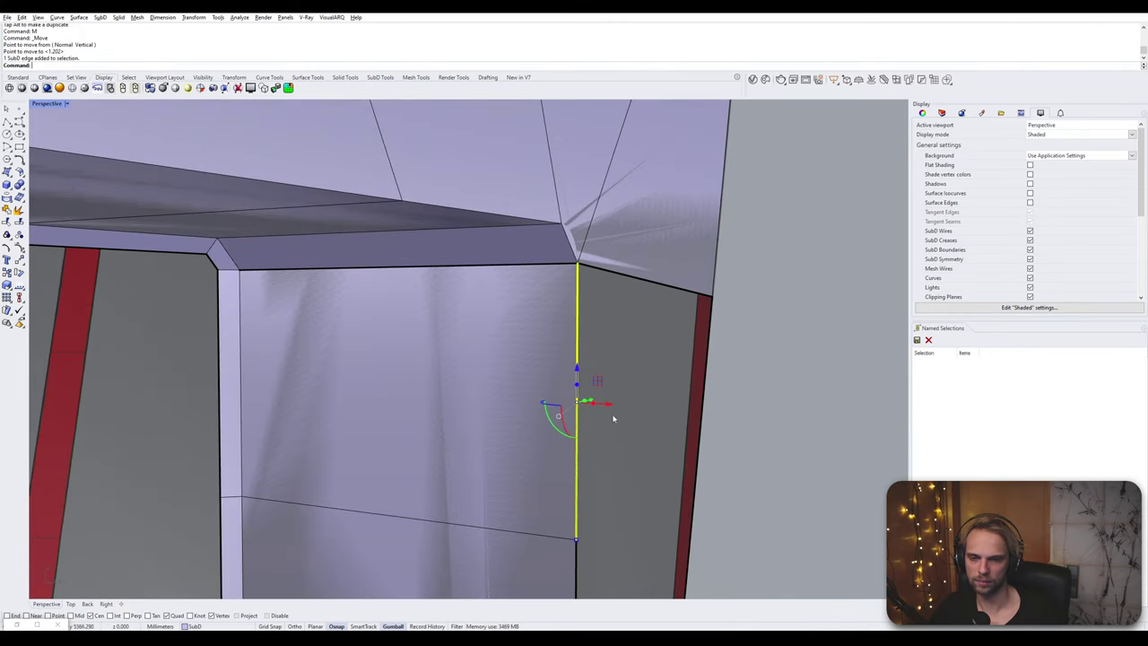
key("Escape")
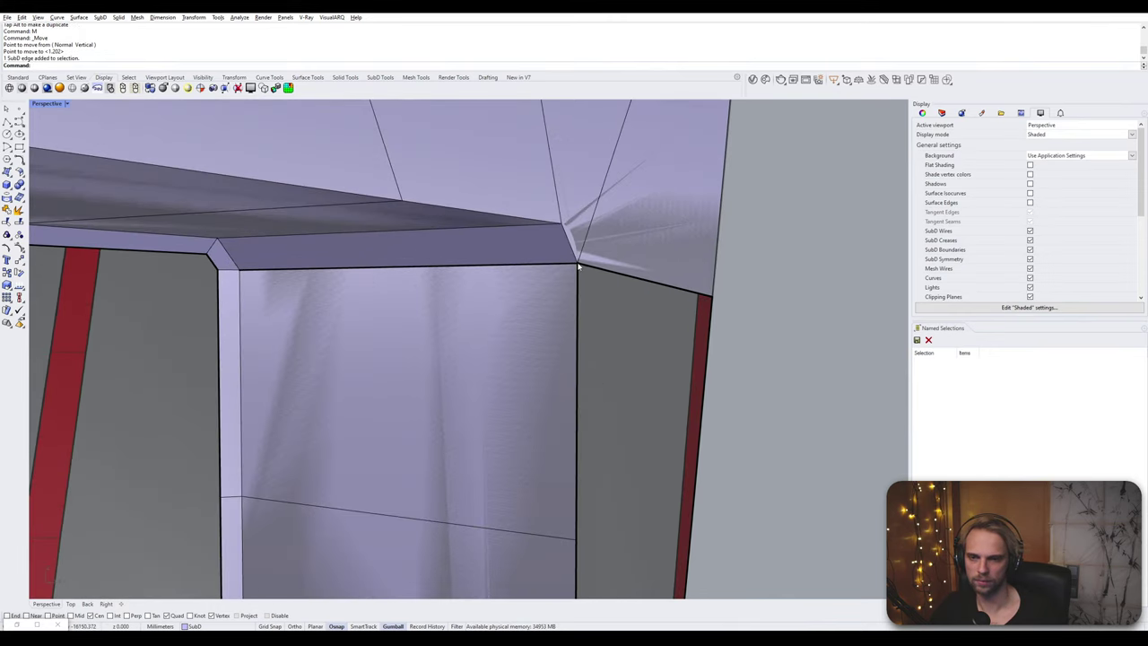
left_click_drag(578, 266, 615, 308)
scroll(583, 268, "up", 3)
left_click(560, 260)
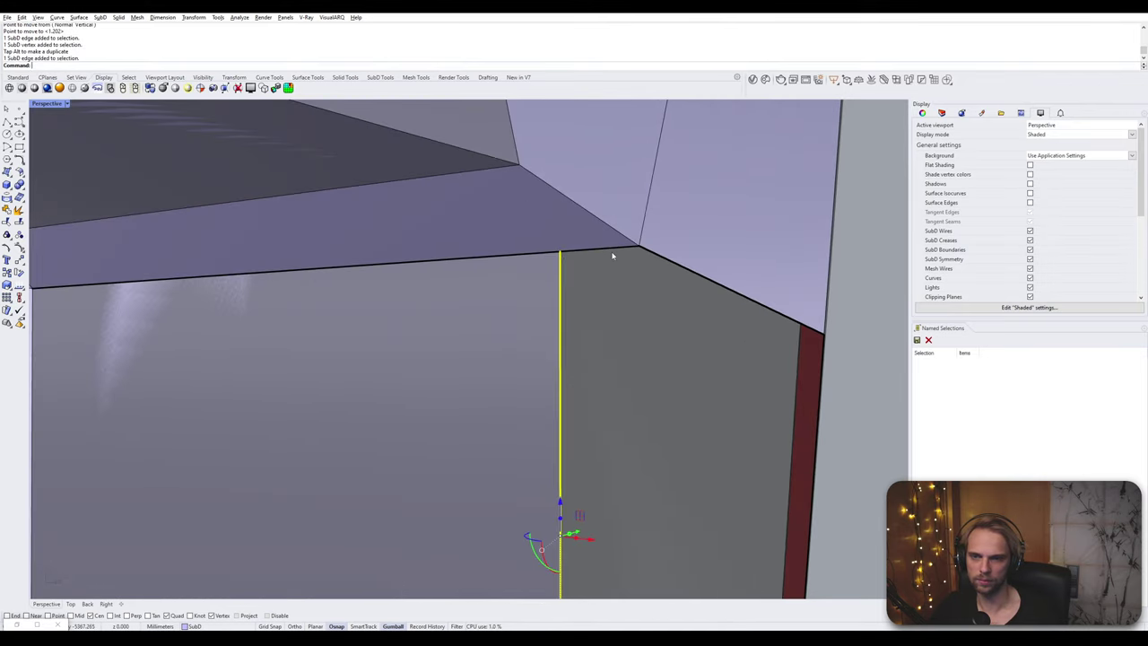
key("Escape")
- Stitch the two corner vertices into one at the left vertex's position
left_click(562, 255, "ctrl+shift")
left_click(639, 249, "ctrl+shift")
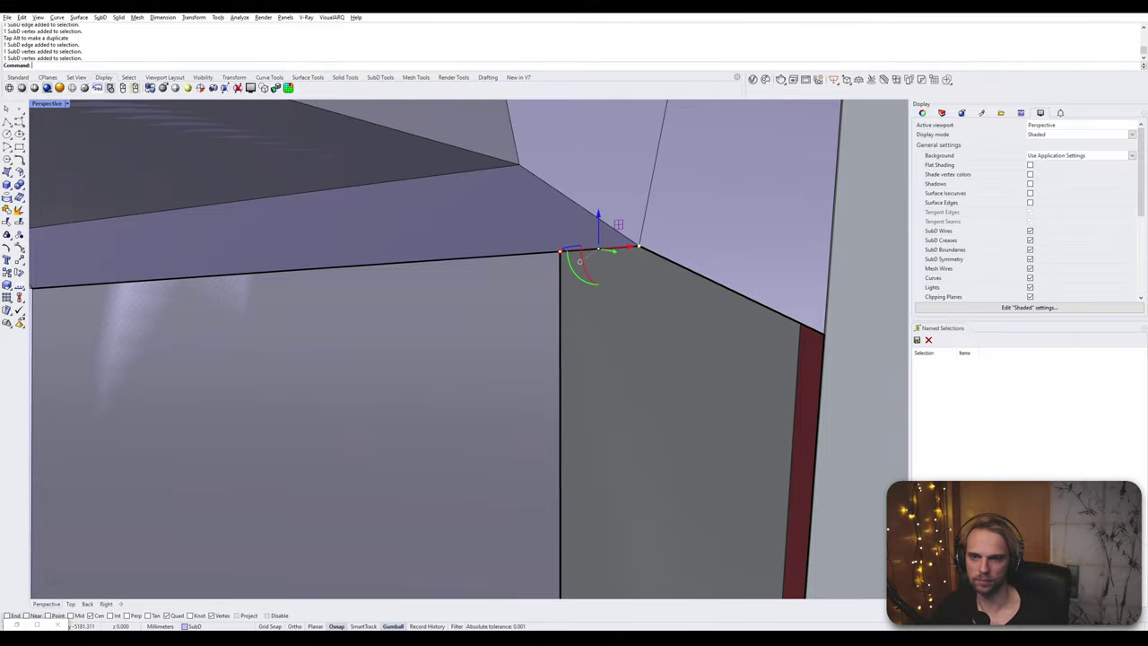
type("Stitch")
key("Return")
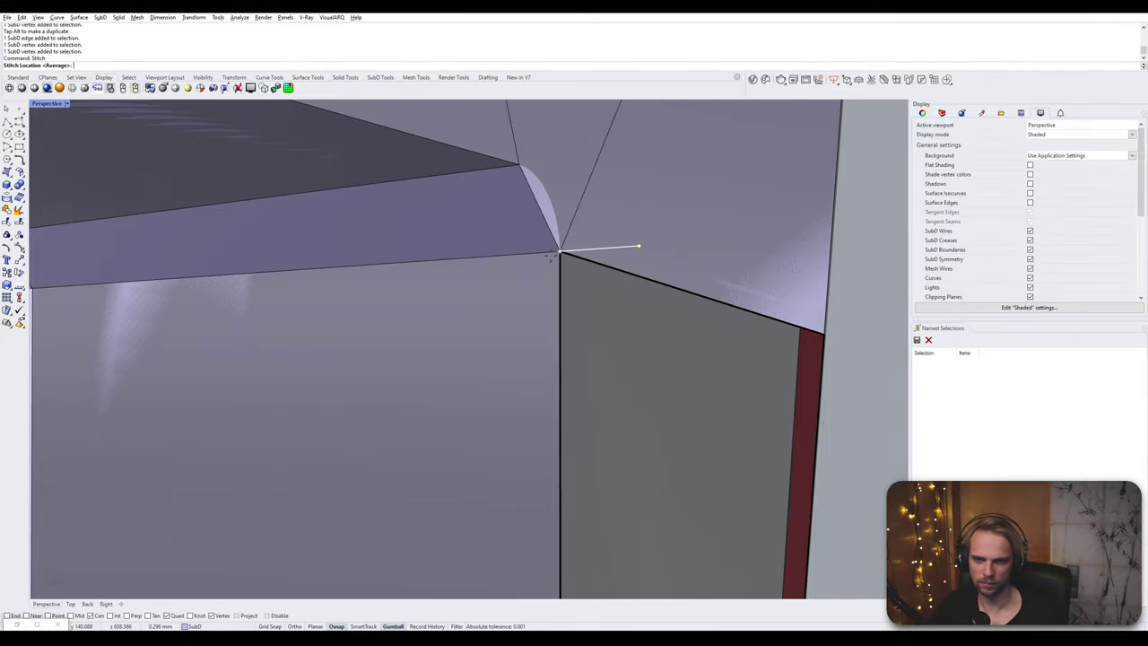
left_click(560, 252)
key("Escape")
scroll(574, 337, "down", 12)
right_click_drag(674, 453, 512, 476)
left_click(509, 475)
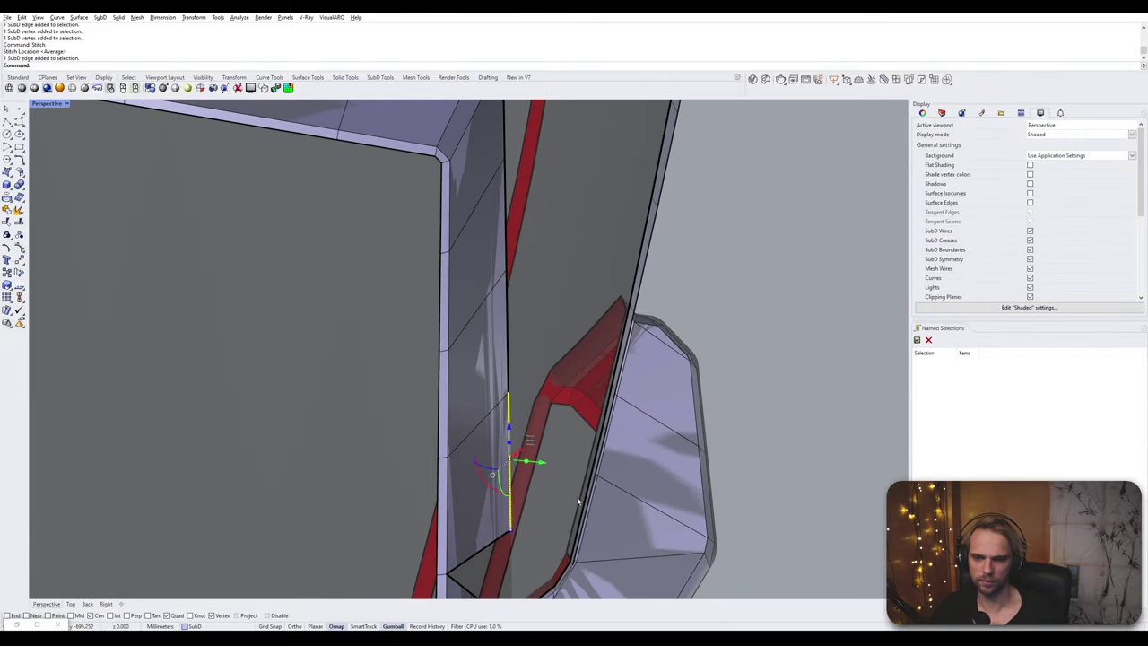
- Insert an extra edge beside the selected inner crease edges
right_click_drag(578, 502, 500, 485)
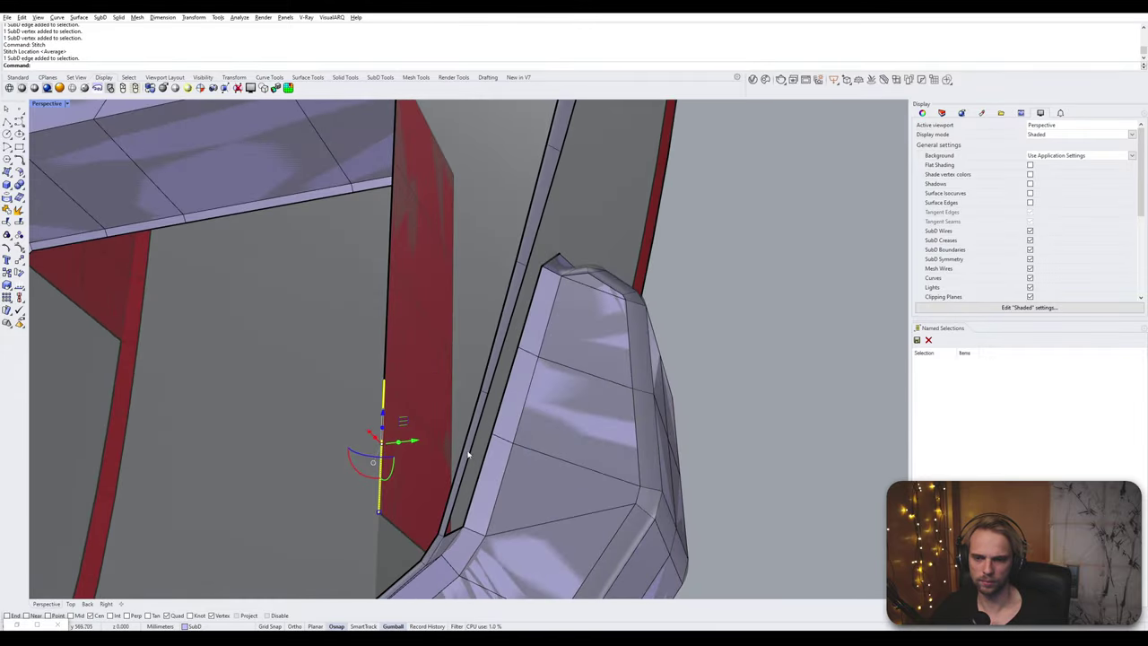
left_click(467, 455, "shift")
left_click(489, 358, "shift")
left_click(386, 328, "shift")
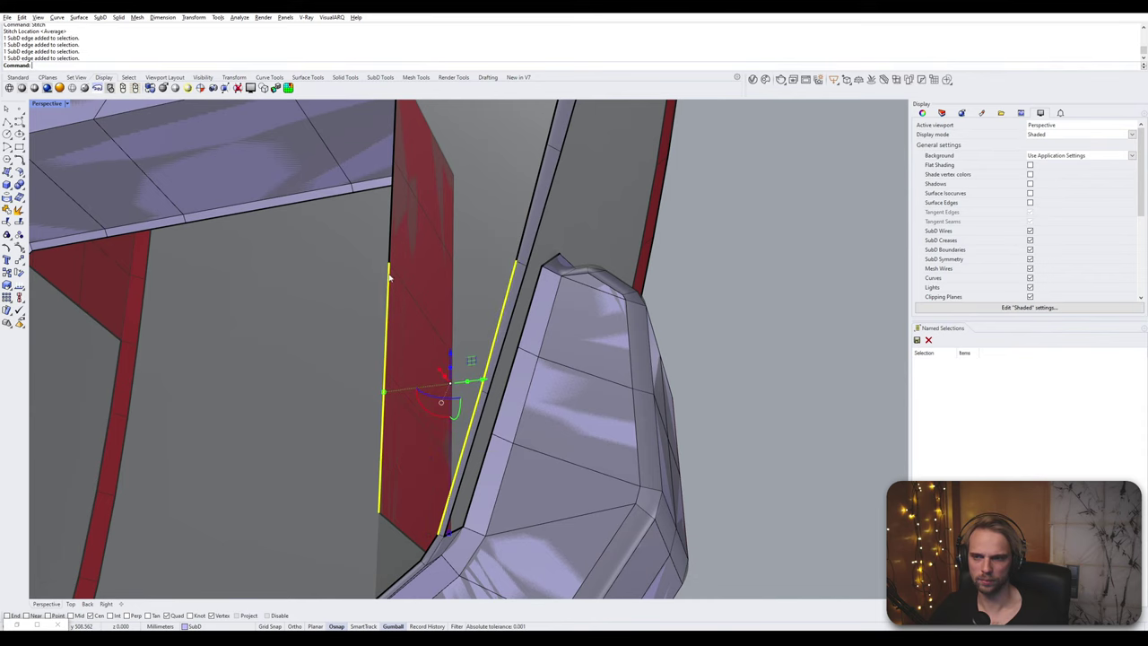
right_click_drag(389, 276, 384, 360, "shift")
left_click(384, 361, "shift")
left_click(513, 362, "shift")
left_click(544, 267, "shift")
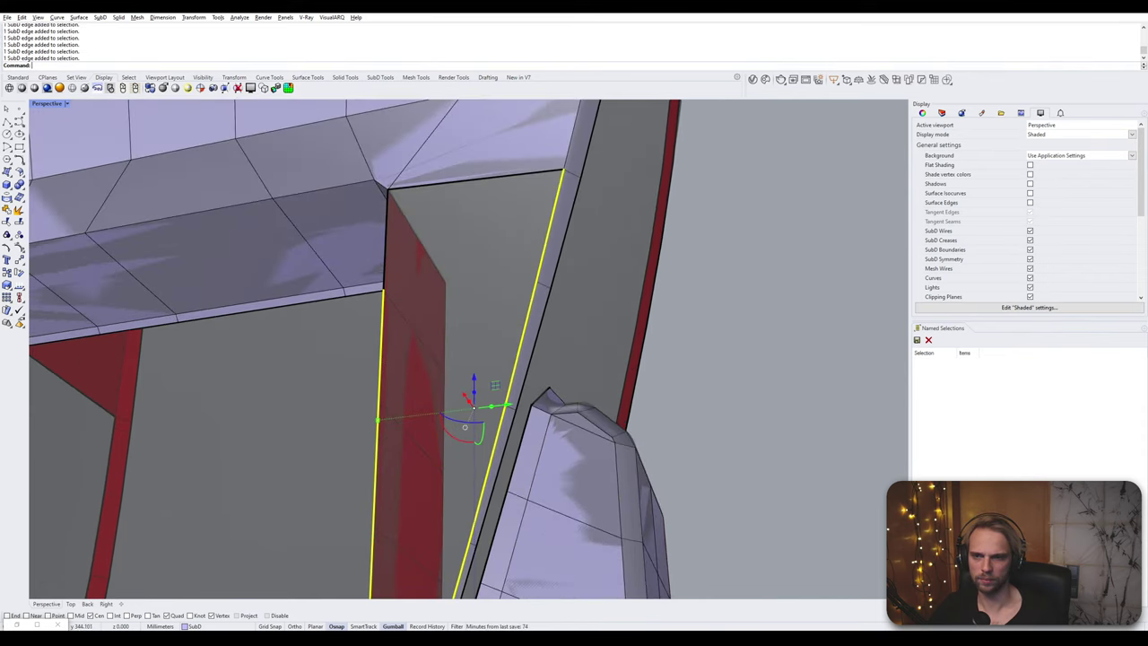
right_click_drag(388, 231, 667, 402)
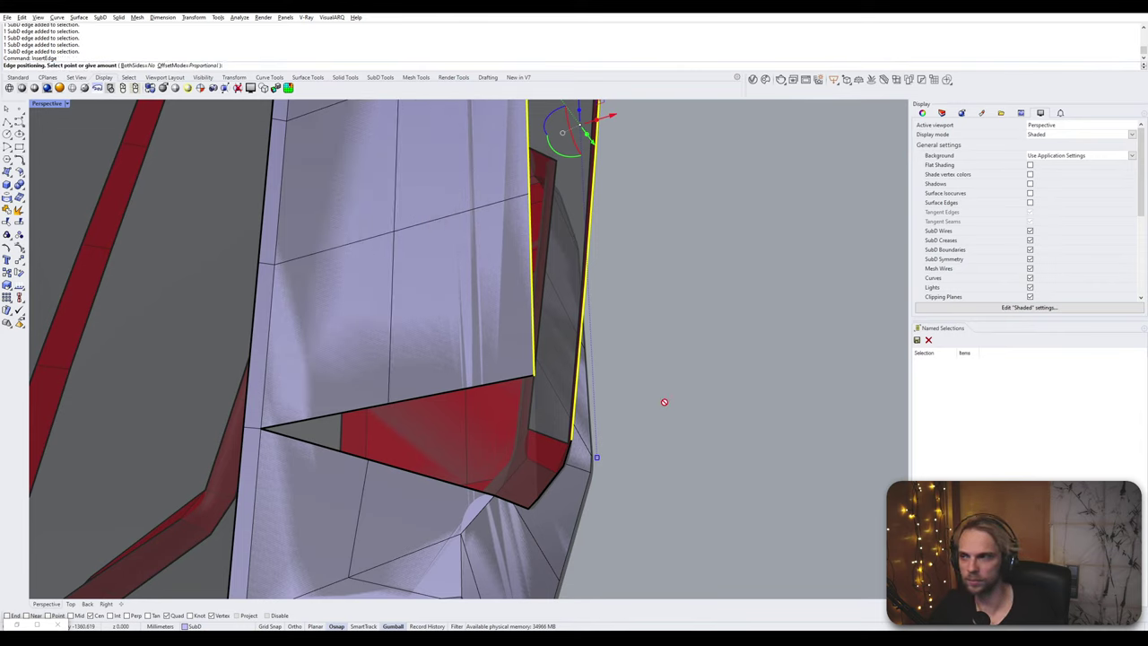
key("Return")
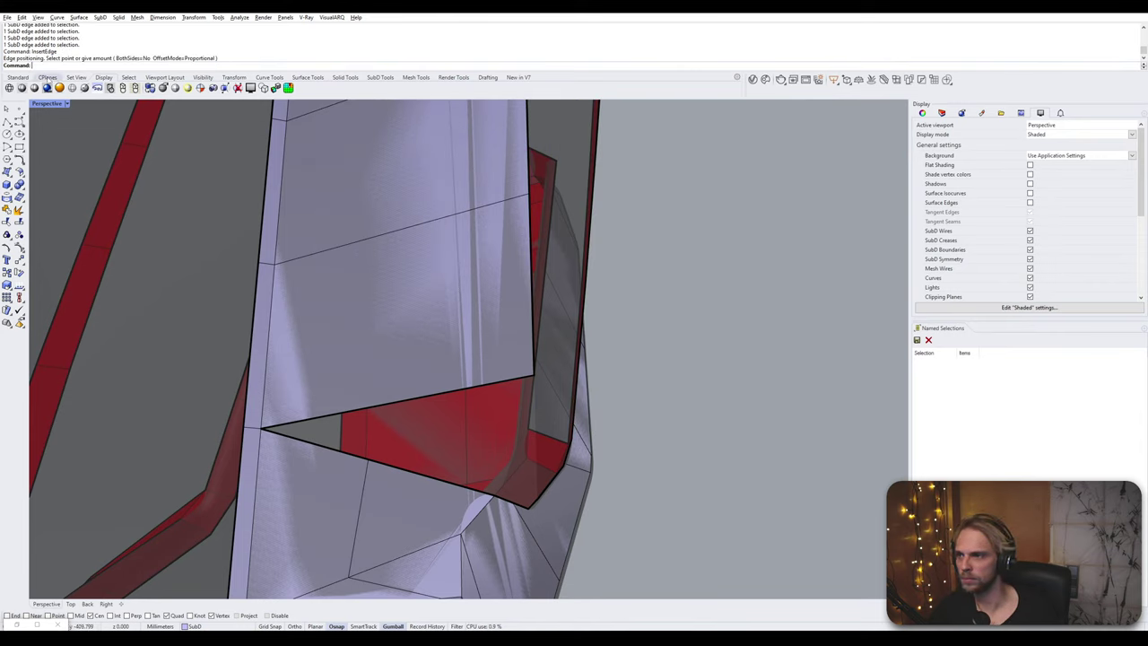
- Reselect the previous eight edges with SelPrev and bridge them to close the narrow slit
left_click(100, 77)
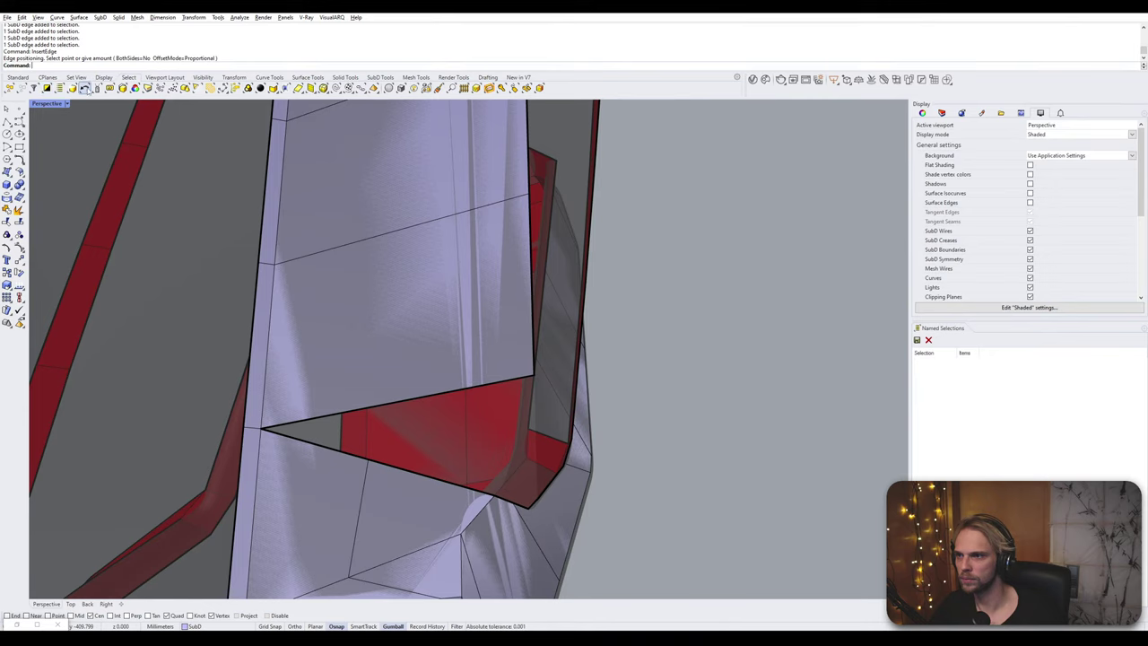
left_click(85, 88)
key("Return")
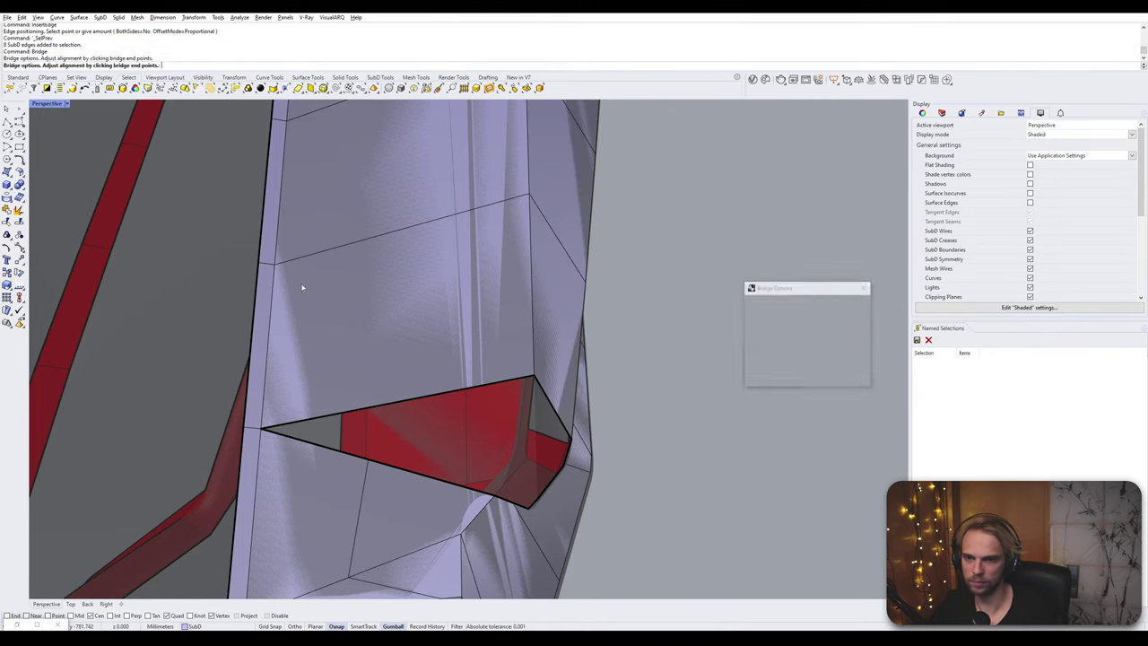
key("Return")
scroll(449, 394, "down", 5)
right_click_drag(507, 393, 349, 422)
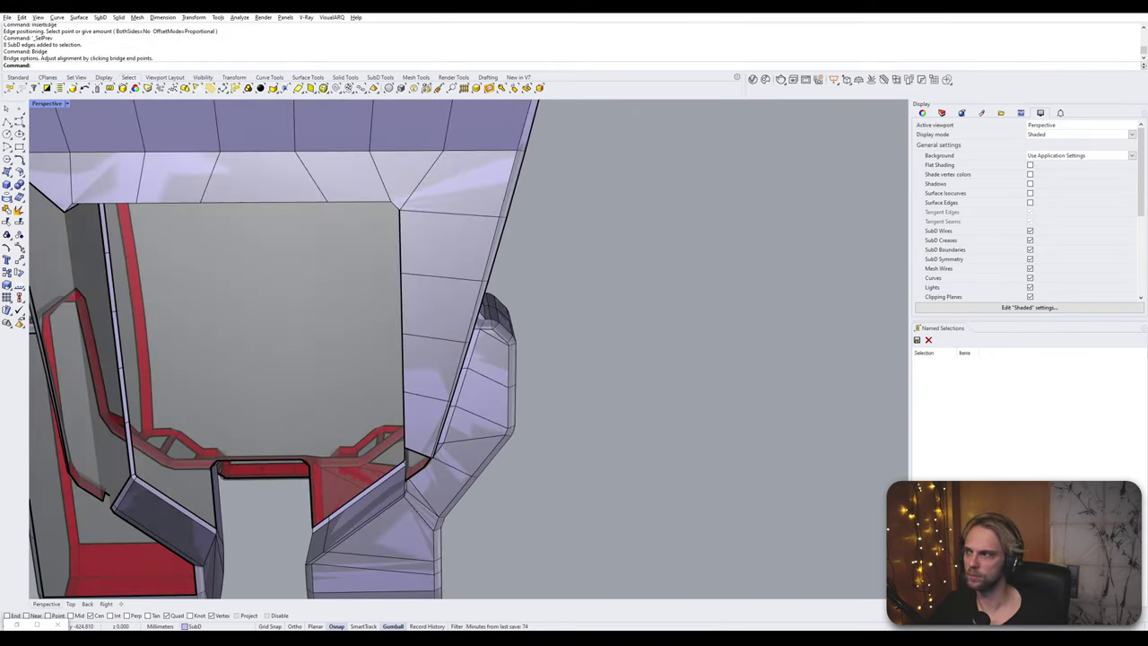
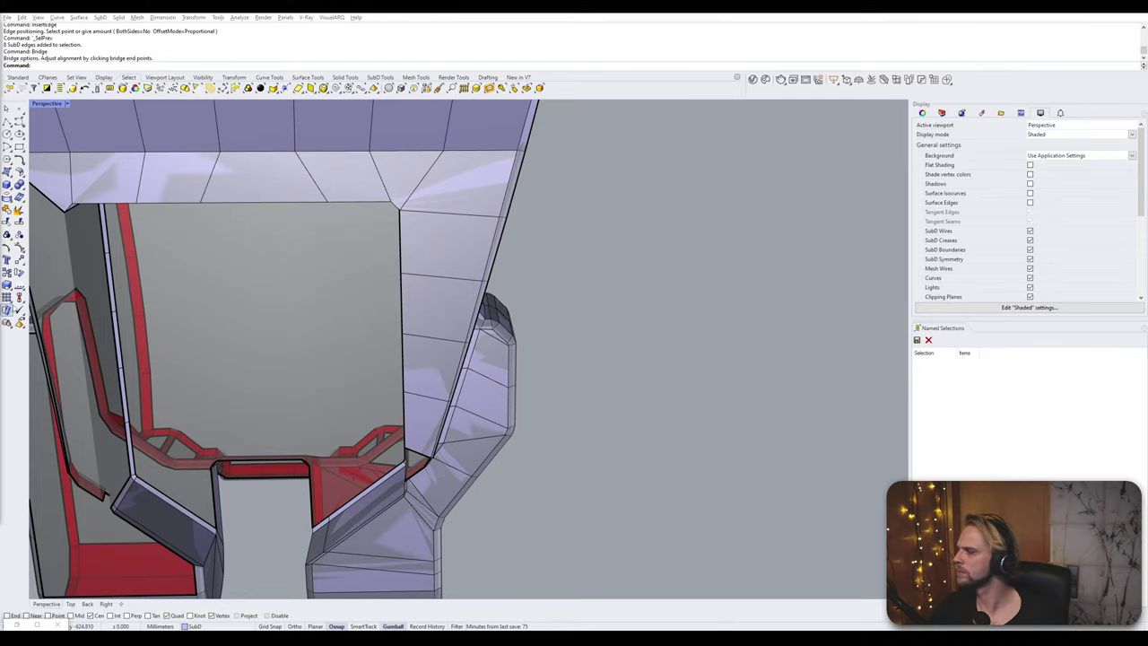
- Select the edges on both sides of the red strip, then clear the selection
right_click_drag(506, 373, 394, 338)
scroll(423, 465, "up", 6)
left_click(440, 361)
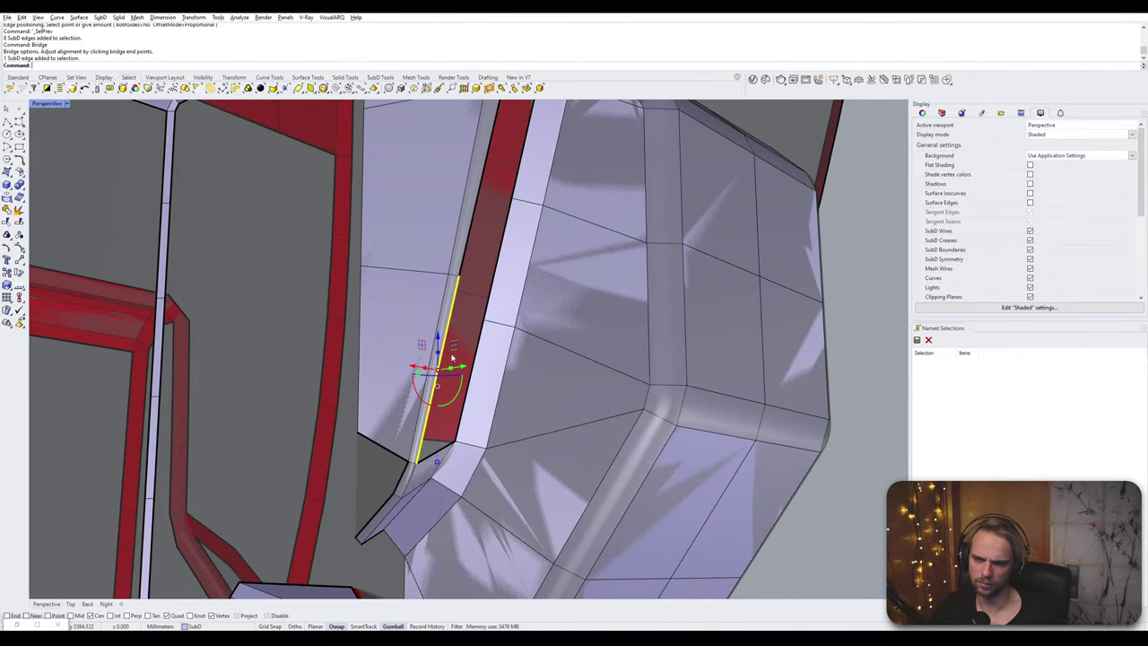
left_click(475, 357, "shift")
left_click(472, 226, "shift")
left_click(504, 241, "shift")
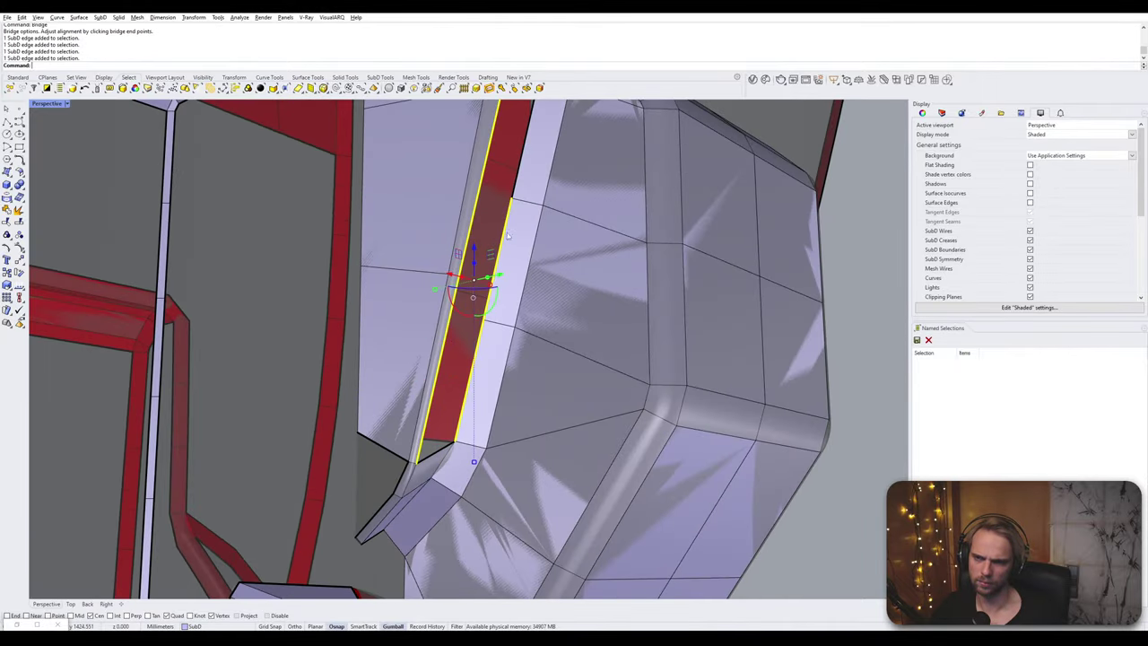
right_click_drag(507, 205, 425, 388, "shift")
scroll(422, 399, "down", 2)
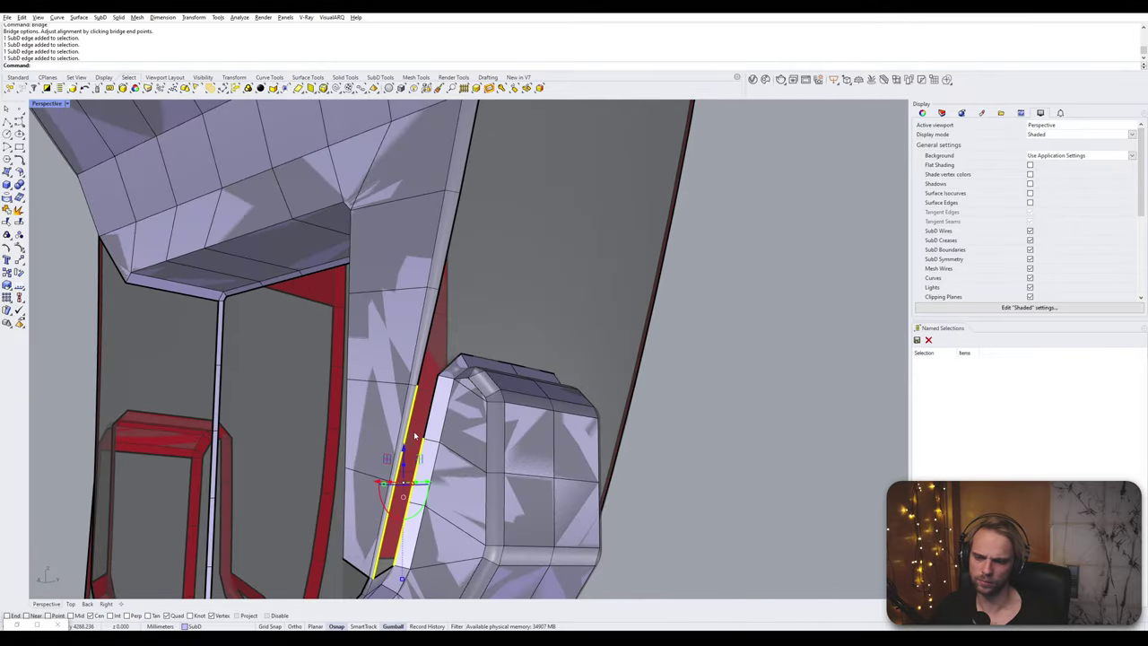
right_click_drag(415, 436, 448, 224)
key("Escape")
scroll(449, 224, "up", 3)
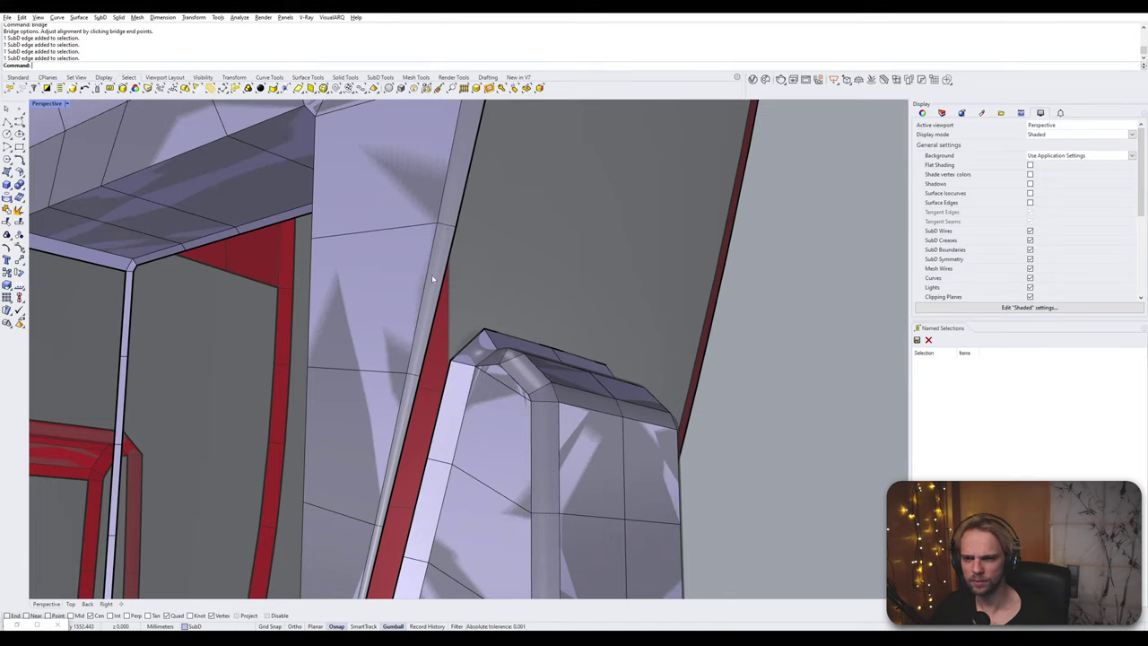
- Slide the edge next to the gap along the surface to a new position
left_click(415, 373)
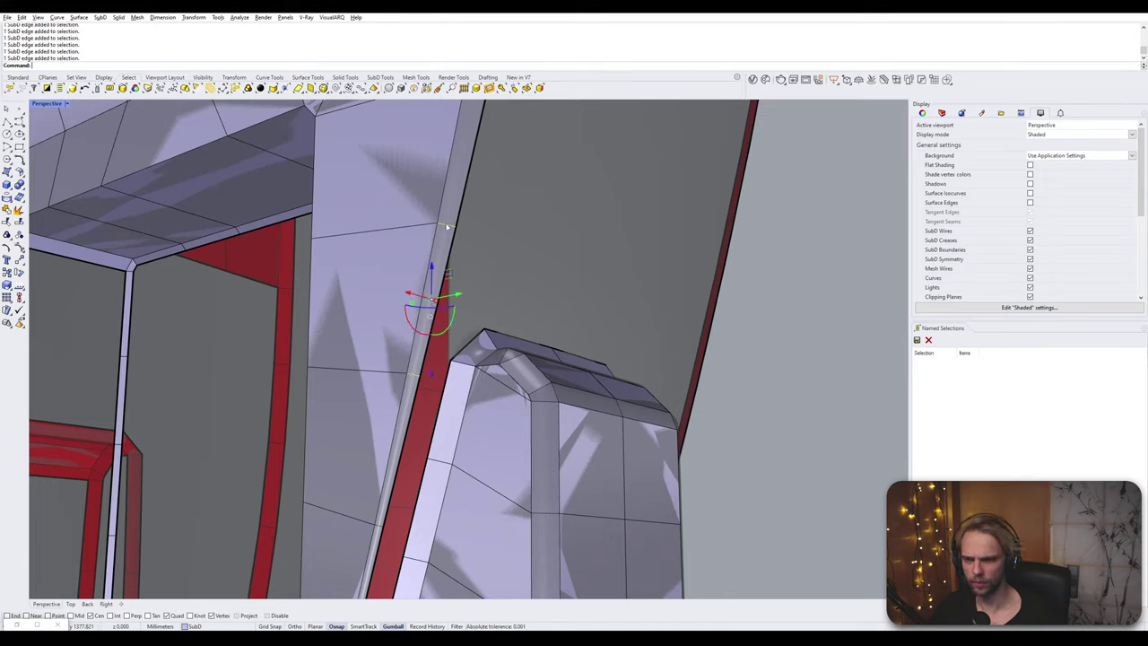
type("Slide")
key("Return")
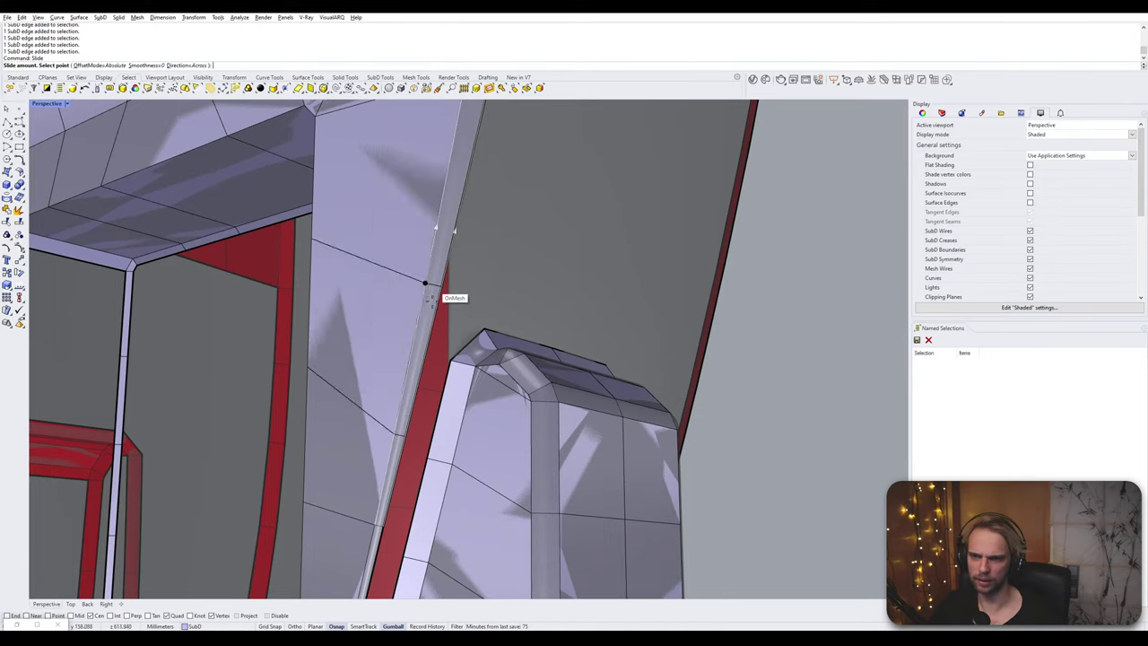
left_click(411, 445)
- Orbit to the model's other side and select the next edge to slide
scroll(430, 385, "down", 5)
right_click_drag(430, 384, 365, 385)
right_click_drag(330, 388, 504, 399)
left_click(445, 222, "ctrl+shift")
- Slide the second edge into place and pick the first edges bordering the gap
key("Return")
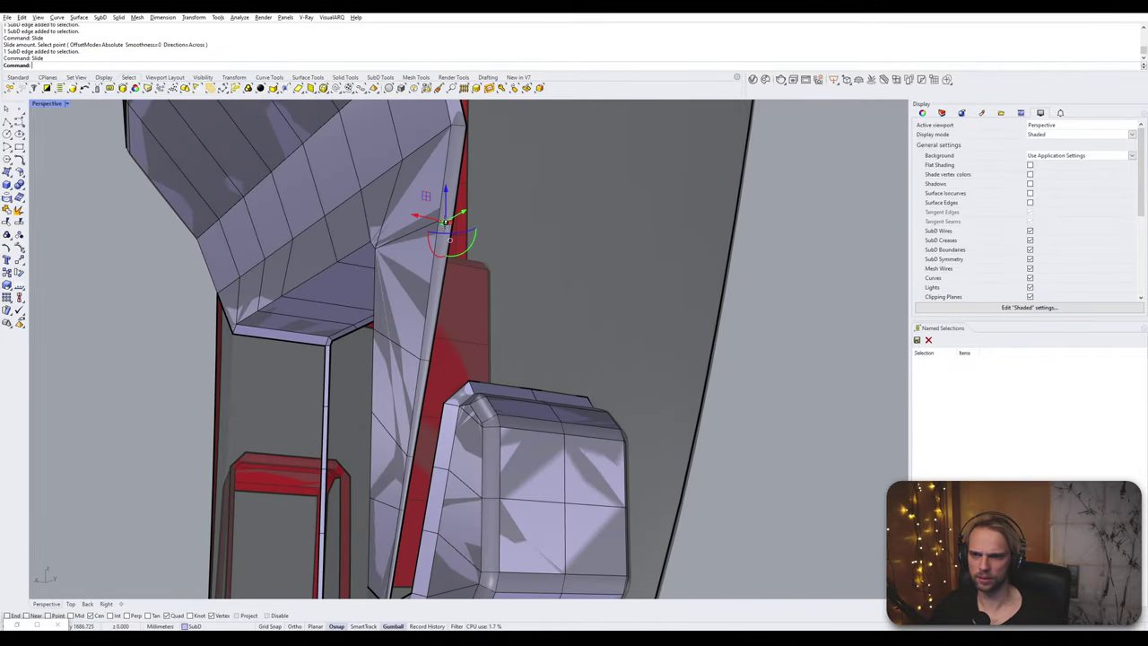
left_click(440, 341)
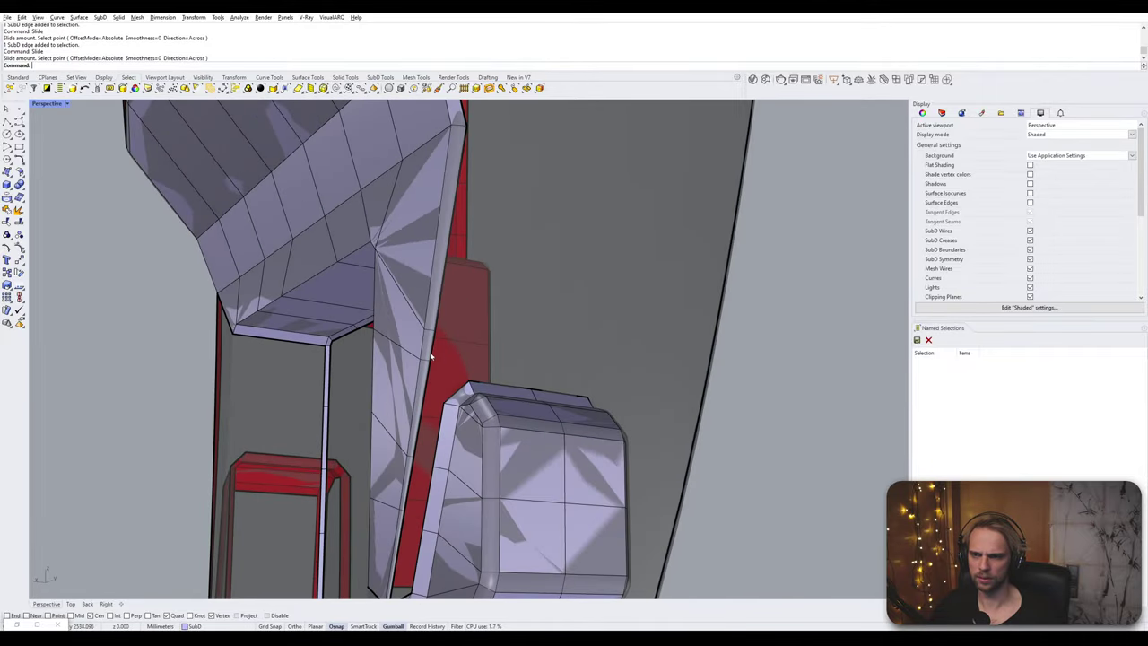
left_click(433, 355)
left_click(460, 391, "shift")
left_click(443, 437, "shift")
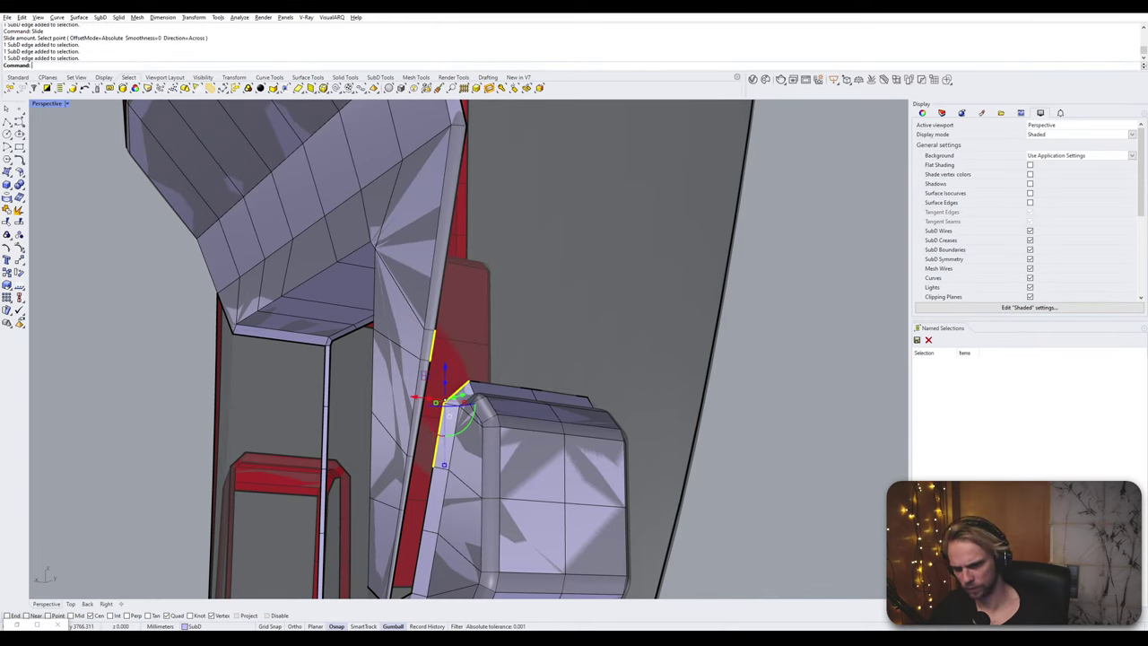
left_click(421, 421, "shift")
left_click(388, 414, "shift")
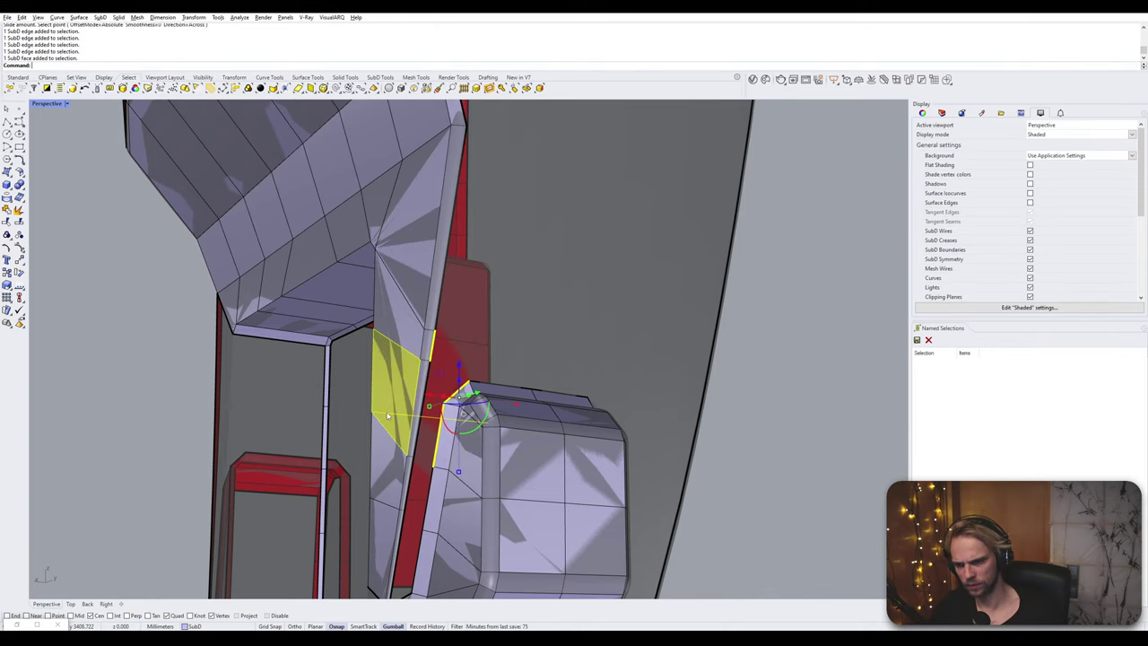
left_click(418, 420, "ctrl")
left_click(424, 418, "ctrl")
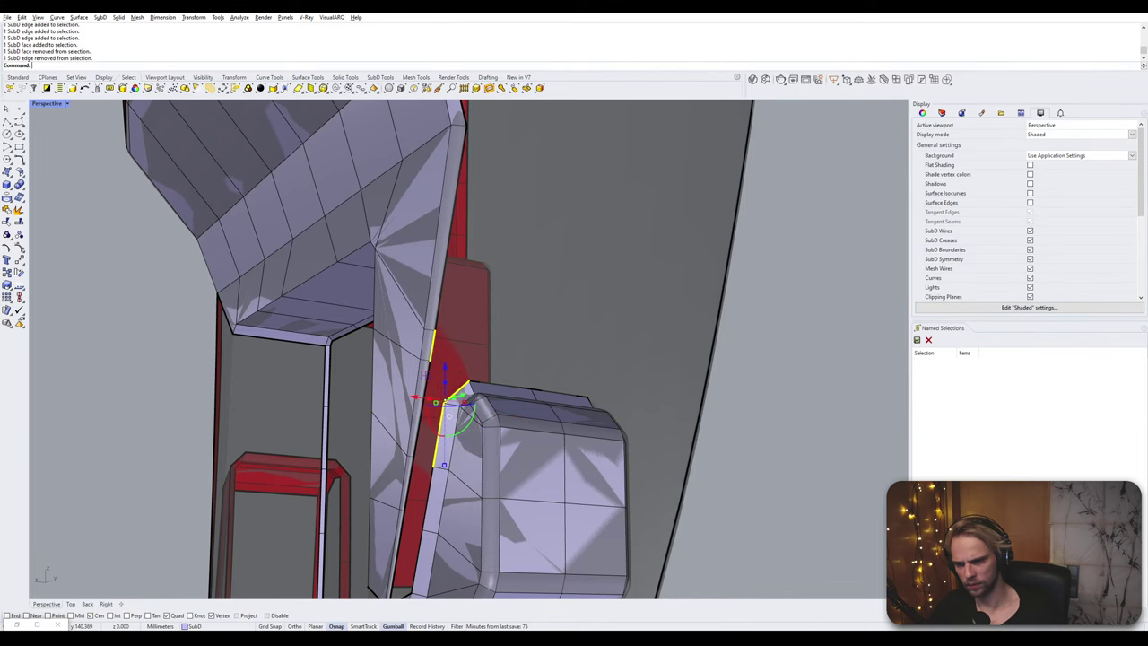
- Add the remaining gap edges and bridge them to close the narrow gap by the knee block
left_click(418, 437, "shift")
scroll(412, 422, "up", 4)
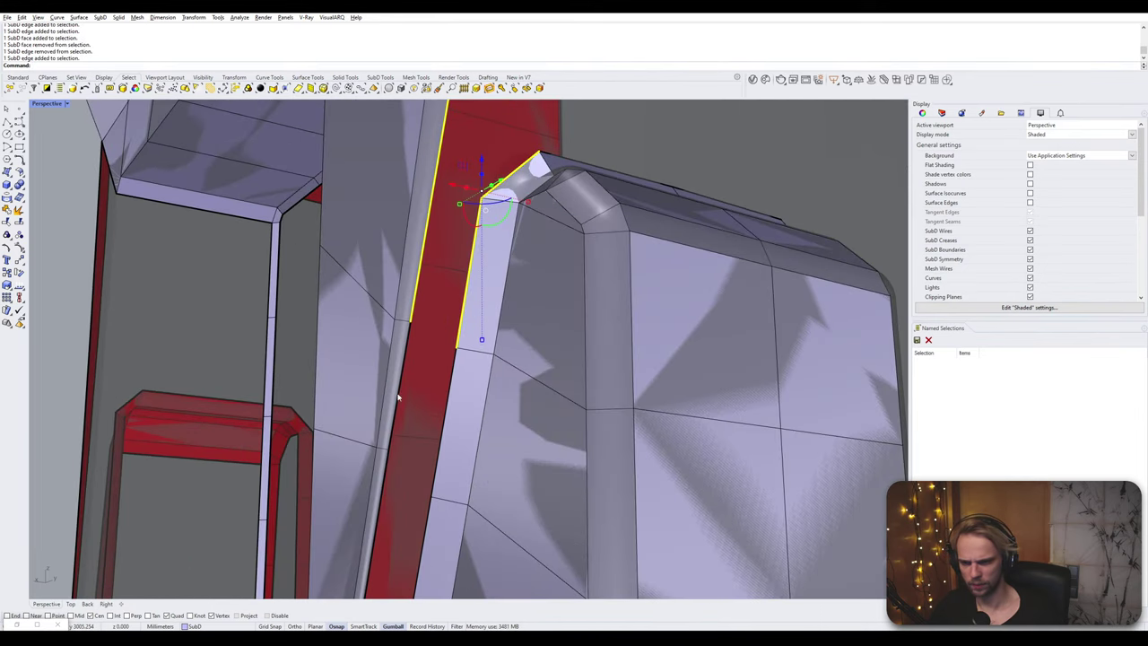
left_click(398, 396, "shift")
left_click(435, 477, "shift")
right_click_drag(420, 477, 586, 295, "shift")
left_click(424, 367, "shift")
scroll(468, 398, "down", 8)
type("Bridge")
key("Return")
key("Return")
right_click_drag(432, 456, 555, 445, "shift")
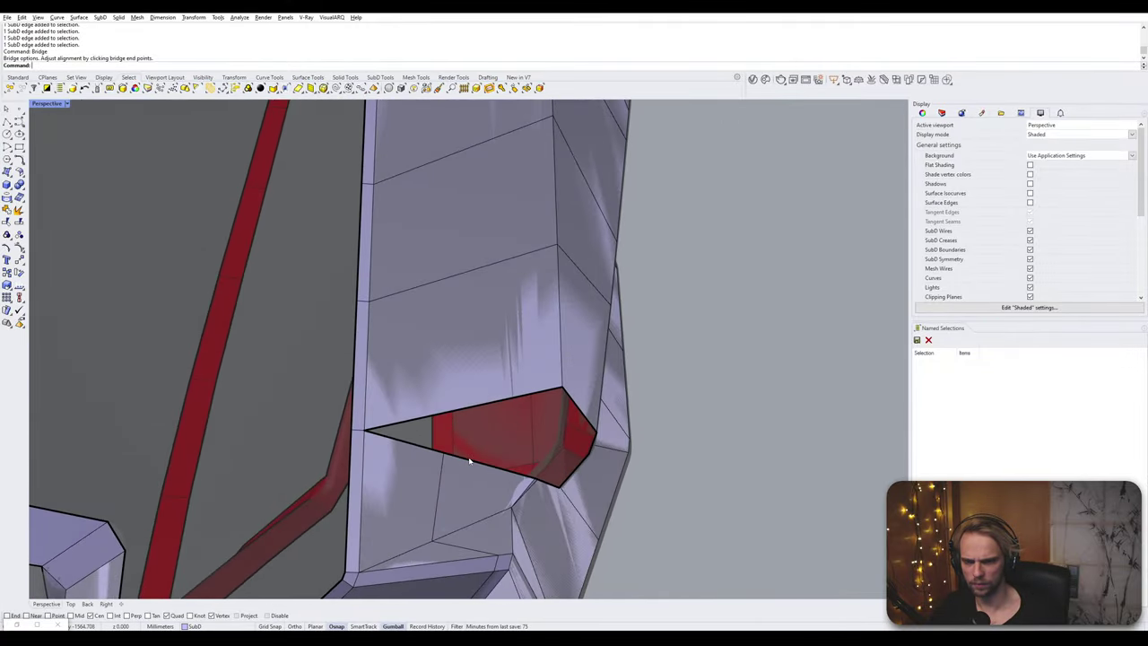
right_click_drag(468, 460, 412, 427)
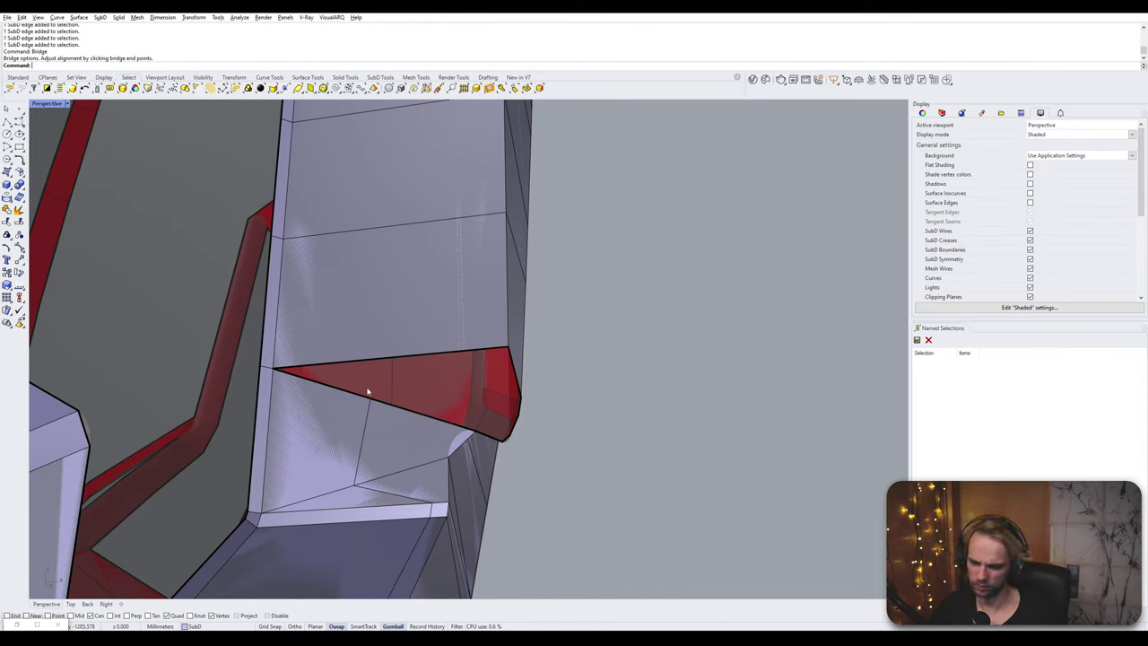
- Stitch the two vertices below the triangular opening into a single vertex
left_click(355, 487)
left_click(433, 507, "shift")
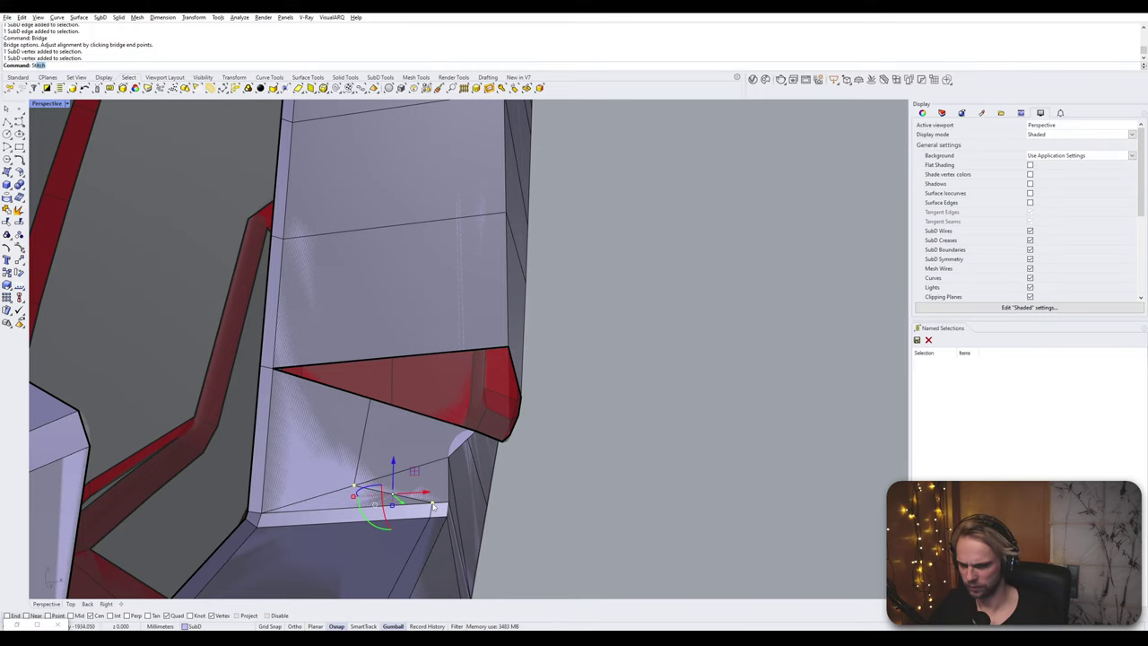
key("Return")
right_click_drag(433, 507, 384, 497)
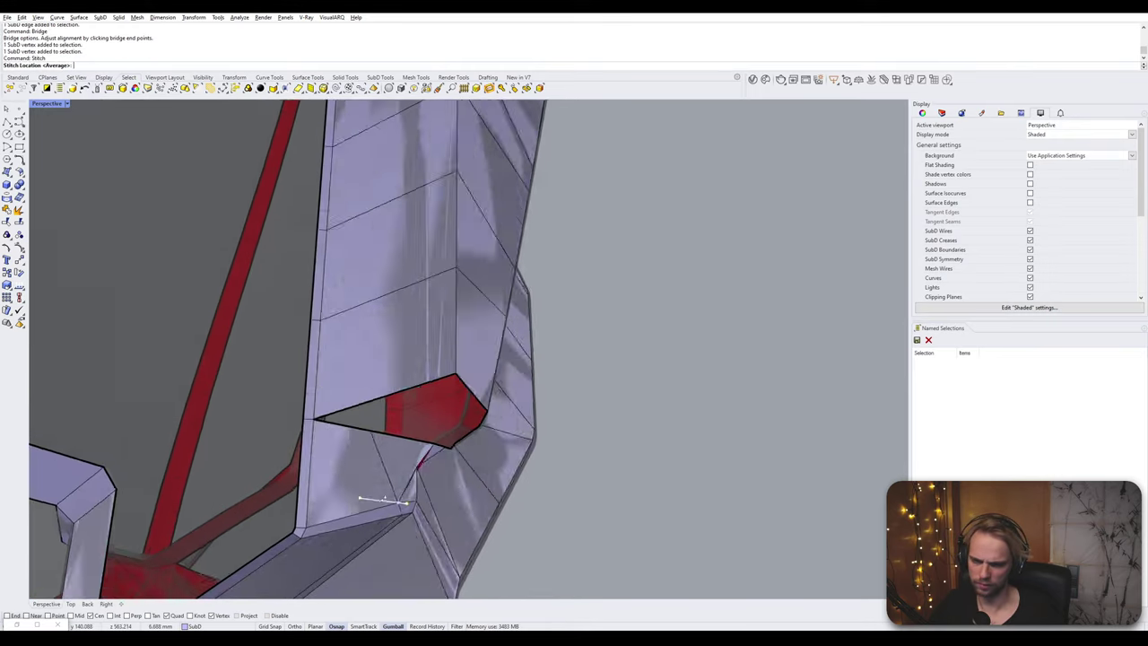
left_click(385, 499)
key("Escape")
scroll(413, 474, "up", 4)
left_click(403, 487, "ctrl+shift")
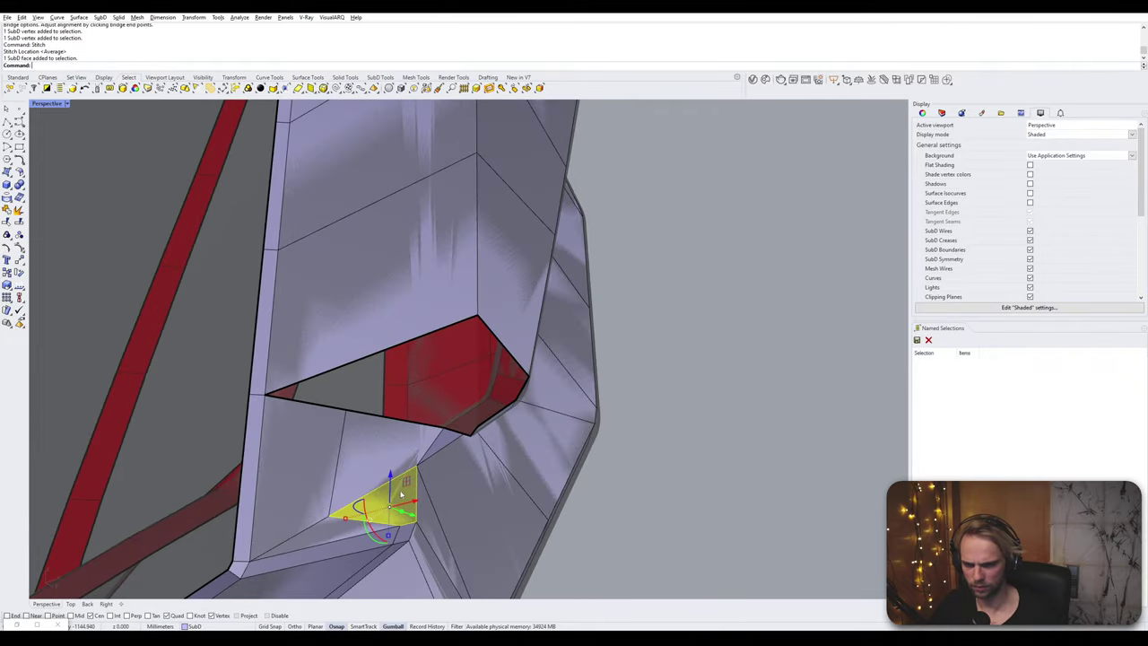
key("Escape")
- Rotate the view around the opening to inspect the remaining gaps
mouse_move(436, 451)
right_mouse_down()
mouse_move(430, 396)
mouse_move(441, 461)
right_mouse_up()
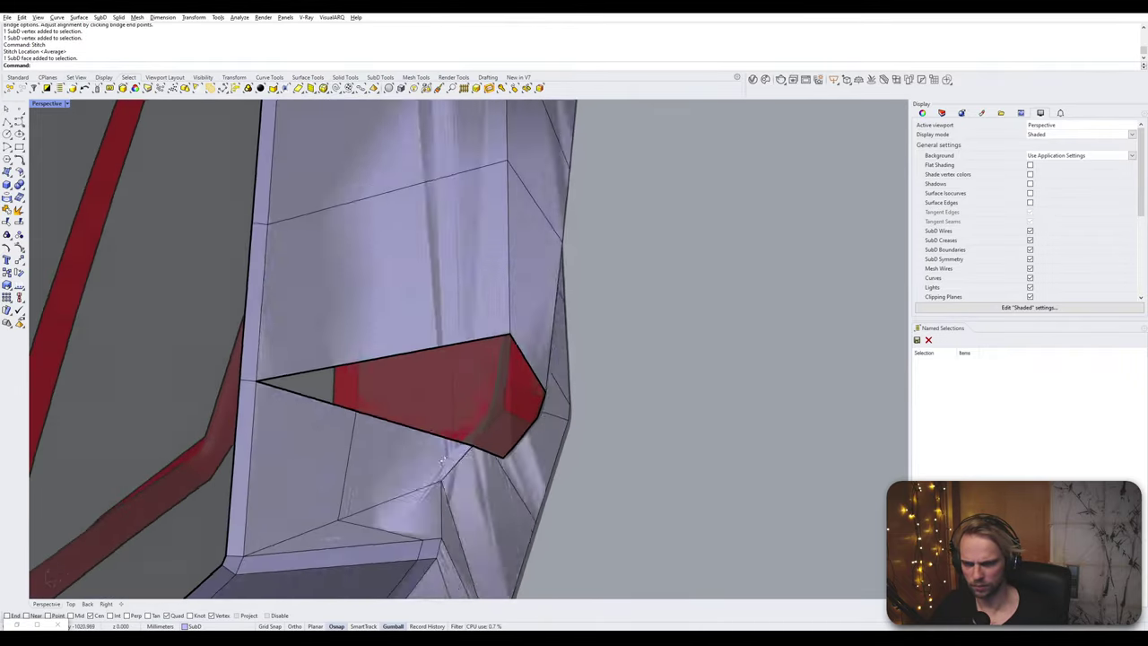
key("Left")
key("Left")
key("Left")
key("Left")
key("Left")
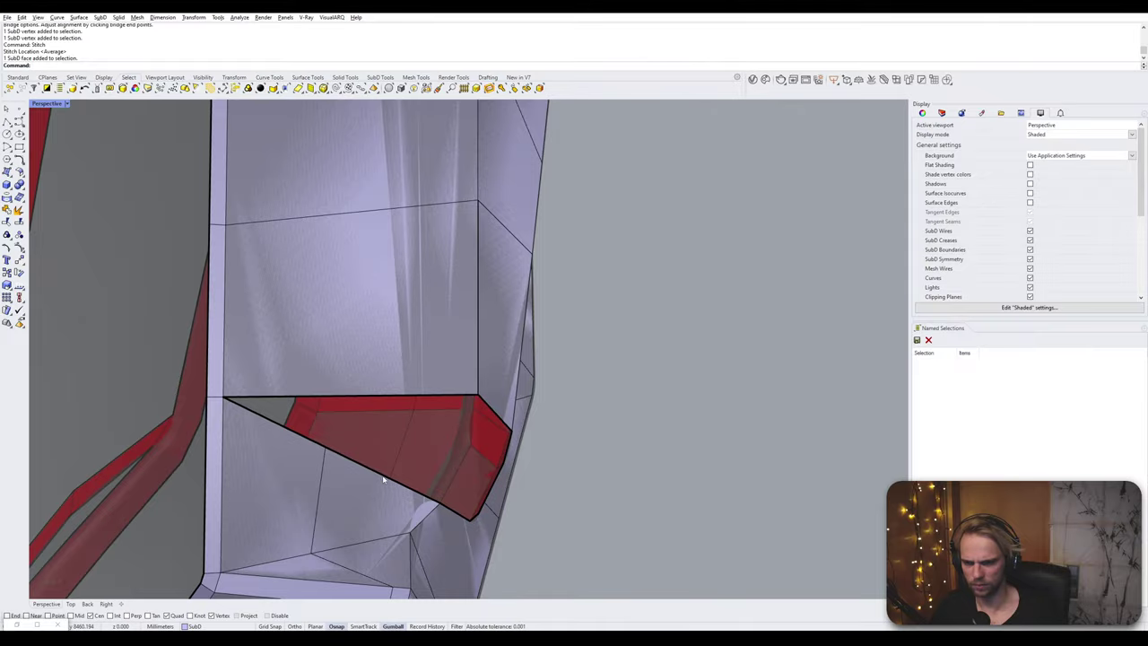
left_click(383, 477)
key("Left")
key("Left")
key("Left")
key("Left")
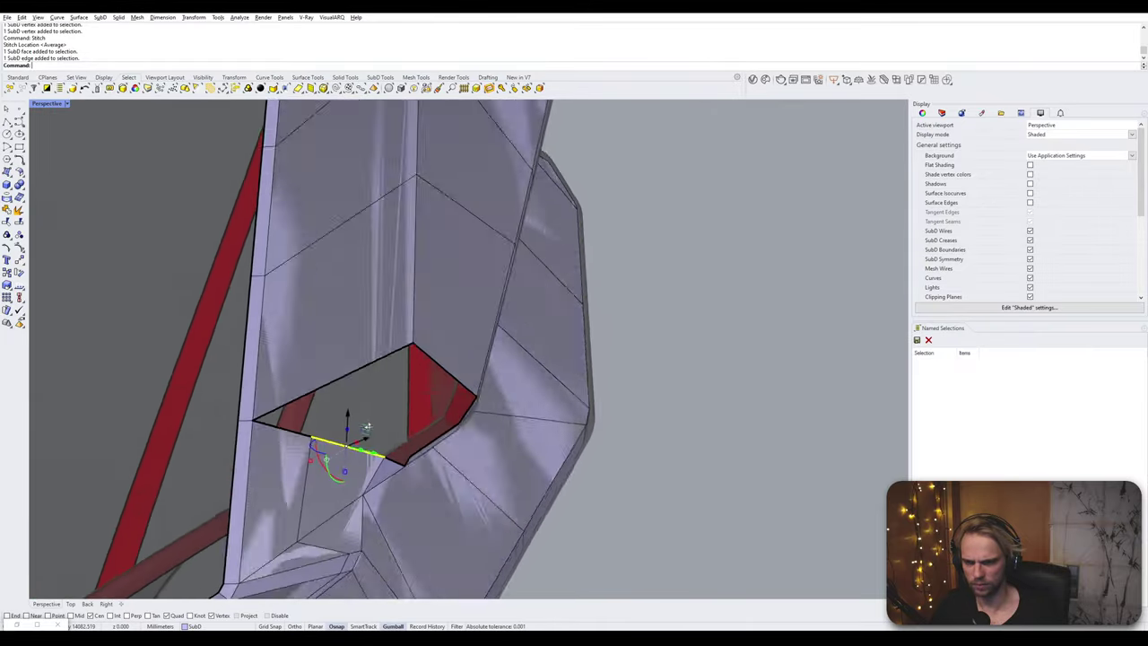
key("Escape")
key("Left")
key("Left")
left_click(434, 345)
key("Left")
key("Left")
key("Left")
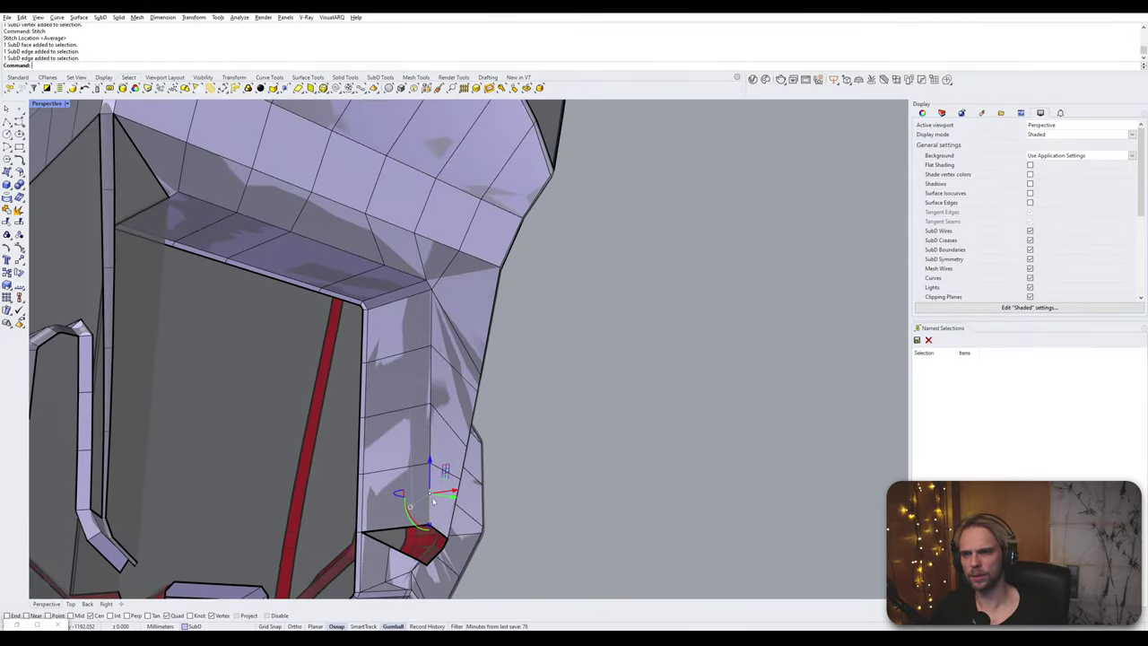
scroll(423, 366, "down", 4)
right_click_drag(422, 367, 471, 347)
key("Left")
- Select the side wall's vertical and upper edge loops and insert a new edge loop beside them
double_click(443, 345)
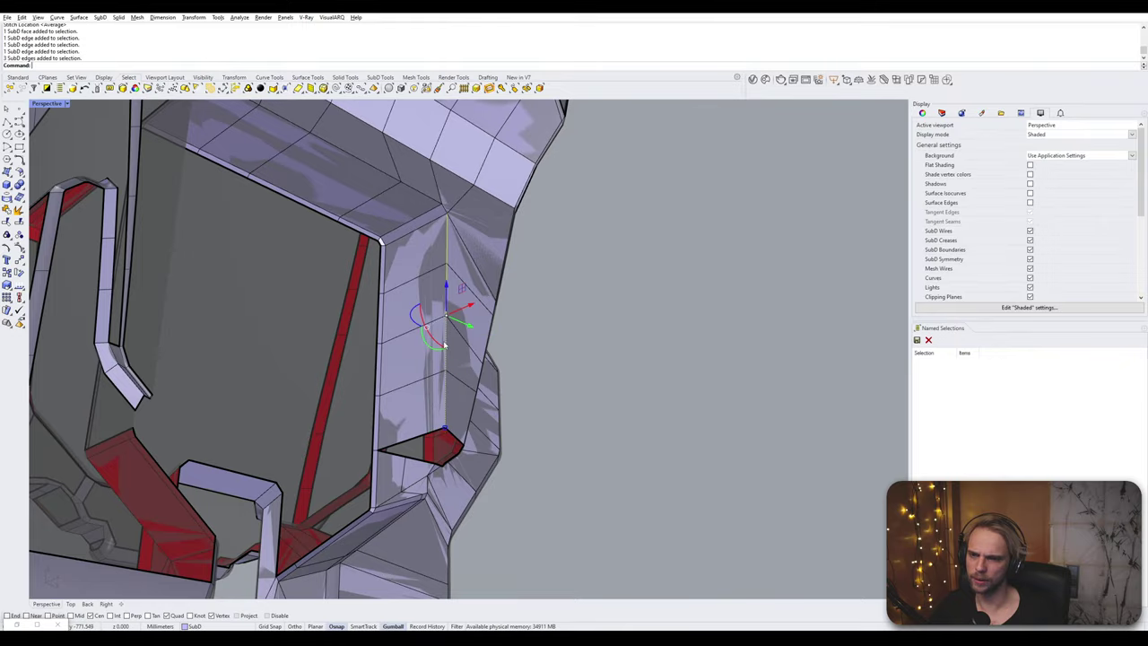
scroll(431, 222, "up", 5)
left_click(459, 205, "ctrl+shift")
double_click(443, 195, "ctrl+shift")
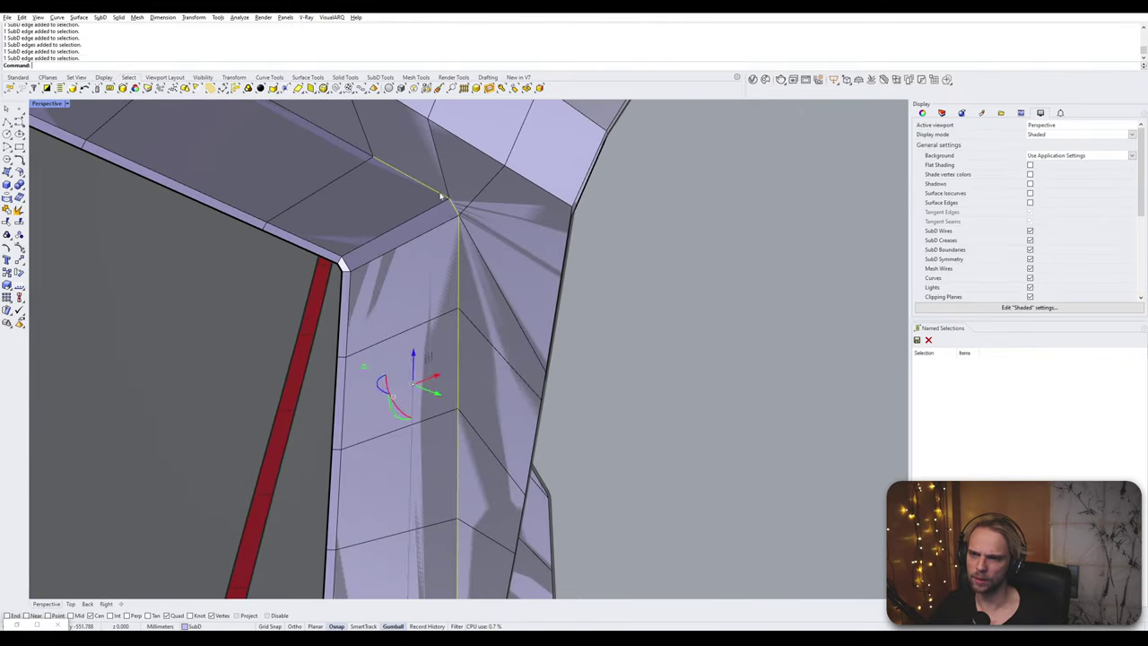
scroll(422, 207, "down", 7)
right_click_drag(407, 214, 421, 368)
scroll(243, 233, "up", 4)
scroll(426, 393, "up", 4)
type("InsertEdge")
key("Return")
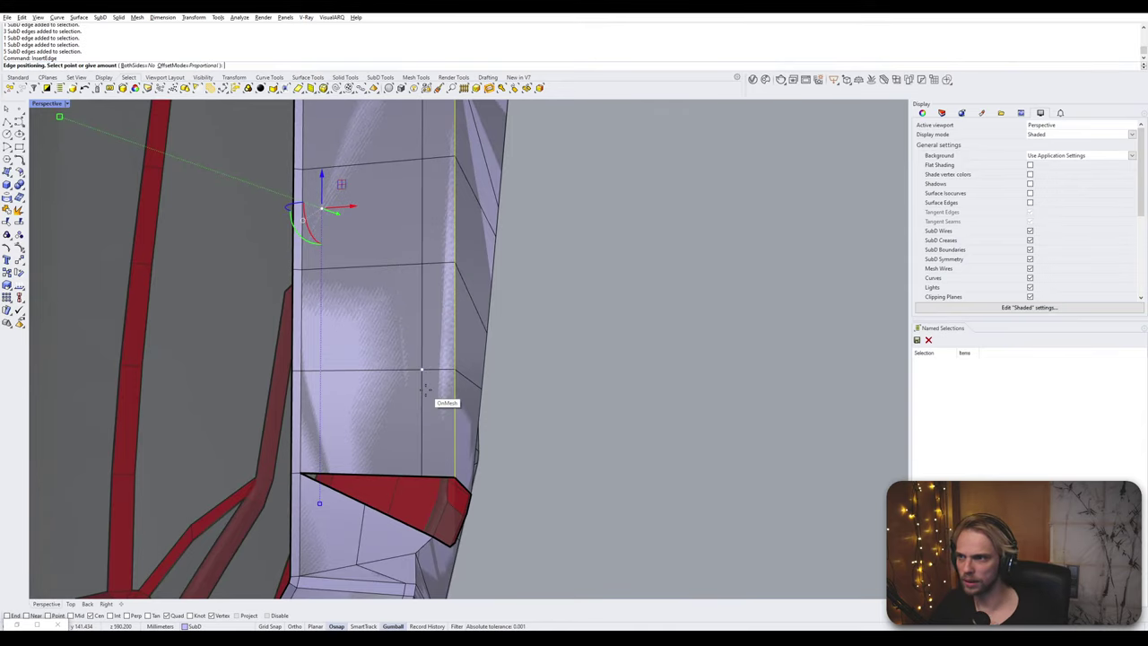
scroll(433, 471, "down", 5)
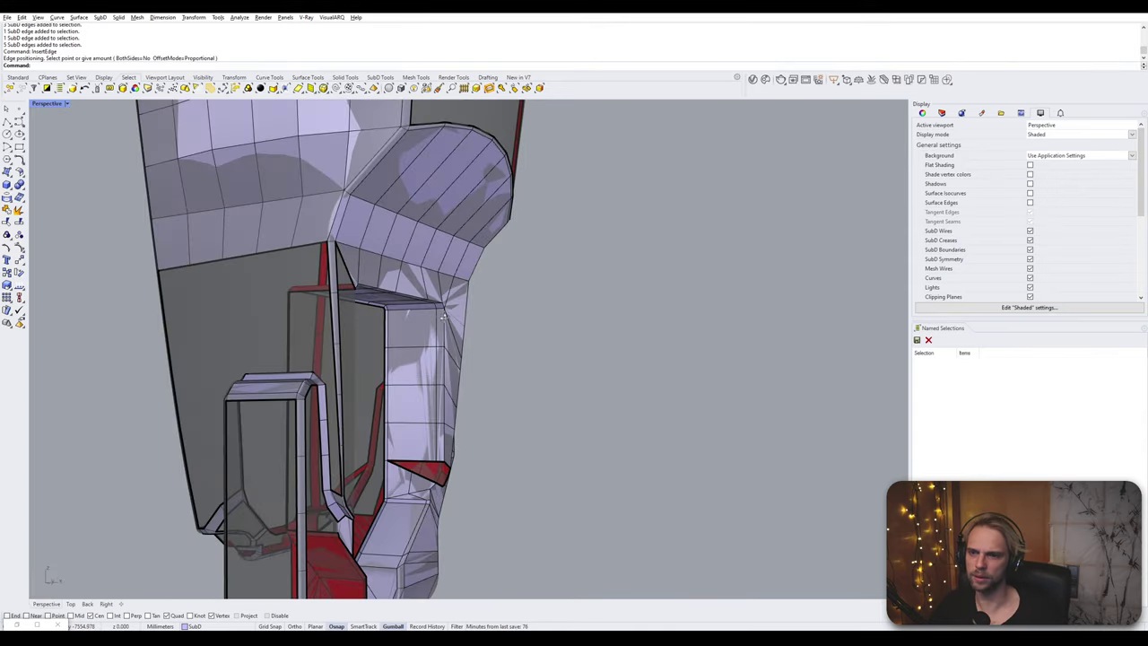
scroll(432, 330, "up", 5)
right_click_drag(444, 317, 422, 280)
scroll(431, 415, "down", 4)
scroll(448, 445, "up", 7)
- Bridge the red face's top and bottom edges to fill the gap below the opening
left_click(422, 282)
scroll(438, 357, "up", 3)
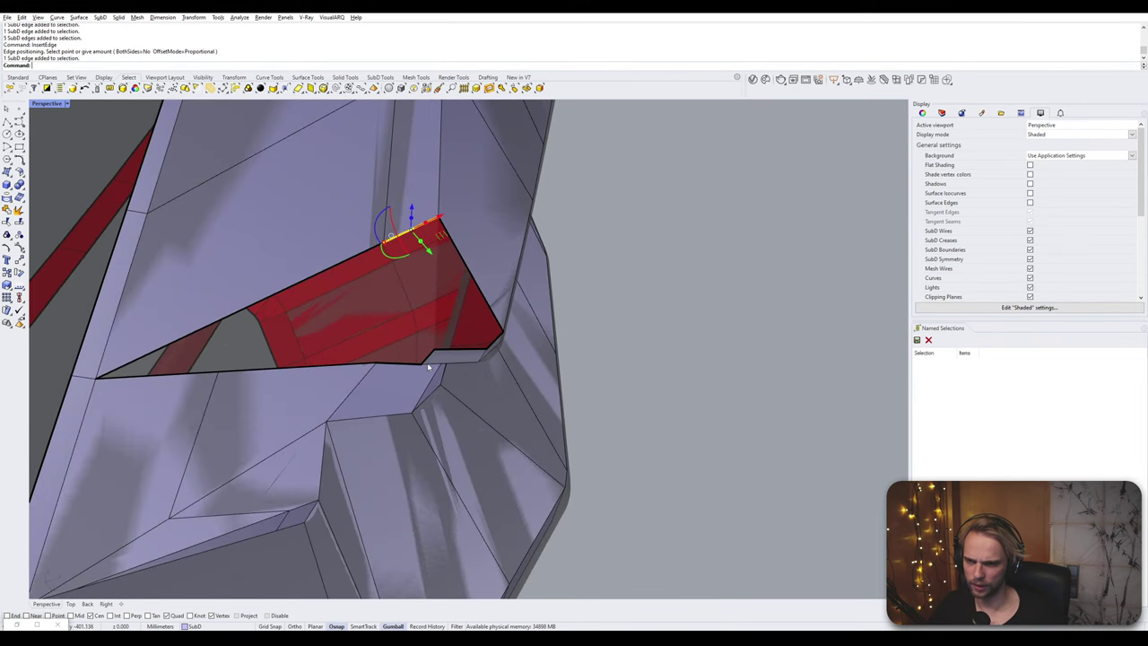
left_click(426, 359)
left_click(455, 327)
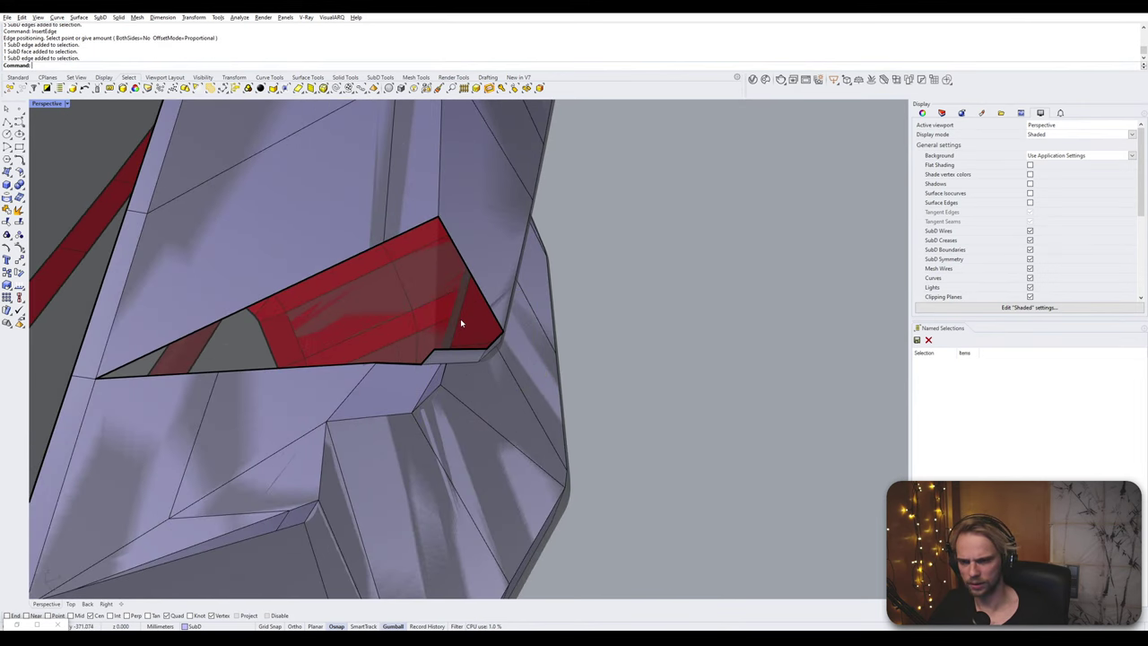
left_click(433, 352)
left_click(410, 233)
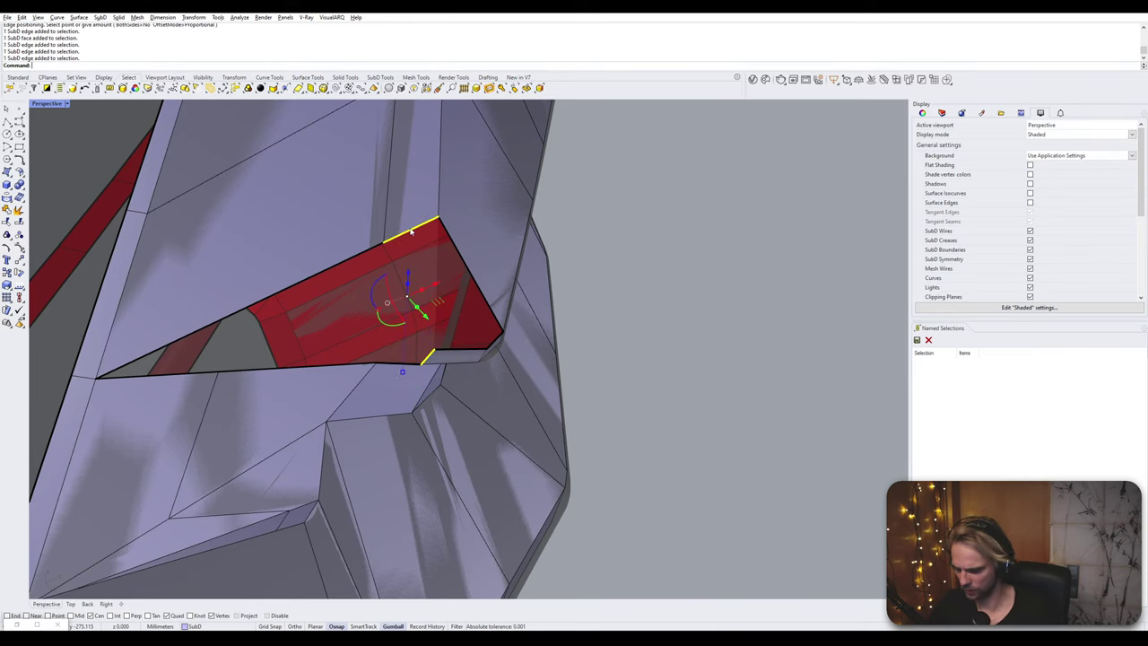
key("Return")
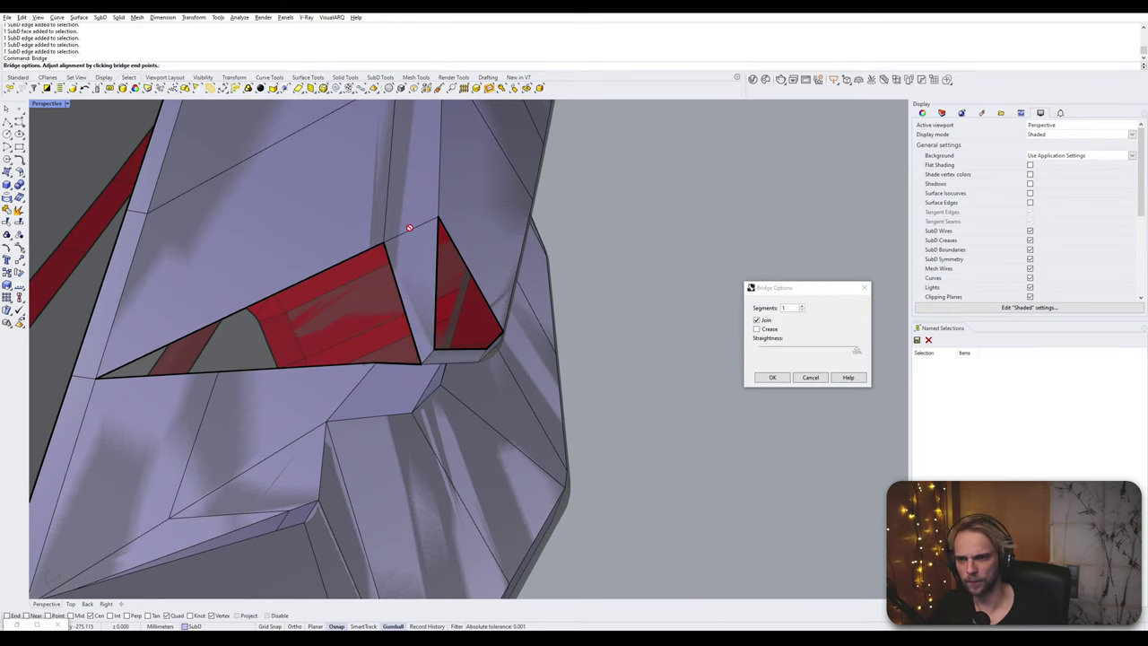
key("Return")
- Bridge two opposite edges of the remaining triangle and preview the model smoothed
right_click_drag(410, 231, 410, 385)
left_click(410, 386)
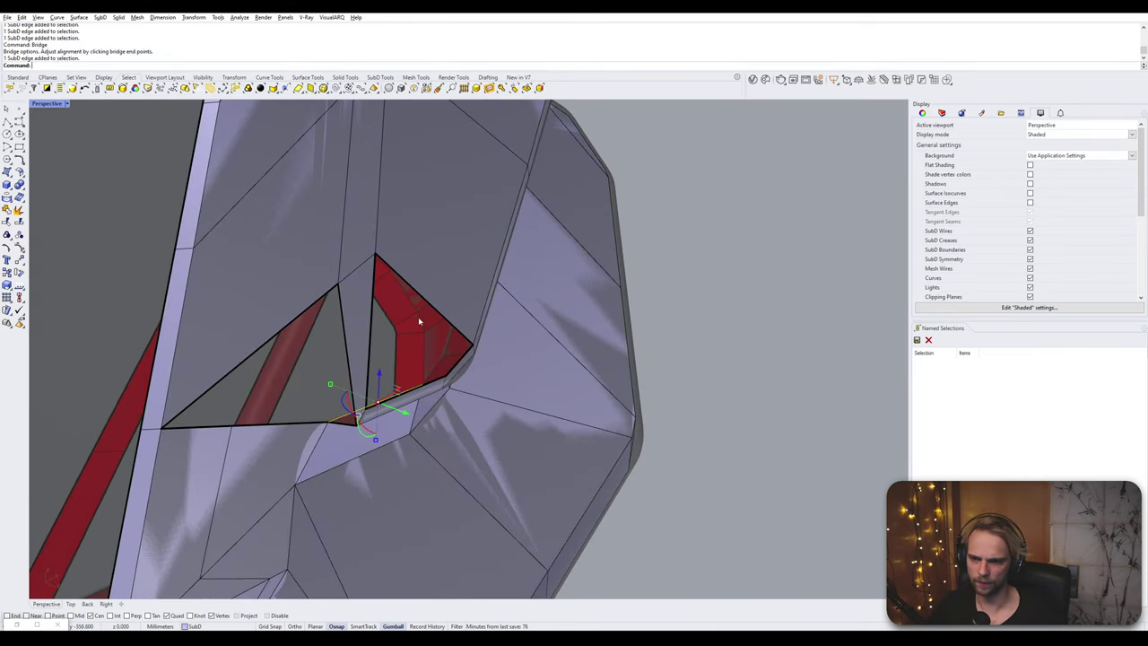
right_click_drag(417, 319, 399, 333)
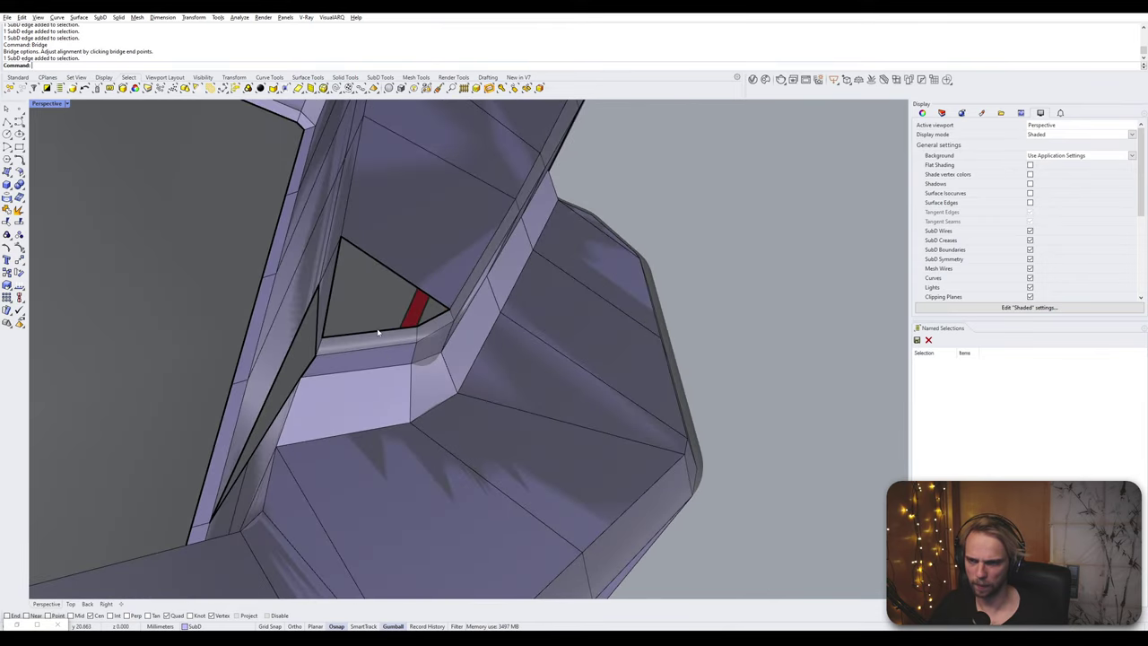
left_click(377, 332)
left_click(397, 274)
key("Return")
key("Return")
right_click_drag(397, 273, 411, 393)
key("Tab")
key("Tab")
scroll(389, 328, "up", 3)
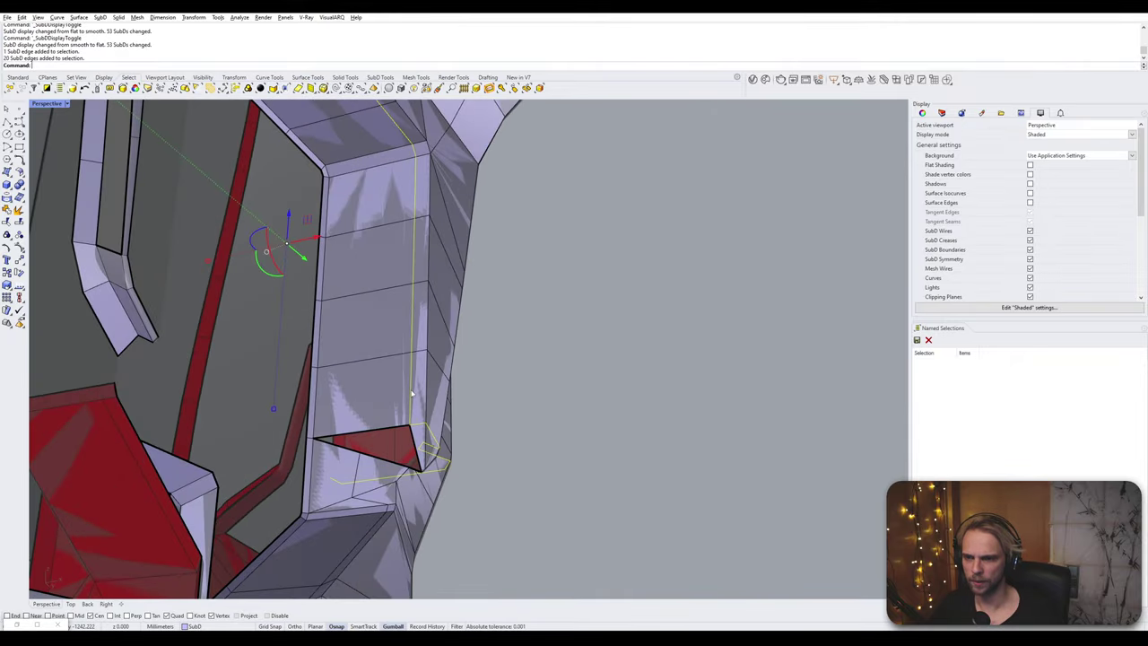
- Insert a new vertical edge loop down the thigh's side wall
right_click_drag(410, 397, 564, 403)
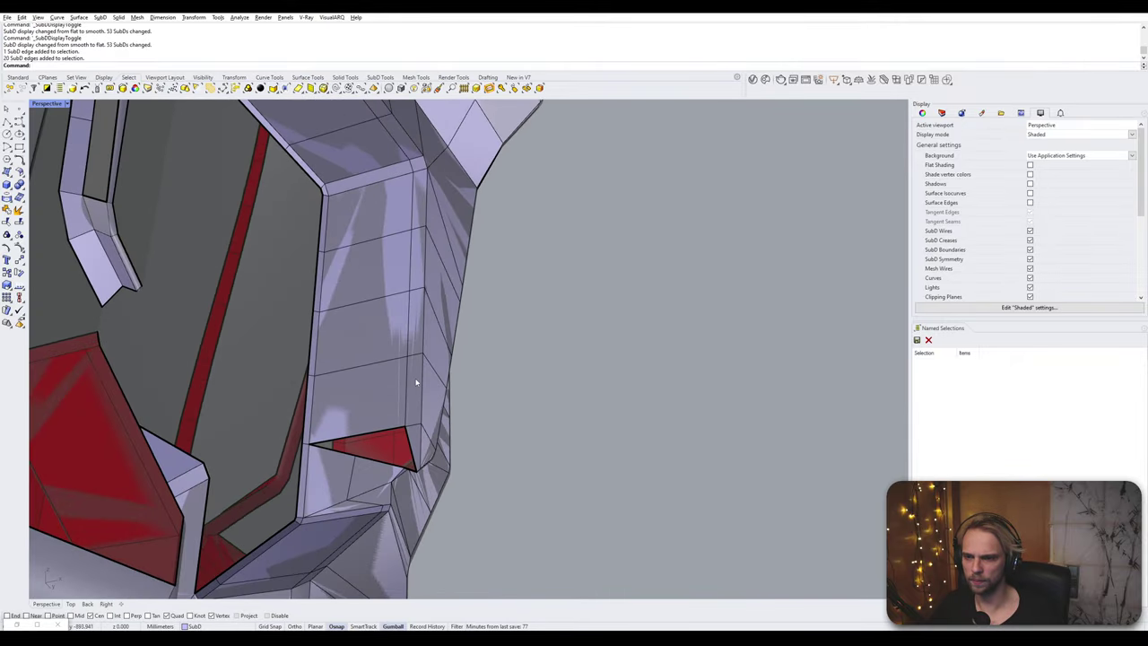
left_click(415, 384)
right_click_drag(415, 384, 429, 496)
left_click(235, 405, "ctrl+shift")
double_click(265, 394, "ctrl+shift")
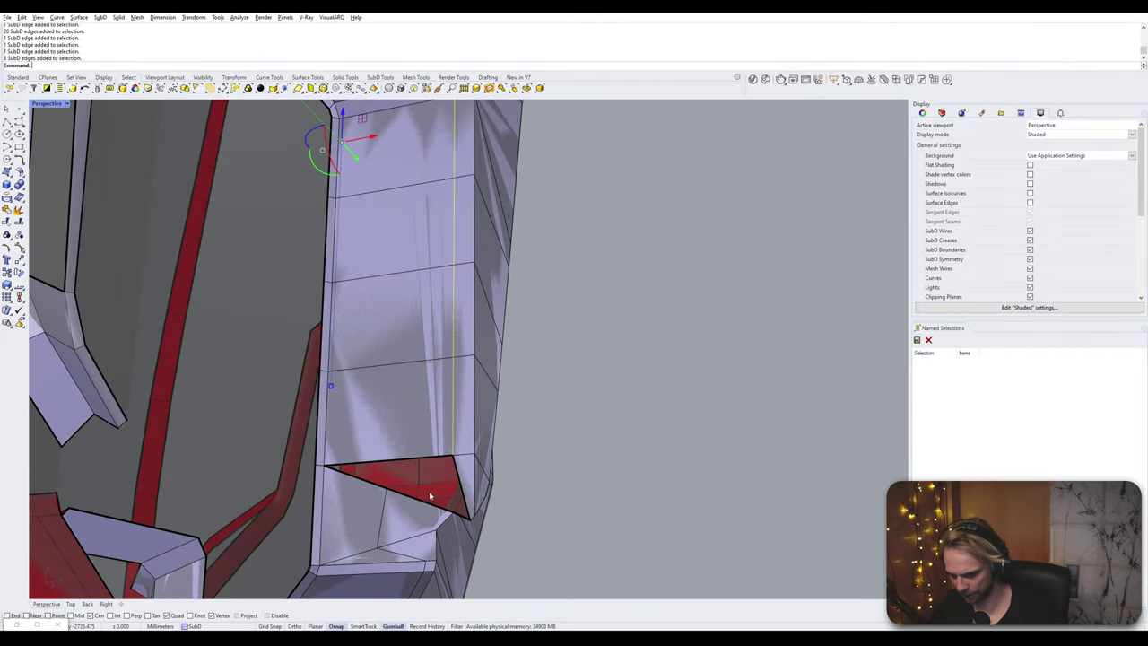
key("Return")
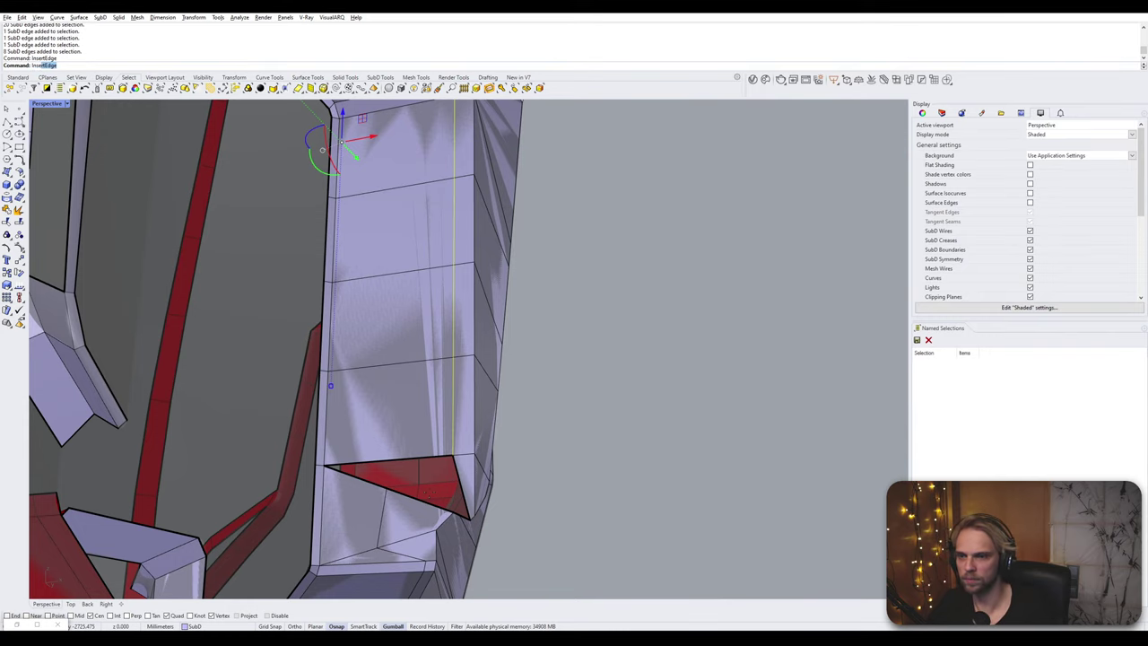
left_click(405, 467)
- Bridge the triangular hole's top and bottom edges, leaving two small triangular gaps
scroll(456, 508, "up", 3)
right_click_drag(456, 510, 448, 468)
scroll(446, 470, "up", 3)
left_click(452, 456, "ctrl+shift")
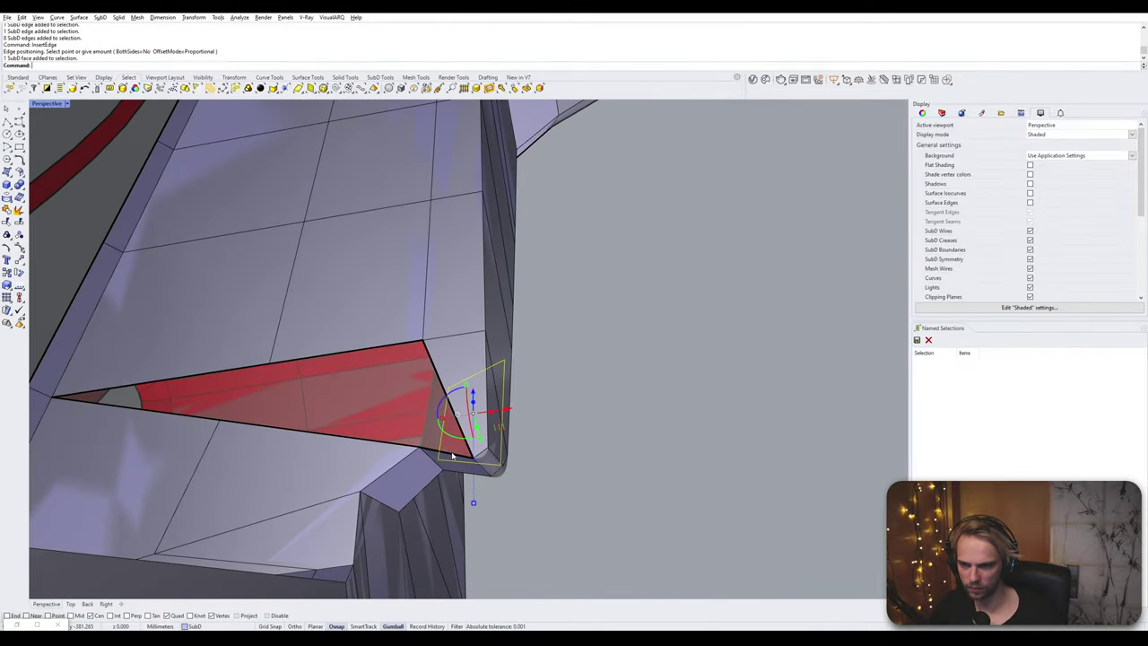
key("Escape")
scroll(432, 454, "up", 2)
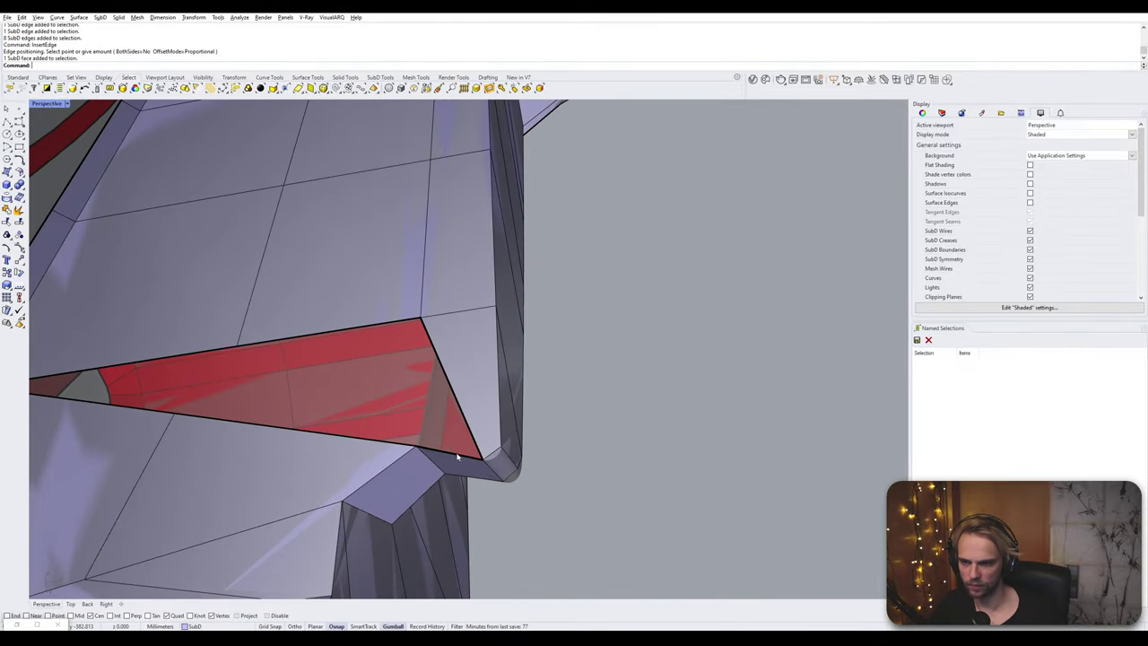
left_click(269, 428, "ctrl+shift")
left_click(284, 343, "ctrl+shift")
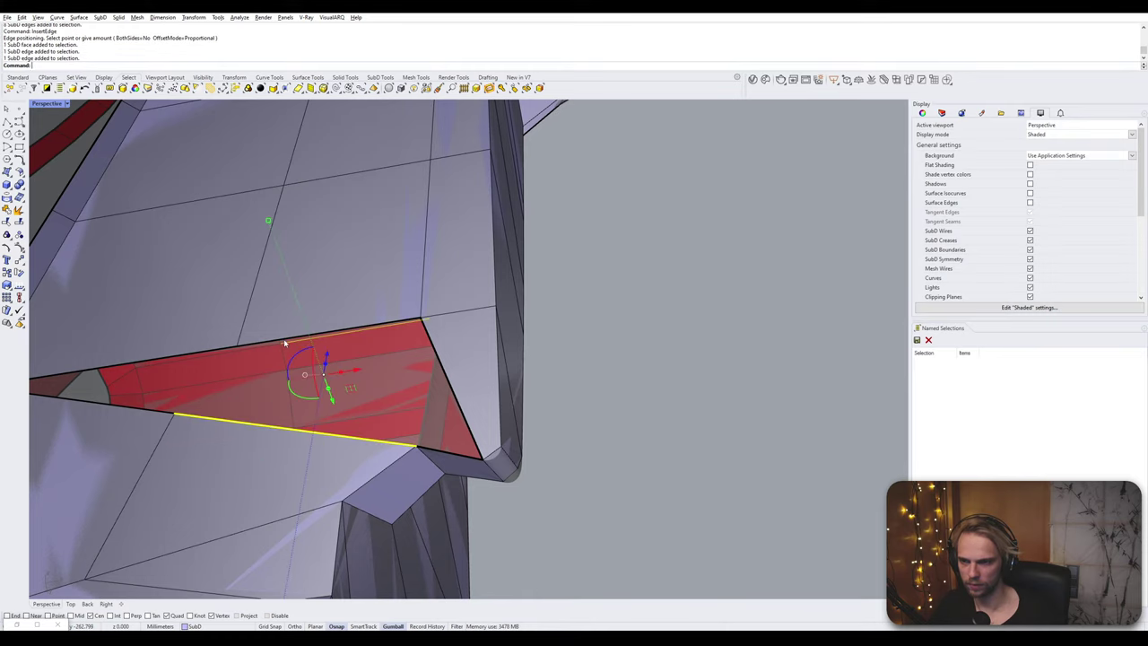
left_click(291, 341, "ctrl+shift")
left_click(343, 337, "ctrl")
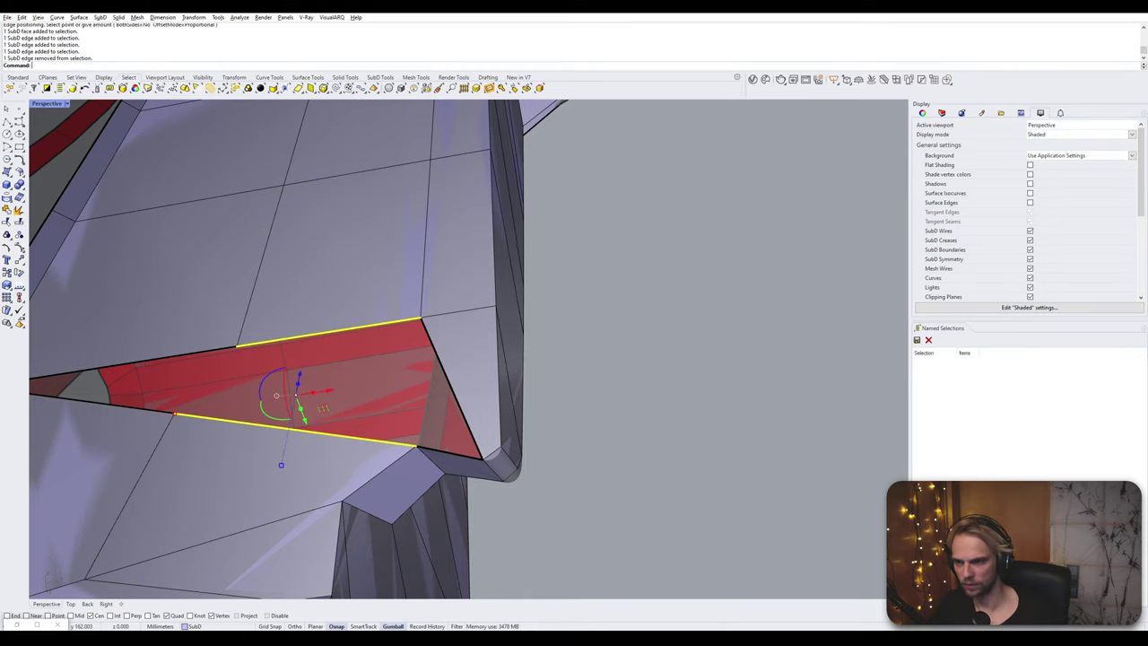
right_click_drag(241, 361, 305, 389)
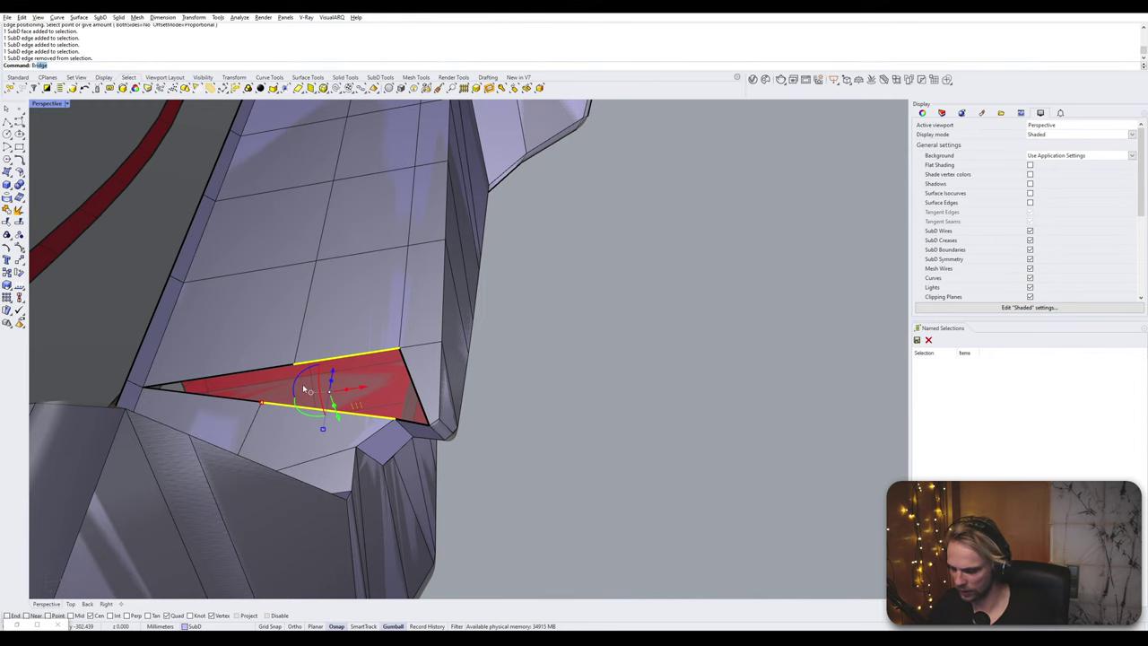
key("Return")
key("Return")
mouse_move(303, 384)
right_mouse_down()
mouse_move(289, 408)
mouse_move(295, 385)
mouse_move(261, 389)
right_mouse_up()
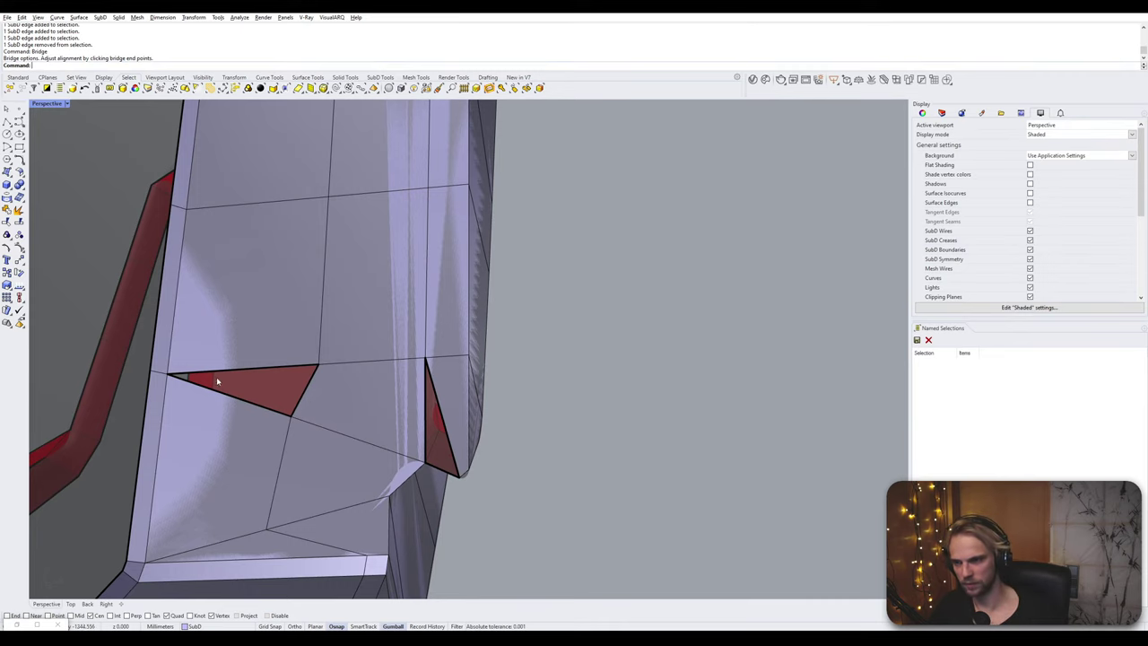
left_click(160, 377)
- Bevel the edge beside the left gap using proportional offset mode
type("Bev")
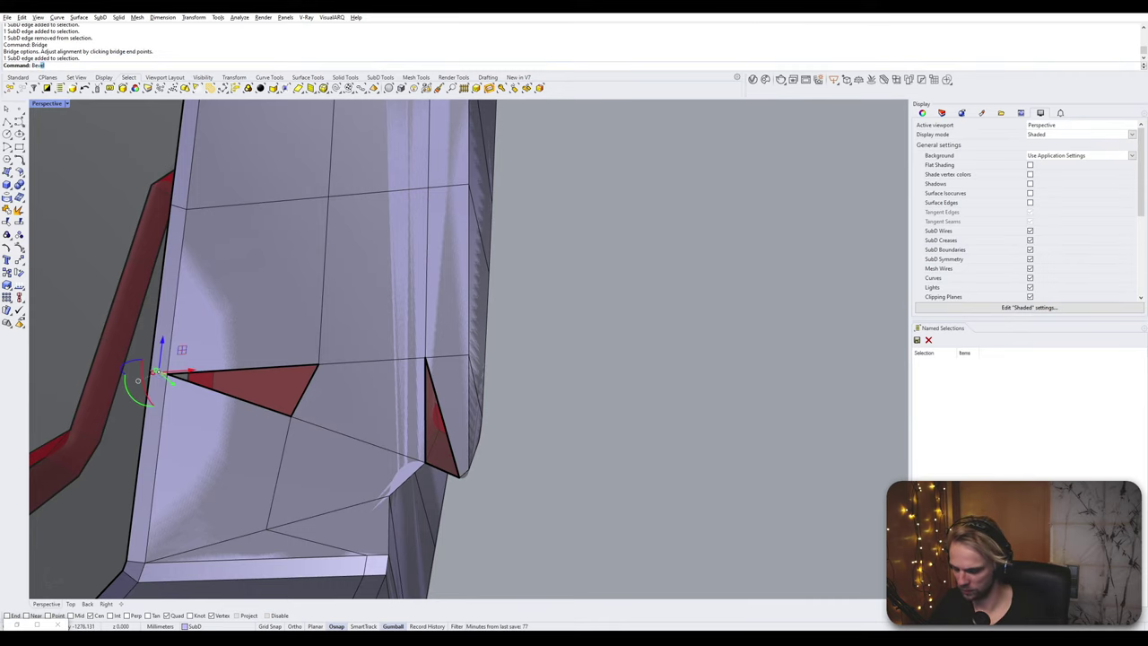
type("el")
key("Return")
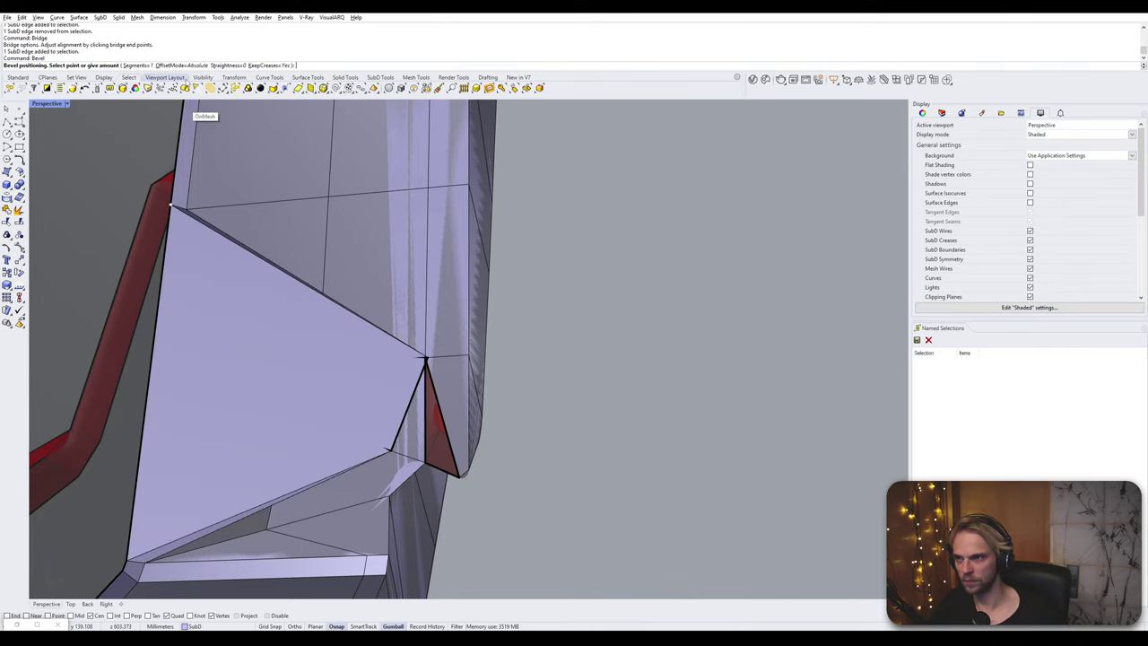
left_click(172, 65)
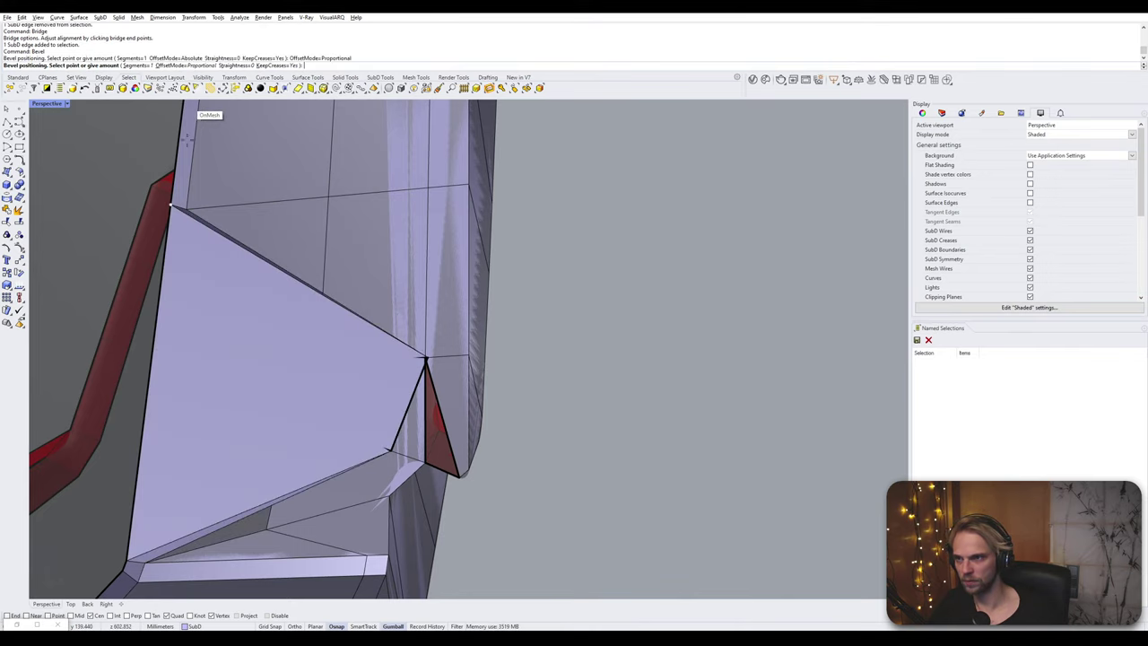
left_click(155, 361)
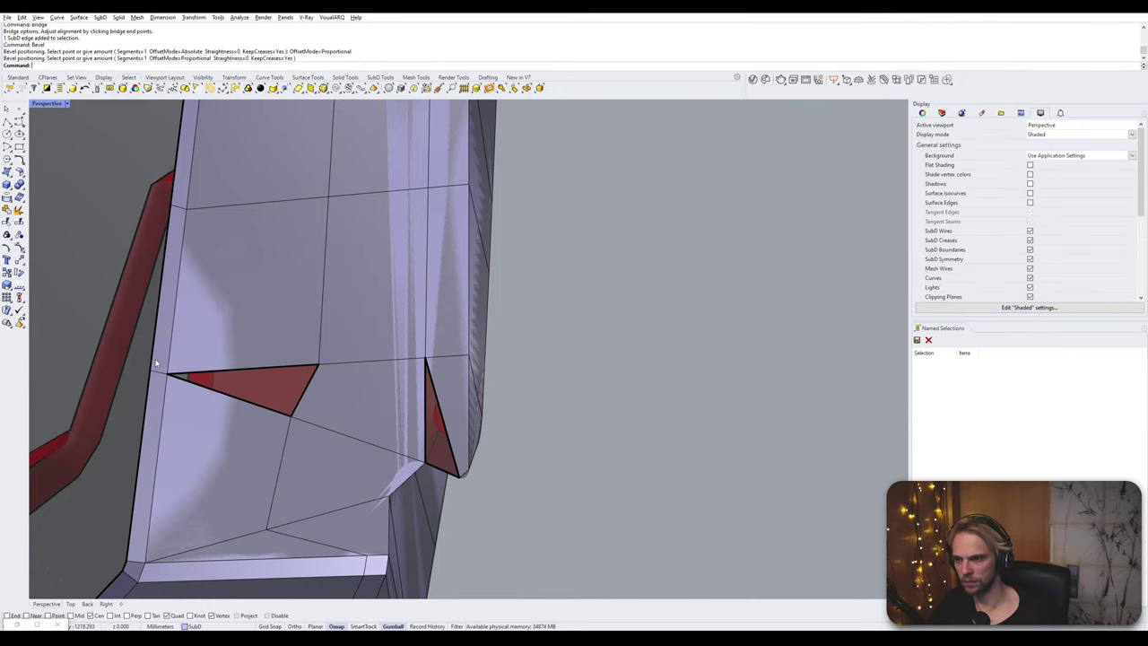
- Fill both small triangular holes with Fill, then view the SubD smoothed
type("Fill")
key("Return")
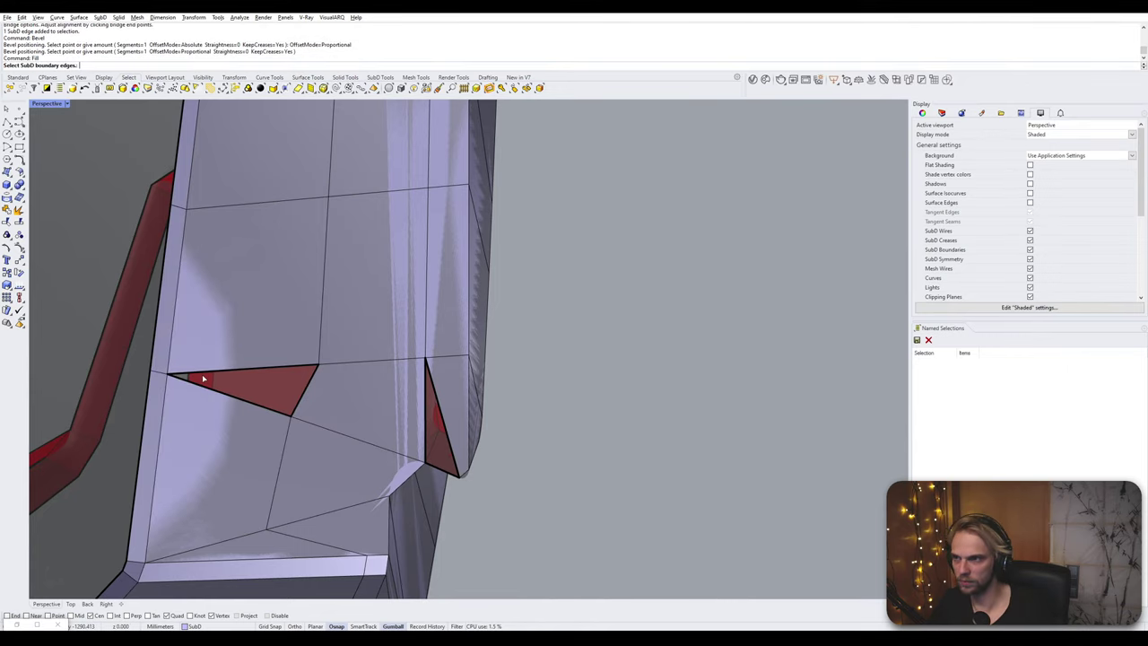
left_click(261, 371)
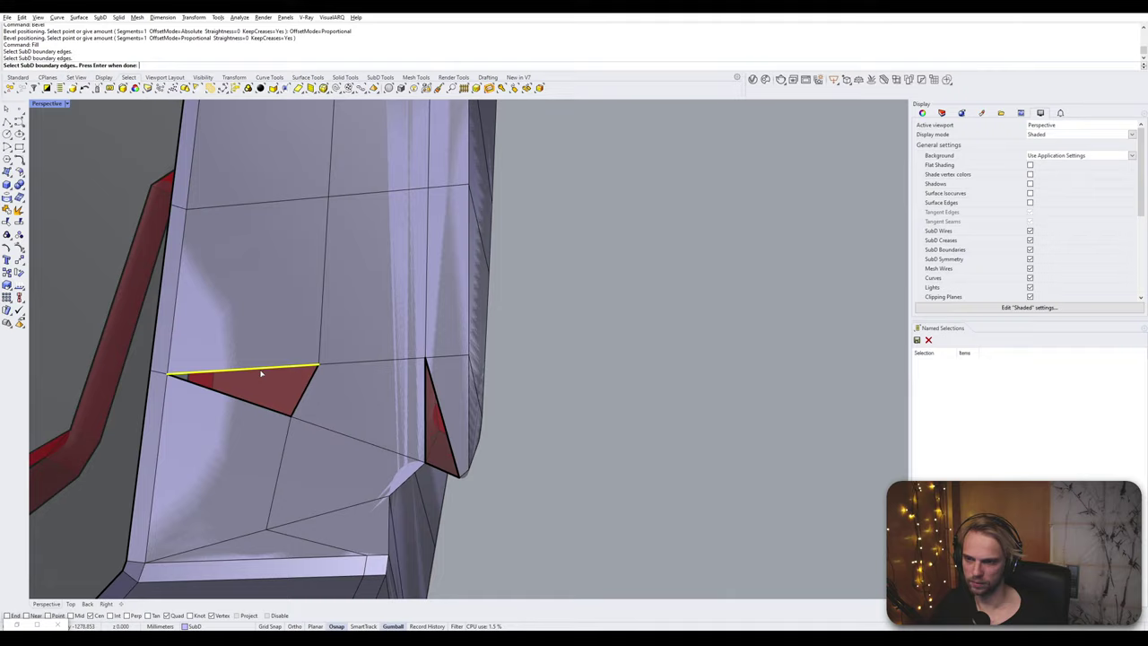
left_click(425, 411)
key("Return")
key("Return")
scroll(426, 413, "down", 5)
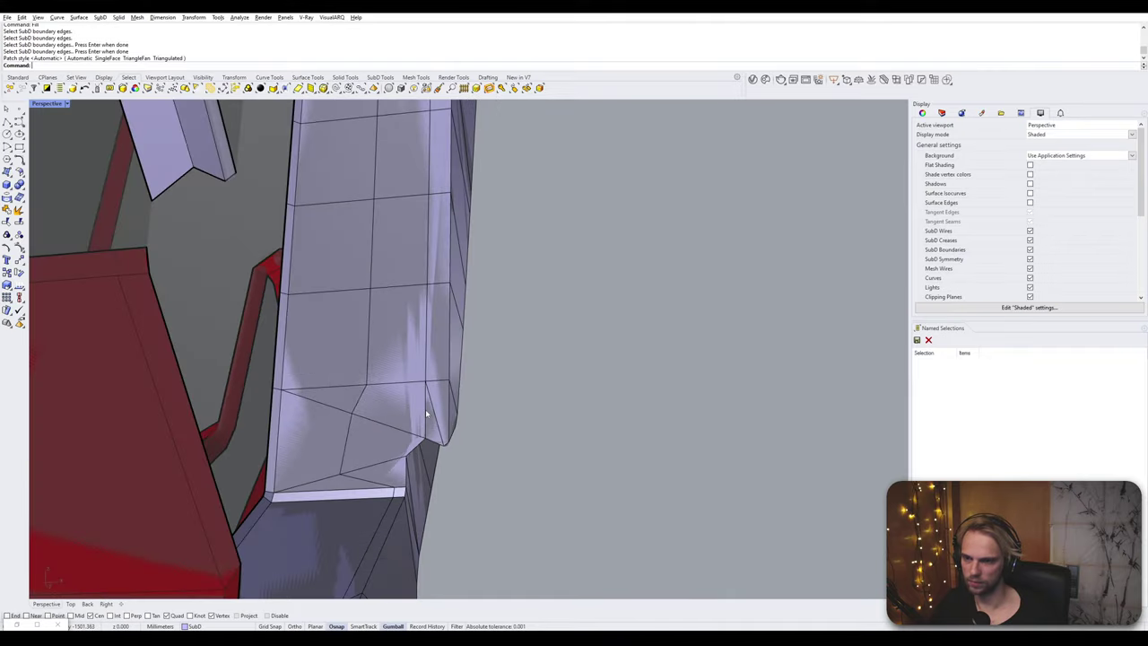
key("Tab")
- Return the SubD to flat display and select an edge at the front opening's top-right corner
right_click_drag(441, 418, 459, 340)
key("Tab")
scroll(456, 338, "up", 10)
scroll(457, 338, "down", 7)
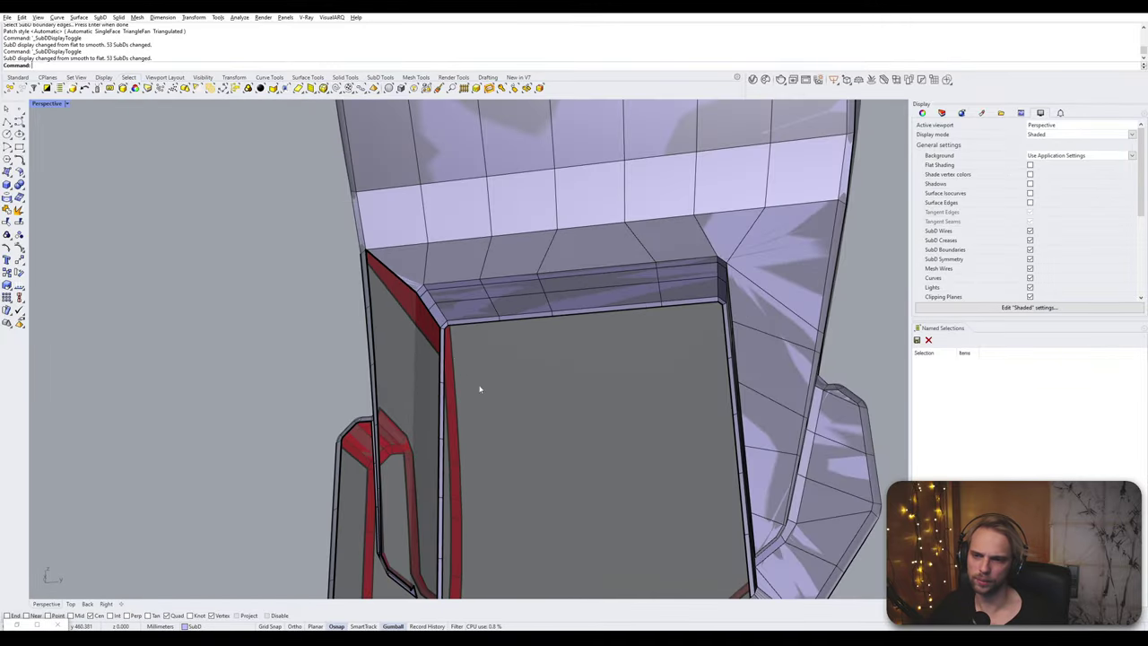
right_click_drag(480, 388, 468, 311, "shift")
right_click_drag(468, 311, 531, 325)
scroll(652, 273, "up", 5)
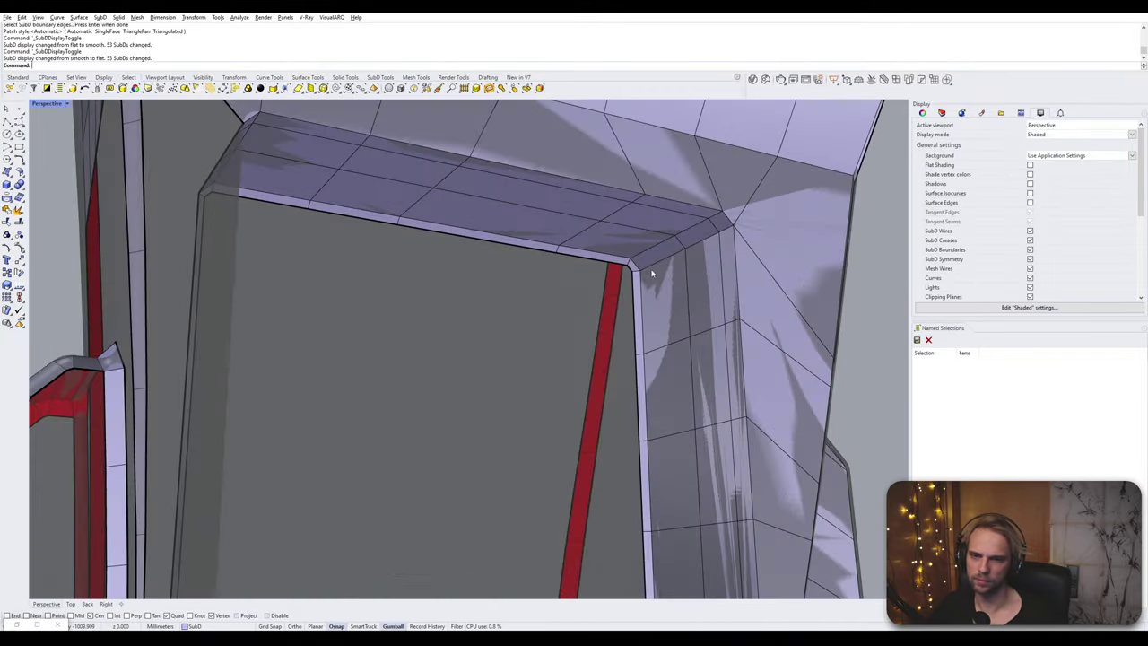
scroll(652, 273, "up", 3)
left_click(625, 266)
scroll(622, 266, "down", 3)
scroll(619, 276, "up", 3)
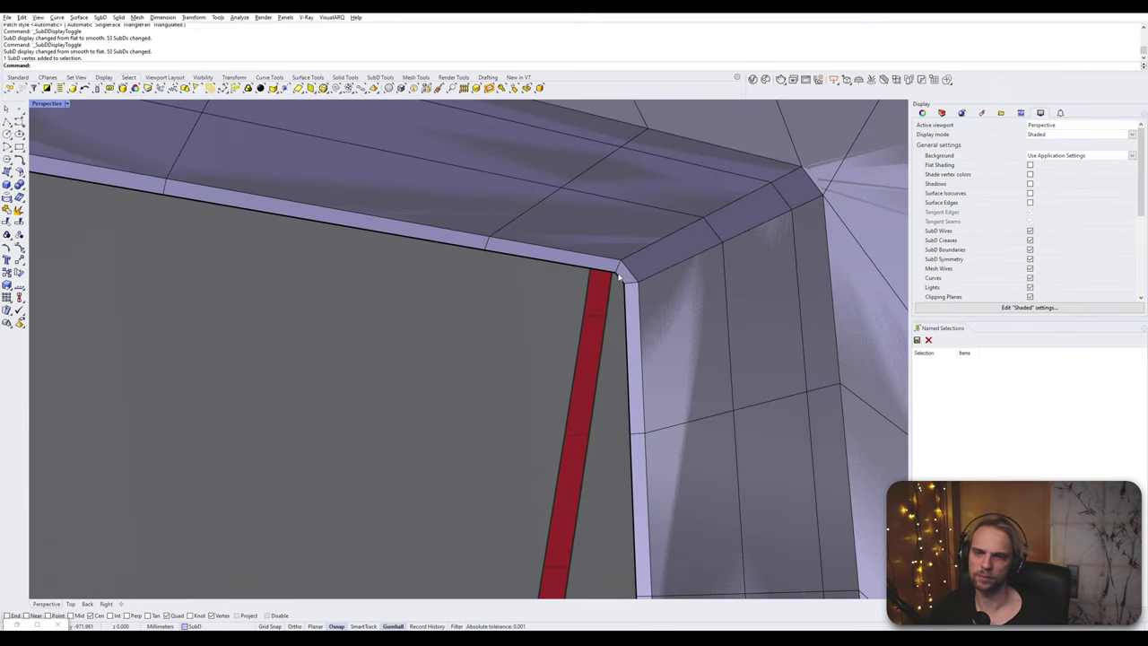
left_click(621, 283)
- Add edges along the opening's vertical sides and check the selection from the front
right_click_drag(621, 284, 512, 305)
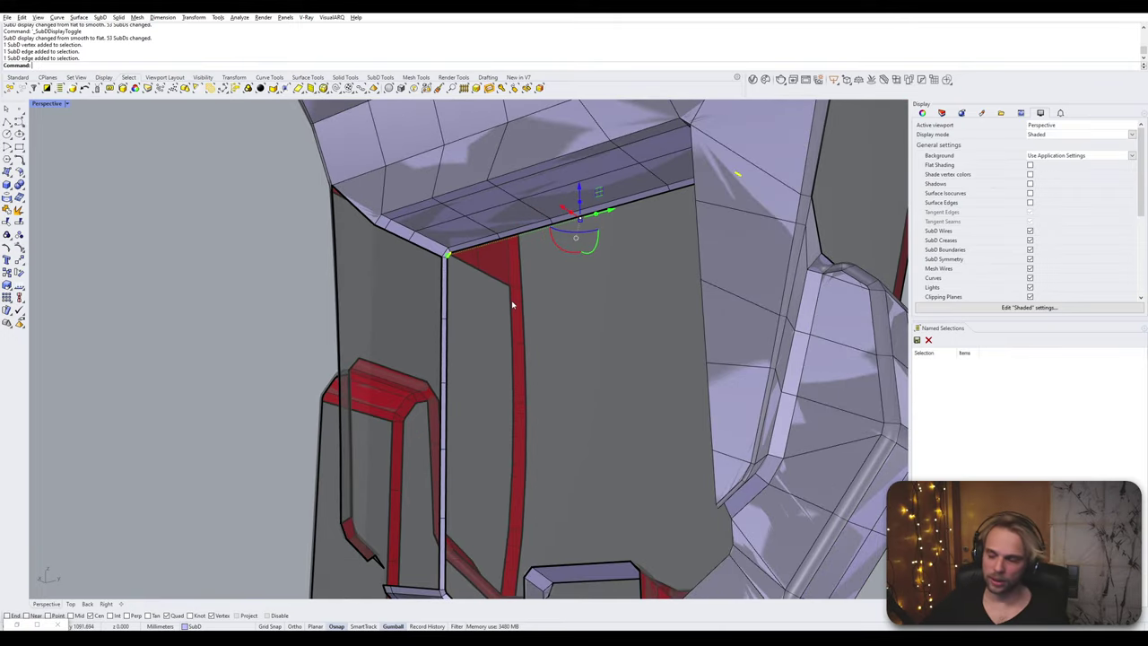
left_click(446, 281)
left_click(454, 401)
right_click_drag(454, 401, 599, 284)
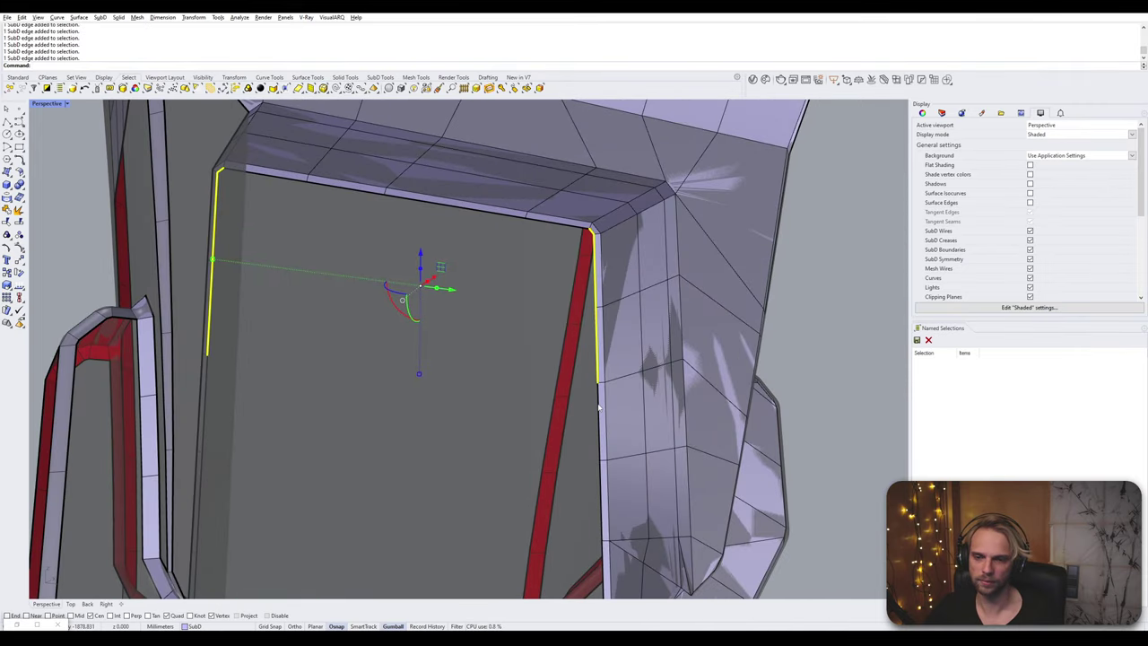
right_click_drag(599, 408, 331, 375)
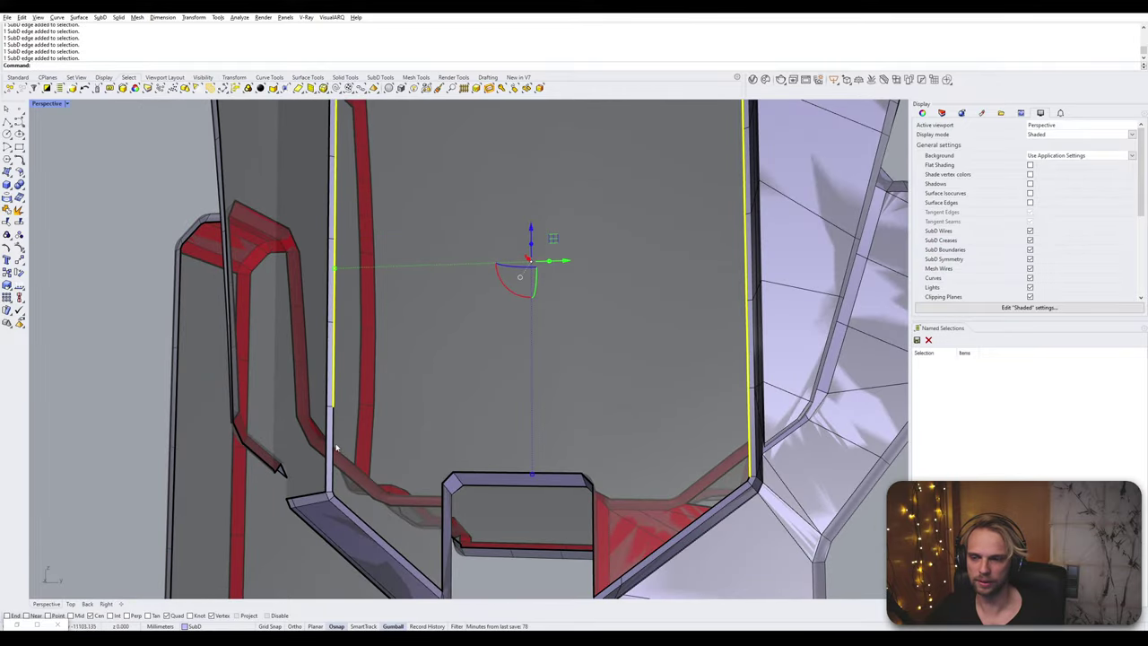
right_click_drag(334, 441, 415, 452)
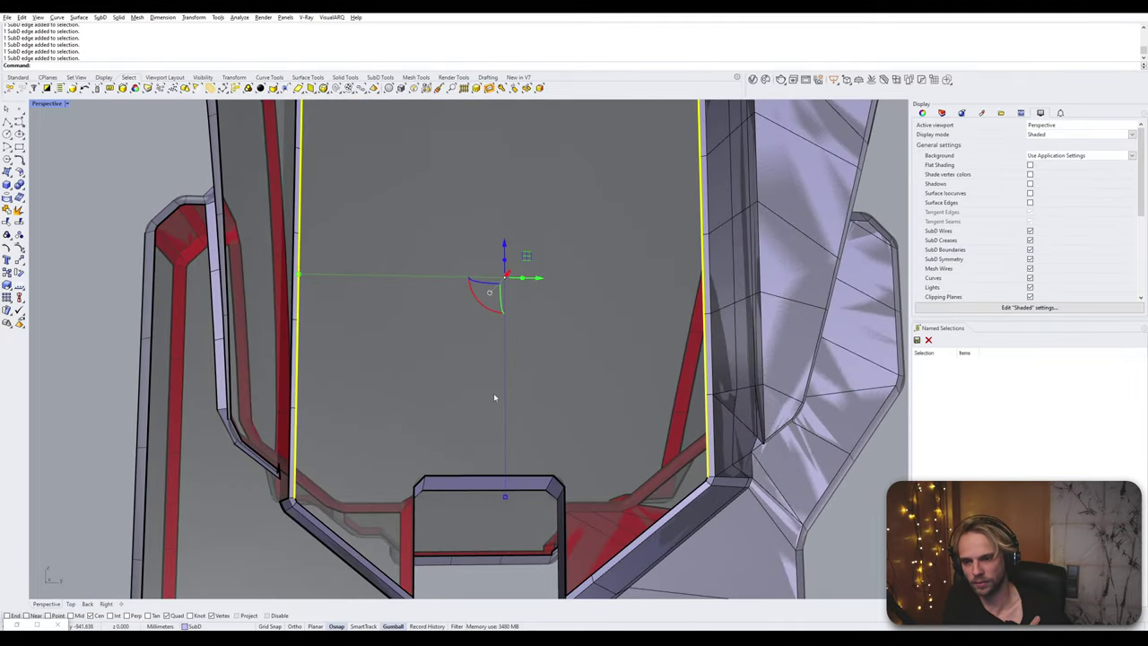
scroll(495, 396, "down", 3)
right_click_drag(495, 393, 470, 437)
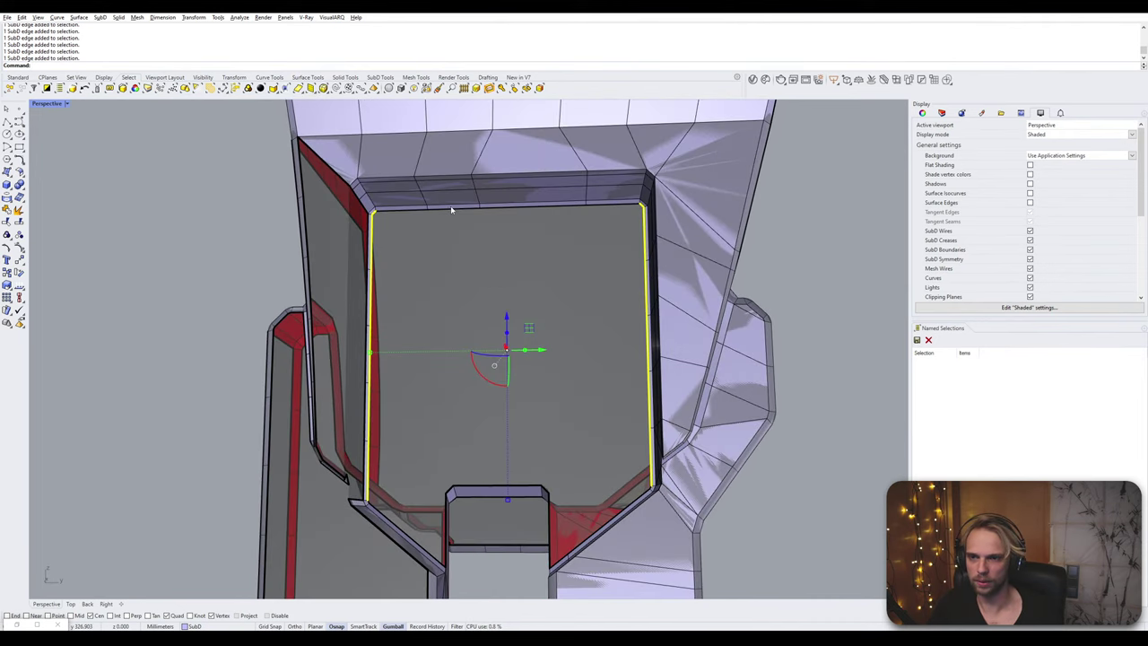
- Bridge the two selected side edges with 5 segments
type("N")
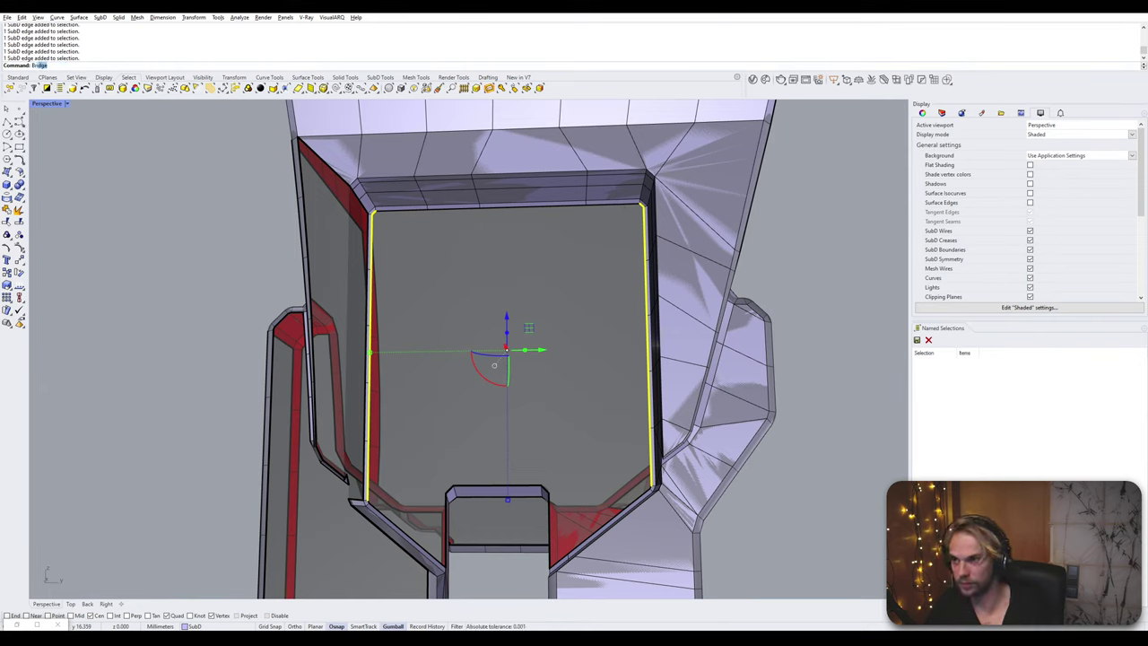
type("ri")
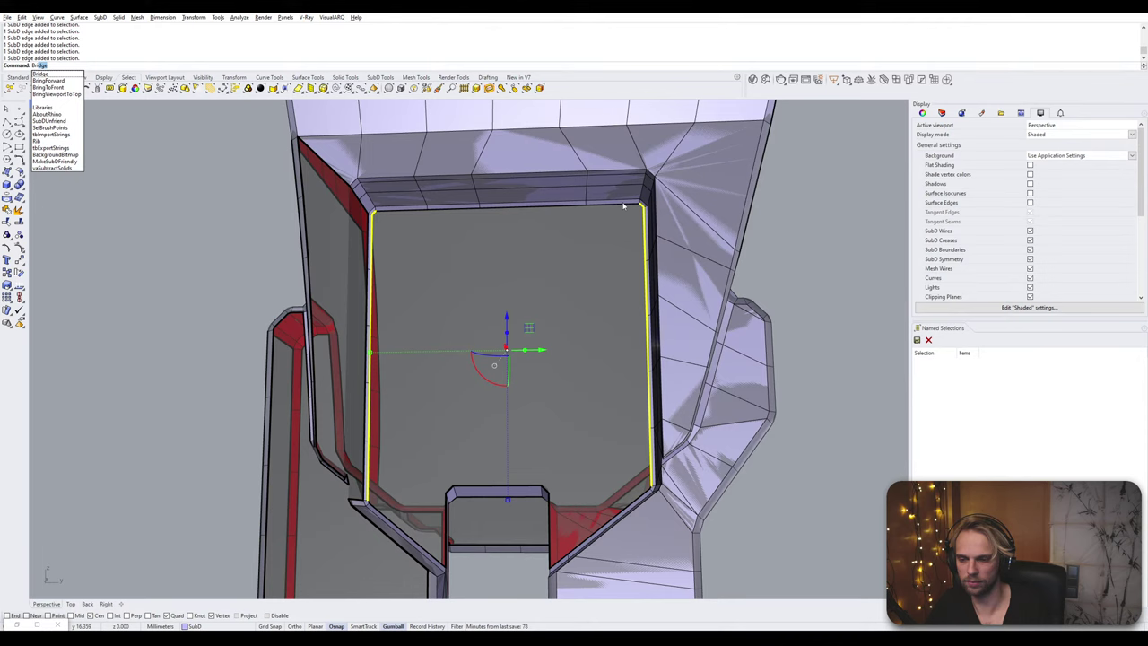
key("Return")
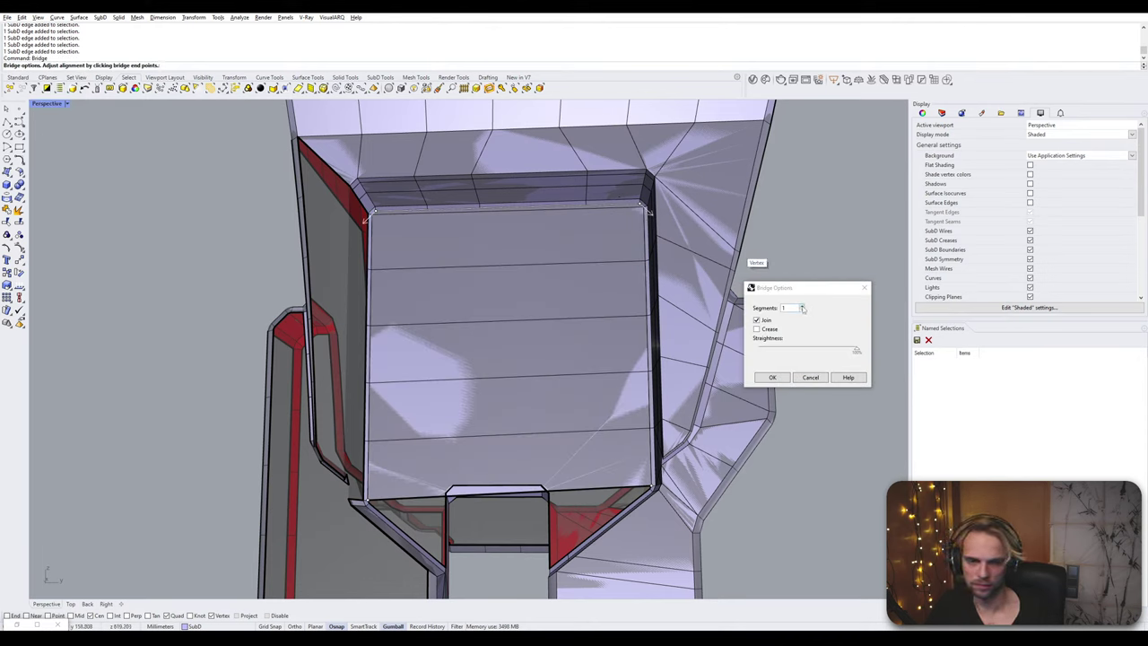
left_click(803, 307)
left_click(802, 307)
left_click(802, 307)
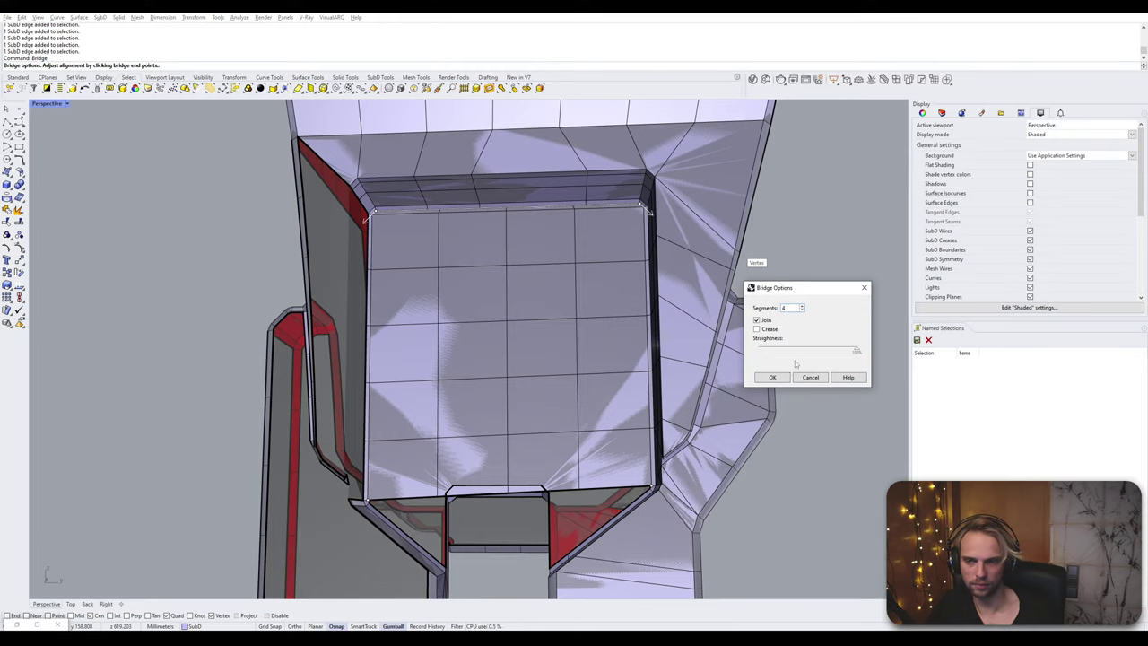
left_click(802, 306)
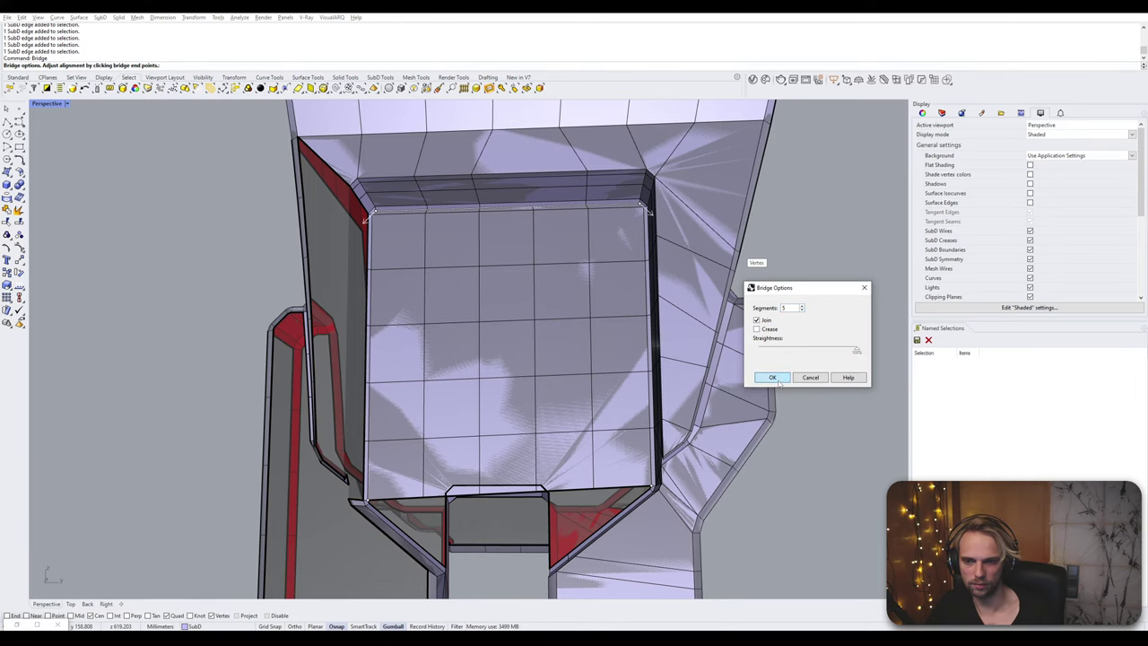
left_click(772, 378)
- Bevel the vertical rim edge above the bridged opening
scroll(435, 216, "up", 5)
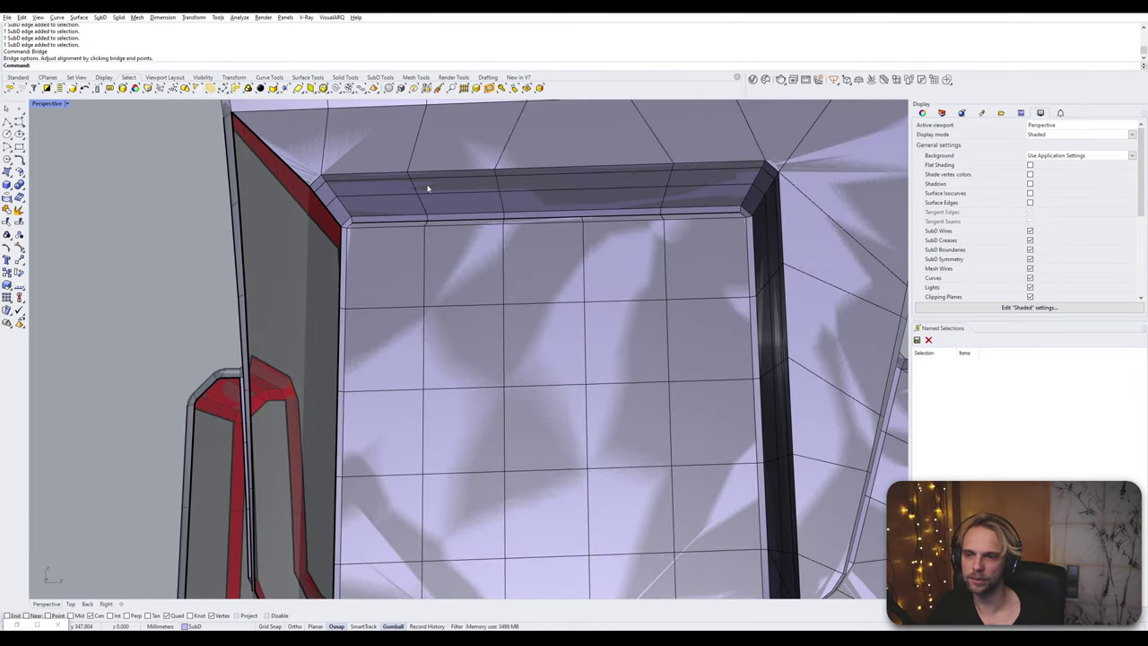
scroll(466, 302, "up", 3)
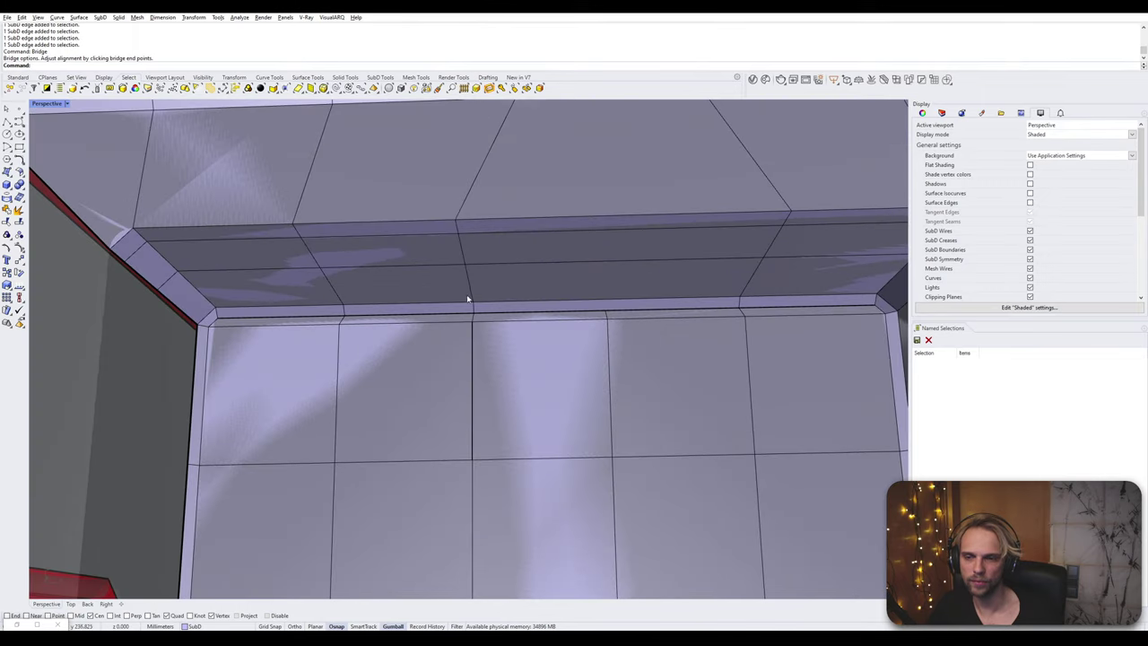
left_click(477, 303)
scroll(483, 297, "down", 3)
scroll(482, 297, "down", 5)
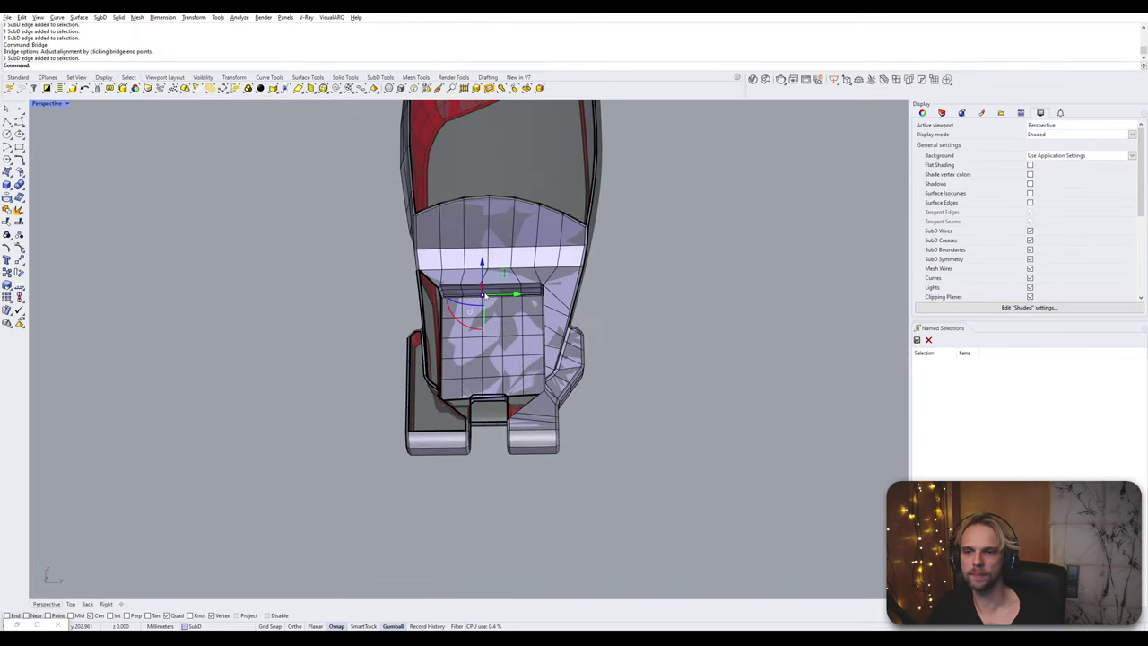
scroll(482, 282, "up", 8)
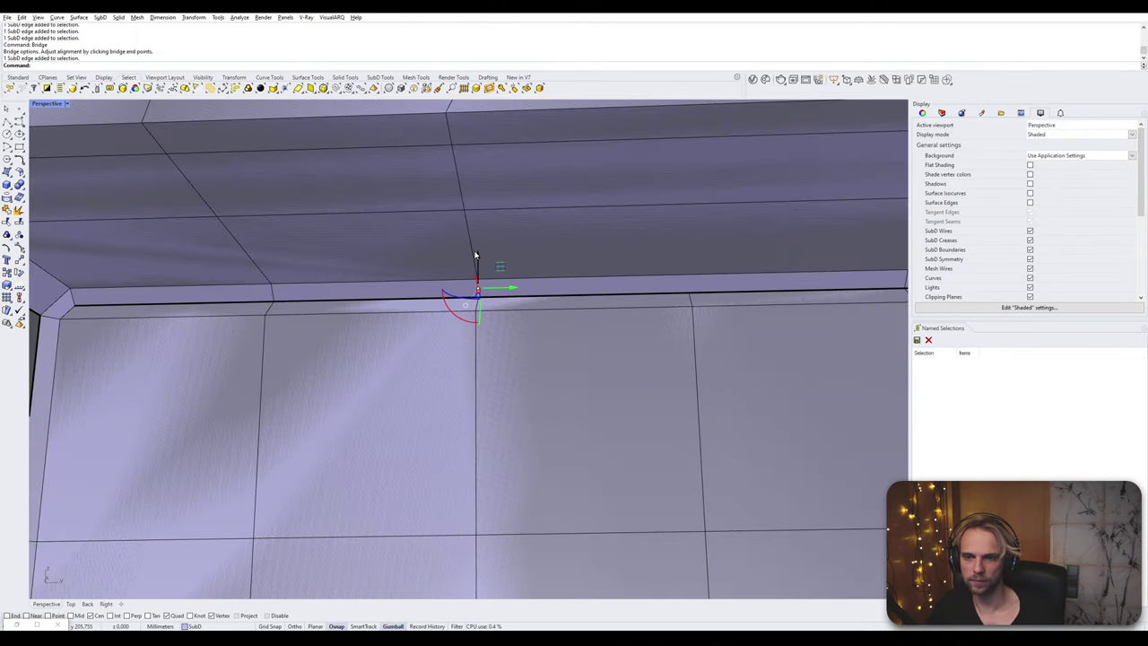
left_click(475, 255)
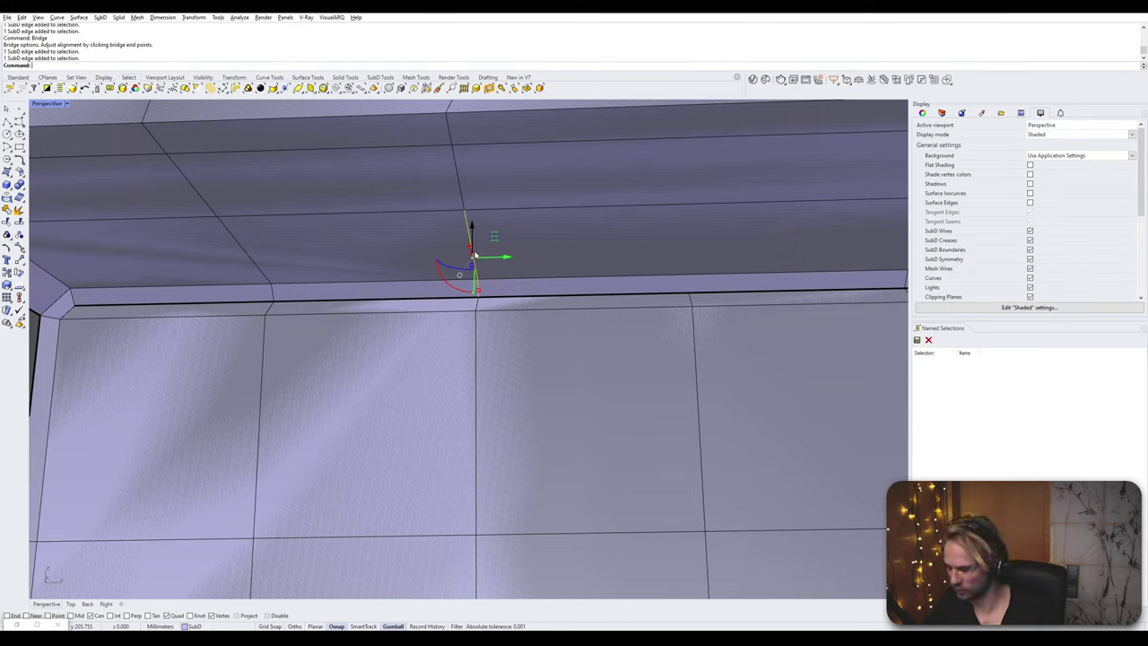
type("Bevel")
key("Return")
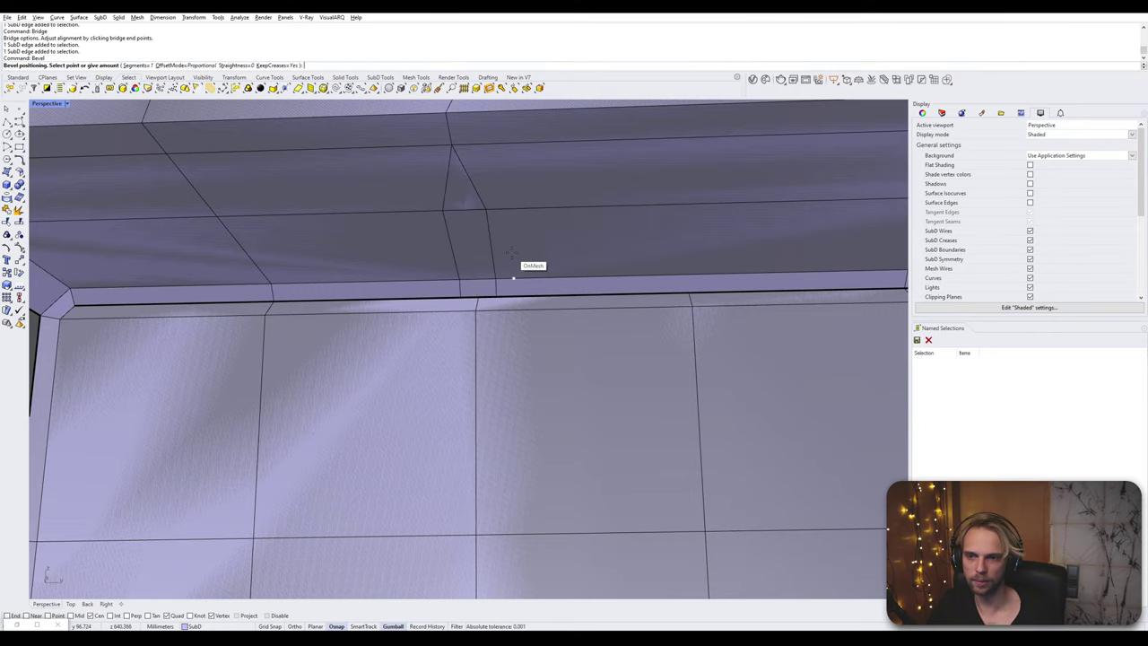
left_click(502, 273)
- Shift two rim edges sideways with the gumball, then pick two left rim edges
left_click(498, 290)
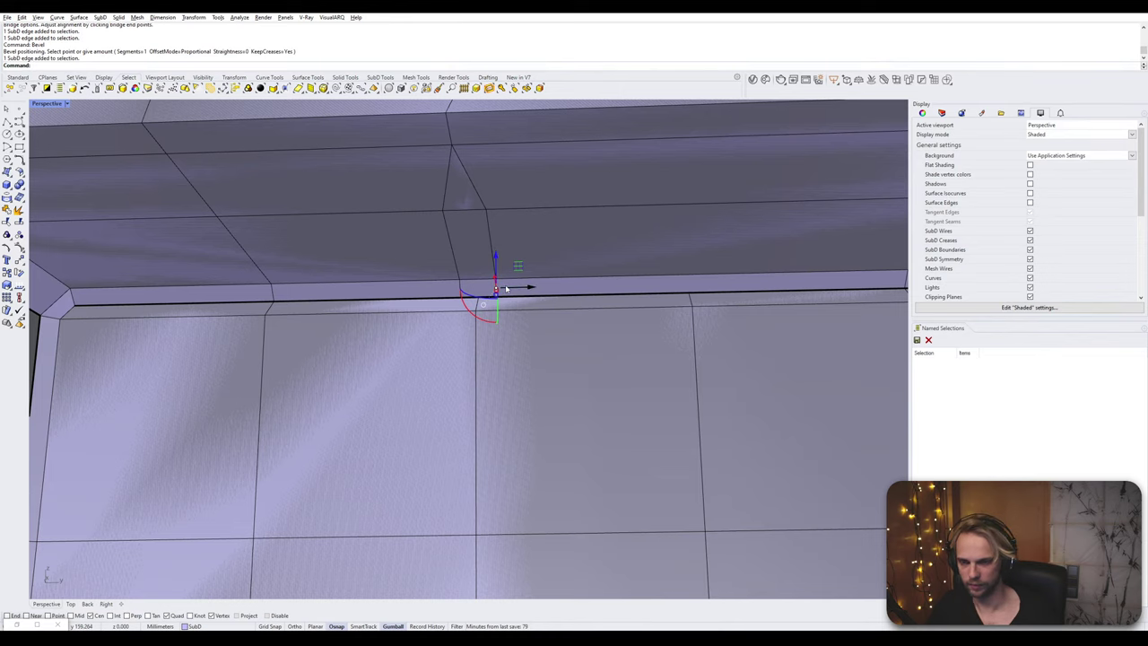
left_click(494, 233, "ctrl+shift")
left_click_drag(521, 258, 734, 277)
key("Escape")
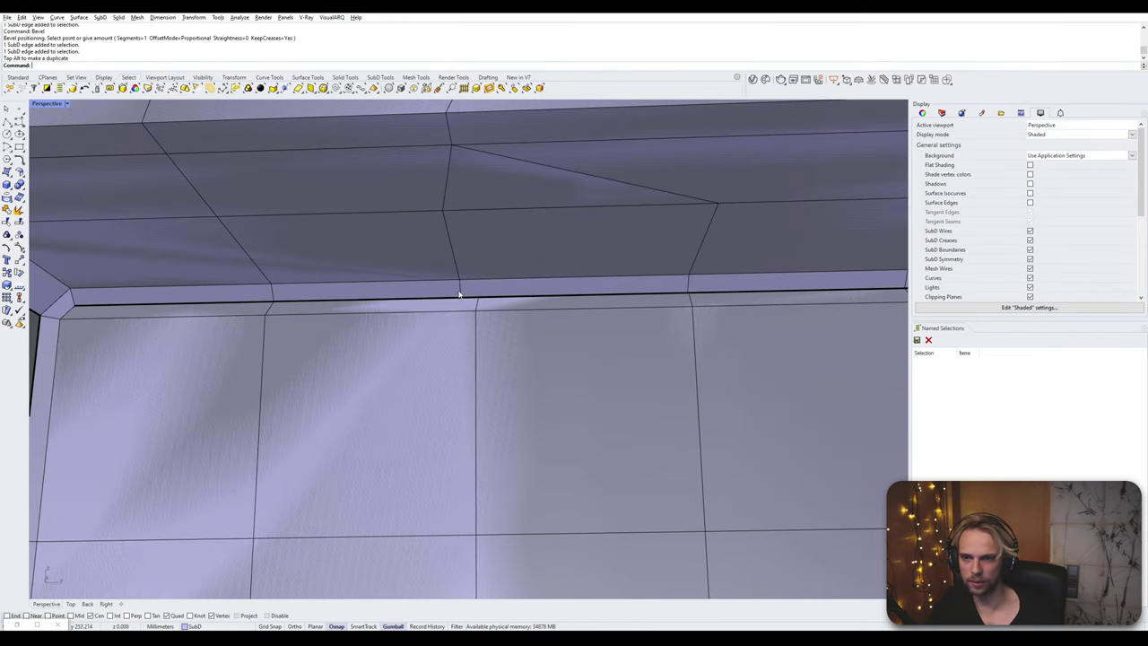
left_click(461, 292, "ctrl+shift")
left_click(454, 252, "ctrl+shift")
right_click_drag(488, 259, 455, 266)
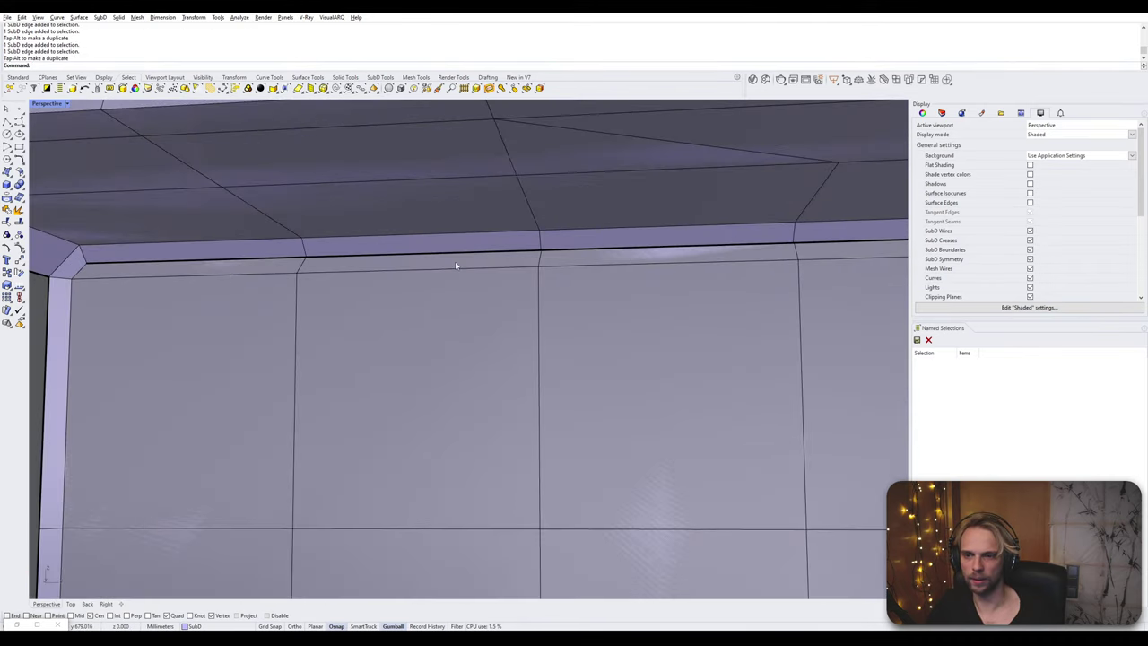
right_click_drag(369, 248, 362, 309)
scroll(361, 310, "up", 3)
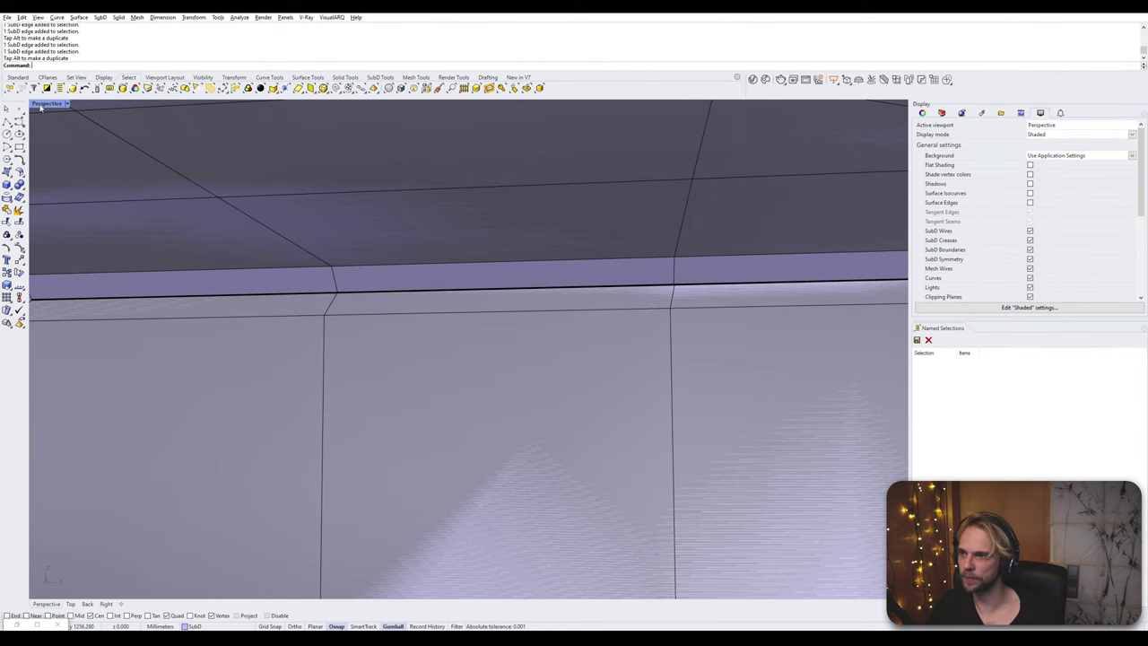
- Run AlignVertices on the whole SubD shell at the default distance
right_click(40, 105)
left_click(371, 202)
key("Escape")
scroll(374, 204, "down", 3)
left_click(375, 206)
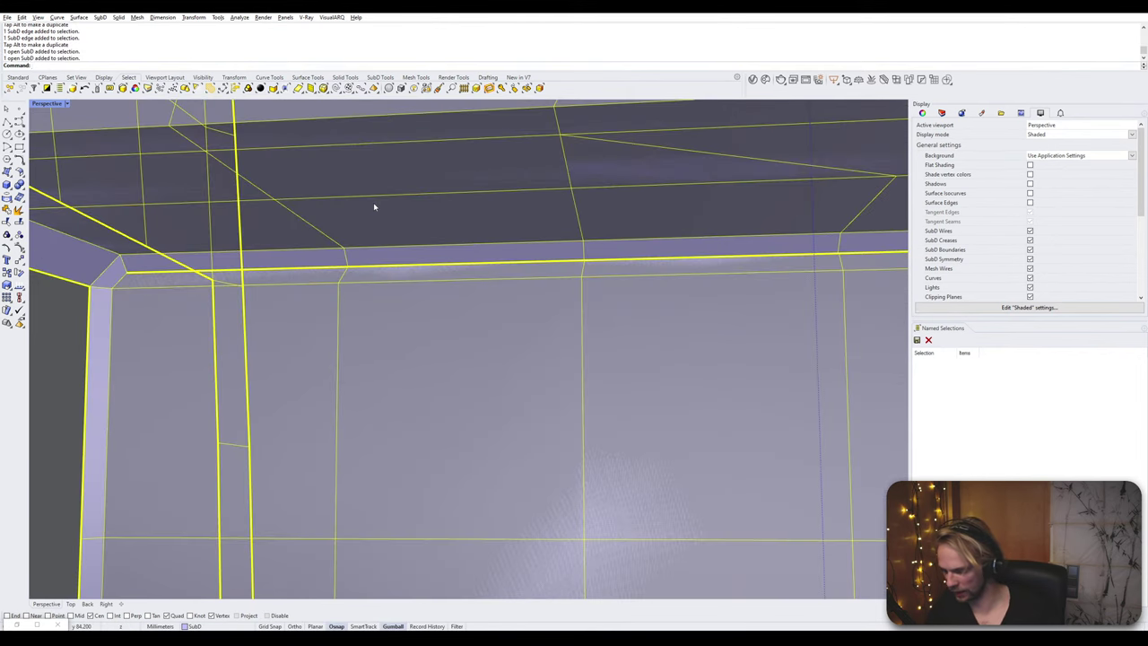
type("Vertices")
key("Return")
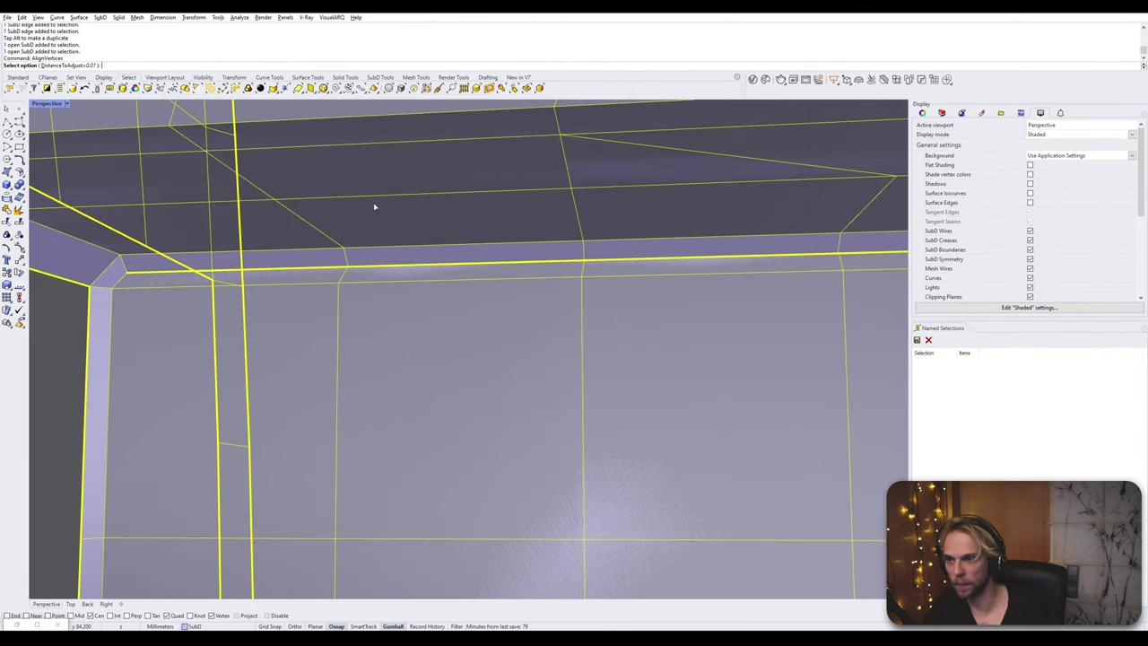
key("Return")
- Switch the Perspective viewport to wireframe display
scroll(446, 262, "down", 3)
right_click_drag(446, 262, 417, 340)
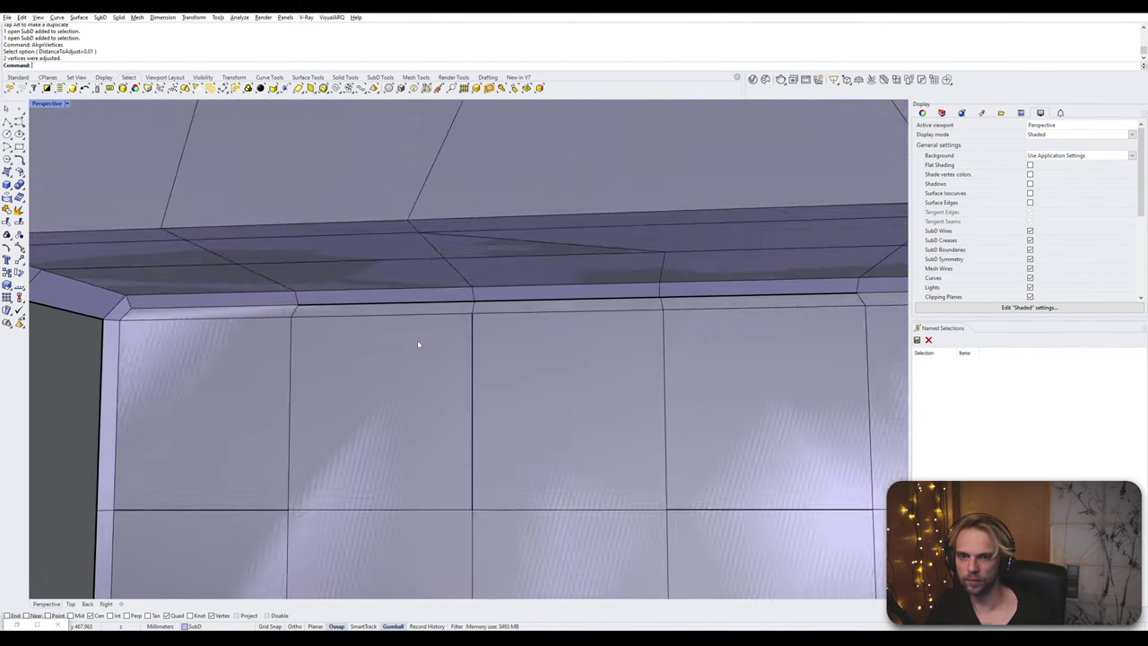
left_click(420, 343)
scroll(469, 306, "up", 4)
key("Escape")
scroll(473, 299, "up", 2)
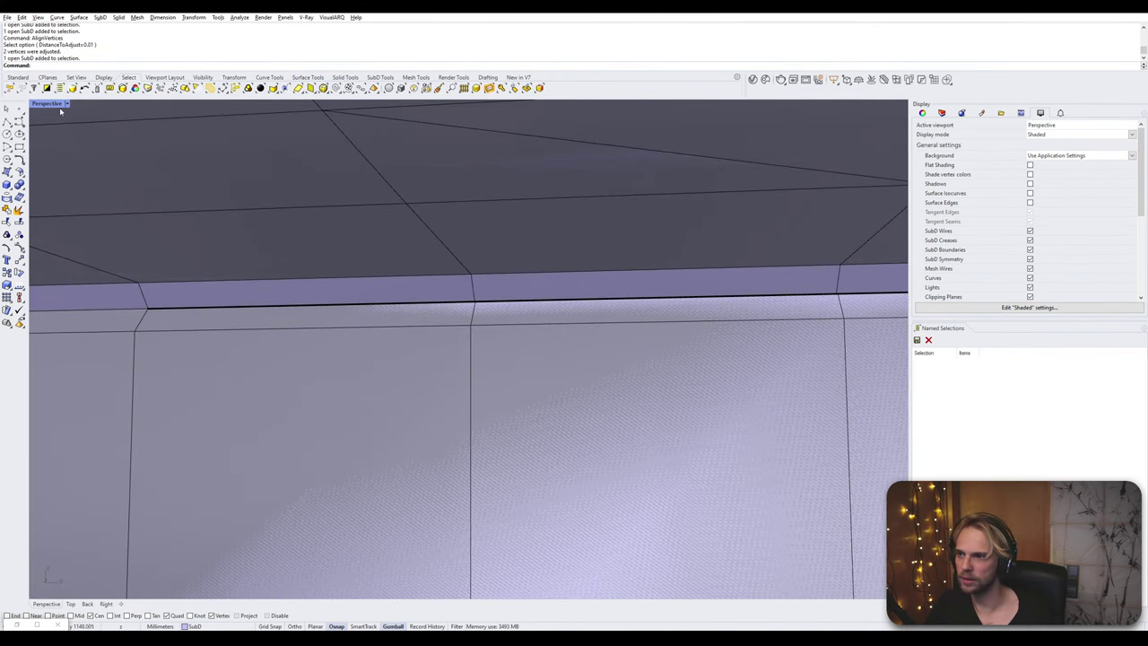
left_click(67, 104)
left_click(70, 137)
- Stitch two overlapping rim vertex pairs at their average location
left_click_drag(462, 296, 498, 314, "ctrl+shift")
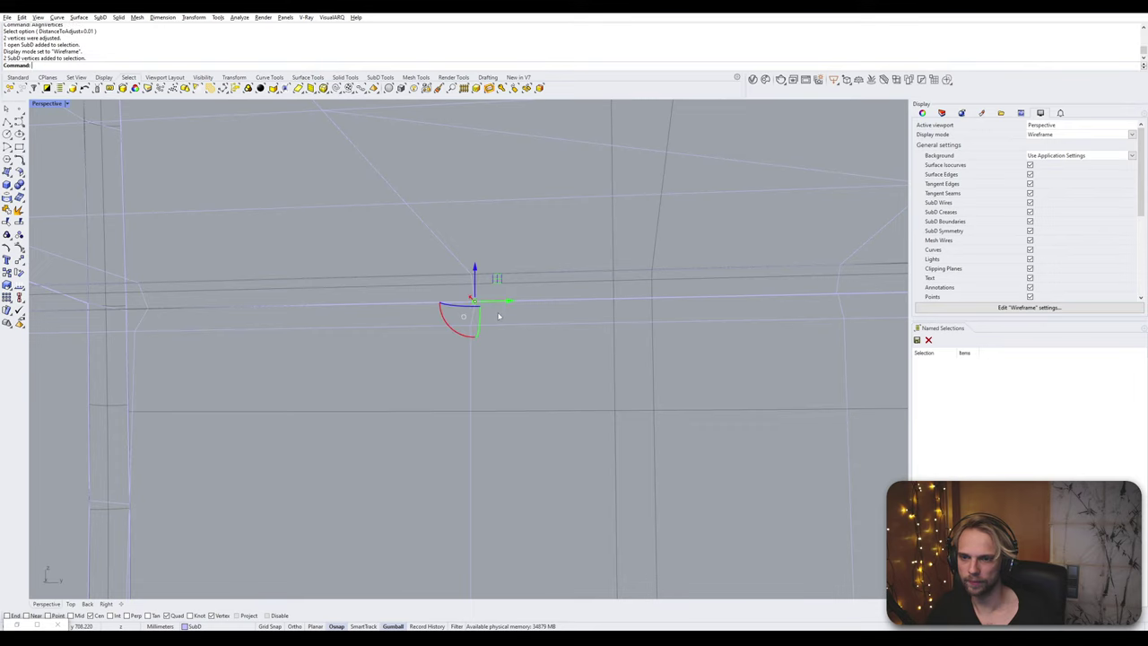
type("Stitch")
key("Return")
key("Return")
scroll(501, 316, "down", 1)
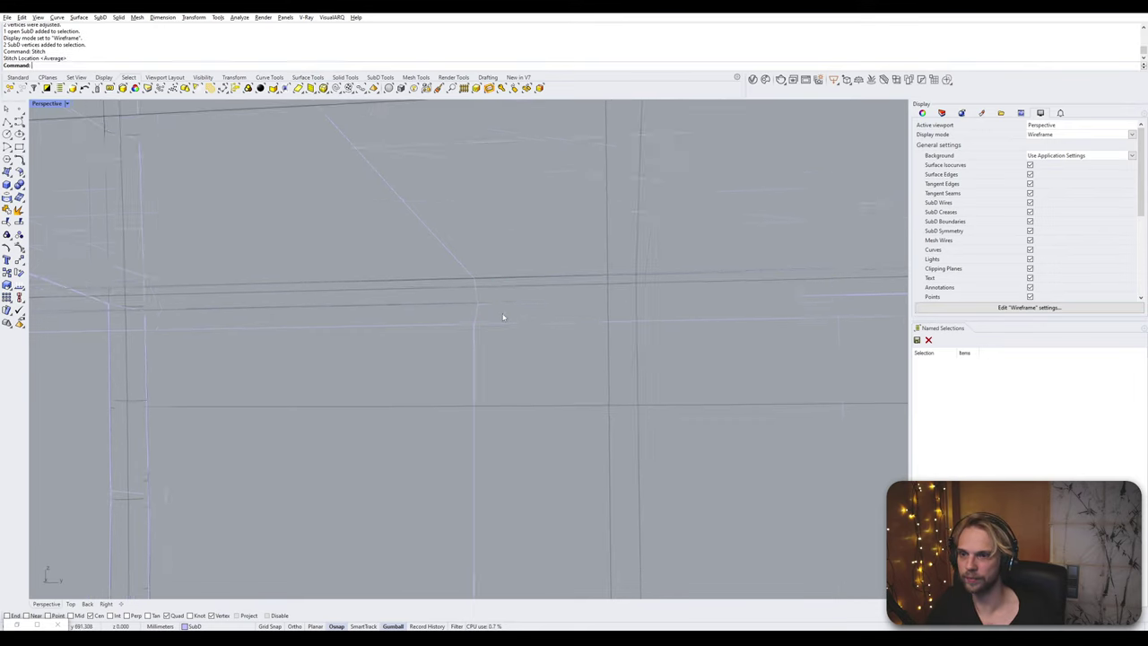
right_click_drag(502, 317, 577, 316, "shift")
left_click_drag(582, 301, 605, 315, "ctrl+shift")
key("Return")
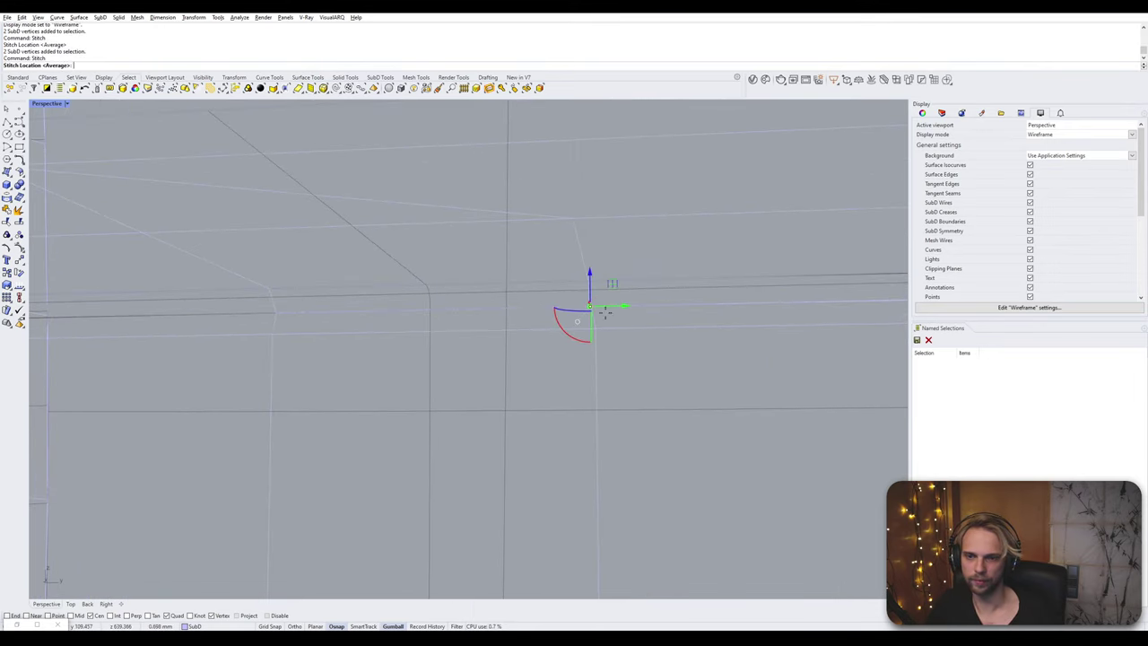
key("Return")
- Try stitching a single rim vertex, then cancel the unfinished stitch
scroll(639, 327, "down", 1)
right_click_drag(695, 341, 594, 299, "shift")
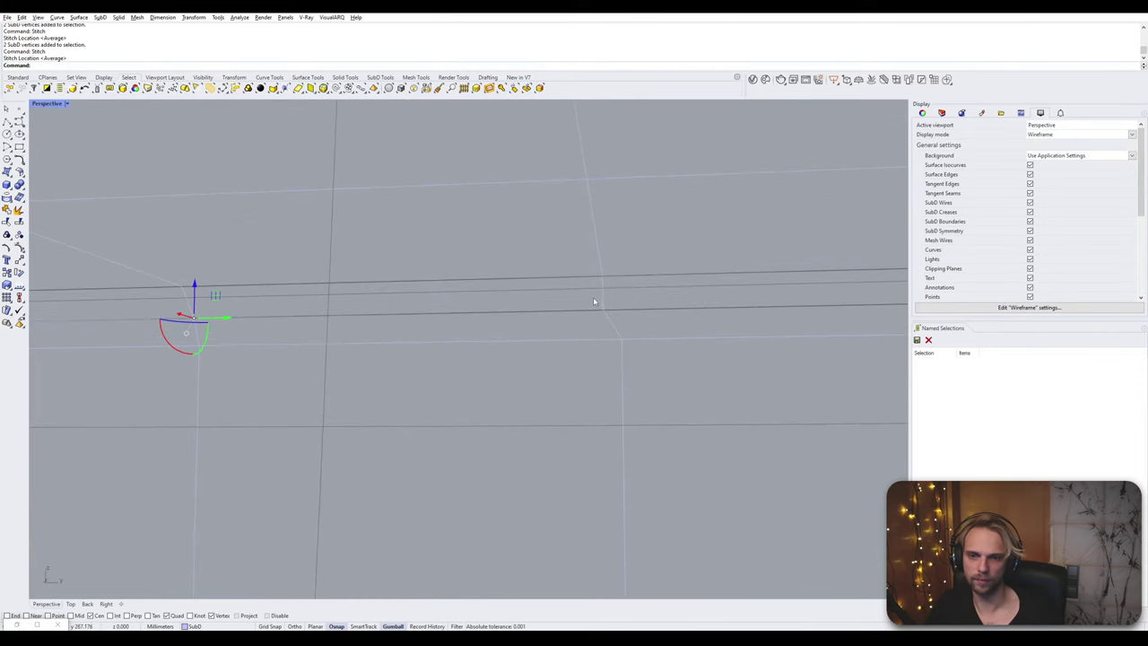
key("Escape")
left_click_drag(581, 290, 649, 329)
key("Return")
scroll(650, 329, "down", 4)
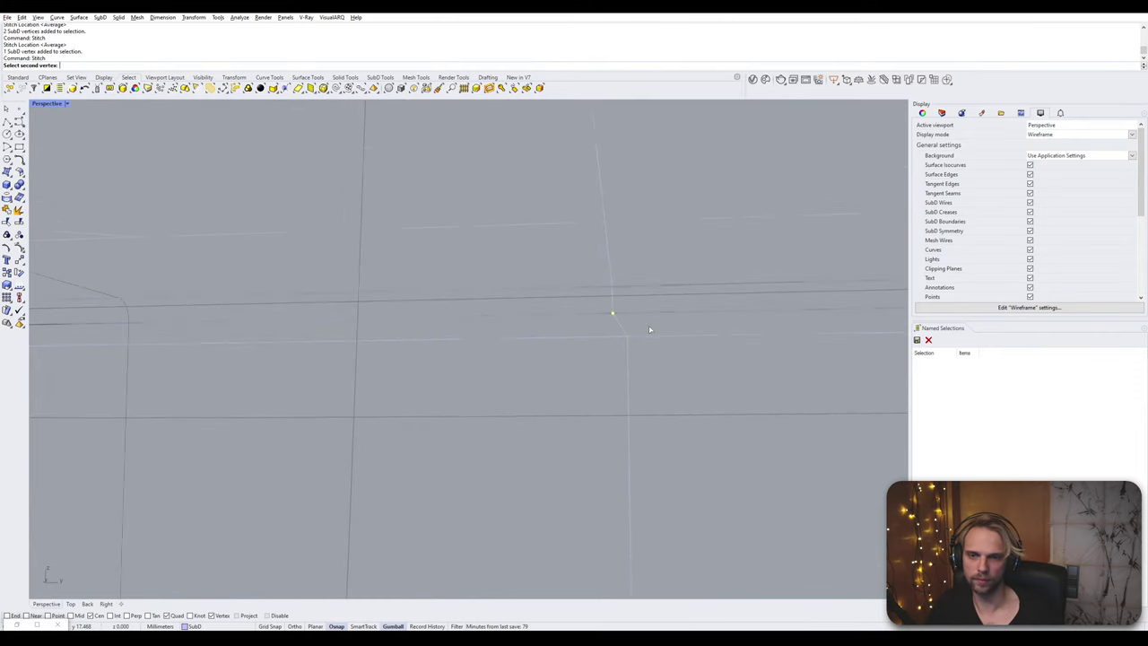
key("Escape")
right_click_drag(686, 361, 565, 338)
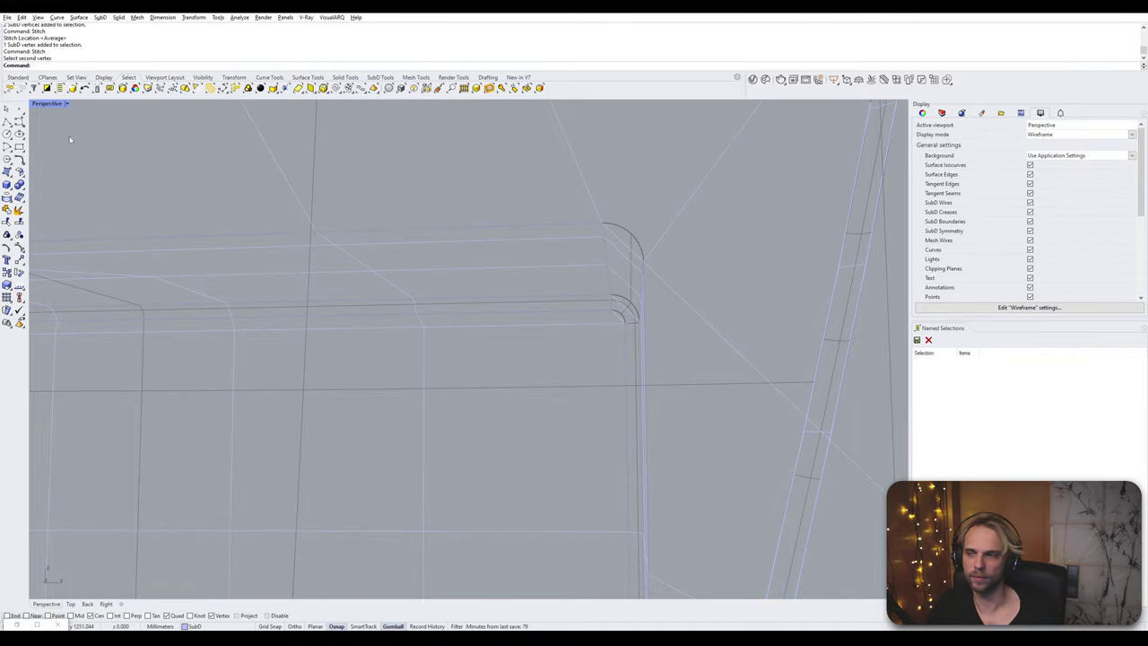
- Return the viewport to shaded display and select the two notch edges
left_click(46, 104)
left_click(54, 134)
mouse_move(210, 279)
right_mouse_down()
mouse_move(525, 332)
mouse_move(414, 424)
mouse_move(424, 499)
mouse_move(512, 333)
mouse_move(528, 403)
mouse_move(499, 444)
right_mouse_up()
key("Tab")
scroll(499, 376, "up", 2)
key("Tab")
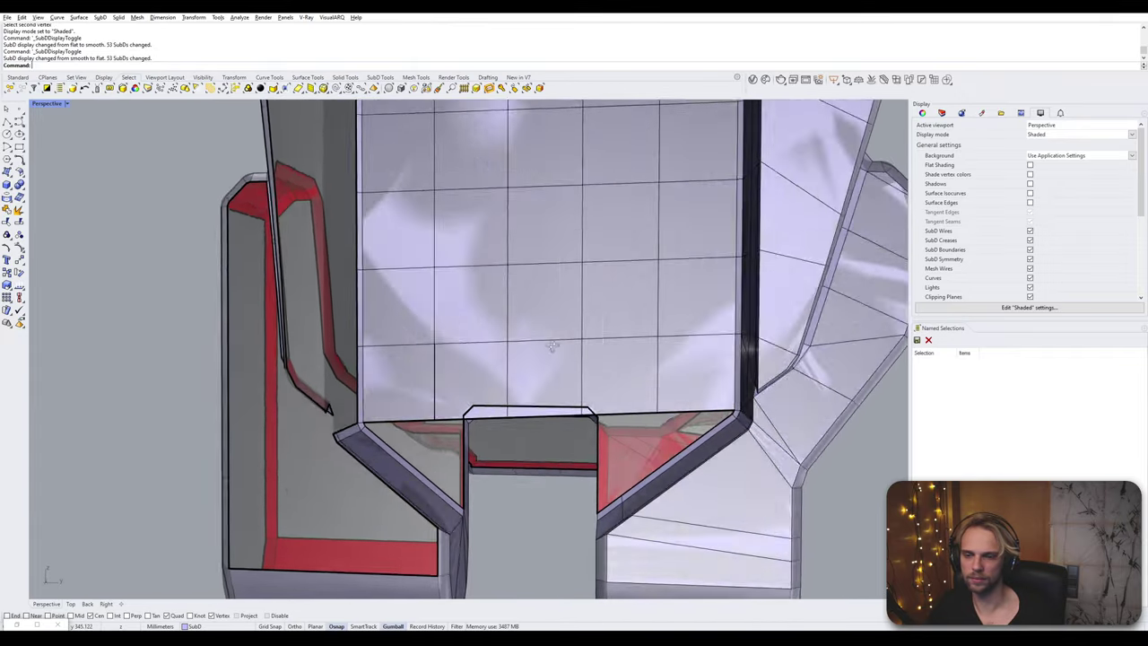
scroll(499, 444, "up", 6)
left_click(567, 397, "ctrl+shift")
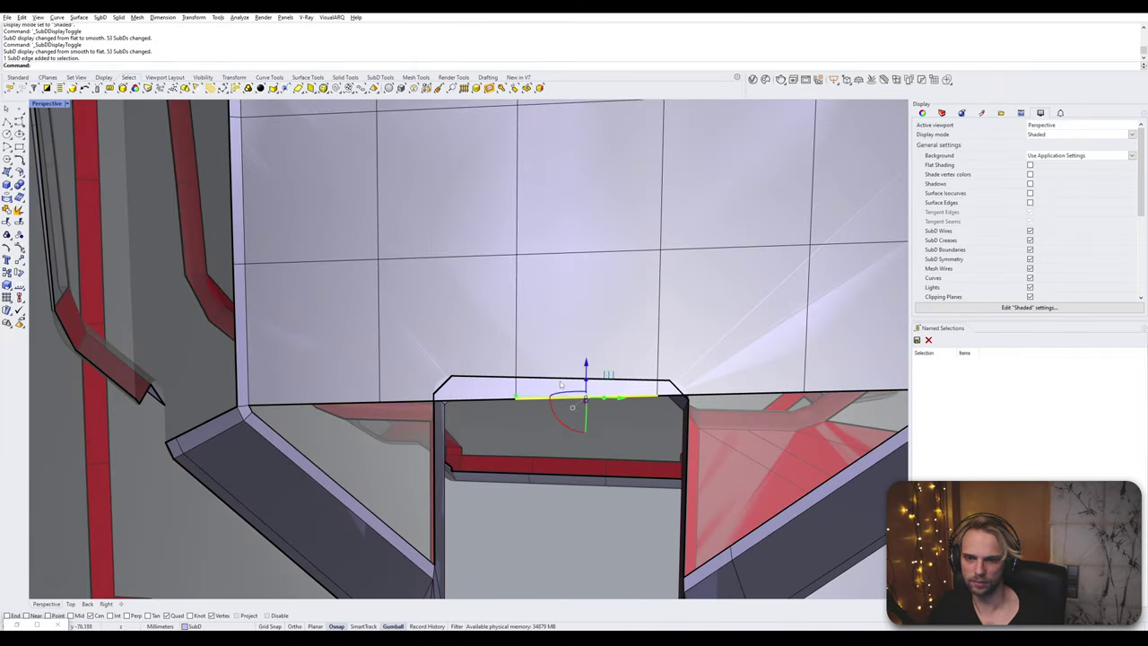
left_click(559, 383, "ctrl+shift")
- Stitch the two notch edges together
type("Stitch")
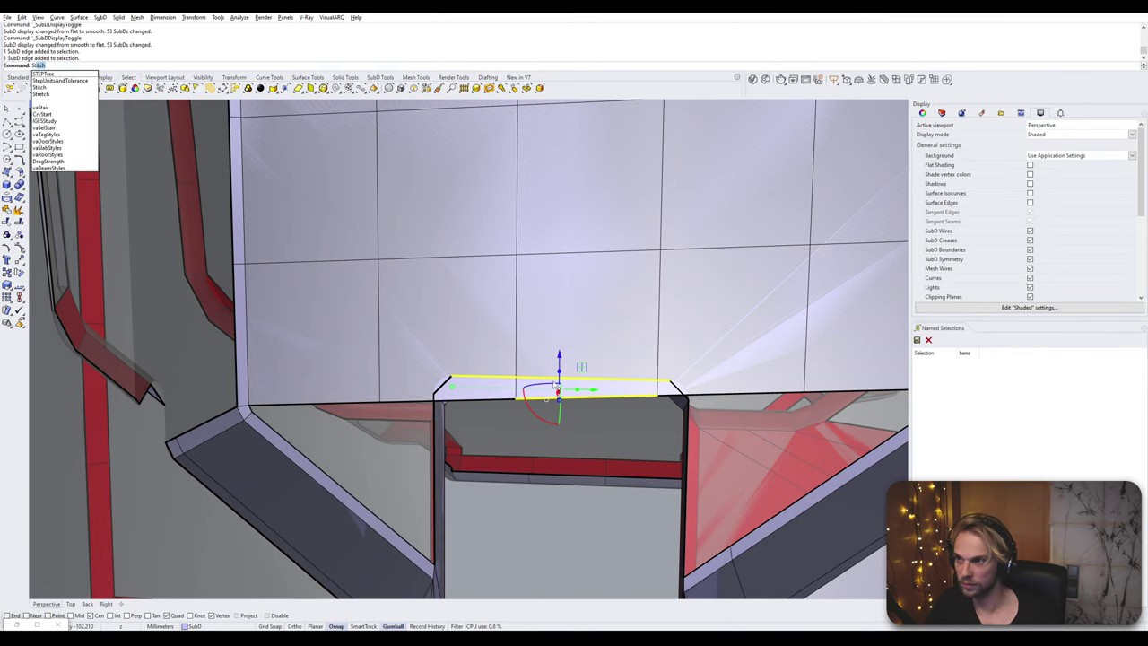
key("Return")
key("Return")
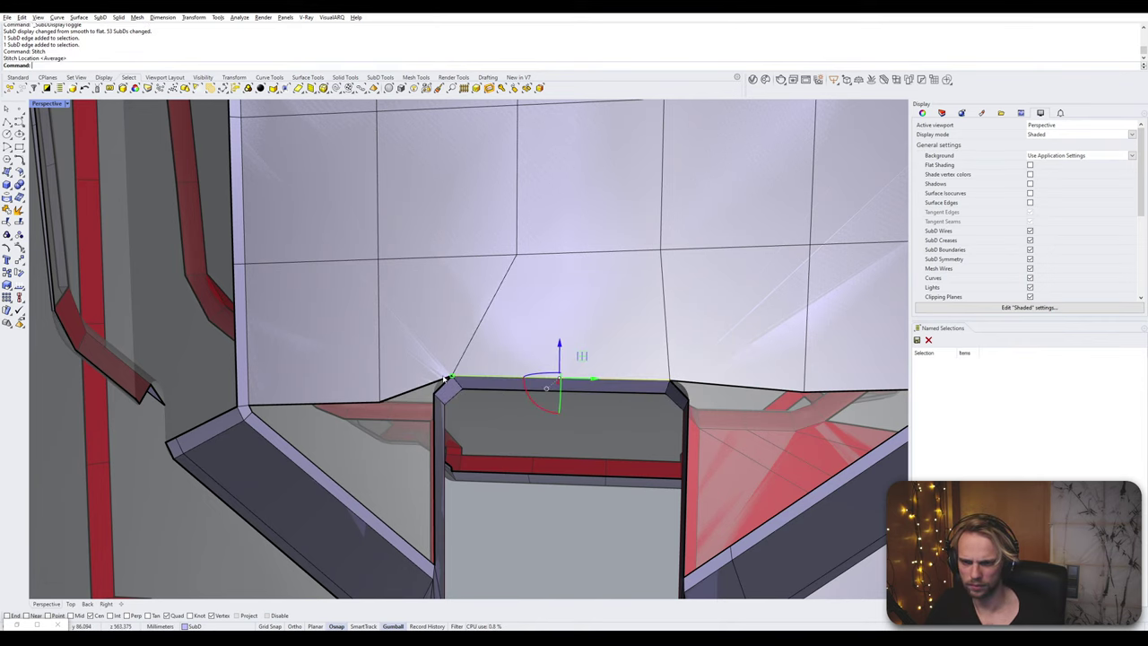
key("Escape")
- Bridge the notch's right gap from its top edge to the diagonal edge with one segment
right_click_drag(535, 383, 659, 405)
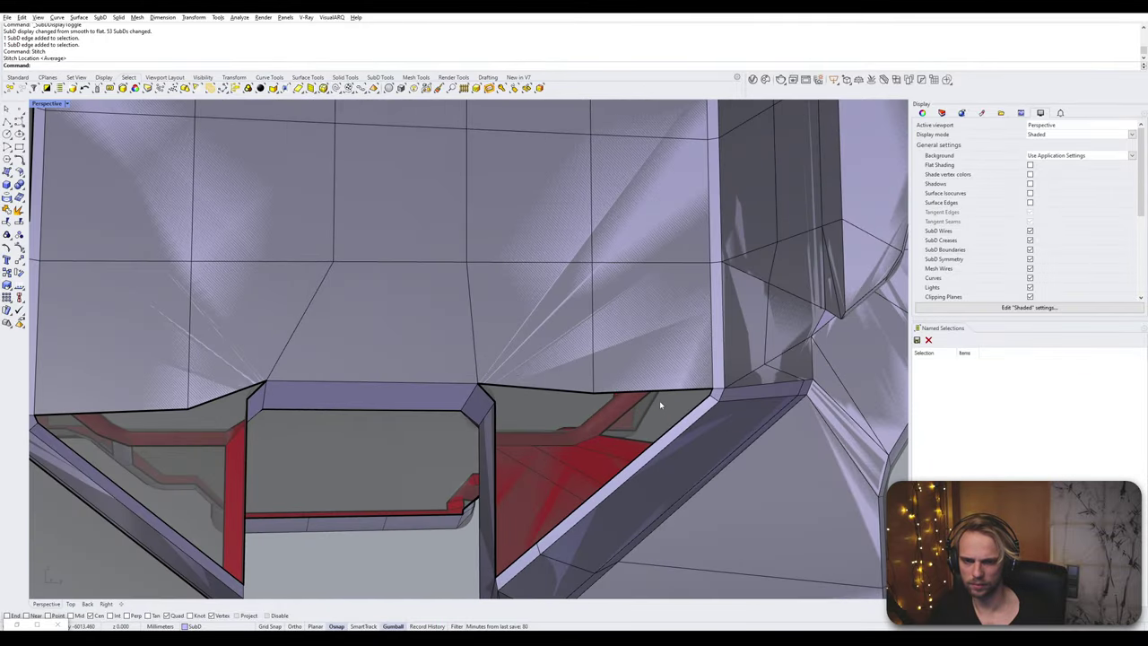
left_click(649, 396, "ctrl+shift")
key("Escape")
left_click(688, 389, "ctrl+shift")
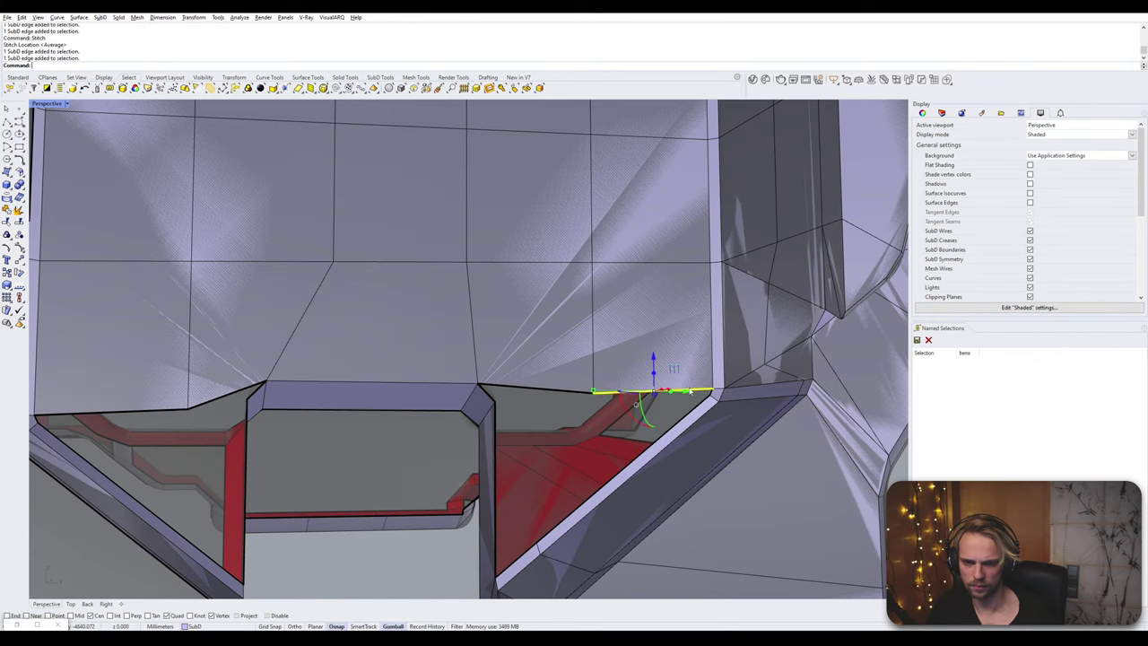
left_click(692, 411, "ctrl+shift")
type("Bridge")
key("Return")
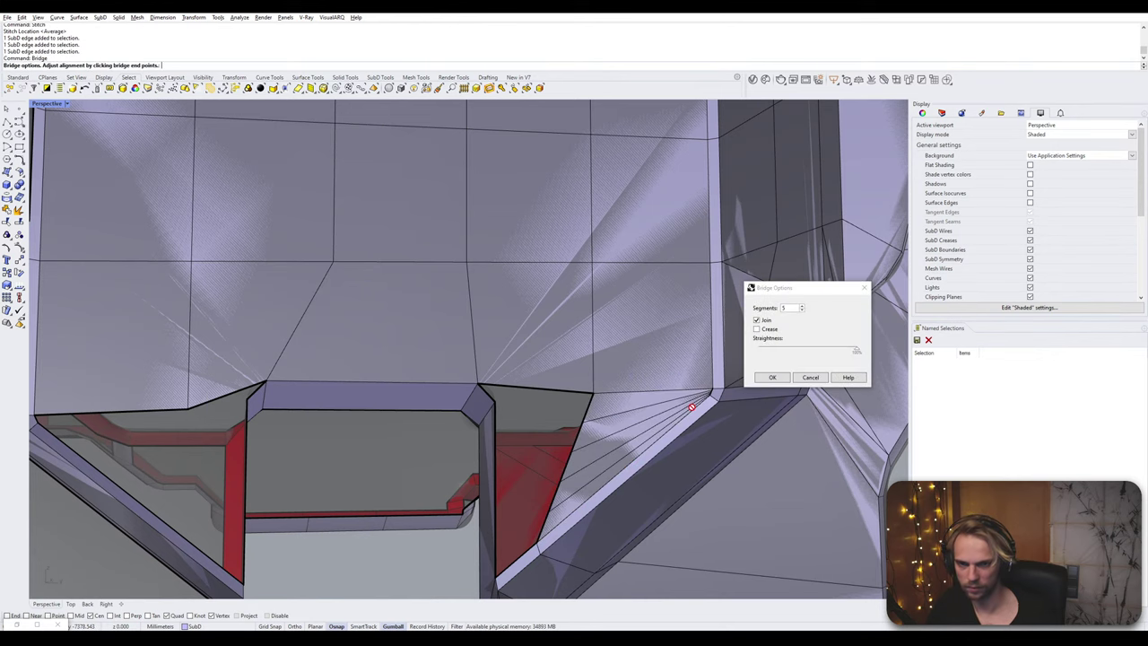
left_click(802, 310)
left_click(802, 310)
left_click(801, 310)
left_click(802, 311)
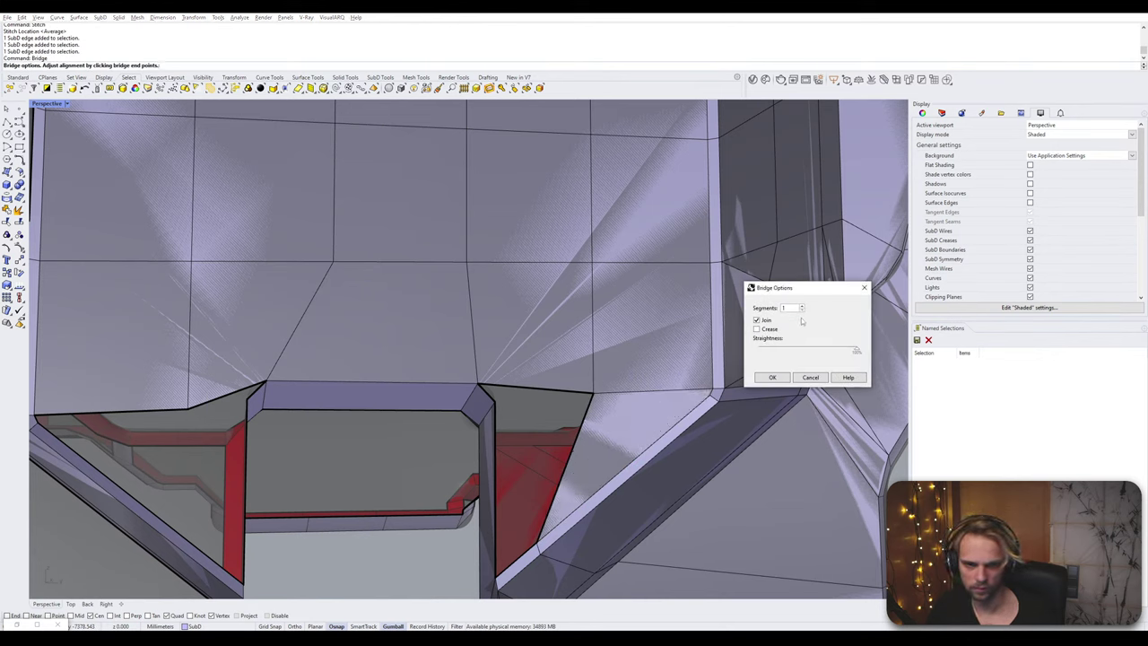
left_click(772, 377)
- Bridge the next gap between its vertical edge and the opposite edge
right_click_drag(566, 413, 634, 350)
left_click(652, 372)
left_click(627, 347)
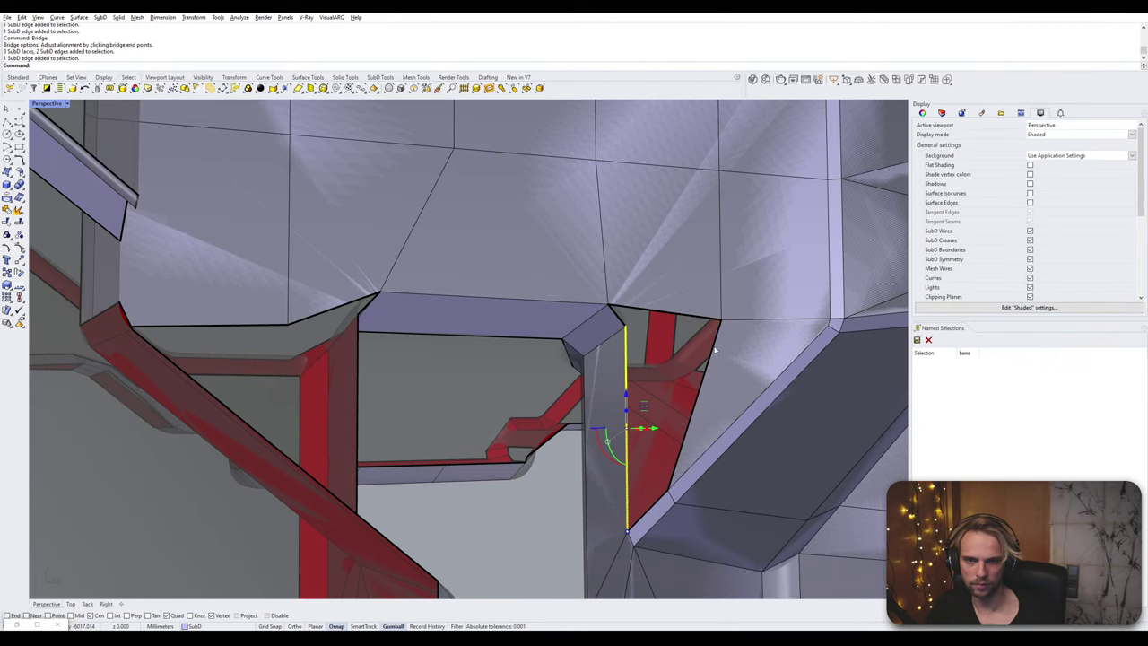
left_click(714, 349, "ctrl+shift")
key("Return")
key("Return")
- Bridge the left gap's upper and diagonal edges, then raise the corner vertex
scroll(707, 347, "down", 4)
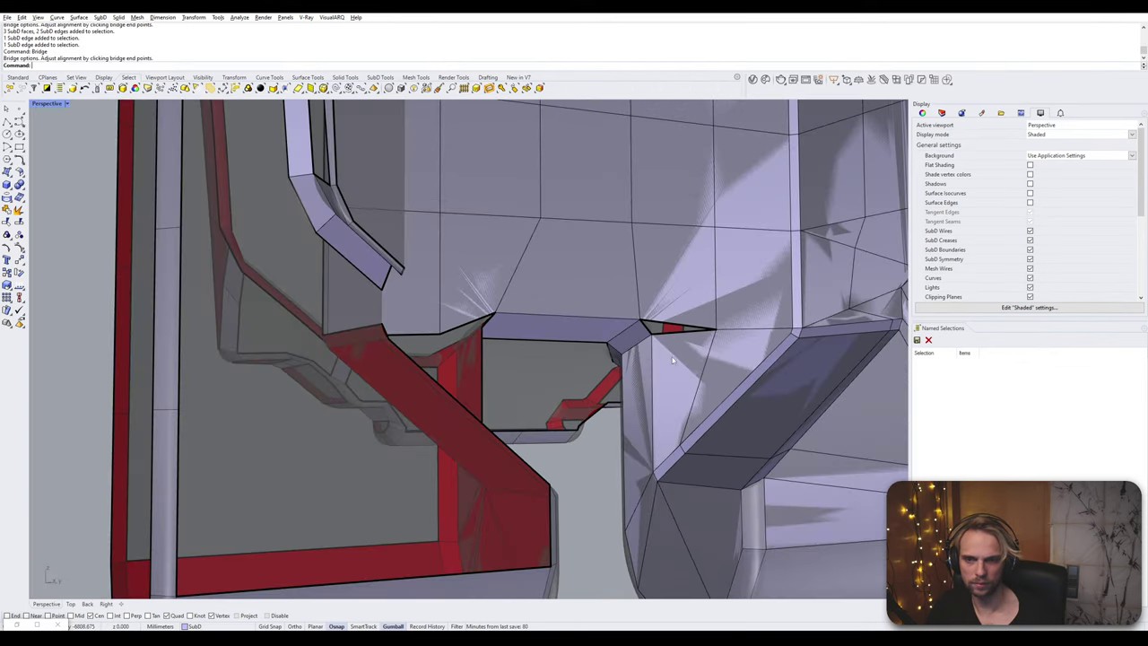
right_click_drag(673, 361, 356, 356)
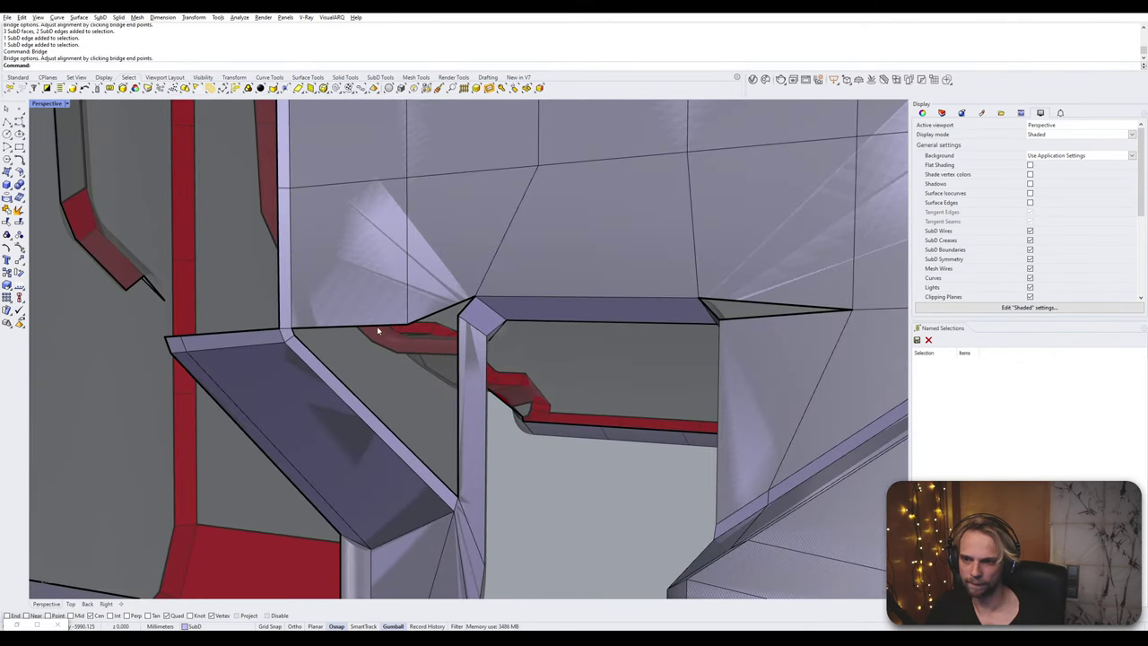
left_click(378, 331)
key("Escape")
left_click(403, 327)
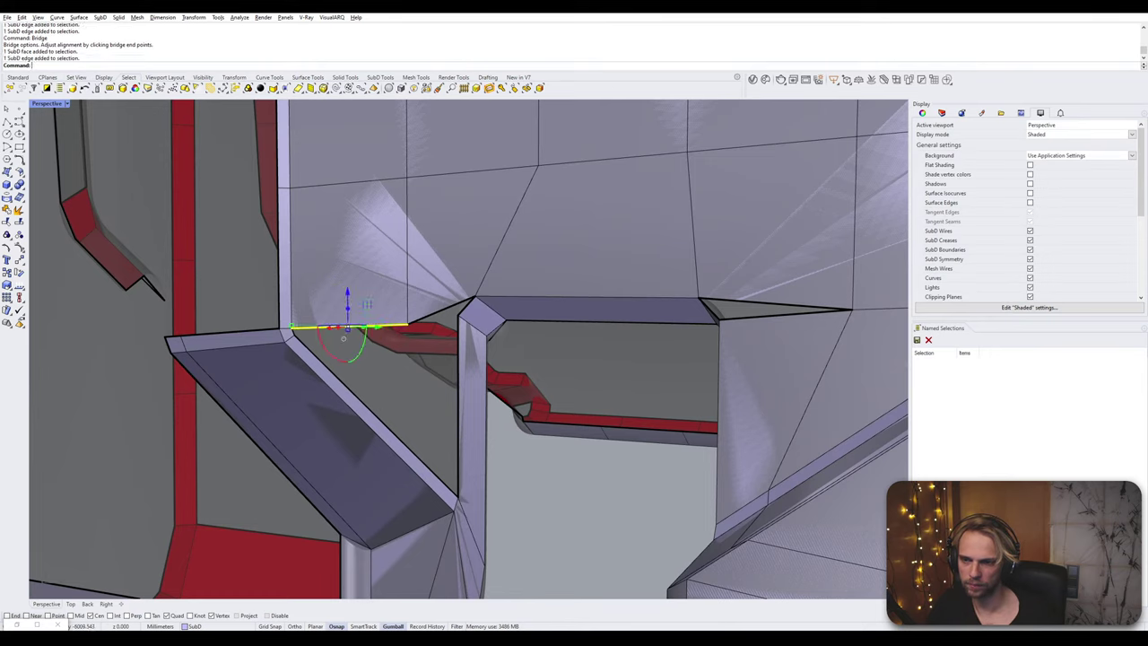
left_click(363, 403, "shift")
key("Return")
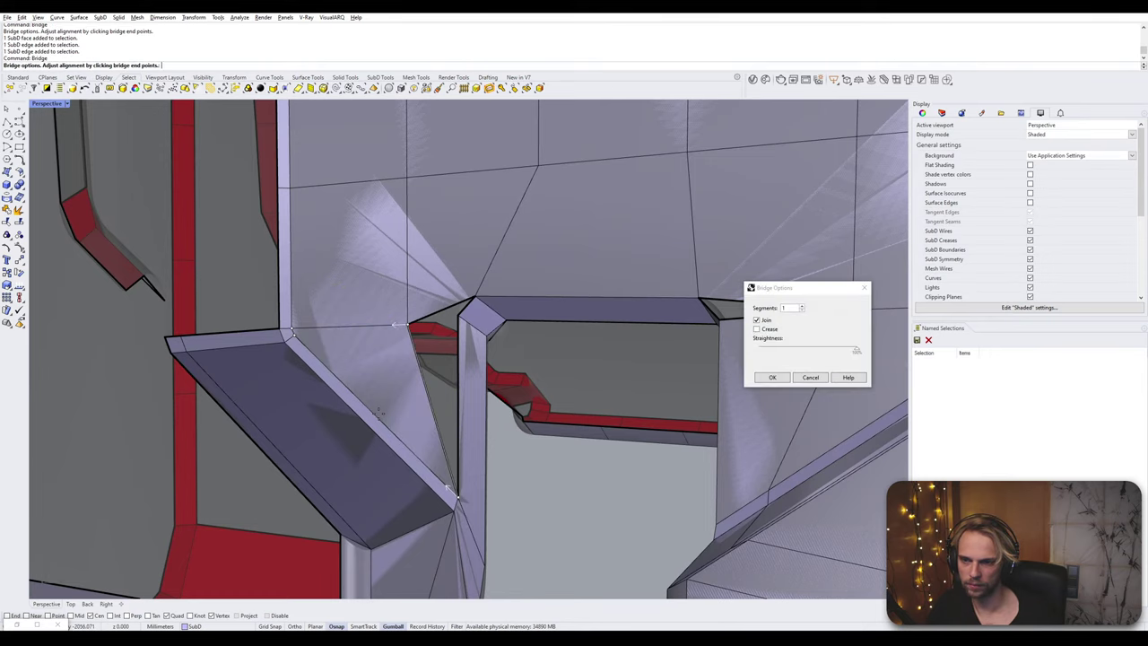
key("Return")
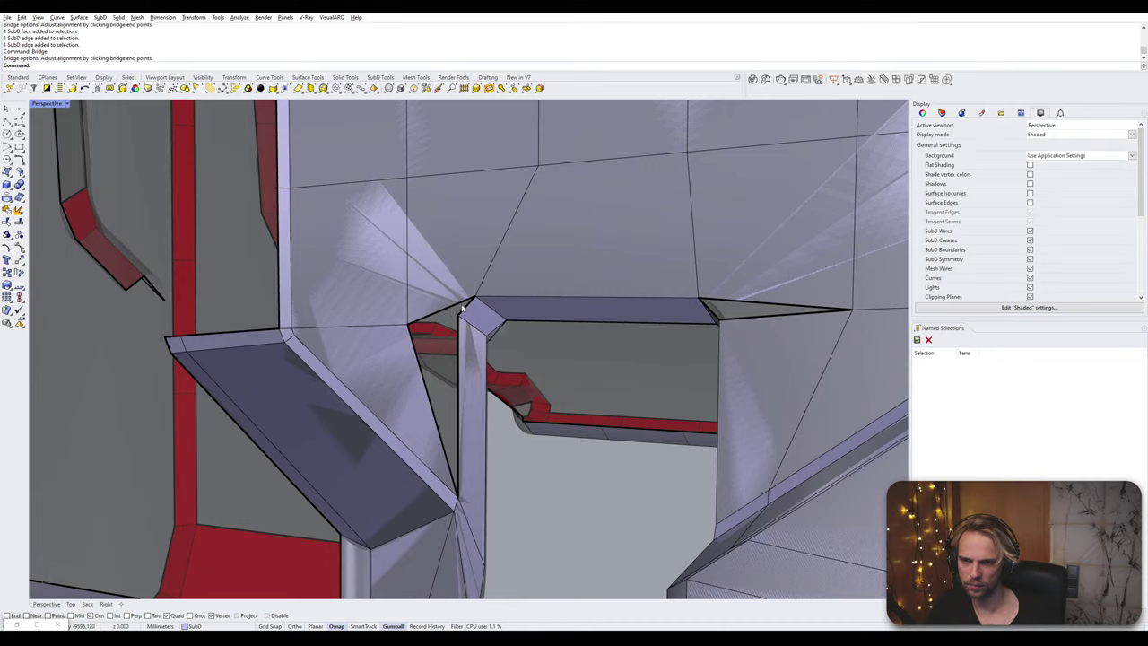
left_click(406, 327)
mouse_move(407, 302)
left_mouse_down()
mouse_move(416, 231)
mouse_move(395, 240)
mouse_move(355, 299)
left_mouse_up()
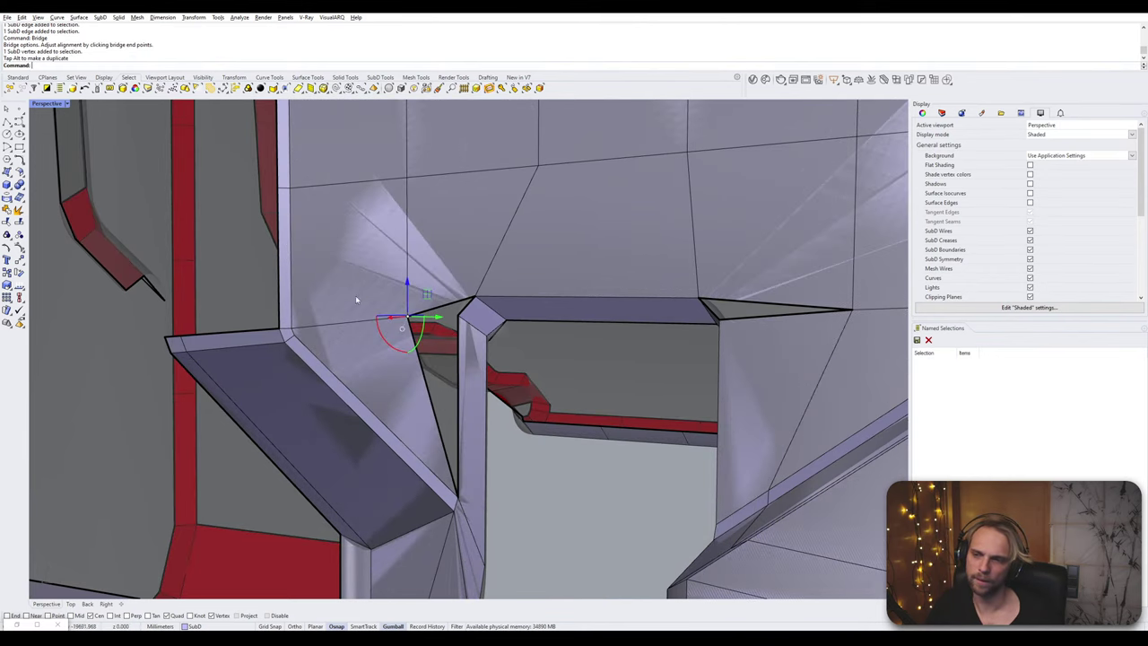
- Insert a new edge across the face beside the column
left_click(354, 323)
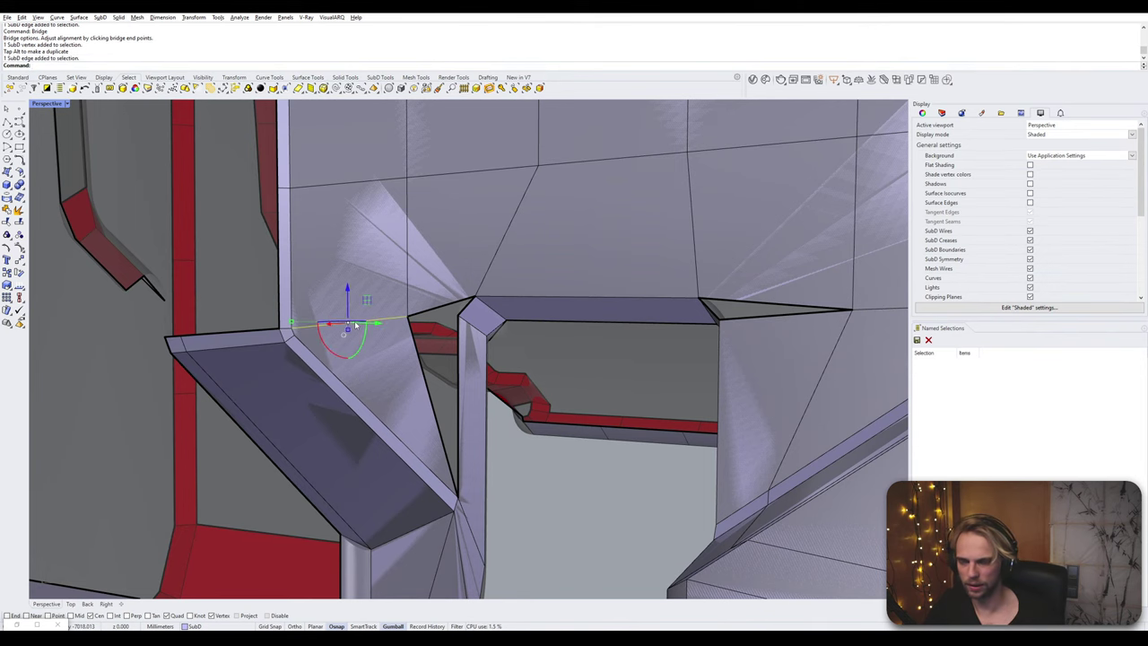
key("Escape")
left_click(386, 346)
key("Escape")
scroll(365, 330, "up", 2)
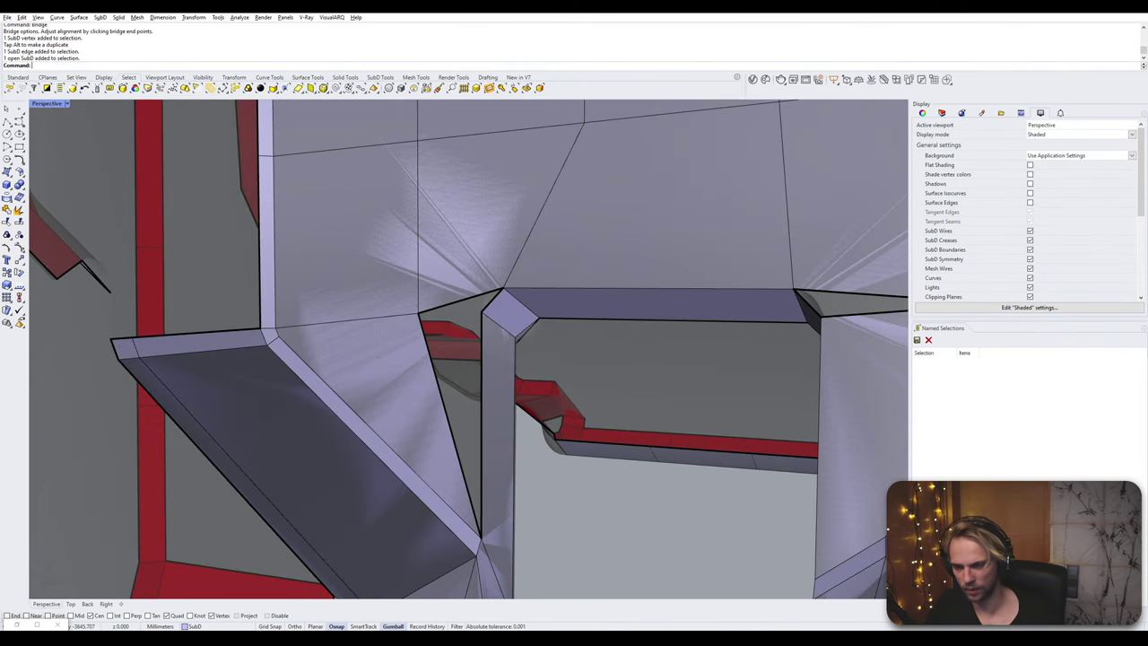
left_click(376, 358, "ctrl+shift")
key("Escape")
left_click(344, 324, "ctrl+shift")
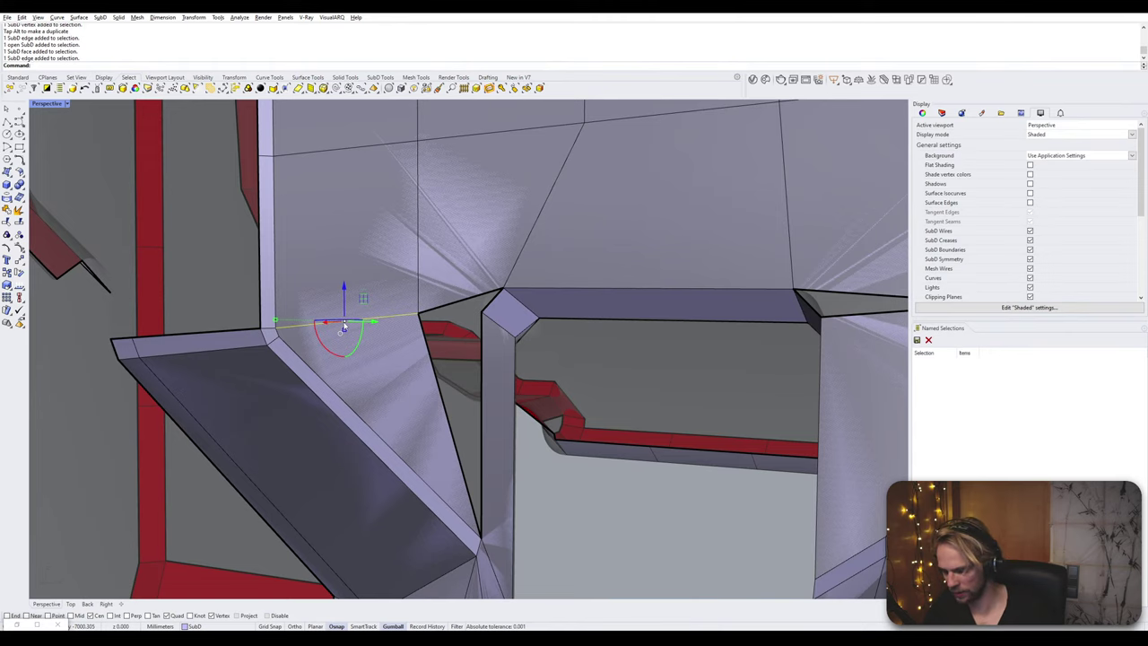
key("Return")
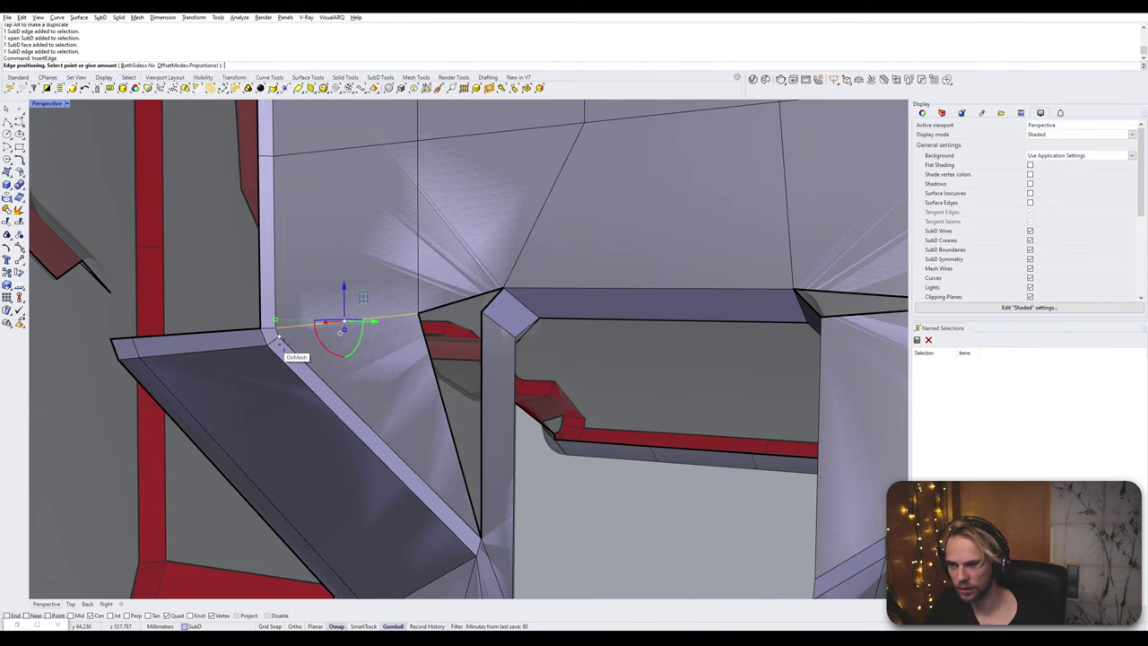
scroll(413, 319, "up", 3)
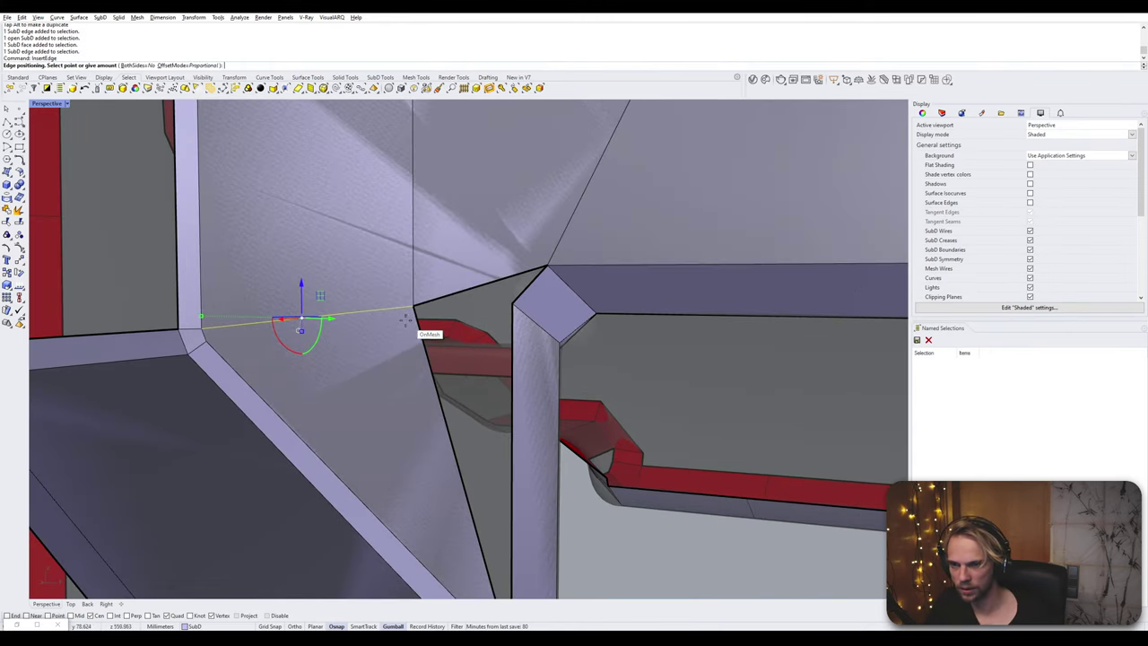
left_click(406, 319)
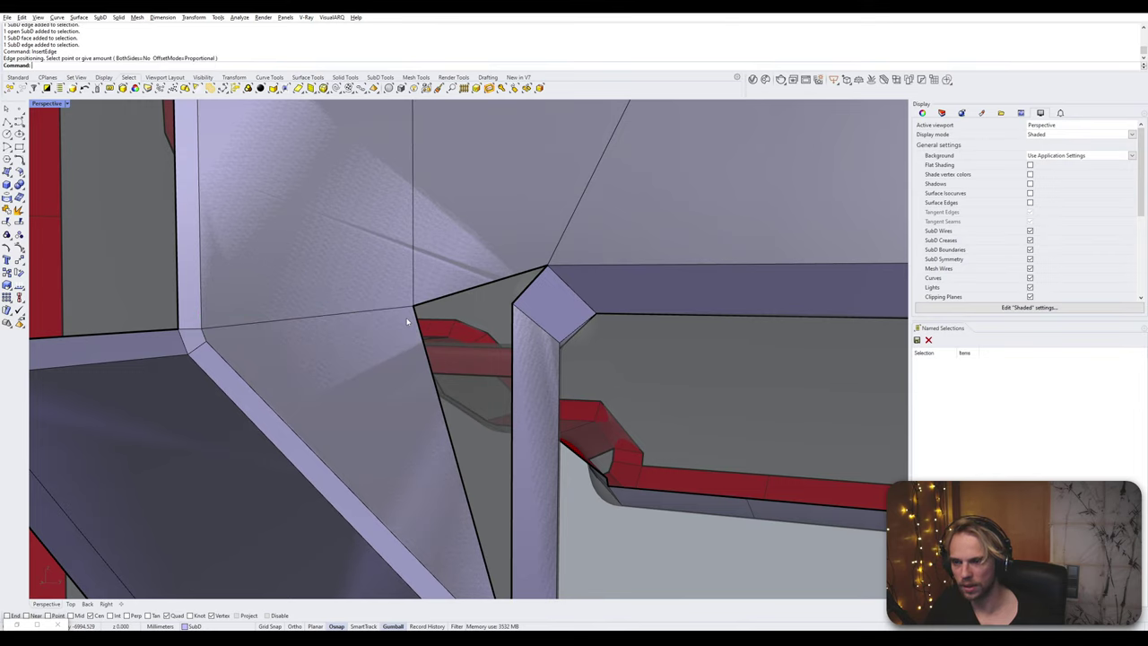
- Delete the face below the new edge, leaving a triangular gap, and inspect its edges
left_click(374, 380)
key("Delete")
left_click(293, 410)
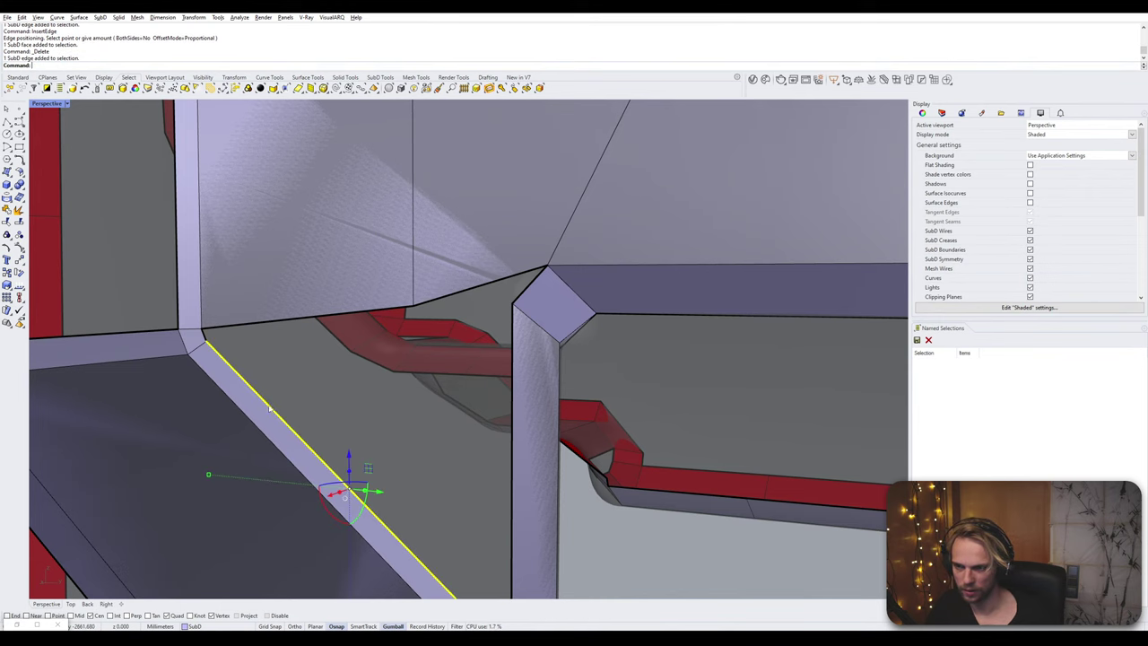
right_click_drag(294, 410, 433, 314)
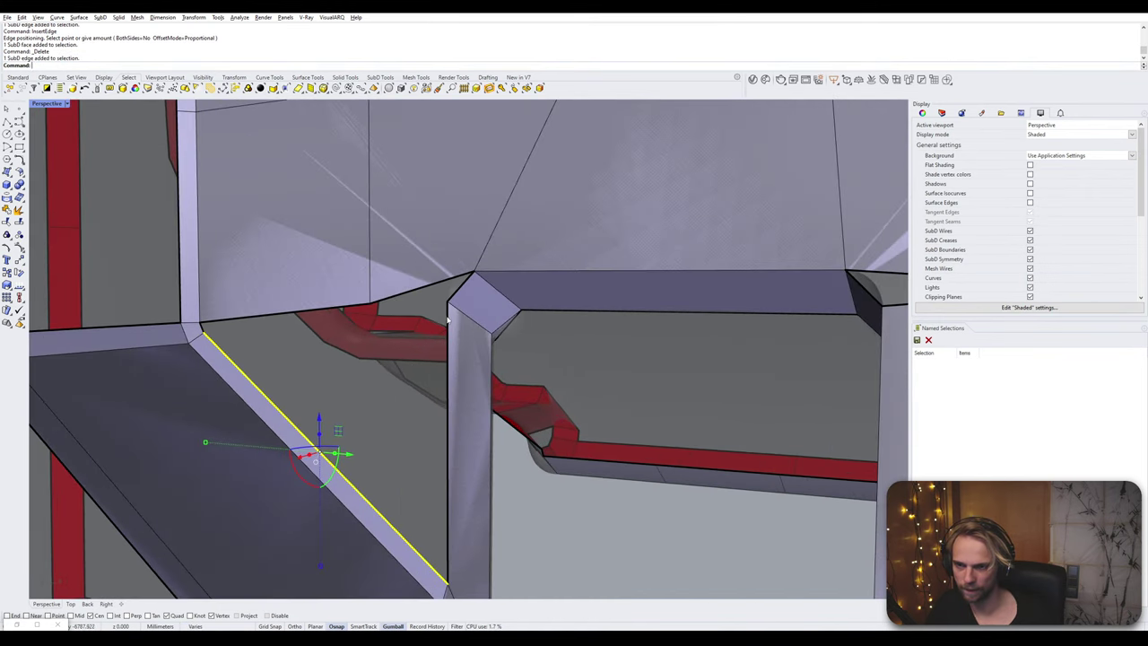
left_click(448, 319, "shift")
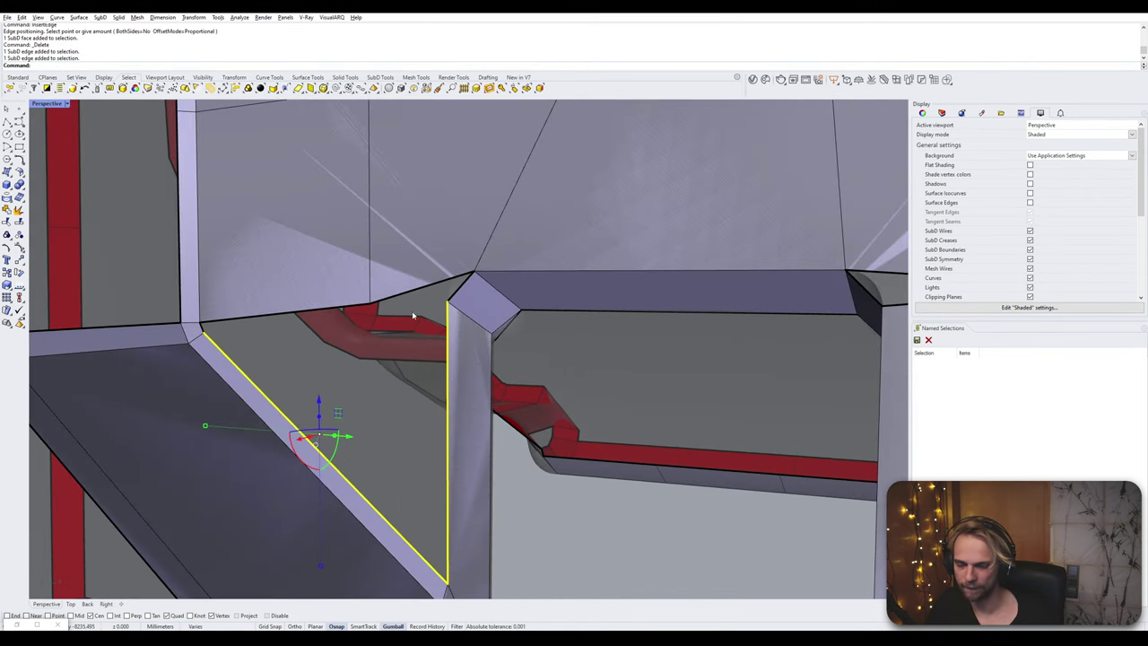
key("Escape")
left_click(88, 330)
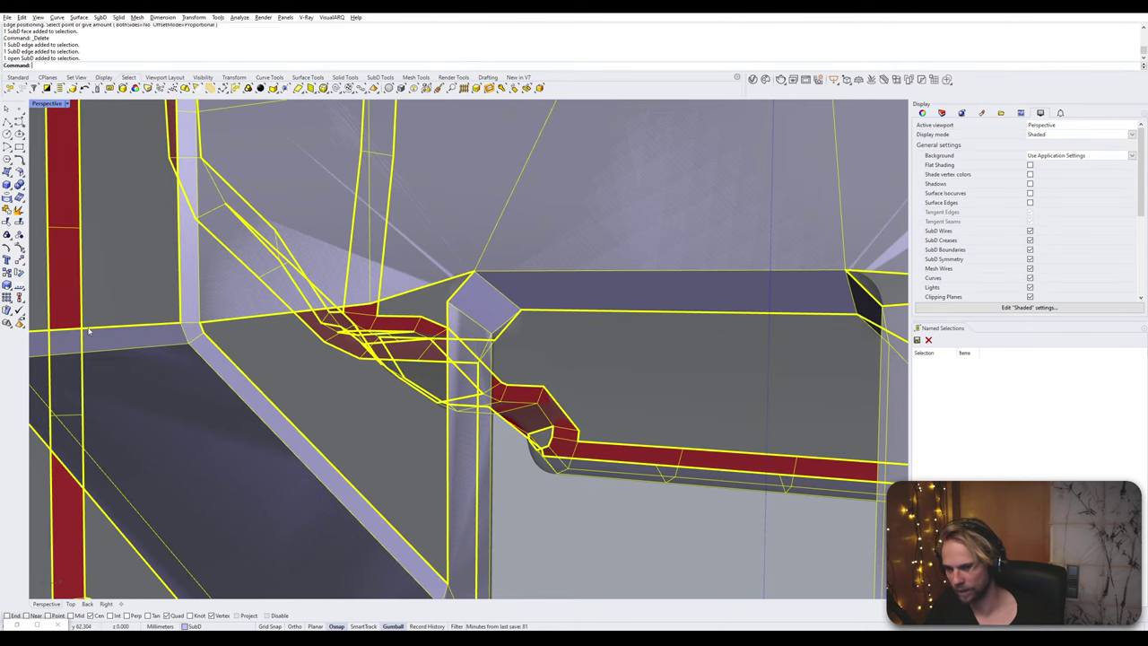
- With AppendFace, build a triangular face from the column's corner to the bottom vertex and the first gap vertex
type("AppendFace")
key("Return")
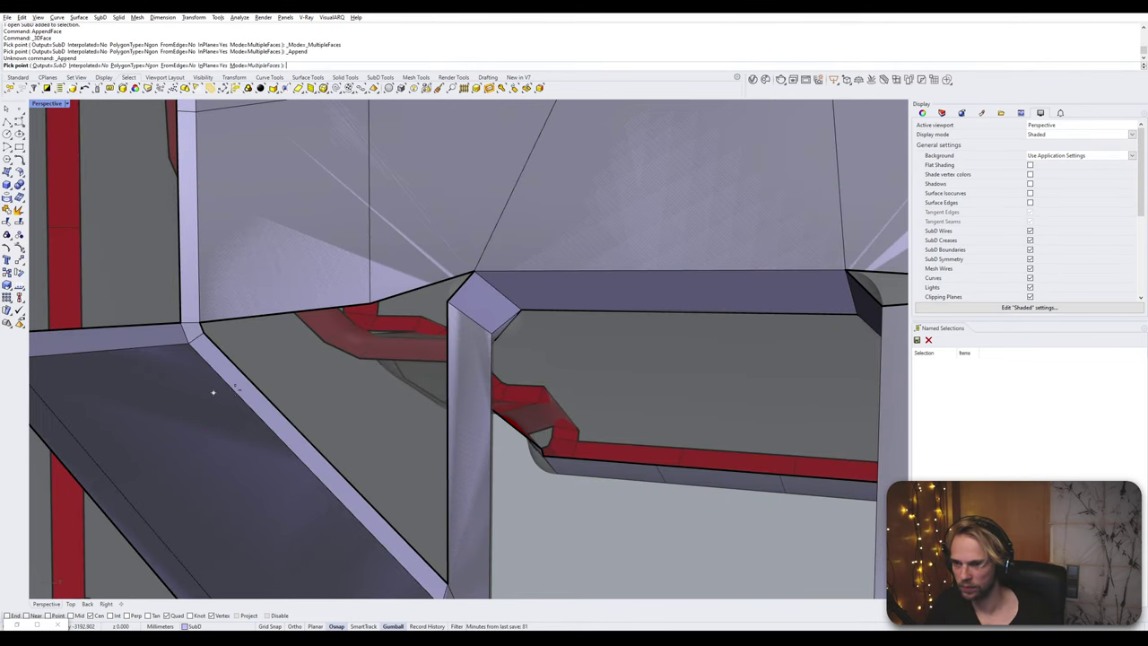
left_click(447, 302)
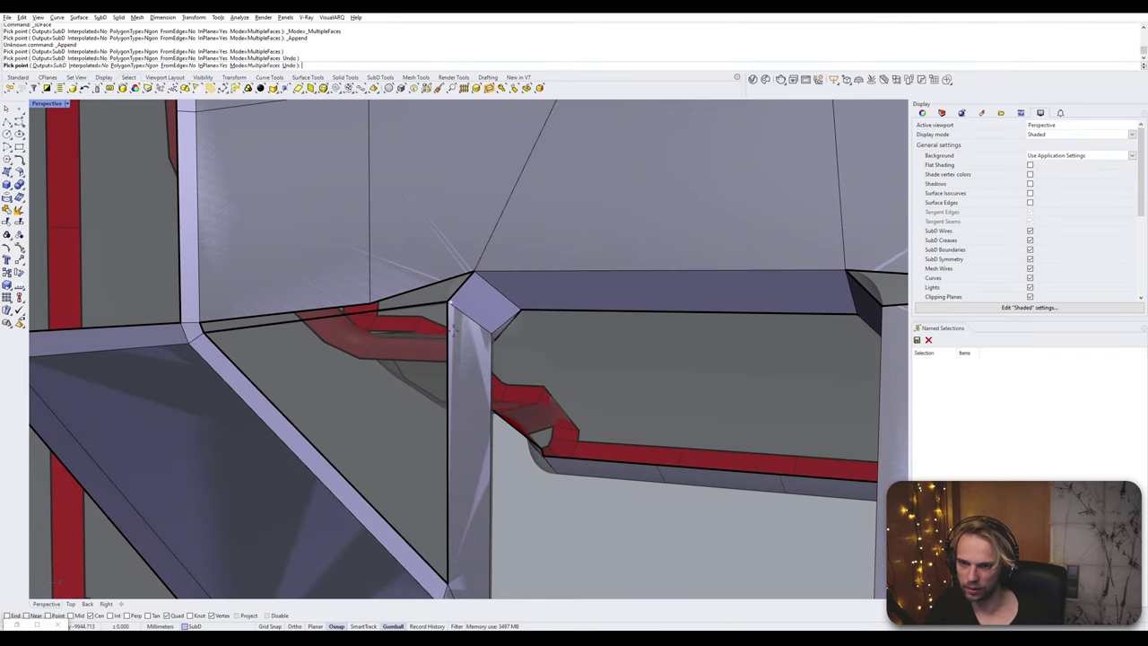
left_click(451, 591)
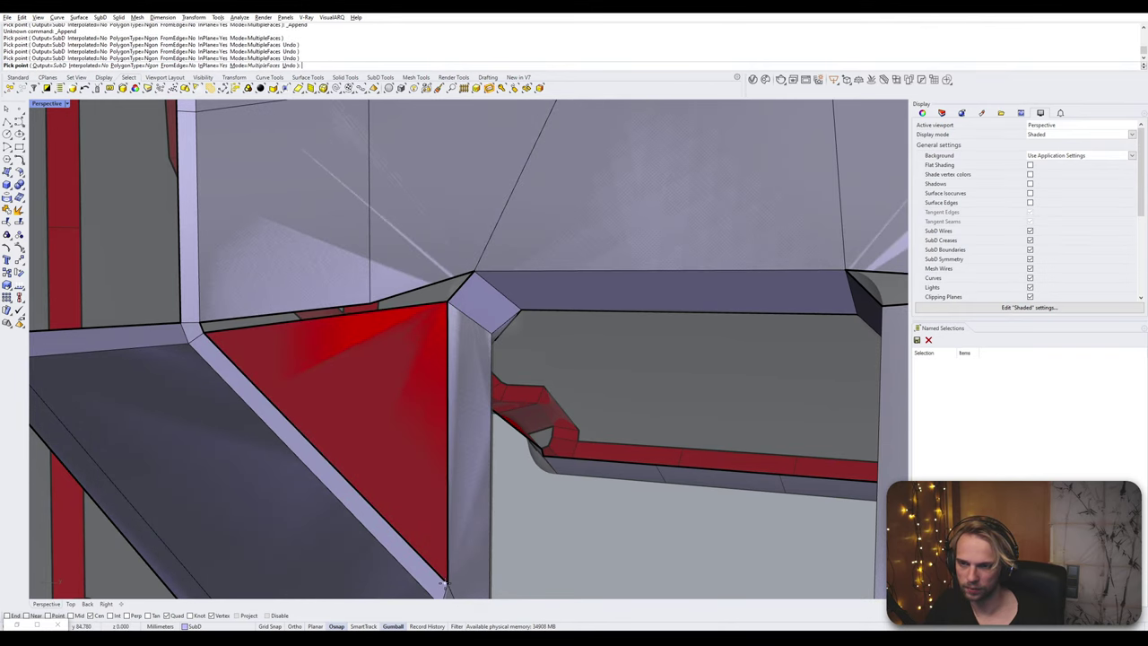
left_click(203, 334)
- Append a second face across the gap's top to the column's top corner, redoing one misplaced corner
key("Return")
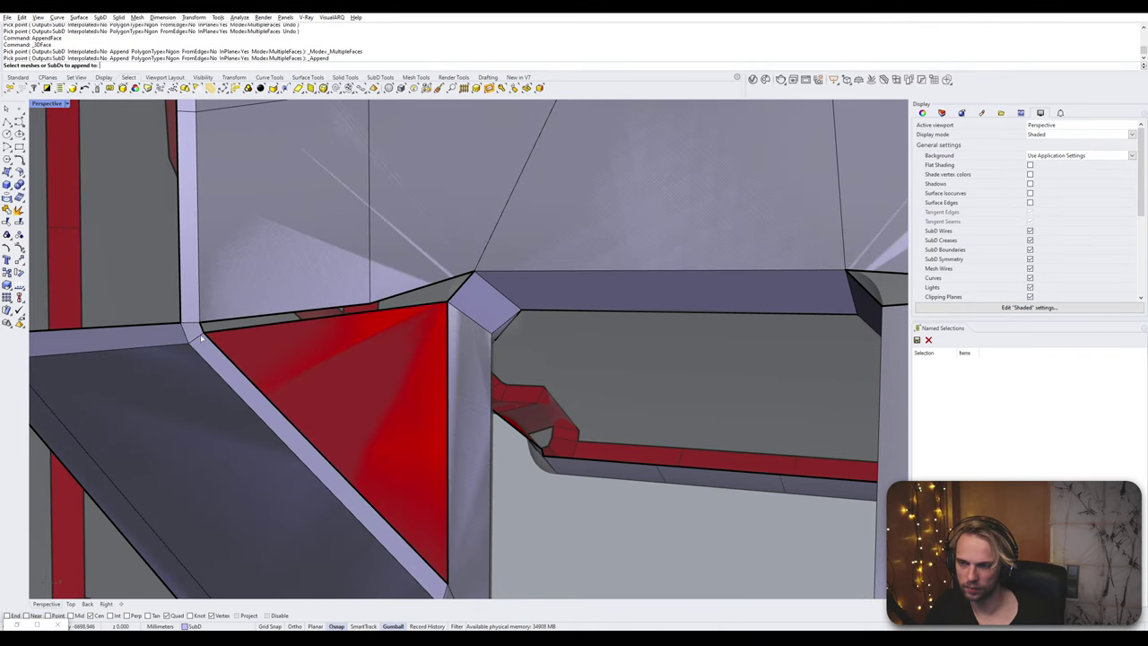
left_click(199, 323)
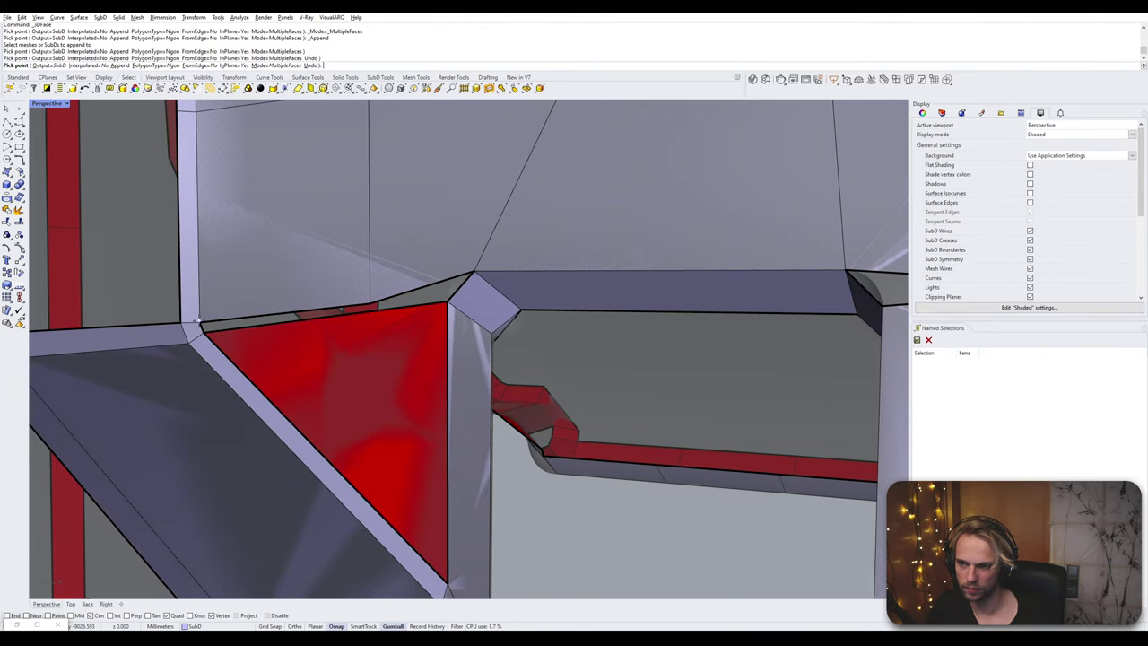
left_click(369, 302)
left_click(447, 302)
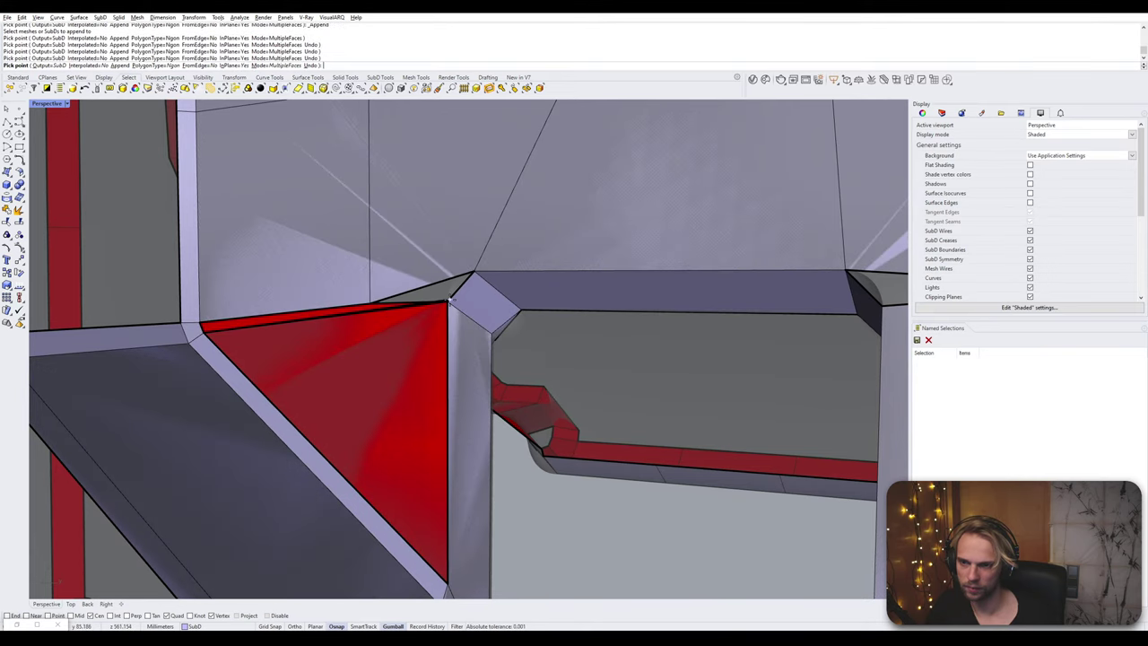
left_click(371, 302)
left_click(371, 303)
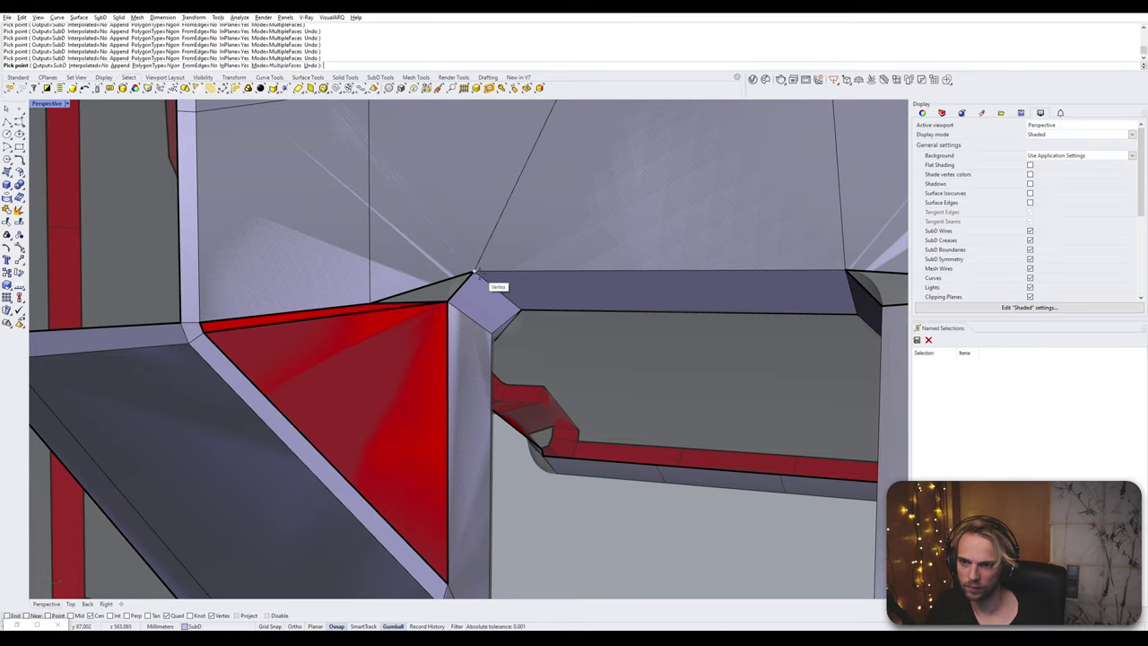
left_click(476, 273)
key("ctrl+z")
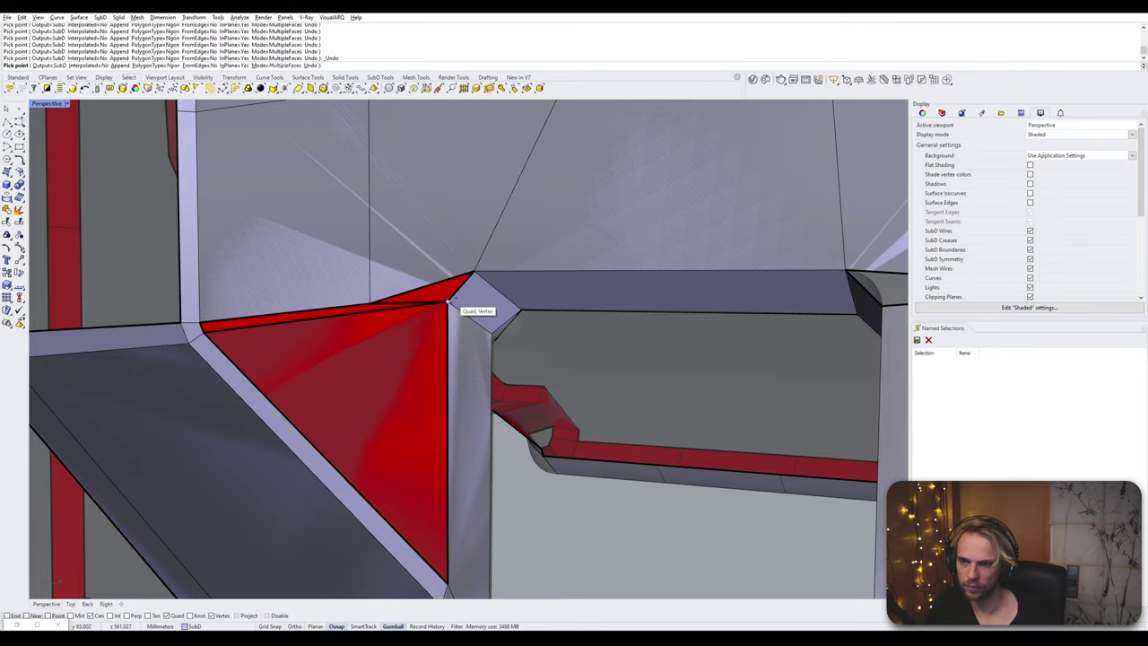
left_click(449, 301)
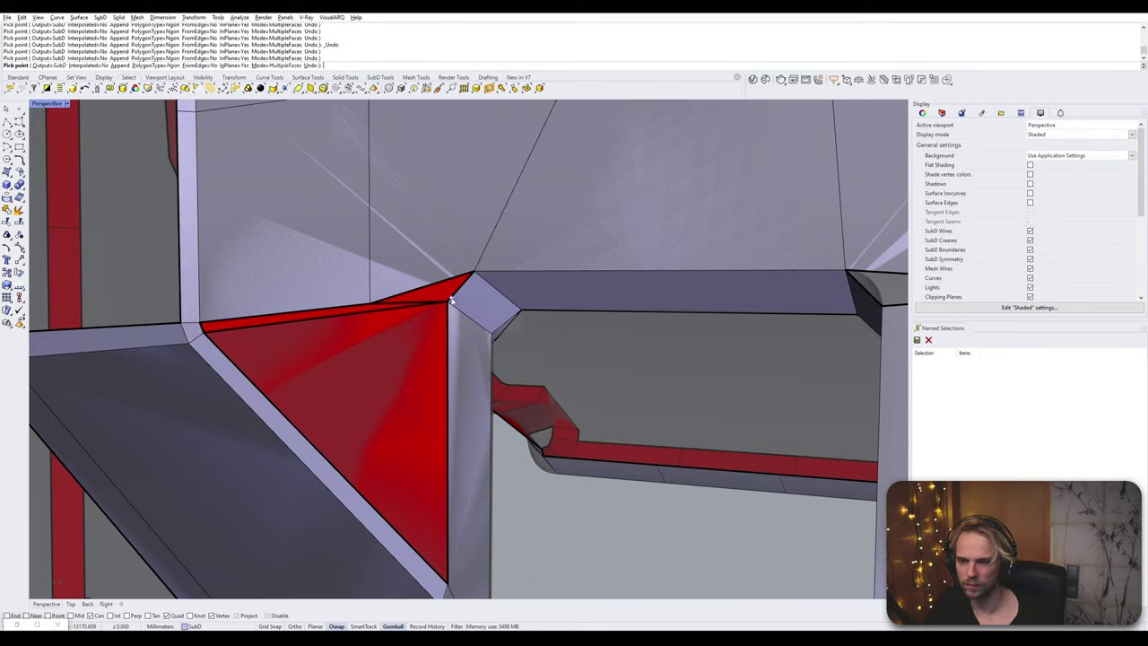
key("Return")
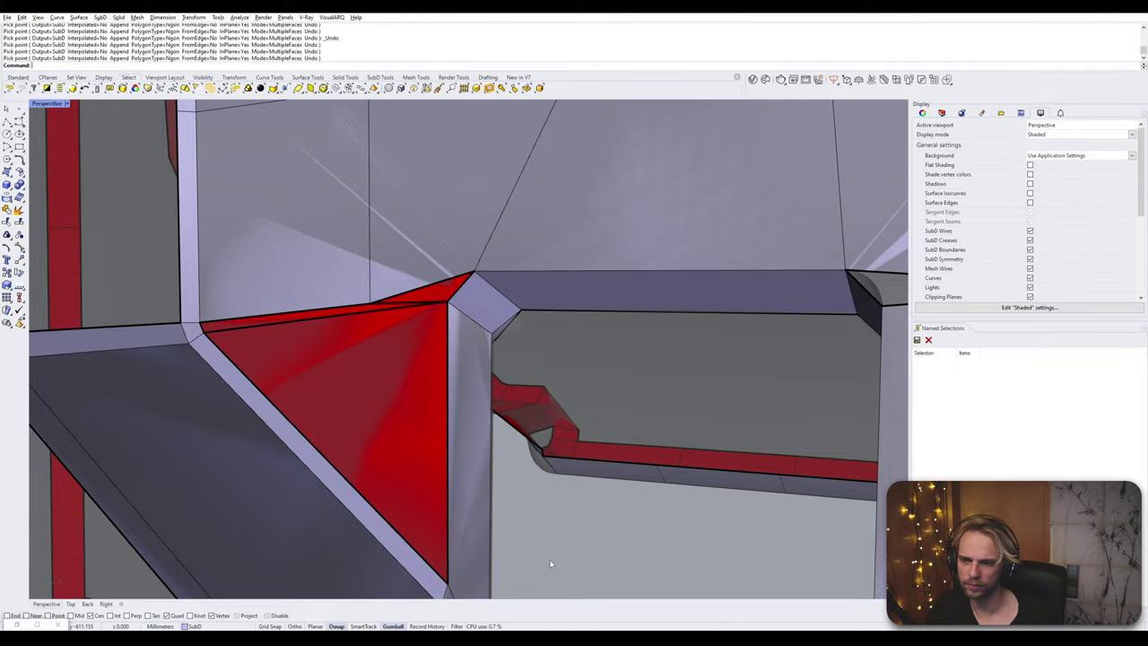
right_click_drag(551, 564, 436, 246)
- Delete the two red faces and insert a new edge loop on the column
left_click(435, 246, "ctrl+shift")
left_click(286, 301, "ctrl+shift")
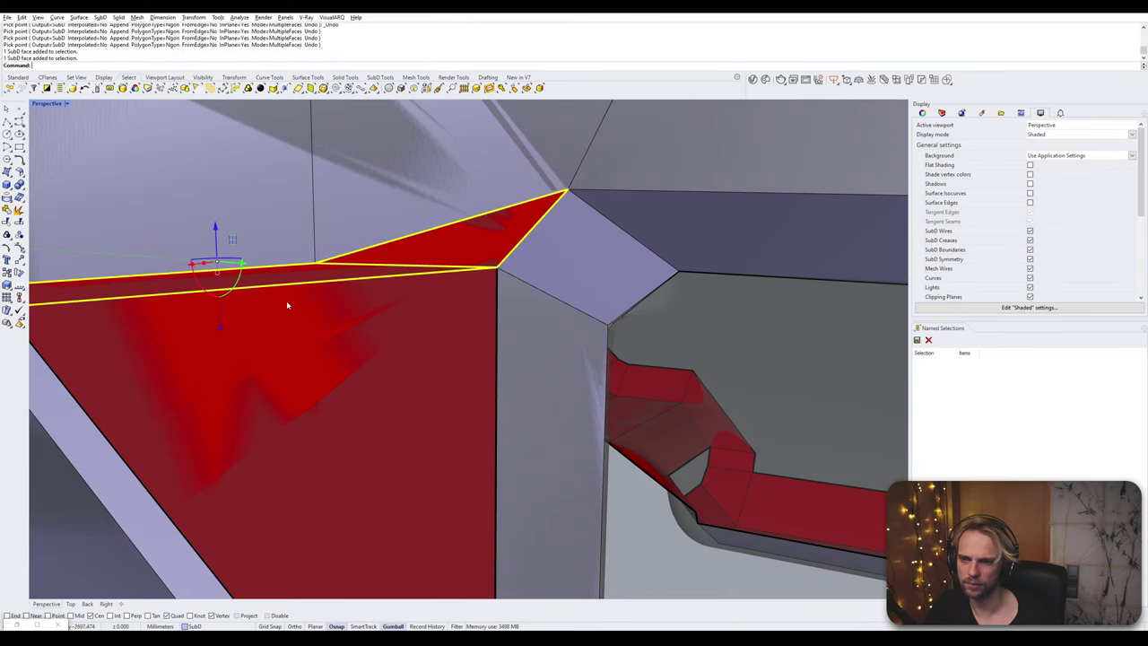
key("Delete")
right_click_drag(332, 370, 436, 286)
left_click(438, 290, "ctrl+shift")
key("Escape")
scroll(425, 285, "up", 3)
double_click(425, 286, "ctrl+shift")
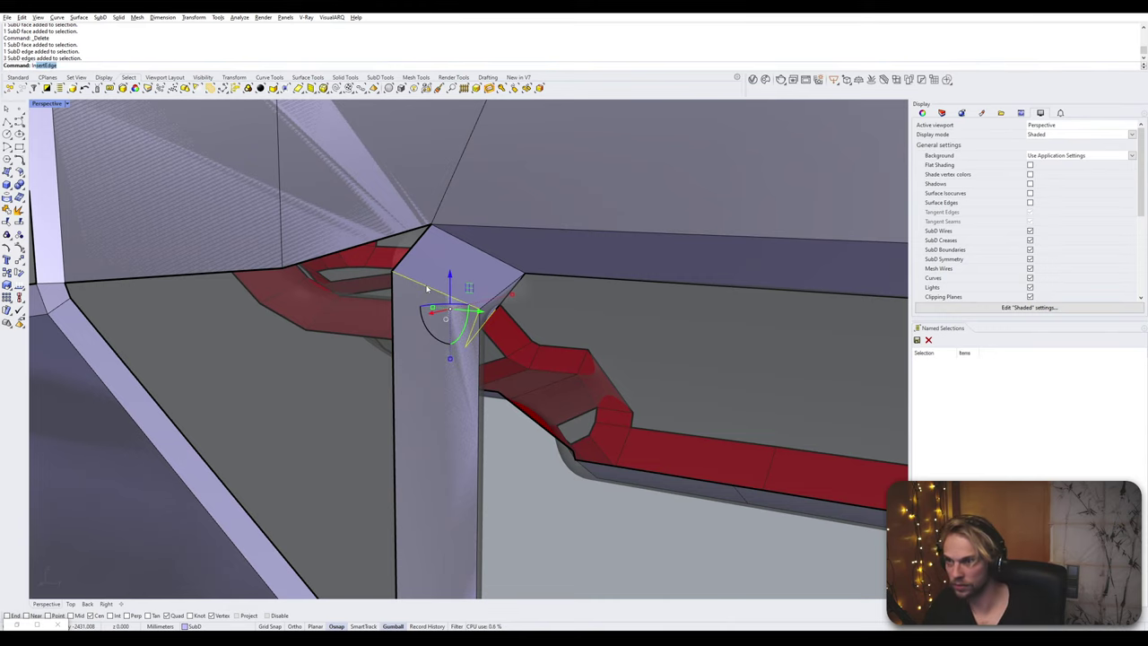
key("Return")
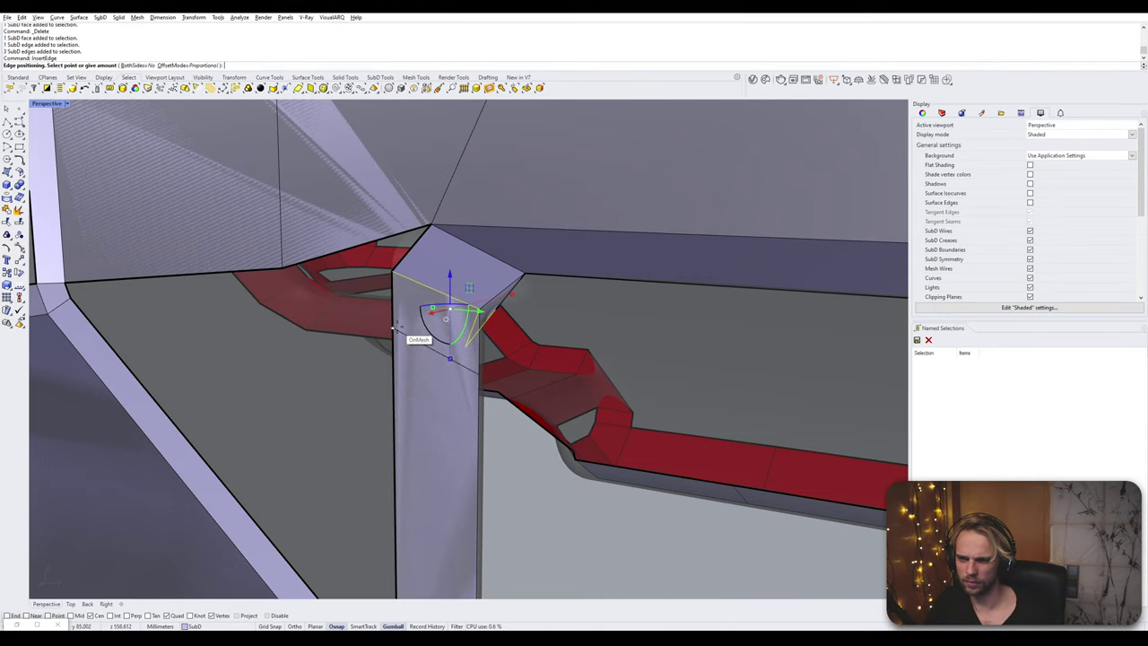
left_click(394, 328)
- Bridge the new column edge to the short edge across the gap
right_click_drag(395, 328, 359, 322)
left_click(380, 320)
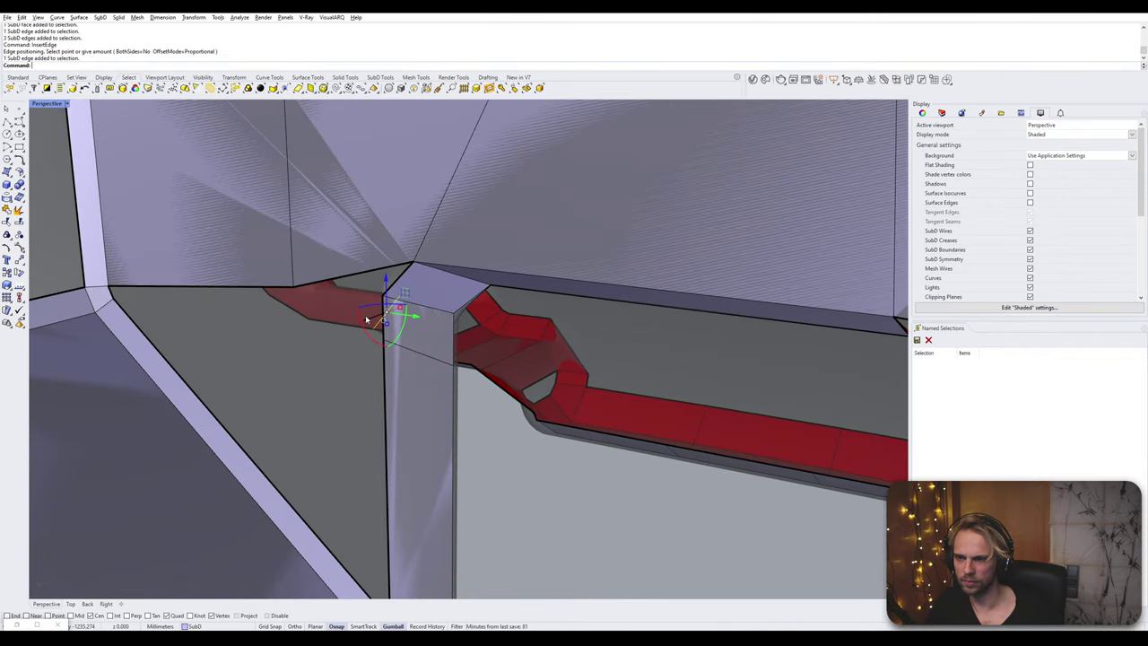
scroll(384, 313, "up", 2)
left_click(395, 307)
right_click_drag(256, 318, 99, 288)
left_click(78, 285, "shift")
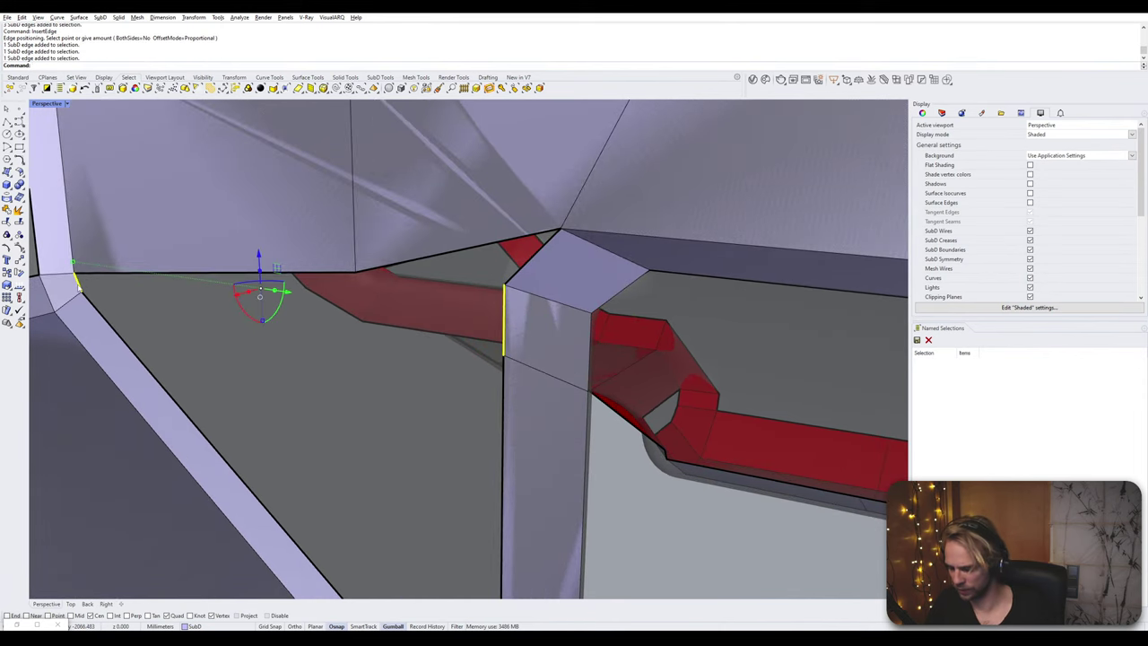
key("Return")
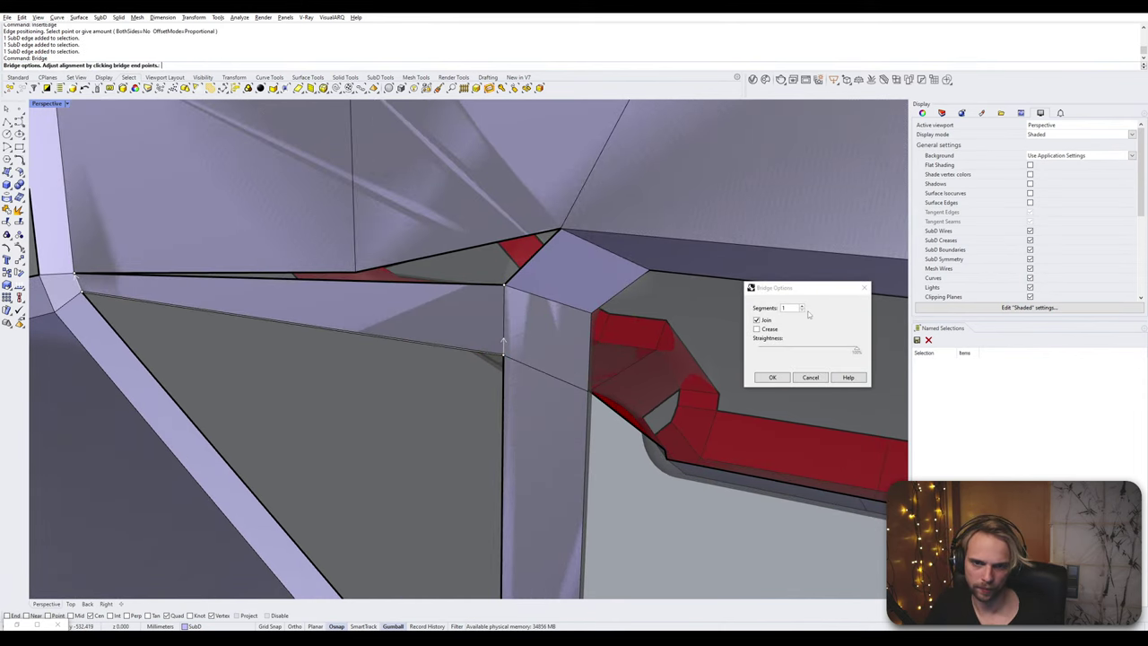
left_click(773, 376)
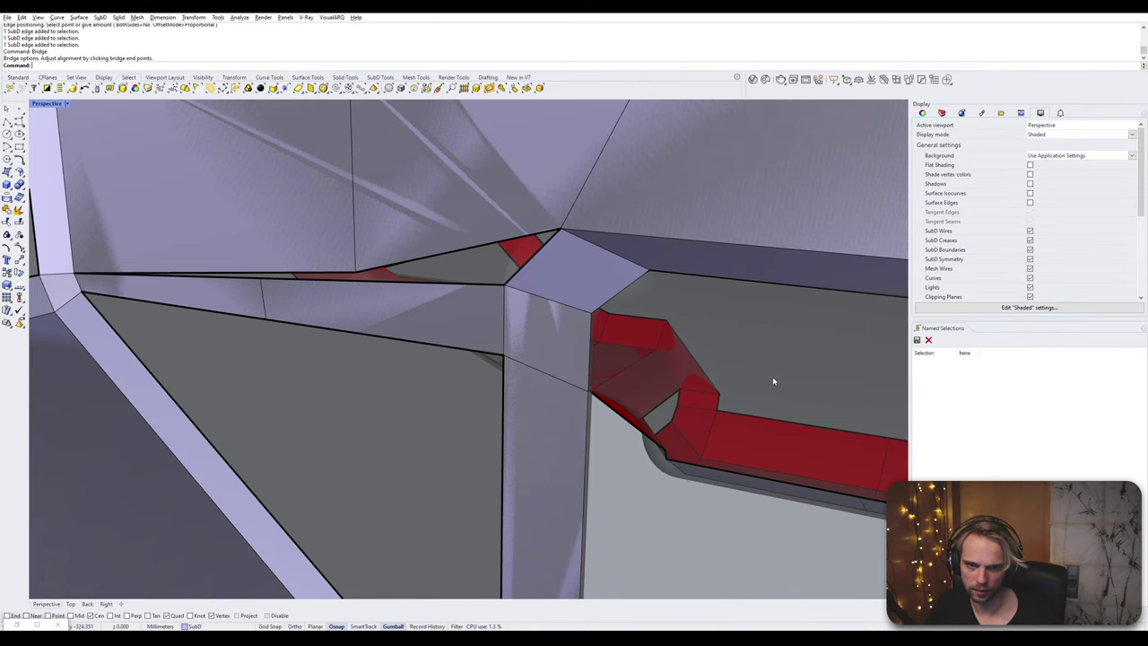
- Stitch the bridge's two loose top vertices together at the right vertex
left_click(260, 281)
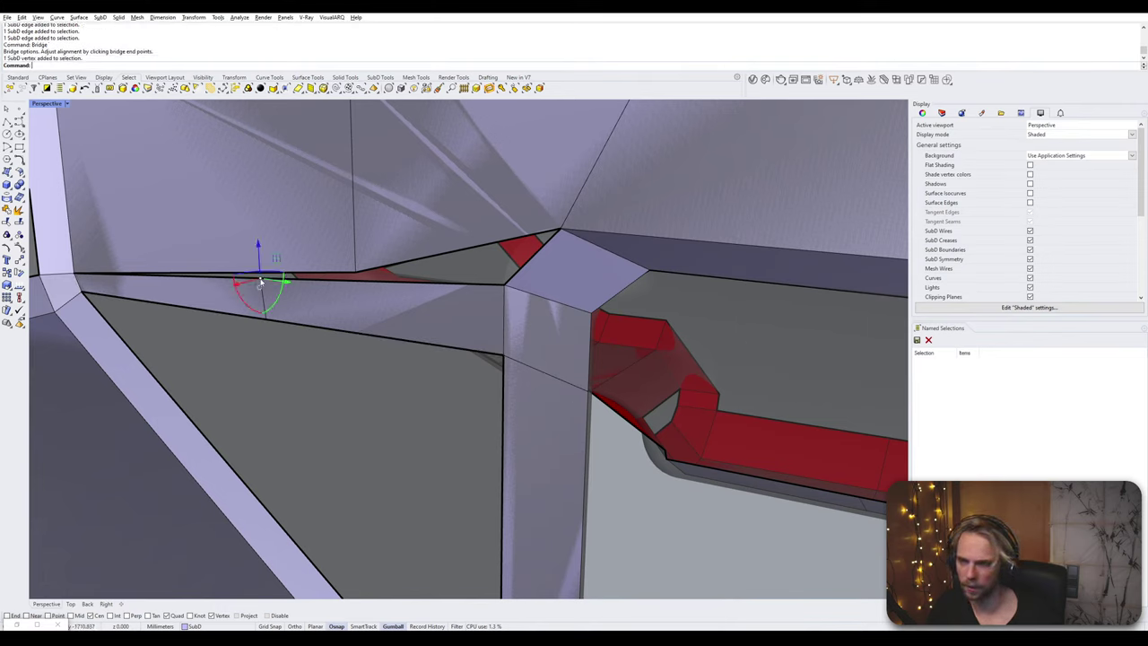
left_click(359, 281, "shift")
type("Stitch")
key("Return")
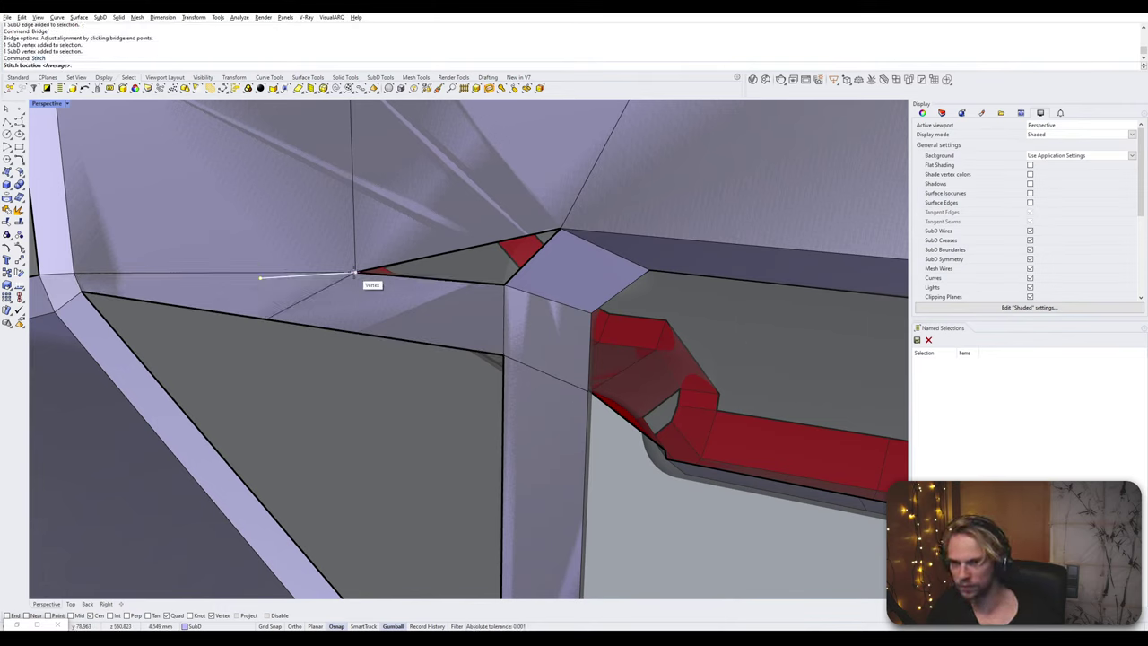
left_click(358, 273)
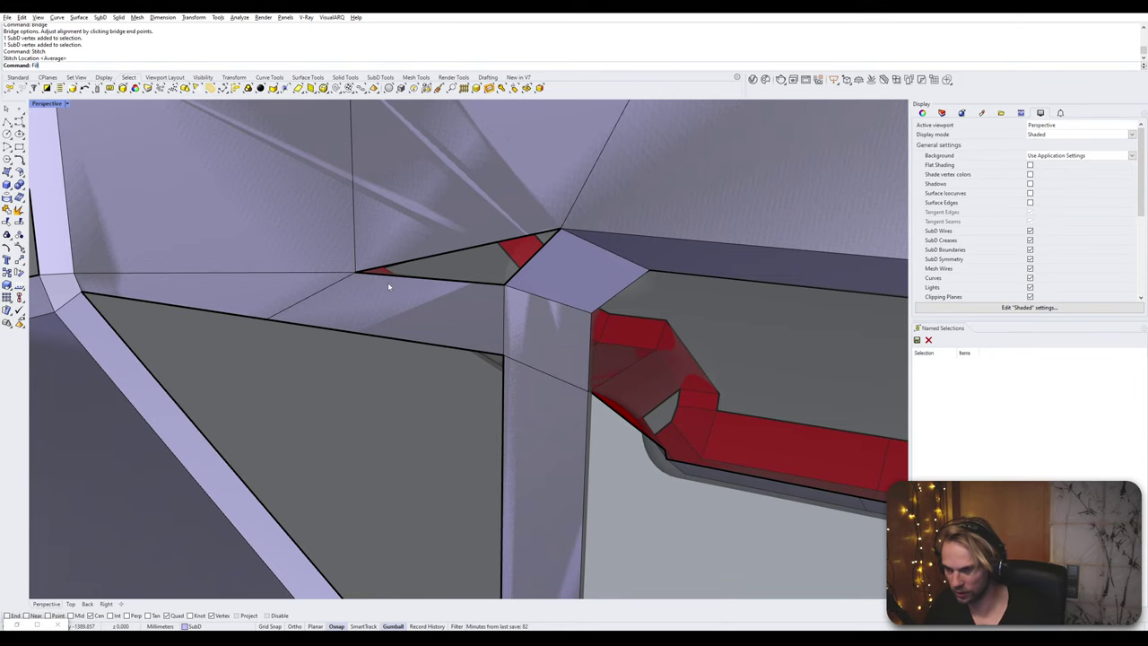
- Fill the small remaining hole from its boundary edge
type("Fill")
key("Return")
left_click(407, 281)
key("Return")
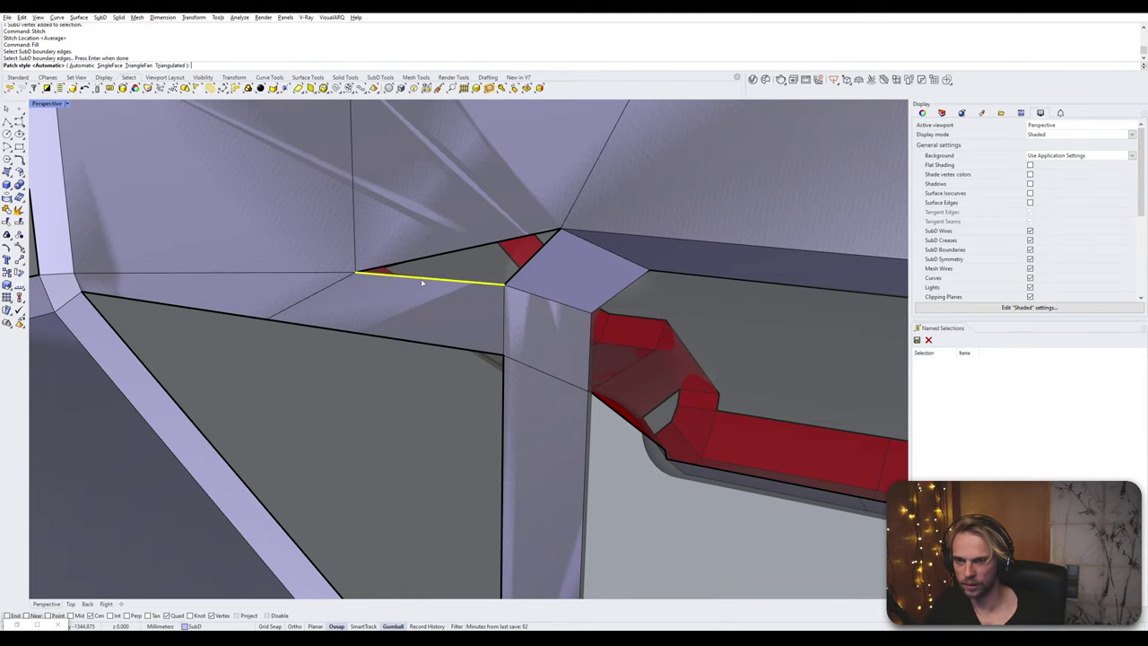
key("Return")
- Bridge the gap's top edge to the diagonal strip's upper edge with 2 segments
right_click_drag(423, 277, 396, 314)
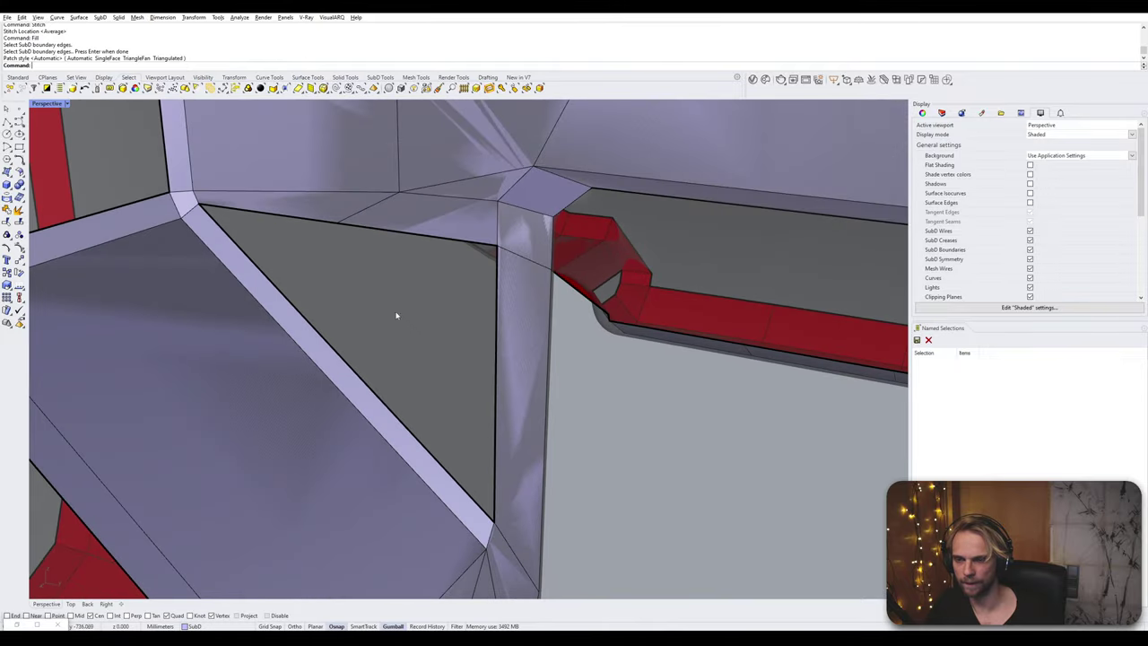
left_click(356, 235)
left_click(293, 308, "shift")
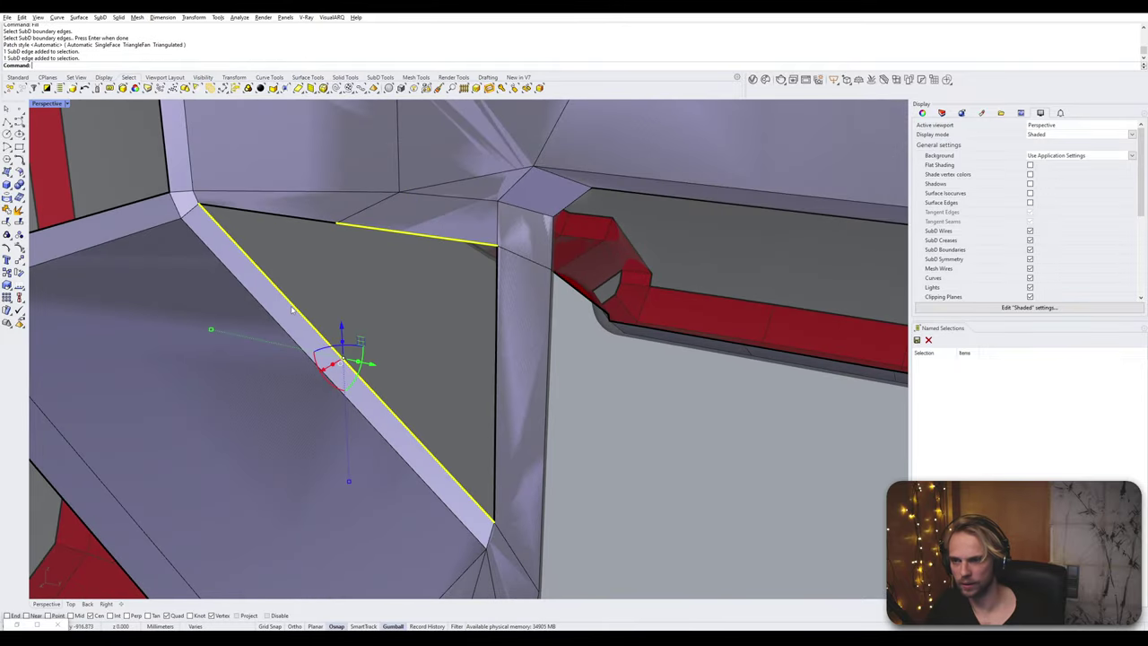
type("bridge")
key("Return")
key("Return")
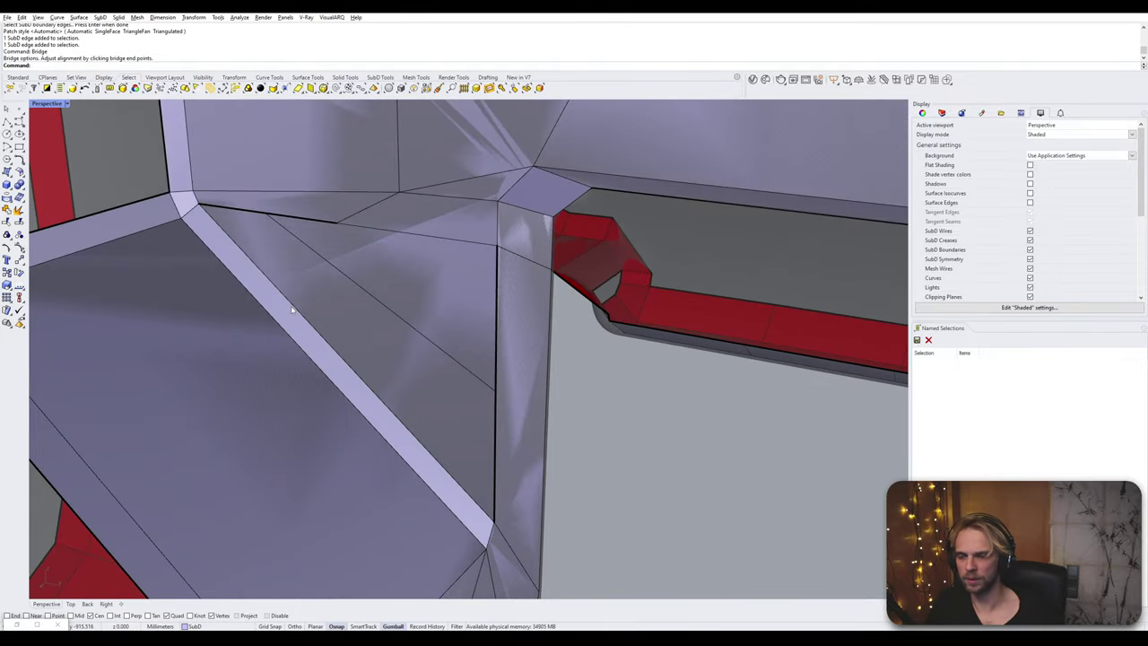
key("ctrl+z")
left_click(375, 232)
left_click(312, 335, "shift")
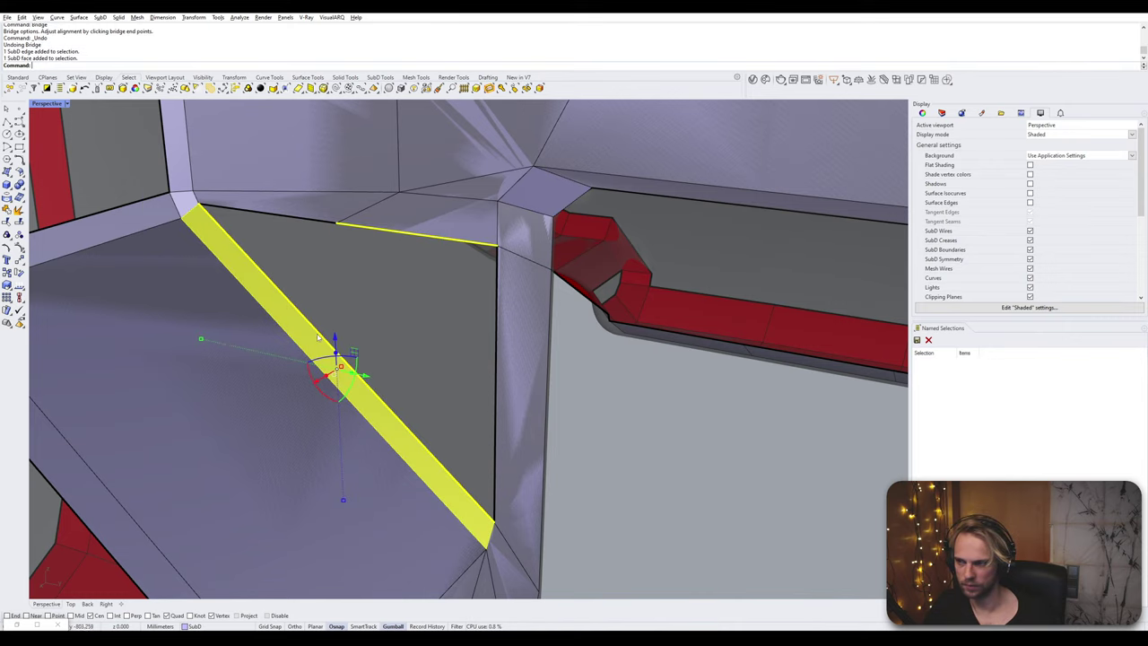
left_click(303, 333, "ctrl")
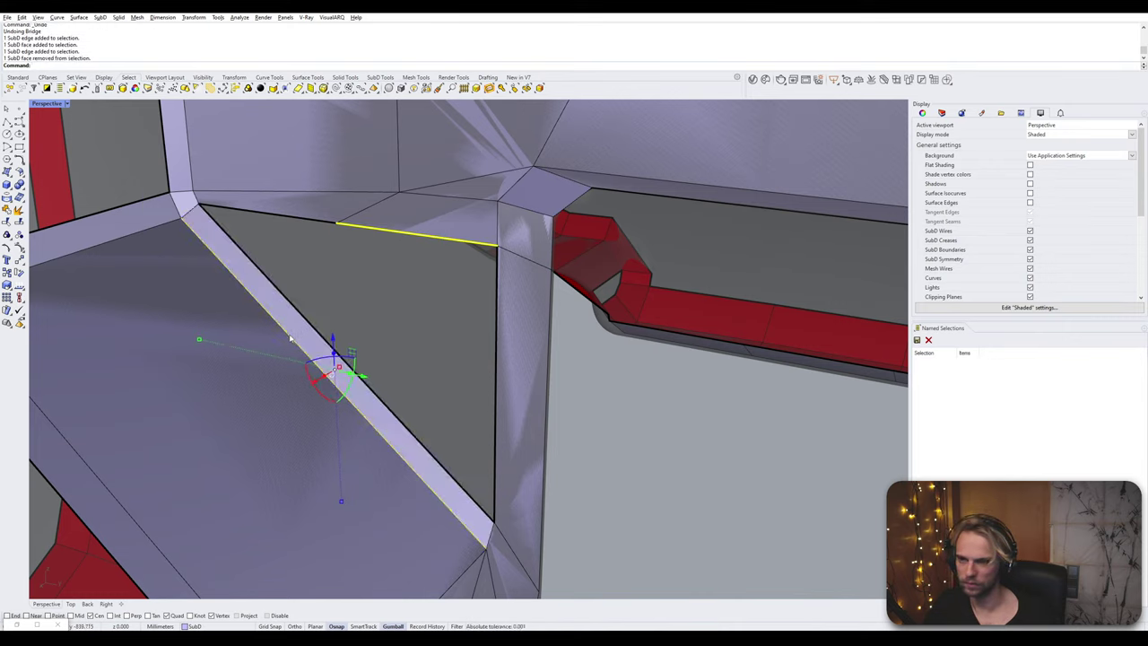
left_click(311, 327, "shift")
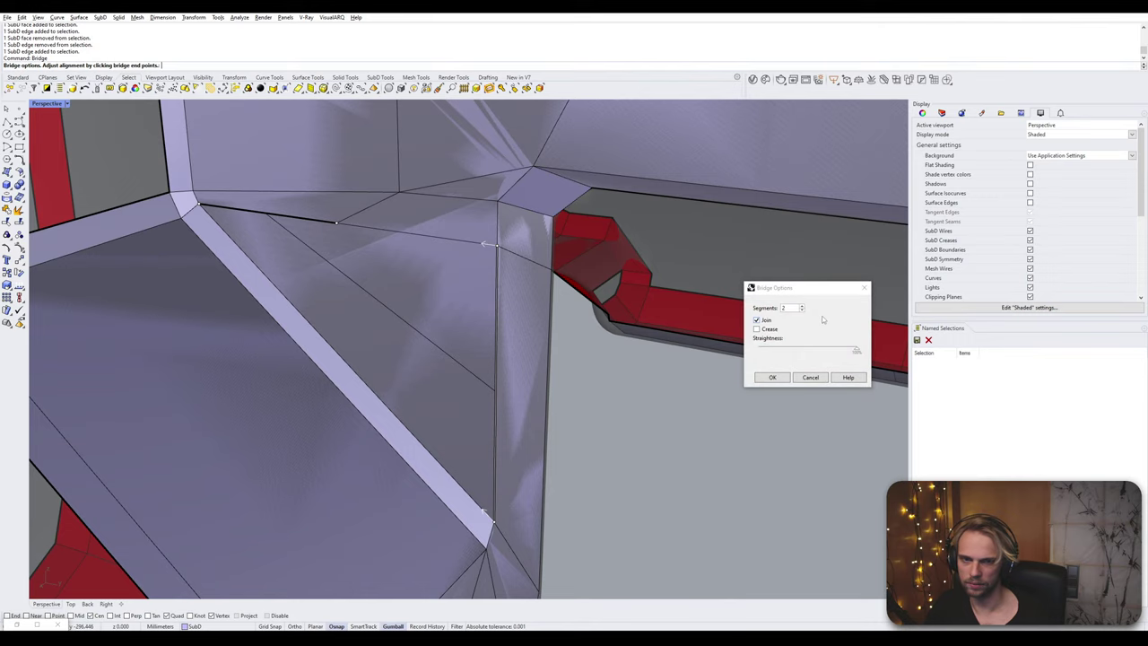
left_click(773, 377)
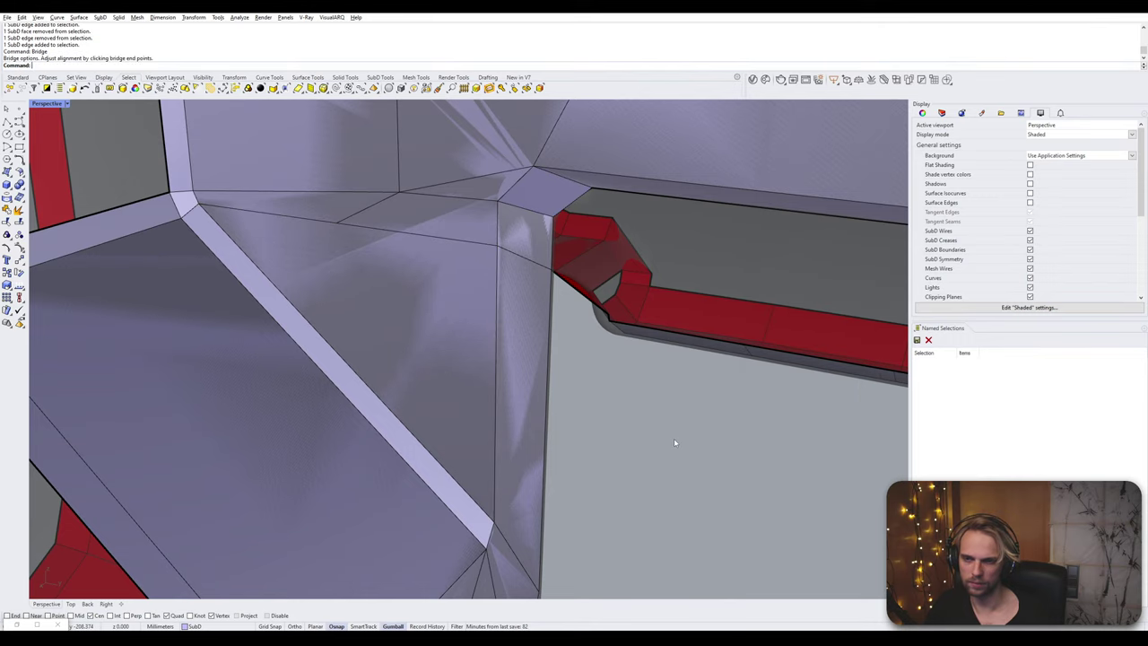
- Fill the triangular hole at the front opening's corner
scroll(671, 438, "down", 10)
key("Tab")
right_click_drag(669, 437, 538, 337, "shift")
scroll(641, 300, "up", 6)
key("Tab")
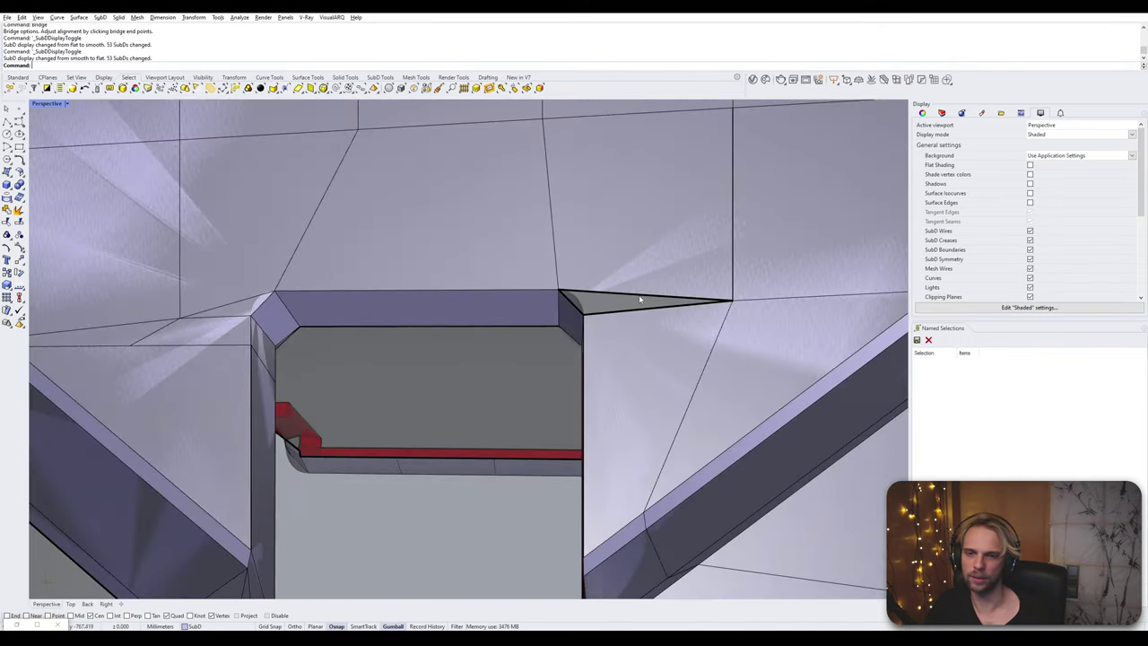
left_click(643, 300)
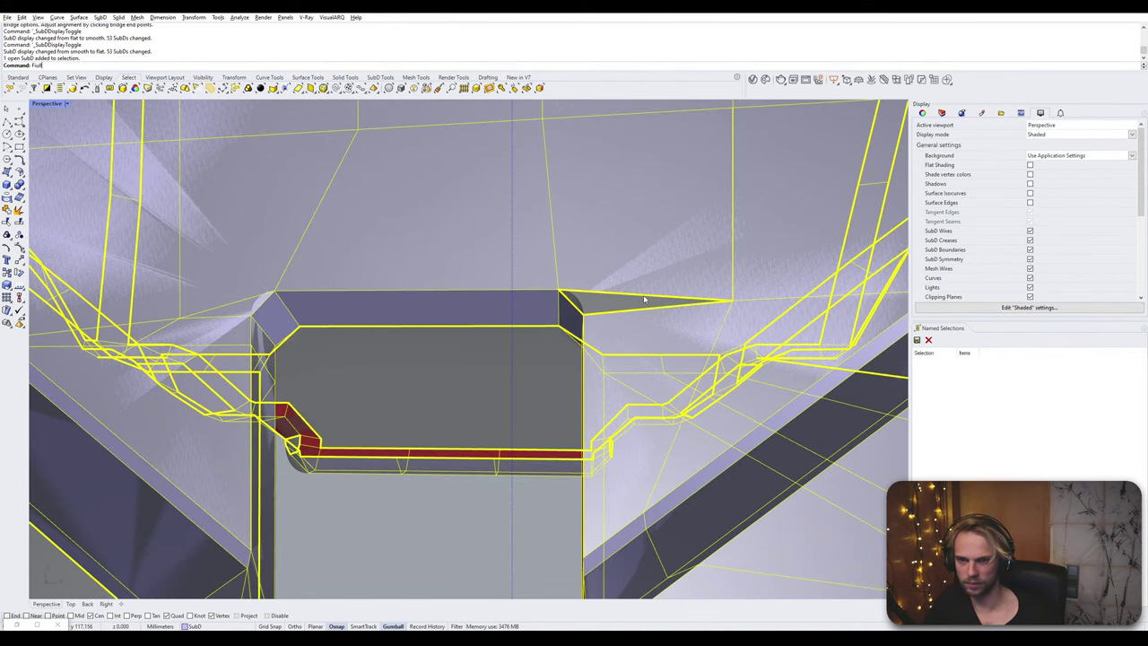
key("Escape")
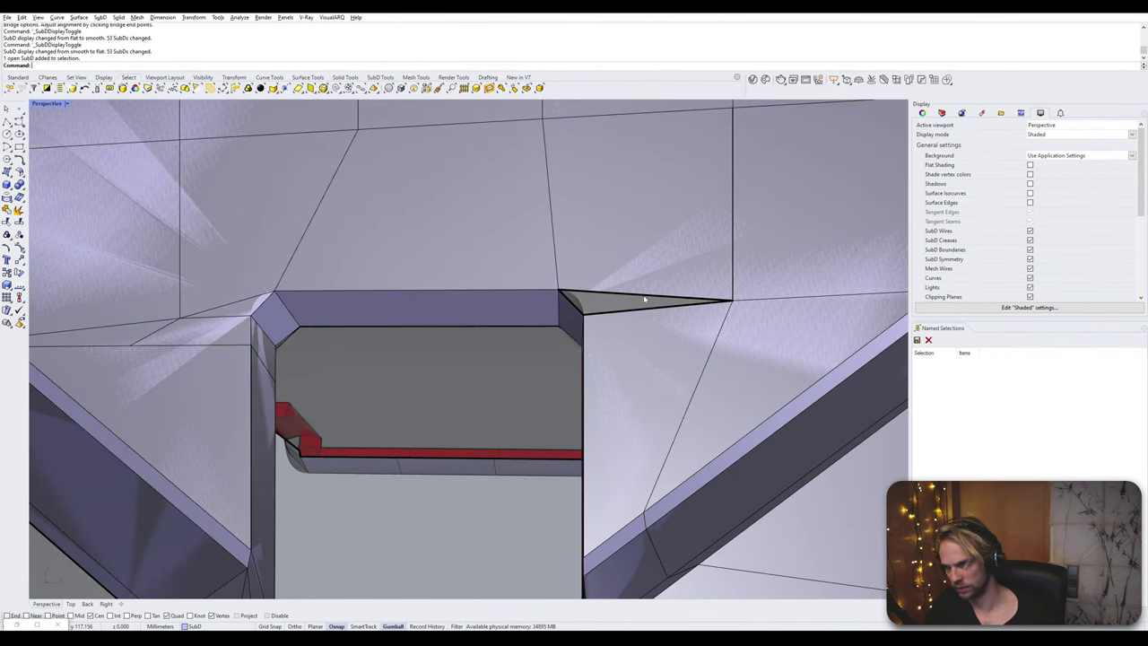
type("Fill")
key("Return")
left_click(644, 300)
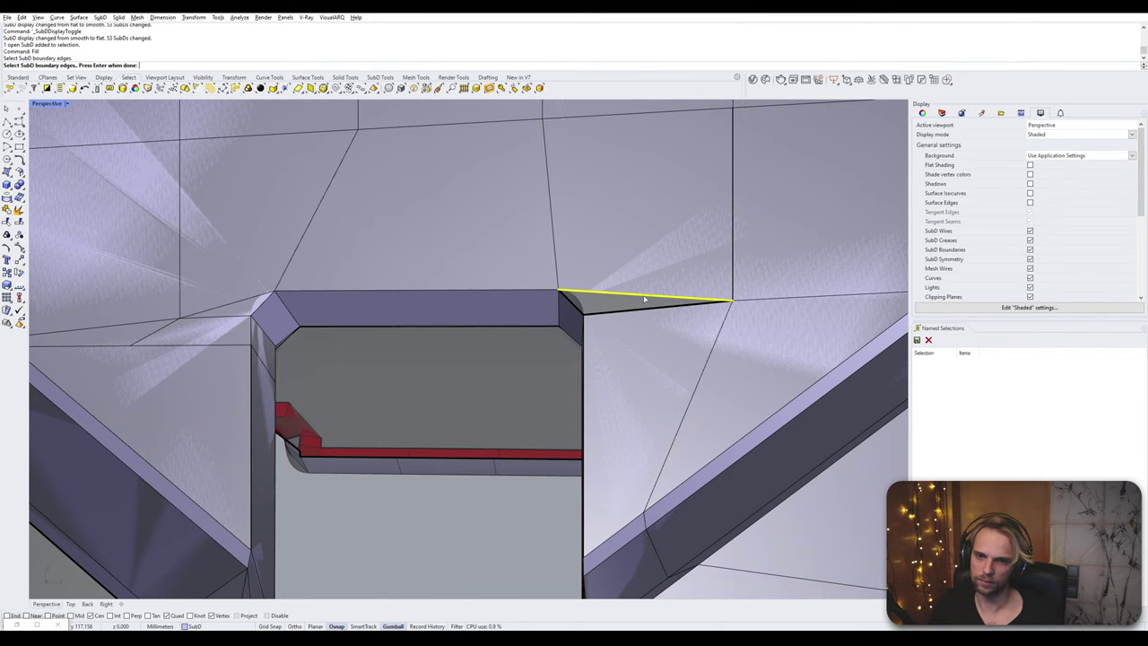
key("Return")
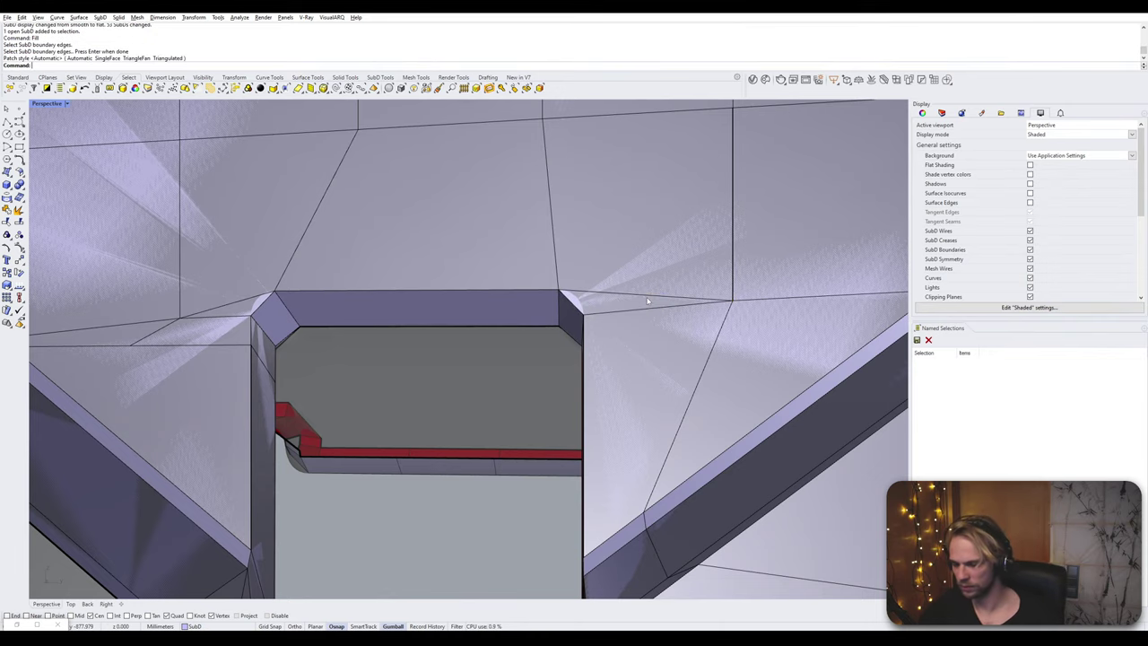
right_click_drag(459, 351, 531, 494)
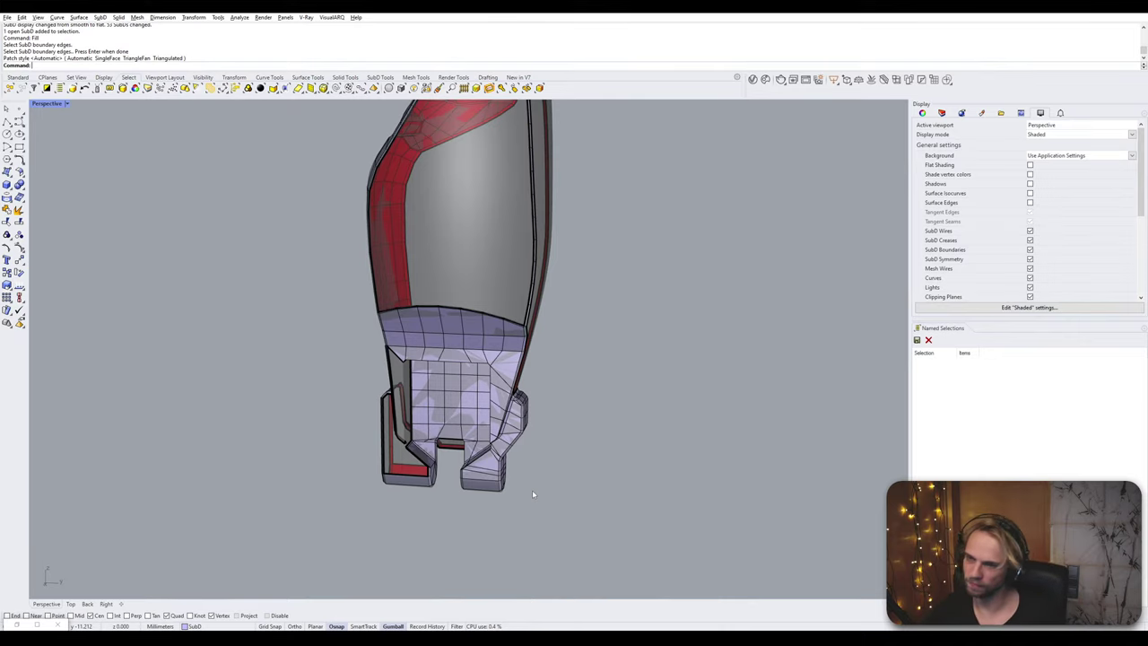
scroll(533, 494, "down", 8)
scroll(457, 346, "up", 4)
right_click_drag(528, 386, 565, 380)
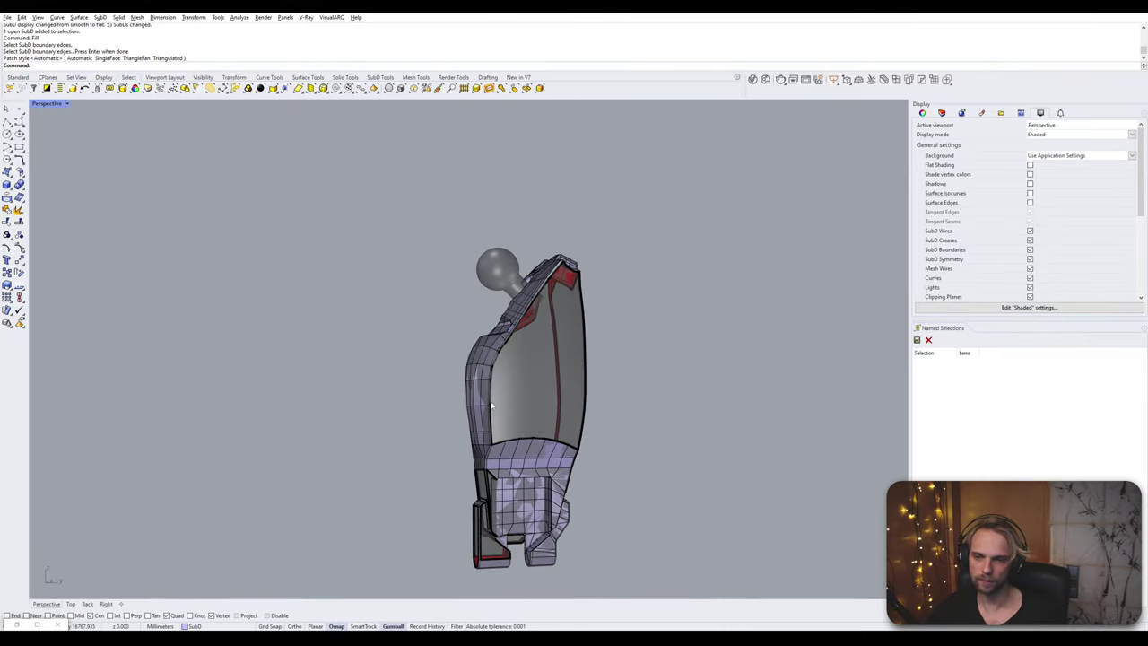
scroll(494, 401, "up", 4)
right_click_drag(494, 401, 552, 427)
scroll(469, 433, "up", 4)
left_click(544, 436)
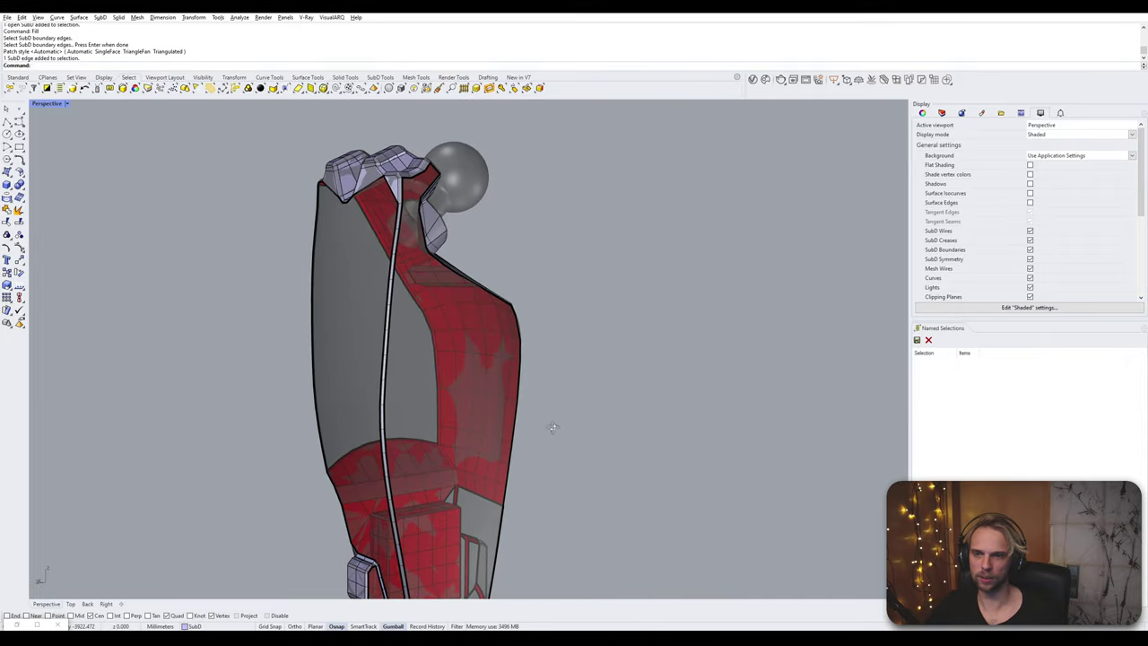
right_click_drag(433, 345, 312, 401)
scroll(400, 343, "up", 4)
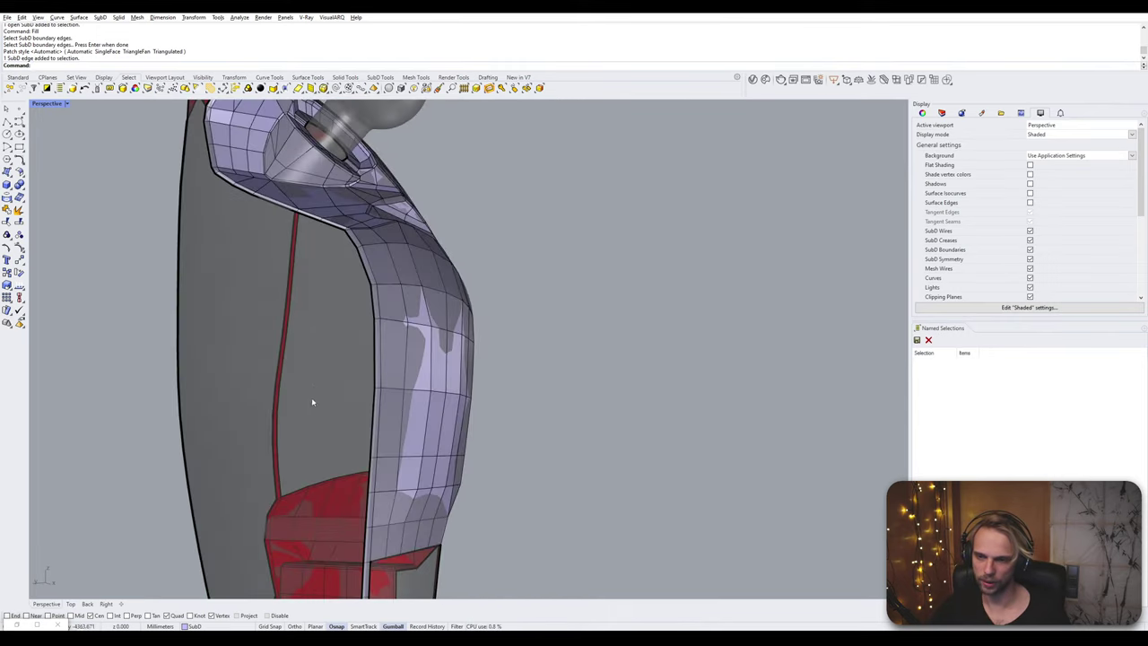
right_click_drag(380, 423, 314, 425)
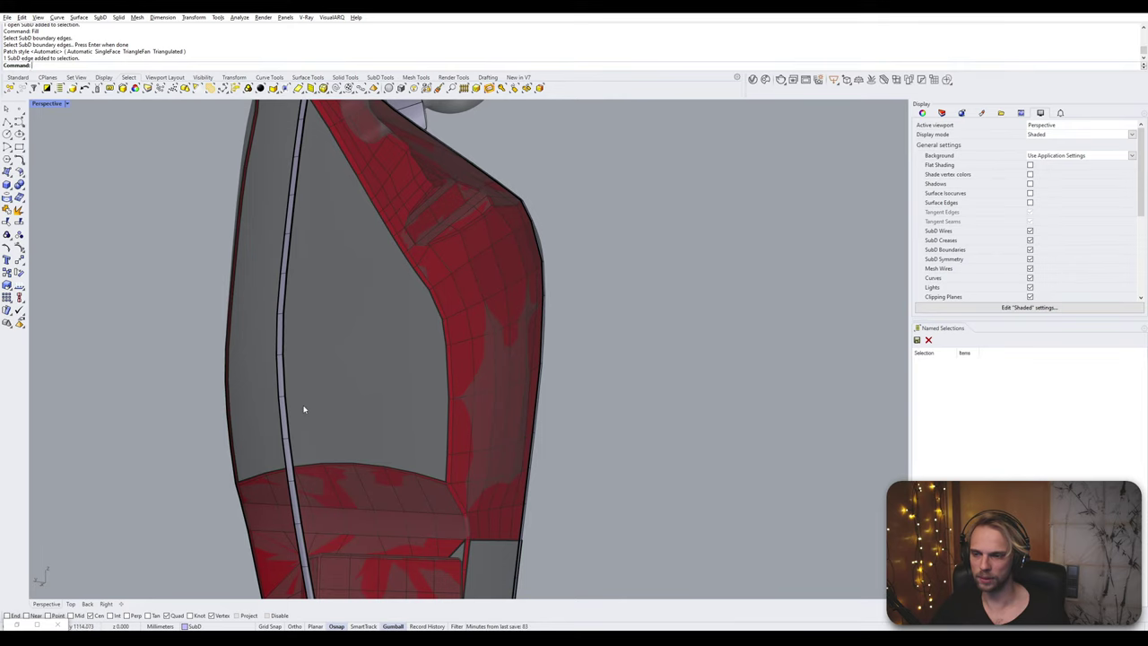
left_click_drag(306, 415, 308, 417, "ctrl+shift")
scroll(344, 421, "down", 5)
right_click_drag(381, 425, 333, 429)
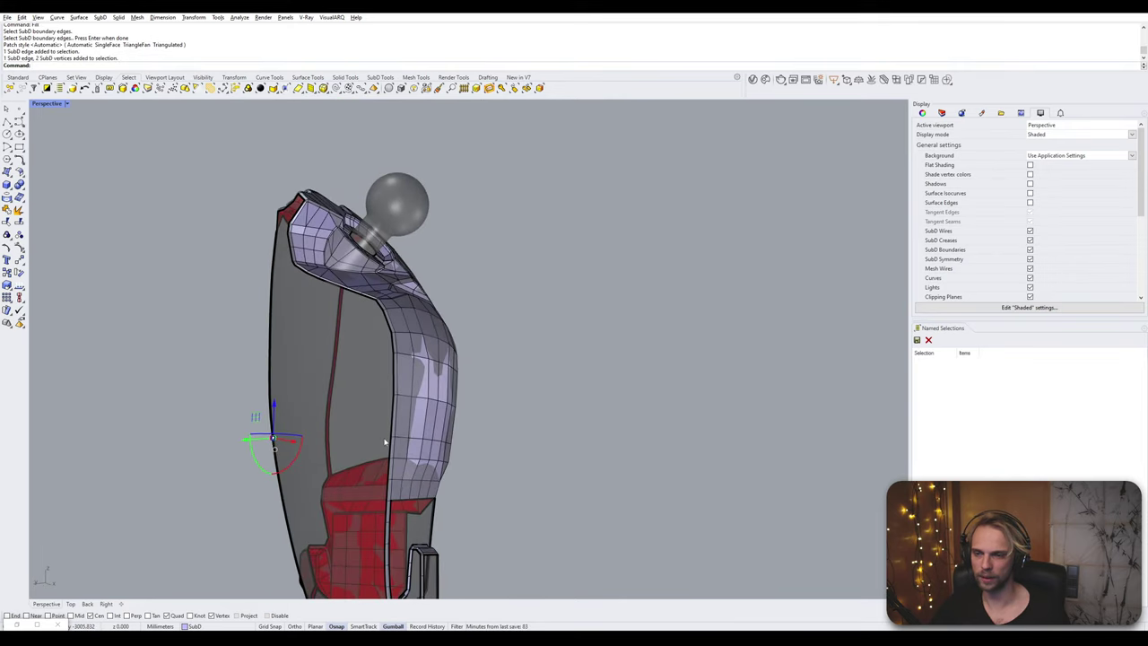
scroll(391, 429, "up", 3)
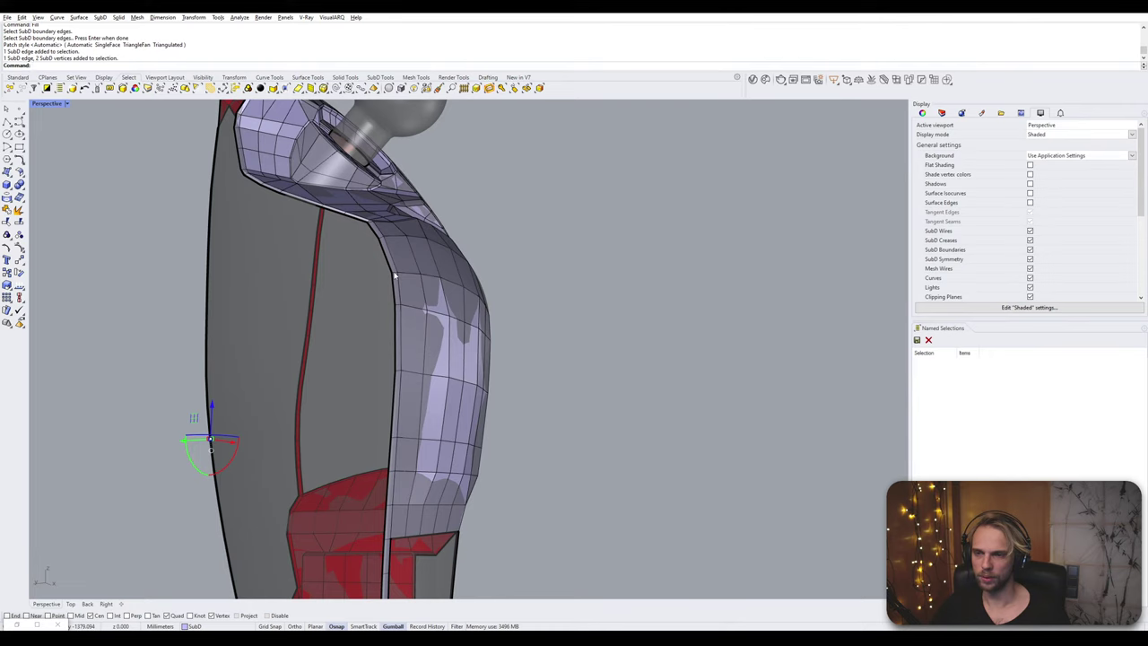
right_click_drag(370, 232, 402, 258)
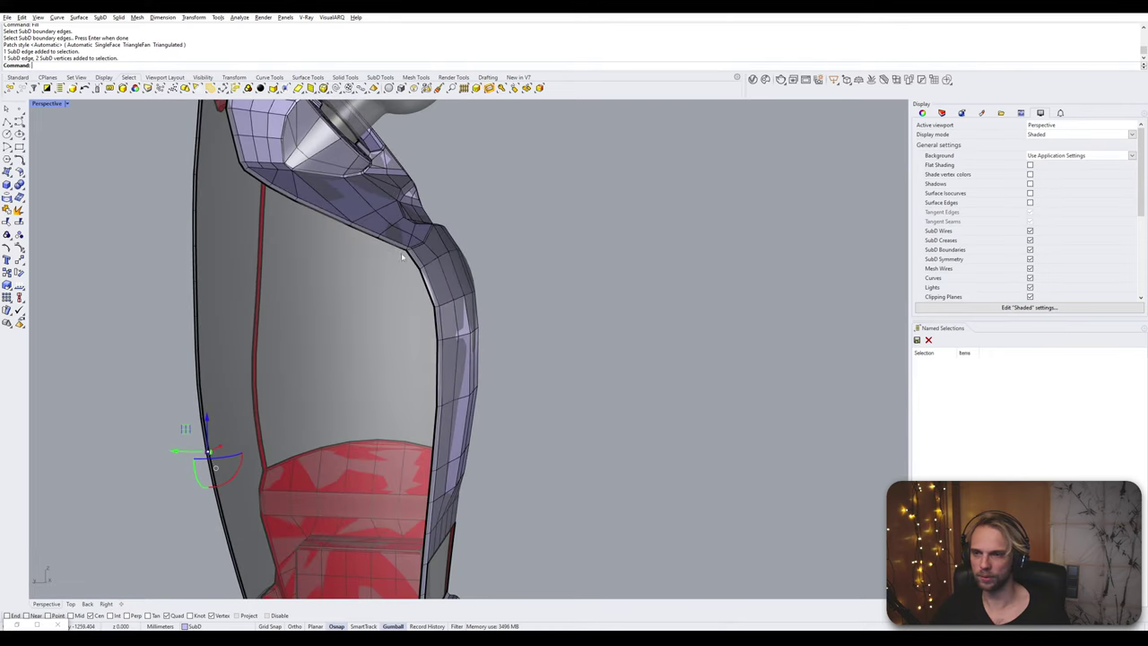
right_click_drag(339, 241, 412, 290)
- Bridge the first gap under the hip ball between its left and facing edges
key("Escape")
scroll(284, 239, "up", 2)
right_click_drag(285, 239, 362, 260)
scroll(296, 248, "up", 3)
left_click(339, 260, "ctrl+shift")
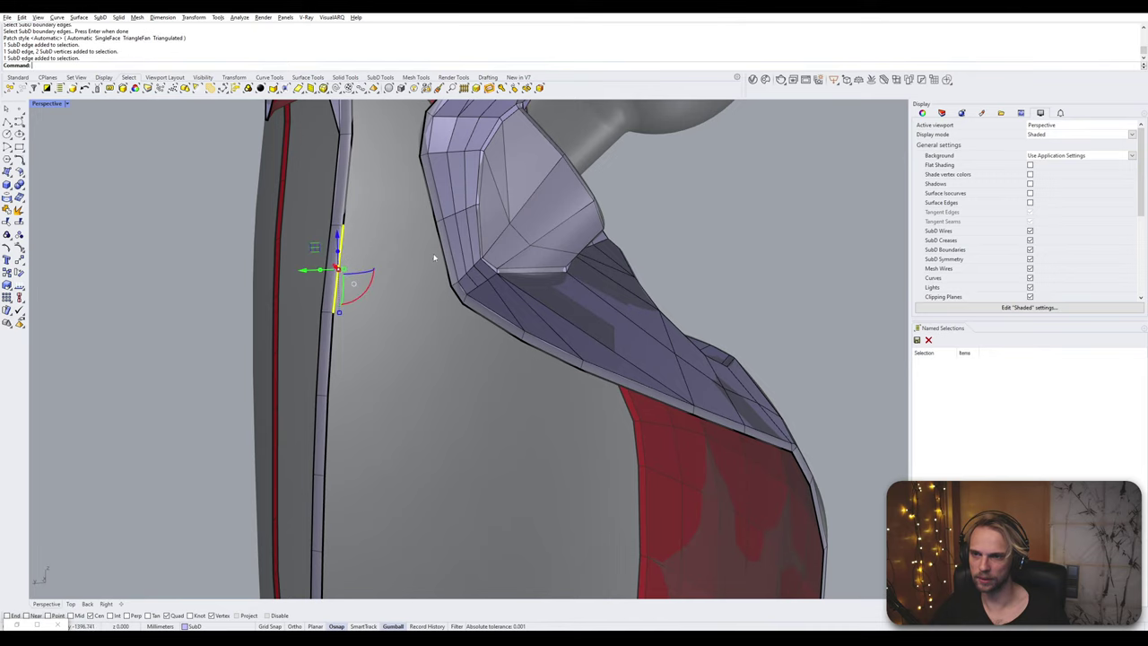
left_click(443, 256, "ctrl+shift")
key("Return")
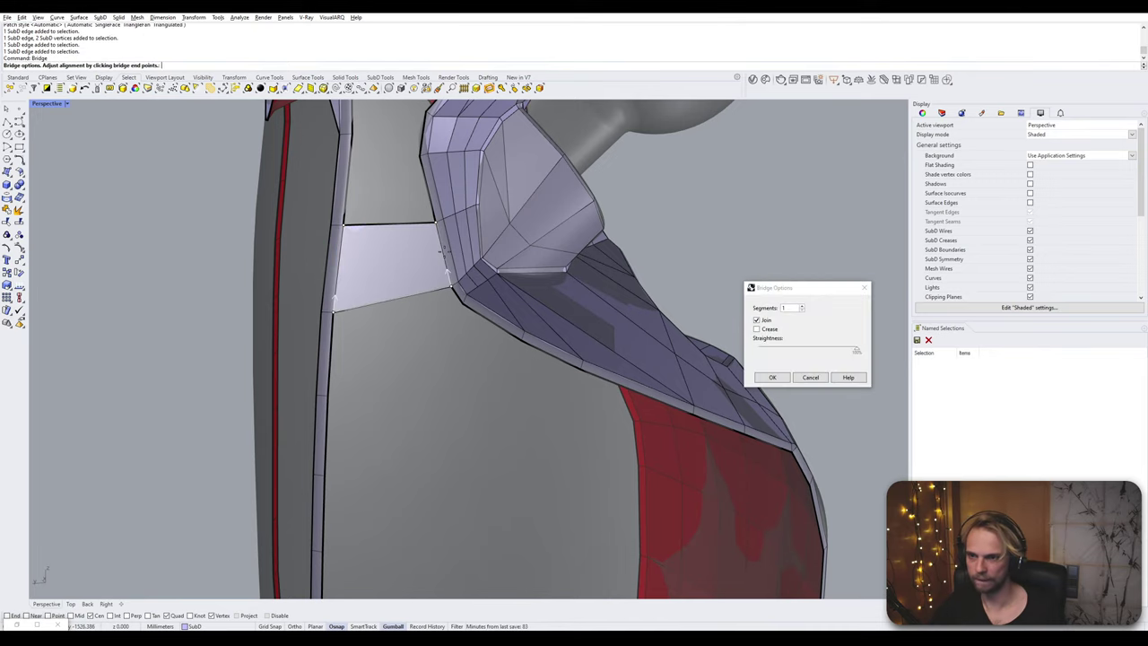
left_click(773, 378)
- Bridge the lower and upper gaps between their opposite edges
right_click_drag(410, 234, 390, 370)
scroll(390, 370, "up", 2)
left_click(353, 372, "ctrl+shift")
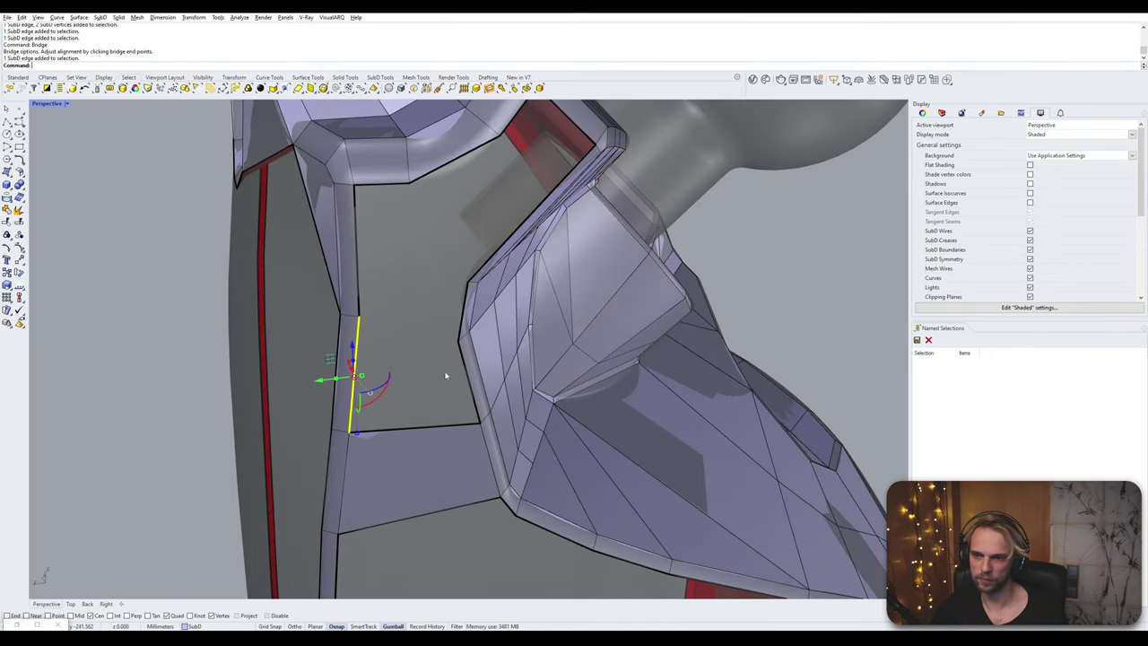
left_click(465, 368, "ctrl+shift")
key("Return")
key("Return")
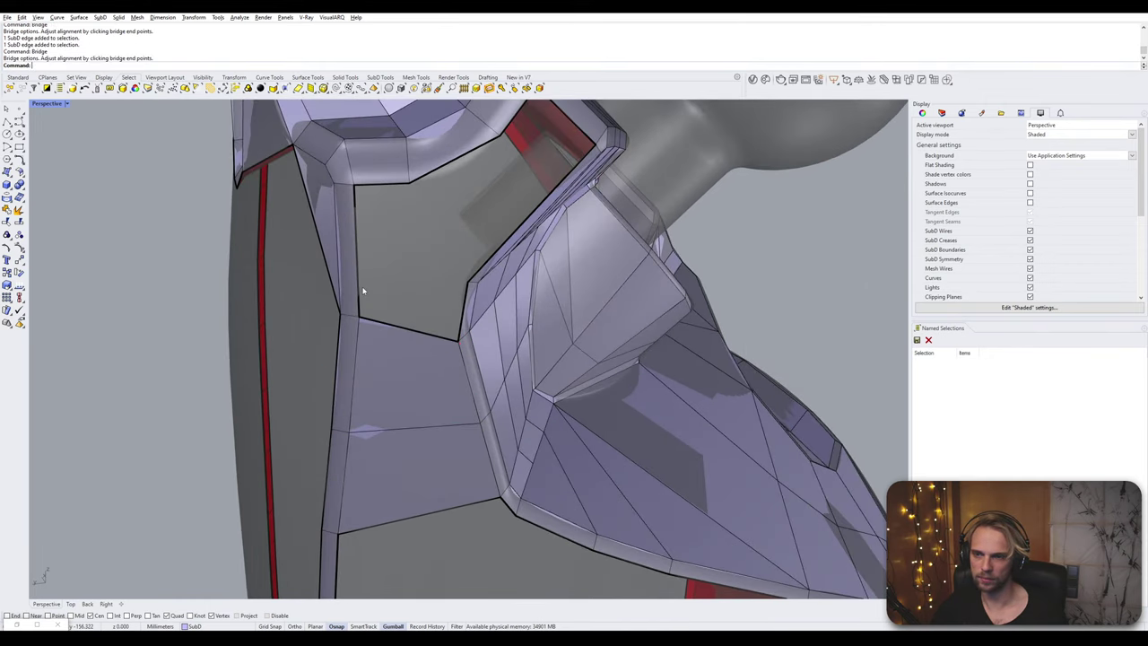
left_click(358, 288, "ctrl+shift")
left_click(463, 306, "ctrl+shift")
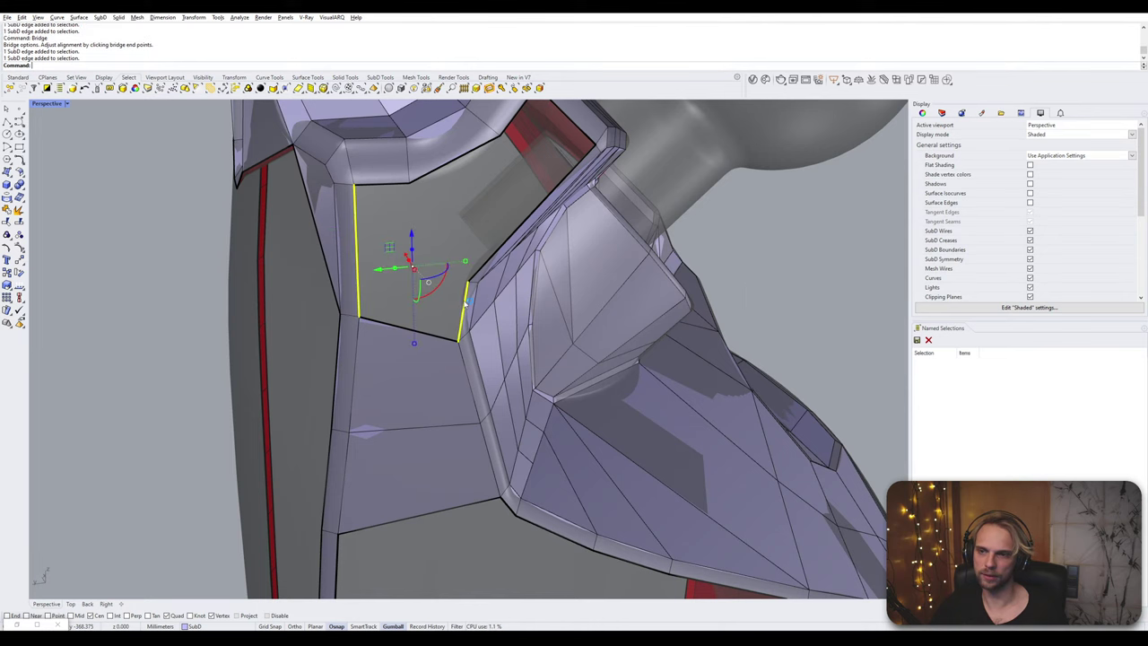
key("Return")
key("Return")
- Bridge the corner gap and the last gap beside the wall on the part's other side
right_click_drag(463, 305, 412, 214)
left_click(423, 221, "ctrl+shift")
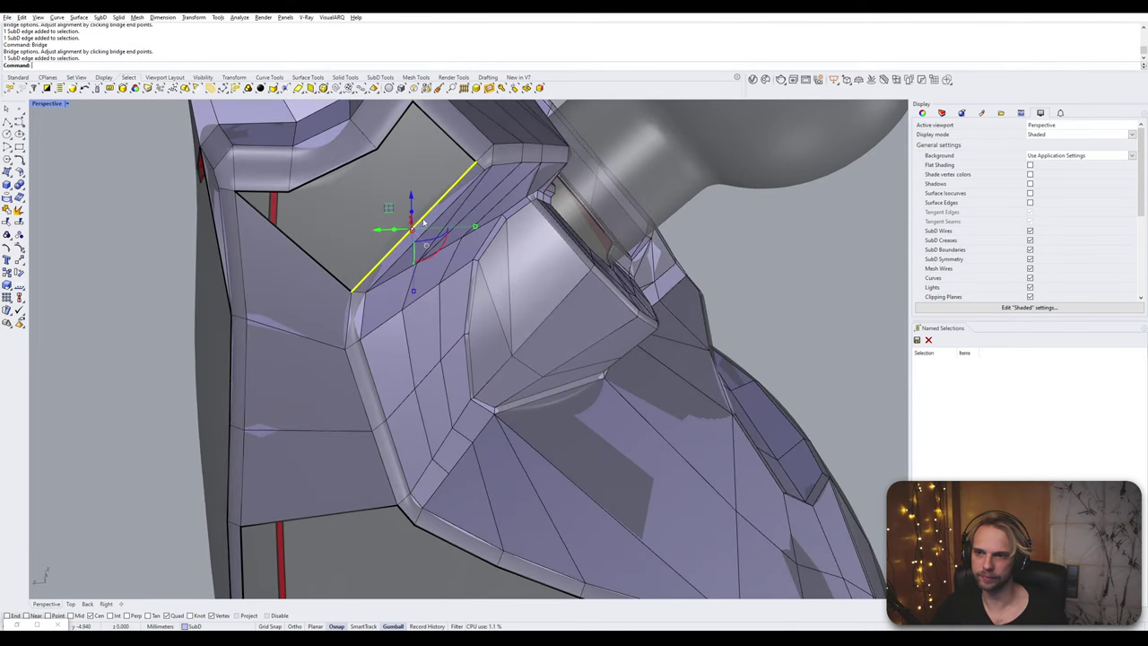
left_click(349, 165, "ctrl+shift")
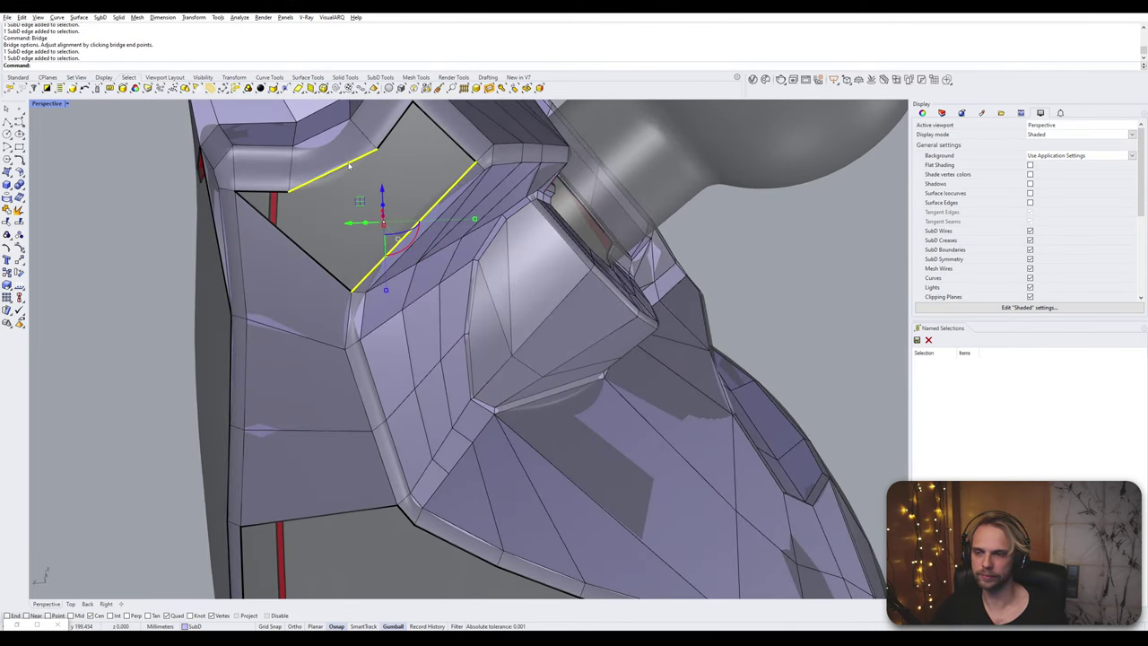
key("Return")
key("Return")
right_click_drag(350, 165, 378, 208)
scroll(378, 208, "up", 5)
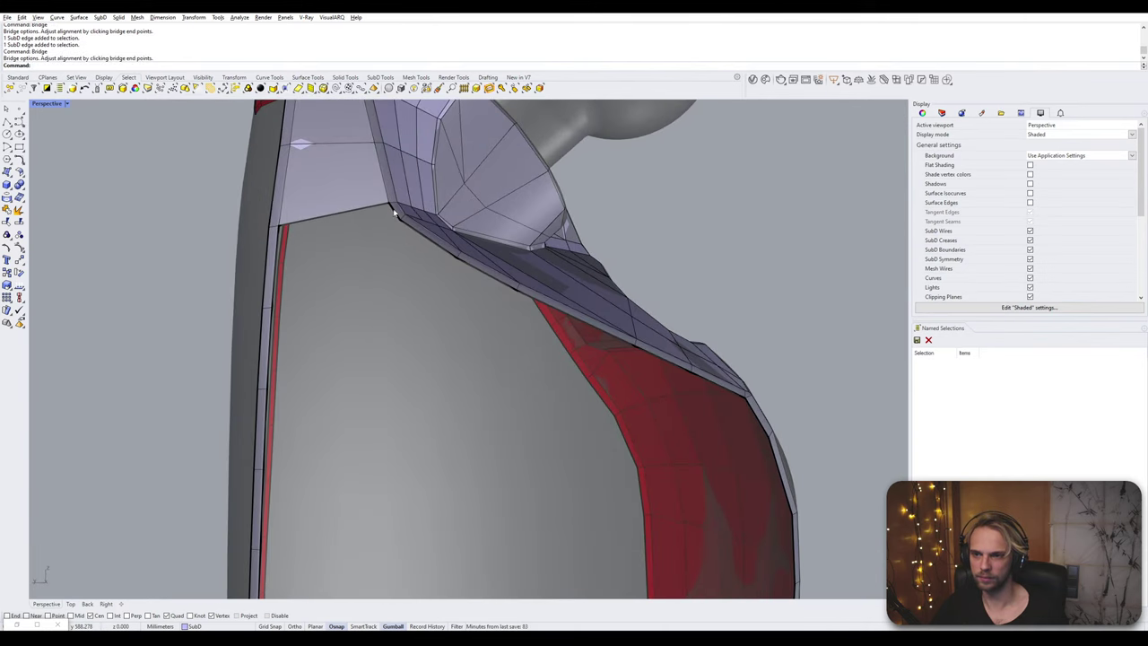
left_click(393, 211, "ctrl+shift")
left_click(275, 255, "ctrl+shift")
key("Return")
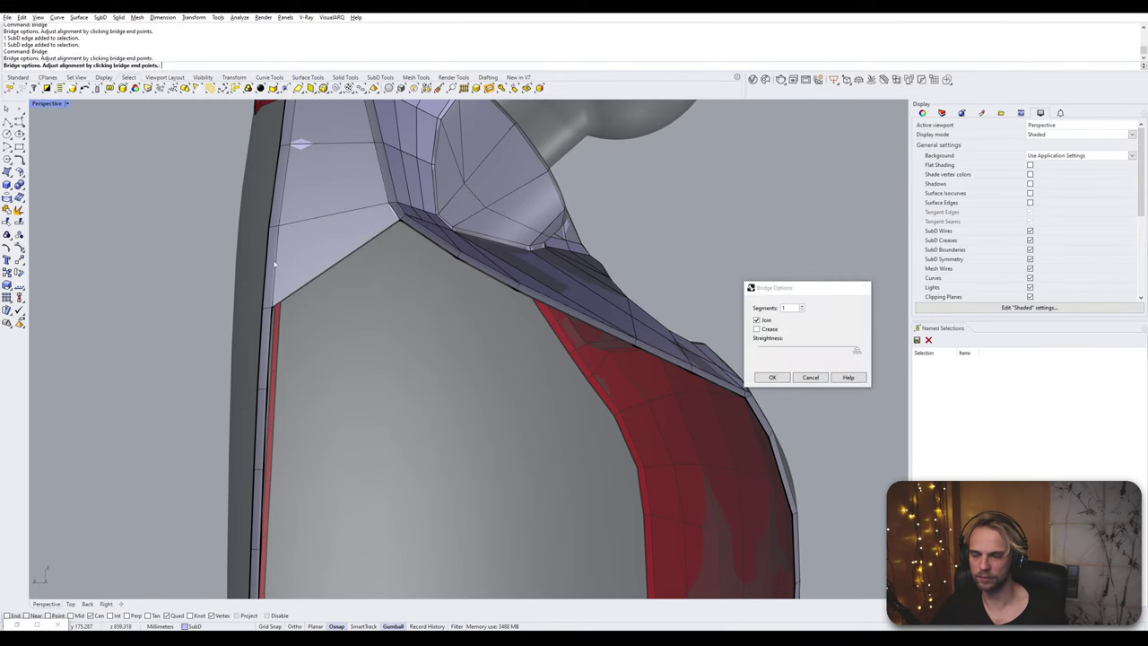
key("Return")
scroll(359, 255, "down", 5)
right_click_drag(387, 289, 400, 257)
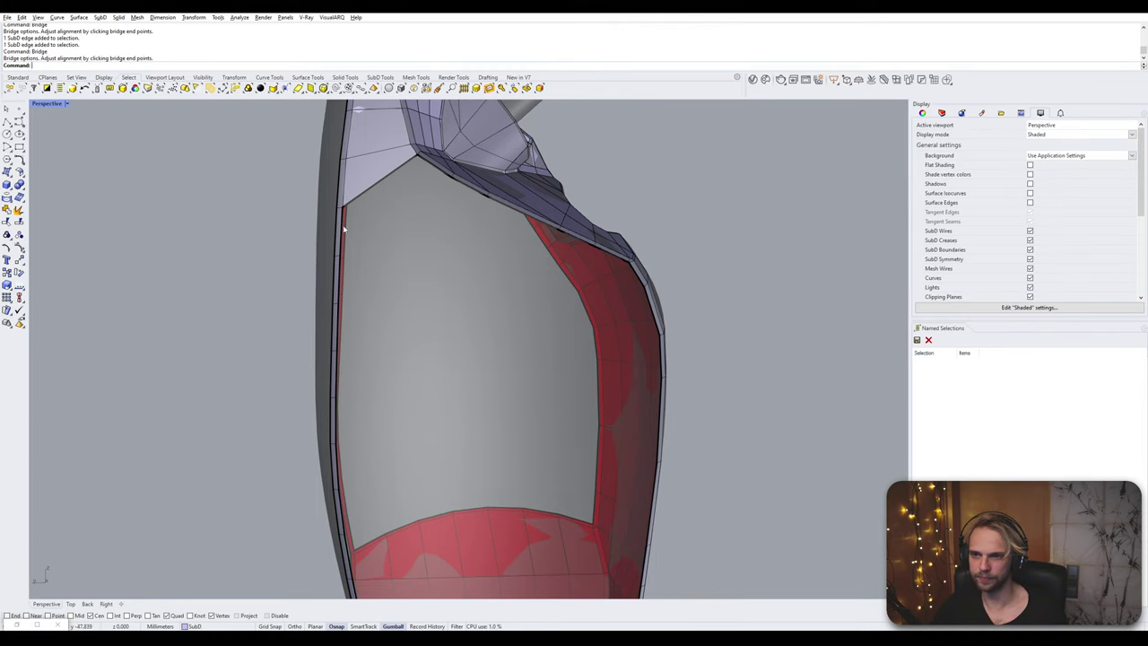
- Bridge the left and right wall edges across the side gap with 5 segments
right_click_drag(343, 231, 360, 238)
left_click(378, 244)
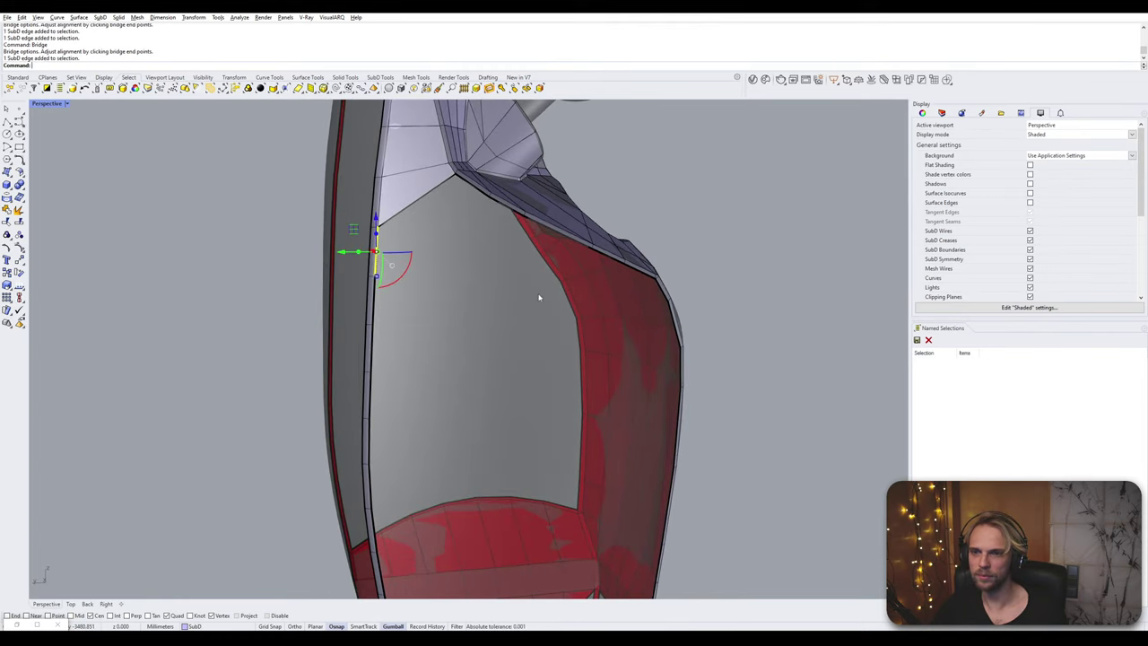
right_click_drag(538, 297, 516, 289)
left_click(620, 284)
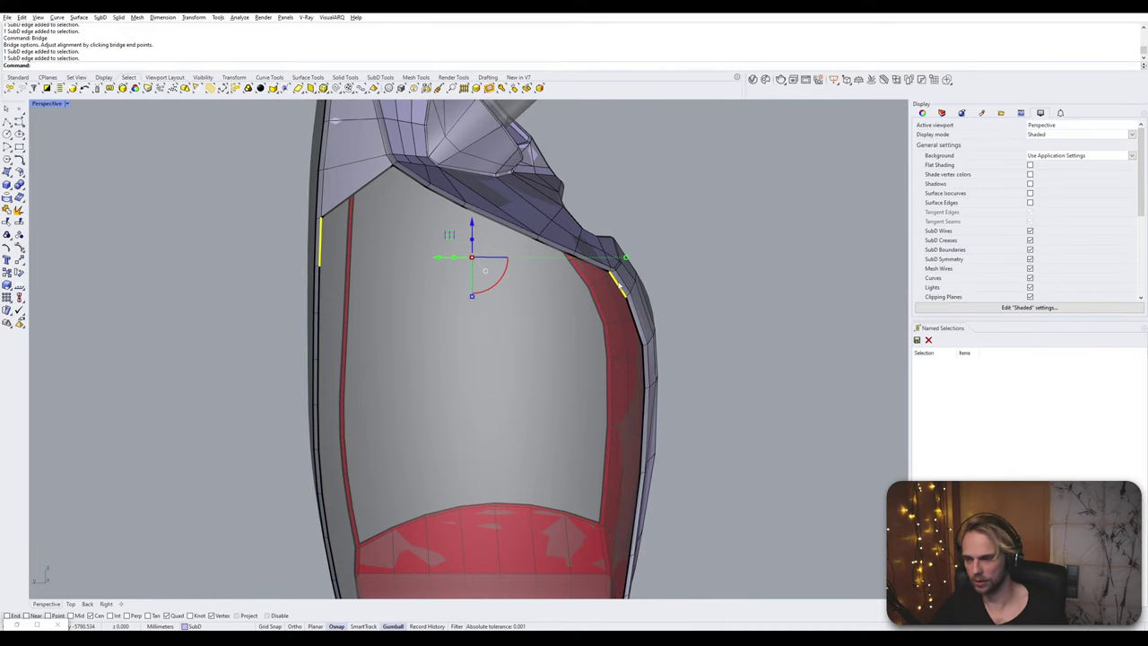
key("Return")
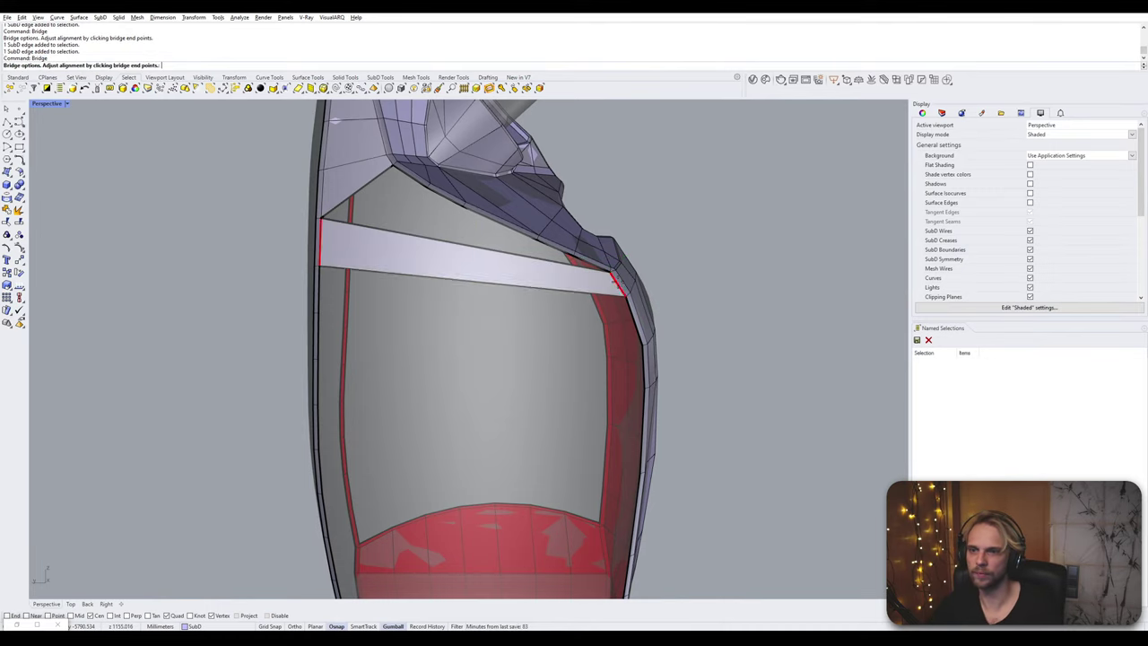
scroll(370, 232, "up", 2)
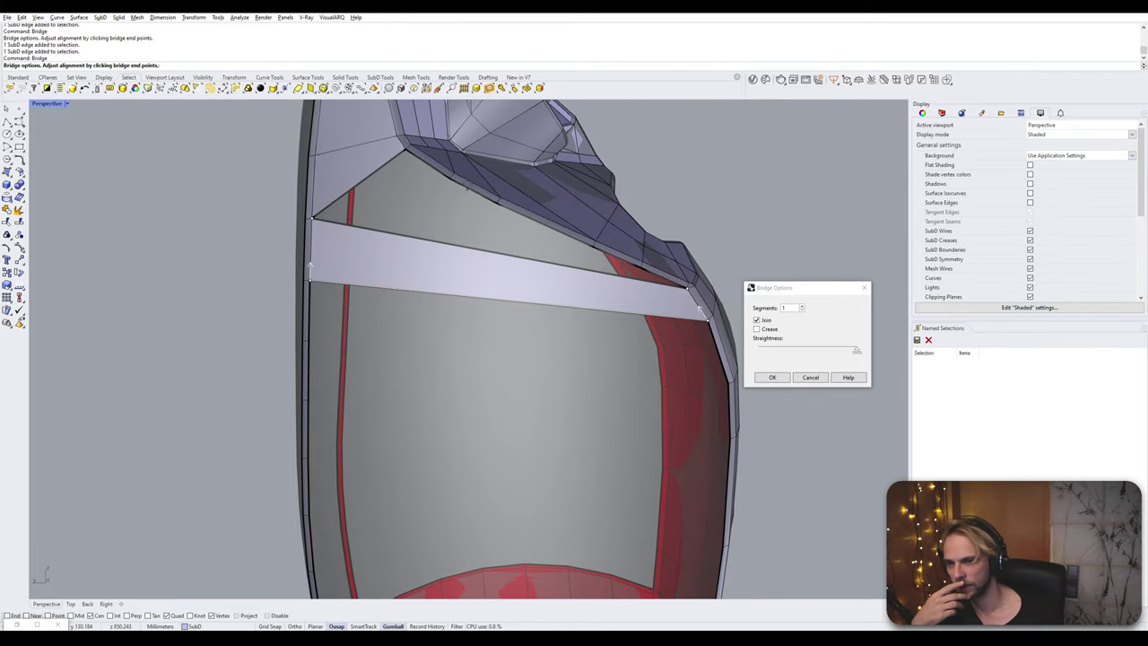
left_click(803, 305)
left_click(802, 305)
left_click(803, 305)
left_click(803, 306)
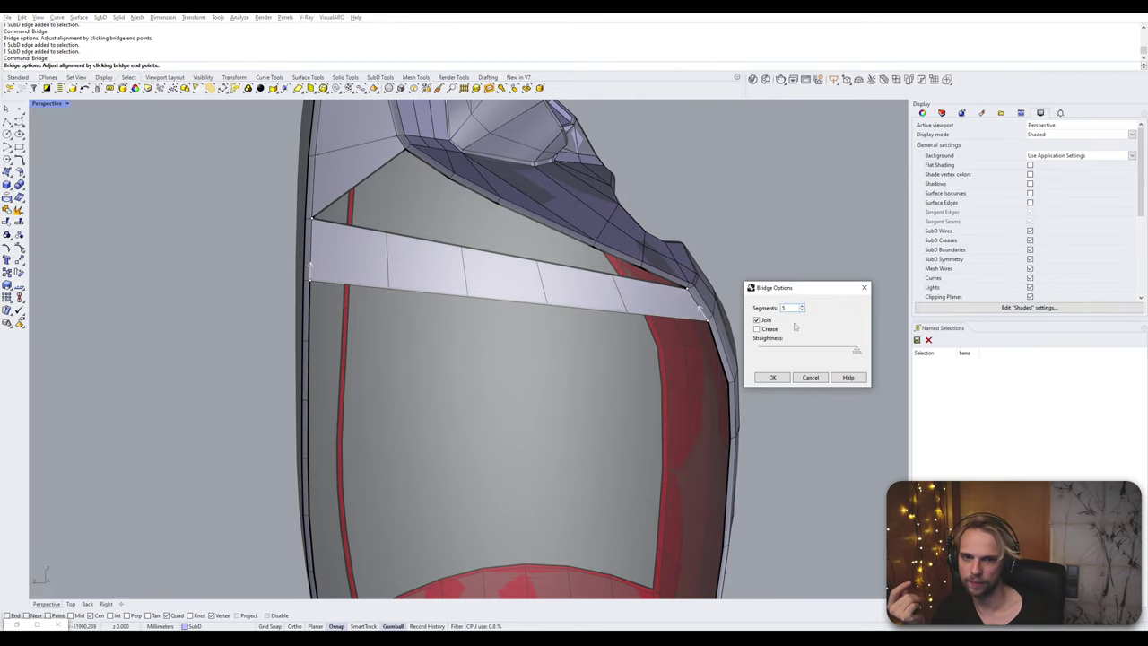
left_click(772, 377)
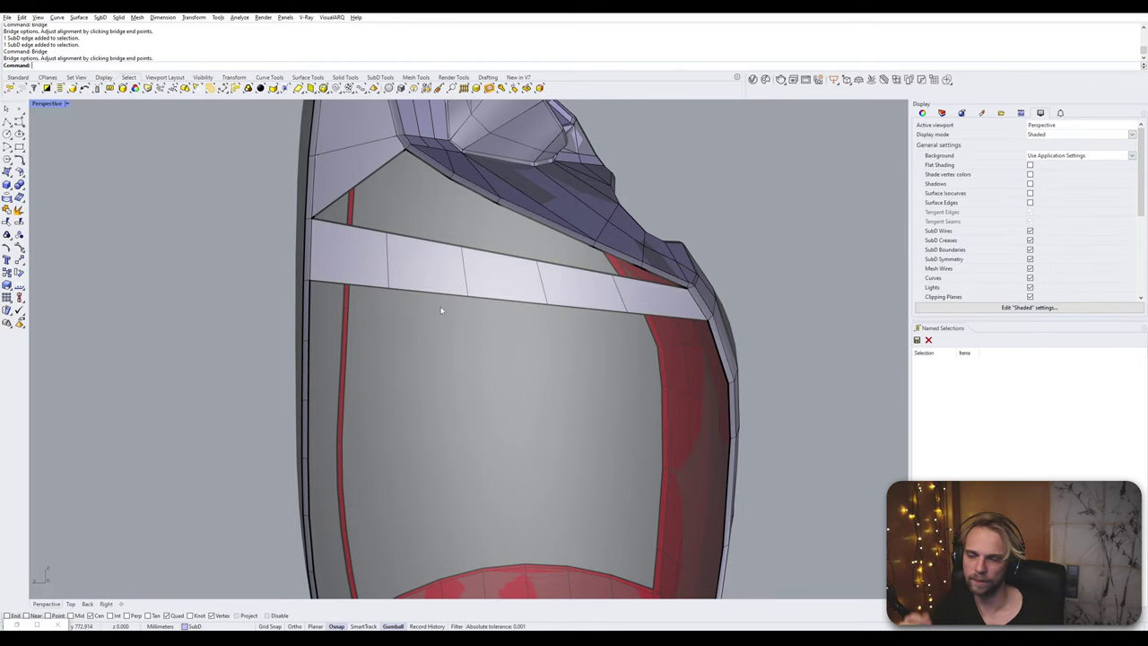
- Undo the extra bridge, then bridge an upper shell edge to the neighbouring strip edge
left_click(454, 245)
left_click(485, 199, "shift")
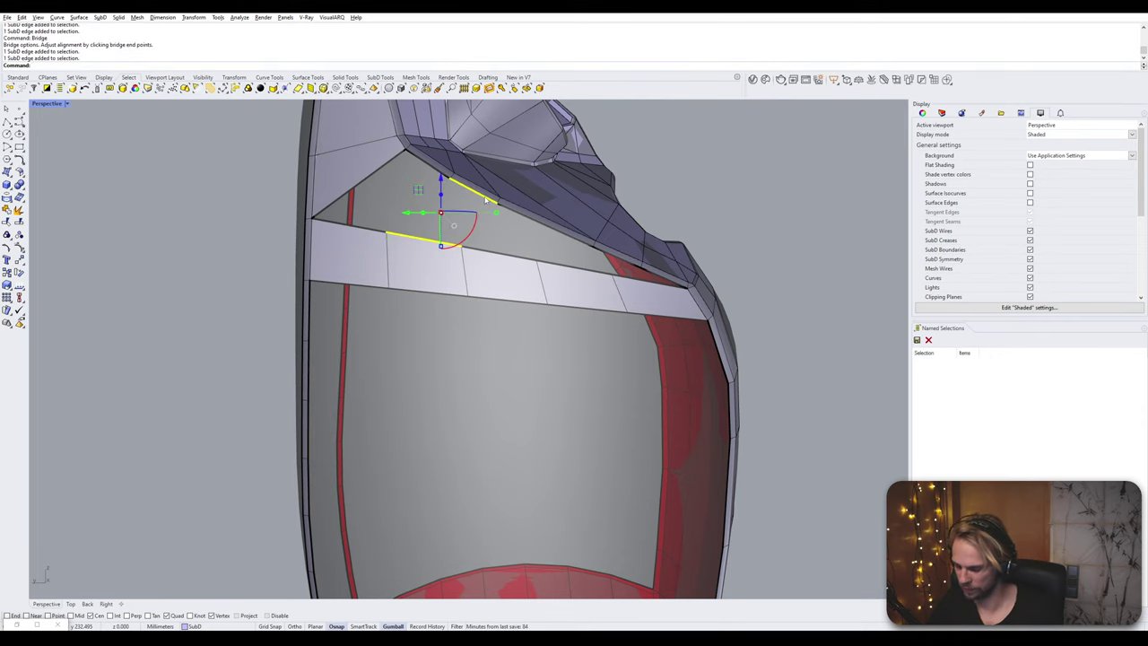
key("Escape")
key("ctrl+z")
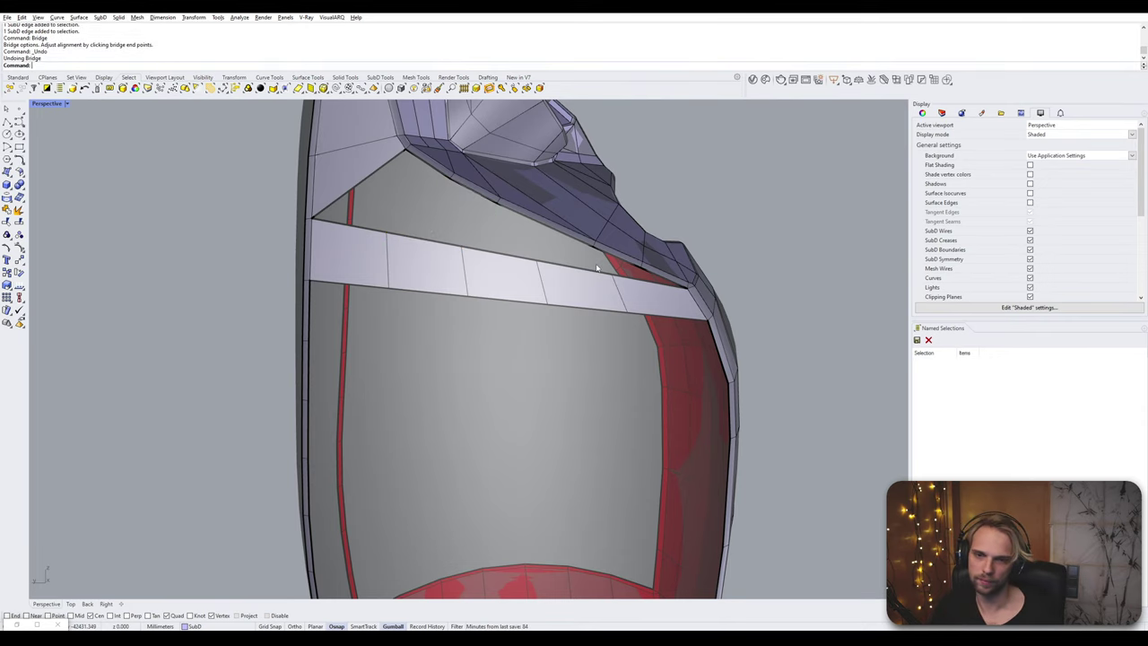
right_click_drag(597, 267, 482, 257)
scroll(479, 256, "up", 4)
left_click(488, 254)
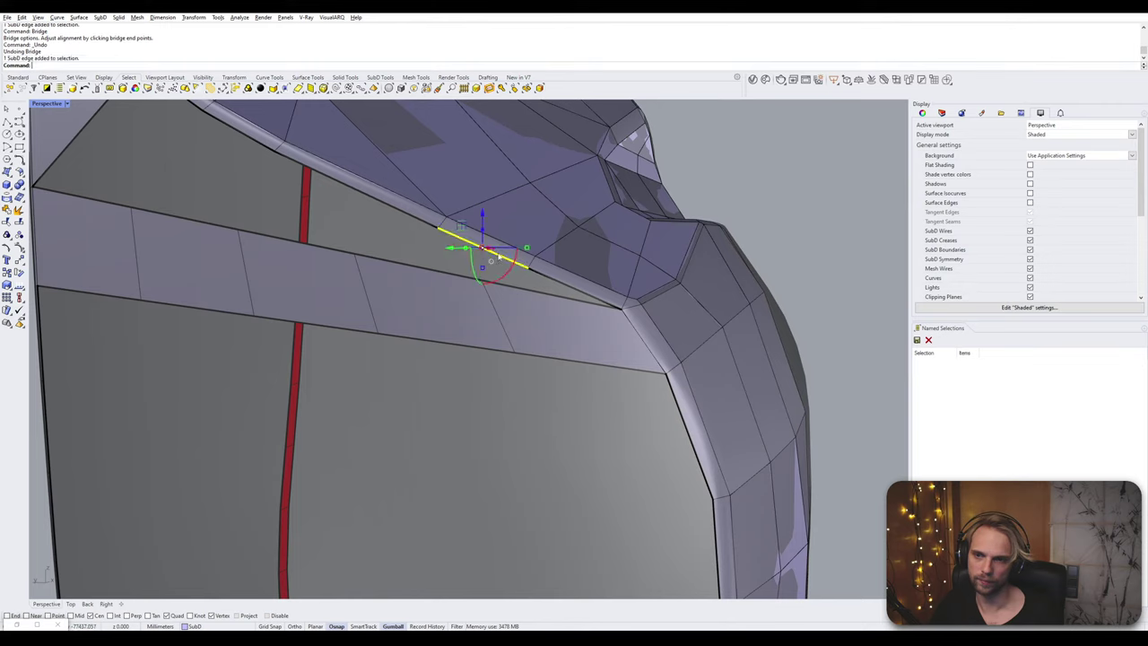
left_click(539, 295, "shift")
key("Return")
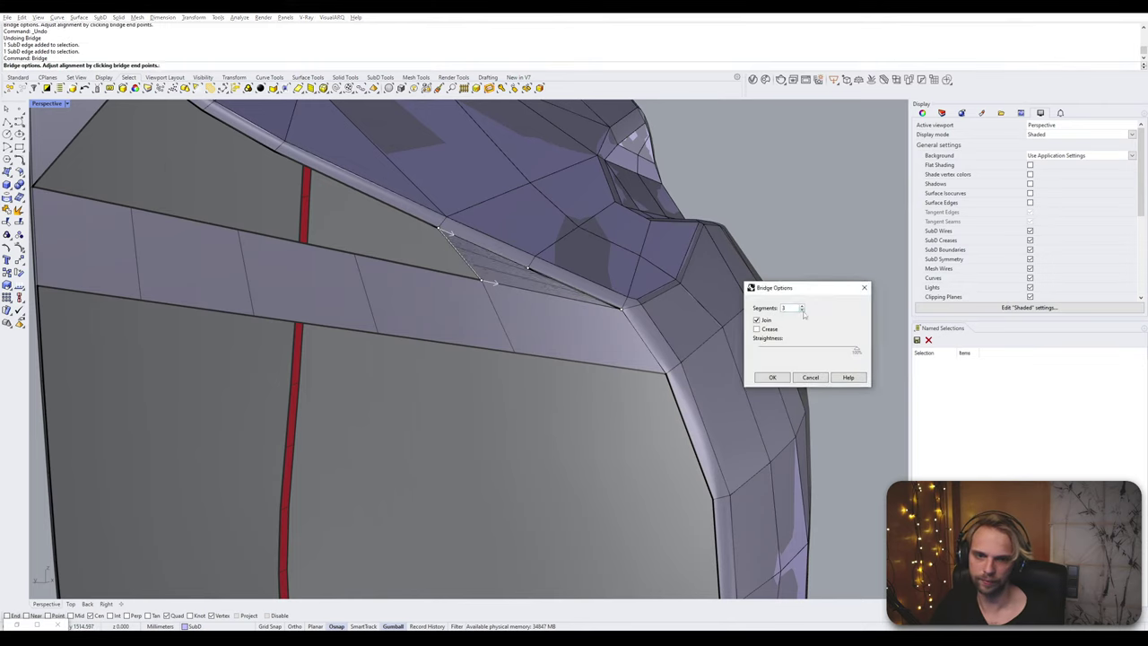
left_click(772, 376)
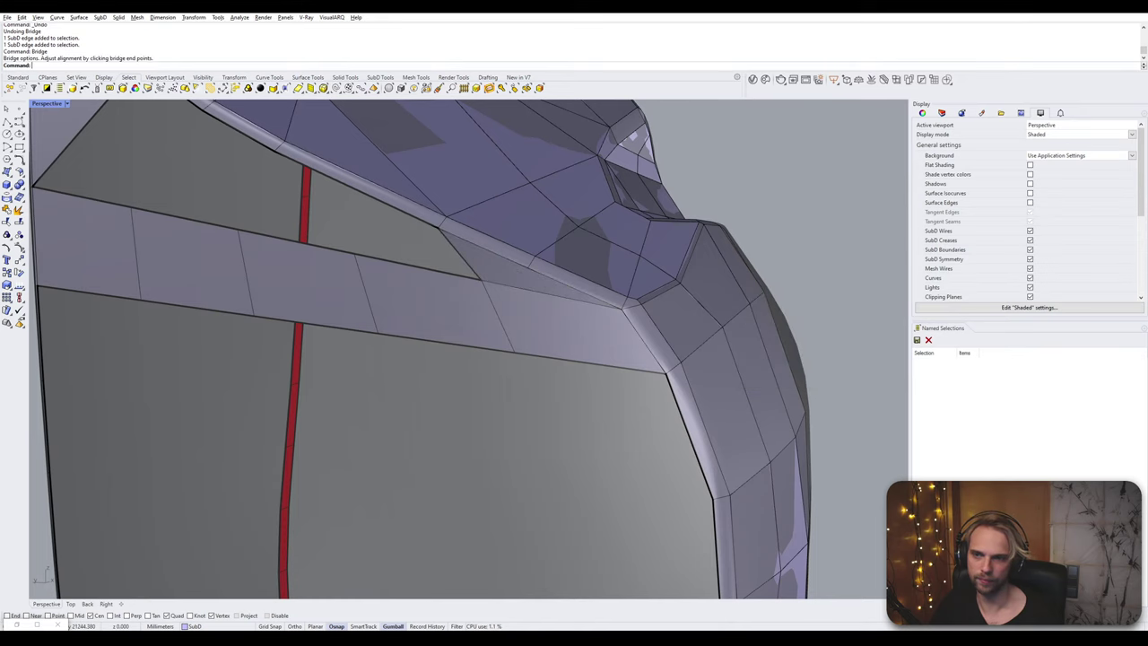
- Bridge the remaining upper shell edges to the matching strip edges
left_click(420, 267, "ctrl+shift")
left_click(398, 208, "ctrl+shift")
key("Return")
key("Return")
left_click(332, 250, "ctrl+shift")
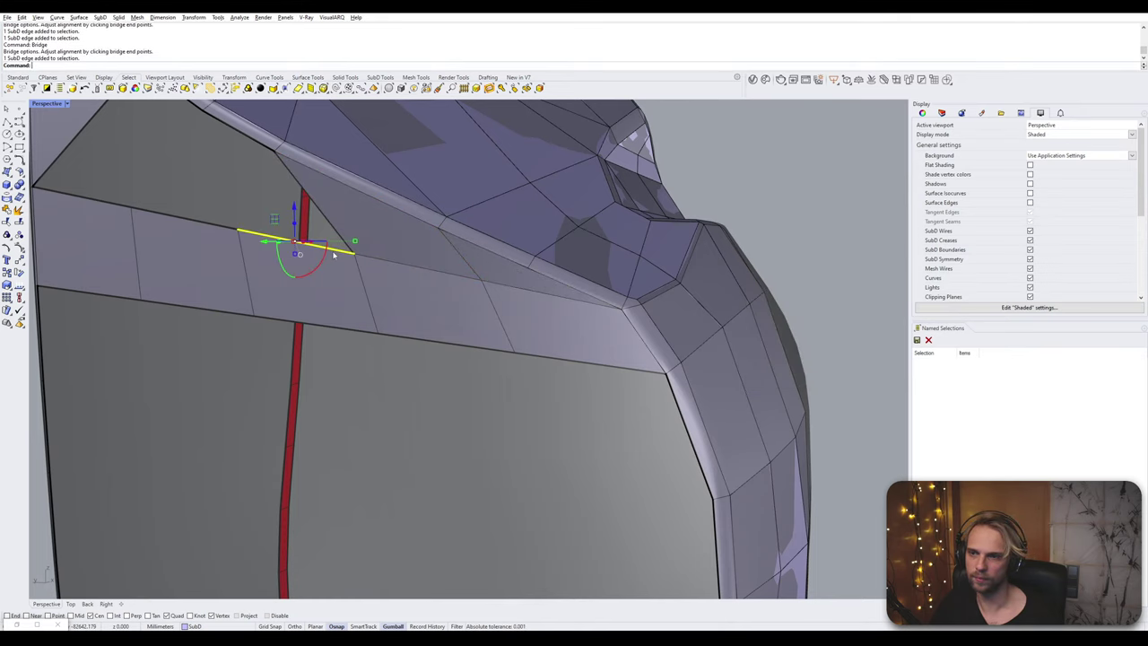
right_click_drag(285, 216, 353, 297, "shift")
left_click(302, 216, "ctrl+shift")
key("Return")
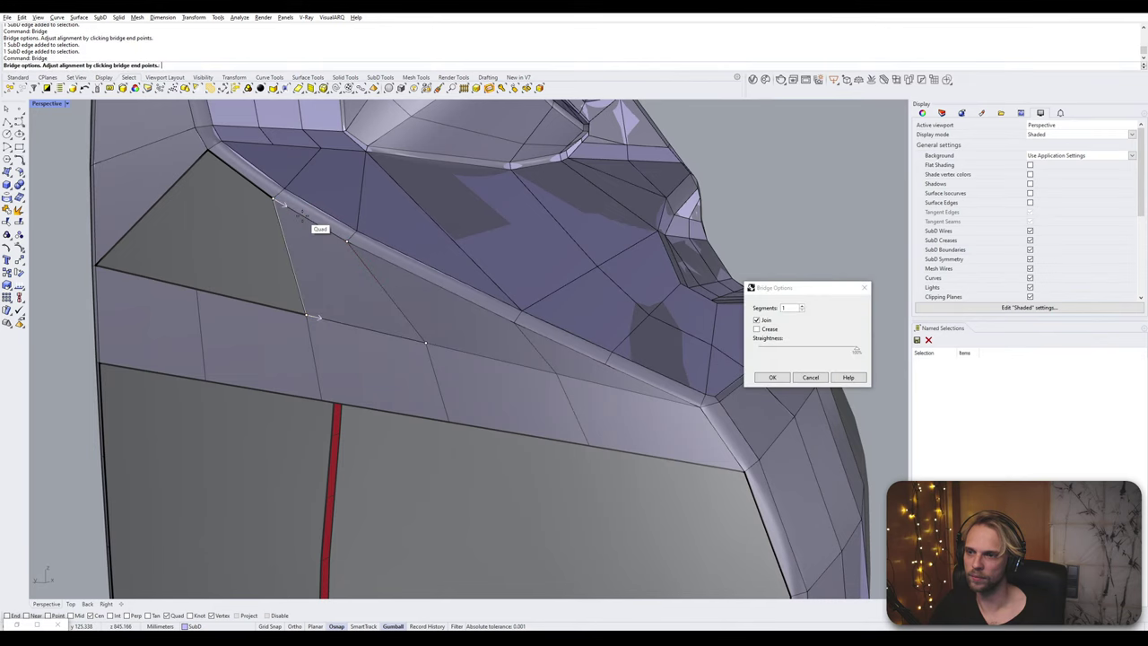
key("Return")
- Delete a stray edge and bridge the small triangular hole closed
left_click(200, 324)
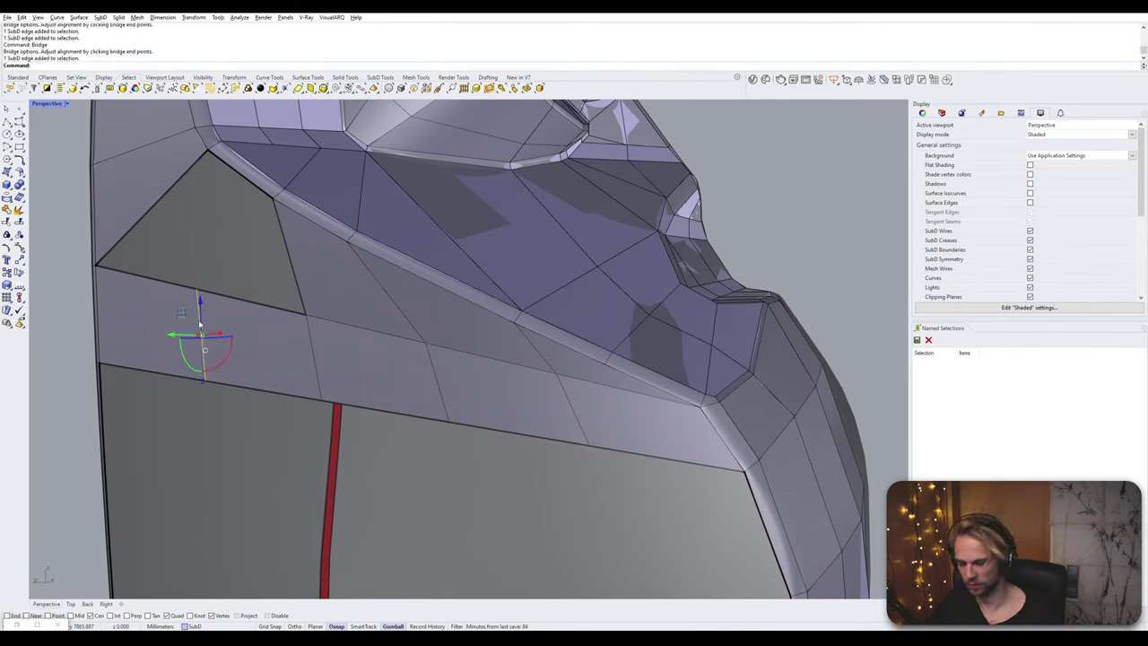
key("Delete")
left_click(215, 296)
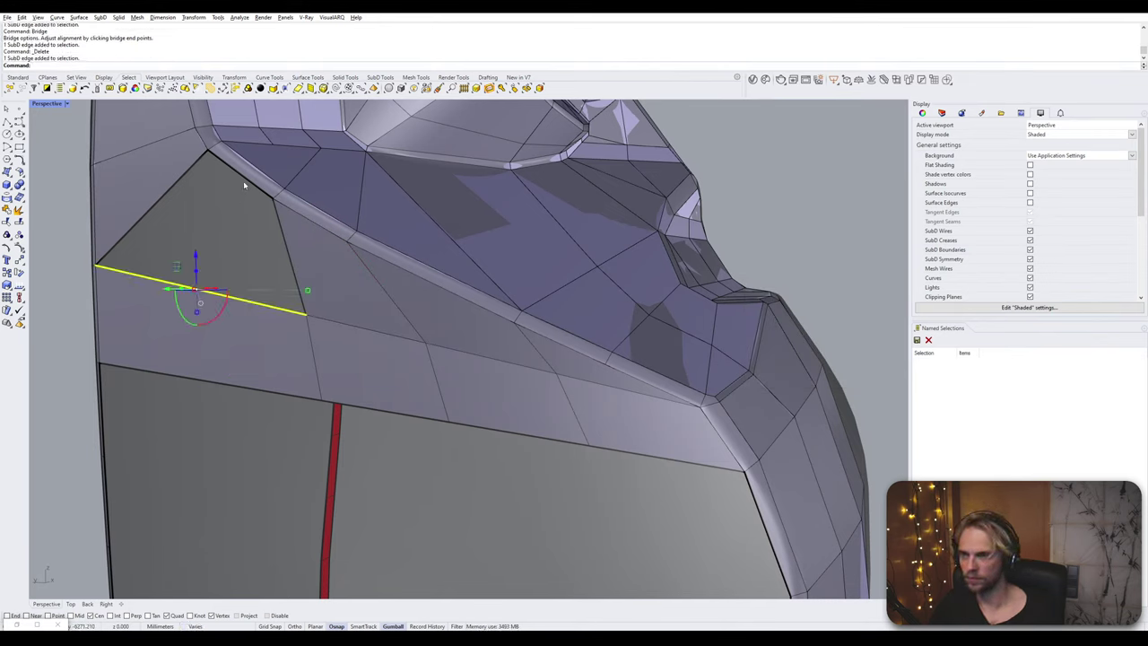
left_click(243, 182, "ctrl+shift")
key("Return")
key("Return")
- Delete the stray edges beside the thigh's front opening
scroll(245, 192, "down", 4)
right_click_drag(244, 192, 363, 255)
scroll(659, 329, "down", 6)
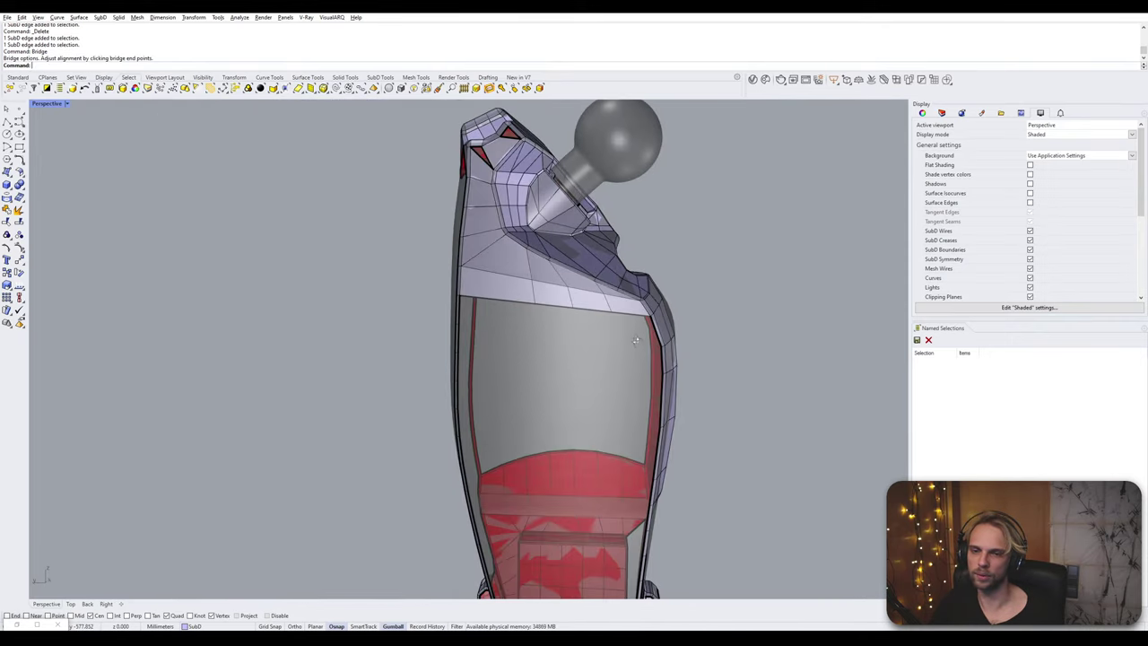
right_click_drag(641, 323, 383, 285)
scroll(552, 331, "down", 2)
scroll(485, 302, "up", 2)
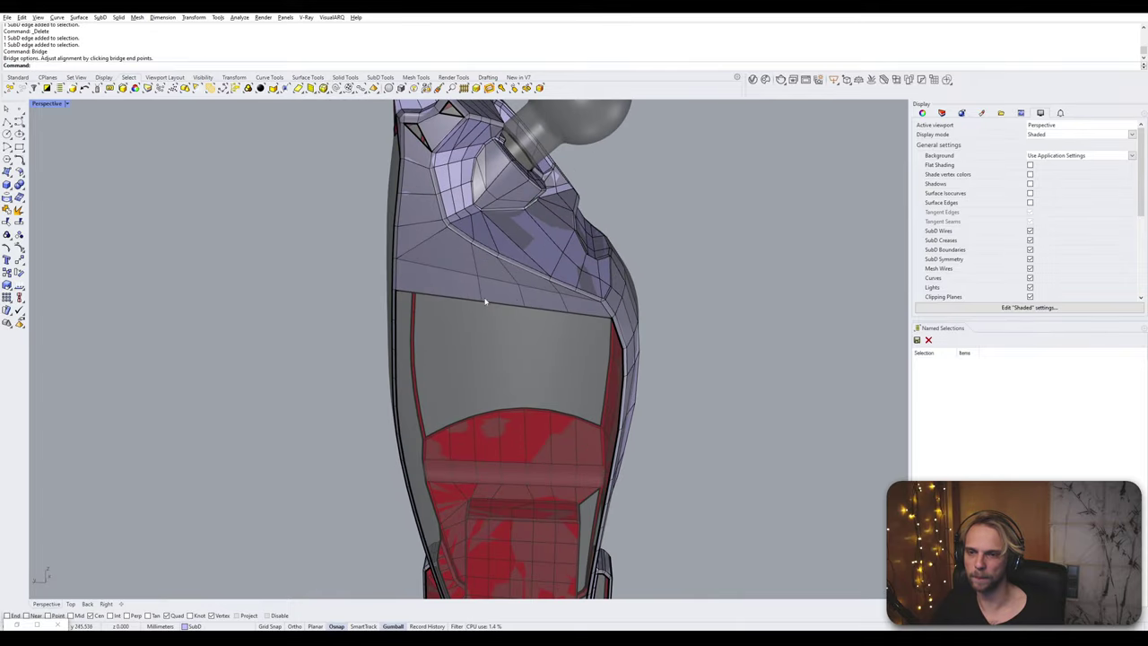
right_click_drag(503, 352, 468, 323)
left_click(457, 320)
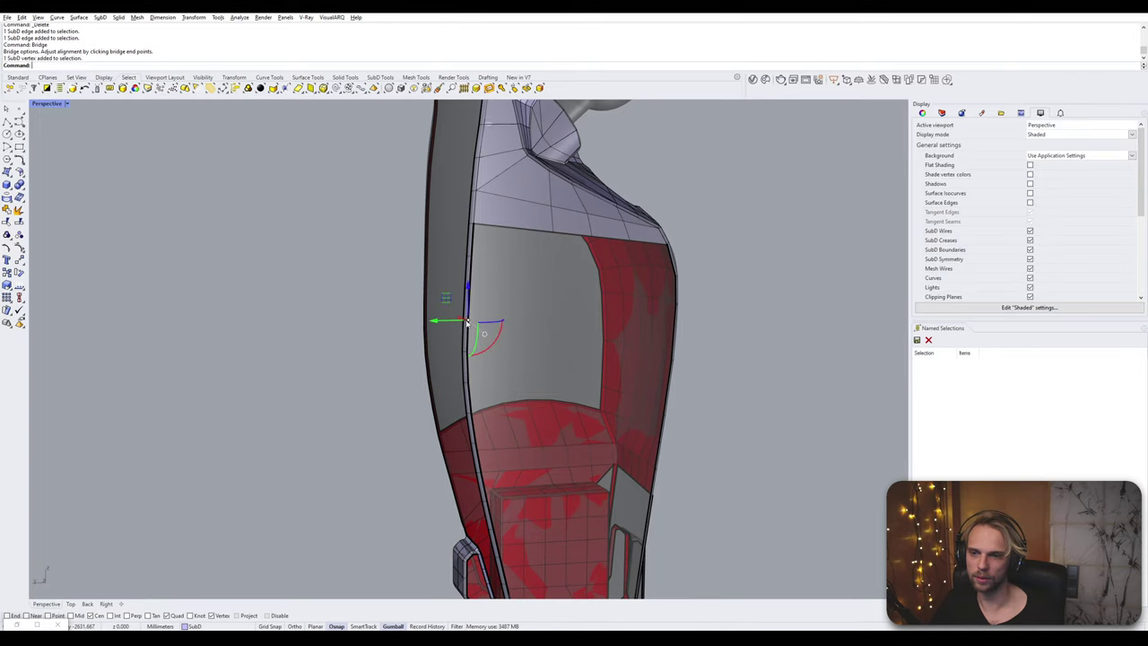
scroll(457, 318, "up", 5)
left_click(456, 323)
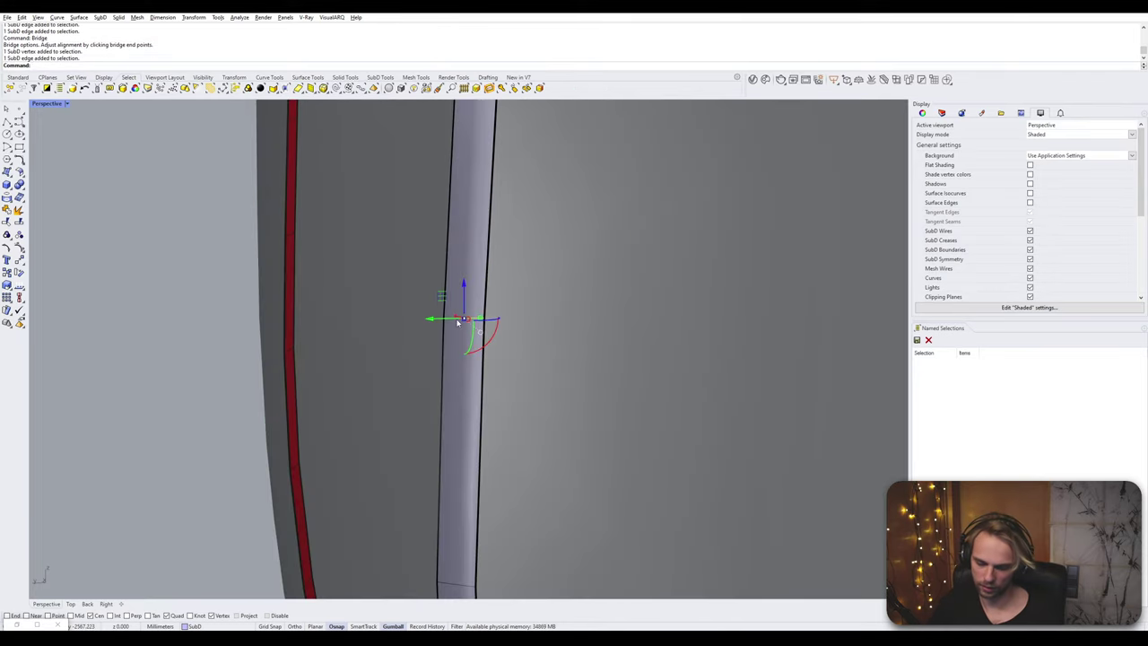
key("Delete")
scroll(457, 322, "down", 8)
right_click_drag(513, 338, 438, 180)
left_click(362, 333)
key("Delete")
scroll(372, 323, "down", 5)
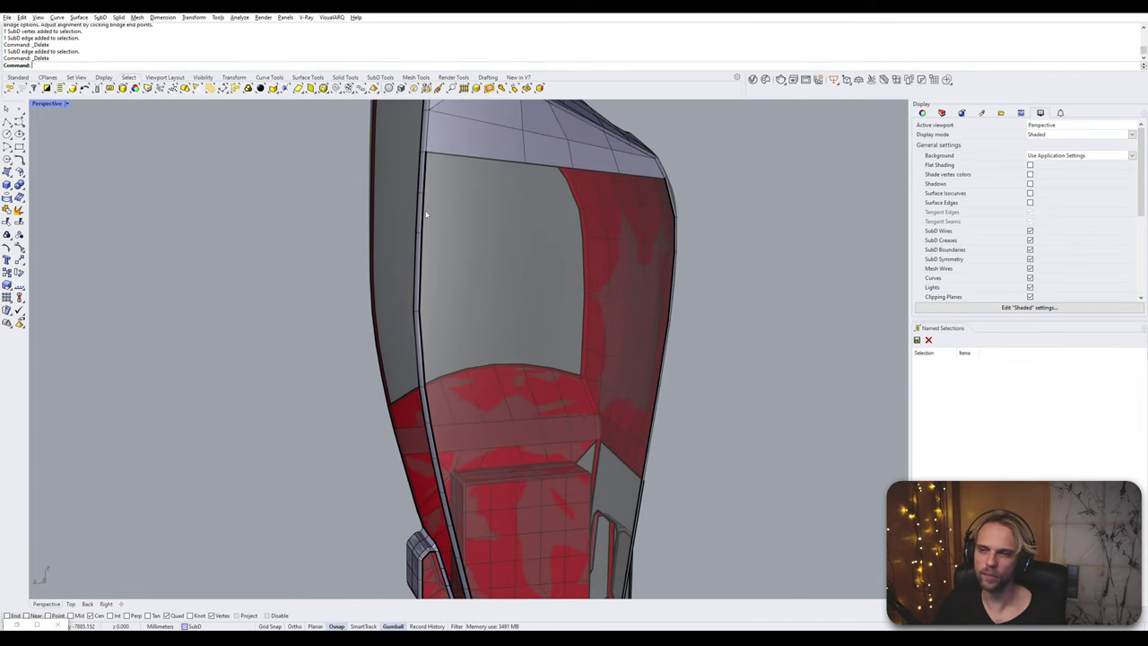
- Select the edges along both sides of the front opening for bridging
left_click(423, 213)
left_click(422, 276, "shift")
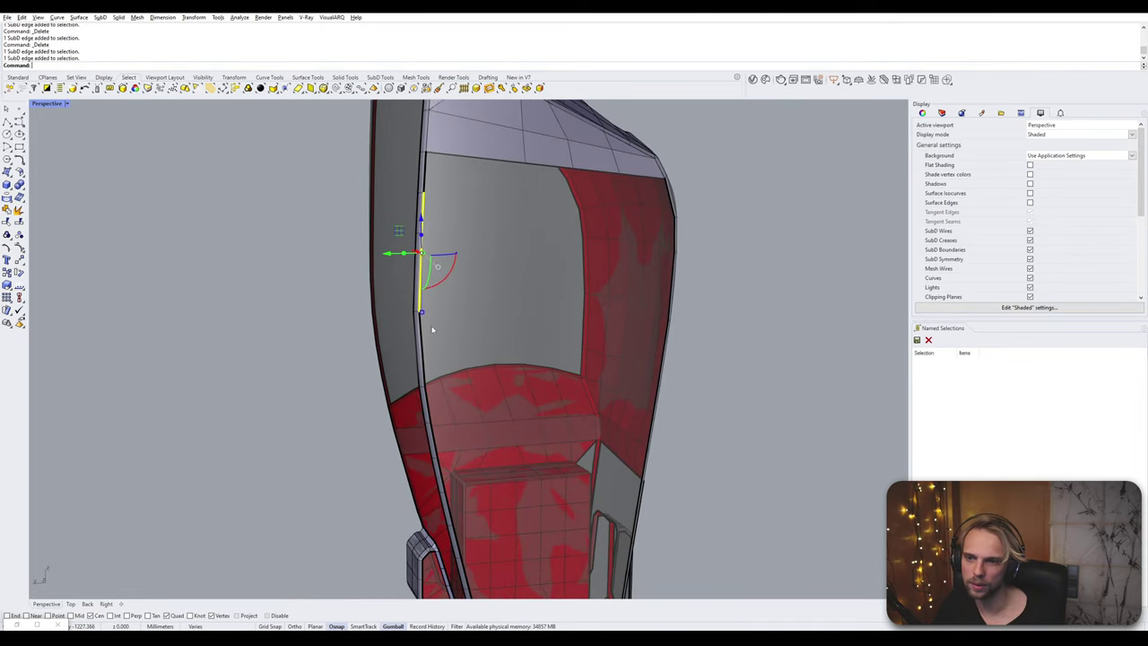
left_click(426, 353, "shift")
right_click_drag(431, 357, 409, 298)
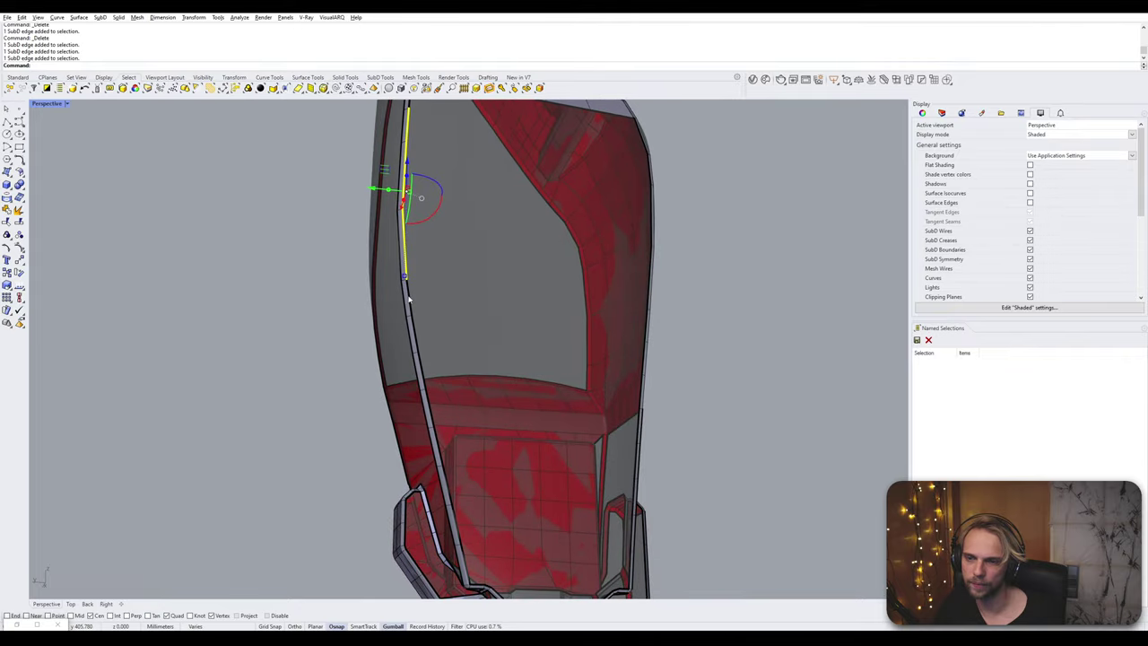
left_click(409, 296, "shift")
left_click(416, 329, "shift")
right_click_drag(547, 350, 446, 345)
left_click(450, 309, "ctrl+shift")
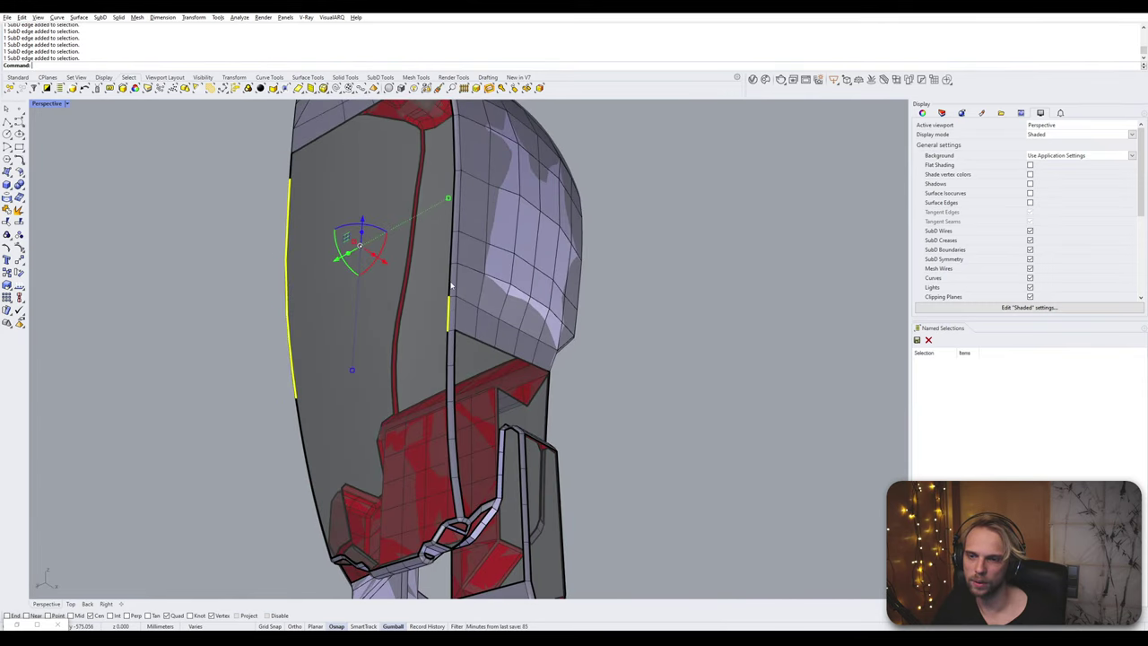
left_click(455, 197, "ctrl+shift")
right_click_drag(454, 198, 465, 317)
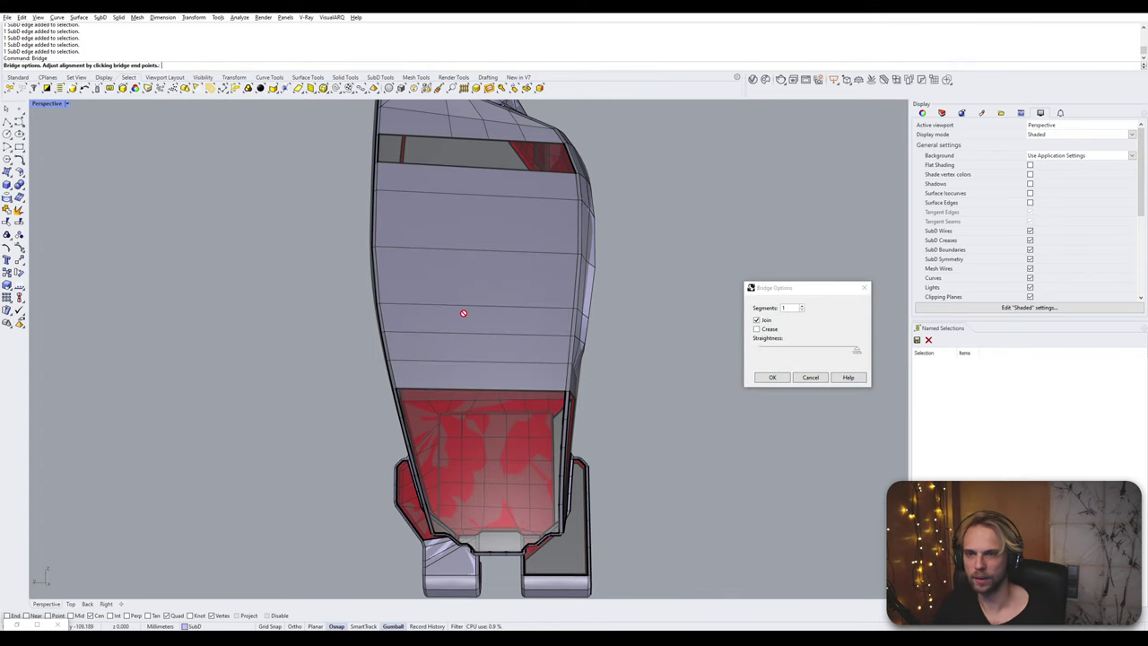
- Set the front-opening bridge to 4 segments and accept it
left_click(801, 307)
left_click(802, 307)
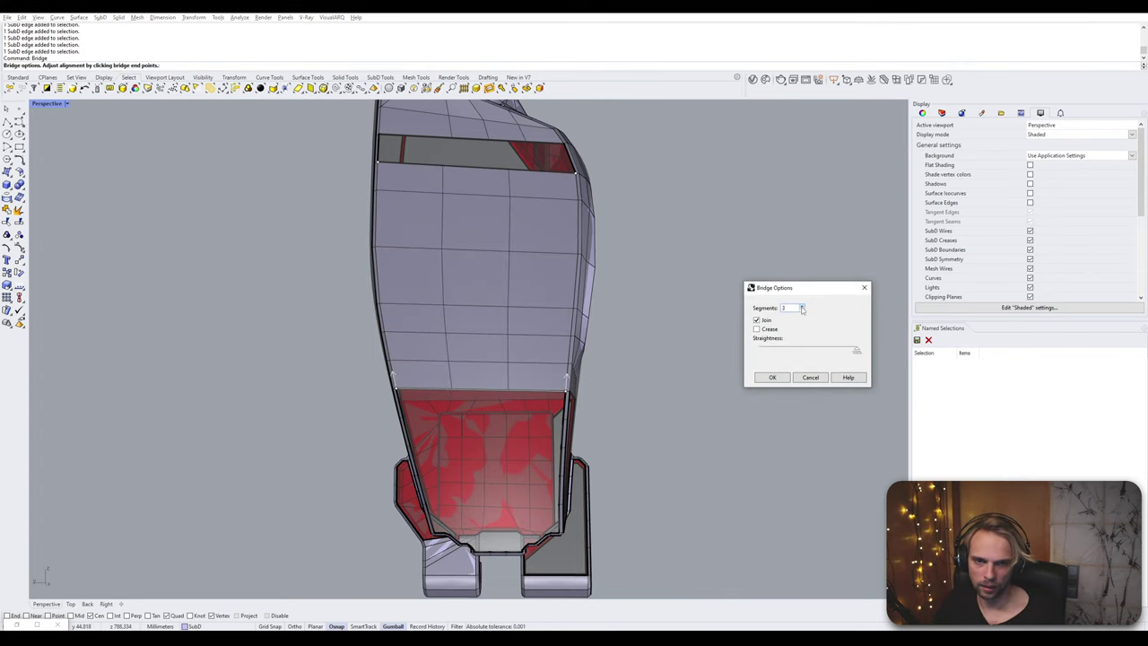
left_click(801, 307)
left_click(776, 378)
right_click_drag(733, 291, 764, 417, "shift")
scroll(442, 267, "up", 5)
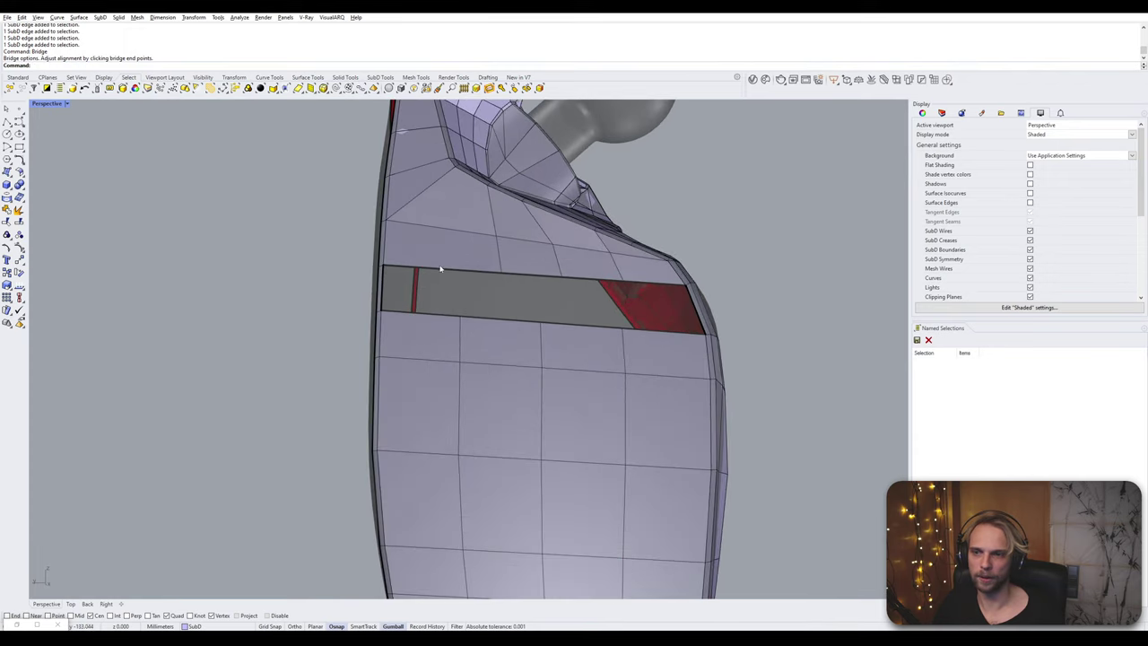
- Select the narrow slot's border edges and bridge them, then undo that attempt
left_click(469, 270, "ctrl+shift")
left_click(443, 316, "ctrl+shift")
left_click(540, 275, "ctrl+shift")
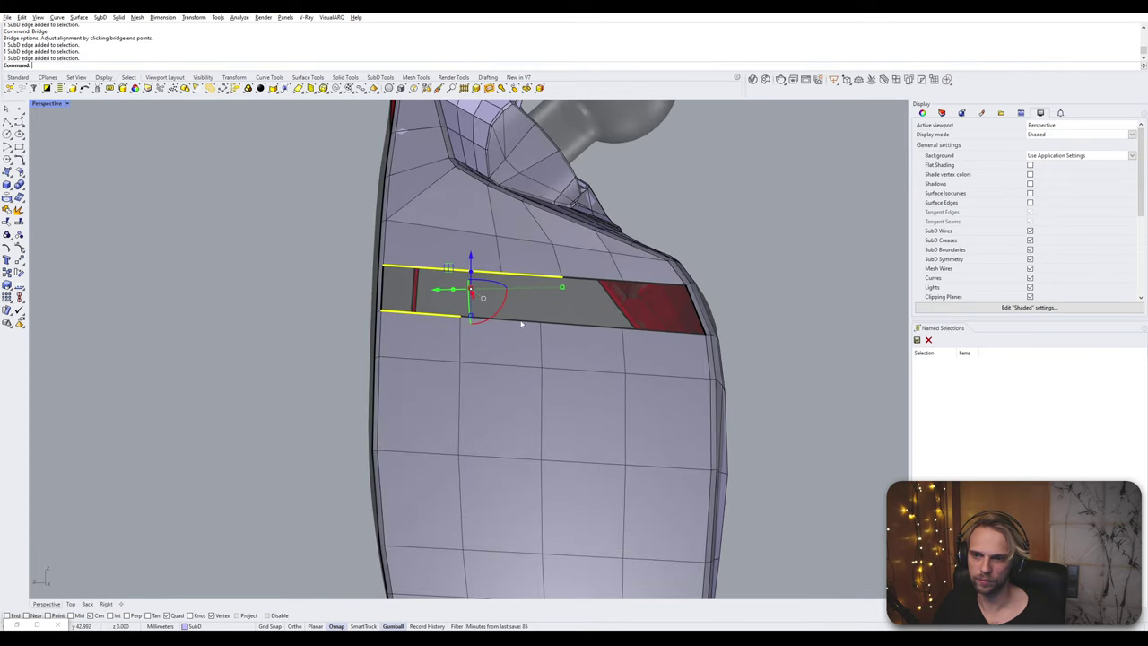
left_click(523, 321, "ctrl+shift")
left_click(588, 278, "ctrl+shift")
left_click(595, 325, "ctrl+shift")
right_click_drag(598, 325, 535, 318)
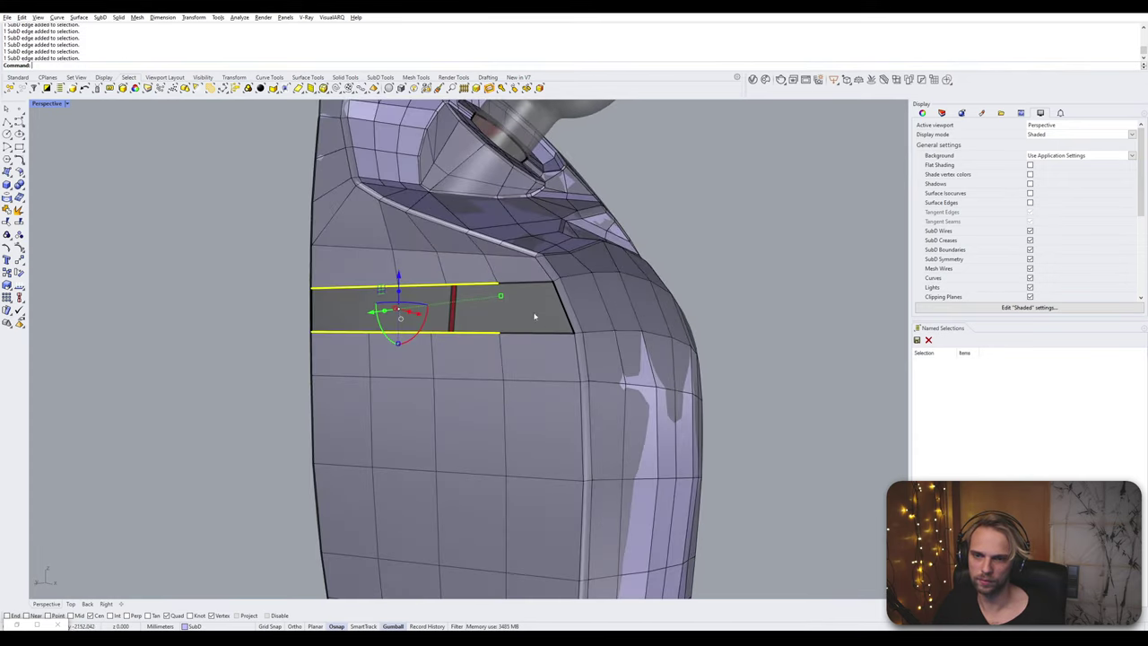
left_click(527, 285, "ctrl+shift")
left_click(534, 332, "ctrl+shift")
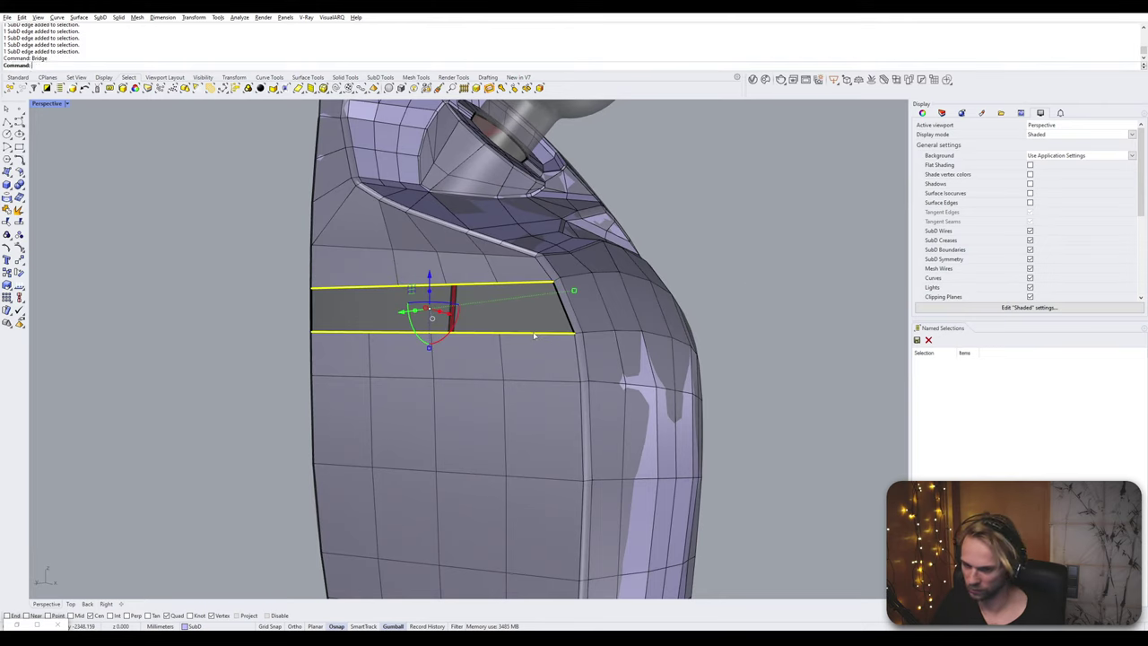
key("Return")
key("ctrl+z")
- Bridge the slot's two long borders with 2 segments and show the SubD smooth
double_click(515, 284, "ctrl+shift")
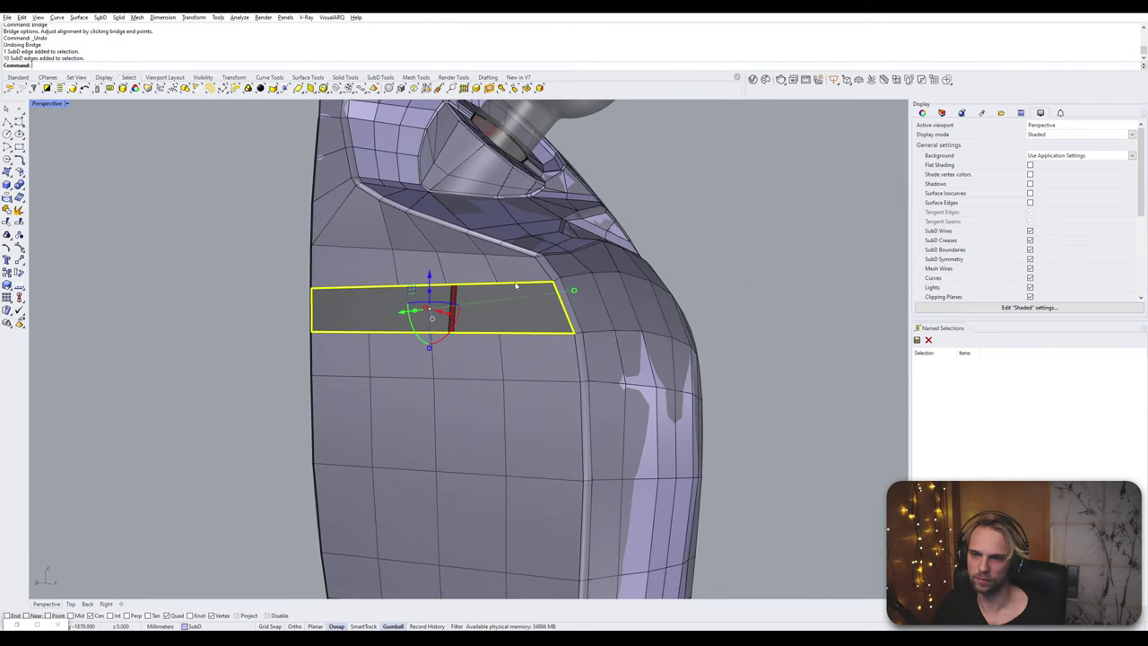
left_click(561, 309, "ctrl+shift")
left_click(311, 314, "ctrl+shift")
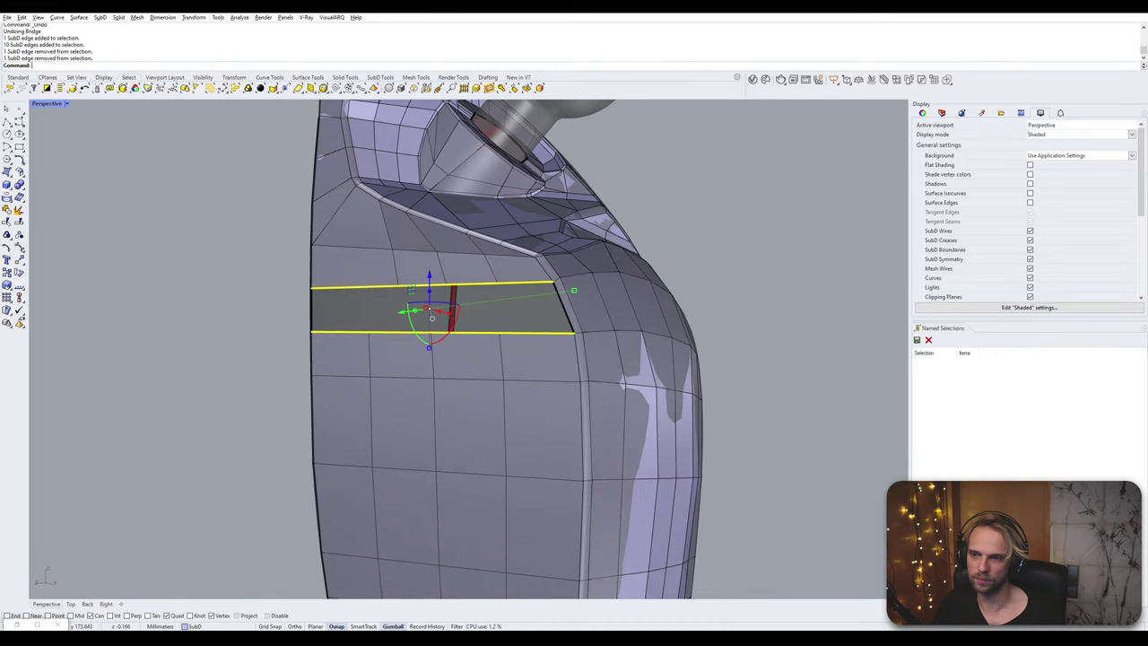
type("Bridge")
key("Return")
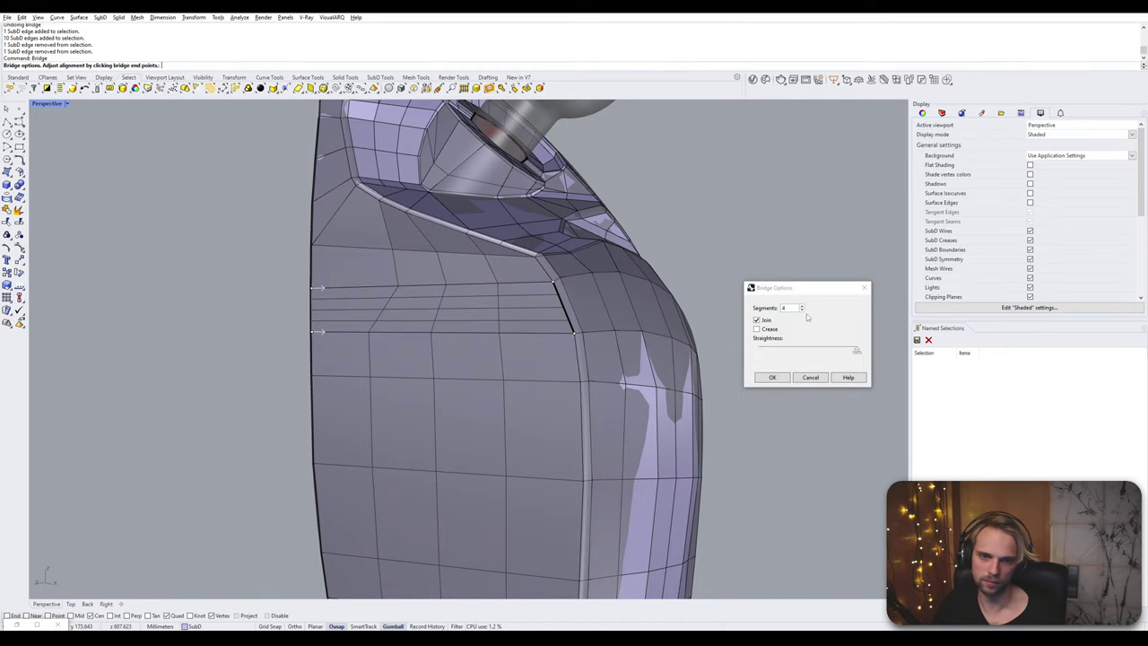
left_click(802, 311)
left_click(801, 311)
left_click(782, 380)
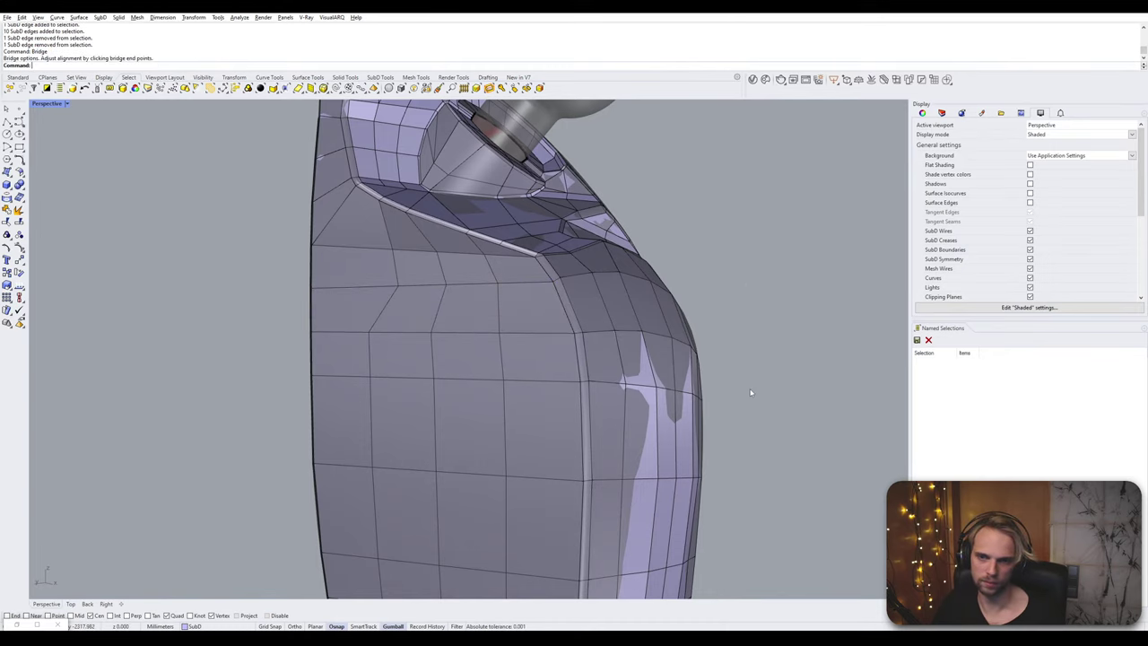
scroll(749, 392, "down", 4)
key("Tab")
right_click_drag(749, 392, 557, 342)
key("Tab")
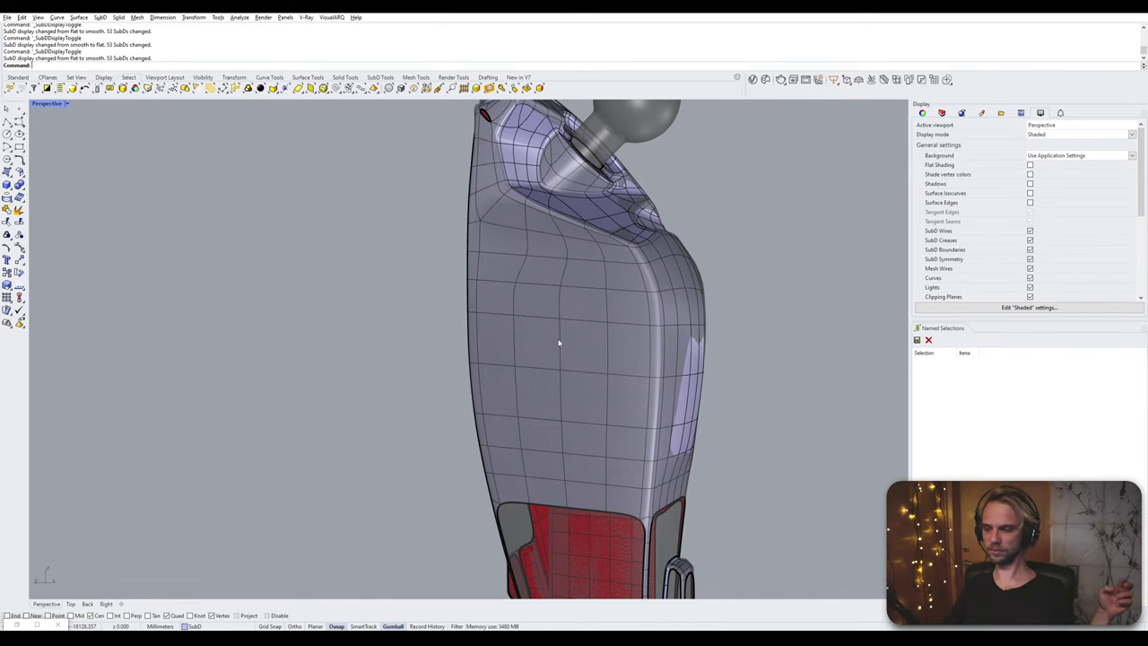
right_click_drag(559, 341, 575, 265)
scroll(575, 266, "up", 5)
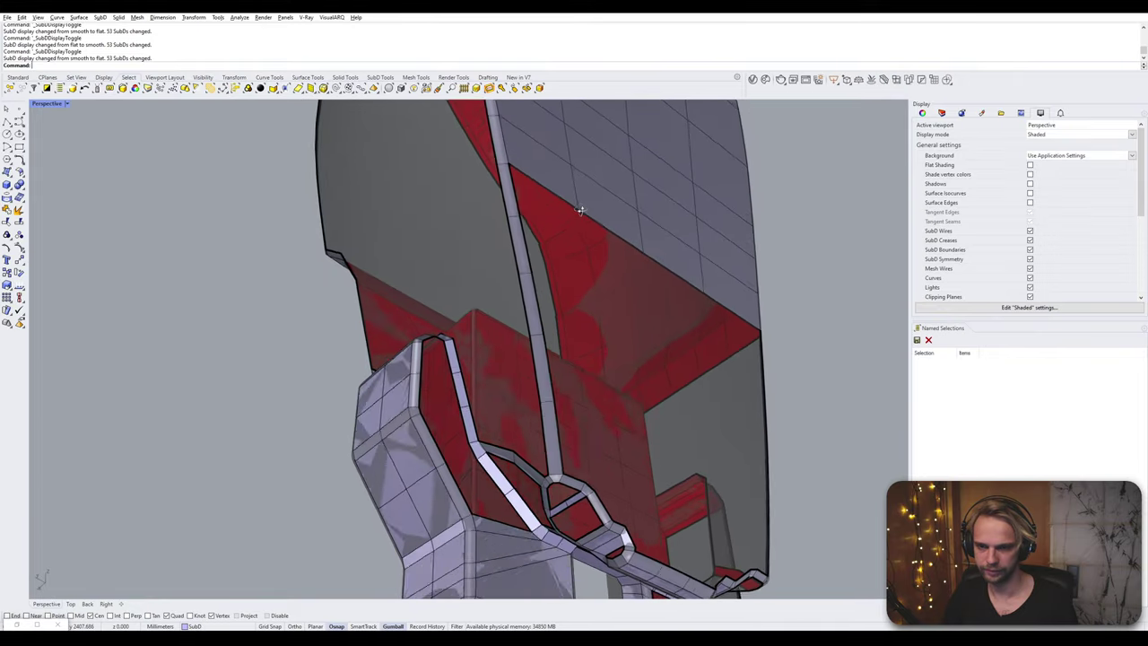
- Bevel the crossing strip's edge at the knee-area opening
scroll(514, 351, "up", 3)
scroll(513, 351, "up", 4)
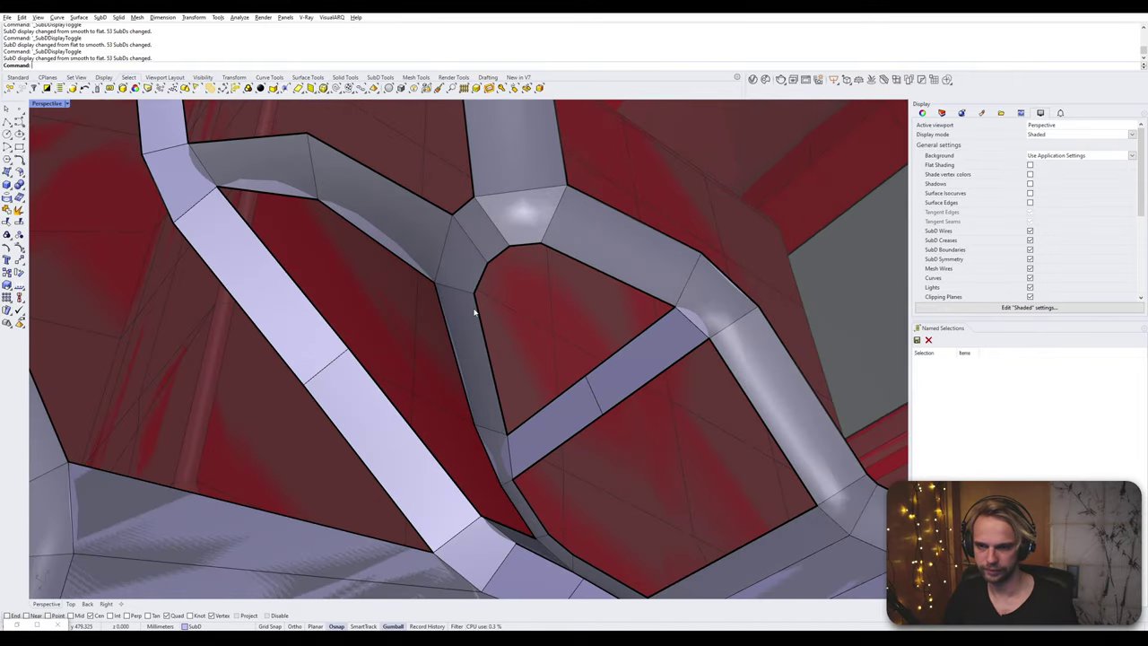
left_click(484, 273, "ctrl+shift")
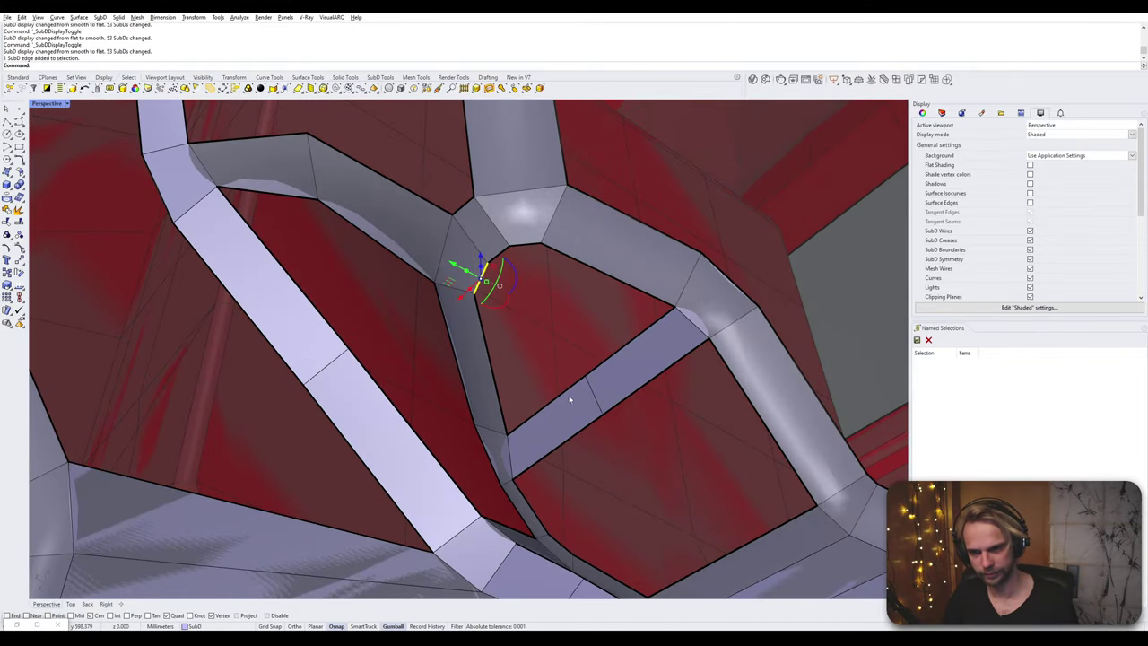
key("Escape")
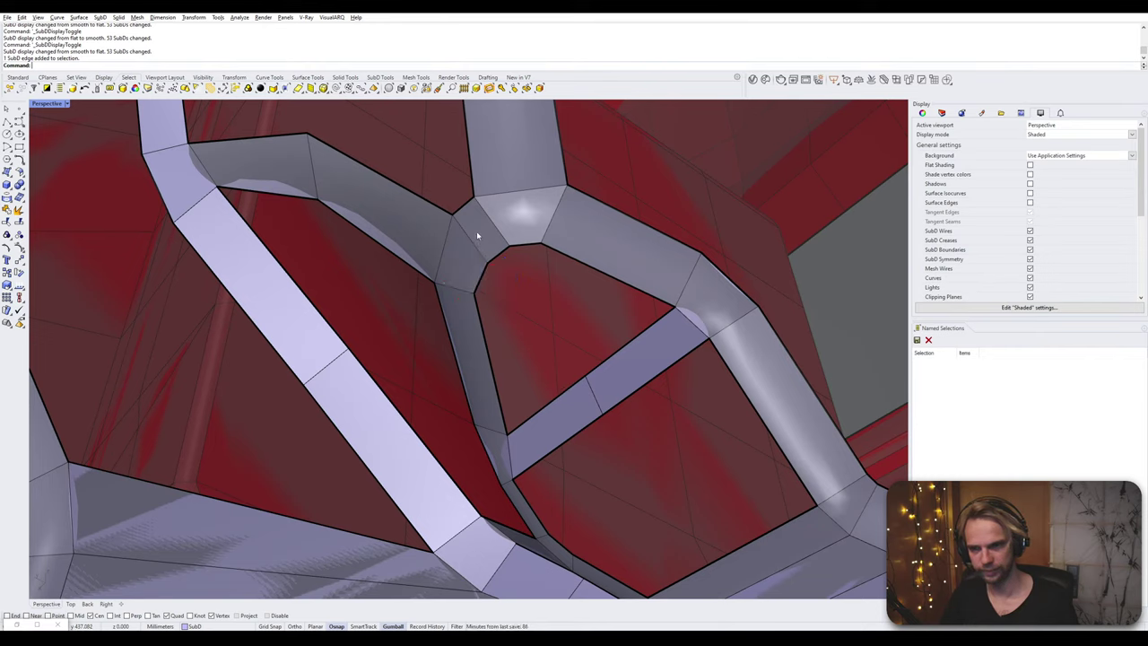
left_click(594, 395, "ctrl+shift")
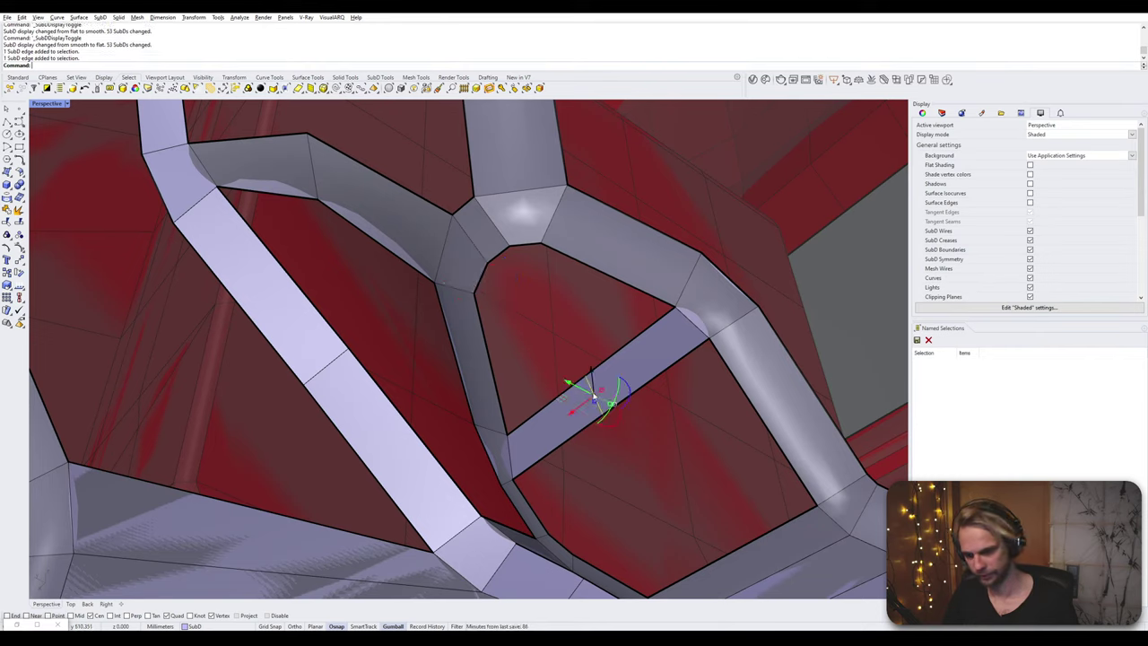
type("evel")
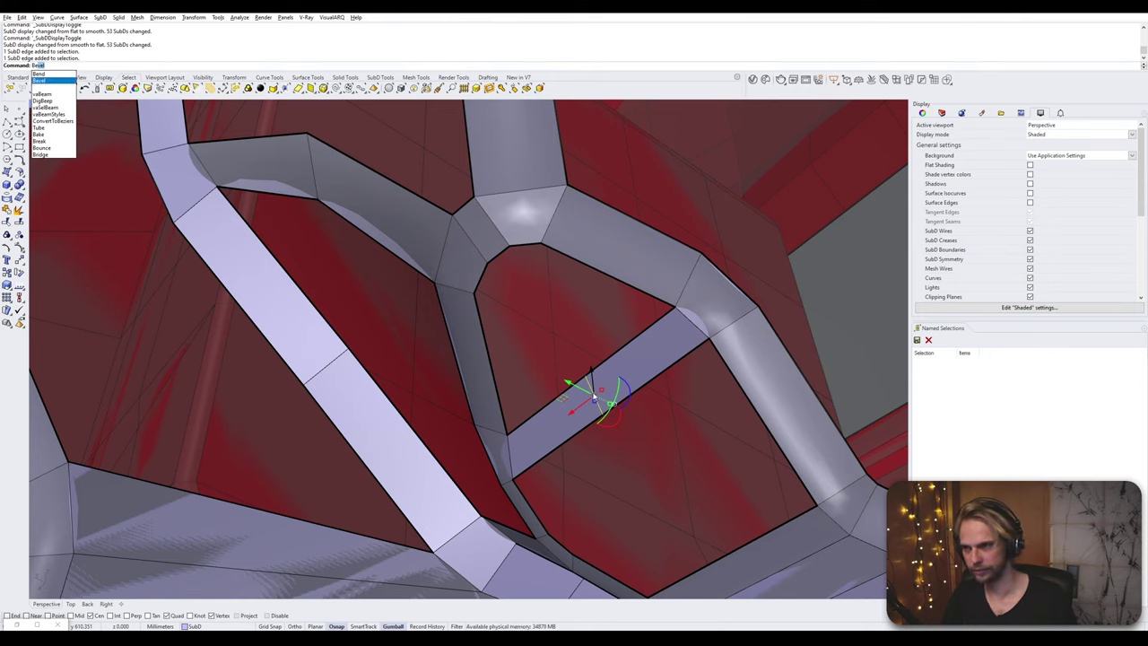
key("Return")
left_click(617, 386)
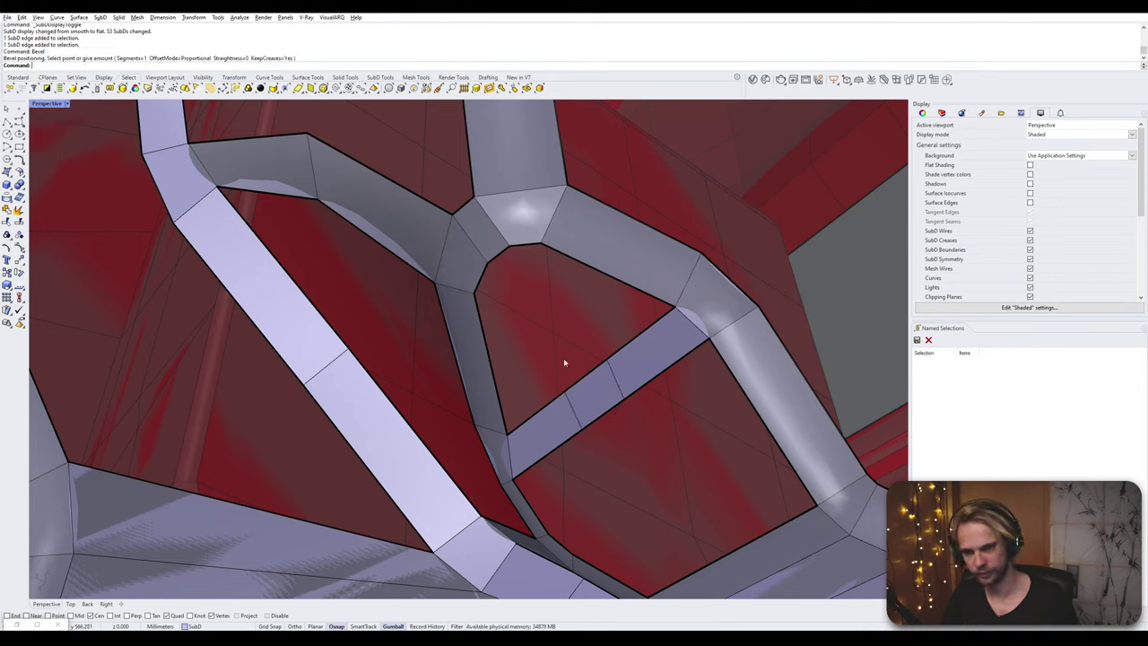
- Bridge the first pair of opposite edges across the opening
left_click(484, 282)
left_click(550, 404, "shift")
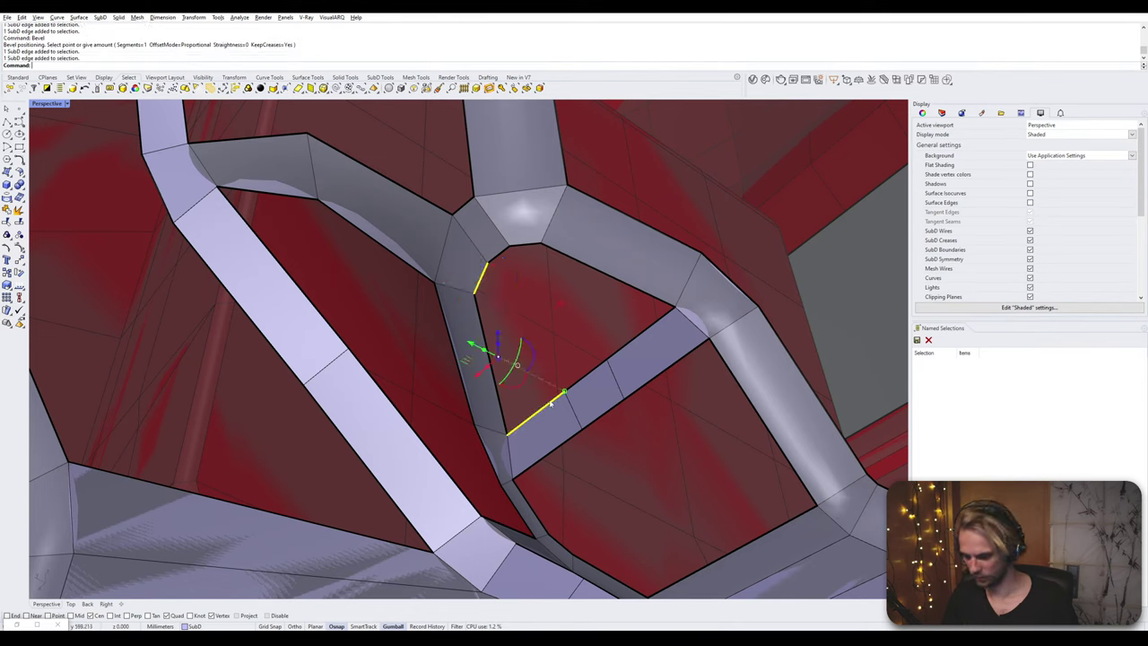
key("Return")
left_click(520, 246)
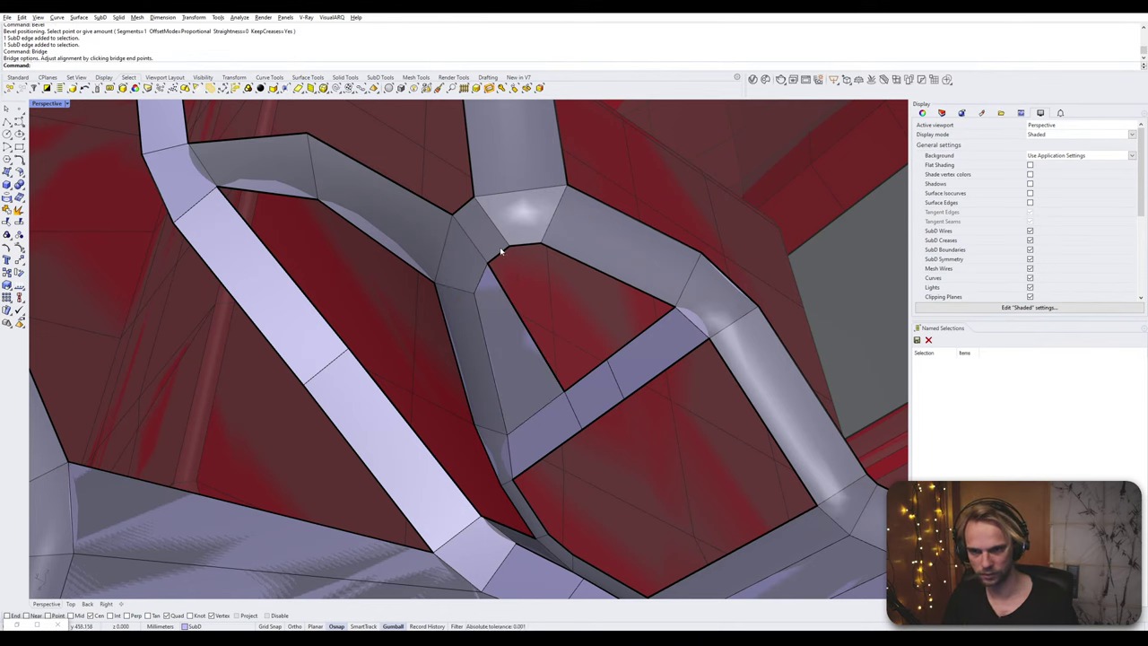
left_click(533, 244, "shift")
key("Escape")
- Bridge the upper edges of the red gap to its two lower edge segments
scroll(533, 244, "up", 10)
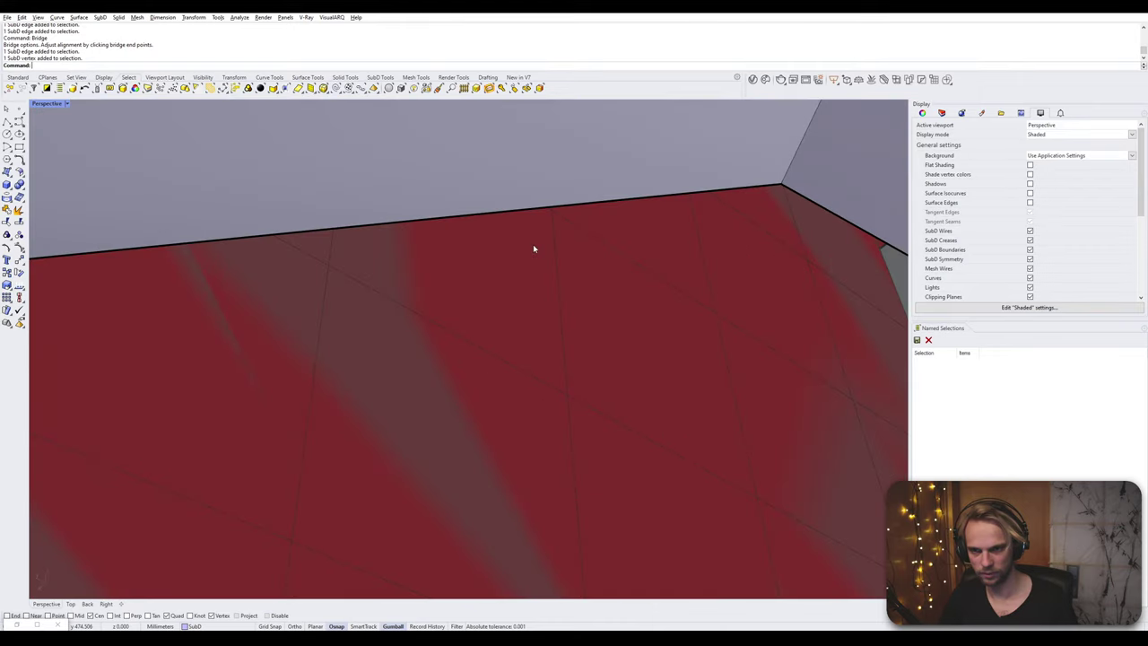
scroll(529, 243, "down", 3)
left_click(515, 234, "ctrl+shift")
left_click(450, 254, "ctrl+shift")
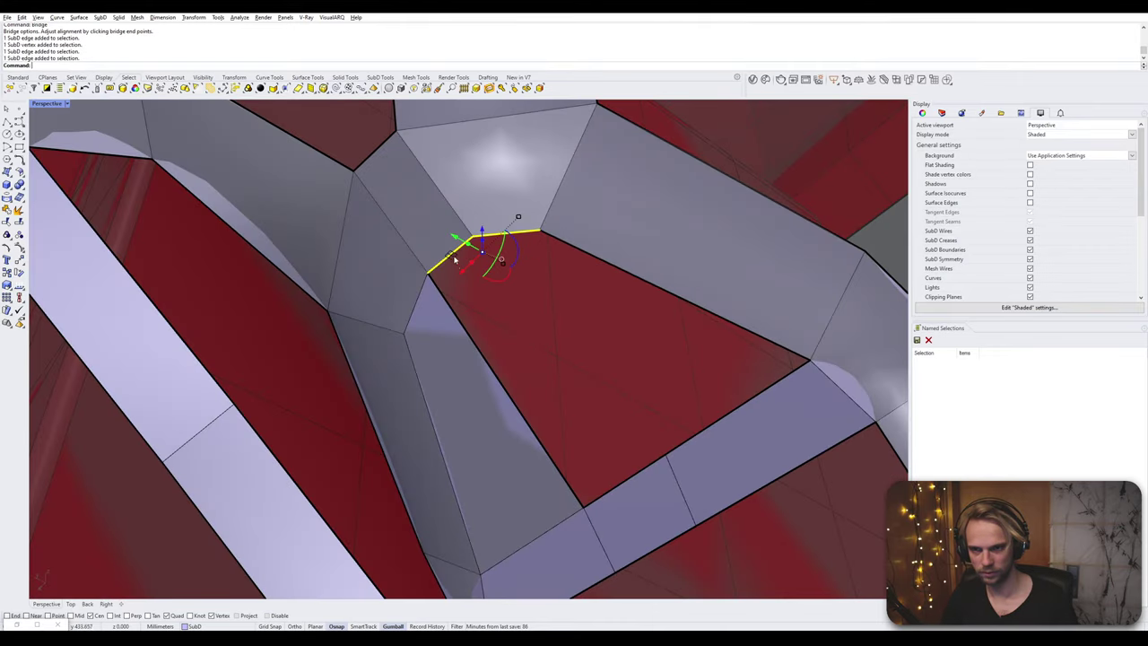
left_click(635, 469, "ctrl+shift")
left_click(638, 473, "ctrl")
left_click(640, 474, "shift")
left_click(723, 420, "shift")
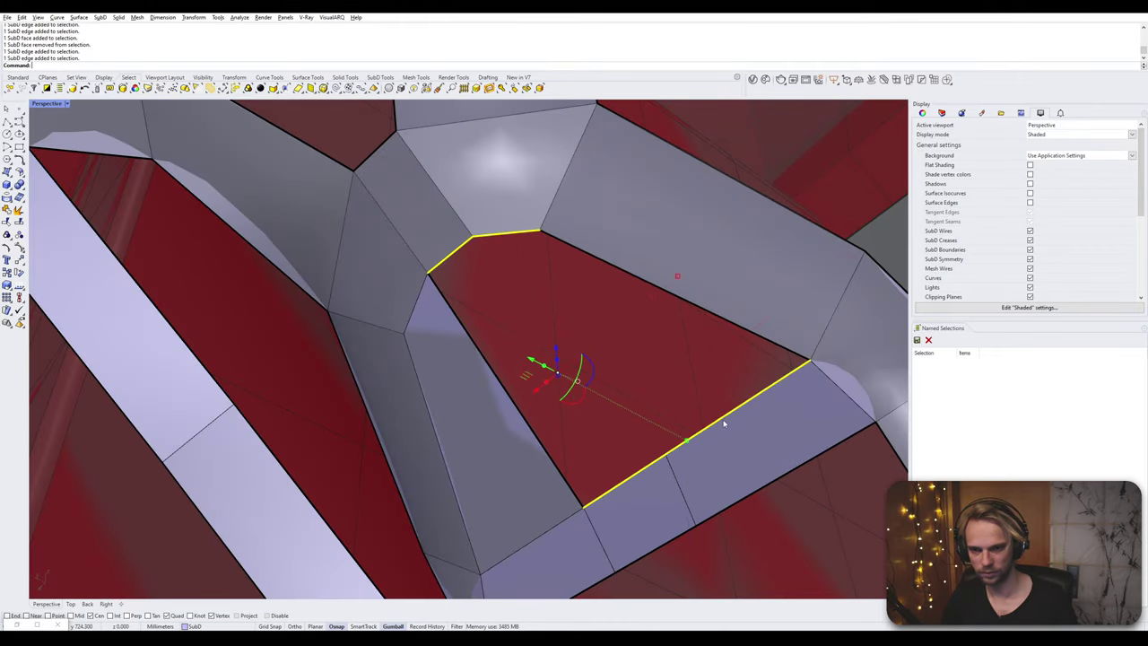
key("Return")
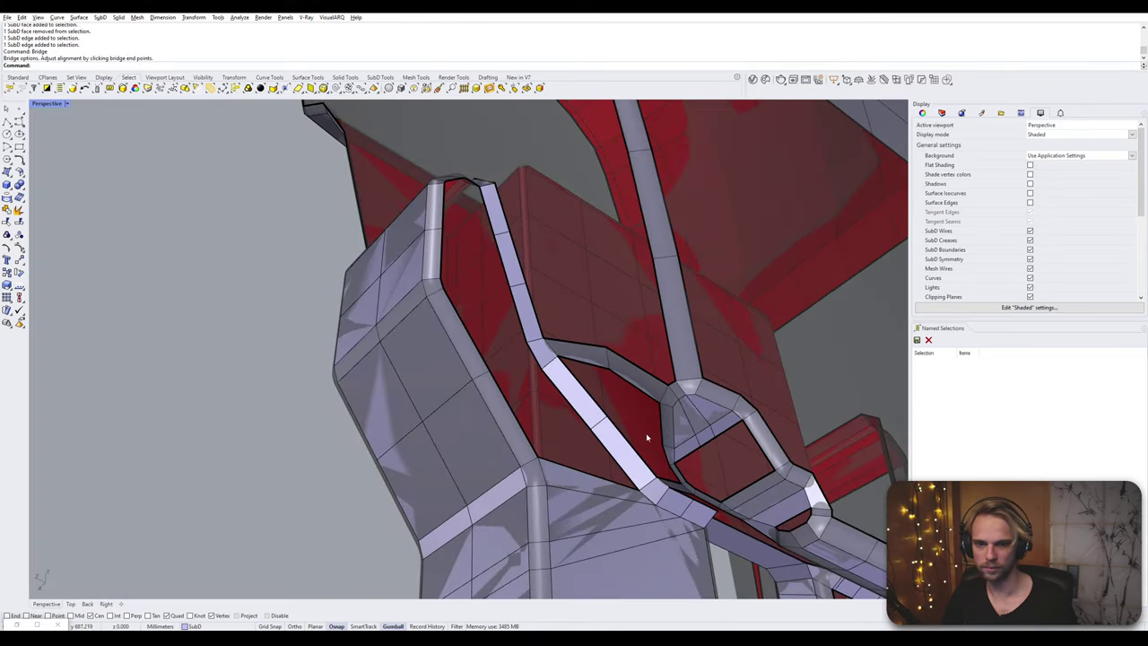
- Stitch two edges beside the new bridge at their averaged location, undoing a wrong stitch first
right_click_drag(647, 438, 628, 380)
scroll(588, 385, "up", 4)
scroll(547, 296, "up", 3)
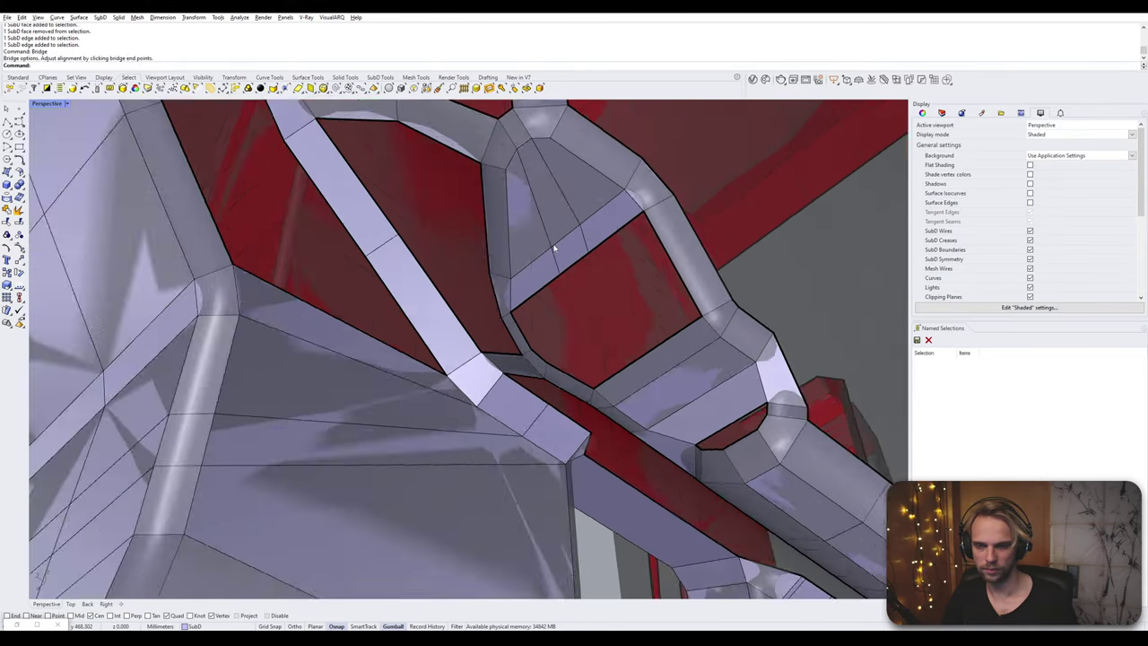
right_click_drag(554, 249, 555, 273)
left_click(555, 273)
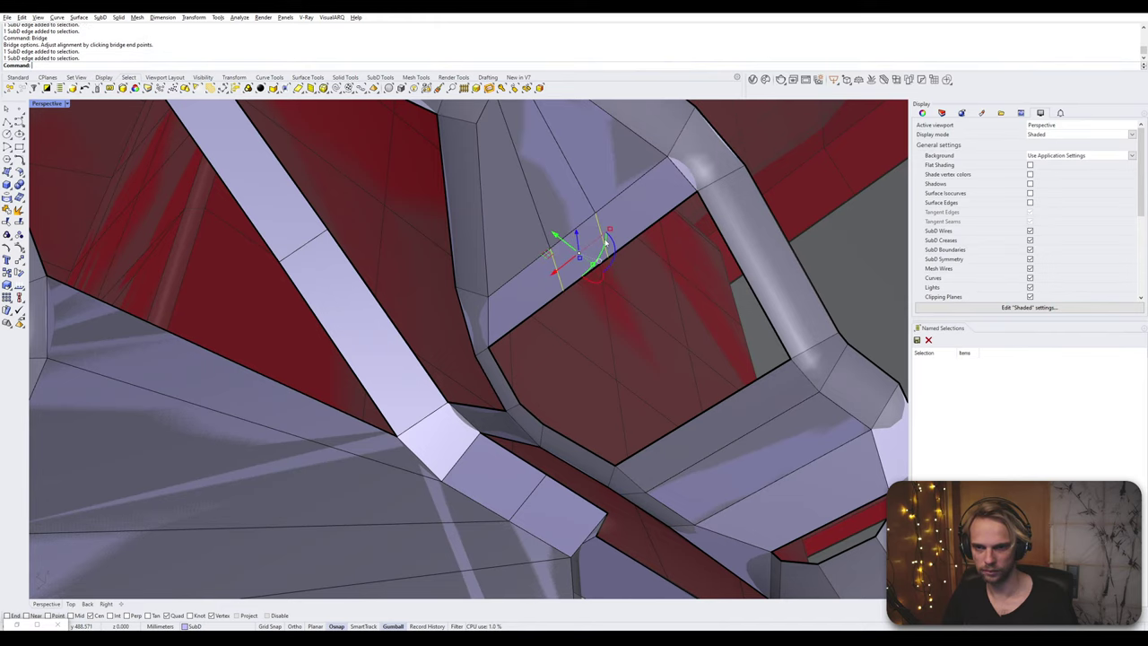
type("titch")
key("Return")
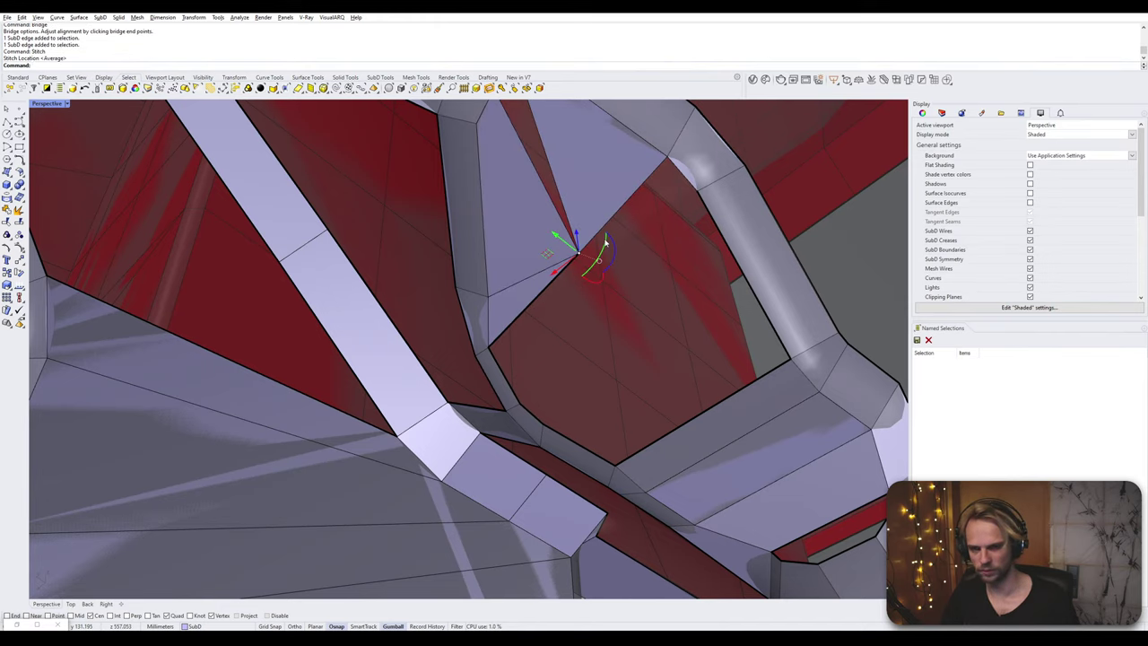
key("ctrl+z")
left_click(558, 257)
left_click(602, 230, "shift")
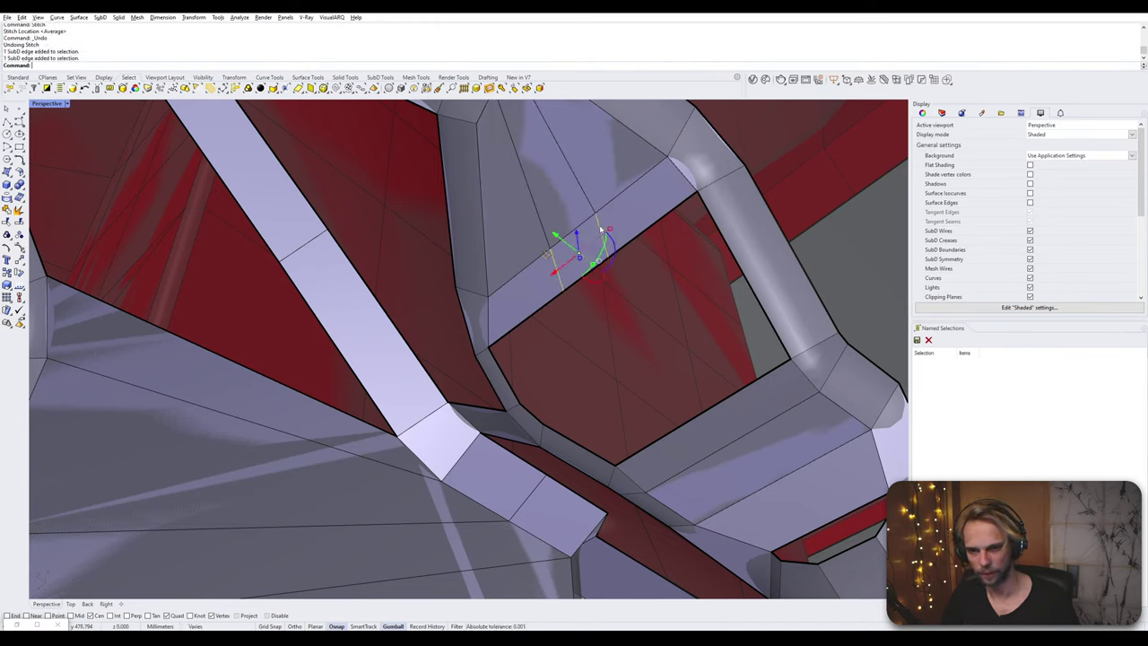
key("Return")
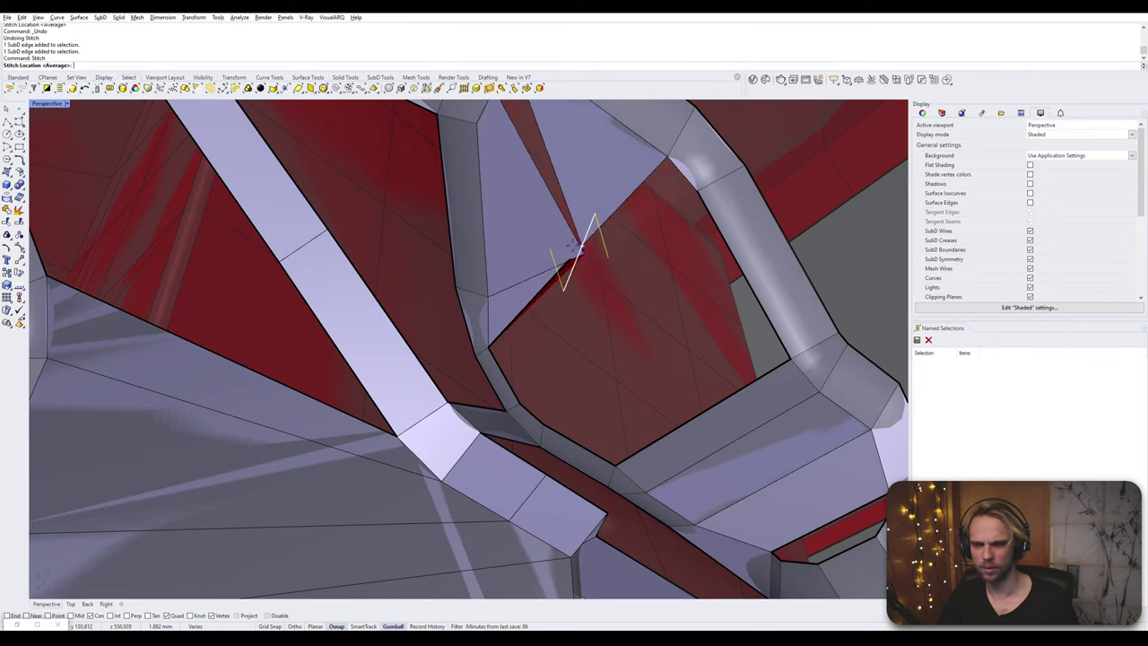
key("Return")
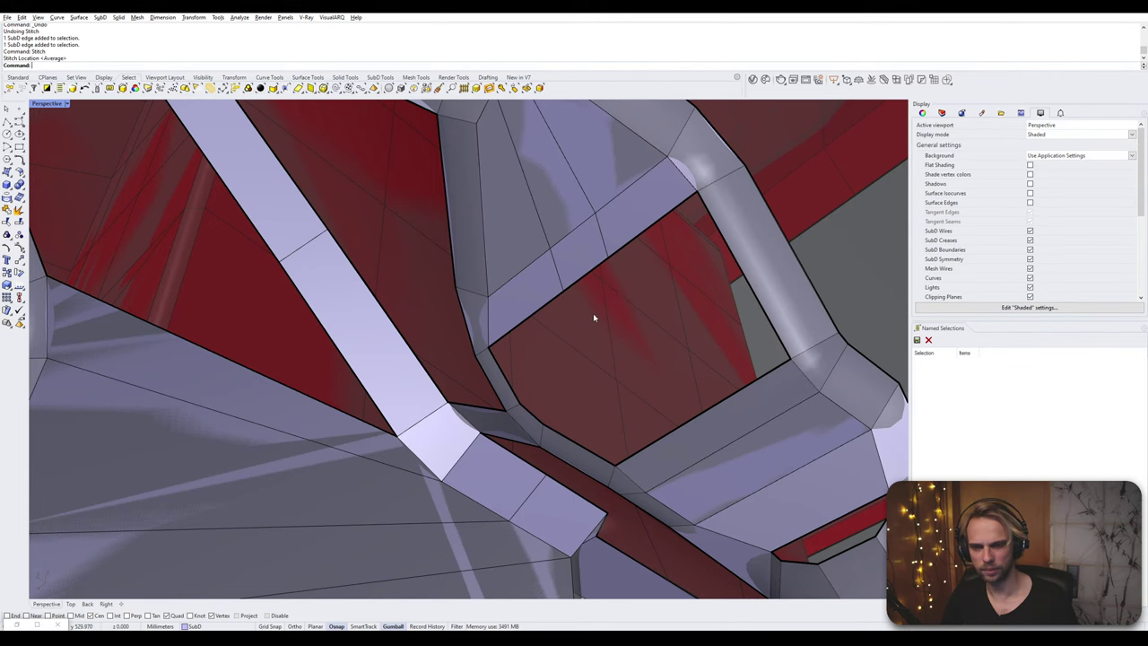
- Merge two pairs of vertices at the junction with Stitch
right_click_drag(593, 315, 525, 351)
left_click(424, 290)
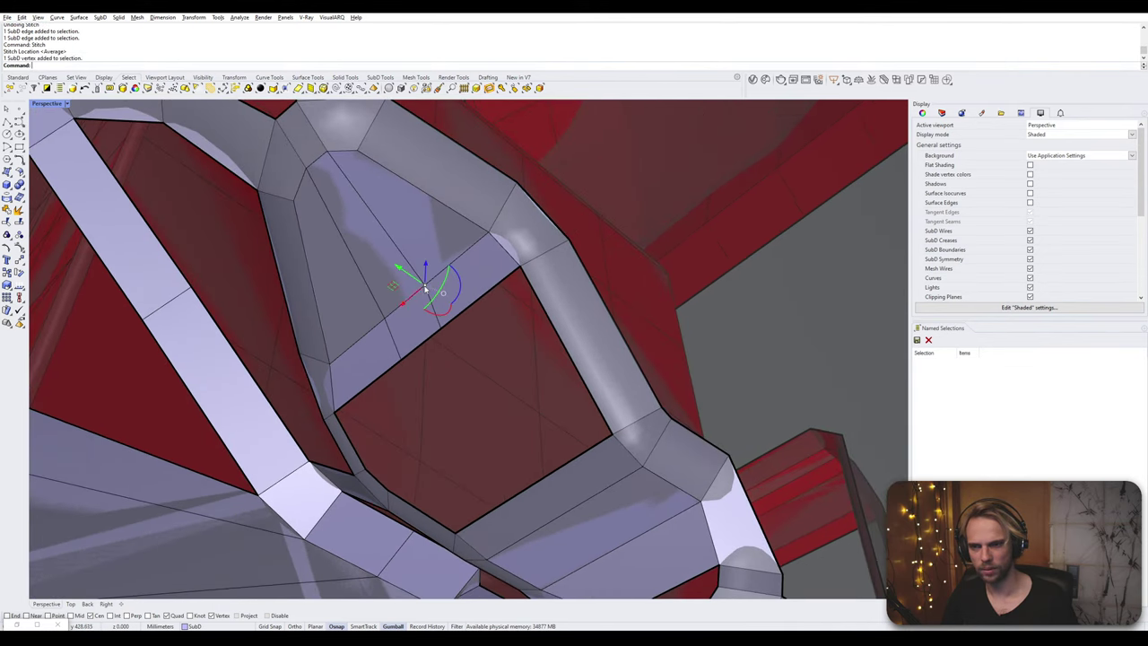
left_click(384, 323, "shift")
type("Stitch")
key("Return")
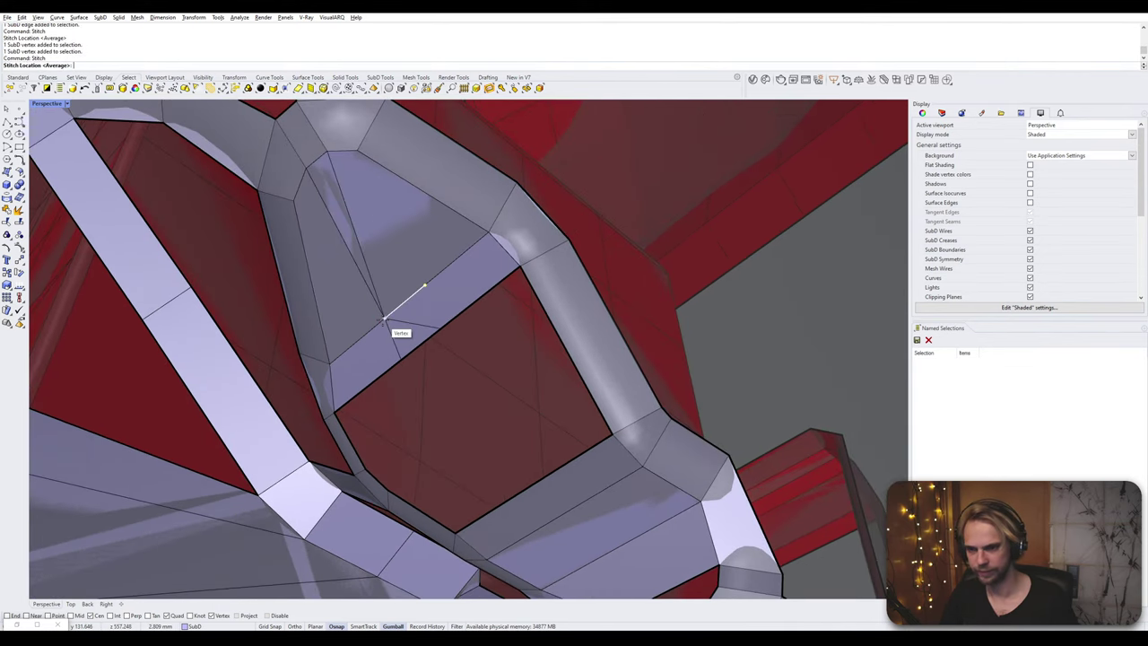
key("Return")
key("Escape")
left_click(400, 360)
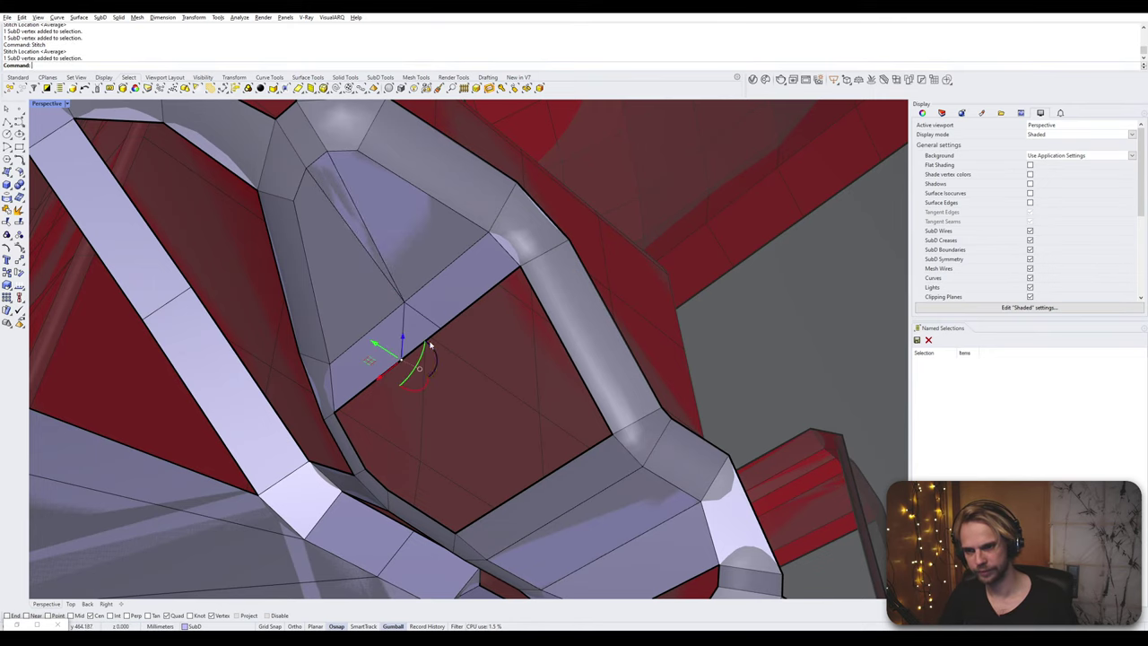
left_click(441, 330, "shift")
key("Return")
key("Return")
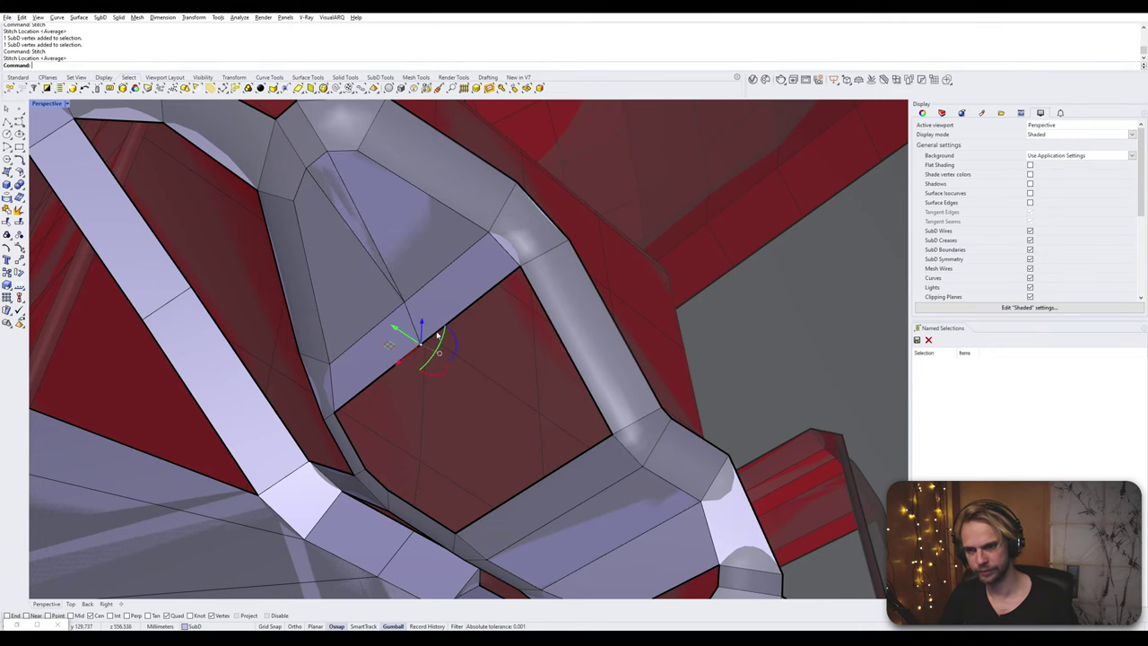
- Bridge the opening's upper and short lower edges, then the remaining gap's top and bottom edges
right_click_drag(430, 357, 478, 347)
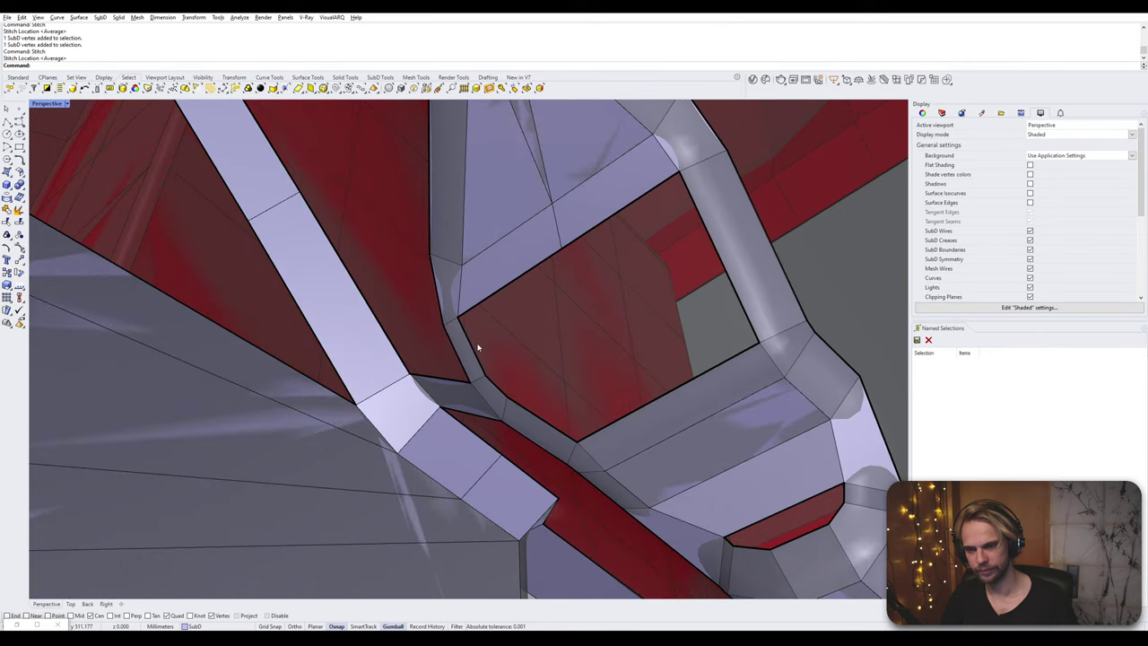
left_click(487, 382)
left_click(514, 283, "shift")
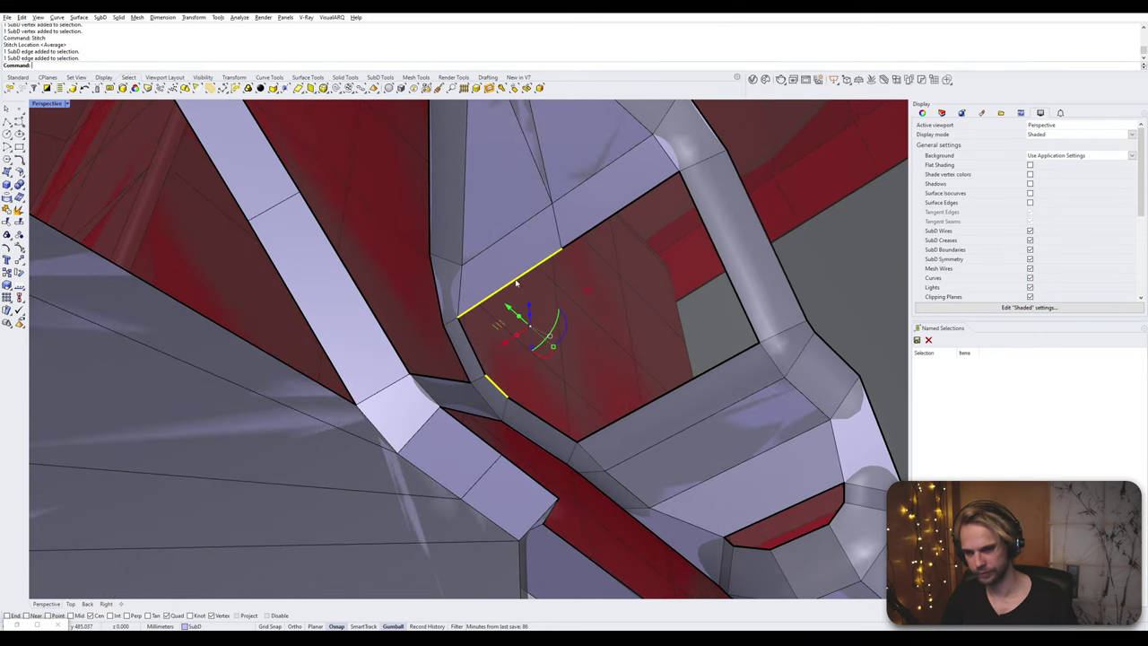
type("bridge")
key("Return")
key("Return")
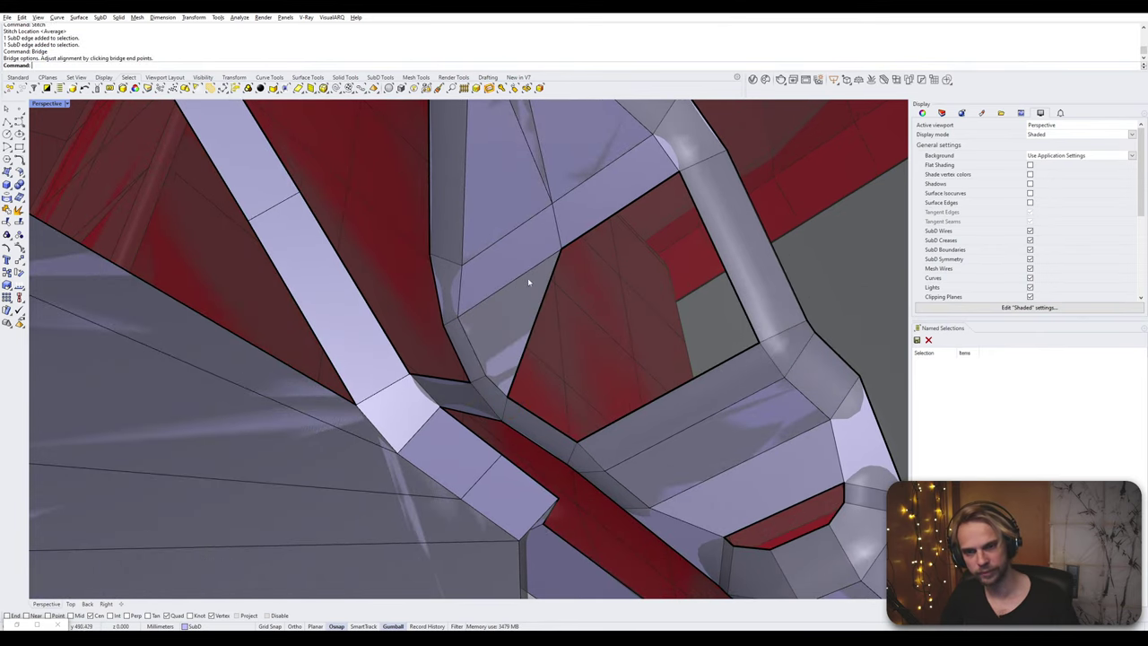
left_click(655, 400)
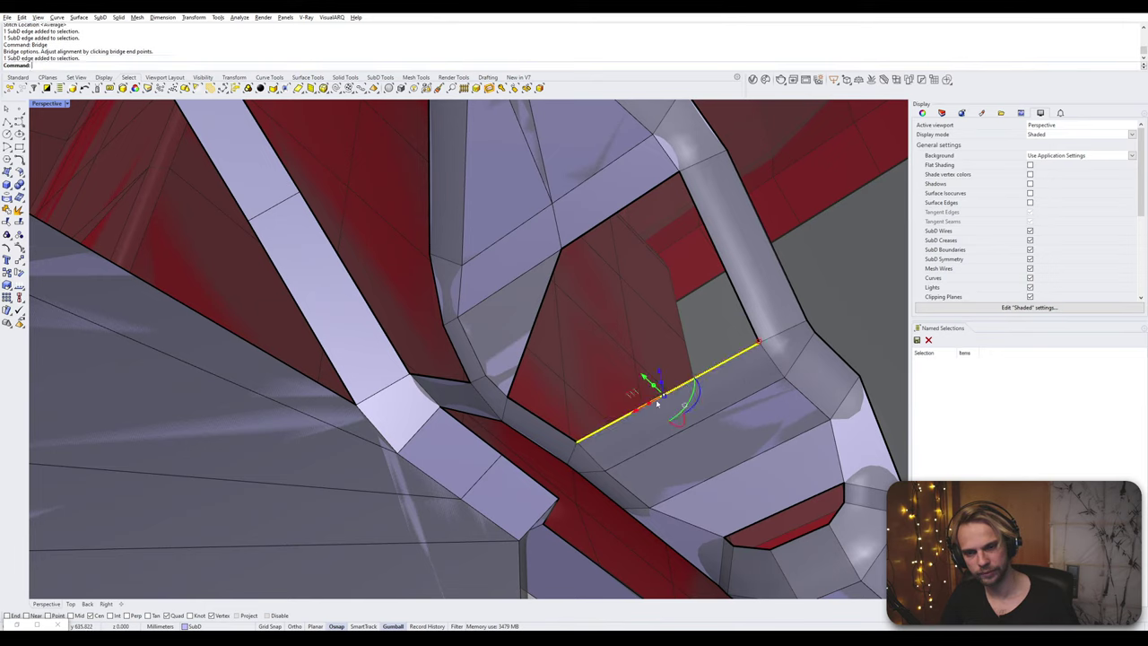
left_click(619, 215, "shift")
type("b")
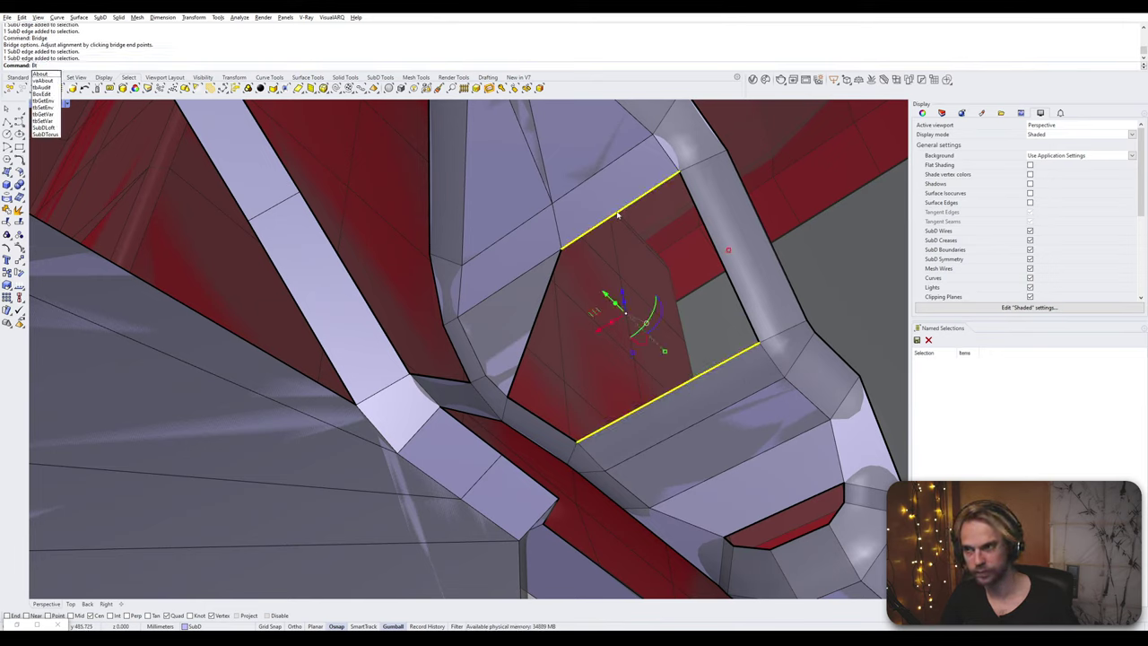
type("t")
key("BackSpace")
type("r")
key("Return")
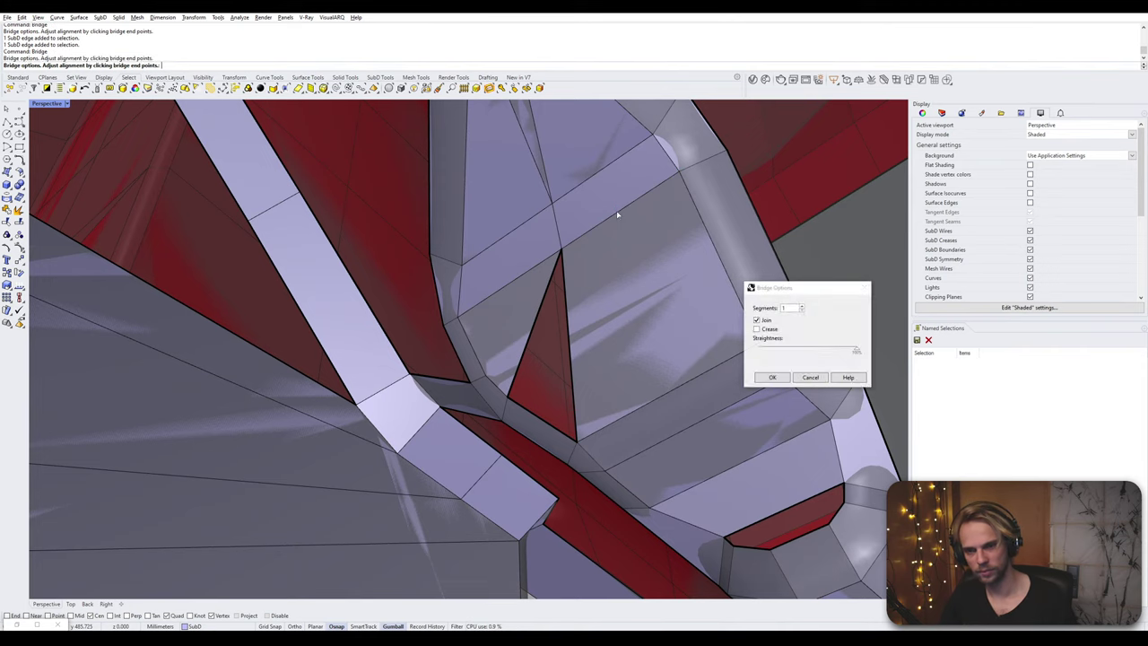
key("Return")
- Fill the small red triangular hole with a SubD Fill patch
type("Fill")
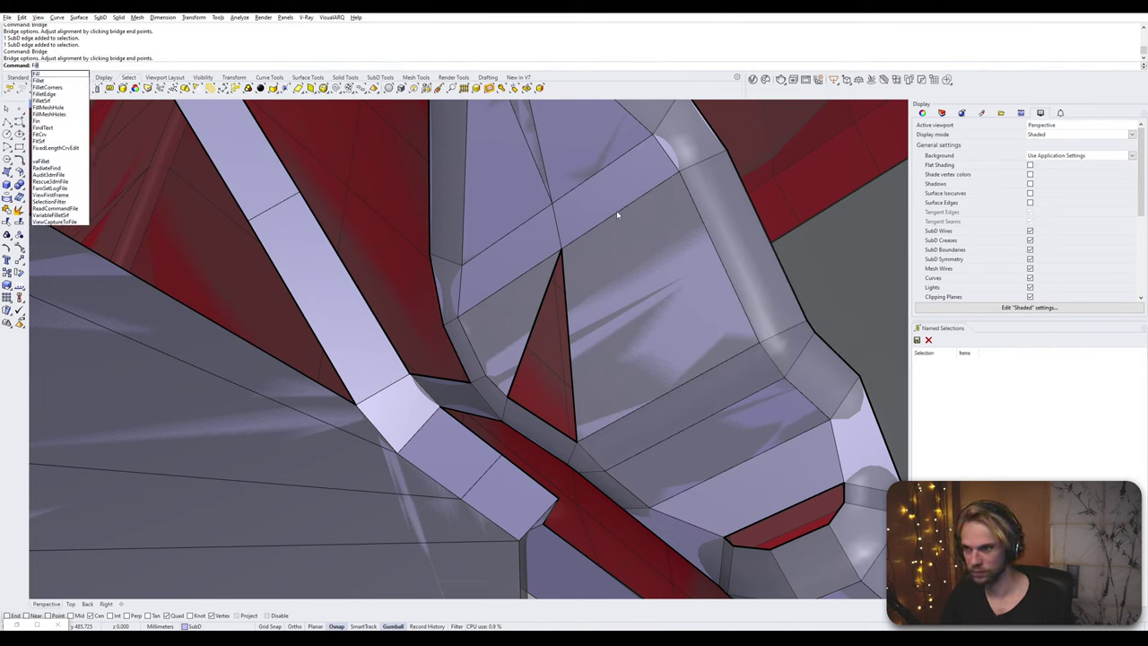
key("Return")
left_click(541, 318)
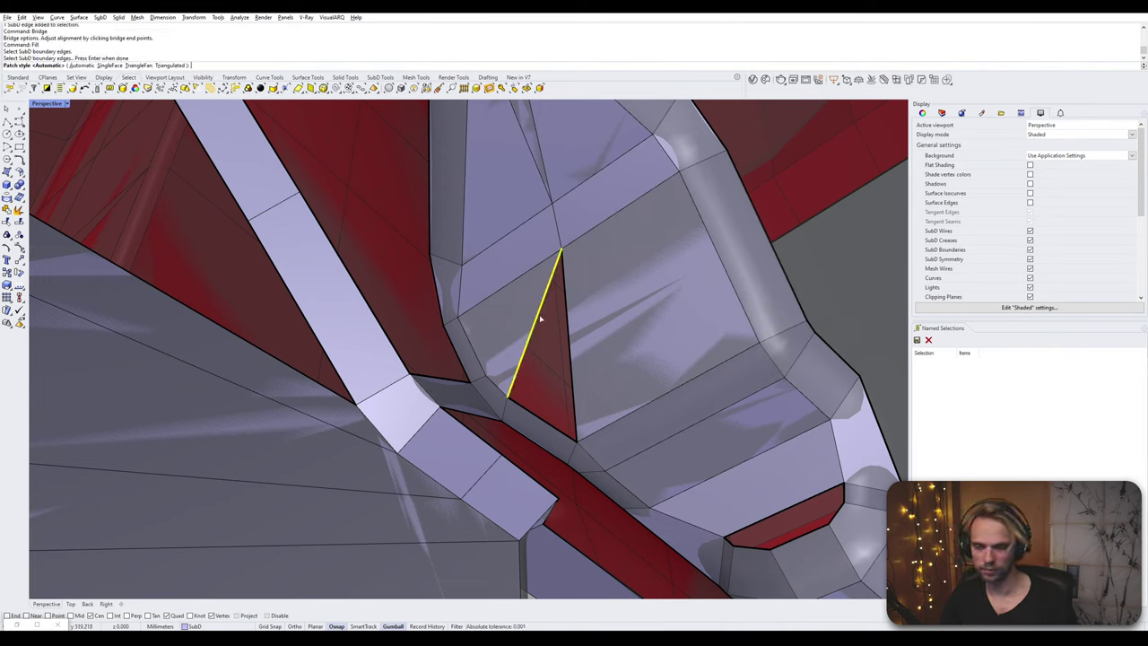
key("Return")
key("Return")
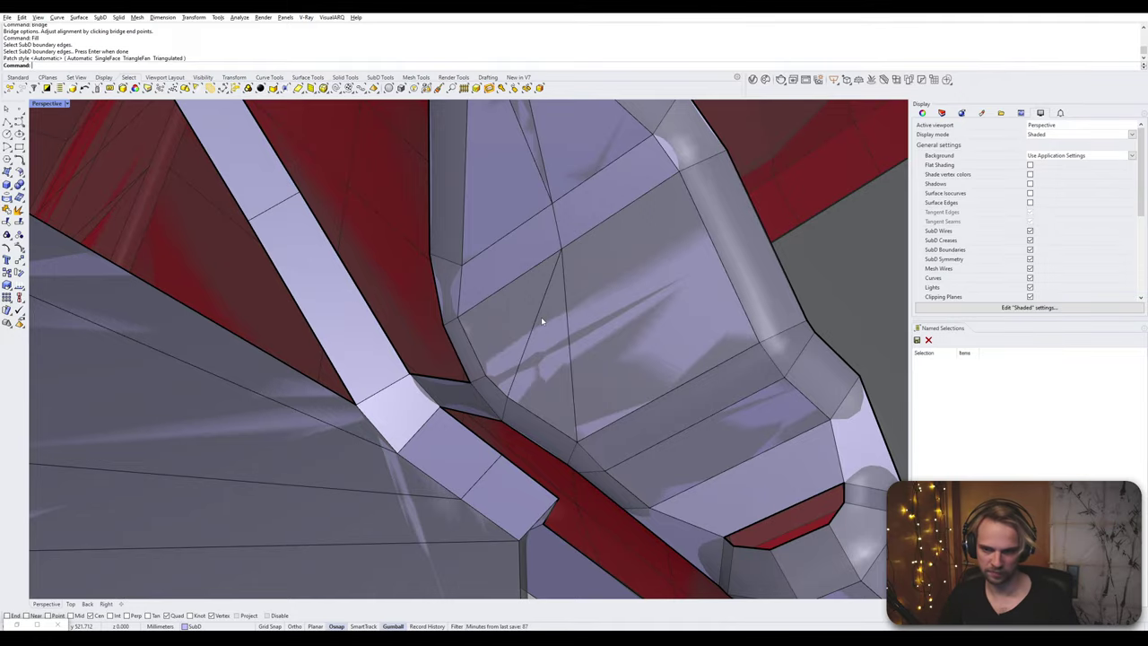
right_click_drag(540, 317, 420, 338)
- Stitch two vertices at the gap corner together at their average position
scroll(419, 338, "up", 6)
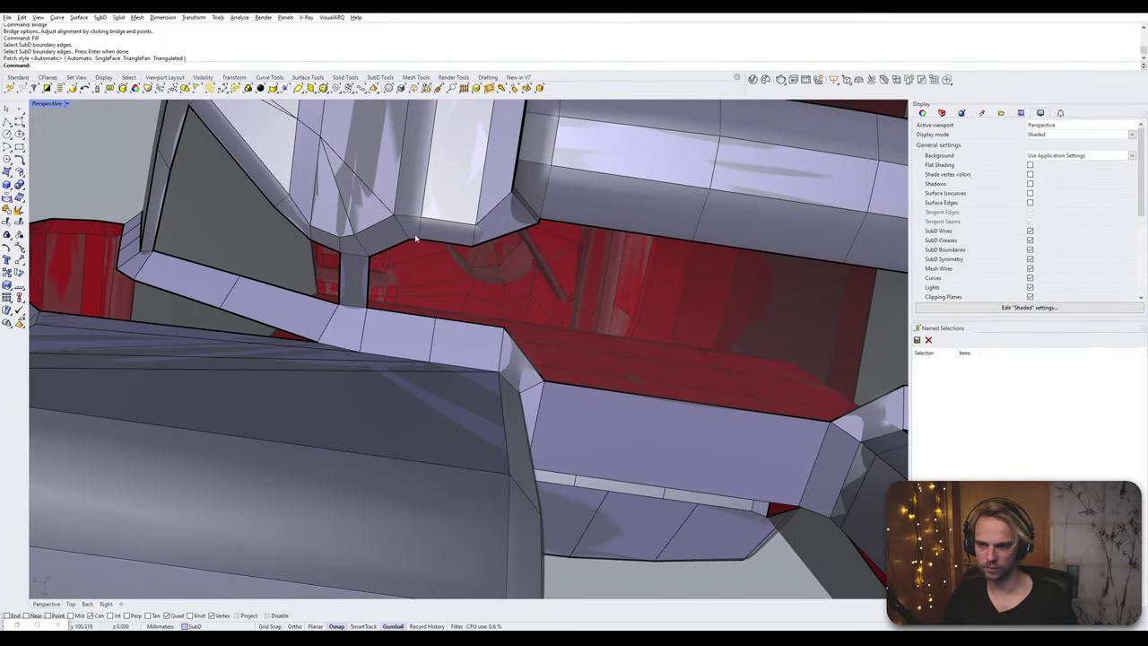
left_click(415, 242)
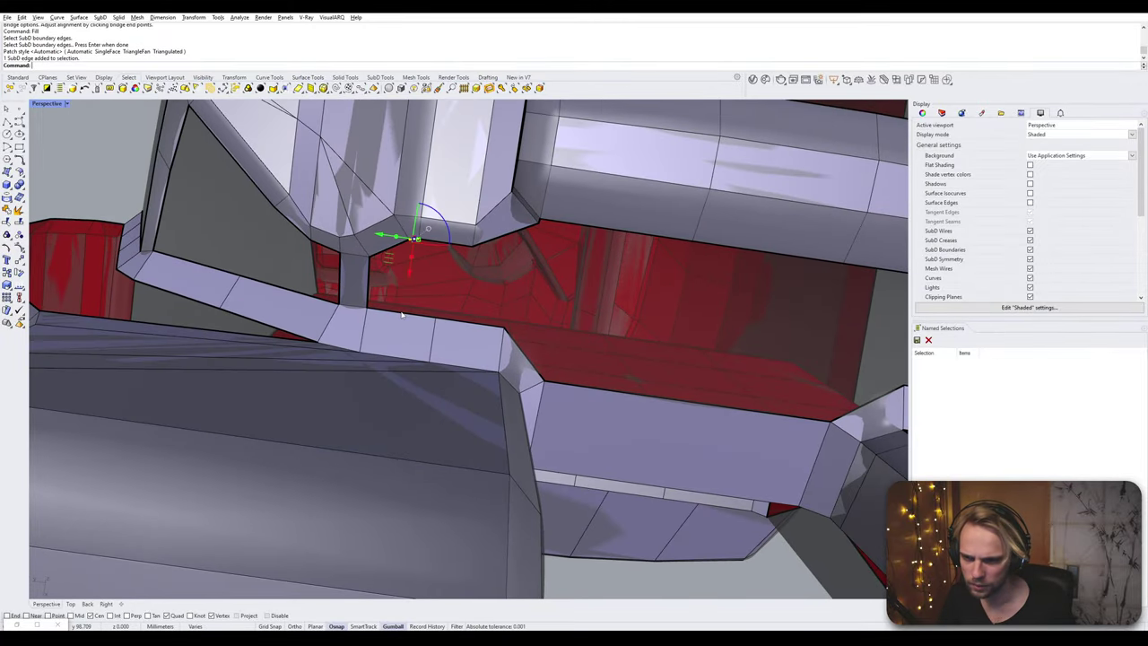
scroll(416, 237, "up", 2)
left_click(405, 255)
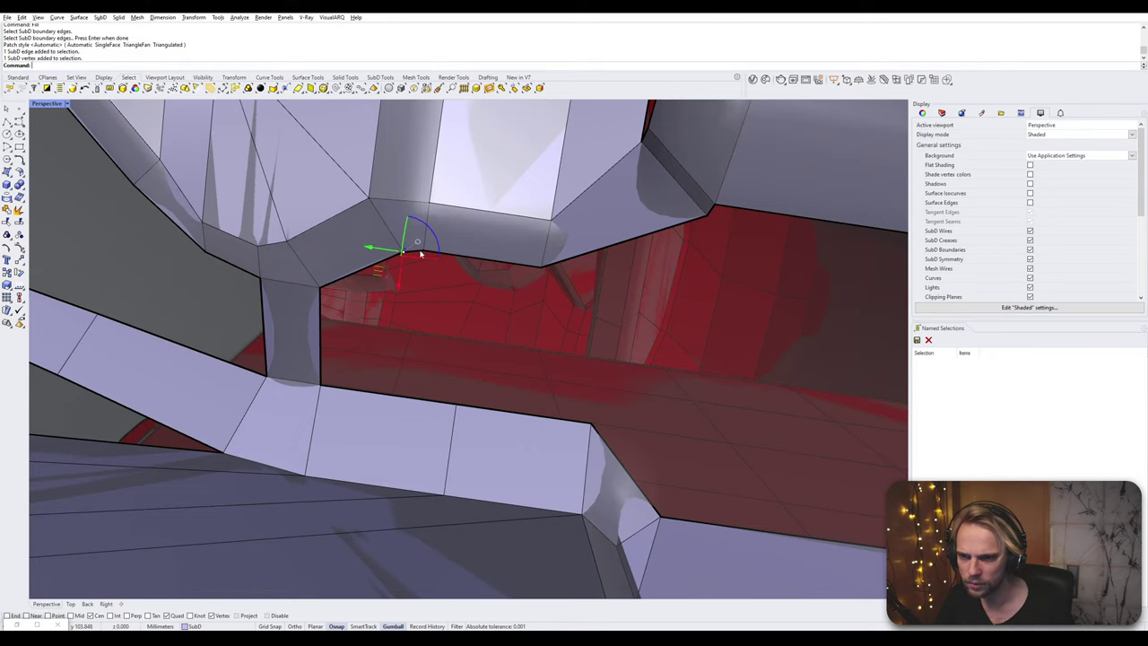
left_click(422, 252)
type("Stitch")
key("Return")
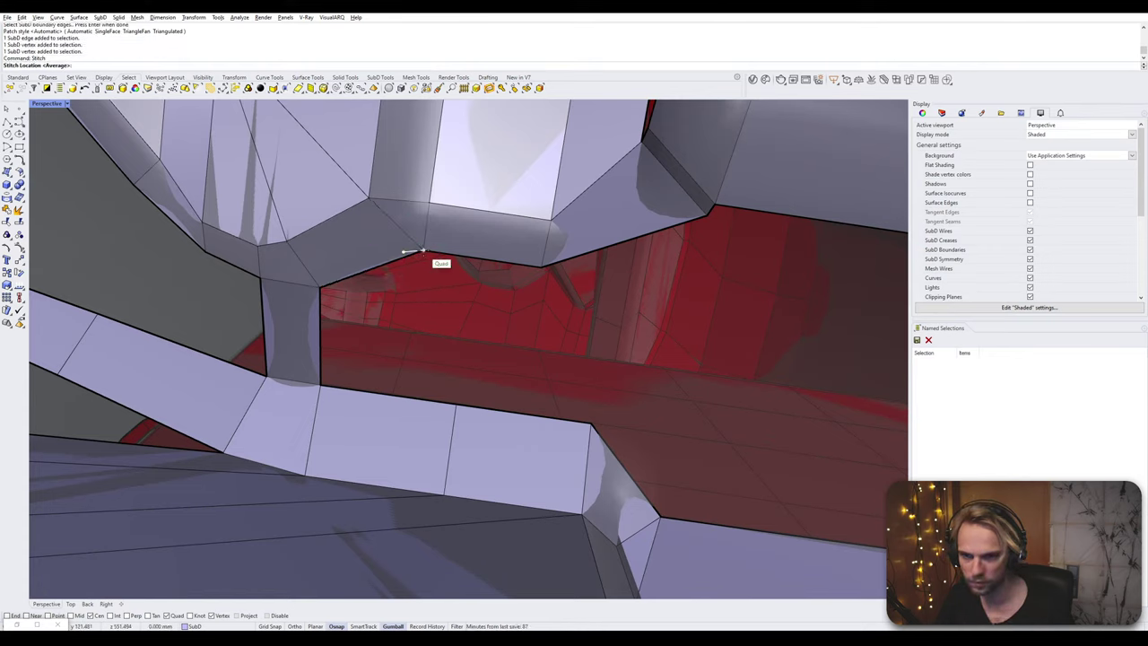
key("Return")
- Bridge the upper and lower boundary edge pairs to close the long side gap
left_click(388, 263)
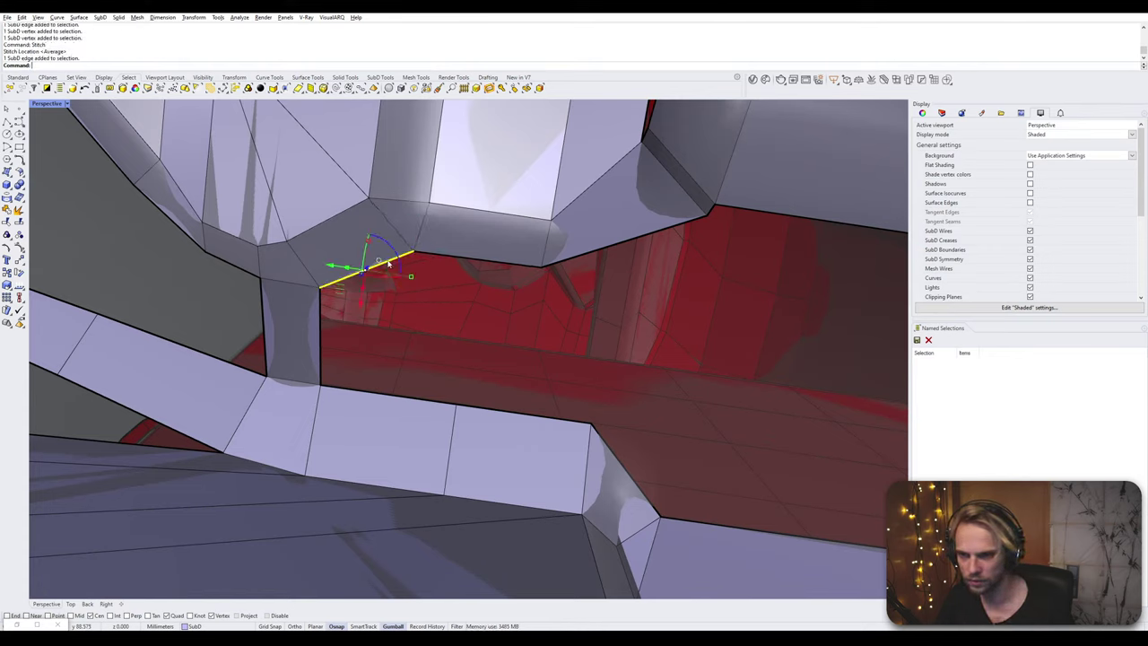
left_click(425, 403, "shift")
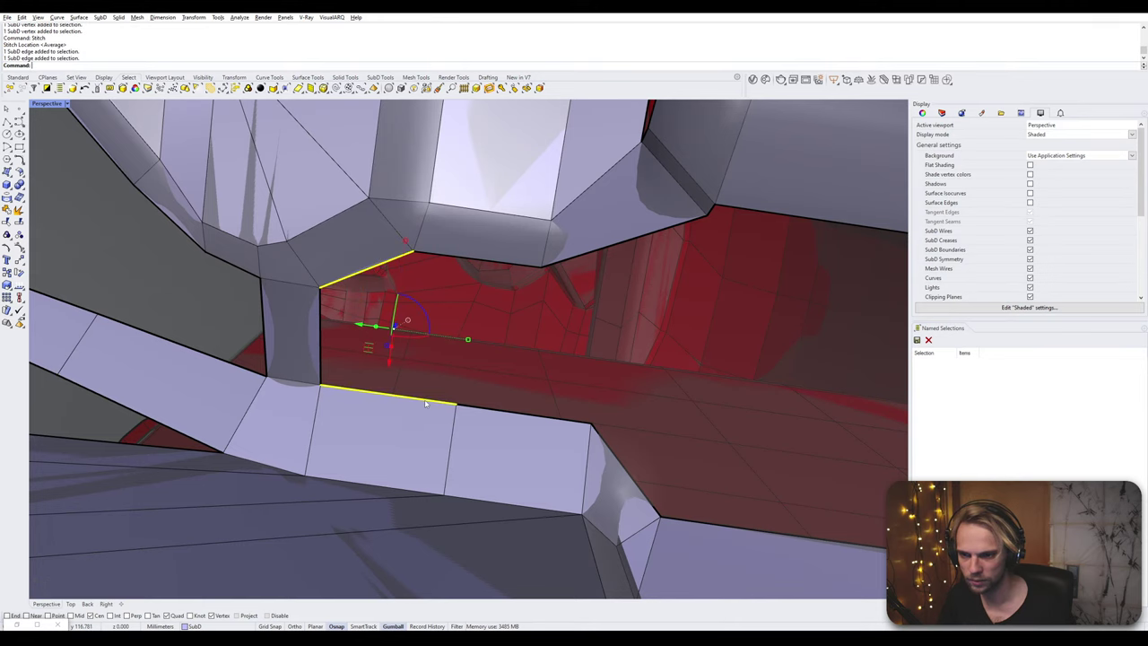
left_click(495, 263, "shift")
left_click(520, 416, "shift")
scroll(531, 416, "down", 4)
scroll(535, 419, "up", 8)
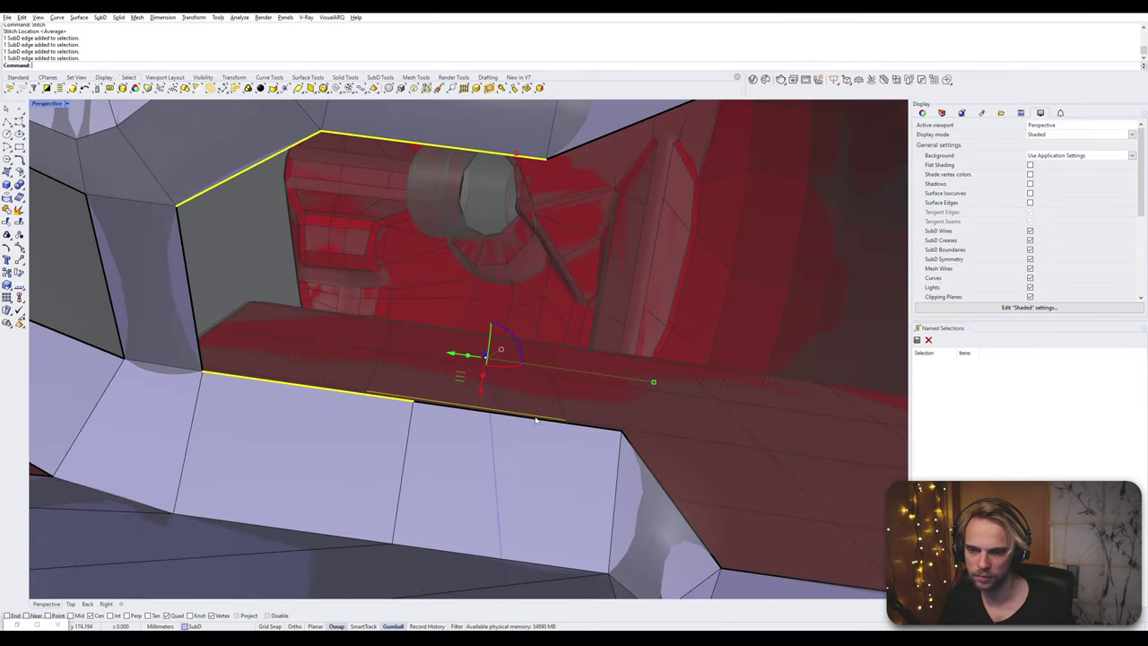
left_click(538, 418, "ctrl")
left_click(543, 423, "shift")
scroll(544, 423, "down", 8)
right_click_drag(544, 424, 447, 343)
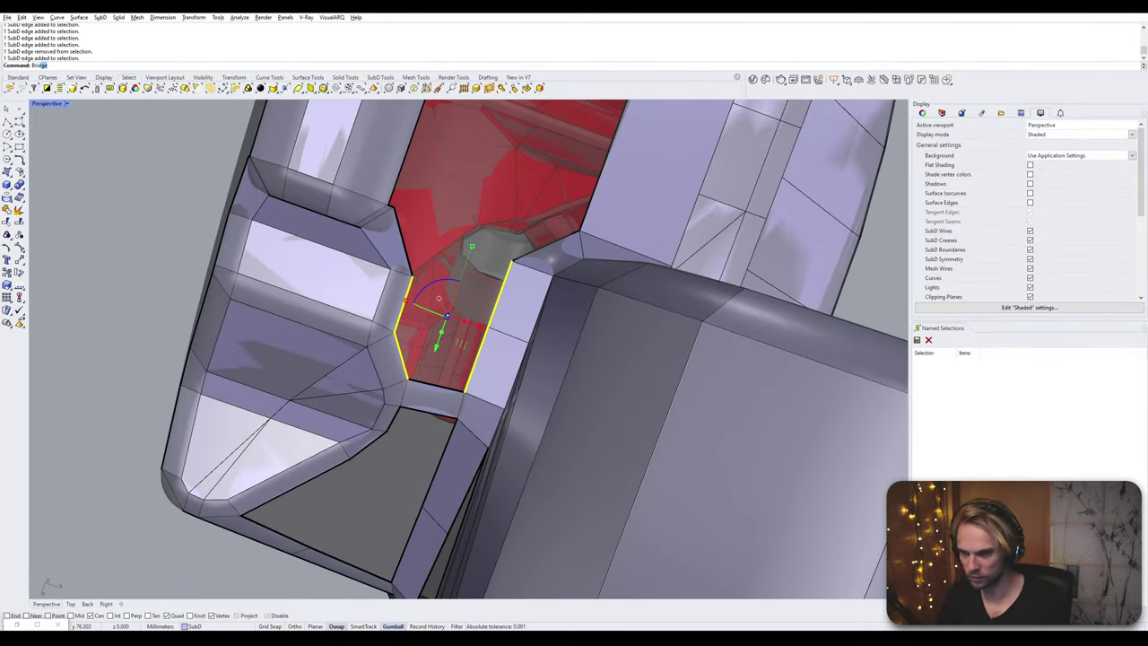
key("Return")
key("Return")
- Bridge two edge pairs across the opening beside the strut
scroll(454, 340, "down", 7)
right_click_drag(453, 341, 668, 358)
scroll(454, 417, "up", 9)
scroll(446, 386, "down", 2)
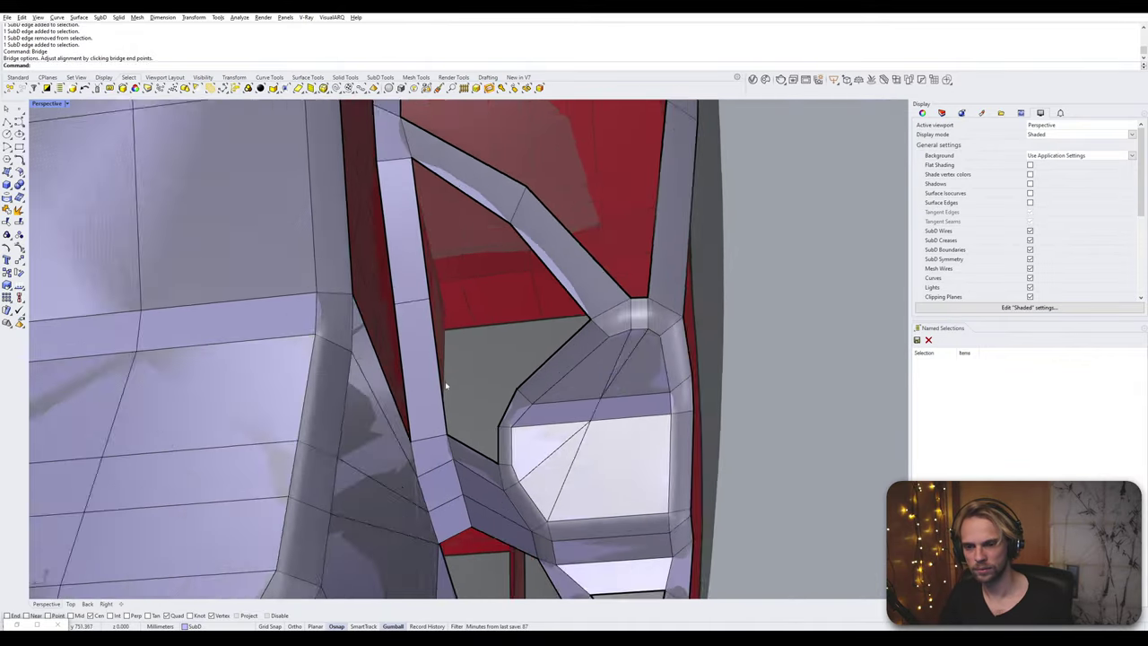
right_click_drag(445, 386, 492, 381)
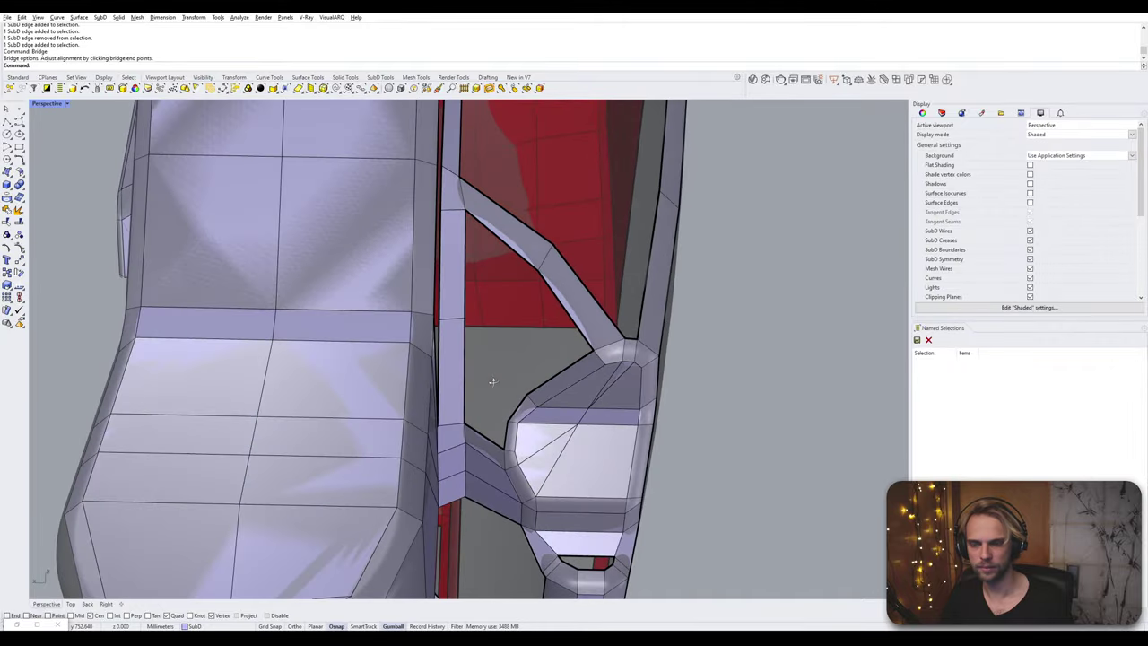
left_click(465, 359, "ctrl+shift")
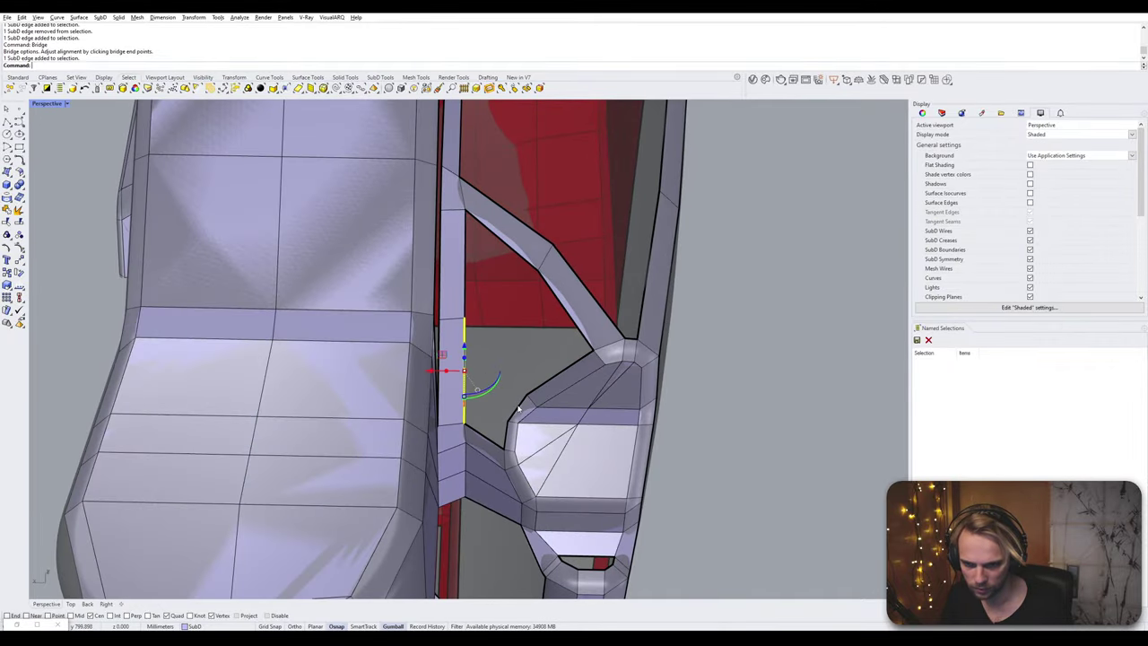
left_click(518, 404, "ctrl+shift")
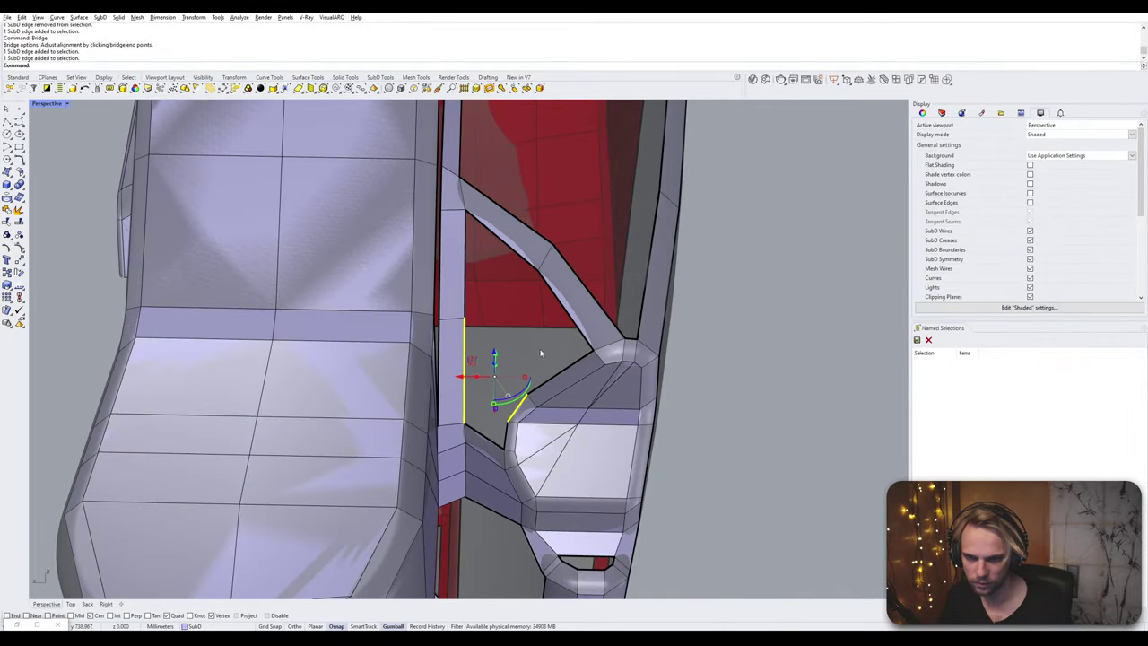
right_click(549, 375)
right_click(540, 368)
left_click(513, 378, "ctrl+shift")
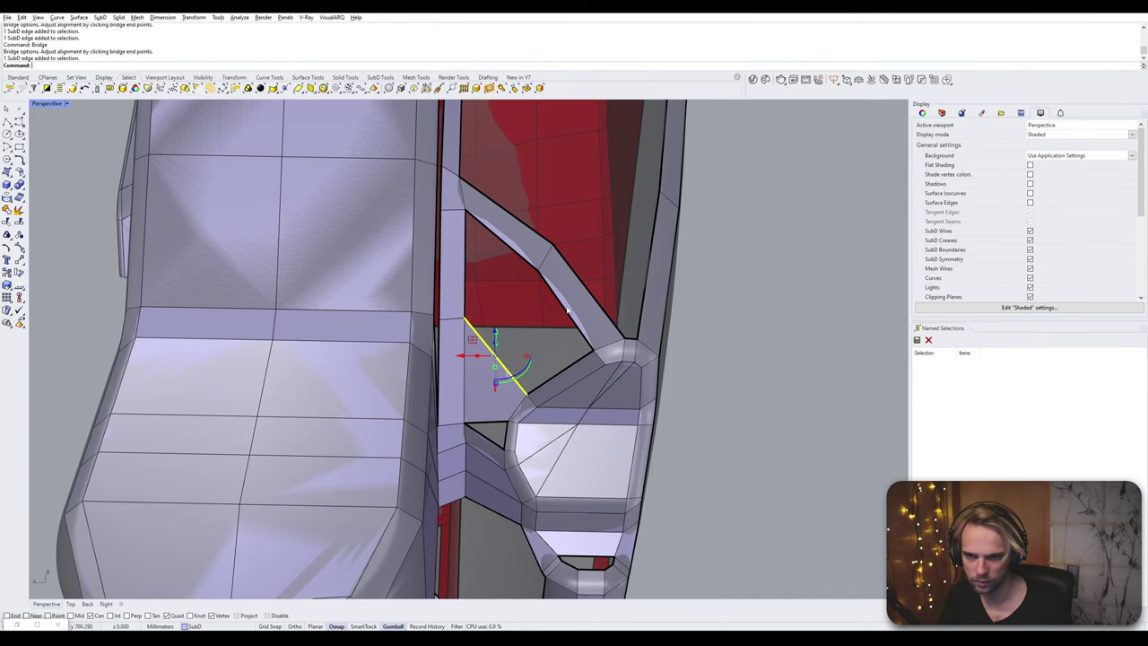
left_click(562, 307, "ctrl+shift")
key("Return")
- Finish the second strut bridge and start Fill on two boundary edges of the leftover hole
key("Return")
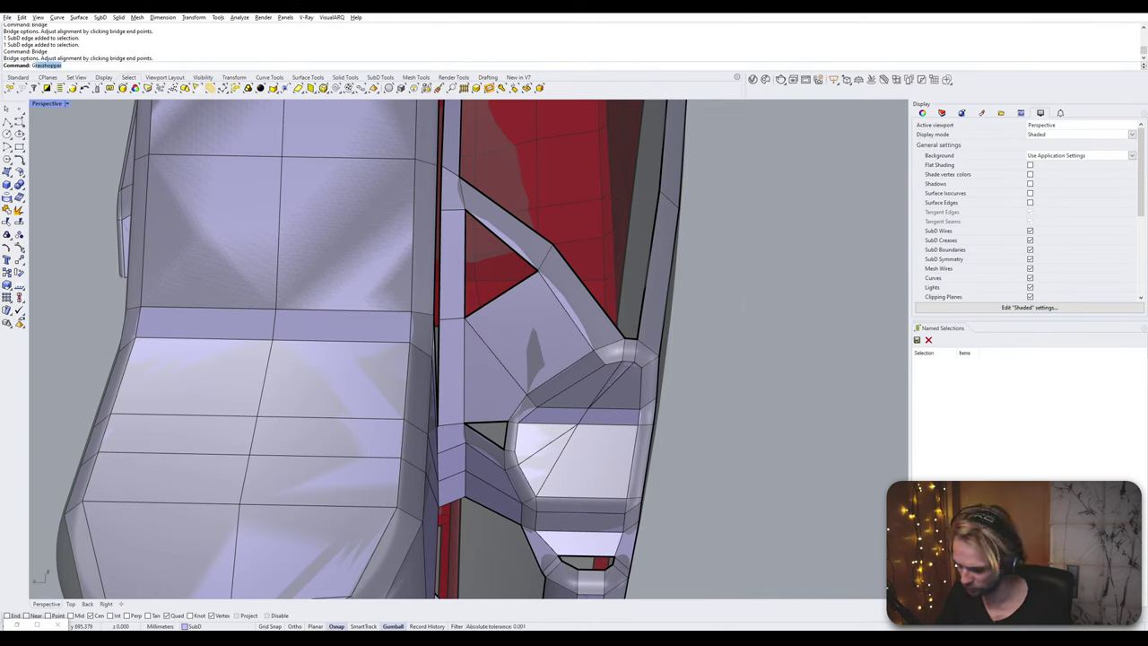
type("Fill")
key("Return")
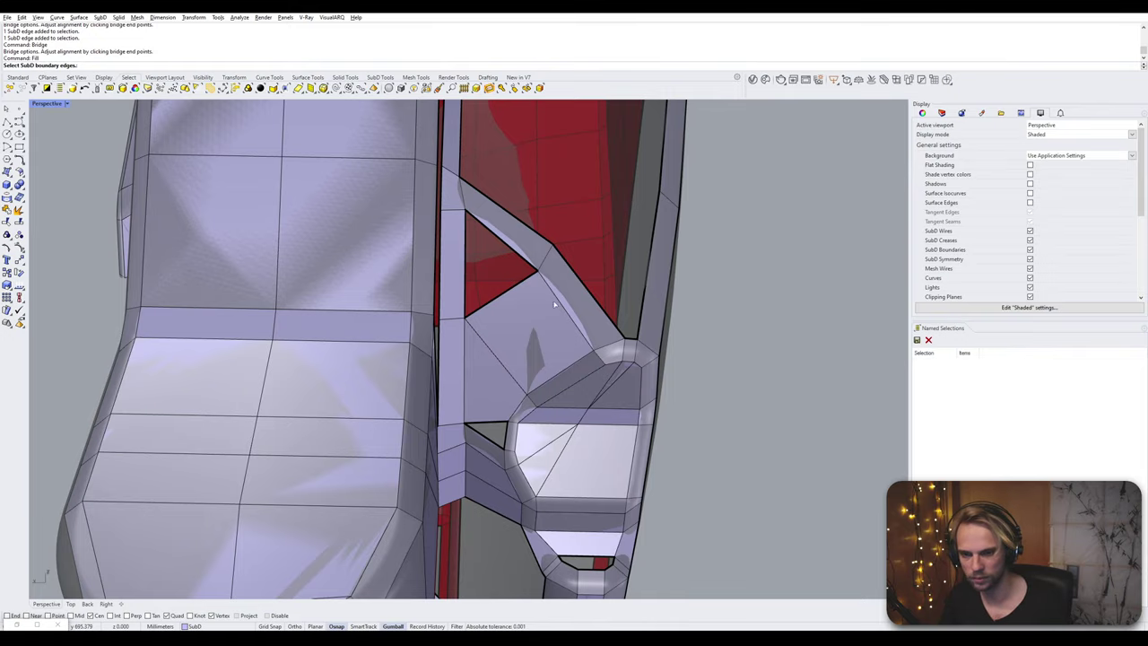
left_click(504, 293)
left_click(488, 423)
scroll(507, 408, "down", 7)
- Fill the small corner hole using the Automatic patch style
right_click_drag(513, 402, 557, 316)
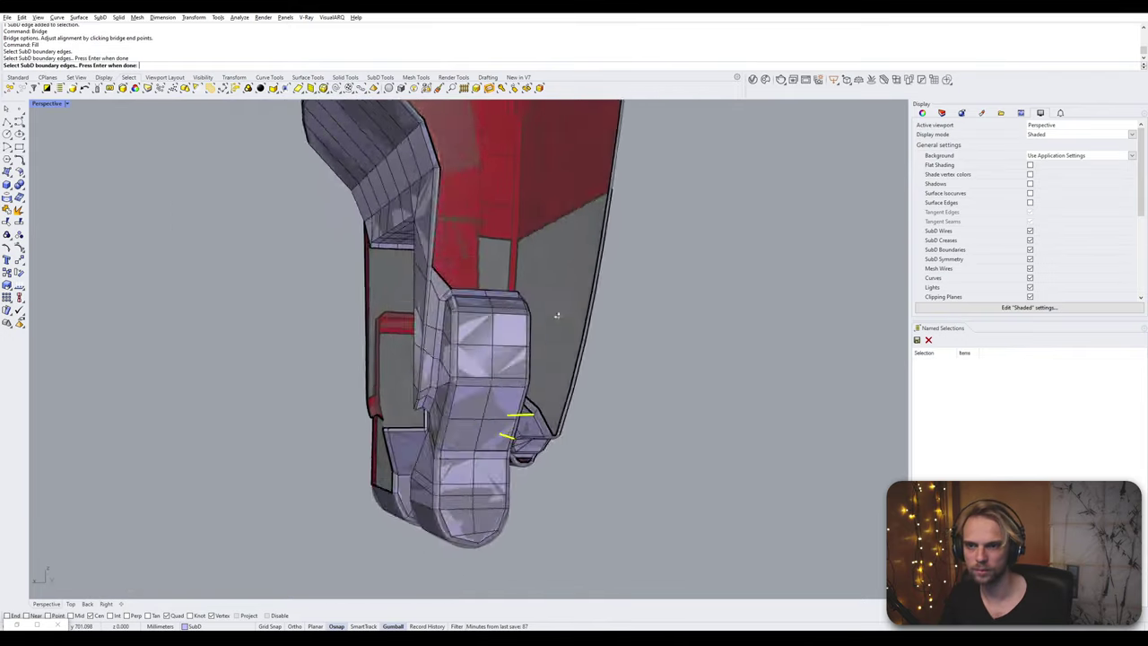
scroll(557, 316, "down", 9)
right_click_drag(536, 256, 328, 278, "shift")
scroll(518, 243, "up", 9)
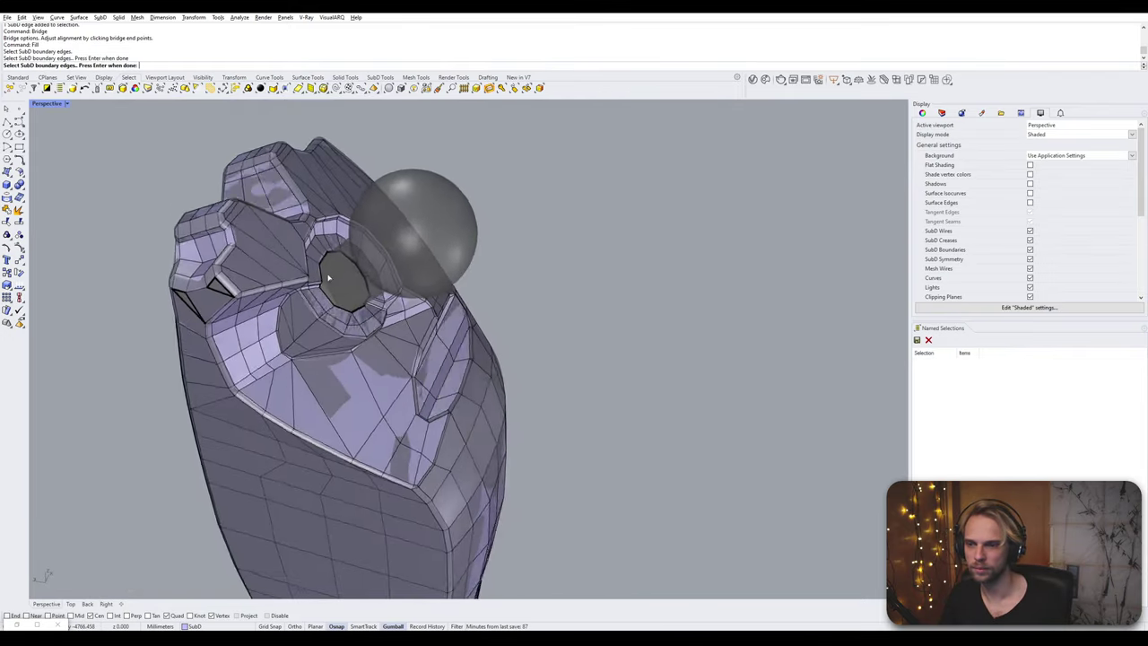
scroll(328, 278, "up", 3)
left_click(207, 310)
left_click(155, 343)
key("Return")
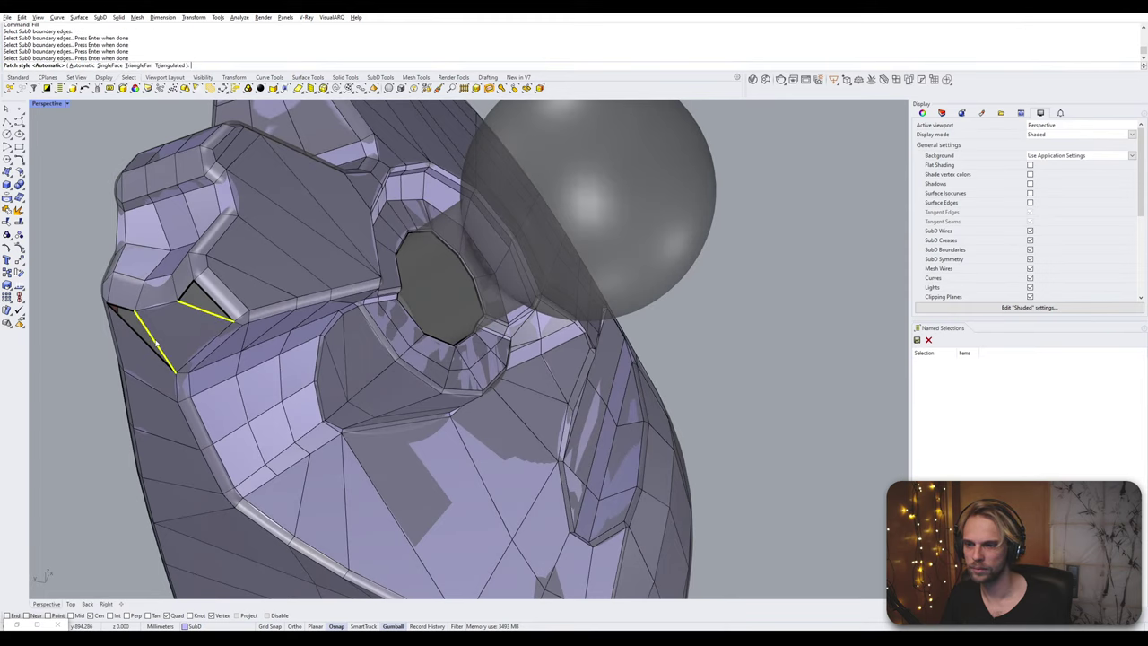
key("Return")
- Preview the shell in smooth SubD display, then return to flat display
scroll(157, 343, "down", 8)
right_click_drag(206, 359, 332, 400)
right_click_drag(309, 547, 439, 305, "shift")
scroll(387, 313, "up", 2)
key("Tab")
scroll(386, 316, "down", 6)
key("Tab")
- Bridge the clip slot's lower edge to the red face's top edge
scroll(449, 326, "up", 10)
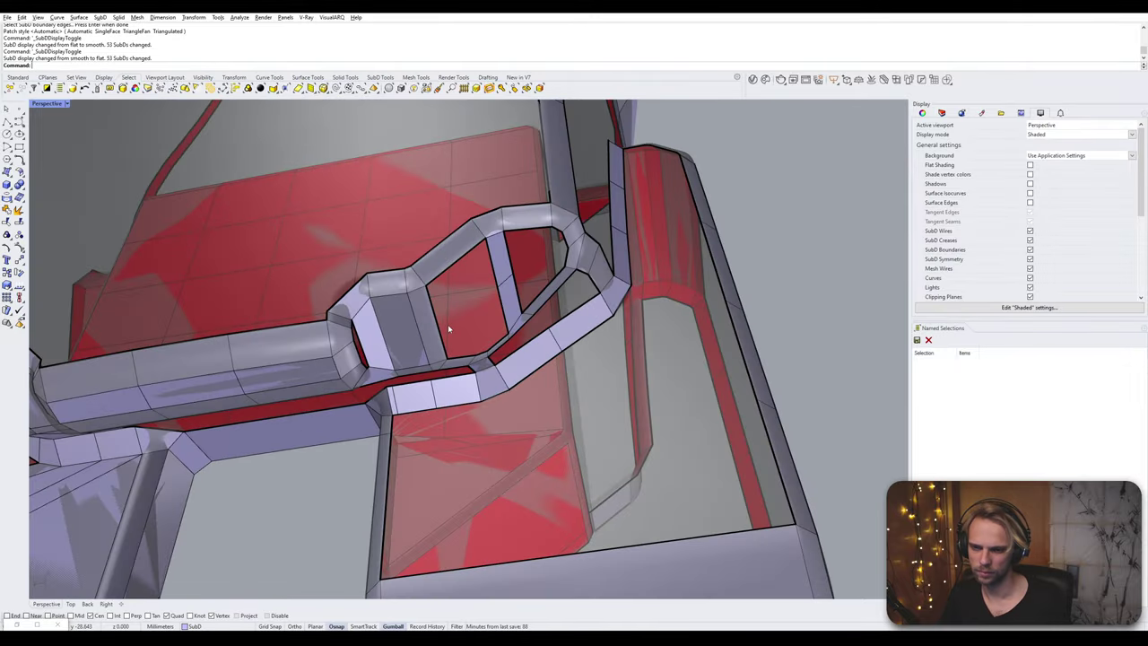
scroll(366, 340, "up", 5)
scroll(364, 342, "down", 5)
right_click_drag(364, 341, 383, 382)
right_click_drag(384, 381, 502, 337, "shift")
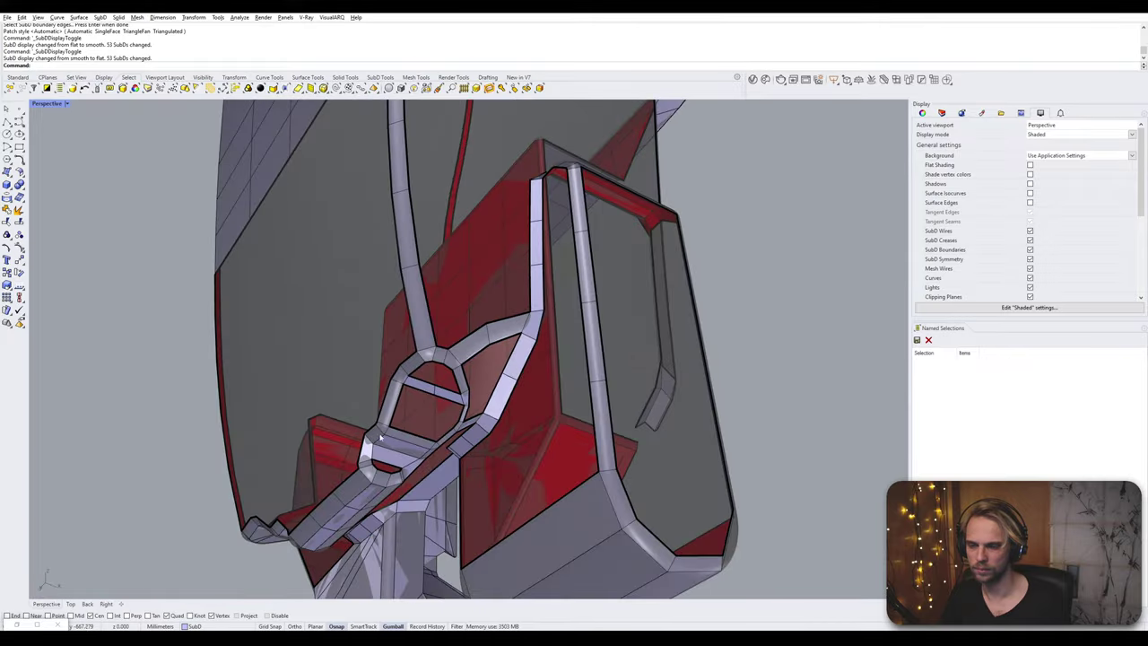
scroll(394, 491, "up", 8)
left_click(395, 490)
scroll(428, 472, "up", 5)
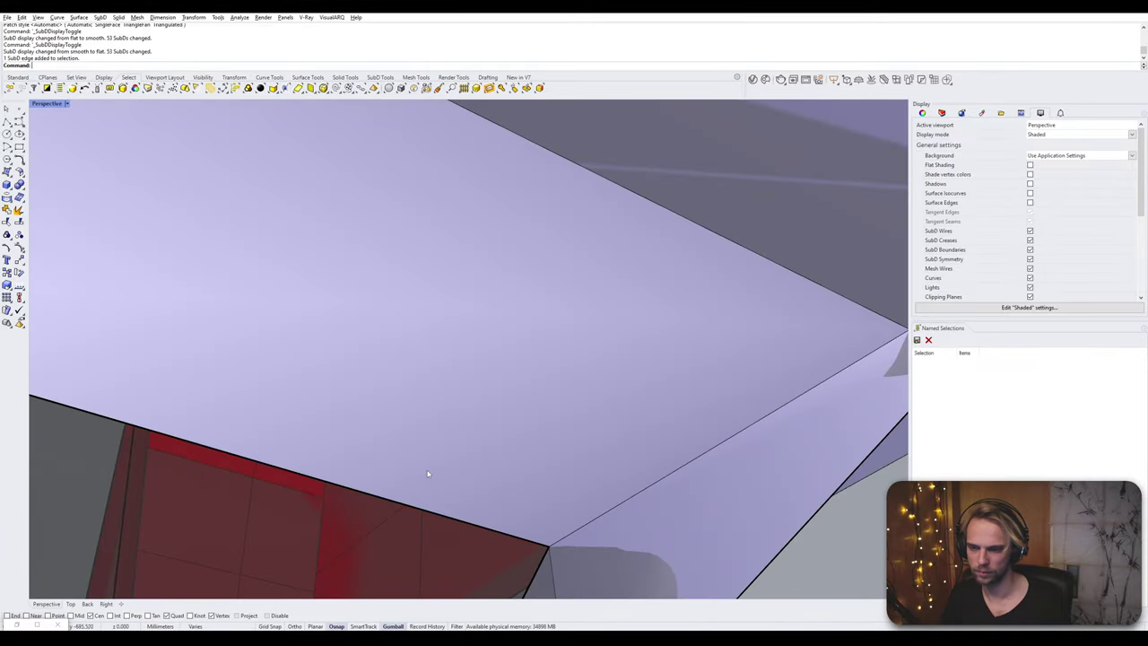
scroll(425, 478, "down", 3)
left_click(421, 480, "shift")
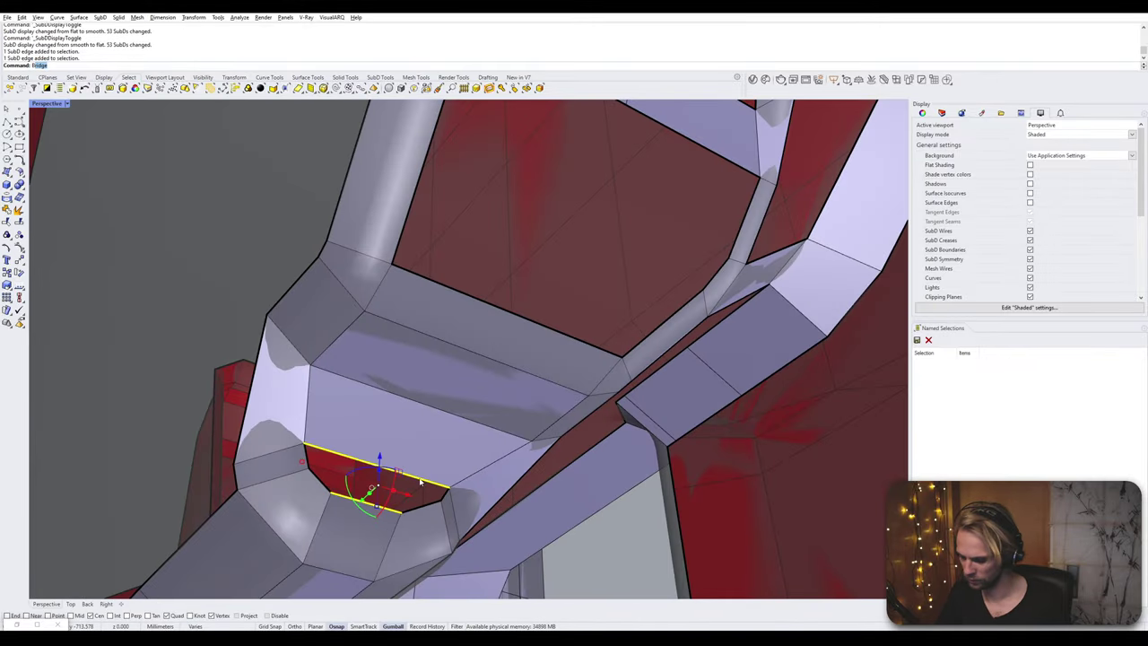
key("Return")
key("Return")
- Bridge the strut opening, then its leftover triangular corner, closing the ring opening
right_click_drag(417, 436, 434, 383)
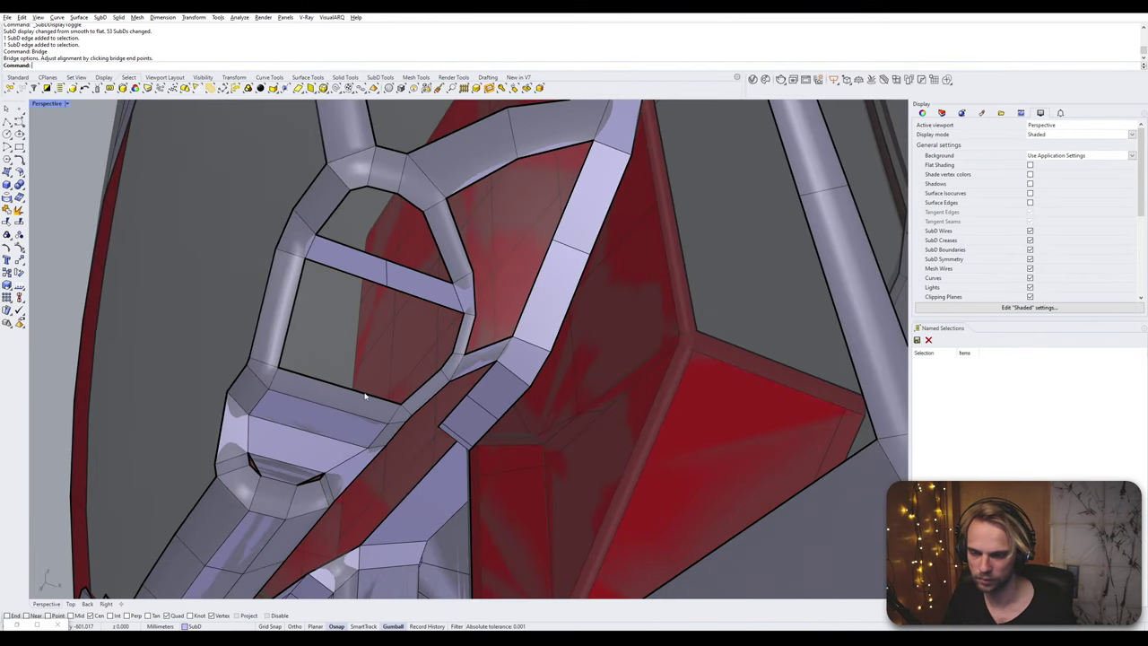
left_click(366, 283, "ctrl+shift")
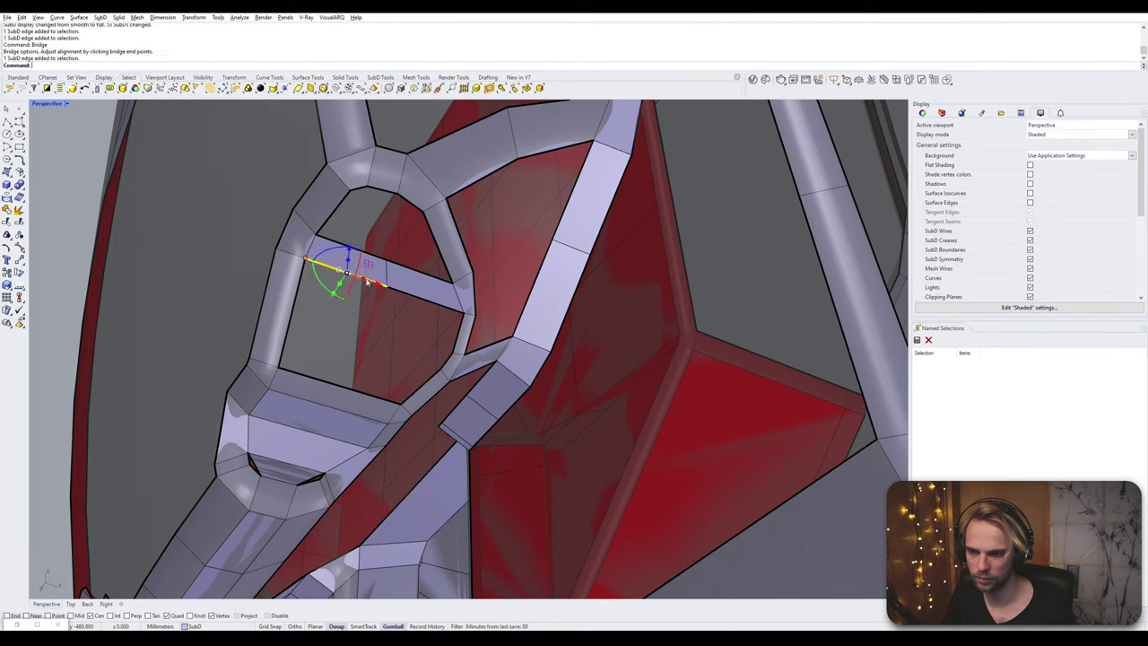
left_click(362, 390, "ctrl+shift")
type("Bridge")
key("Return")
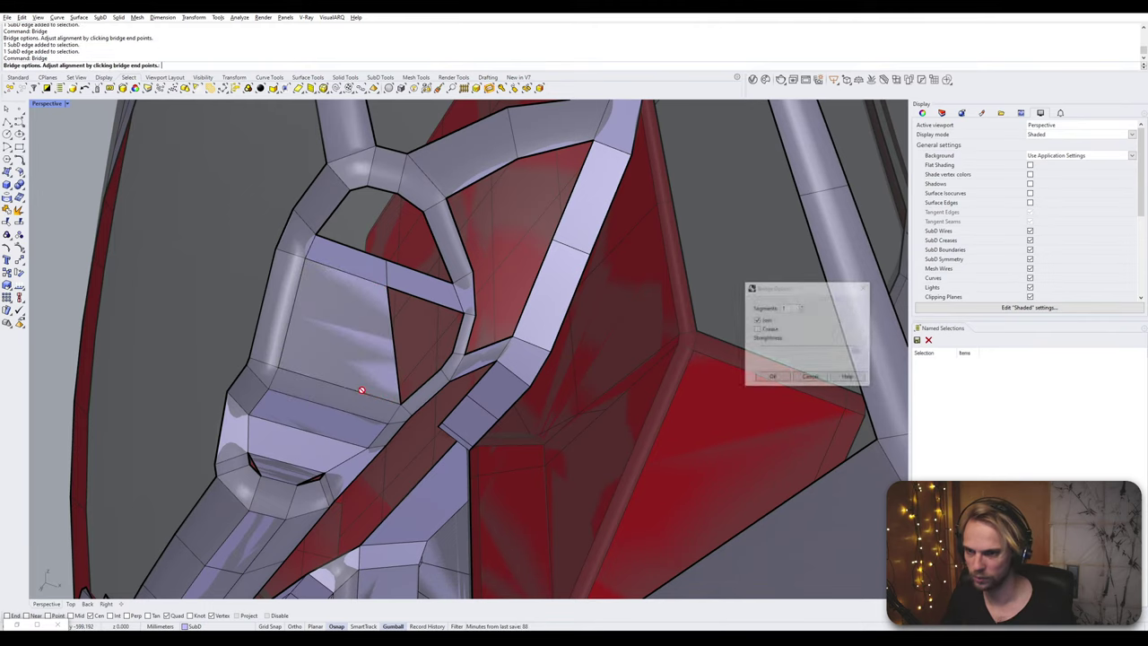
key("Return")
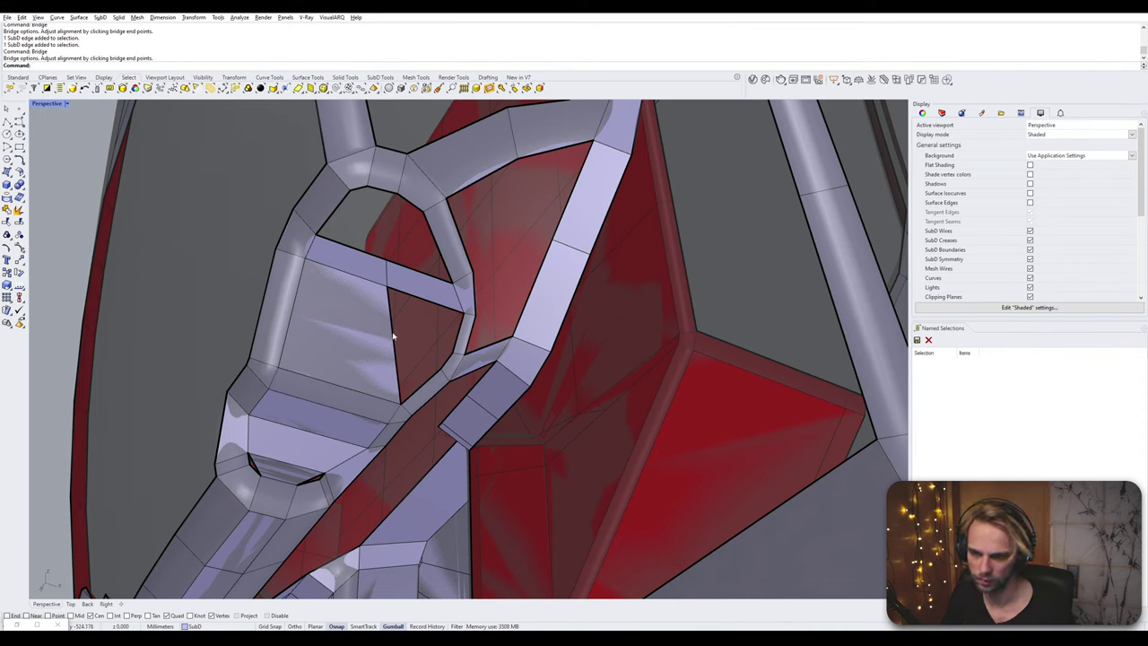
left_click(395, 334, "ctrl+shift")
left_click(447, 358, "ctrl+shift")
key("Return")
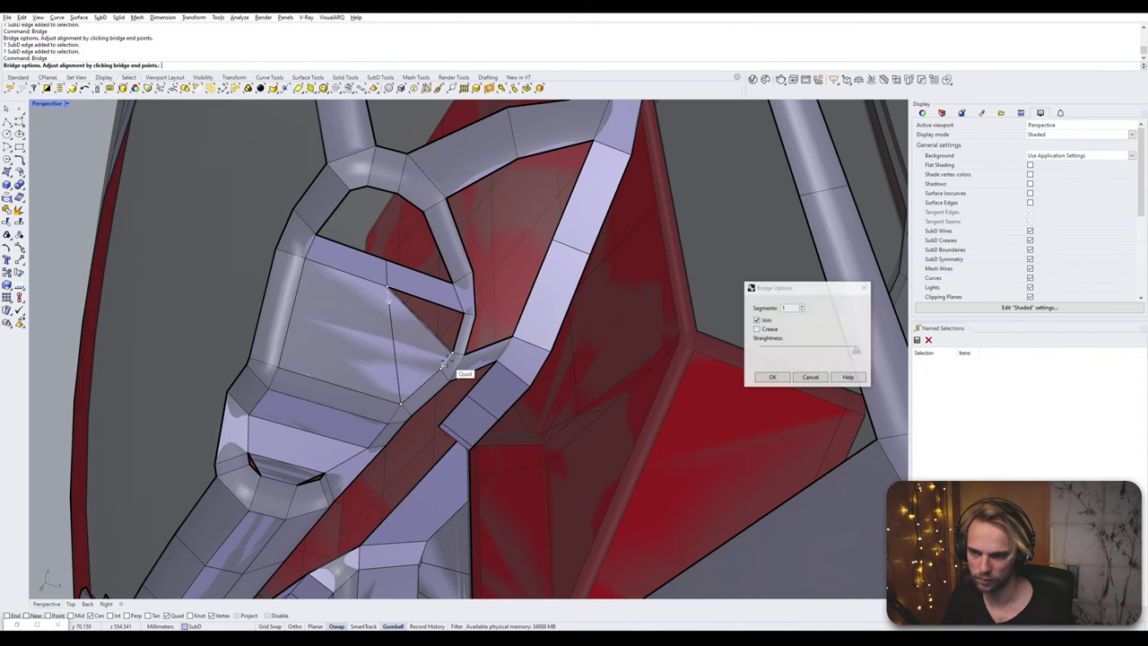
key("Return")
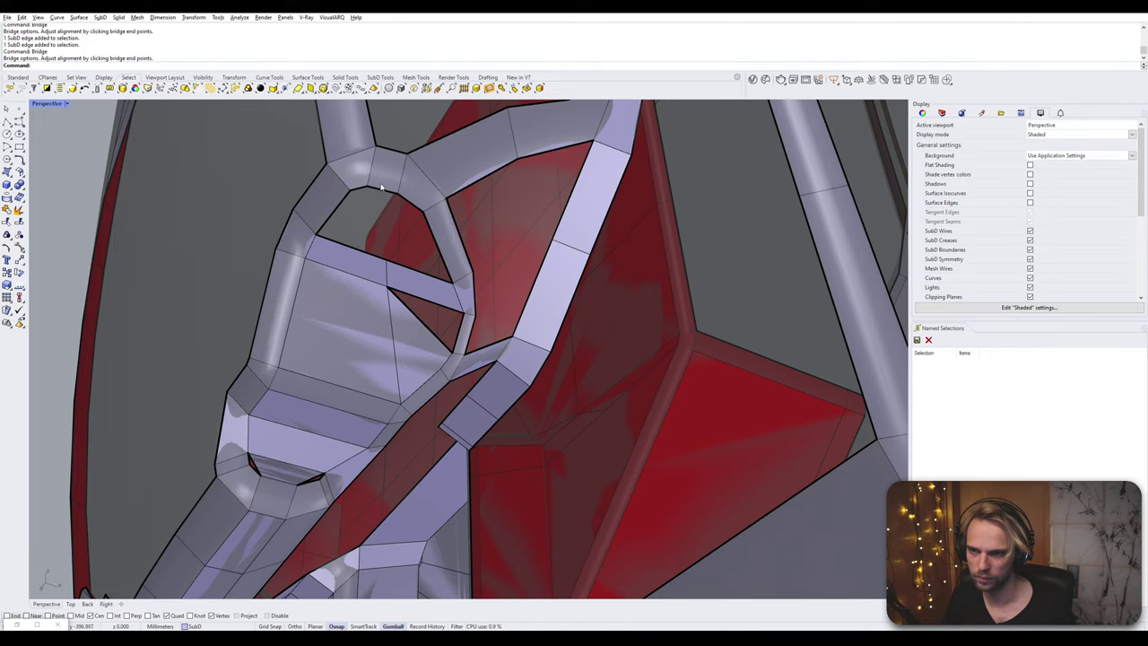
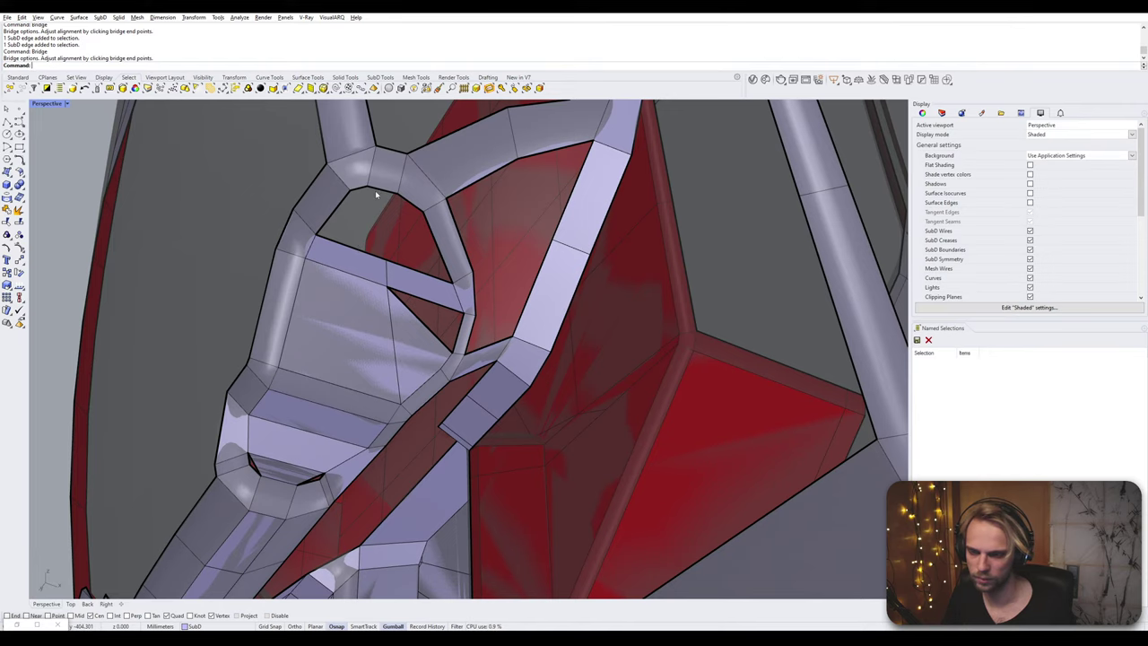
- Delete the junction faces and the face inside the side opening
right_click_drag(379, 197, 371, 236, "shift")
left_click(367, 273)
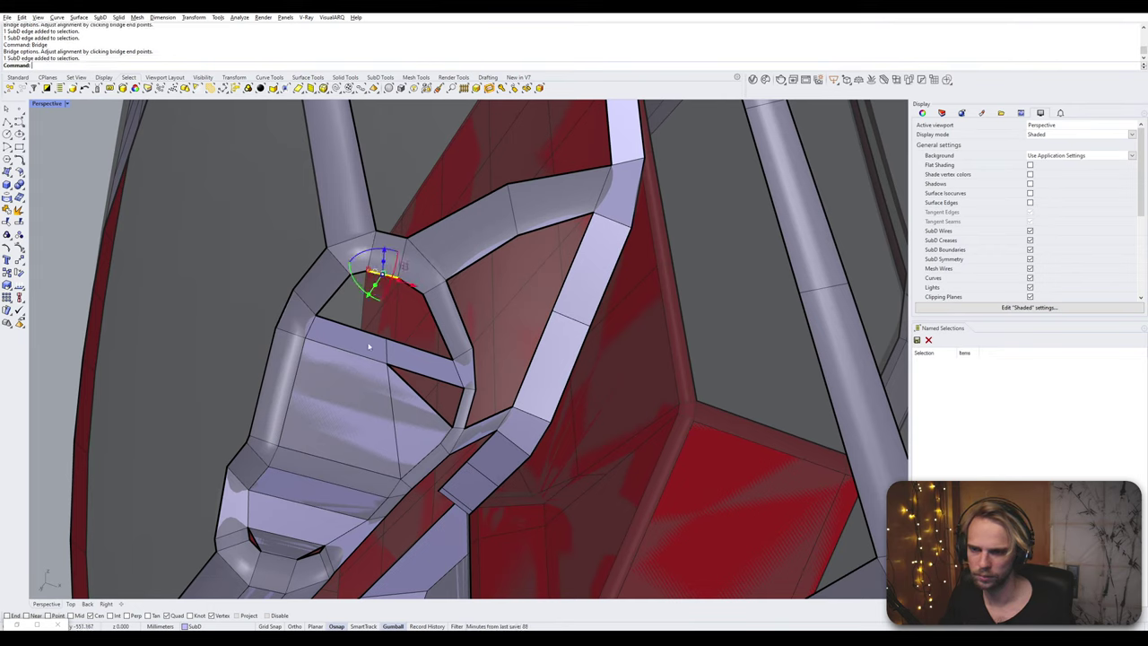
key("Escape")
left_click(418, 428)
key("Delete")
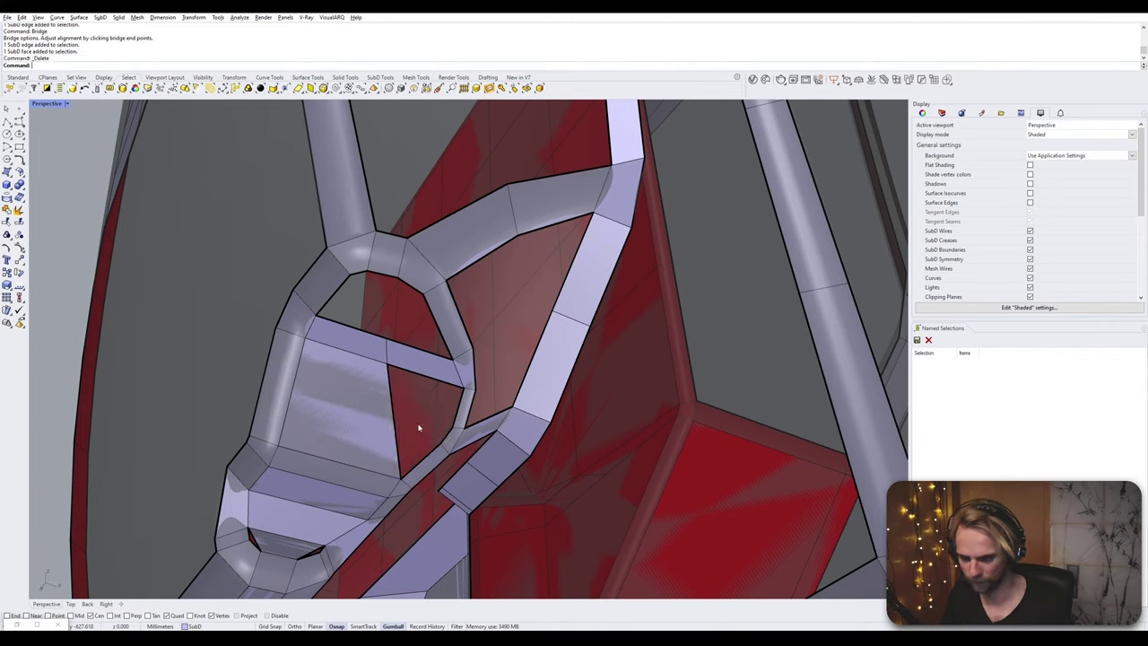
left_click(375, 394)
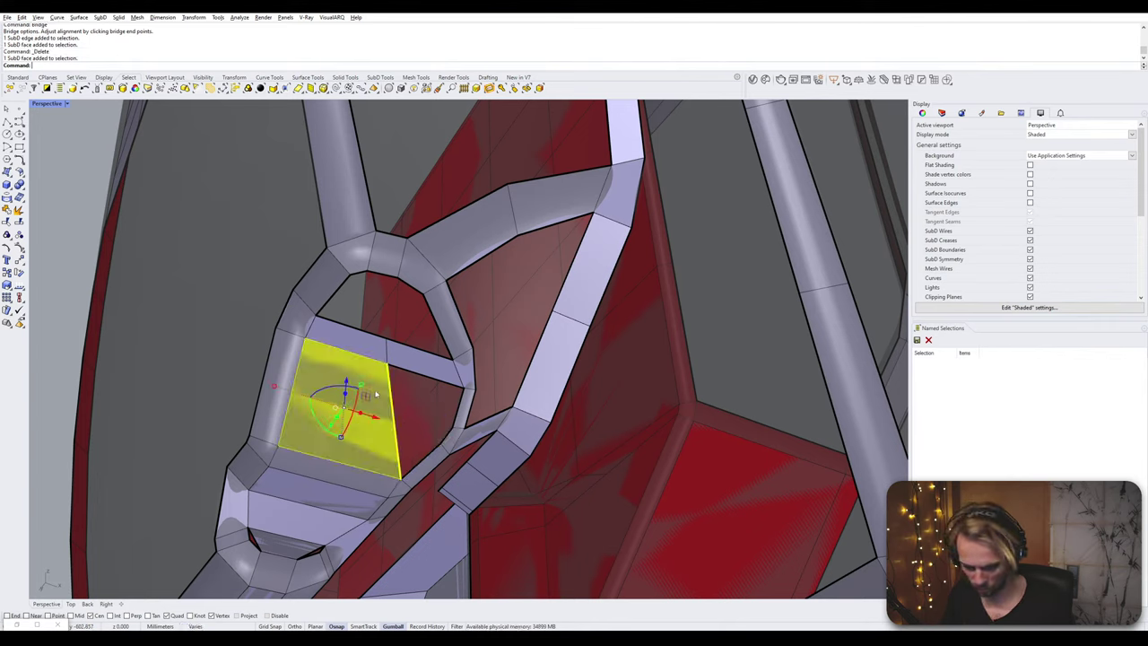
key("Delete")
- Bevel the crossbar edge at the side opening
left_click(376, 358)
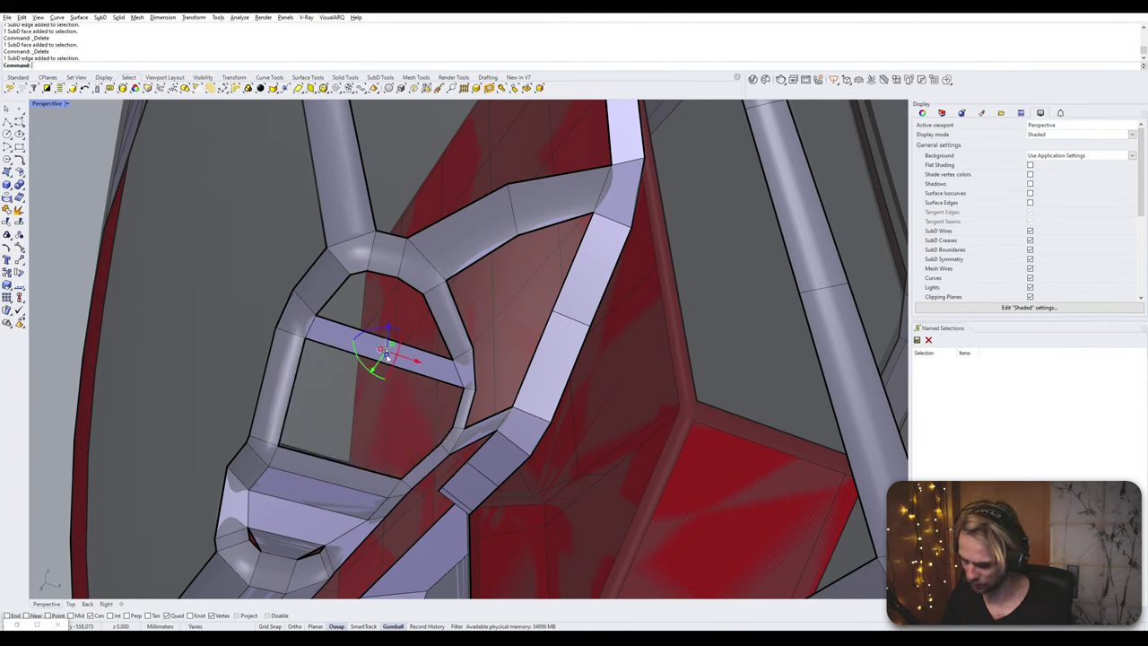
type("evel")
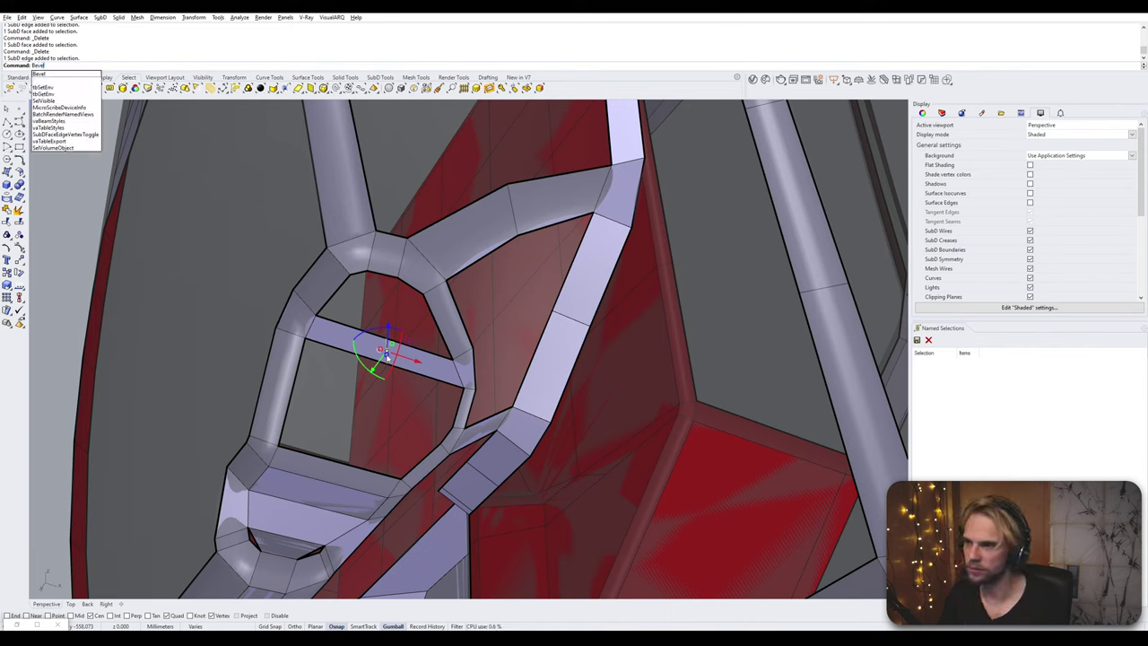
key("Return")
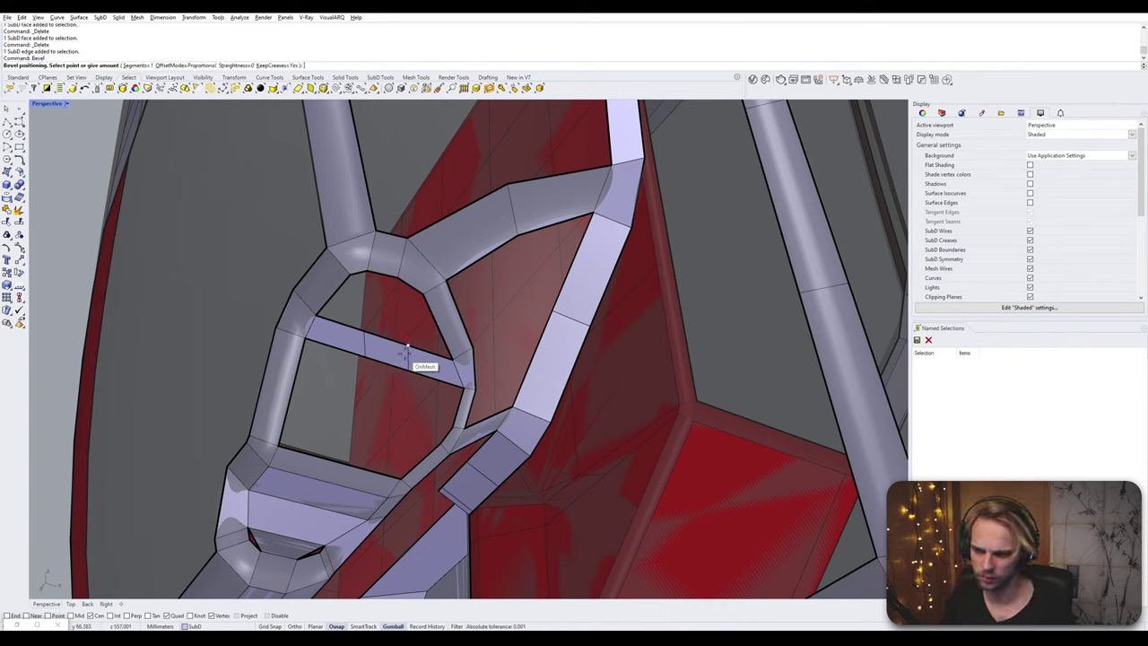
left_click(406, 355)
- Bridge the gap's first edge to the opening's lower edge
left_click(332, 348, "ctrl+shift")
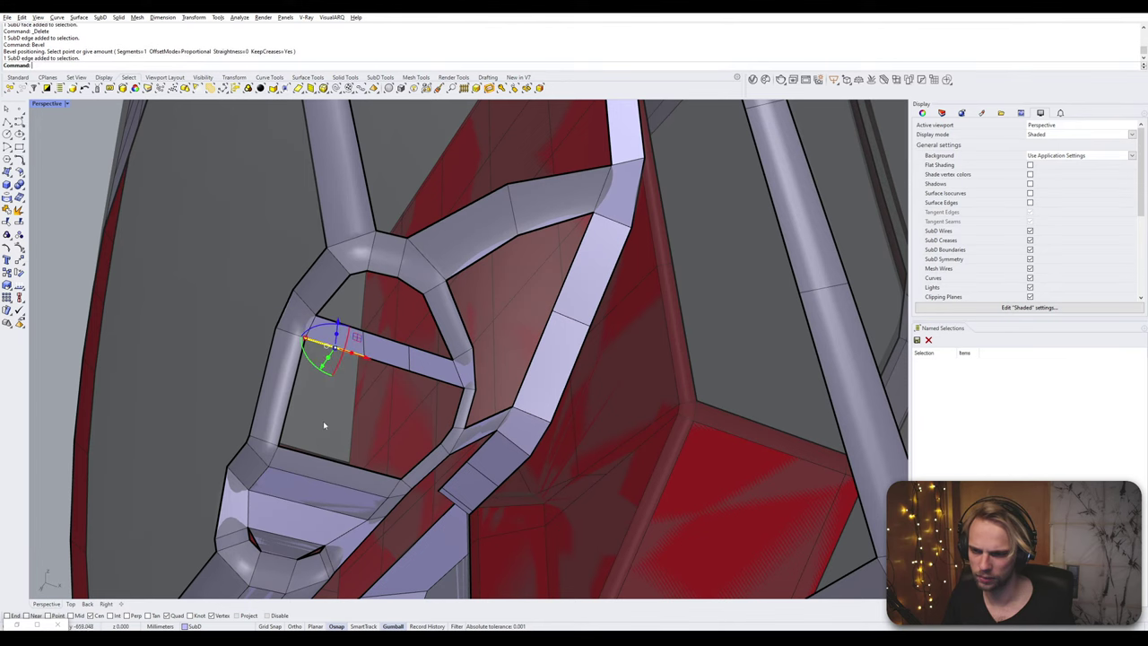
right_click_drag(314, 455, 296, 398)
left_click(296, 308, "ctrl+shift")
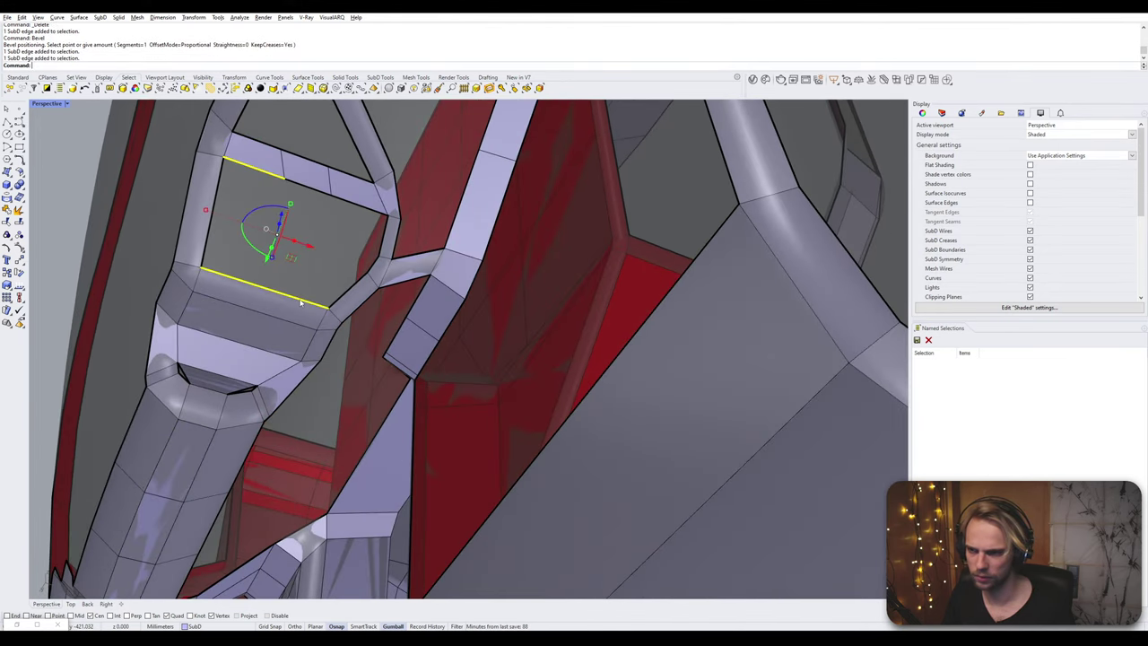
right_click_drag(296, 307, 307, 341)
type("Bridge")
key("Return")
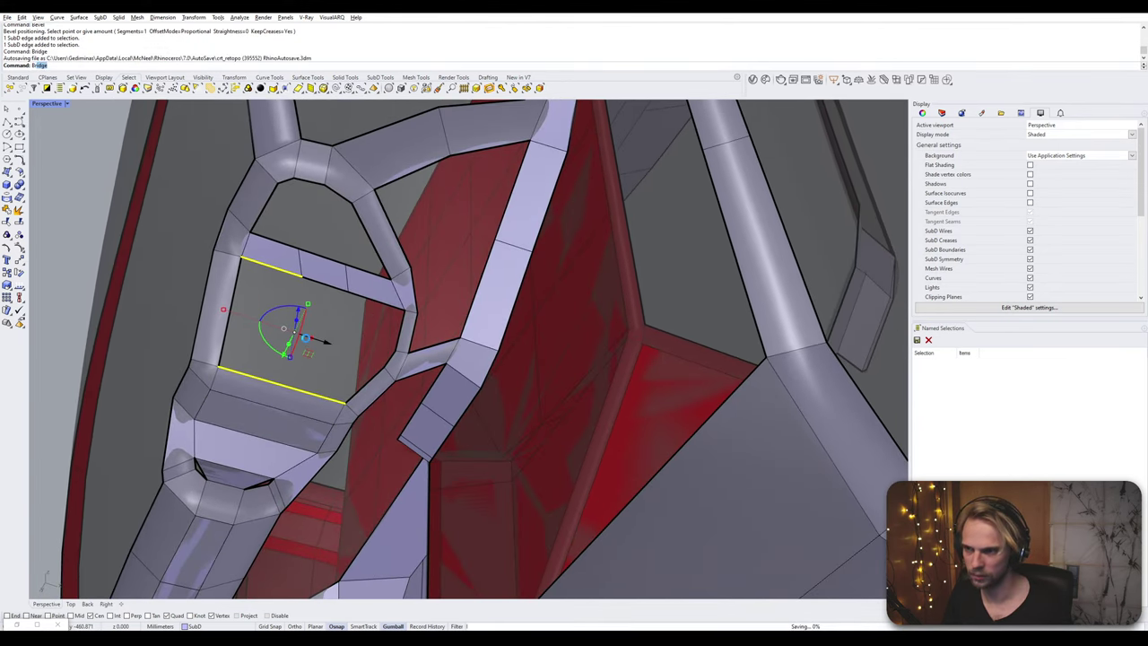
key("Return")
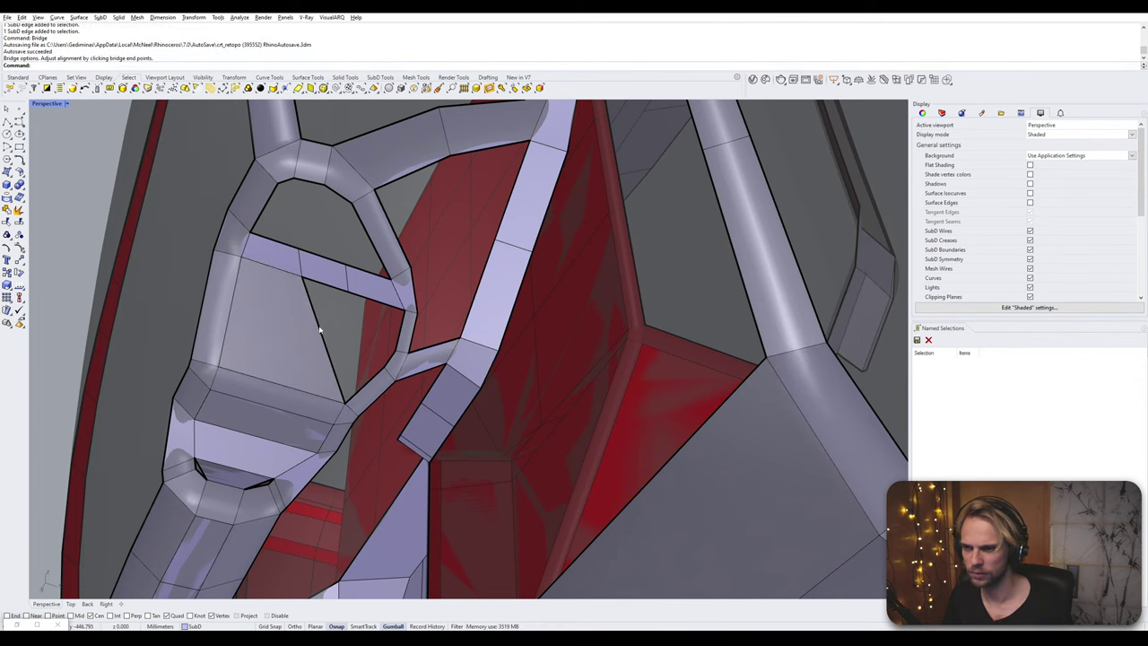
- Bridge the remaining gap's edge chain to the top edges opposite
right_click_drag(305, 337, 273, 296)
left_click(274, 296, "ctrl+shift")
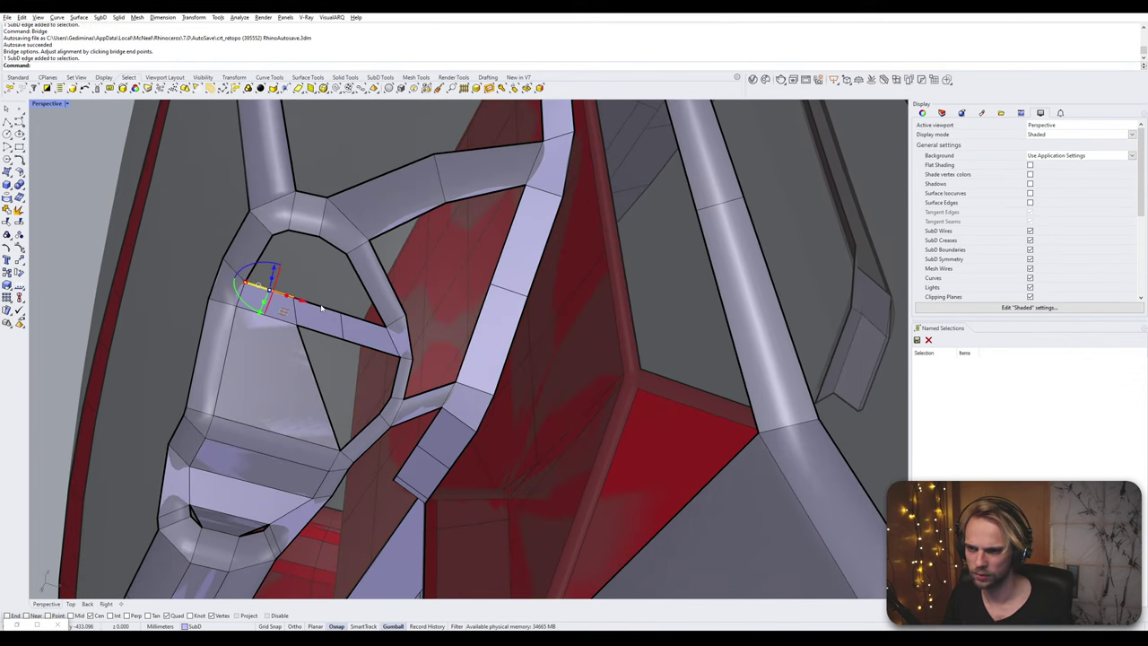
left_click(321, 307, "ctrl+shift")
left_click(364, 320, "ctrl+shift")
left_click(303, 234, "shift")
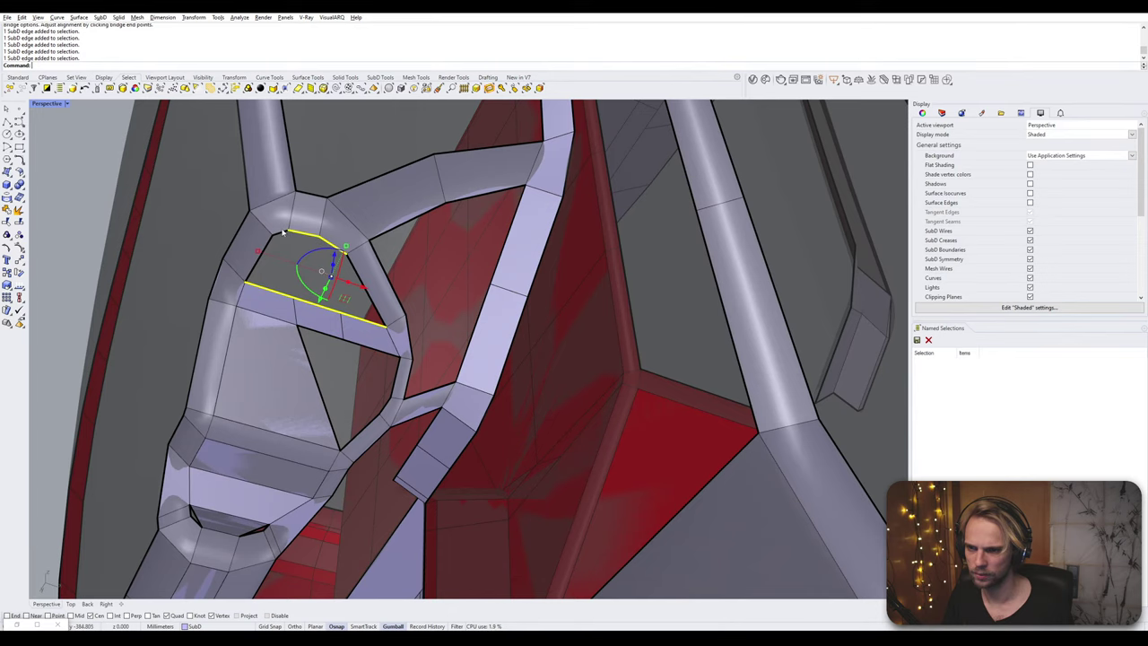
left_click(280, 233, "shift")
key("Return")
key("Return")
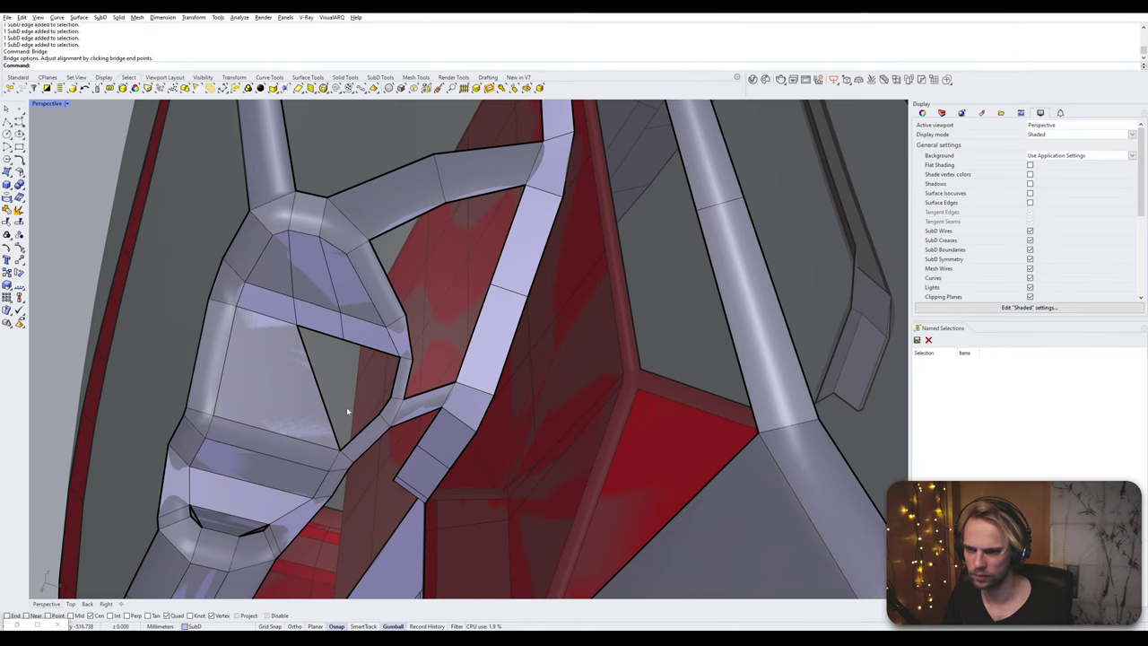
- Close the triangular gap with two more bridges across its edge pairs
right_click_drag(361, 399, 309, 363)
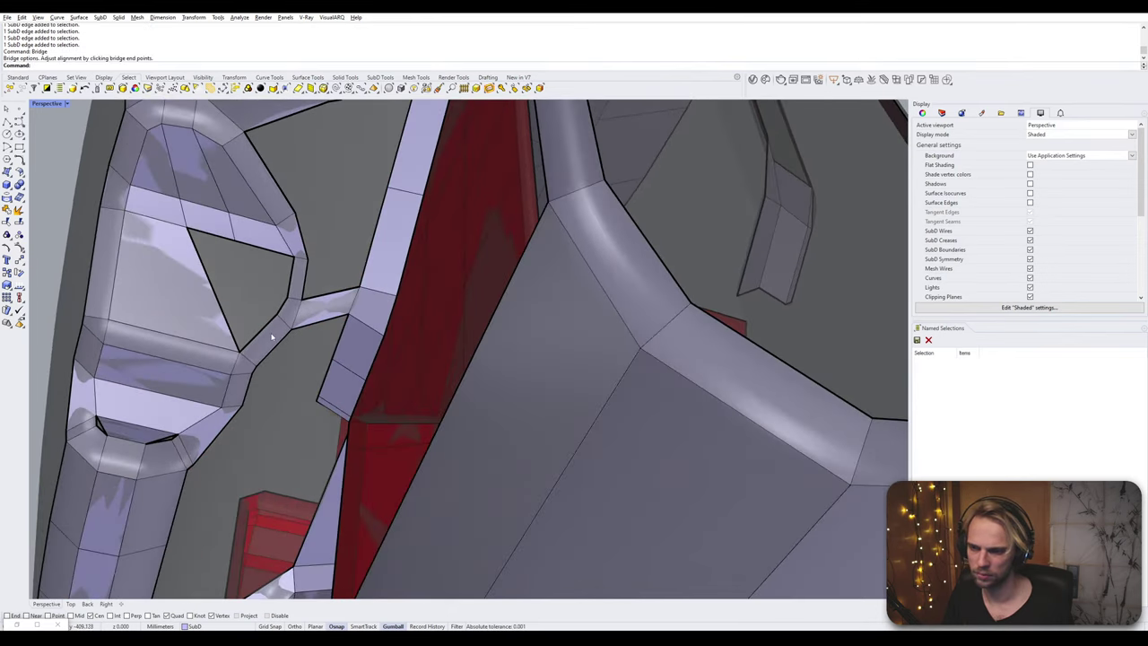
left_click(262, 324, "ctrl+shift")
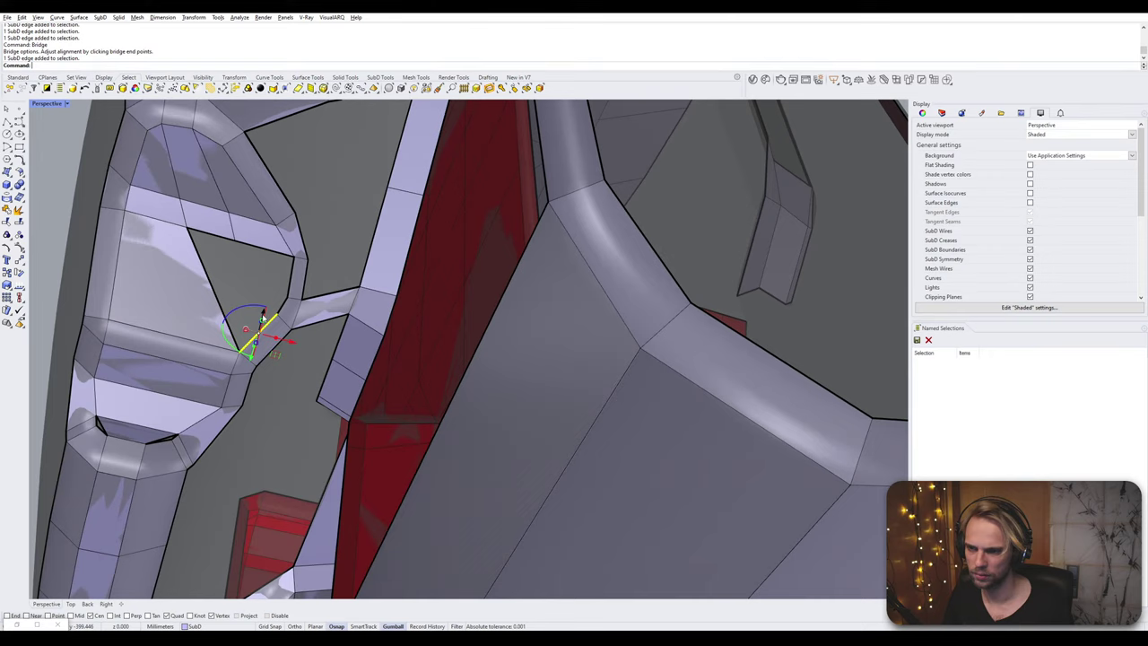
left_click(214, 237, "ctrl+shift")
key("Return")
key("Return")
left_click(260, 278, "ctrl+shift")
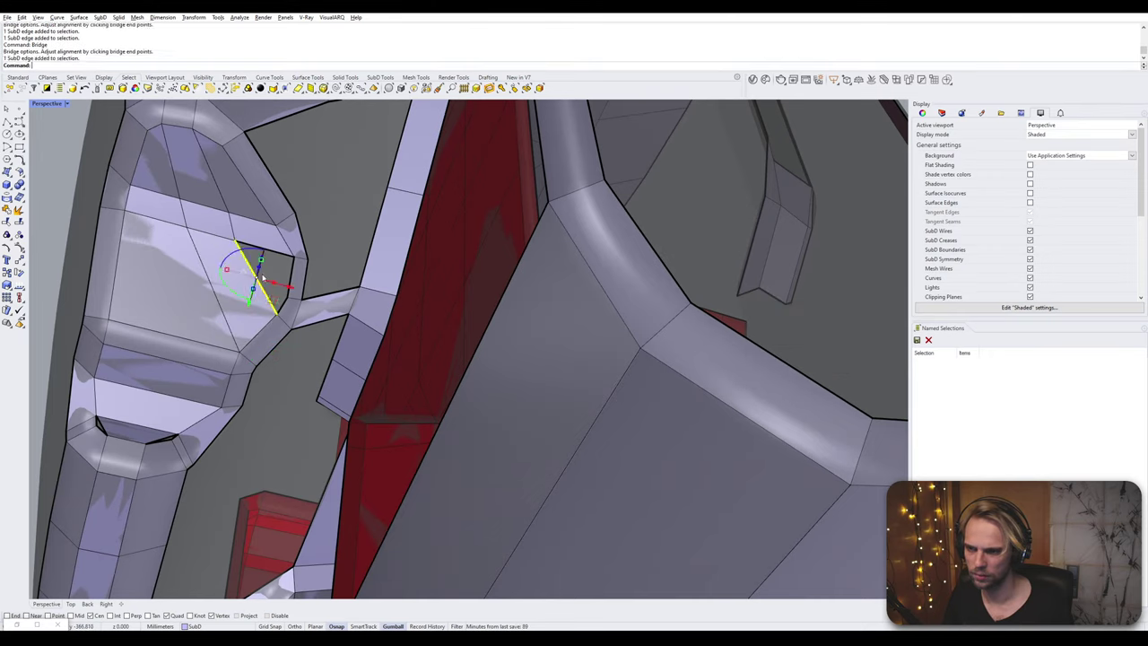
left_click(292, 275, "ctrl+shift")
key("Return")
key("Return")
right_click_drag(213, 378, 251, 345)
type("Fill")
key("Return")
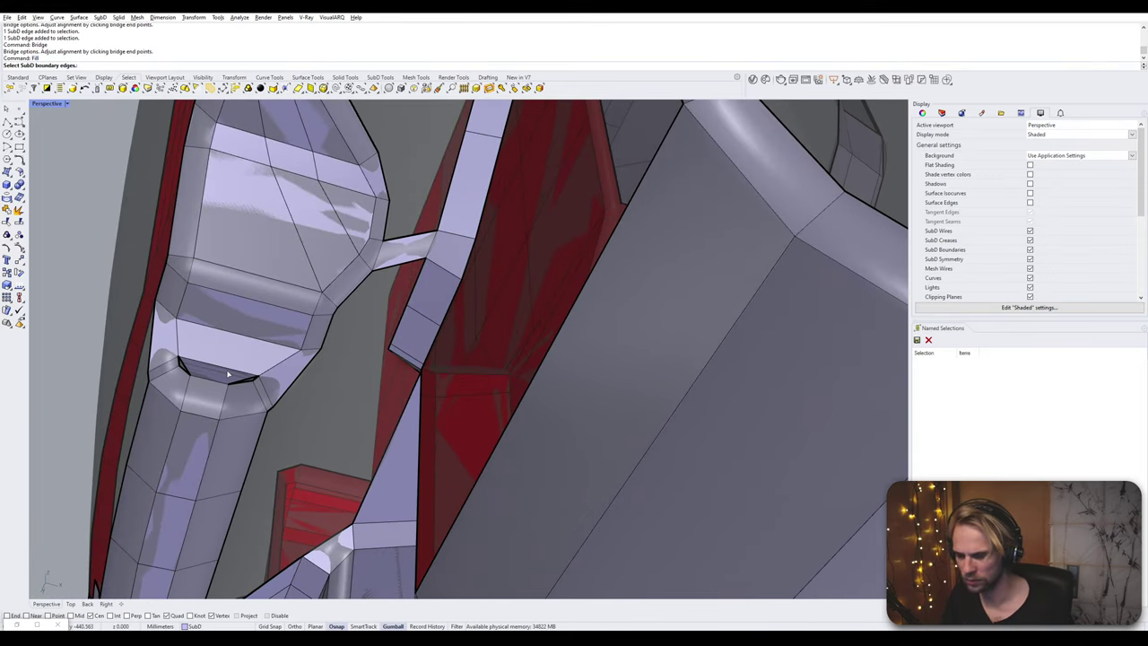
- Fill the small hole below the side opening from its two boundary edges
scroll(246, 384, "up", 4)
left_click(230, 378)
left_click(123, 357)
key("Return")
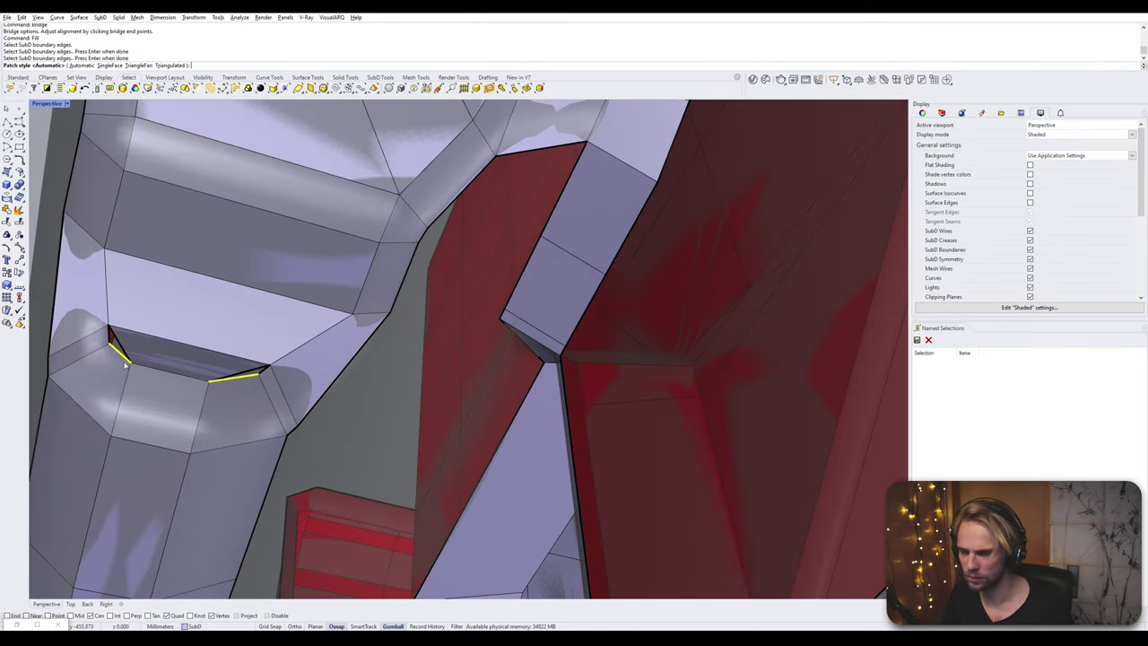
key("Return")
- Inspect the whole part and return the shell to flat display
scroll(129, 362, "down", 10)
right_click_drag(161, 369, 309, 410)
scroll(476, 480, "up", 5)
right_click_drag(213, 428, 294, 387)
scroll(305, 381, "up", 3)
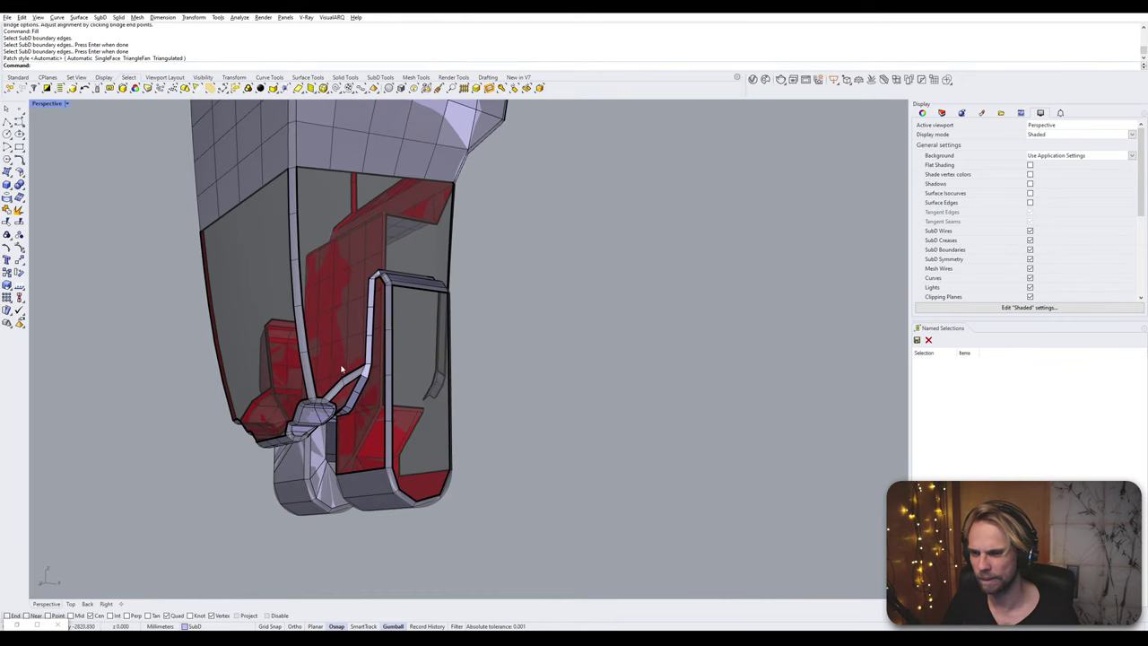
key("Tab")
key("Tab")
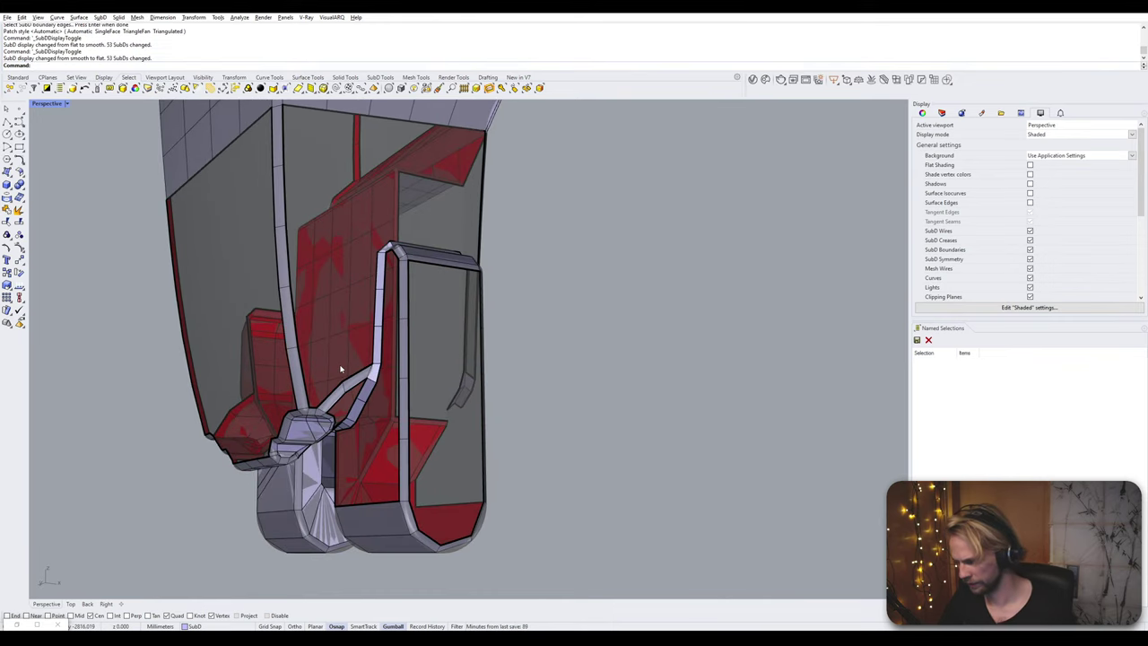
key("Return")
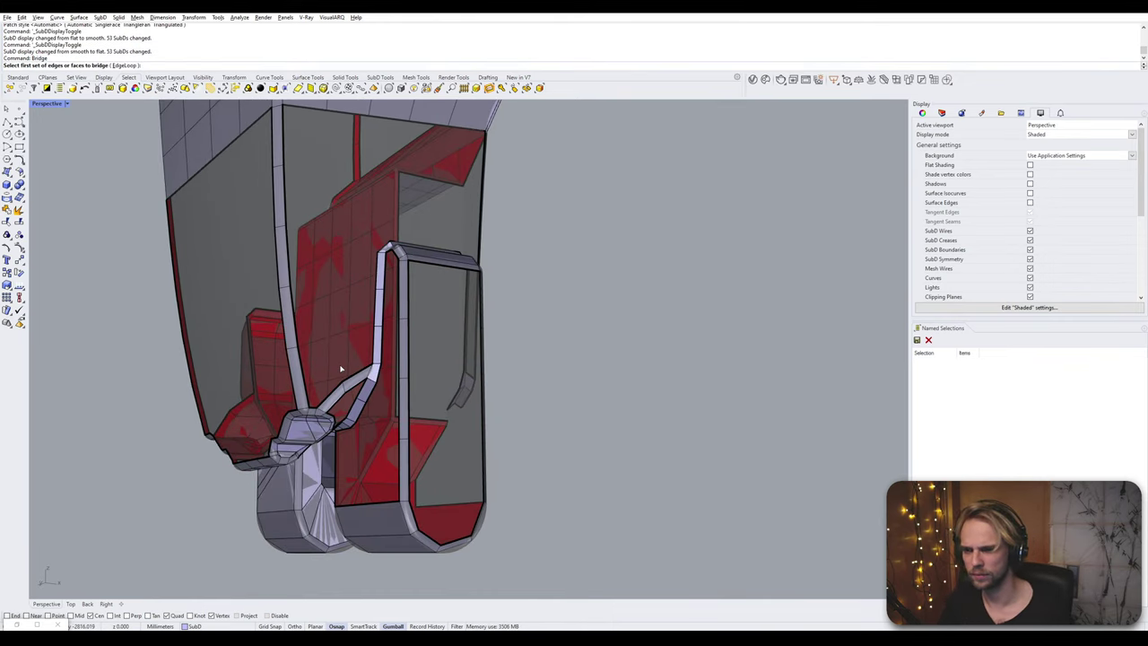
key("Escape")
- Bridge the first opening beside the front strut
right_click_drag(340, 368, 280, 292)
scroll(338, 362, "up", 2)
scroll(281, 293, "up", 2)
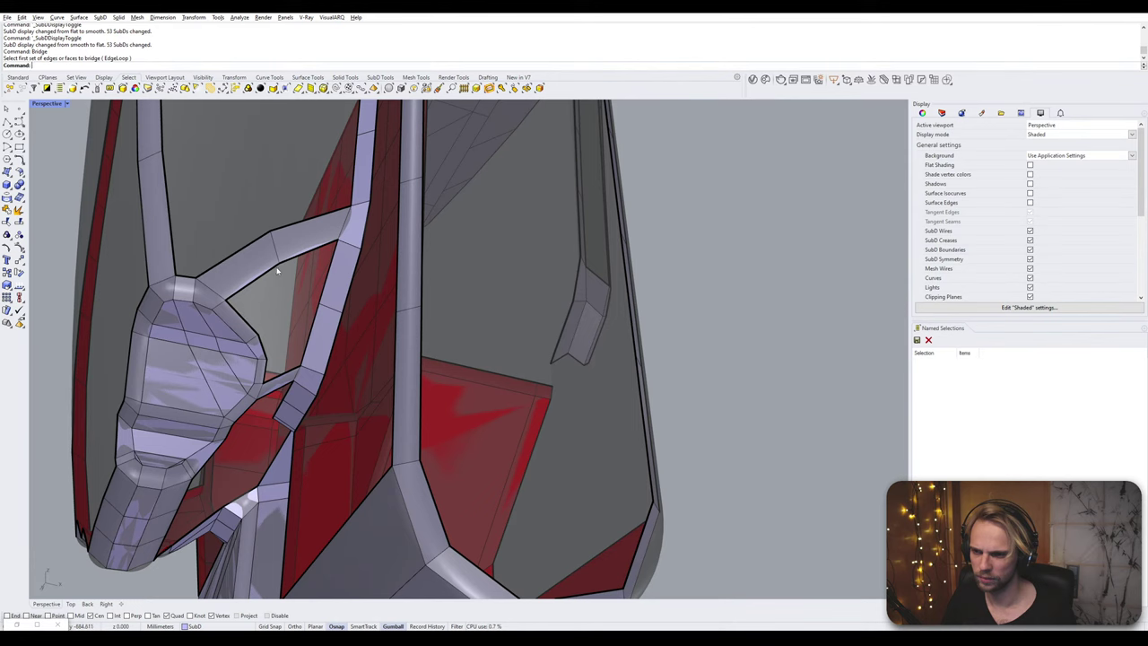
right_click_drag(255, 272, 231, 280)
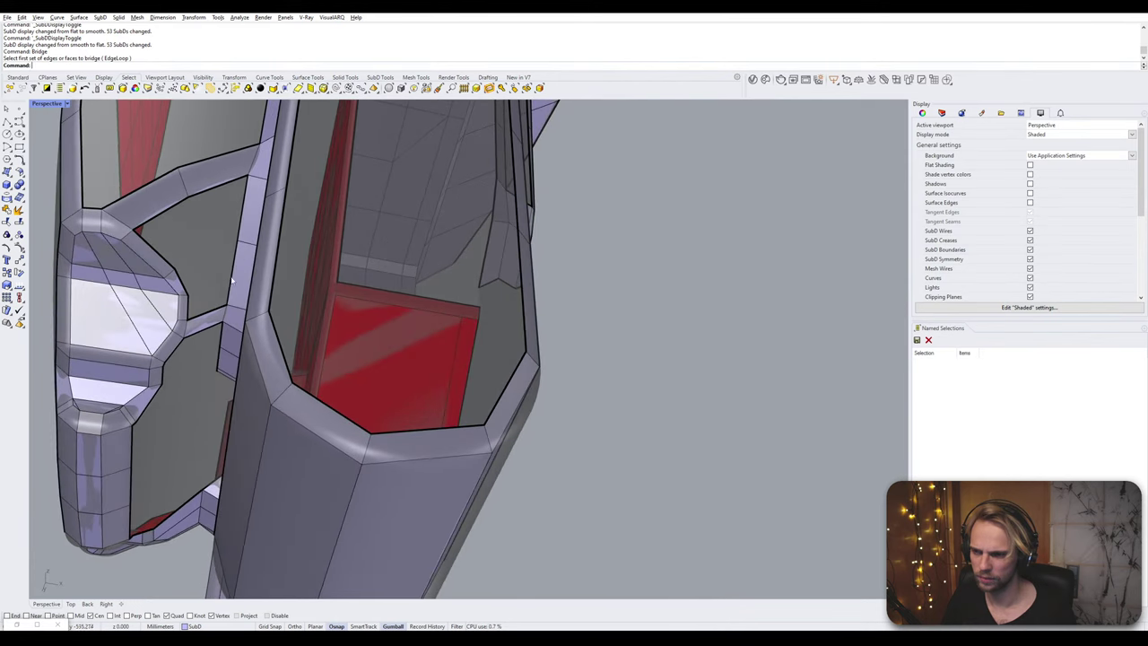
left_click(188, 307, "ctrl+shift")
left_click(233, 270, "ctrl+shift")
right_click(232, 271)
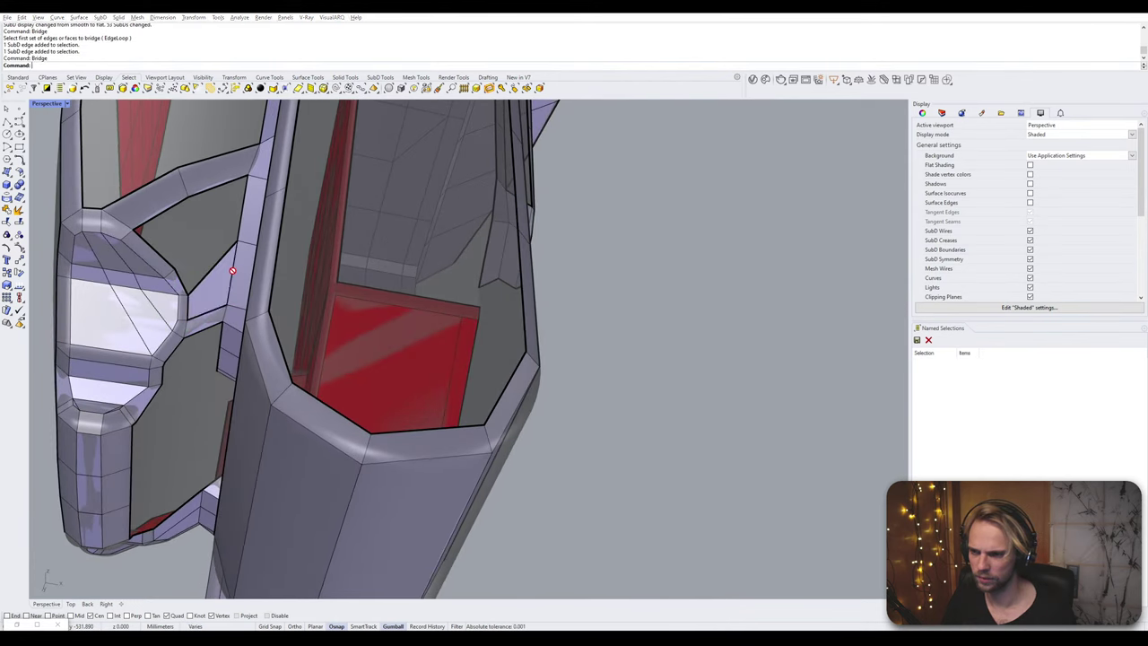
key("Return")
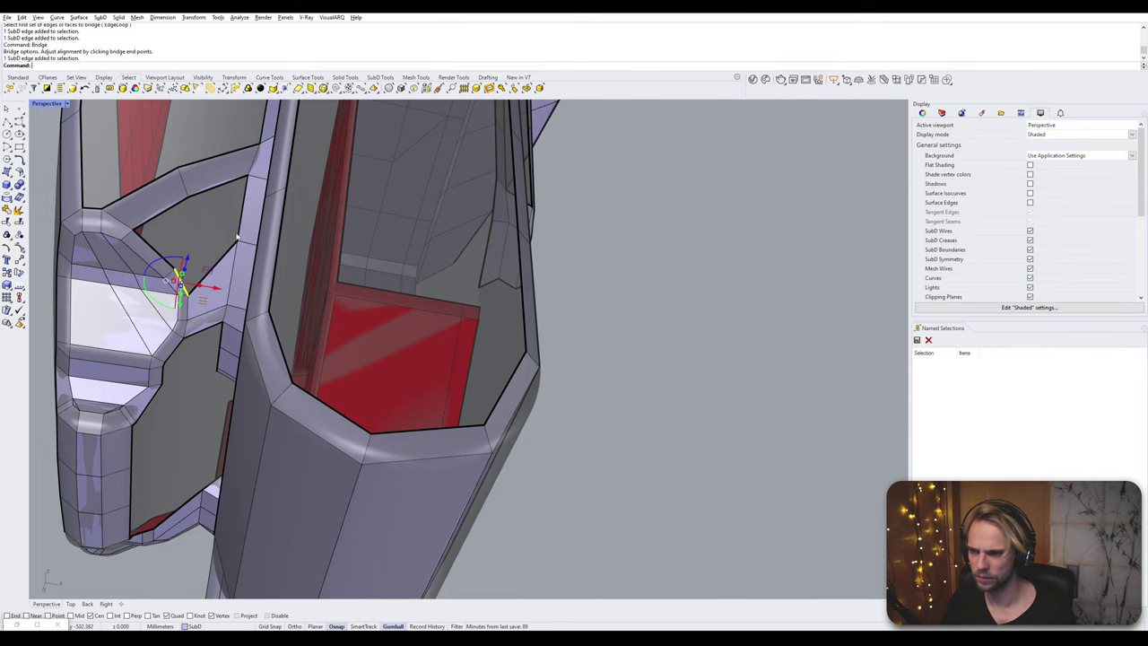
- Bridge the next opening where the crossbar meets the side opening
left_click(240, 220)
key("Return")
key("Return")
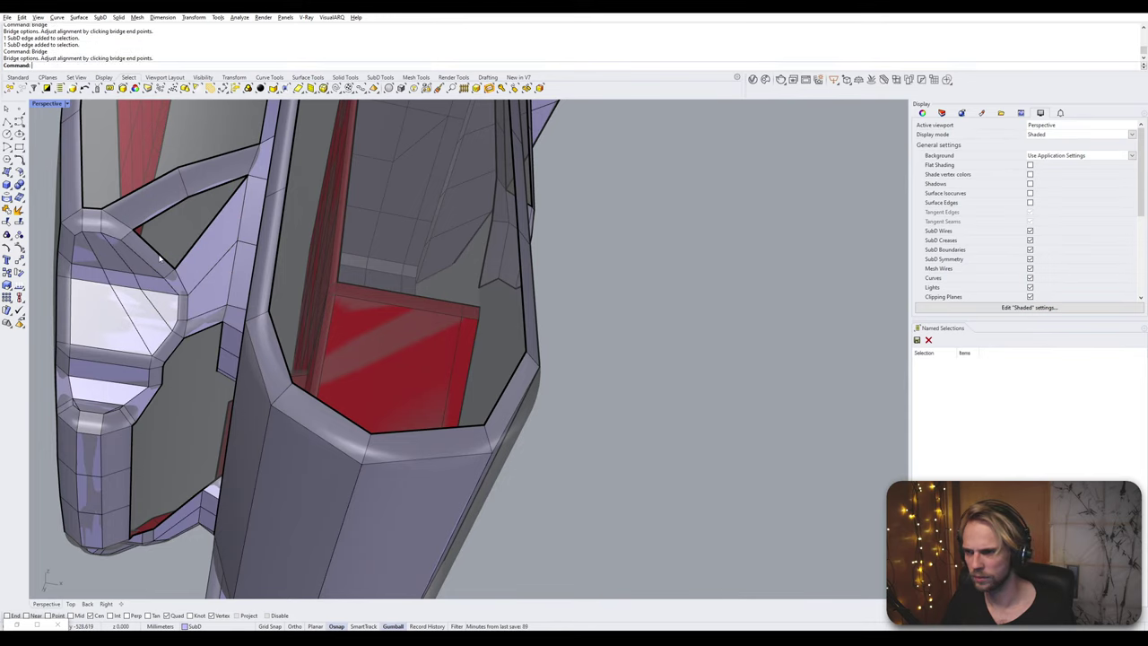
left_click(209, 191, "ctrl+shift")
key("Return")
key("Return")
scroll(211, 193, "down", 6)
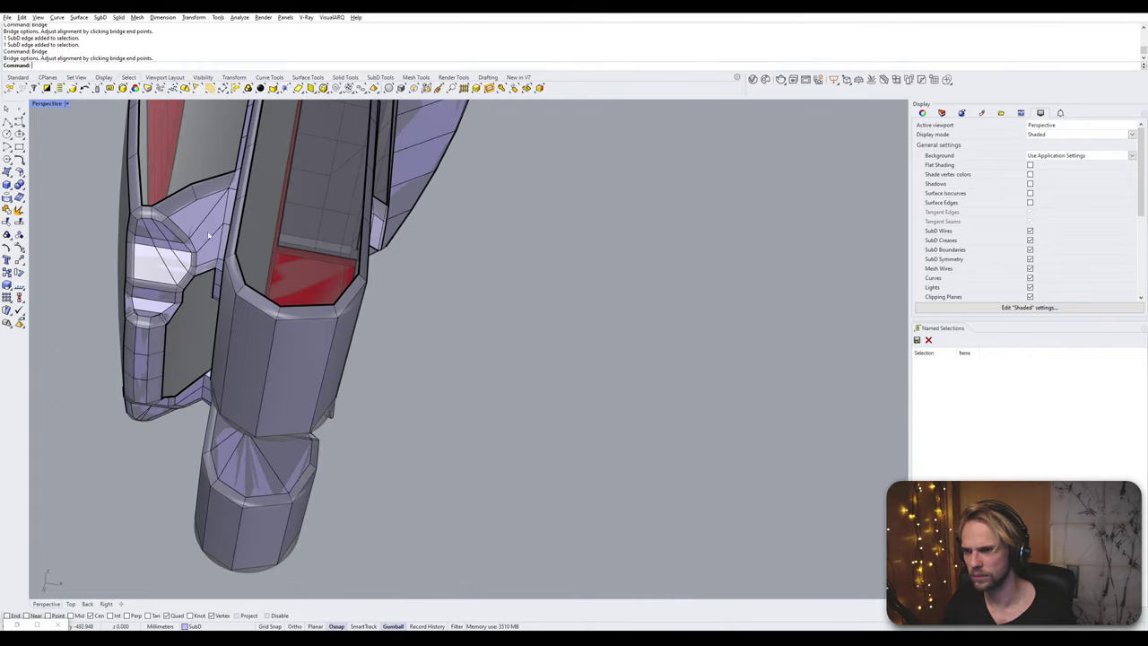
right_click_drag(213, 195, 369, 309)
- Bridge the strut's left and right edges across the front opening
scroll(487, 272, "up", 5)
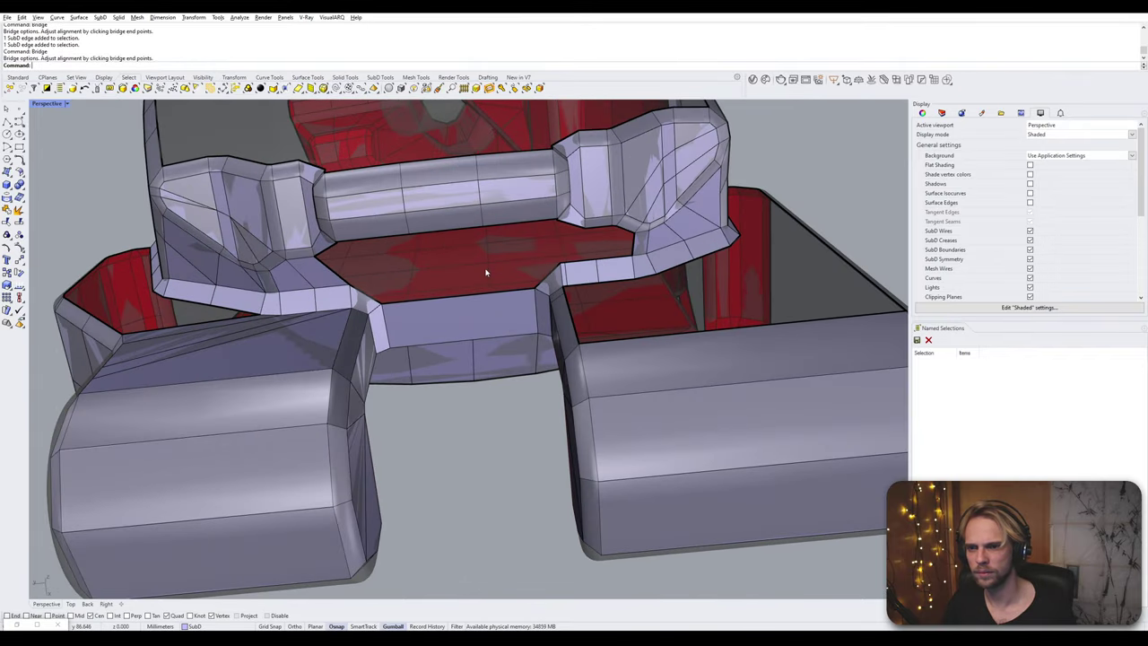
right_click_drag(484, 274, 465, 400, "shift")
scroll(464, 400, "up", 10)
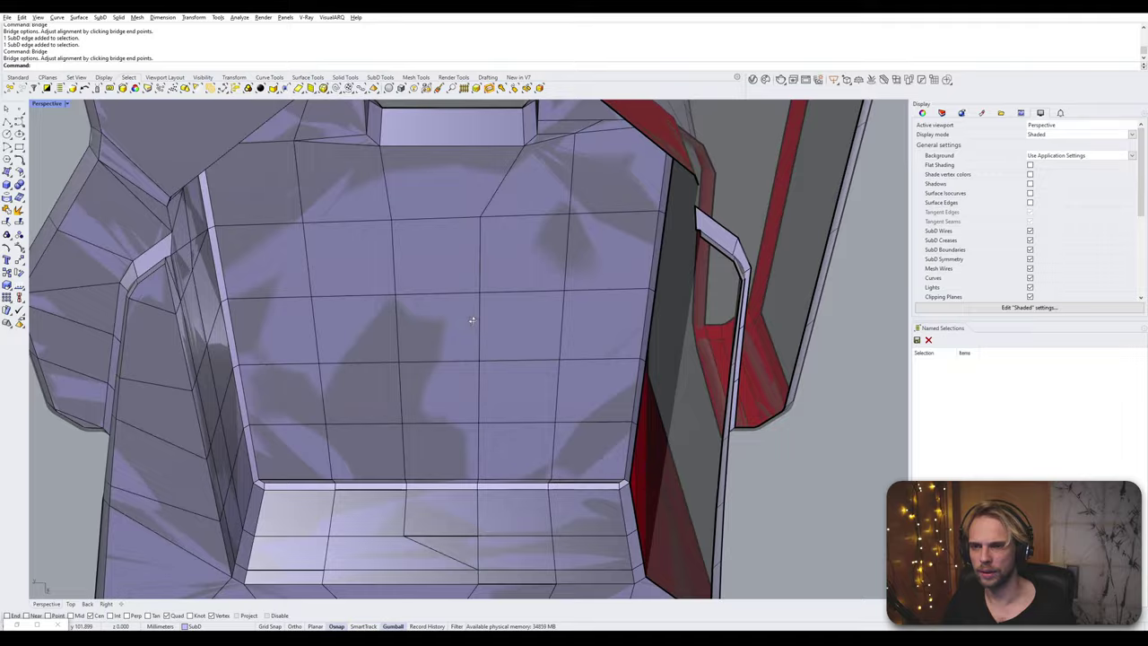
scroll(472, 321, "down", 8)
right_click_drag(472, 321, 430, 389)
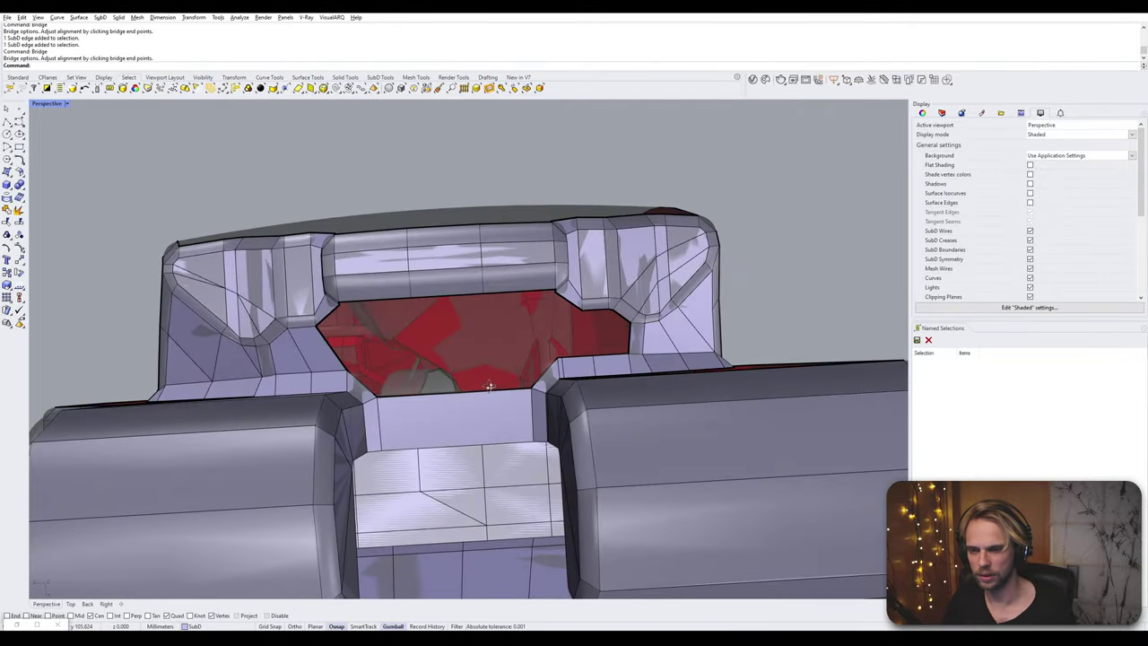
scroll(430, 388, "up", 3)
left_click(307, 394, "ctrl+shift")
left_click(553, 384, "ctrl+shift")
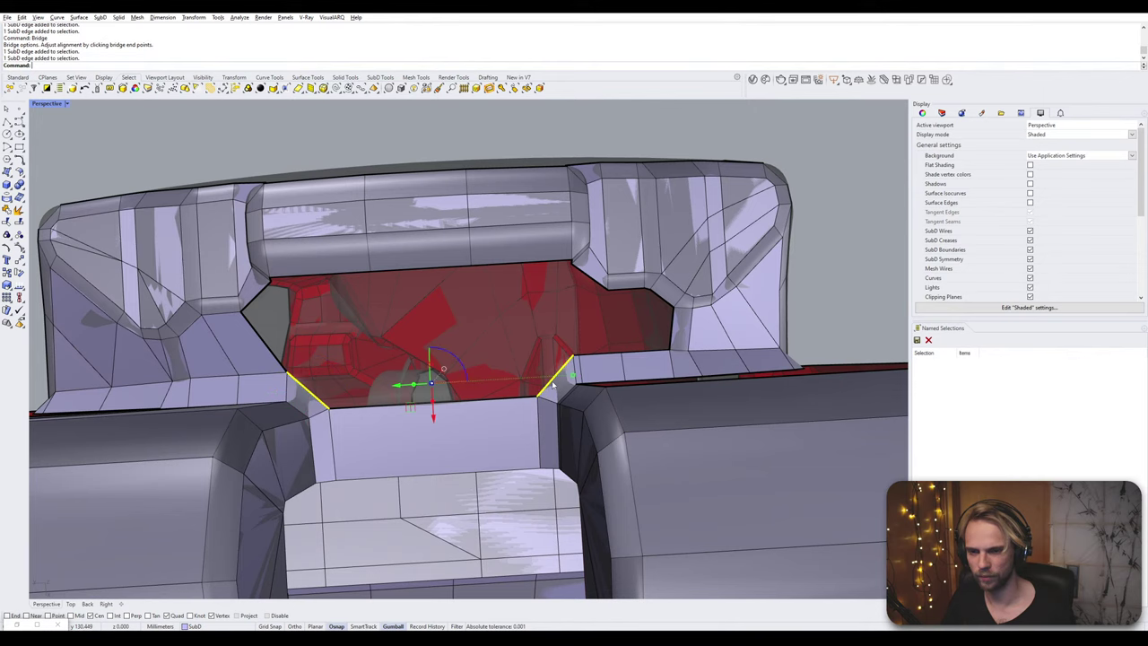
key("Return")
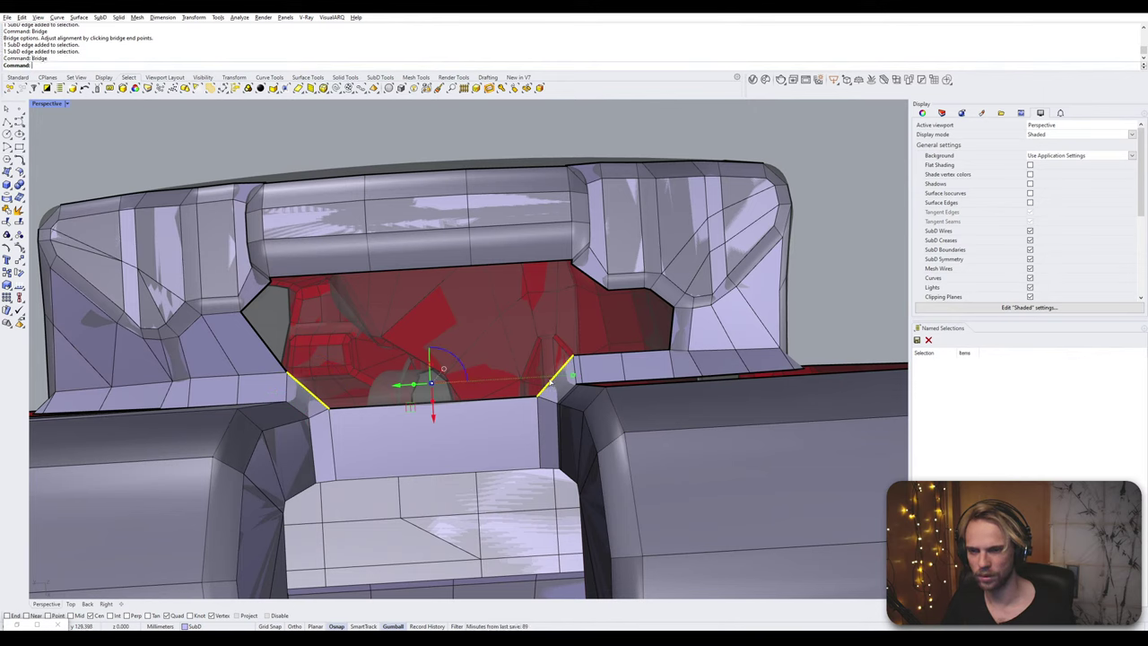
key("Return")
- Bridge the front opening's lower edge to its upper edge
left_click(417, 368, "ctrl+shift")
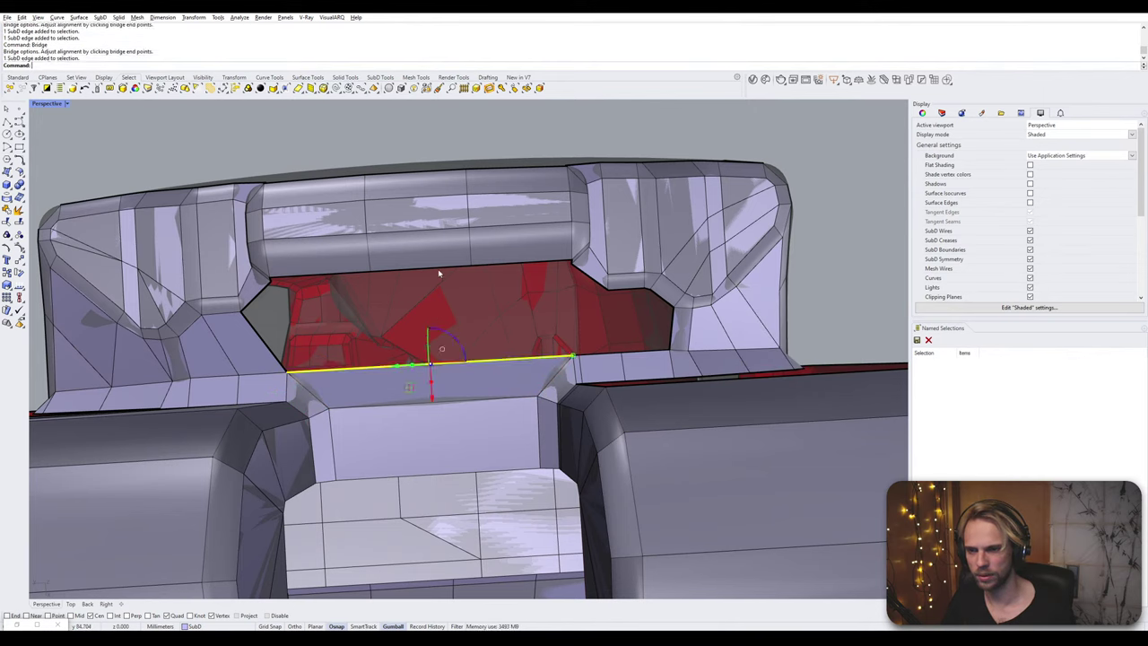
left_click(439, 269, "ctrl+shift")
key("Return")
key("Return")
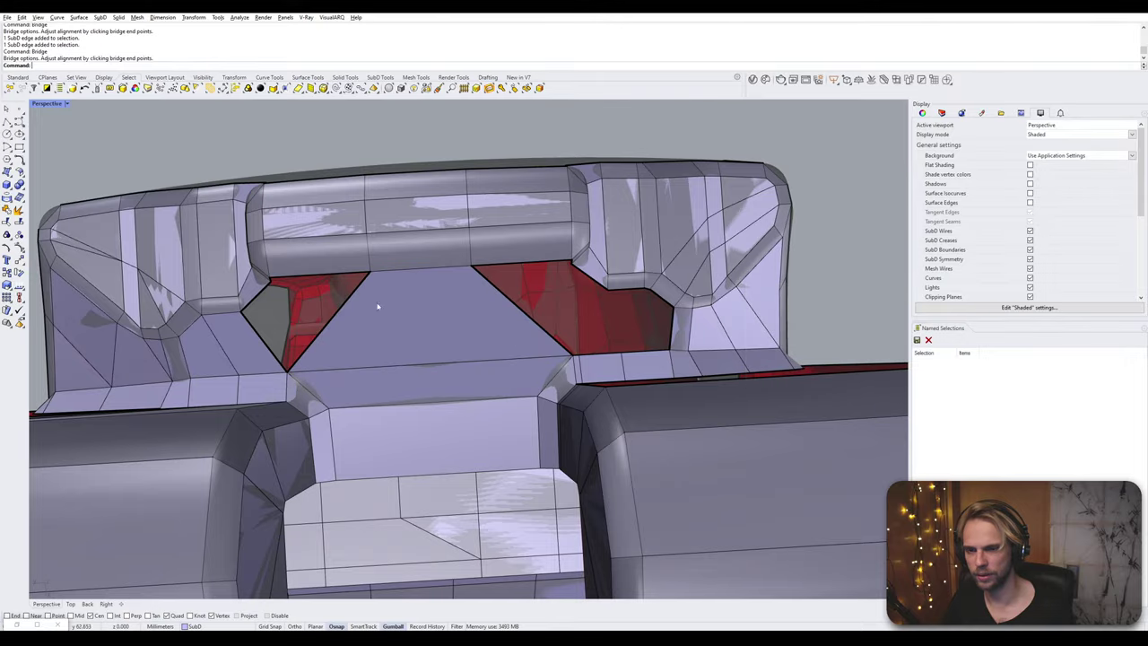
scroll(464, 308, "down", 3)
right_click_drag(463, 308, 278, 330)
scroll(397, 302, "up", 8)
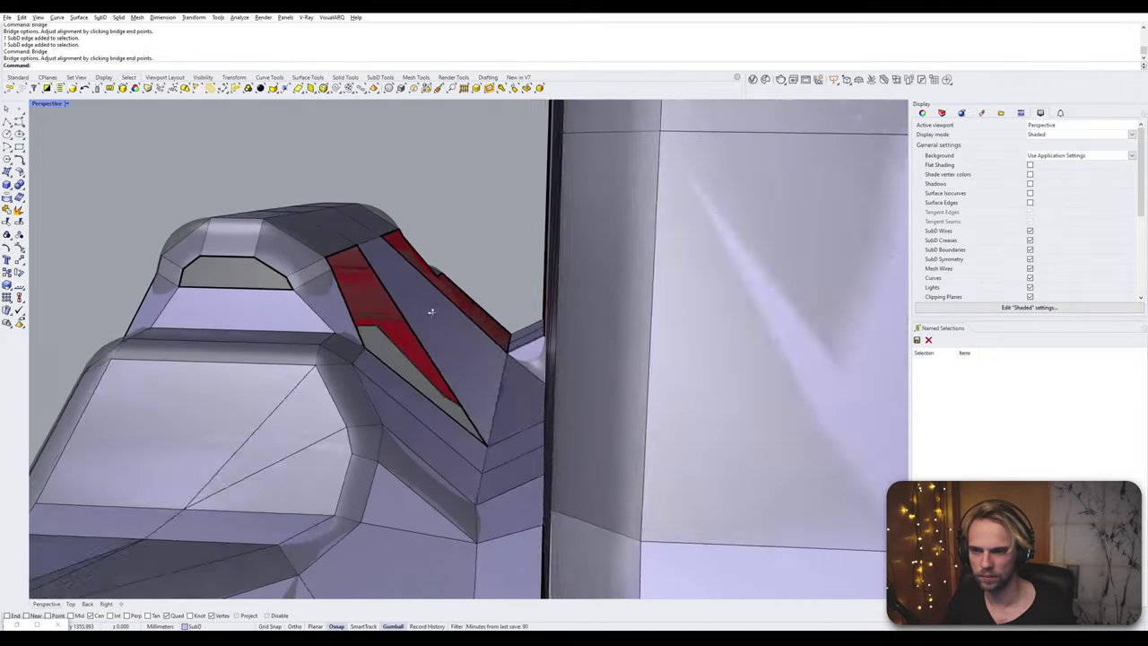
right_click_drag(431, 311, 384, 320)
- Close the small hole under the bracket by bridging its two edges
key("Tab")
key("Tab")
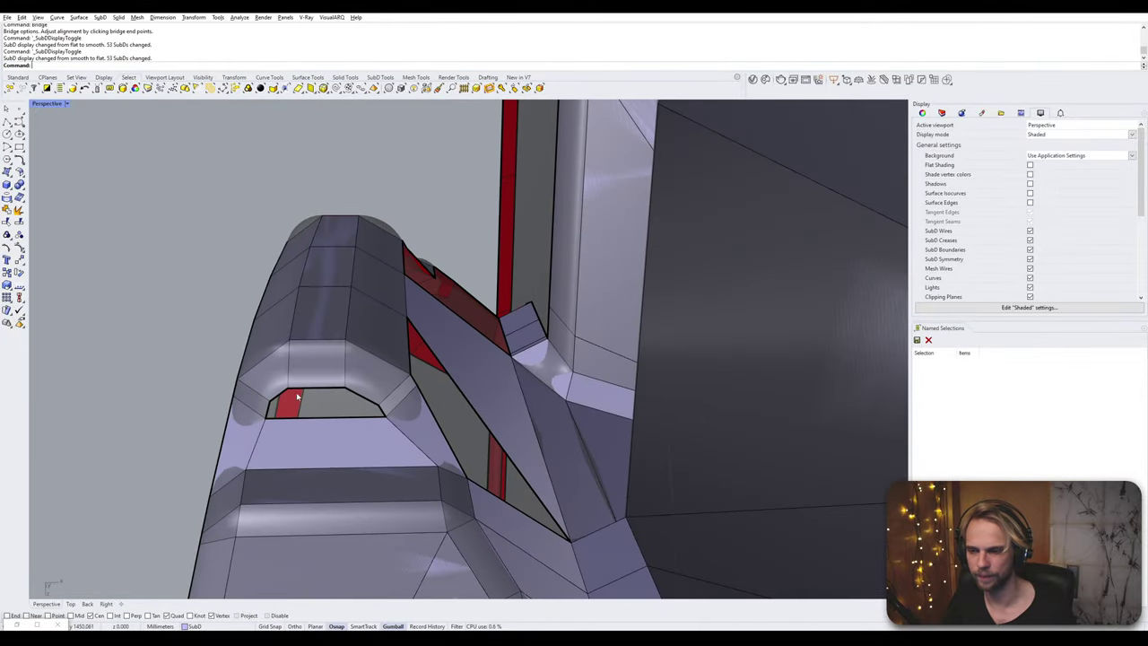
left_click(330, 413)
left_click(344, 419, "shift")
key("Return")
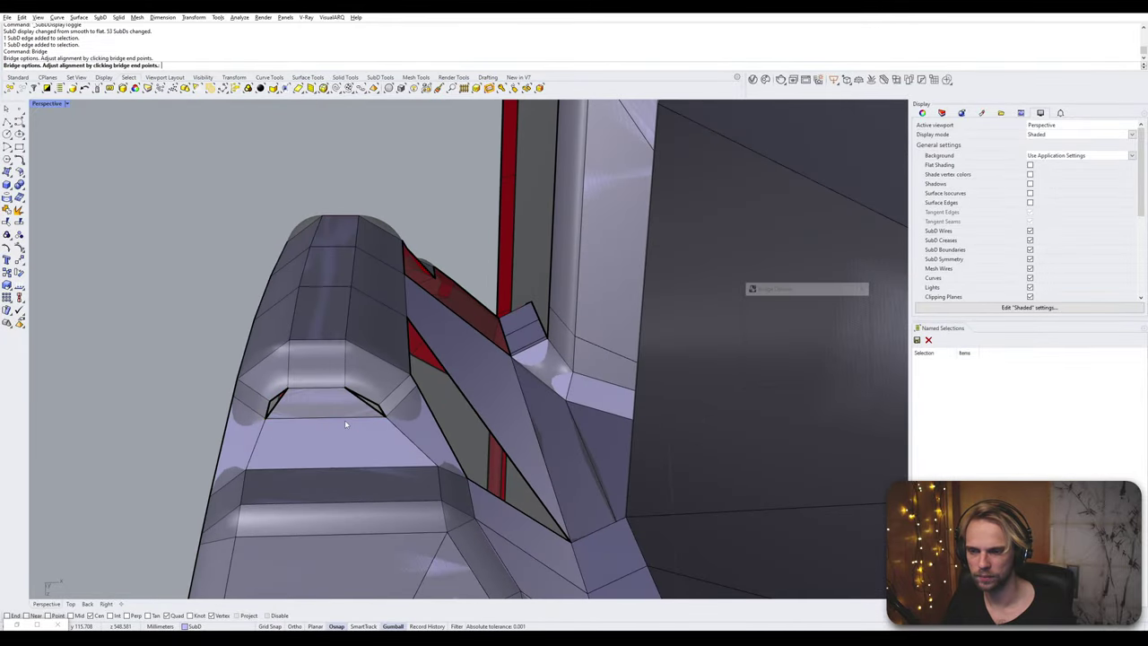
key("Return")
right_click_drag(448, 433, 484, 382)
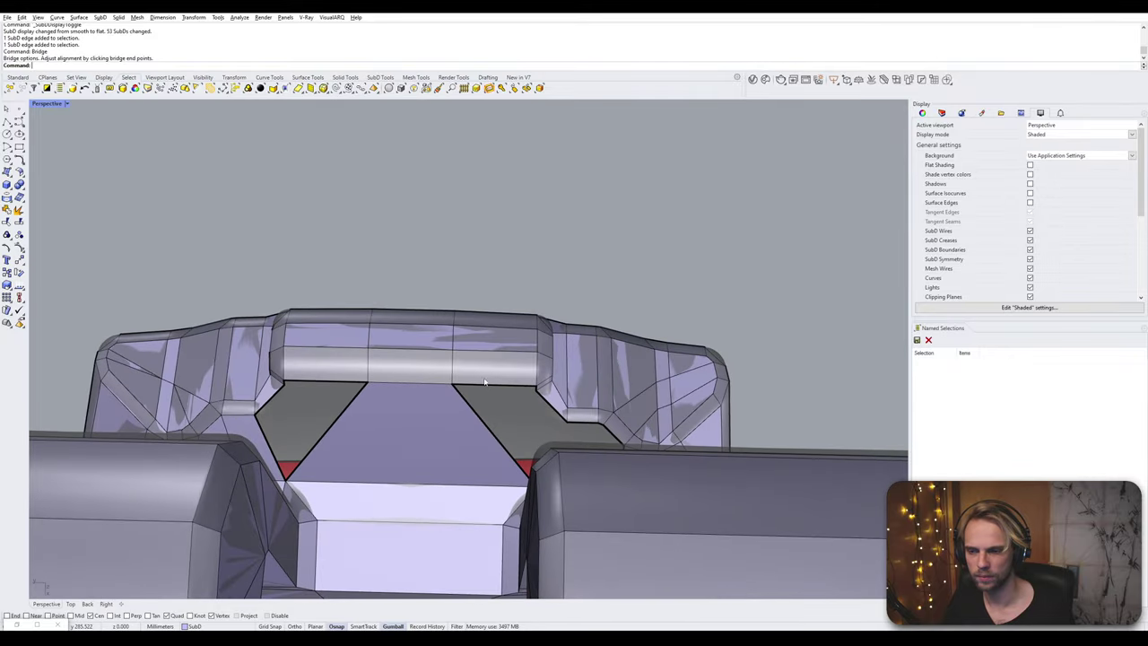
- Replace the central face with a 3-segment bridge across the front opening
left_click(390, 436)
key("Delete")
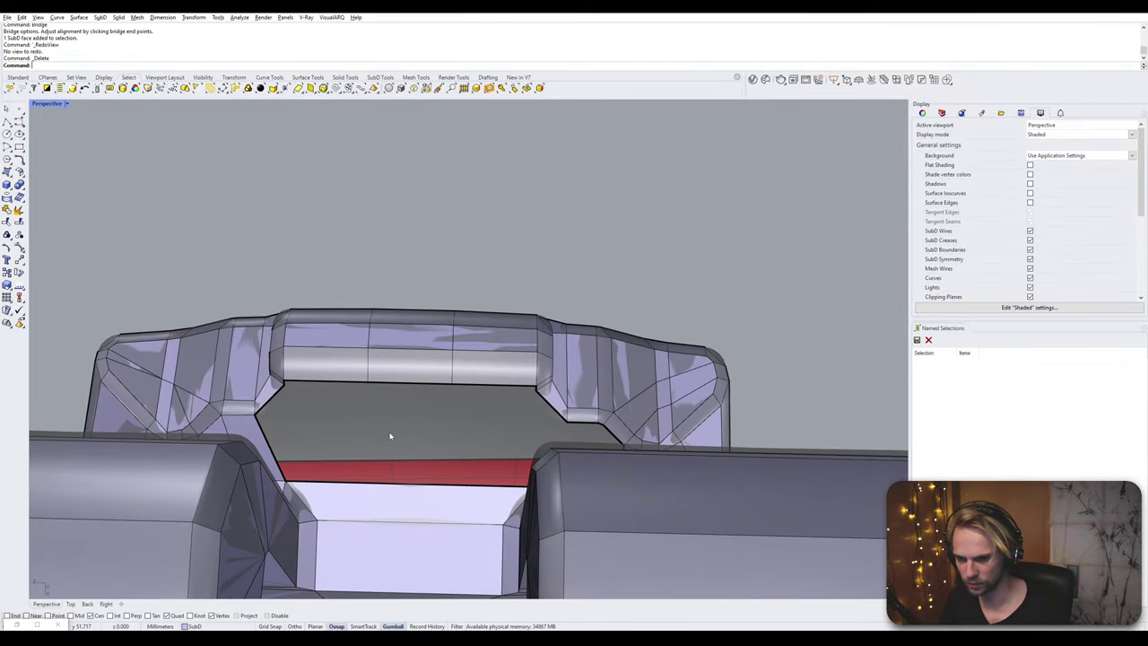
left_click(418, 484)
left_click(415, 384, "shift")
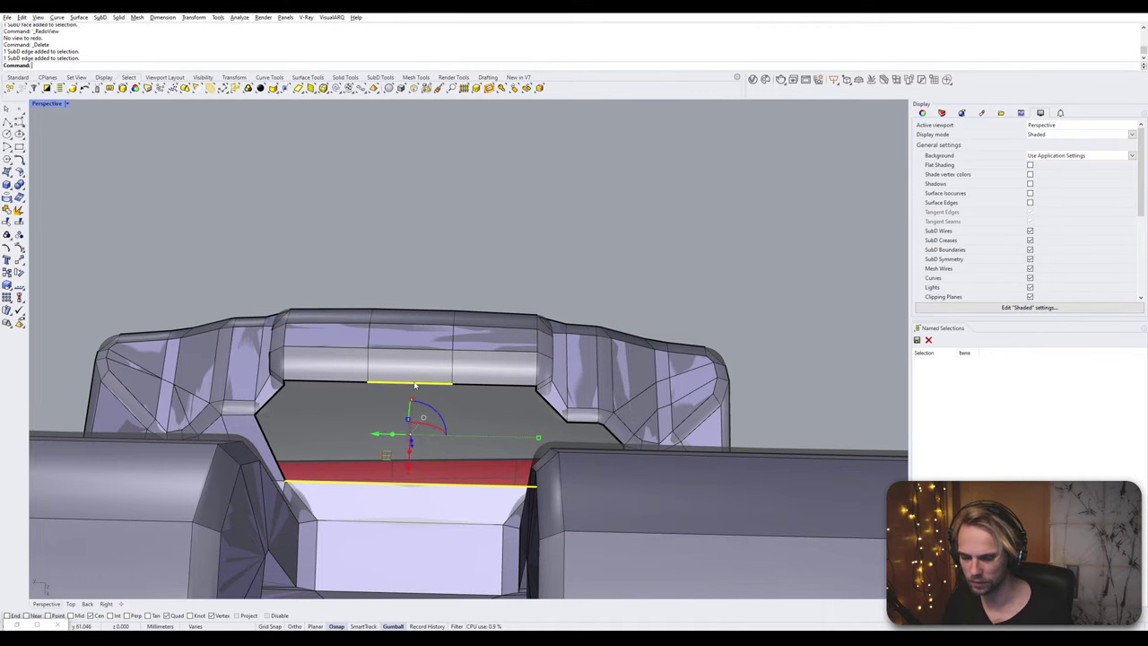
key("Return")
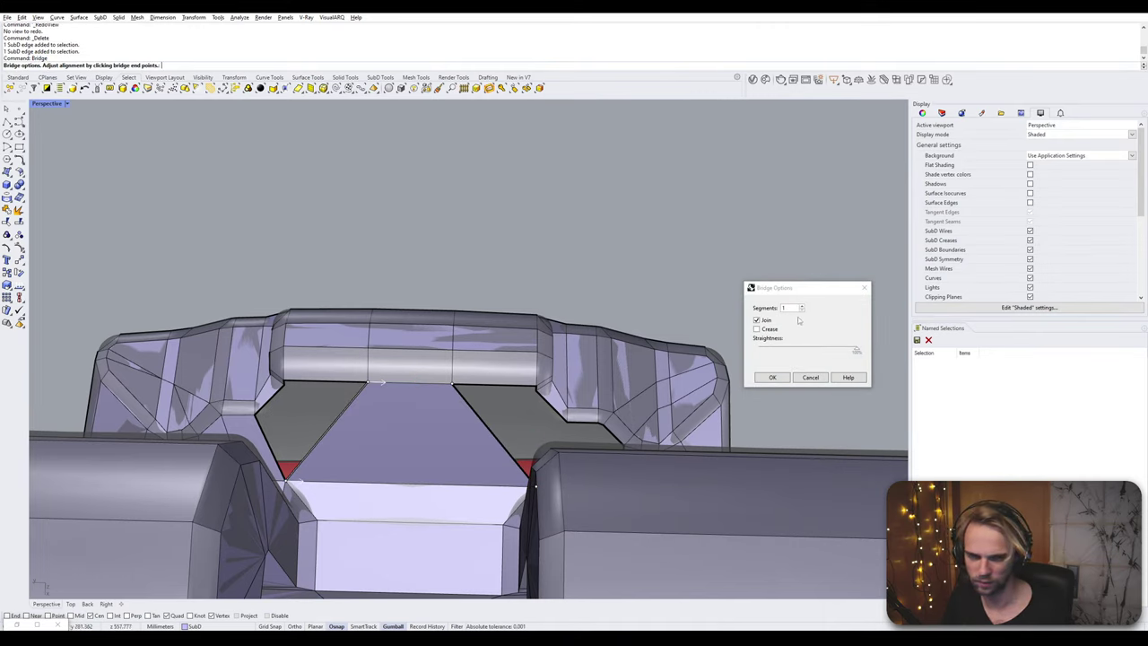
left_click(803, 306)
left_click(803, 306)
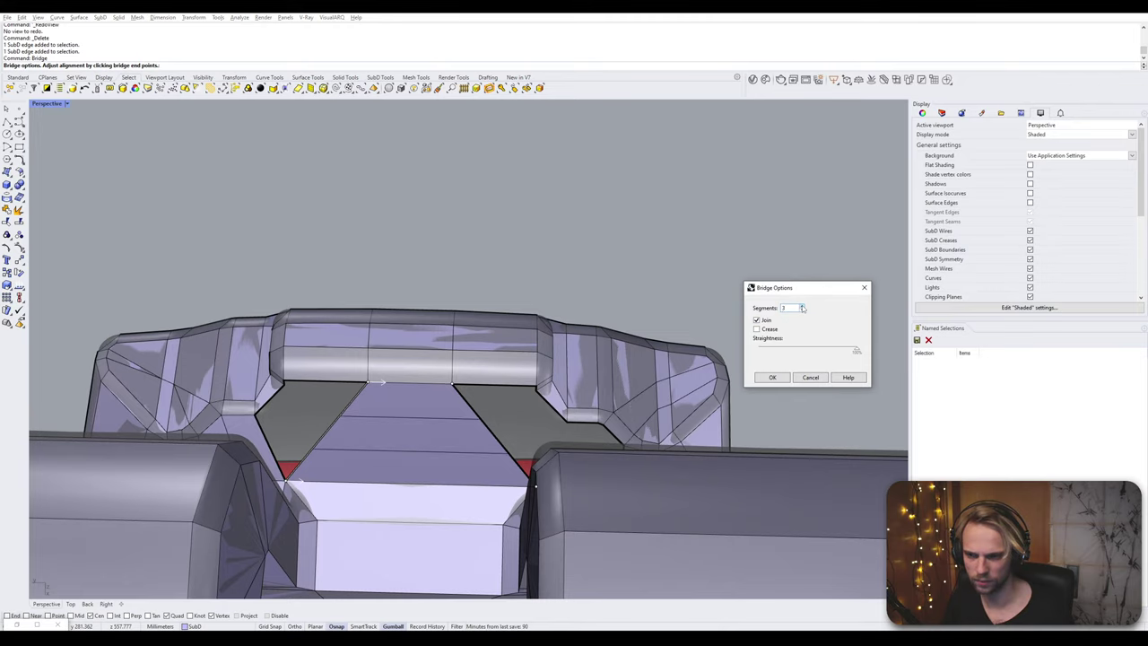
left_click(779, 380)
- Zoom to the opening's upper corner and trial a bridge on the left gap, then undo it
scroll(551, 394, "up", 7)
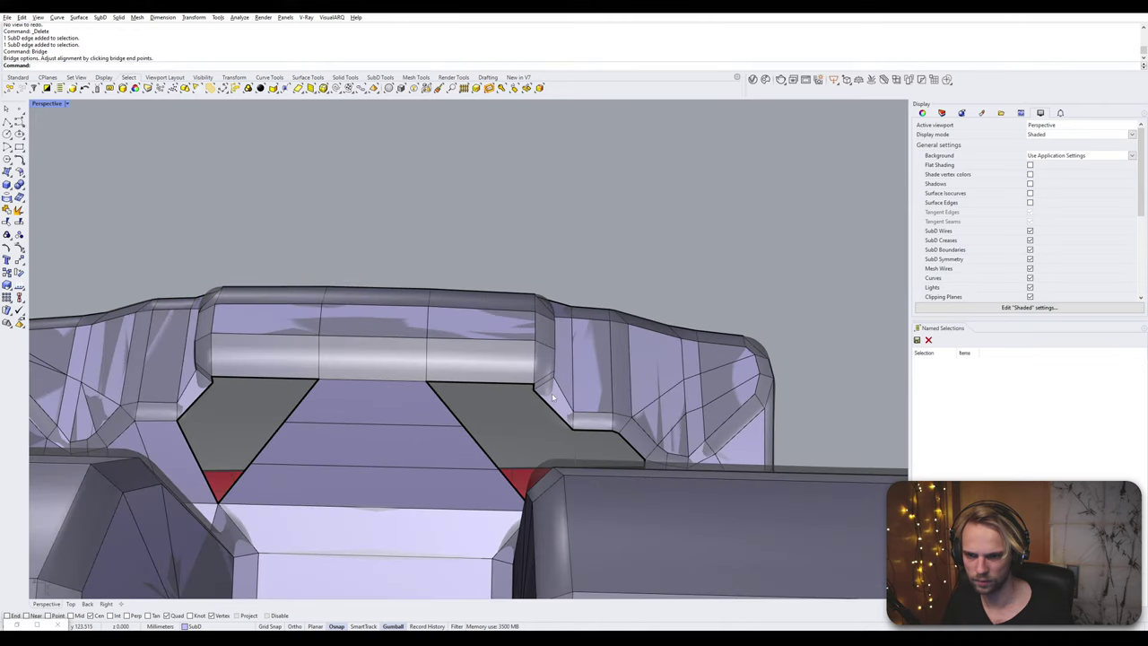
left_click(536, 376, "ctrl+shift")
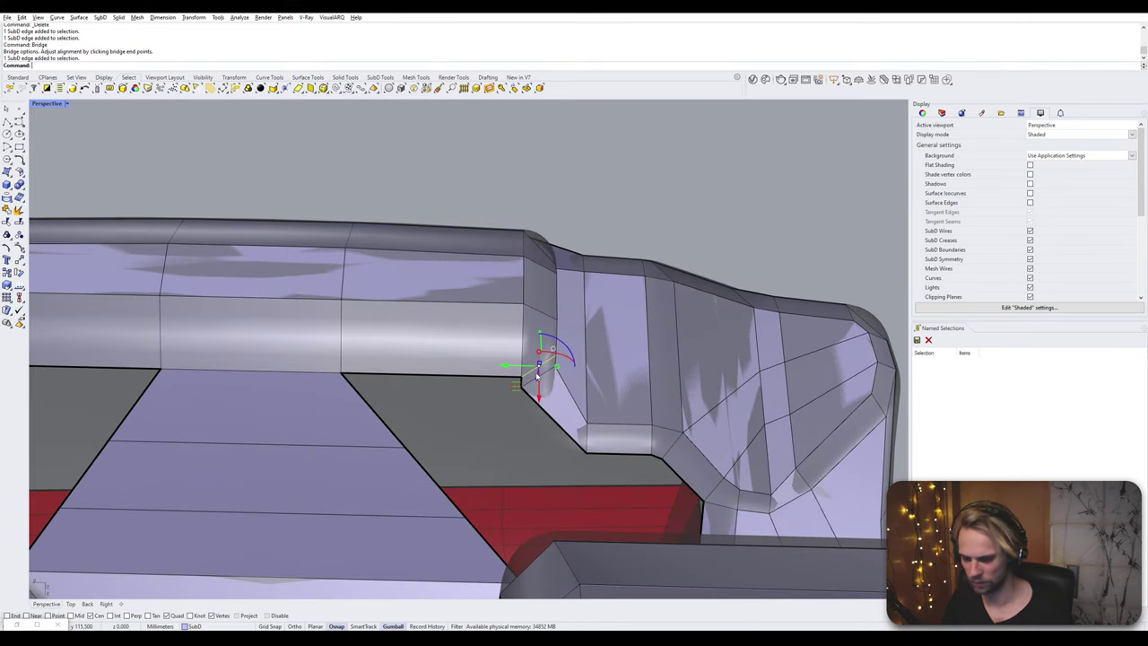
type("S")
key("Return")
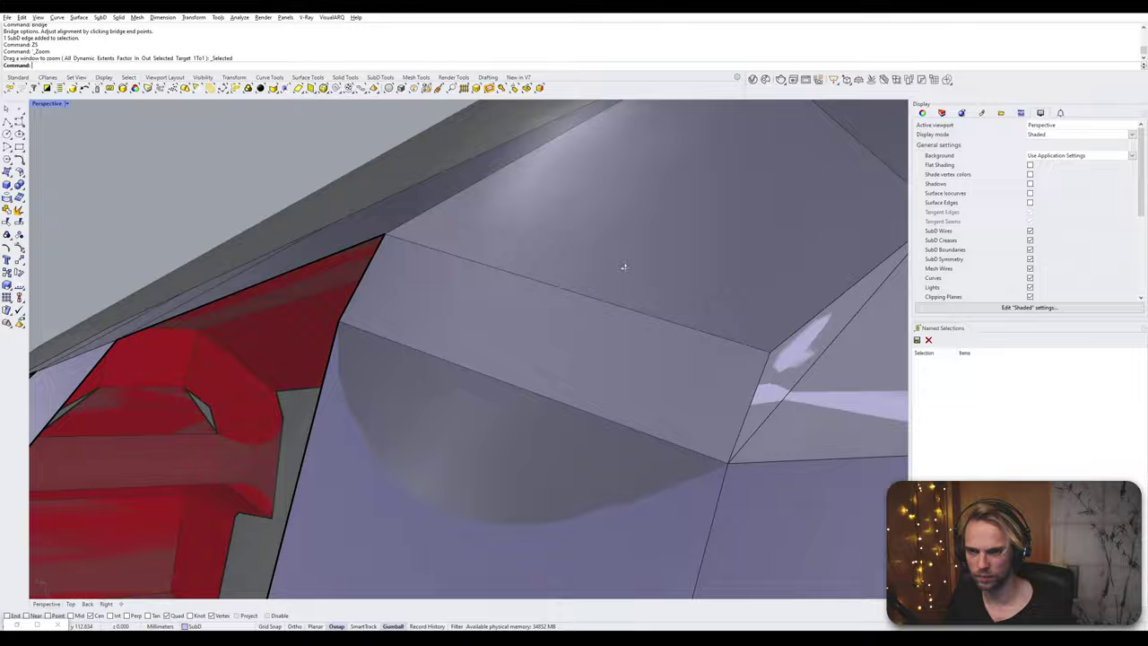
right_click_drag(625, 267, 332, 288)
left_click(285, 209)
left_click(408, 273, "shift")
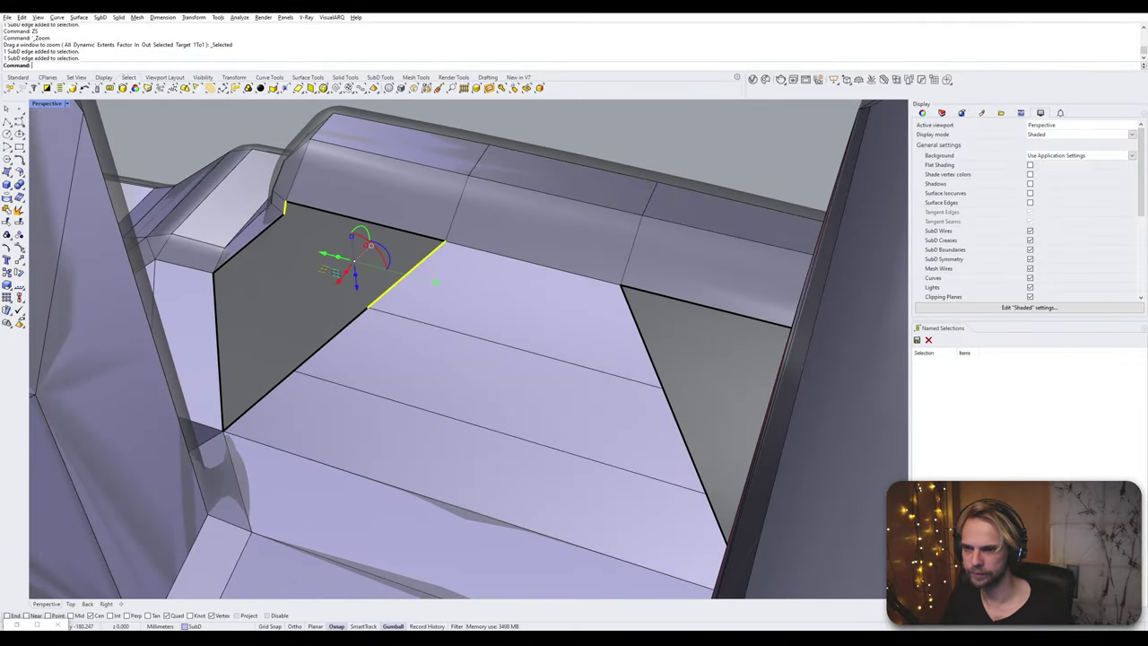
key("Return")
key("Return")
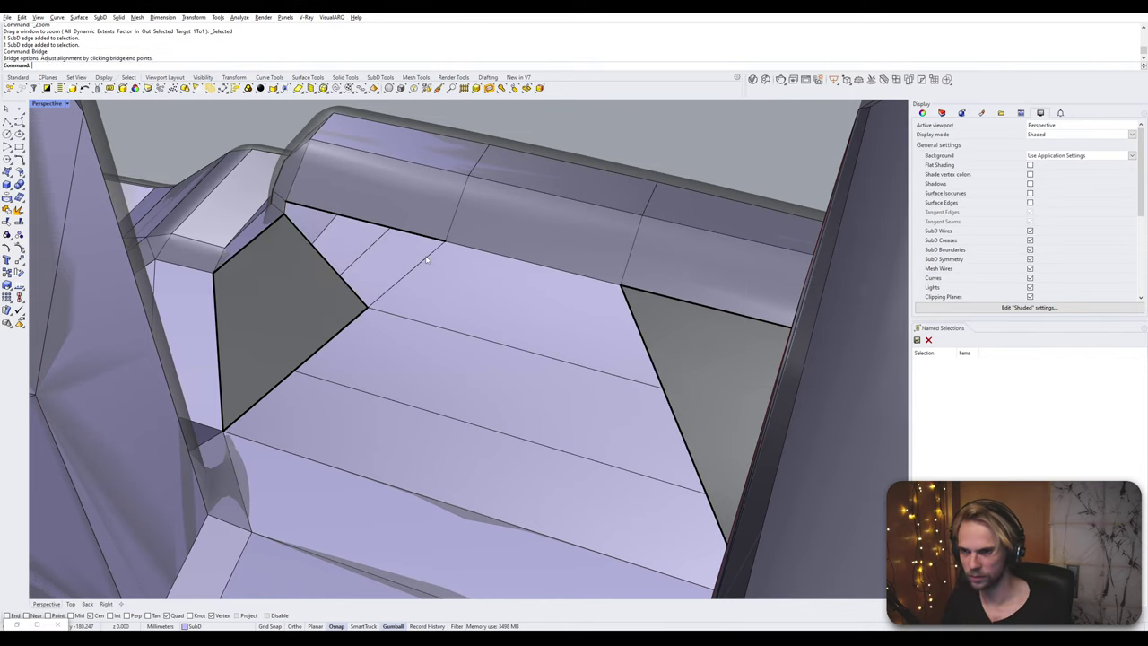
key("ctrl+z")
key("Return")
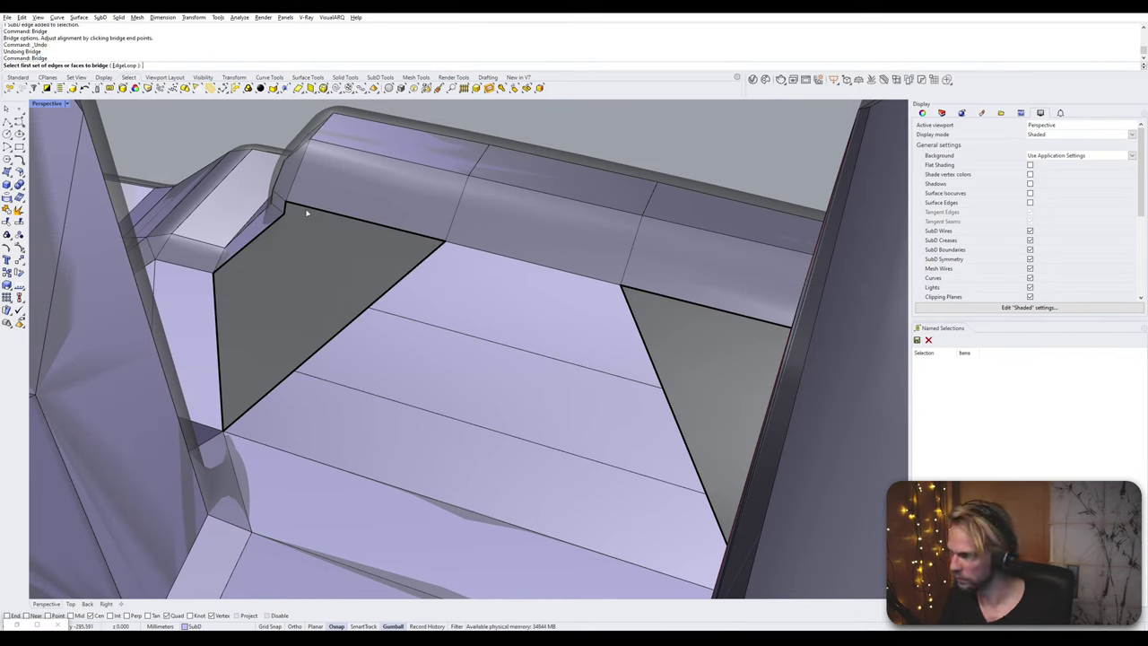
- Bridge the gap's short vertical and diagonal edges with 2 segments
left_click(285, 209)
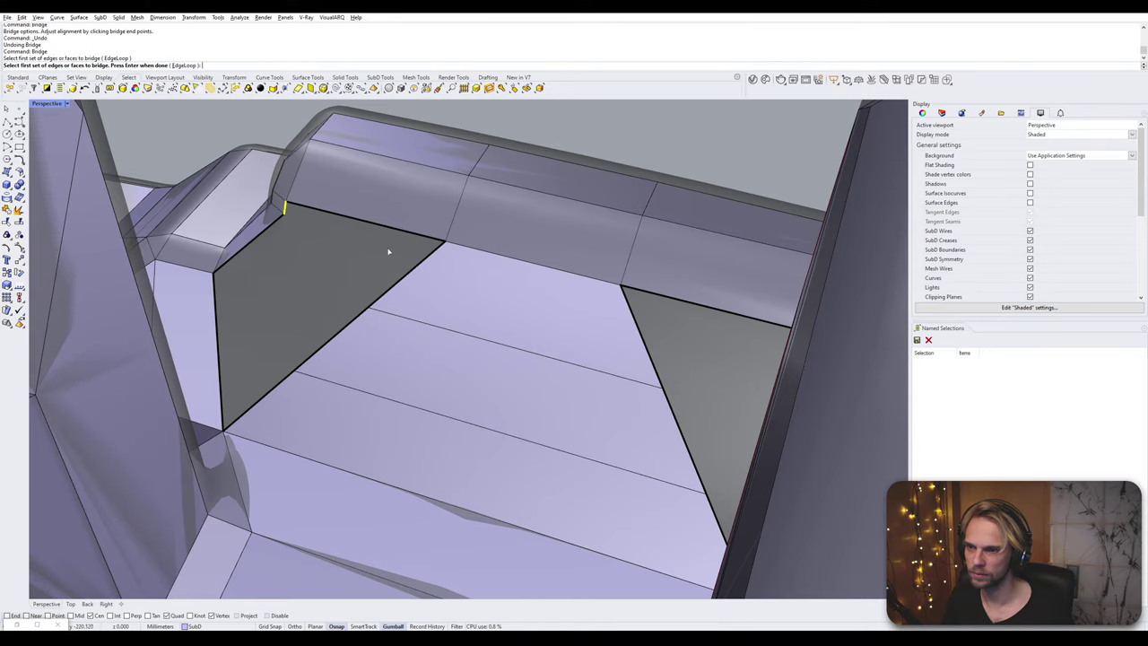
left_click(416, 263)
key("Return")
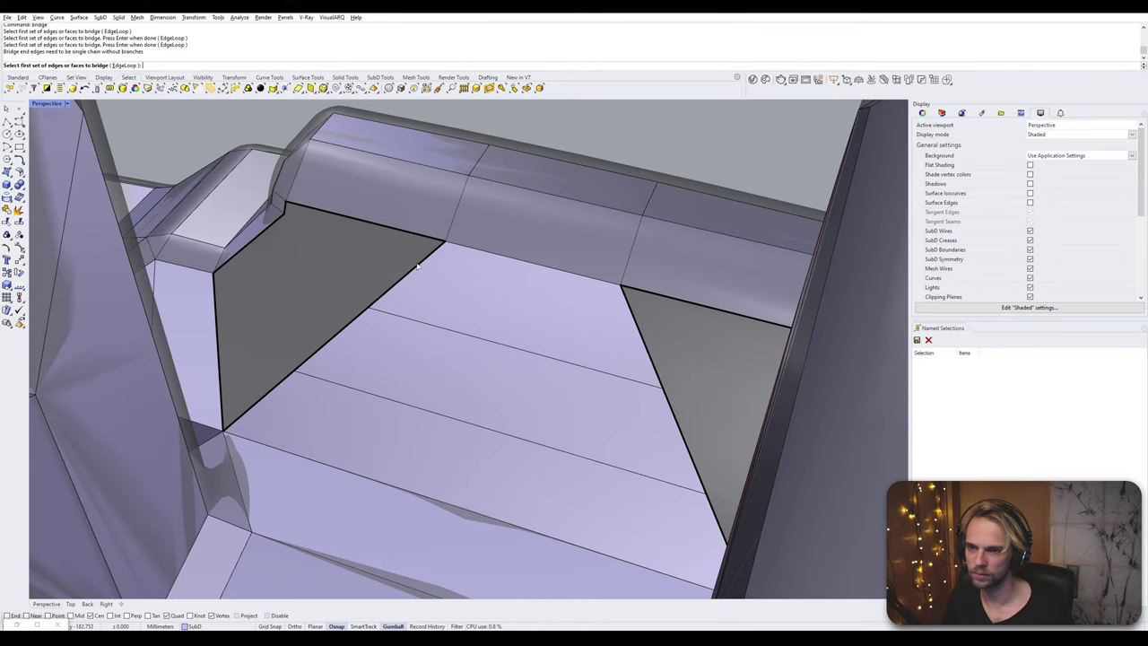
left_click(286, 210)
left_click(405, 275)
key("Return")
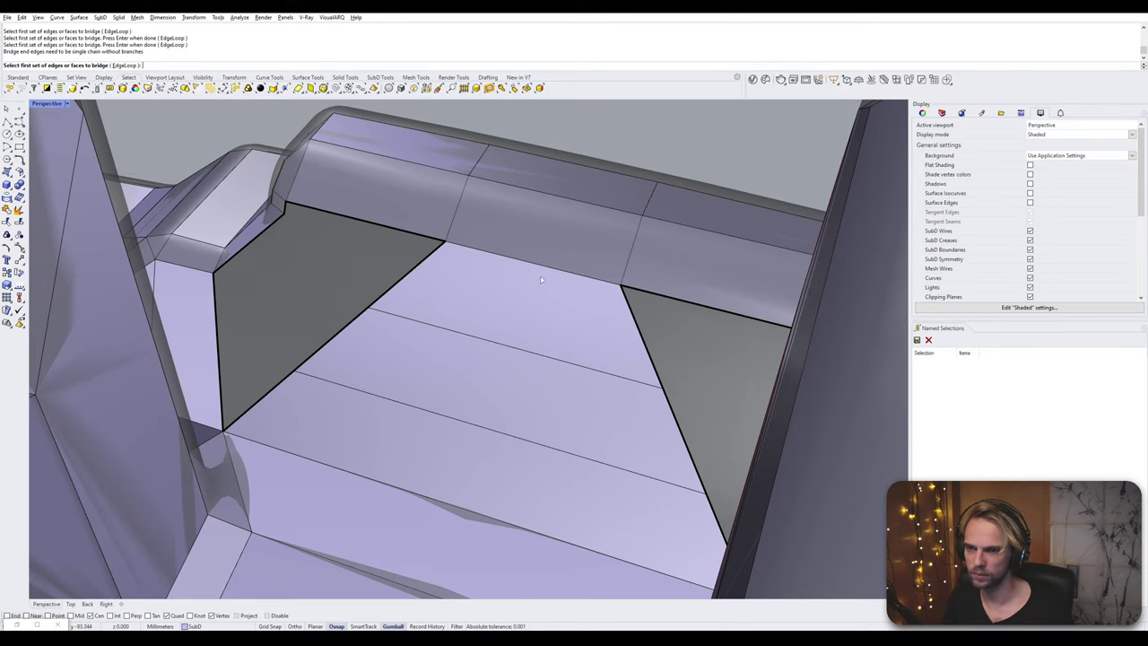
key("Escape")
left_click(285, 209, "ctrl+shift")
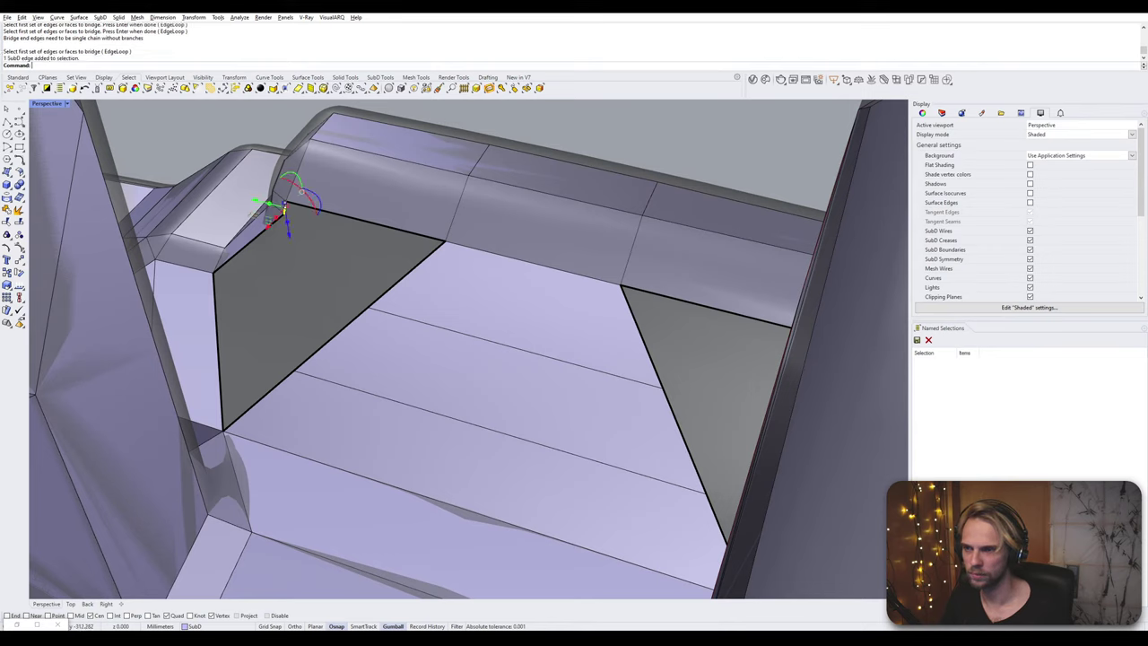
left_click(408, 274, "ctrl+shift")
key("Return")
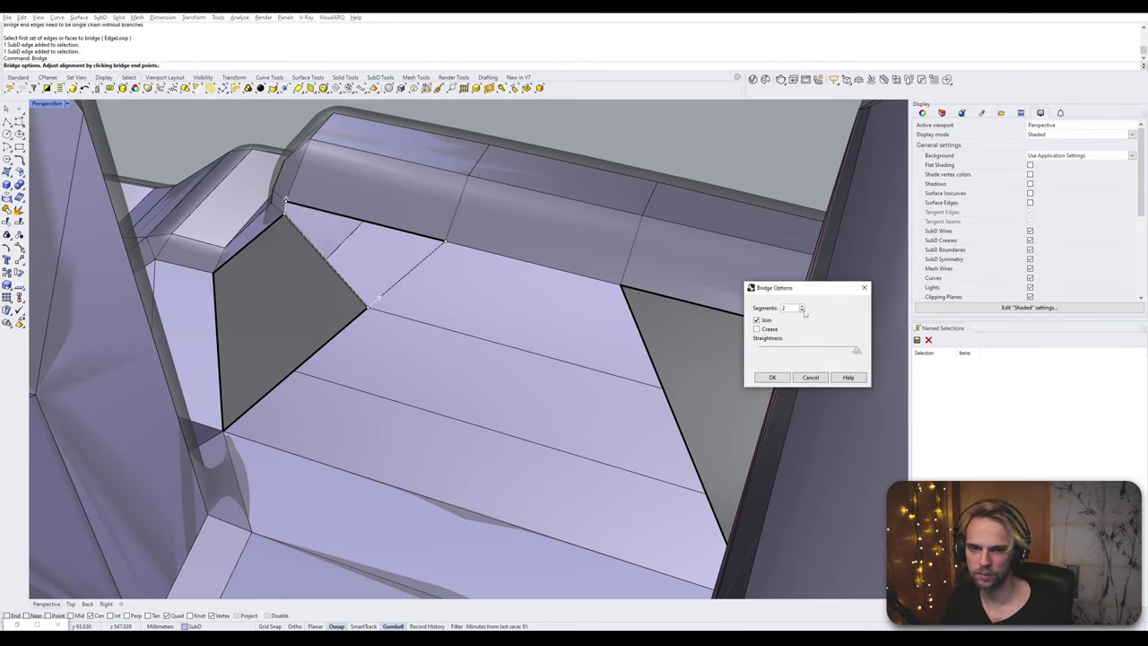
left_click(772, 376)
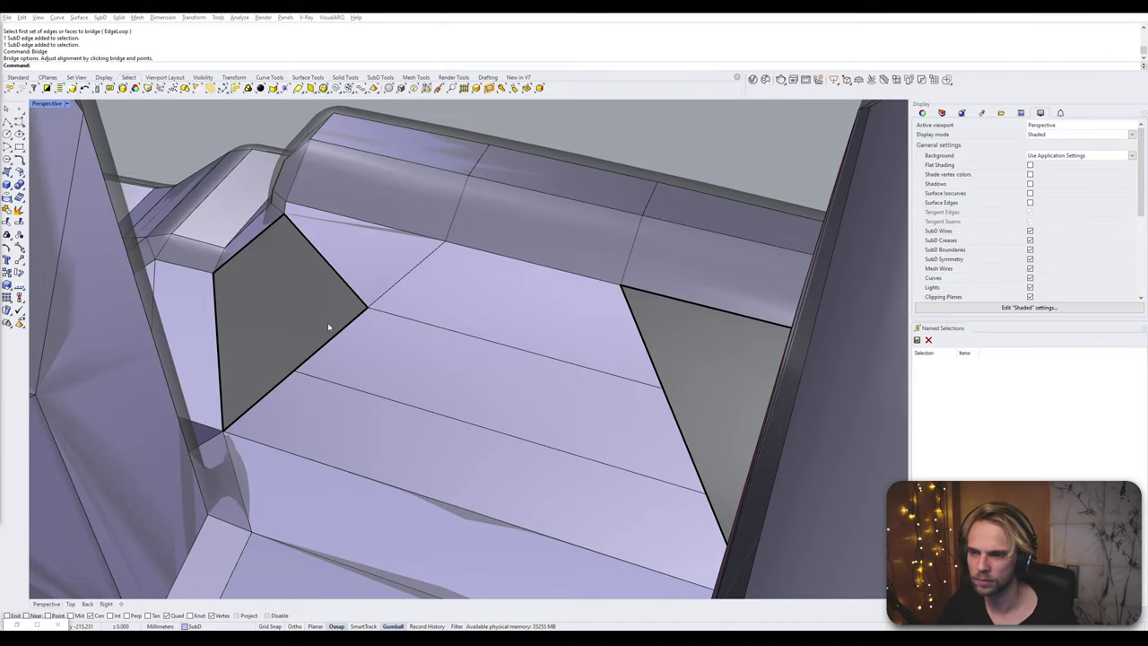
- Bridge the top edge of the right wedge gap to its short corner edge
scroll(327, 322, "up", 5)
right_click_drag(355, 317, 283, 282)
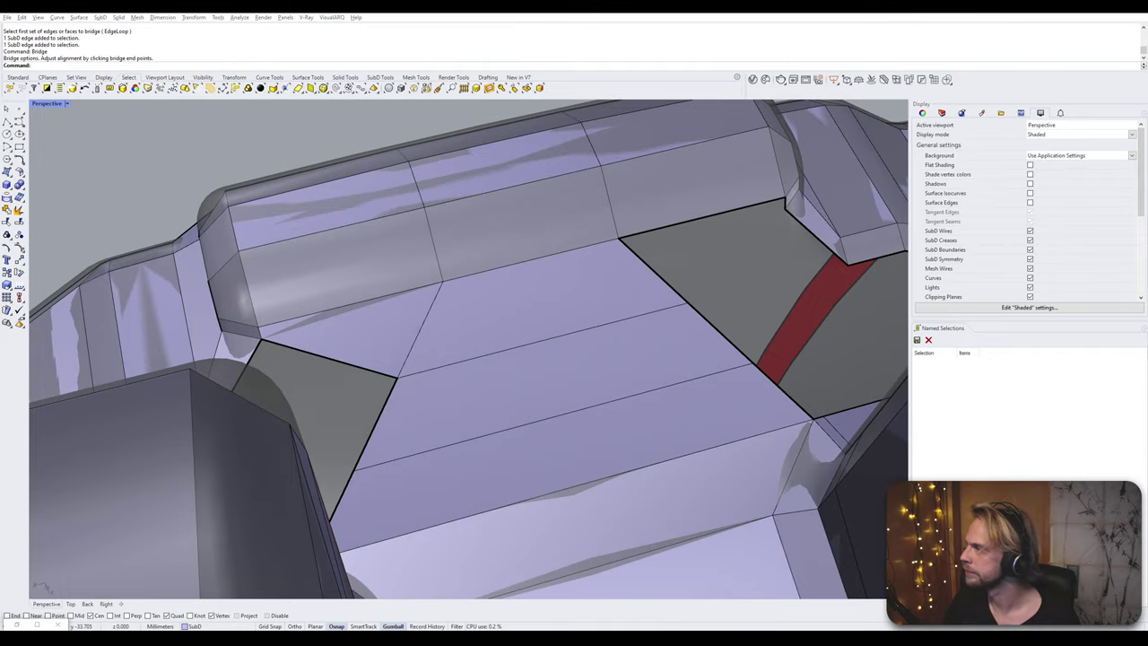
right_click_drag(441, 316, 479, 312)
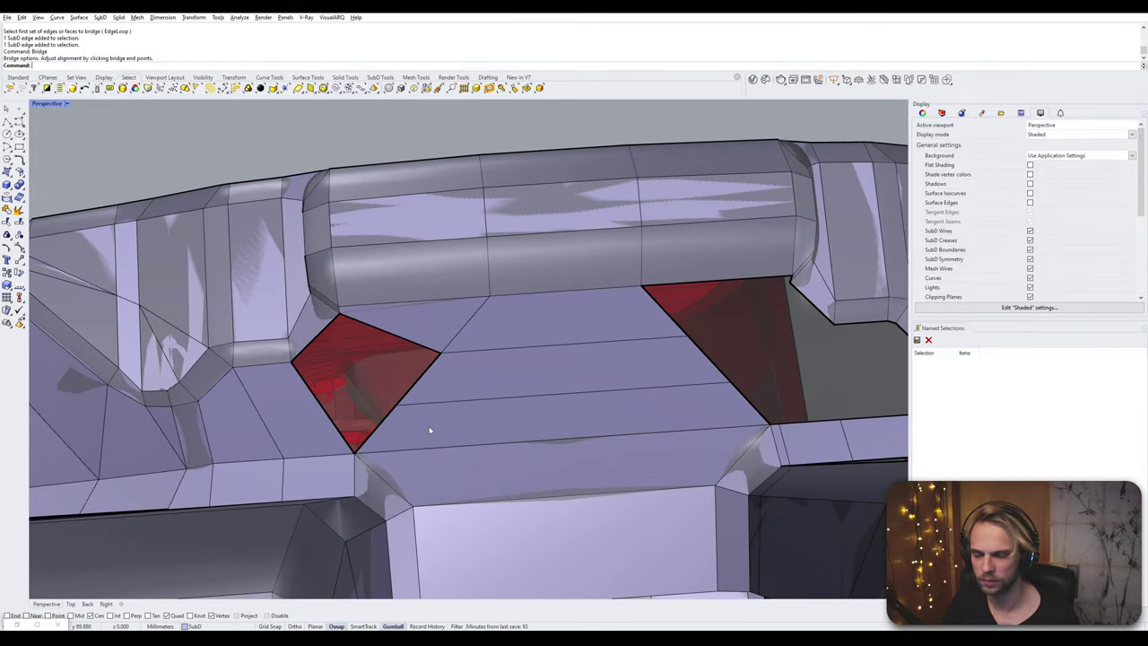
right_click_drag(428, 431, 476, 389)
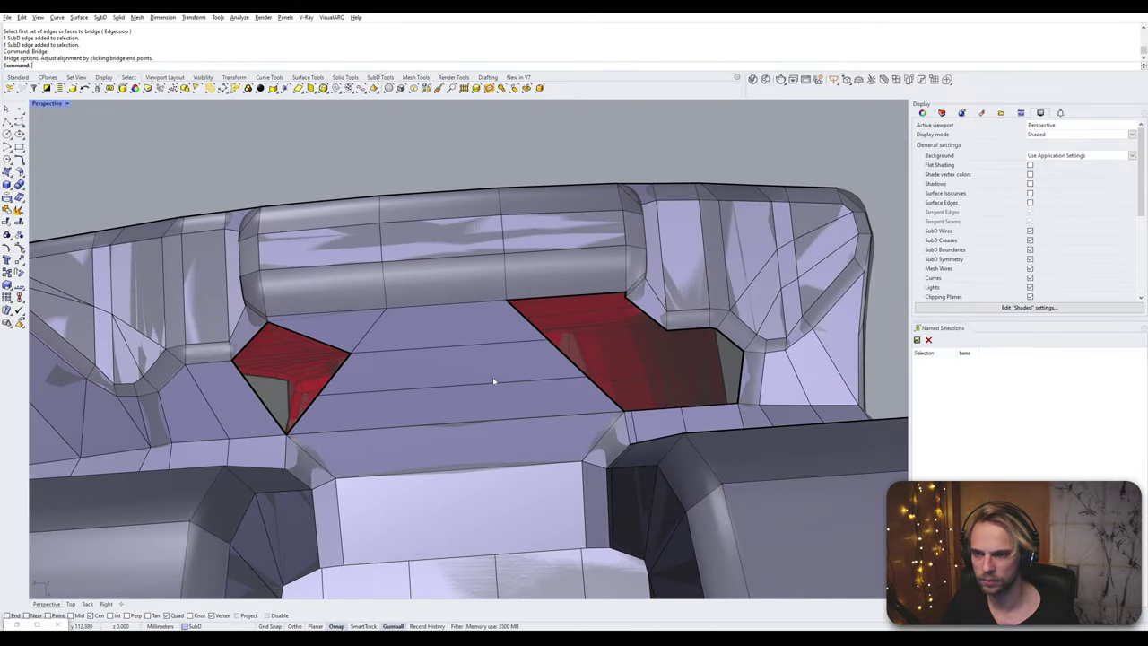
right_click_drag(498, 339, 515, 312)
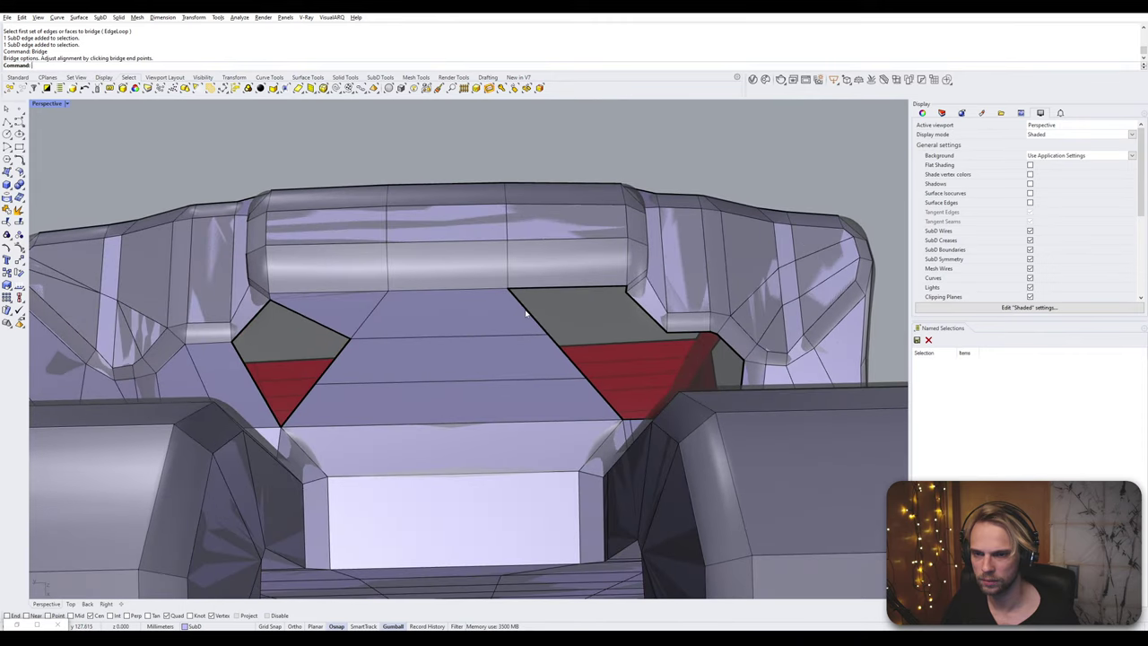
left_click(527, 313)
scroll(621, 299, "up", 3)
left_click(624, 287, "shift")
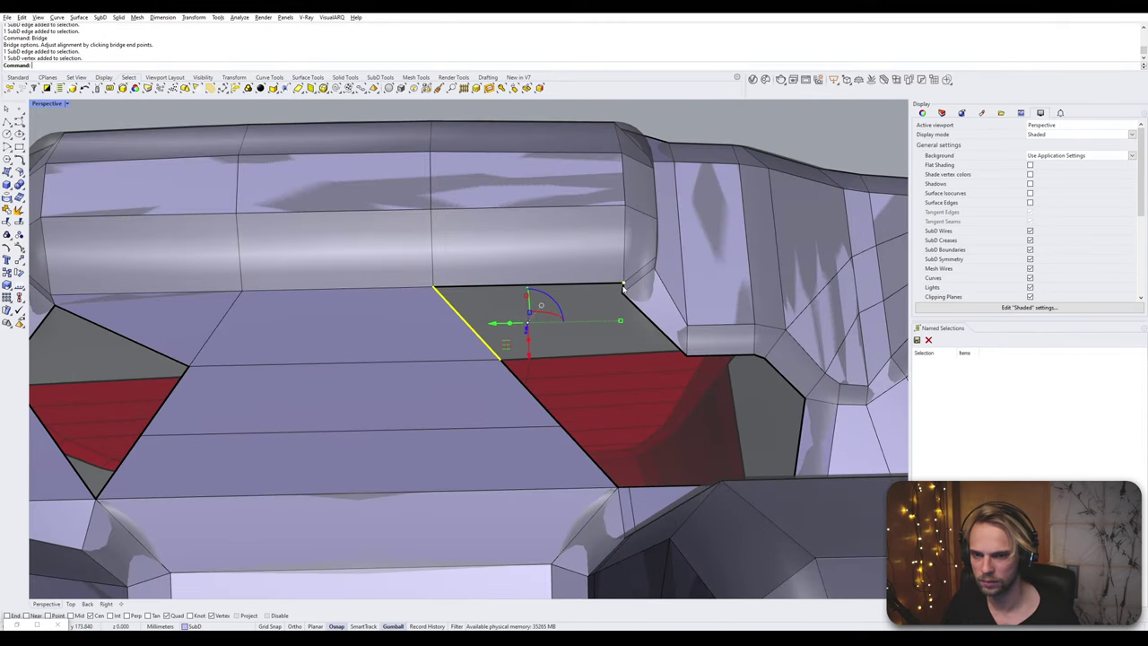
scroll(623, 287, "up", 4)
left_click(623, 291, "shift")
left_click(623, 286, "ctrl")
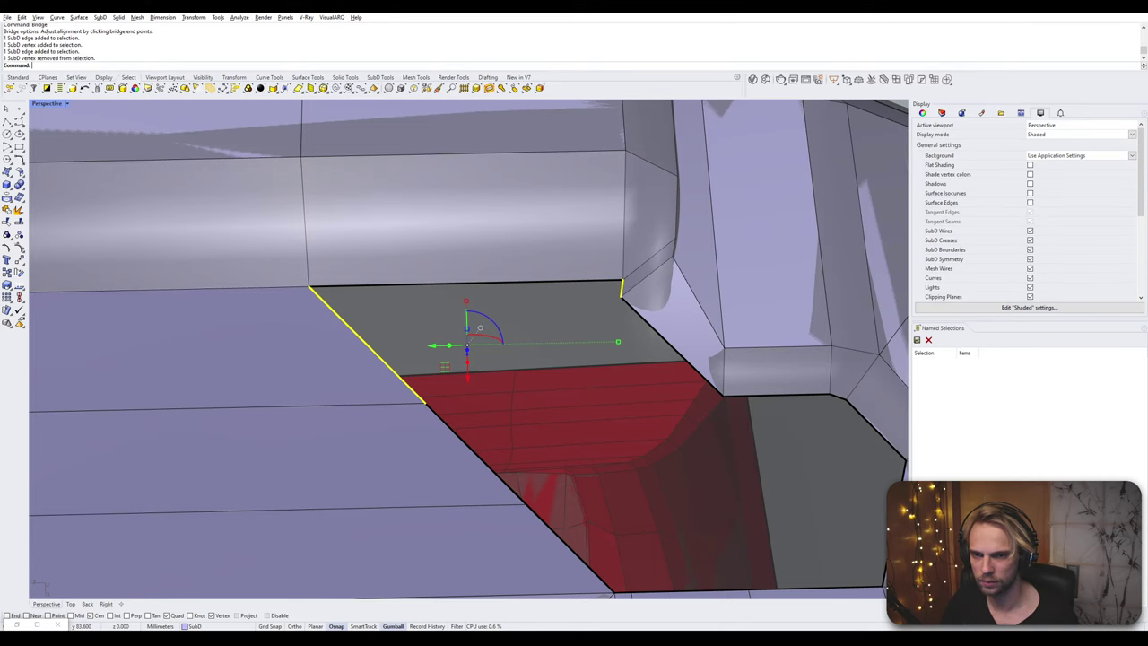
type("Bridge")
key("Return")
key("Return")
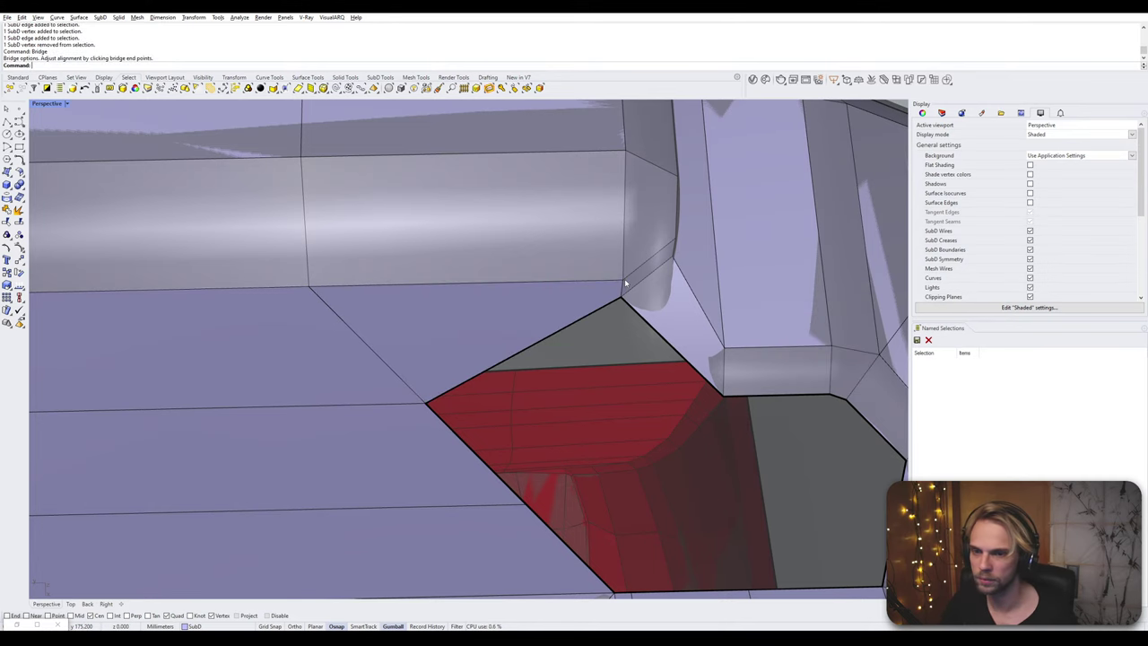
- Bridge the next gap's facing edges, then the red-lined opening's bottom and upper-right edges
scroll(625, 284, "down", 5)
scroll(550, 346, "up", 2)
left_click(557, 354)
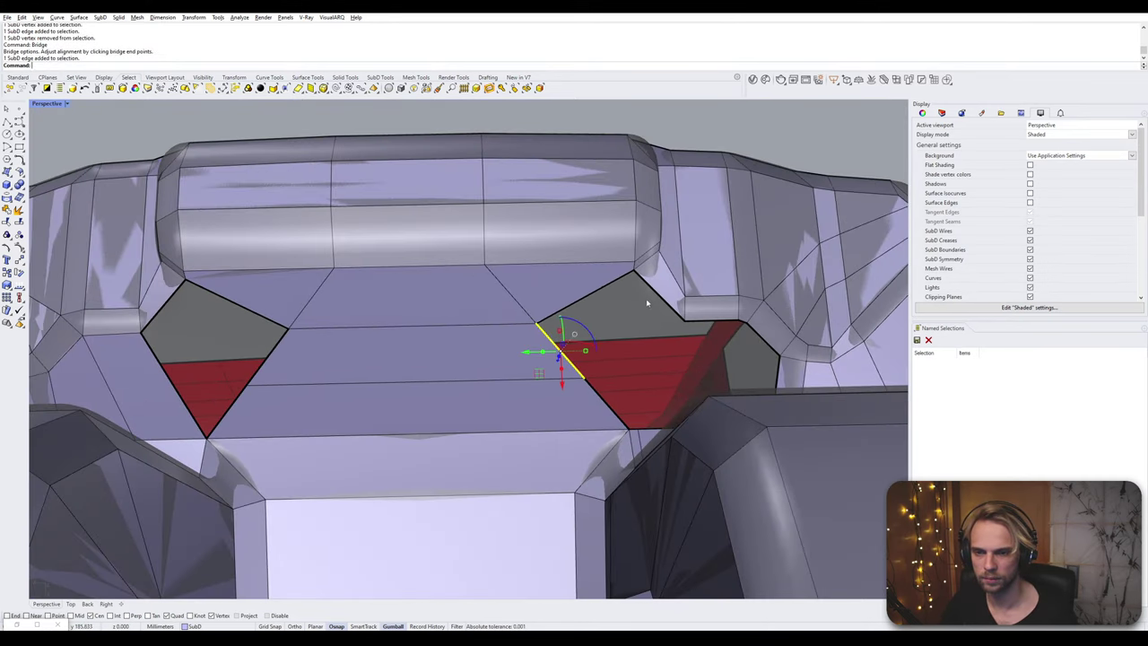
left_click(647, 303, "shift")
key("Return")
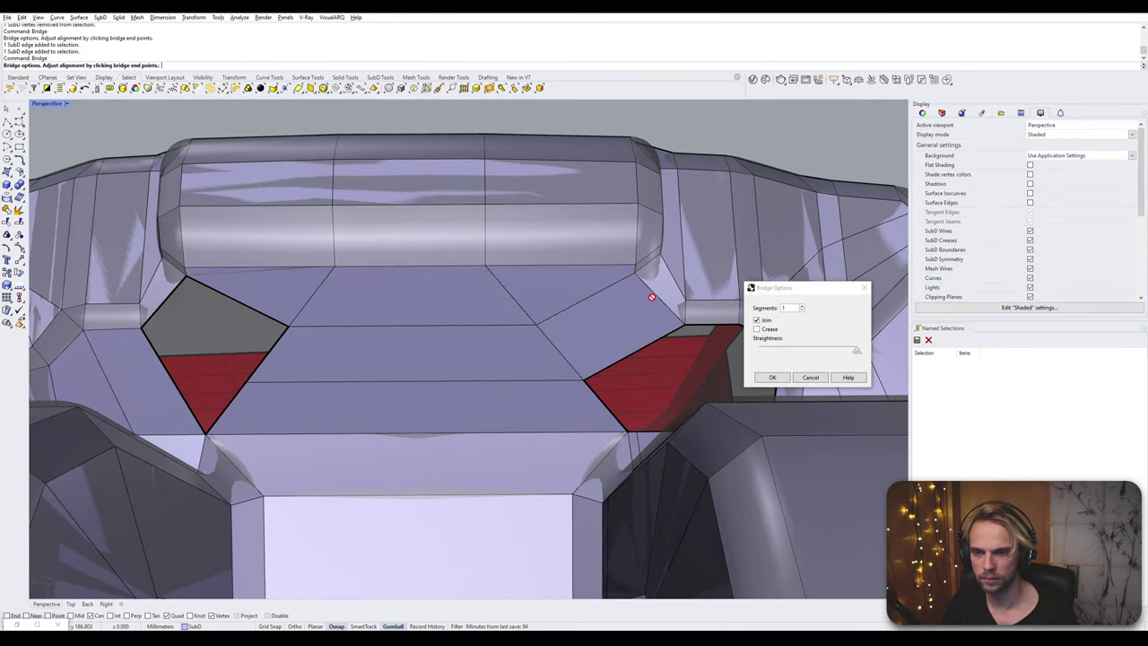
key("Return")
right_click_drag(652, 297, 526, 341)
scroll(548, 415, "up", 1)
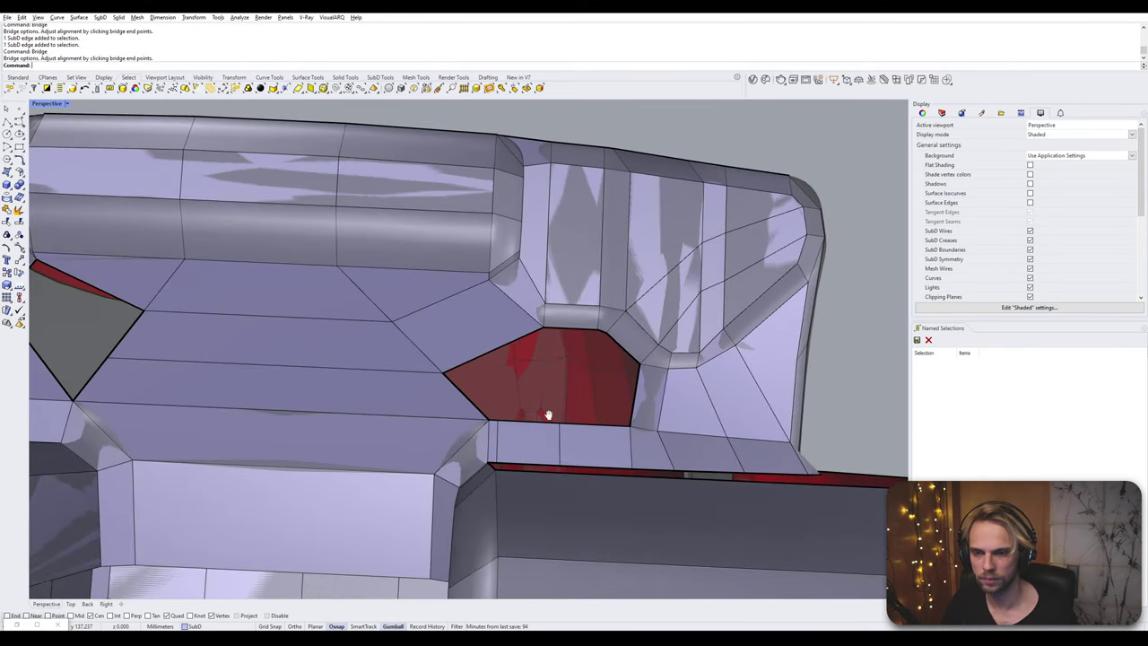
scroll(548, 414, "up", 2)
left_click(565, 427)
left_click(603, 337, "shift")
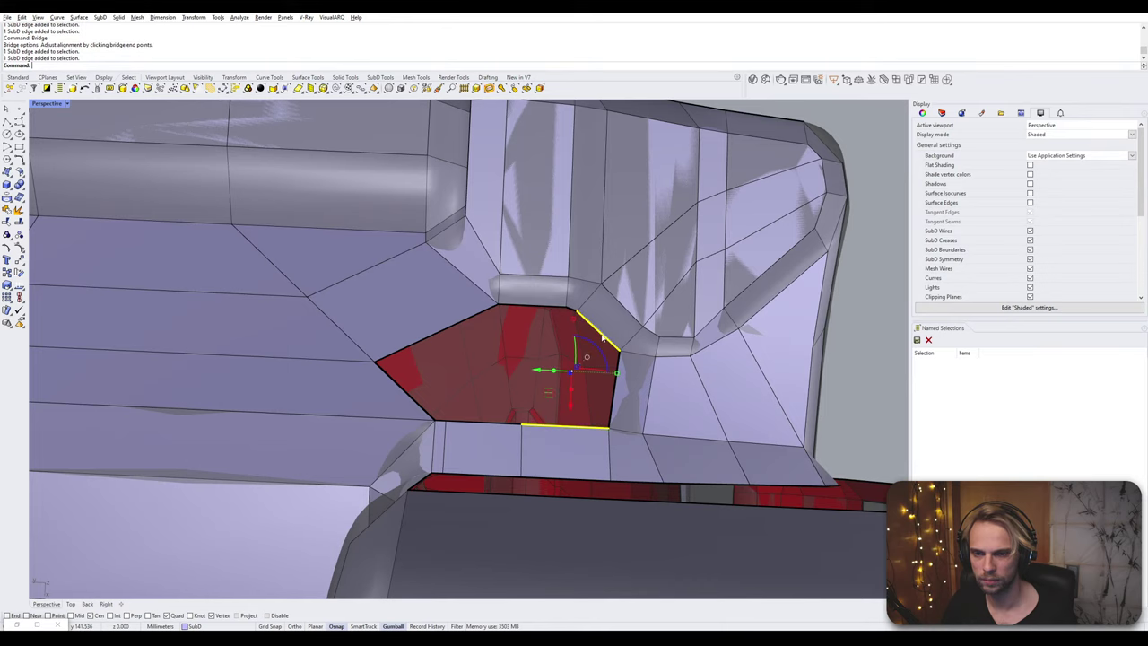
key("Return")
key("Return")
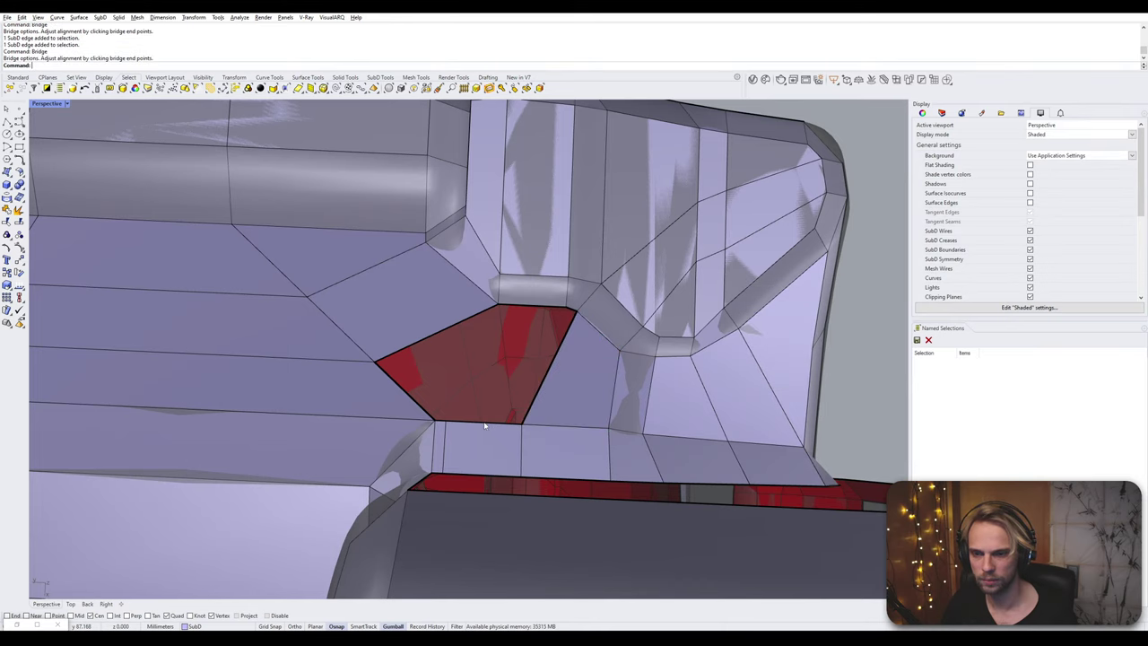
- Bridge the bottom edges to the small top edges across the last side-opening gaps
scroll(440, 422, "up", 2)
left_click(440, 423)
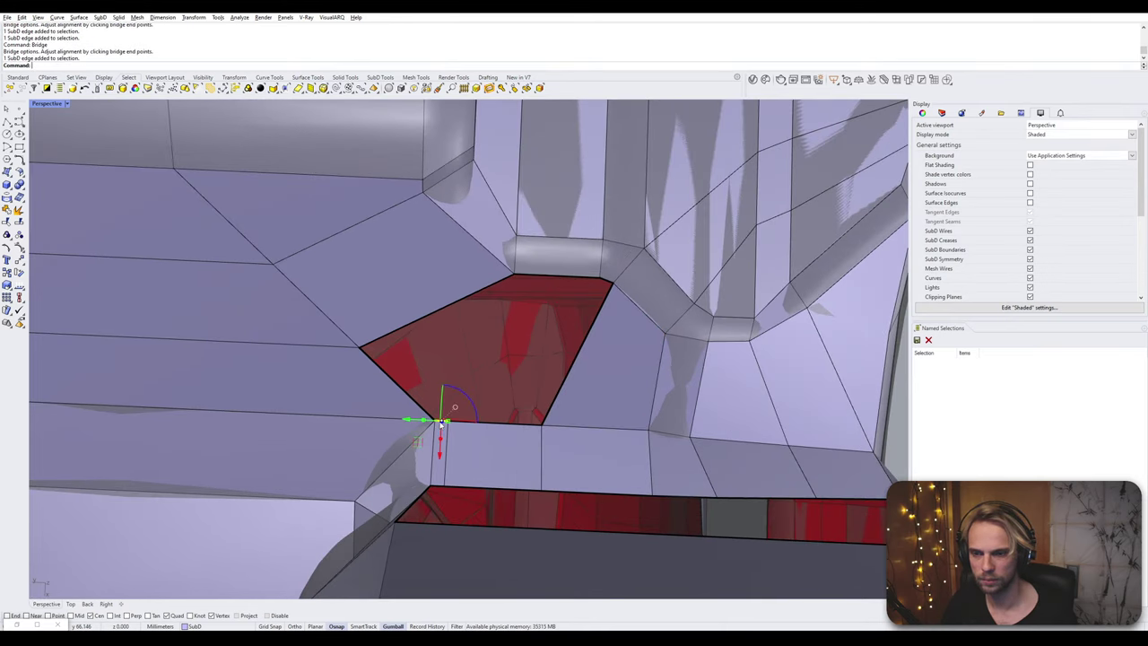
key("Escape")
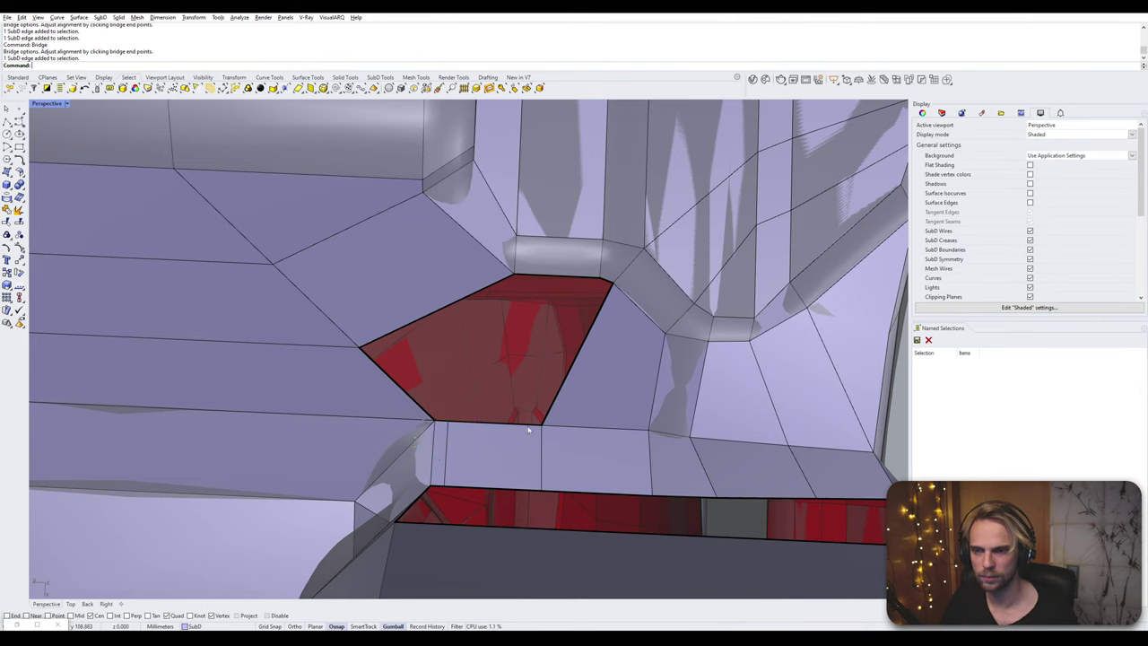
left_click(527, 424, "ctrl+shift")
left_click(607, 282, "ctrl+shift")
key("Return")
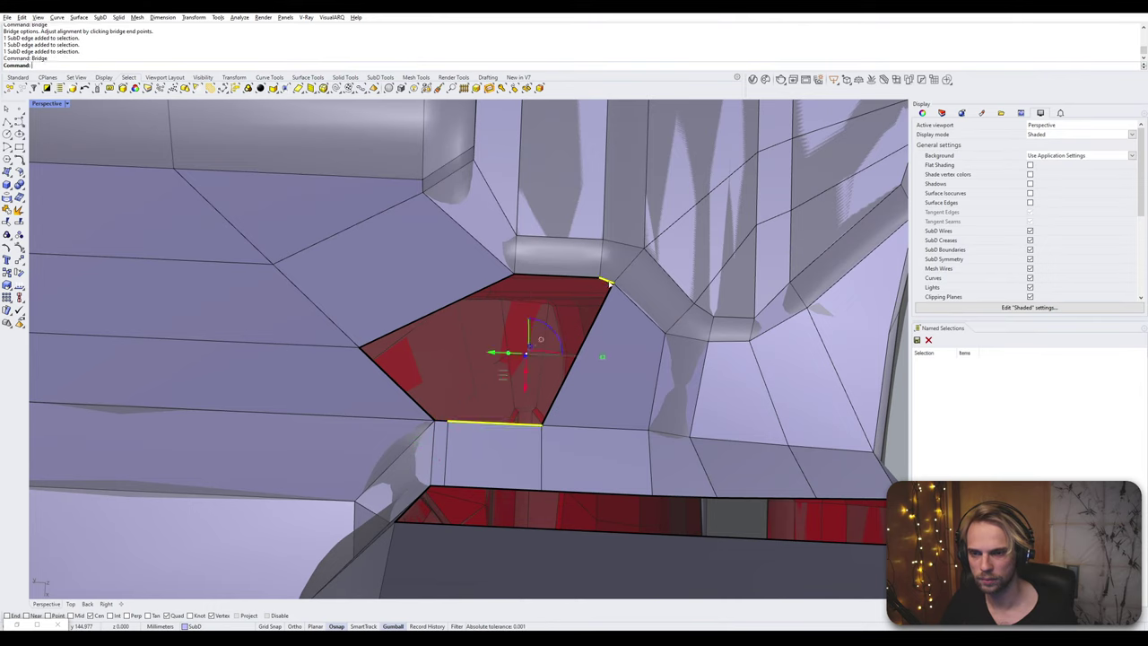
key("Return")
left_click(443, 423, "ctrl+shift")
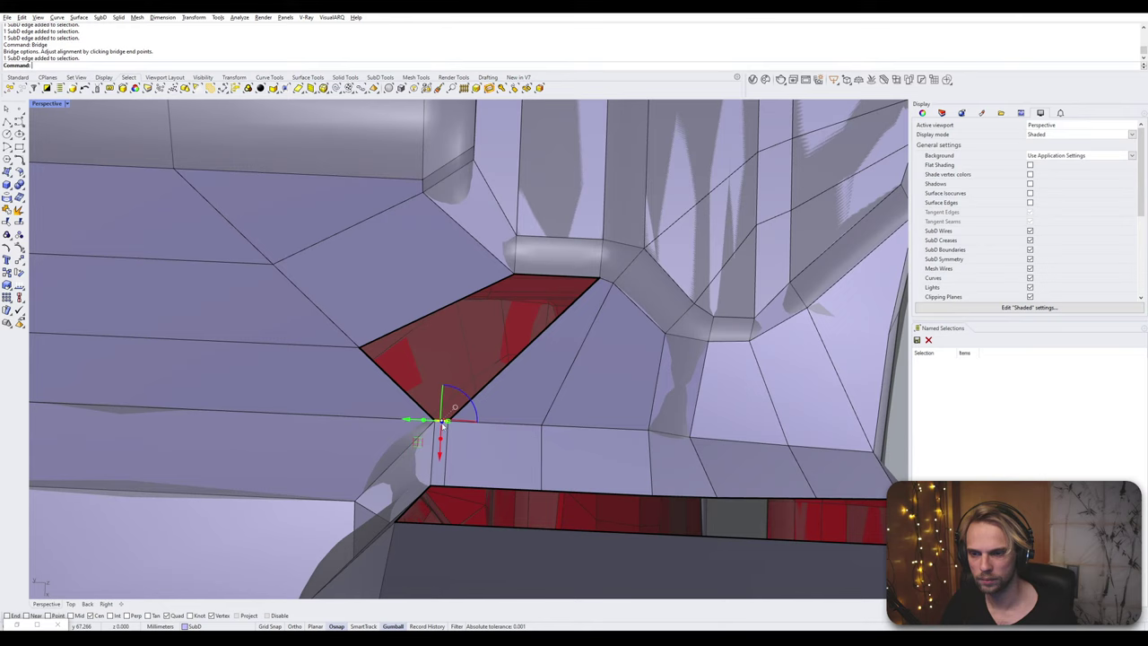
left_click(544, 279, "ctrl+shift")
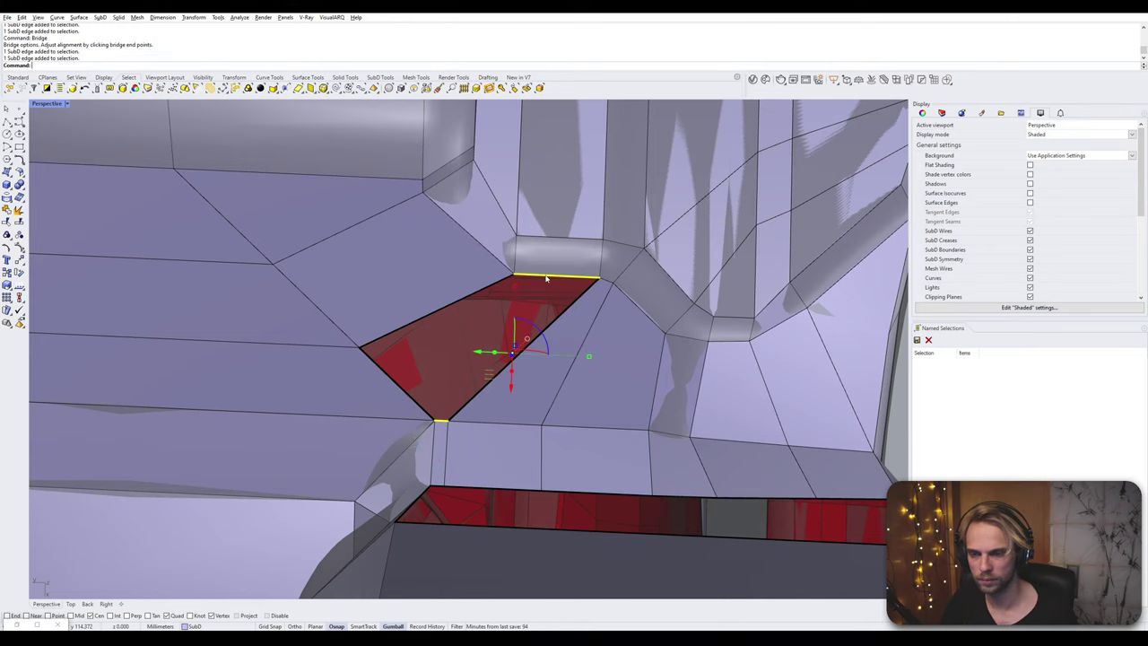
key("Return")
key("Return")
scroll(502, 305, "down", 8)
right_click_drag(399, 339, 379, 373)
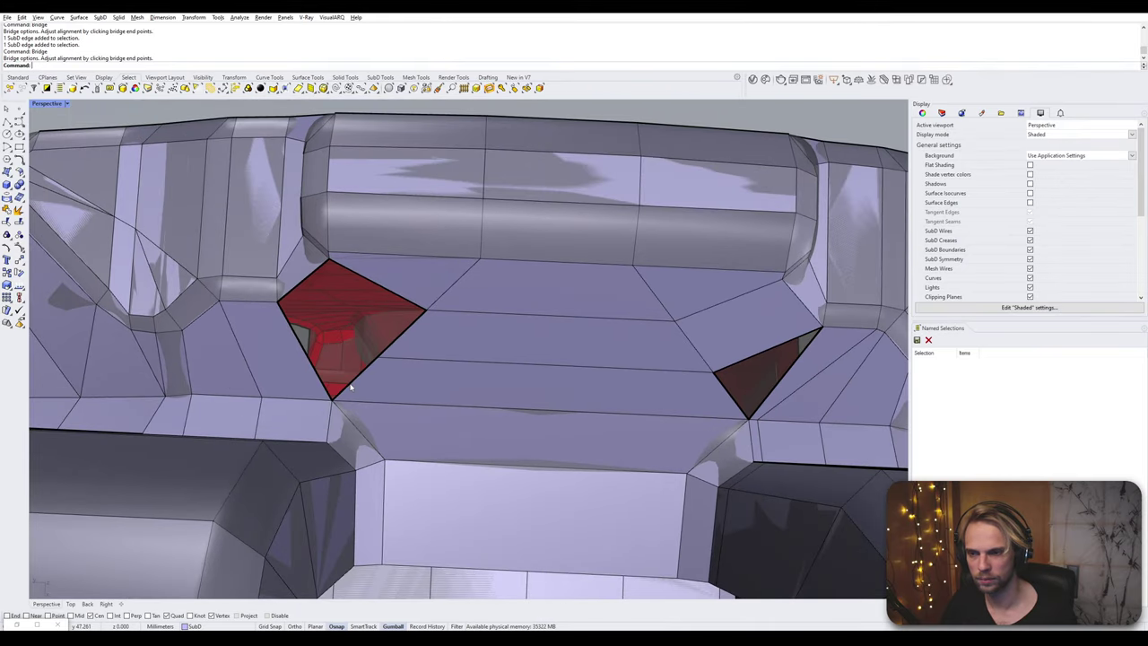
- Delete the face above the right hole, the middle face strip and the leftover edge
left_click(392, 343)
left_click(307, 282, "shift")
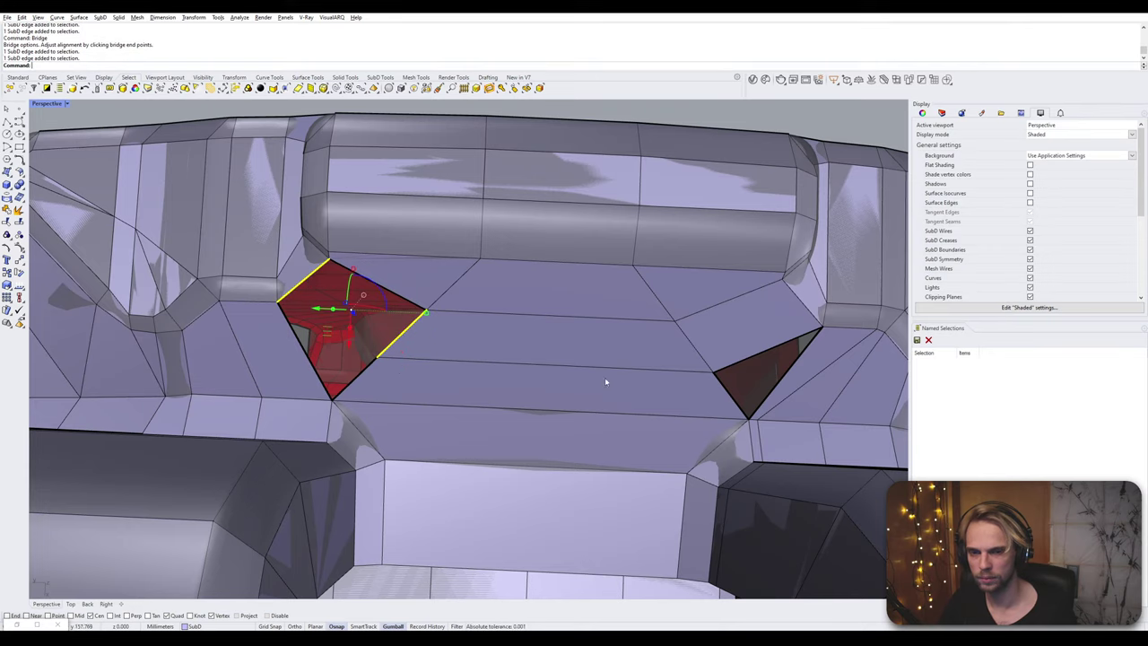
key("Escape")
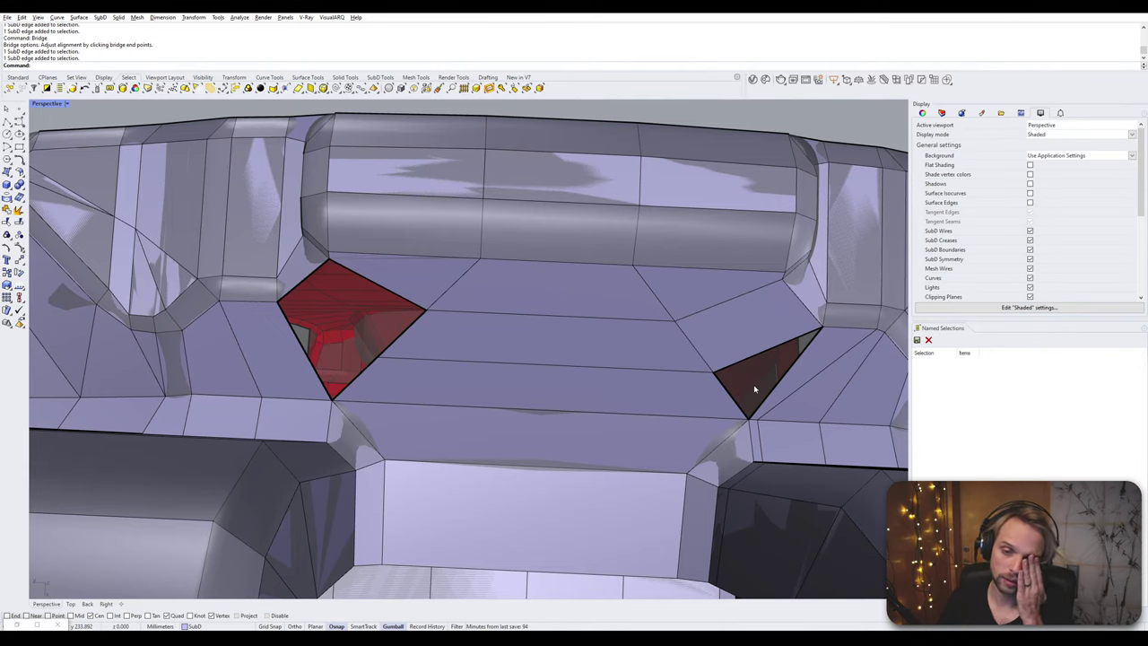
left_click(709, 356)
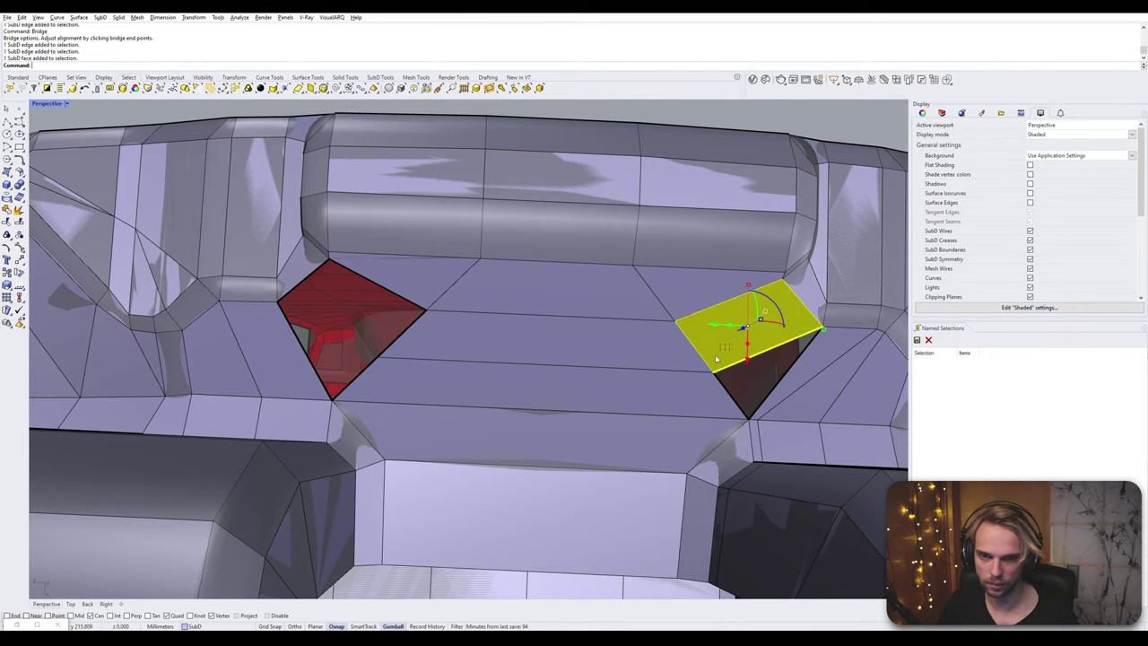
key("Return")
key("Escape")
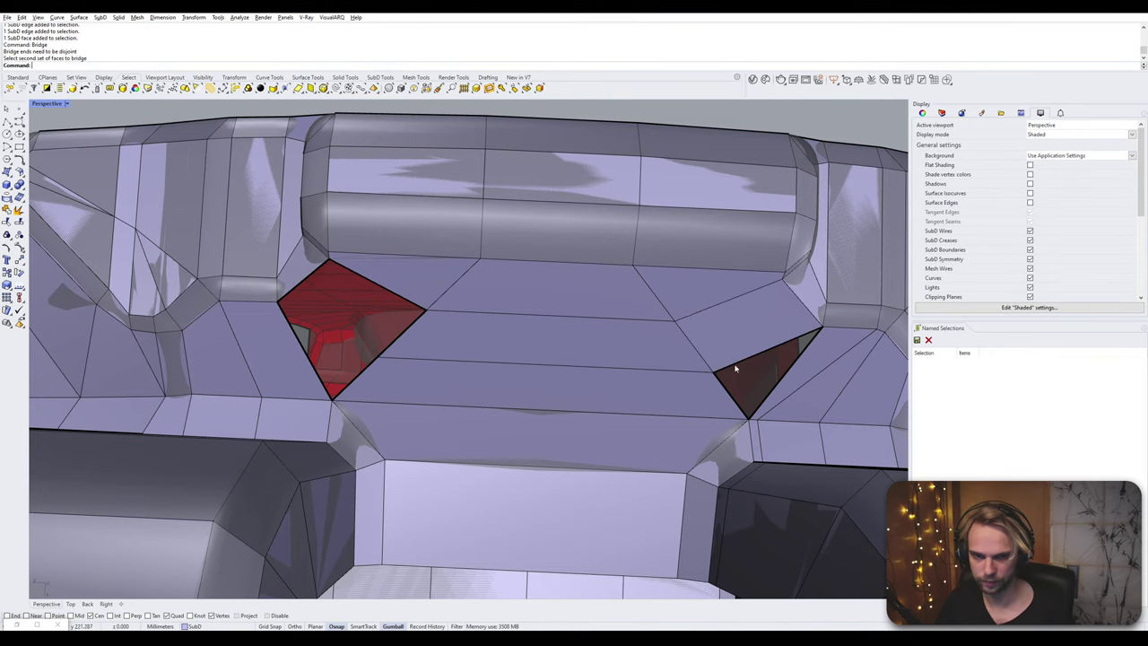
left_click(749, 343)
key("Delete")
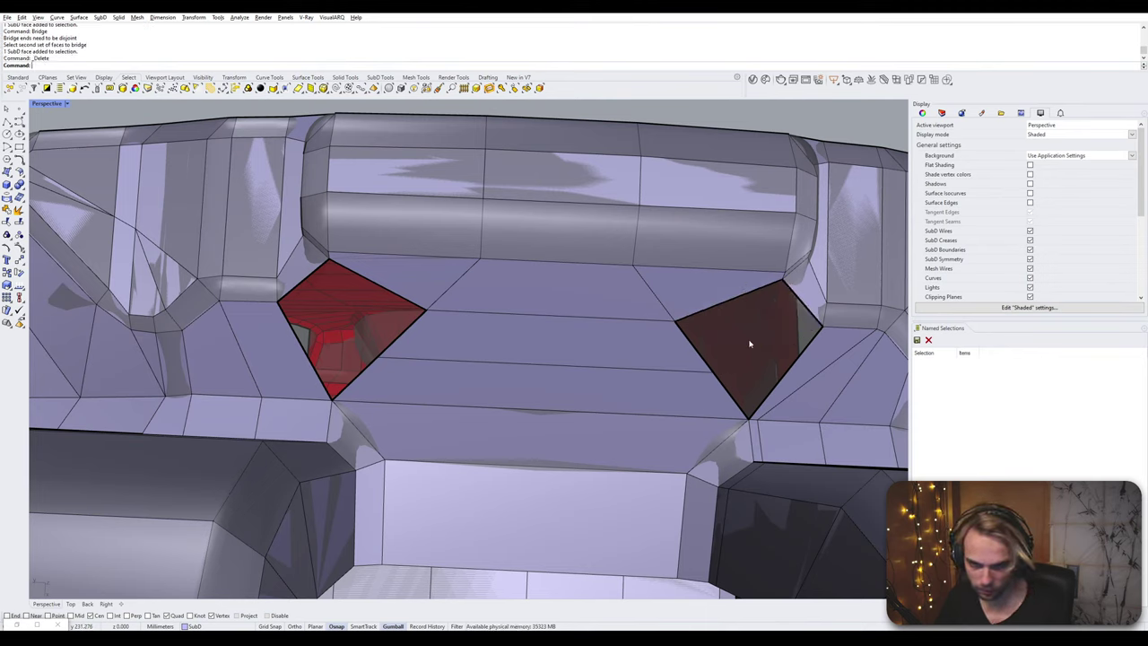
left_click(582, 337)
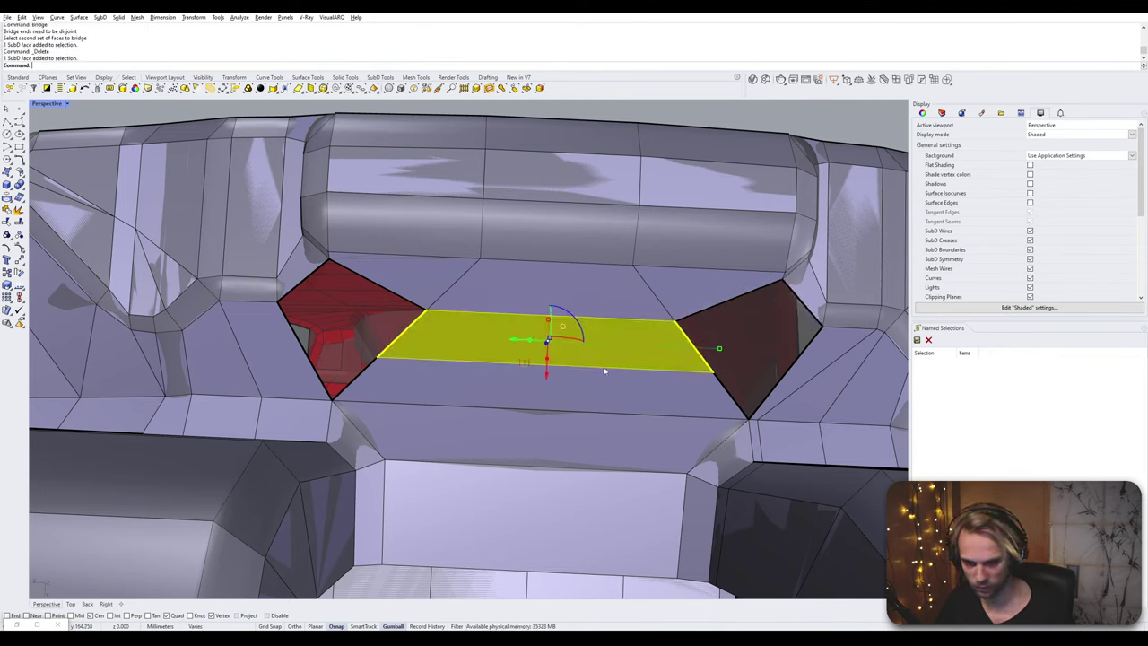
key("Delete")
left_click(613, 368)
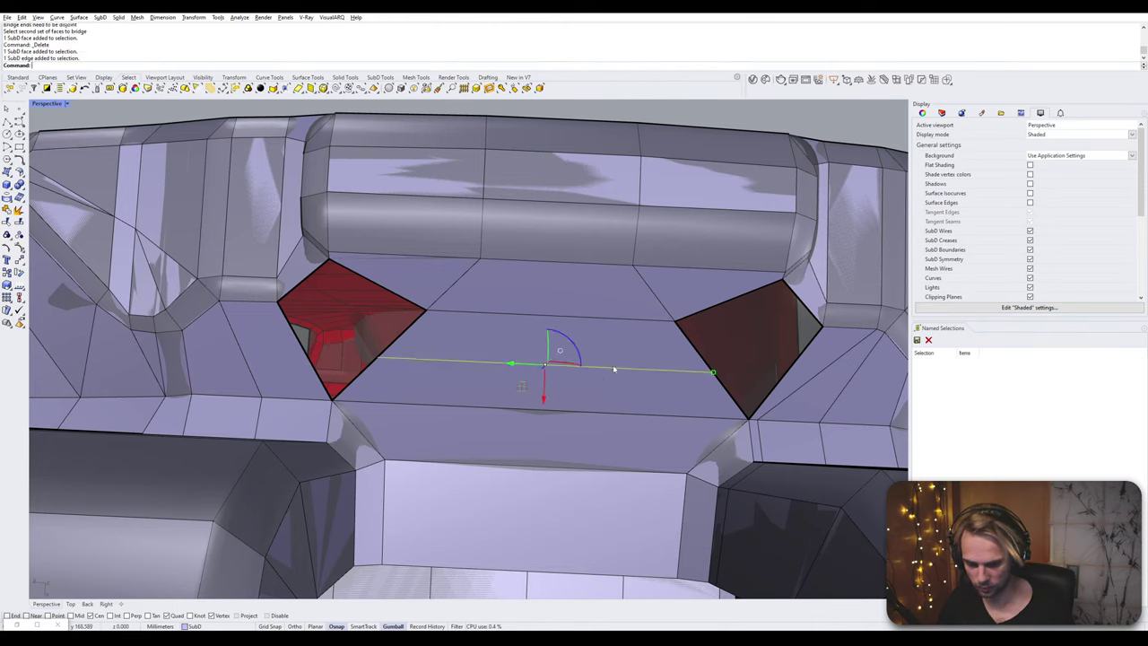
key("Delete")
- Bridge the left triangular hole's upper-left and lower-right edges
left_click(404, 334)
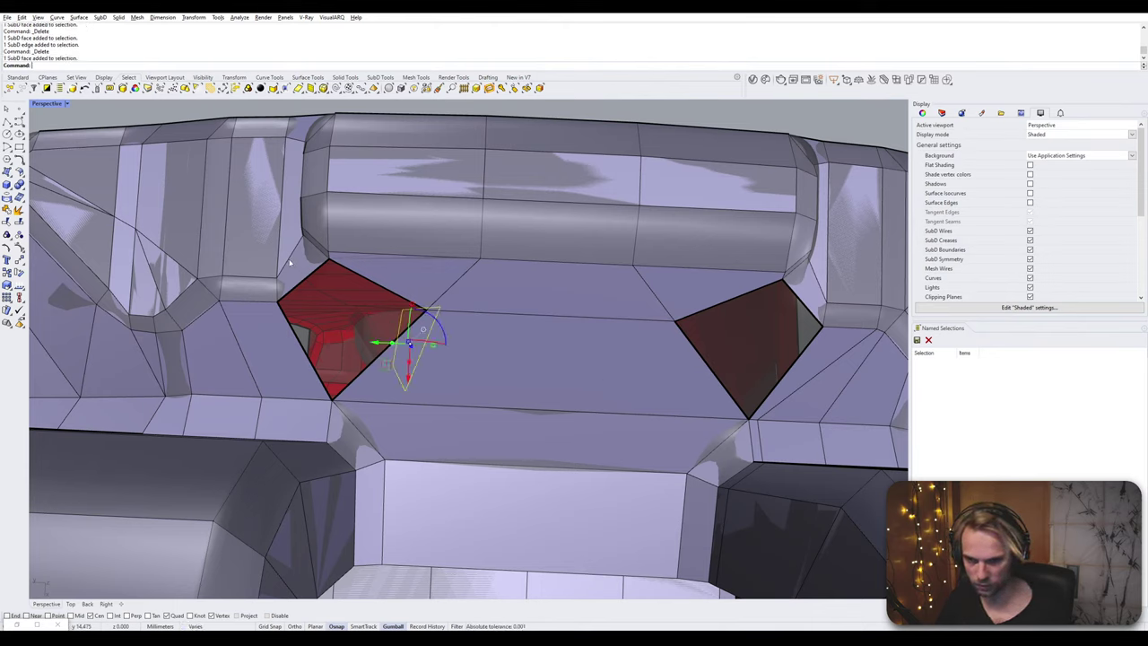
key("Escape")
left_click(314, 268)
left_click(399, 341, "shift")
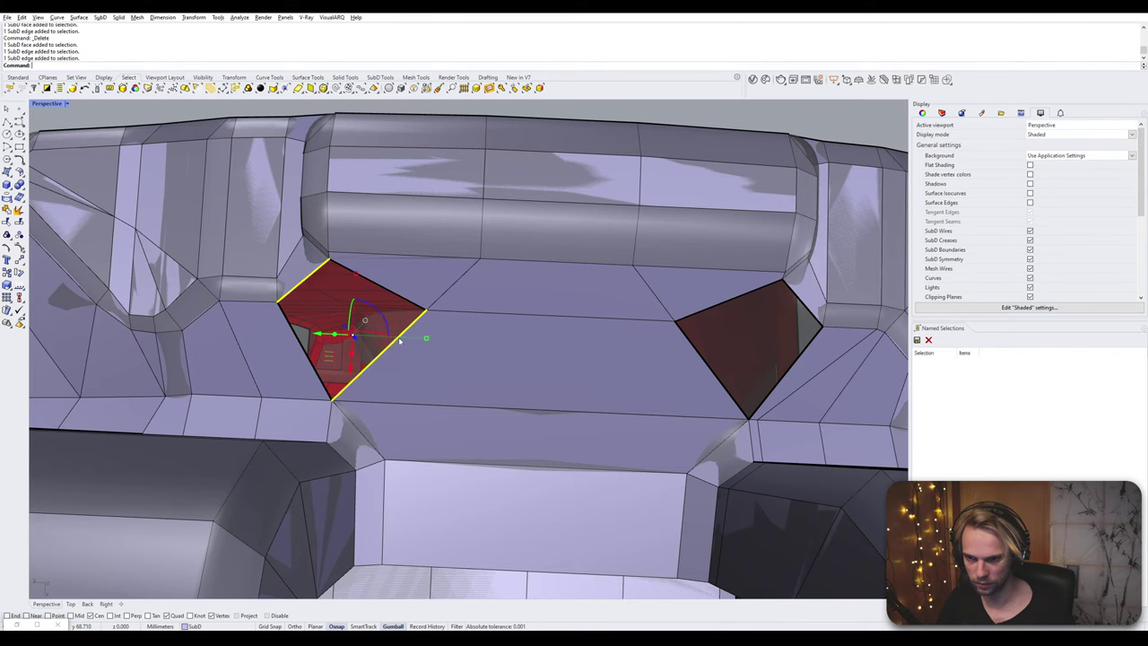
type("Bridge")
key("Return")
key("Return")
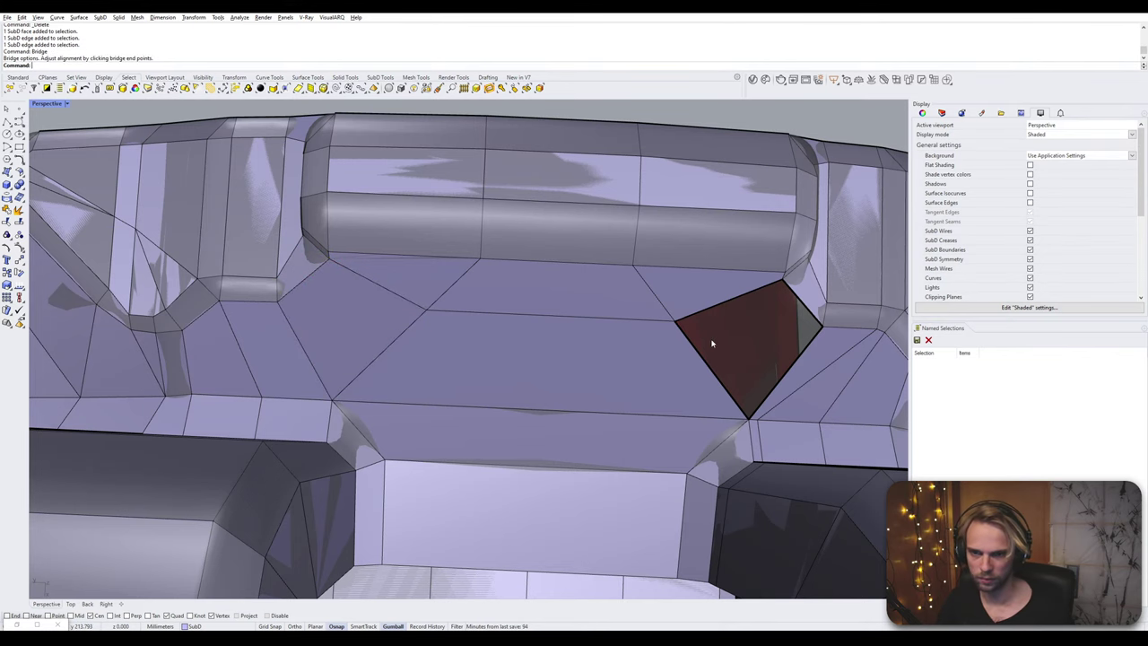
- Bridge the right triangular hole from its top-right edge to the opposite edge
right_click_drag(711, 343, 689, 327)
left_click(711, 314)
left_click(604, 365, "shift")
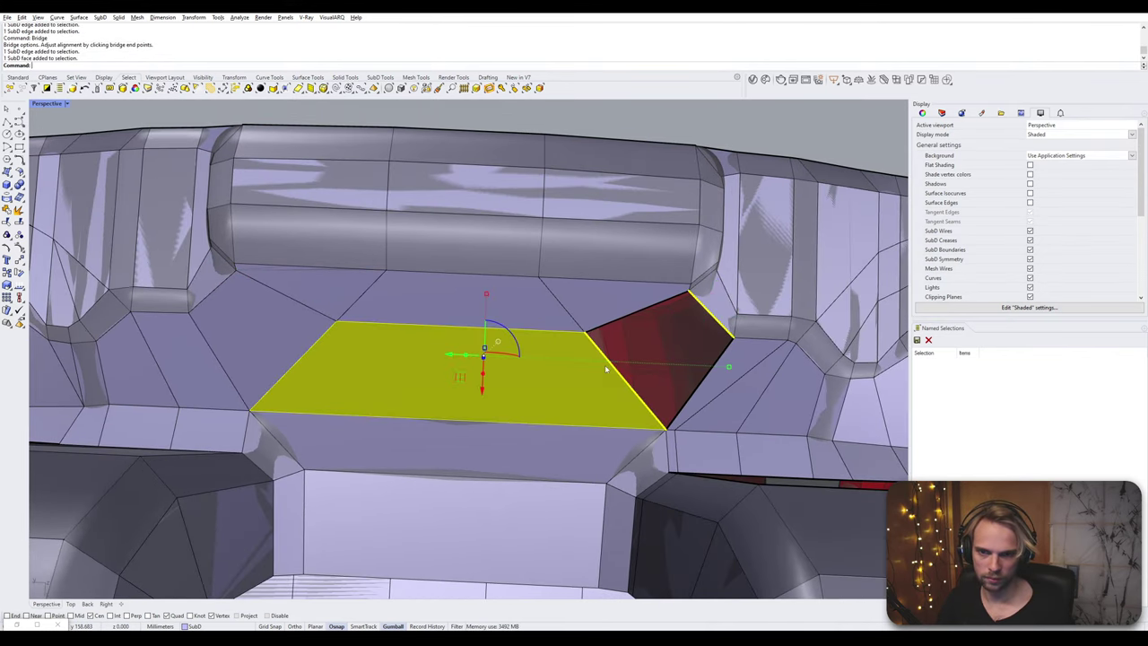
left_click(605, 372, "ctrl")
left_click(619, 376, "shift")
key("Return")
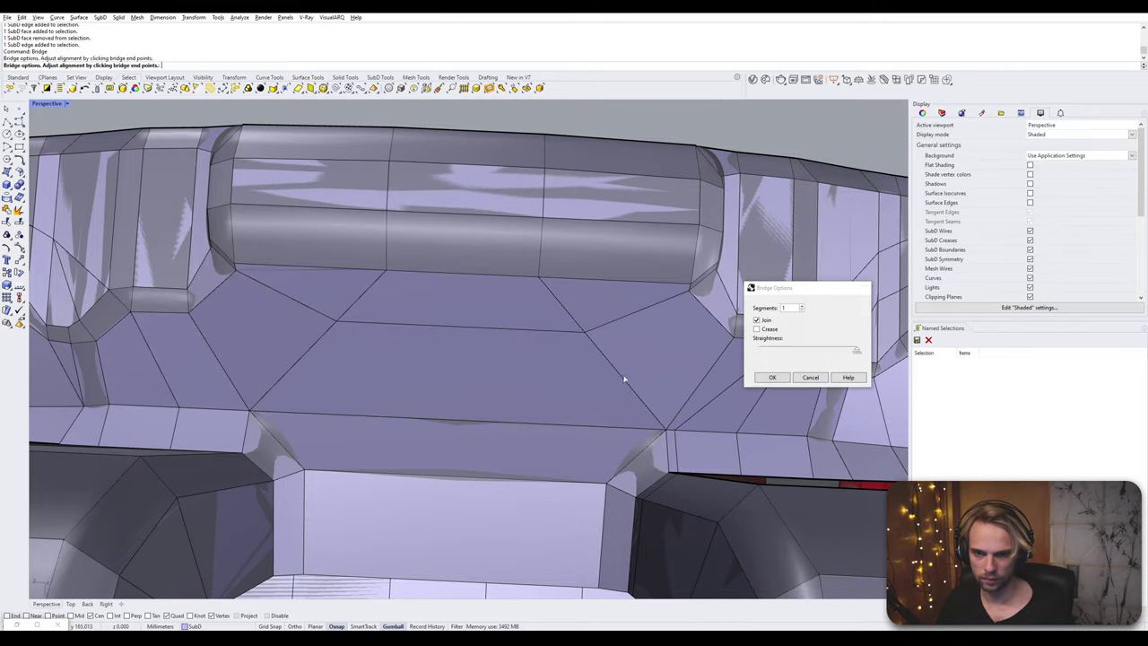
key("Return")
scroll(622, 379, "down", 4)
right_click_drag(622, 380, 379, 323)
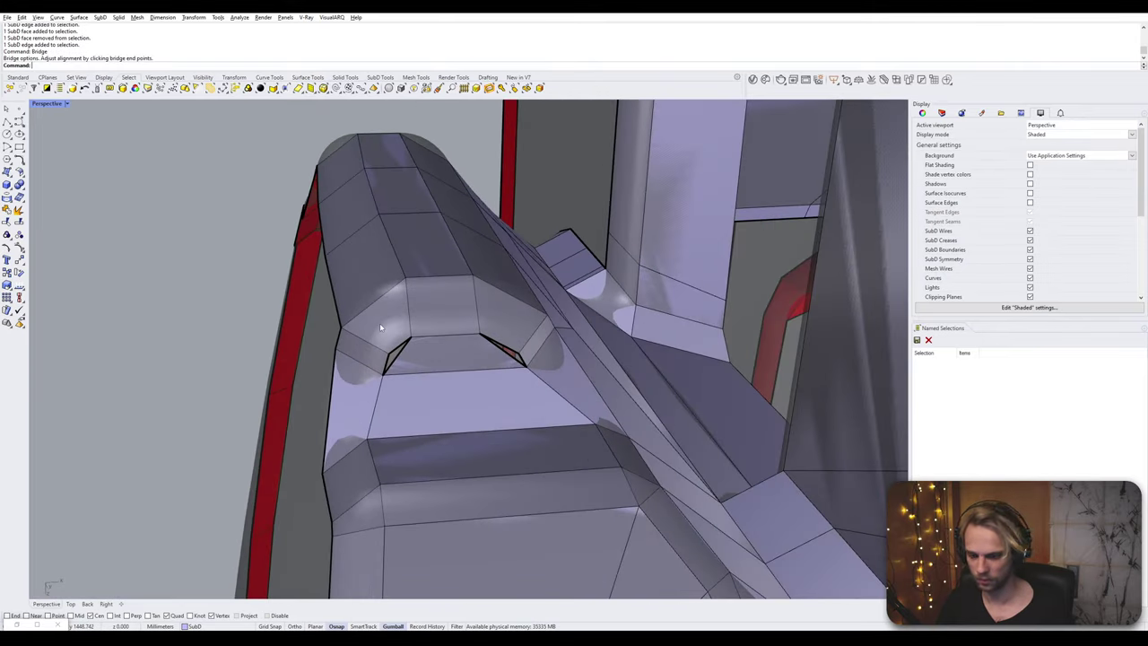
- Fill the slot-shaped hole near the rounded end from its diagonal and second boundary edges
type("Fill")
key("Return")
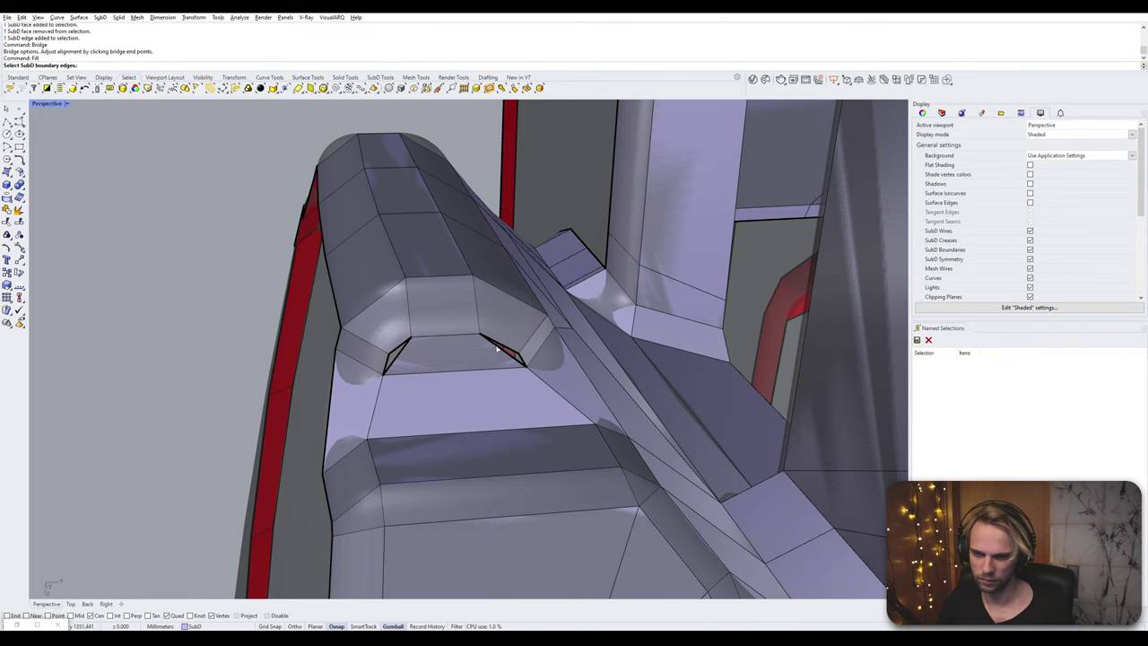
left_click(502, 359)
left_click(505, 360)
left_click(513, 358)
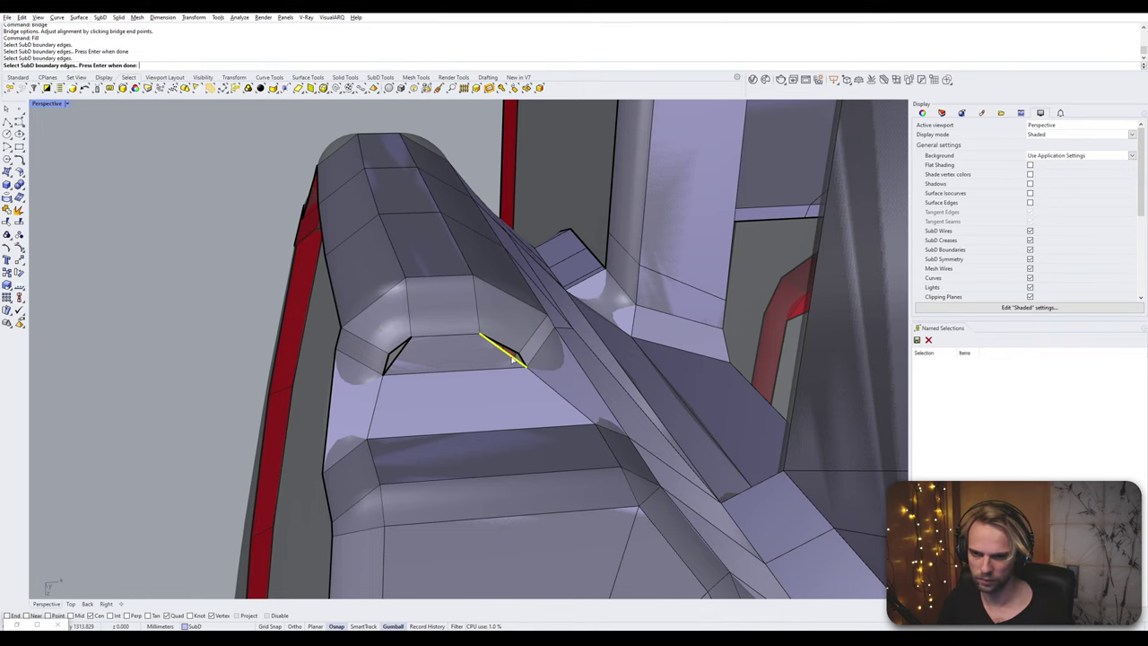
left_click(390, 355)
key("Return")
key("Return")
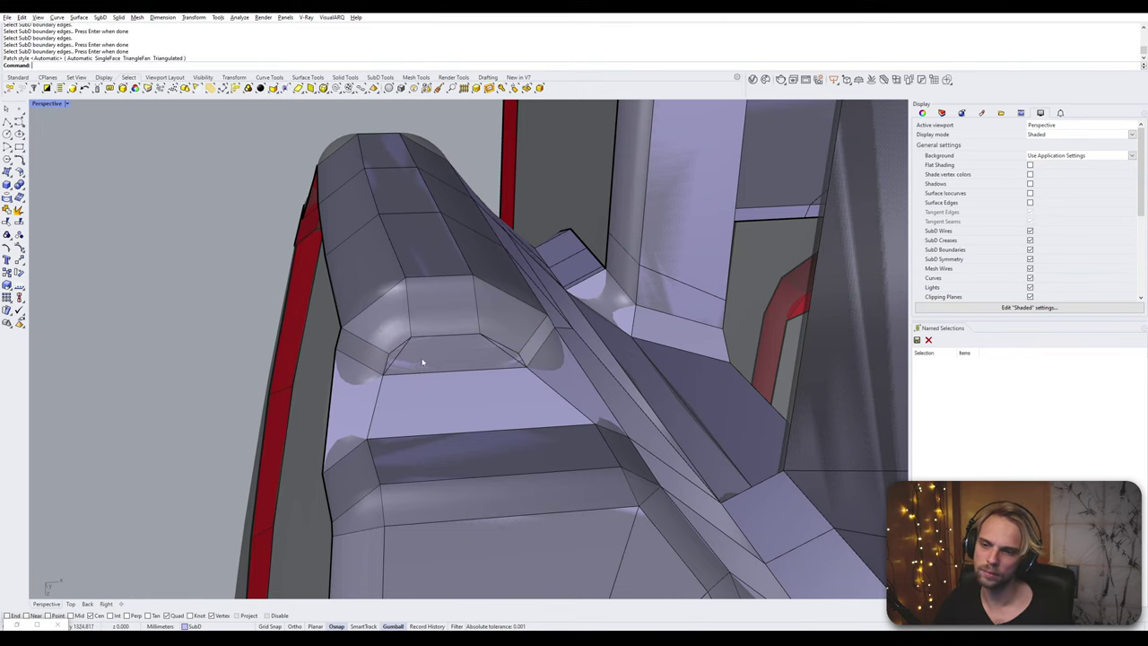
right_click_drag(404, 360, 112, 324)
- Slide the two vertical edges beside the side opening
scroll(436, 260, "up", 2)
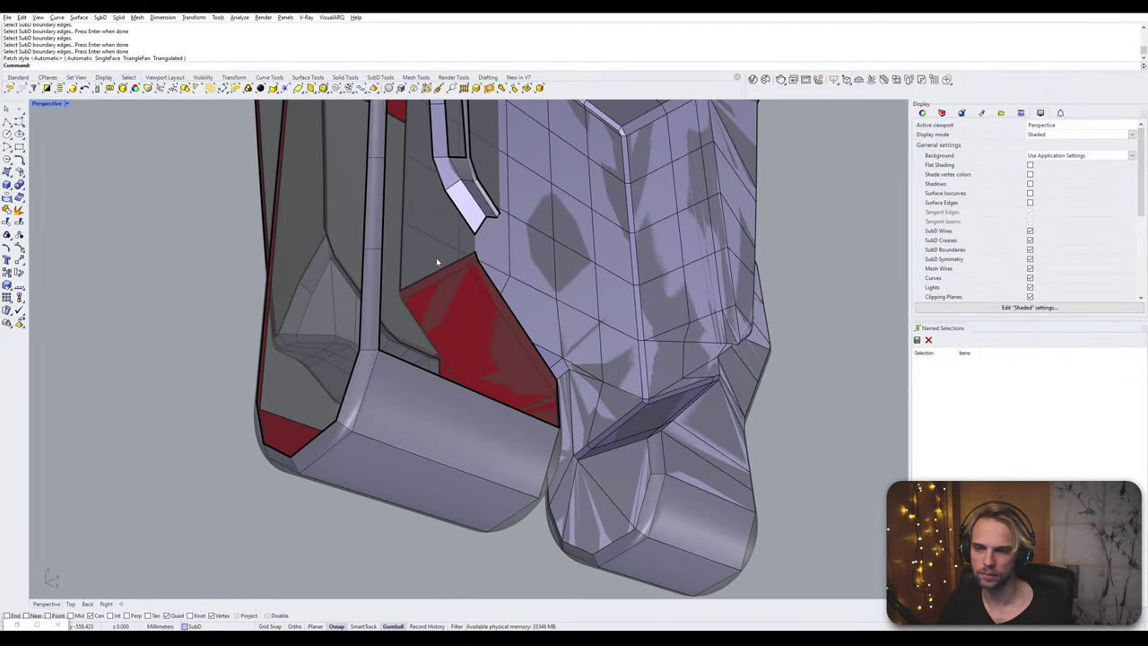
right_click_drag(436, 257, 332, 361)
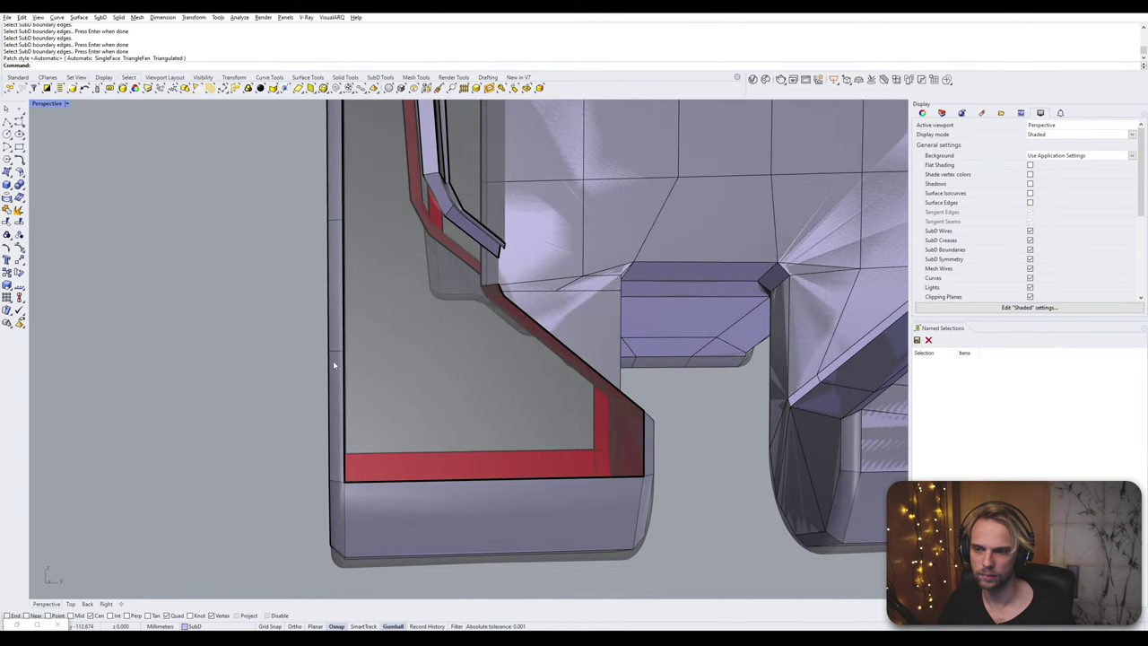
left_click(339, 351, "ctrl+shift")
left_click(332, 224, "ctrl+shift")
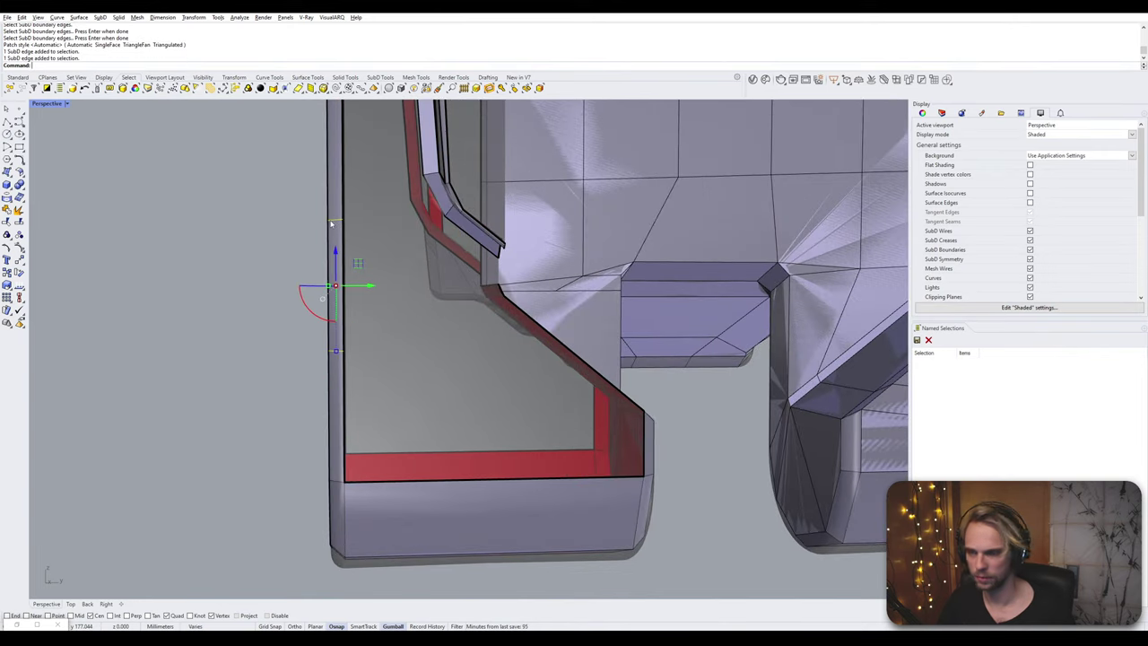
type("Slide")
key("Return")
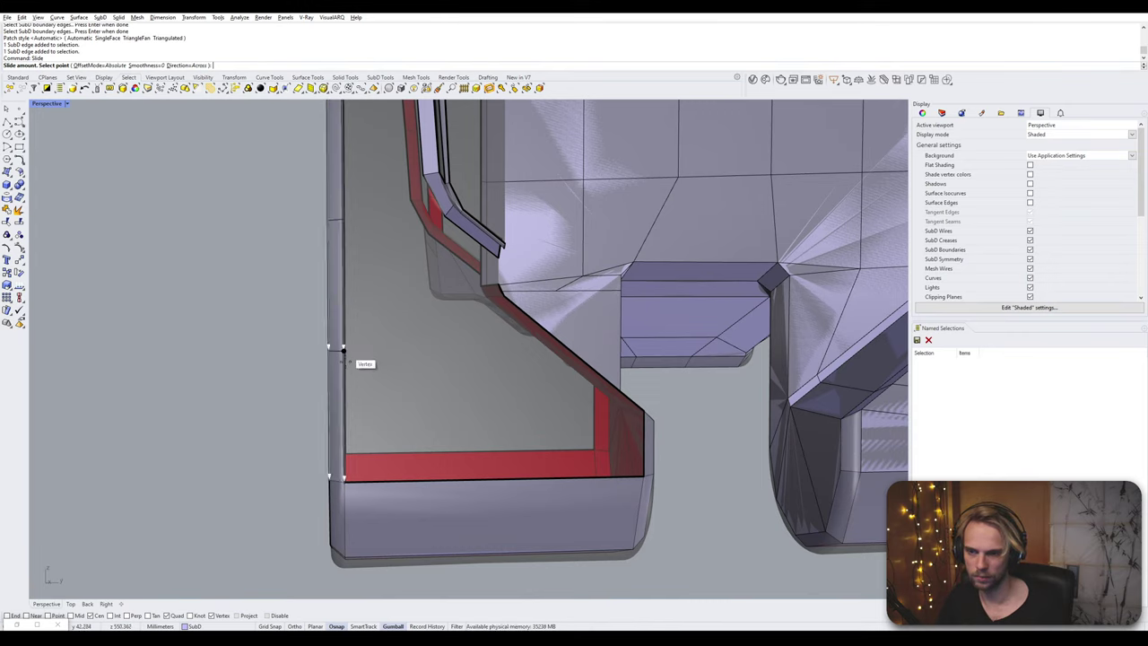
left_click(345, 428)
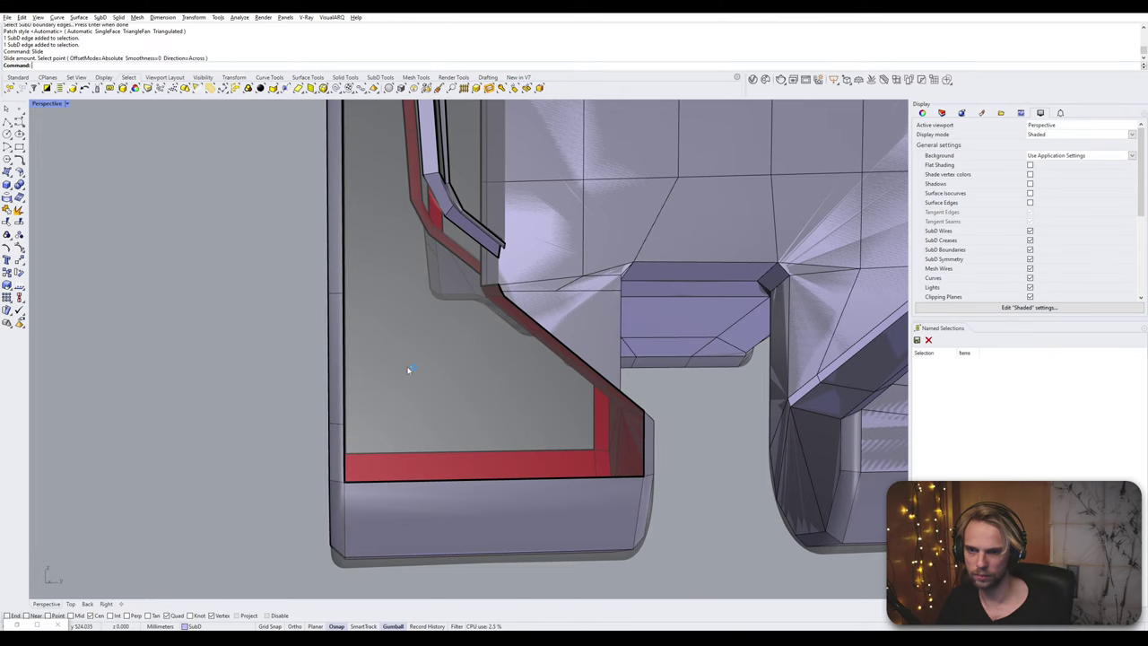
- Bevel the vertical edge beside the side opening
right_click_drag(408, 369, 351, 330)
scroll(332, 329, "up", 3)
left_click(326, 329)
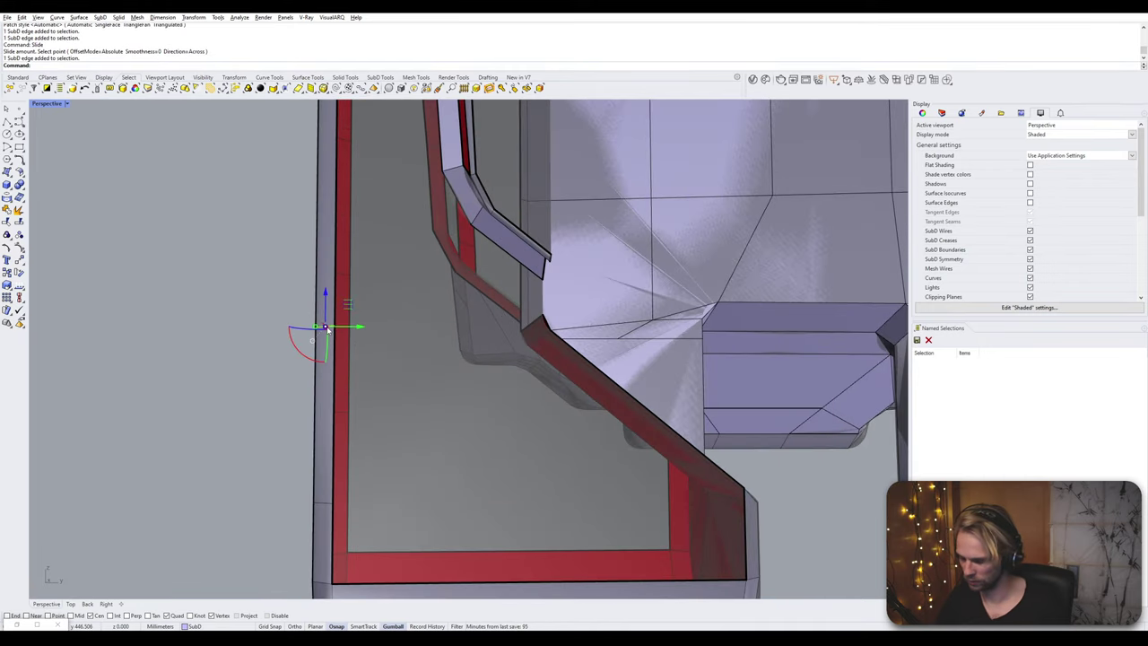
type("Bevel")
key("Return")
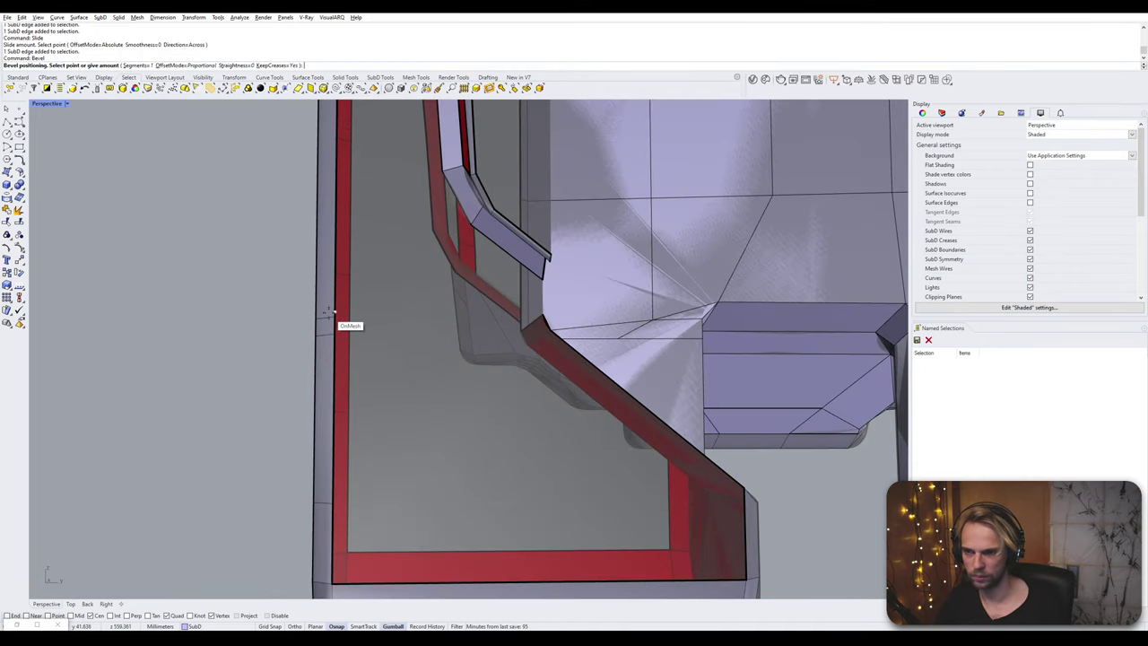
left_click(329, 312)
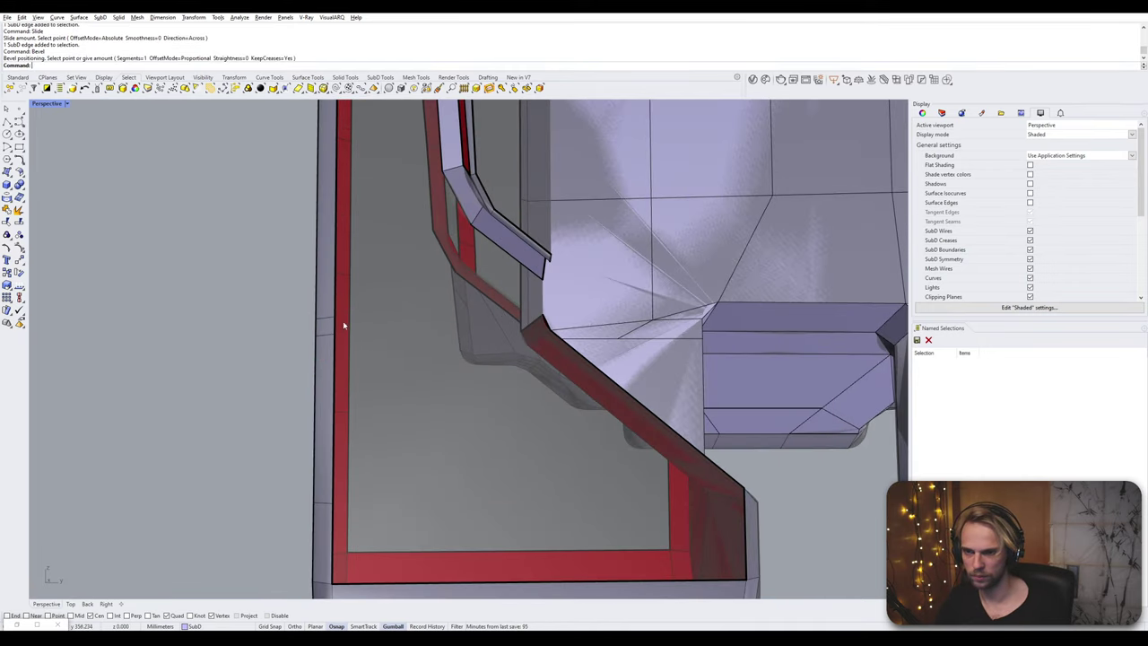
- Bridge across the side opening, then bridge the lower gap's left edge to the diagonal edge
left_click(546, 325, "ctrl+shift")
type("Bridge")
key("Return")
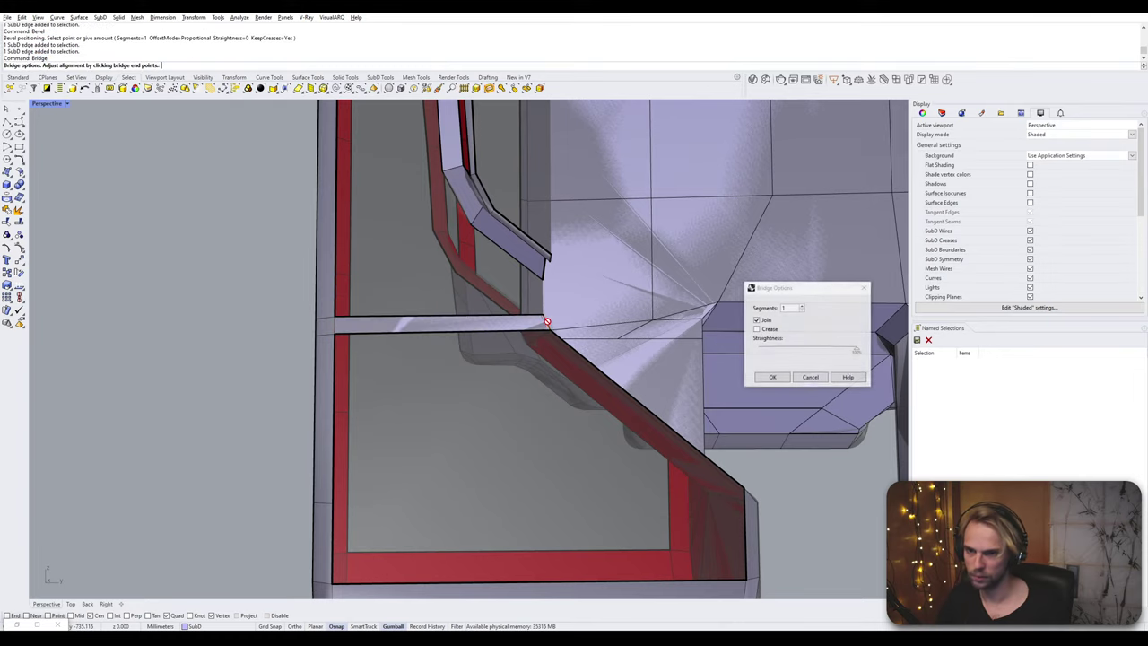
key("Return")
left_click(334, 400)
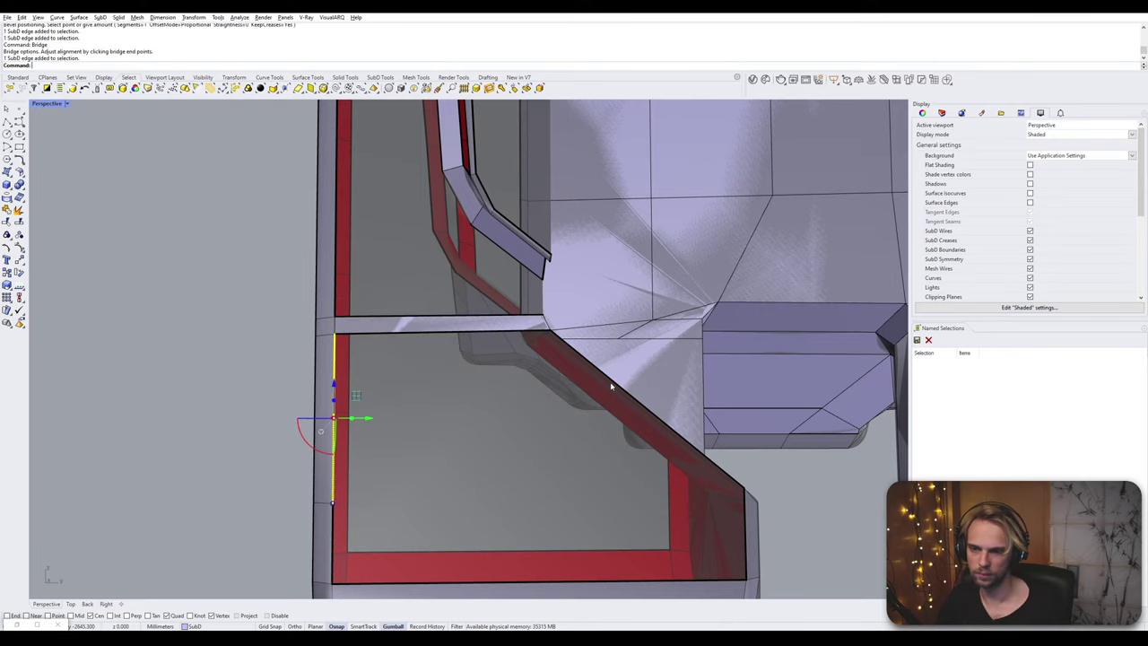
right_click_drag(612, 387, 562, 398)
left_click(403, 452, "ctrl+shift")
key("Return")
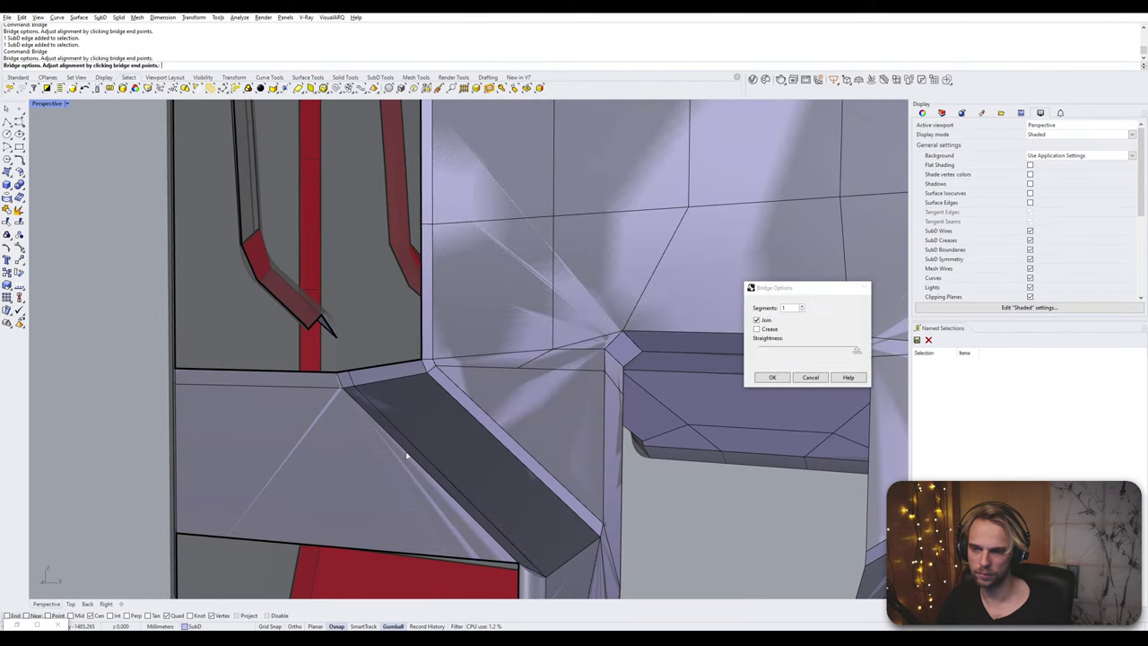
key("Return")
- Bridge the left and right edges of the next gap near the lower end
scroll(405, 453, "down", 3)
left_click(285, 403)
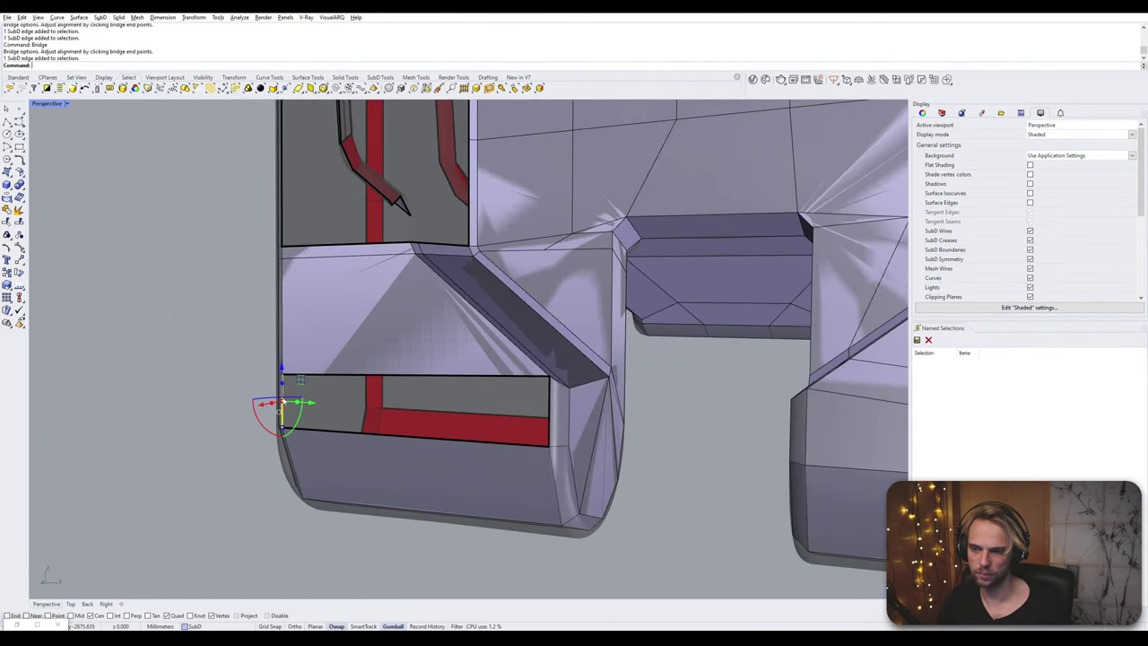
left_click(547, 411)
key("Return")
key("Return")
mouse_move(547, 411)
right_mouse_down()
mouse_move(422, 419)
mouse_move(554, 441)
mouse_move(531, 421)
mouse_move(544, 414)
right_mouse_up()
left_click(554, 440)
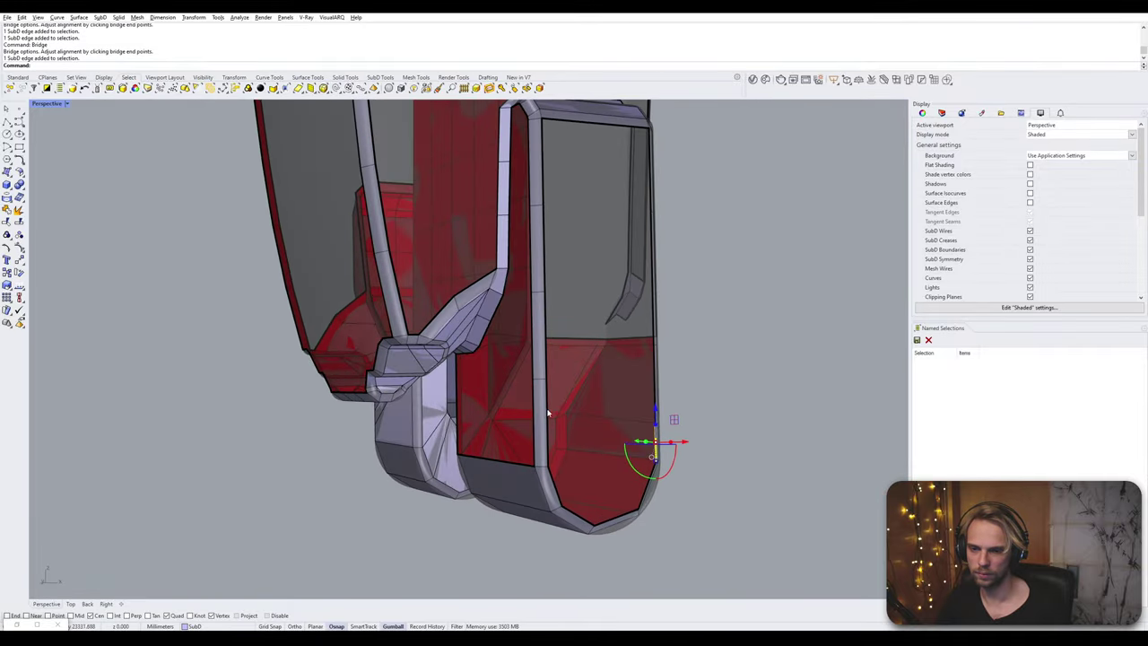
- Bridge the front opening's two opposite sides, then orbit to inspect the underside
left_click(547, 412)
key("Return")
key("Return")
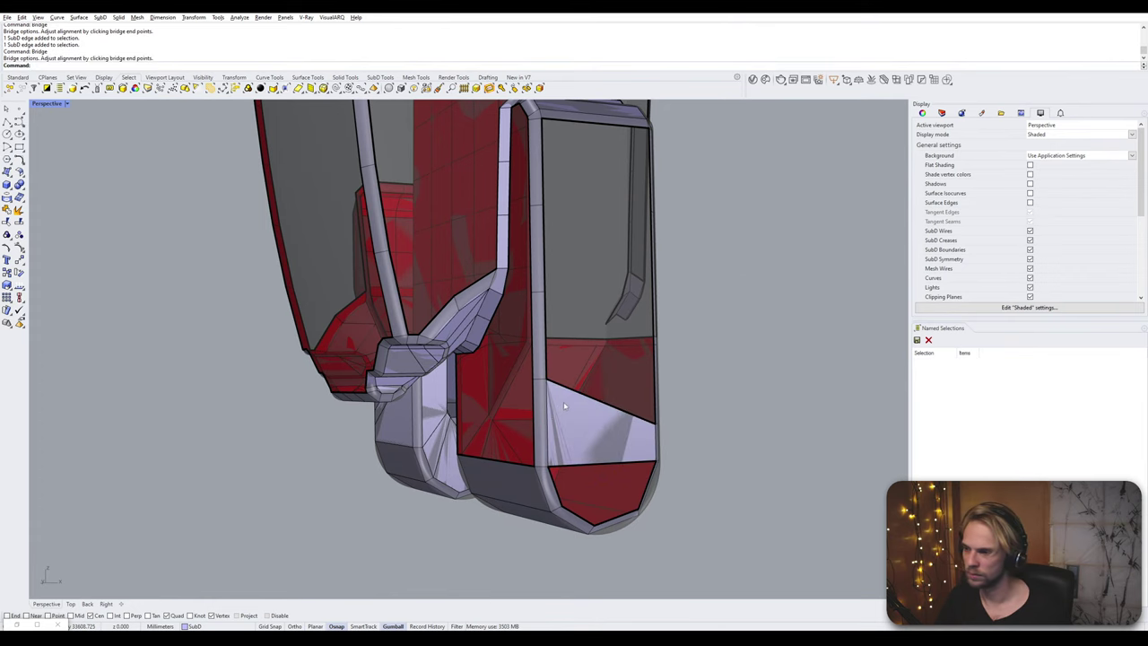
right_click_drag(564, 406, 467, 421)
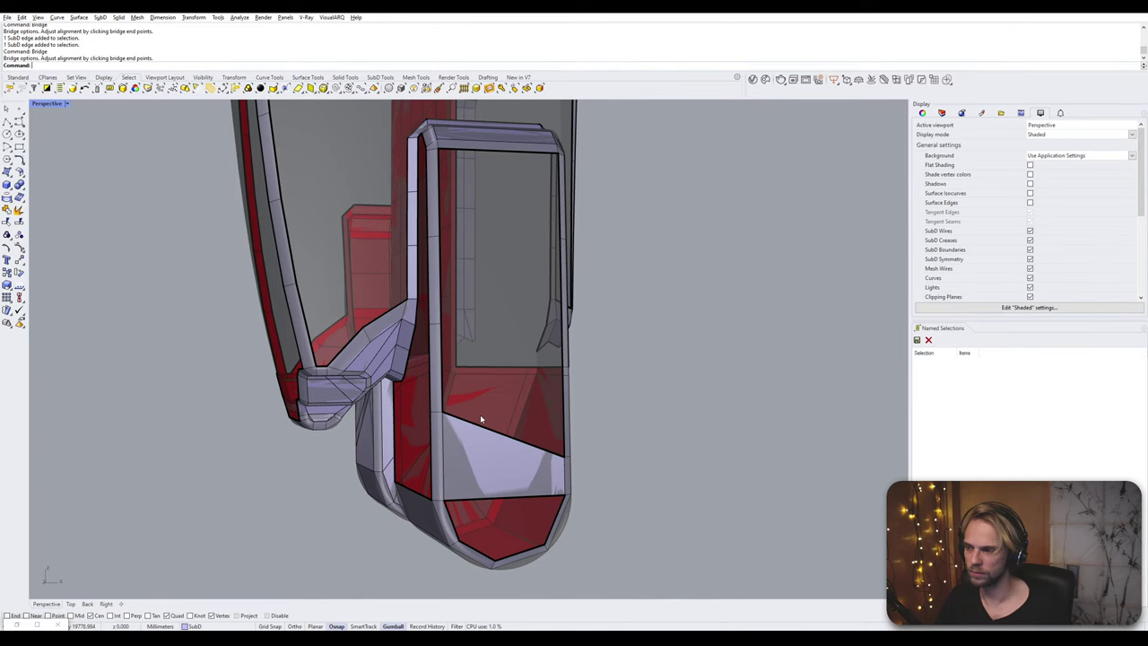
mouse_move(479, 430)
right_mouse_down()
mouse_move(497, 443)
mouse_move(458, 419)
mouse_move(466, 431)
right_mouse_up()
scroll(494, 447, "up", 5)
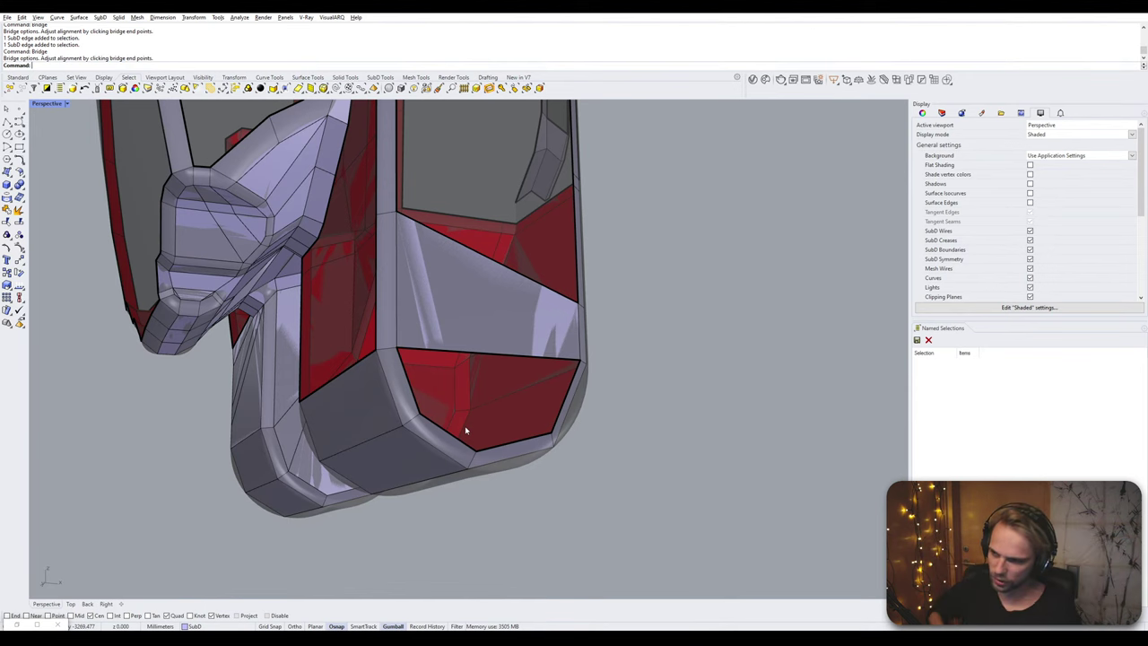
right_click_drag(490, 405, 374, 457)
- Bridge the left and right bottom boundary edges of the lower front opening
left_click(374, 458)
left_click(519, 458, "shift")
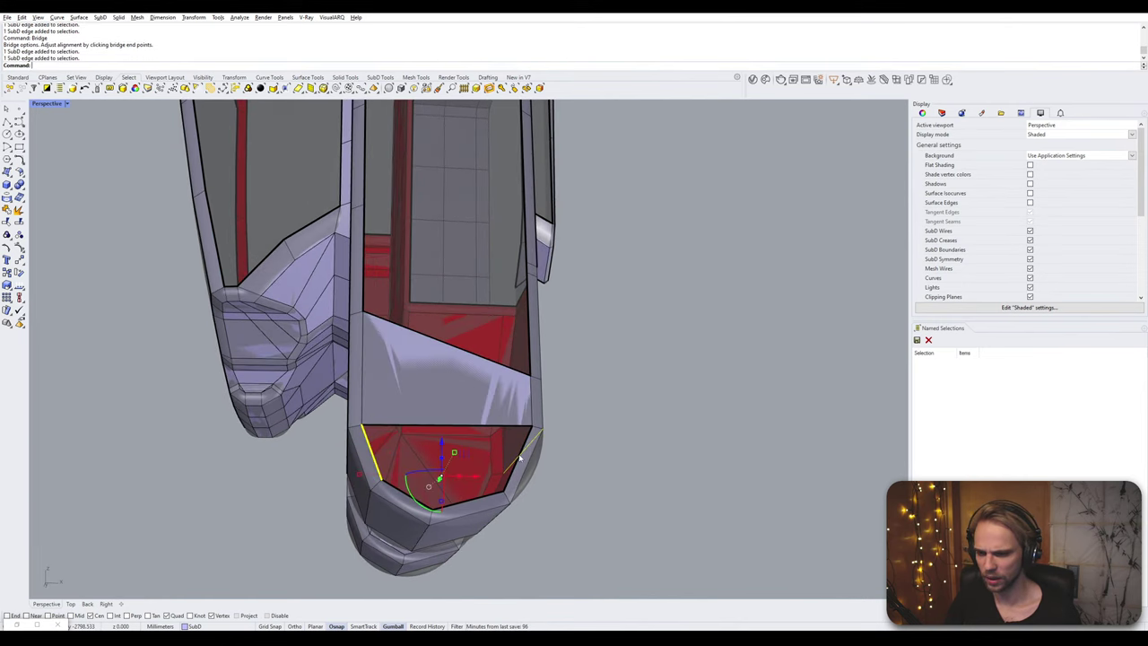
right_click_drag(514, 459, 523, 463)
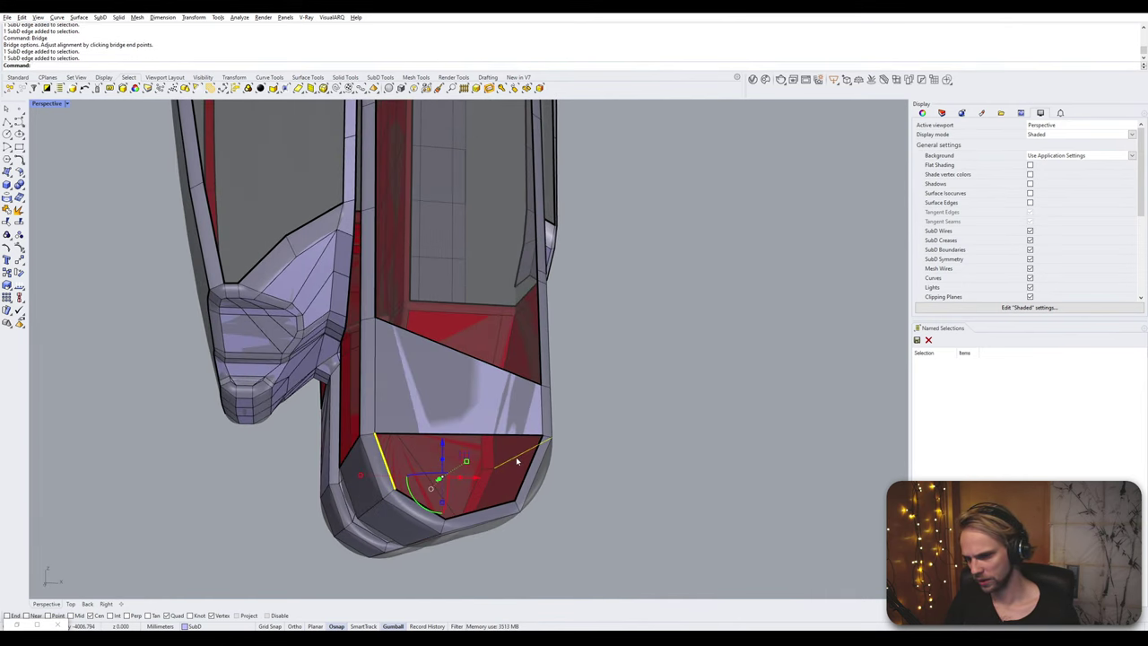
left_click(518, 462, "ctrl")
left_click(529, 471, "shift")
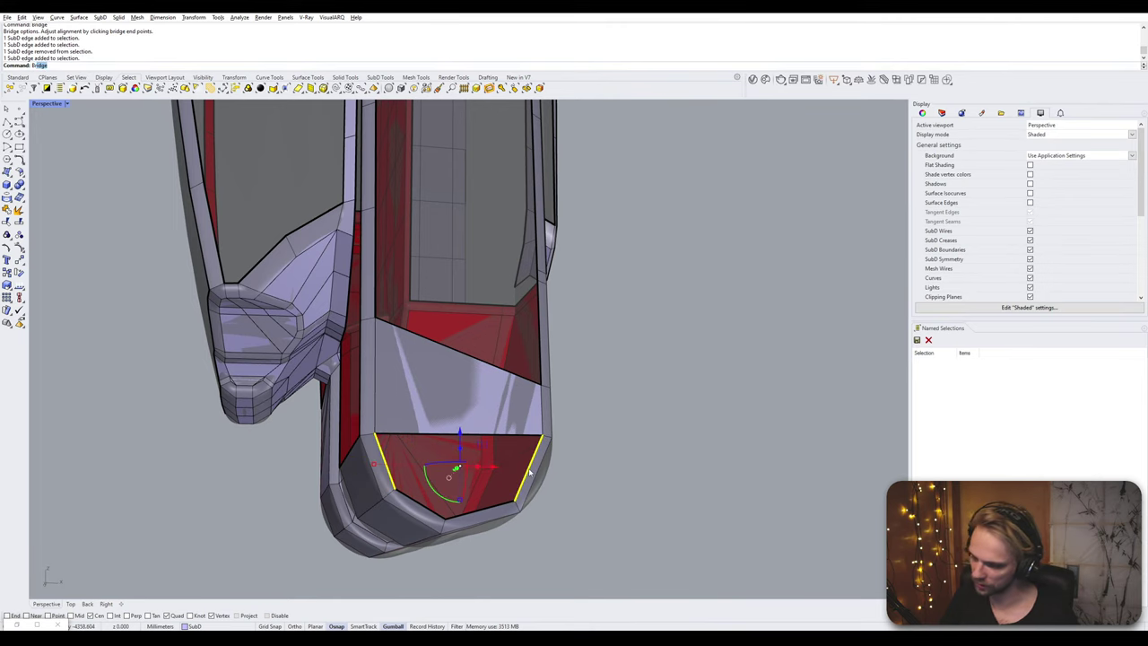
key("Return")
key("Return")
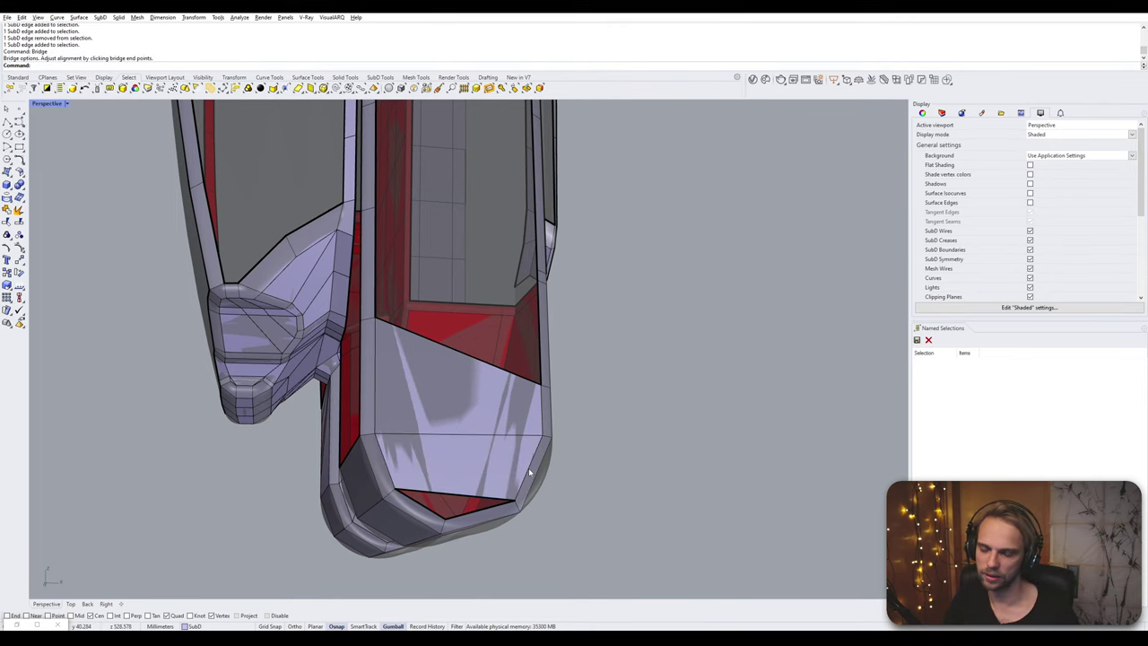
- Fill the remaining bottom hole from its boundary edge
type("Fill")
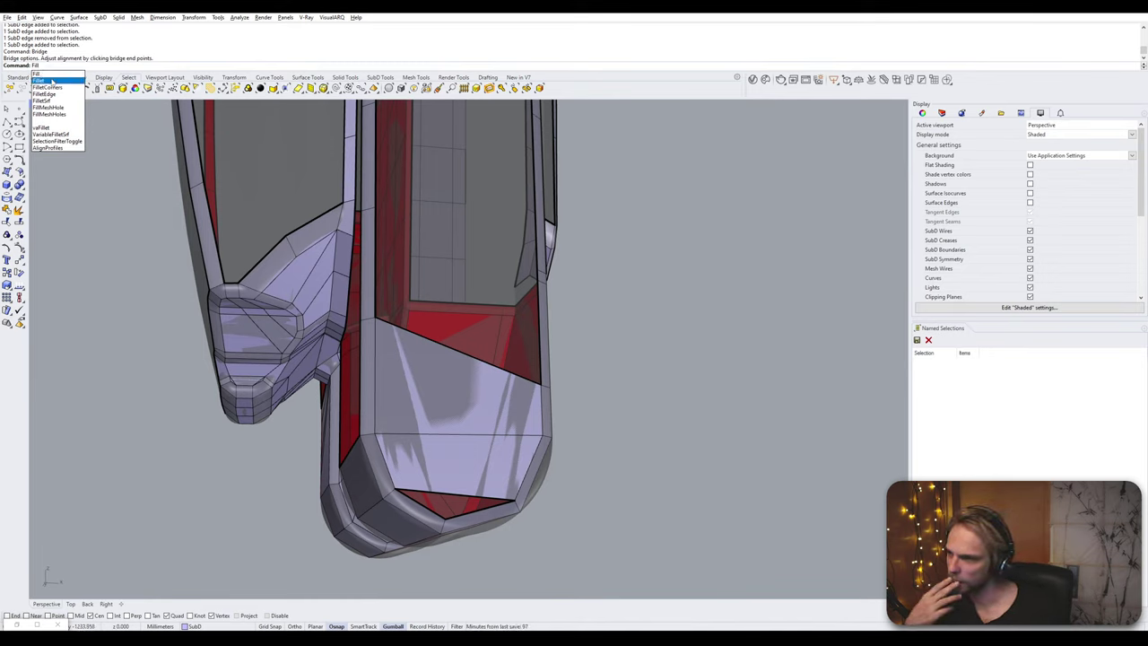
left_click(47, 73)
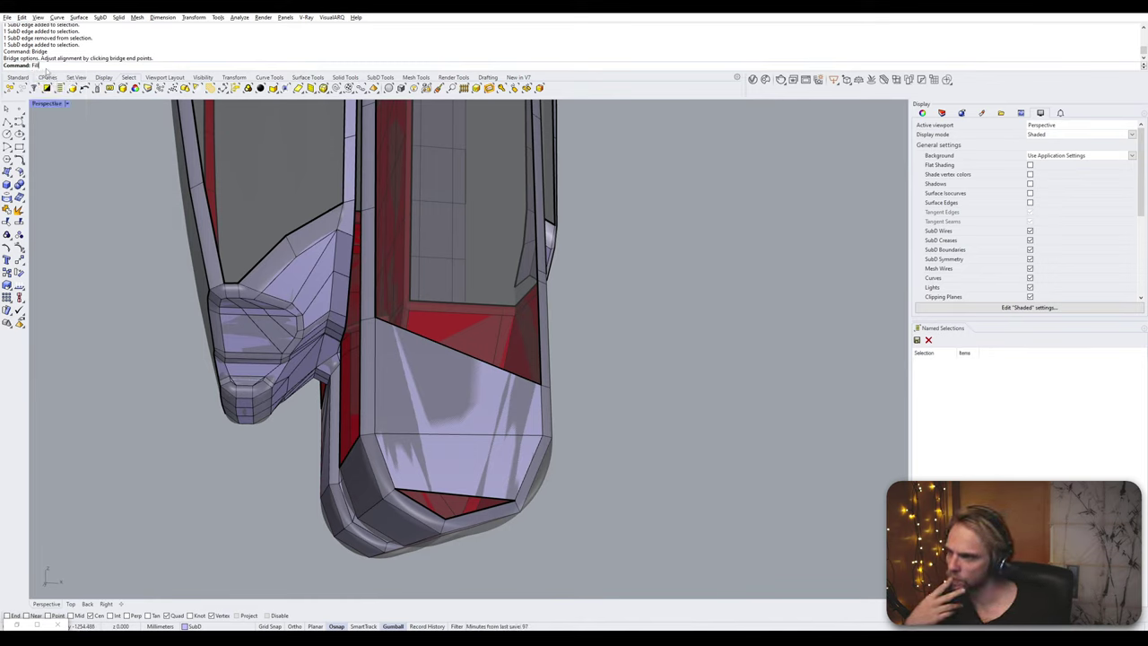
left_click(463, 495)
key("Return")
key("Return")
right_click_drag(467, 376, 425, 368)
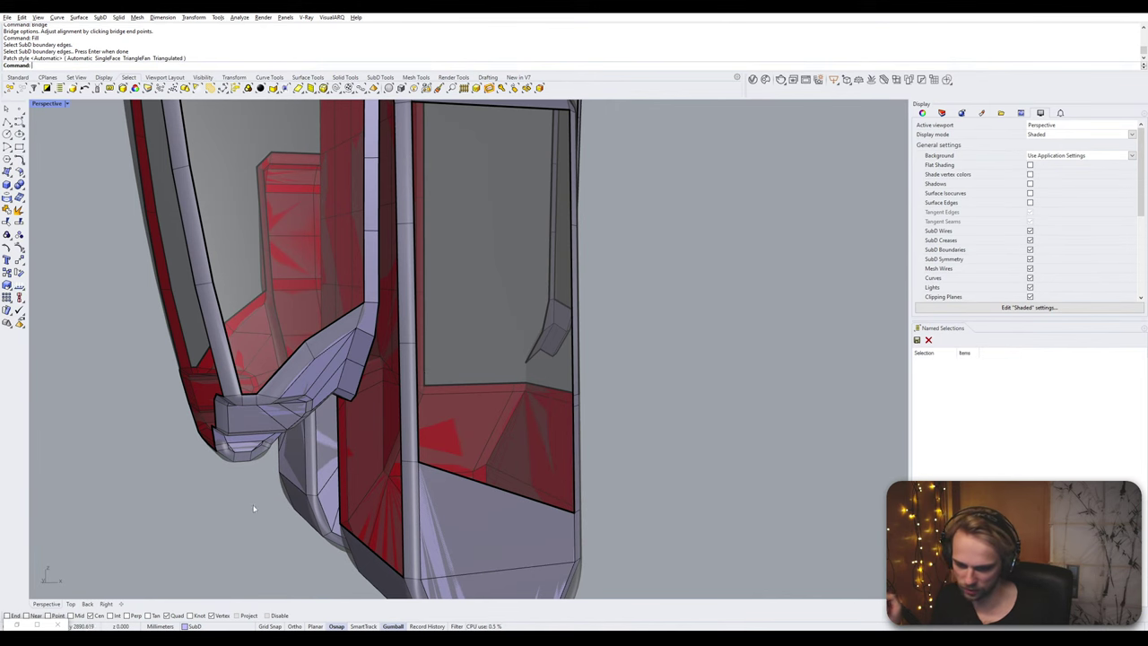
left_click(17, 625)
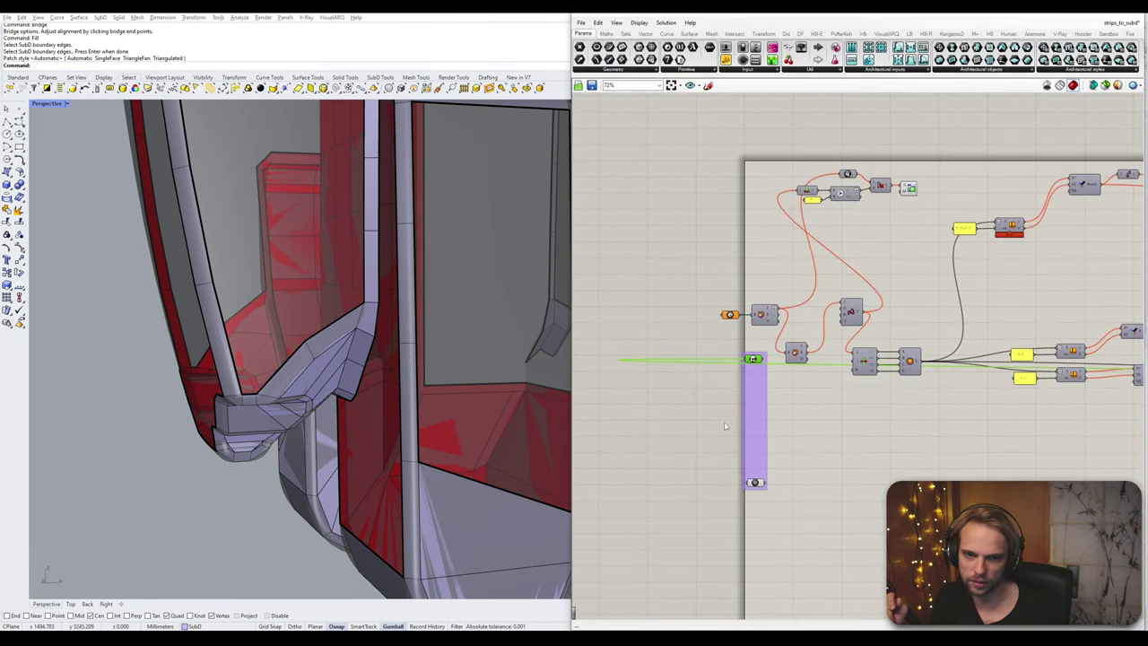
scroll(1016, 402, "down", 6)
right_click_drag(1016, 402, 952, 380)
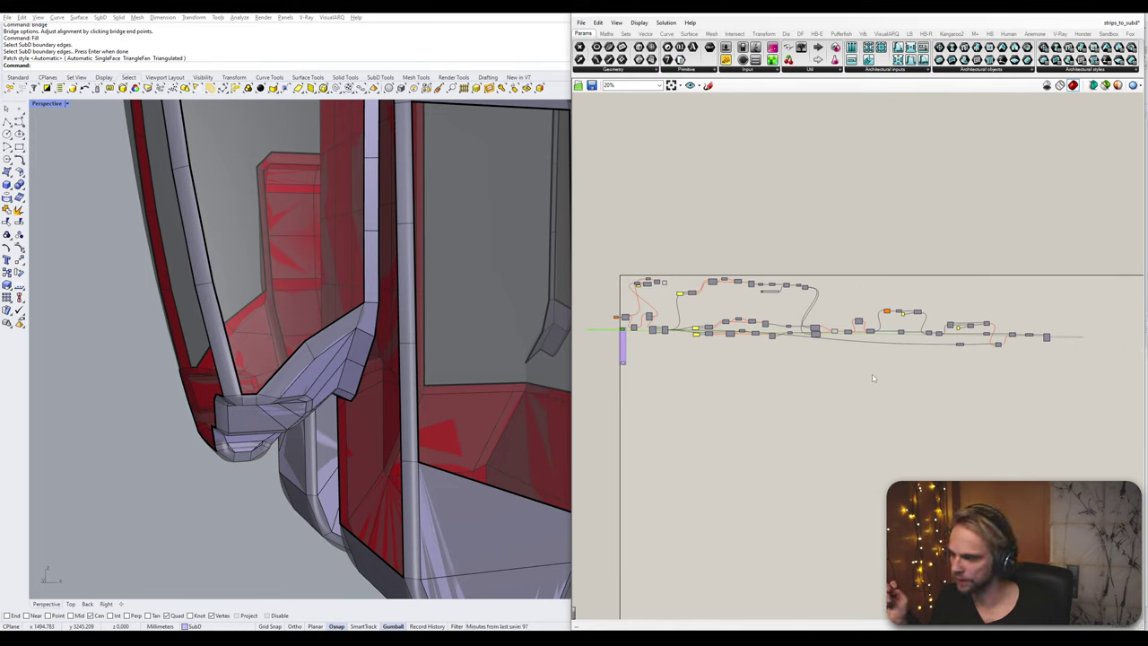
scroll(676, 252, "up", 2)
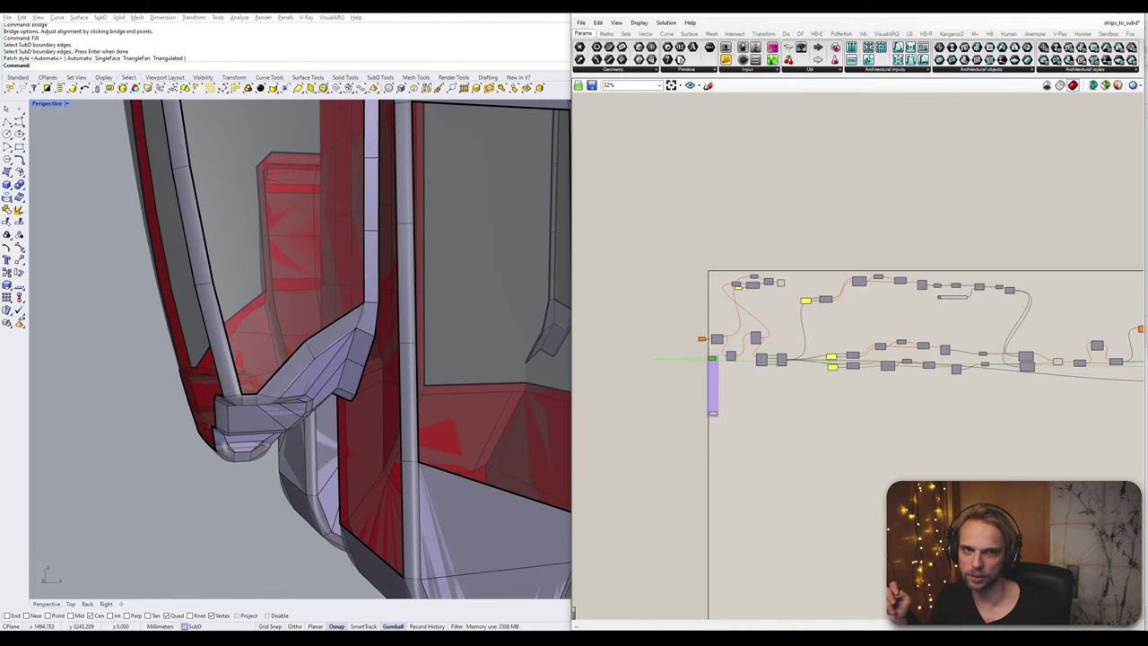
left_click(1098, 12)
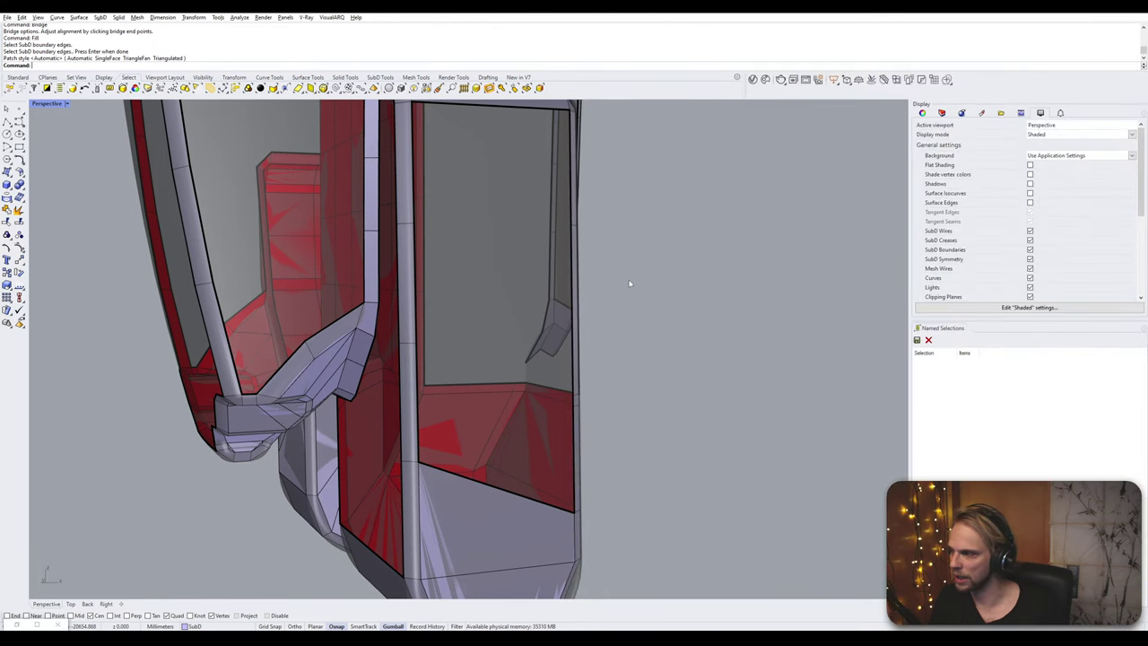
- Reveal the hidden lower leg part with ShowSelected
scroll(629, 284, "down", 5)
right_click_drag(561, 305, 509, 376)
scroll(520, 386, "down", 8)
right_click_drag(581, 397, 539, 361)
scroll(438, 411, "up", 6)
type("ShowSelected")
key("Return")
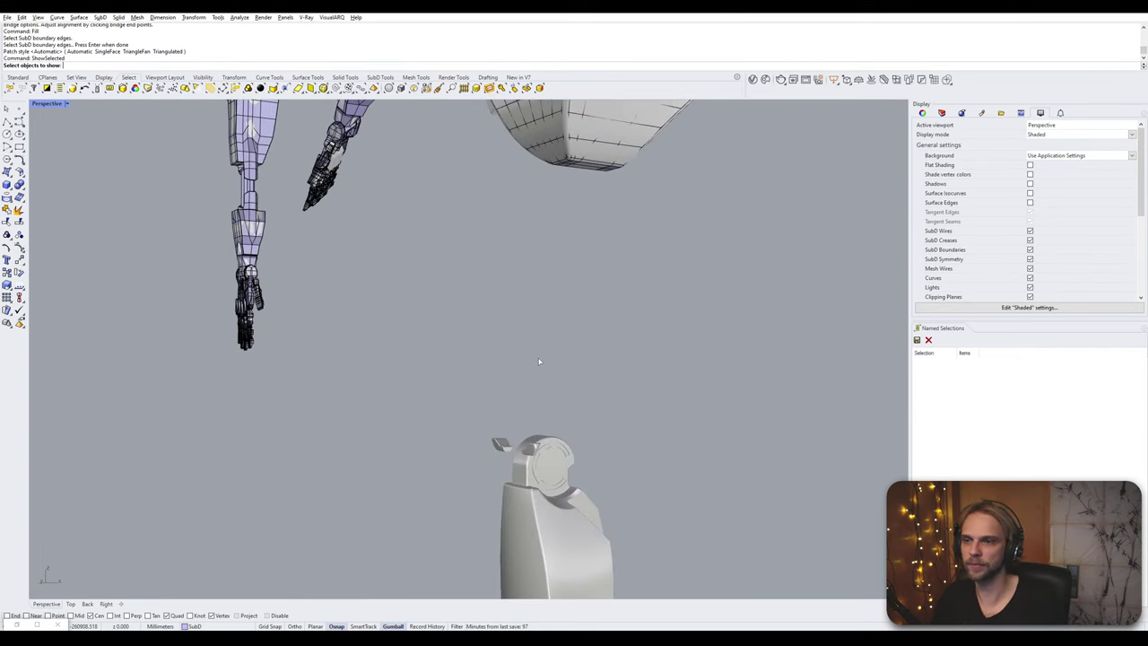
left_click(549, 394)
key("Return")
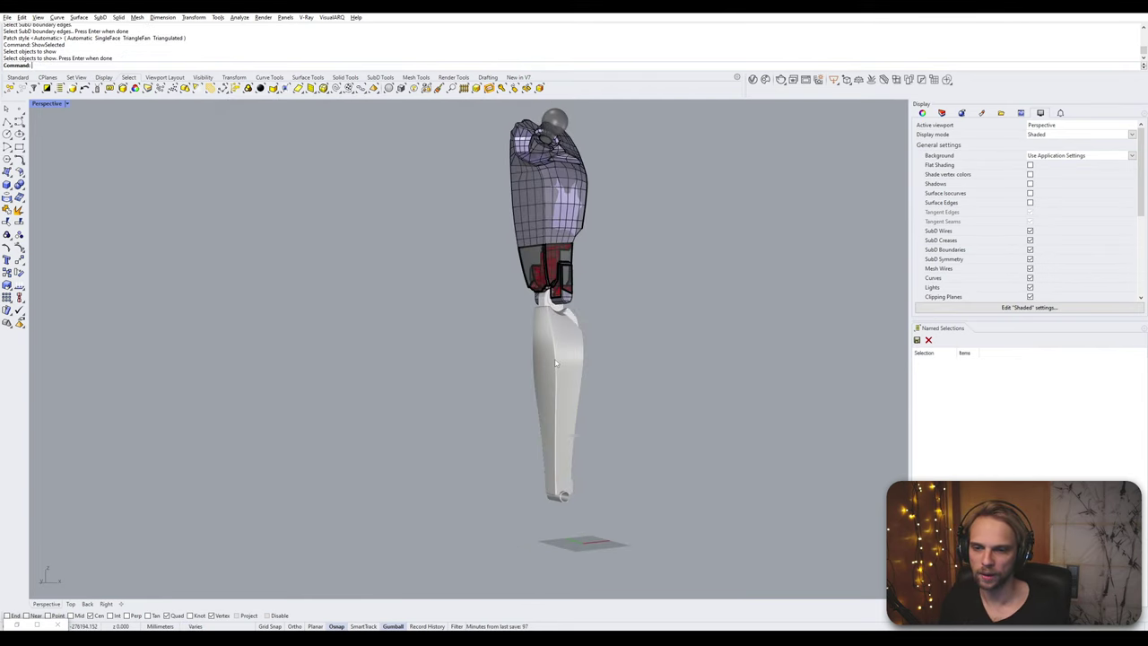
- Select the lower leg part and hide it
scroll(549, 339, "up", 10)
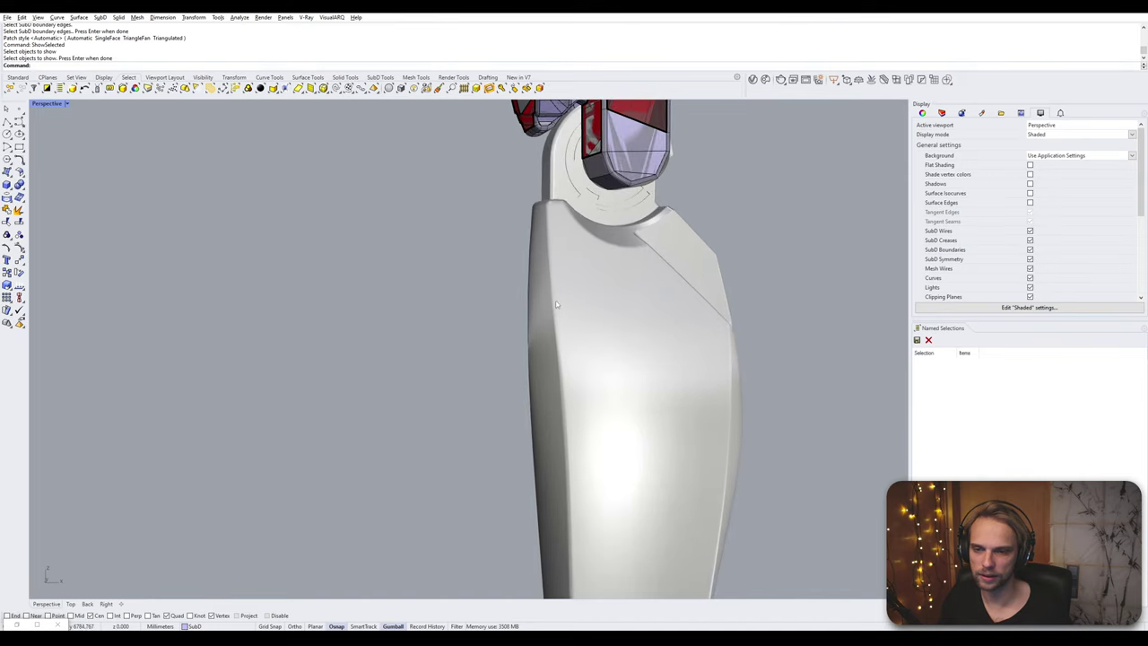
left_click(551, 272)
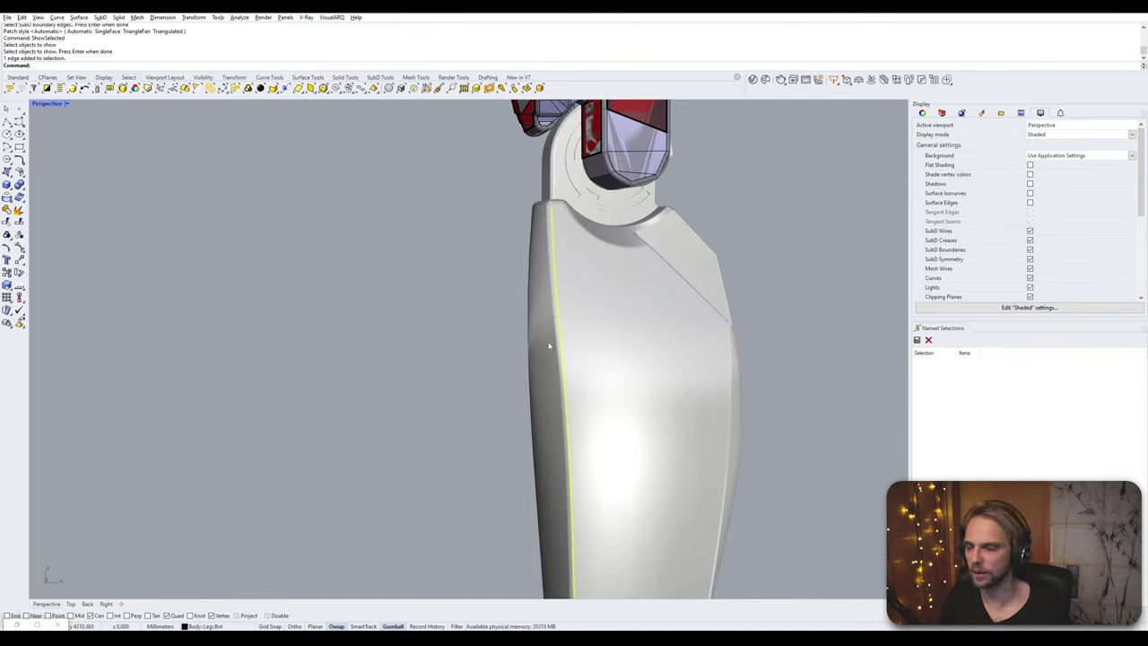
scroll(545, 512, "down", 10)
right_click_drag(545, 512, 538, 399)
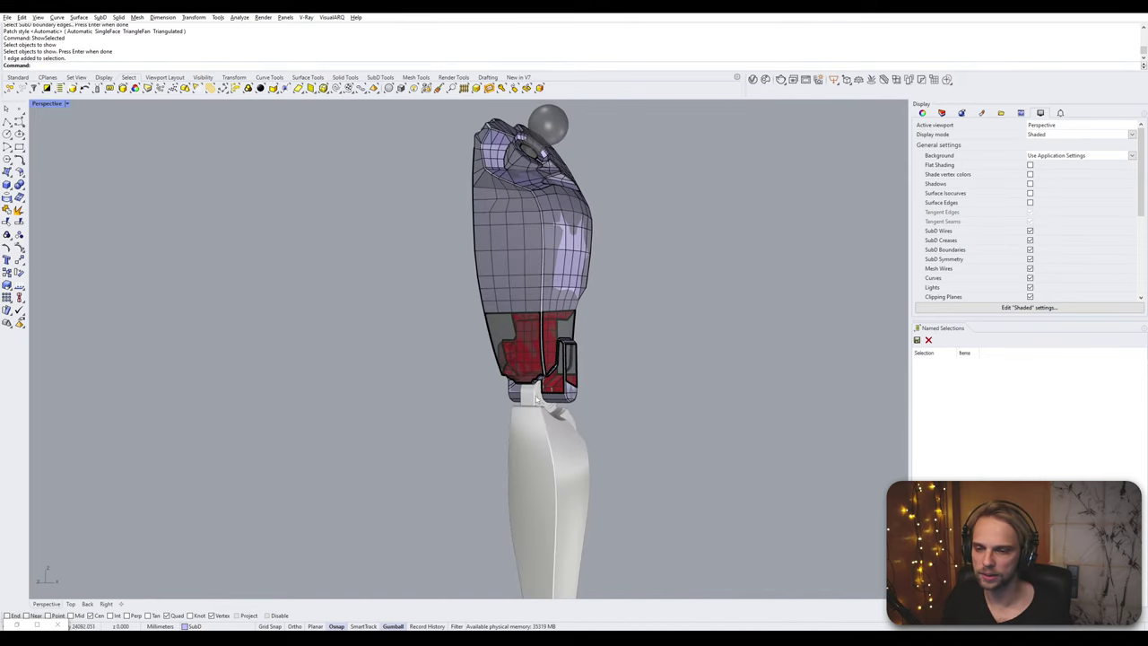
left_click(556, 475)
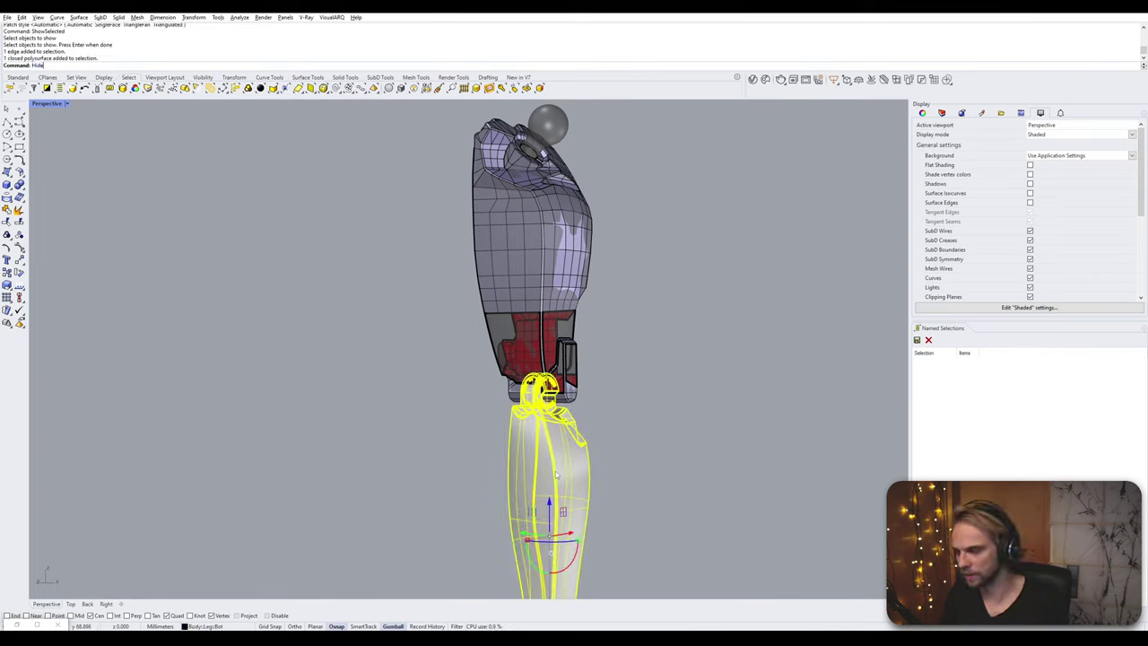
key("Return")
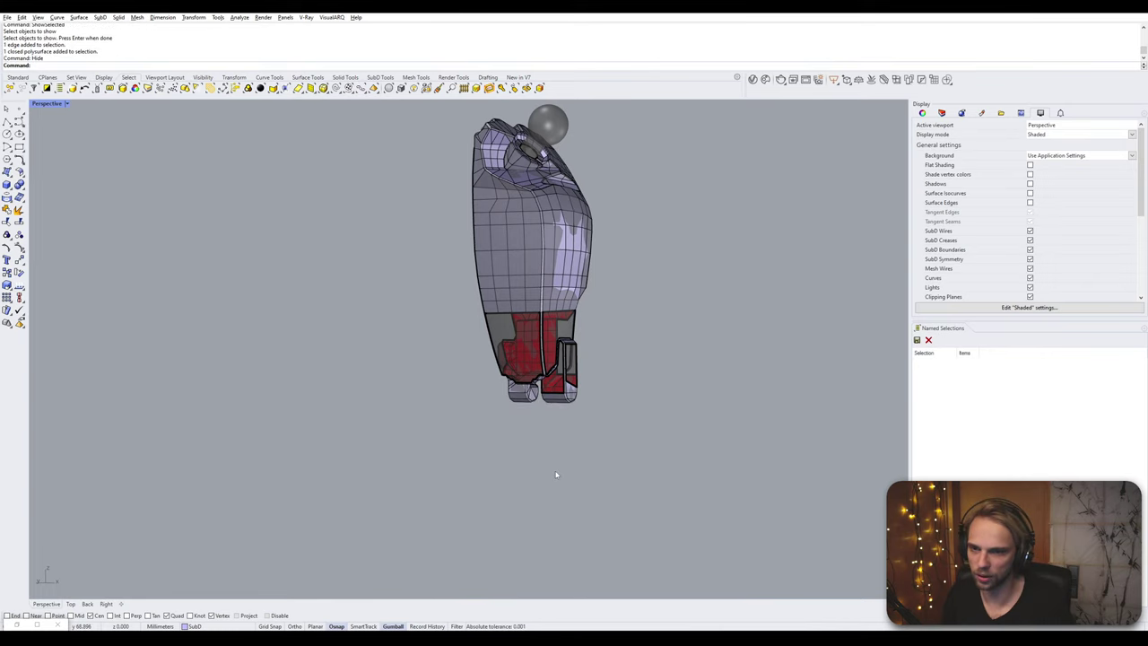
- Pan and orbit to inspect the thigh's top and its openings at the knee end
scroll(532, 207, "up", 6)
right_click_drag(432, 162, 446, 275, "shift")
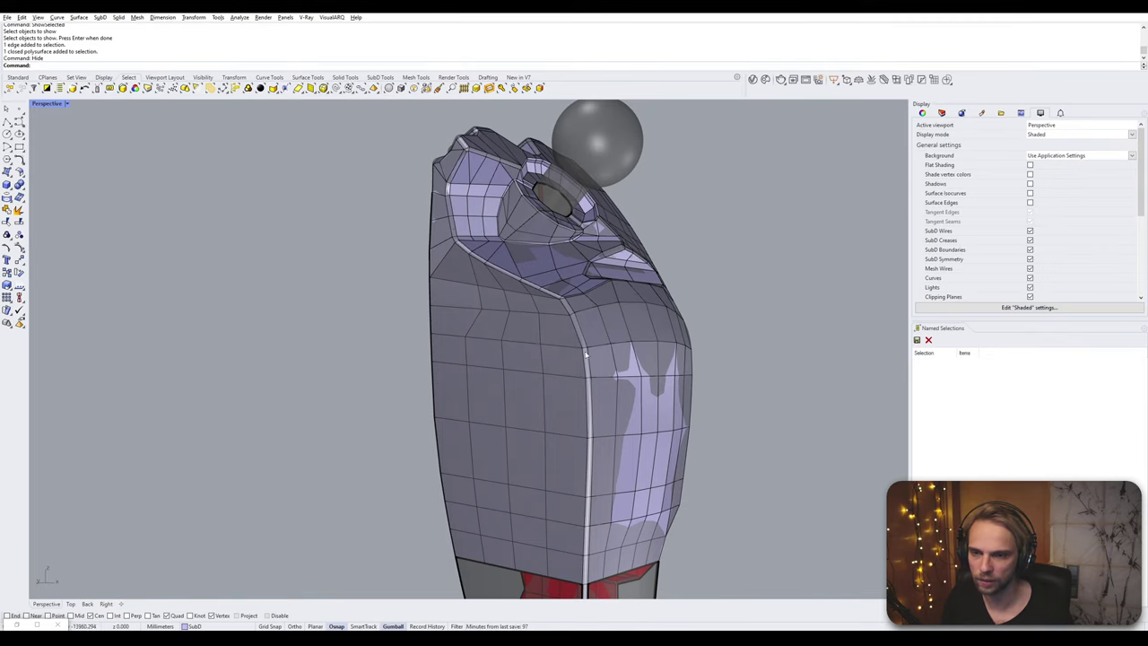
right_click_drag(589, 553, 583, 211, "shift")
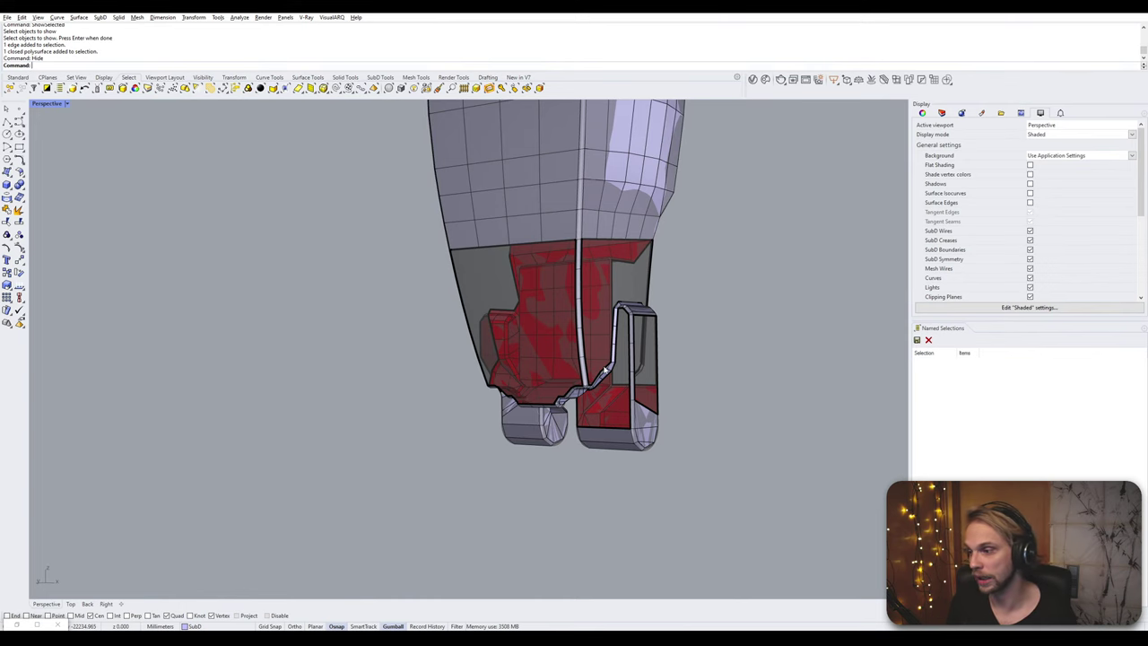
scroll(596, 363, "up", 3)
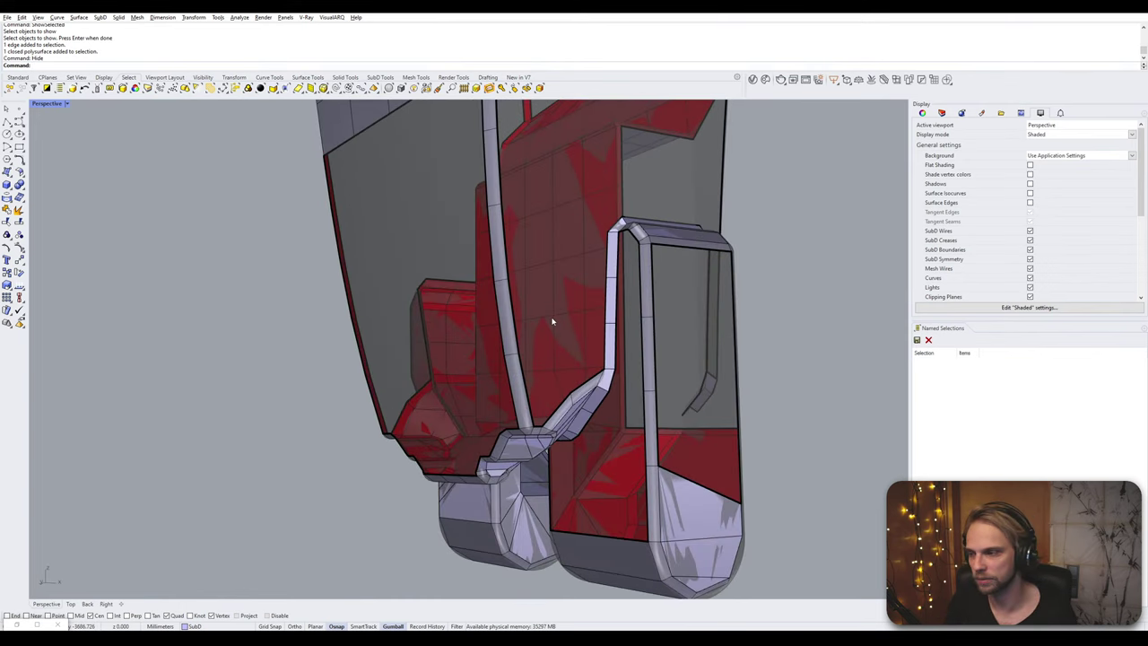
right_click_drag(570, 332, 503, 388)
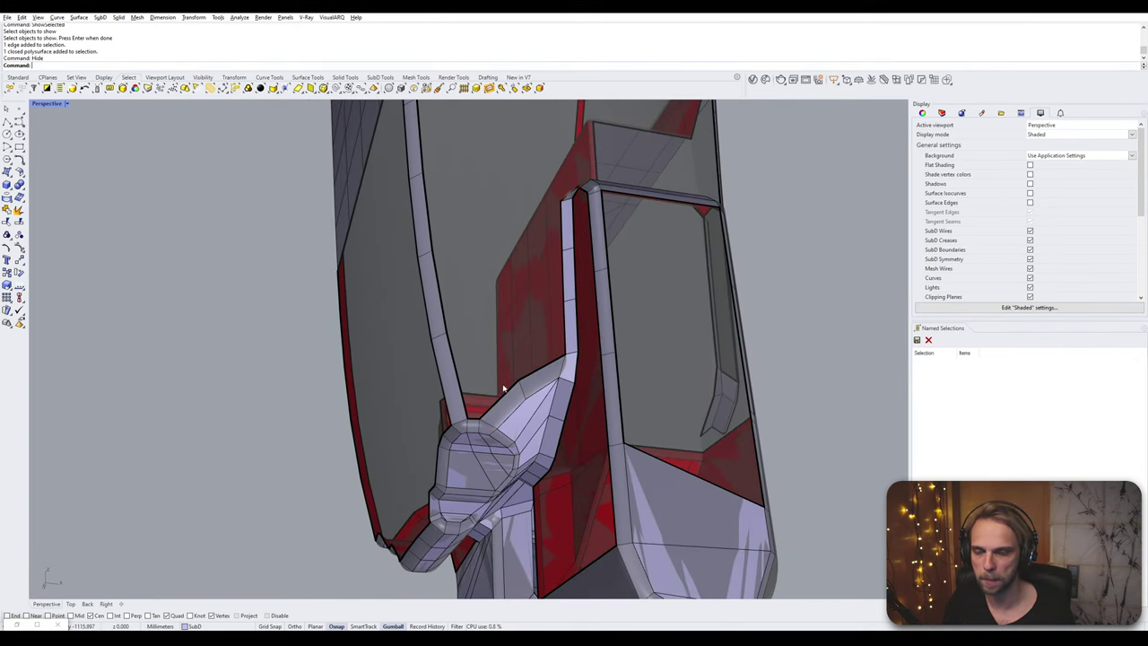
- Bridge the two edges across the gap beside the knee bracket
left_click(453, 361, "ctrl+shift")
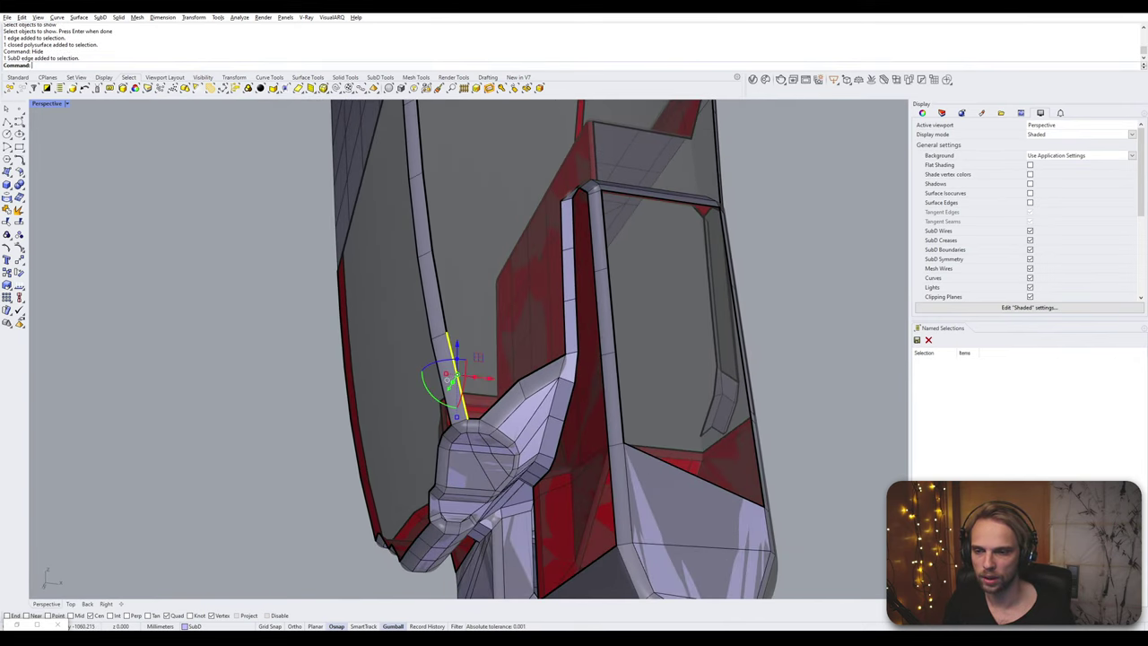
left_click(513, 392, "ctrl+shift")
key("Return")
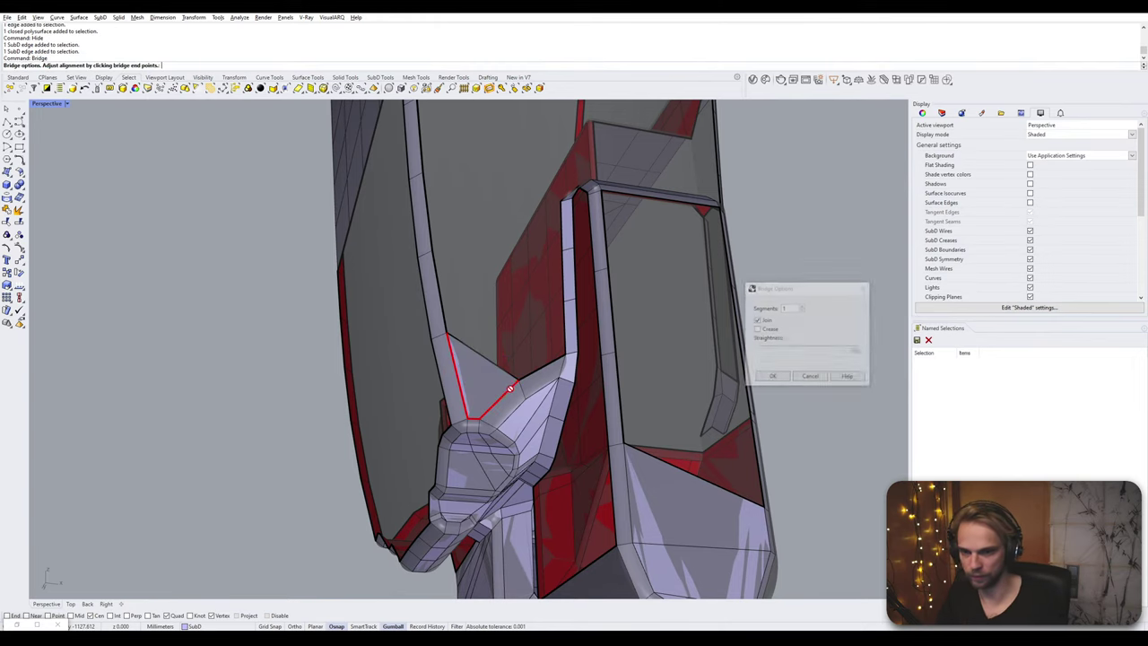
key("Return")
- Bevel five surrounding edges, snapping the bevel size to a vertex
right_click_drag(455, 313, 435, 347)
left_click(434, 348, "ctrl+shift")
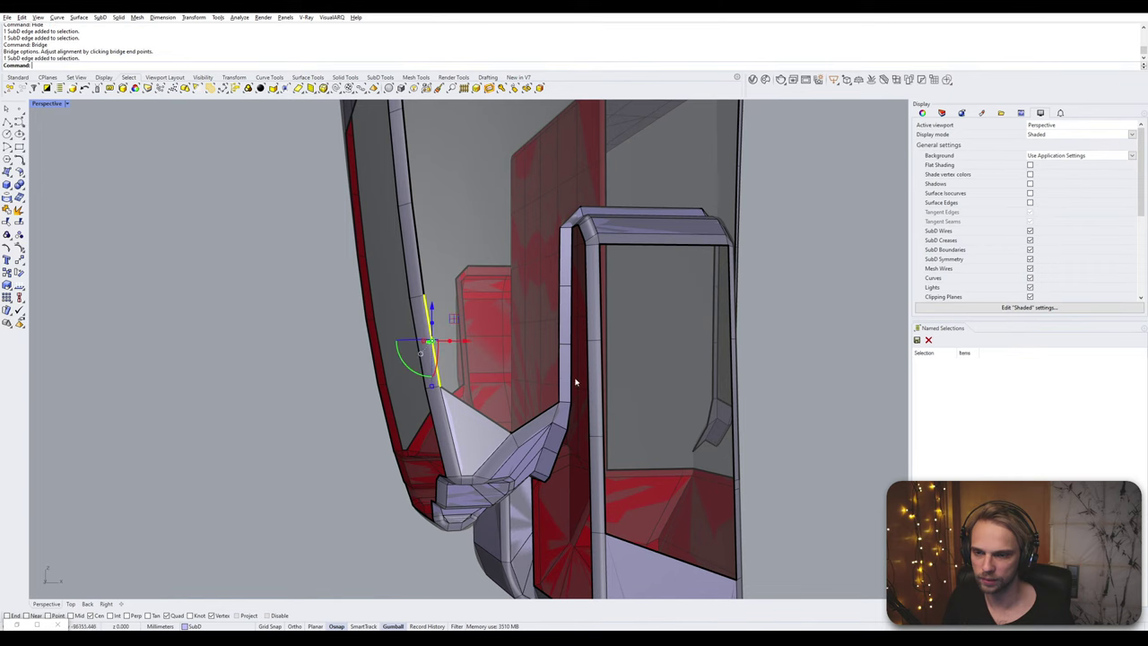
left_click(556, 373, "ctrl+shift")
right_click_drag(561, 372, 602, 306)
left_click(528, 360, "ctrl+shift")
left_click(566, 370, "ctrl+shift")
left_click(603, 307, "ctrl+shift")
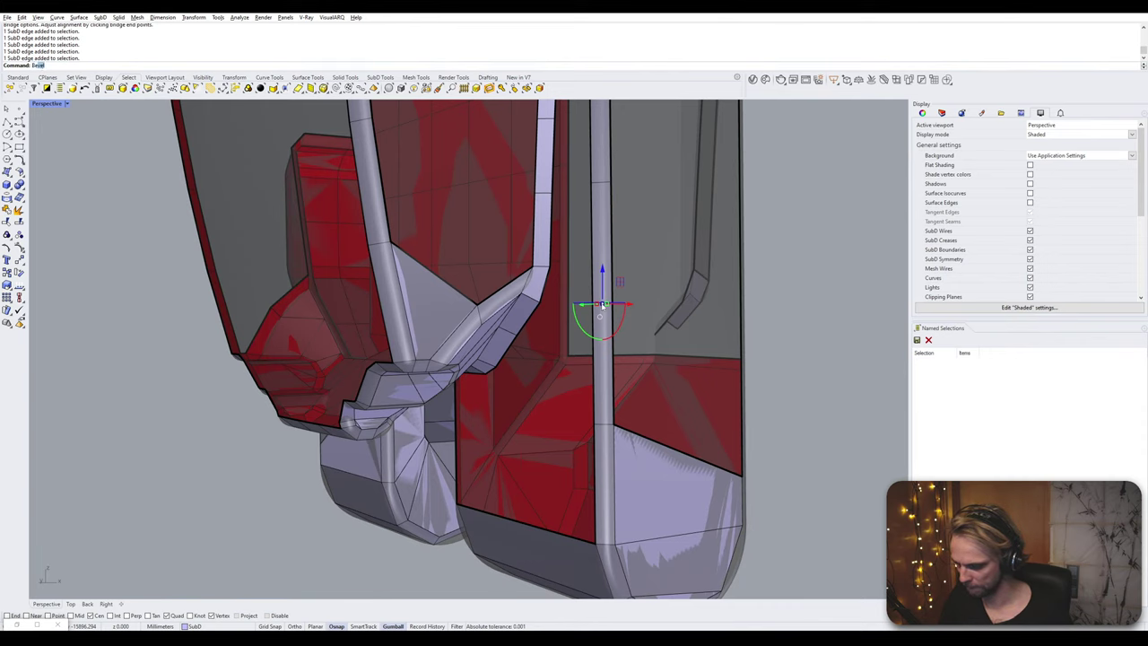
key("Return")
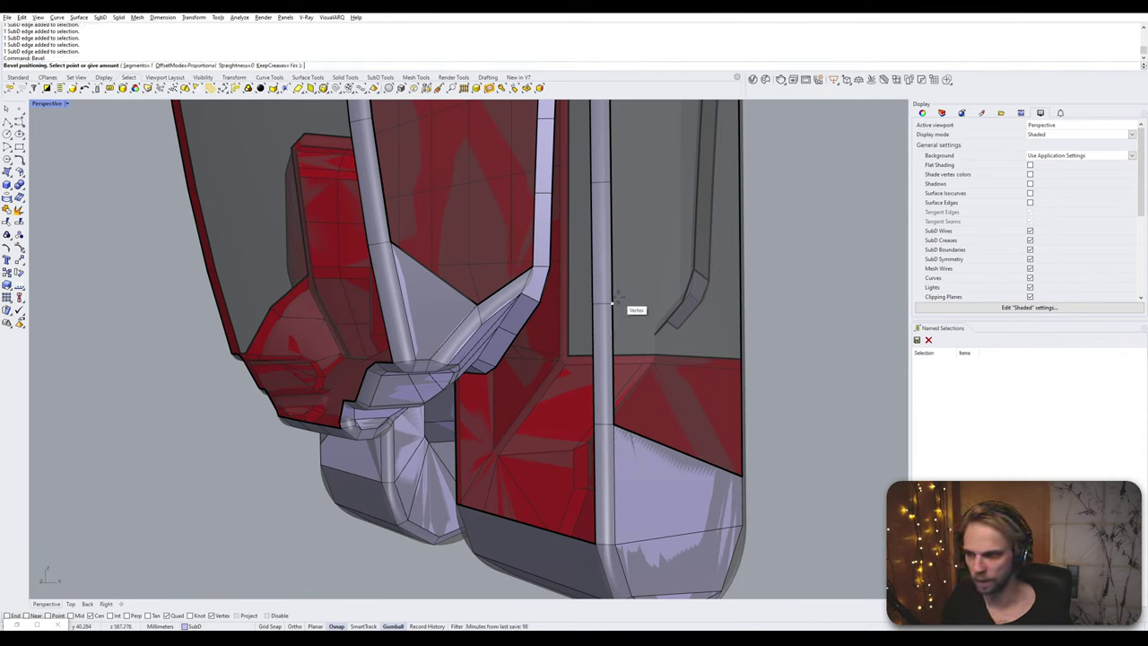
left_click(612, 301)
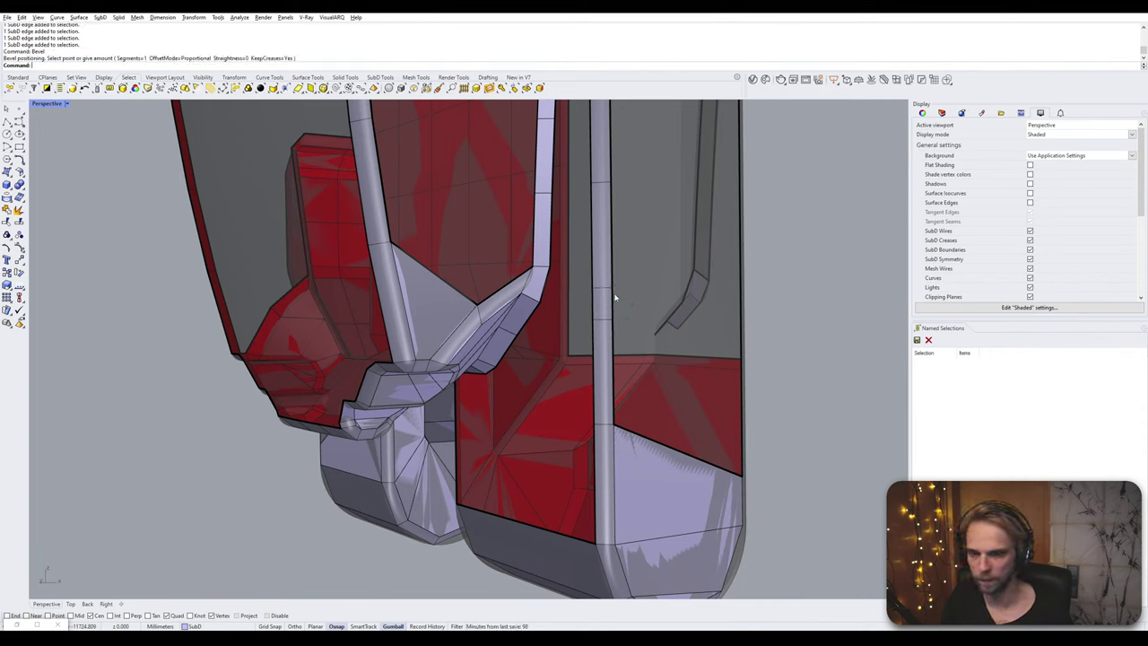
- Bridge the small gap, then bridge the lower opening on the thigh's underside
left_click(544, 271, "ctrl+shift")
left_click(592, 305, "ctrl+shift")
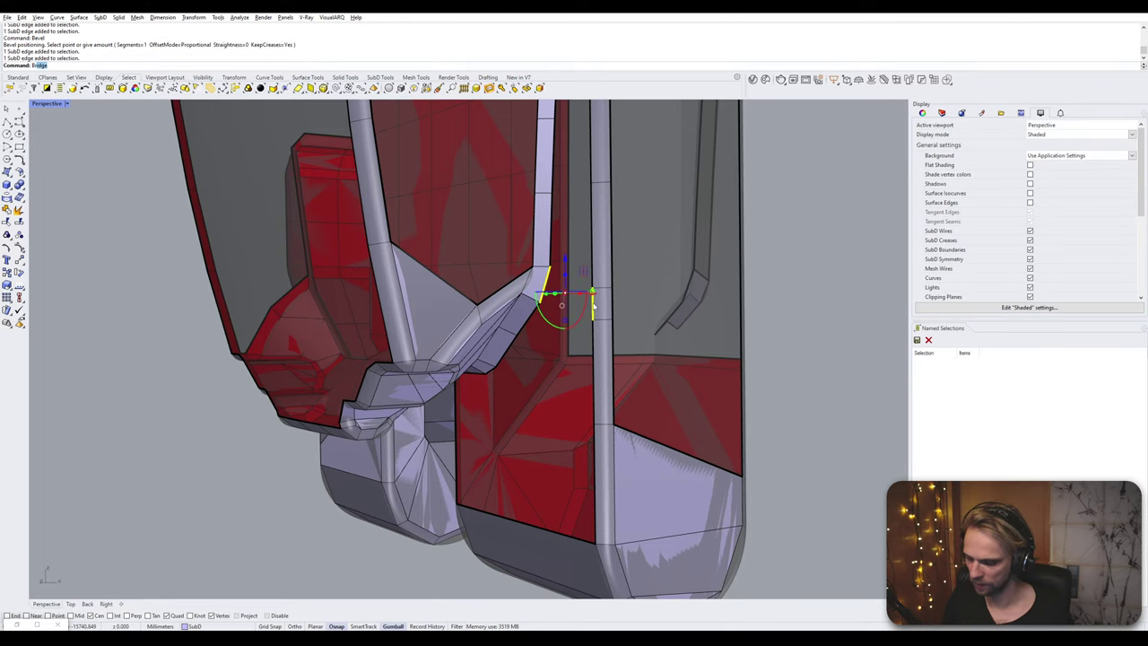
key("Return")
key("Return")
scroll(594, 307, "down", 4)
right_click_drag(594, 307, 462, 315)
left_click(529, 325, "ctrl+shift")
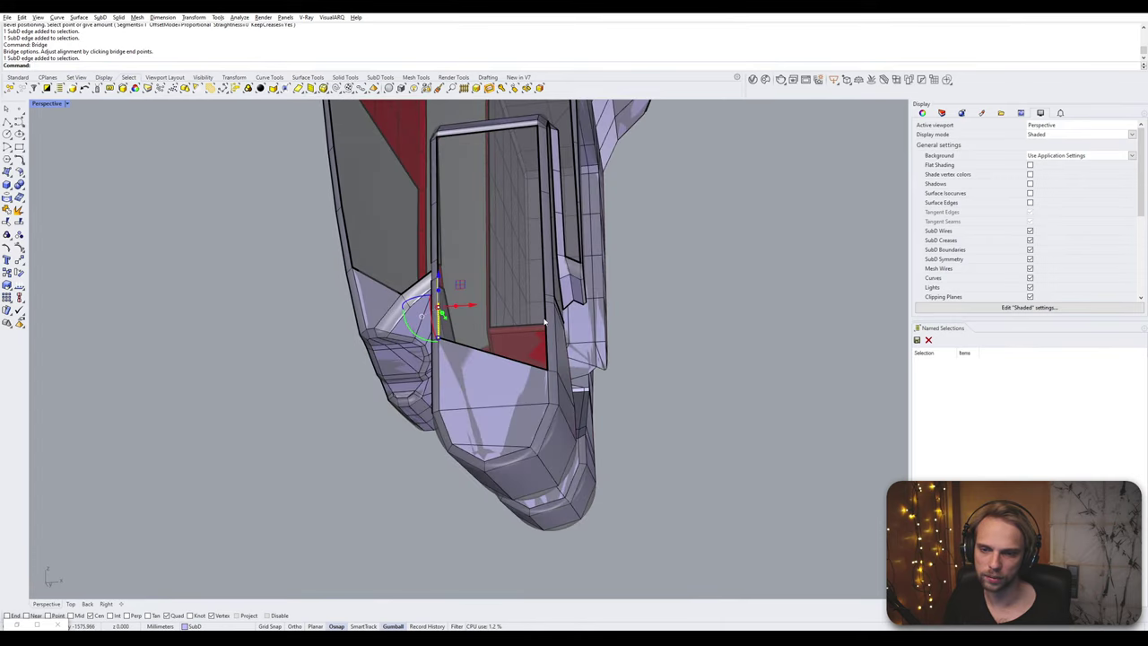
left_click(545, 321, "ctrl+shift")
right_click_drag(546, 313, 566, 327)
key("Return")
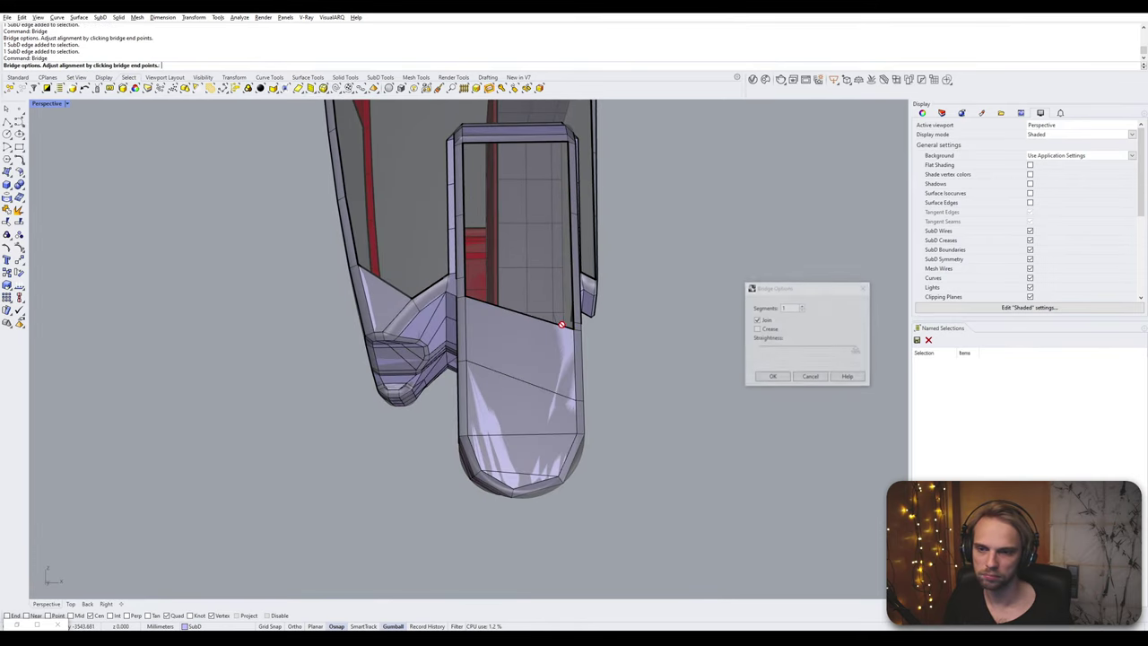
key("Return")
- Bridge the remaining underside gap between its two matching edges
scroll(575, 328, "up", 3)
left_click(577, 331, "ctrl+shift")
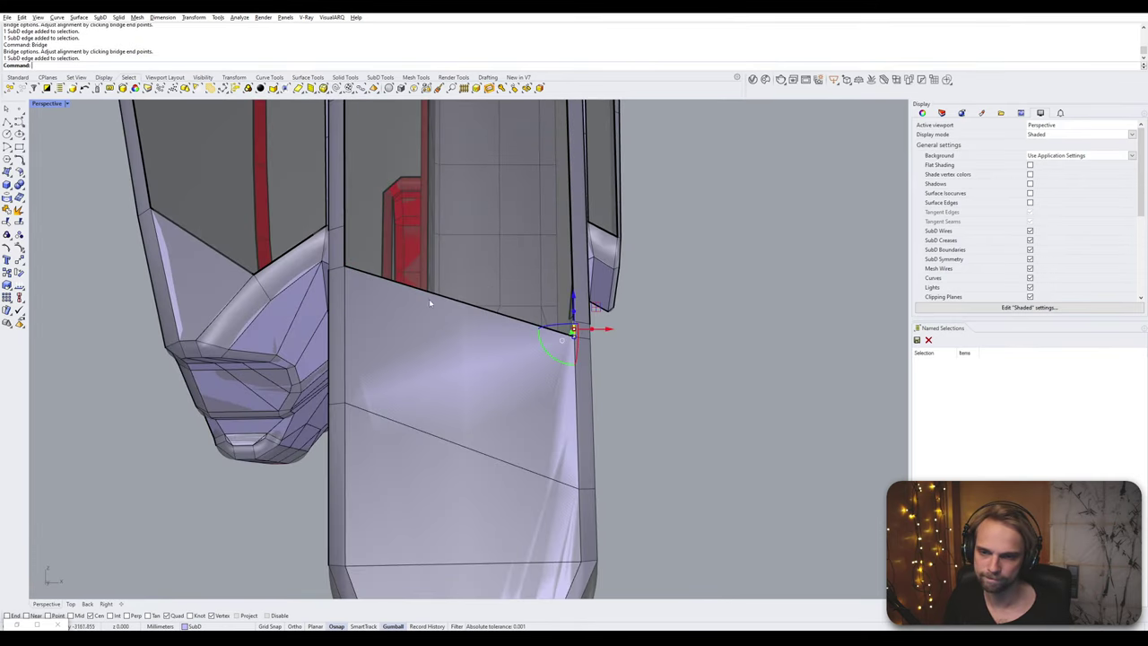
left_click(348, 243, "ctrl+shift")
key("Return")
key("Return")
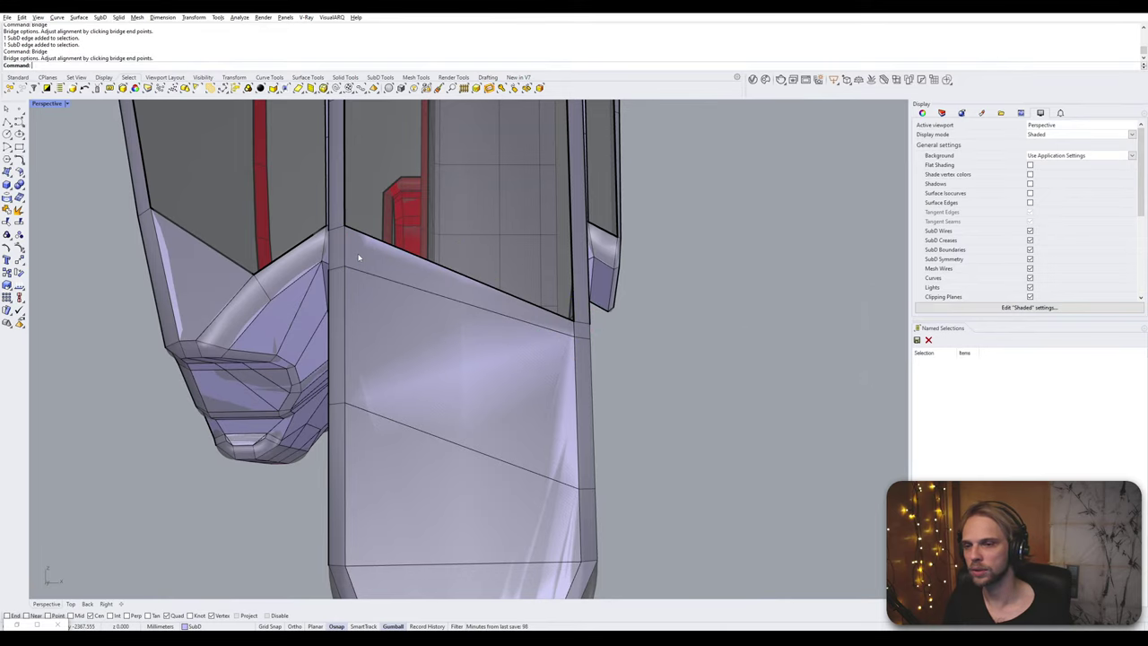
right_click_drag(358, 248, 421, 282)
scroll(421, 282, "up", 5)
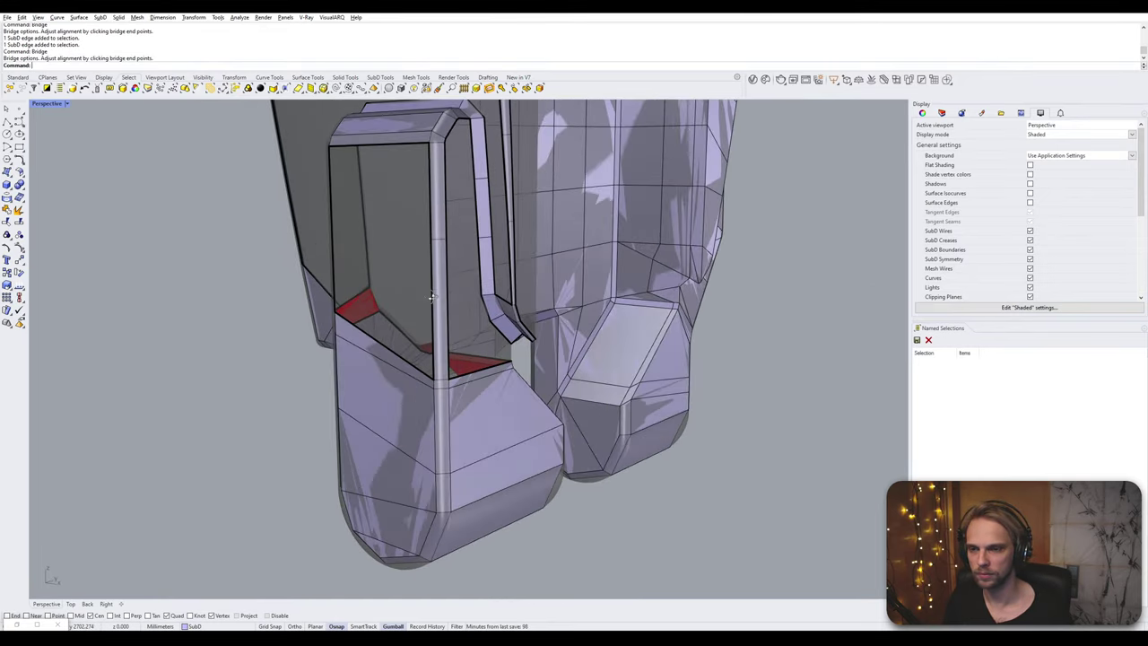
- Fill the front lower opening by bridging its side edges and upper edge segments
left_click(427, 261, "ctrl+shift")
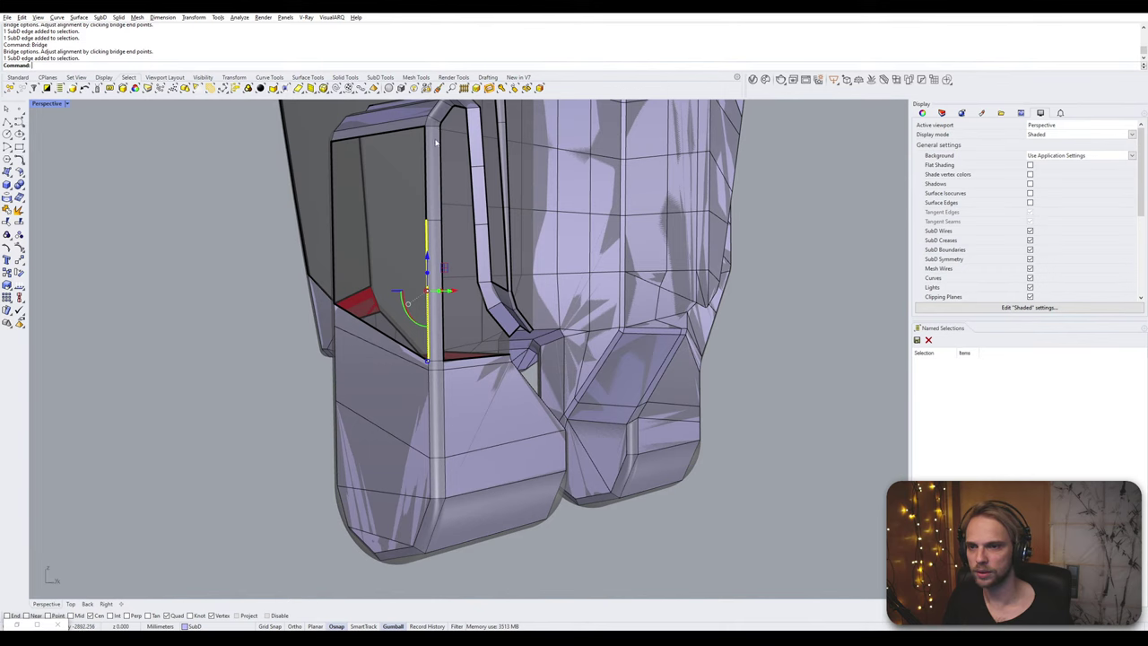
right_click_drag(431, 269, 422, 404)
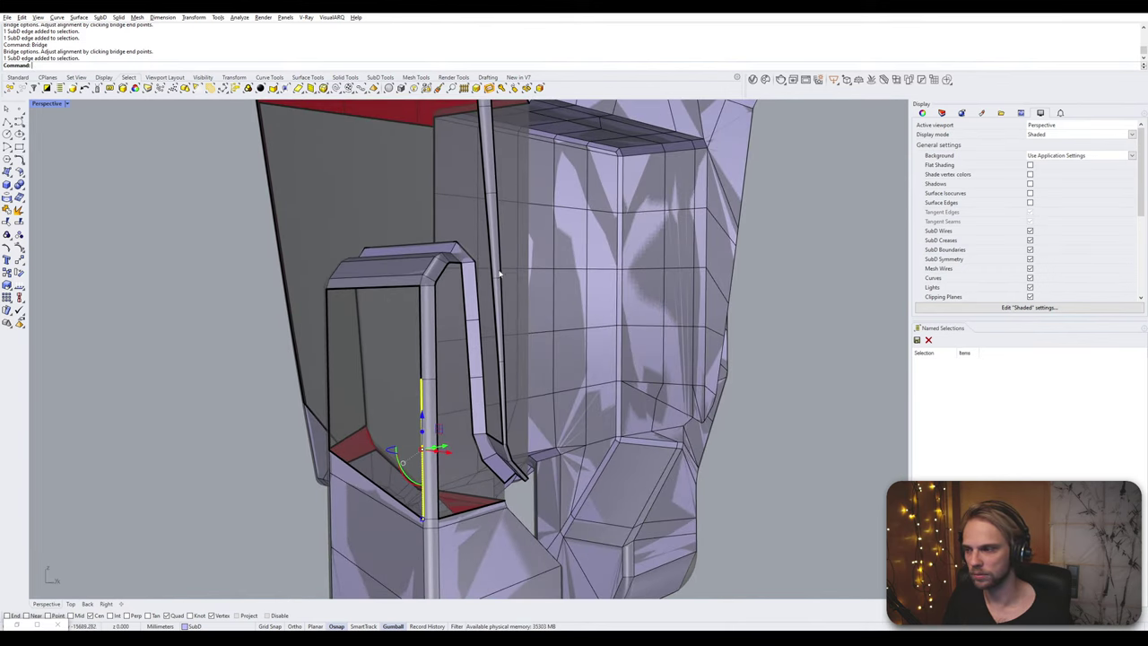
right_click_drag(500, 275, 536, 216)
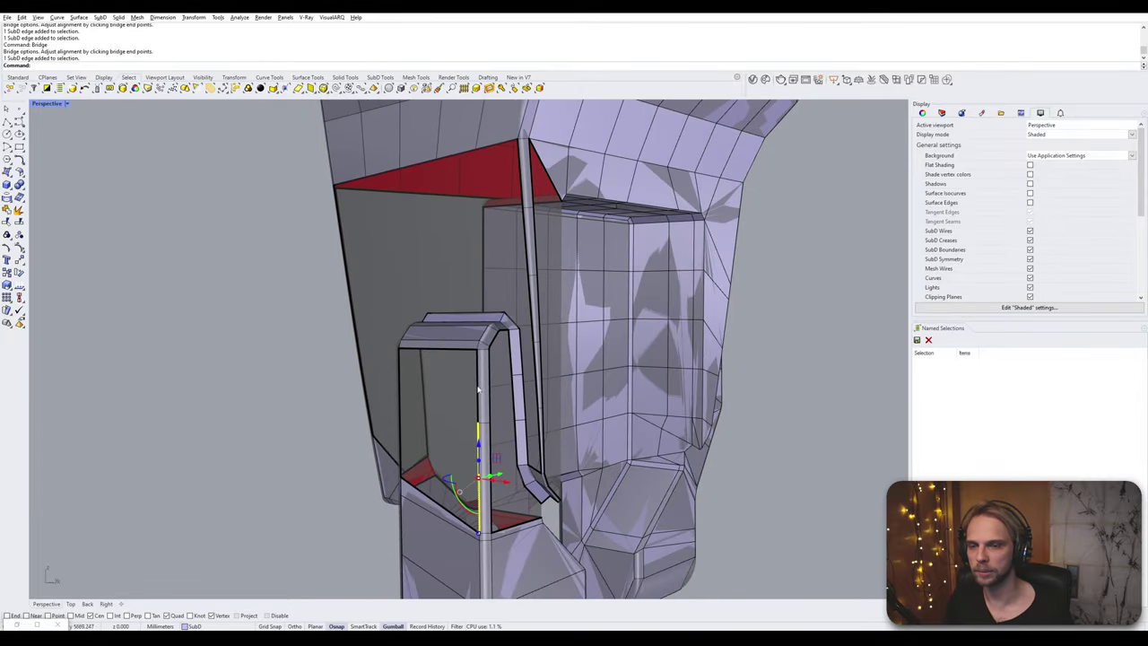
right_click_drag(478, 389, 515, 356)
scroll(515, 359, "up", 5)
right_click_drag(431, 363, 464, 286)
left_click(463, 287)
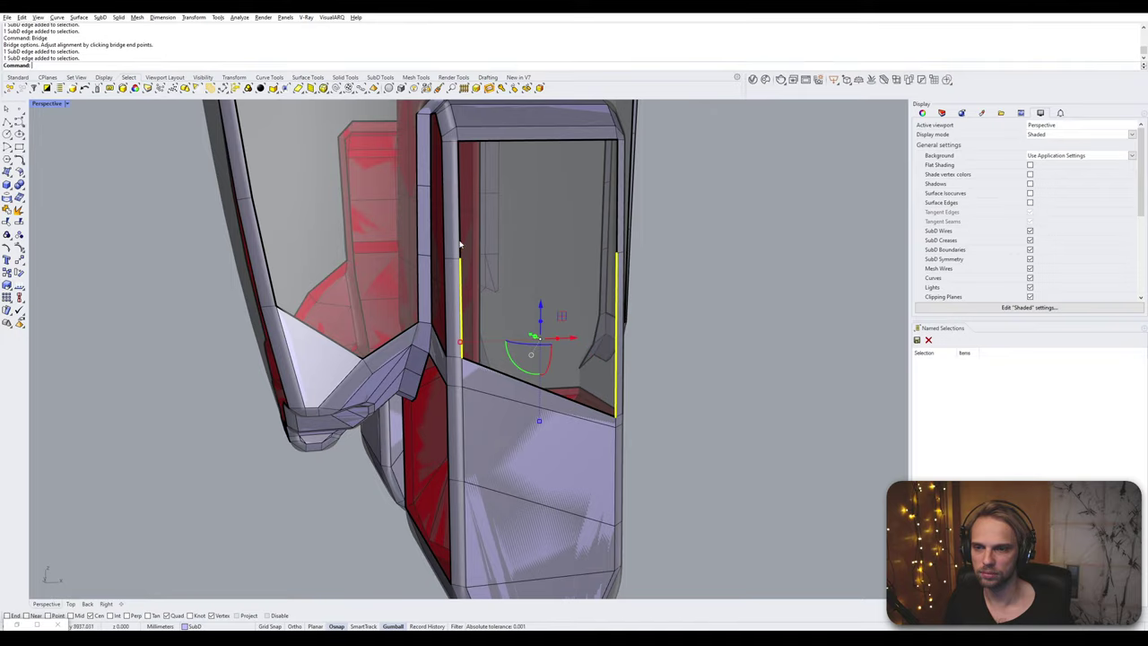
left_click(462, 228)
left_click(617, 172, "ctrl+shift")
key("Return")
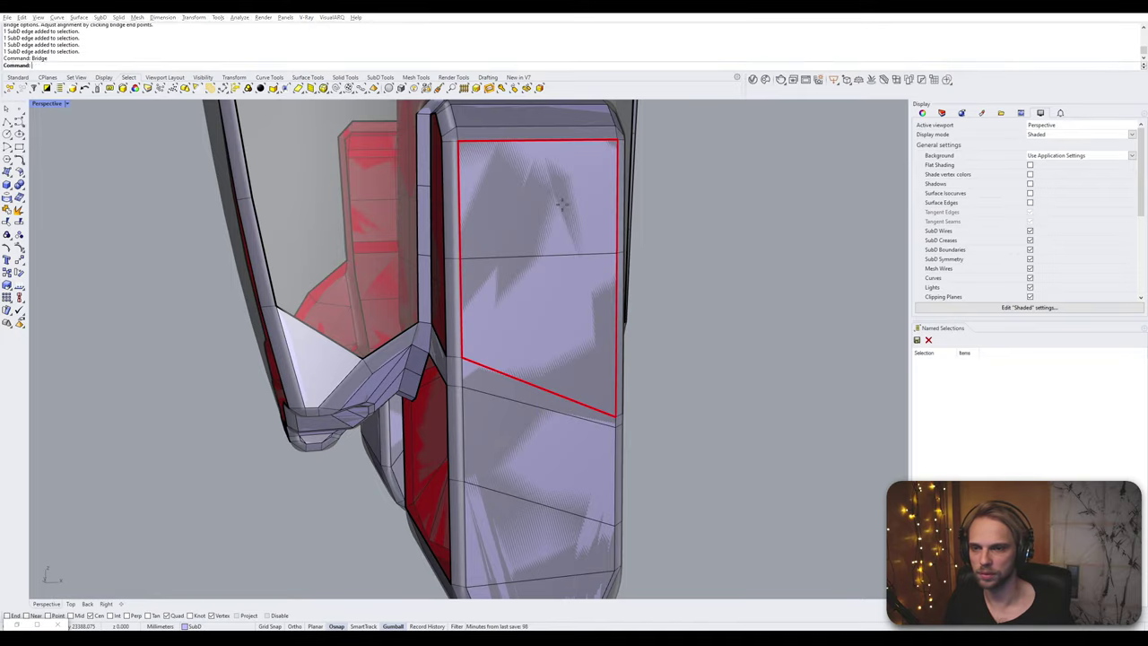
key("Return")
- Orbit and zoom to check the filled opening and the inner bracket strip
right_click_drag(625, 303, 529, 260)
scroll(578, 280, "down", 5)
scroll(574, 269, "up", 3)
scroll(529, 261, "up", 4)
scroll(482, 198, "up", 6)
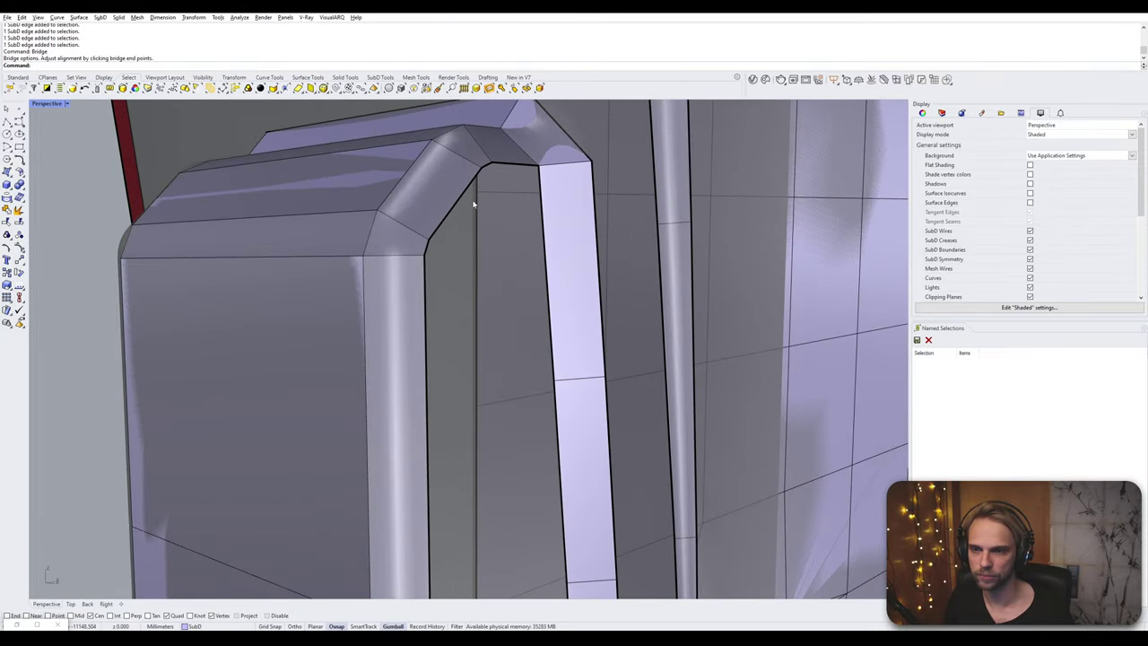
scroll(482, 212, "down", 4)
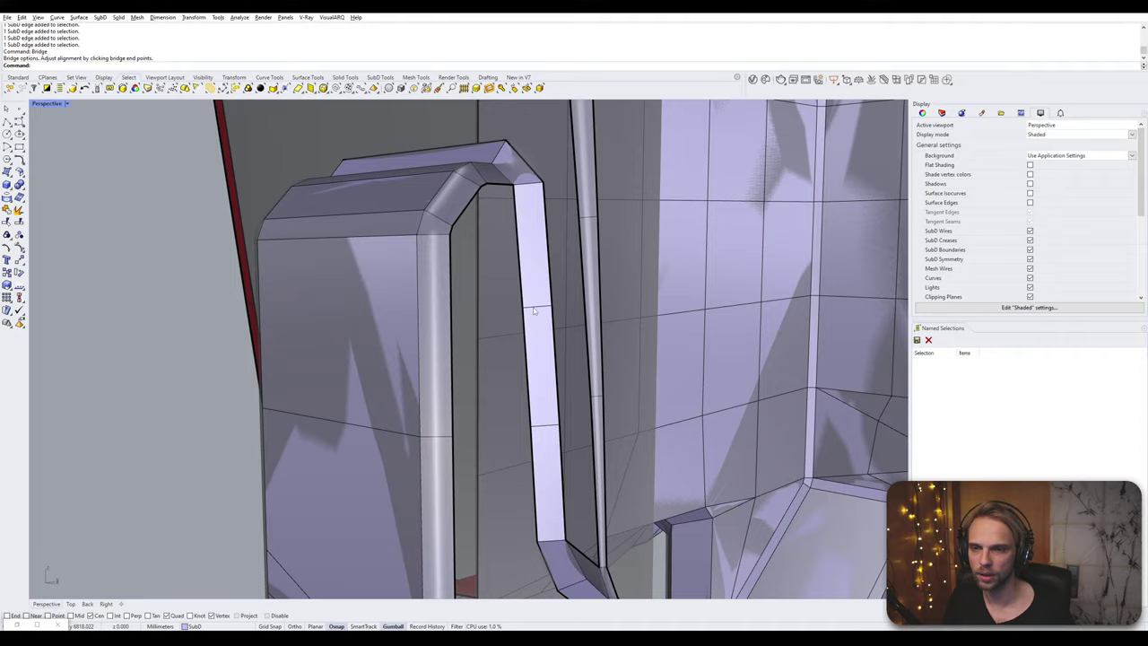
scroll(535, 310, "down", 7)
right_click_drag(512, 290, 540, 311)
scroll(539, 311, "up", 3)
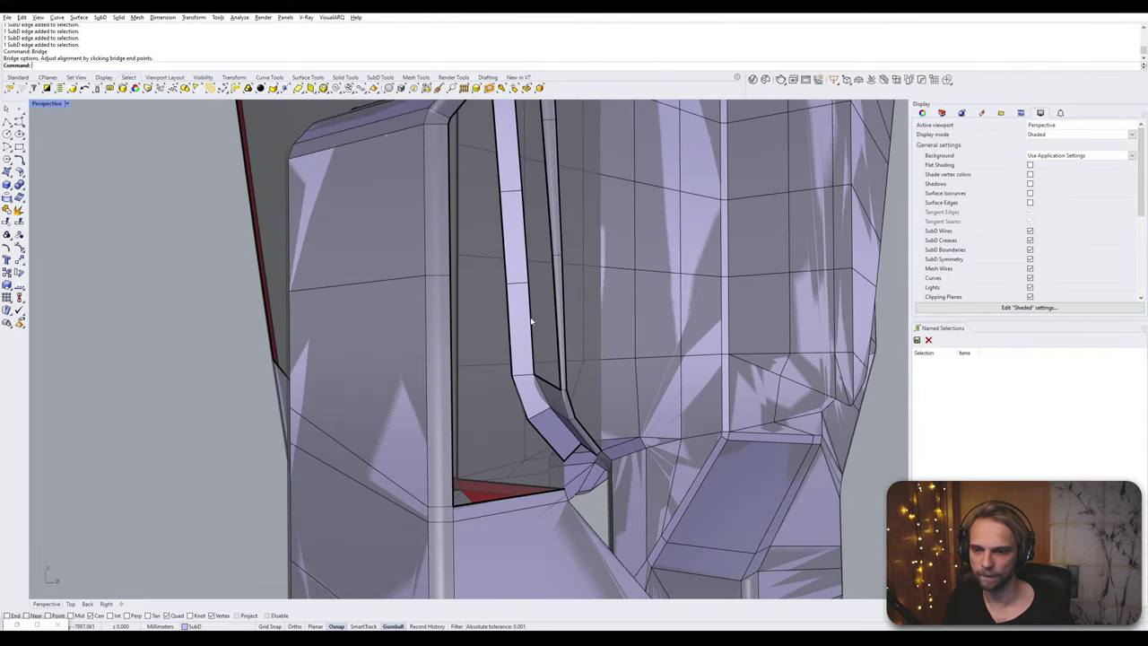
- Delete the face strip between the inner bracket's vertical strips
left_click(531, 323)
left_click(554, 273, "shift")
left_click(526, 233, "shift")
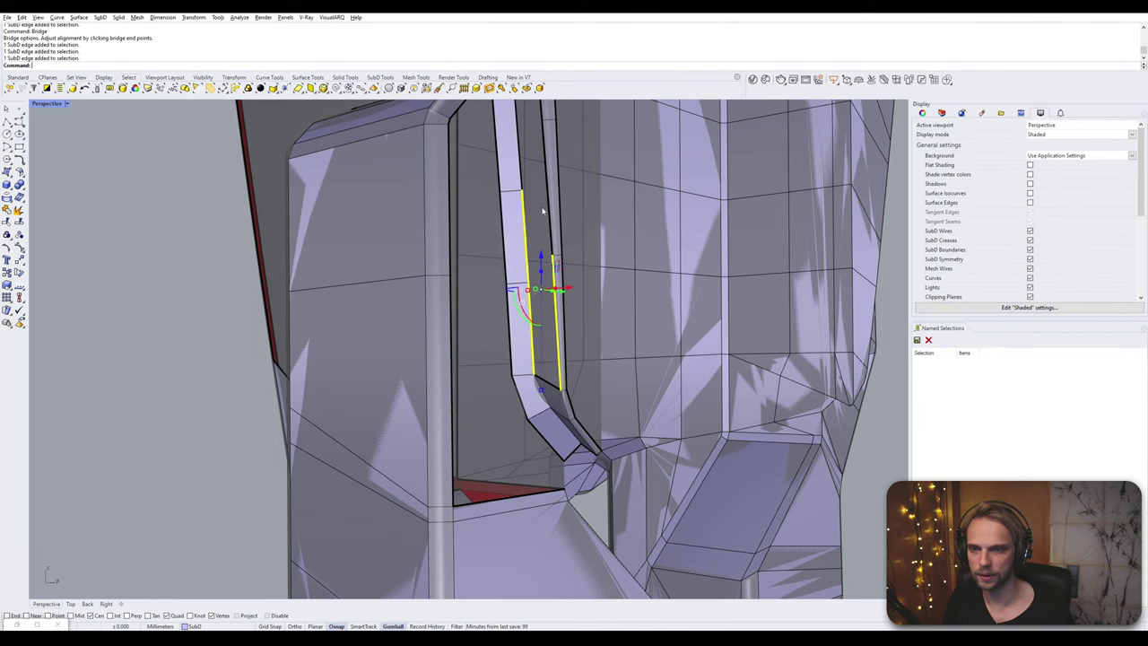
left_click(549, 214, "shift")
right_click_drag(550, 215, 551, 311)
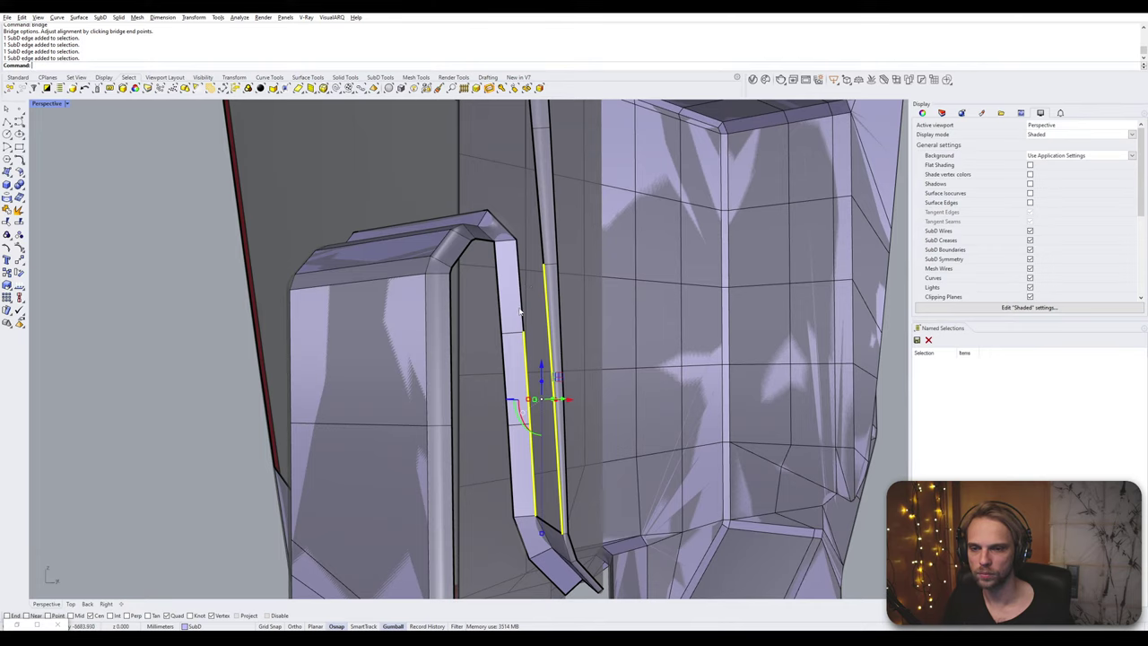
left_click(517, 336)
key("Delete")
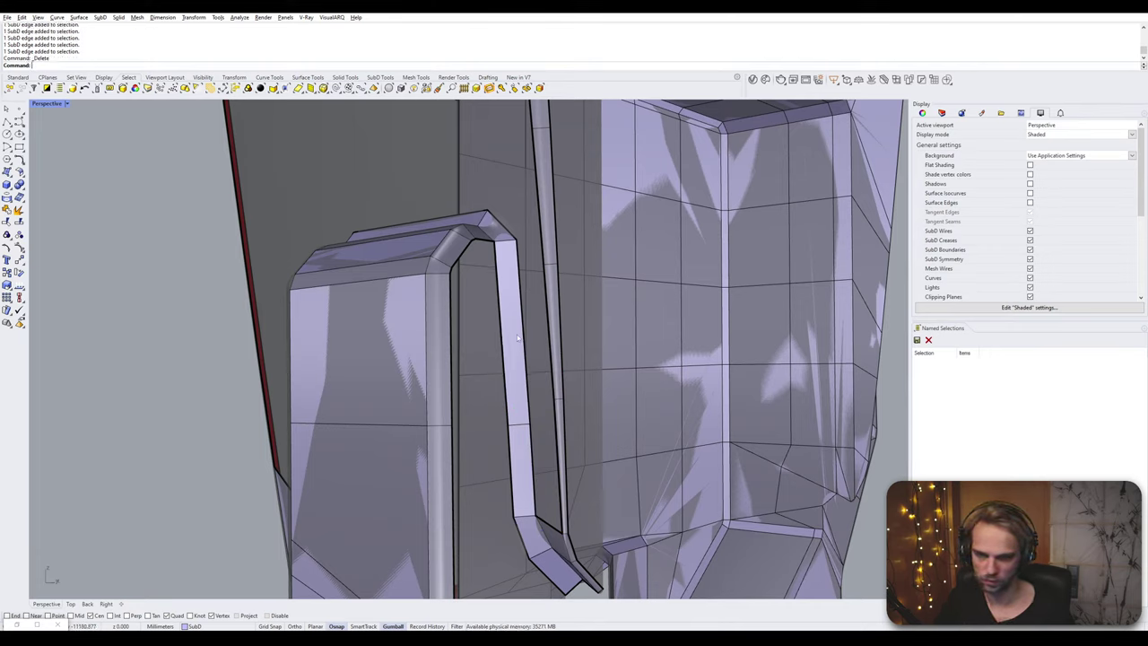
- Bridge the facing edges of the two vertical strips together
left_click(515, 330)
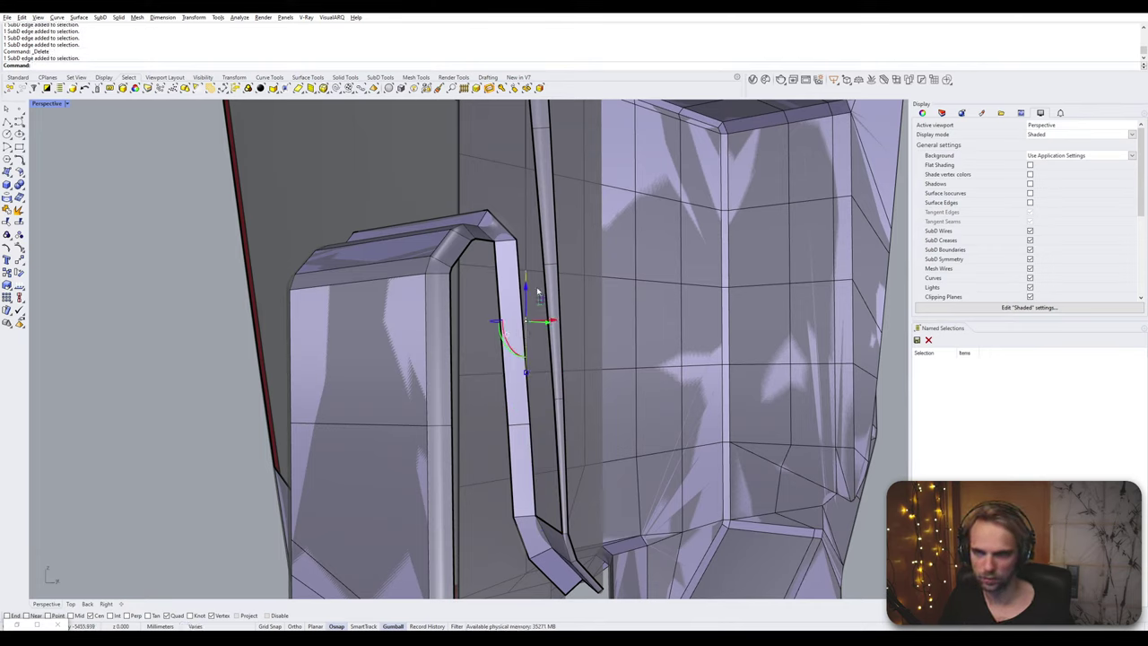
left_click(523, 289, "shift")
left_click(543, 289, "shift")
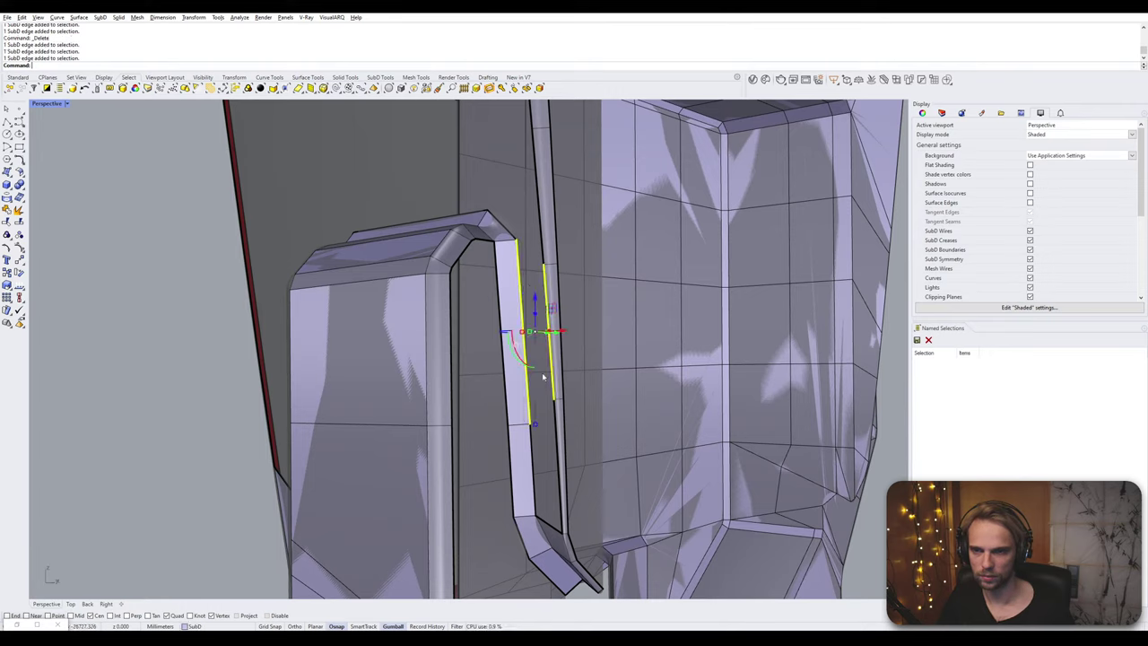
left_click(532, 455, "shift")
left_click(559, 435, "shift")
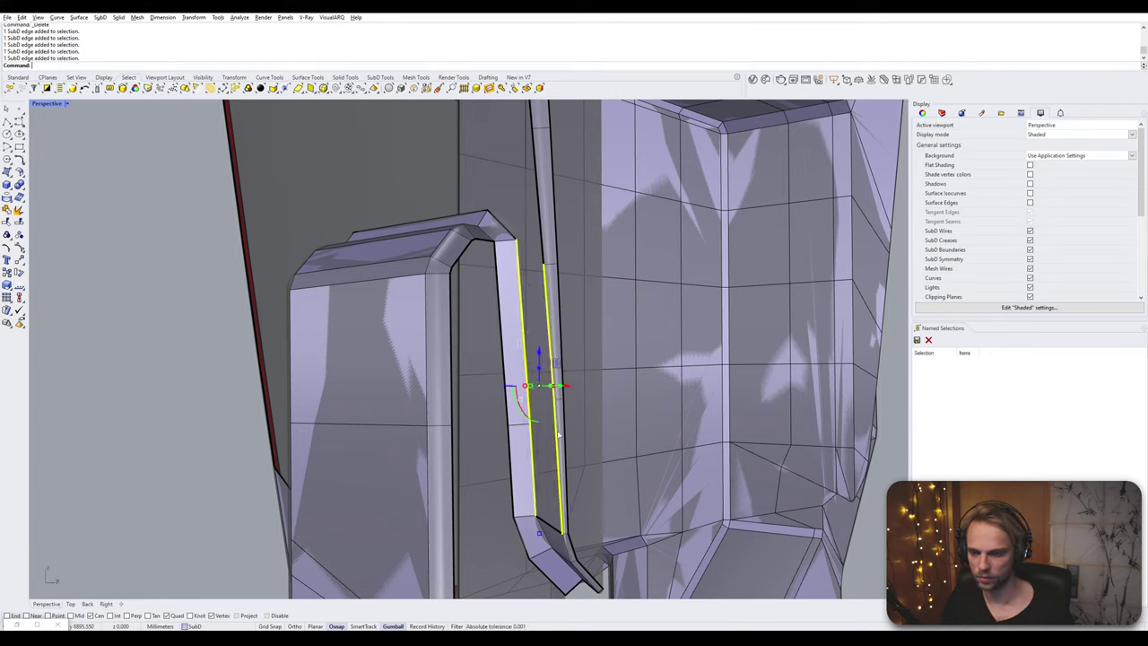
type("bridge")
key("Return")
key("Return")
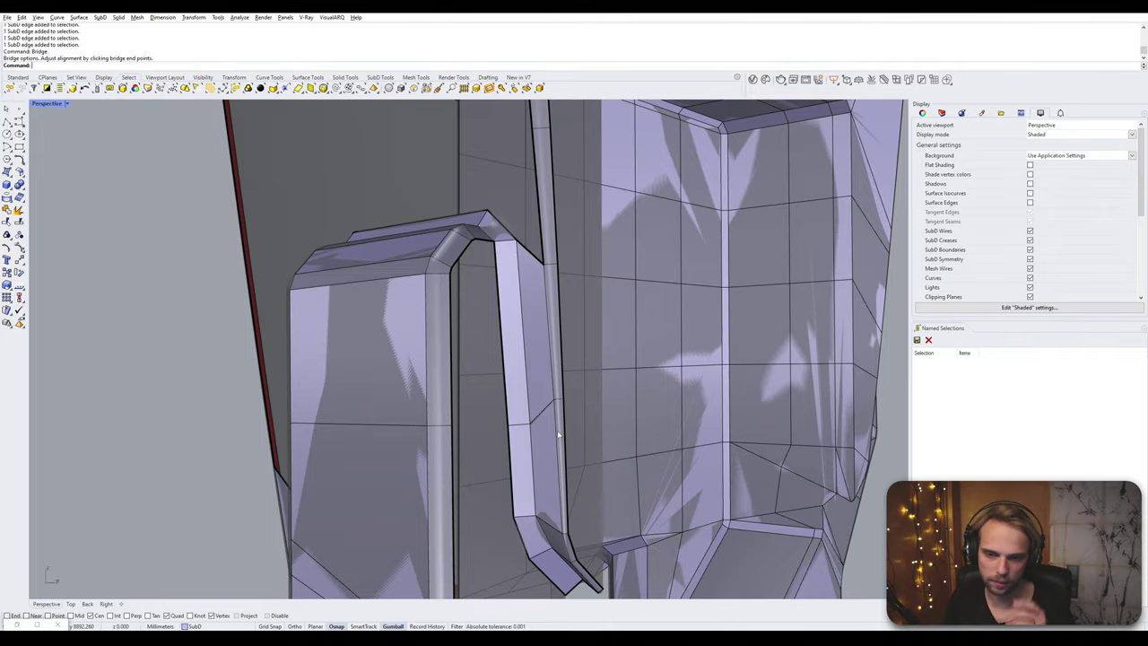
- Bridge the opening's bottom edge to the diagonal strut edge to close the lower corner
right_click_drag(558, 435, 490, 408)
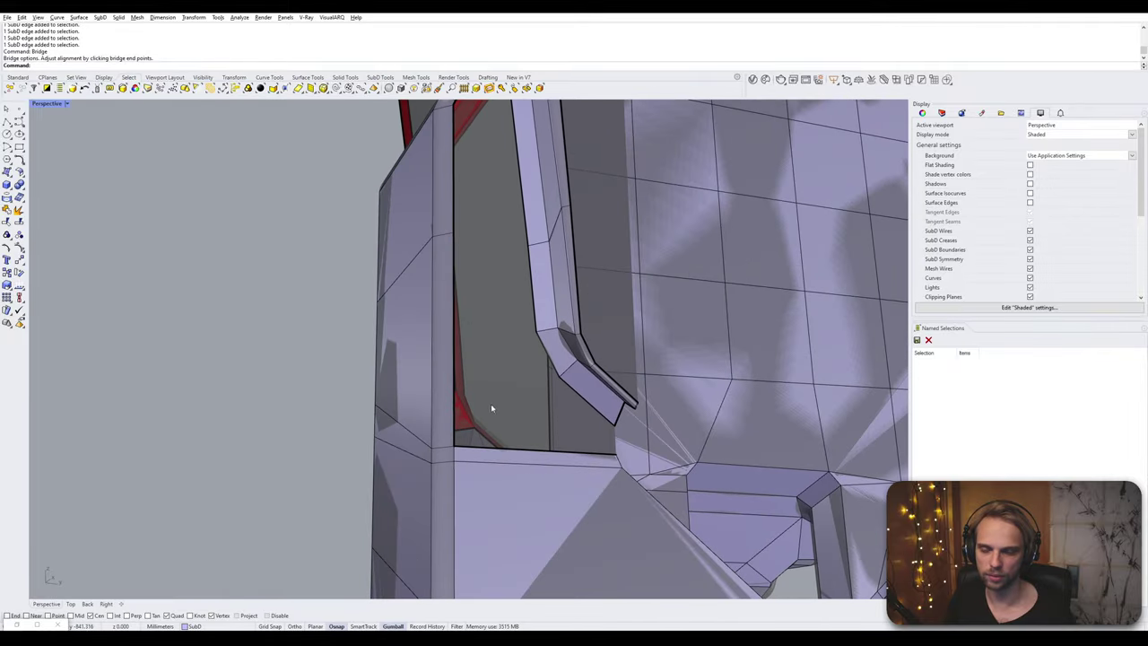
left_click(533, 451)
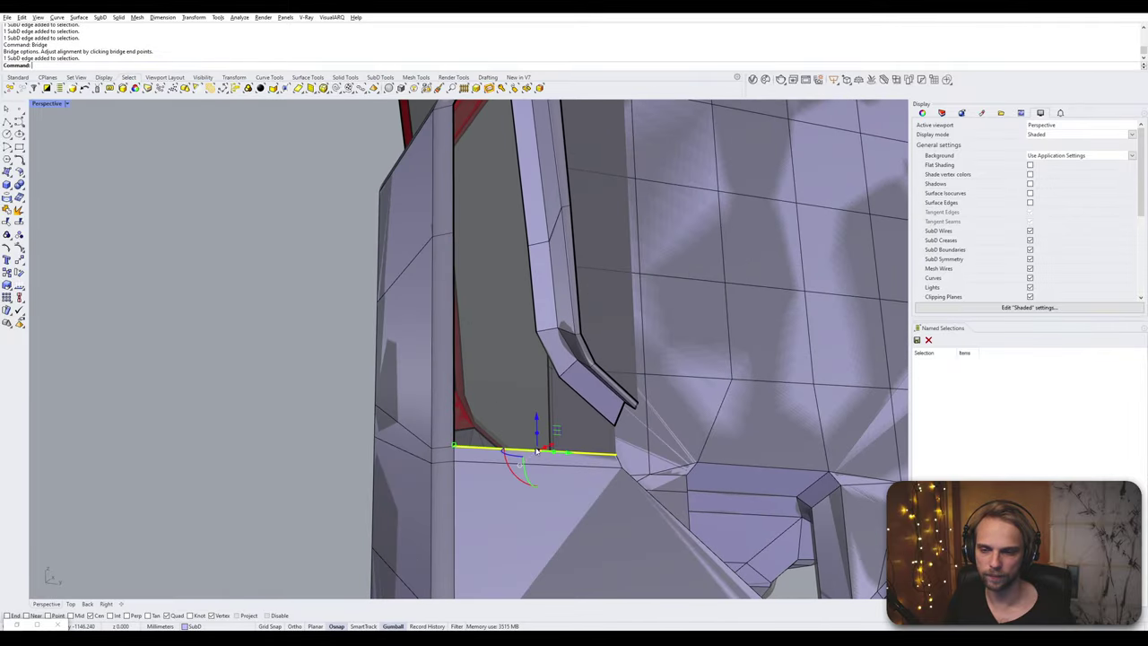
left_click(565, 386)
key("Return")
key("Return")
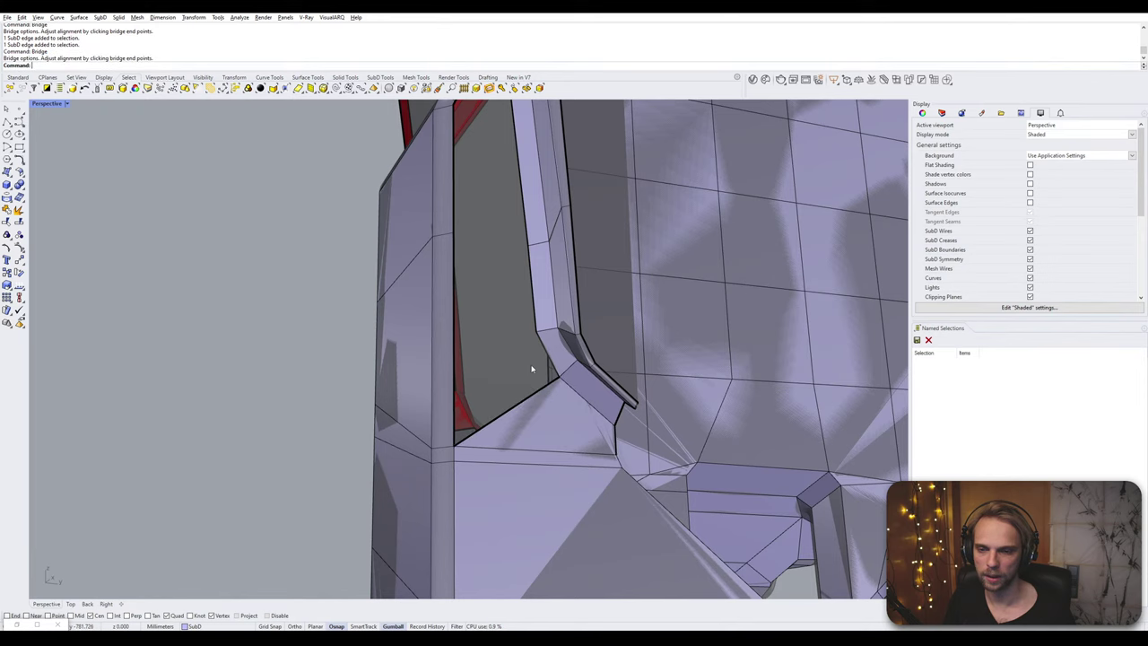
right_click_drag(532, 369, 538, 386)
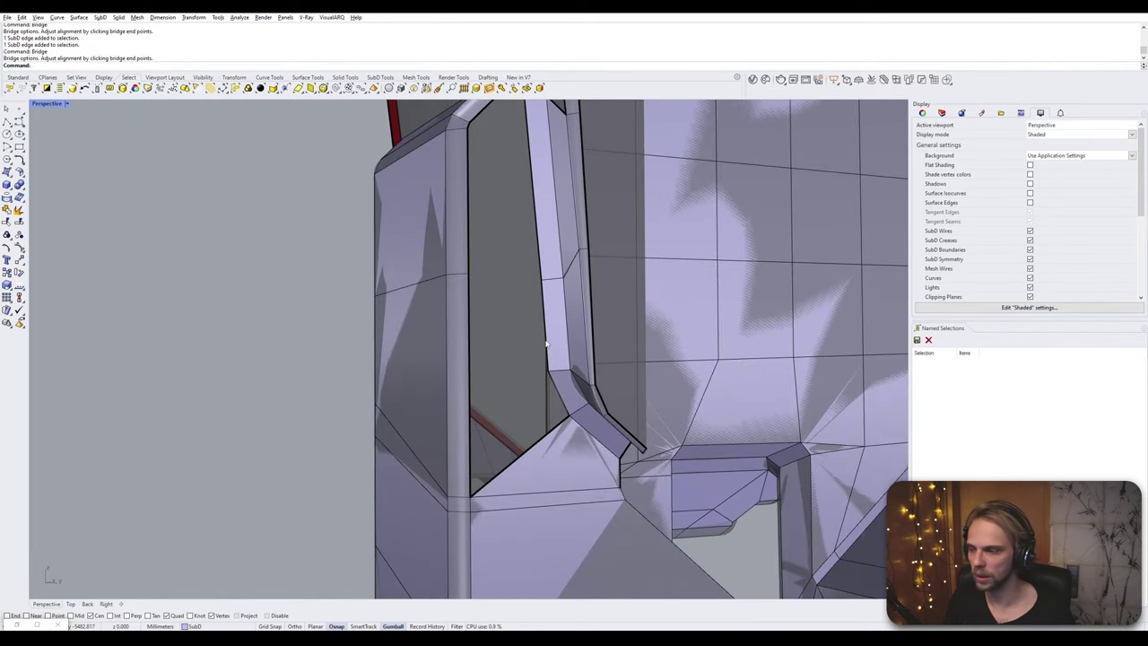
left_click(545, 344)
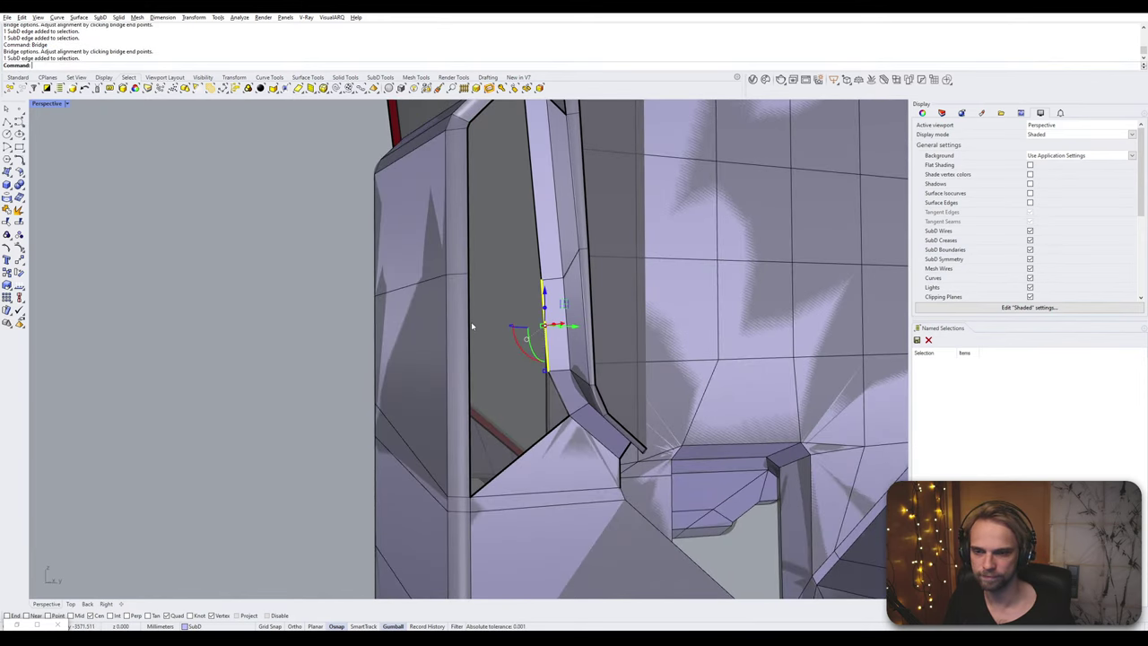
key("Escape")
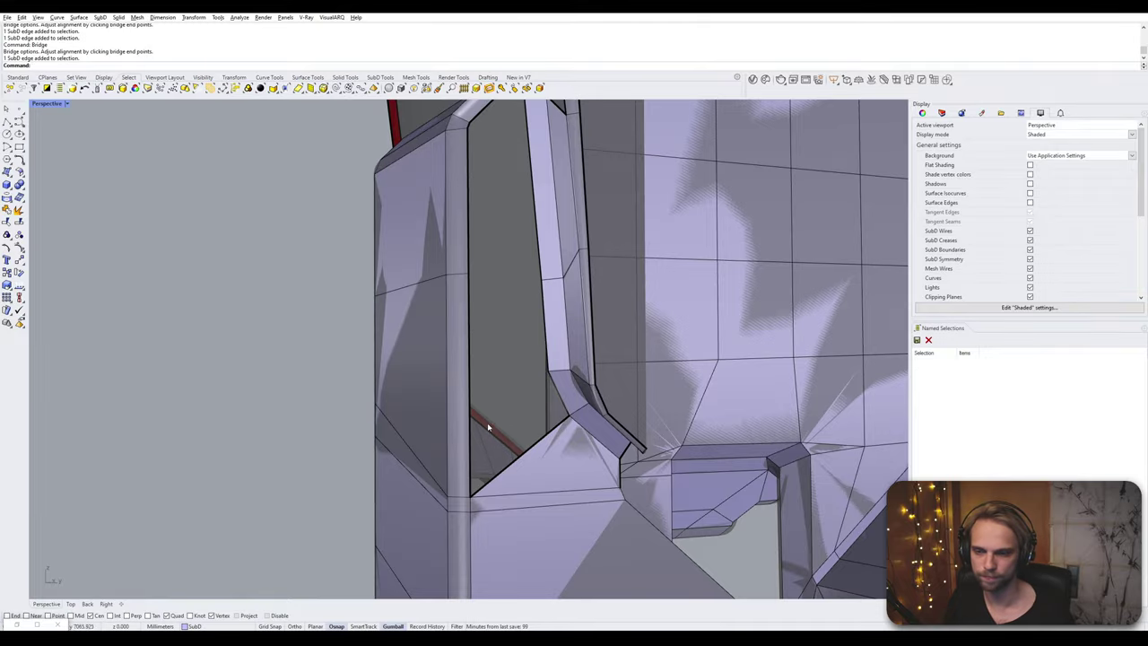
right_click_drag(470, 401, 505, 317)
- Insert a new edge loop on the side panel with InsertEdge
double_click(507, 319)
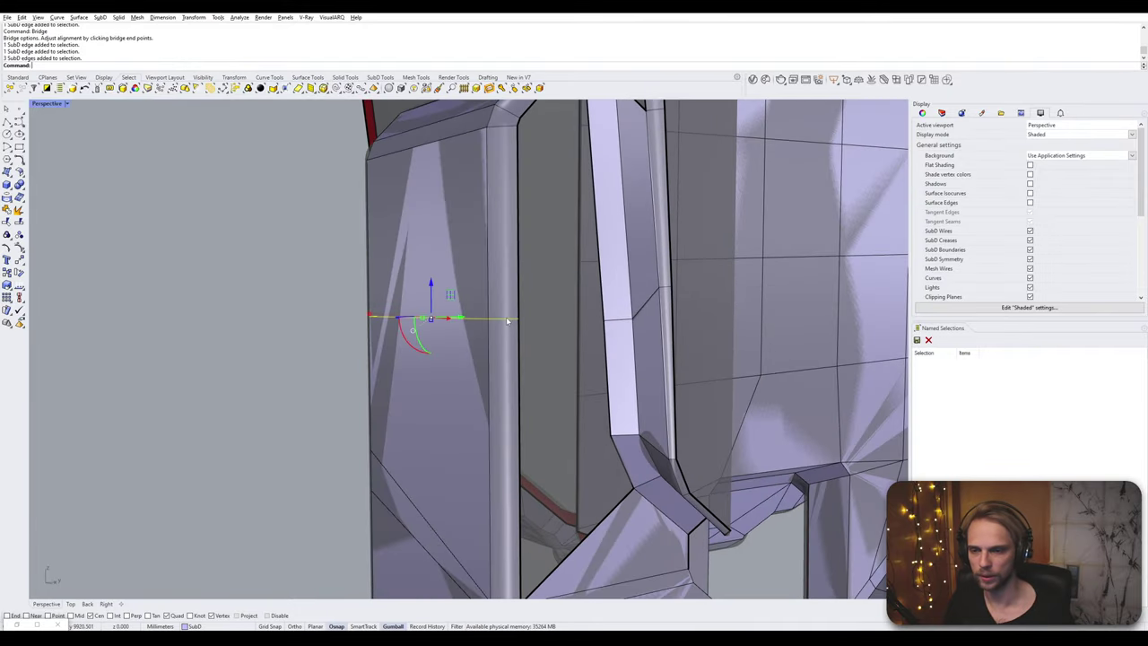
type("insertedge")
key("Return")
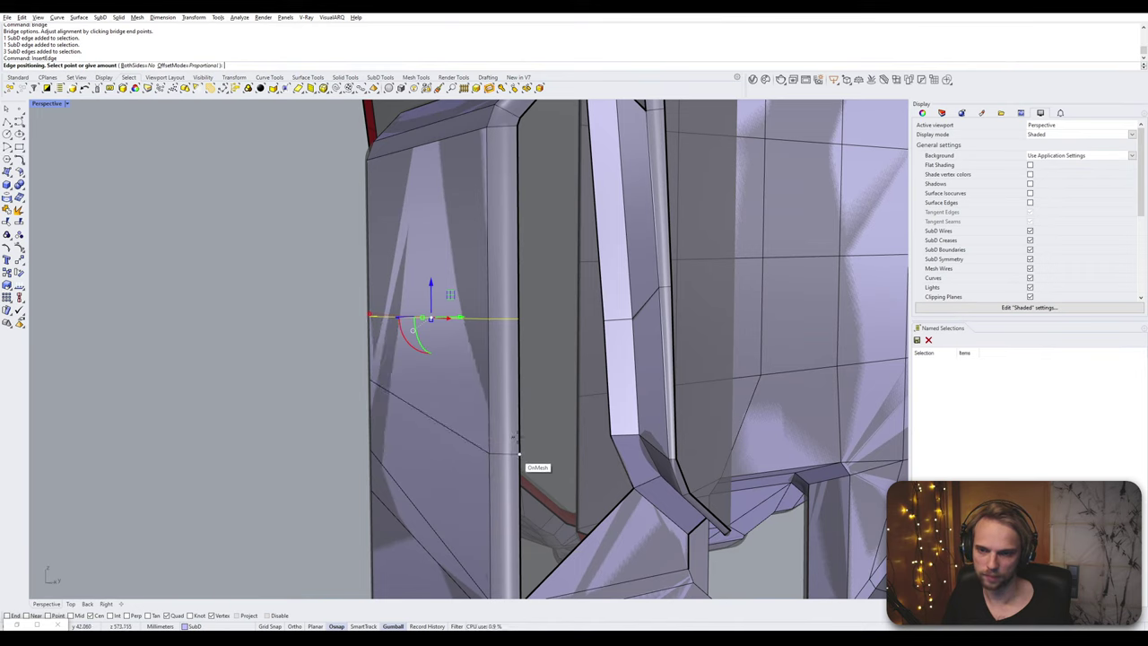
left_click(518, 440)
- Bridge the vertical edge at the opening's bottom to the diagonal edge
left_click(520, 455)
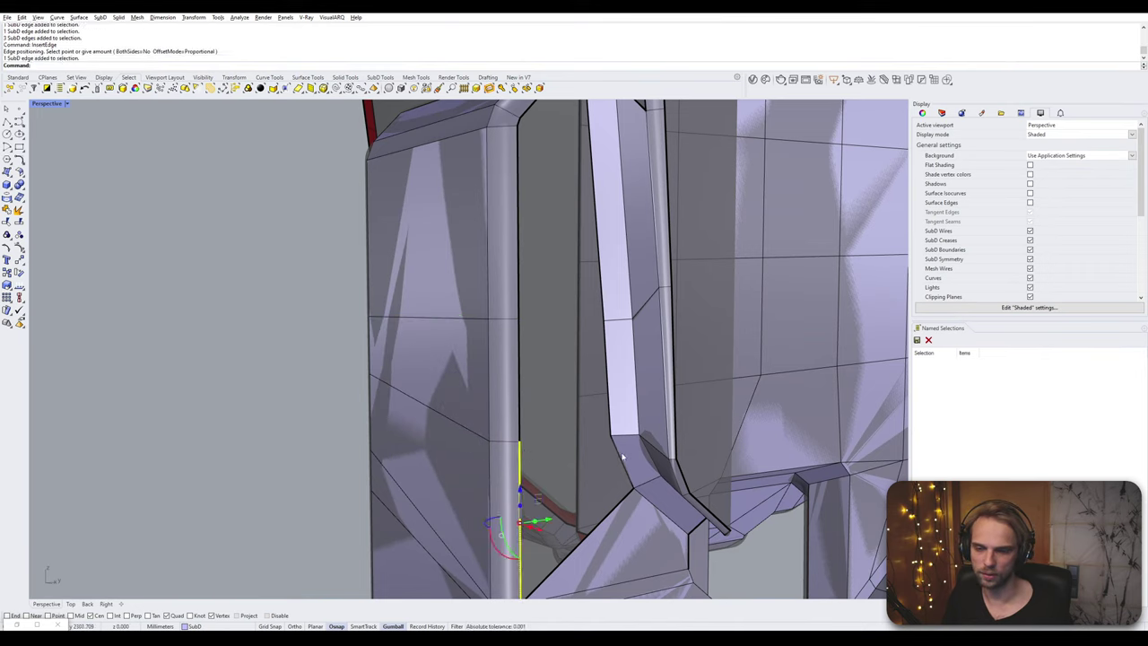
left_click(620, 457, "shift")
type("bridge")
key("Return")
key("Return")
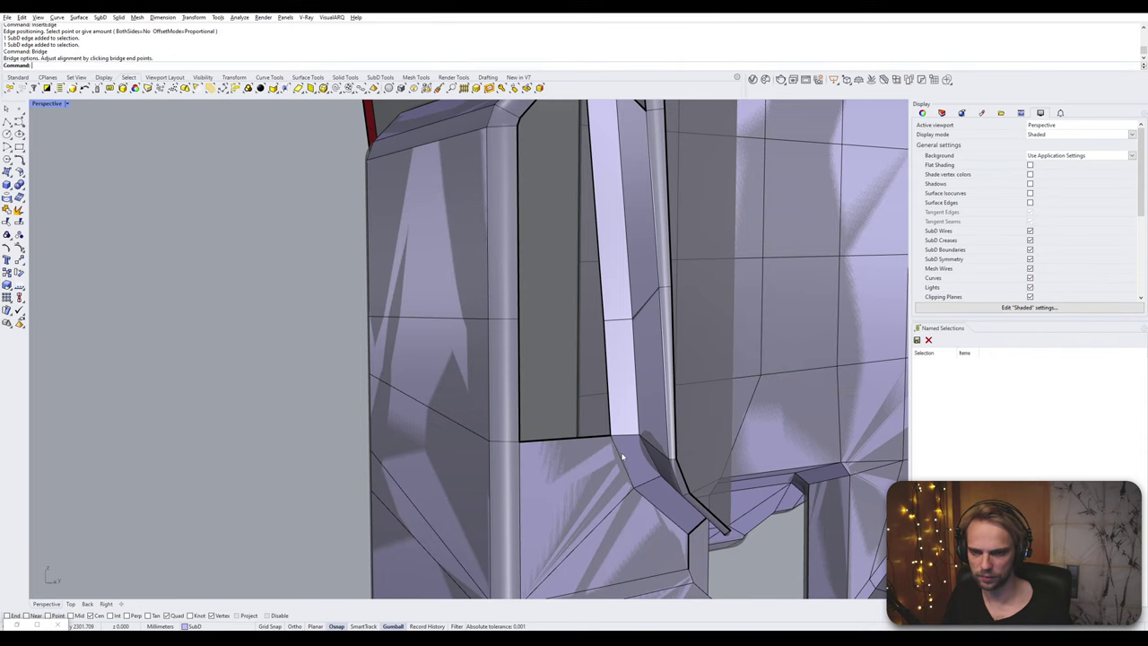
- Bridge the vertical and upper edges across the slot beside the strut
left_click(607, 376)
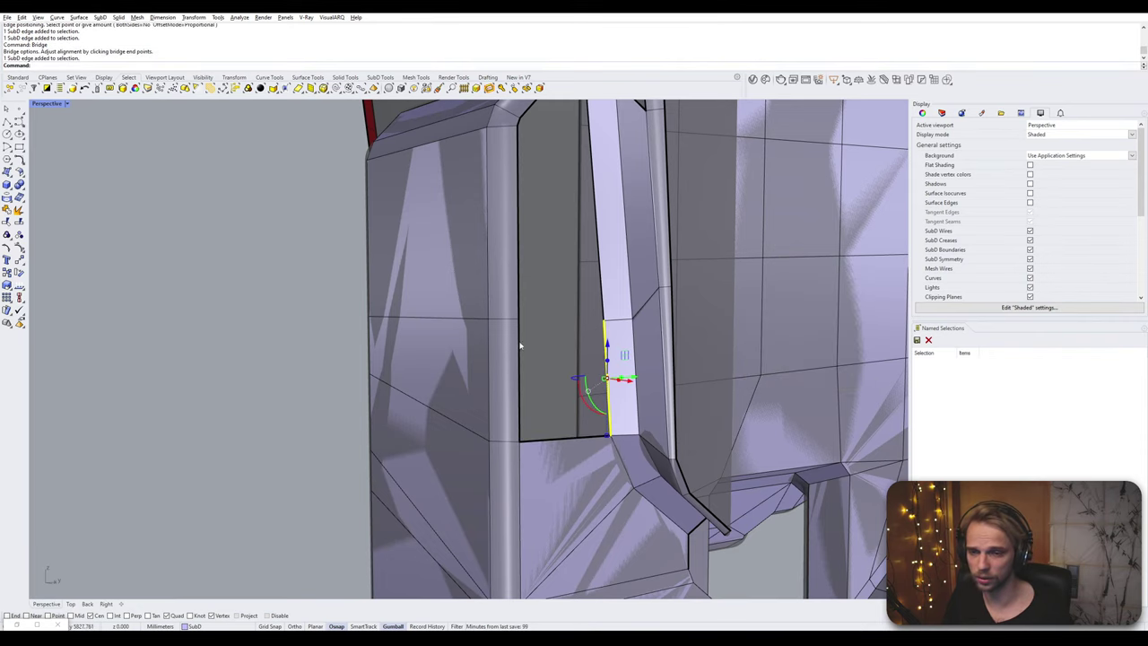
left_click(519, 345, "shift")
left_click(518, 264, "shift")
right_click_drag(518, 264, 572, 248)
left_click(579, 250, "shift")
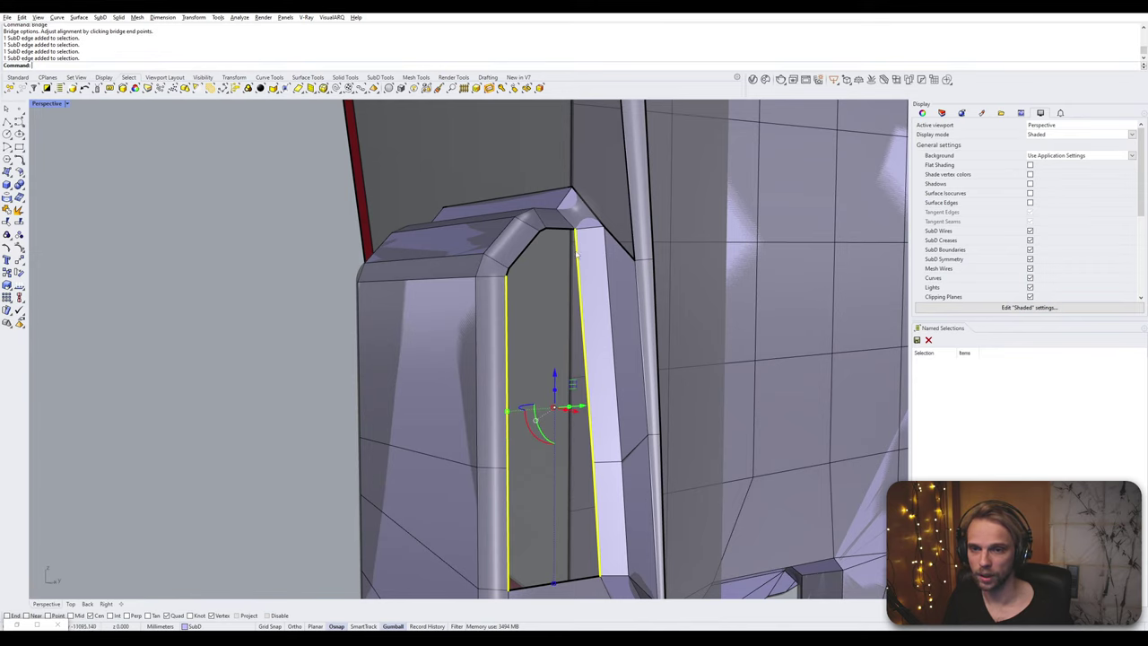
key("Return")
key("Return")
- Bridge the two edges of the top corner gap
scroll(536, 241, "up", 4)
scroll(542, 239, "up", 2)
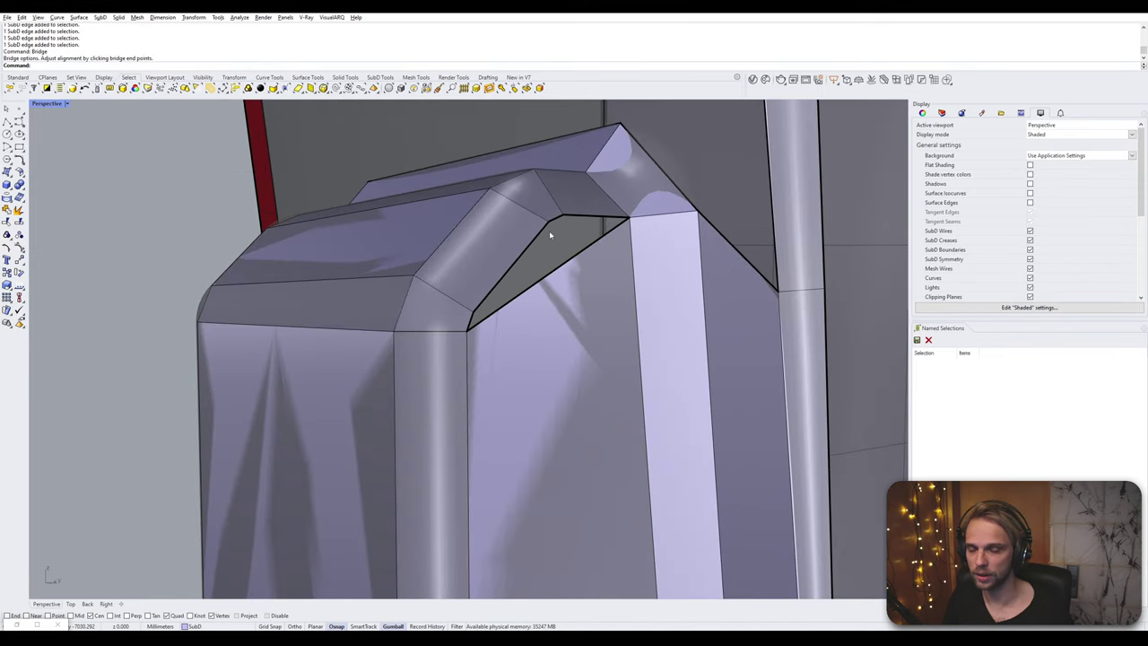
left_click(506, 285)
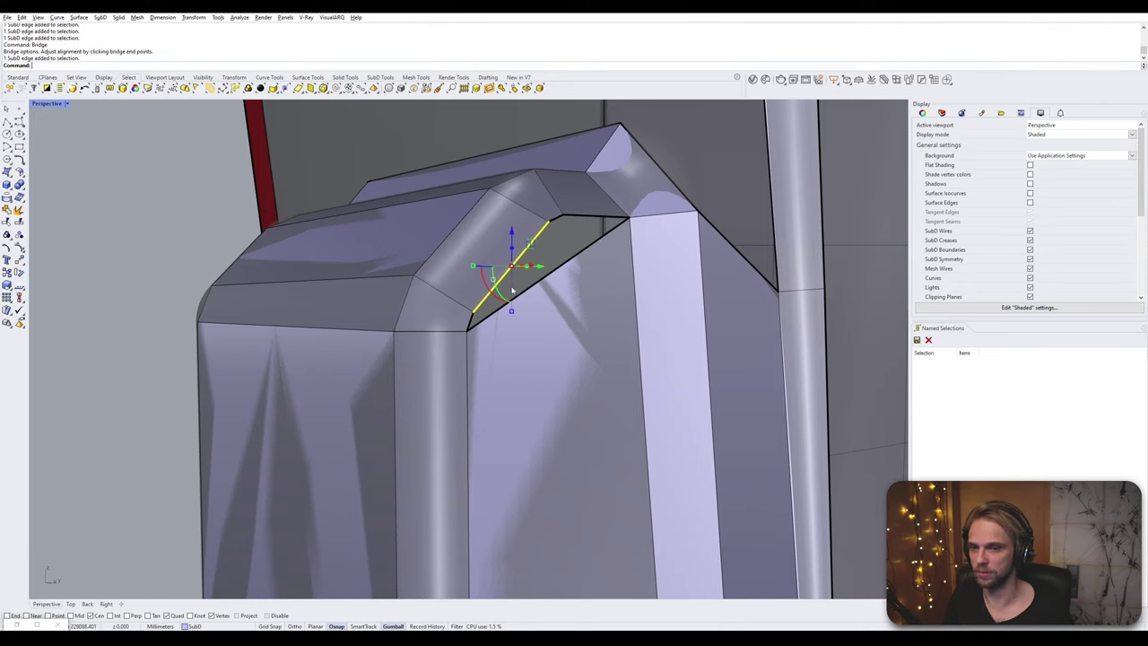
left_click(544, 282)
key("Return")
- Fill the remaining small hole at the top corner
key("Return")
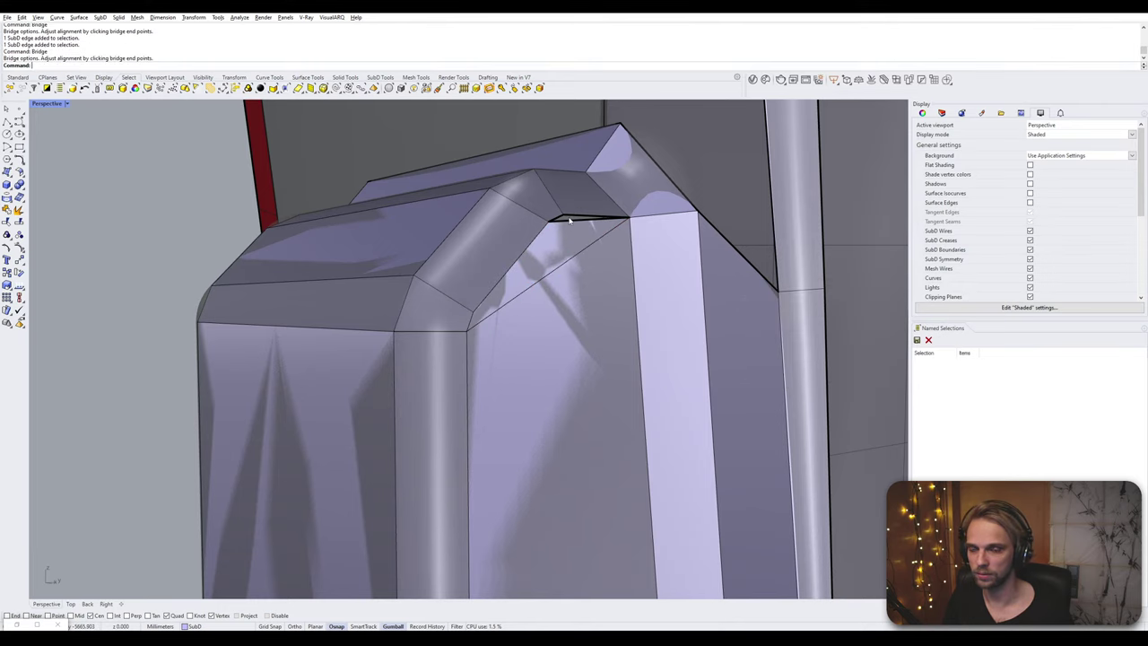
type("Fill")
key("Return")
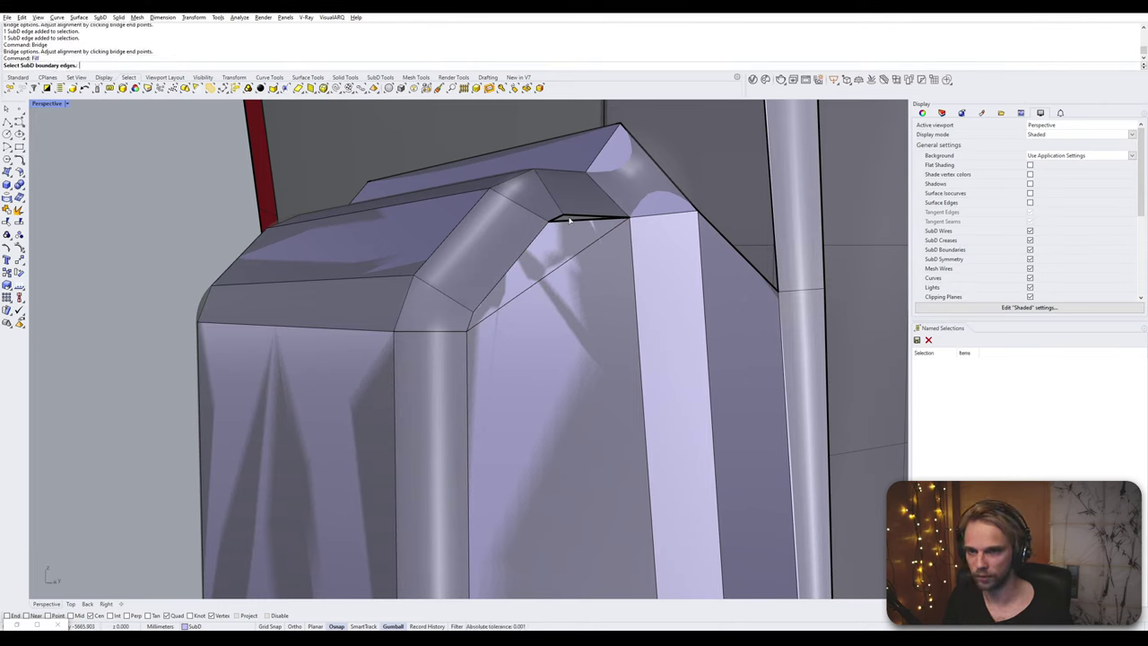
left_click(568, 220)
key("Return")
scroll(574, 219, "down", 2)
- Abandon a first Bridge attempt and bevel an edge on the front opening's frame
scroll(577, 219, "down", 4)
right_click_drag(577, 219, 615, 280)
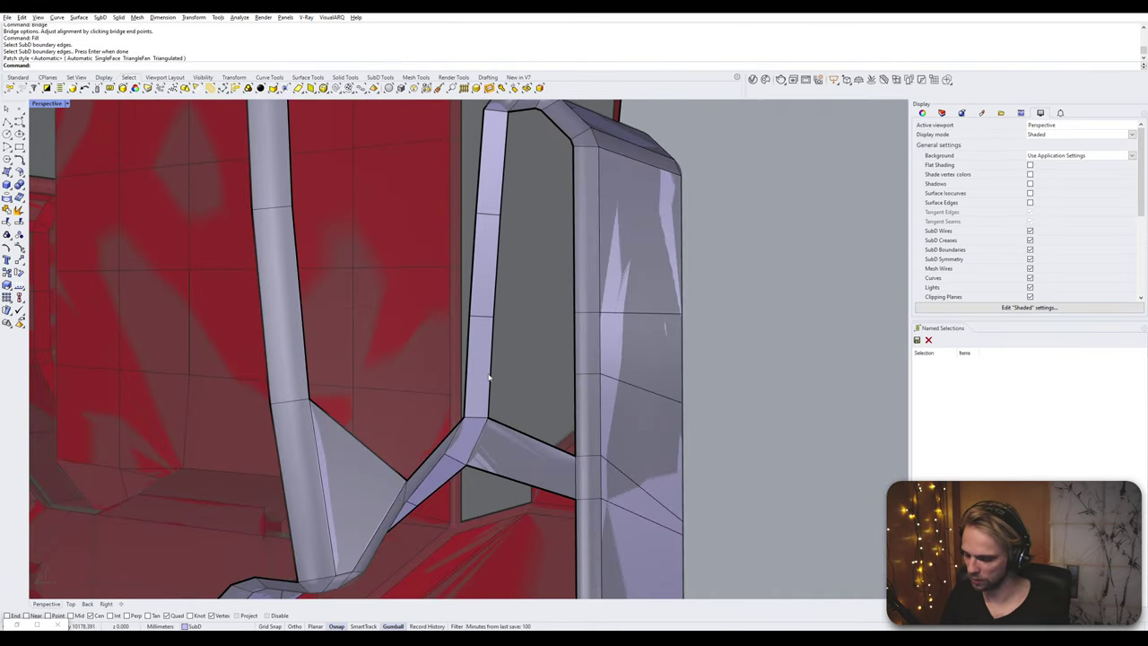
type("Bridge")
key("Return")
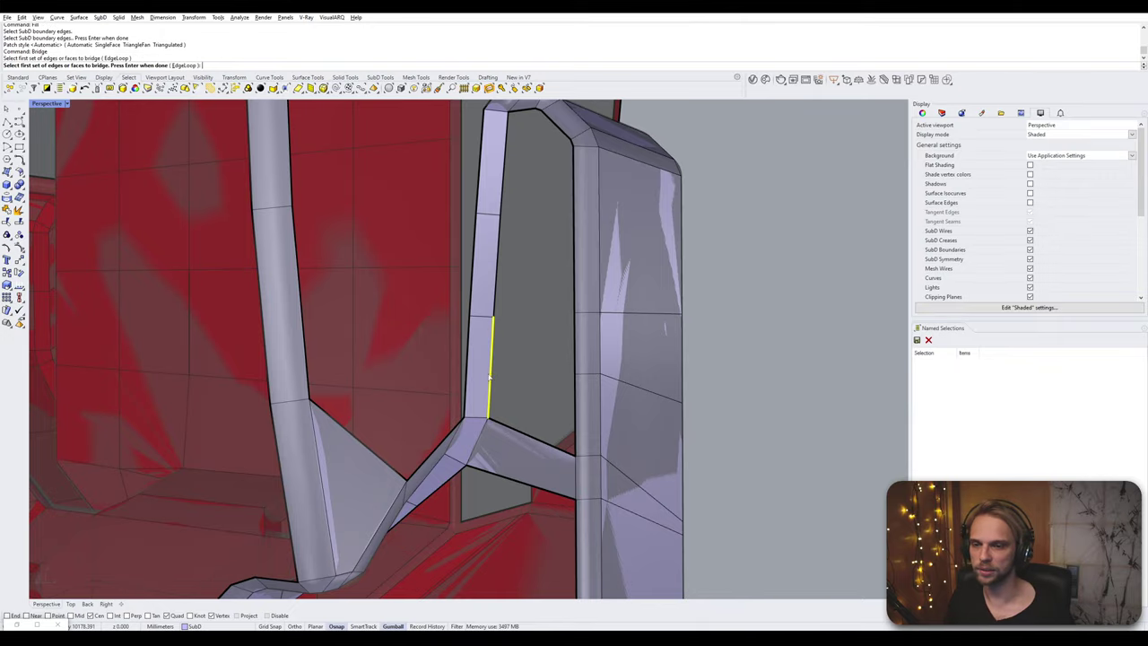
right_click_drag(523, 367, 503, 389)
key("Escape")
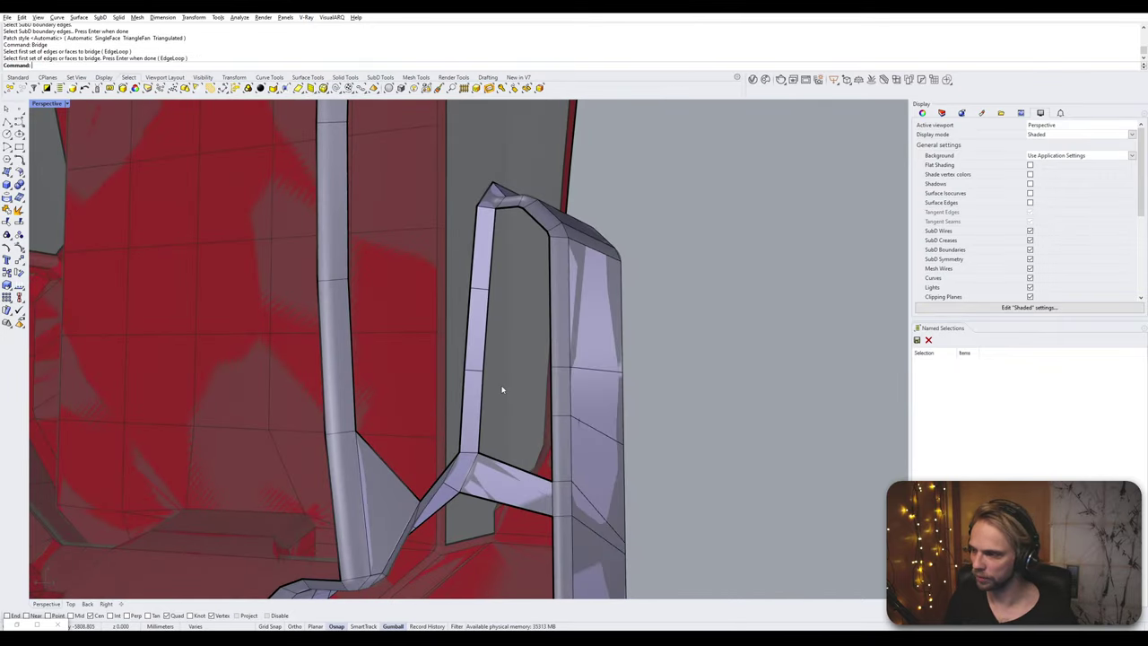
right_click_drag(514, 280, 490, 328)
left_click(482, 316)
type("Beve")
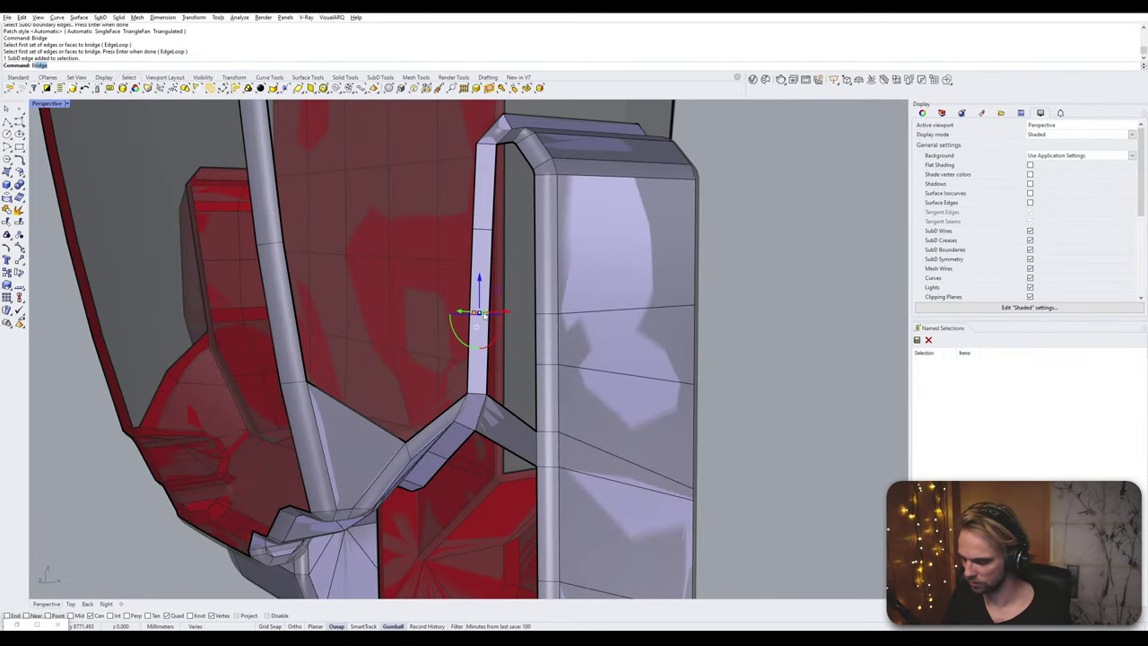
key("Return")
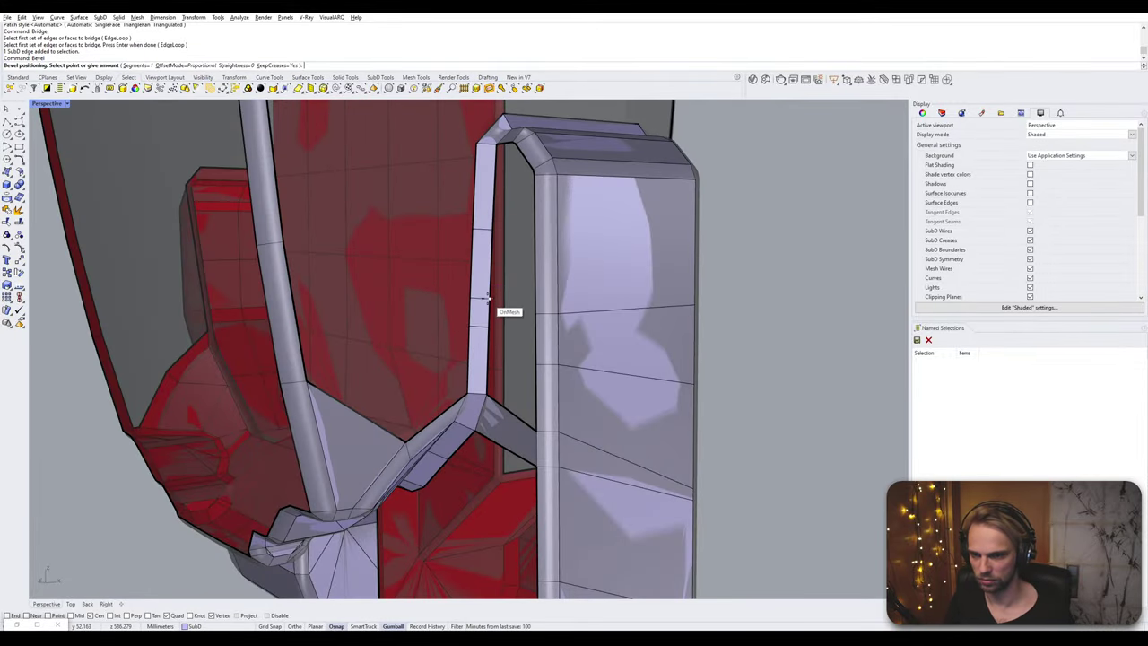
left_click(489, 296)
- Bridge the two opposite vertical edges at the front opening into a face
right_click_drag(490, 298, 536, 340)
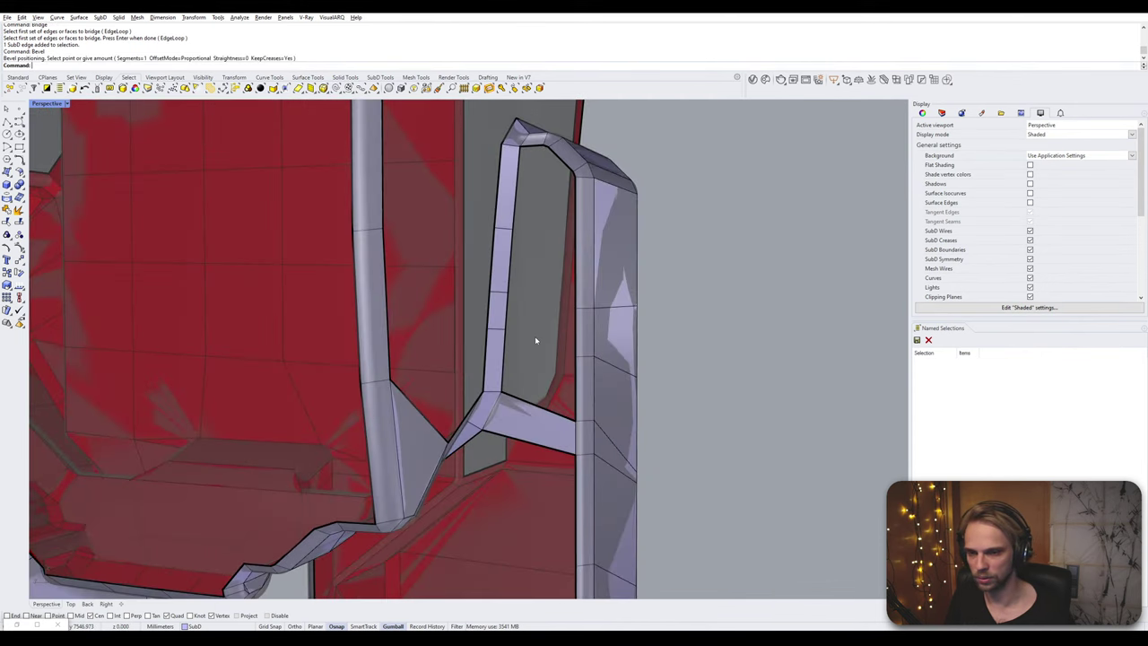
left_click(504, 362)
right_click_drag(574, 378, 563, 363)
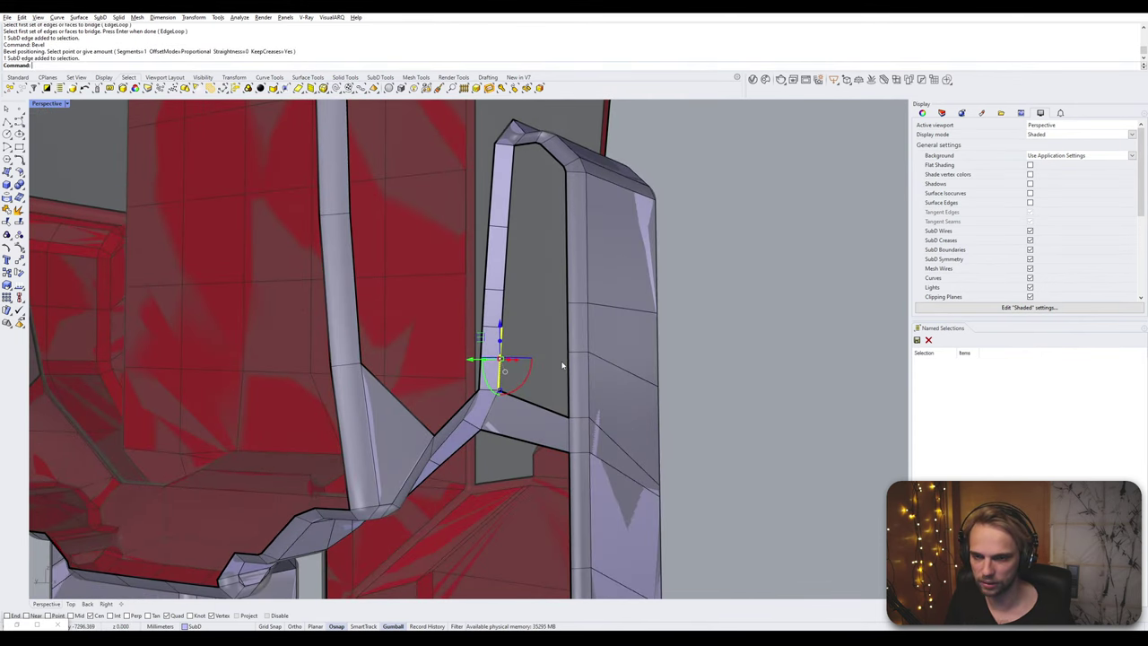
left_click(567, 365, "shift")
type("Bridge")
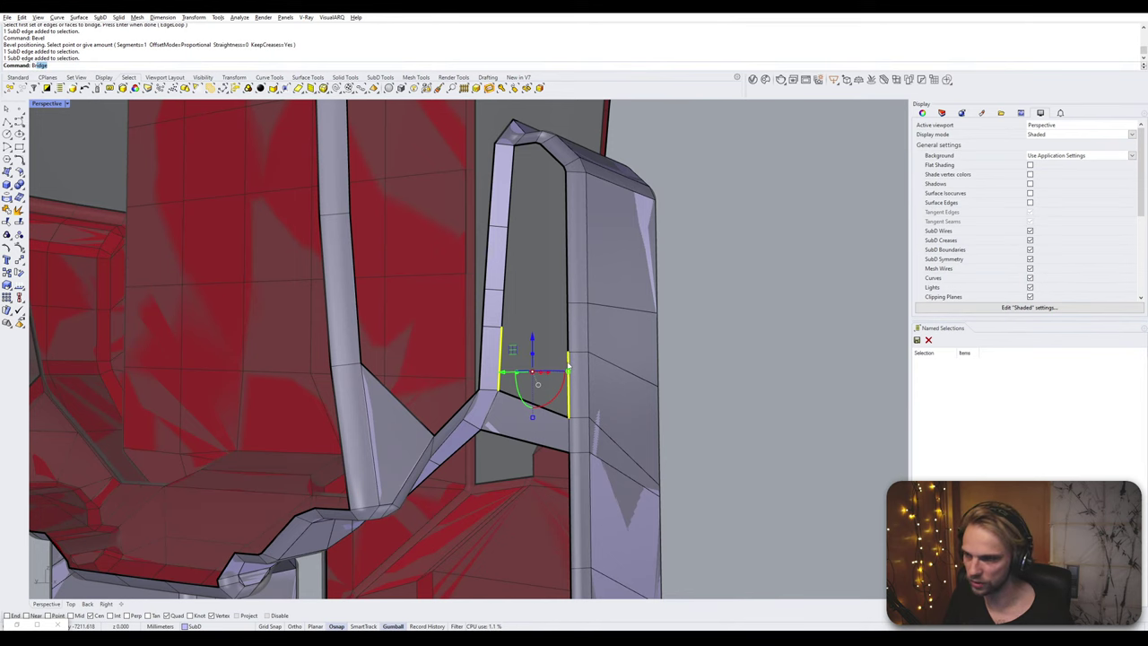
key("Return")
key("Return")
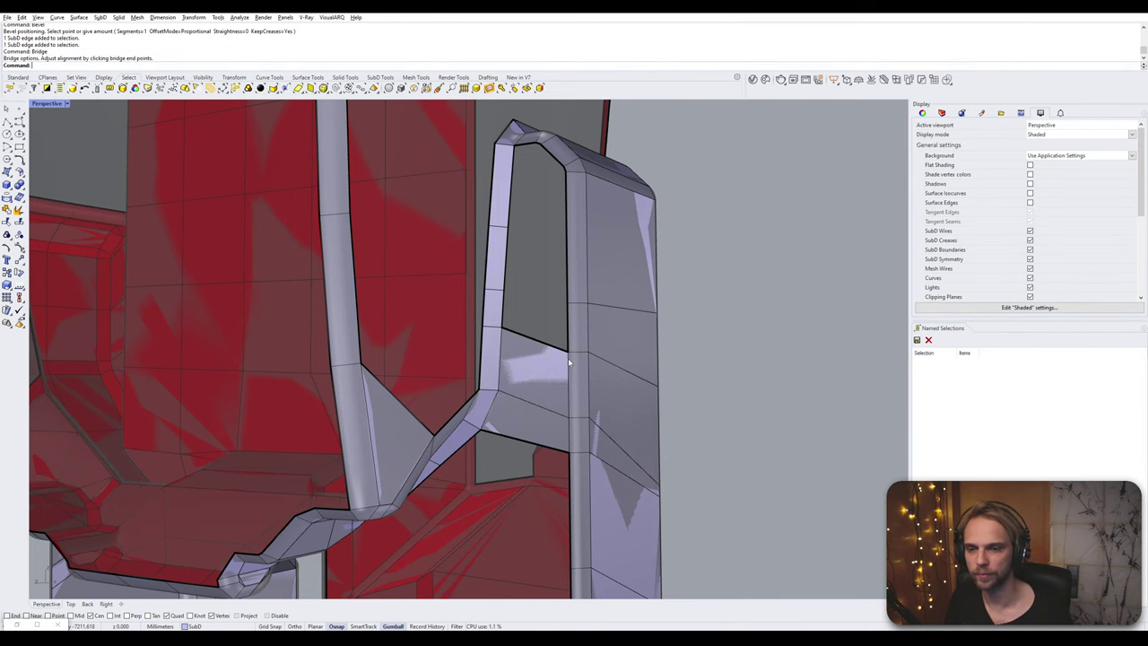
right_click_drag(569, 365, 517, 328)
- Bridge the next pair of vertical edges above and slide an edge up into place
left_click(494, 325)
left_click(559, 345, "shift")
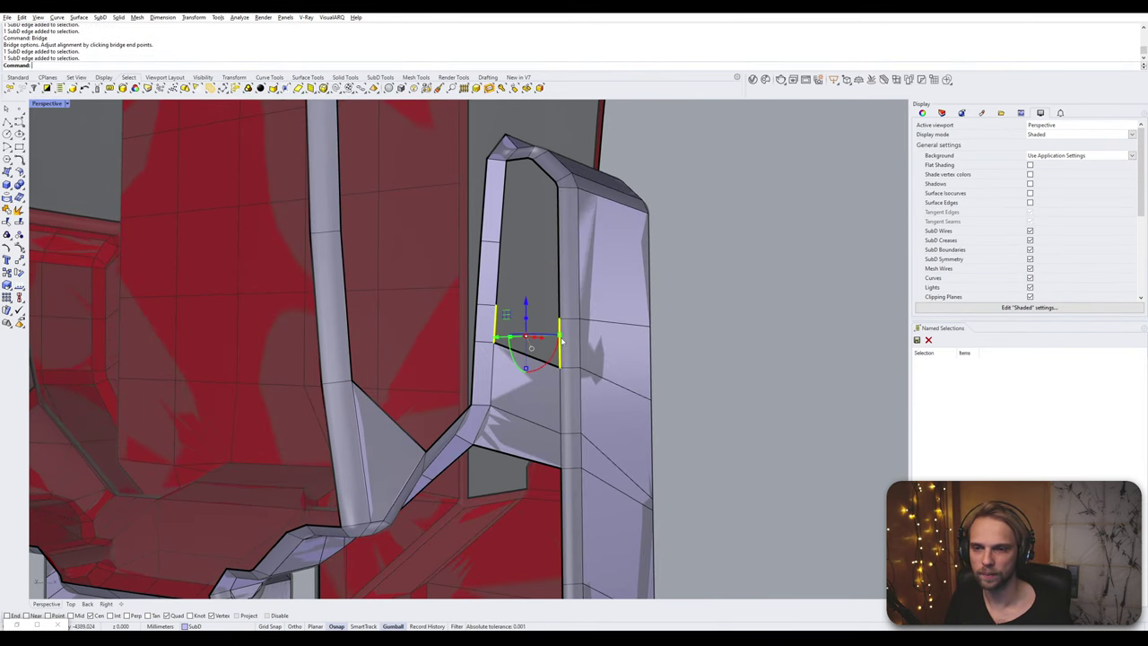
key("Return")
key("Return")
left_click(492, 242)
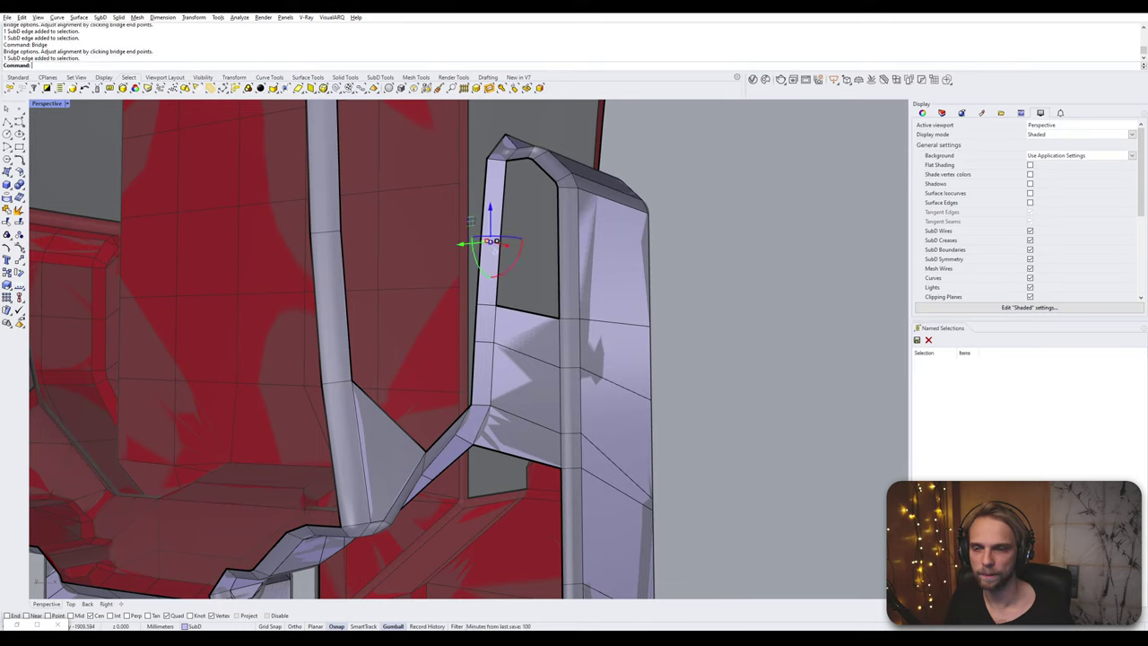
key("Return")
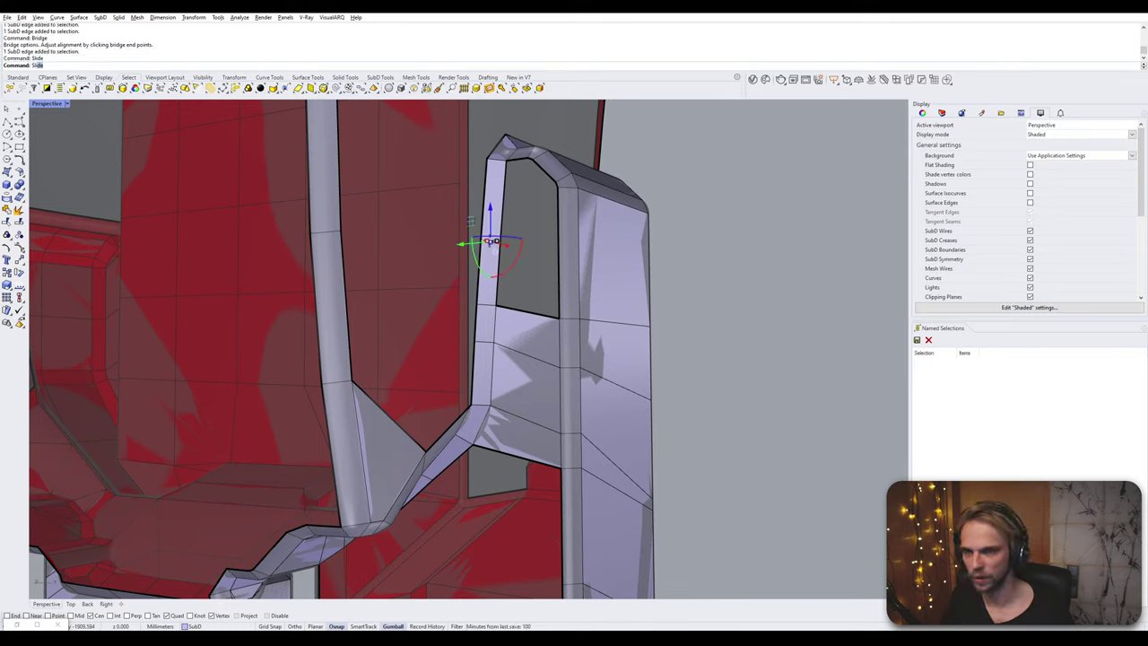
left_click(504, 191)
- Bridge the opening's left and right edges together with the b alias
left_click(501, 219)
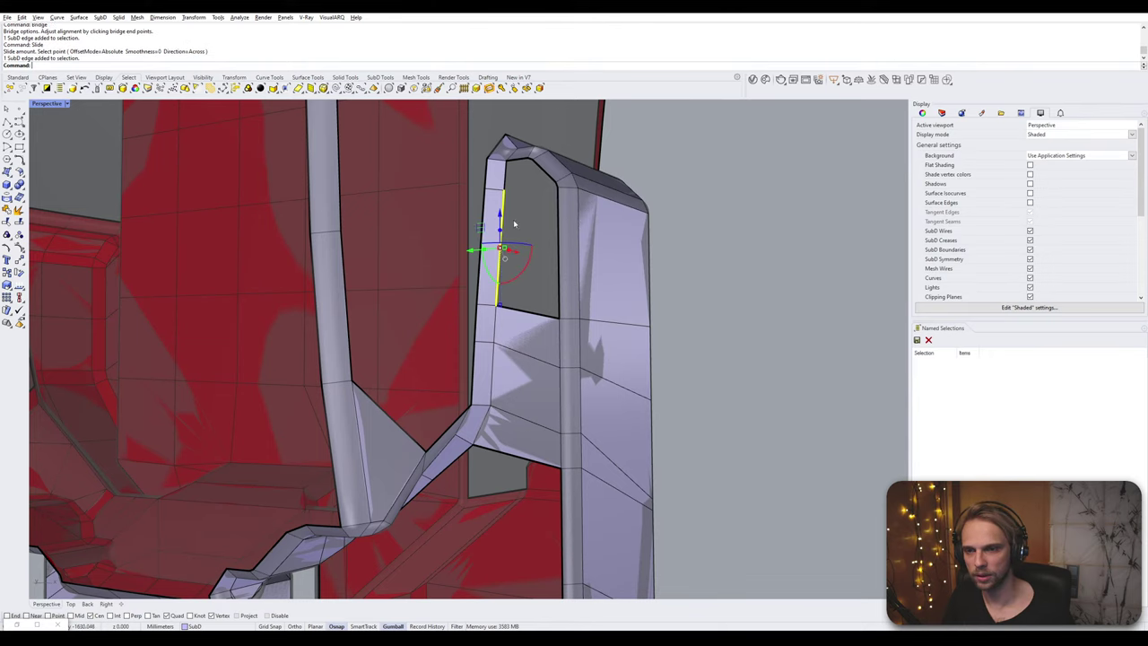
left_click(558, 219, "shift")
type("b")
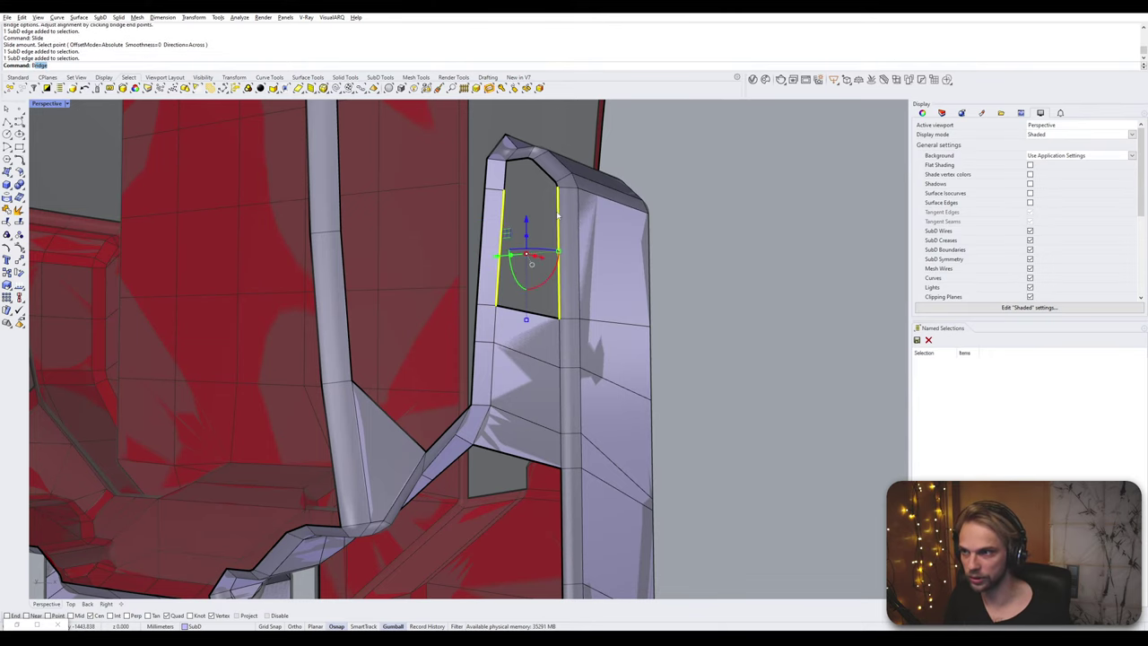
key("Return")
key("Return")
right_click_drag(556, 210, 545, 318)
- Close the opening's top corner with bridges between its bottom, diagonal and top edges
left_click(578, 313)
left_click(539, 313)
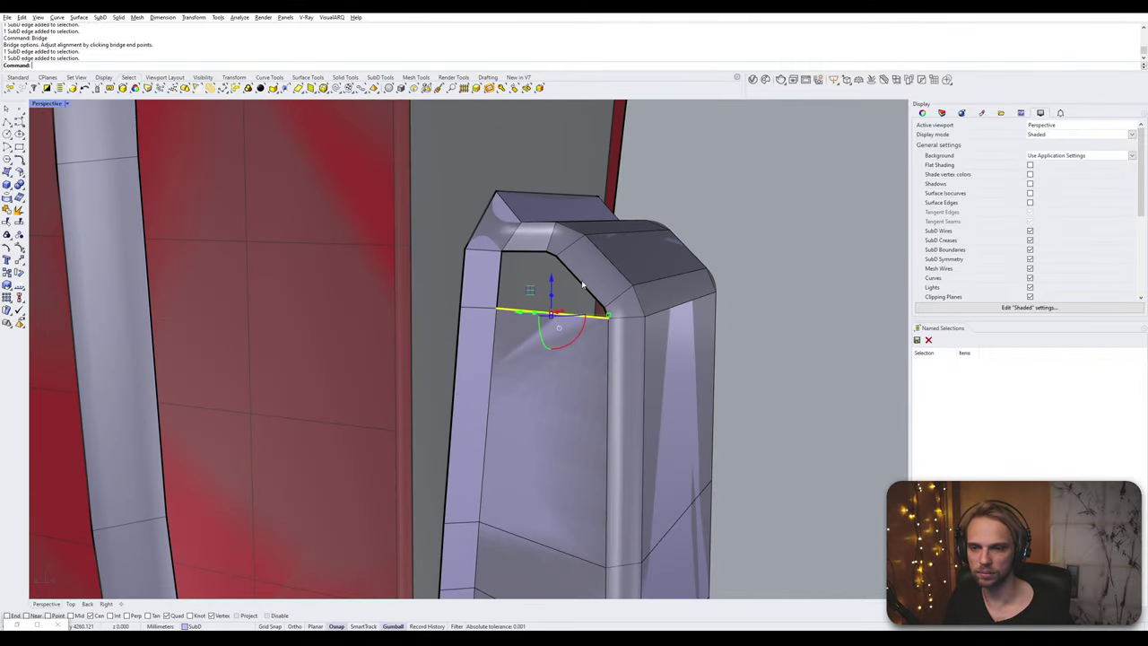
left_click(578, 283)
key("Return")
key("Return")
left_click(534, 277)
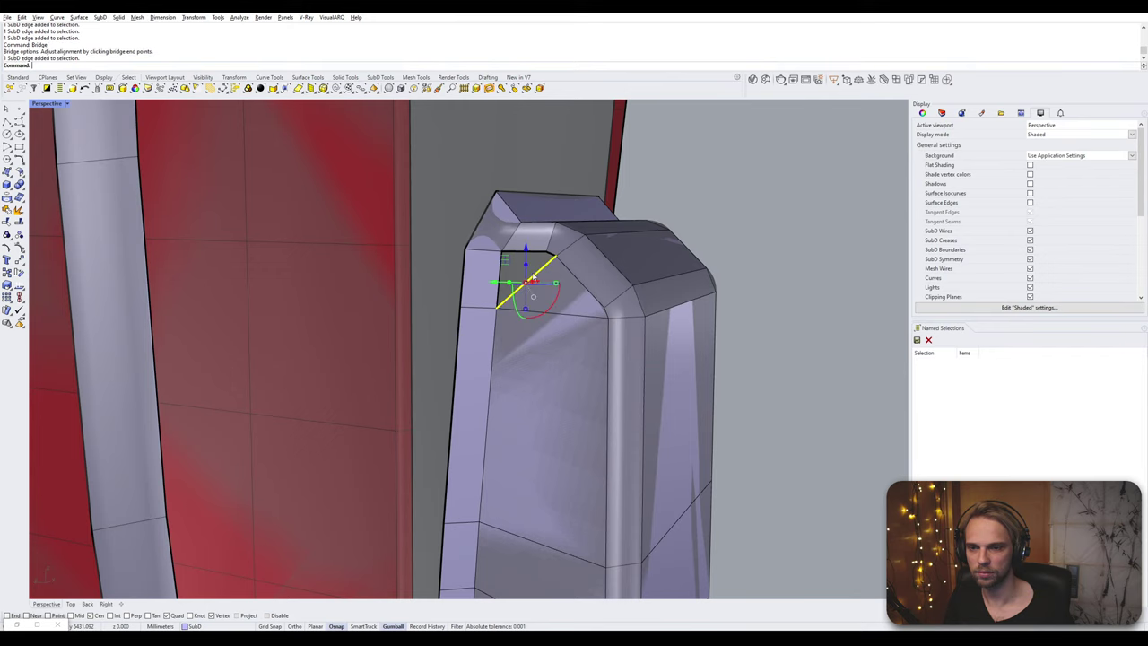
left_click(539, 254)
key("Return")
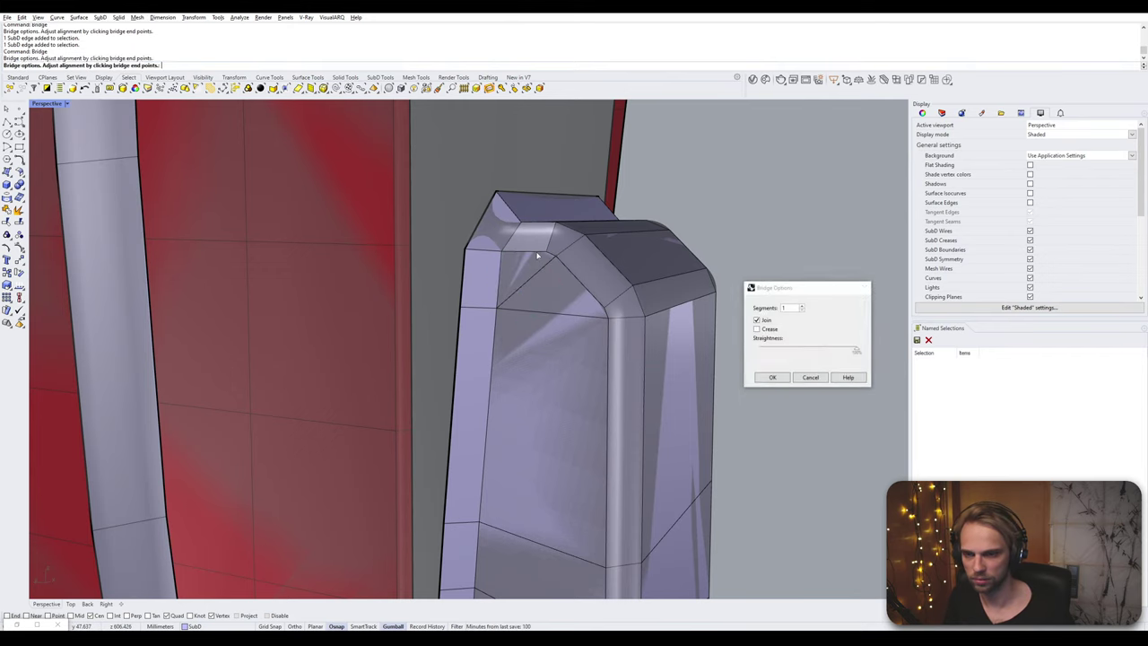
key("Return")
- Bridge the diagonal and vertical edges across the gap beside the knee
scroll(539, 254, "down", 6)
right_click_drag(539, 254, 471, 309)
scroll(470, 323, "down", 5)
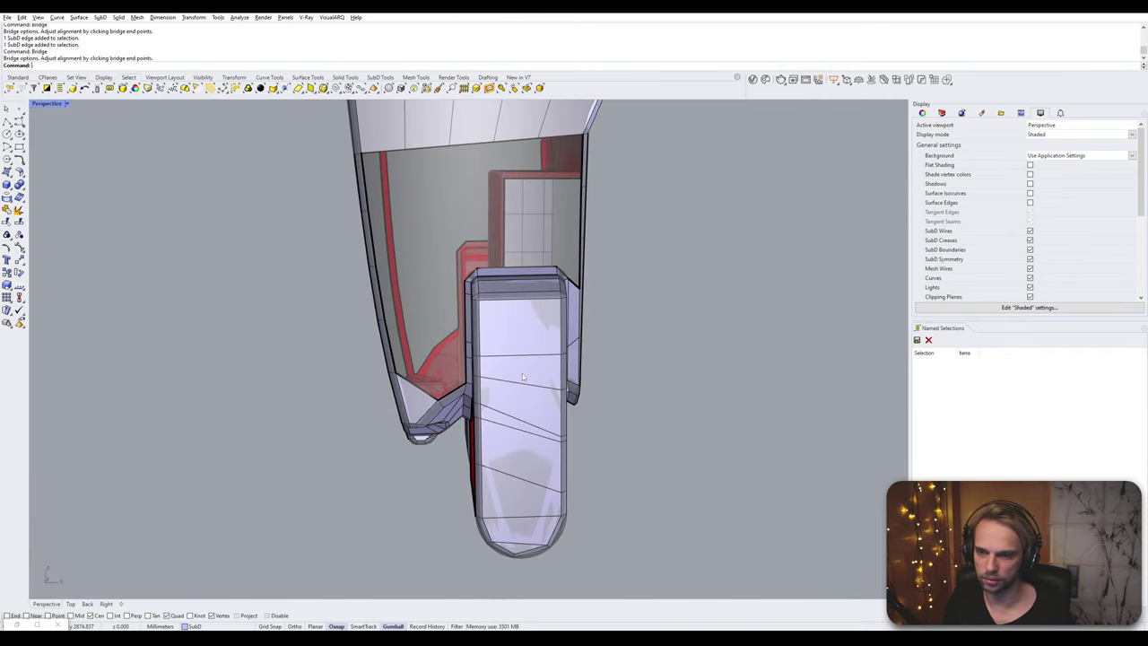
right_click_drag(637, 293, 558, 275)
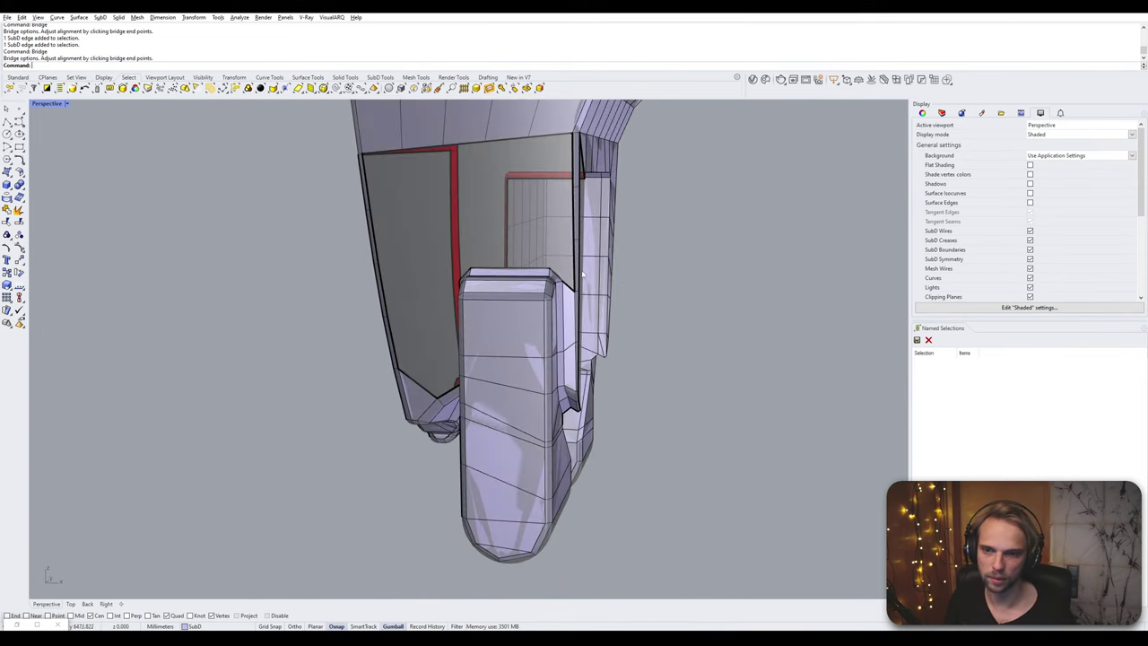
scroll(552, 274, "up", 6)
left_click(540, 281, "ctrl+shift")
left_click(576, 239, "ctrl+shift")
key("Return")
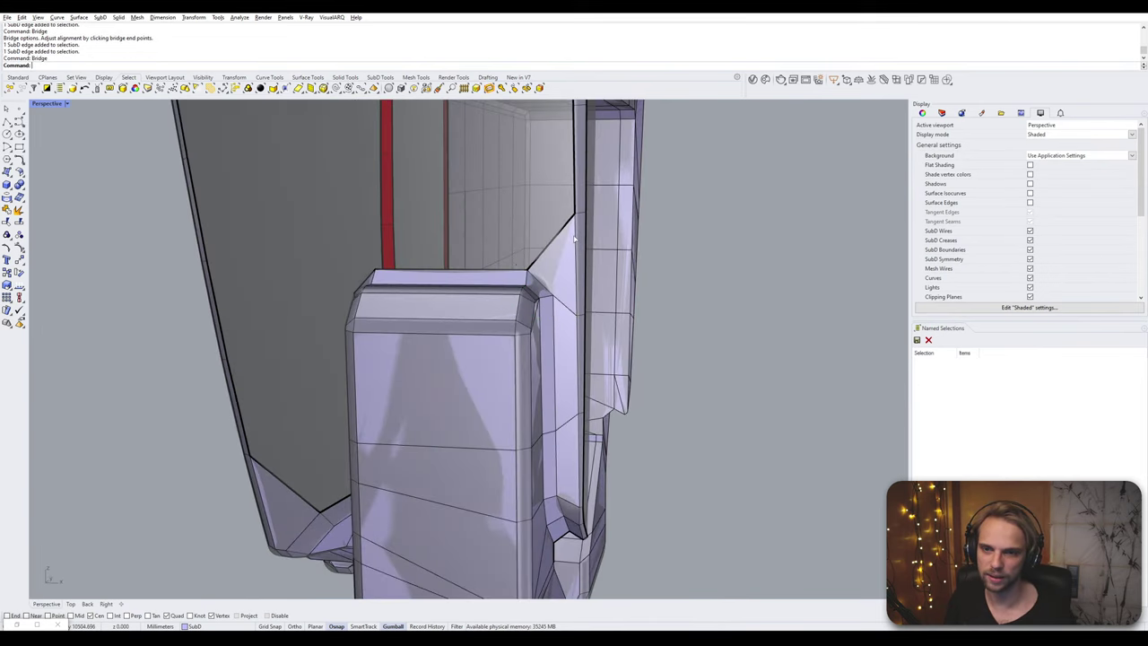
key("Return")
- Bridge the diagonal and vertical edges of the next gap lower down
scroll(578, 239, "down", 4)
right_click_drag(578, 239, 677, 258)
right_click_drag(457, 355, 534, 298)
scroll(530, 346, "up", 3)
left_click(487, 358, "ctrl+shift")
left_click(573, 321, "ctrl+shift")
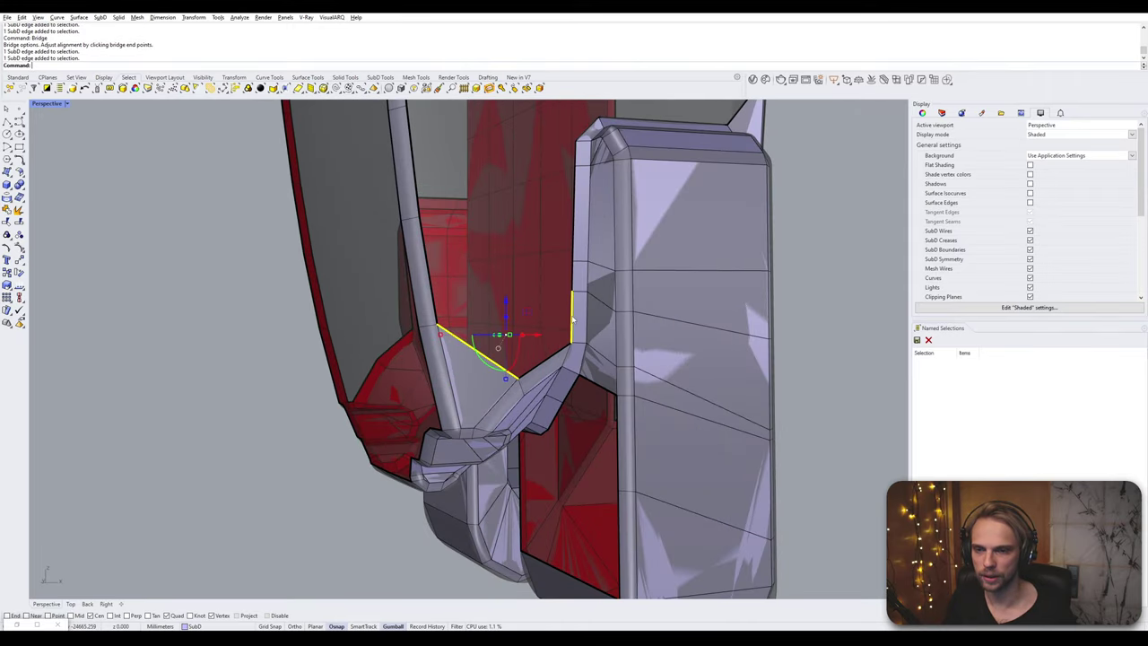
key("Return")
key("Return")
scroll(566, 337, "down", 5)
right_click_drag(563, 347, 599, 324)
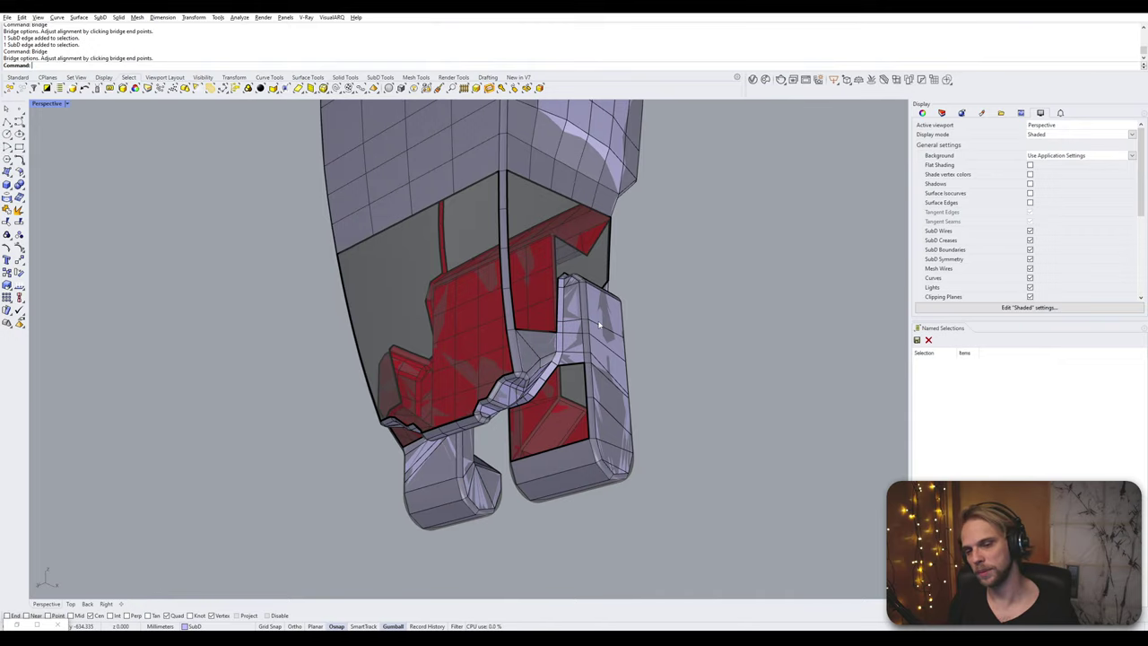
- Bridge the two edges across the gap beside the knee connector
scroll(544, 387, "up", 5)
right_click_drag(541, 389, 604, 338)
scroll(604, 337, "up", 4)
left_click(571, 321, "ctrl+shift")
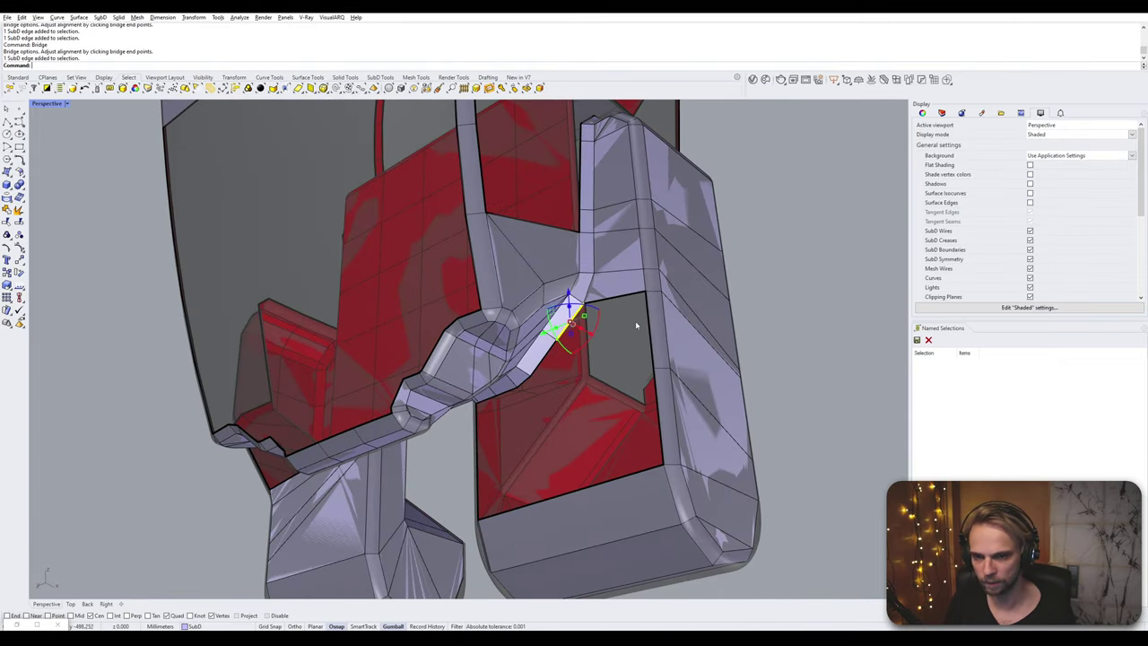
left_click(648, 320)
key("Return")
key("Return")
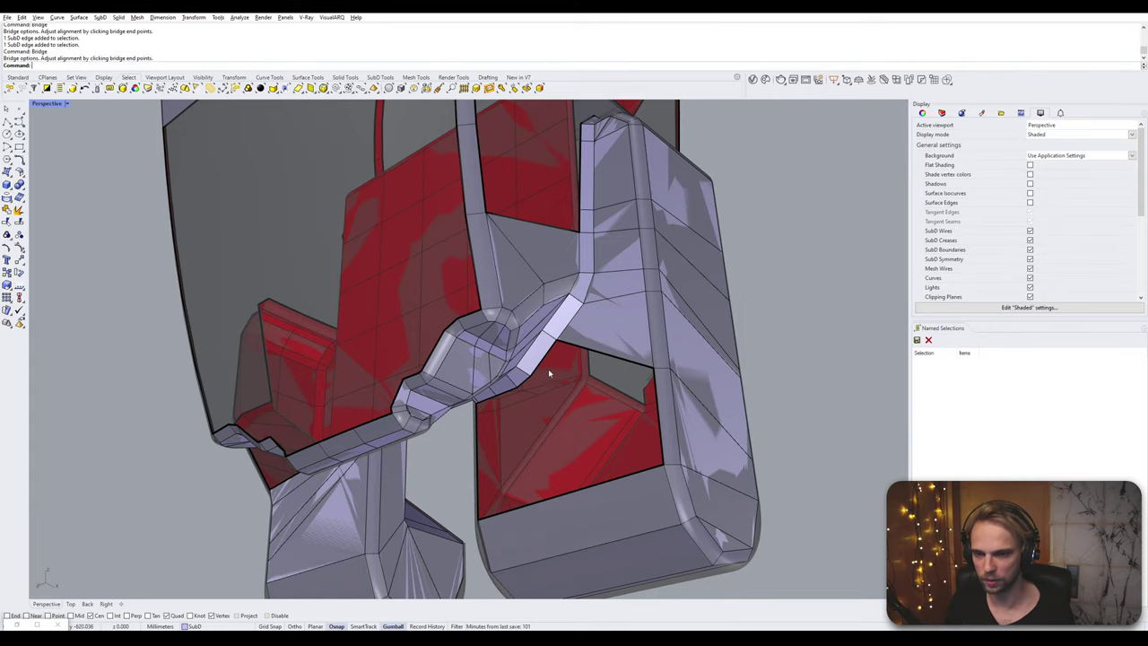
right_click_drag(543, 363, 592, 343)
- Bridge the diagonal corner edge to the vertical edge across the underside opening
scroll(590, 342, "up", 6)
right_click_drag(413, 475, 551, 412)
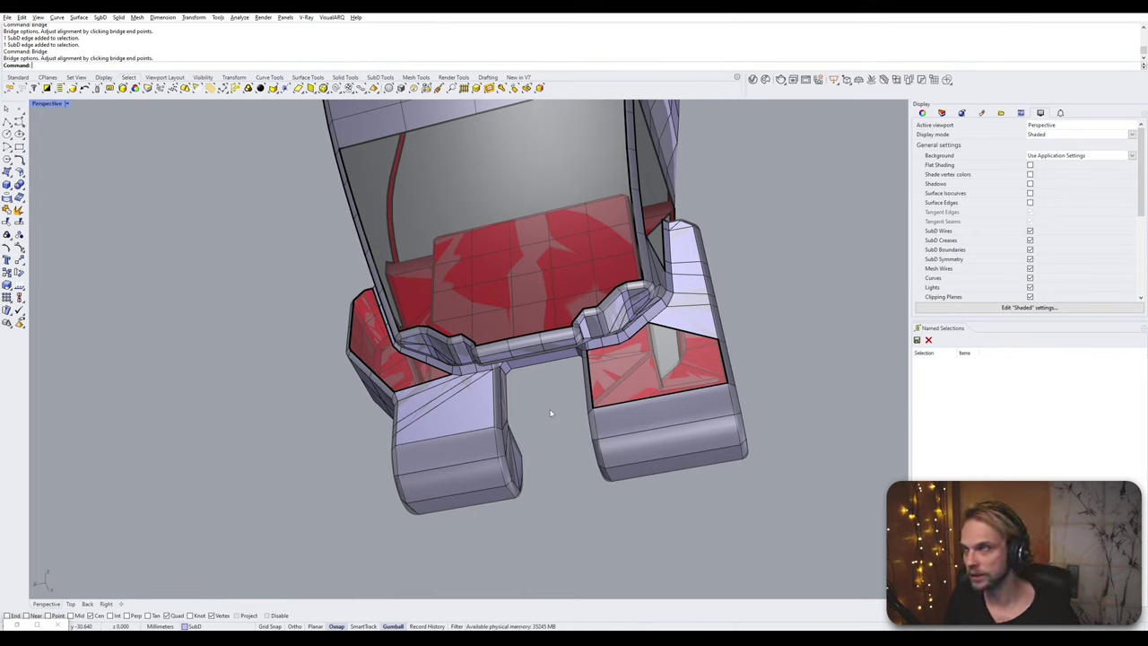
scroll(561, 410, "up", 8)
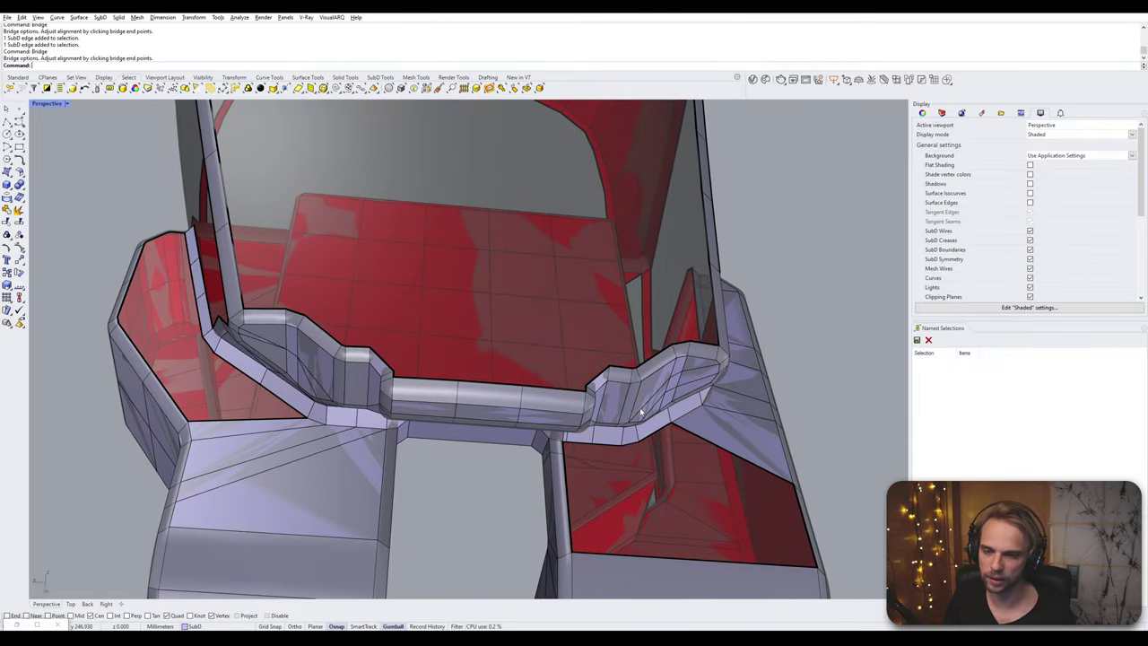
scroll(511, 394, "up", 8)
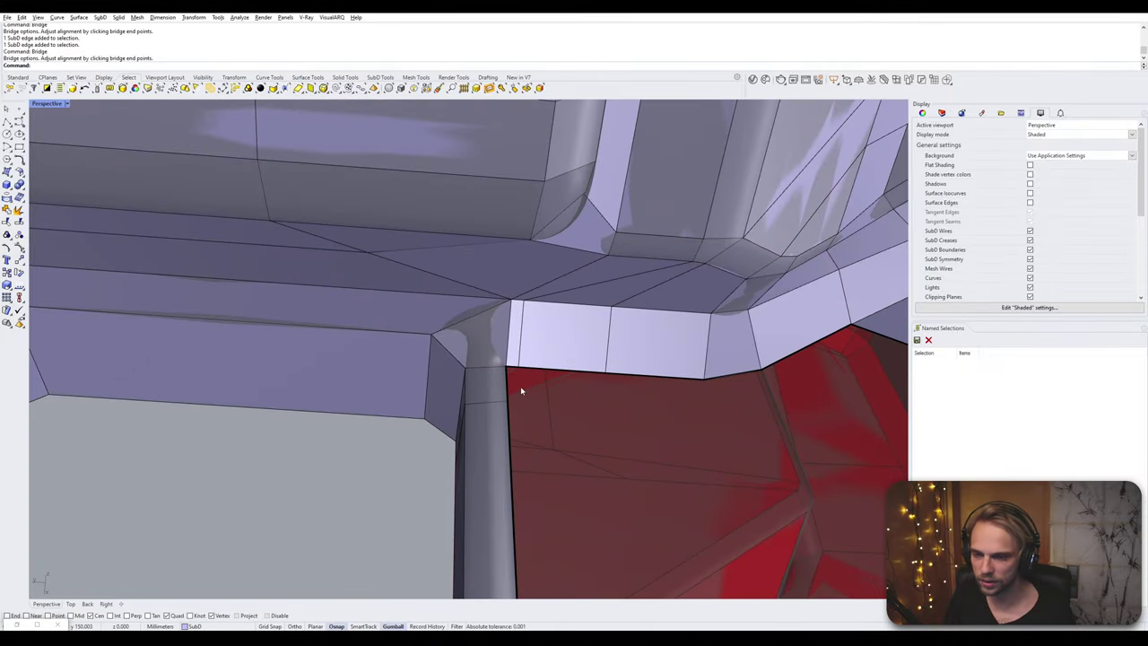
scroll(521, 391, "down", 10)
right_click_drag(523, 392, 603, 379)
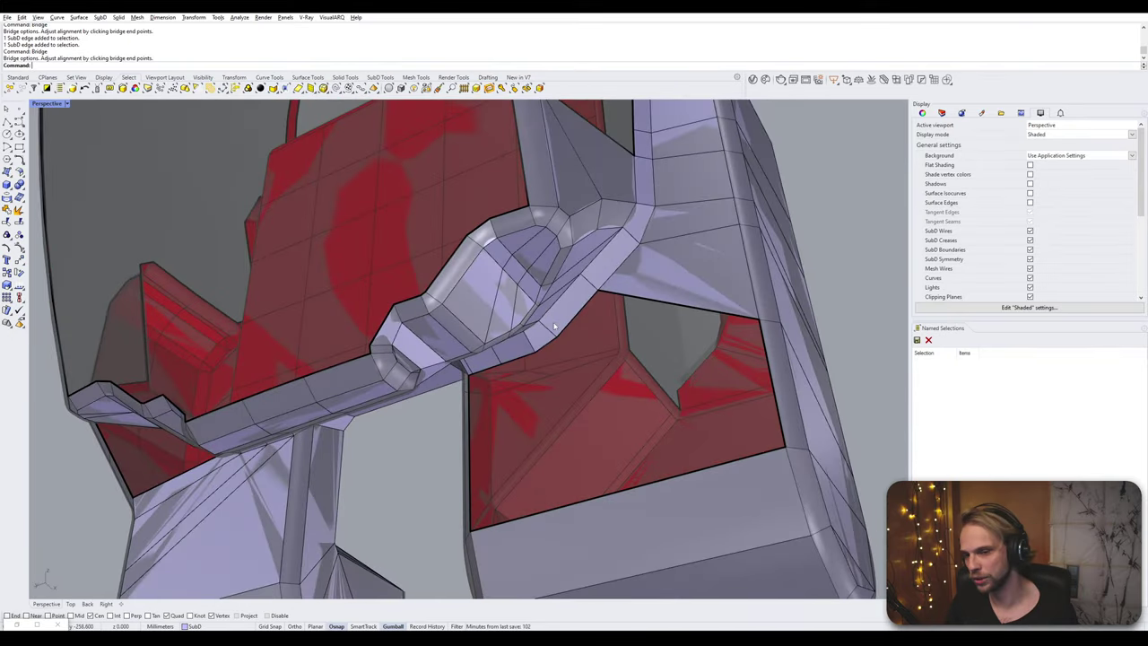
scroll(556, 336, "up", 6)
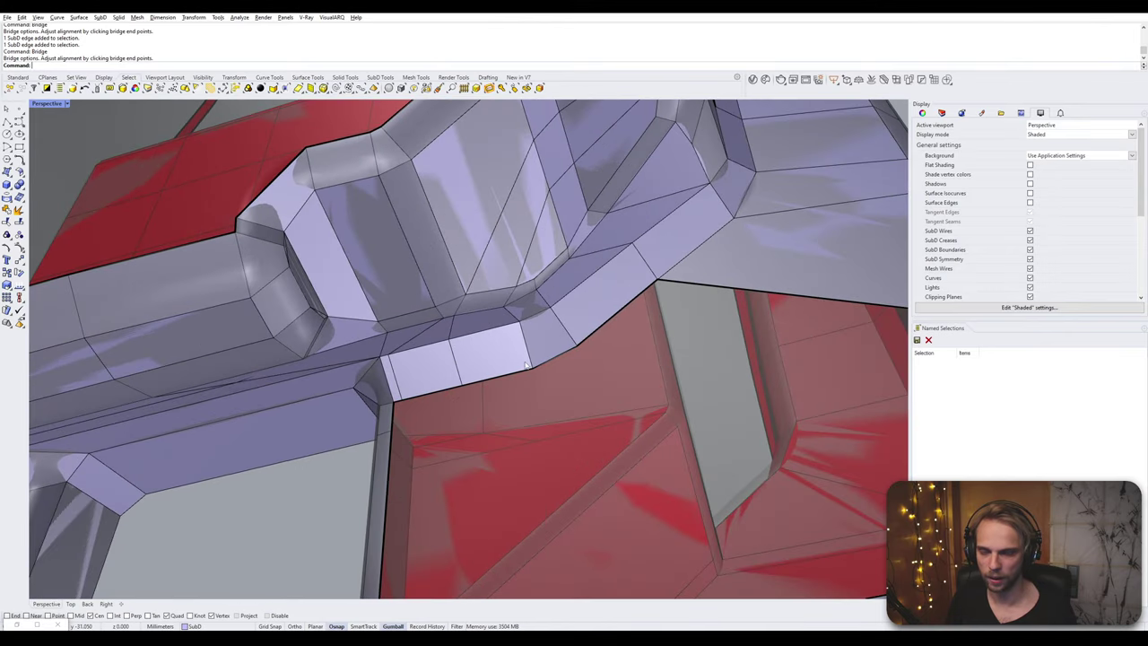
scroll(527, 365, "down", 8)
right_click_drag(529, 366, 583, 326)
left_click(577, 319)
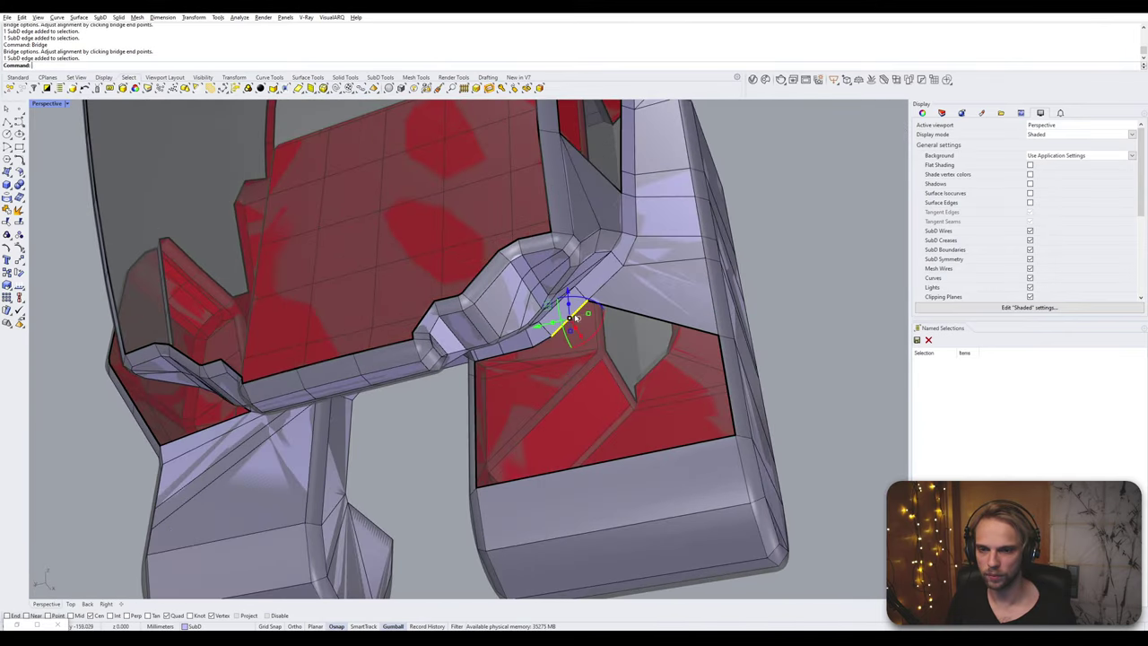
left_click(719, 357, "shift")
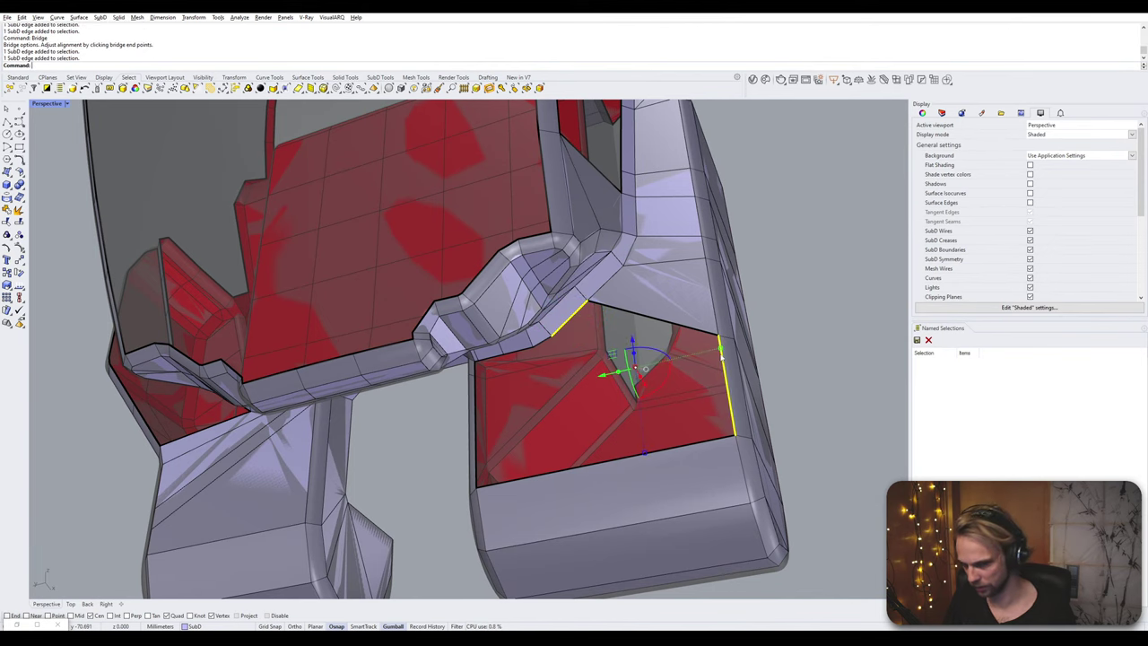
type("Br")
key("Return")
key("Return")
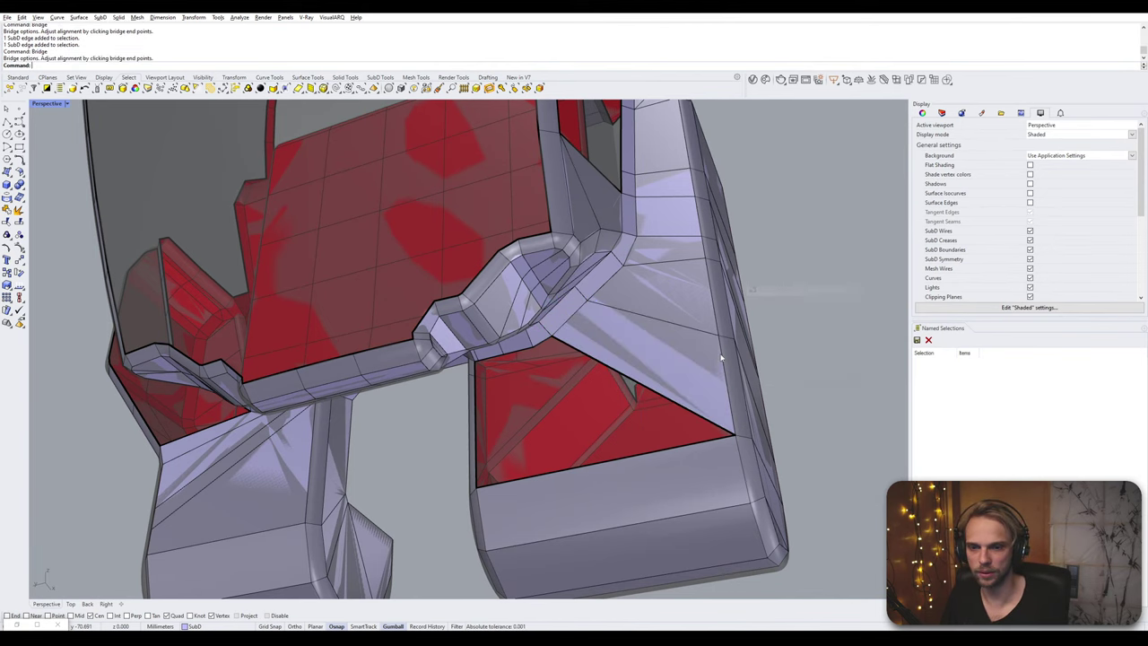
- Bridge the opening's vertical edge to its short top edge
scroll(623, 377, "up", 3)
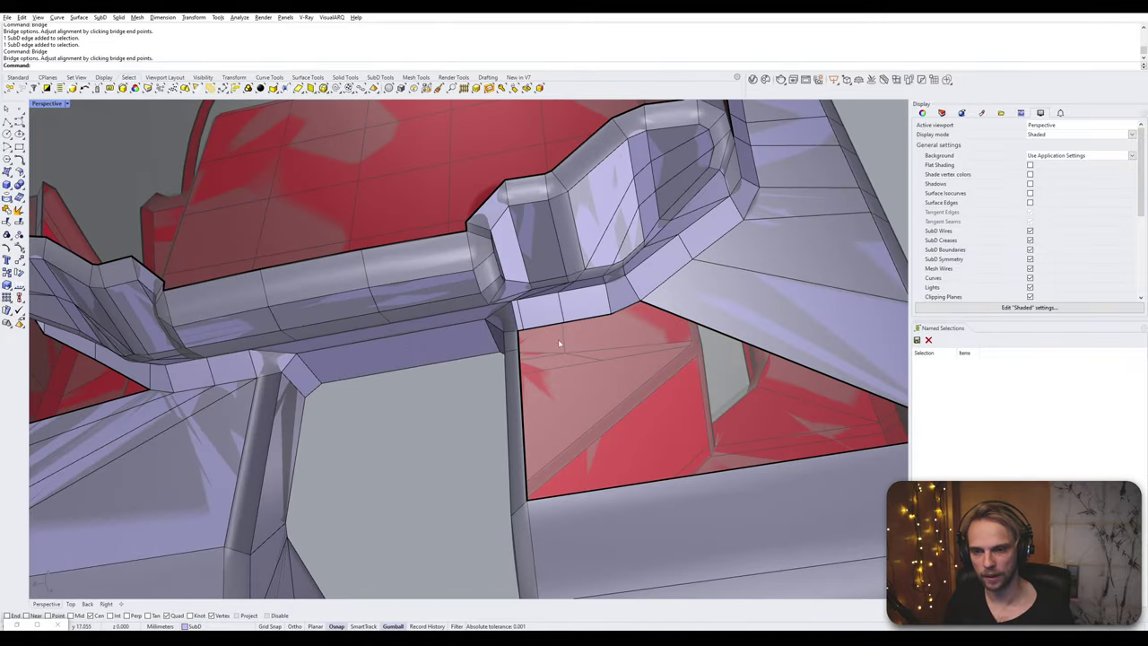
mouse_move(601, 339)
right_mouse_down()
mouse_move(570, 368)
mouse_move(602, 346)
right_mouse_up()
scroll(529, 336, "up", 4)
mouse_move(529, 335)
right_mouse_down()
mouse_move(551, 345)
mouse_move(540, 321)
mouse_move(538, 332)
right_mouse_up()
left_click(502, 347)
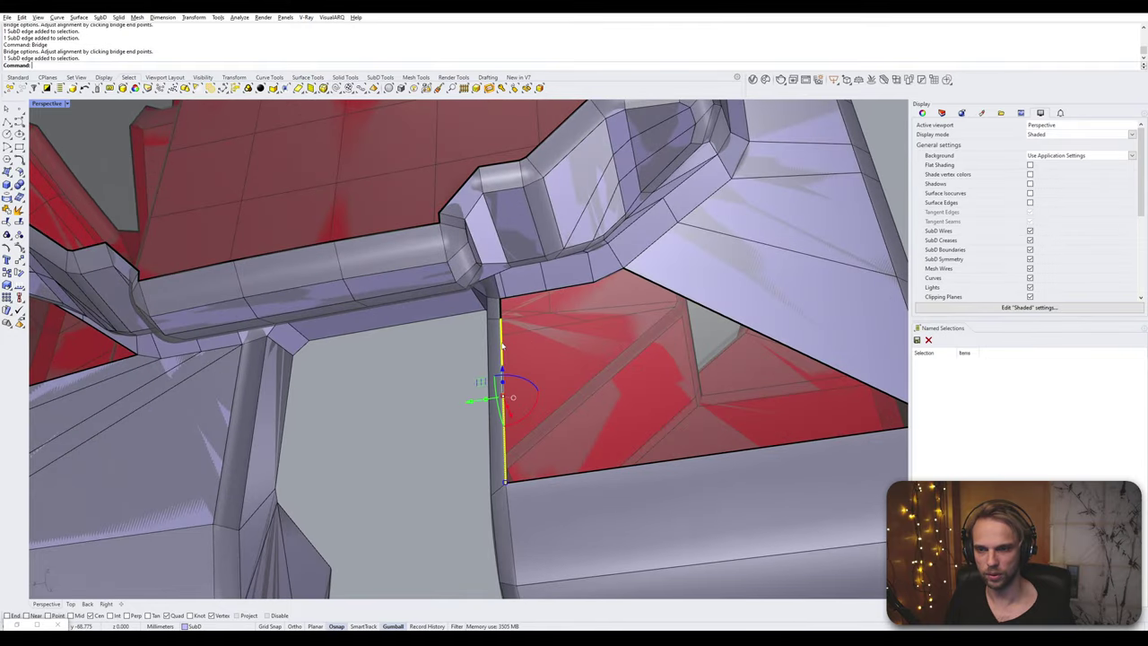
left_click(561, 289, "shift")
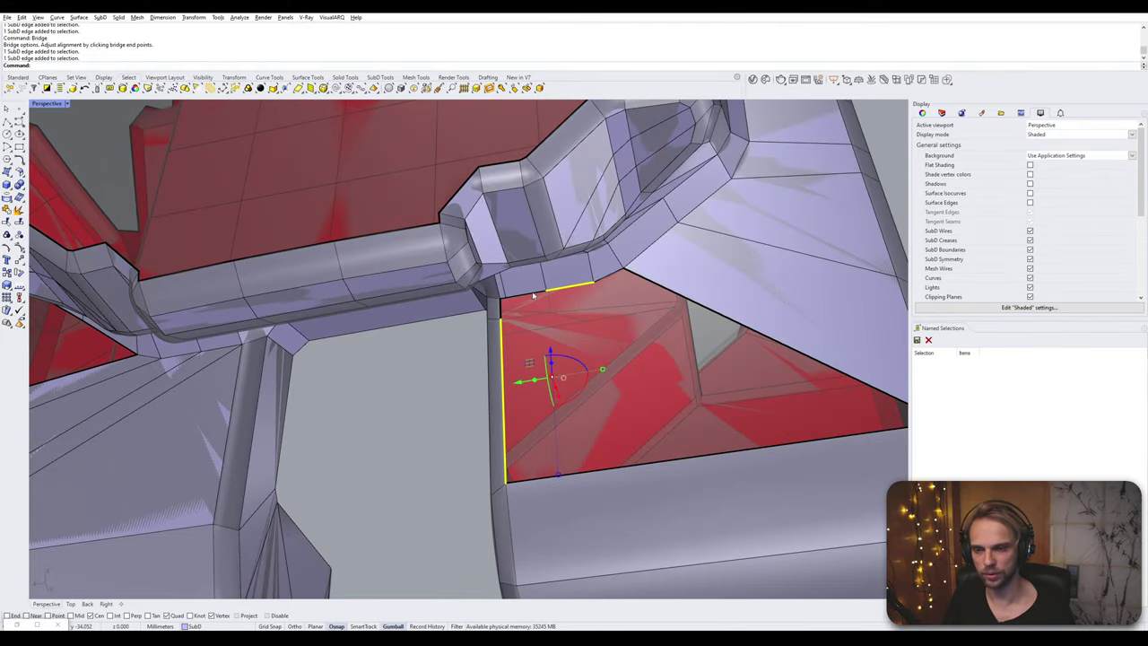
key("Escape")
left_click(500, 329)
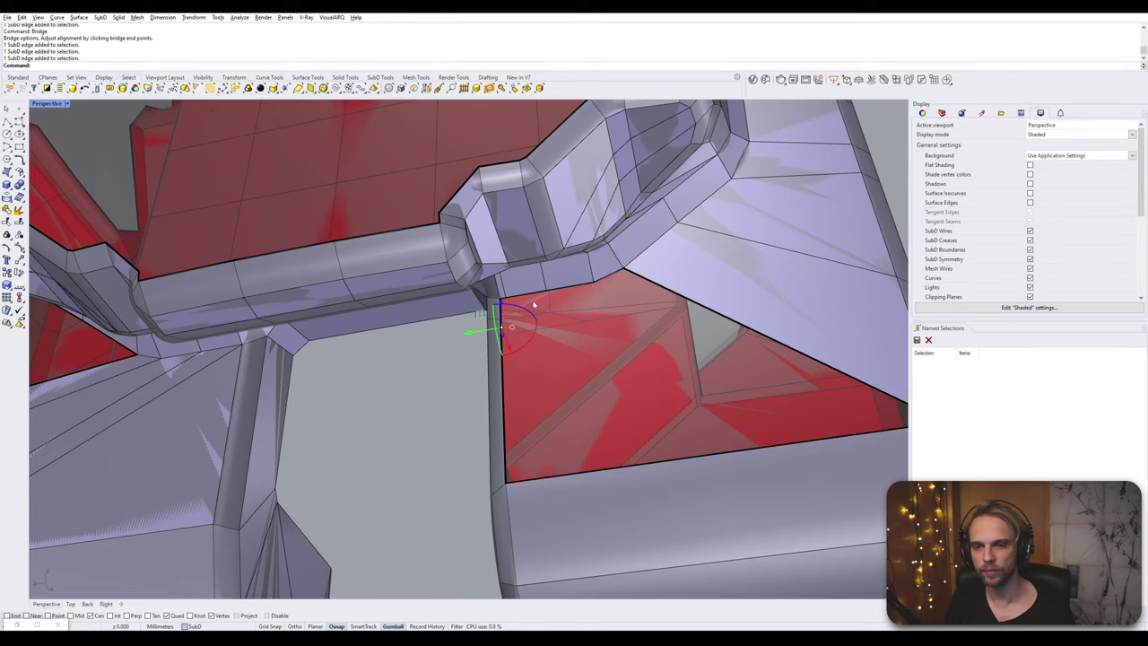
key("Escape")
left_click(501, 341)
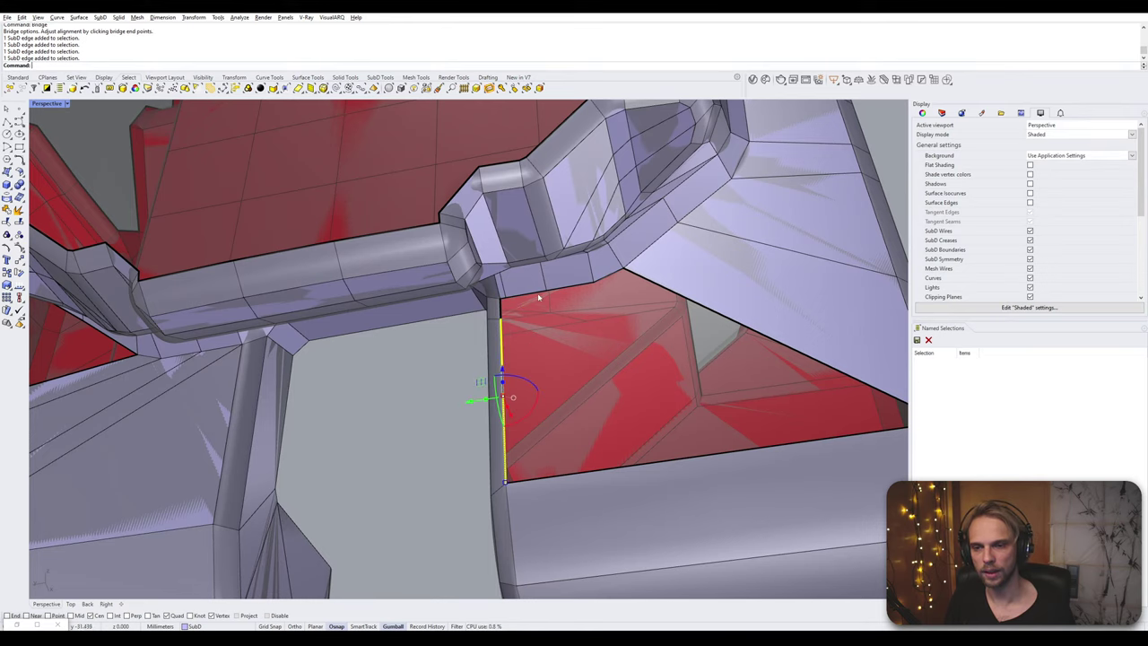
left_click(538, 297, "shift")
key("Return")
scroll(539, 313, "down", 10)
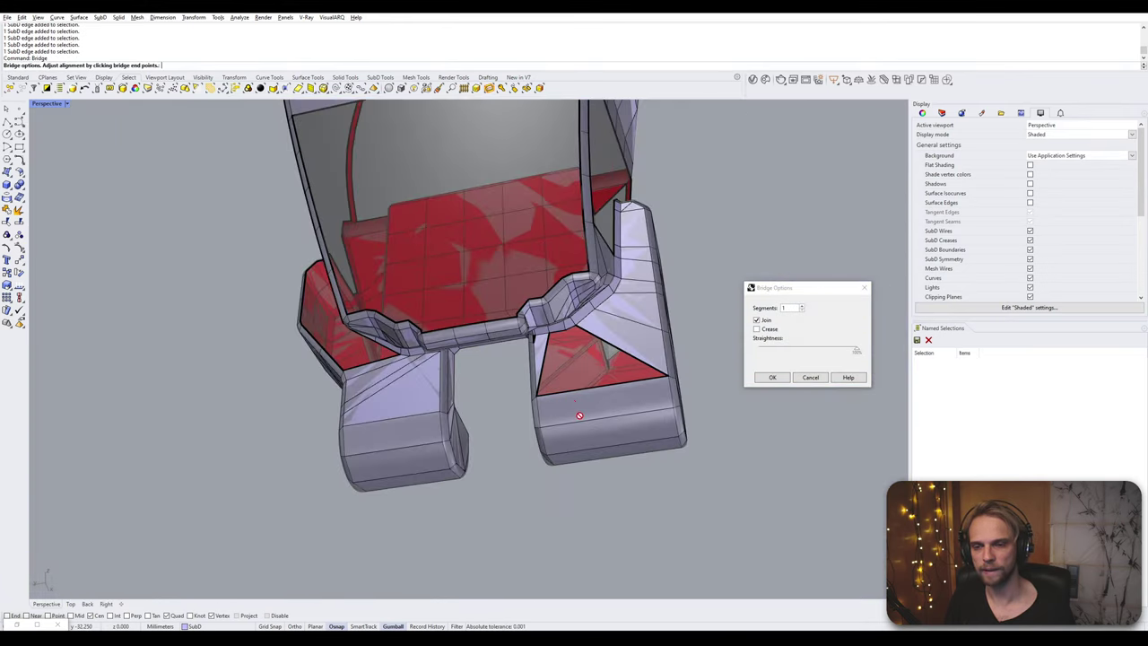
key("Return")
- Close the small sliver hole with Fill by picking its boundary edge
right_click_drag(618, 404, 653, 367)
scroll(579, 414, "up", 2)
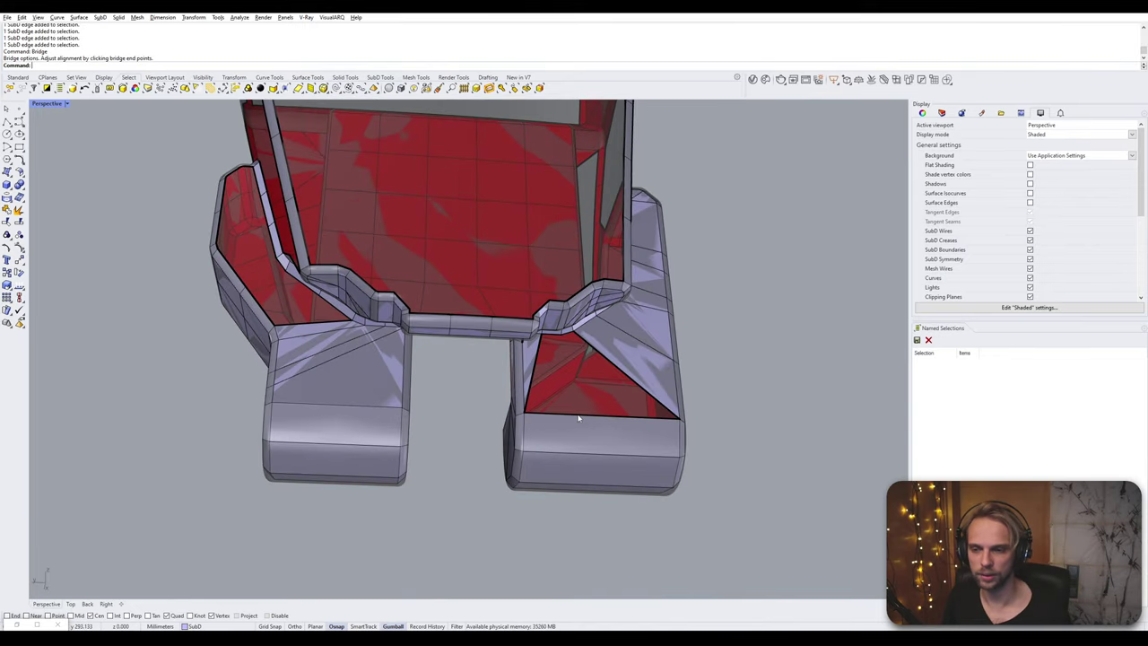
right_click_drag(579, 413, 666, 384)
scroll(322, 290, "up", 6)
scroll(404, 339, "down", 2)
scroll(666, 384, "up", 5)
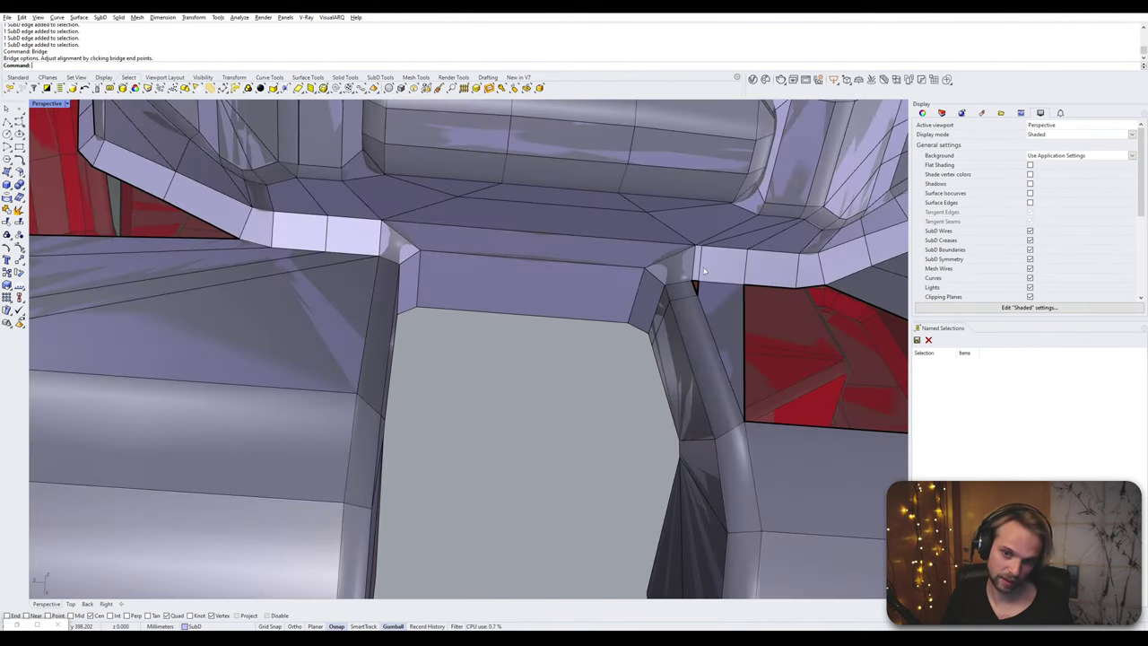
scroll(704, 271, "up", 2)
right_click_drag(691, 314, 526, 325, "shift")
type("F")
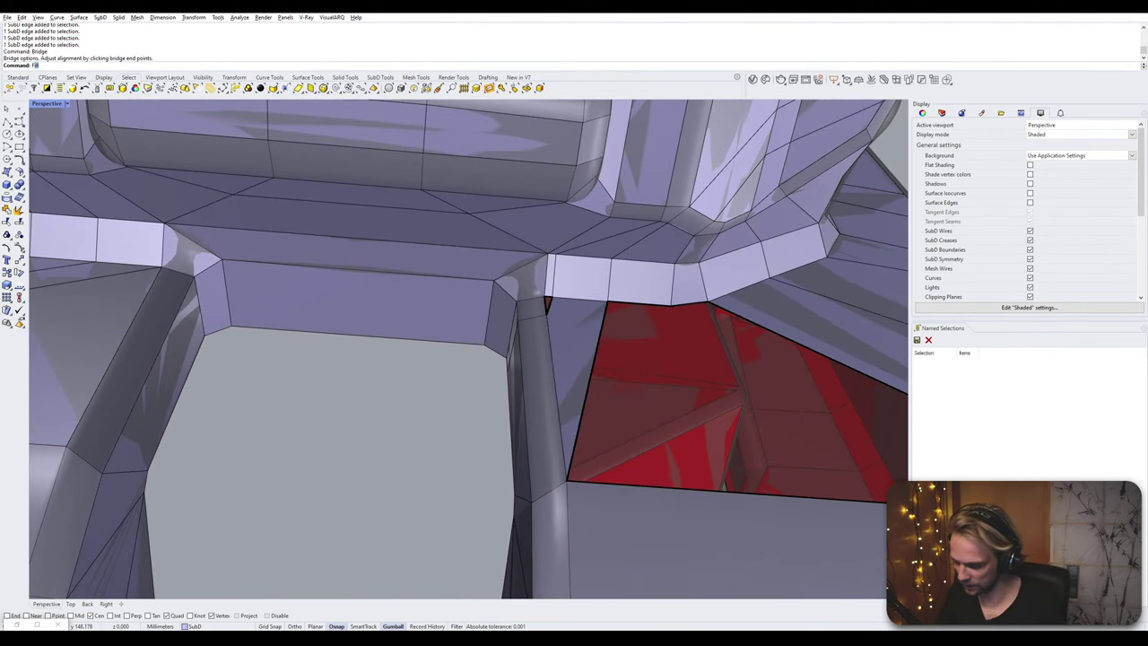
type("ill")
key("Return")
left_click(553, 304)
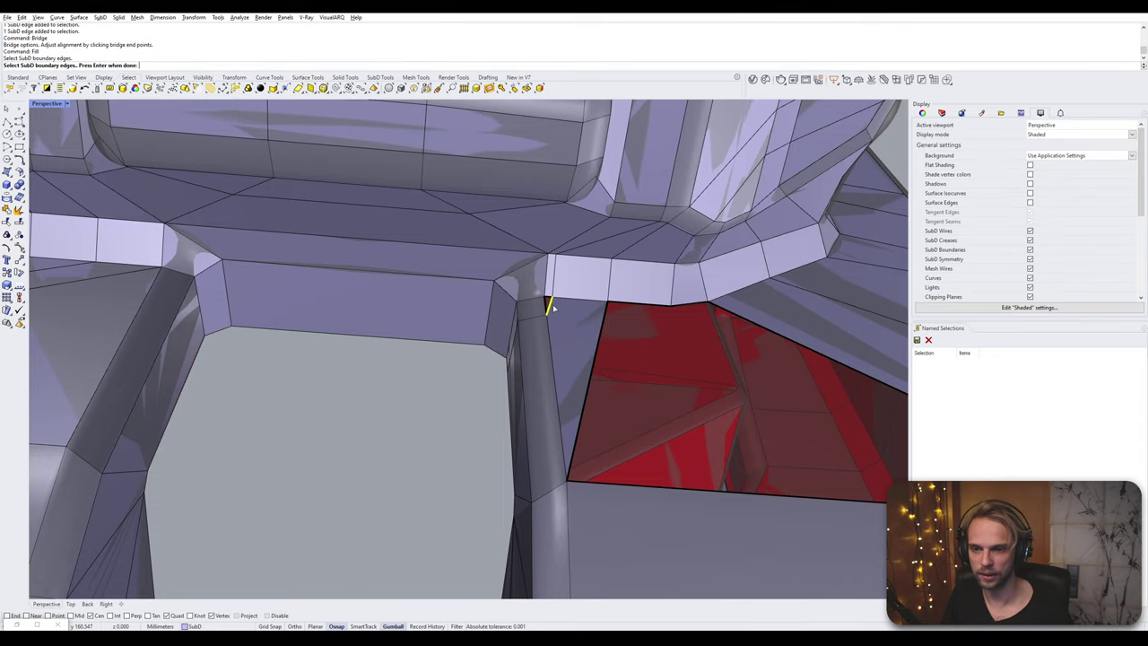
key("Return")
key("Return")
- Check the result in smooth display, return to flat, and select the triangle's top and bottom edges
key("Tab")
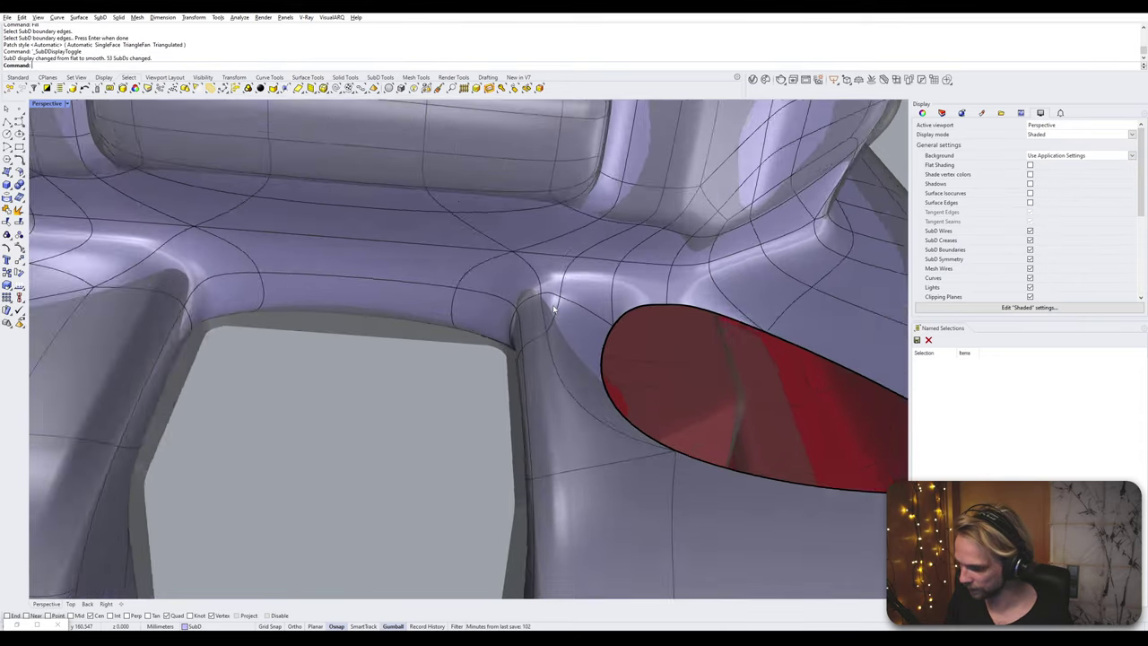
right_click_drag(552, 304, 582, 351)
key("Tab")
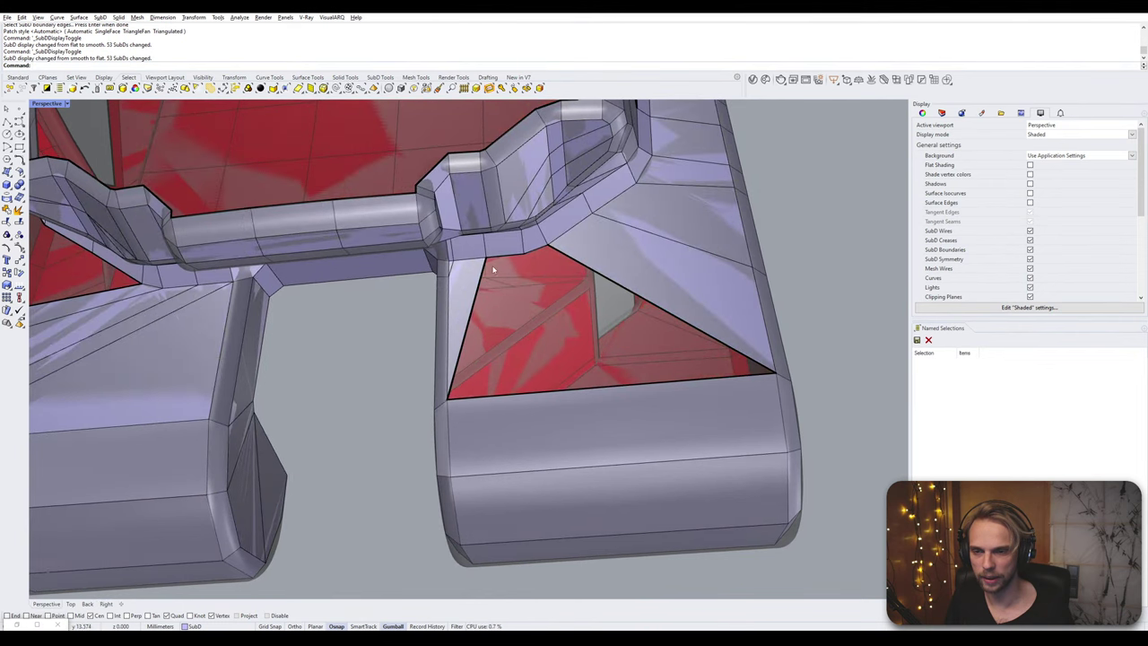
left_click(513, 259, "ctrl+shift")
left_click(568, 392, "ctrl+shift")
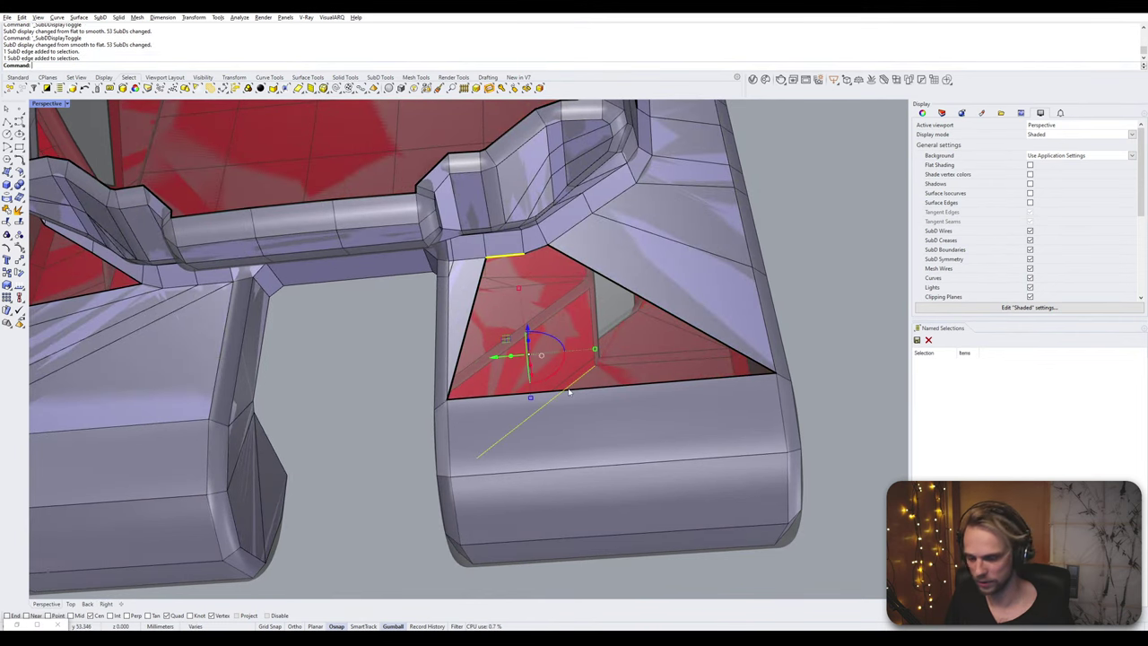
scroll(568, 392, "up", 2)
scroll(666, 357, "down", 2)
right_click_drag(665, 357, 461, 419)
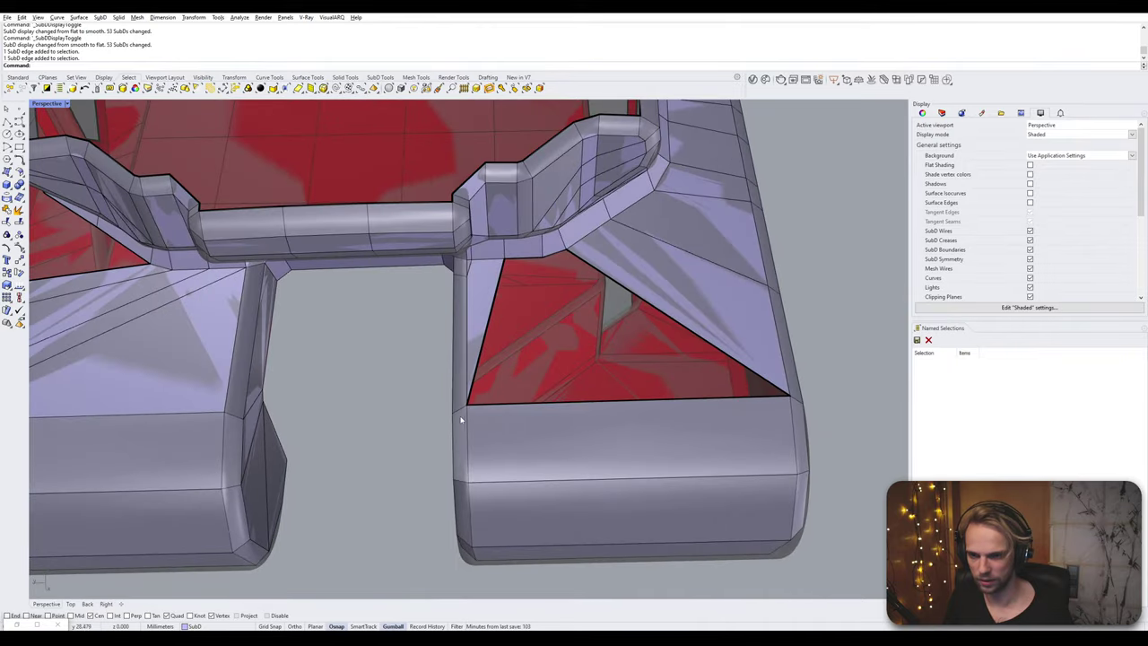
- Insert a new edge loop across the lower panel using only the selected edge loop
double_click(468, 424, "ctrl+shift")
right_click_drag(589, 453, 377, 456)
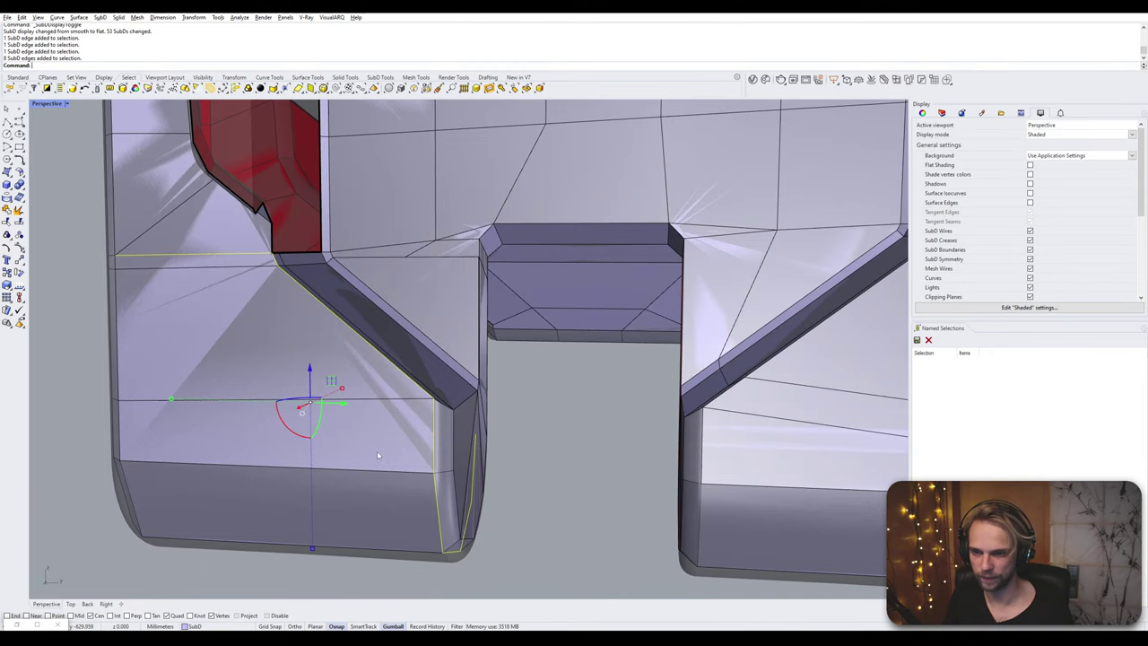
left_click(397, 378, "ctrl+shift")
left_click(217, 259, "ctrl+shift")
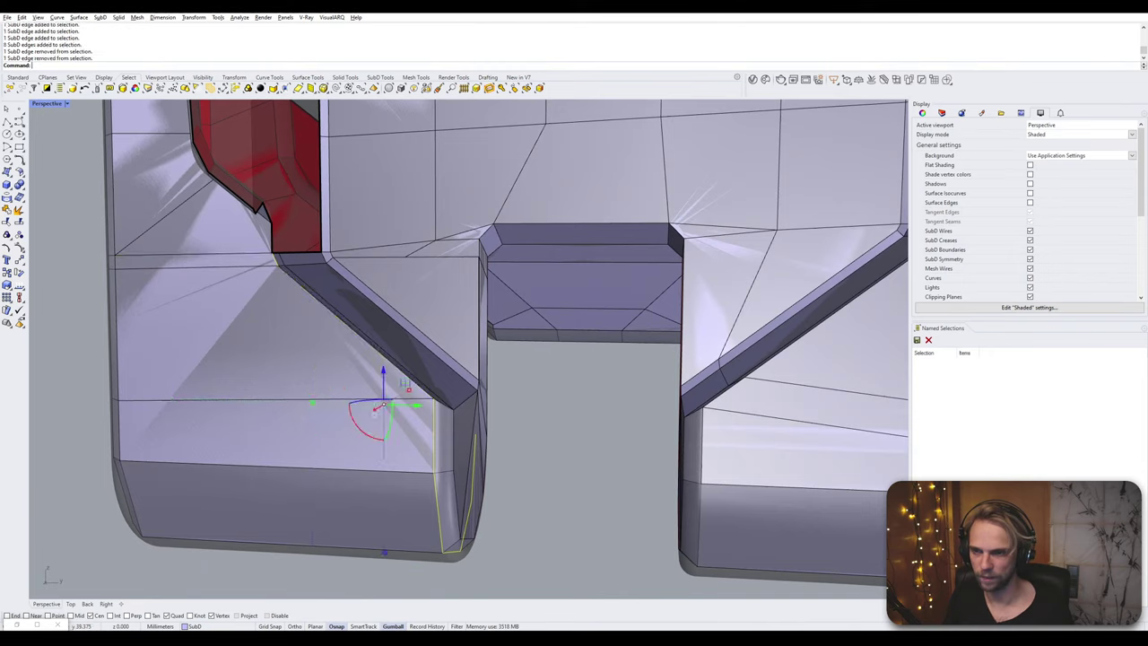
left_click(277, 263, "ctrl+shift")
type("in")
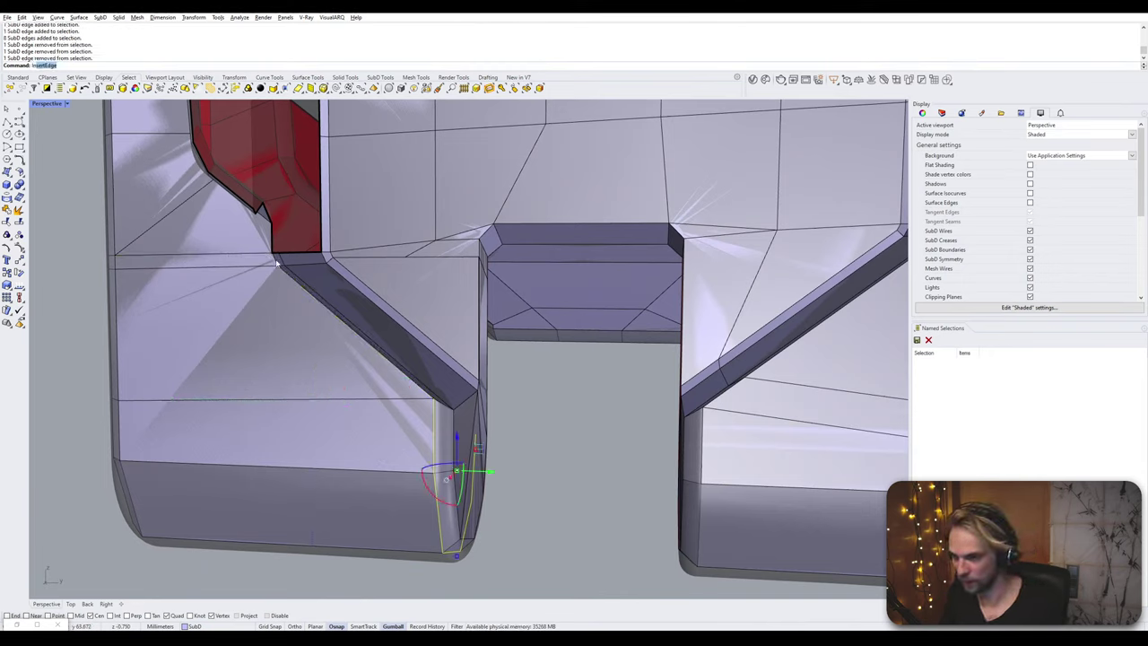
key("Return")
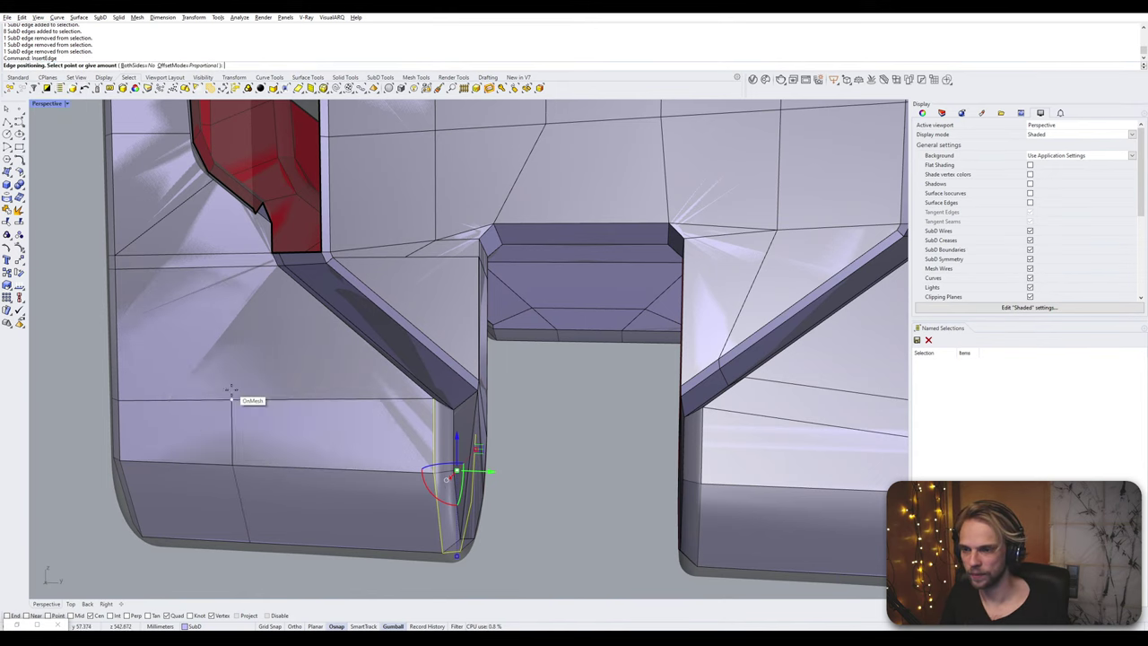
left_click(245, 400)
- Delete the split panel face and bridge the hole's top and bottom edges
right_click_drag(143, 405, 339, 361)
scroll(369, 383, "up", 2)
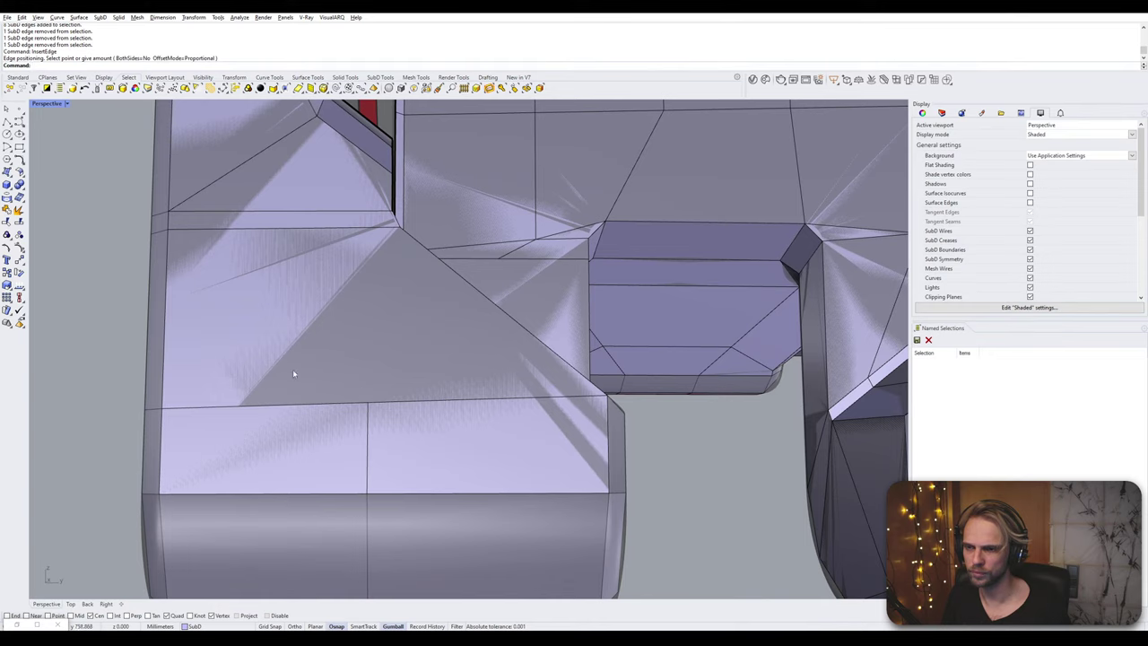
left_click(345, 311, "ctrl+shift")
key("Delete")
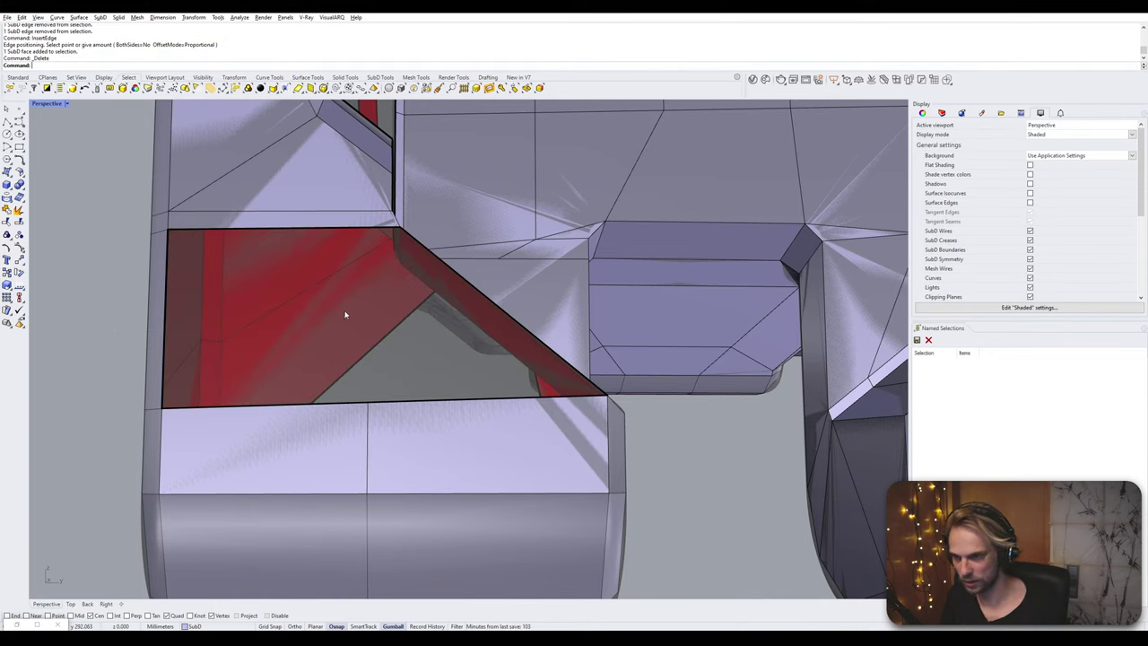
left_click(354, 231, "ctrl+shift")
left_click(326, 406, "ctrl+shift")
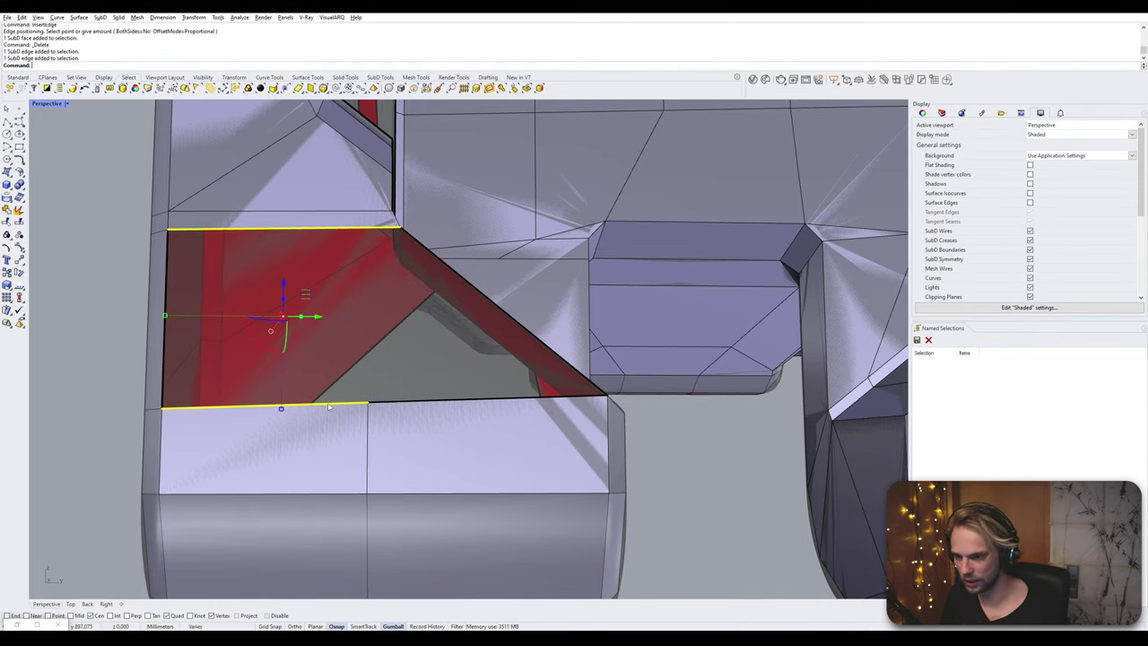
type("Briud")
key("Return")
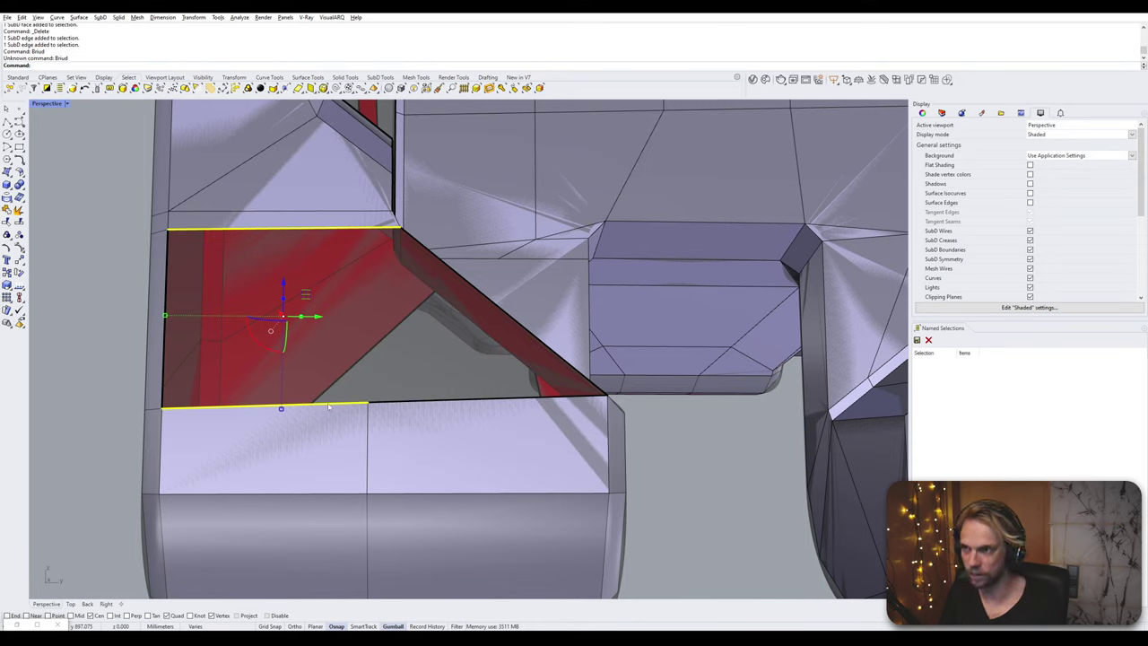
type("Bridge")
key("Return")
key("Return")
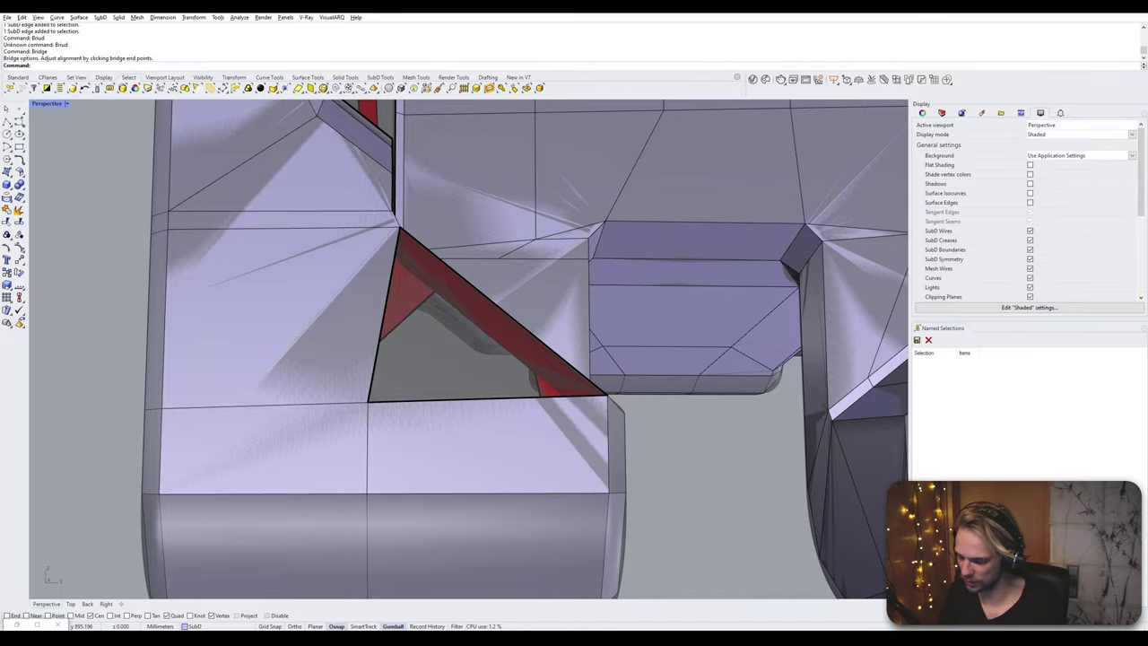
- Fill the remaining triangular hole with a SubD face
type("Fill")
key("Return")
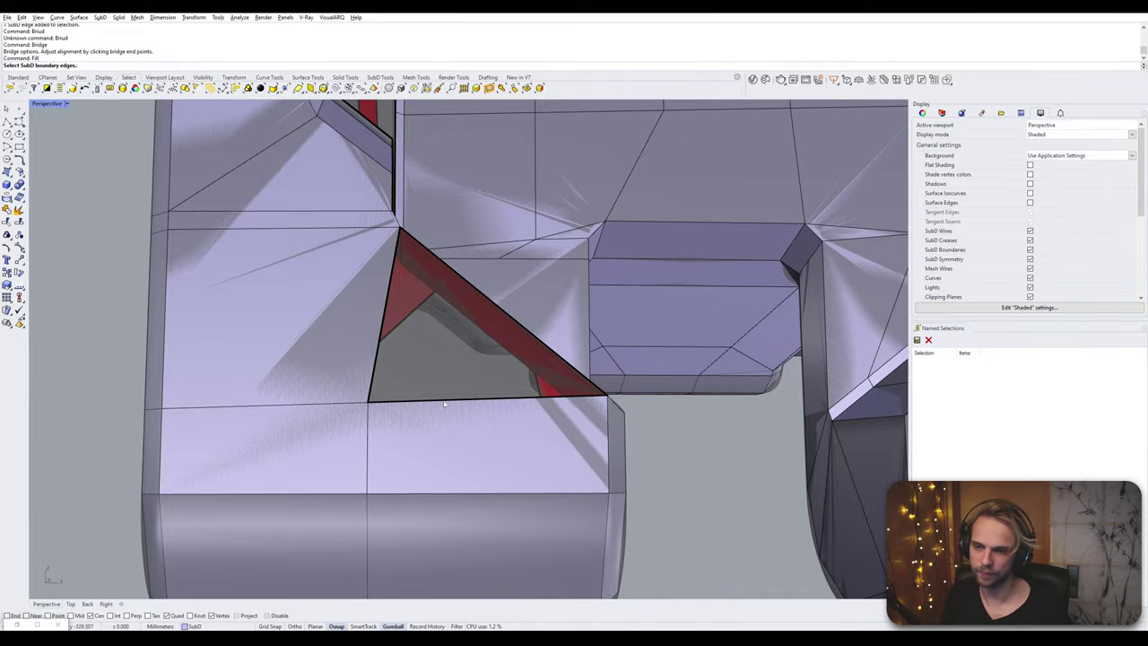
left_click(443, 402)
key("Return")
right_click_drag(267, 413, 503, 355)
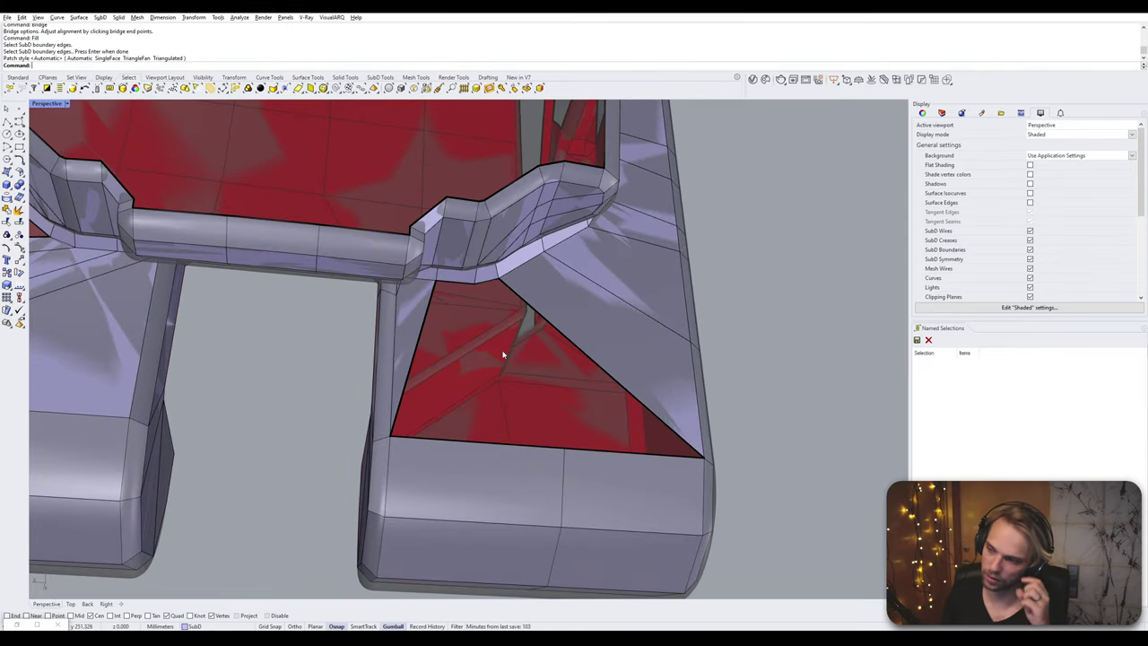
- Bridge the other triangular opening's top edge to its two-part bottom edge
right_click_drag(503, 355, 484, 364)
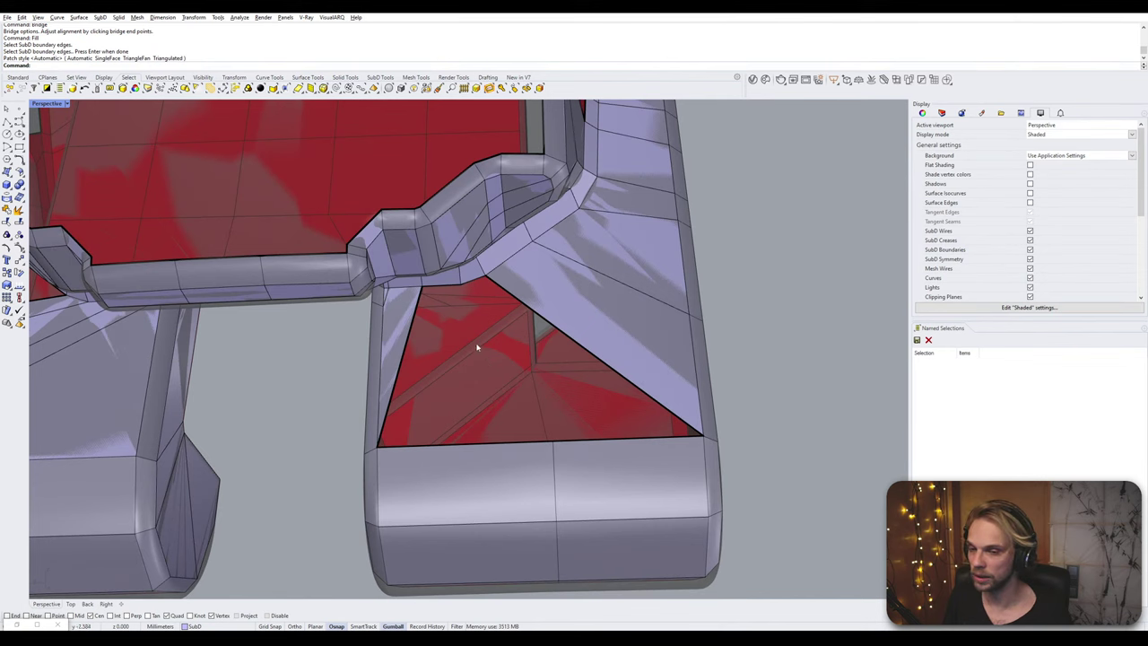
scroll(464, 296, "up", 2)
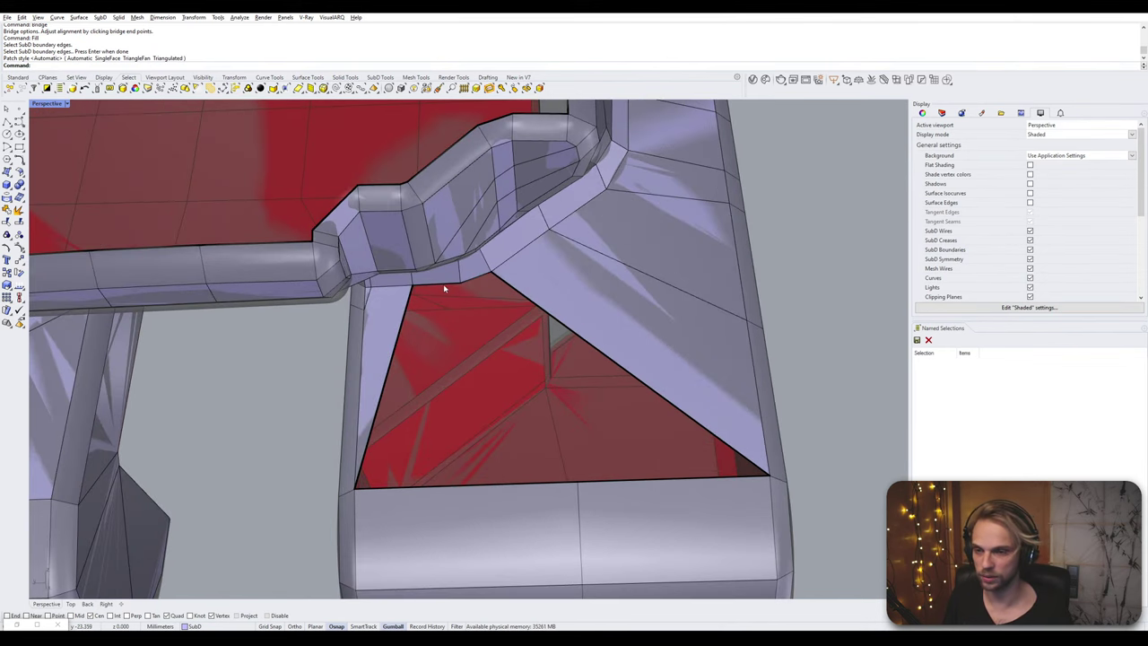
left_click(441, 281, "ctrl+shift")
left_click(474, 276, "ctrl+shift")
left_click(547, 483, "ctrl+shift")
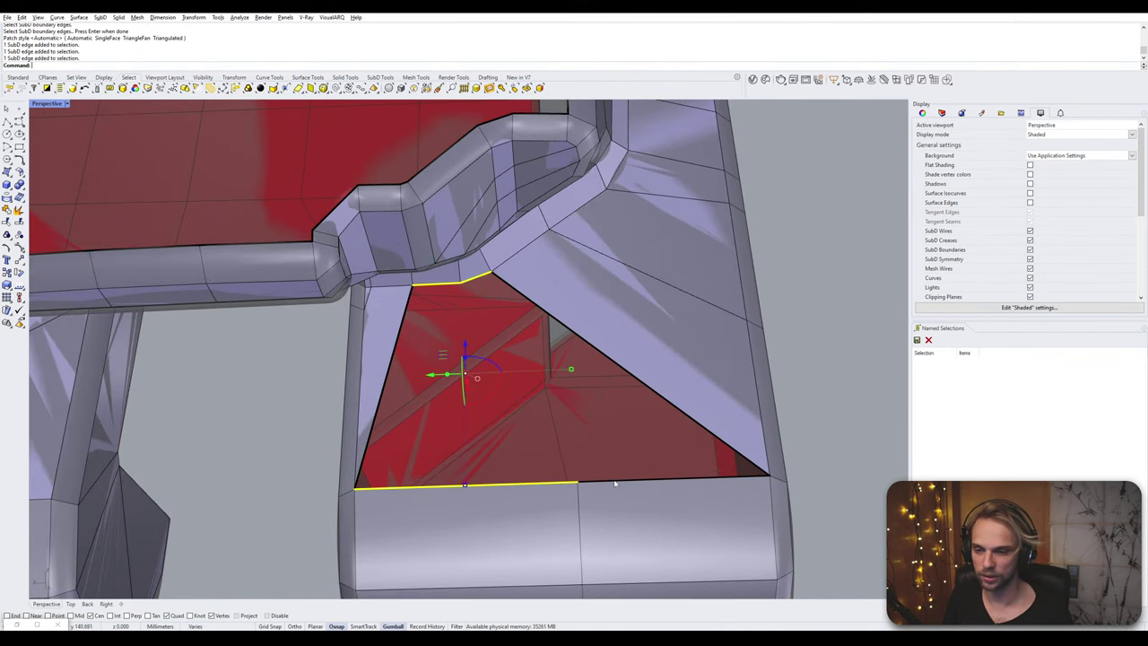
left_click(615, 485, "ctrl+shift")
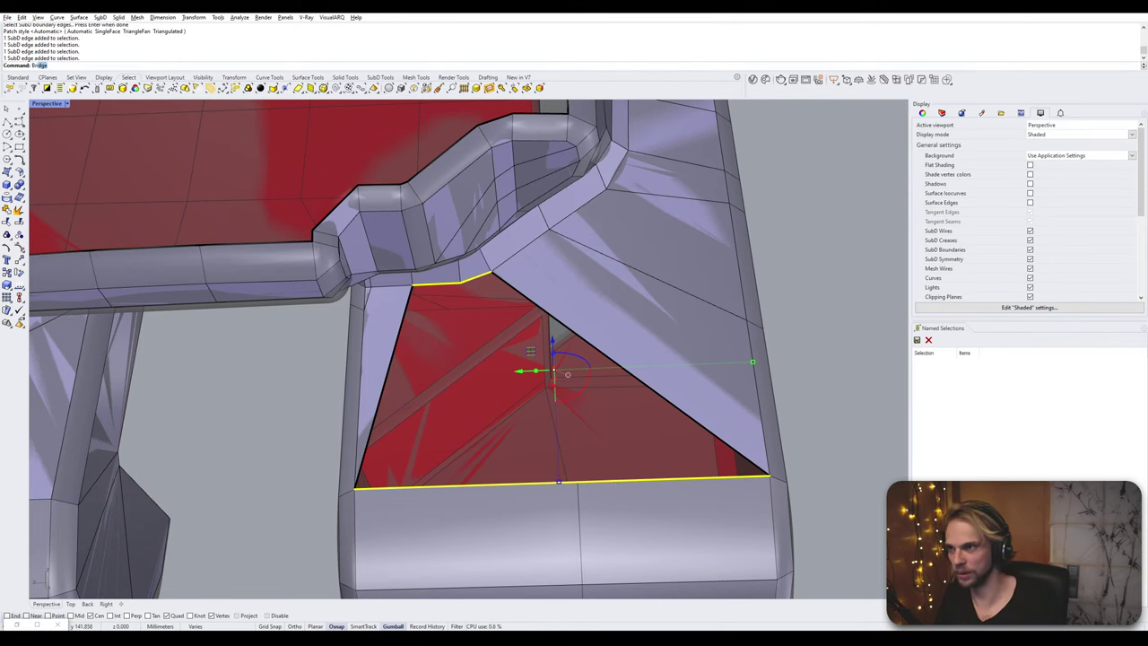
key("Return")
left_click(769, 376)
- Inspect the bridged area around the foot and select an edge on the side rib
right_click_drag(769, 377, 554, 362)
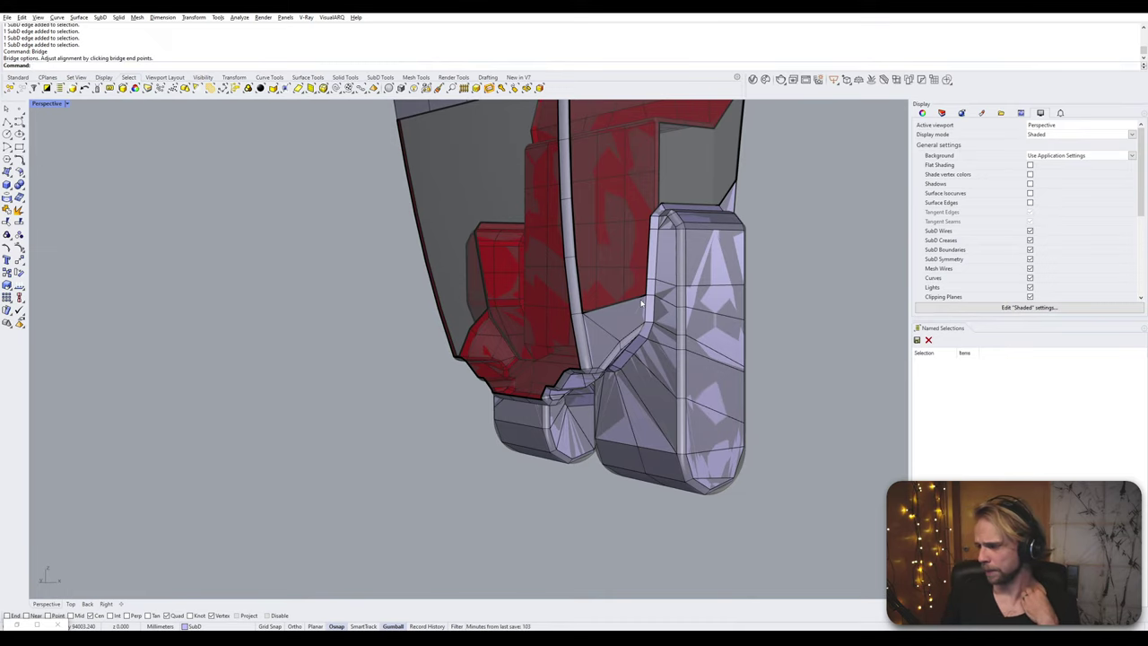
right_click_drag(636, 305, 584, 342)
scroll(643, 375, "up", 4)
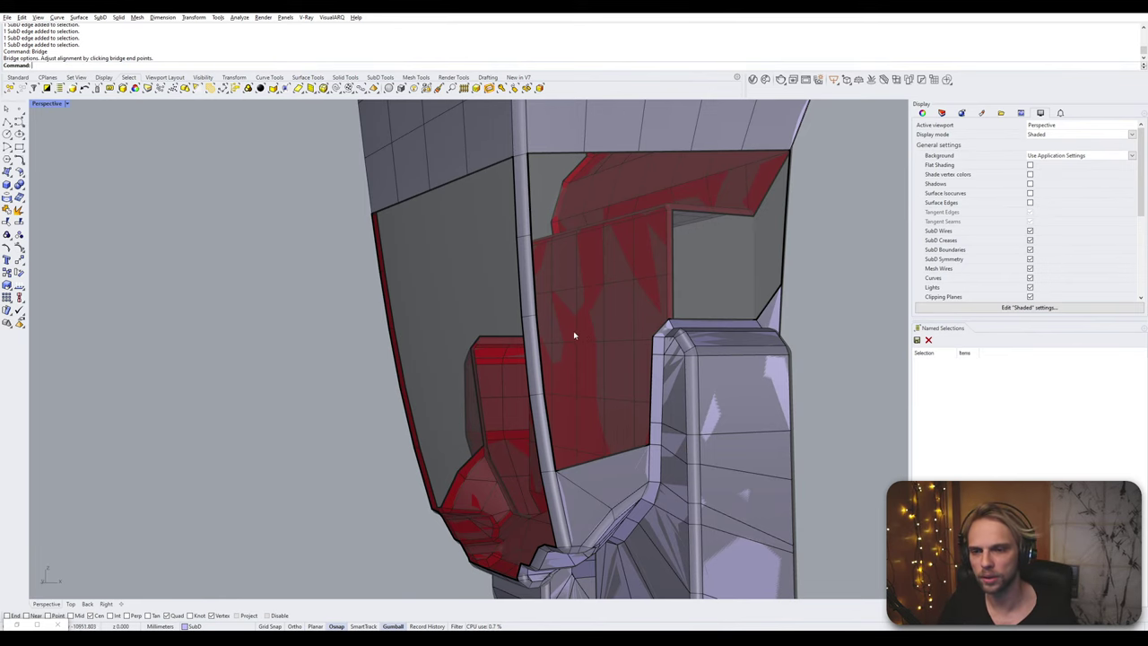
right_click_drag(574, 335, 499, 234)
left_click(493, 232)
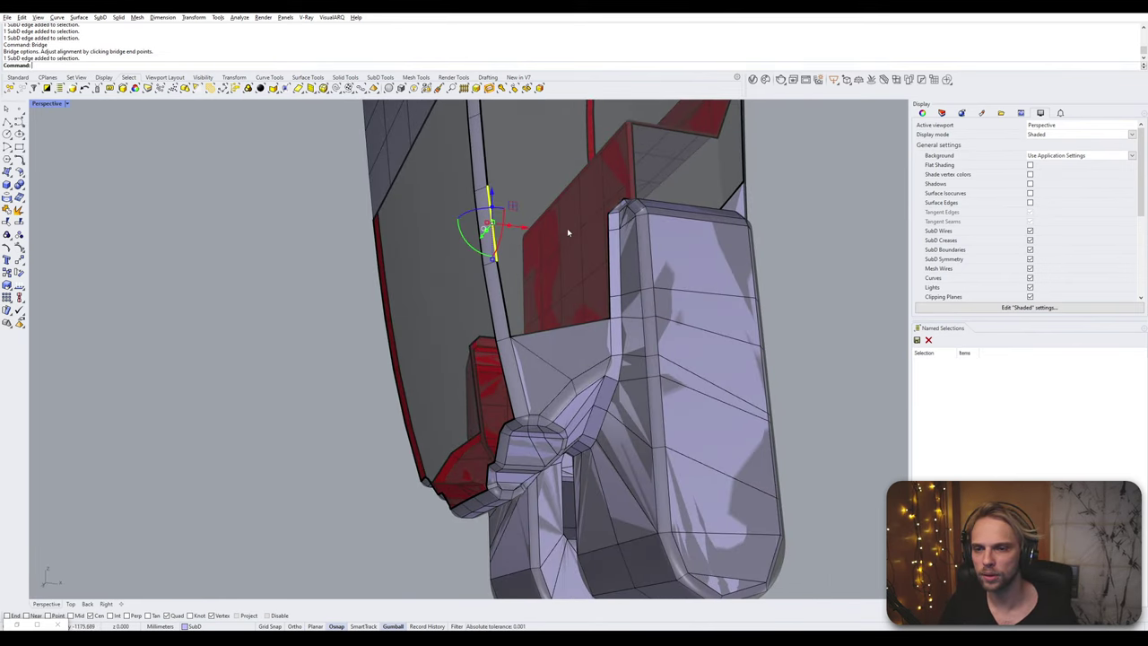
scroll(574, 233, "up", 2)
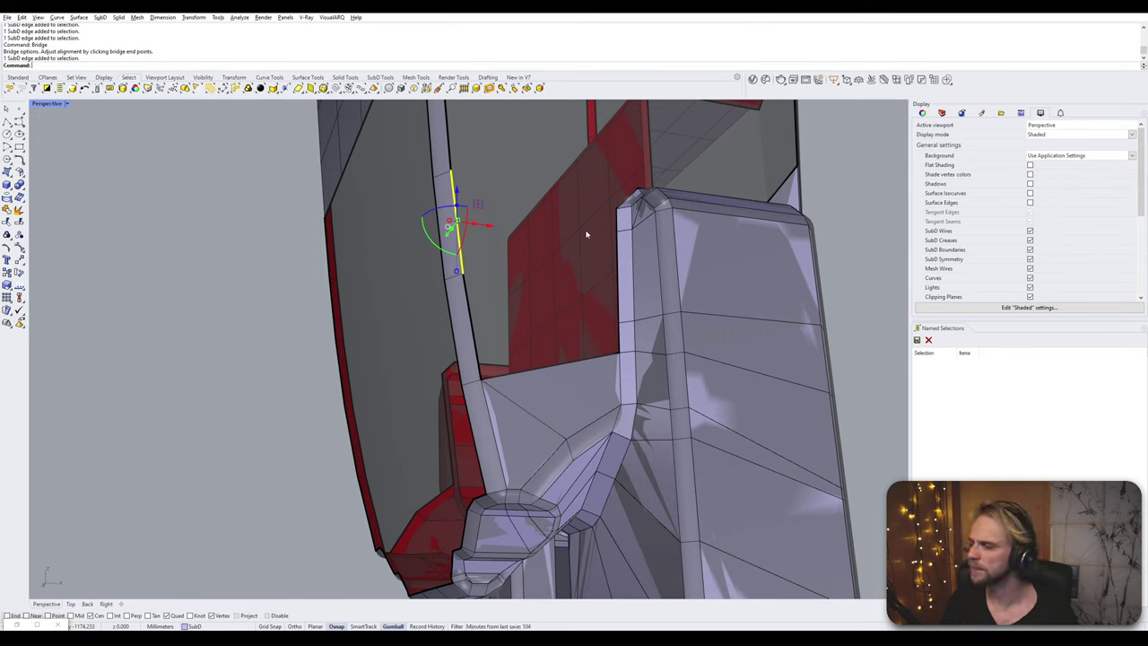
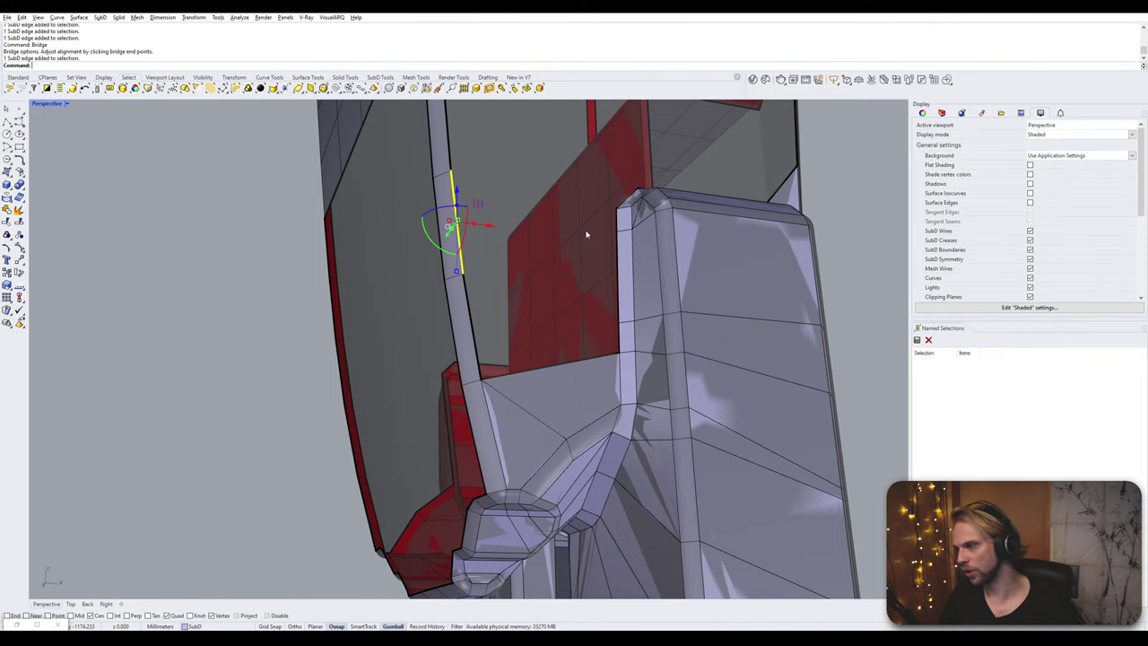
- Bridge the selected side-rib edge to the opposite edge across the first gap
right_click_drag(587, 234, 476, 254)
scroll(565, 240, "up", 3)
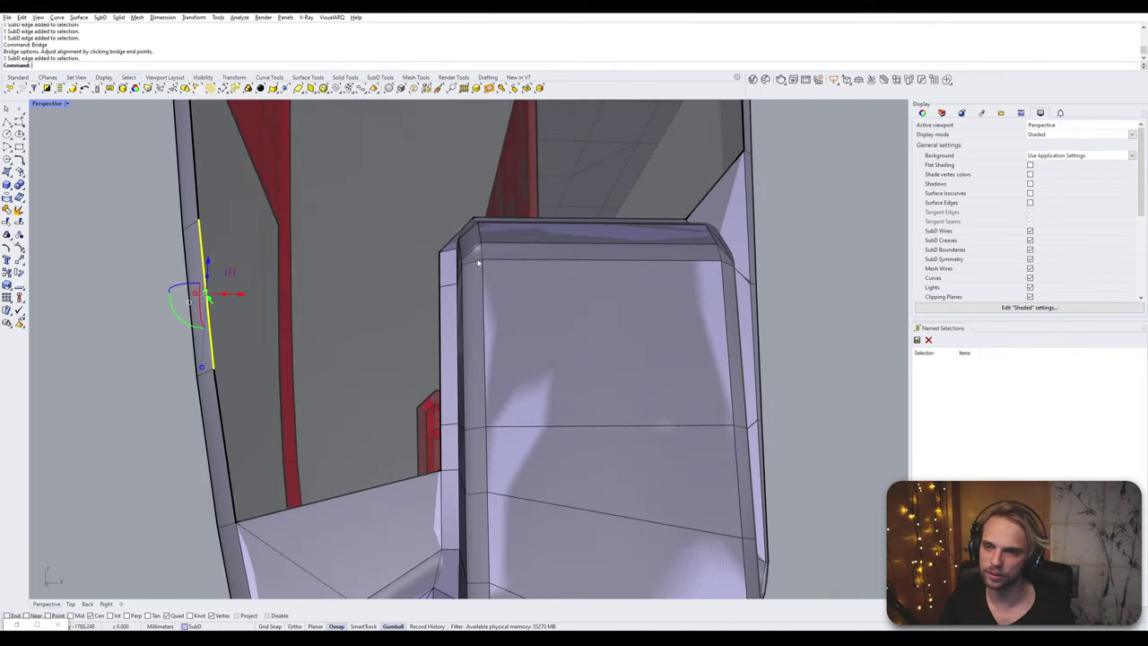
left_click(441, 270, "ctrl+shift")
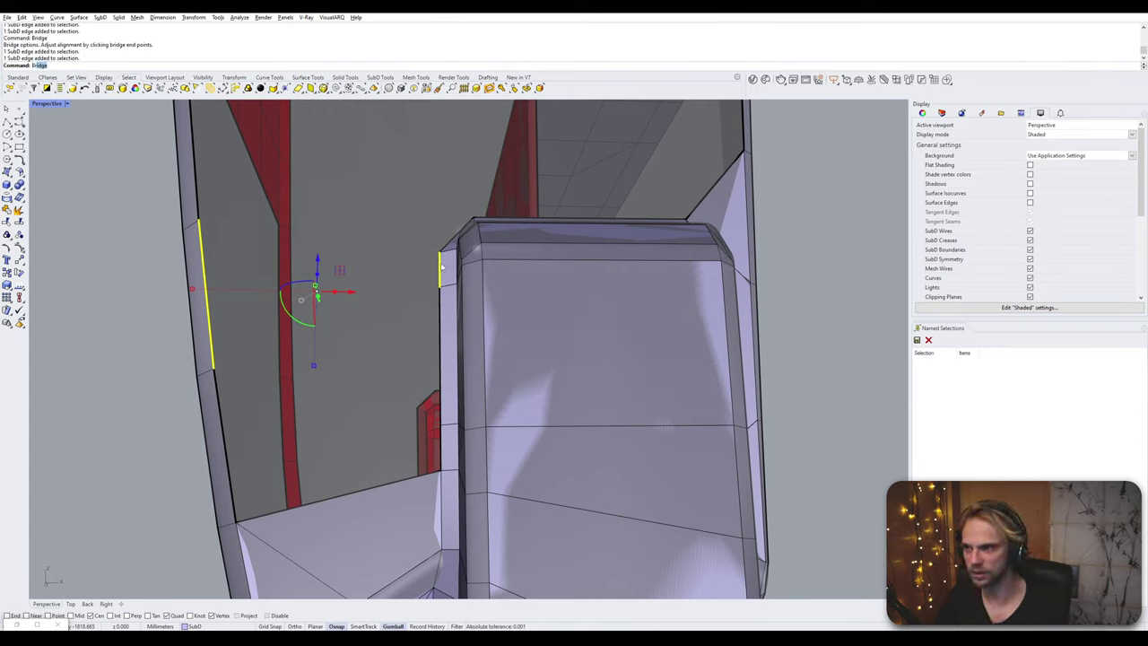
type("br")
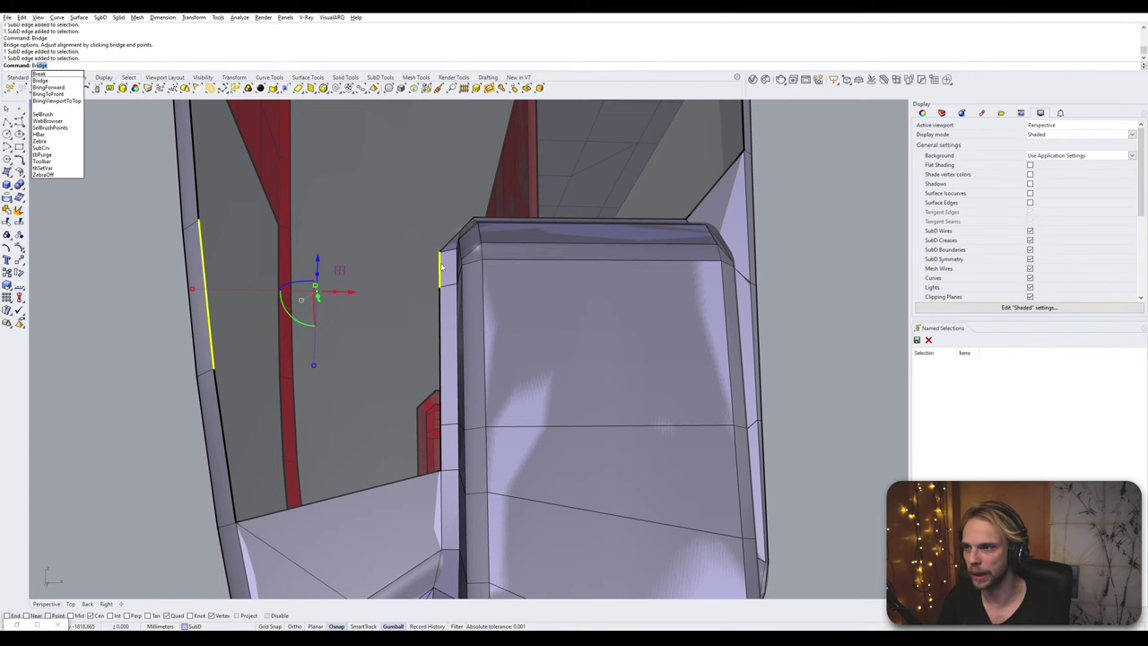
key("Return")
key("Return")
- Bridge the next gap's two edges, then undo the unwanted bridge faces
mouse_move(441, 267)
right_mouse_down()
mouse_move(379, 362)
mouse_move(397, 308)
mouse_move(441, 253)
right_mouse_up()
left_click(428, 254, "ctrl+shift")
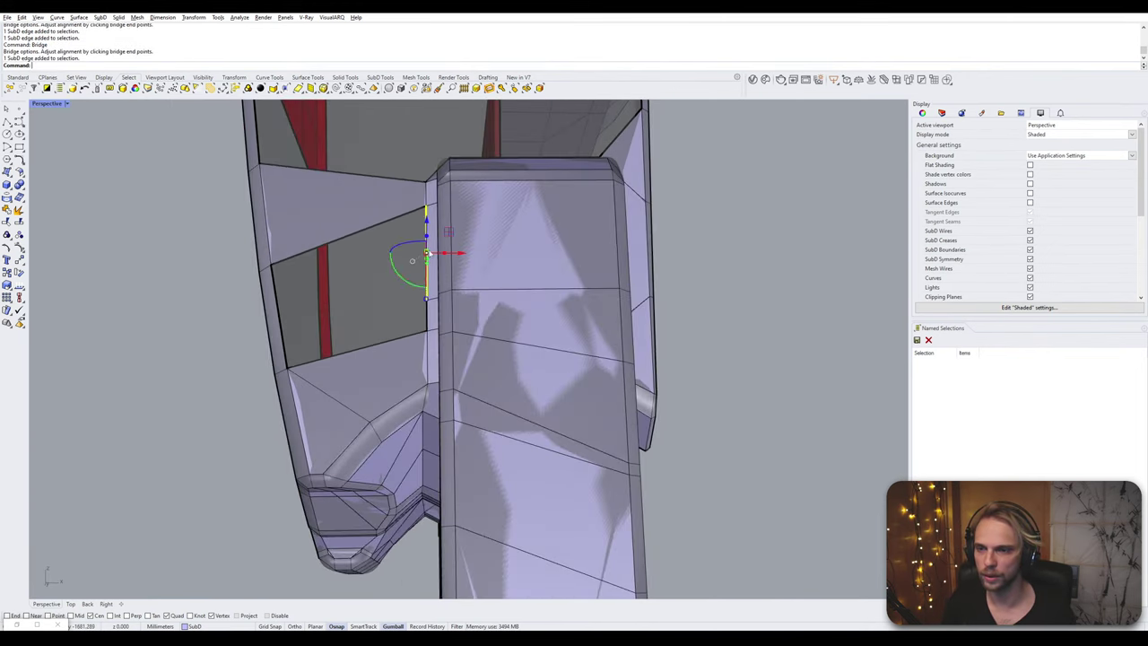
right_click_drag(289, 317, 304, 312)
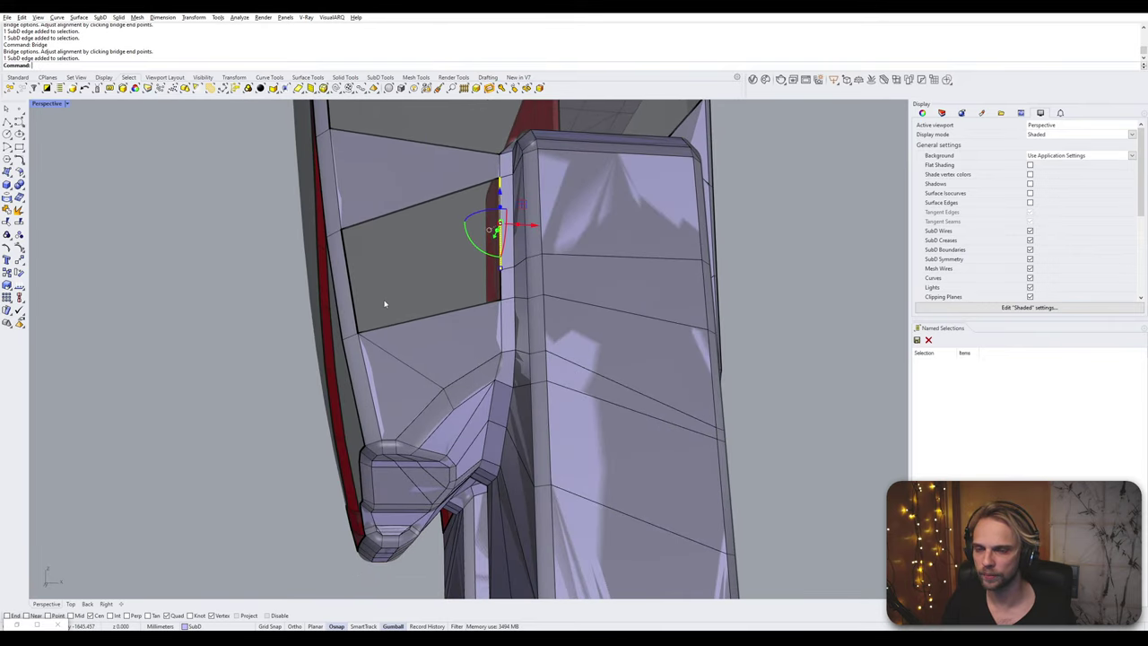
left_click(355, 305, "ctrl+shift")
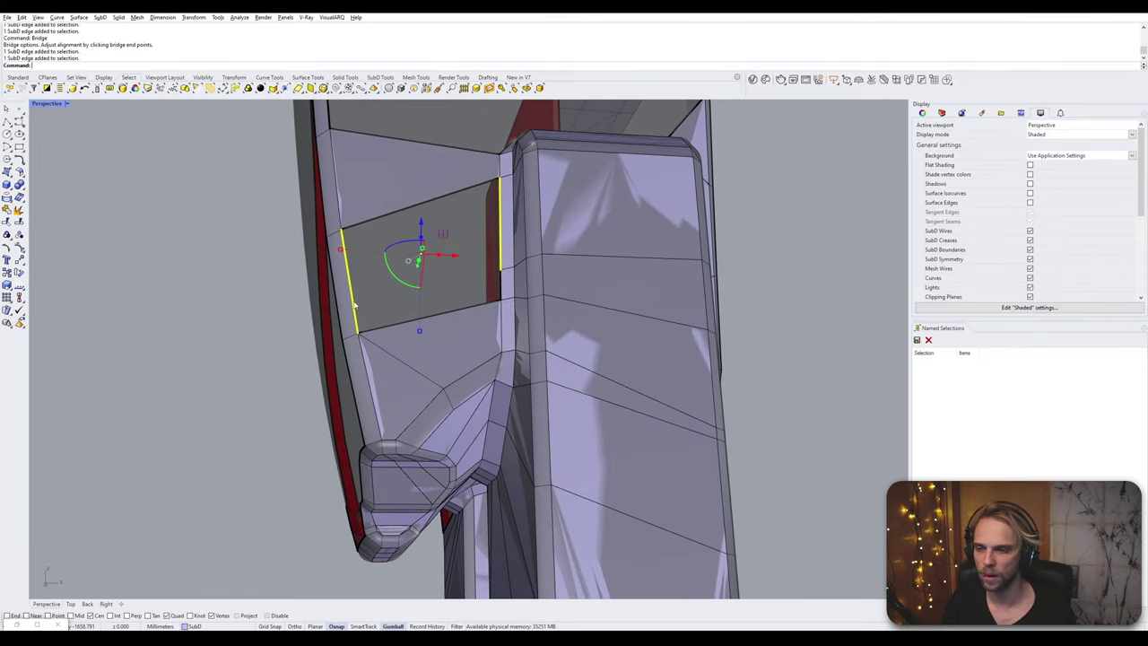
key("Return")
key("Return")
scroll(408, 334, "down", 5)
right_click_drag(414, 335, 483, 441)
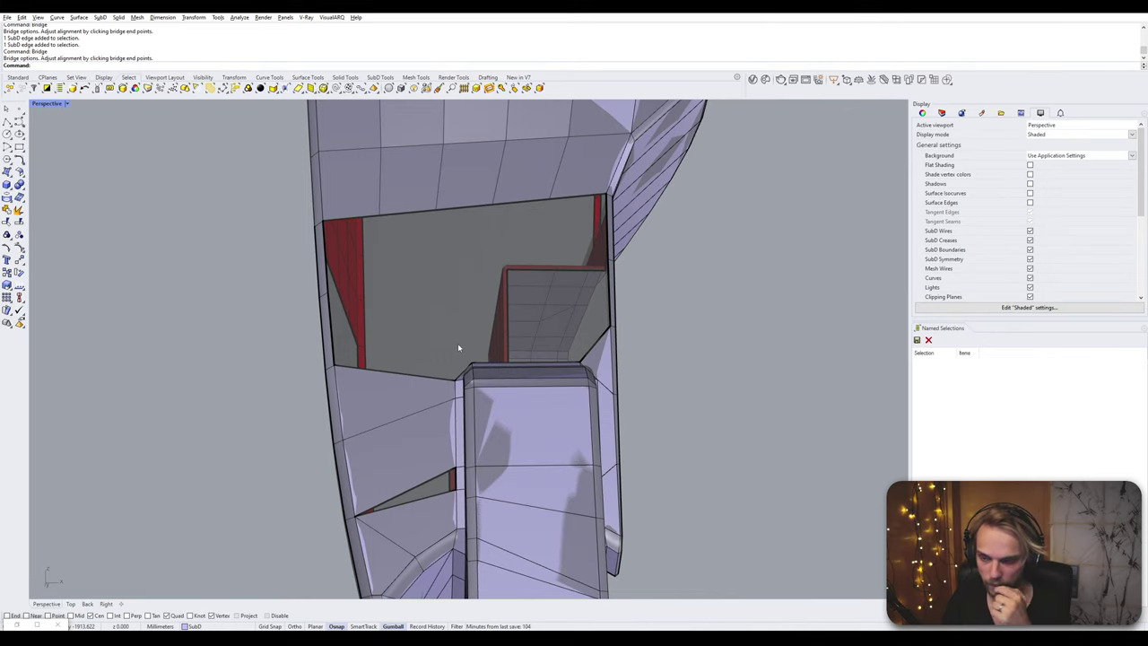
key("ctrl+z")
key("ctrl+z")
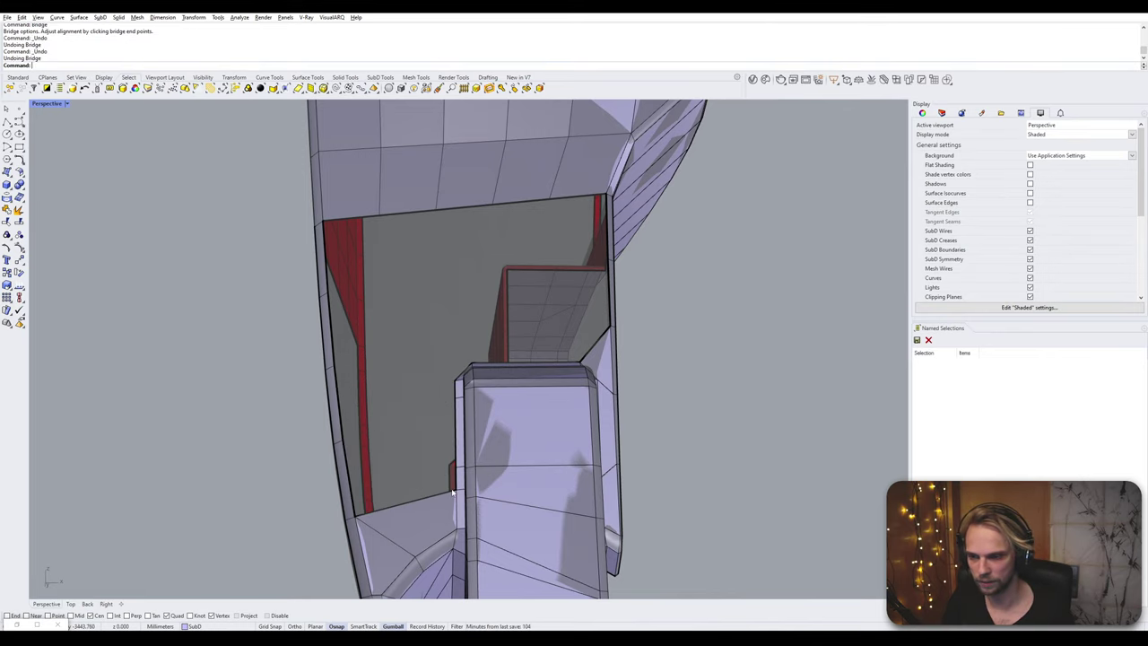
- Bridge the matching edges across the lower gap
right_click_drag(373, 427, 433, 441)
left_click(429, 429)
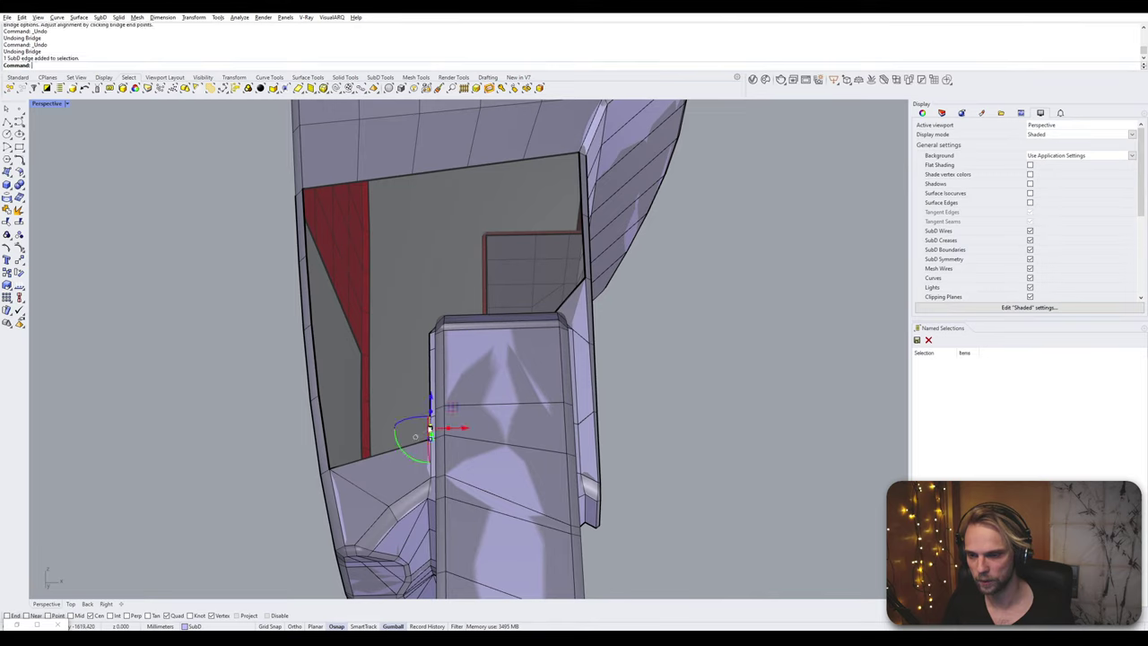
left_click(326, 426)
key("Return")
key("Return")
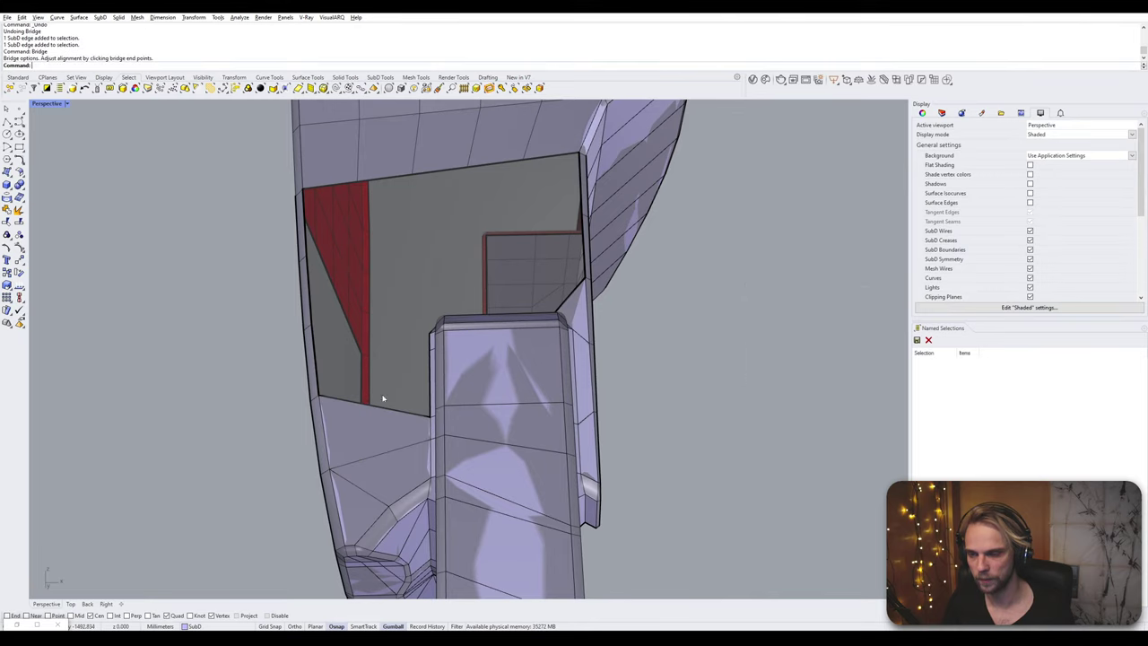
- Bridge the lower-left gap's opposite edges, accepting the default Bridge Options
left_click(427, 383)
left_click(314, 363)
key("Return")
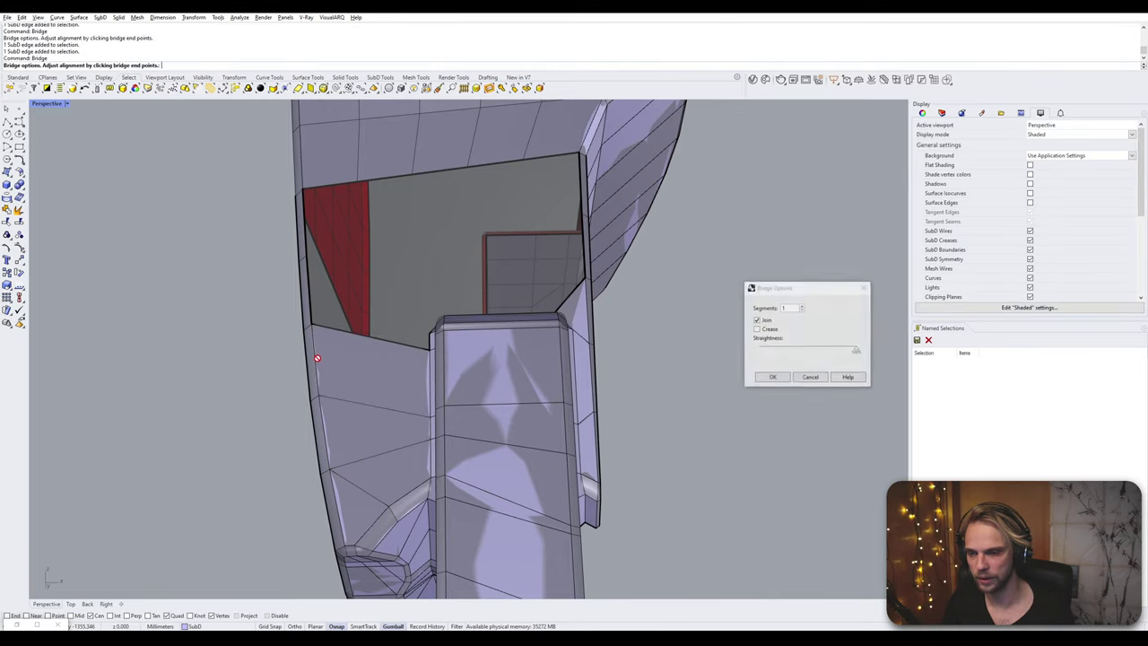
key("Return")
right_click_drag(339, 357, 408, 388)
- Bridge the edge beside the joint block to the left opening edge to fill the corner
left_click(492, 416, "ctrl+shift")
key("Escape")
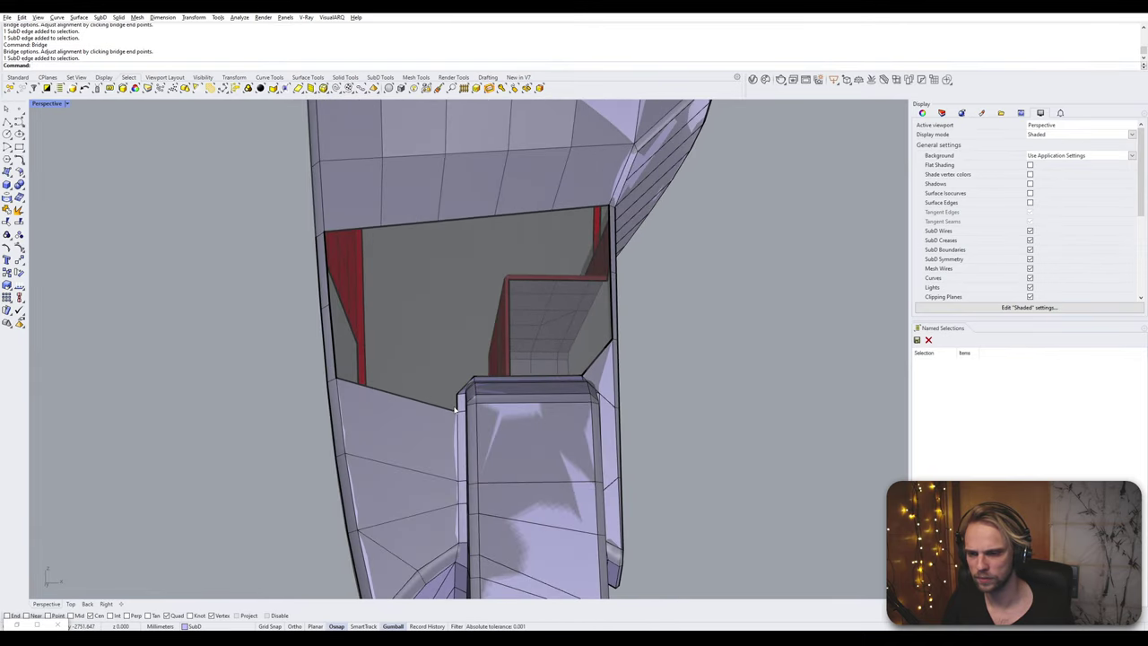
left_click(459, 408)
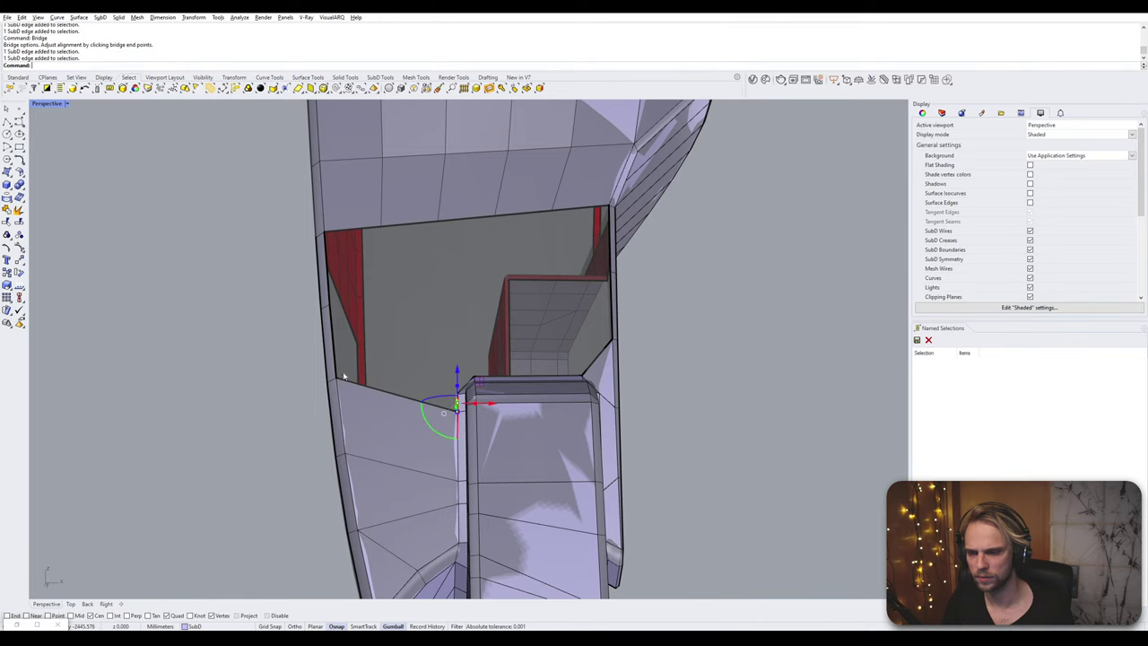
left_click(338, 354, "ctrl+shift")
right_click(339, 354)
right_click(339, 353)
right_click_drag(412, 348, 405, 360)
- Bridge the slanted lower edge of the opening to the opposite edge
scroll(413, 361, "down", 3)
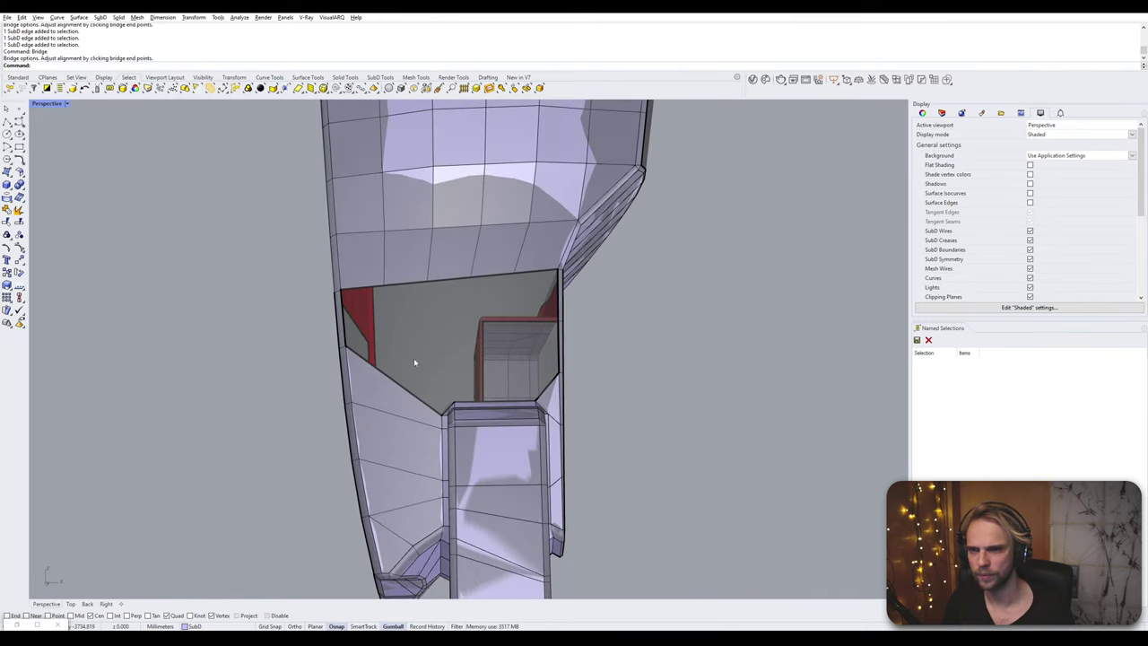
scroll(413, 361, "up", 5)
left_click(408, 418)
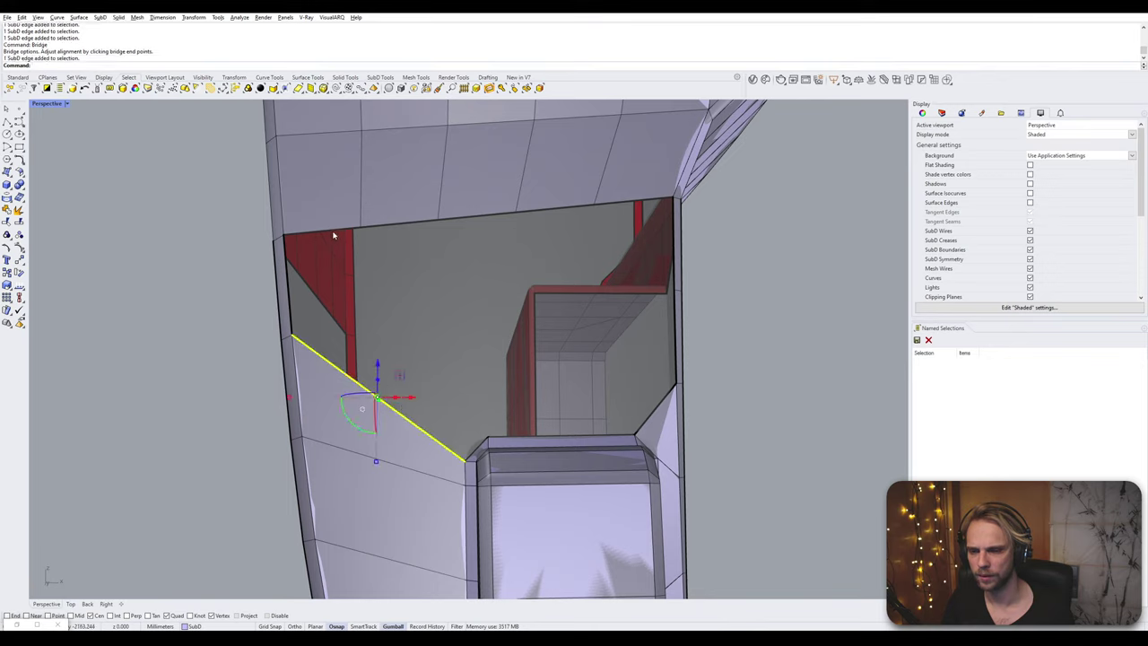
left_click(332, 235)
key("Return")
key("Return")
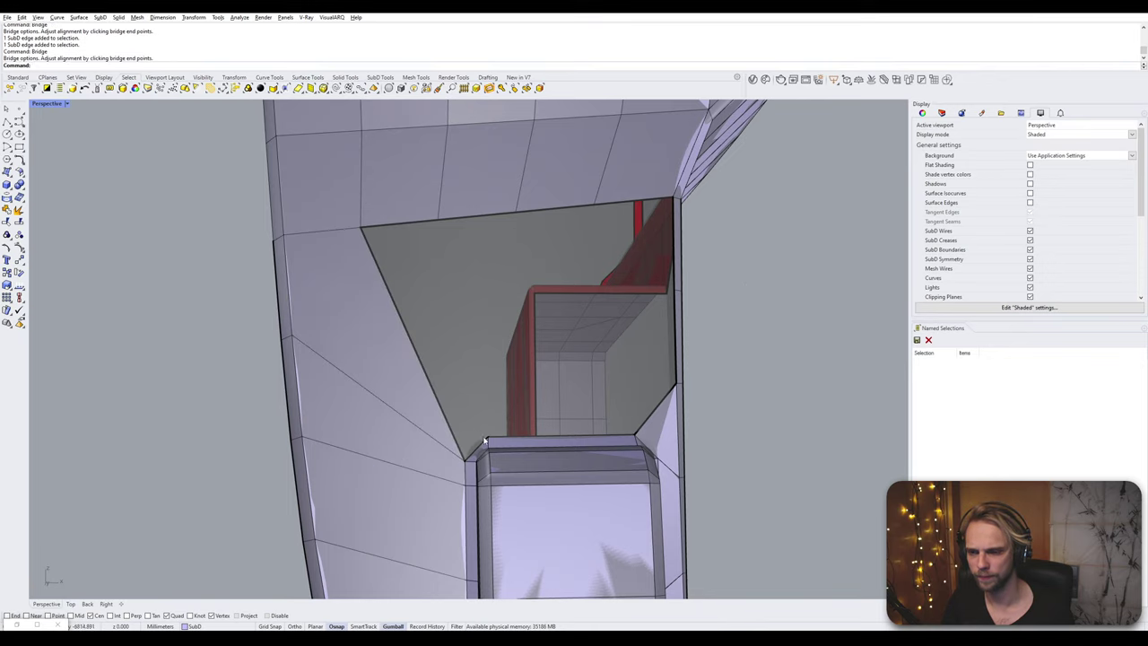
- Try pairing the block-corner and joint-block edges with the opening's top, then clear the selection
left_click(484, 441)
left_click(432, 217)
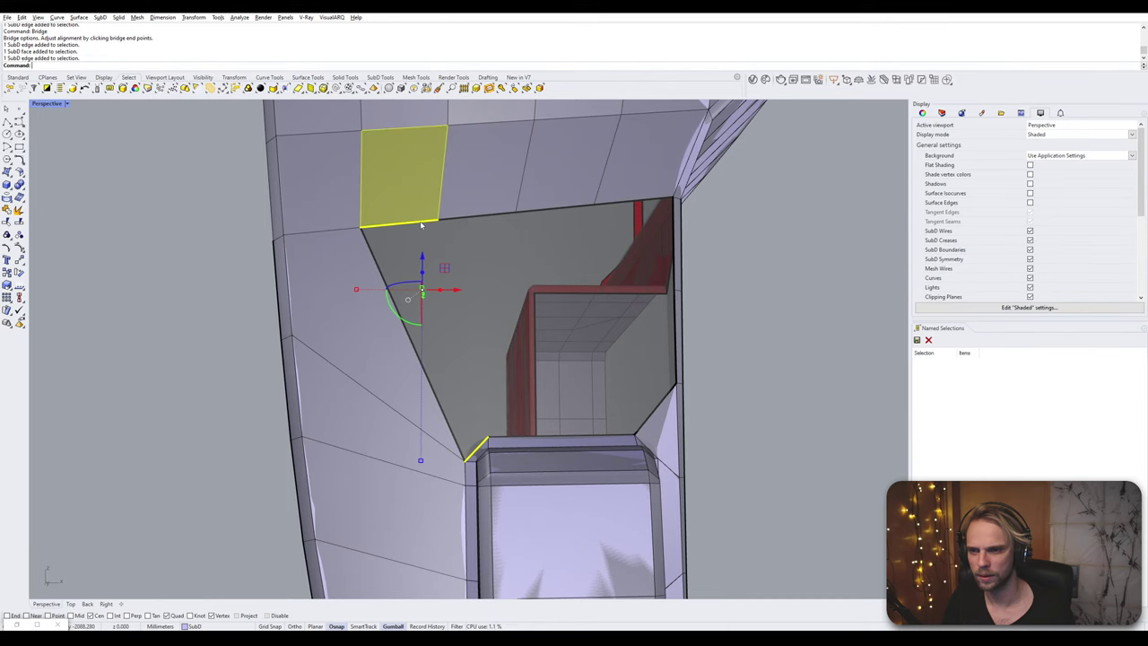
scroll(424, 230, "down", 3)
right_click_drag(424, 231, 363, 365)
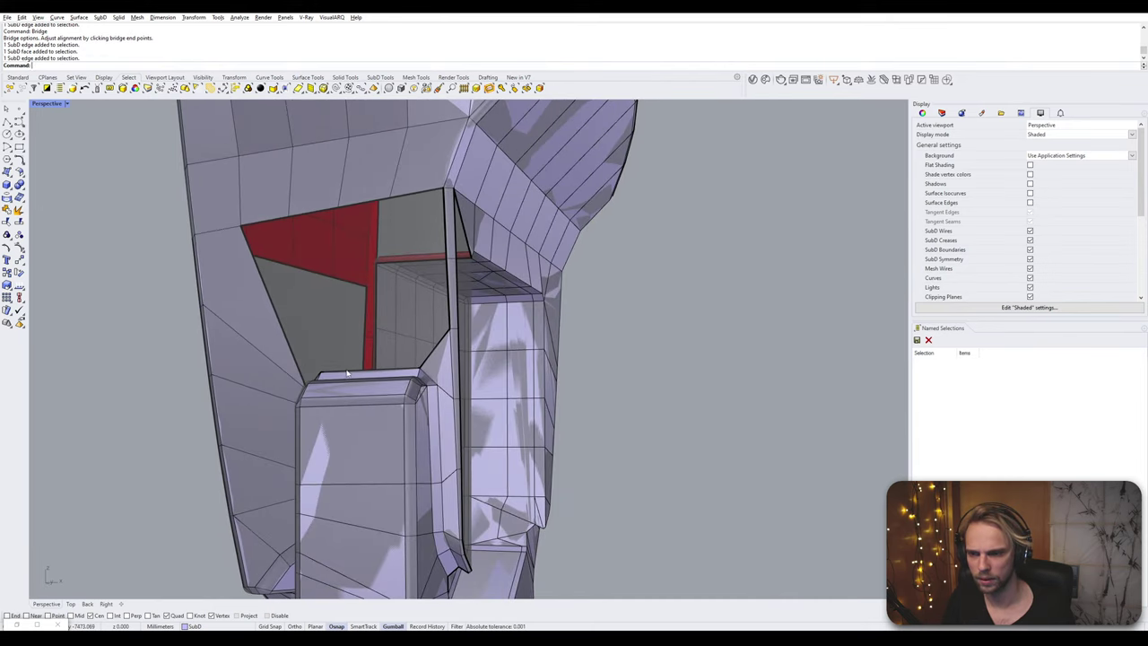
left_click(347, 373)
key("Escape")
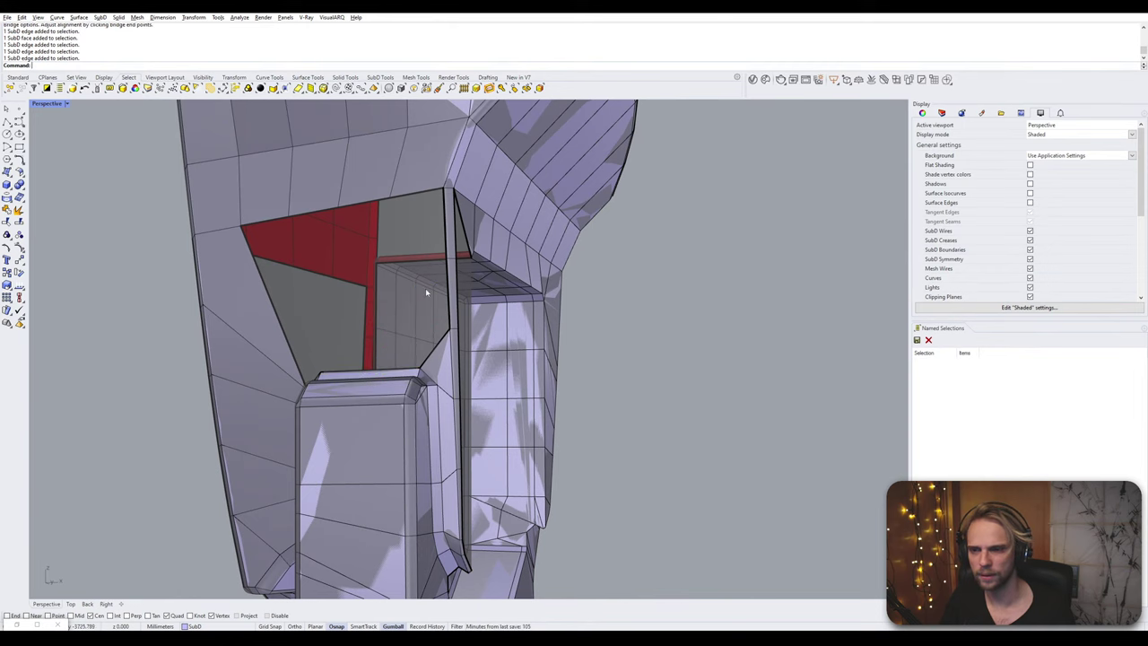
scroll(314, 381, "up", 3)
left_click(338, 373)
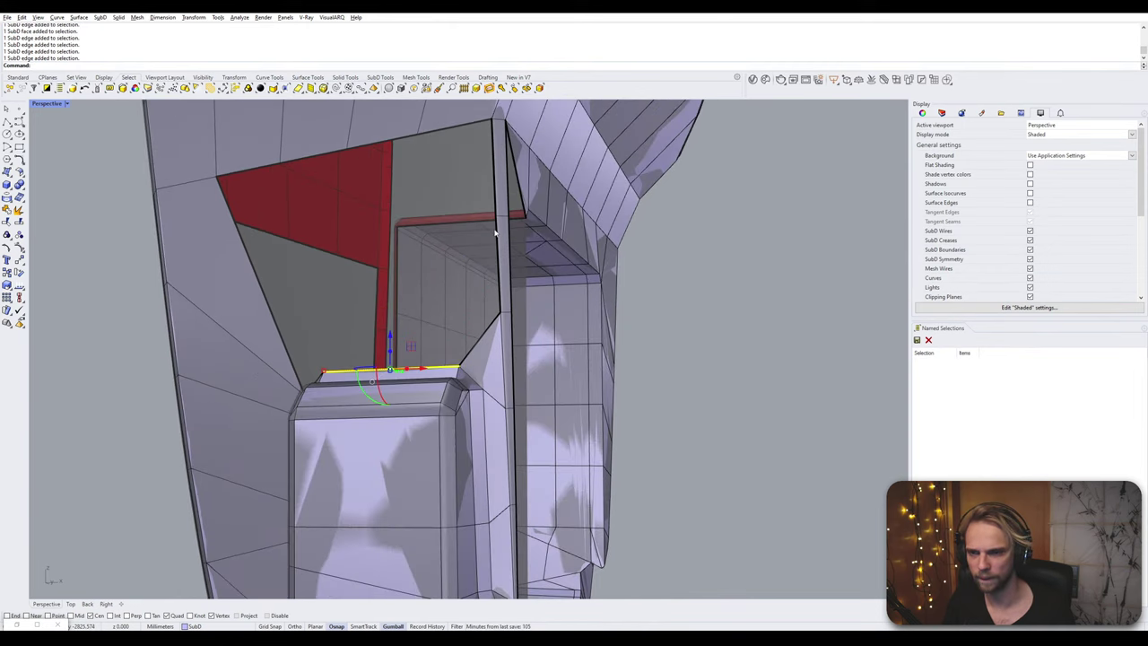
left_click(497, 232, "ctrl+shift")
right_click_drag(484, 249, 458, 249)
key("Escape")
- Delete the stray vertical edge under the joint
right_click_drag(352, 379, 192, 311)
left_click(192, 311)
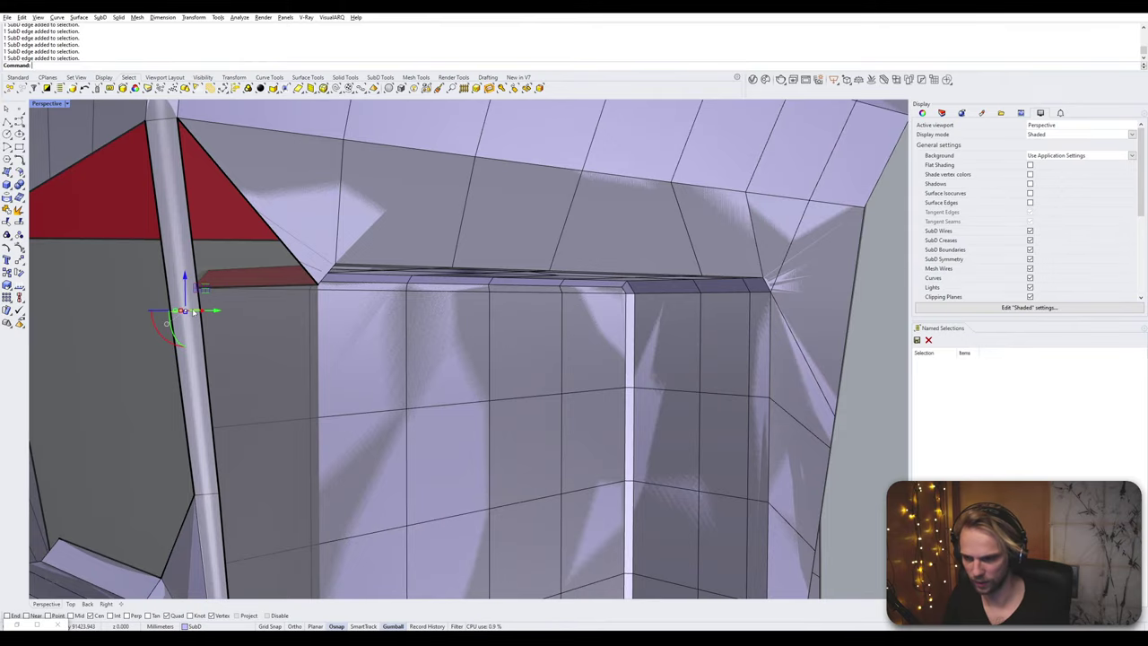
key("Delete")
- Bridge the two opposite edges of the remaining gap
right_click_drag(192, 311, 230, 402)
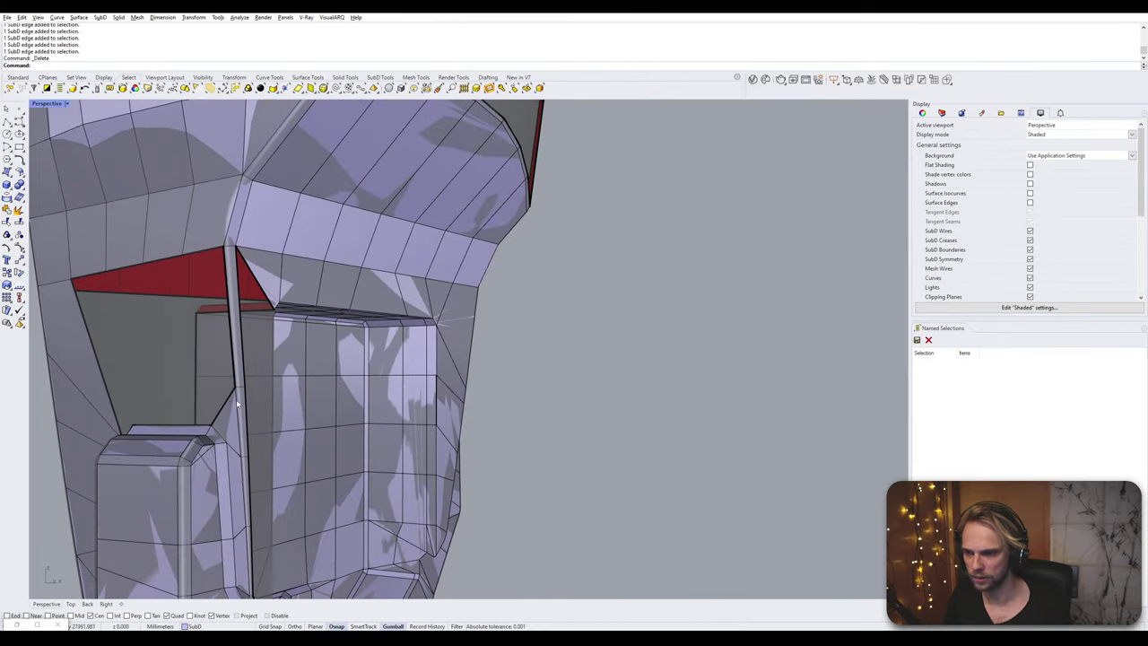
left_click(229, 401)
left_click(202, 255, "shift")
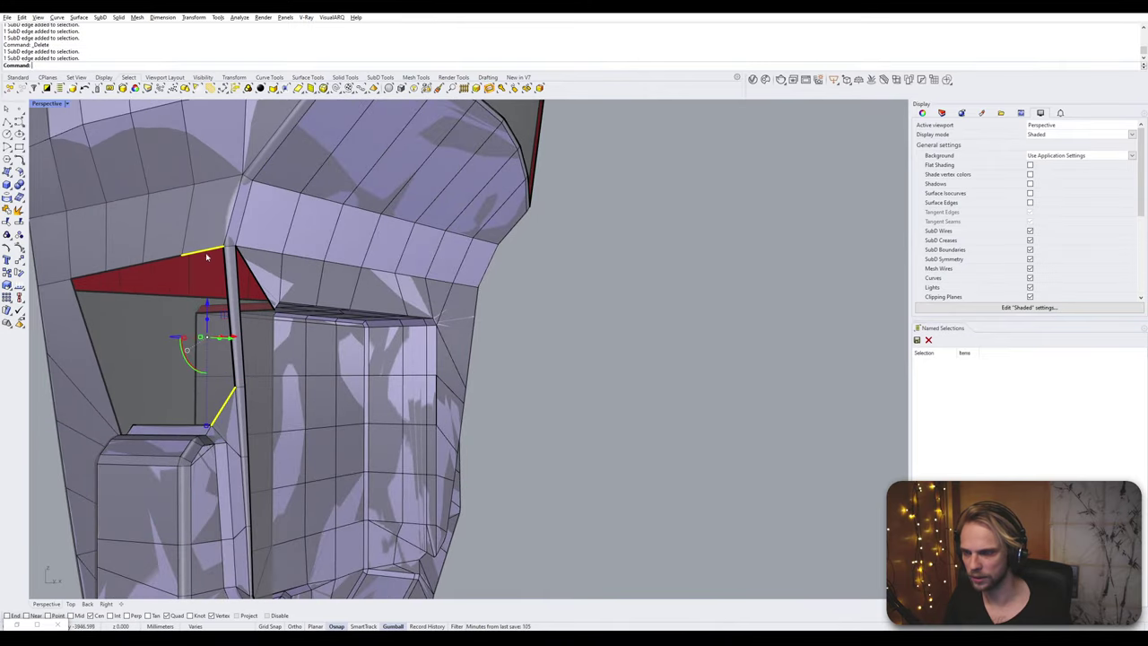
right_click_drag(206, 256, 308, 276)
type("bridge")
key("Return")
key("Return")
- Bridge the lower block's top edge to the opening's upper edge
left_click(324, 441)
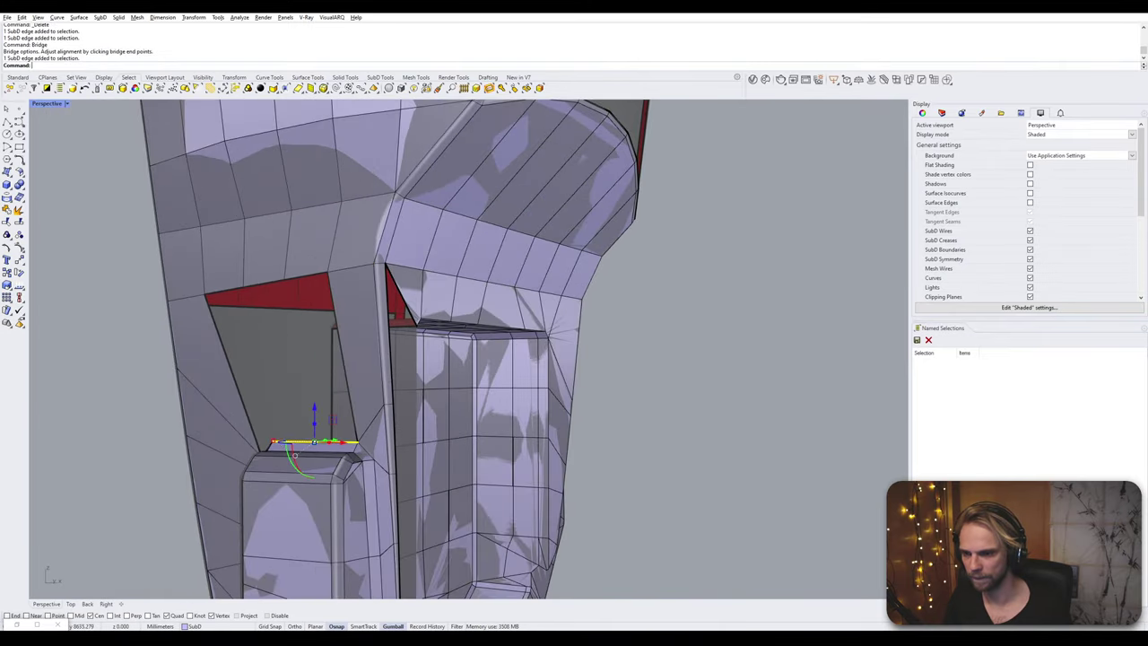
right_click_drag(282, 439, 406, 440)
scroll(408, 439, "up", 7)
right_click_drag(427, 382, 455, 249)
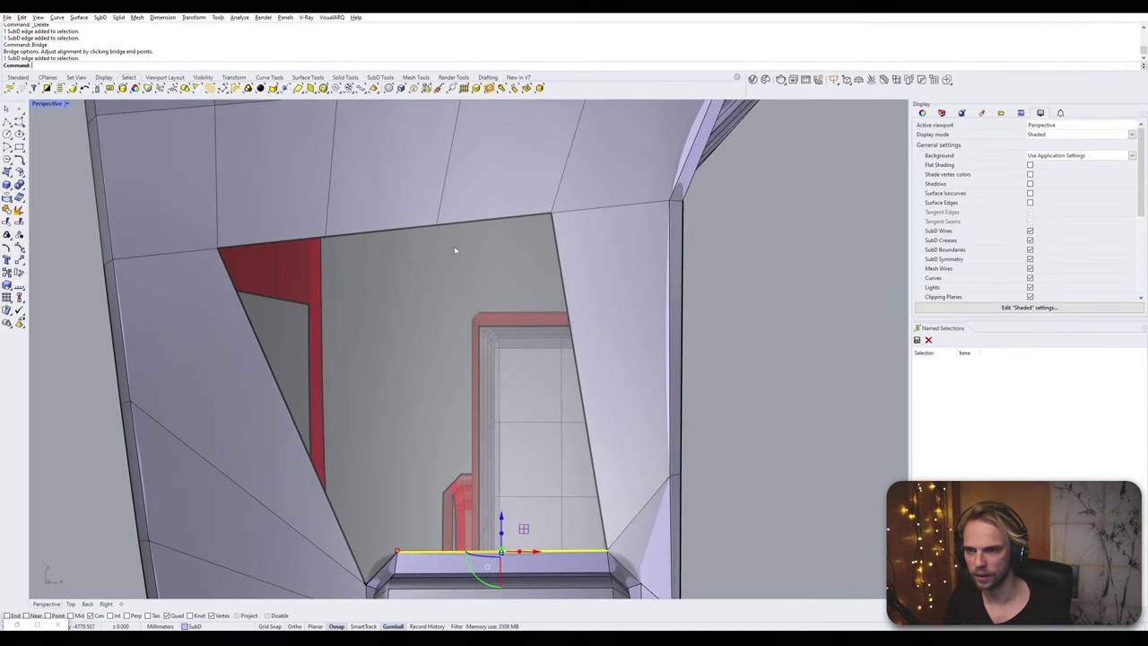
left_click(473, 221, "shift")
key("Return")
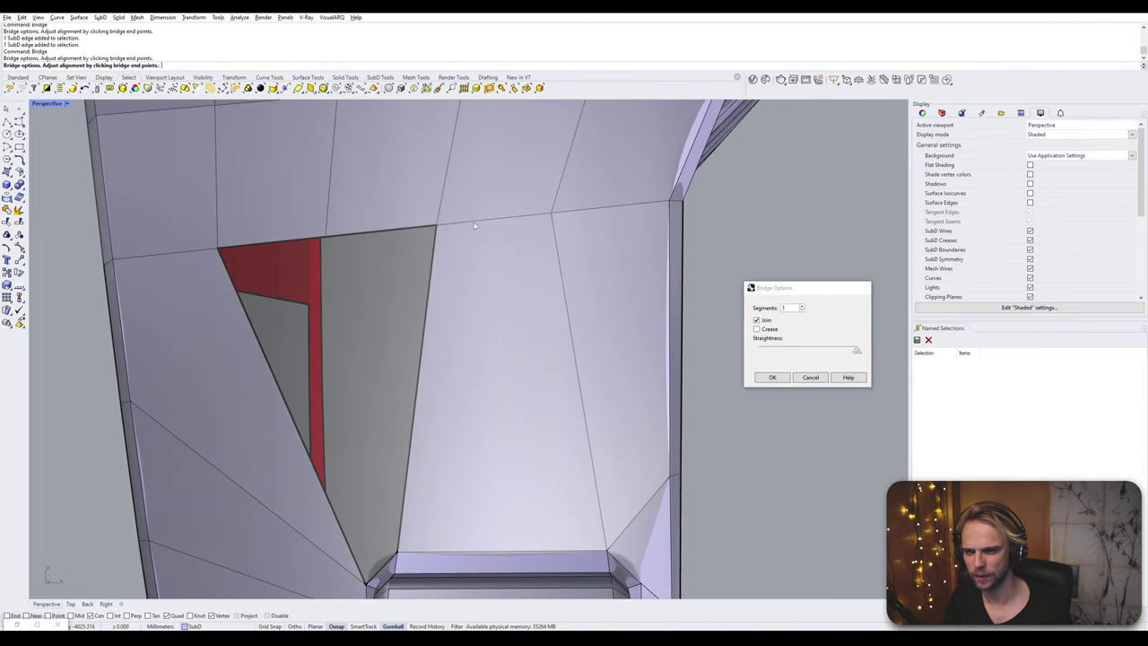
key("Return")
- Bridge the last gap's bottom edge to the upper edge beside the red hole
left_click(386, 564)
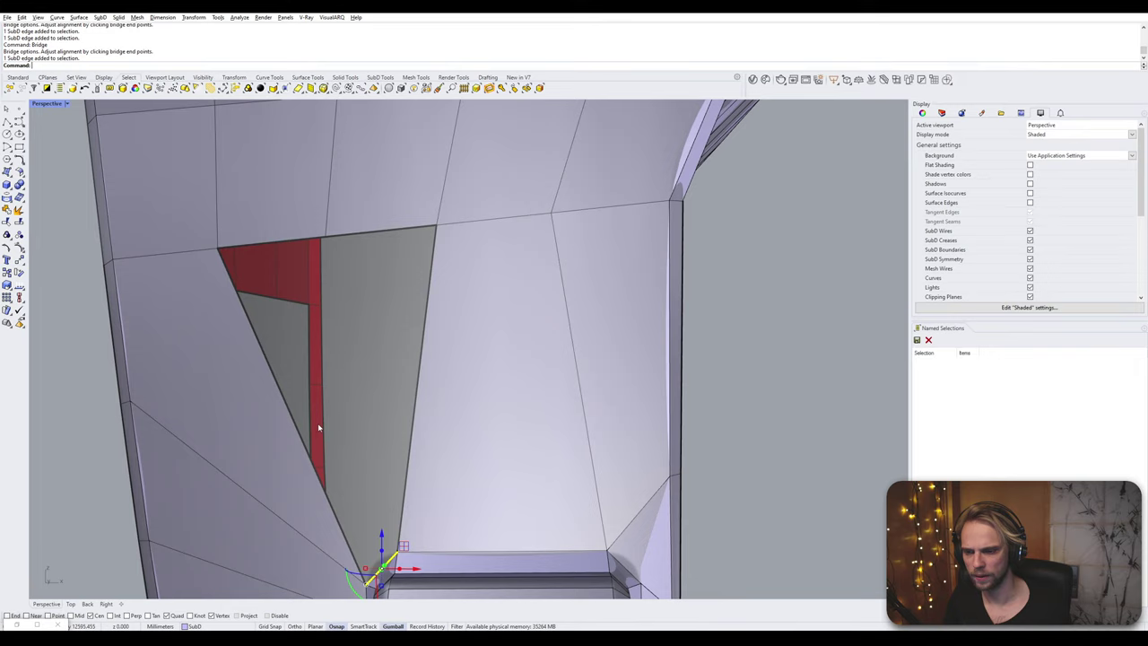
left_click(285, 244, "shift")
key("Return")
- Stitch the narrow face's two corner vertices together and switch the SubD to smooth display
key("Return")
left_click(325, 238)
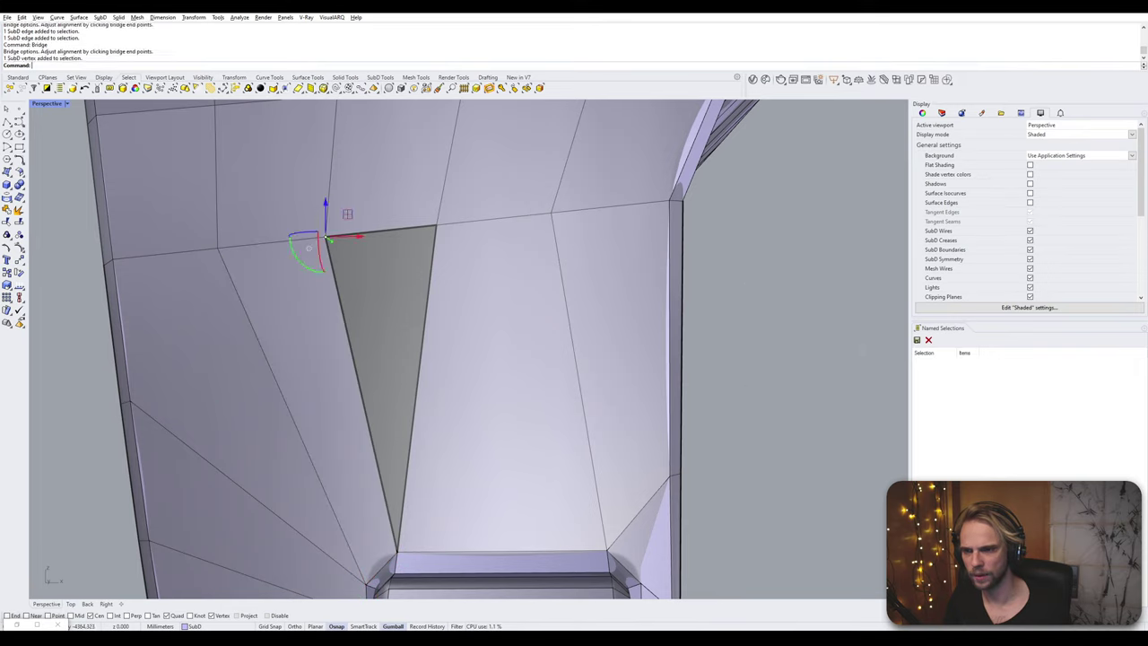
left_click(436, 226, "shift")
type("Stitch")
key("Return")
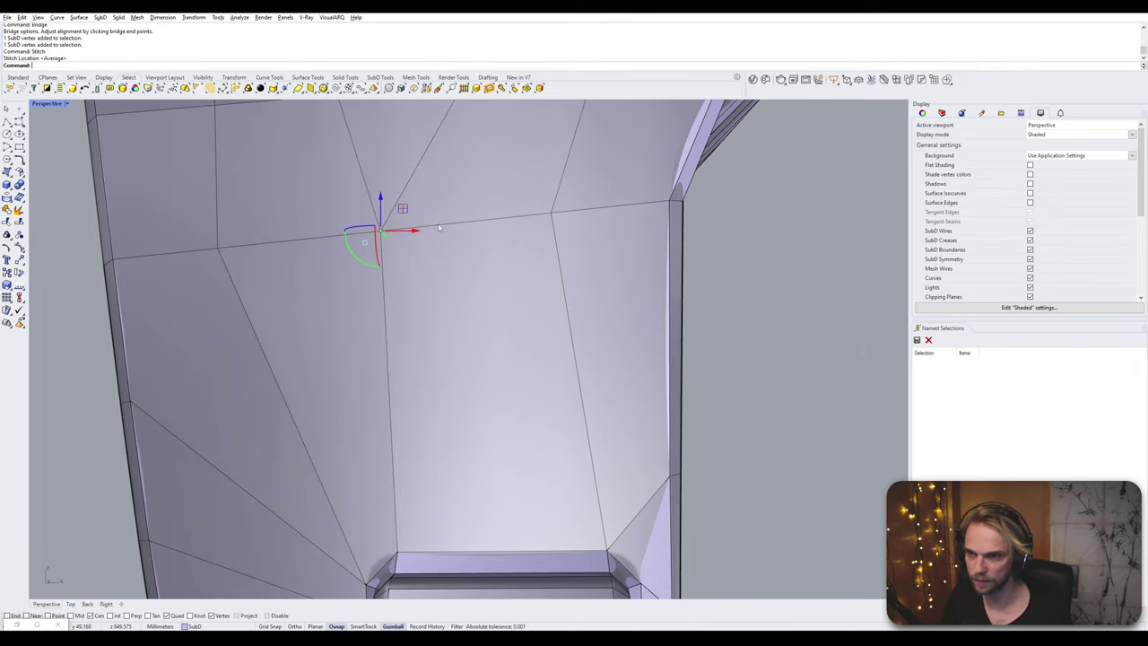
key("Tab")
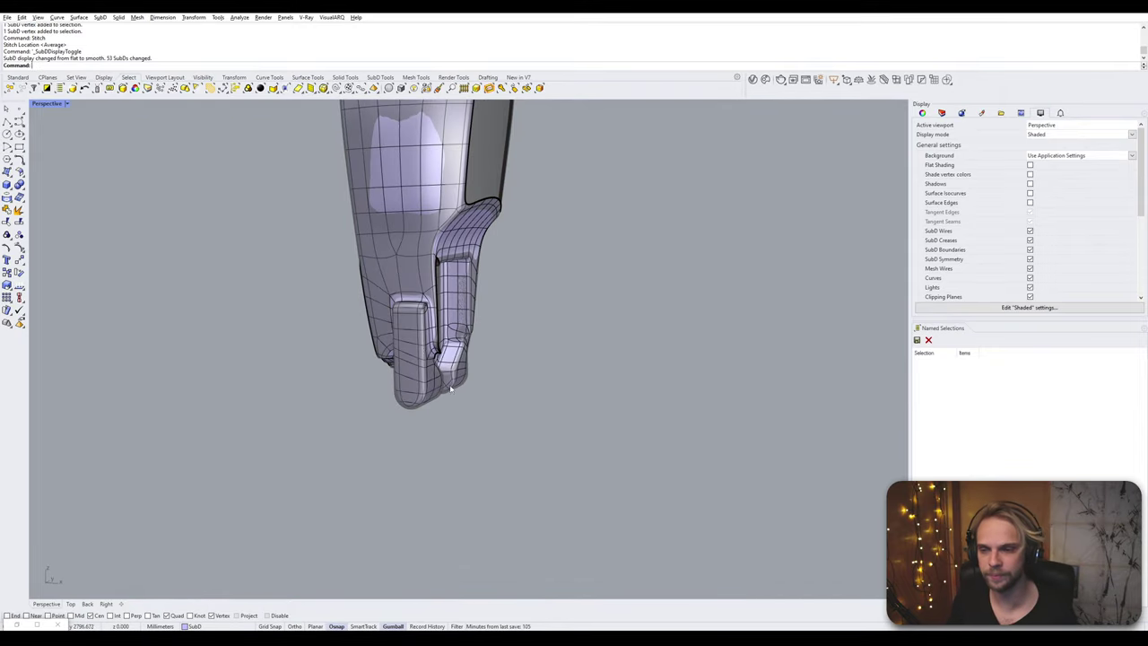
- Unlock the solid thigh model with UnlockSelected and select it
right_click_drag(450, 388, 493, 434, "shift")
right_click_drag(493, 434, 473, 438)
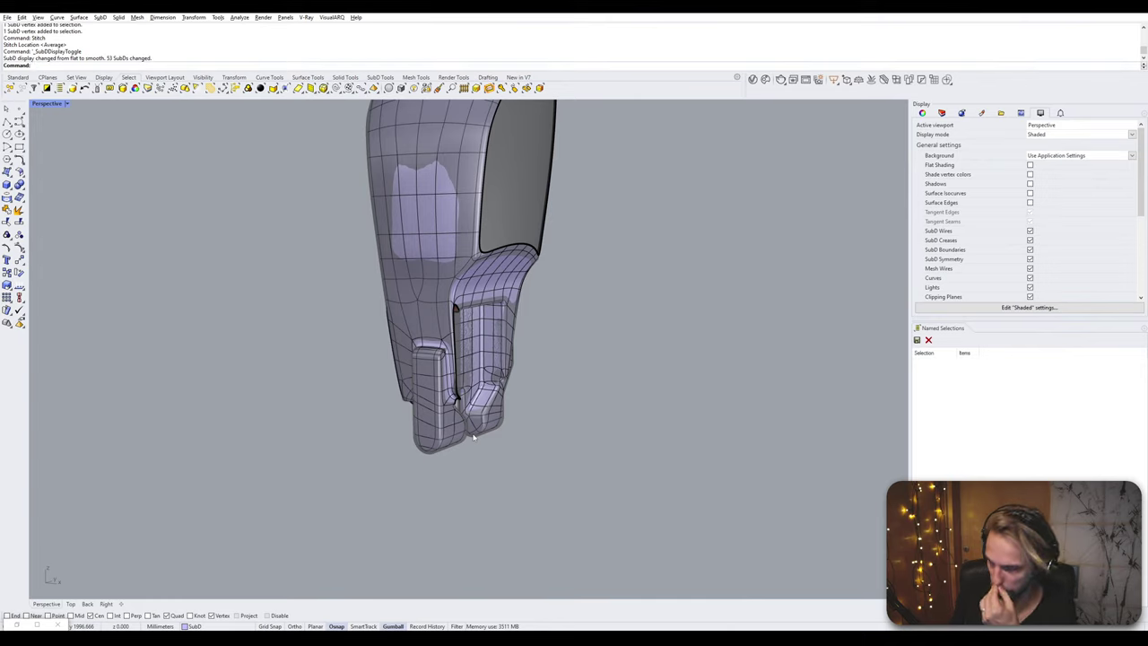
scroll(476, 435, "down", 4)
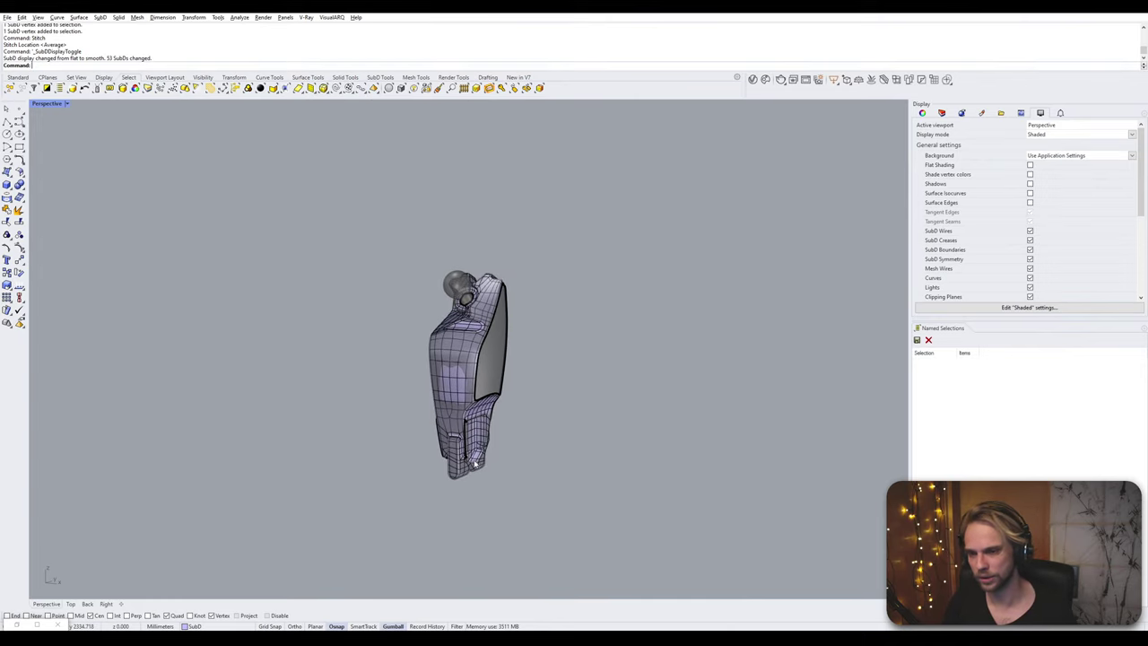
type("UnlockSelected")
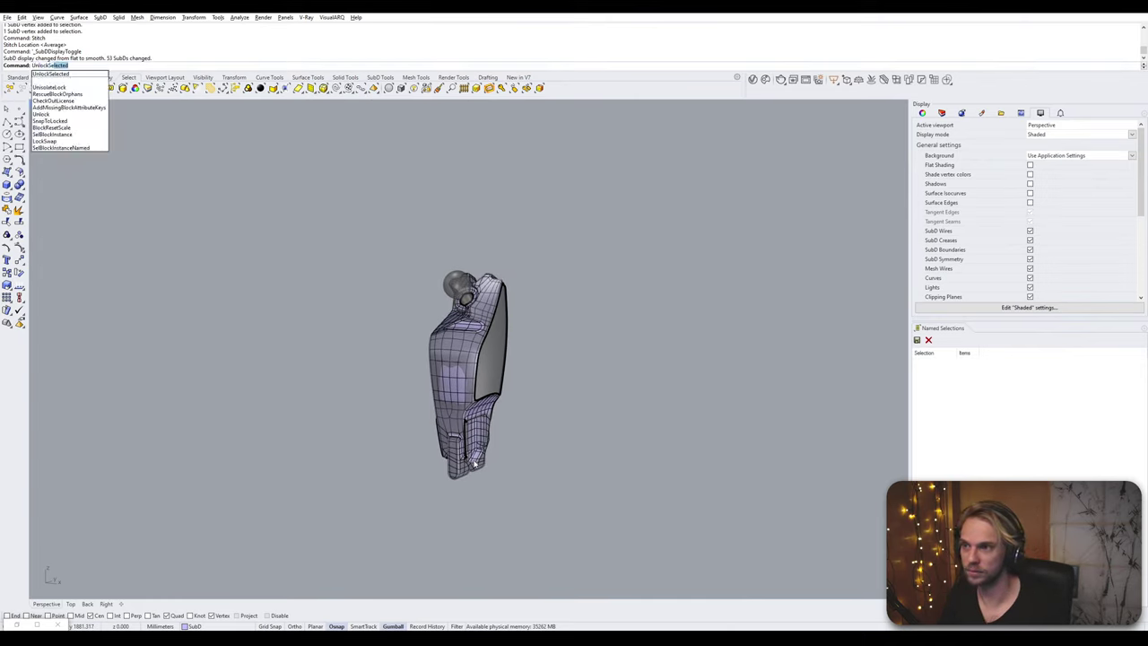
key("Return")
key("ctrl+a")
key("Return")
left_click(499, 376)
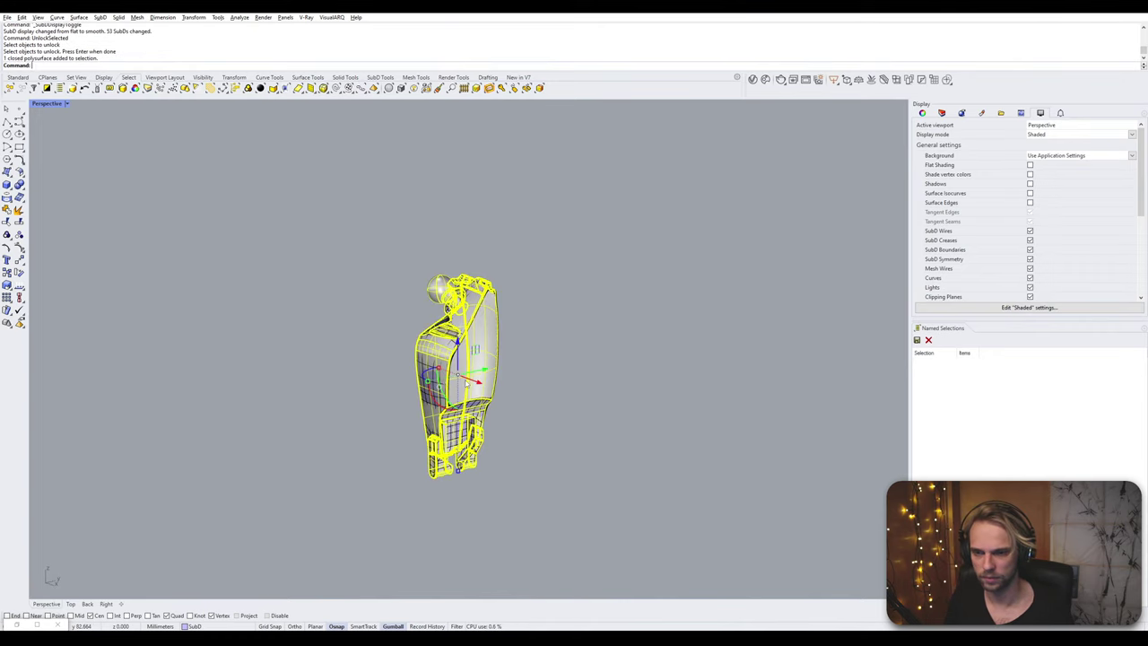
- Copy the solid to the right and lock the original over the SubD shell
left_click_drag(483, 374, 625, 352, "alt")
left_click(545, 415)
right_click_drag(545, 415, 505, 461, "shift")
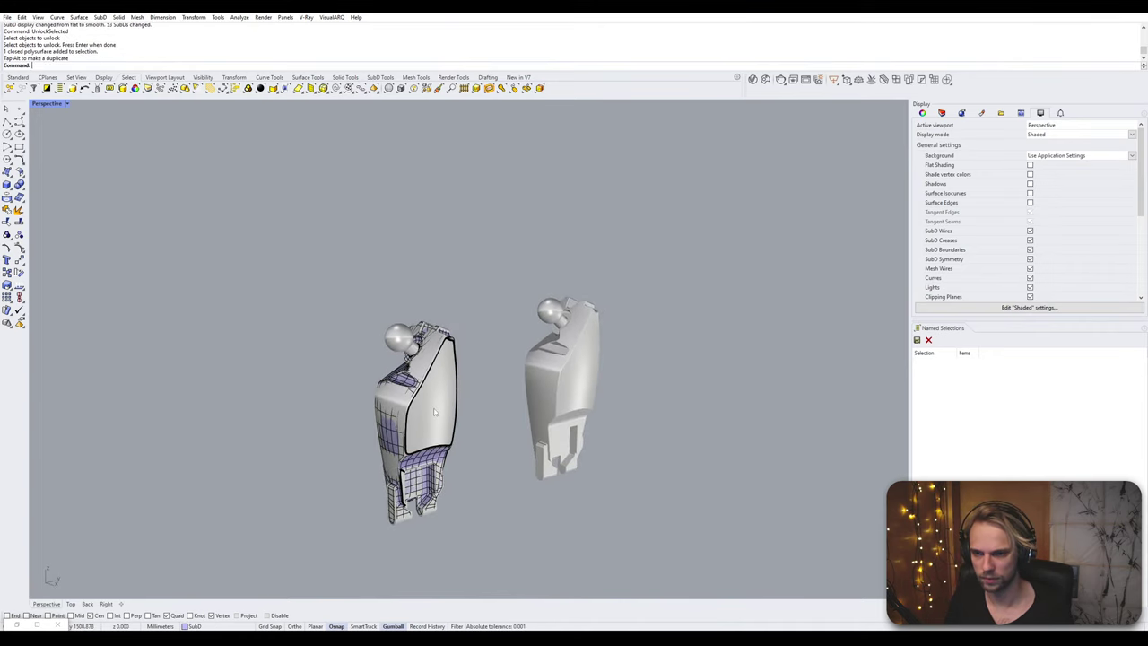
left_click(434, 411)
key("Return")
scroll(432, 406, "up", 2)
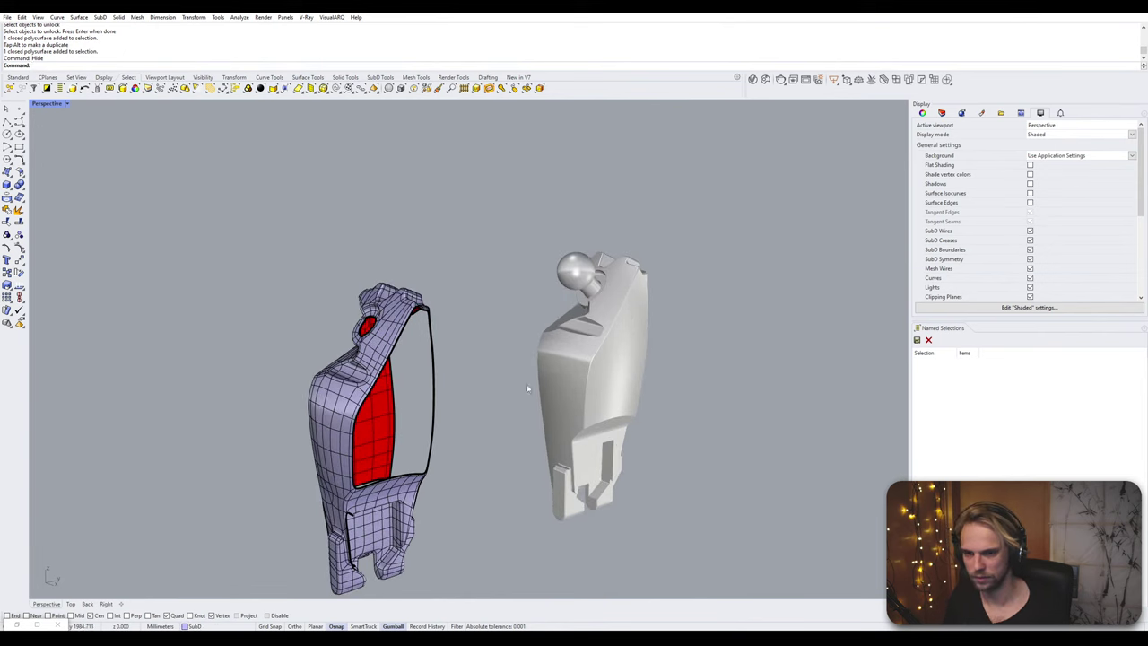
key("ctrl+z")
left_click(420, 416)
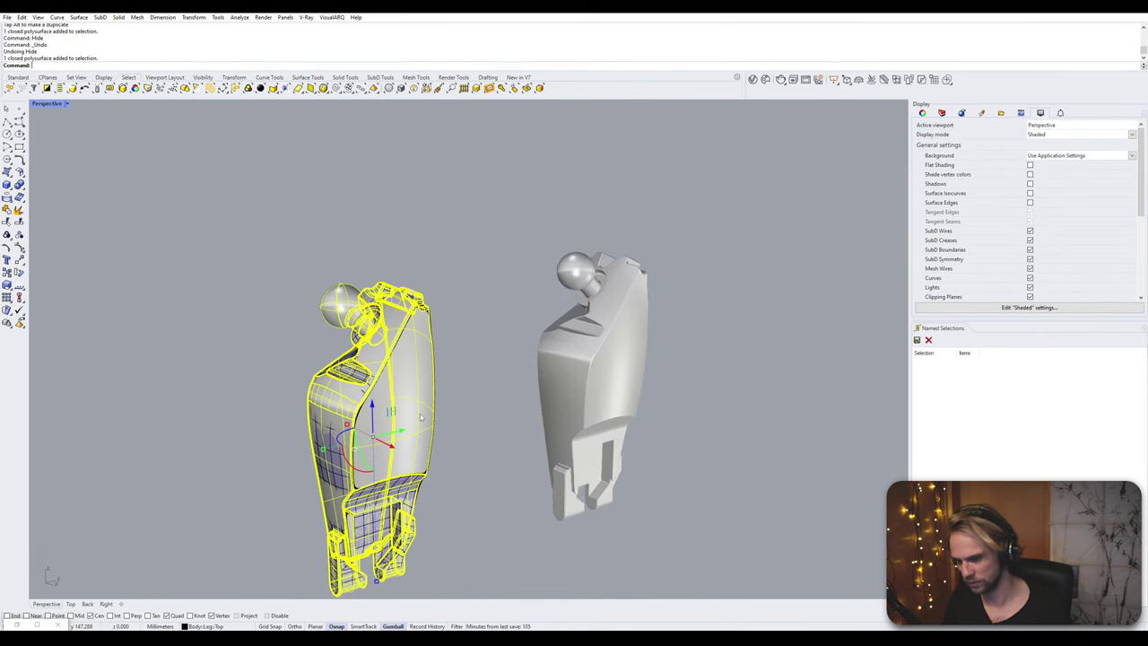
type("Lock")
key("Return")
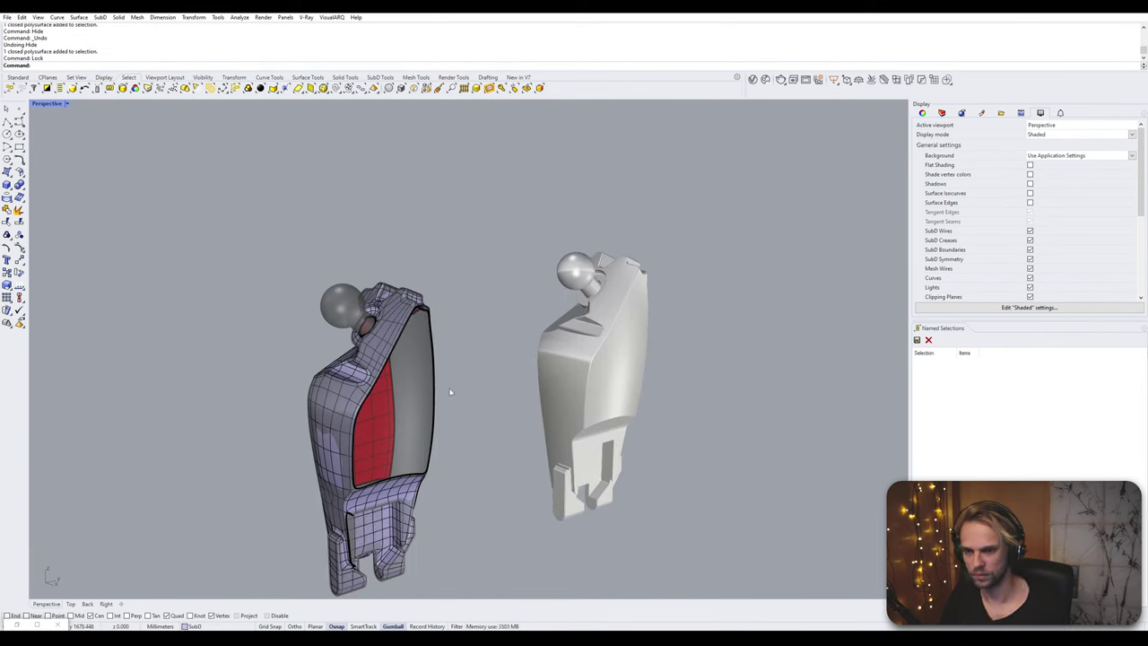
- Move the copied solid closer to the SubD shell and select it
left_click(585, 377)
left_click_drag(616, 389, 583, 398)
left_click(673, 337)
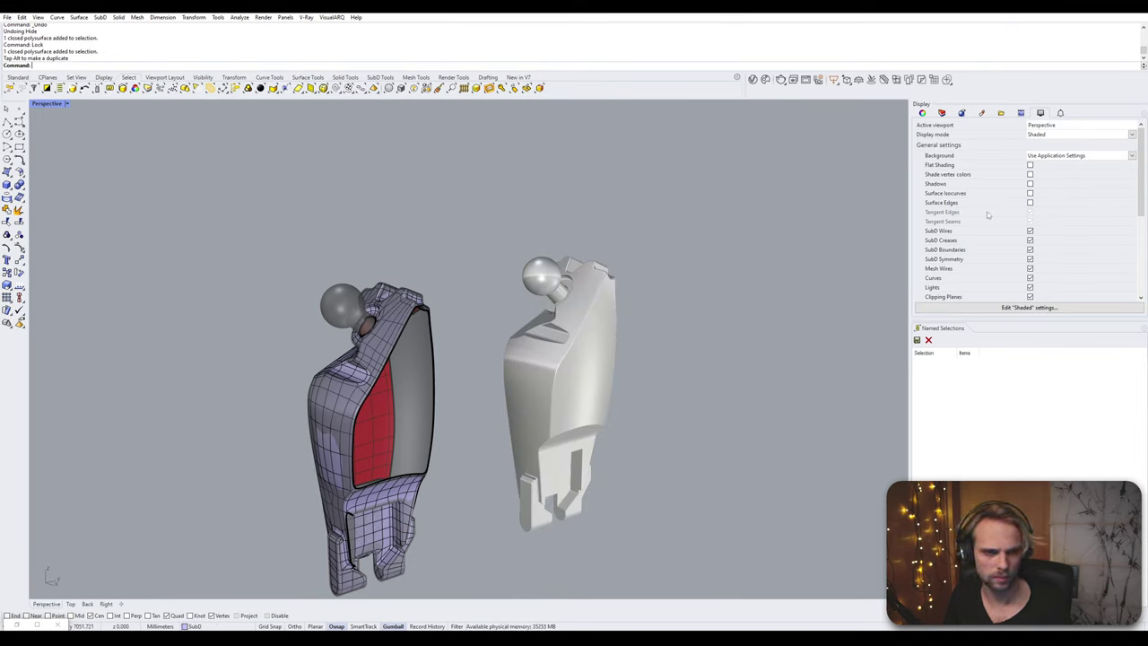
left_click(564, 312)
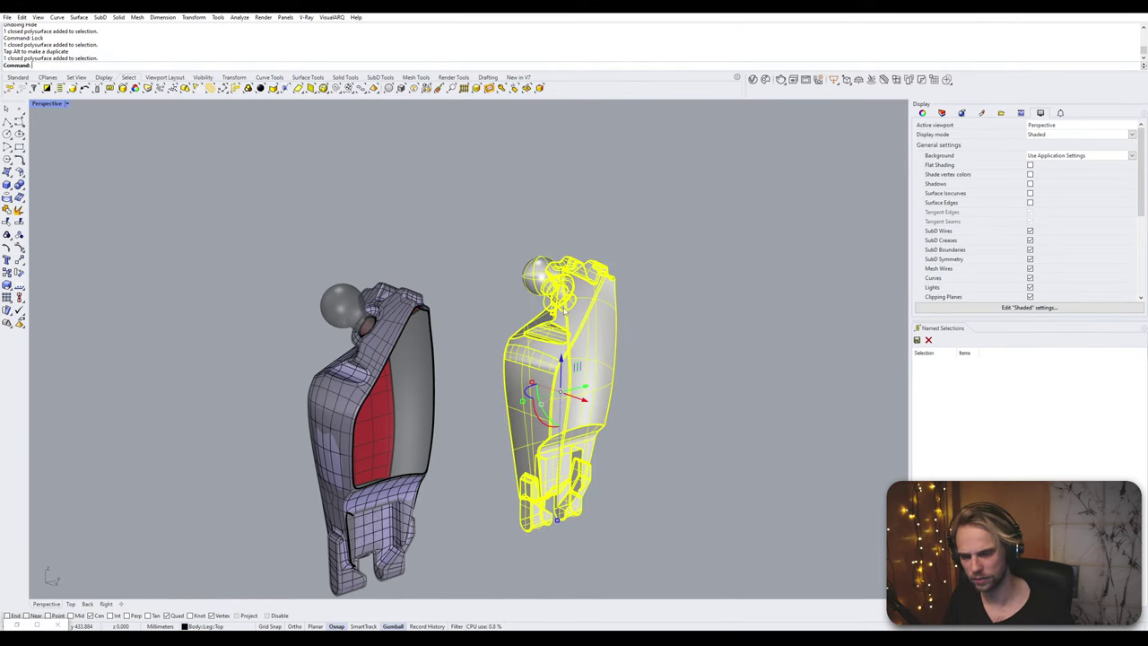
- Run QuadRemesh on the copy with Delete Input Objects and Hide Input Objects ticked
type("Remesh")
key("Return")
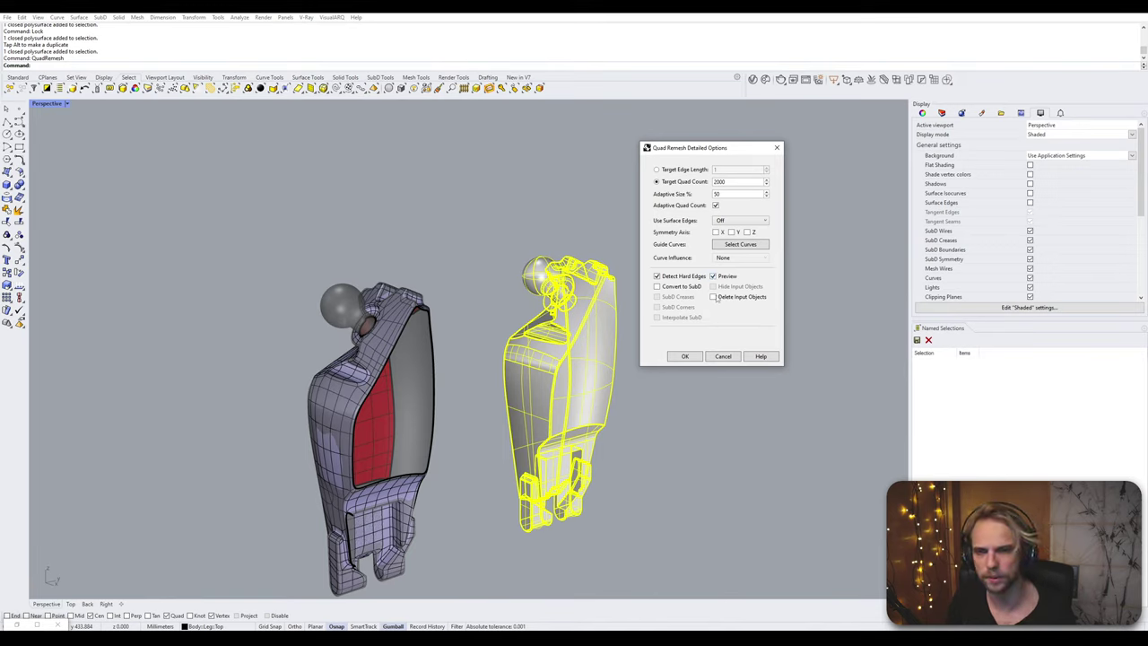
left_click(714, 297)
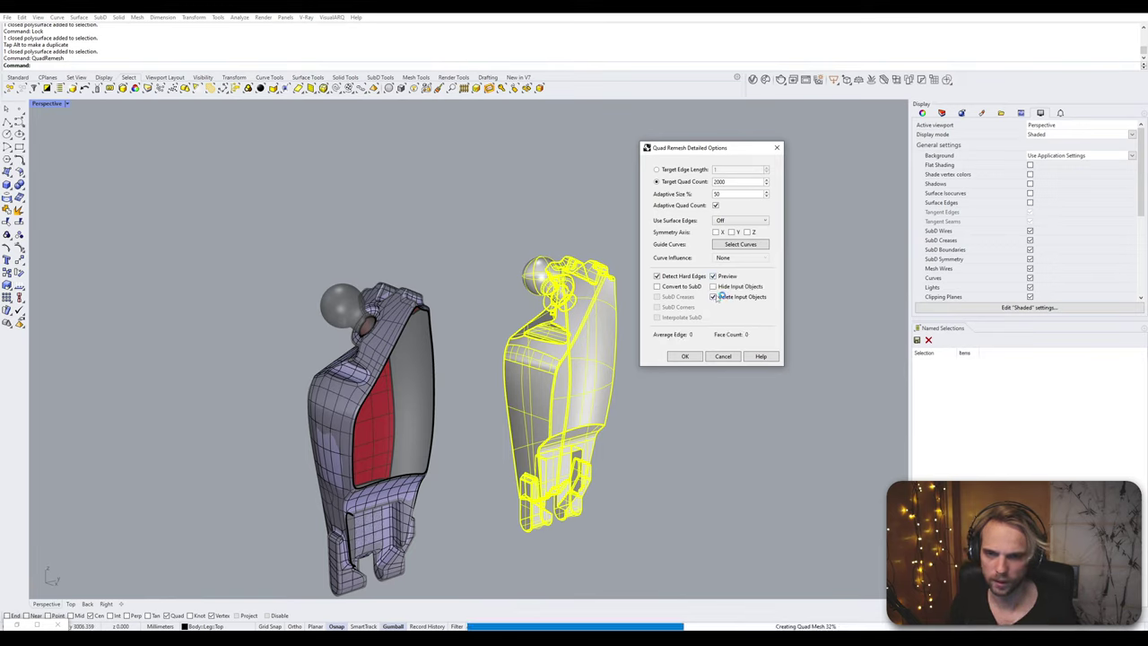
left_click(715, 286)
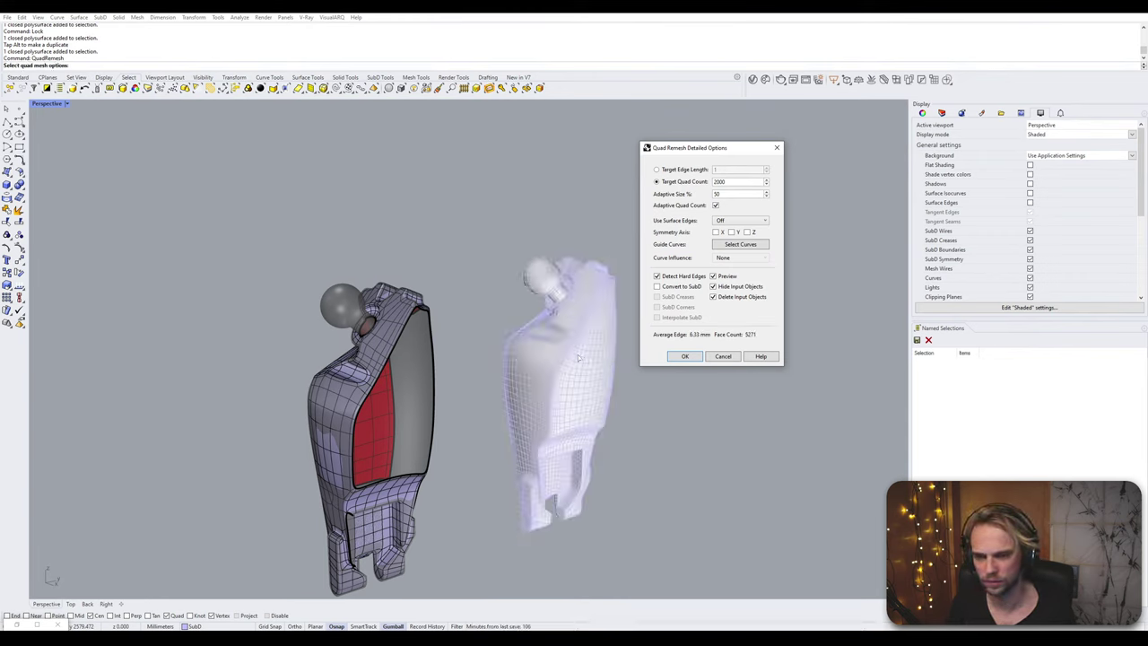
- Orbit and zoom around the quad remesh preview of the copied thigh
scroll(577, 354, "up", 3)
right_click_drag(539, 319, 467, 332)
scroll(542, 383, "down", 7)
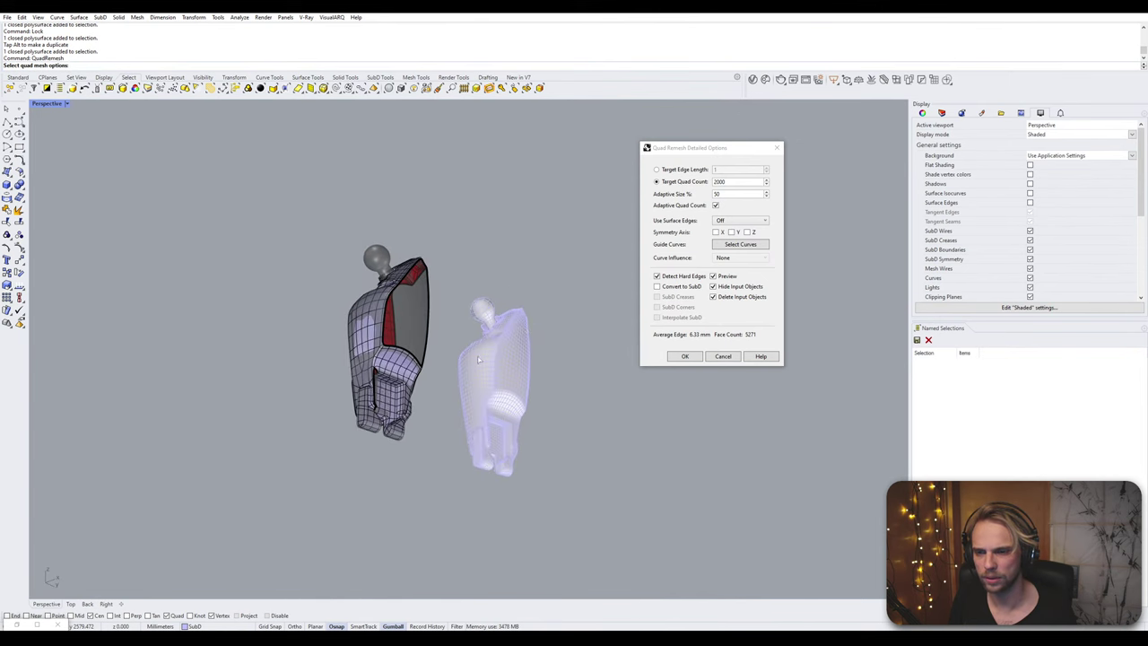
scroll(468, 332, "up", 13)
scroll(191, 440, "down", 6)
scroll(191, 437, "down", 2)
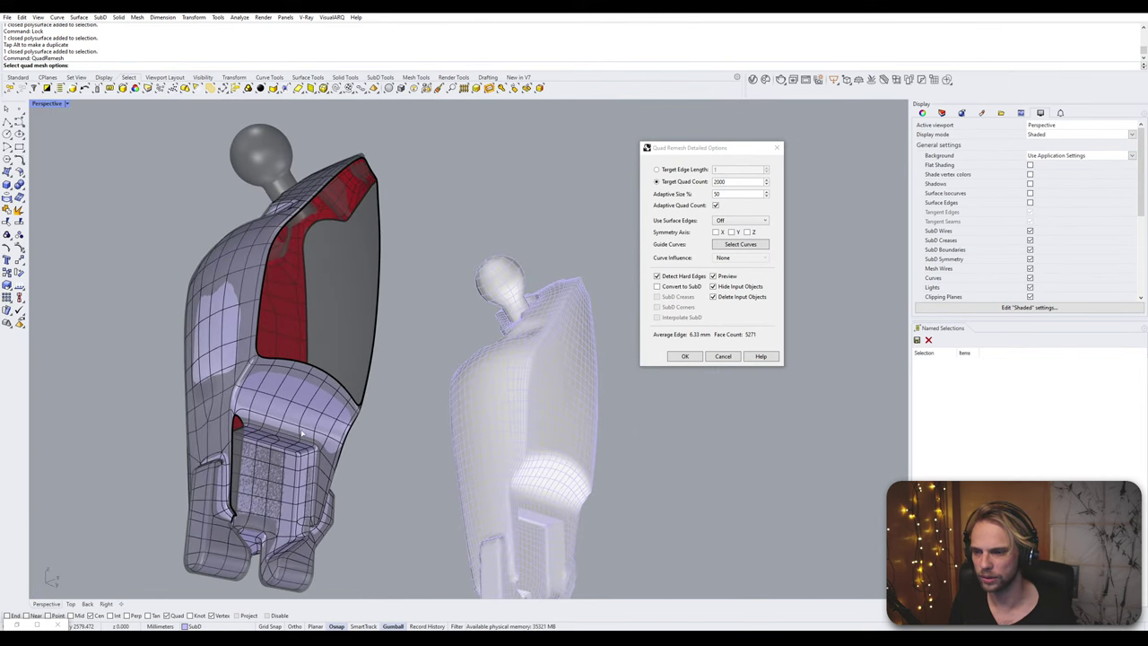
right_click_drag(191, 438, 377, 385)
scroll(631, 411, "up", 5)
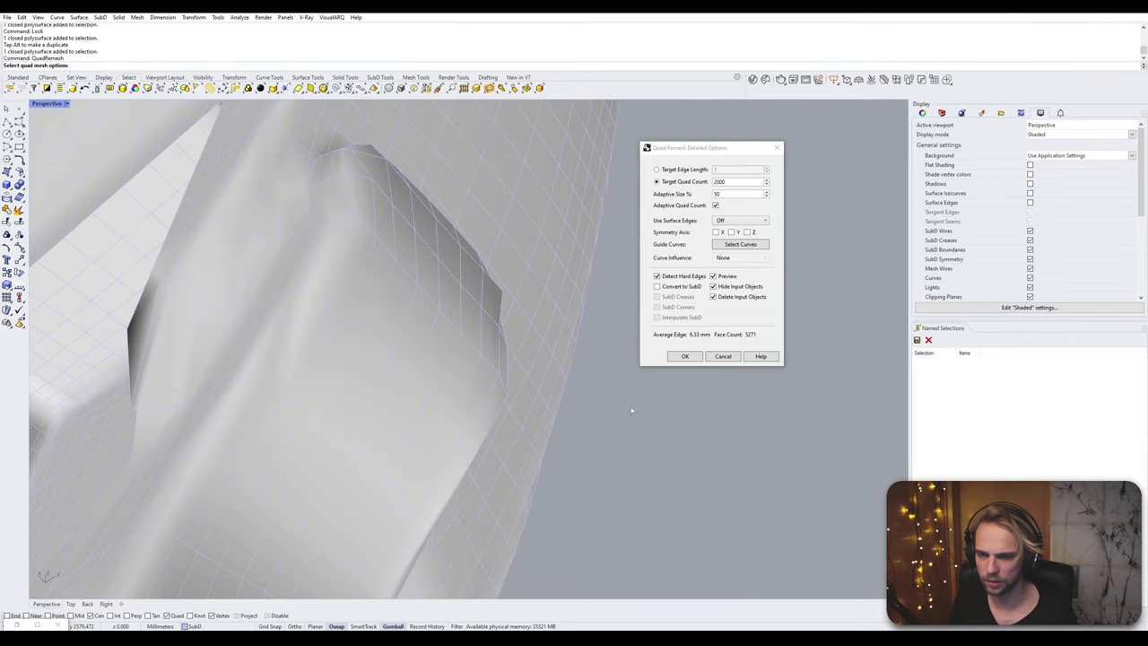
scroll(406, 345, "down", 5)
scroll(368, 251, "up", 5)
right_click_drag(369, 269, 353, 367, "shift")
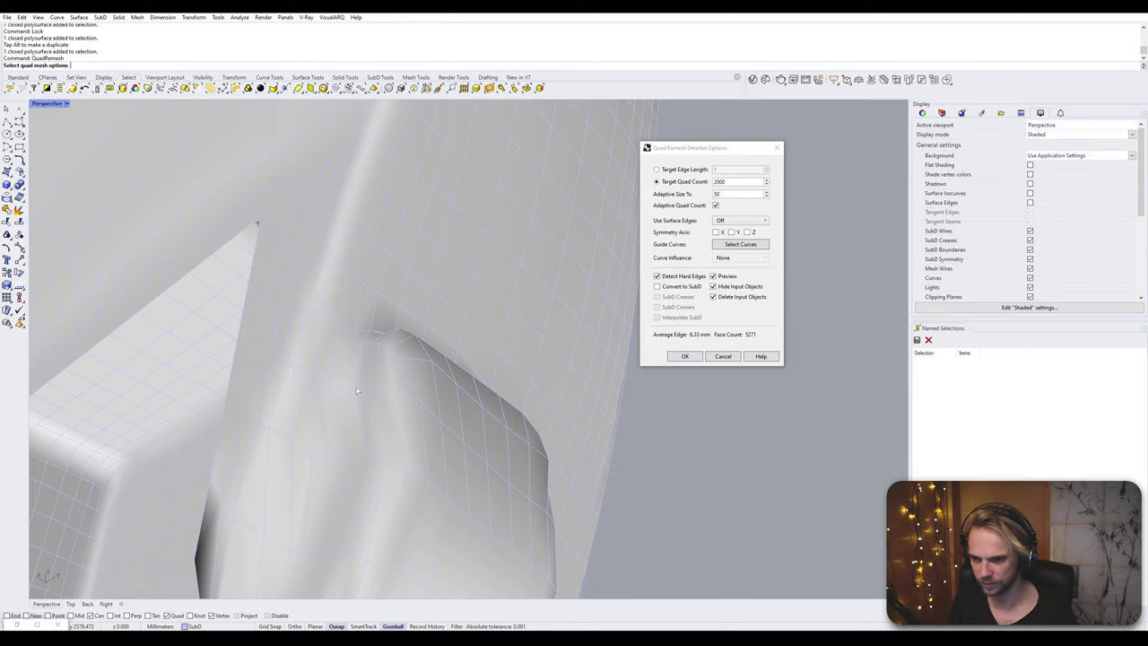
scroll(421, 352, "down", 7)
right_click_drag(417, 354, 577, 363)
- Enable Convert to SubD and review the 5271-face quad preview from several angles
left_click(658, 287)
scroll(578, 362, "up", 8)
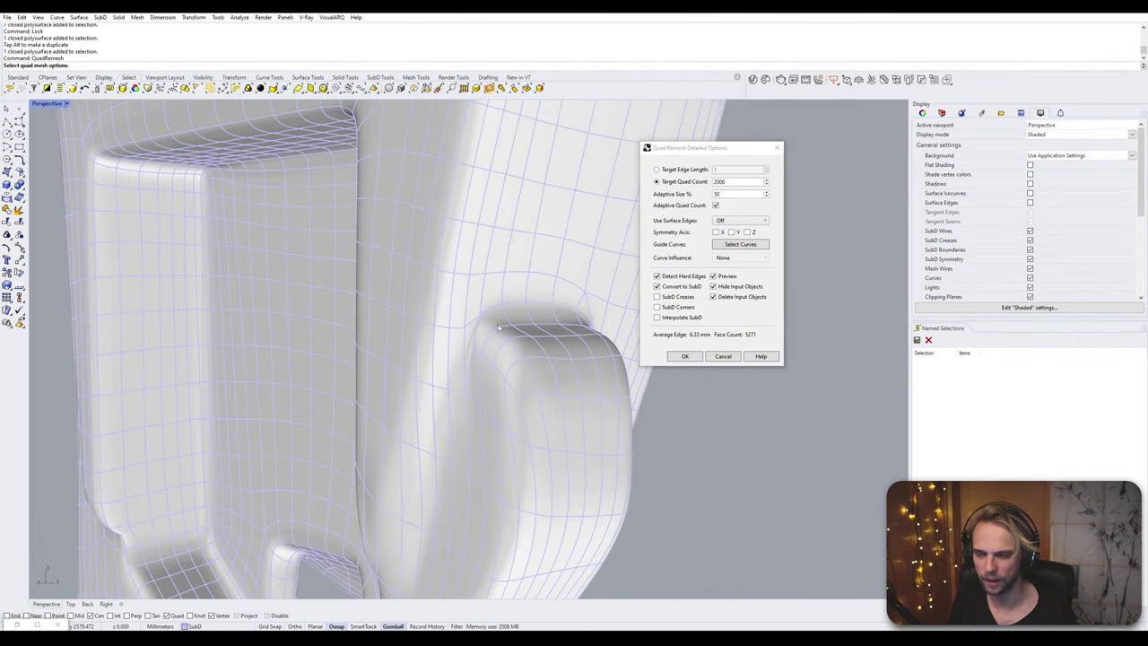
scroll(469, 343, "down", 5)
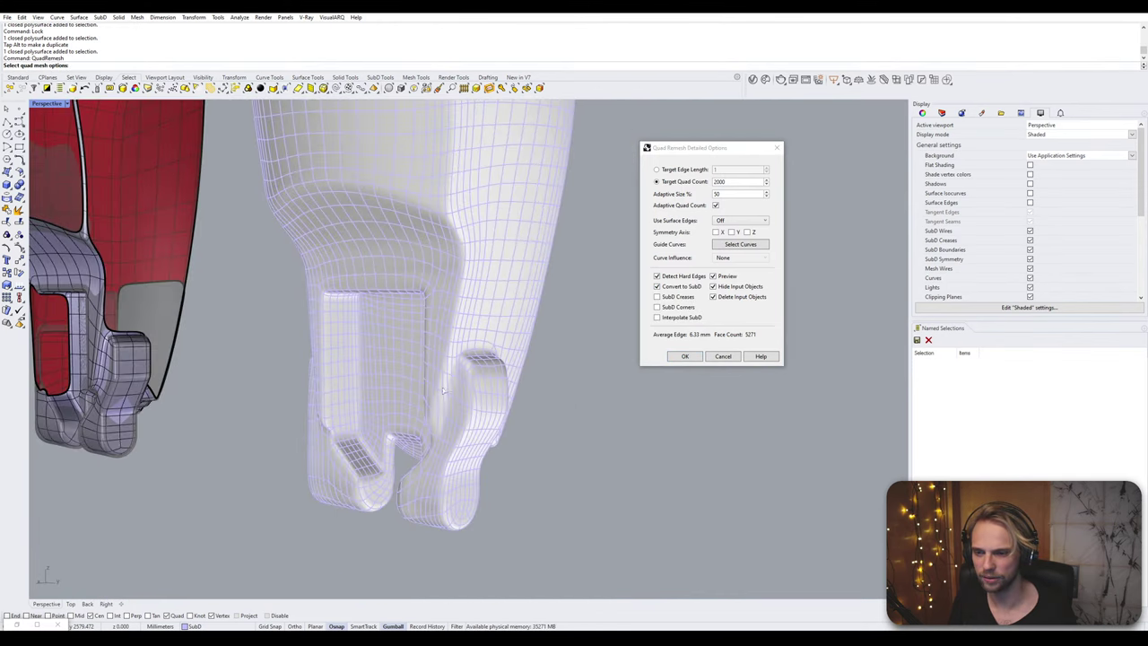
right_click_drag(445, 391, 505, 401)
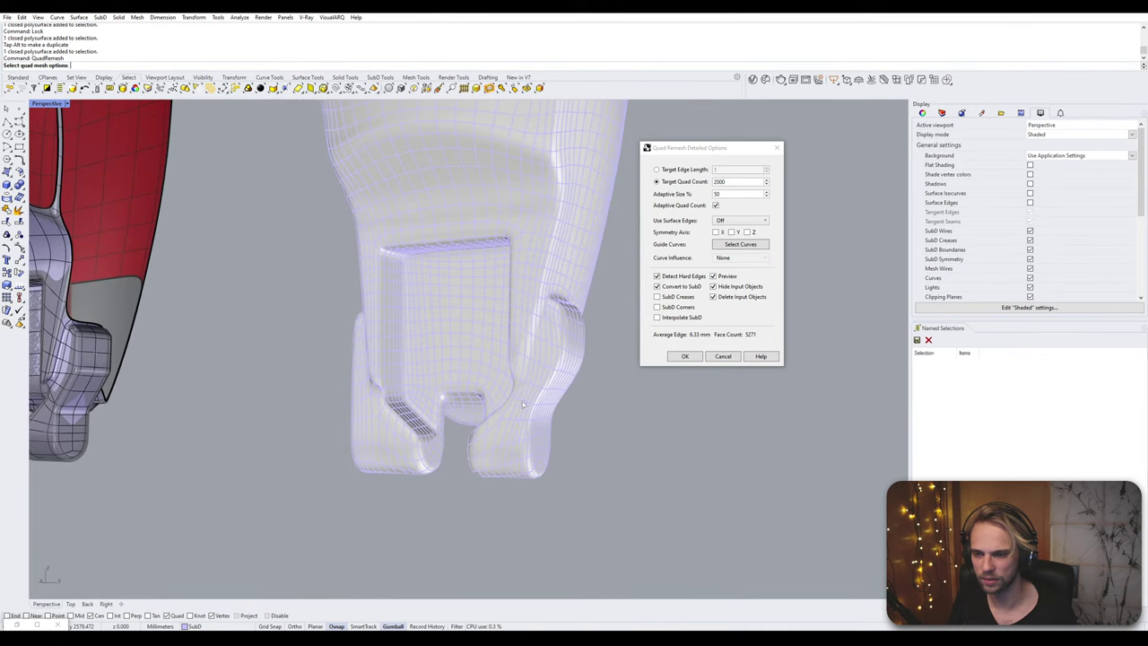
scroll(414, 408, "up", 6)
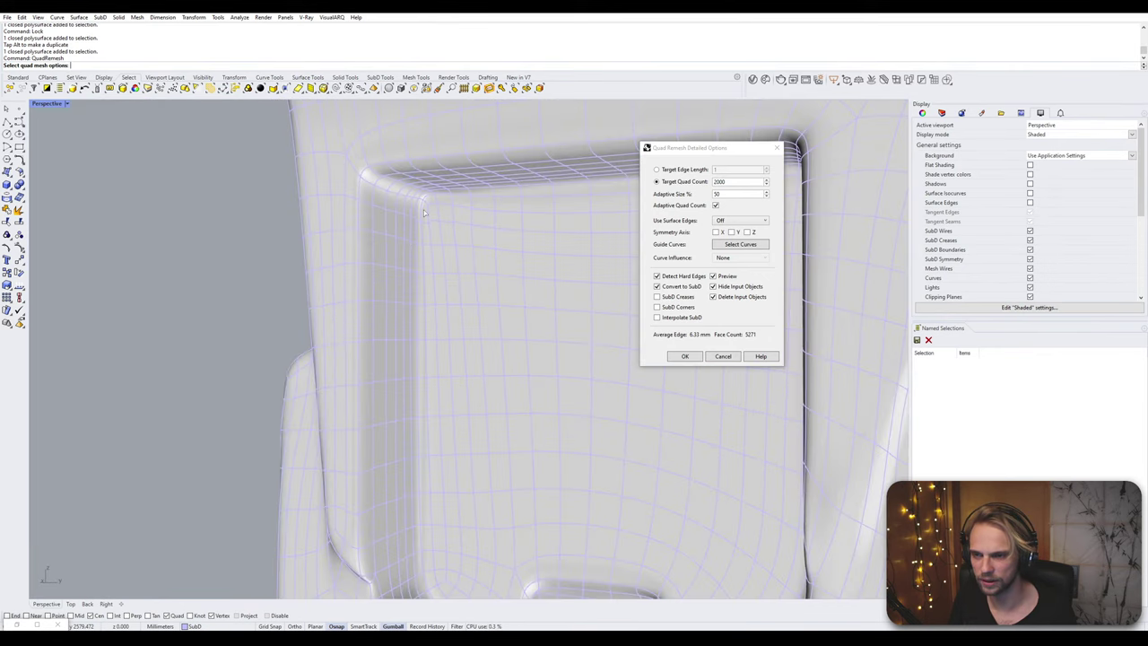
scroll(400, 308, "down", 8)
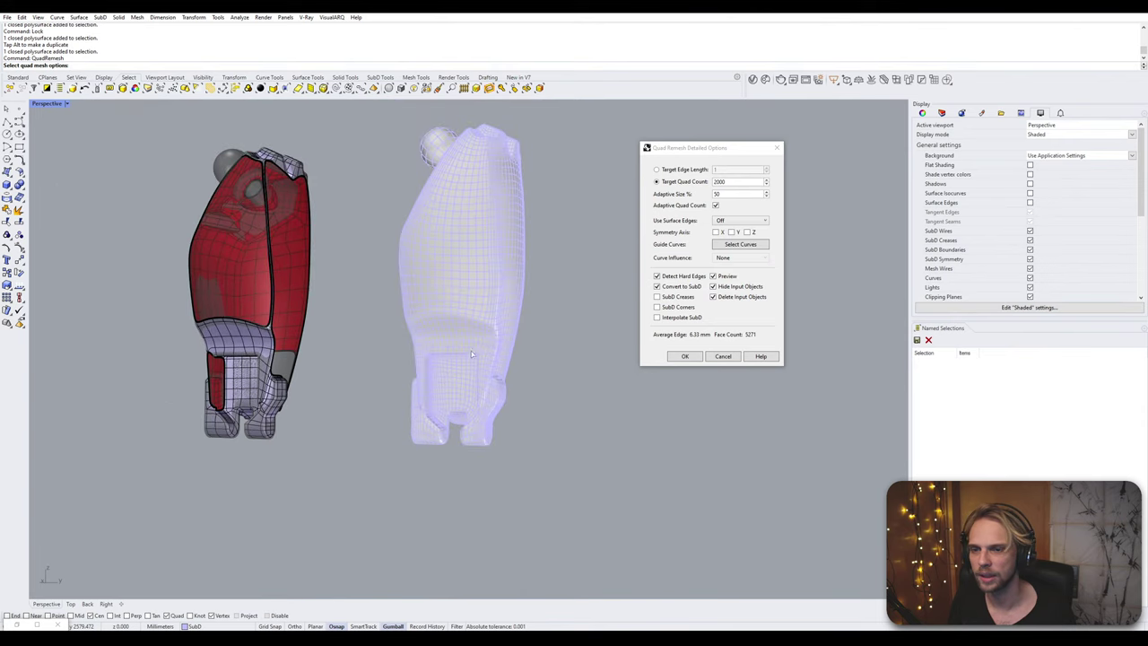
right_click_drag(492, 342, 466, 422)
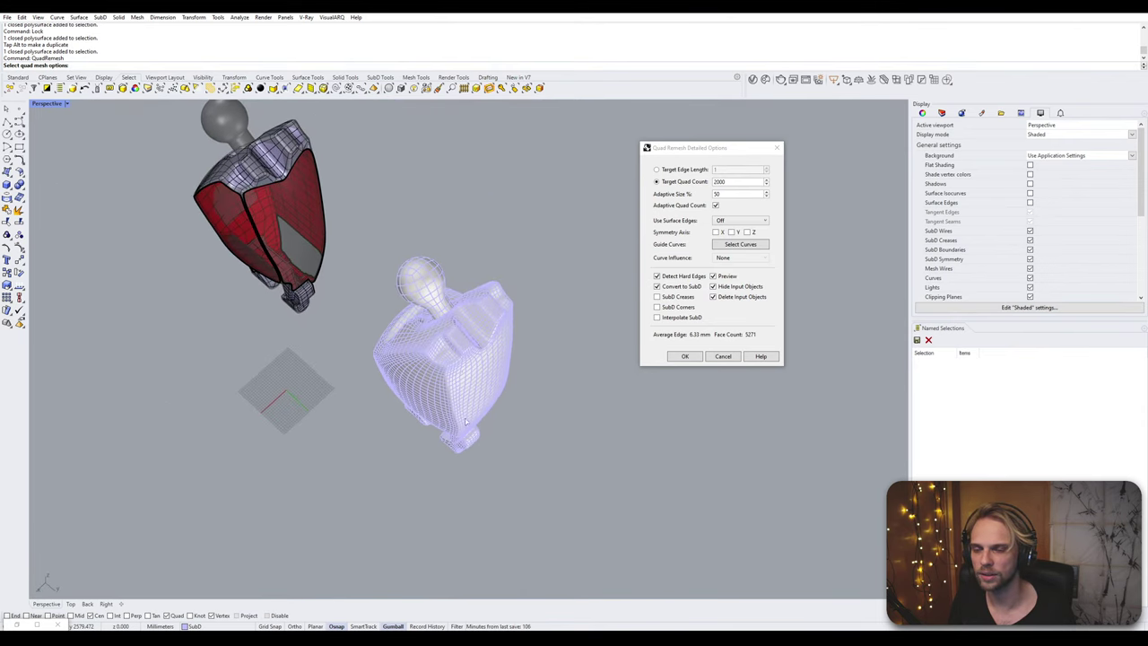
scroll(443, 273, "up", 8)
scroll(441, 269, "down", 3)
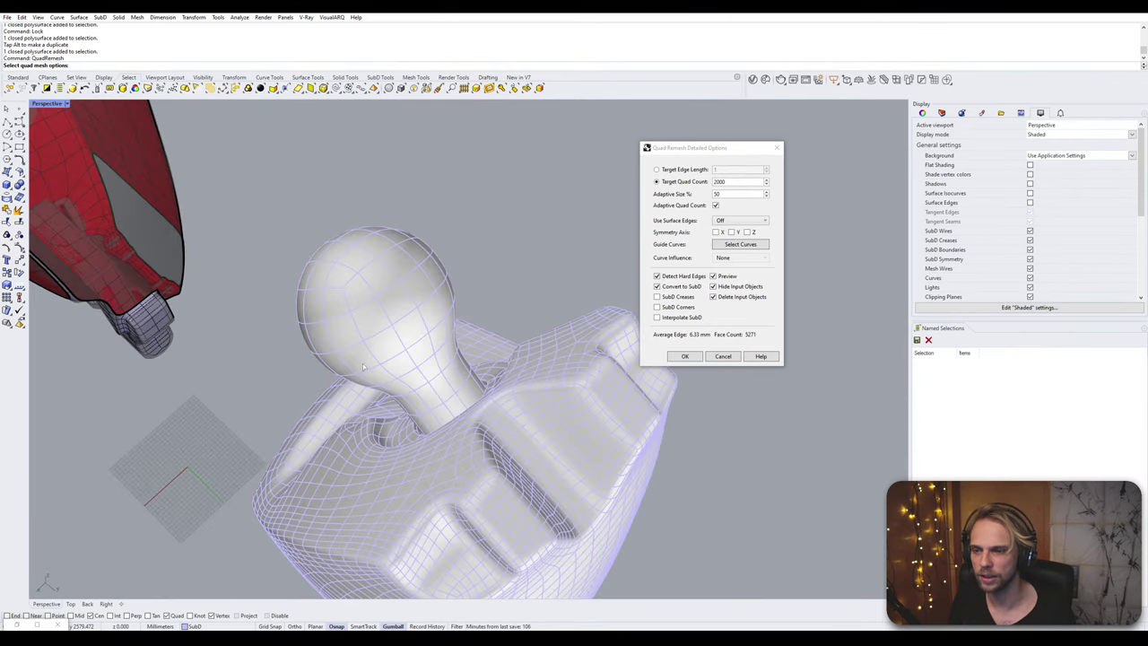
scroll(302, 329, "down", 3)
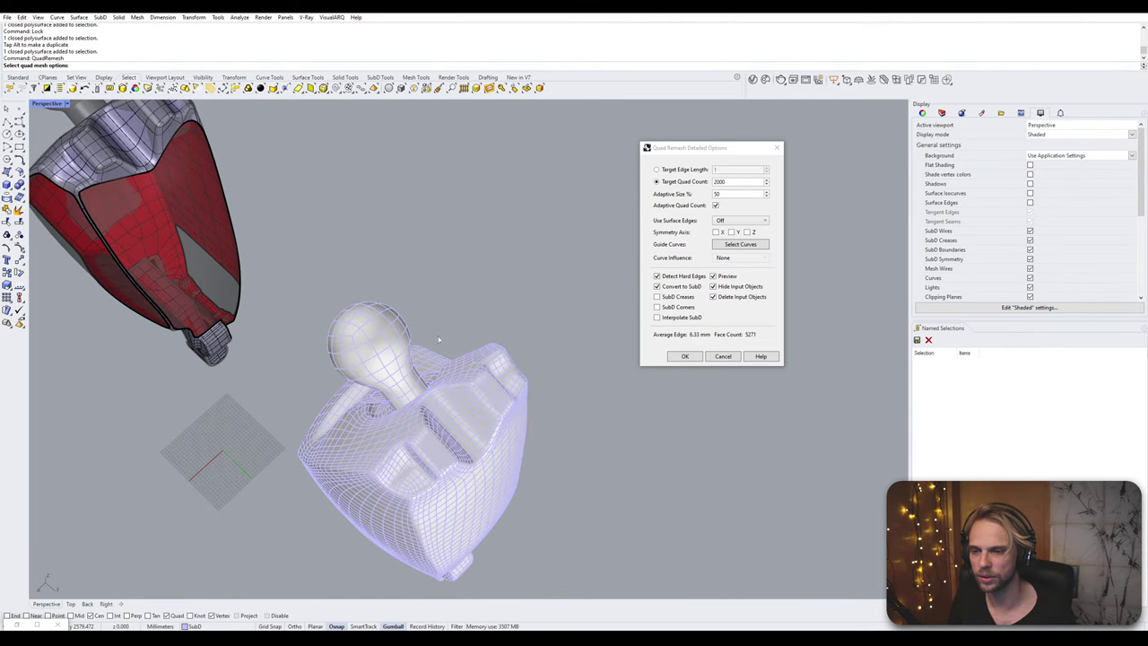
right_click_drag(403, 375, 402, 285)
scroll(381, 255, "up", 6)
scroll(423, 286, "down", 8)
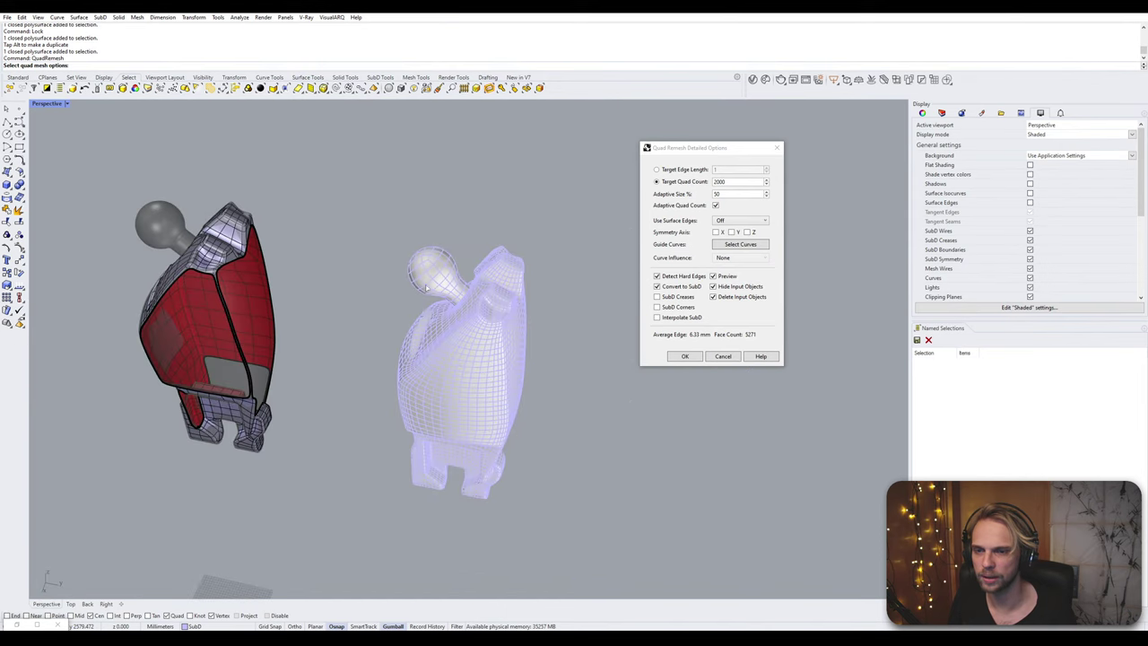
scroll(450, 295, "up", 8)
scroll(442, 321, "down", 9)
right_click_drag(390, 371, 427, 278)
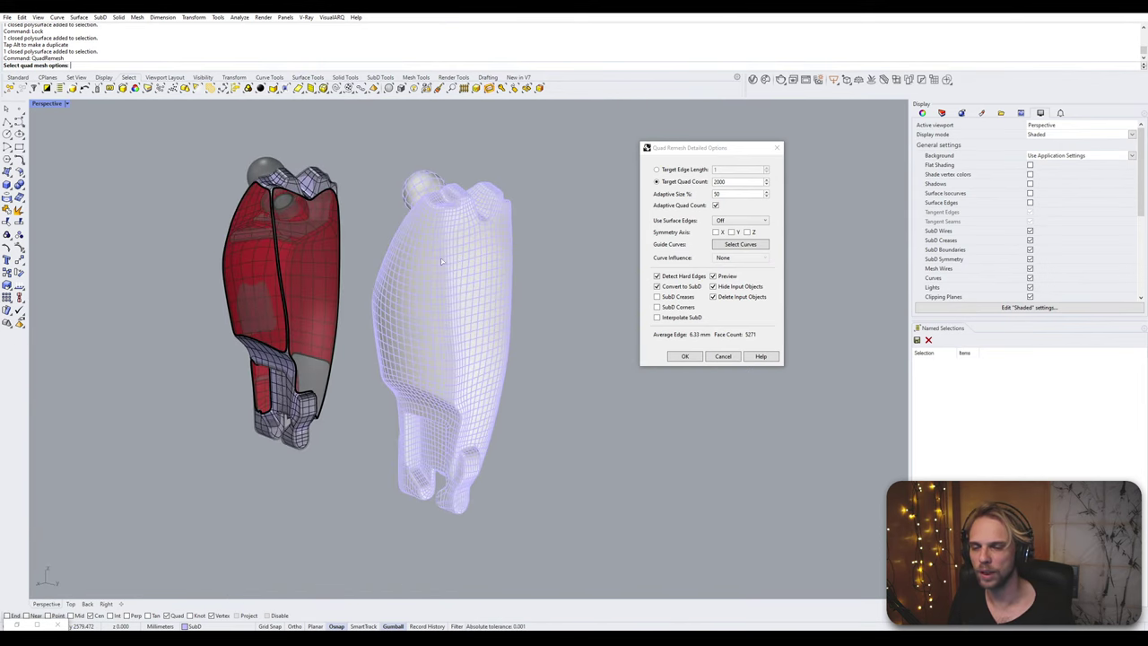
- Enter 1000 in the Adaptive Size field, inspect the denser preview, then cancel the remesh
double_click(729, 194)
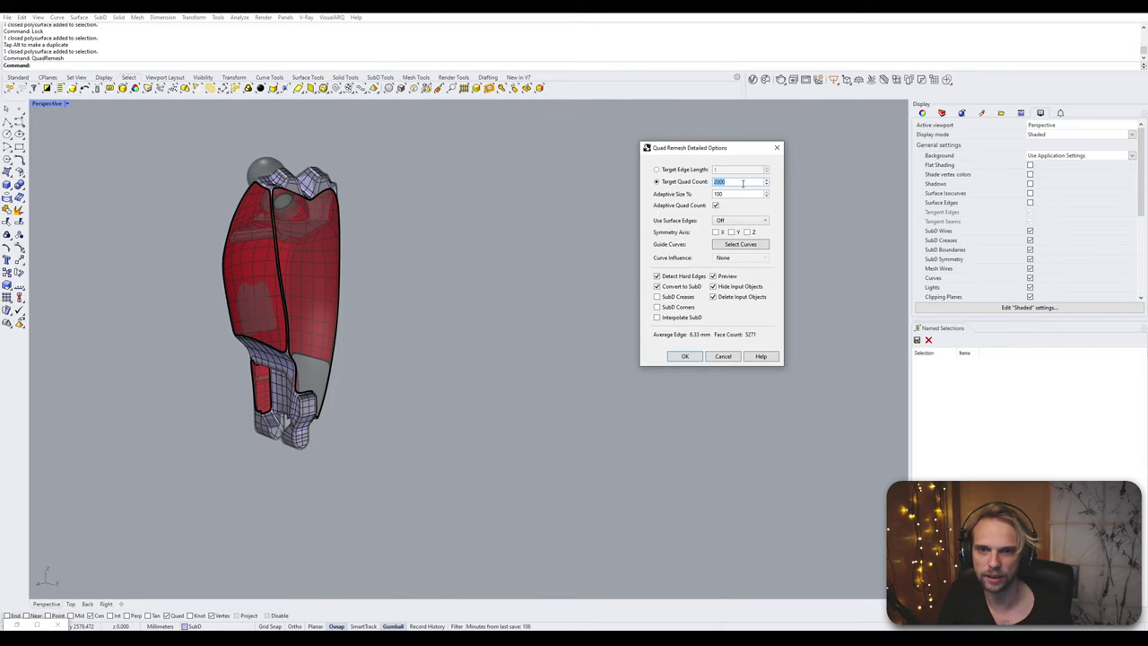
type("1000")
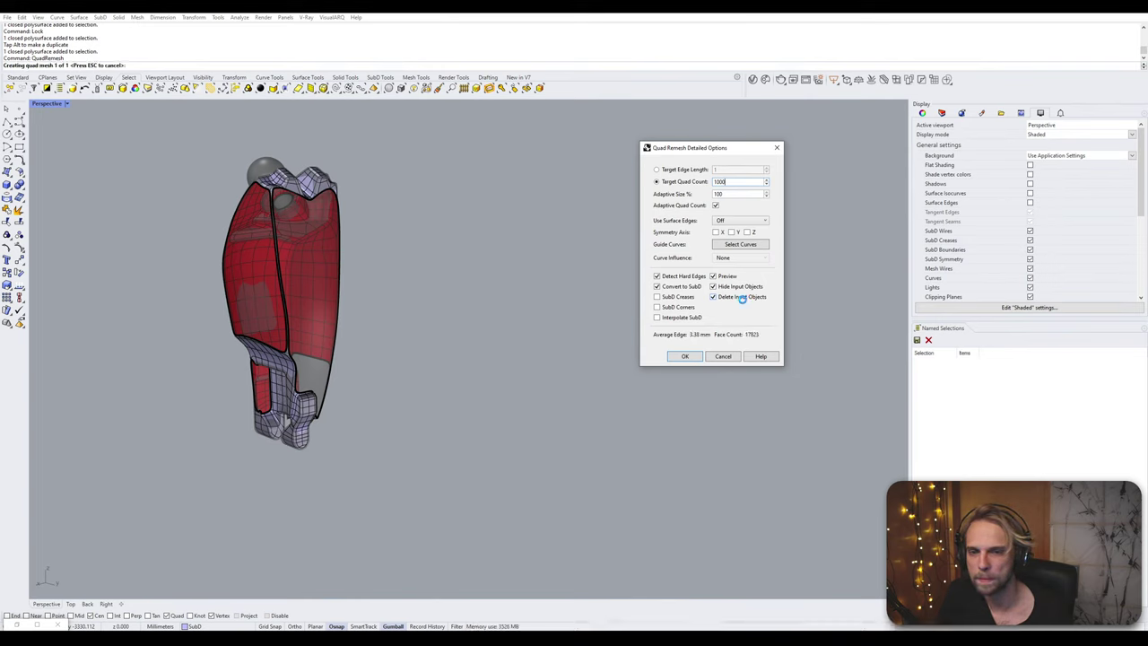
right_click_drag(633, 318, 476, 309)
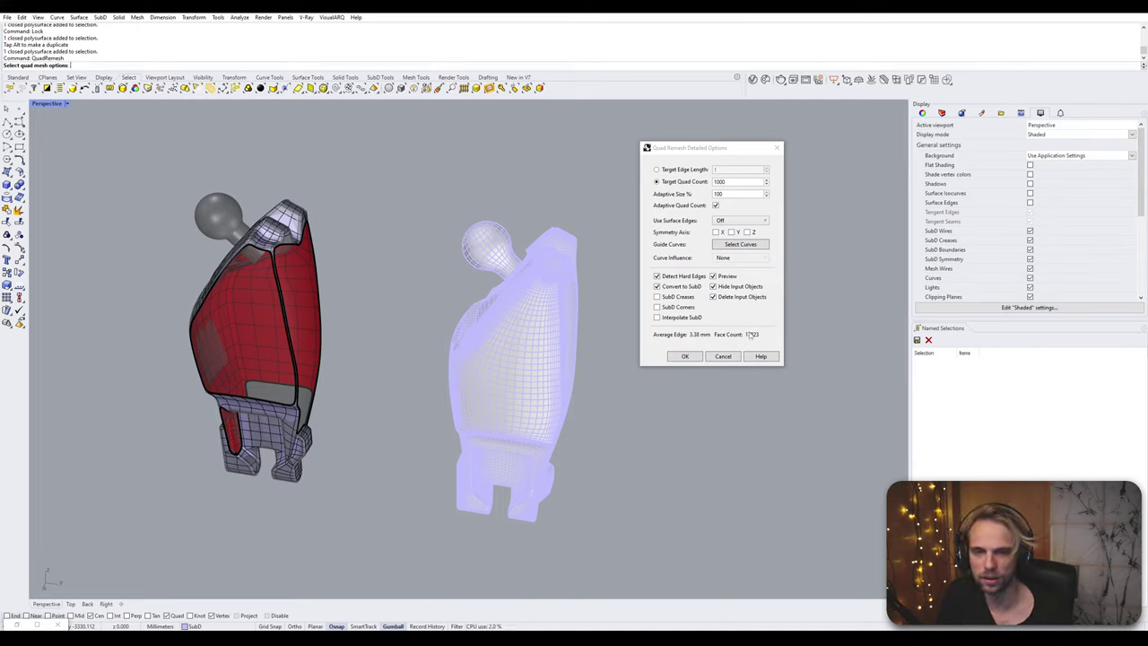
left_click(723, 356)
- Rerun QuadRemesh on the copy with Convert to SubD and Delete Input, target quad count 1000
left_click(546, 335)
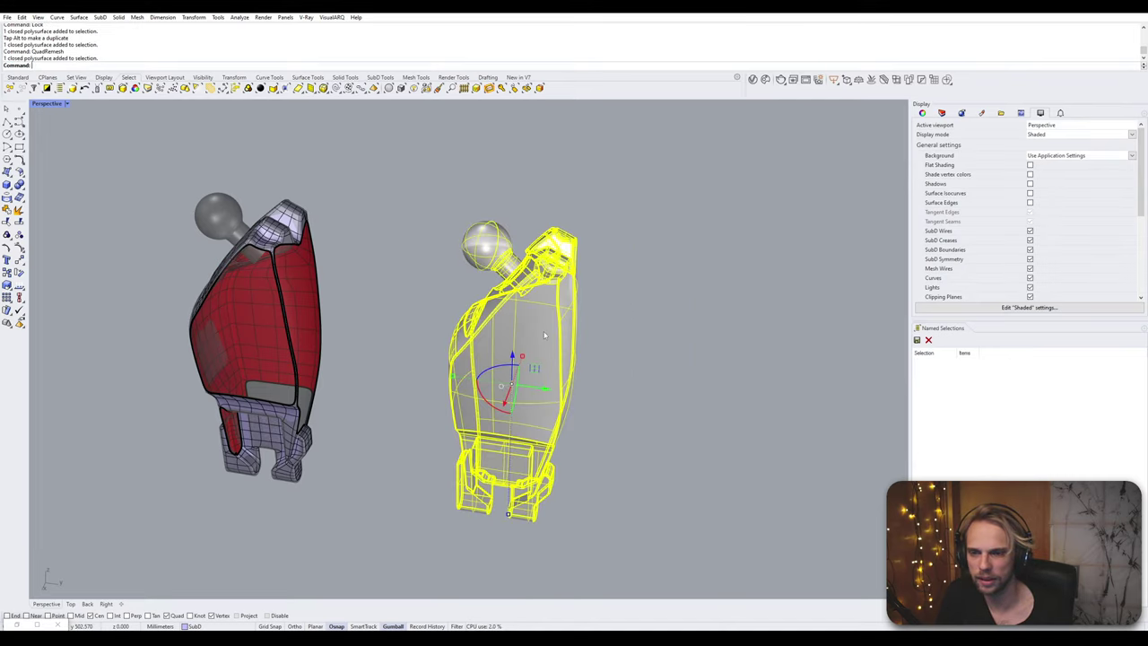
right_click(547, 335)
left_click(680, 287)
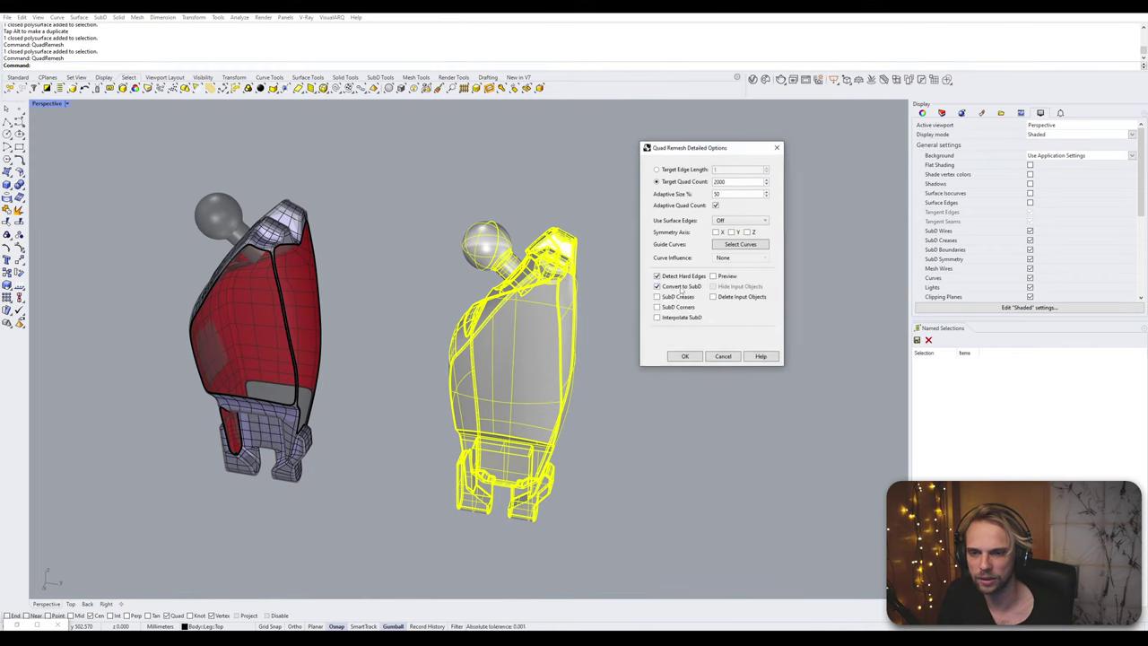
left_click(714, 297)
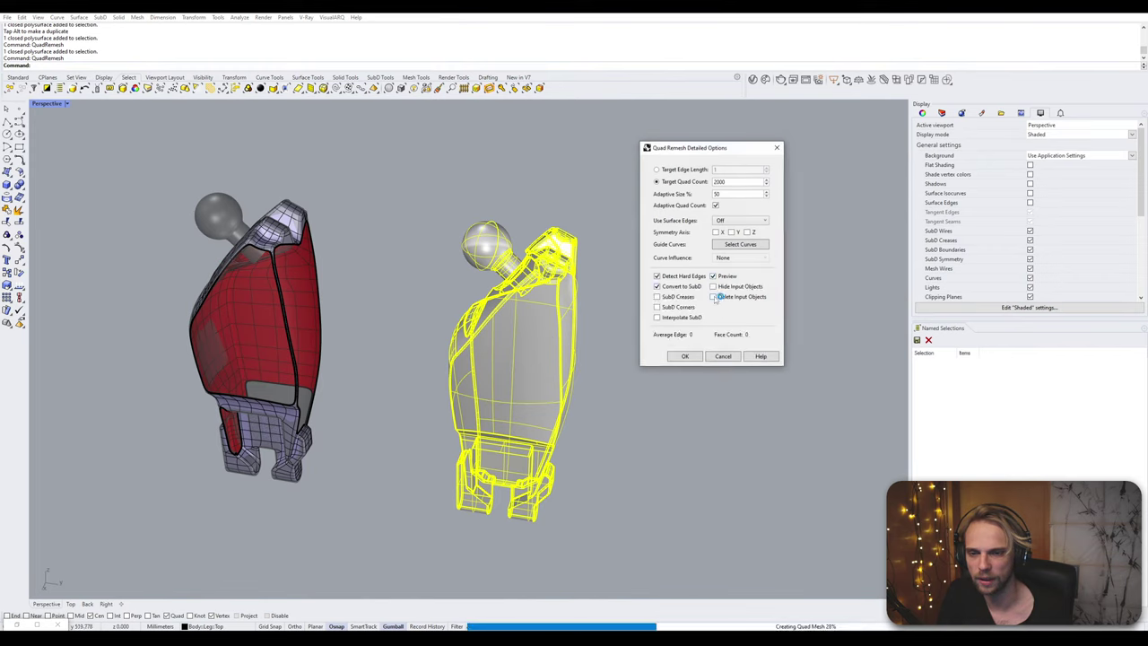
double_click(717, 182)
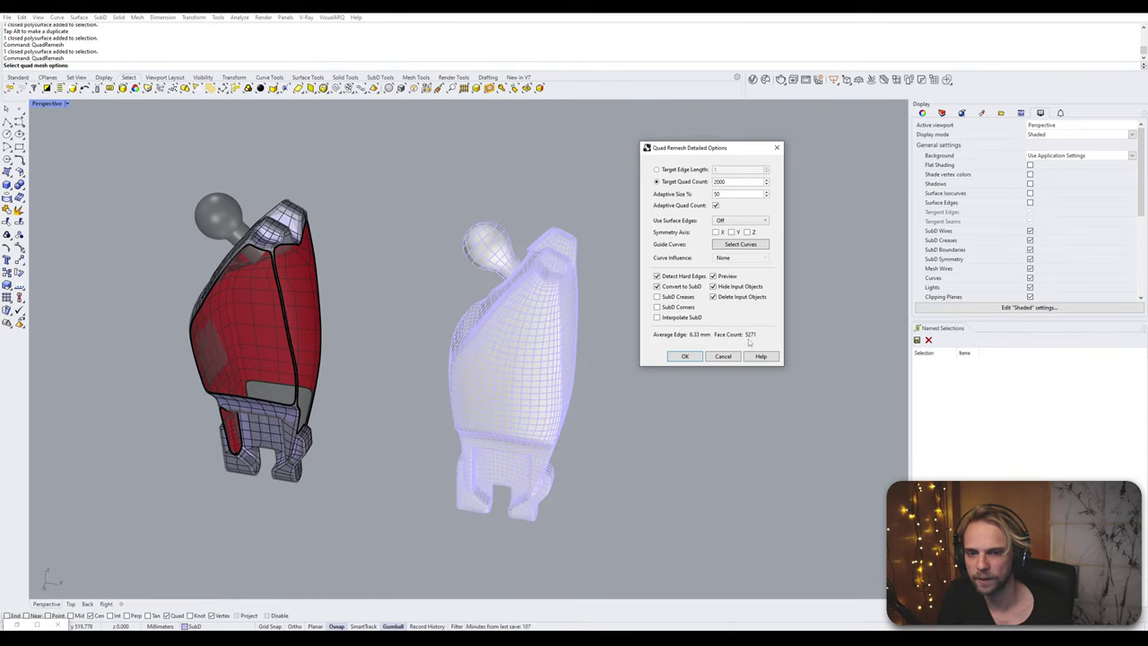
right_click_drag(628, 328, 577, 310)
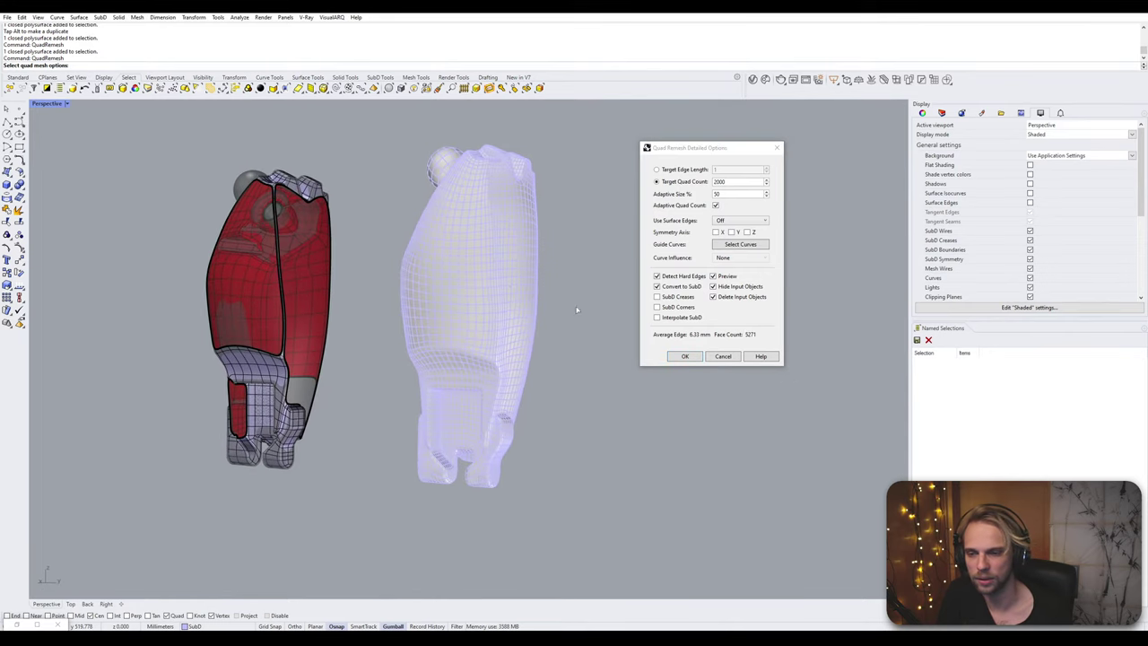
double_click(734, 183)
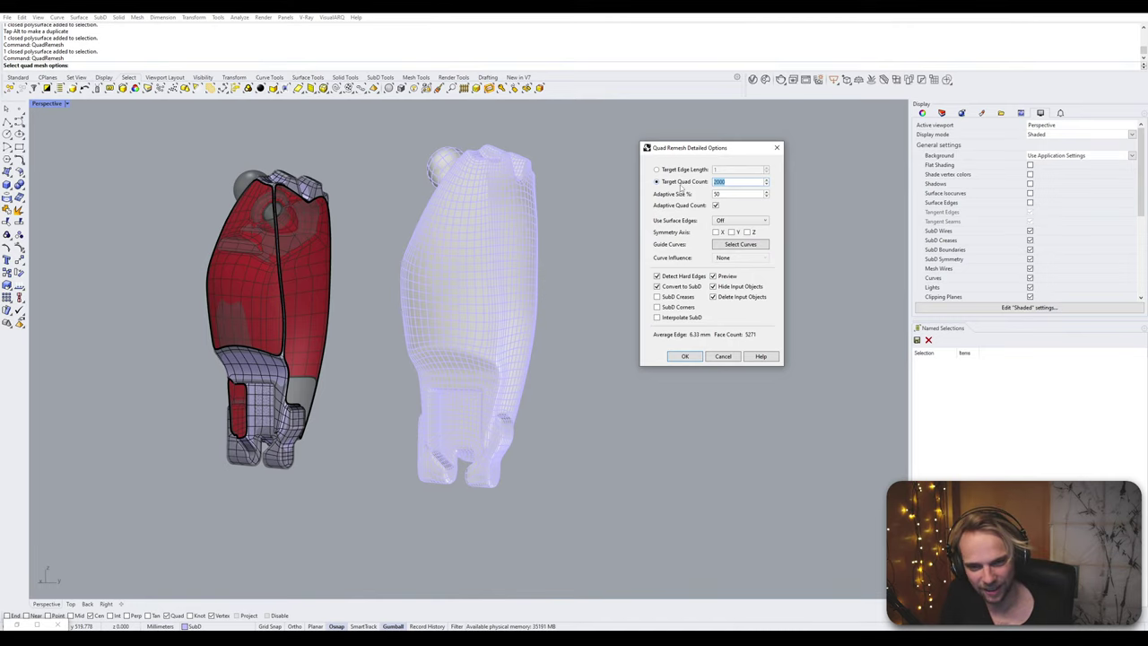
key("Tab")
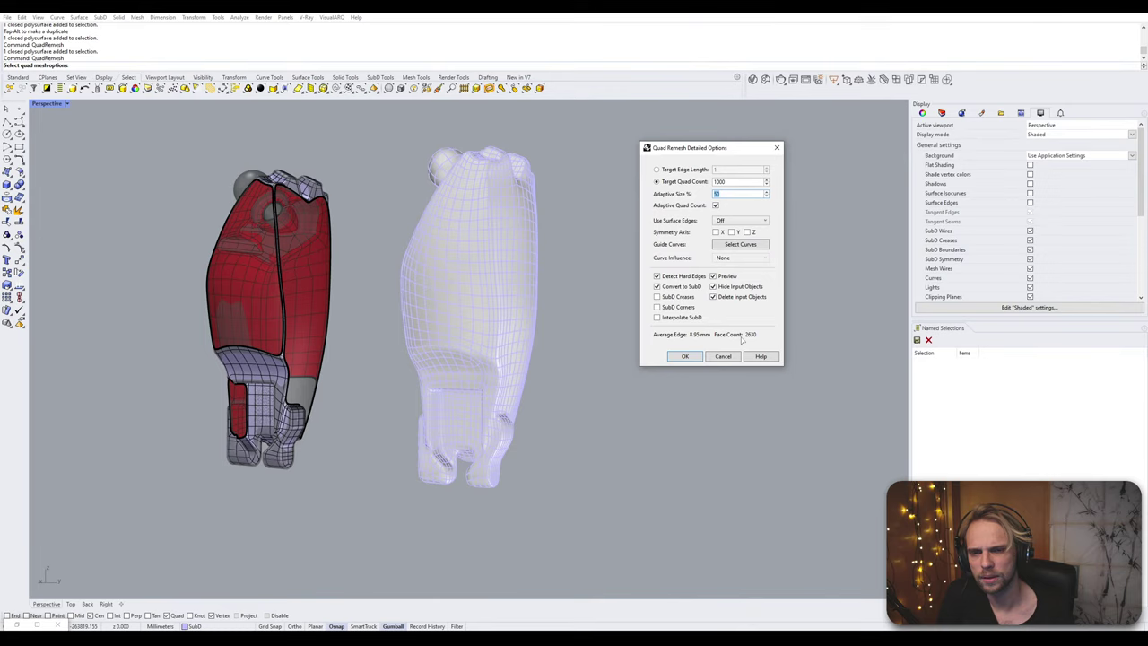
- Orbit and zoom around the 2630-face quad remesh preview, comparing it with the original thigh
right_click_drag(546, 316, 466, 196)
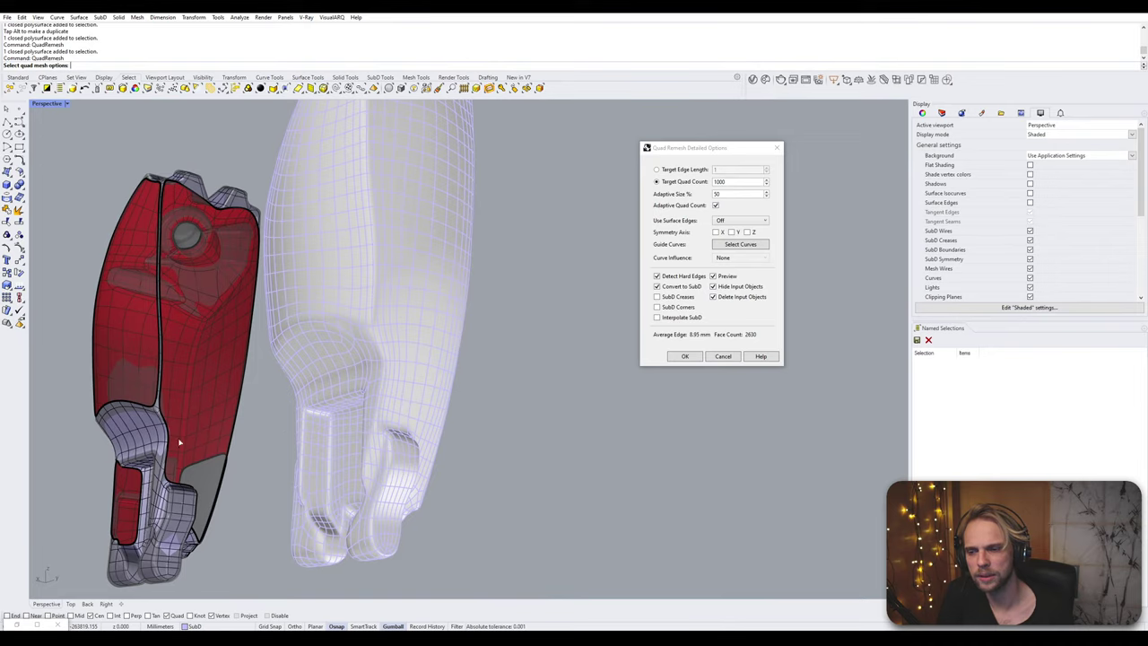
right_click_drag(295, 291, 265, 258)
scroll(334, 292, "down", 4)
scroll(334, 294, "down", 5)
scroll(415, 263, "up", 4)
right_click_drag(415, 262, 359, 235)
scroll(359, 235, "down", 5)
right_click_drag(431, 394, 505, 341)
scroll(408, 383, "up", 6)
right_click_drag(408, 384, 633, 478)
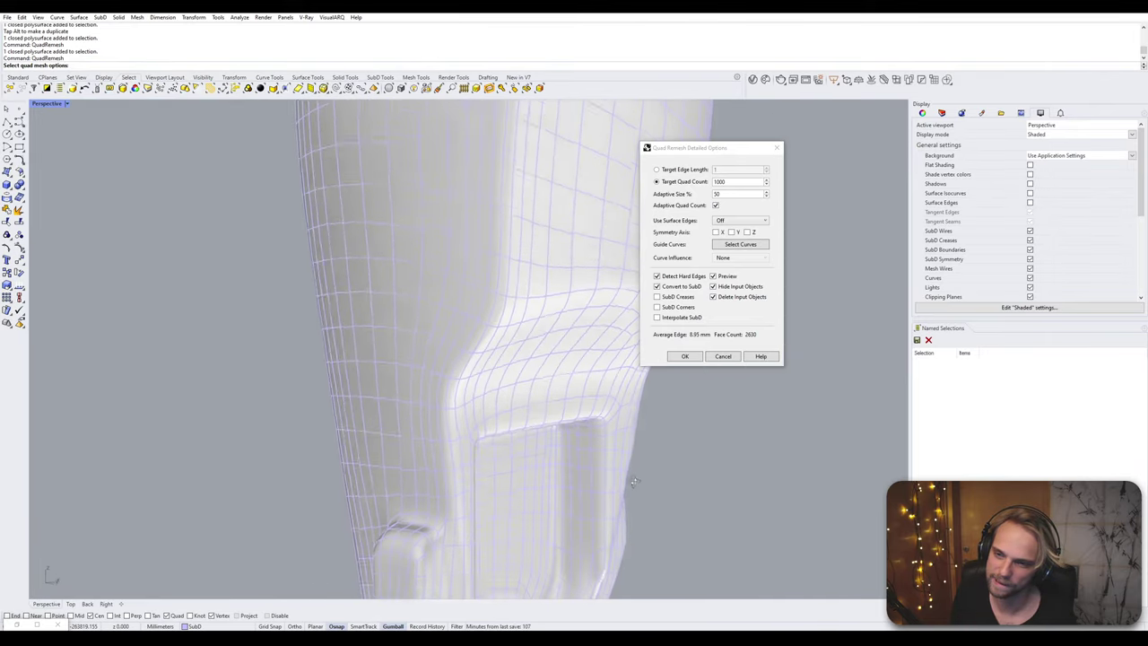
scroll(633, 479, "down", 8)
right_click_drag(502, 456, 350, 384)
scroll(428, 418, "up", 3)
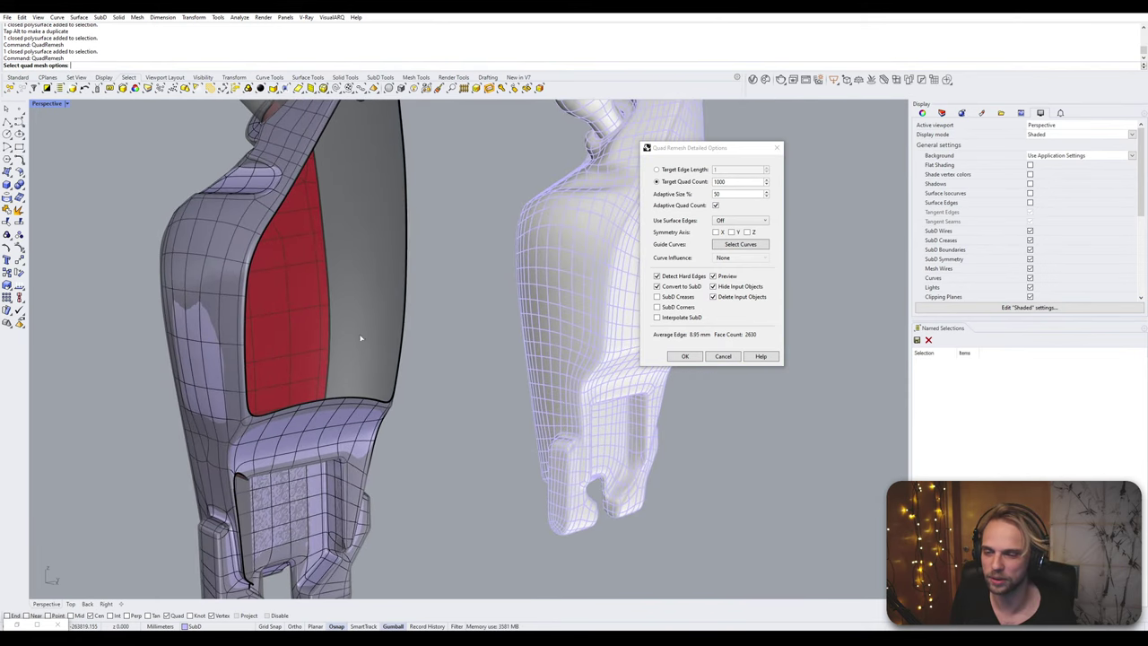
right_click_drag(260, 364, 165, 353)
right_click_drag(380, 311, 399, 376)
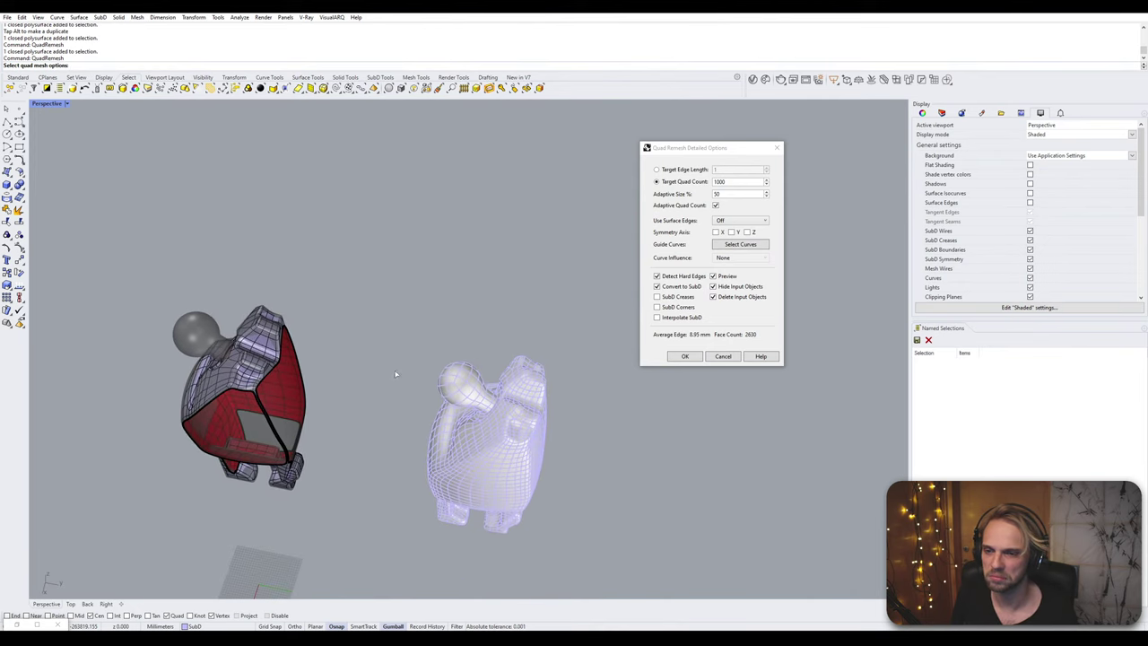
scroll(401, 381, "up", 5)
scroll(465, 399, "down", 5)
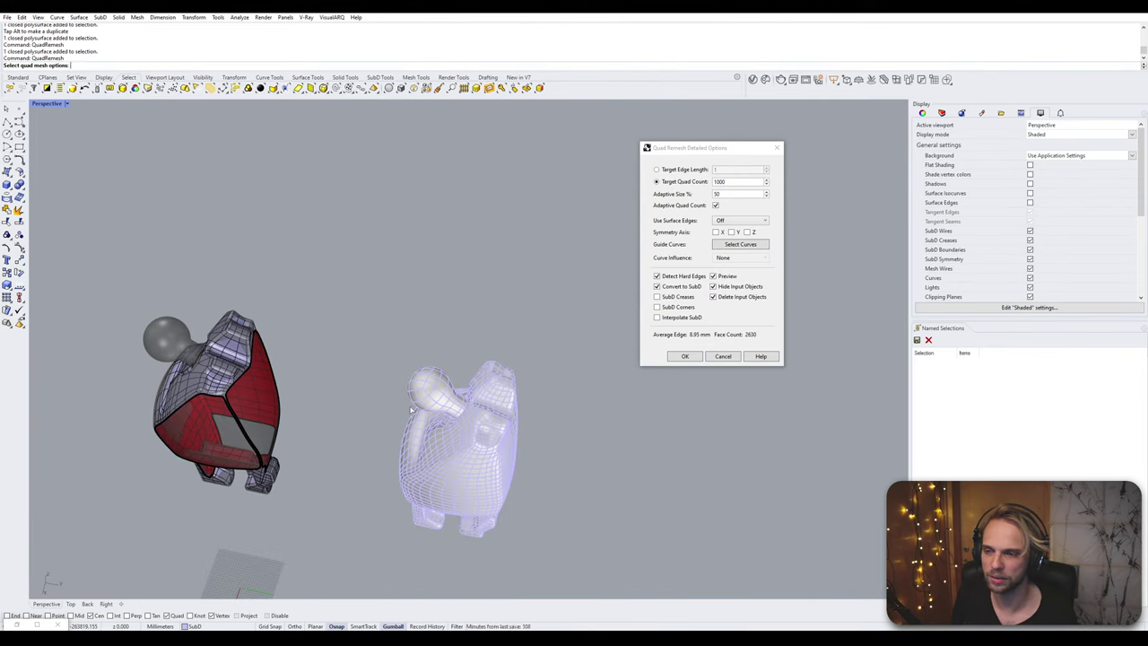
- Commit the quad remesh and bring the ball knob's neck into view
left_click(684, 356)
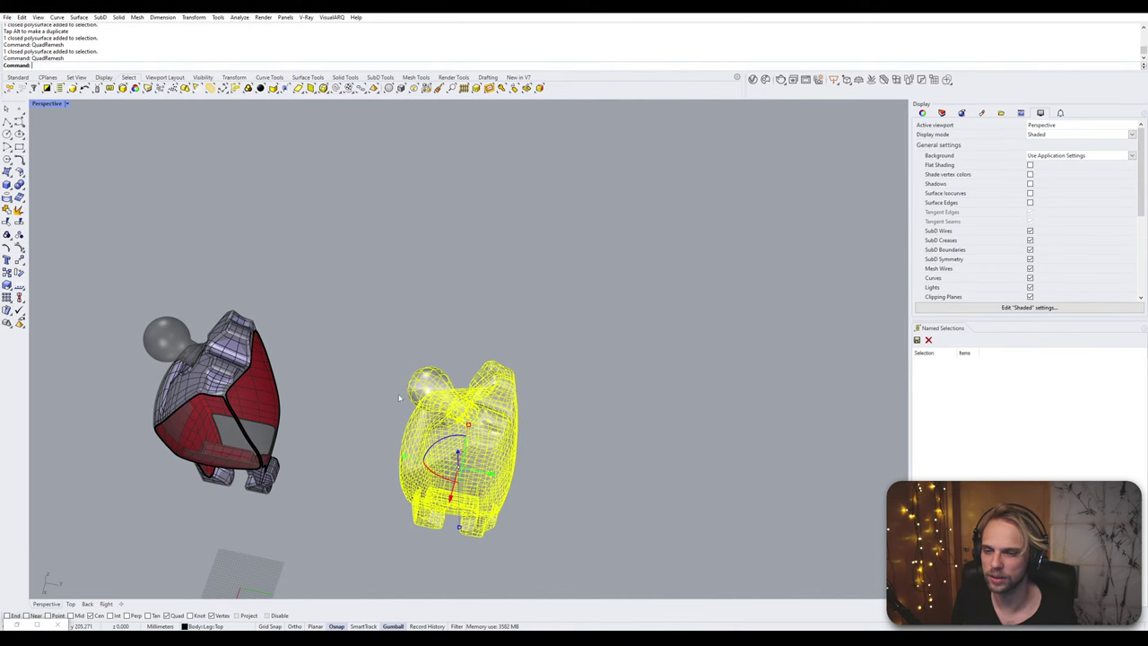
scroll(341, 389, "up", 2)
scroll(511, 416, "up", 10)
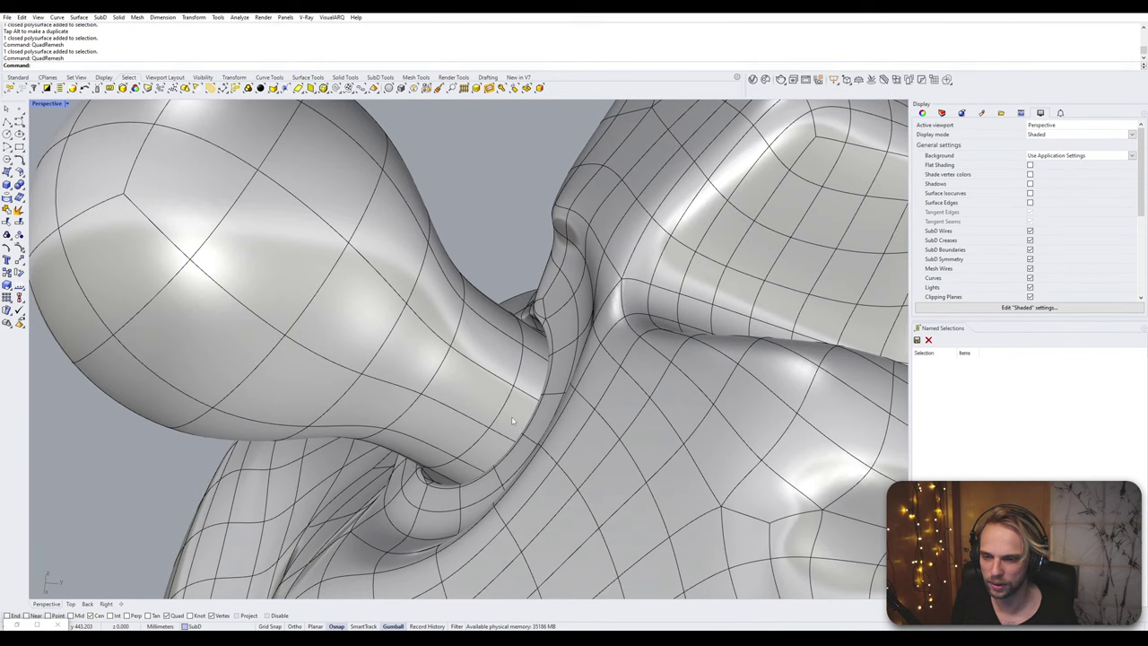
right_click_drag(517, 411, 656, 410)
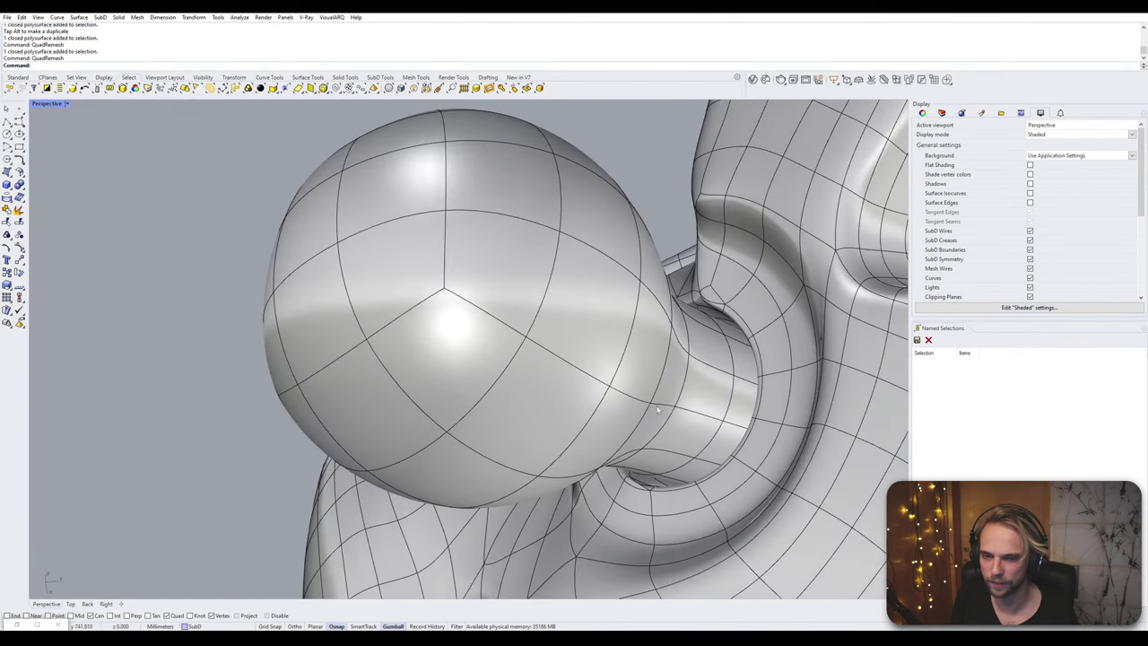
right_click_drag(790, 329, 767, 369)
scroll(657, 387, "up", 7)
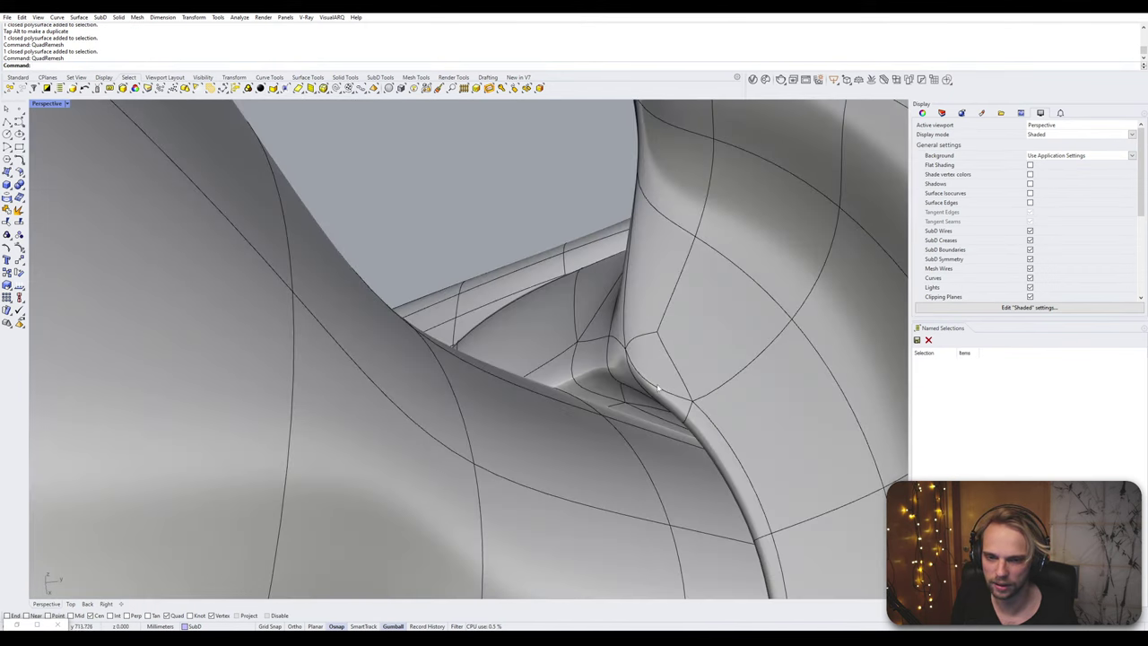
scroll(647, 368, "down", 7)
mouse_move(634, 371)
right_mouse_down()
mouse_move(649, 398)
mouse_move(647, 387)
right_mouse_up()
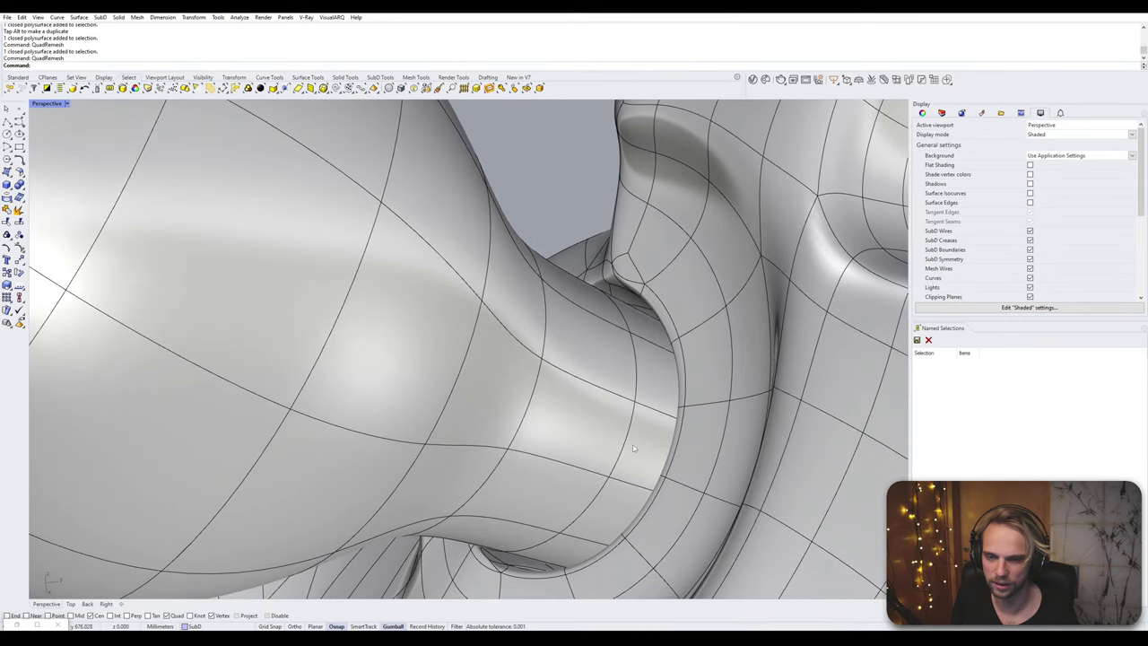
- Delete the neck face ring, explode the SubD, and delete the remeshed body
left_click(643, 435, "ctrl+shift")
double_click(642, 382, "ctrl+shift")
scroll(646, 378, "down", 5)
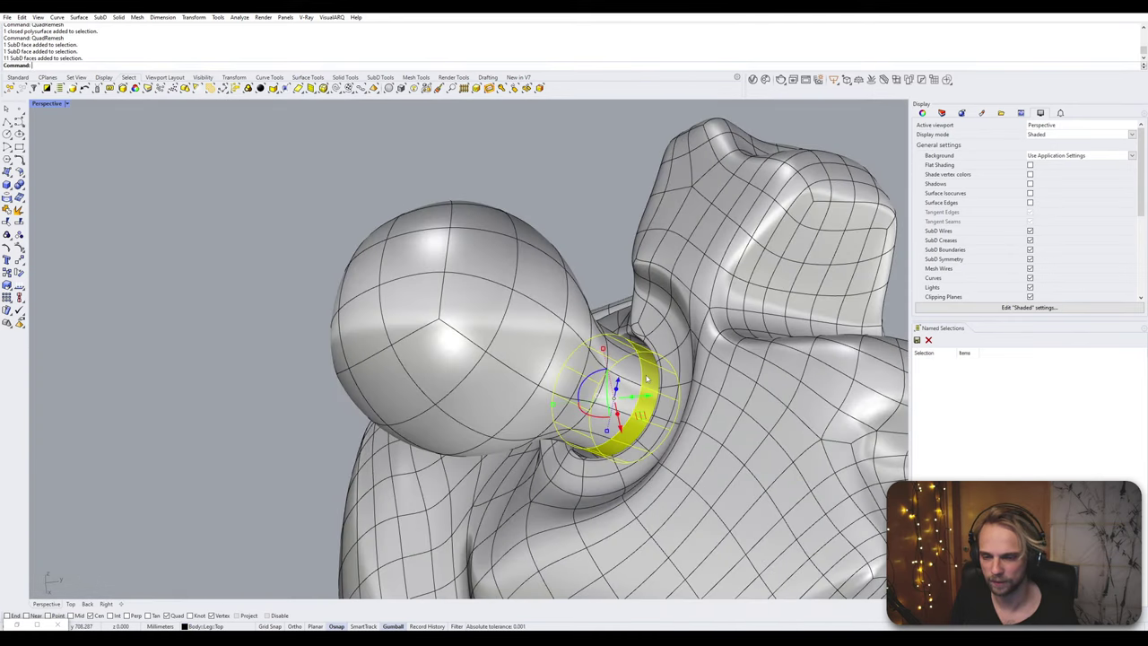
key("Delete")
left_click(587, 356)
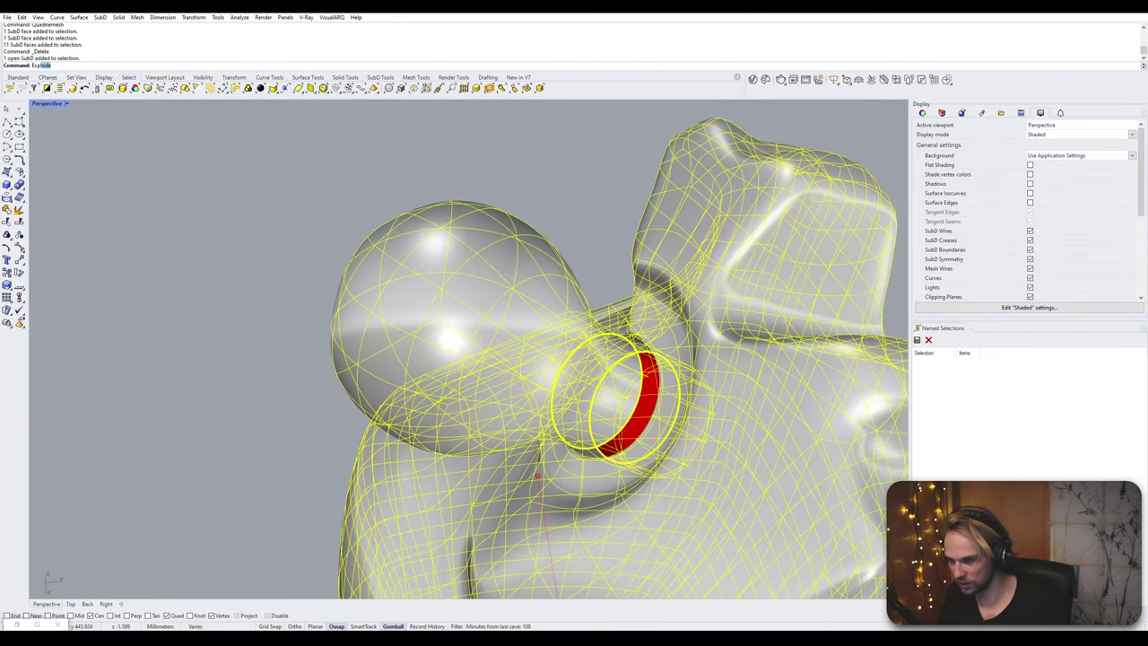
key("Return")
left_click(588, 356)
key("Delete")
- Drag the separated knob toward the original thigh's ball joint
scroll(709, 341, "down", 3)
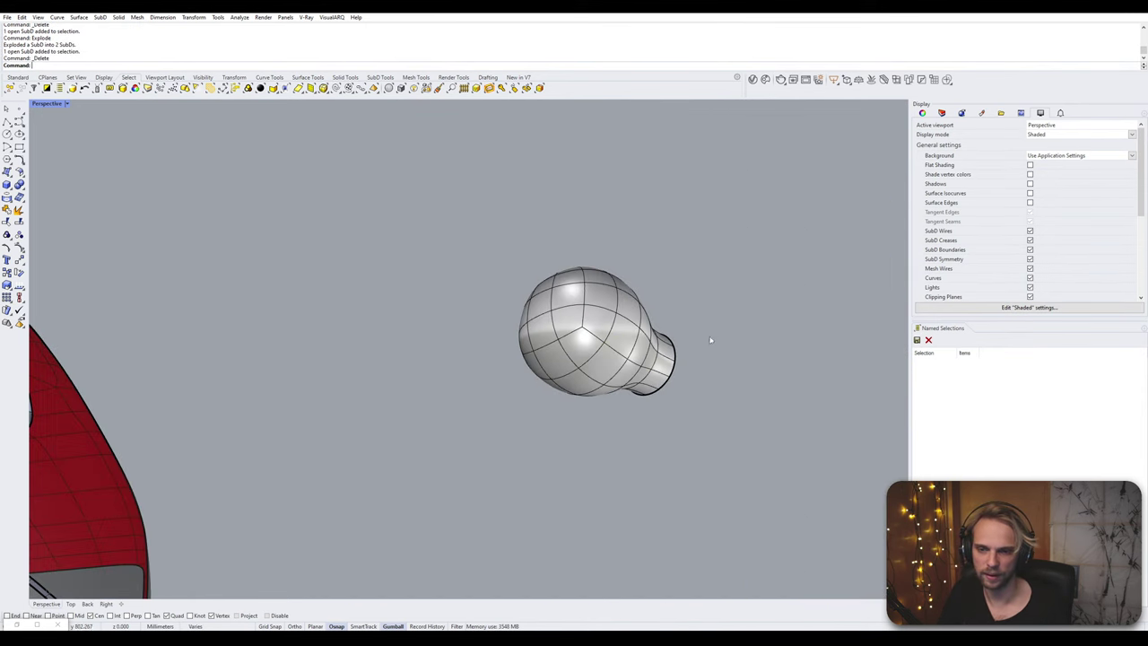
right_click_drag(709, 341, 664, 415)
left_click(685, 423)
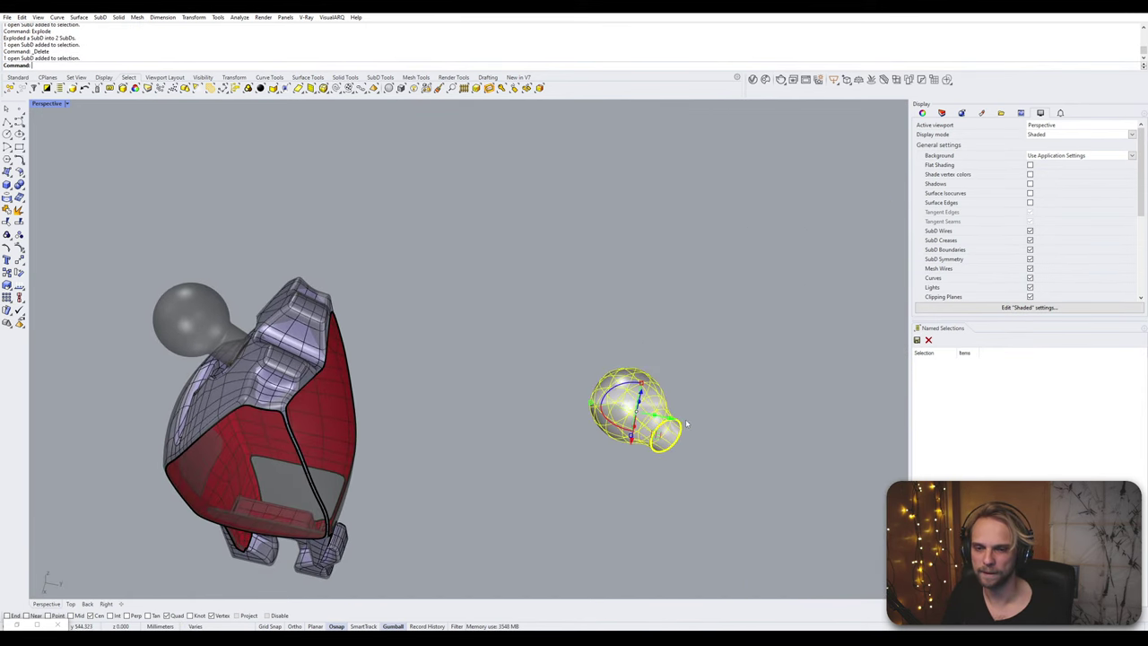
left_click_drag(672, 419, 229, 329)
- Seat the knob on the thigh's top ball joint, nudging its position into place
left_click(362, 369)
right_click_drag(371, 393, 413, 387)
scroll(313, 342, "up", 4)
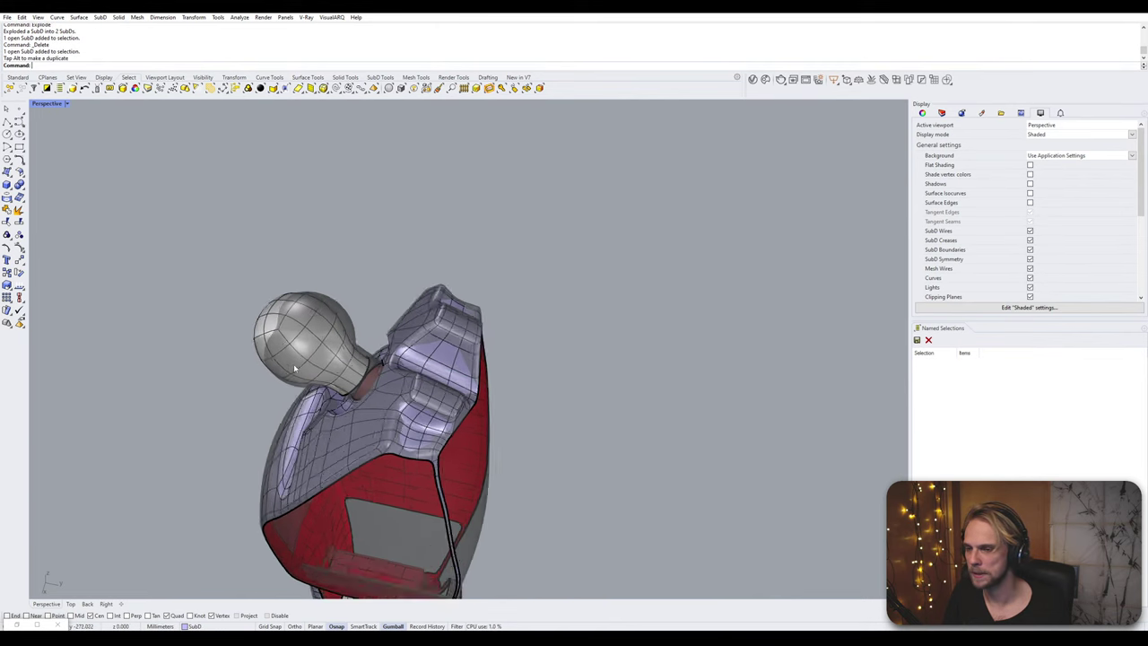
left_click(316, 338)
left_click_drag(334, 345, 357, 351)
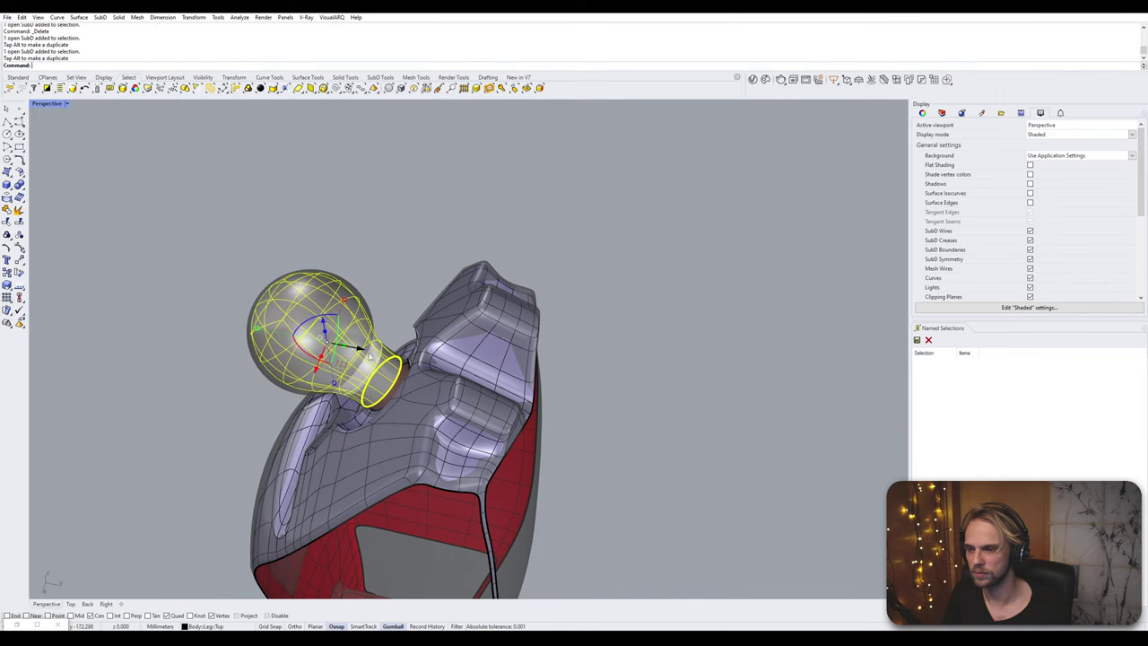
key("Escape")
- Orbit around the thigh to a lower front view
right_click_drag(431, 394, 581, 120)
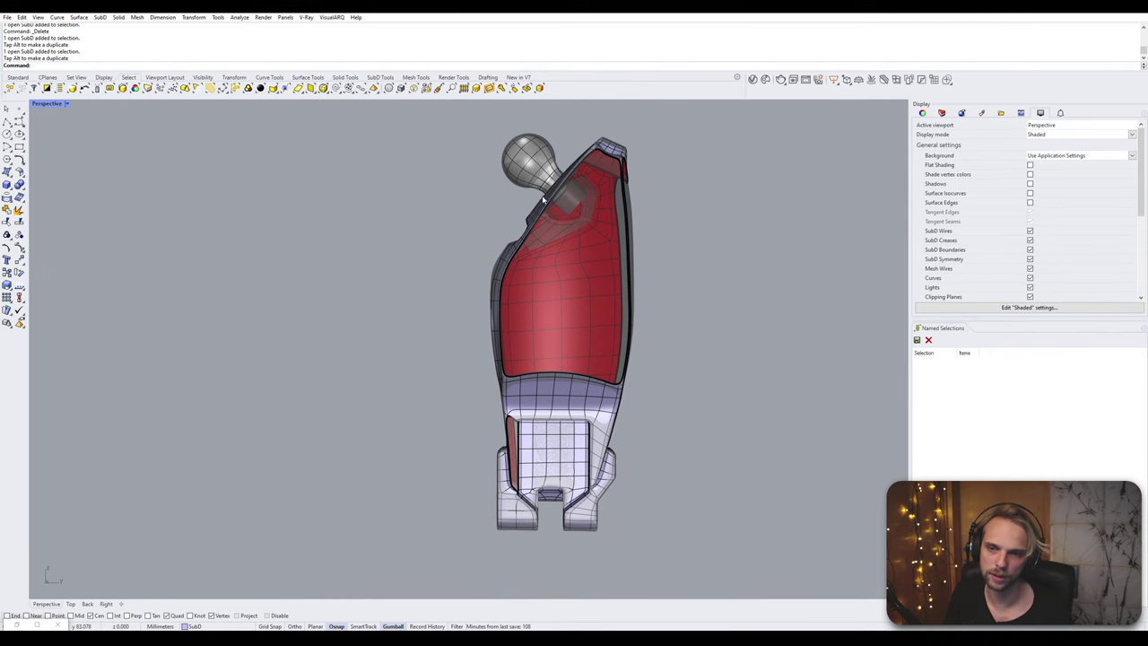
right_click_drag(542, 199, 472, 411)
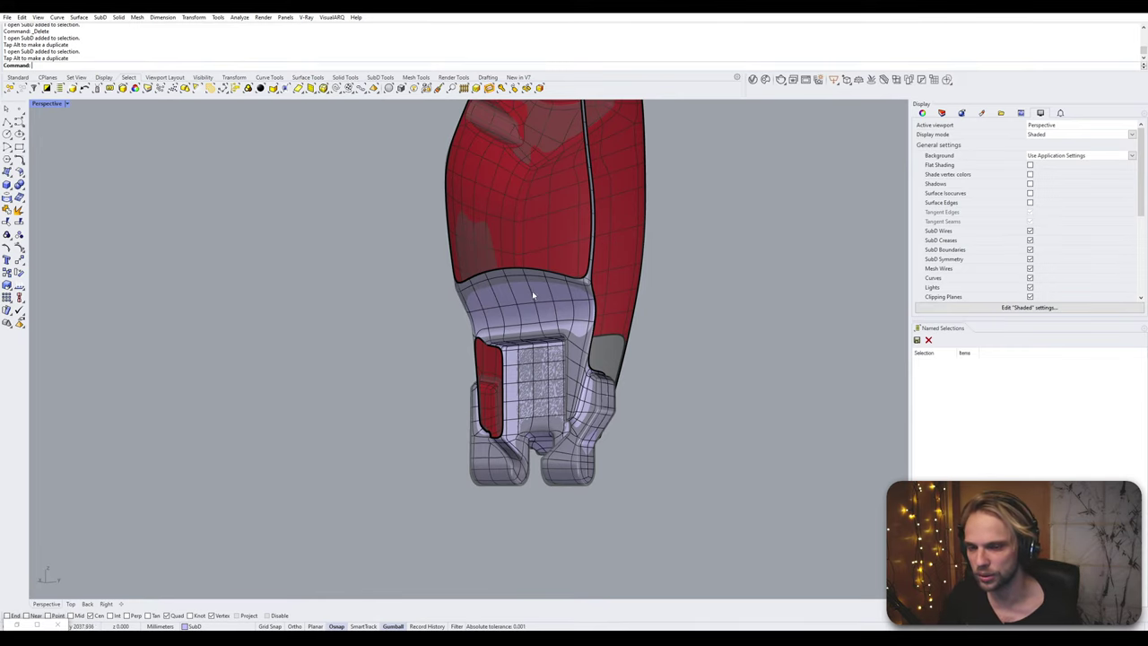
right_click_drag(532, 290, 446, 405)
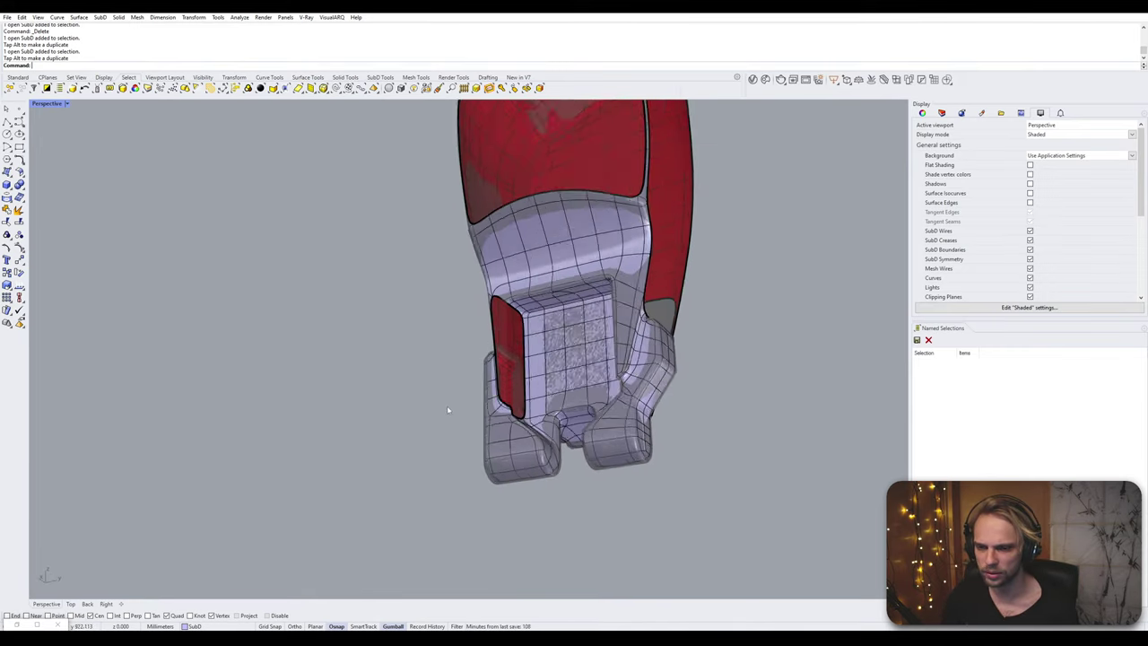
- Switch the SubD to flat display and zoom in on the red panel's gap
scroll(447, 410, "up", 5)
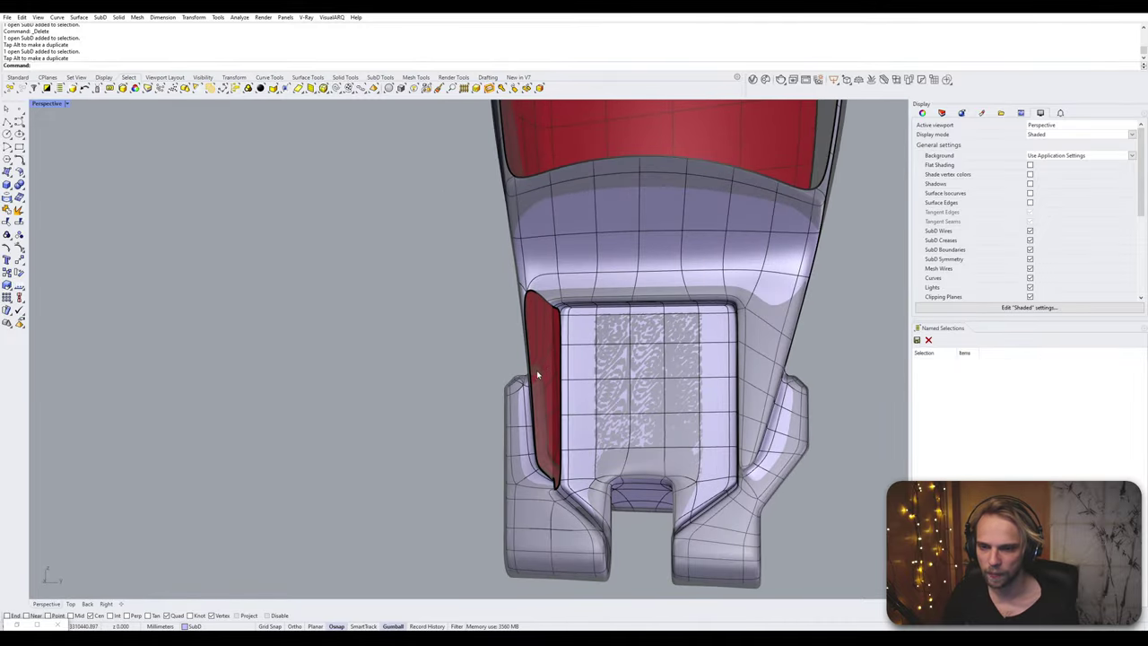
right_click_drag(538, 375, 380, 426)
scroll(440, 445, "up", 3)
key("Tab")
scroll(360, 476, "up", 10)
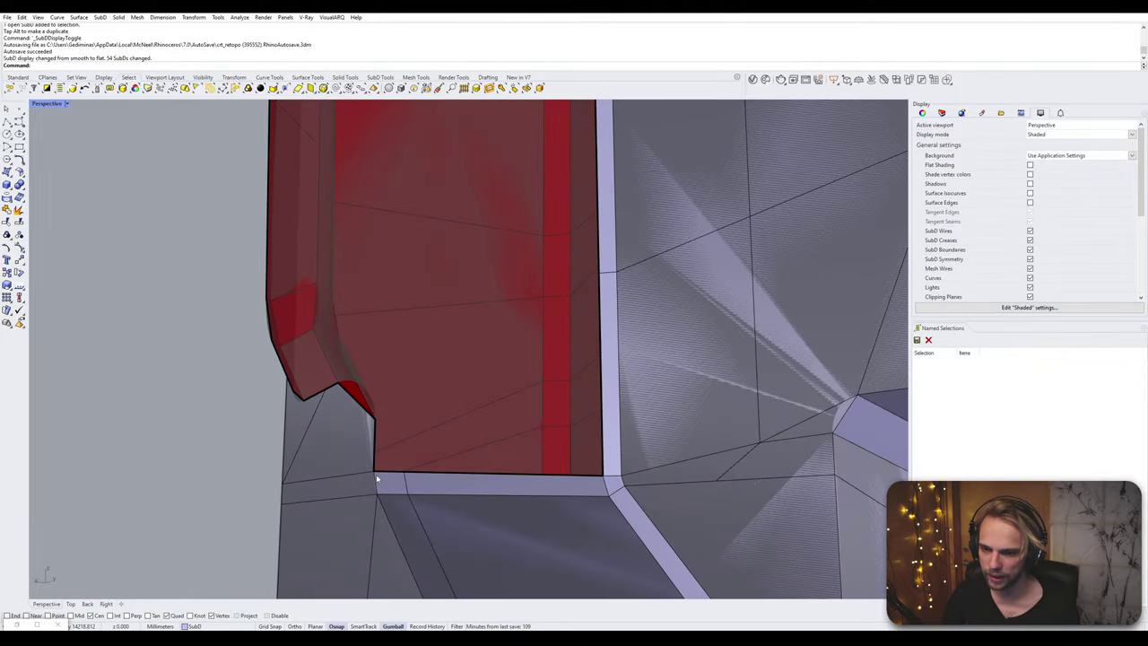
scroll(379, 479, "down", 7)
right_click_drag(468, 481, 427, 502)
scroll(429, 504, "up", 5)
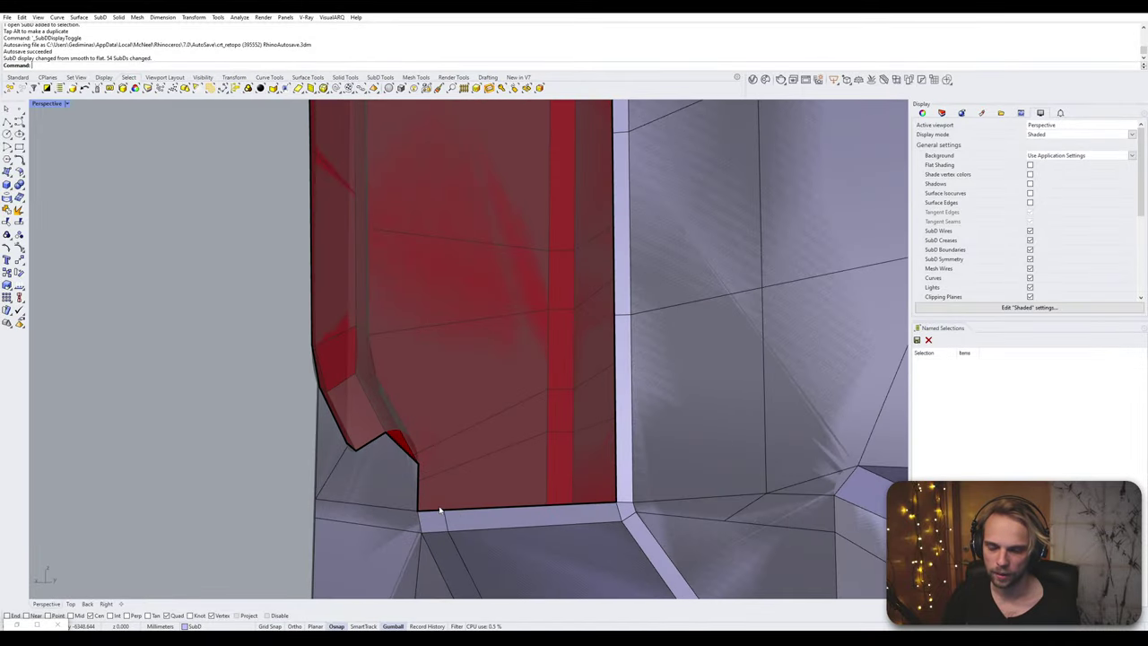
- Select the red panel's two bottom edges and its top edge
left_click(437, 512, "ctrl+shift")
right_click_drag(438, 512, 489, 279)
left_click(479, 503, "ctrl+shift")
left_click(488, 278, "ctrl+shift")
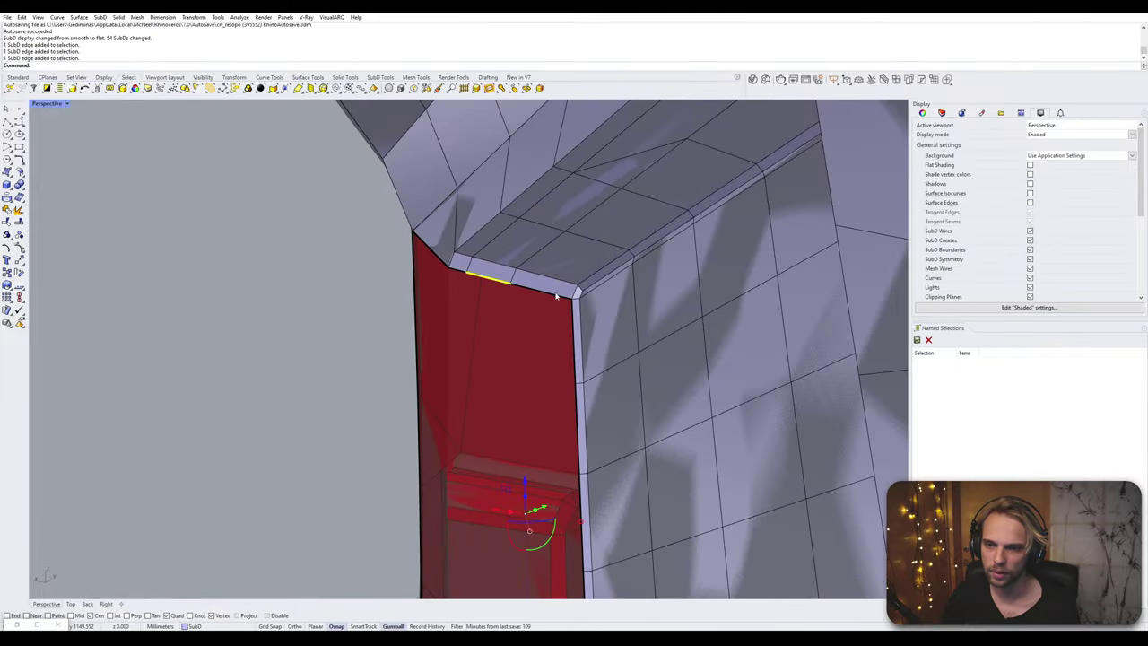
- Add the adjacent top edge, then Bridge the edge strings across the gap with adjusted options
left_click(556, 296, "ctrl+shift")
right_click_drag(556, 296, 502, 502)
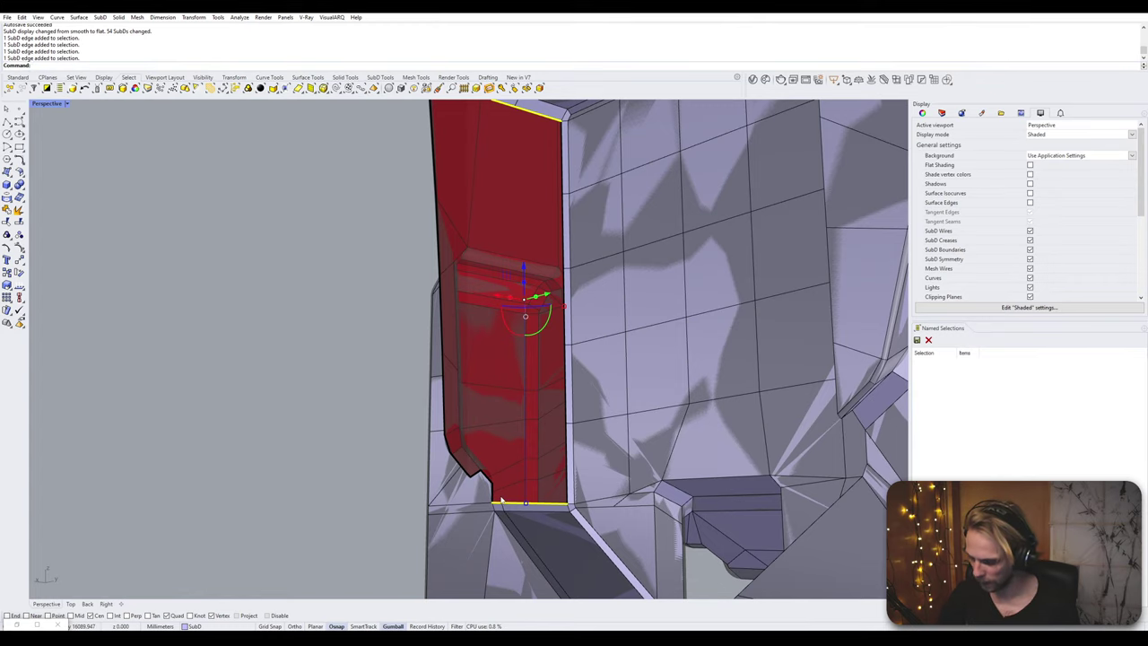
type("Ber")
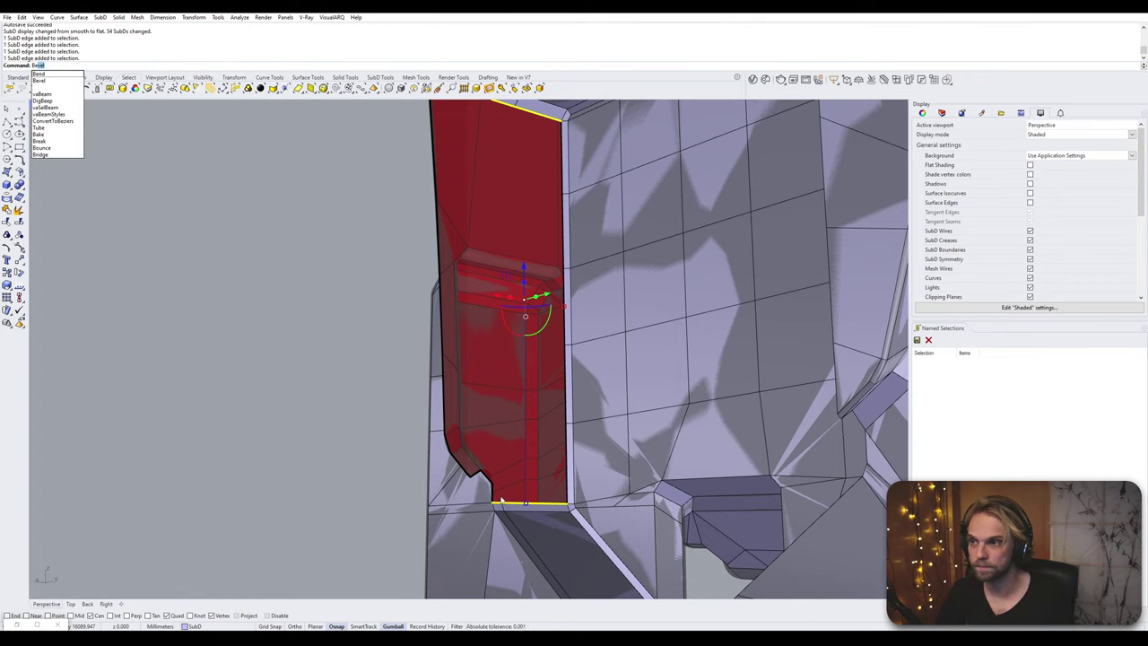
key("BackSpace")
key("BackSpace")
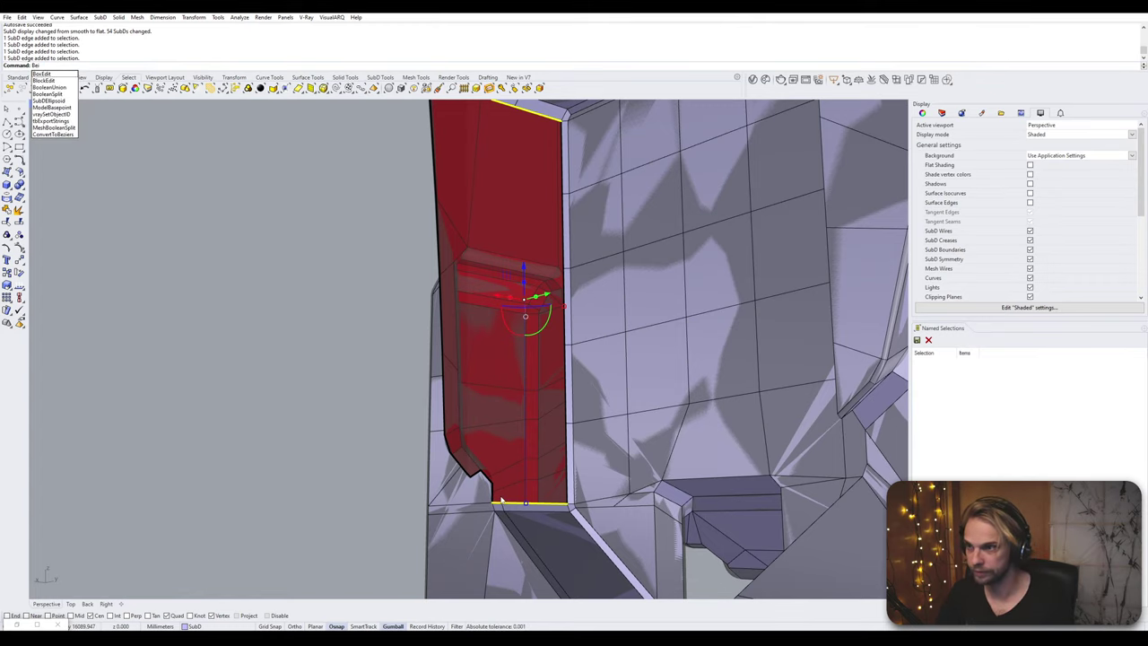
type("ridge")
key("Return")
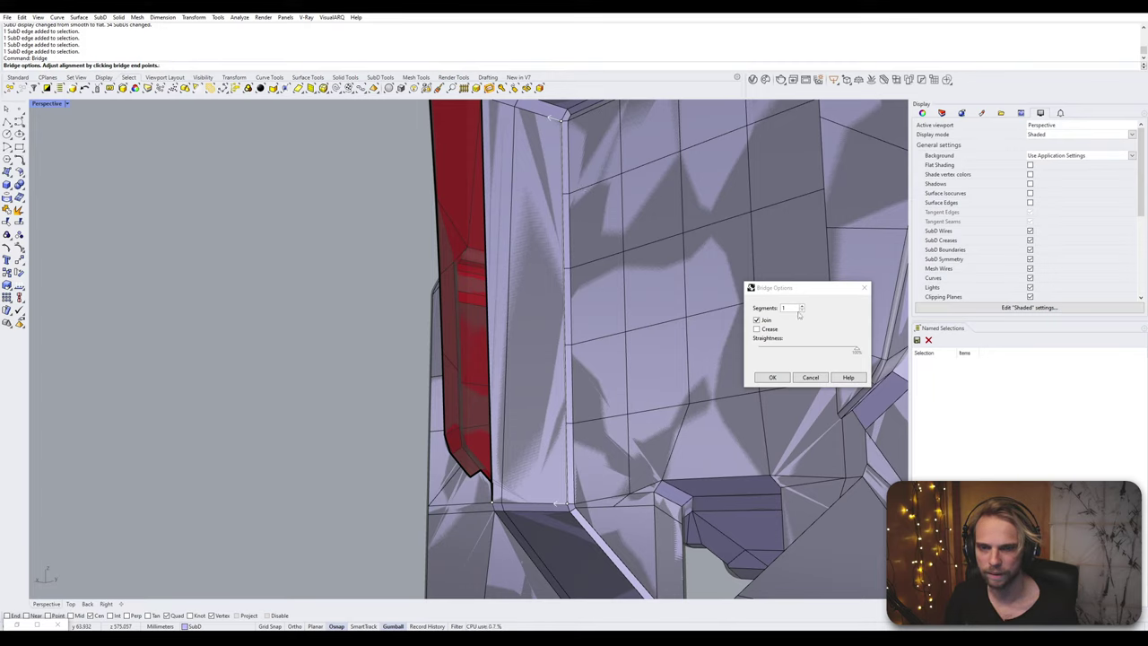
left_click(802, 306)
left_click(802, 305)
left_click(801, 306)
left_click(802, 306)
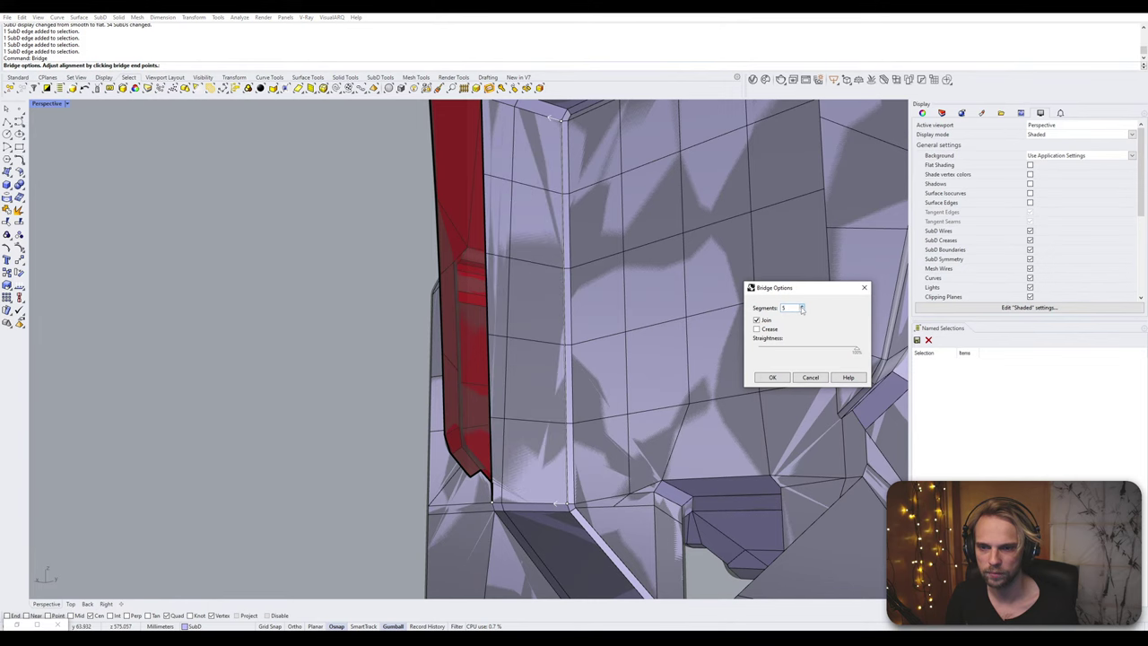
left_click(768, 378)
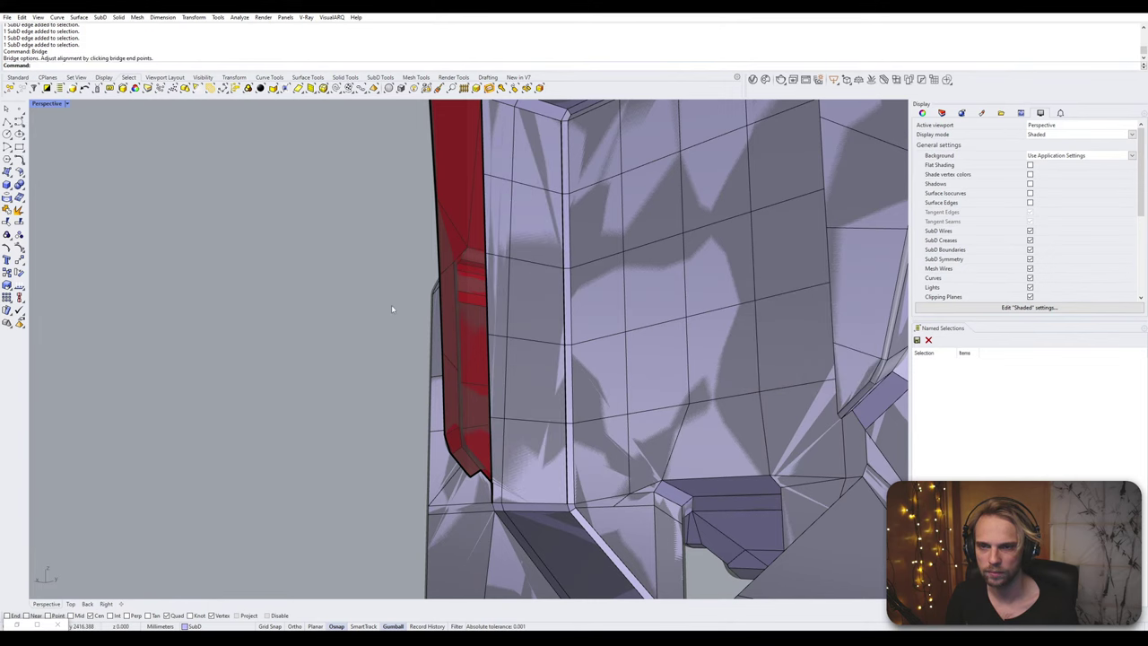
right_click_drag(391, 308, 400, 326)
left_click(491, 314)
- Align nearly coincident vertices and remove the crease from the panel's vertical edge loop
key("Return")
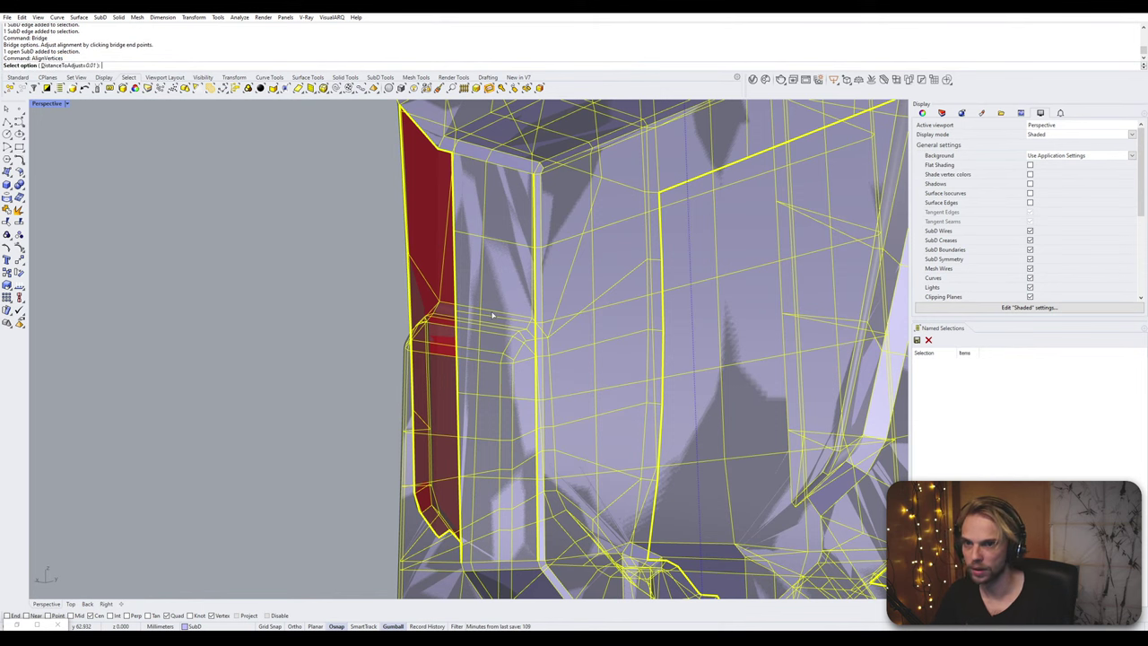
key("Return")
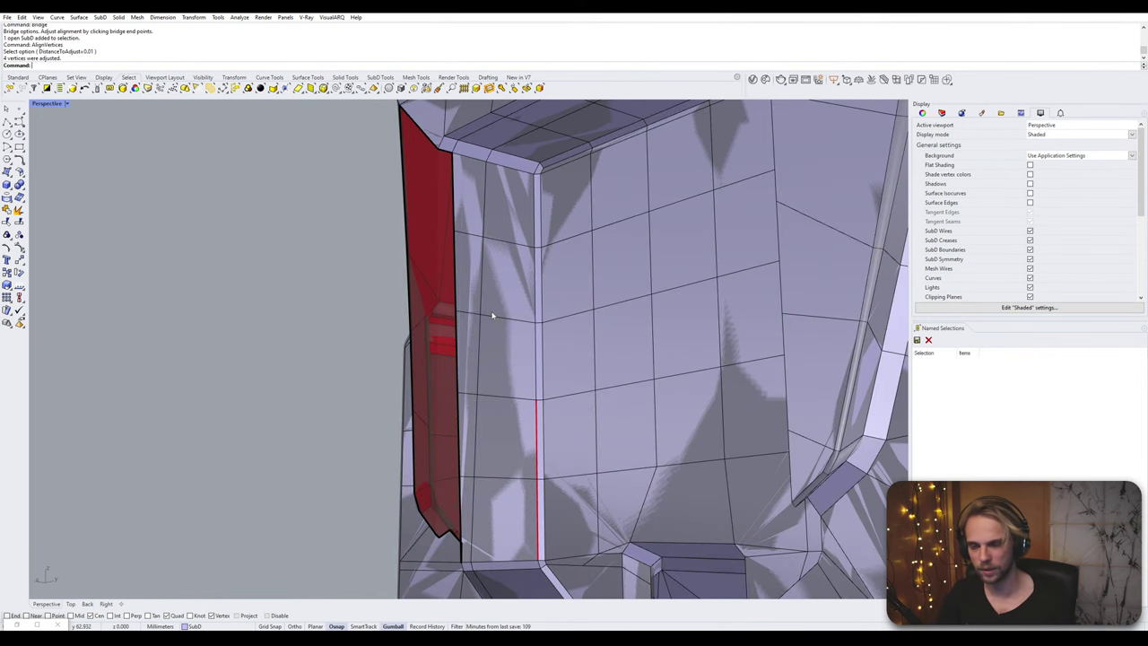
double_click(538, 430)
type("Reflect")
key("Return")
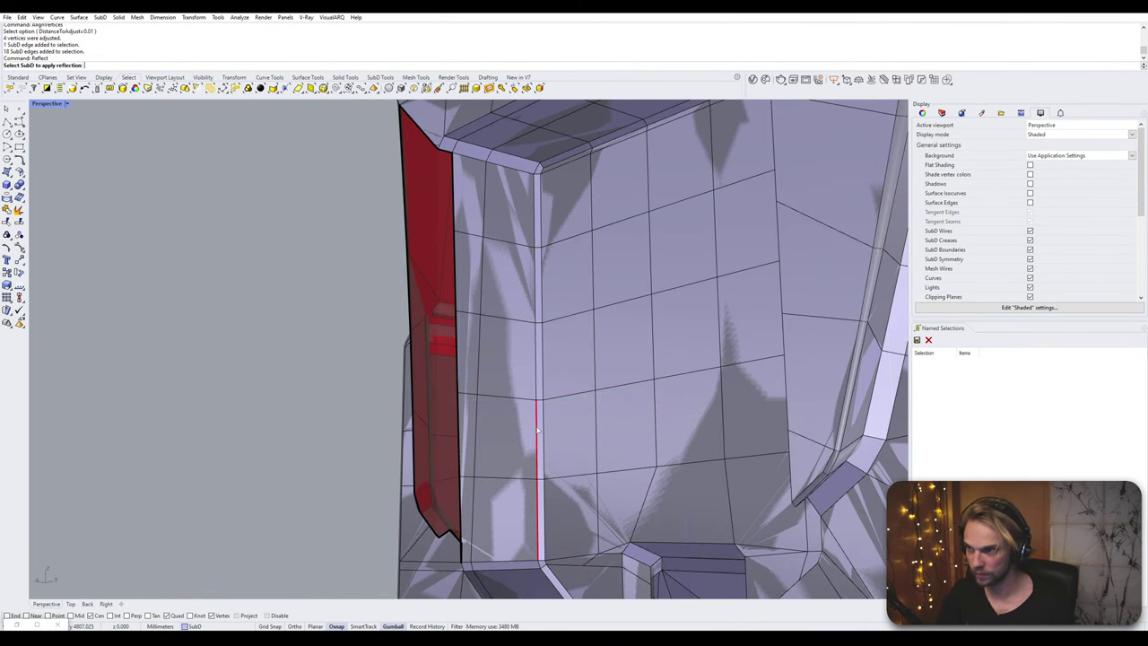
key("Escape")
double_click(538, 431)
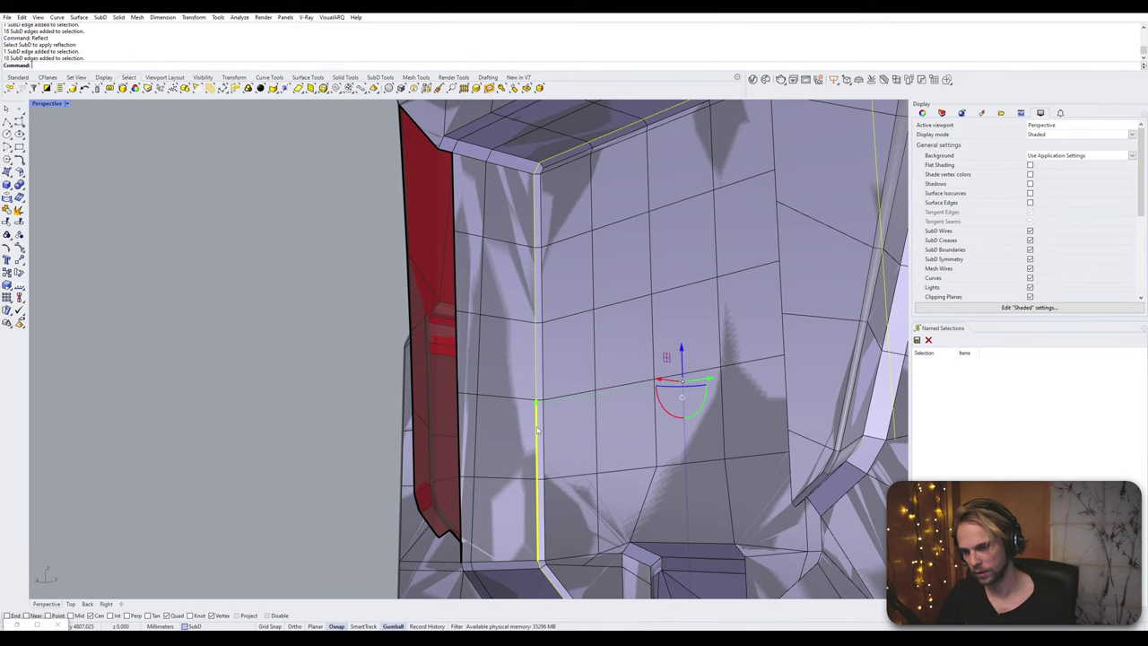
key("Return")
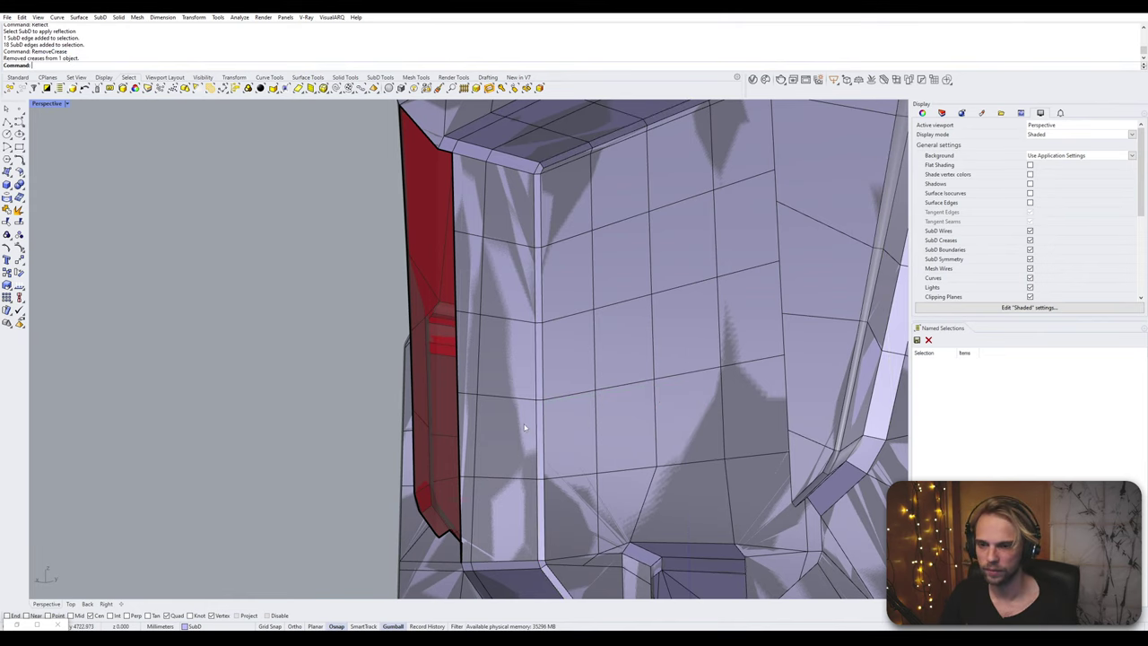
- Pull down the edge at the red strip's lower tip
scroll(455, 463, "up", 5)
right_click_drag(456, 462, 517, 434)
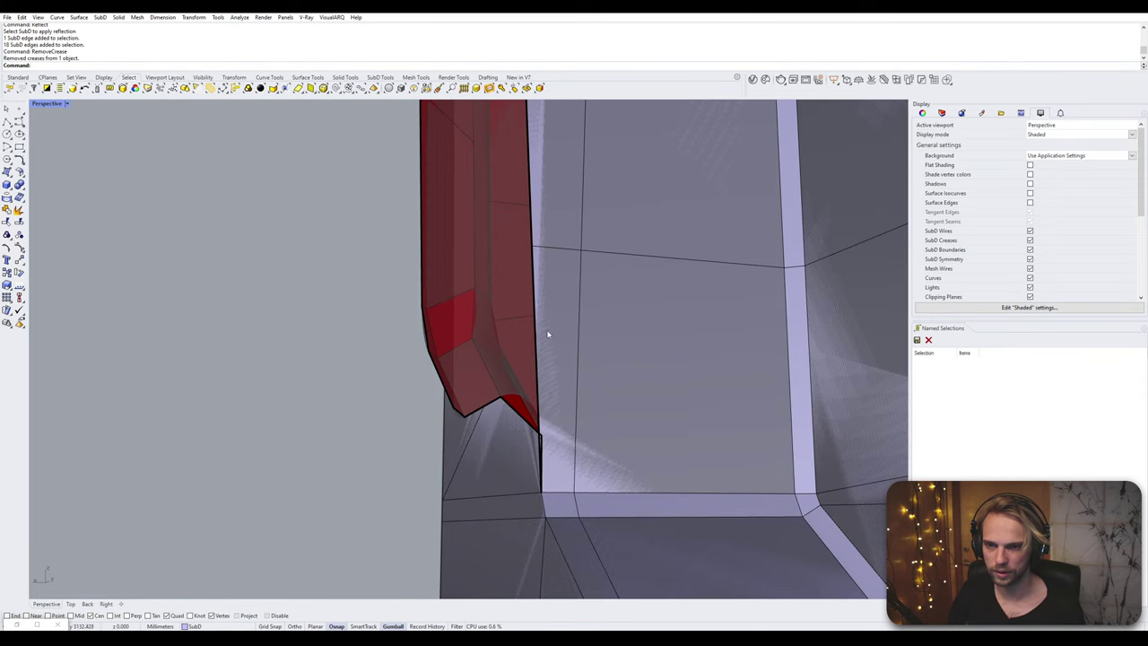
right_click_drag(547, 333, 525, 287)
left_click(520, 271, "ctrl+shift")
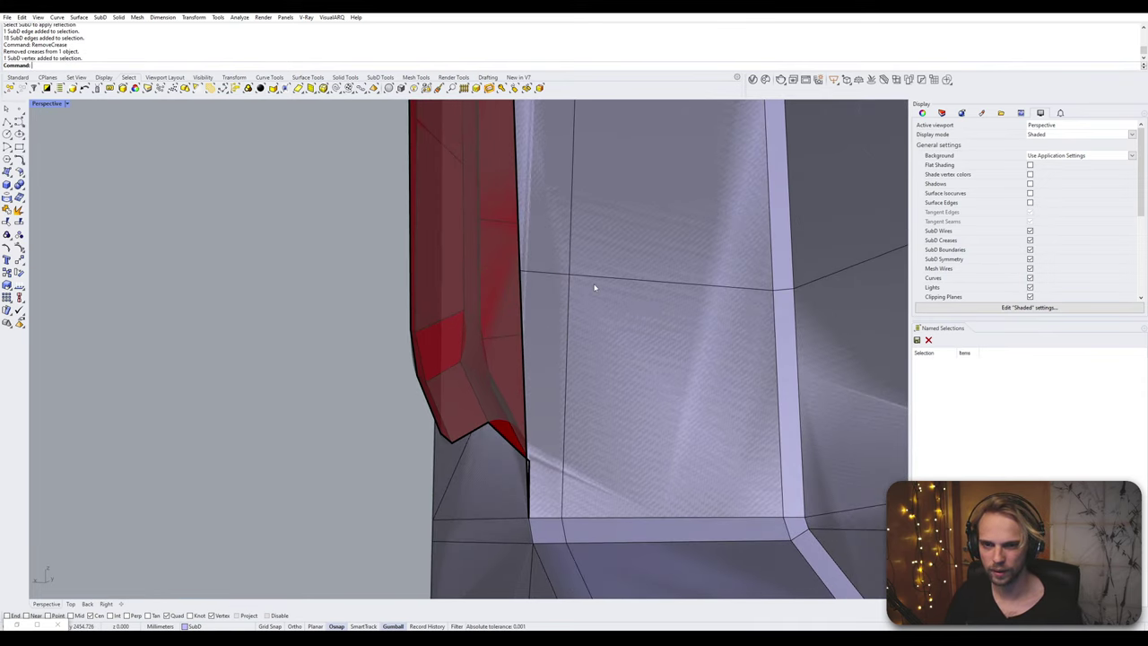
left_click(558, 274, "ctrl+shift")
left_click_drag(542, 242, 542, 438)
left_click(290, 461)
- Stitch the two corner vertices at the red strip's base into one
scroll(525, 477, "up", 2)
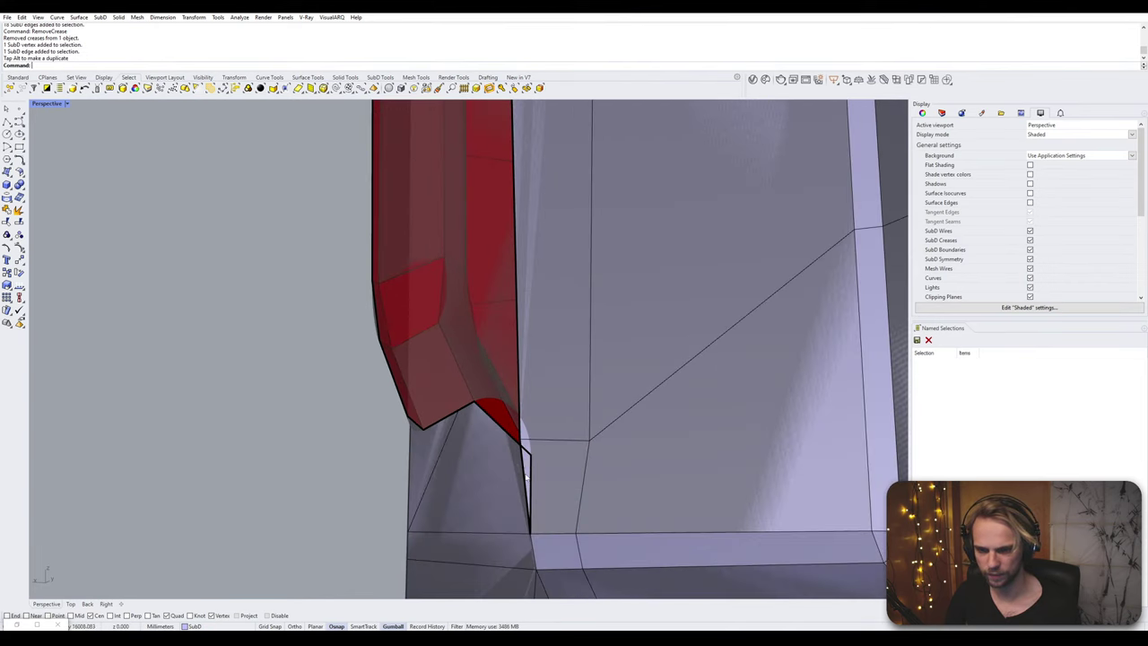
left_click(524, 445, "ctrl+shift")
left_click(531, 458, "ctrl+shift")
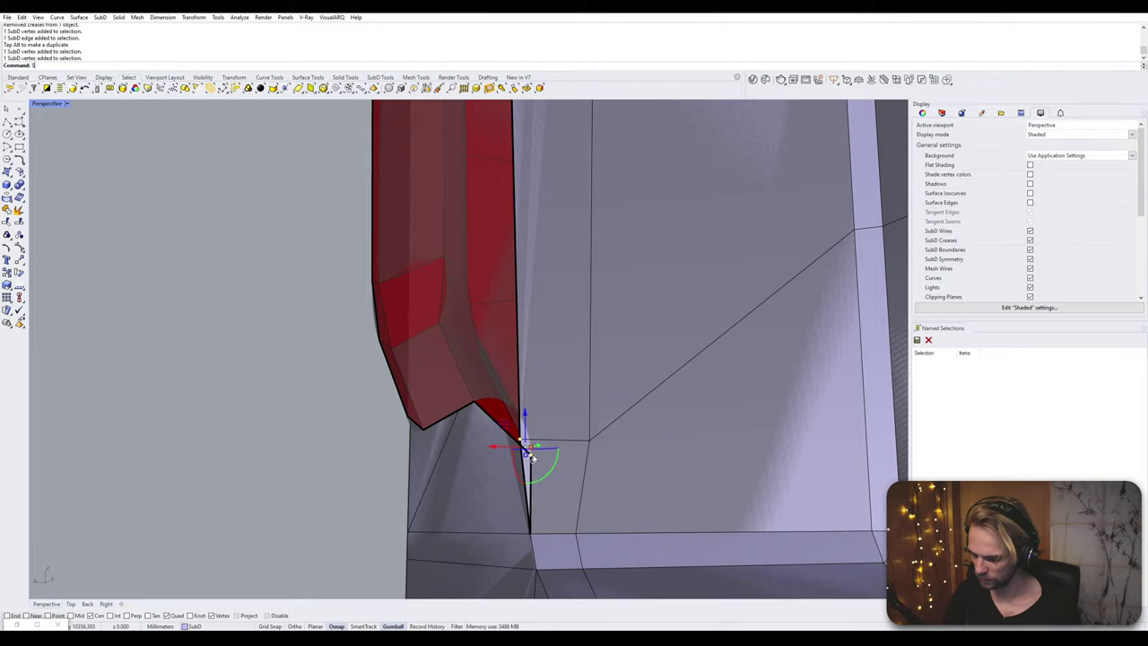
type("titch")
key("Return")
- Slide the edge beside the red strip down to a new position
right_click_drag(544, 462, 589, 356)
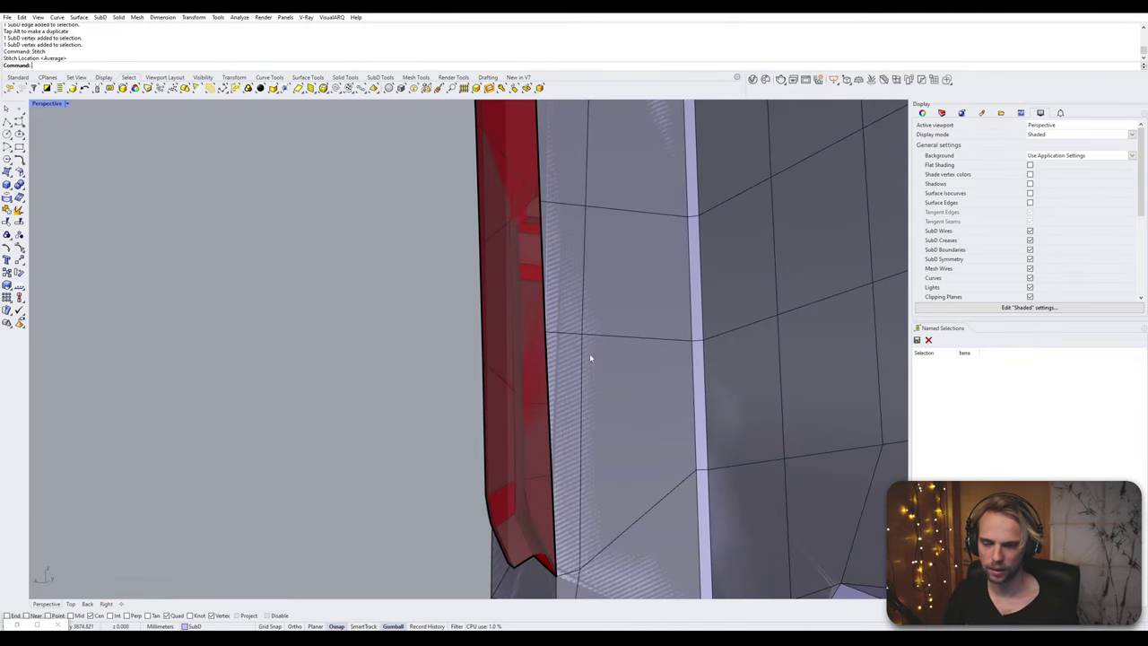
left_click(571, 336)
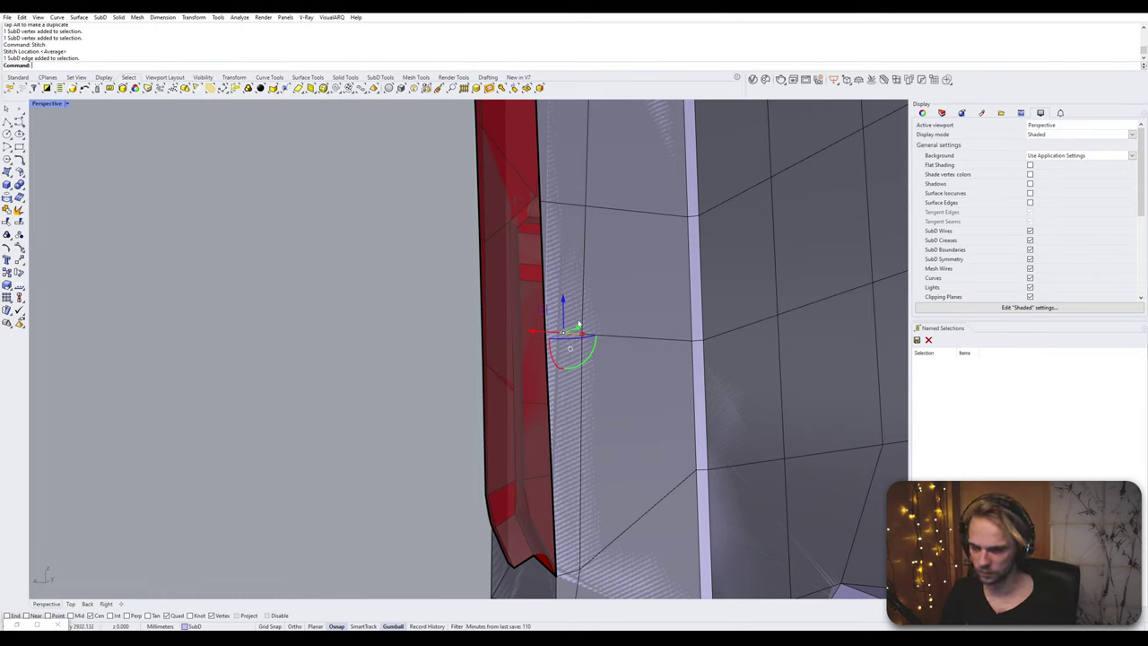
key("Return")
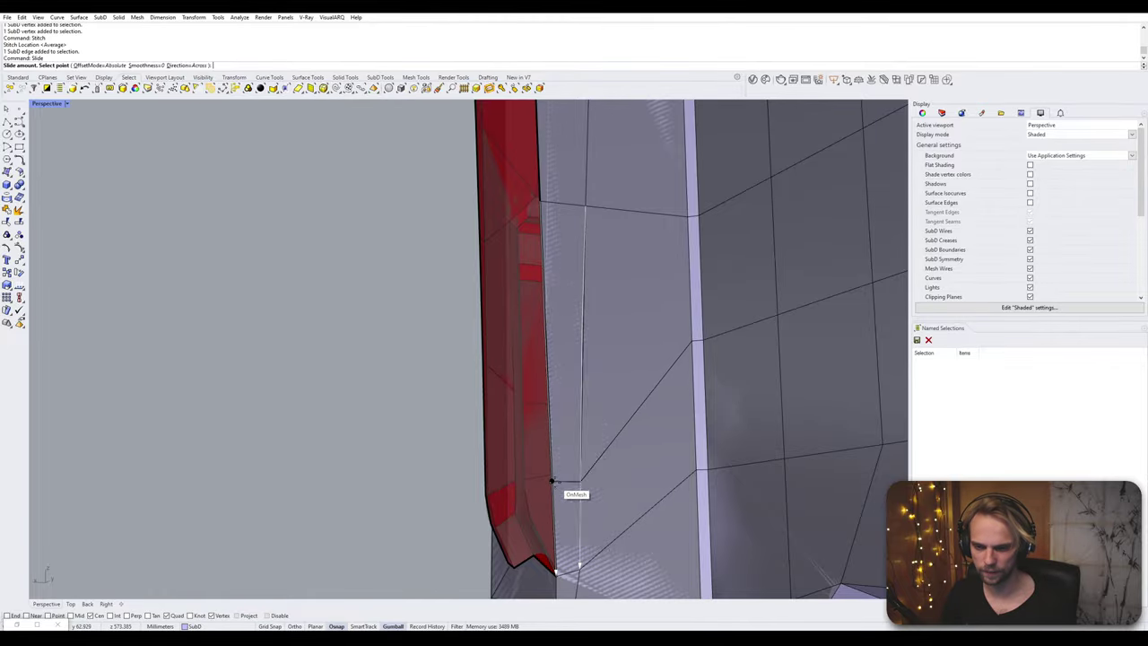
left_click(551, 484)
right_click_drag(551, 487, 536, 259)
- Select the red strip's border edges and gumball-extrude them sideways into a new face strip
left_click(539, 258)
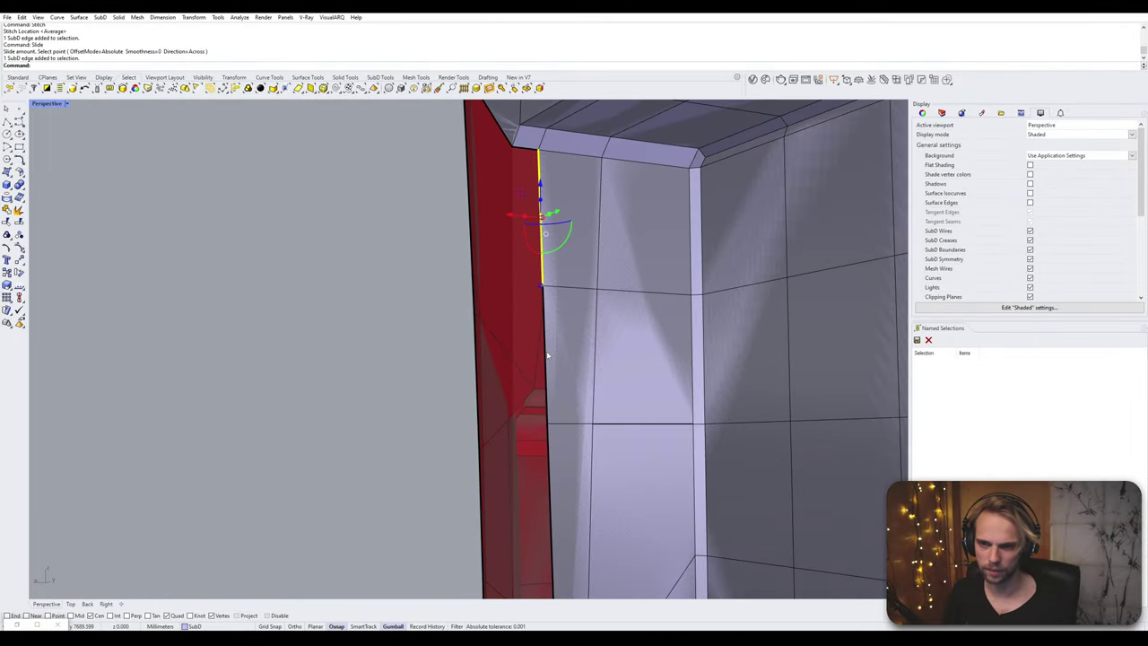
left_click(547, 356, "shift")
mouse_move(549, 415)
right_mouse_down()
mouse_move(507, 343)
mouse_move(526, 326)
mouse_move(552, 408)
right_mouse_up()
left_click(534, 247)
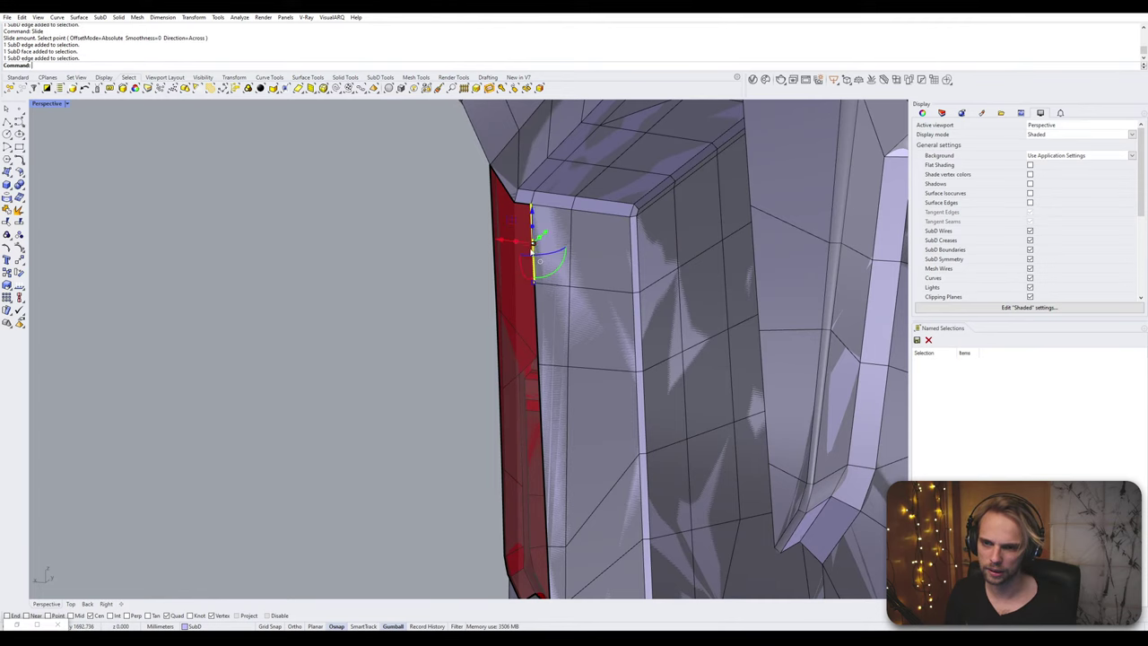
left_click(536, 299, "shift")
left_click(539, 410, "shift")
right_click_drag(542, 484, 530, 400, "shift")
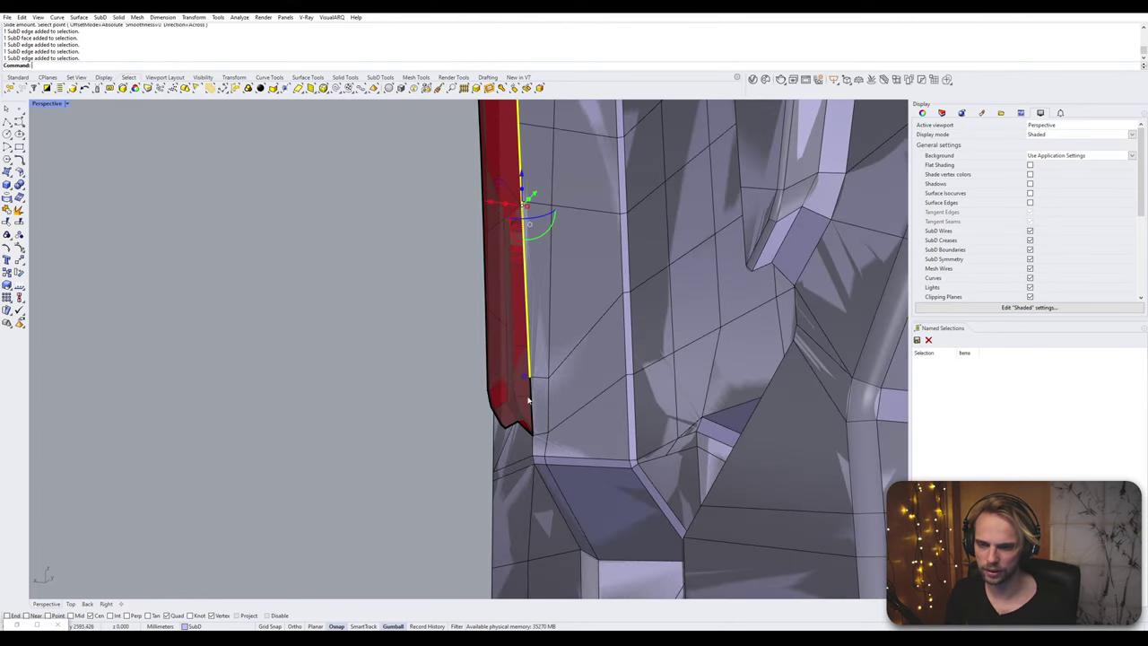
left_click(532, 413, "shift")
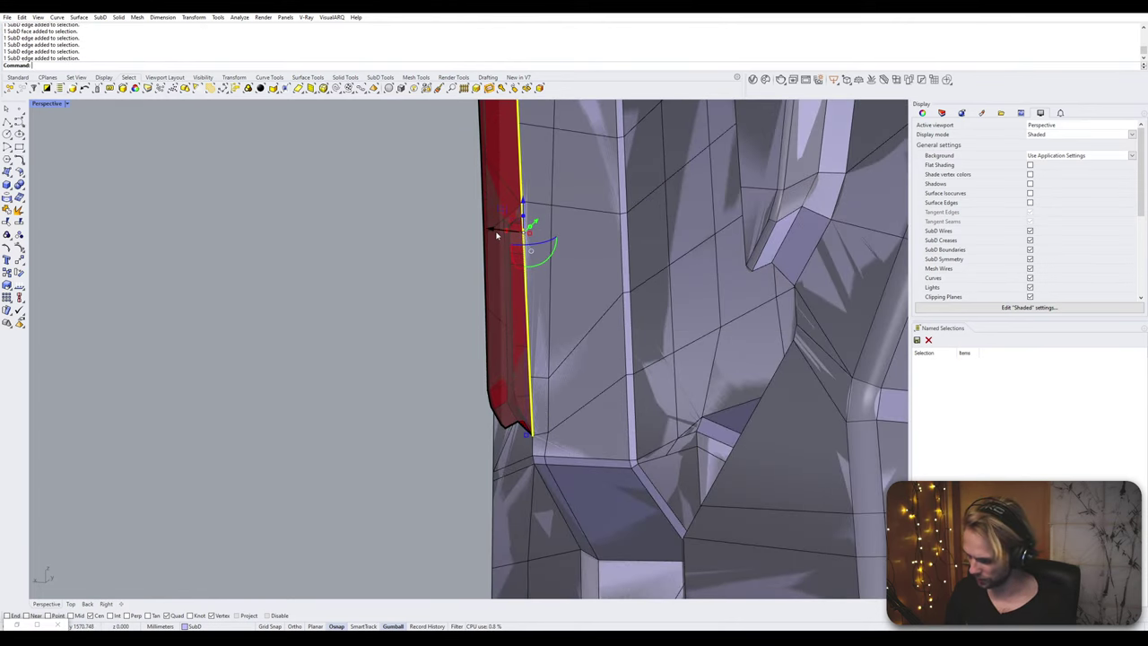
left_click_drag(493, 234, 302, 239)
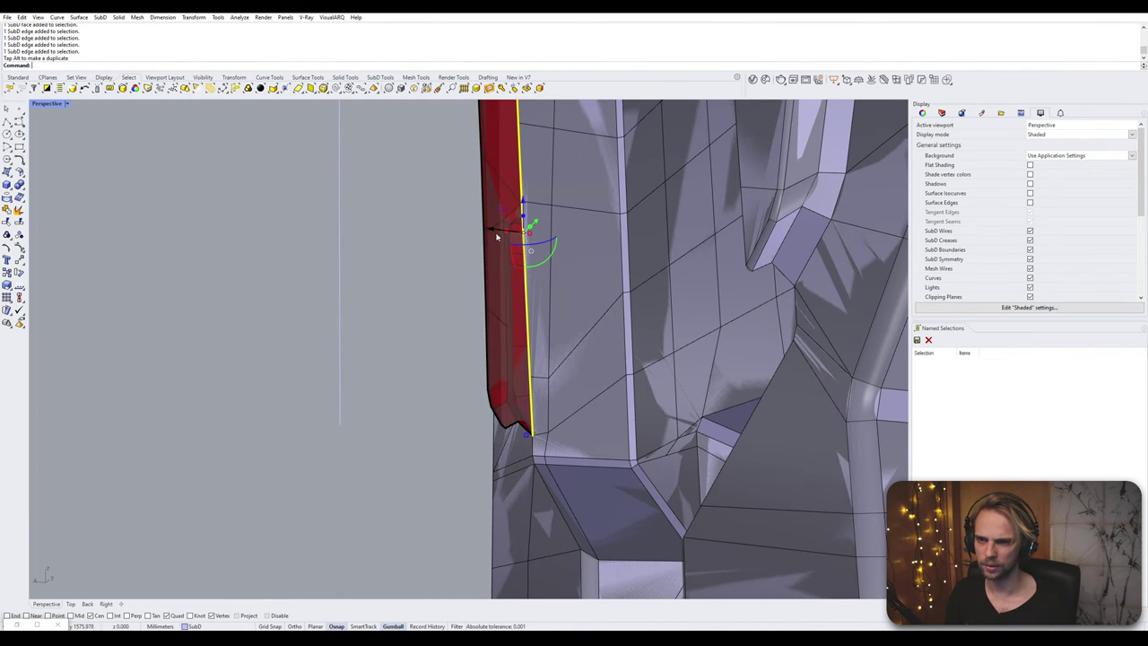
left_click_drag(507, 235, 337, 255)
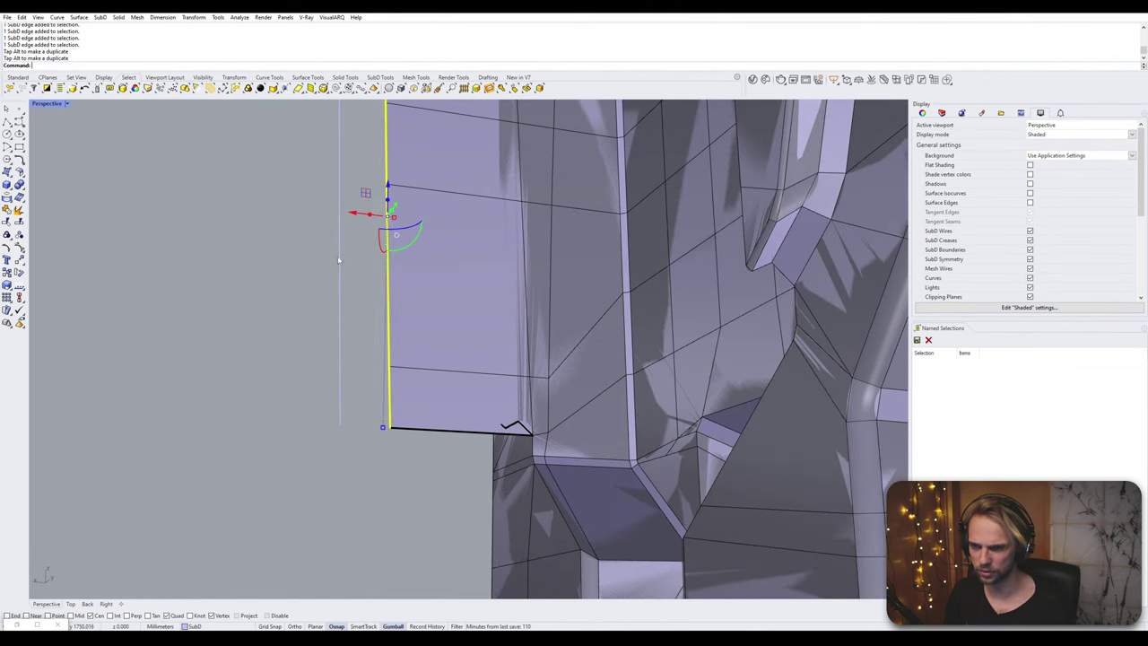
- Delete the stray lines left beside the new faces
left_click(360, 403)
scroll(360, 375, "down", 5)
right_click_drag(361, 375, 352, 473, "shift")
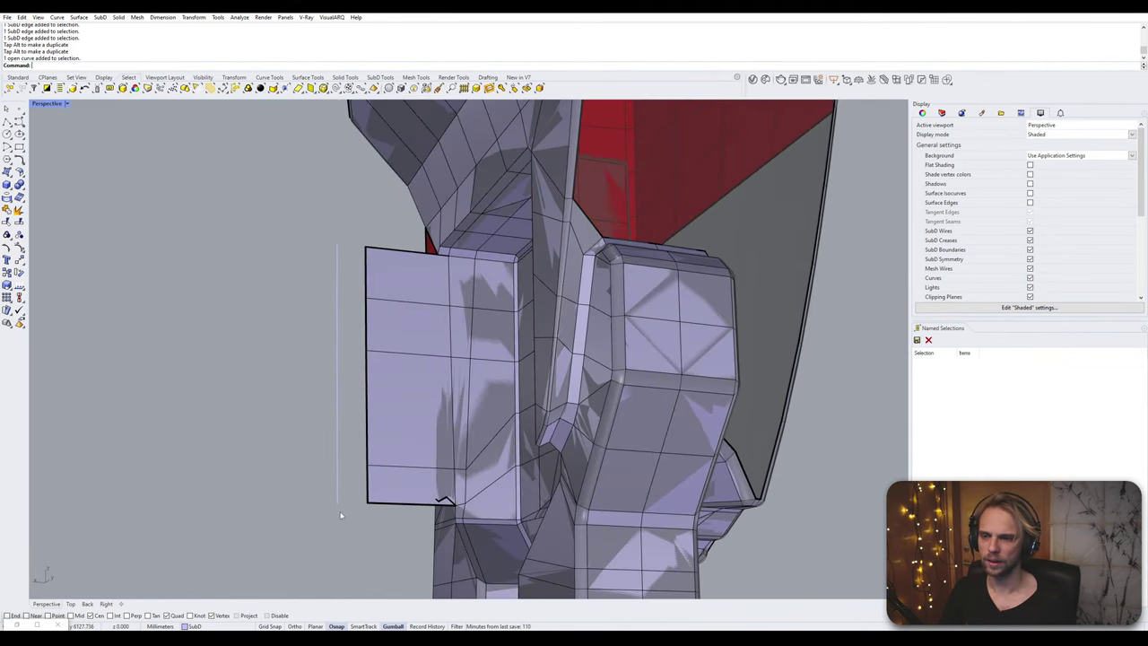
left_click_drag(339, 511, 290, 242)
key("Delete")
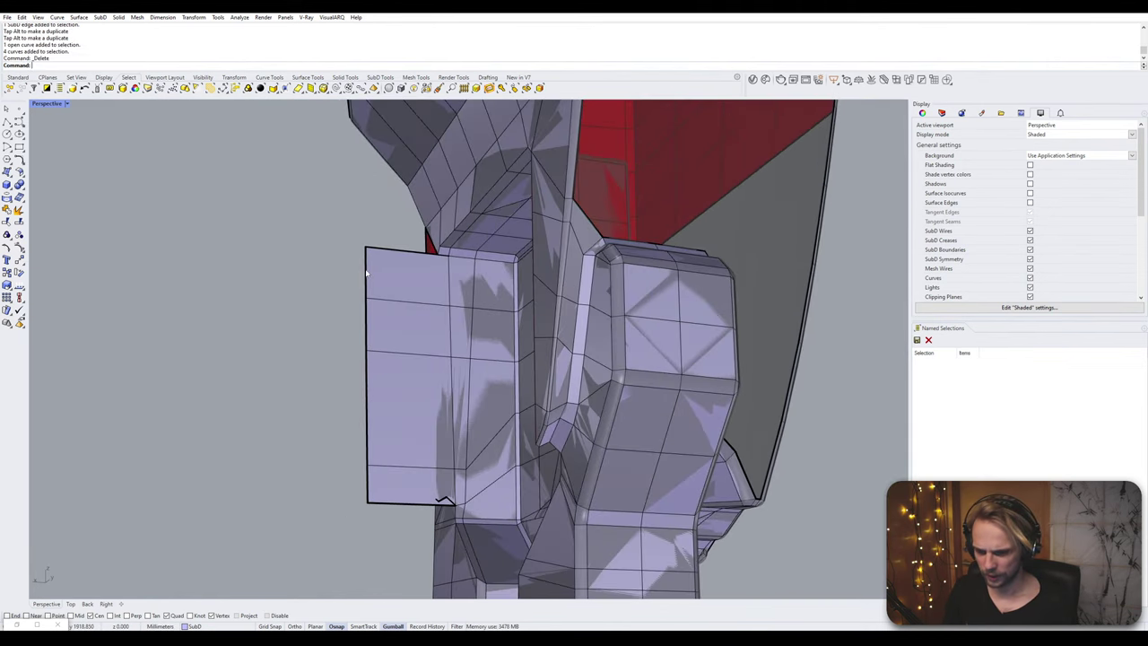
- Move the new strip's outer edges so they snap onto the corner vertex
double_click(366, 273)
left_click(303, 277)
left_click(366, 271)
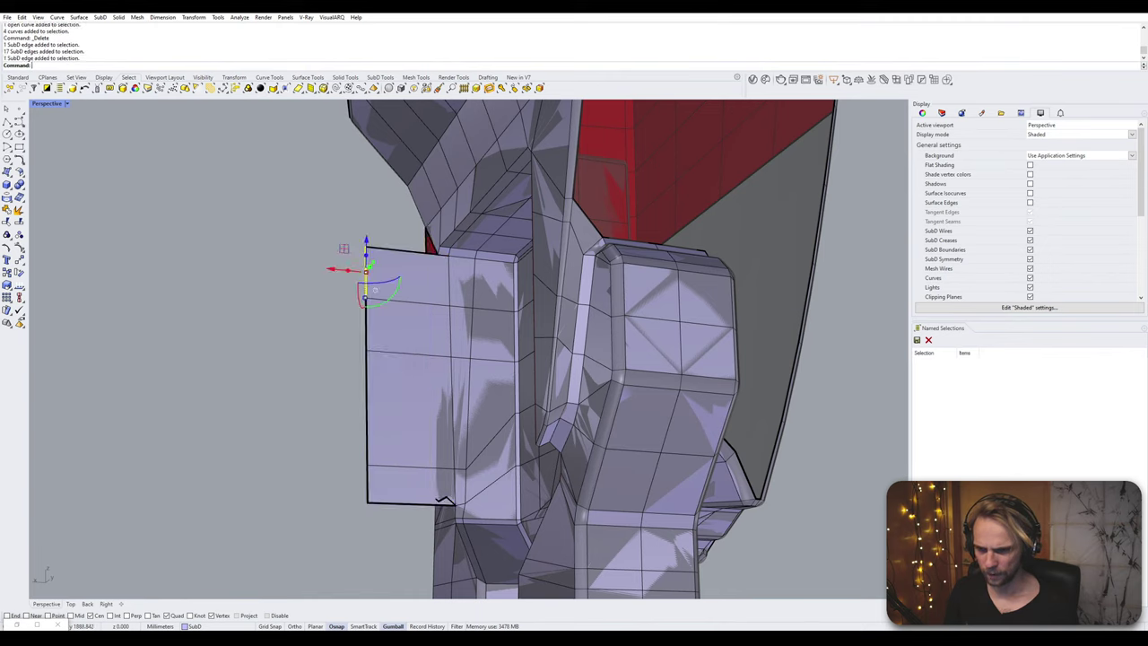
left_click(368, 478, "shift")
left_click(368, 446, "shift")
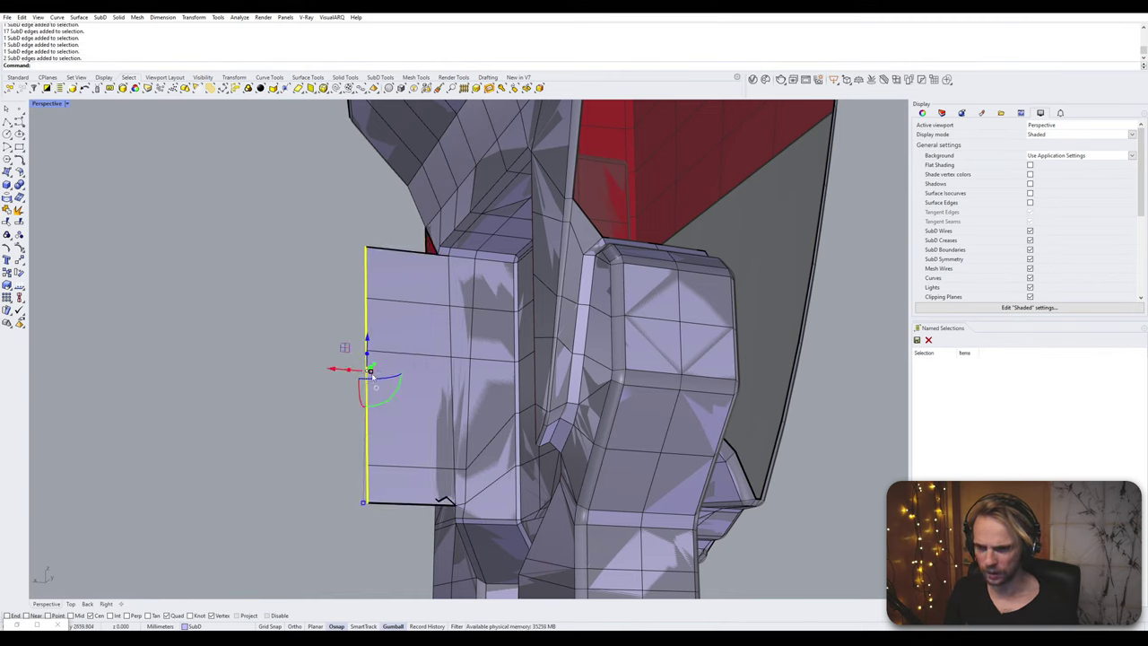
left_click_drag(373, 378, 403, 406)
scroll(471, 575, "up", 2)
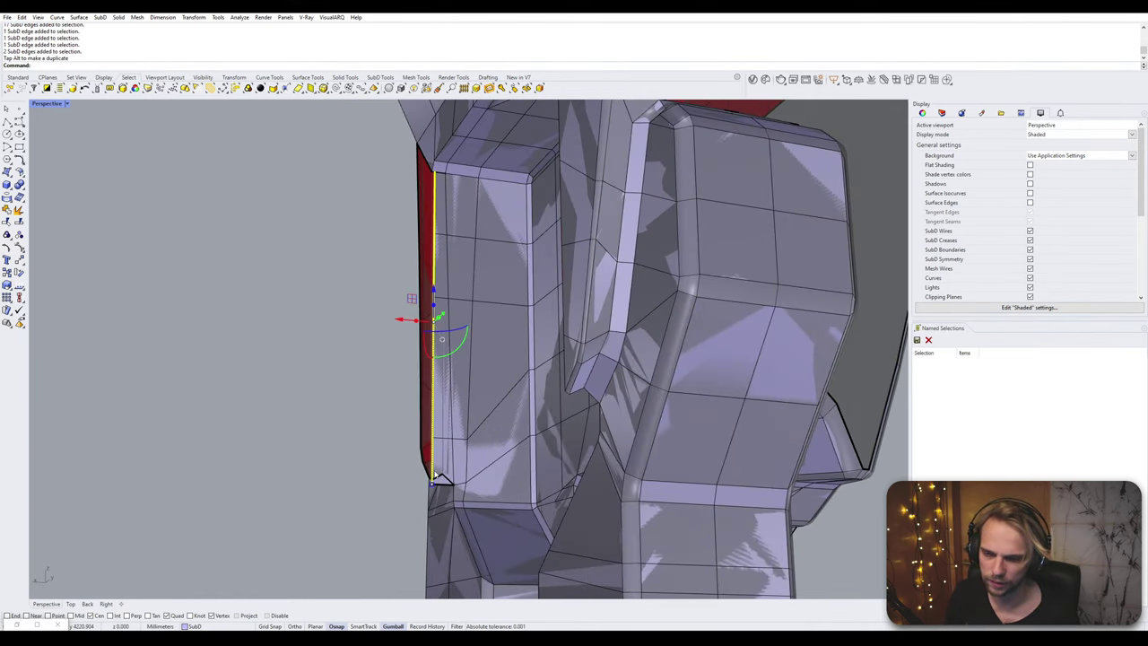
scroll(397, 317, "up", 3)
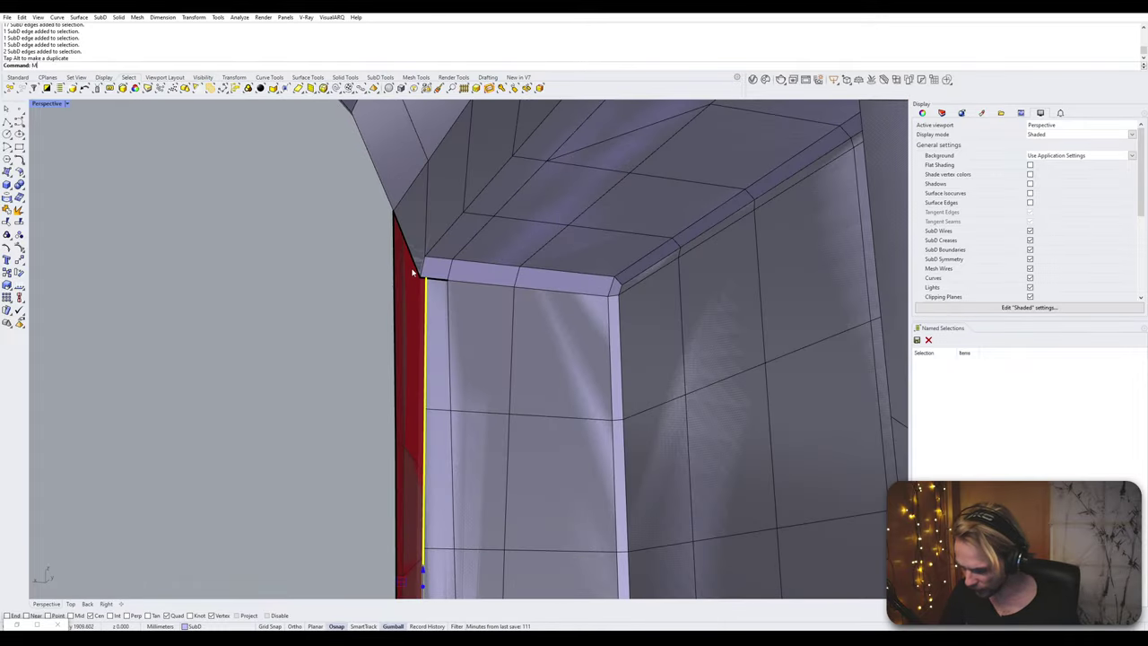
key("Return")
scroll(417, 276, "up", 3)
left_click(401, 277)
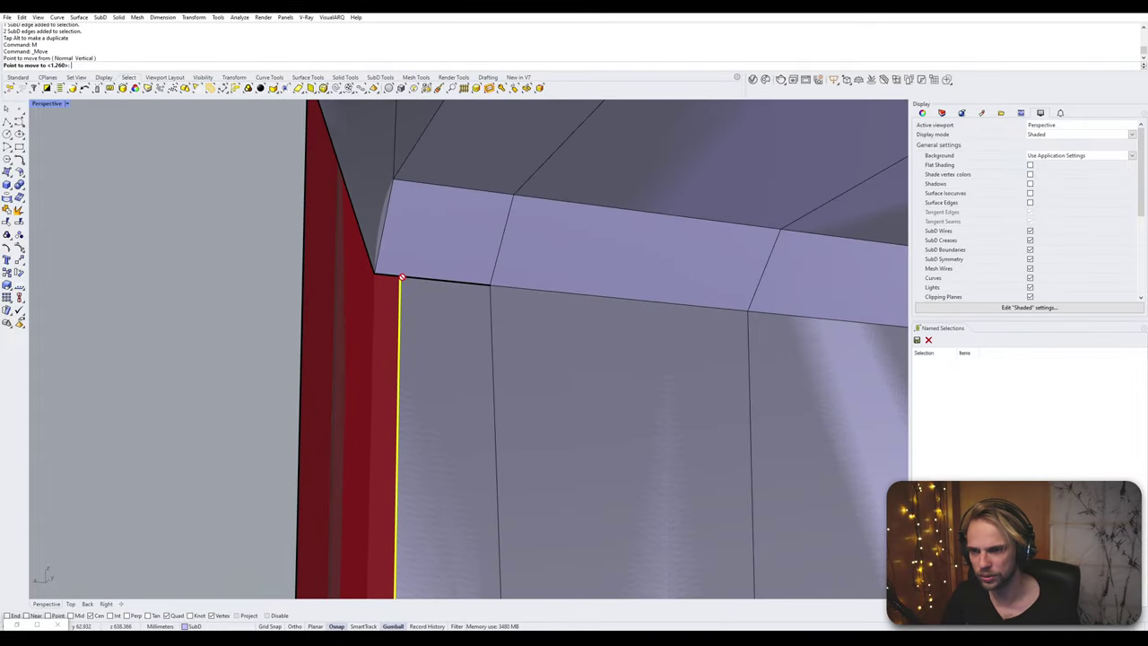
left_click(375, 273)
- Stitch the two corner vertices together
right_click_drag(325, 285, 272, 302)
key("Escape")
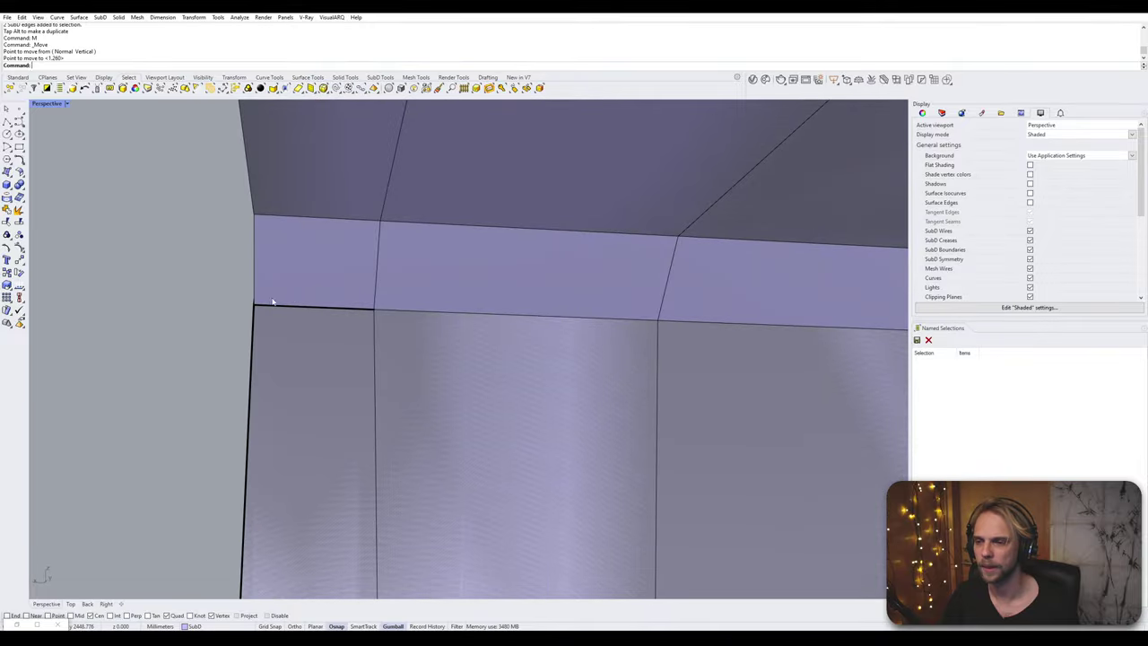
left_click(253, 308)
type("S")
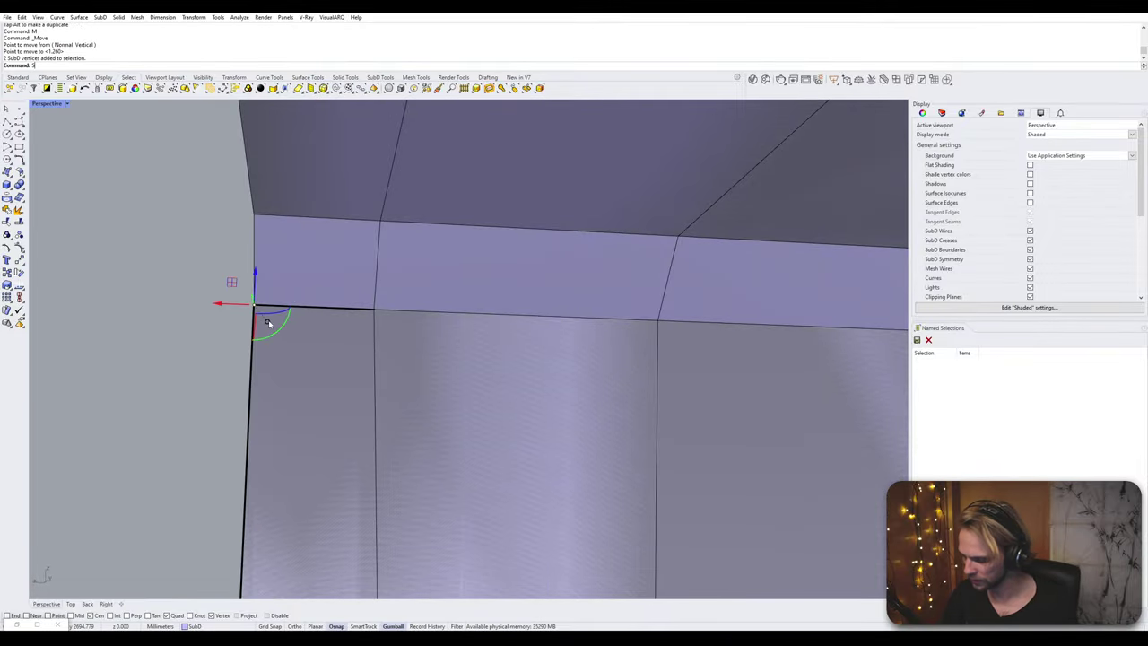
type("titch")
key("Return")
- Delete the small leftover face at the strip's lower corner
right_click_drag(268, 319, 417, 390)
scroll(429, 484, "up", 5)
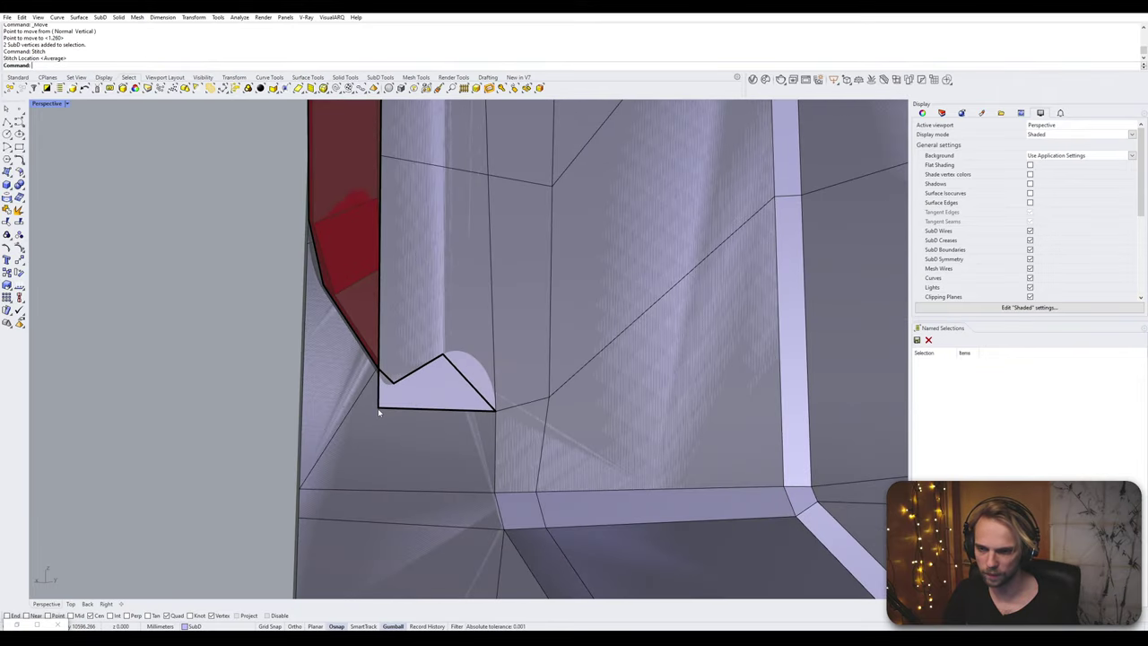
left_click(377, 408)
mouse_move(378, 408)
right_mouse_down()
mouse_move(418, 359)
mouse_move(430, 385)
mouse_move(460, 344)
mouse_move(372, 394)
right_mouse_up()
left_click(383, 338)
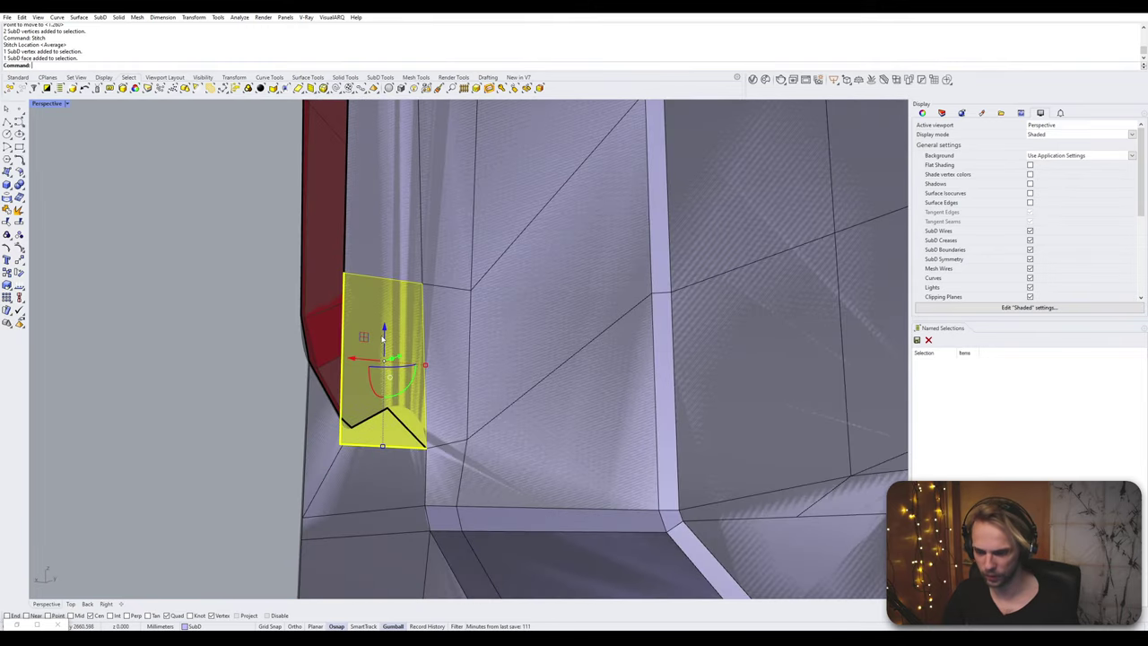
key("Delete")
- Bridge the opening's small lower edge to its top edge
right_click_drag(381, 339, 356, 367)
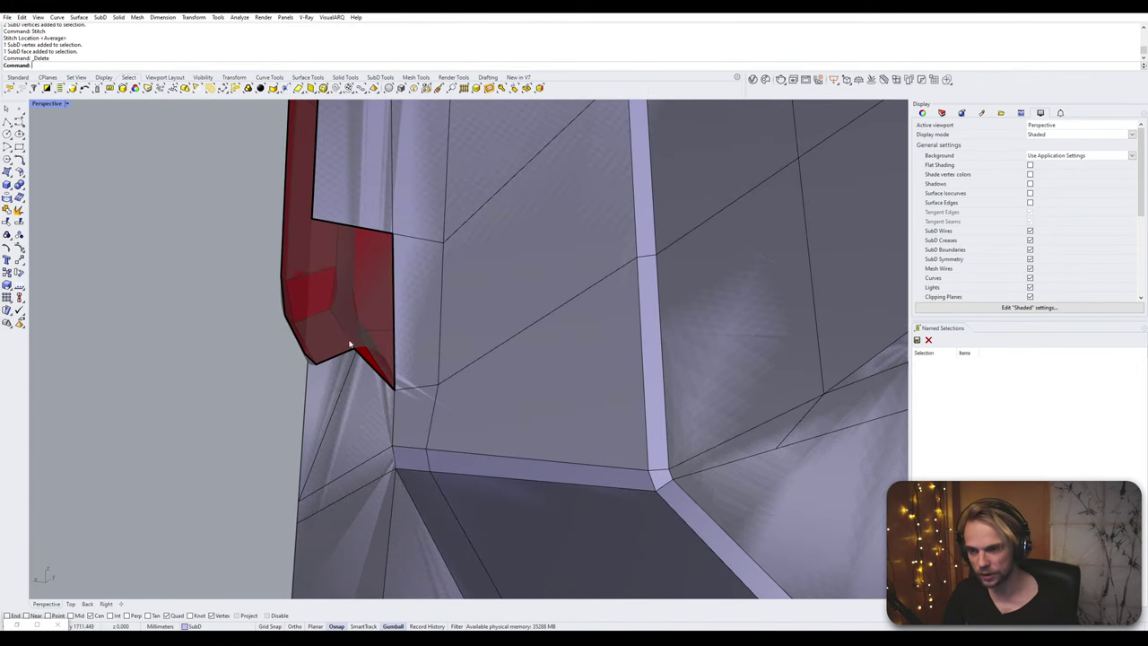
left_click(336, 358)
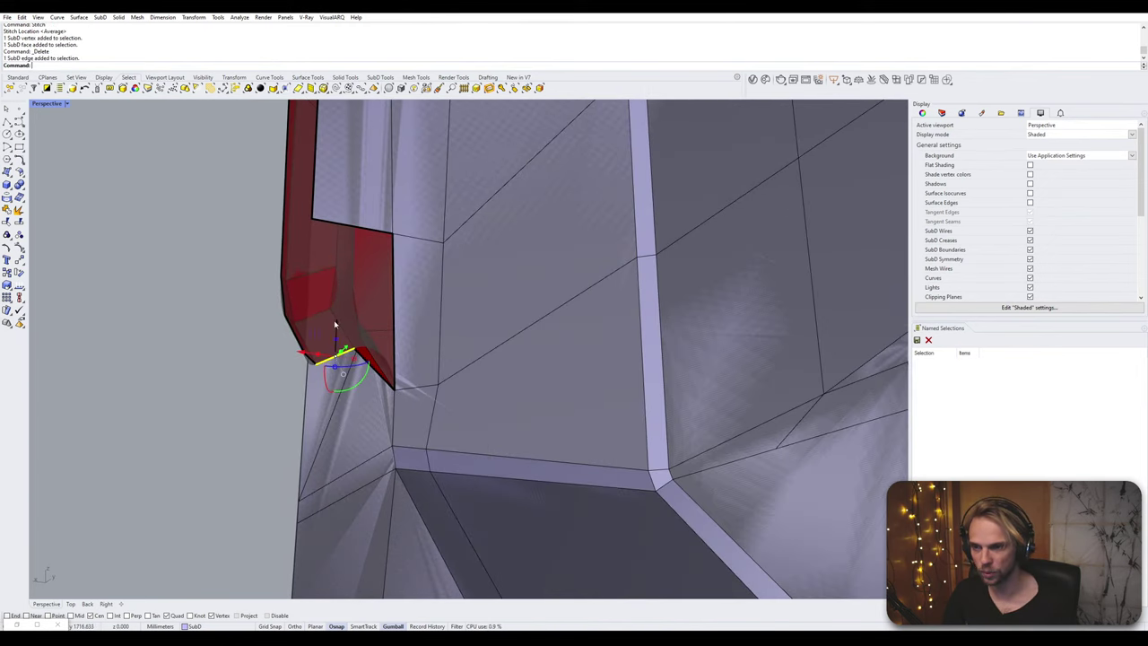
left_click(310, 360)
left_click(351, 226, "shift")
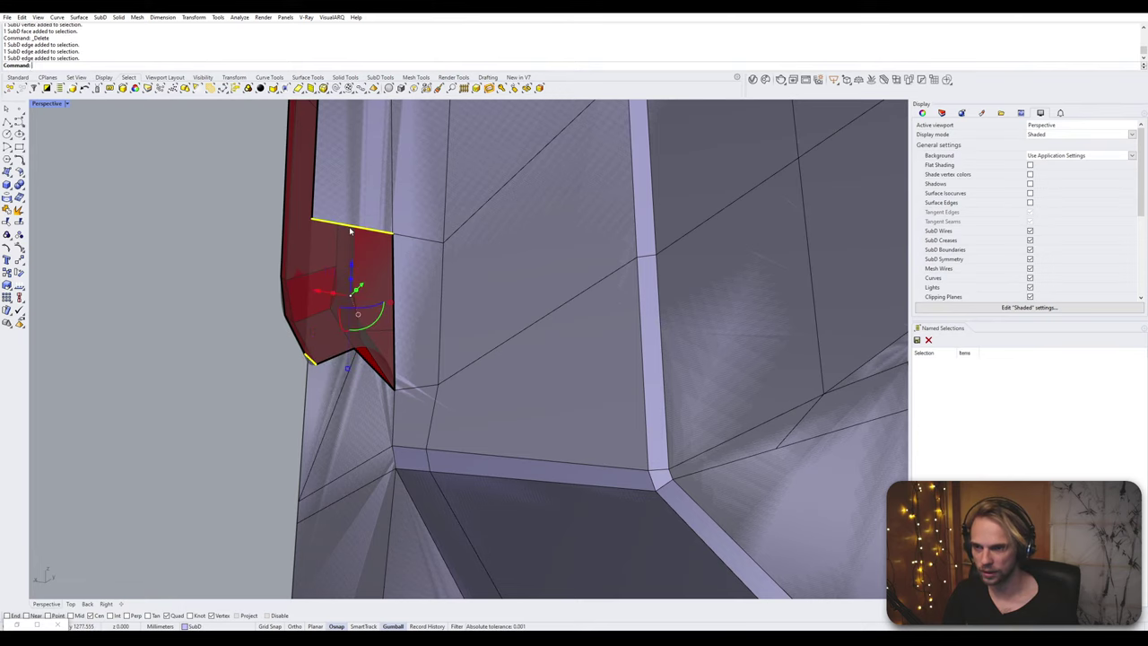
key("Return")
key("Return")
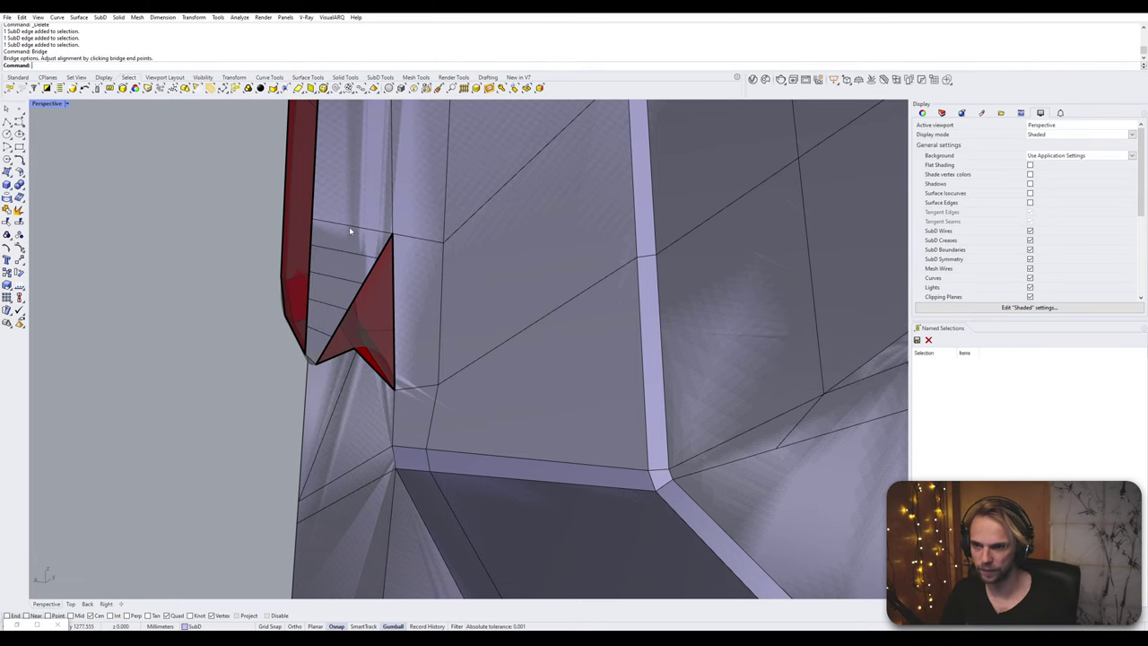
- Undo the last bridge and select the opening's top edge and lower-left corner edge
key("ctrl+z")
left_click(314, 362, "ctrl+shift")
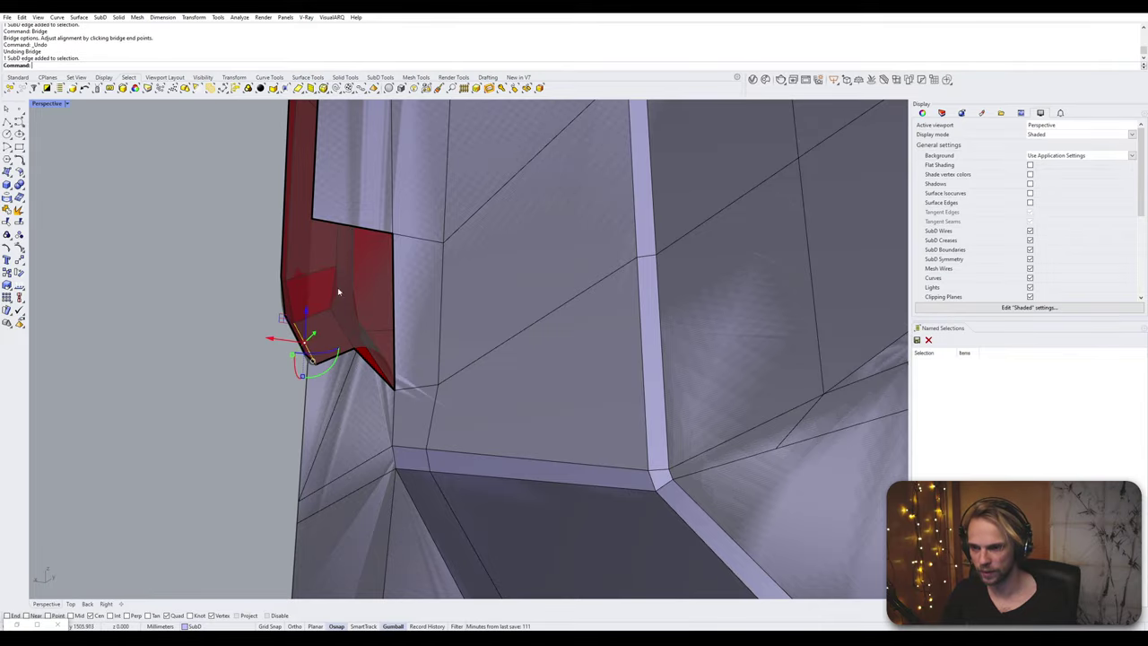
key("Escape")
right_click_drag(317, 348, 272, 485)
left_click(253, 496)
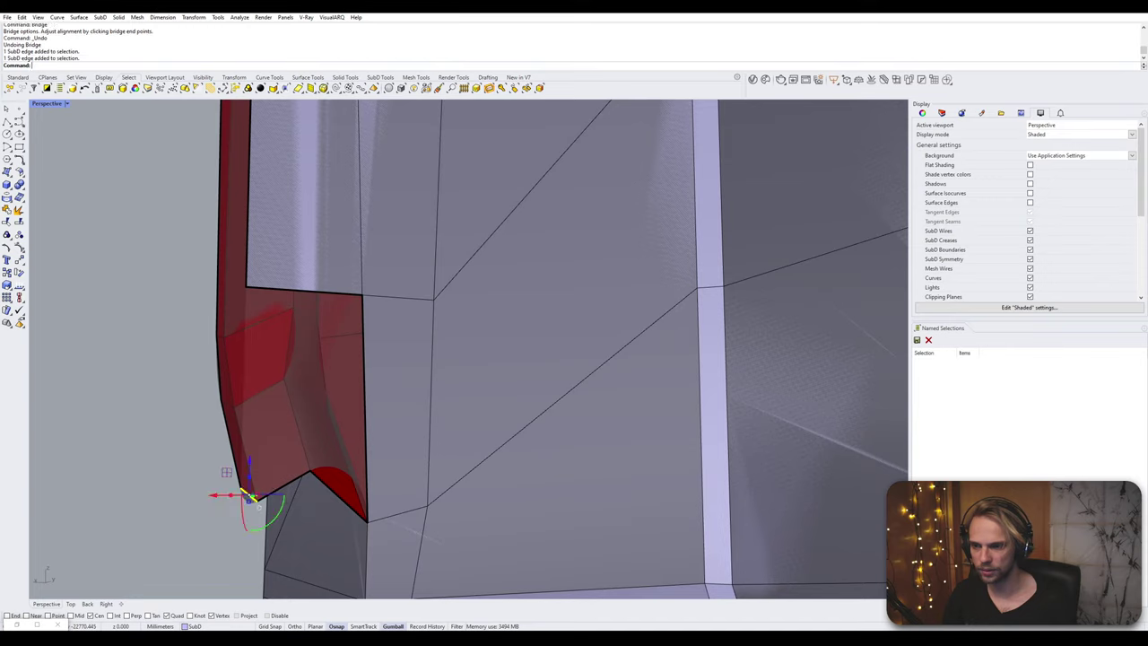
left_click(305, 289)
key("Escape")
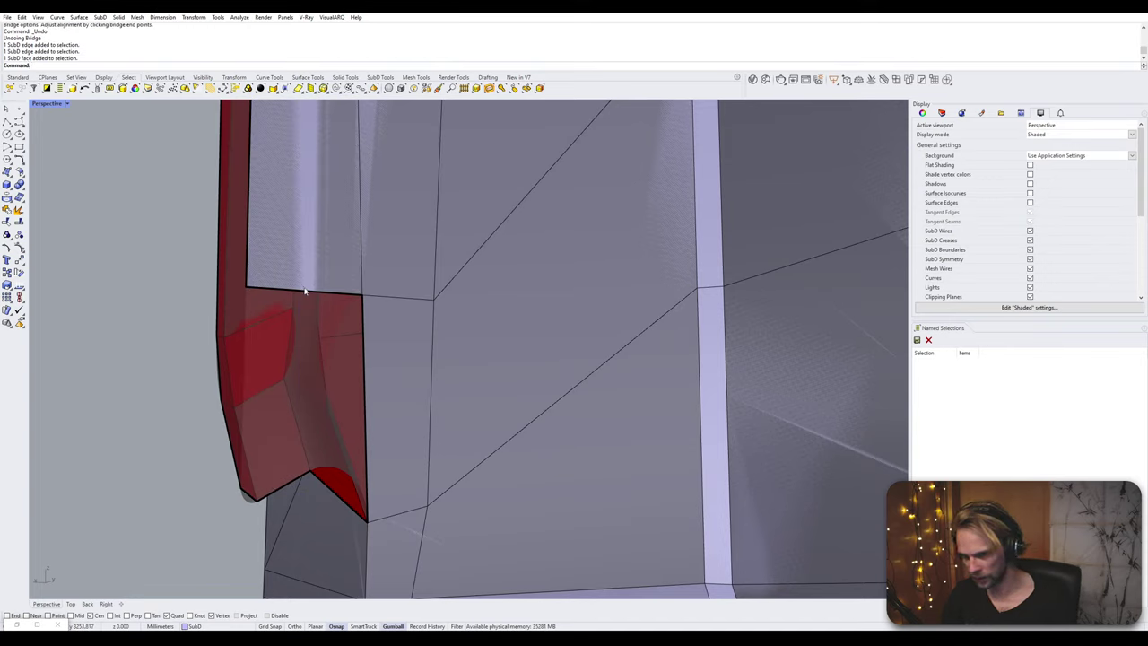
left_click(304, 290)
left_click(250, 499, "shift")
- Bridge the two selected edges with 2 segments
type("Bridge")
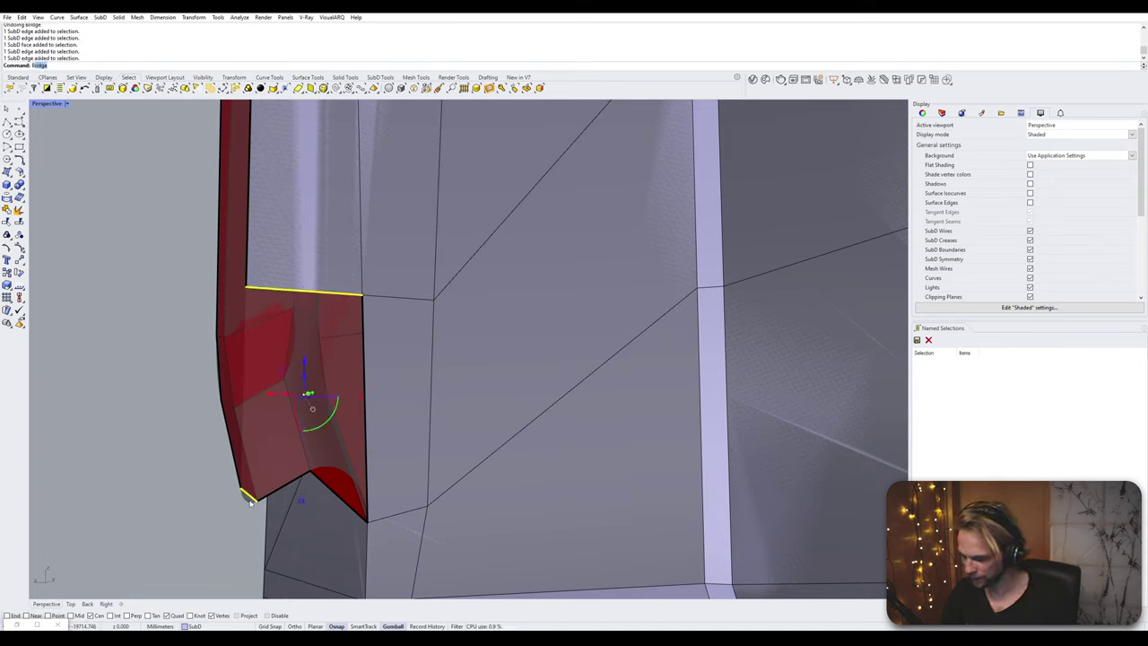
key("Return")
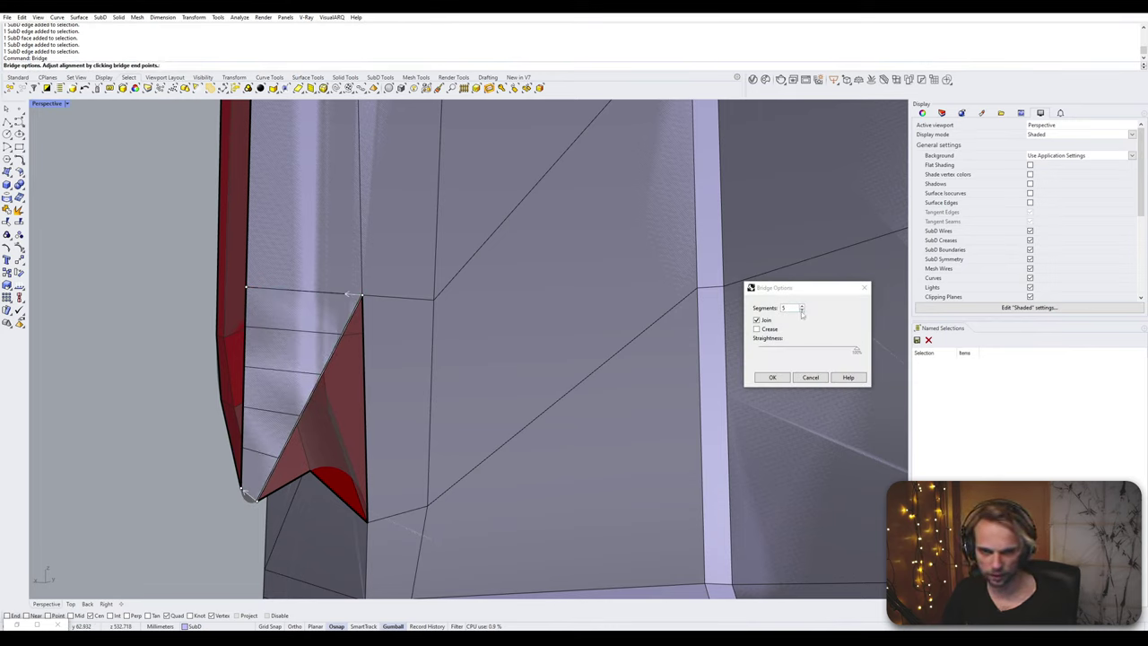
left_click(802, 312)
left_click(801, 311)
left_click(802, 311)
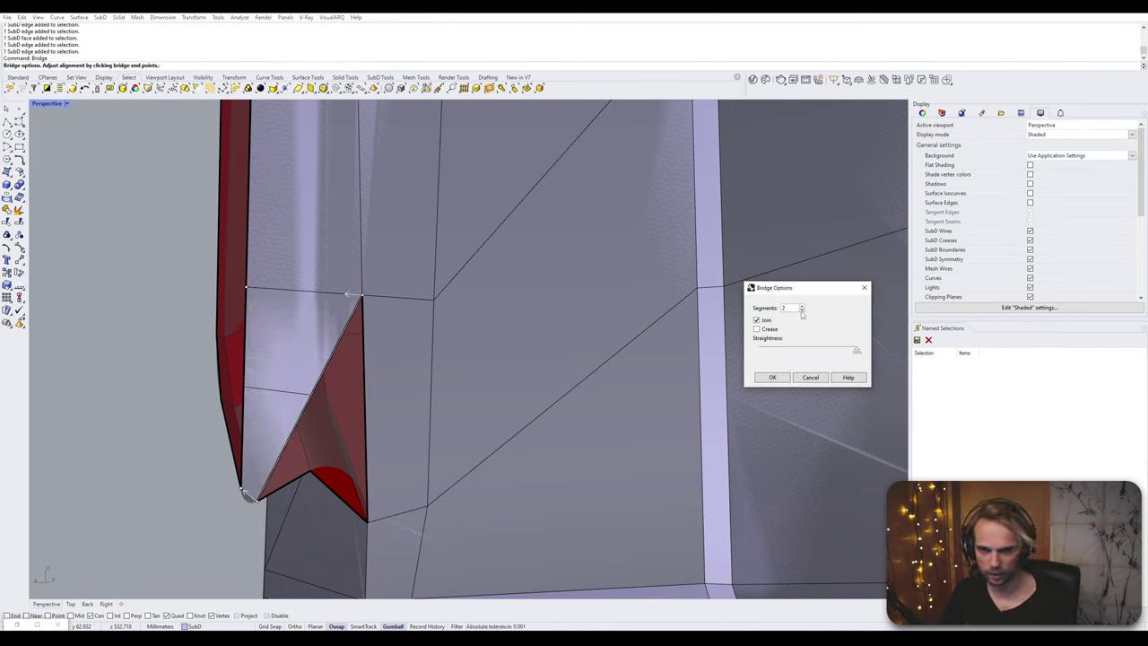
left_click(771, 378)
- Bridge the diagonal edge to the lower edge with 1 segment, leaving a triangular hole
left_click(326, 379)
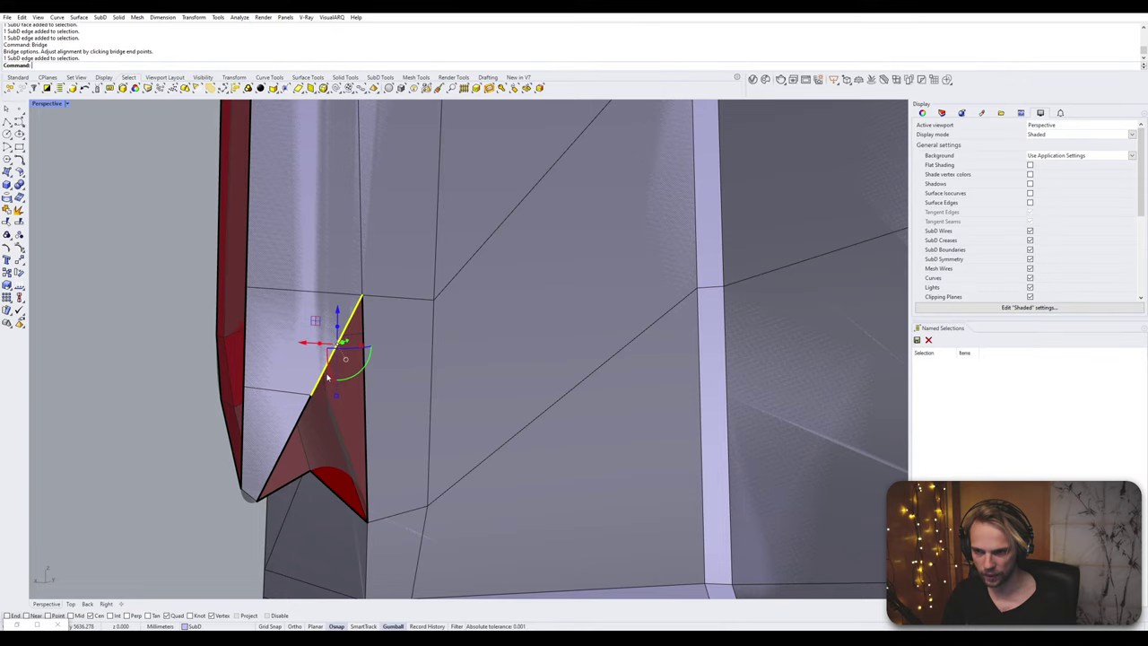
left_click(340, 494, "shift")
key("Return")
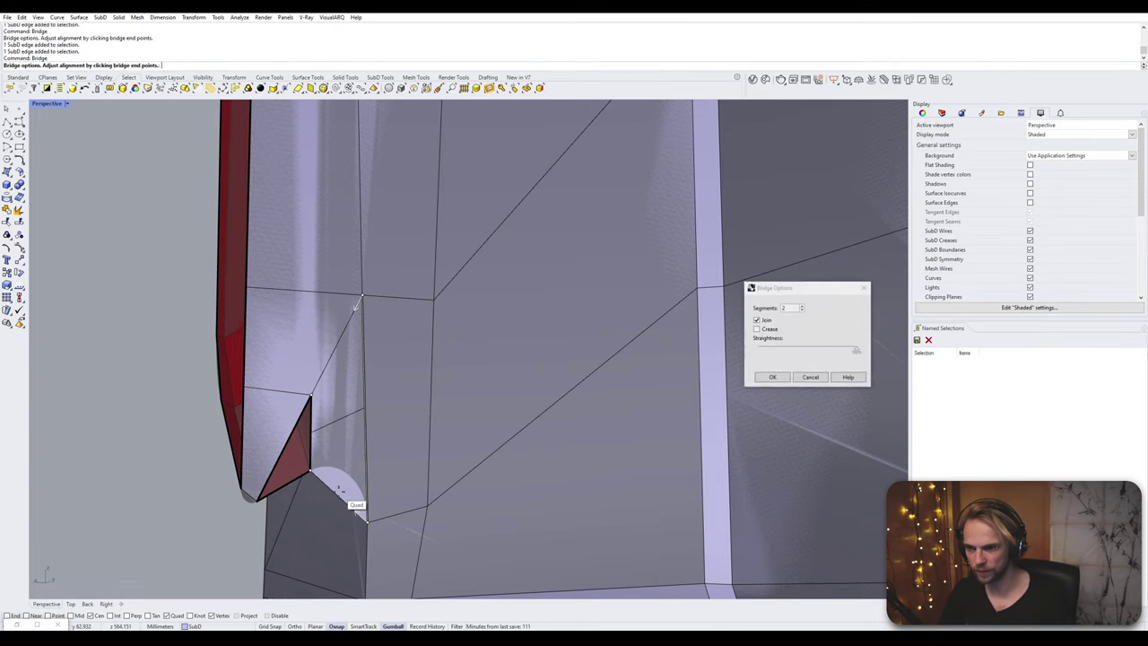
key("Return")
key("ctrl+z")
left_click(345, 497)
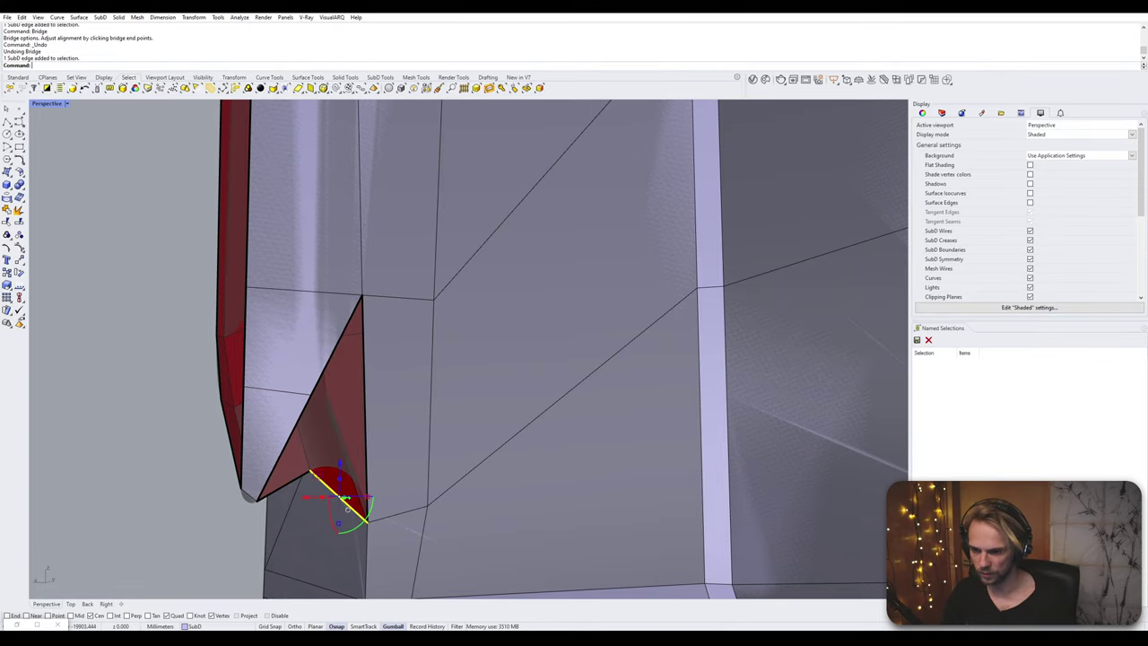
left_click(340, 345, "shift")
key("Return")
left_click(802, 310)
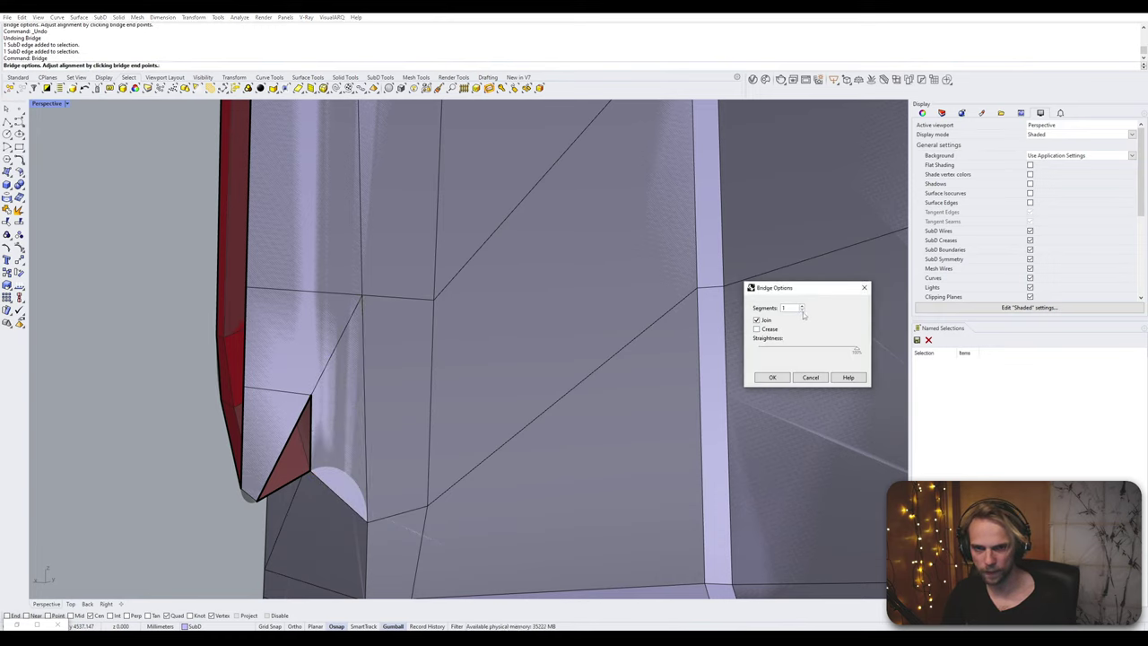
left_click(770, 377)
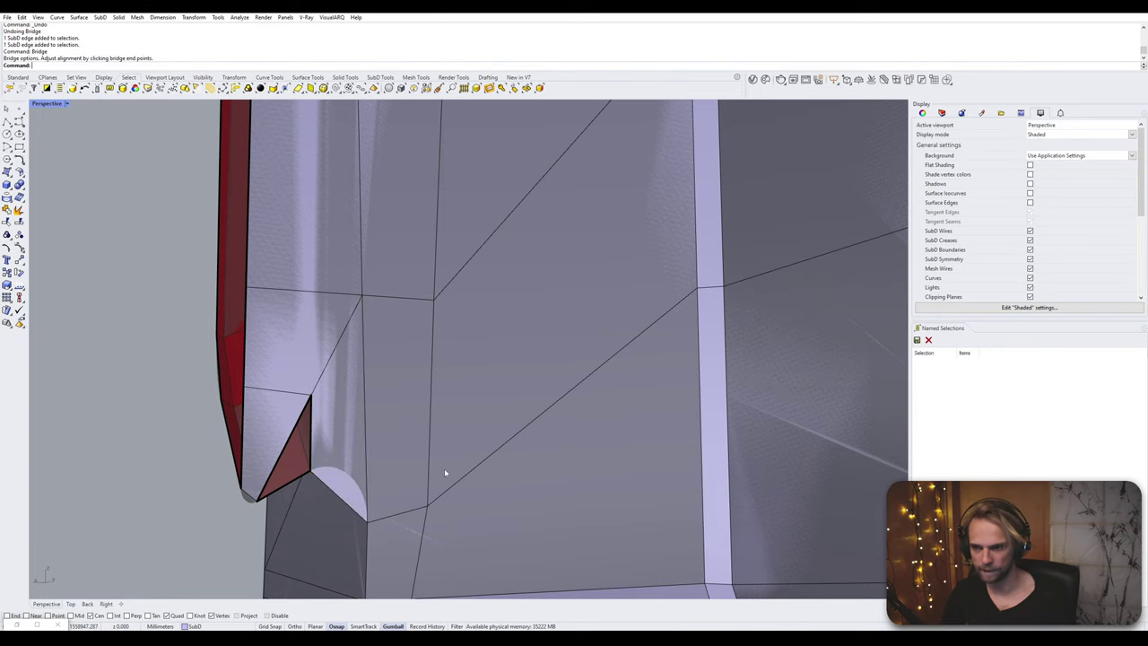
type("Fill")
key("Return")
- Fill the triangular hole and bridge the two bottom edges of the red slot
left_click(311, 439)
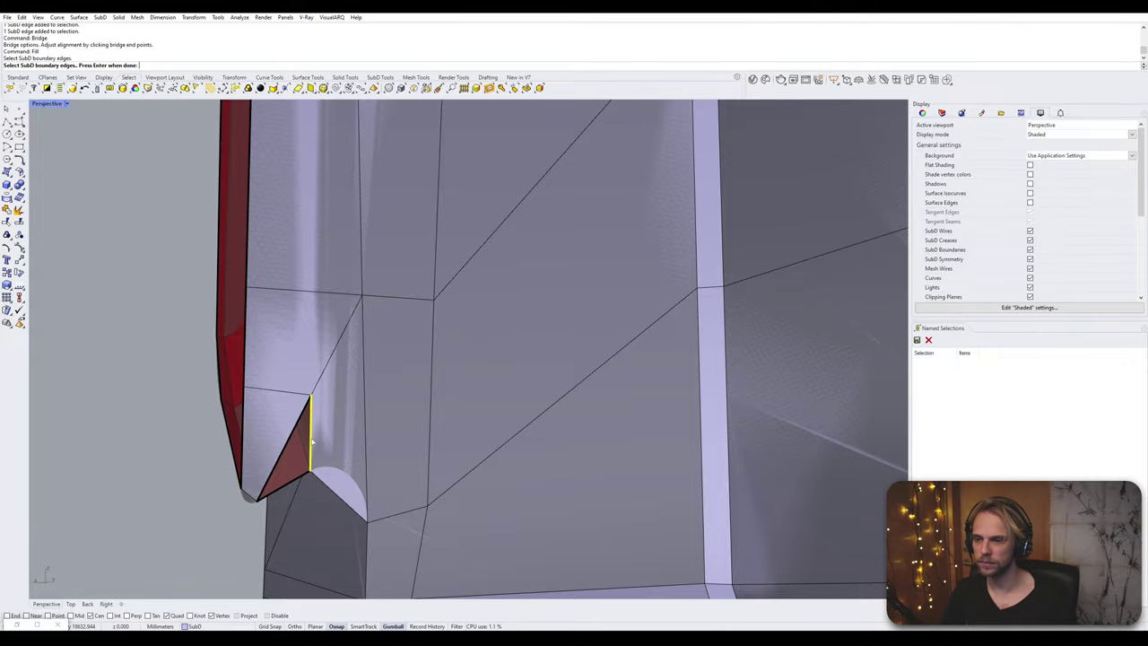
key("Return")
right_click_drag(311, 439, 354, 407)
left_click(433, 392, "ctrl+shift")
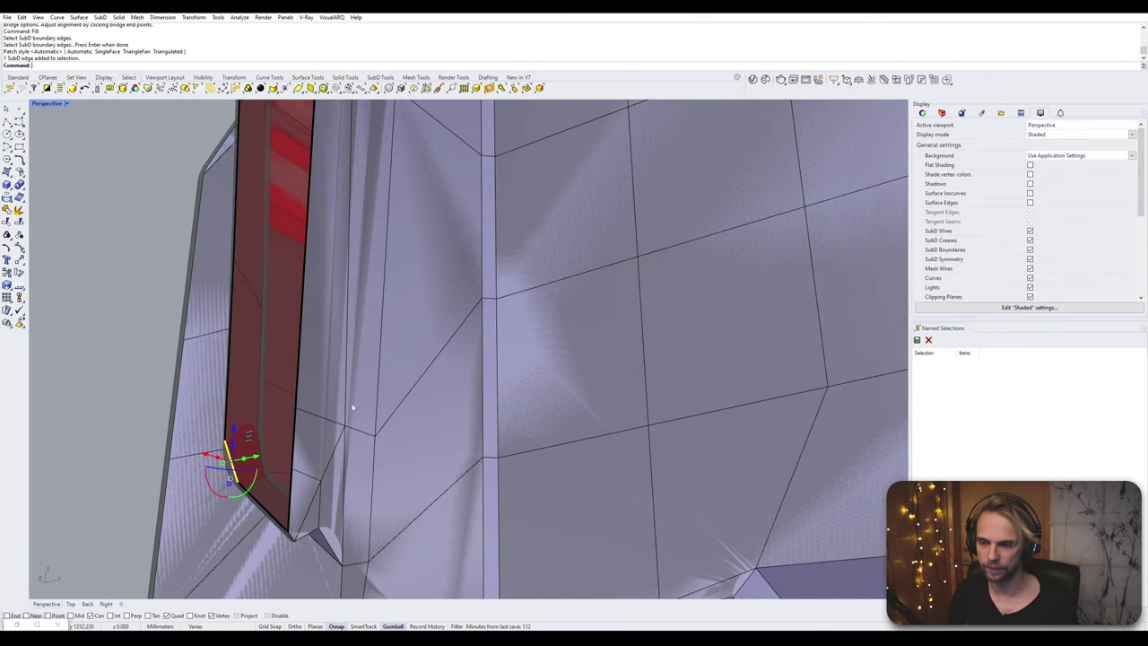
left_click(293, 435, "ctrl+shift")
key("Return")
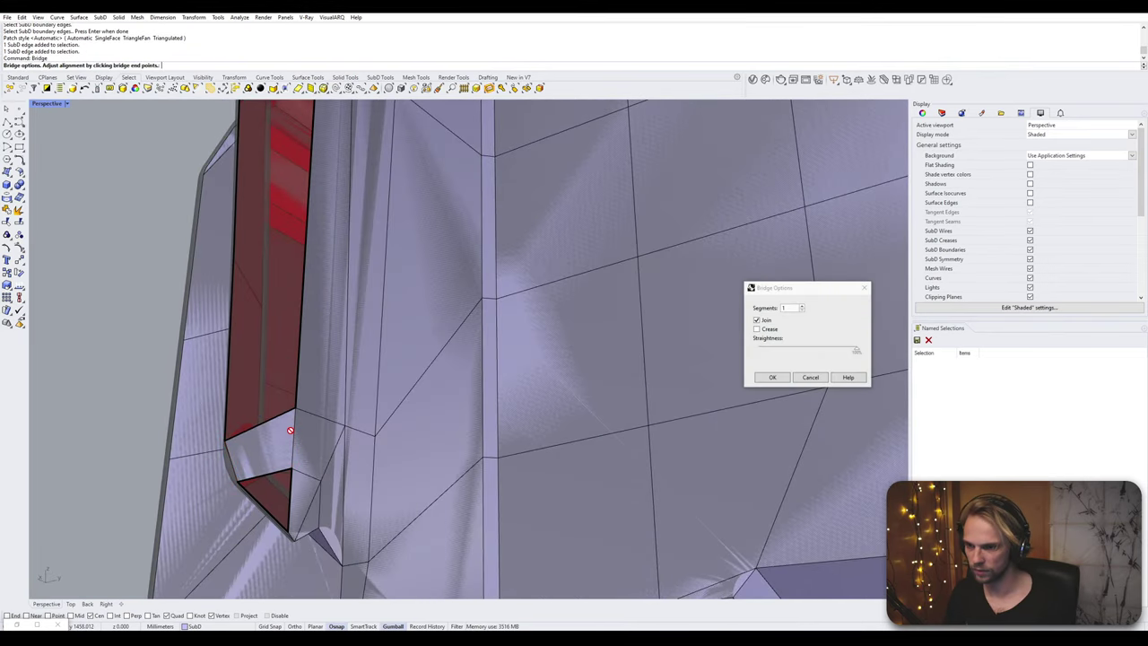
- Select the slot's left and right long boundary edges
right_click_drag(334, 390, 495, 481)
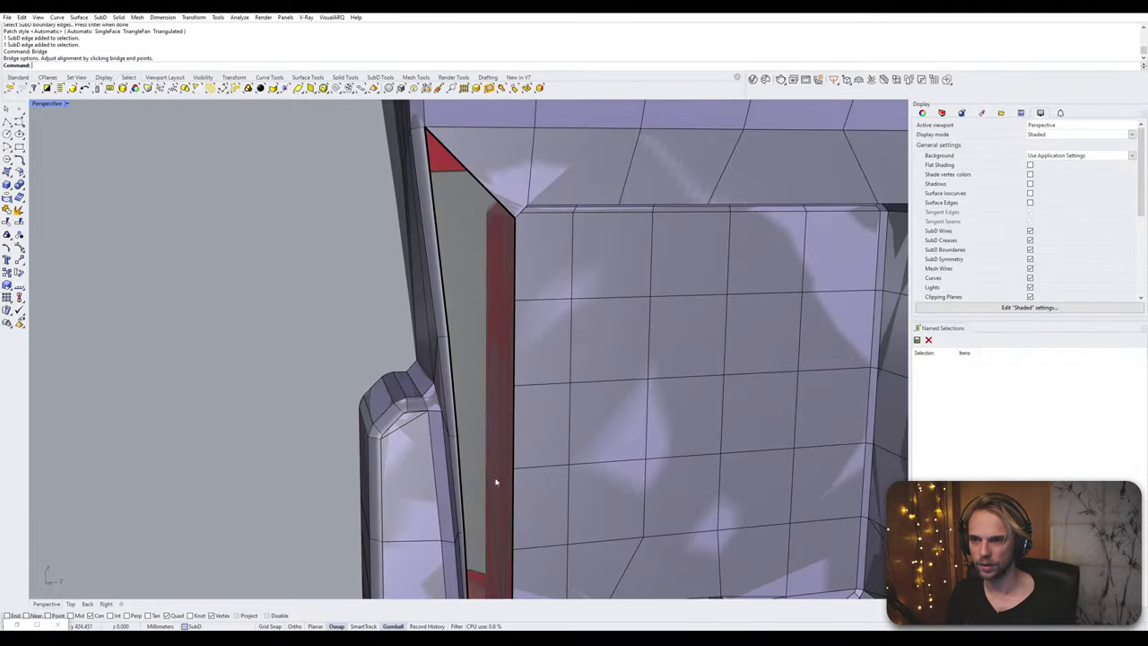
left_click(446, 291, "ctrl+shift")
right_click_drag(446, 292, 431, 396)
left_click(461, 254, "ctrl+shift")
left_click(463, 323, "ctrl+shift")
left_click(483, 321, "ctrl+shift")
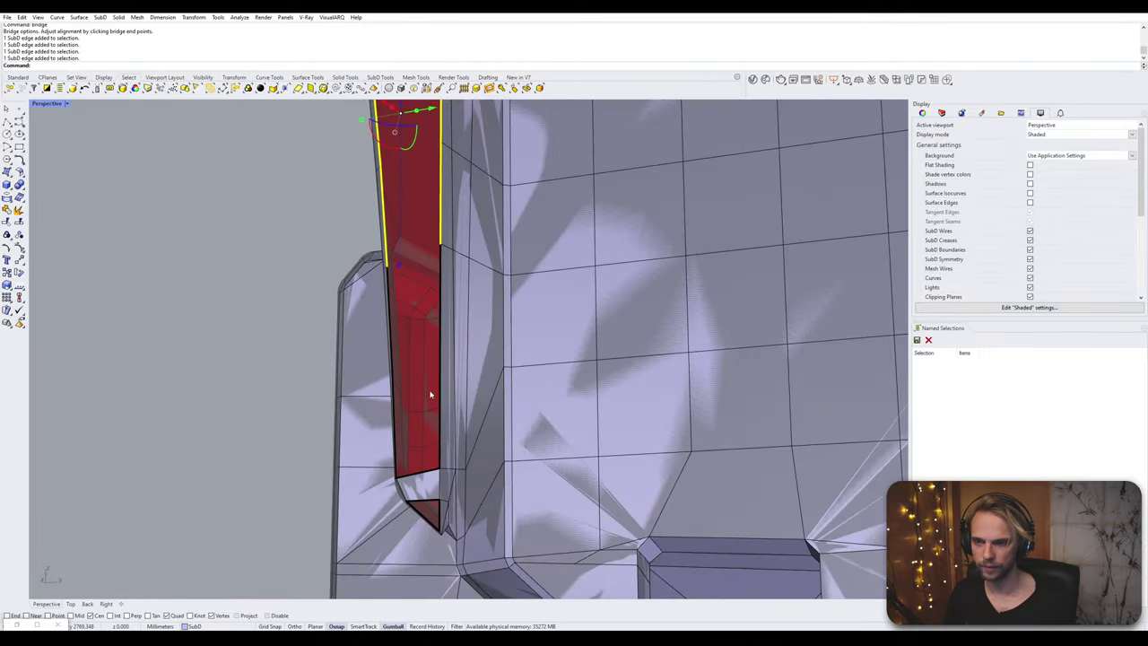
- Bridge the slot's long edges and delete the extra face at the bottom
key("Return")
key("Return")
left_click(425, 489)
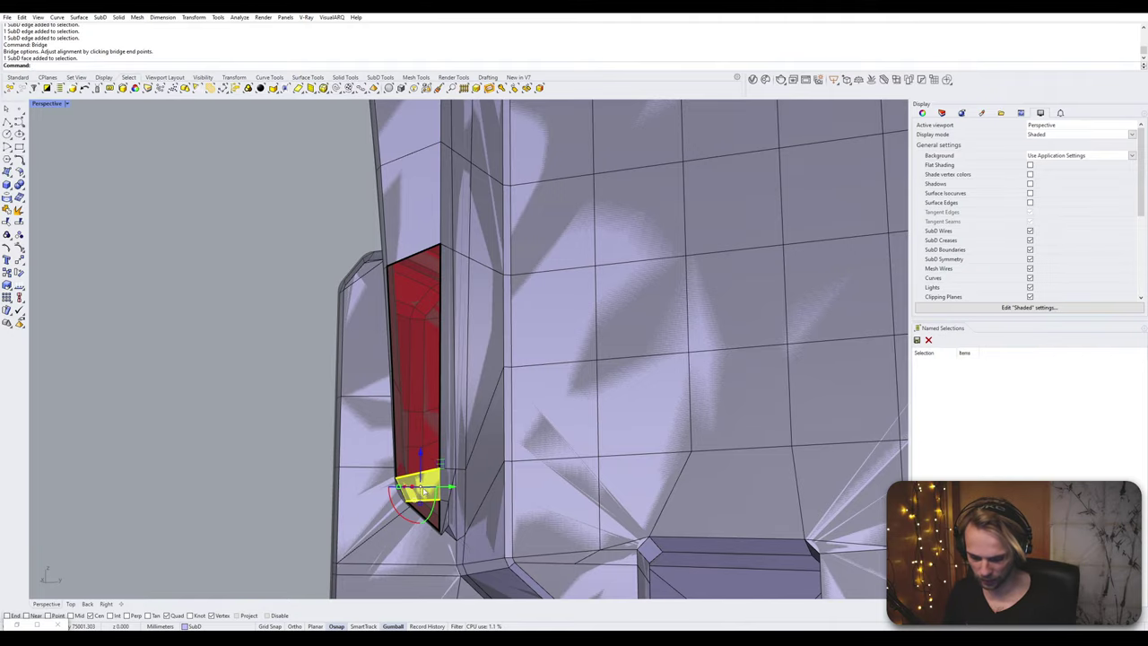
key("Delete")
right_click_drag(422, 487, 451, 395)
left_click(489, 446)
left_click(409, 459, "shift")
key("Return")
key("Return")
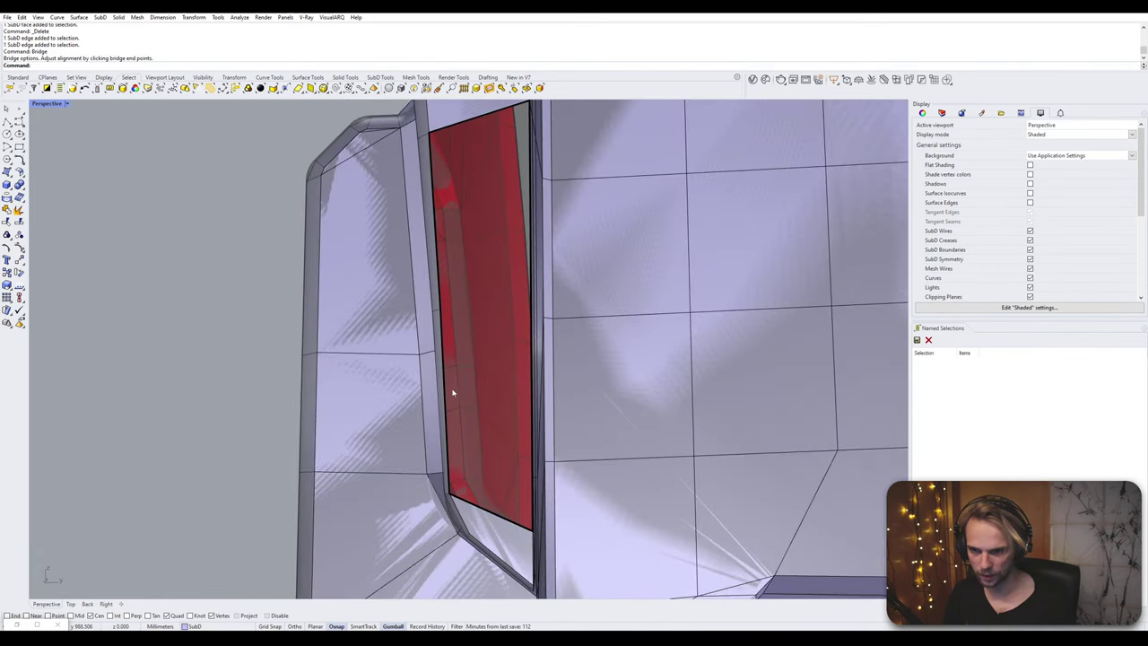
- Slide the strip's left edge into line with the corner
left_click(432, 310)
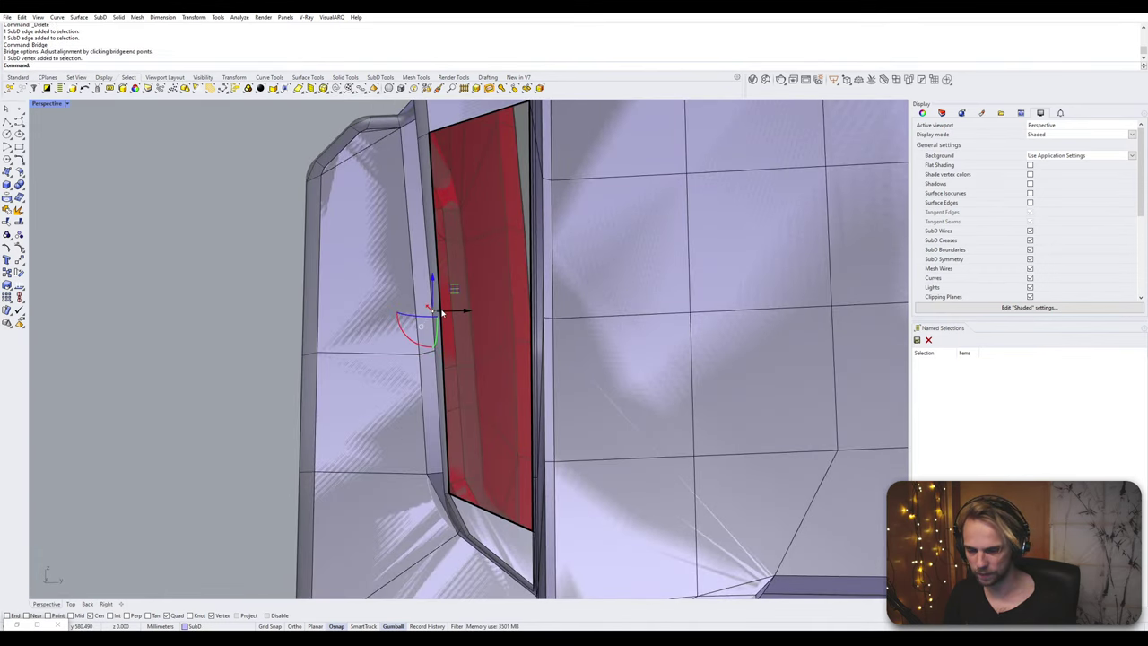
scroll(440, 315, "up", 5)
left_click(441, 320)
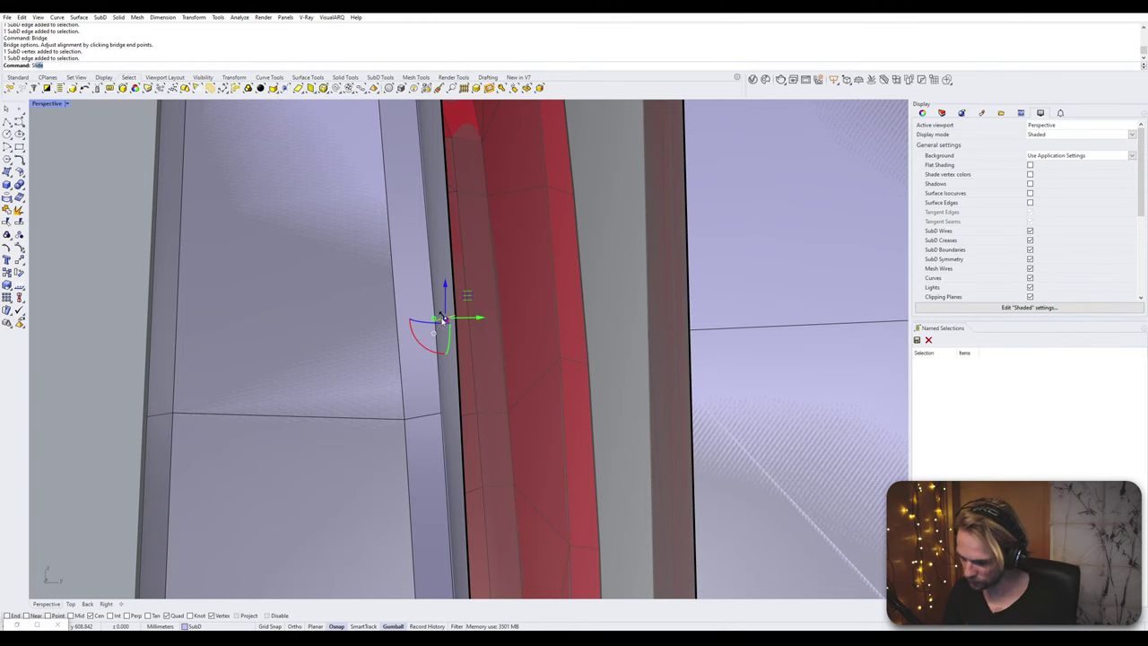
key("Return")
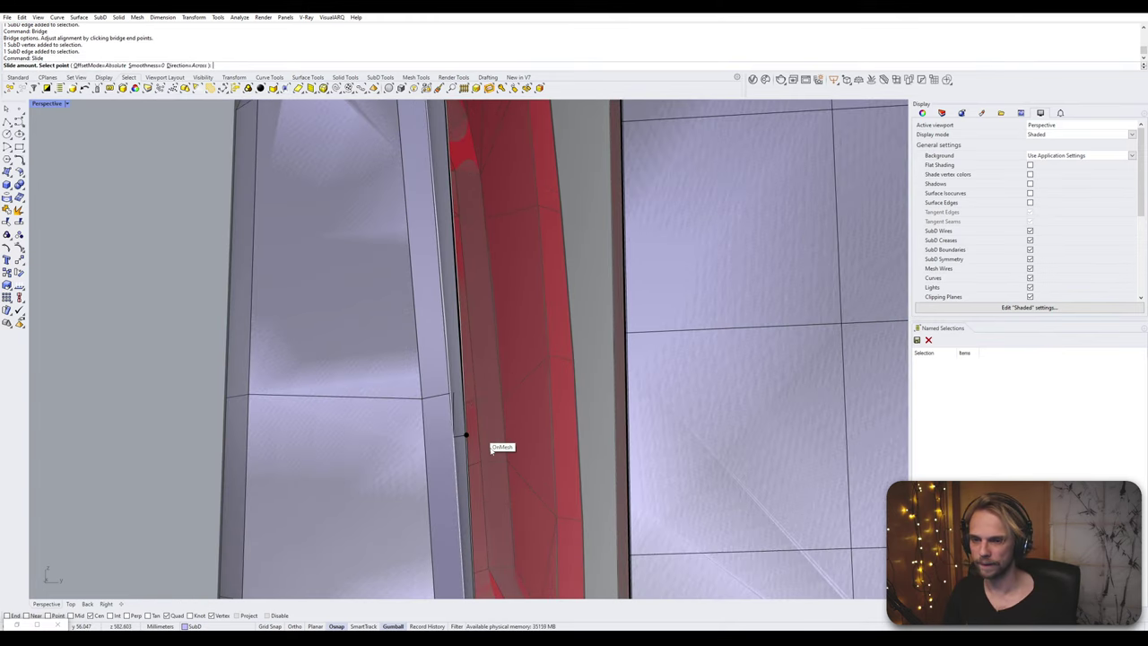
left_click(476, 470)
scroll(479, 473, "down", 3)
- Bridge the remaining opening between the frame's right-side edges and the red face's left edge
right_click_drag(481, 476, 416, 395)
left_click(480, 406)
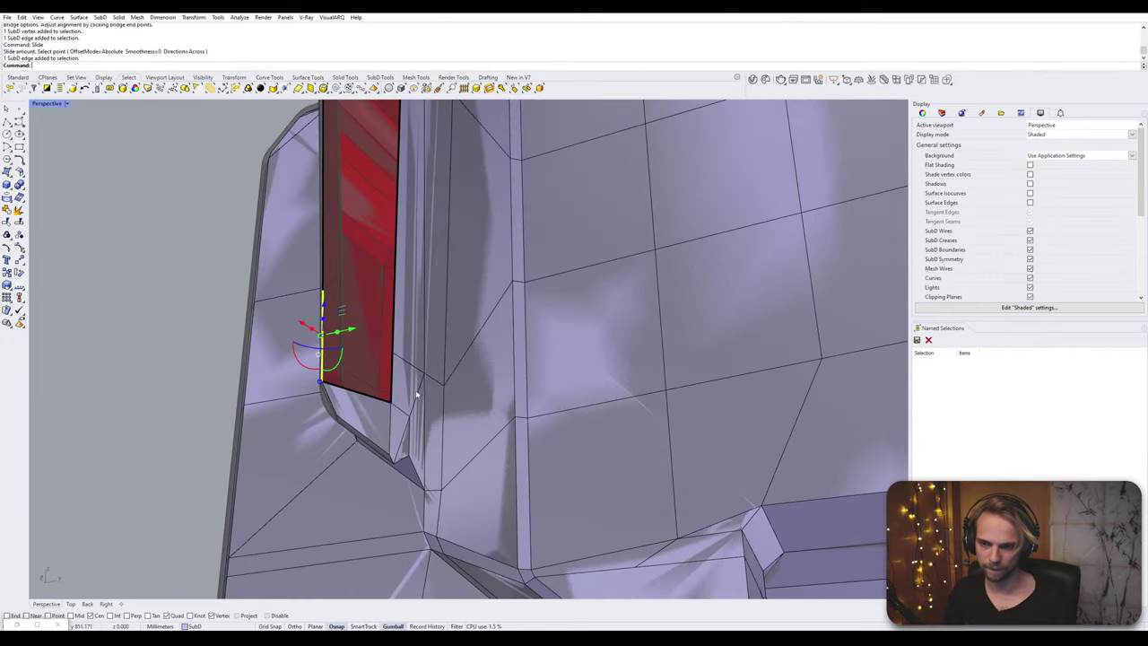
left_click(391, 383, "ctrl+shift")
left_click(395, 300, "ctrl+shift")
right_click_drag(380, 258, 394, 449, "shift")
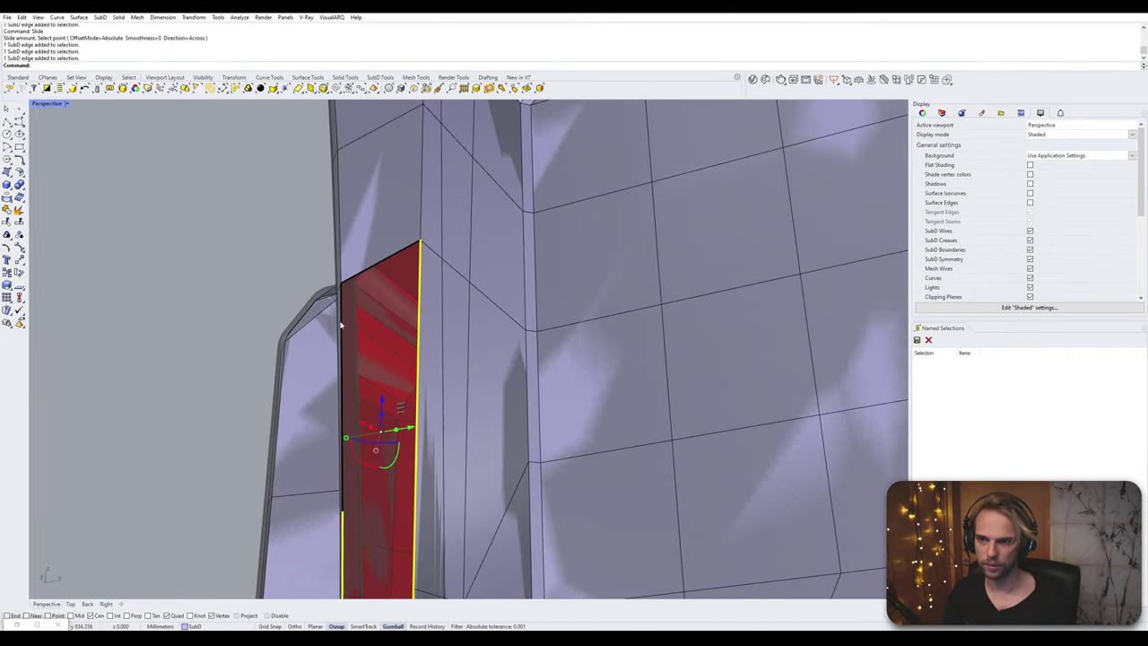
left_click(341, 313, "shift")
type("Bridge")
key("Return")
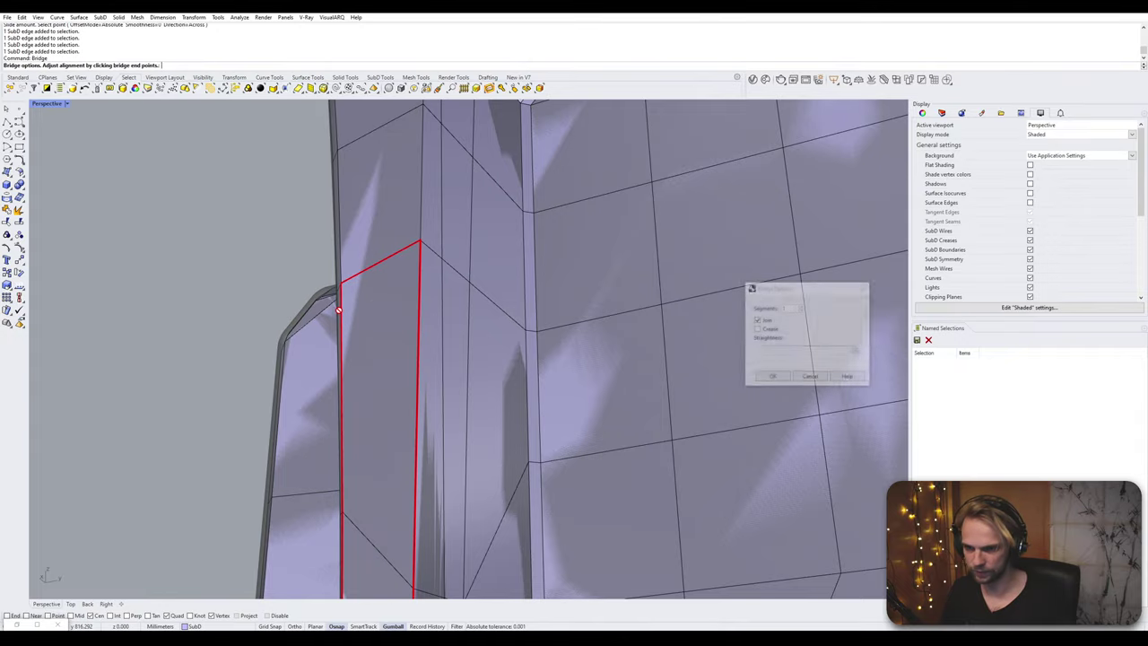
key("Return")
- Switch the SubD to smooth display and orbit around the finished part
key("Tab")
scroll(350, 326, "down", 8)
right_click_drag(351, 326, 330, 397)
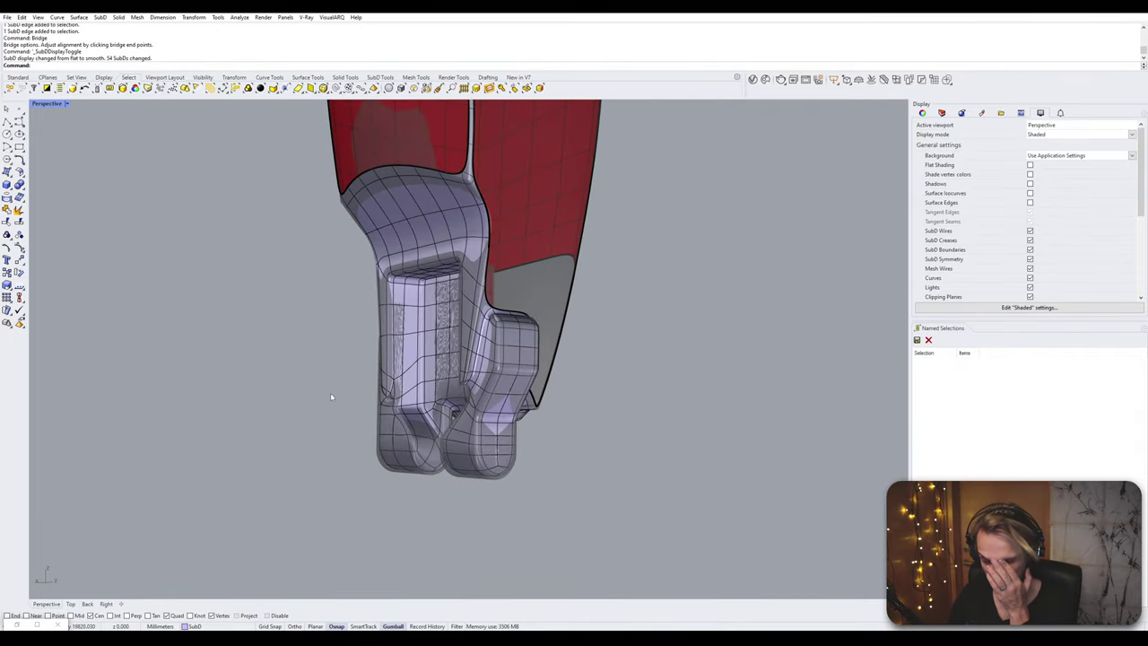
- Return the thigh SubD to flat display, zoom in on the inner strip, and select one gap edge
right_click_drag(330, 397, 443, 405)
key("Tab")
scroll(354, 338, "up", 2)
scroll(453, 400, "up", 3)
scroll(477, 393, "up", 2)
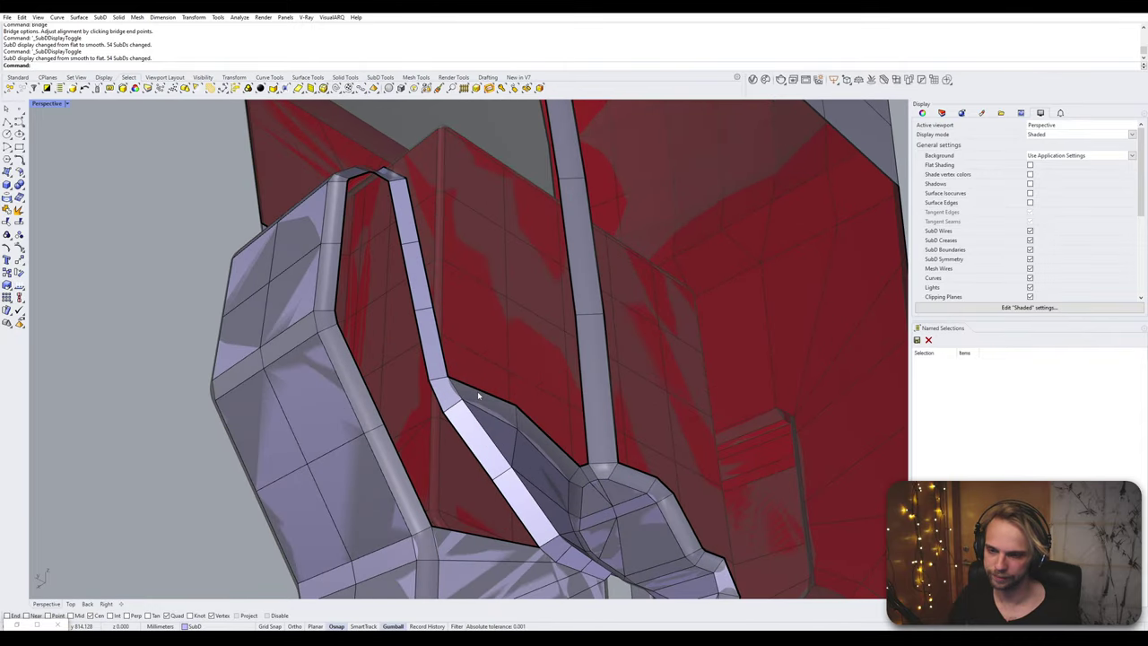
right_click_drag(450, 352, 493, 359)
left_click(496, 355, "ctrl+shift")
- Bridge the narrow gap between the inner strip and the red panel
left_click(666, 369, "ctrl+shift")
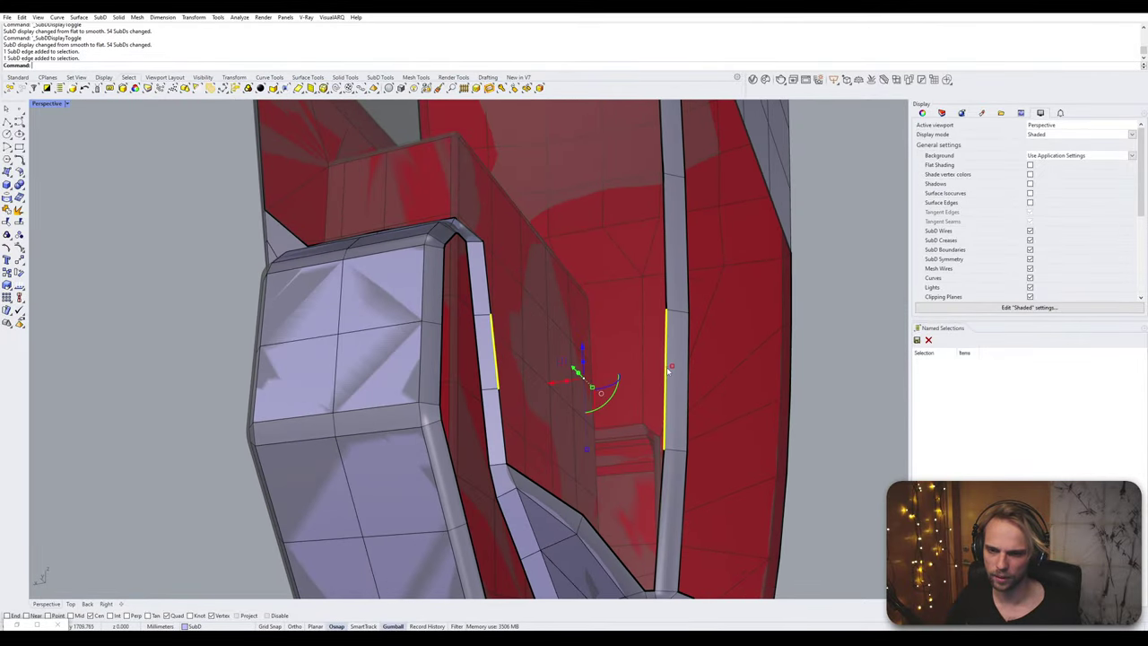
key("Return")
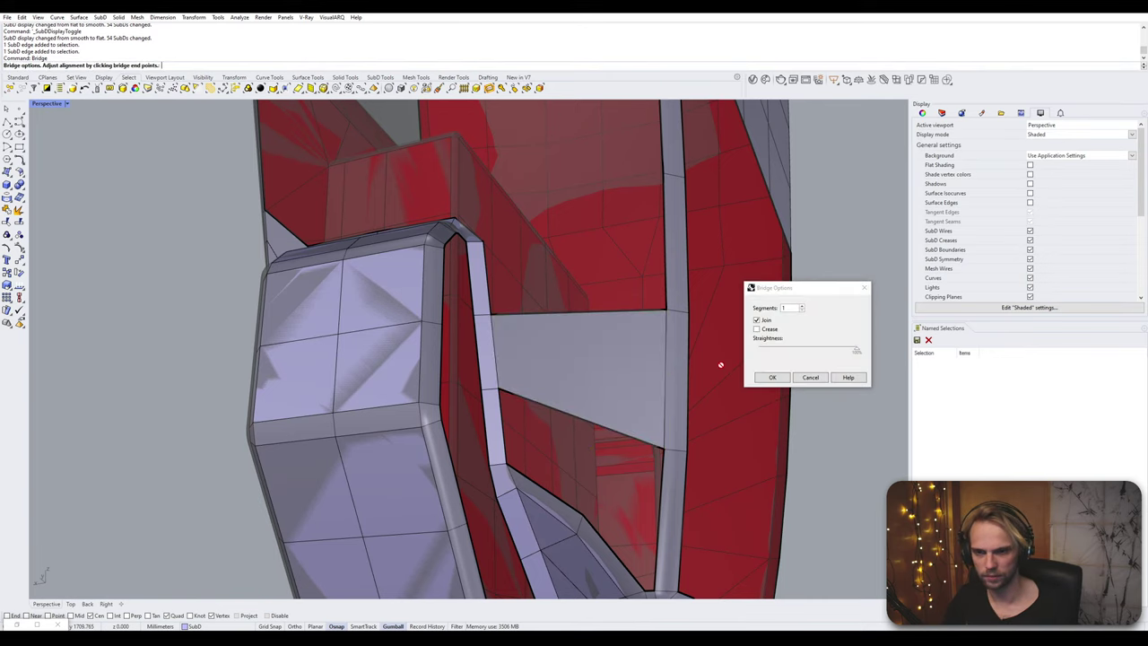
left_click(772, 377)
left_click(499, 291, "ctrl+shift")
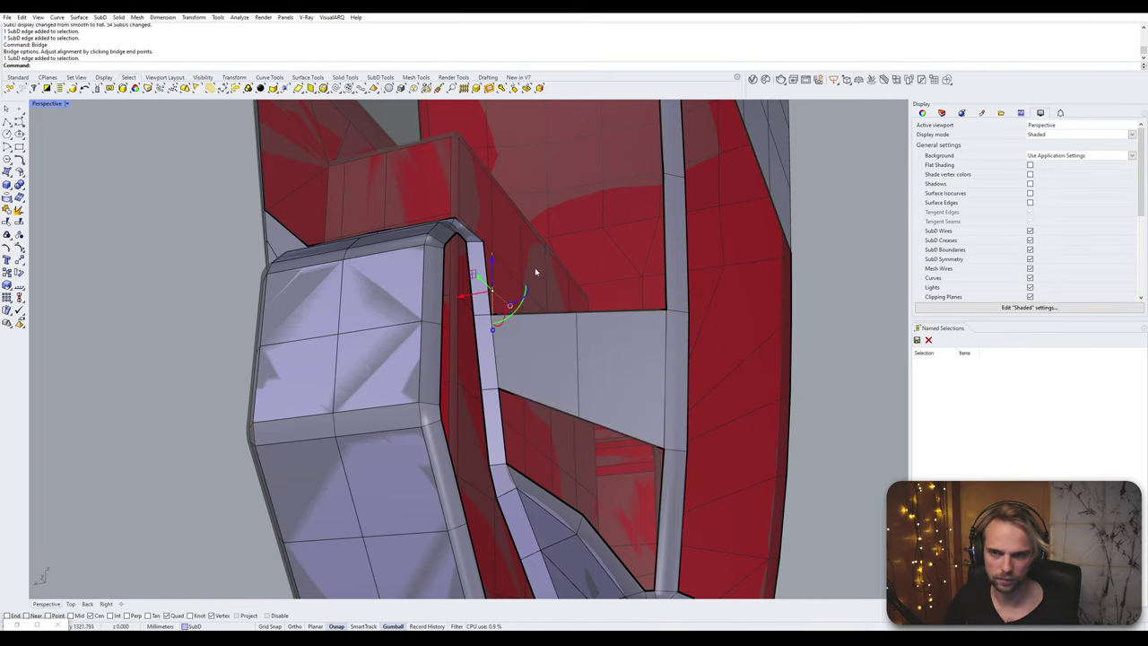
key("Escape")
right_click_drag(535, 272, 486, 300)
- Bridge the next gap by repeating Bridge on a second edge pair
left_click(472, 296, "ctrl+shift")
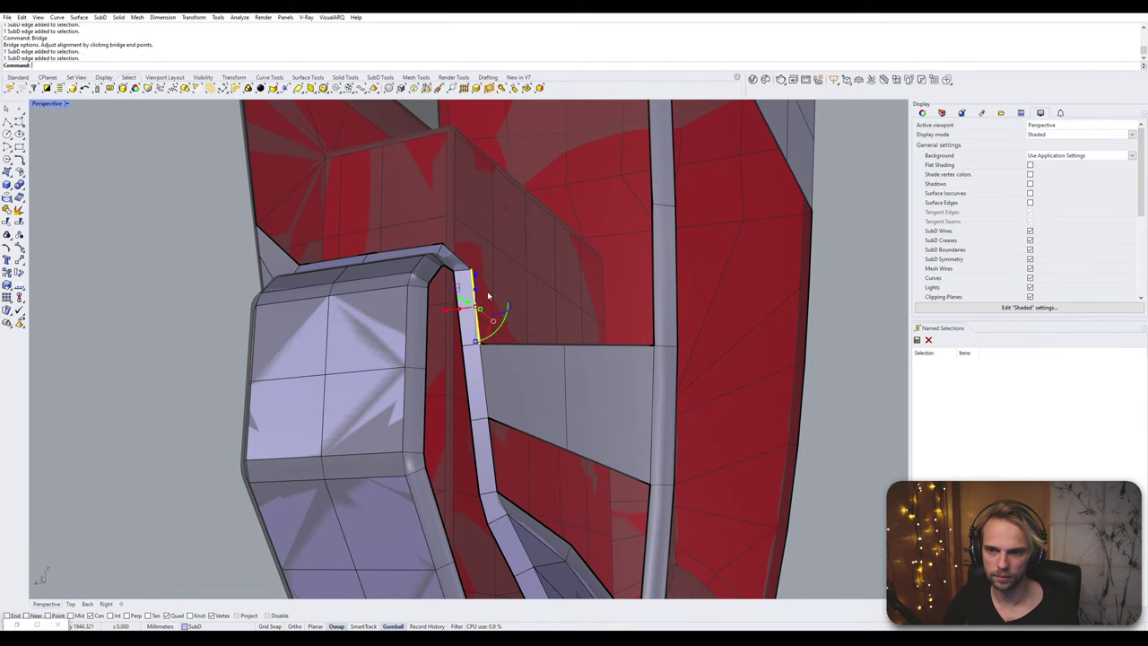
left_click(655, 271, "ctrl+shift")
right_click(656, 289)
right_click(654, 305)
scroll(601, 376, "down", 2)
right_click_drag(599, 381, 581, 323, "shift")
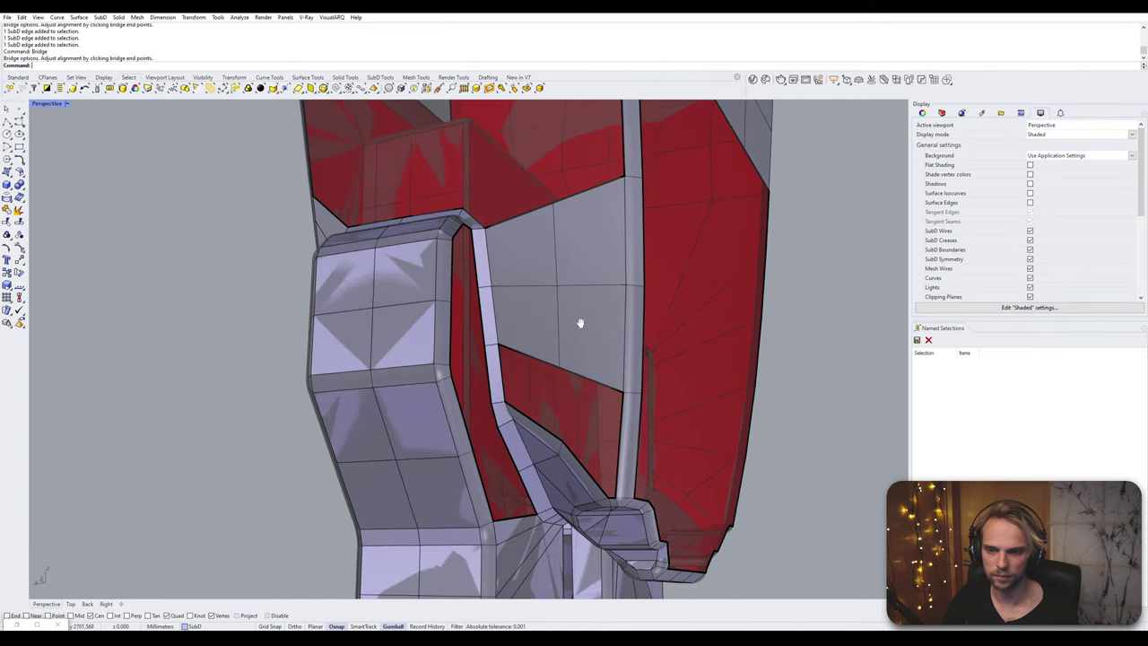
scroll(485, 359, "up", 3)
- Bridge the four rim edges around the last gap with a single segment
left_click(503, 359, "ctrl+shift")
right_click_drag(503, 359, 610, 369)
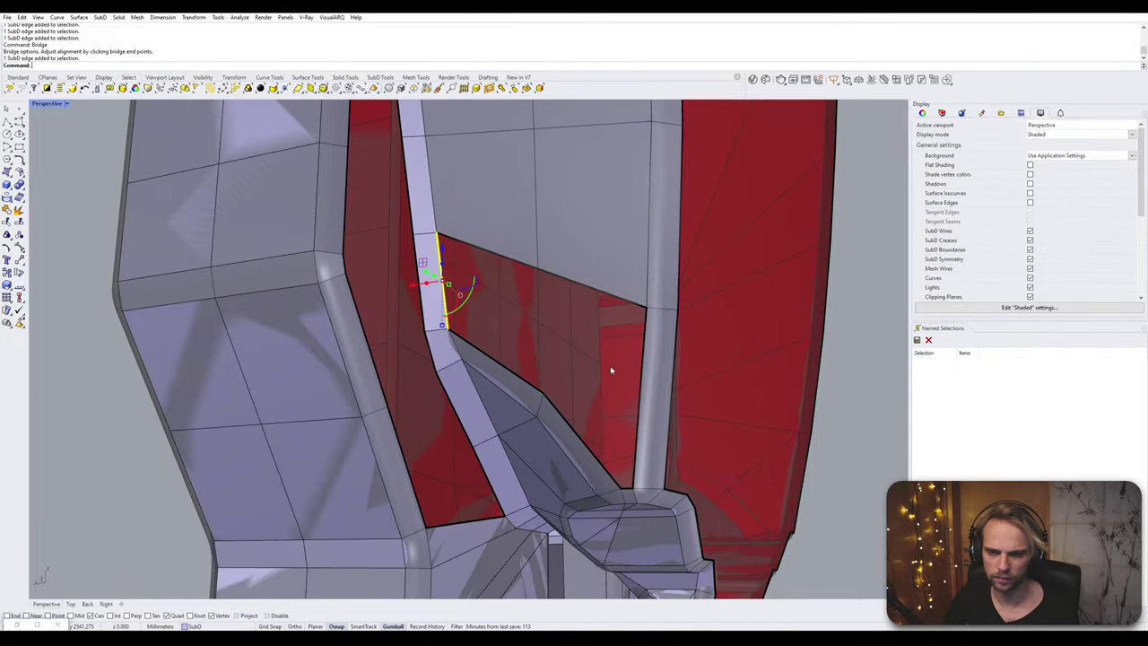
left_click(531, 386, "ctrl+shift")
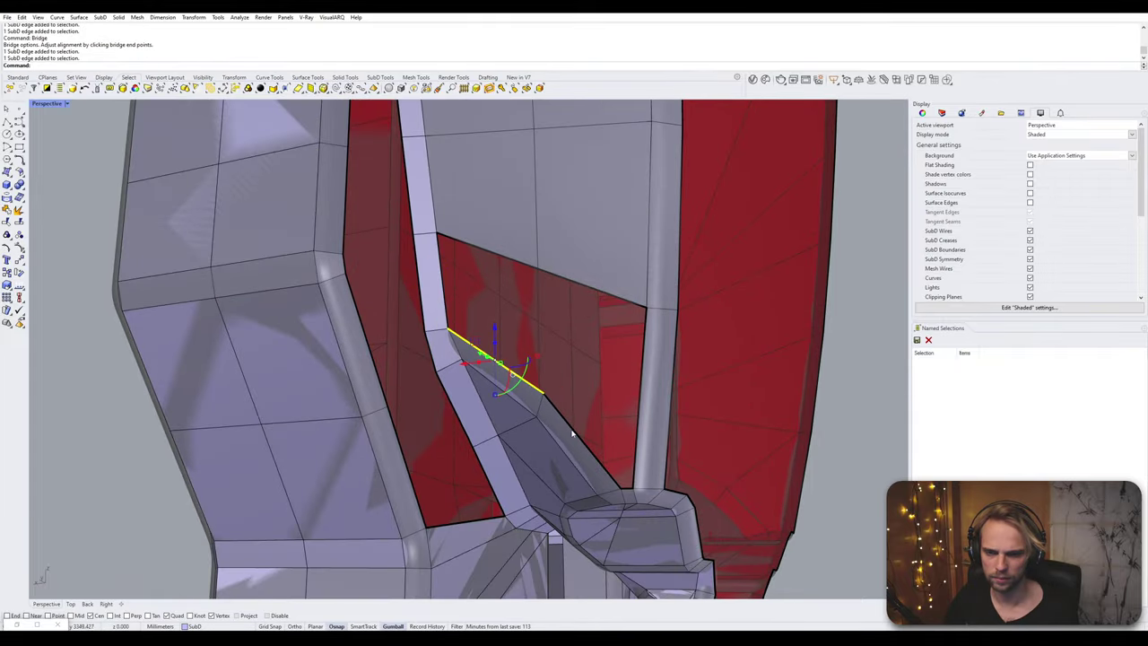
left_click(572, 434, "ctrl+shift")
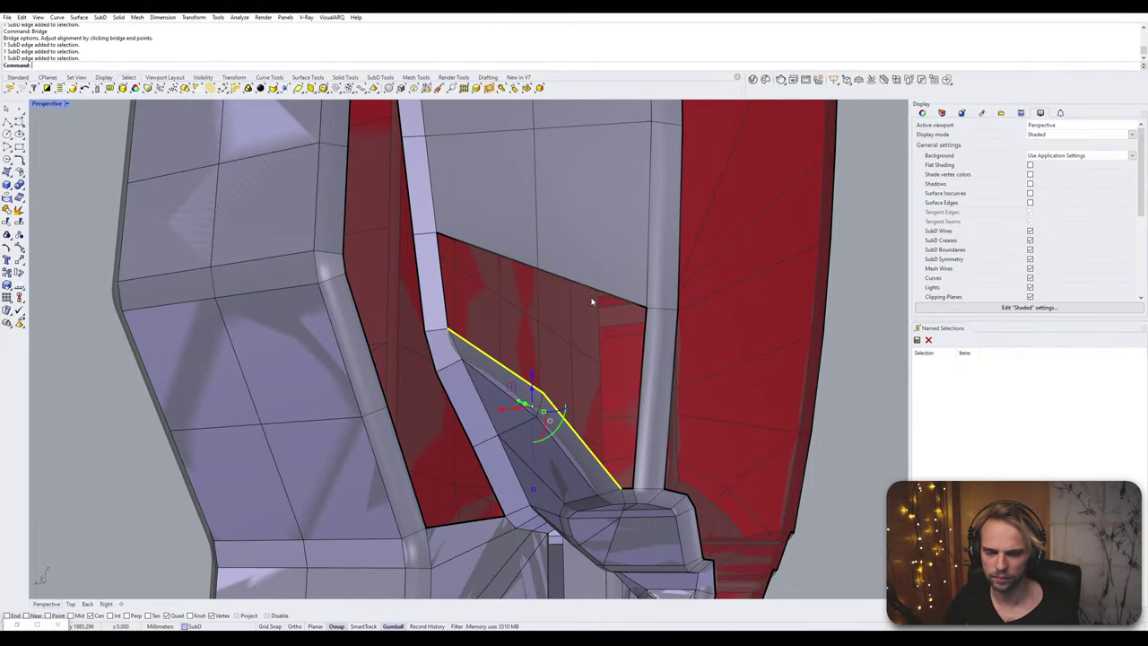
left_click(611, 297, "ctrl+shift")
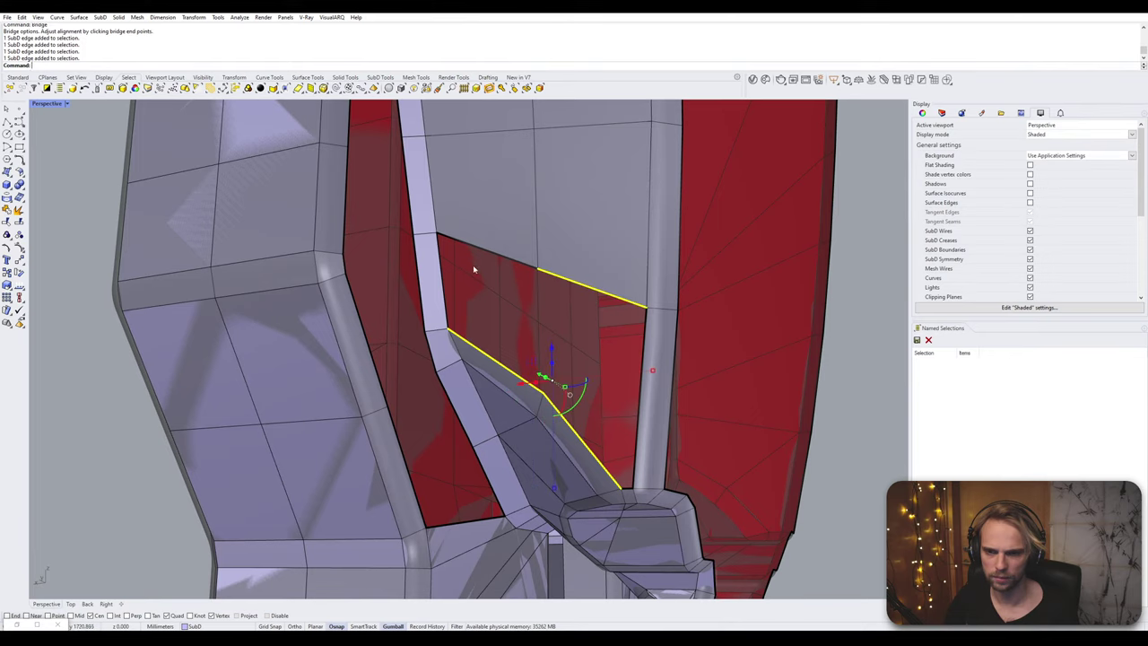
left_click(498, 257, "ctrl+shift")
right_click(500, 257)
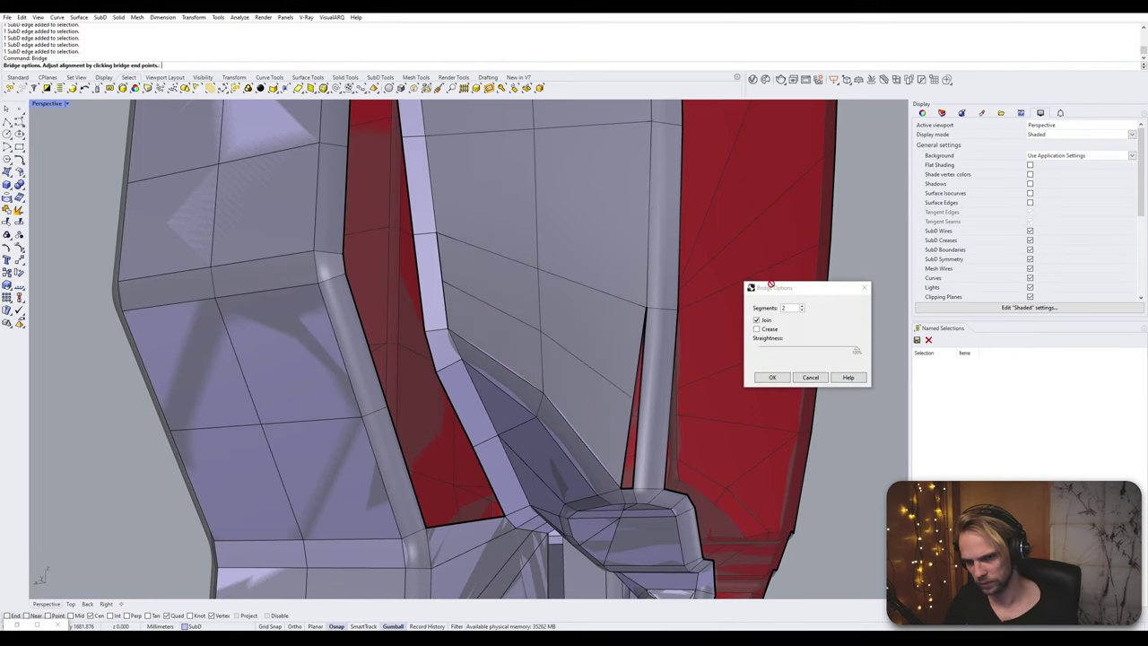
left_click(801, 310)
left_click(770, 381)
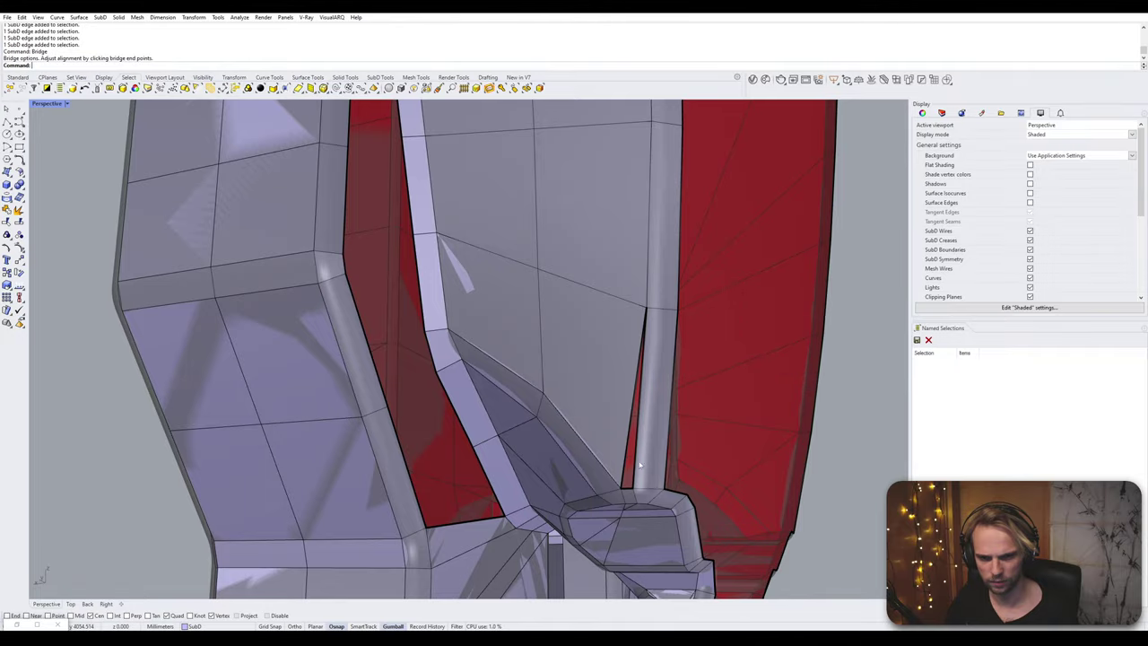
scroll(622, 525, "up", 6)
right_click_drag(623, 525, 588, 400)
scroll(577, 299, "down", 7)
scroll(556, 349, "up", 5)
scroll(556, 348, "down", 4)
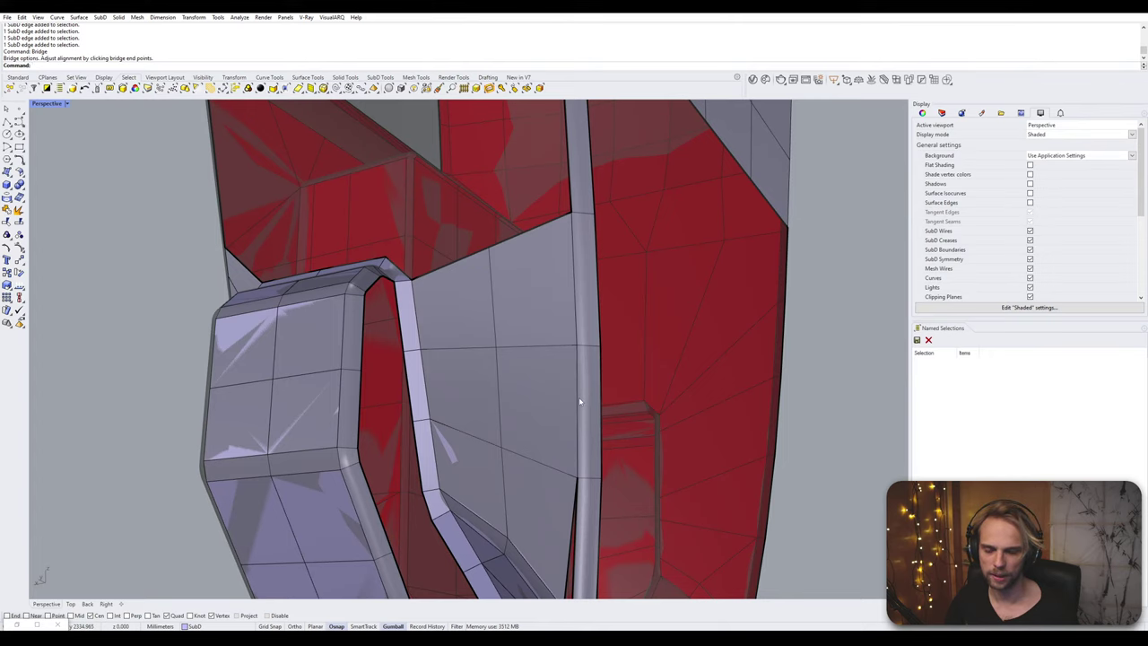
- Bevel the two vertical seam edges with a one-segment bevel
left_click(576, 403, "ctrl+shift")
left_click(577, 314, "ctrl+shift")
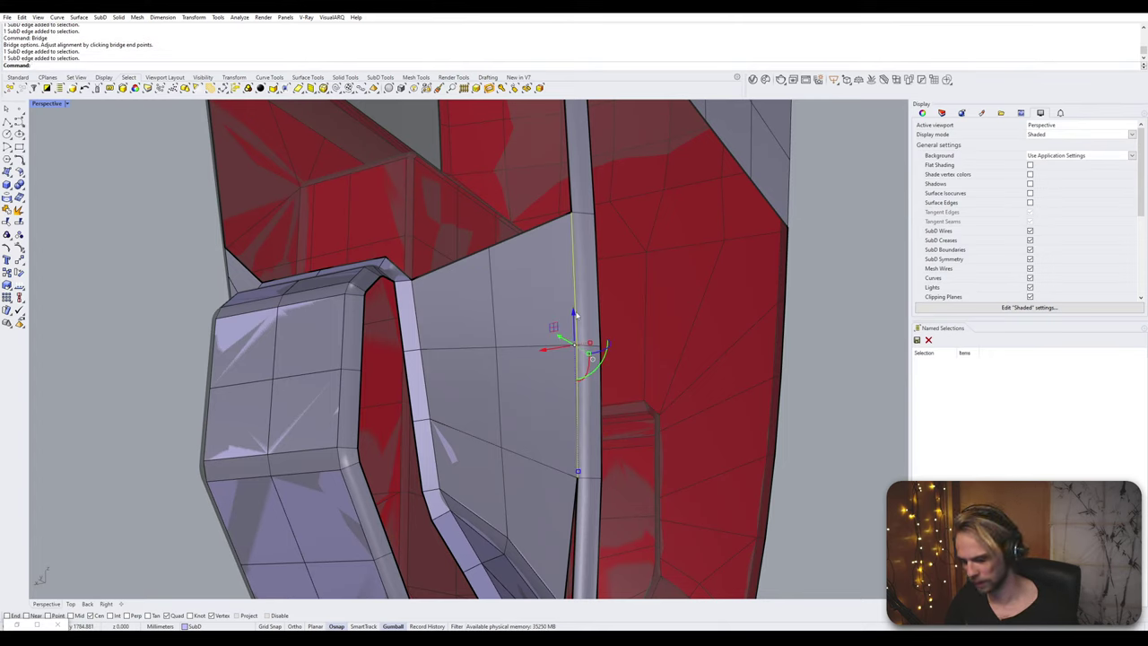
key("Return")
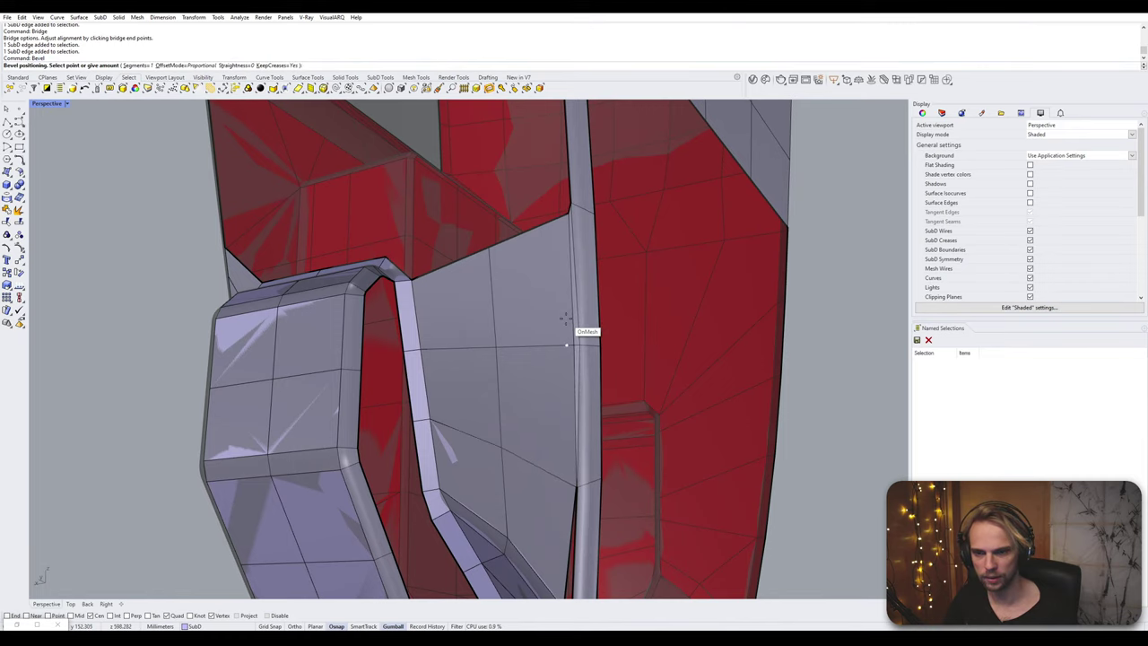
left_click(566, 318)
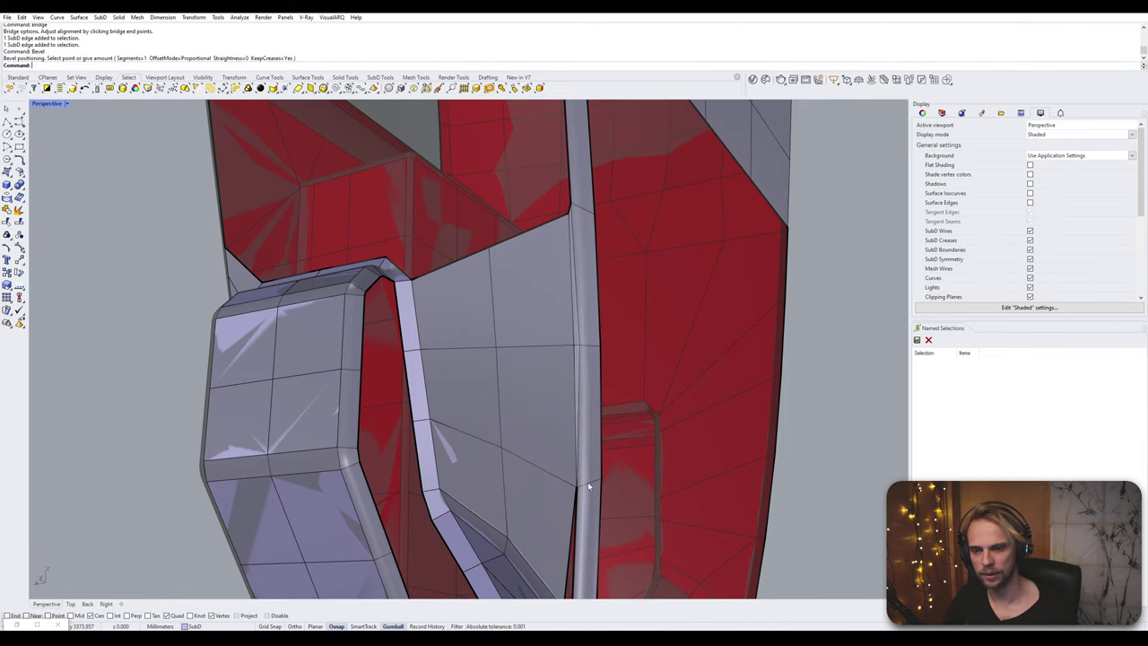
scroll(584, 480, "up", 6)
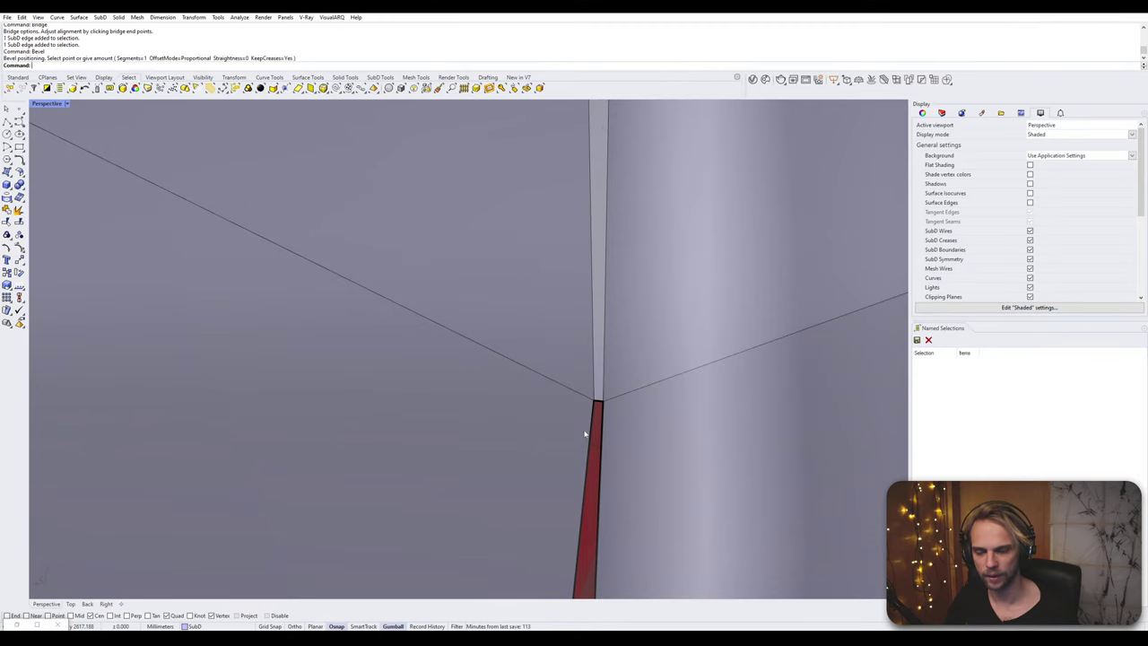
scroll(583, 431, "up", 2)
scroll(600, 415, "down", 4)
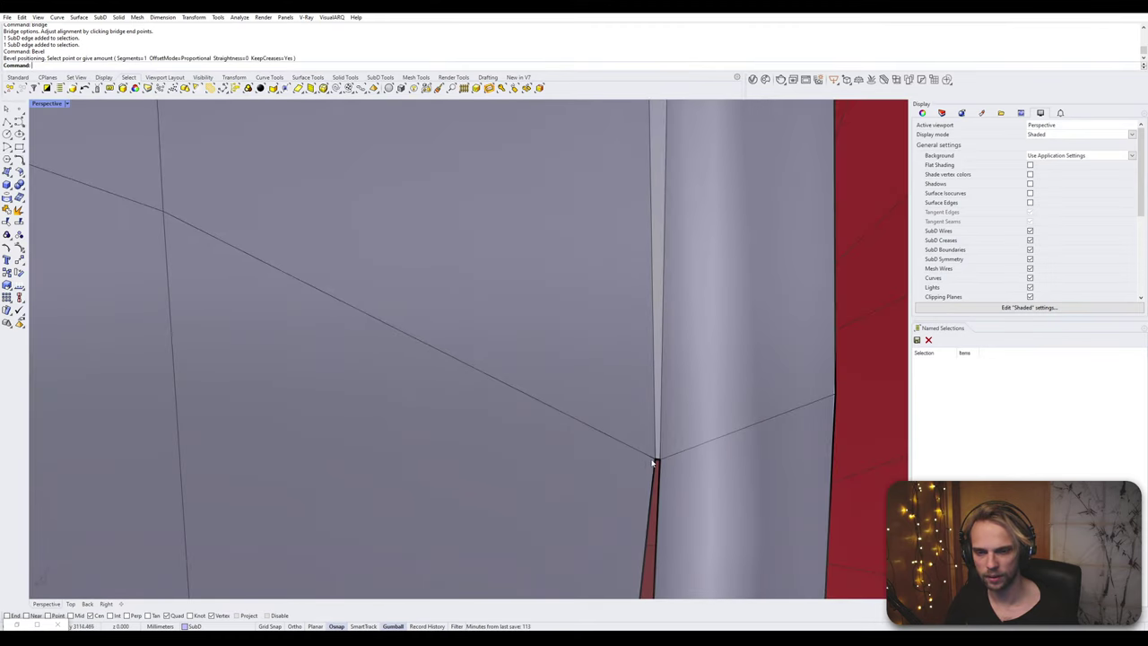
- Slide the seam's corner vertex along its edge
left_click(654, 463)
type("S")
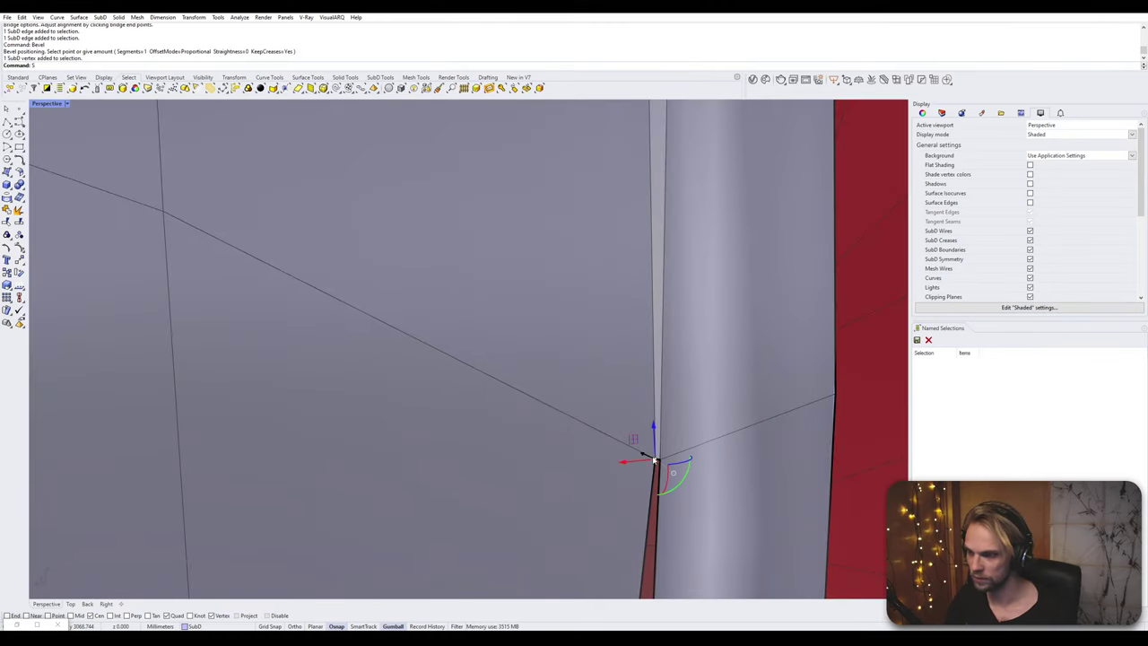
type("lide")
key("Return")
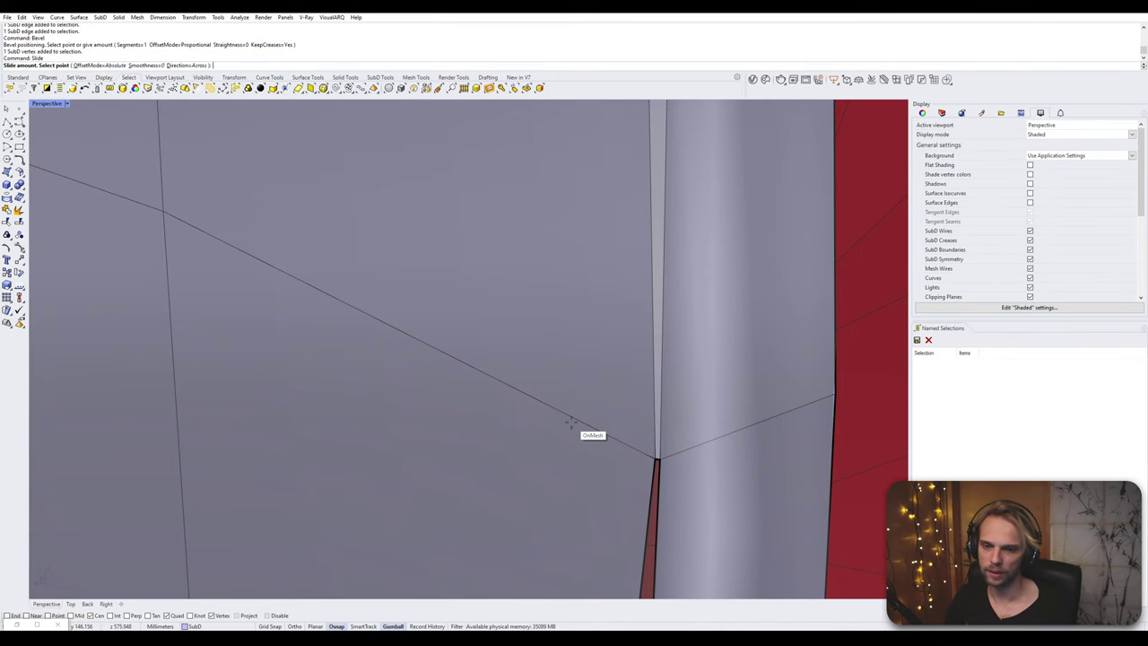
scroll(525, 391, "down", 3)
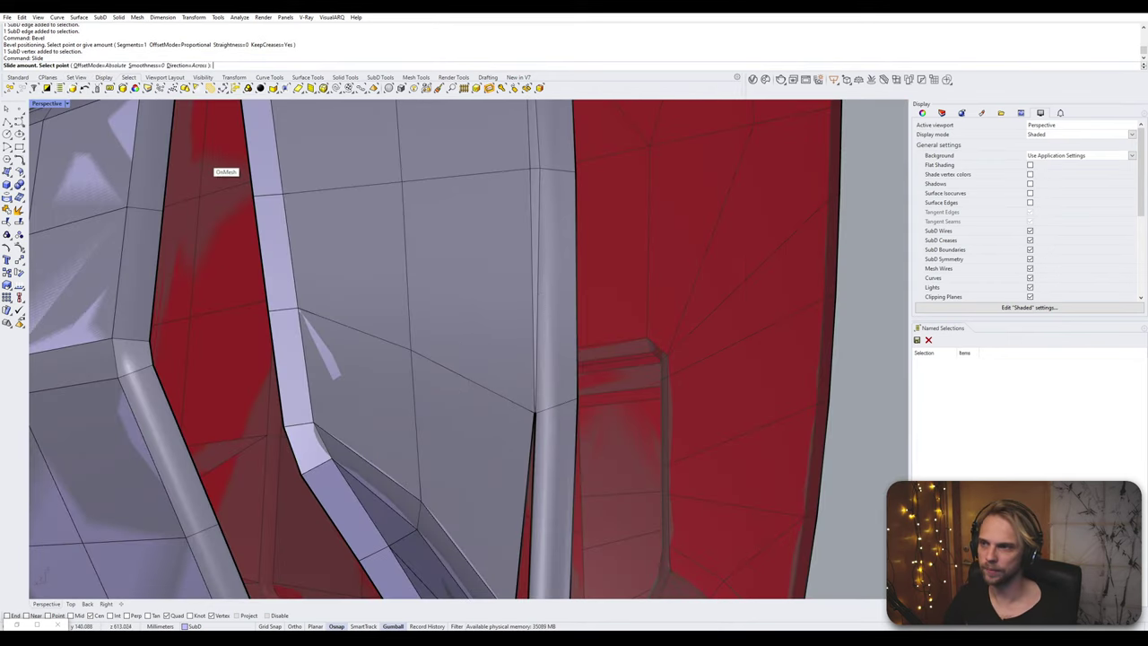
left_click(446, 341)
scroll(558, 412, "up", 5)
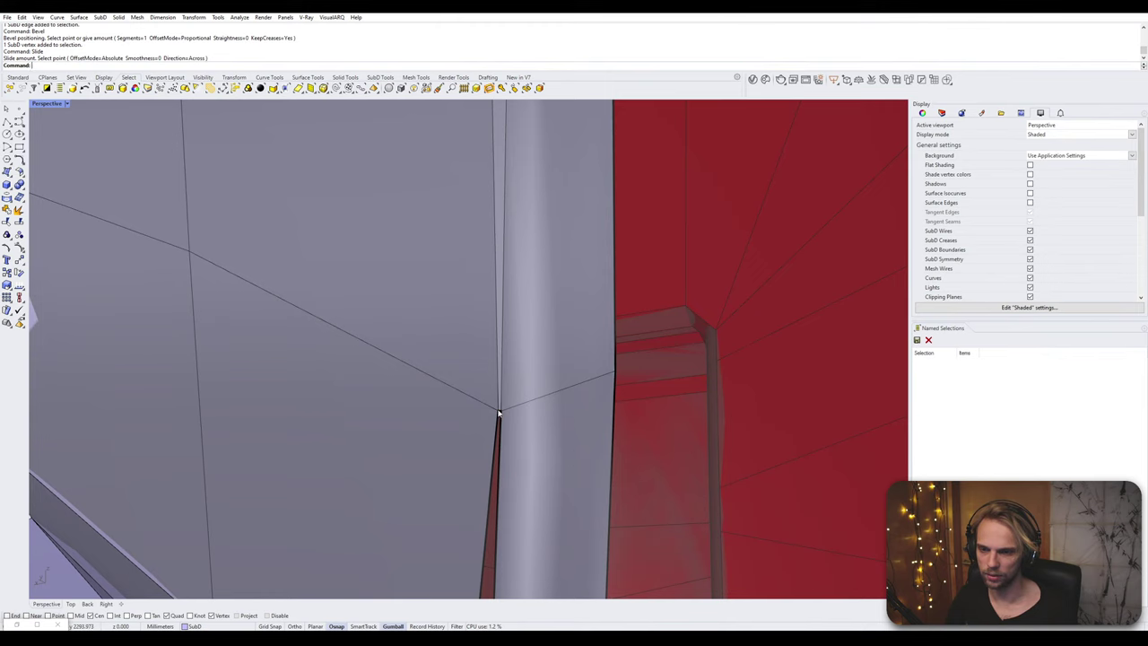
- Reposition the seam corner vertex with Move, undoing an unwanted nudge
left_click(498, 412)
type("M")
key("Return")
left_click(498, 412)
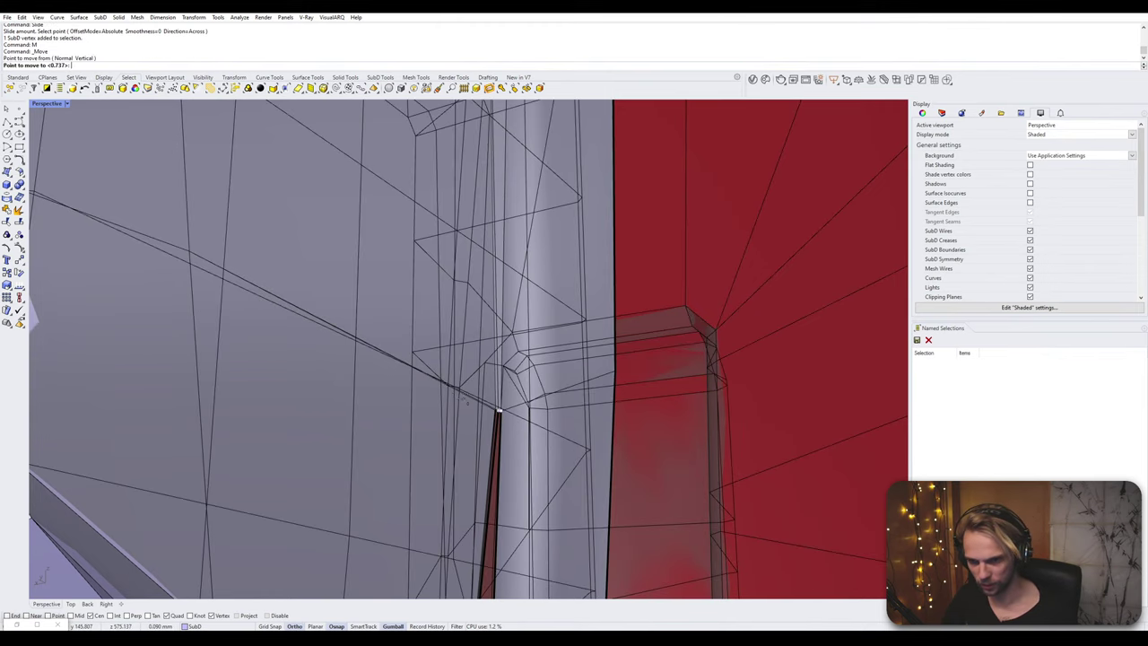
left_click(498, 415)
left_click_drag(489, 408, 421, 388)
key("ctrl+z")
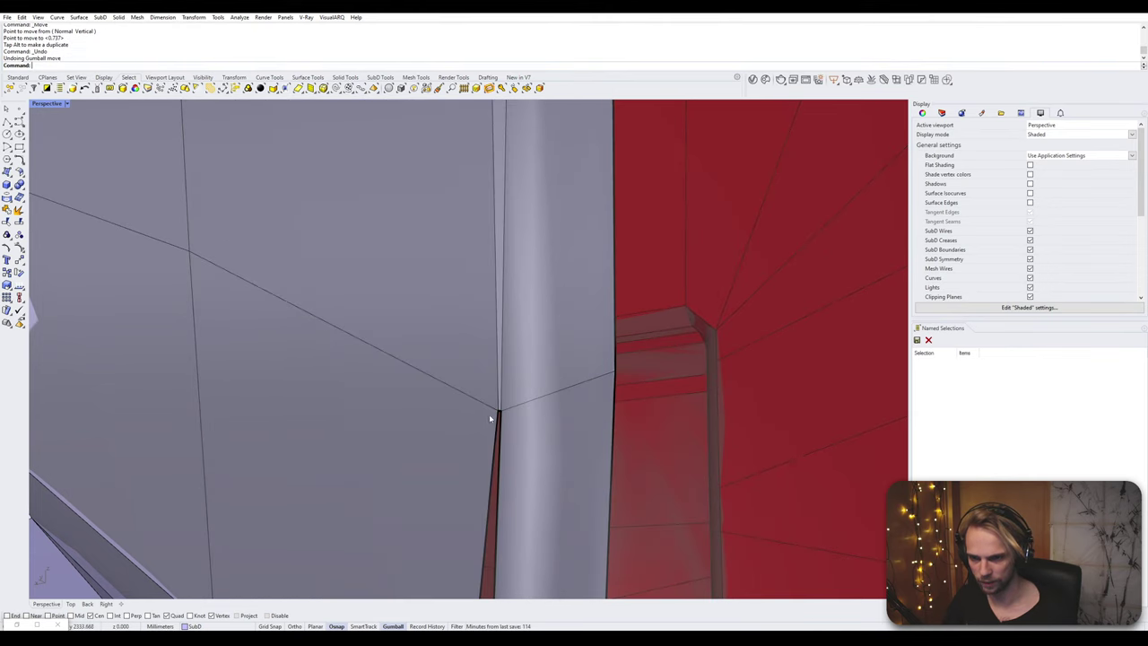
left_click(499, 414)
type("M")
key("Return")
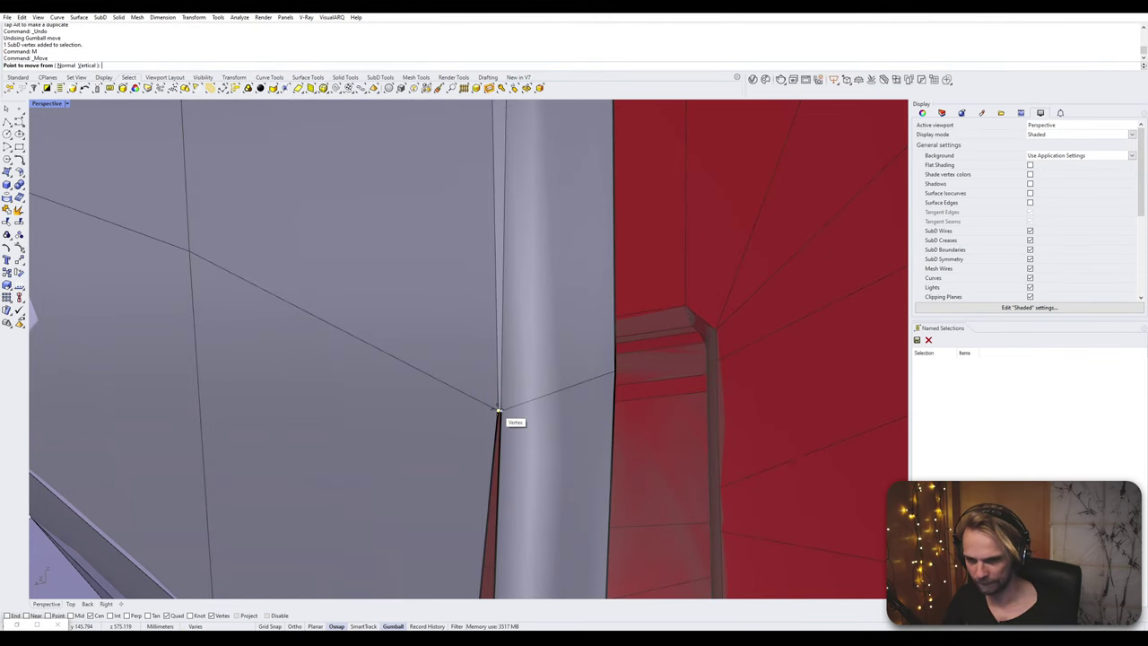
left_click(500, 411)
left_click(498, 417)
- Move the corner vertex with Near osnap onto the neighbouring edge
type("M")
key("Return")
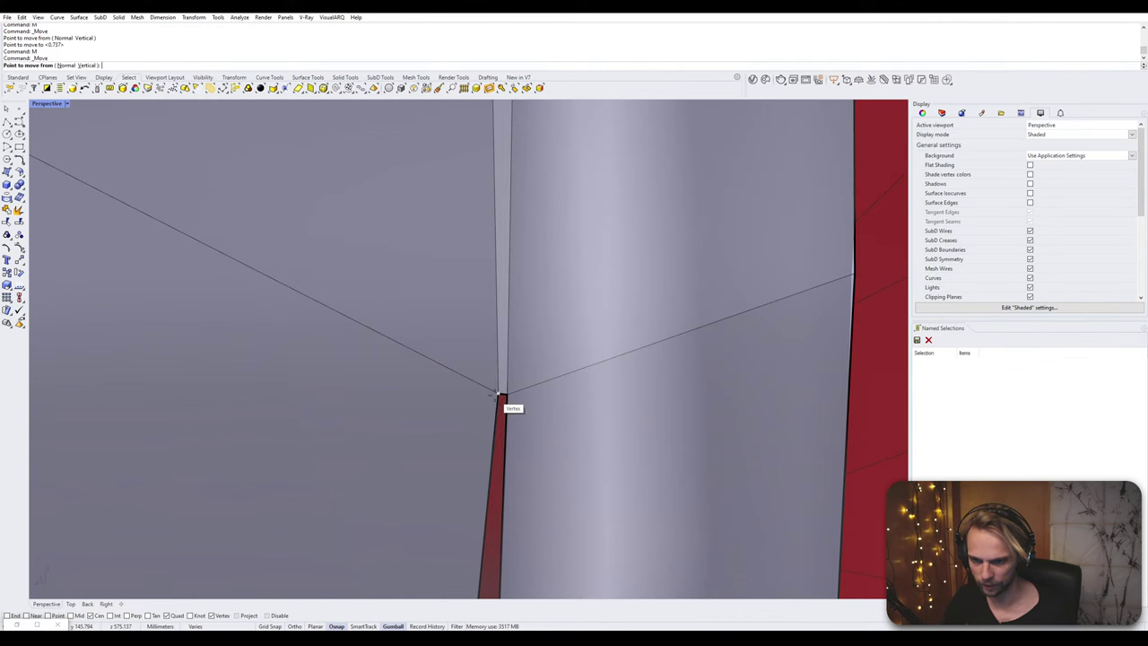
left_click(500, 400)
right_click_drag(400, 339, 206, 414)
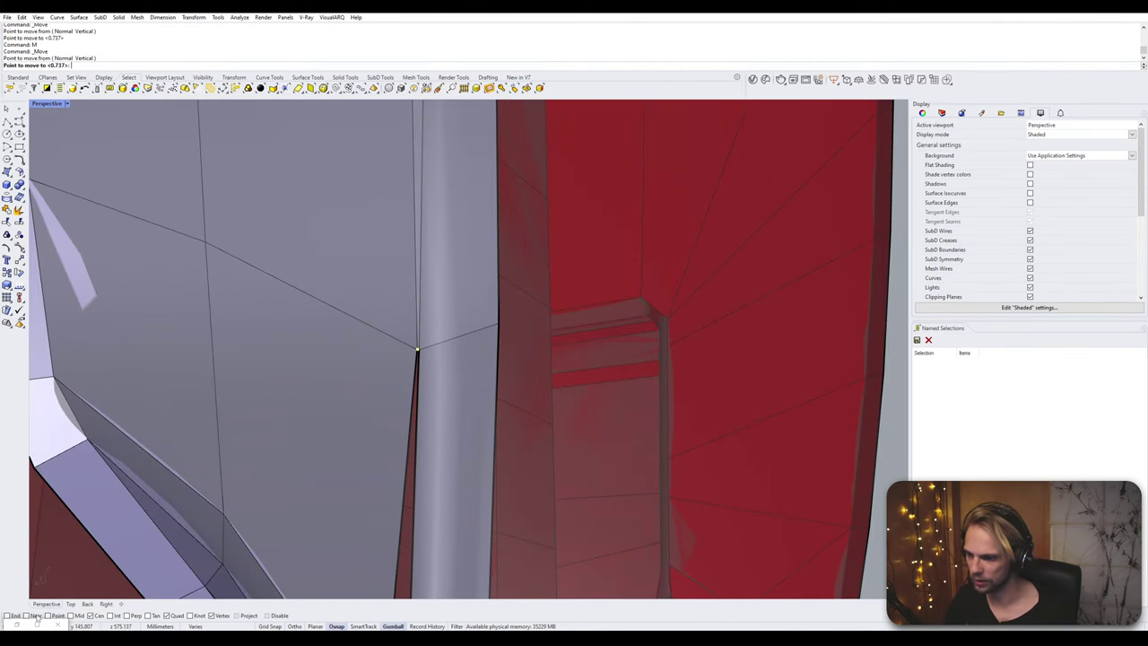
left_click(36, 616)
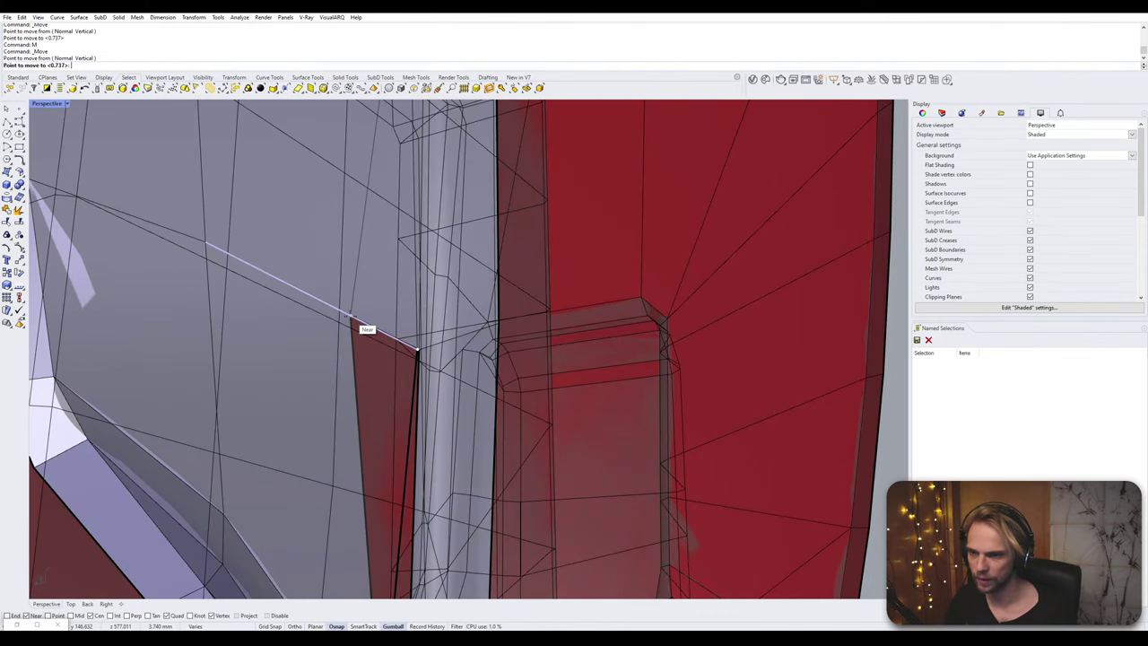
left_click(417, 351)
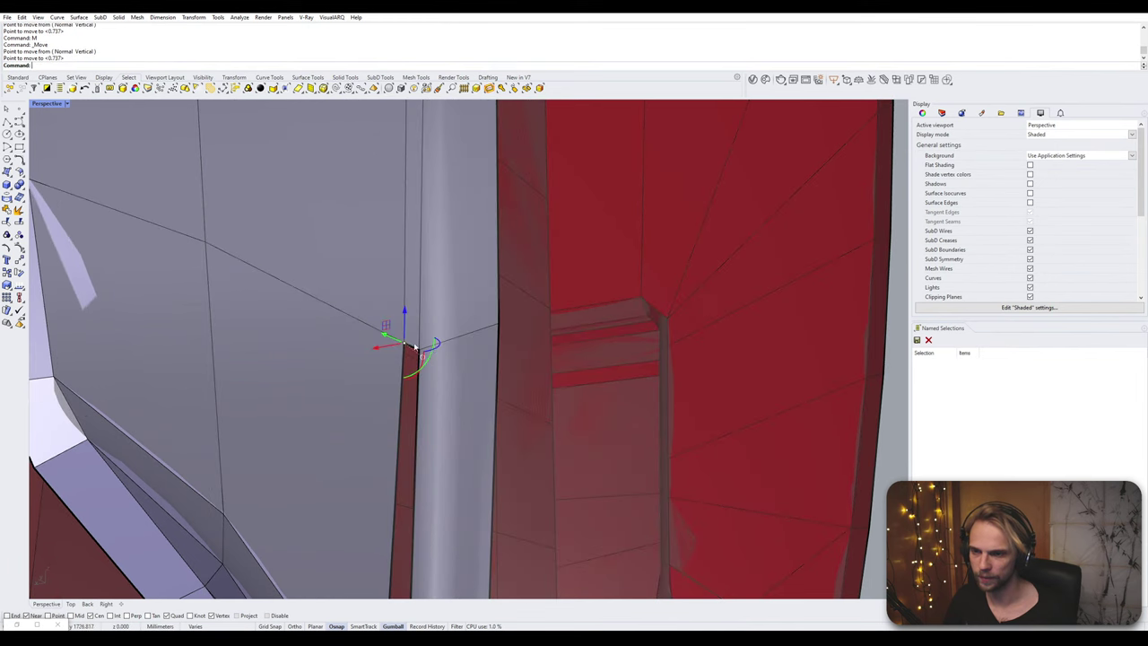
- Bridge the narrow slit's left and right edges closed and toggle the SubD display
scroll(422, 372, "down", 2)
right_click_drag(426, 383, 442, 380)
left_click(460, 392)
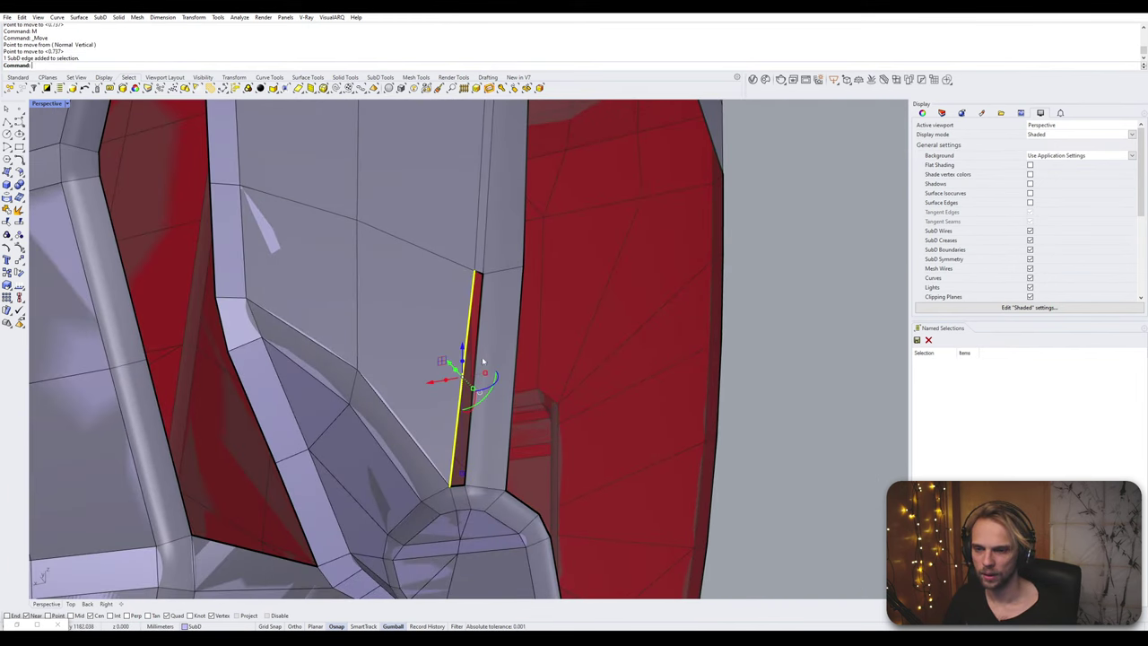
left_click(480, 338, "shift")
key("Return")
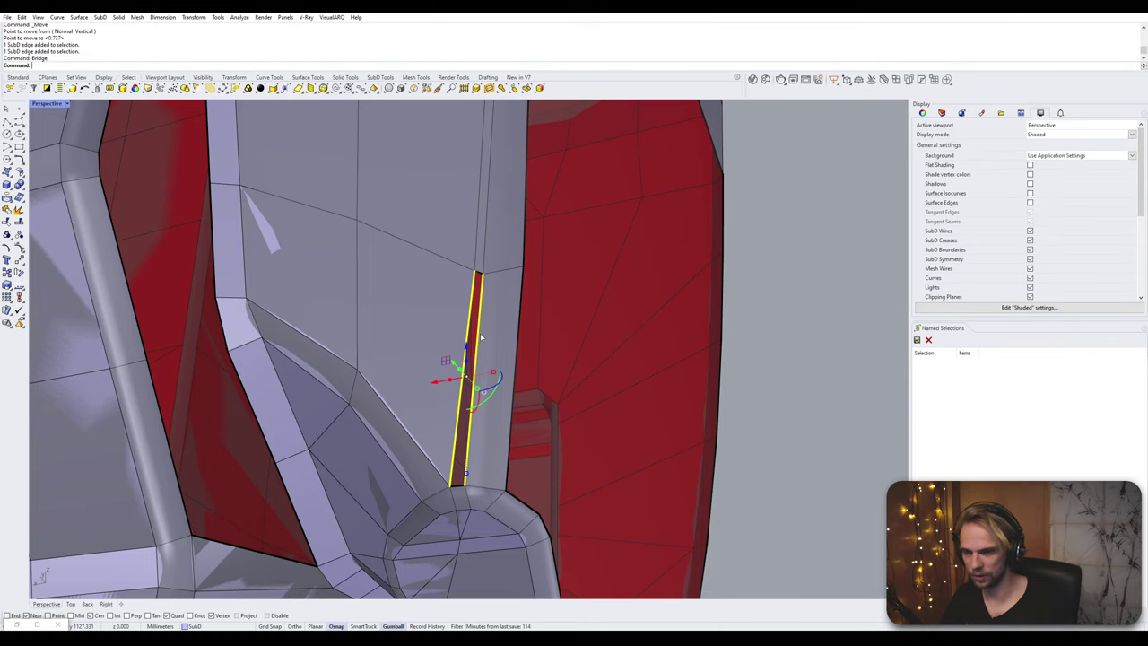
key("Tab")
scroll(475, 359, "down", 3)
right_click_drag(462, 381, 477, 277)
- In flat display, move the corner vertex by the seam slightly down and left
key("Tab")
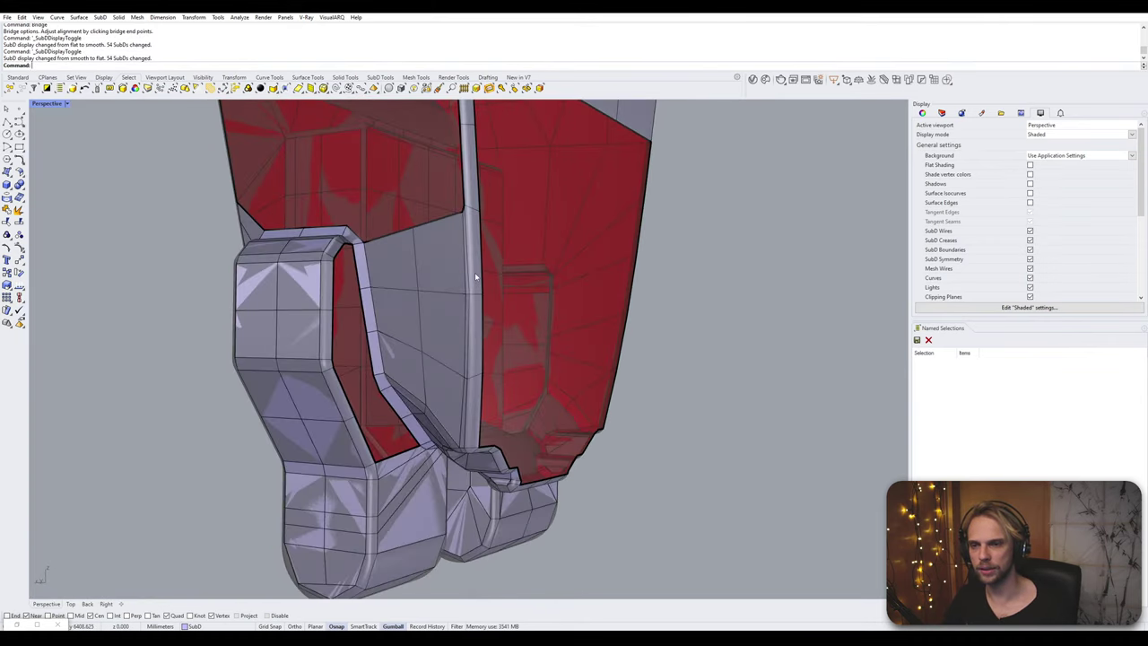
scroll(477, 276, "up", 5)
scroll(488, 344, "up", 2)
left_click(489, 343)
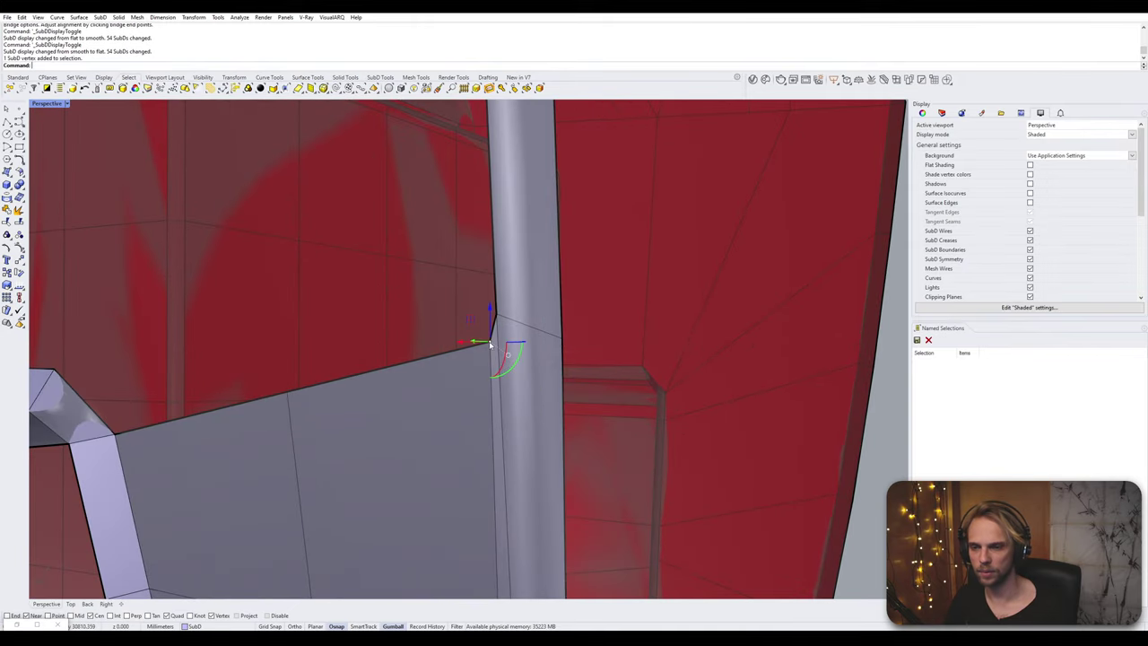
type("m")
key("Return")
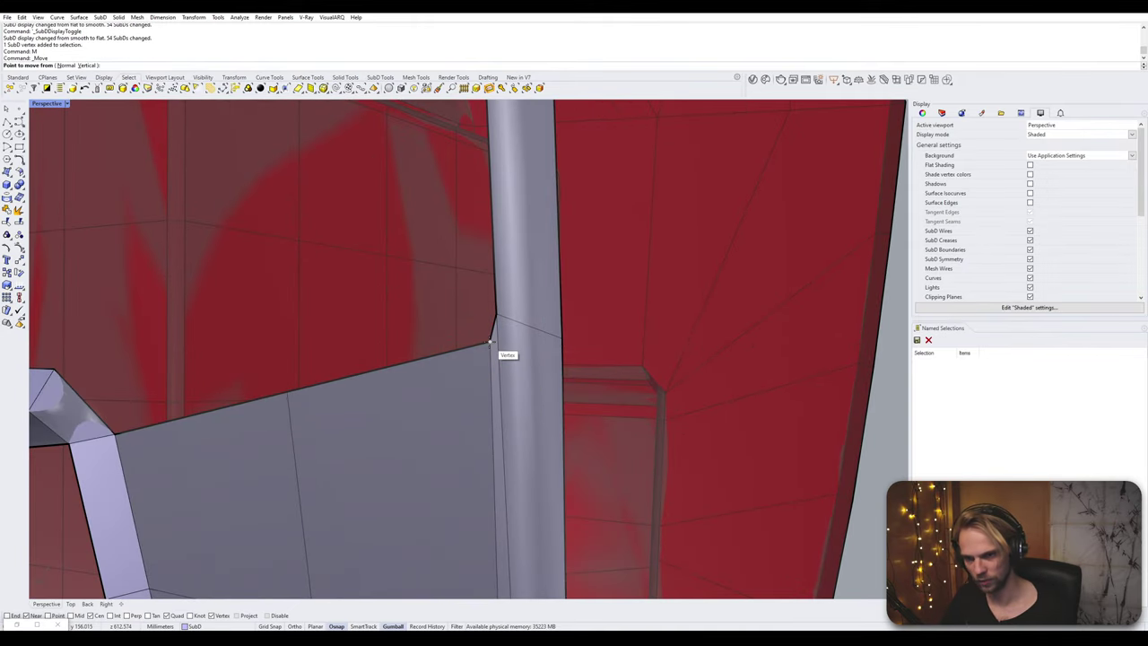
left_click(490, 342)
left_click(467, 349)
- Delete the stray edge from the lower thigh shell
scroll(485, 352, "down", 10)
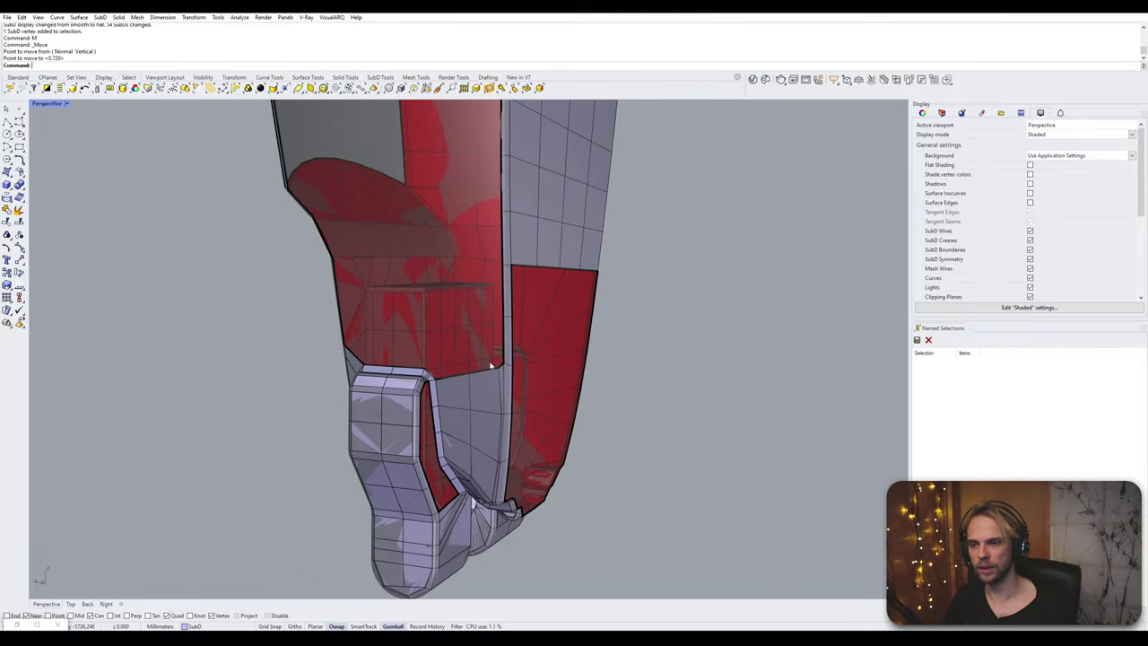
right_click_drag(490, 366, 401, 187)
scroll(450, 414, "down", 4)
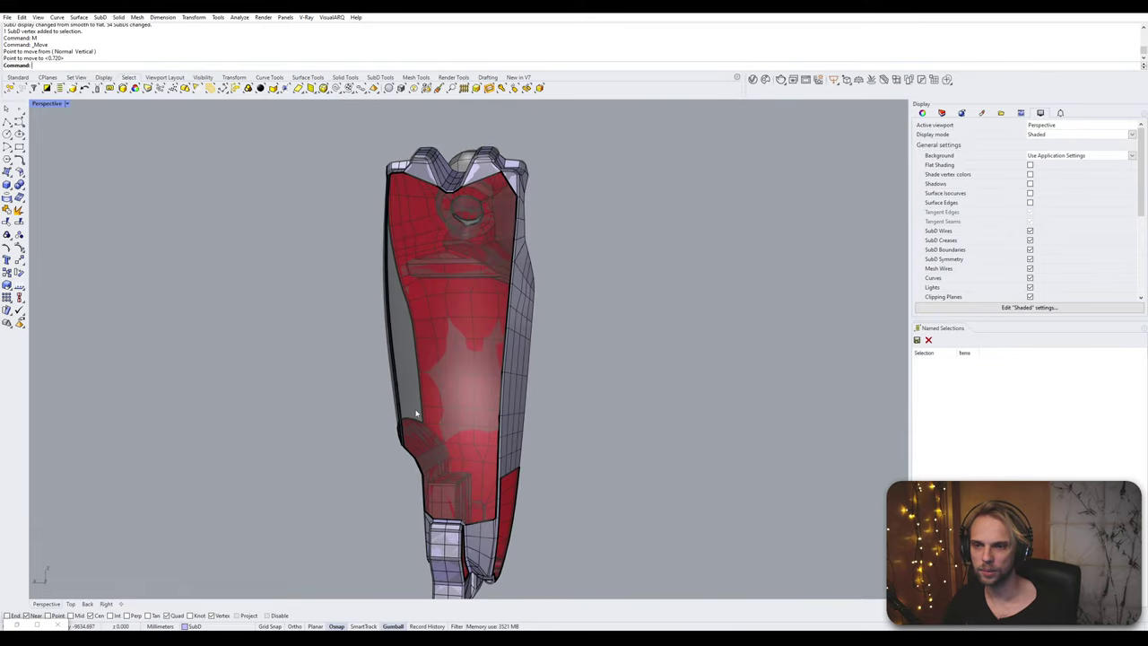
right_click_drag(418, 502, 533, 357, "shift")
scroll(533, 315, "up", 5)
scroll(476, 288, "up", 3)
right_click_drag(532, 315, 475, 412)
left_click(501, 374)
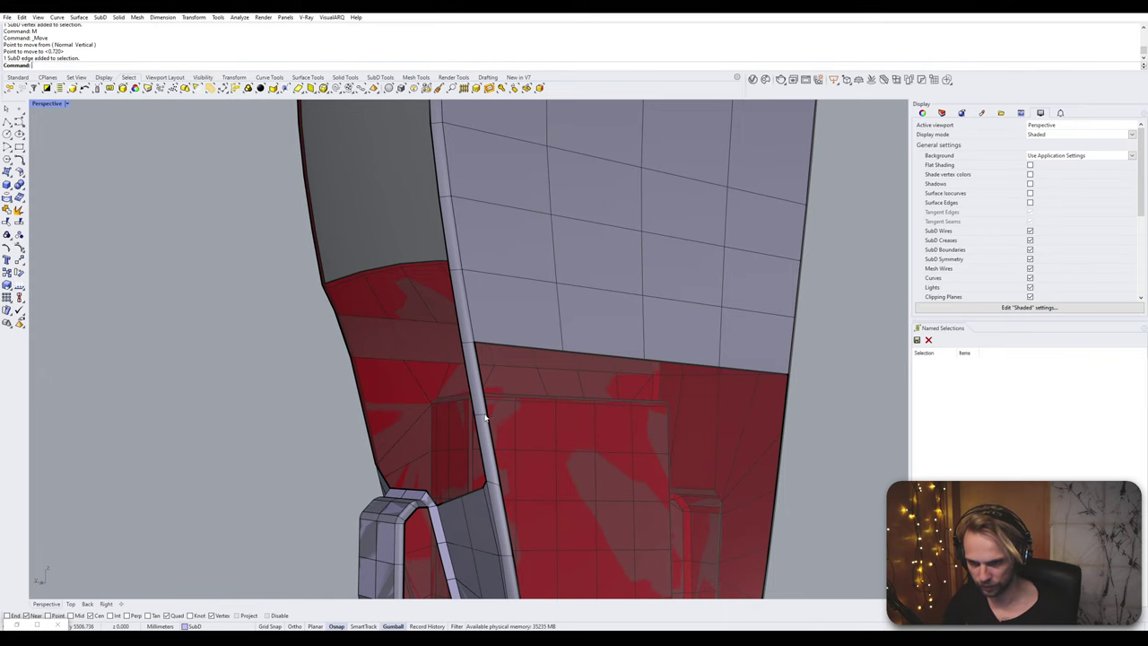
left_click(484, 417)
scroll(480, 413, "up", 3)
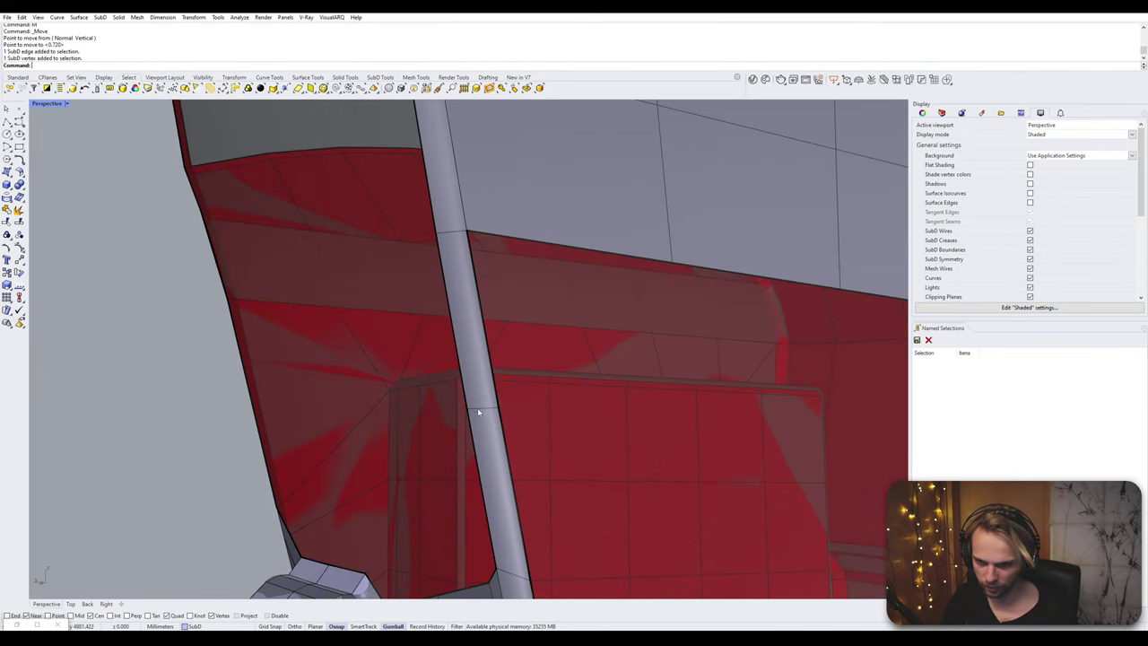
left_click(476, 411)
key("Delete")
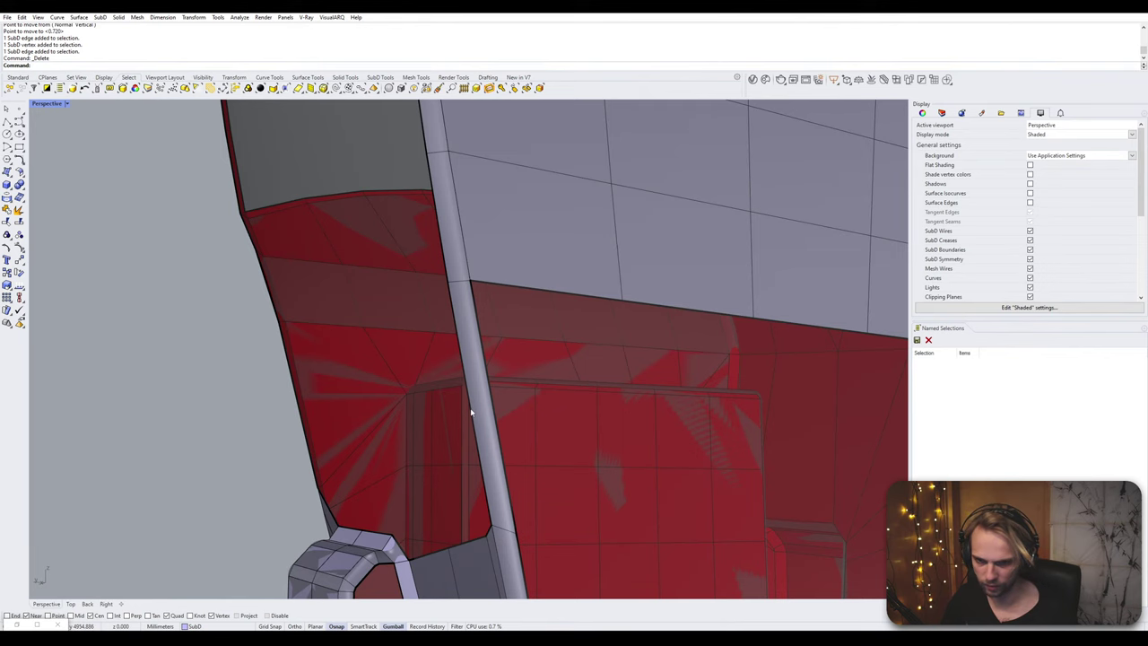
- Select the two vertical edges on either side of the lower front gap
left_click(471, 412)
right_click_drag(471, 411, 559, 415)
left_click(700, 419, "ctrl+shift")
left_click(475, 348, "ctrl+shift")
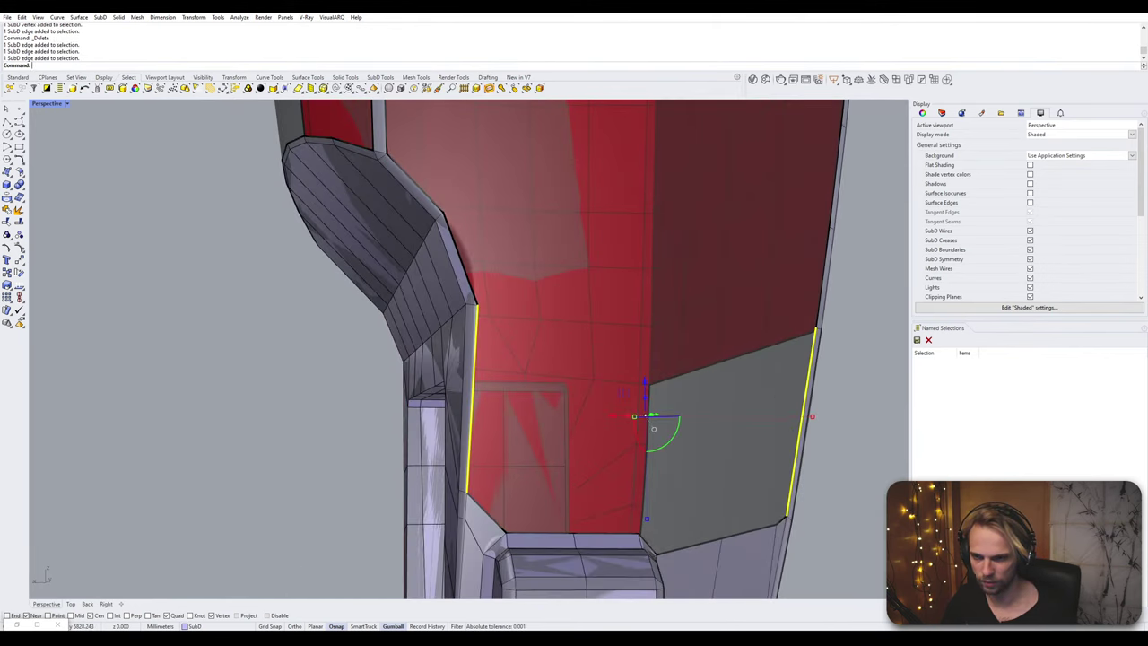
scroll(492, 370, "down", 5)
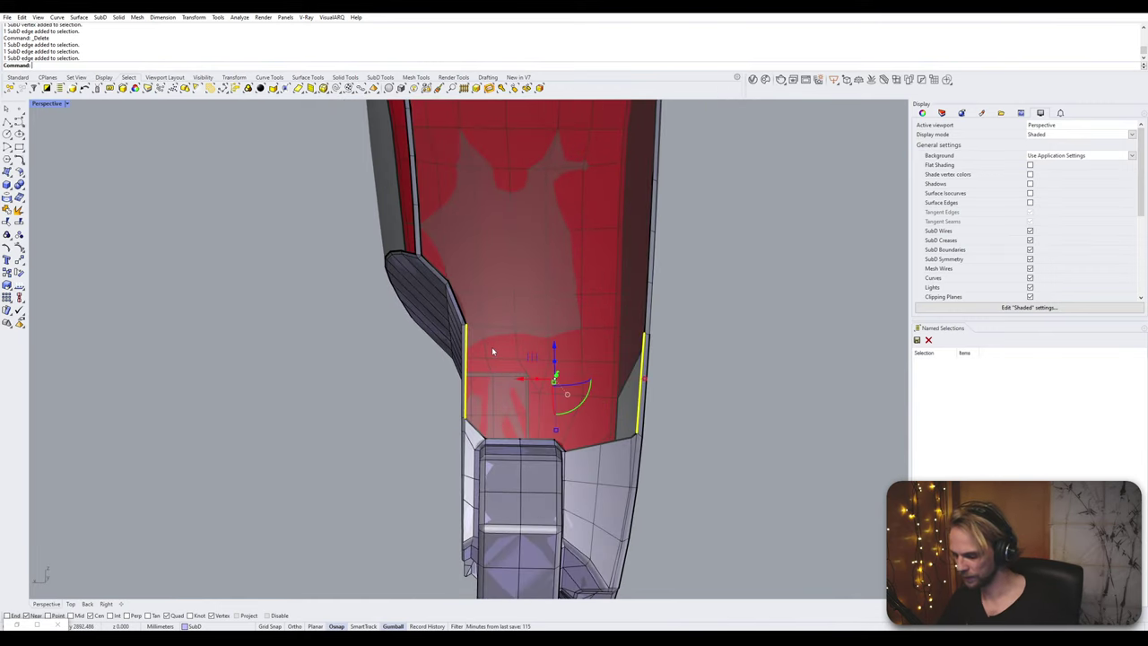
- Bridge the two gap edges with a 5-segment panel
type("bridge")
key("Return")
scroll(489, 408, "up", 3)
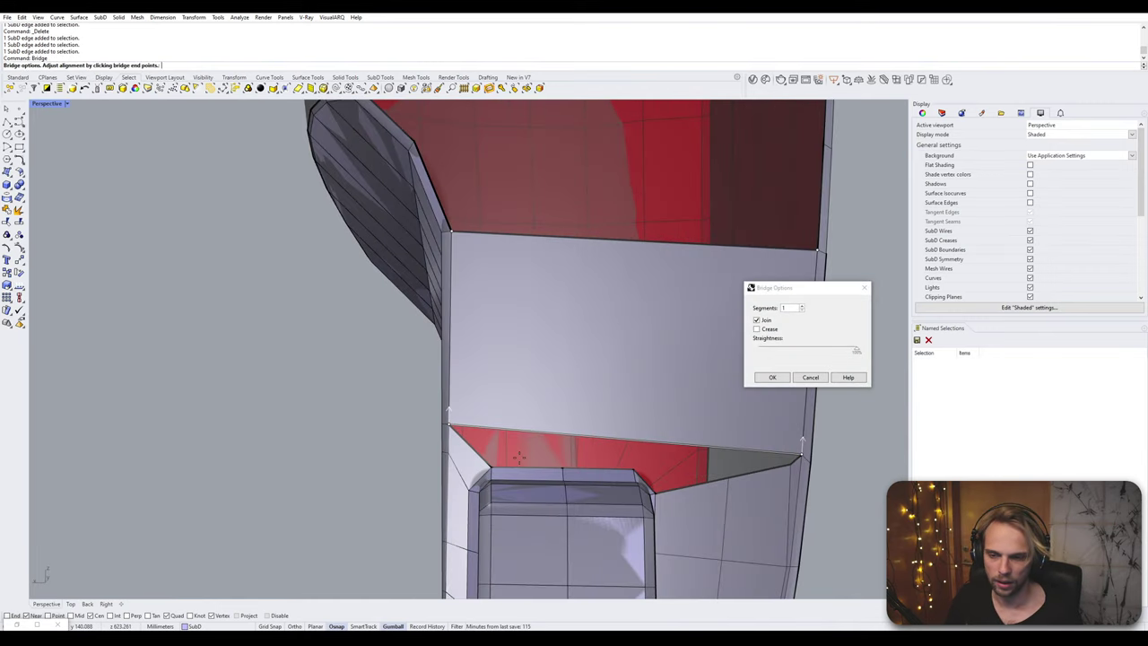
right_click_drag(518, 457, 425, 435, "shift")
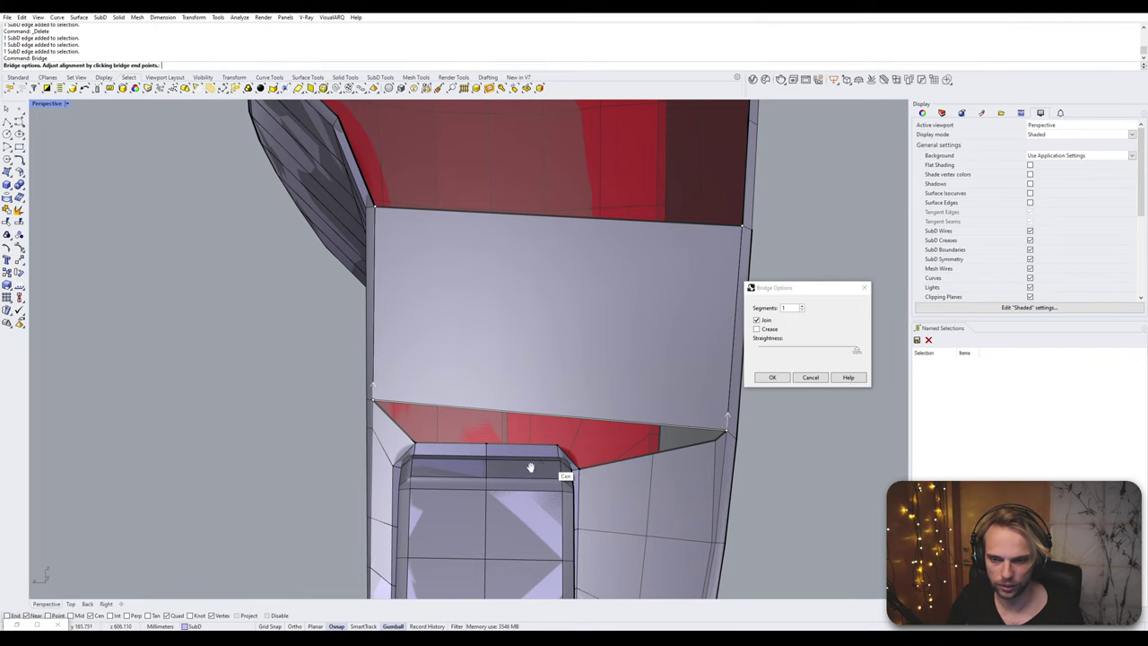
right_click_drag(530, 467, 449, 454, "shift")
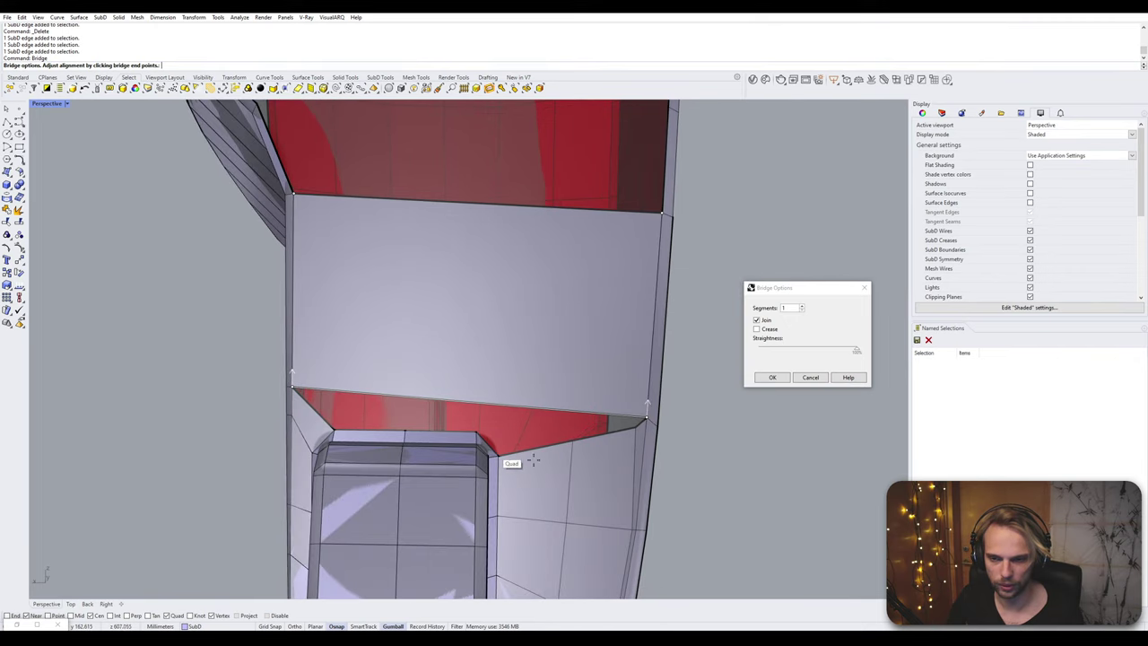
left_click(802, 307)
left_click(802, 306)
left_click(801, 306)
left_click(801, 307)
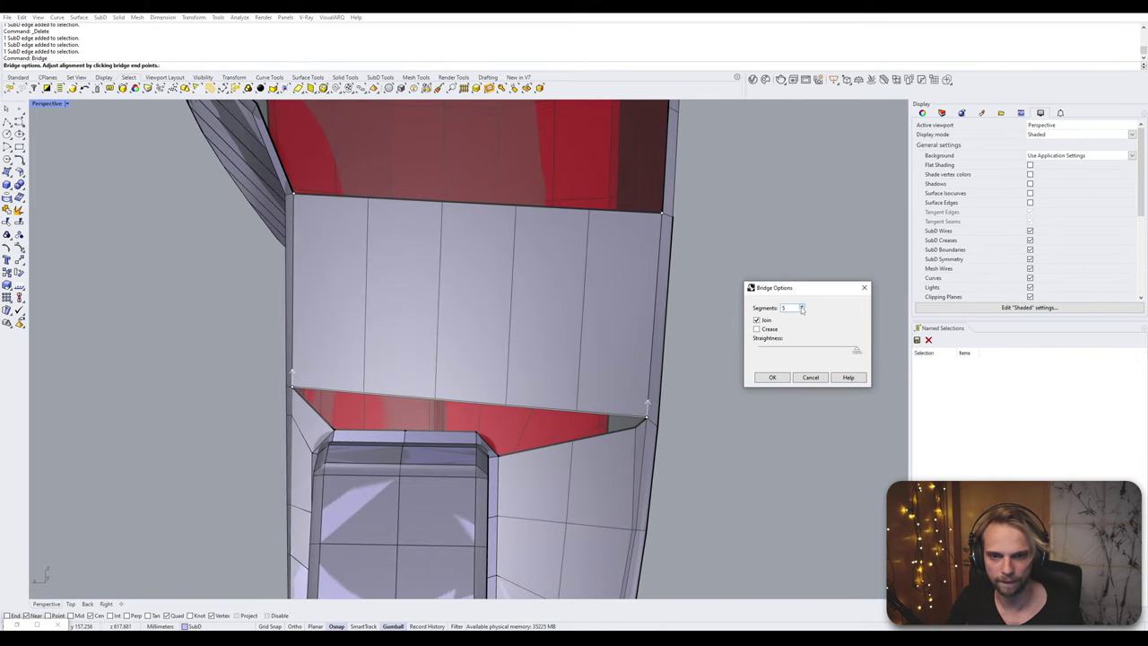
left_click(773, 377)
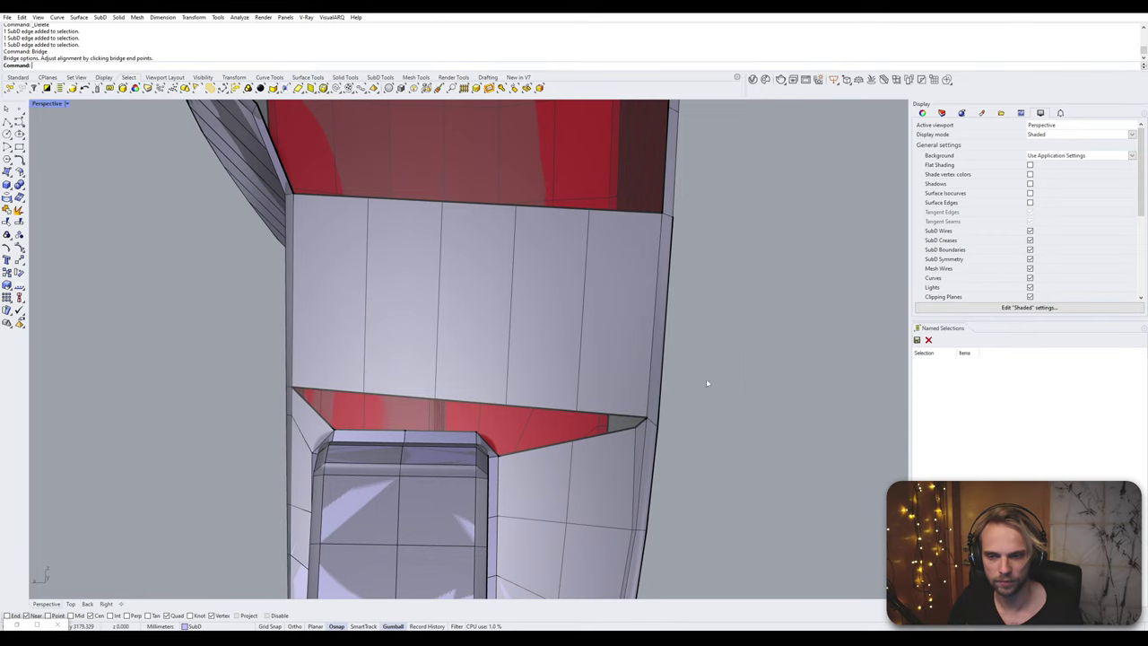
- Select the ten rim edges along the top and bottom of the narrow red strip
left_click(344, 396, "ctrl+shift")
left_click(375, 431, "ctrl+shift")
left_click(414, 400, "ctrl+shift")
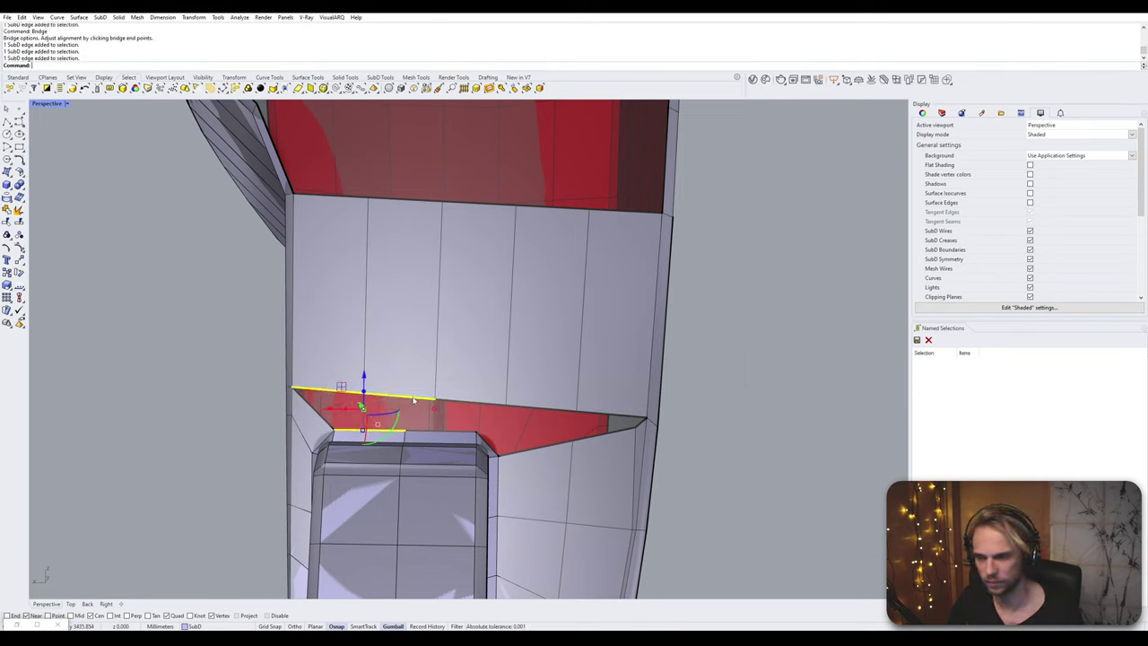
left_click(445, 435, "ctrl+shift")
left_click(485, 409, "ctrl+shift")
left_click(492, 449, "ctrl+shift")
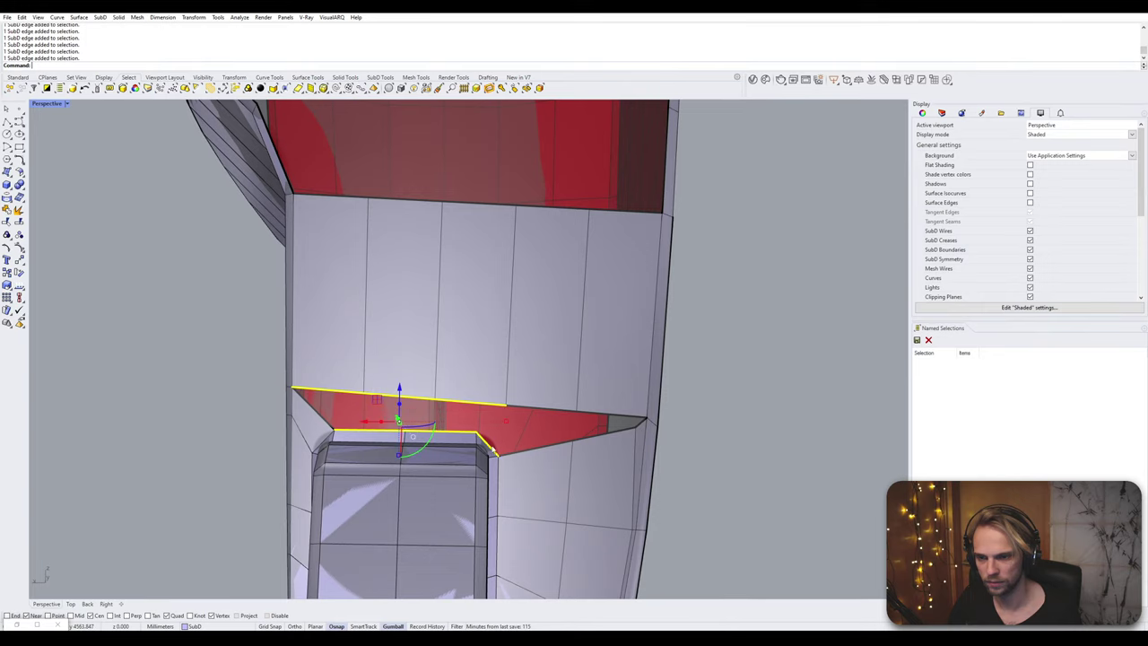
left_click(538, 412, "ctrl+shift")
left_click(600, 423, "ctrl+shift")
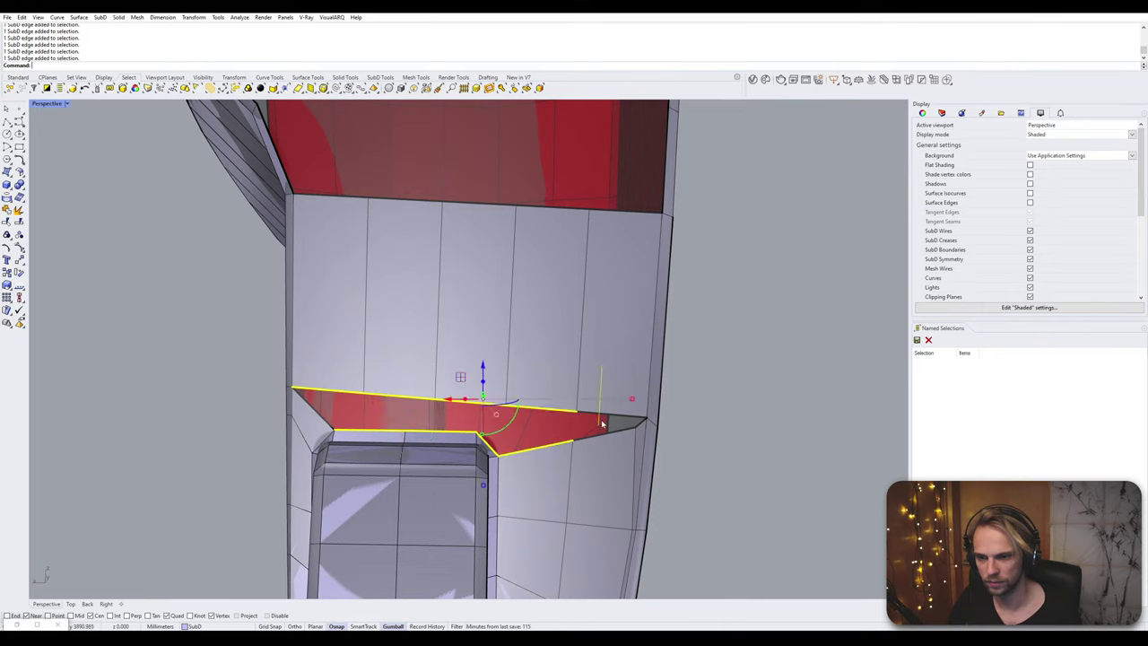
left_click(600, 423, "ctrl+shift")
left_click(617, 417, "ctrl+shift")
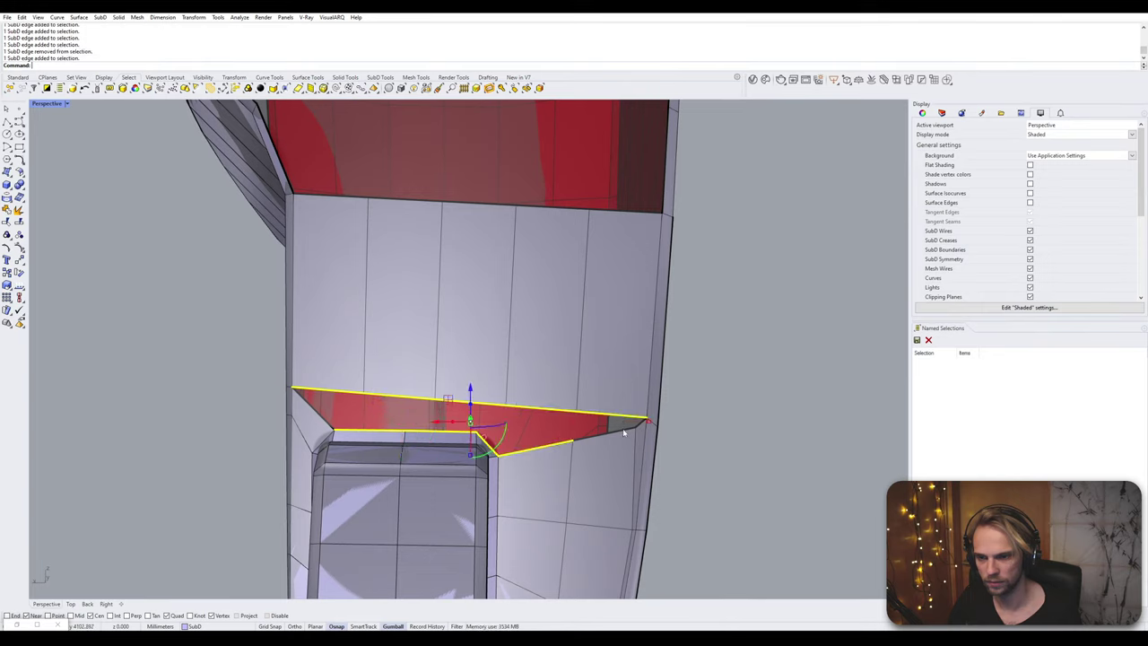
left_click(626, 430, "ctrl+shift")
- Bridge the red strip's rim edges with a single segment
type("Bridge")
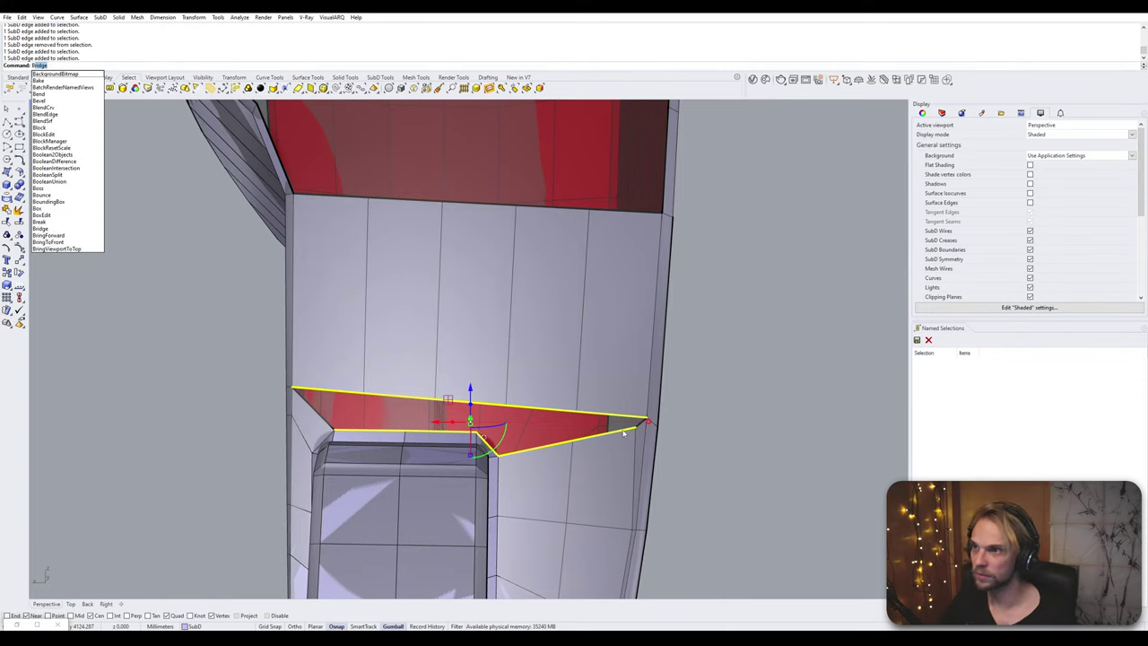
key("Return")
key("Return")
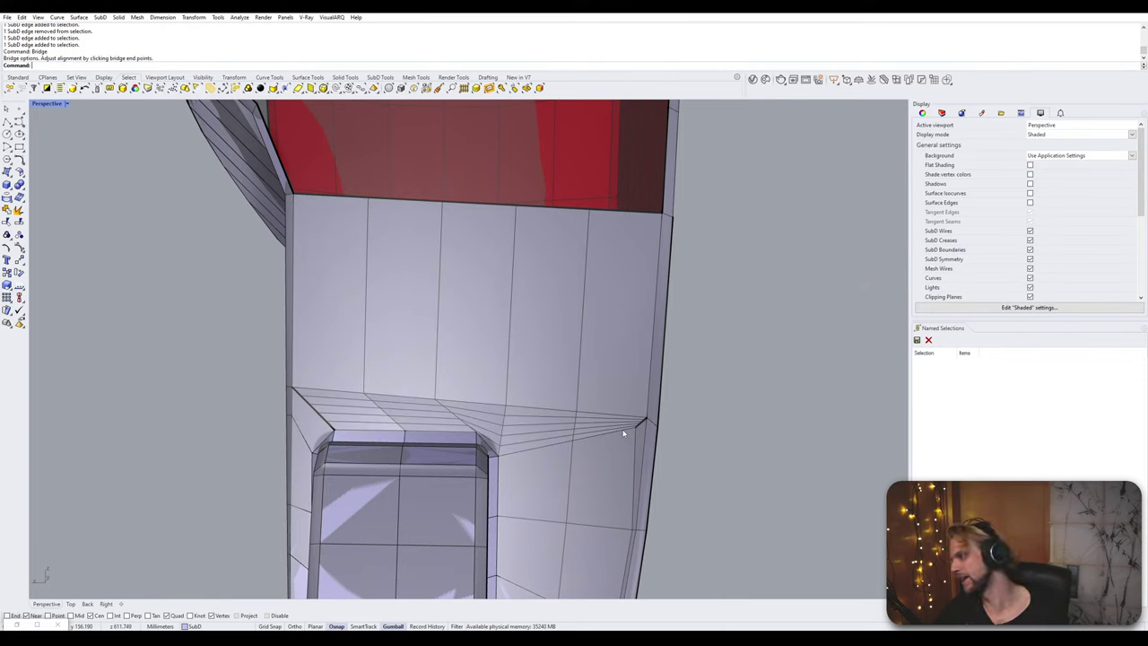
key("ctrl+shift+p")
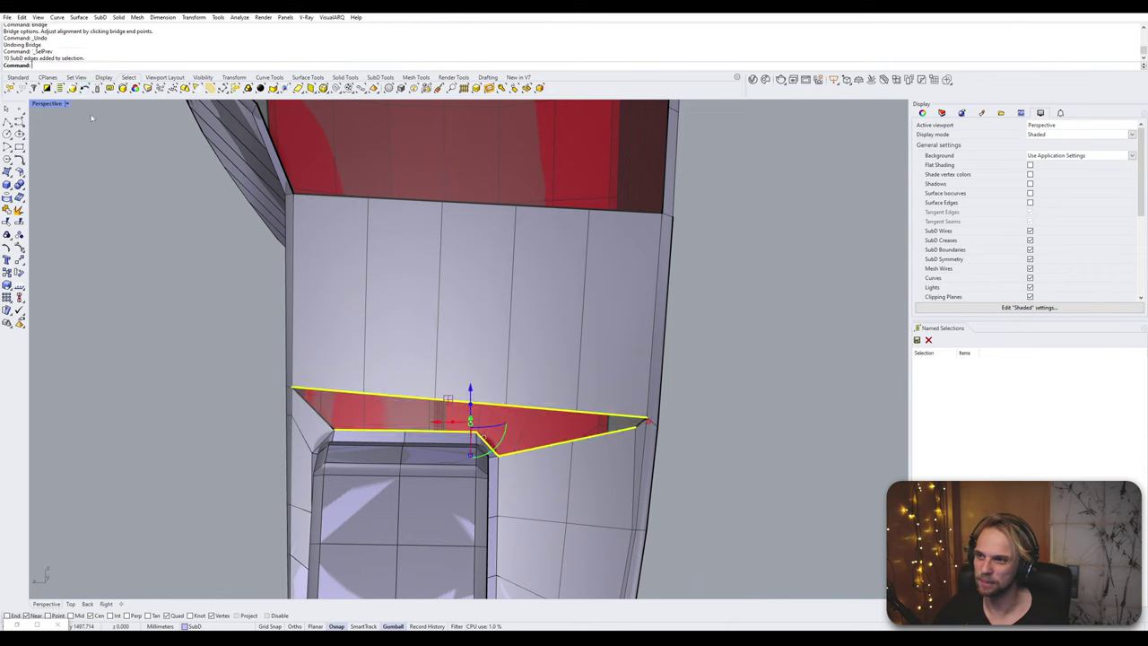
key("ctrl+shift+p")
key("ctrl+shift+p")
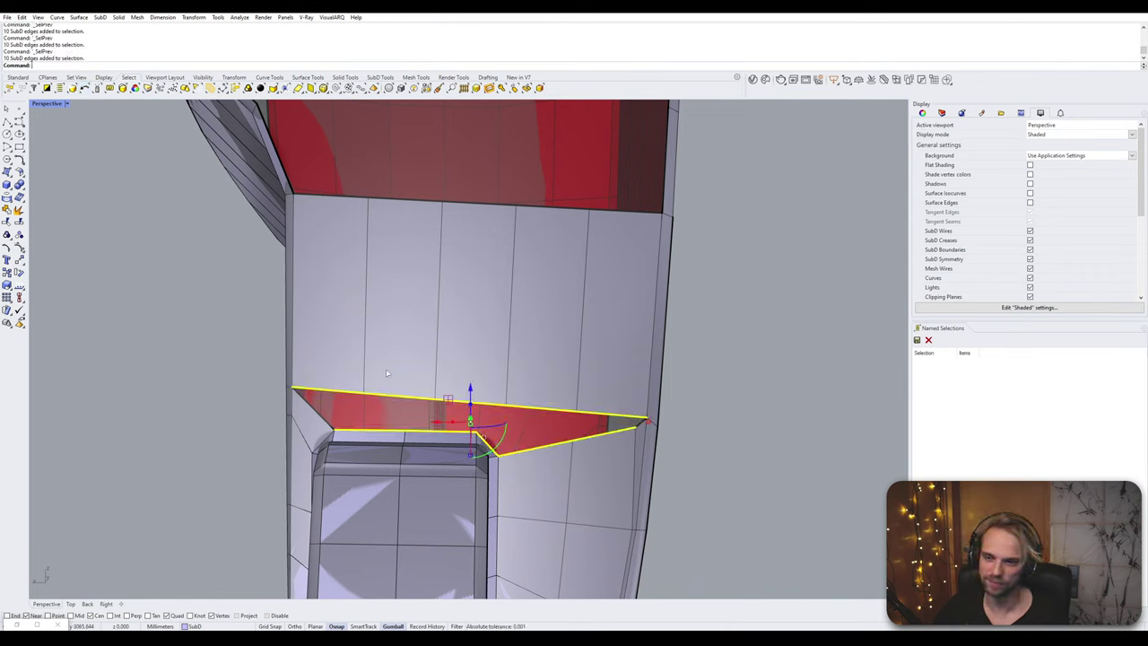
key("Return")
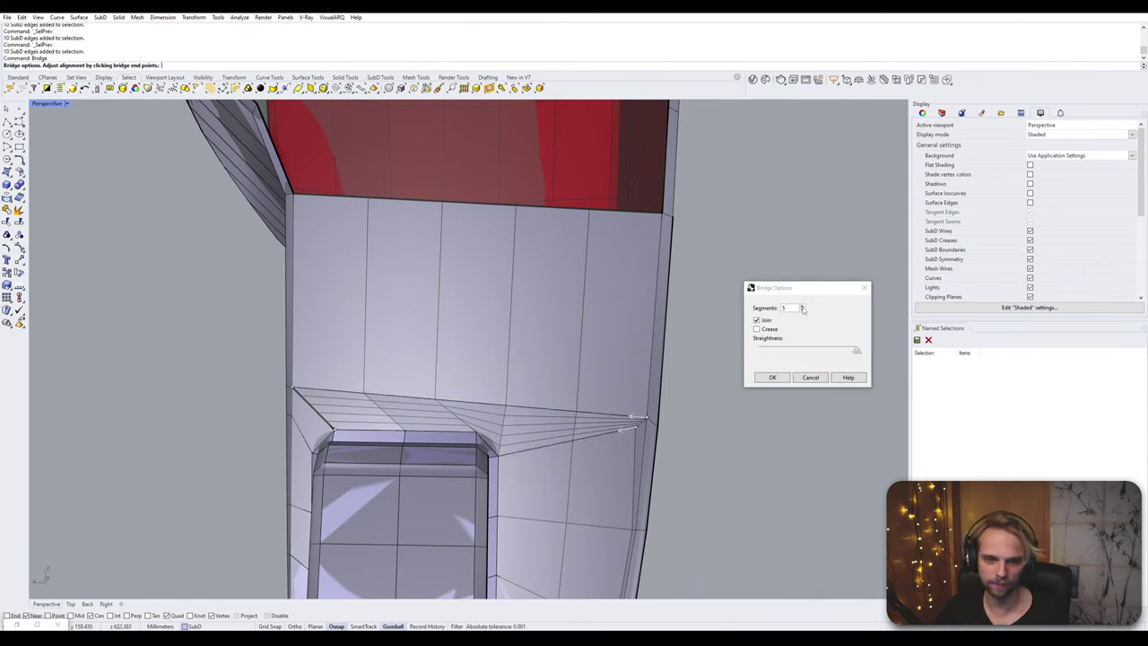
left_click(802, 311)
left_click(803, 311)
left_click(803, 312)
left_click(803, 311)
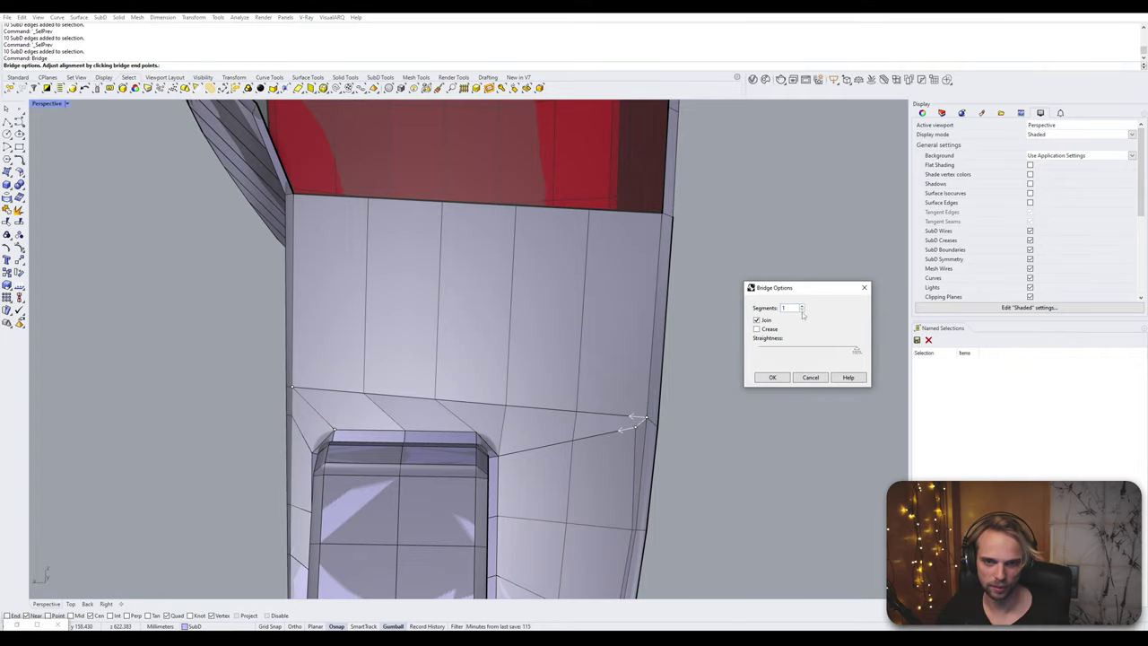
left_click(771, 378)
right_click_drag(771, 377, 568, 264)
key("Tab")
key("Tab")
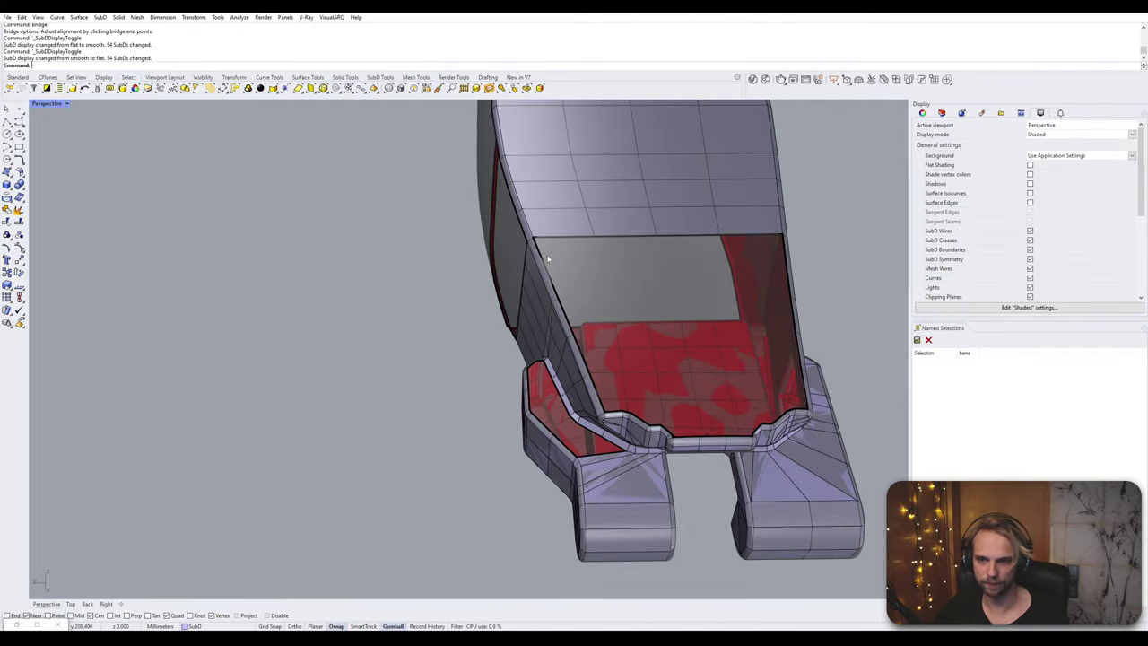
left_click(548, 260, "ctrl+shift")
right_click_drag(778, 261, 727, 297)
key("Escape")
right_click_drag(828, 325, 665, 366)
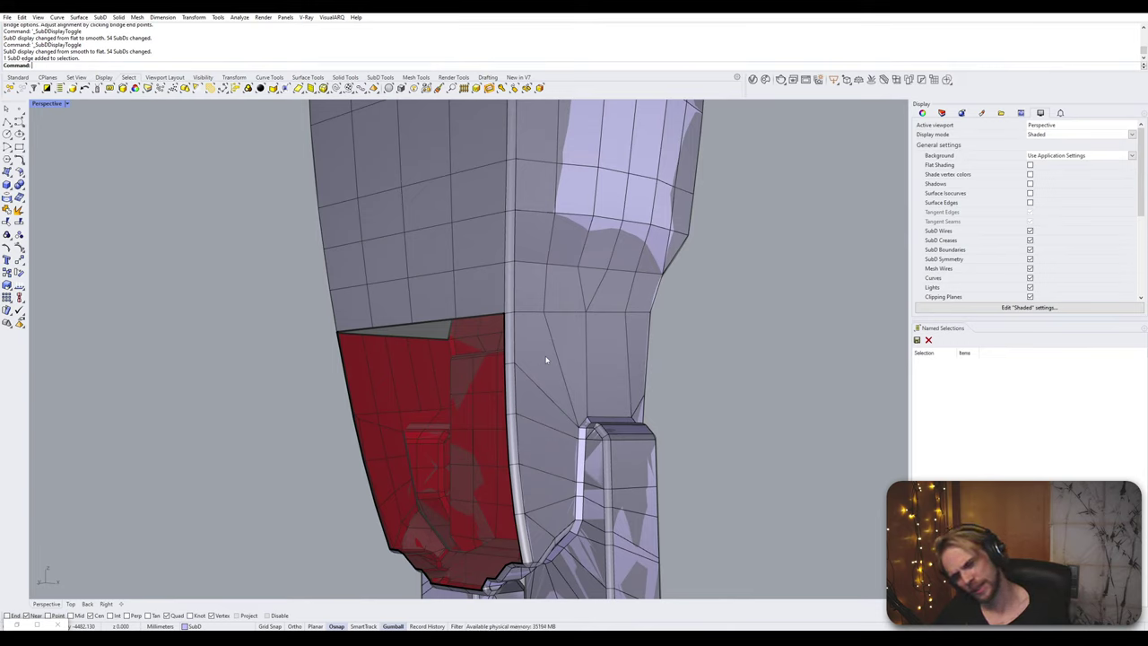
left_click(519, 517, "ctrl+shift")
double_click(557, 502, "ctrl+shift")
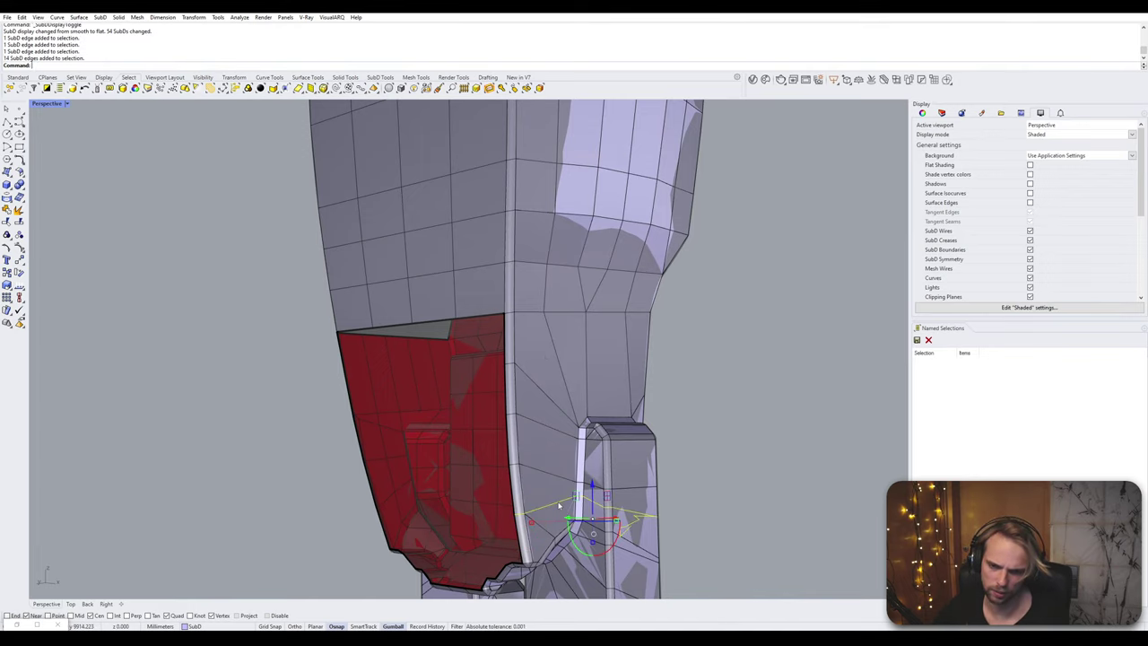
right_click_drag(556, 502, 508, 468)
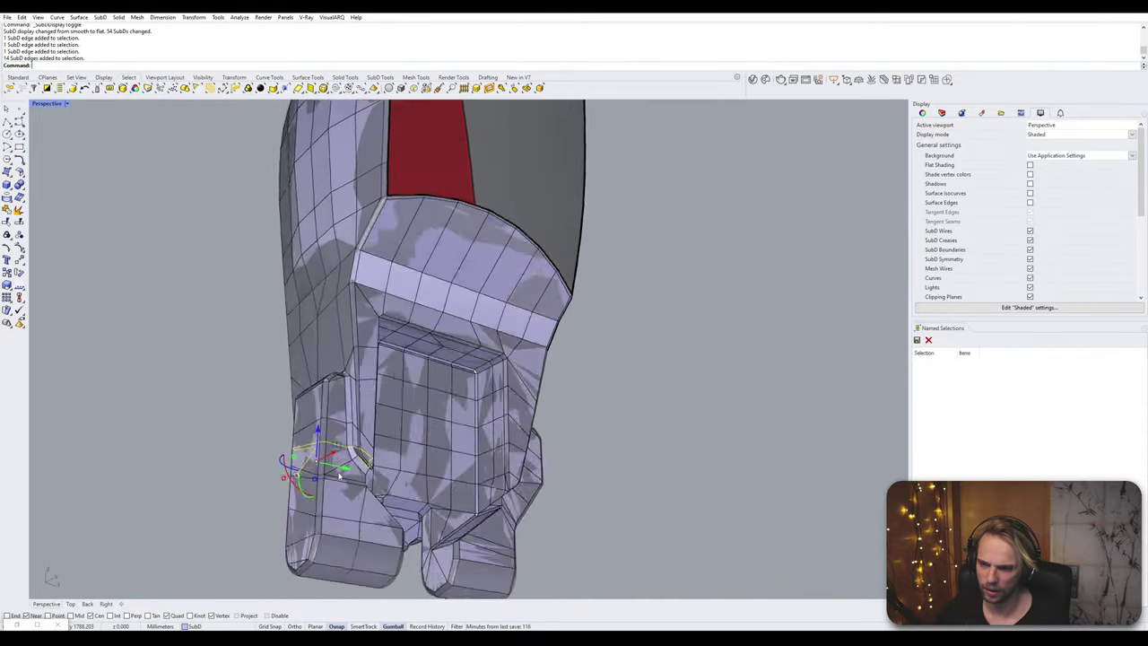
scroll(331, 465, "up", 8)
scroll(331, 465, "down", 4)
right_click_drag(331, 464, 570, 387)
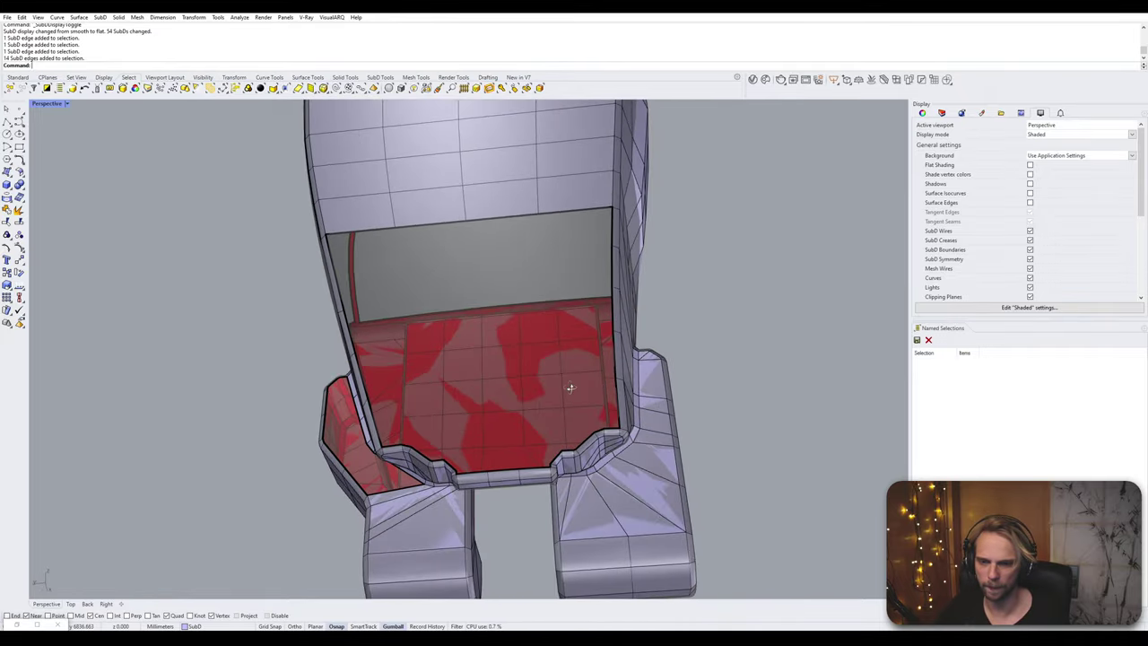
mouse_move(602, 422)
right_mouse_down()
mouse_move(596, 413)
mouse_move(538, 432)
mouse_move(592, 417)
right_mouse_up()
scroll(612, 428, "up", 4)
scroll(555, 429, "up", 2)
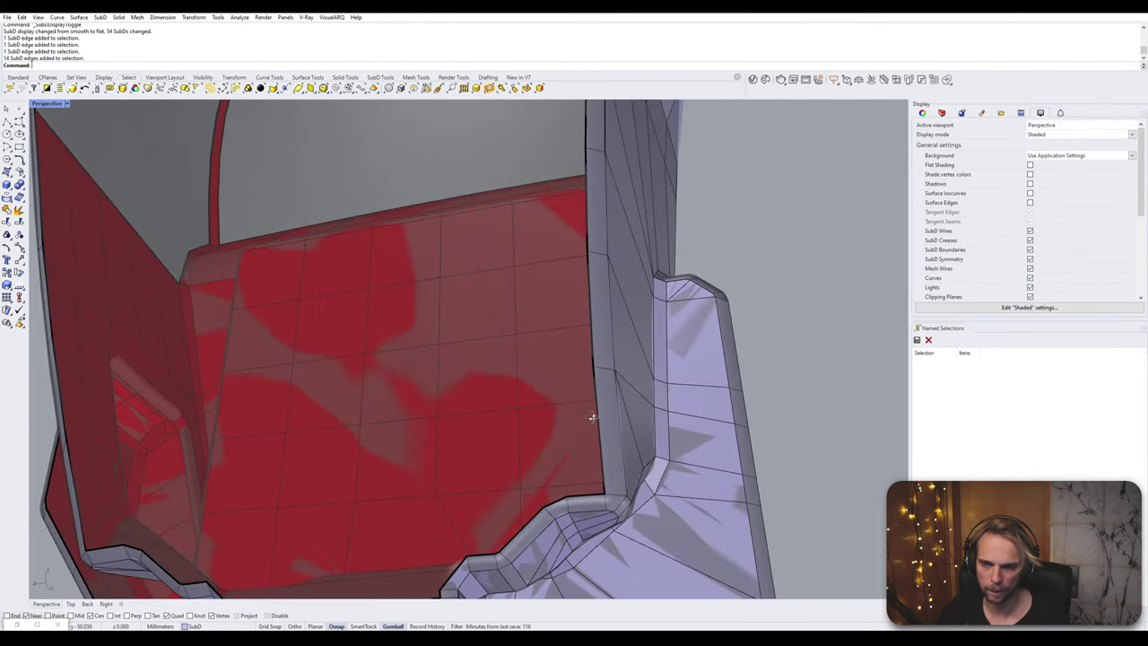
left_click(590, 312, "ctrl+shift")
scroll(464, 409, "down", 4)
right_click_drag(453, 409, 579, 432)
left_click(414, 387, "shift")
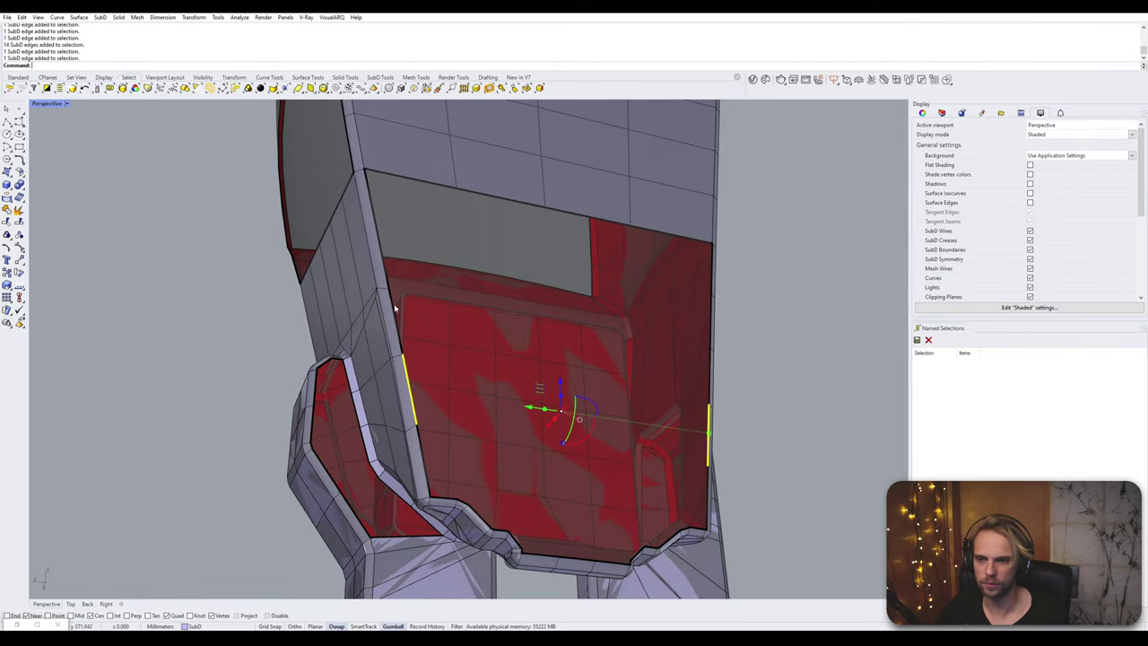
left_click(576, 414, "ctrl+shift")
right_click_drag(568, 353, 576, 287)
key("Escape")
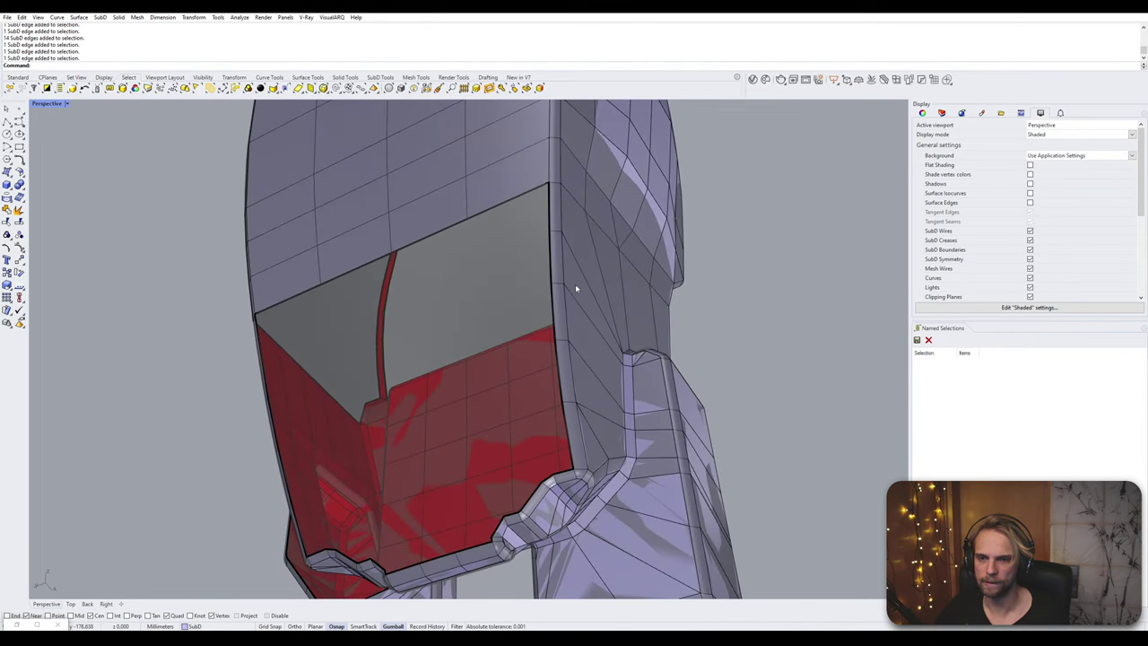
left_click(552, 277)
left_click(552, 307, "shift")
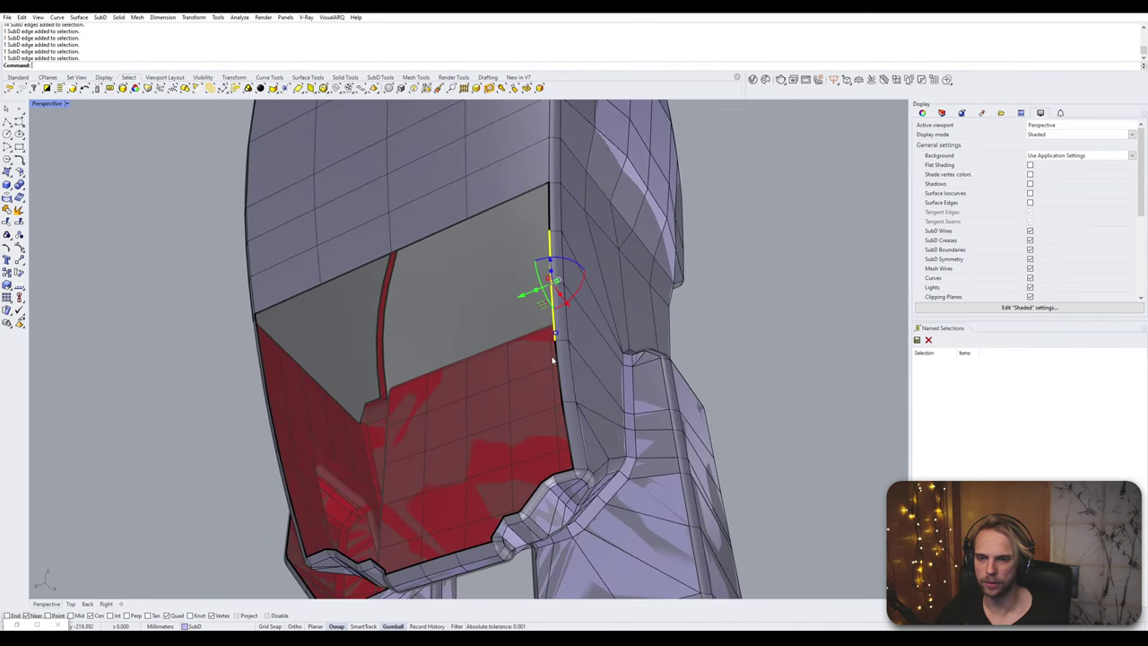
right_click_drag(557, 373, 542, 377)
right_click_drag(349, 318, 398, 330)
right_click_drag(485, 309, 417, 282)
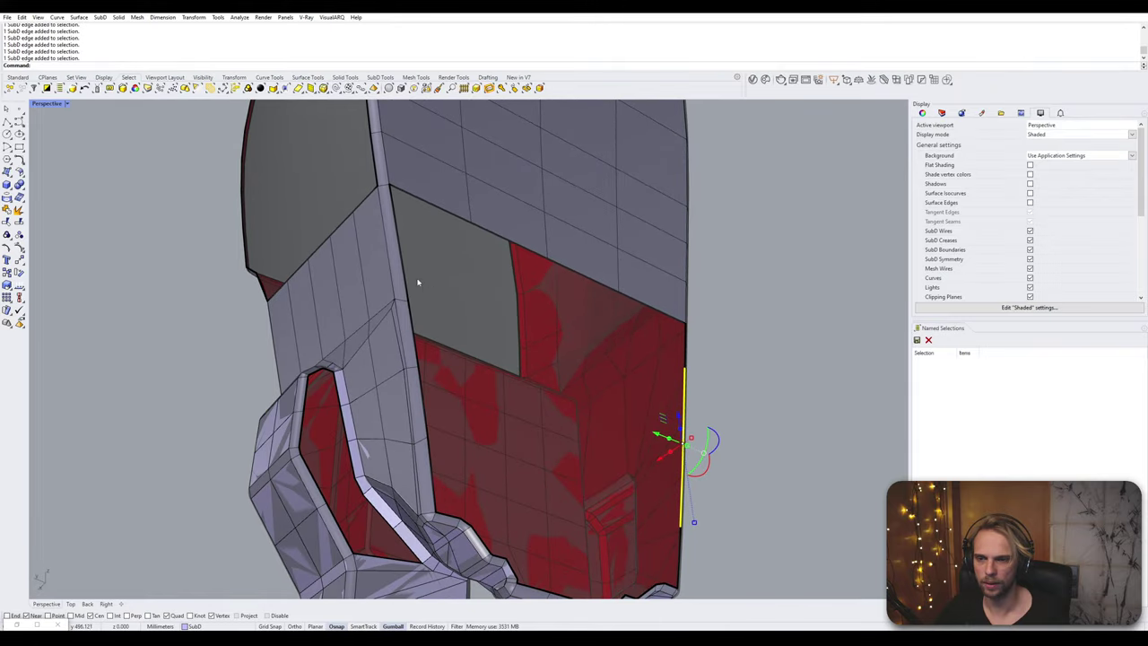
left_click(402, 267, "ctrl+shift")
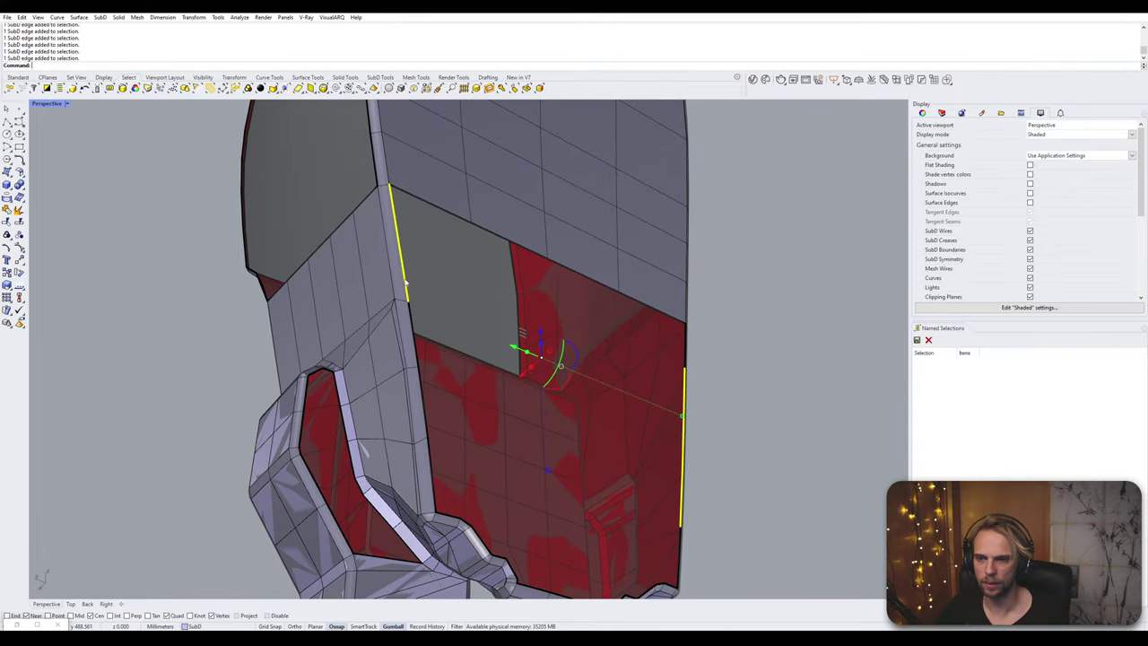
left_click(411, 296, "ctrl")
right_click_drag(414, 319, 608, 375)
scroll(364, 359, "up", 5)
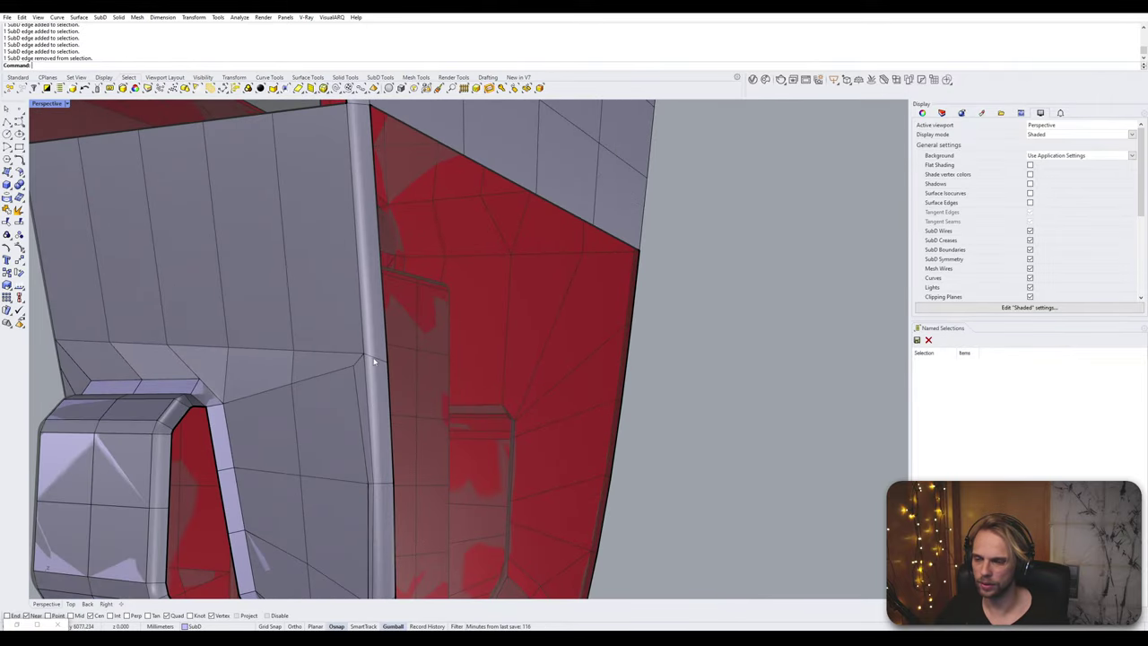
- Insert an edge loop from the thigh's edge loop, minus its two leftmost edges
right_click_drag(350, 361, 458, 394)
double_click(496, 400, "ctrl+shift")
right_click_drag(379, 400, 423, 408)
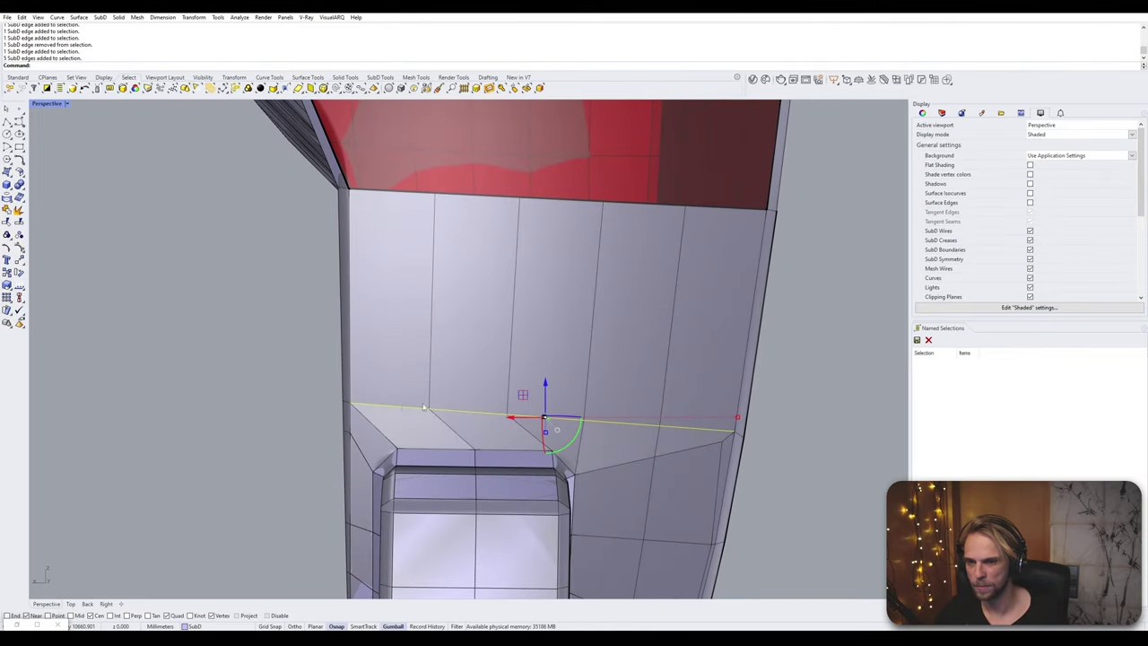
left_click(394, 407, "ctrl+shift")
left_click(467, 413, "ctrl+shift")
right_click_drag(565, 425, 494, 415)
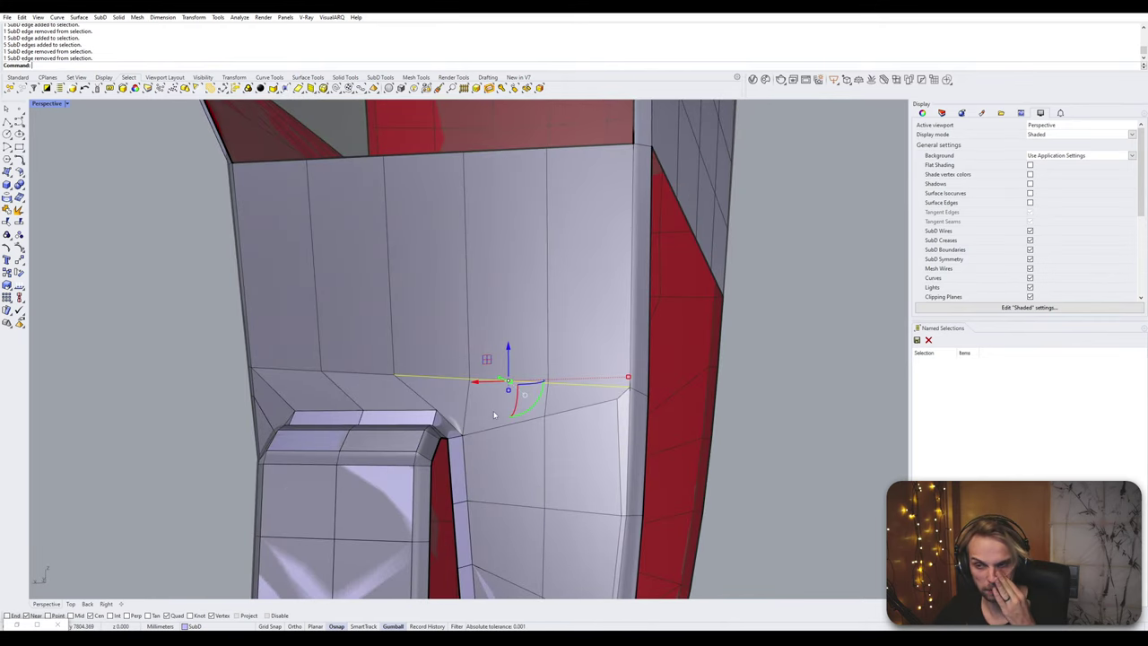
right_click_drag(498, 413, 474, 408)
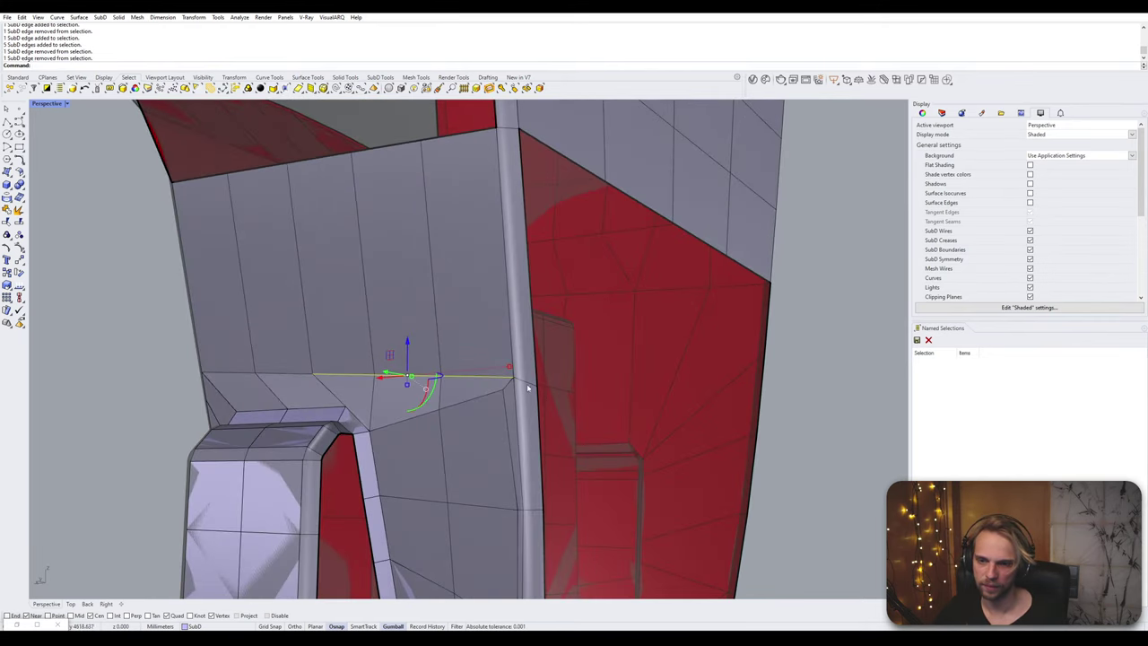
left_click(529, 387, "shift")
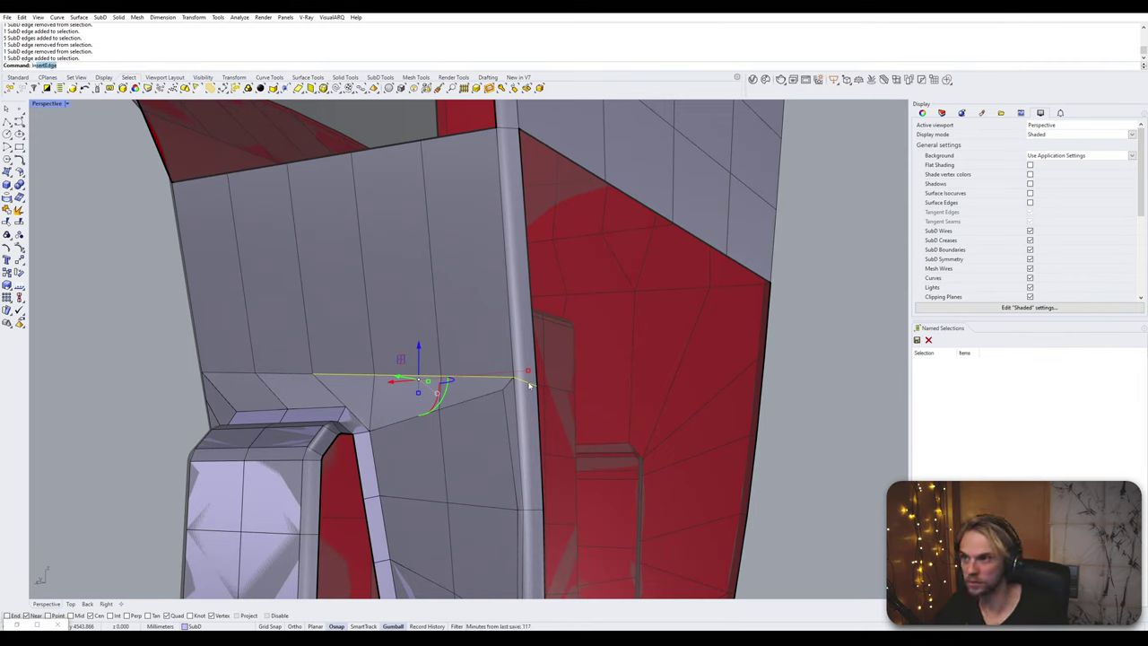
key("Return")
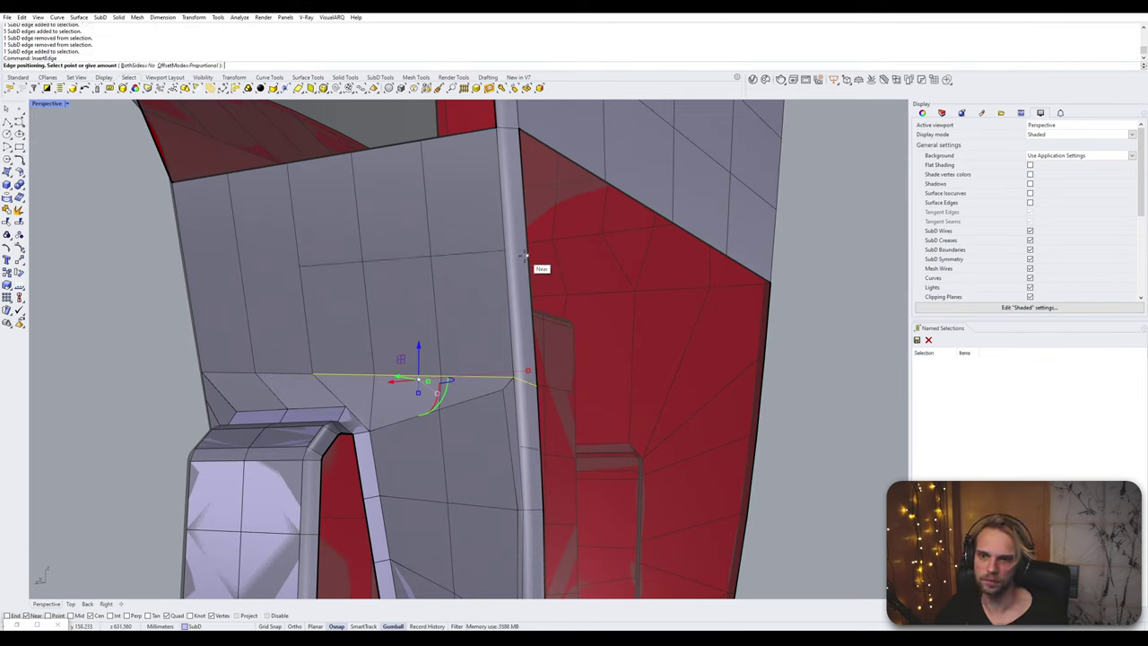
left_click(525, 257)
- Insert two more edge loops across the lower grey panel, the second at an absolute offset
left_click(482, 381)
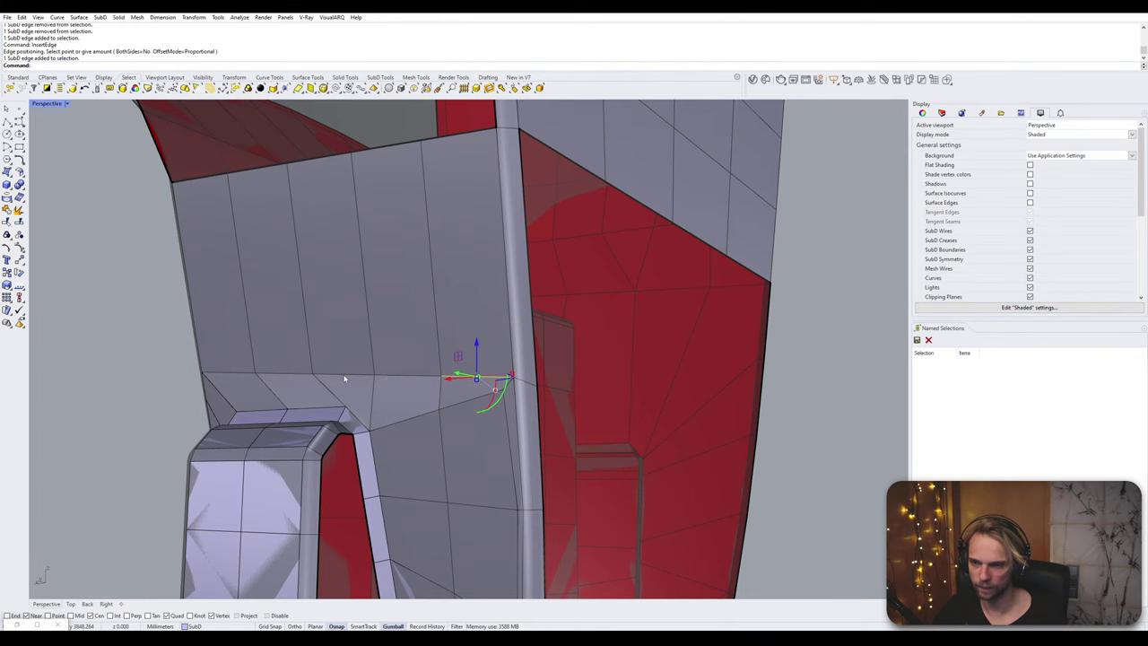
left_click(343, 378, "shift")
scroll(434, 384, "up", 3)
left_click(437, 374, "shift")
scroll(432, 371, "down", 8)
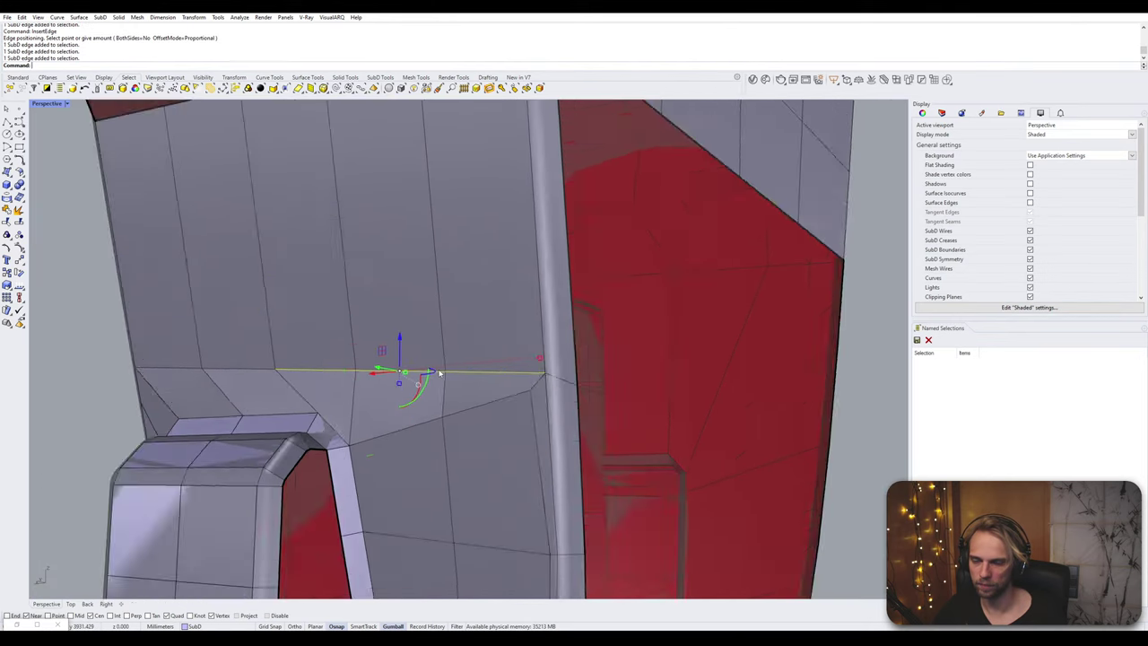
right_click(432, 368)
left_click(469, 325)
scroll(475, 363, "up", 2)
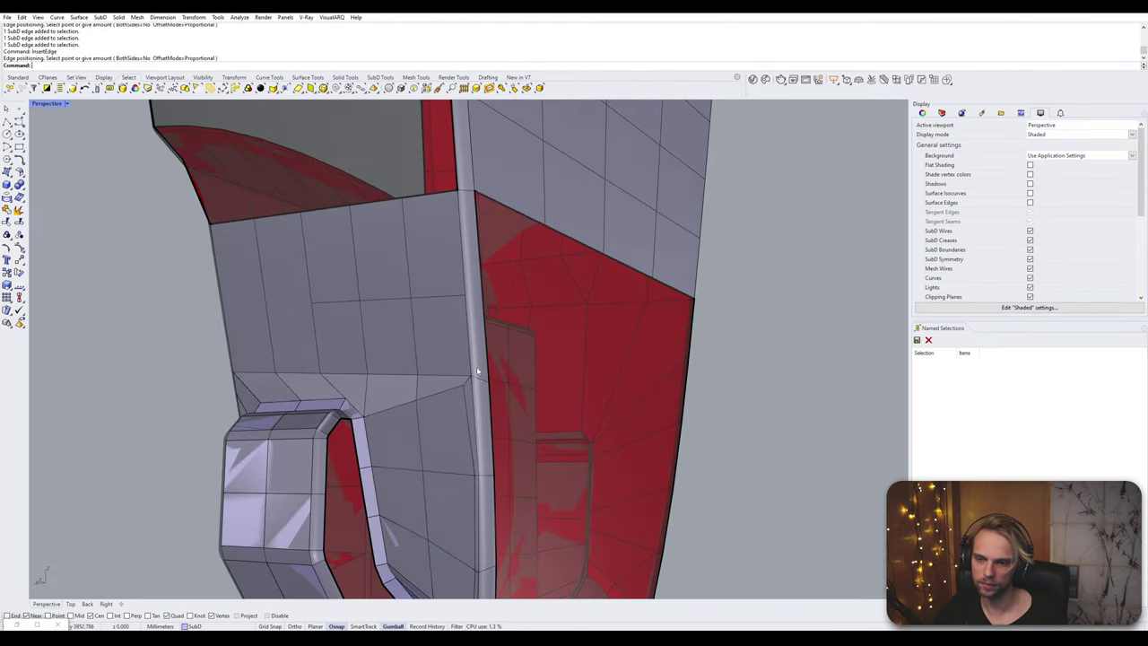
left_click(482, 383)
key("Return")
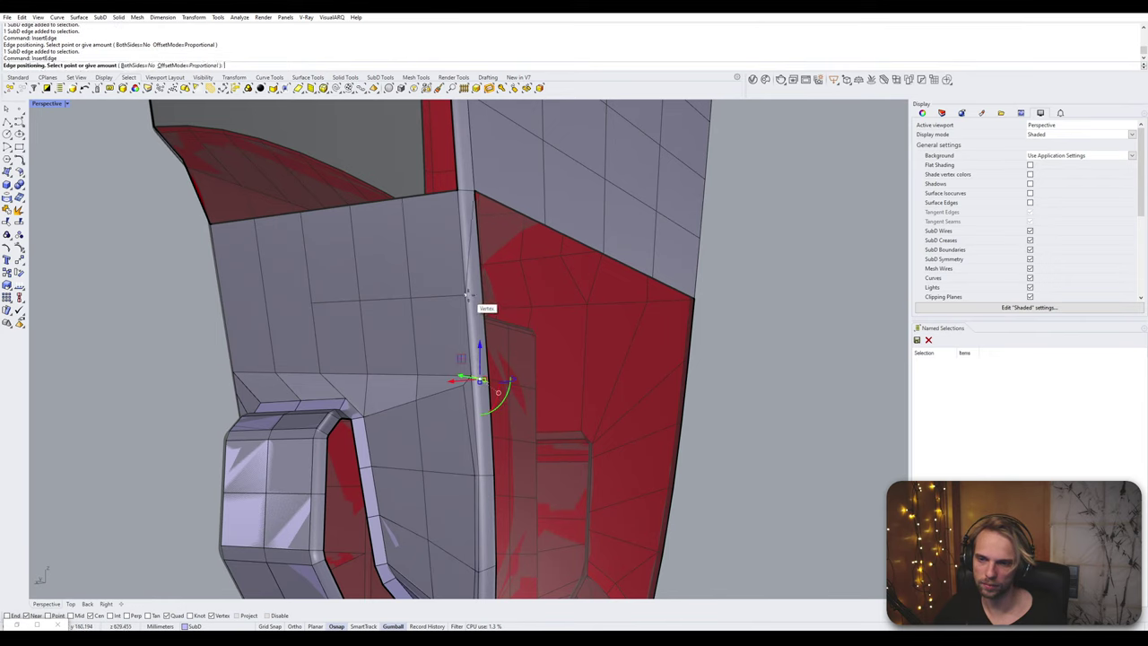
left_click(175, 65)
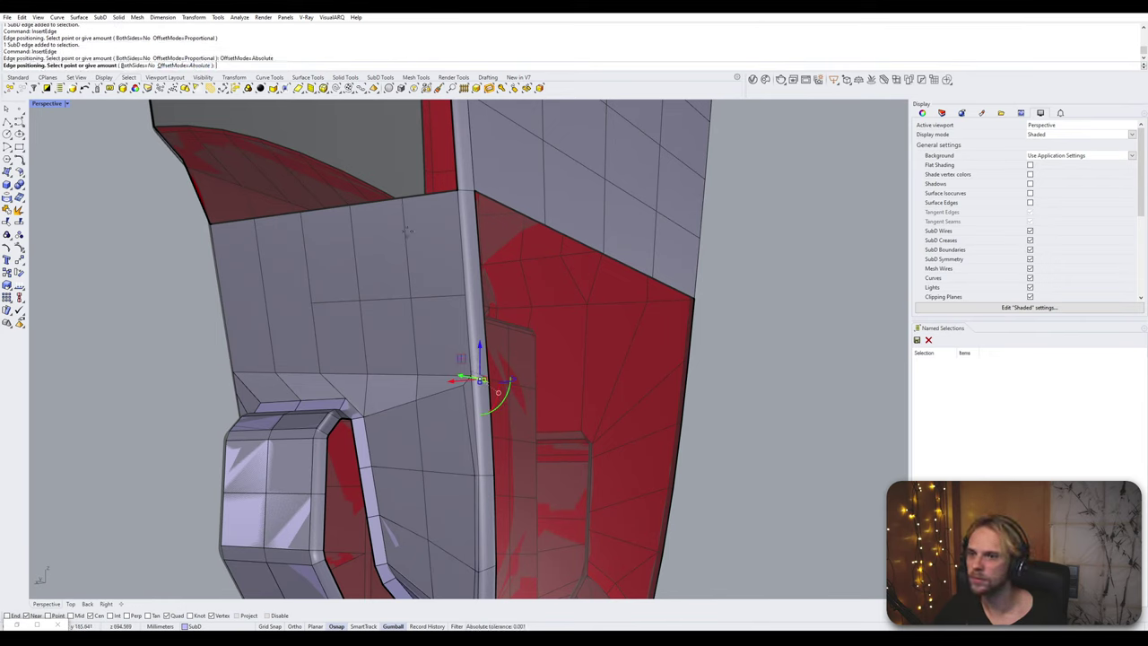
left_click(465, 296)
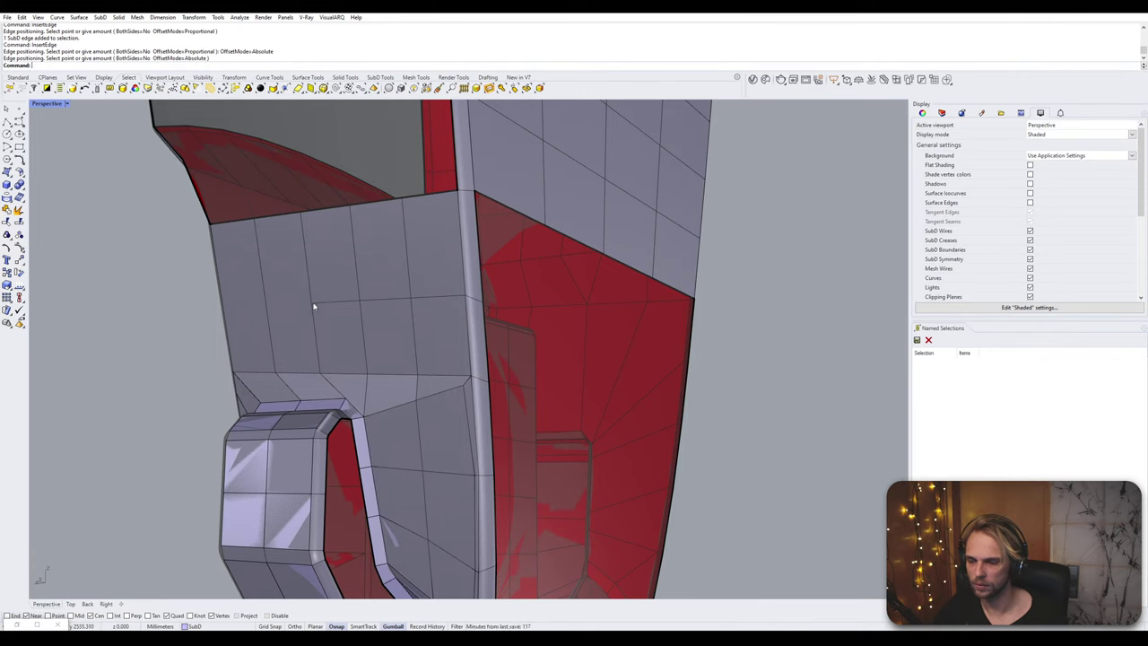
- Stitch two neighbouring grey-panel vertices together at their average position
left_click(313, 306)
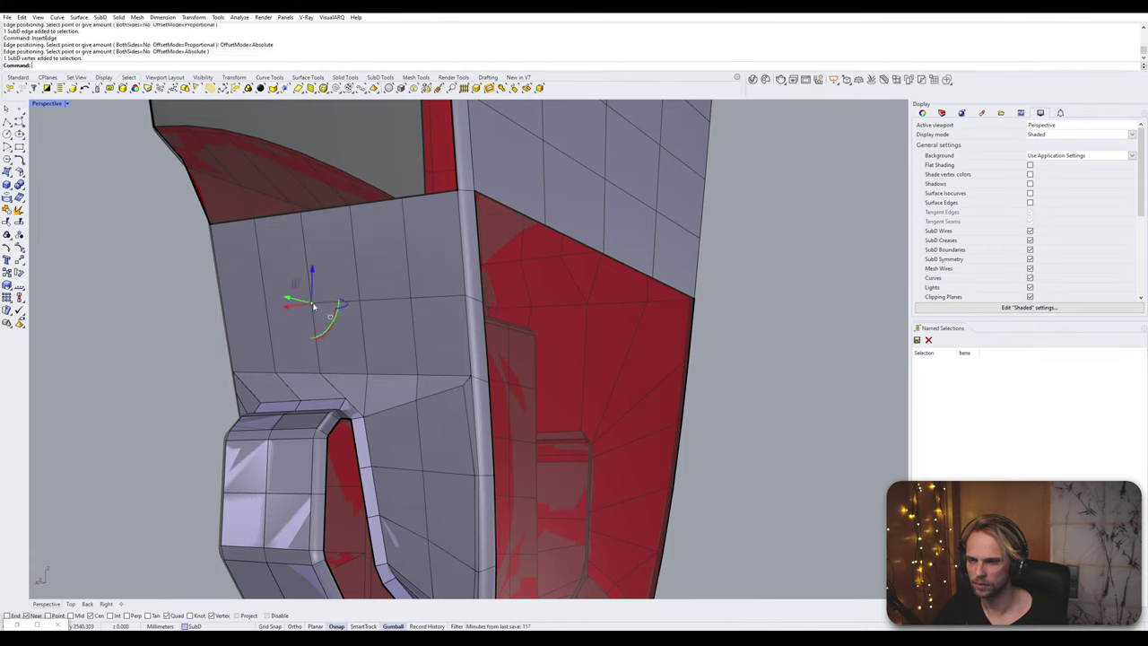
left_click(321, 377, "shift")
type("S")
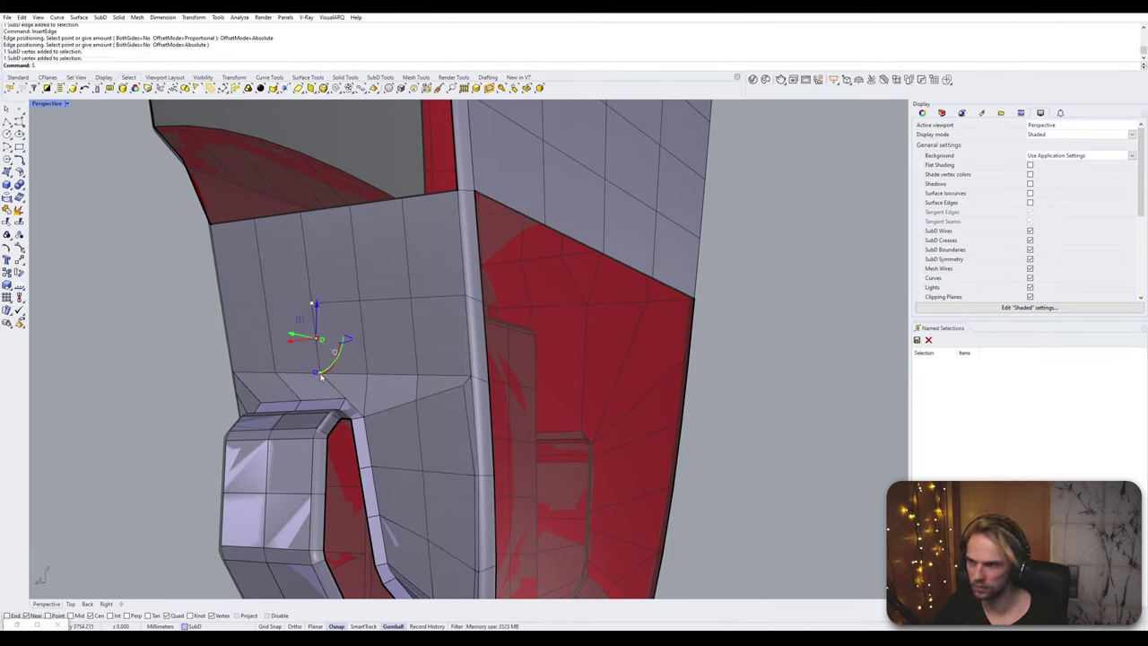
type("titch")
key("Return")
key("Return")
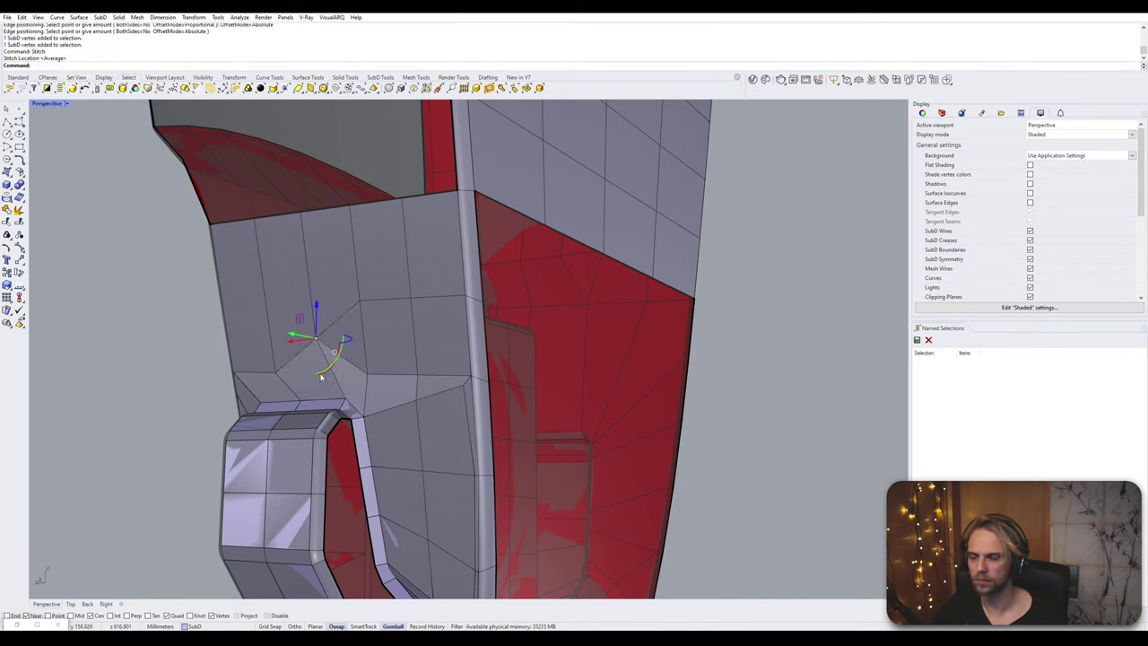
key("ctrl+z")
left_click(318, 379, "shift")
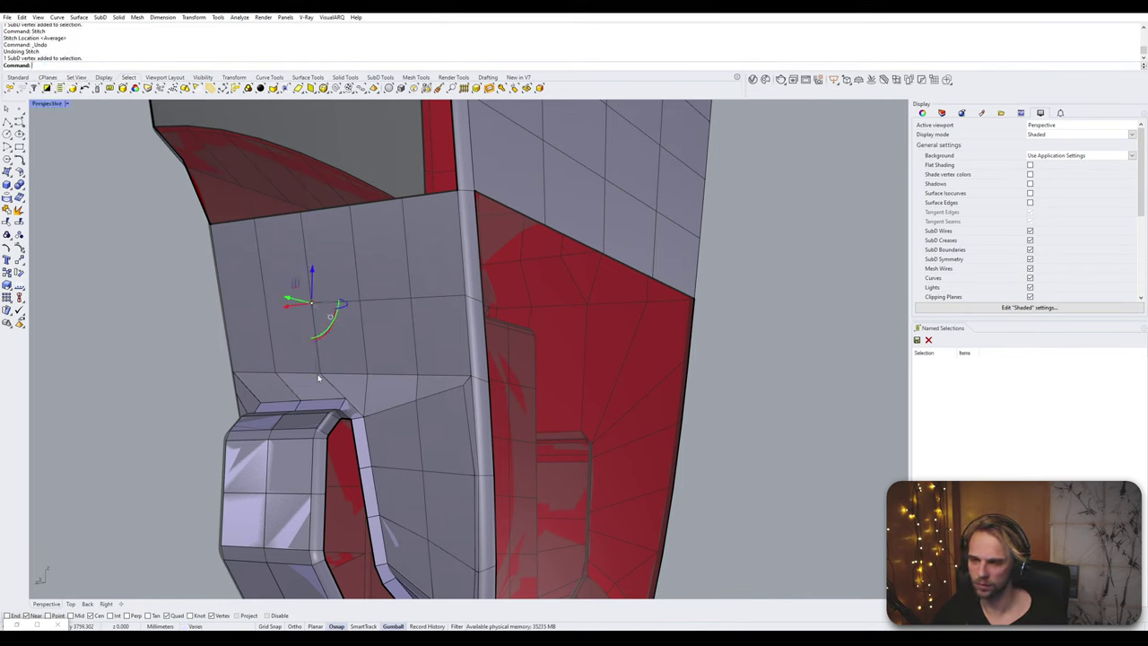
key("Return")
key("Return")
- Stitch two vertices beside the red panel at their average location
key("Tab")
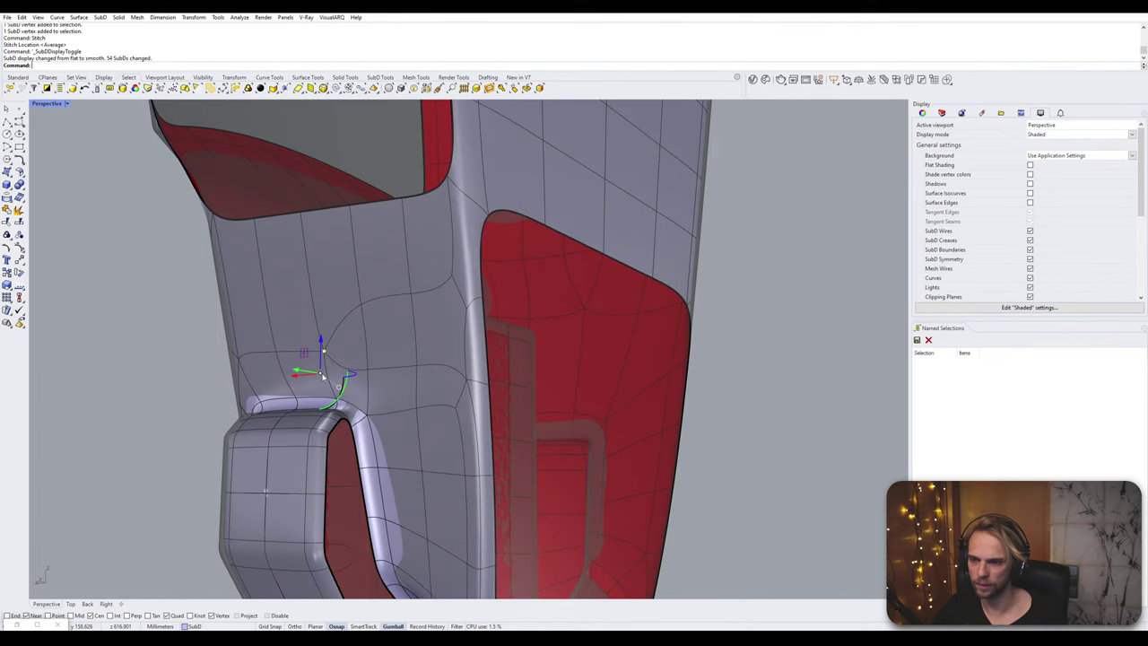
right_click_drag(157, 389, 259, 398)
scroll(427, 381, "up", 6)
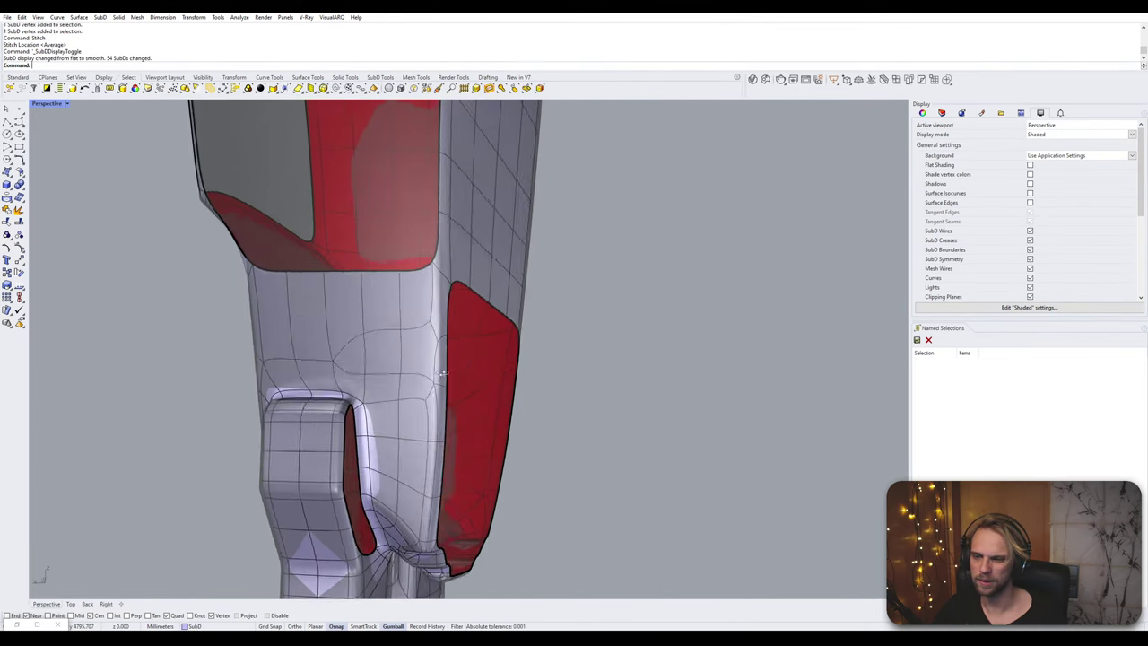
key("Tab")
key("Tab")
left_click(377, 306, "ctrl+shift")
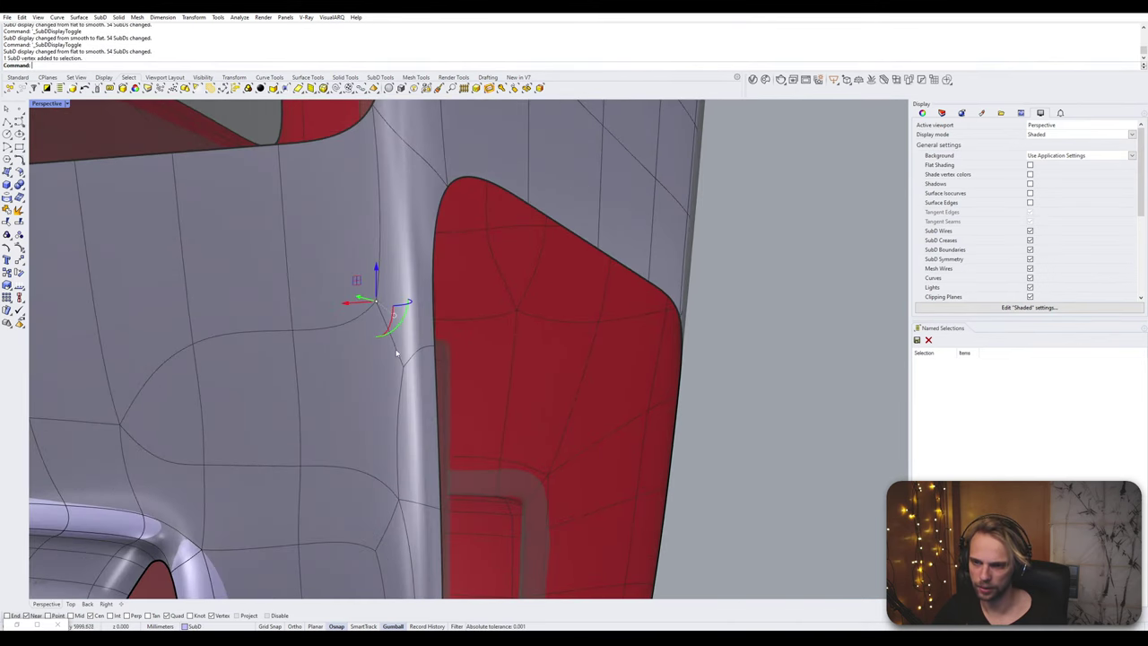
left_click(404, 367, "ctrl+shift")
key("Return")
key("Return")
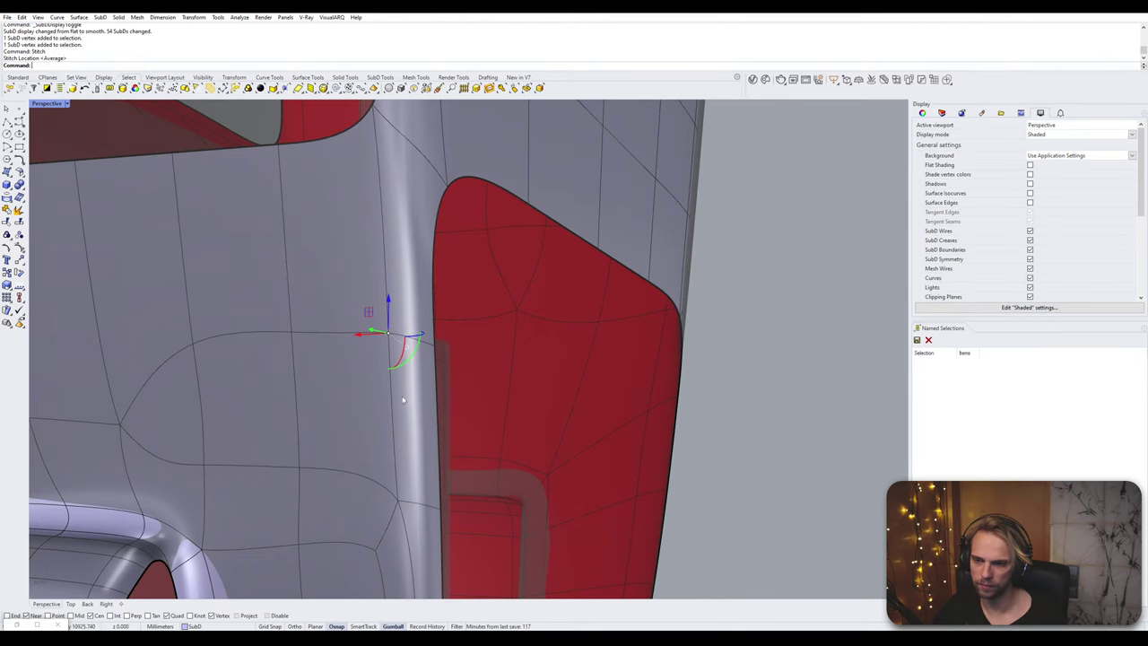
key("Tab")
- Select the edge chains on both sides of the front opening
scroll(404, 402, "down", 3)
right_click_drag(405, 409, 337, 420)
scroll(337, 422, "down", 2)
left_click(149, 410)
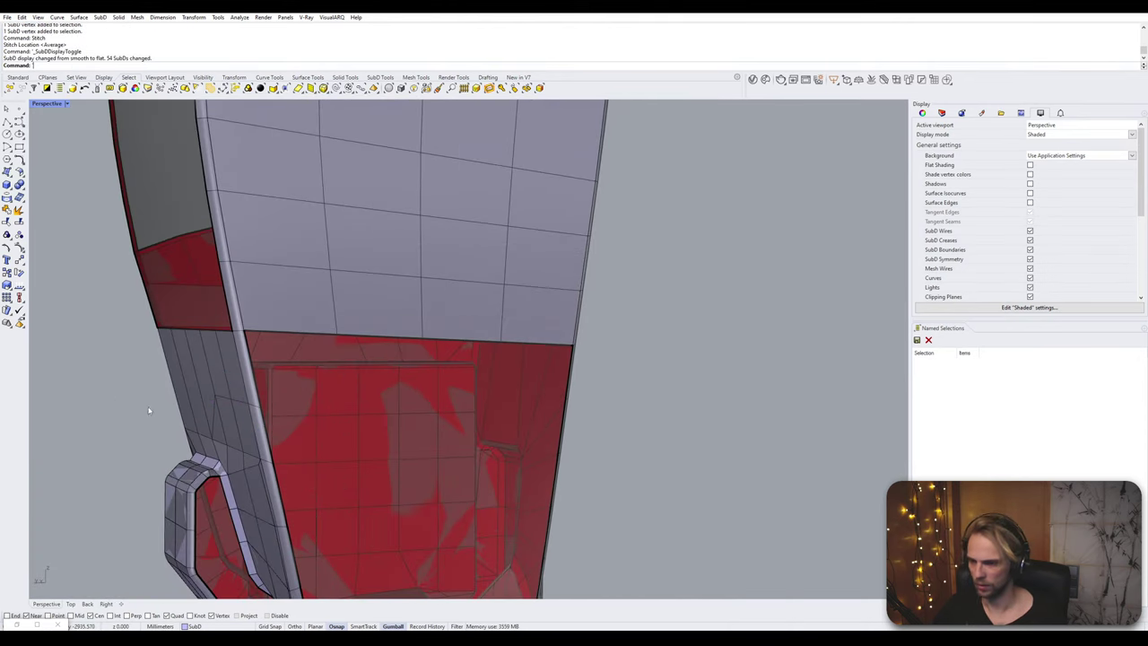
right_click_drag(206, 435, 348, 412)
left_click(264, 371, "ctrl+shift")
left_click(433, 366, "ctrl+shift")
left_click(455, 422, "ctrl+shift")
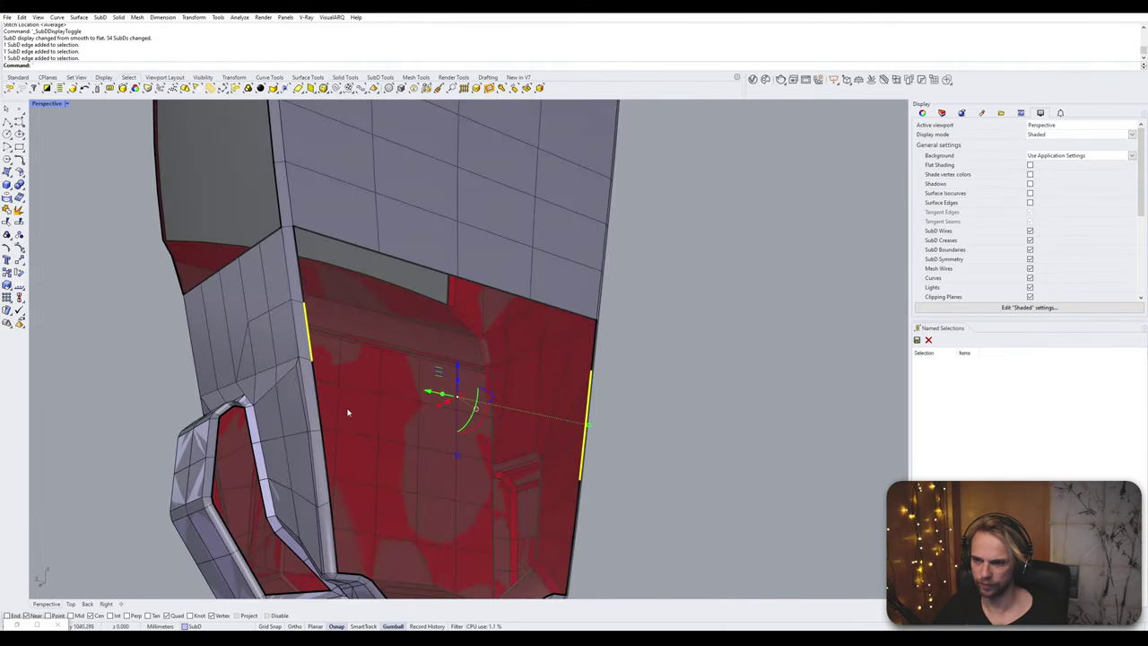
left_click(319, 411, "ctrl+shift")
left_click(329, 461, "ctrl+shift")
right_click_drag(328, 461, 514, 467)
left_click(507, 447, "ctrl+shift")
- Run Bridge on the two edge chains to preview the joining face
type("B")
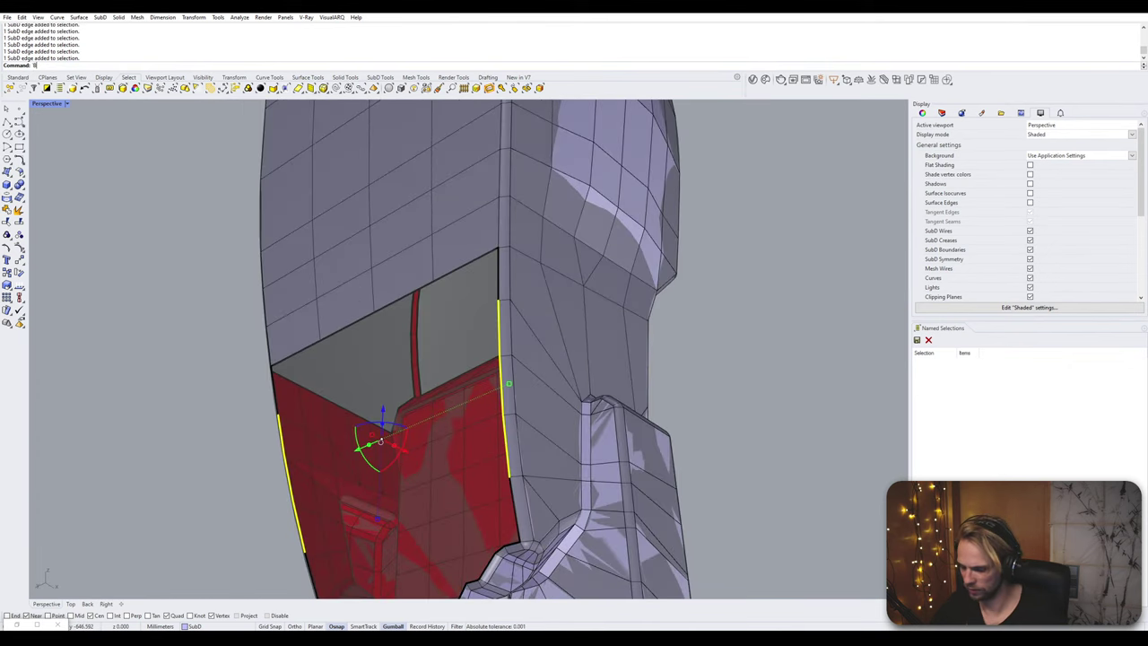
type("RID")
key("Return")
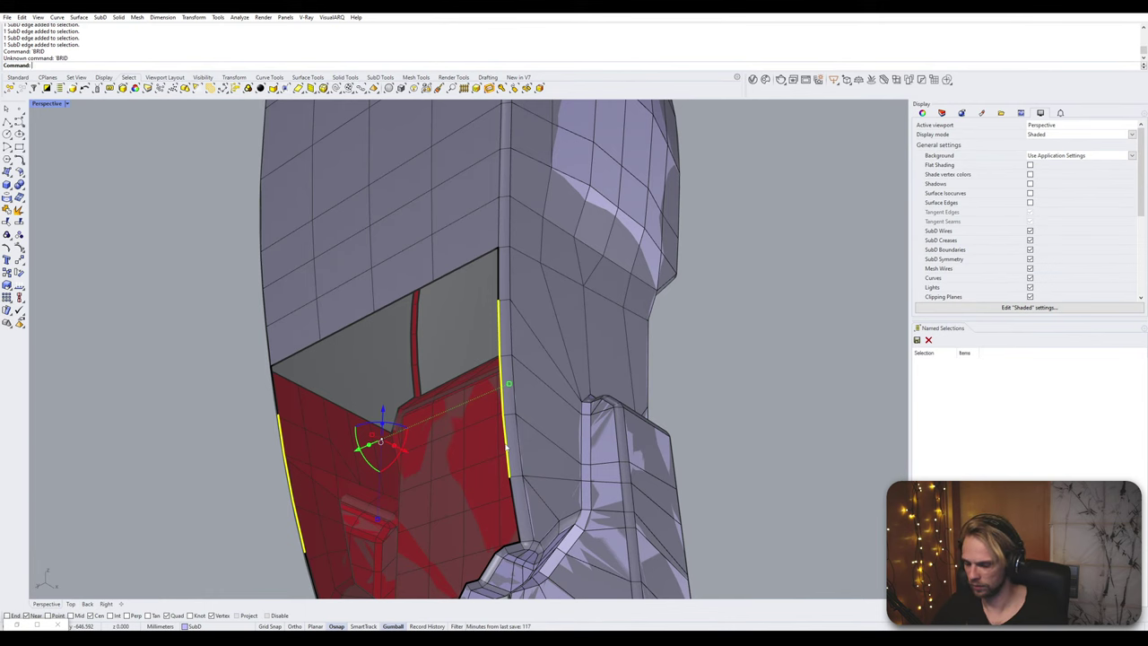
key("Return")
right_click_drag(520, 455, 554, 360)
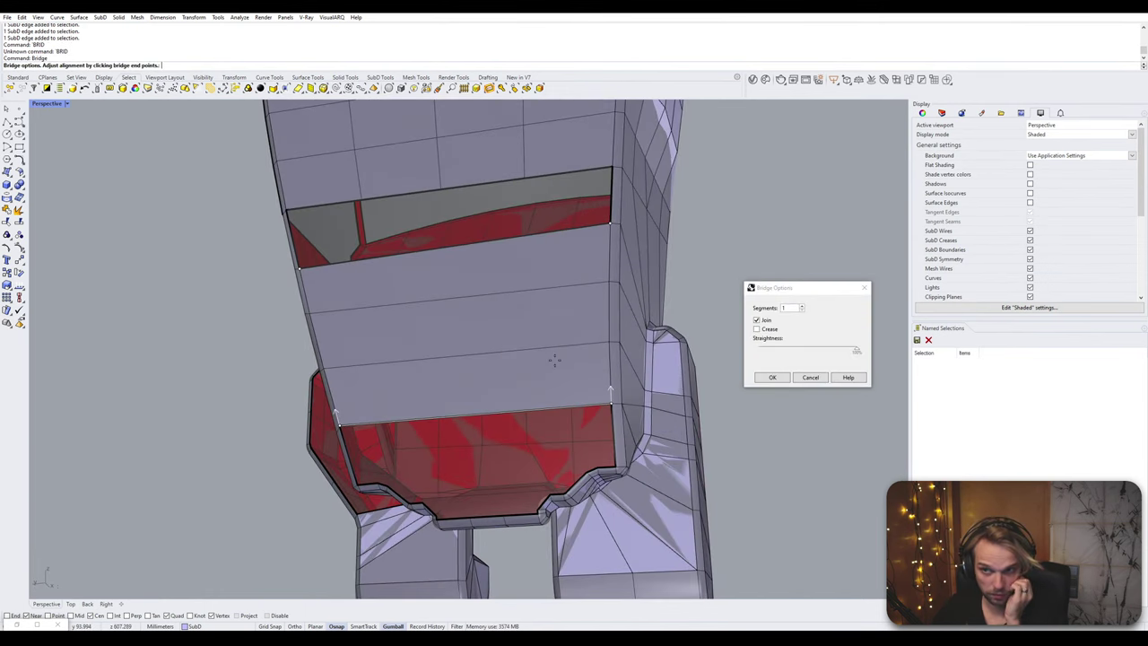
- Finish the front-opening bridge with 3 segments
left_click(803, 306)
left_click(803, 306)
left_click(802, 306)
left_click(766, 381)
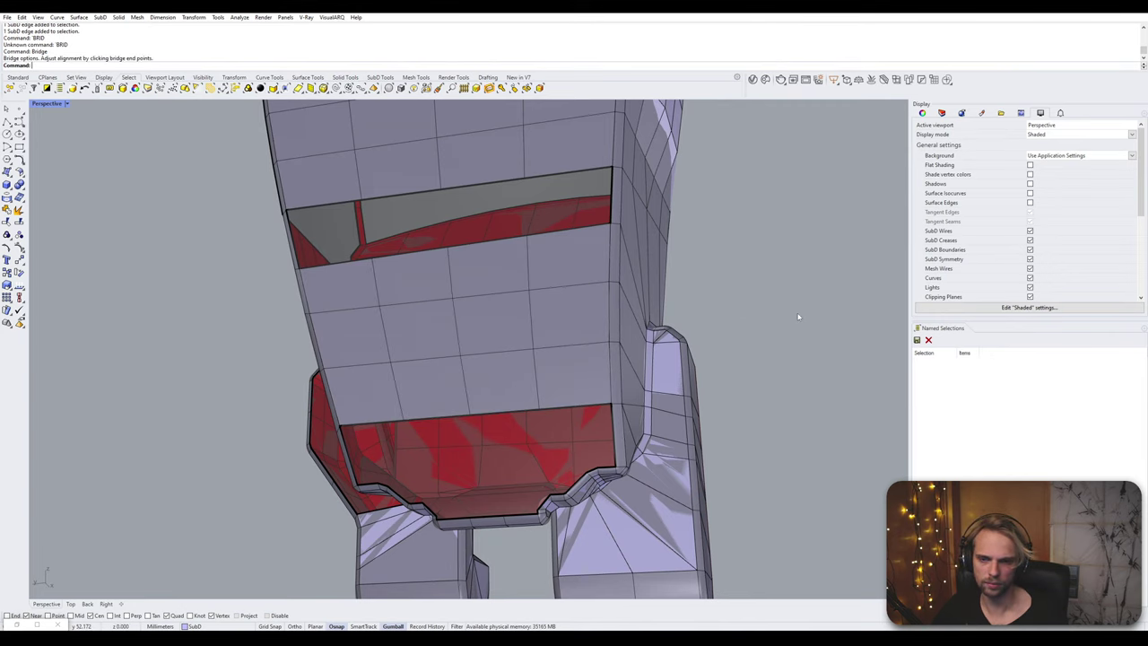
right_click_drag(799, 316, 830, 304)
scroll(668, 381, "up", 5)
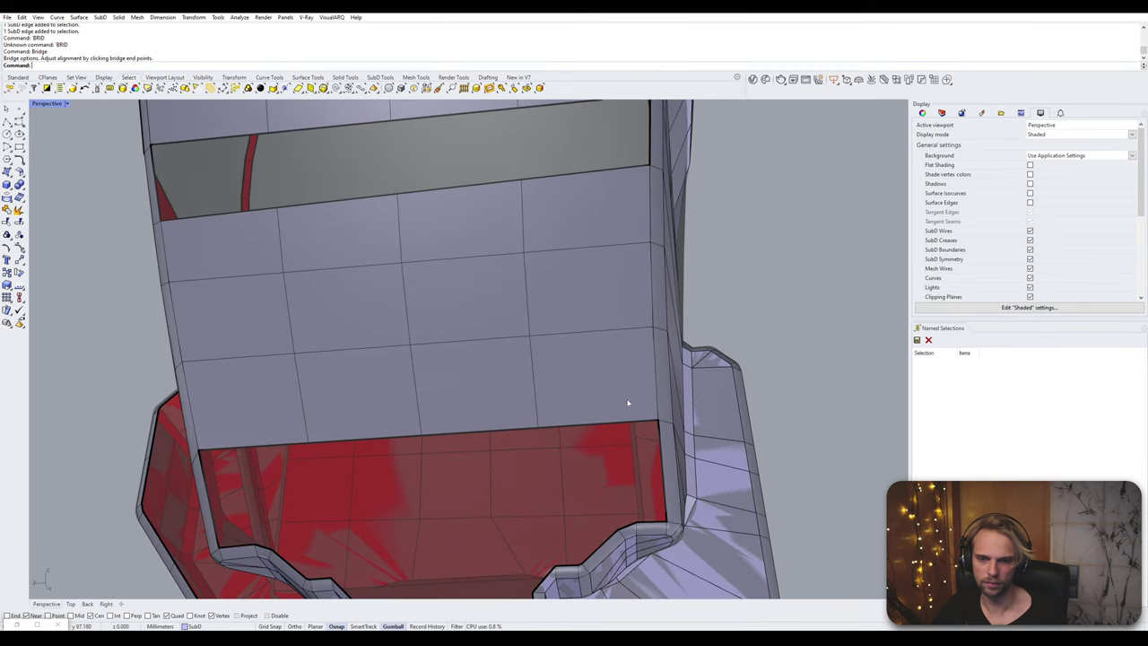
right_click_drag(628, 402, 610, 400)
scroll(543, 340, "down", 5)
- Bridge the narrow grey gap using its edge loop minus the right-hand edge
right_click_drag(526, 308, 538, 376)
left_click(349, 334)
double_click(431, 335, "ctrl+shift")
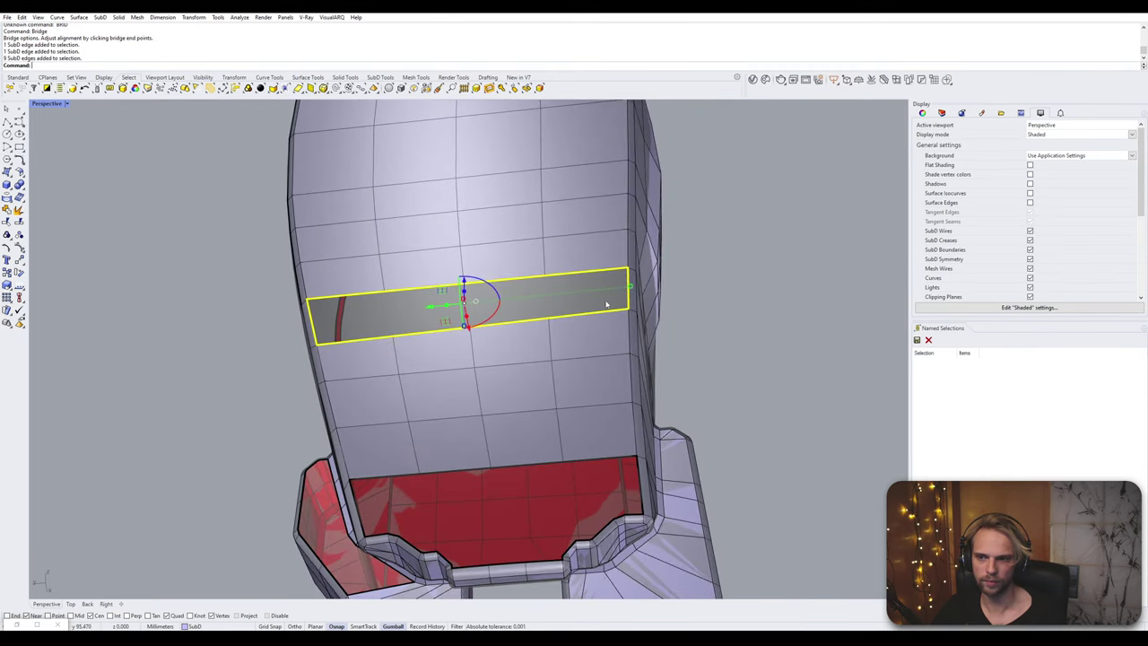
left_click(629, 296, "ctrl")
key("Return")
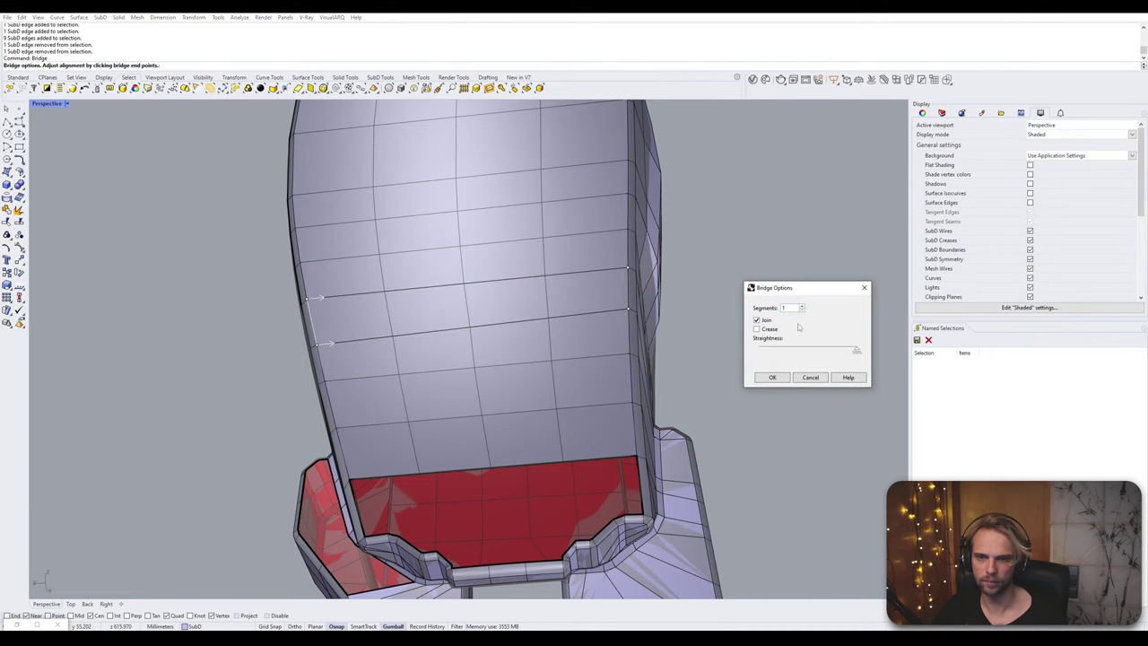
left_click(772, 377)
- Select the matching slanted edges on the right and left of the lower notch
scroll(661, 415, "down", 5)
right_click_drag(708, 354, 689, 405)
scroll(689, 406, "up", 5)
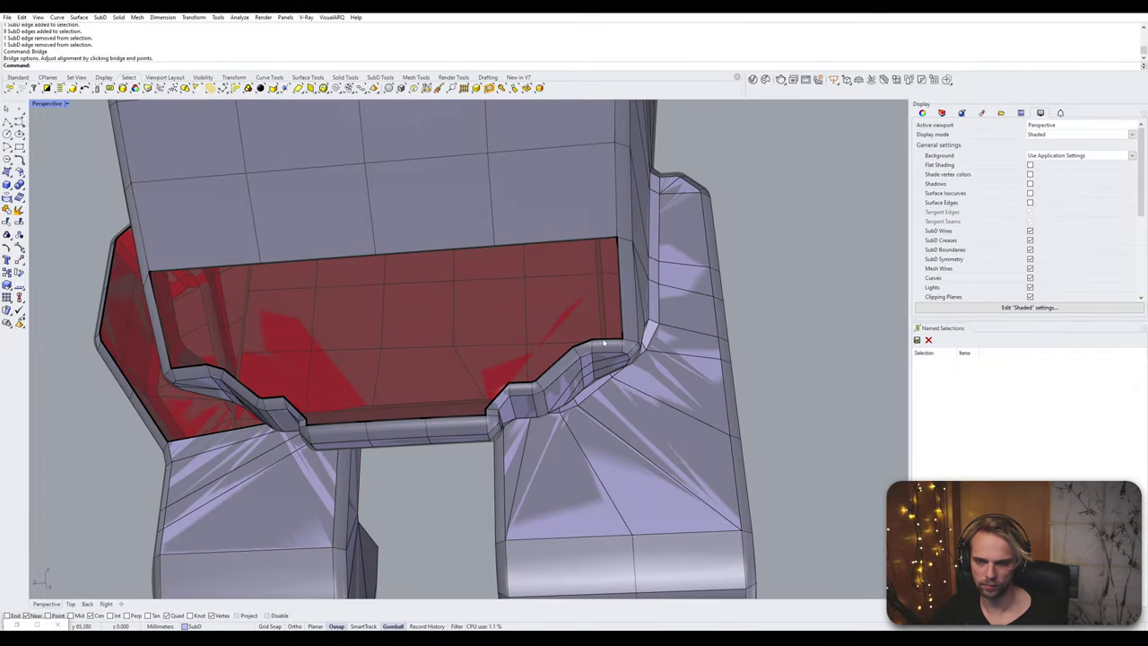
right_click_drag(603, 341, 579, 442)
scroll(583, 442, "up", 3)
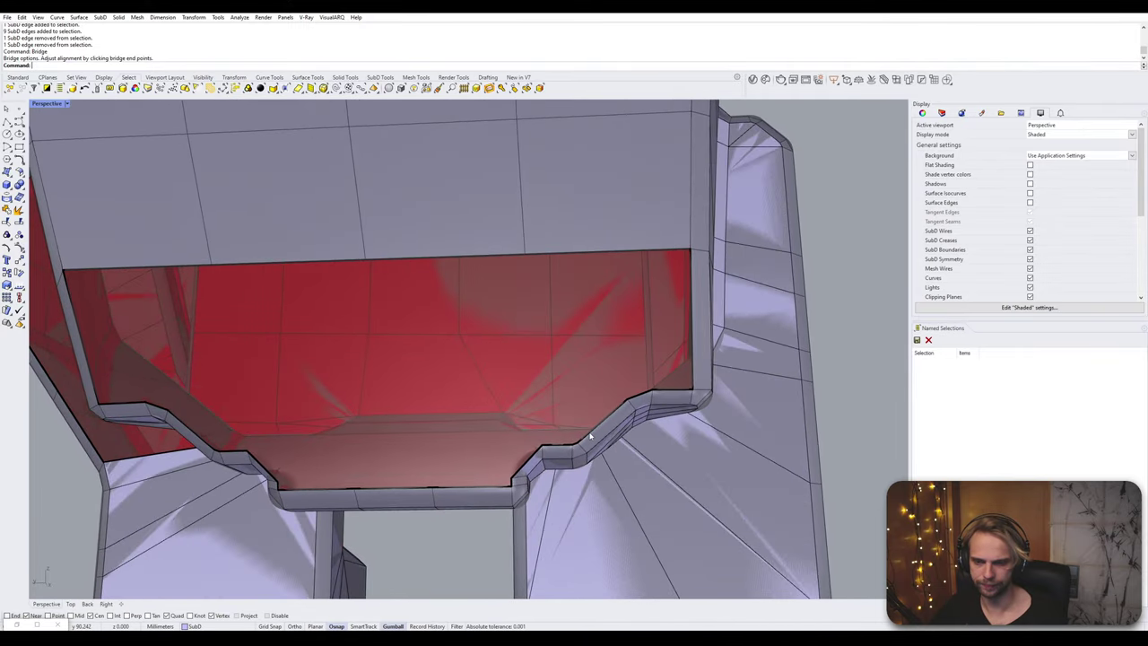
left_click(599, 423)
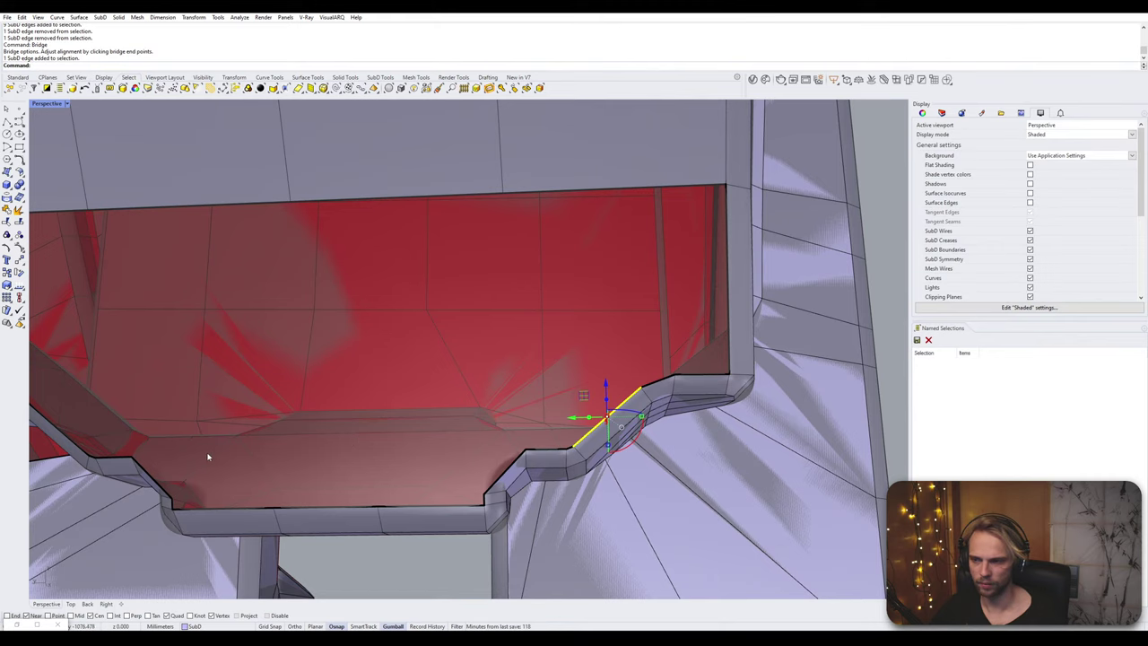
right_click_drag(350, 438, 141, 431)
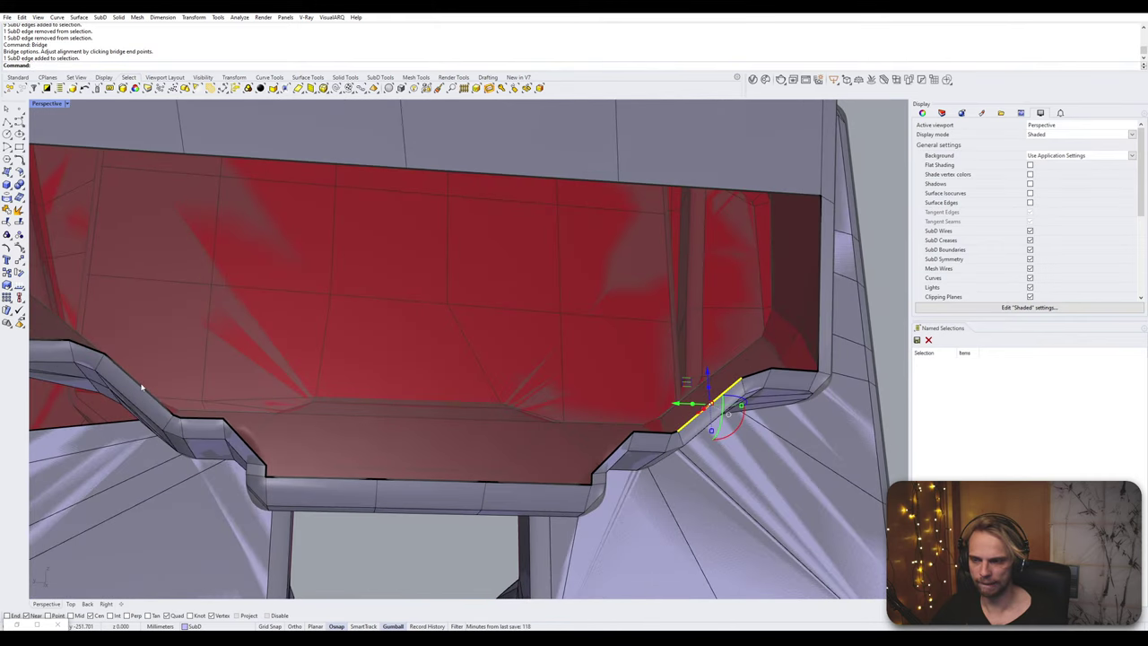
left_click(139, 384, "shift")
right_click_drag(139, 384, 205, 363)
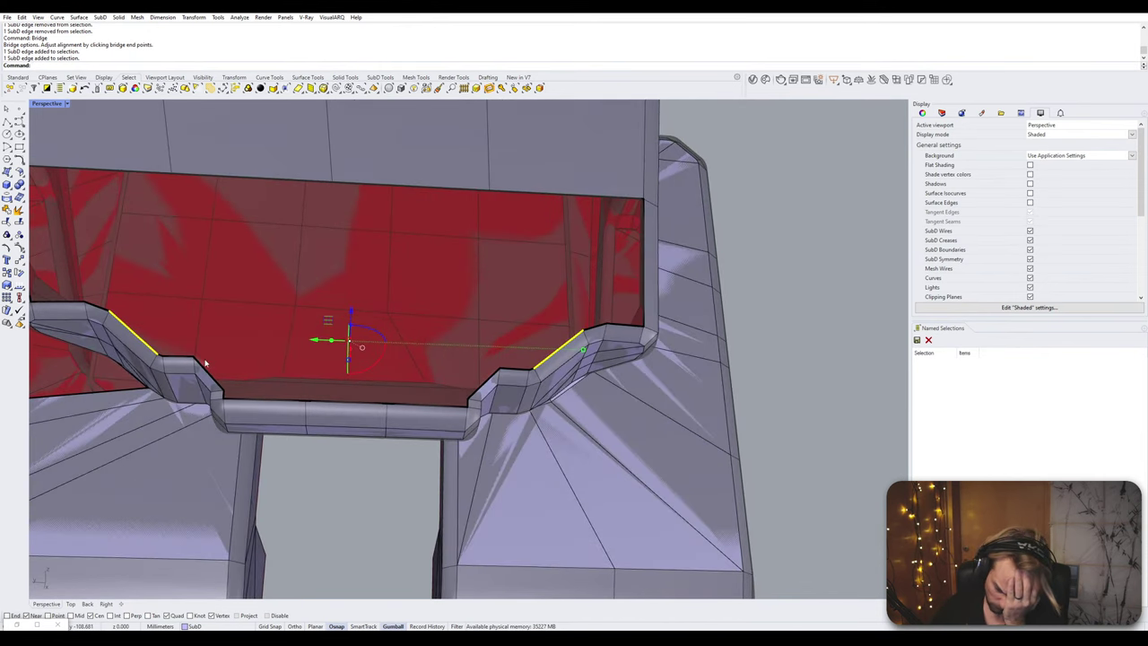
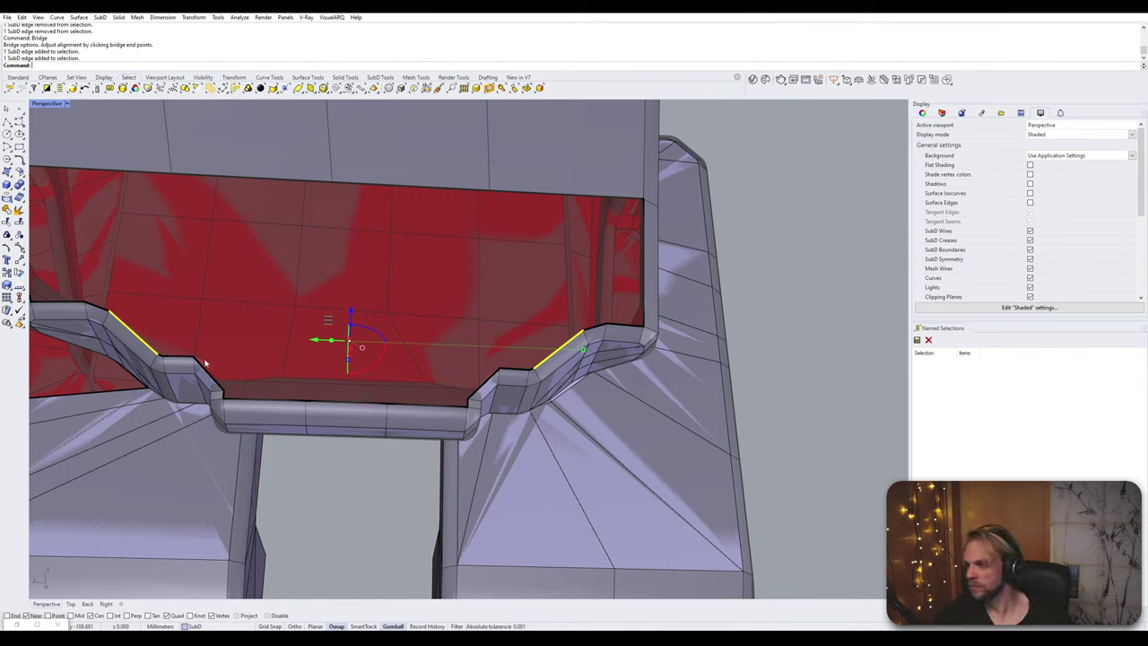
- Bridge the first red gap between a rim edge and the top edge across it
right_click_drag(461, 320, 485, 357)
key("Escape")
left_click(556, 435)
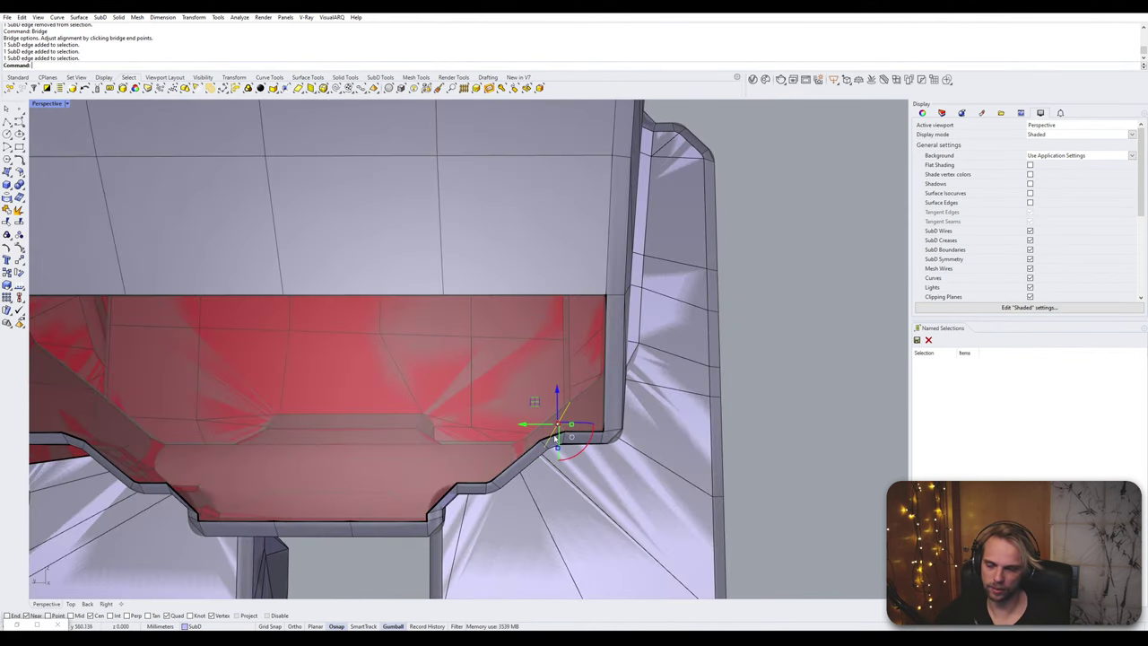
scroll(552, 437, "up", 2)
scroll(550, 439, "up", 1)
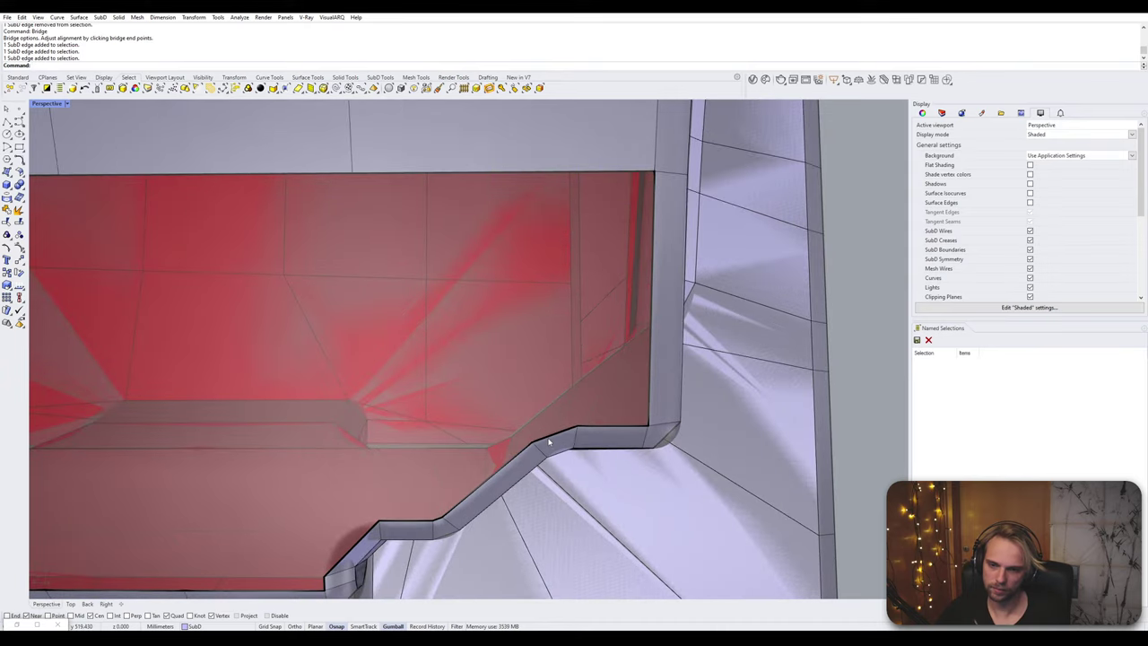
left_click(542, 442)
left_click(466, 174, "ctrl+shift")
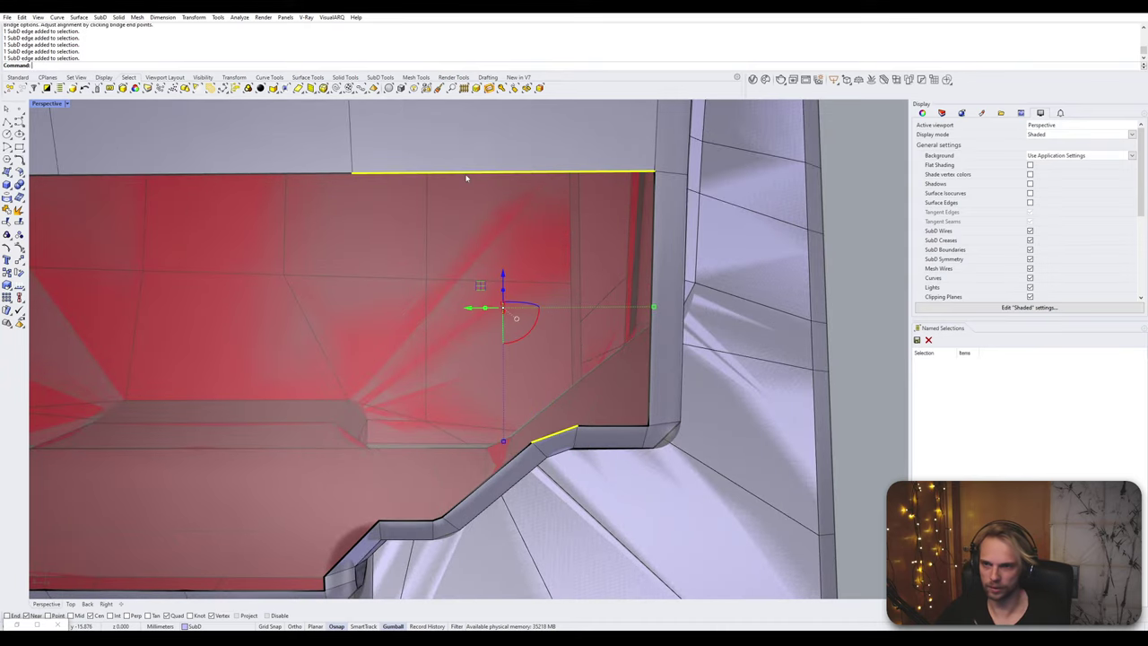
key("Return")
key("Return")
- Bridge the next red gap between its lower edge and opposite top edge
scroll(490, 303, "down", 5)
right_click_drag(491, 303, 346, 357, "shift")
scroll(362, 371, "up", 2)
left_click(359, 366)
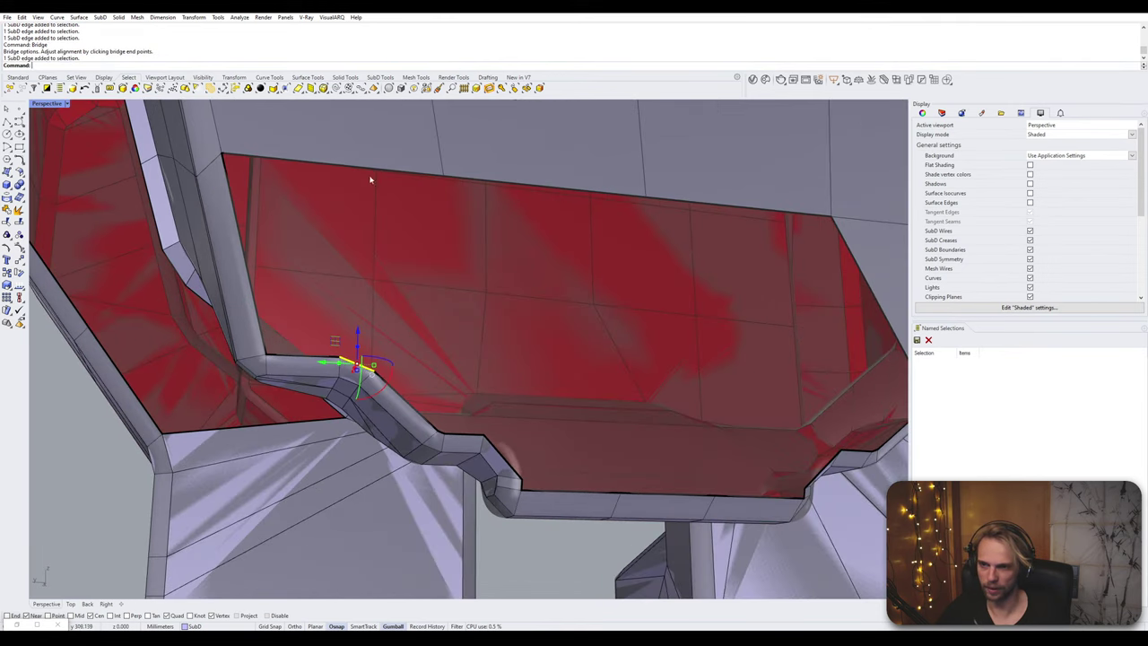
left_click(343, 169)
key("Return")
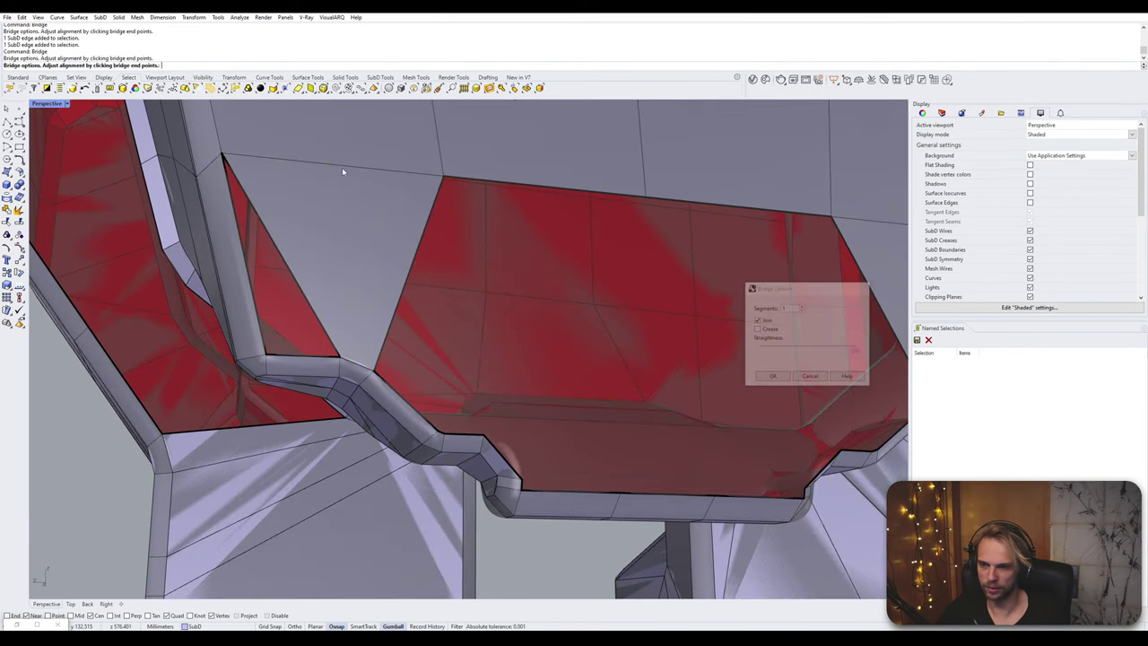
key("Return")
- Stitch the two vertices at the first notch corner into one
scroll(448, 244, "down", 2)
right_click_drag(448, 245, 438, 250)
scroll(386, 398, "up", 3)
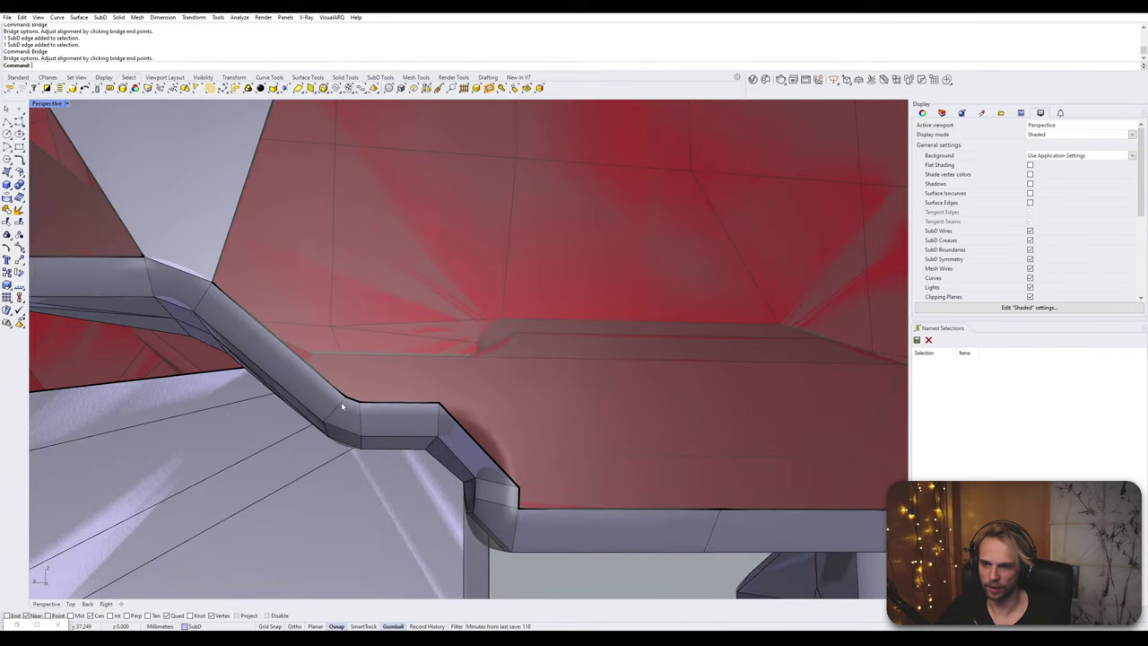
left_click(346, 399, "ctrl+shift")
left_click(360, 403, "ctrl+shift")
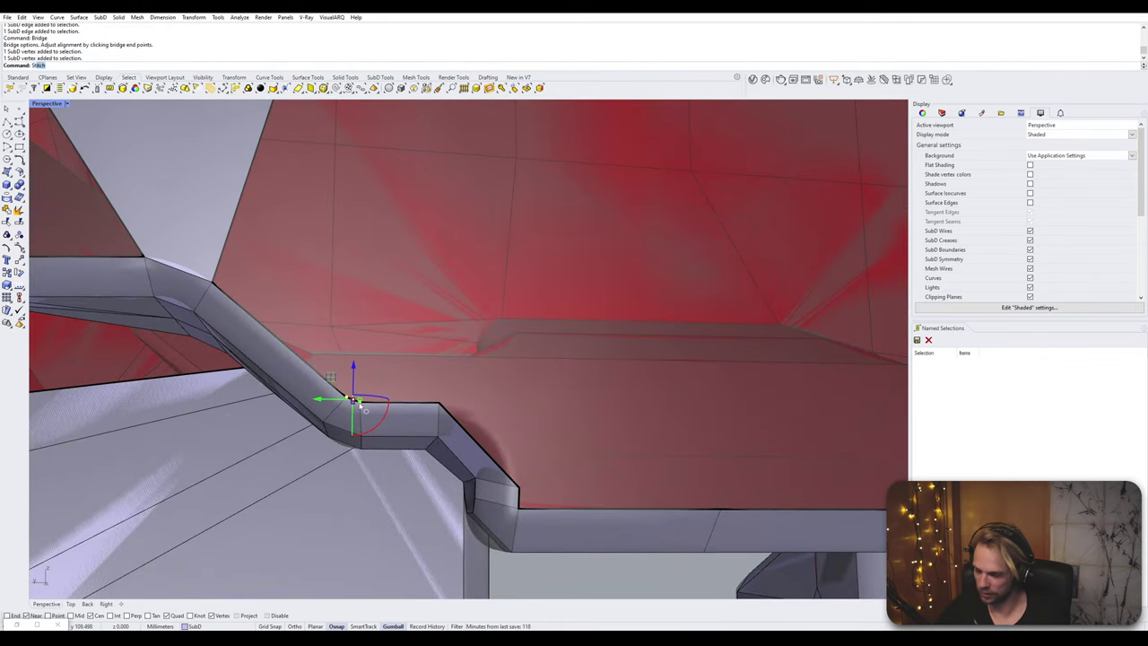
type("Stitch")
key("Return")
key("Return")
key("Escape")
- Stitch the matching vertex pair at the other notch corner
scroll(400, 398, "down", 6)
scroll(625, 417, "up", 4)
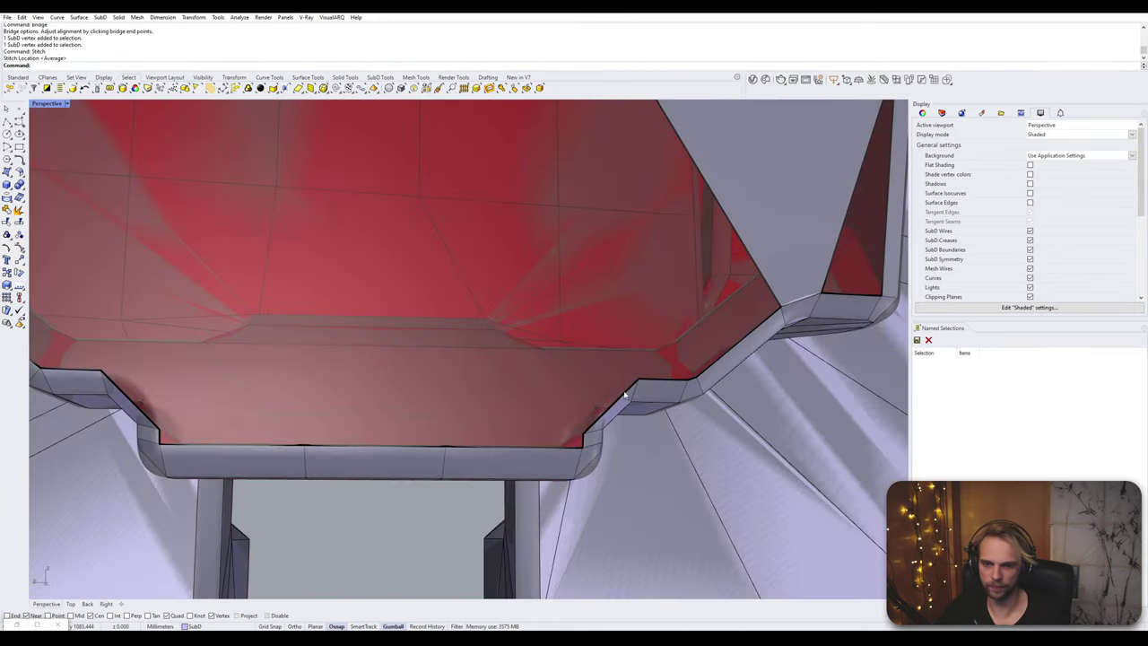
right_click_drag(625, 417, 574, 385)
scroll(589, 333, "up", 3)
left_click(580, 334)
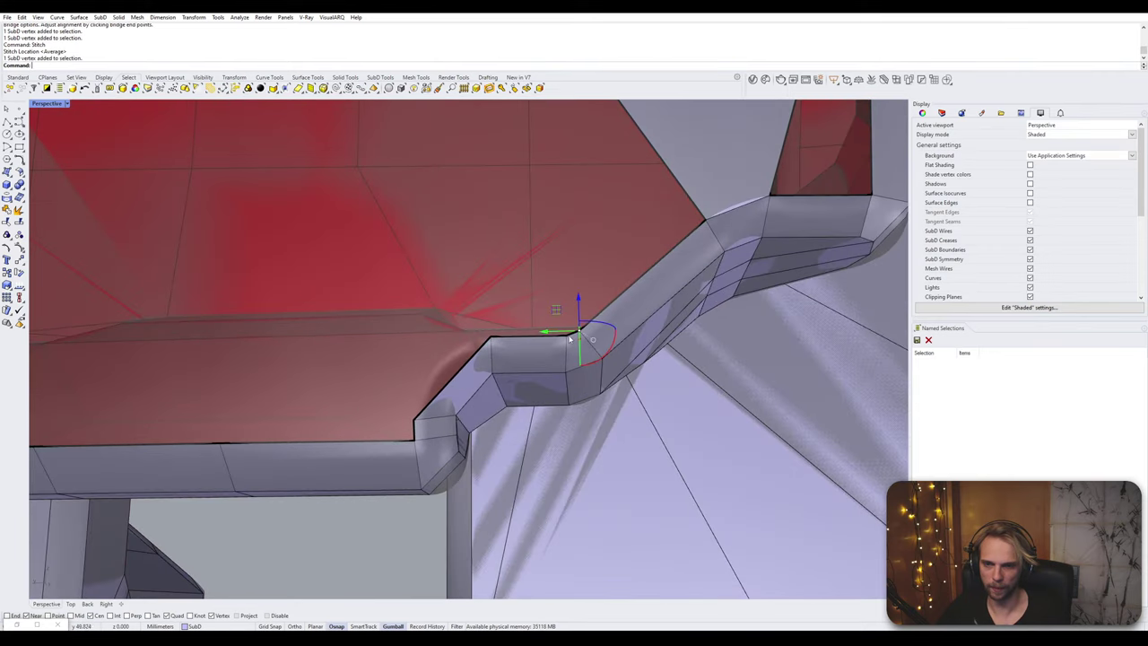
left_click(567, 337, "shift")
key("Return")
key("Escape")
scroll(567, 344, "down", 8)
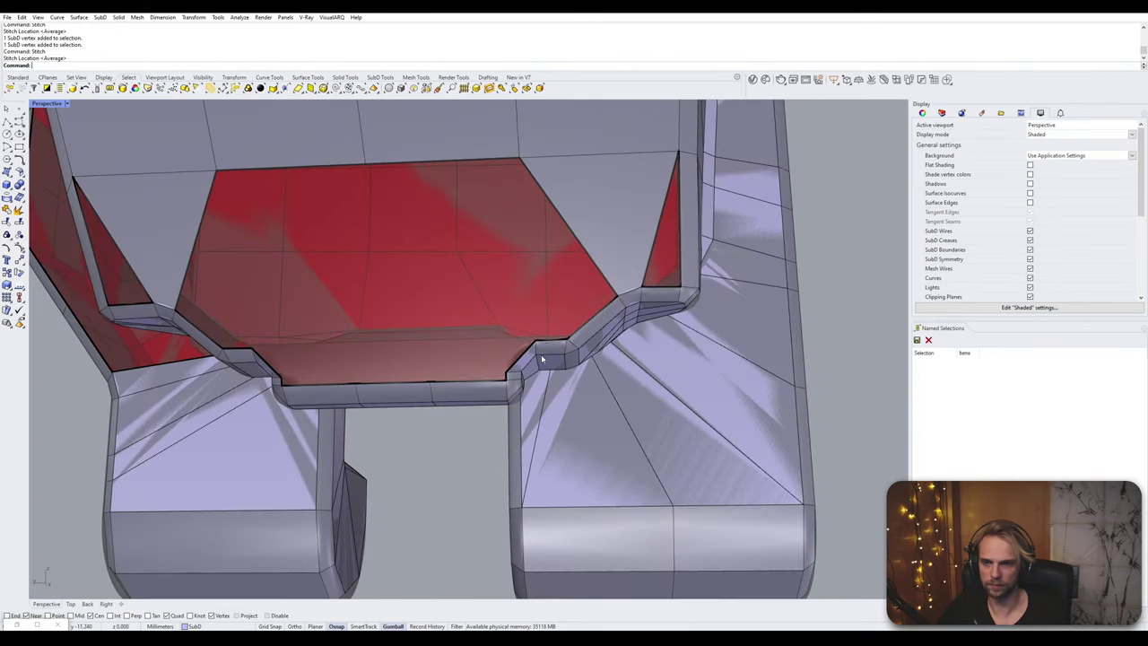
right_click_drag(541, 356, 546, 370)
scroll(541, 375, "up", 3)
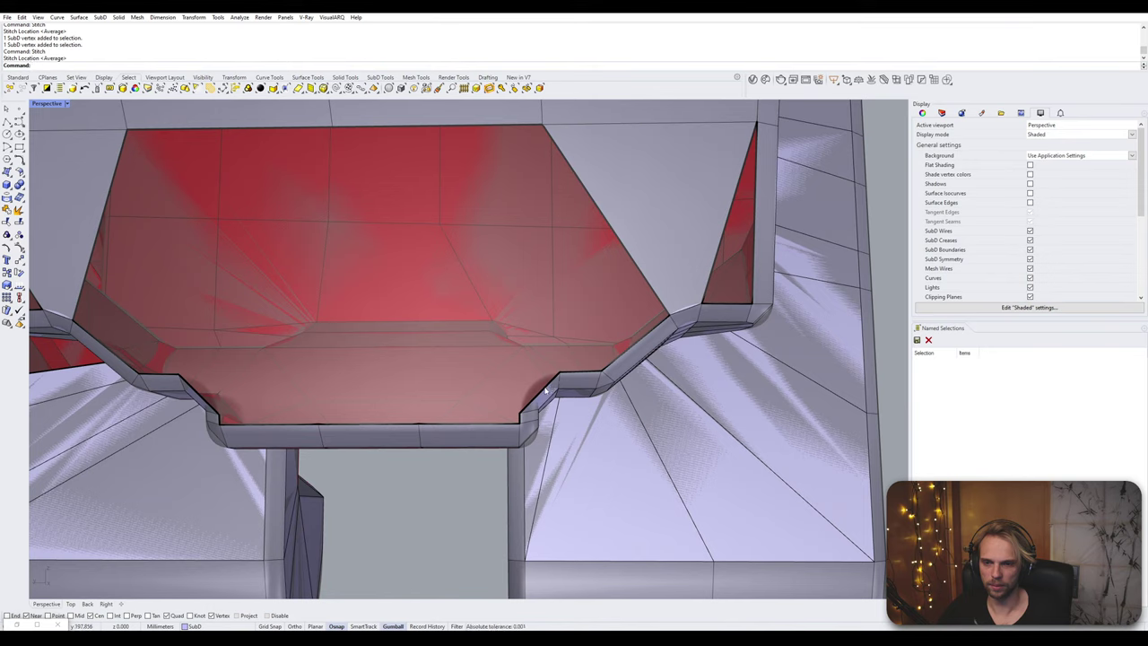
- Bridge the two red gaps beside the notch, each between lower and top edges
left_click(544, 390)
left_click(402, 126, "shift")
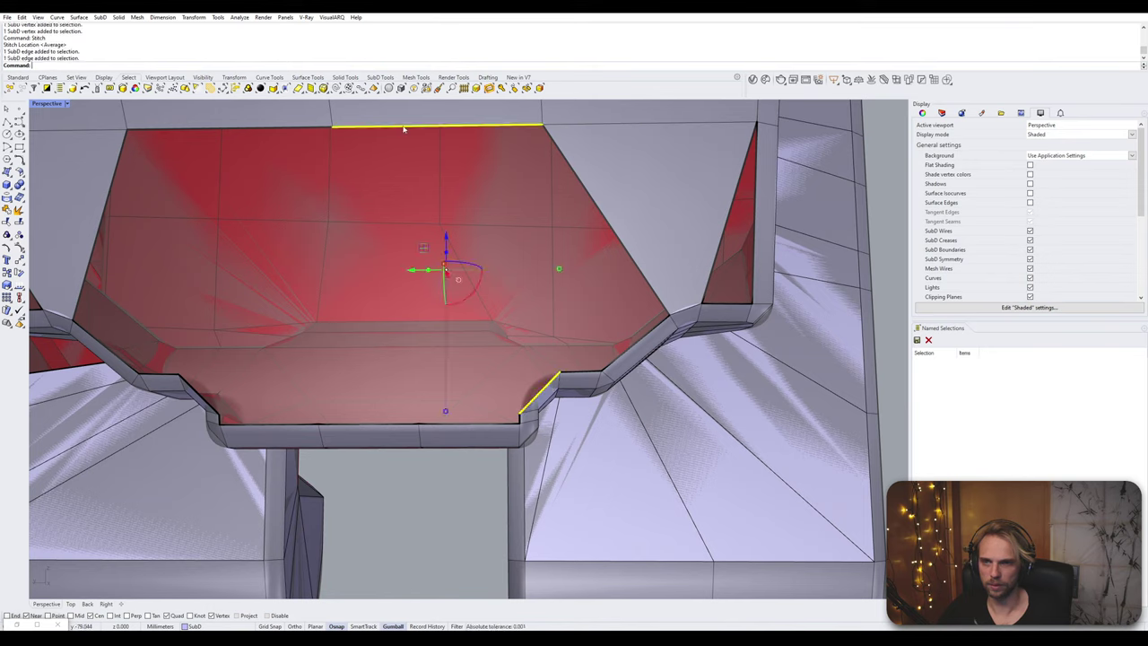
type("Bridge")
key("Return")
key("Return")
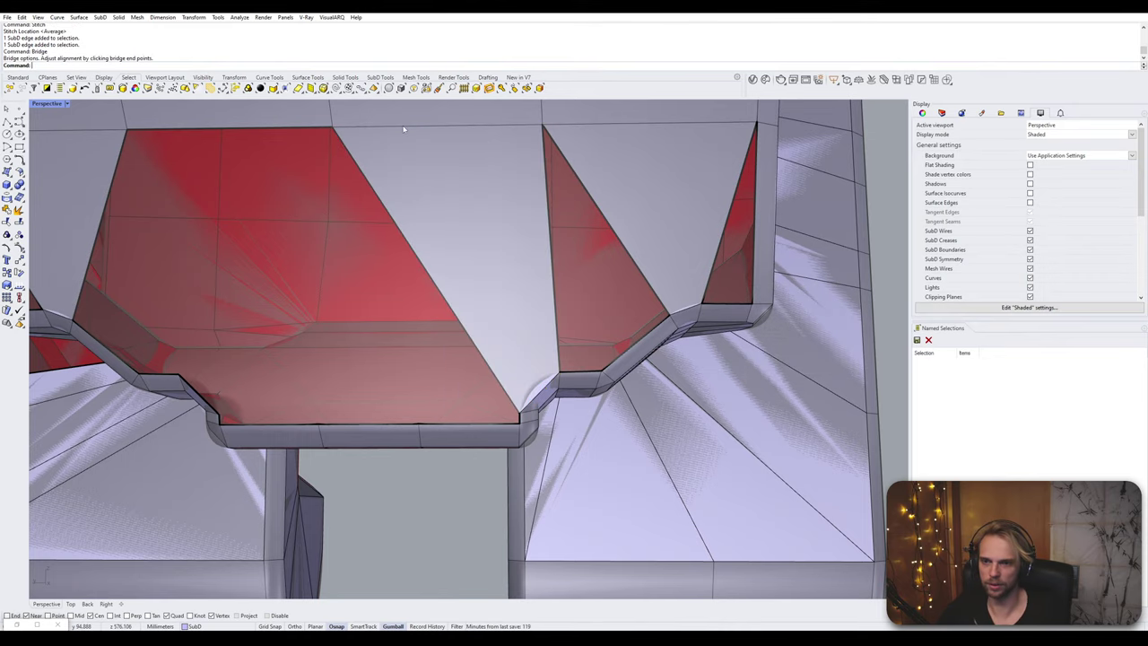
right_click_drag(432, 346, 337, 460)
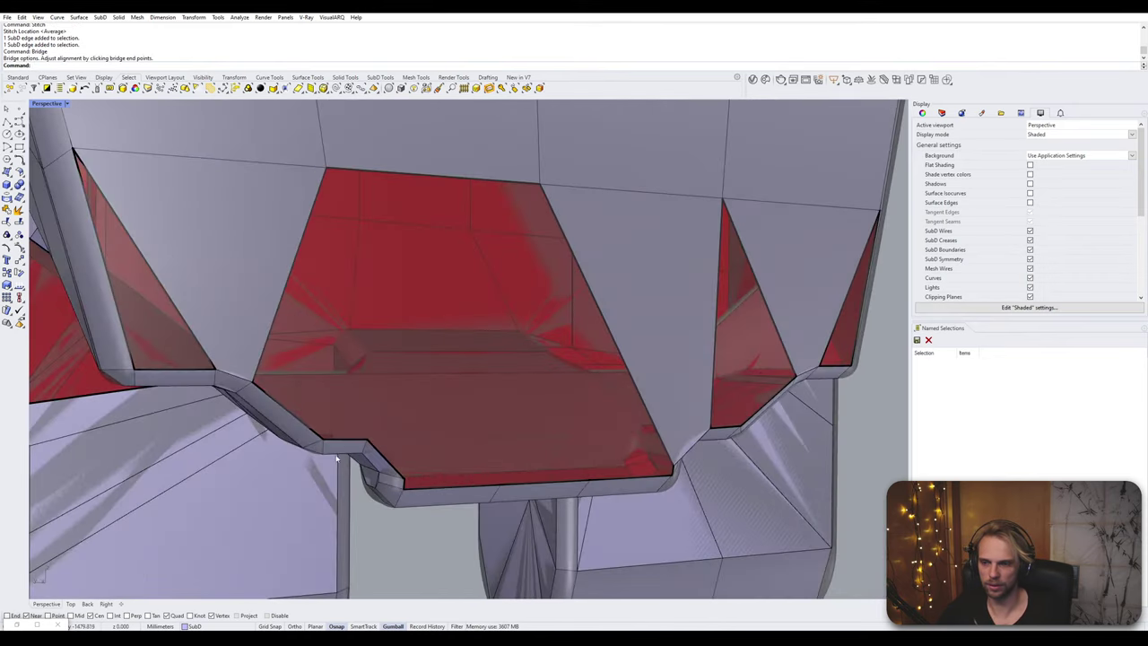
left_click(385, 459)
left_click(447, 177, "shift")
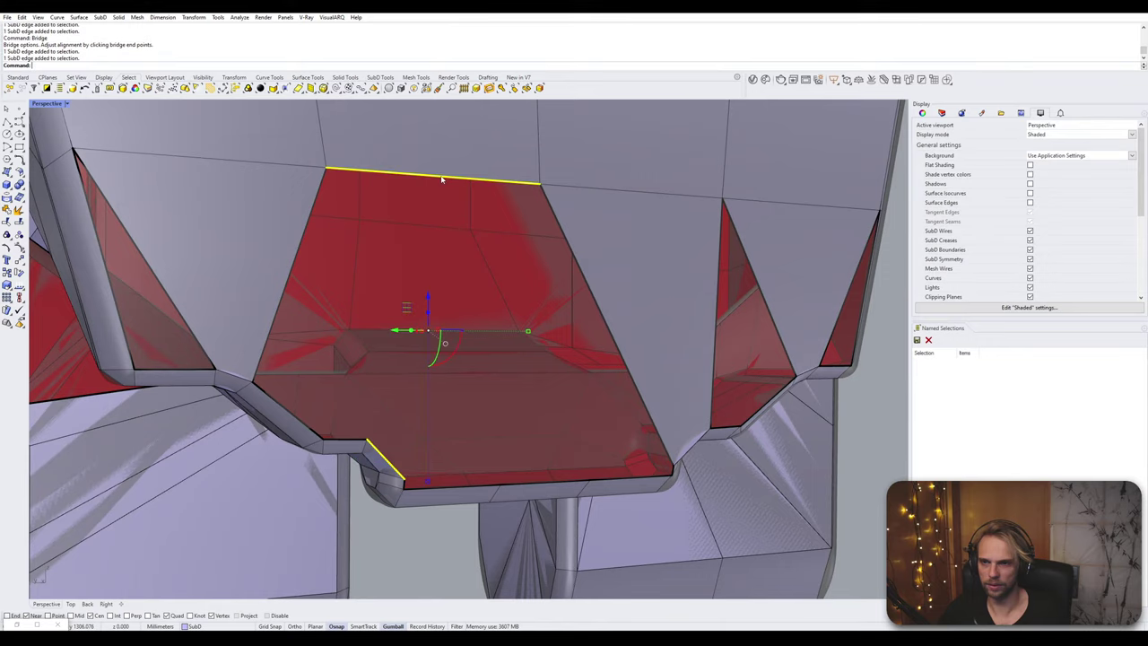
key("Return")
key("Return")
- Bridge the small left and right triangular gaps shut
right_click_drag(446, 187, 350, 354)
scroll(346, 354, "up", 3)
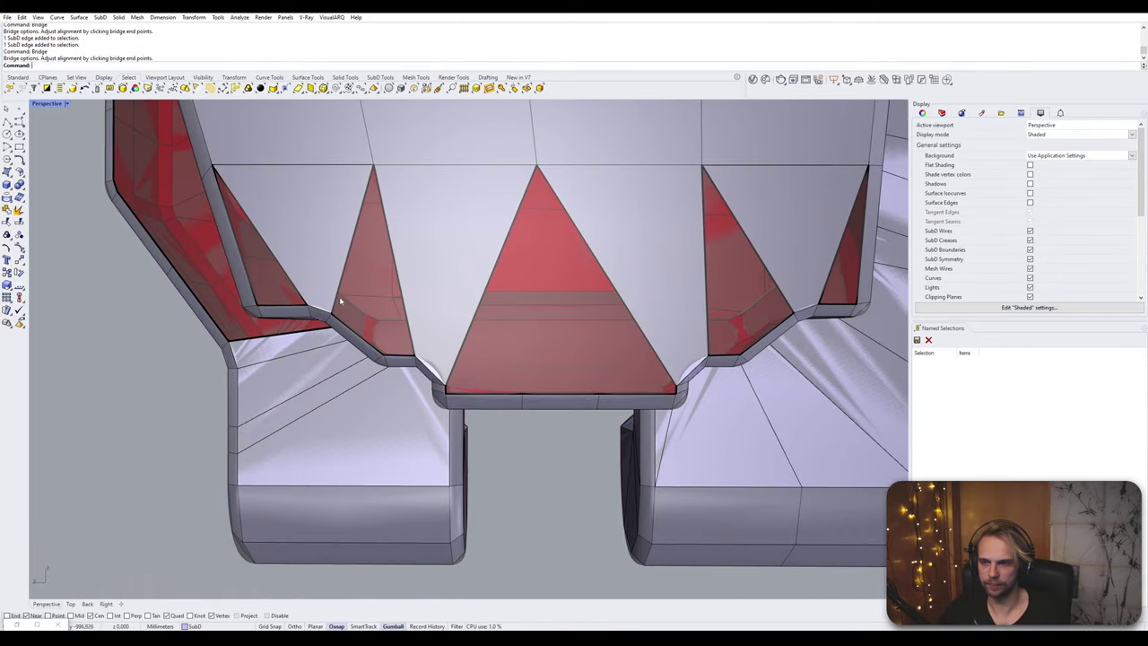
left_click(396, 357, "ctrl+shift")
left_click(346, 269, "ctrl+shift")
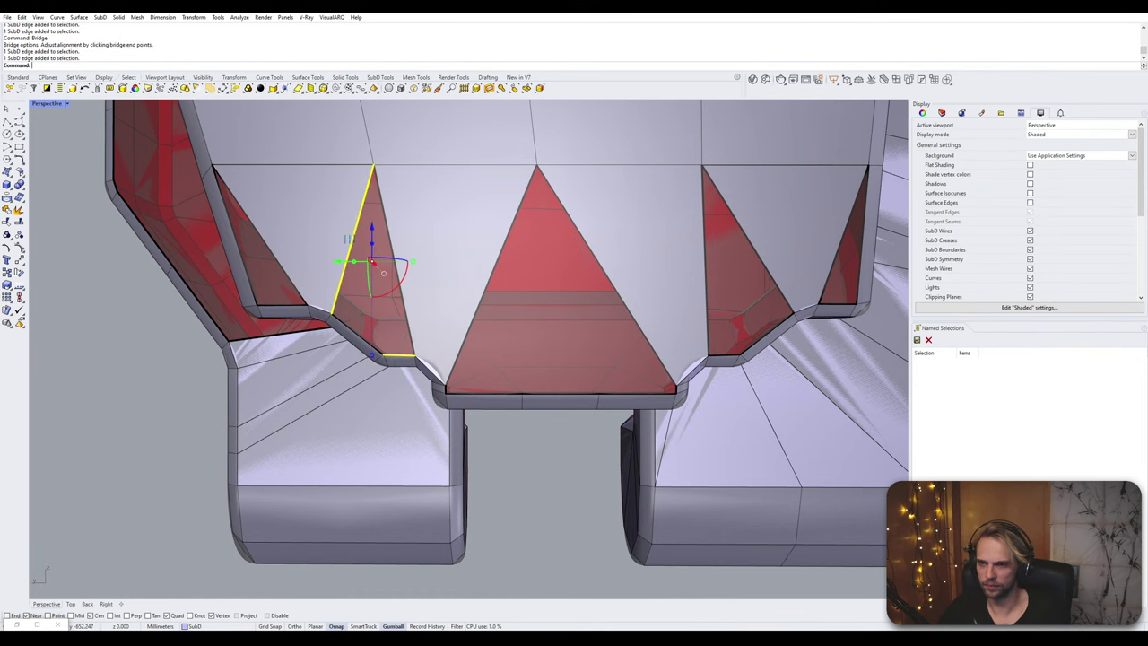
key("Return")
key("Return")
right_click_drag(646, 363, 592, 378)
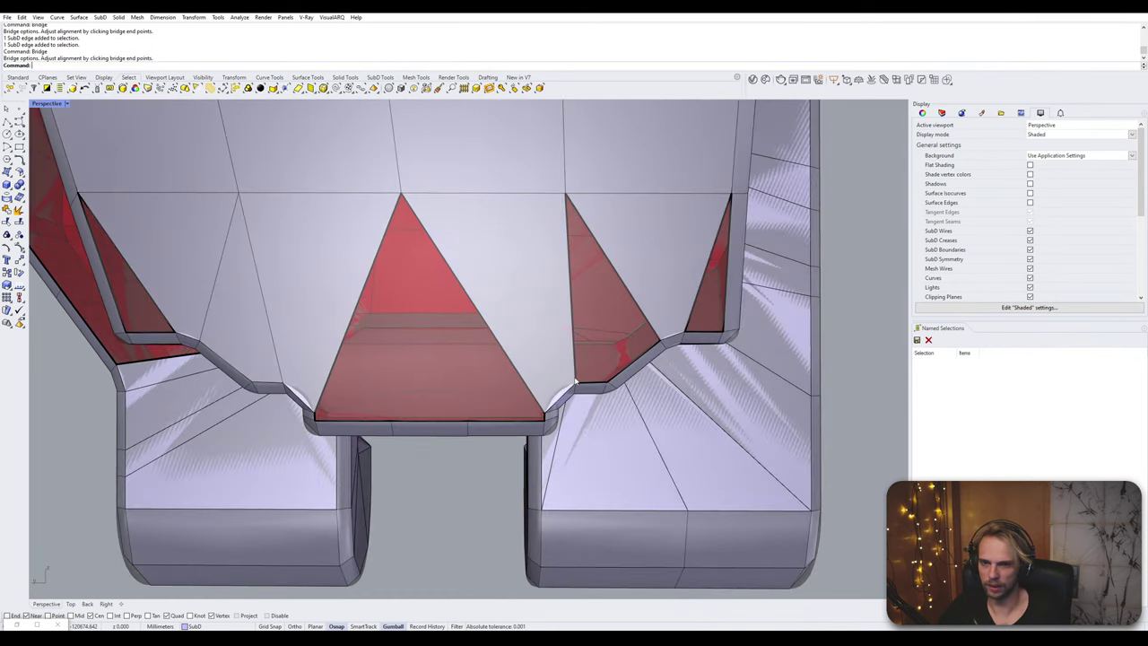
left_click(592, 380)
left_click(619, 276, "ctrl+shift")
key("Return")
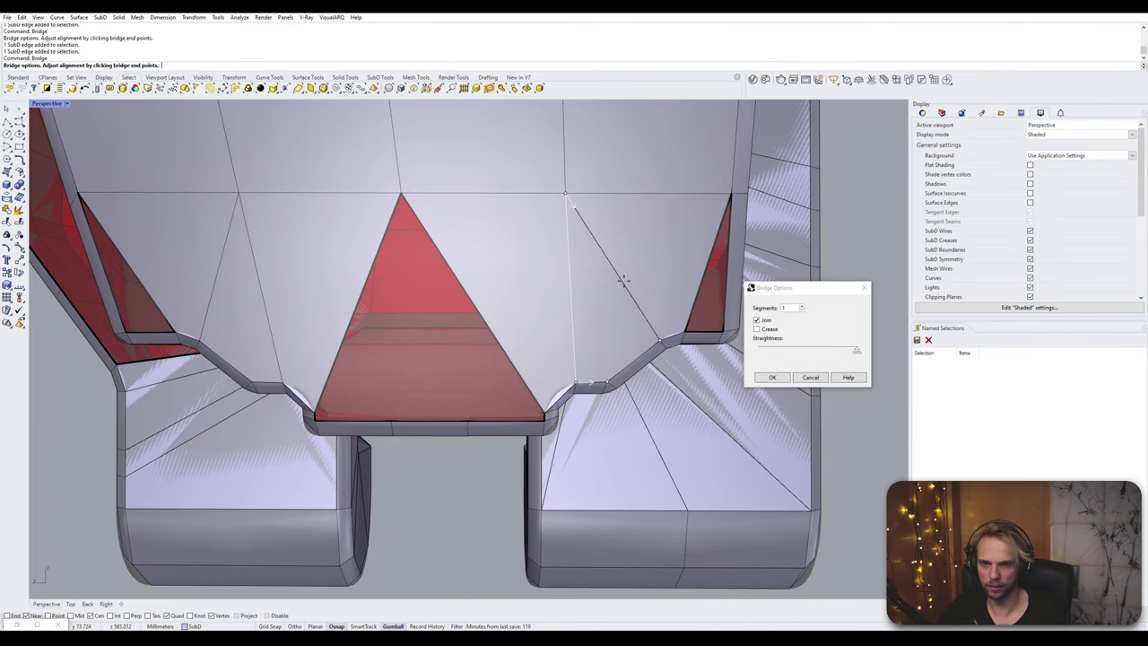
key("Return")
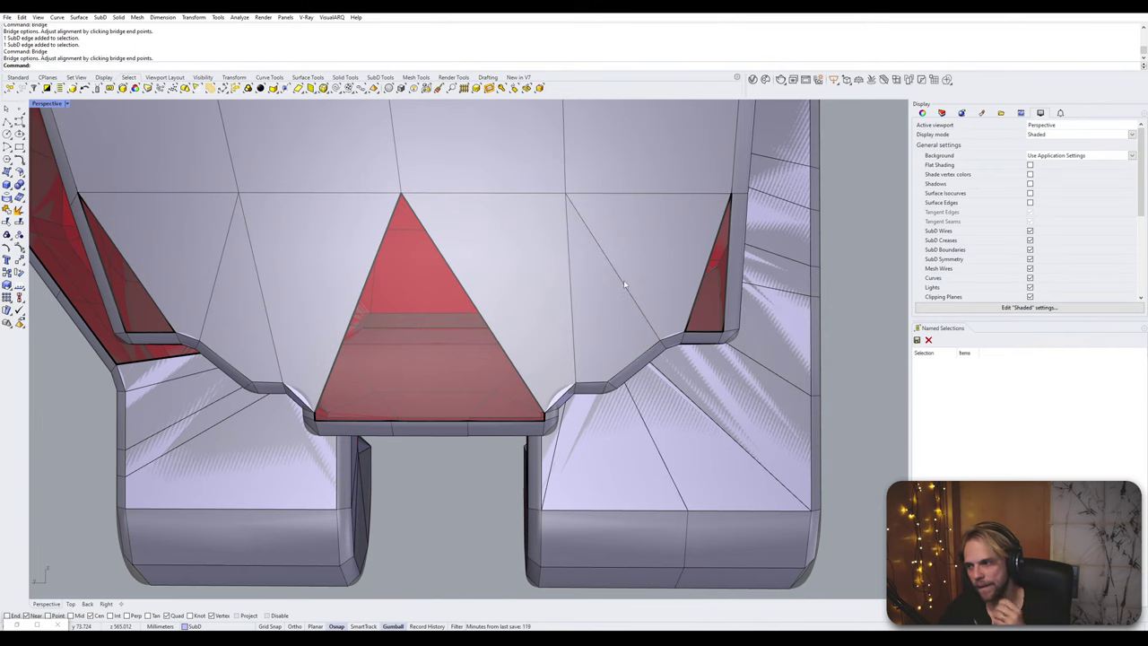
right_click_drag(482, 417, 489, 412)
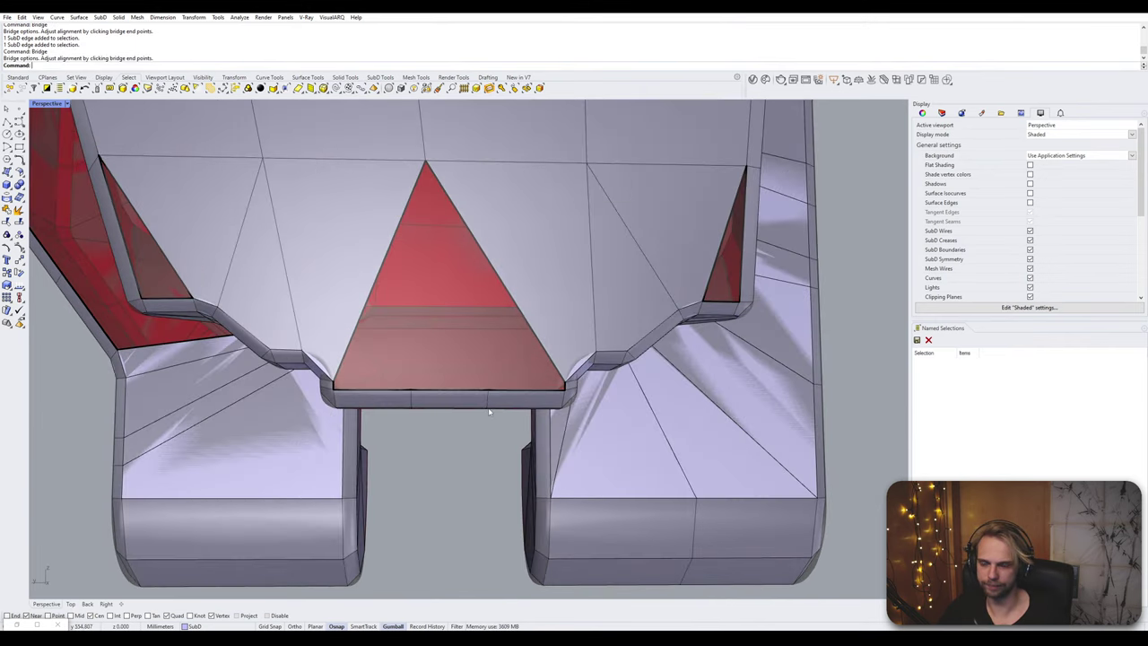
right_click_drag(457, 330, 446, 300)
- Stitch the two vertical edges on the rounded neck together
scroll(453, 294, "up", 3)
left_click(516, 250)
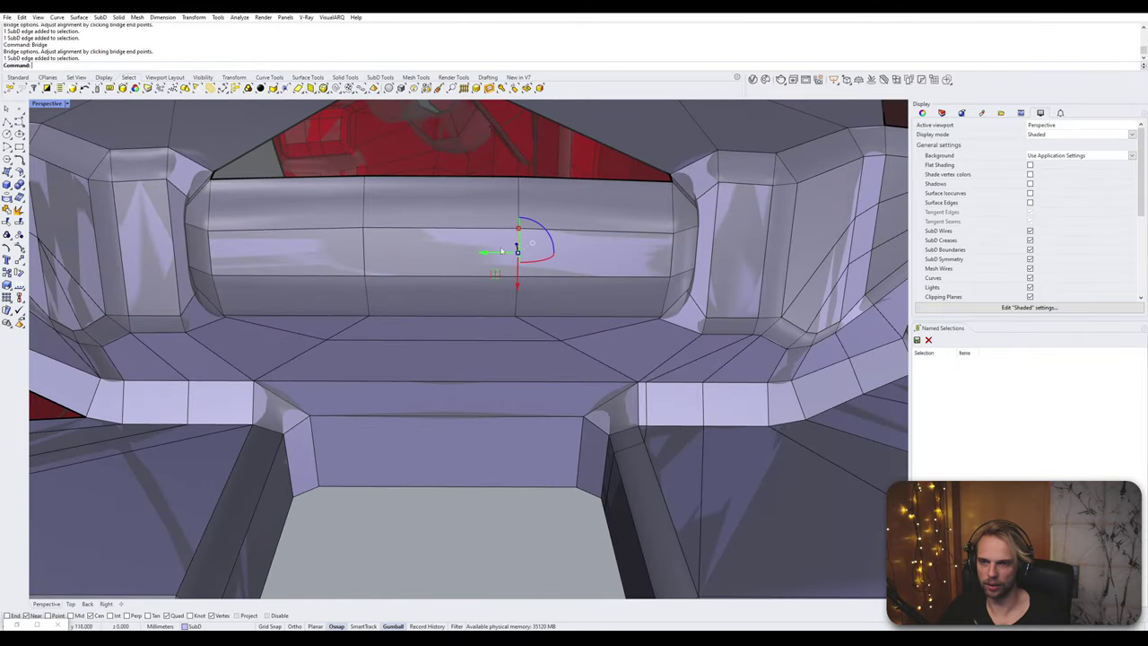
left_click(359, 259)
left_click(364, 246)
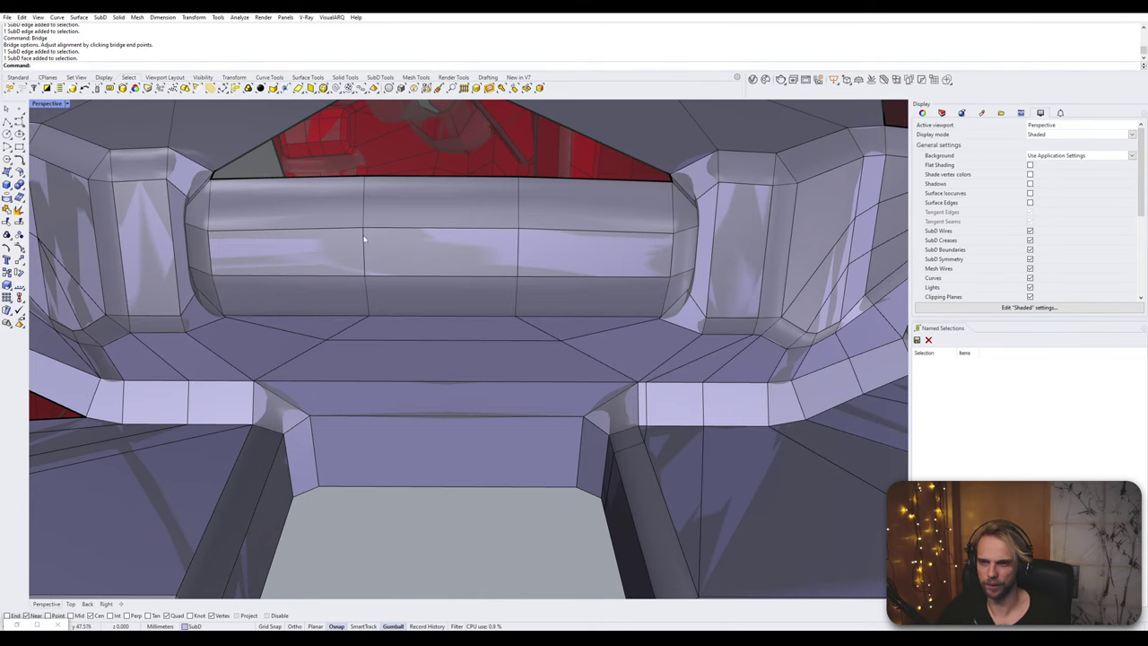
key("Escape")
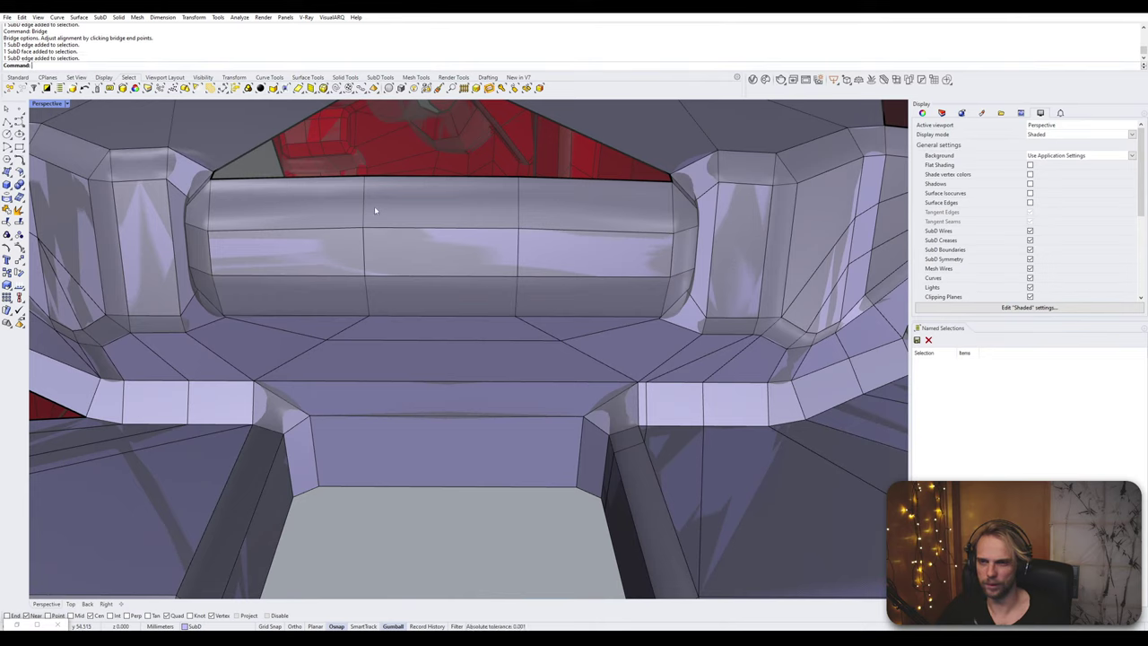
left_click(364, 208)
left_click(517, 205, "shift")
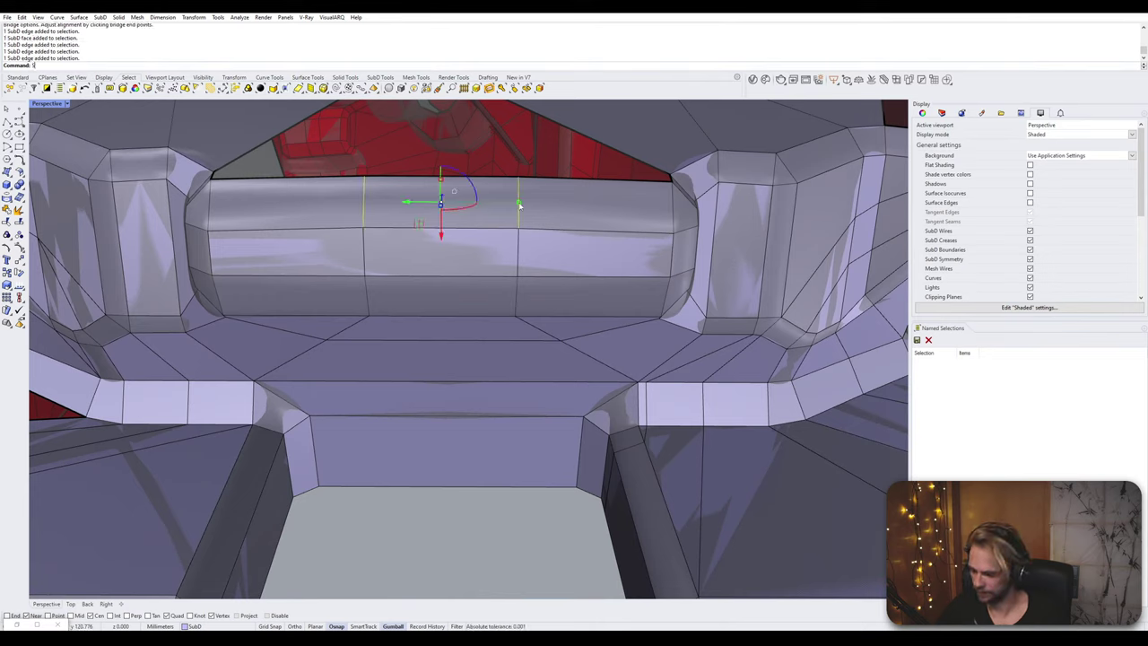
type("stitch")
key("Return")
key("Return")
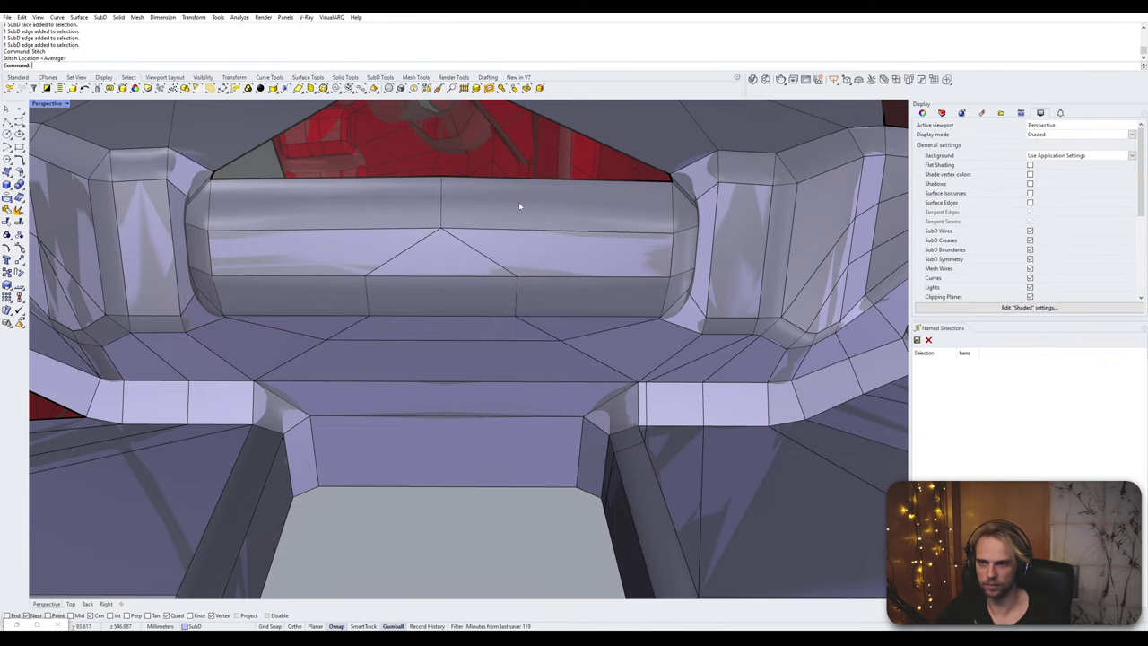
- Select the edges at the red triangle's left and right lower corners
right_click_drag(518, 201, 549, 251)
scroll(548, 251, "down", 5)
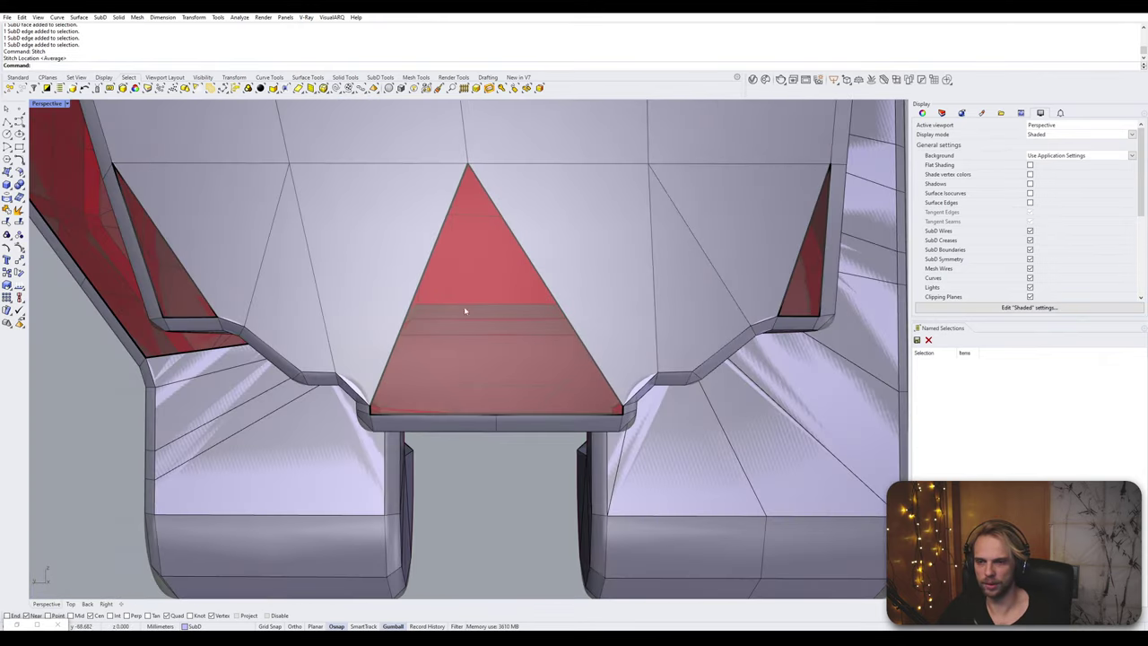
right_click_drag(451, 422, 425, 409)
scroll(421, 446, "up", 3)
scroll(355, 395, "up", 2)
left_click(354, 393)
scroll(346, 381, "up", 3)
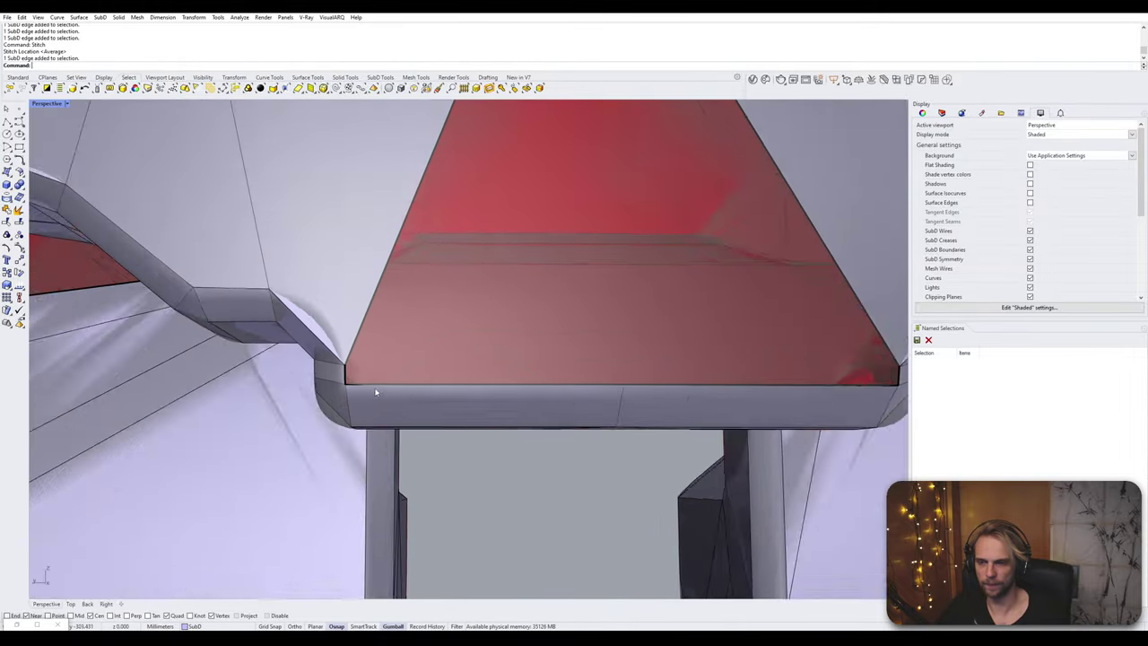
left_click(339, 375, "ctrl+shift")
key("Escape")
scroll(338, 375, "up", 2)
left_click(338, 375, "ctrl+shift")
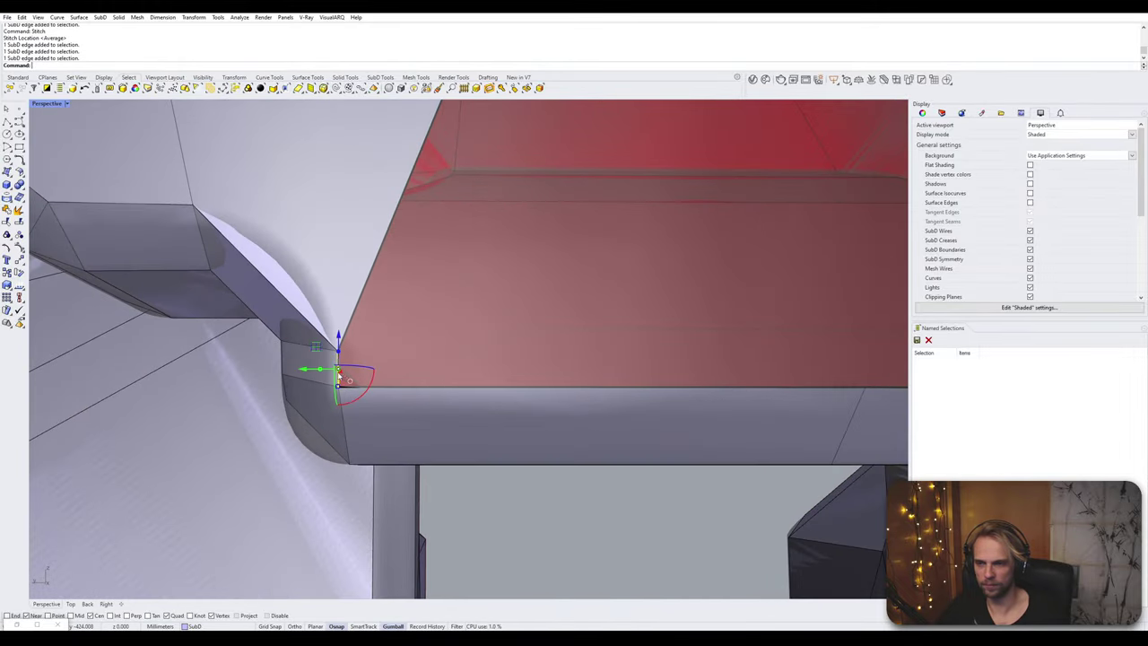
scroll(488, 367, "down", 6)
right_click_drag(614, 387, 579, 377)
scroll(620, 370, "up", 4)
left_click(657, 363, "ctrl+shift")
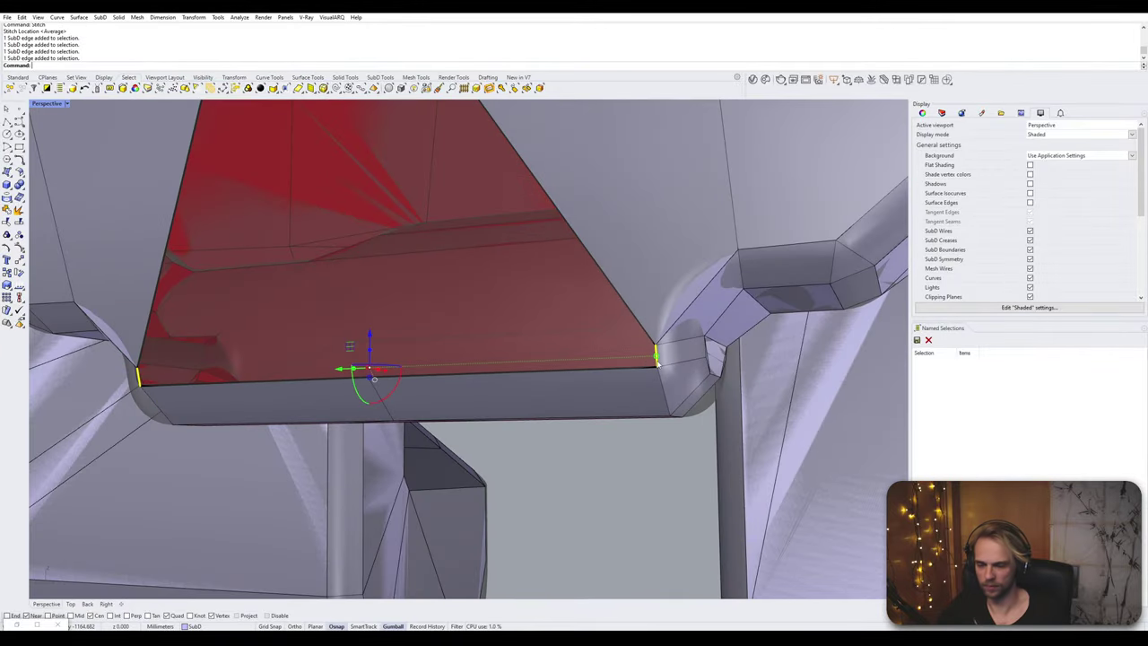
- Bridge the selected edges with 2 segments
type("Bridge")
key("Return")
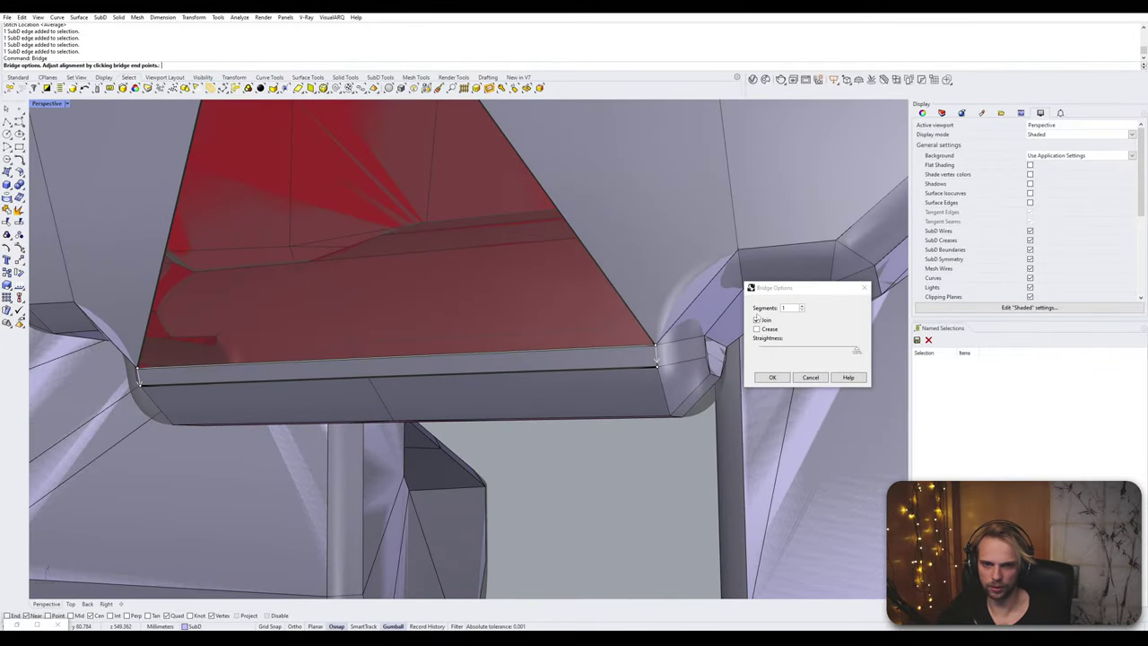
left_click(802, 307)
left_click(782, 380)
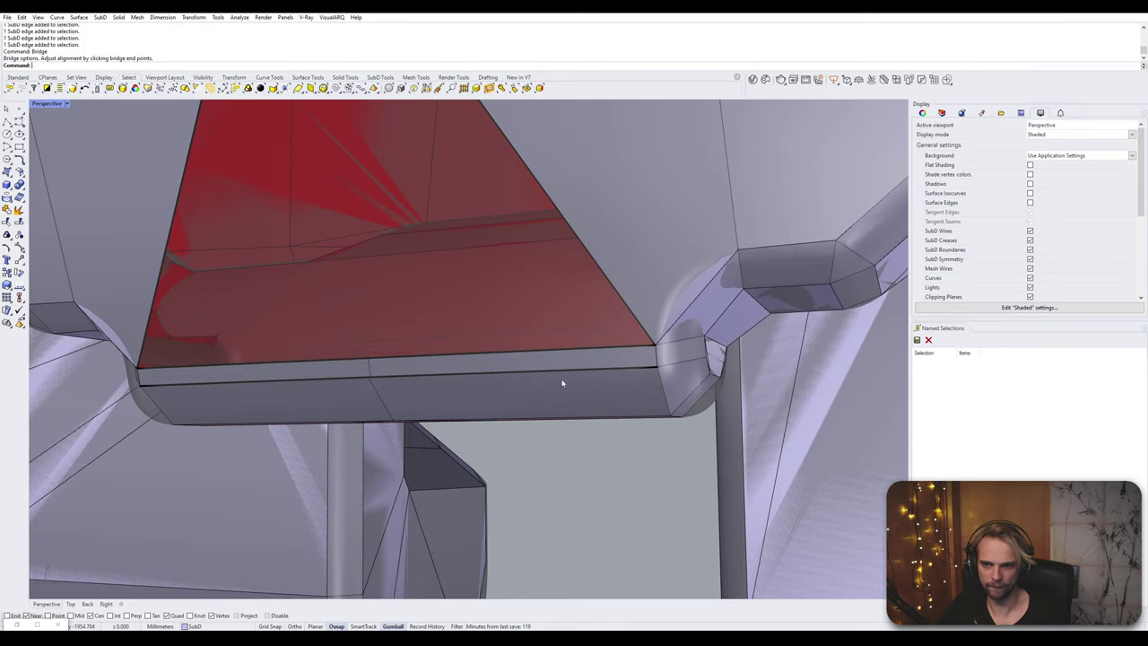
scroll(363, 404, "up", 5)
left_click(344, 385)
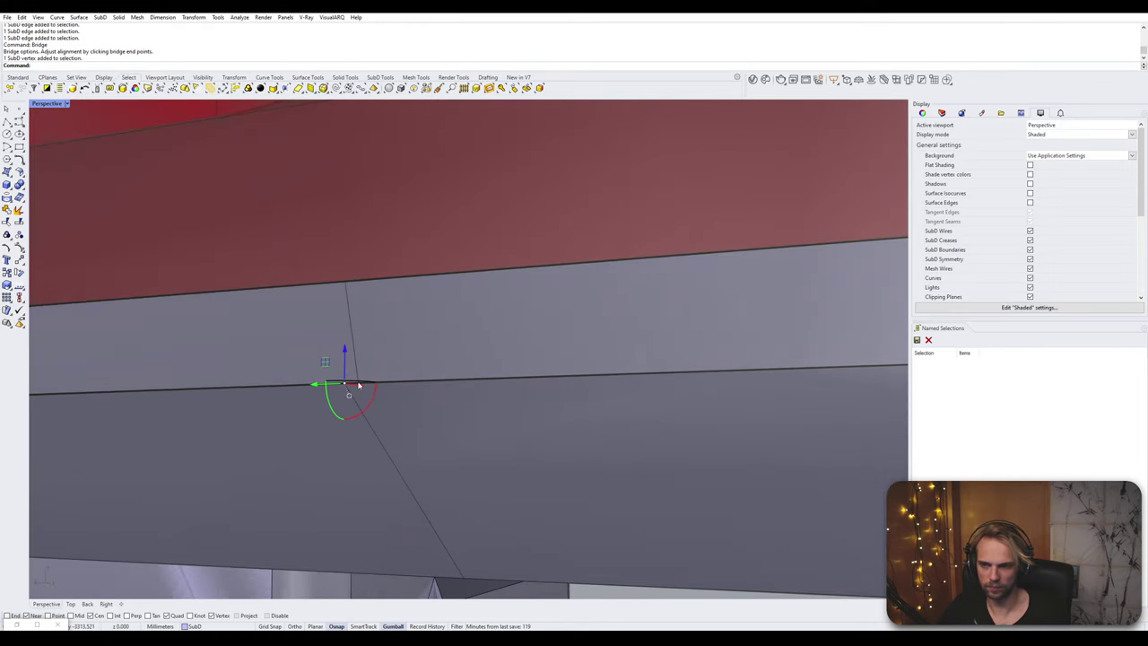
- Try selecting the seam edge and lower face at the bridge, then clear it
scroll(357, 386, "up", 5)
scroll(369, 393, "down", 2)
left_click(377, 387, "shift")
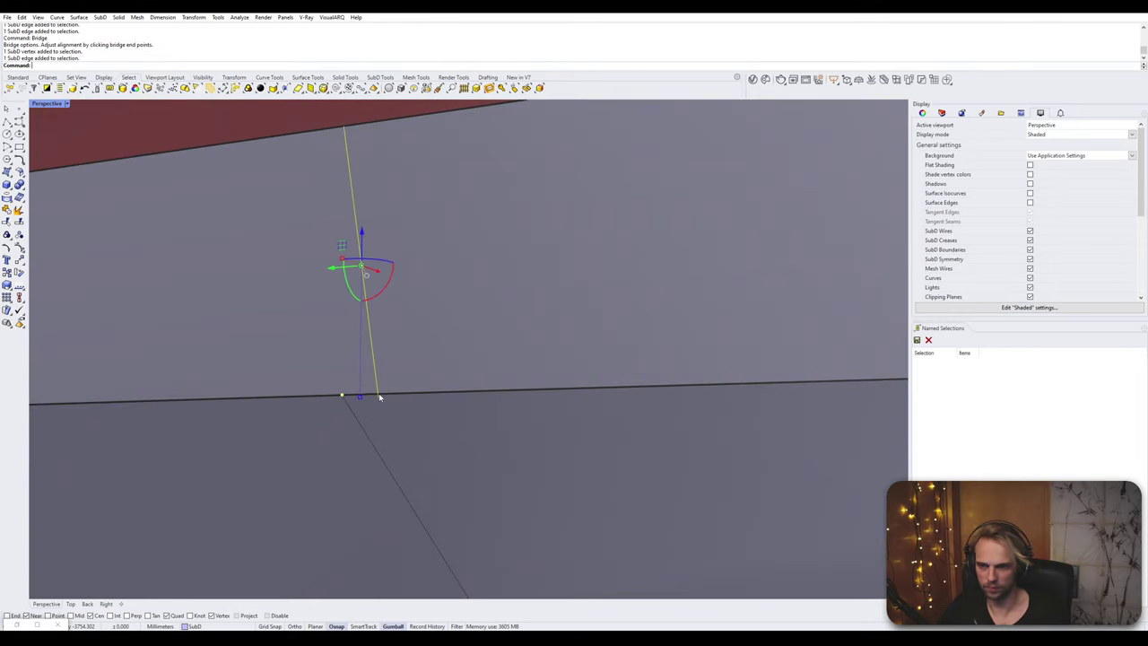
left_click(379, 397, "shift")
left_click(379, 398, "shift")
left_click(379, 397, "shift")
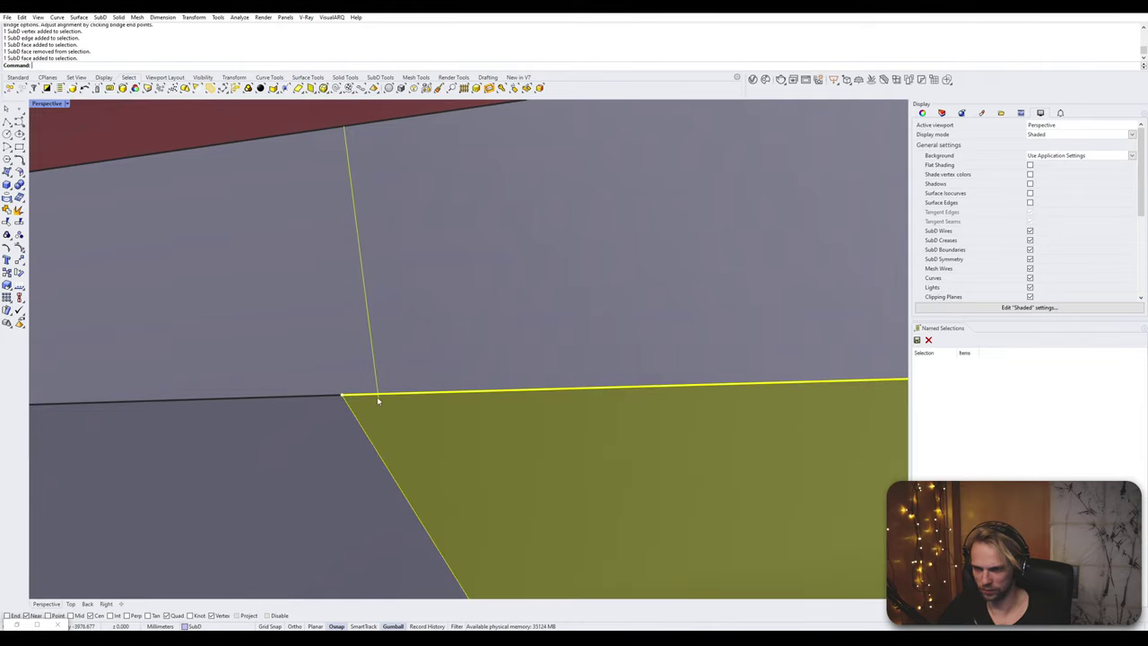
left_click(380, 400, "shift")
key("Escape")
scroll(381, 403, "down", 5)
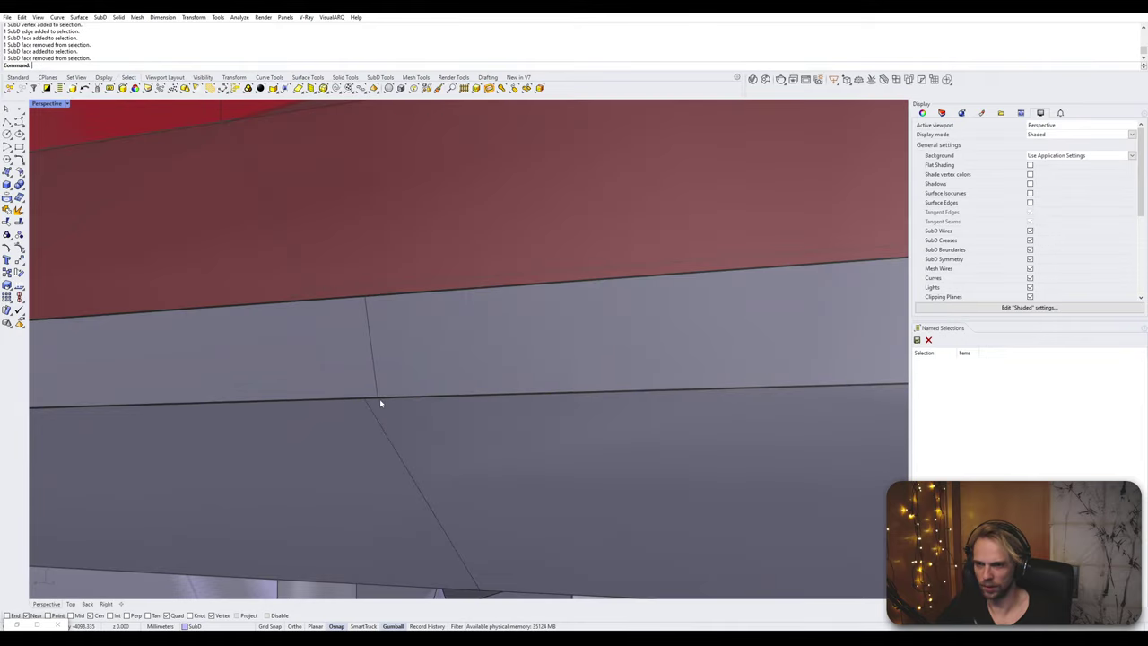
right_click_drag(382, 403, 457, 413)
- Select edges around the red strip and start Bridge, then cancel it
scroll(513, 419, "up", 4)
left_click(526, 416, "ctrl+shift")
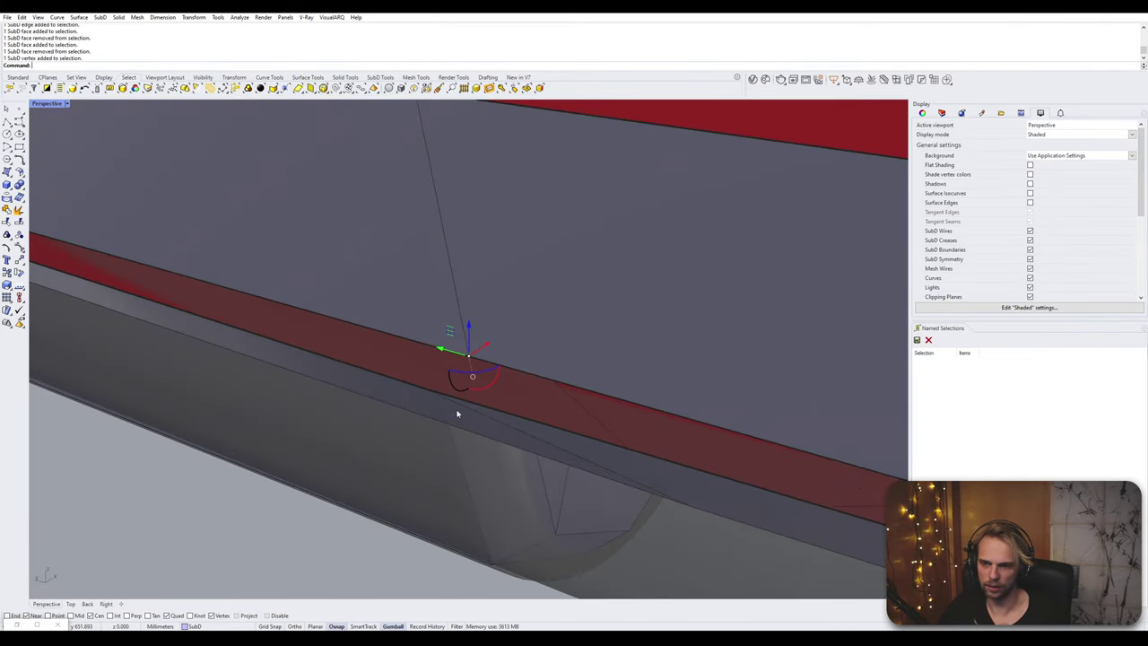
left_click(429, 393, "ctrl+shift")
left_click(426, 391, "ctrl+shift")
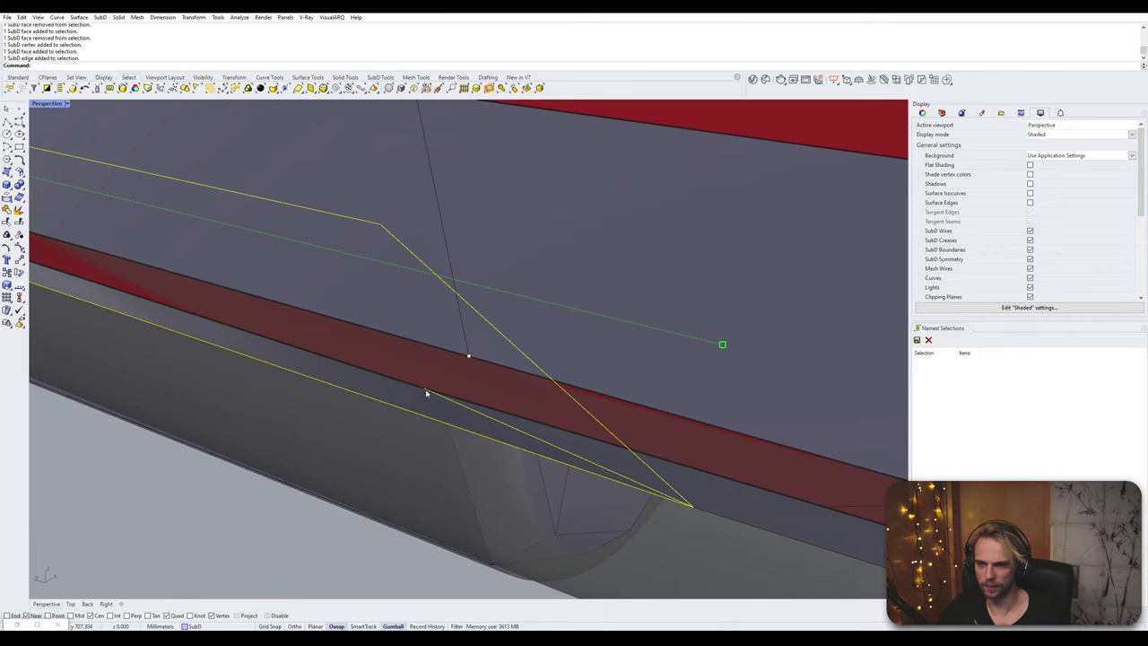
left_click(424, 389, "ctrl+shift")
left_click(398, 410)
left_click(428, 355, "ctrl")
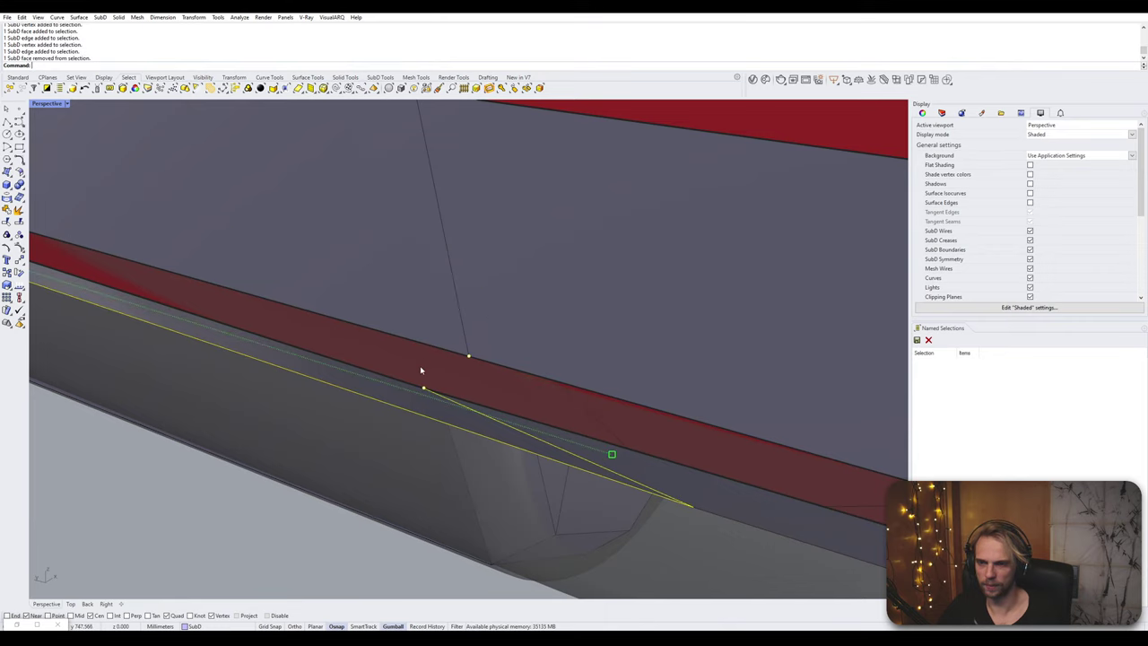
right_click_drag(428, 355, 542, 417)
left_click(488, 372, "ctrl")
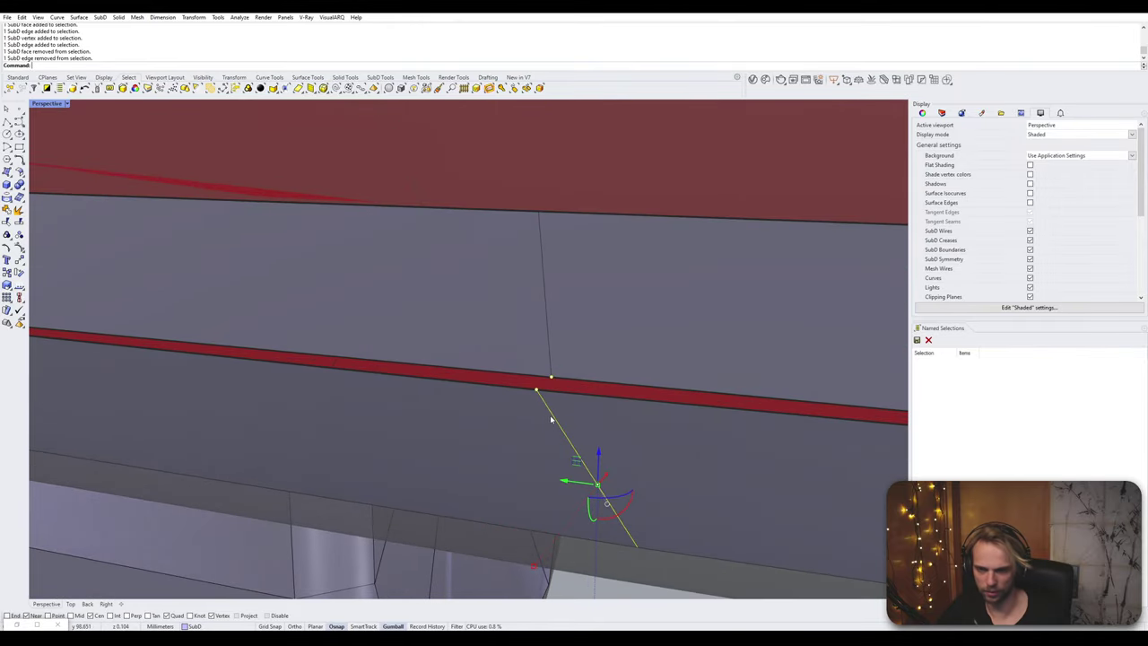
left_click(546, 414, "ctrl")
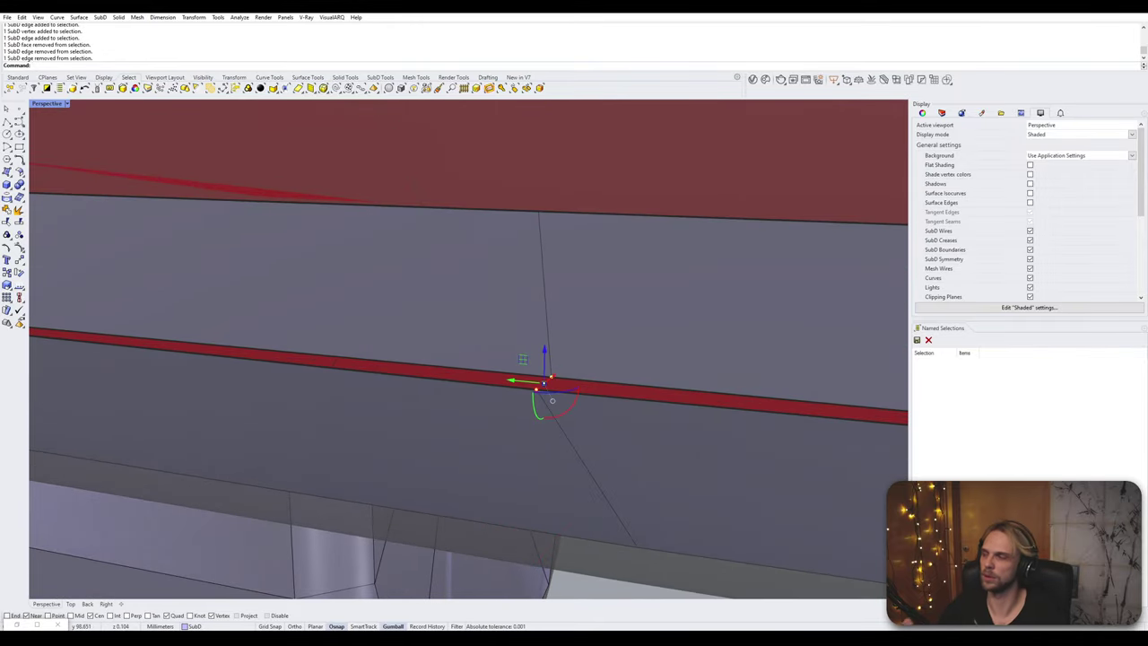
type("Bridge")
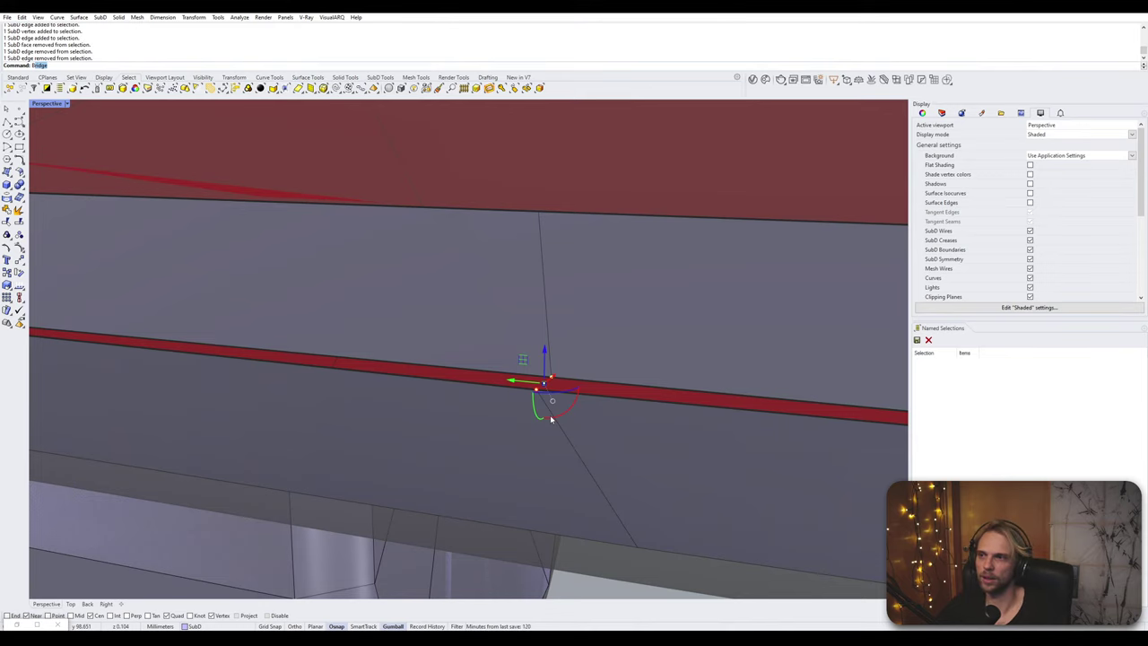
key("Return")
key("Escape")
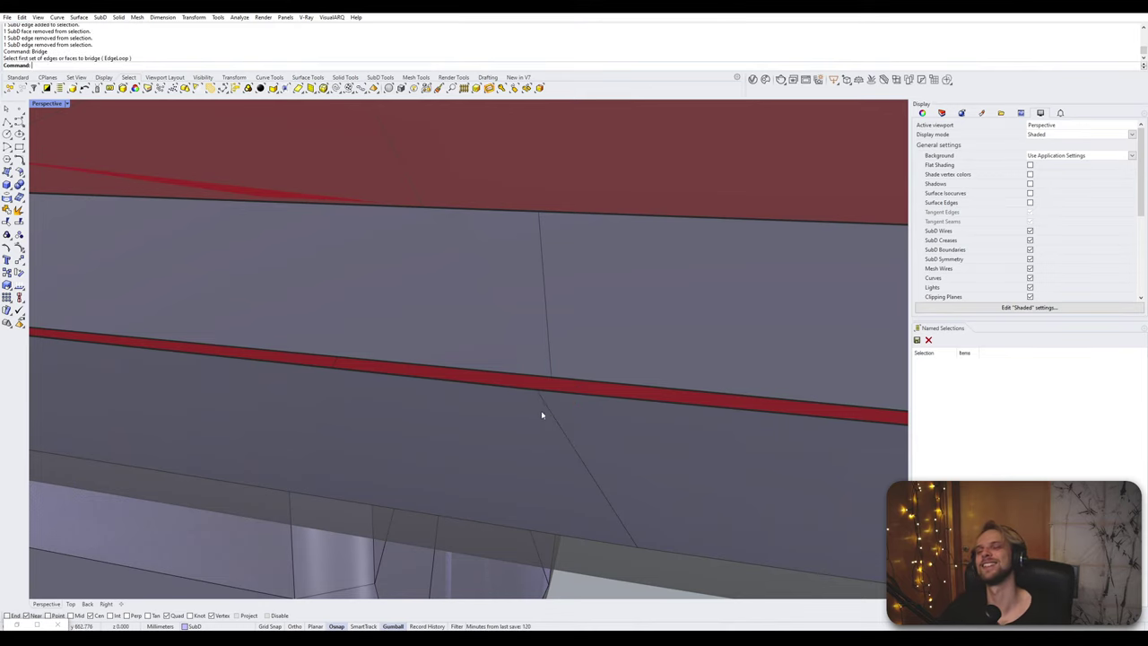
- Stitch the two vertices on either side of the red sliver together
left_click(536, 391)
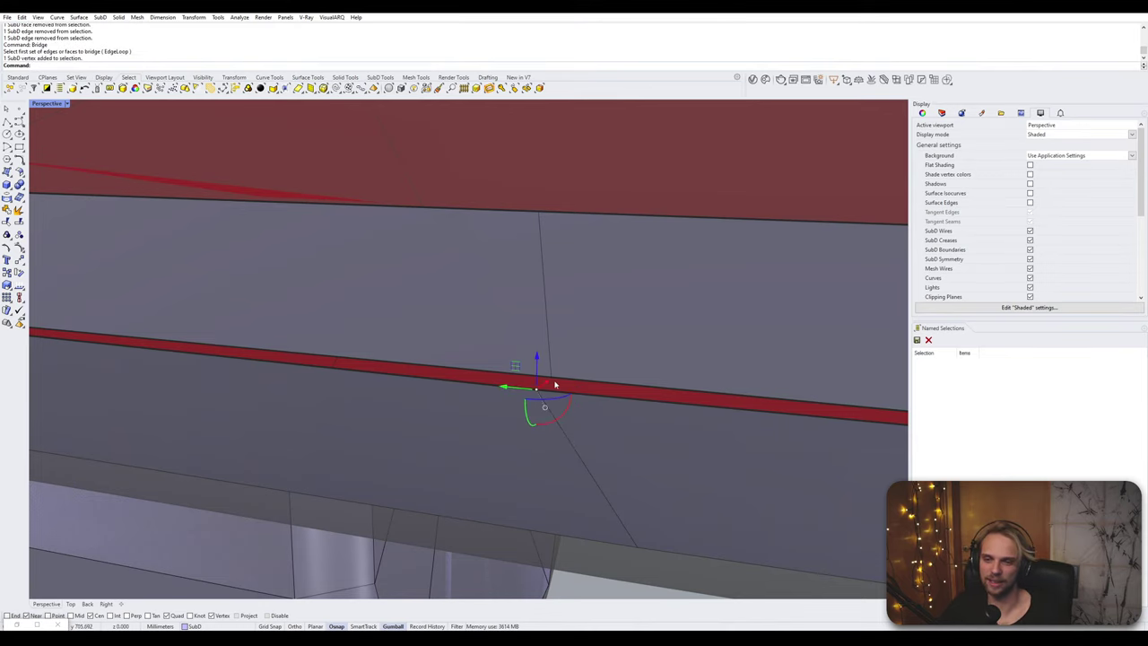
left_click(553, 383, "shift")
type("Stitch")
key("Return")
key("Return")
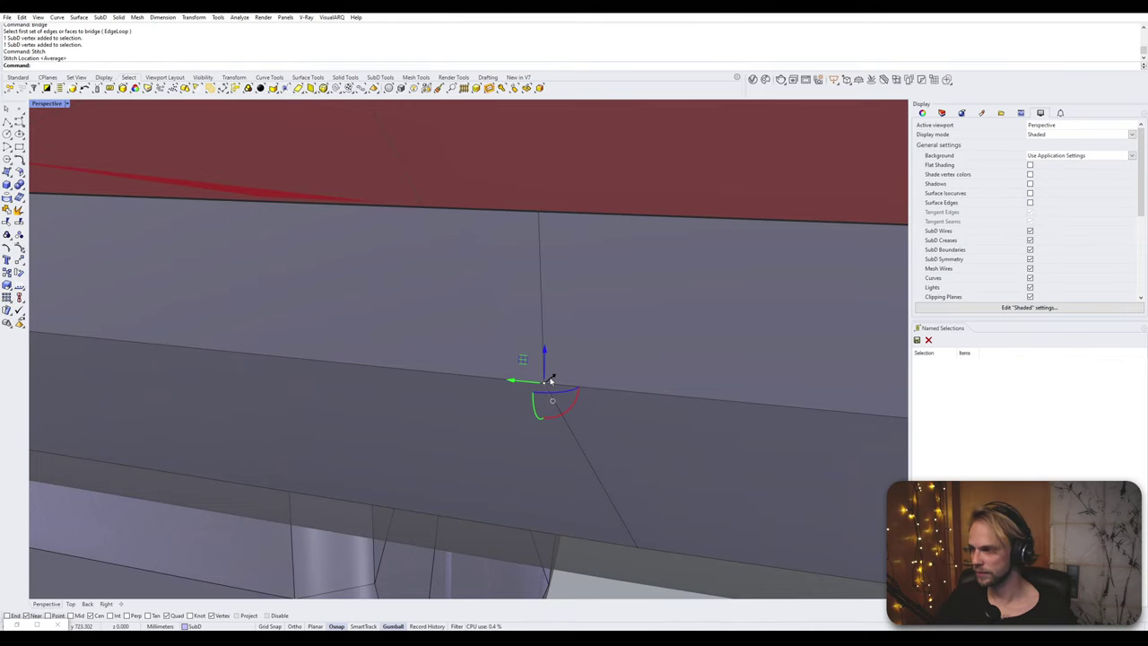
- Bridge the red panel's bottom edge to the opposite edge with 2 segments
key("Escape")
scroll(571, 328, "down", 5)
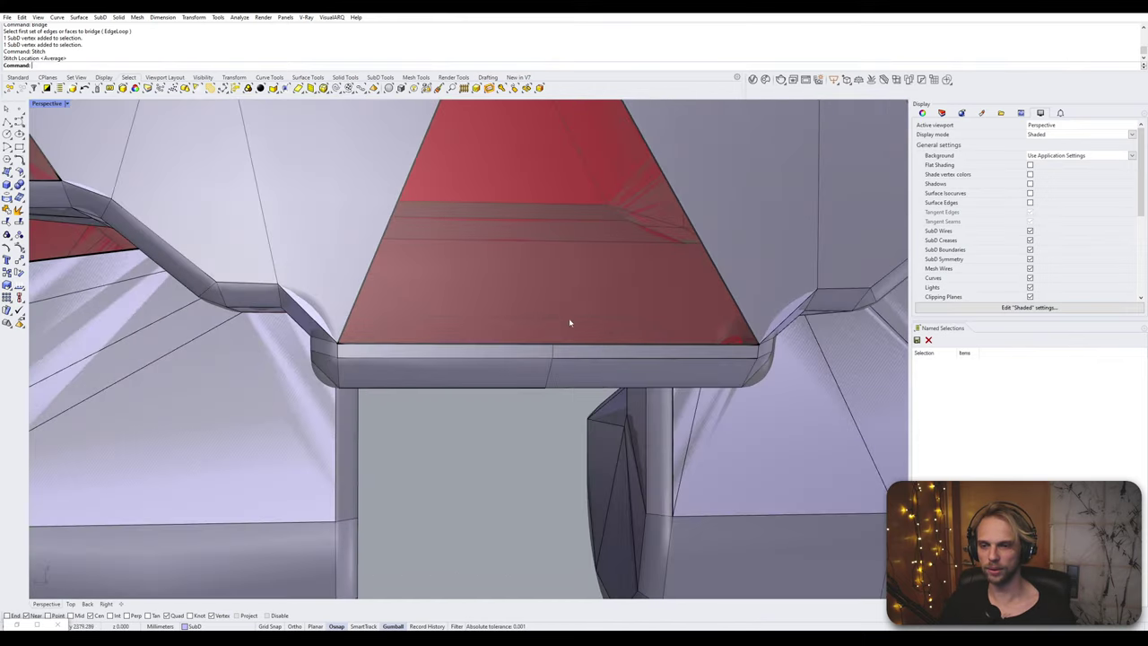
right_click_drag(570, 323, 560, 404)
left_click(481, 460, "ctrl+shift")
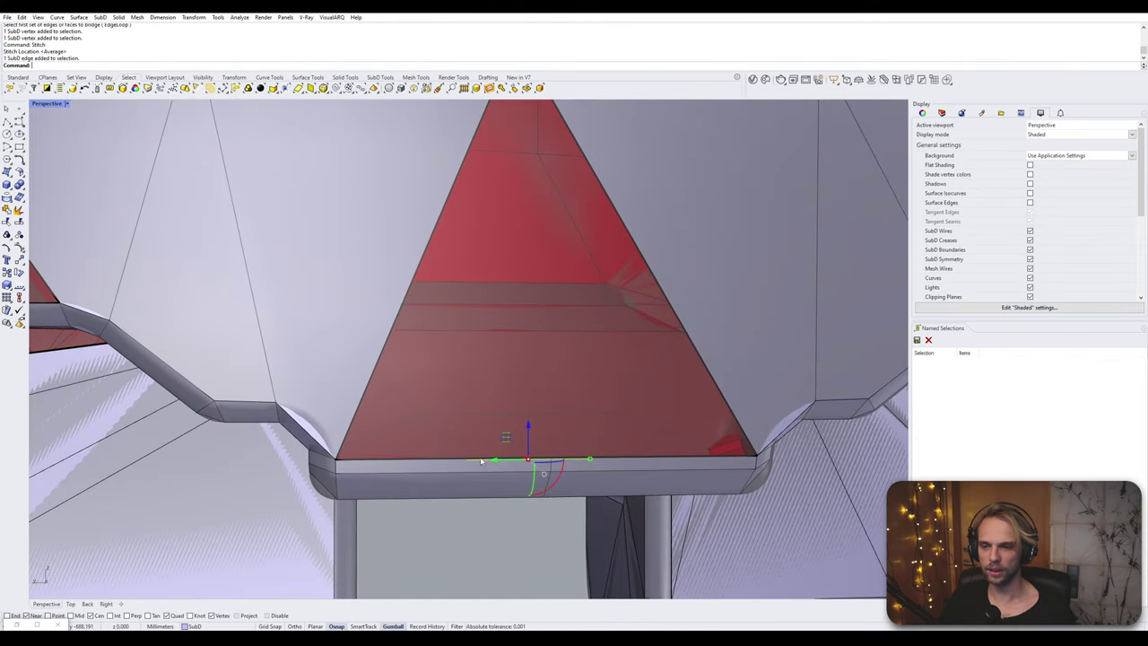
left_click(436, 462)
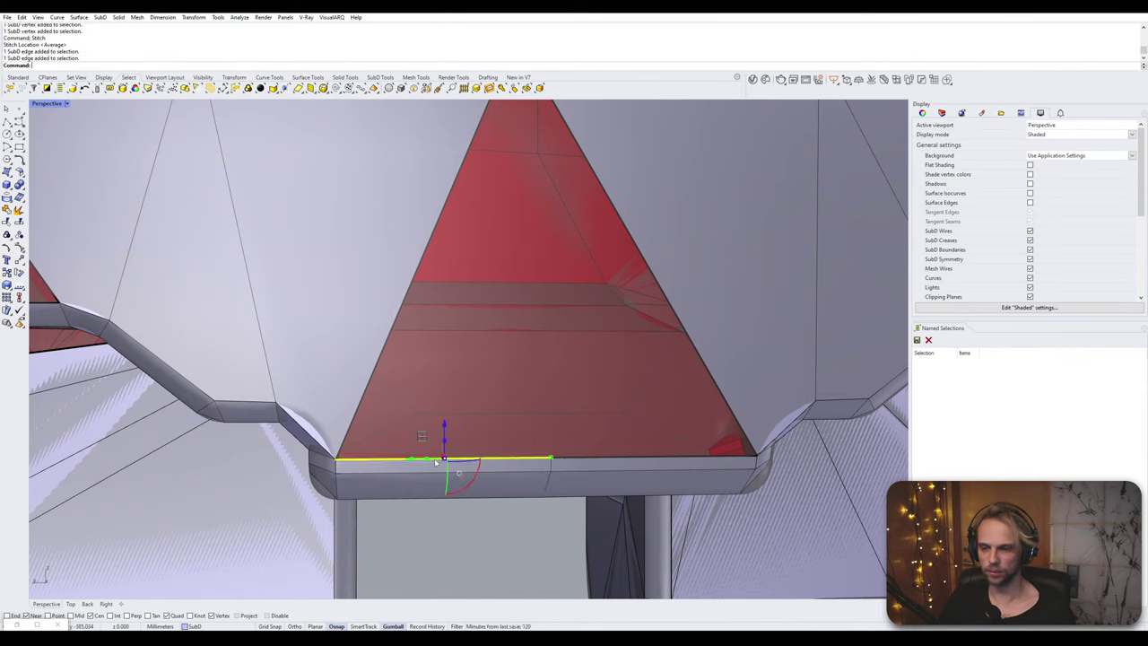
left_click(637, 253, "shift")
key("Return")
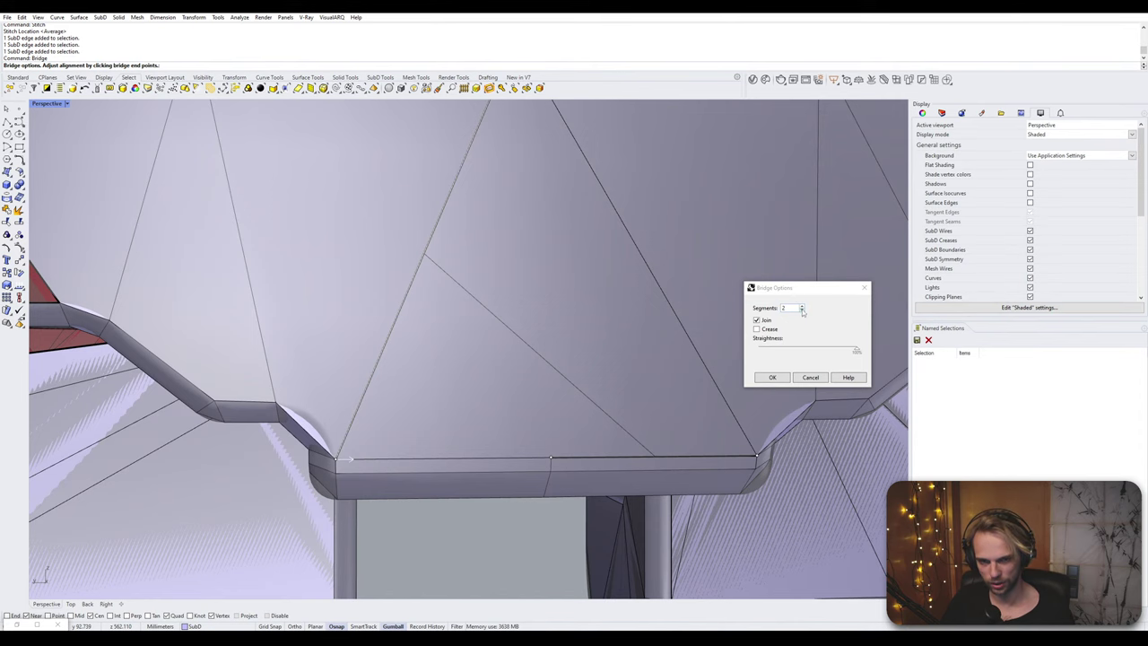
left_click(772, 378)
- Fill the left and right triangular holes at the panel's lower corners
key("Tab")
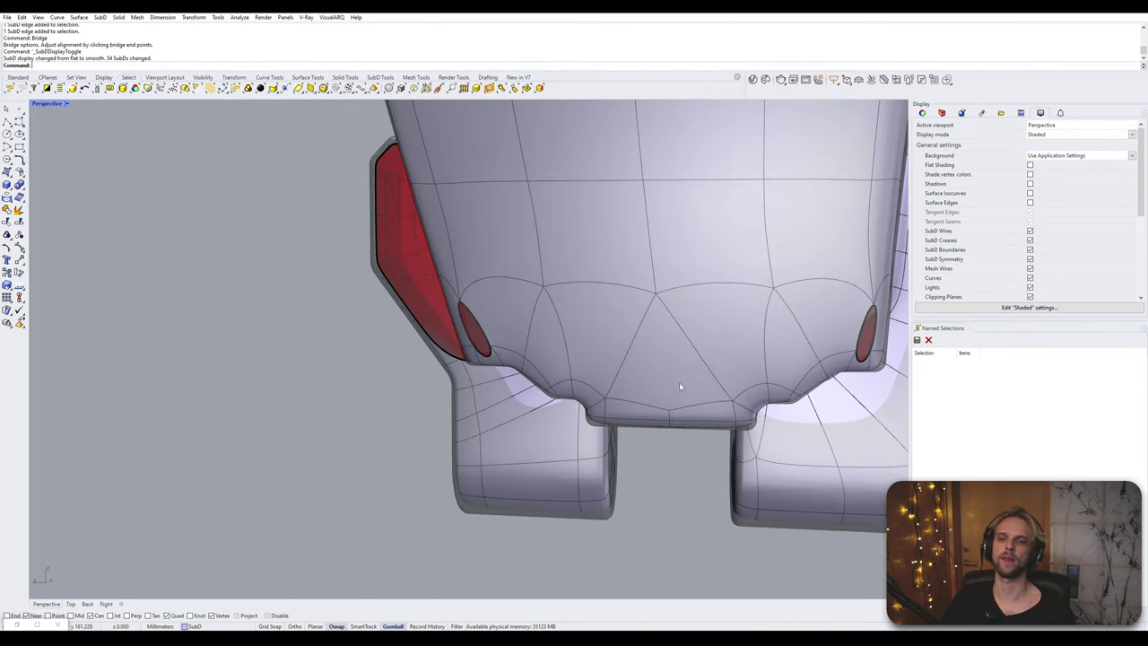
right_click_drag(679, 386, 576, 389)
key("Tab")
type("Fil")
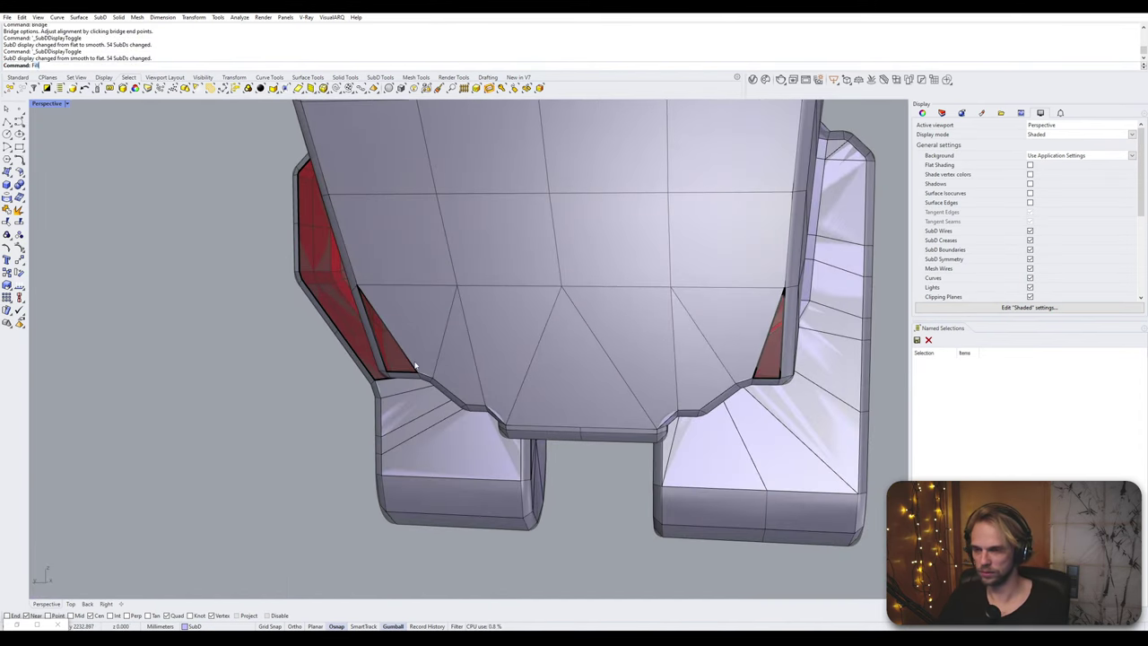
type("l")
key("Return")
left_click(408, 363)
left_click(758, 359)
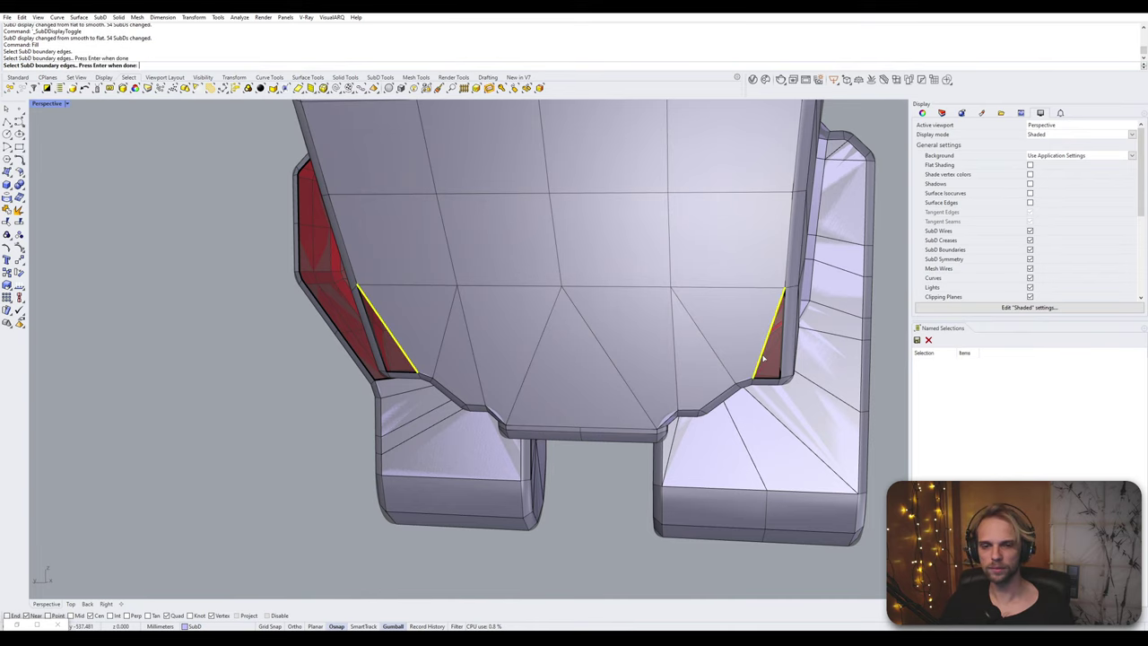
key("Return")
key("Return")
scroll(596, 359, "down", 10)
key("Tab")
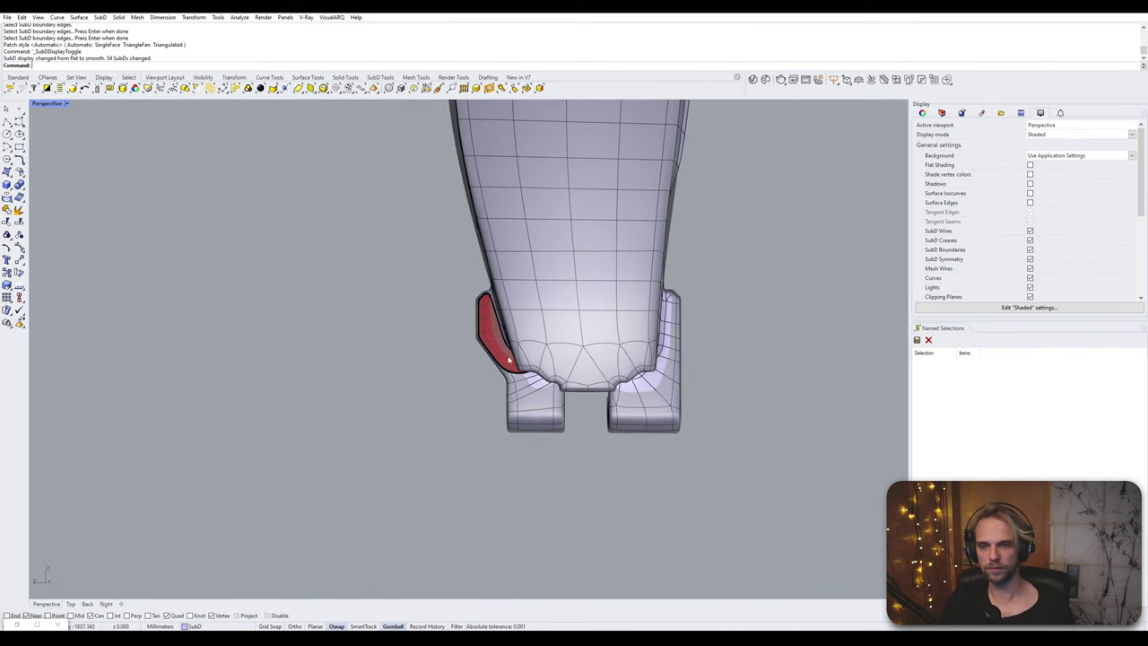
right_click_drag(508, 356, 590, 386)
scroll(525, 366, "up", 2)
- Bevel the two edges around the lower red opening into a narrow one-segment chamfer
key("Tab")
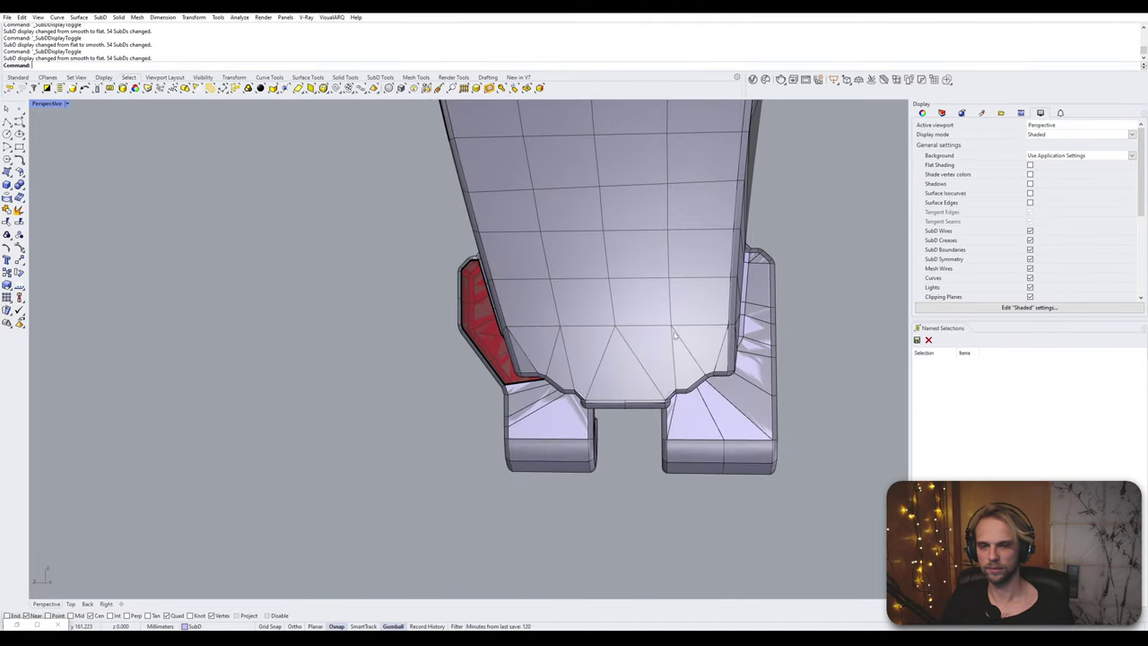
left_click(671, 305, "ctrl+shift")
left_click(553, 306, "ctrl+shift")
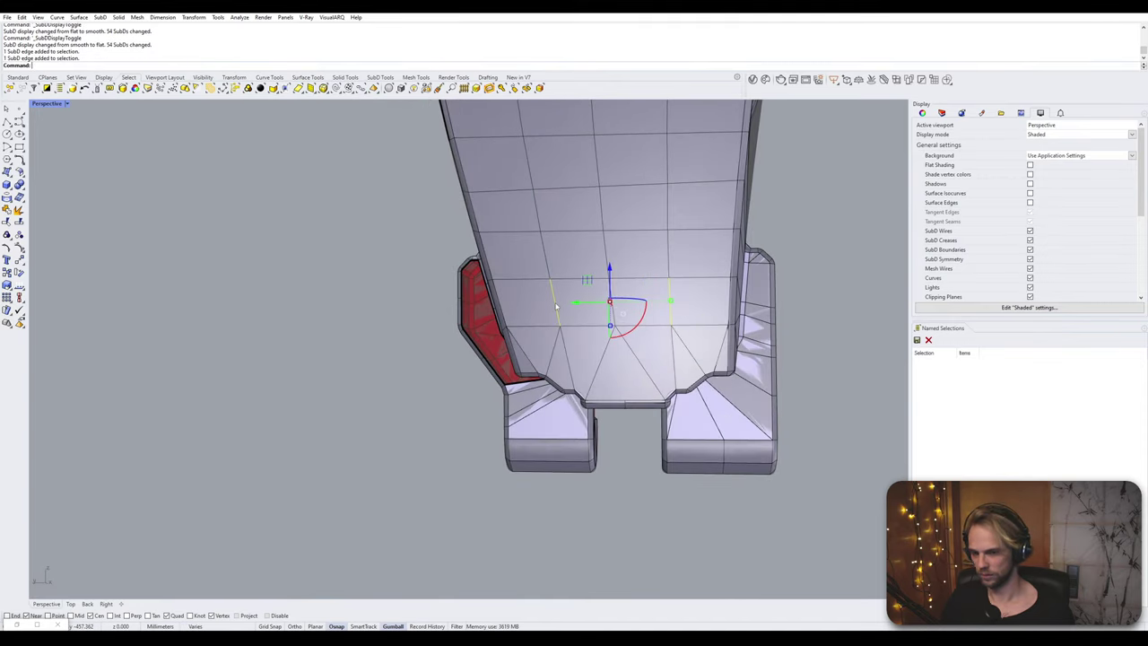
type("l")
key("Return")
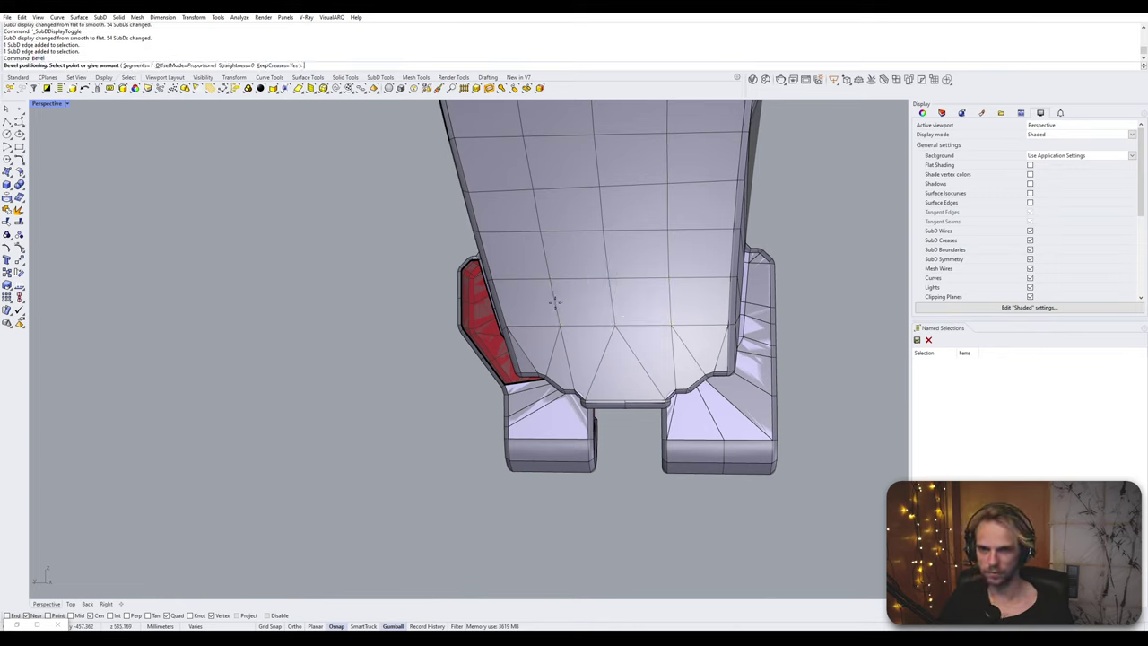
left_click(567, 308)
- Inspect the bevelled lower end in smooth display from several angles
key("Tab")
scroll(566, 308, "down", 5)
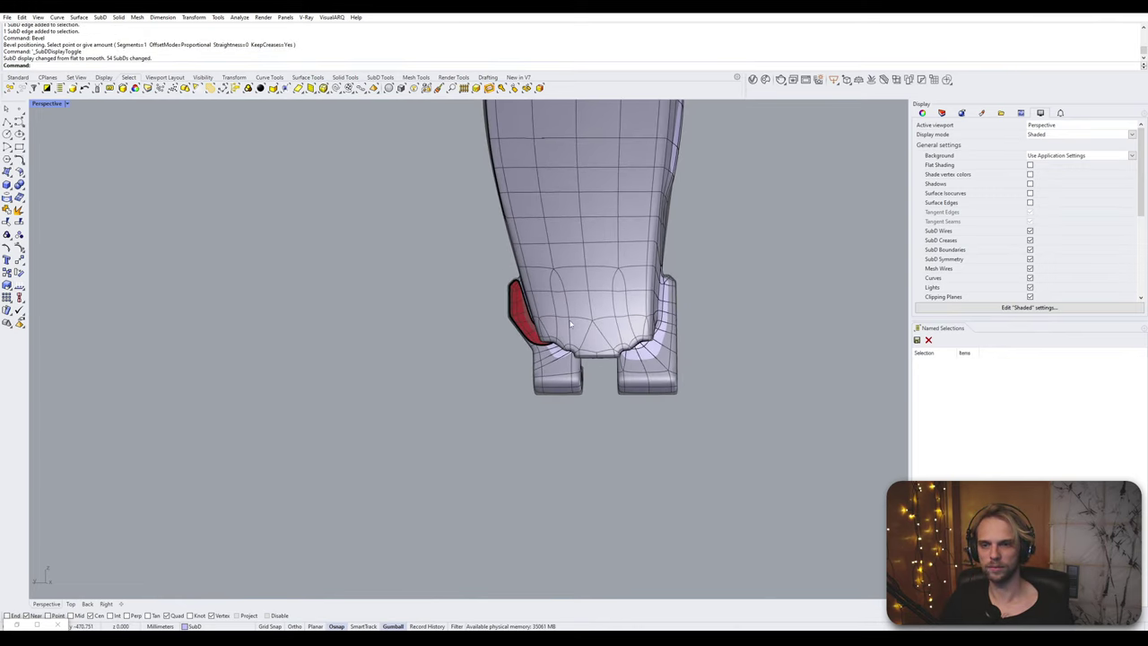
right_click_drag(583, 346, 576, 429, "shift")
scroll(584, 494, "down", 5)
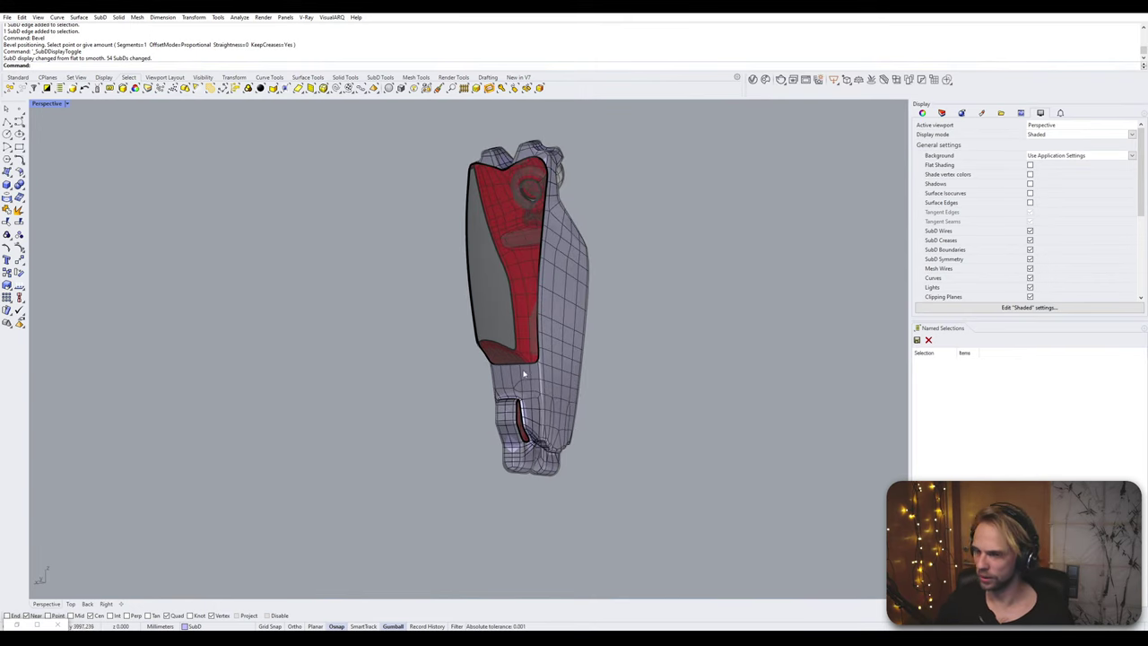
right_click_drag(526, 377, 460, 361)
right_click_drag(553, 419, 668, 275)
scroll(474, 361, "up", 7)
right_click_drag(613, 316, 443, 333, "shift")
- In flat cage display, zoom in and select the vertex at the red face's top corner
key("Tab")
scroll(535, 351, "up", 2)
scroll(523, 318, "up", 4)
scroll(487, 276, "up", 4)
scroll(489, 260, "up", 3)
left_click(518, 245, "ctrl+shift")
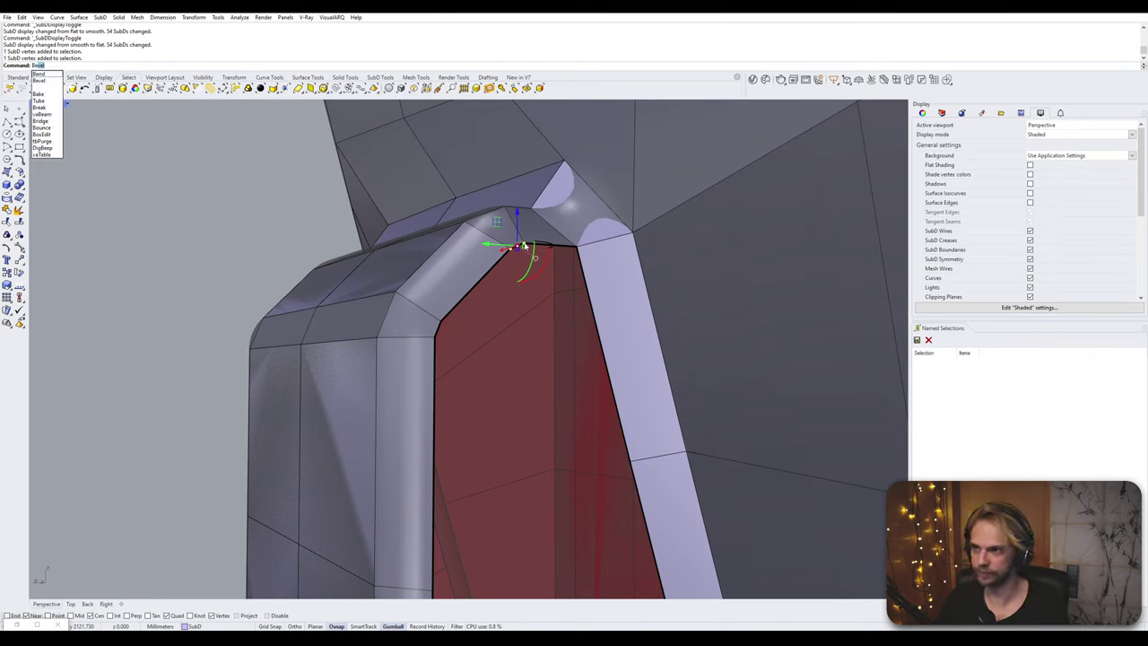
- Stitch the two selected corner vertices into one
key("Escape")
type("Stitch")
key("Return")
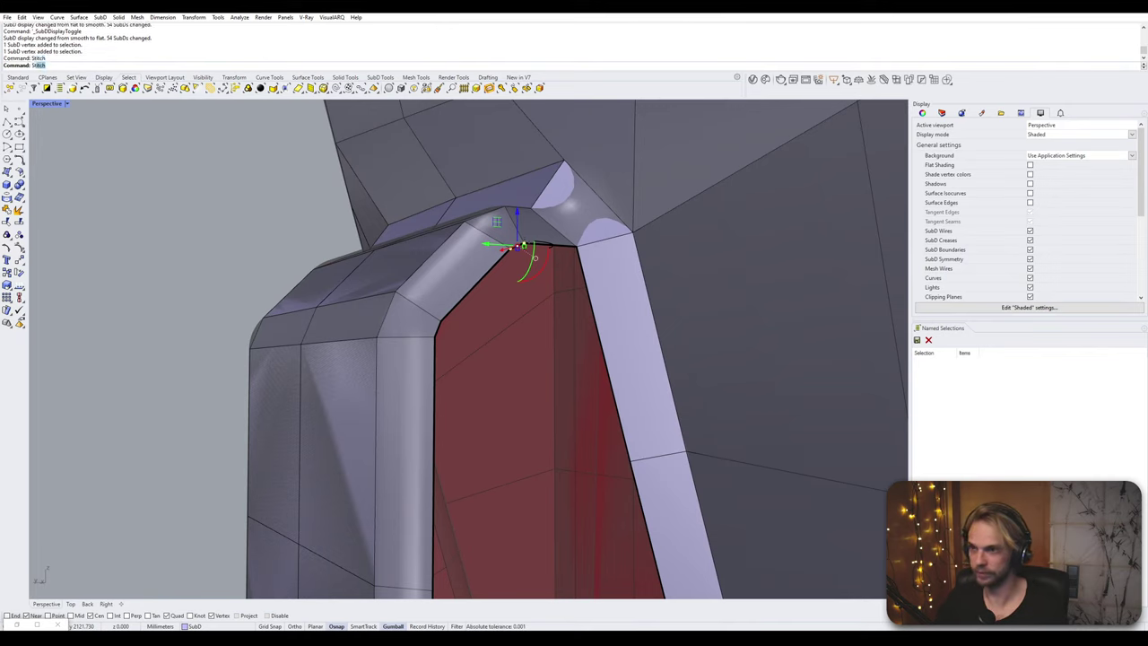
key("Return")
- Bridge the first two gaps along the thigh's front edge
left_click(437, 334, "ctrl+shift")
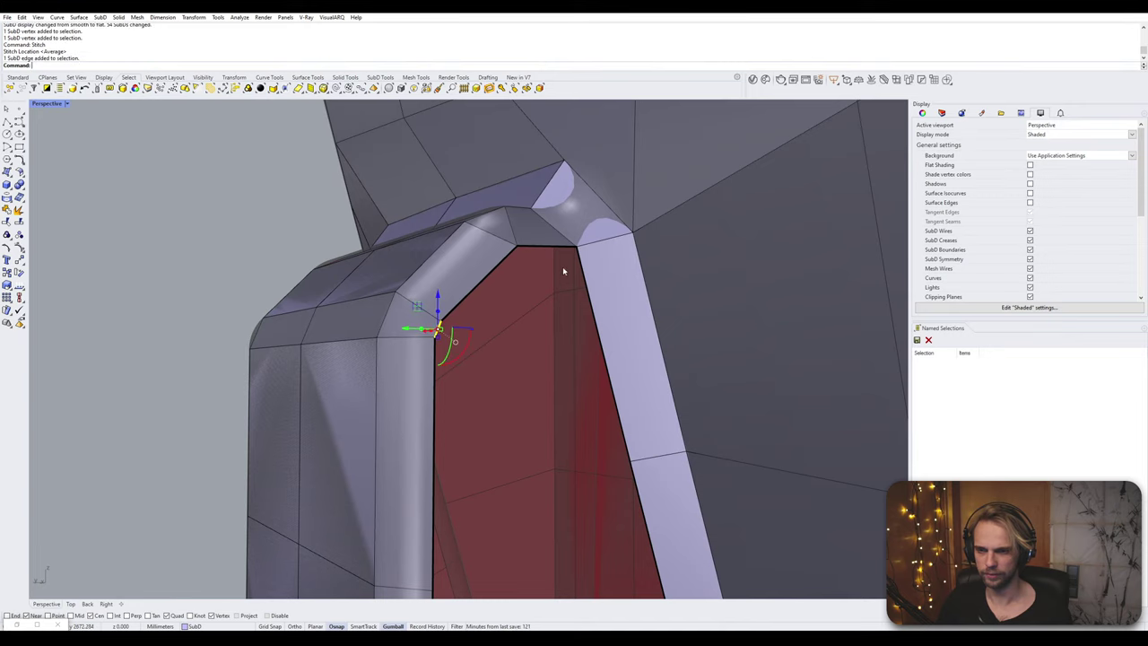
left_click(553, 247, "ctrl+shift")
key("Return")
key("Return")
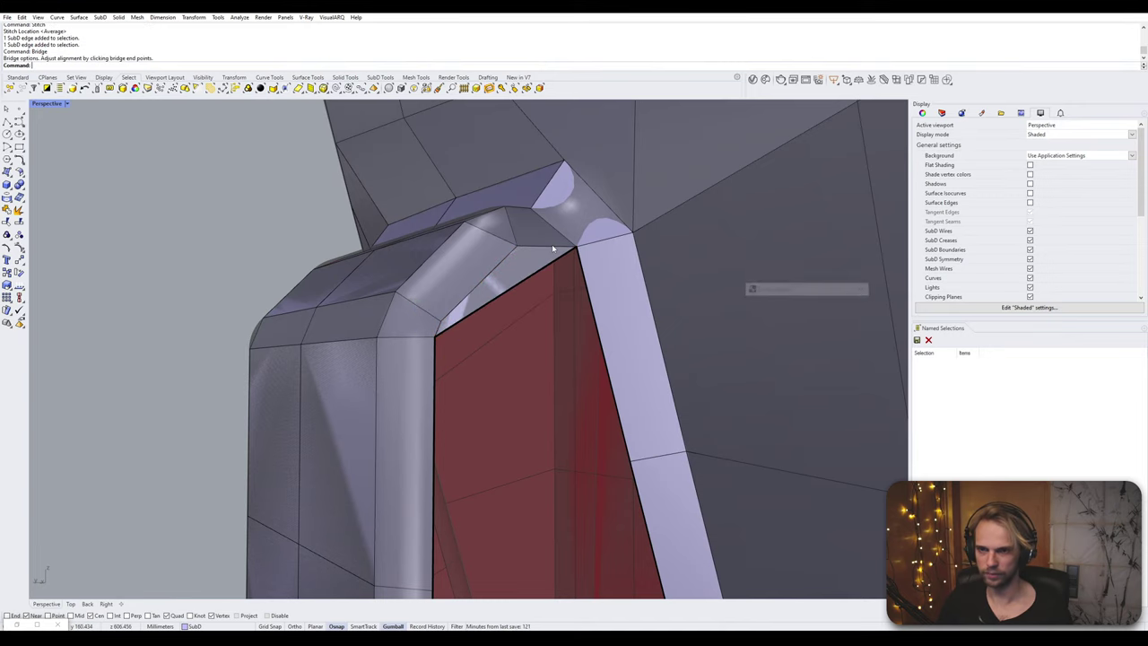
right_click_drag(556, 274, 465, 342)
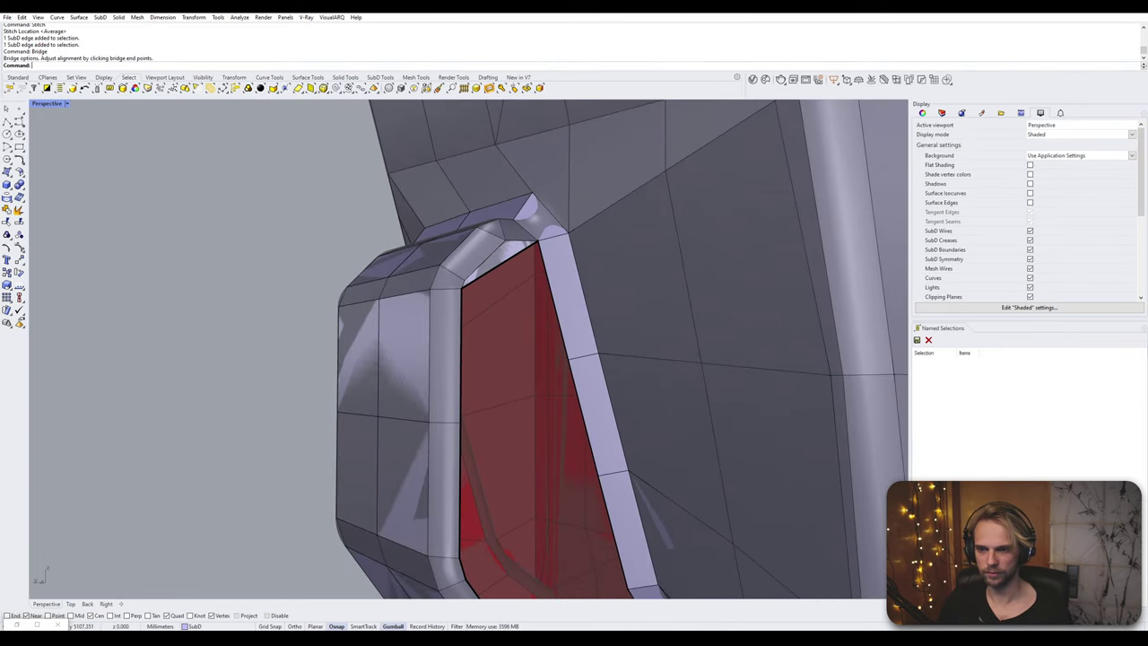
left_click(461, 359, "ctrl+shift")
left_click(556, 314, "ctrl+shift")
key("Return")
key("Return")
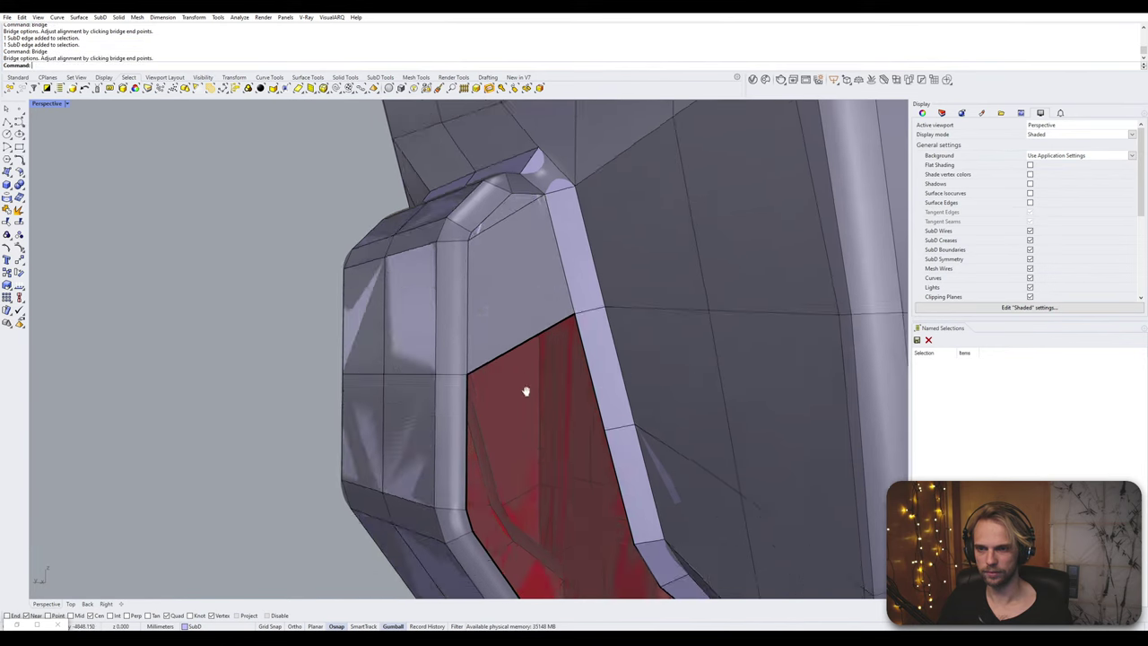
- Bridge the next gap further down the red opening
right_click_drag(526, 391, 462, 346)
left_click(461, 346, "ctrl+shift")
key("Escape")
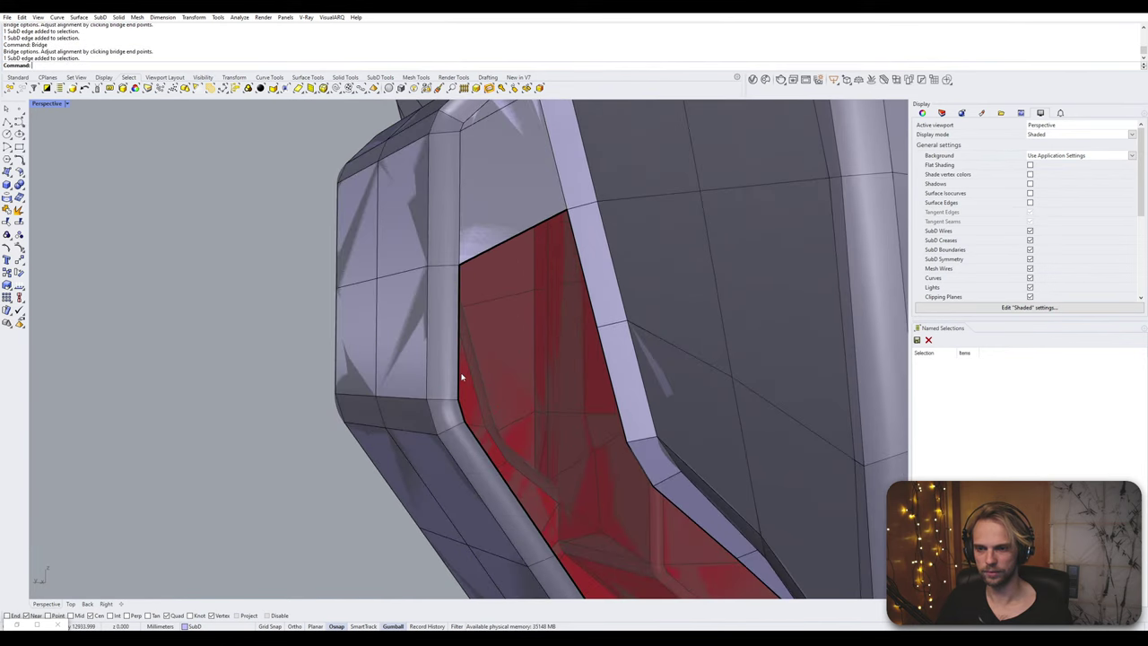
left_click(460, 377, "ctrl+shift")
left_click(595, 313, "ctrl+shift")
key("Return")
key("Return")
- Bridge the gap near the opening's corner
right_click_drag(595, 316, 462, 348)
scroll(437, 305, "up", 3)
left_click(427, 311, "ctrl+shift")
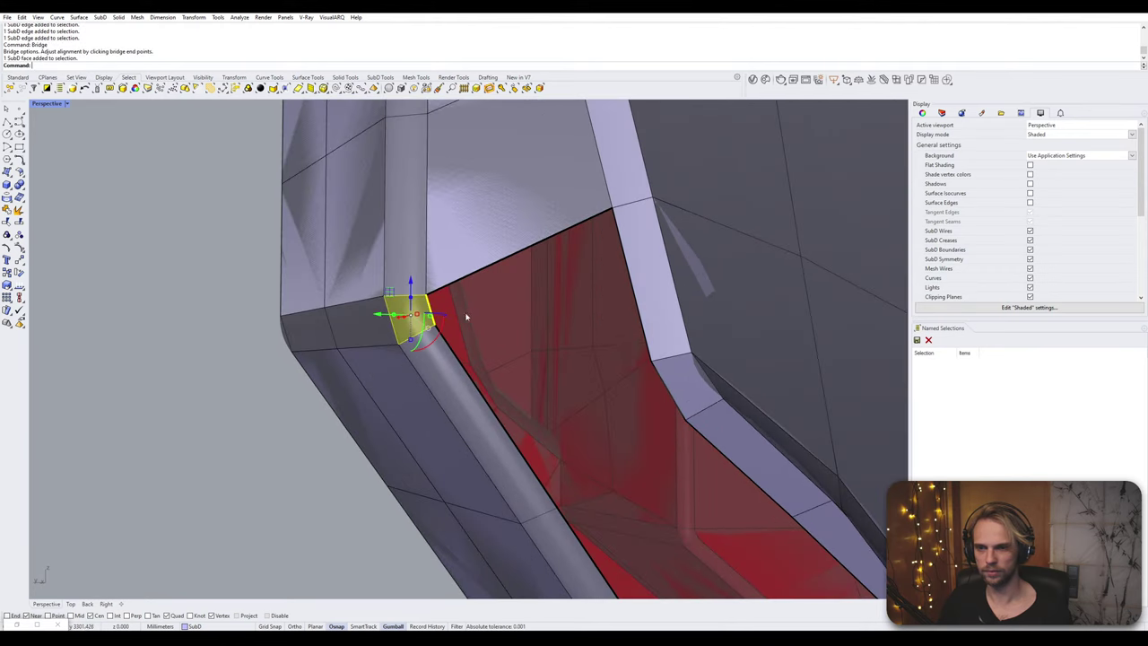
key("Escape")
left_click(430, 312, "ctrl+shift")
left_click(625, 282, "ctrl+shift")
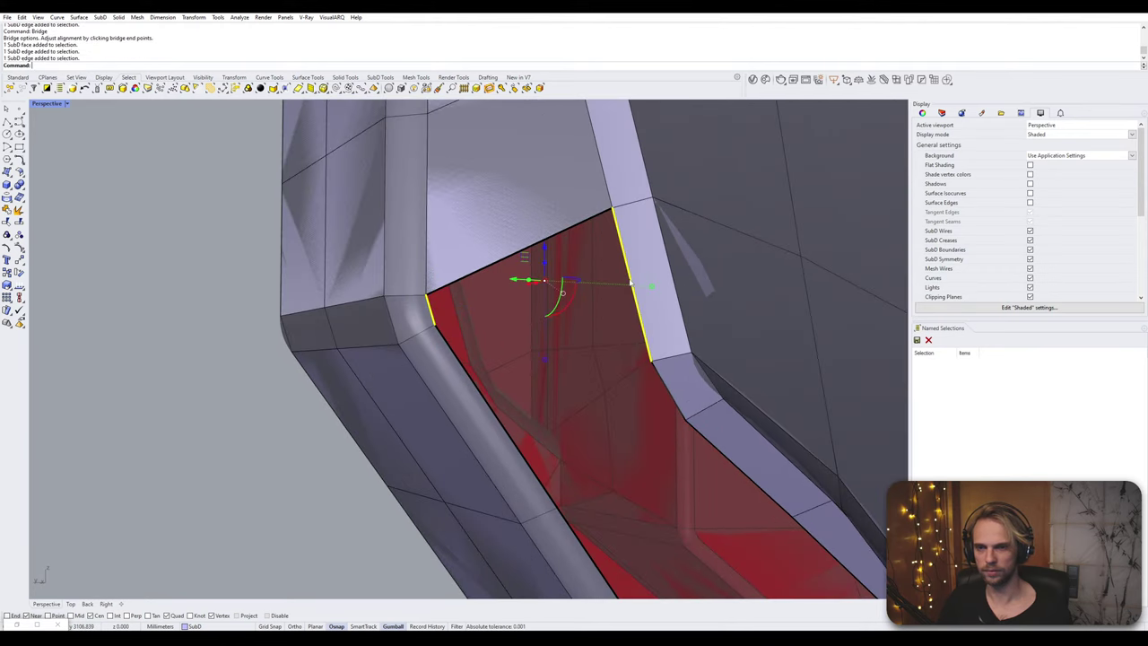
key("Return")
- Bridge the last two red gaps, leaving a triangular hole
key("Return")
right_click_drag(627, 305, 524, 319)
left_click(442, 354, "ctrl+shift")
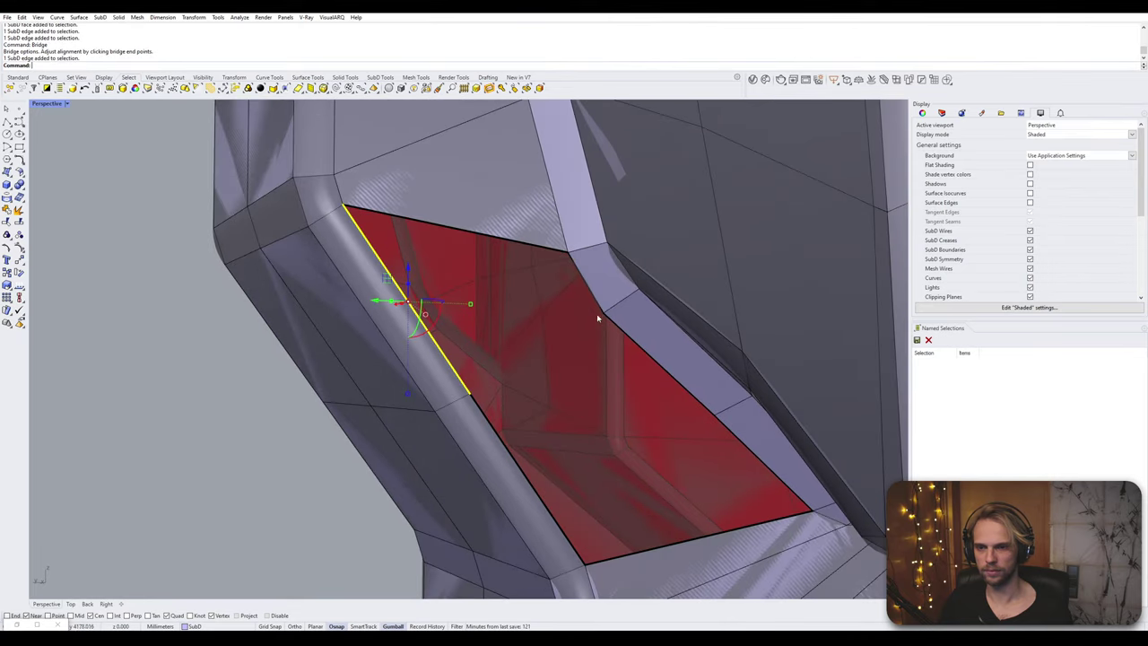
left_click(597, 315, "ctrl+shift")
key("Return")
key("Return")
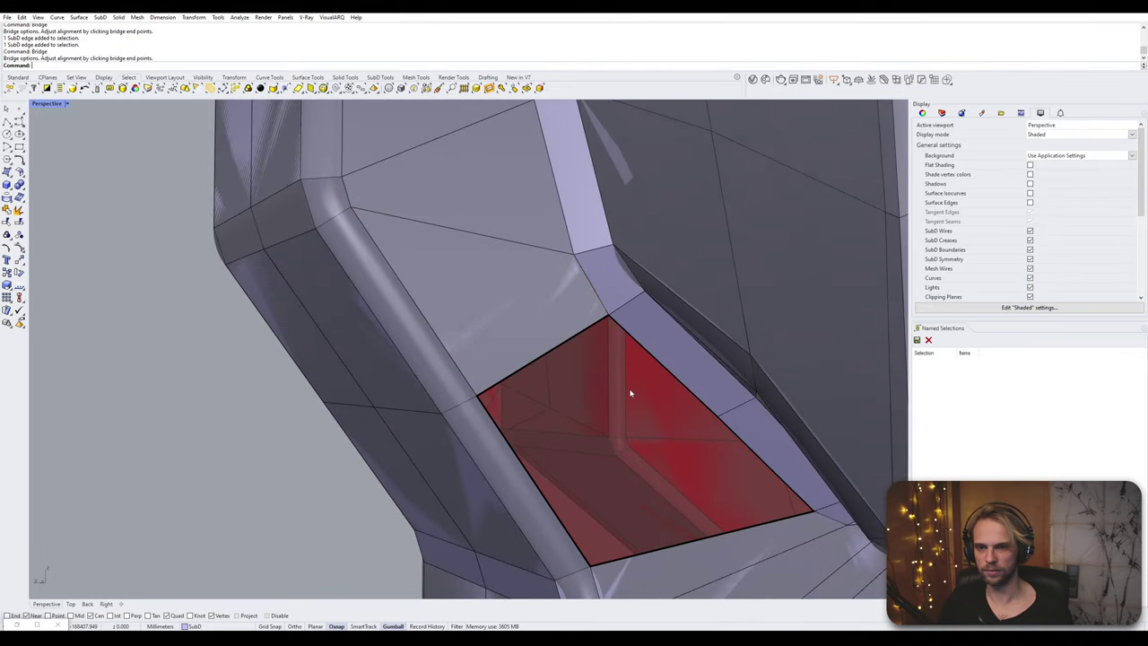
right_click_drag(628, 390, 532, 392)
left_click(494, 440, "ctrl+shift")
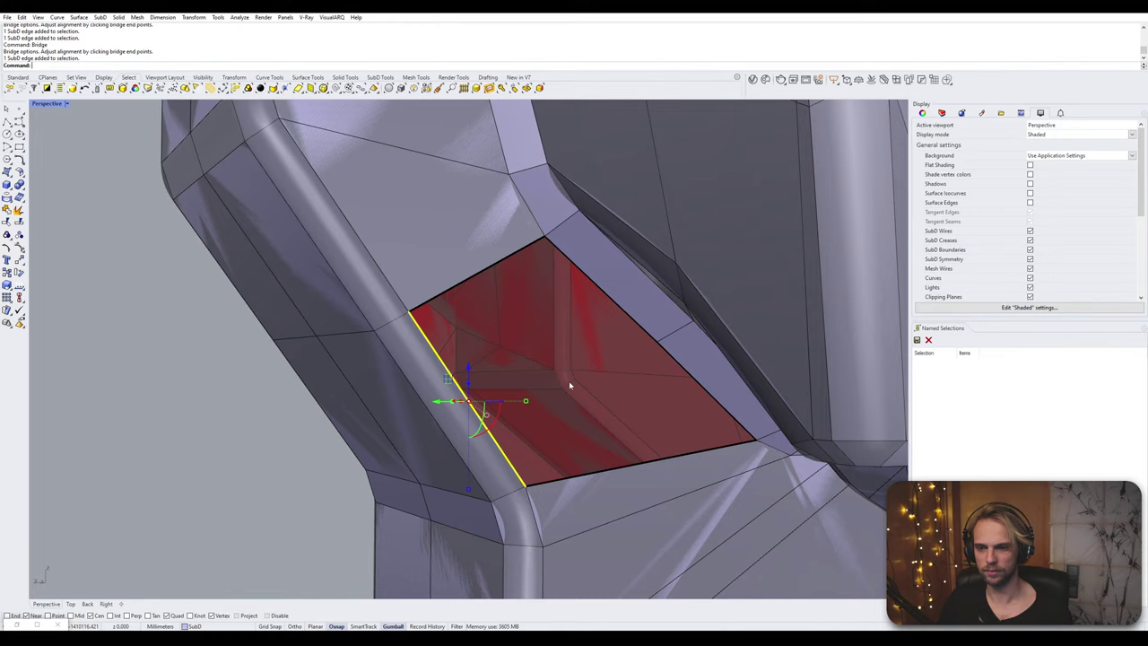
left_click(633, 328, "ctrl+shift")
key("Return")
key("Return")
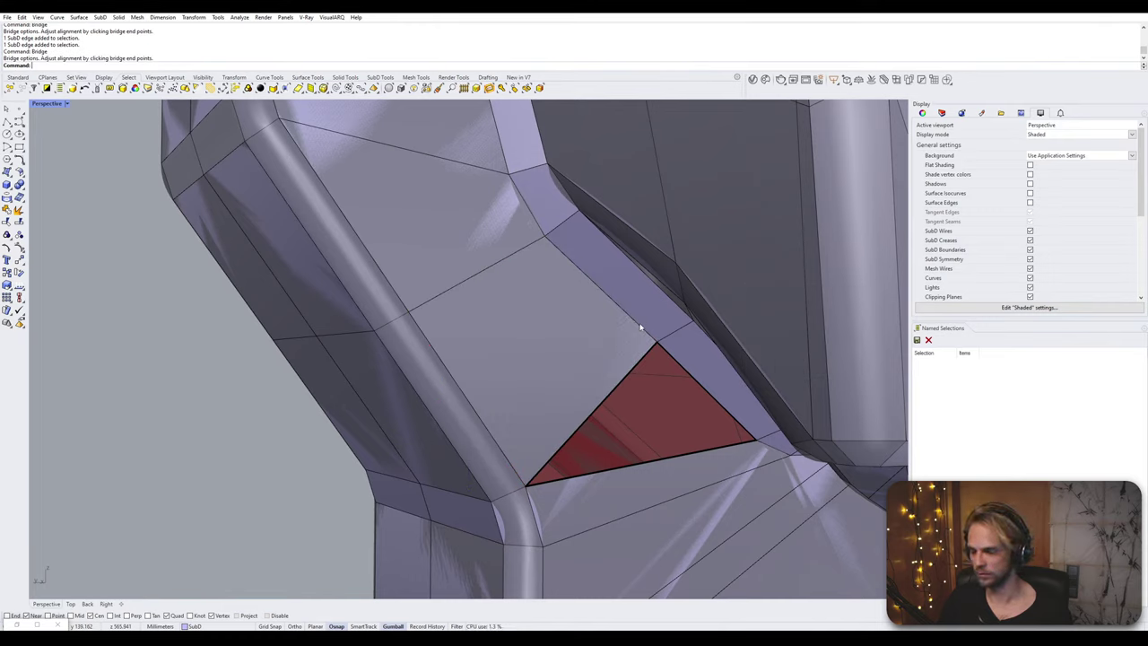
- Fill the triangular hole between the lower prongs
key("BackSpace")
key("BackSpace")
key("BackSpace")
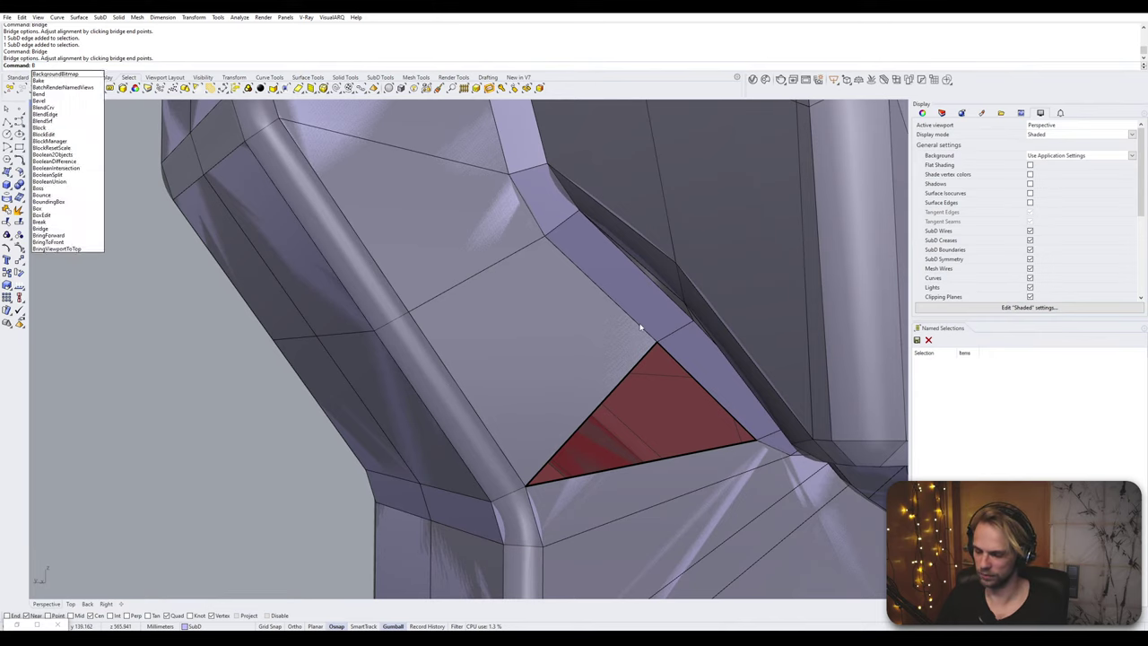
key("Return")
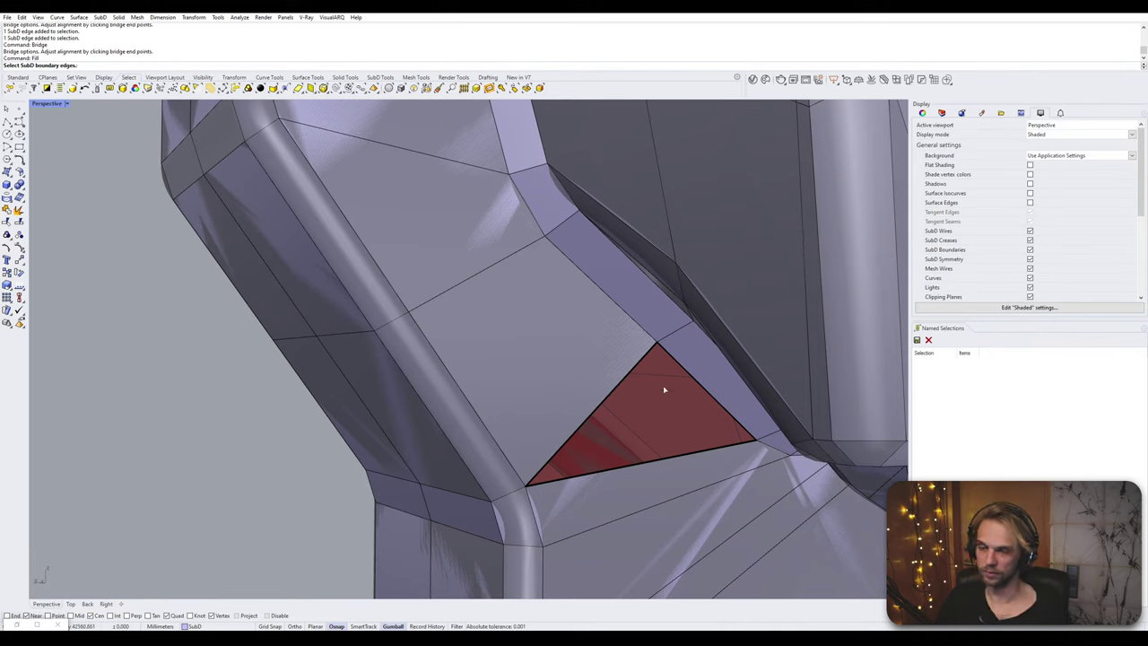
left_click(689, 460)
key("Return")
key("Return")
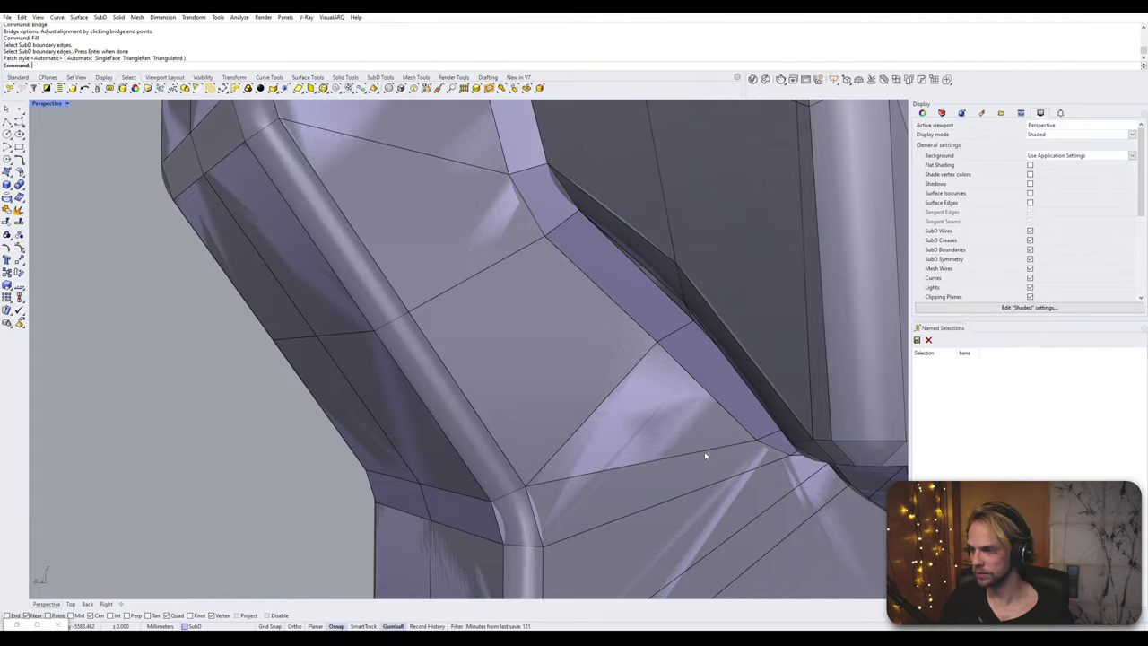
right_click_drag(704, 471, 606, 457)
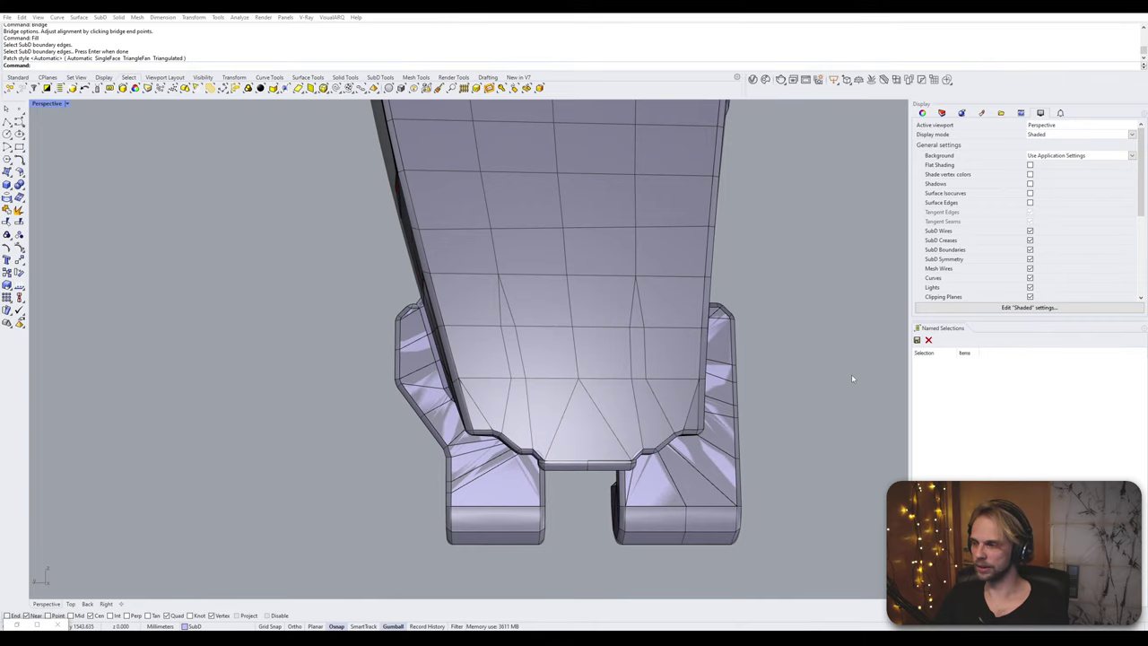
- Select the boundary edges on both sides of the lower gap on the red inner face
scroll(611, 324, "down", 8)
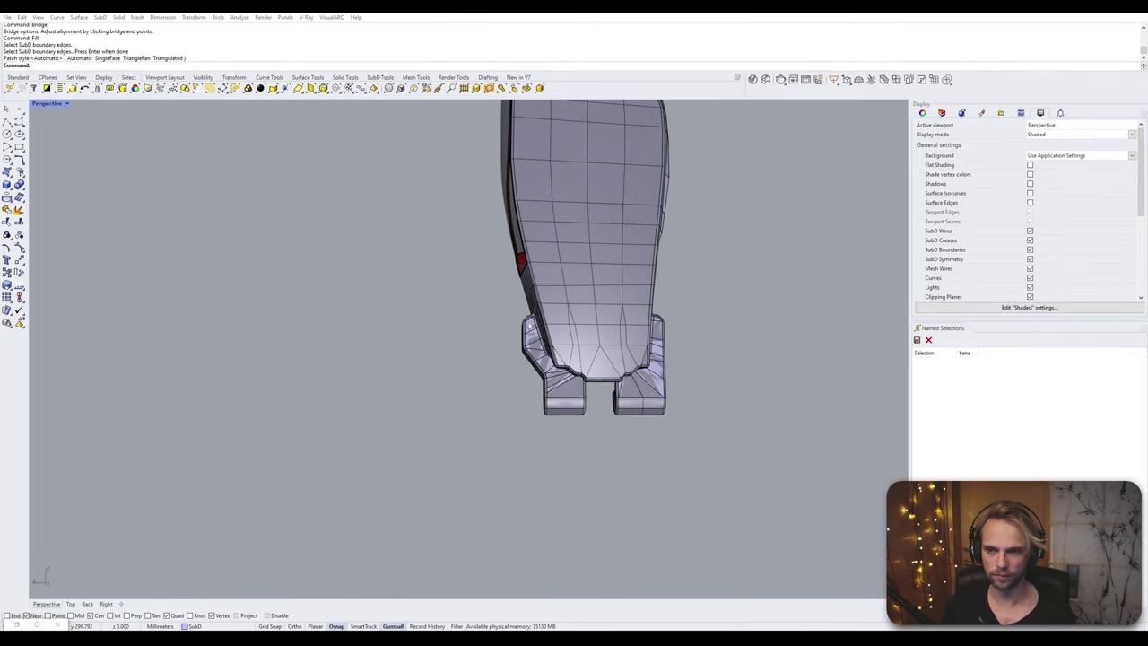
right_click_drag(612, 323, 561, 459)
scroll(499, 419, "up", 5)
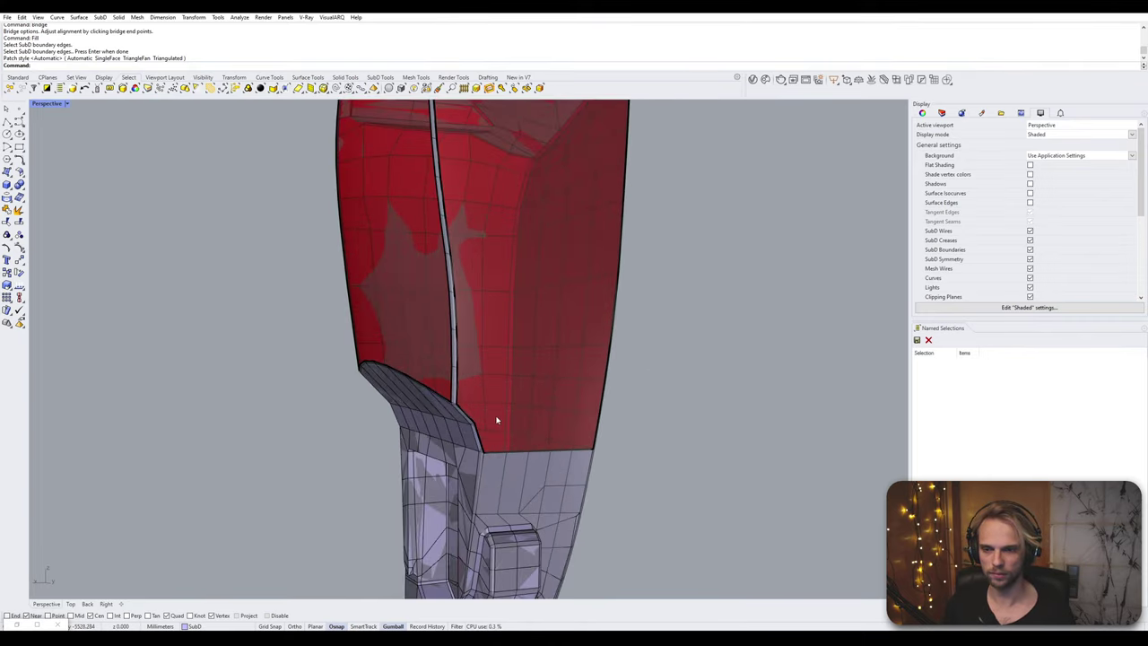
right_click_drag(497, 417, 640, 453)
left_click(476, 442)
scroll(477, 444, "down", 2)
left_click(660, 444)
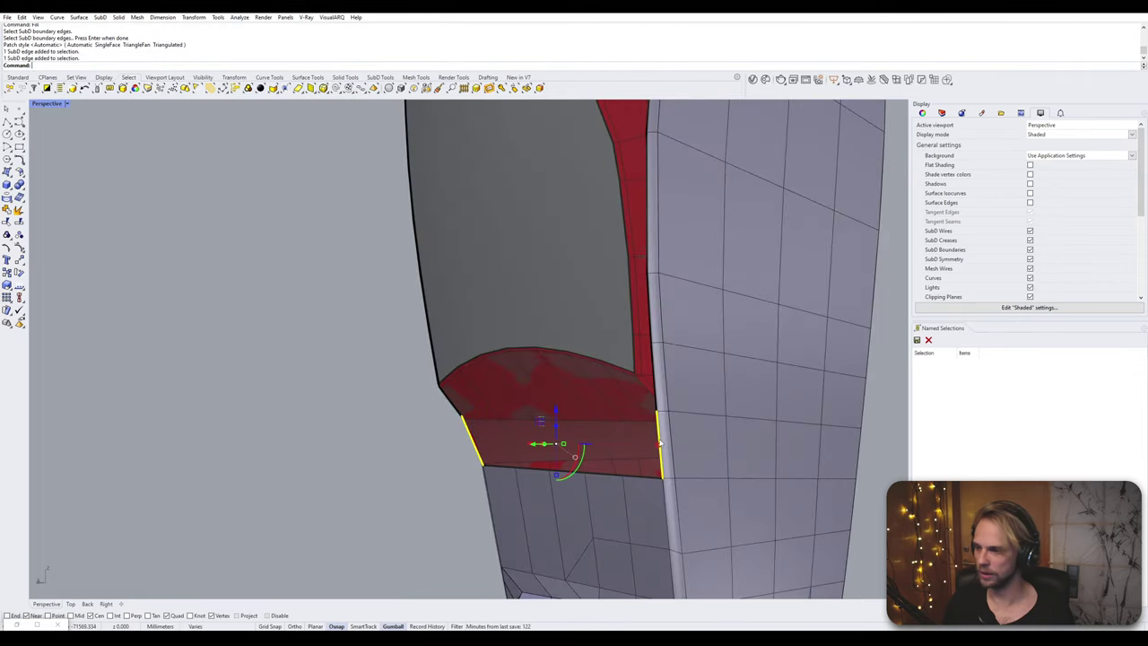
right_click_drag(575, 436, 637, 430)
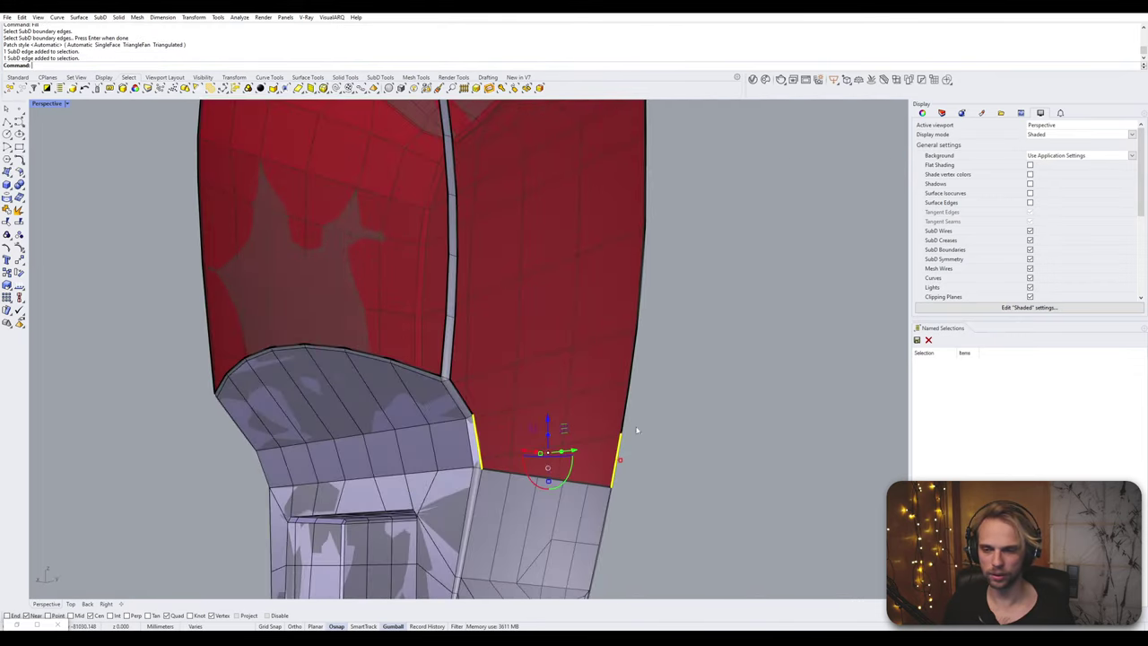
left_click(472, 409)
right_click_drag(472, 409, 543, 399)
left_click(585, 362)
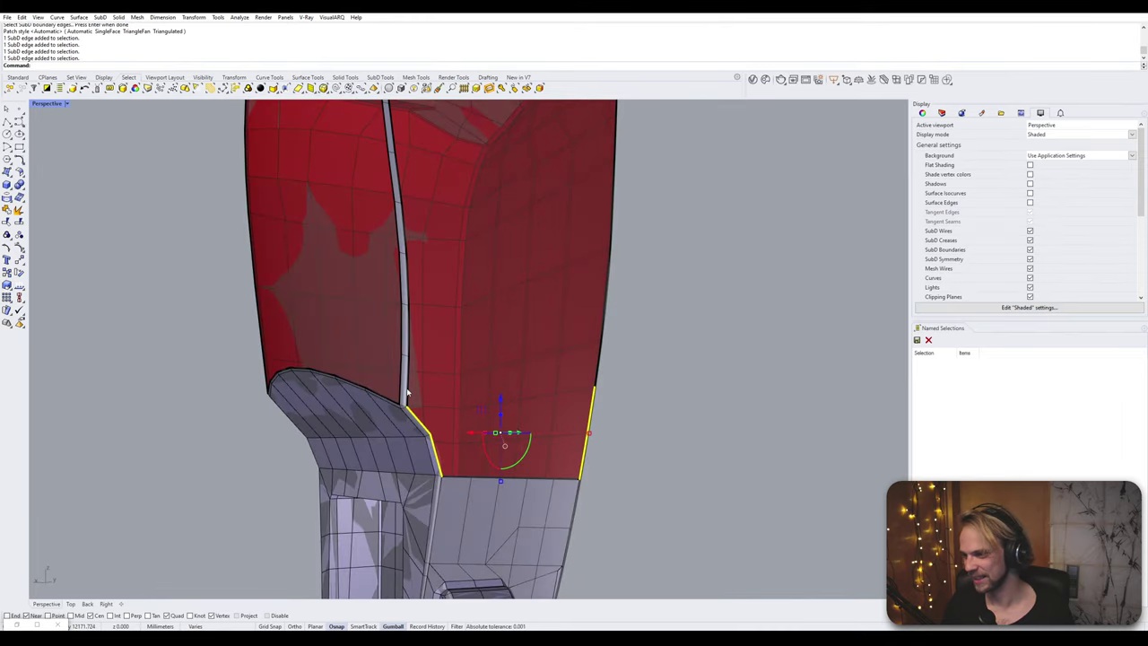
scroll(406, 392, "up", 2)
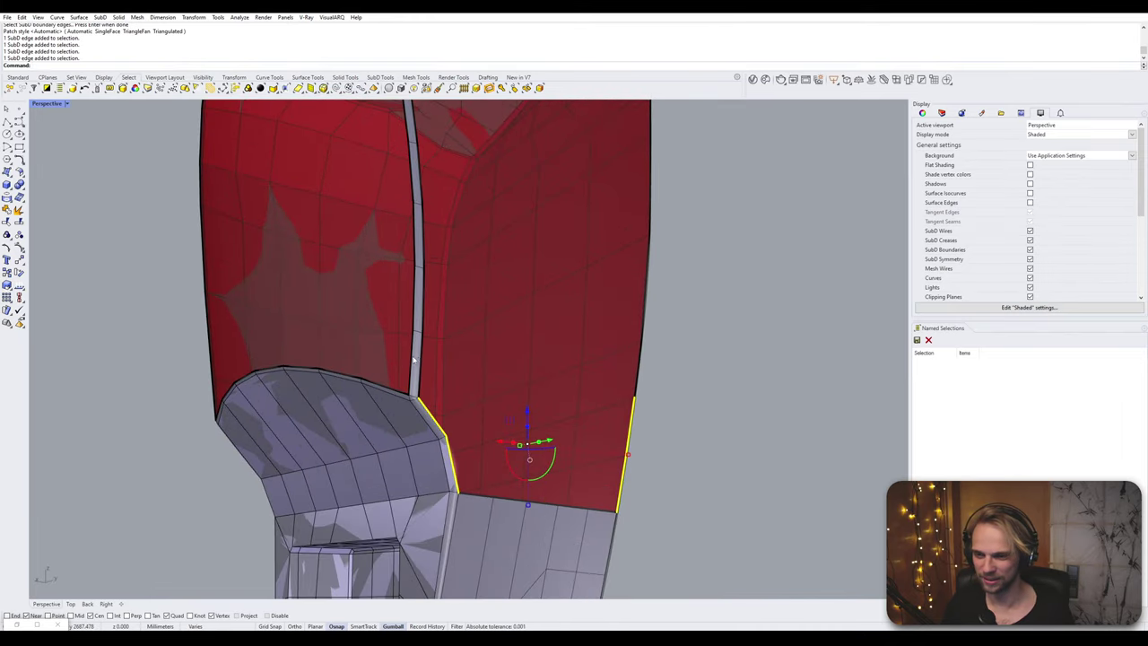
right_click_drag(408, 393, 425, 397)
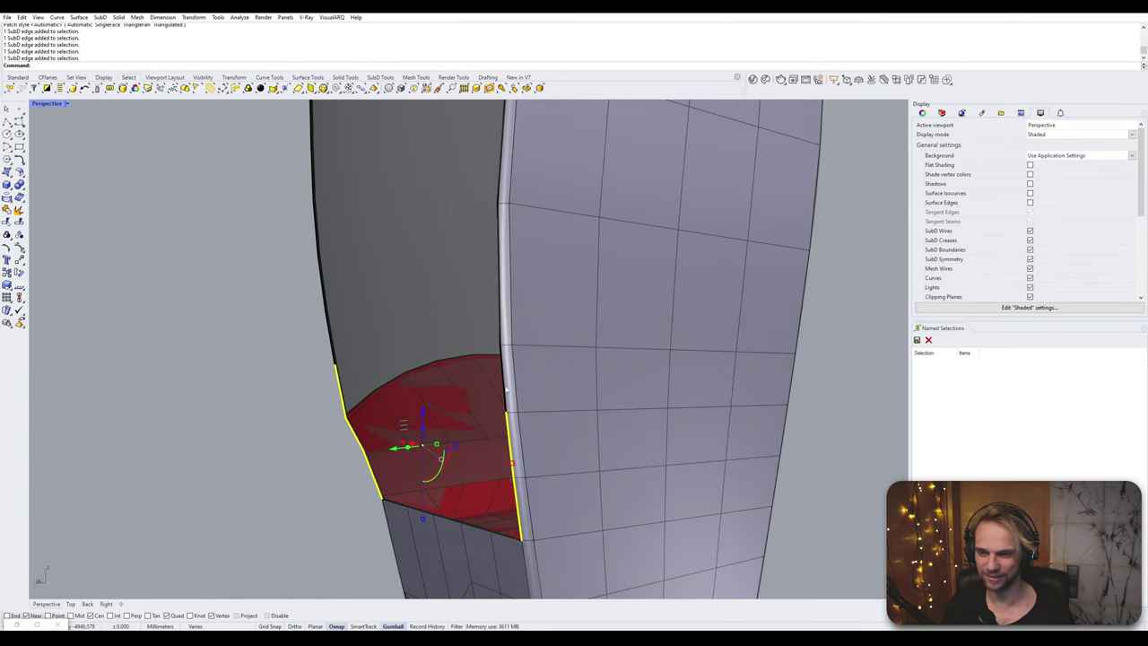
left_click(504, 387, "shift")
- Bridge the selected edges with Segments set to 2
type("Bridge")
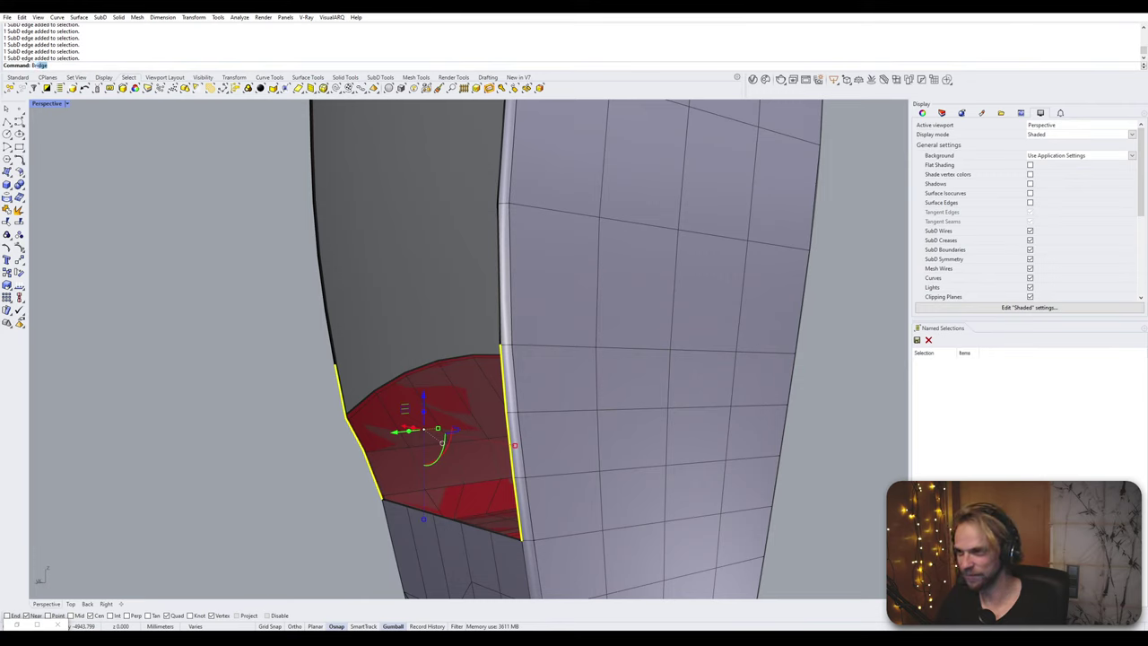
key("Return")
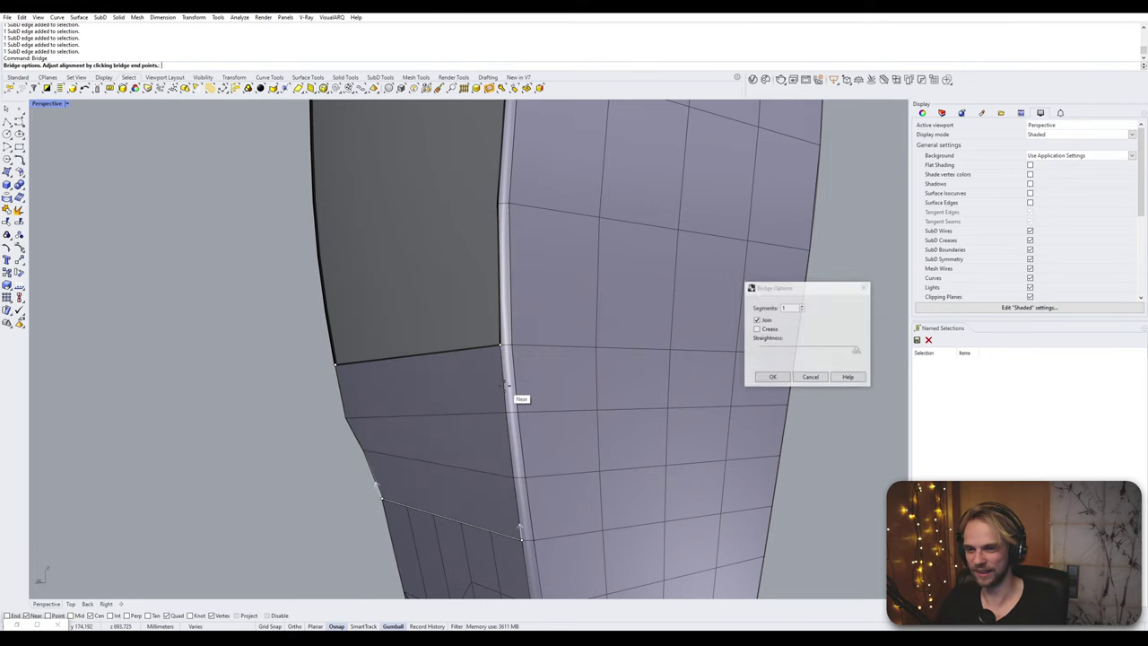
left_click(803, 306)
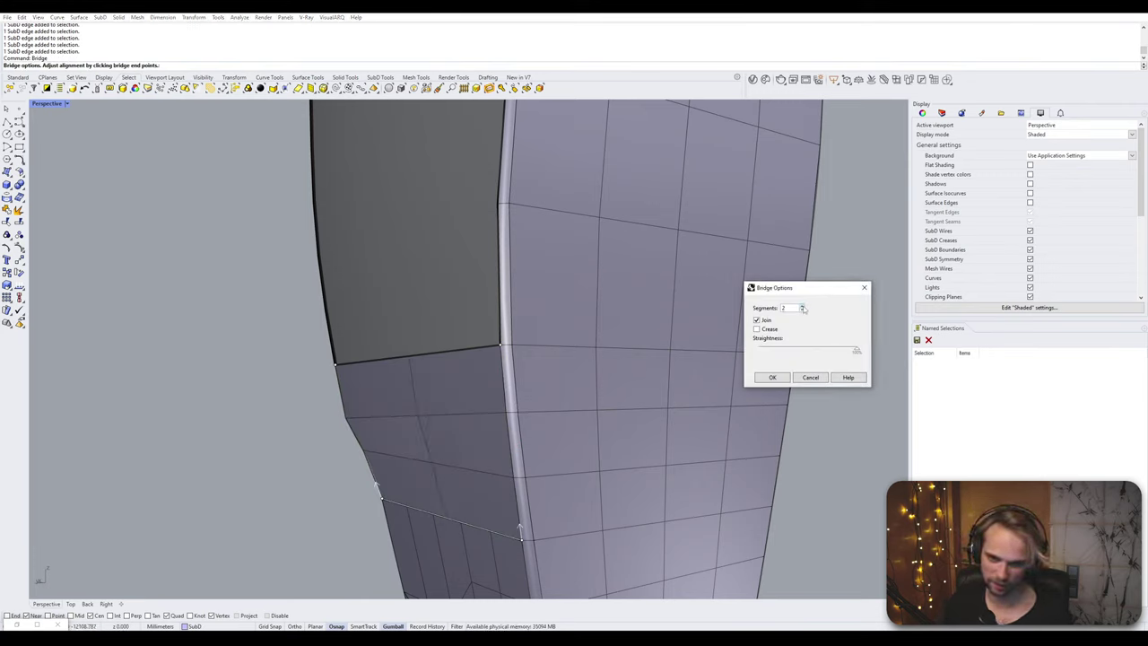
left_click(772, 376)
right_click_drag(741, 385, 596, 464)
- Delete the two thin strip edges on the shell
scroll(451, 463, "up", 3)
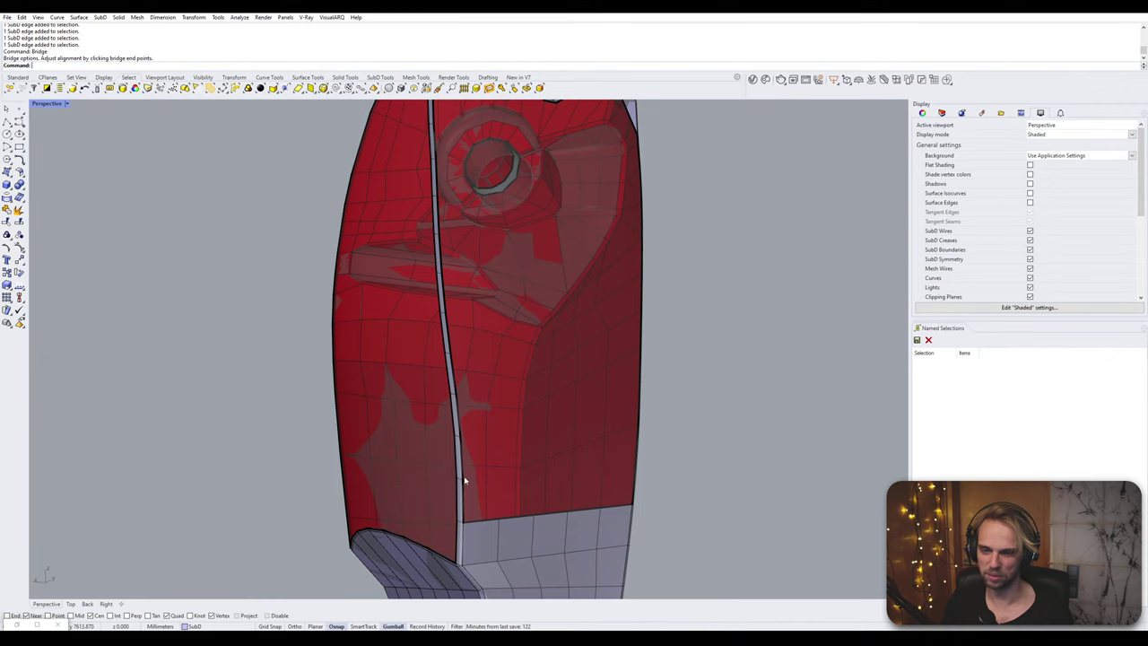
scroll(460, 480, "up", 3)
left_click(458, 484)
key("Delete")
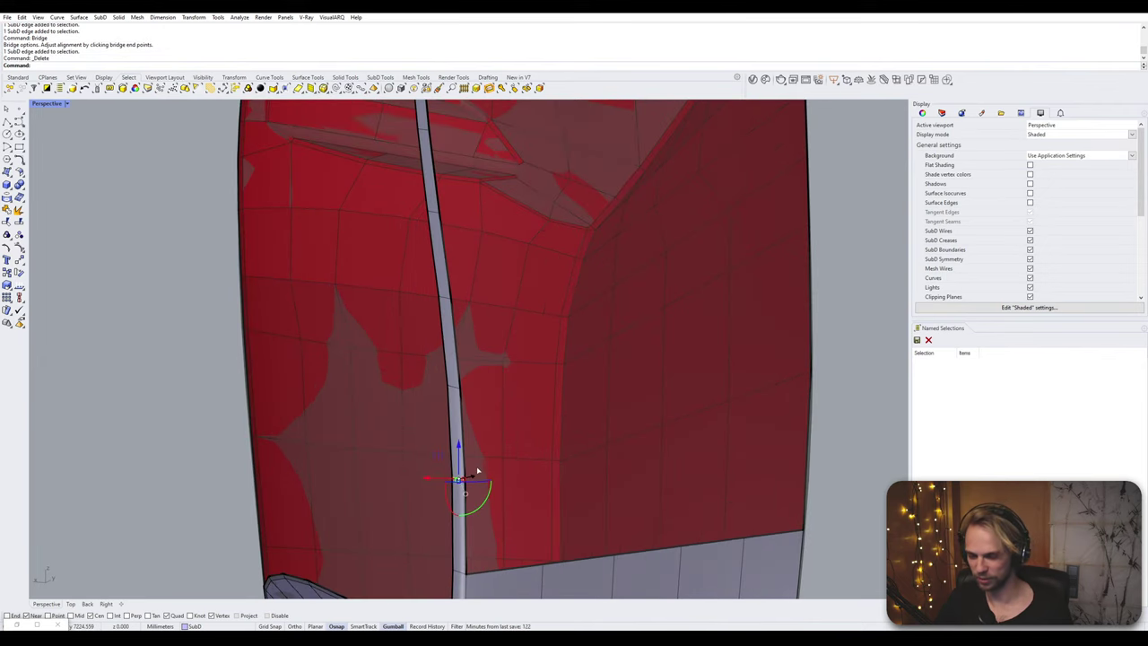
mouse_move(462, 474)
right_mouse_down()
mouse_move(428, 476)
mouse_move(474, 474)
mouse_move(476, 487)
right_mouse_up()
scroll(395, 455, "up", 3)
scroll(395, 455, "up", 2)
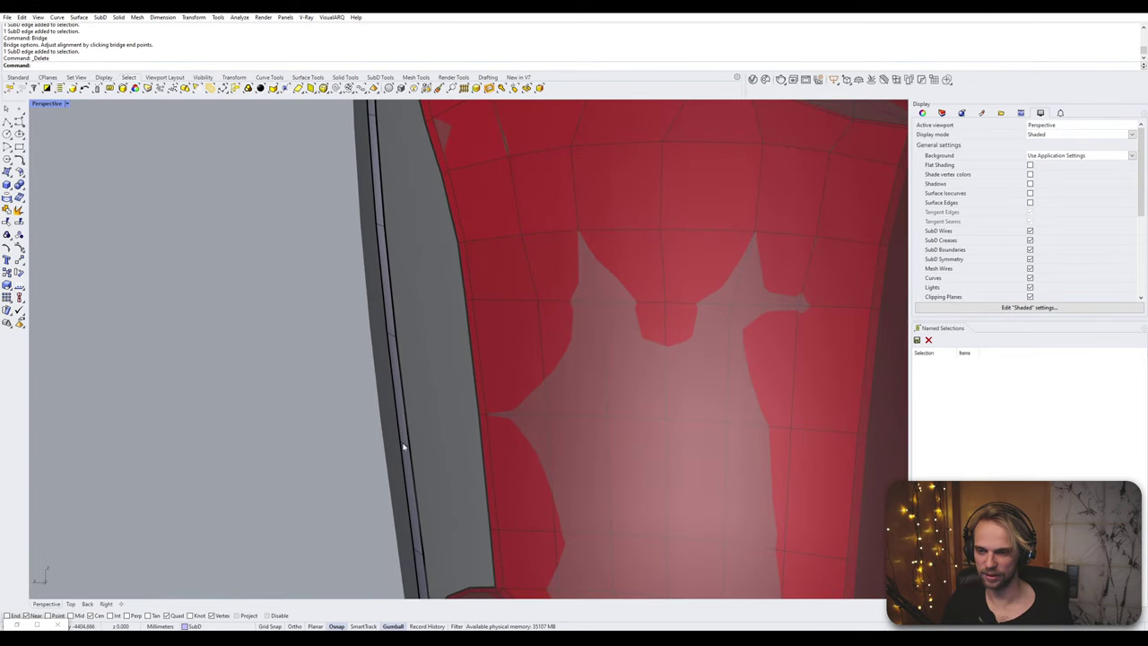
left_click(404, 445)
key("Delete")
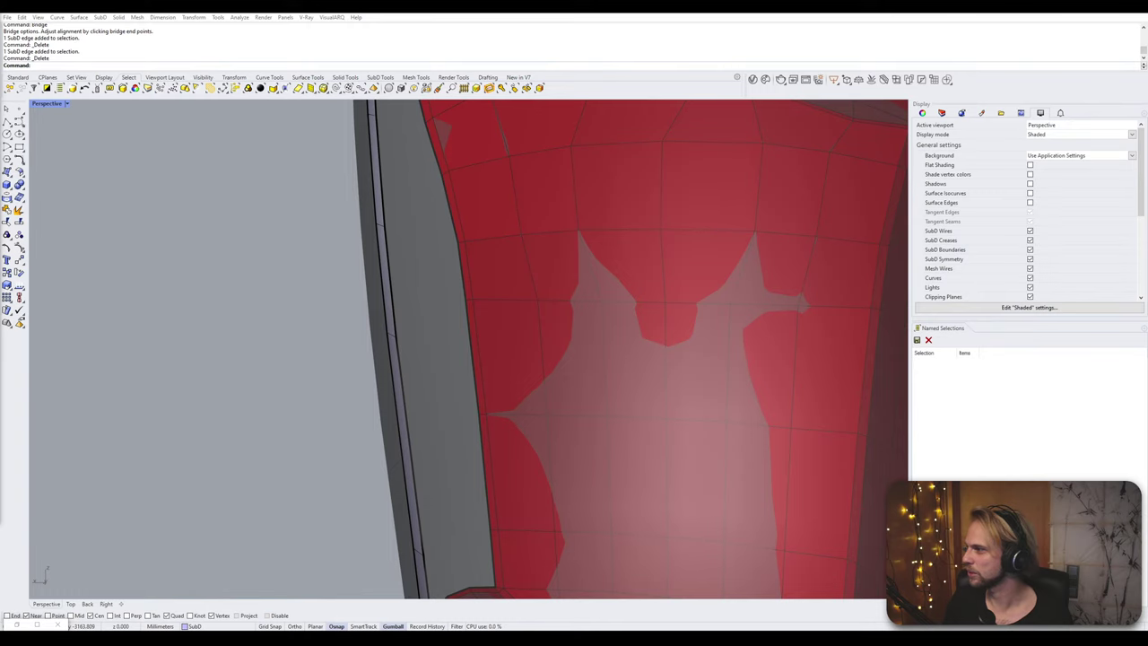
- Select the lowest open edges on both sides of the front gap
scroll(451, 359, "down", 5)
right_click_drag(528, 377, 360, 364)
left_click(468, 347)
key("Escape")
scroll(391, 372, "up", 7)
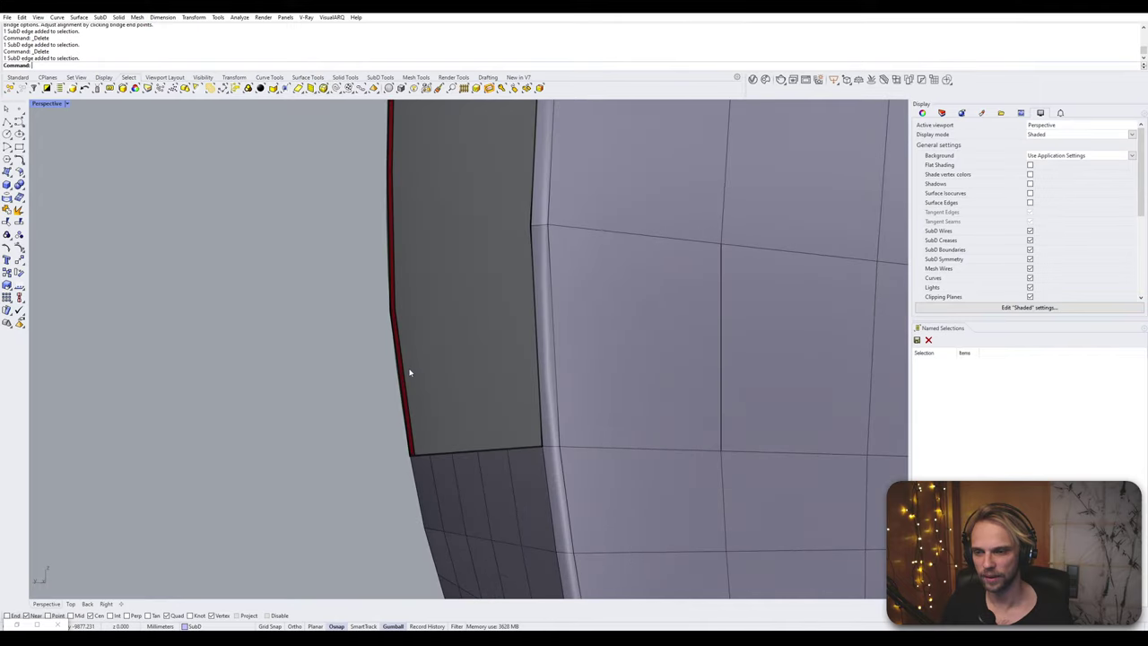
left_click(398, 374)
left_click(535, 304, "shift")
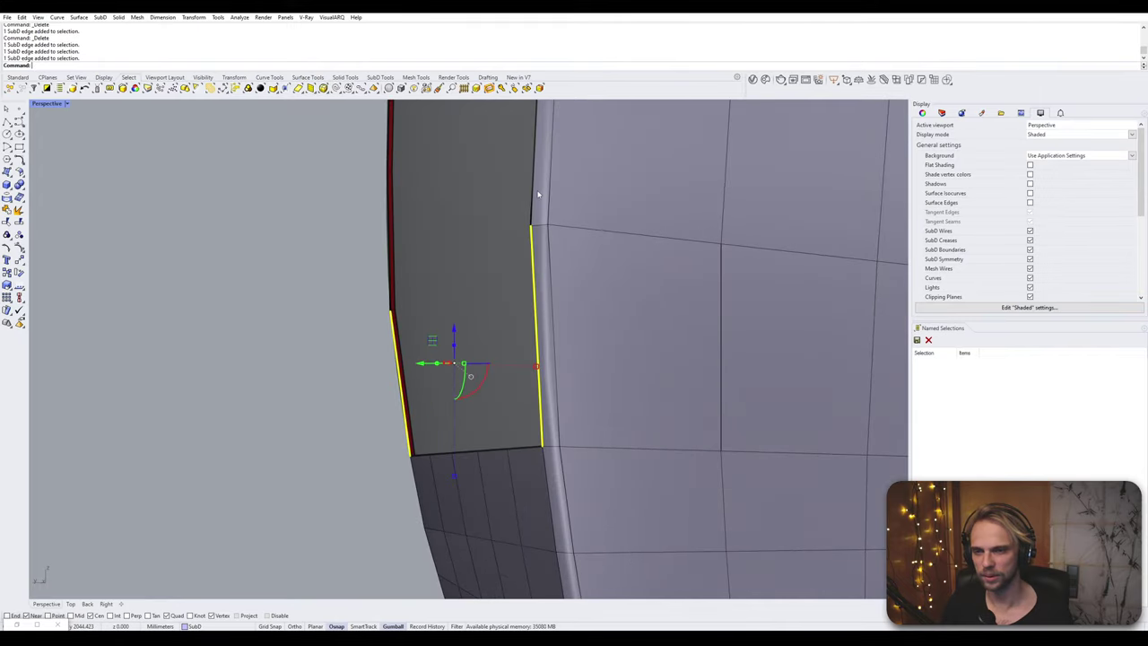
left_click(536, 195, "shift")
left_click(392, 271, "shift")
mouse_move(392, 272)
right_mouse_down()
mouse_move(400, 290)
mouse_move(557, 311)
mouse_move(389, 327)
mouse_move(356, 359)
mouse_move(364, 332)
right_mouse_up()
- Add the next open edge segments further up both sides of the gap
left_click(366, 330, "shift")
left_click(368, 269, "shift")
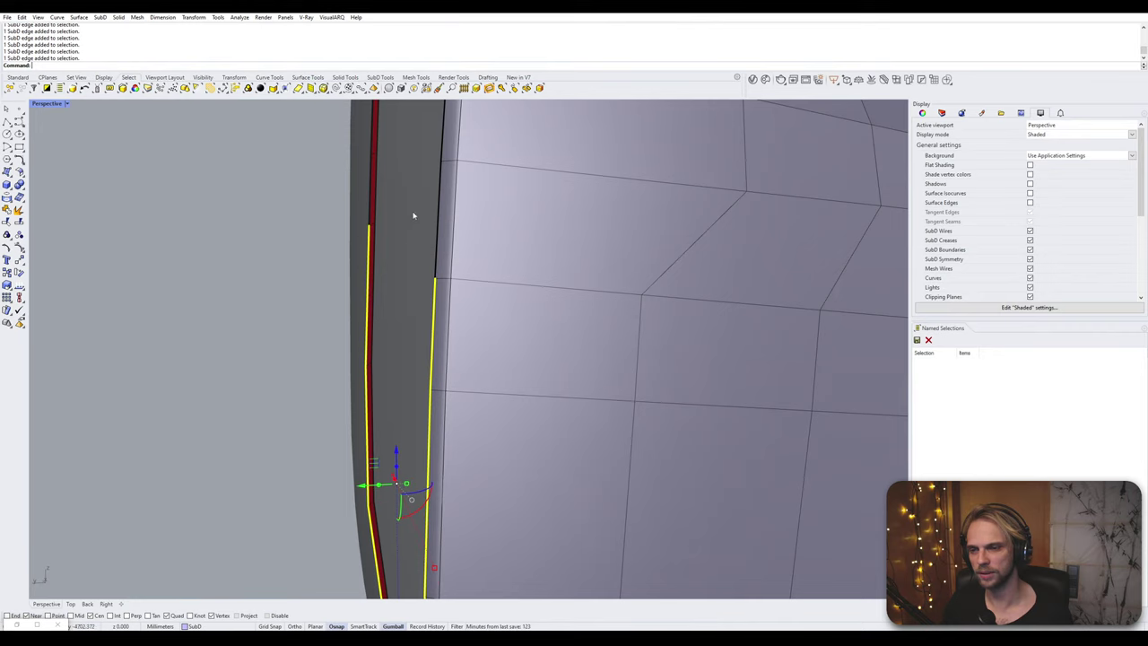
left_click(438, 198, "shift")
right_click_drag(426, 208, 415, 385)
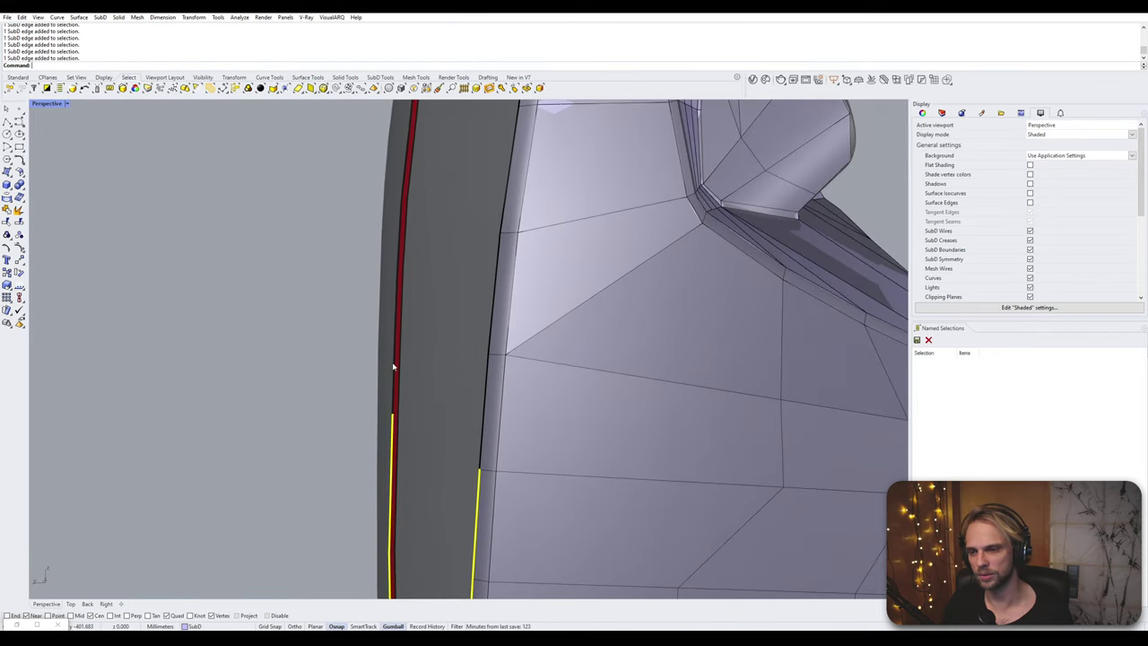
left_click(392, 367, "shift")
left_click(488, 361, "shift")
left_click(492, 313, "shift")
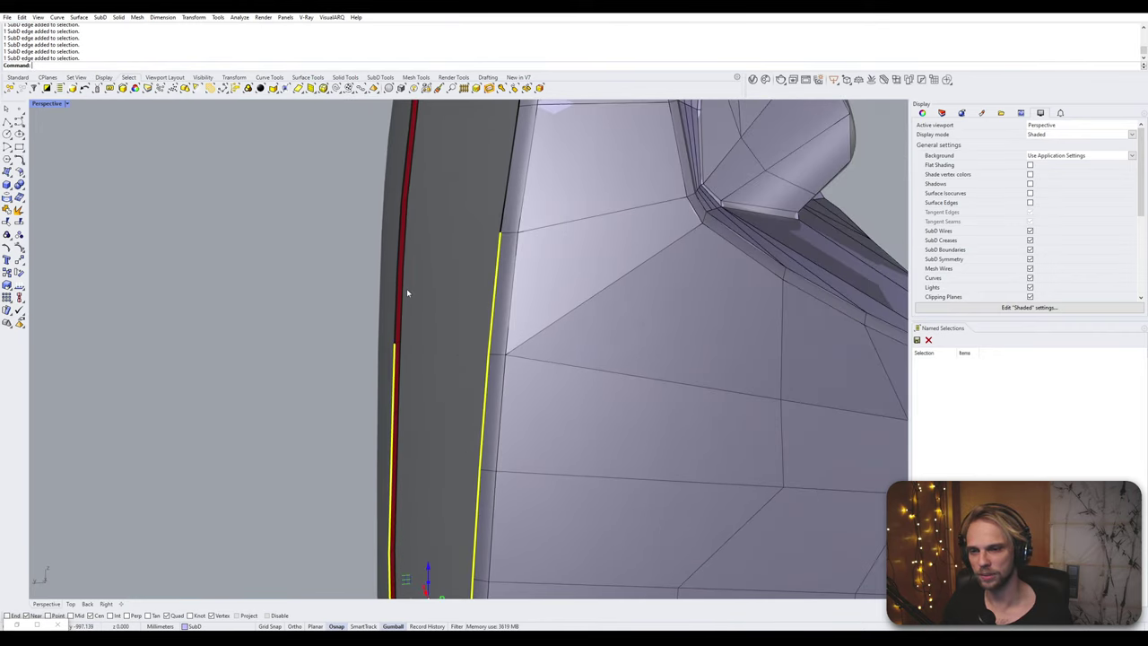
left_click(392, 298, "shift")
left_click(400, 257, "shift")
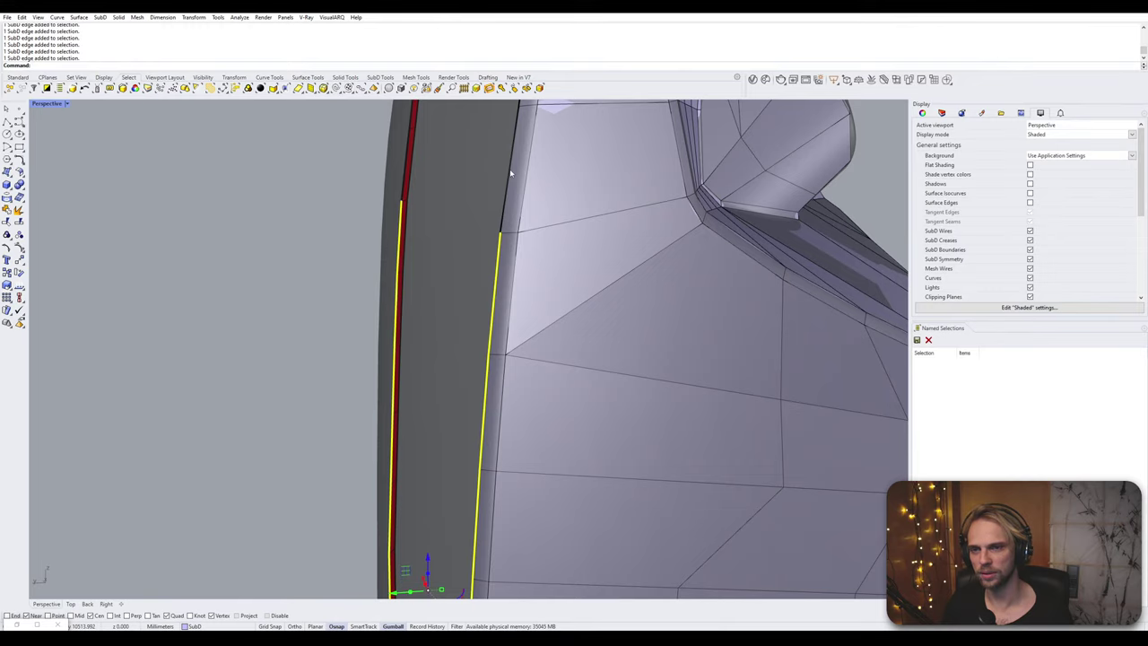
left_click(502, 179, "shift")
- Add the uppermost left and right gap edges to the selection
right_click_drag(502, 179, 490, 371)
left_click(500, 384, "shift")
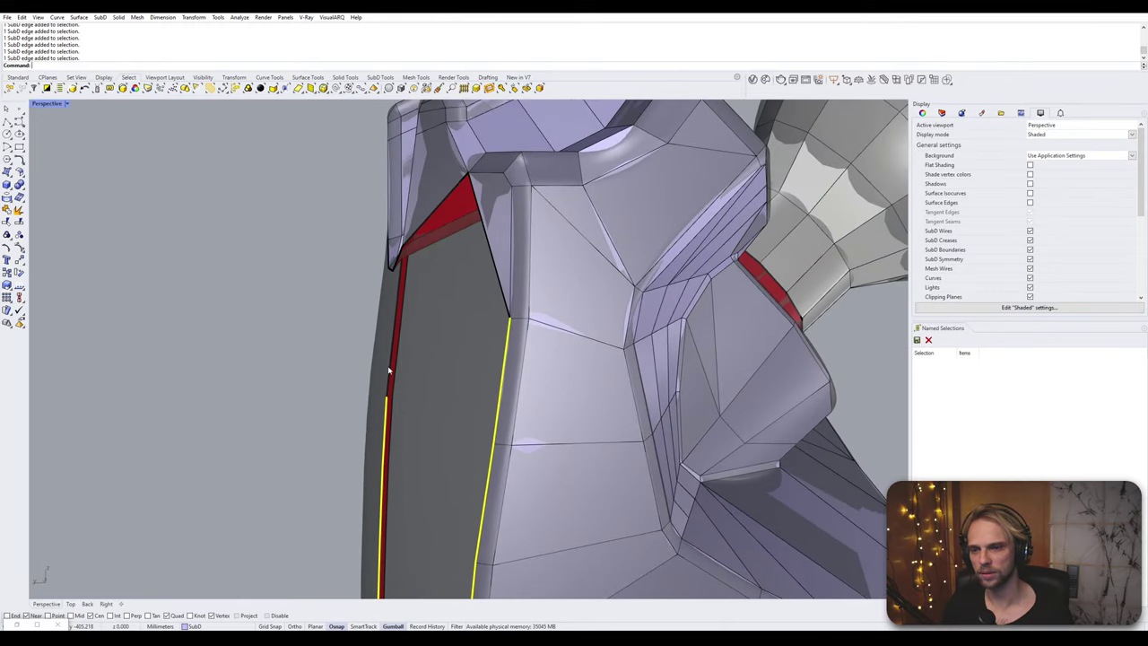
left_click(391, 368, "shift")
right_click_drag(391, 369, 428, 338)
scroll(556, 397, "down", 7)
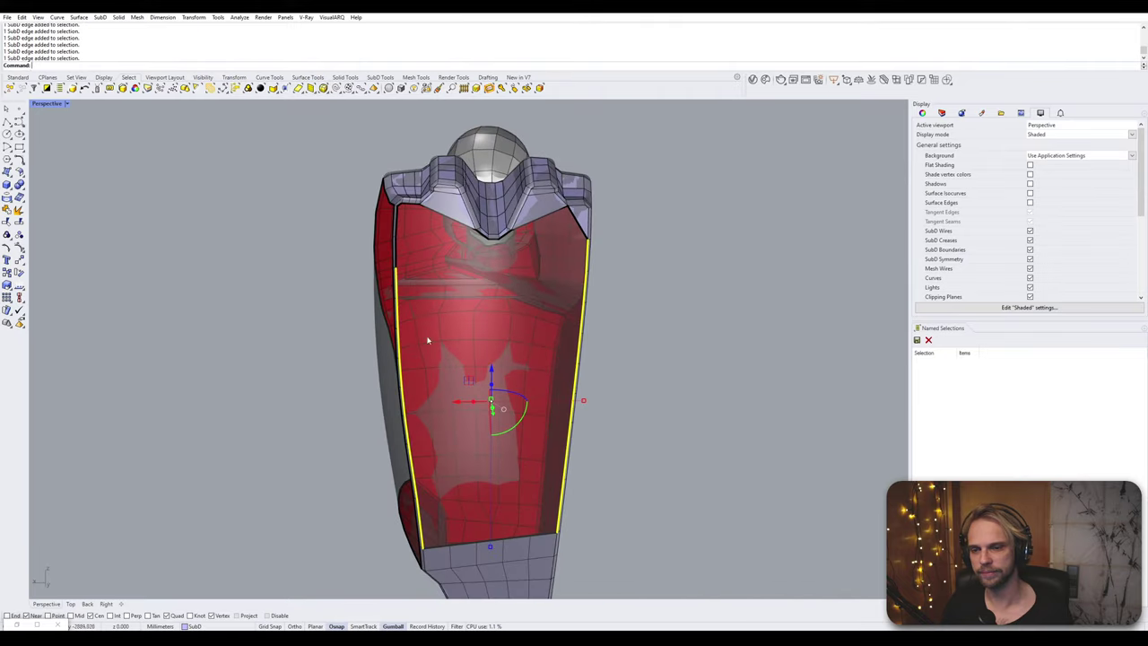
- Deselect the extra upper edge segments on both sides of the gap
right_click_drag(482, 433, 460, 384, "shift")
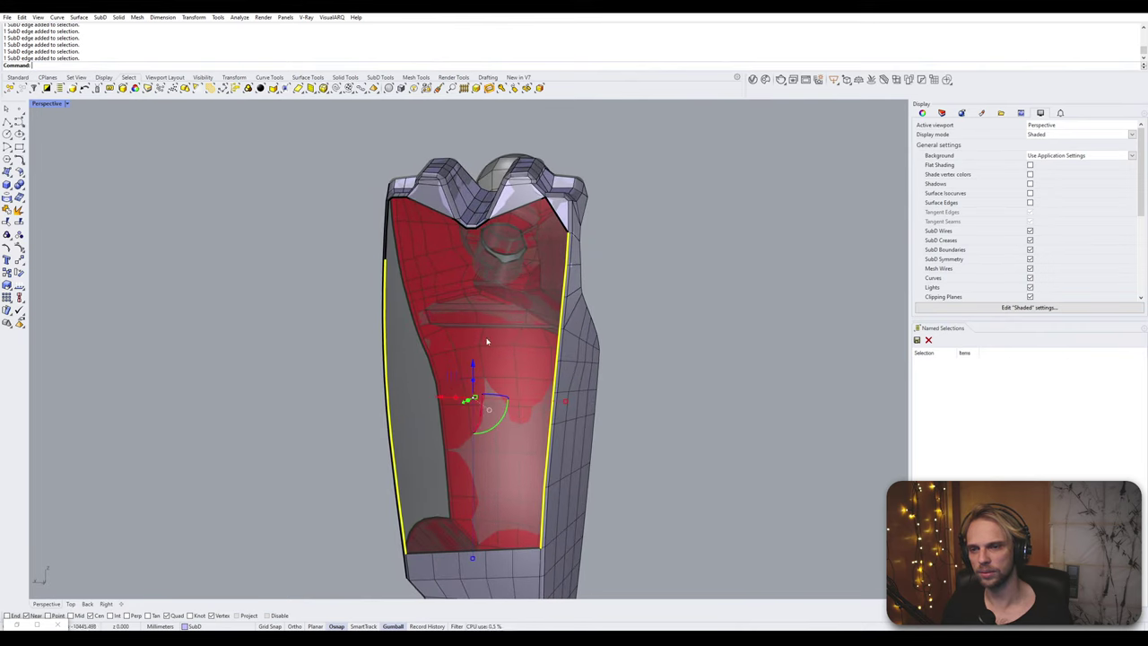
left_click(568, 250, "ctrl+shift")
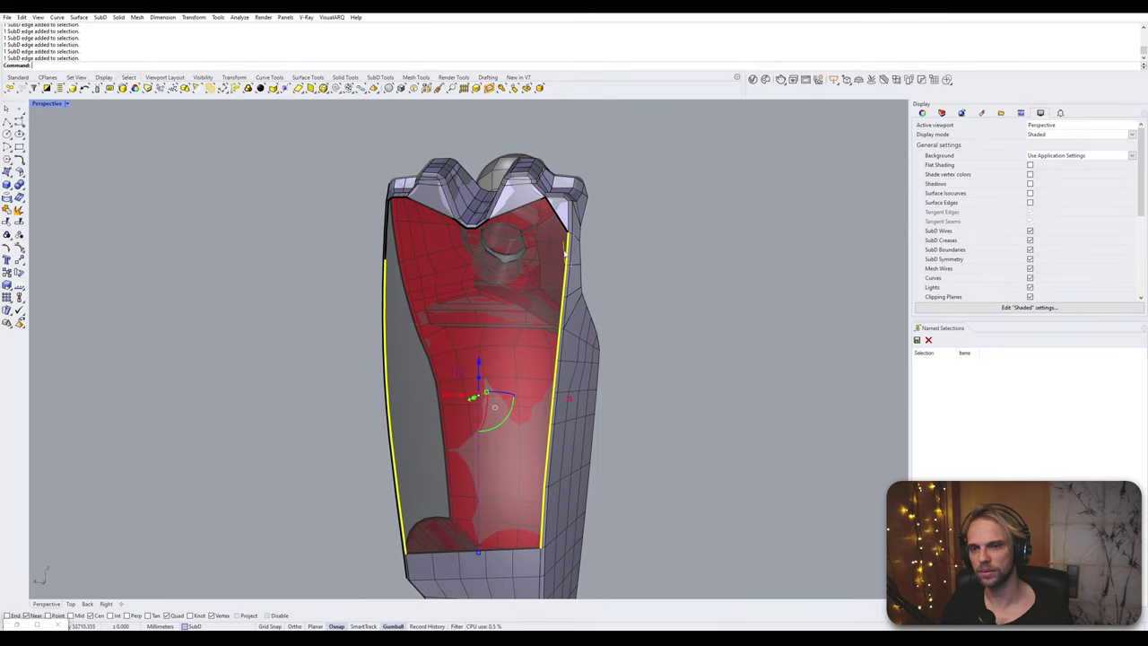
left_click(567, 253, "ctrl+shift")
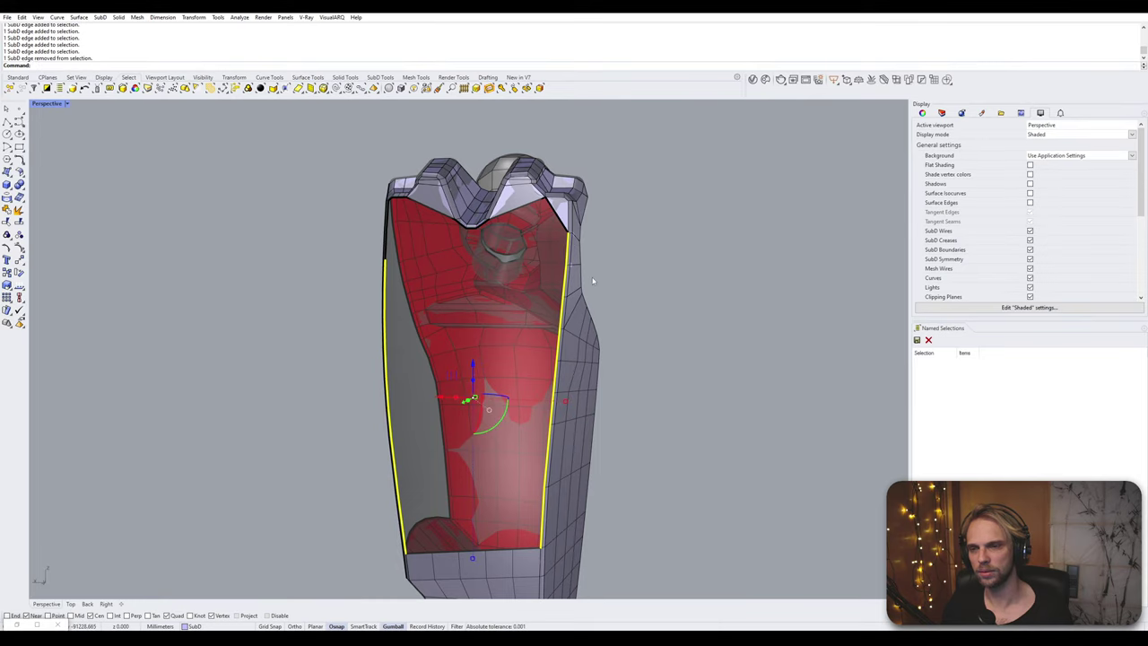
left_click(568, 249, "ctrl+shift")
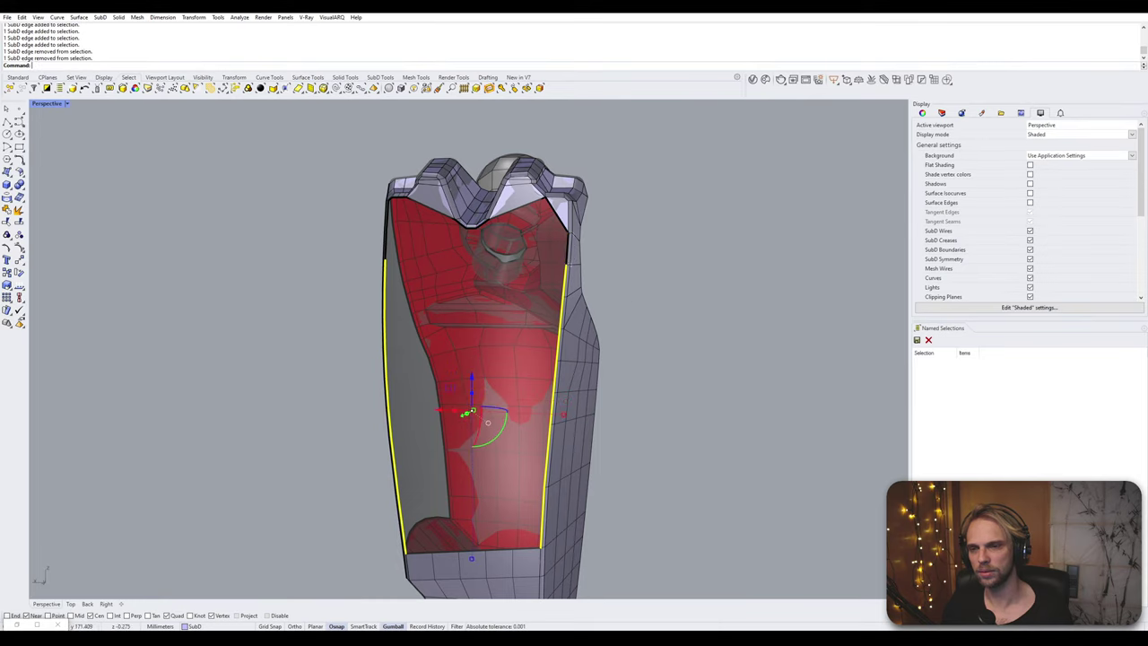
left_click(387, 272, "ctrl+shift")
left_click(565, 273, "ctrl+shift")
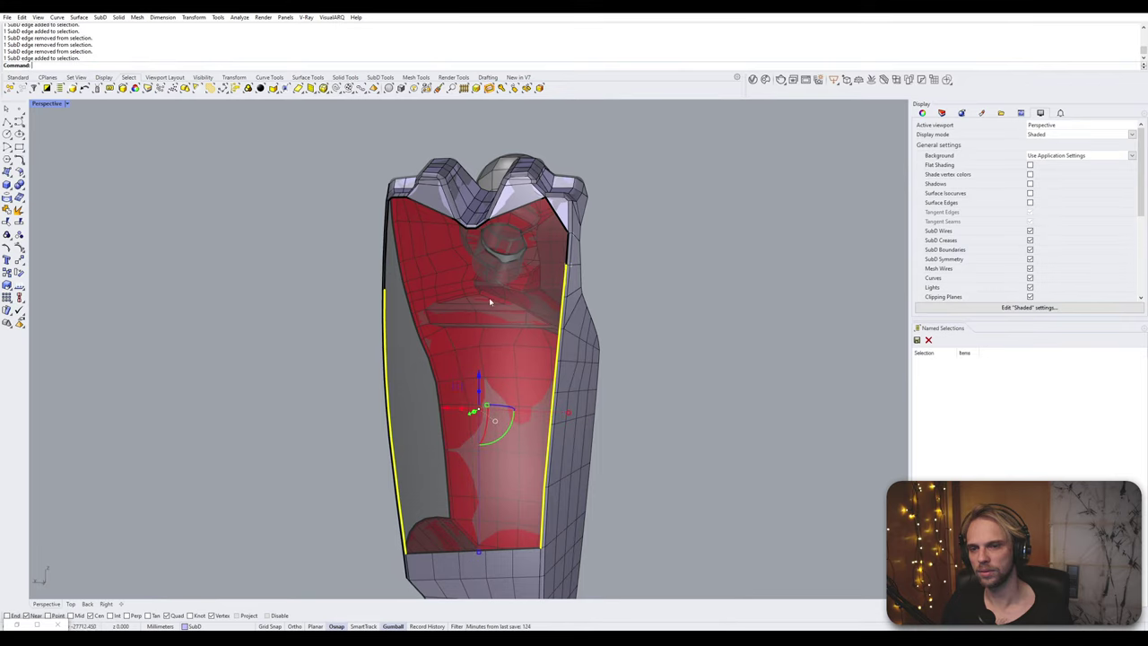
right_click_drag(559, 279, 587, 284)
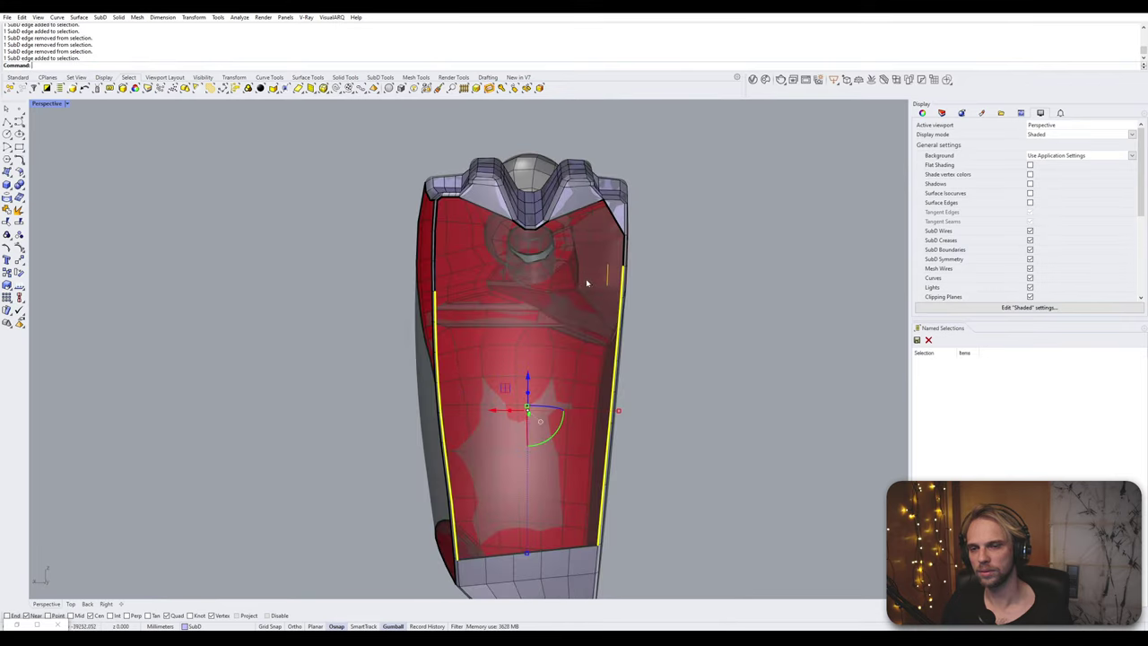
- Drop the remaining stray top edges from the selection and Bridge the two edge runs
left_click(622, 272, "ctrl")
left_click(621, 284, "ctrl")
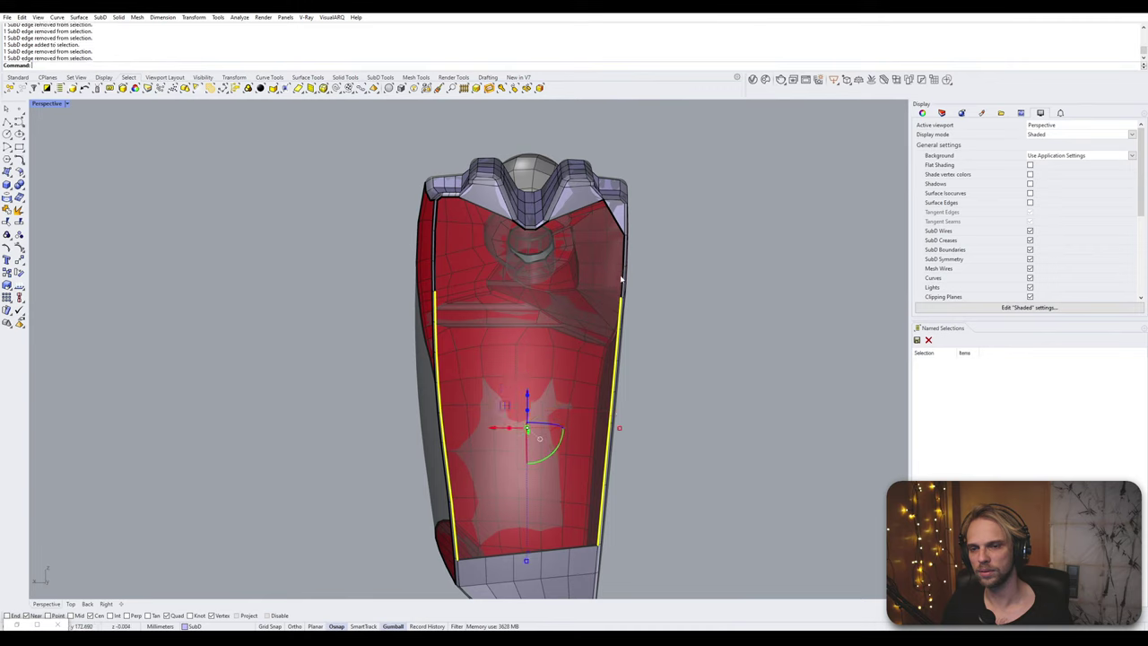
left_click(438, 306, "ctrl+shift")
left_click(437, 305, "ctrl+shift")
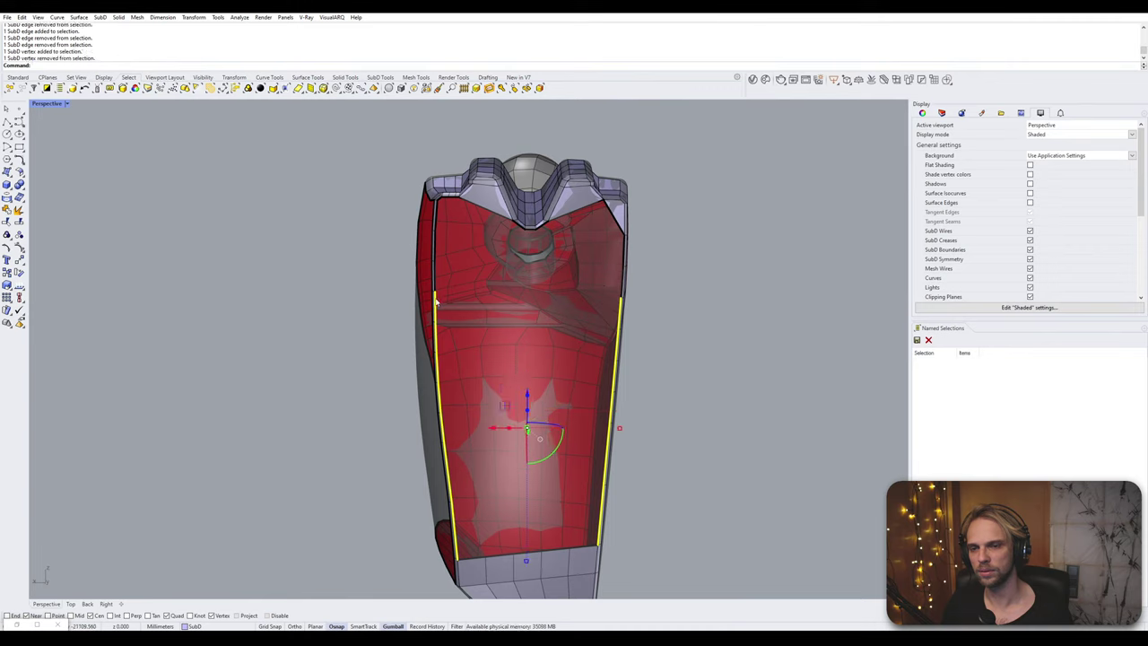
left_click(437, 305, "ctrl+shift")
left_click(437, 305, "ctrl+shift")
right_click_drag(437, 305, 395, 277)
left_click(326, 296, "ctrl")
type("Bridge")
key("Return")
key("Return")
- Try bridging two vertical edge segments at the upper corner, then undo the unwanted bridge
scroll(398, 226, "up", 4)
scroll(398, 226, "up", 2)
scroll(411, 205, "up", 2)
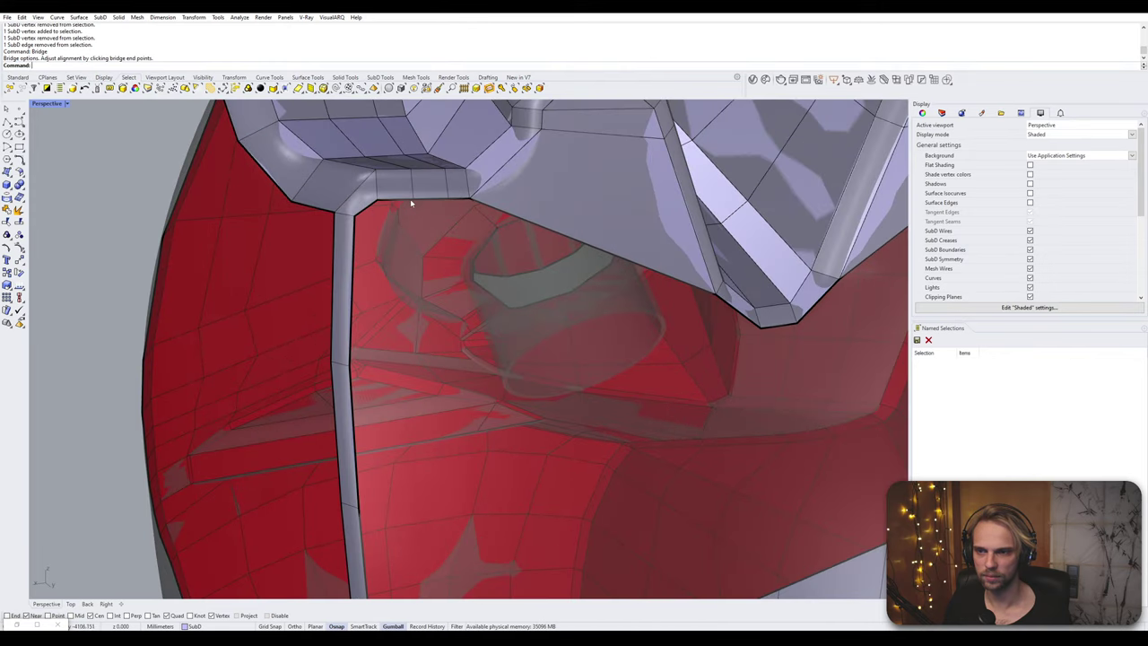
left_click(401, 200)
left_click(353, 273, "shift")
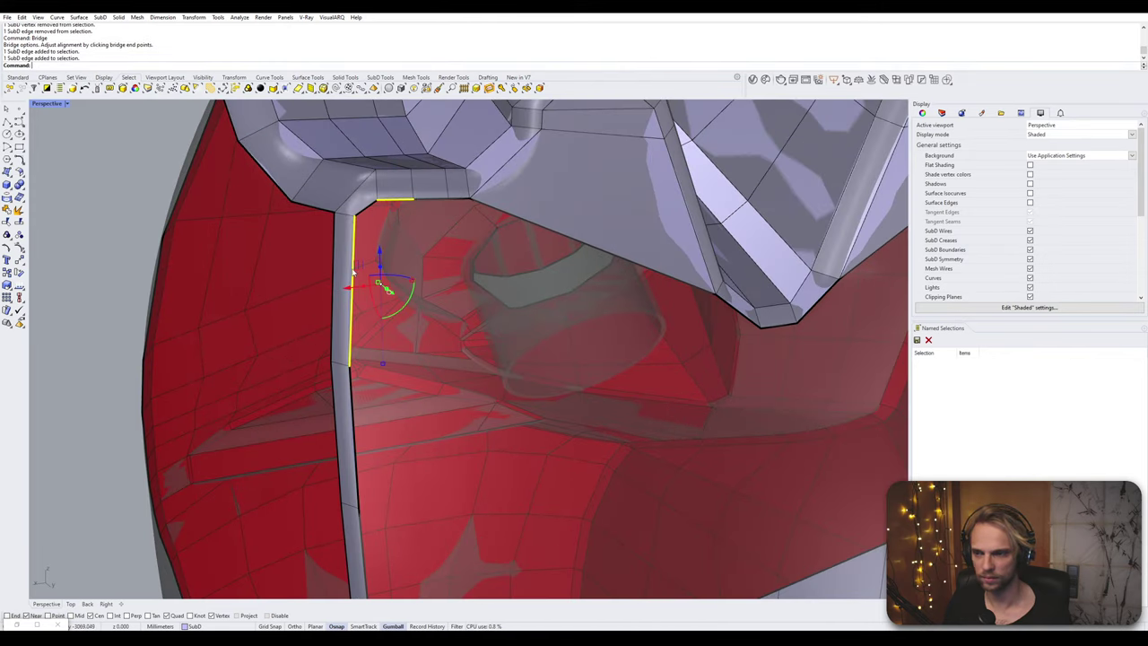
key("Return")
key("Return")
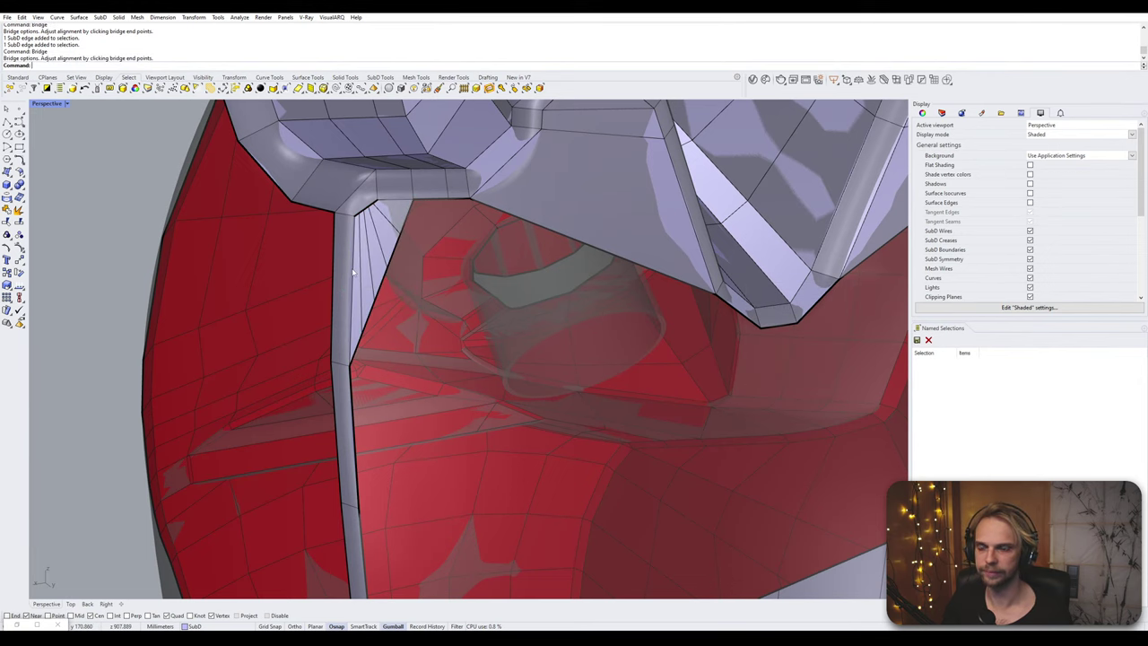
key("ctrl+z")
- Bridge the full vertical side edge to the top rim edge with one joined segment
left_click(353, 272, "ctrl+shift")
key("Escape")
left_click(353, 248, "ctrl+shift")
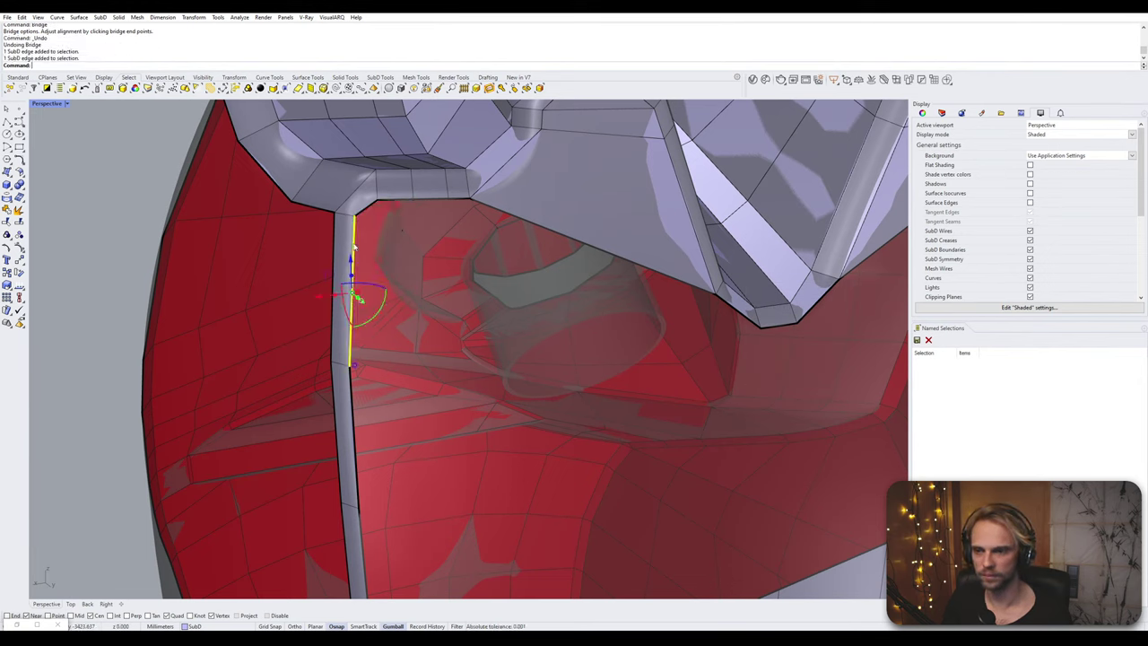
left_click(392, 200, "ctrl+shift")
left_click(393, 199, "ctrl+shift")
left_click(397, 189, "ctrl+shift")
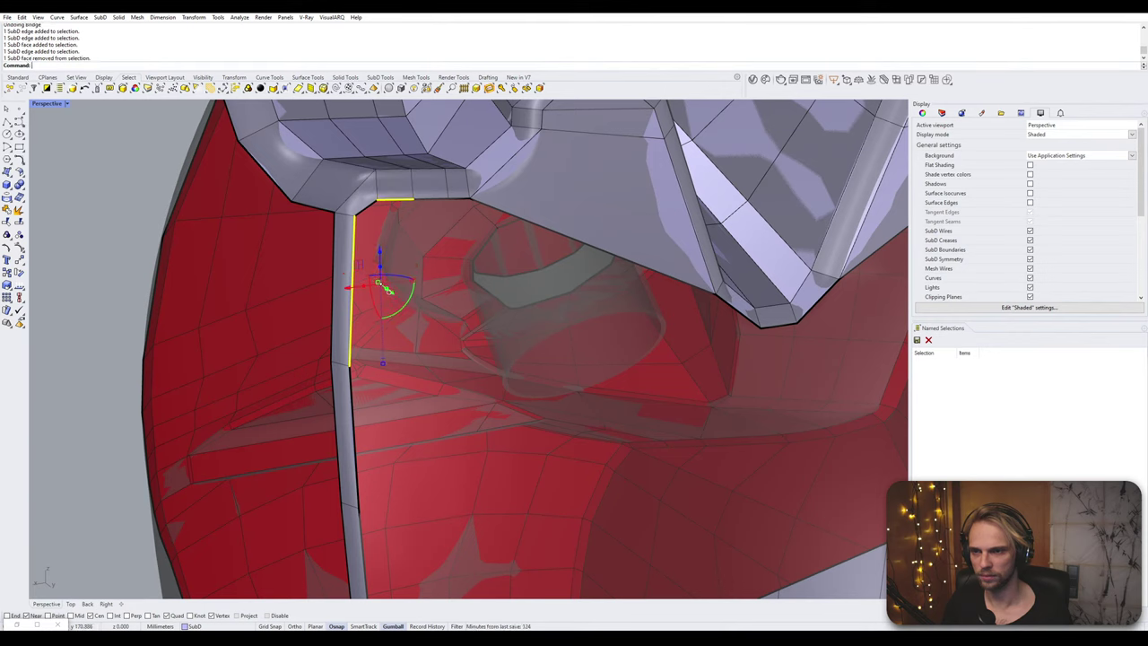
key("Return")
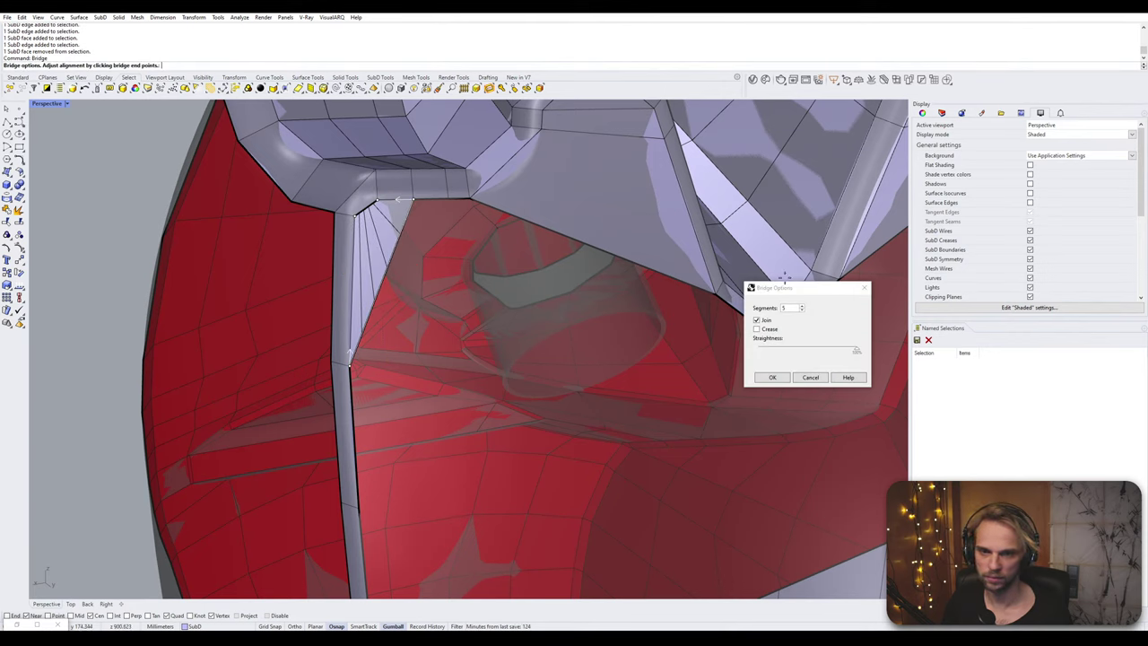
left_click(773, 377)
scroll(776, 381, "down", 4)
right_click_drag(776, 381, 475, 291)
scroll(680, 375, "down", 4)
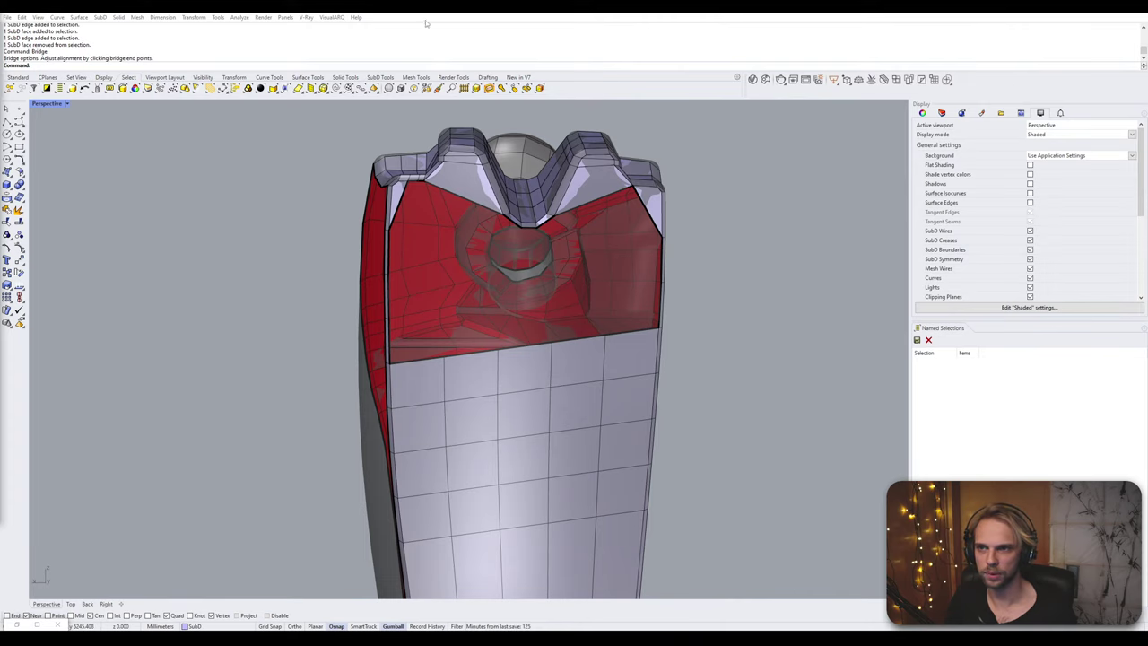
- Delete a stray edge on the side rim of the front opening
right_click_drag(485, 274, 524, 260)
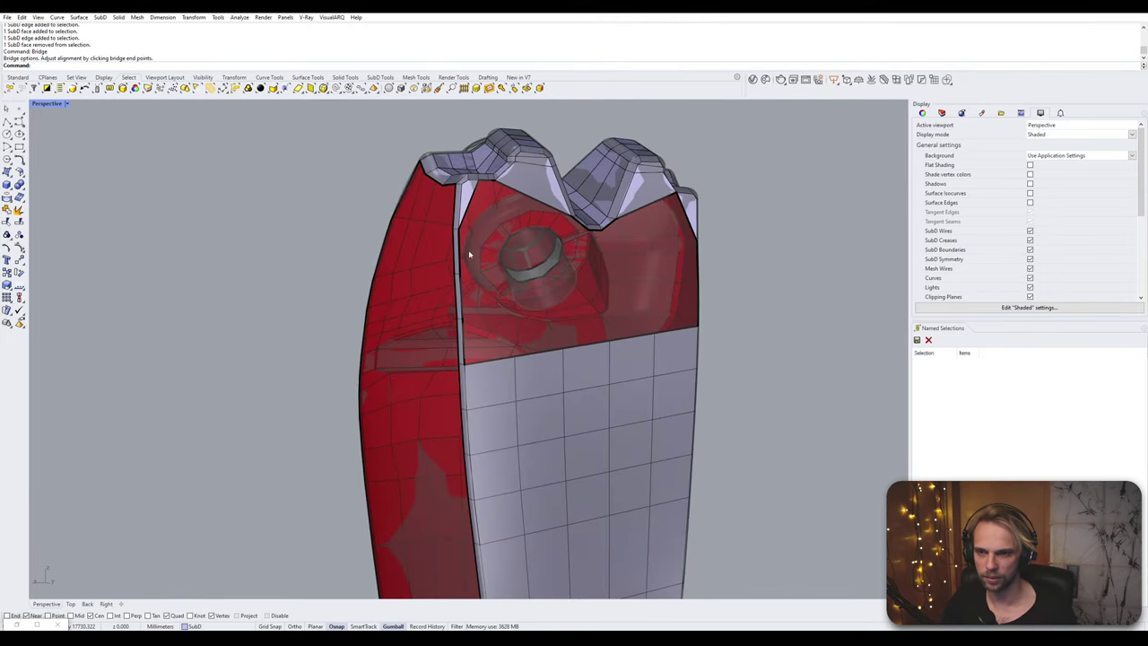
scroll(469, 254, "up", 2)
right_click_drag(466, 310, 491, 296)
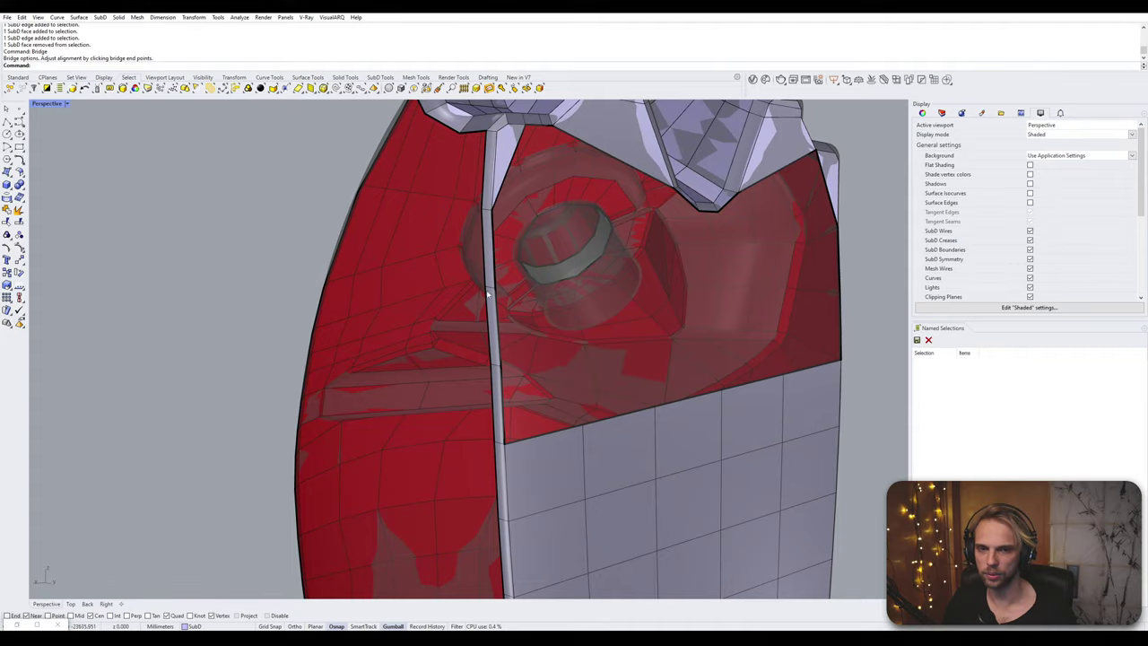
right_click_drag(487, 294, 464, 291)
mouse_move(415, 378)
right_mouse_down()
mouse_move(379, 367)
mouse_move(408, 363)
right_mouse_up()
scroll(411, 359, "up", 2)
left_click(413, 355)
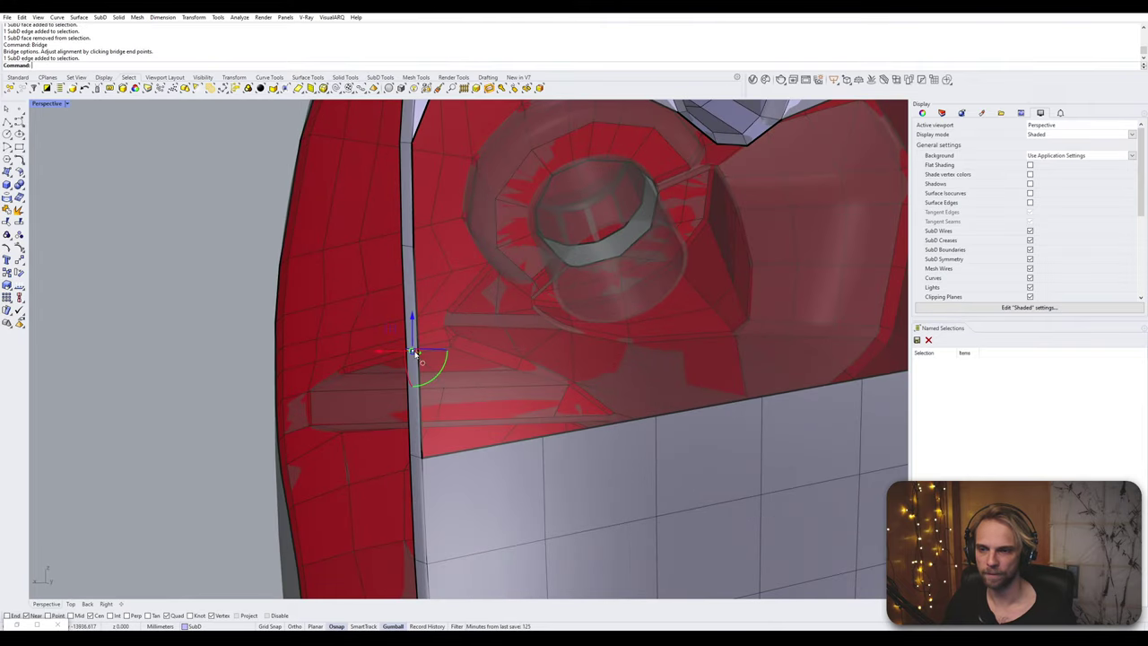
key("Delete")
- Select the gap's two facing side edges and bridge them with 5 segments
left_click(420, 359)
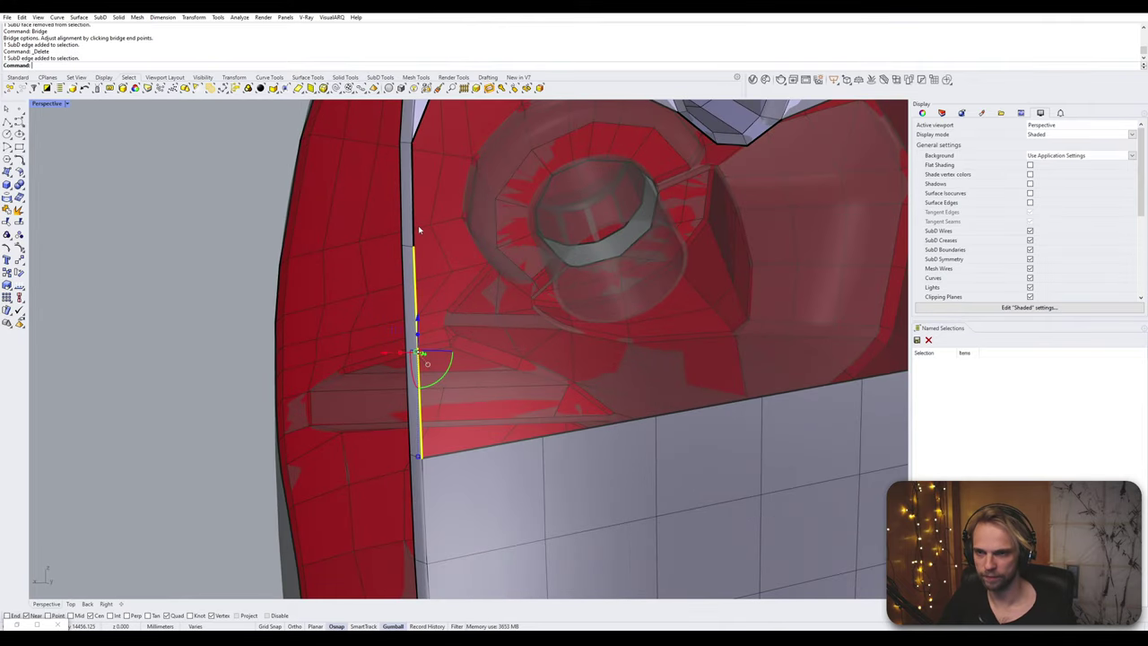
left_click(415, 220, "shift")
scroll(413, 220, "down", 6)
right_click_drag(664, 224, 562, 213)
scroll(562, 213, "up", 3)
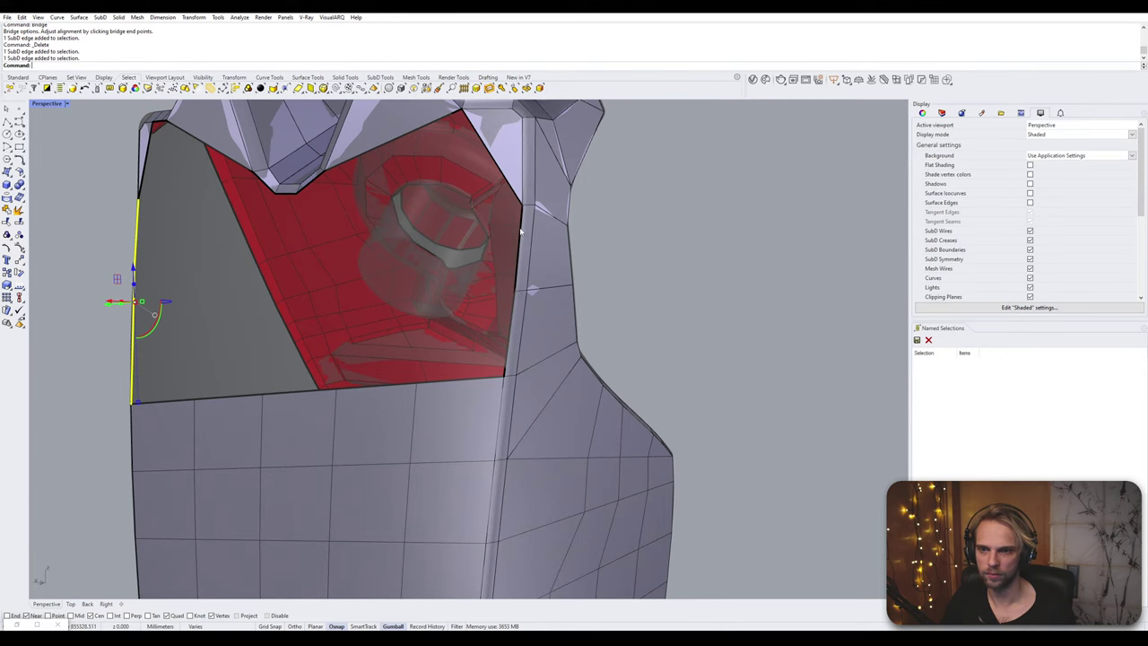
right_click_drag(517, 284, 552, 296)
left_click(252, 277, "shift")
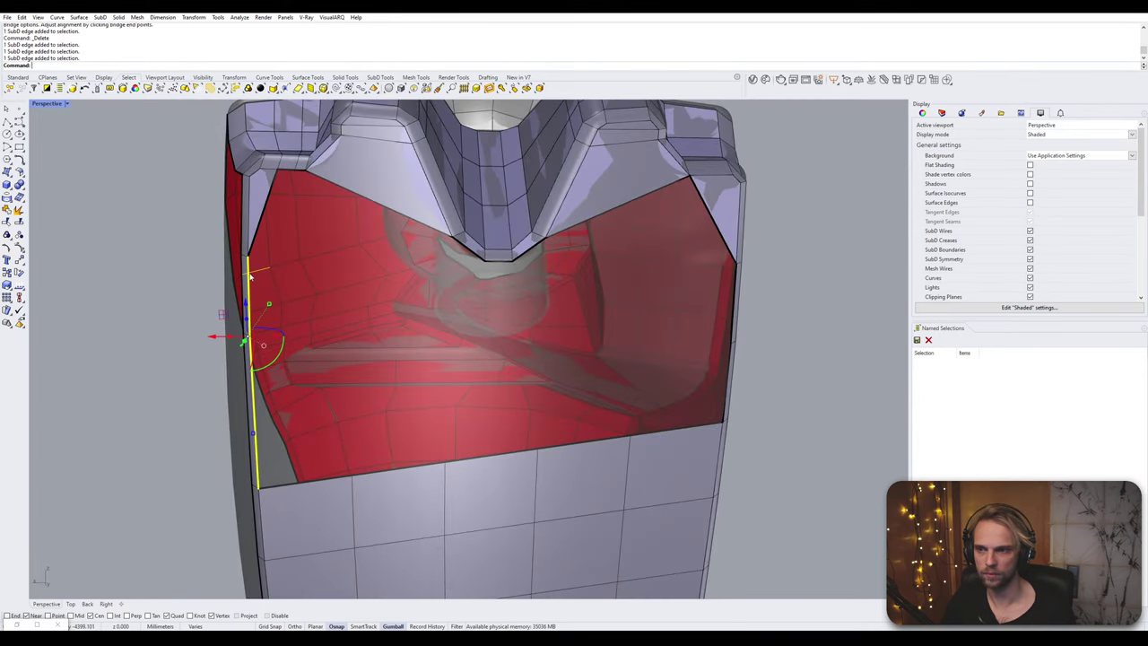
left_click(252, 382, "shift")
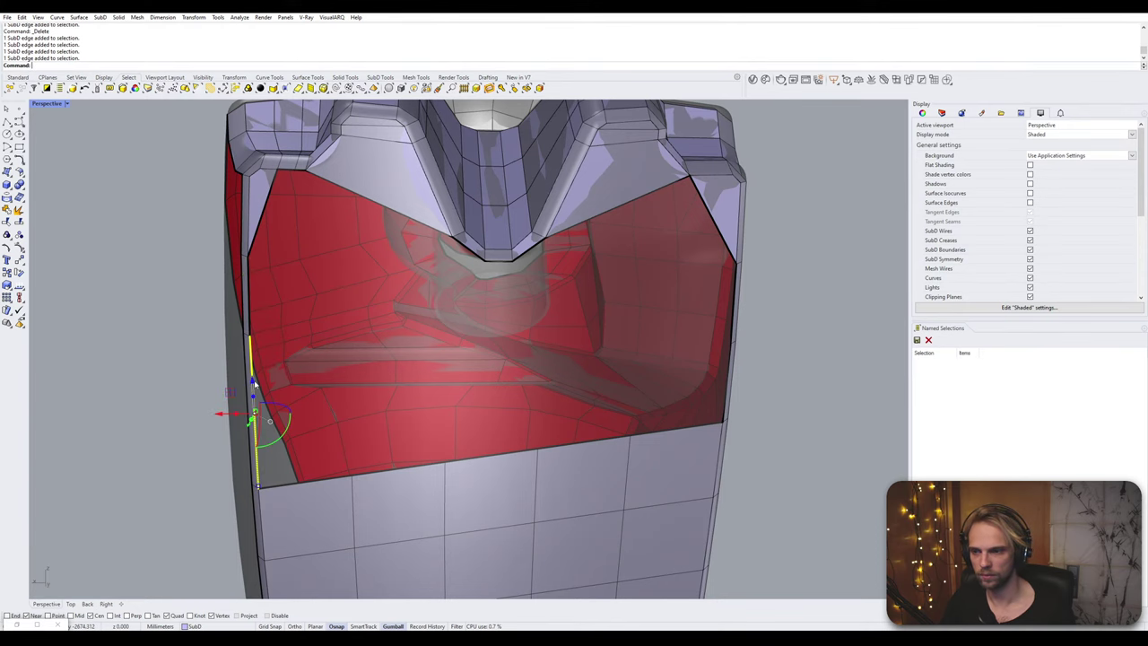
right_click_drag(252, 381, 326, 348)
left_click(335, 354, "shift")
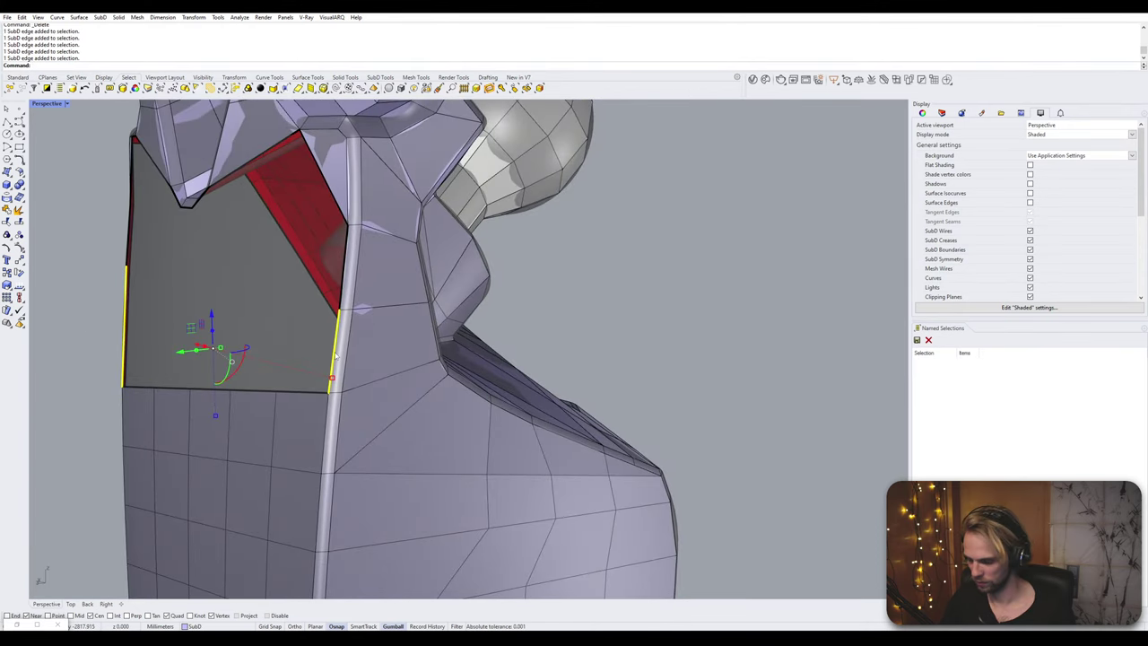
key("Return")
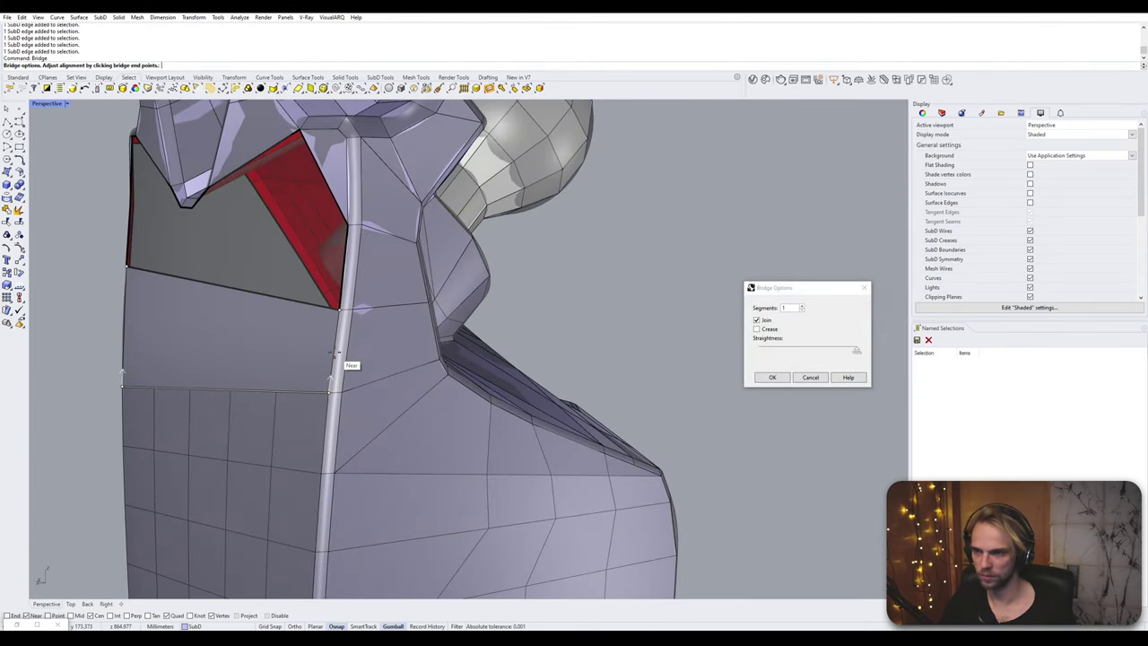
left_click(800, 305)
left_click(801, 306)
left_click(800, 305)
left_click(801, 306)
- Create the five-segment bridge, then bridge the centre gap under the neck with fewer segments
left_click(772, 376)
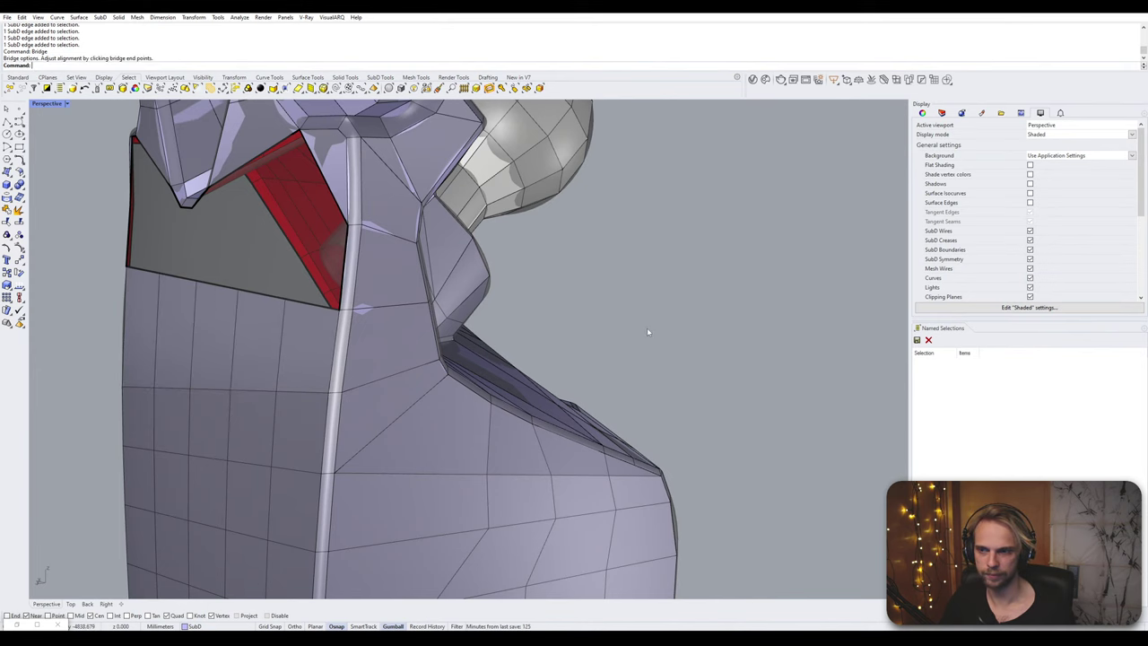
right_click_drag(646, 328, 429, 310)
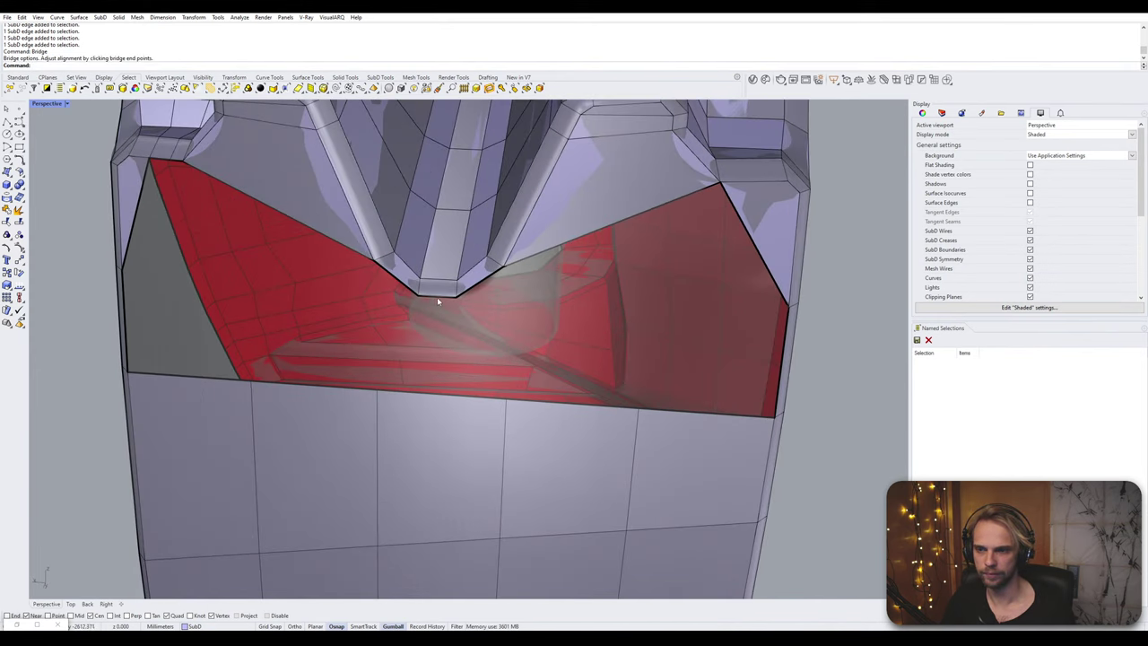
left_click(437, 387, "shift")
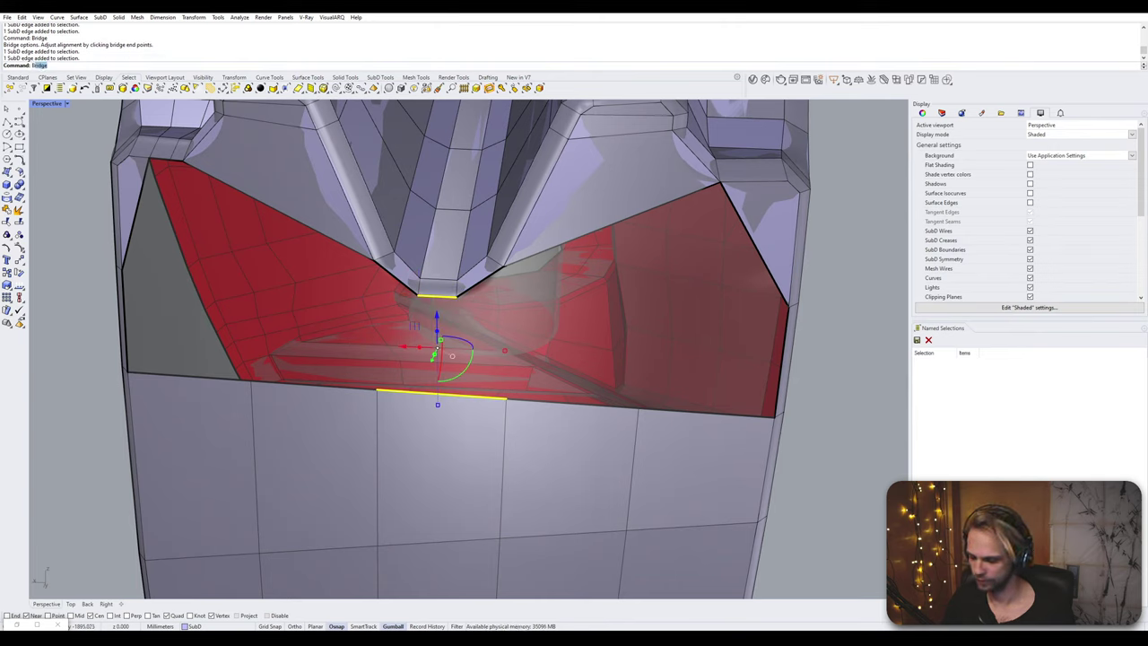
key("Return")
key("Return")
key("ctrl+z")
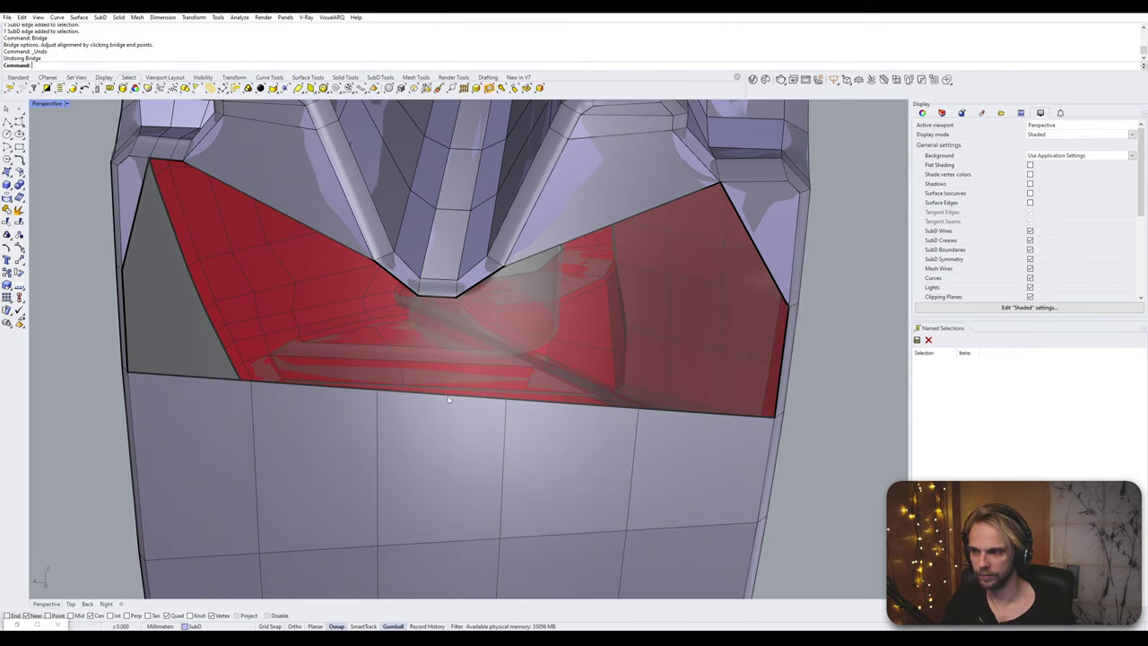
left_click(448, 398)
left_click(439, 295, "shift")
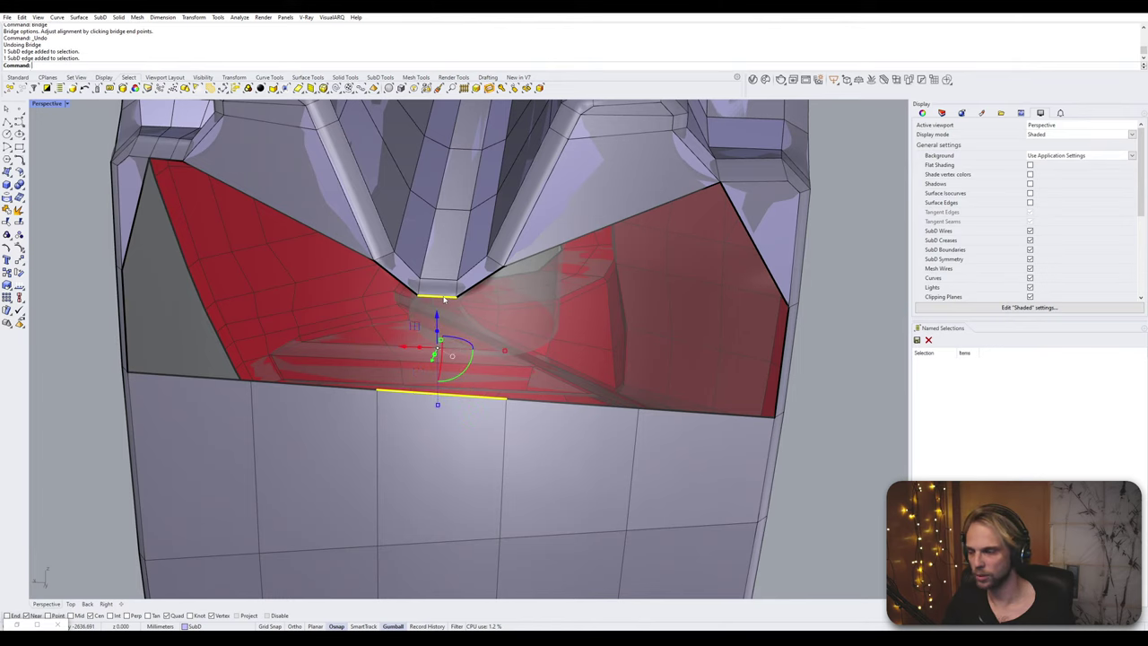
key("Return")
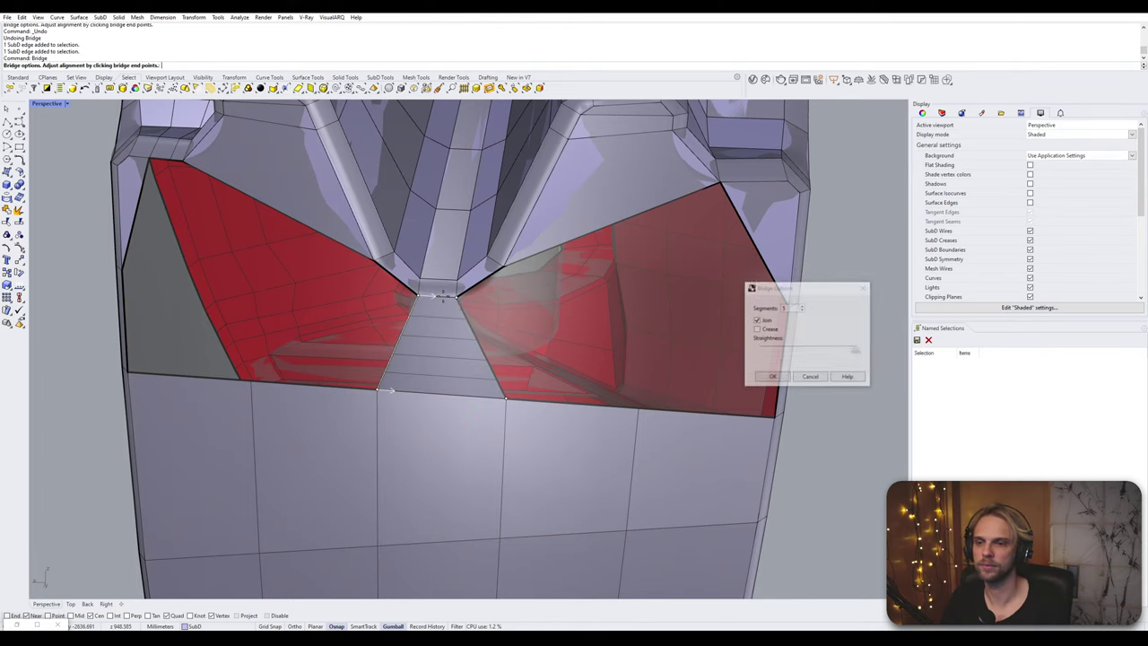
left_click(802, 309)
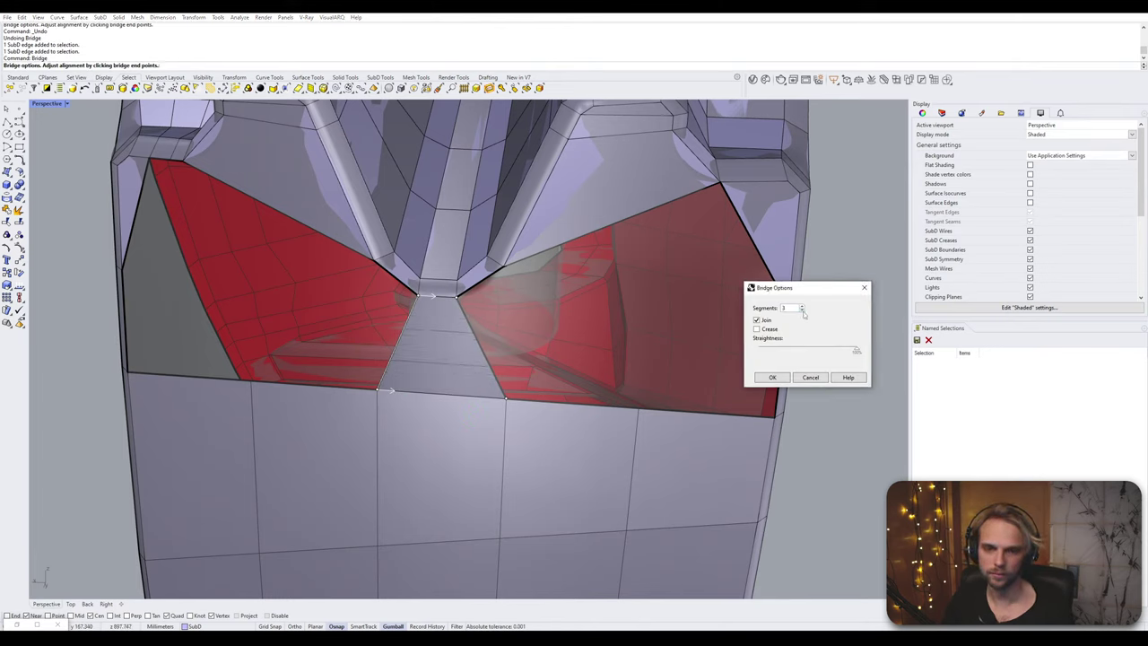
left_click(770, 377)
- Bridge the edges on both sides of the new centre bridge down to the bottom boundary
left_click(479, 282)
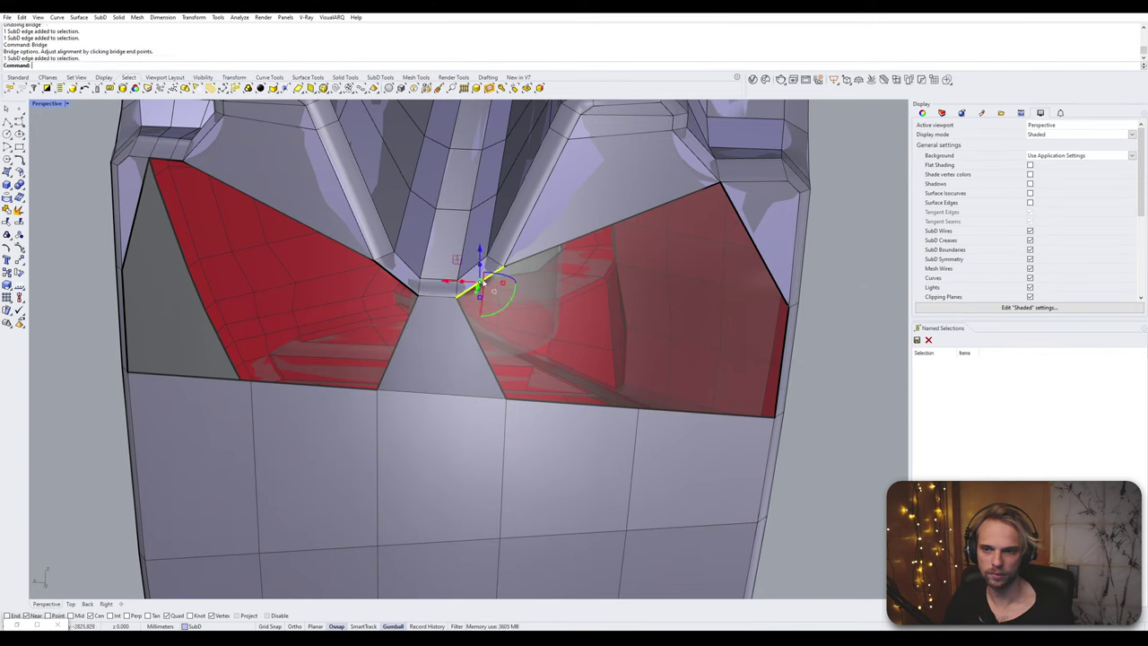
left_click(566, 405, "shift")
left_click(572, 409, "ctrl")
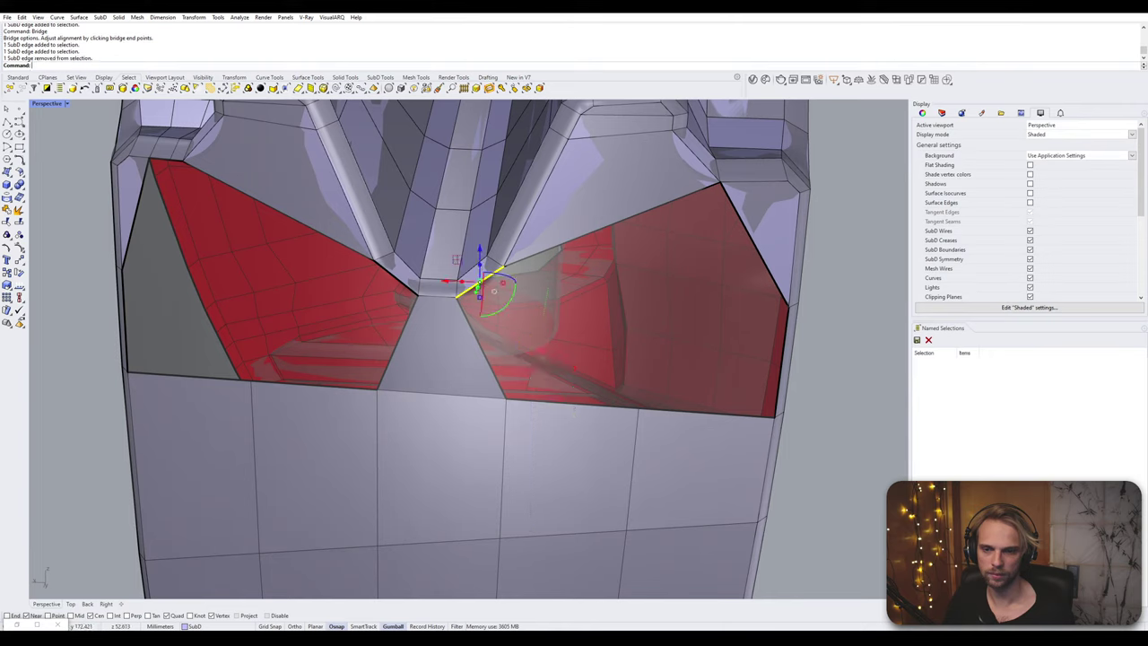
left_click(587, 406, "shift")
right_click(587, 406)
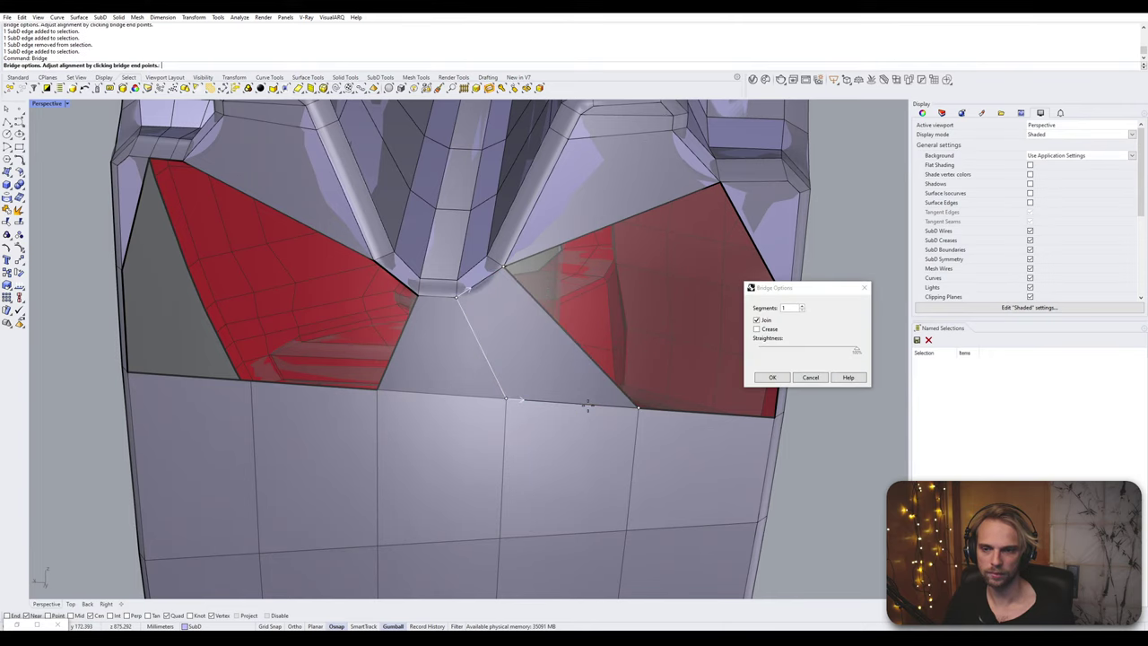
right_click(587, 405)
left_click(397, 280)
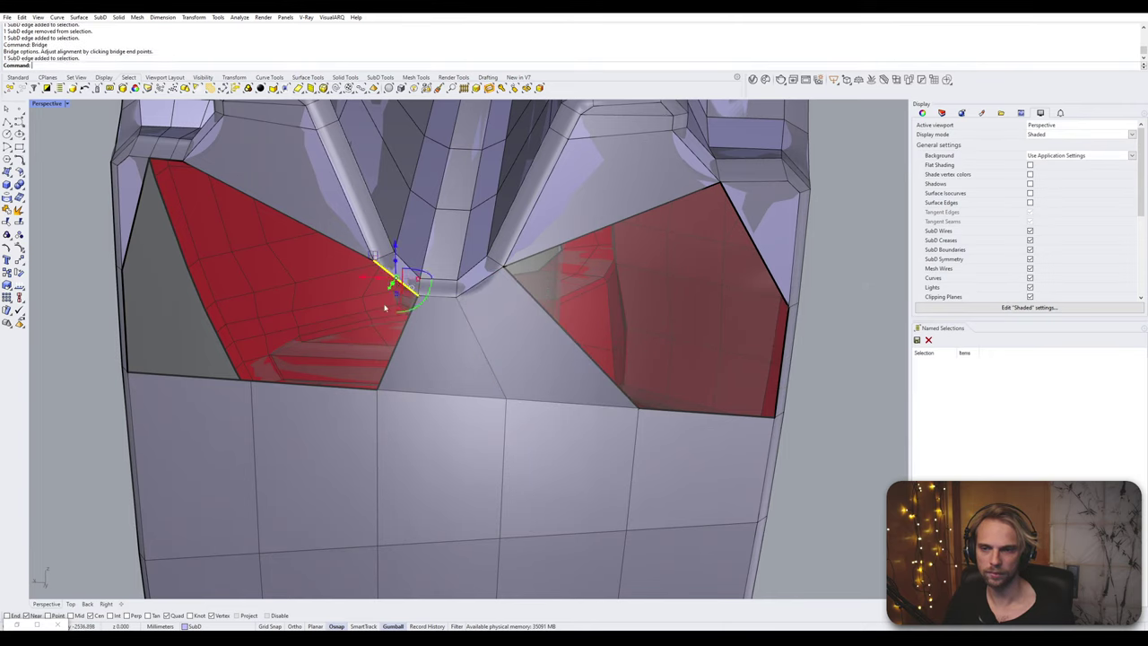
left_click(364, 393, "shift")
right_click(364, 393)
right_click(364, 393)
- Bridge the left red gap's diagonal edge to its left vertical edge
right_click_drag(163, 326, 191, 348)
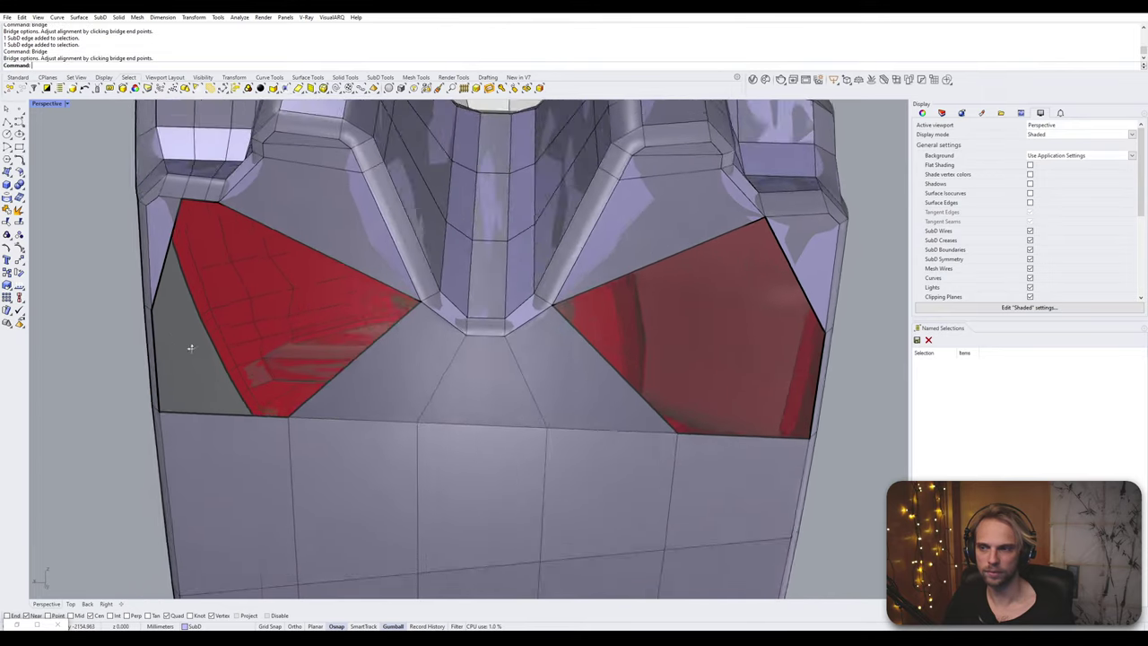
scroll(191, 347, "down", 10)
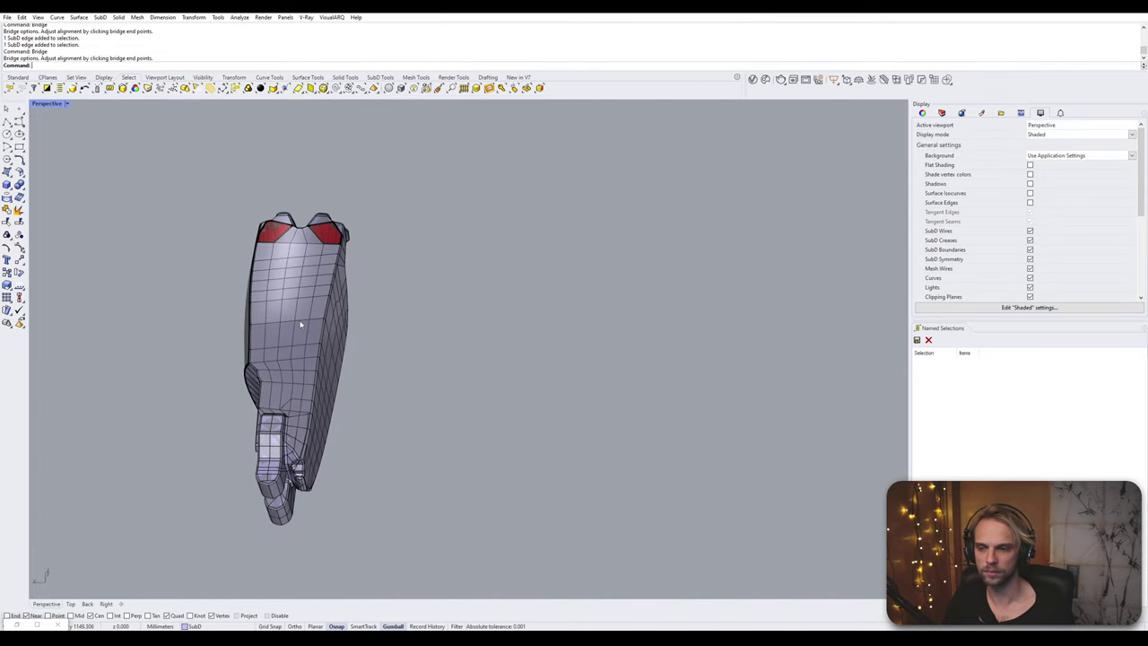
right_click_drag(301, 324, 328, 350)
scroll(236, 267, "up", 8)
right_click_drag(235, 266, 250, 299)
scroll(226, 297, "up", 10)
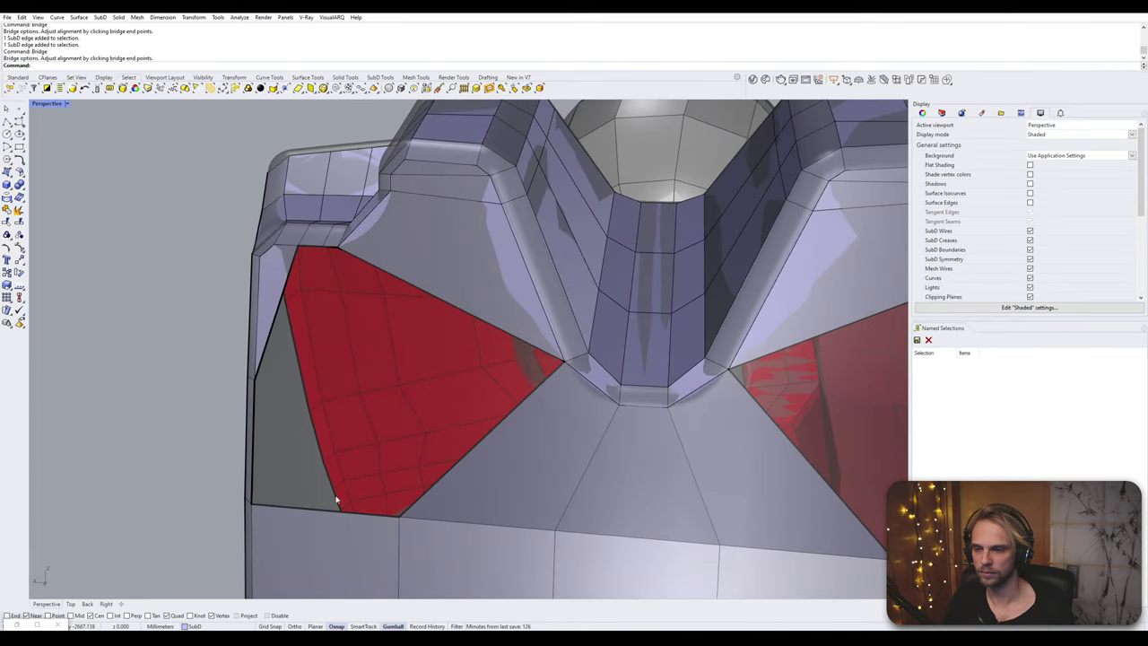
left_click(295, 511)
key("Escape")
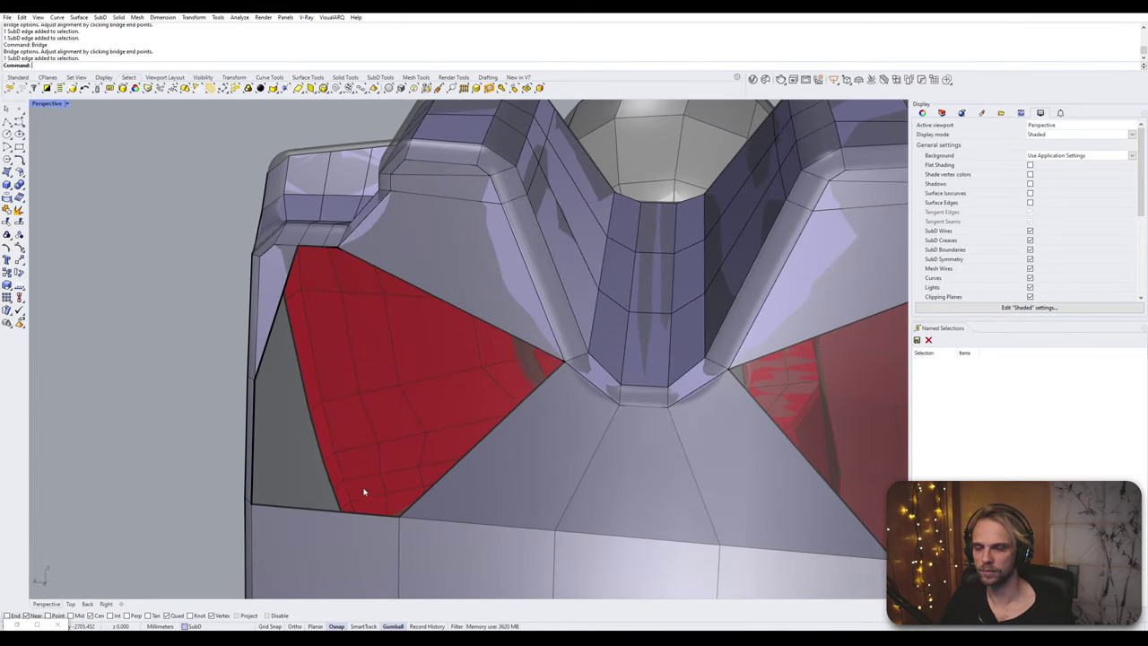
left_click(554, 377)
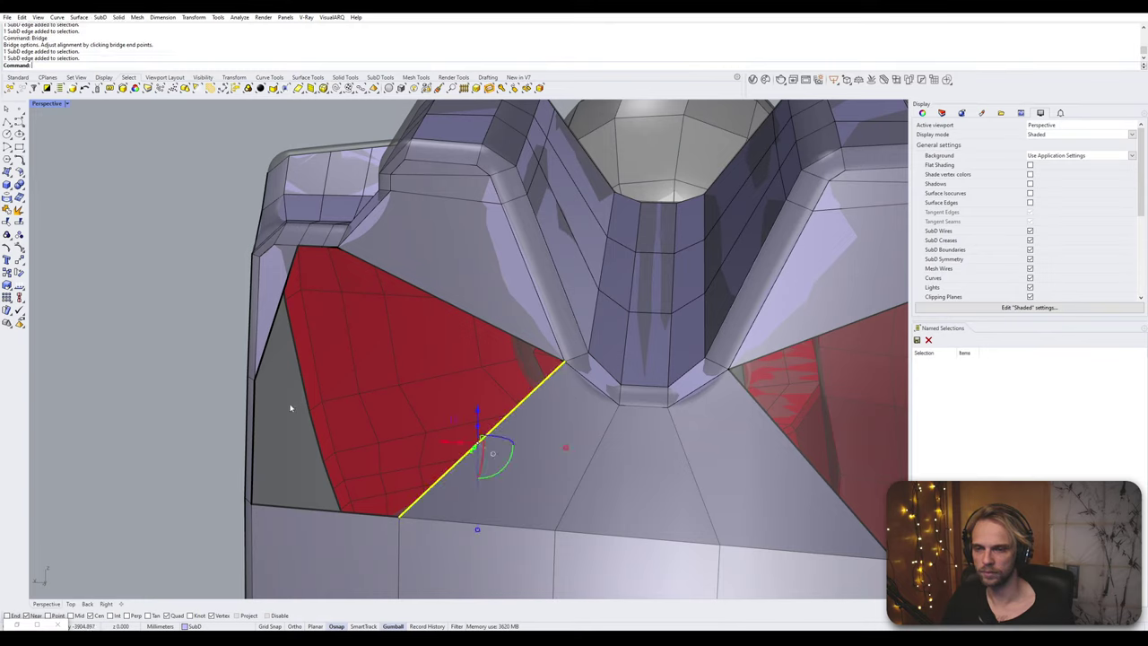
left_click(252, 404)
key("Return")
key("Return")
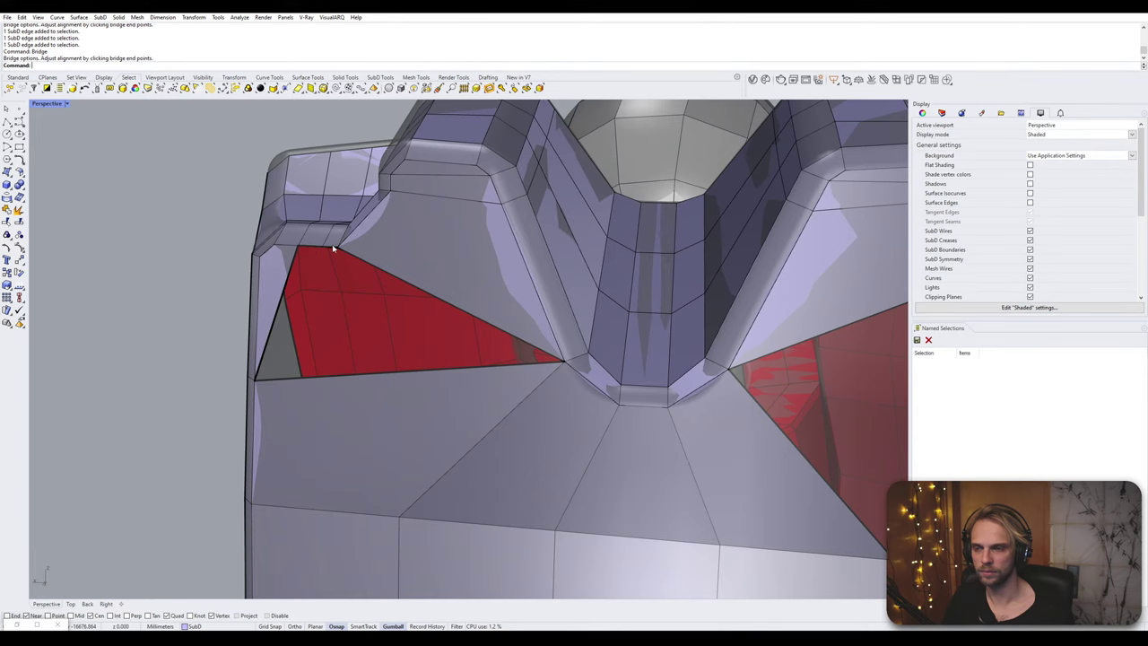
- Stitch the short edge above the red gap to close the seam
right_click_drag(332, 248, 373, 363)
scroll(372, 362, "up", 7)
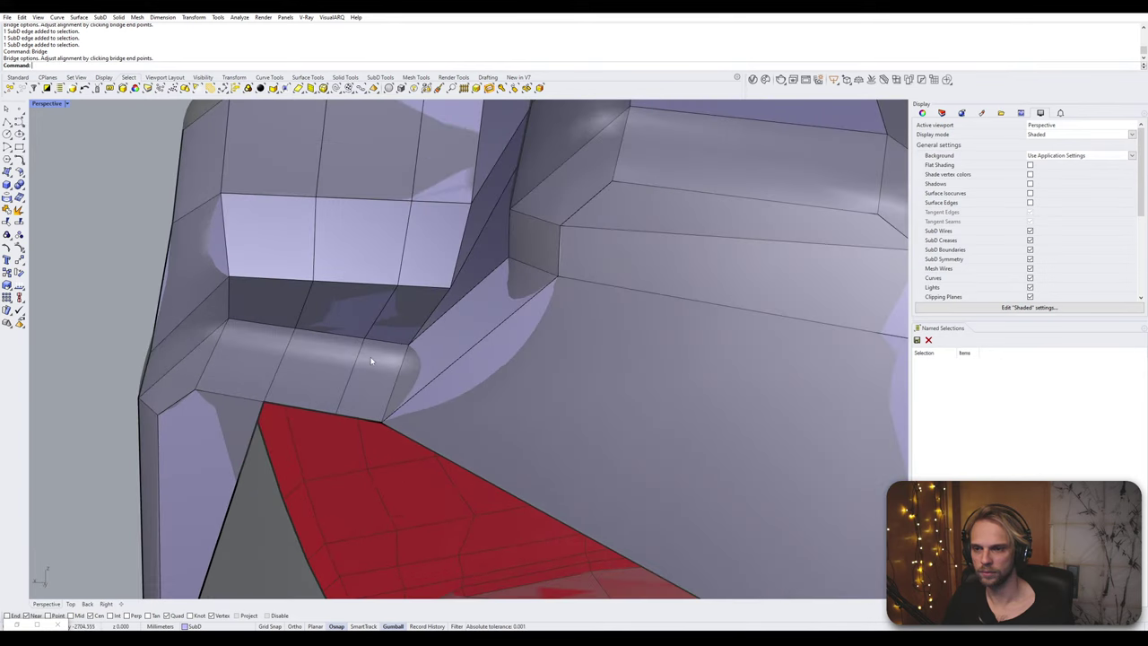
left_click(367, 374)
type("stitch")
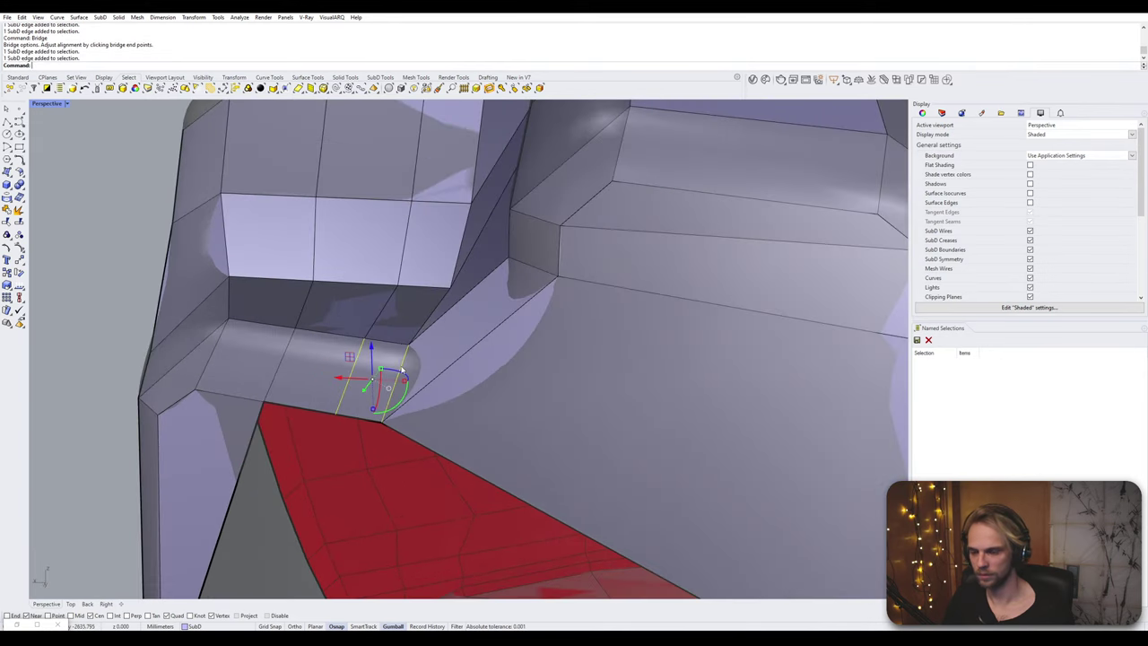
key("Return")
key("Return")
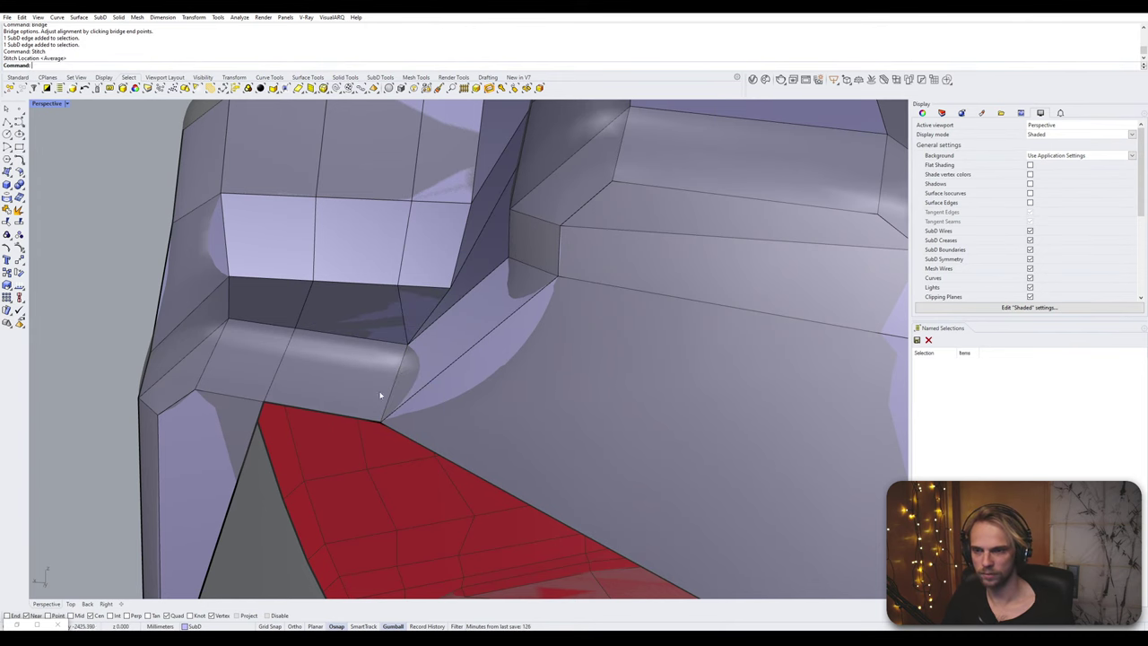
- Bridge the remaining gap between its top and bottom edges
scroll(386, 395, "down", 6)
left_click(301, 326)
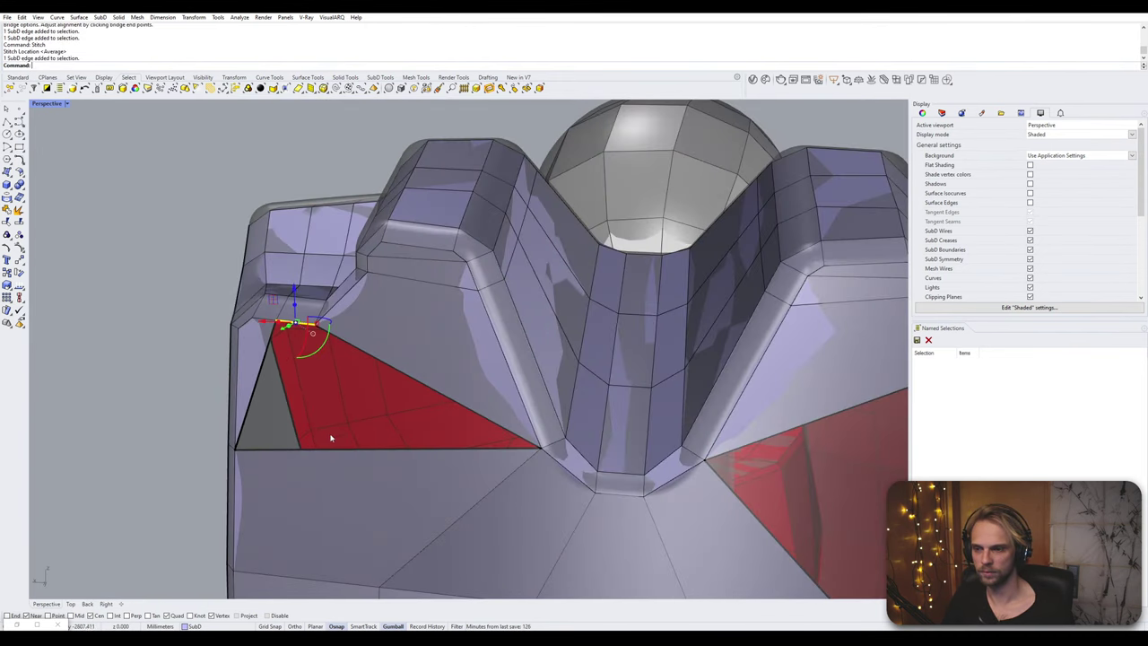
left_click(276, 456, "shift")
key("Return")
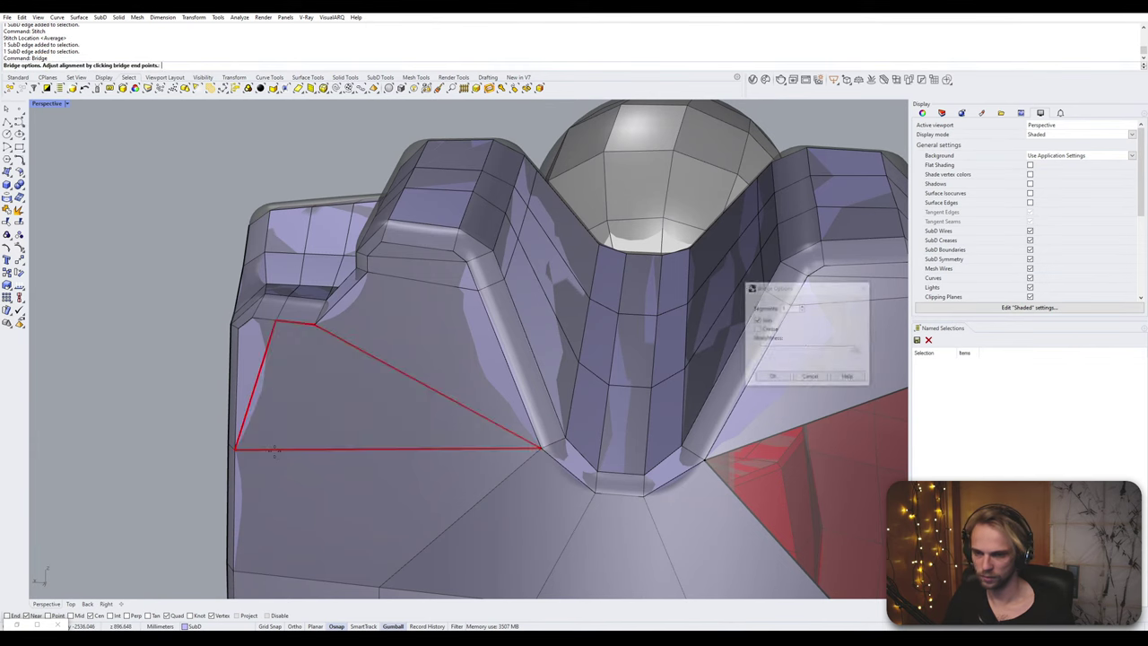
key("Return")
- Bridge the back gap's bottom and diagonal edges, then Fill the triangular hole
scroll(392, 399, "down", 5)
scroll(392, 399, "up", 5)
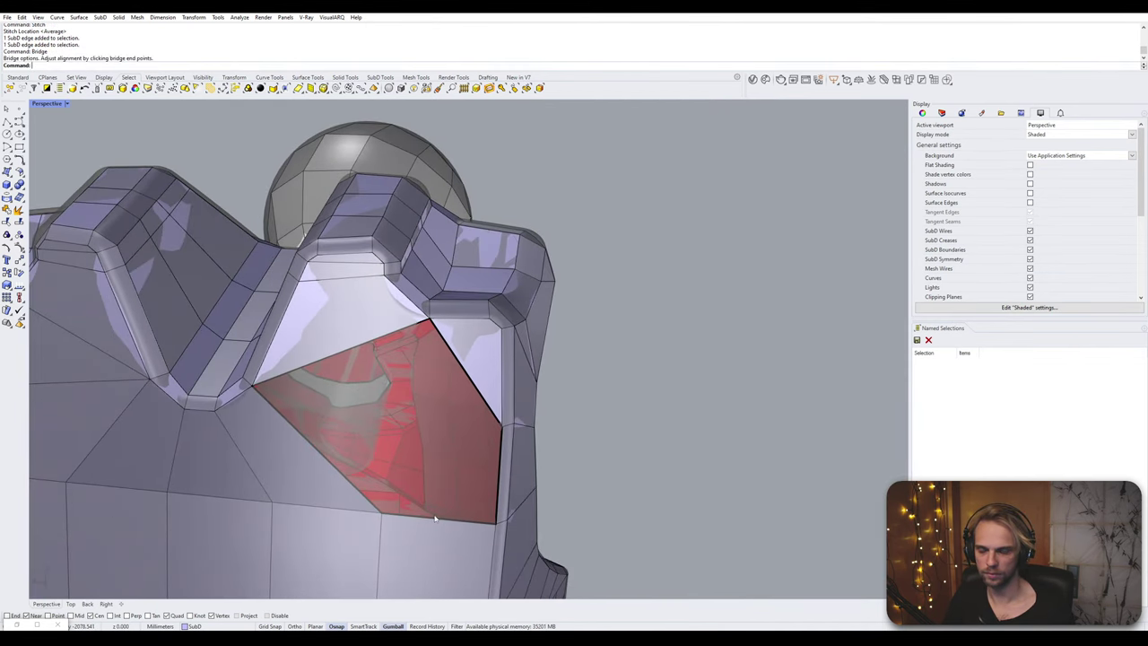
left_click(424, 521)
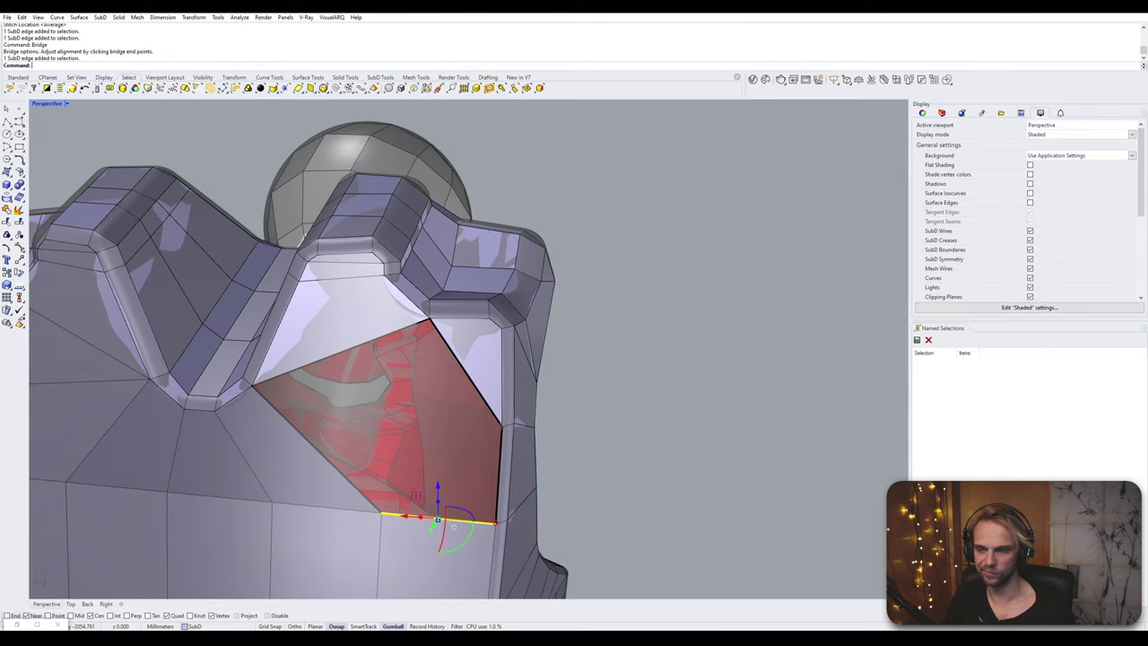
left_click(466, 375, "shift")
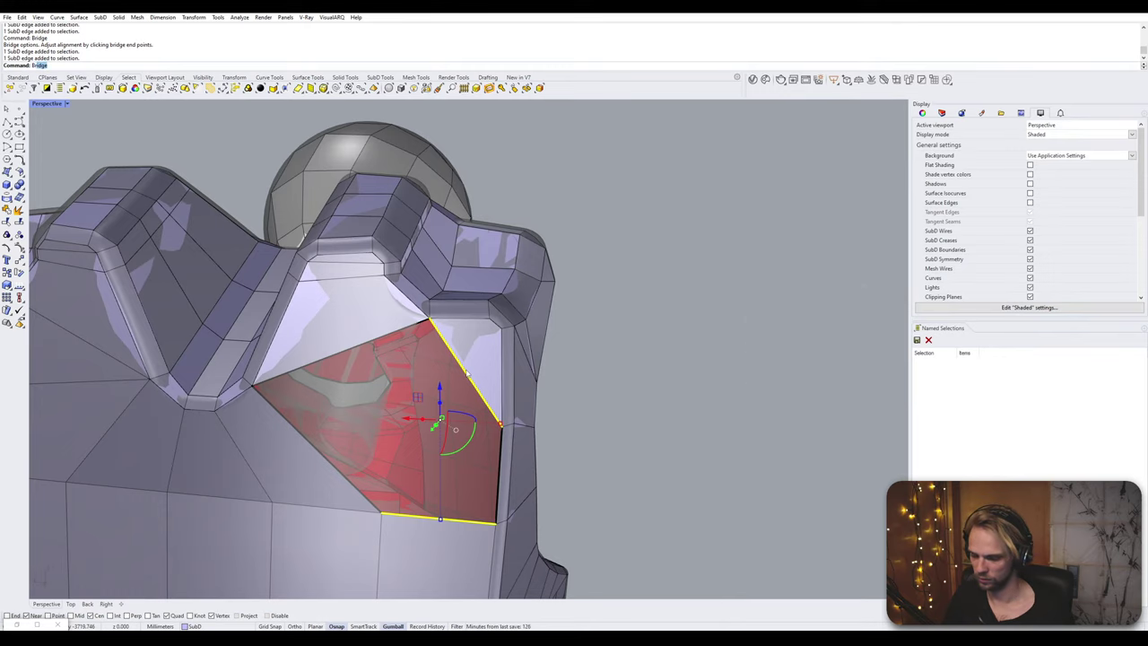
key("Return")
key("Return")
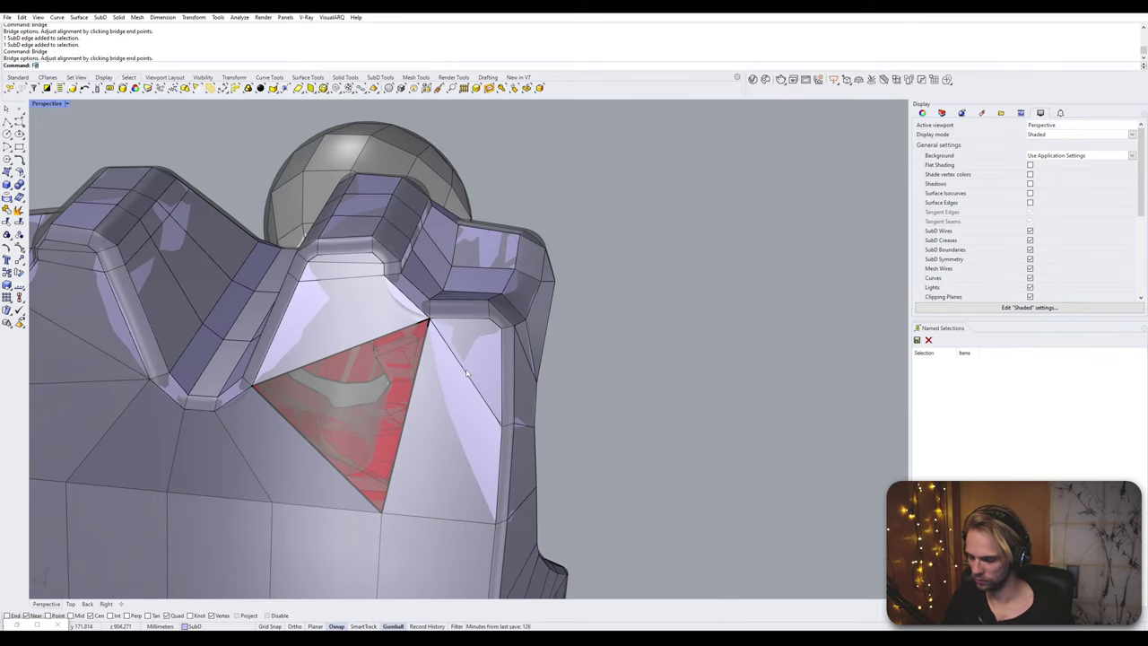
type("Fill")
key("Return")
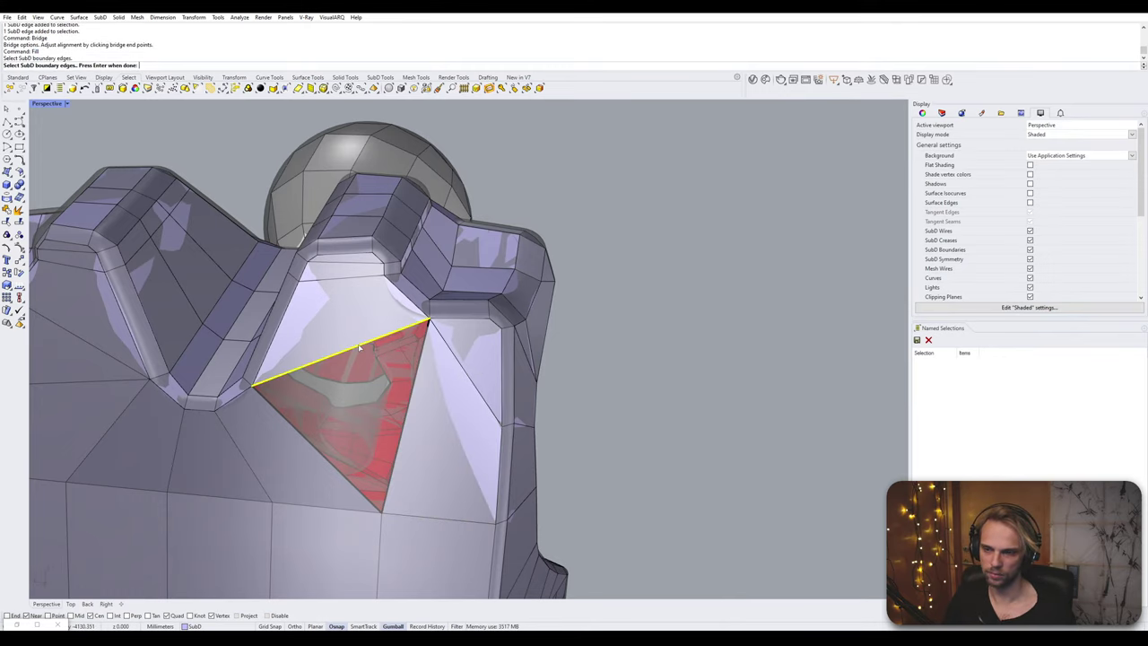
key("Return")
key("Return")
scroll(370, 355, "down", 5)
right_click_drag(369, 355, 632, 409)
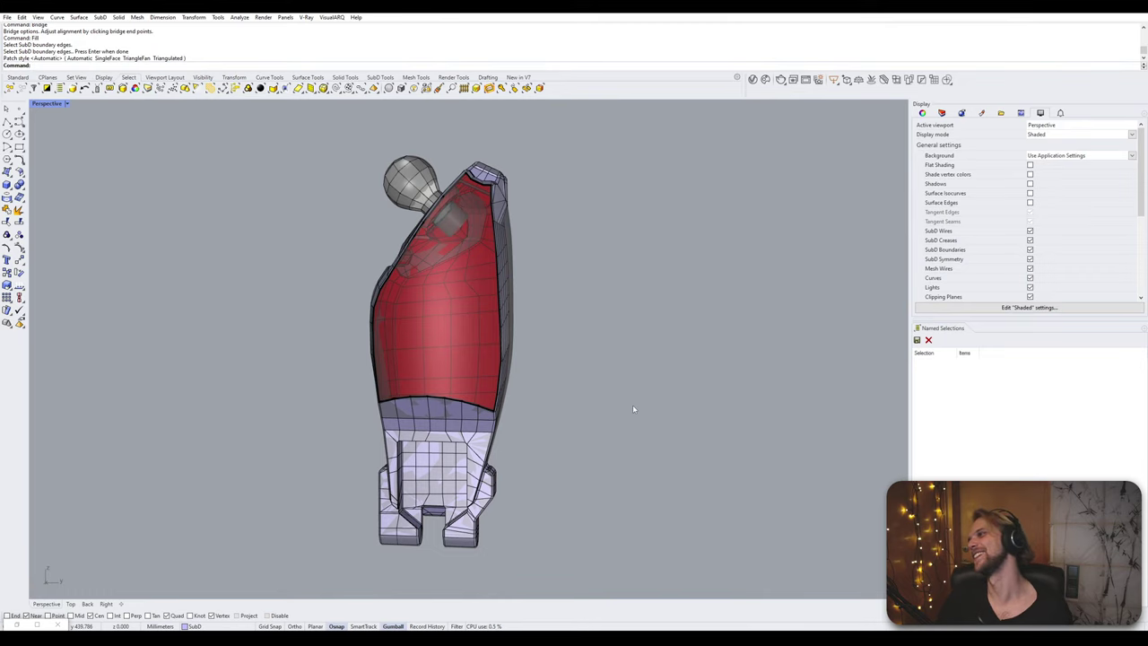
- Bridge the two boundary edges across the red opening's lower end with 7 segments
right_click_drag(633, 408, 484, 397)
scroll(382, 392, "up", 4)
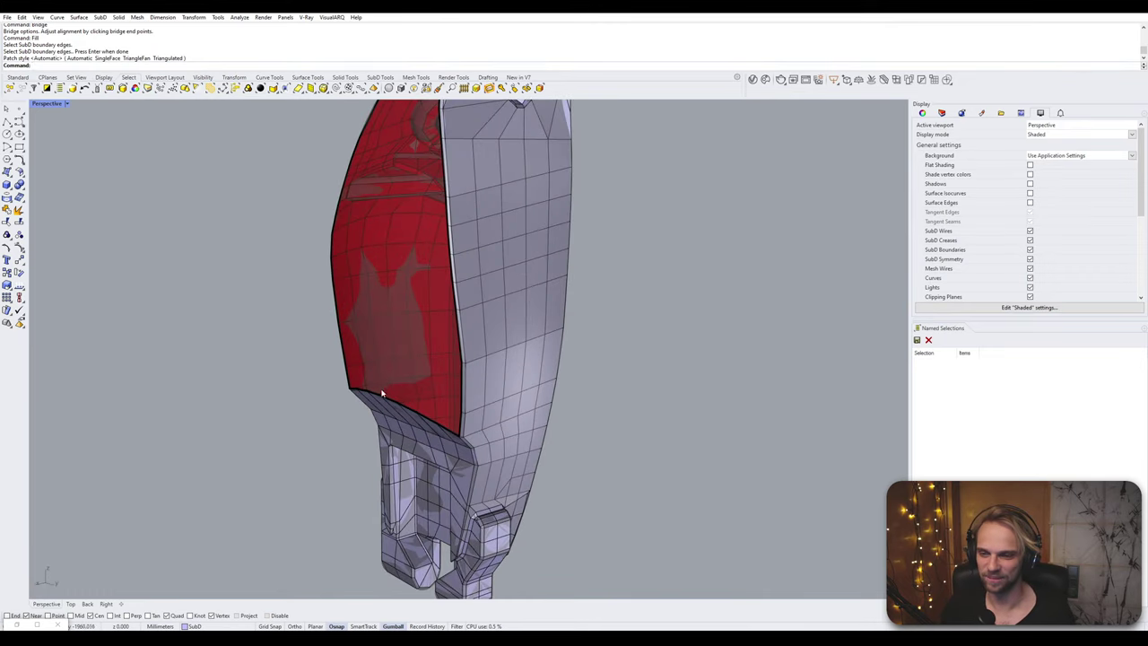
right_click_drag(382, 392, 394, 375)
right_click_drag(328, 361, 348, 344)
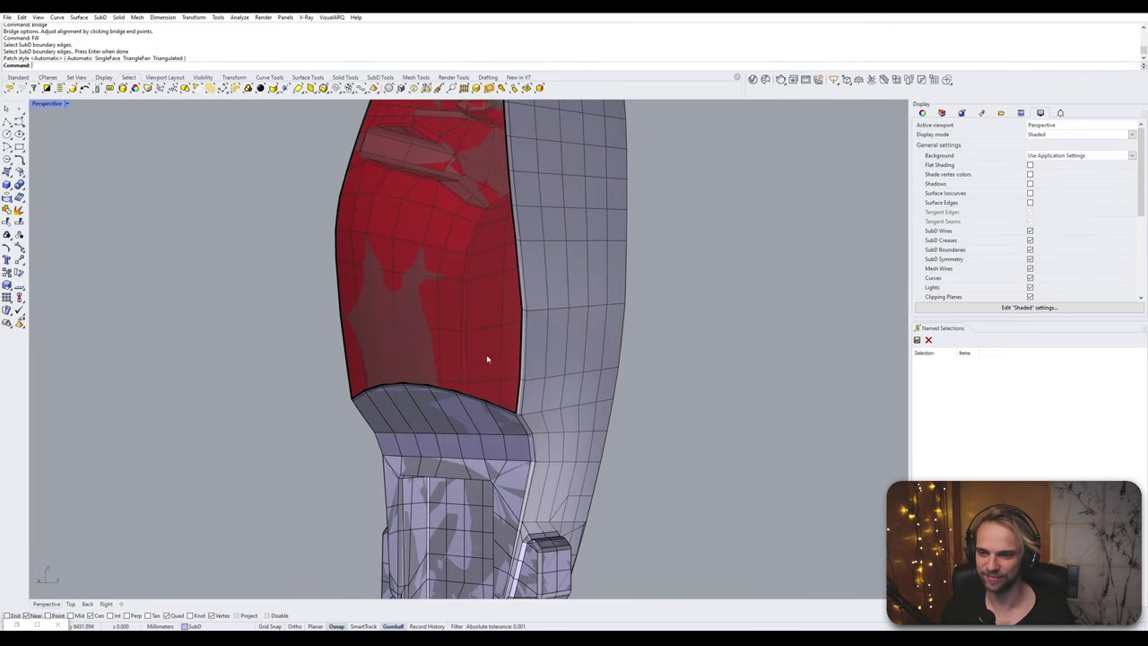
left_click(520, 346, "ctrl+shift")
right_click_drag(474, 347, 429, 387)
left_click(509, 346, "ctrl+shift")
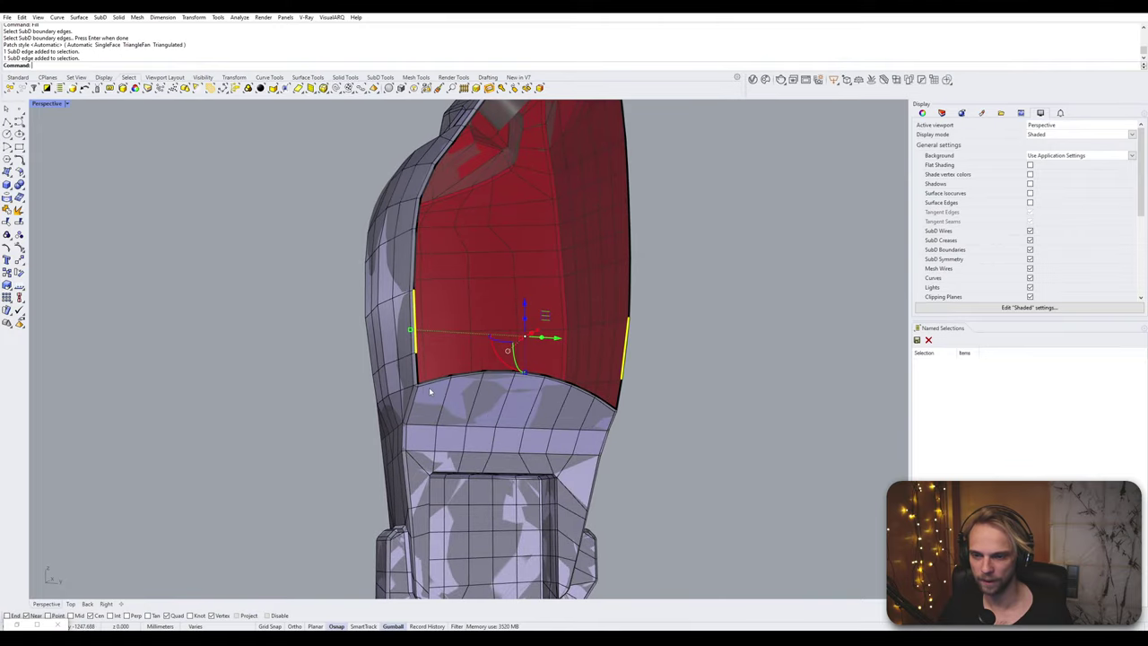
scroll(431, 387, "up", 2)
scroll(439, 385, "up", 5)
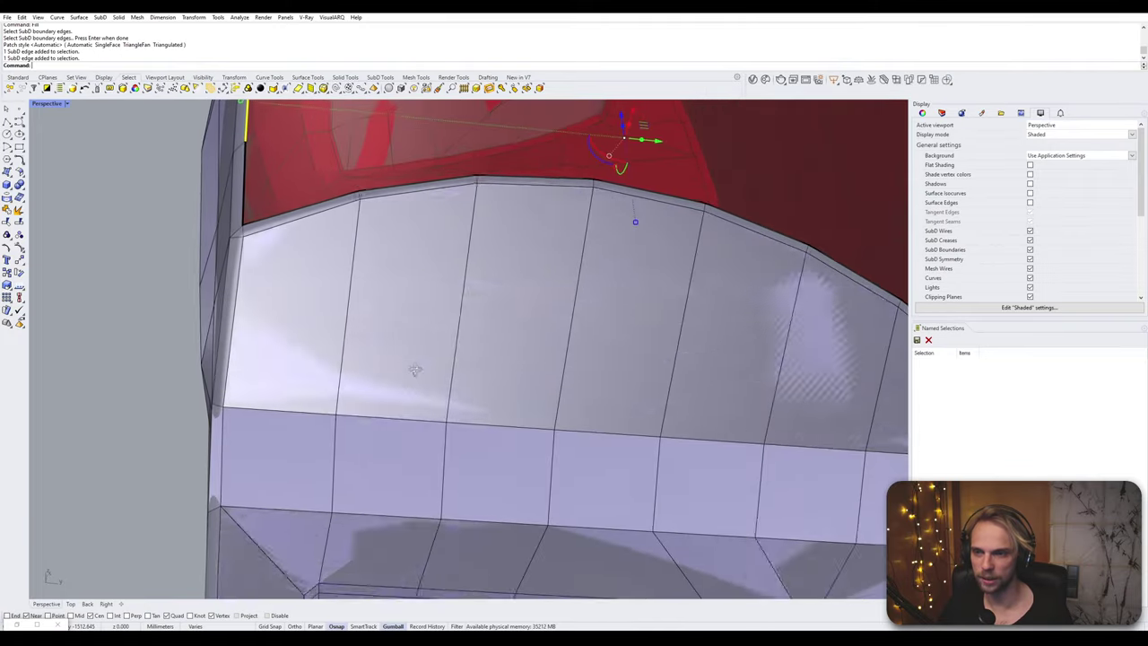
right_click_drag(412, 375, 252, 372)
scroll(325, 401, "down", 5)
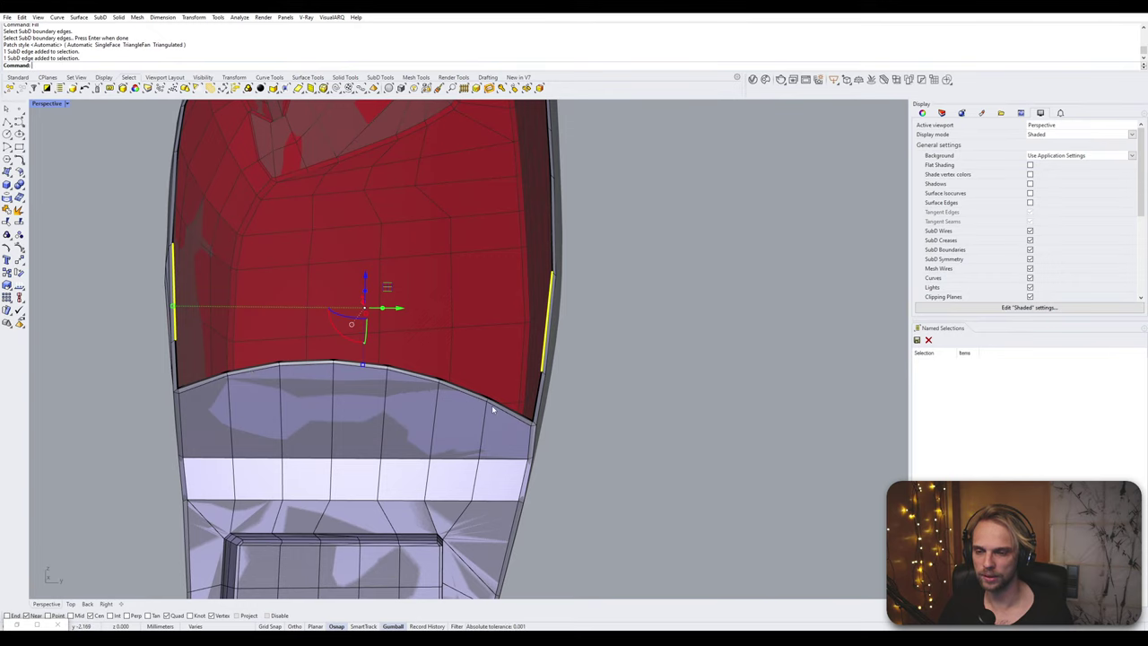
key("Return")
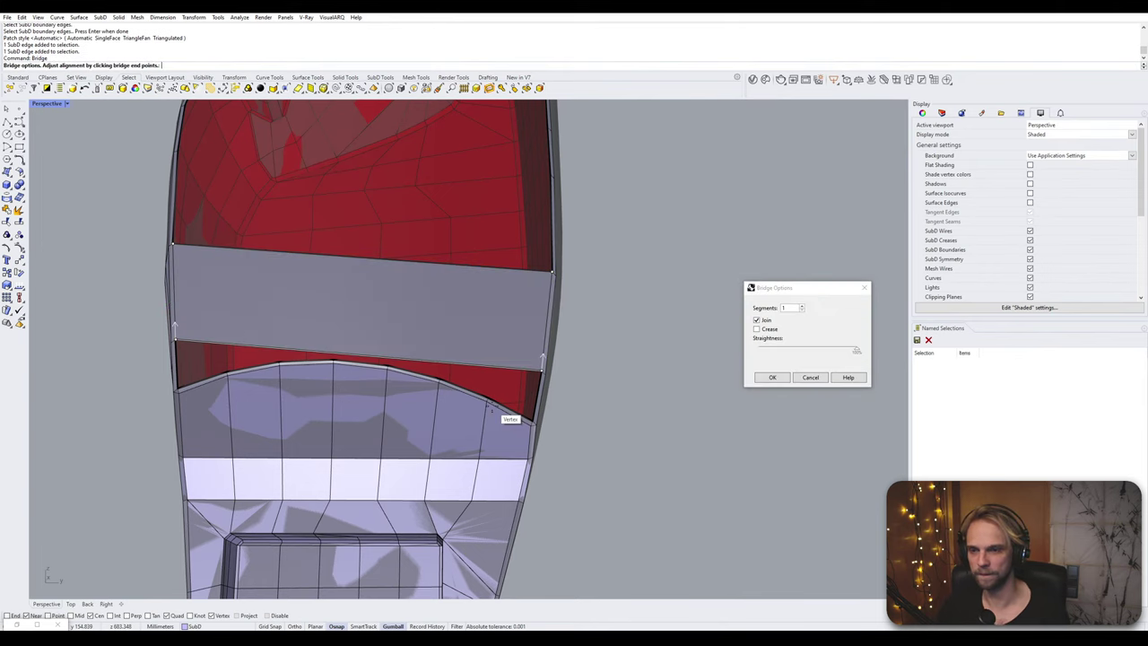
triple_click(803, 308)
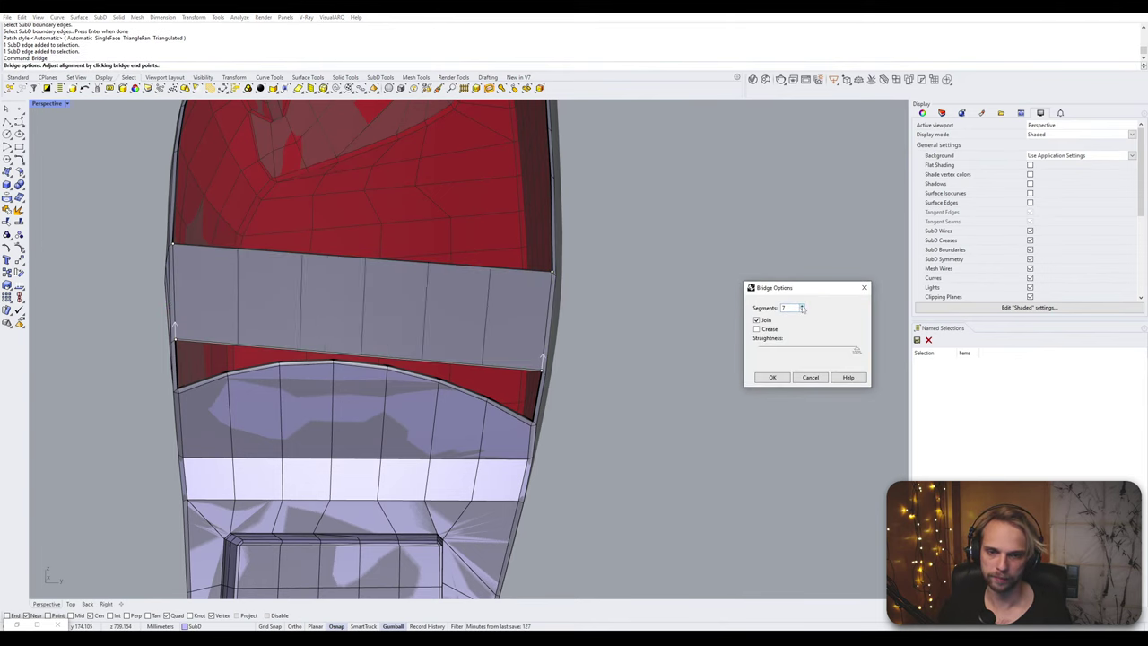
left_click(803, 308)
left_click(771, 378)
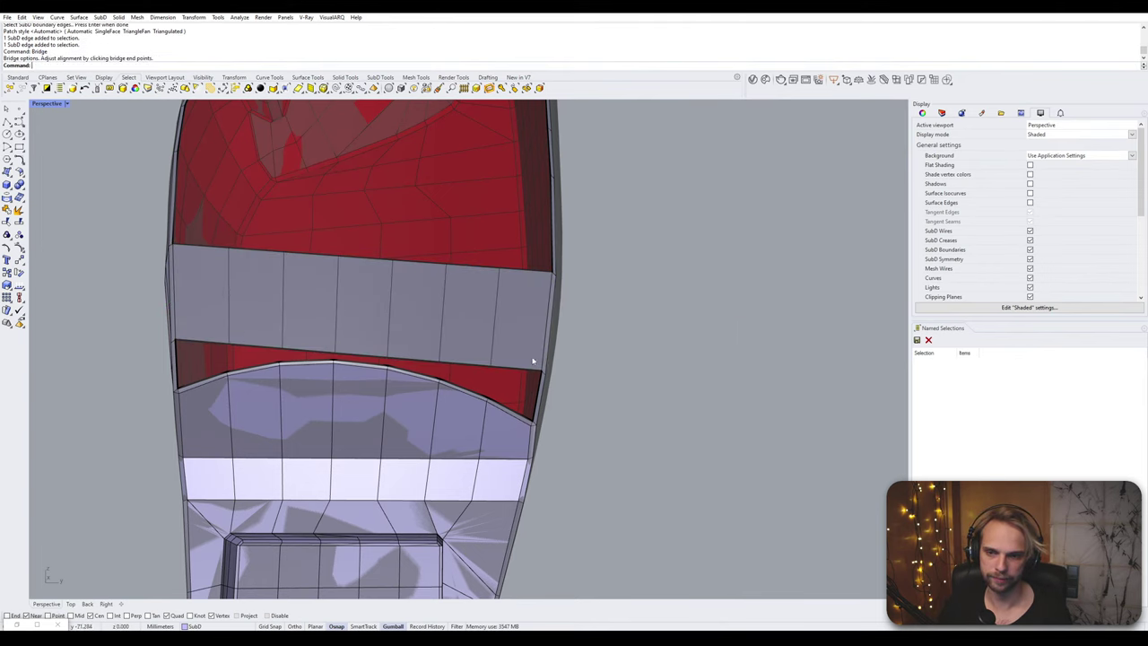
- Bridge the red wedge's two long edges with 1 segment and switch to smooth display
scroll(475, 354, "up", 5)
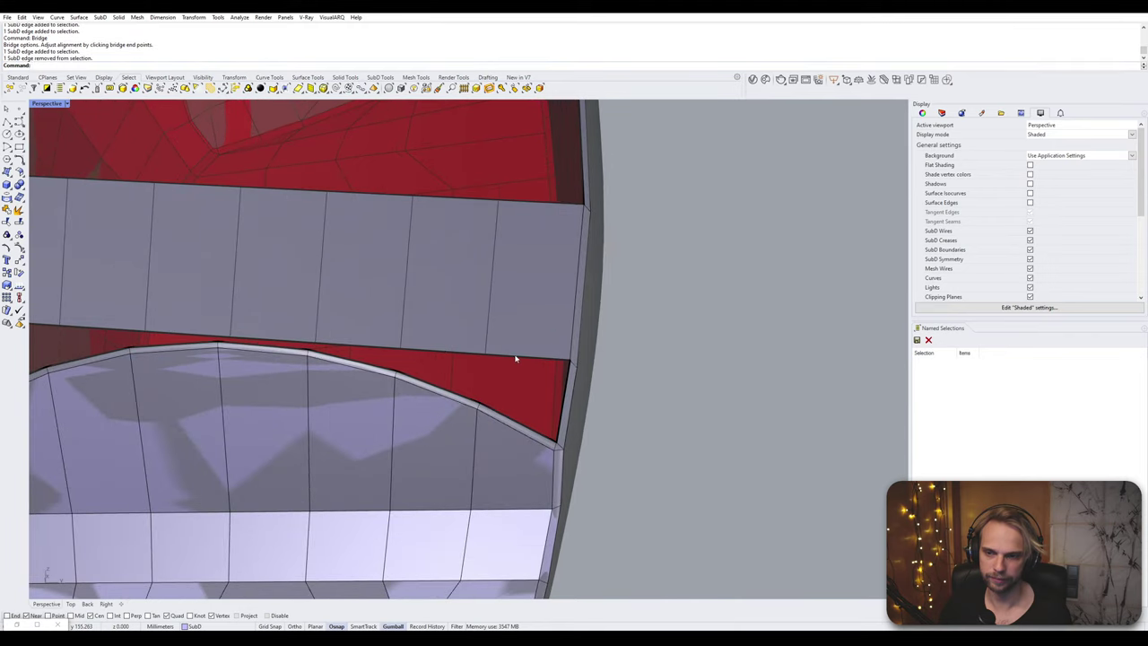
double_click(516, 358)
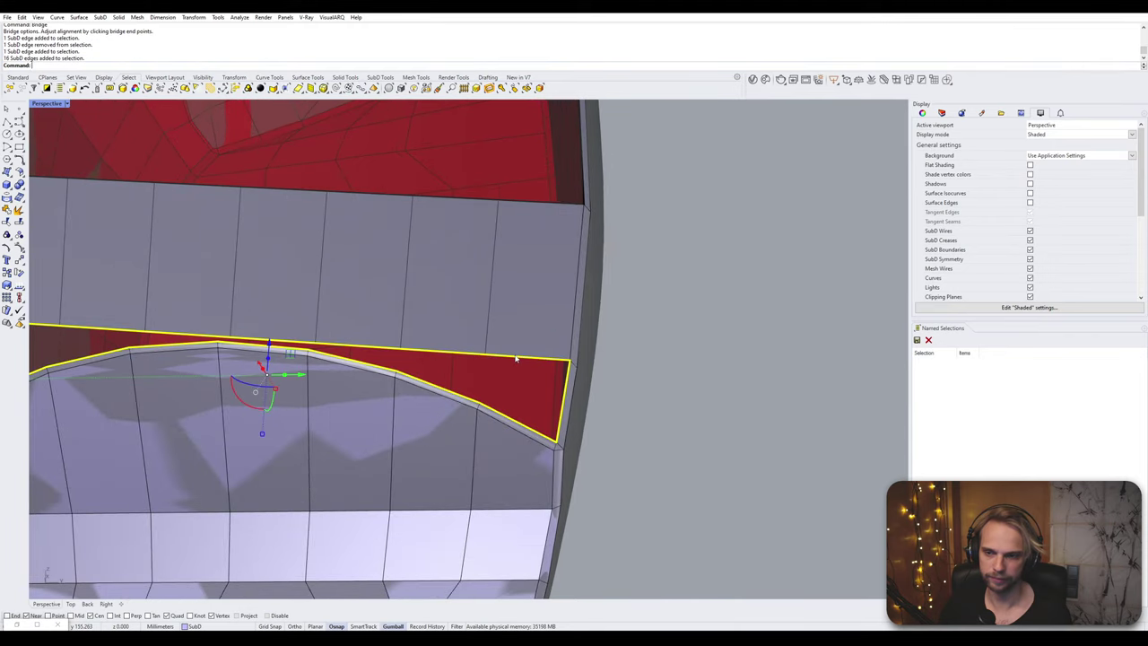
left_click(564, 395, "ctrl")
left_click(565, 396, "ctrl")
right_click_drag(556, 395, 861, 423, "shift")
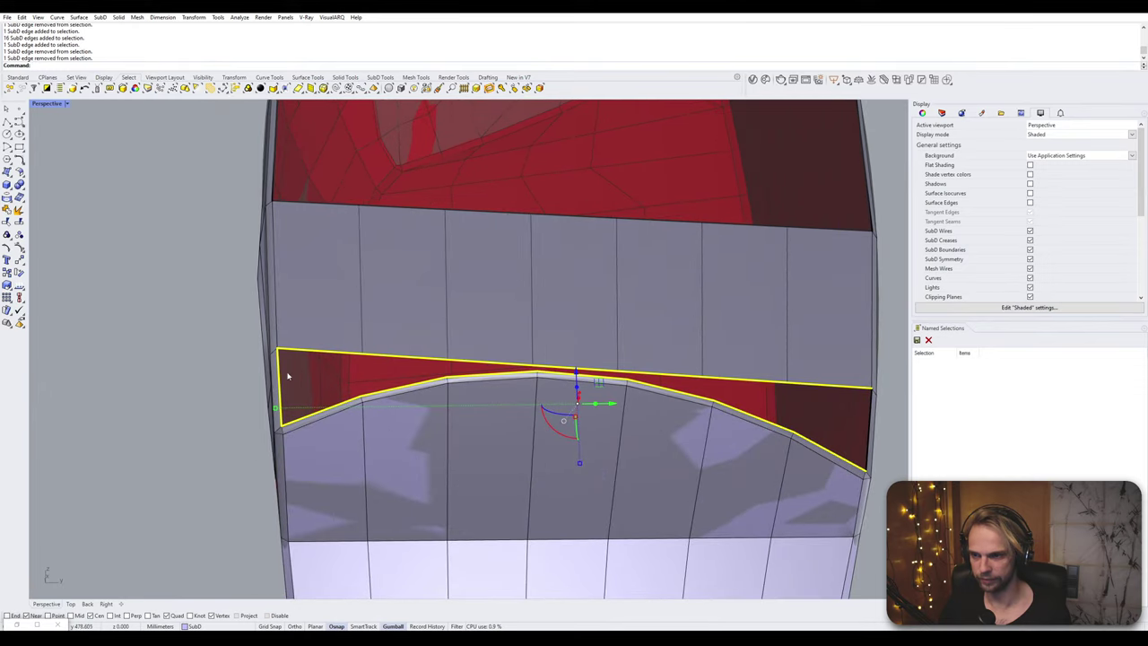
key("Return")
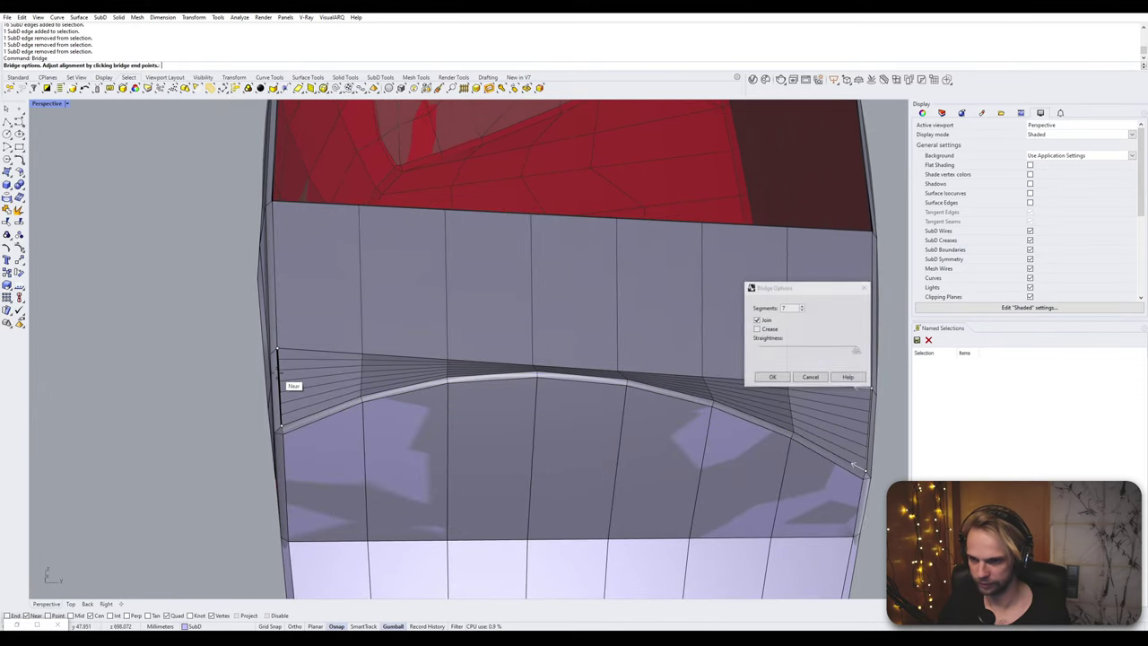
type("1")
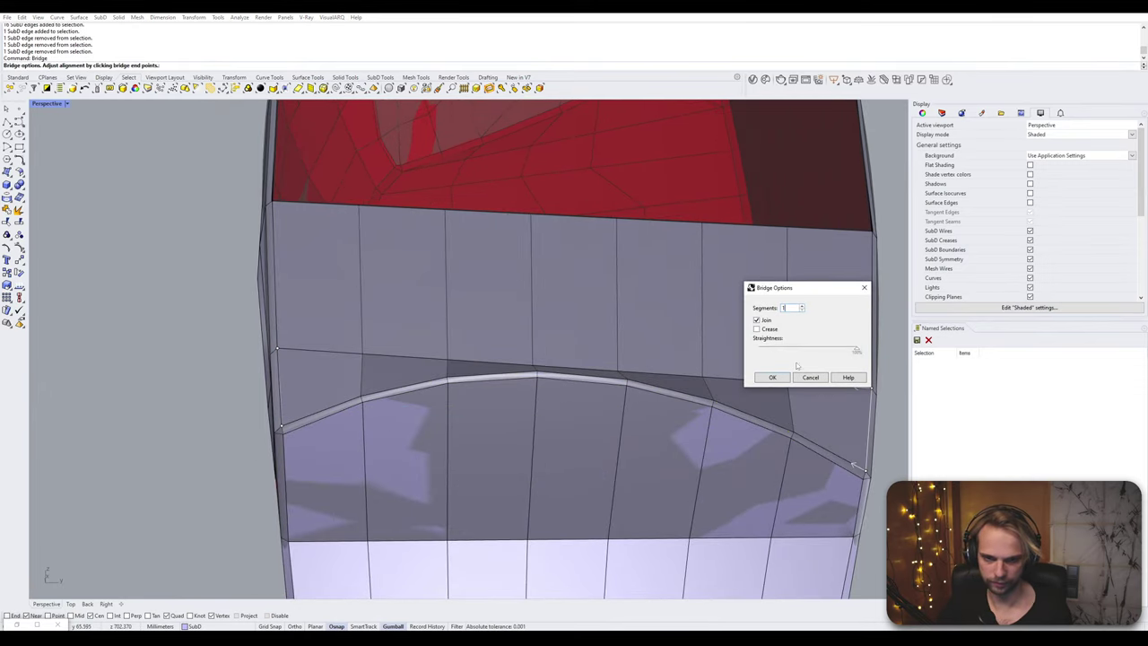
left_click(774, 379)
right_click_drag(773, 379, 556, 397)
key("Tab")
key("Tab")
key("Tab")
key("Tab")
- Select boundary edges on both sides of the red gap on the thigh's side
scroll(500, 448, "up", 4)
left_click(493, 468, "ctrl+shift")
key("Escape")
left_click(550, 312)
left_click(738, 445)
right_click_drag(737, 446, 521, 301)
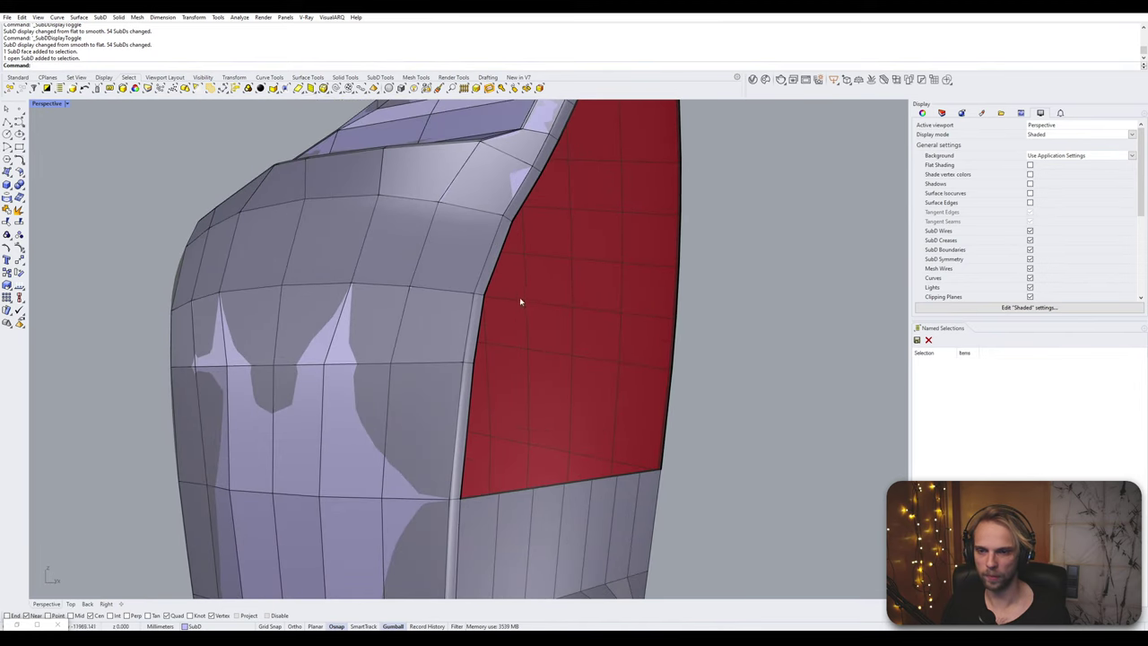
left_click(475, 357, "ctrl+shift")
right_click_drag(645, 367, 341, 351)
left_click(623, 337, "ctrl+shift")
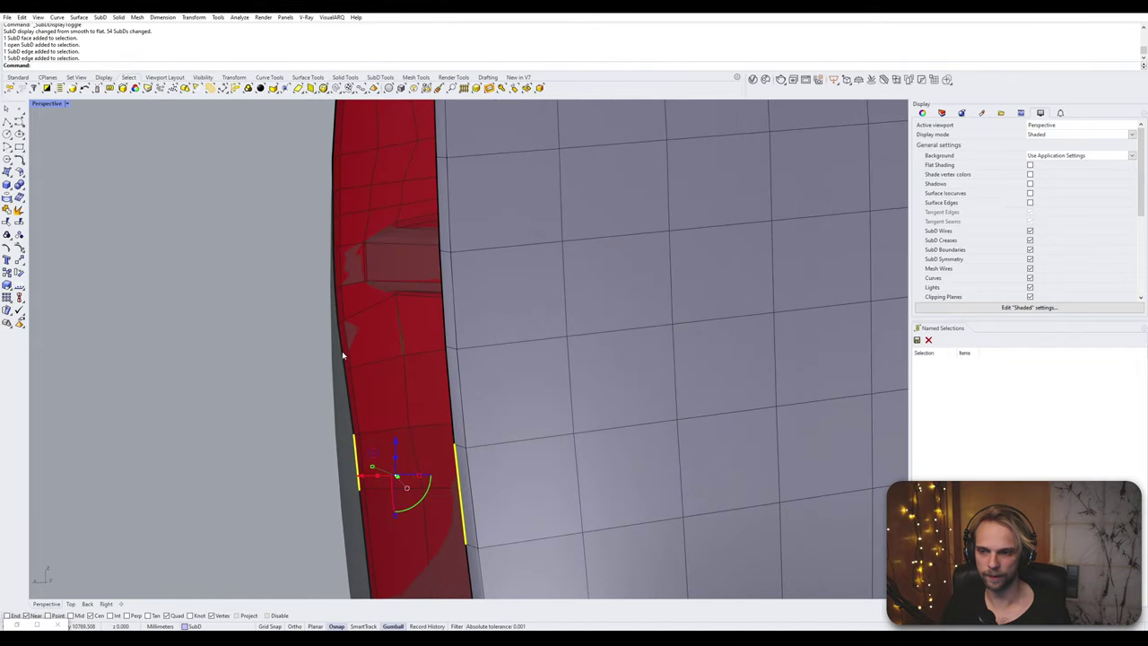
left_click(342, 354, "ctrl+shift")
scroll(446, 318, "down", 6)
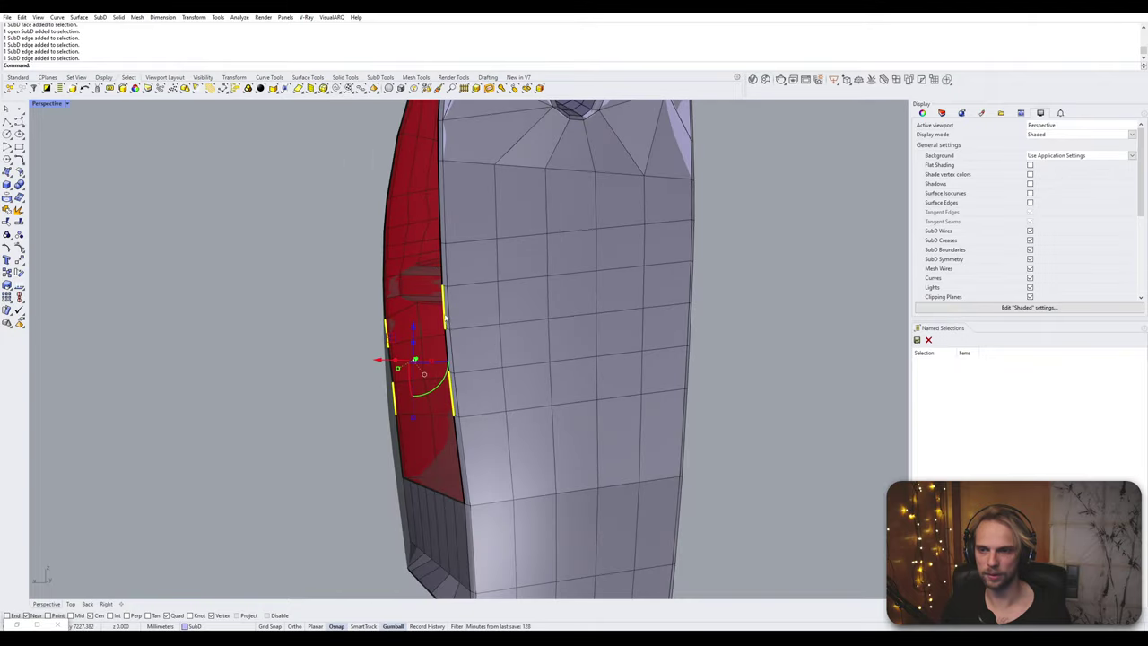
right_click_drag(445, 317, 452, 389, "shift")
scroll(440, 392, "up", 4)
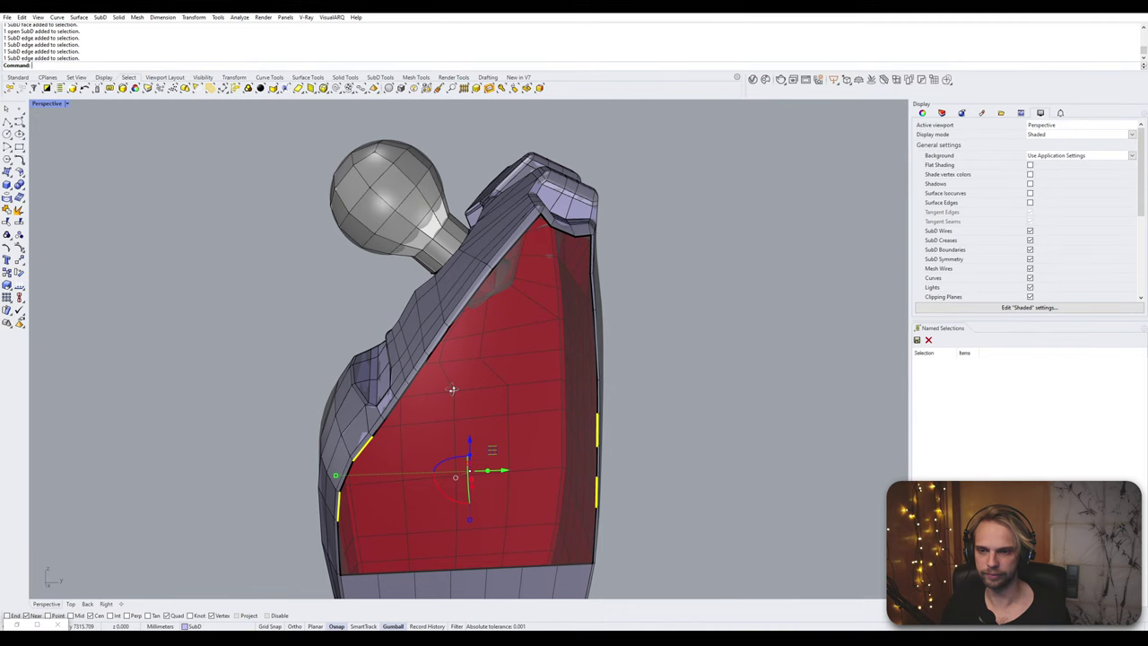
- Try bridging the chosen edges with Bridge, then cancel the failed attempt
type("Bridge")
key("Return")
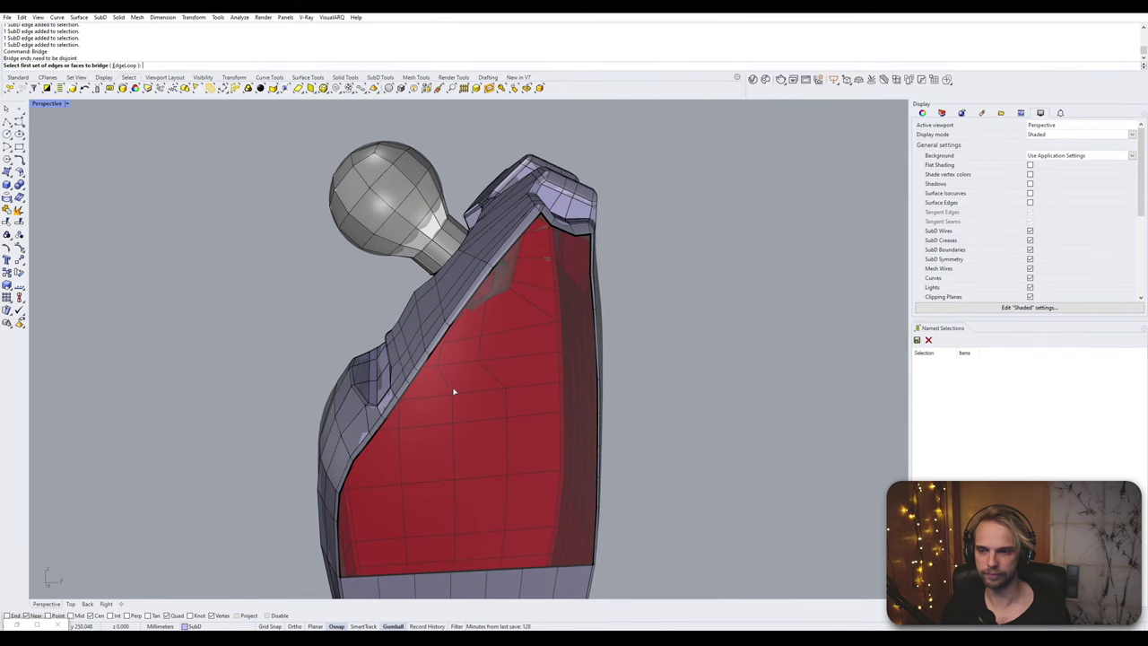
right_click_drag(452, 391, 577, 435)
scroll(309, 392, "up", 4)
key("Escape")
- Bridge a new pair of opposing edges into a first strip with raised segment count
left_click(376, 406)
scroll(498, 431, "down", 2)
key("Escape")
scroll(448, 422, "up", 2)
left_click(382, 400)
right_click(609, 432)
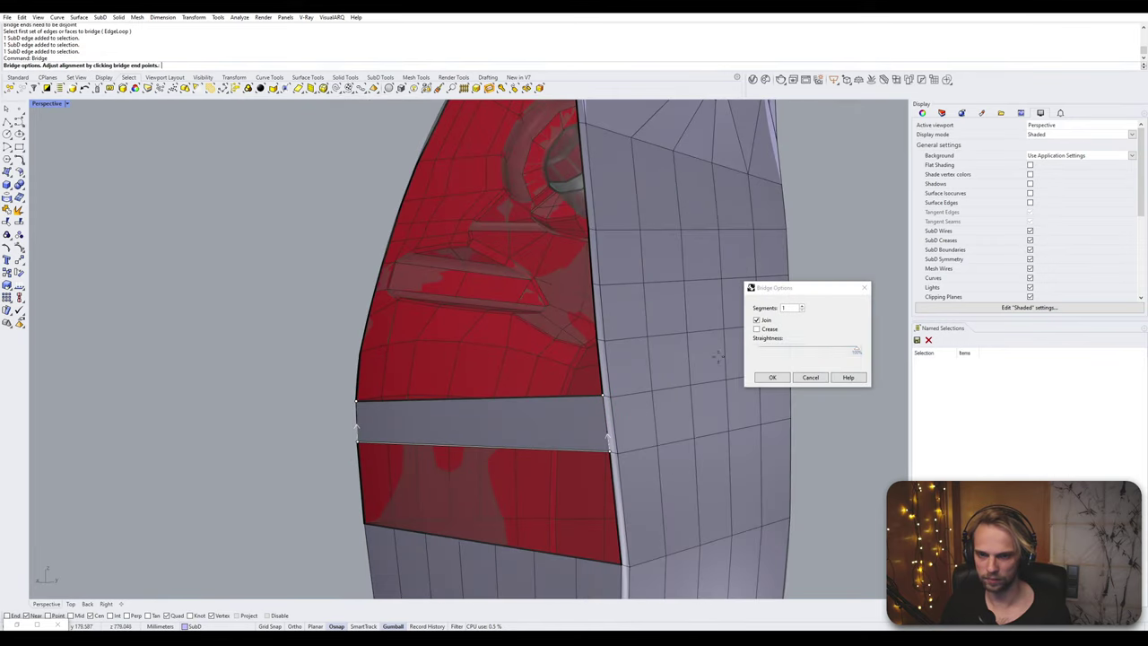
left_click(802, 305)
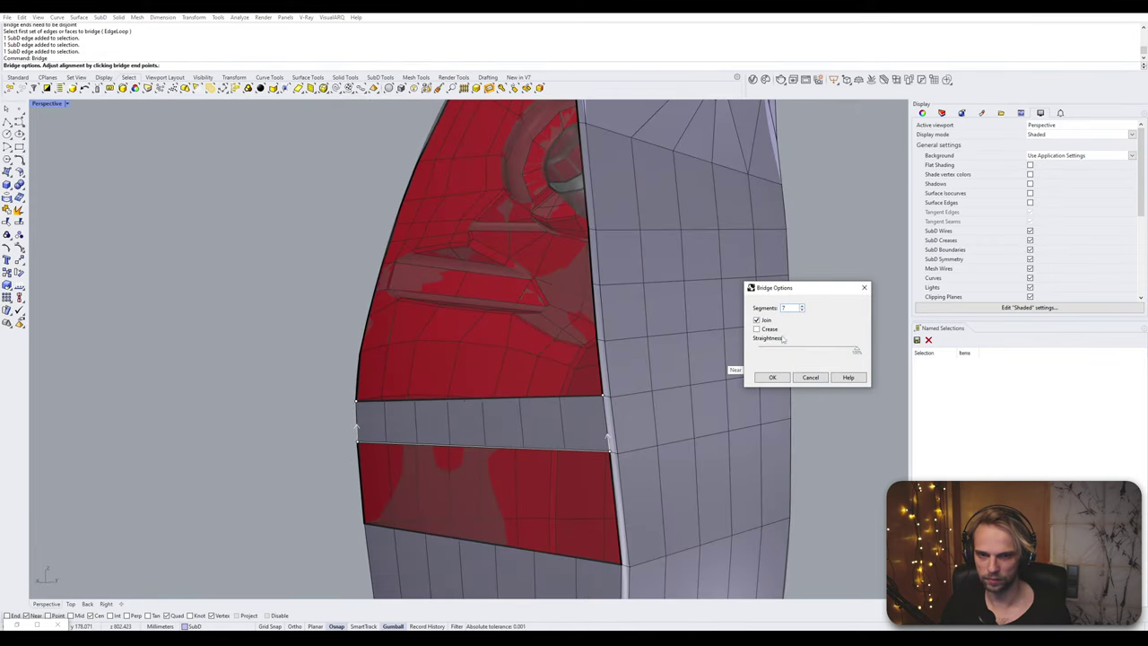
left_click(761, 378)
- Bridge an edge above the new strip to its opposite edge as a second strip
right_click_drag(417, 404, 514, 377)
left_click(396, 363)
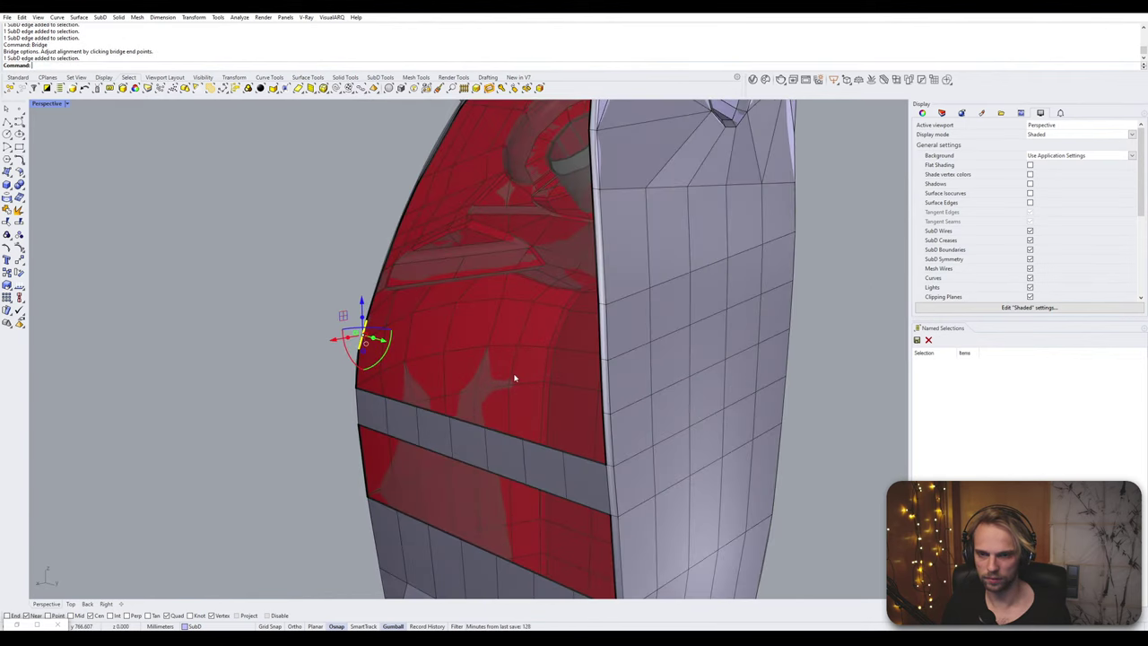
left_click(602, 378, "ctrl+shift")
key("Return")
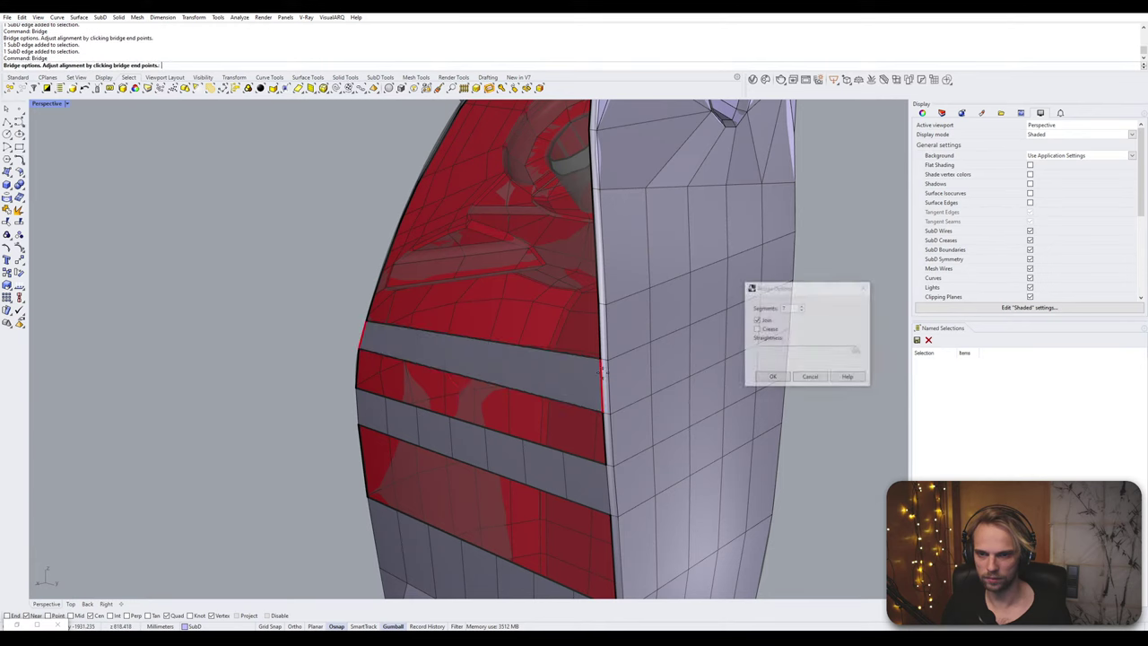
key("Return")
right_click_drag(466, 385, 455, 410)
scroll(433, 344, "up", 4)
- Select the faces along the upper and lower bridge strips
right_click_drag(415, 363, 499, 430)
left_click(493, 406, "ctrl+shift")
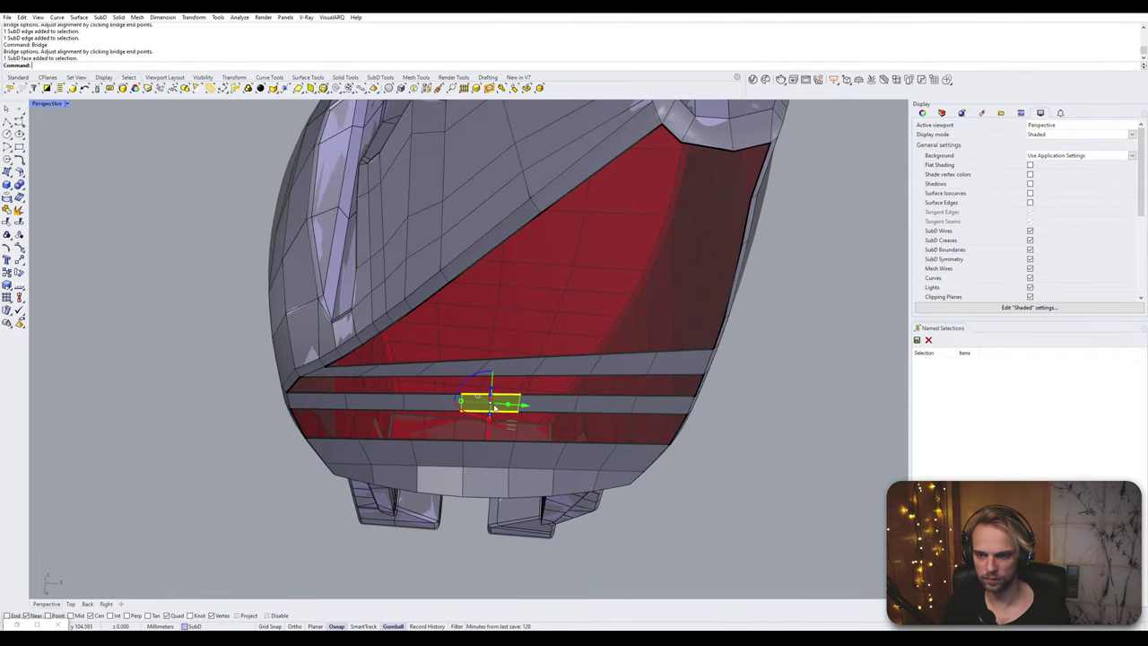
left_click(517, 364, "ctrl+shift")
mouse_move(517, 364)
right_mouse_down()
mouse_move(518, 395)
mouse_move(524, 352)
right_mouse_up()
left_click(351, 341, "ctrl+shift")
left_click(399, 334, "ctrl+shift")
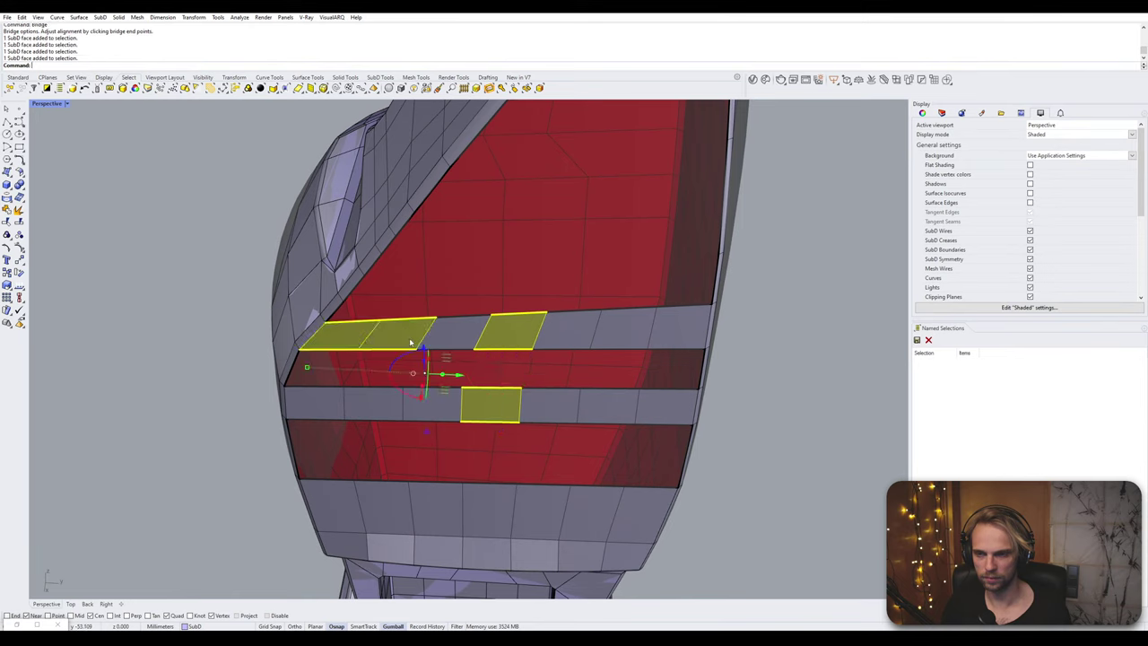
left_click(457, 330, "ctrl+shift")
left_click(568, 329, "ctrl+shift")
left_click(624, 325, "ctrl+shift")
left_click(682, 319, "ctrl+shift")
left_click(666, 406, "ctrl+shift")
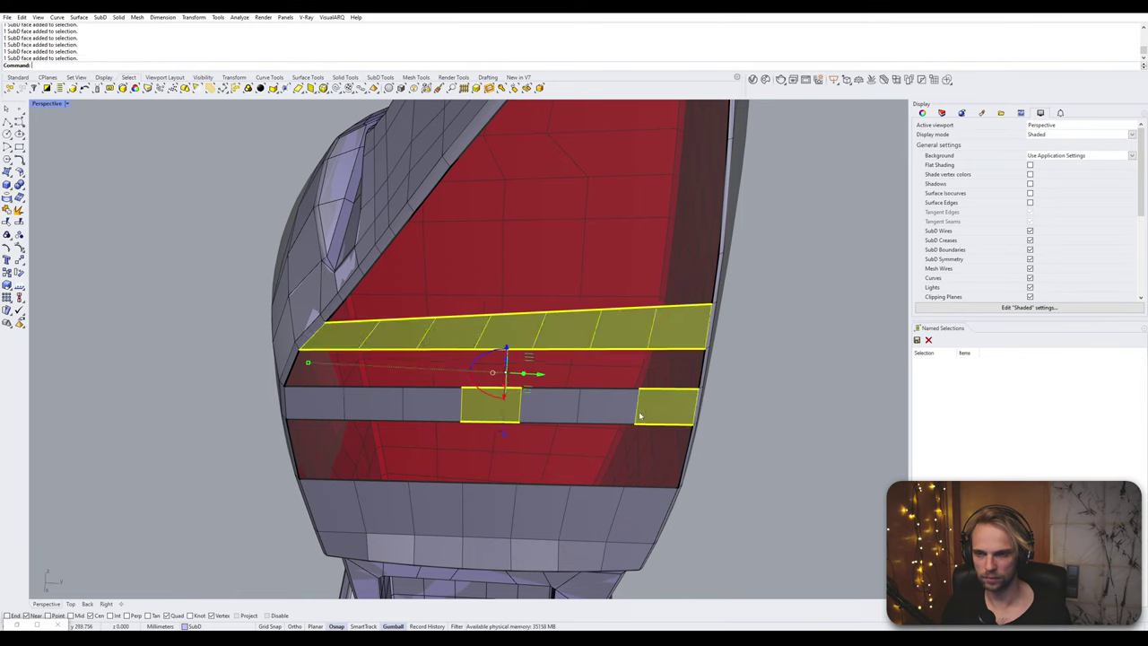
left_click(608, 405, "ctrl+shift")
left_click(549, 405, "ctrl+shift")
left_click(432, 404, "ctrl+shift")
left_click(370, 407, "ctrl+shift")
left_click(314, 403, "ctrl+shift")
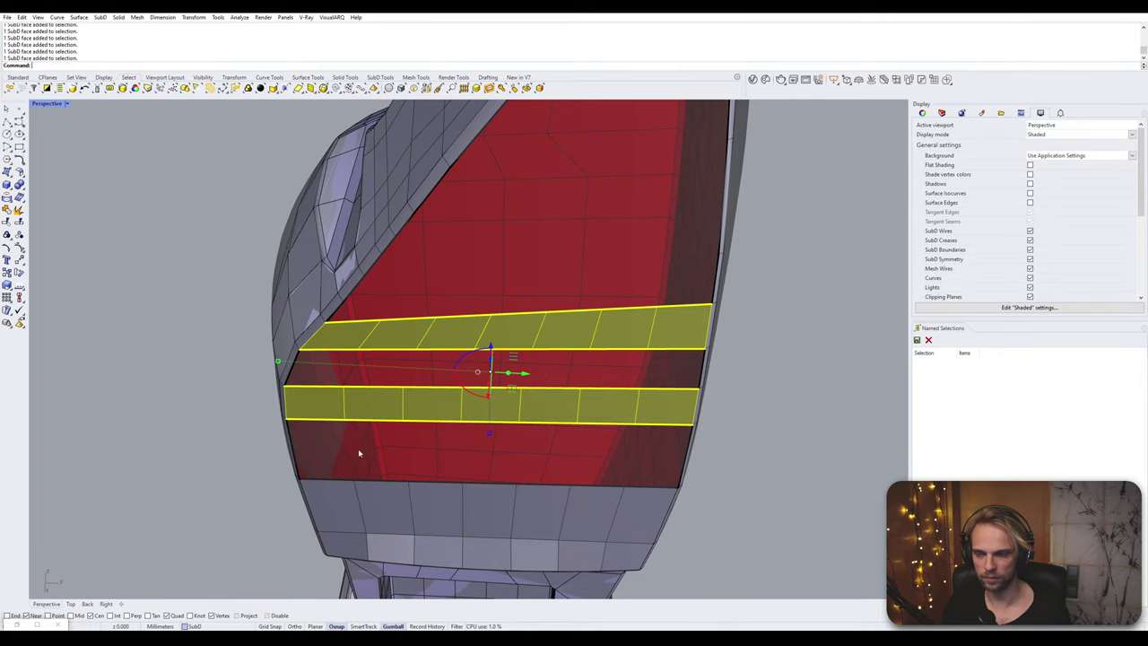
- Clear the selection and reselect the upper and lower strip faces from a lower angle
right_click_drag(484, 431, 491, 463)
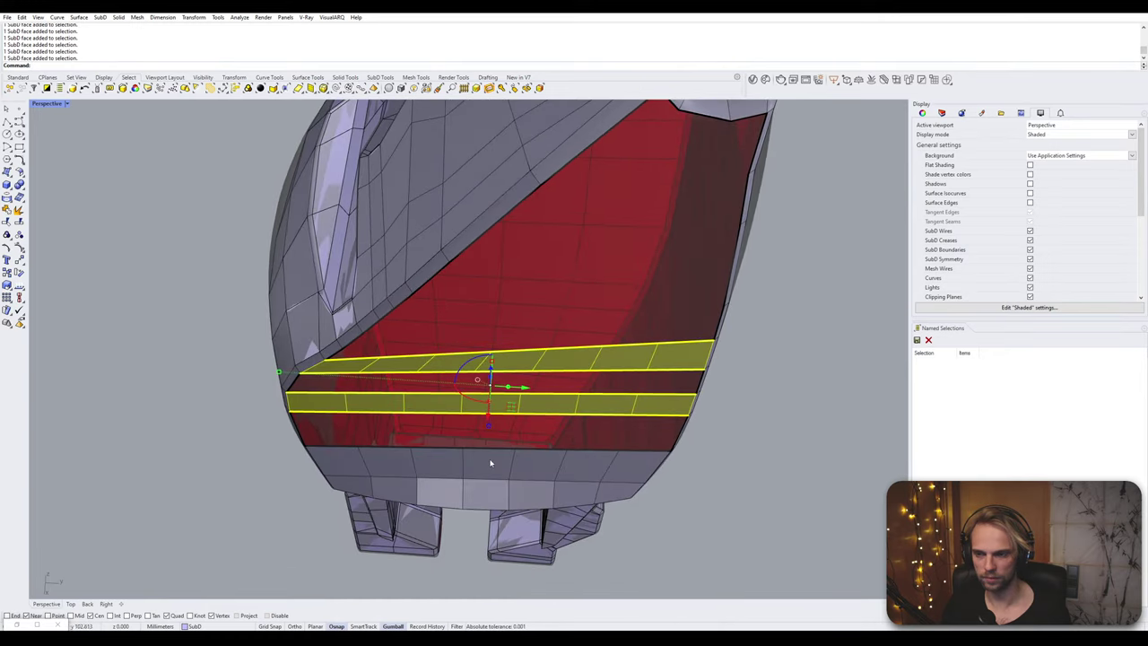
left_click_drag(273, 382, 333, 422, "ctrl+shift")
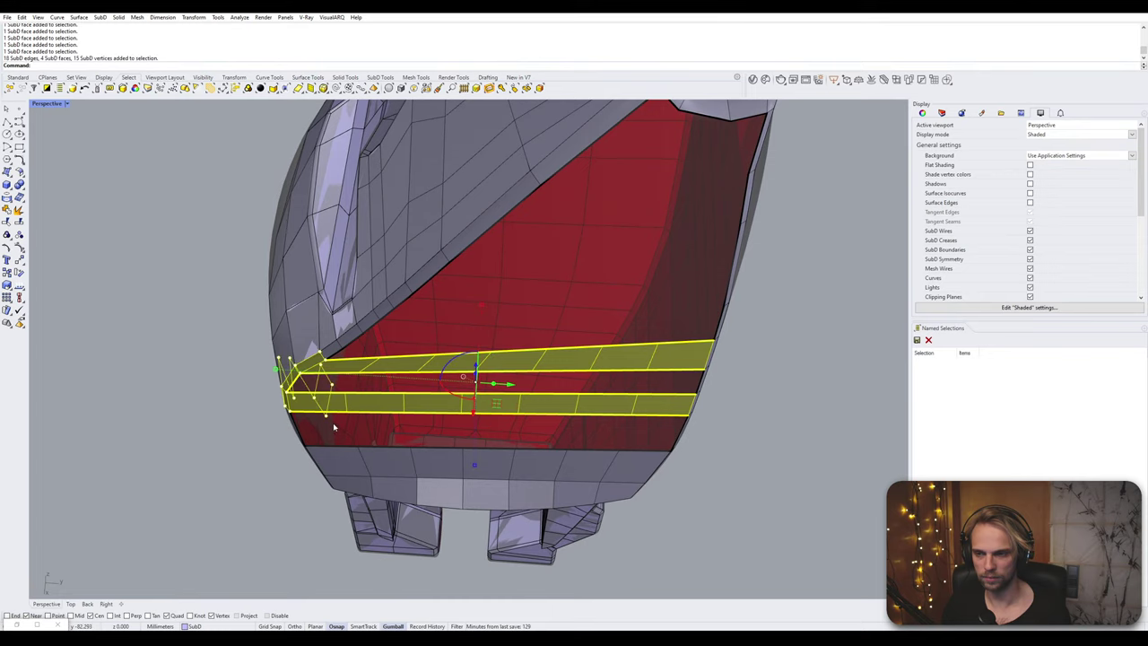
left_click(249, 434)
left_click(399, 367, "ctrl+shift")
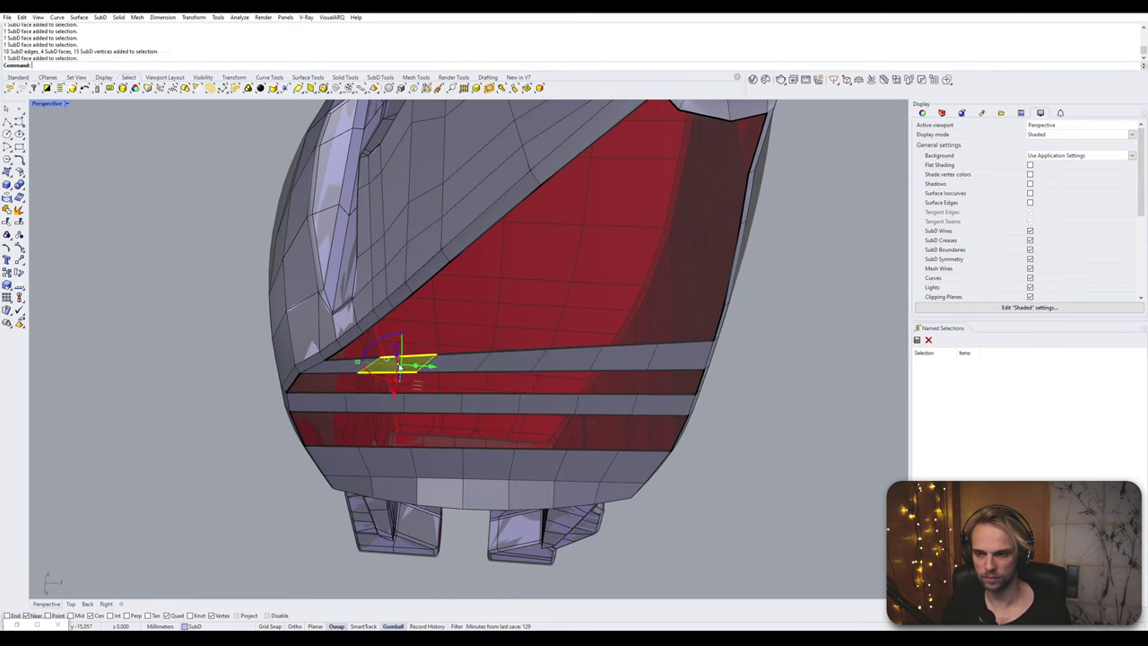
left_click(452, 363, "ctrl+shift")
left_click(506, 360, "ctrl+shift")
left_click(565, 360, "ctrl+shift")
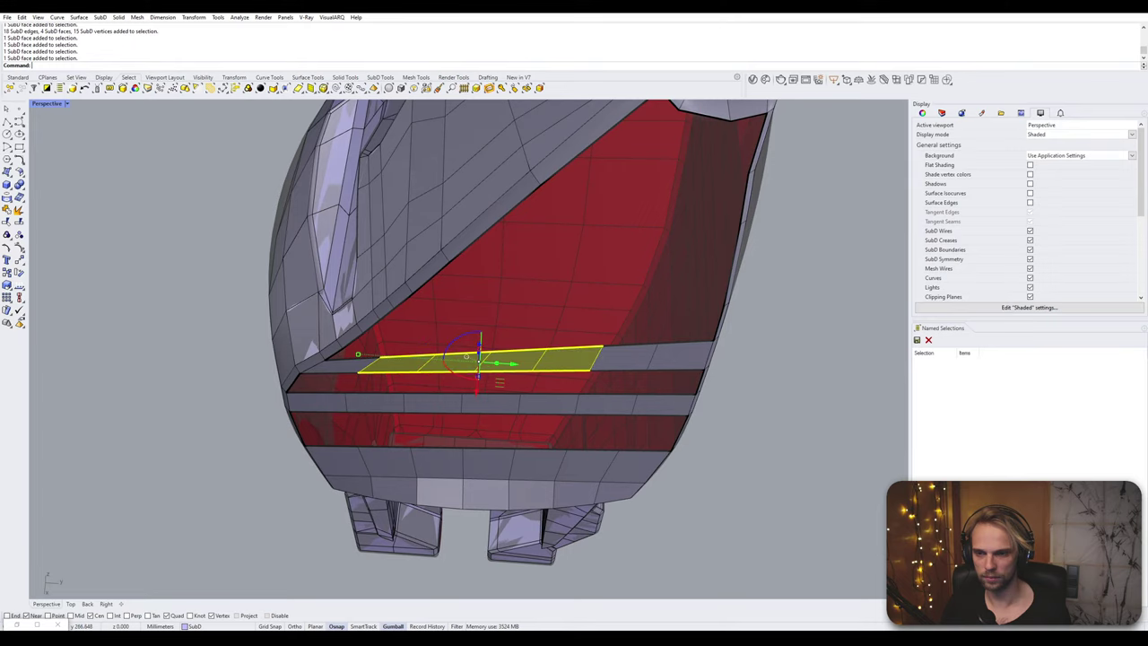
left_click(627, 357, "ctrl+shift")
left_click(603, 405, "ctrl+shift")
left_click(542, 406, "ctrl+shift")
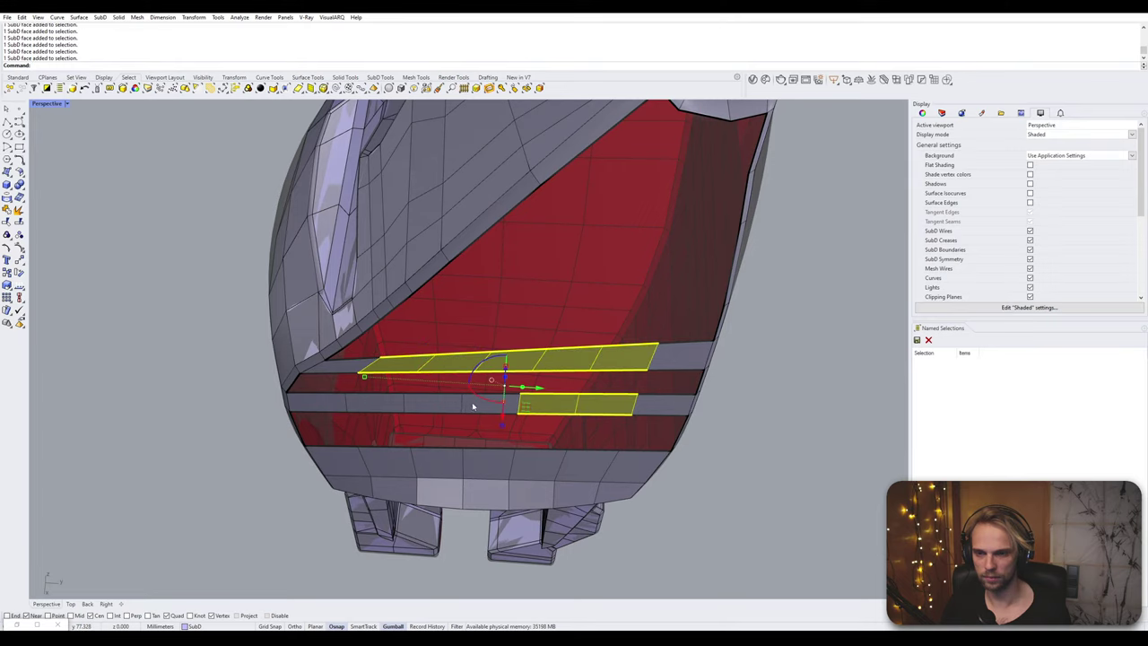
left_click(473, 406, "ctrl+shift")
left_click(414, 406, "ctrl+shift")
left_click(382, 405, "ctrl+shift")
- Add the faces across the lower band to the selection
scroll(407, 444, "up", 3)
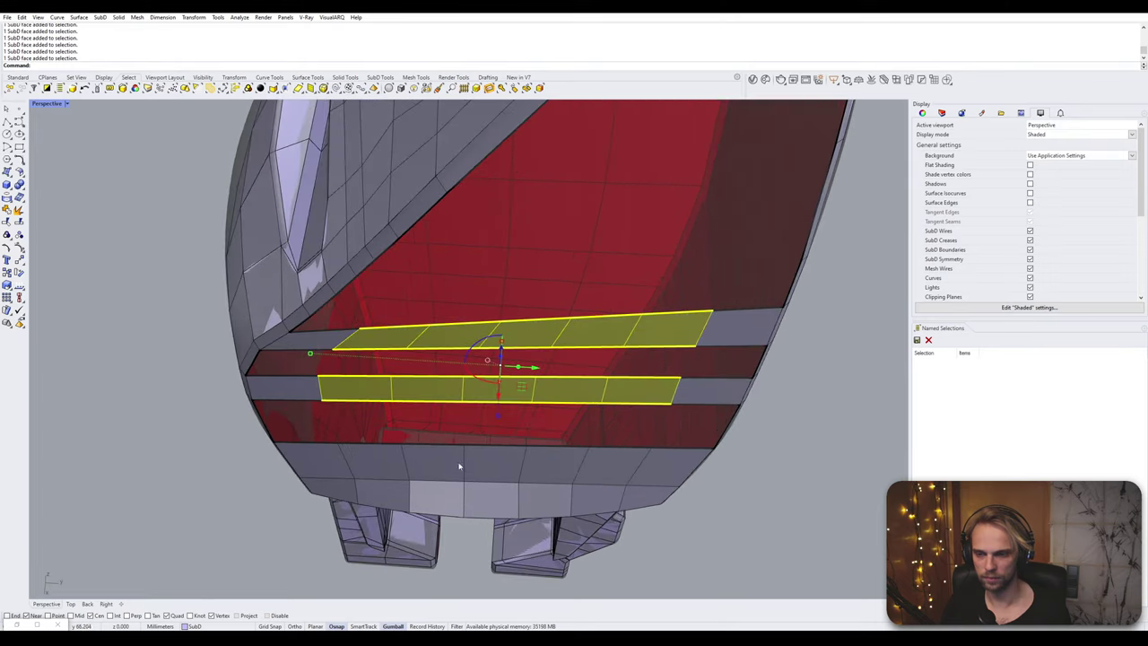
left_click(442, 461, "ctrl+shift")
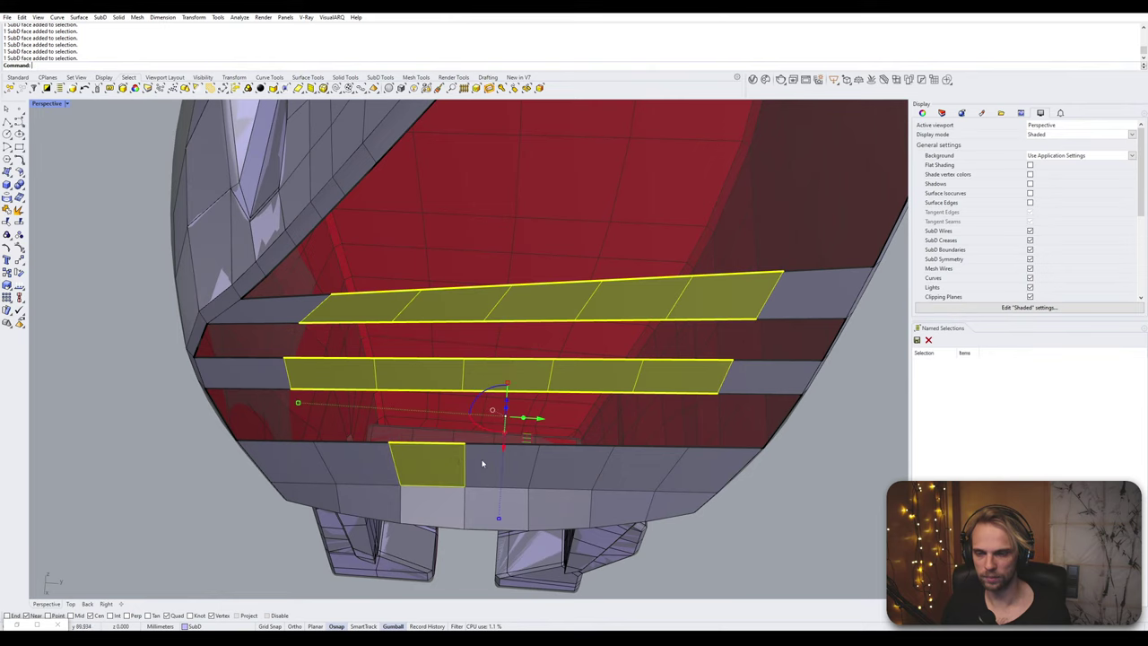
left_click(483, 469, "ctrl+shift")
left_click(363, 461, "ctrl+shift")
left_click(568, 468, "ctrl+shift")
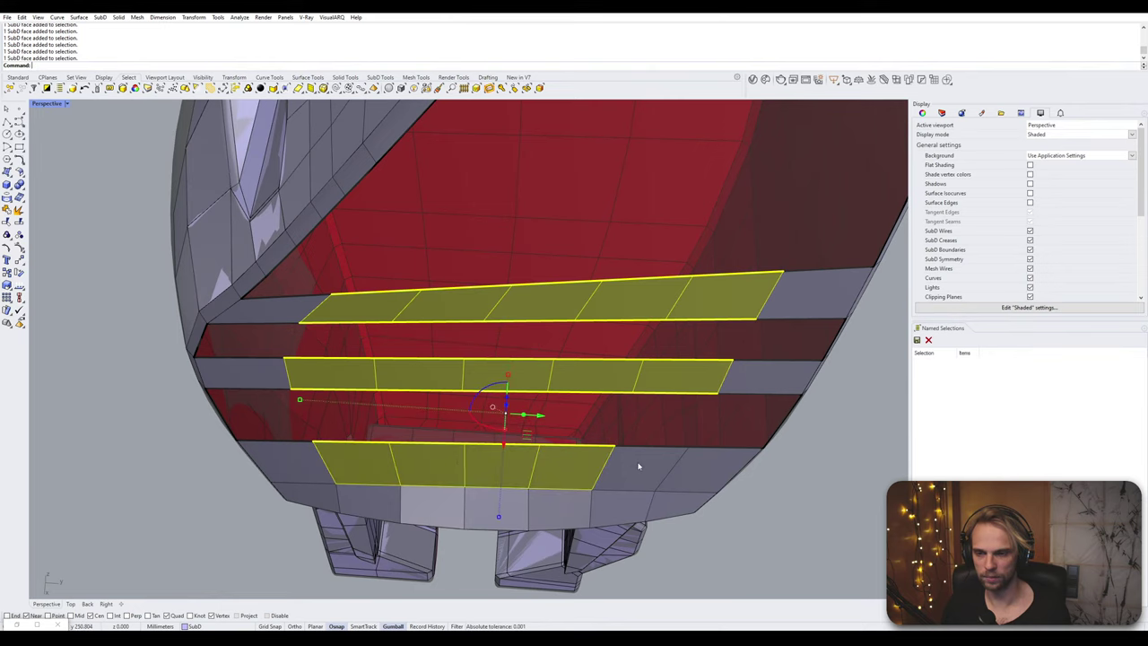
left_click(638, 464, "ctrl+shift")
- Drag the selected strip faces downward with the gumball
right_click_drag(638, 459, 500, 338)
scroll(557, 367, "down", 3)
scroll(507, 335, "up", 1)
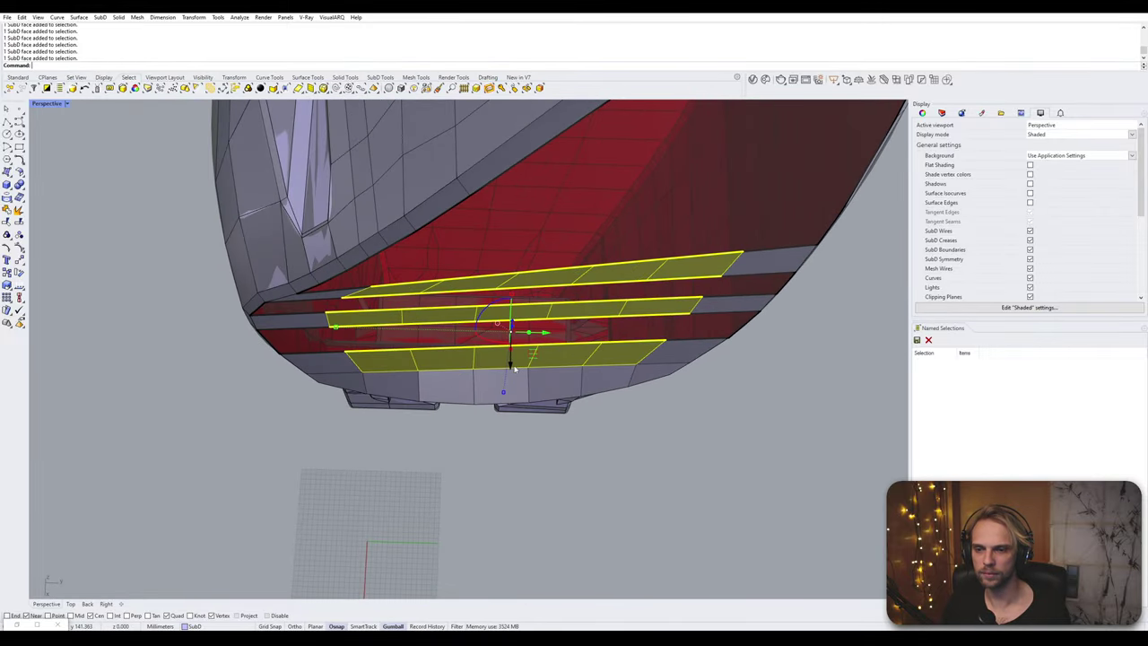
left_click_drag(514, 368, 519, 387)
- Deselect the strips' end faces and shift the remaining faces along the strip
right_click_drag(517, 385, 493, 334)
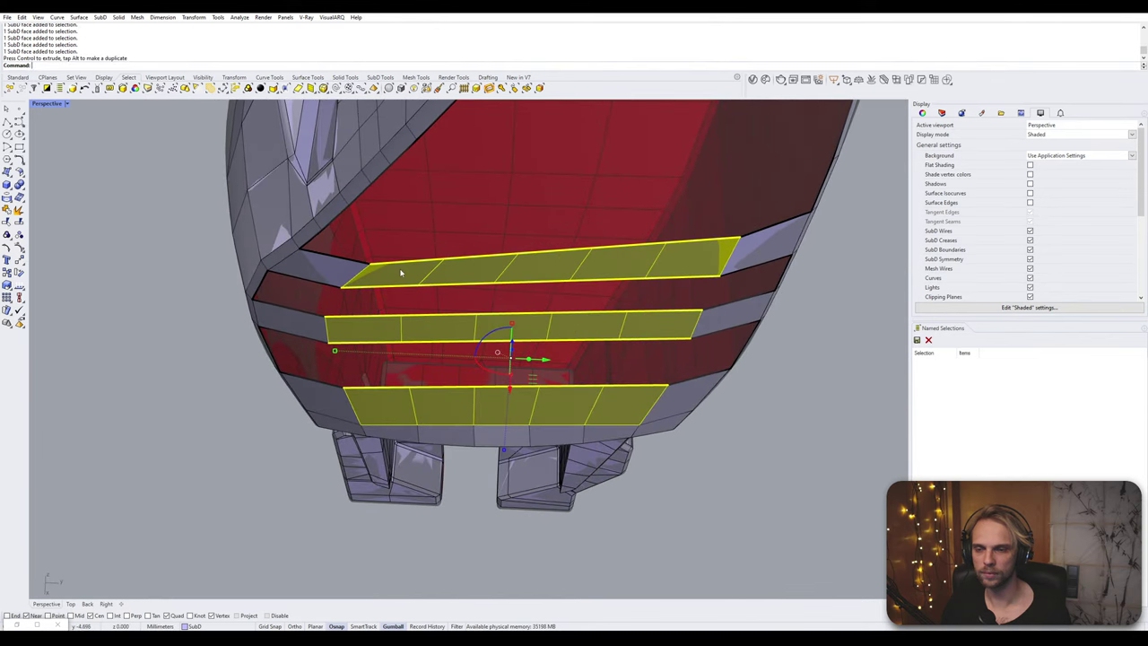
left_click(400, 273, "ctrl")
left_click(679, 261, "ctrl")
left_click(678, 323, "ctrl")
left_click(628, 406, "ctrl")
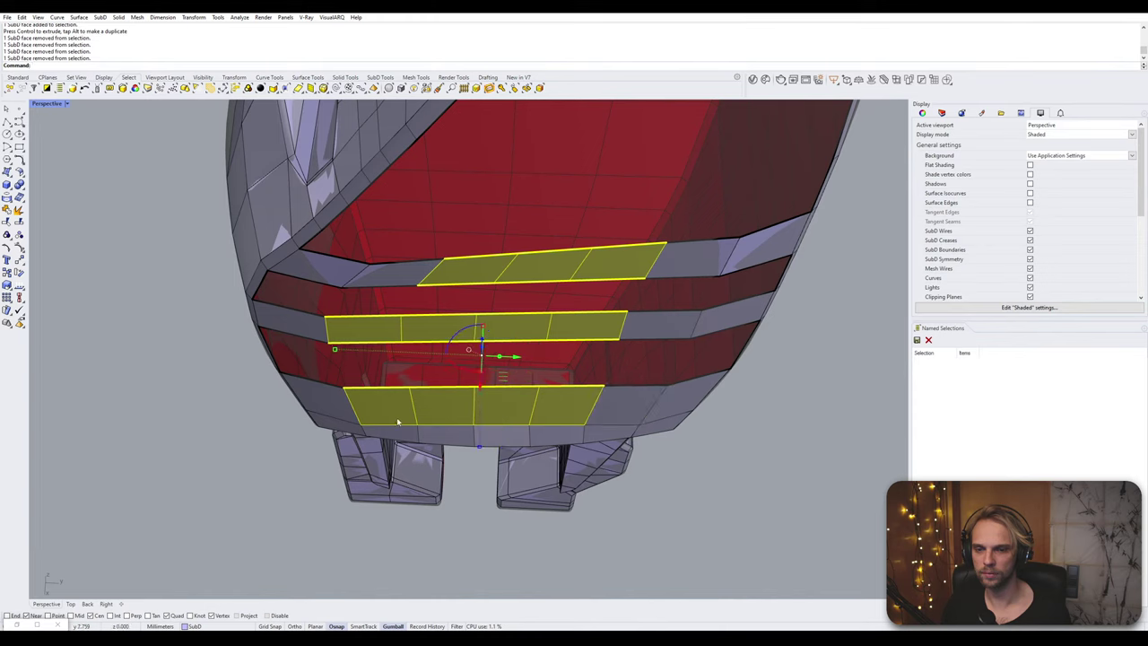
left_click(397, 422, "ctrl")
left_click(389, 330, "ctrl")
left_click(592, 326, "ctrl")
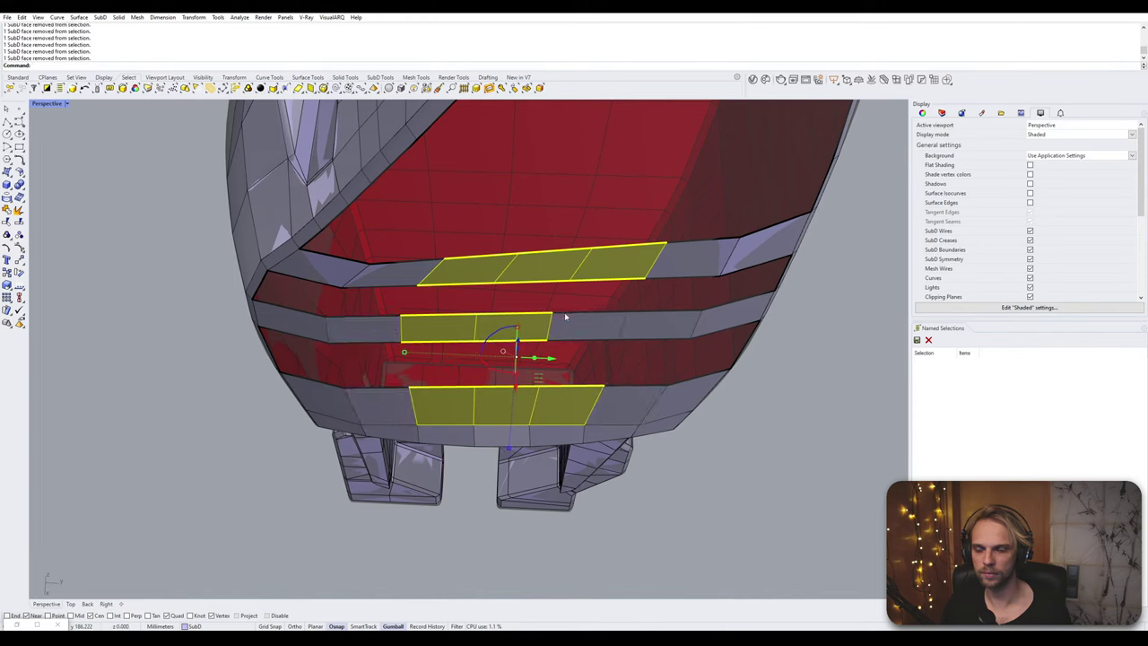
left_click(585, 335, "shift")
left_click_drag(517, 388, 509, 399)
- Deselect more outer faces, nudge the centre faces slightly down, and clear the selection
left_click(475, 282, "ctrl")
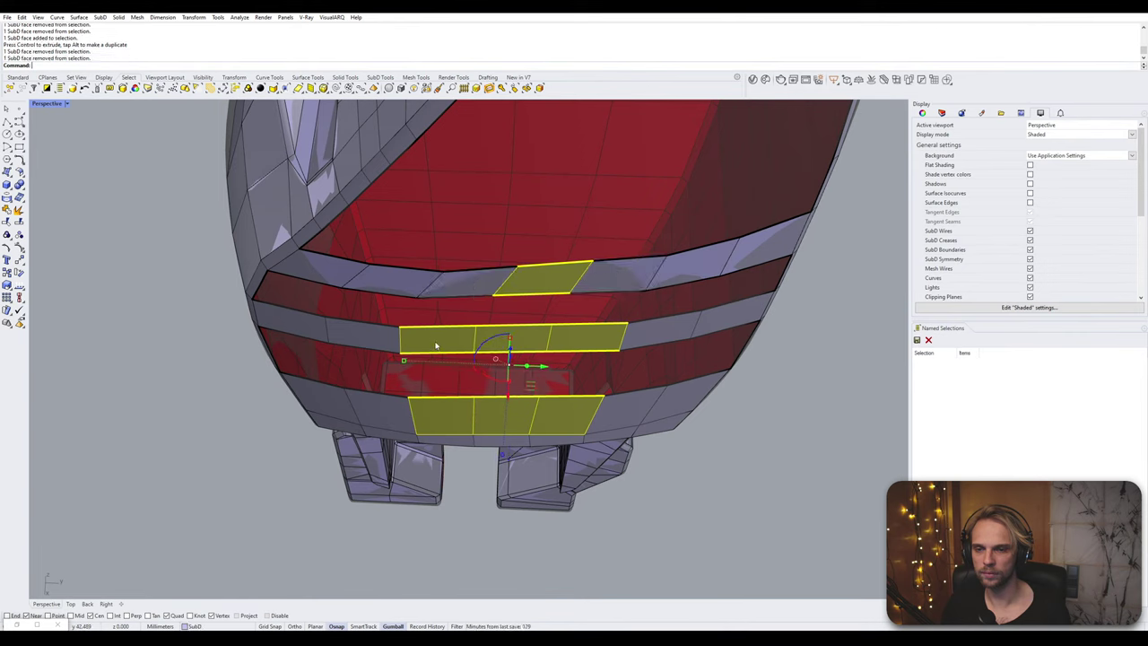
left_click(436, 341, "ctrl")
left_click(593, 337, "ctrl")
left_click(567, 414, "ctrl")
left_click(451, 421, "ctrl")
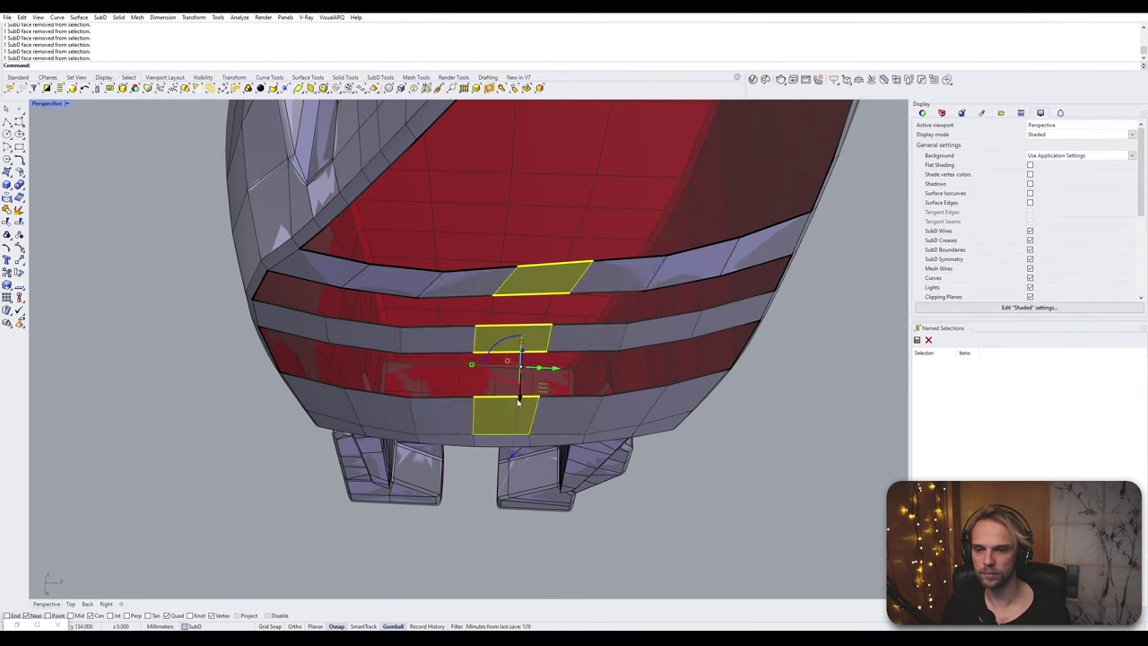
left_click_drag(521, 399, 522, 406)
left_click(541, 291, "ctrl")
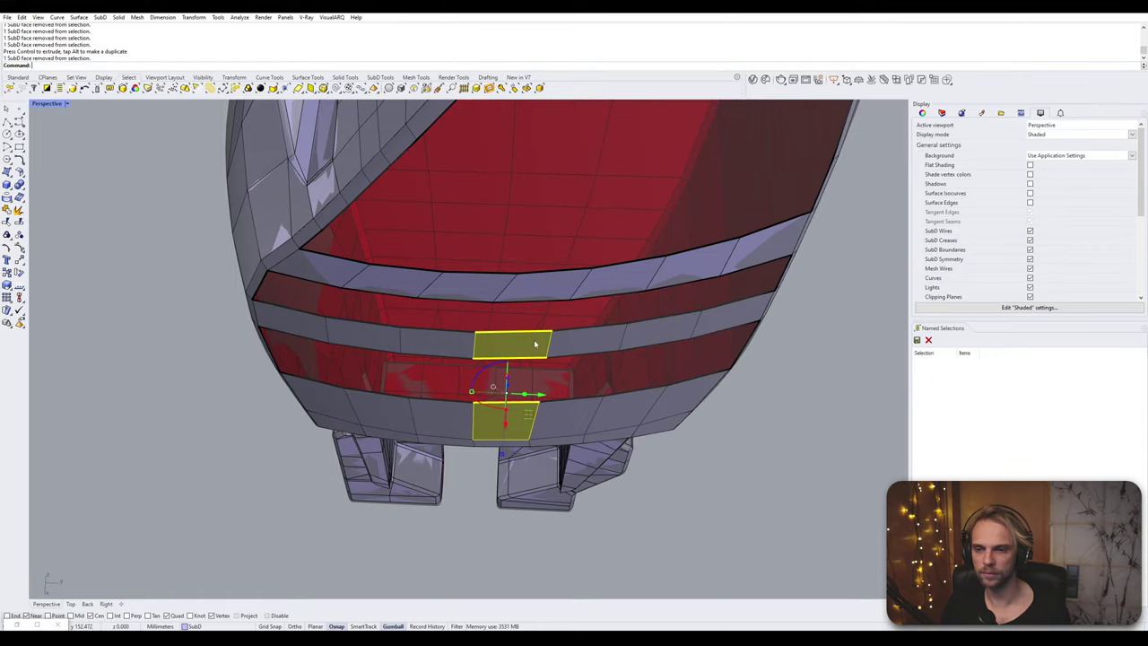
left_click(731, 520)
right_click_drag(731, 520, 467, 413)
- Bridge the stripe border edge to the edge above it with Segments set to 1
left_click(467, 412)
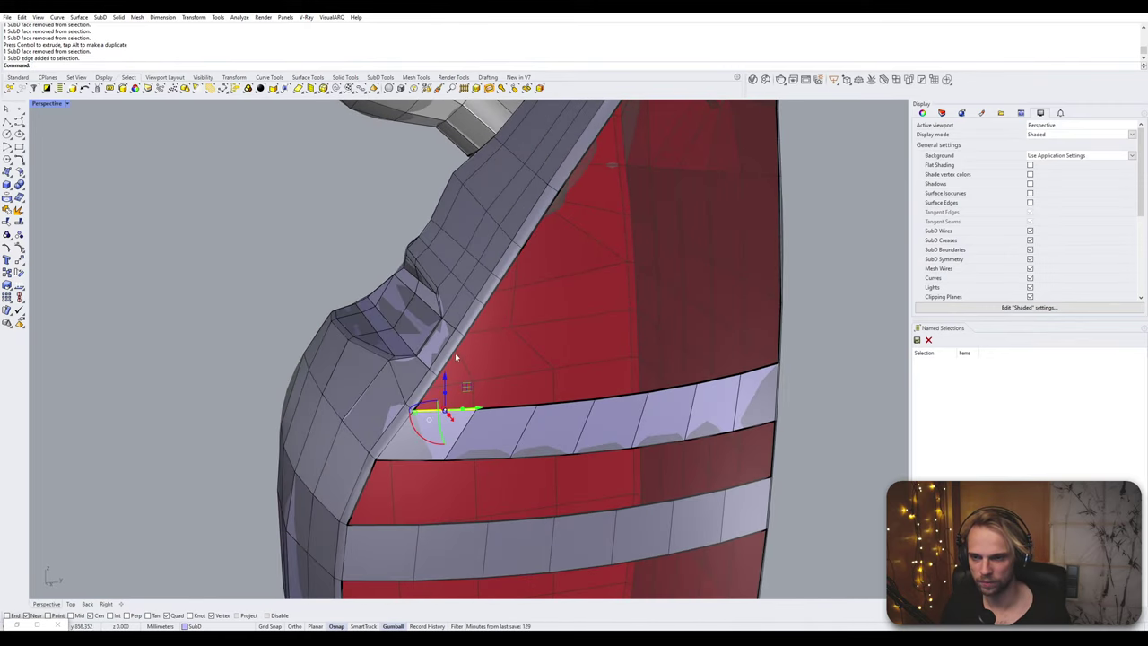
left_click(458, 348, "shift")
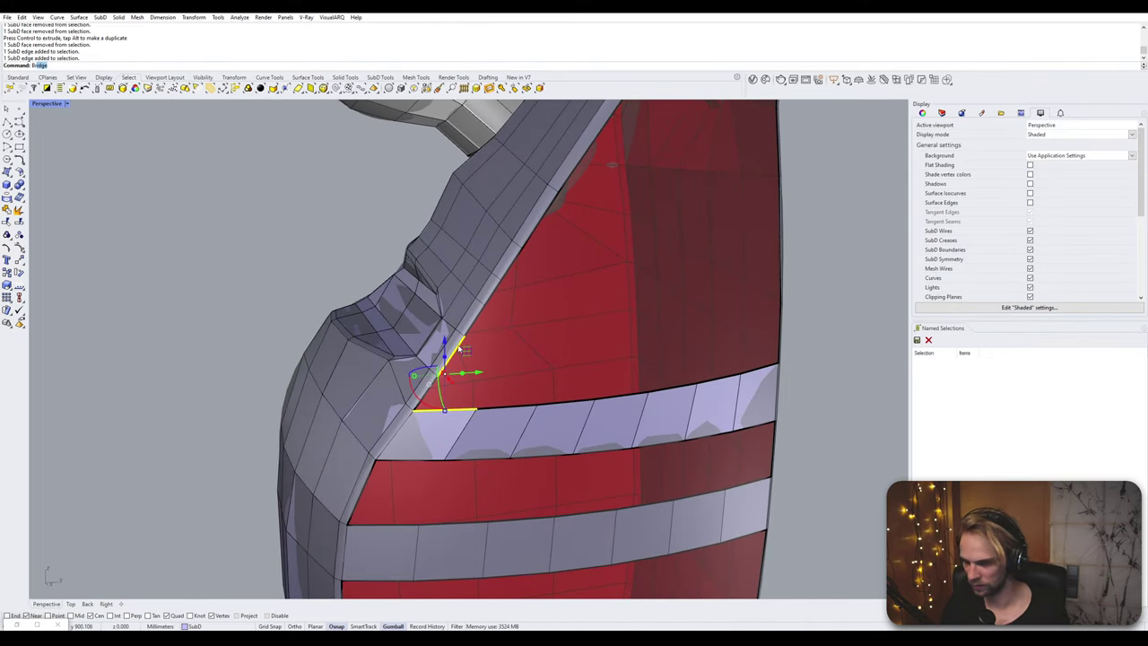
key("Return")
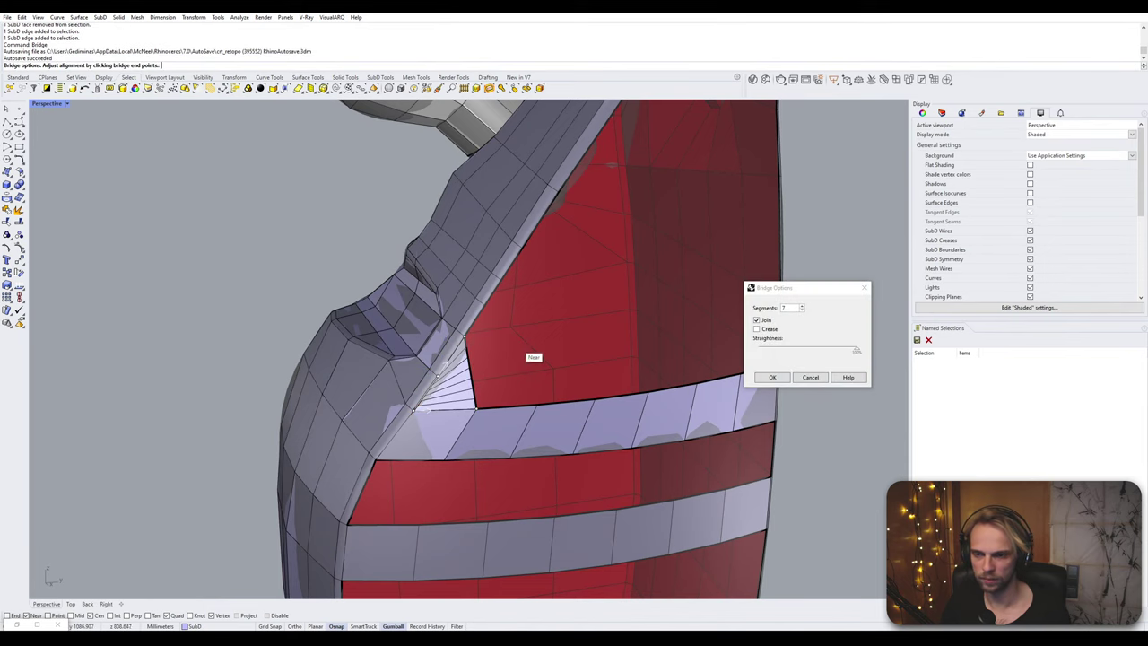
left_click(768, 310)
type("1")
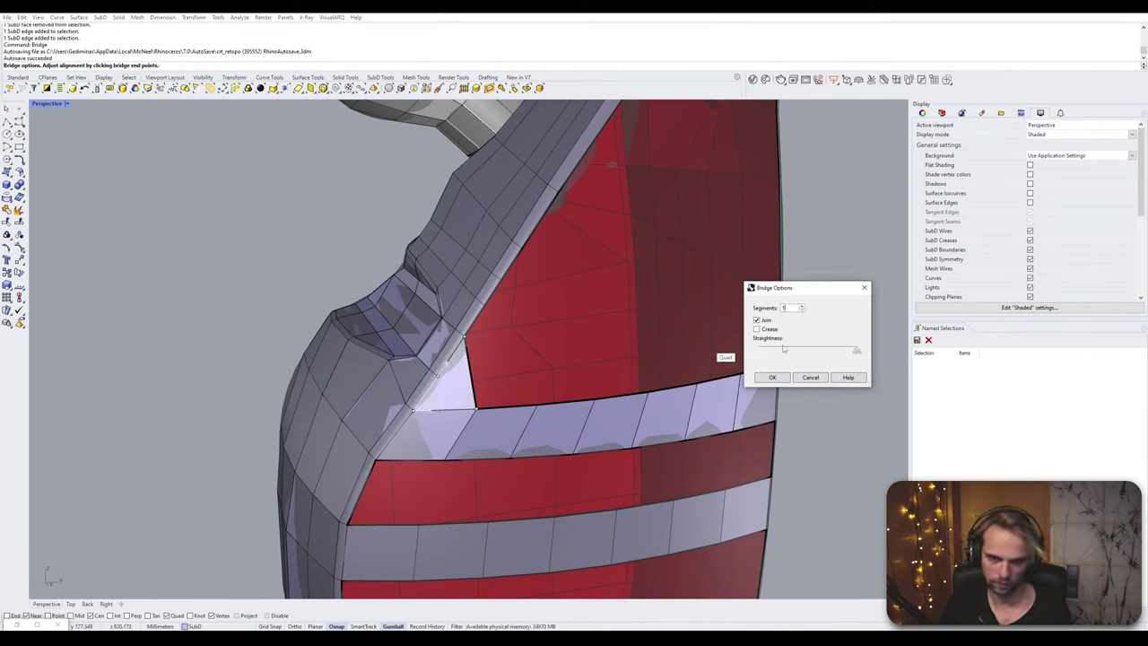
left_click(773, 377)
- Try bridging another pair of edges, then clear the edge selection
left_click(479, 322)
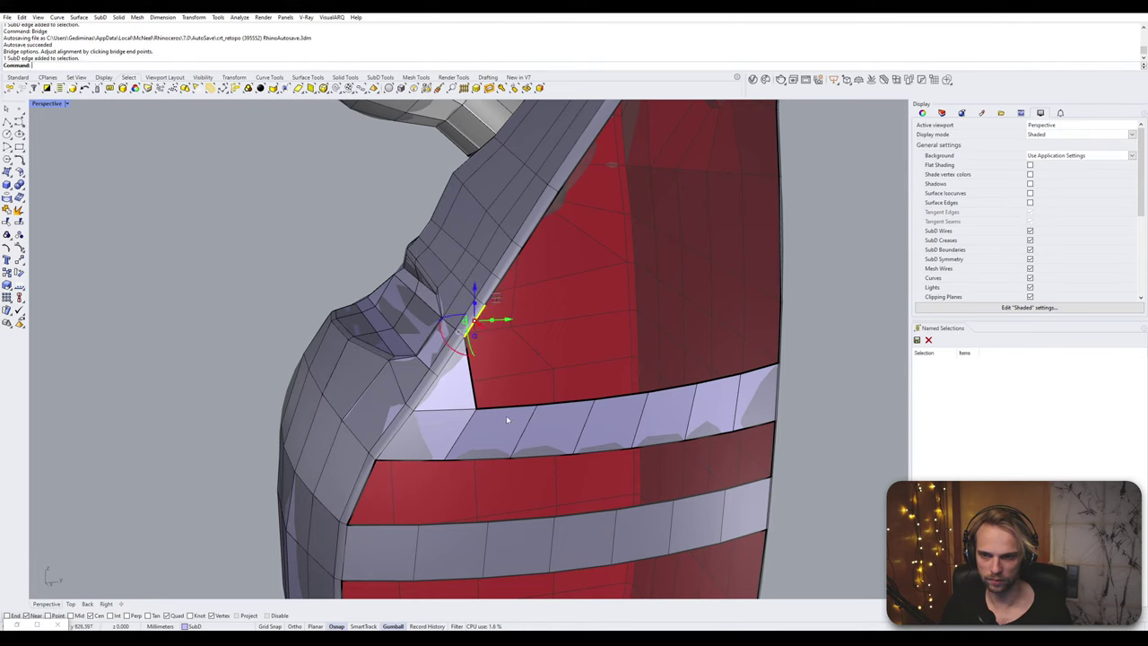
left_click(509, 410)
key("Return")
key("Return")
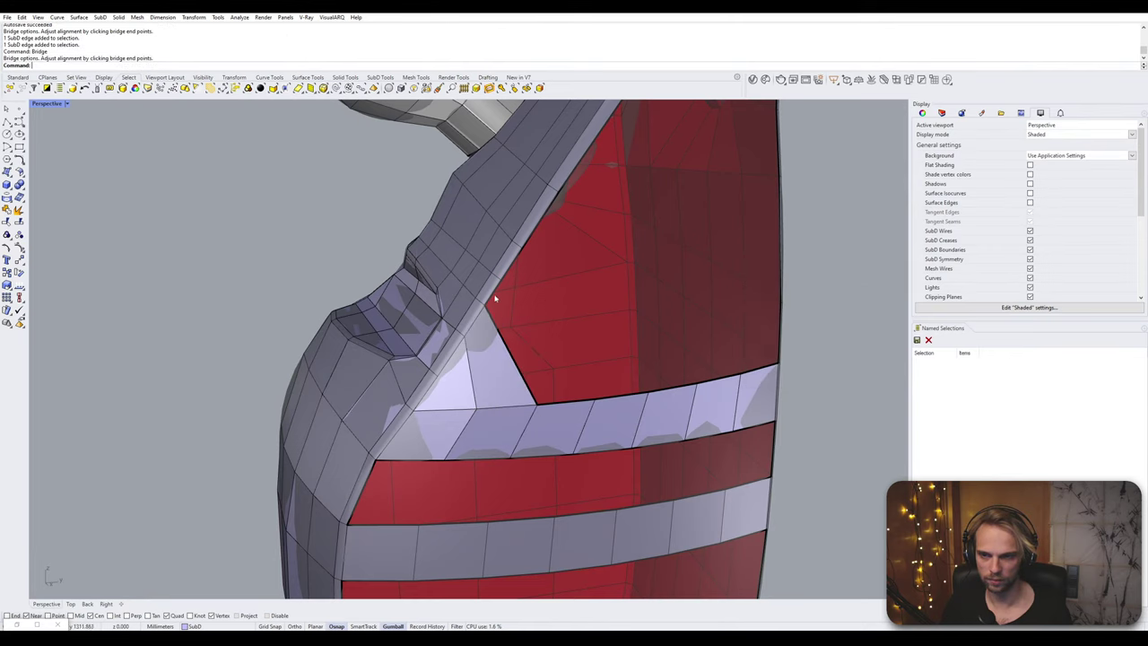
left_click(556, 406, "shift")
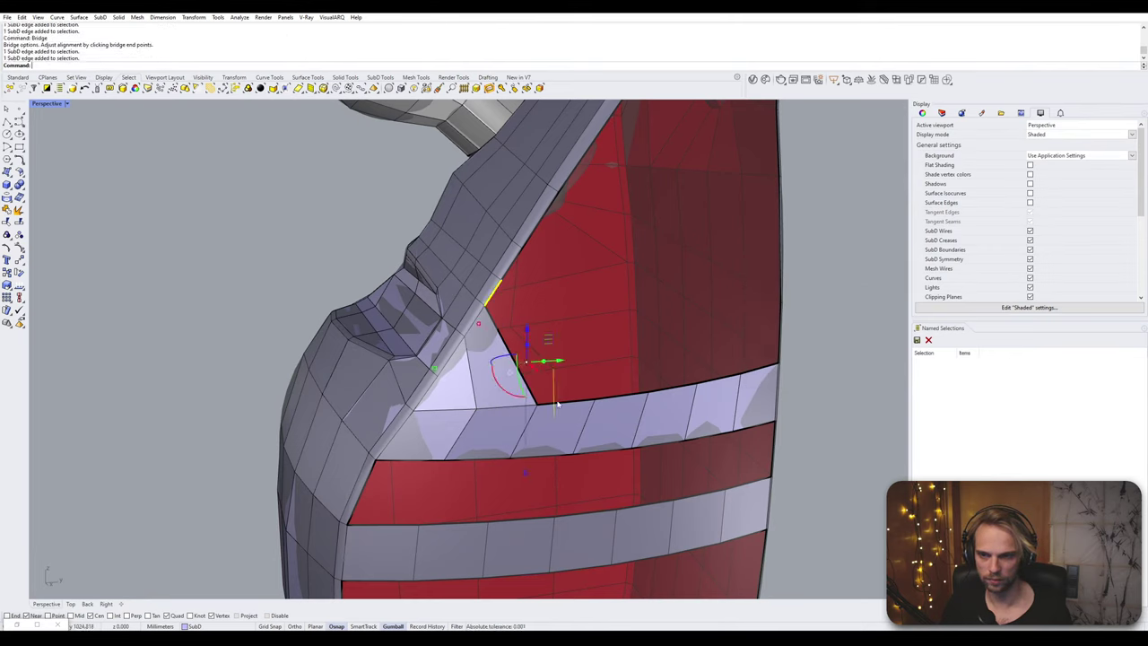
key("Escape")
right_click_drag(561, 407, 468, 404)
scroll(446, 346, "up", 5)
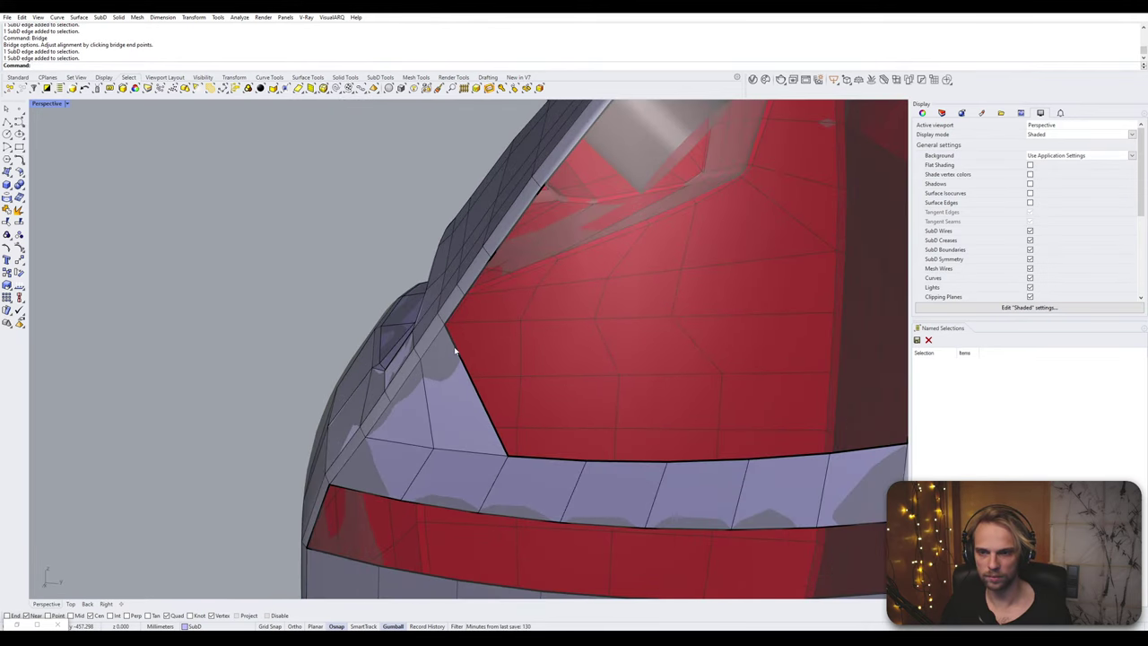
- Bridge the upper red gap's left and right edges with a five-segment strip
left_click(456, 350, "ctrl+shift")
scroll(477, 368, "down", 5)
right_click_drag(563, 389, 540, 393)
scroll(663, 397, "up", 2)
left_click(660, 381)
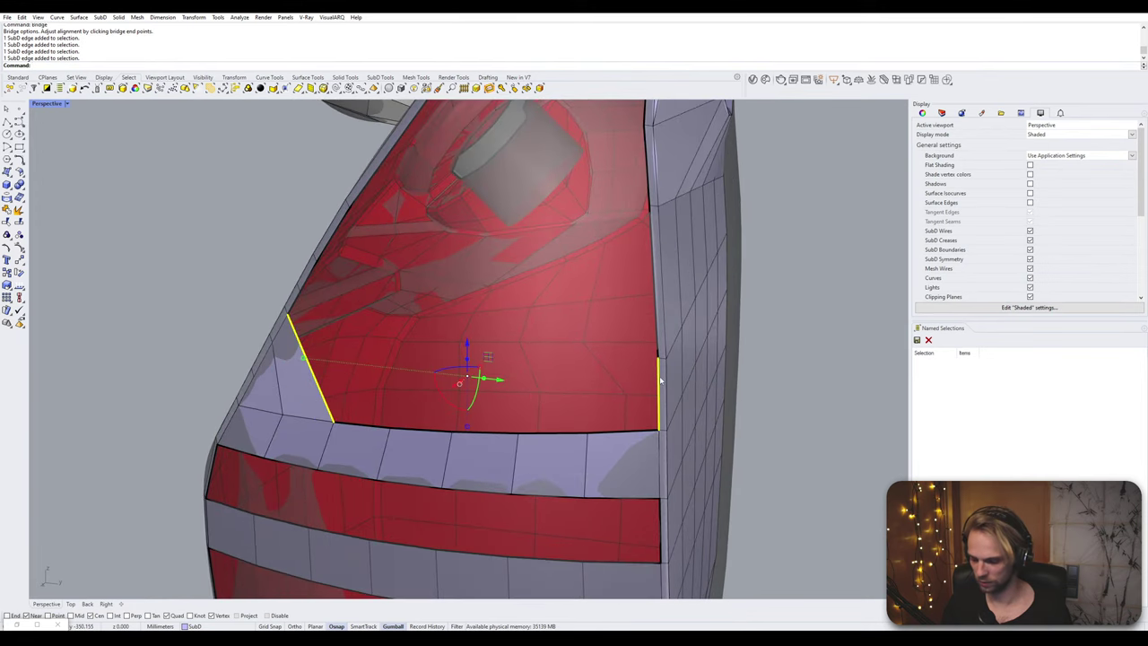
key("Return")
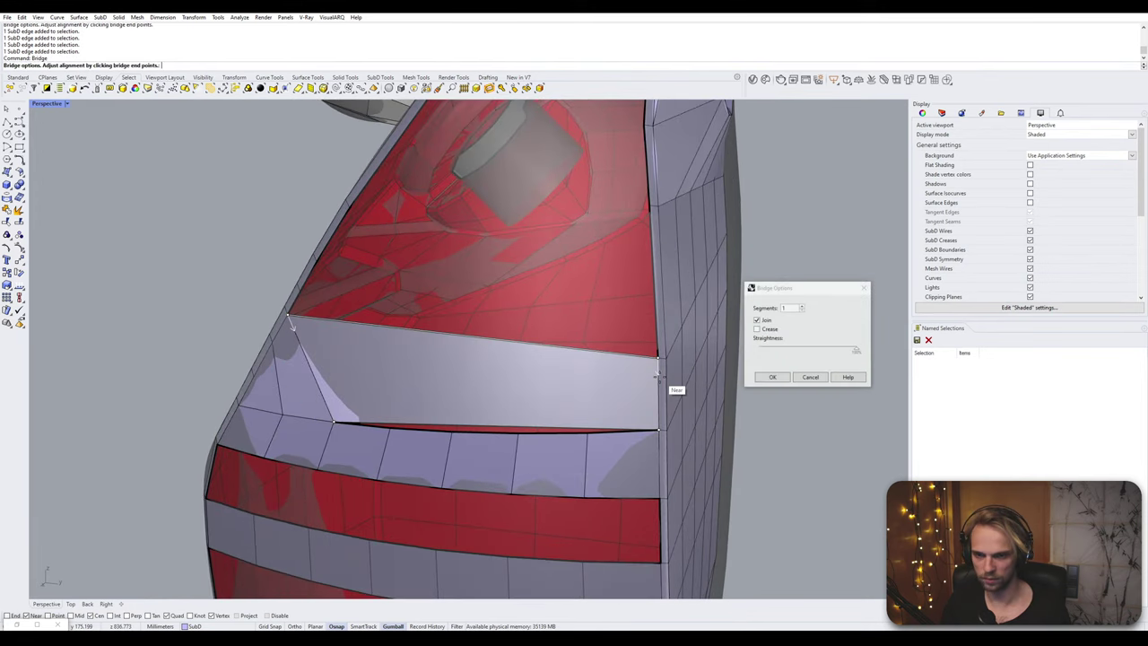
left_click(803, 306)
left_click(804, 306)
left_click(803, 306)
left_click(803, 306)
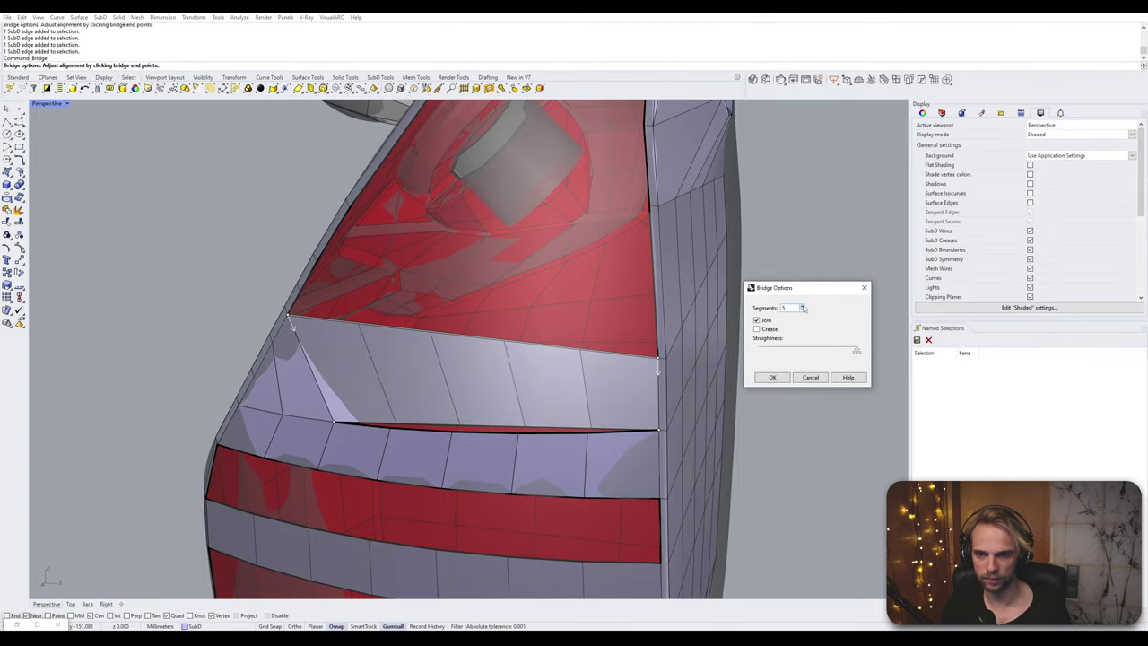
left_click(777, 379)
- Select the bridged strip's lower edge and the facing band edge across the slit
scroll(430, 417, "up", 3)
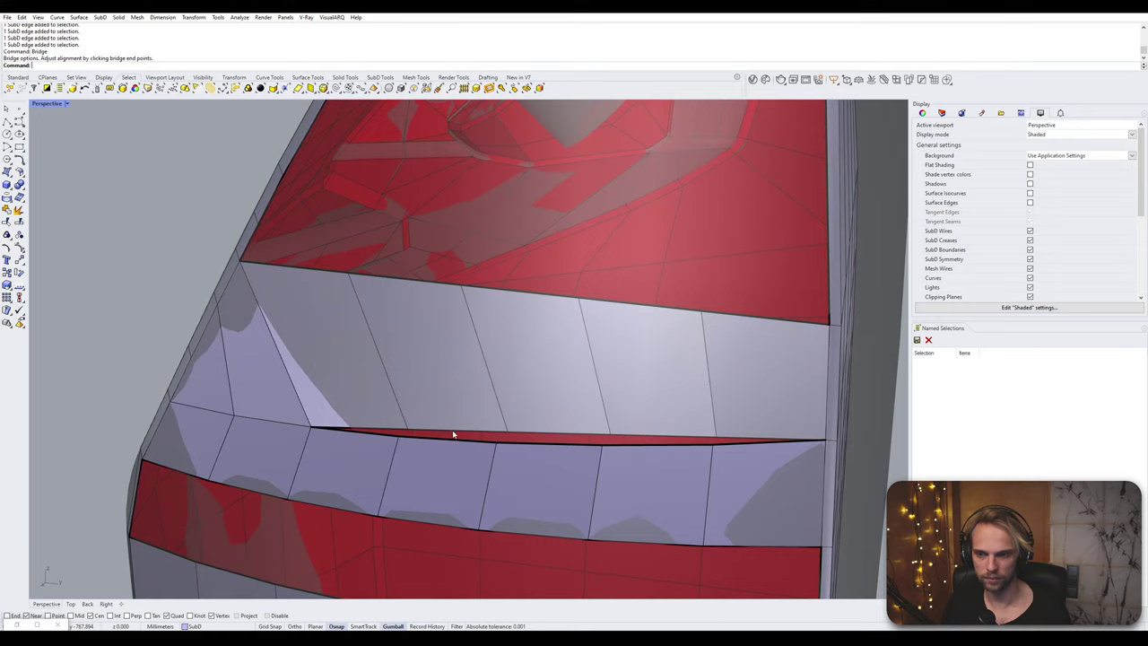
left_click(453, 434)
left_click(485, 445, "shift")
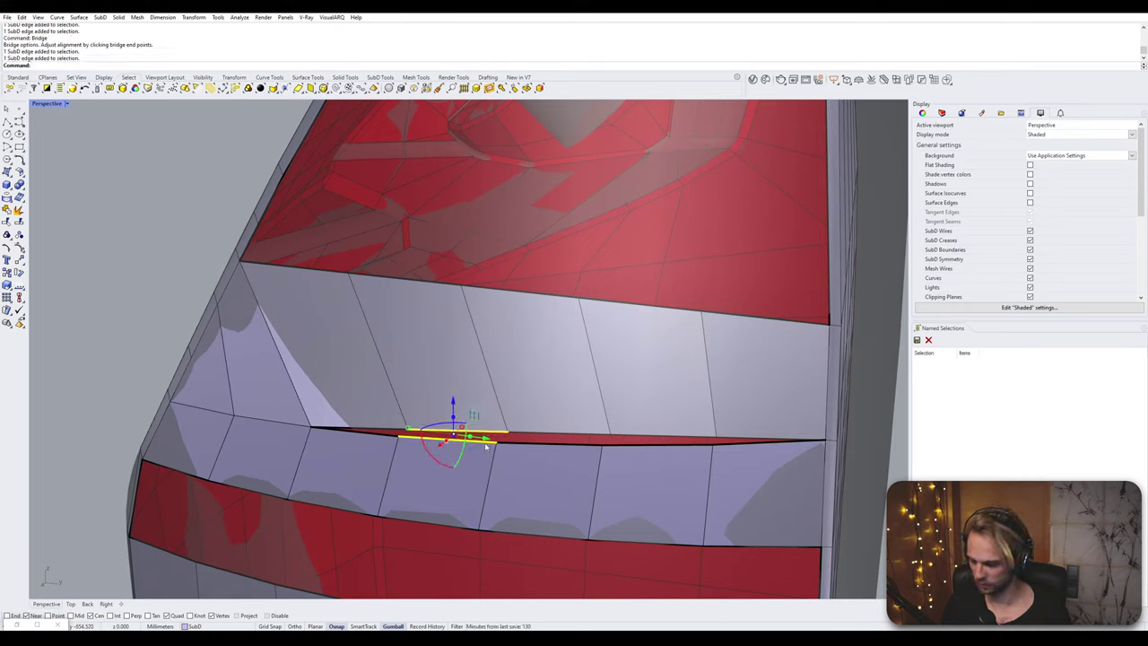
- Stitch the first pair of facing edges across the slit with Stitch
type("Stitch")
key("Return")
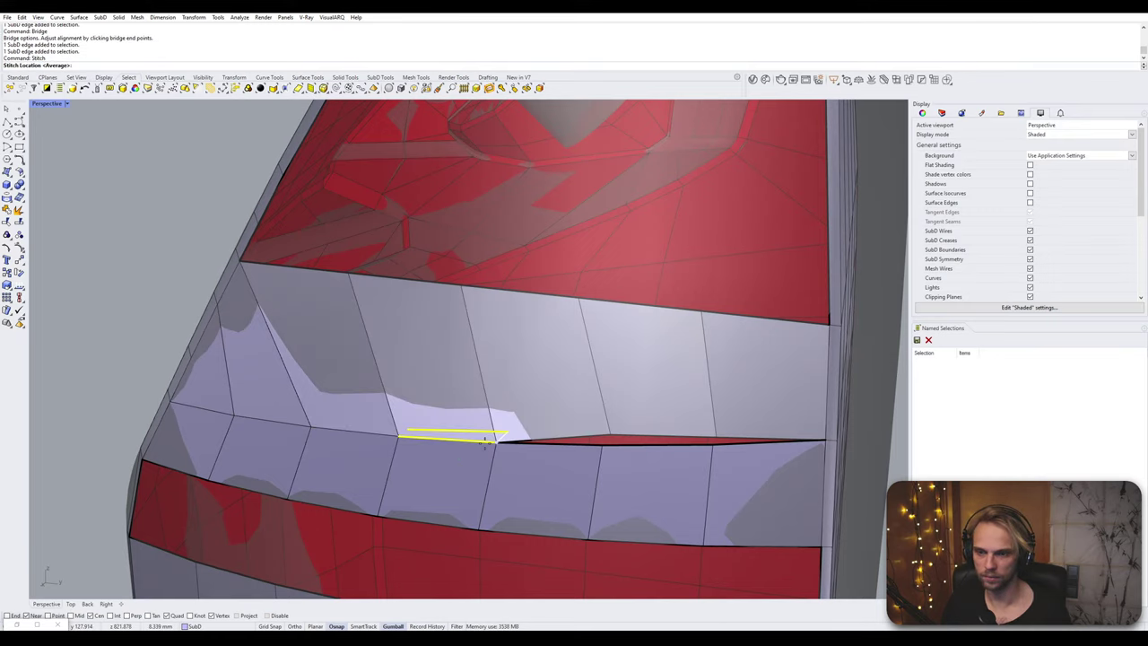
left_click(498, 445)
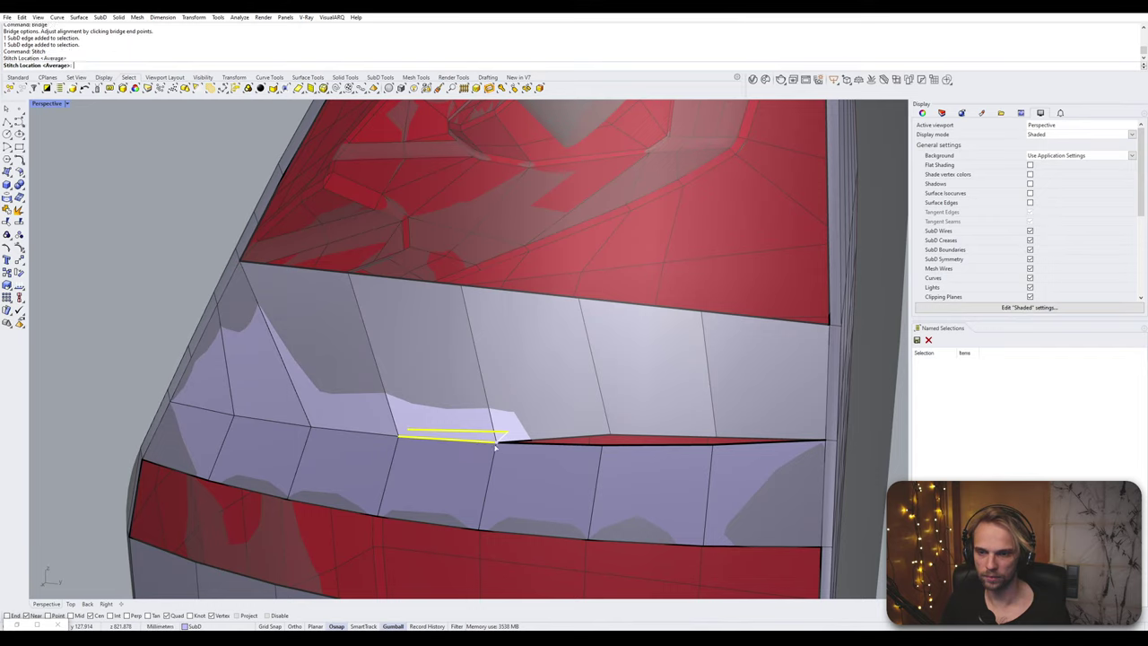
key("Escape")
- Stitch the remaining edge pair, then check the result in smooth and flat display
left_click(631, 441)
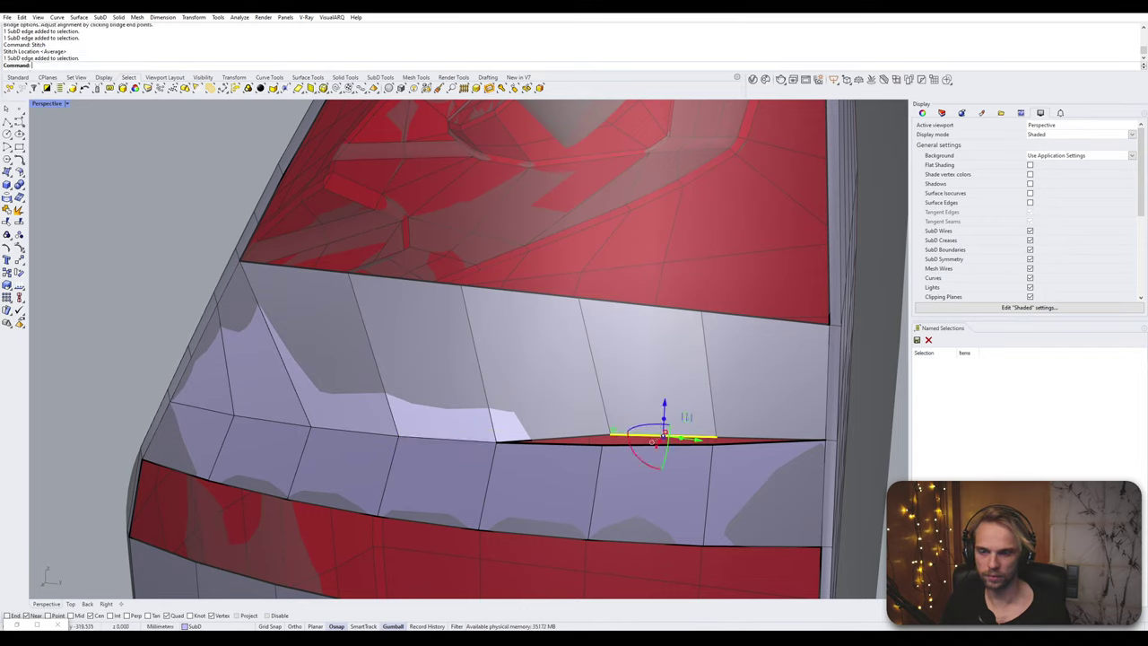
left_click(618, 449)
key("Return")
key("Return")
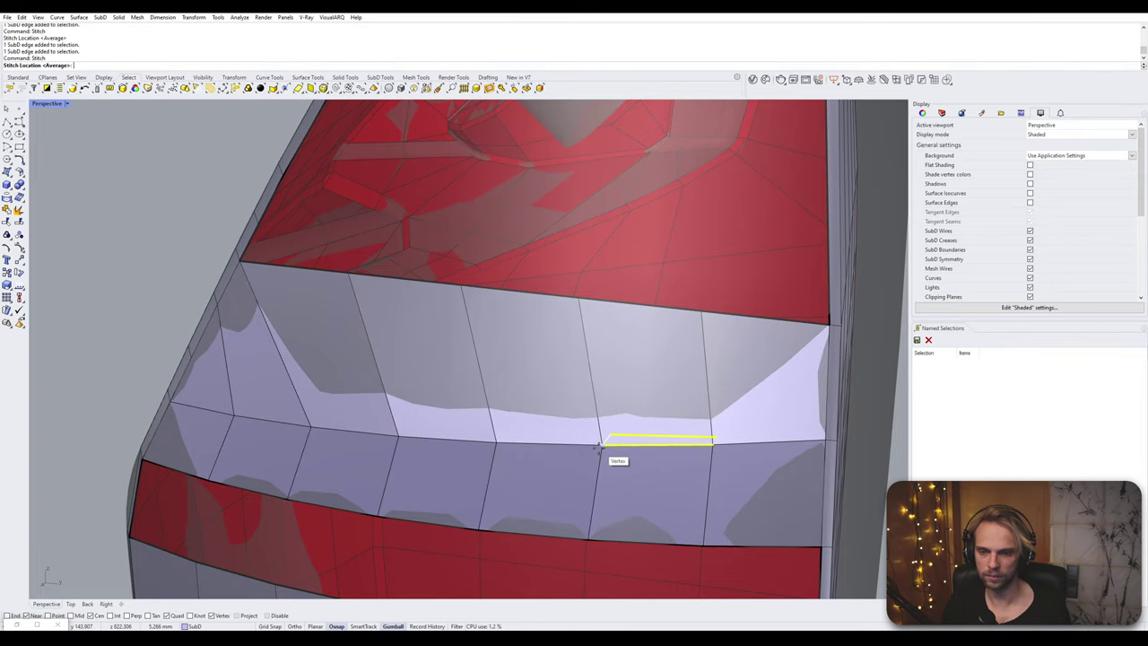
scroll(599, 452, "down", 6)
key("Tab")
right_click_drag(563, 492, 374, 415)
key("Tab")
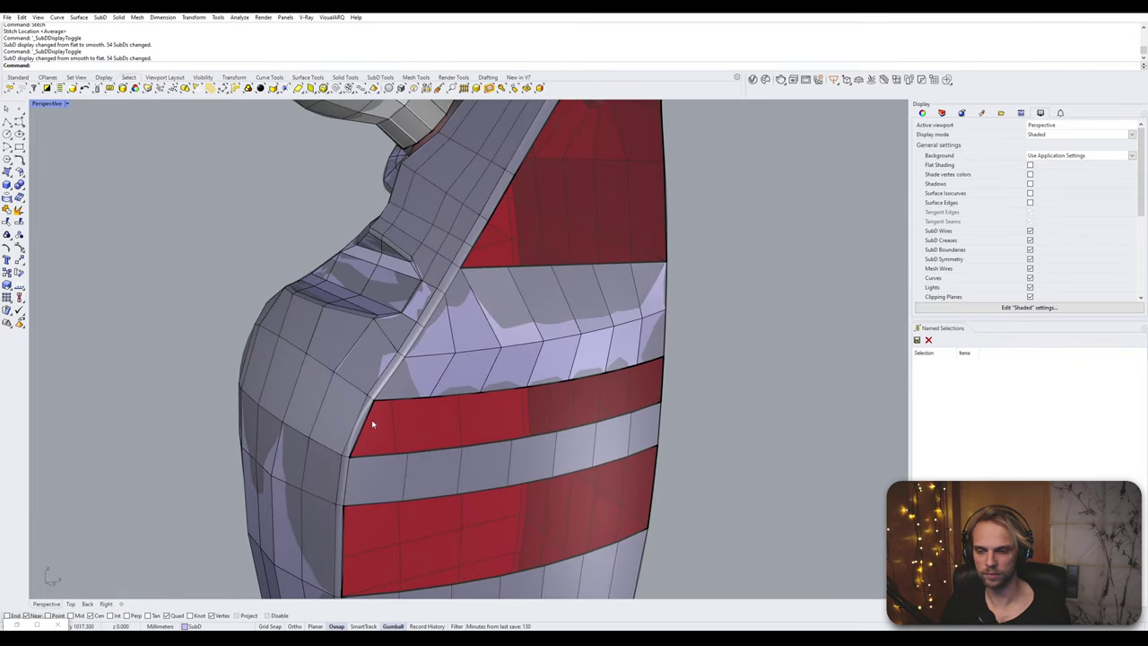
- Try bridging the red bands' full border loops, cancelling both failed Bridge attempts
left_click(365, 427)
double_click(365, 429)
right_click_drag(410, 513, 413, 454, "shift")
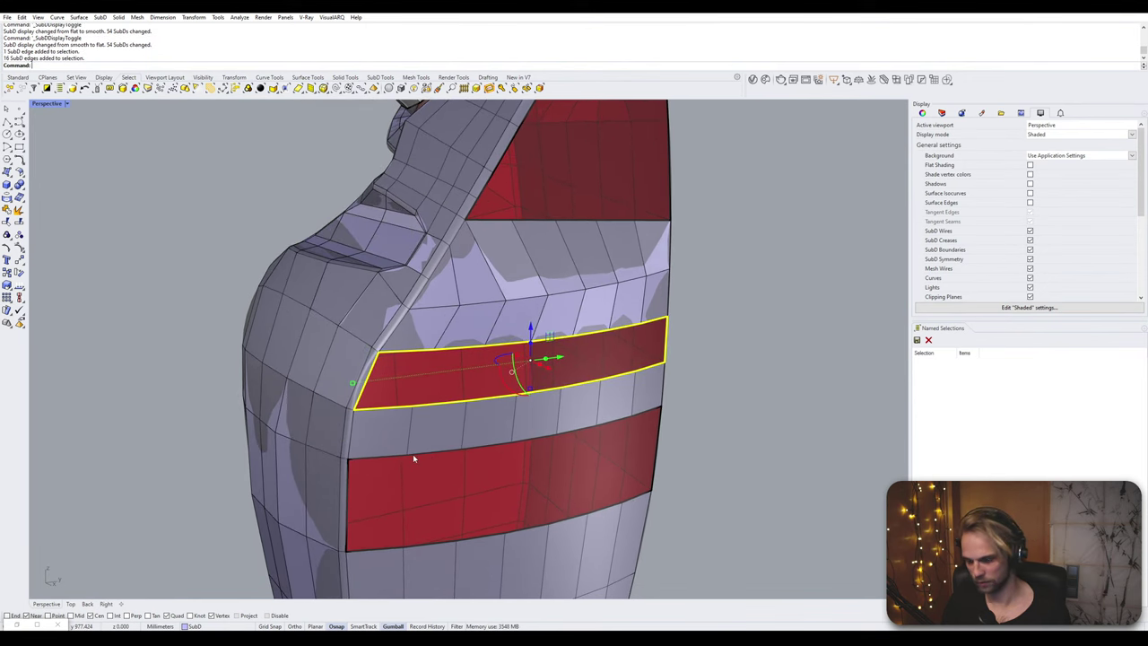
type("bridge")
key("Return")
key("Escape")
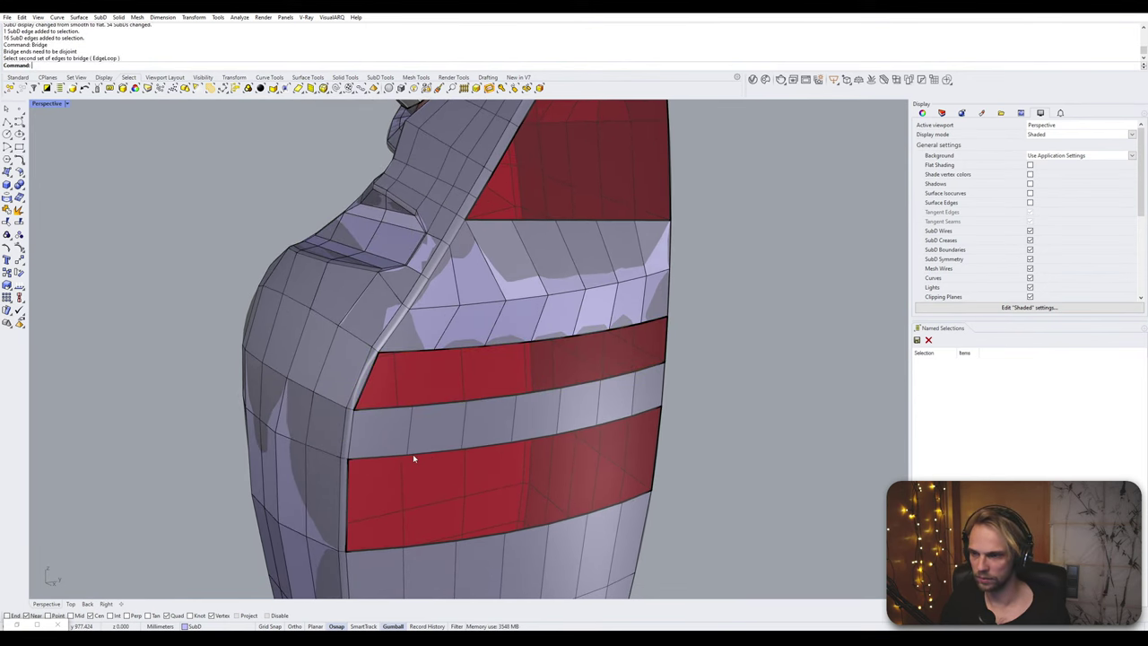
double_click(385, 409)
type("bridge")
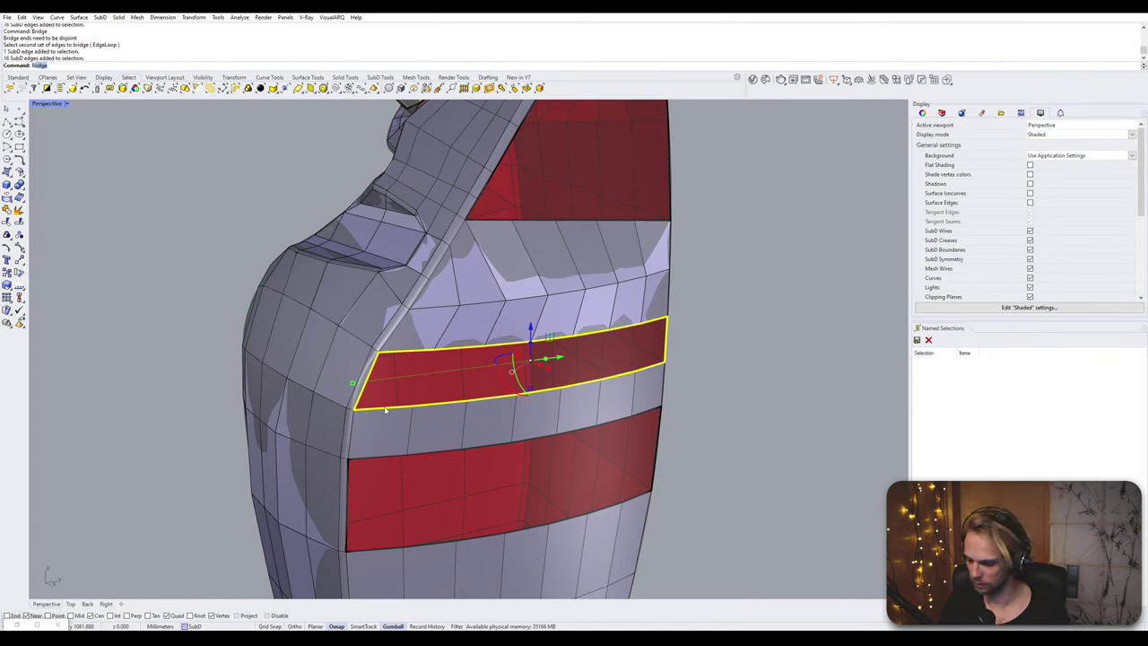
key("Return")
key("Escape")
- Bridge the upper red band after removing its left and right end edges from the loop
double_click(386, 409)
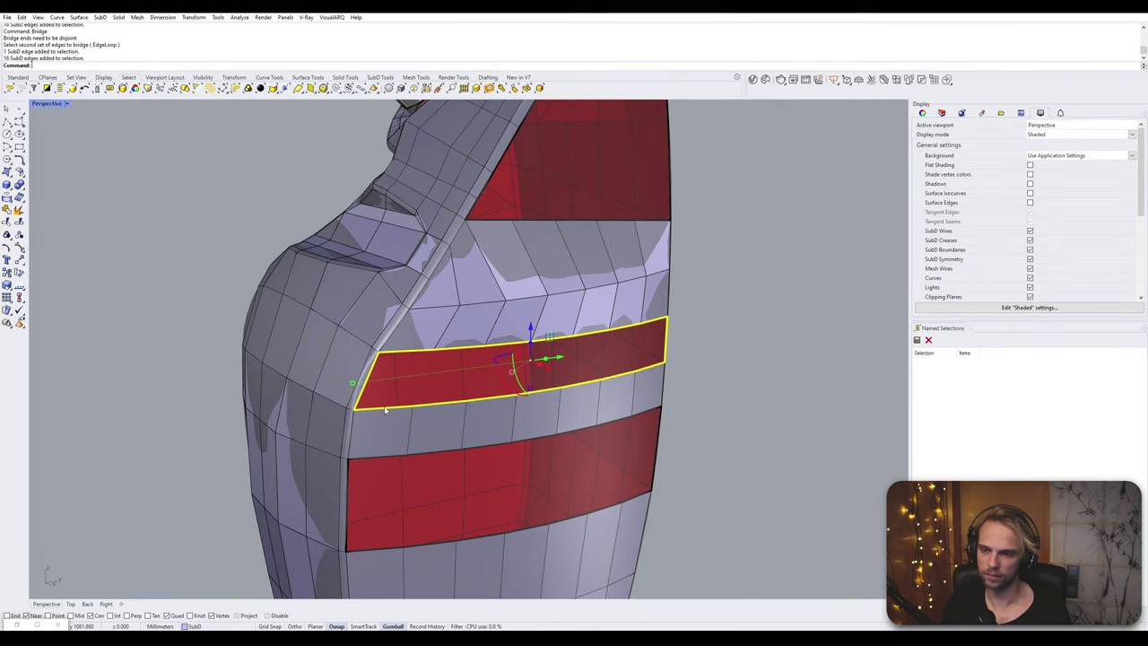
left_click(367, 385, "ctrl")
left_click(665, 340, "ctrl+shift")
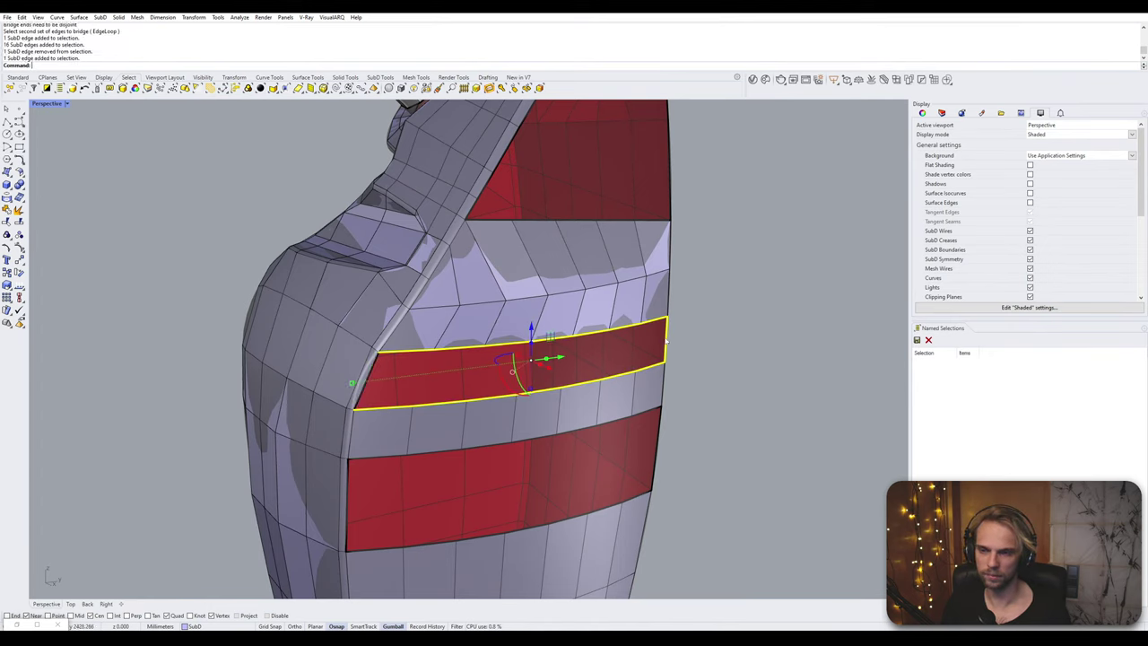
left_click(666, 341, "ctrl")
right_click_drag(666, 341, 705, 418)
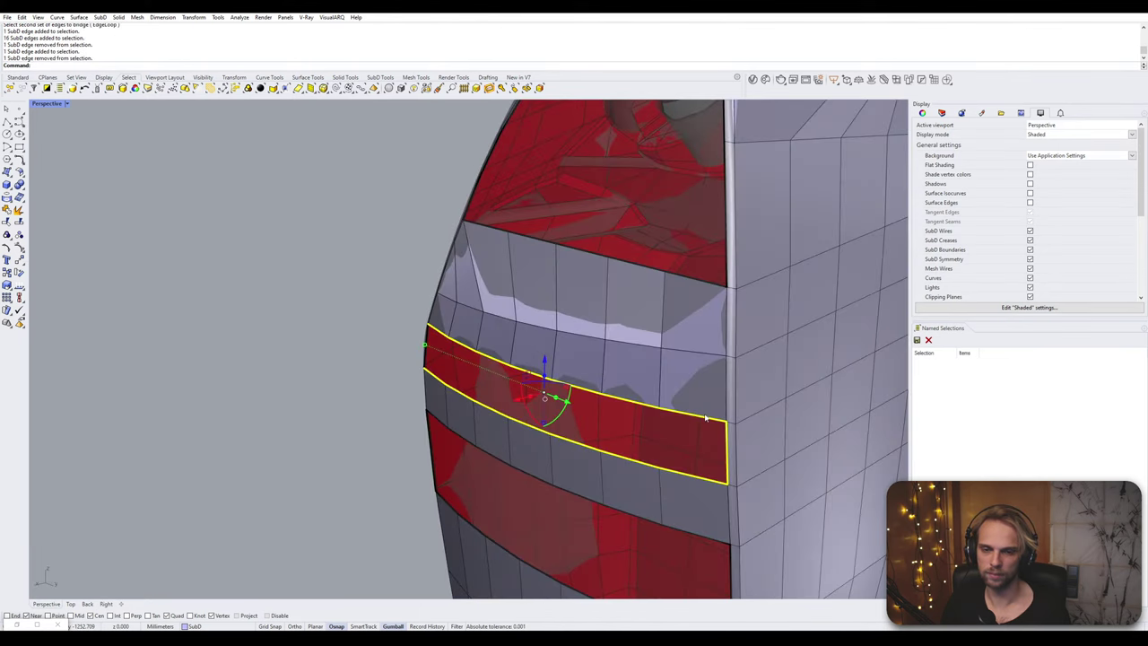
left_click(725, 433, "ctrl")
key("Return")
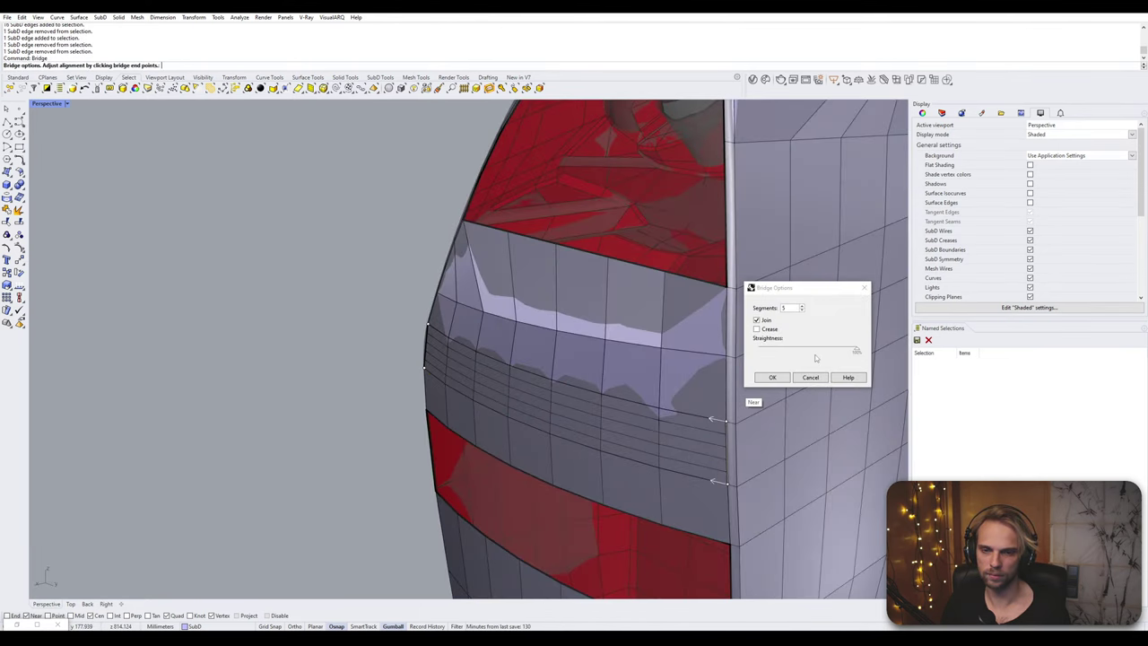
left_click(771, 376)
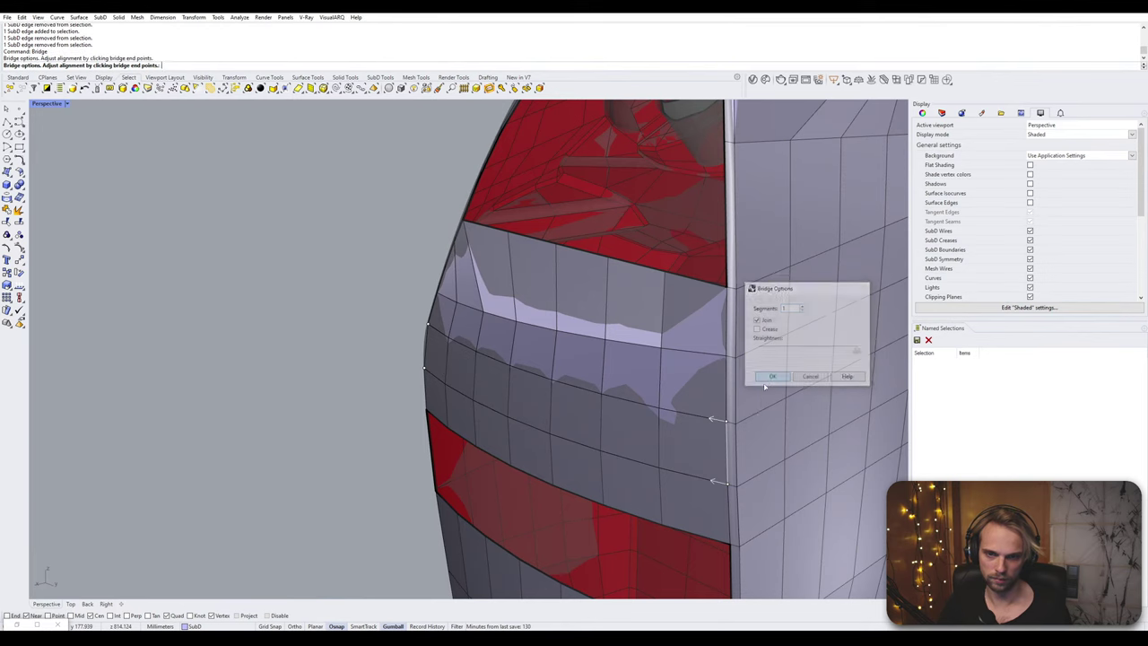
- Bridge the lower red band the same way, excluding its end edges, then inspect both filled bands
right_click_drag(545, 467, 674, 385)
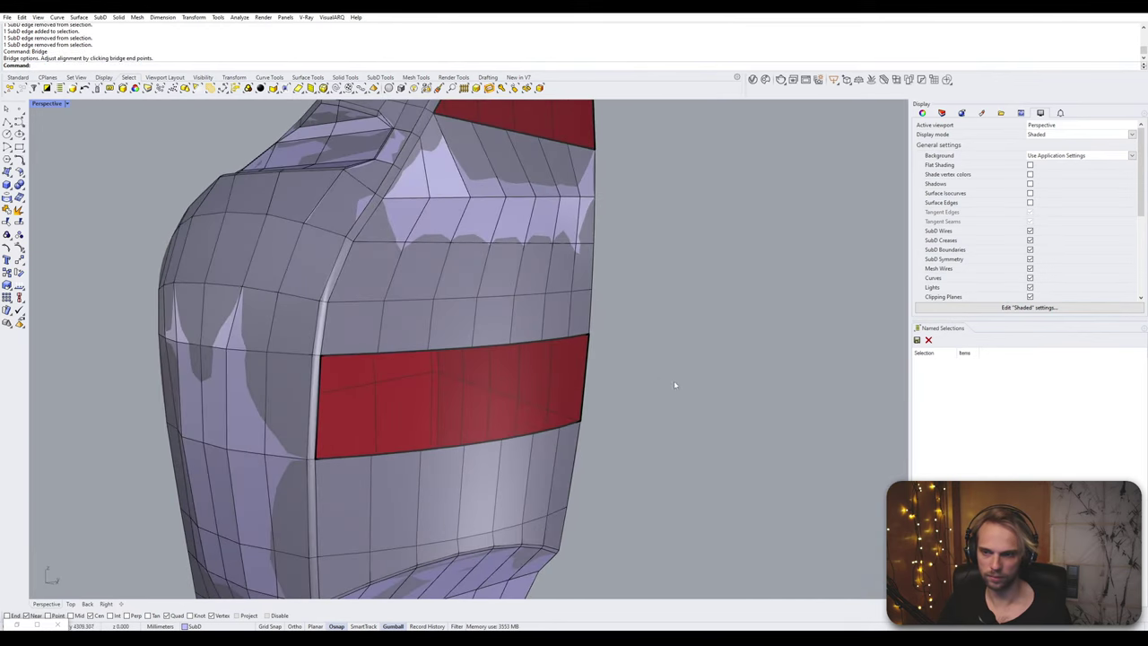
double_click(359, 453)
left_click(319, 382, "ctrl")
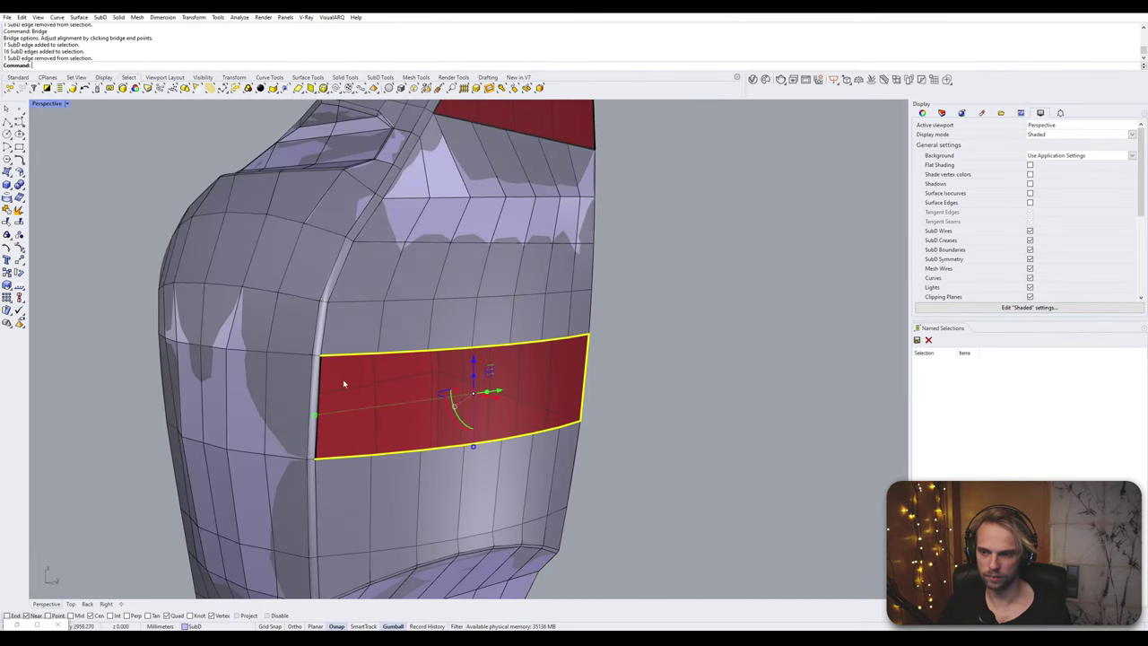
right_click_drag(587, 366, 764, 417)
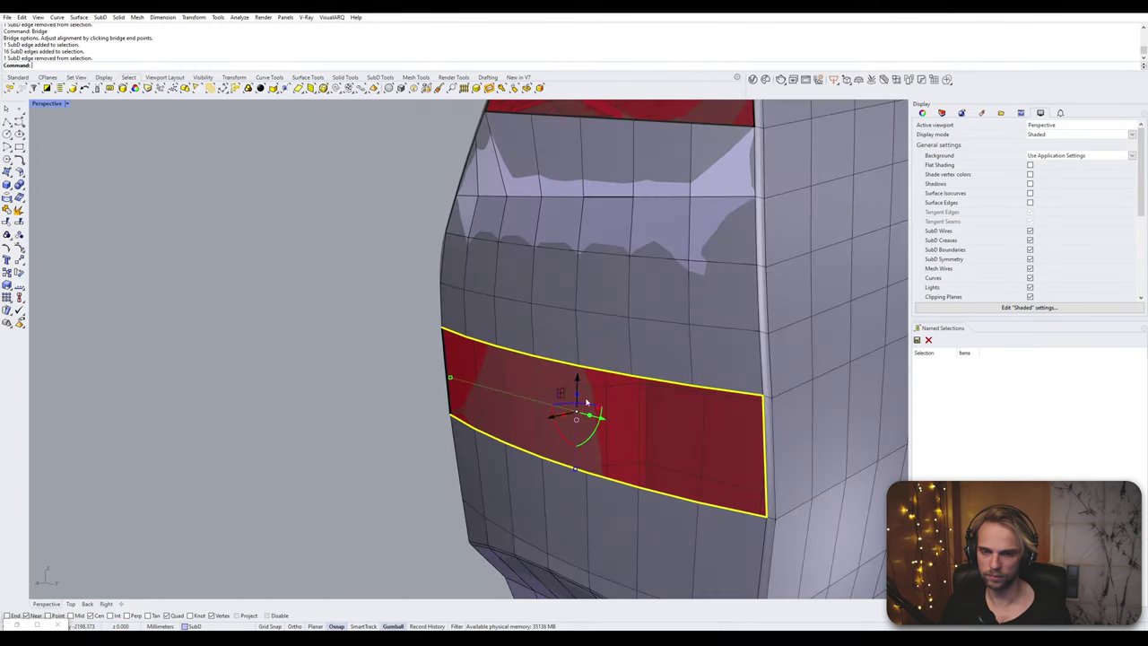
left_click(764, 417, "ctrl")
right_click(741, 431)
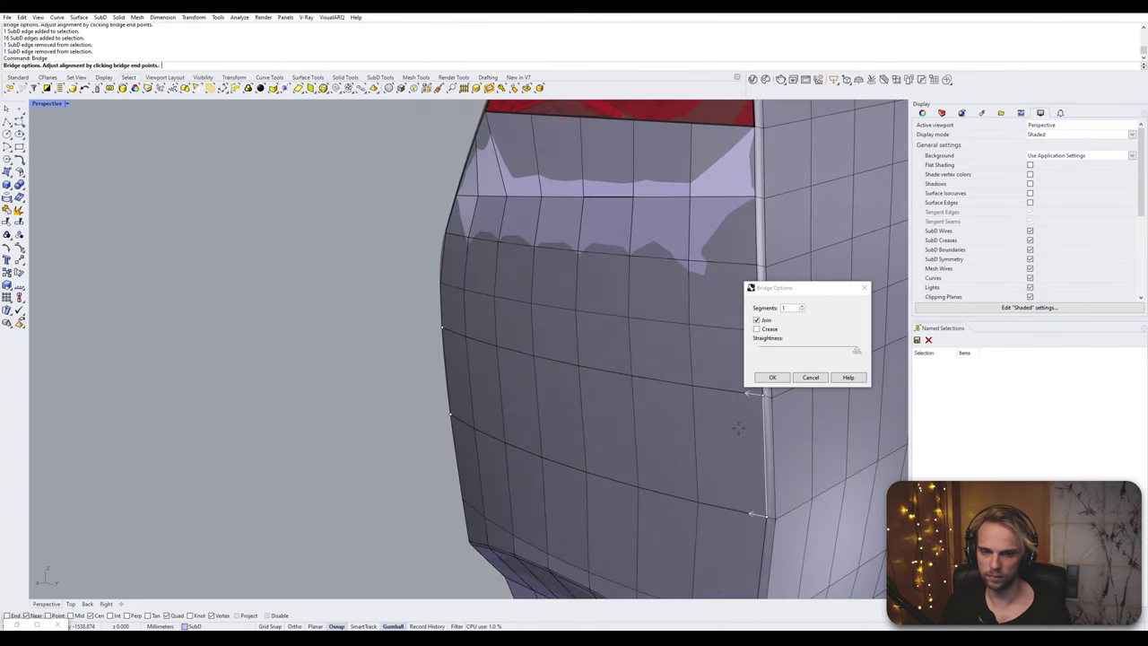
left_click(772, 378)
scroll(431, 377, "down", 8)
right_click_drag(404, 397, 464, 328)
scroll(463, 351, "up", 5)
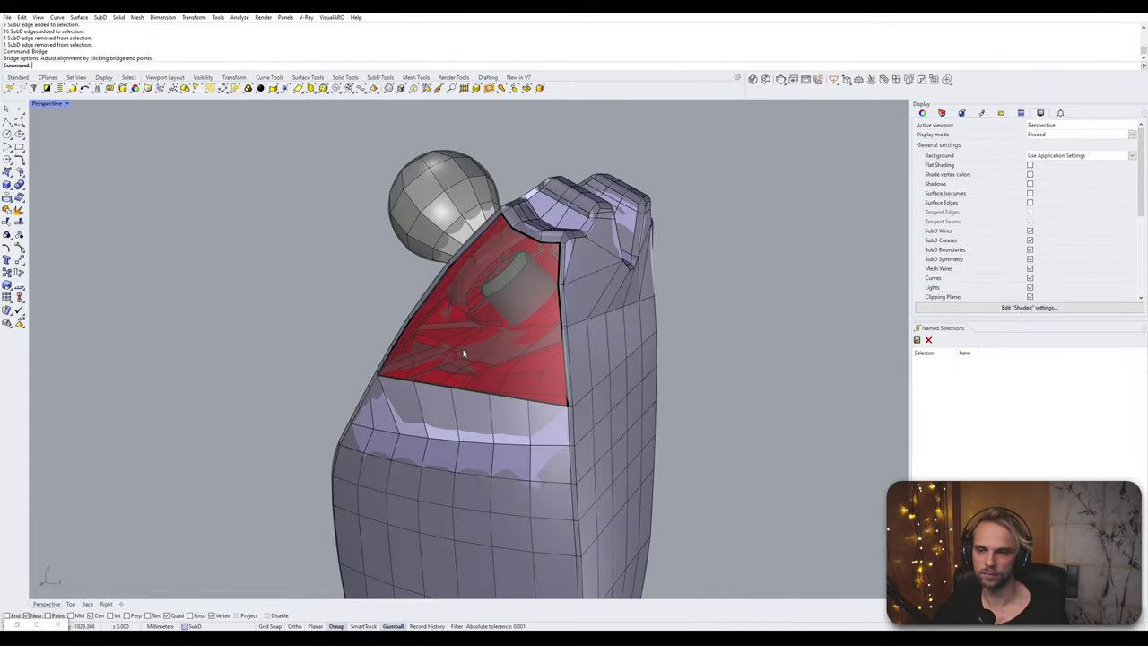
- Attempt a bridge between the triangular gap's bottom and diagonal edges, cancelling the failed try
right_click_drag(579, 361, 512, 403)
scroll(510, 397, "up", 3)
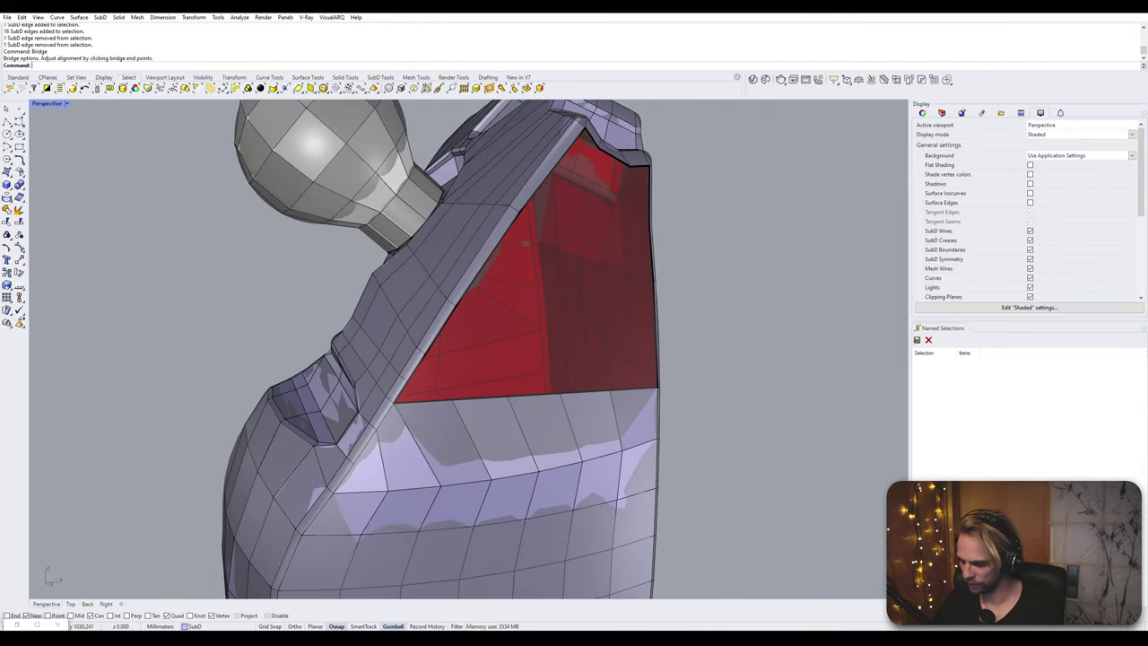
key("Return")
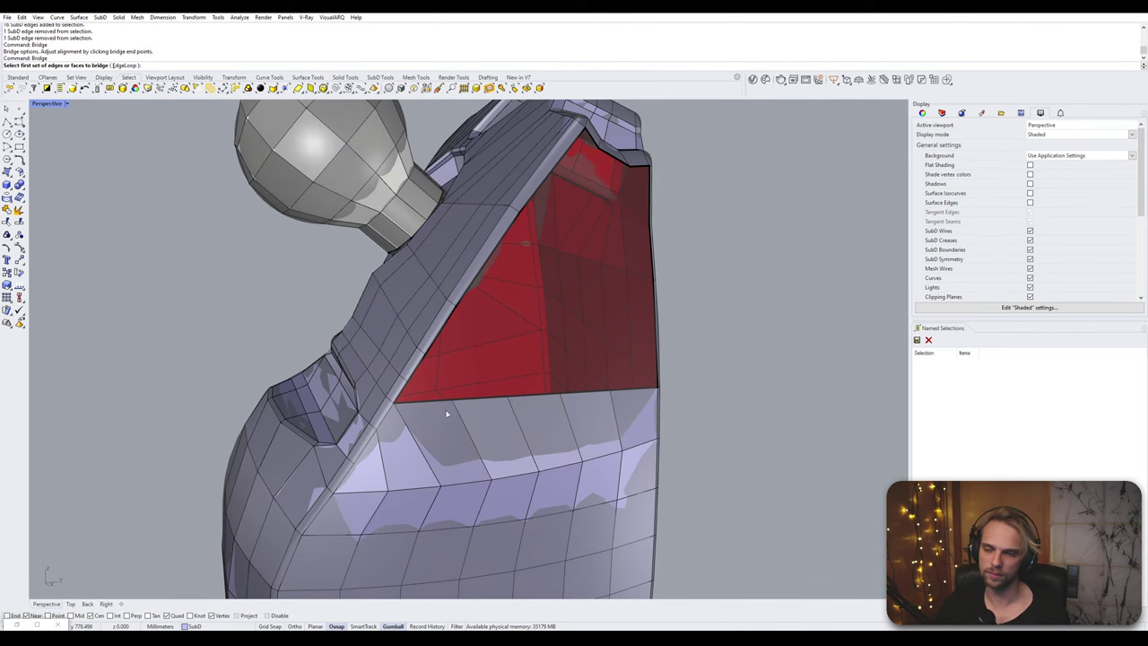
scroll(432, 402, "up", 3)
left_click(423, 398)
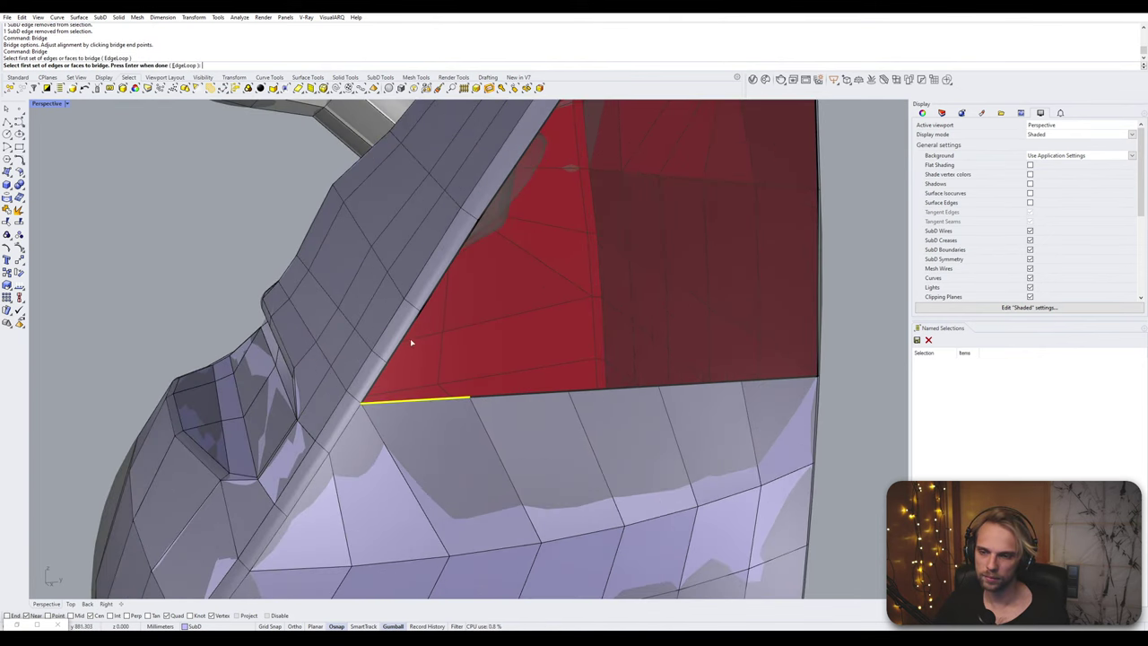
left_click(410, 338)
key("Return")
key("Escape")
- Bridge the triangular gap's diagonal and bottom edges into new faces
left_click(405, 332)
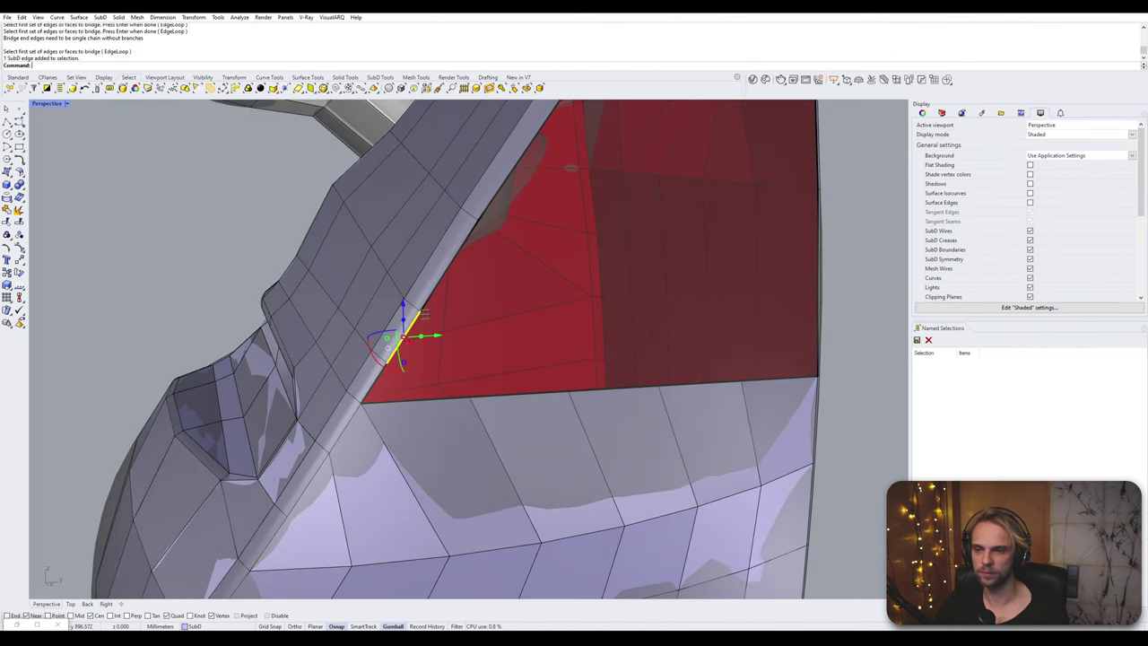
left_click(427, 402, "shift")
key("Return")
key("Return")
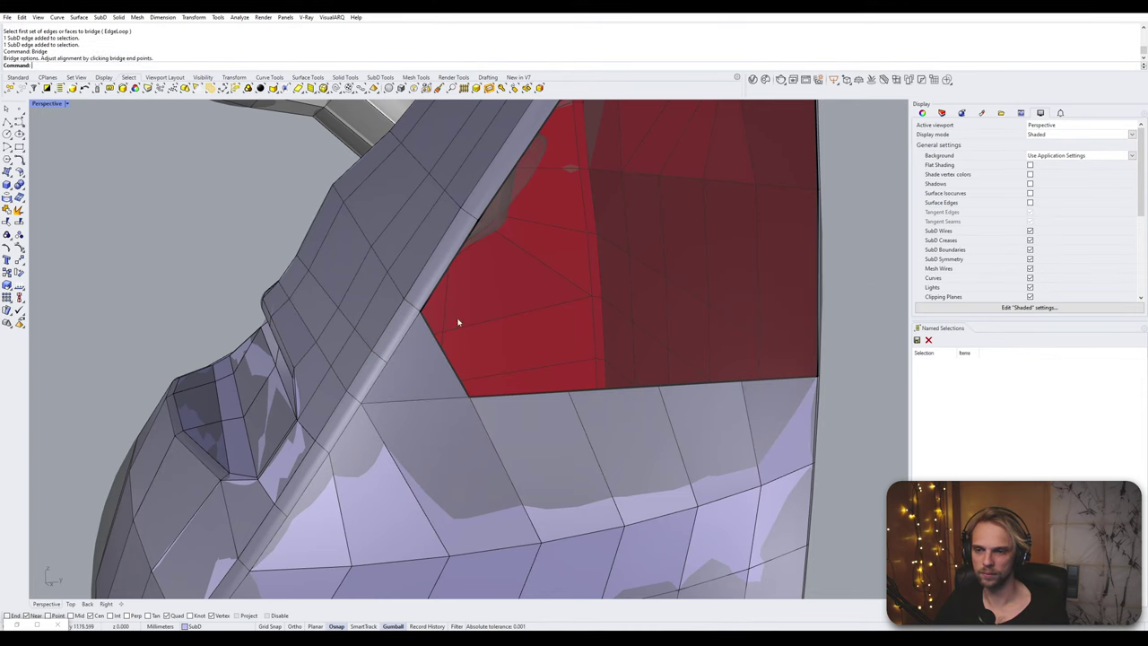
left_click(445, 277)
left_click(532, 394, "shift")
key("Return")
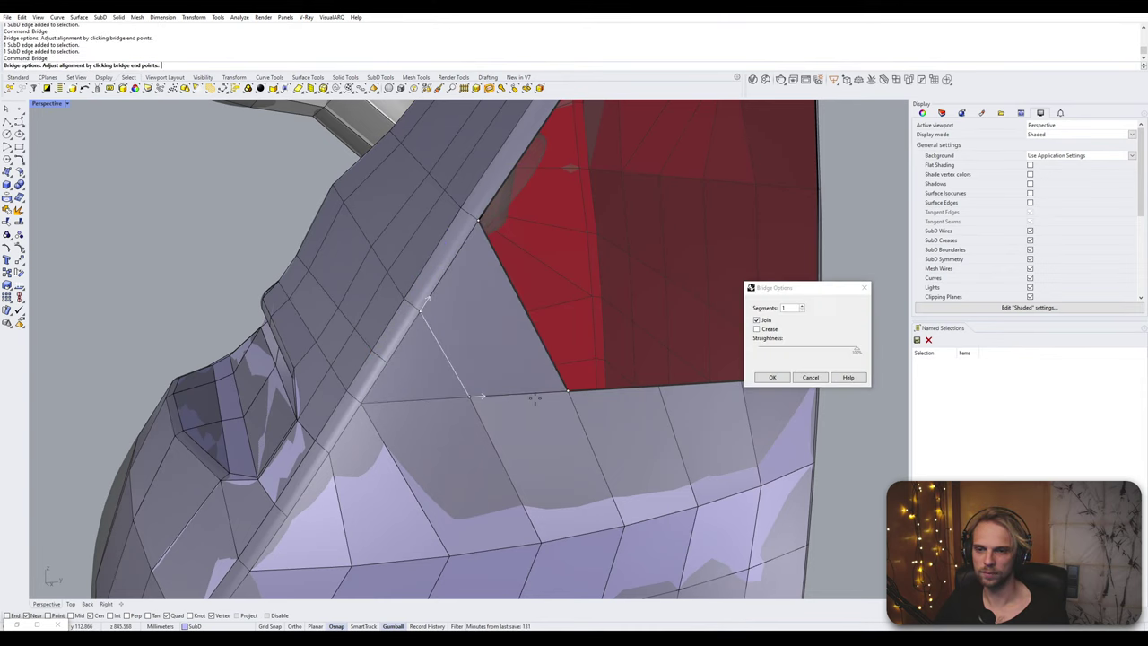
key("Return")
scroll(532, 394, "down", 4)
right_click_drag(530, 395, 480, 397)
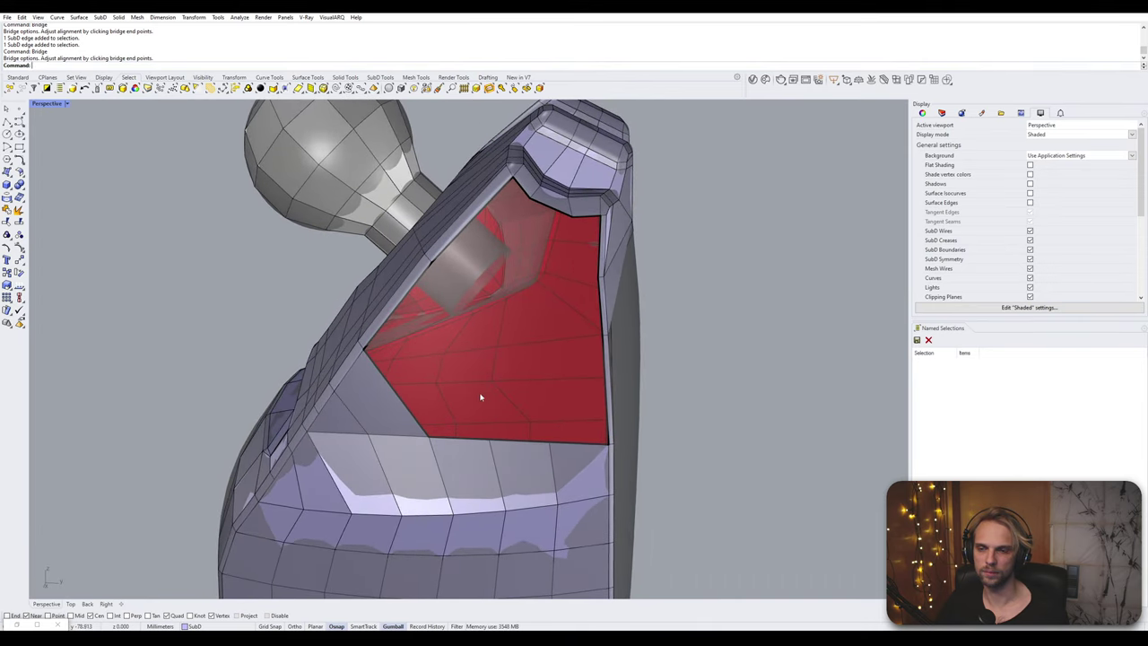
- Bridge the remaining gap's left diagonal and bottom edges, then undo that bridge
left_click(410, 297, "ctrl+shift")
left_click(472, 442, "ctrl+shift")
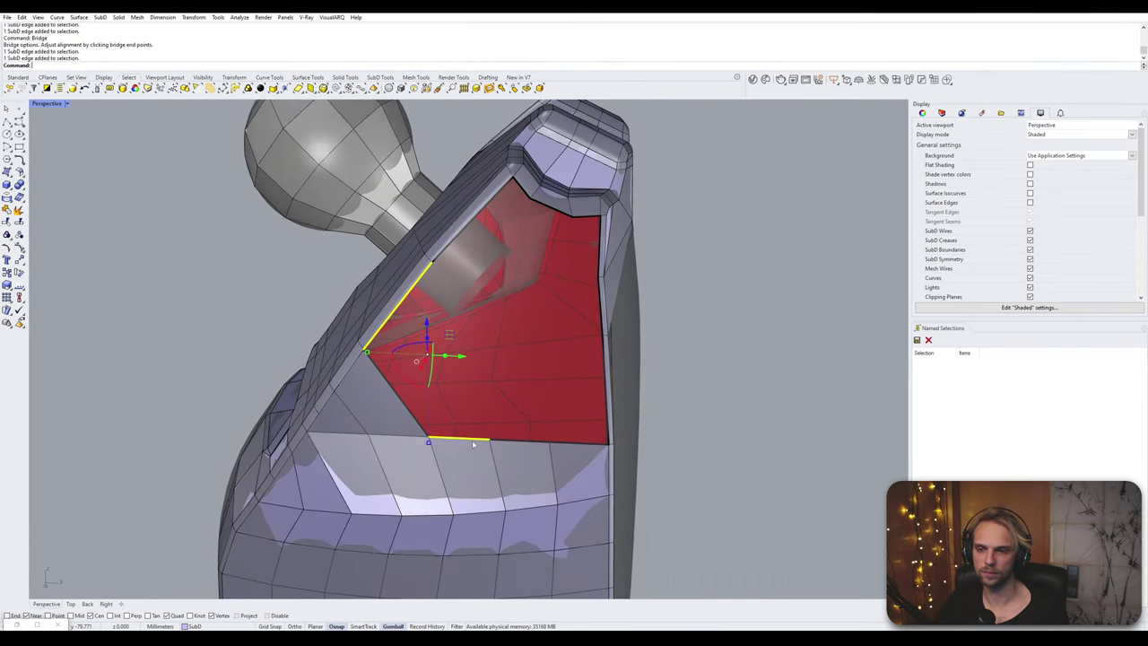
right_click(473, 444)
right_click(494, 435)
right_click_drag(496, 433, 487, 425)
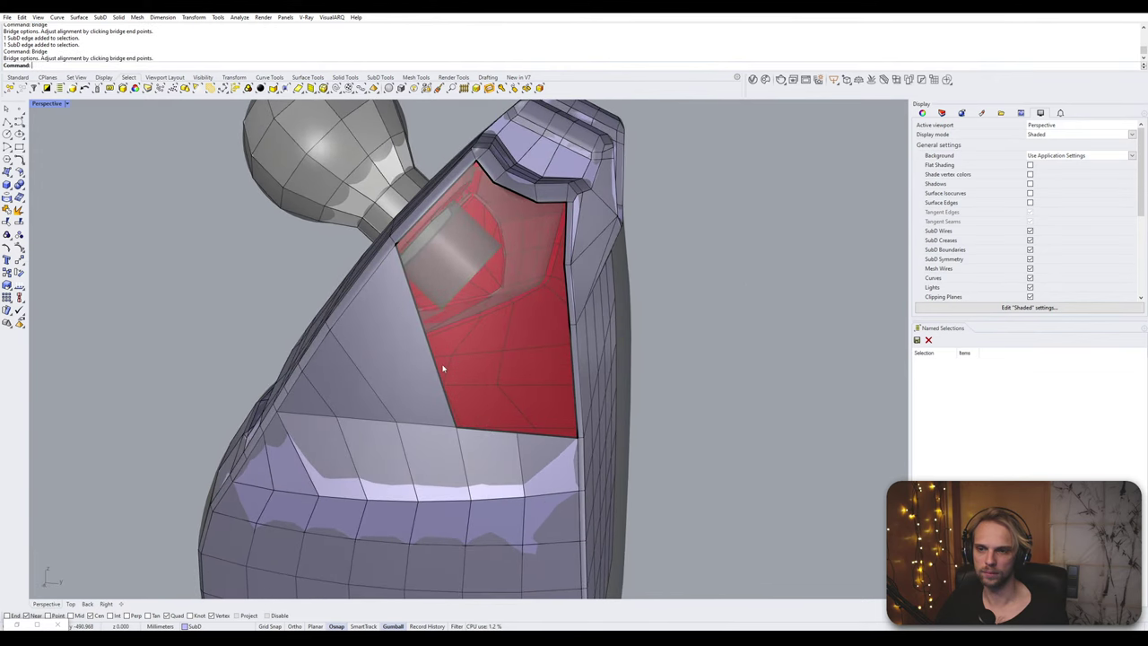
key("ctrl+z")
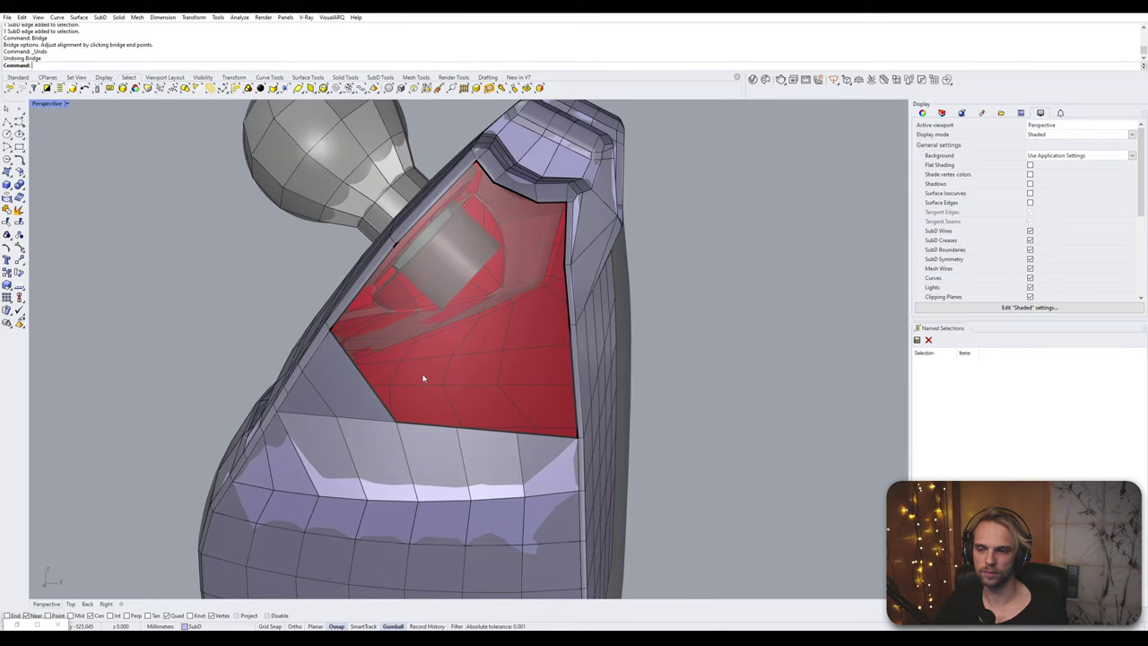
- Bridge the gap's left diagonal edge to its right border edge with 3 segments
left_click(371, 386, "ctrl+shift")
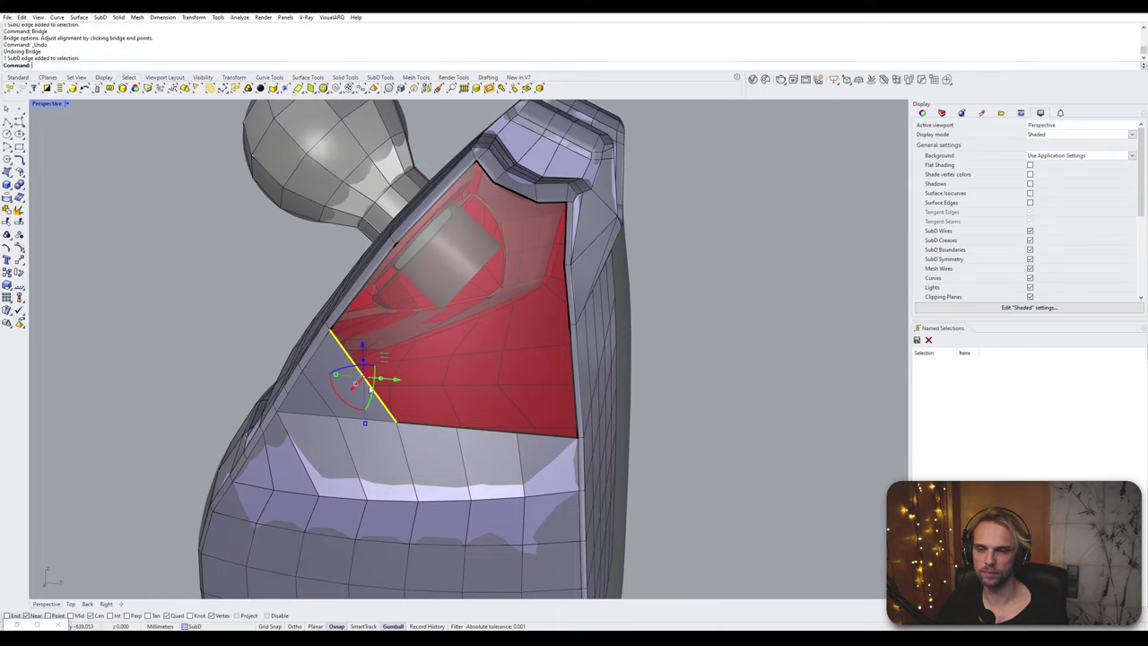
left_click(570, 363, "ctrl+shift")
key("Return")
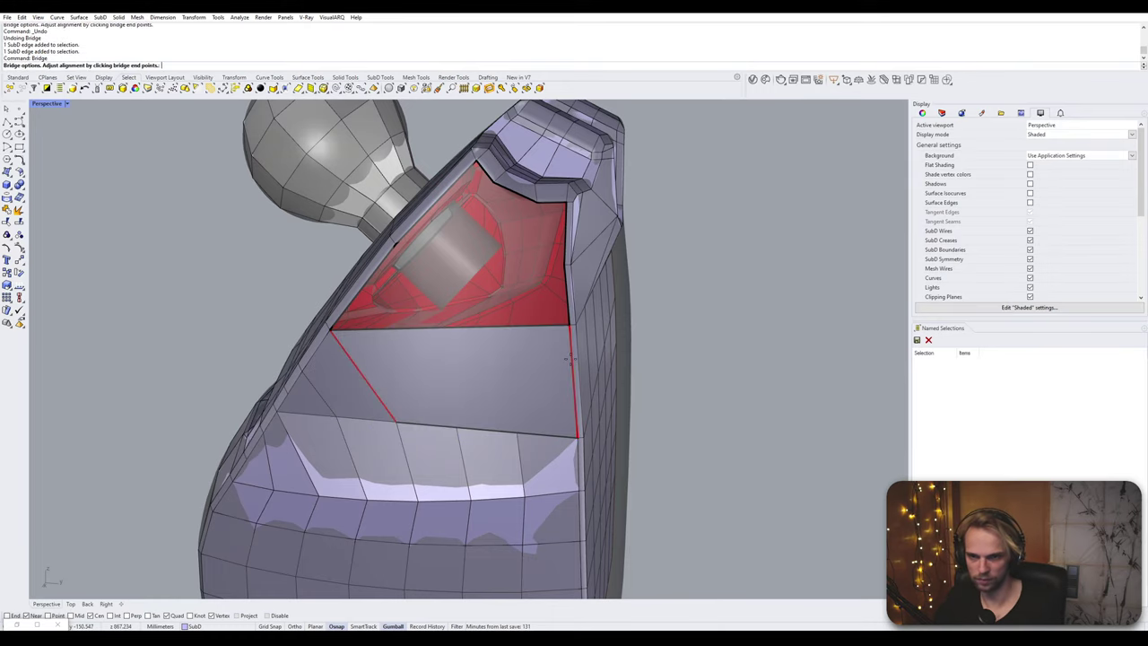
left_click(802, 306)
left_click(802, 306)
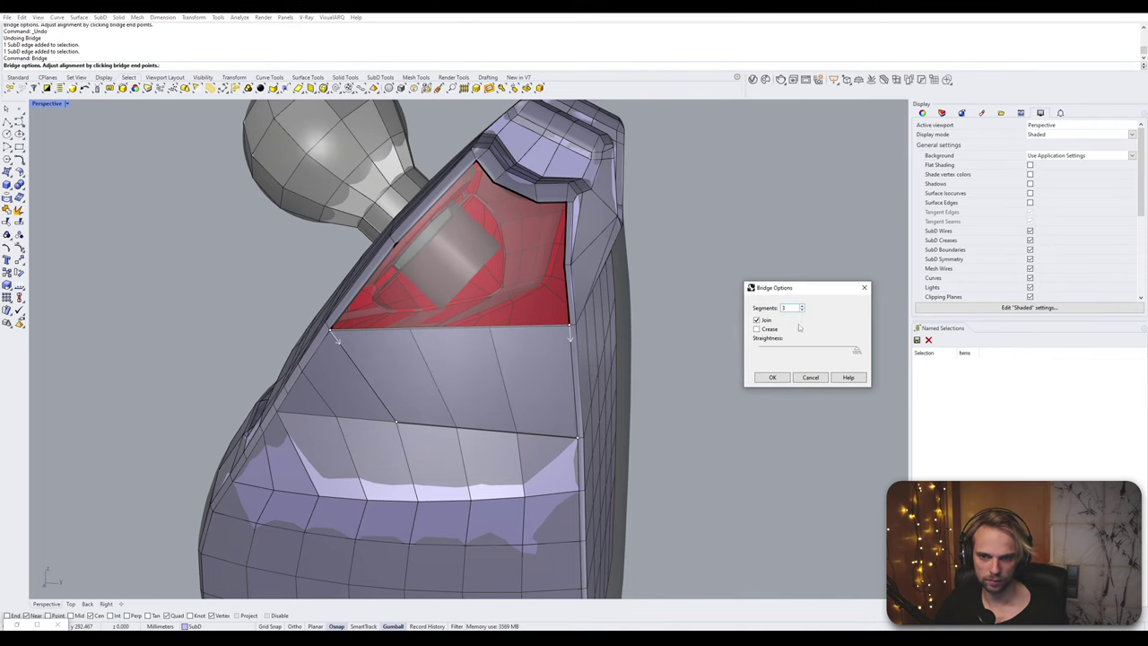
left_click(784, 377)
right_click_drag(562, 351, 584, 393, "shift")
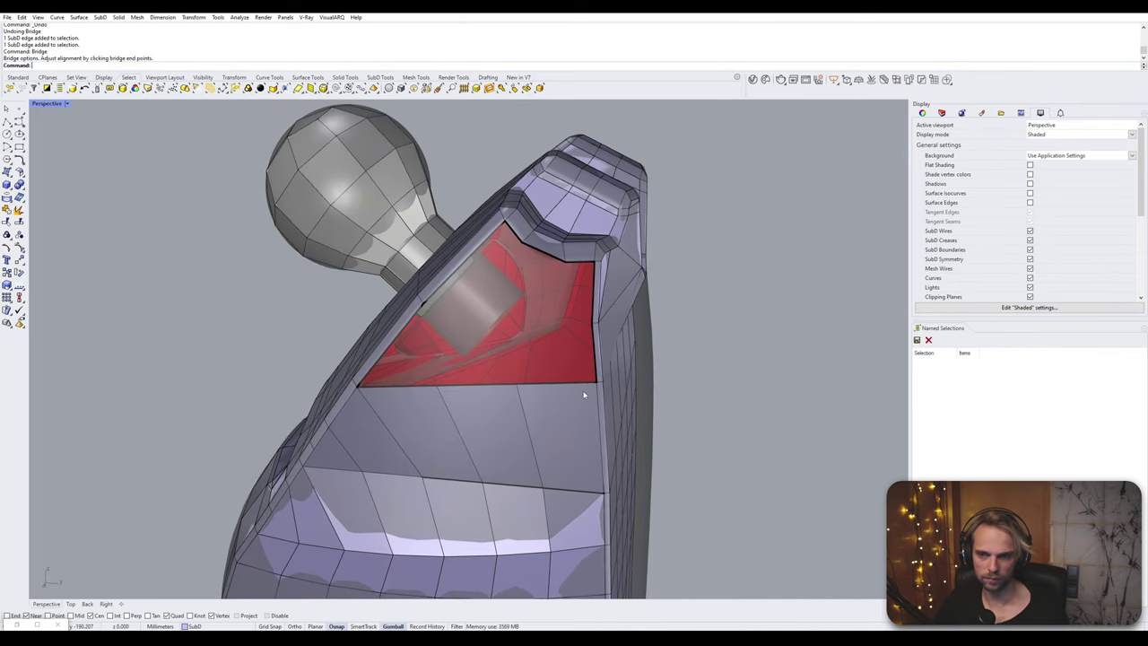
right_click_drag(400, 358, 421, 373)
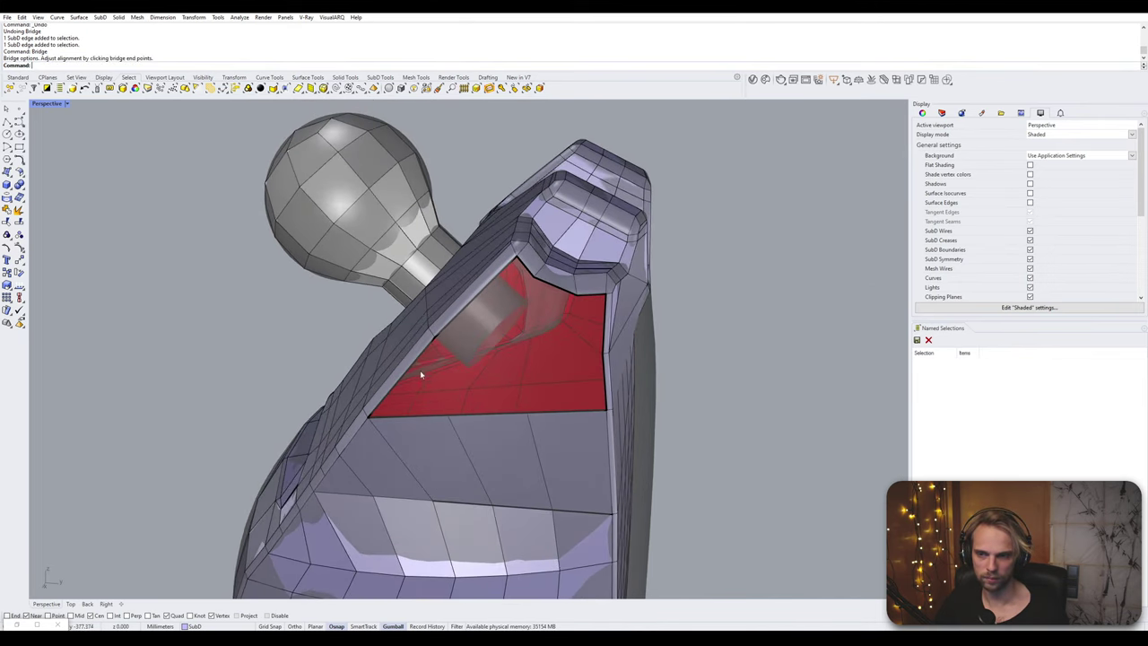
- Fill the red face by bridging its left and right border edges
left_click(478, 293)
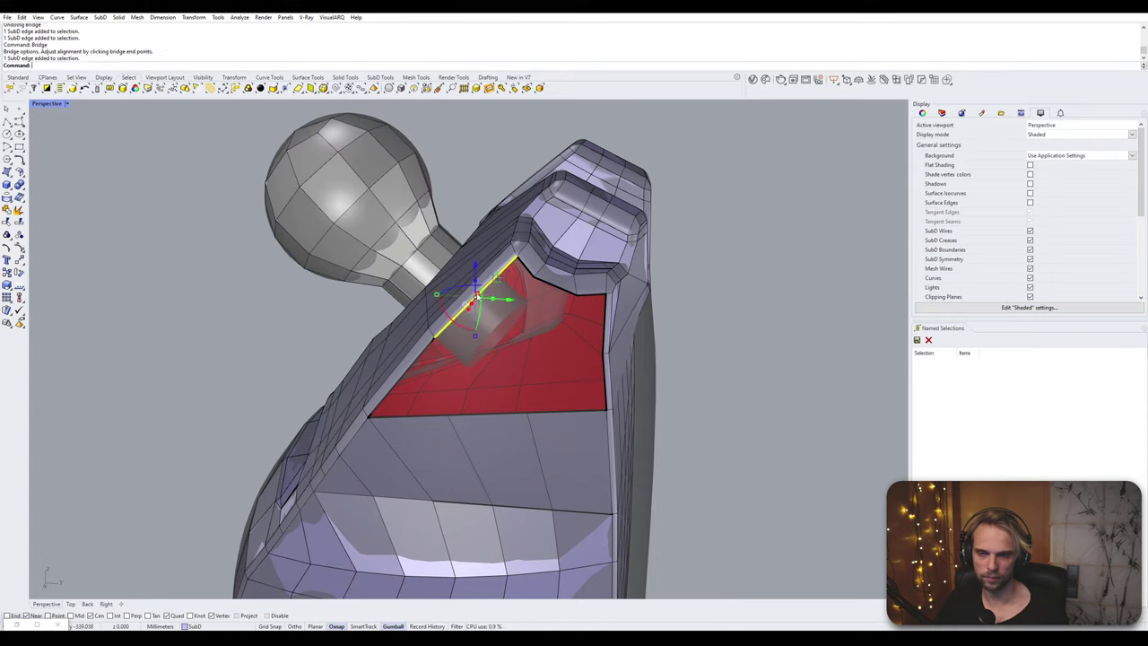
key("Escape")
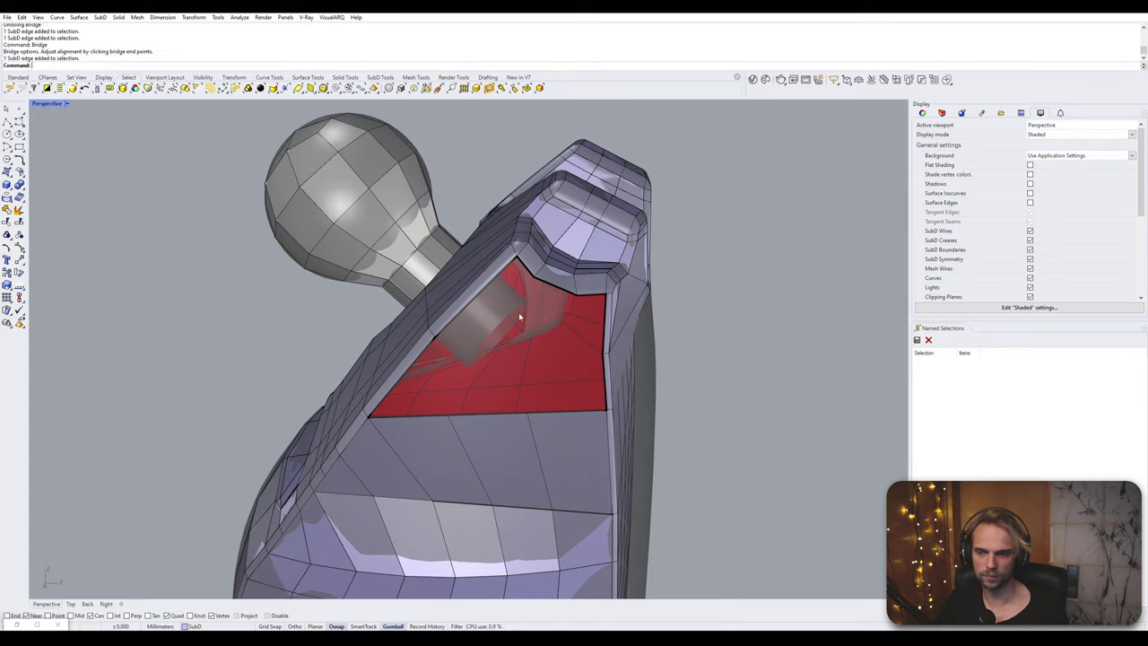
left_click(416, 361)
left_click(610, 381)
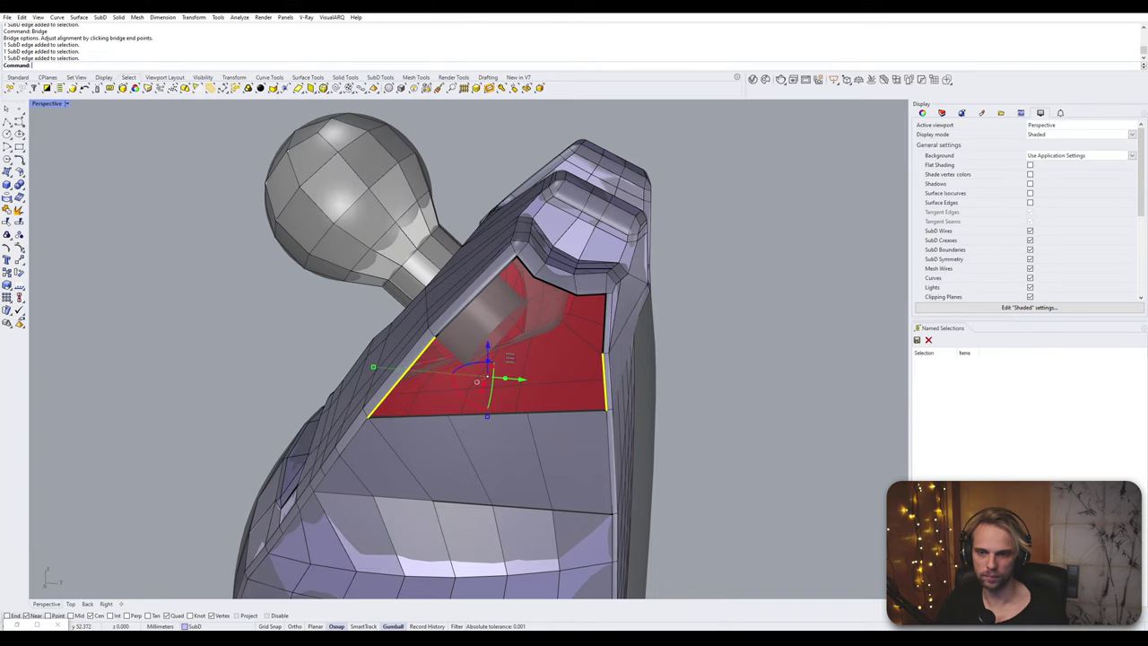
key("Return")
key("Return")
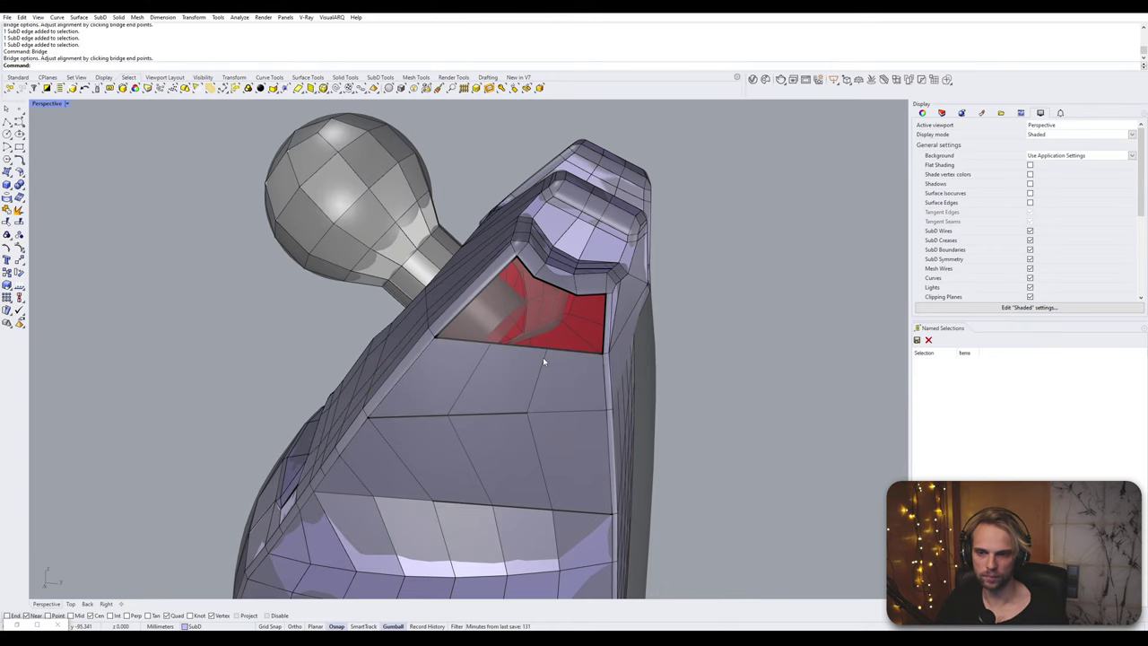
- Bridge the opening's boundary loop, minus both side edges, with a single segment
right_click_drag(542, 360, 519, 386, "shift")
scroll(510, 320, "up", 2)
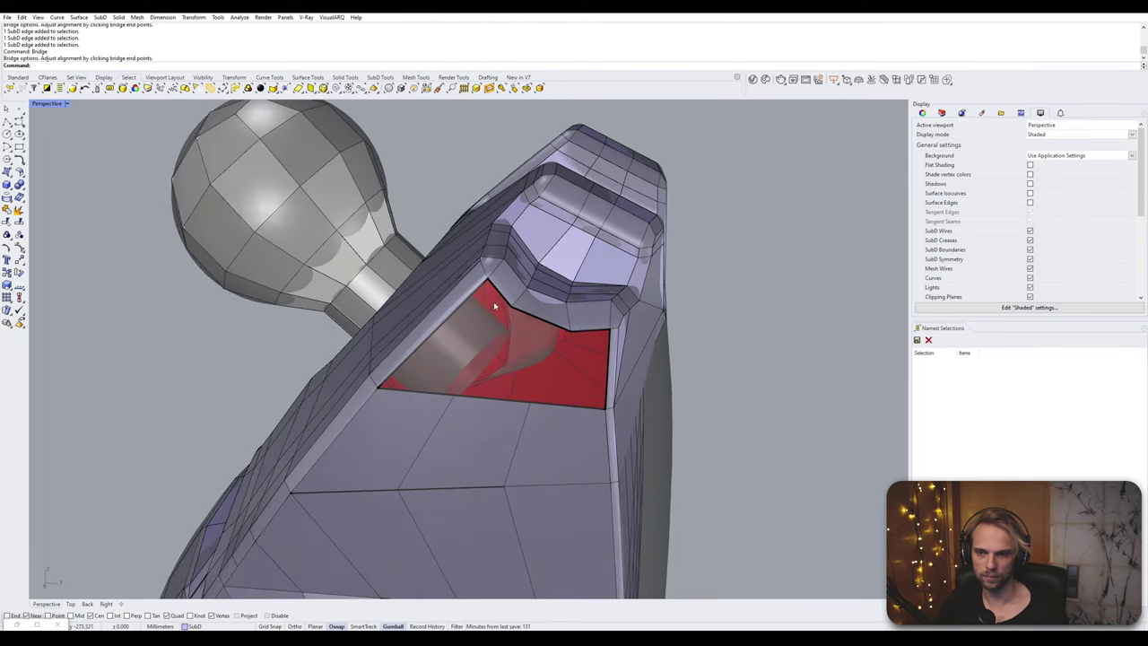
left_click(500, 298)
double_click(507, 301)
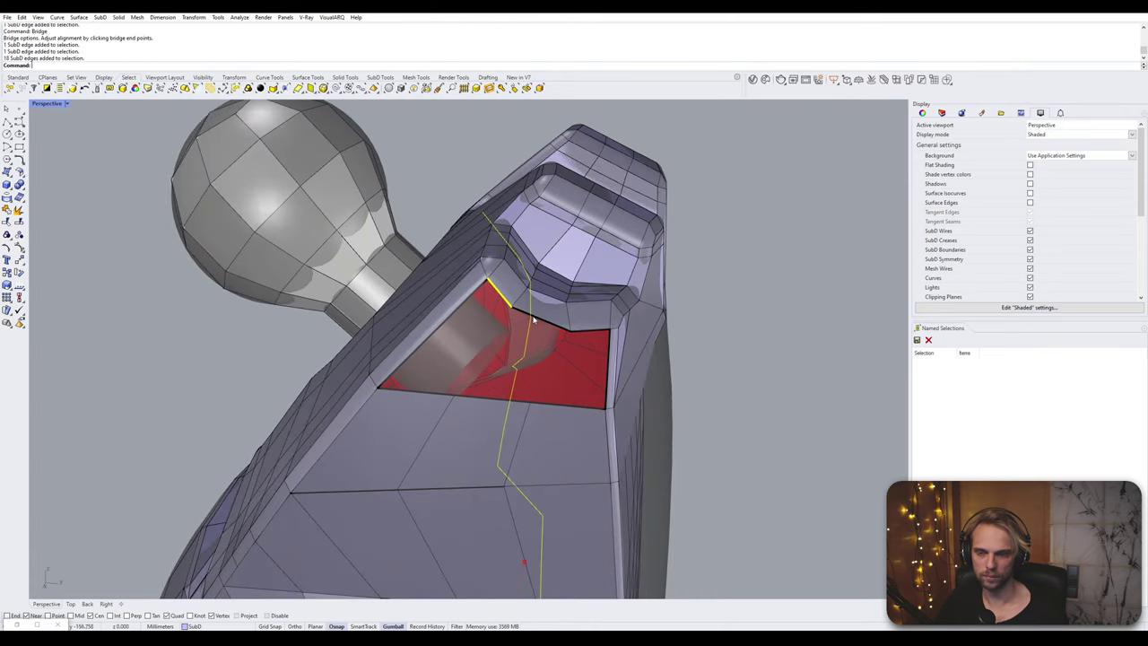
double_click(448, 318)
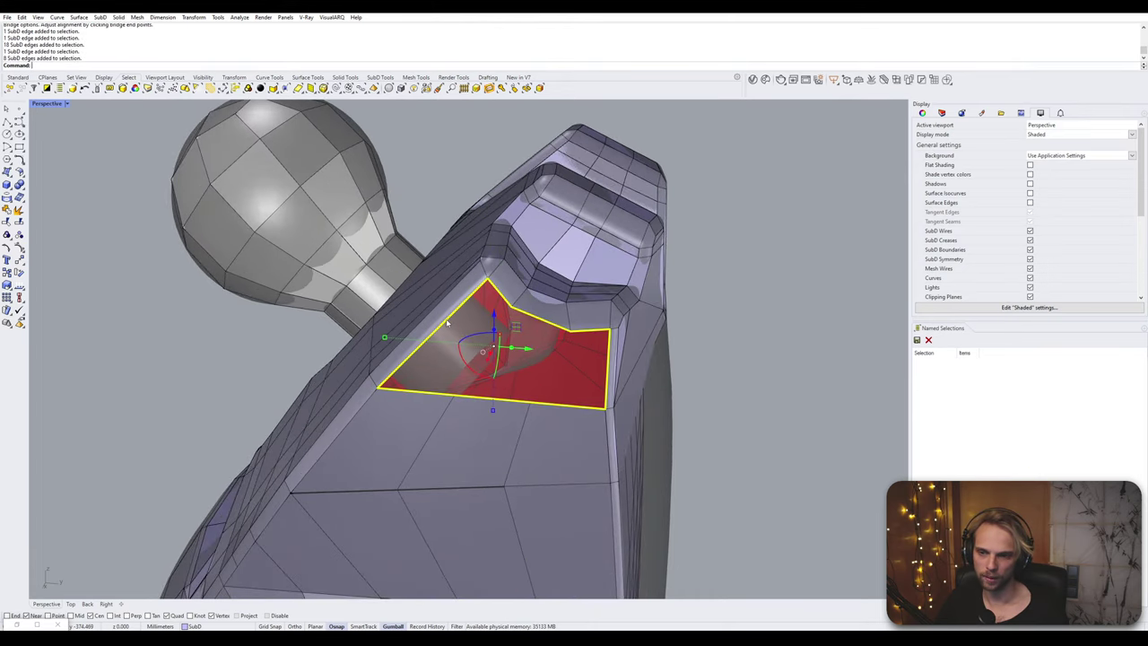
left_click(463, 307, "ctrl")
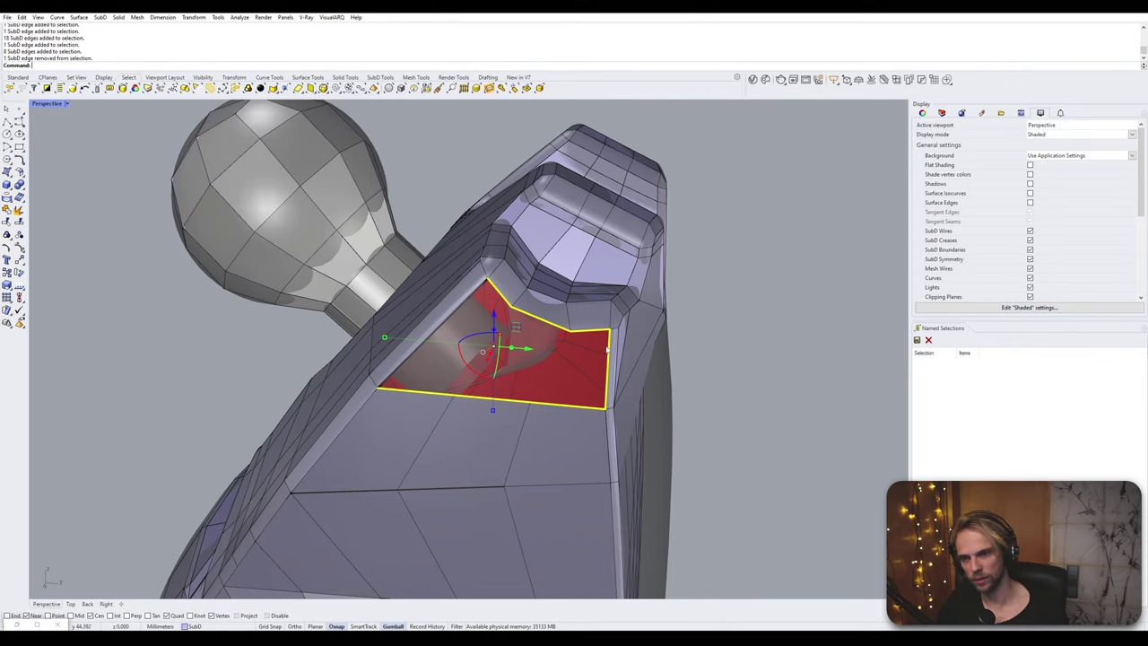
left_click(609, 352, "ctrl")
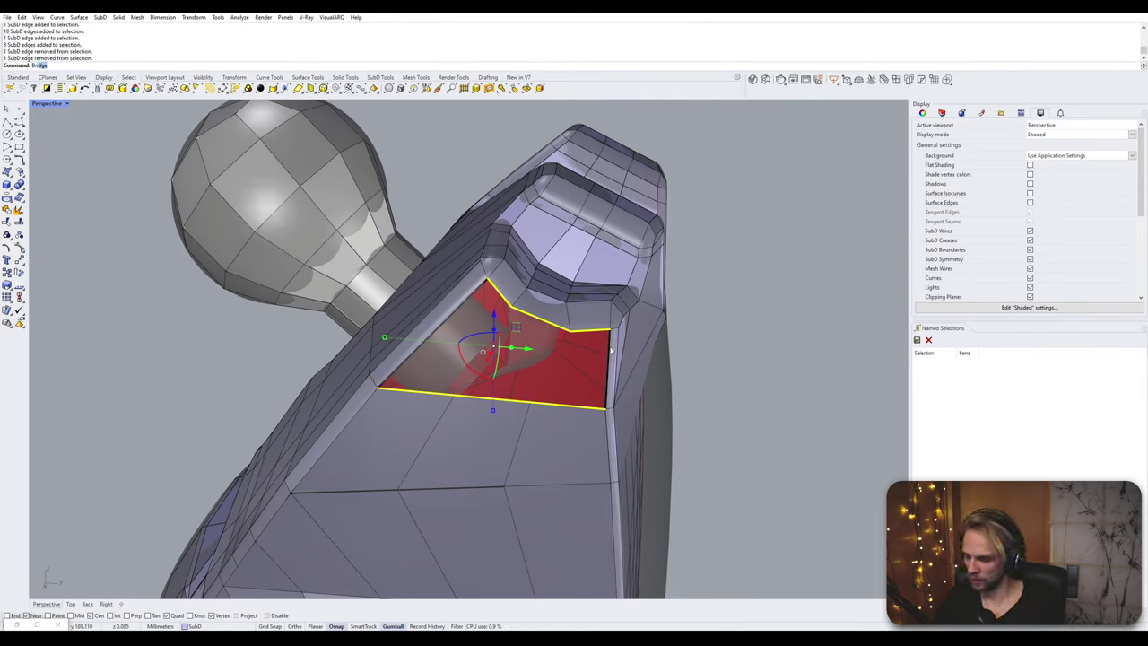
key("Return")
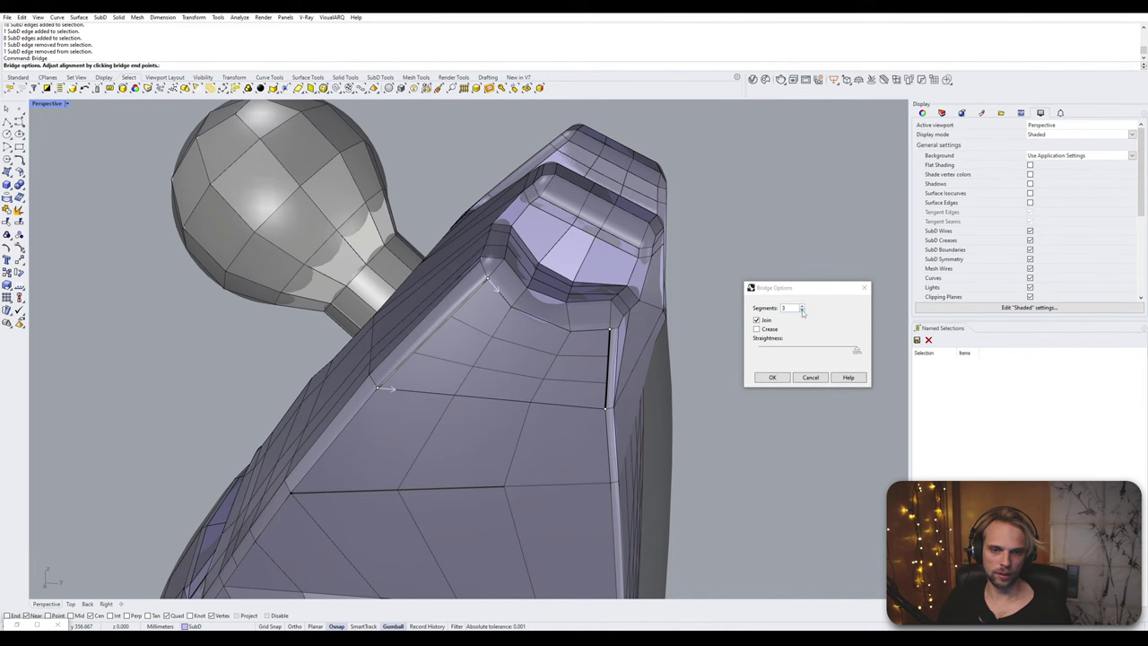
left_click(802, 311)
left_click(802, 311)
left_click(772, 377)
scroll(769, 384, "down", 3)
right_click_drag(768, 384, 633, 362)
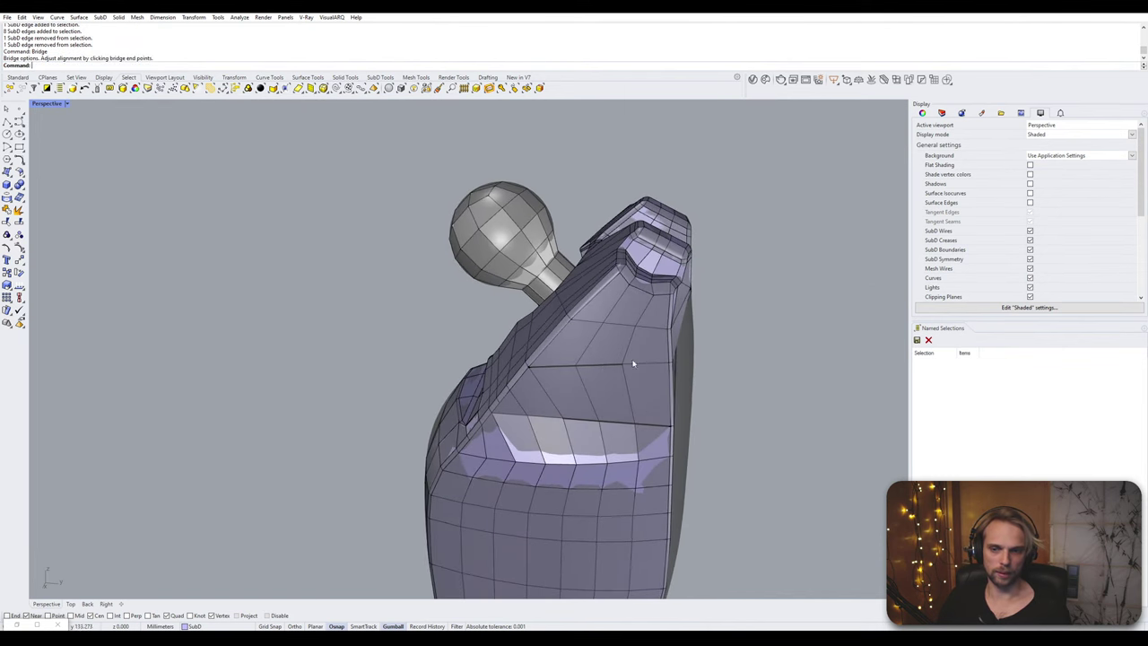
left_click(601, 366)
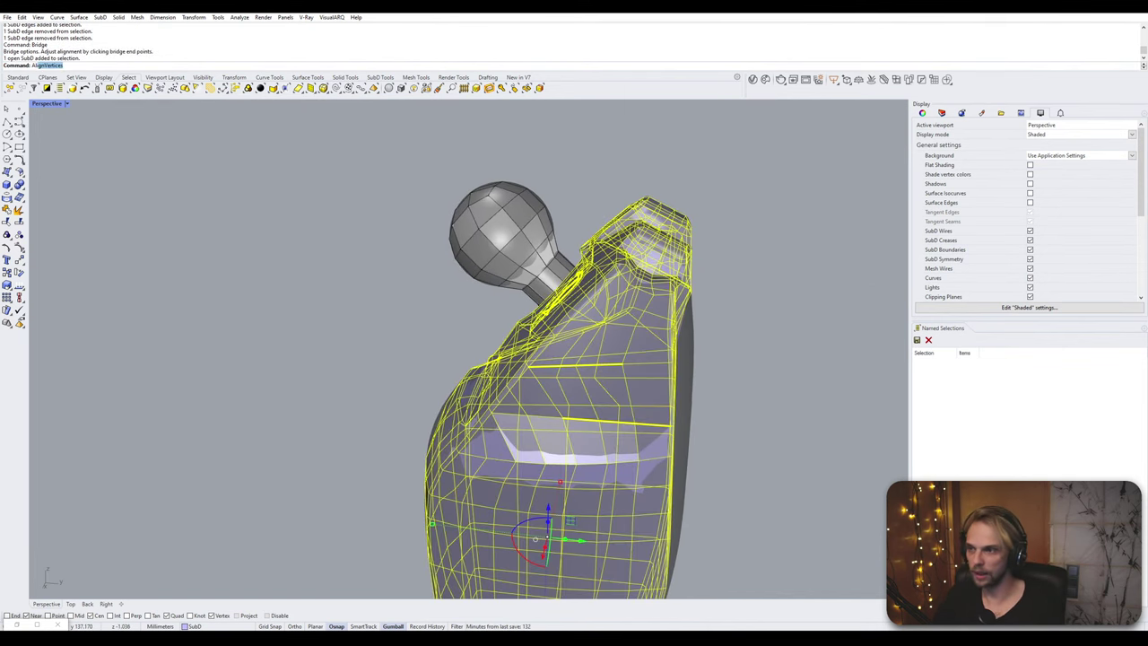
- Align the bridged vertices and remove the creases from the two creased edge loops
key("Return")
key("Return")
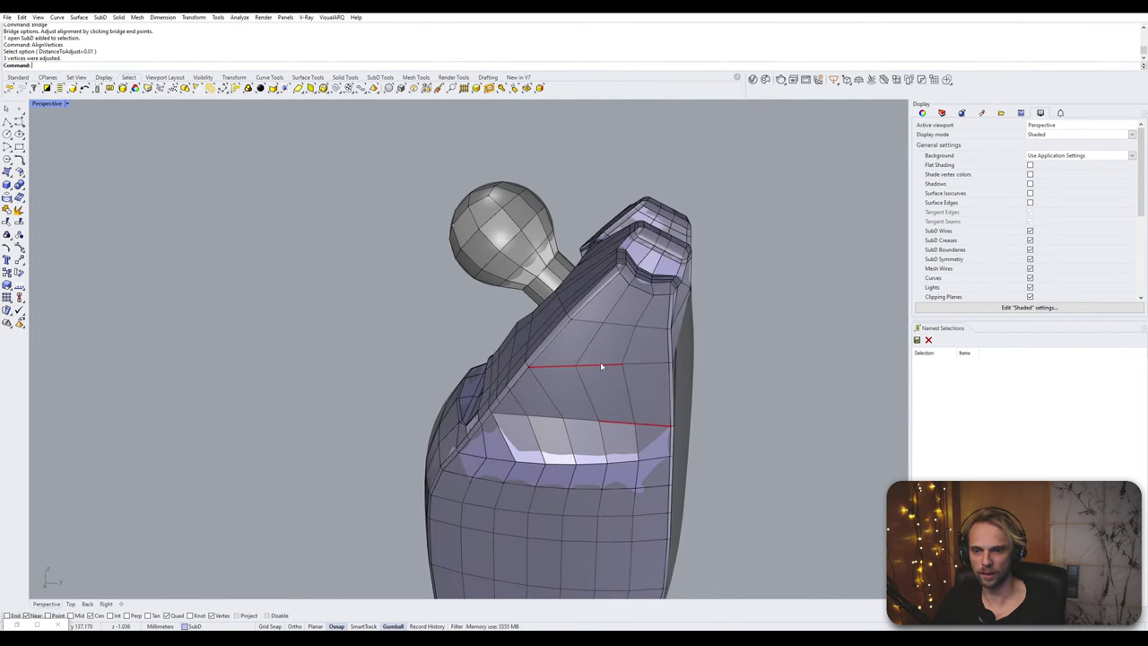
key("ctrl+a")
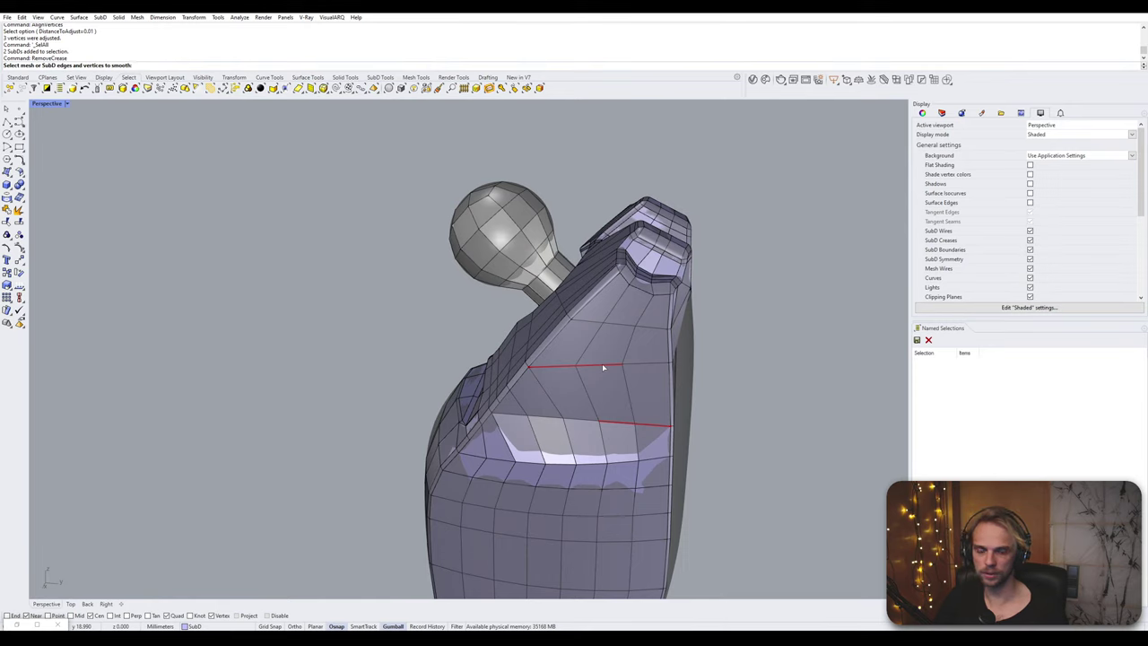
double_click(602, 365)
double_click(619, 424)
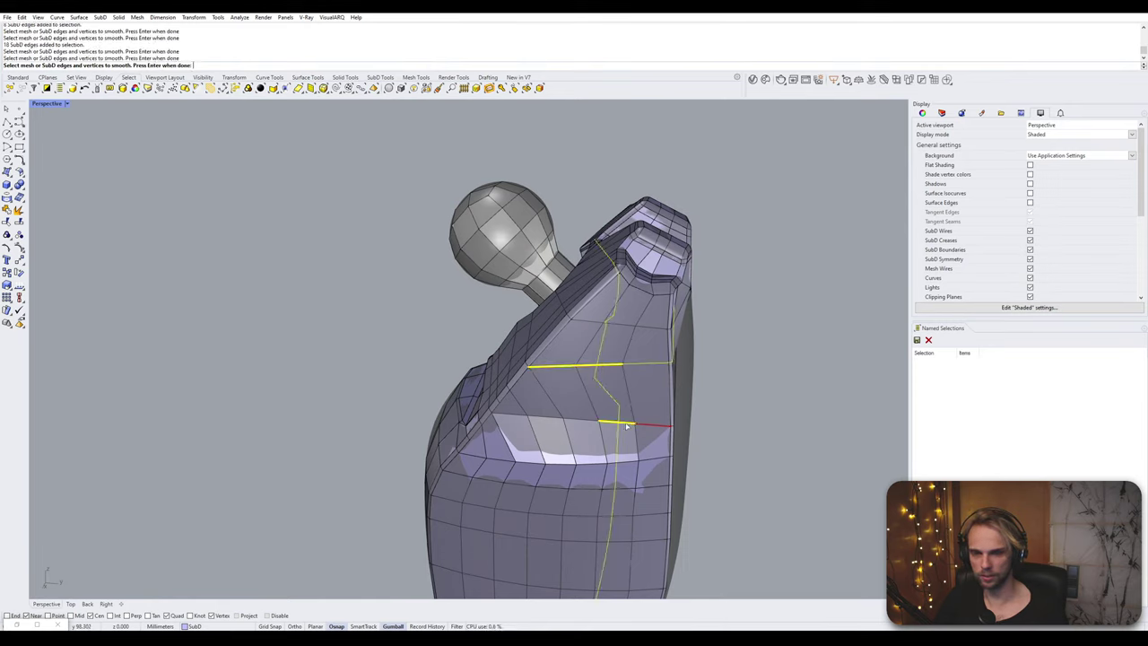
key("Return")
- Preview the smoothed thigh shell and orbit toward the ball joint
right_click_drag(627, 427, 679, 387)
key("Tab")
scroll(577, 345, "down", 5)
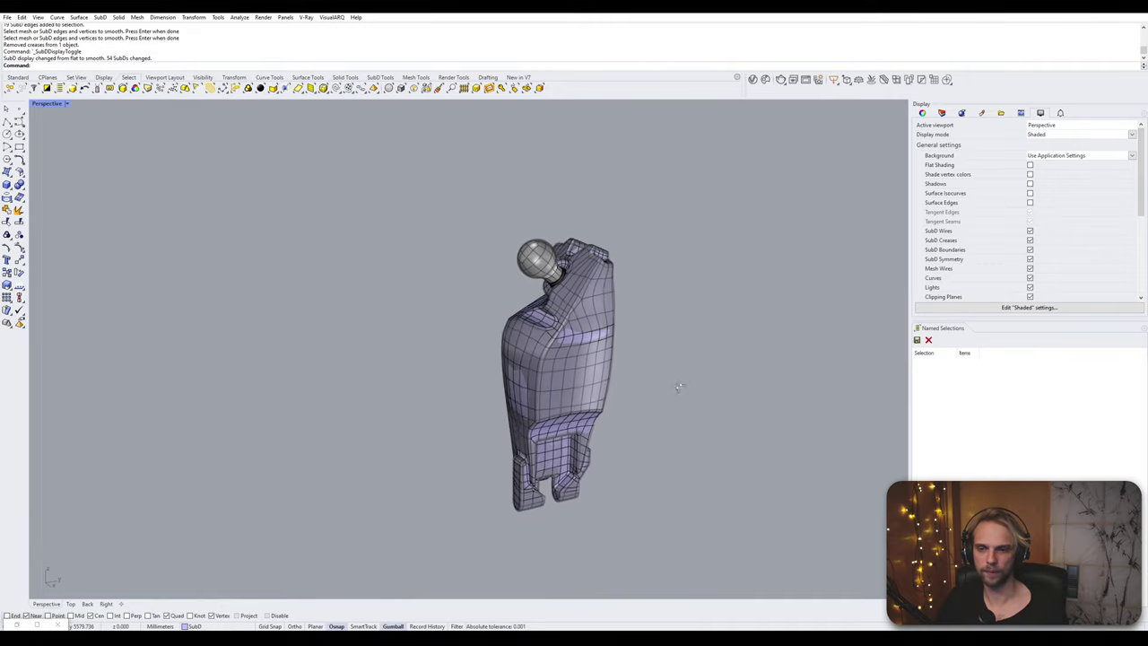
scroll(555, 303, "up", 5)
right_click_drag(540, 292, 462, 379, "shift")
right_click_drag(462, 379, 515, 395)
scroll(410, 355, "up", 5)
- Toggle between flat cage and smooth display while orbiting around the ball-joint neck
key("Tab")
right_click_drag(389, 357, 574, 421)
scroll(455, 419, "up", 5)
key("Tab")
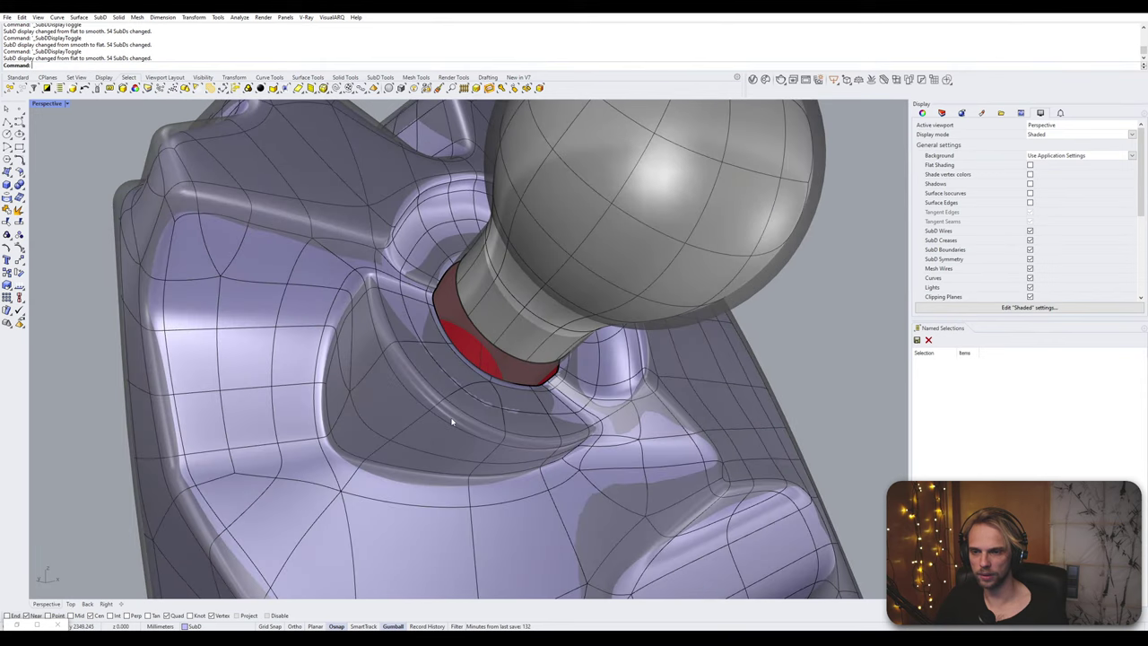
right_click_drag(454, 419, 602, 173)
scroll(516, 333, "up", 2)
key("Tab")
scroll(515, 333, "up", 3)
- Move the neck edge loop down into the ball-joint socket
double_click(525, 313, "ctrl+shift")
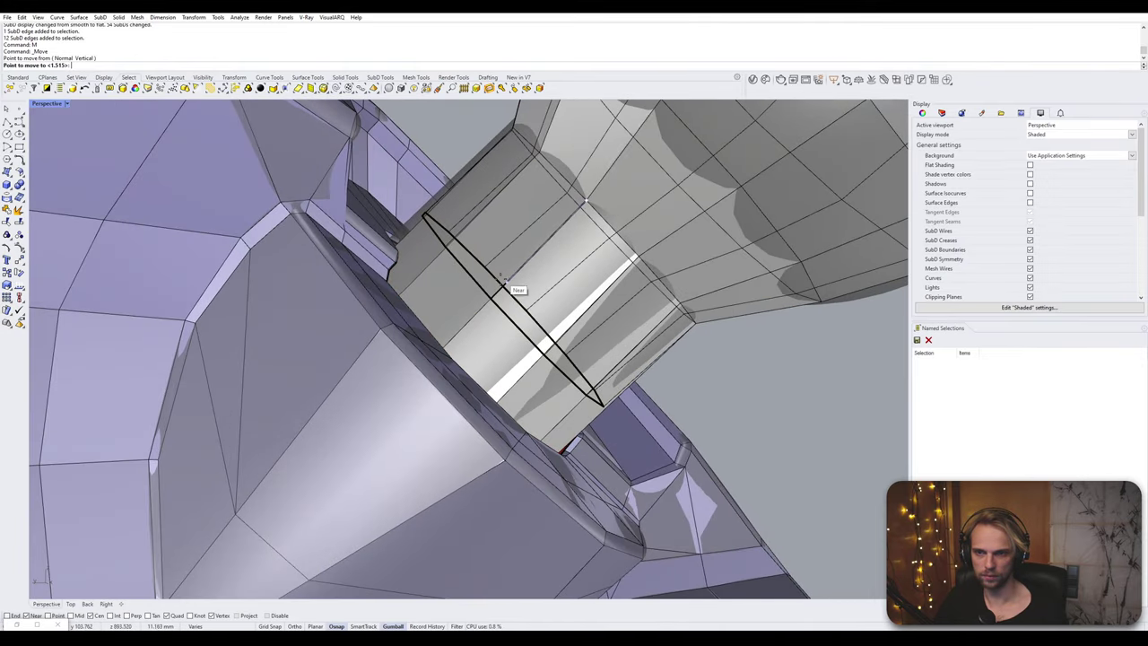
left_click(419, 369)
key("Escape")
scroll(554, 315, "down", 8)
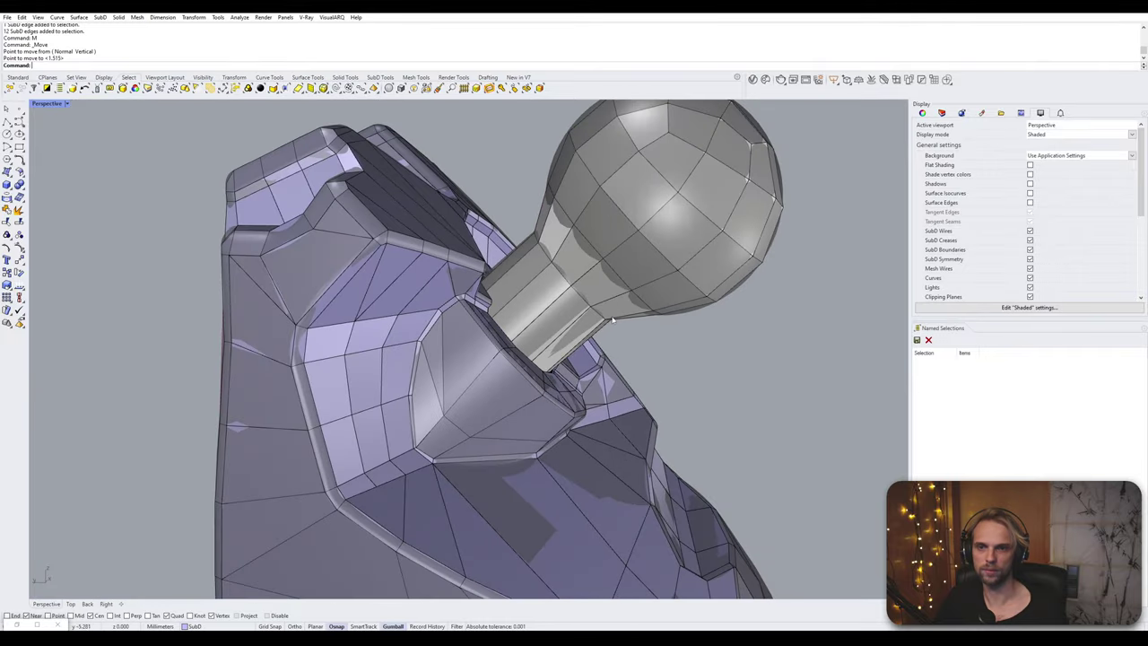
right_click_drag(583, 330, 559, 373)
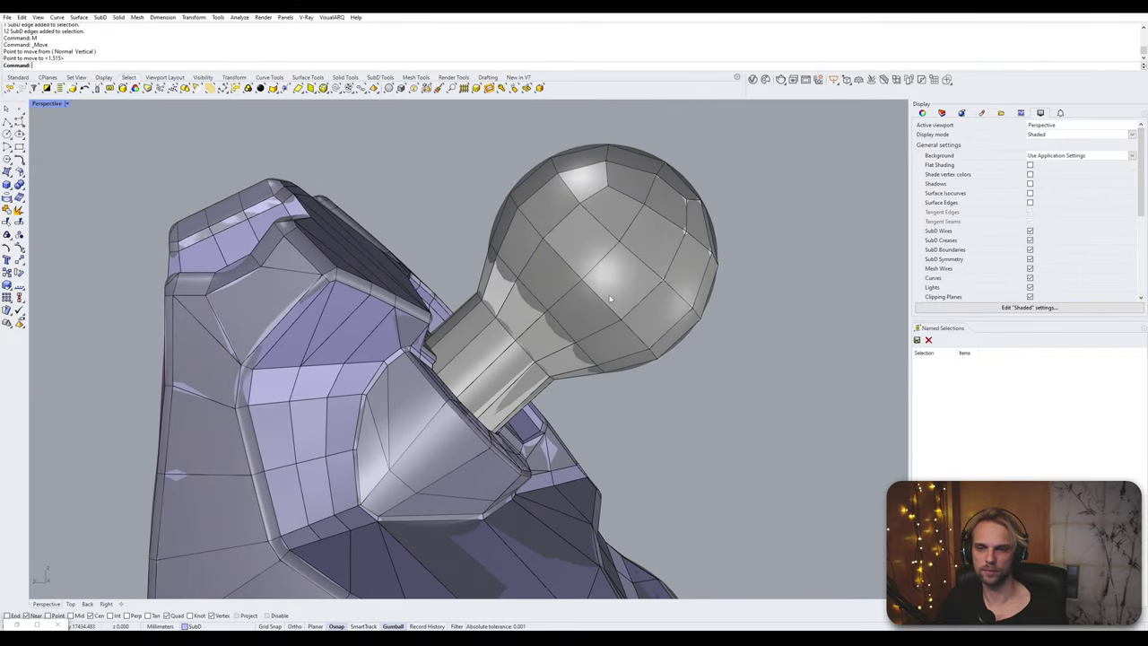
scroll(446, 247, "up", 2)
- Bevel the knob's neck edge loop and check it in smooth preview
double_click(492, 320)
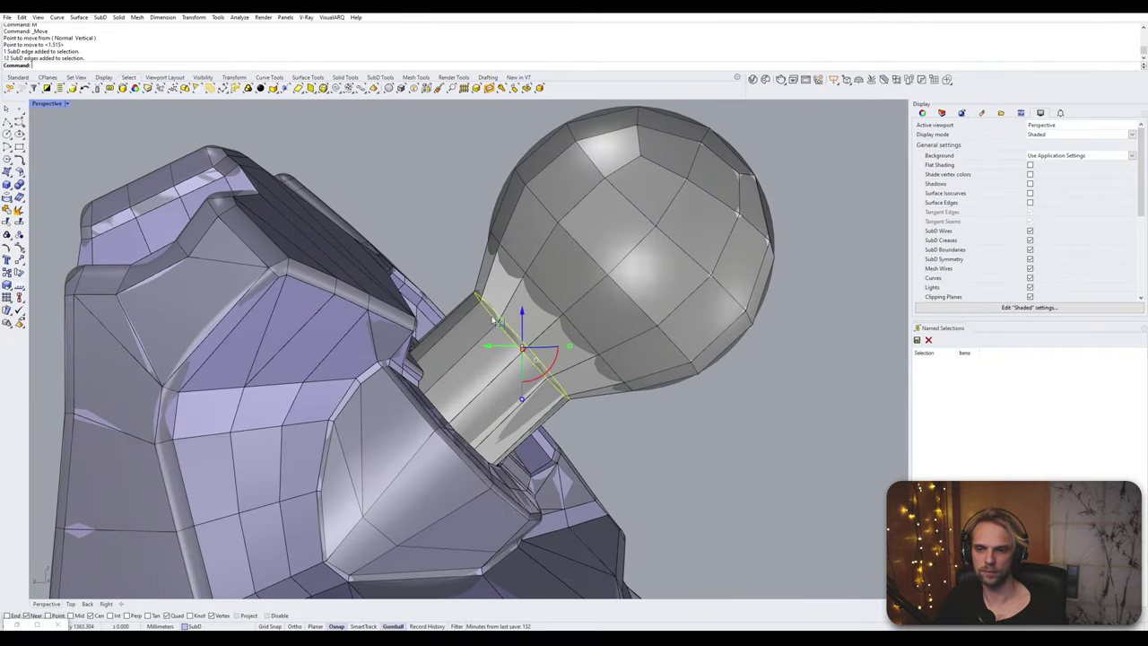
type("Bevel")
key("Return")
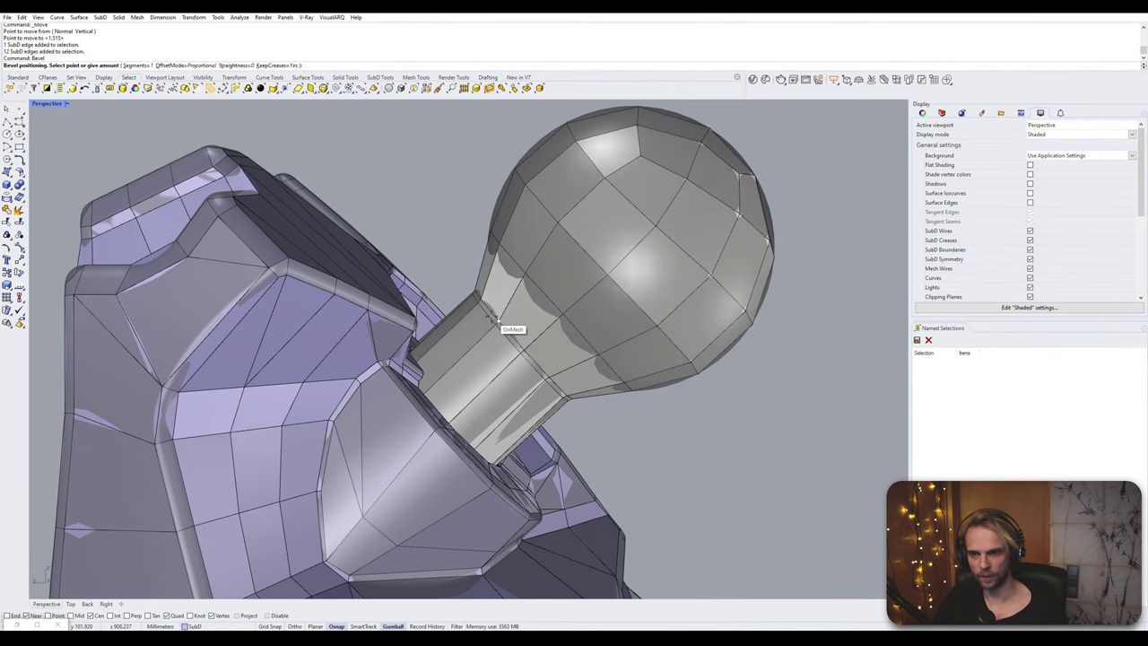
left_click(496, 315)
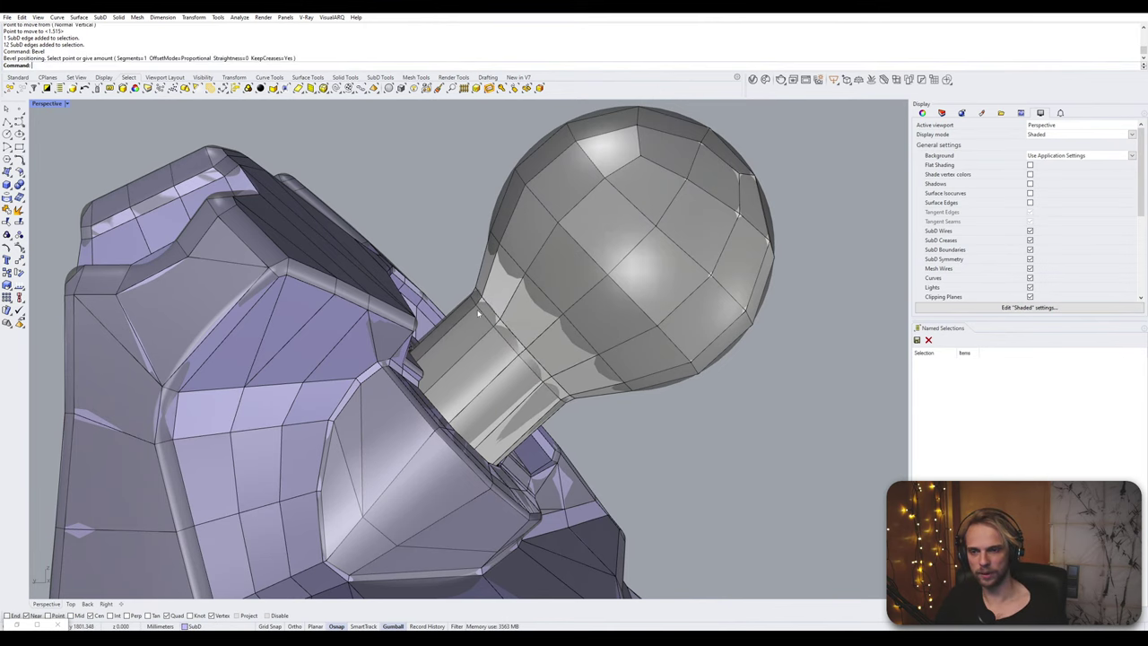
key("Tab")
scroll(462, 266, "down", 6)
key("Tab")
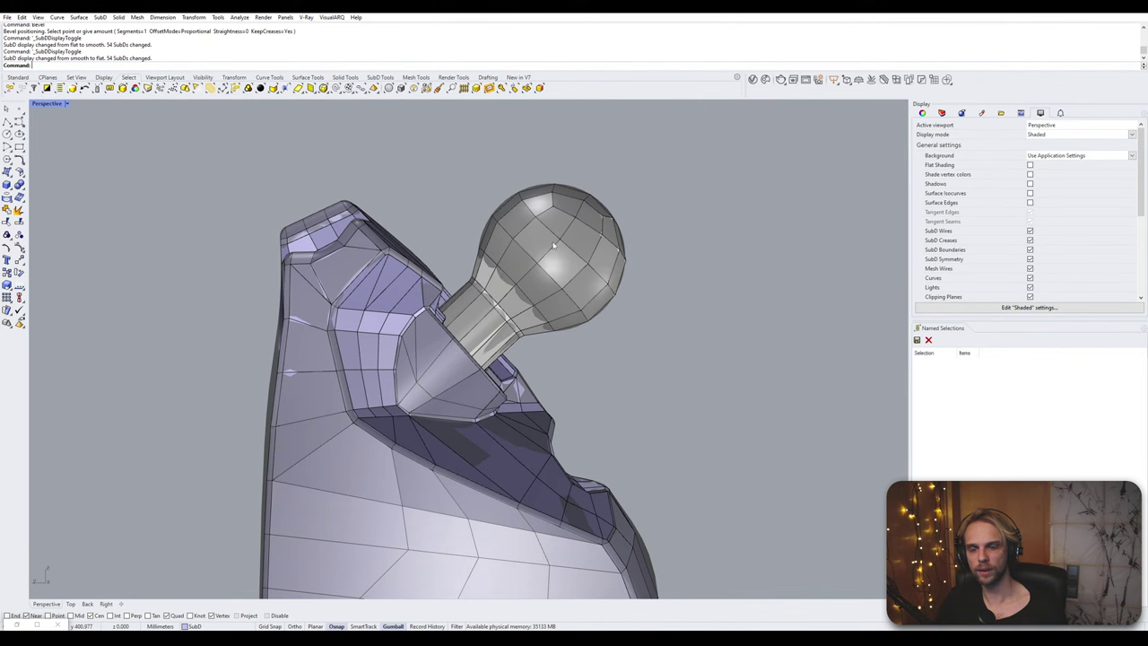
key("Tab")
scroll(549, 255, "up", 4)
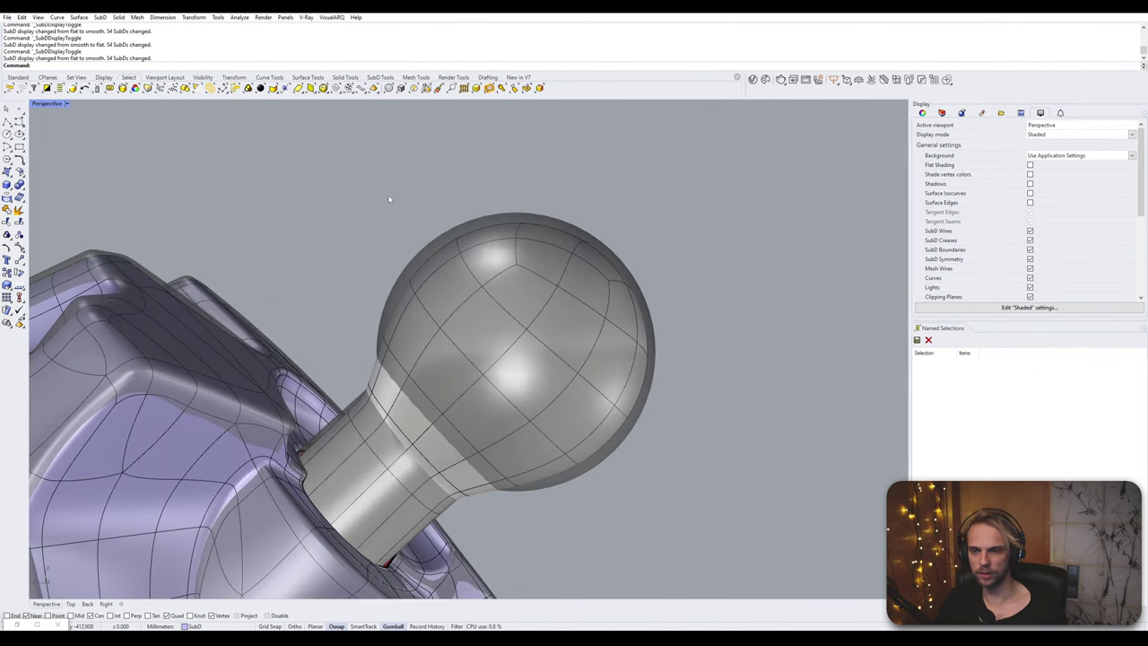
- Select face rings around the ball and across its top
left_click(407, 407, "ctrl+shift")
left_click(384, 388, "ctrl+shift")
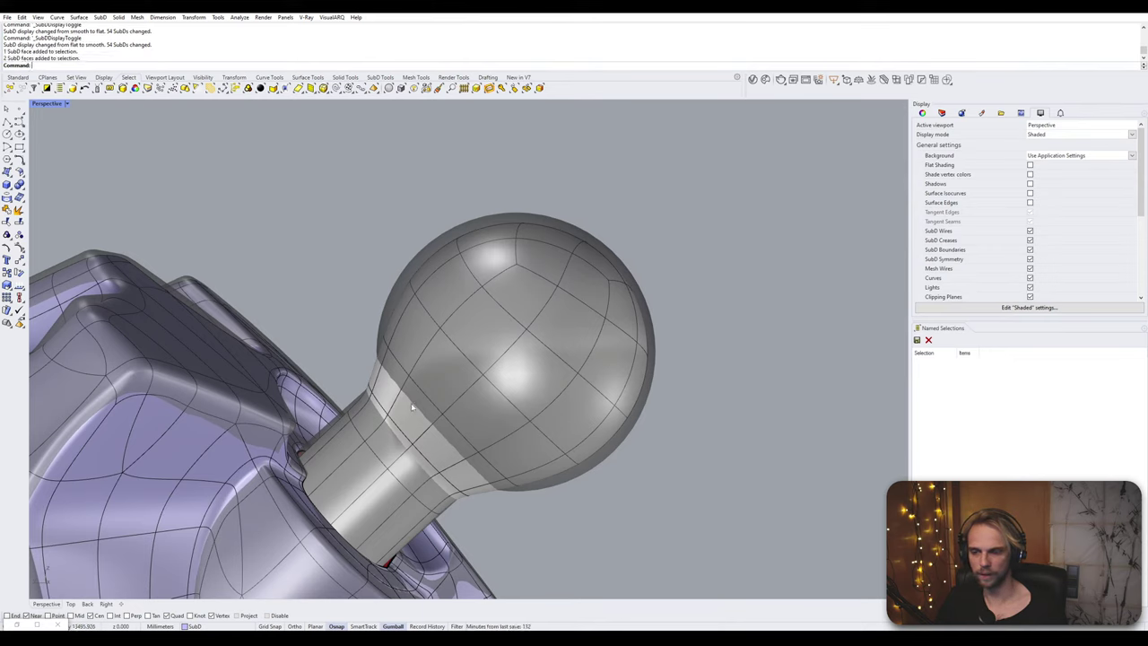
left_click(410, 404, "ctrl+shift")
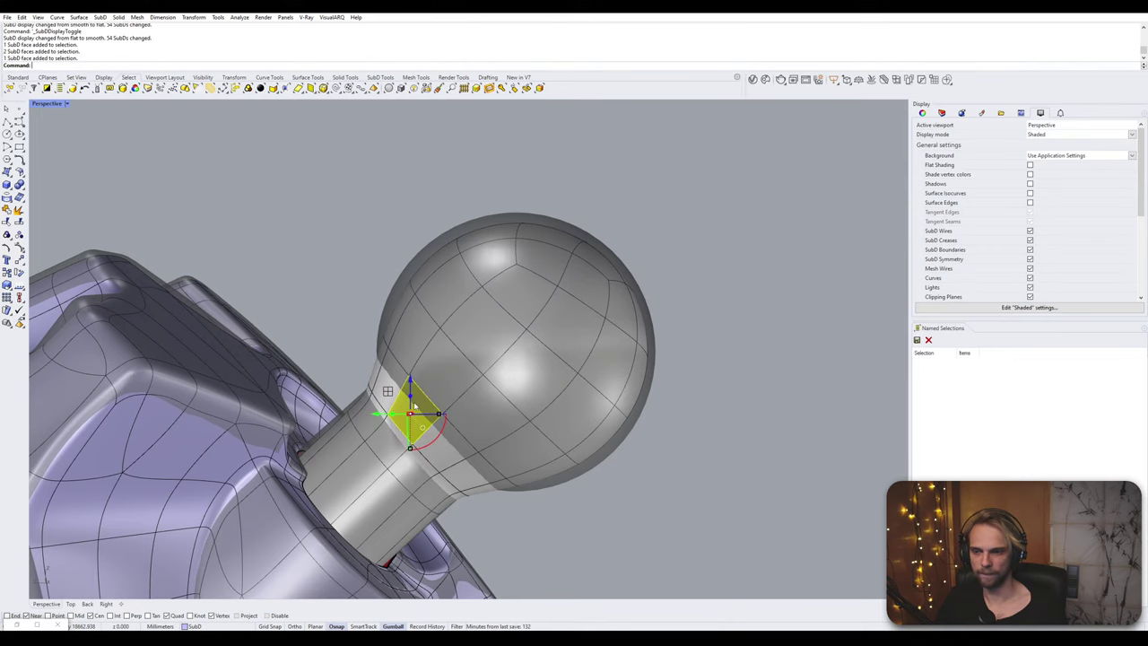
left_click(435, 361, "ctrl+shift")
double_click(414, 319, "ctrl+shift")
double_click(495, 321, "ctrl+shift")
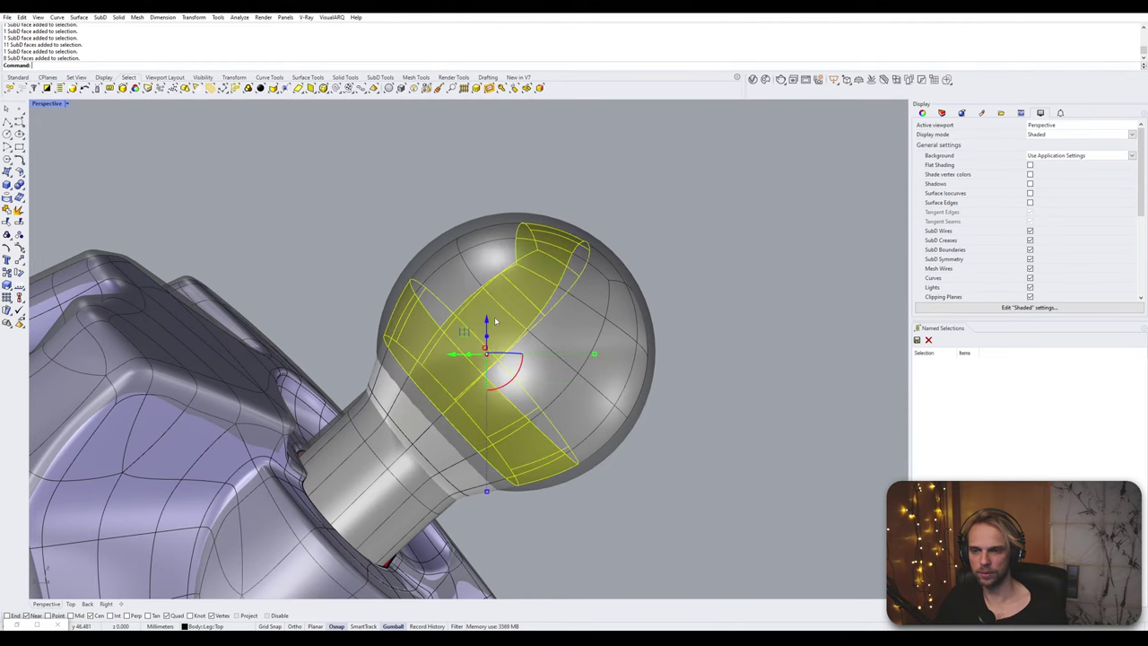
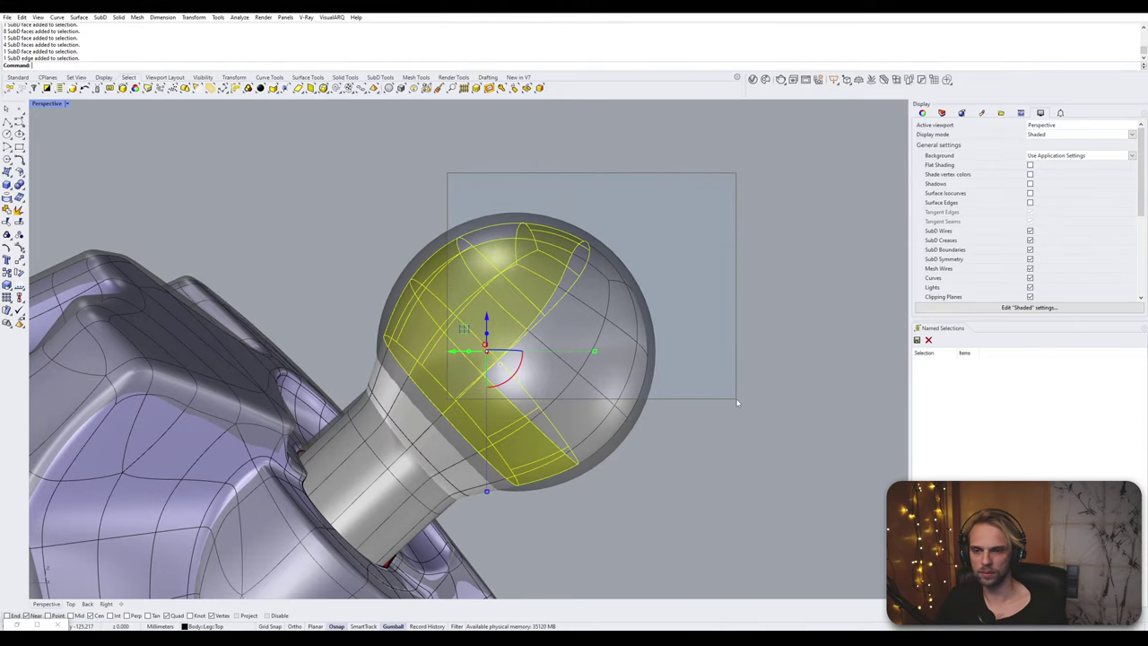
- Scale the ball's upper and lower faces up uniformly, then switch SubDs to flat display
left_click_drag(737, 402, 737, 403, "ctrl+shift")
left_click_drag(583, 362, 564, 347, "ctrl+shift")
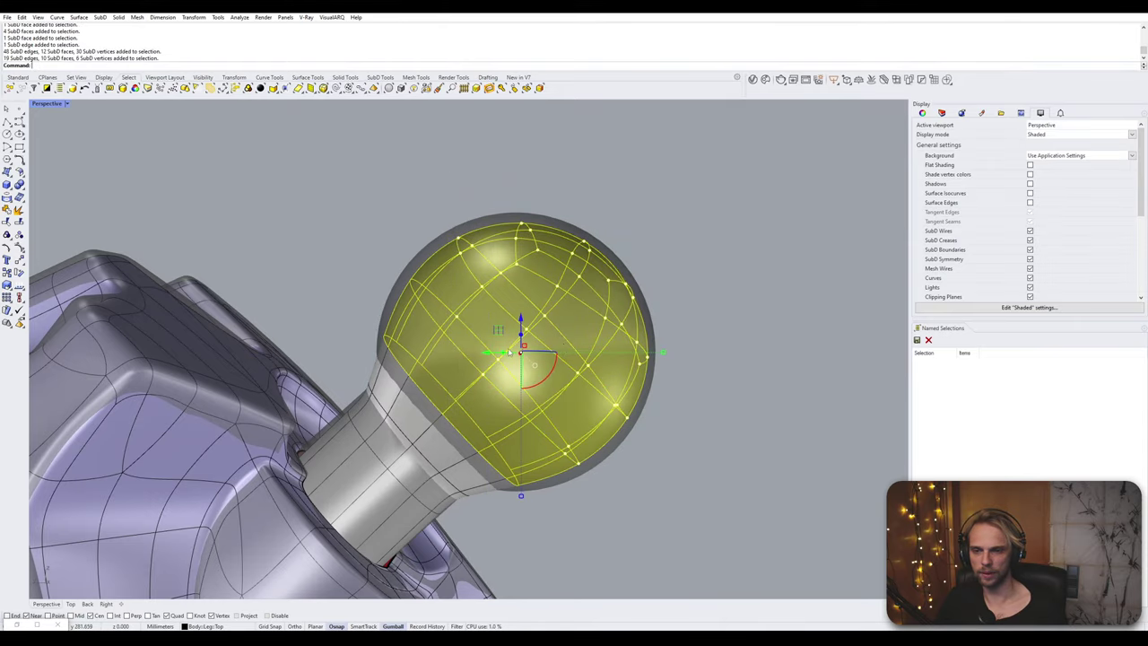
right_click_drag(509, 352, 305, 356)
left_click_drag(318, 342, 310, 343, "shift")
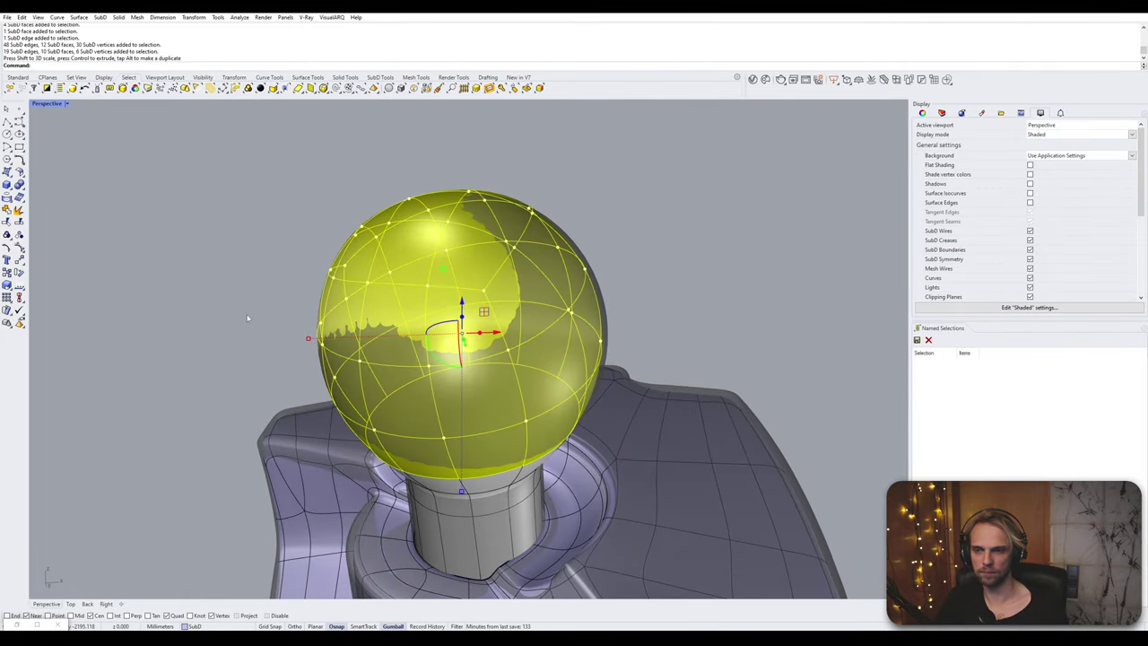
key("Escape")
right_click_drag(248, 317, 401, 358)
key("Tab")
key("Tab")
- Inspect the neck cylinder's rim and base edge loops, then switch to flat SubD display
scroll(517, 453, "up", 5)
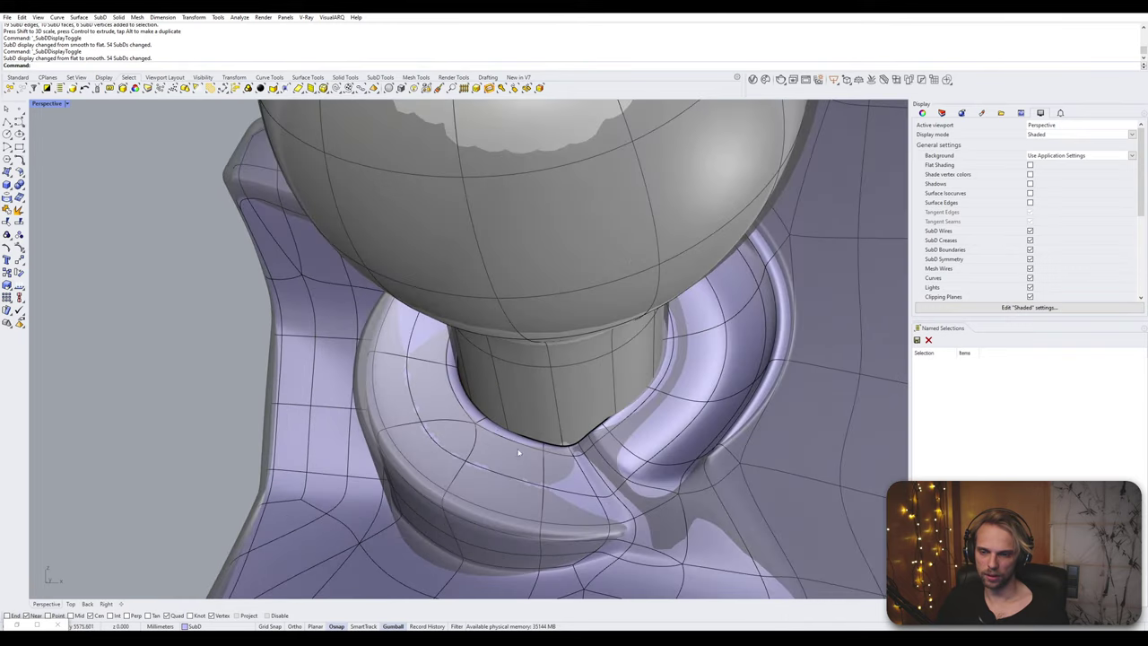
scroll(518, 453, "up", 10)
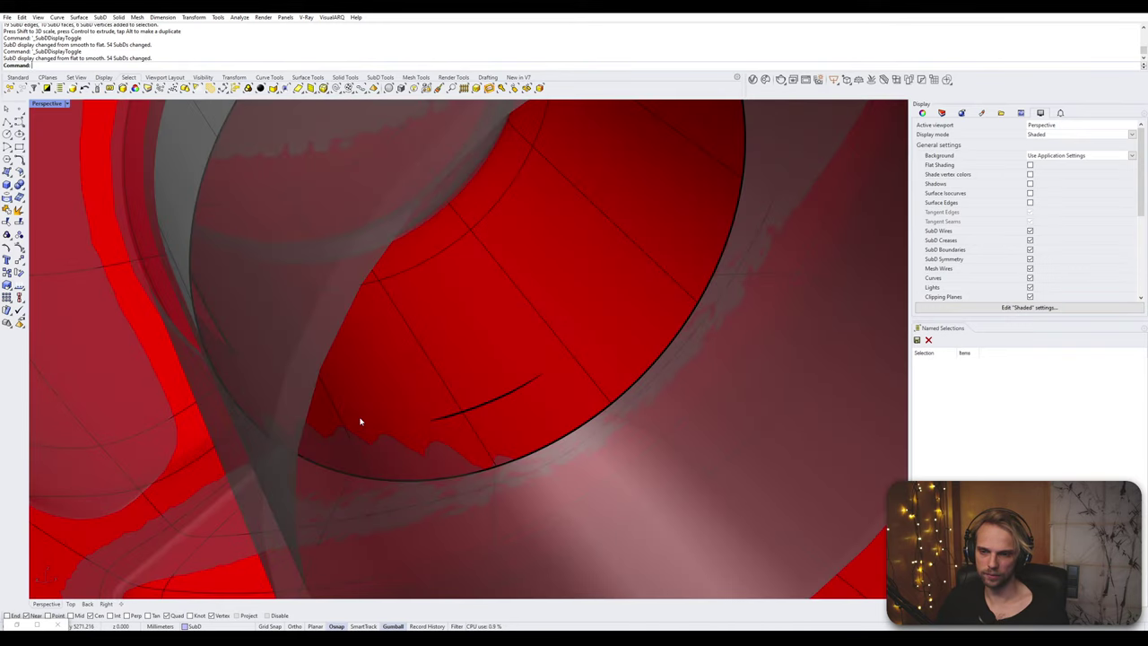
right_click_drag(361, 421, 493, 555, "shift")
scroll(451, 445, "up", 3)
scroll(449, 443, "down", 5)
double_click(513, 191)
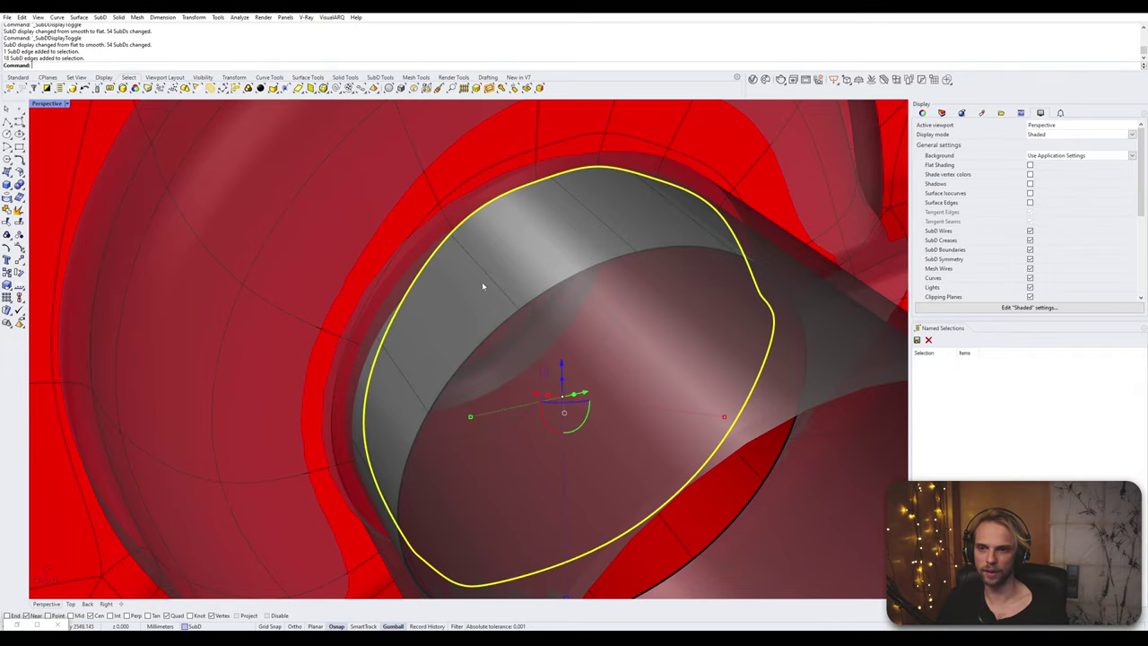
double_click(480, 346, "shift")
scroll(482, 346, "down", 5)
right_click_drag(484, 349, 585, 401)
key("Escape")
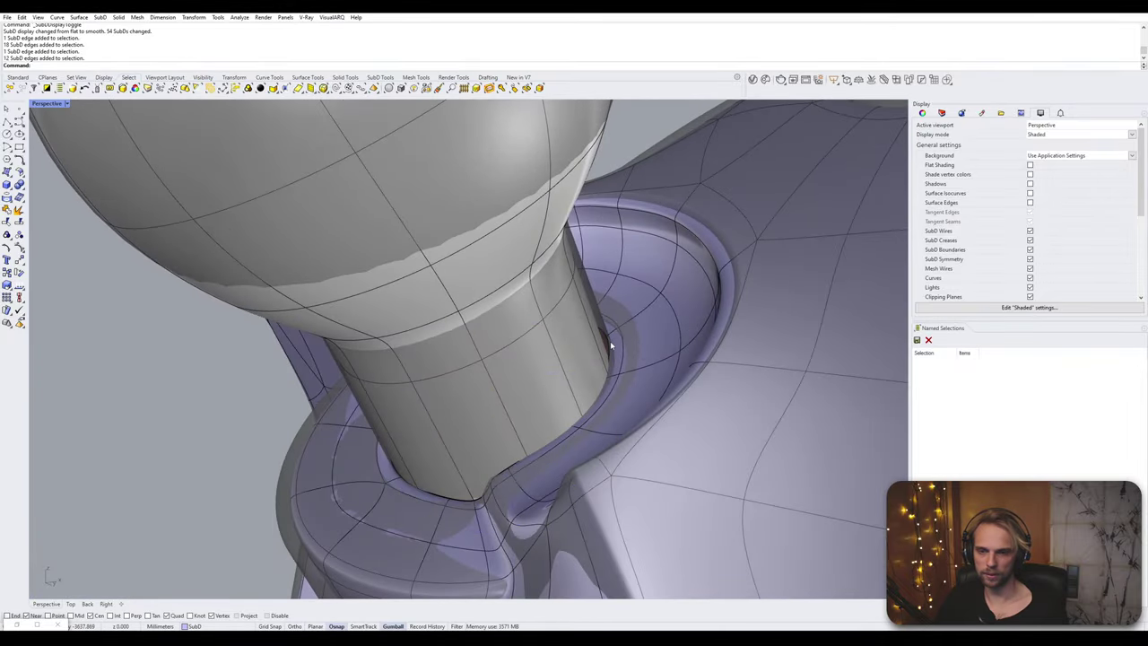
double_click(611, 345, "shift")
right_click_drag(611, 345, 440, 454)
scroll(428, 412, "up", 5)
key("Escape")
key("Tab")
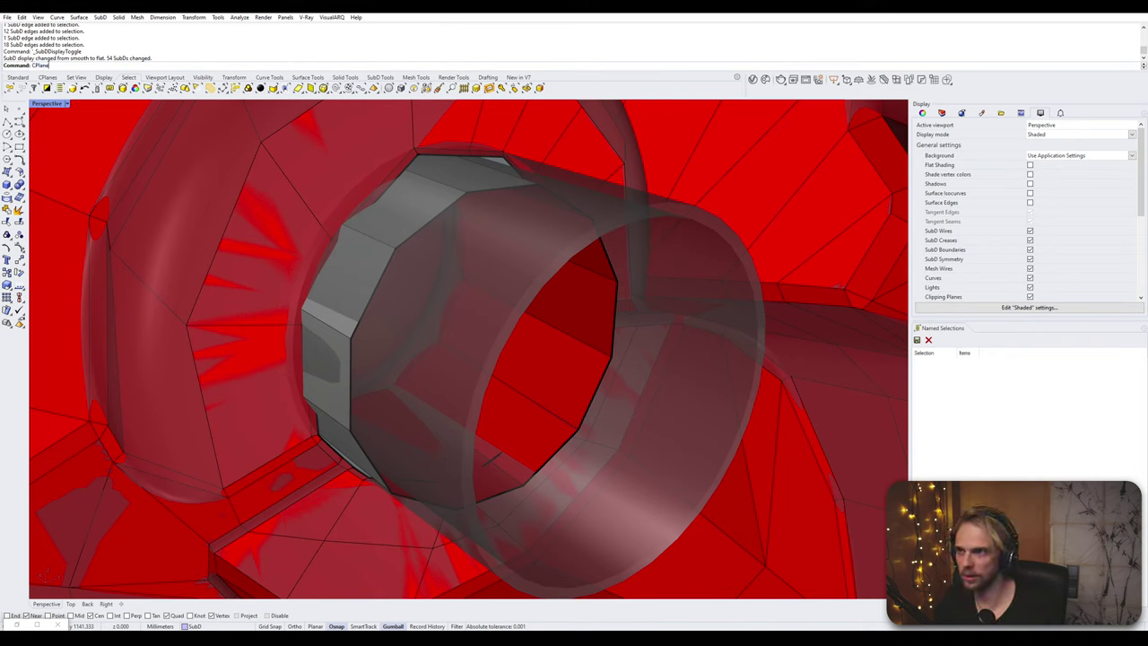
- Set a 3-point construction plane on the cylinder edge and select the ball-and-cylinder SubD
key("Return")
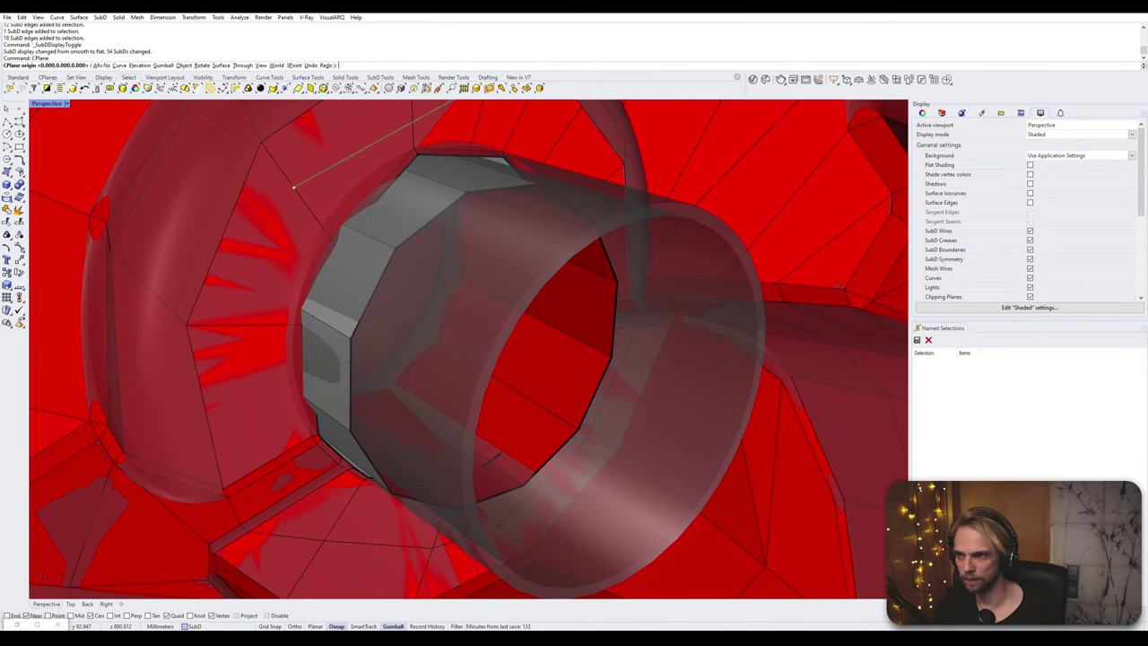
left_click(298, 65)
left_click(353, 332)
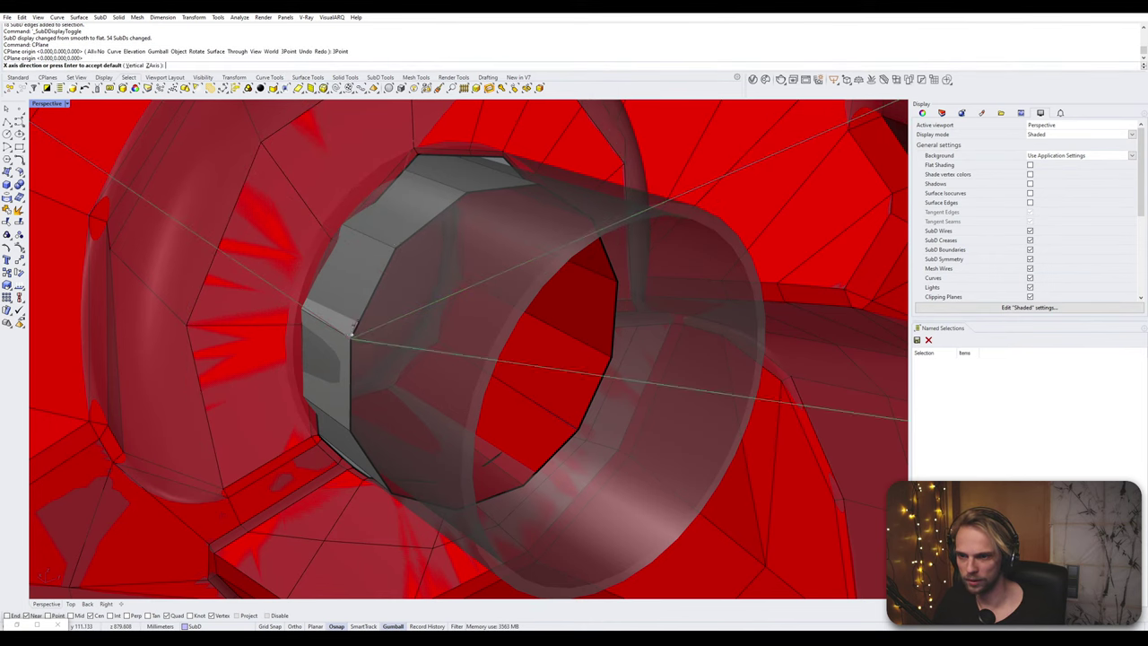
left_click(395, 247)
left_click(618, 284)
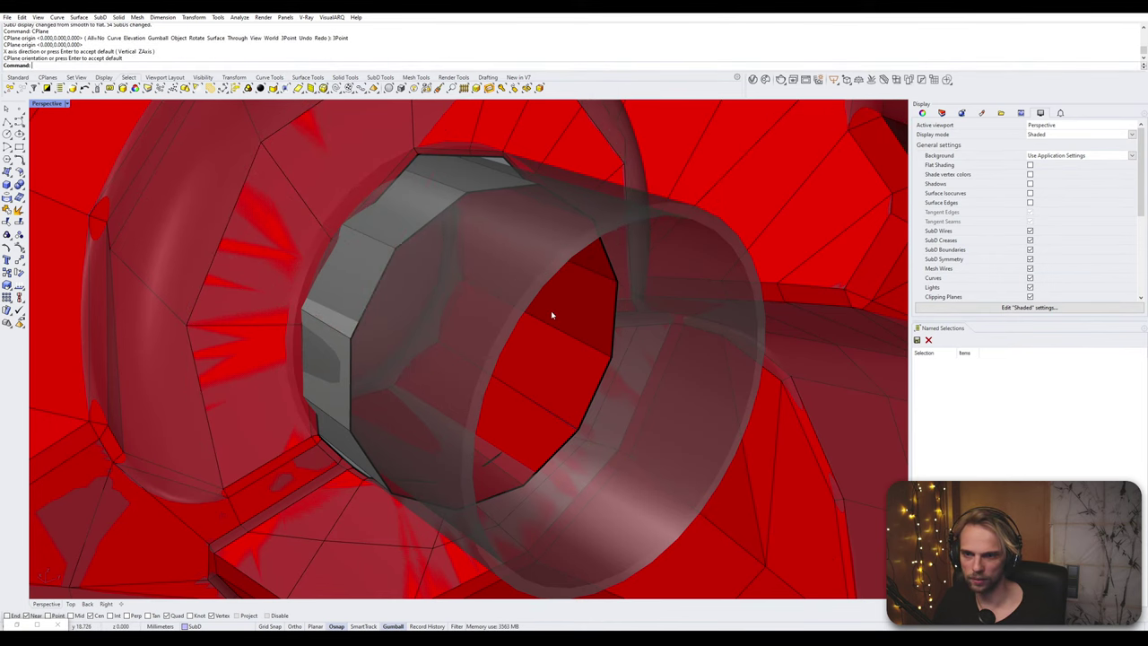
scroll(390, 310, "down", 10)
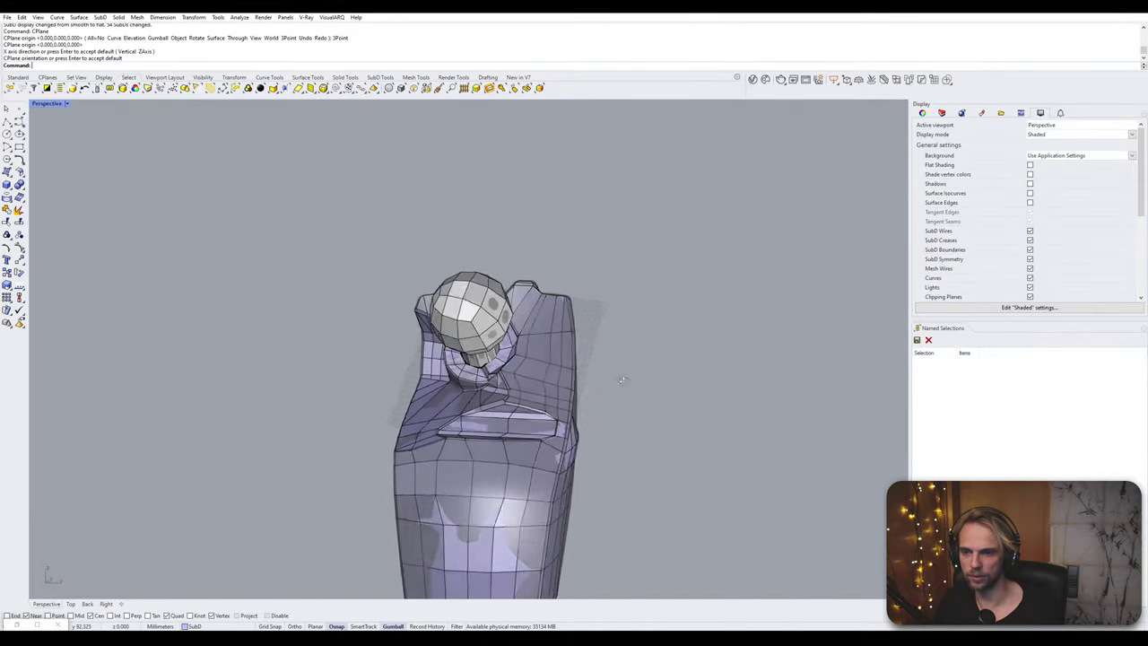
right_click_drag(622, 380, 583, 387)
scroll(546, 364, "up", 12)
scroll(582, 386, "down", 3)
left_click(434, 258)
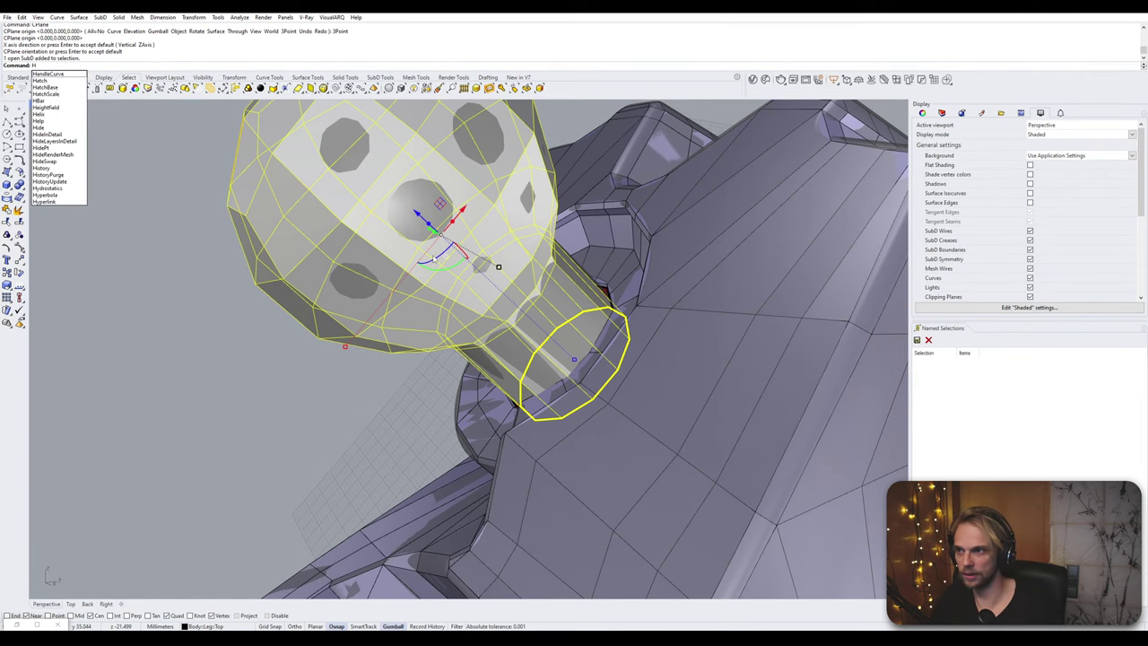
- Hide the ball SubD, push the socket's 18-edge opening loop deeper, and start ShowSelected
key("Return")
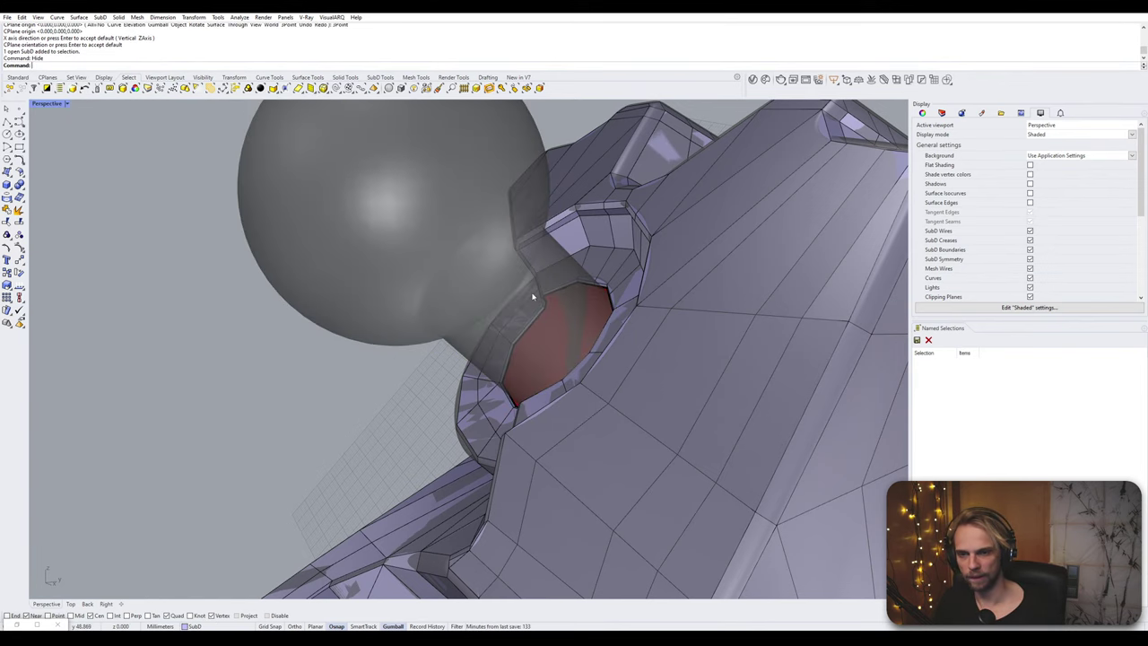
scroll(540, 316, "up", 4)
double_click(540, 321, "ctrl+shift")
right_click_drag(542, 326, 544, 358)
left_click_drag(541, 358, 567, 393)
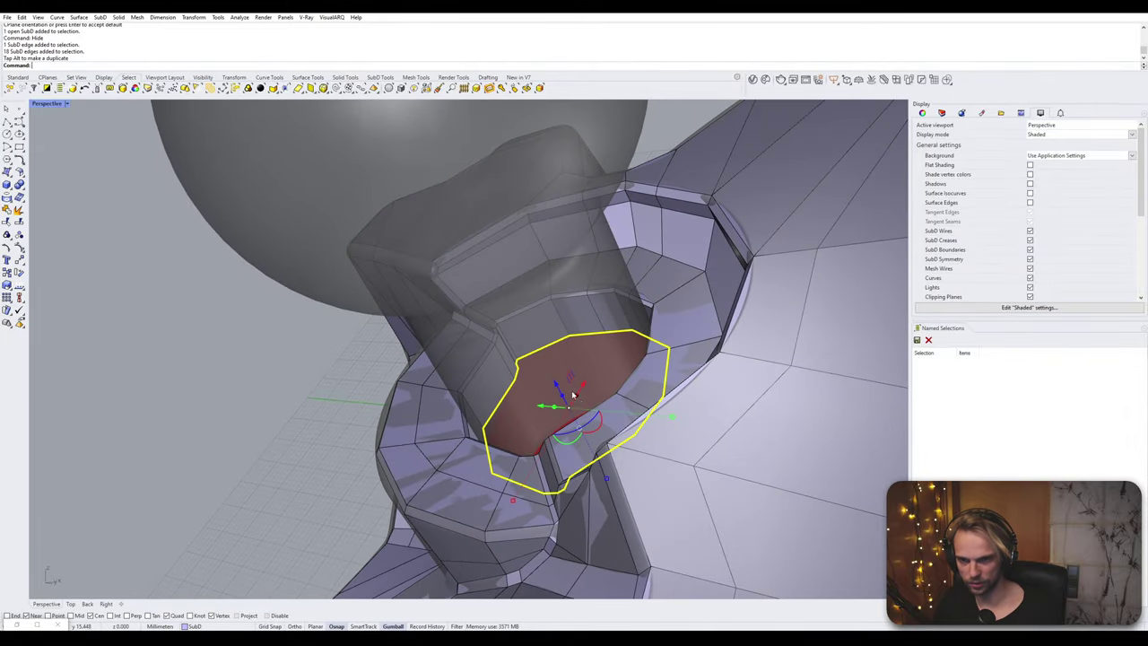
mouse_move(568, 395)
right_mouse_down()
mouse_move(593, 400)
mouse_move(709, 499)
mouse_move(327, 298)
mouse_move(415, 327)
right_mouse_up()
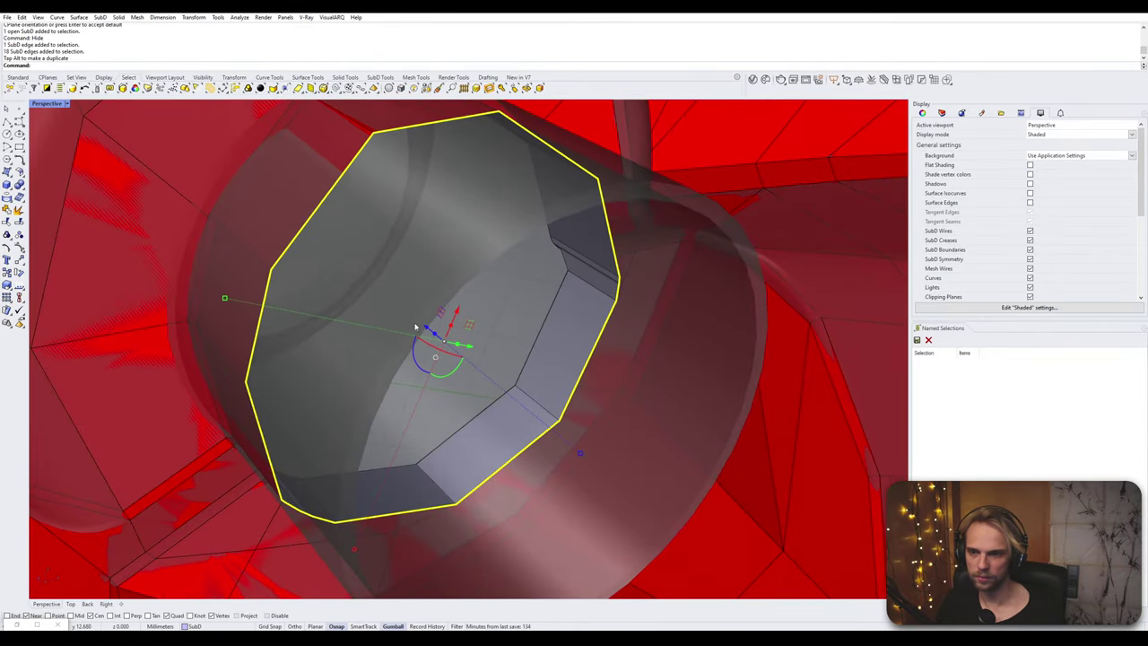
left_click_drag(429, 332, 529, 423)
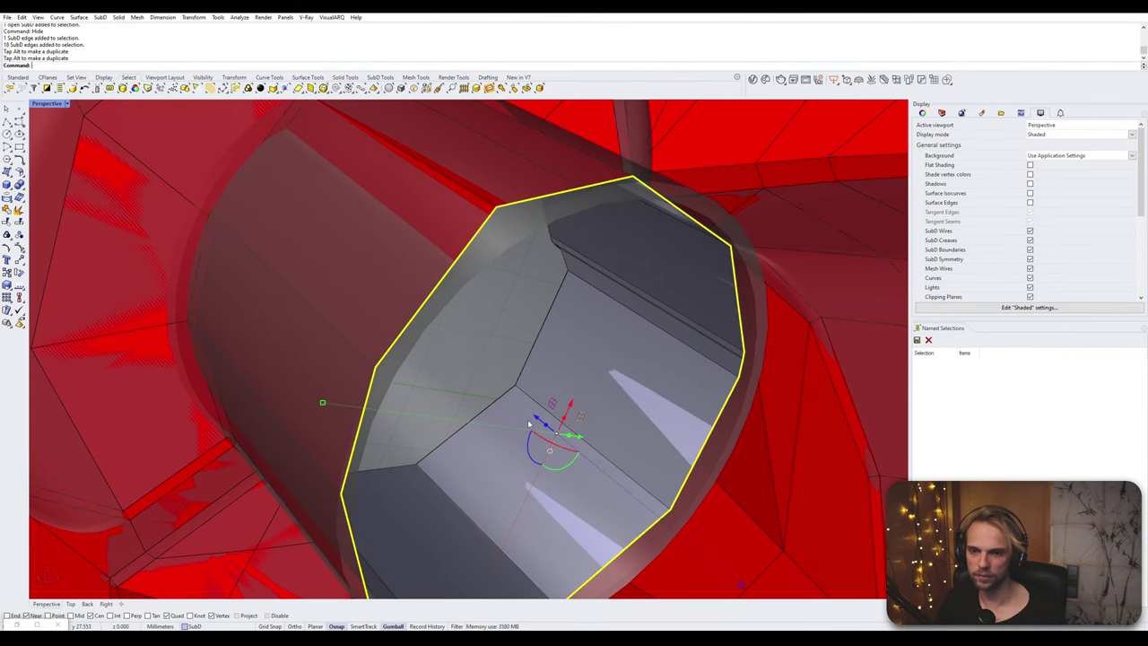
key("Escape")
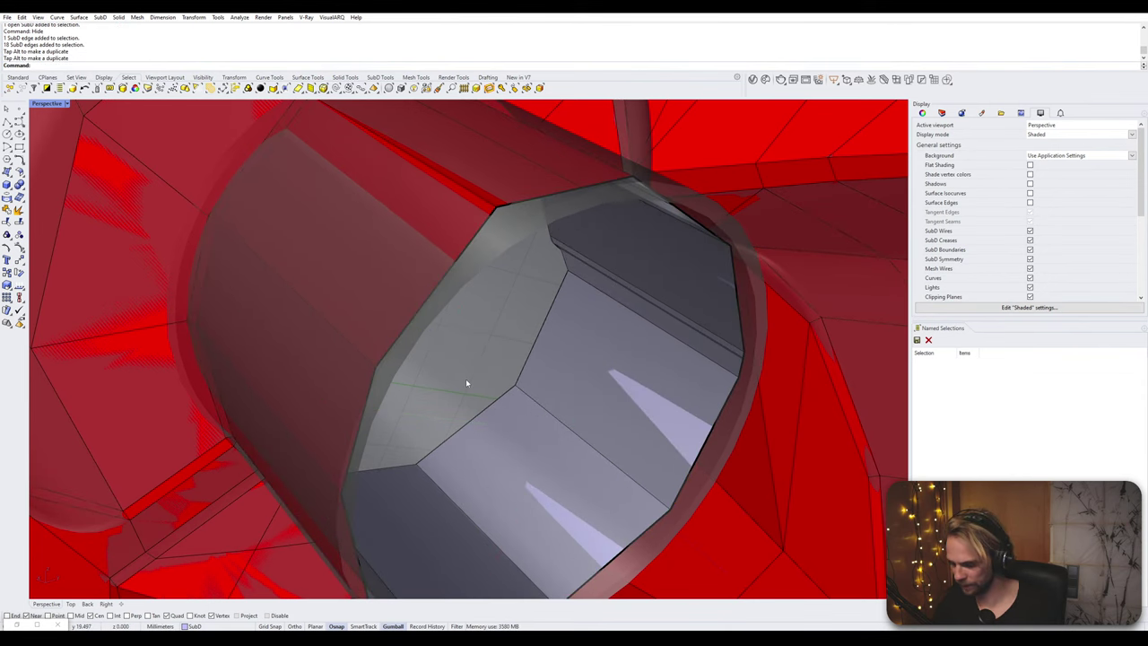
type("ShowSelected")
key("Return")
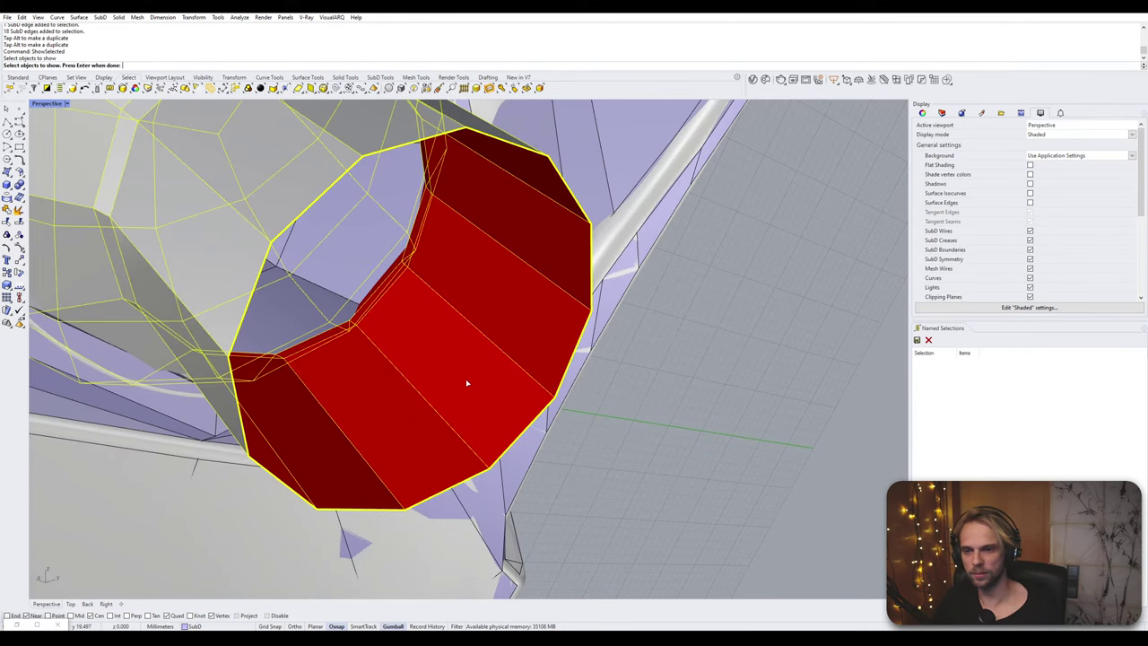
- Reveal the hidden geometry and push the tube's inner edge loop deeper
key("Return")
right_click_drag(471, 404, 504, 434)
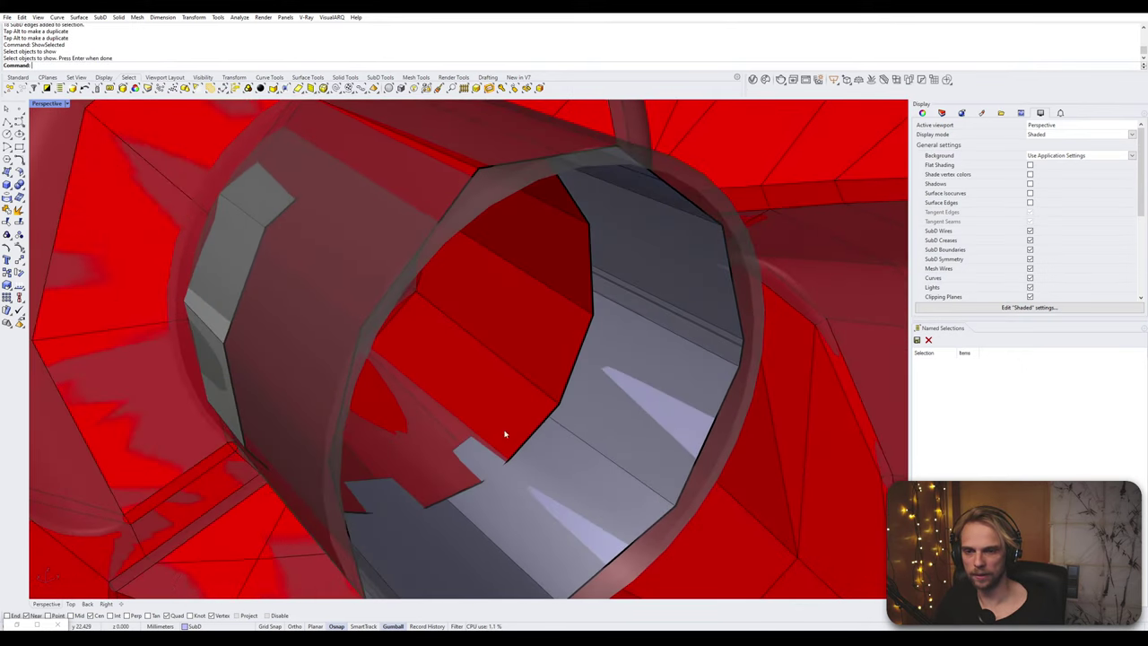
double_click(581, 353)
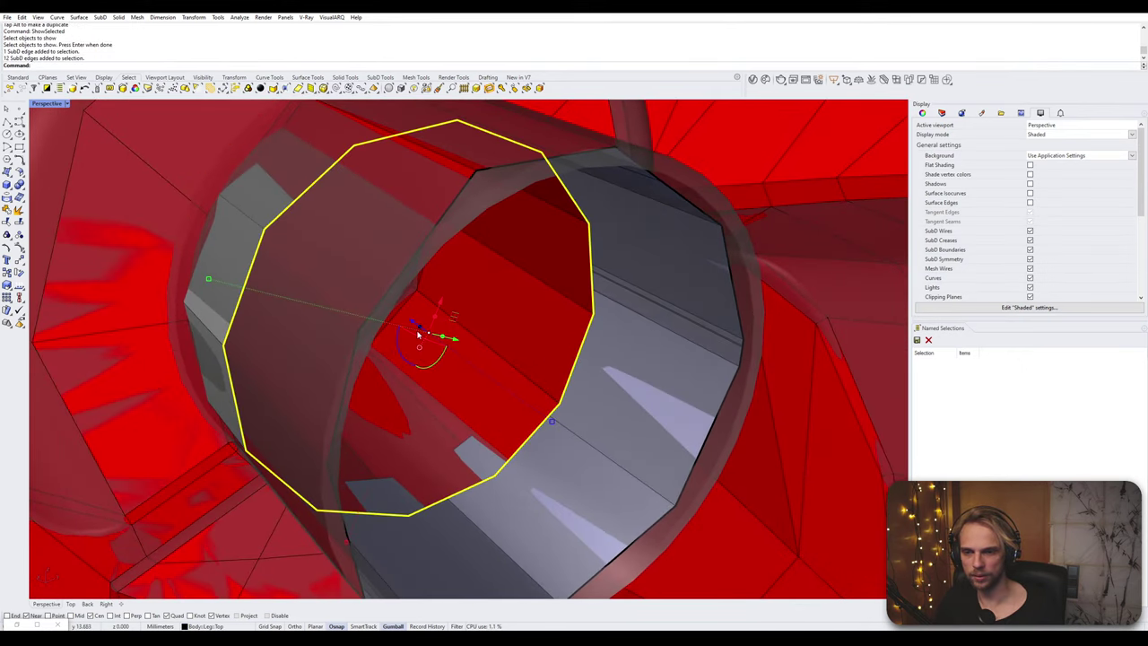
left_click_drag(407, 321, 525, 402)
key("Escape")
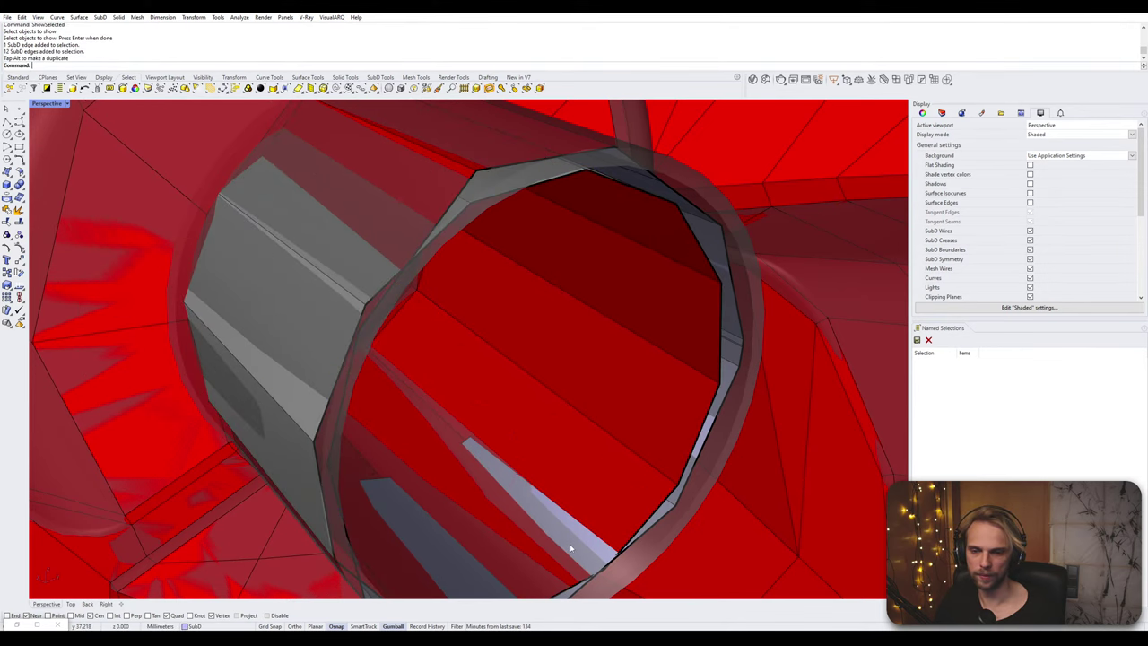
key("Tab")
right_click_drag(567, 549, 368, 430)
key("Tab")
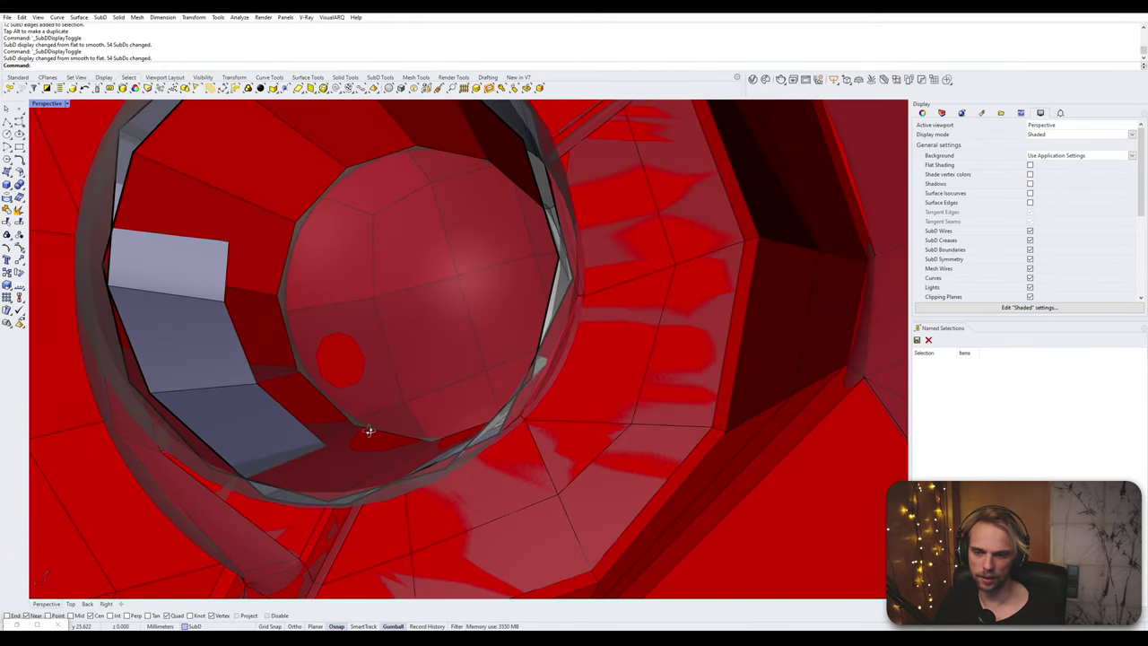
- Select several faces on the tube rim and move them downward
scroll(541, 436, "up", 5)
left_click(489, 381)
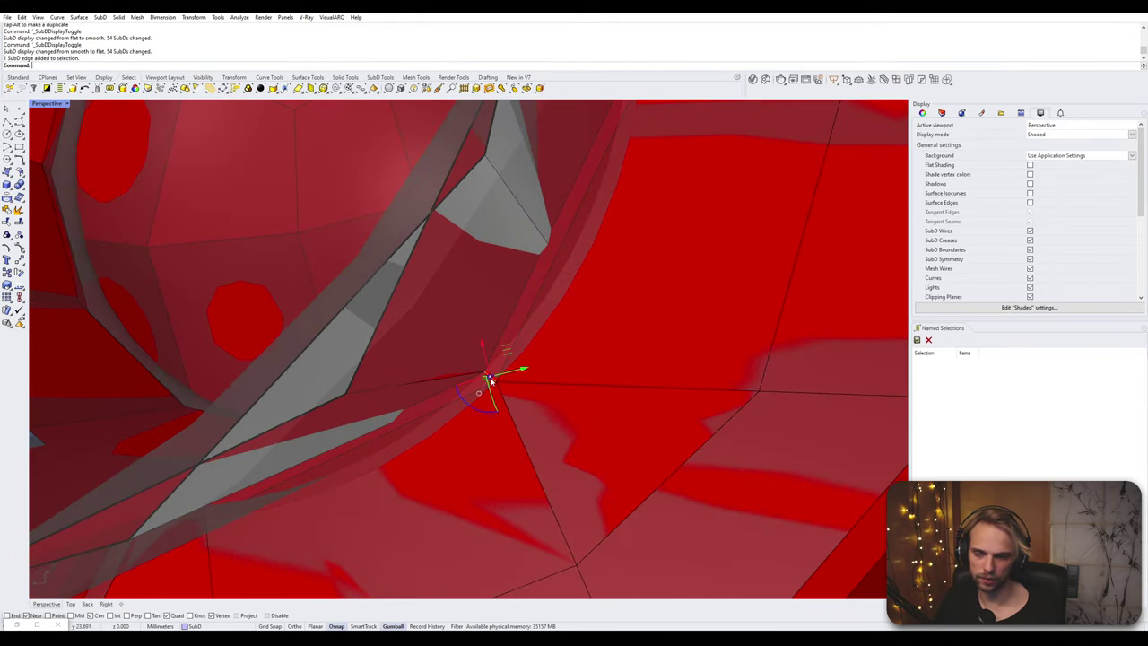
scroll(455, 384, "down", 2)
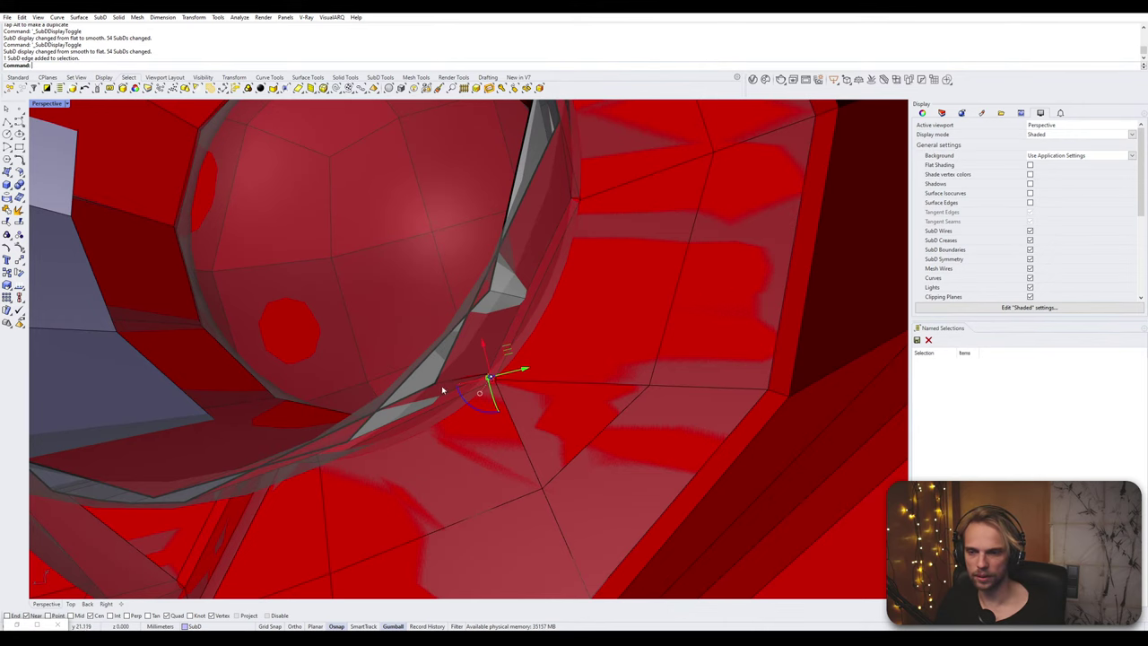
right_click_drag(442, 390, 473, 412)
left_click(370, 439)
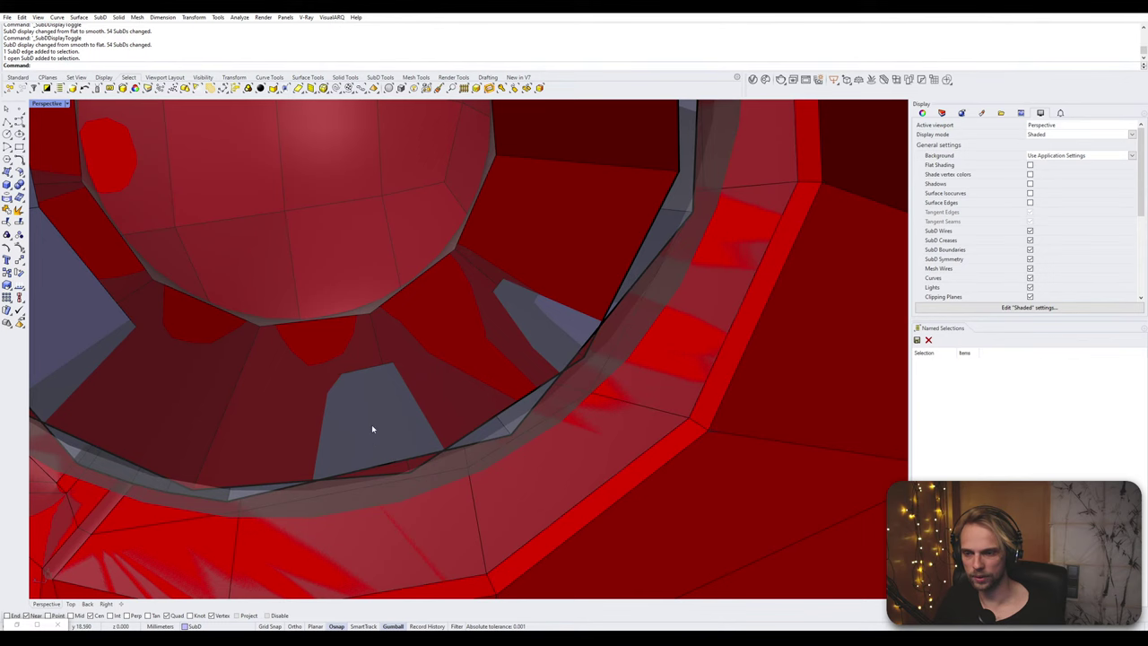
left_click(372, 429, "ctrl+shift")
right_click_drag(372, 429, 381, 424)
scroll(390, 418, "up", 3)
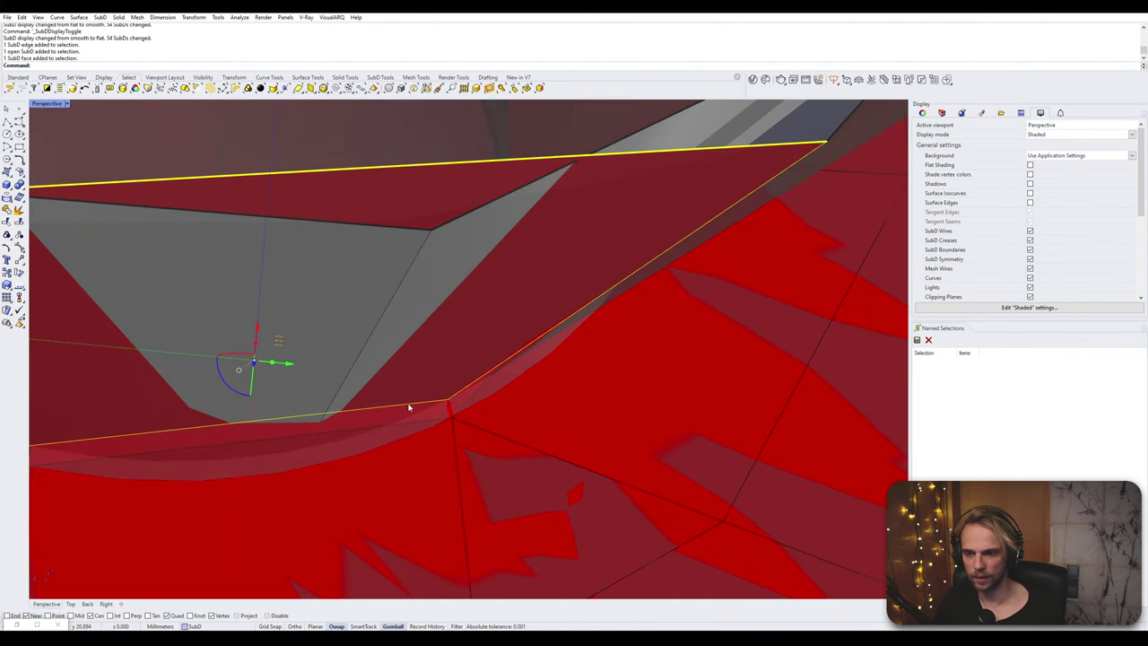
left_click(407, 416, "ctrl+shift")
left_click(390, 470, "ctrl+shift")
scroll(390, 468, "down", 5)
right_click_drag(390, 467, 413, 433)
left_click(425, 421, "ctrl+shift")
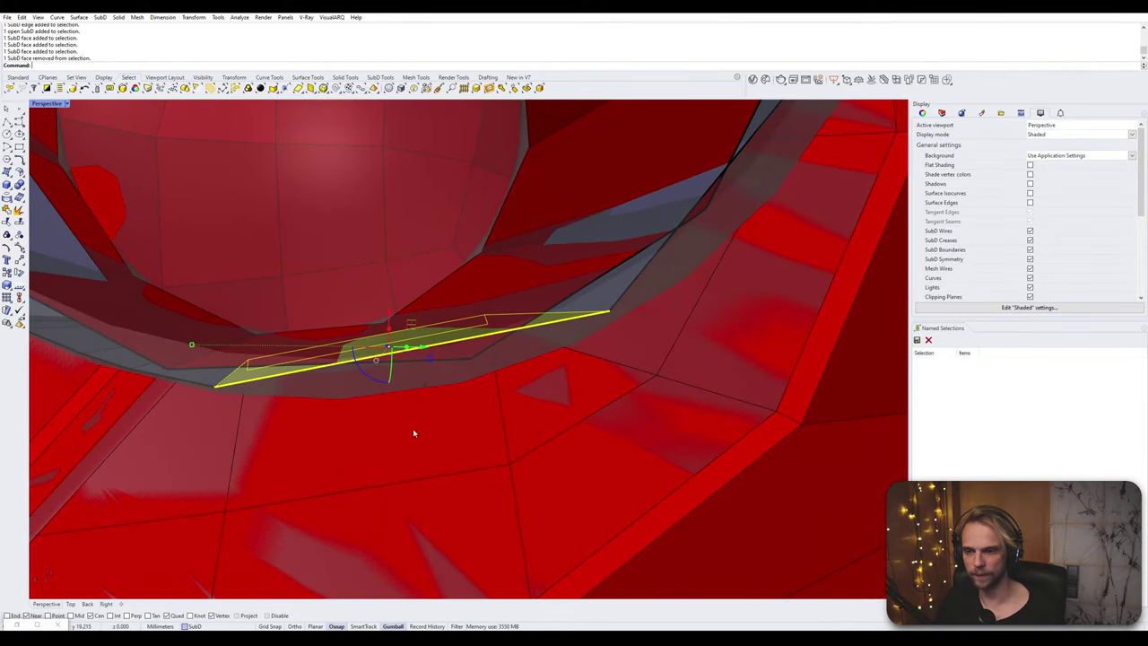
left_click_drag(415, 330, 421, 346)
- Try shifting three inner ring faces slightly left, then undo the move
scroll(422, 346, "down", 2)
right_click_drag(422, 347, 359, 375)
key("Tab")
key("Tab")
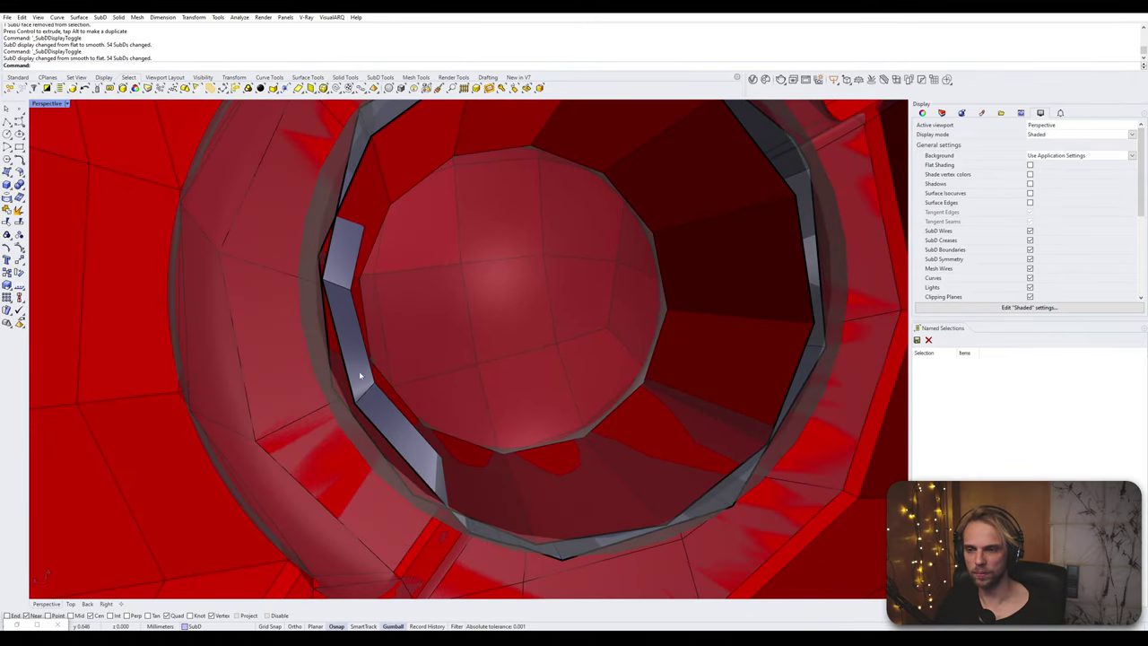
left_click(357, 363, "ctrl+shift")
left_click(347, 255, "ctrl+shift")
left_click(389, 417, "ctrl+shift")
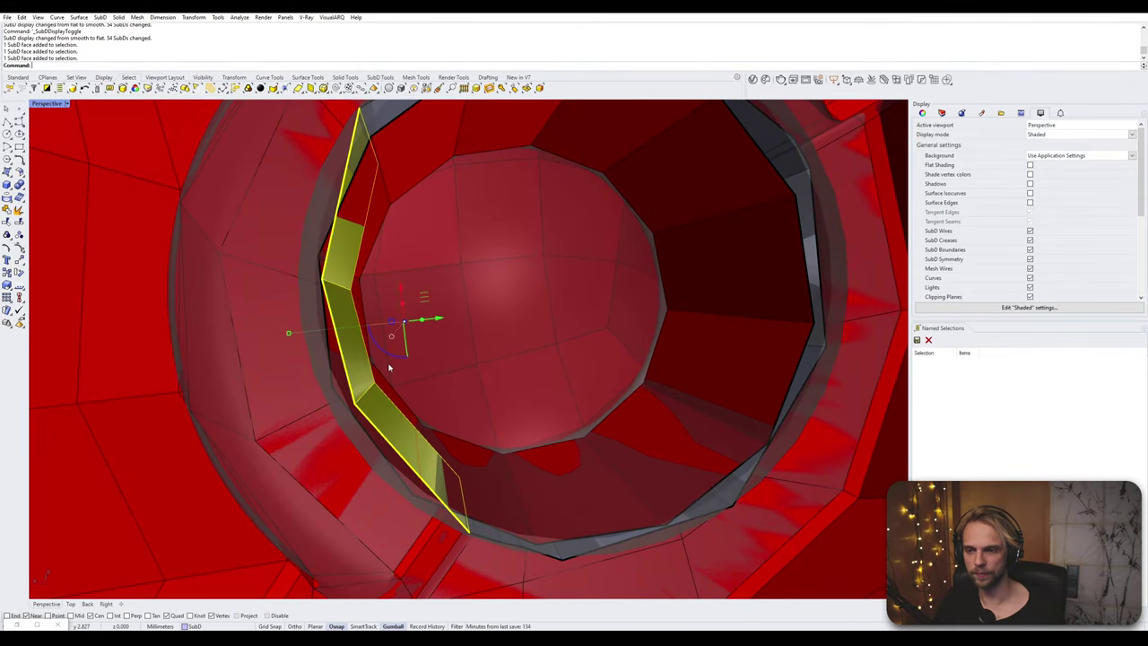
left_click_drag(439, 320, 431, 322)
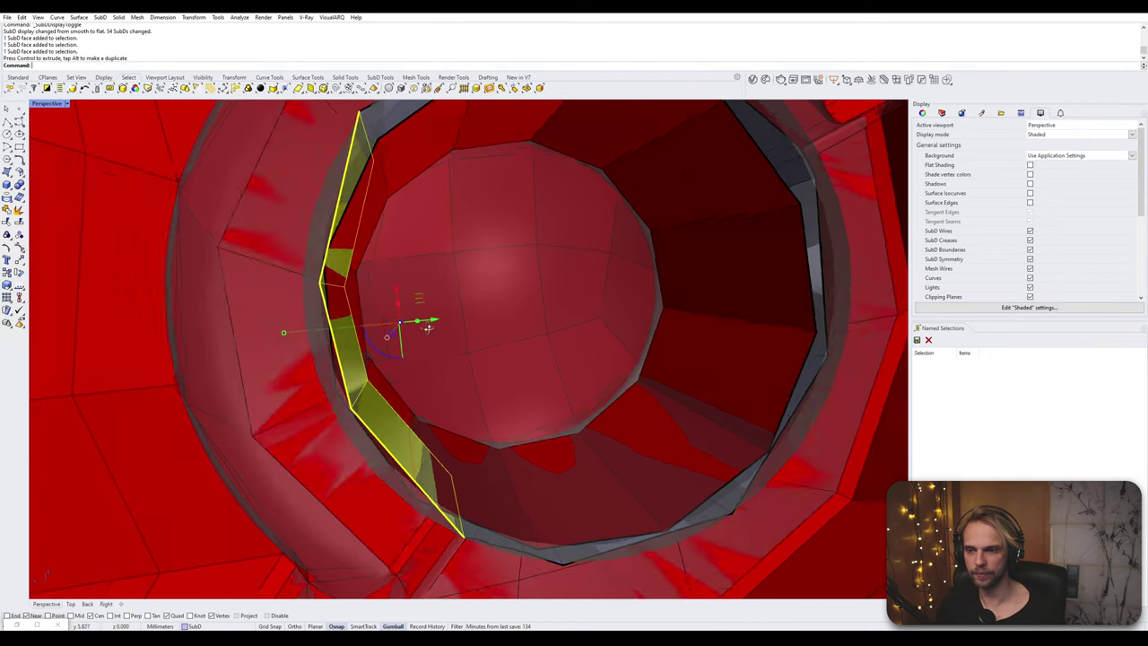
right_click_drag(430, 327, 458, 327)
left_click_drag(458, 326, 456, 326)
key("ctrl+z")
right_click_drag(387, 337, 354, 405)
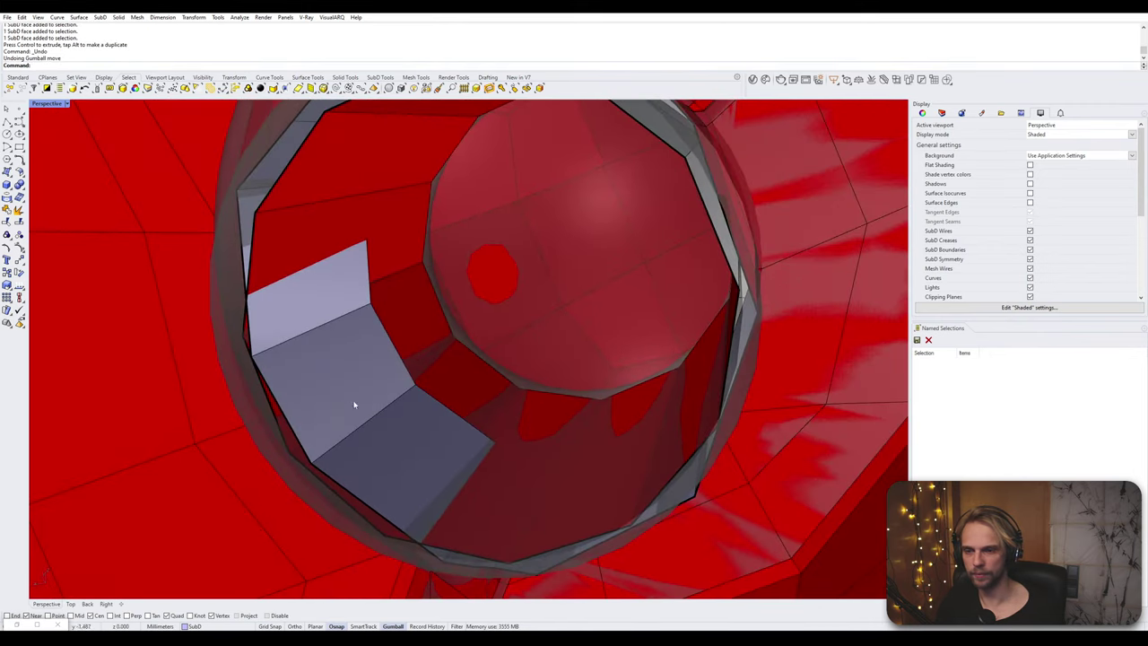
- Shift three faces inside the tube to the left and return to smooth SubD display
left_click(421, 451, "ctrl+shift")
left_click(348, 388, "ctrl+shift")
left_click(316, 296, "ctrl+shift")
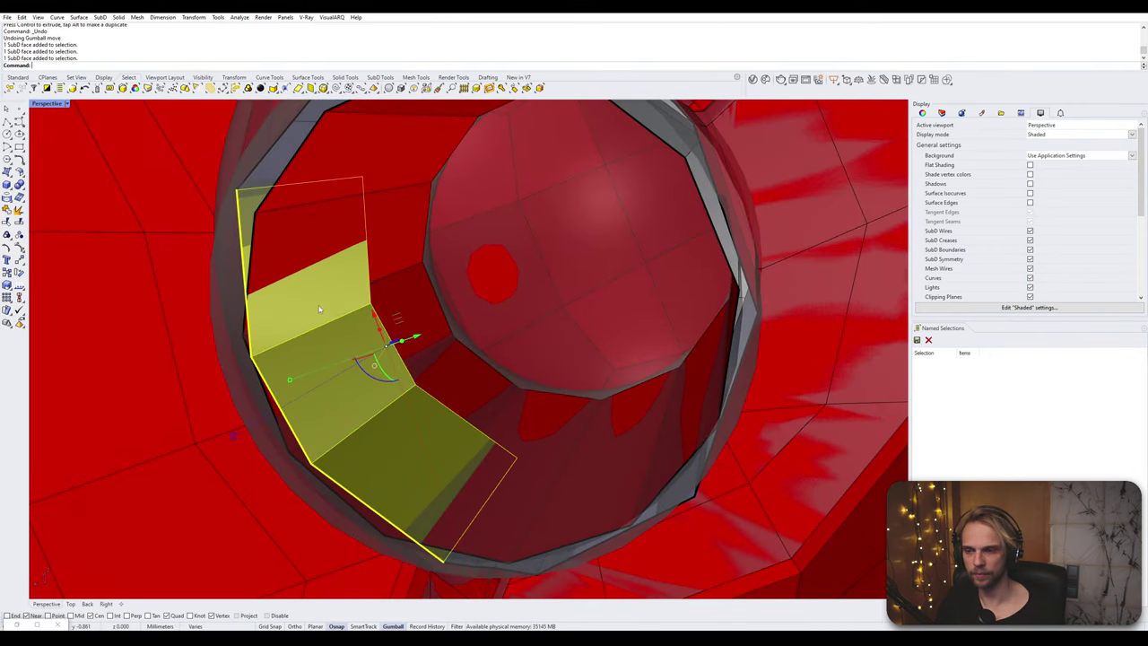
right_click_drag(325, 309, 601, 395)
scroll(599, 296, "up", 5)
left_click(629, 269, "ctrl+shift")
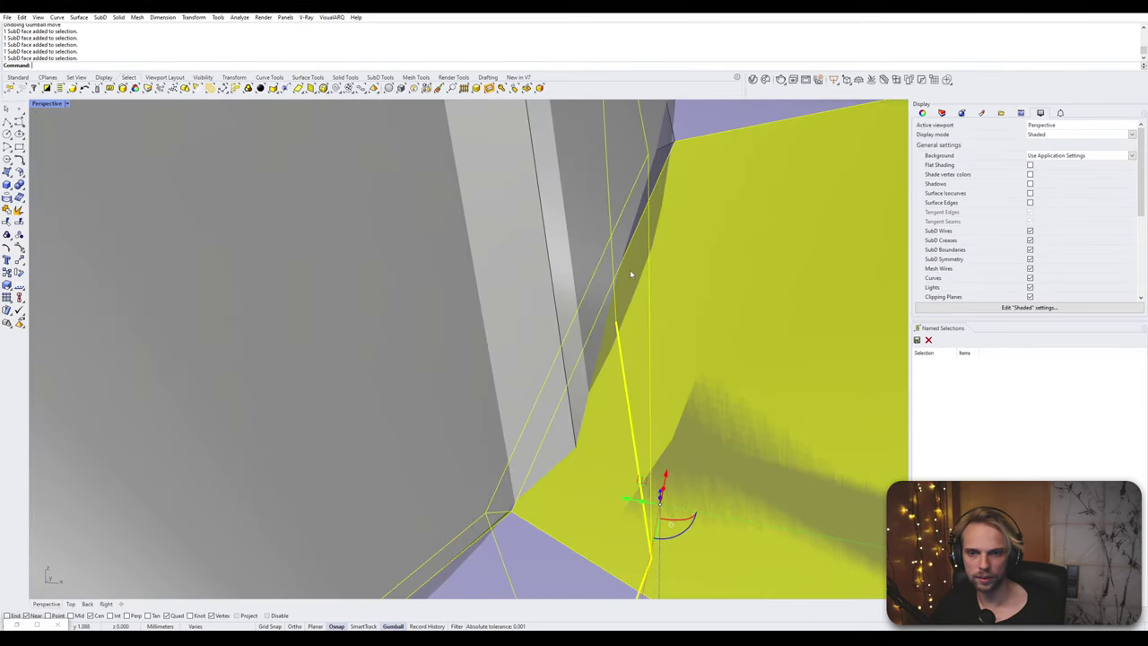
right_click_drag(644, 267, 491, 395, "shift")
left_click(650, 347, "ctrl+shift")
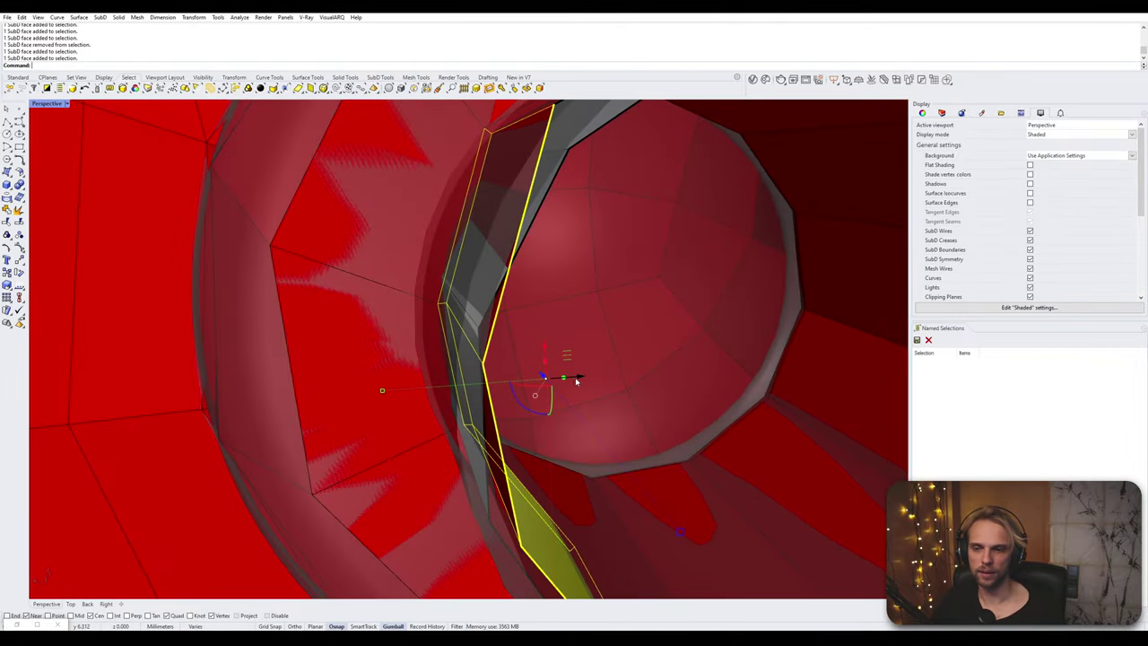
left_click_drag(577, 380, 549, 387)
key("Escape")
scroll(550, 395, "down", 1)
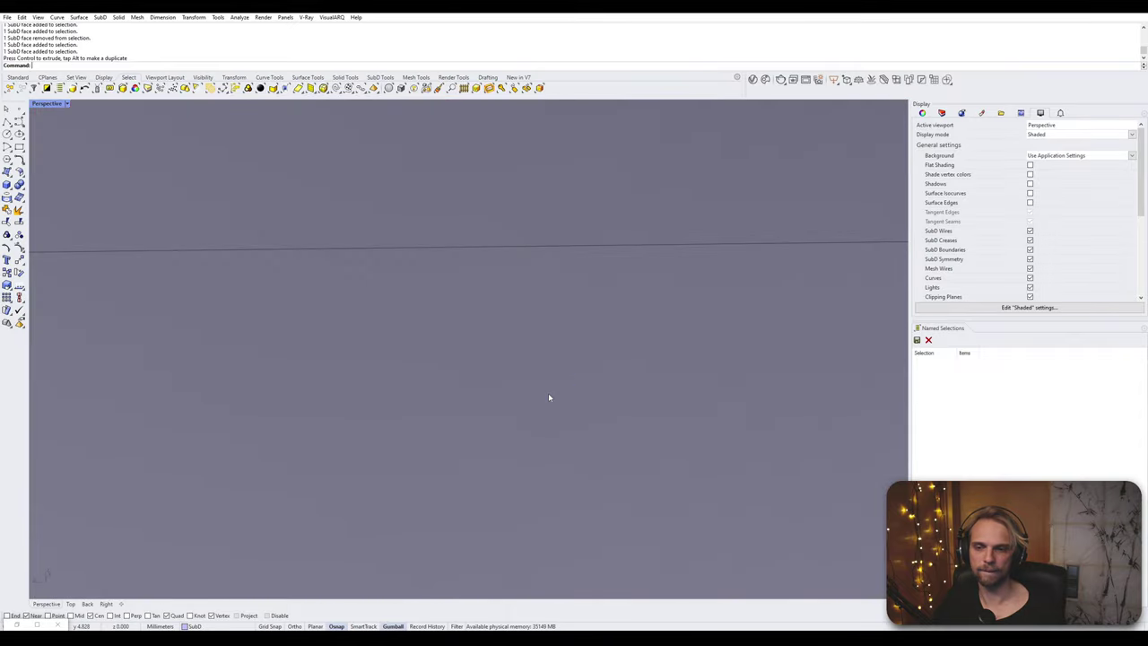
scroll(549, 397, "down", 2)
right_click_drag(549, 397, 375, 264)
scroll(418, 366, "up", 3)
key("Tab")
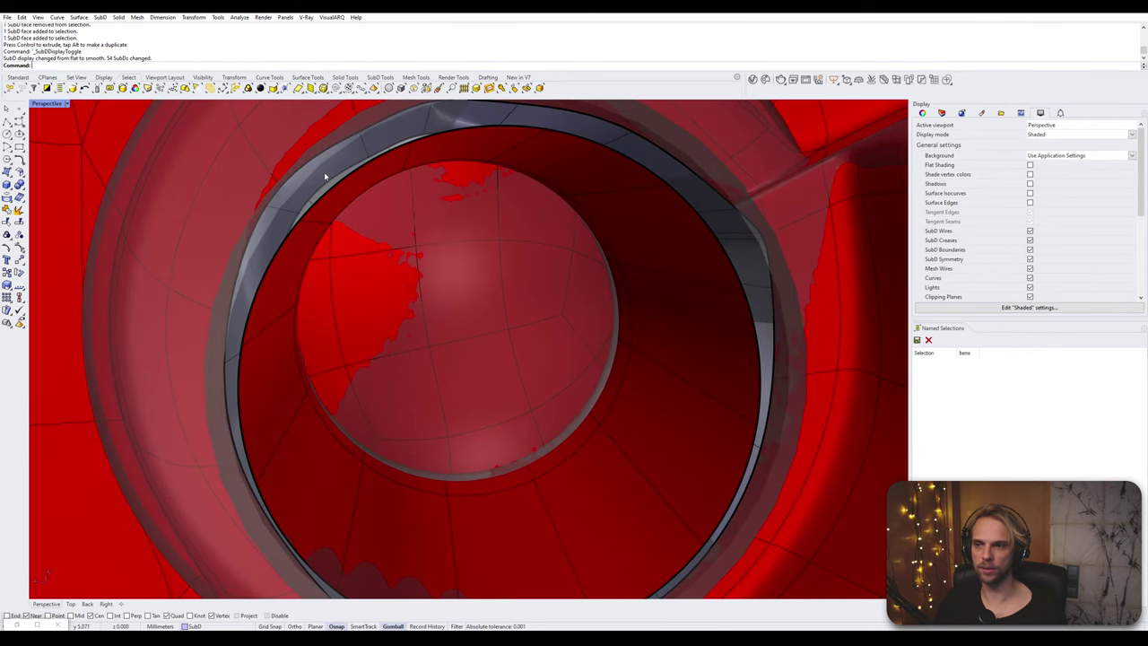
- Bridge two edges on the ring's rim, then return the SubD display to faceted
left_click(336, 187, "ctrl+shift")
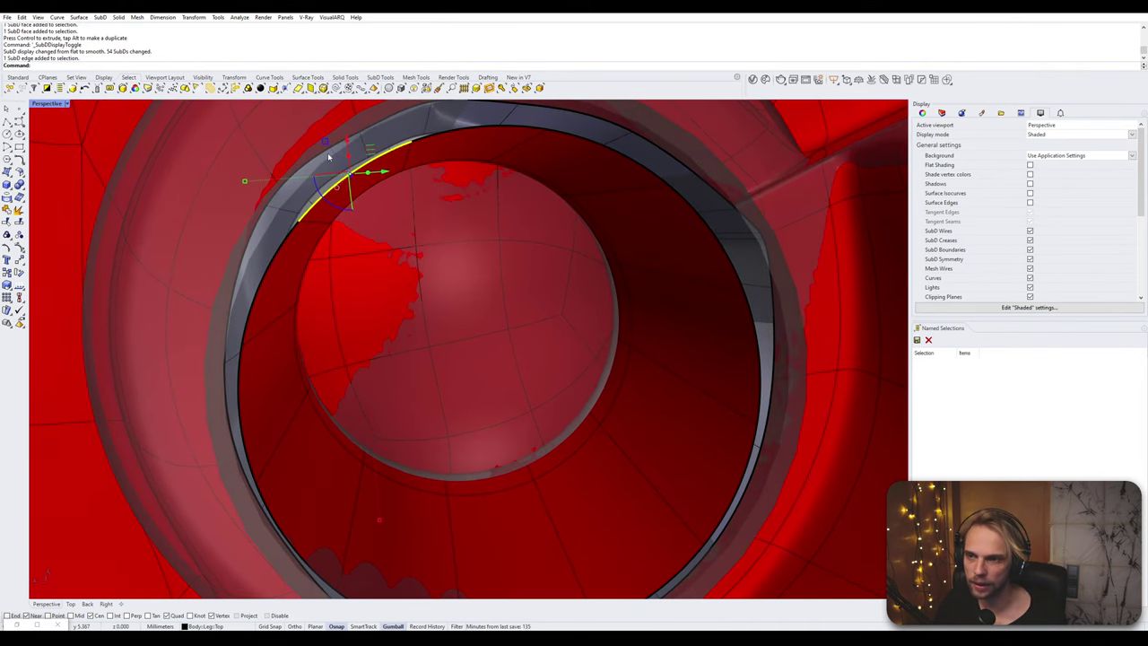
left_click(316, 156, "ctrl+shift")
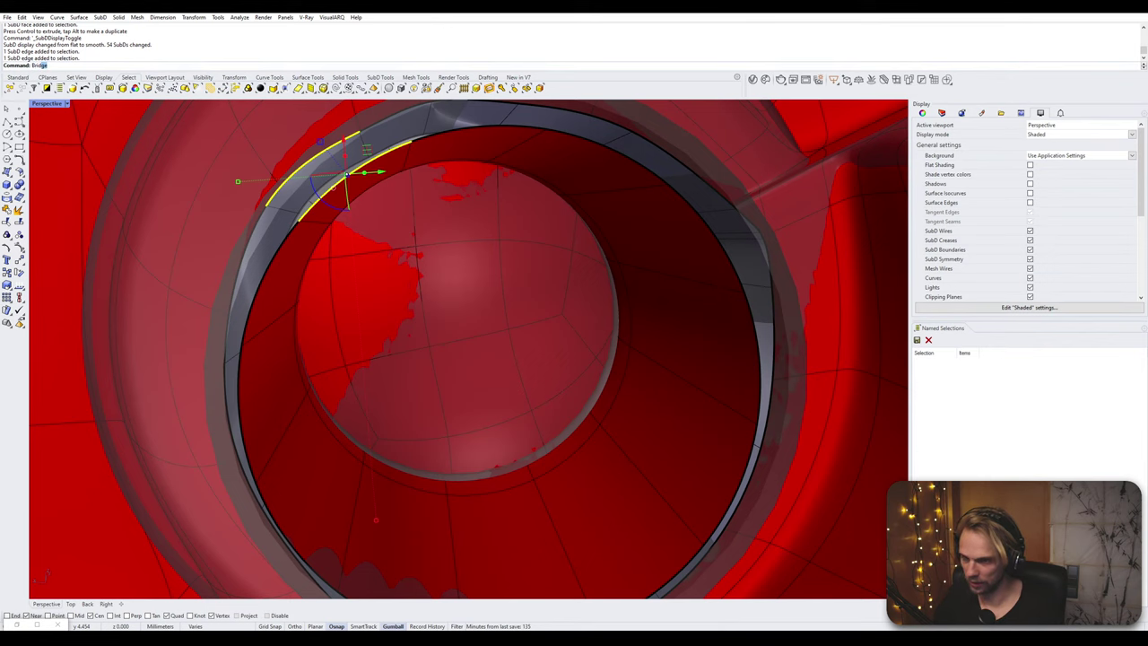
key("Return")
key("Tab")
- Bridge a short edge beside the gap in the ring
right_click_drag(353, 169, 348, 278, "shift")
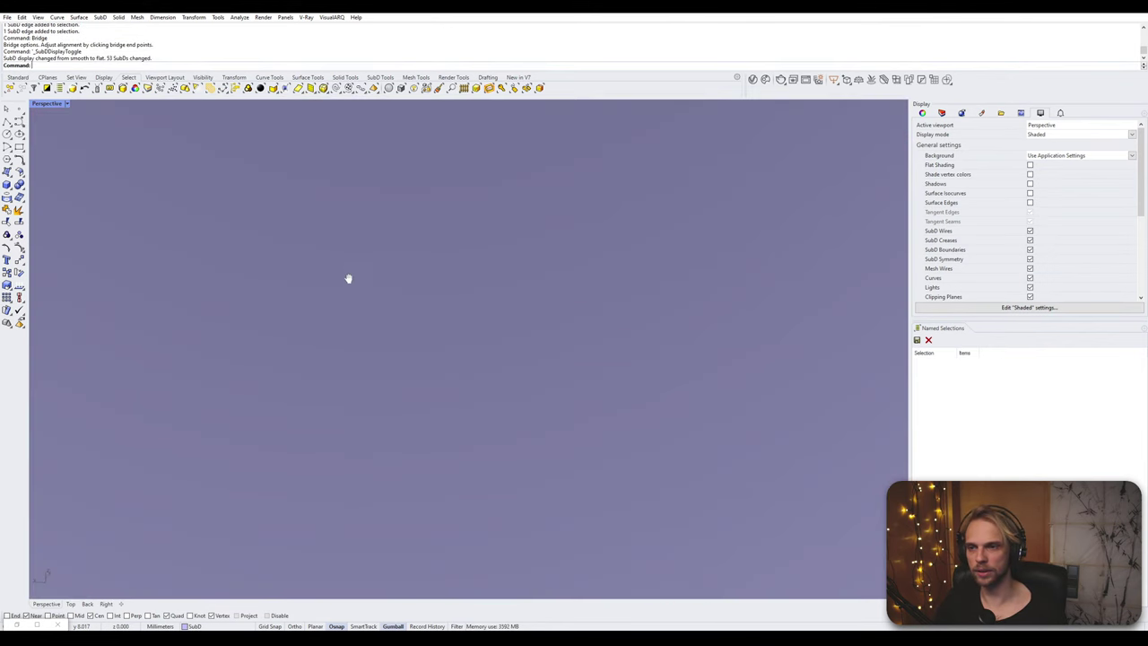
scroll(401, 278, "down", 5)
scroll(446, 211, "up", 3)
right_click_drag(526, 224, 510, 265, "shift")
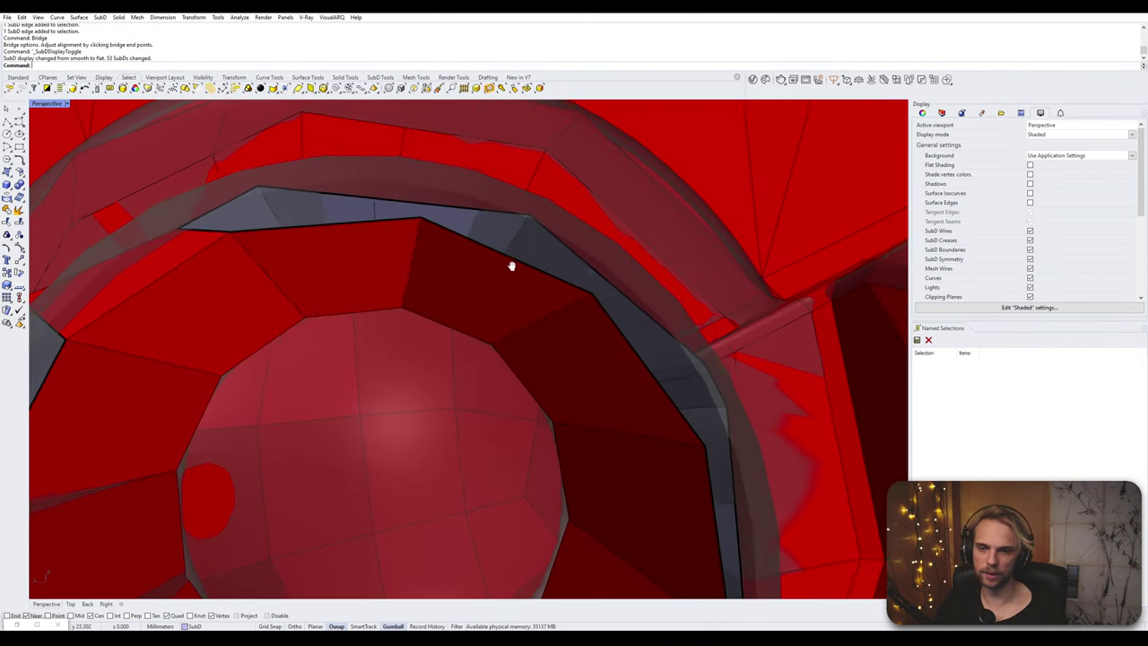
scroll(513, 269, "down", 3)
right_click_drag(570, 319, 551, 302)
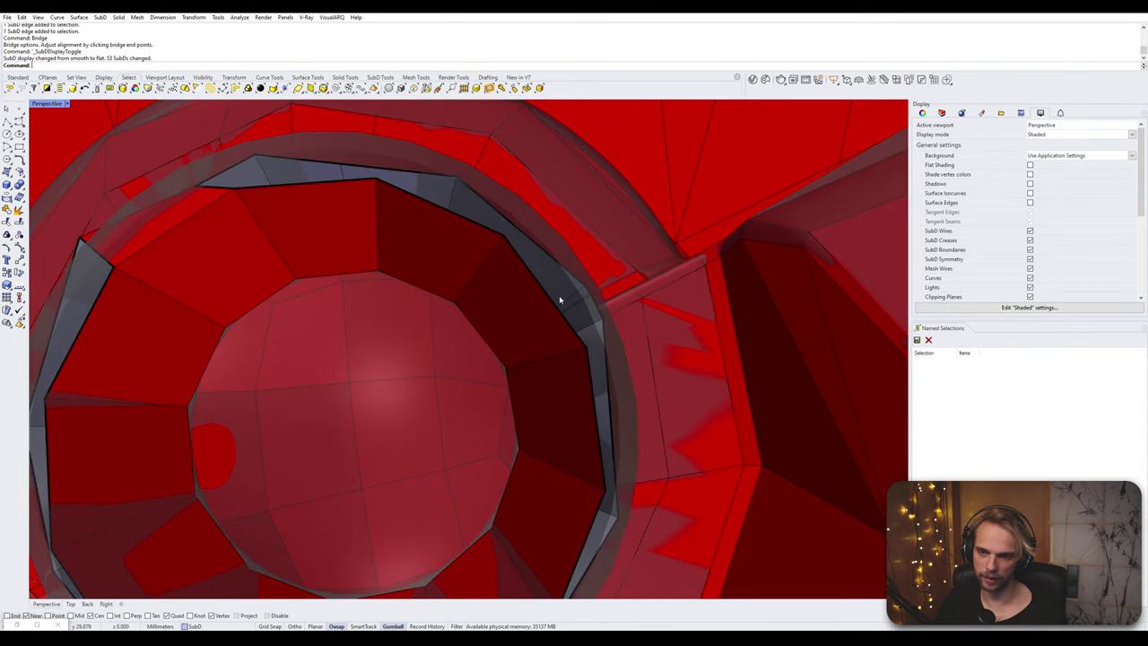
scroll(574, 301, "up", 4)
left_click(580, 278)
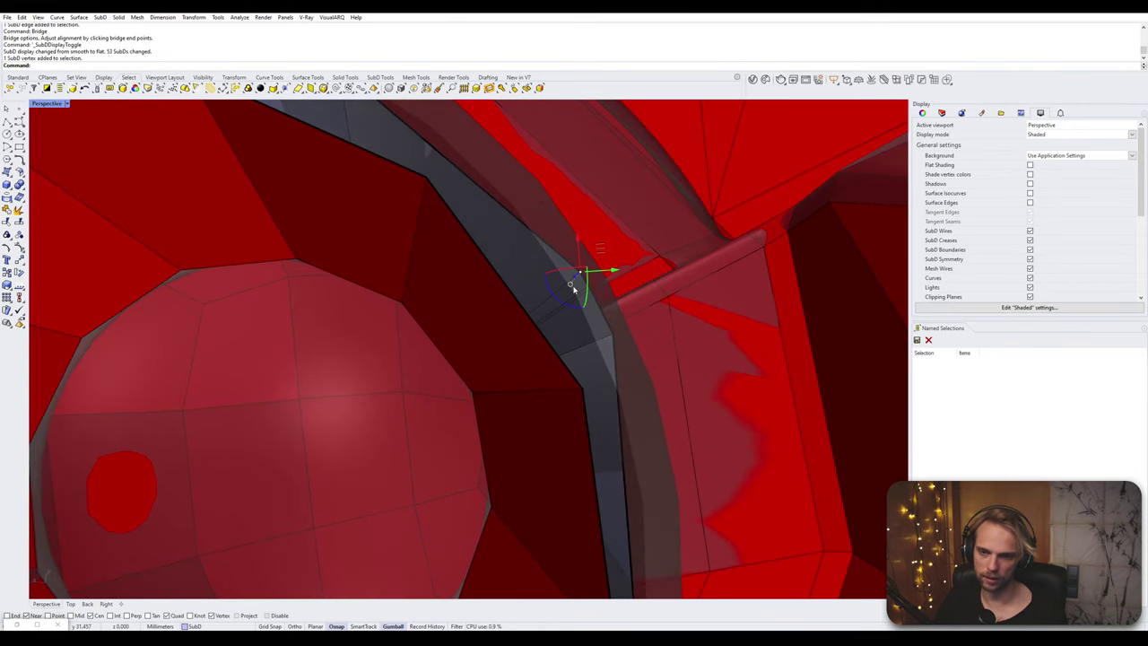
key("Escape")
scroll(573, 290, "down", 1)
scroll(573, 290, "up", 1)
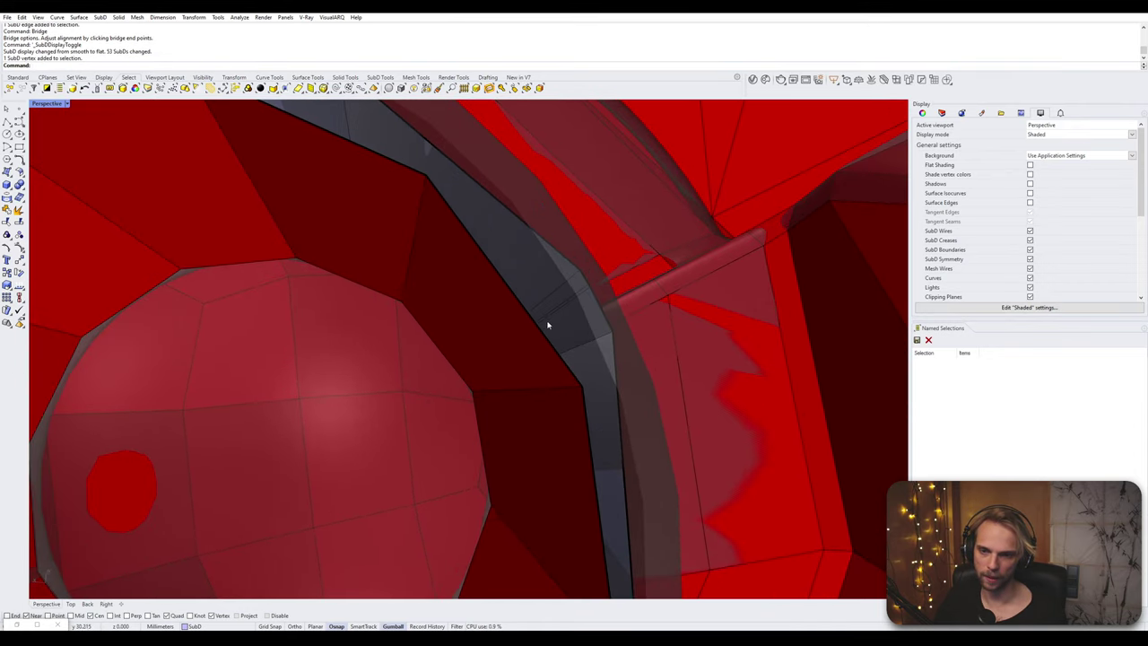
left_click(582, 278, "ctrl+shift")
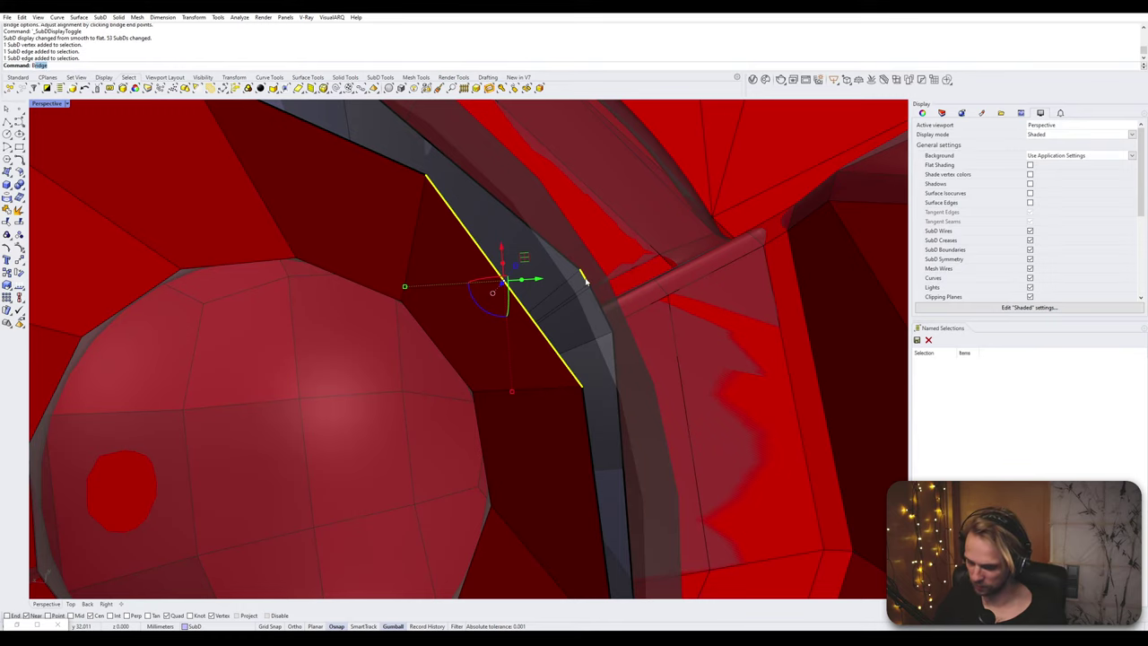
key("Return")
key("Return")
- Bridge the two edges on either side of the gap beside the new strip
scroll(585, 277, "down", 1)
right_click_drag(585, 277, 545, 287)
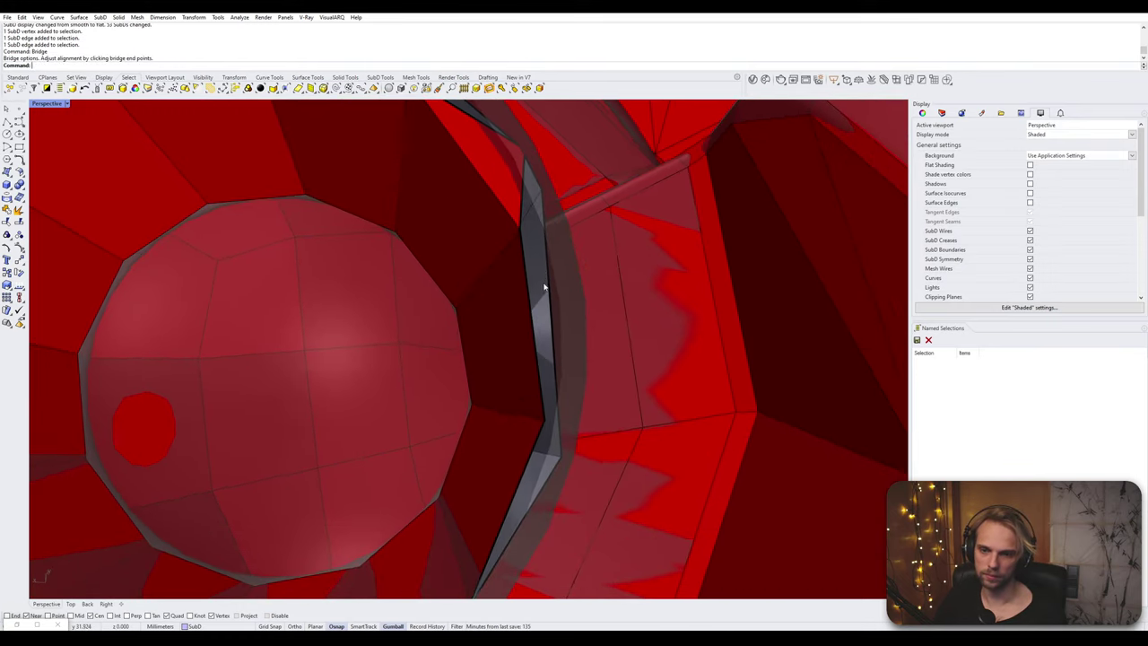
left_click(545, 283, "ctrl+shift")
key("Escape")
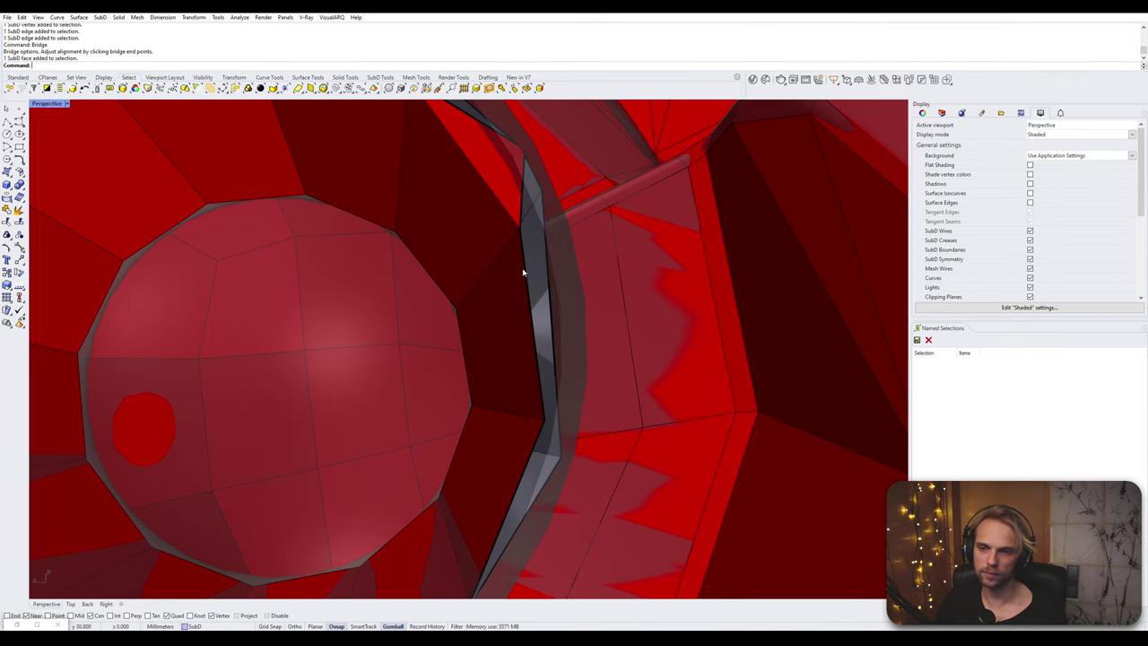
left_click(525, 272, "ctrl+shift")
left_click(544, 269, "ctrl+shift")
key("Return")
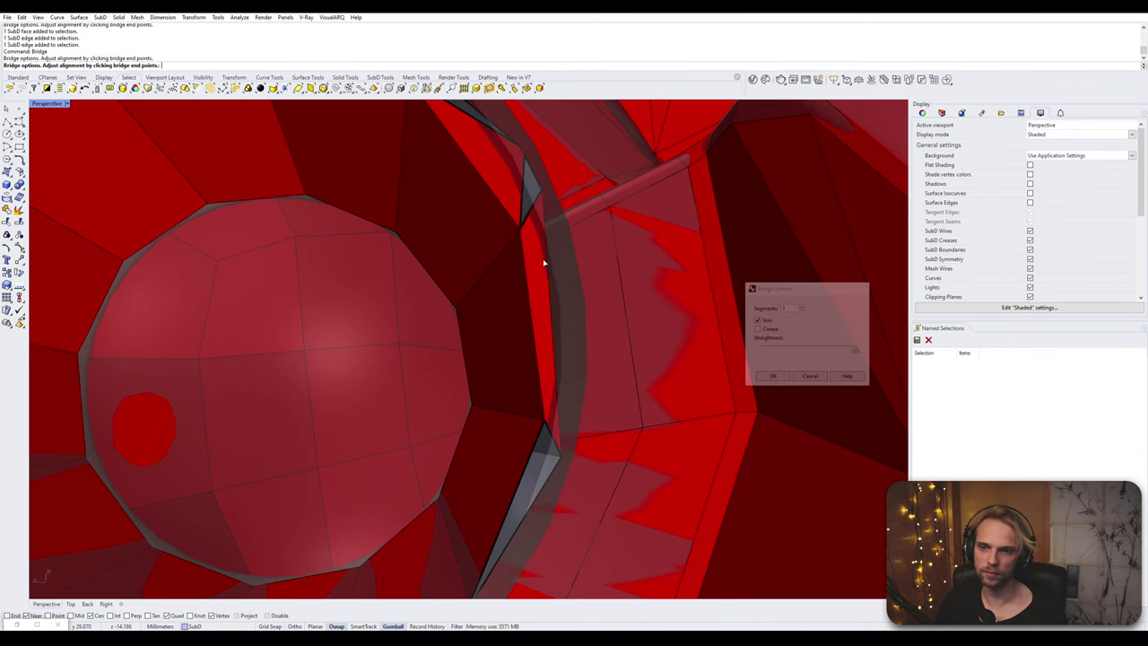
key("Return")
- Bridge the next gap along the strip by repeating Bridge on its opposite edges
right_click_drag(544, 256, 518, 357)
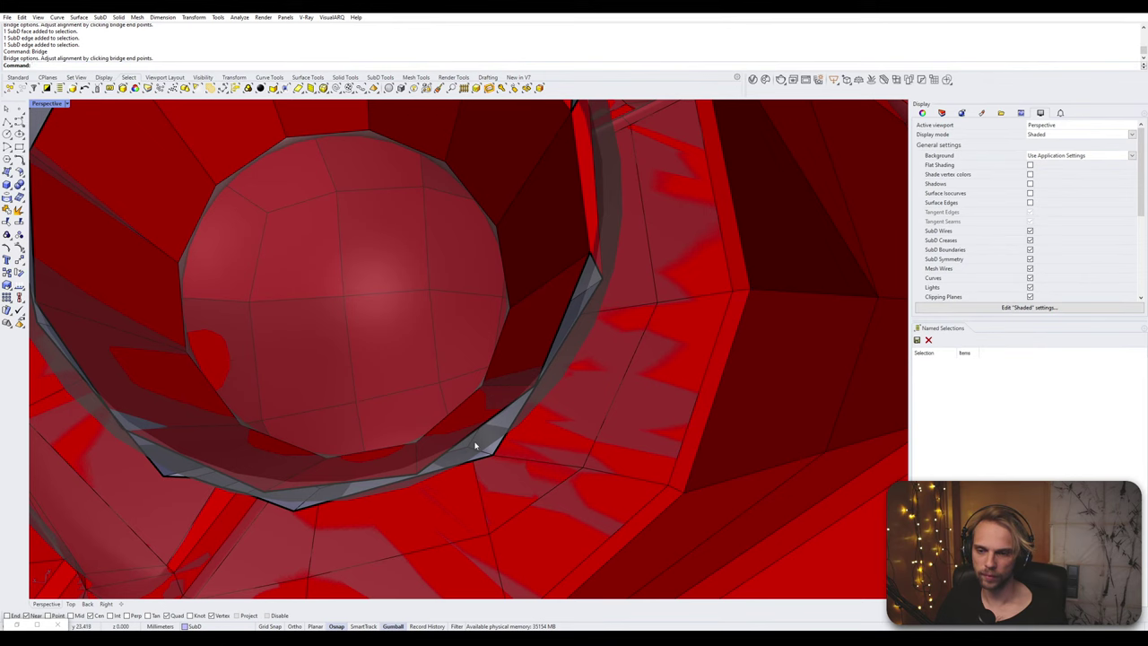
right_click_drag(475, 446, 504, 439)
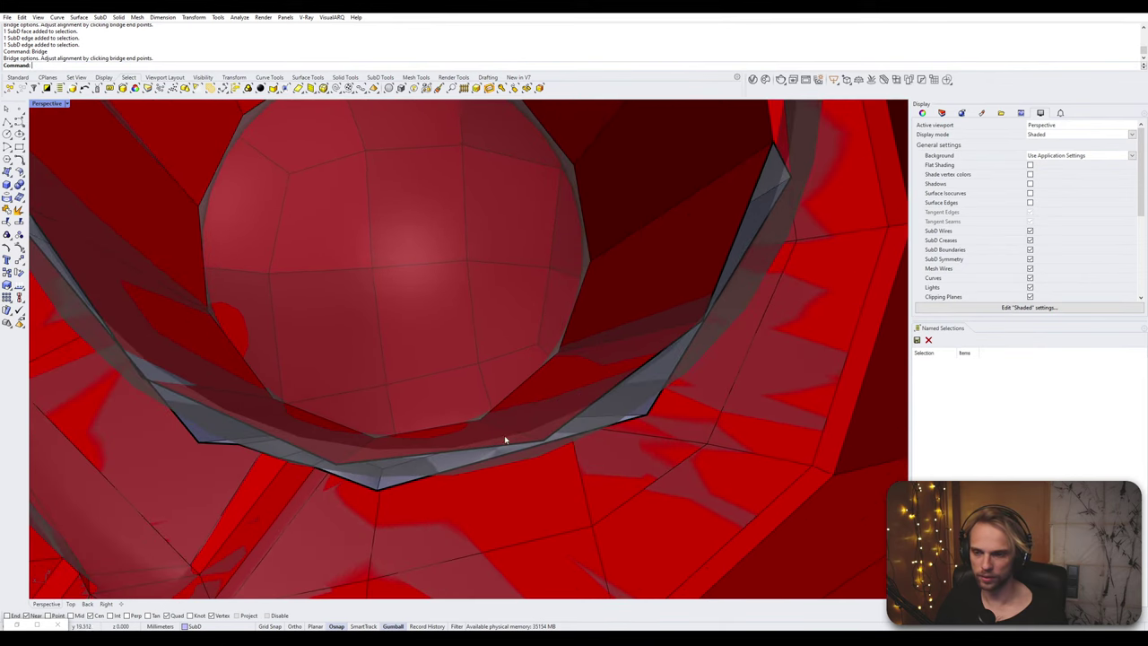
left_click(262, 432, "ctrl+shift")
key("Escape")
scroll(267, 455, "up", 3)
right_click_drag(266, 455, 251, 454)
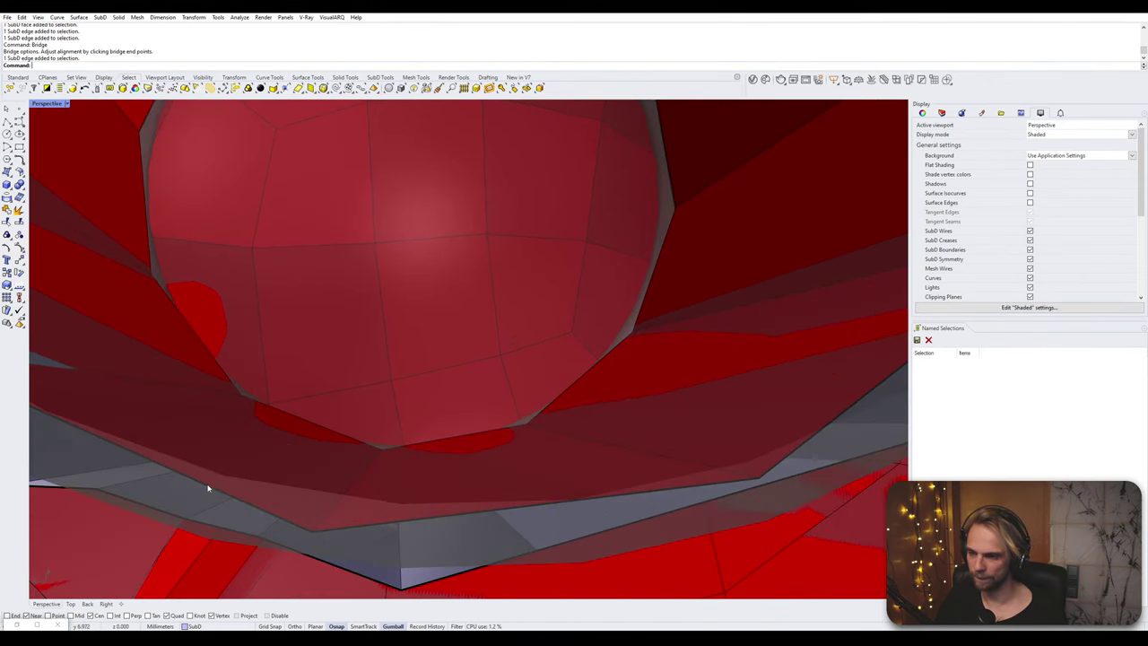
left_click(227, 534, "ctrl+shift")
left_click(268, 516, "ctrl+shift")
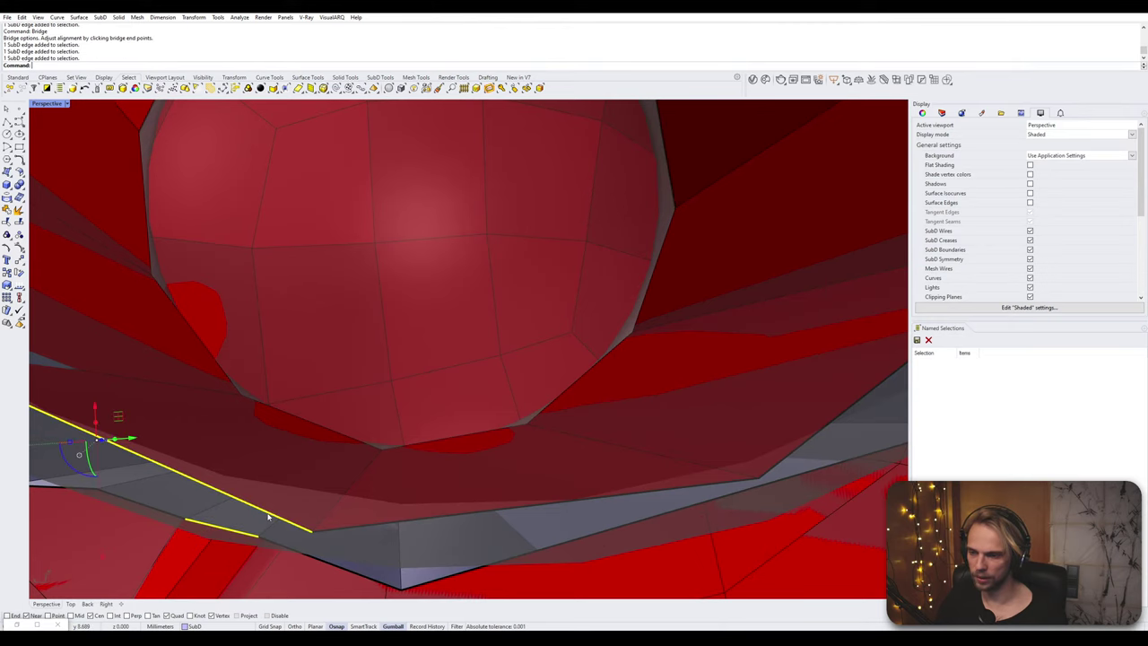
right_click(267, 513)
right_click(260, 507)
- Bridge the remaining gap between its two opposite edges
scroll(257, 505, "down", 4)
scroll(426, 476, "up", 3)
right_click_drag(257, 505, 455, 495)
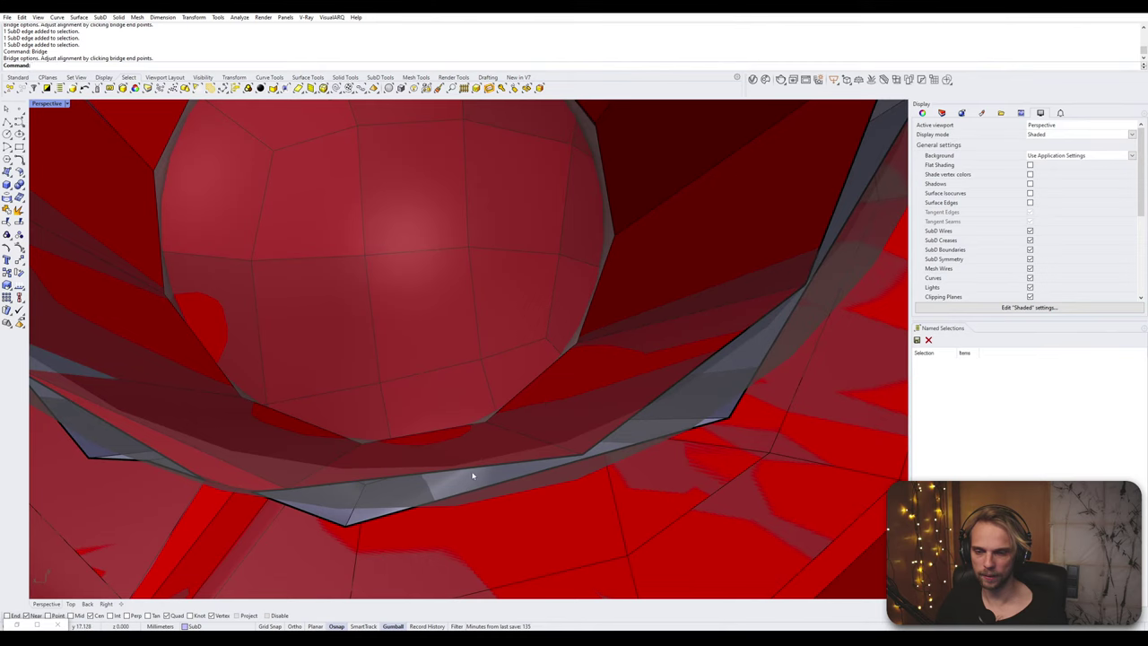
left_click(474, 473, "ctrl+shift")
left_click(492, 490, "ctrl+shift")
key("Return")
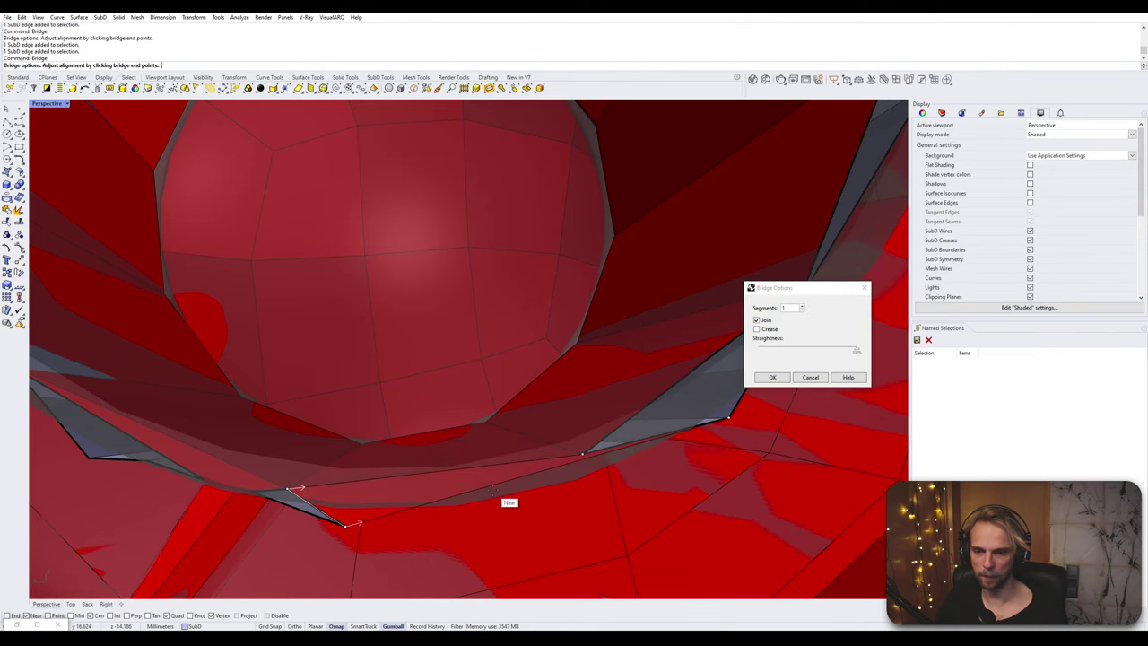
key("Return")
- Undo the last bridge, then redo it from the undo/redo menu
right_click_drag(509, 478, 436, 461)
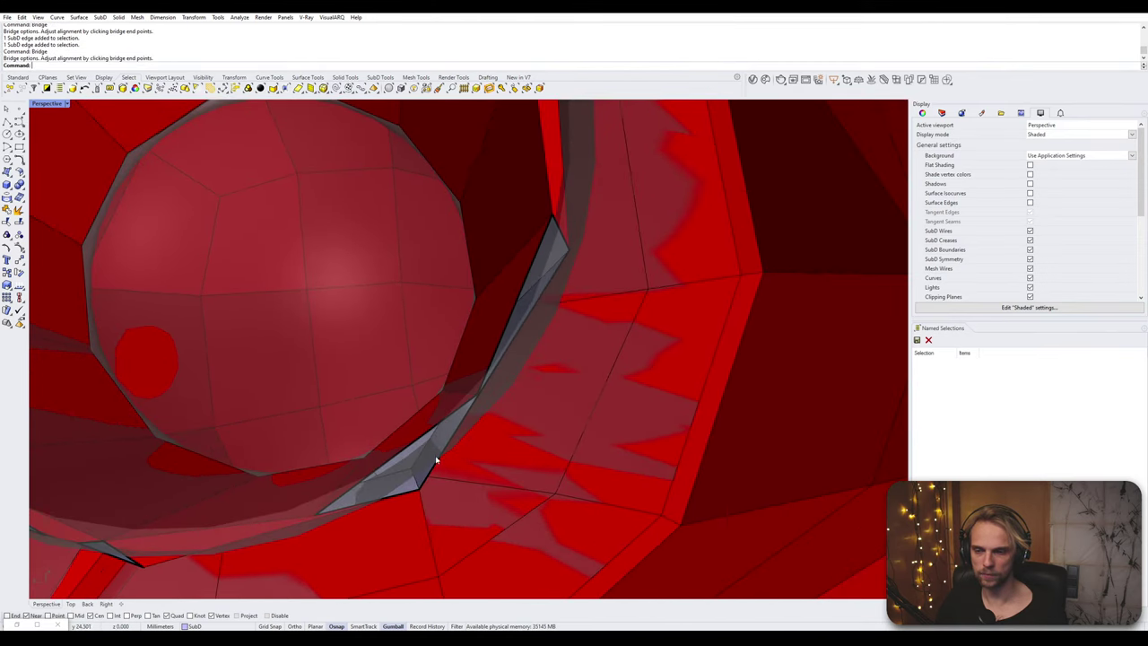
left_click(427, 438, "ctrl+shift")
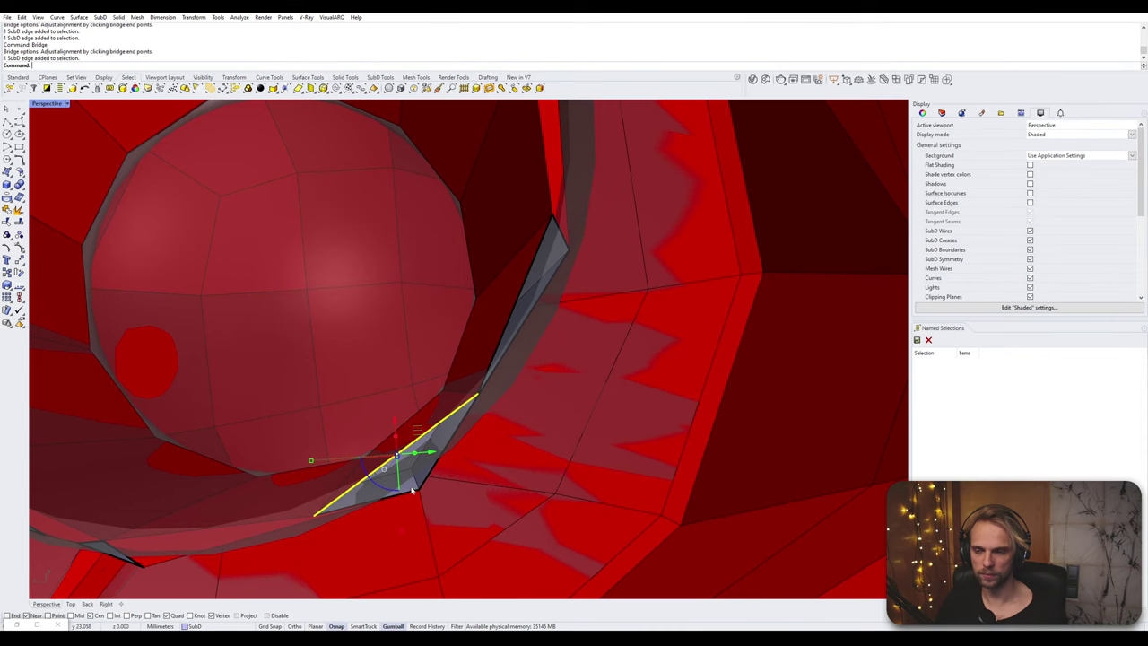
key("Escape")
scroll(508, 368, "down", 1)
scroll(545, 268, "up", 1)
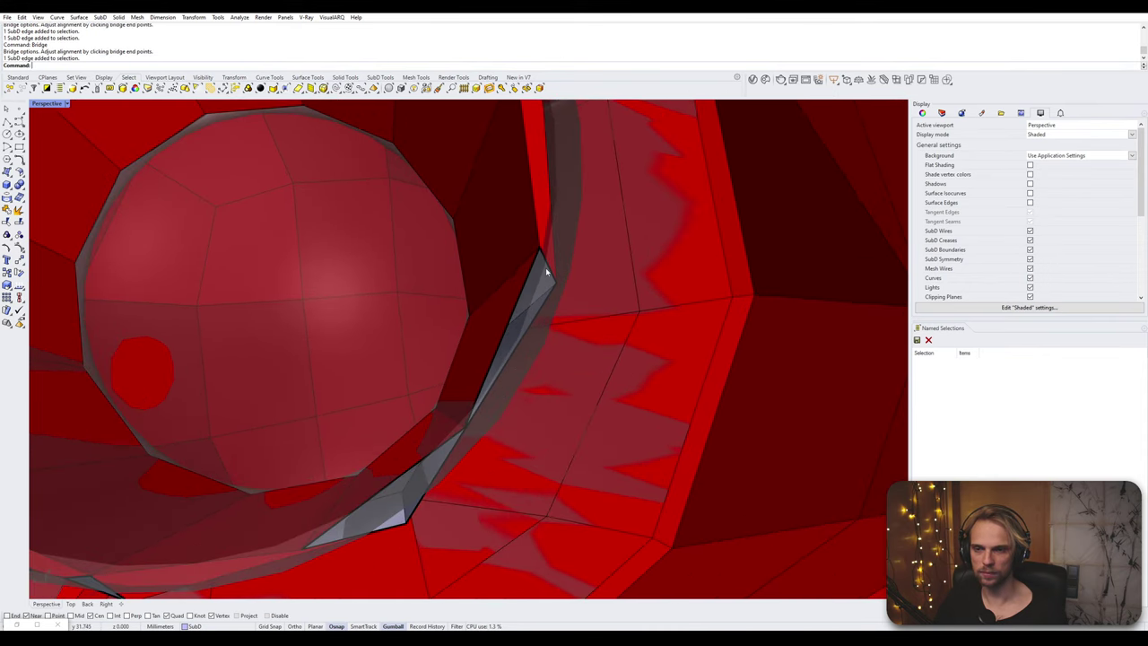
right_click_drag(545, 267, 413, 290)
key("ctrl+z")
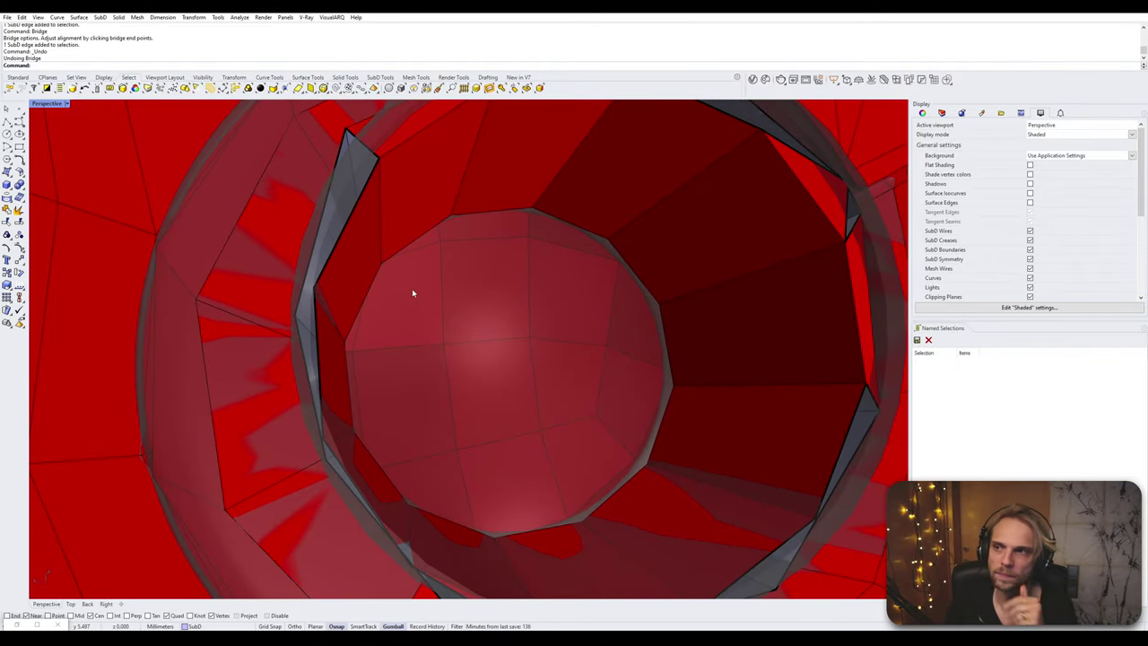
left_click(23, 17)
left_click(40, 33)
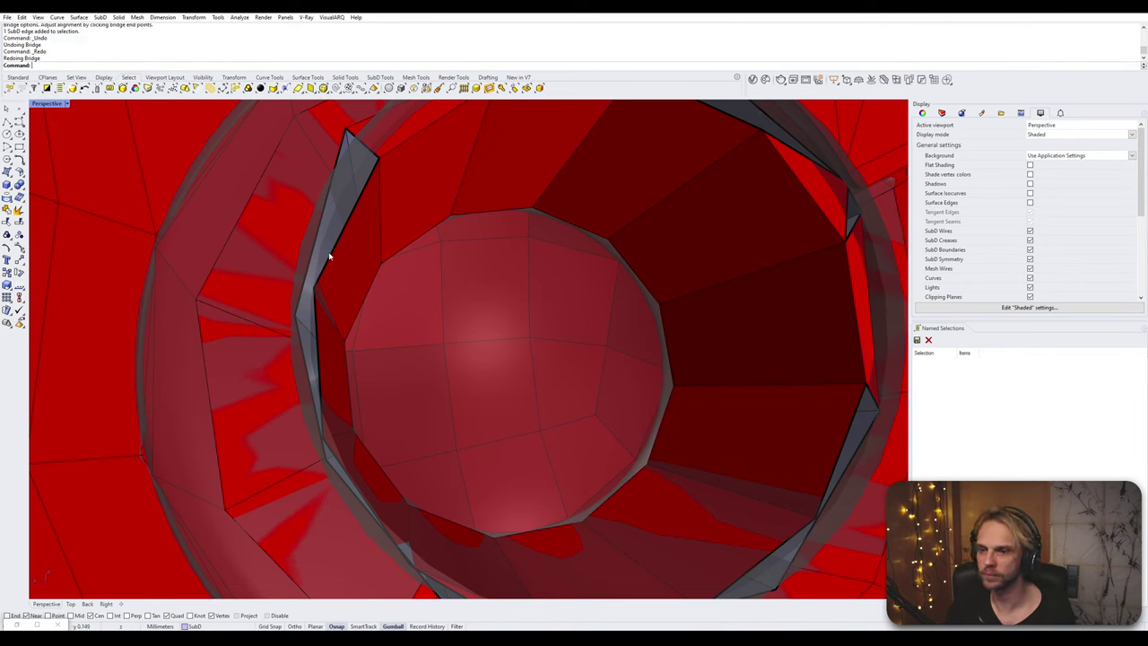
- Bridge three sliver gaps, each between a pair of opposite edges
left_click(347, 220, "ctrl+shift")
left_click(320, 226, "ctrl+shift")
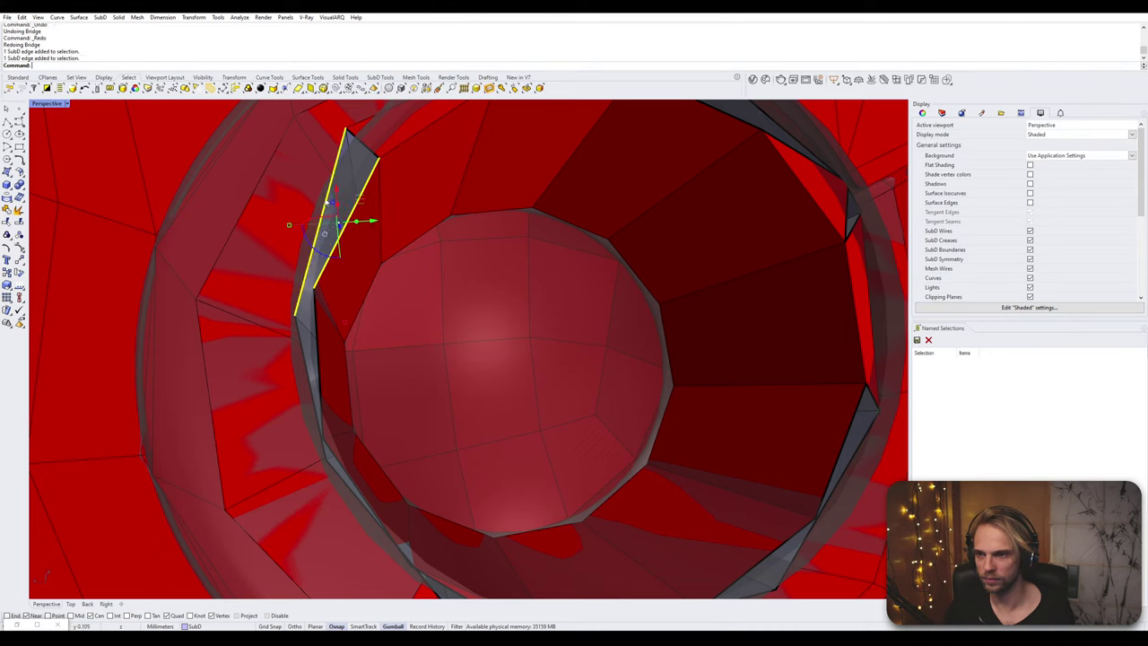
key("Return")
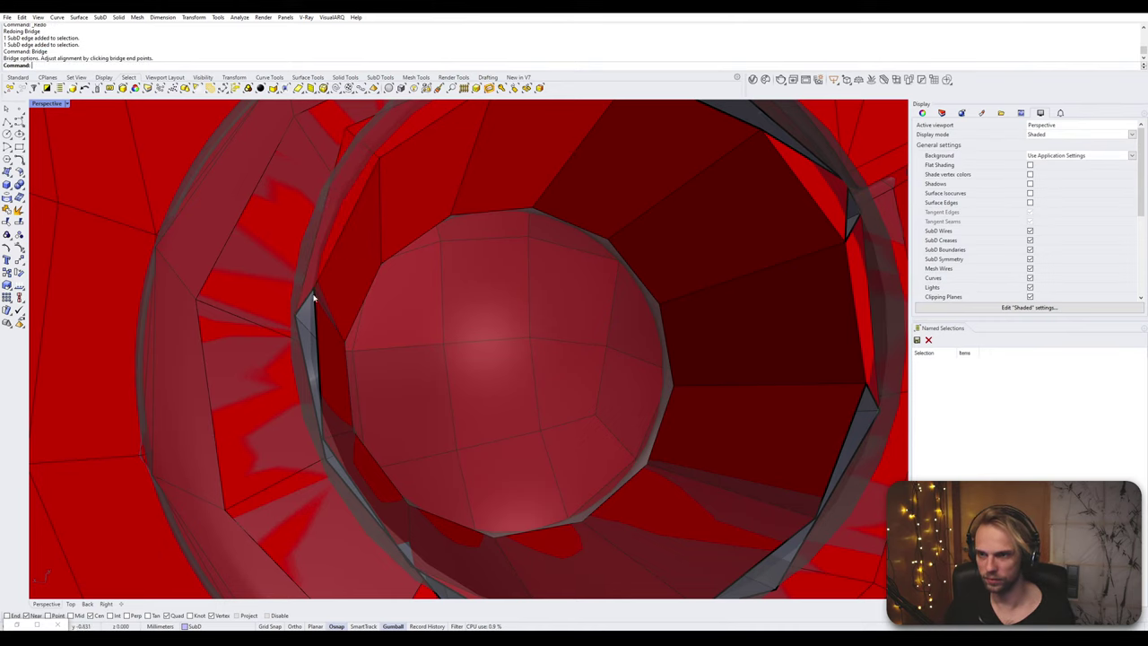
left_click(310, 368, "ctrl+shift")
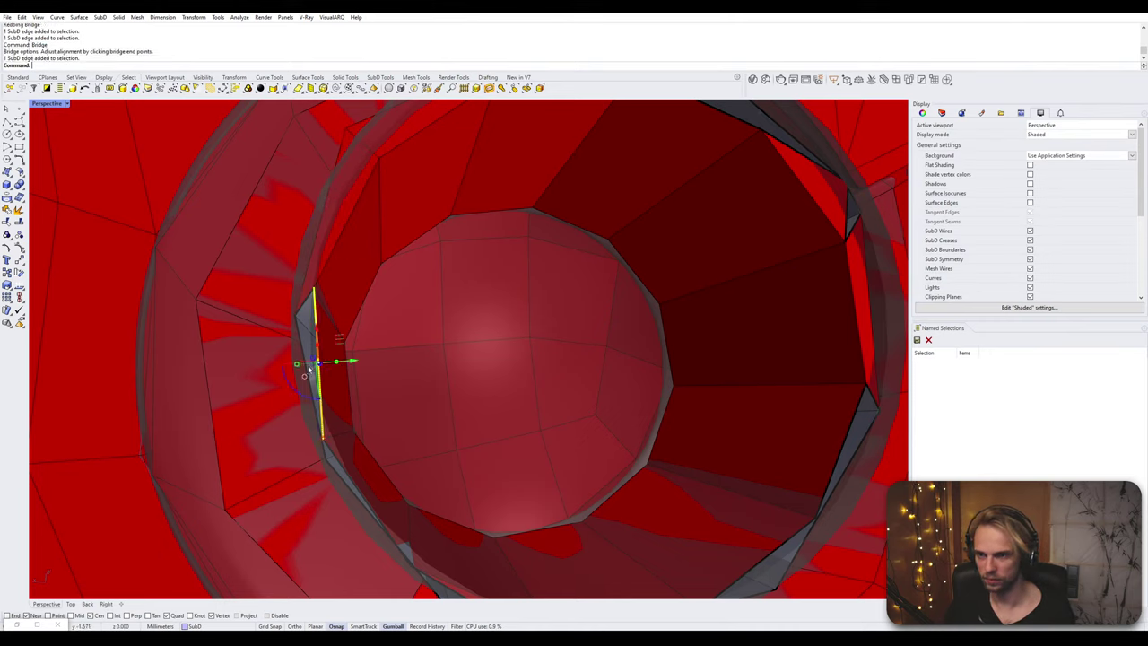
left_click(300, 338, "ctrl+shift")
key("Return")
key("Return")
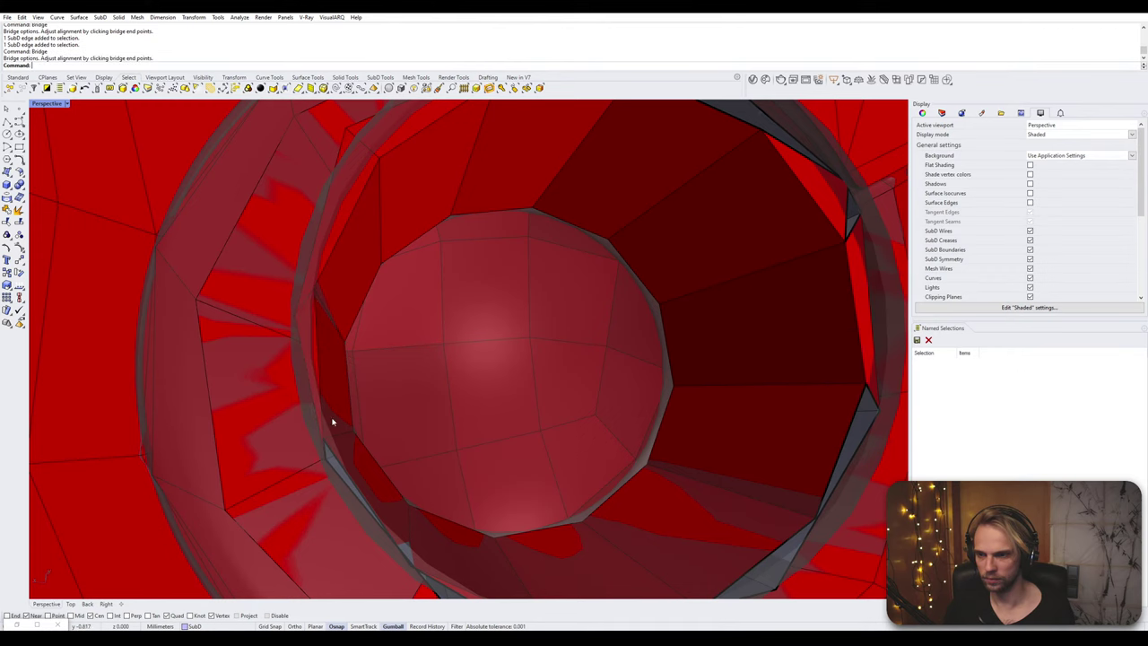
right_click_drag(344, 459, 322, 400, "shift")
left_click(328, 395, "ctrl+shift")
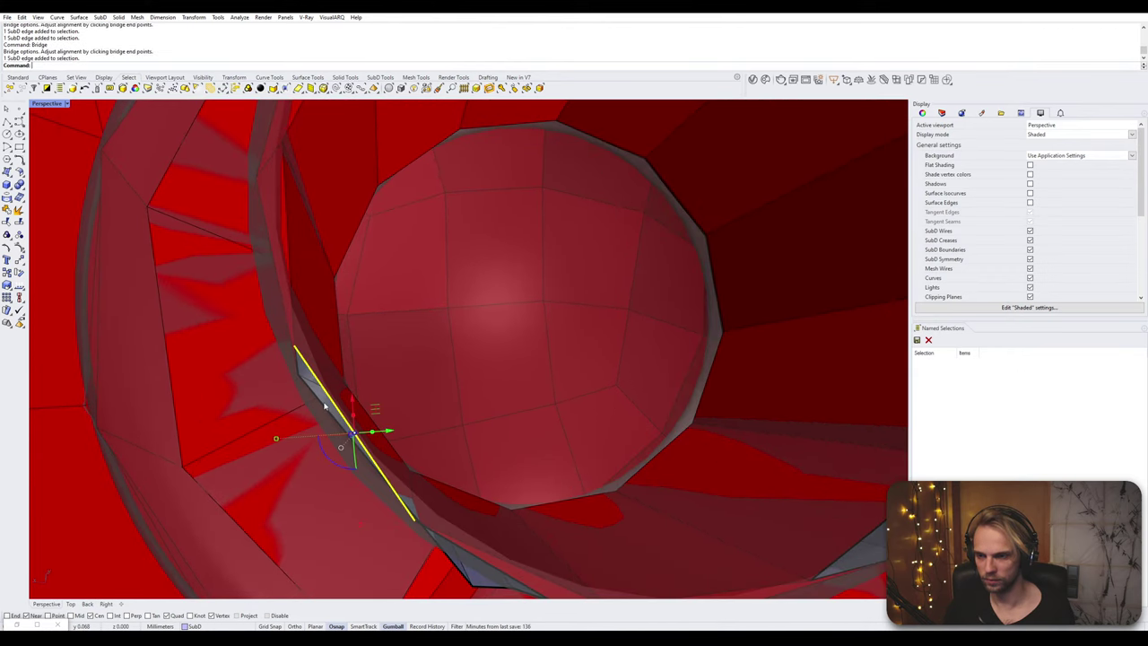
left_click(324, 407, "ctrl+shift")
key("Return")
key("Return")
- Bridge one more sliver and check it in smooth display before returning to flat
right_click_drag(422, 488, 401, 412, "shift")
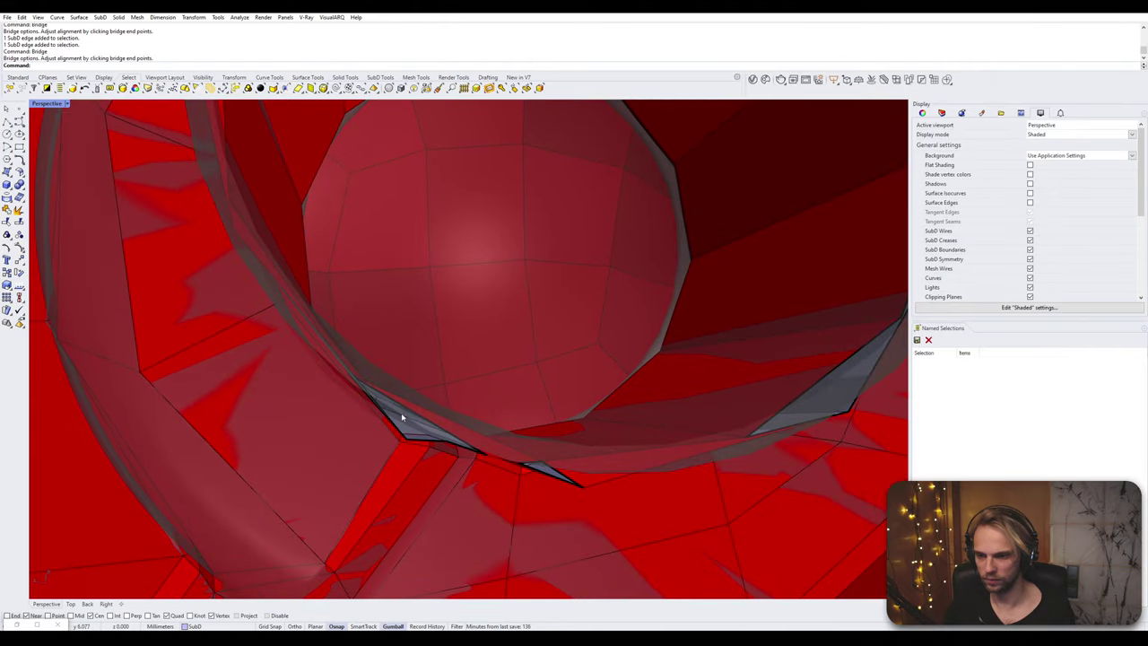
left_click(411, 415, "ctrl+shift")
left_click(413, 440, "ctrl+shift")
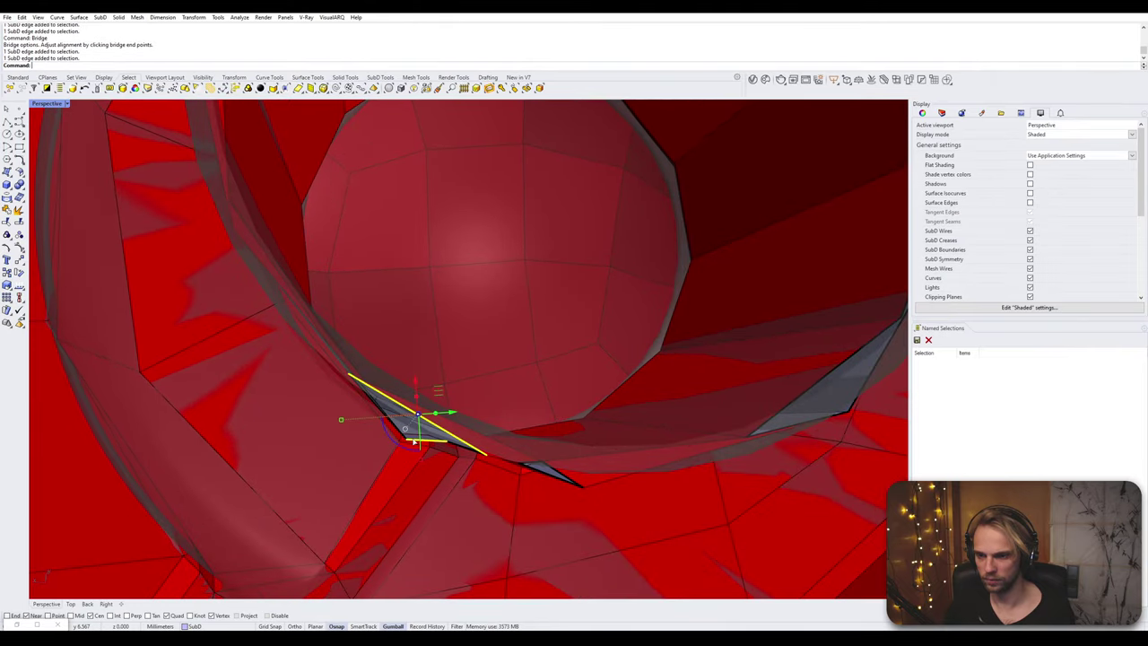
key("Return")
key("Return")
key("Tab")
right_click_drag(456, 467, 421, 487)
key("Tab")
- Inspect the edges at the remaining sliver's tip near the sphere and tube
left_click(551, 474, "ctrl+shift")
left_click(560, 484, "ctrl+shift")
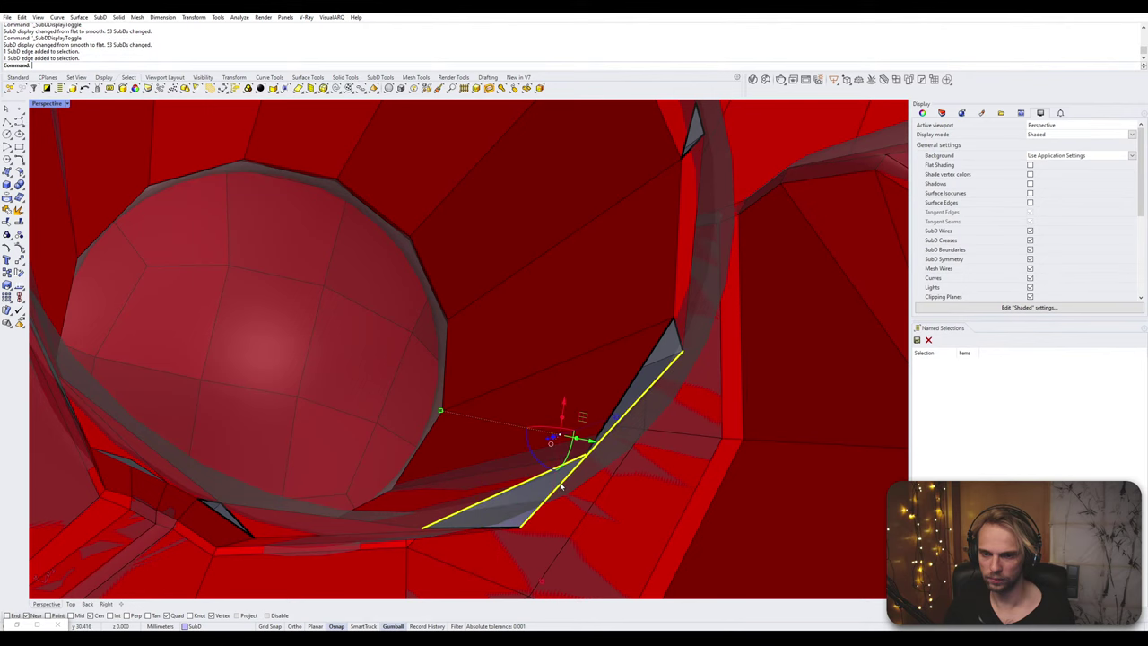
right_click_drag(563, 484, 444, 531)
key("Escape")
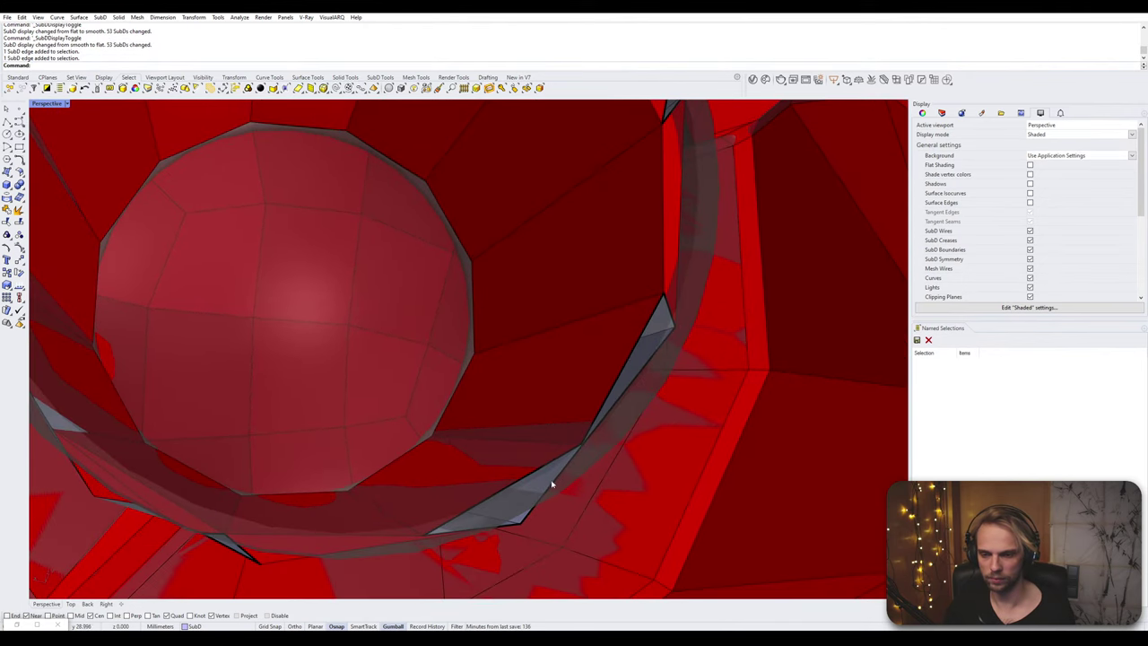
left_click(426, 539, "ctrl+shift")
right_click_drag(623, 360, 554, 417)
- Trial-stitch two vertices at their average location, then undo the stitch and last bridge
left_click(451, 490, "ctrl+shift")
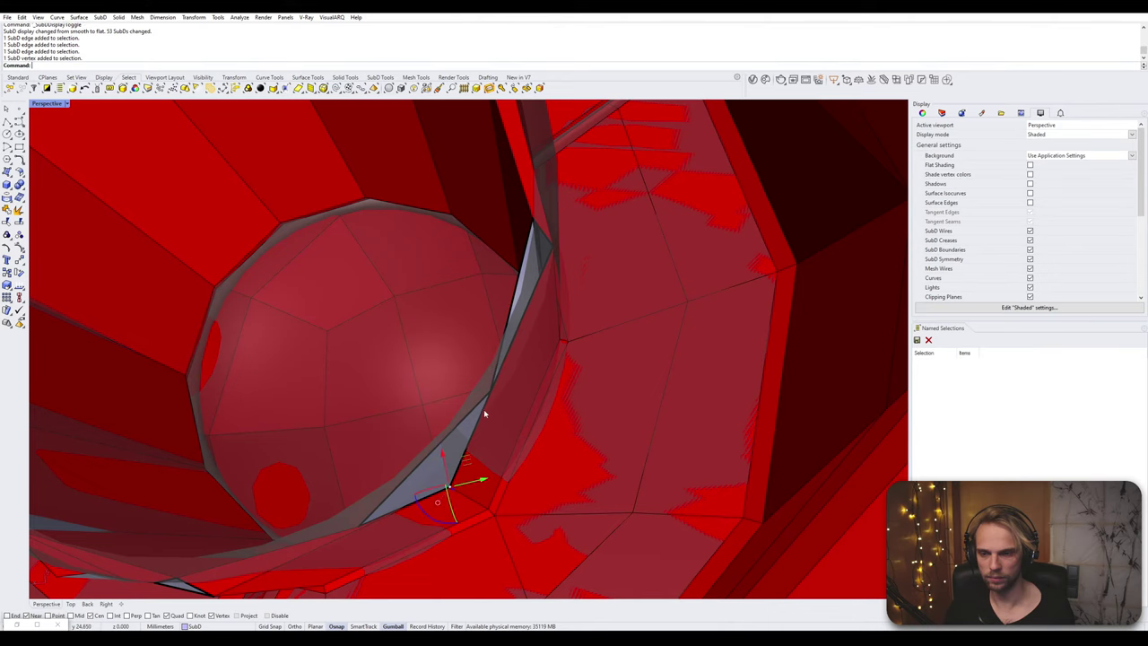
left_click(490, 393, "ctrl+shift")
type("Stitch")
key("Return")
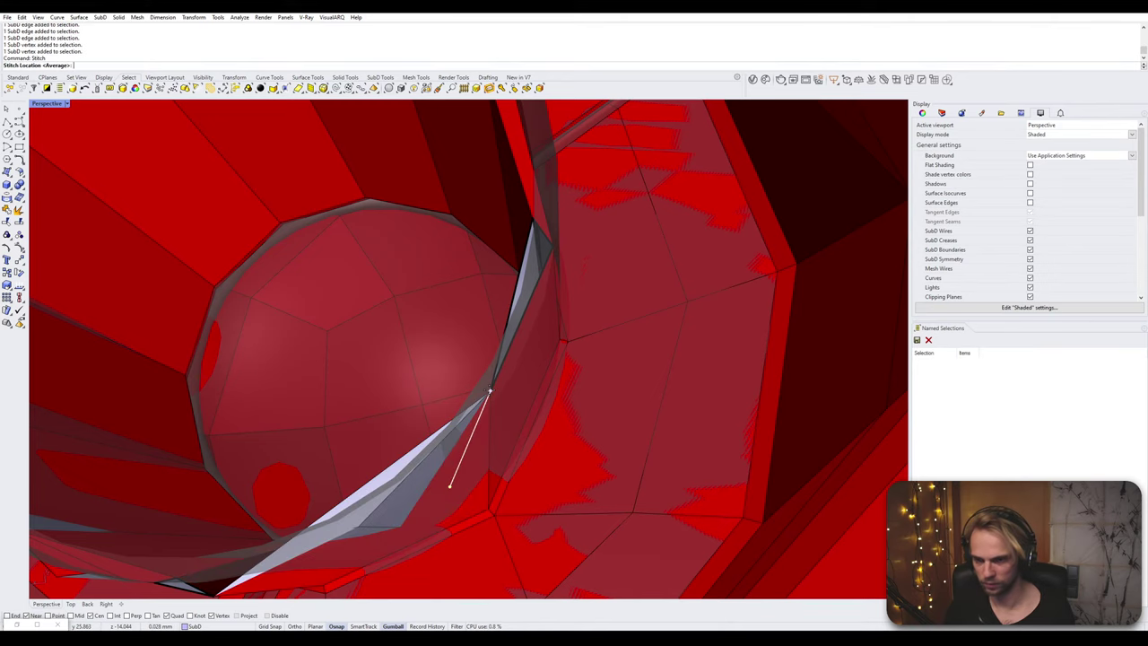
key("Return")
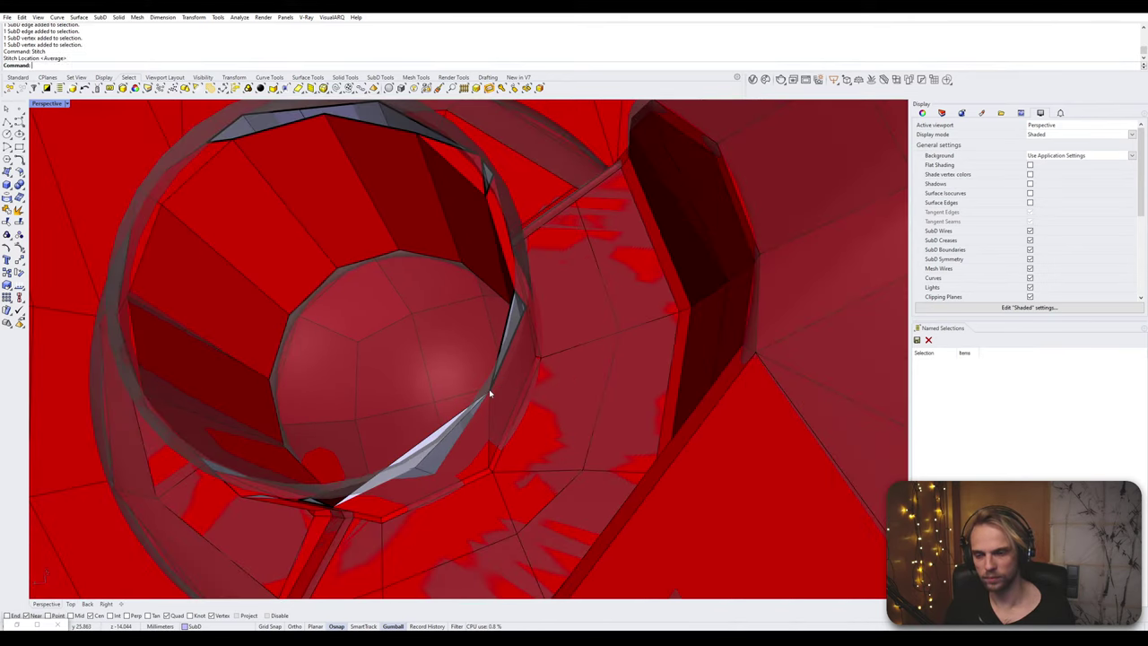
key("ctrl+z")
right_click_drag(490, 393, 474, 446)
key("ctrl+z")
key("ctrl+z")
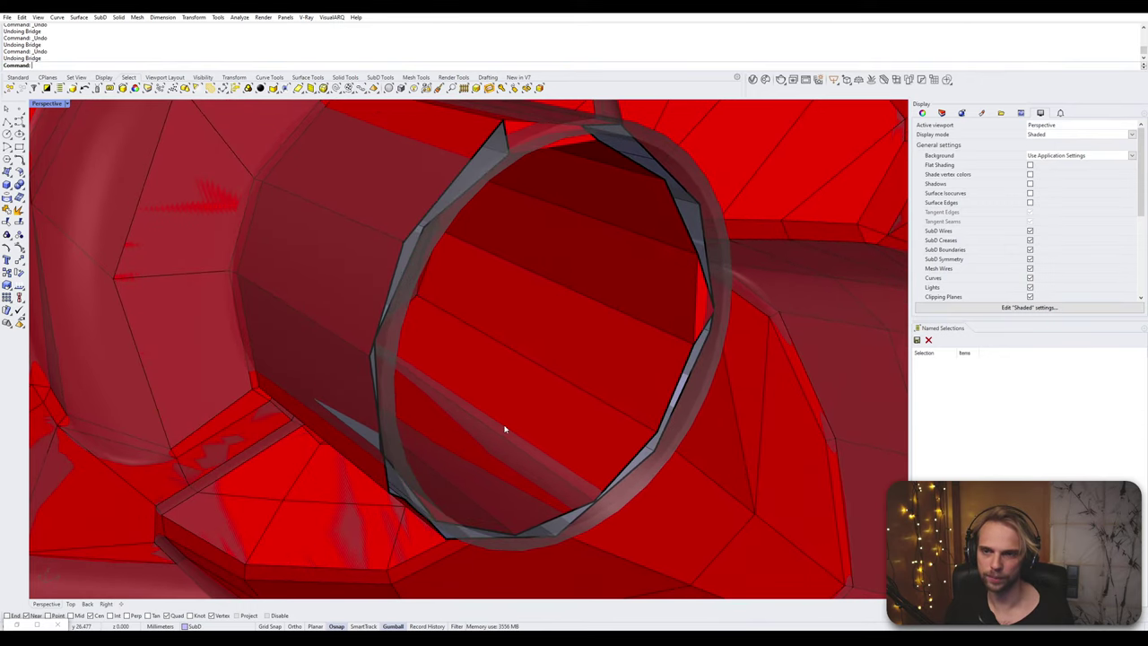
- Undo another bridge and select the ring's edge loop, reverting a trial upward move
key("ctrl+z")
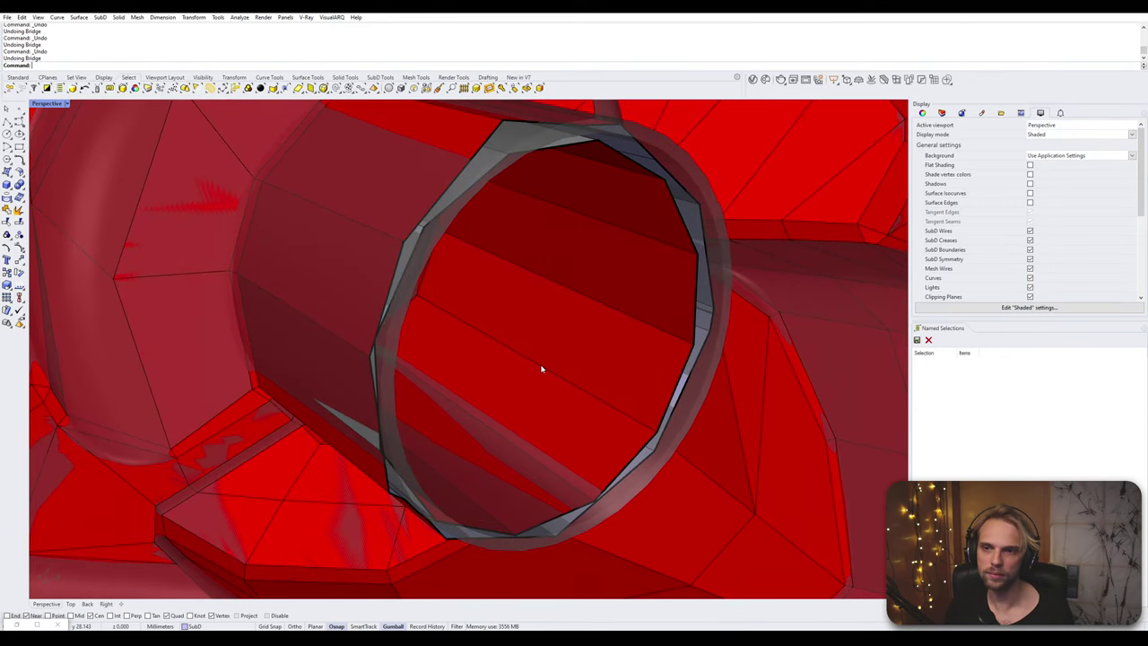
left_click(417, 232, "ctrl+shift")
key("Escape")
double_click(416, 234, "ctrl+shift")
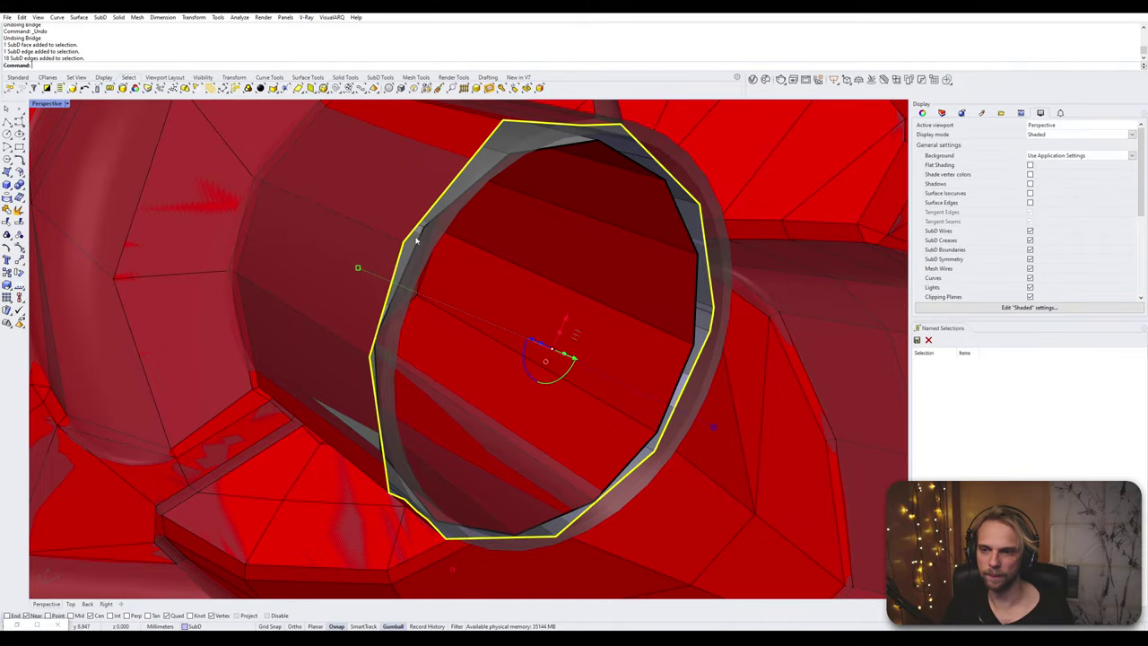
mouse_move(450, 343)
right_mouse_down()
mouse_move(401, 345)
mouse_move(438, 335)
mouse_move(607, 421)
mouse_move(623, 411)
right_mouse_up()
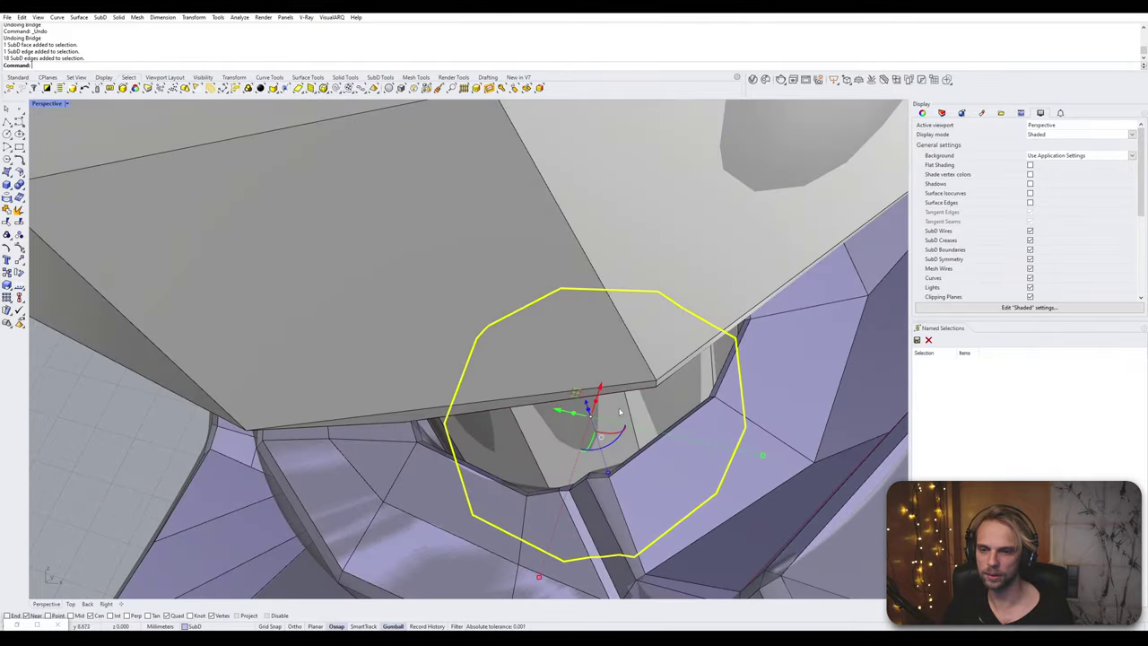
scroll(585, 434, "down", 5)
right_click_drag(596, 467, 583, 435)
left_click_drag(584, 439, 553, 337)
key("ctrl+z")
right_click_drag(562, 402, 569, 438)
scroll(568, 438, "up", 10)
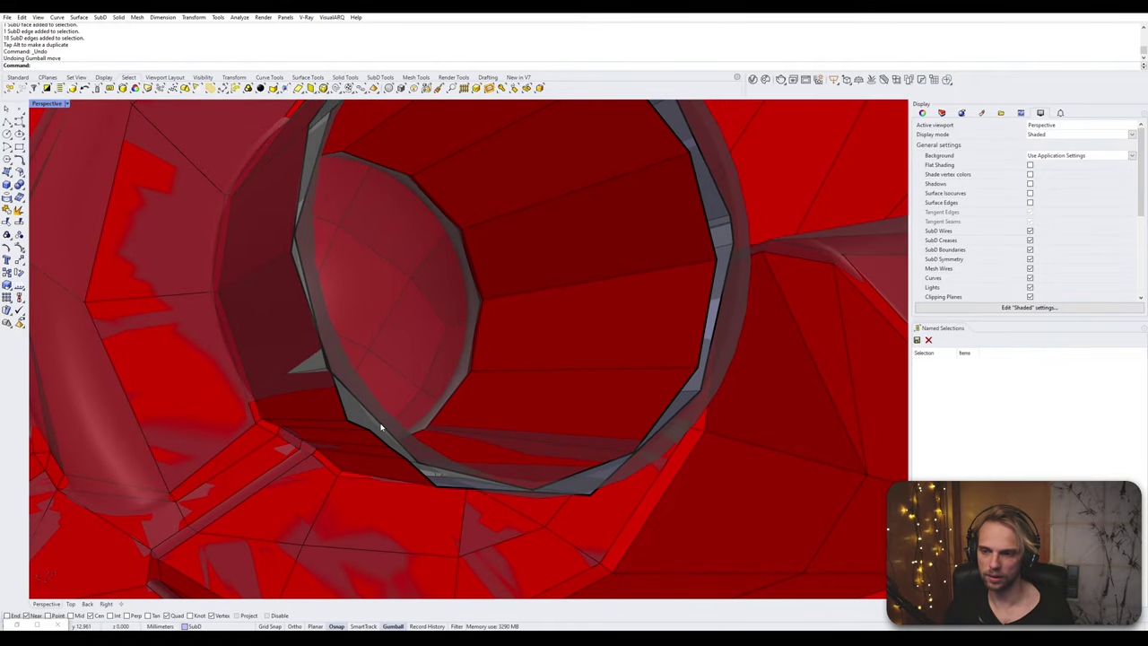
- Scale the ring's inner edge loop outward into a wider band
double_click(382, 427)
mouse_move(381, 427)
right_mouse_down()
mouse_move(350, 447)
mouse_move(371, 428)
right_mouse_up()
key("Escape")
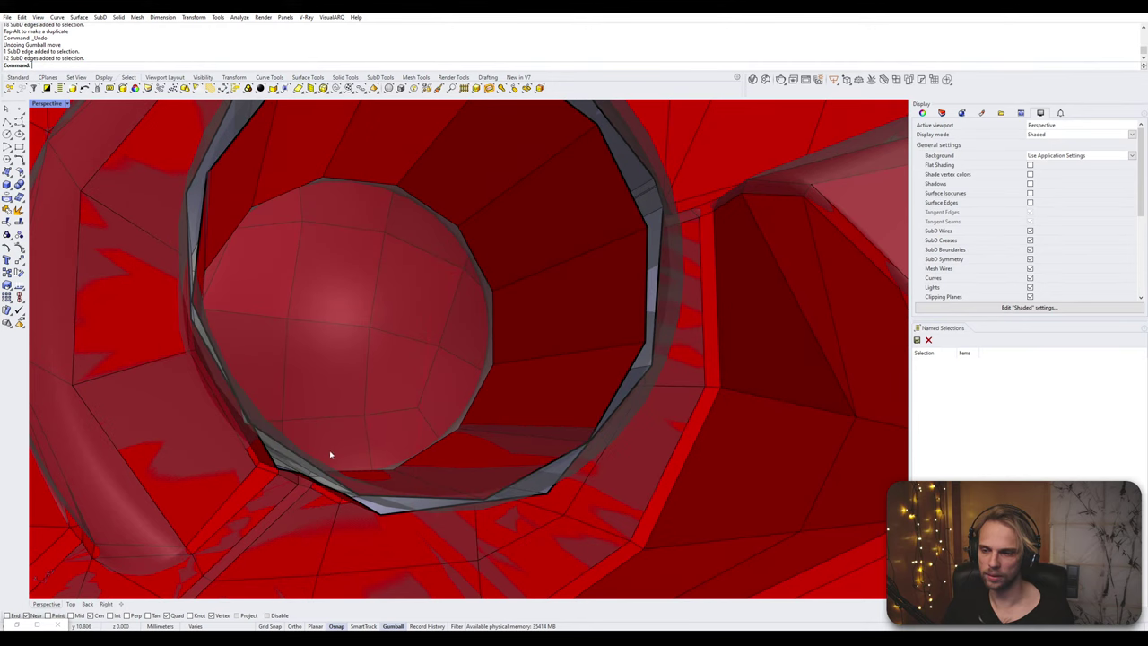
double_click(417, 511)
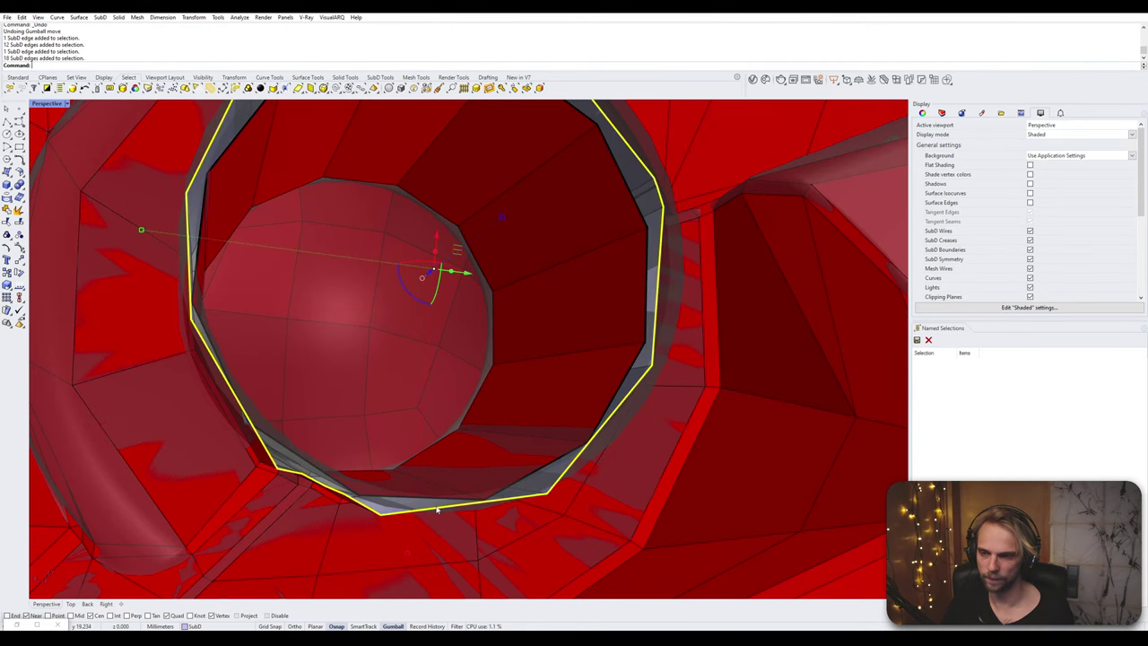
right_click_drag(417, 511, 450, 490)
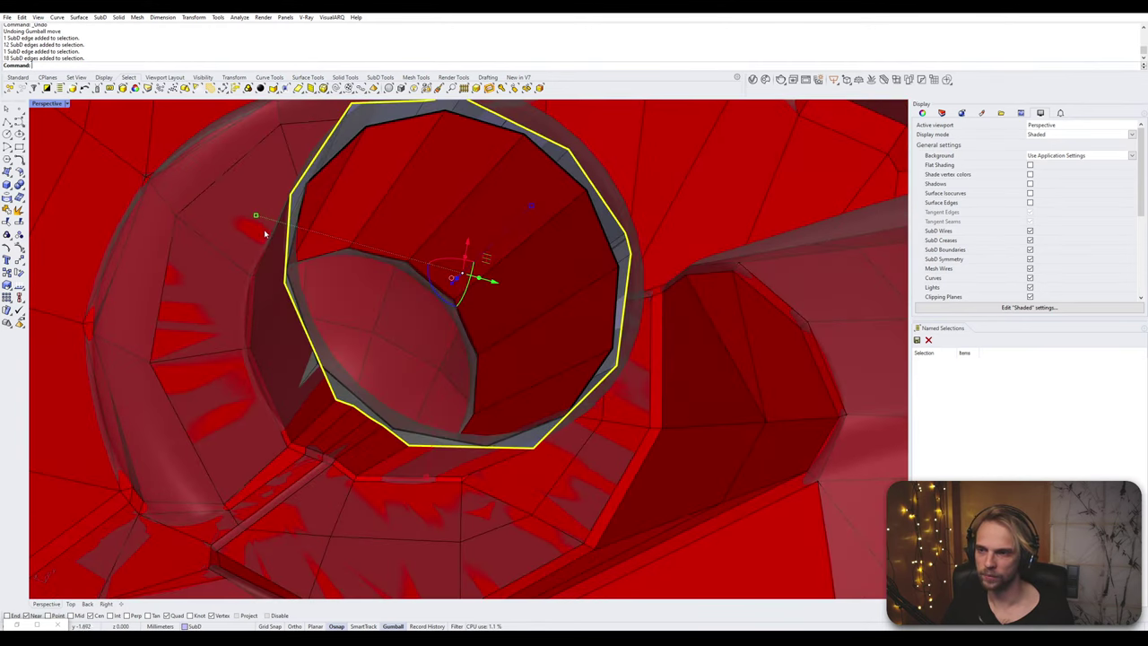
left_click_drag(254, 217, 216, 224)
right_click_drag(215, 224, 346, 344)
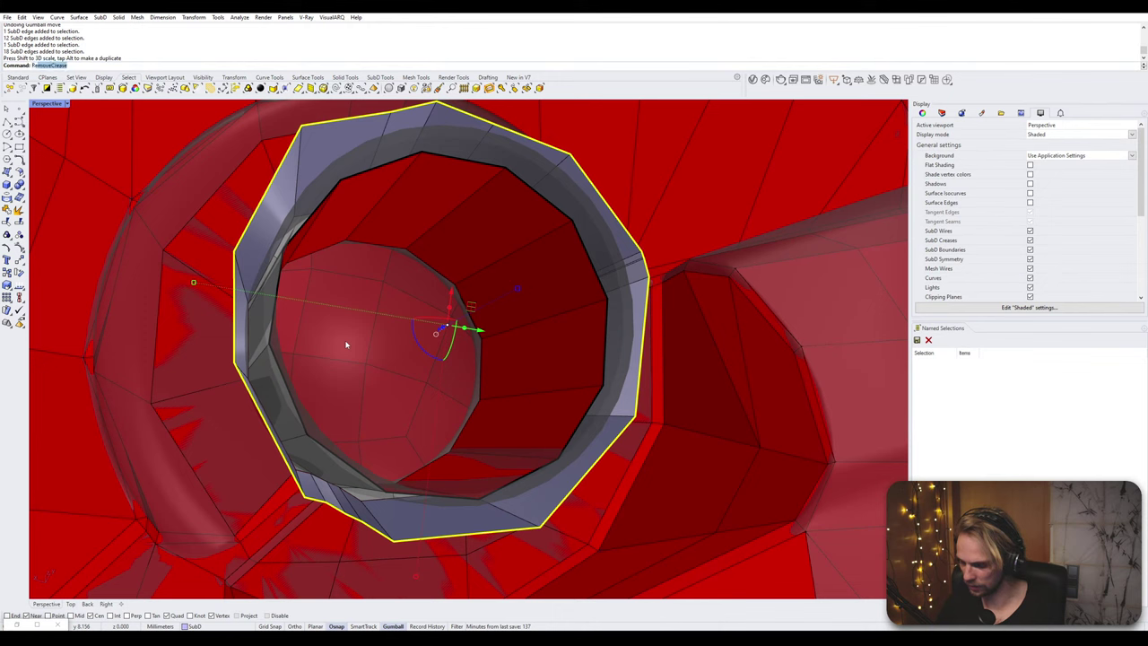
- Run Smooth on the selected edge loop
key("BackSpace")
key("BackSpace")
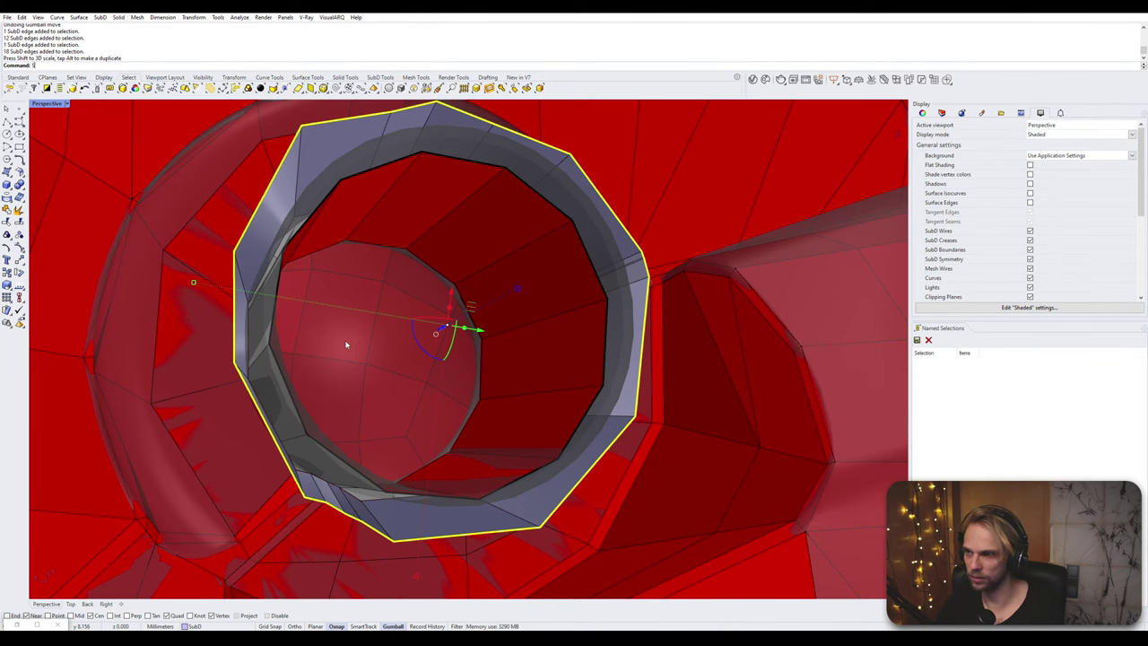
type("Smooth")
key("Return")
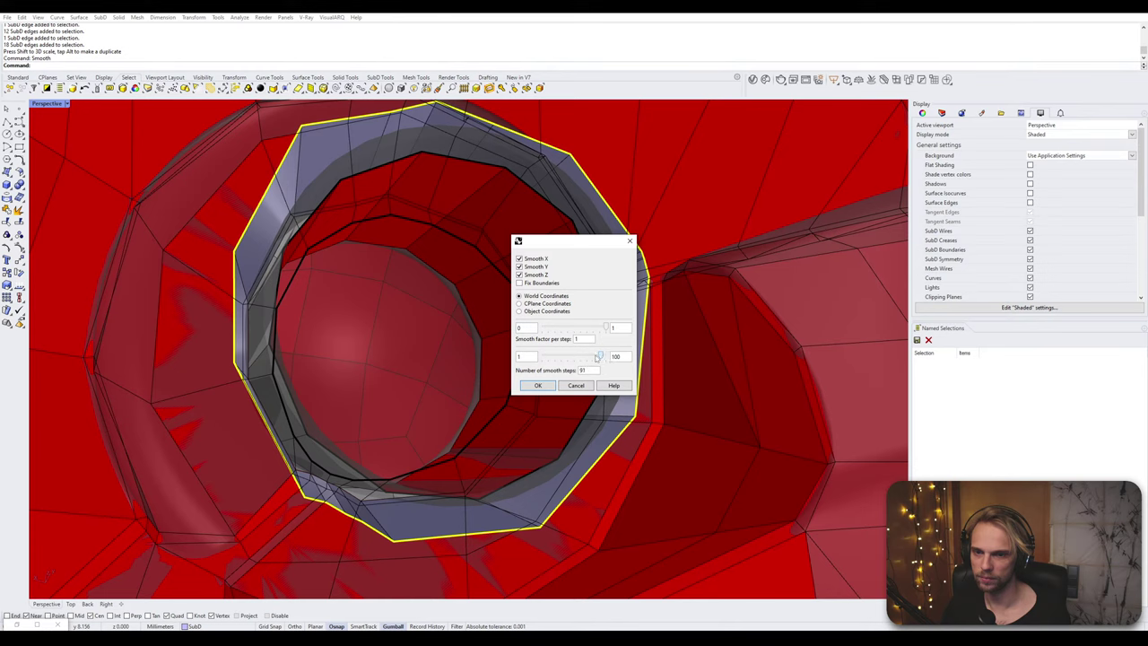
- Smooth the edge loop with 100 smoothing steps, keeping smoothing along Z on
left_click_drag(571, 356, 604, 362)
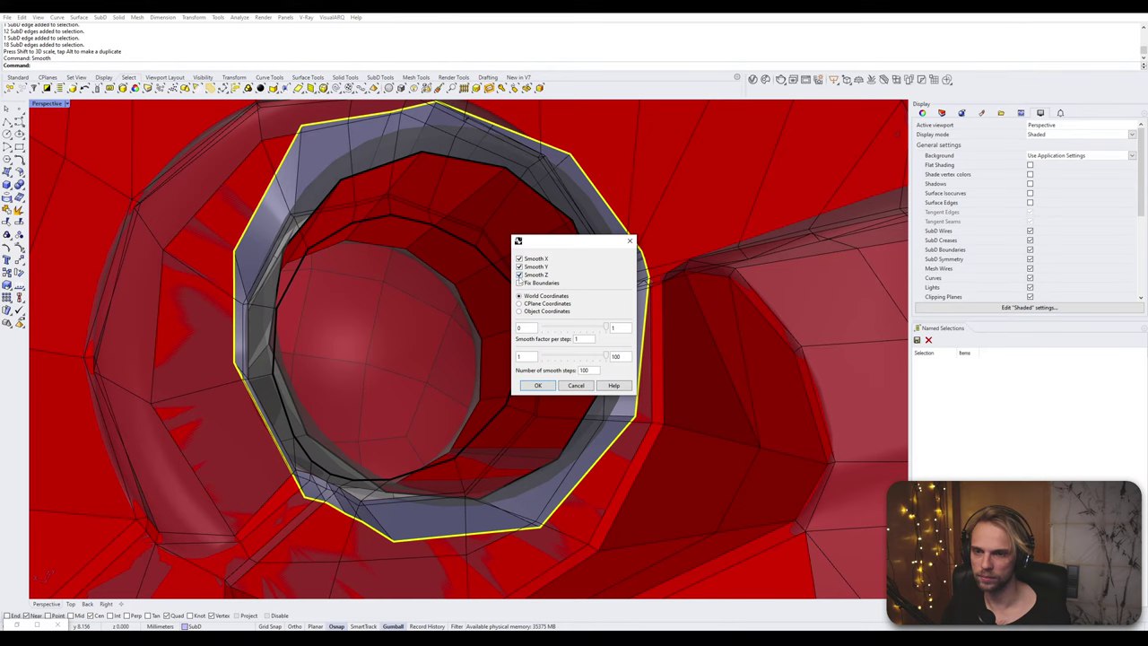
left_click(518, 275)
left_click(520, 274)
left_click(538, 385)
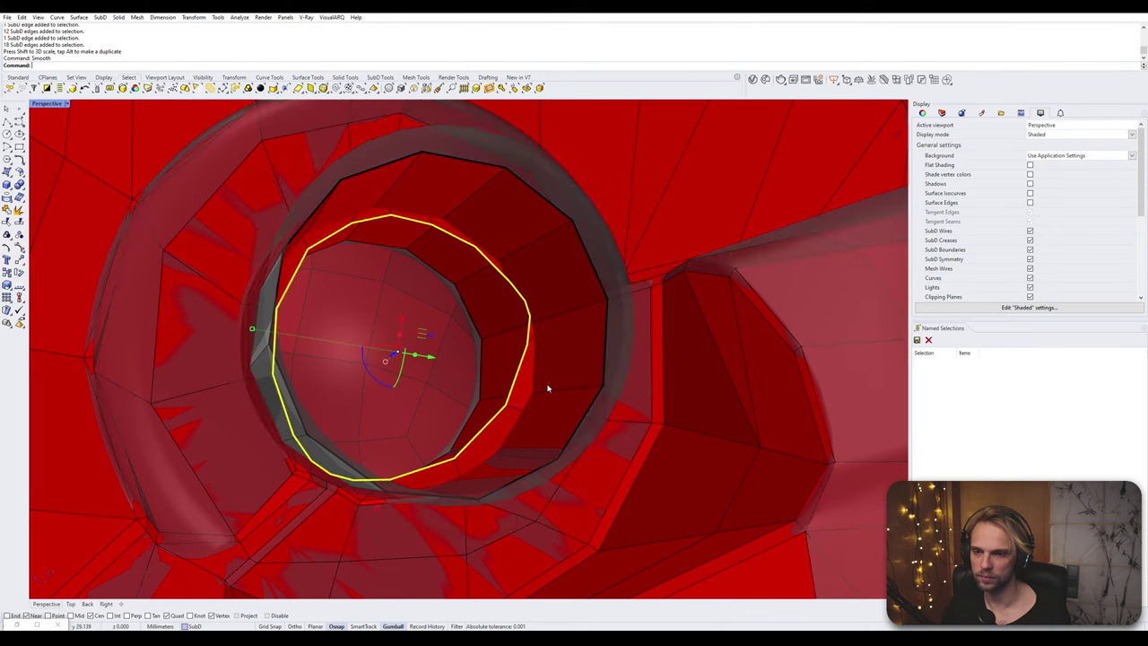
- Enlarge the inner edge loop and shift it along the tube's axis to form a wider collar
left_click_drag(414, 353, 128, 313)
right_click_drag(179, 323, 367, 349)
left_click_drag(465, 336, 603, 400)
right_click_drag(603, 400, 524, 401)
scroll(494, 403, "down", 3)
scroll(494, 404, "up", 5)
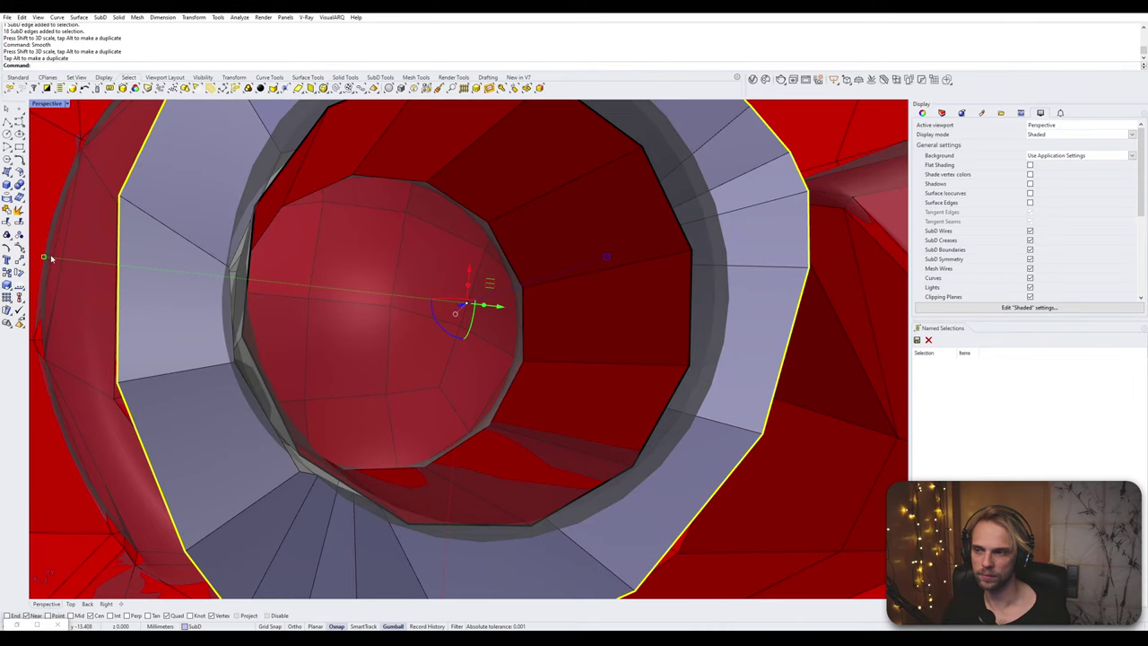
left_click_drag(51, 258, 112, 265)
right_click_drag(507, 407, 532, 383)
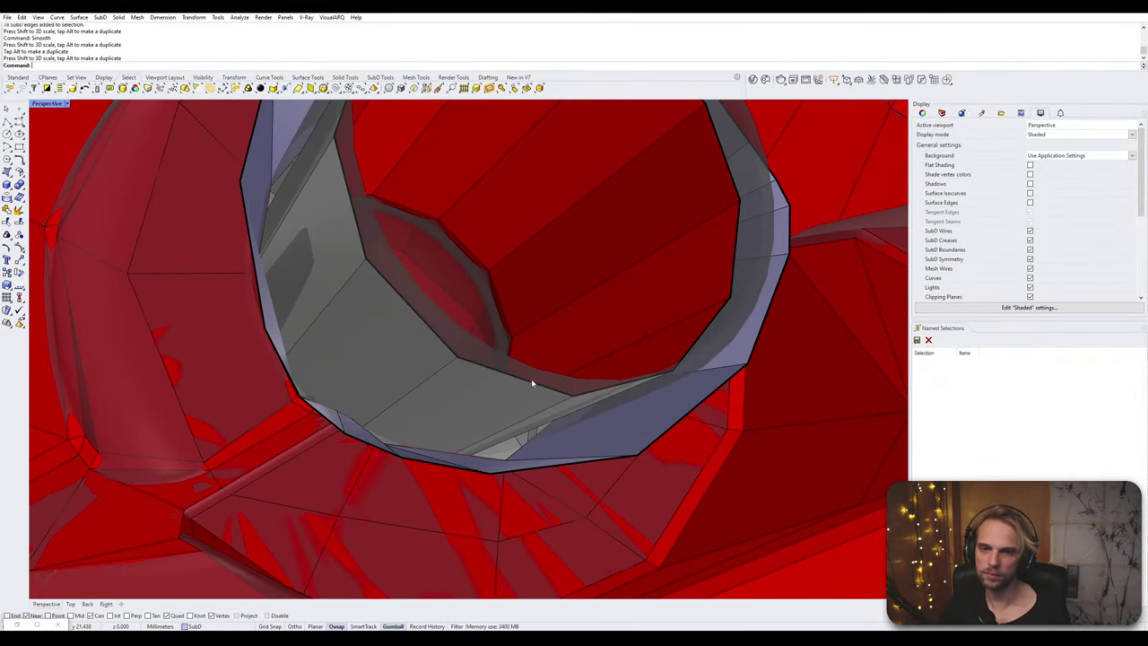
- Bridge the first gap in the grey SubD arch between two rim edges
left_click(704, 337)
left_click(714, 388, "shift")
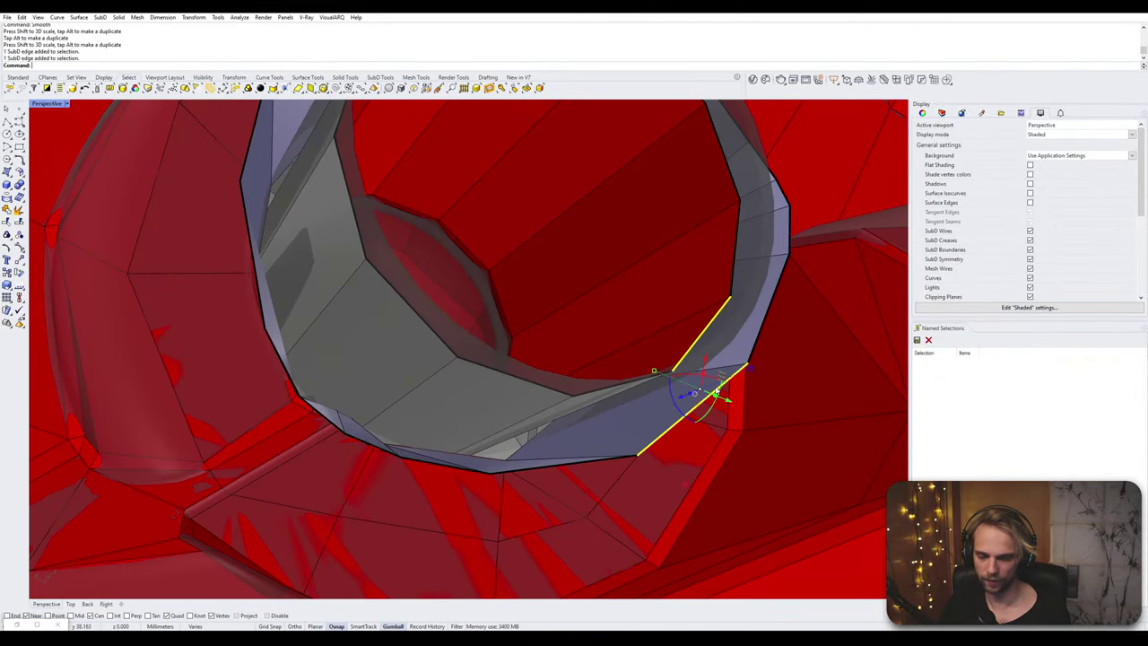
type("bridge")
key("Return")
key("Return")
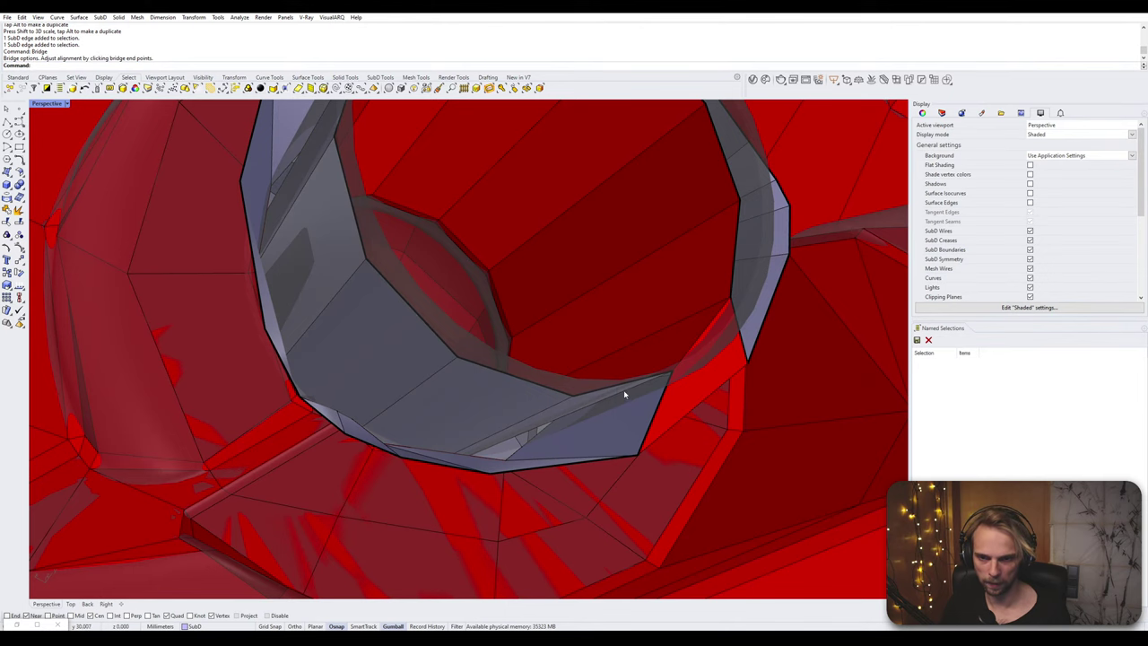
left_click(615, 388)
key("Escape")
scroll(579, 406, "up", 3)
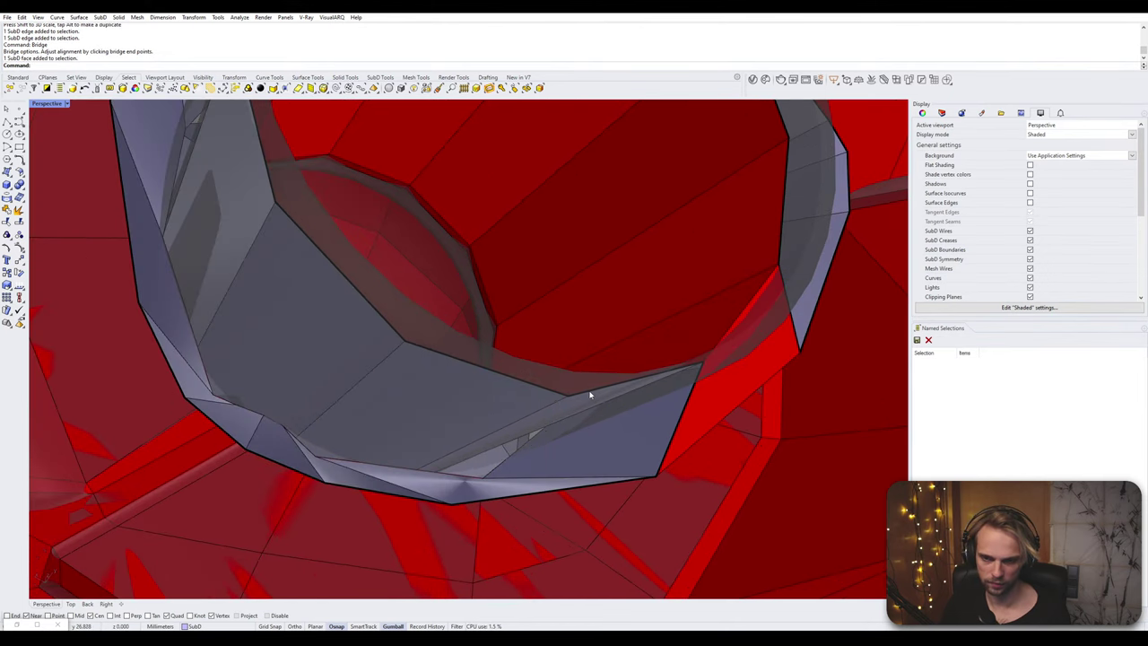
- Bridge the next gap between its side edge and bottom edge
left_click(590, 393, "ctrl+shift")
left_click(571, 491, "shift")
key("Return")
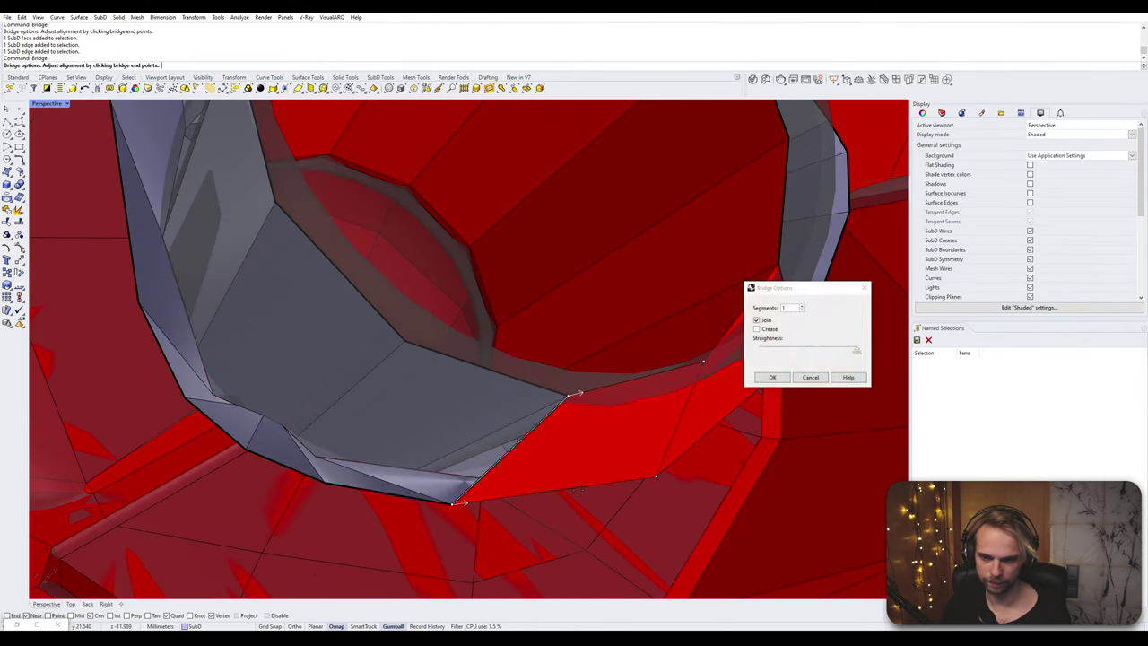
key("Return")
scroll(479, 441, "up", 3)
scroll(480, 441, "down", 3)
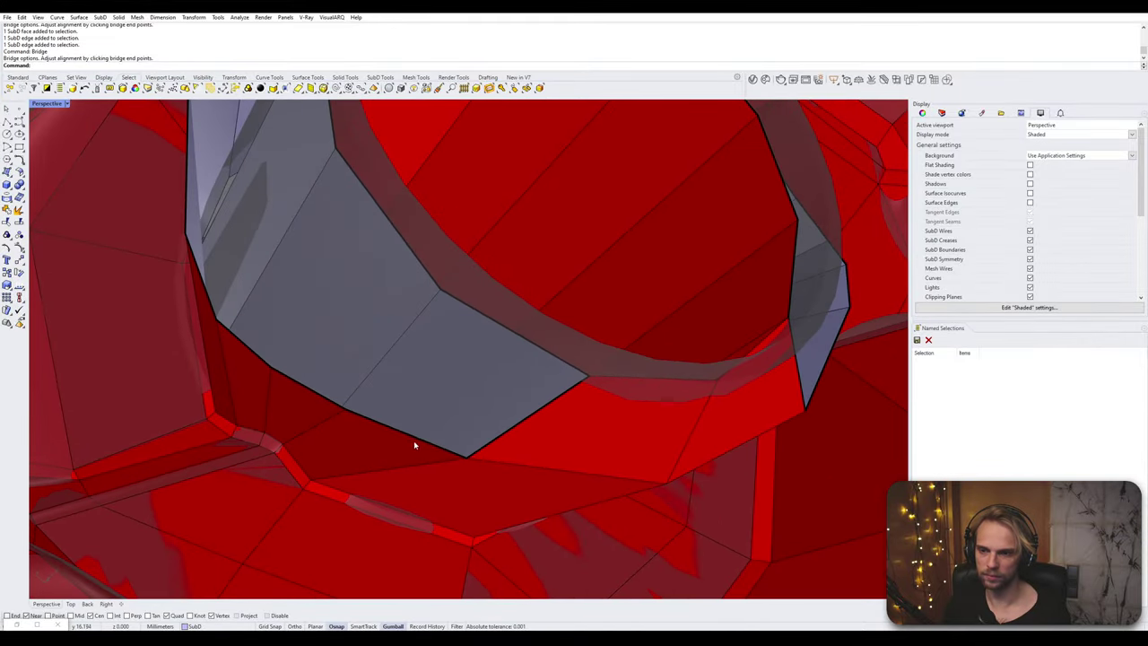
- Bridge two more gaps in the arch from edge pairs on either side
left_click(415, 438)
left_click(510, 334, "shift")
key("Return")
key("Return")
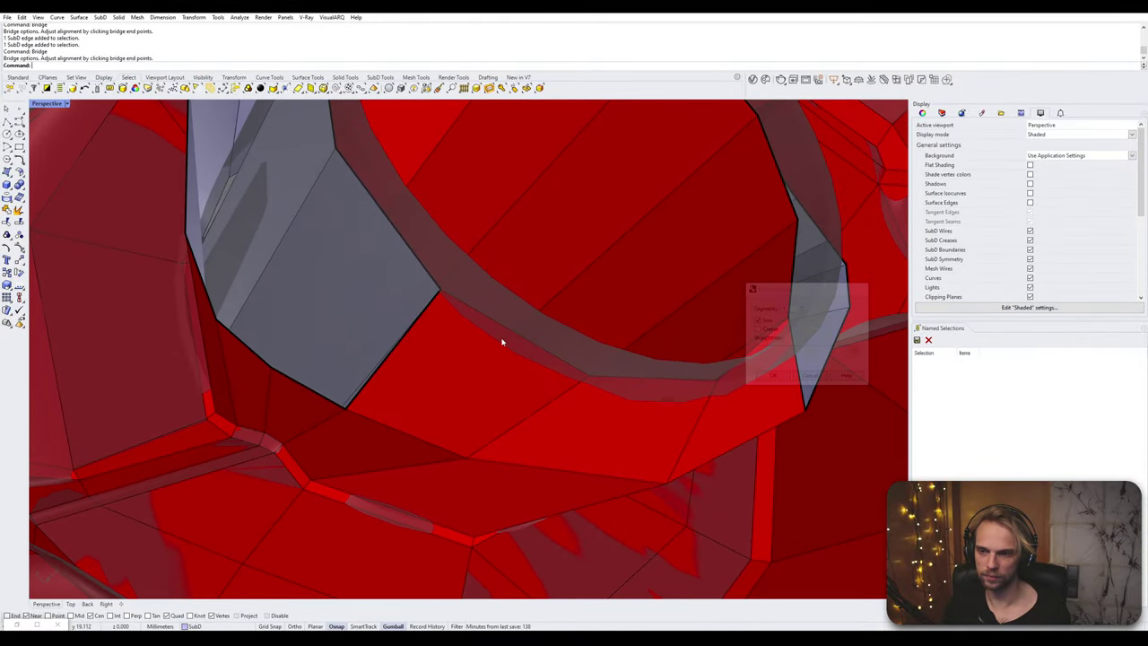
right_click_drag(502, 339, 366, 436)
left_click(366, 436)
left_click(536, 357, "shift")
key("Return")
key("Return")
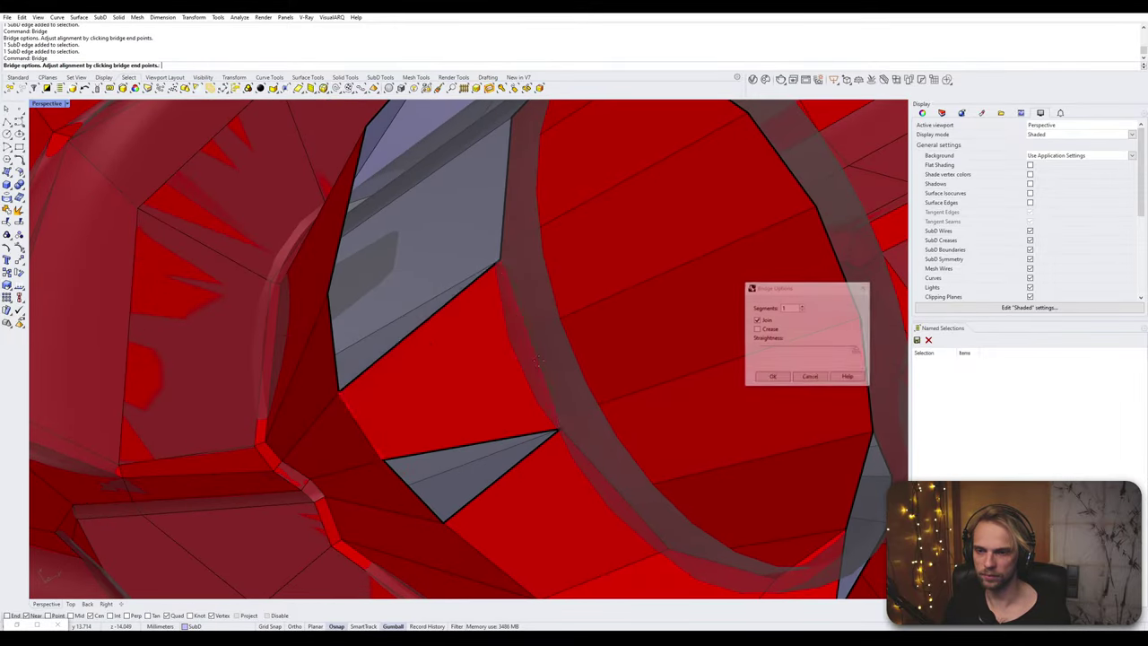
- Delete the unwanted bridge face and clear the accidental face selection
right_click_drag(514, 385, 384, 393)
left_click(371, 371)
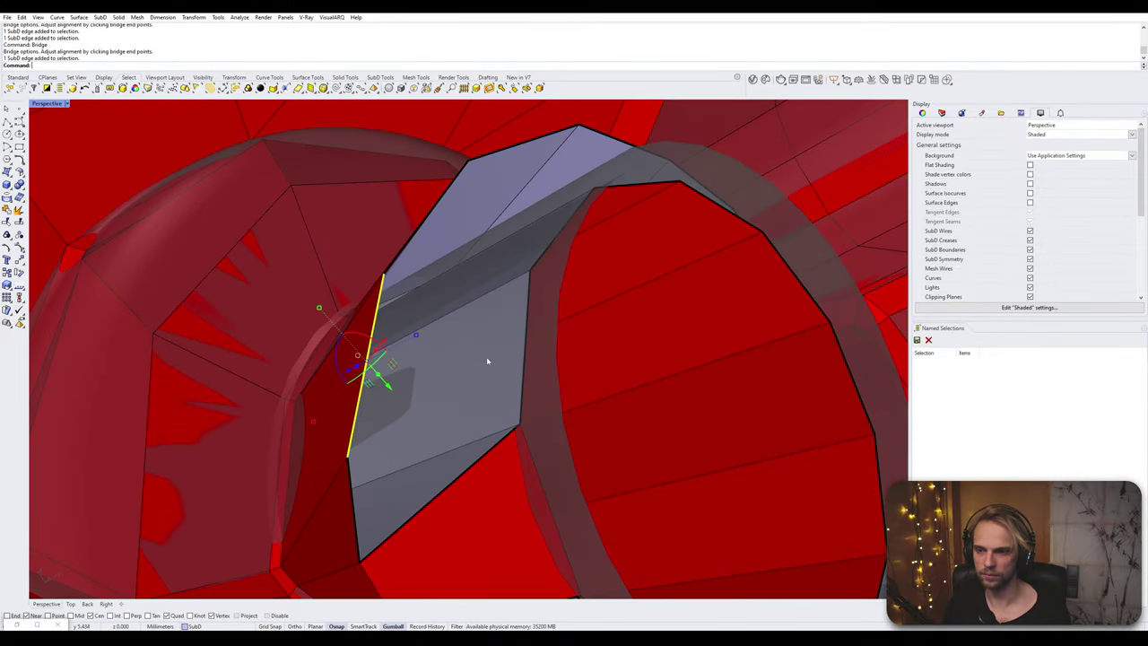
left_click(522, 345, "shift")
key("Delete")
right_click_drag(529, 350, 493, 375)
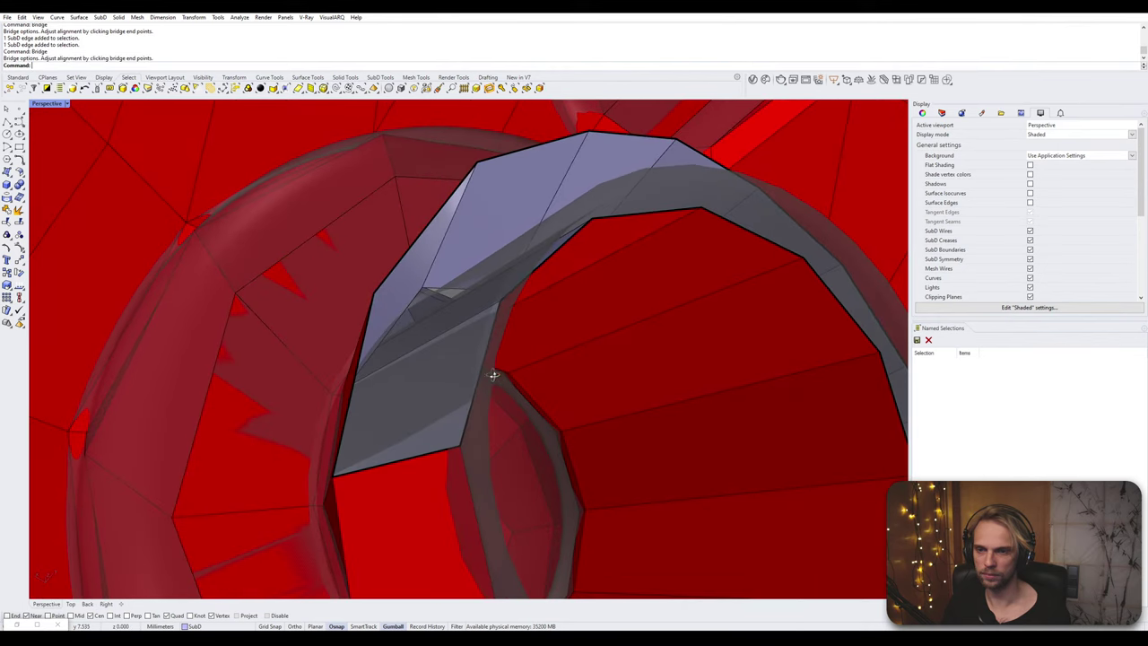
left_click(367, 340)
left_click(347, 372)
right_click_drag(347, 373, 373, 397)
- Select the arch's inner edge chain from its end edges across the top
left_click(370, 395)
left_click(504, 386, "shift")
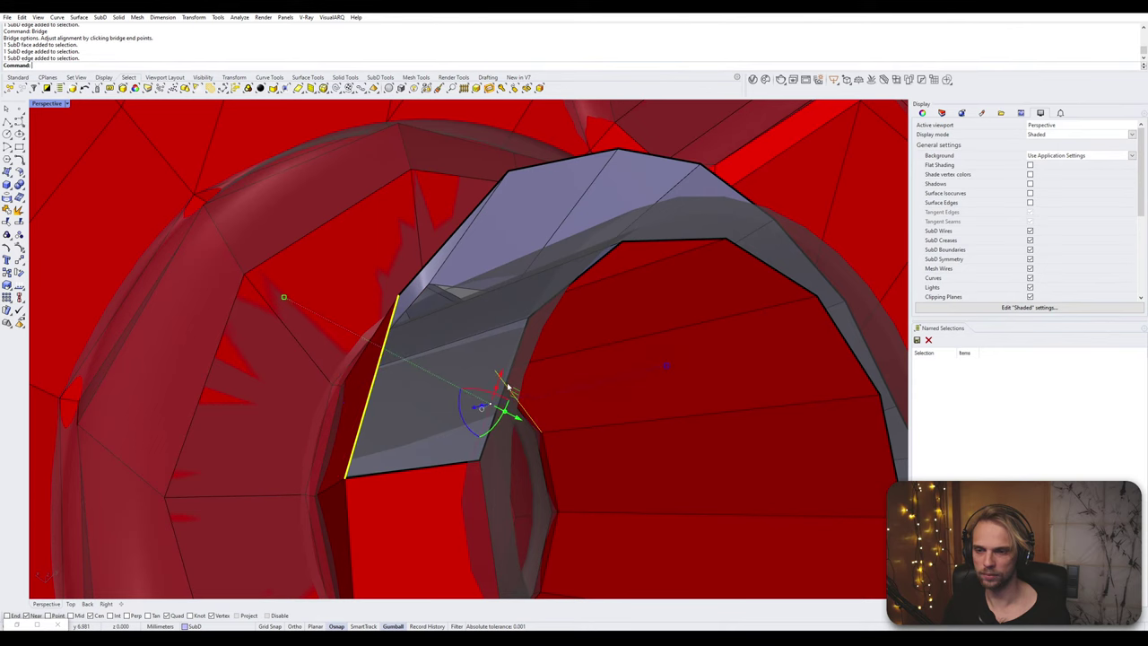
right_click_drag(508, 375, 456, 410)
left_click(456, 410)
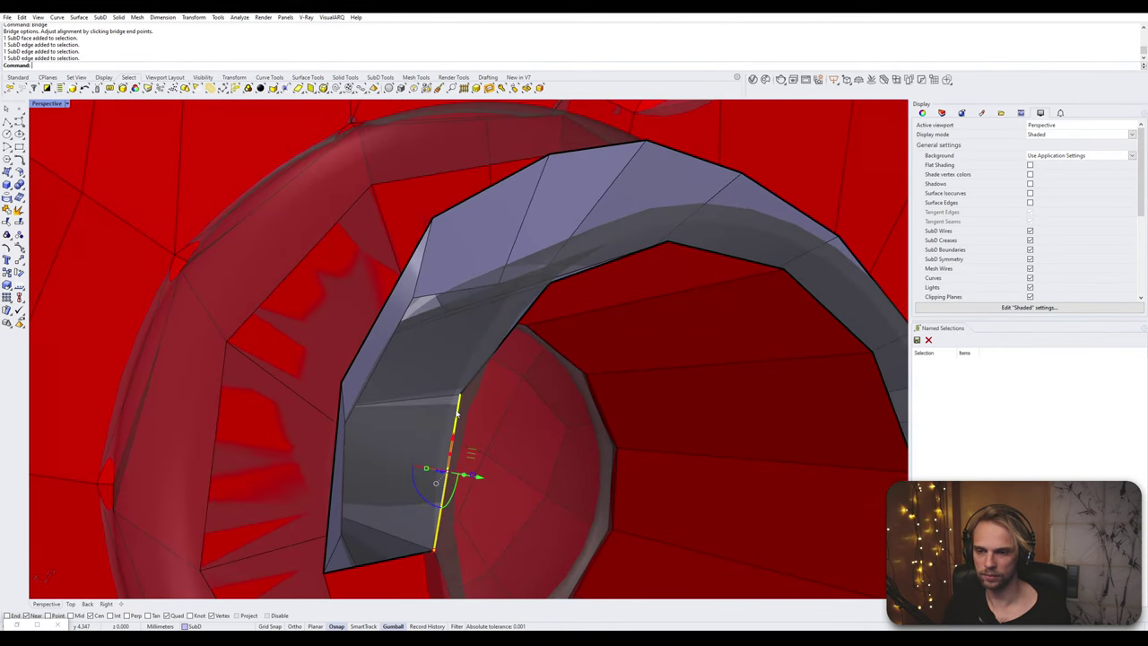
left_click(491, 361, "shift")
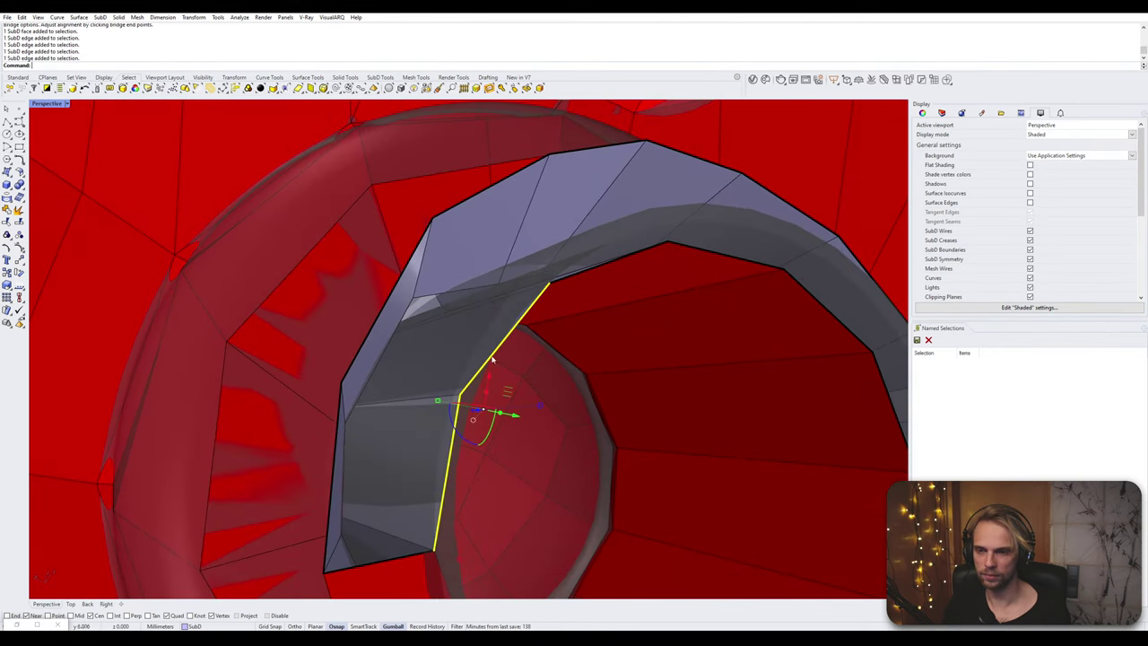
left_click(616, 261, "shift")
left_click(612, 255, "shift")
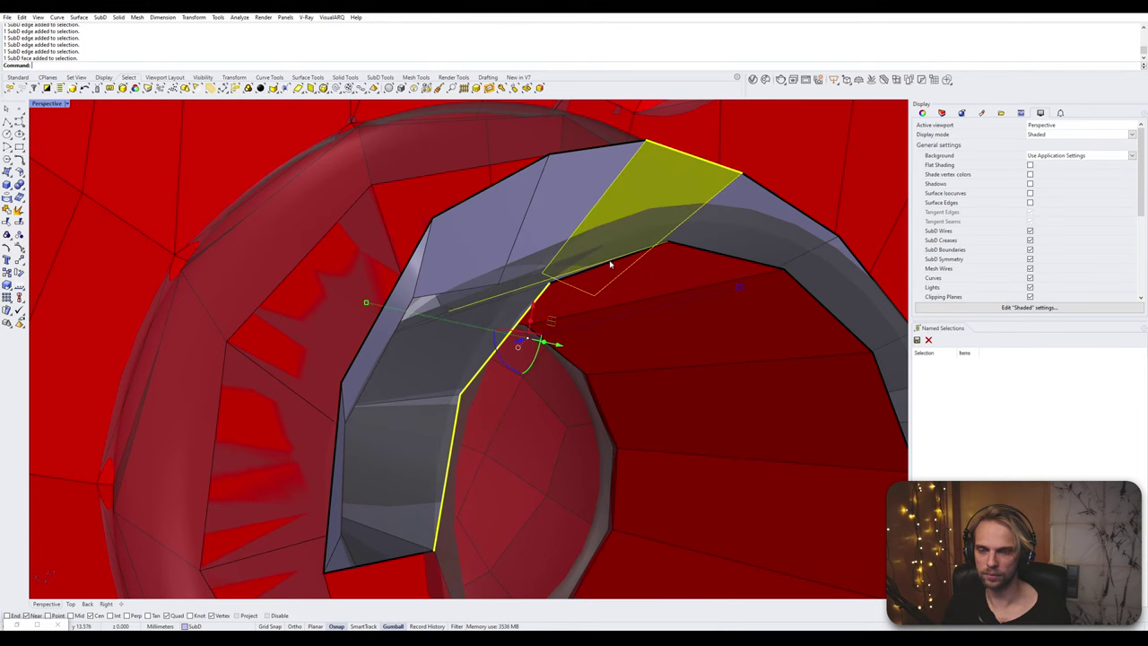
right_click_drag(614, 262, 599, 264)
left_click(599, 262, "ctrl")
left_click(608, 273, "ctrl")
left_click(626, 281, "shift")
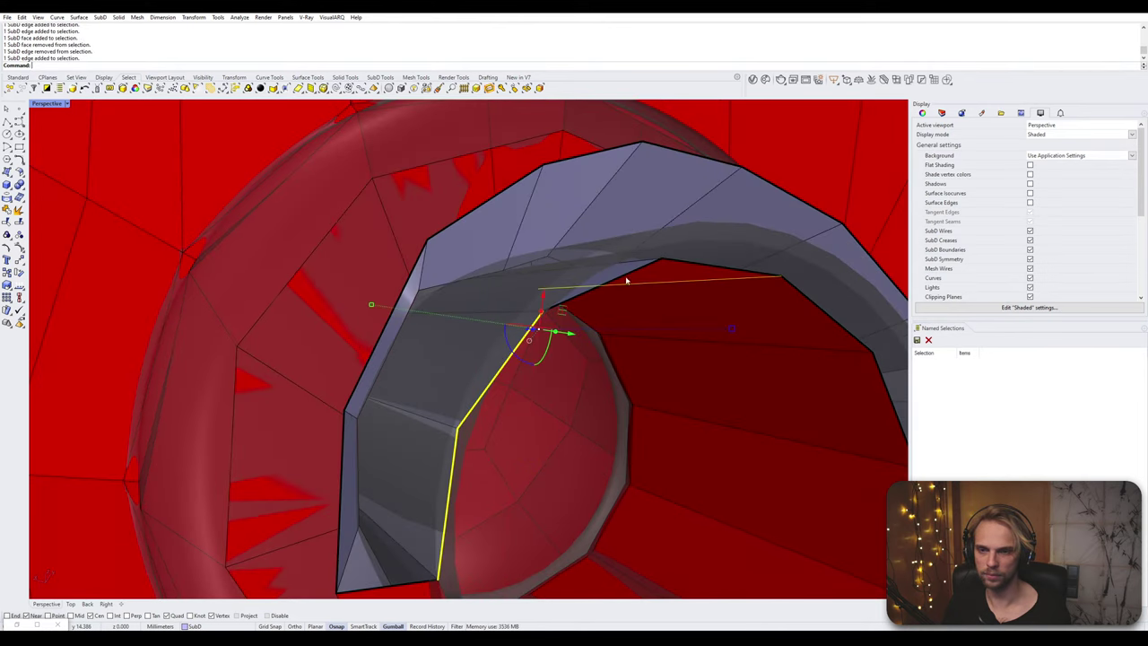
left_click(638, 279, "ctrl")
left_click(637, 273, "shift")
left_click(691, 265, "shift")
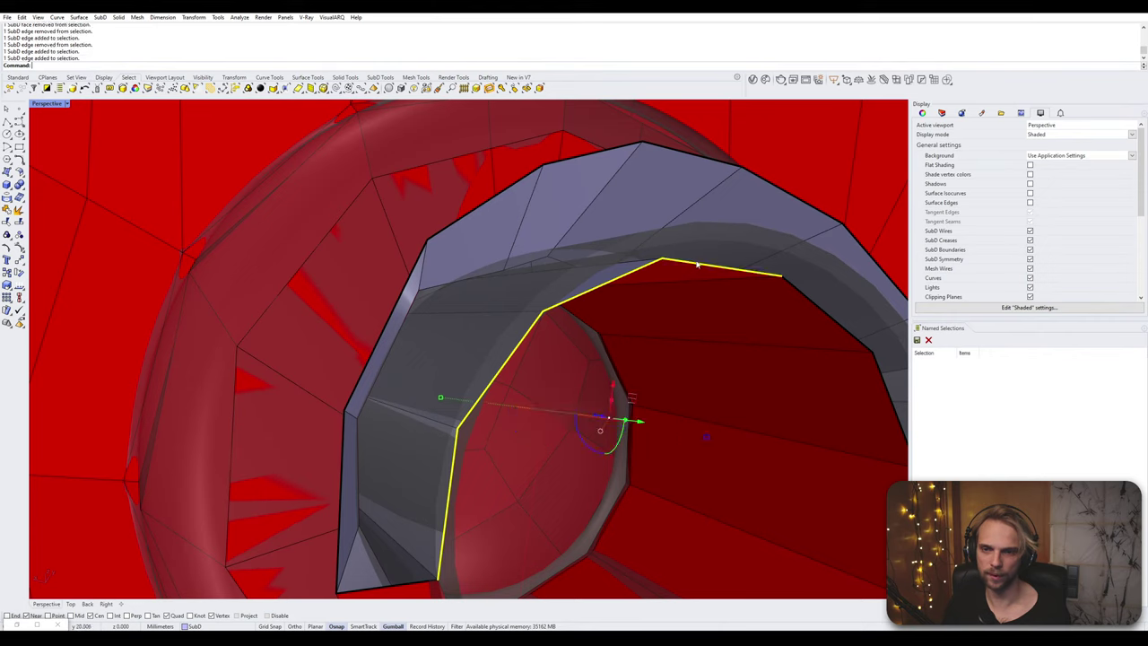
- Add the outer edge chain, dropping the stray edges and face
left_click(708, 160, "shift")
left_click(599, 155, "shift")
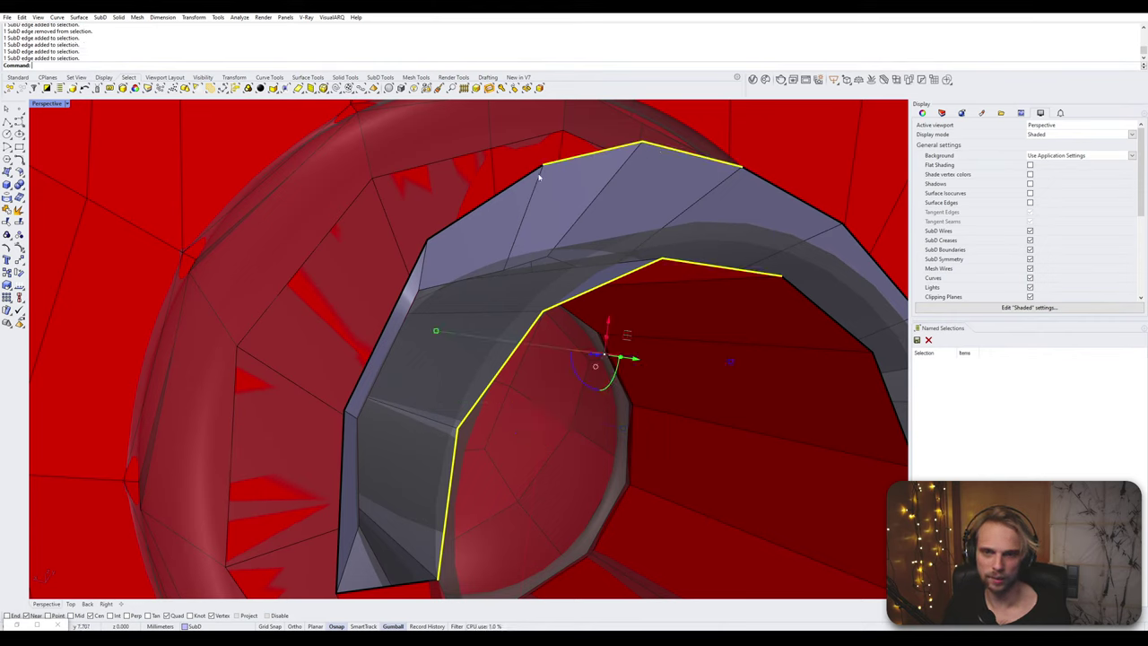
left_click(518, 185, "shift")
left_click(405, 285, "shift")
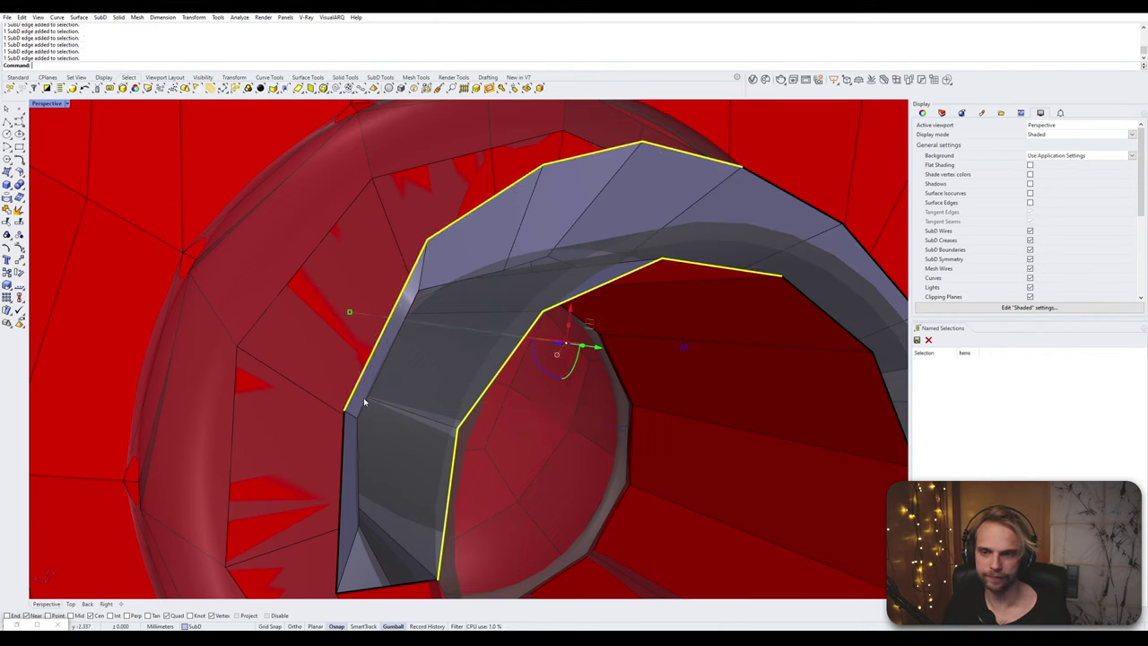
left_click(345, 455, "shift")
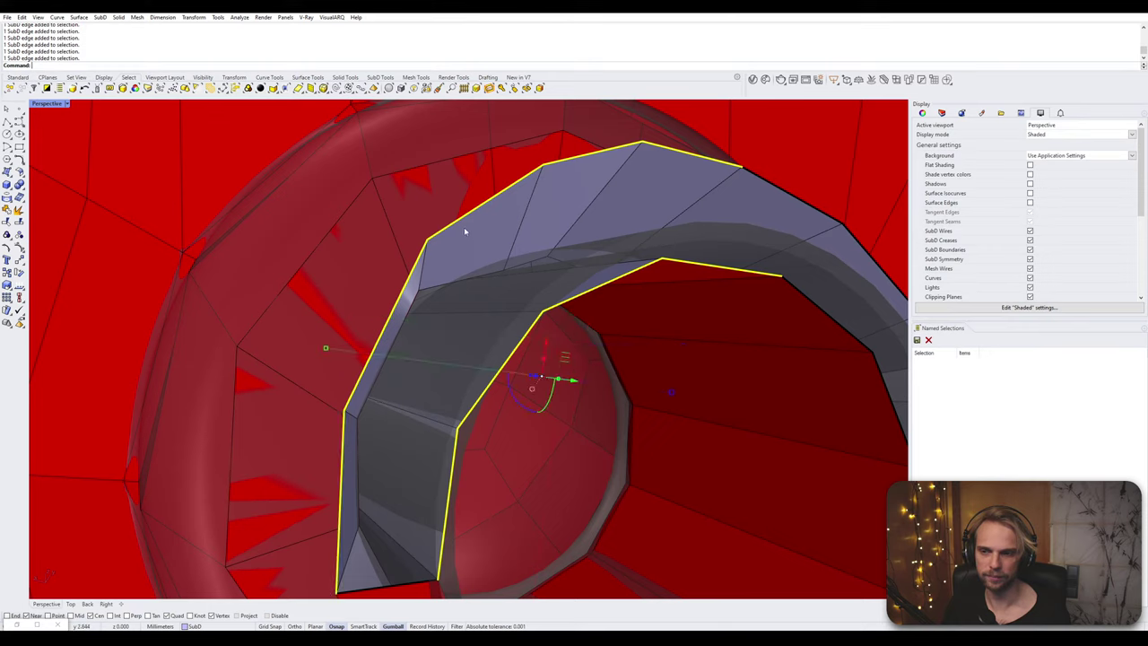
left_click(689, 153, "shift")
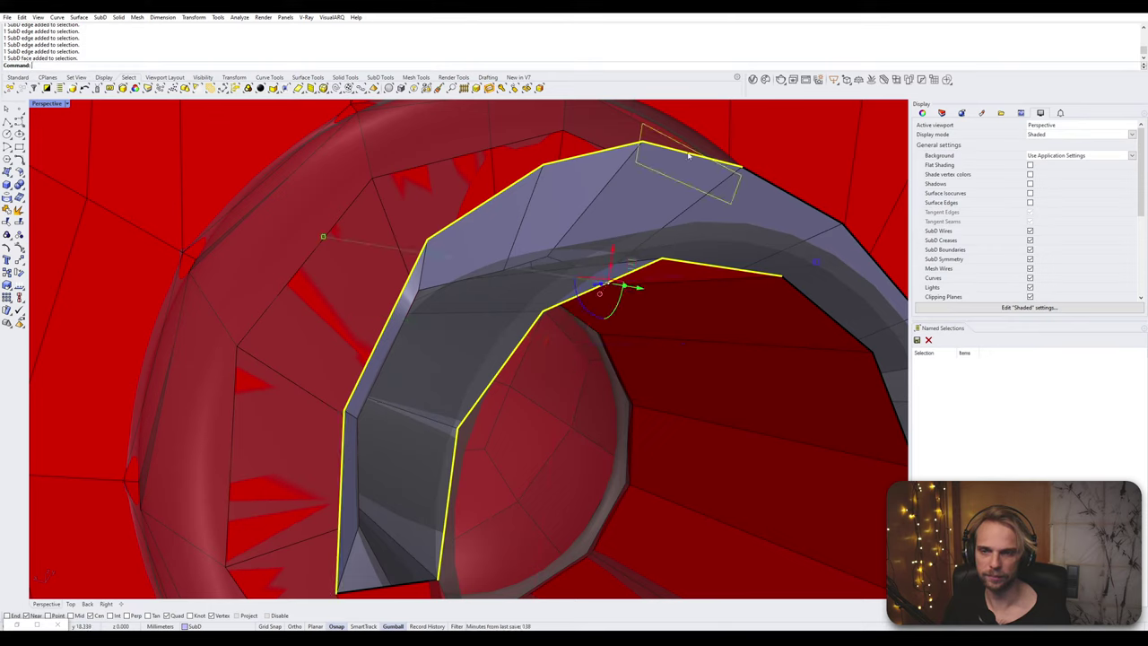
left_click(688, 154, "ctrl")
left_click(682, 147, "ctrl")
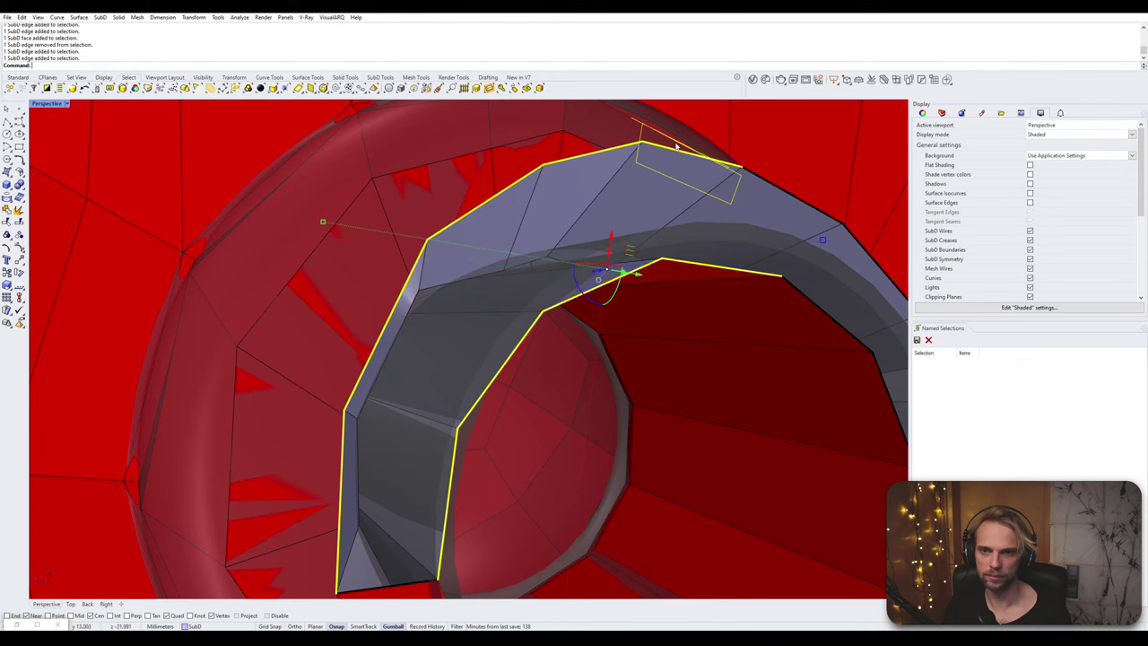
left_click(687, 153, "ctrl")
scroll(665, 168, "up", 5)
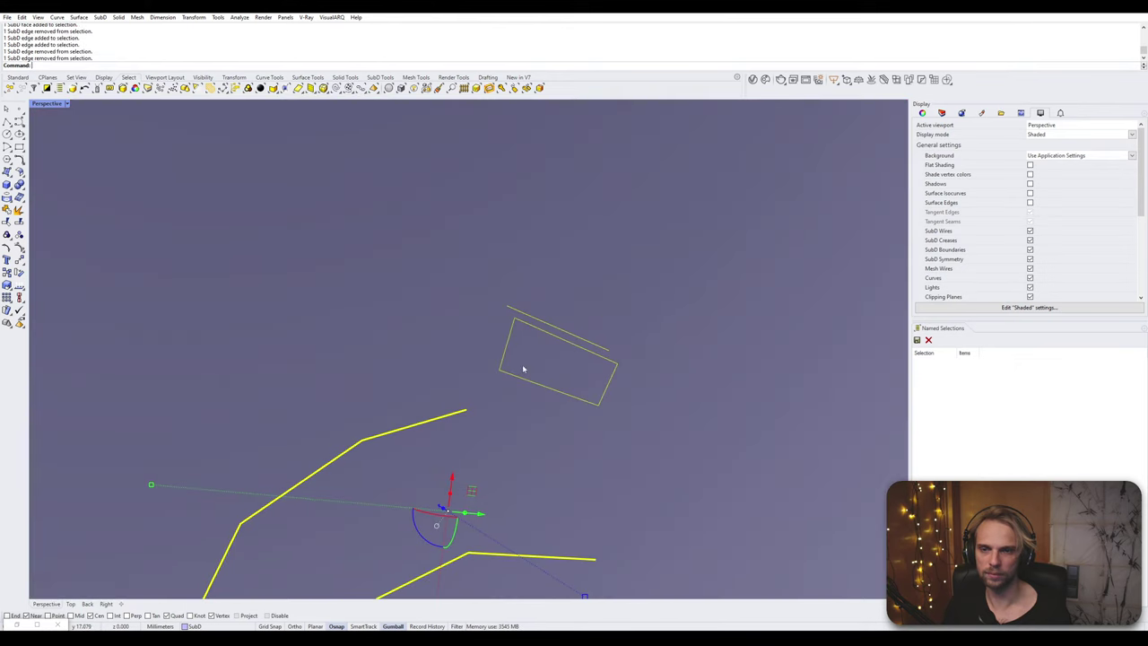
left_click(499, 354, "ctrl")
- Bridge the selected inner and outer edge chains with default settings
scroll(505, 284, "down", 3)
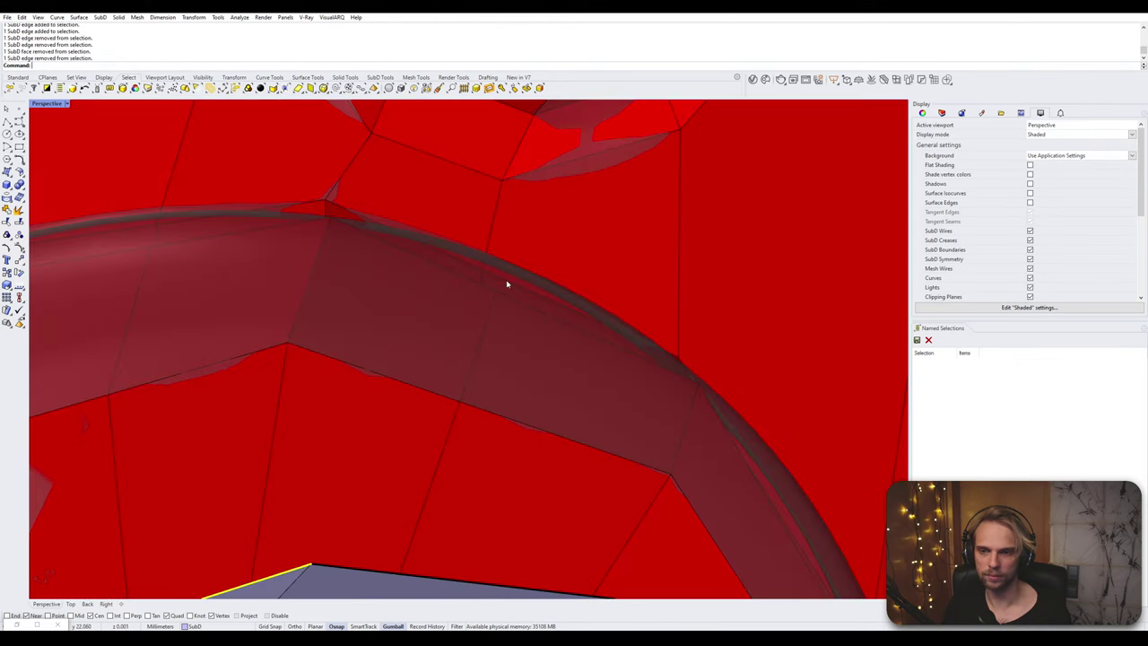
right_click_drag(508, 282, 551, 341)
key("Return")
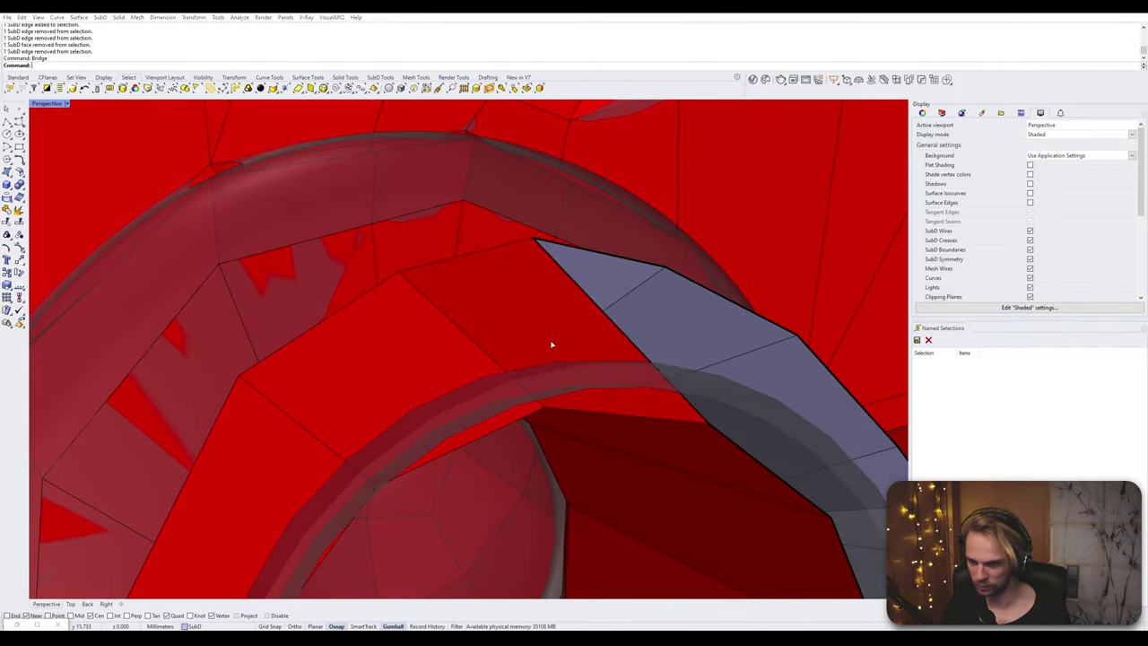
key("Return")
- Bridge two more gaps along the ring, fixing a mis-picked face and edge
right_click_drag(596, 413, 418, 297, "shift")
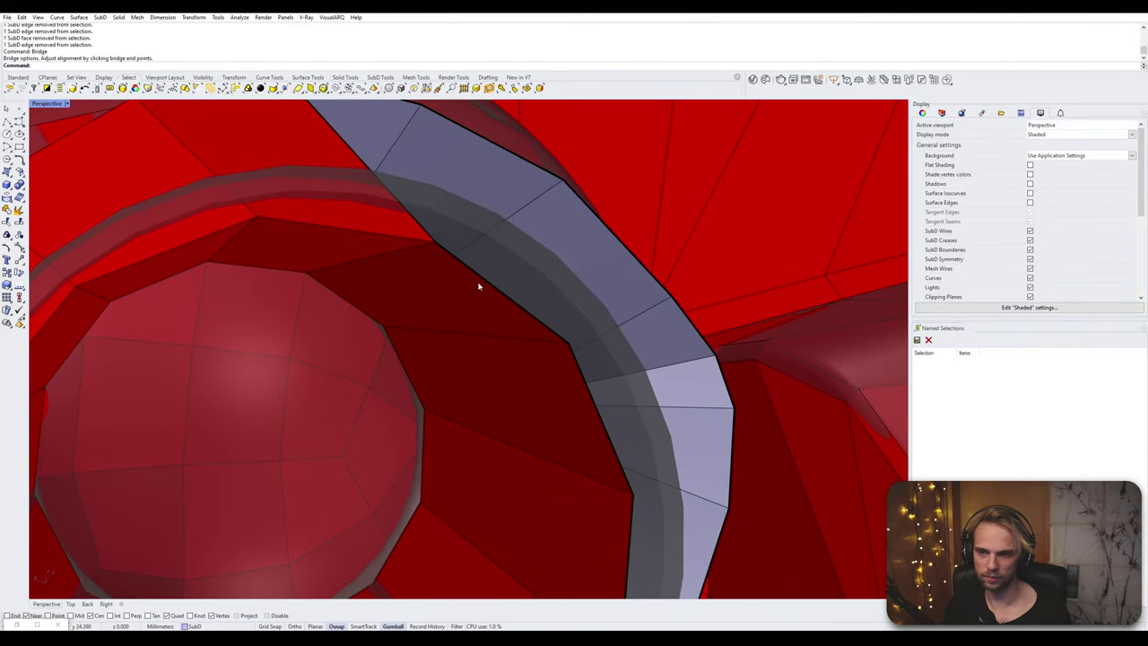
left_click(488, 285)
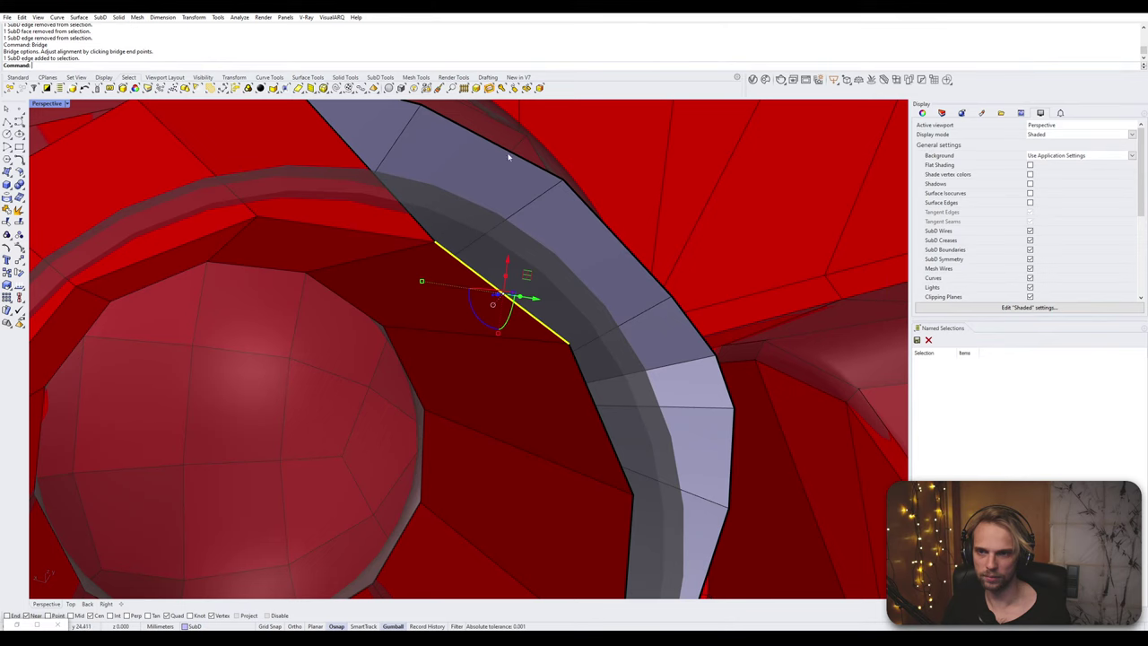
left_click(593, 217)
right_click_drag(592, 217, 510, 305)
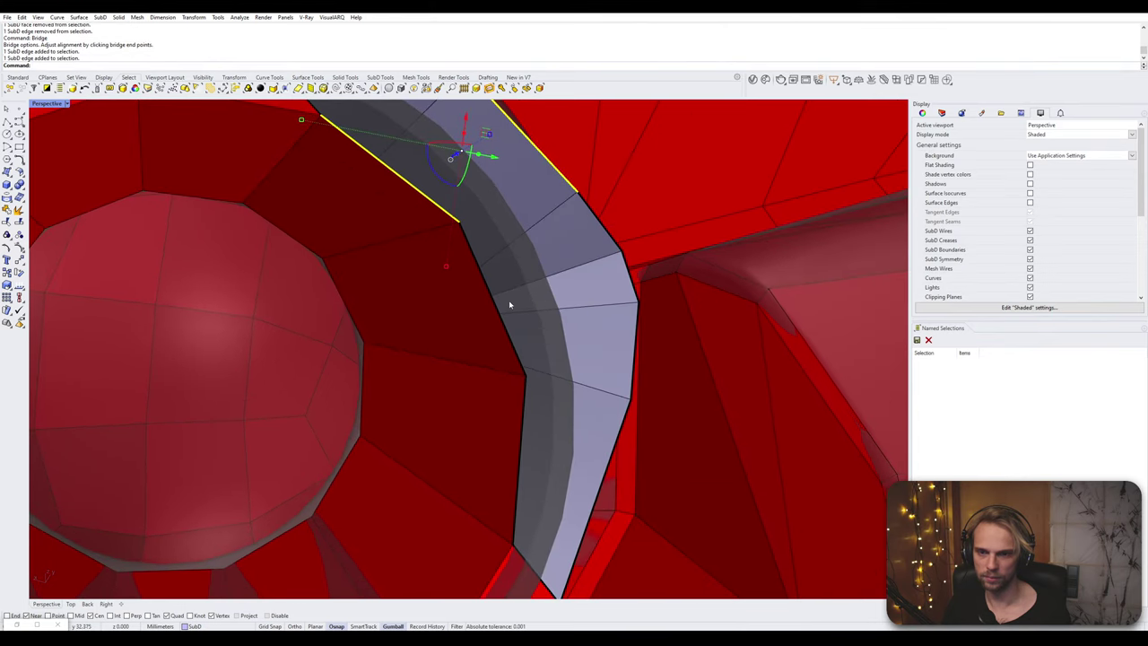
left_click(514, 303)
left_click(504, 292, "ctrl")
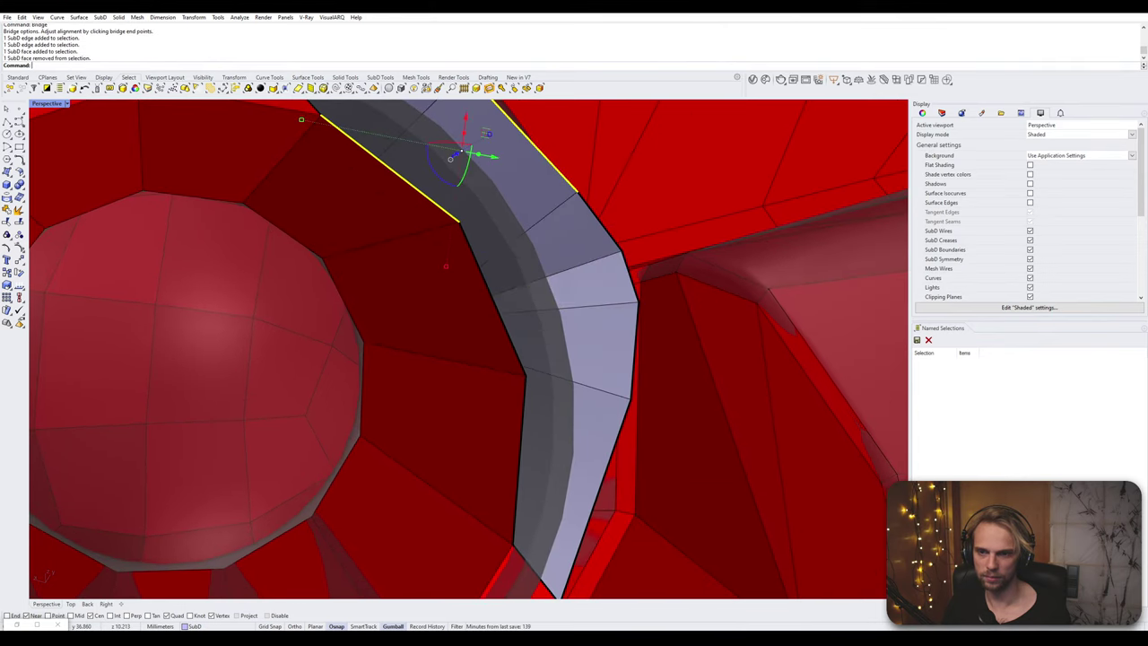
key("Return")
key("Return")
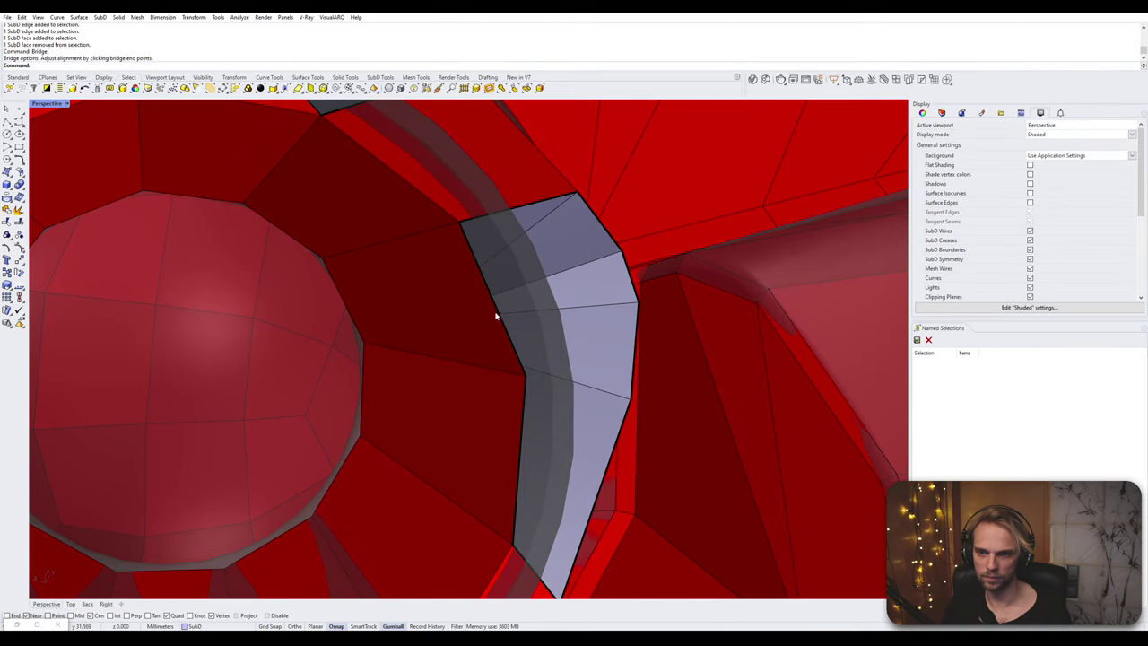
left_click(497, 316)
left_click(628, 272, "shift")
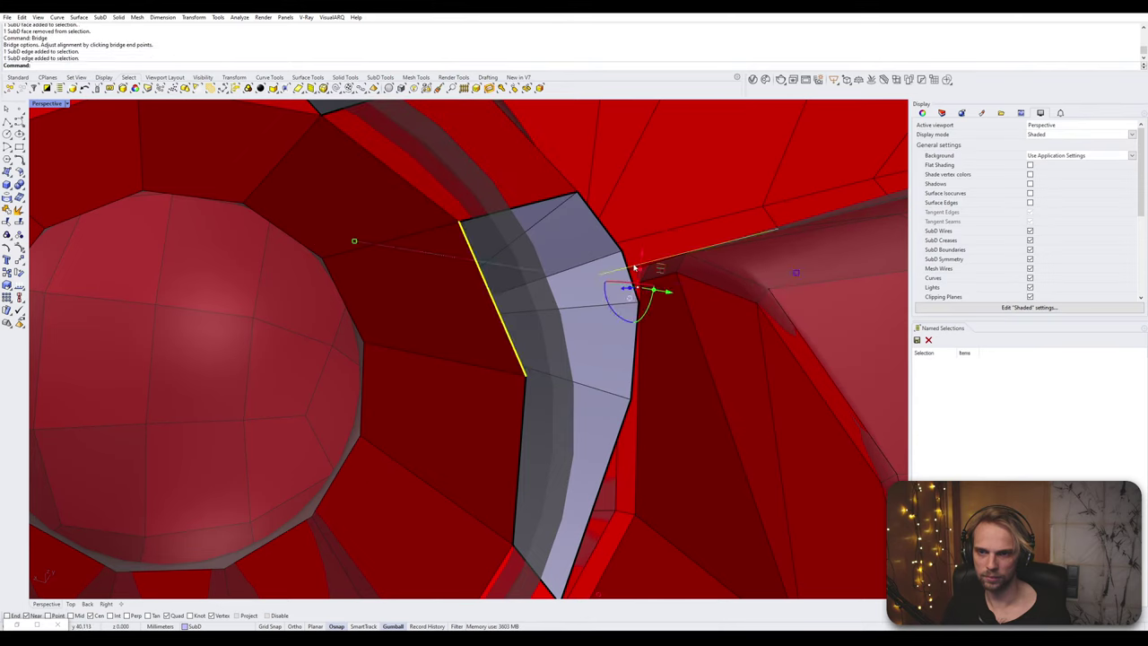
left_click(634, 268, "ctrl")
left_click(626, 262, "shift")
key("Return")
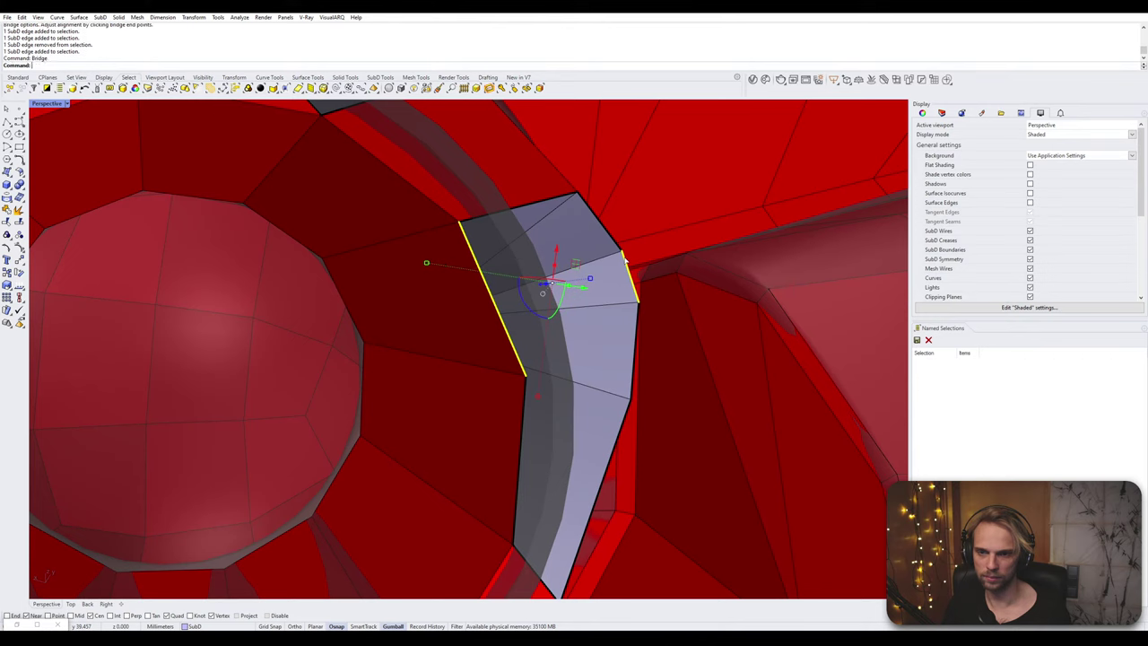
key("Return")
- Bridge two further gaps near the top by repeating Bridge on edge pairs
right_click_drag(615, 303, 546, 328)
left_click(546, 328)
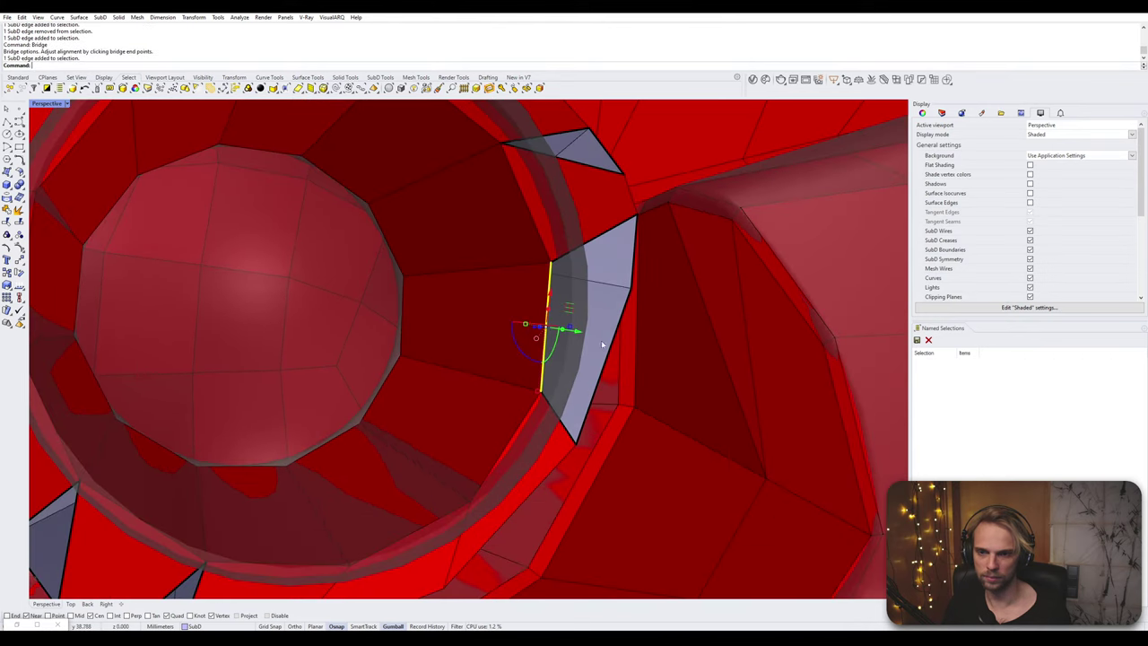
left_click(615, 331, "shift")
right_click(615, 335)
key("Return")
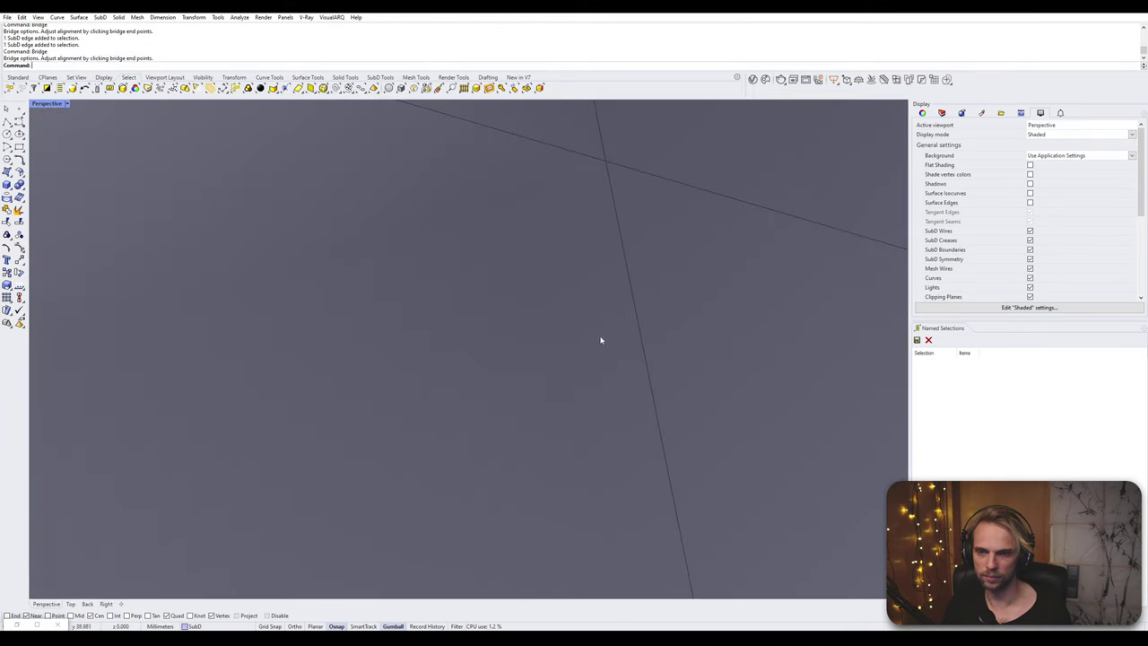
right_click_drag(612, 348, 518, 386)
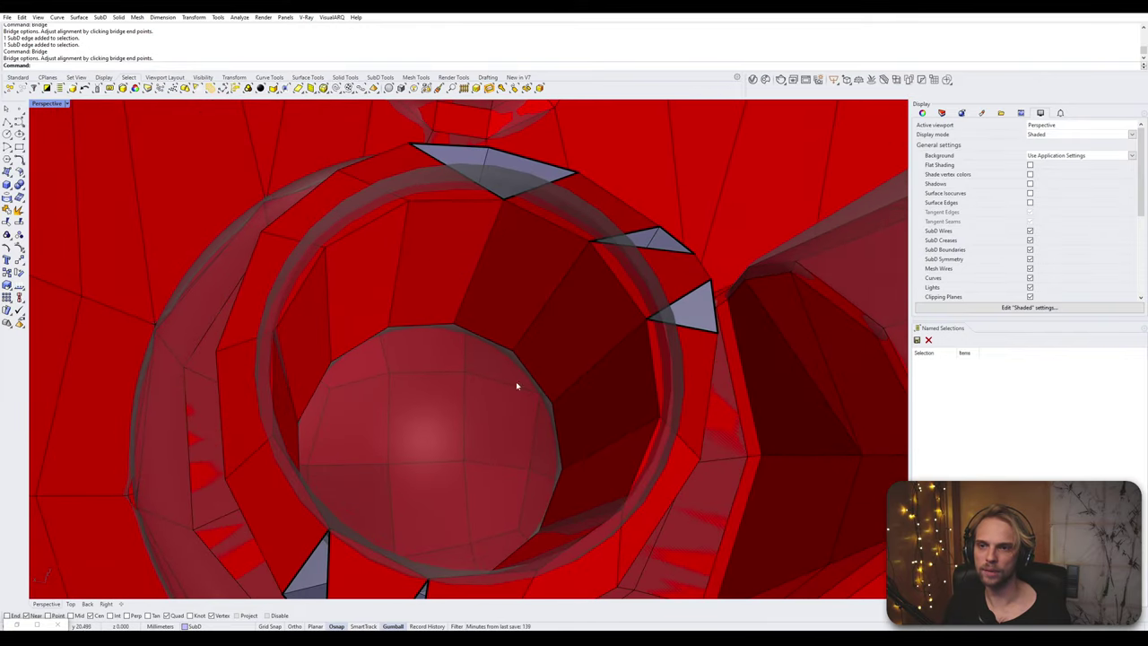
left_click(493, 196)
left_click(536, 163, "shift")
right_click(536, 167)
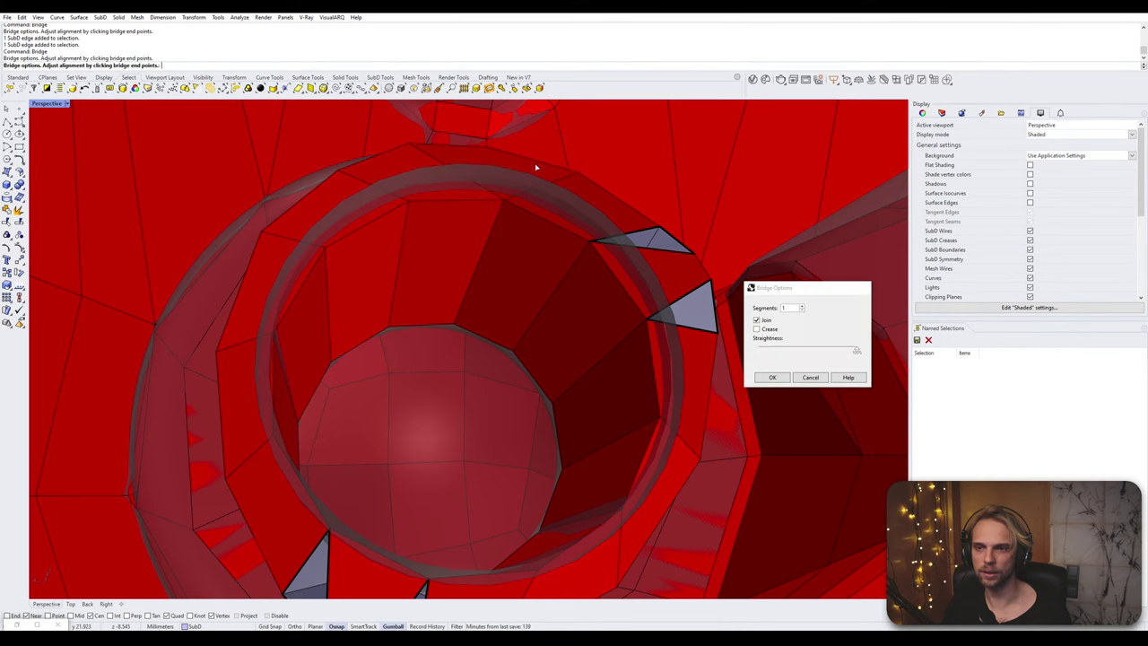
key("Return")
right_click_drag(471, 326, 477, 287, "shift")
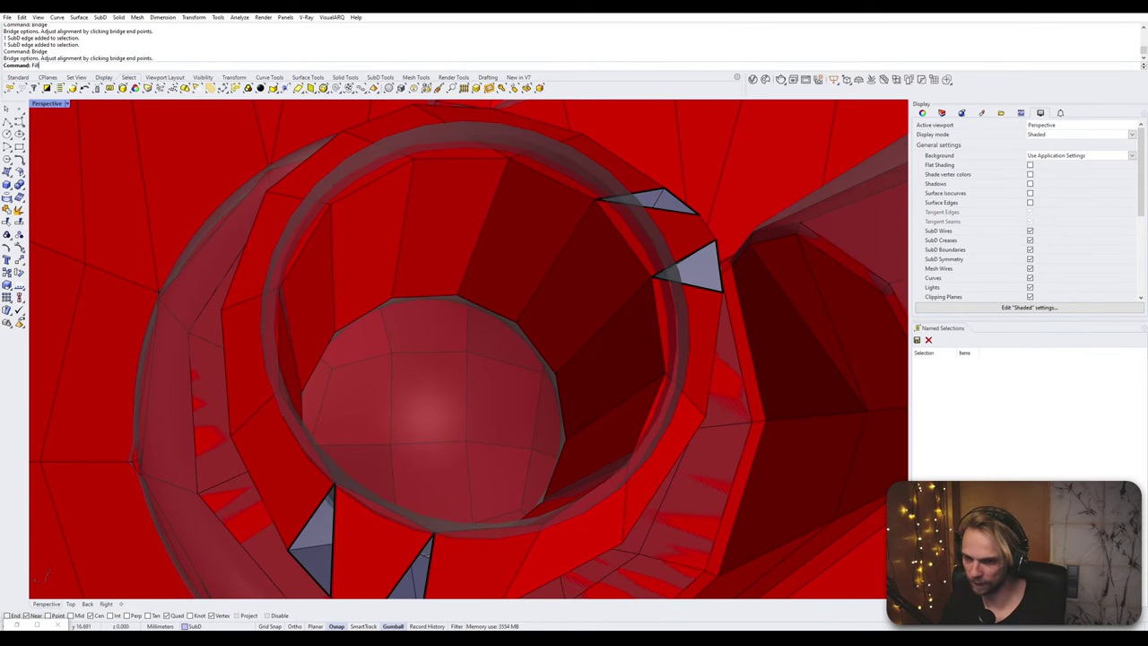
- Fill the four remaining holes in the SubD with the automatic patch style
type("Fill")
key("Return")
left_click(674, 208)
left_click(692, 254)
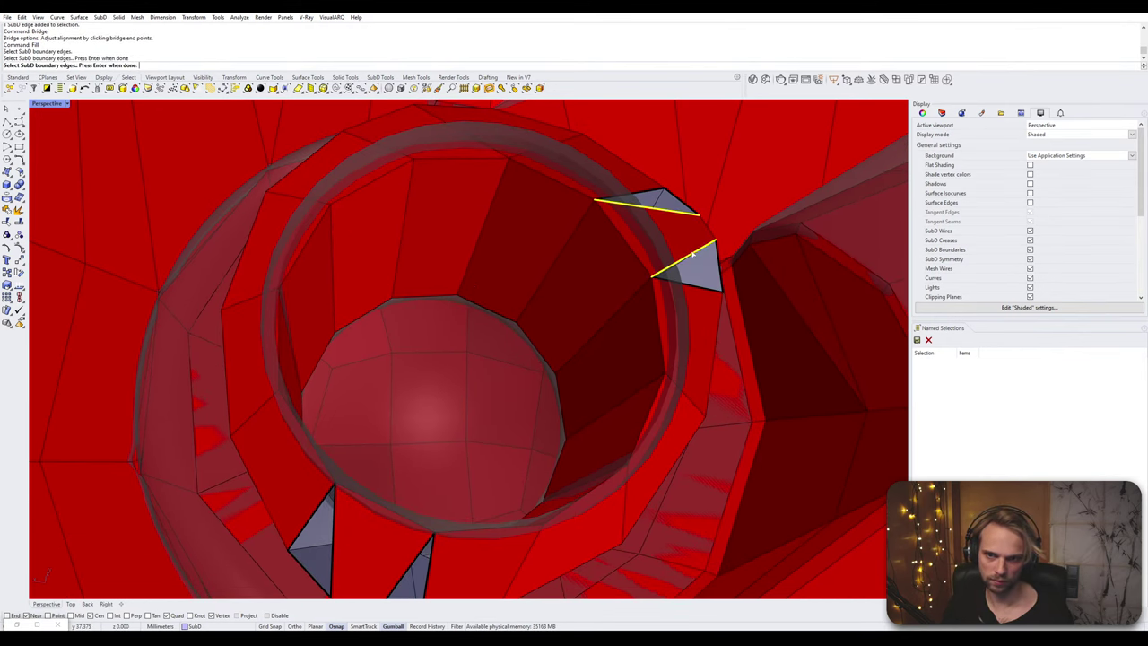
left_click(417, 558)
left_click(334, 538)
key("Return")
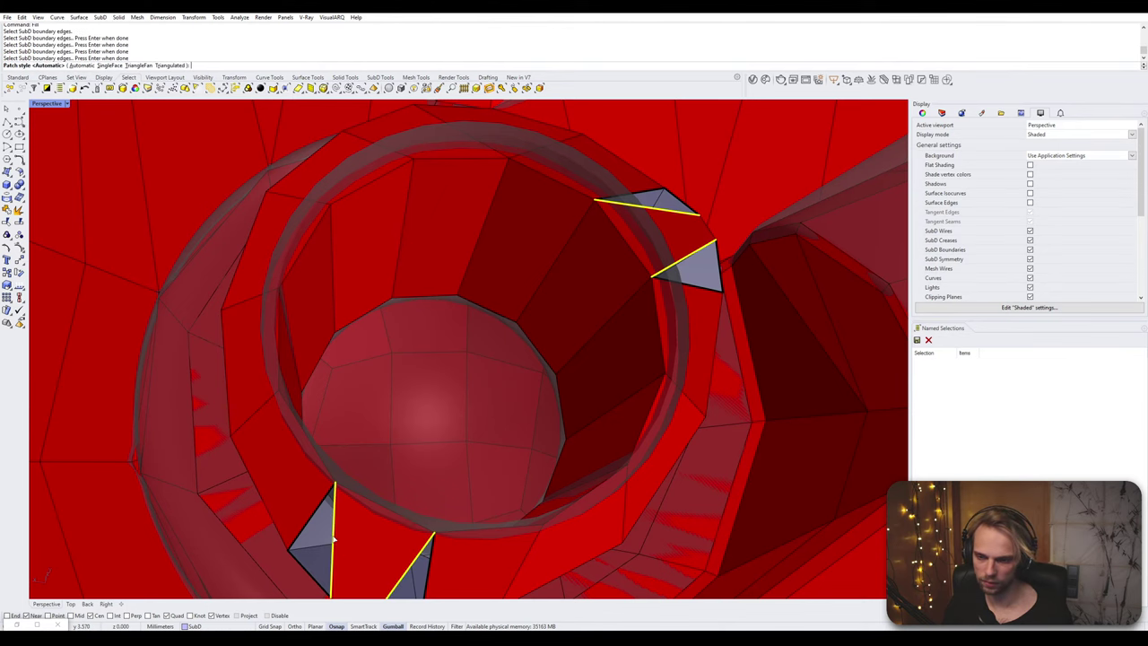
key("Return")
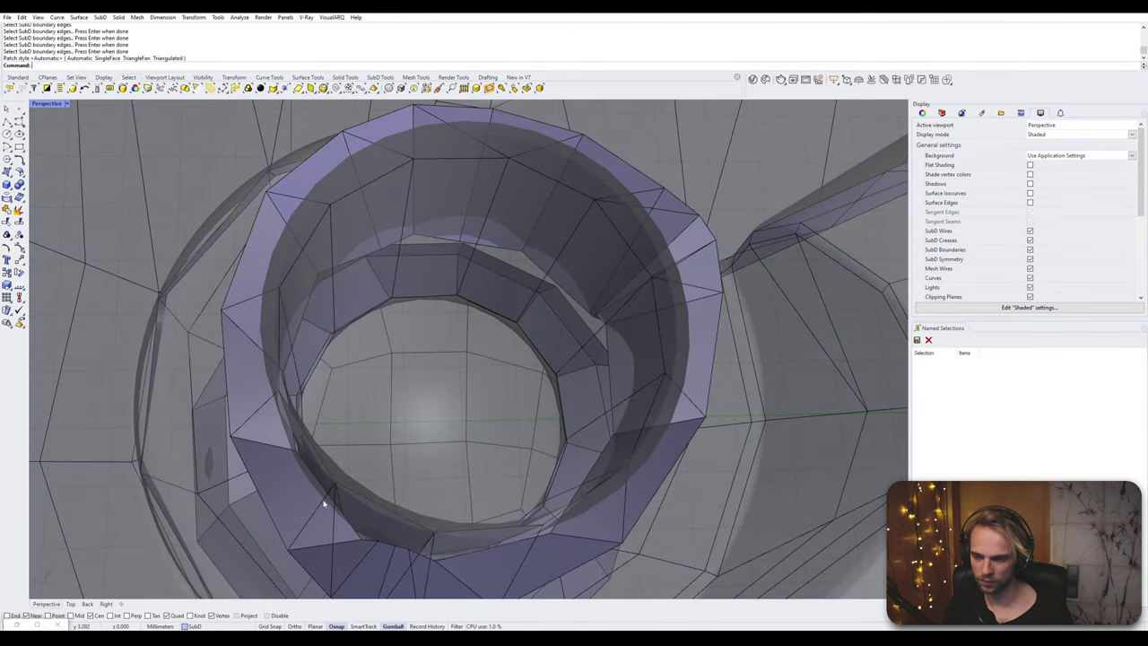
- Select the full inner rim edge loop of the cup part and bevel it
right_click_drag(311, 448, 315, 204)
double_click(316, 187)
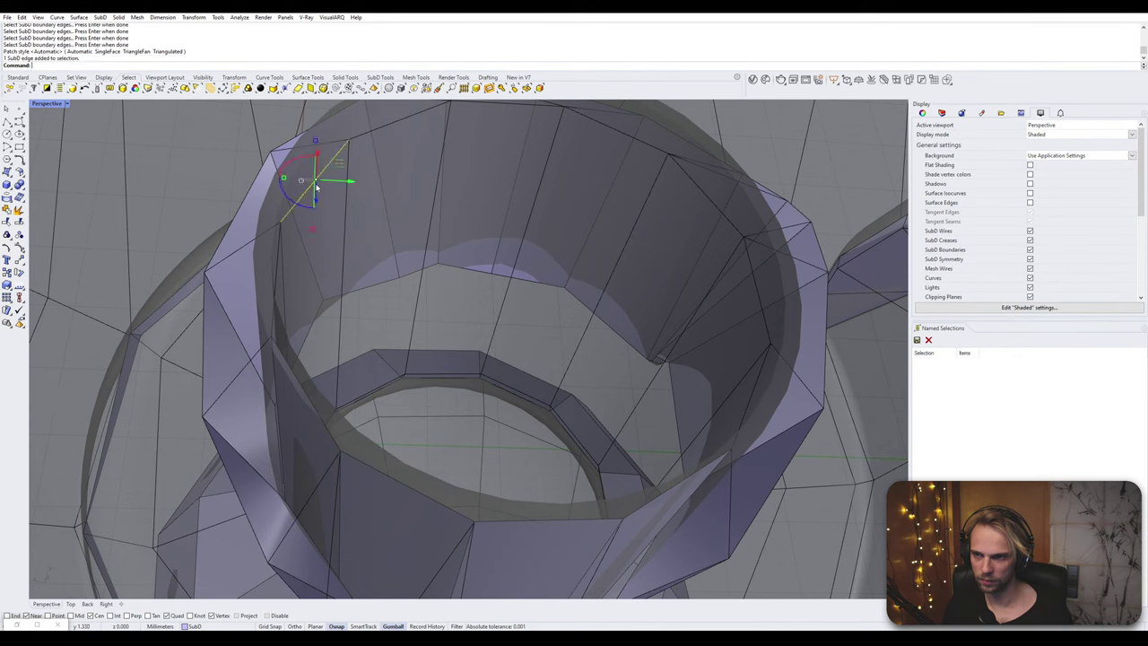
left_click(384, 477, "shift")
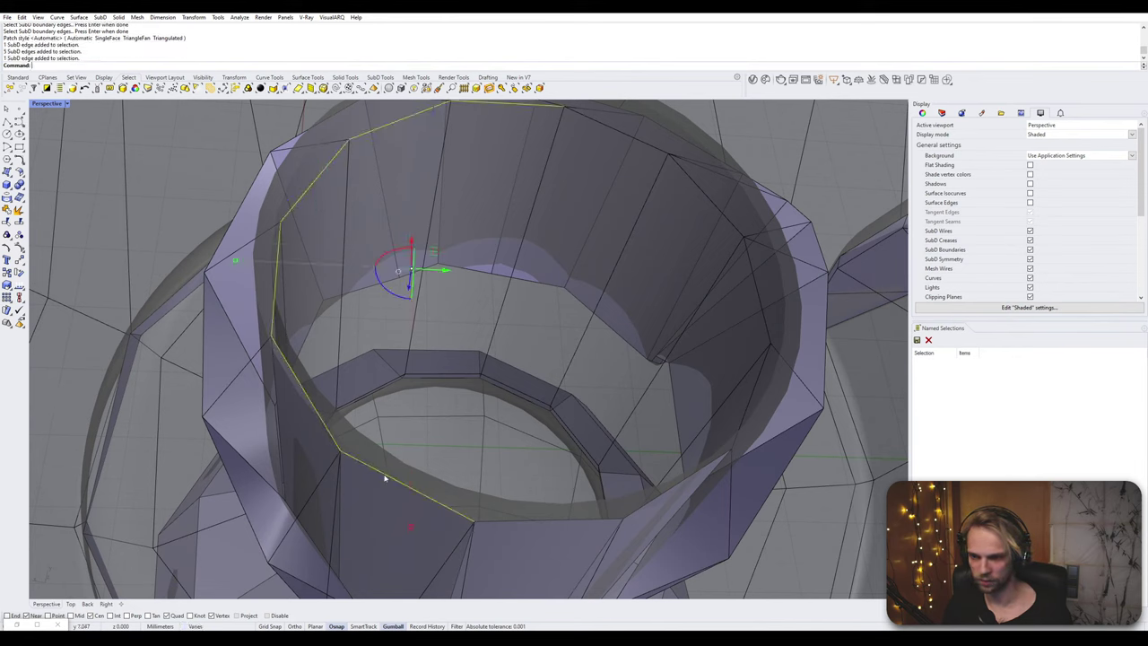
double_click(522, 527, "shift")
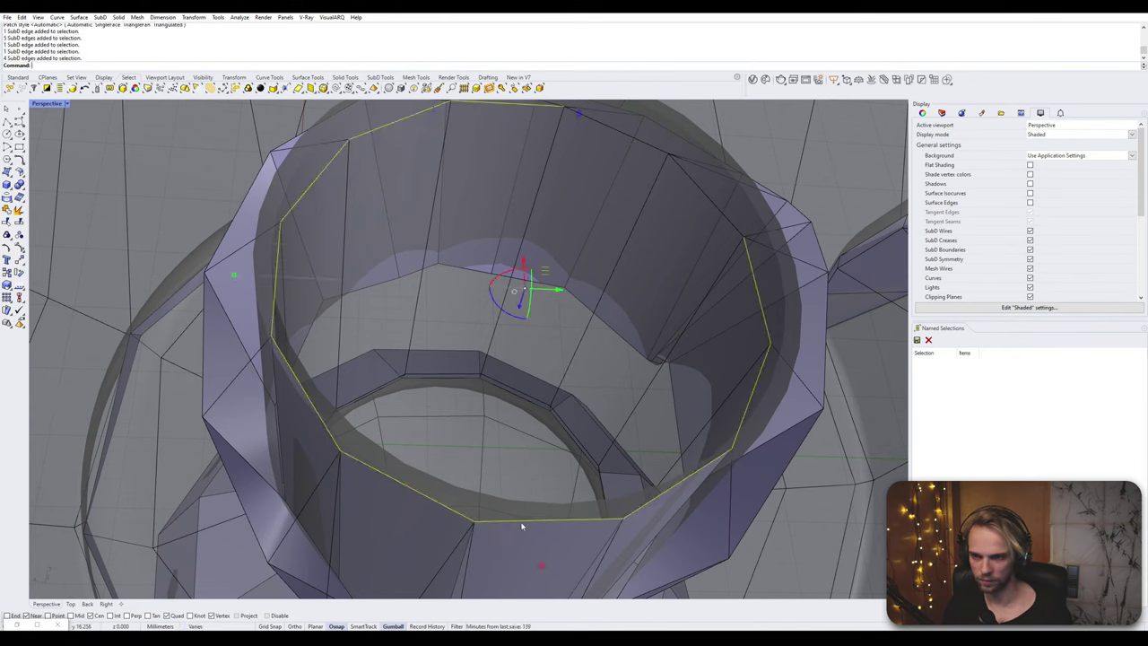
left_click(715, 209, "shift")
left_click(639, 143, "shift")
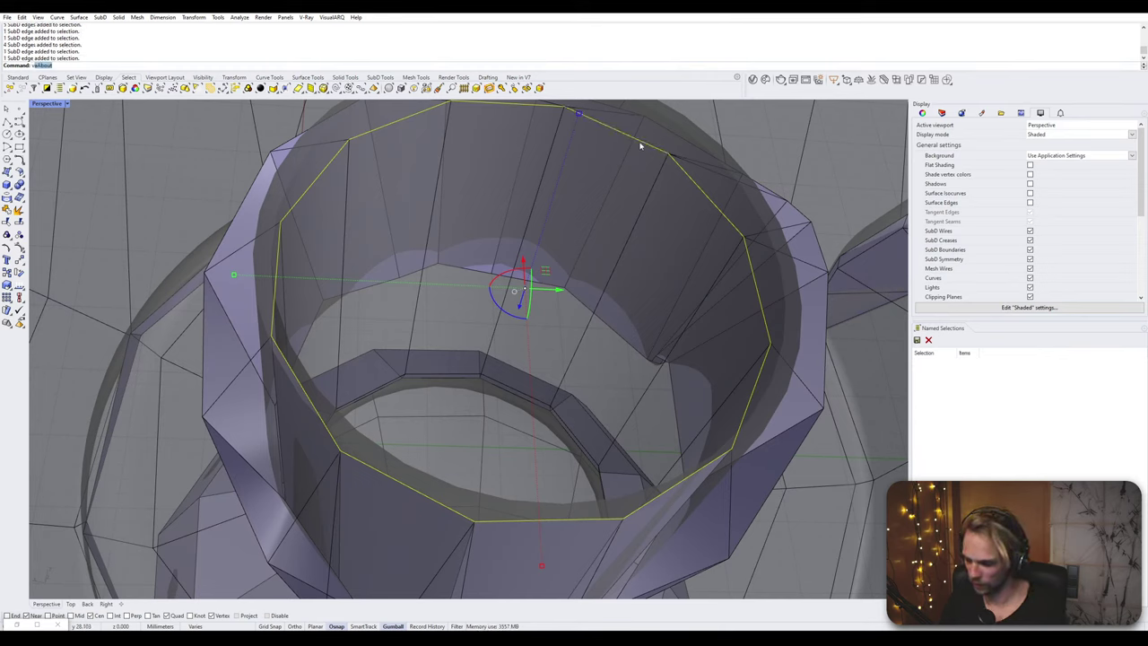
key("Return")
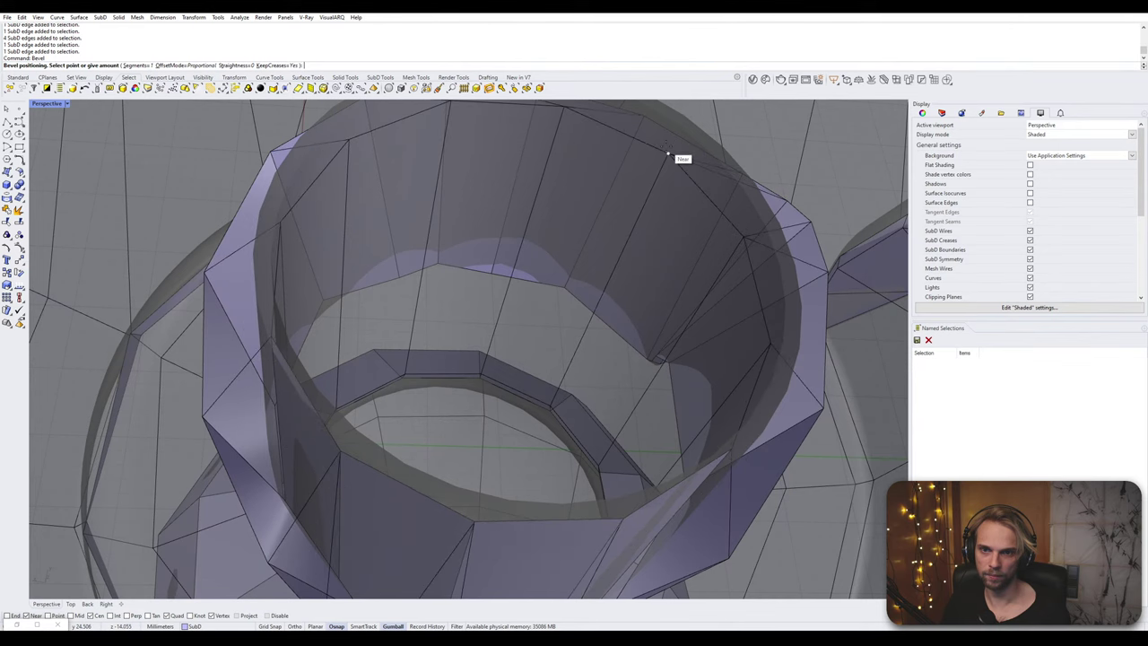
scroll(669, 156, "up", 2)
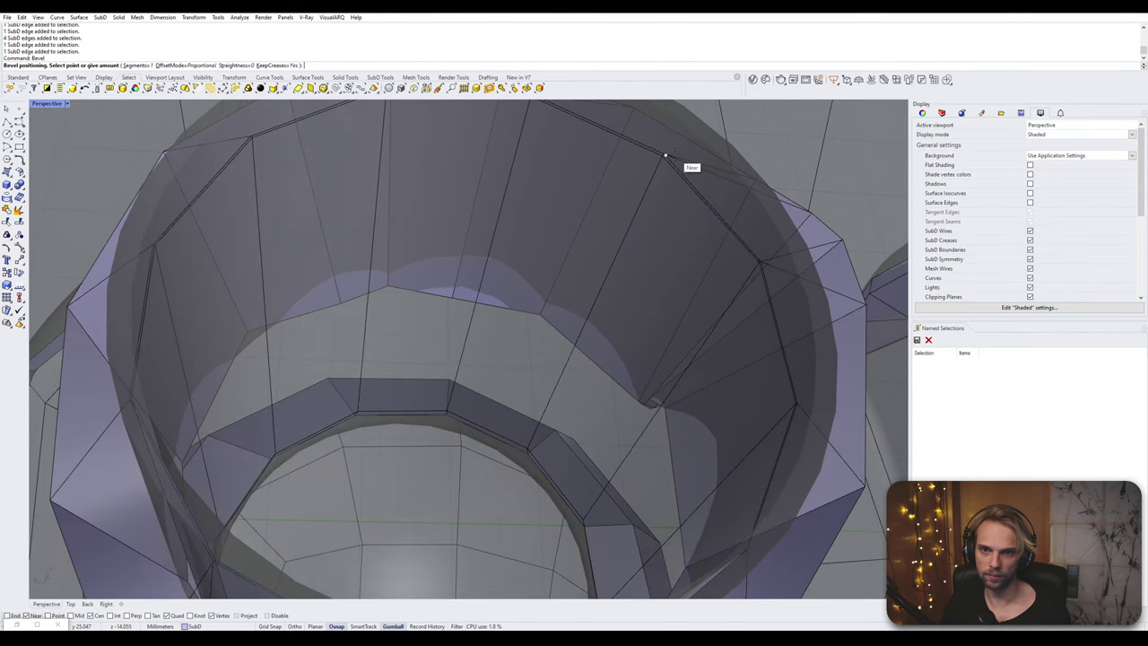
left_click(675, 159)
- Switch the SubD display from flat to smooth
scroll(663, 175, "down", 3)
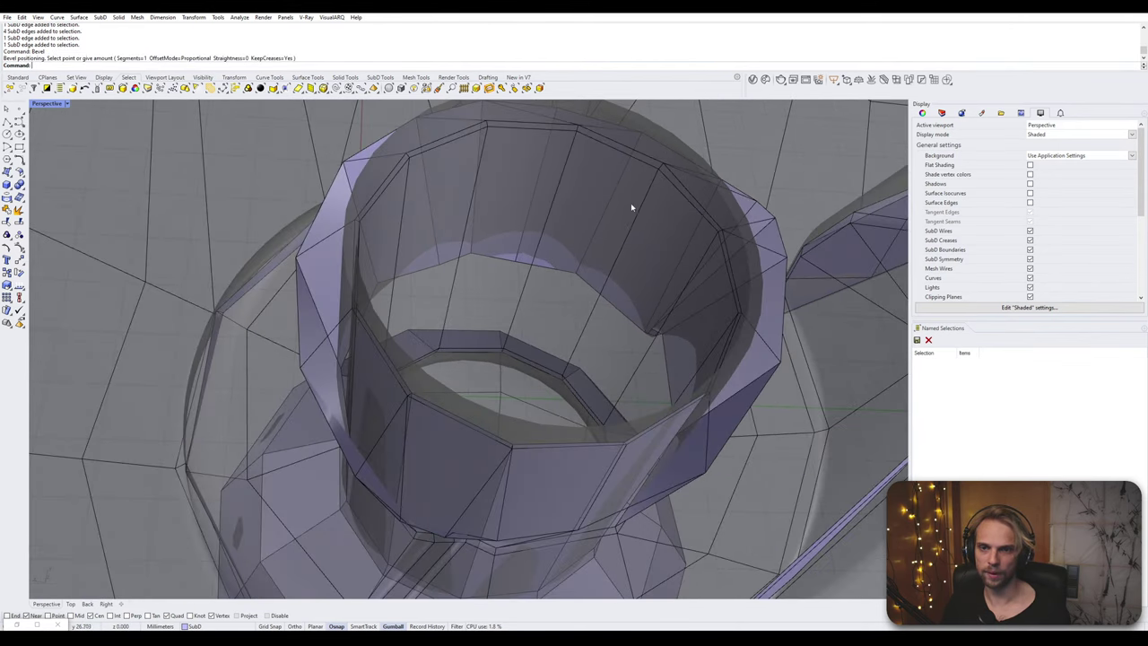
key("Tab")
right_click_drag(608, 233, 688, 375)
- Unlock the locked leg model with UnlockSelected
right_click_drag(708, 466, 518, 359)
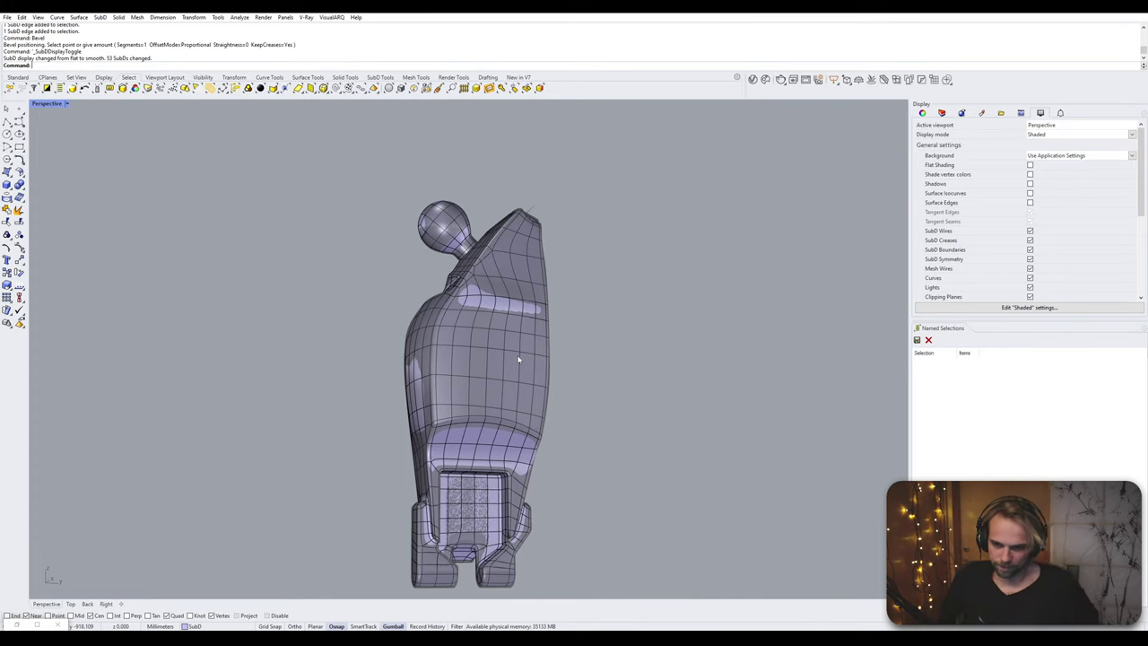
type("Unlock")
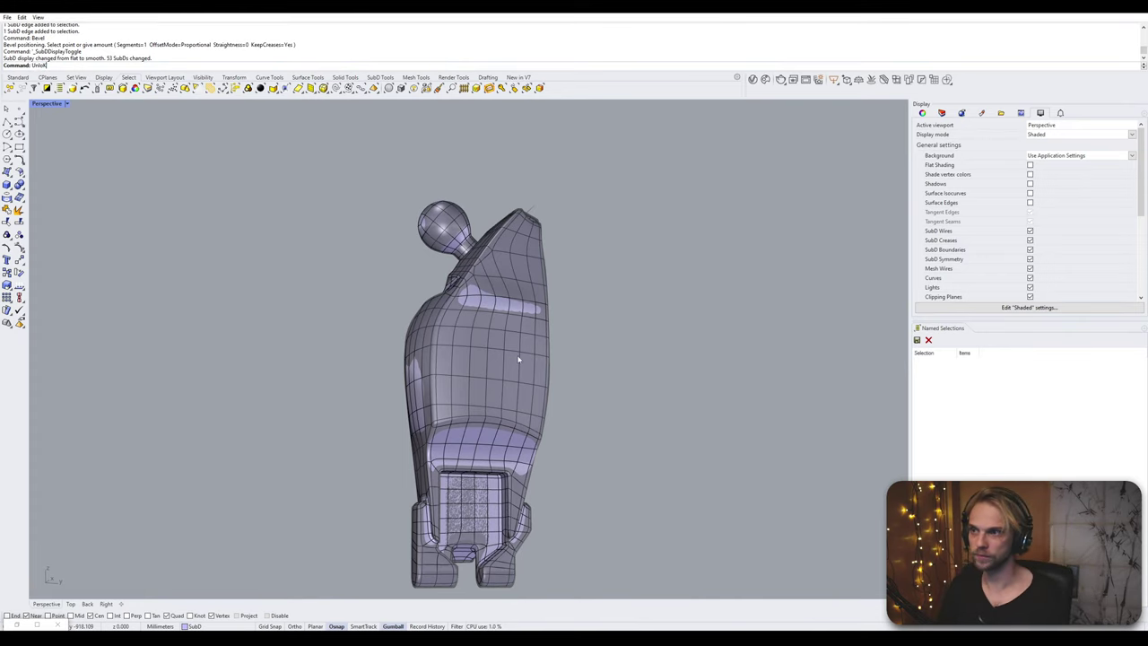
key("BackSpace")
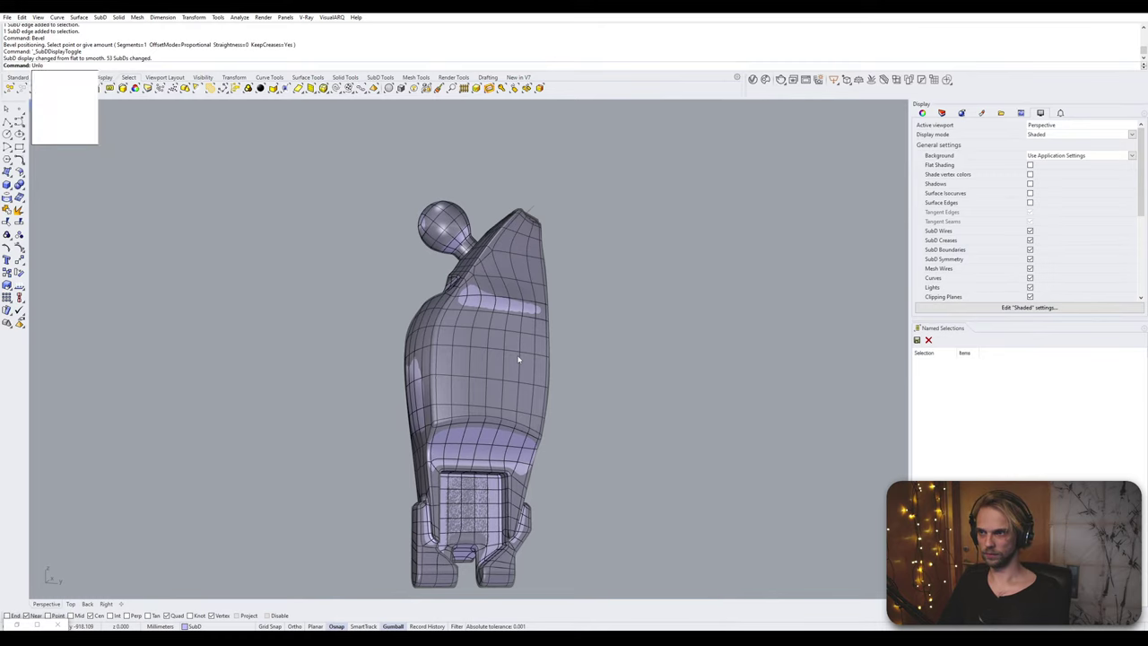
type("ck")
key("Return")
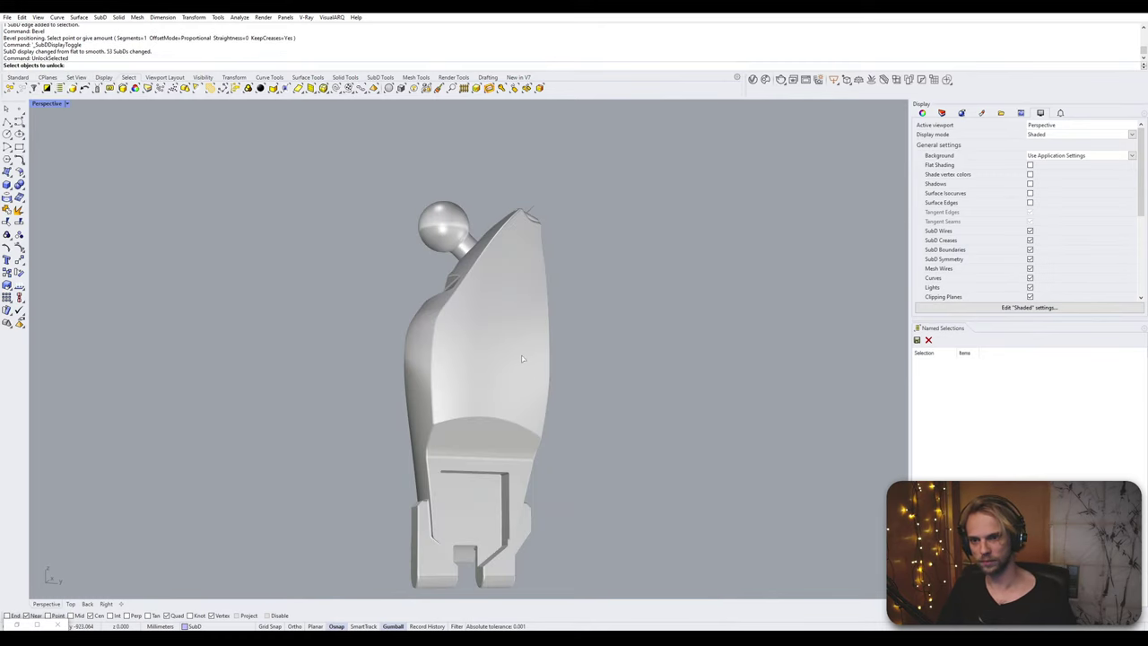
left_click(522, 359)
key("Return")
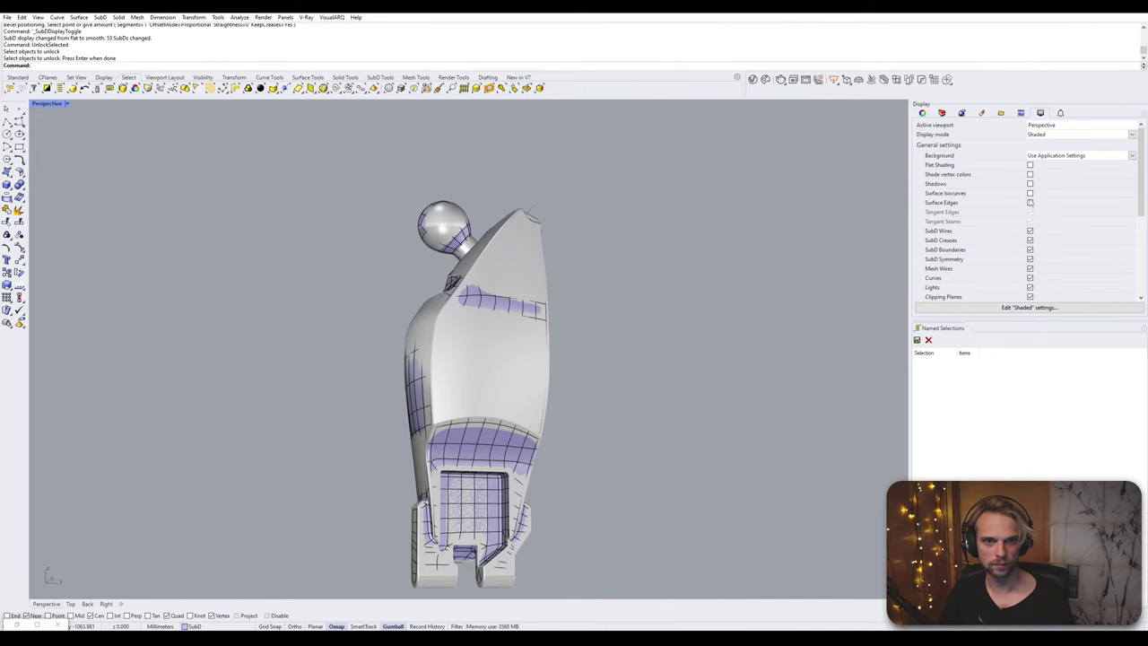
- Show surface edges and isocurves in shaded display, then bring up Rhino Options
left_click(1029, 202)
left_click(1030, 193)
right_click_drag(825, 217, 792, 211)
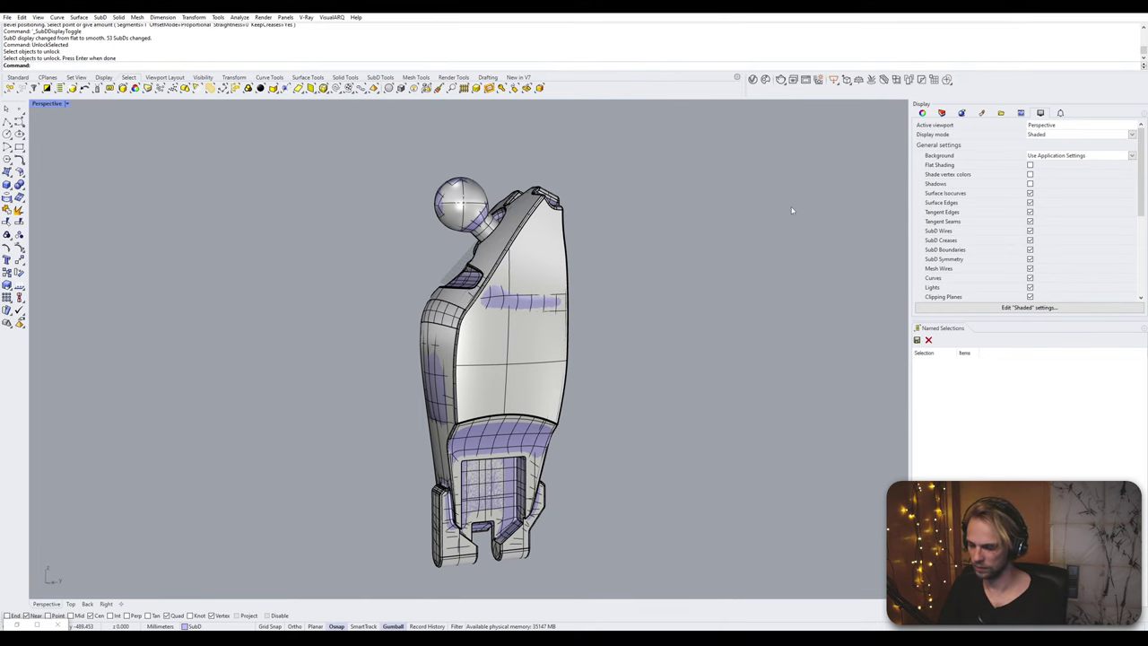
type("Options")
key("Return")
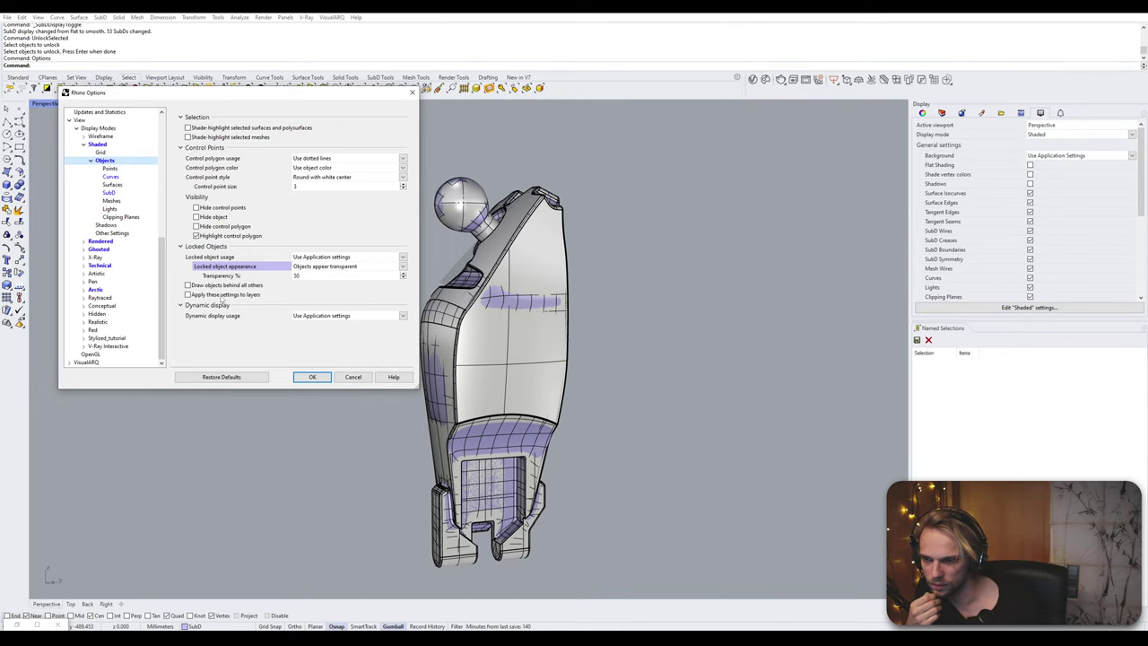
- Make locked objects draw behind all others, then lock and unlock the original polysurface
left_click(188, 285)
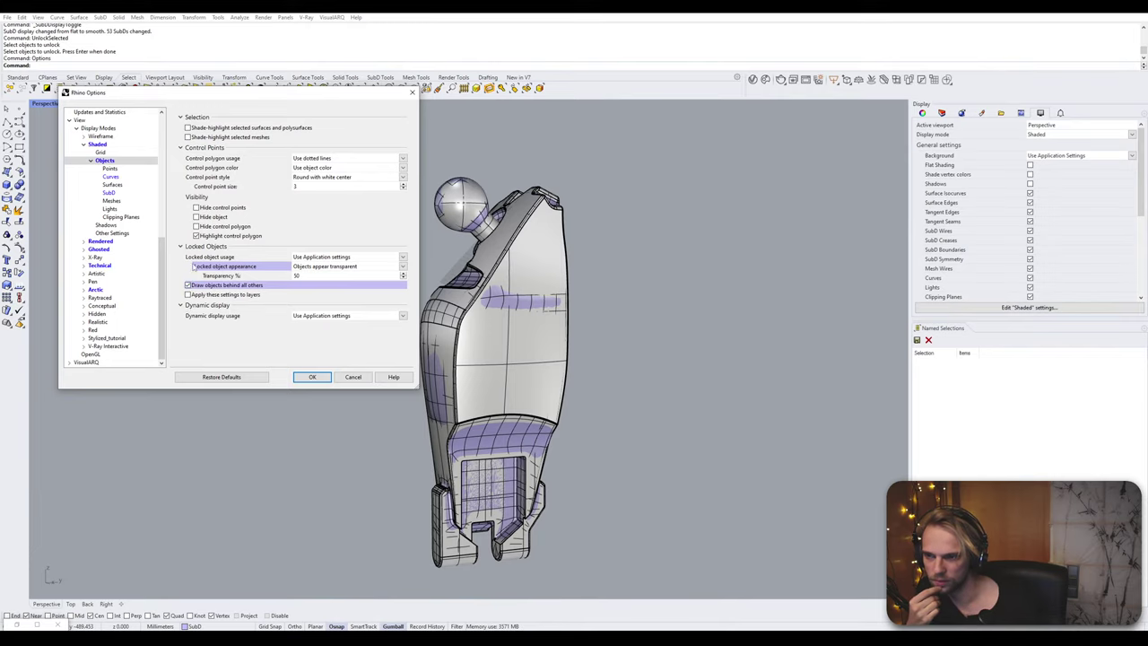
left_click(314, 376)
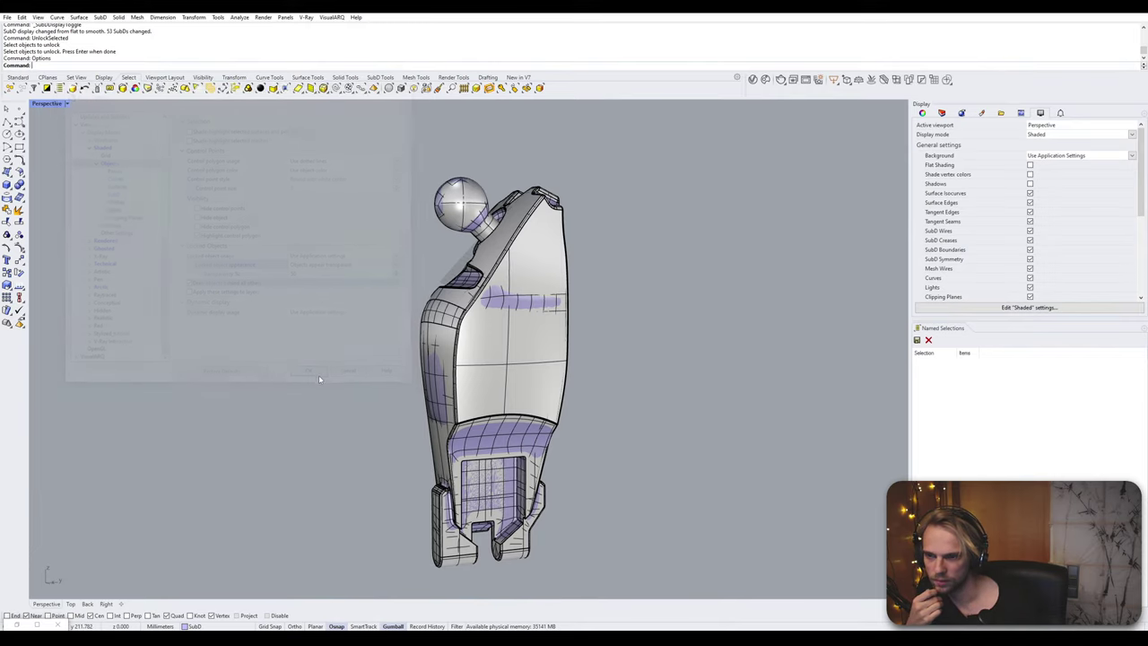
scroll(457, 350, "up", 3)
left_click(484, 352)
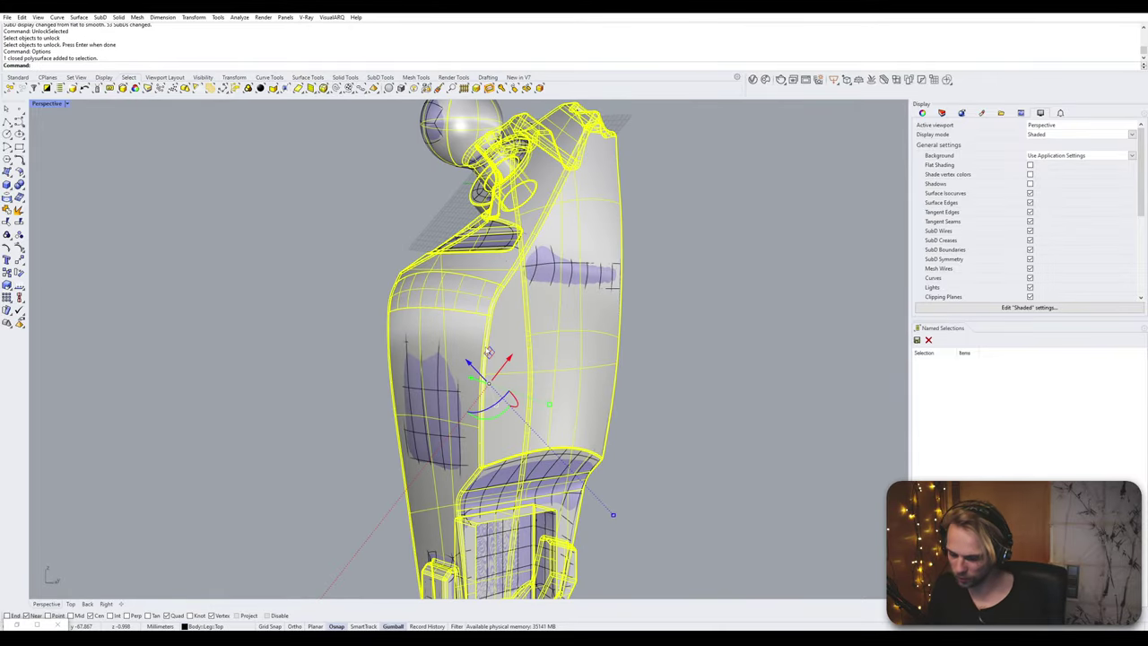
key("ctrl+l")
right_click_drag(519, 343, 437, 249)
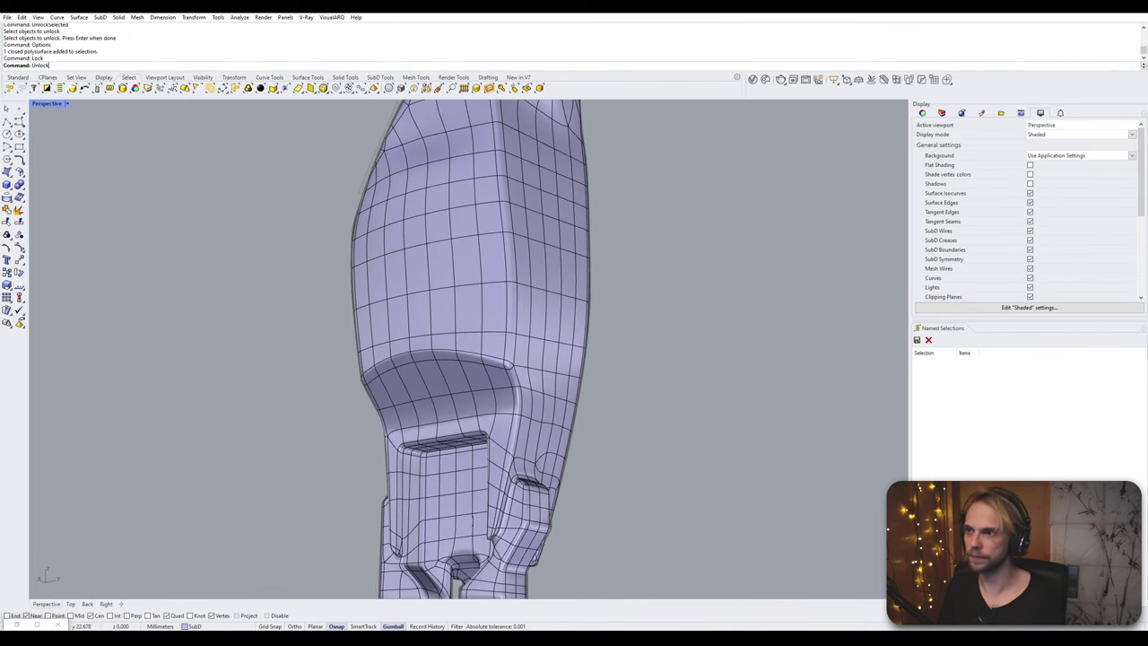
key("Return")
left_click(436, 244)
key("Return")
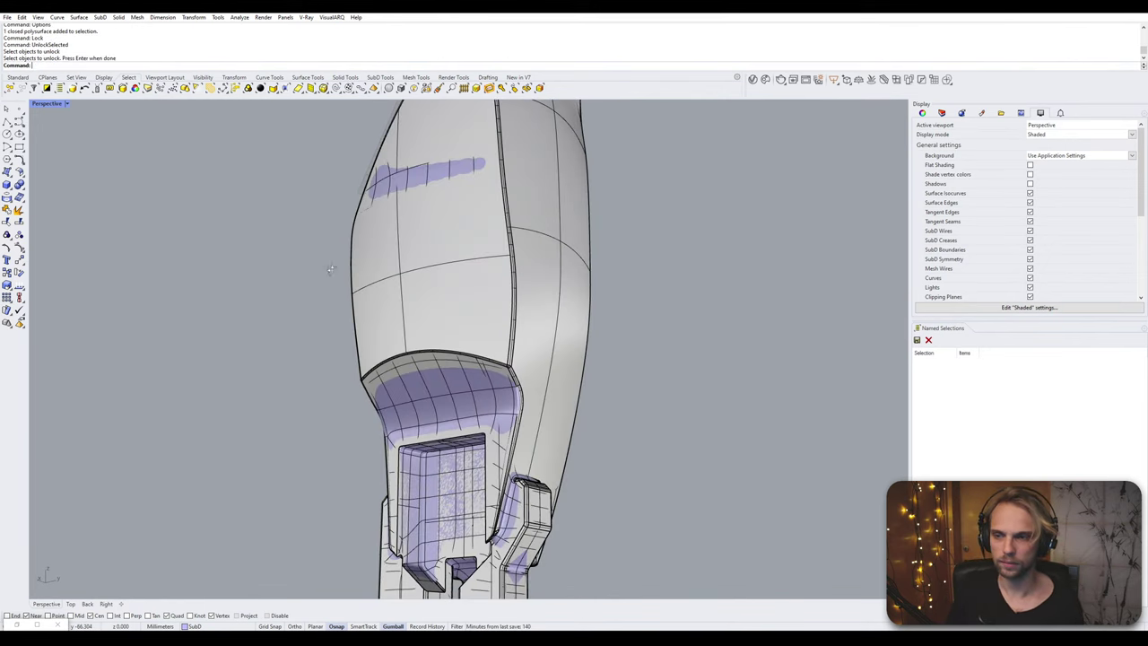
- Set the construction plane to World Top
right_click_drag(330, 269, 404, 293)
type("CPlane")
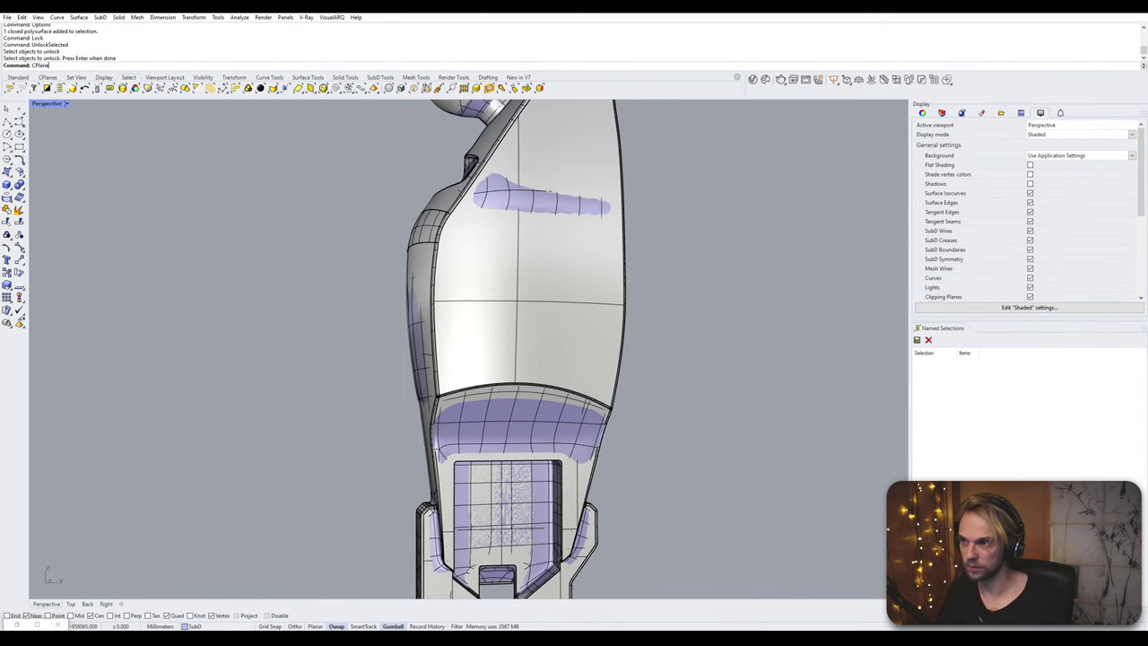
key("Return")
type("w")
key("Return")
type("ttom Front Left Right Top ): T")
key("Return")
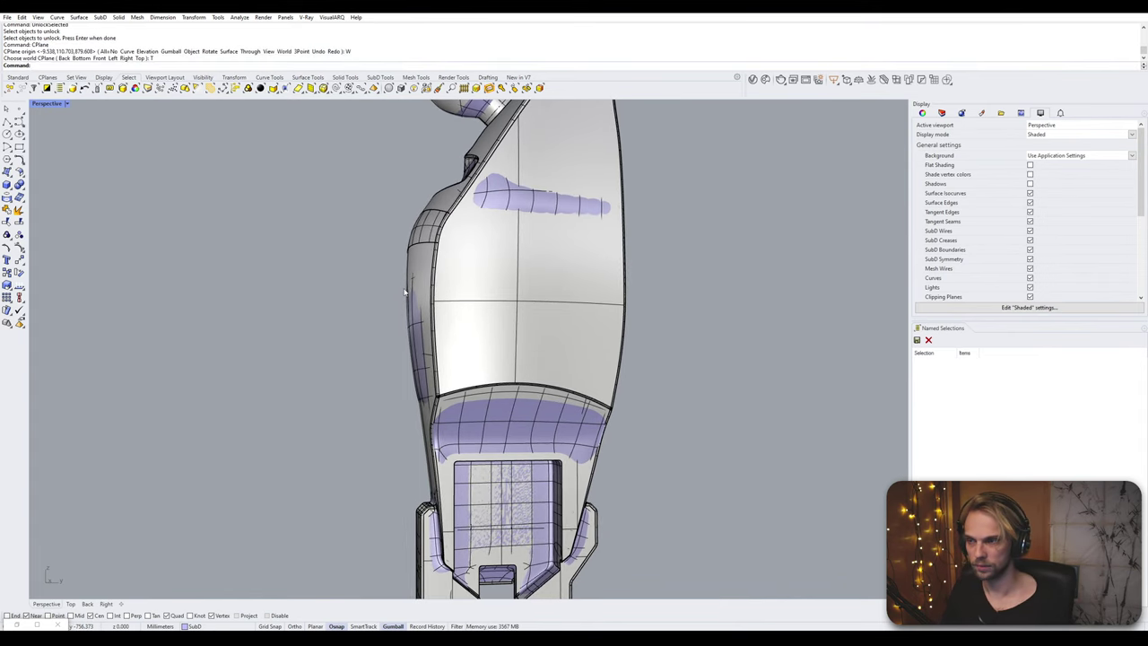
- Hide the original leg polysurface
scroll(404, 291, "down", 3)
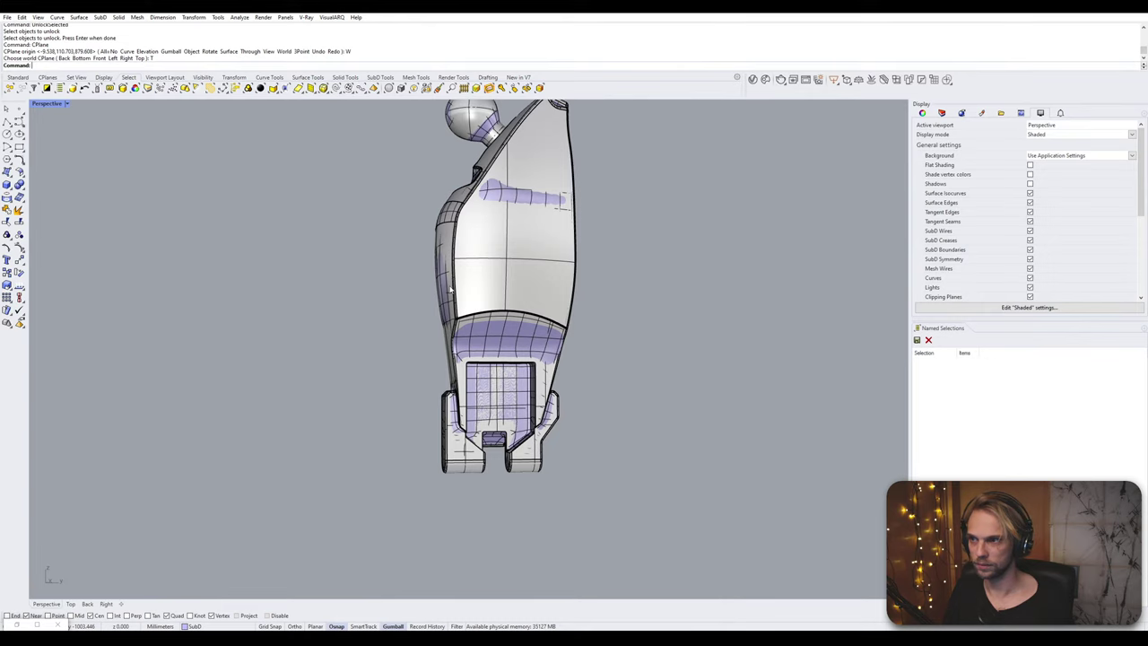
left_click(508, 272)
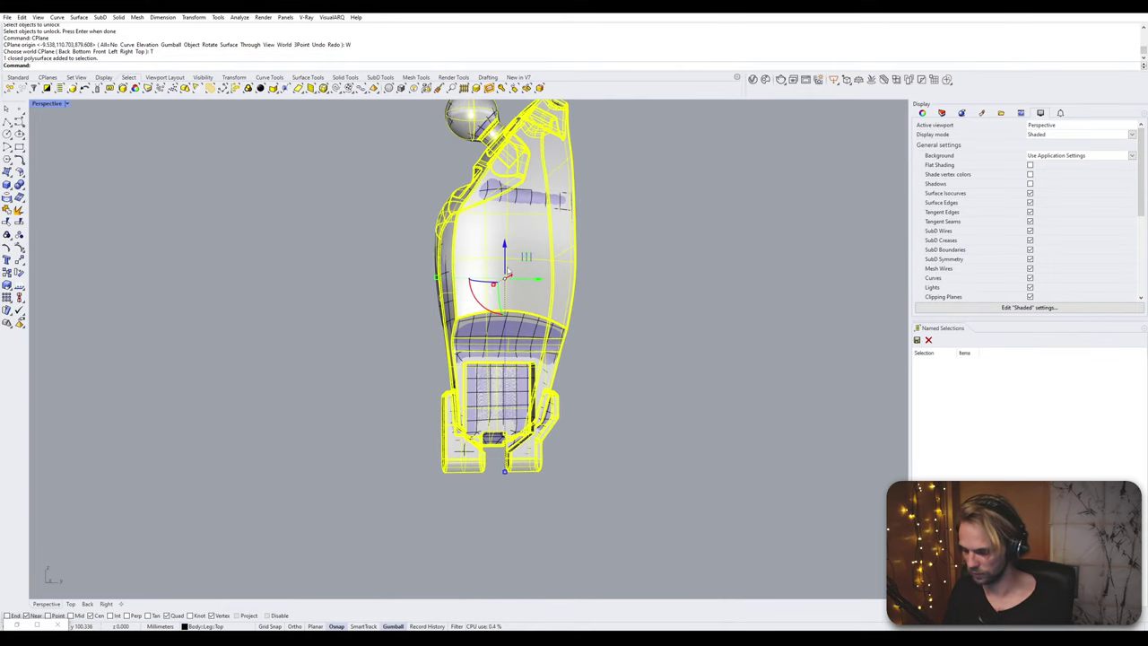
key("Return")
- Apply a reflective environment map to the SubD shin with EMap
right_click_drag(508, 272, 444, 316)
left_click(473, 266)
type("EMap")
key("Return")
left_click(522, 237)
scroll(499, 348, "up", 4)
right_click_drag(444, 316, 591, 256)
- Close the EMap Options panel to restore plain shaded display and save as crt_retopo.3dm
left_click(905, 108)
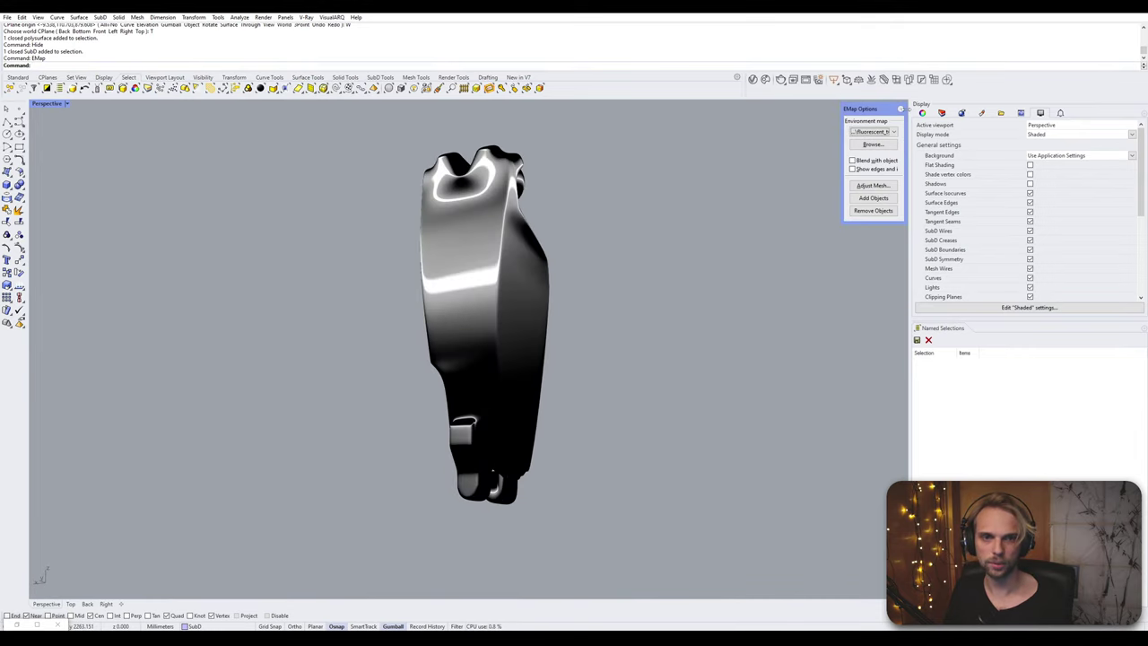
left_click(901, 109)
right_click_drag(807, 204, 698, 248)
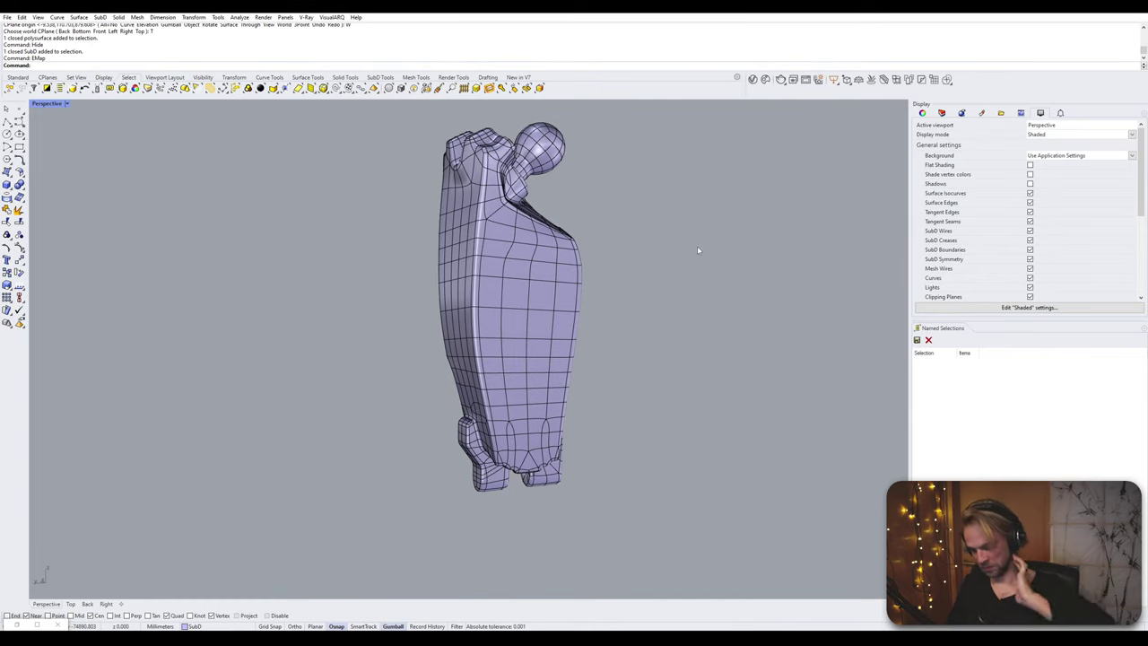
key("ctrl+s")
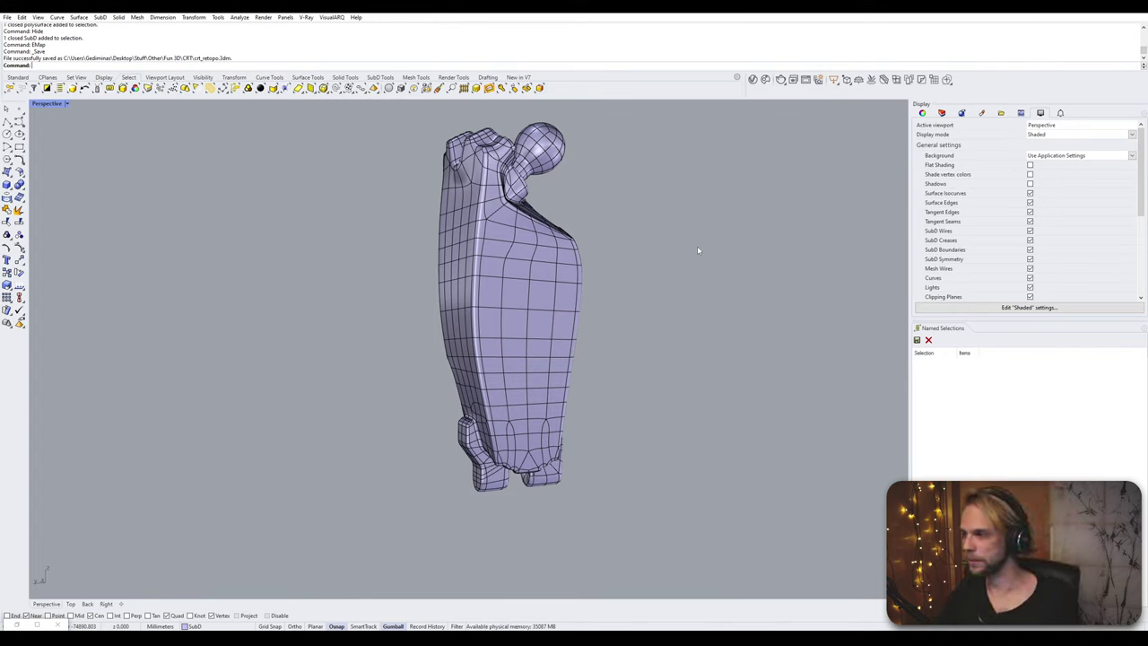
right_click_drag(564, 285, 494, 316, "shift")
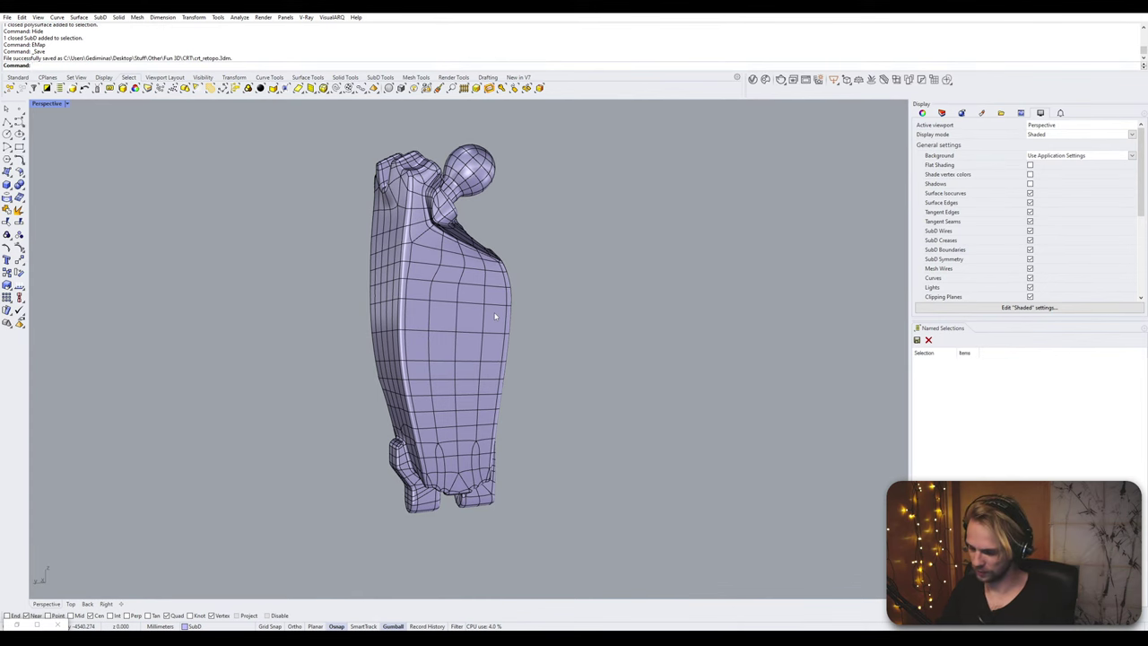
- Reveal the hidden hip SubD with ShowSelected and inspect its ring-shaped recess
type("ShowSelected")
key("Return")
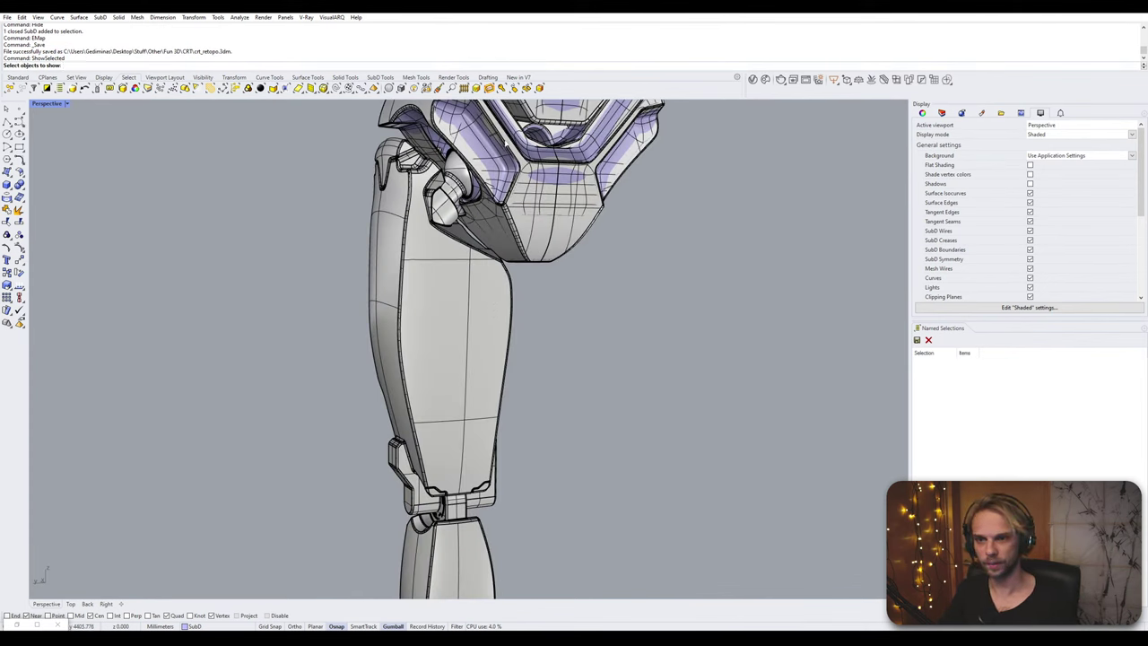
left_click(505, 141)
left_click(535, 173)
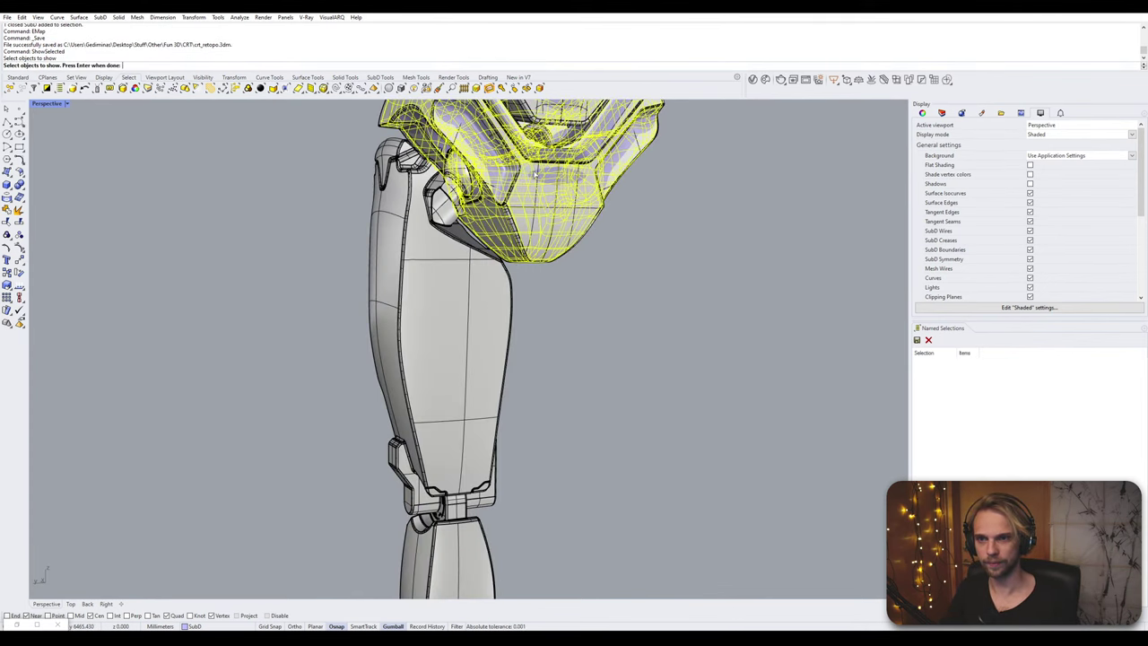
key("Return")
right_click_drag(536, 175, 530, 221, "shift")
scroll(475, 198, "up", 6)
right_click_drag(439, 202, 345, 246)
scroll(448, 206, "up", 4)
scroll(441, 251, "up", 5)
right_click_drag(448, 287, 502, 257)
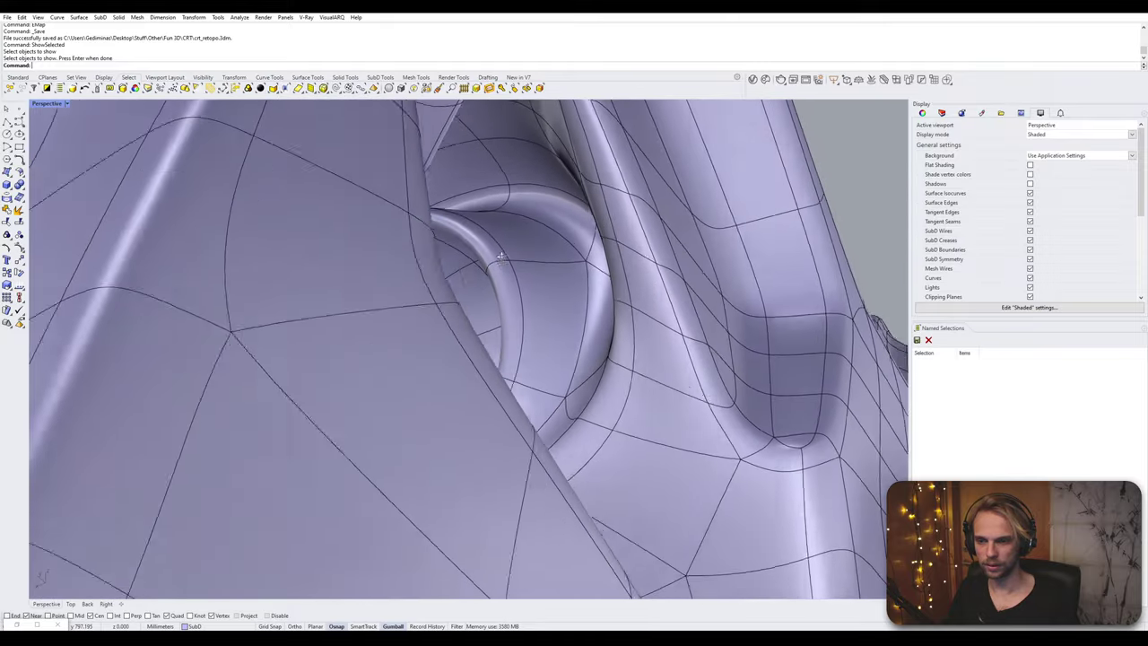
scroll(500, 258, "down", 10)
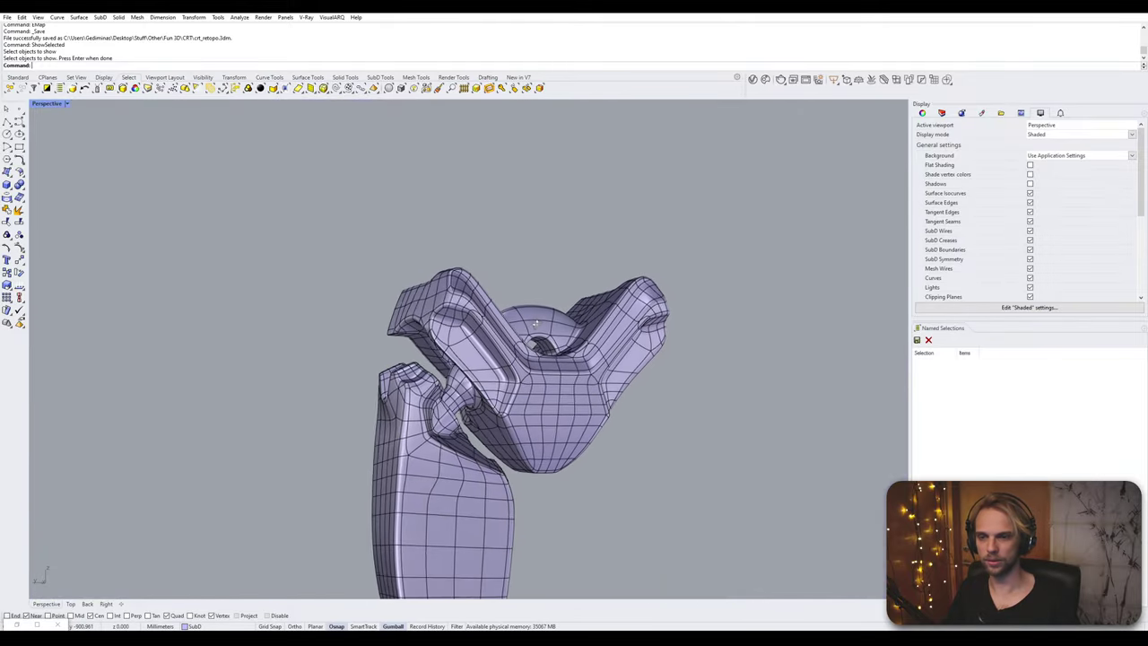
scroll(465, 374, "up", 2)
- Show the remaining hidden robot body objects with a window selection
key("Return")
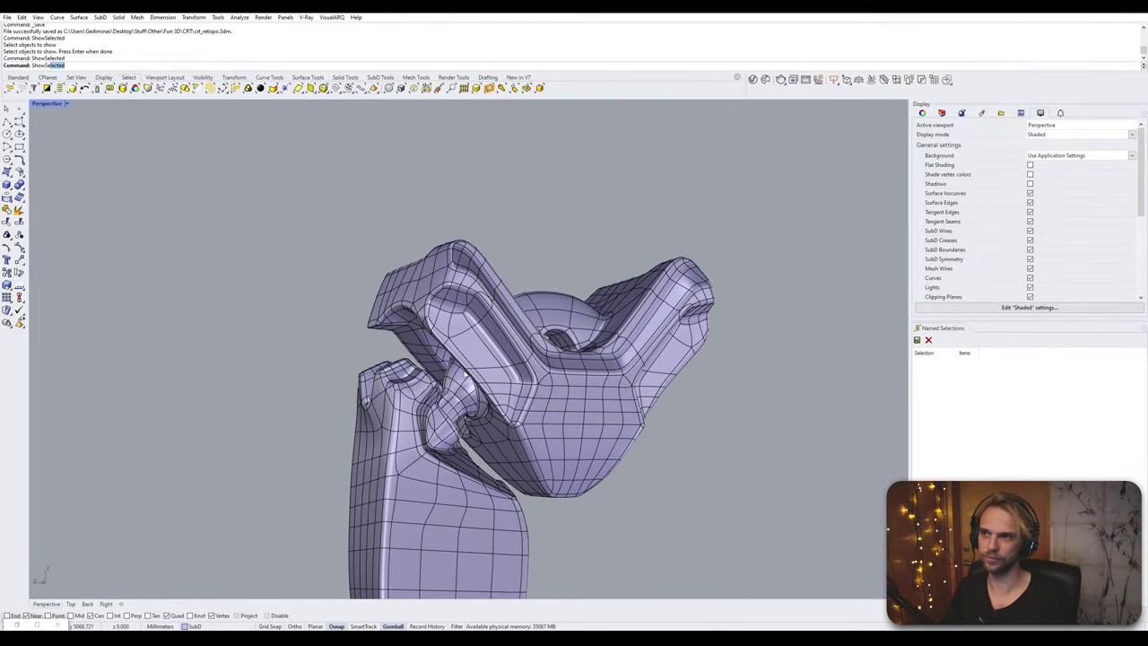
scroll(647, 375, "down", 10)
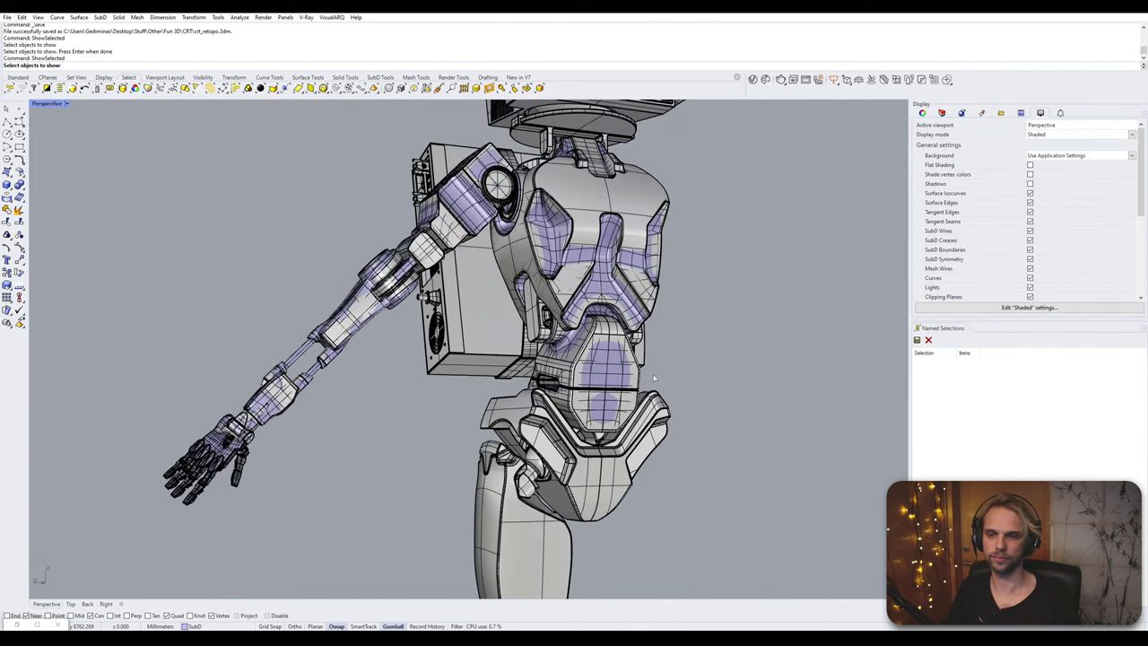
left_click_drag(705, 512, 426, 133)
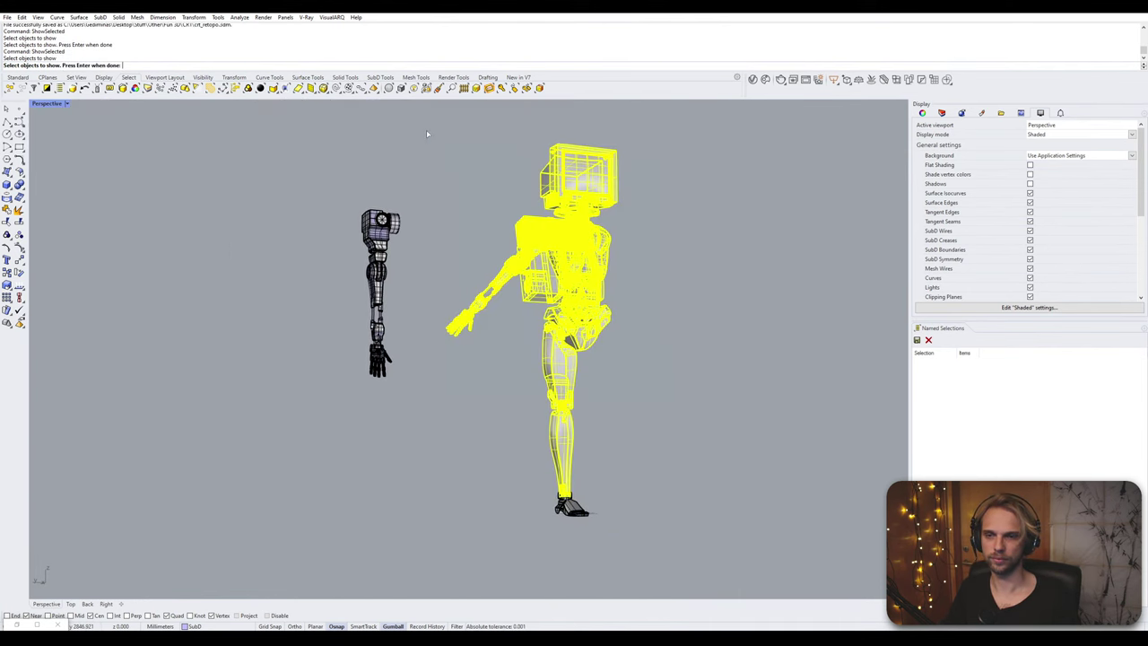
key("Return")
- Toggle the Body layer off and back on in the layer list, then select the lower leg
left_click(942, 113)
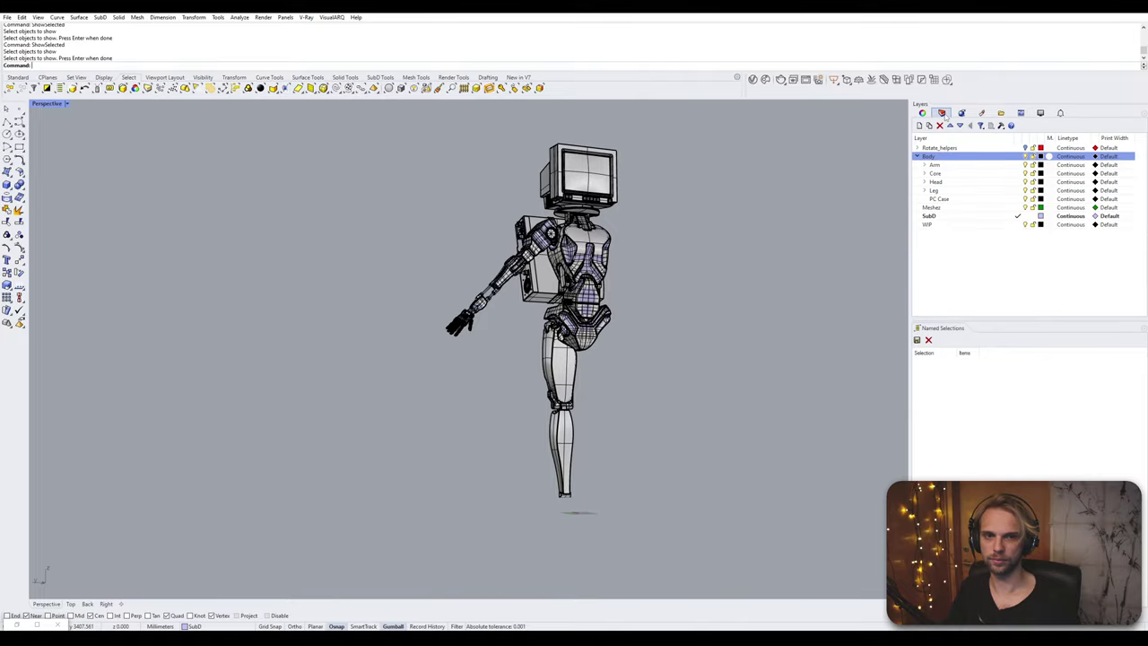
left_click(1025, 157)
right_click_drag(570, 235, 551, 209)
scroll(529, 262, "up", 6)
right_click_drag(552, 264, 442, 274)
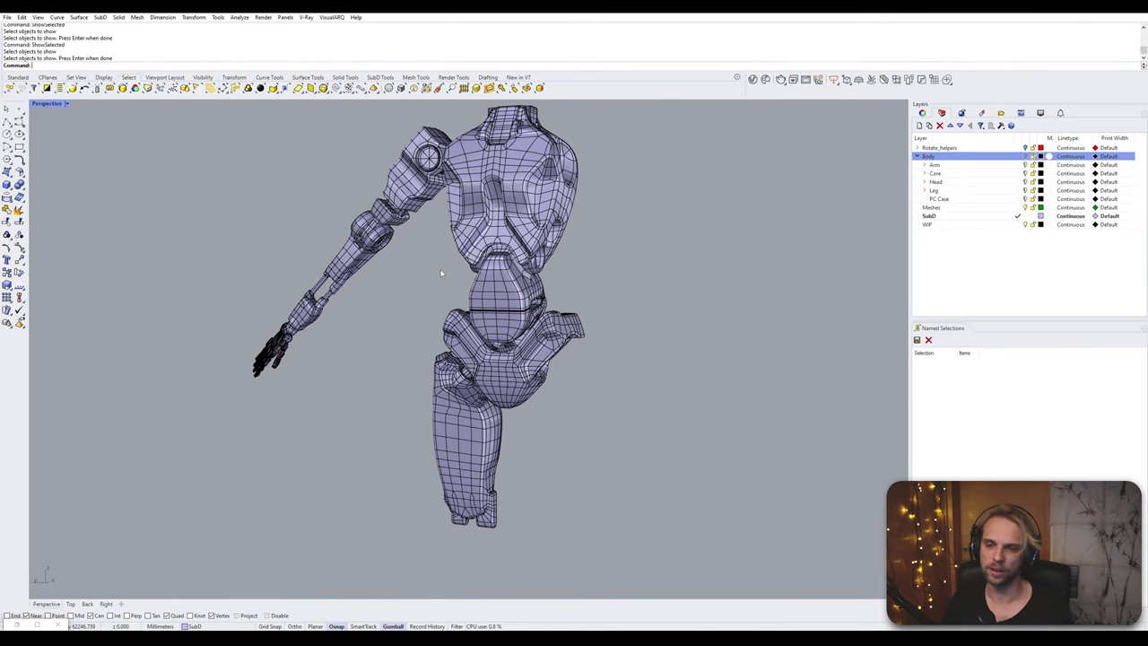
right_click_drag(656, 403, 628, 336)
scroll(629, 335, "down", 6)
right_click_drag(606, 253, 585, 371, "shift")
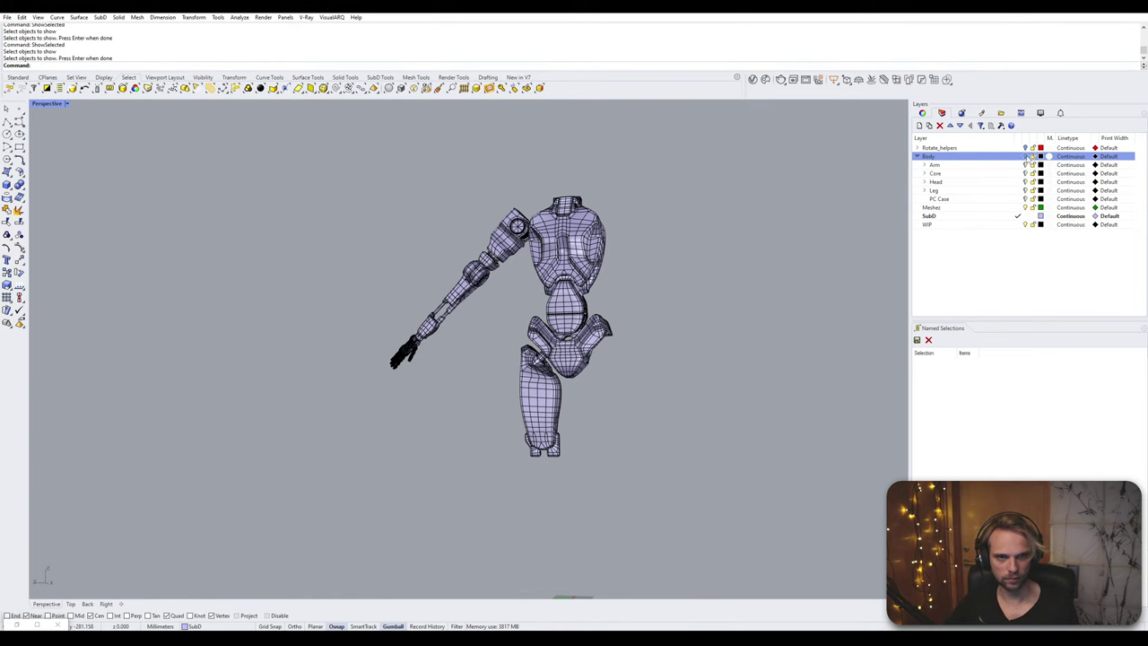
left_click(1026, 157)
right_click_drag(672, 314, 691, 226, "shift")
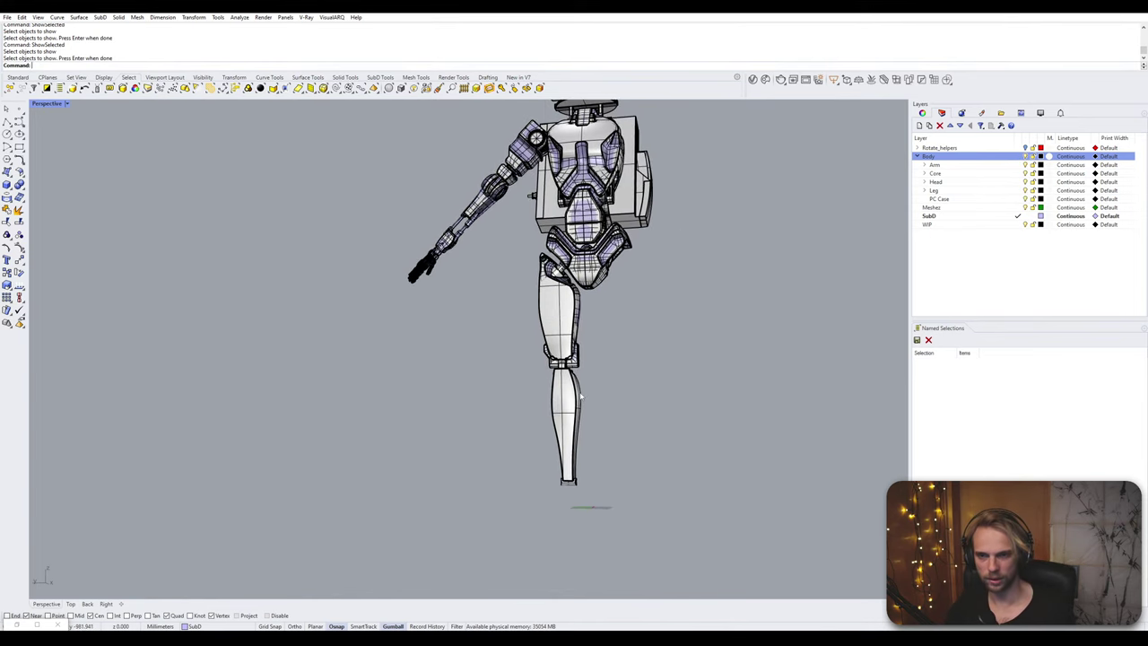
left_click(581, 395)
scroll(581, 396, "up", 3)
scroll(585, 358, "down", 3)
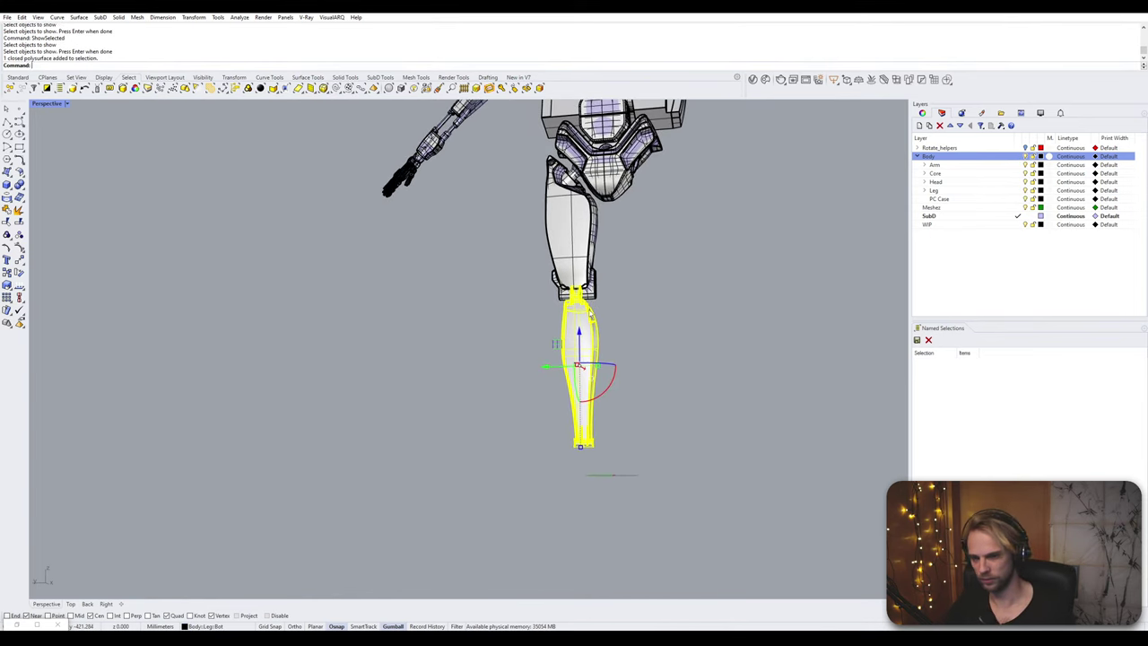
- Isolate the lower leg and place a gumball copy beside the original
key("ctrl+i")
right_click_drag(590, 312, 504, 340)
left_click(557, 411)
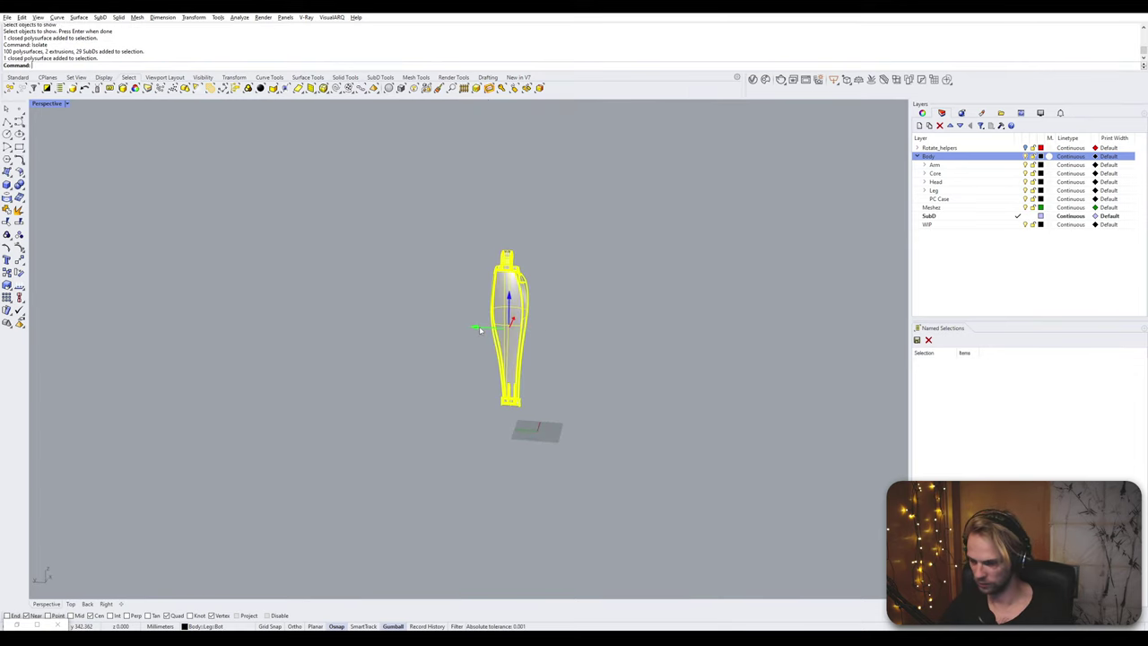
key("Return")
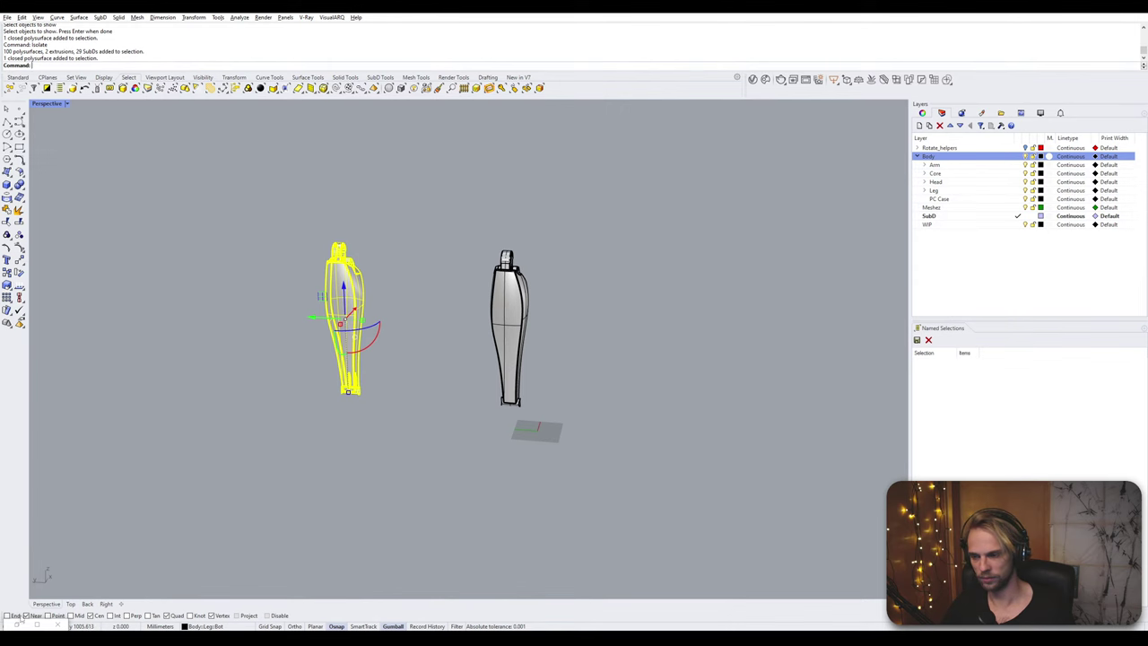
- Briefly bring up the strips_to_subd Grasshopper definition, then put it away
left_click(18, 625)
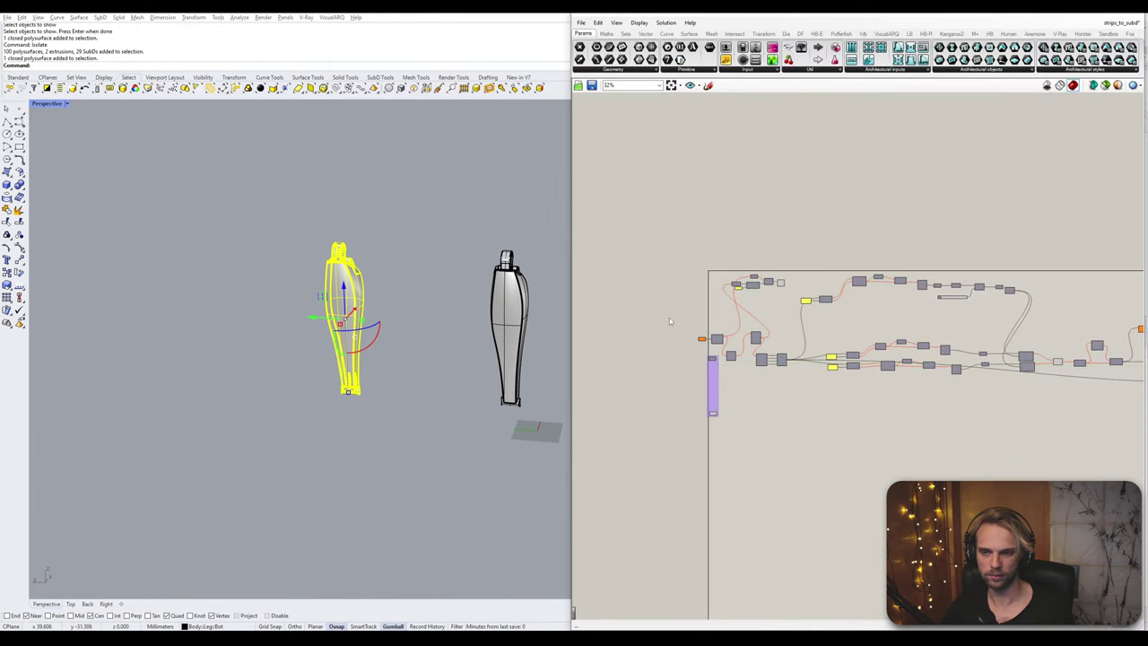
left_click(404, 306)
right_click_drag(488, 235, 529, 193, "shift")
left_click(1070, 19)
- Lock the original leg on the right, leaving the copy on the left selected
right_click_drag(446, 249, 507, 249, "shift")
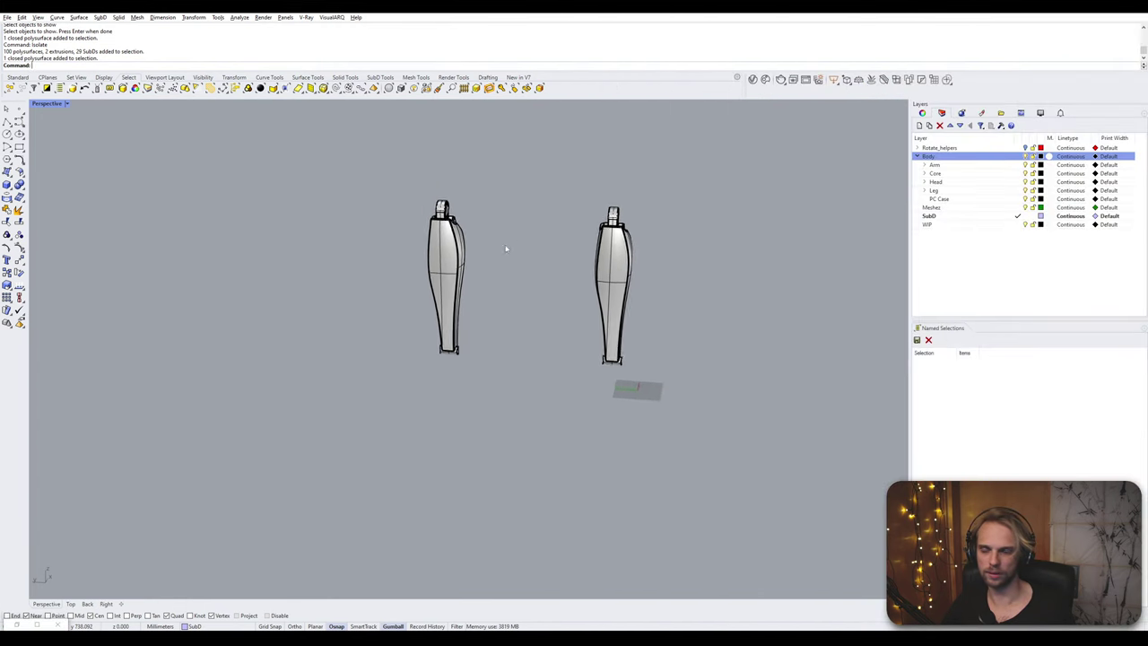
scroll(441, 282, "up", 5)
left_click(446, 276)
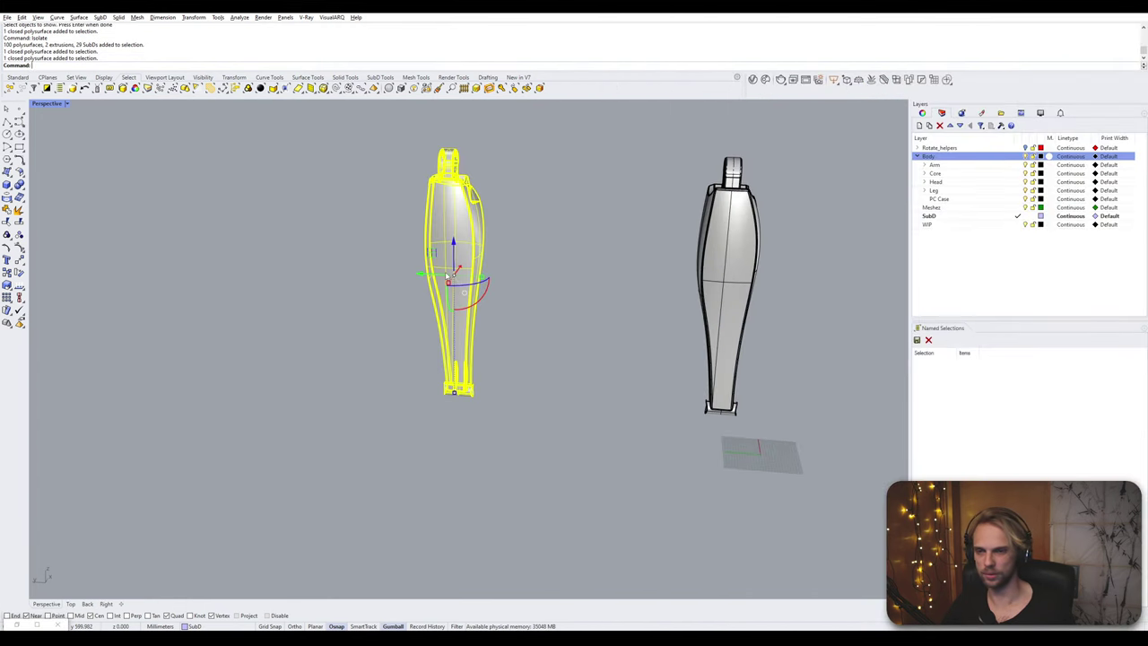
left_click(733, 221)
type("Lock")
key("Return")
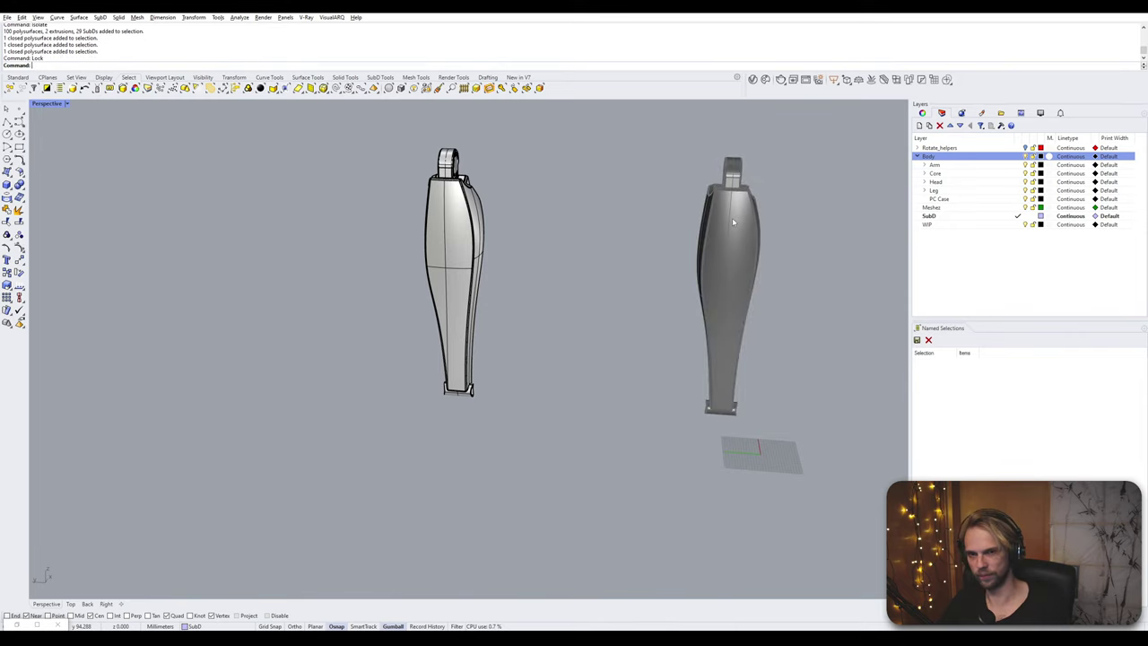
left_click(464, 265)
- Zoom to the leg copy with ZS and delete its front face and grey outer face
type("ZS")
key("Return")
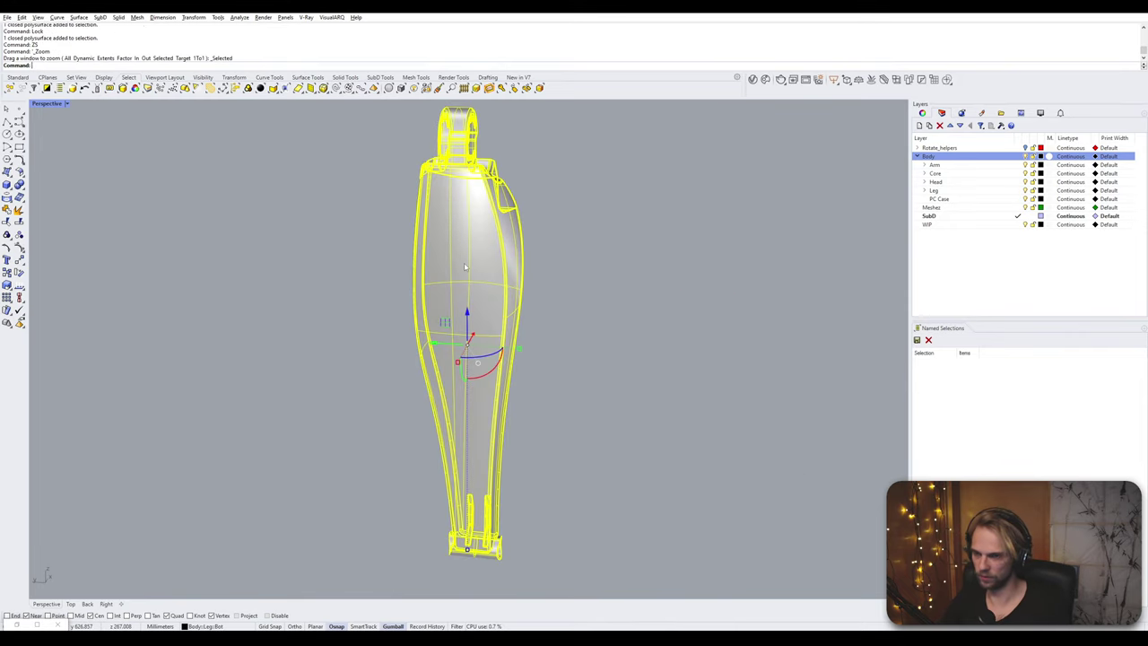
key("Escape")
left_click(464, 267, "ctrl+shift")
key("Delete")
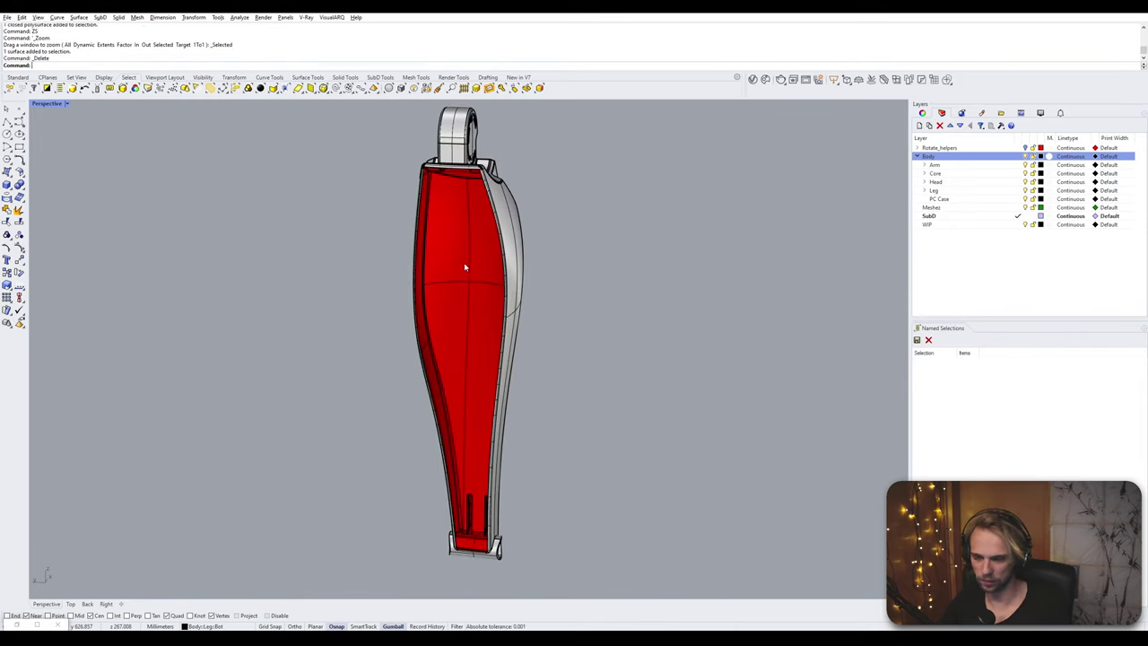
right_click_drag(471, 265, 475, 229)
left_click(499, 236, "ctrl+shift")
key("Delete")
- Delete the small triangular face, right face, large outer surface and curved top surface
scroll(462, 223, "up", 5)
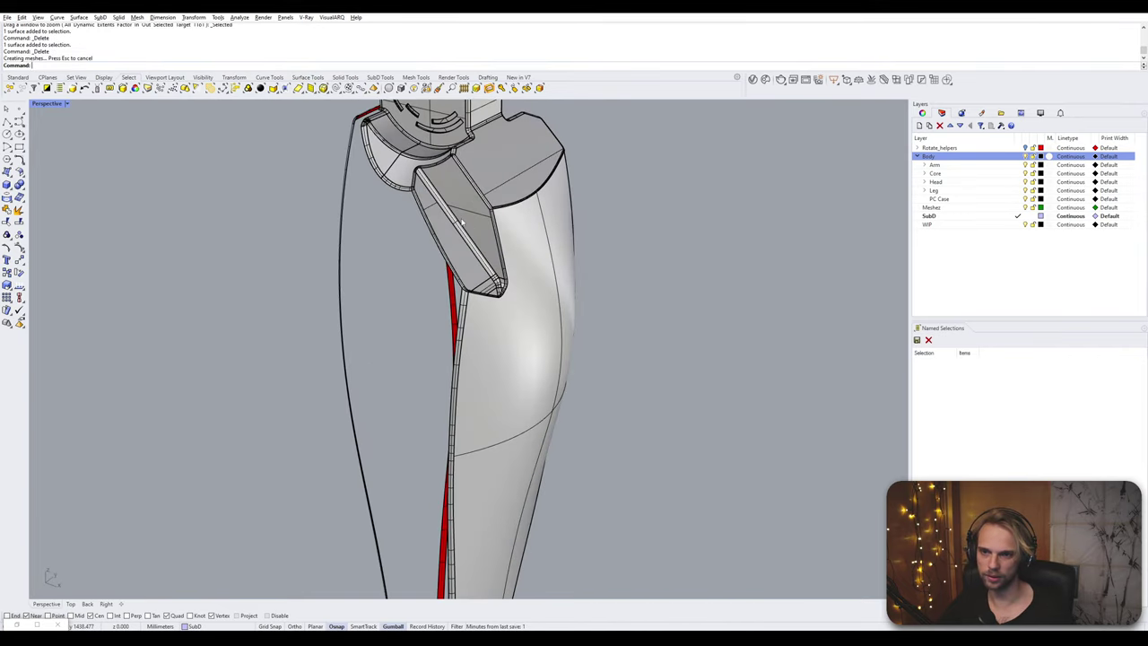
scroll(500, 289, "up", 10)
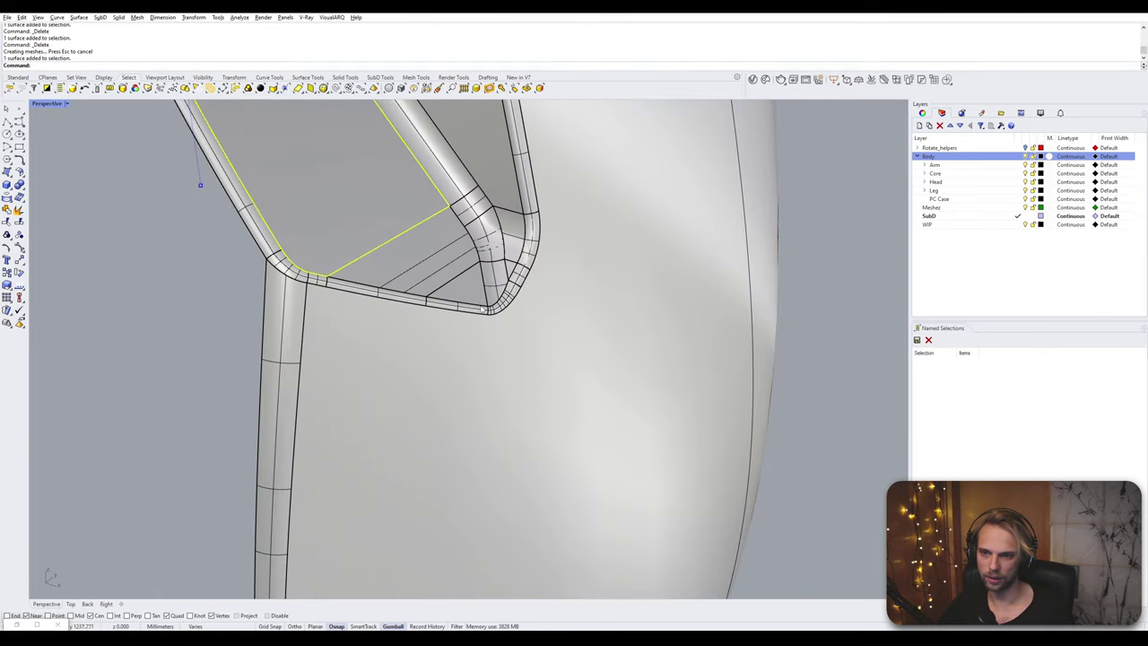
left_click(471, 288, "ctrl+shift")
left_click(506, 203, "ctrl+shift")
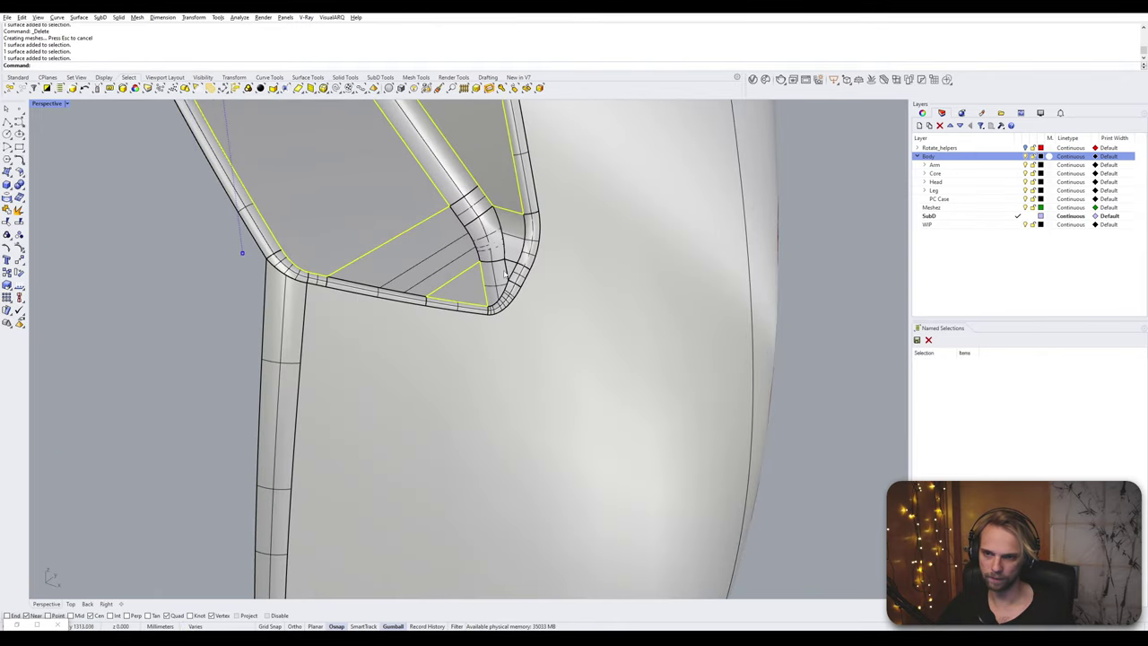
scroll(514, 275, "down", 10)
left_click(529, 294, "ctrl+shift")
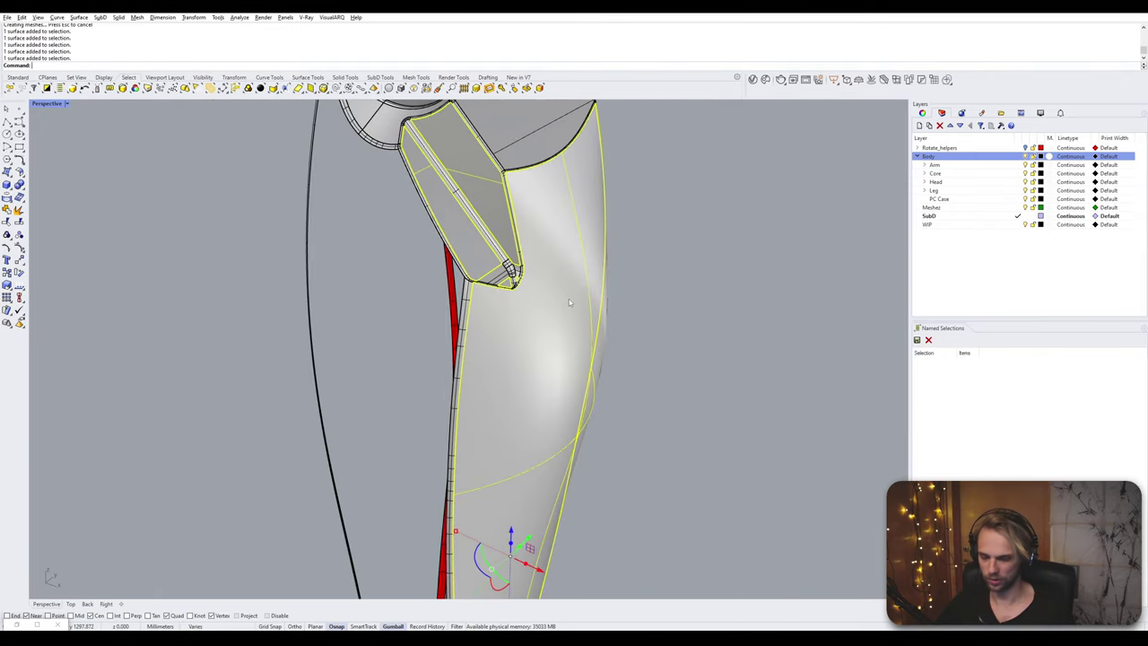
key("Delete")
right_click_drag(569, 302, 493, 449)
left_click(487, 315, "ctrl+shift")
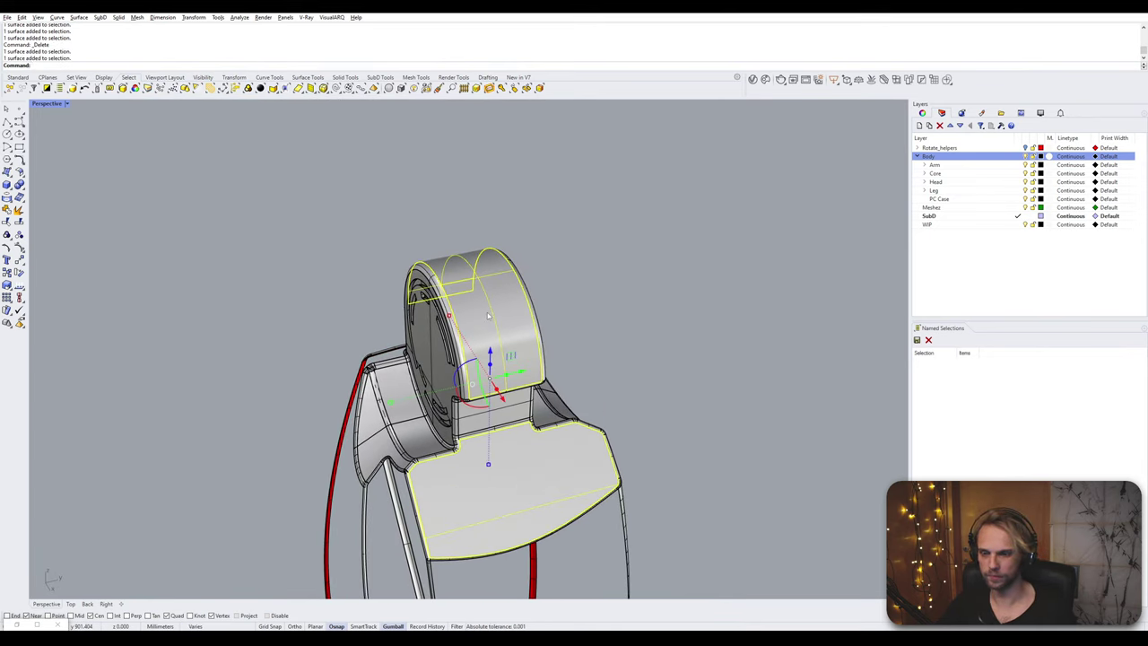
key("Delete")
- Delete the front disc face together with its inner cylindrical band
left_click(429, 355, "ctrl+shift")
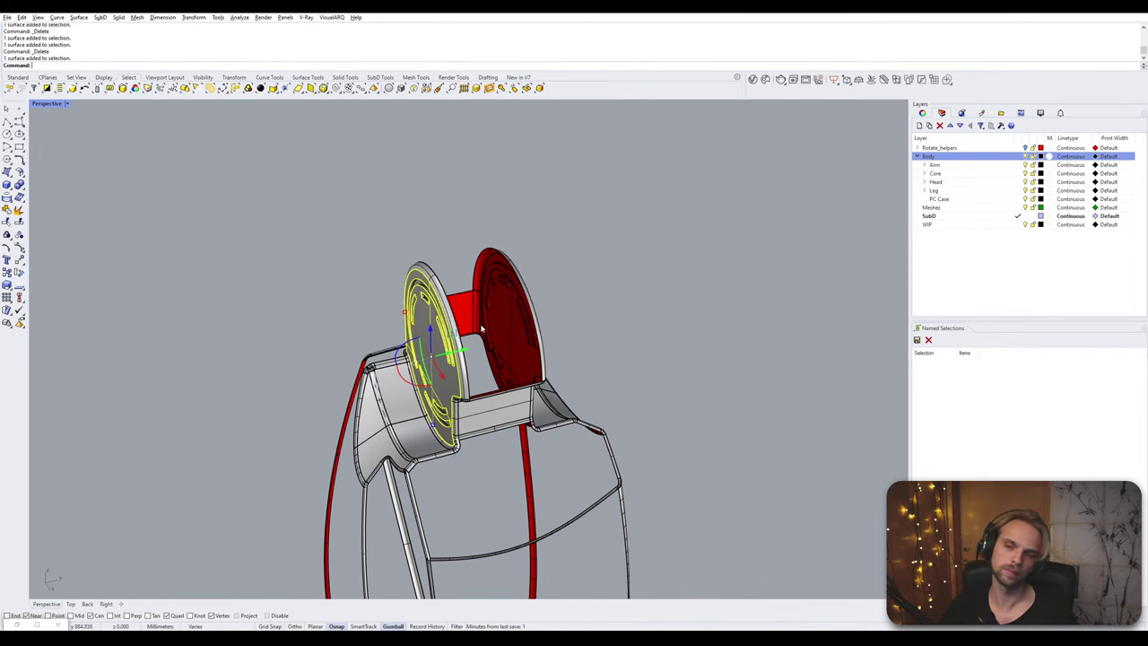
right_click_drag(482, 328, 647, 269)
scroll(649, 210, "up", 3)
right_click_drag(653, 195, 605, 304, "shift")
scroll(604, 304, "up", 3)
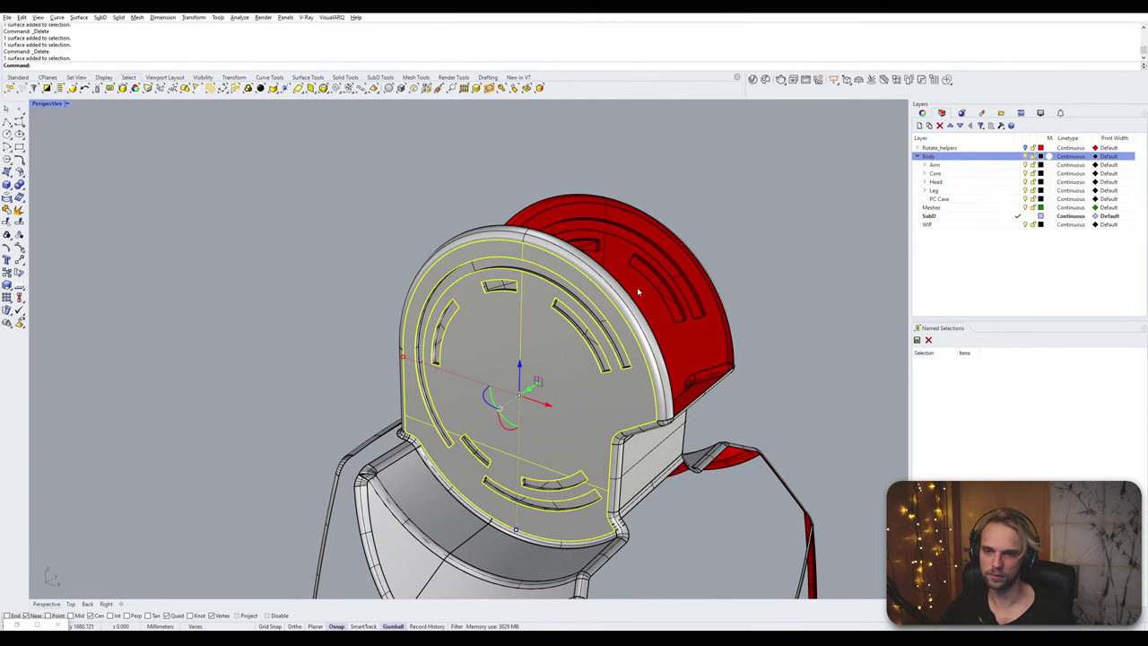
left_click(637, 288, "ctrl+shift")
key("Delete")
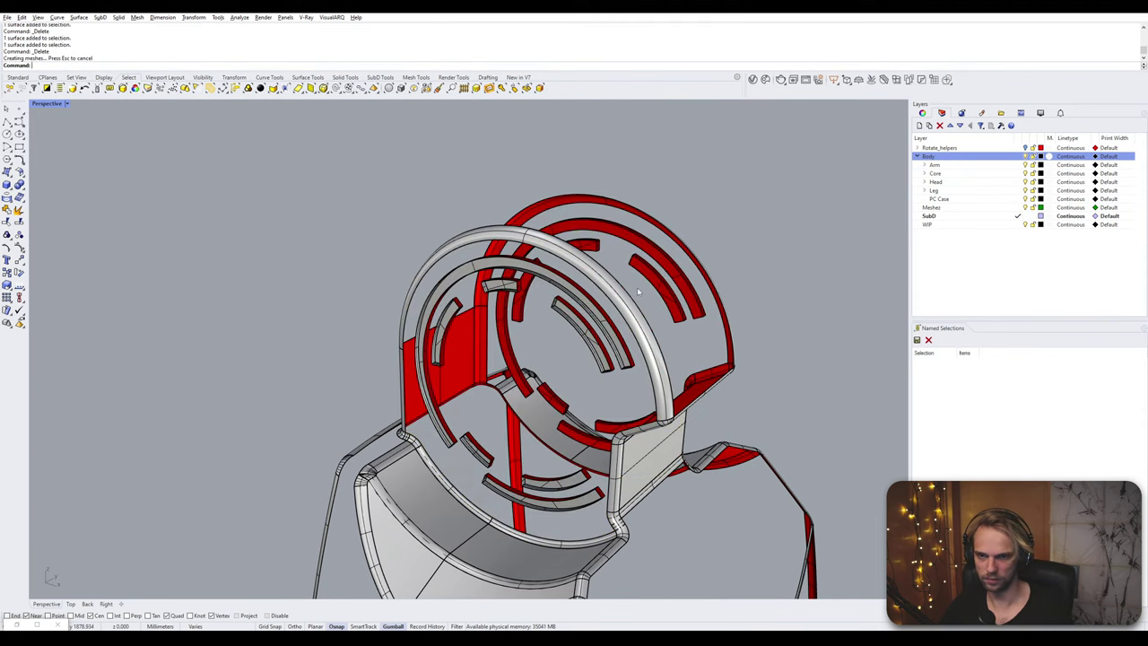
- Orbit down to the leg's bottom end to inspect the lower cylindrical surface
scroll(639, 291, "down", 5)
right_click_drag(639, 292, 608, 274)
scroll(529, 272, "up", 2)
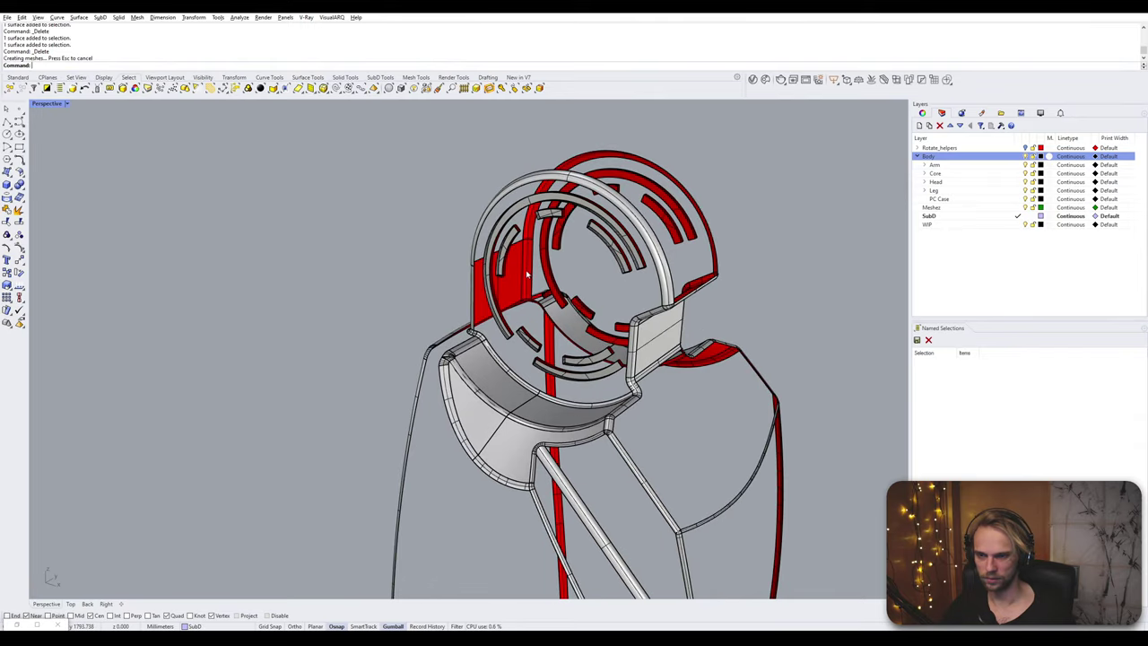
right_click_drag(529, 272, 359, 377)
right_click_drag(671, 384, 608, 304, "shift")
scroll(617, 417, "down", 7)
right_click_drag(602, 574, 599, 479, "shift")
scroll(592, 459, "up", 10)
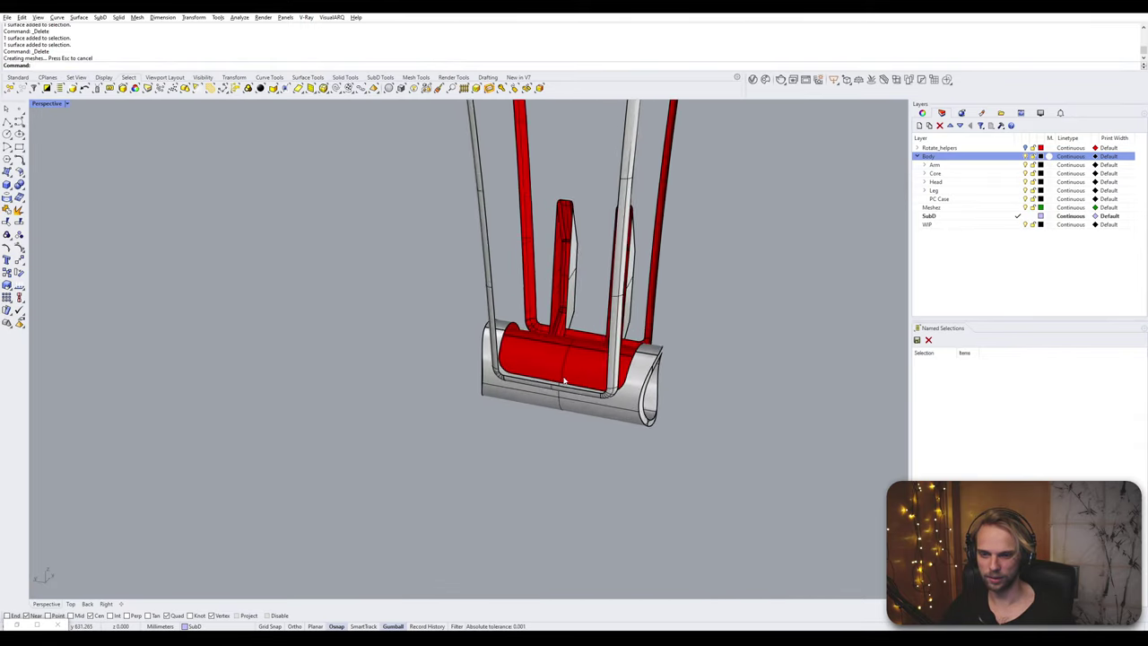
scroll(615, 418, "up", 1)
left_click(569, 374)
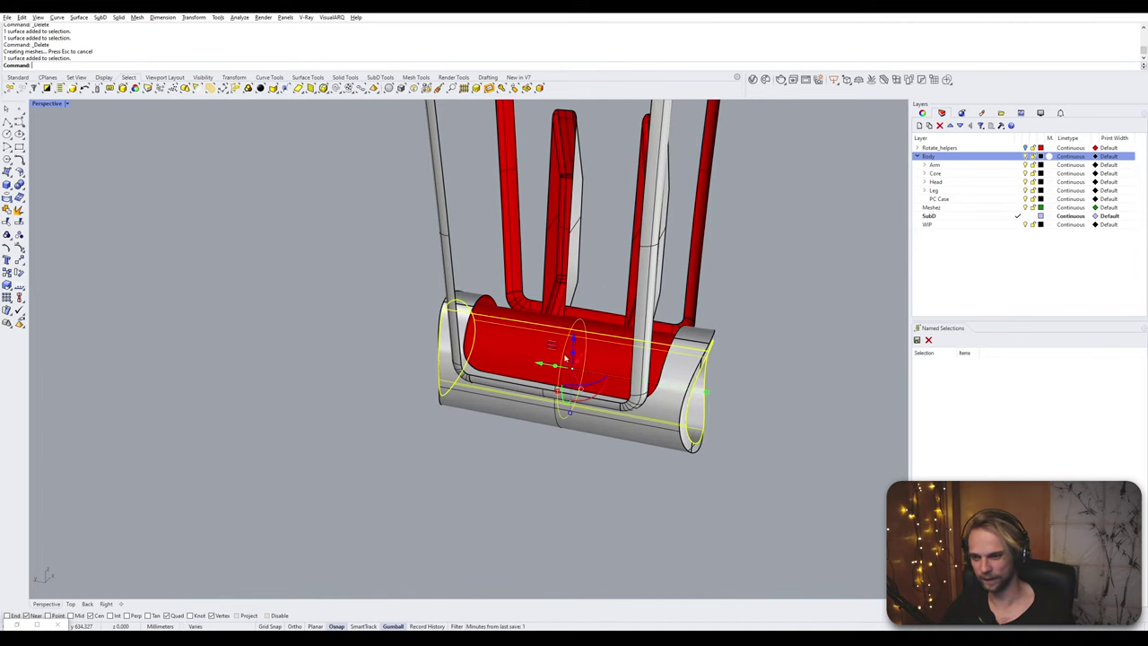
left_click(376, 405)
right_click_drag(377, 406, 613, 387)
scroll(561, 441, "up", 4)
scroll(576, 431, "down", 4)
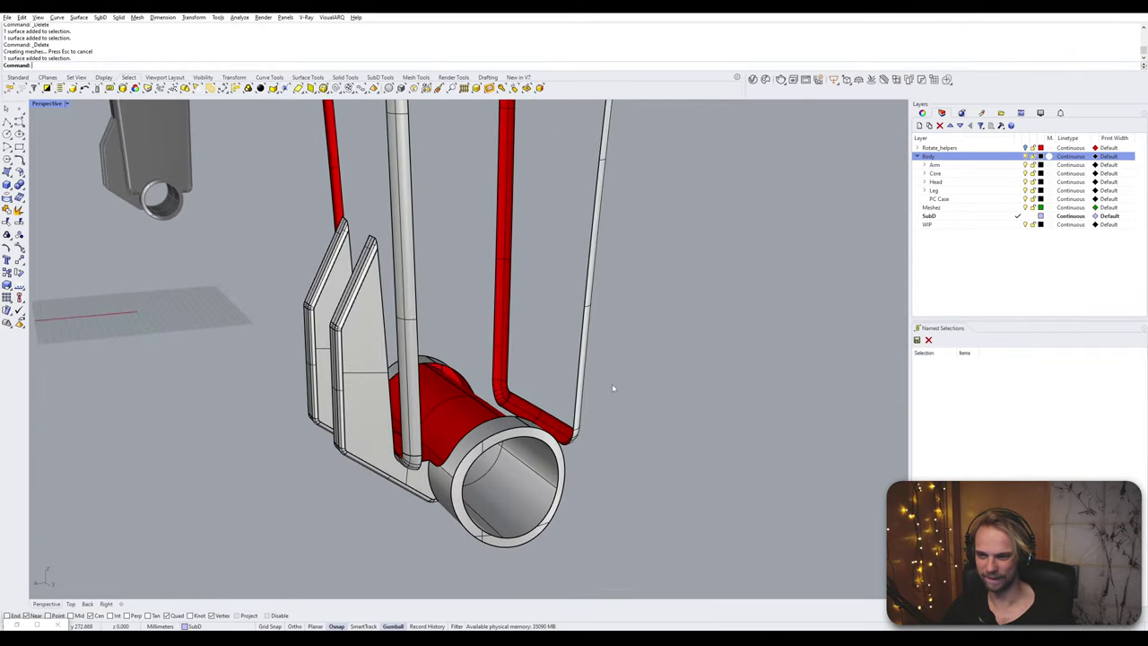
- Delete the two side plate surfaces at the leg's lower end
left_click(356, 353)
right_click_drag(357, 353, 608, 347)
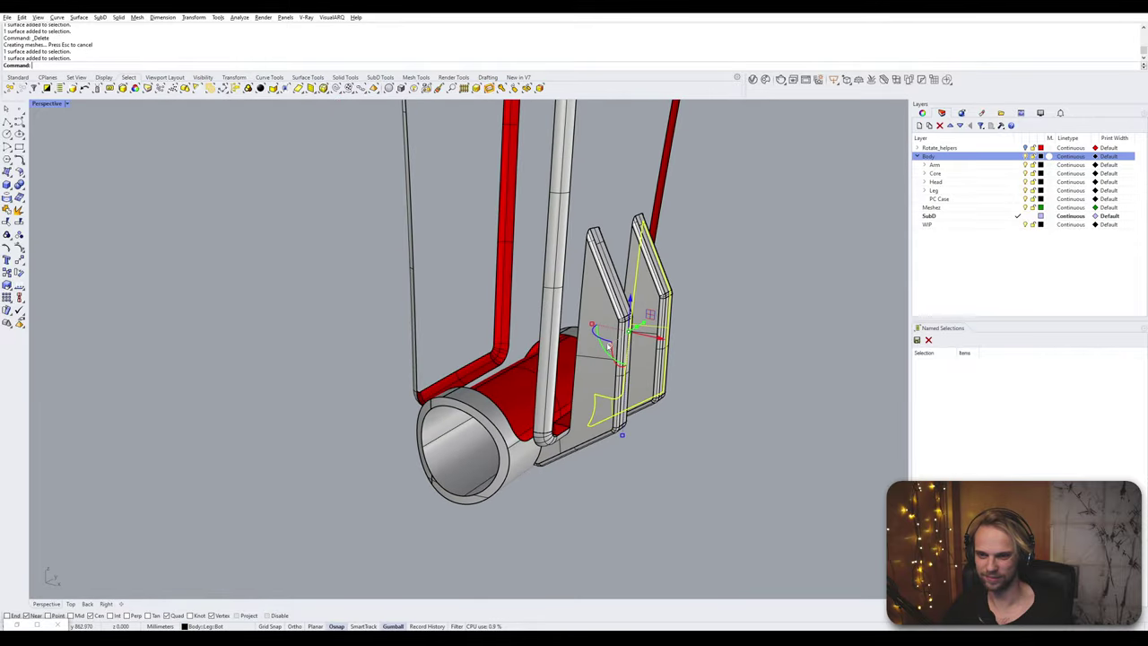
left_click(597, 297, "ctrl+shift")
right_click_drag(597, 296, 382, 320)
scroll(382, 320, "up", 5)
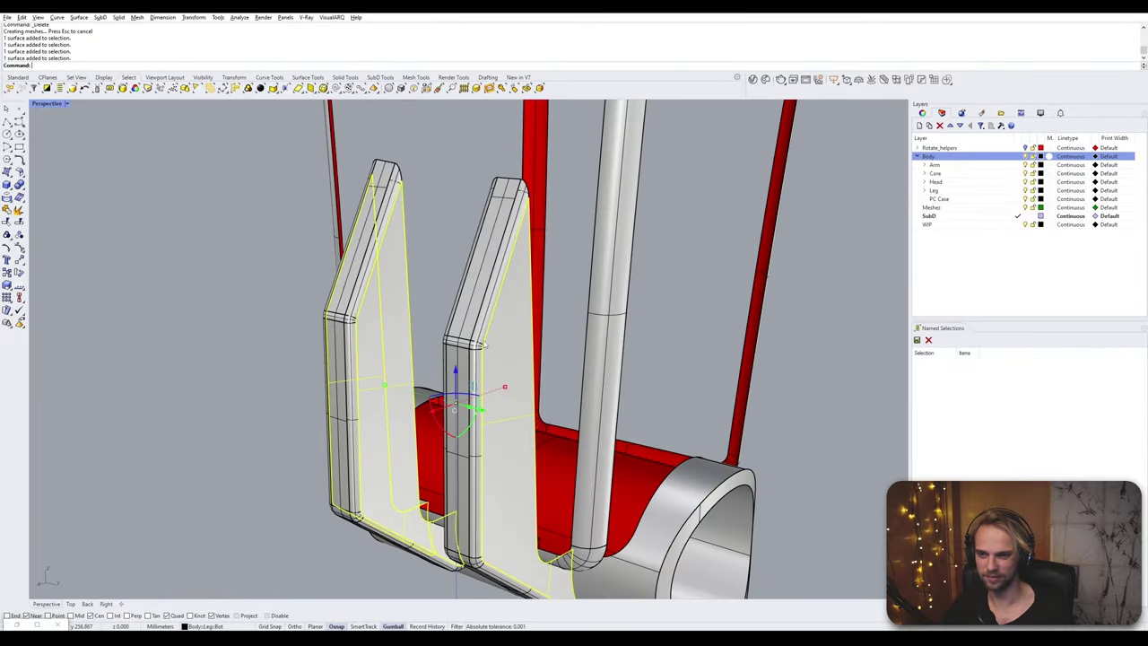
right_click_drag(484, 345, 606, 319)
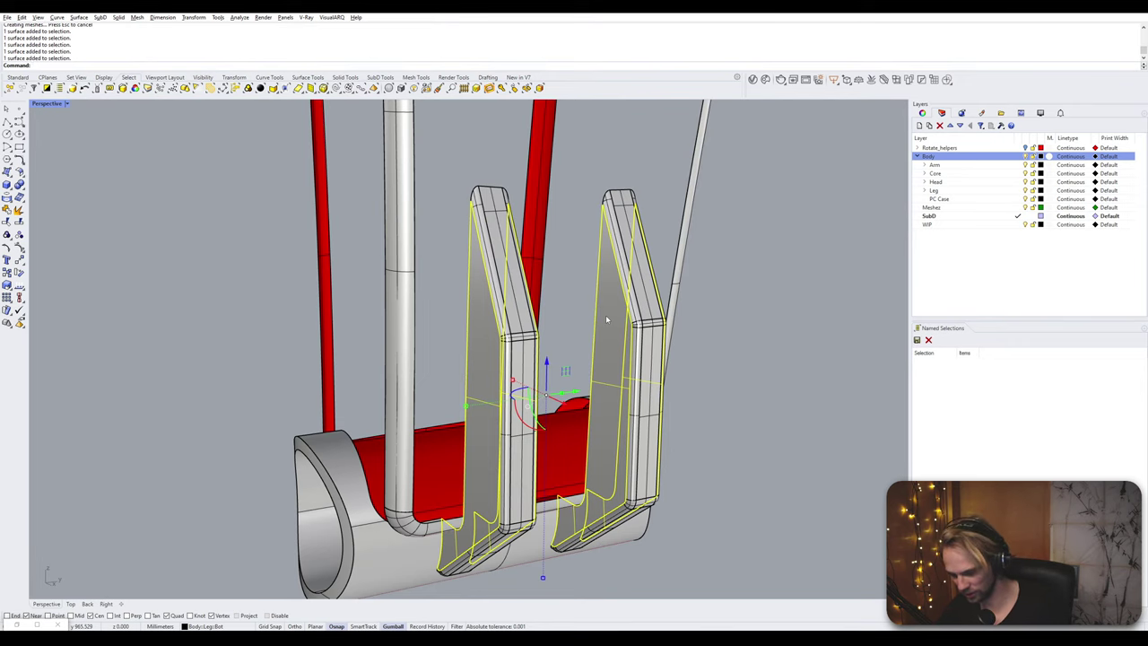
key("Delete")
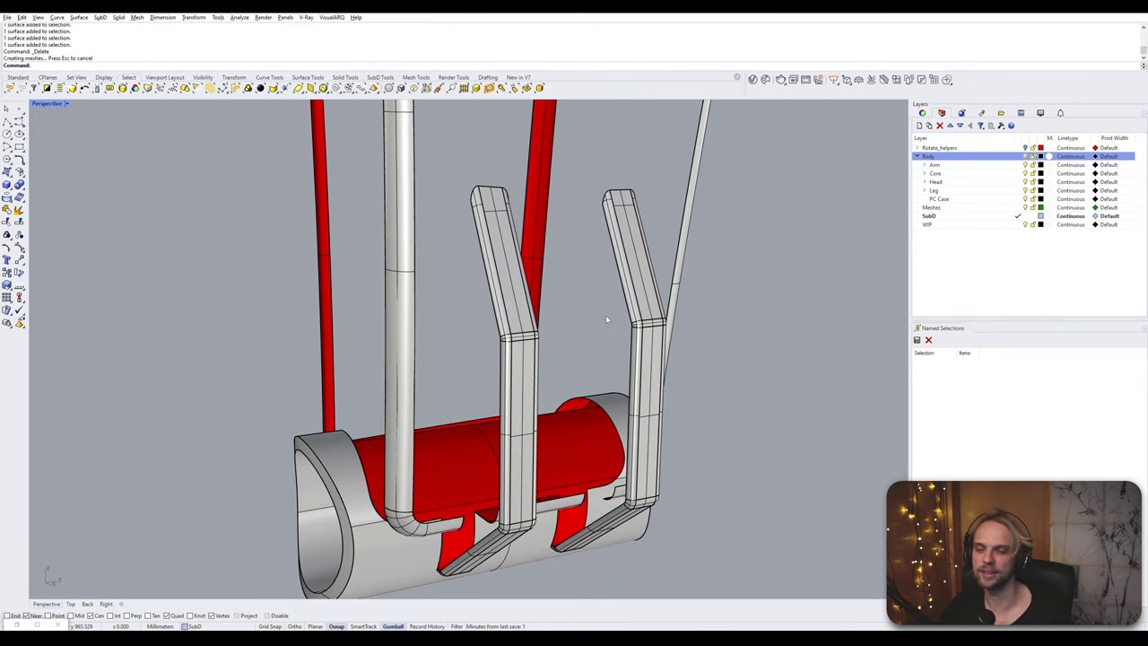
- Orbit the foot cylinder upright and delete its outer cylinder surface
scroll(597, 340, "down", 6)
right_click_drag(597, 340, 609, 409)
scroll(548, 437, "up", 3)
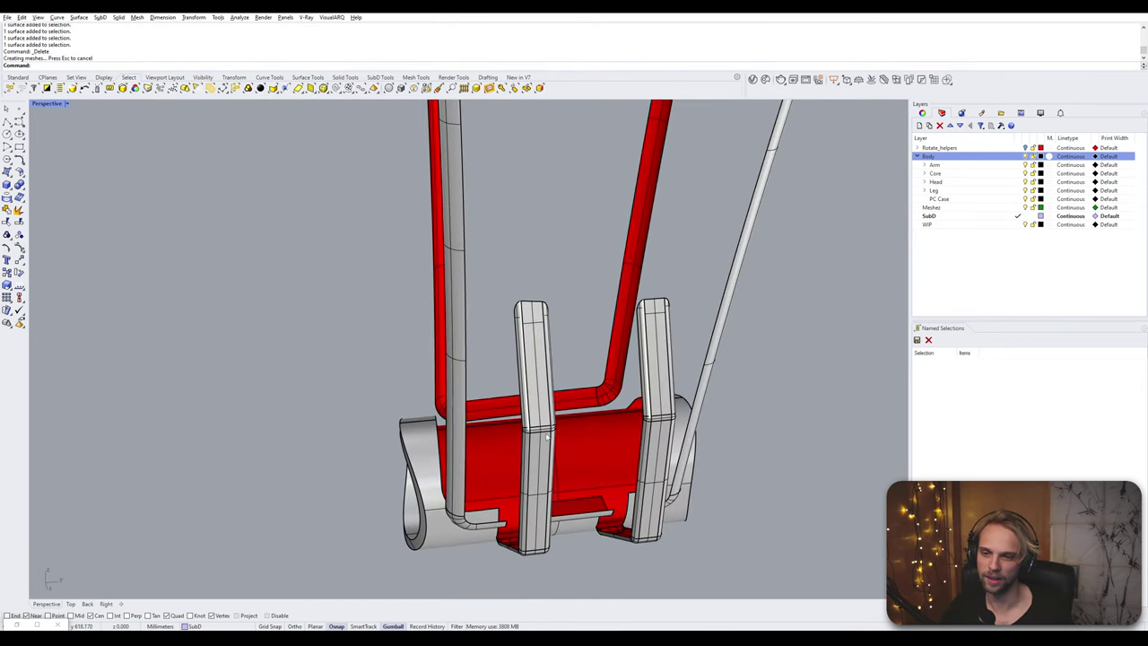
scroll(529, 361, "up", 3)
right_click_drag(541, 332, 568, 231)
scroll(614, 307, "up", 3)
scroll(616, 307, "down", 3)
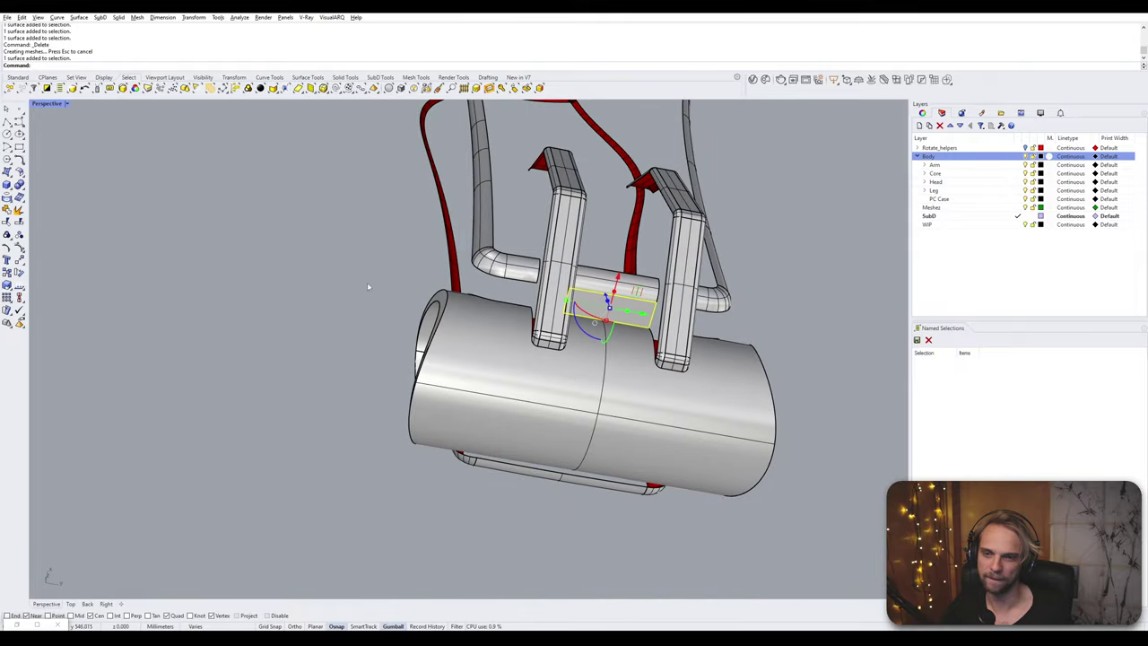
mouse_move(617, 308)
right_mouse_down()
mouse_move(544, 284)
mouse_move(511, 394)
mouse_move(184, 282)
mouse_move(341, 398)
mouse_move(547, 332)
mouse_move(602, 296)
right_mouse_up()
scroll(509, 401, "up", 7)
left_click(510, 408)
scroll(502, 398, "down", 7)
key("Escape")
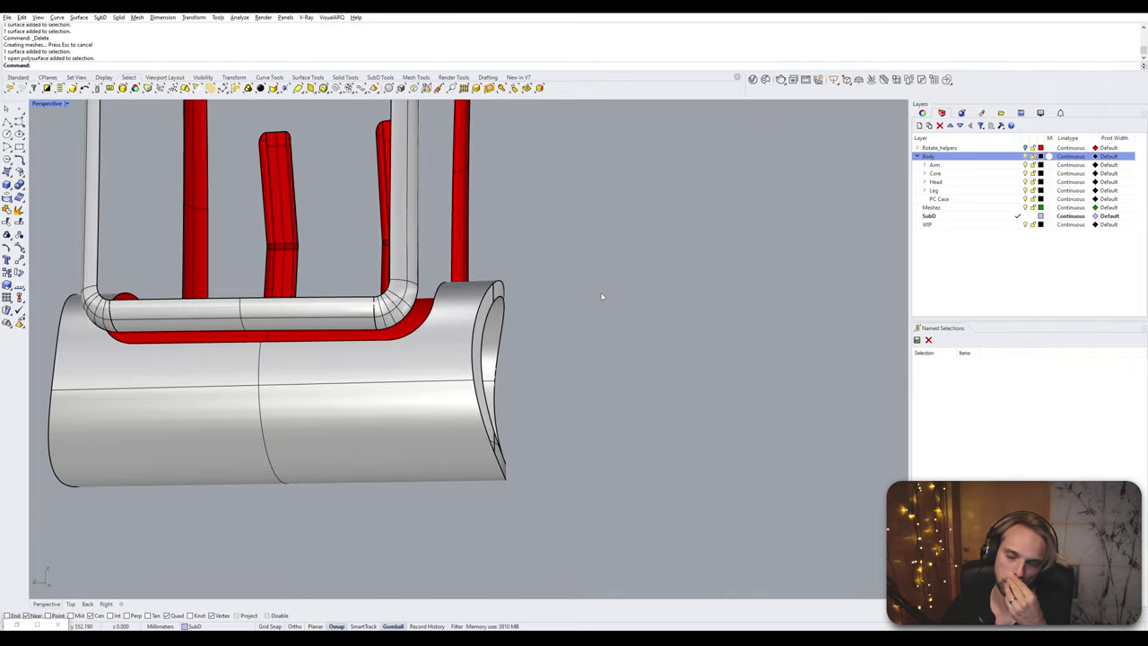
right_click_drag(603, 296, 484, 332)
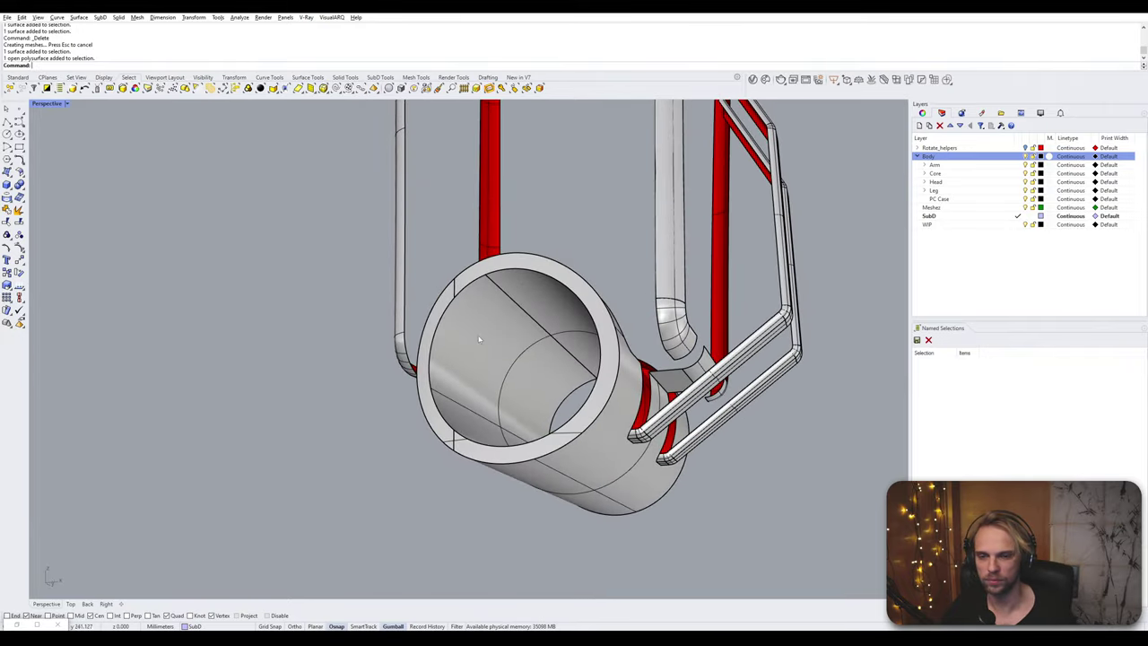
left_click(602, 464)
key("Delete")
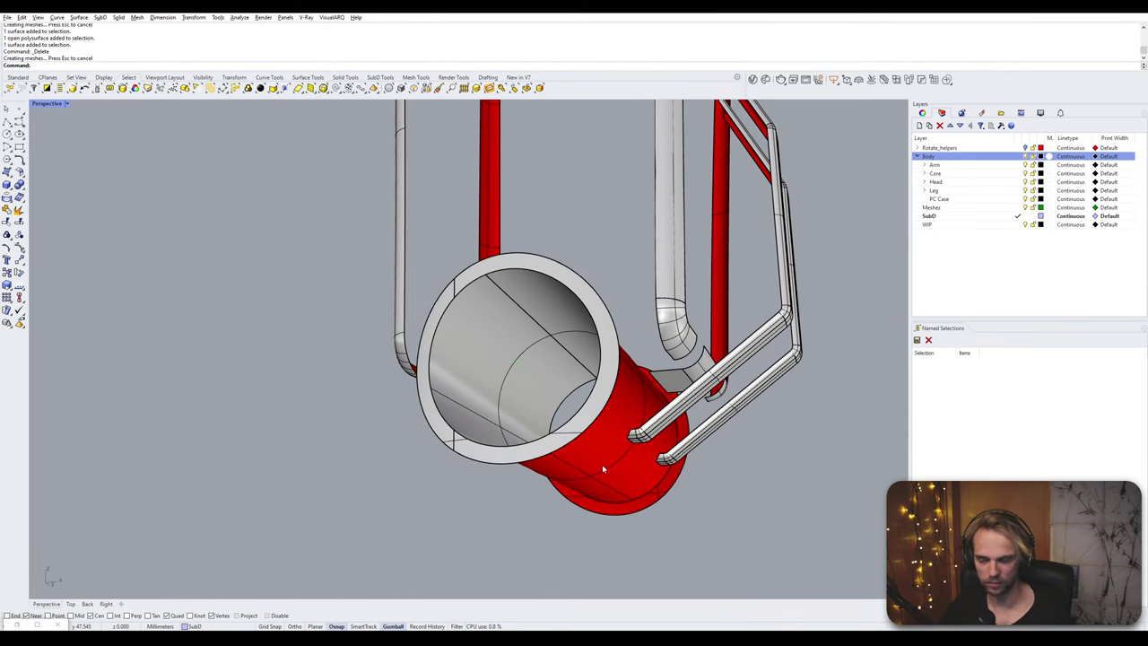
- Delete the inner cylinder surface, the rim edge, and the red end ring with its arc
left_click(591, 465)
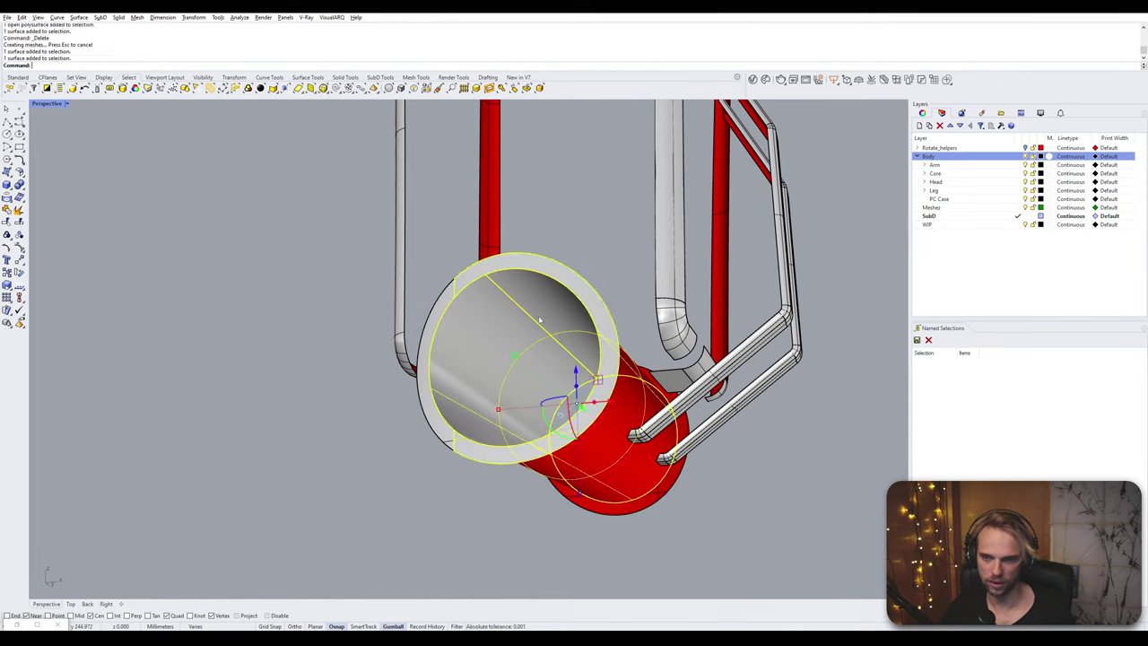
left_click(439, 308)
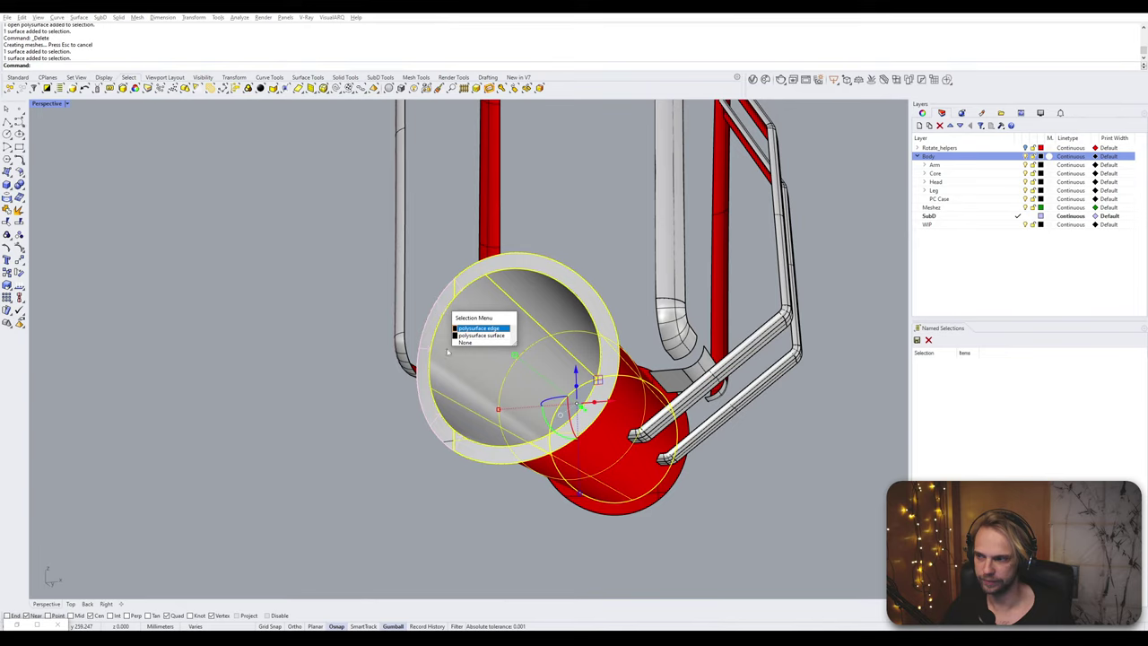
right_click(435, 389)
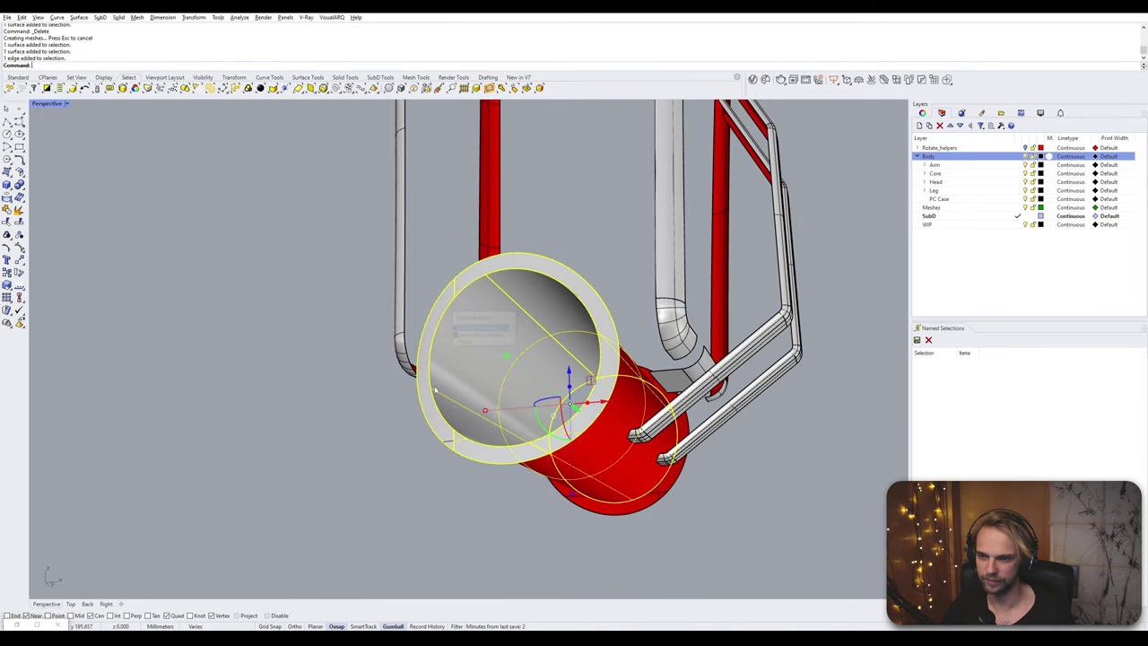
key("Delete")
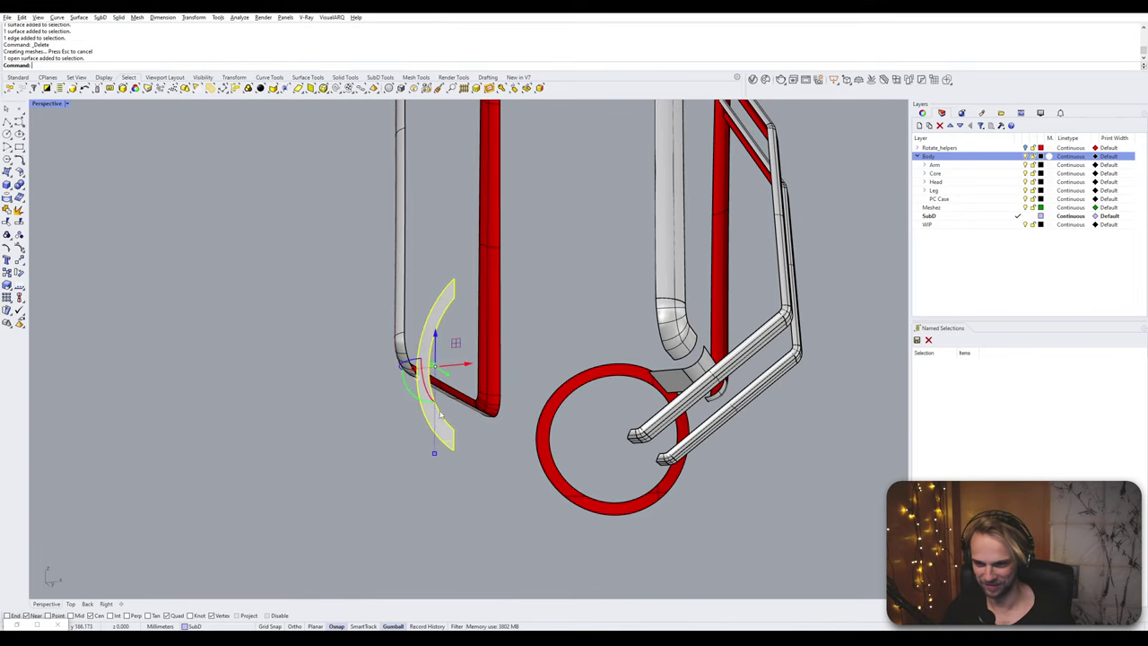
left_click(547, 457)
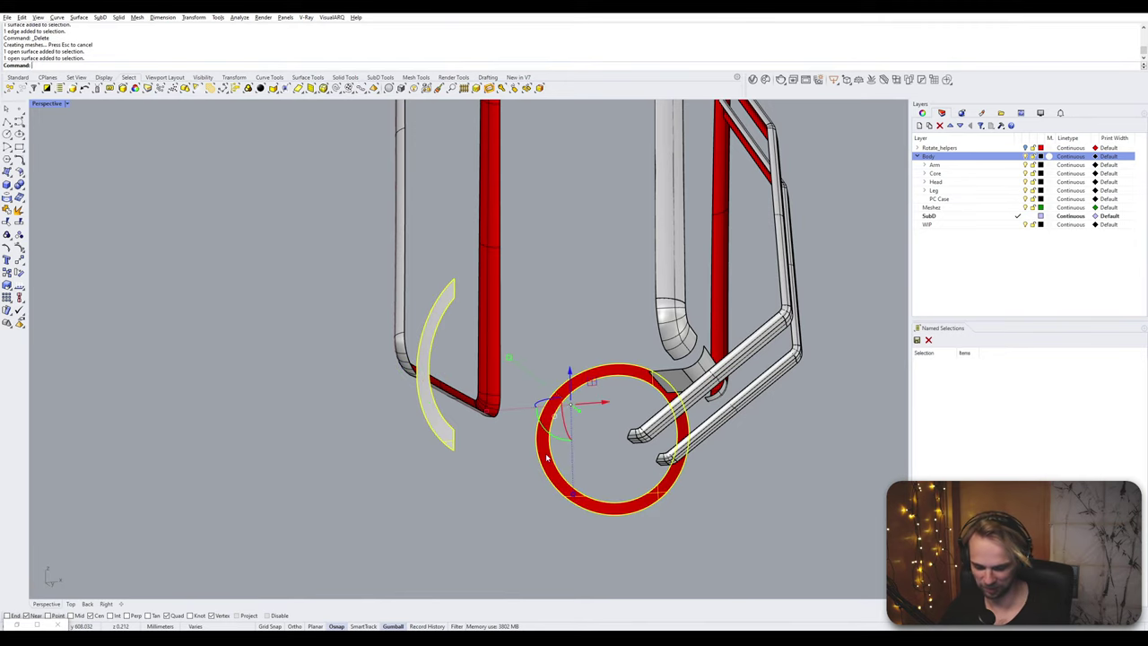
key("Delete")
- Delete the remaining surface at the leg's top joint
right_click_drag(545, 453, 462, 346)
scroll(649, 267, "up", 6)
right_click_drag(649, 267, 564, 348)
scroll(564, 348, "up", 5)
key("Delete")
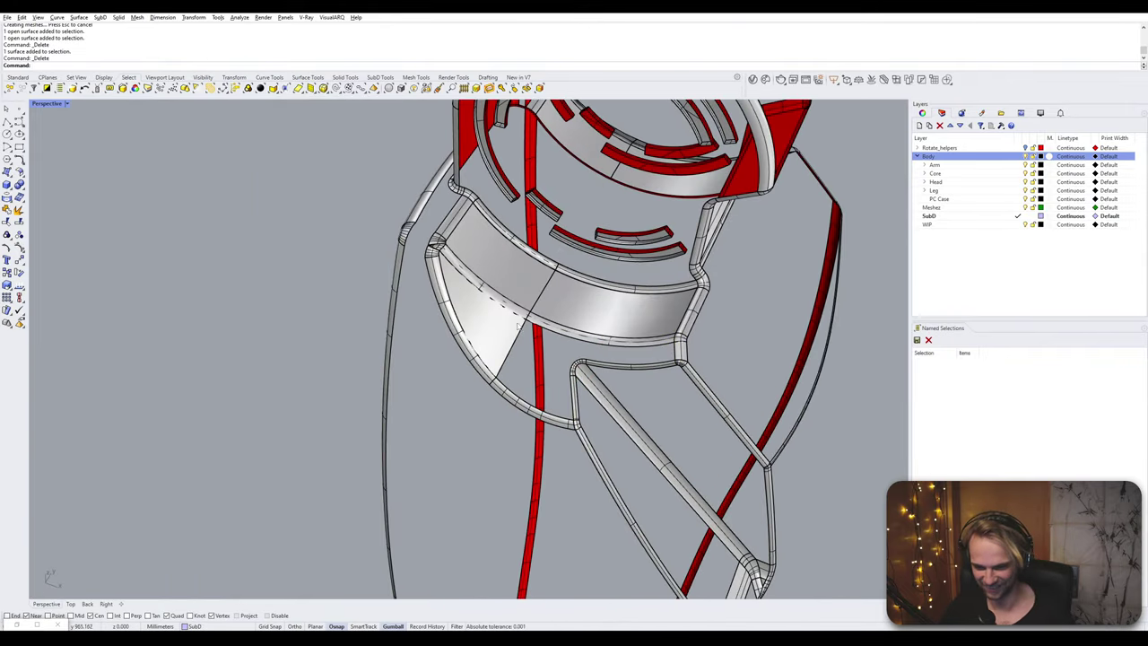
- Delete the leftover joint surface and the creased patch surface on the shin frame
left_click(478, 309)
key("Delete")
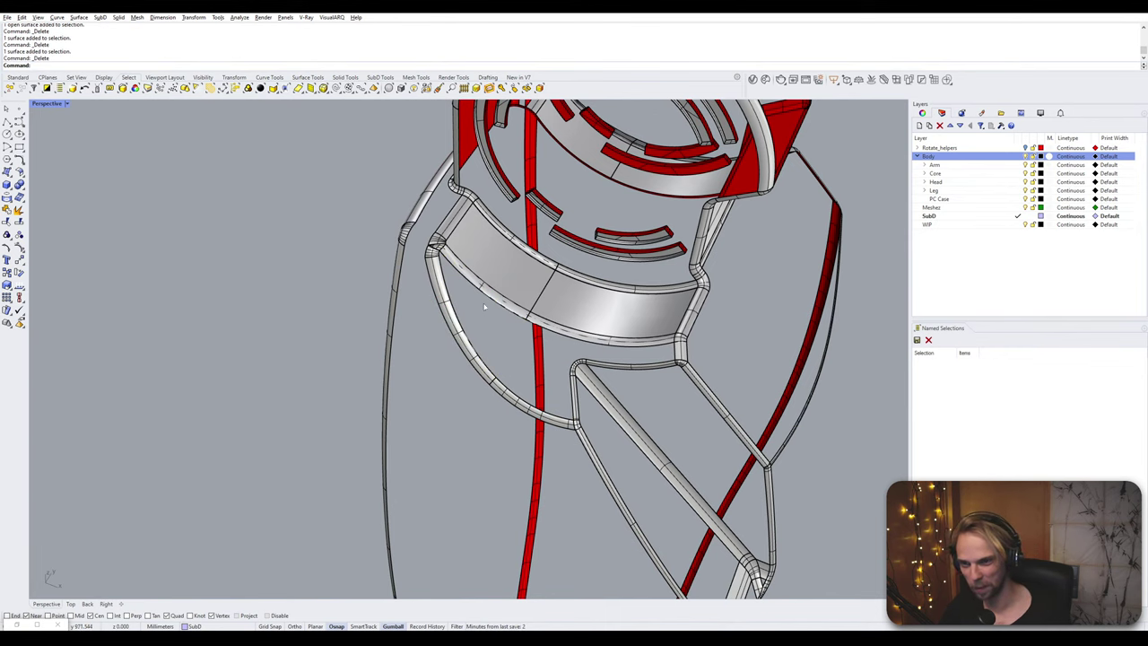
scroll(484, 308, "up", 5)
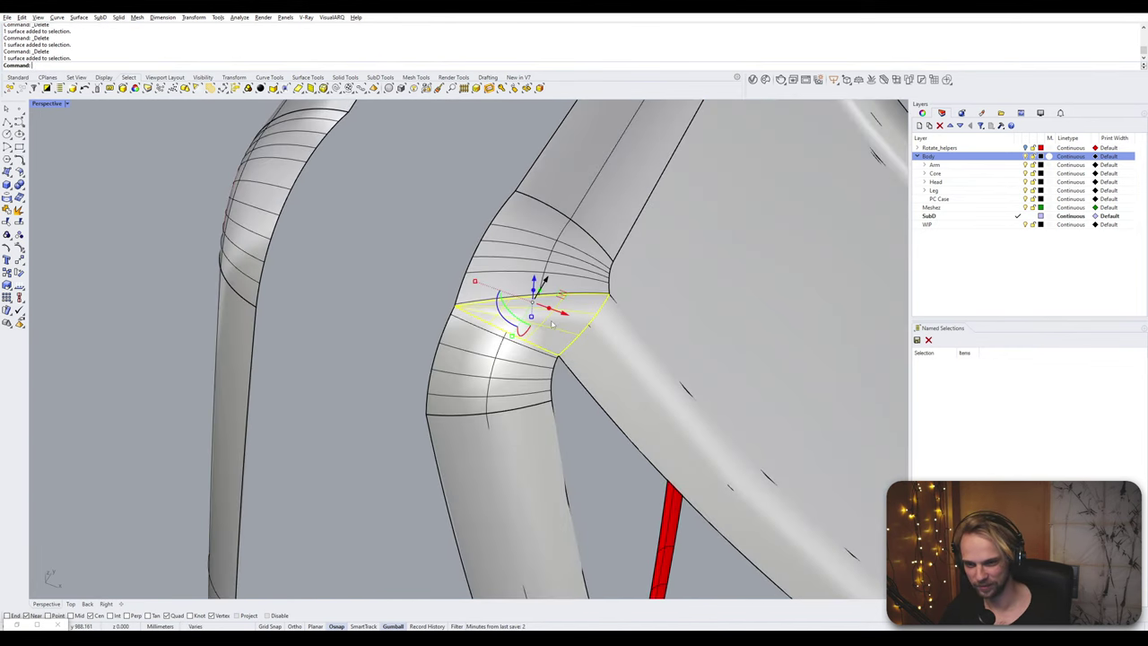
scroll(563, 319, "down", 8)
right_click_drag(563, 319, 466, 339)
scroll(465, 339, "up", 6)
scroll(413, 405, "up", 8)
left_click(442, 413)
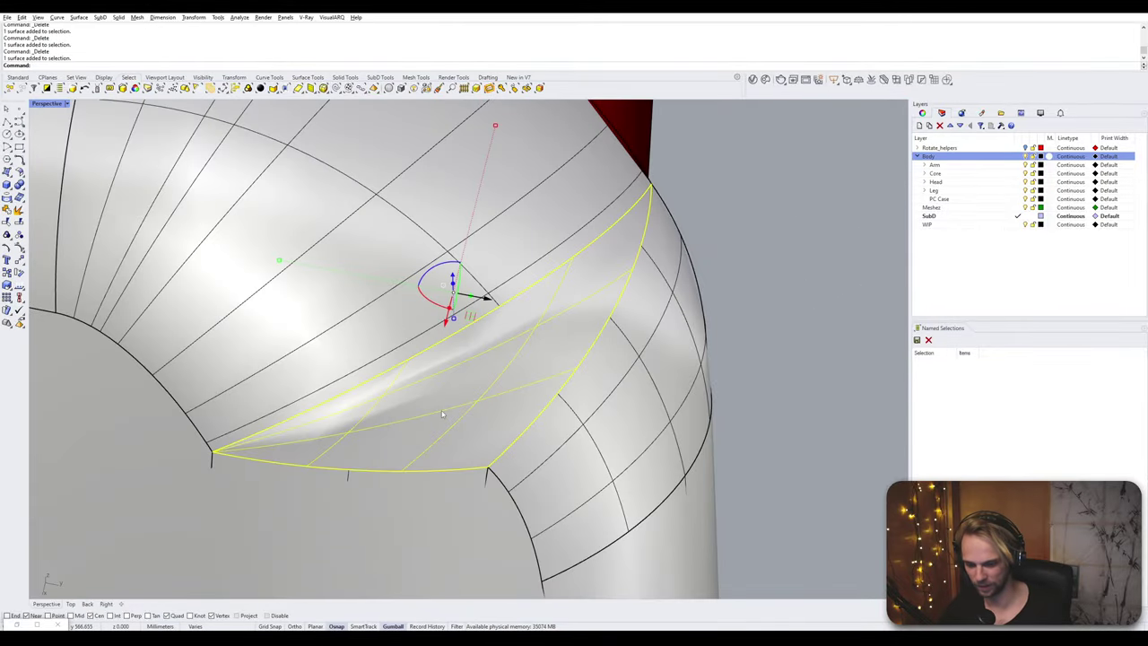
key("Delete")
scroll(441, 415, "down", 4)
- Step back through earlier views to a top-down view of the rings
key("Home")
scroll(530, 312, "up", 8)
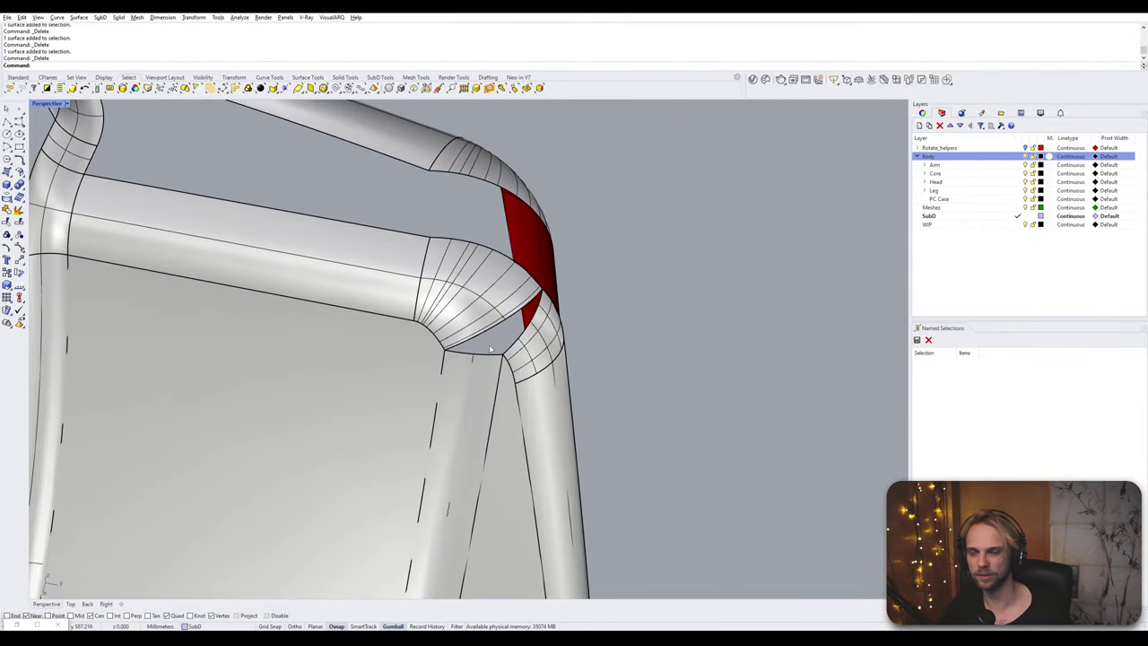
scroll(530, 312, "down", 11)
right_click_drag(530, 312, 549, 352)
scroll(642, 334, "up", 8)
key("Home")
key("Home")
key("Home")
key("Home")
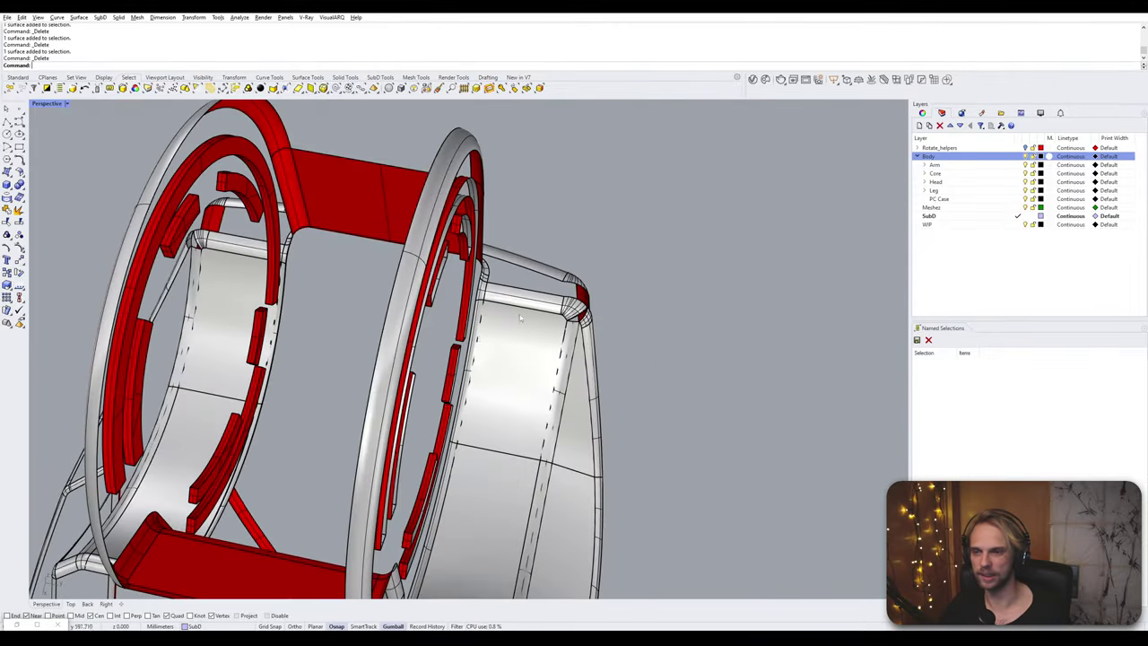
key("Home")
key("Home")
key("Home")
key("Home")
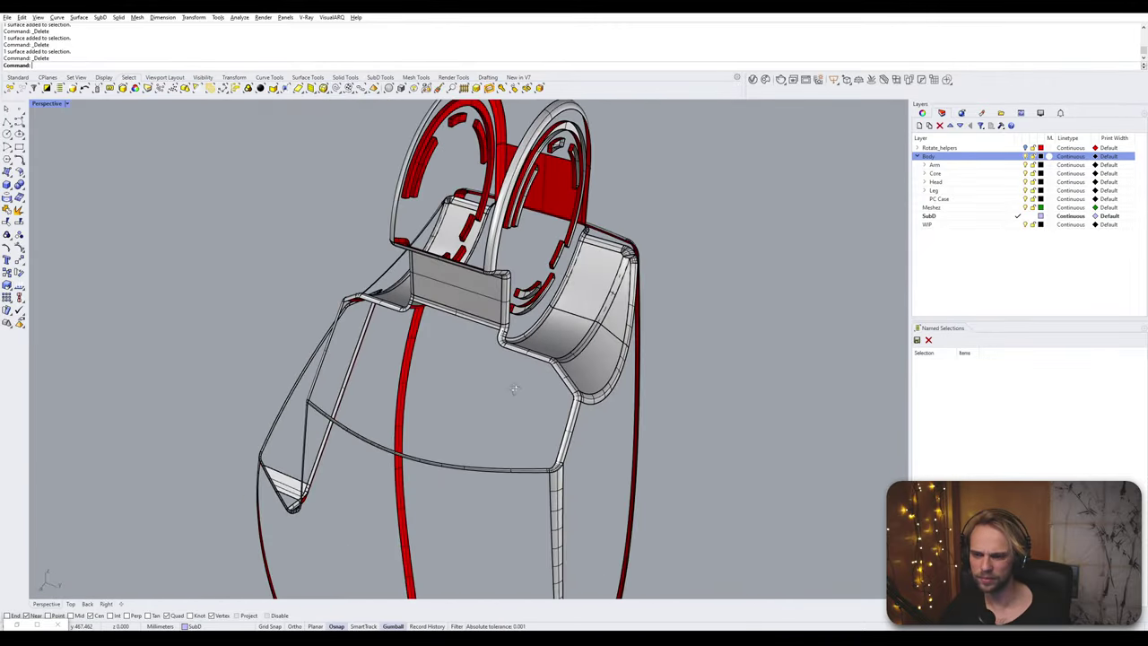
key("Home")
key("Home")
key("Home")
key("Home")
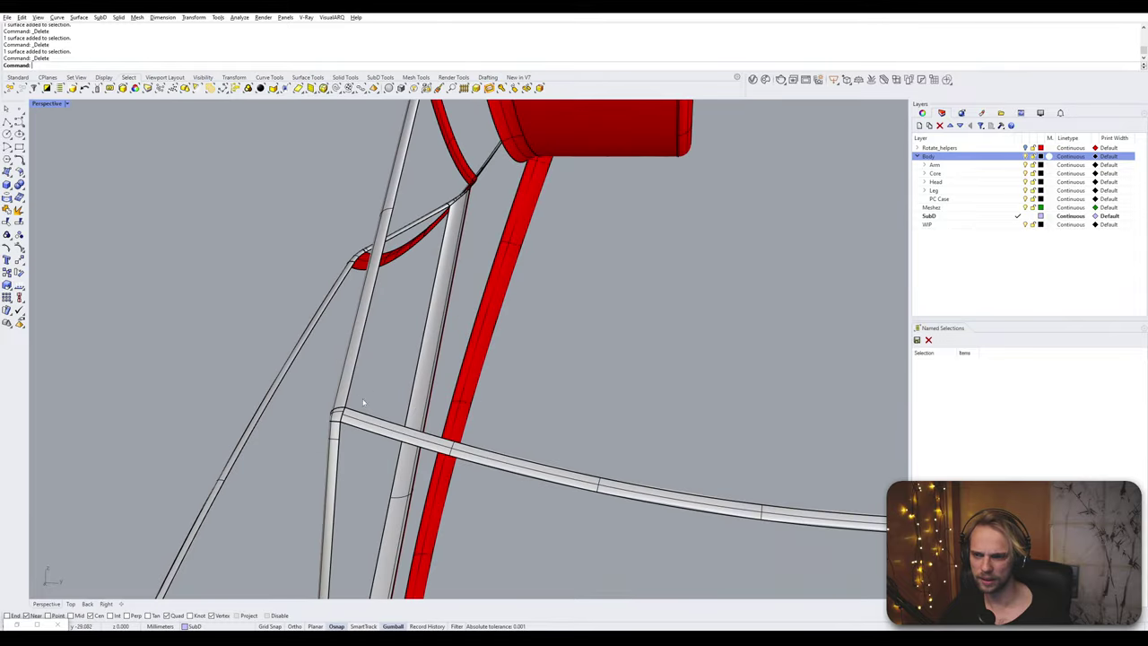
- Return to the view of the frame beside the SubD body and bring up the Grasshopper window
right_click_drag(578, 471, 650, 381)
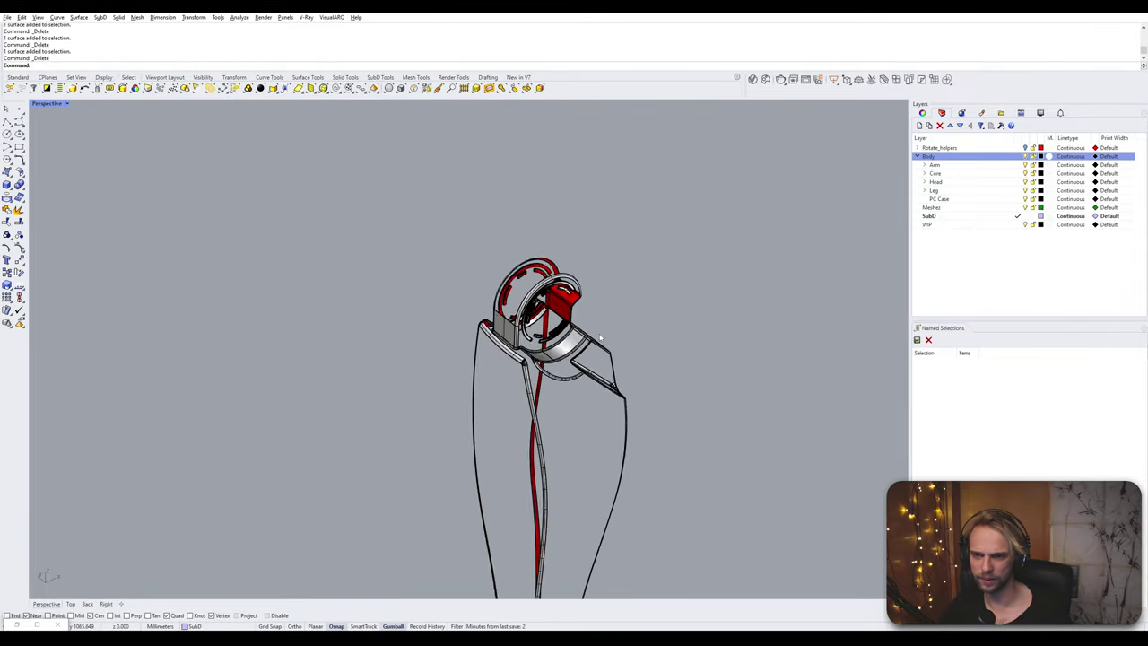
scroll(546, 301, "up", 8)
right_click_drag(538, 256, 397, 318)
scroll(543, 270, "up", 6)
key("Home")
key("Home")
key("Home")
key("Home")
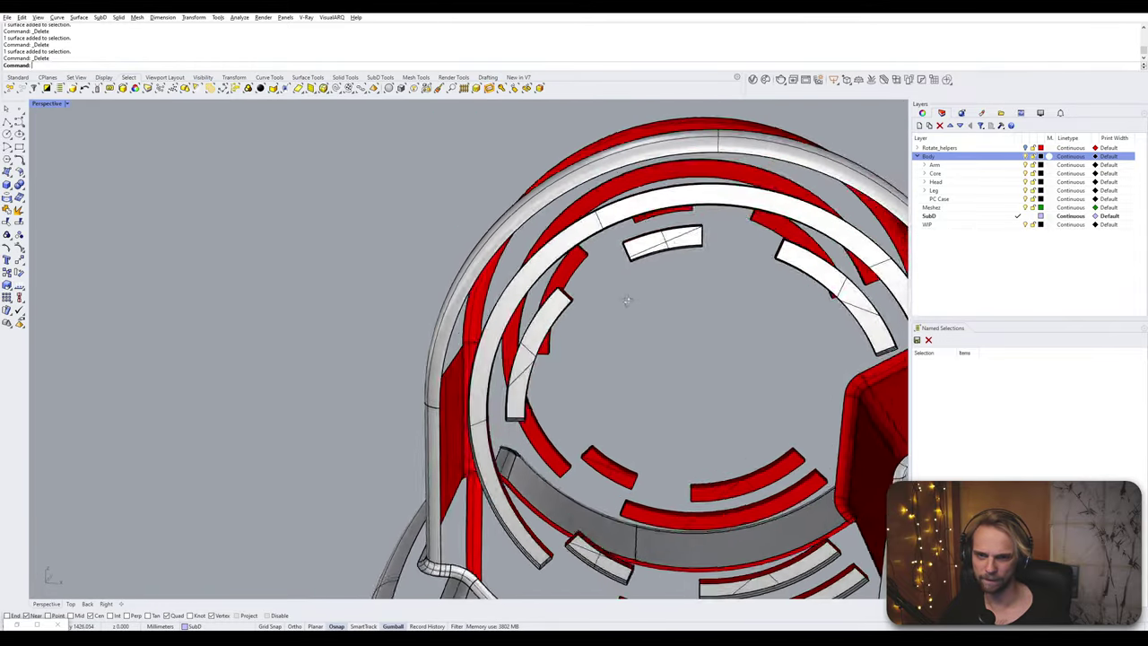
key("Home")
key("Home")
key("Home")
key("Home")
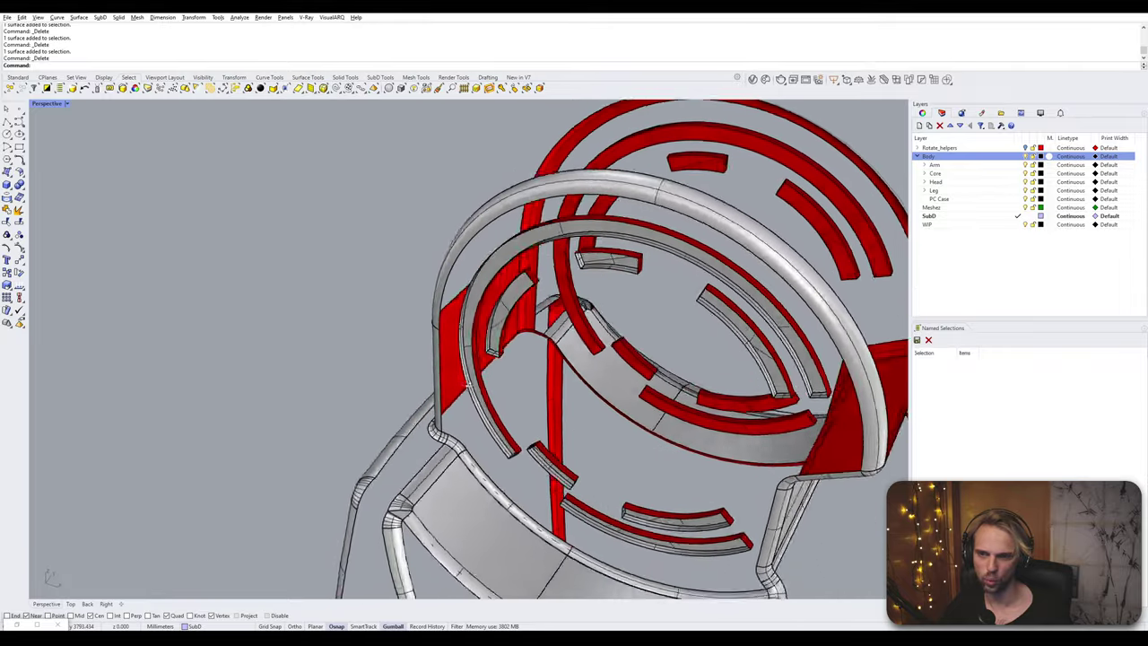
key("Home")
key("Home")
key("Home")
key("Home")
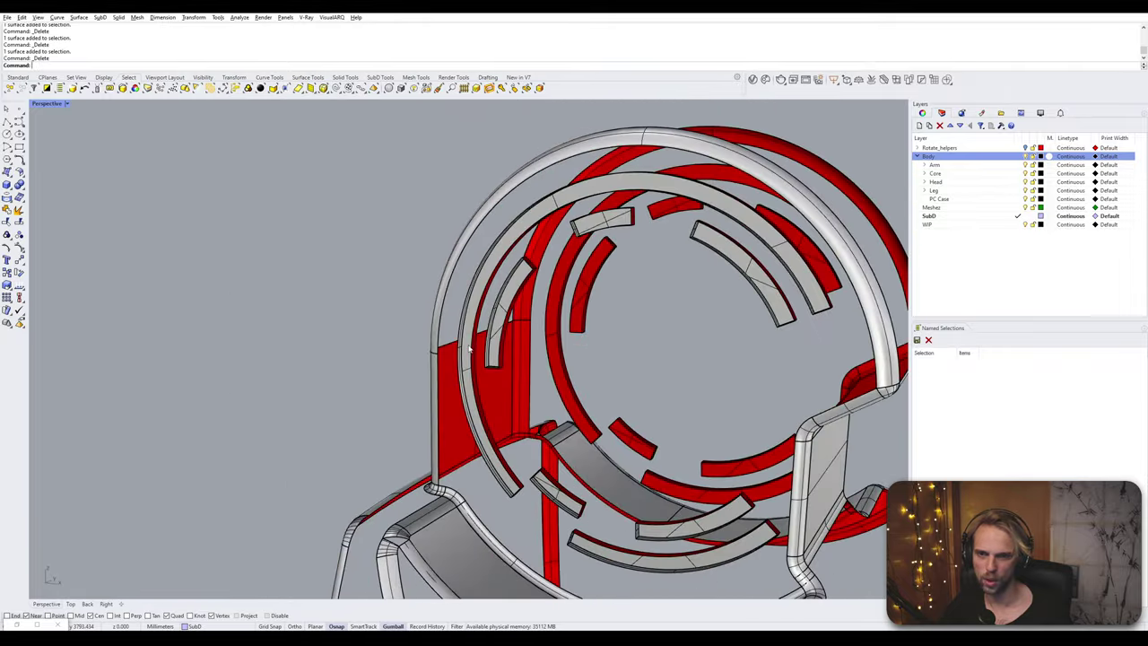
key("Home")
key("Home")
key("Home")
key("Home")
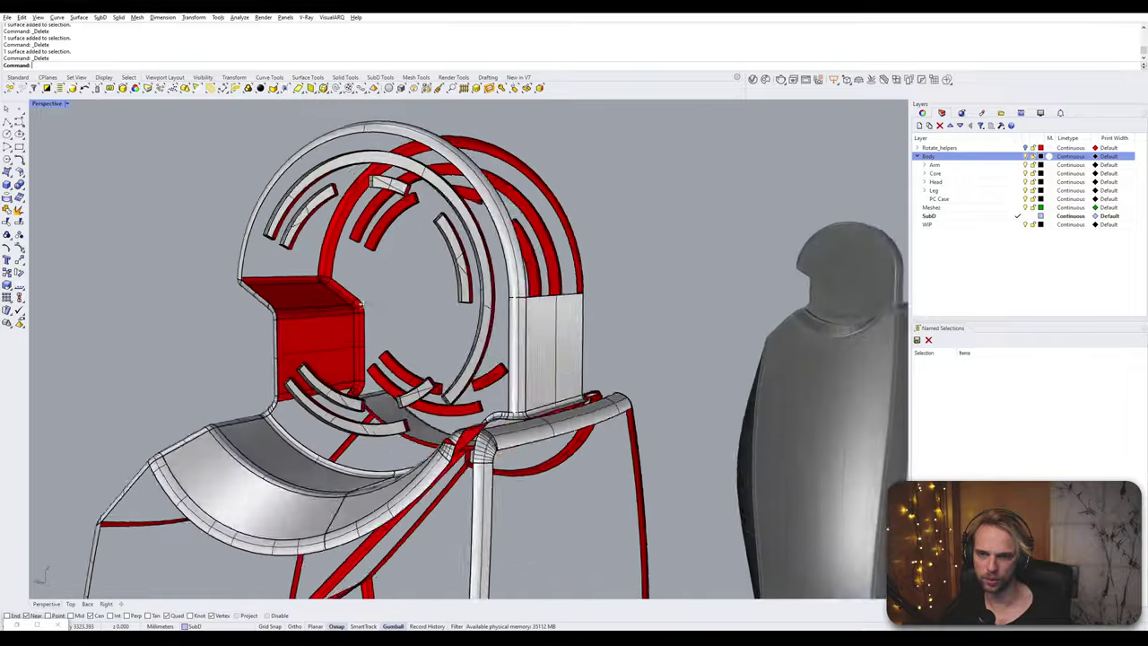
key("Home")
key("Home")
key("Home")
key("Home")
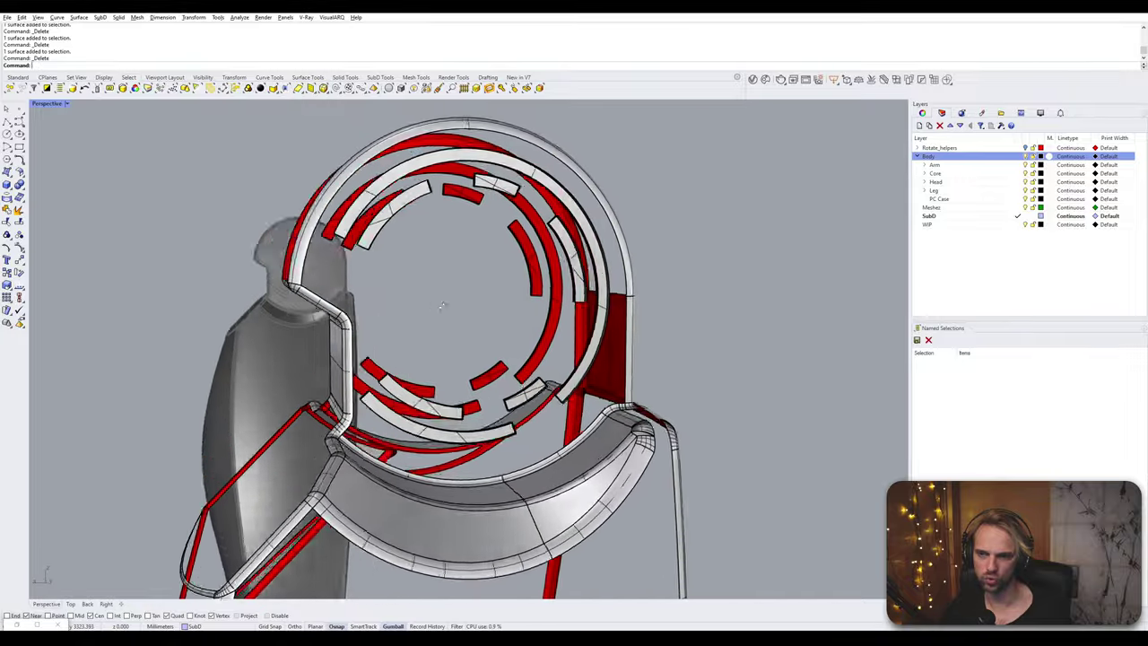
key("Home")
key("Home")
key("Home")
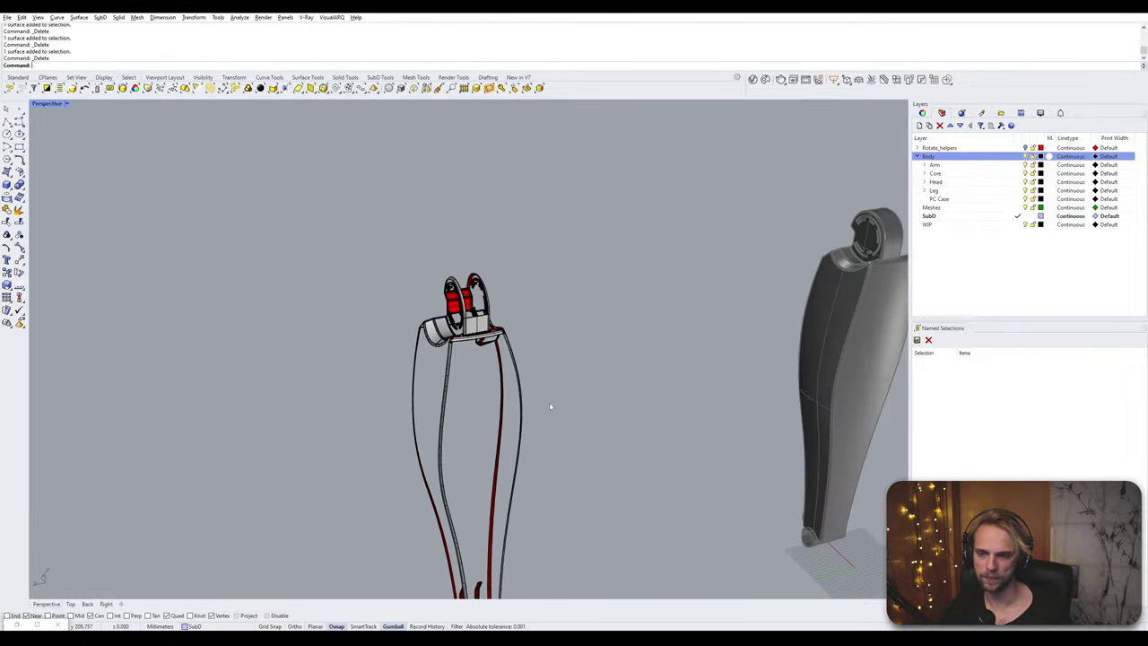
left_click(18, 626)
scroll(704, 341, "up", 6)
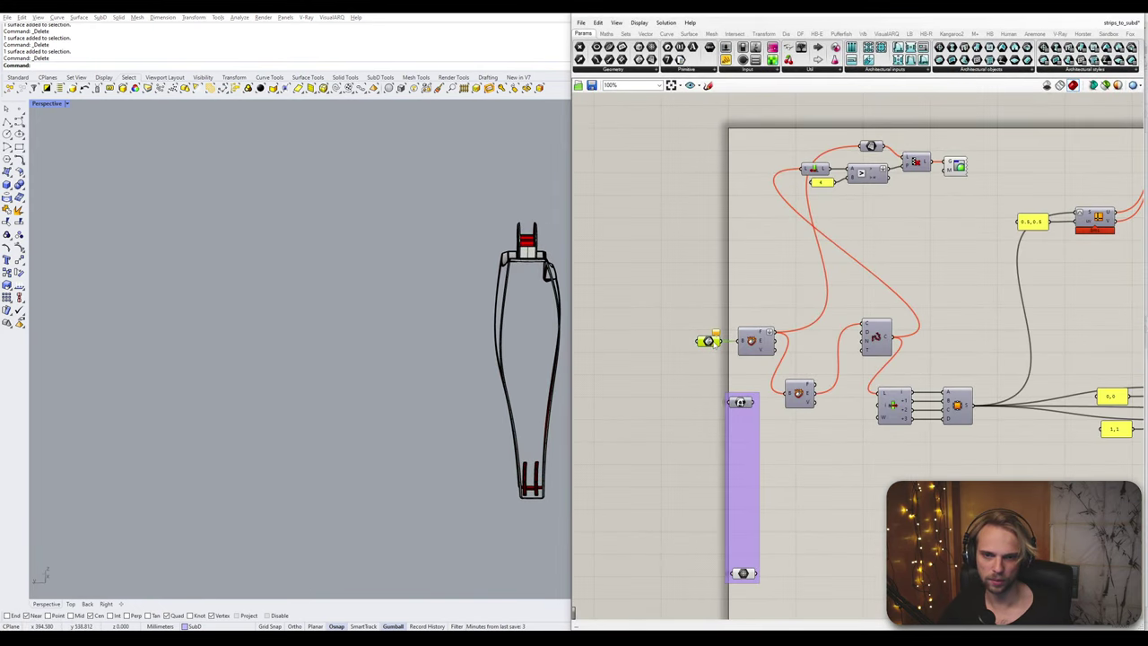
- Set the shin frame as the single Brep input geometry from Rhino
right_click(713, 342)
left_click(755, 469)
scroll(561, 324, "up", 2)
left_click(561, 321)
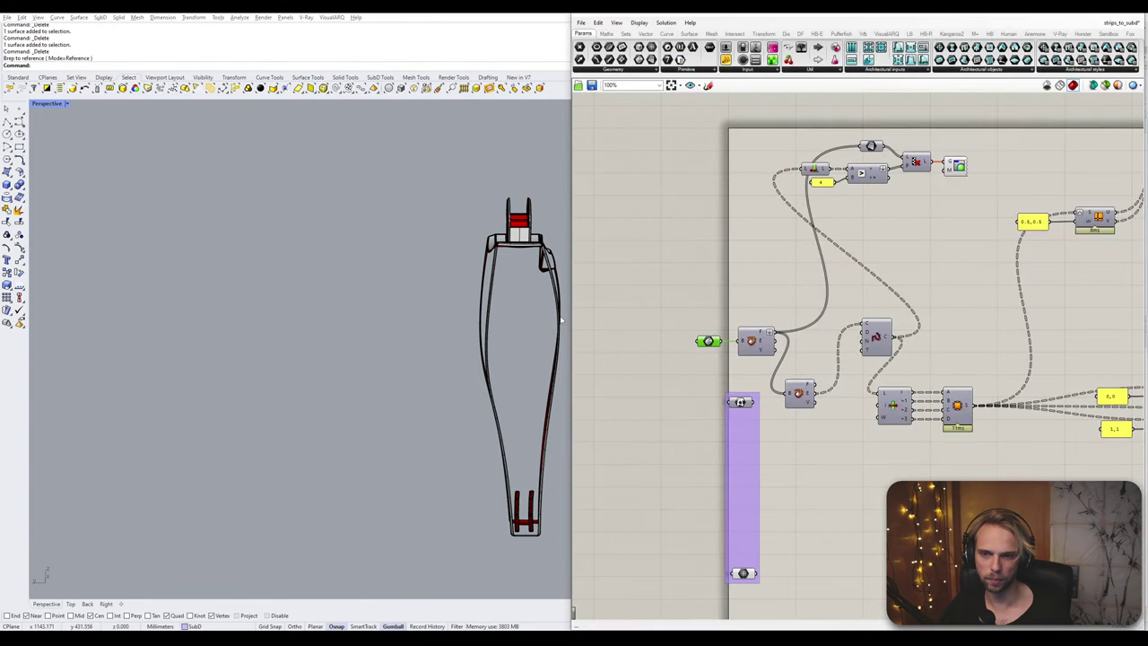
scroll(457, 332, "up", 5)
right_click_drag(532, 324, 436, 275, "shift")
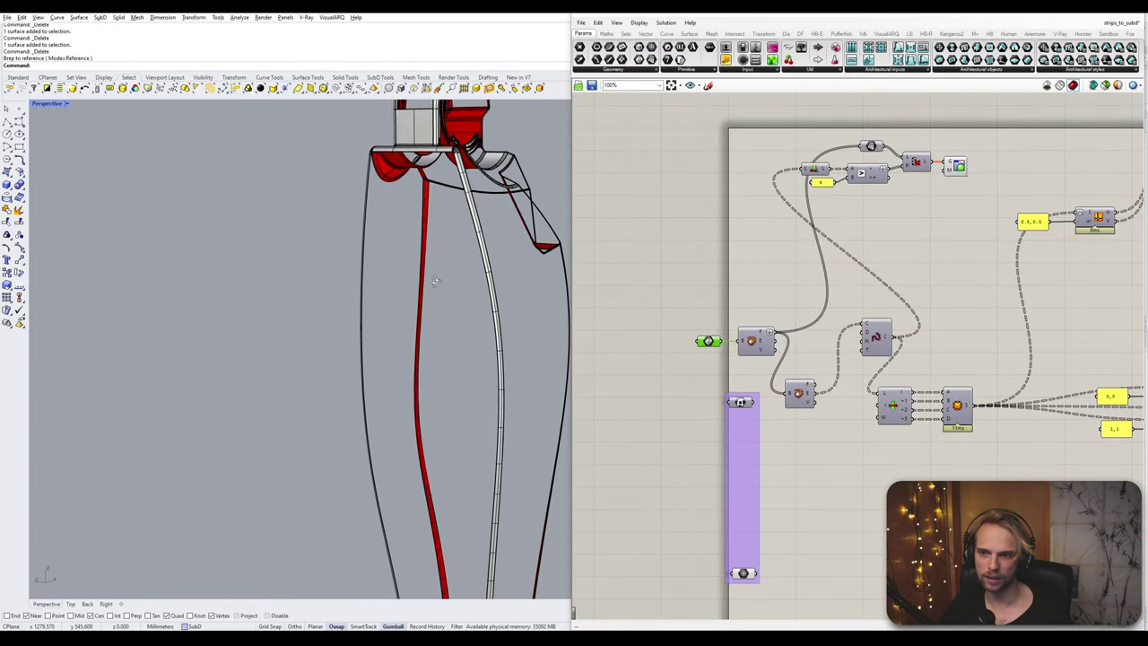
right_click_drag(475, 371, 489, 289, "shift")
- Preview the SubD output with the SubD display switched to flat
left_click(738, 402)
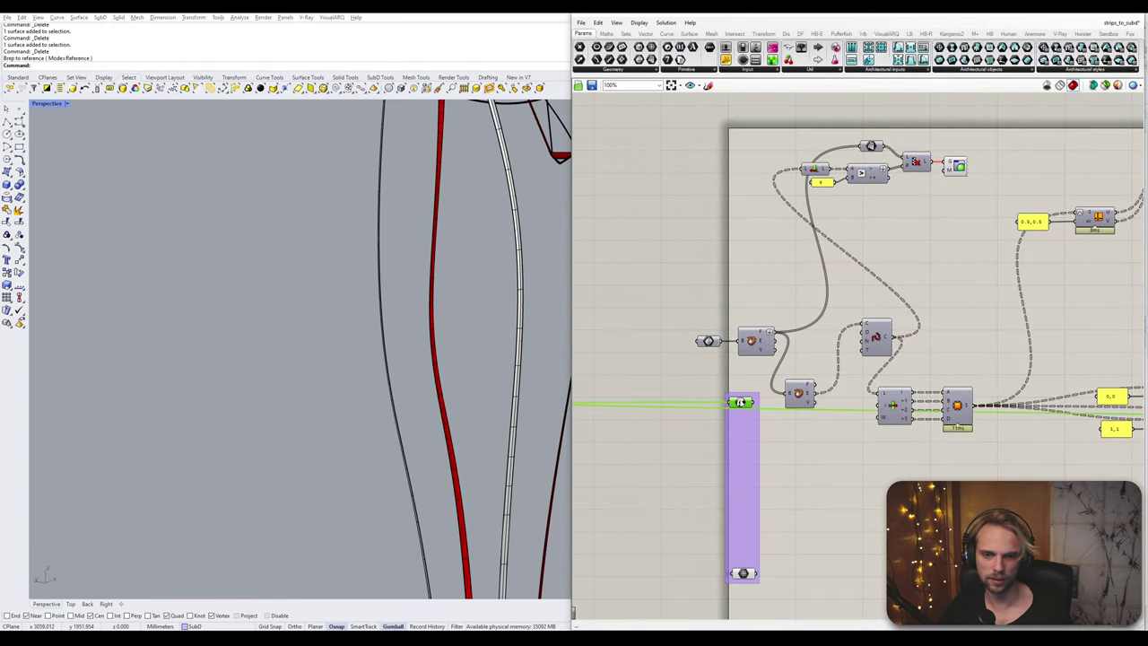
middle_click(740, 402)
key("Tab")
right_click_drag(513, 314, 430, 320)
right_click_drag(454, 272, 439, 334)
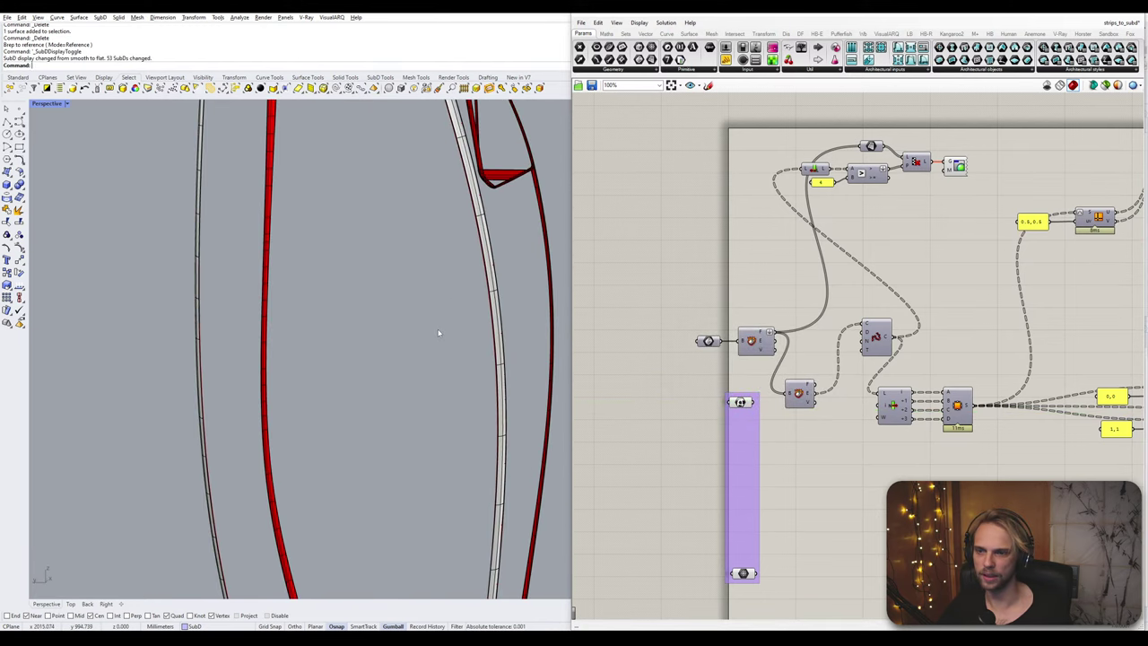
right_click_drag(270, 309, 343, 333)
left_click(426, 301)
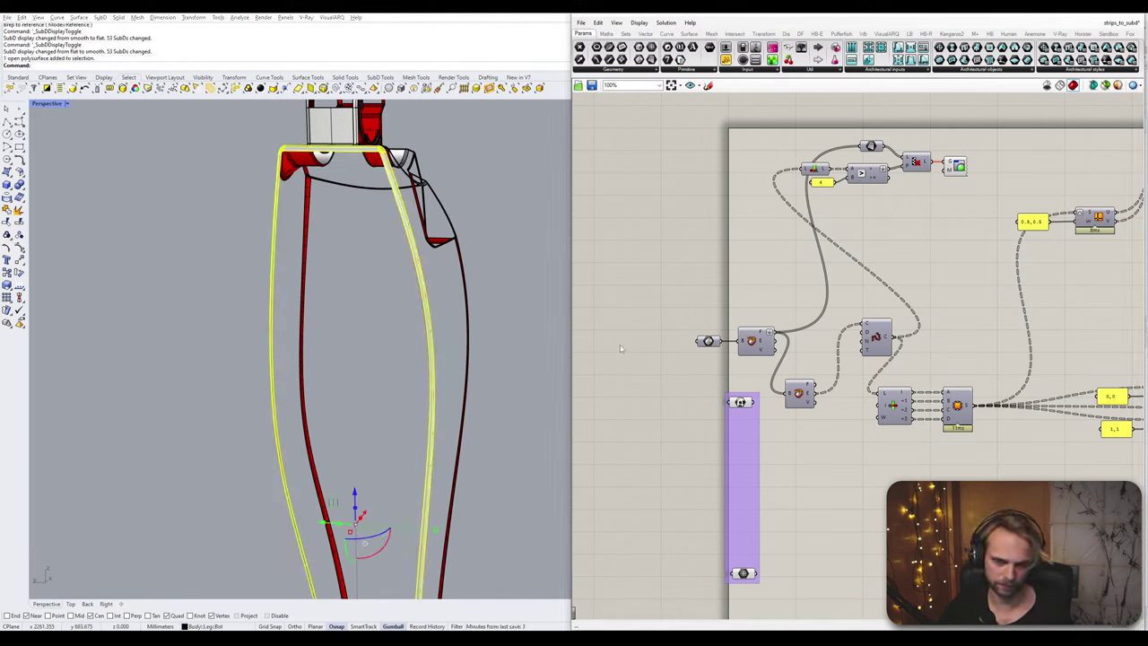
key("Escape")
scroll(461, 388, "up", 5)
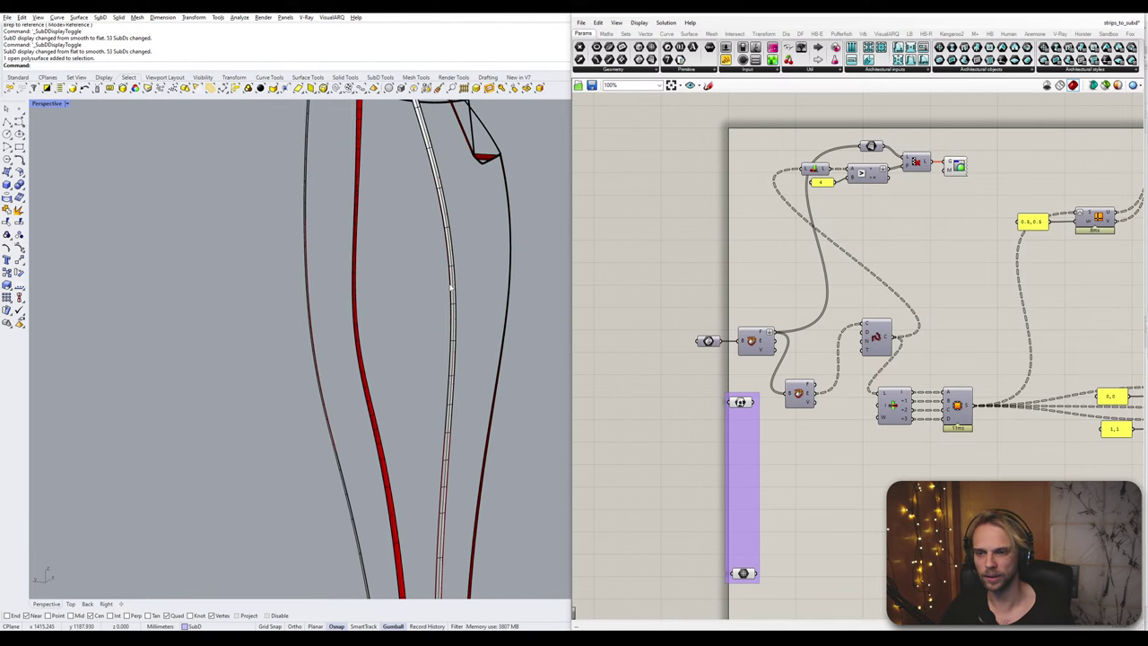
left_click(740, 401)
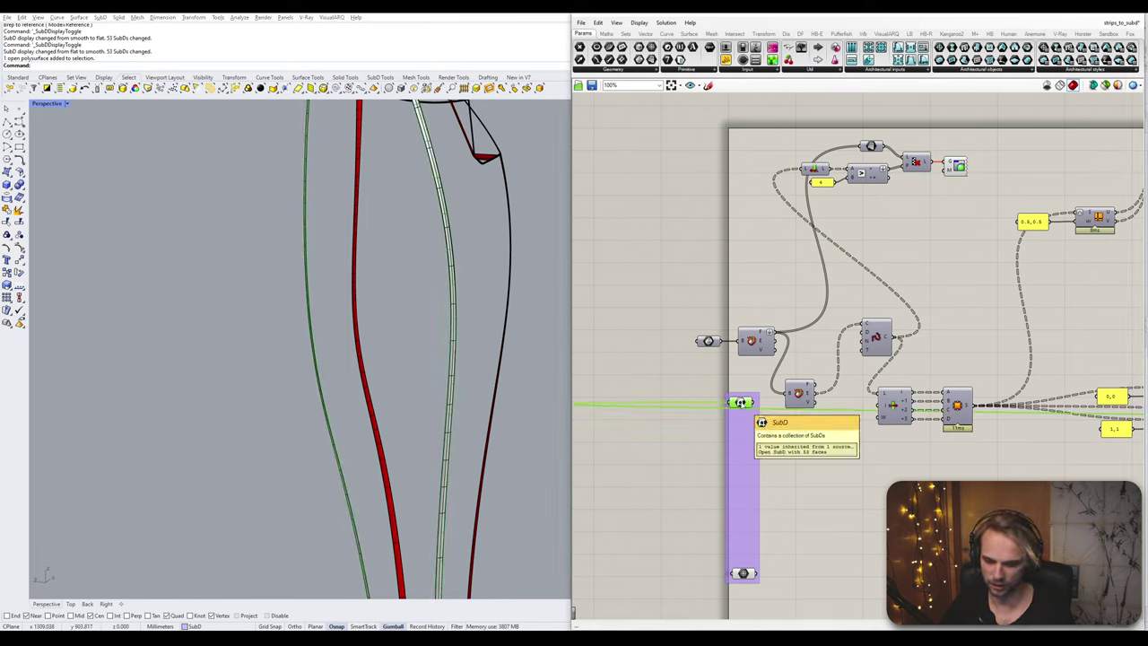
- Delete the original leg polysurface and Flip the direction of the new SubD
left_click(449, 329)
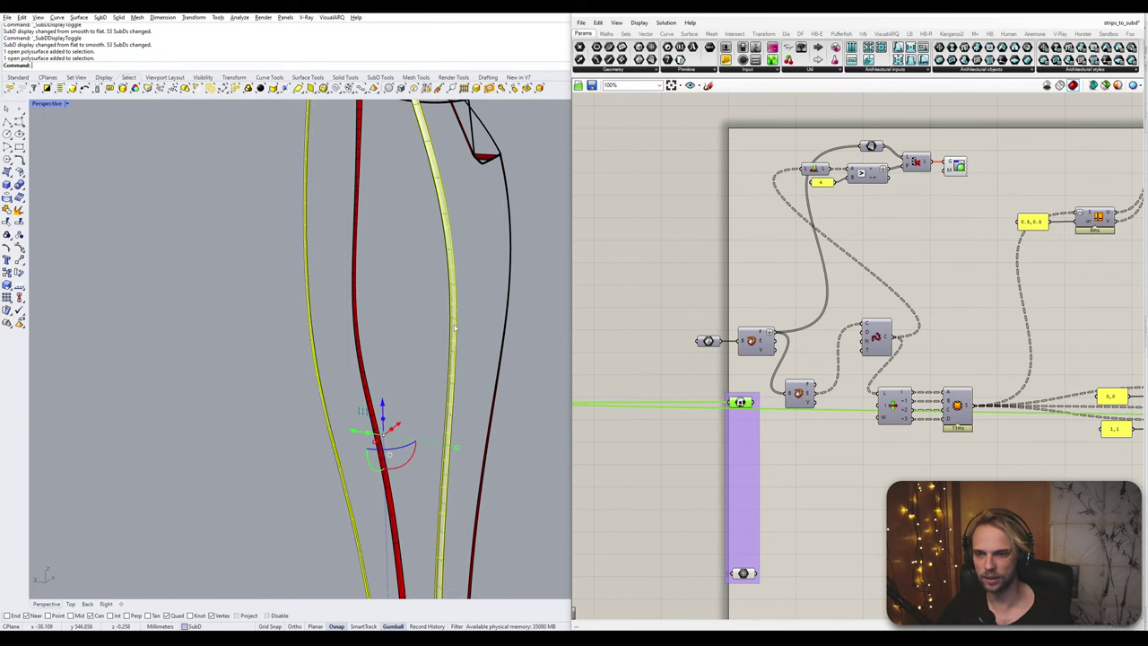
key("Delete")
scroll(453, 324, "up", 3)
left_click(460, 313)
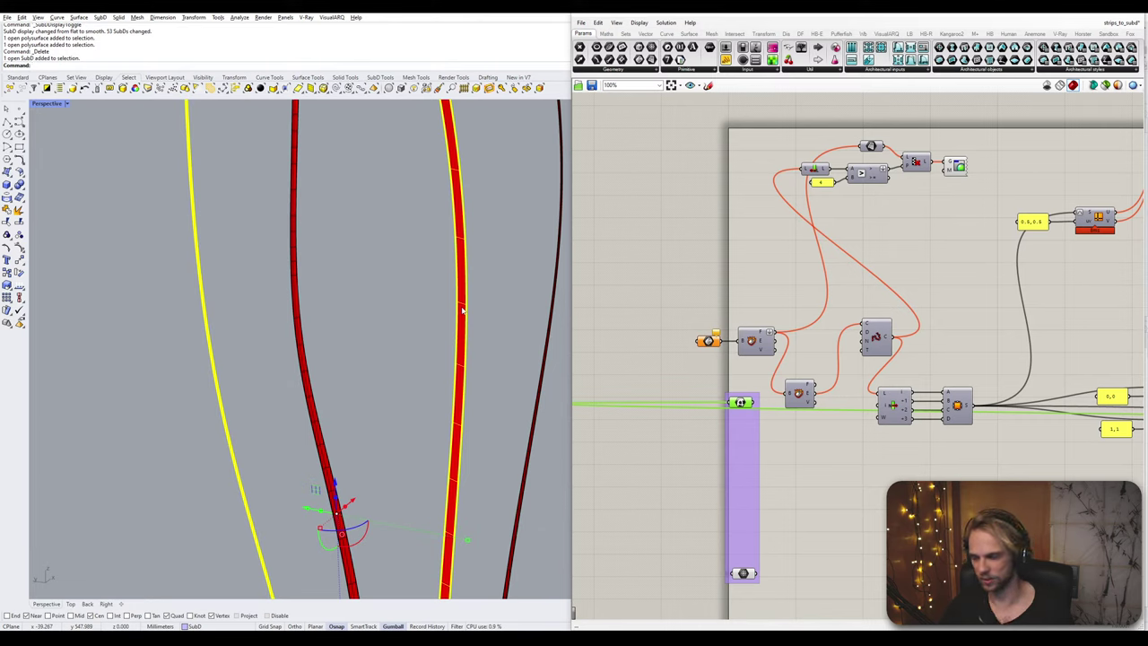
type("Flip")
key("Return")
key("Escape")
scroll(422, 292, "down", 10)
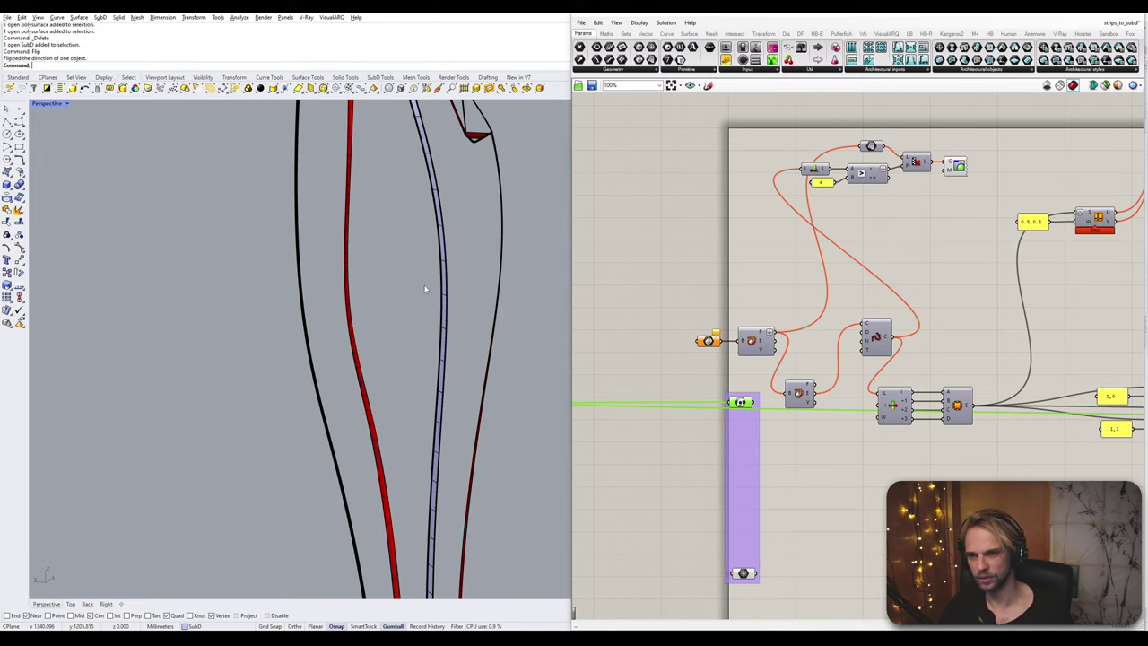
- Select the next part's strips, then select the Brep input parameter
right_click_drag(451, 312, 566, 320)
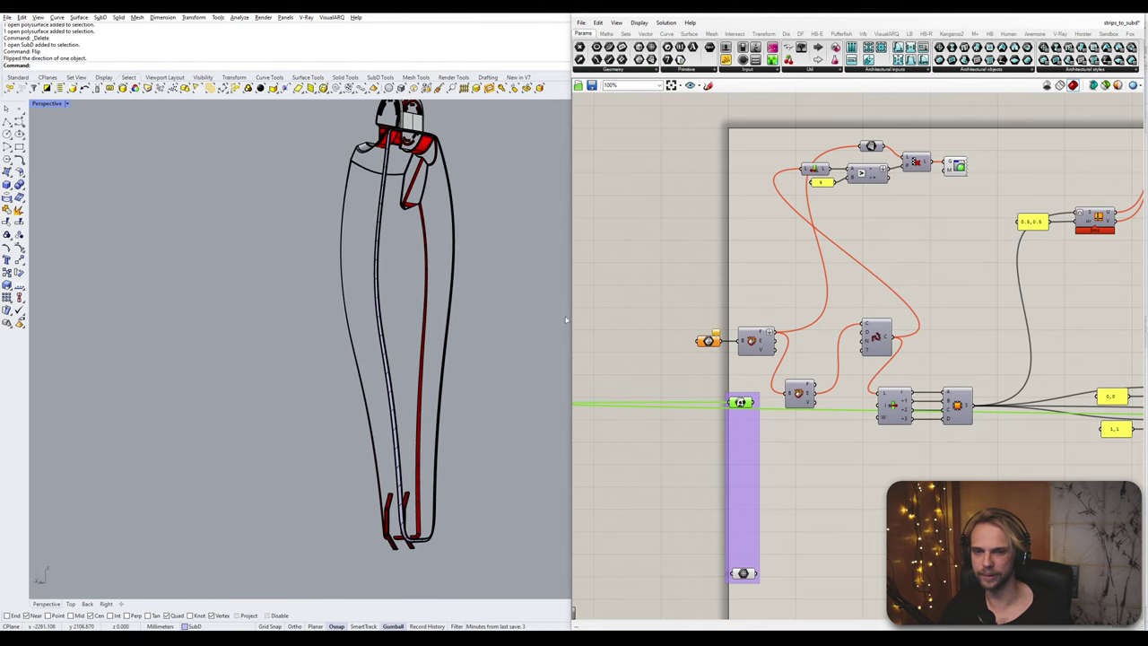
mouse_move(453, 315)
right_mouse_down()
mouse_move(462, 179)
mouse_move(450, 326)
right_mouse_up()
scroll(397, 157, "up", 5)
right_click_drag(396, 157, 342, 221)
scroll(772, 337, "down", 3)
right_click_drag(772, 337, 630, 386)
scroll(1013, 331, "up", 3)
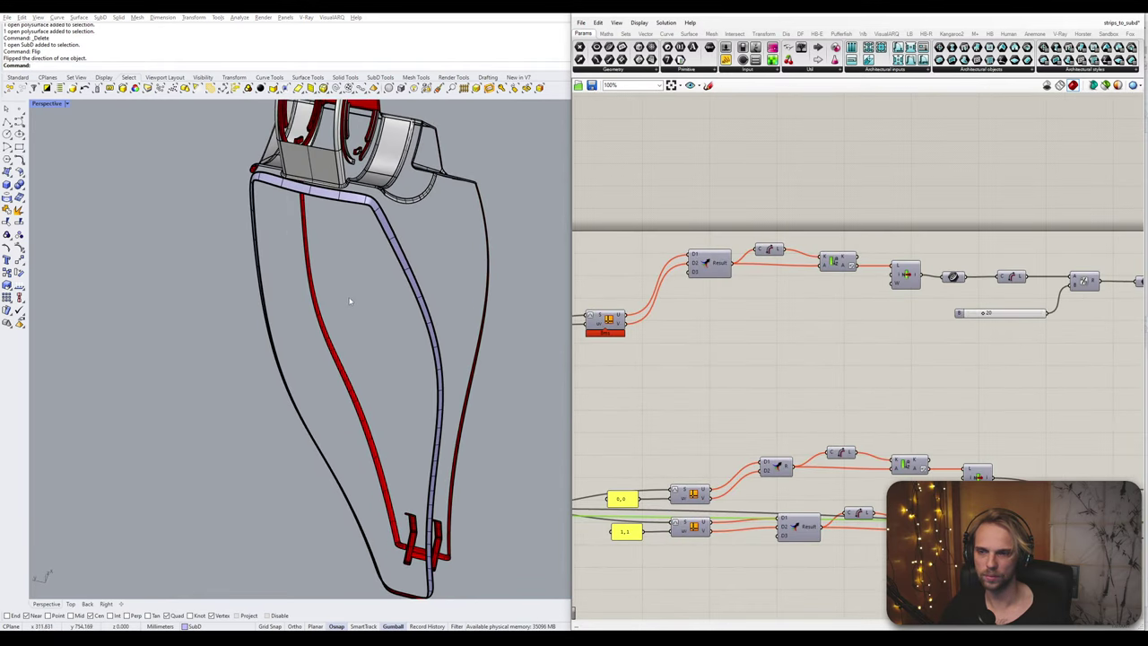
right_click_drag(350, 299, 518, 250)
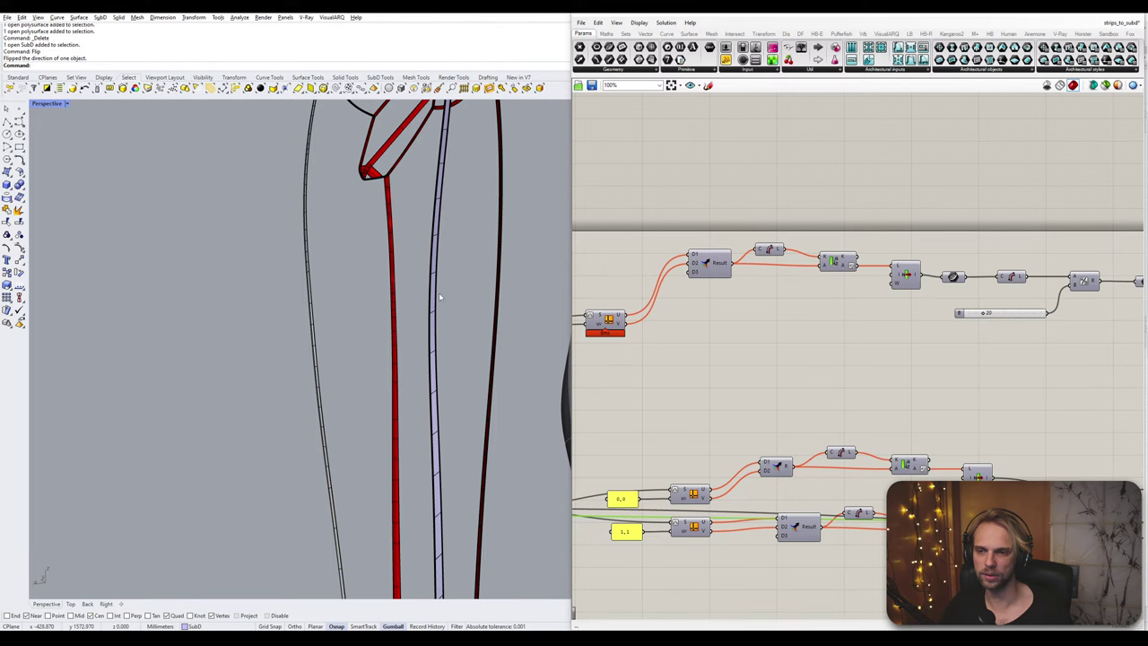
right_click_drag(440, 297, 409, 354)
left_click(379, 328)
right_click_drag(669, 347, 1030, 273)
right_click_drag(619, 372, 772, 364)
scroll(734, 363, "up", 3)
left_click(734, 353)
- Reference the selected part as the Brep input with Set one Brep
right_click(731, 350)
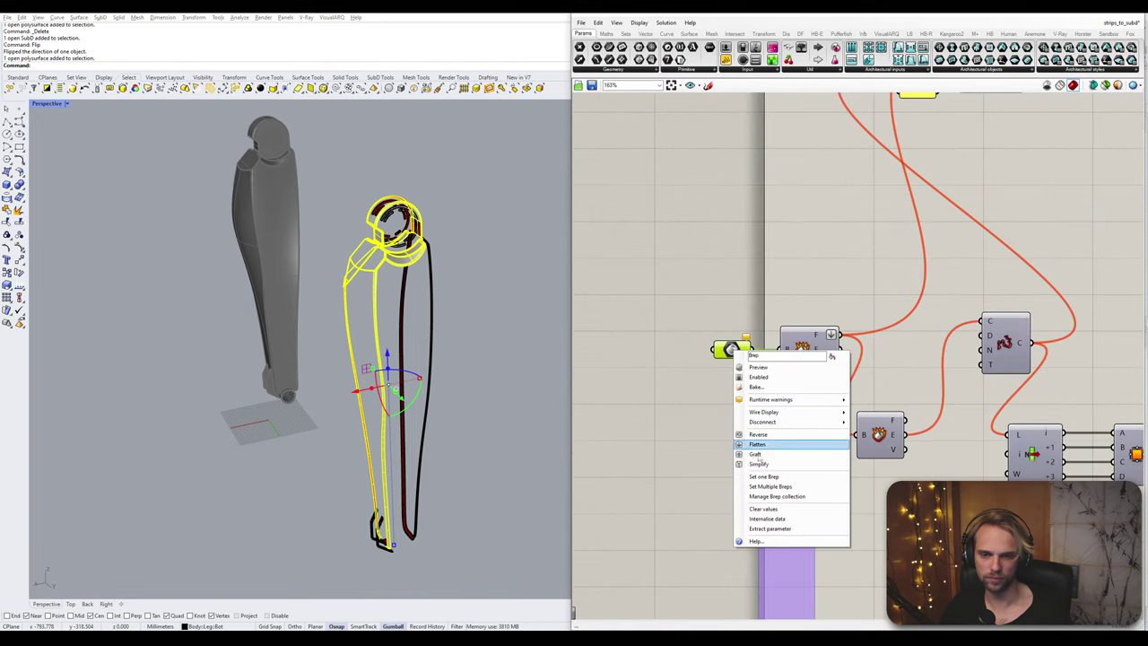
left_click(768, 477)
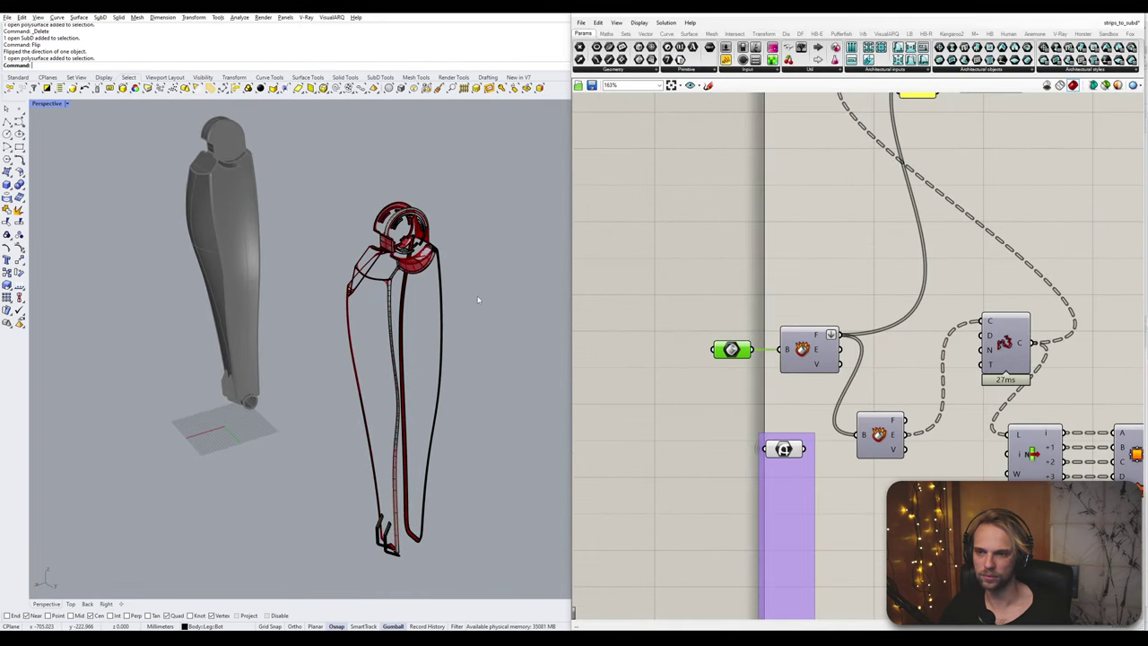
scroll(425, 263, "up", 4)
scroll(425, 263, "up", 3)
scroll(462, 215, "up", 4)
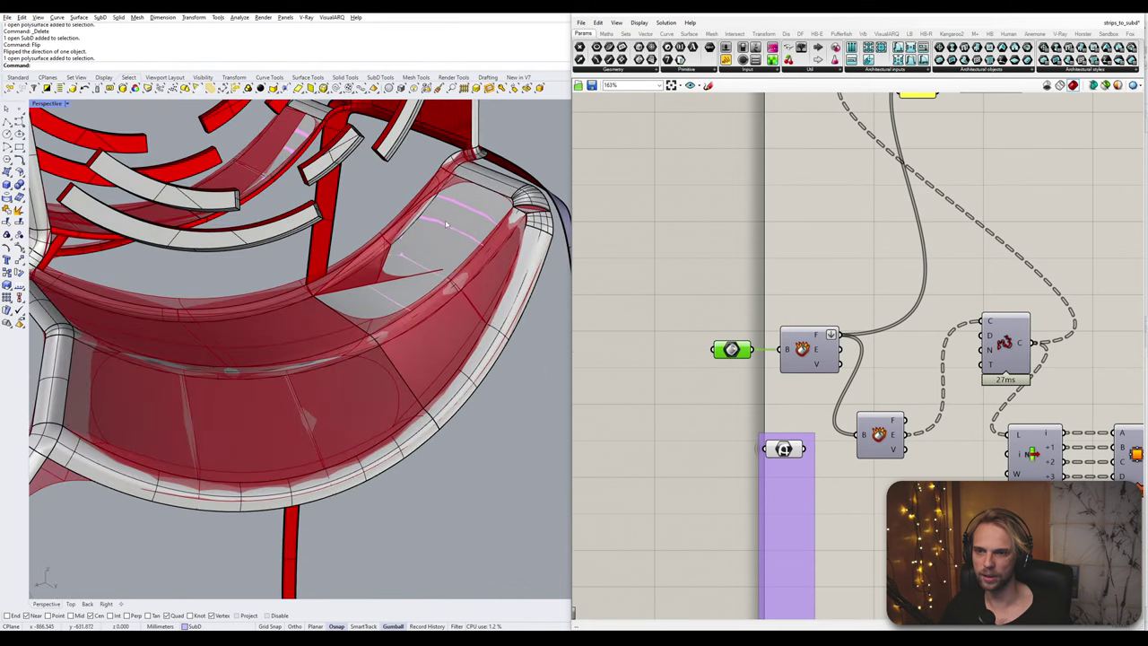
- Delete a stray surface, a dark red surface and the pink overlapping surface
left_click(448, 224)
scroll(458, 236, "down", 7)
right_click_drag(459, 238, 492, 440)
scroll(407, 405, "up", 5)
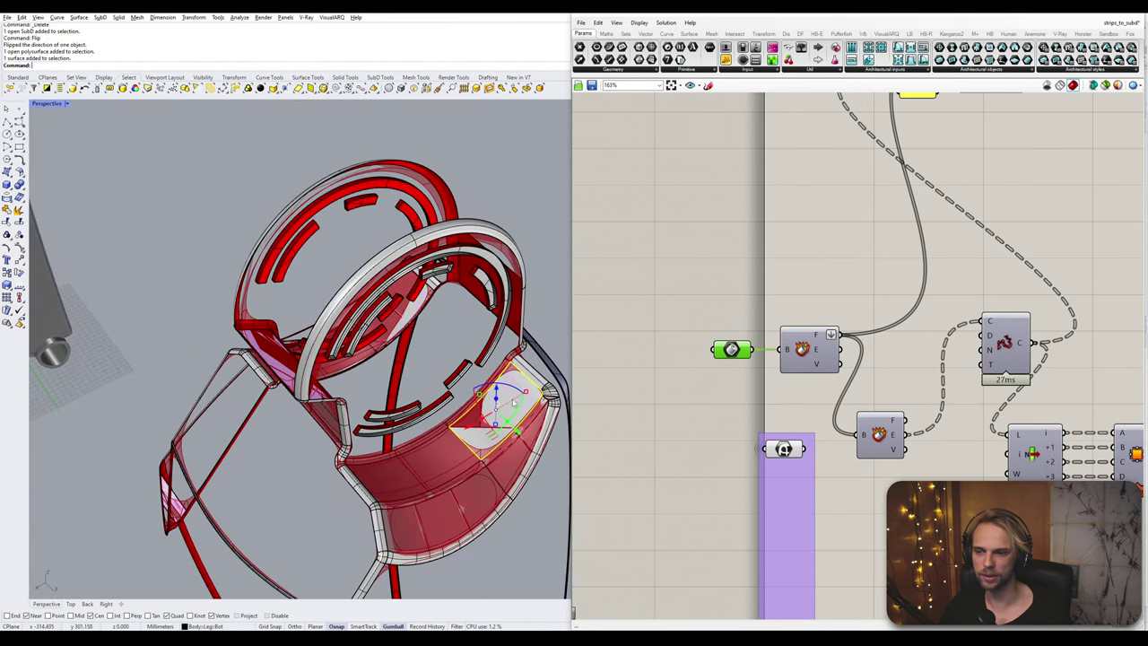
key("Delete")
scroll(406, 404, "down", 7)
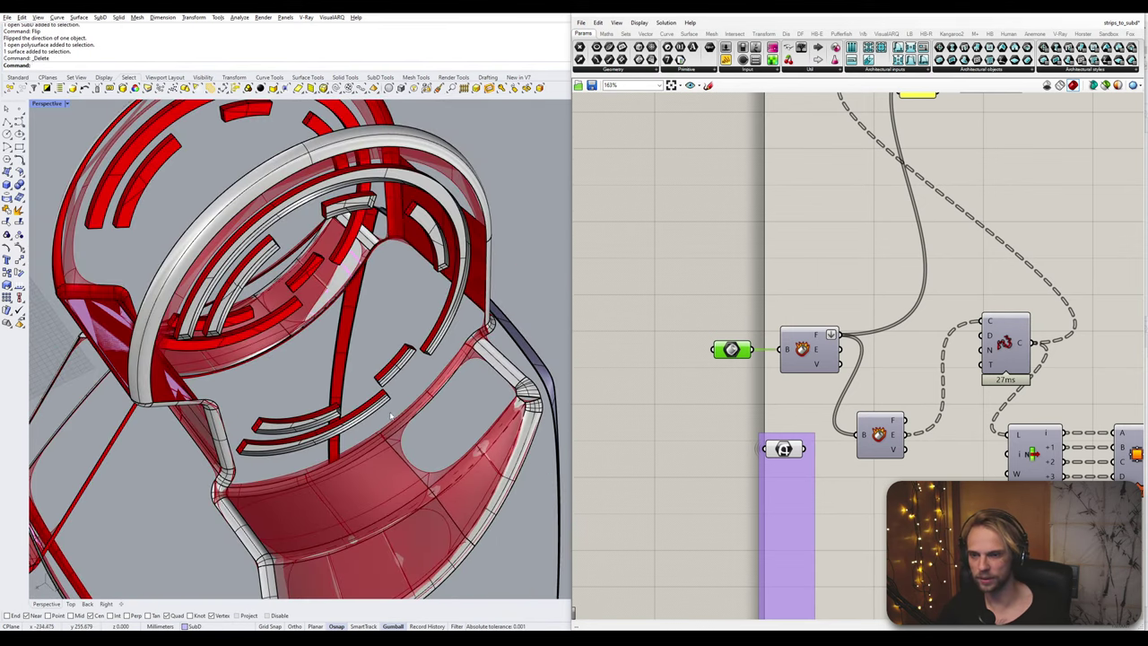
right_click_drag(394, 415, 388, 381)
left_click(247, 386)
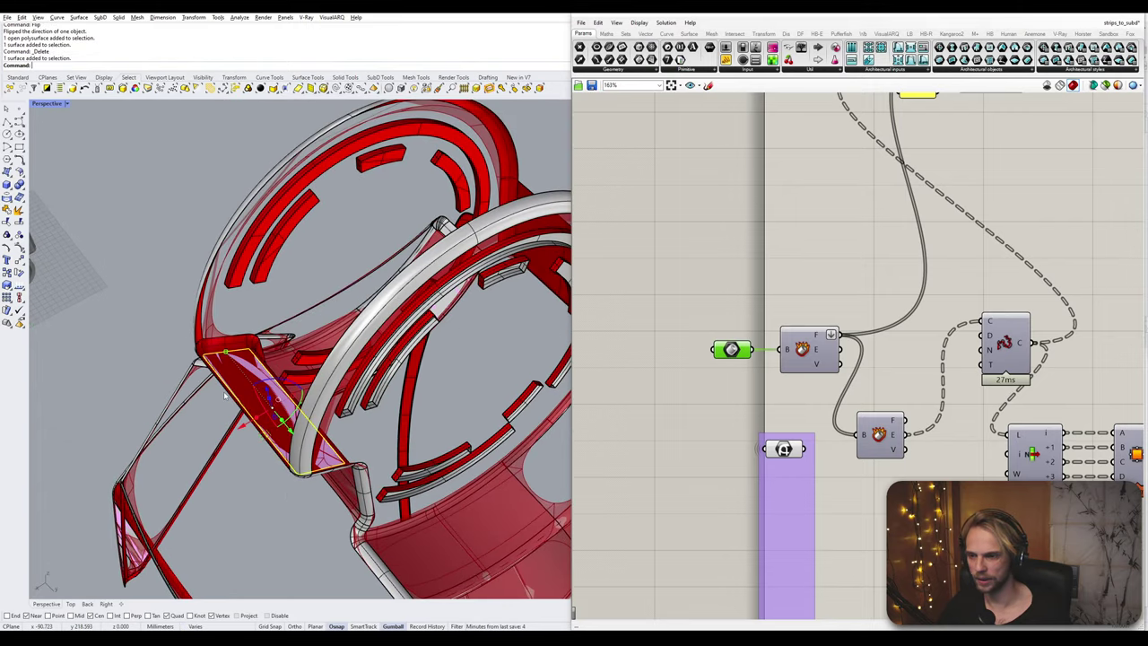
key("Delete")
right_click_drag(180, 470, 314, 367, "shift")
scroll(314, 366, "up", 8)
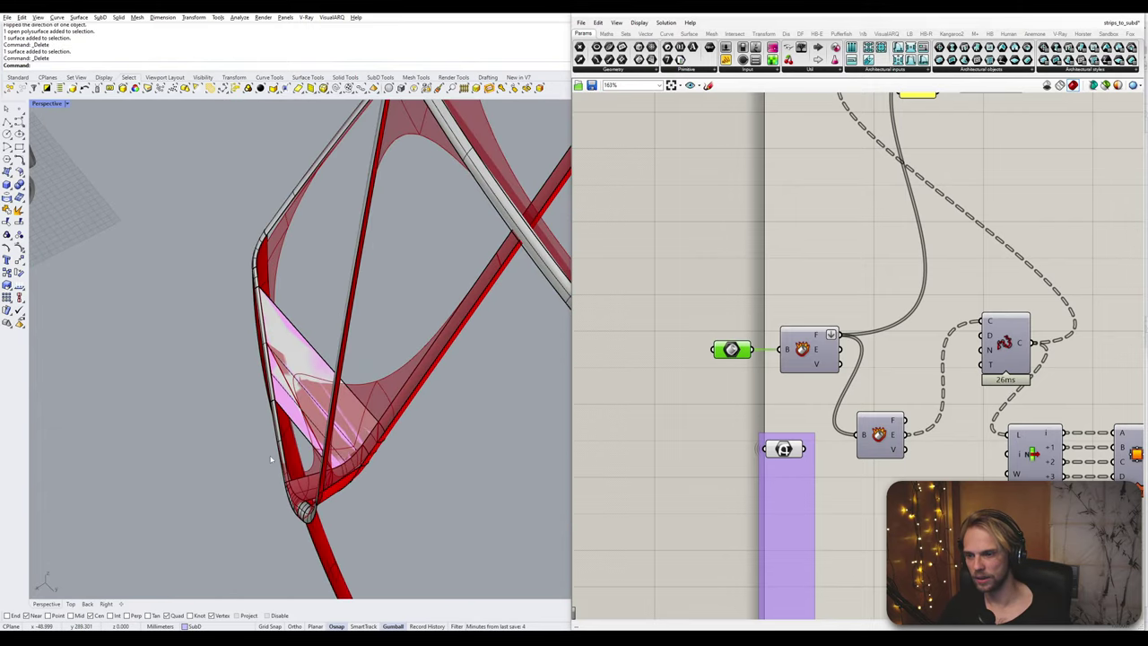
left_click(313, 367)
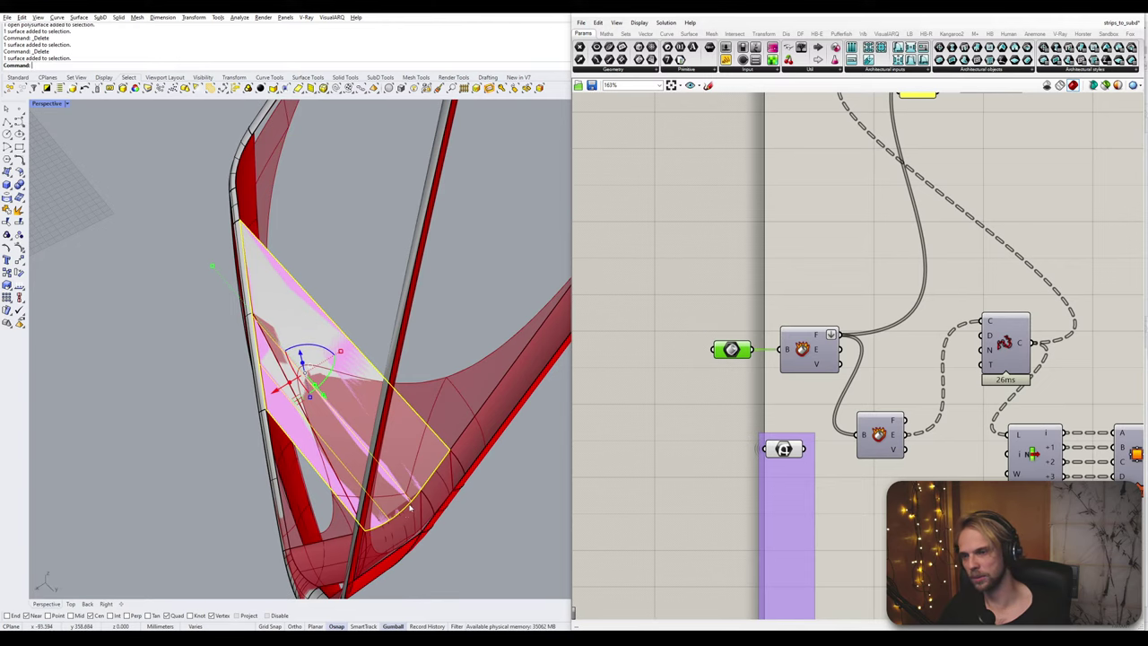
key("Delete")
- Delete an inner red surface from the part
scroll(435, 468, "down", 8)
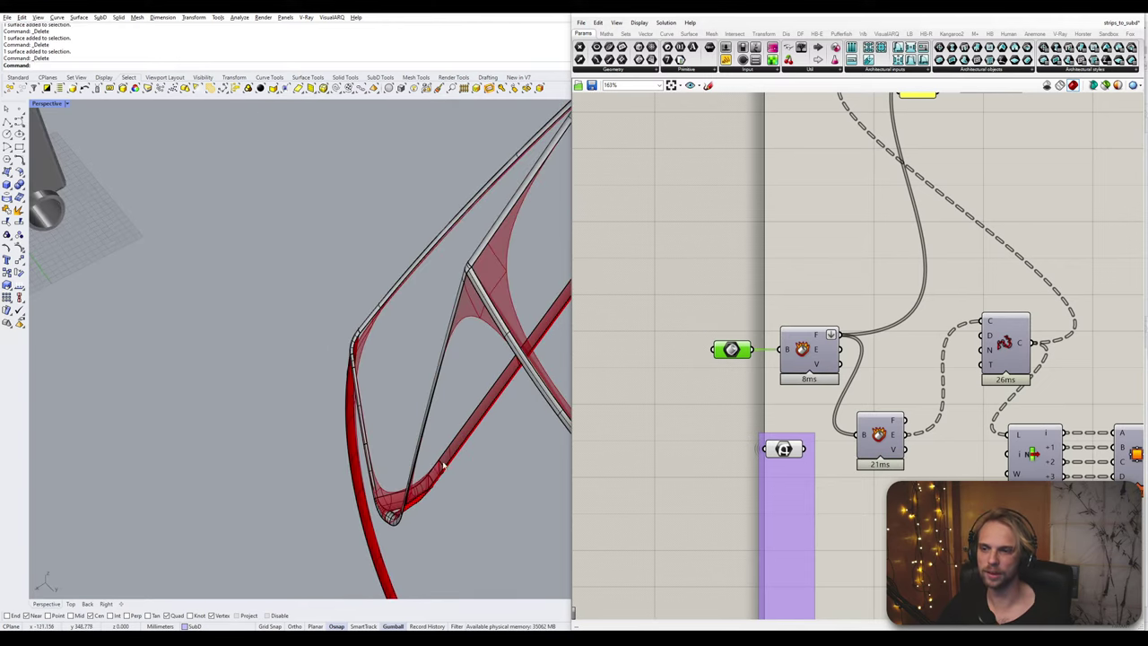
right_click_drag(443, 463, 541, 451)
right_click_drag(295, 443, 407, 359)
right_click_drag(502, 453, 312, 366, "shift")
right_click_drag(861, 238, 769, 436)
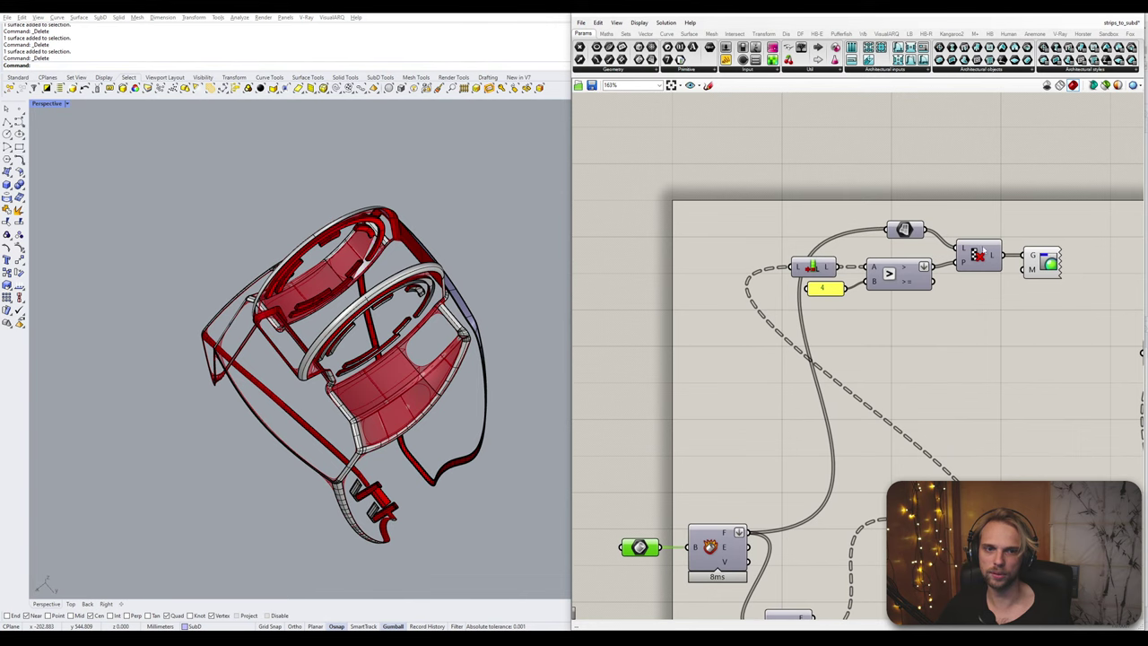
scroll(386, 265, "up", 8)
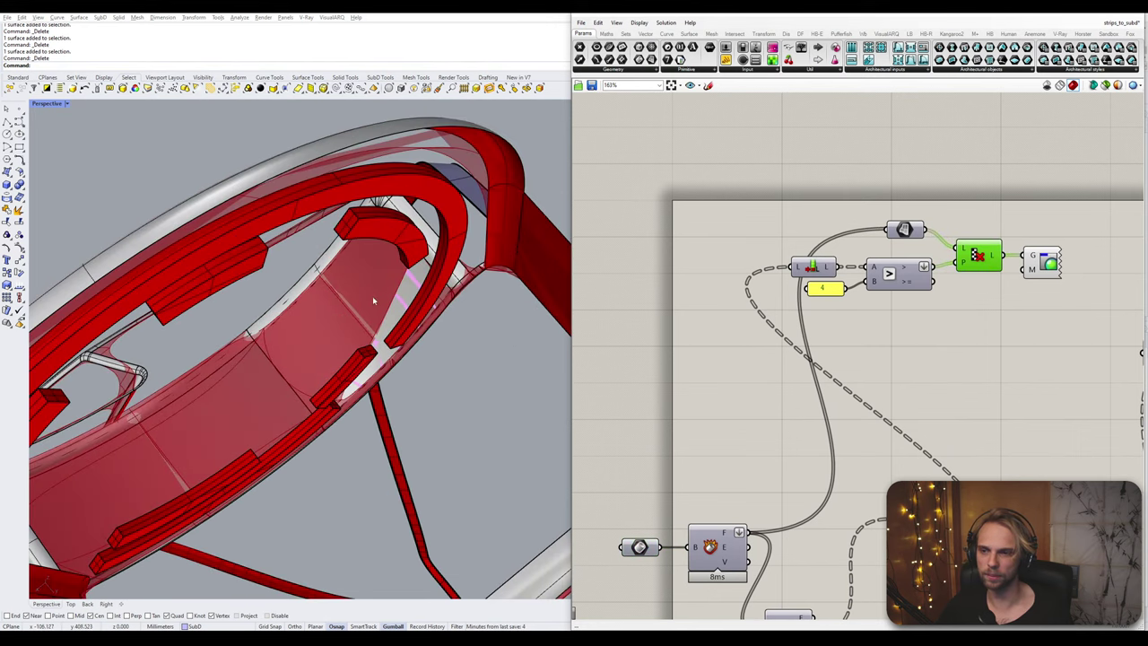
left_click(338, 299)
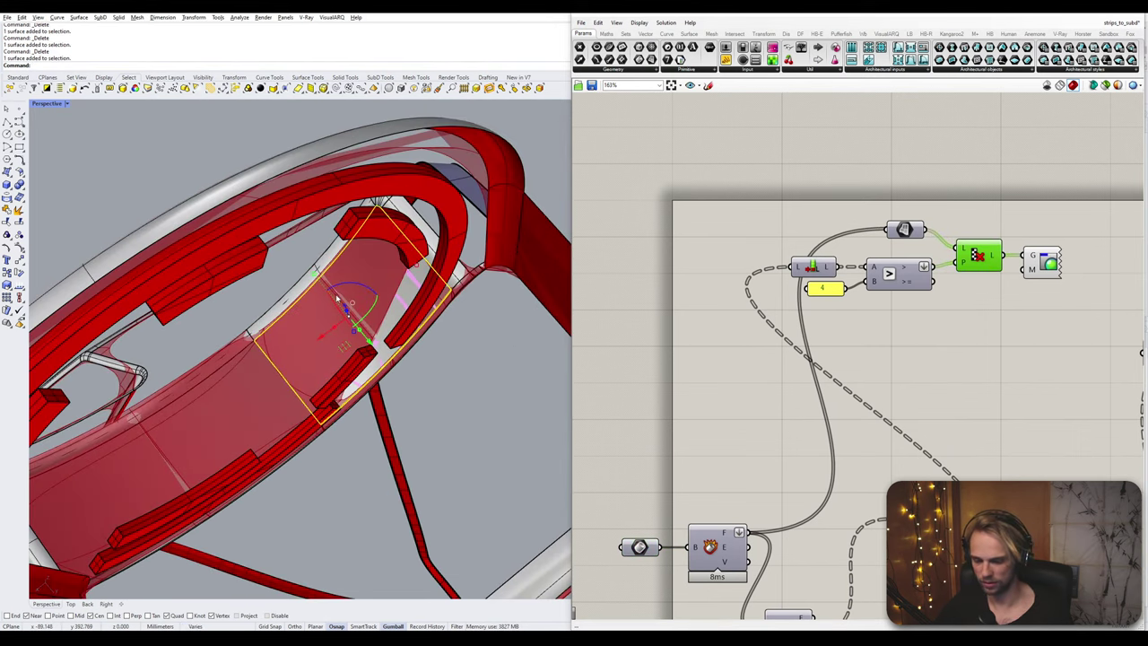
key("Delete")
- Clear the definition selection and inspect the part's long lower strips from above
scroll(337, 299, "down", 10)
right_click_drag(337, 299, 462, 299)
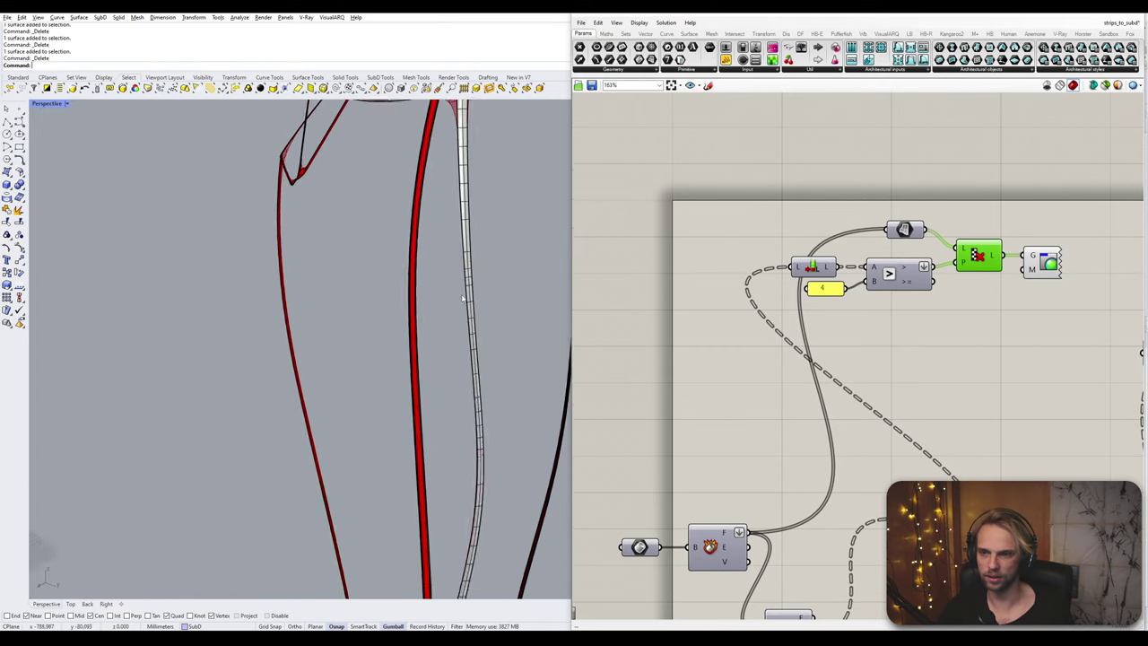
scroll(463, 298, "down", 6)
scroll(437, 484, "up", 8)
right_click_drag(436, 484, 381, 554)
scroll(356, 340, "down", 6)
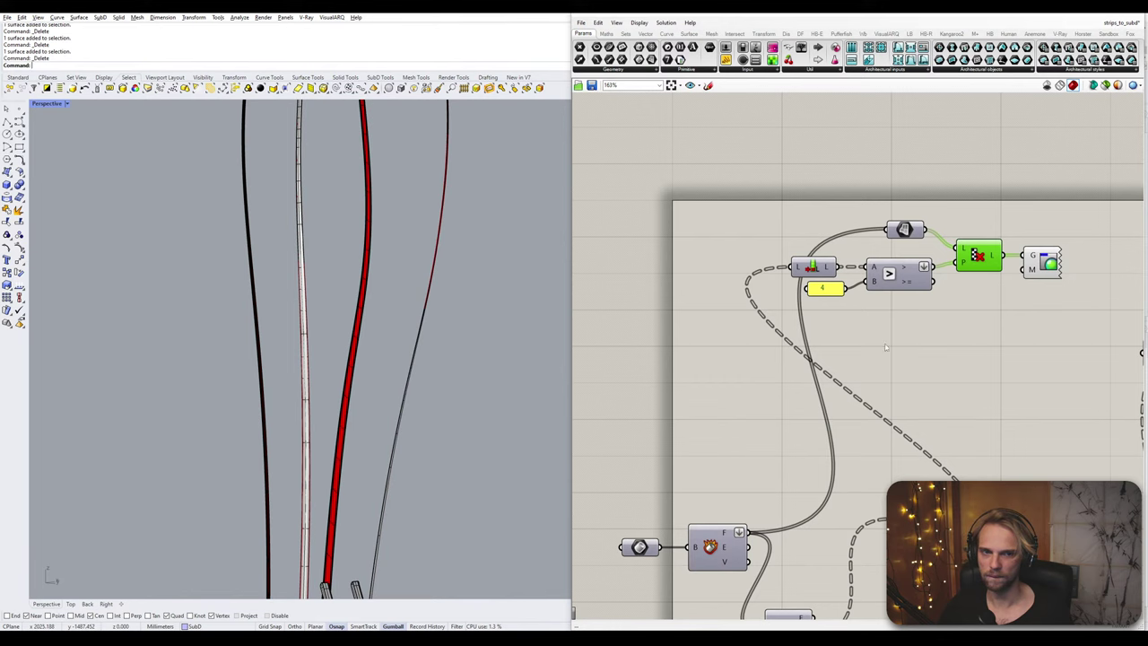
left_click(989, 360)
scroll(371, 285, "down", 10)
right_click_drag(383, 206, 414, 267)
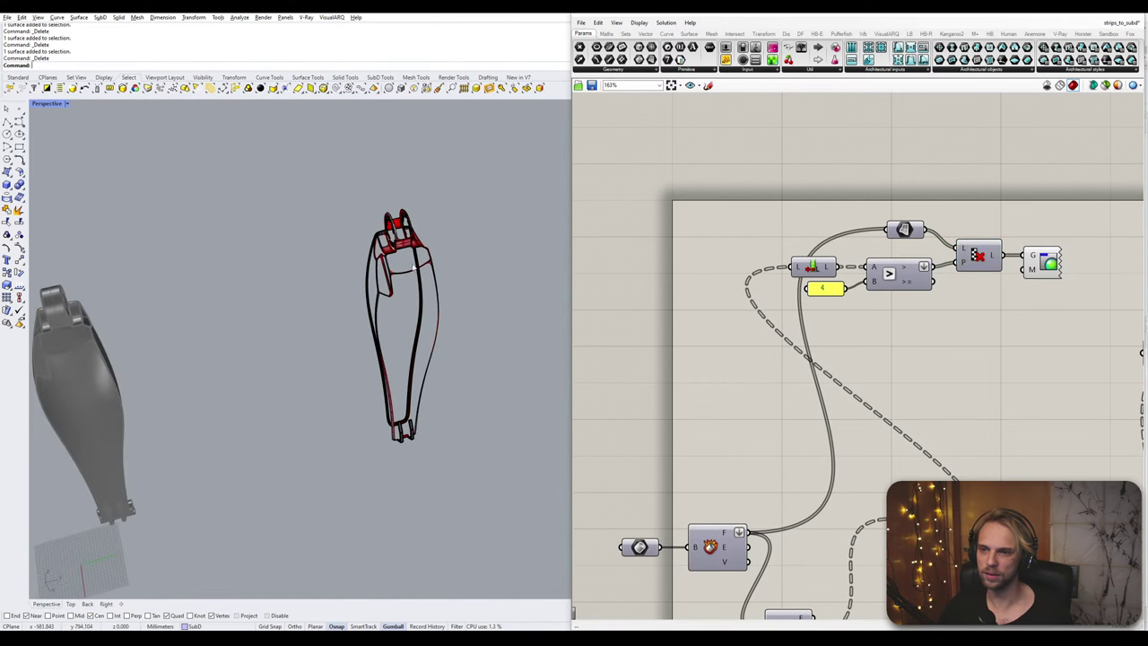
scroll(414, 267, "up", 7)
scroll(1014, 368, "down", 4)
right_click_drag(865, 518, 822, 348)
scroll(822, 348, "up", 2)
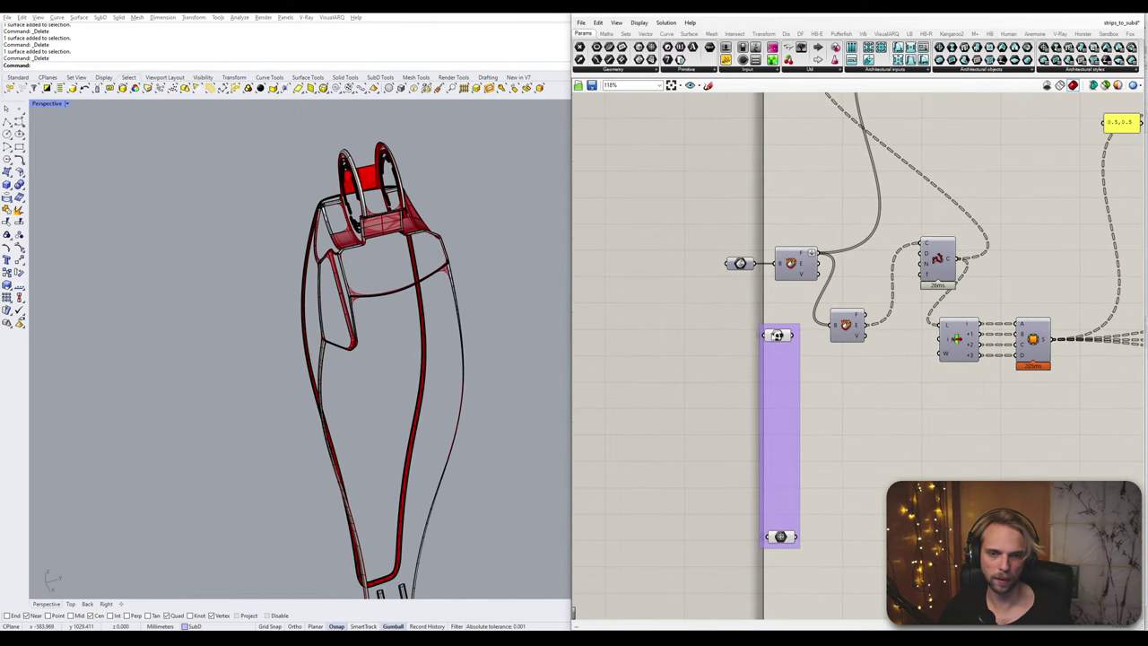
- Preview the SubD output, hide the original leg polysurface, and inspect the red panels
left_click(778, 334)
middle_click(770, 331)
left_click(449, 270)
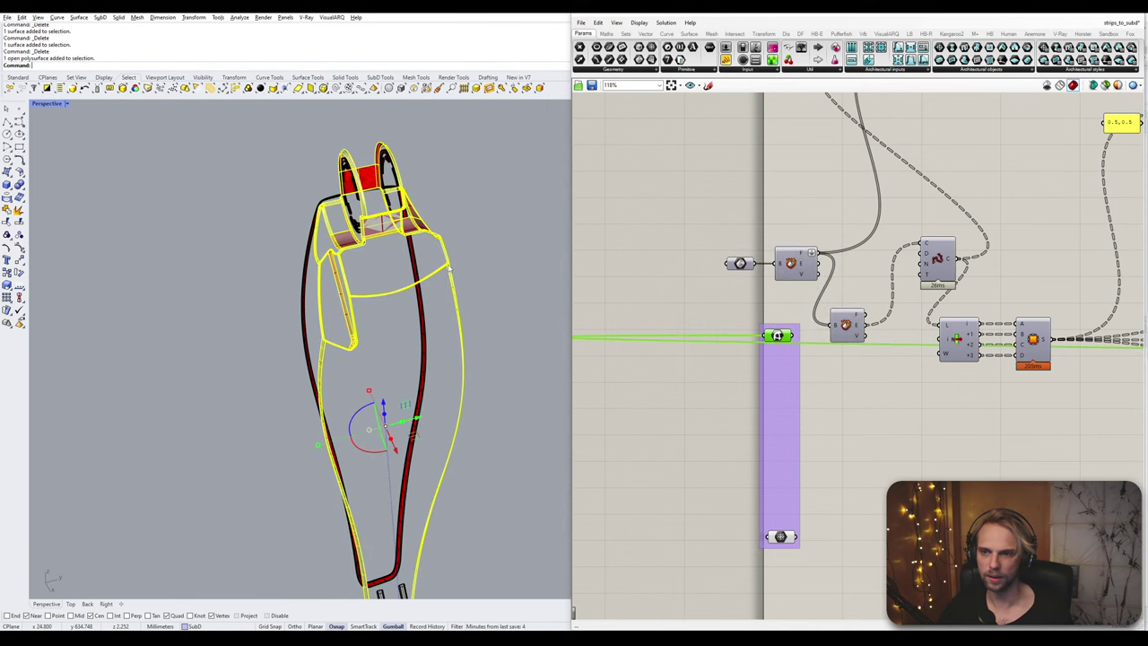
key("ctrl+h")
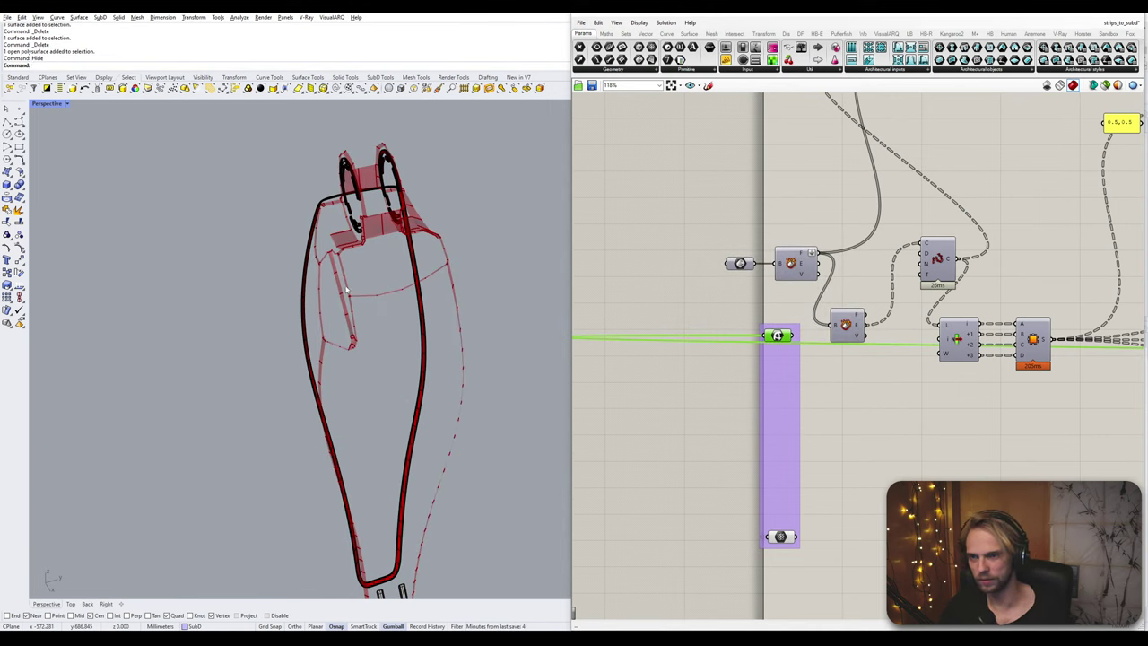
right_click_drag(347, 288, 374, 307)
scroll(359, 324, "up", 7)
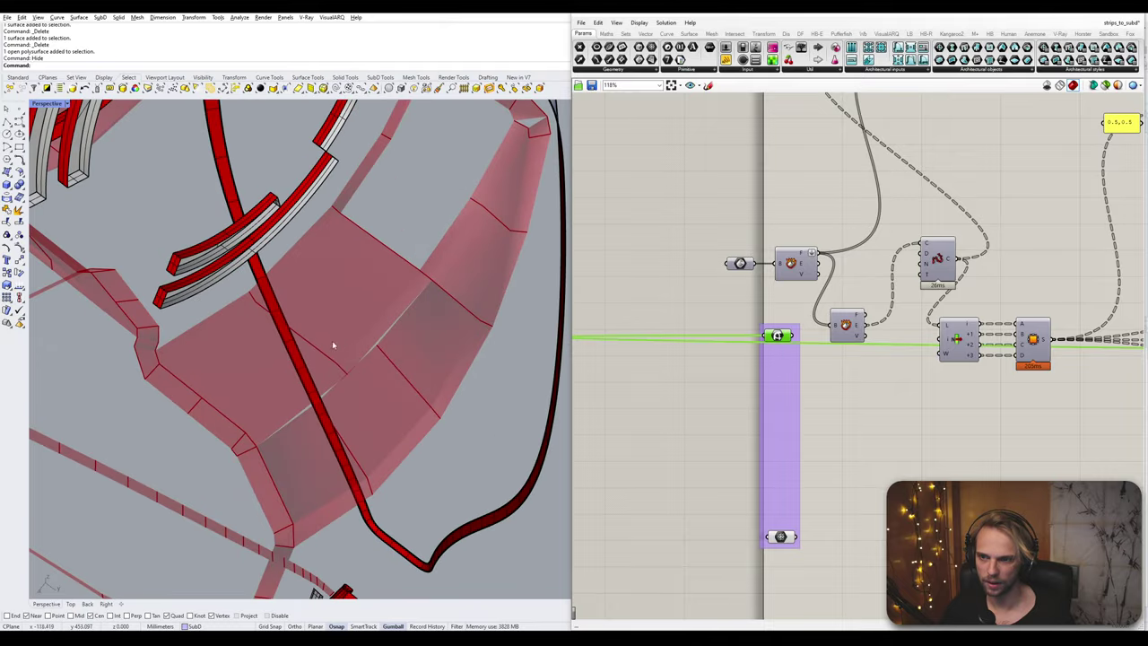
scroll(337, 371, "down", 7)
right_click_drag(337, 369, 395, 278)
scroll(393, 285, "up", 3)
right_click_drag(393, 285, 281, 353, "shift")
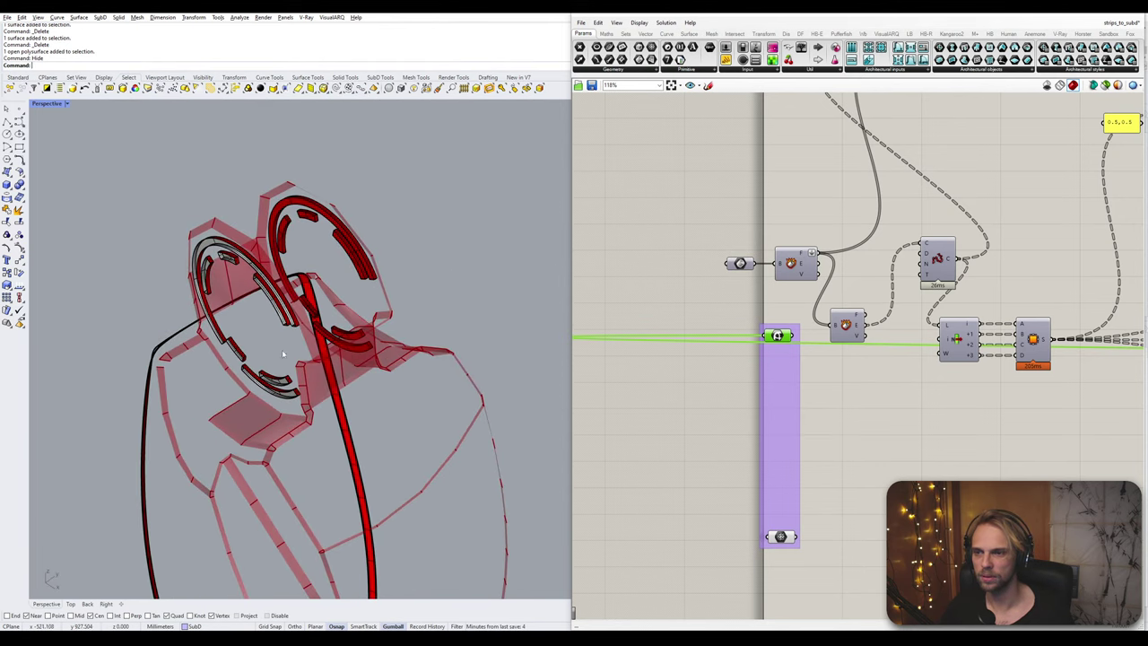
scroll(280, 353, "up", 8)
right_click_drag(958, 139, 878, 362)
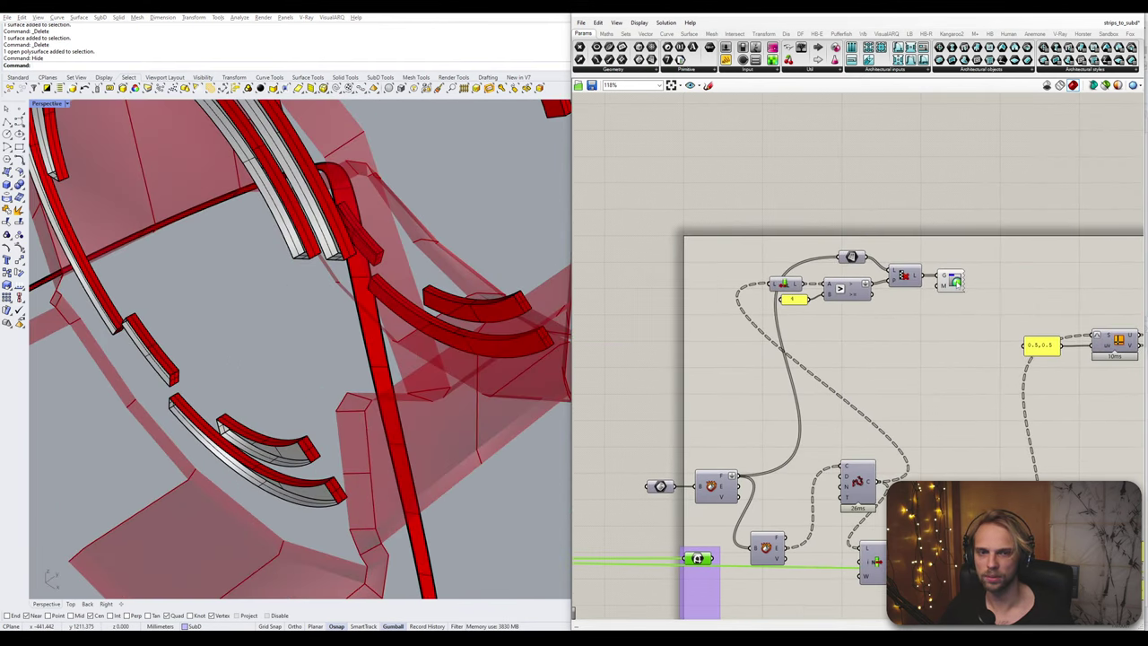
- Check the SubD output parameter, an open SubD with 176 faces, and view the frame
left_click(943, 285)
mouse_move(916, 278)
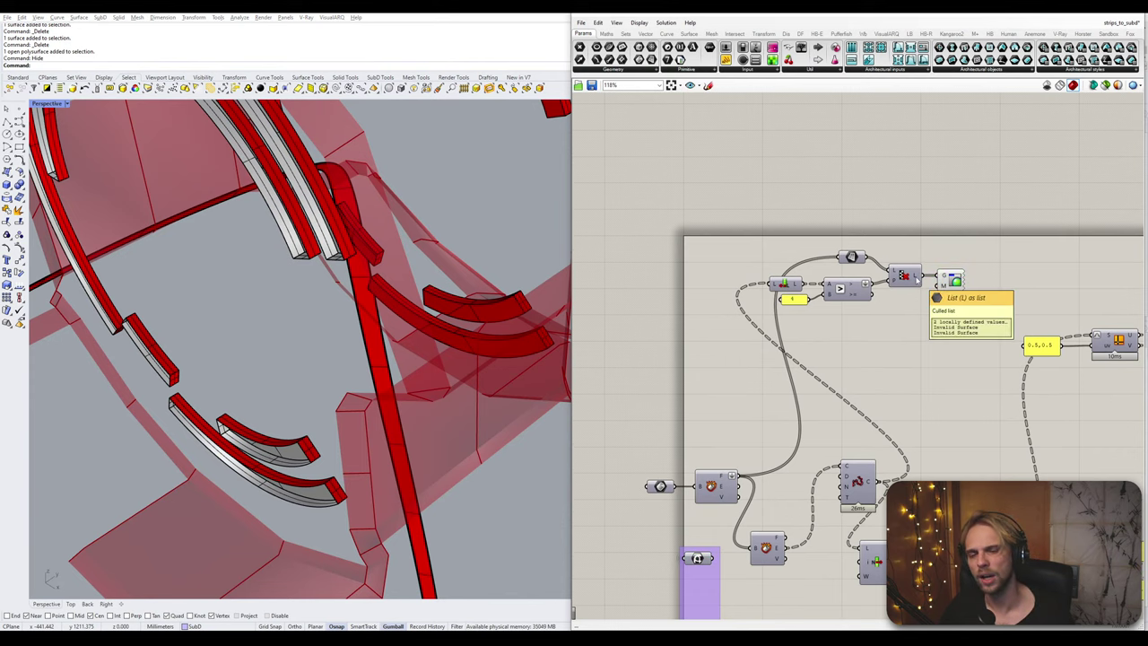
scroll(915, 344, "down", 5)
scroll(809, 470, "up", 5)
left_click(833, 397)
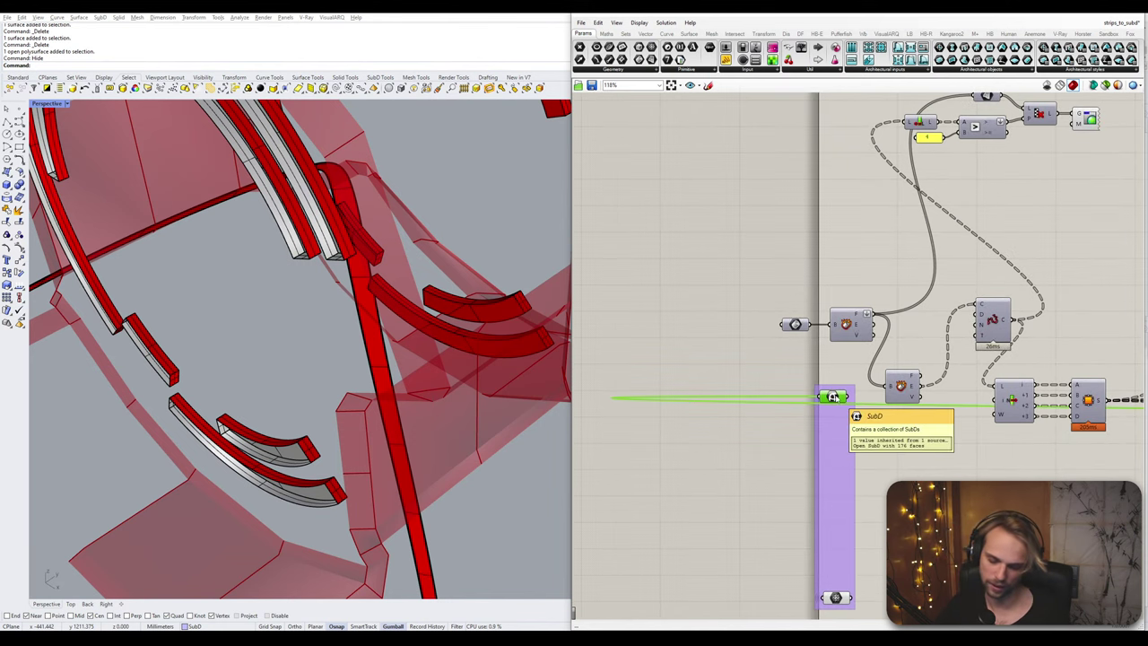
key("ctrl+q")
scroll(378, 332, "down", 10)
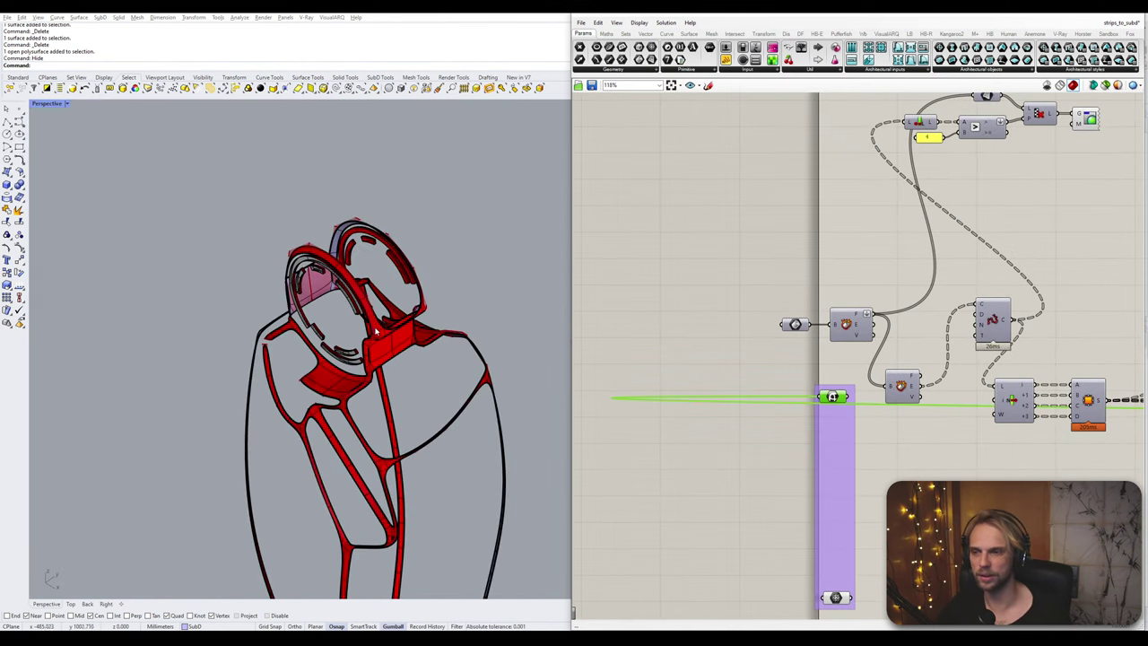
right_click_drag(855, 237, 823, 276)
right_click_drag(430, 338, 364, 312)
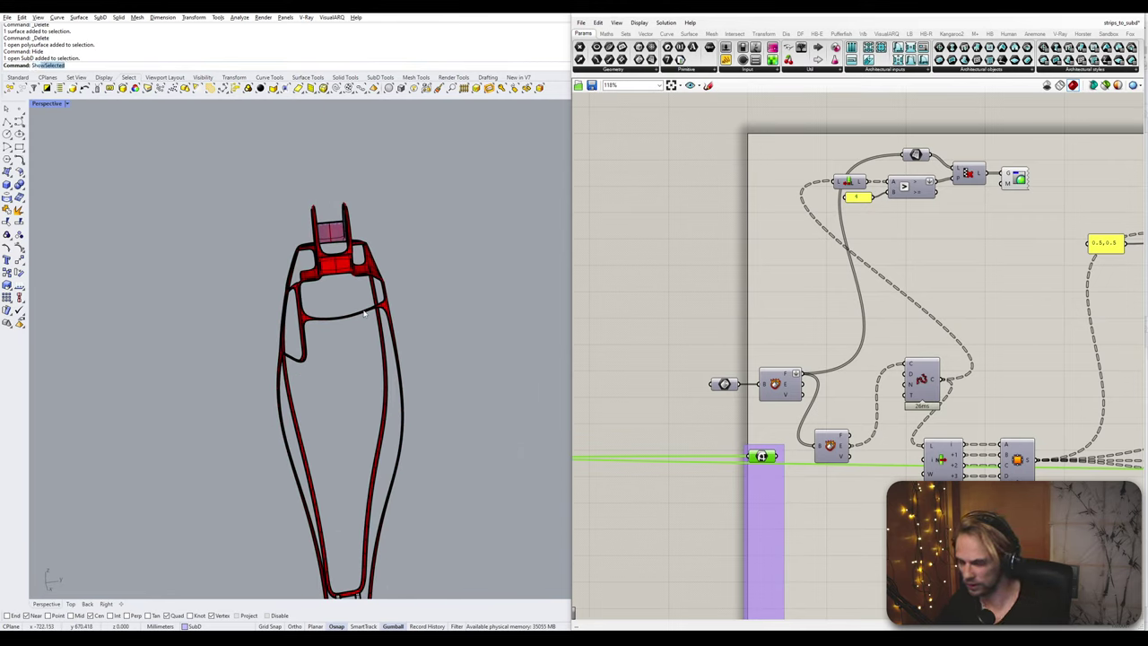
- Reveal the hidden original outer shin frame with ShowSelected and delete it
key("Return")
left_click(341, 267)
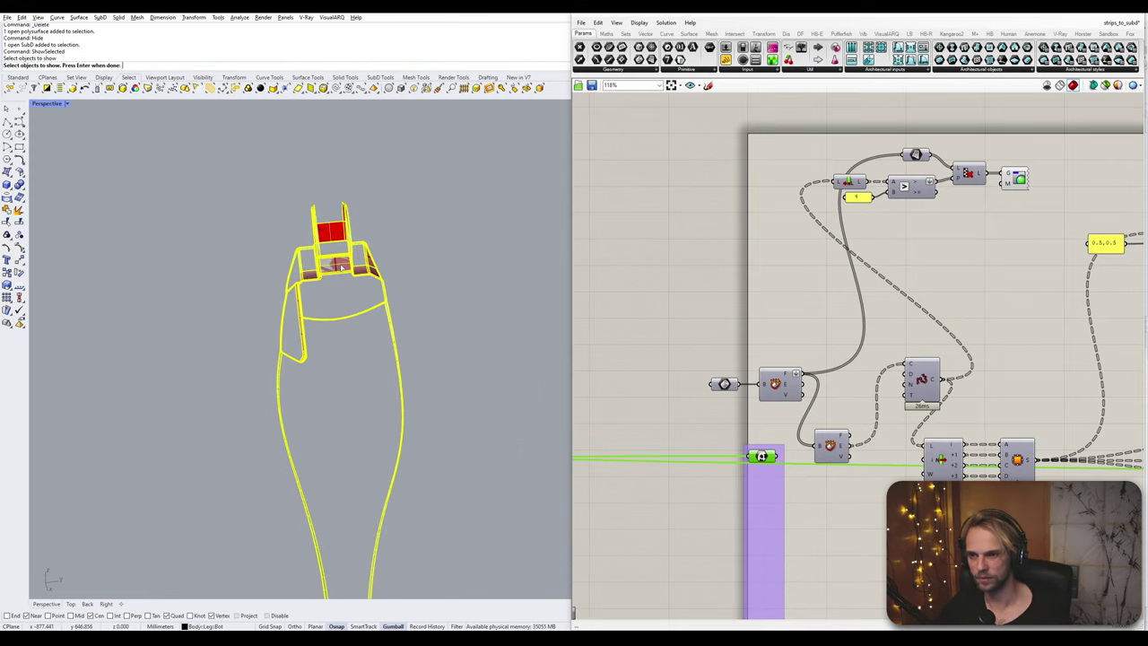
key("Return")
left_click(352, 256)
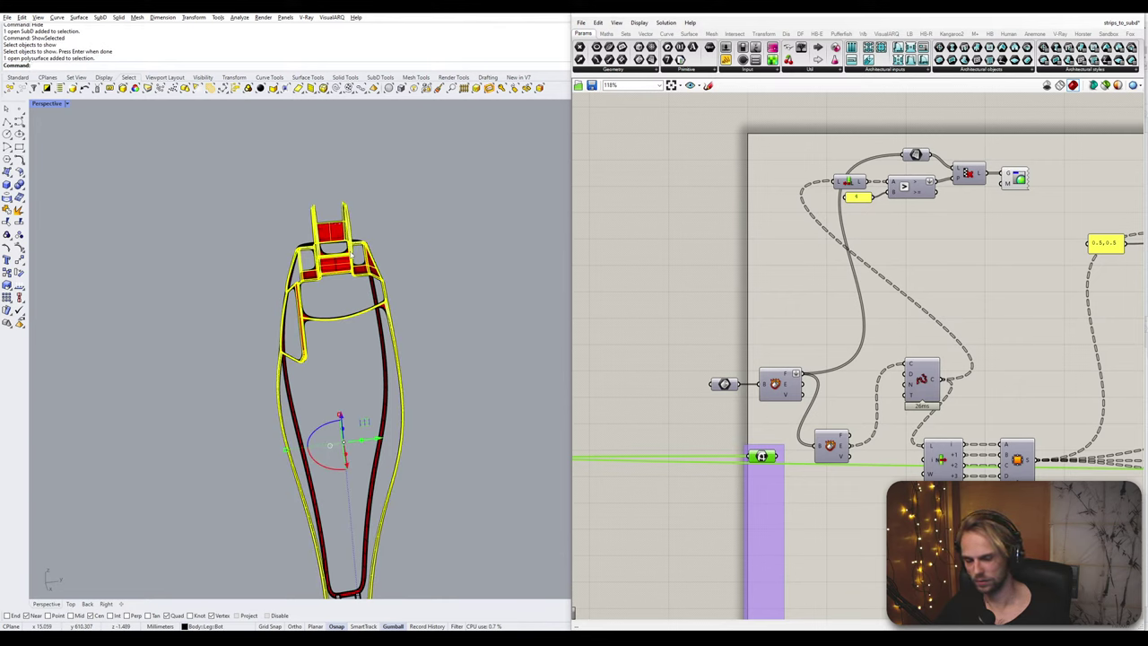
key("Delete")
- Zoom to the left lower bracket and set it as the Grasshopper Brep input
right_click_drag(478, 508, 507, 442)
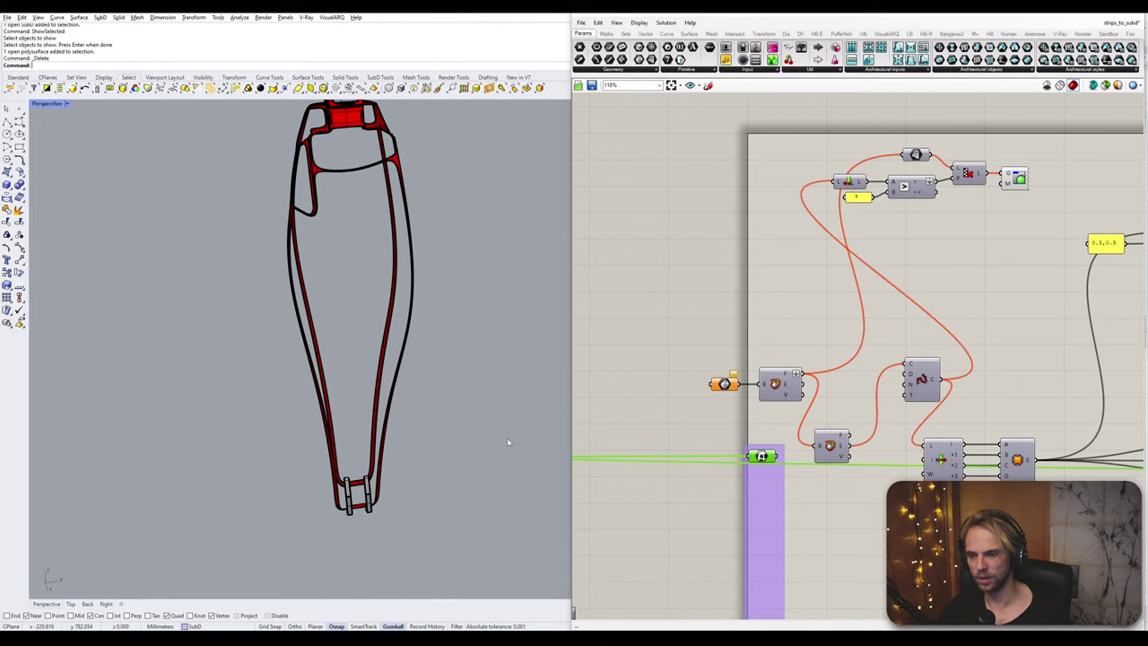
left_click_drag(552, 408, 471, 341)
scroll(350, 508, "up", 7)
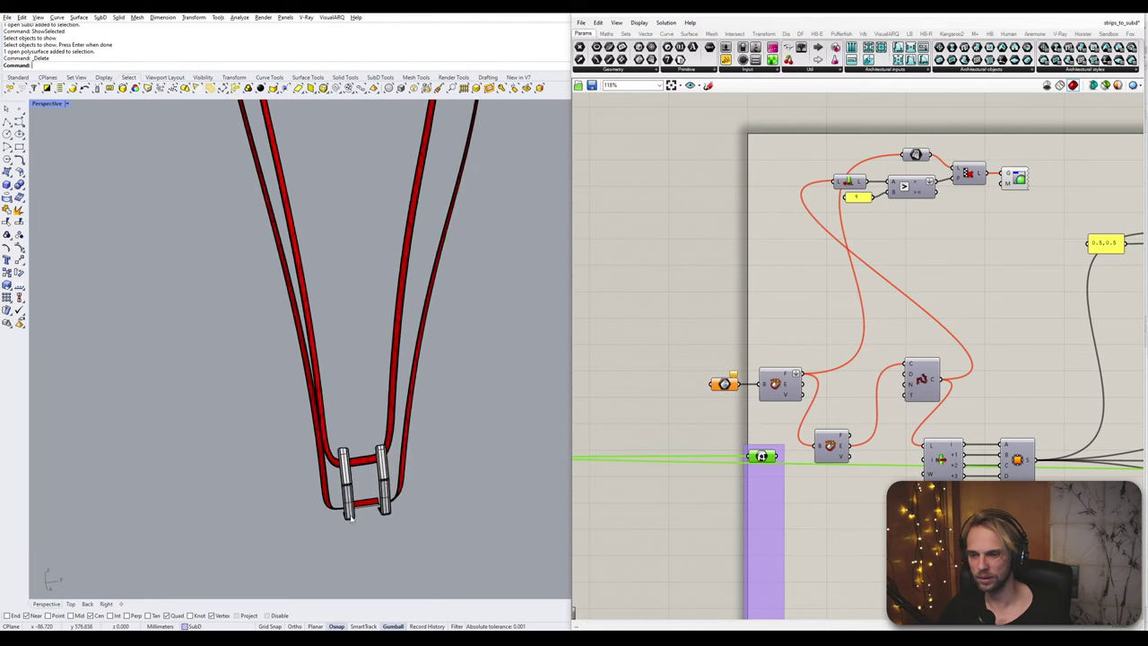
left_click(352, 482)
type("zs")
key("Return")
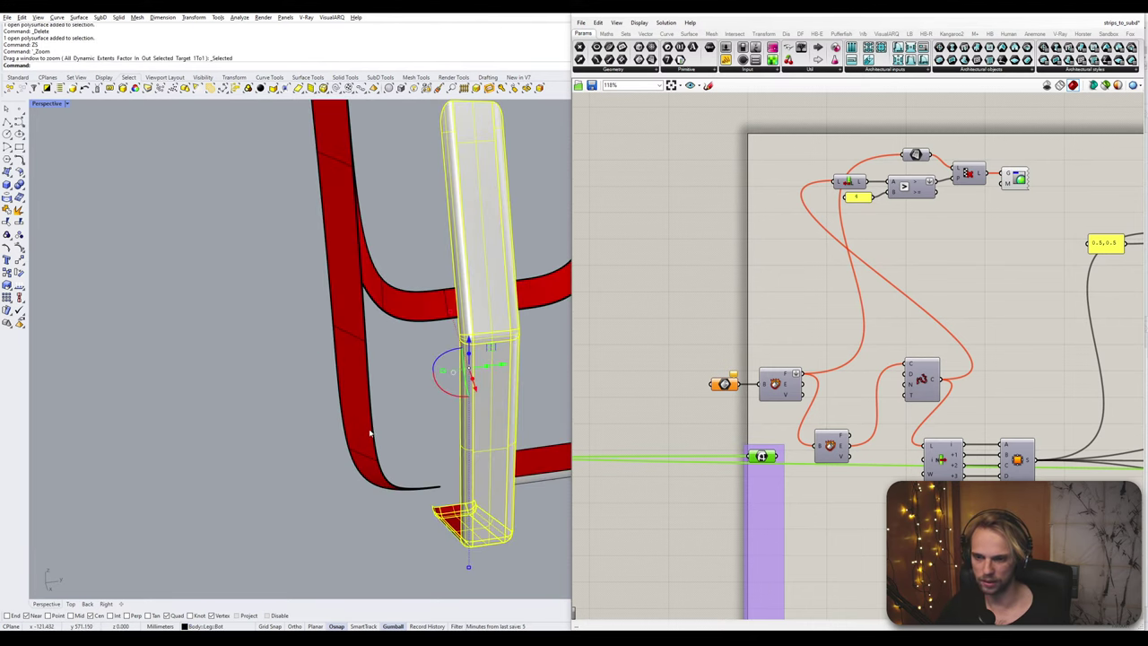
right_click_drag(355, 477, 550, 339)
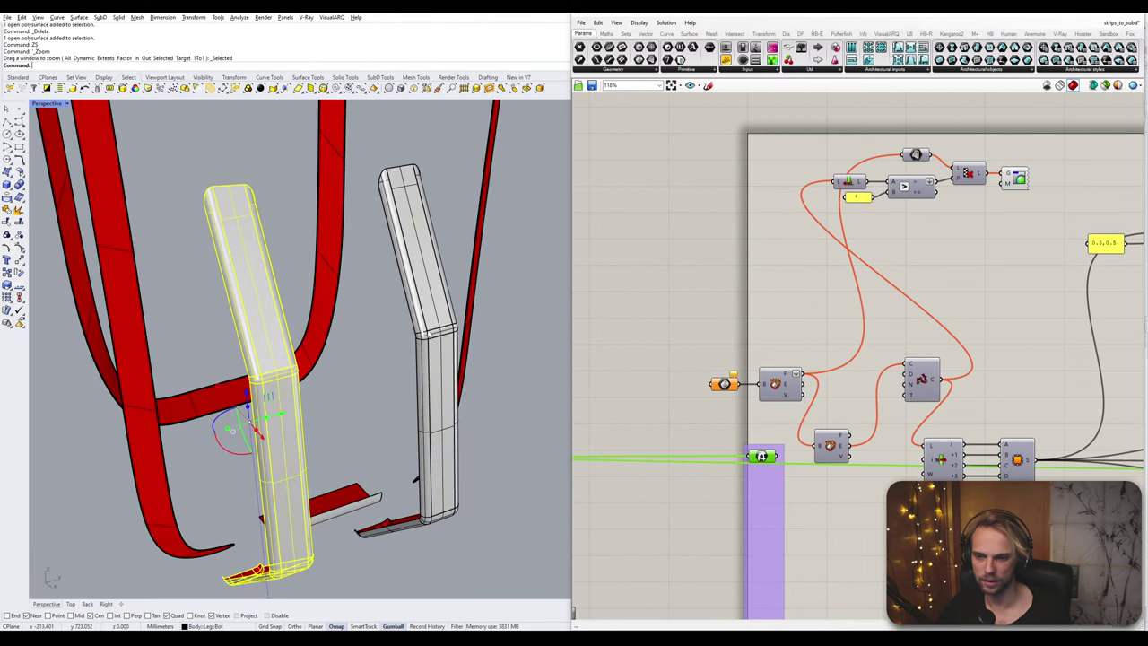
left_click(724, 384)
right_click(727, 385)
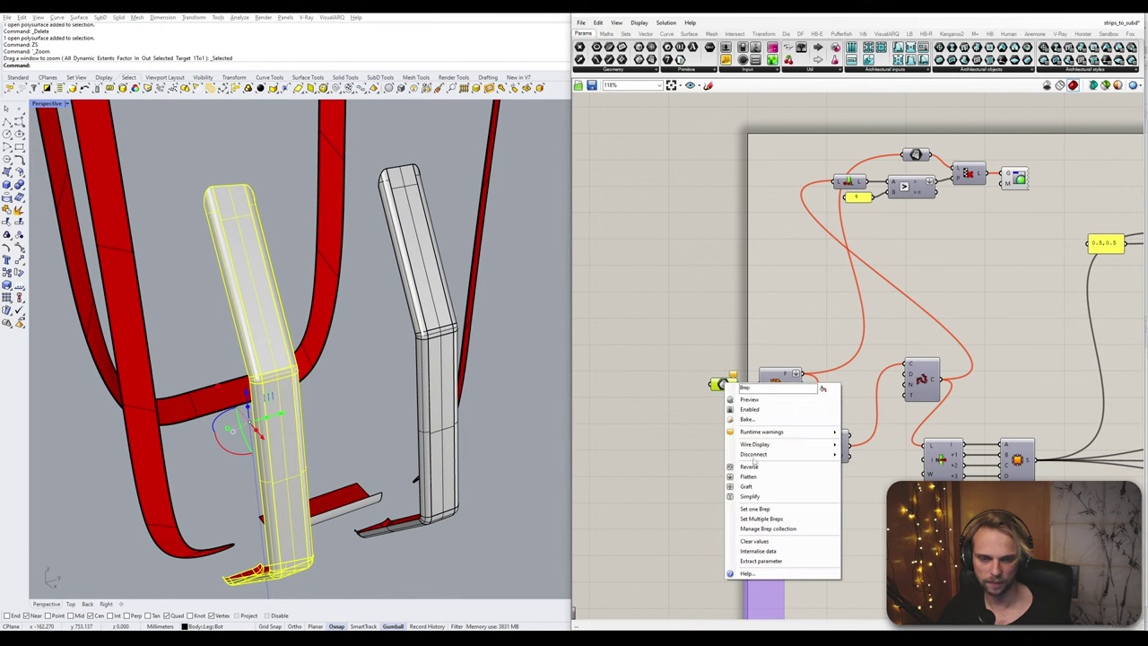
left_click(762, 520)
- Bake the red SubD left bracket and delete its original grey polysurface
left_click(348, 402)
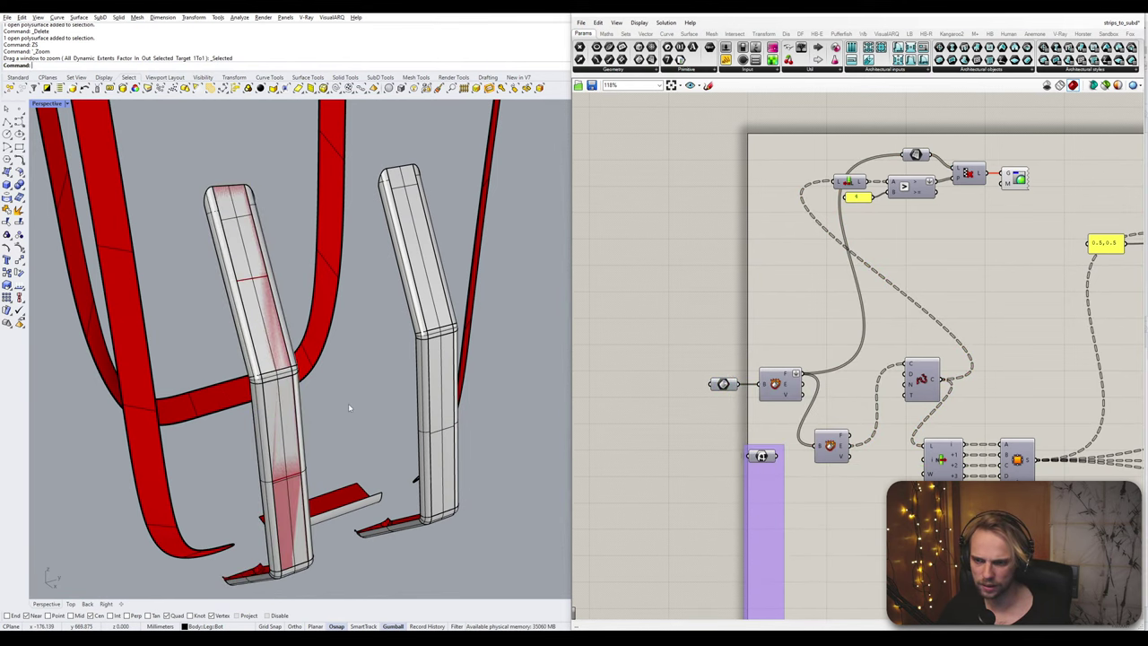
right_click_drag(348, 402, 360, 364)
left_click(773, 457)
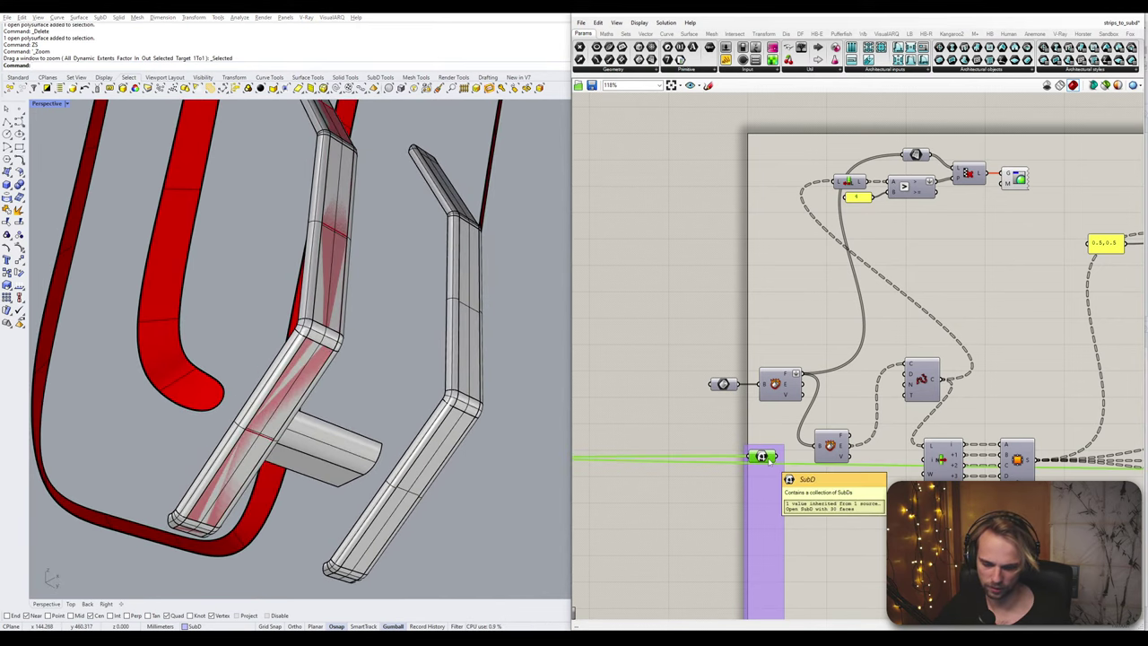
right_click_drag(388, 367, 383, 375)
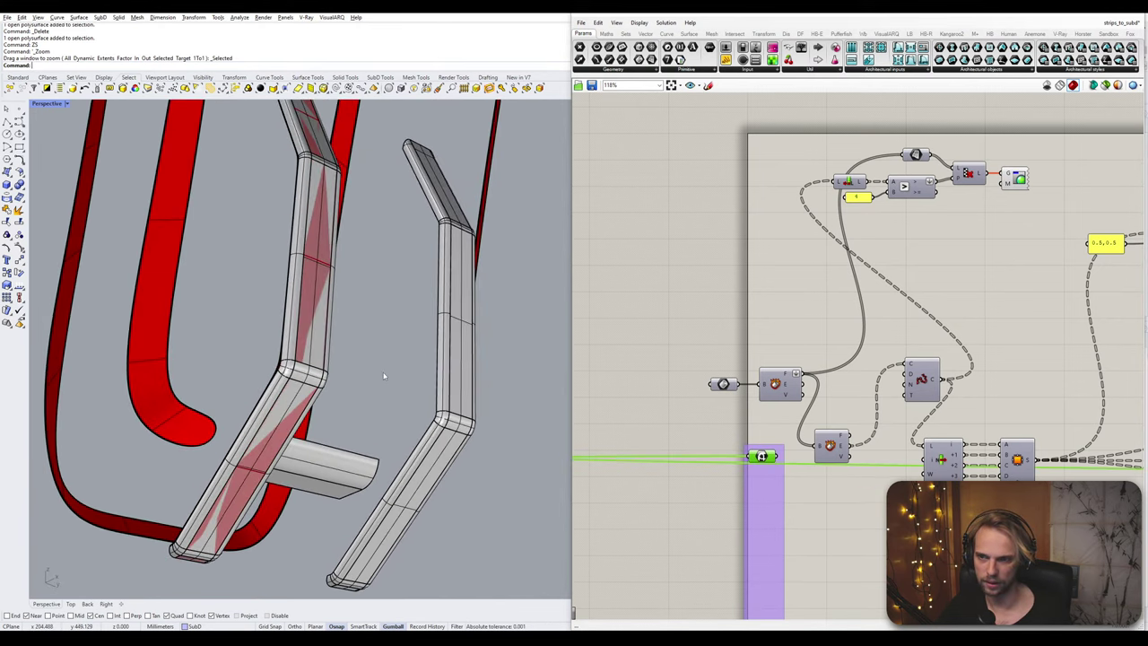
right_click_drag(781, 451, 813, 425)
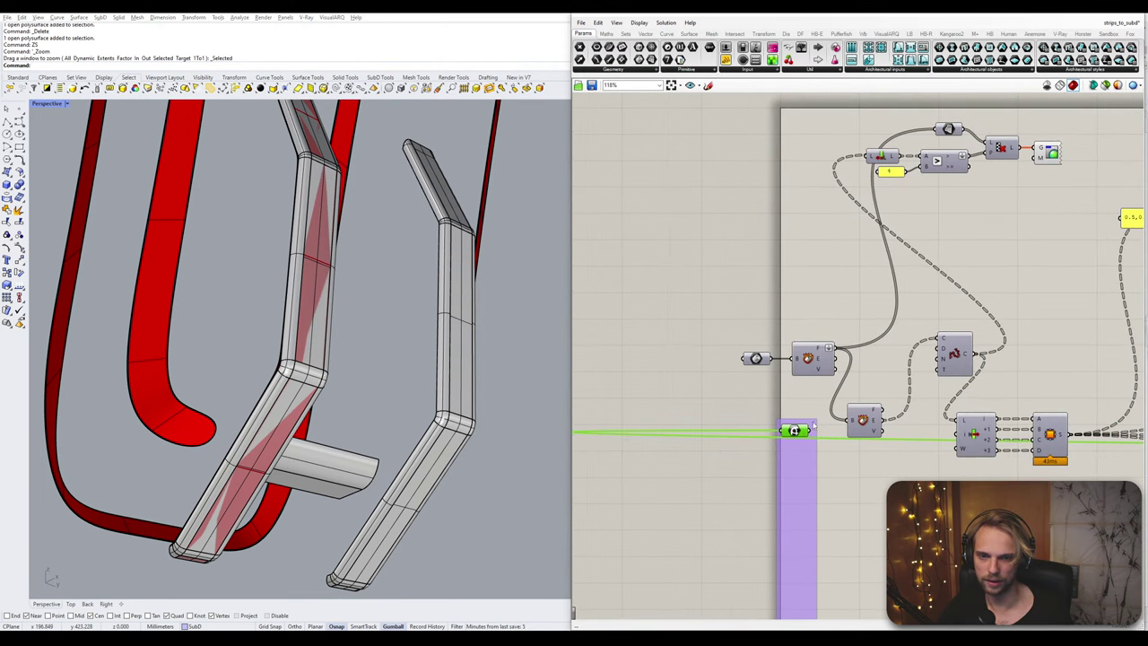
left_click(310, 352)
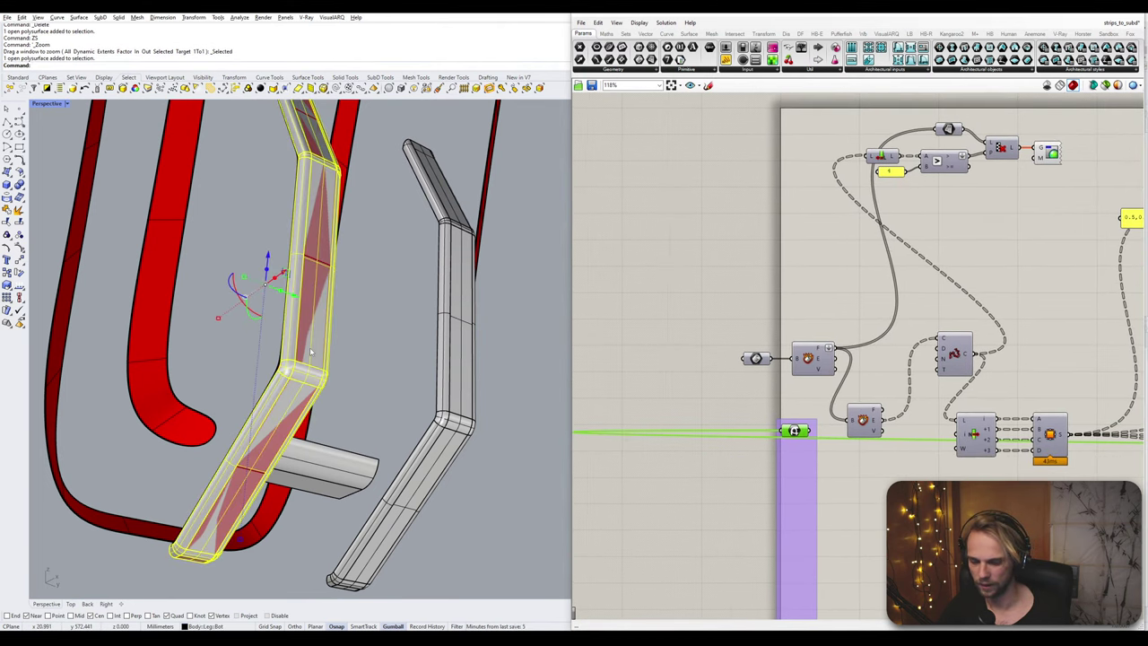
key("Delete")
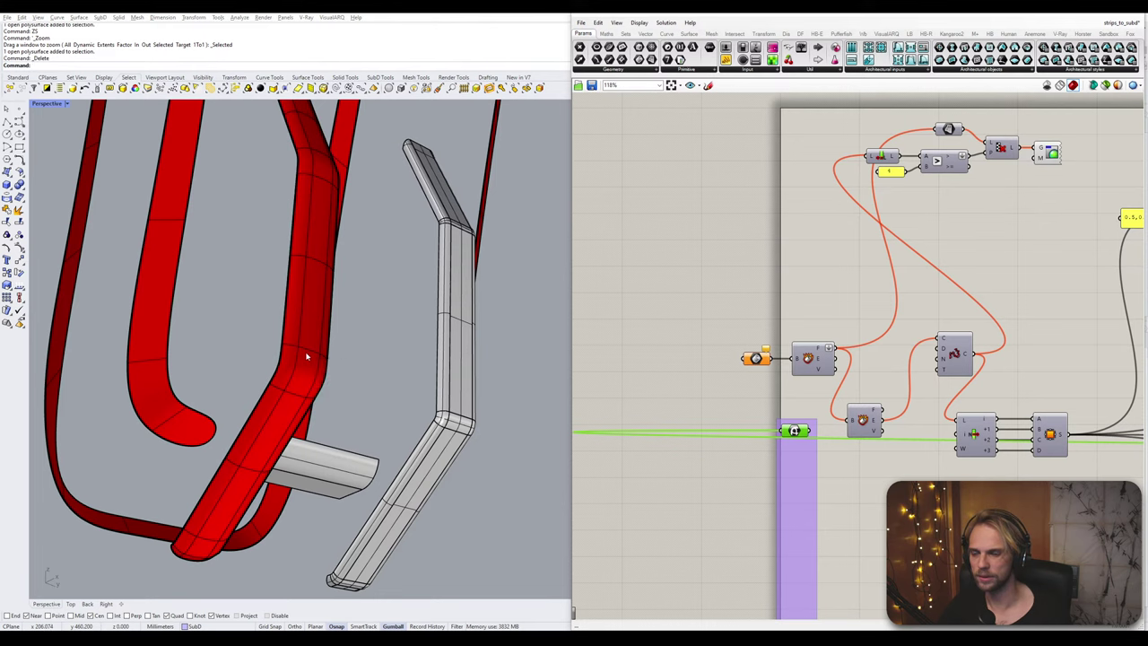
left_click(307, 356)
left_click(339, 378)
scroll(360, 363, "down", 2)
key("Delete")
- Convert the second lower bracket to a SubD and delete its original polysurface
mouse_move(360, 363)
right_mouse_down()
mouse_move(314, 410)
mouse_move(376, 354)
right_mouse_up()
left_click(387, 345)
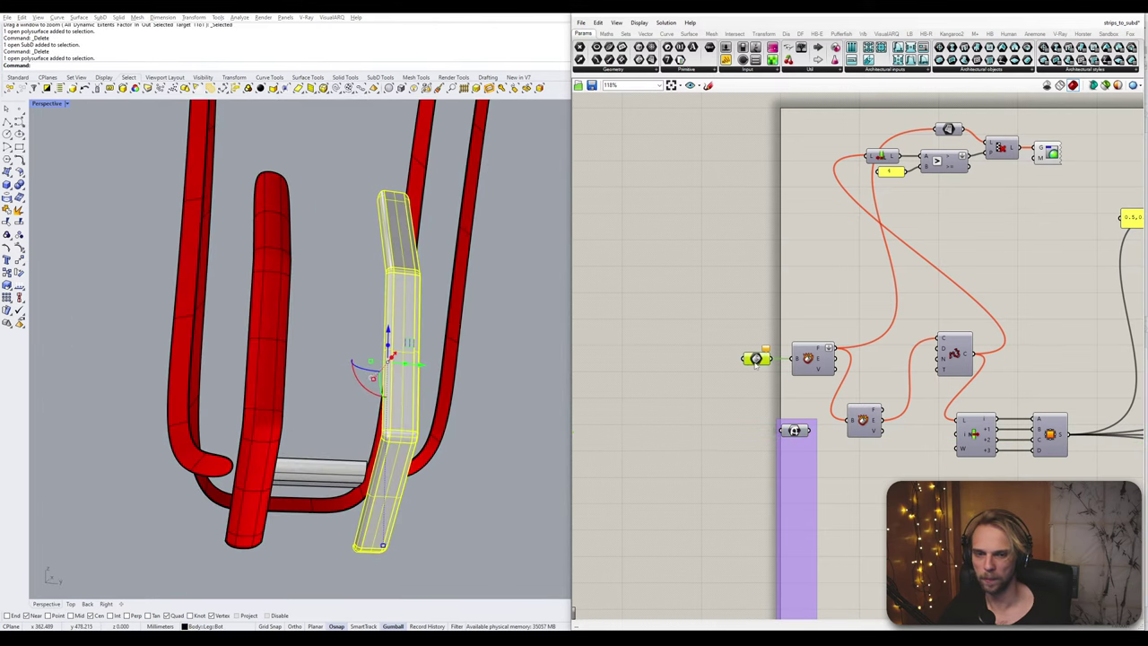
right_click(756, 359)
left_click(807, 490)
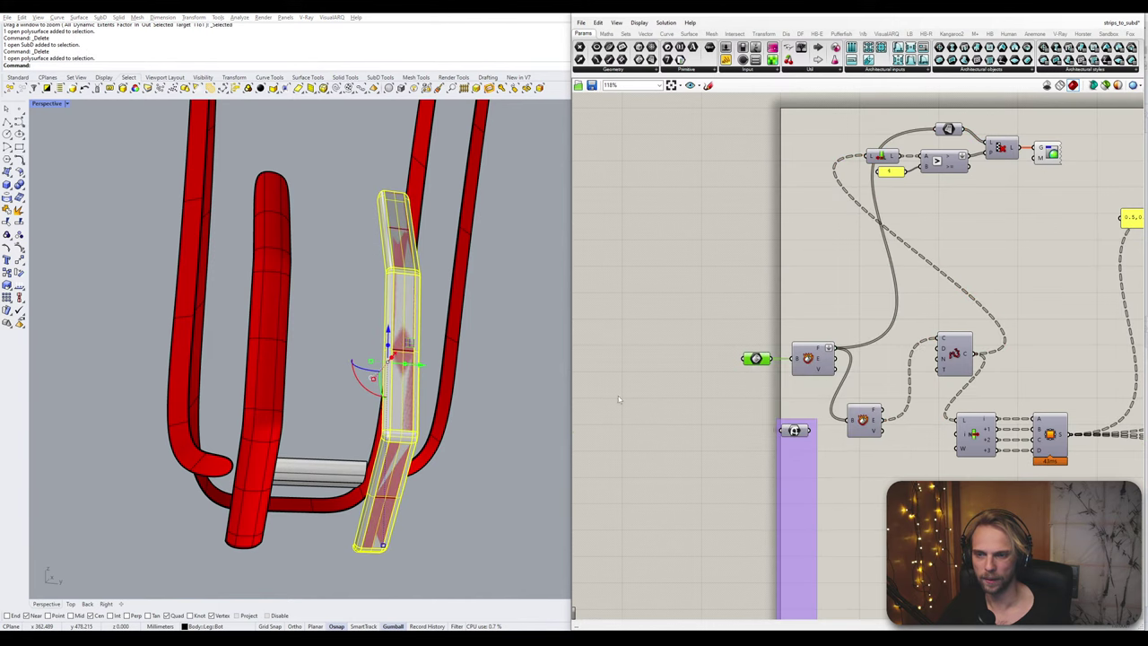
left_click(795, 431)
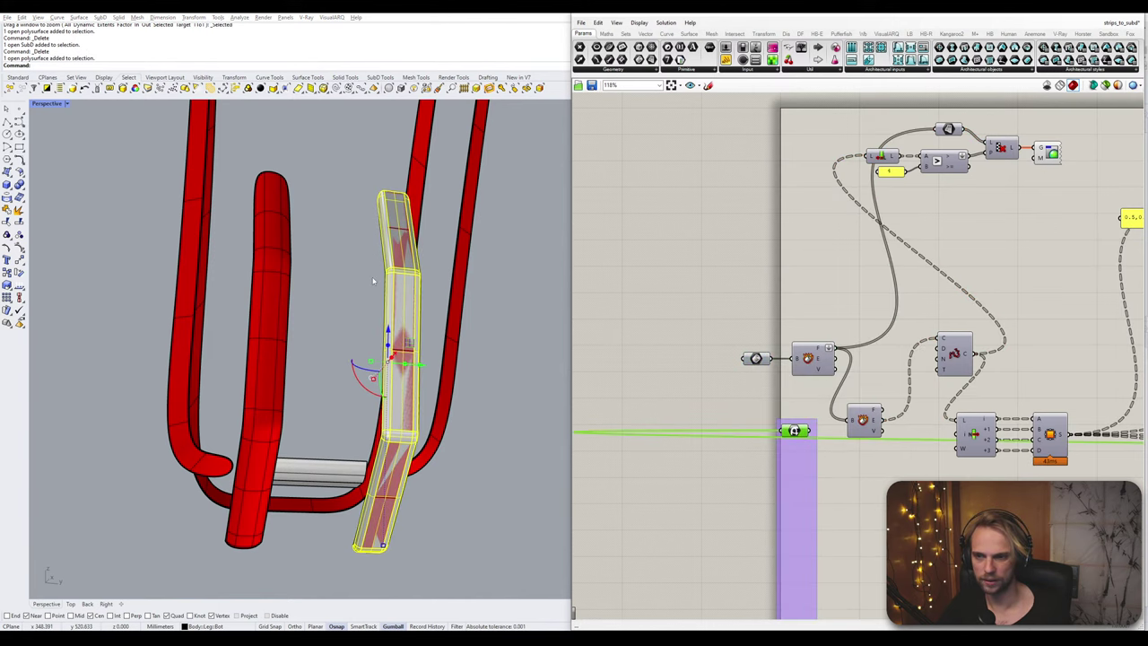
key("Delete")
scroll(377, 196, "down", 3)
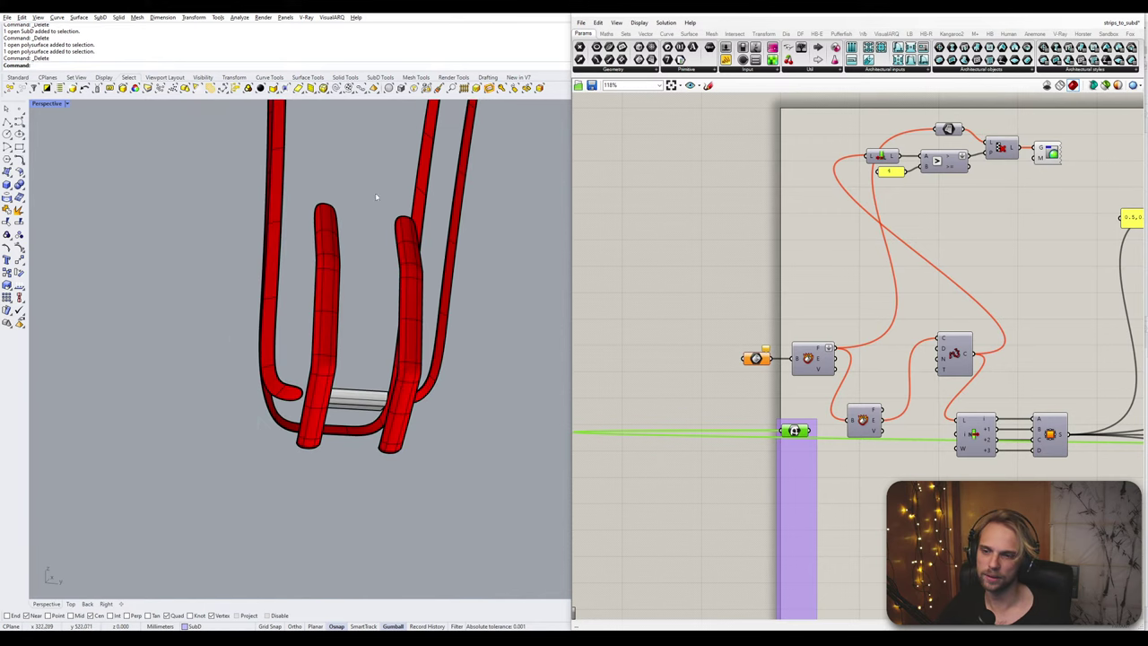
mouse_move(418, 303)
right_mouse_down()
mouse_move(377, 269)
mouse_move(400, 295)
right_mouse_up()
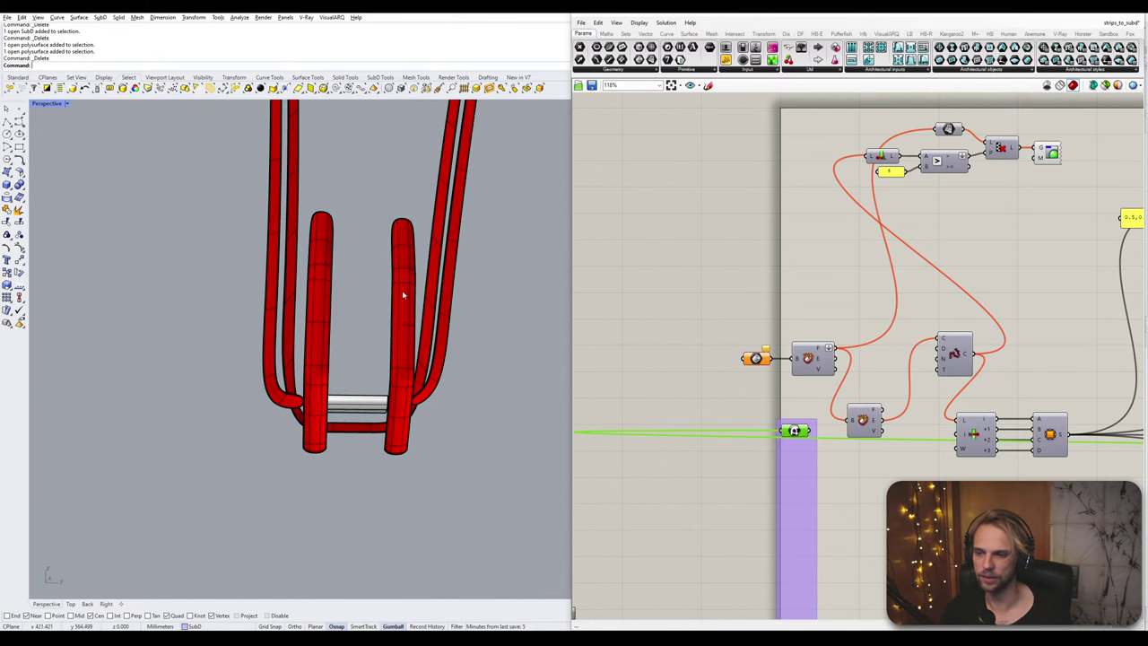
- Set the small crossbar as the single Brep input to generate its SubD
left_click(365, 405)
right_click(756, 359)
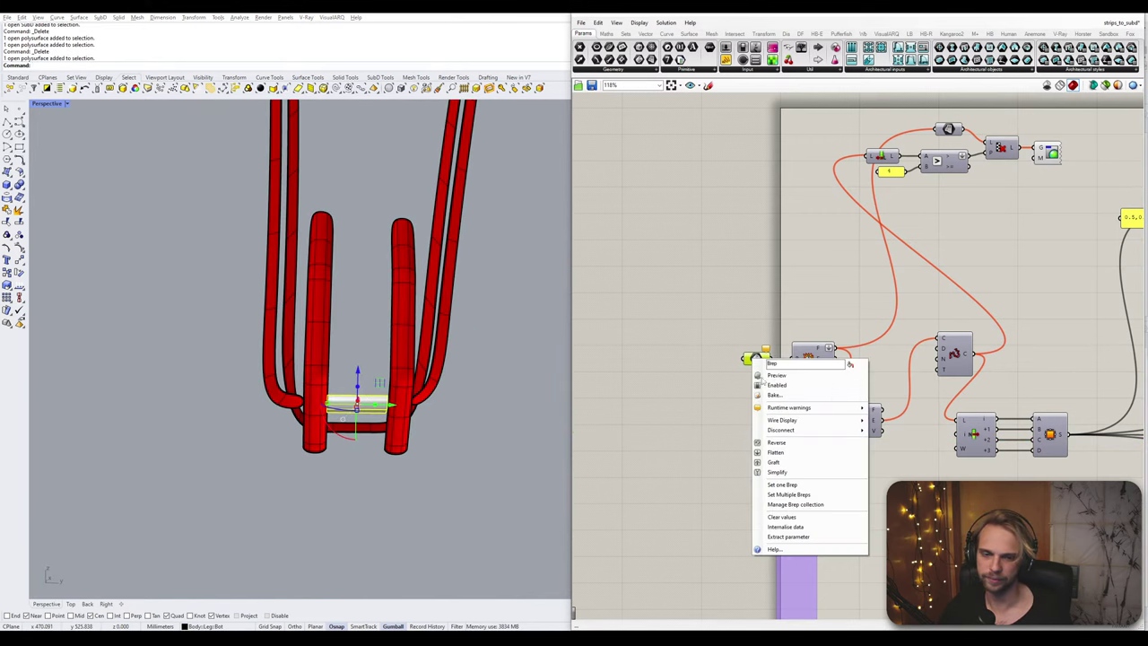
left_click(802, 487)
right_click_drag(395, 359, 421, 359)
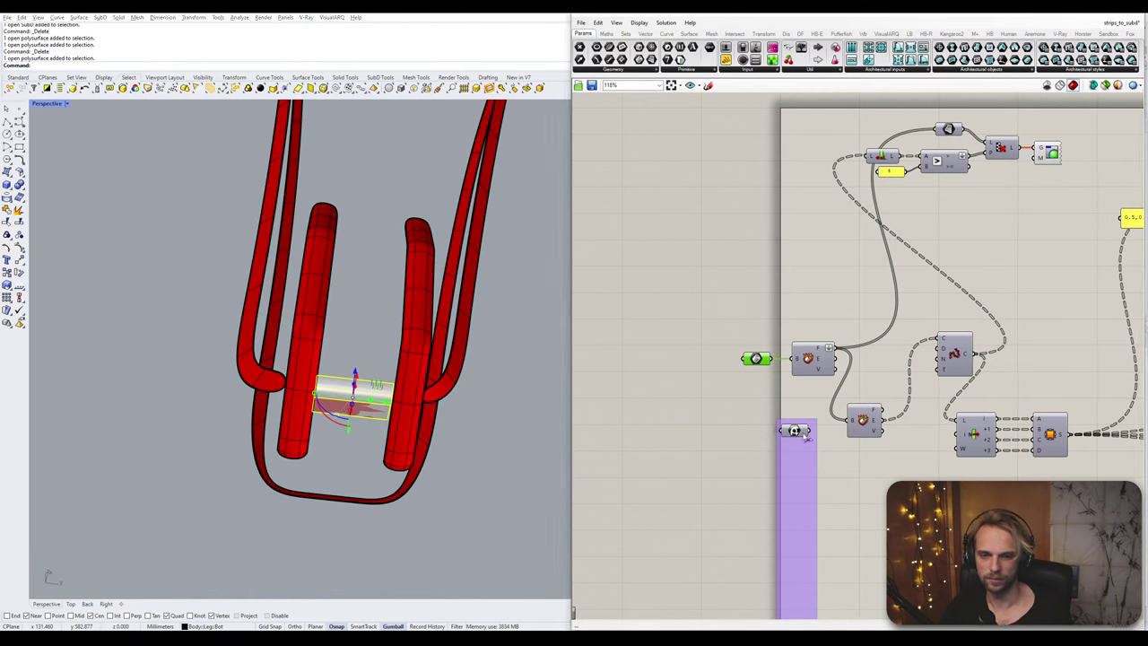
left_click(793, 431)
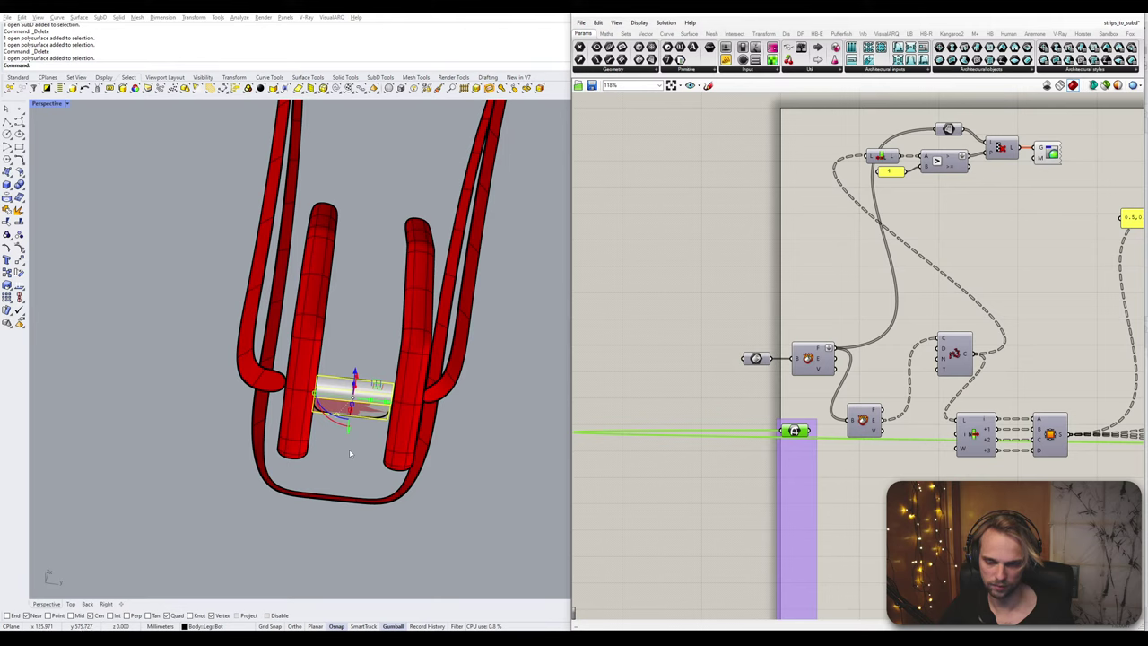
- Undo the accidental SubD output deletion, then delete the original crossbar polysurface
key("Delete")
key("ctrl+z")
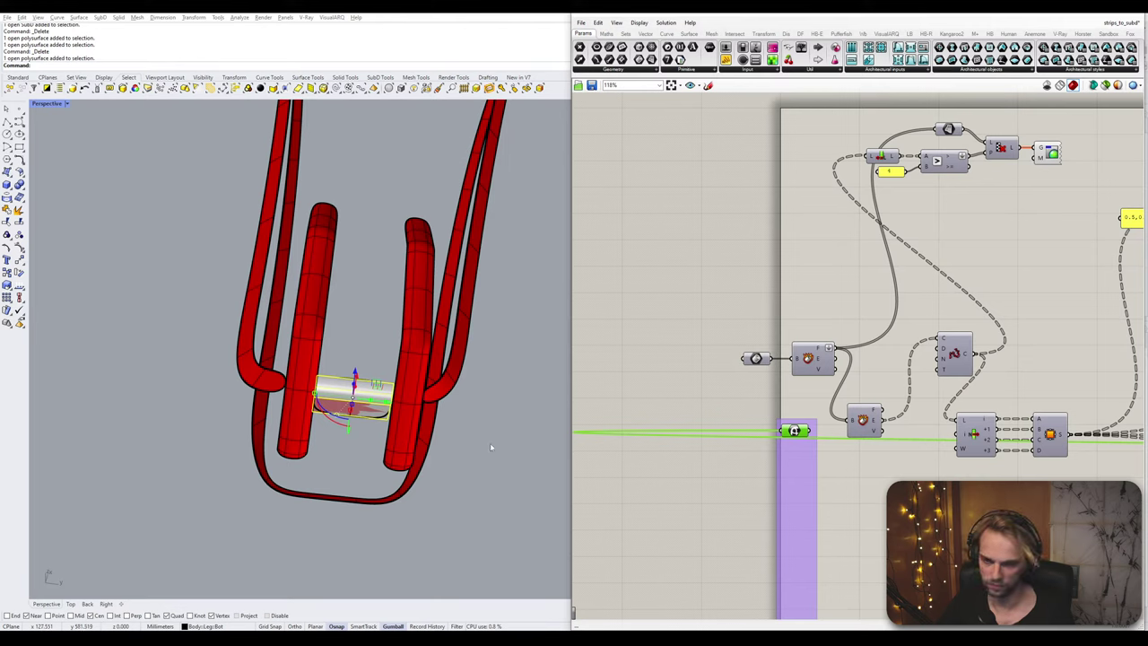
left_click(349, 449)
left_click(368, 411)
key("Delete")
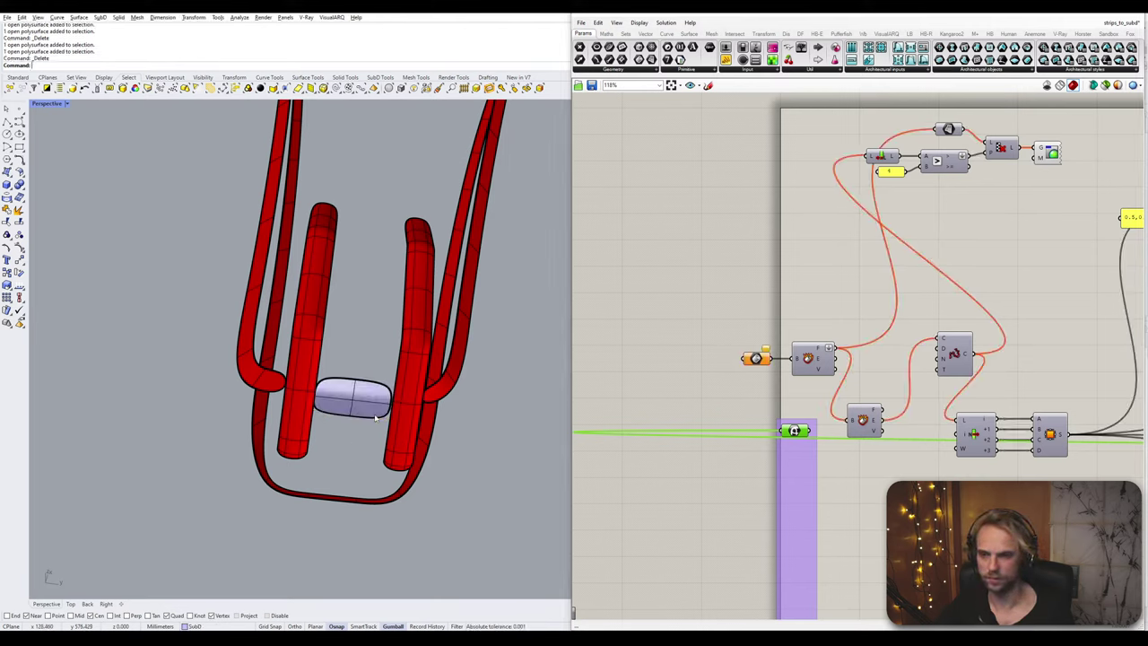
right_click_drag(370, 397, 363, 296)
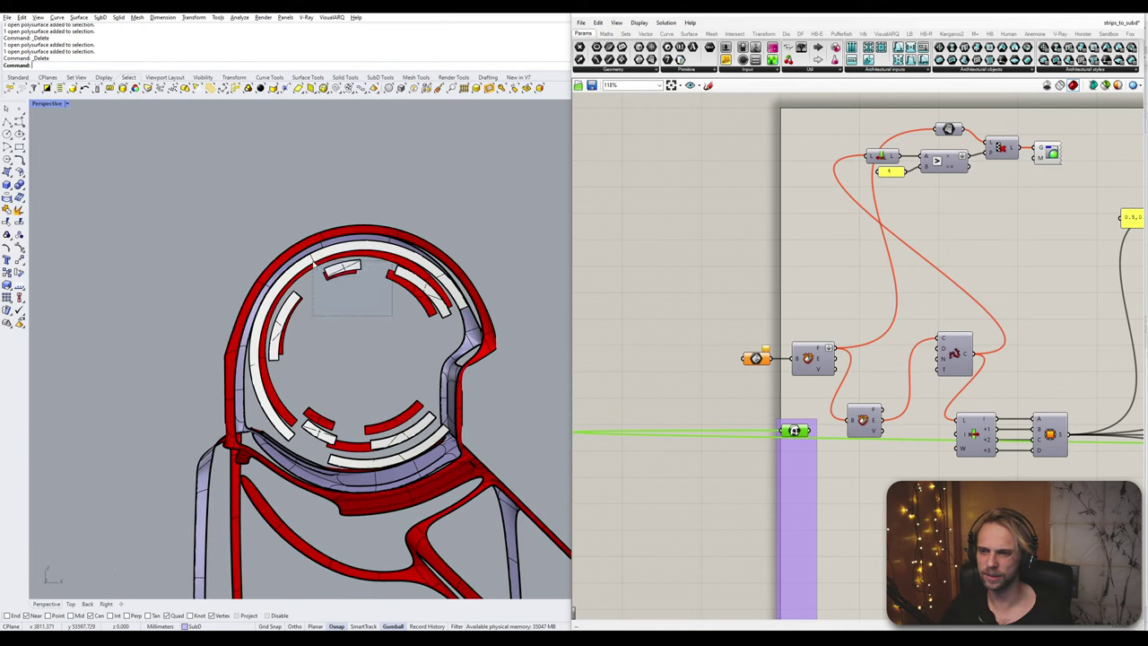
- Crossing-select and delete the leftover strip pieces inside the top ring
left_click_drag(314, 261, 310, 257)
key("Delete")
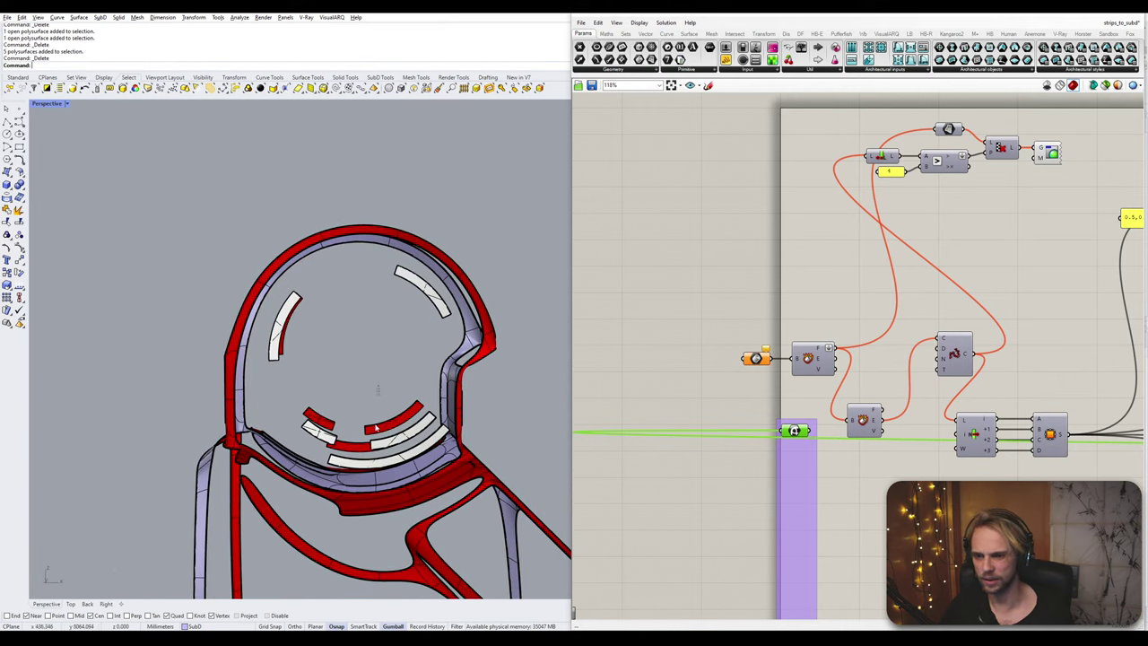
left_click_drag(351, 462, 348, 465)
key("Delete")
left_click_drag(347, 383, 314, 425)
key("Delete")
left_click_drag(371, 351, 262, 293)
key("Delete")
left_click(397, 275)
right_click_drag(397, 275, 410, 446)
- Switch SubDs to flat display, minimize Grasshopper, and select the whole leg to move it
key("Tab")
scroll(344, 334, "down", 6)
scroll(369, 336, "down", 3)
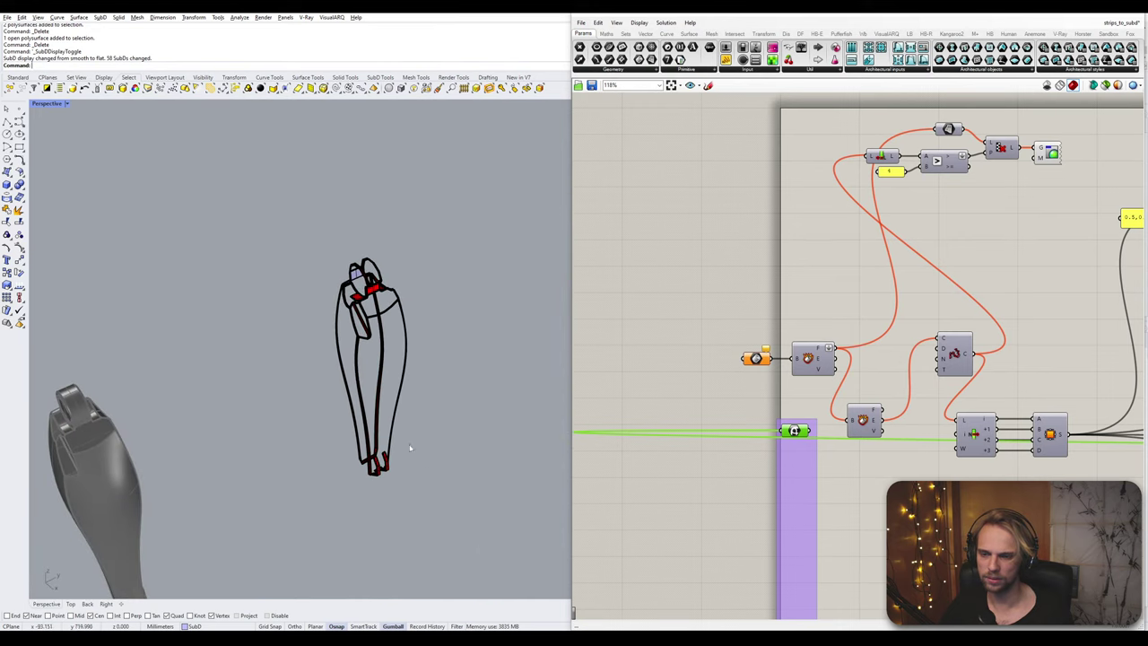
left_click(1113, 17)
left_click_drag(317, 197, 538, 480)
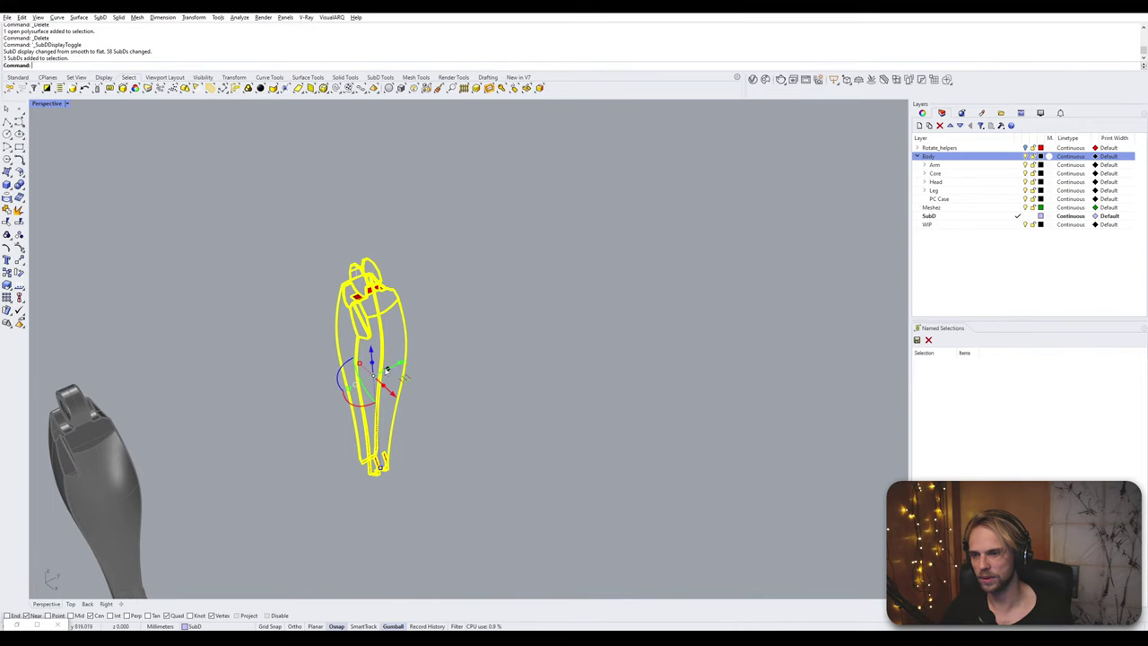
left_click(402, 365)
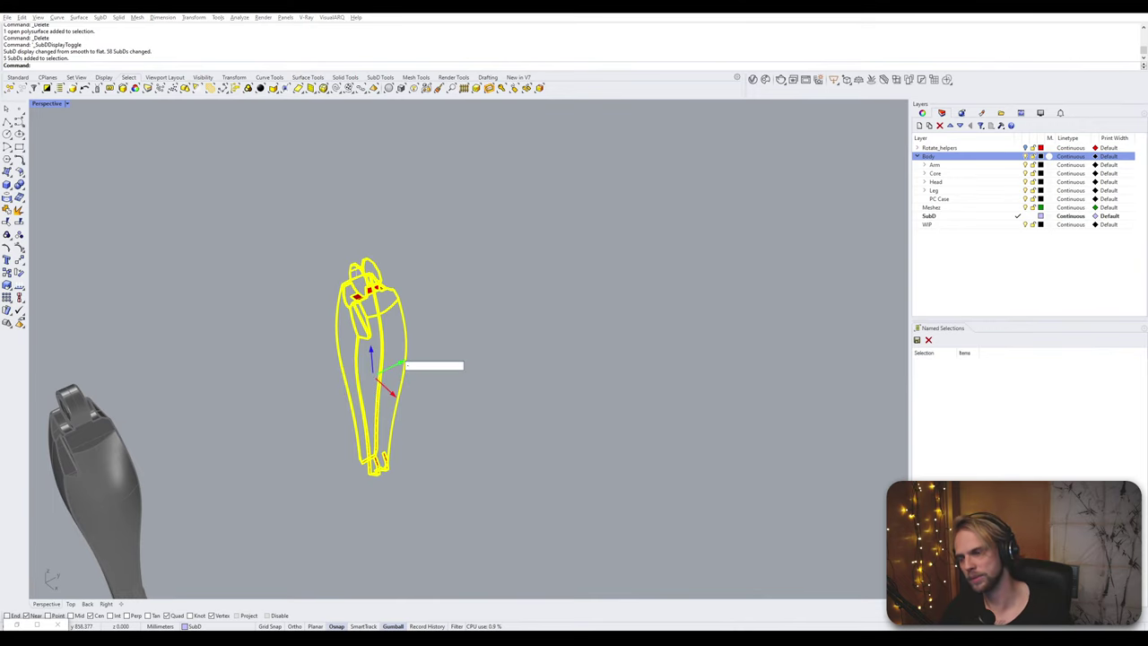
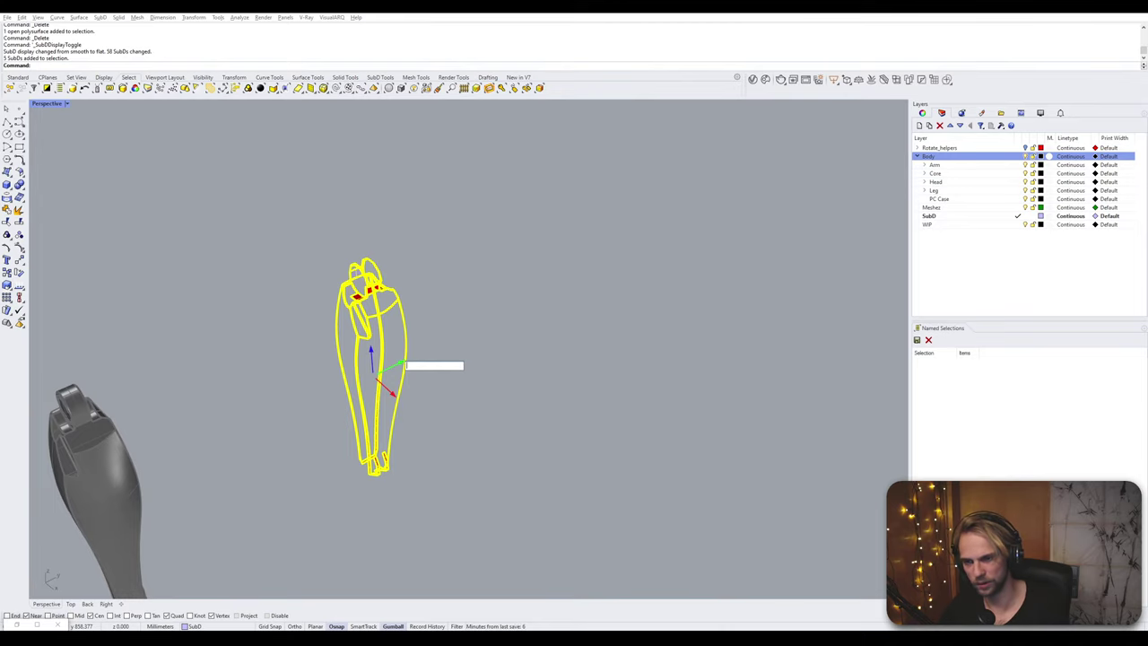
- Move the selected parts 500 units to the left and bring the collar area into view
key("Return")
left_click(310, 354)
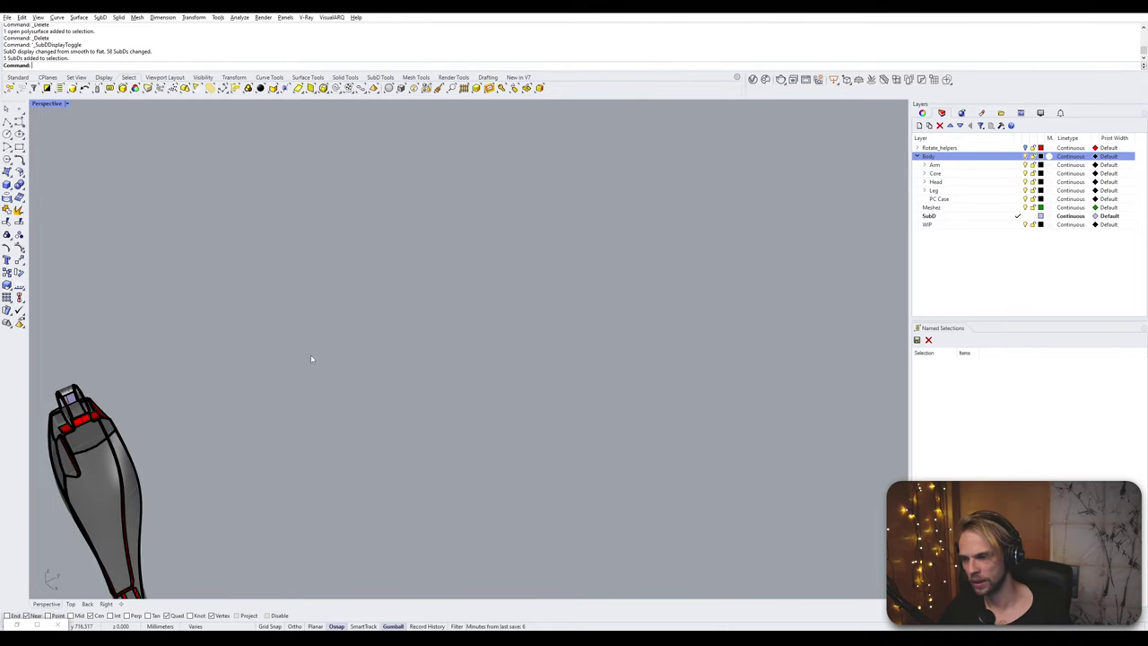
right_click_drag(310, 355, 353, 335)
scroll(457, 249, "up", 5)
right_click_drag(459, 249, 304, 317)
scroll(376, 311, "up", 4)
right_click_drag(304, 317, 400, 336, "shift")
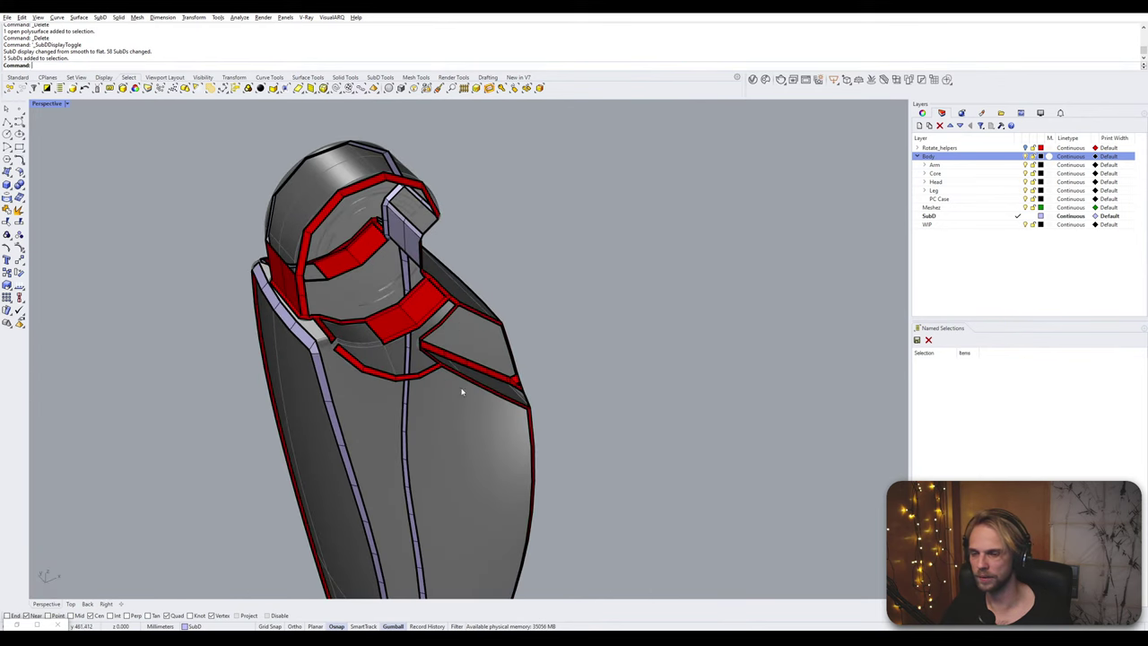
scroll(357, 415, "up", 3)
- Zoom to the collar gap edge and bridge it to the opposite edge
left_click(349, 354)
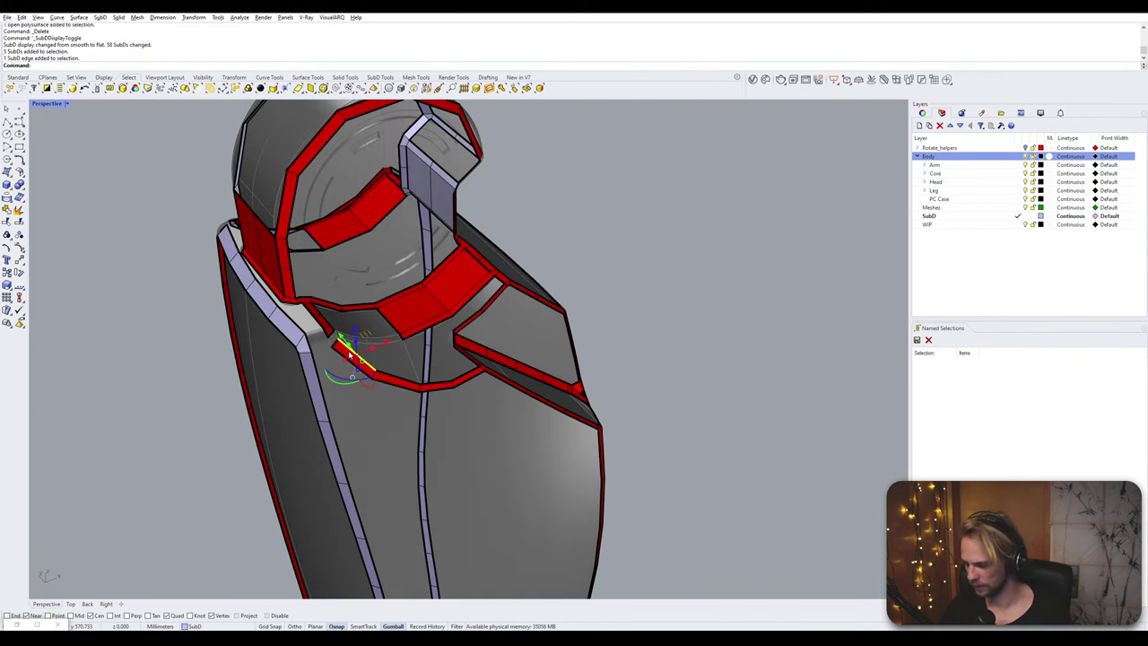
type("zs")
key("Return")
key("Escape")
right_click_drag(362, 343, 358, 283, "shift")
left_click(360, 294)
left_click(385, 371, "shift")
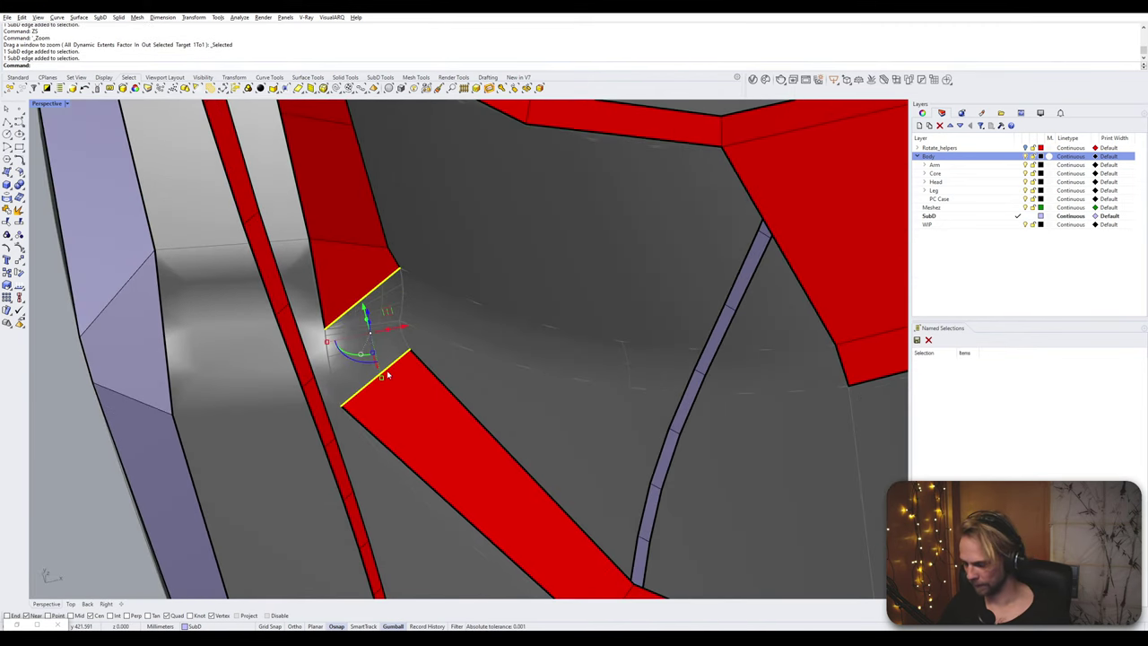
key("Return")
key("Return")
- Inspect the new bridge and delete two stray edges
scroll(410, 353, "down", 5)
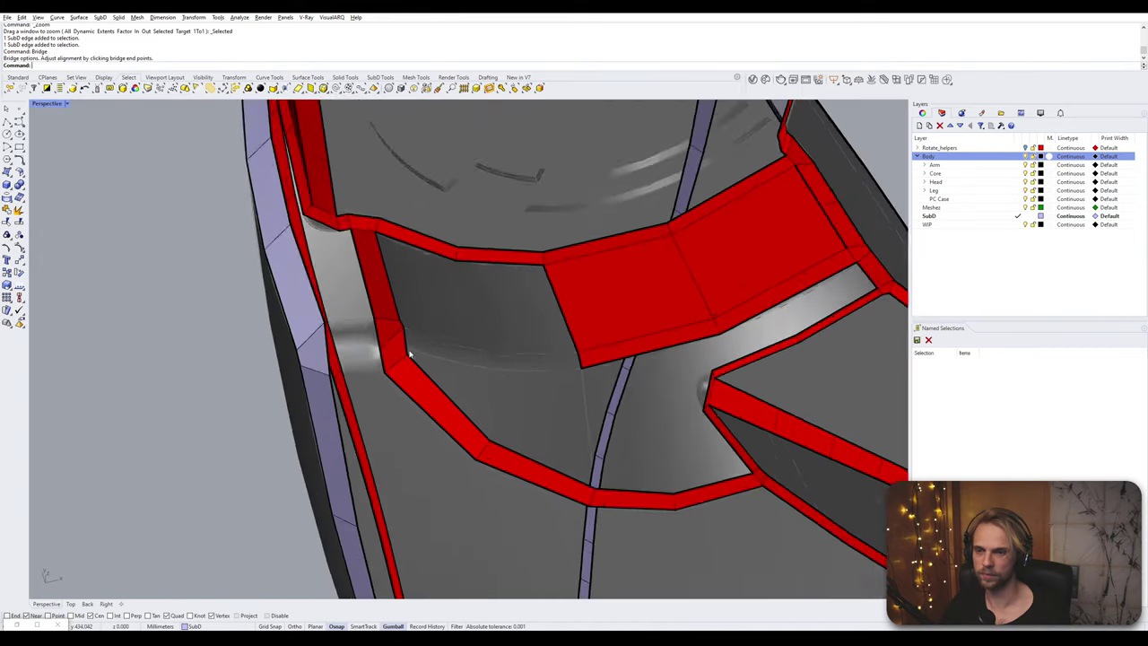
right_click_drag(410, 353, 440, 382)
scroll(334, 304, "up", 3)
right_click_drag(334, 305, 428, 371)
left_click(314, 303)
key("Delete")
left_click(428, 371)
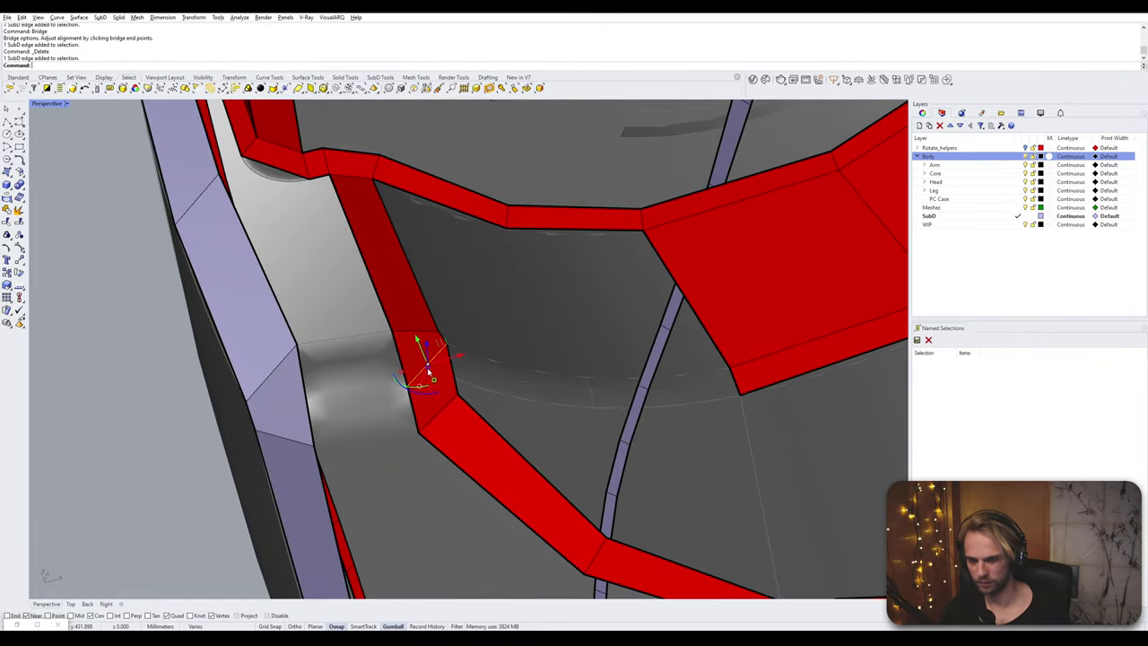
key("Delete")
- Bridge the collar gap to its matching left edge, then bridge the next open gap
left_click(406, 383)
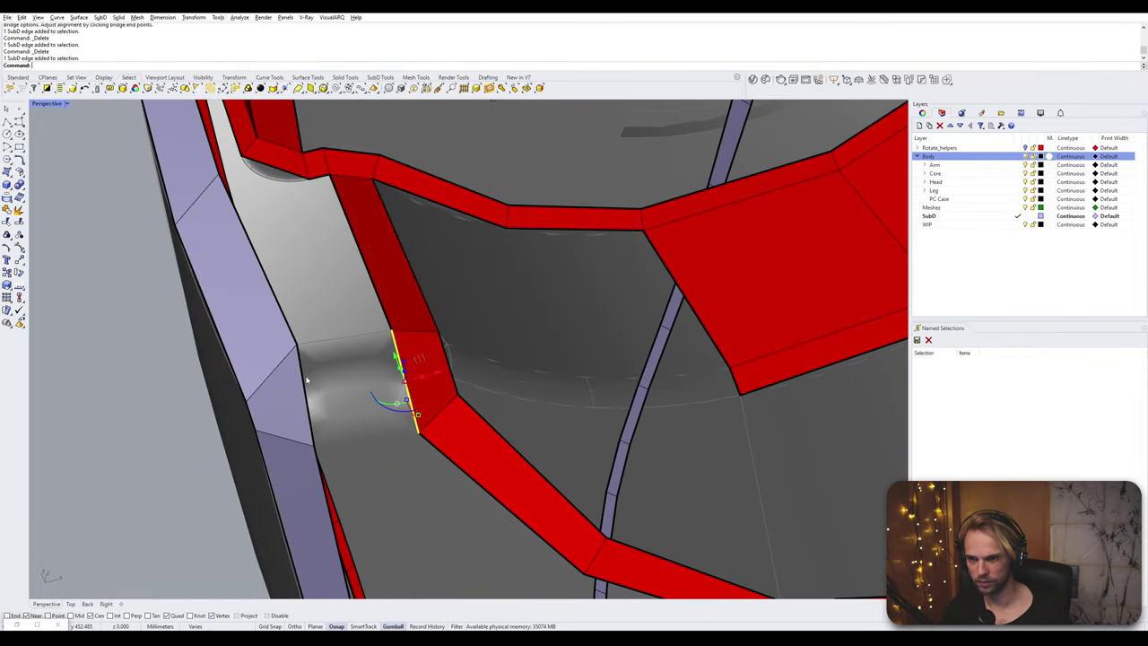
left_click(302, 381, "shift")
key("Return")
key("Return")
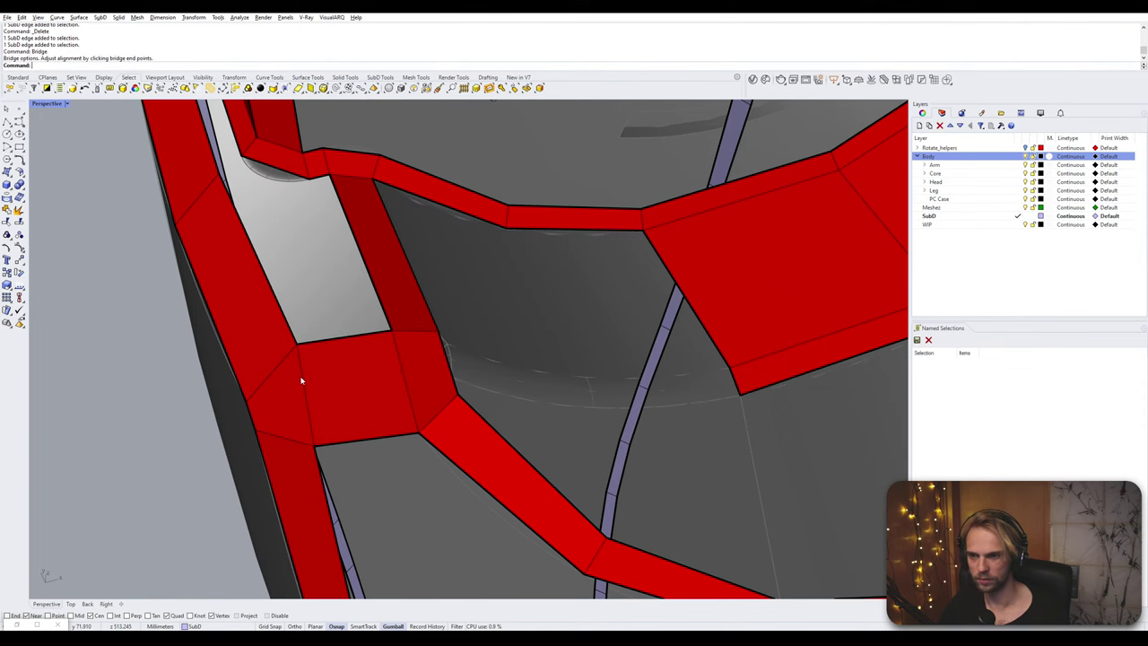
right_click_drag(302, 381, 391, 336)
left_click(391, 337)
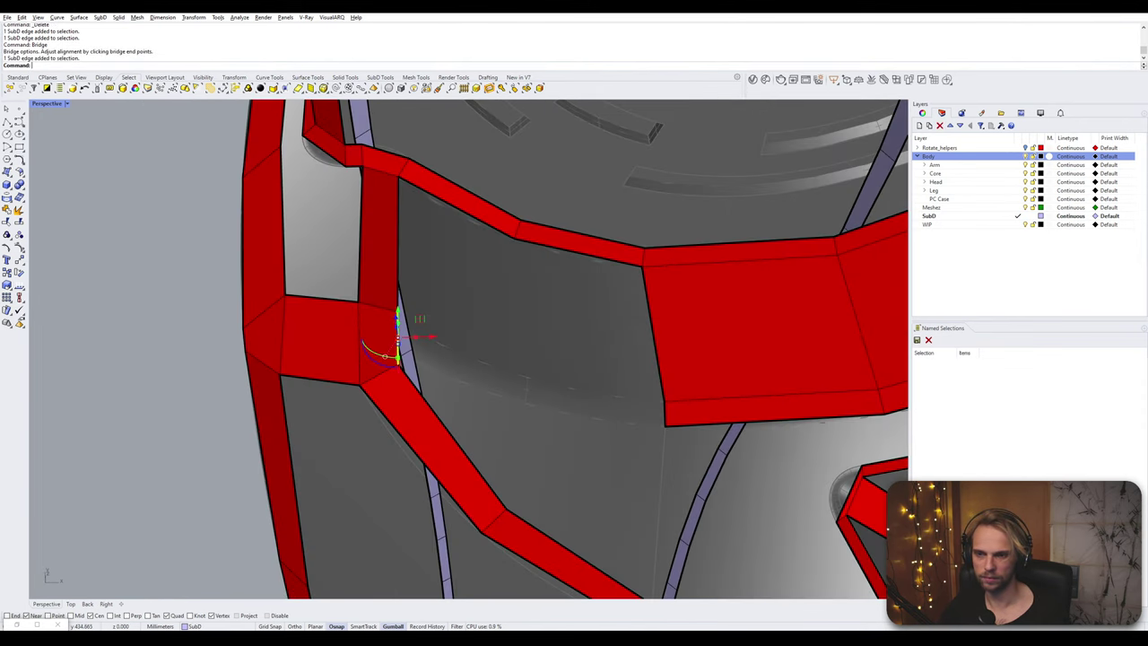
left_click(668, 419, "shift")
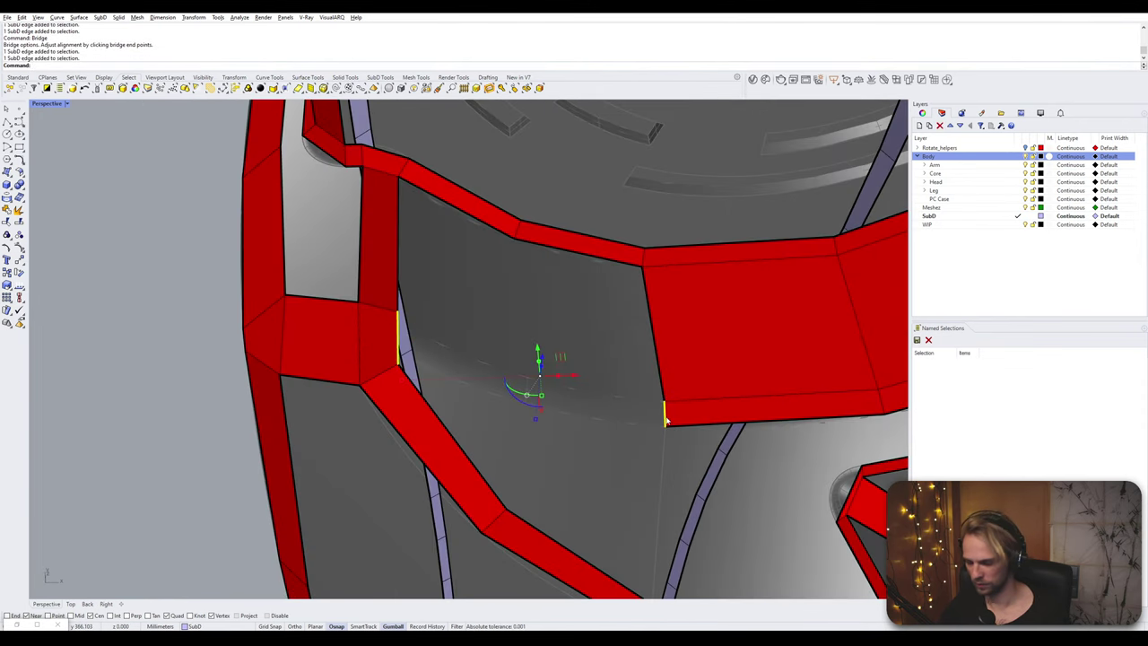
key("Return")
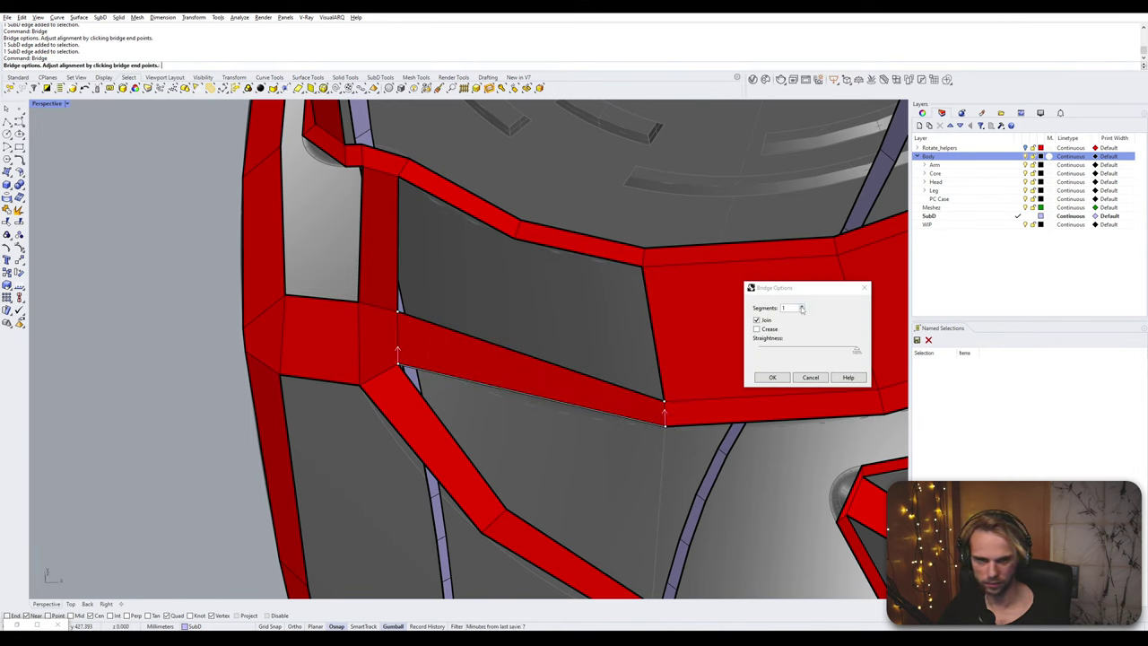
left_click(774, 377)
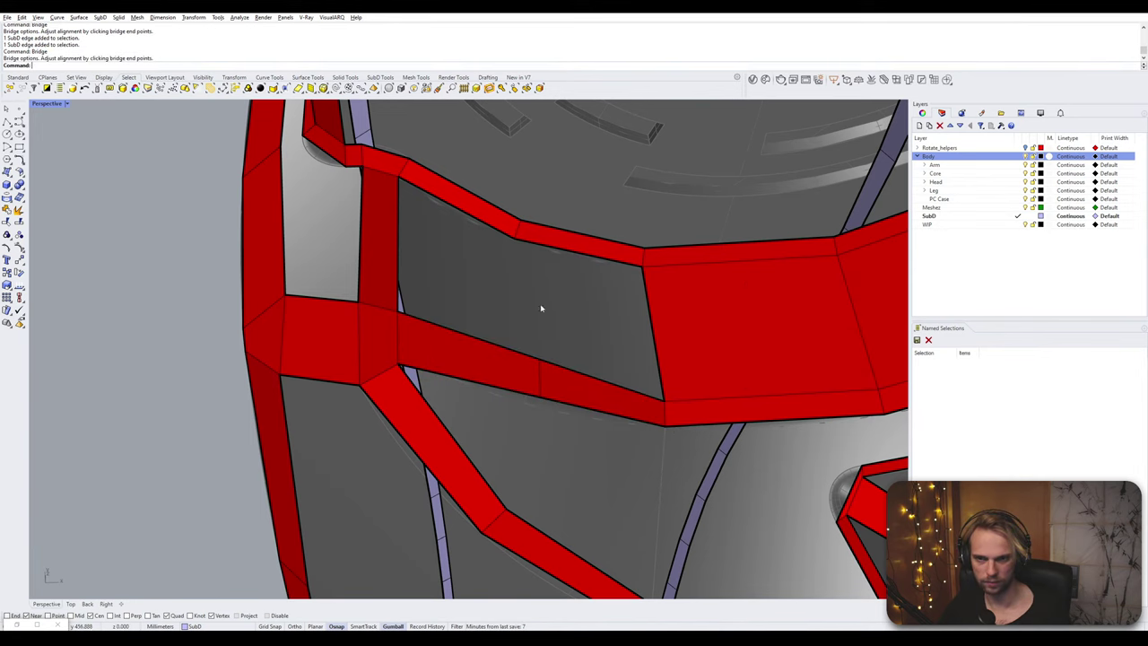
- Bridge the upper gap's boundary edges between the upper and lower strips with 1 segment
left_click(454, 208)
left_click(566, 250, "shift")
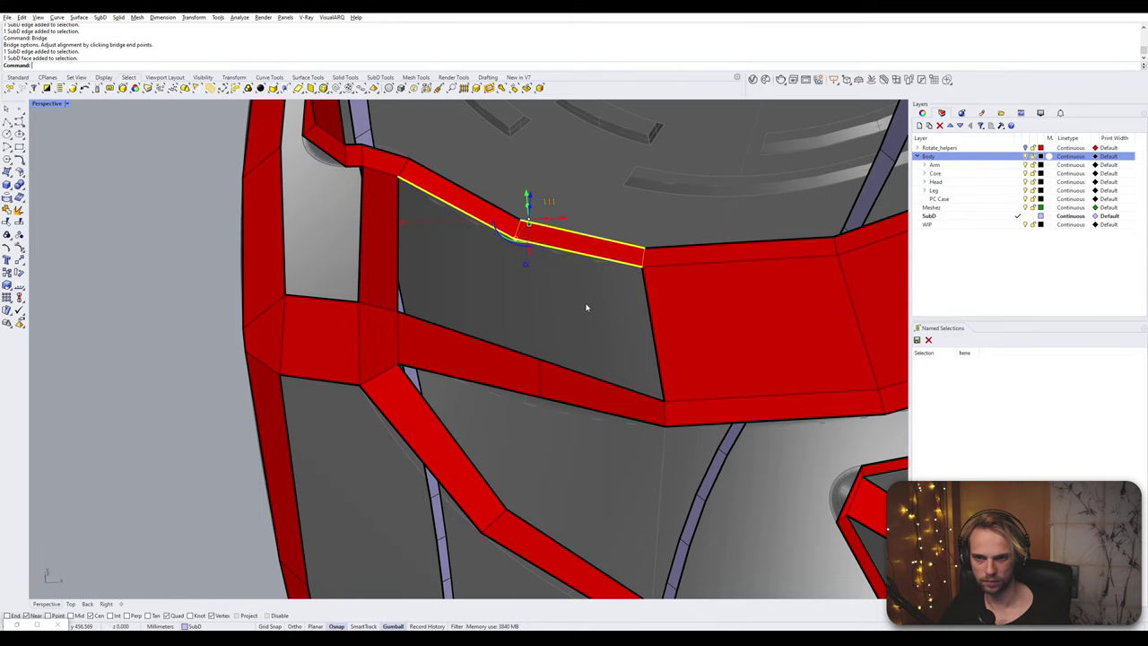
left_click(580, 255)
left_click(467, 203, "shift")
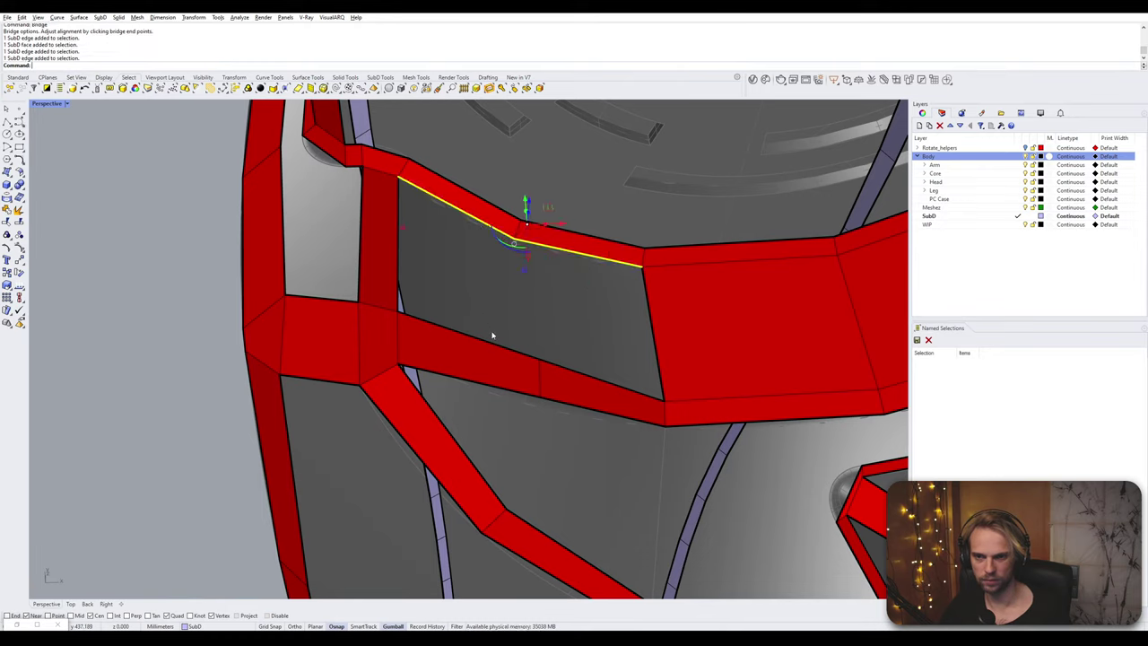
left_click(485, 339, "shift")
left_click(597, 377, "shift")
key("Return")
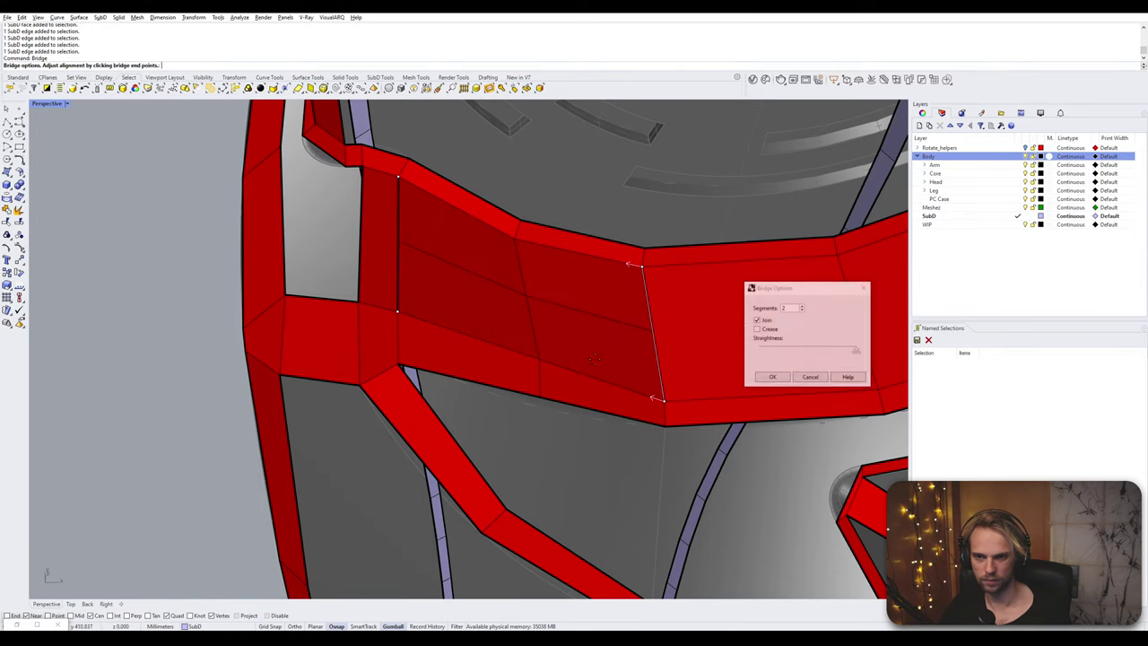
left_click(802, 310)
left_click(771, 377)
- Bridge the small gap under the collar and the last remaining hole
right_click_drag(479, 366, 403, 350)
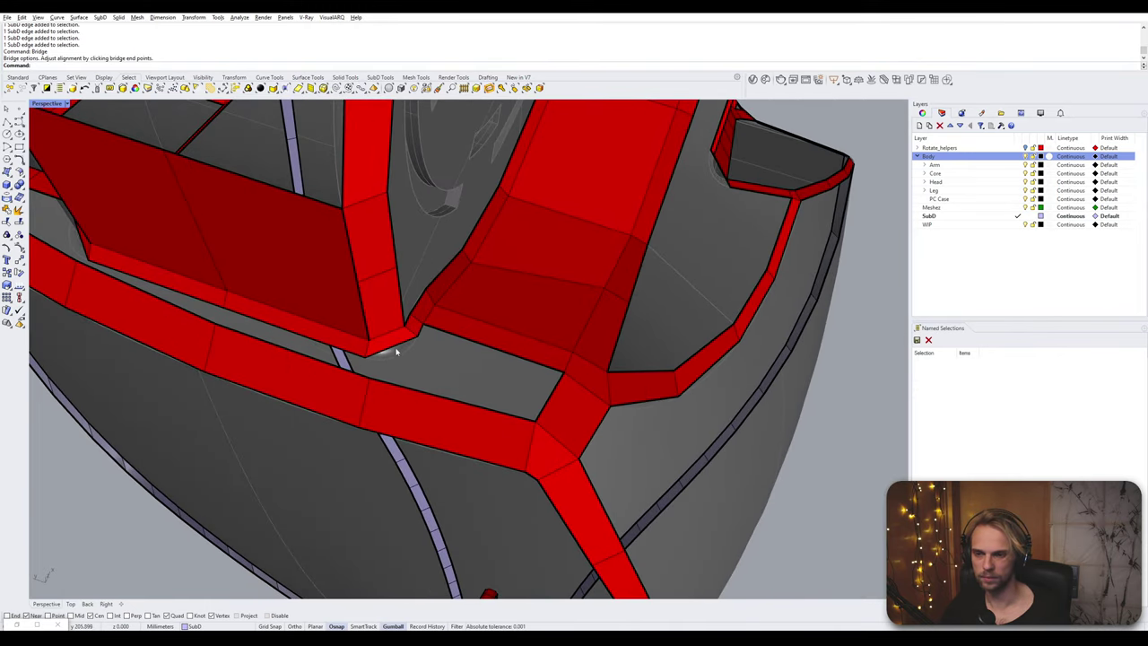
left_click(396, 351, "ctrl+shift")
left_click(485, 409, "ctrl+shift")
key("Return")
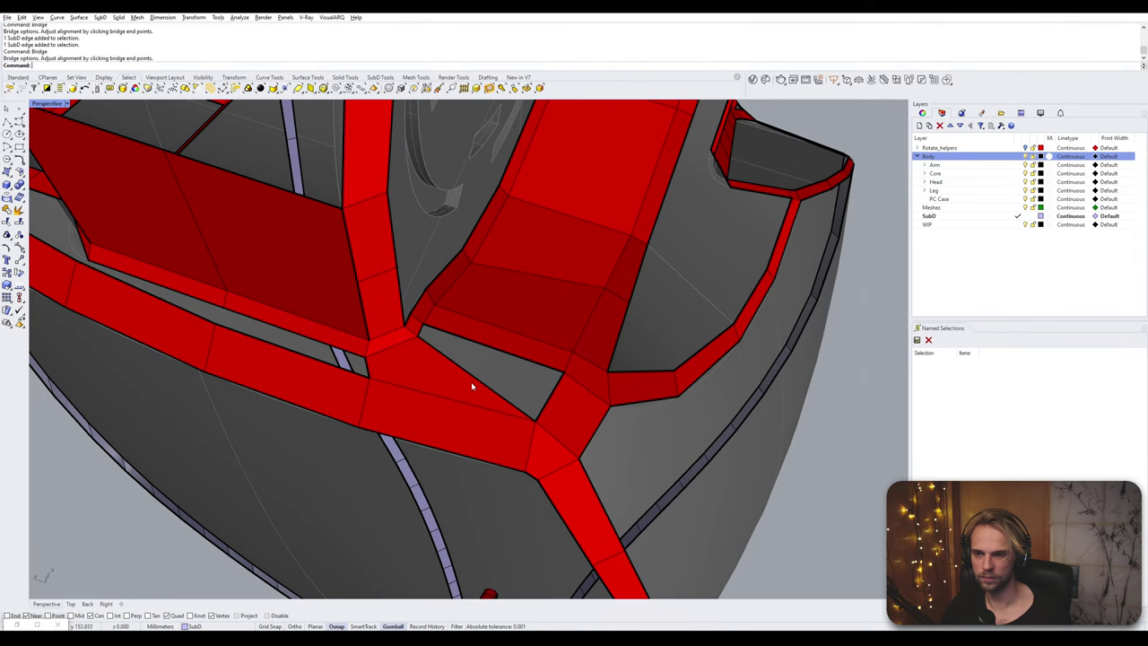
left_click(469, 381)
key("Escape")
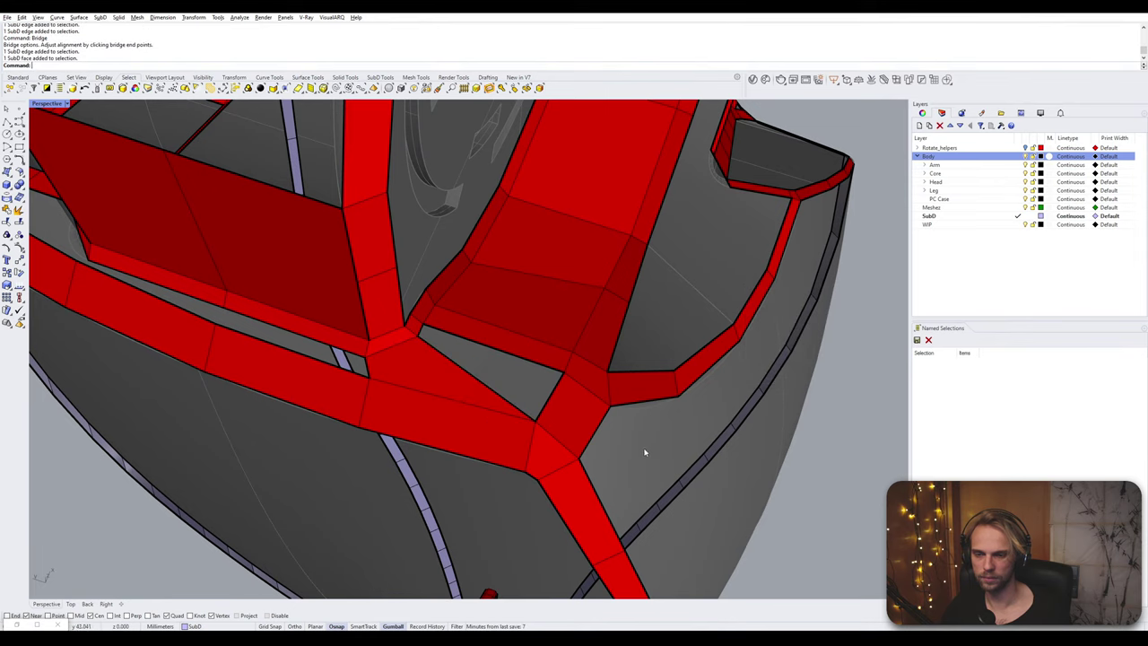
left_click(514, 407, "ctrl+shift")
left_click(538, 366, "ctrl+shift")
key("Return")
key("Return")
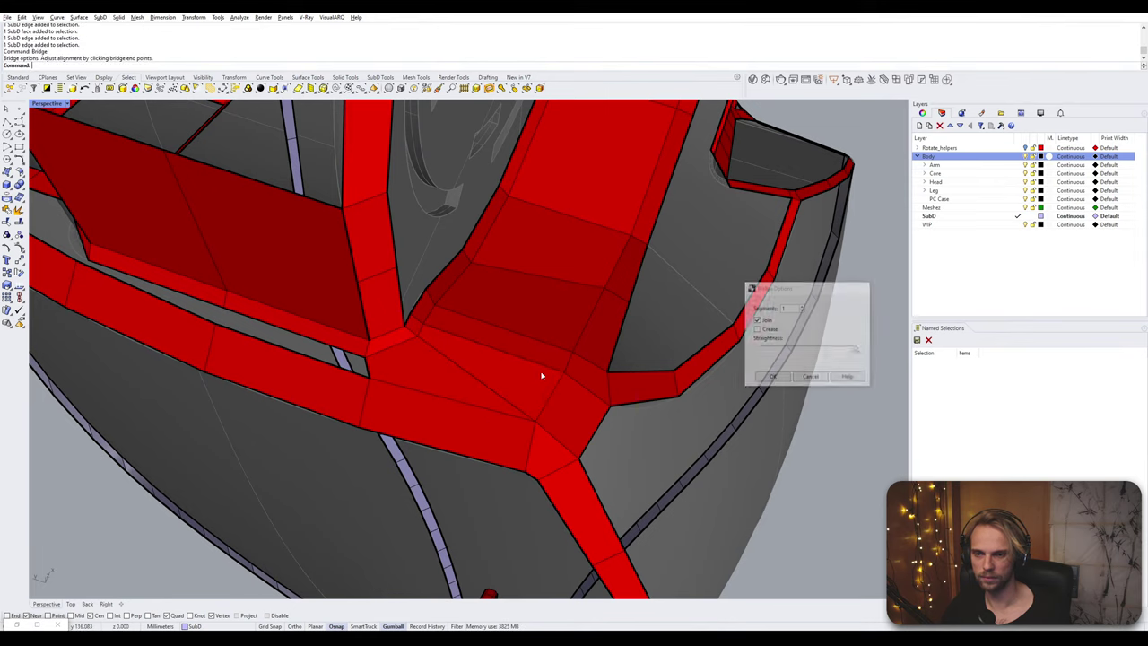
left_click(419, 383)
- Flip the SubD's direction and delete an unwanted edge
type("Flip")
key("Return")
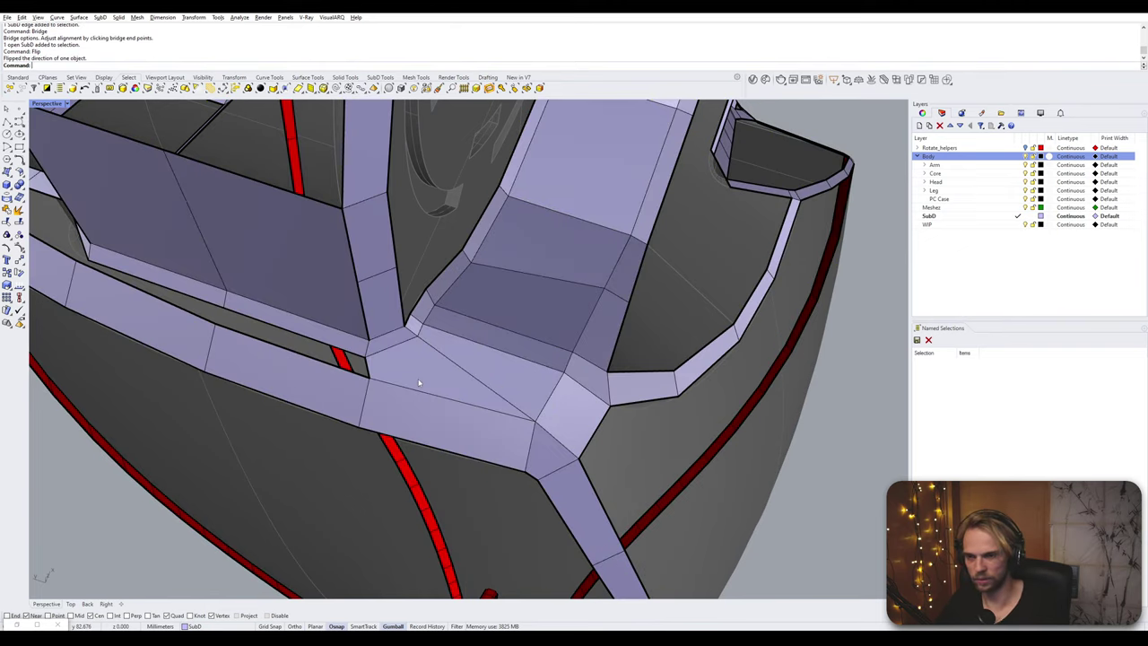
right_click_drag(374, 333, 508, 420)
left_click(442, 406)
key("Delete")
- Delete the left and right front panel faces
left_click(508, 420)
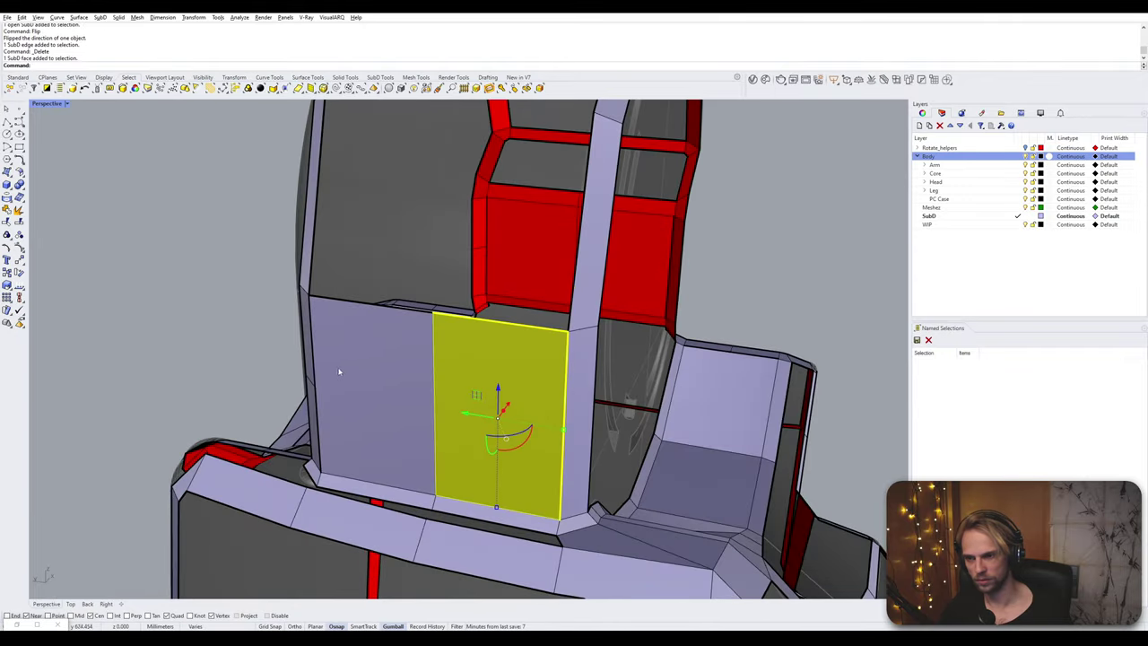
right_click_drag(333, 373, 353, 398)
left_click(392, 387, "shift")
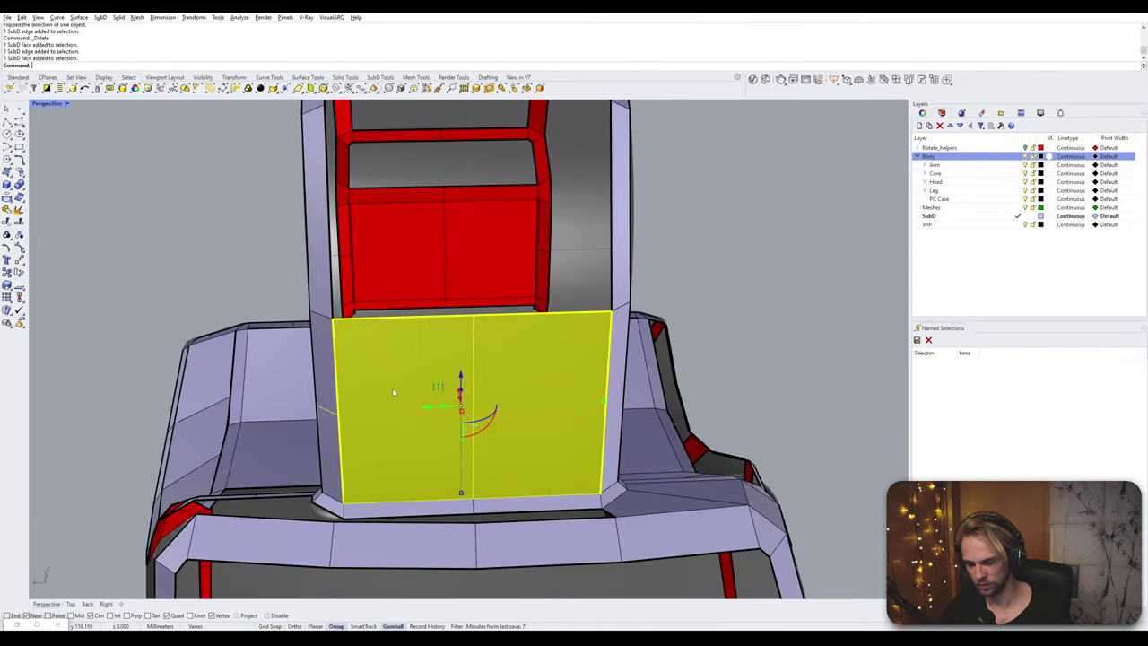
key("Delete")
- Select the opening's vertical and pillar edges and bridge them into a new joined face with 1 segment
right_click_drag(392, 392, 465, 380)
left_click(503, 391)
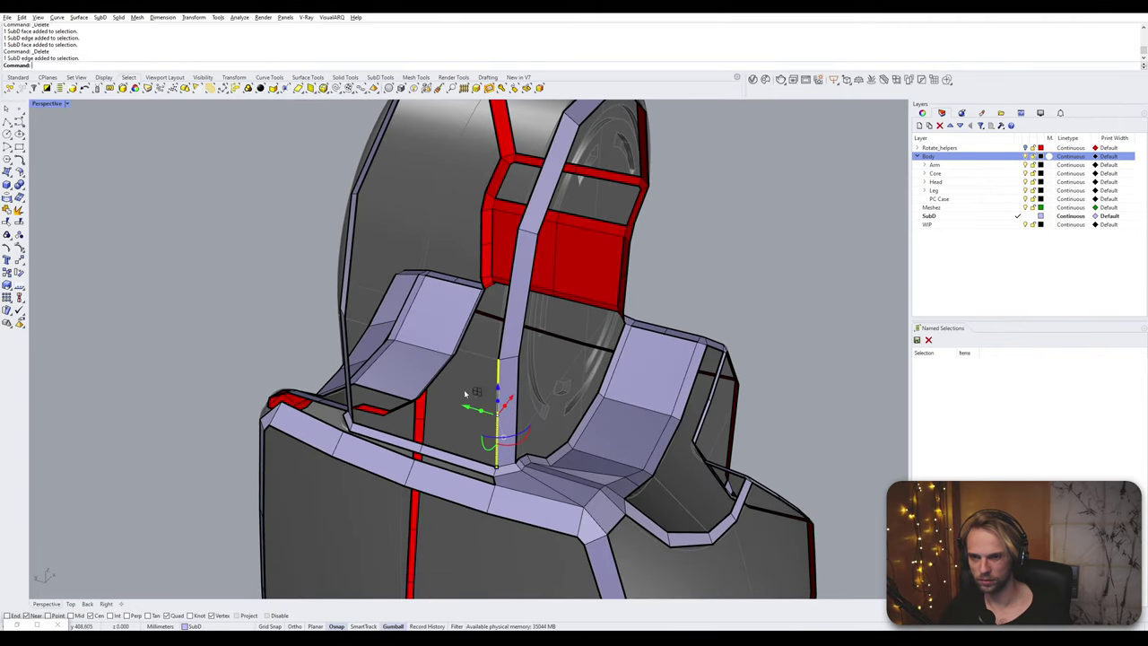
left_click(351, 354, "shift")
left_click(352, 289, "shift")
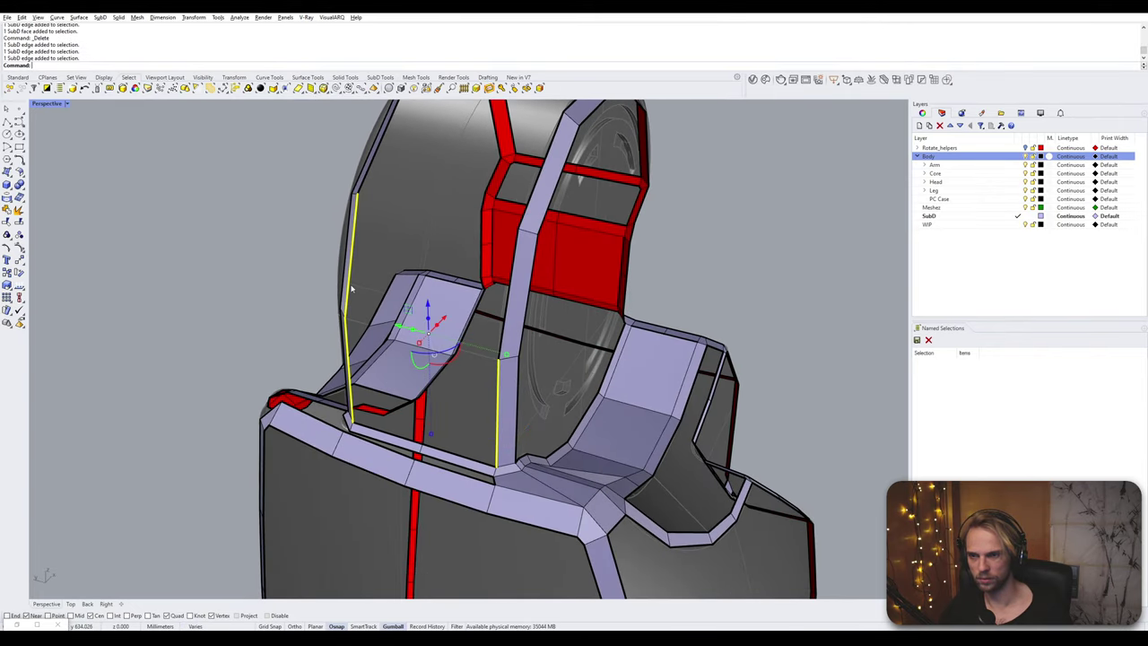
left_click(509, 263, "shift")
right_click_drag(503, 264, 473, 326)
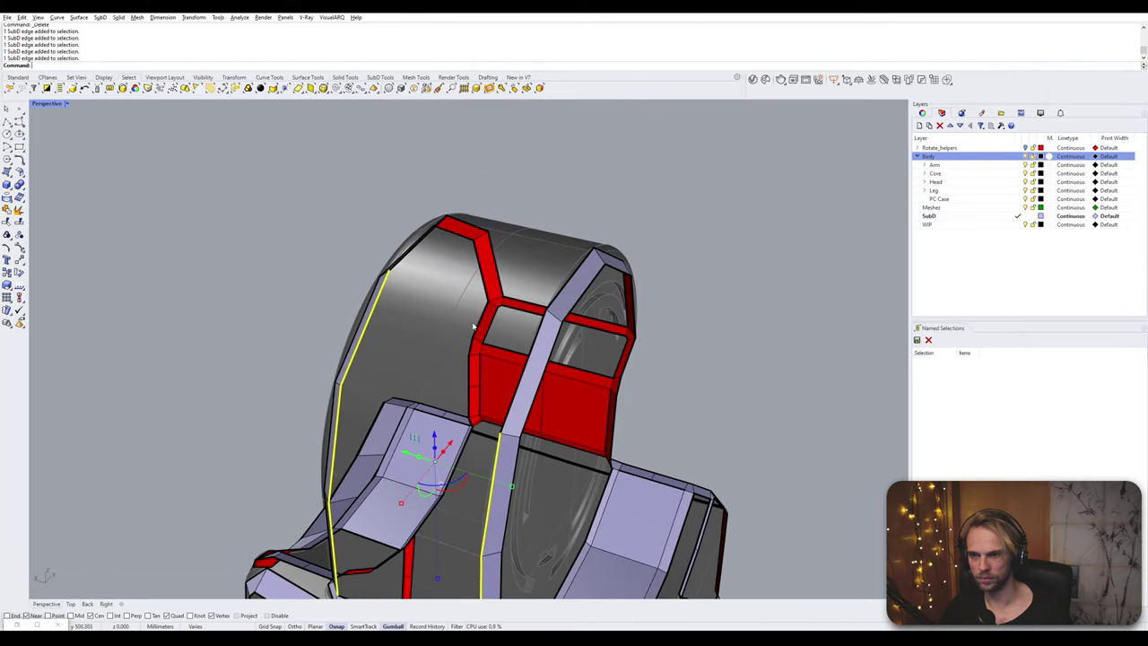
left_click(570, 285, "shift")
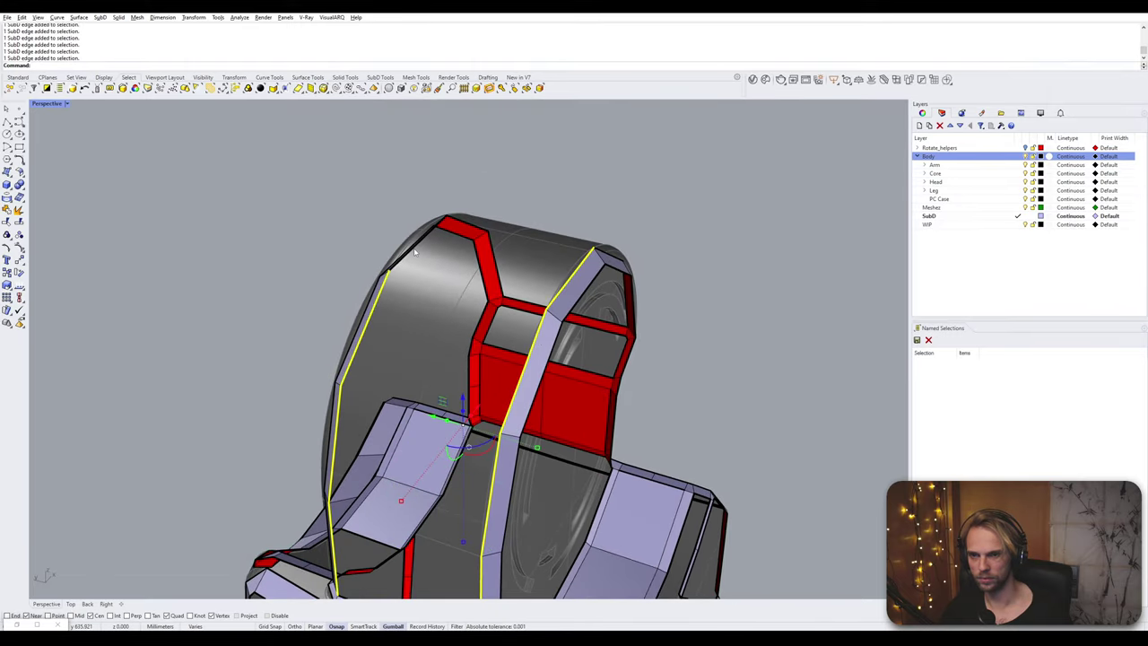
right_click_drag(416, 253, 344, 323)
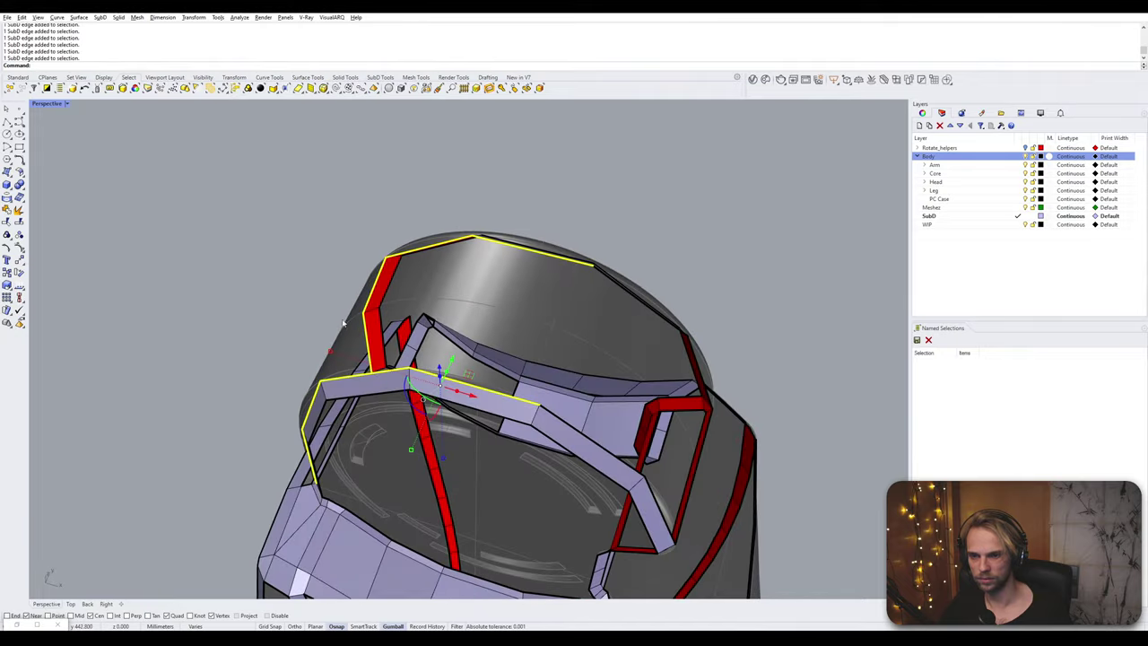
right_click_drag(572, 432, 475, 328)
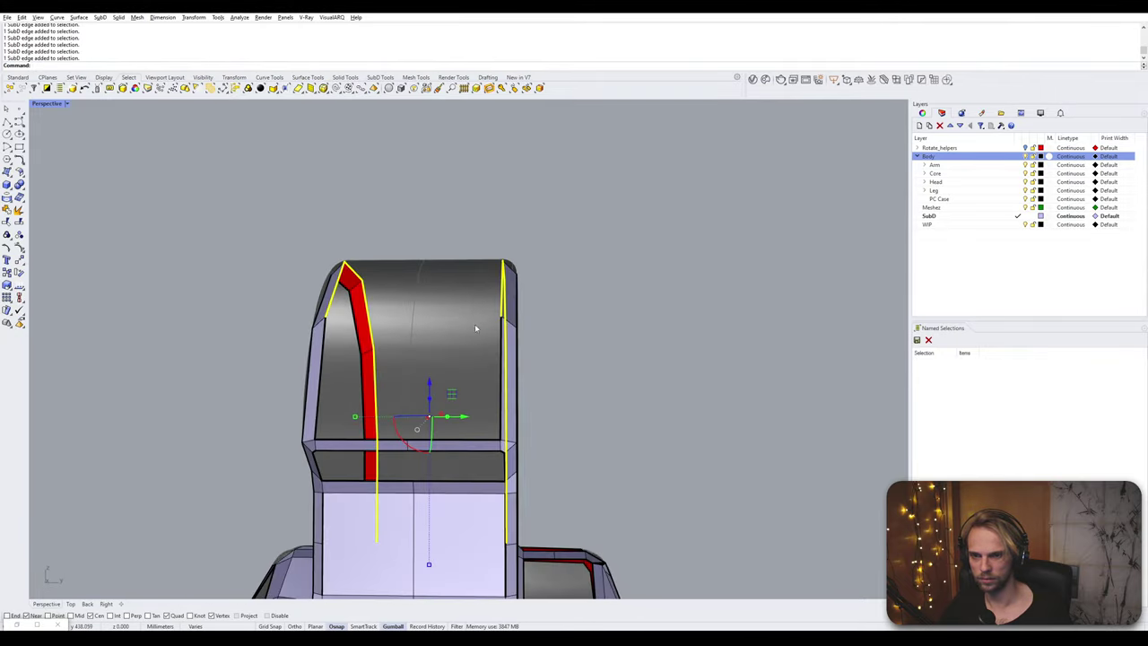
left_click(500, 365, "ctrl+shift")
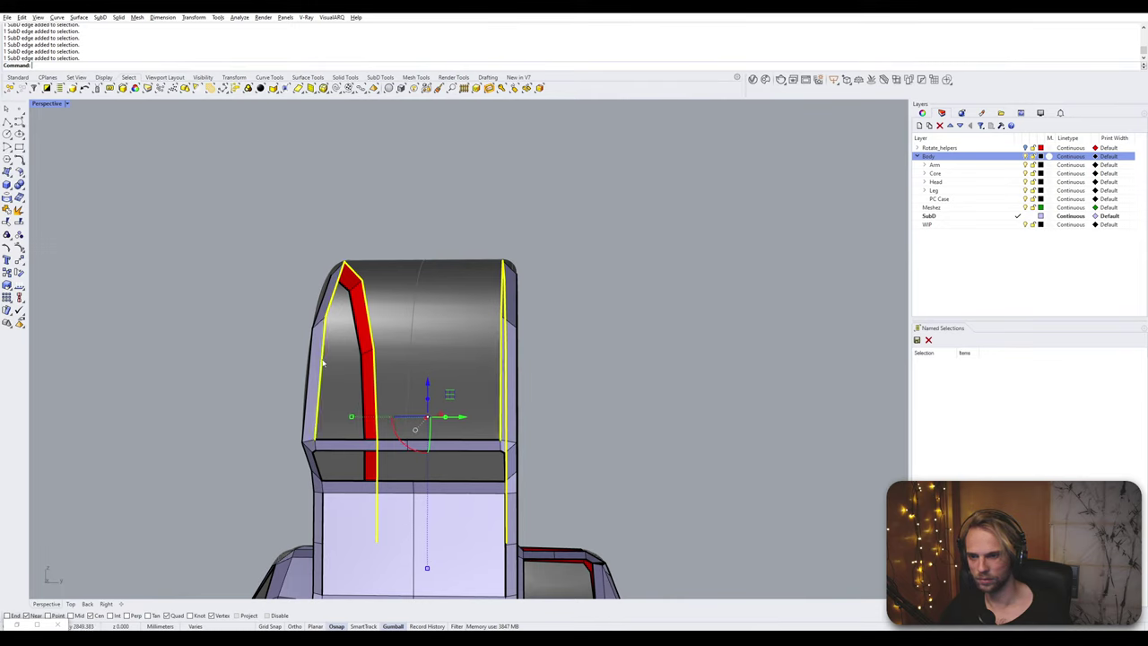
key("Return")
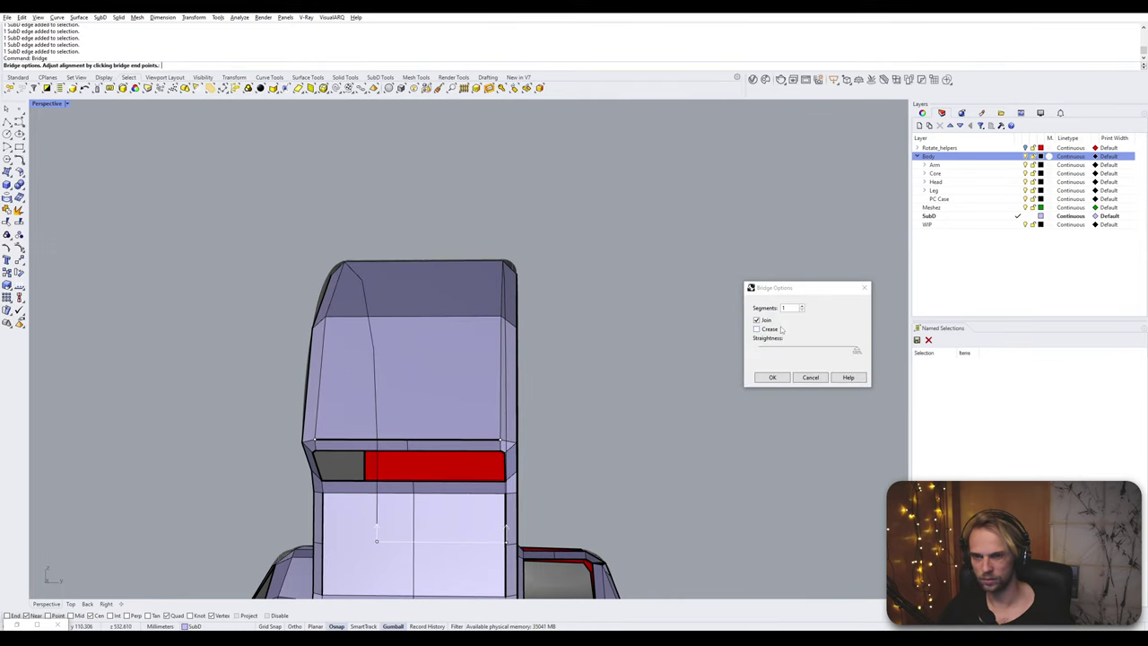
left_click(773, 376)
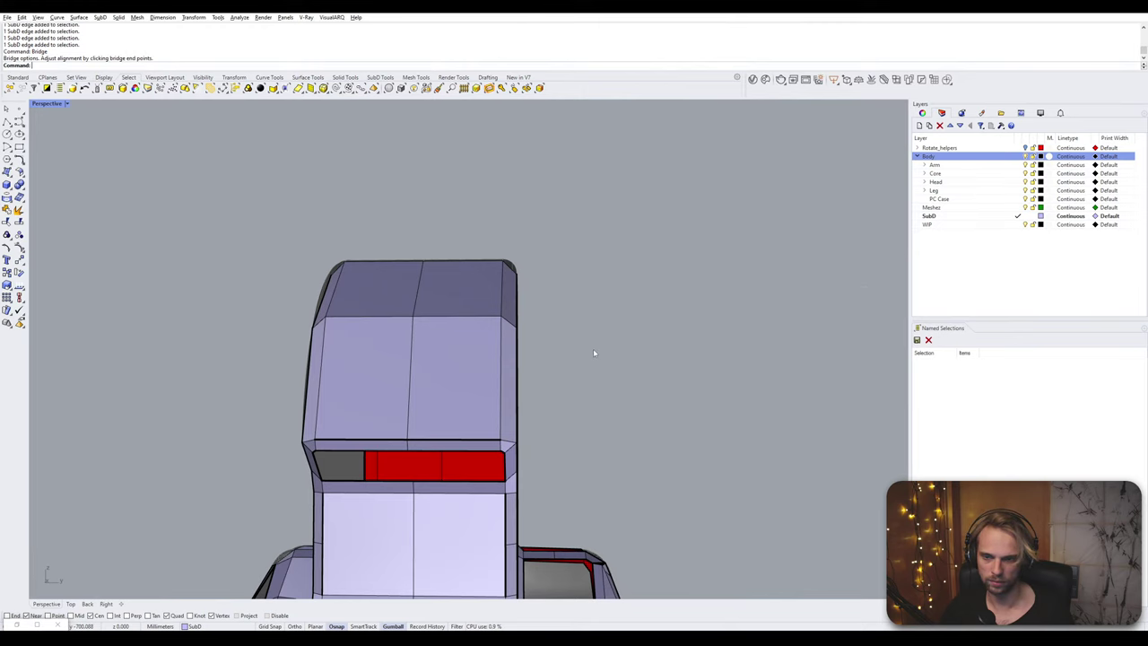
- Zoom out and select the whole SubD body
scroll(402, 448, "up", 3)
scroll(381, 443, "up", 2)
scroll(388, 437, "down", 4)
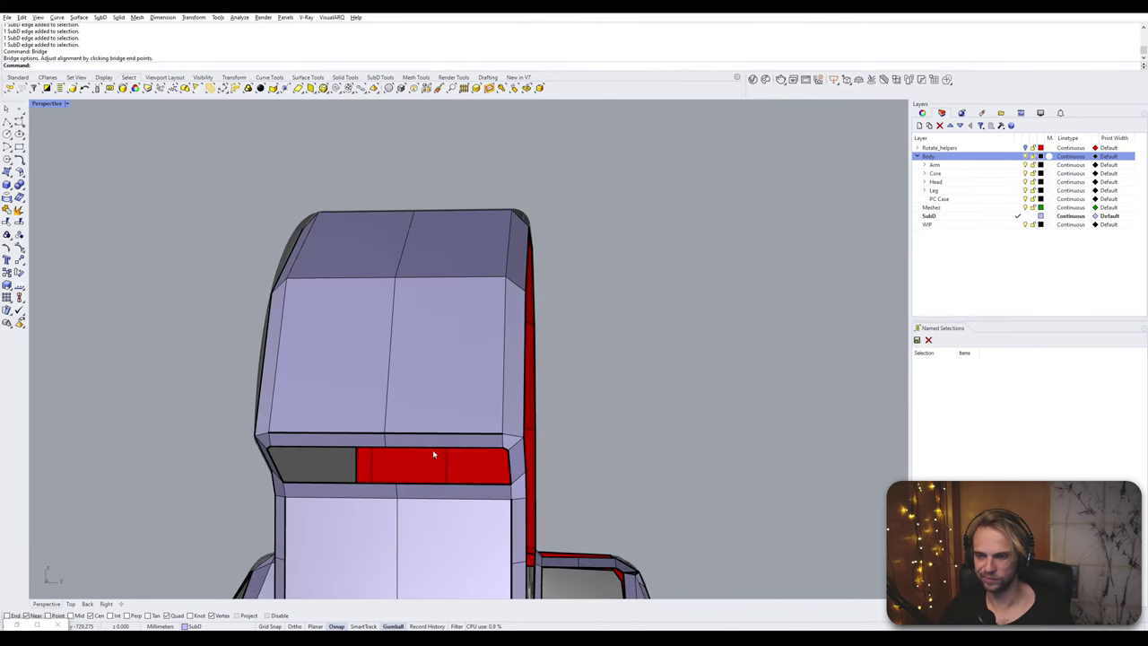
scroll(386, 437, "up", 4)
left_click(290, 295)
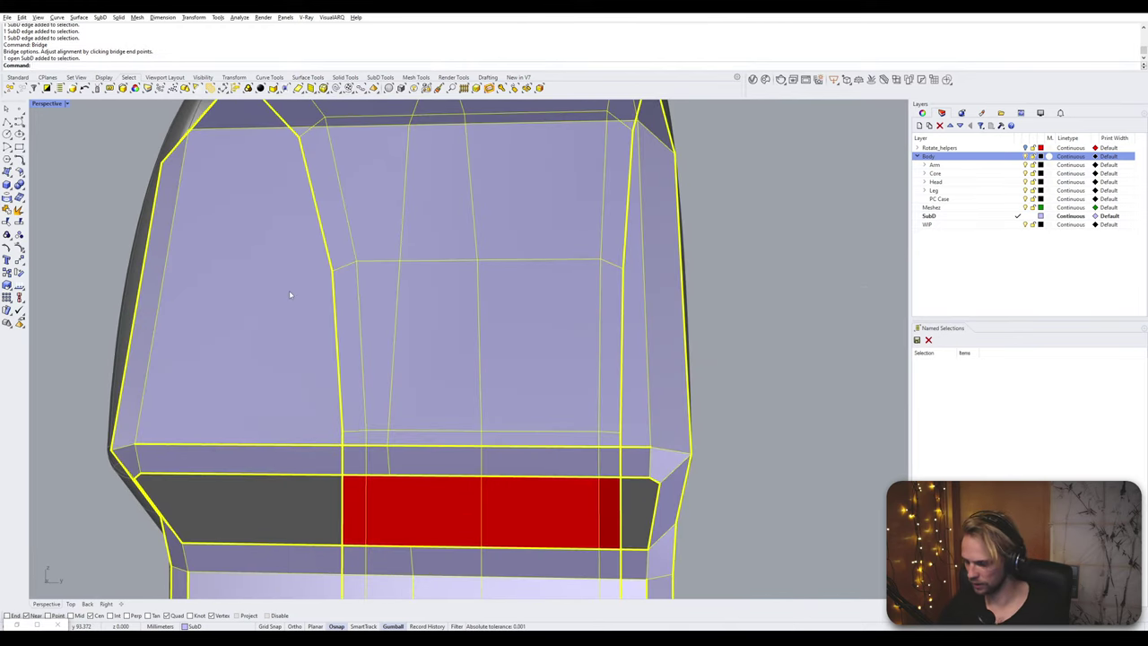
- Align the body's stray vertices and remove the crease along the new seam loop
key("Return")
key("Return")
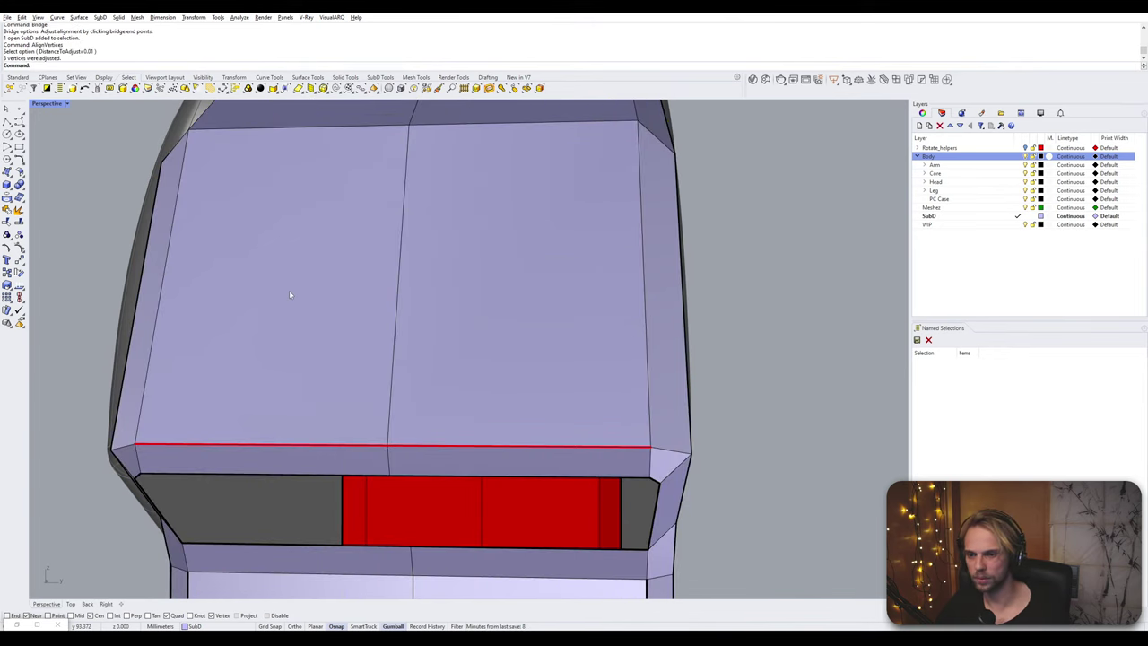
double_click(296, 449)
right_click_drag(443, 420, 355, 505)
scroll(355, 505, "up", 5)
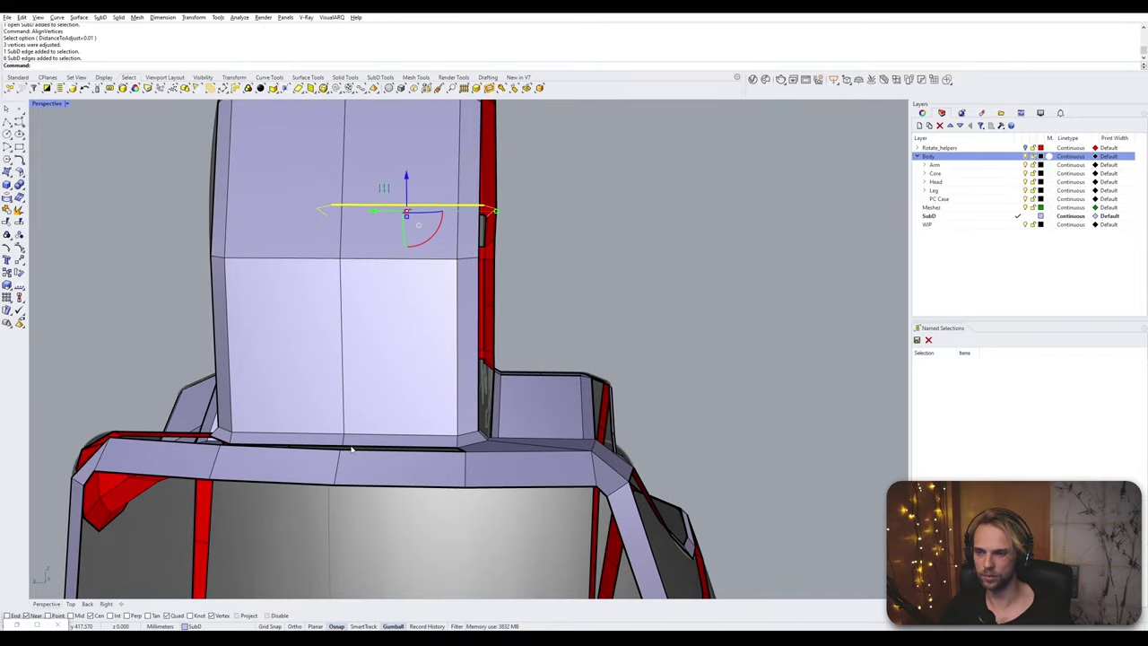
key("Return")
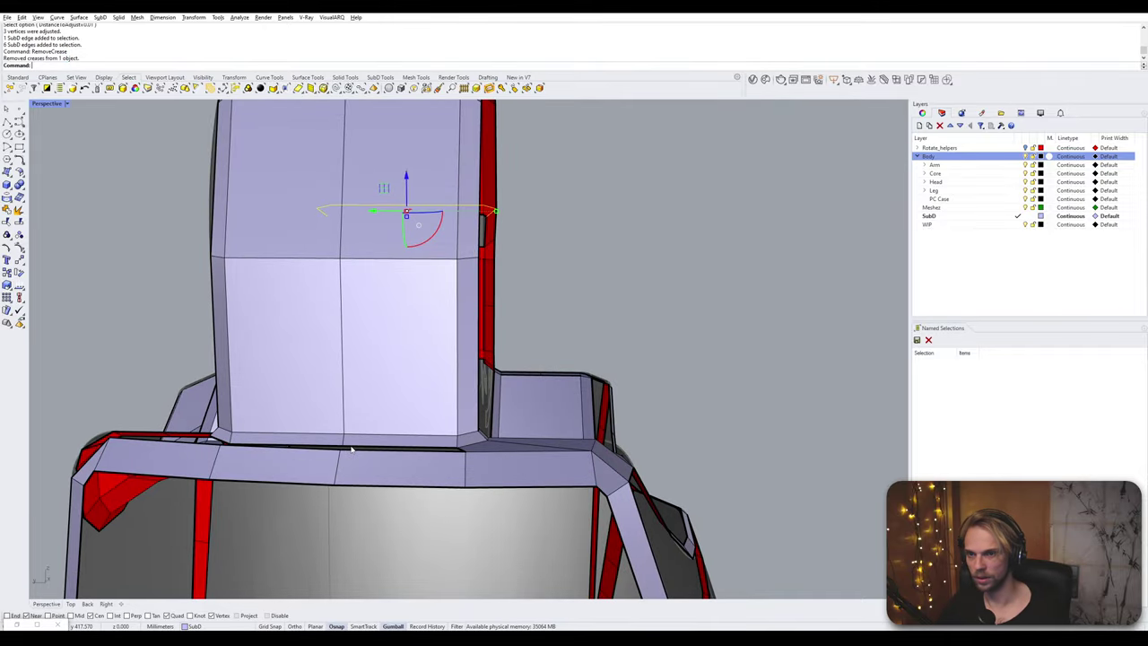
- Bridge the red slot's opposite edges shut, then bridge its remaining end gap
right_click_drag(544, 308, 430, 330)
left_click(660, 334)
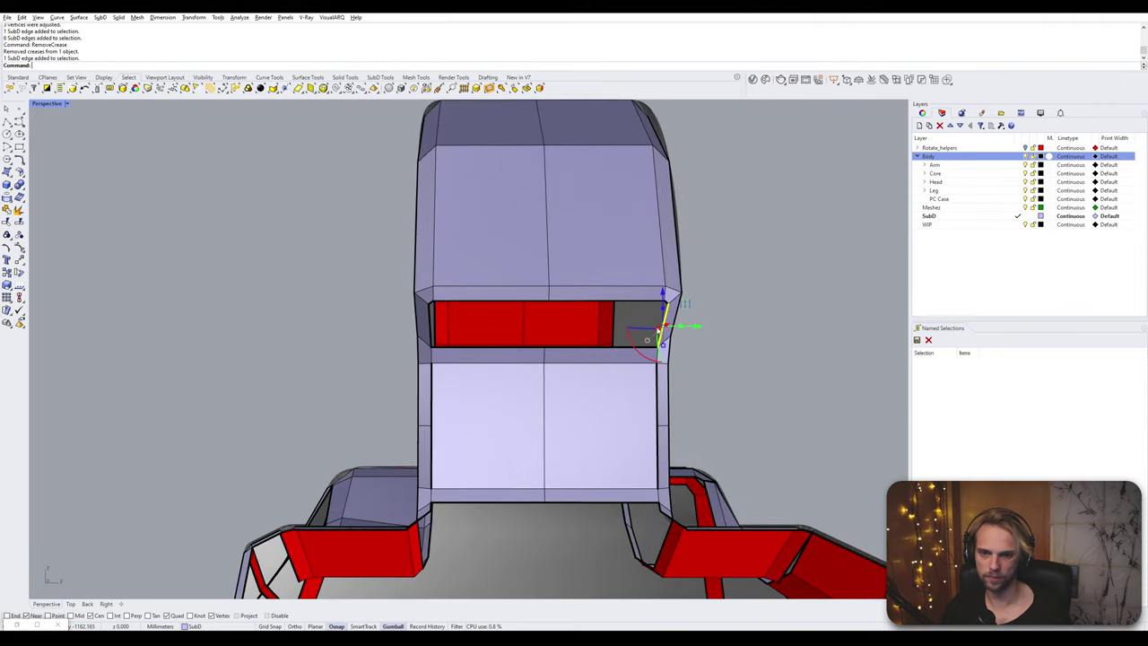
left_click(429, 325, "shift")
key("Return")
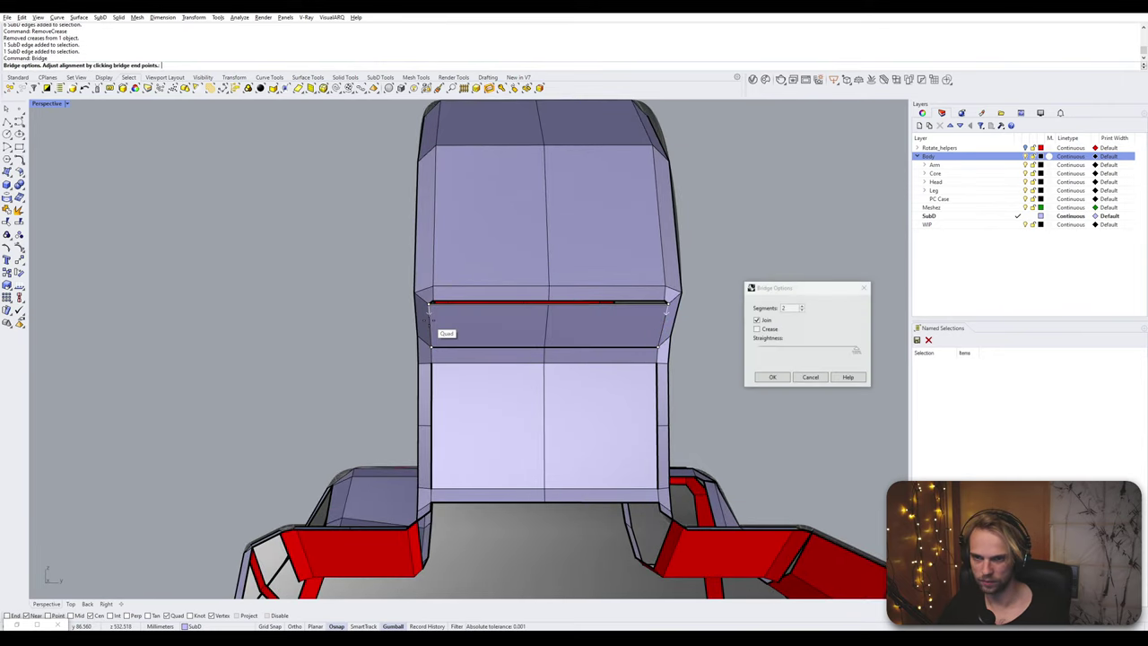
key("Return")
scroll(547, 304, "up", 5)
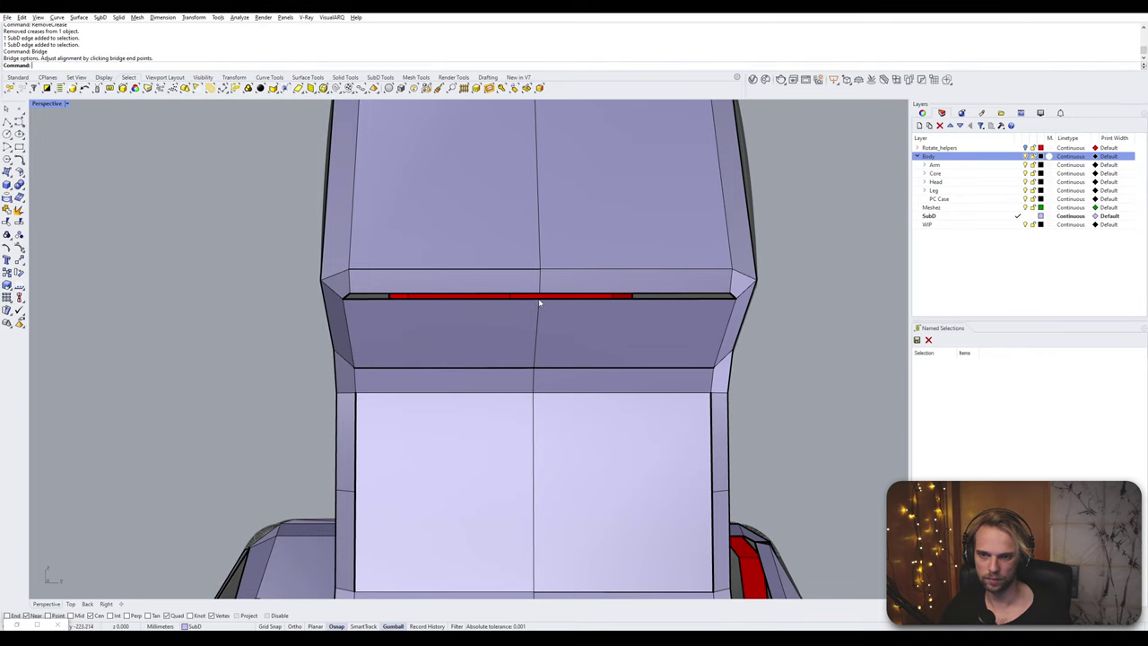
right_click_drag(600, 310, 739, 295)
left_click(737, 296)
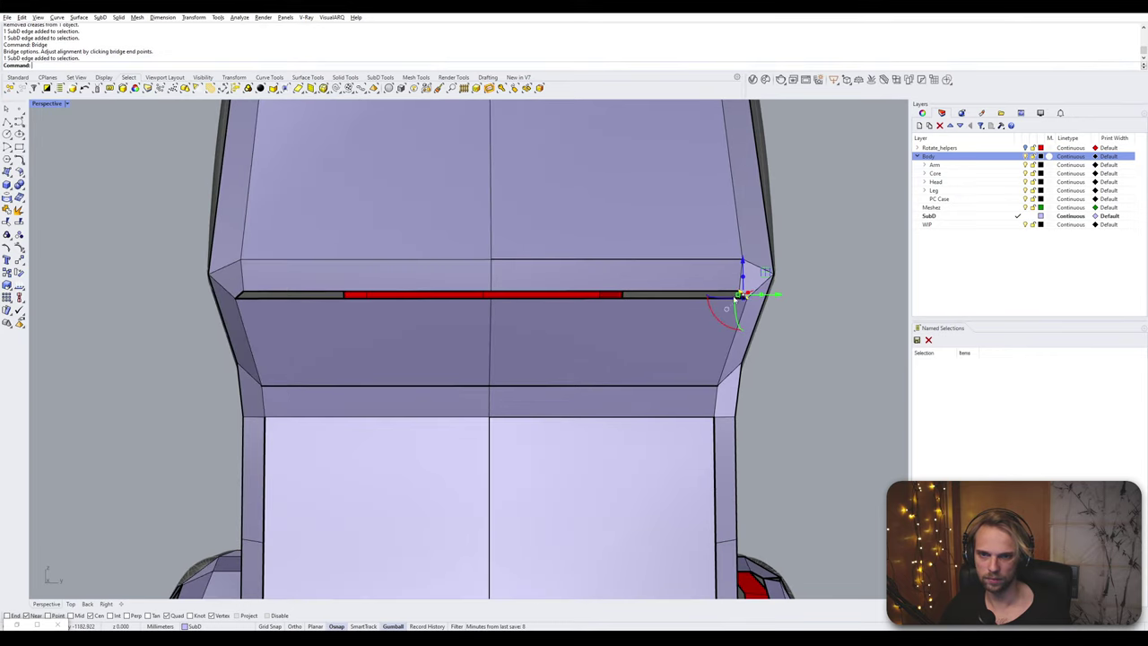
left_click(240, 298, "shift")
key("Return")
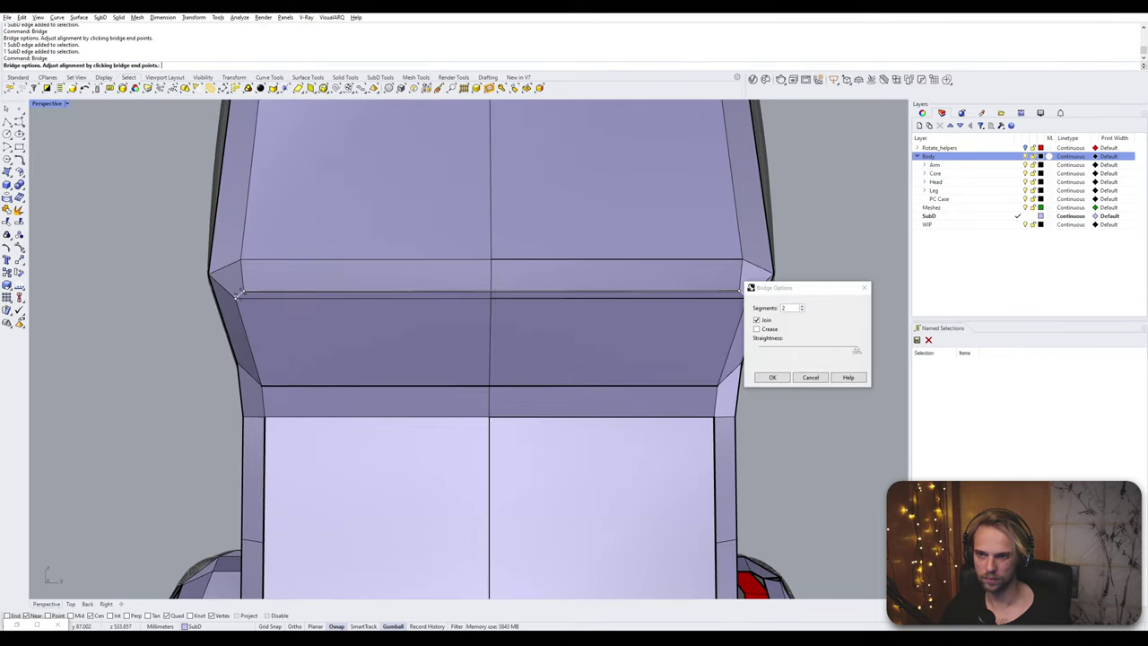
key("Return")
- Align the SubD body's vertices and remove the creases at the helmet corner
left_click(393, 369)
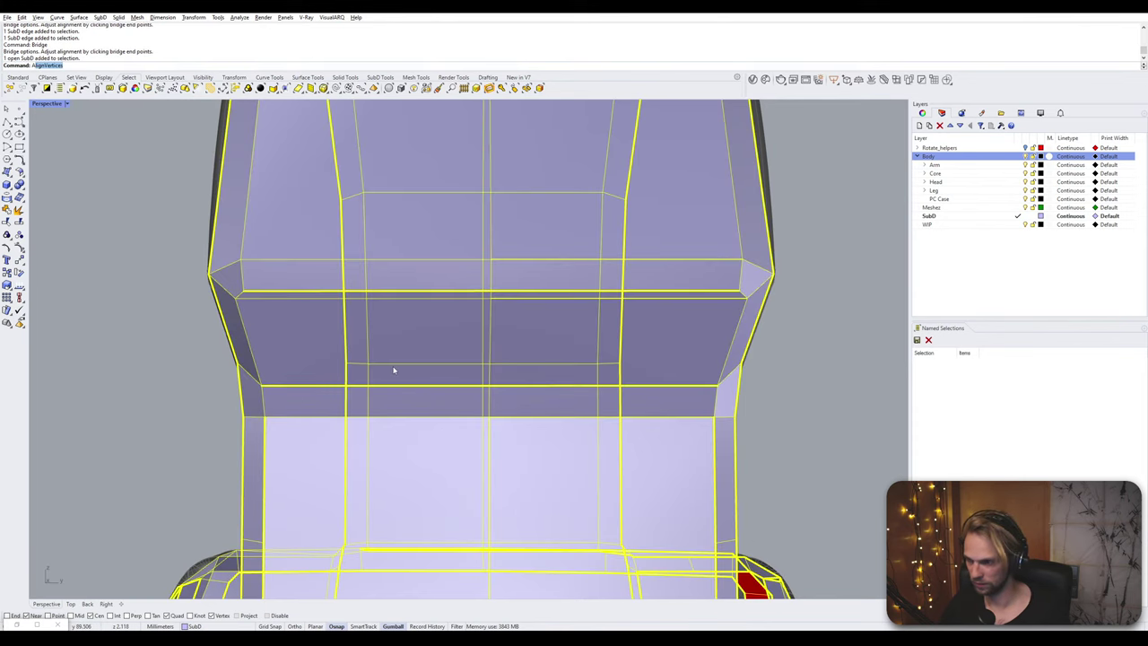
key("Return")
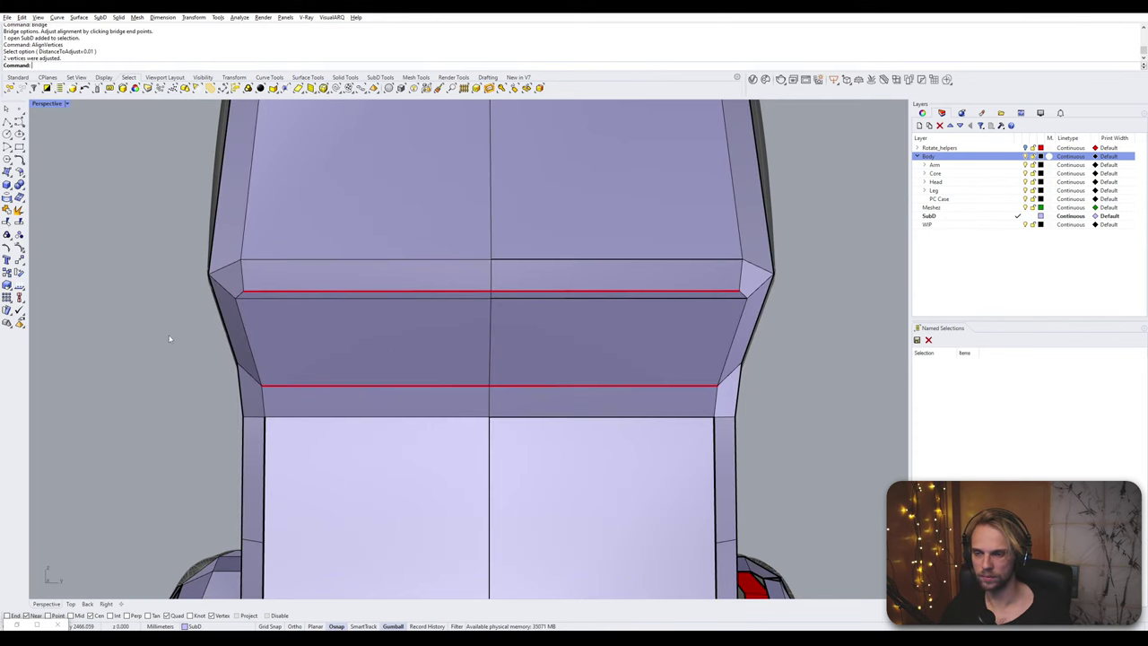
scroll(161, 335, "down", 3)
right_click_drag(152, 331, 443, 282)
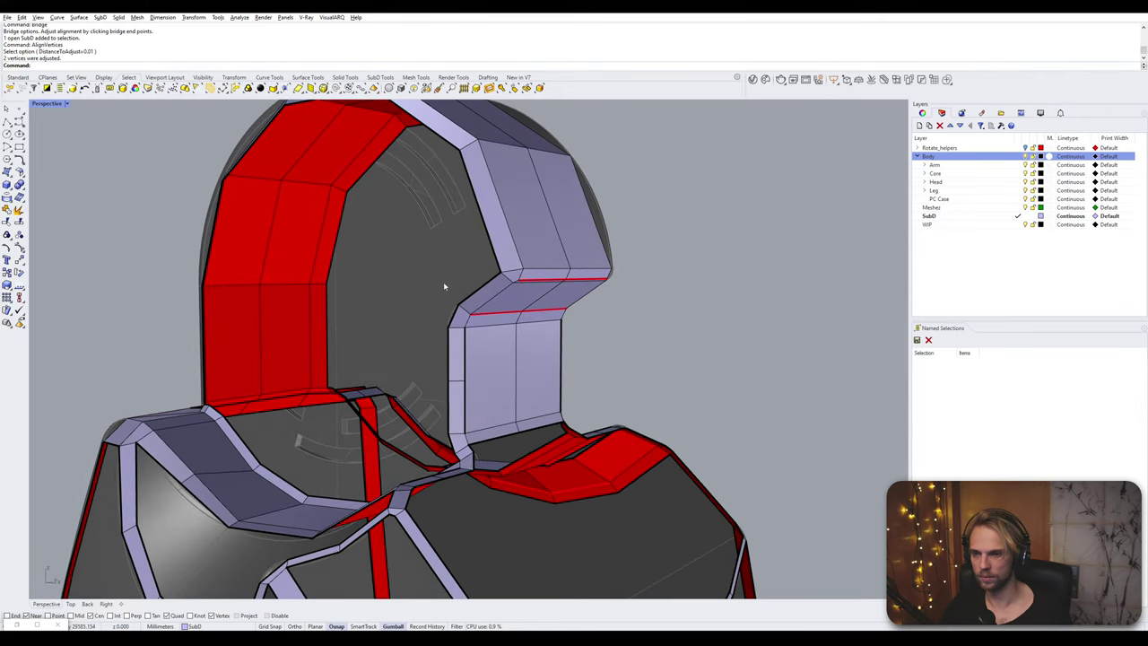
left_click(535, 248)
key("Return")
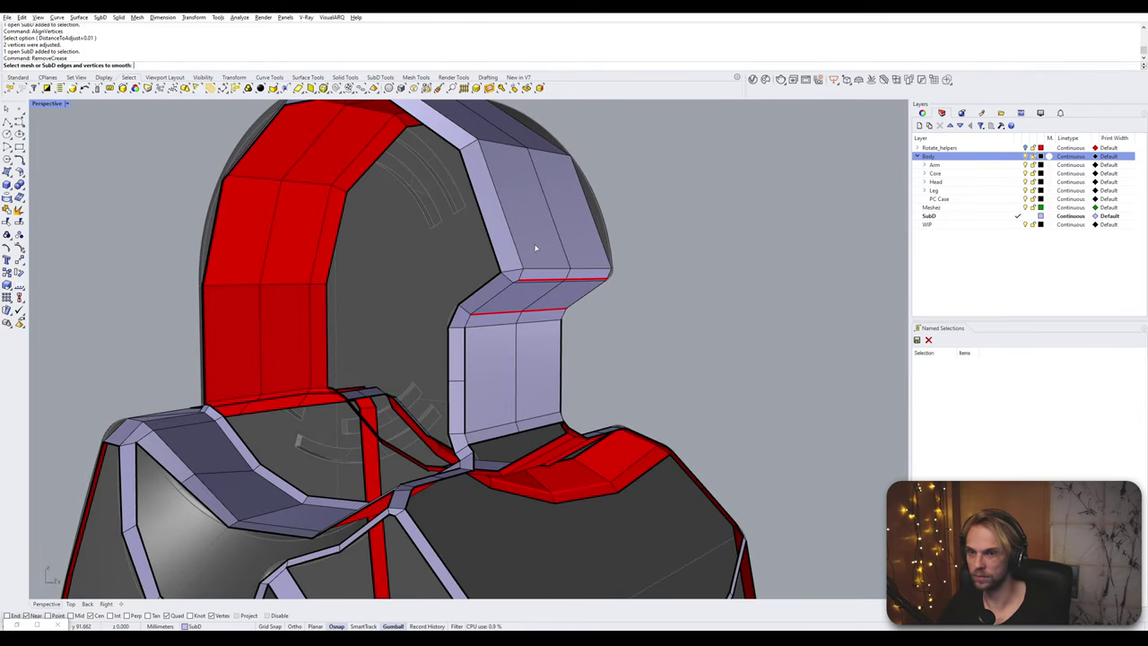
left_click(622, 315)
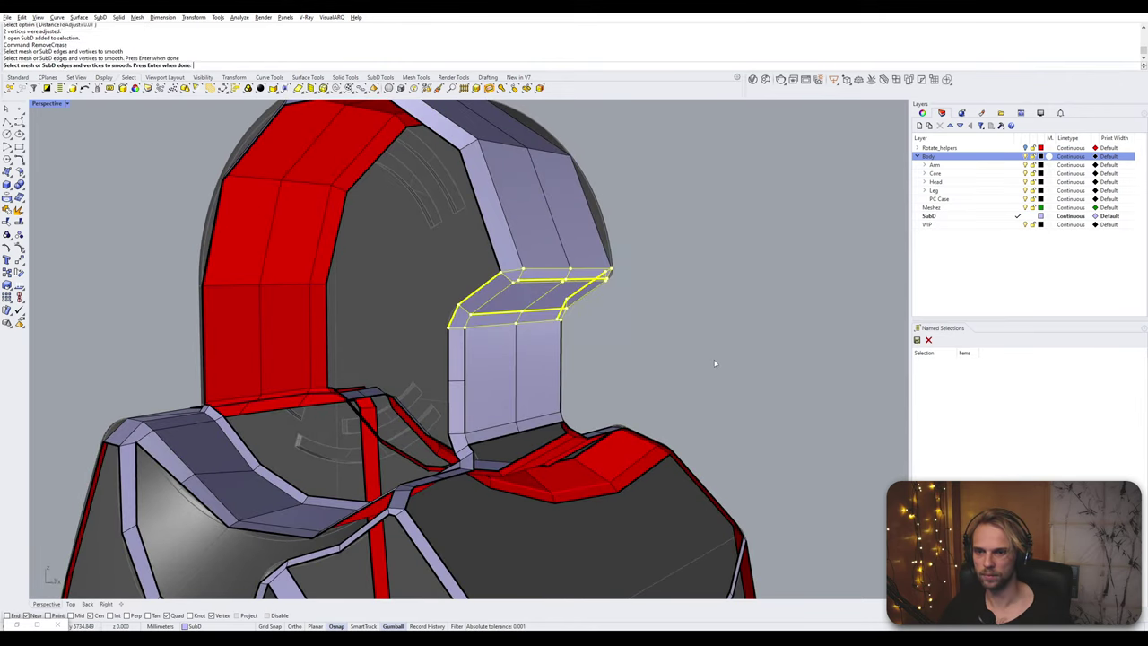
key("Return")
- Delete two neck edges and two neighbouring neck faces to open a hole
right_click_drag(715, 359, 422, 395)
left_click(389, 373)
left_click(421, 395)
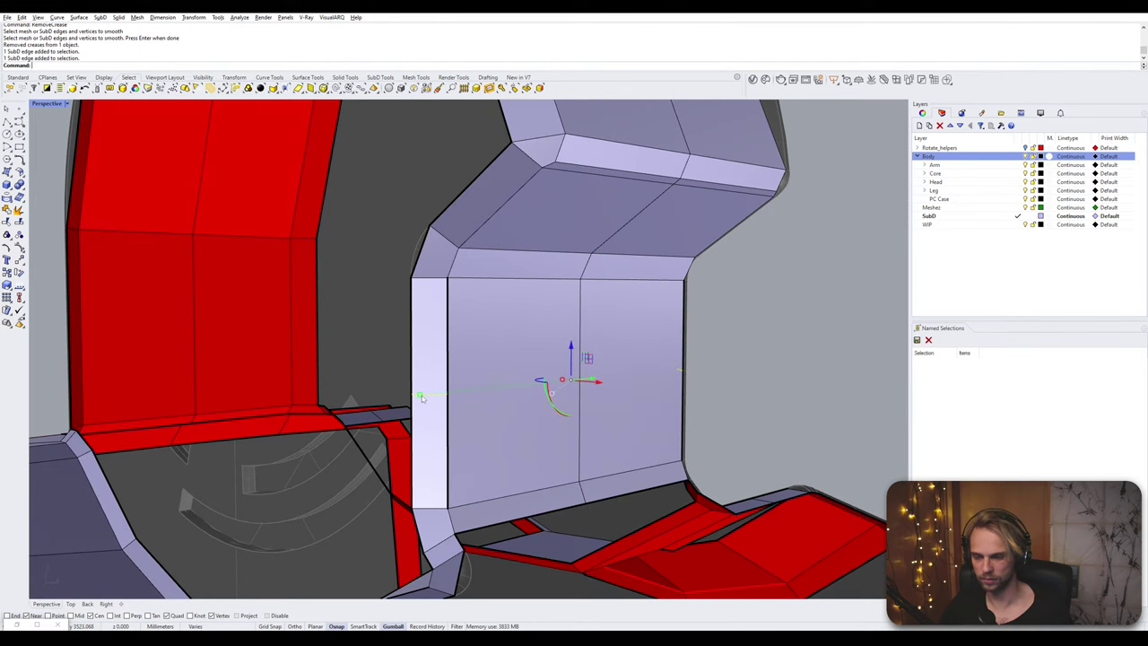
key("Delete")
left_click(421, 397)
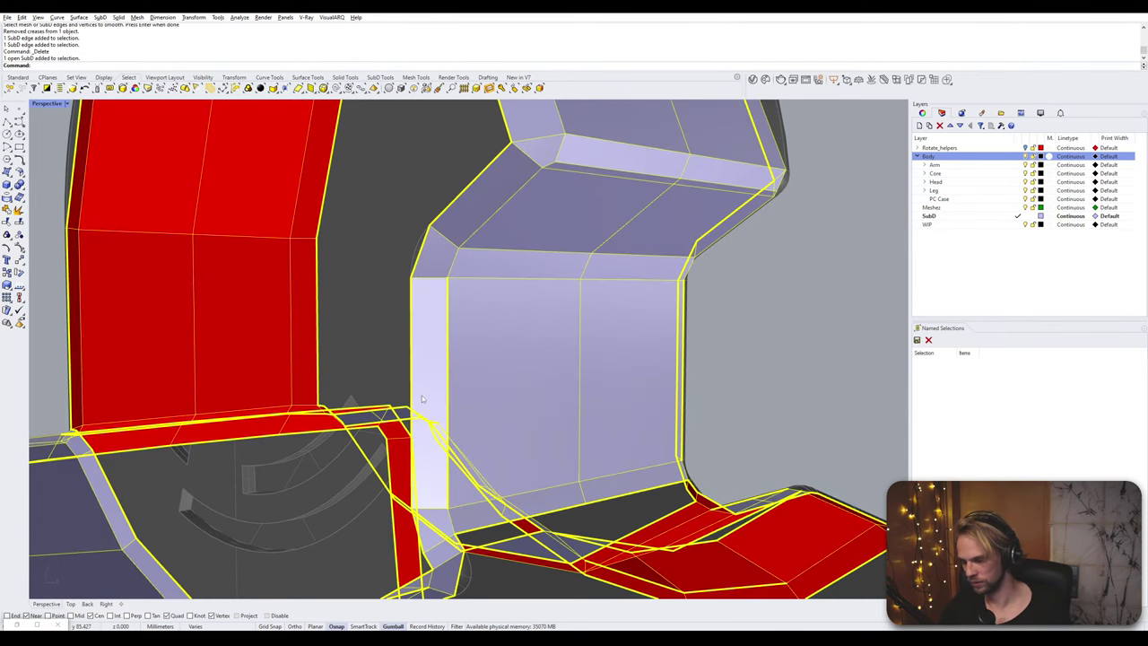
key("Escape")
left_click(492, 369, "ctrl+shift")
left_click(606, 353, "ctrl+shift")
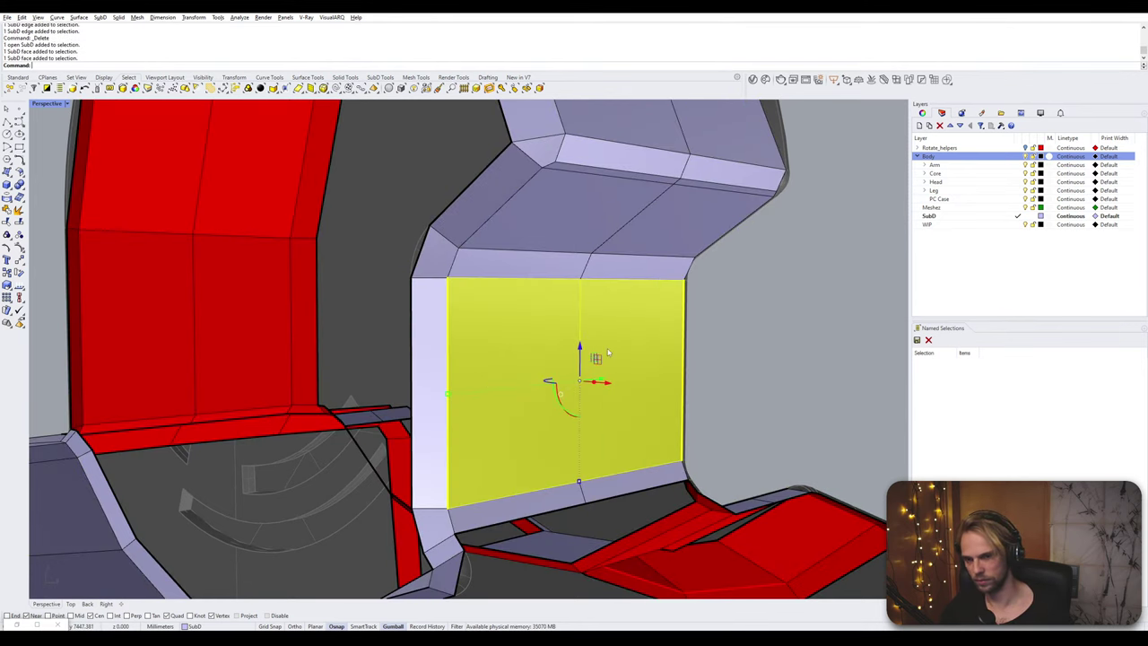
key("Delete")
- Bridge the neck hole between its left and right vertical edges
left_click(448, 341, "ctrl+shift")
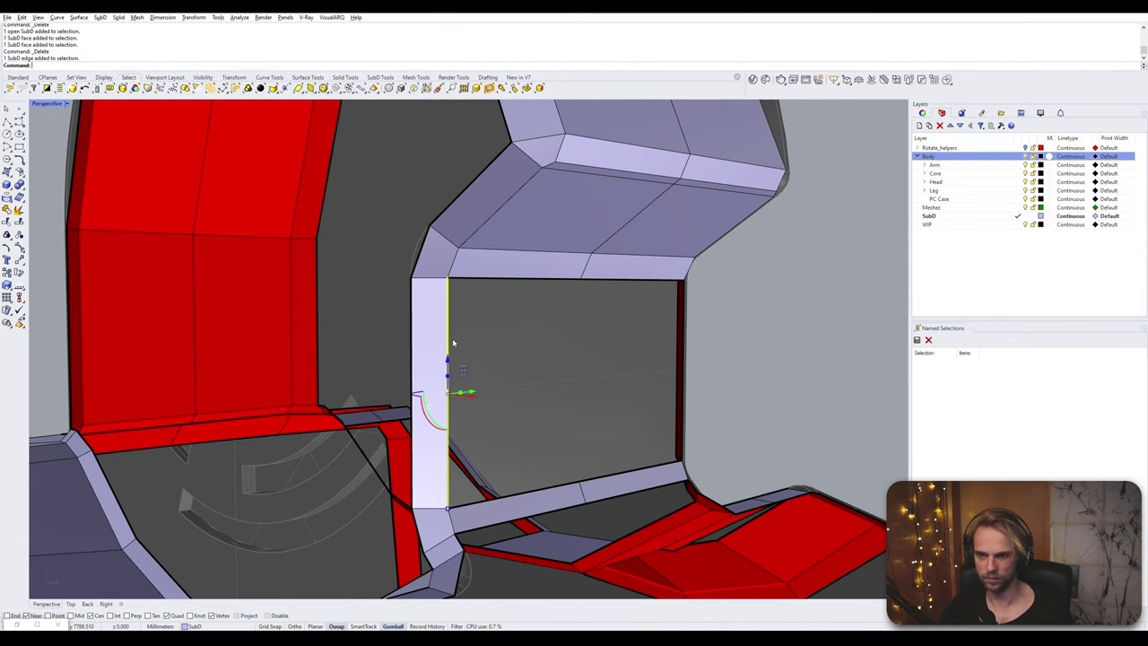
right_click_drag(449, 341, 608, 331)
left_click(606, 330, "ctrl+shift")
key("space")
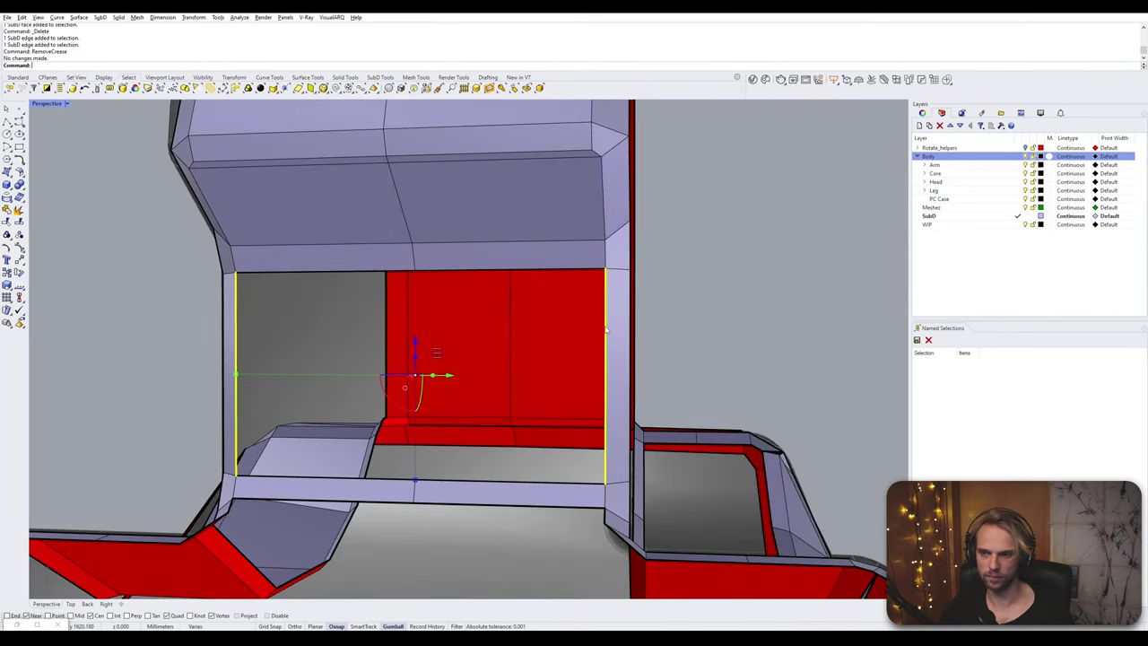
key("Return")
key("Return")
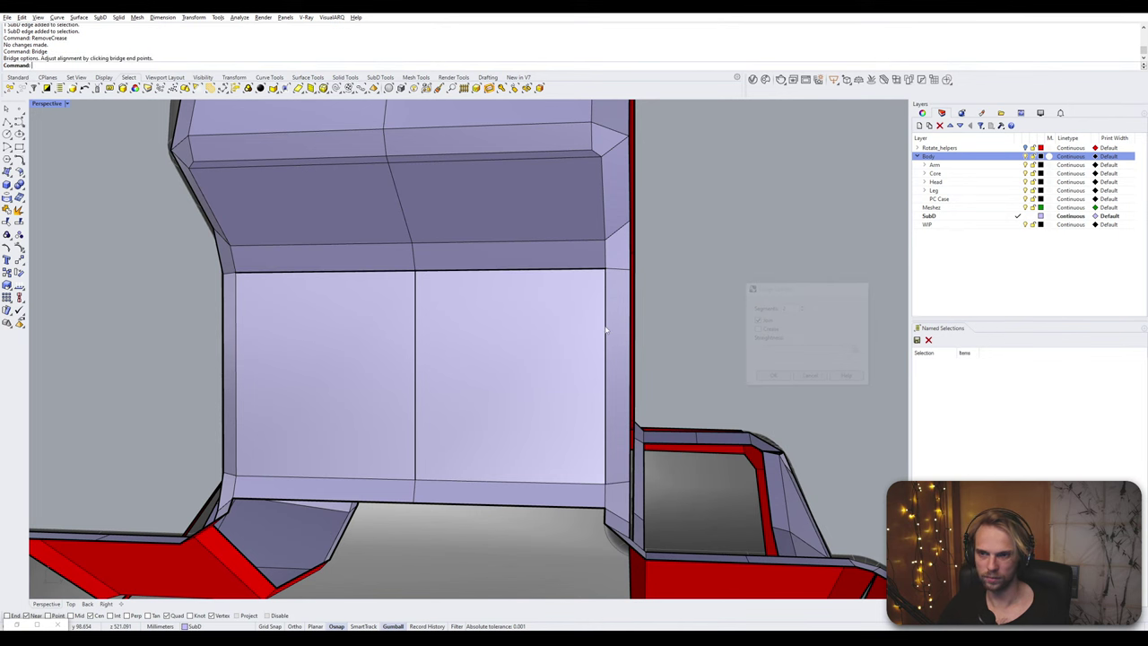
- Align the body's vertices and remove the crease along the new face's top seam
left_click(532, 314)
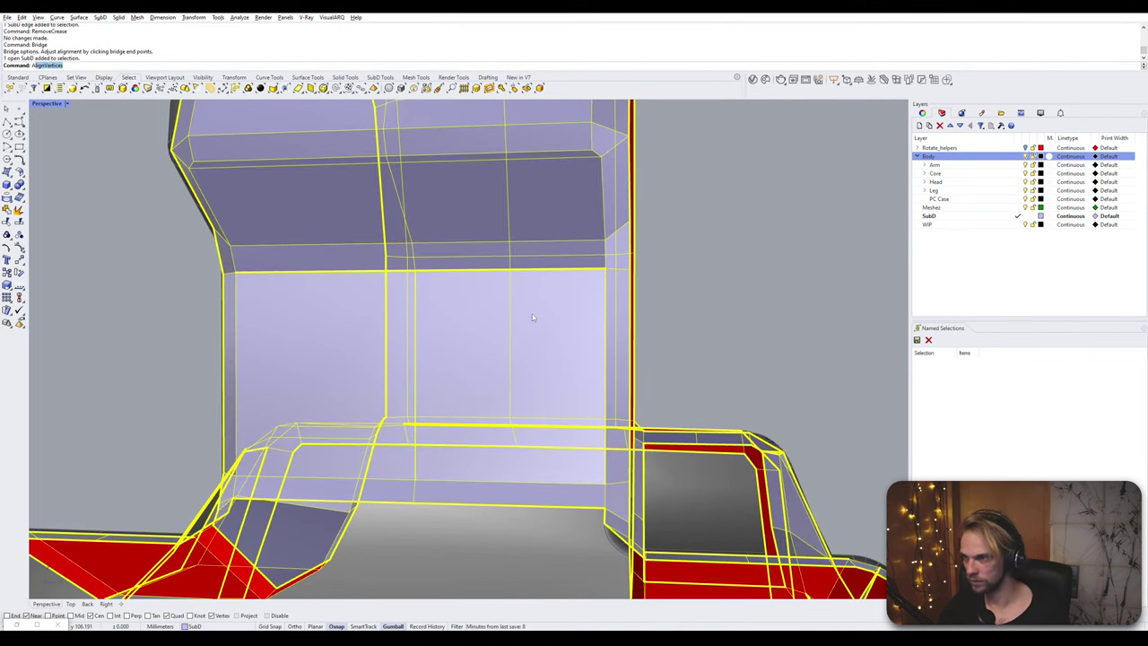
key("Return")
key("Return")
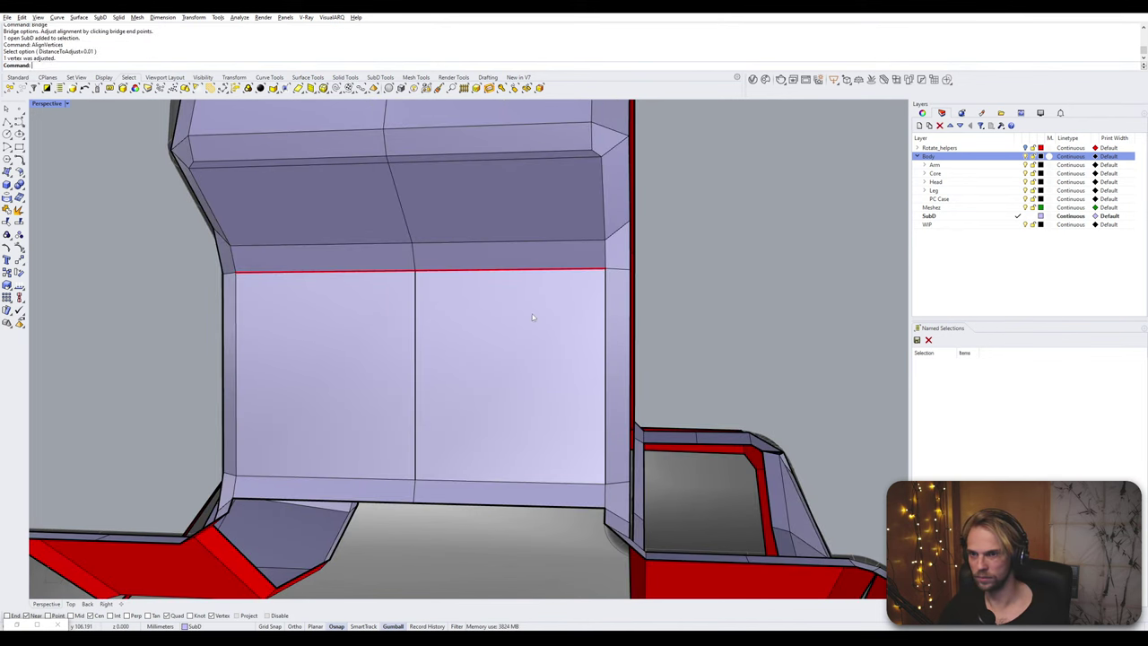
double_click(540, 270)
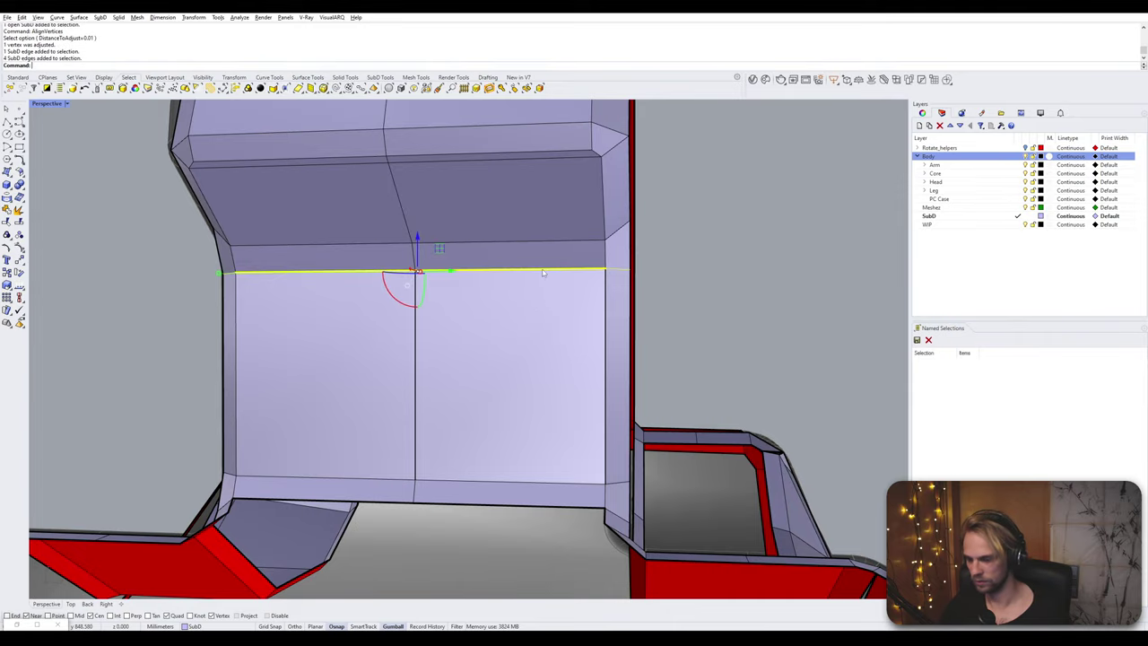
key("Return")
left_click(699, 275)
scroll(732, 290, "down", 6)
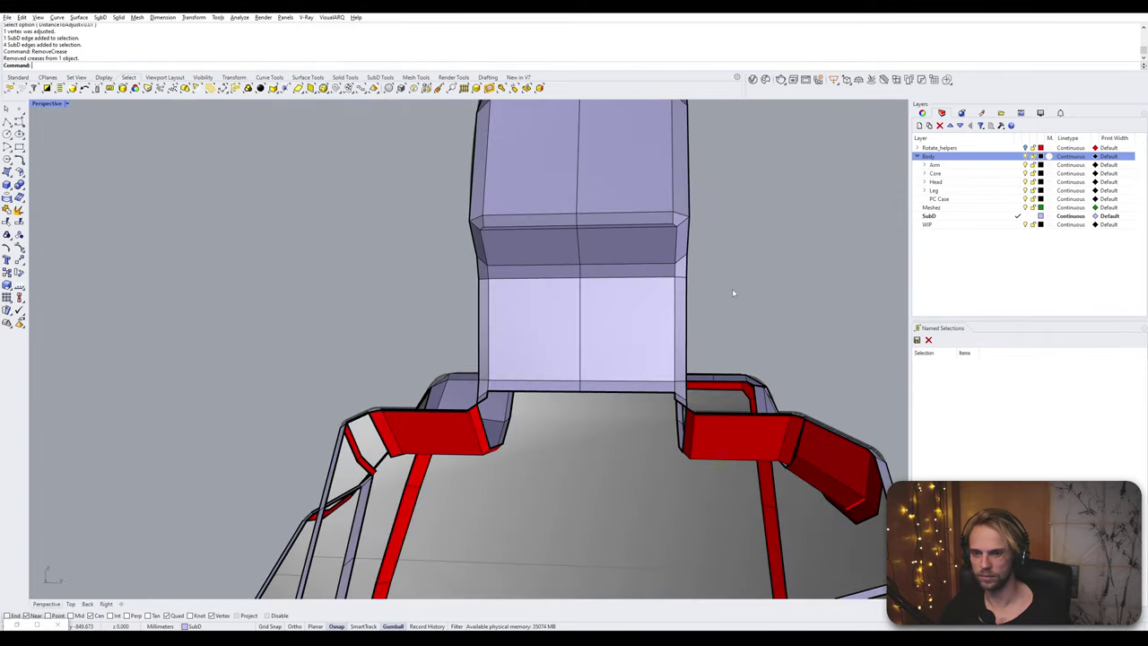
right_click_drag(732, 290, 572, 359)
scroll(571, 361, "down", 5)
- Toggle the model to smooth SubD display to check it, then back to flat
key("Tab")
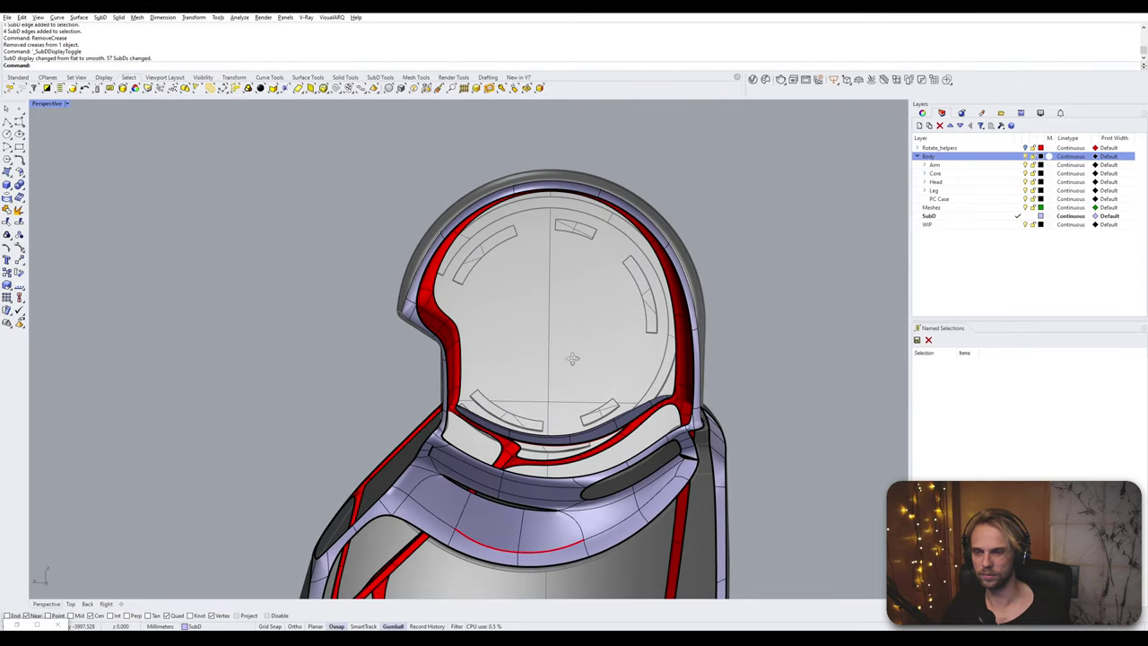
key("Tab")
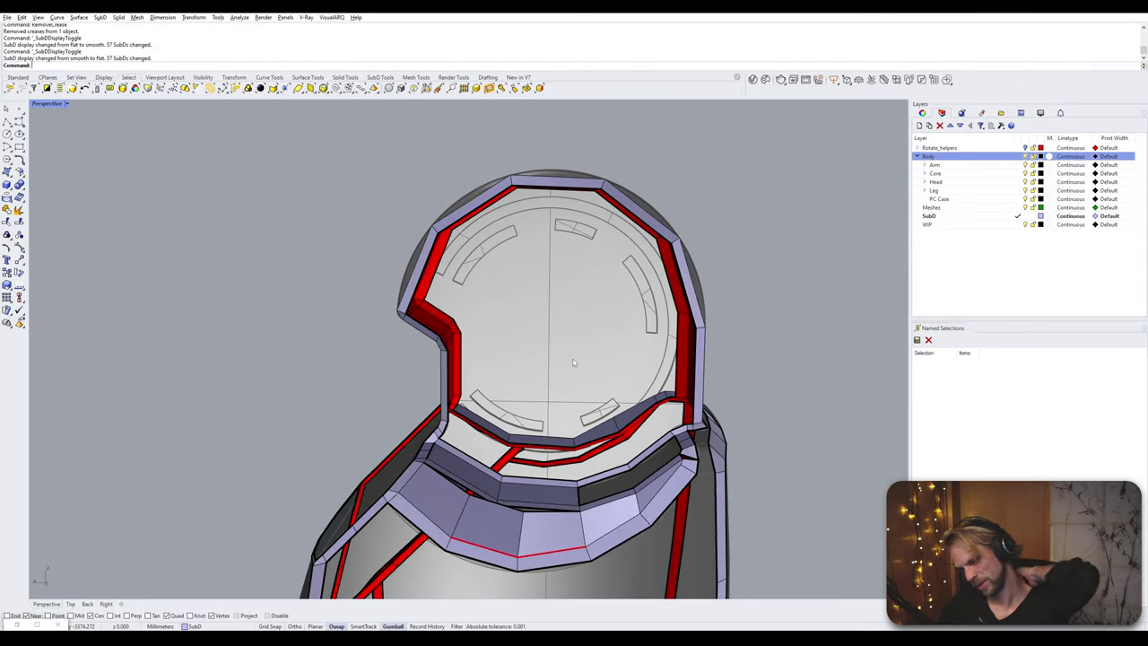
right_click_drag(574, 362, 436, 337)
- Select the edges along the helmet's upper and inner rim
left_click(354, 254, "ctrl+shift")
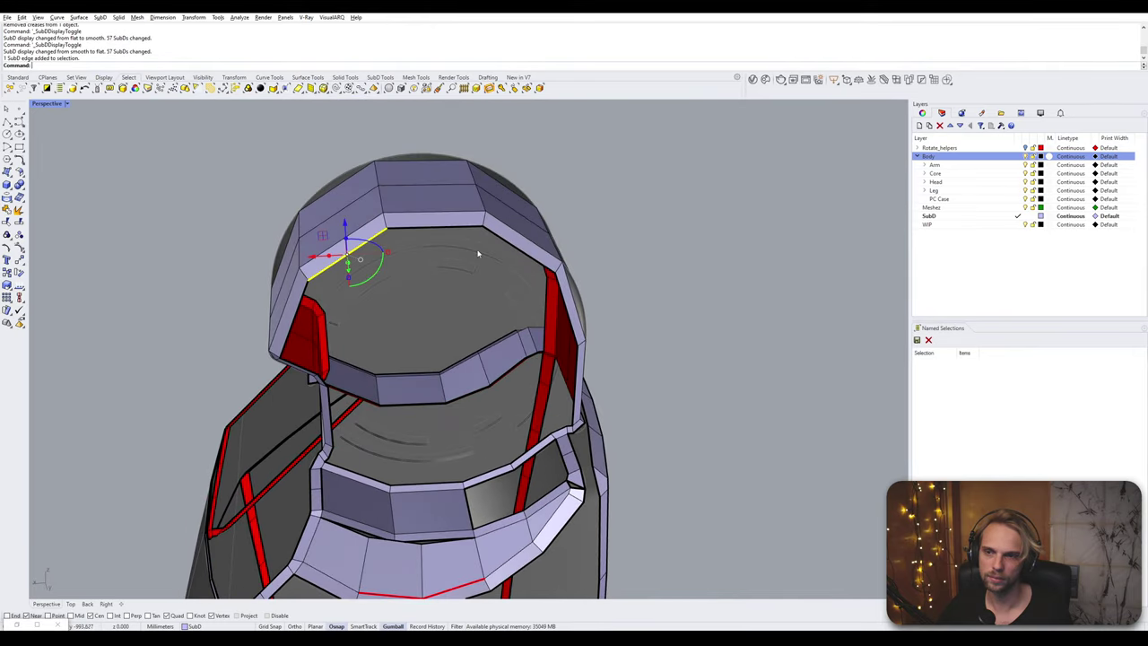
left_click(516, 250, "ctrl+shift")
right_click_drag(516, 250, 235, 247)
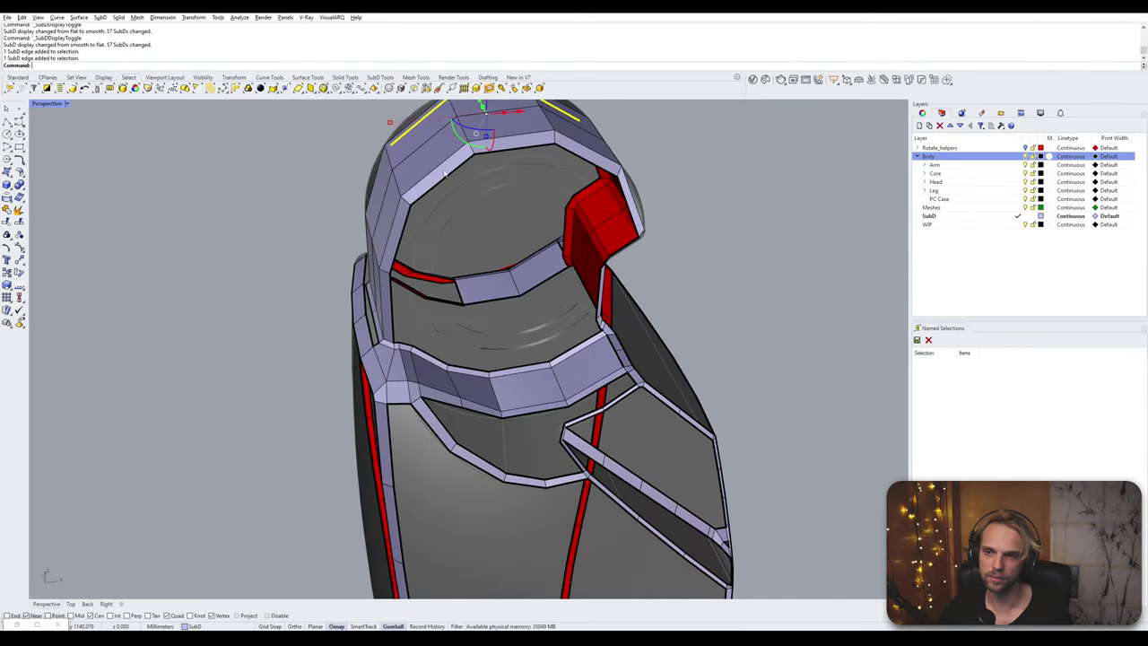
left_click(443, 180, "ctrl+shift")
left_click(595, 167, "ctrl+shift")
right_click_drag(595, 166, 475, 252)
- Run Bridge and pick the two opposite upper rim edges of the front opening
type("bridge")
key("Return")
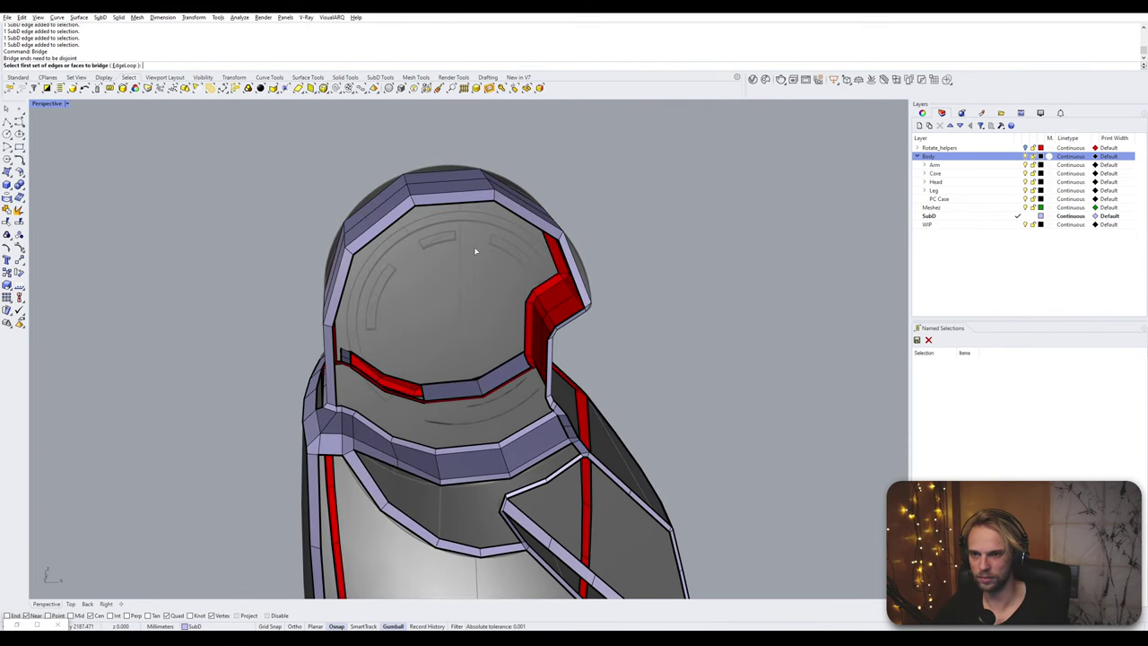
key("Return")
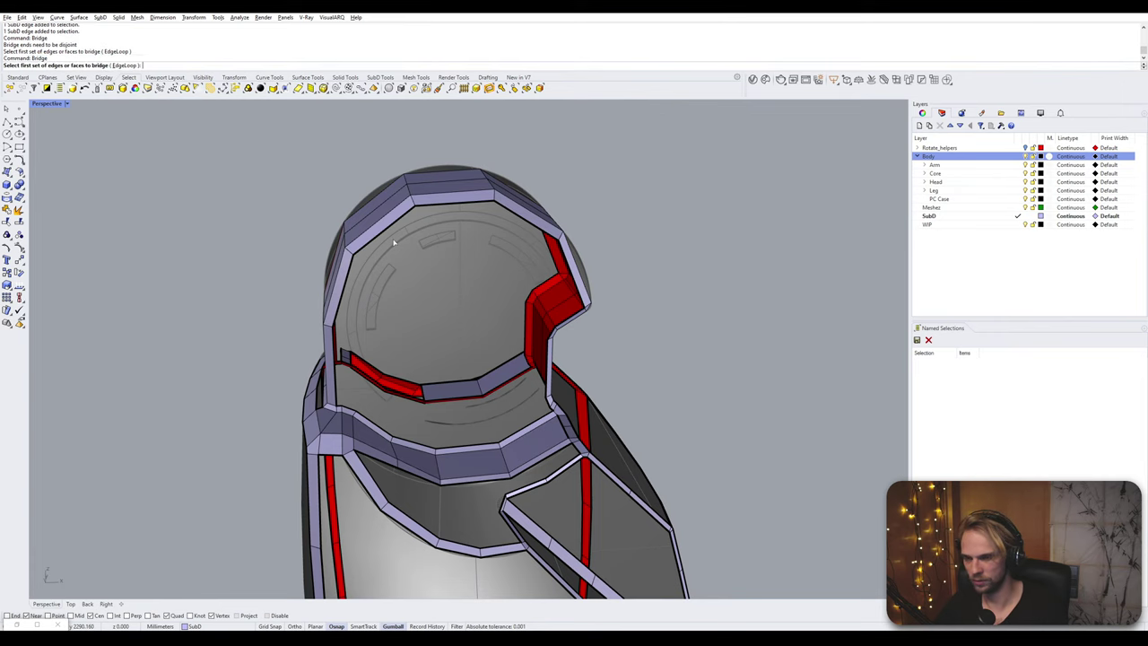
left_click(387, 235)
key("Return")
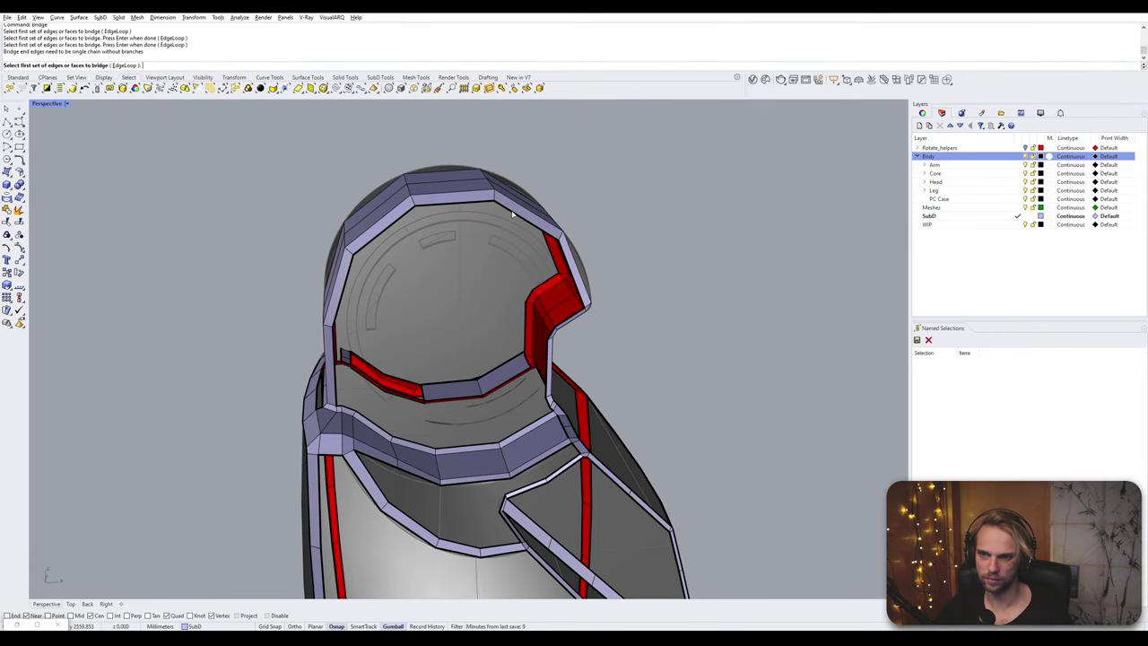
right_click_drag(513, 218, 403, 223)
scroll(400, 223, "up", 2)
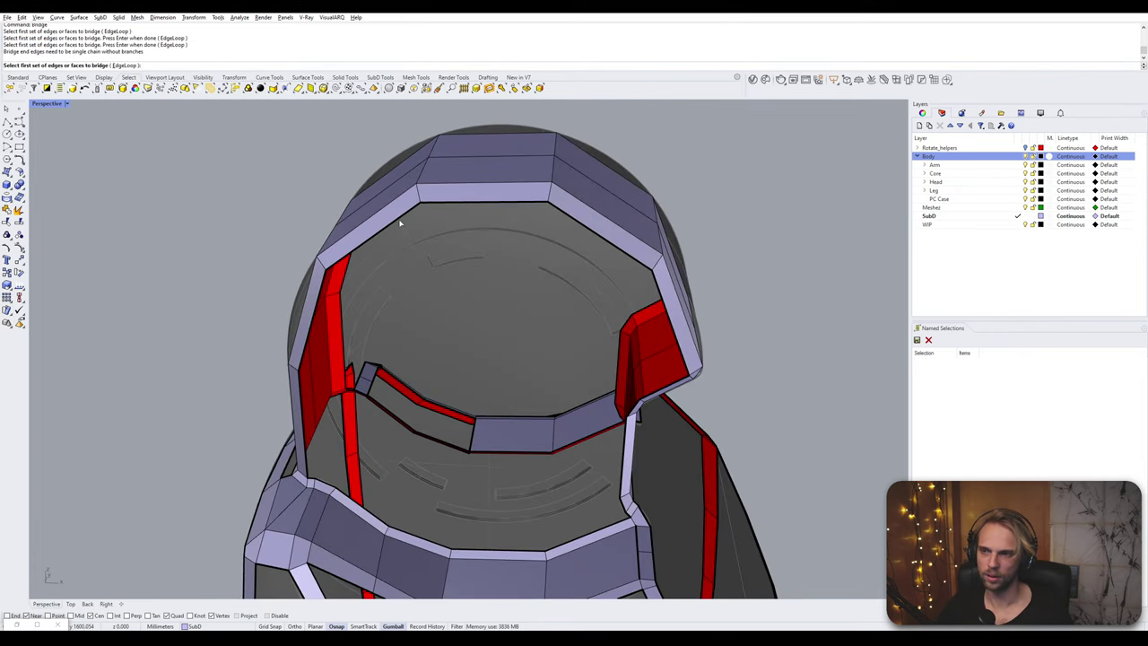
left_click(400, 221)
key("Return")
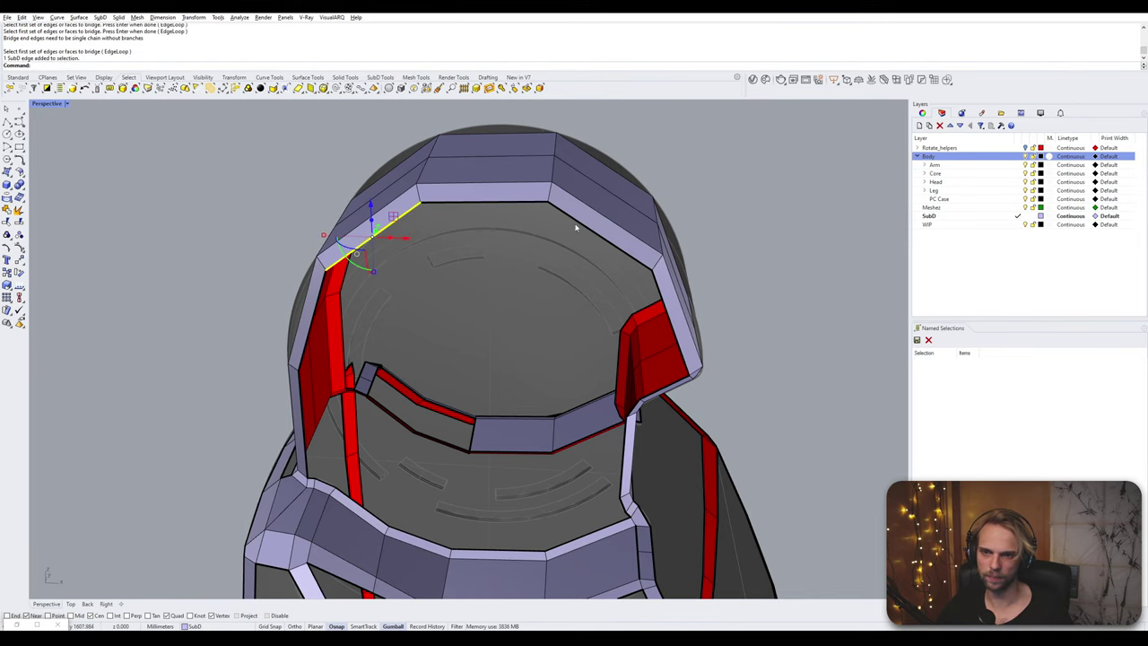
left_click(574, 225)
key("Return")
- Accept a 1-segment bridge across the top of the helmet opening
left_click(803, 312)
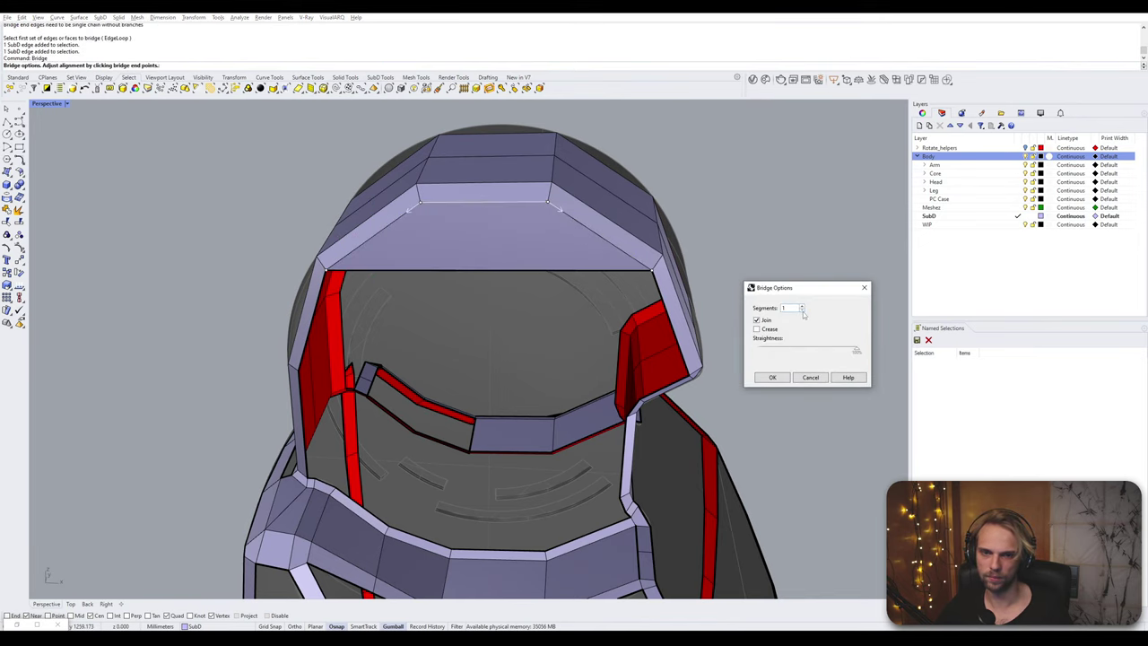
left_click(773, 376)
mouse_move(574, 309)
right_mouse_down()
mouse_move(576, 322)
mouse_move(595, 295)
mouse_move(573, 299)
mouse_move(579, 307)
right_mouse_up()
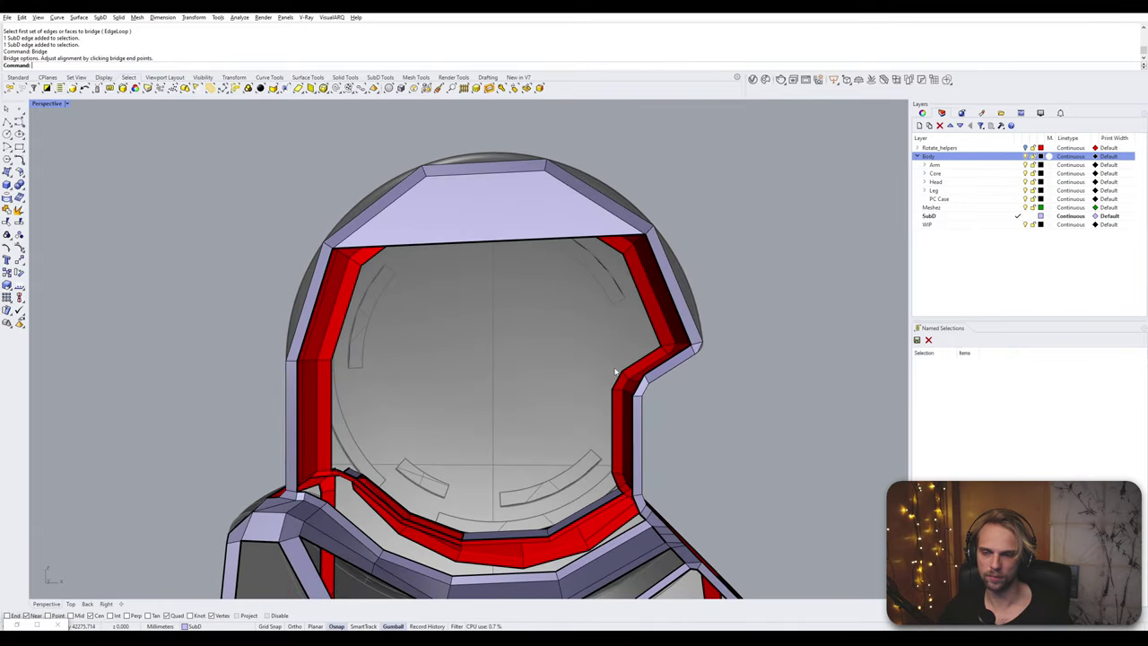
right_click_drag(460, 408, 457, 360)
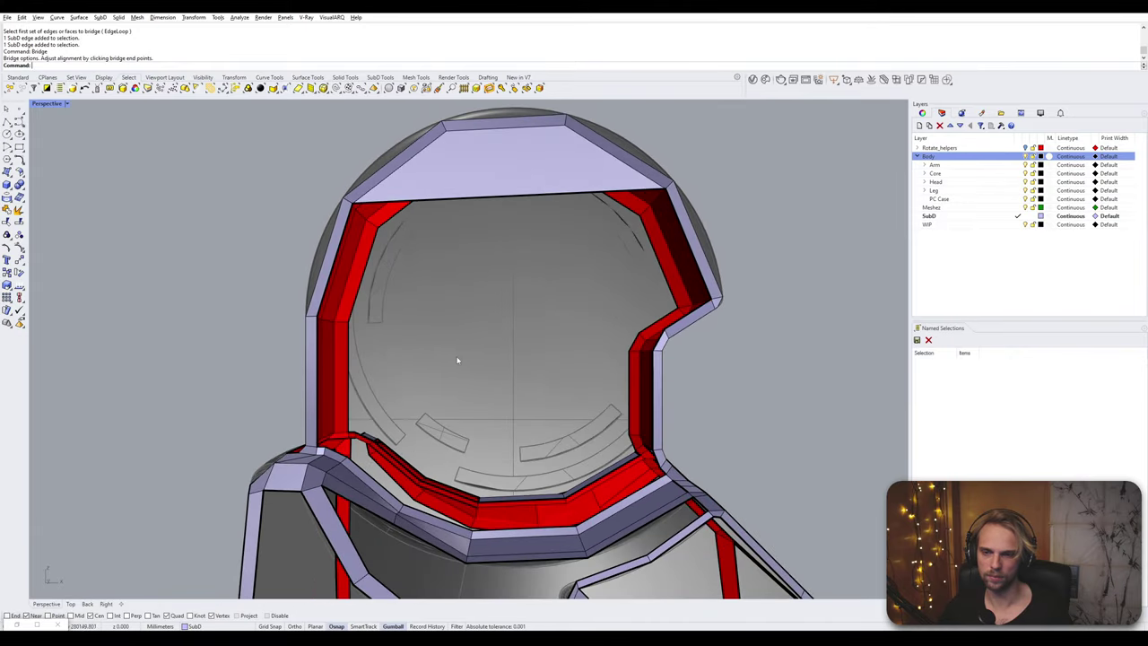
- Bridge the left and right vertical edges of the opening into a lower band
left_click(316, 341)
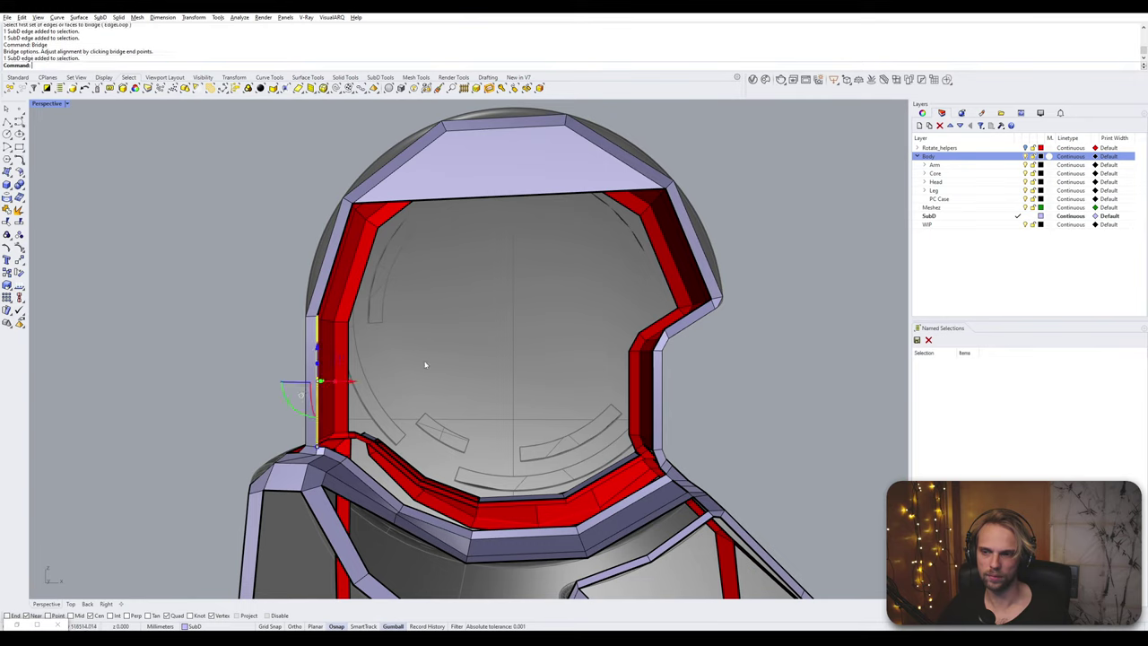
left_click(653, 377, "shift")
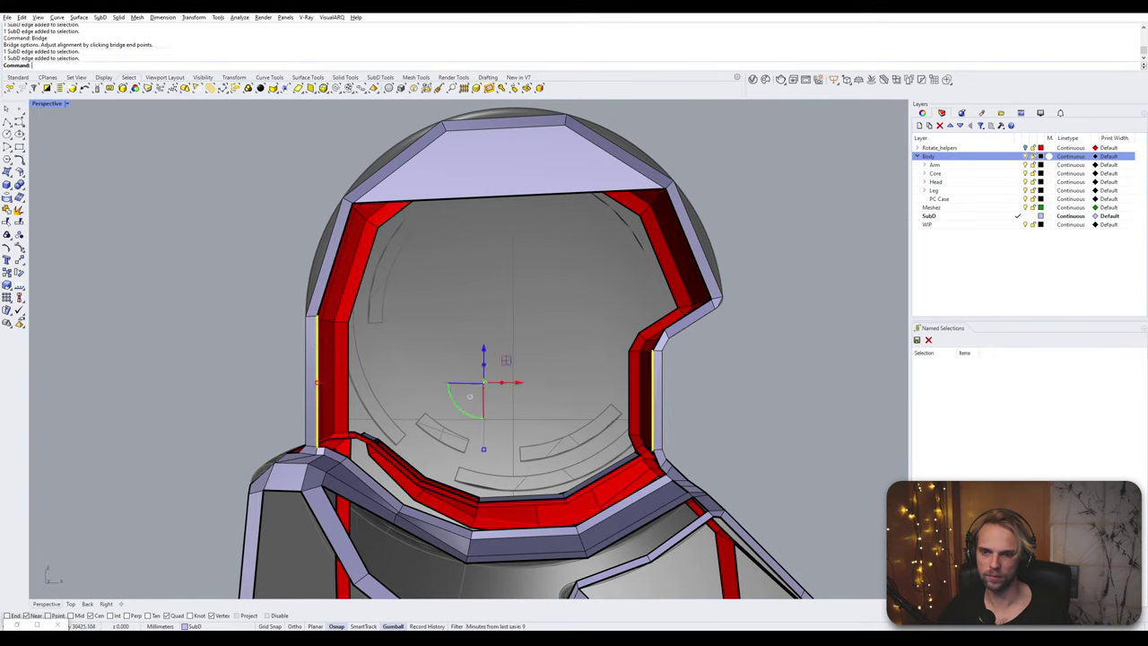
key("Return")
key("Return")
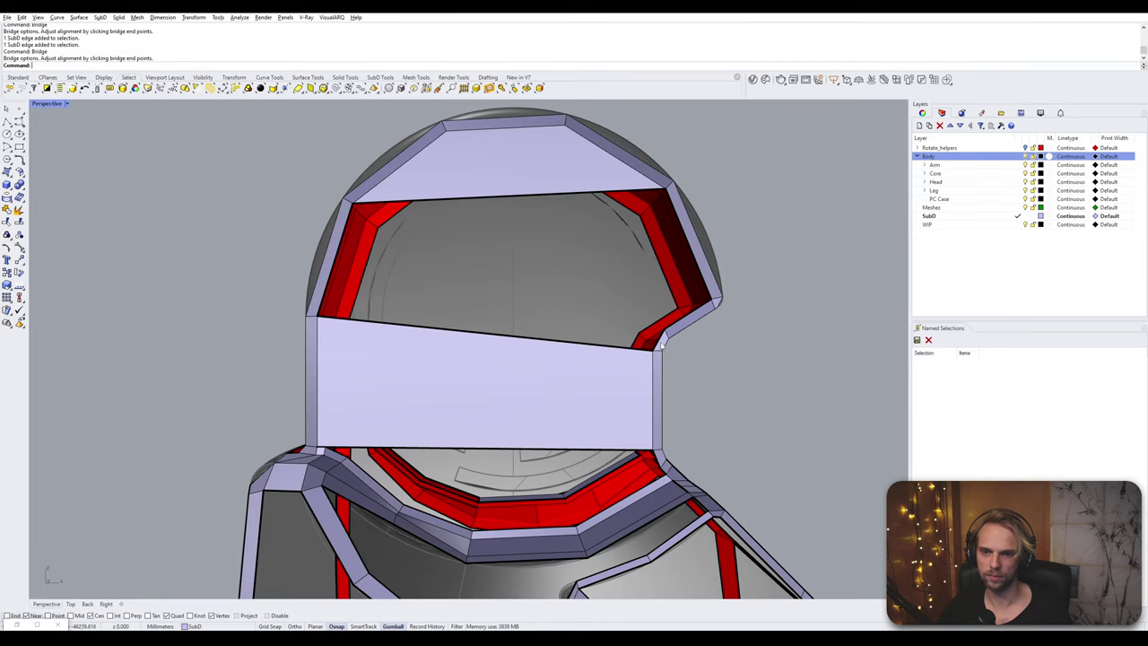
left_click(661, 346)
- Attempt a bridge between the visor edges, then cancel the failed attempt
left_click(339, 258, "shift")
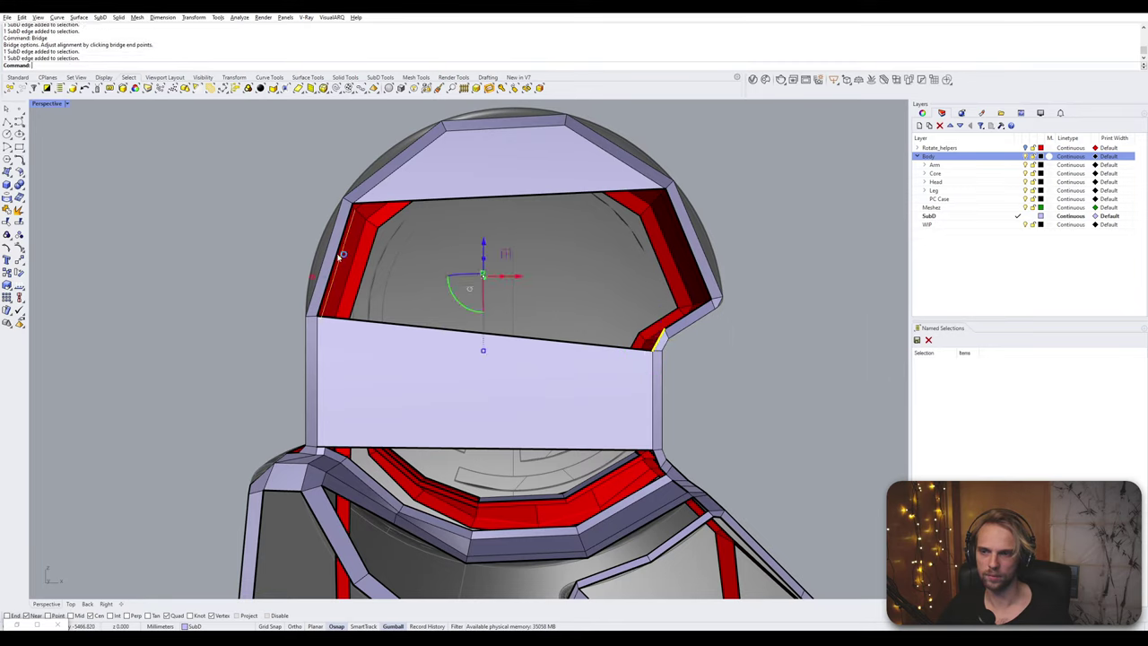
key("Return")
left_click(660, 338)
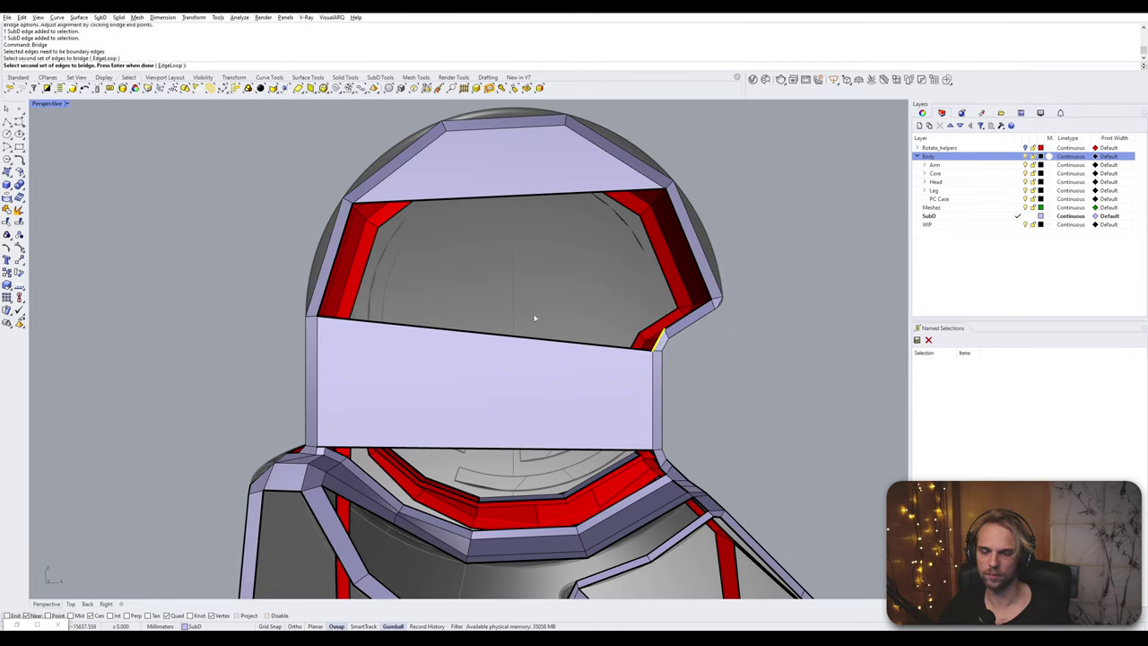
left_click(332, 264)
key("Return")
key("Escape")
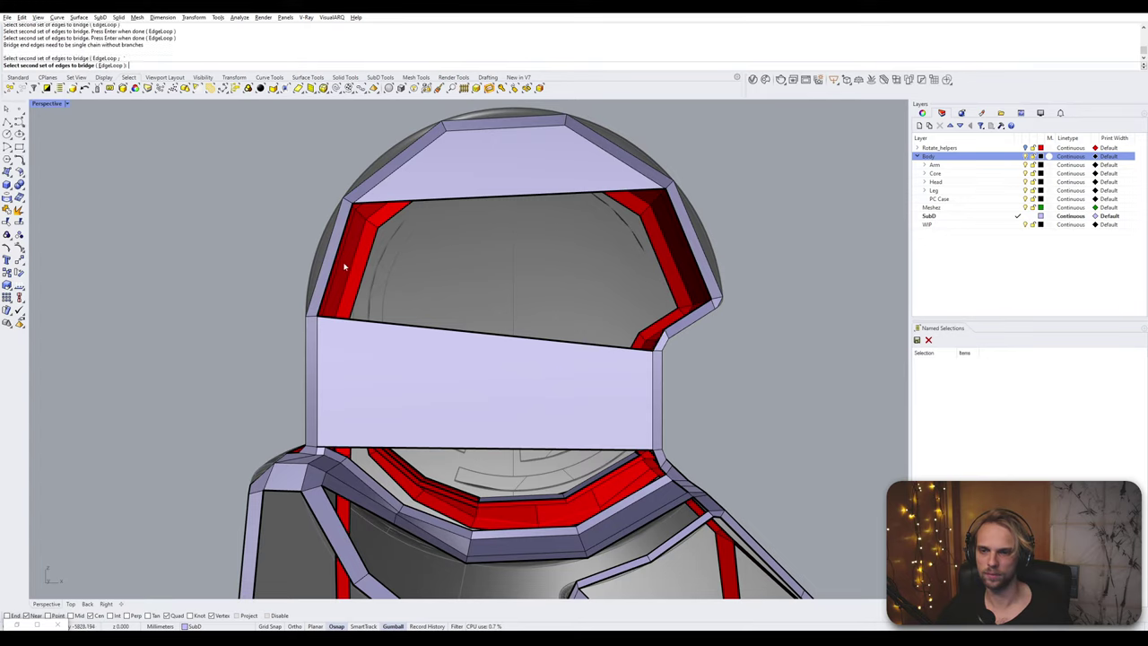
- Bridge the left and right visor edges, then the diagonal edge to fill the upper opening
left_click(333, 265)
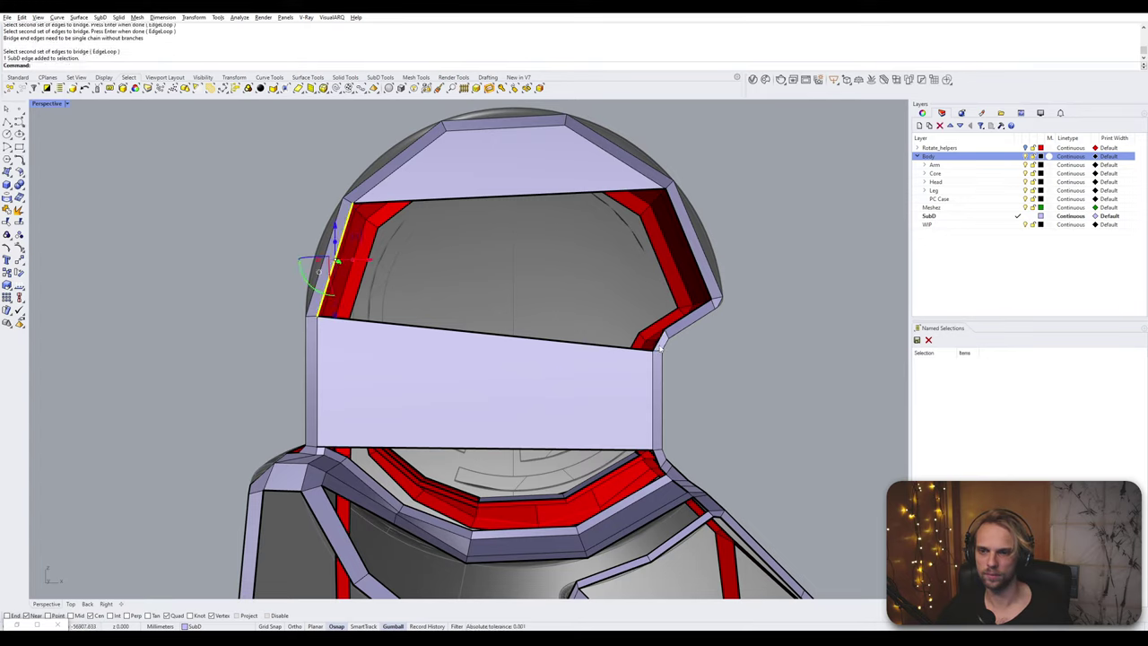
left_click(661, 346, "ctrl+shift")
key("Return")
key("Return")
right_click_drag(646, 325, 567, 375, "shift")
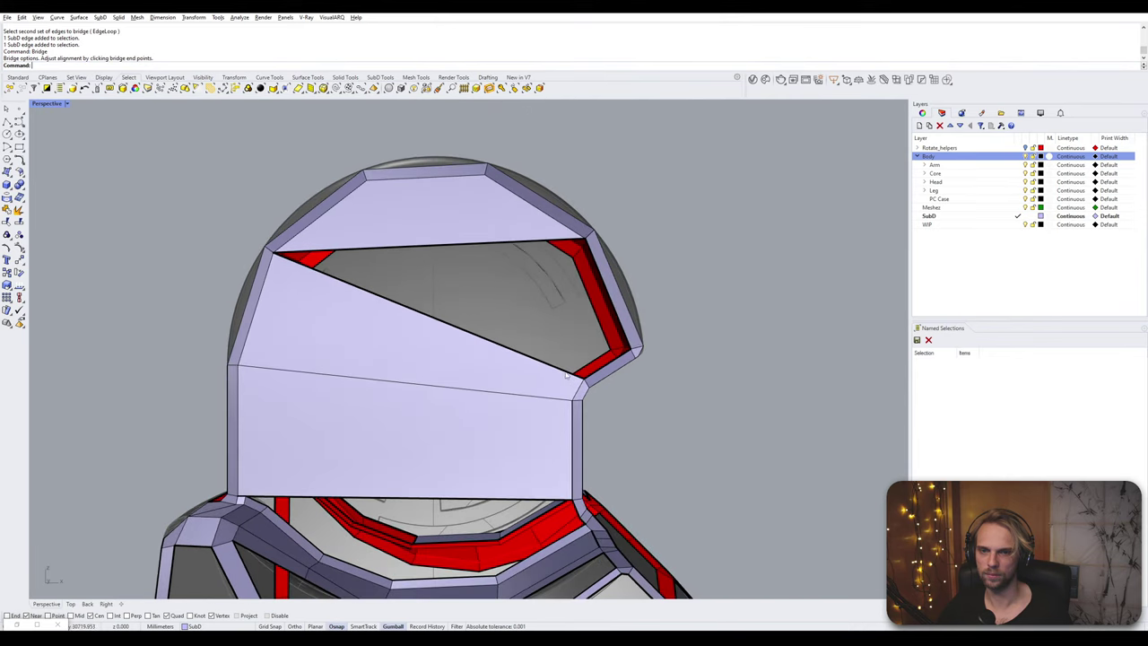
left_click(531, 359)
left_click(617, 315, "ctrl+shift")
key("Return")
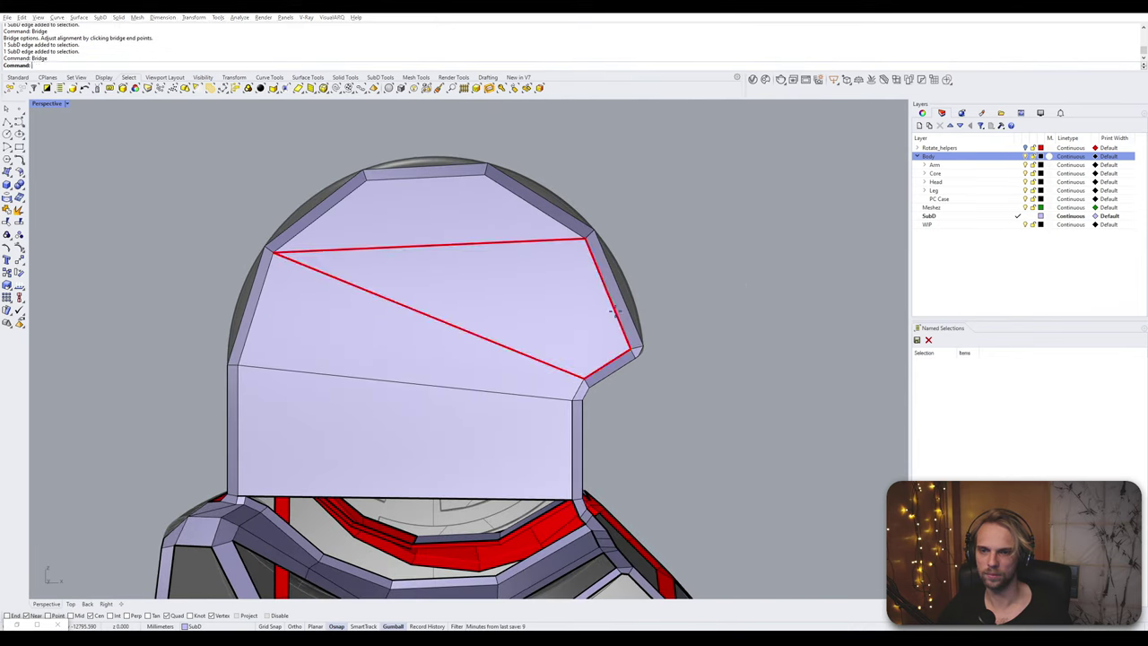
key("Return")
- Inspect the closed front opening in smooth display, then return to flat display
key("Tab")
right_click_drag(617, 317, 440, 257)
key("Tab")
left_click(453, 252)
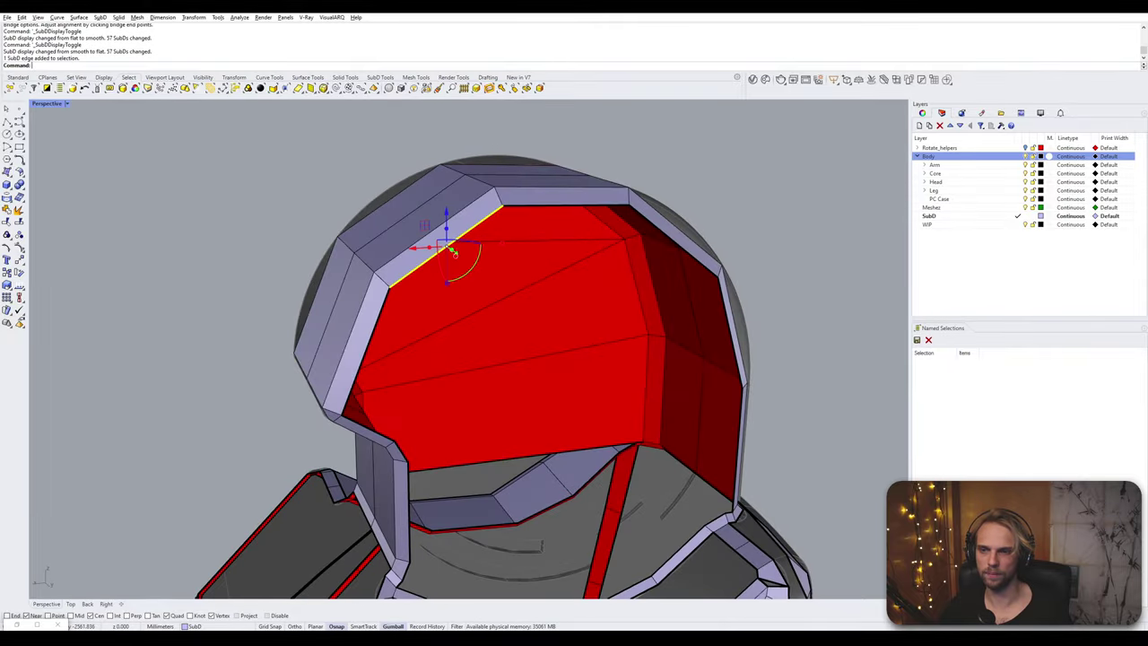
- Bridge the top of the rear opening, then cancel an unwanted bridge between its side edges
left_click(659, 229, "ctrl+shift")
key("Return")
key("Return")
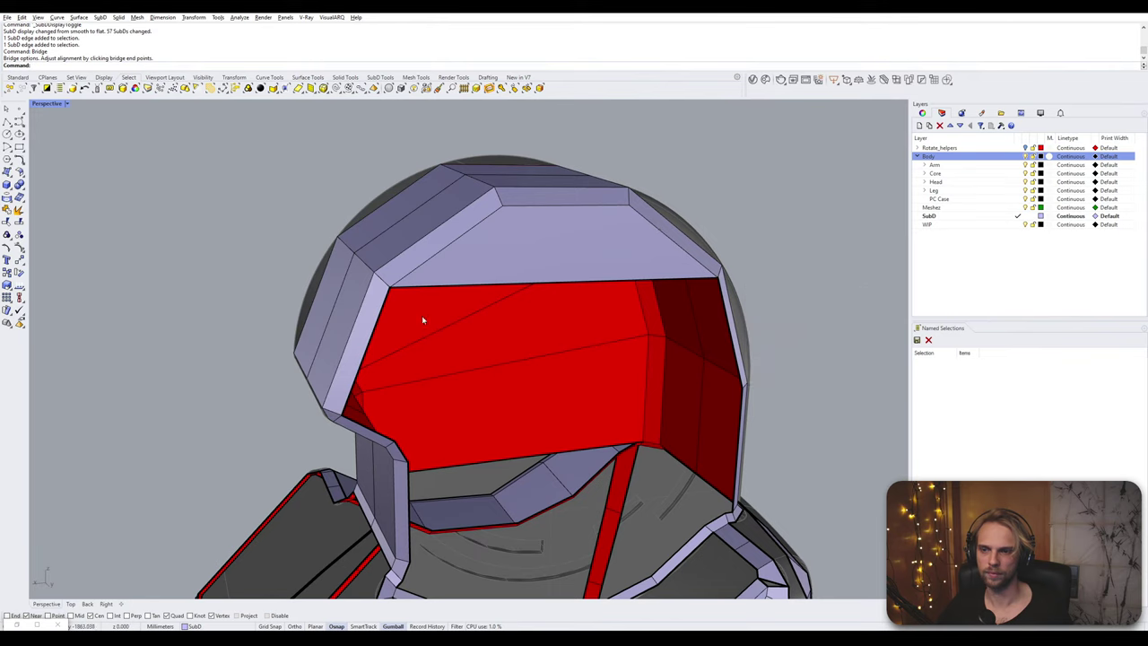
left_click(367, 356)
left_click(721, 304, "shift")
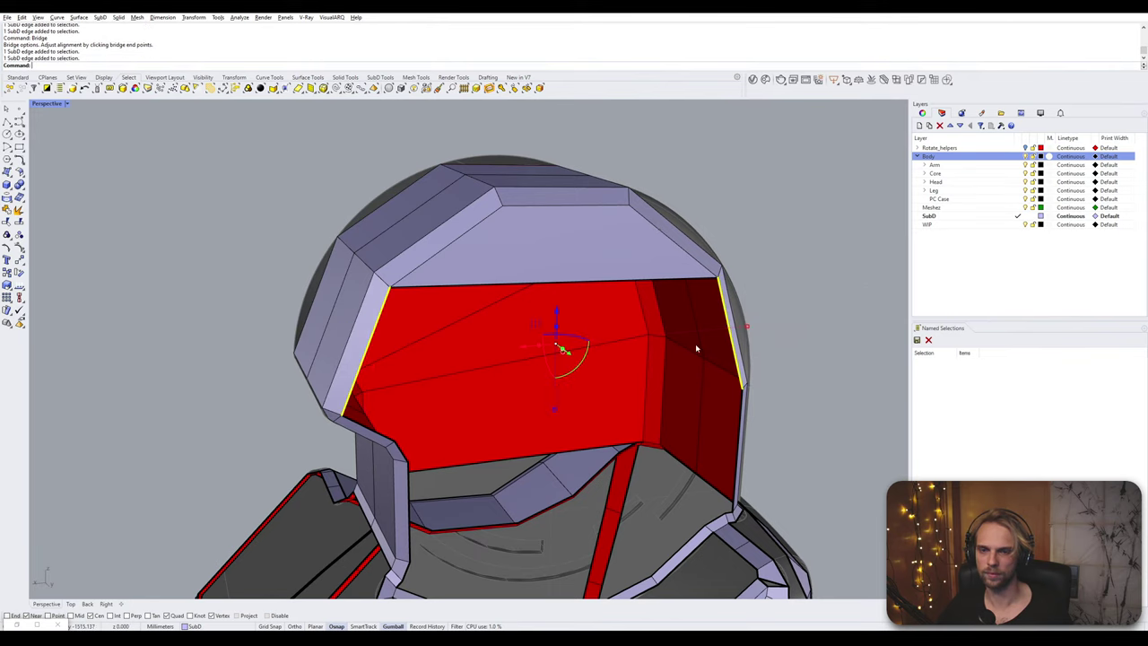
right_click(695, 345)
right_click_drag(636, 364, 592, 354)
key("Escape")
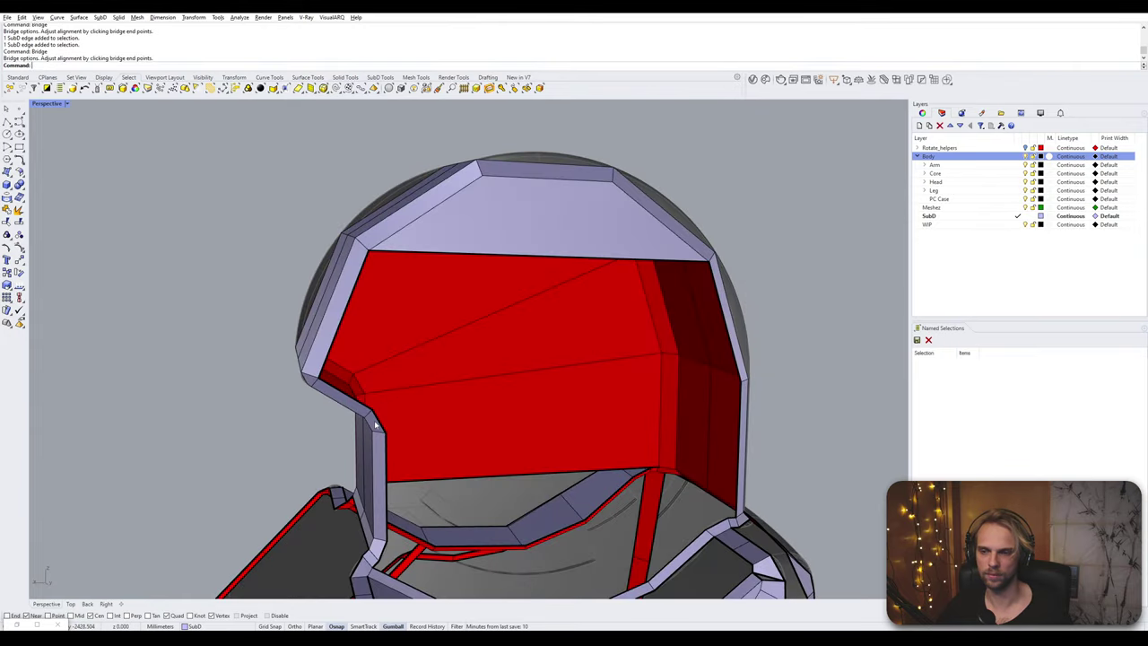
- Bridge the left notch to the right rim edge, then close the remaining upper gap
left_click(380, 424)
left_click(727, 322, "shift")
right_click(739, 323)
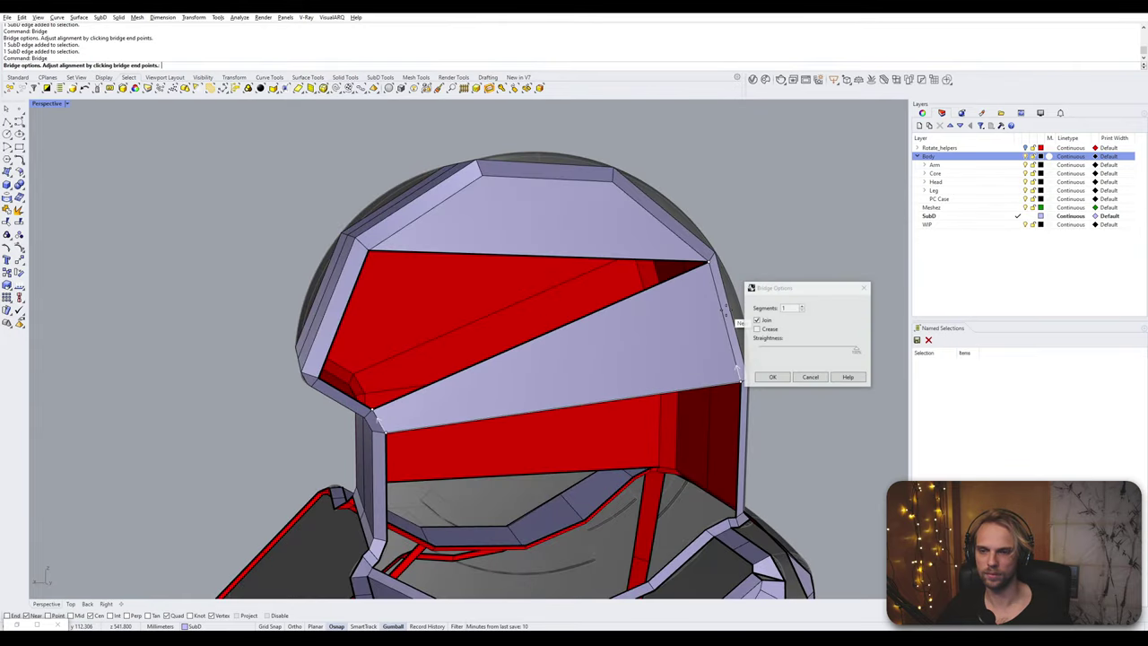
right_click(707, 320)
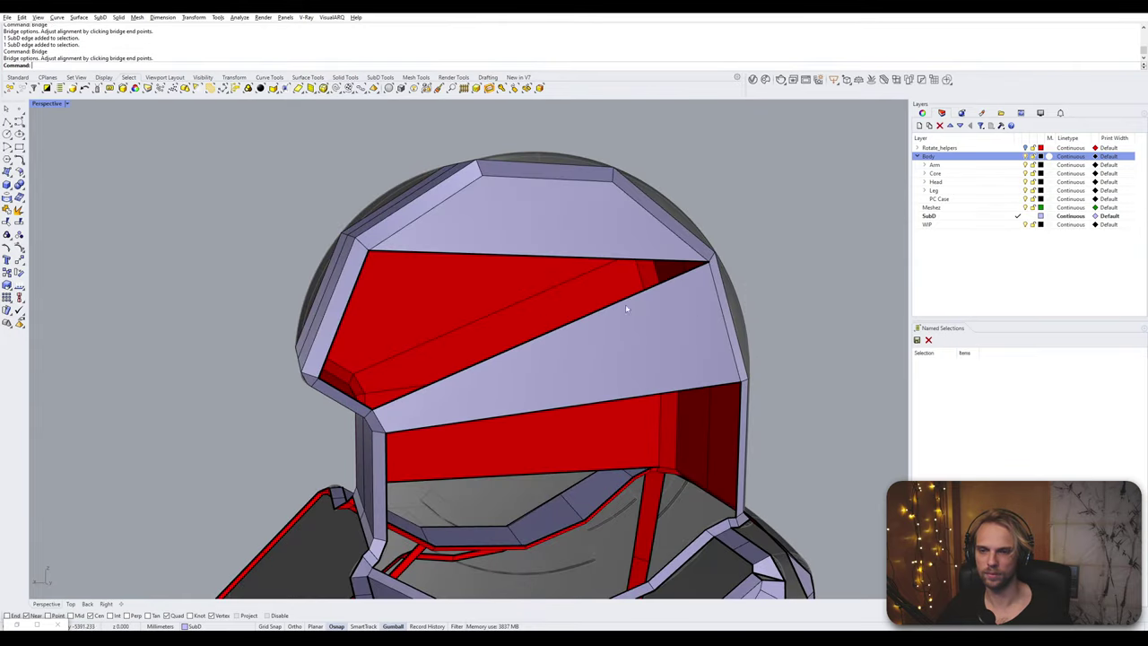
left_click(342, 398)
left_click(500, 259, "shift")
right_click(501, 259)
key("Return")
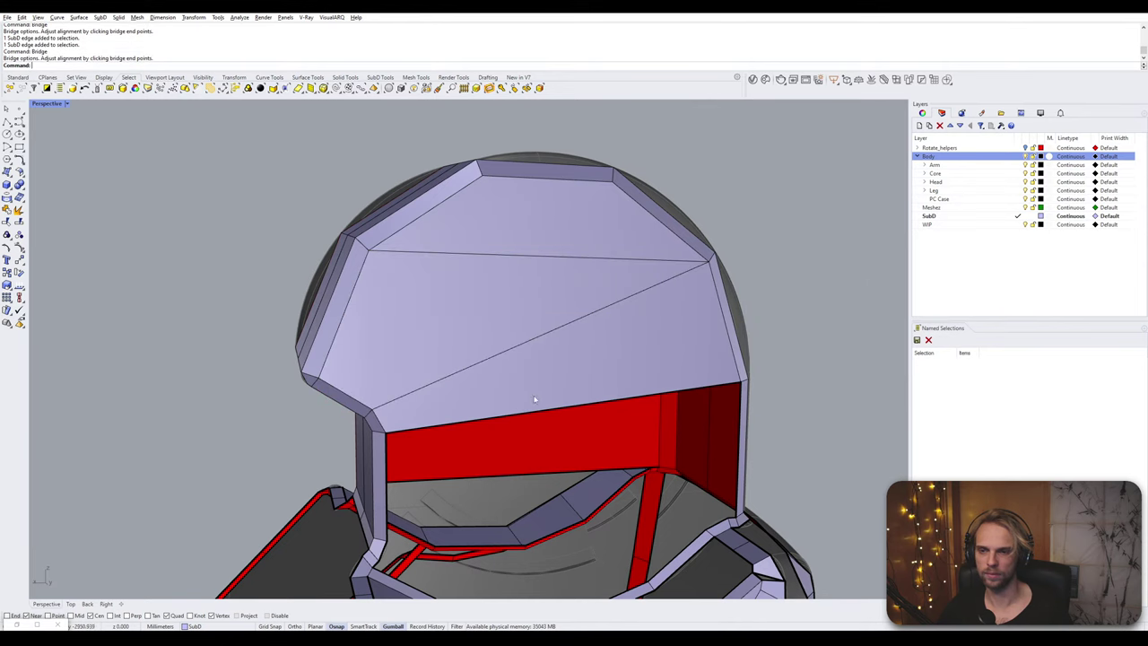
- Bridge the left and right edges of the lower rear strip
right_click_drag(502, 257, 413, 301)
left_click(363, 309)
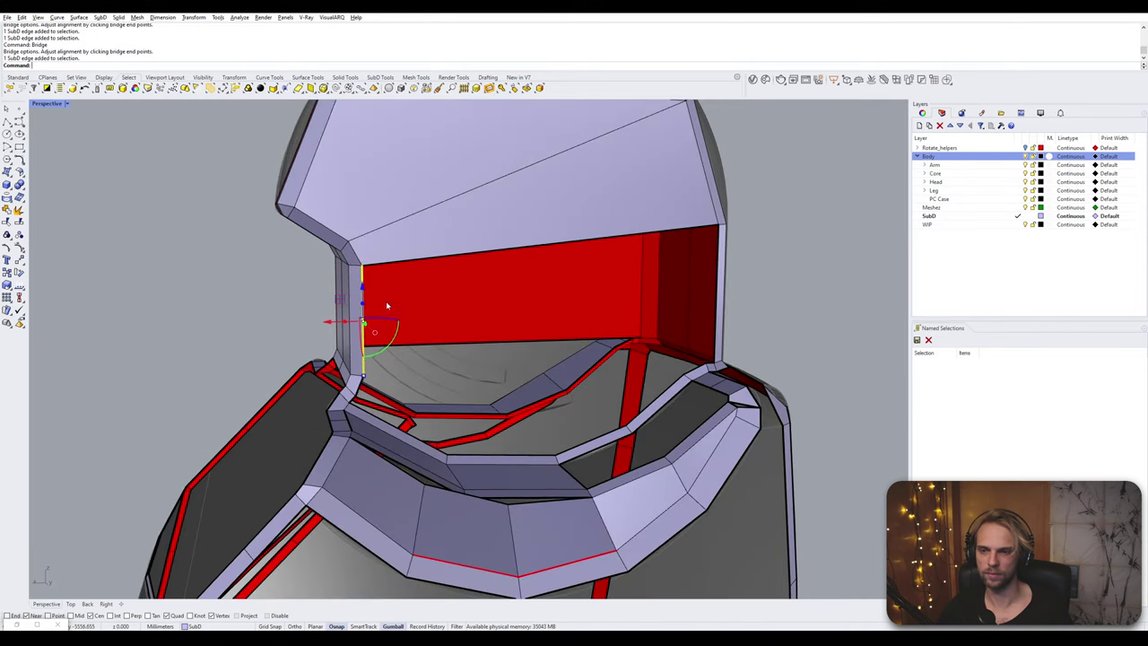
left_click(716, 260, "shift")
right_click(718, 260)
- Accept the lower strip bridge and orbit around the helmet to inspect the closed back
key("Return")
right_click_drag(717, 257, 398, 302)
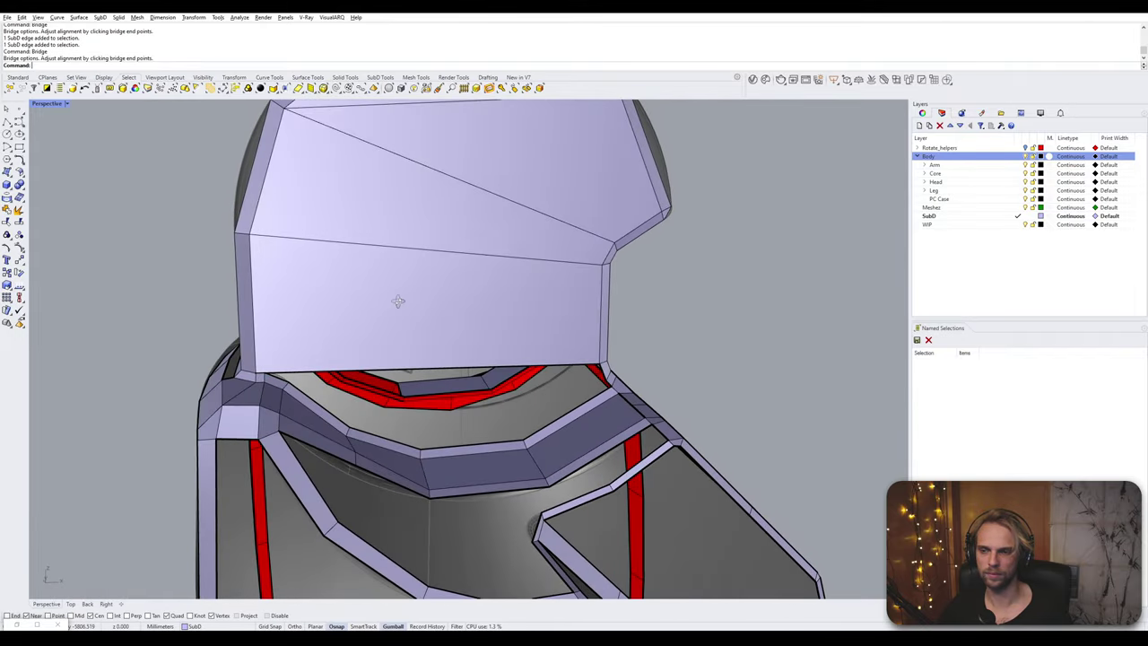
scroll(259, 383, "up", 4)
right_click_drag(259, 384, 300, 371)
scroll(226, 354, "up", 5)
scroll(341, 408, "down", 6)
mouse_move(374, 416)
right_mouse_down()
mouse_move(417, 472)
mouse_move(357, 409)
right_mouse_up()
scroll(419, 467, "down", 4)
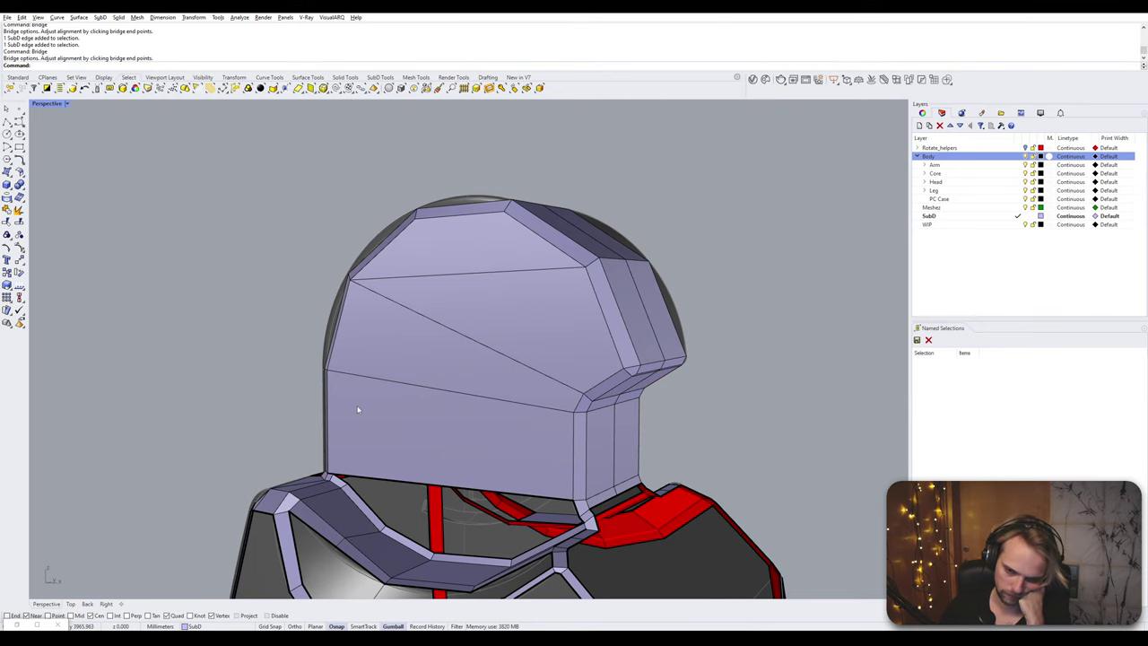
mouse_move(357, 410)
right_mouse_down()
mouse_move(408, 410)
mouse_move(349, 419)
mouse_move(355, 391)
mouse_move(351, 409)
mouse_move(370, 385)
mouse_move(367, 395)
right_mouse_up()
double_click(344, 404)
key("Escape")
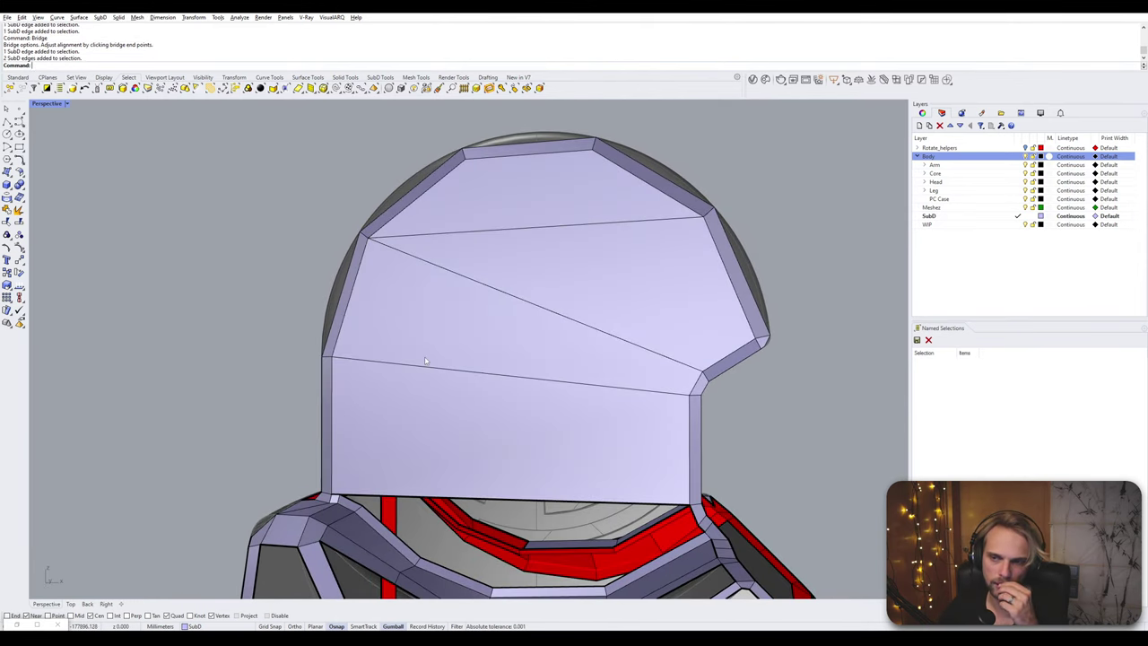
right_click_drag(433, 356, 515, 363)
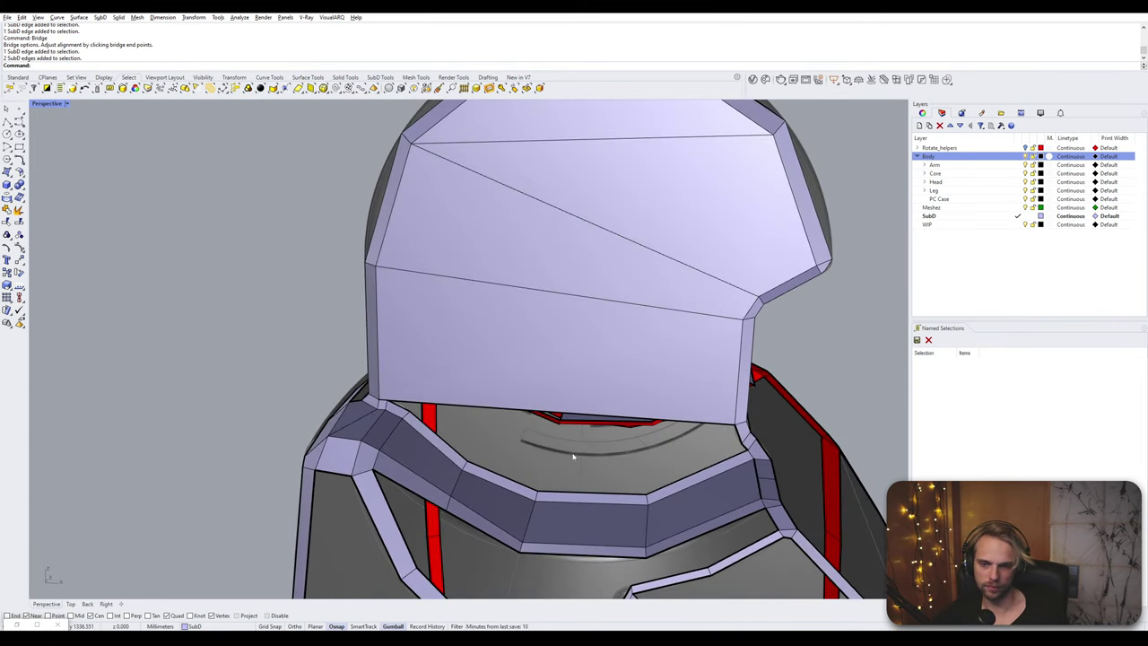
- Bridge the collar gaps on both sides beneath the helmet and orbit to check them
left_click(512, 480)
left_click(715, 469)
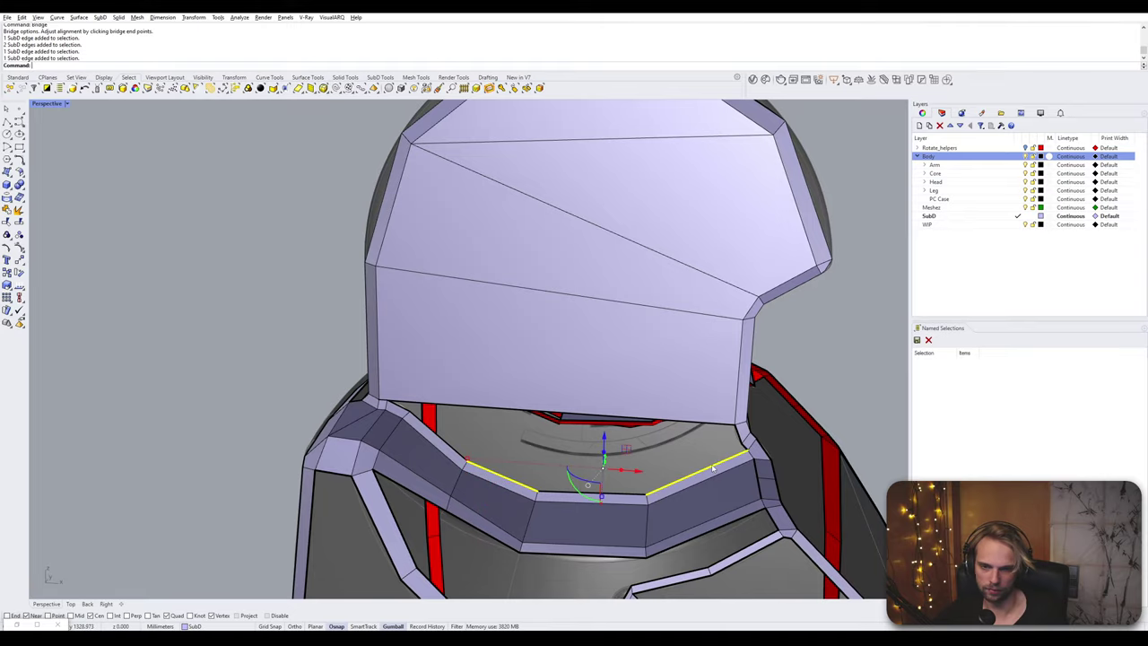
key("Return")
key("Return")
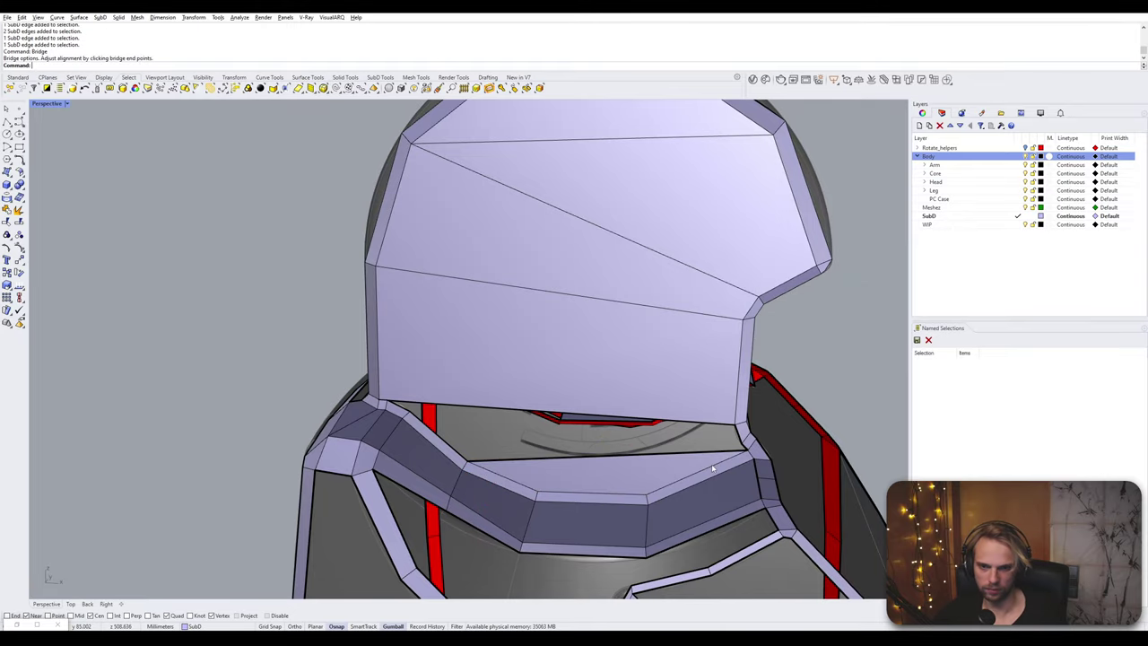
right_click_drag(714, 468, 260, 456)
left_click(260, 455)
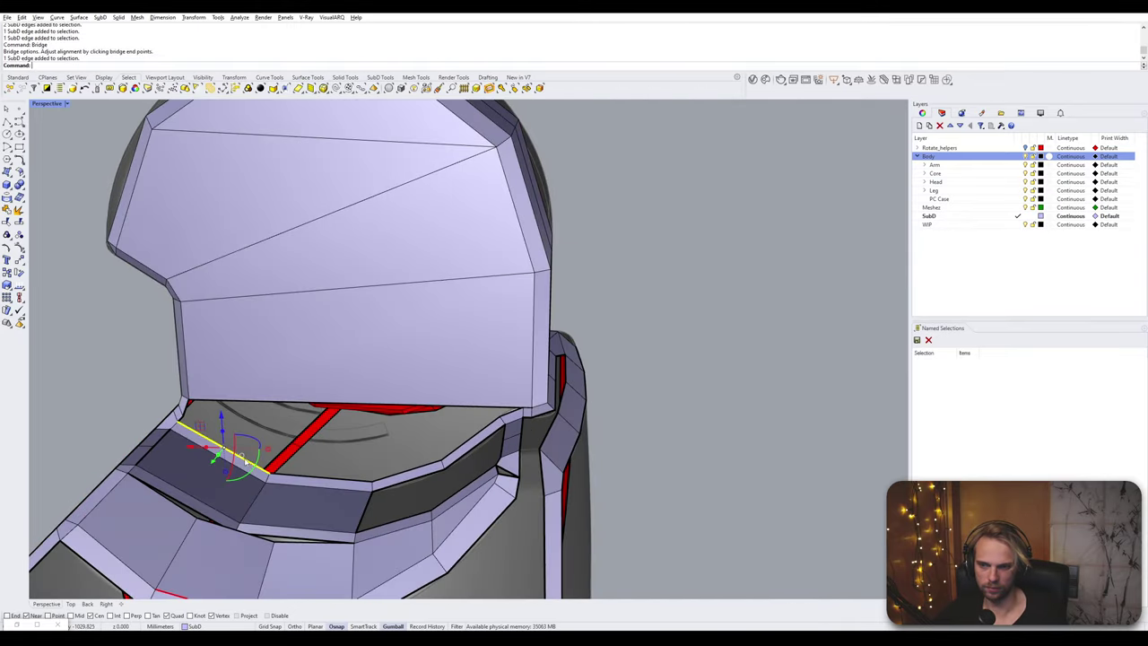
left_click(421, 471)
key("Return")
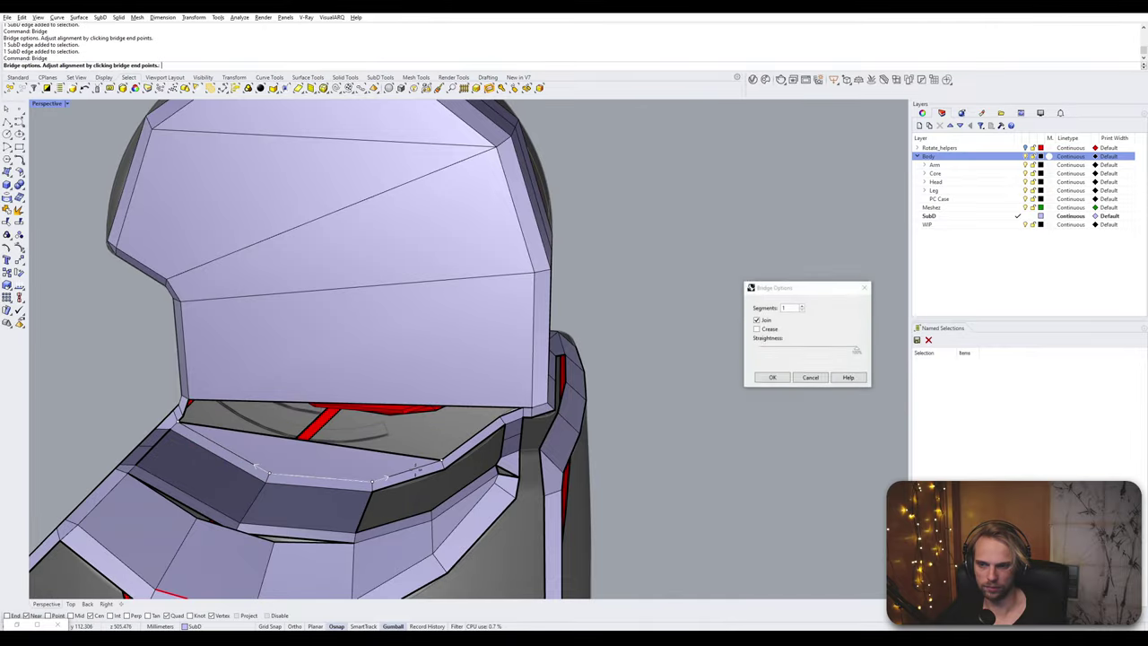
key("Return")
right_click_drag(421, 470, 226, 458)
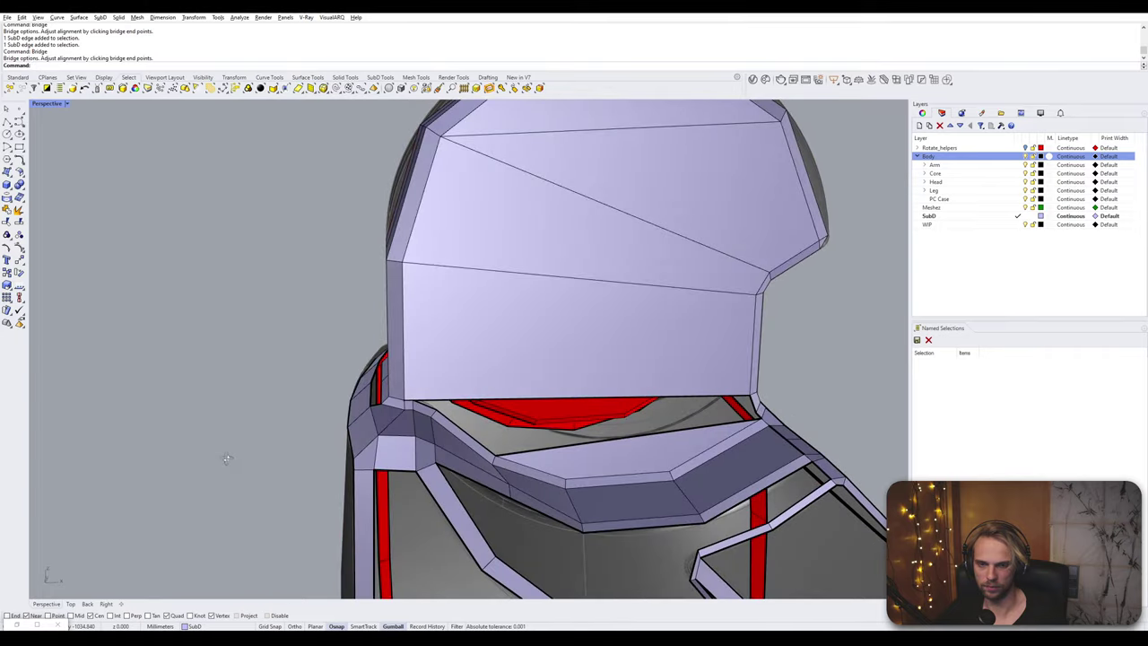
right_click_drag(313, 455, 406, 453)
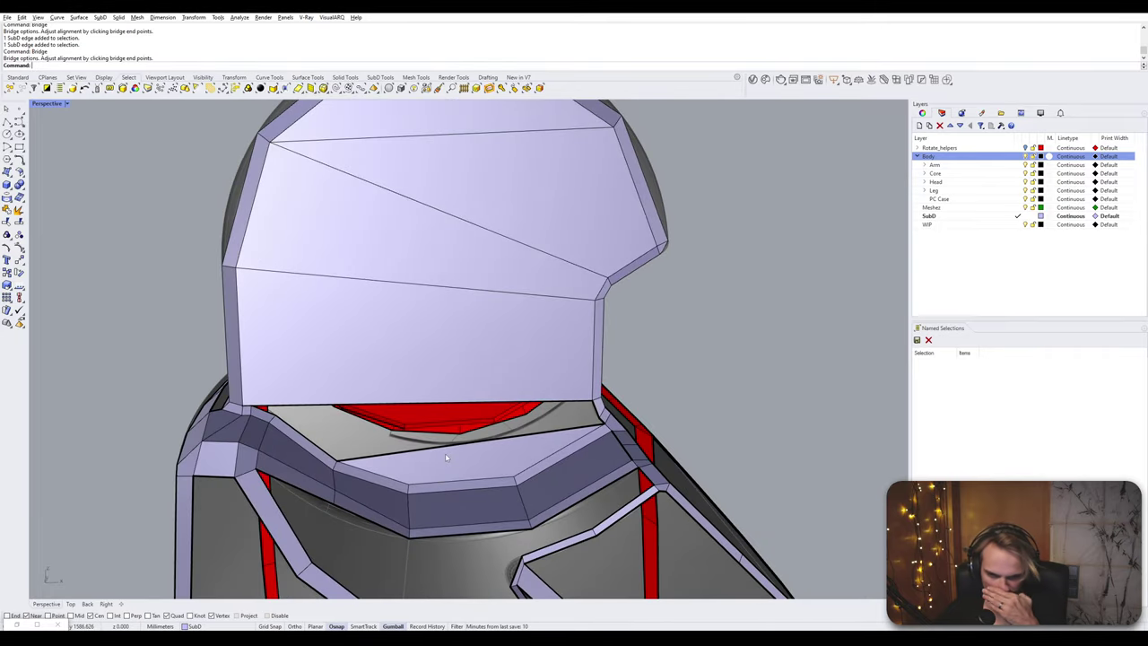
scroll(426, 467, "down", 4)
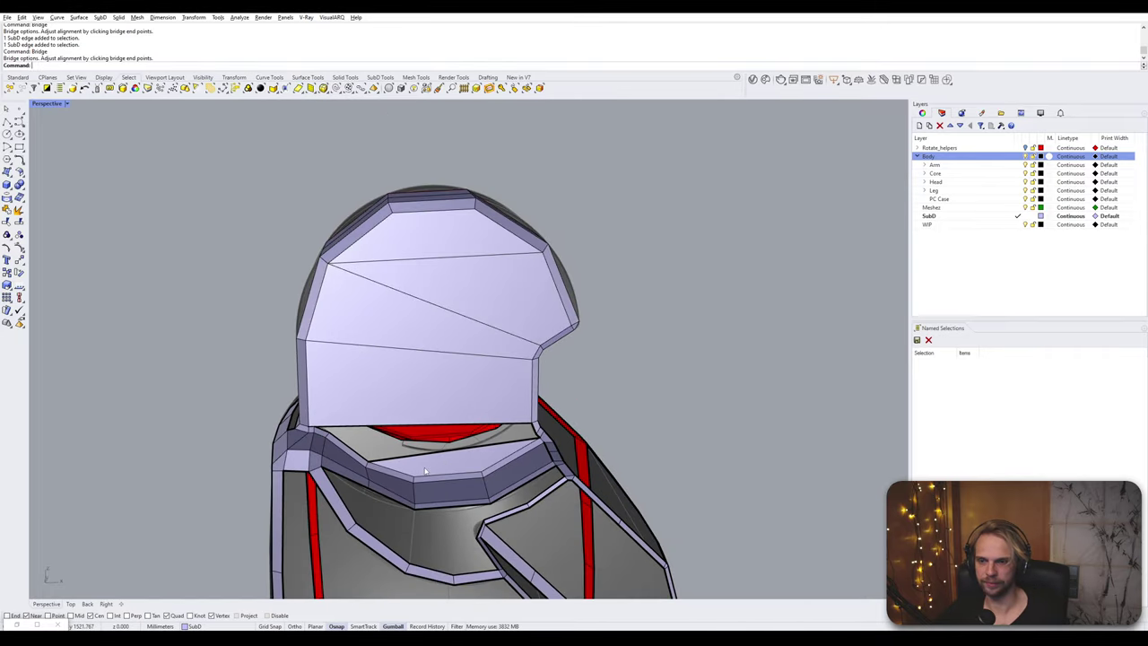
scroll(426, 468, "up", 2)
- Select three faces down the helmet's front
left_click(426, 467, "ctrl+shift")
left_click(434, 383, "shift")
left_click(434, 288, "shift")
- Select the remaining front helmet faces and delete them all
left_click(436, 197, "shift")
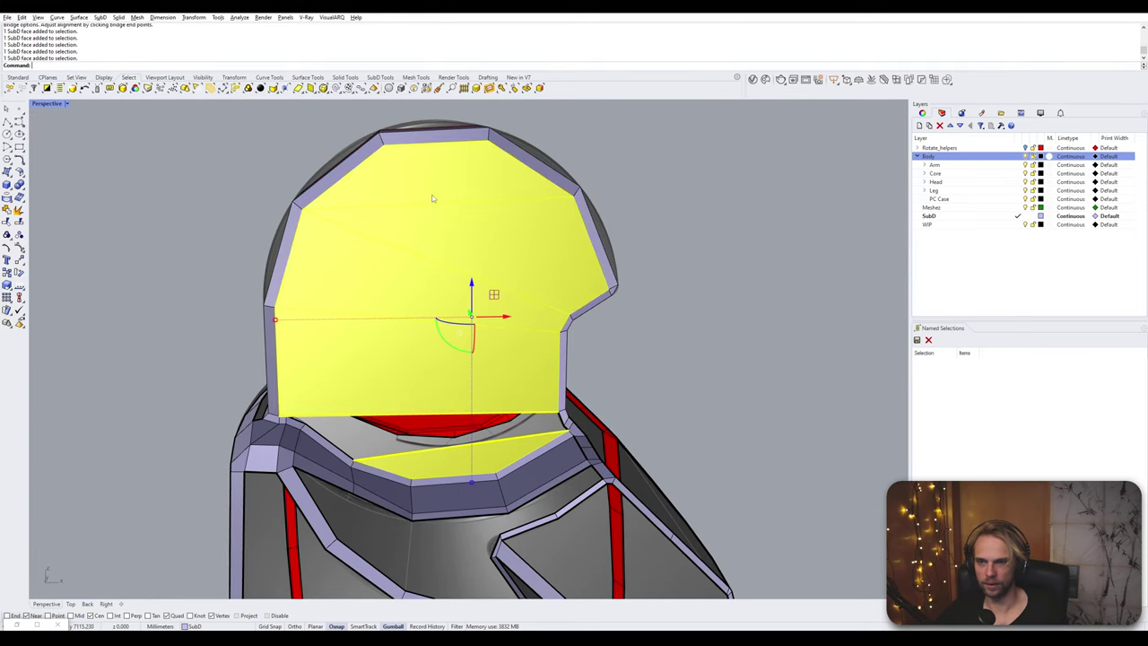
right_click_drag(436, 197, 510, 199)
left_click(509, 199, "shift")
left_click(502, 269, "shift")
left_click(520, 313, "shift")
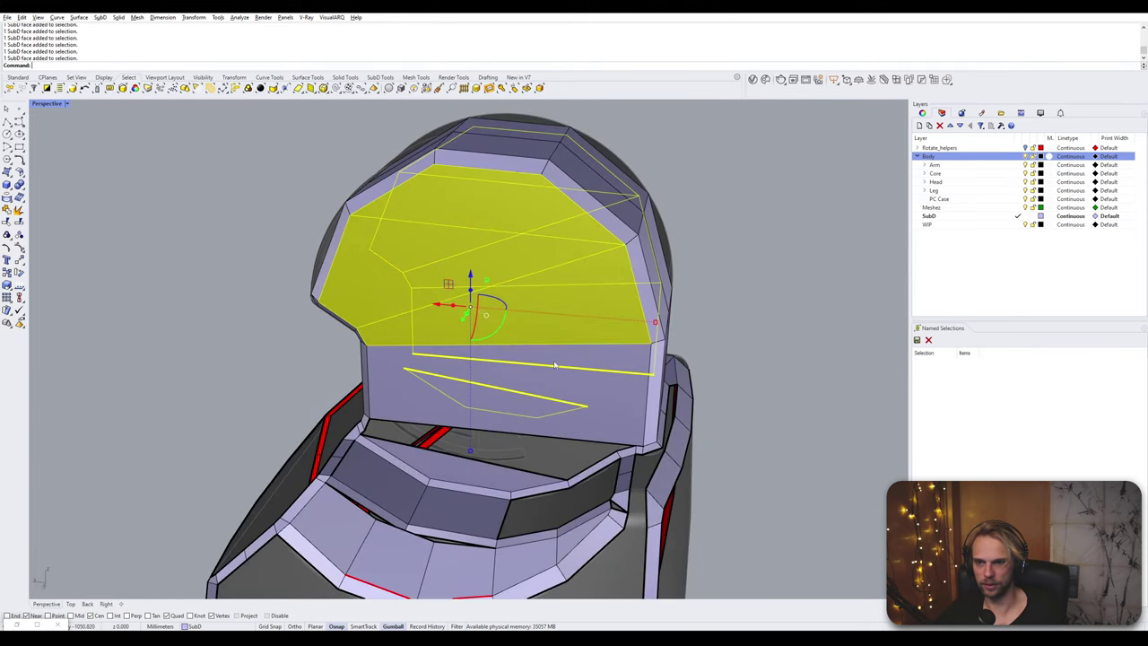
left_click(557, 387, "shift")
key("Delete")
- Bridge the left and right edges of the helmet opening with 3 segments
right_click_drag(508, 356, 401, 235)
left_click(369, 220, "shift")
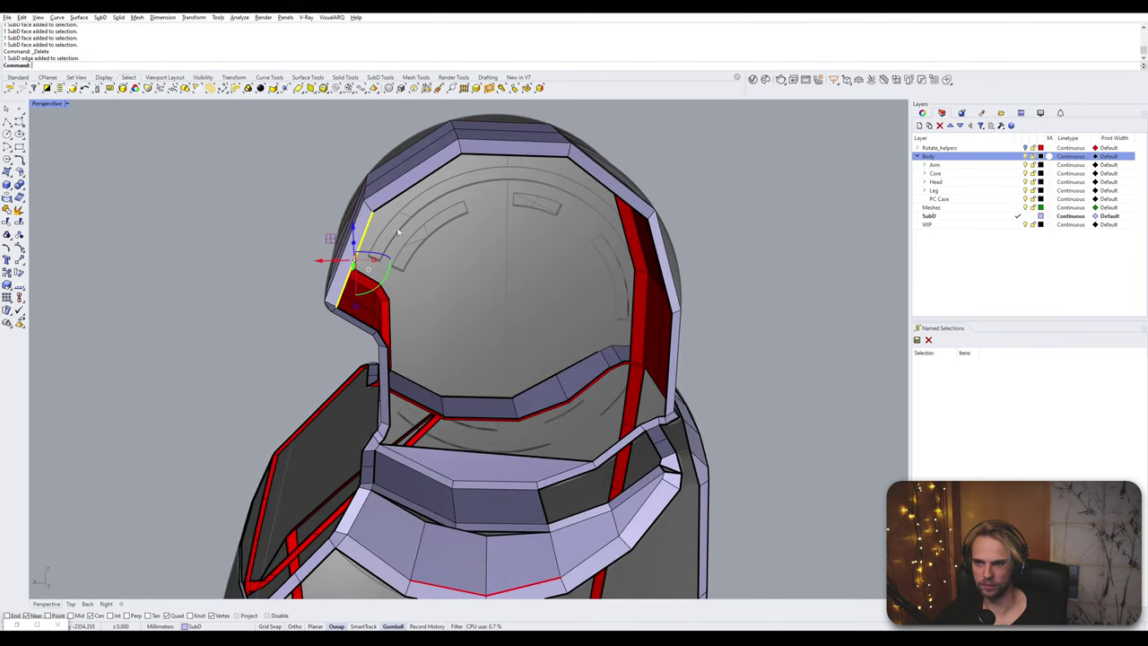
left_click(653, 237, "shift")
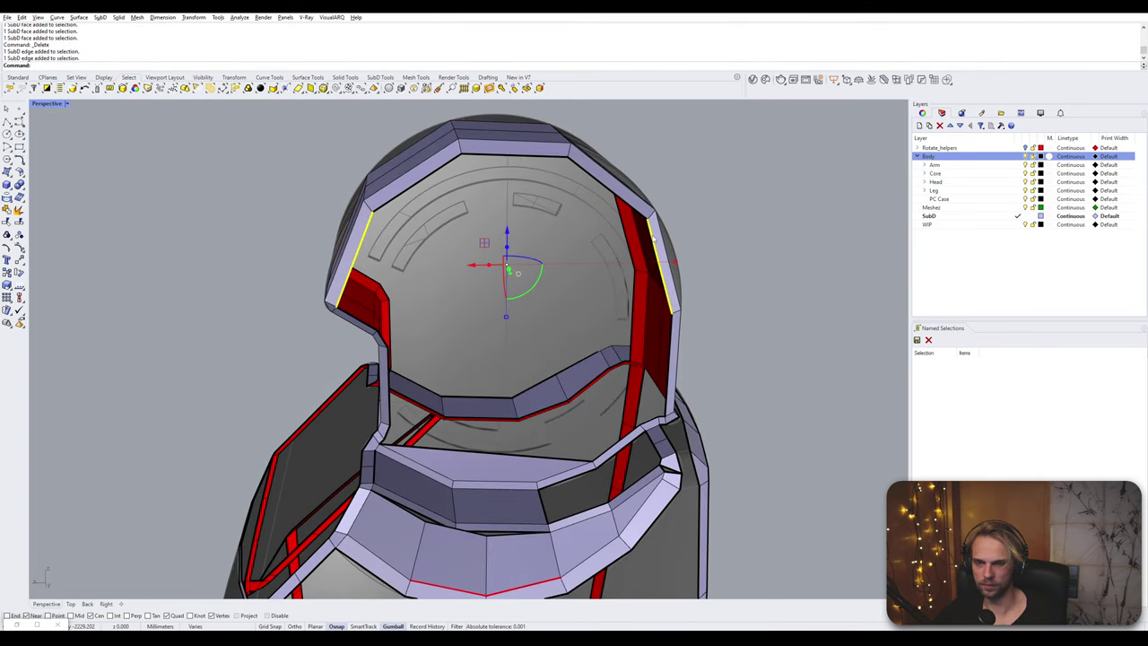
type("bridge")
key("Return")
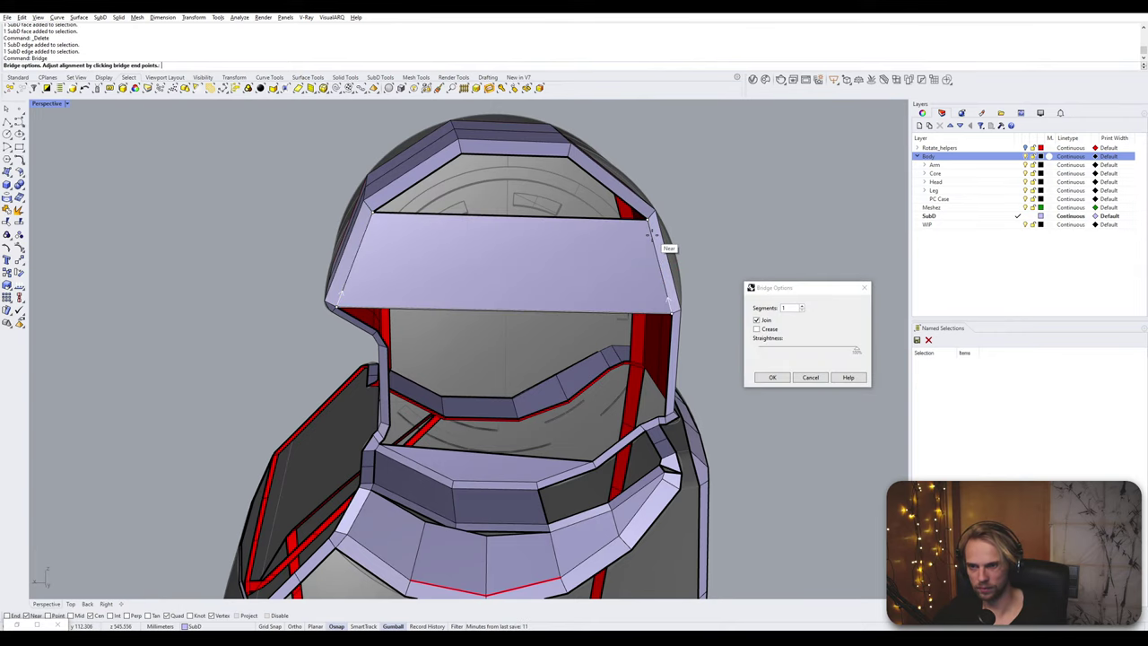
left_click(801, 306)
left_click(802, 305)
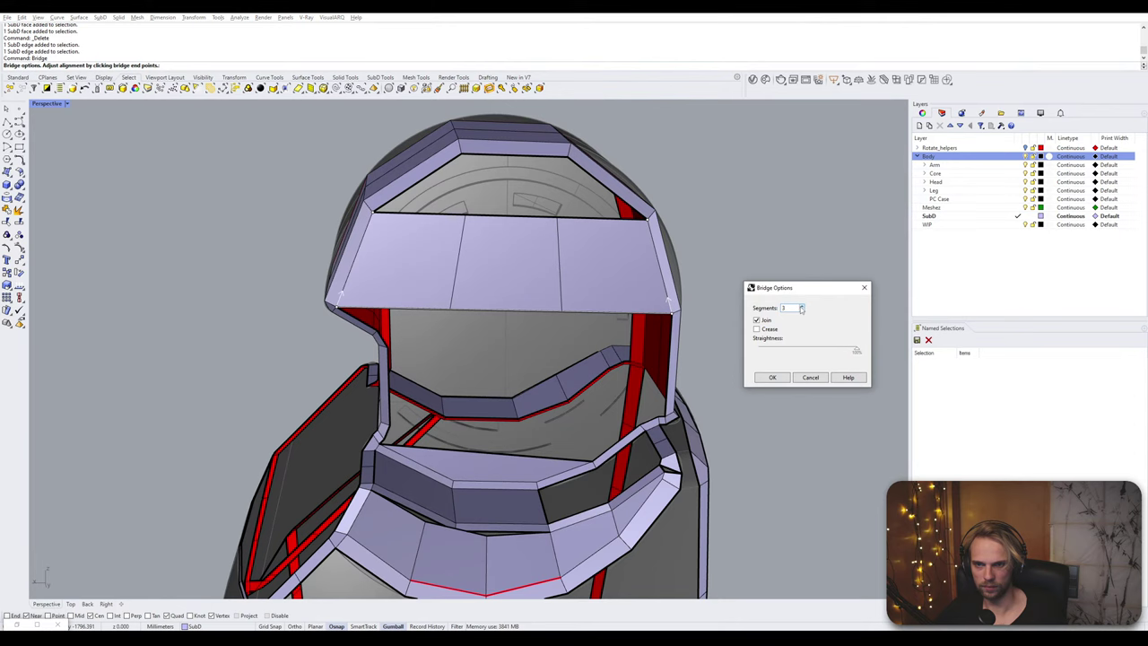
left_click(782, 380)
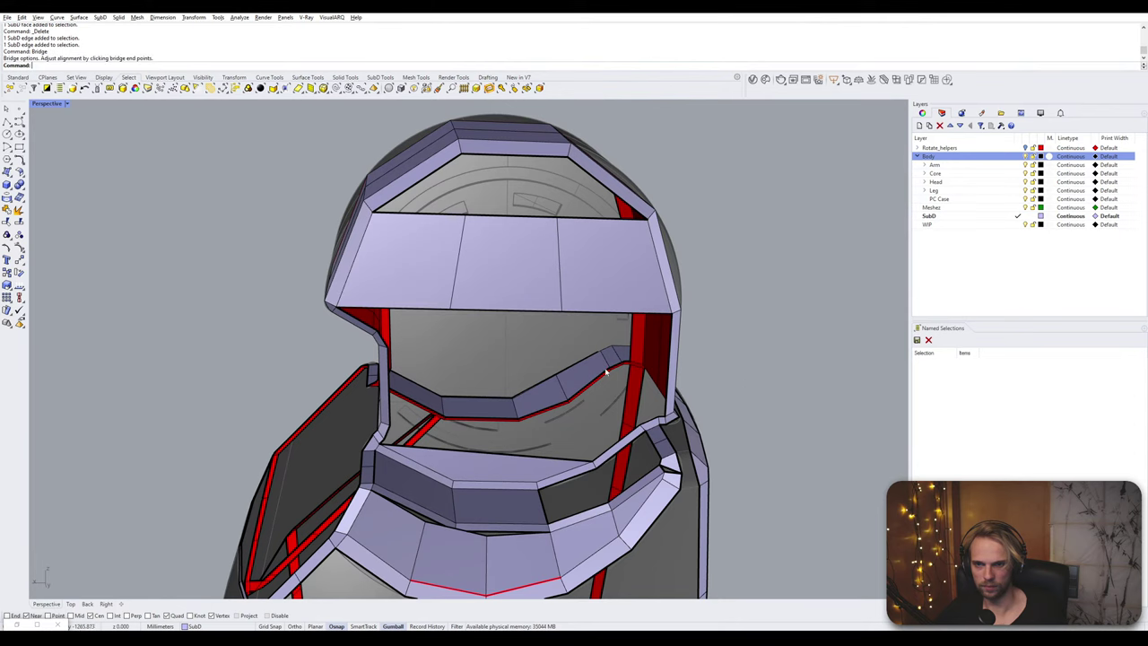
- Bridge the two side edges on the other side of the opening
right_click_drag(605, 369, 292, 297)
left_click(299, 287)
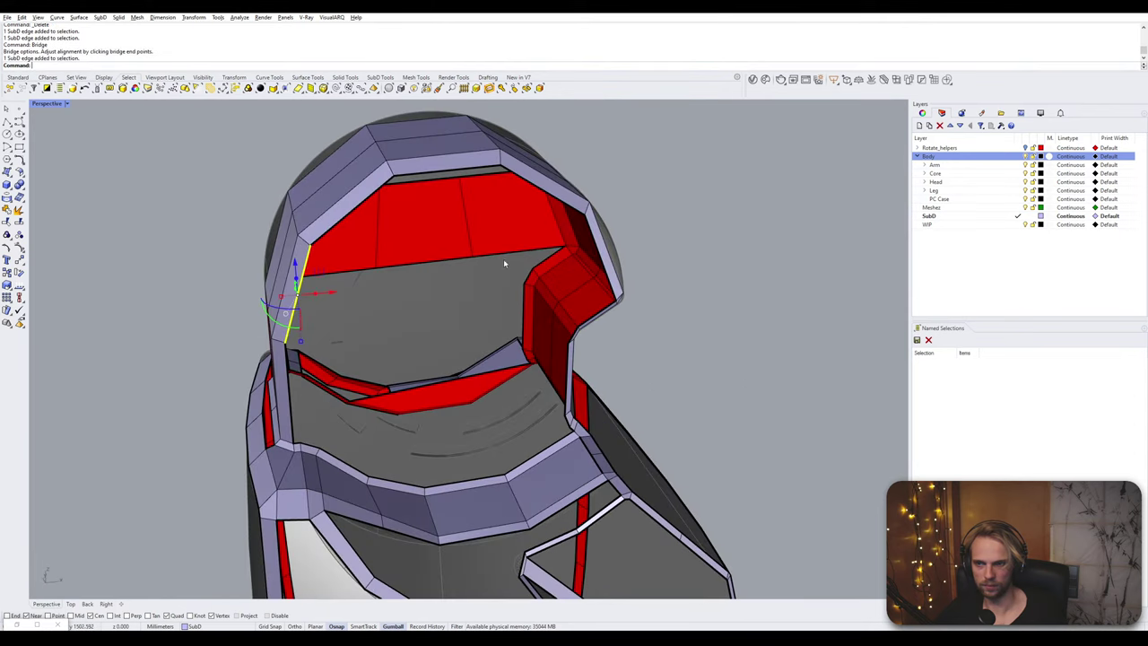
left_click(597, 252)
key("Return")
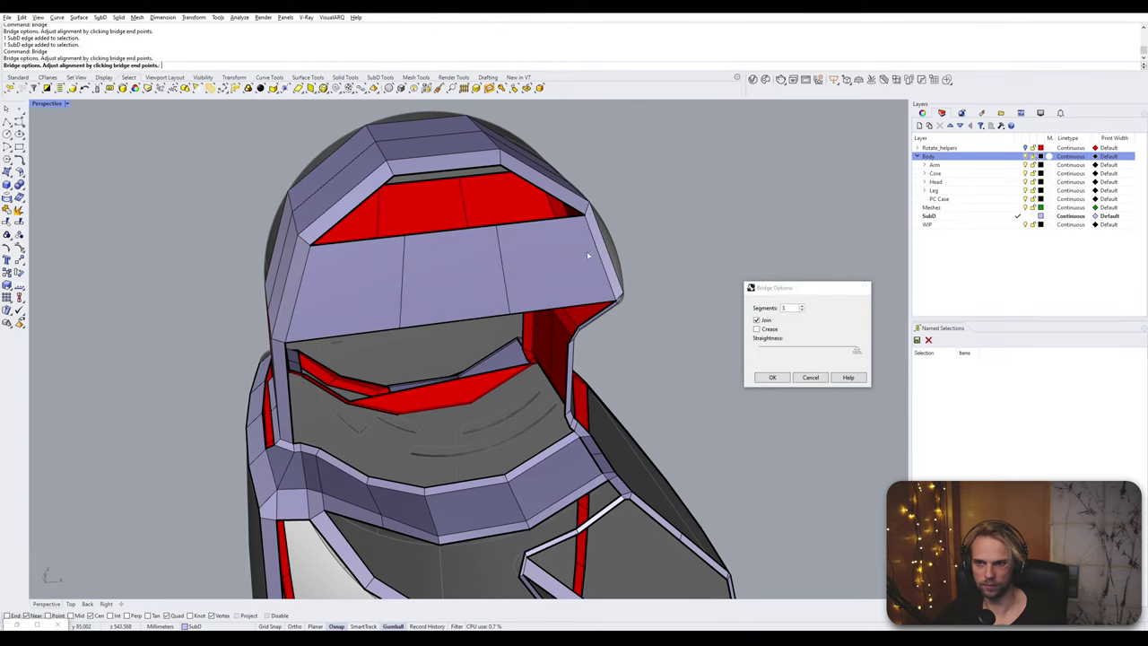
key("Return")
- Bridge the visor corner gap and view the helmet top
right_click_drag(436, 232, 436, 207)
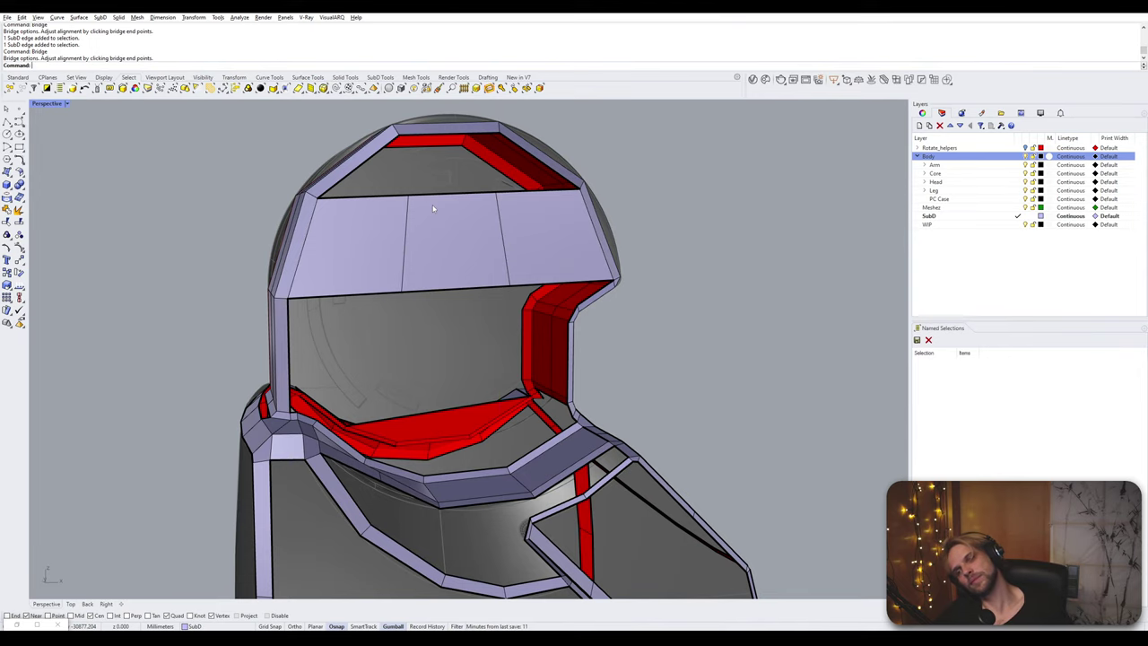
scroll(432, 208, "up", 5)
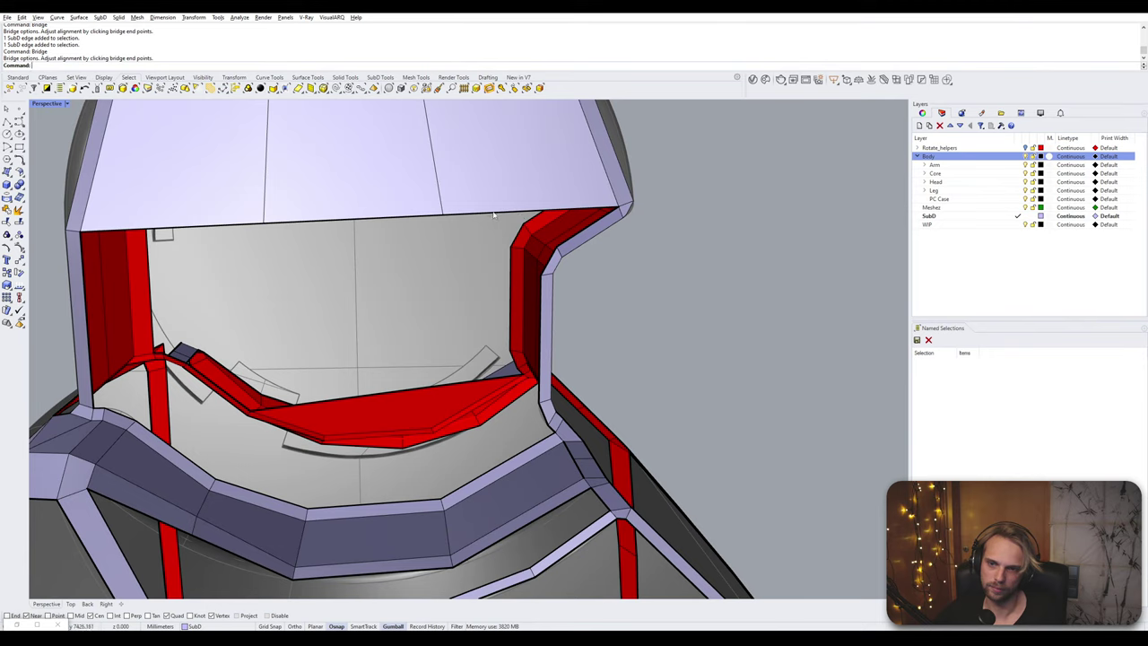
left_click(492, 215)
left_click(531, 209)
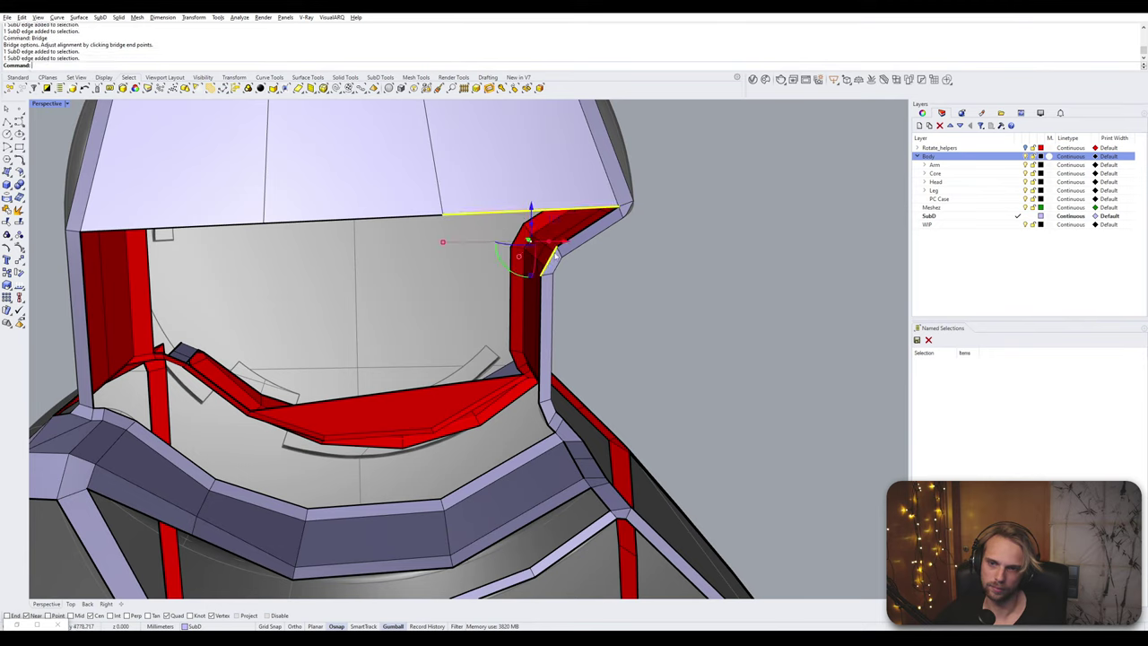
key("Return")
key("Return")
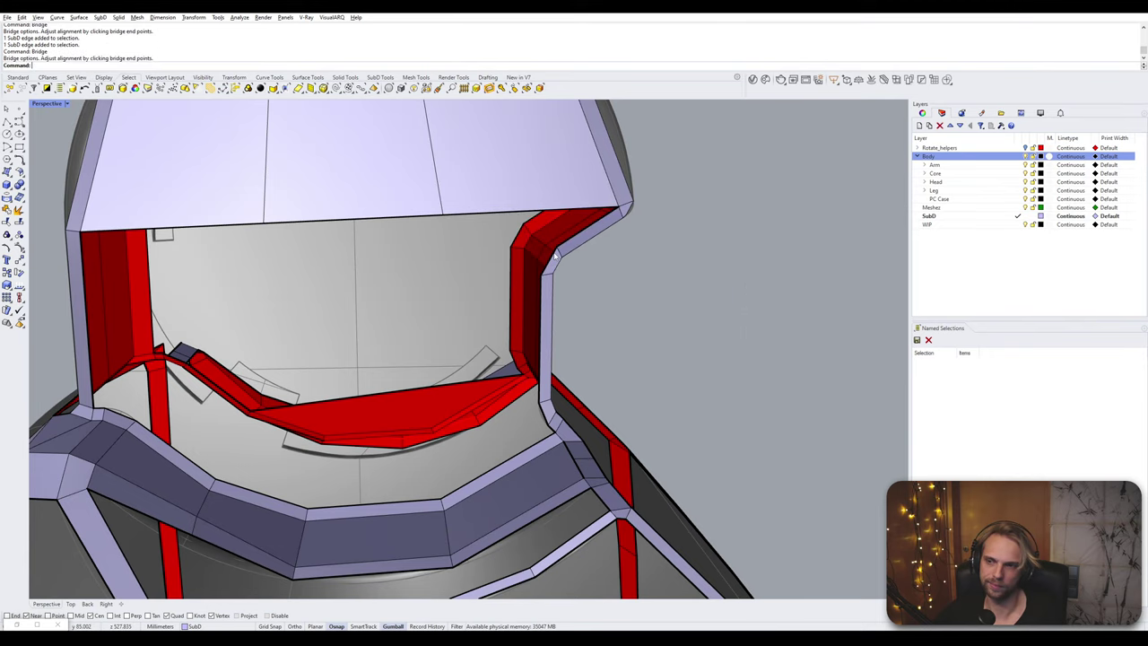
right_click_drag(555, 258, 608, 368, "shift")
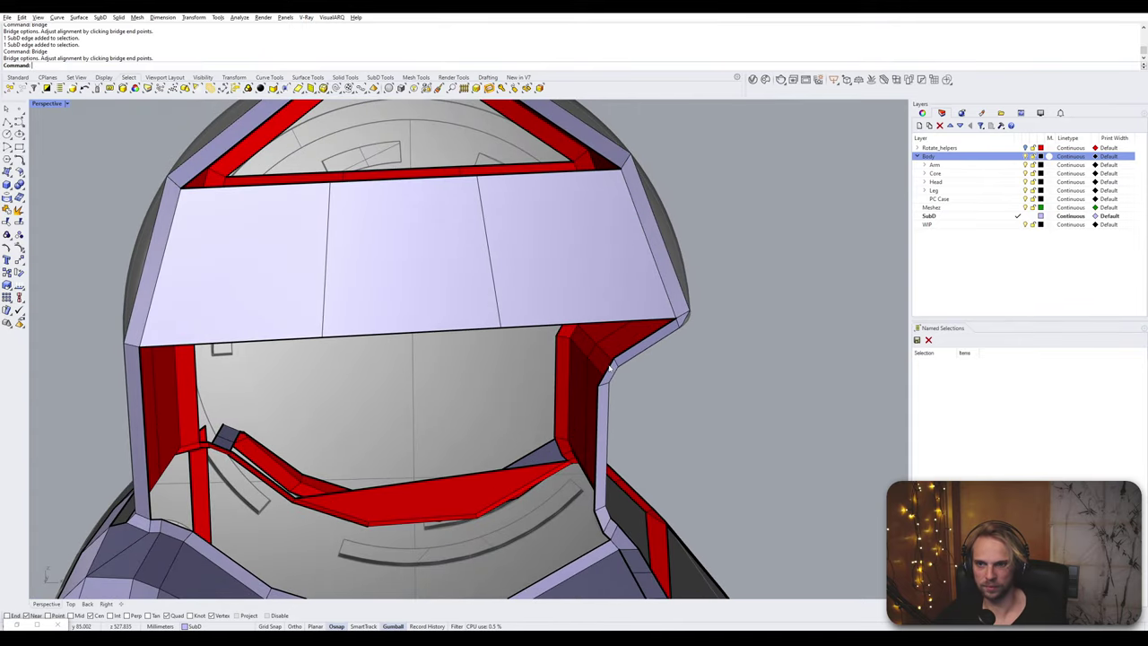
right_click_drag(452, 320, 446, 363)
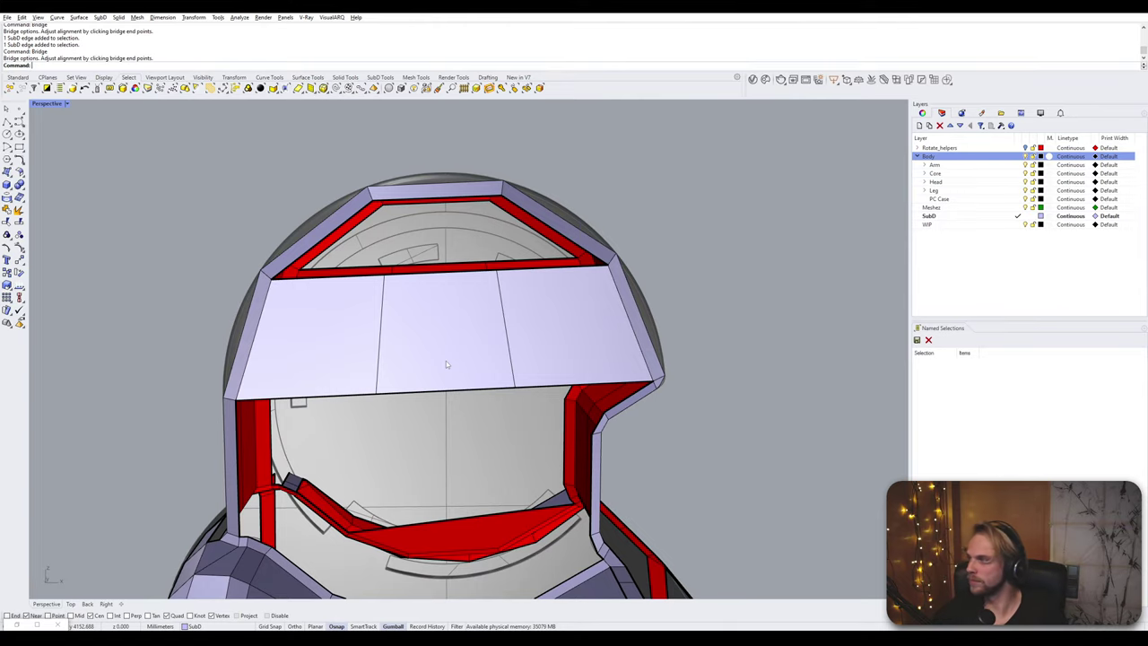
- Cancel the first bridge attempt and delete the face below the helmet front
right_click_drag(614, 247, 511, 292)
scroll(543, 303, "up", 3)
scroll(542, 303, "down", 3)
right_click(542, 303)
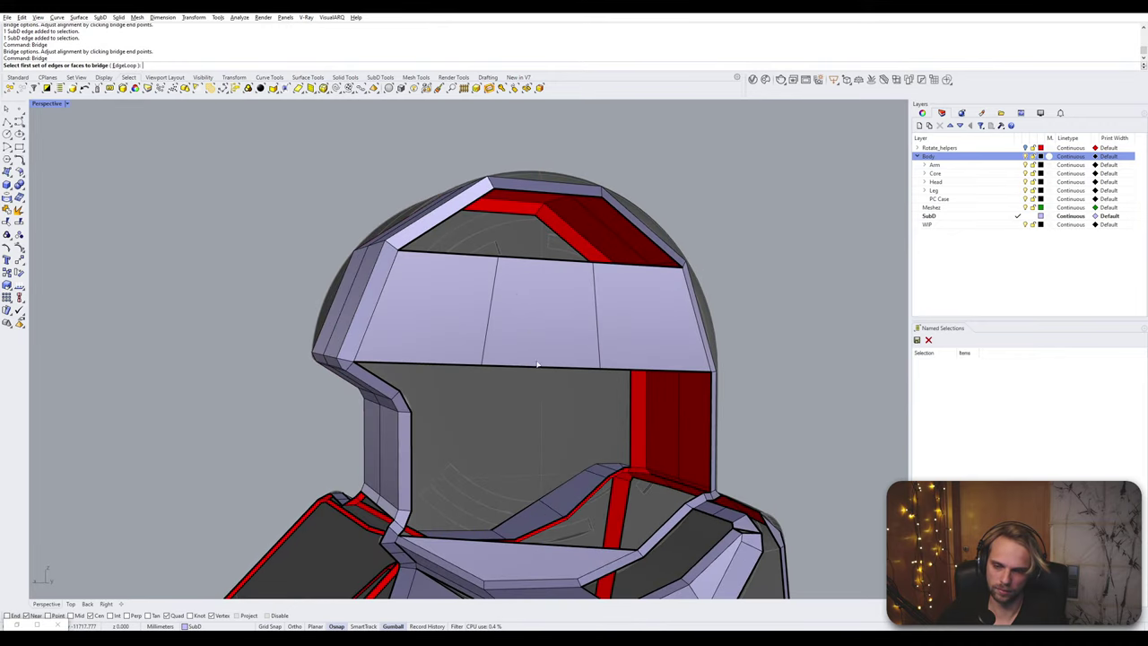
right_click_drag(537, 364, 530, 290)
left_click(531, 464)
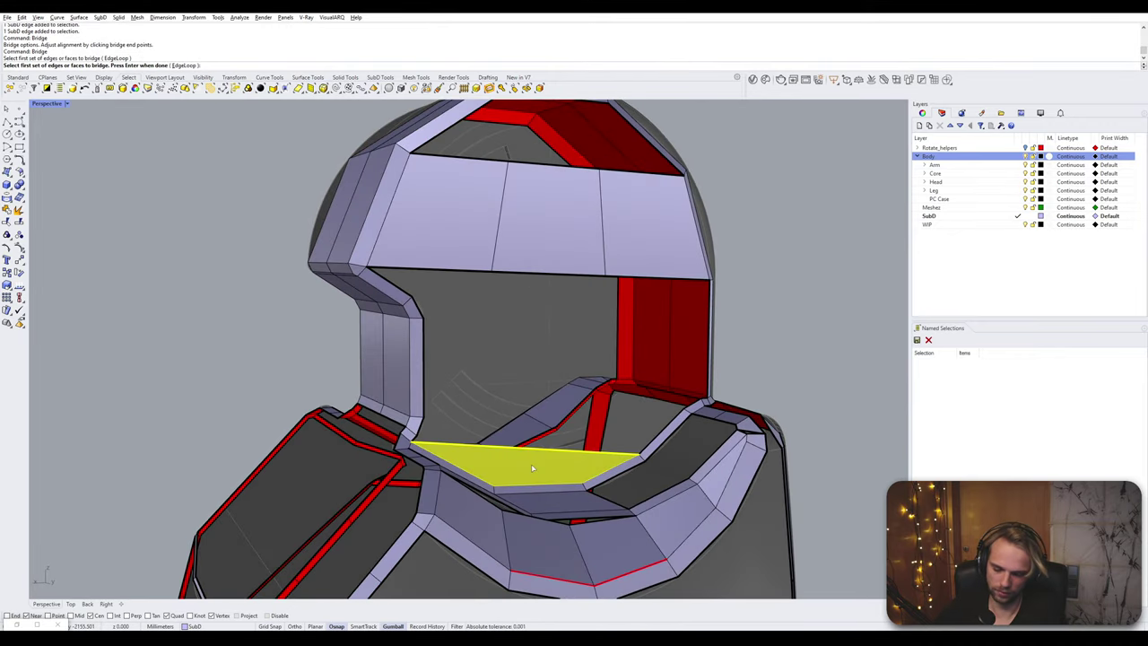
right_click_drag(531, 464, 462, 417)
key("Escape")
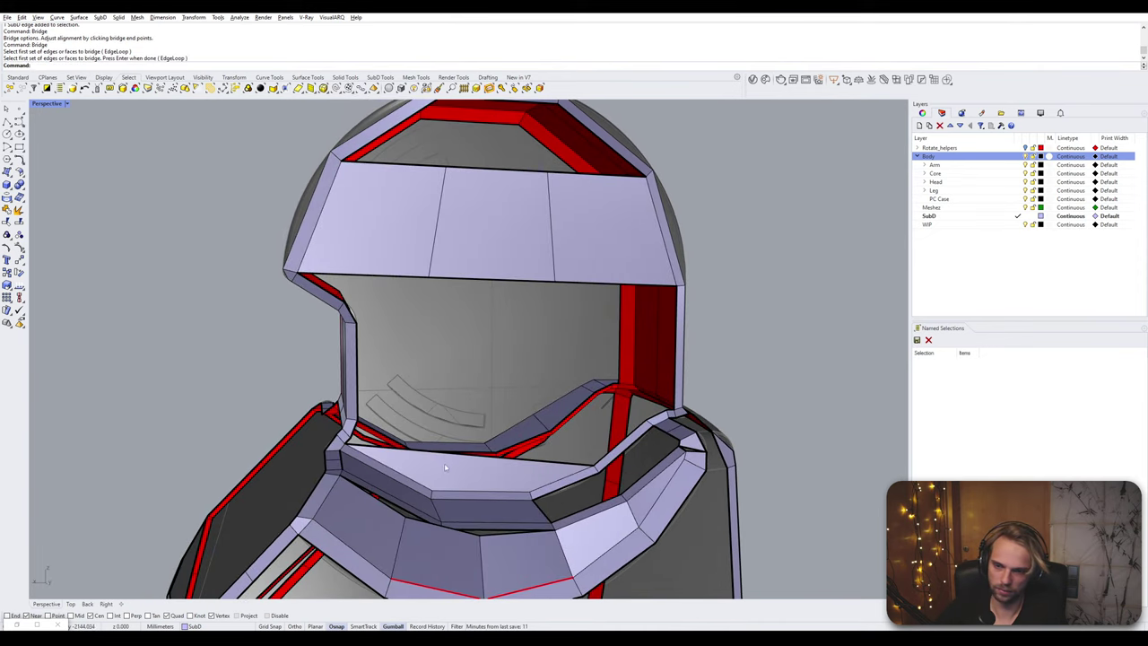
left_click(454, 471)
key("Delete")
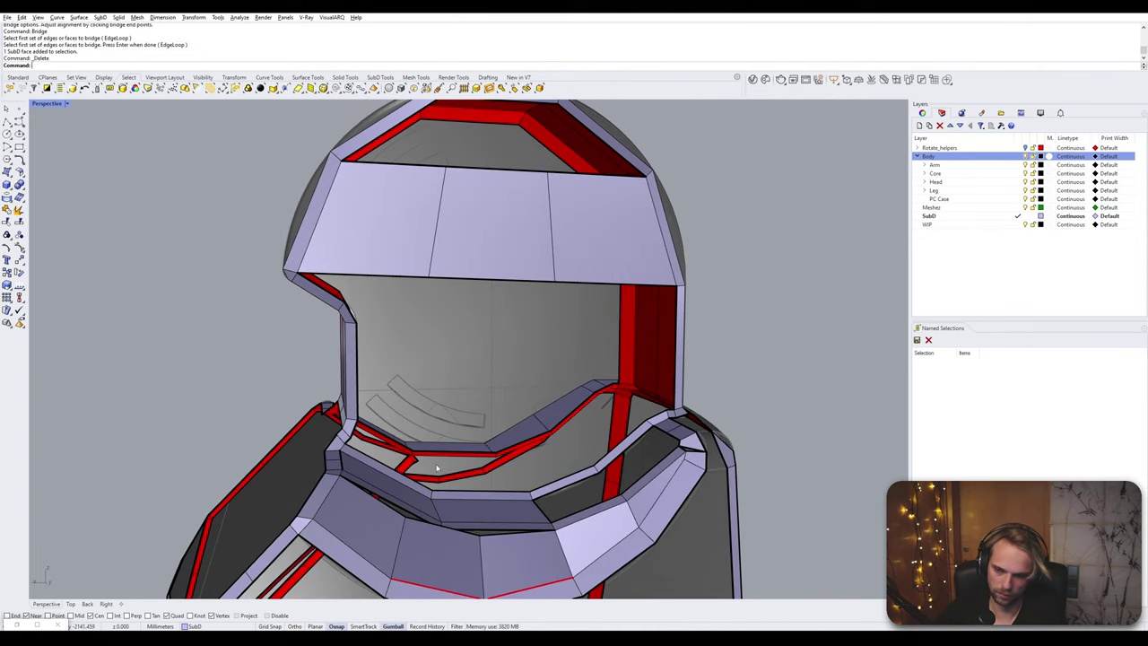
scroll(366, 437, "up", 2)
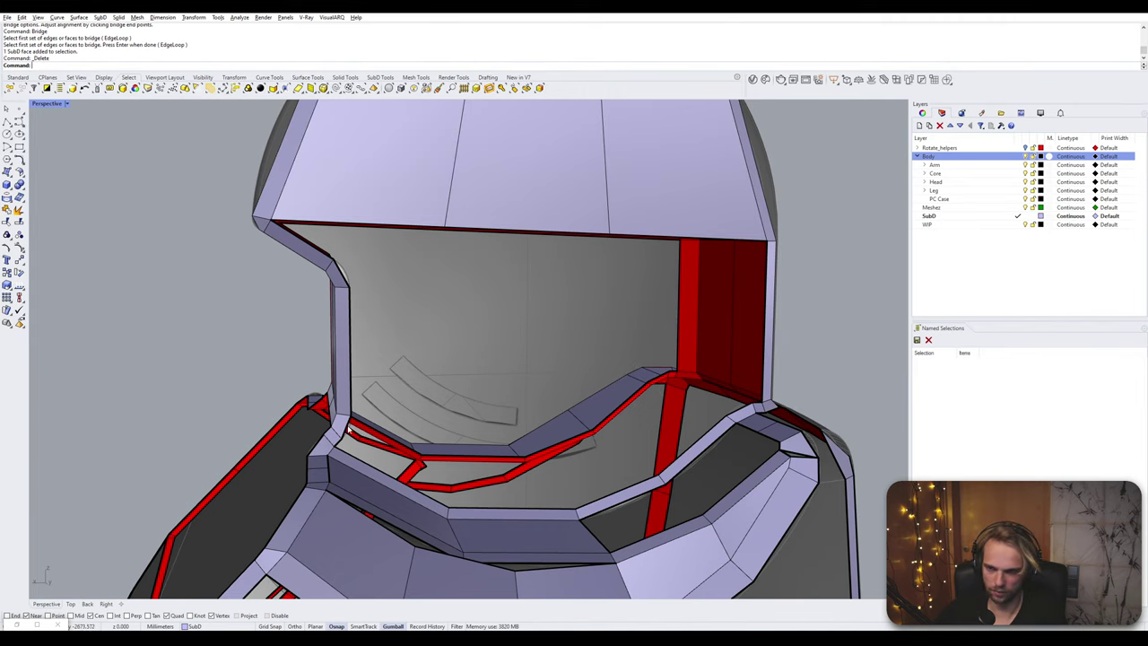
- Bridge the two opposite edges of the new gap below the helmet front
left_click(350, 431)
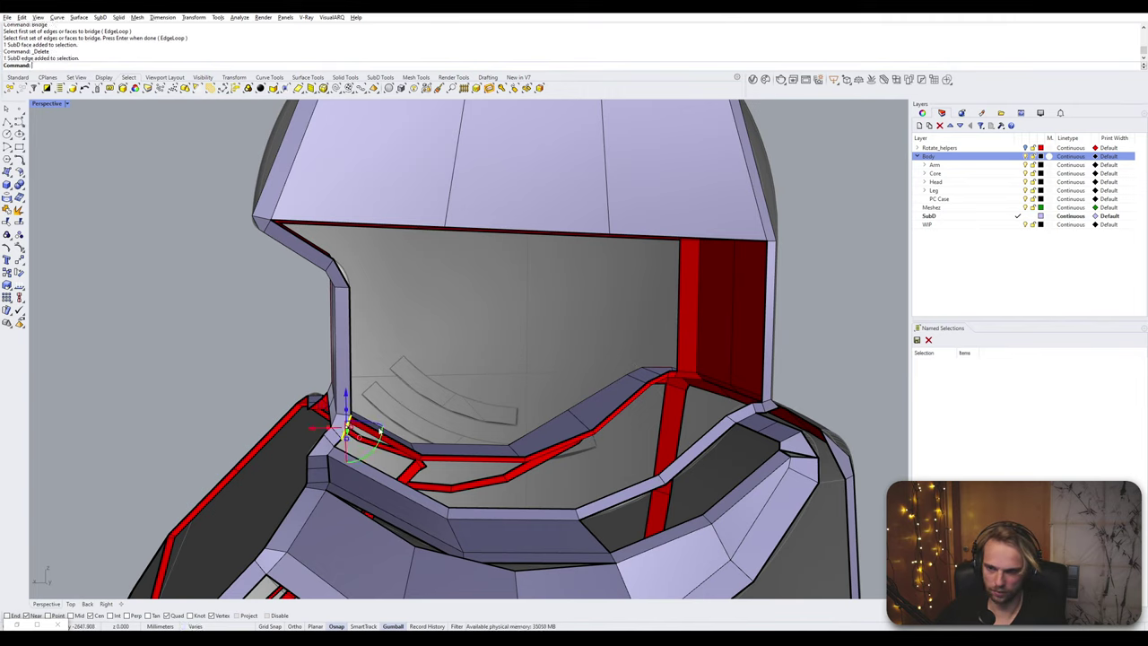
left_click(747, 415, "shift")
type("Bridge")
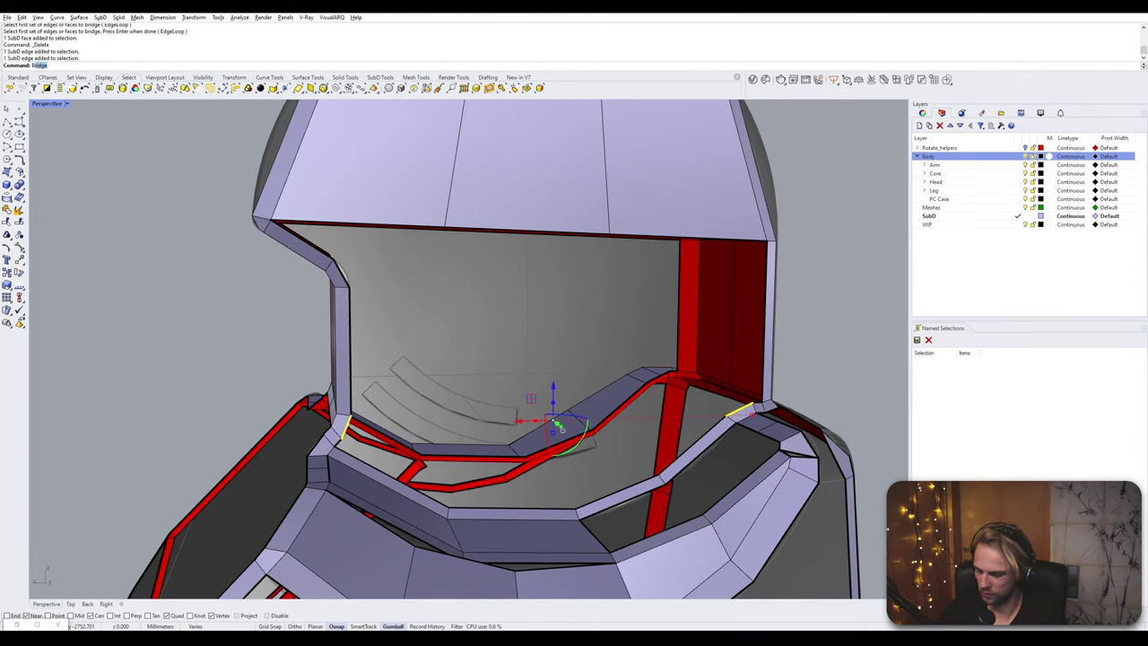
key("Return")
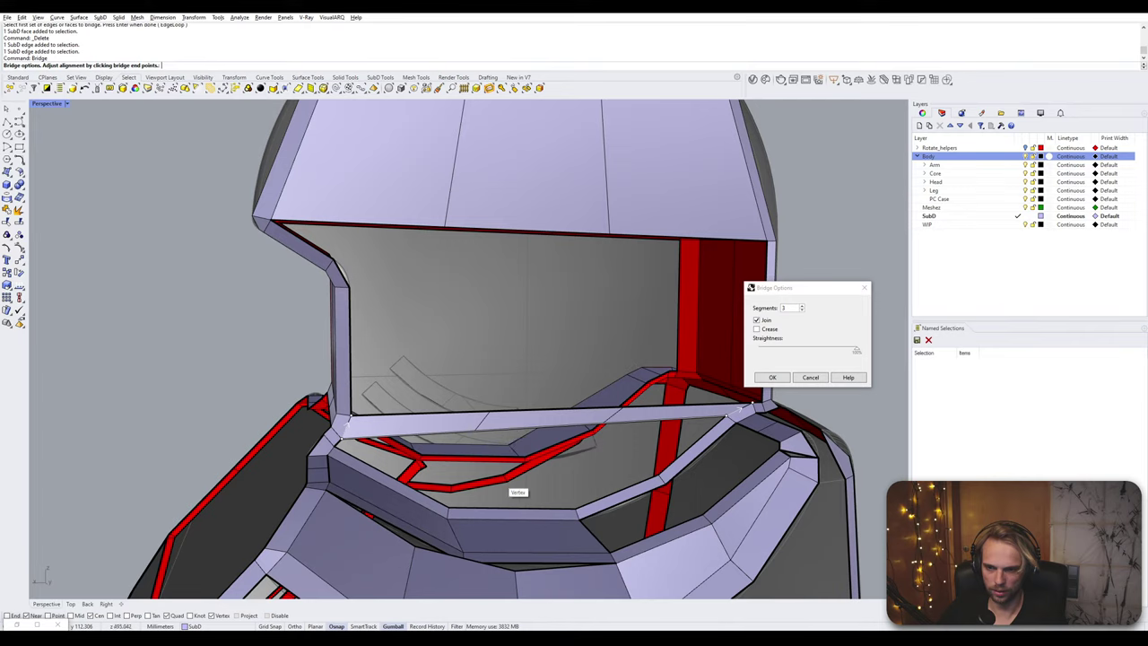
left_click(770, 377)
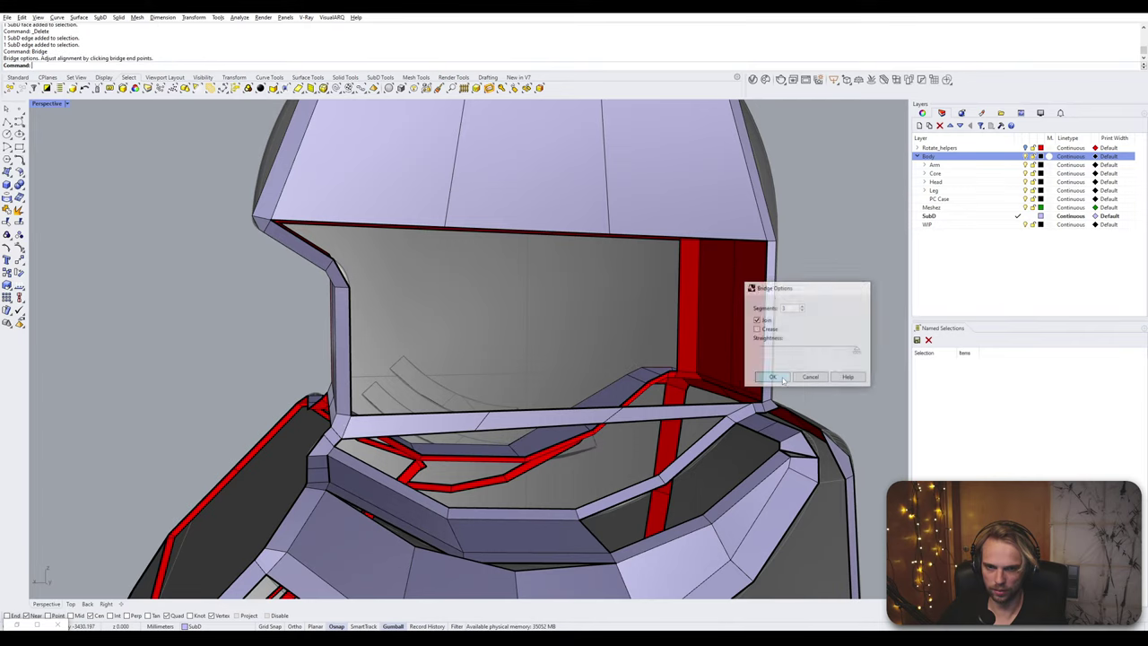
- Bridge an edge inside the visor gap to its opposite edge with the current settings
left_click(539, 429)
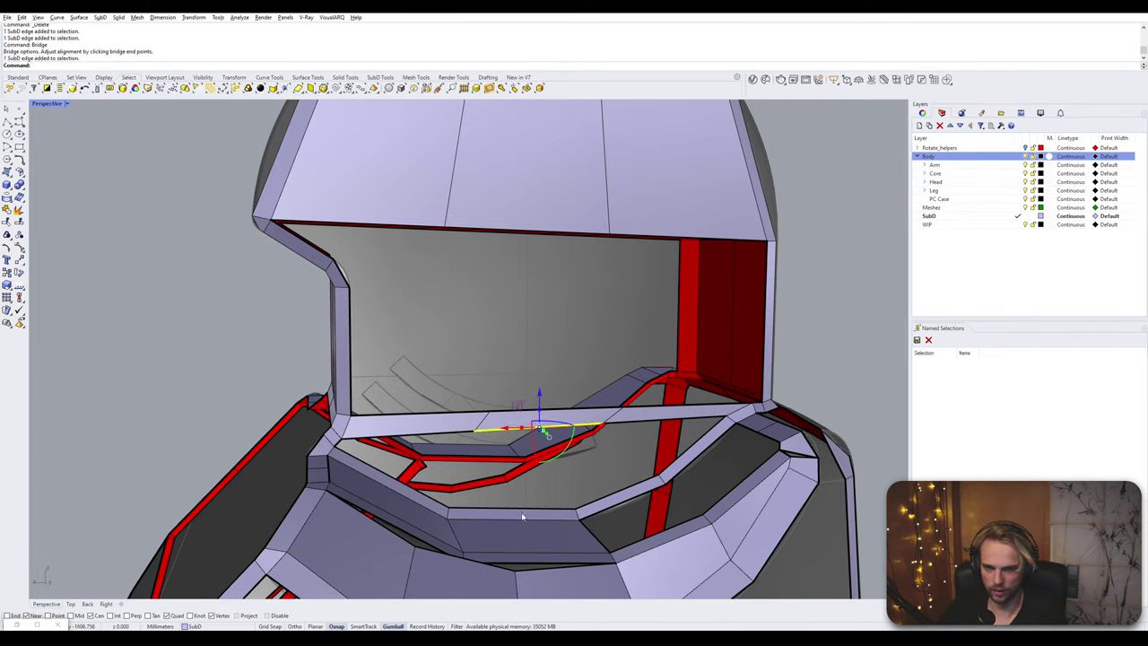
right_click_drag(506, 485, 616, 385)
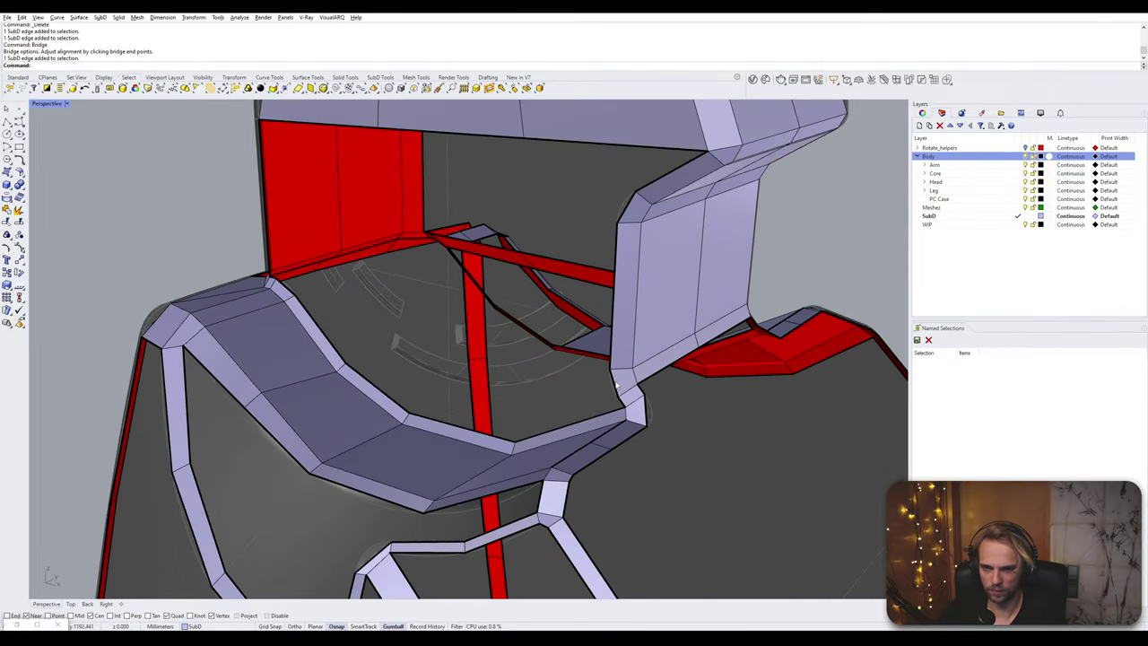
left_click(616, 385)
right_click_drag(281, 280, 359, 352)
left_click(264, 396, "shift")
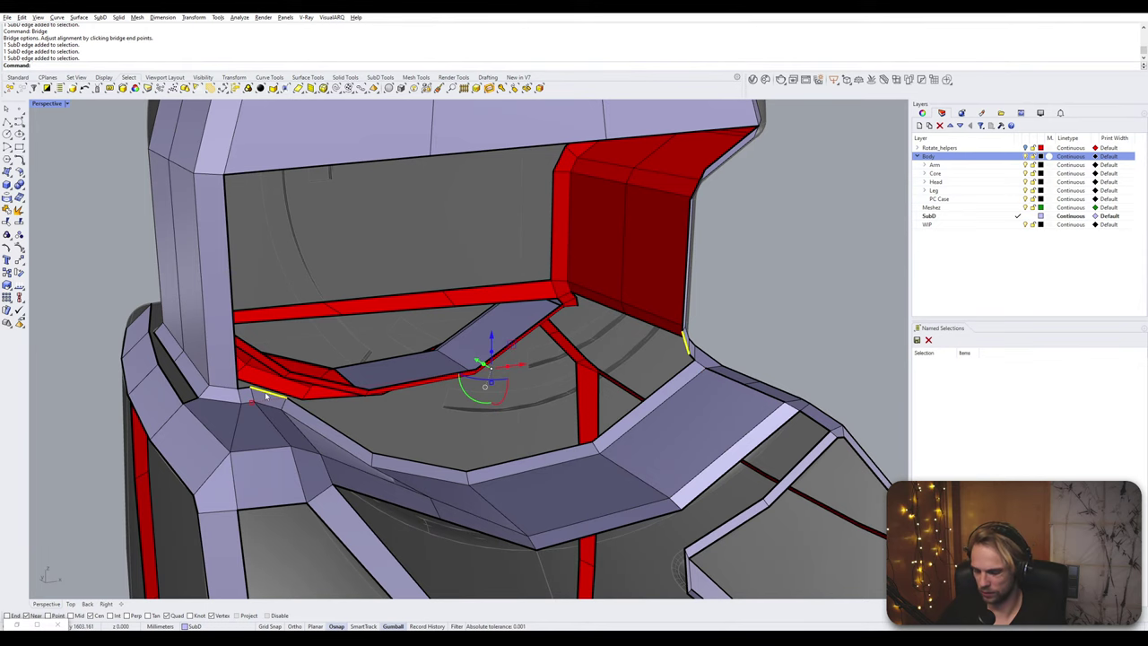
key("Return")
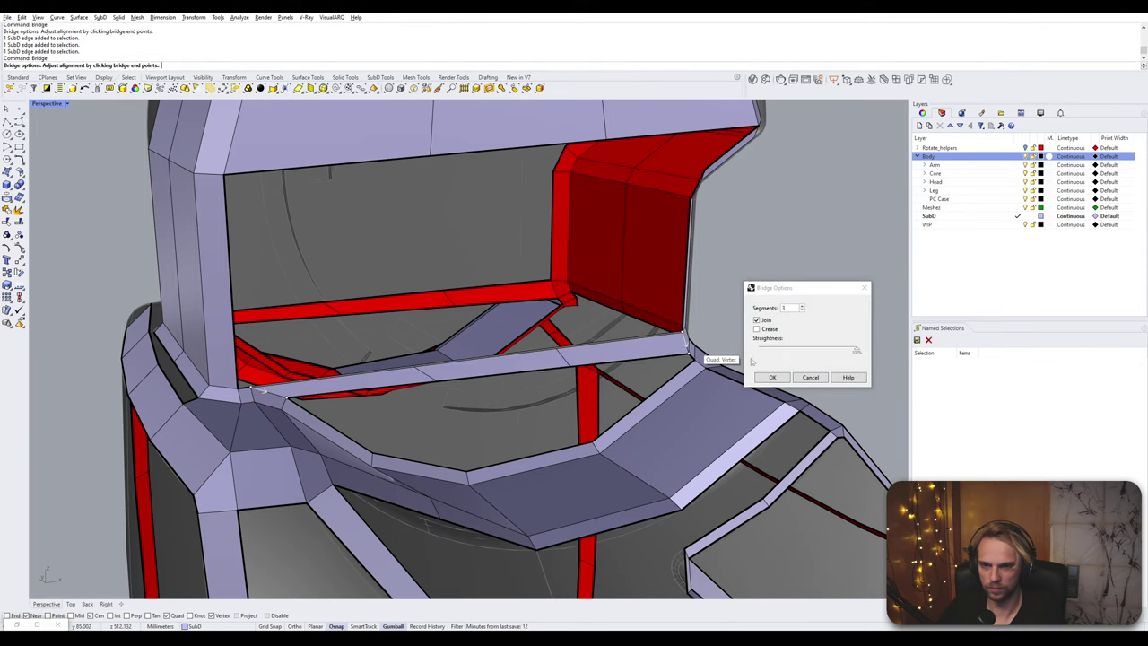
left_click(772, 377)
- Bridge the remaining chin gap's six upper and lower edges with a single segment
right_click_drag(712, 384, 651, 383)
left_click(652, 382)
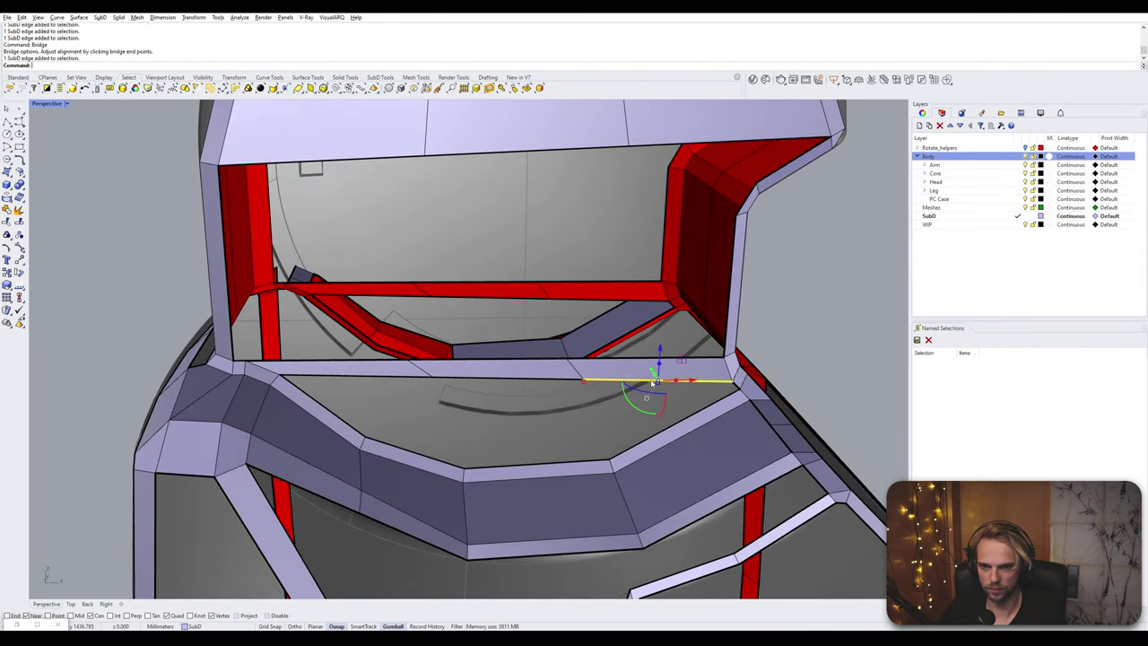
left_click(668, 426, "shift")
left_click(508, 380, "shift")
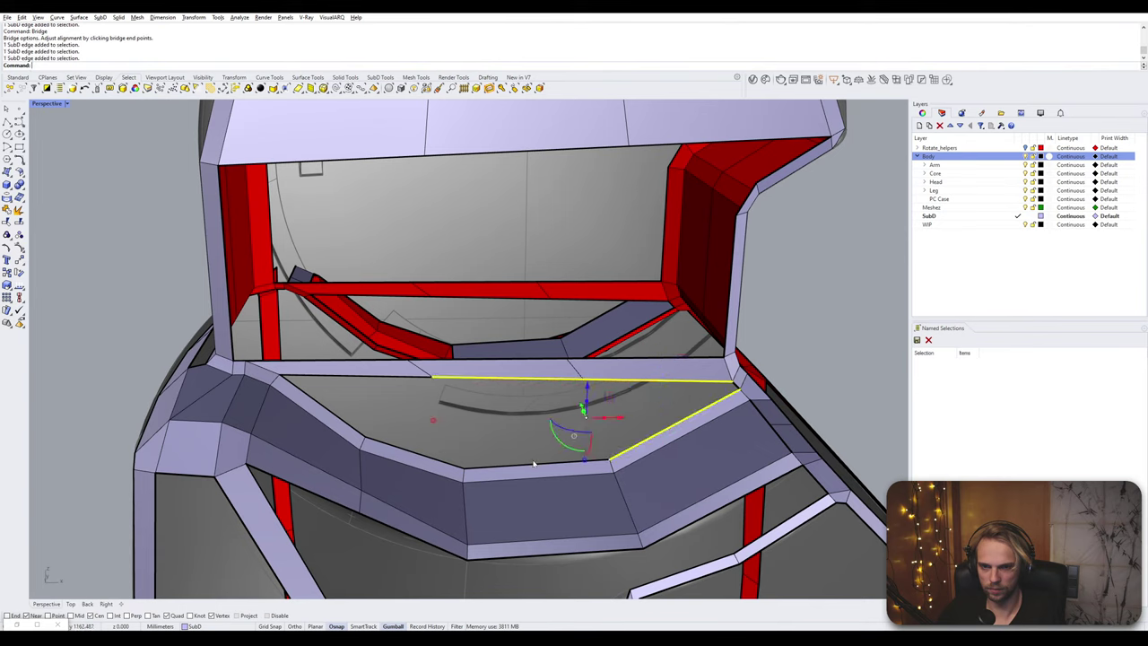
left_click(538, 464, "shift")
left_click(367, 377, "shift")
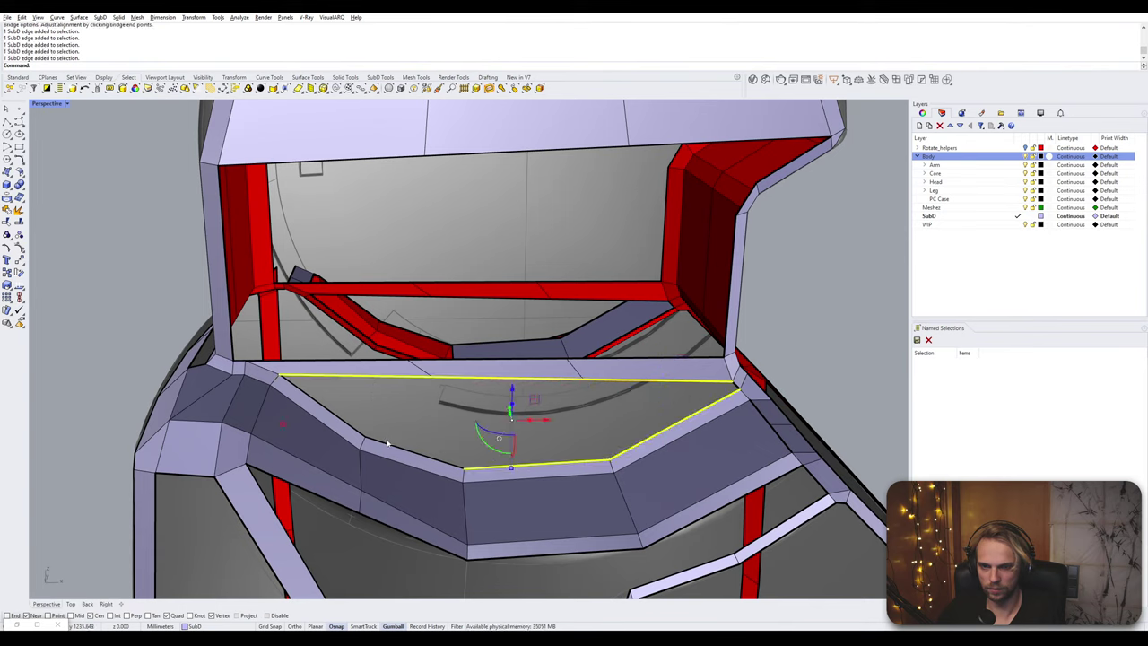
left_click(388, 447, "shift")
type("Bridge")
key("Return")
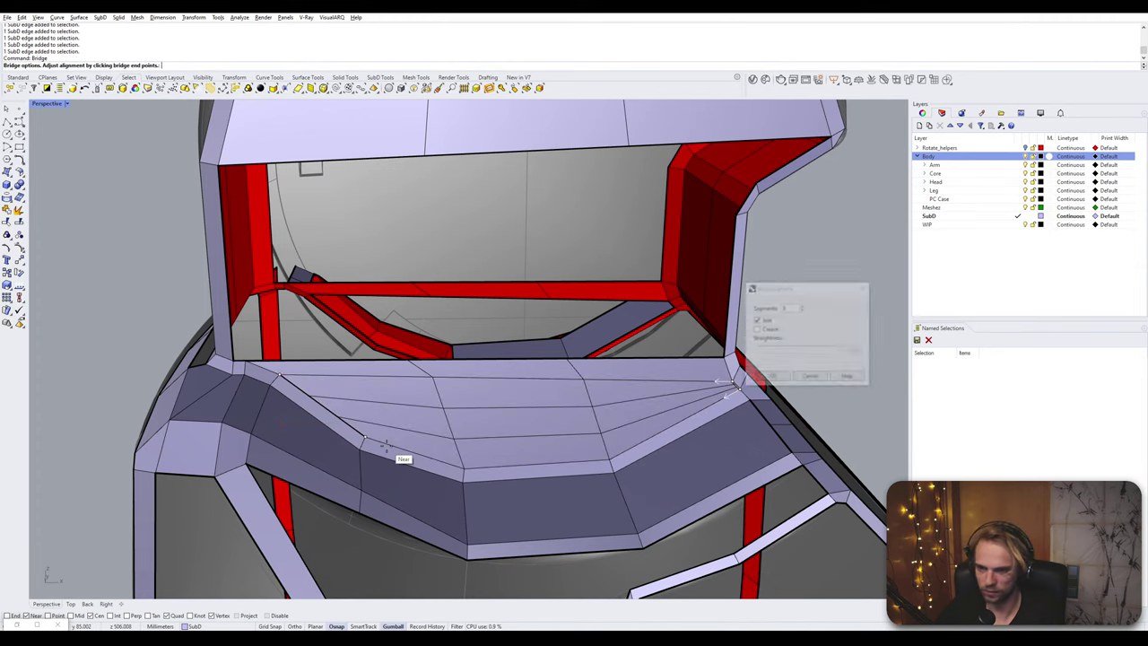
left_click(802, 313)
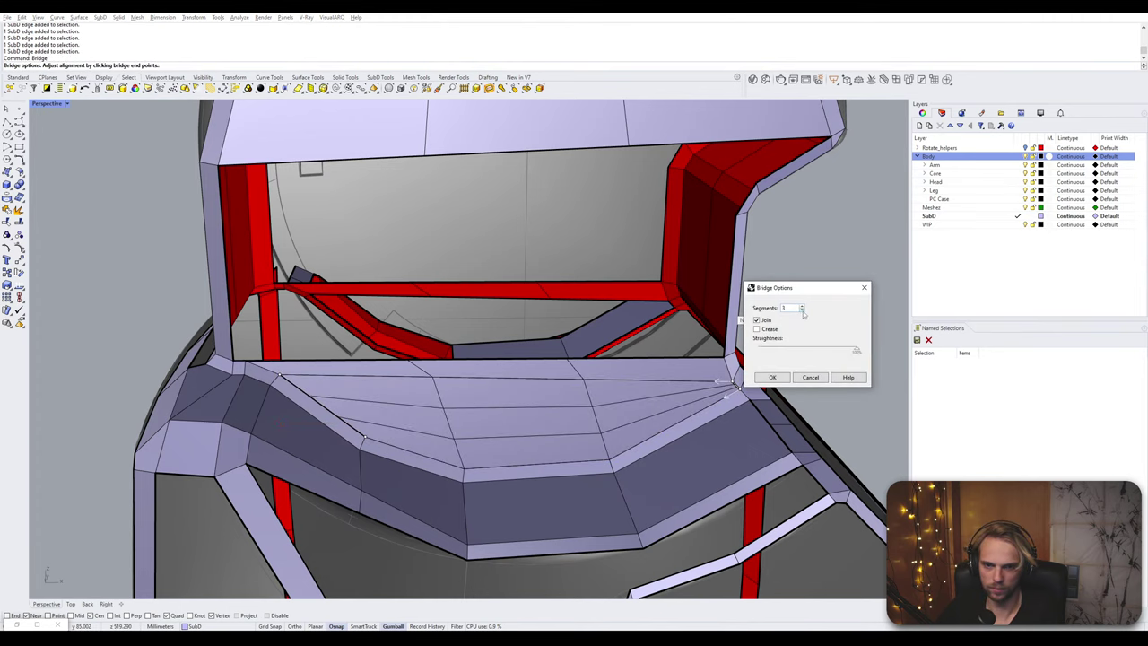
left_click(803, 311)
left_click(802, 310)
left_click(785, 379)
- Bridge the beam edges around the floor opening behind the chin band to fill it
right_click_drag(746, 386, 574, 331)
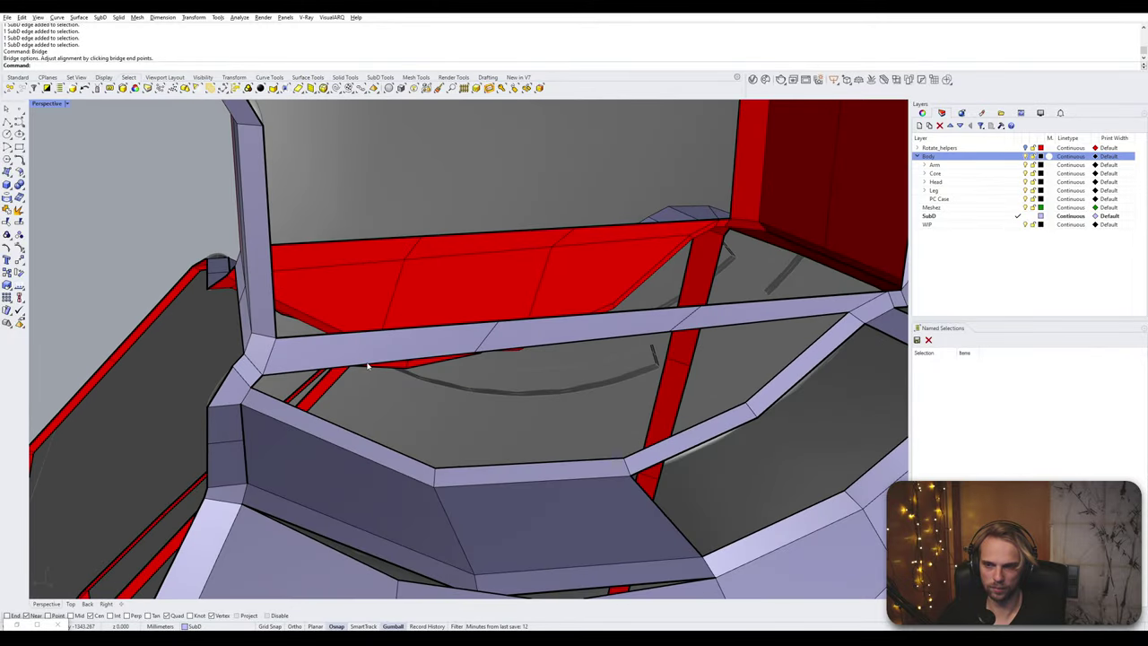
right_click_drag(362, 376, 369, 408)
left_click(369, 409, "ctrl+shift")
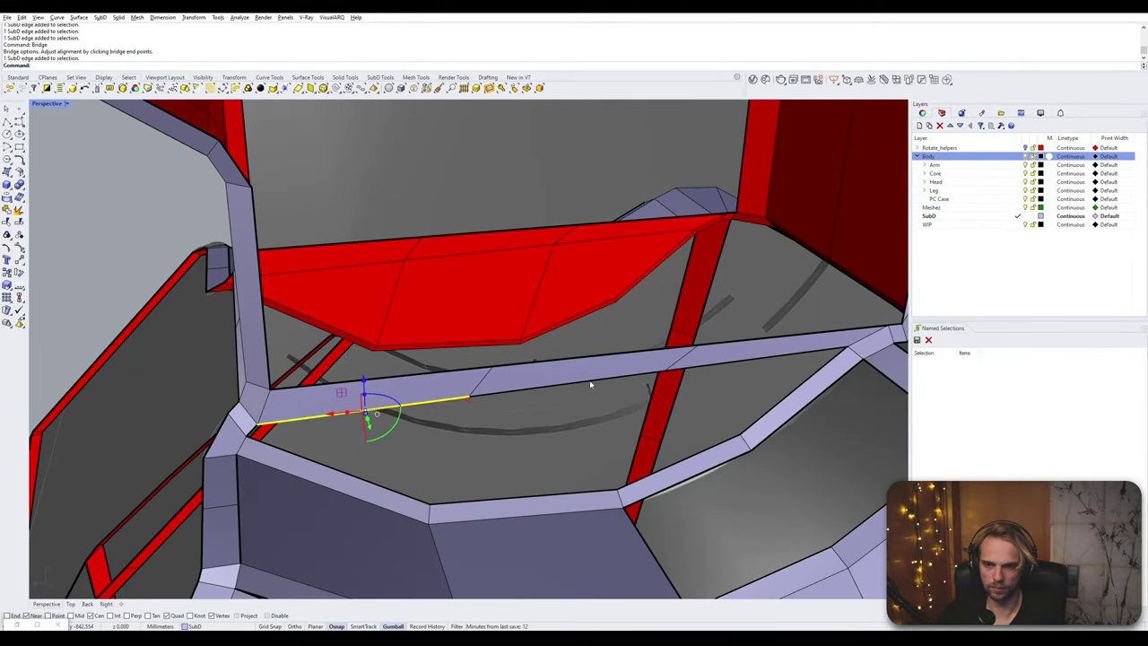
left_click(590, 383)
left_click(722, 366)
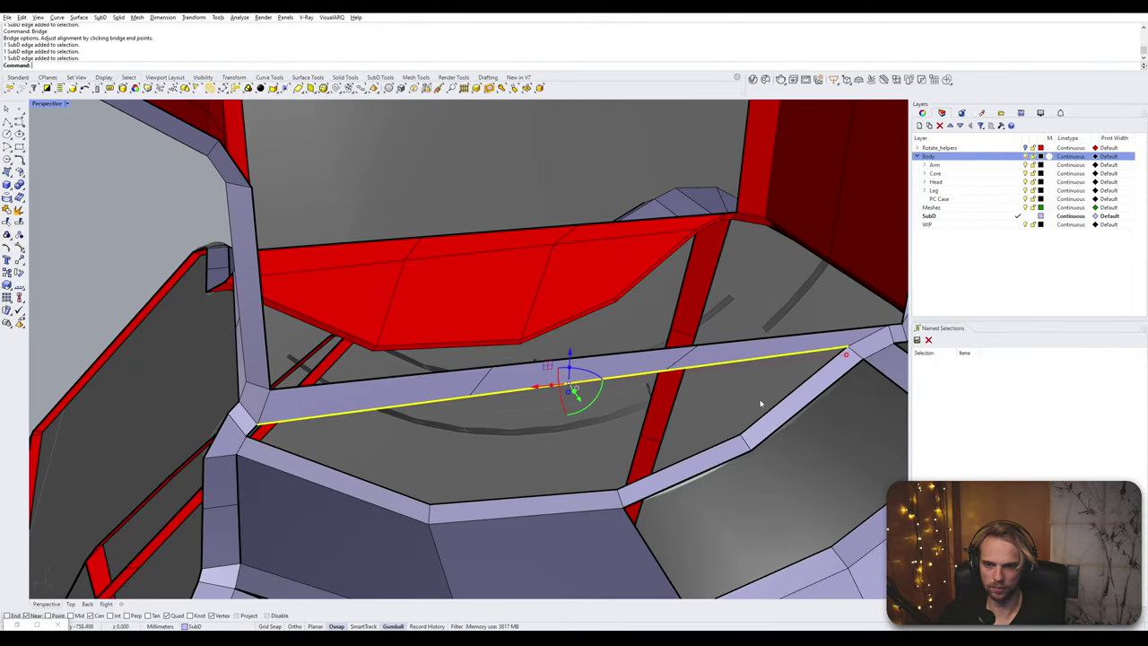
left_click(727, 448)
left_click(524, 499)
left_click(331, 475)
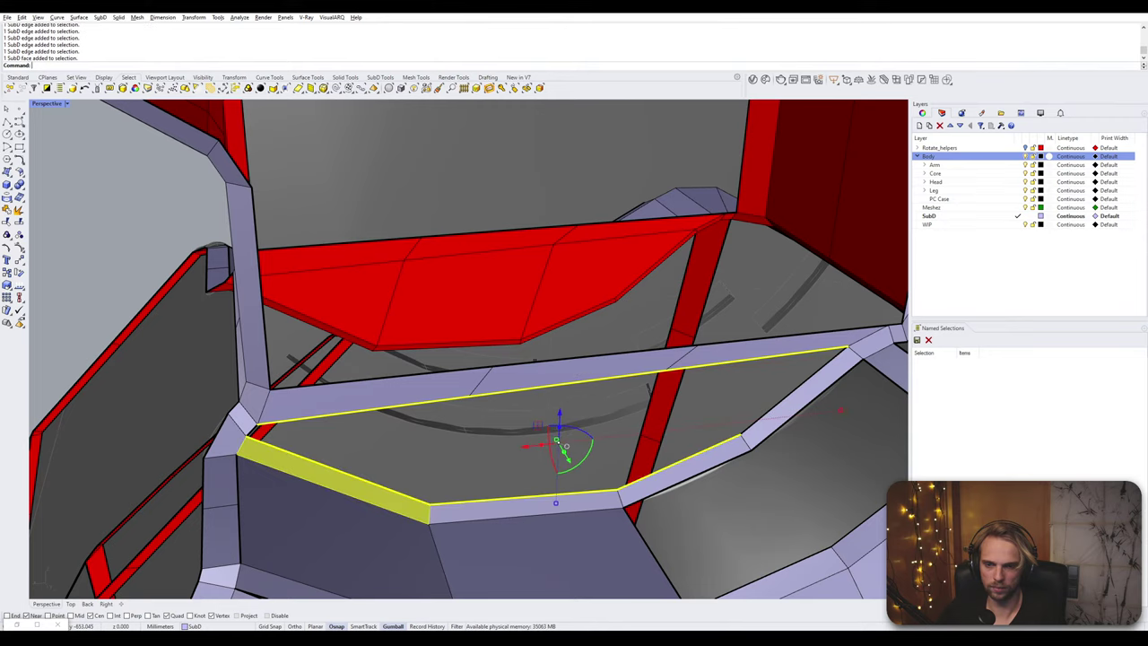
left_click(390, 492, "ctrl+shift")
left_click(402, 487, "ctrl+shift")
right_click(433, 459)
right_click(434, 465)
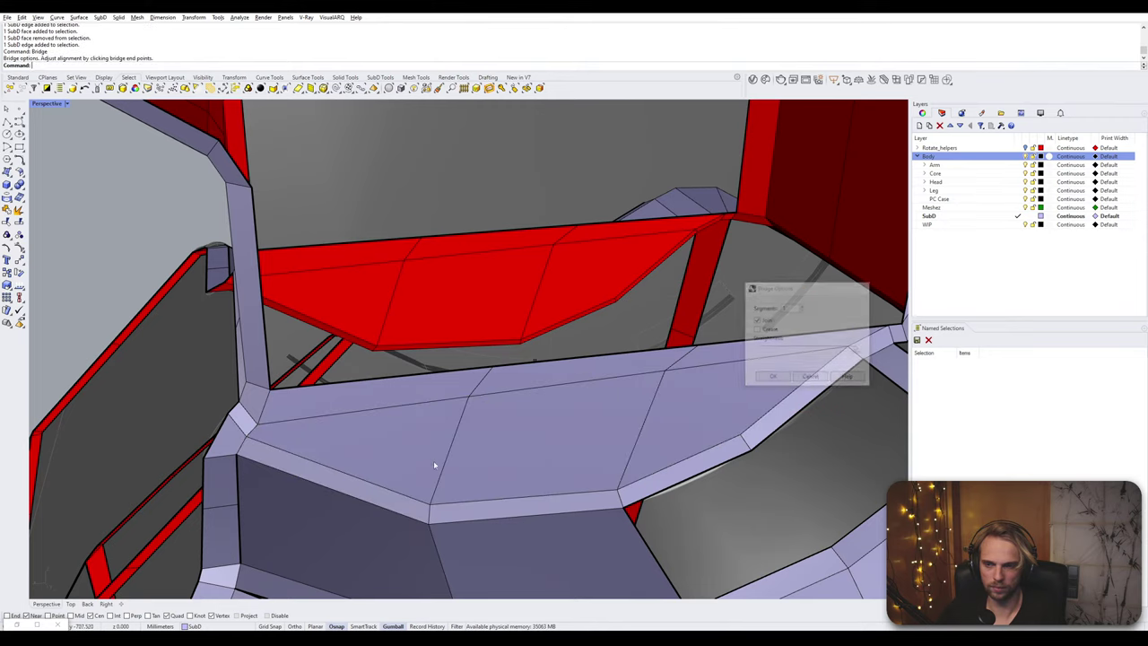
scroll(438, 464, "down", 7)
right_click_drag(474, 454, 487, 410)
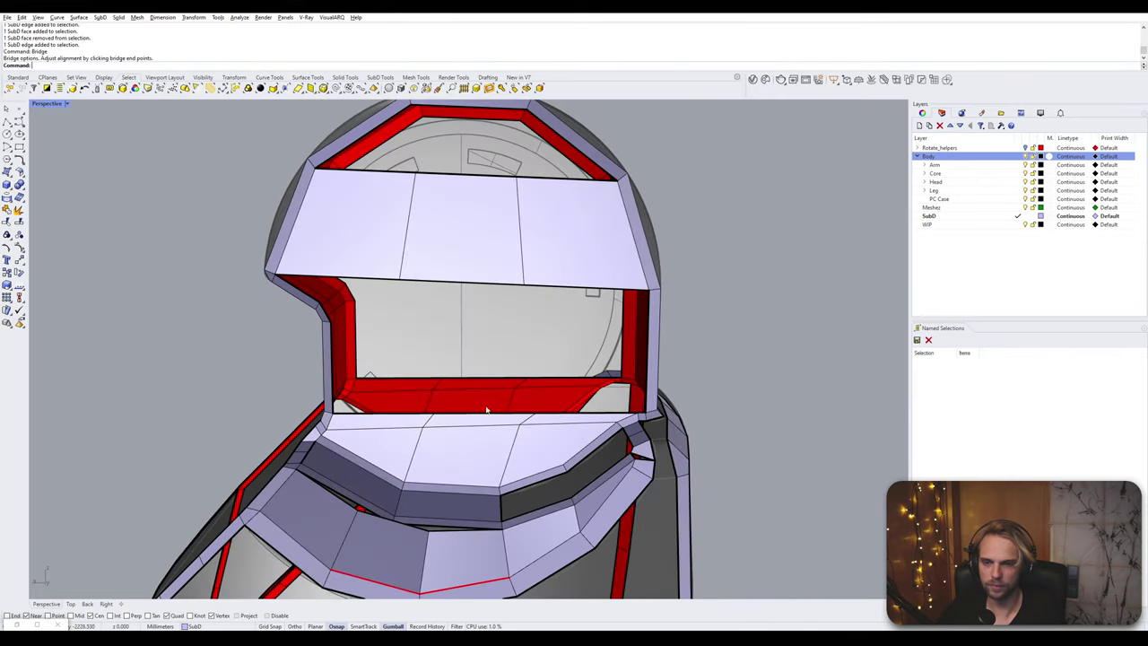
- Pick three visor band faces and an upper edge, then clear that selection
scroll(635, 412, "up", 4)
scroll(635, 412, "down", 4)
right_click_drag(574, 410, 570, 475)
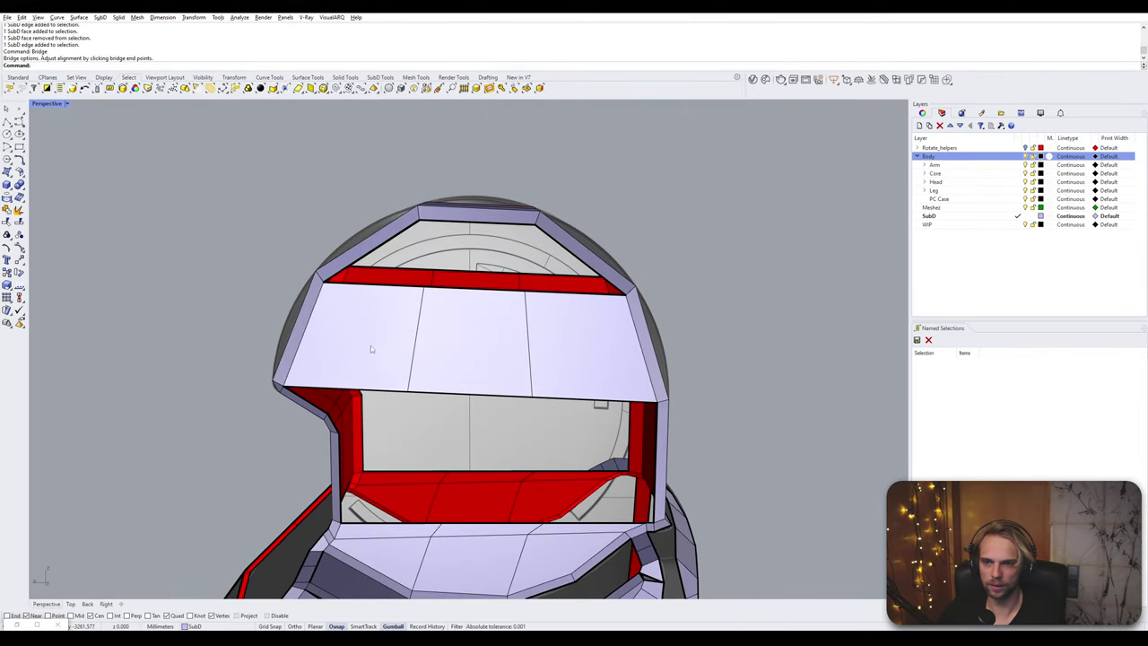
left_click(370, 346, "ctrl+shift")
left_click(471, 348, "ctrl+shift")
left_click(575, 351, "shift")
left_click(545, 283, "shift")
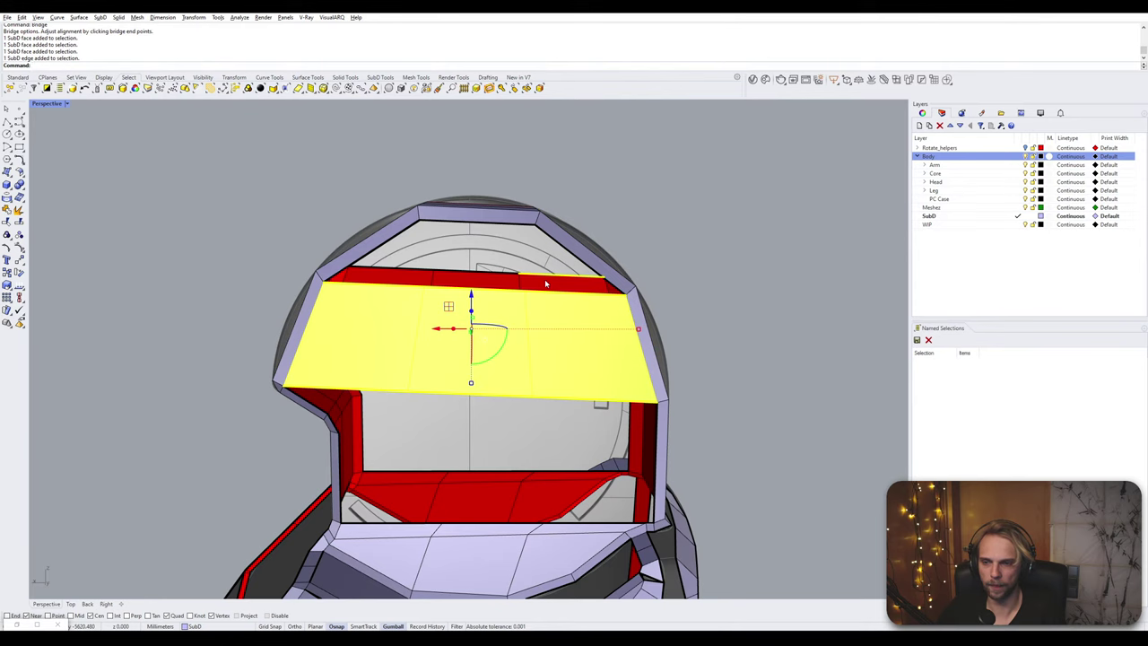
key("Escape")
- Select the six faces of the upper visor band and delete them
right_click_drag(545, 283, 550, 285)
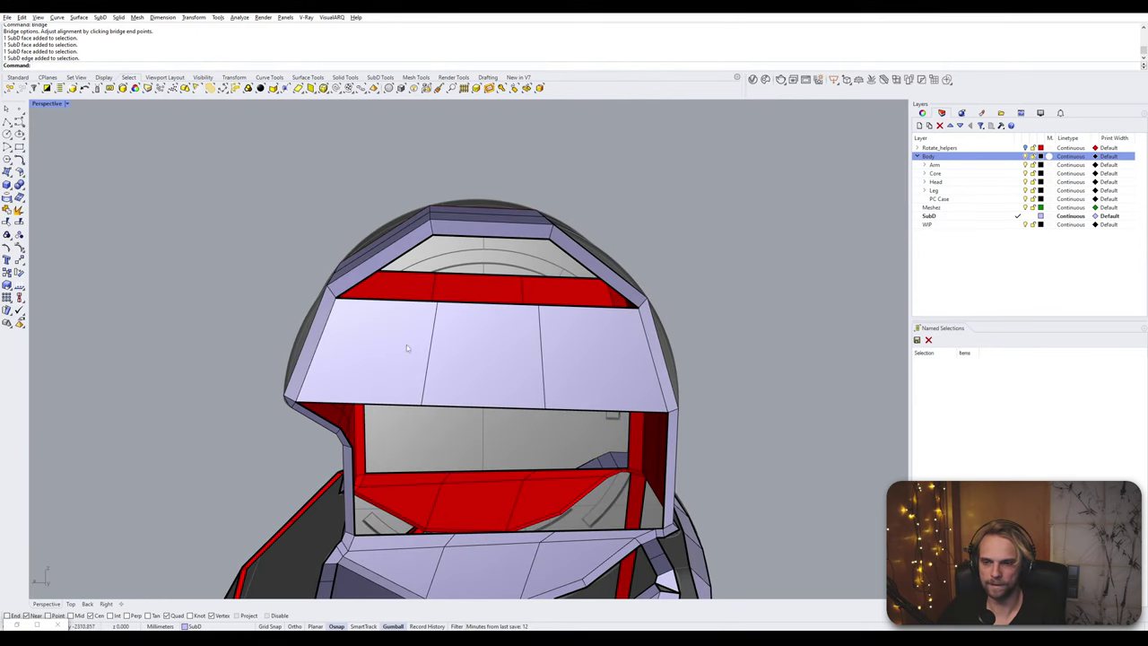
scroll(429, 302, "up", 2)
left_click(408, 264, "shift")
left_click(511, 271, "shift")
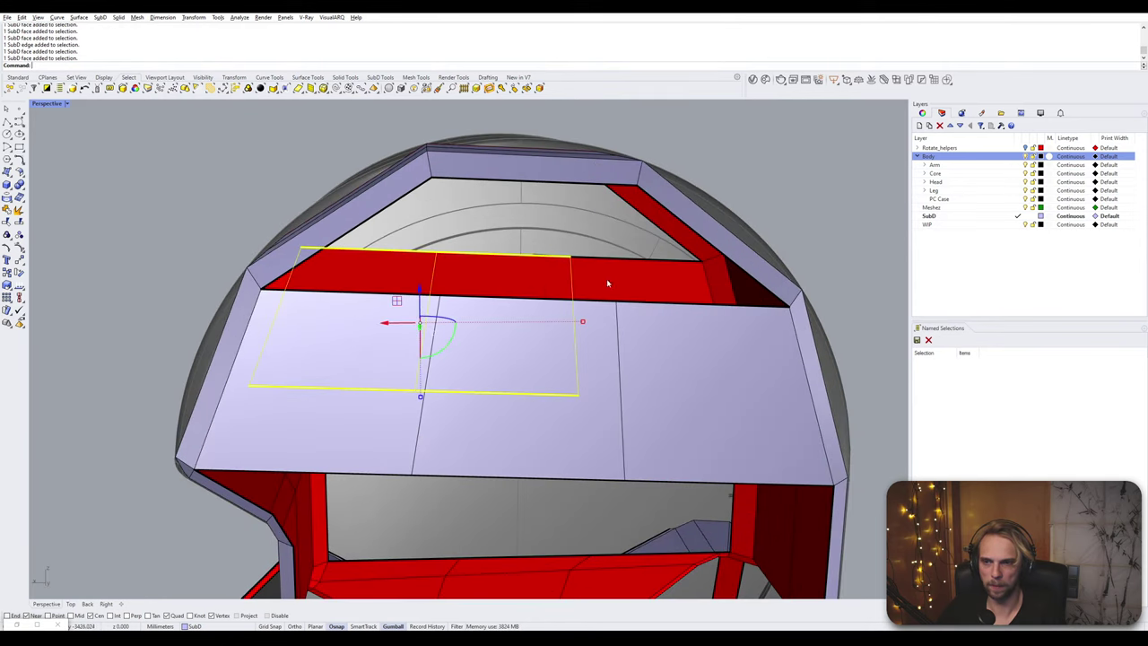
left_click(610, 278, "shift")
left_click(653, 405, "shift")
left_click(552, 410, "shift")
left_click(336, 408, "shift")
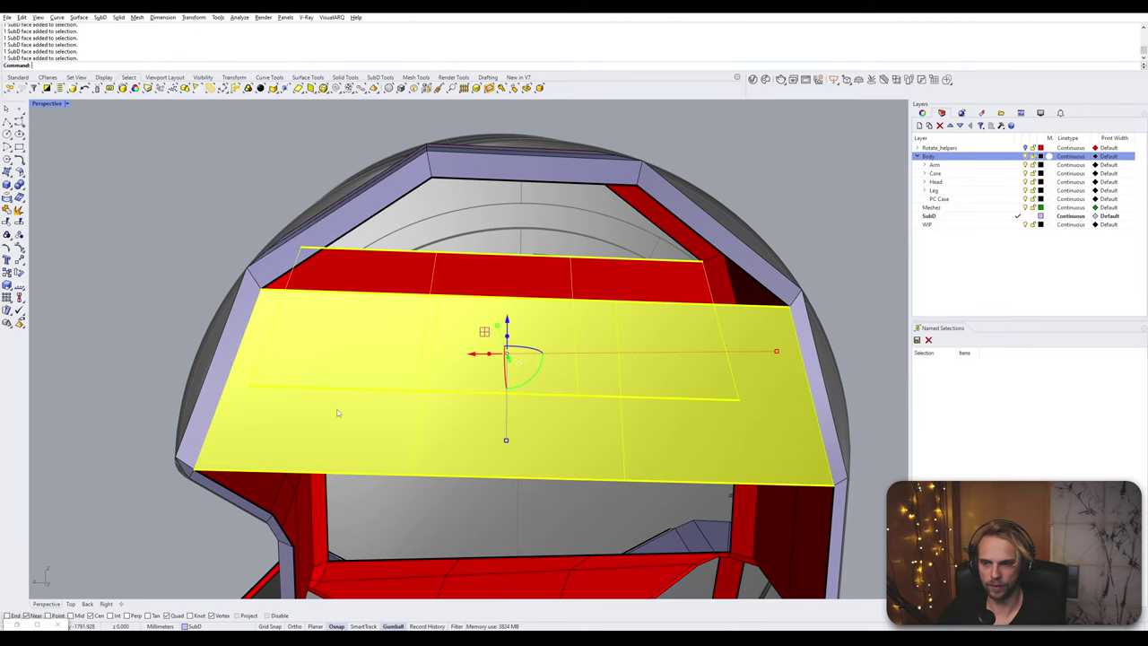
key("Delete")
- Bridge the visor's left and right rim edges with 5 segments
right_click_drag(337, 410, 408, 340)
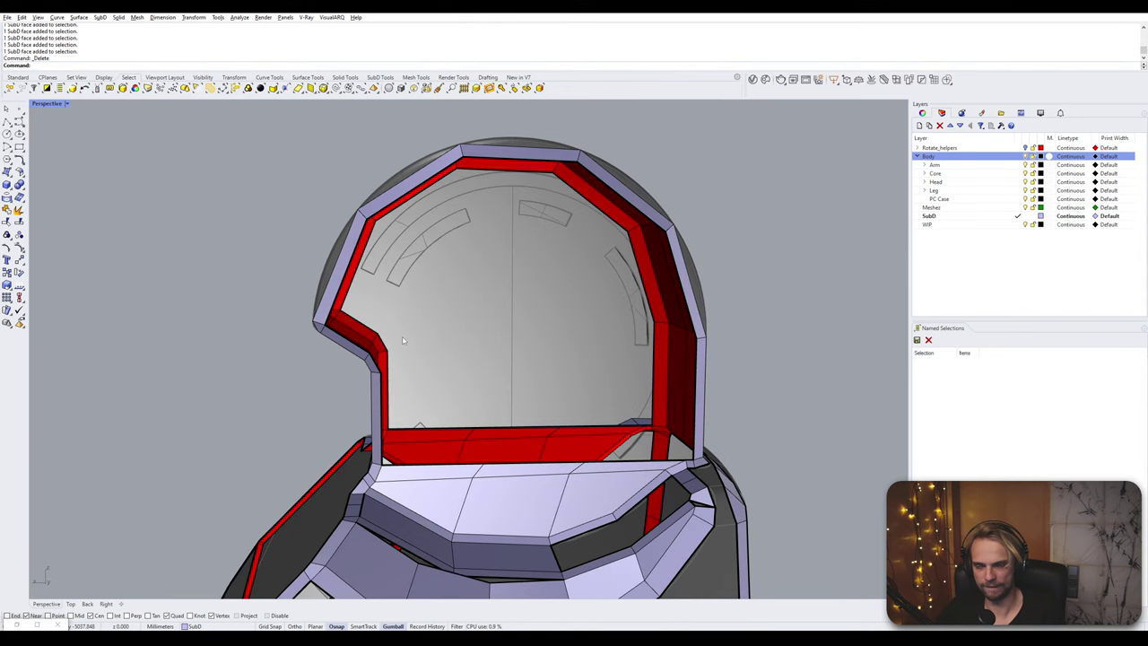
right_click_drag(356, 298, 347, 273)
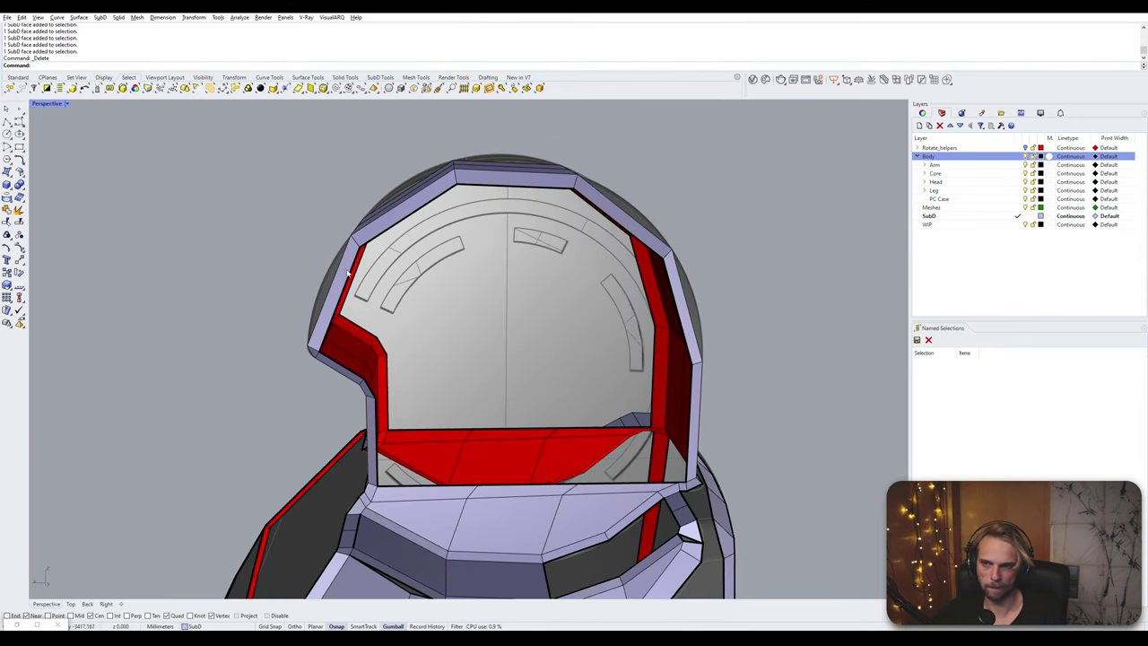
left_click(347, 273)
left_click(670, 280, "ctrl+shift")
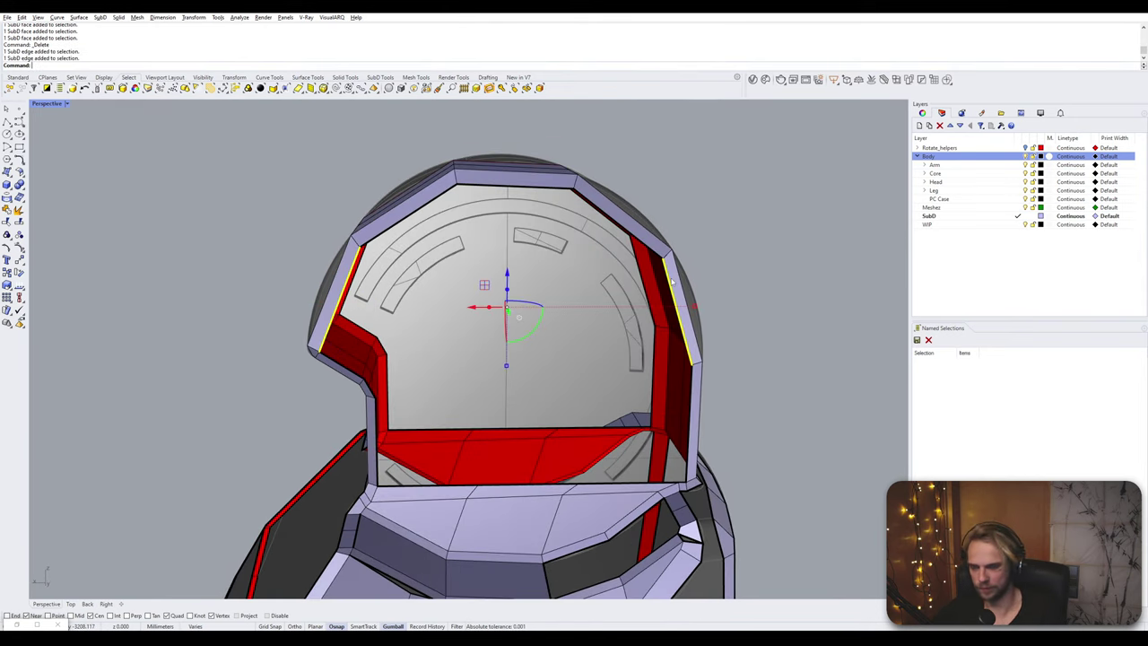
type("Bridge")
key("Return")
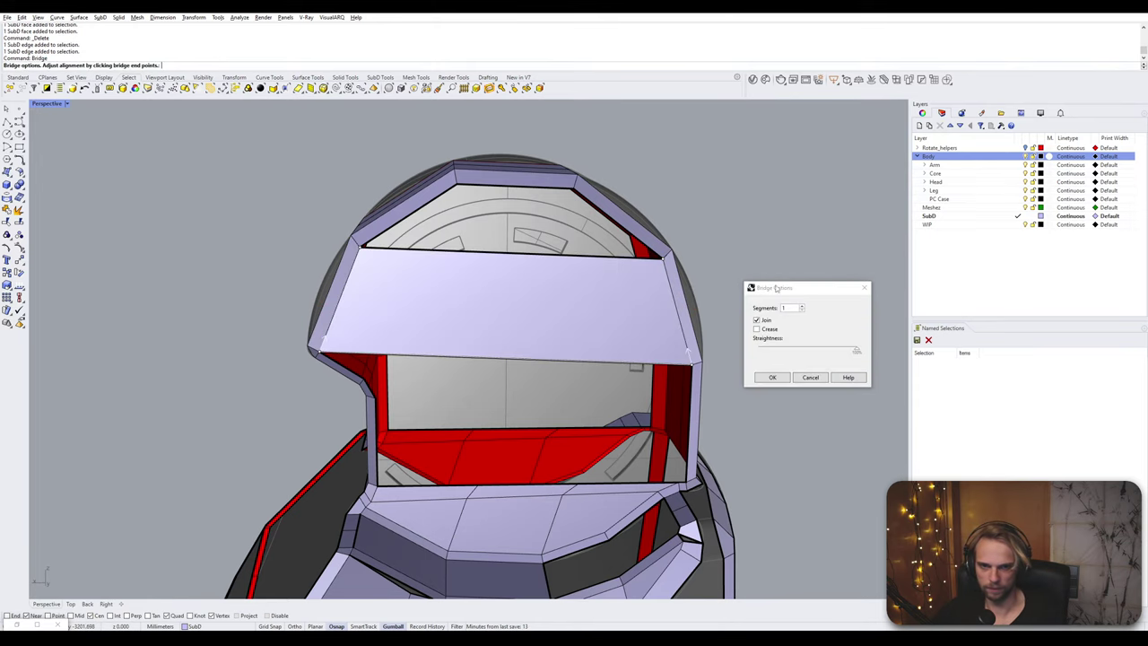
double_click(784, 307)
type("5")
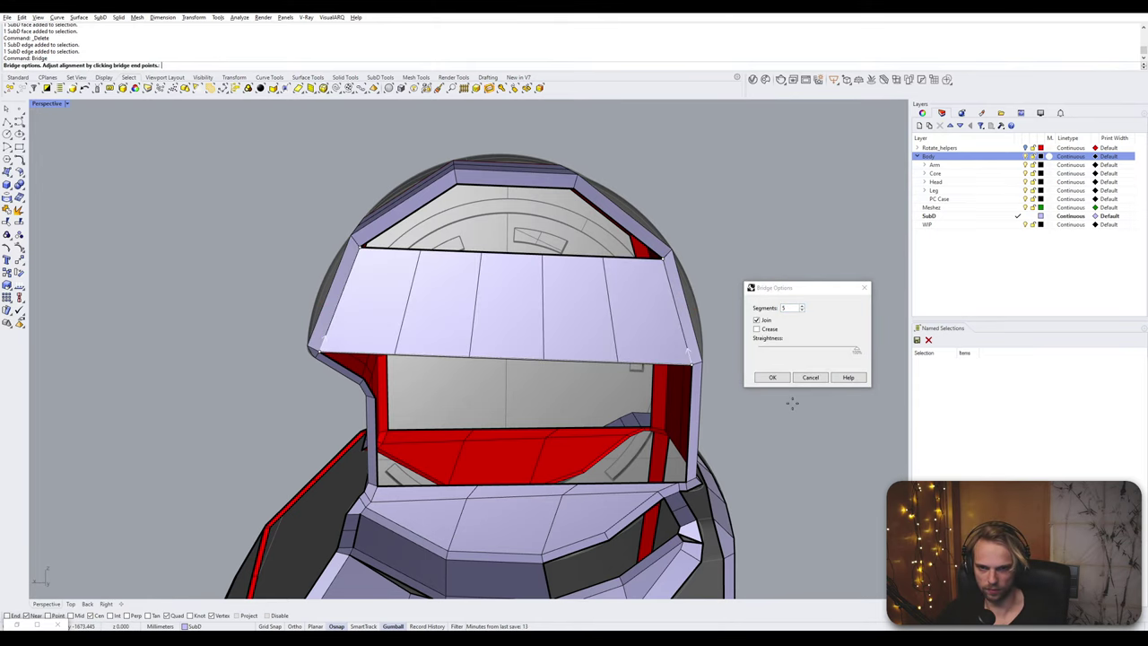
left_click(773, 377)
- Bridge the two edges at the visor corner with a reduced segment count
scroll(376, 383, "up", 3)
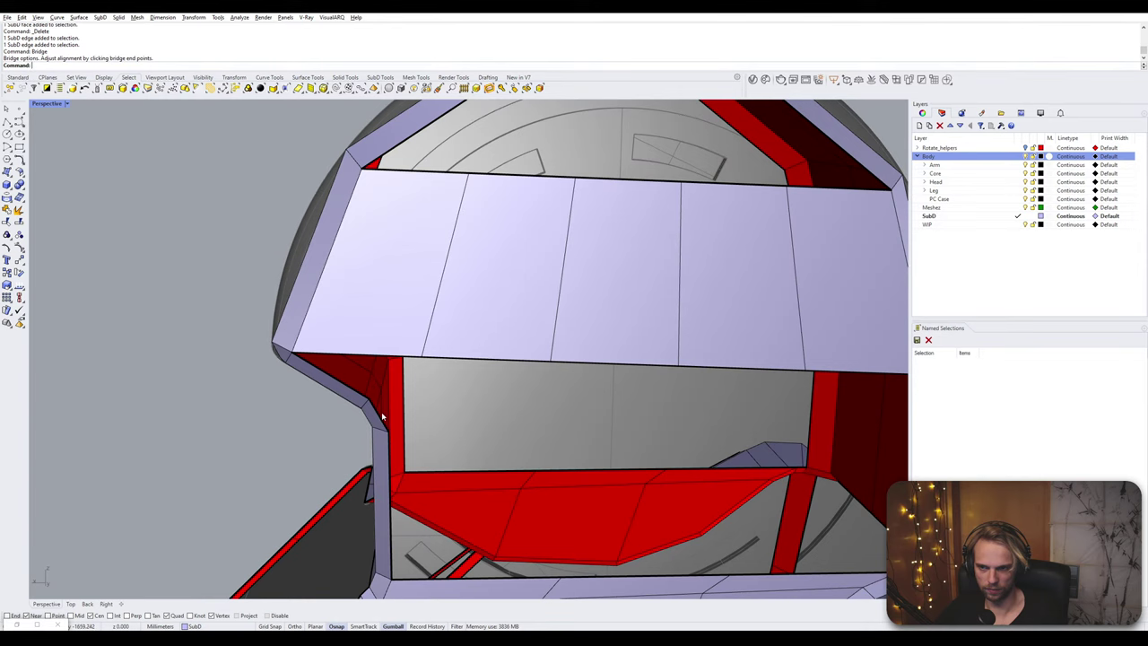
scroll(391, 400, "down", 3)
scroll(376, 391, "up", 2)
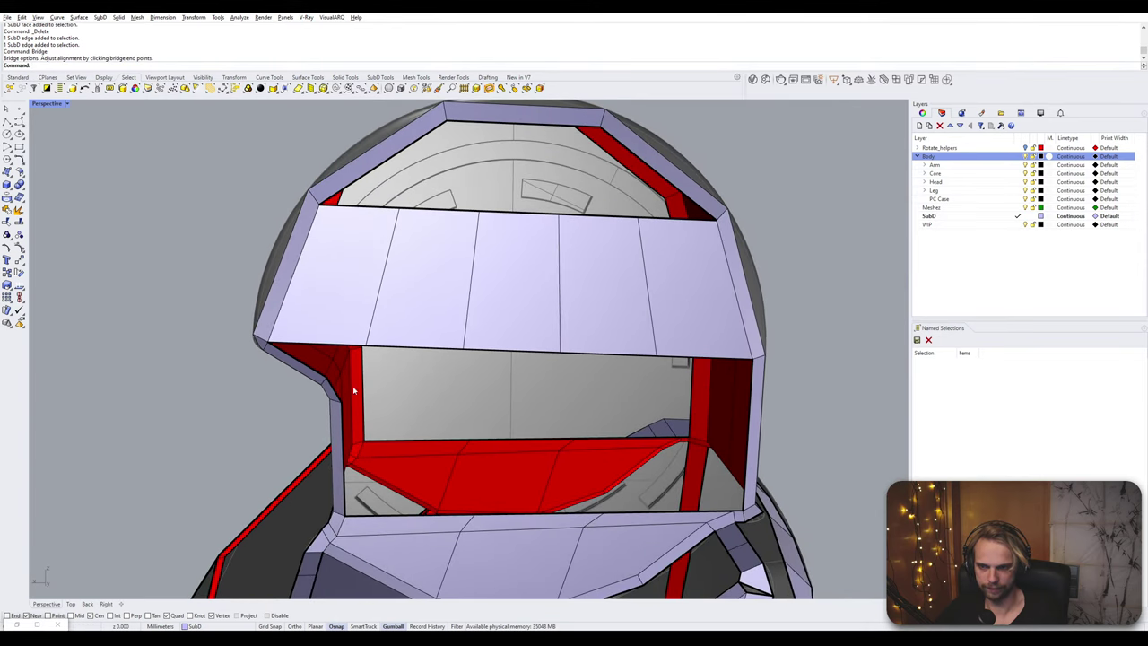
left_click(336, 395)
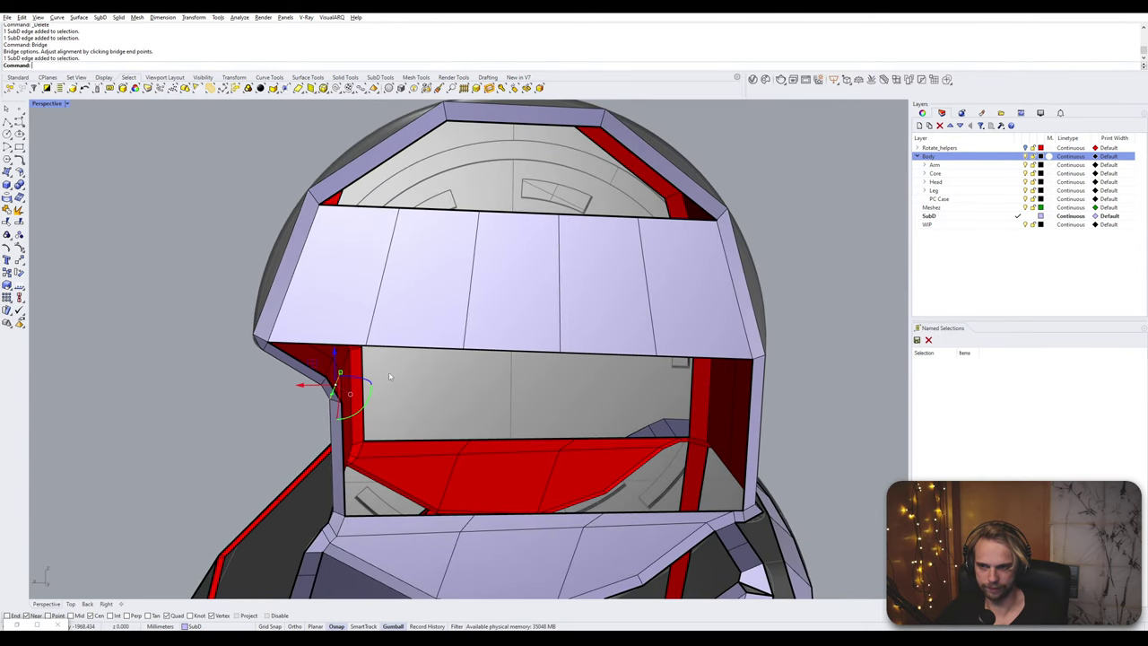
left_click(332, 396)
key("Return")
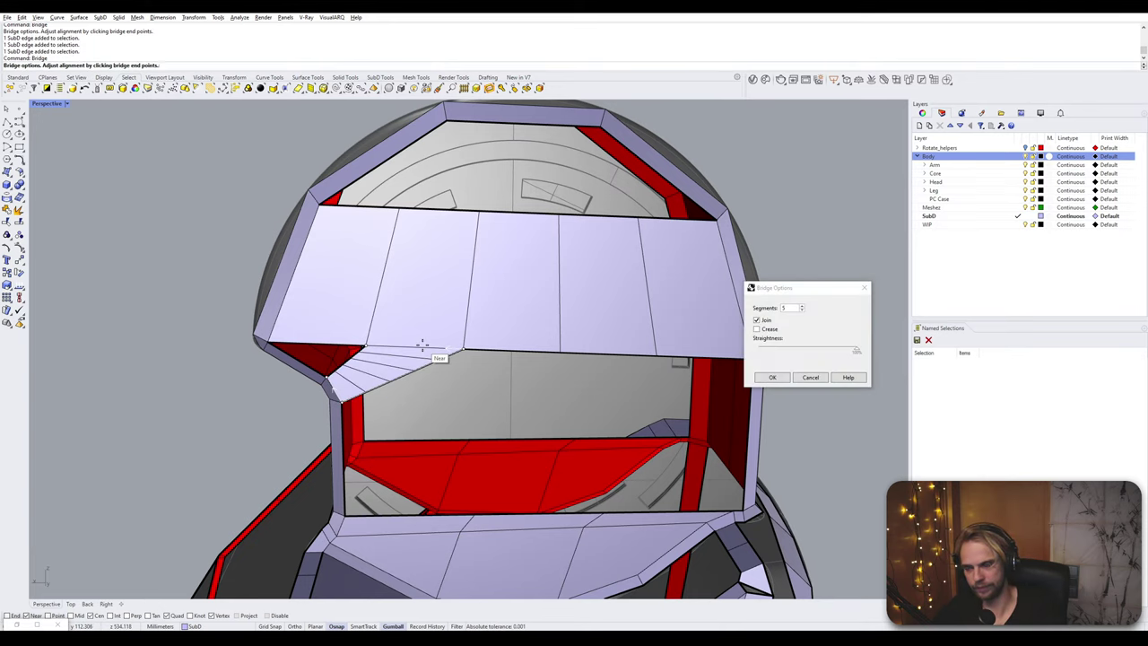
left_click(801, 310)
left_click(802, 310)
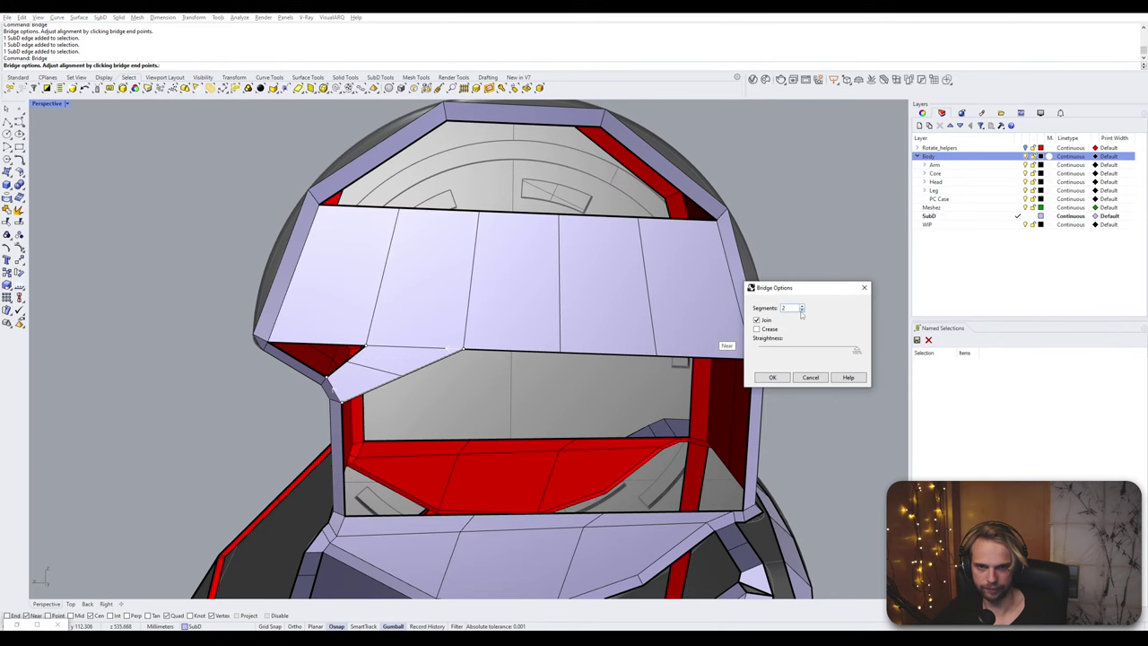
left_click(772, 378)
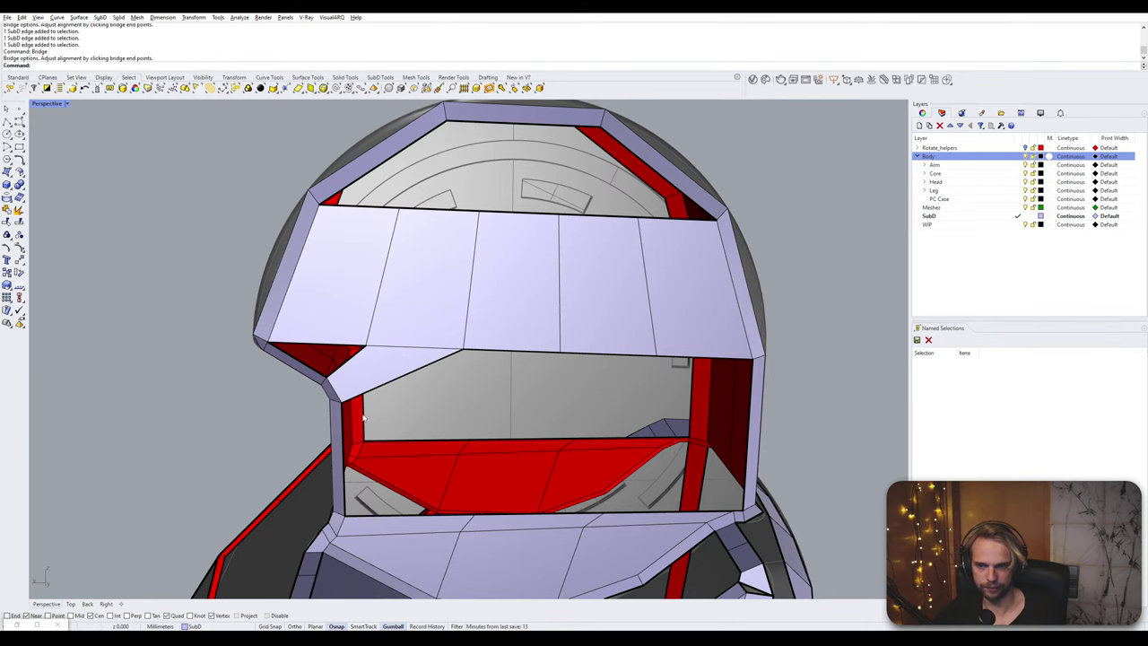
- Bridge the face opening's top and bottom rim edges to close it
right_click_drag(425, 397, 421, 364)
left_click(408, 312, "ctrl+shift")
left_click(476, 295, "ctrl+shift")
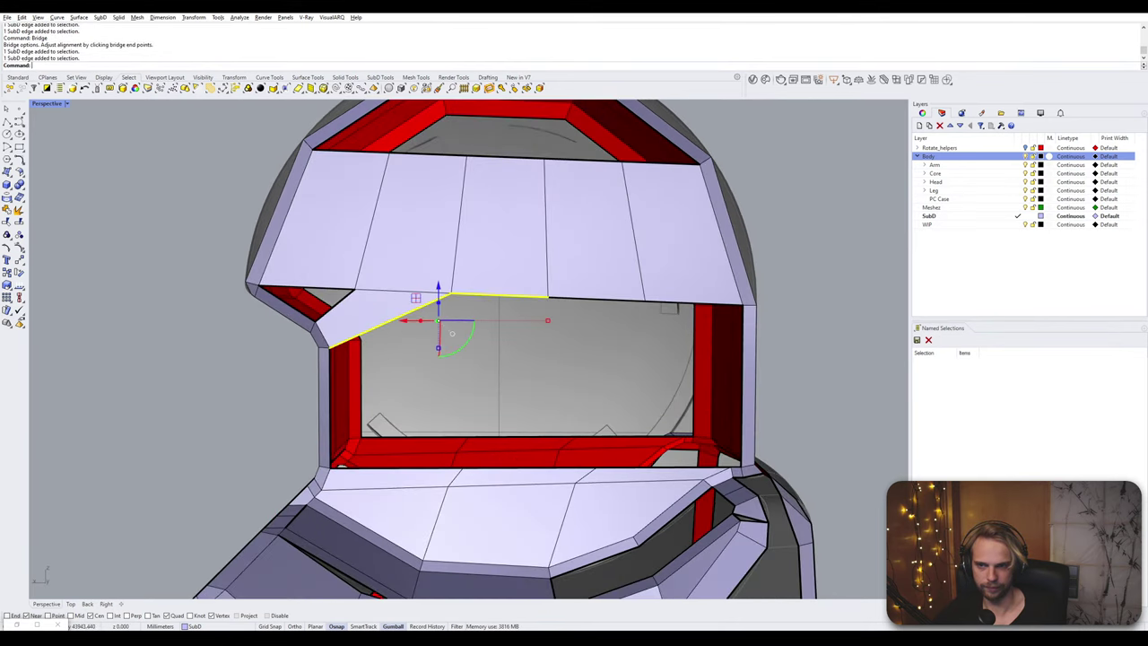
left_click(602, 300, "shift")
left_click(695, 304, "shift")
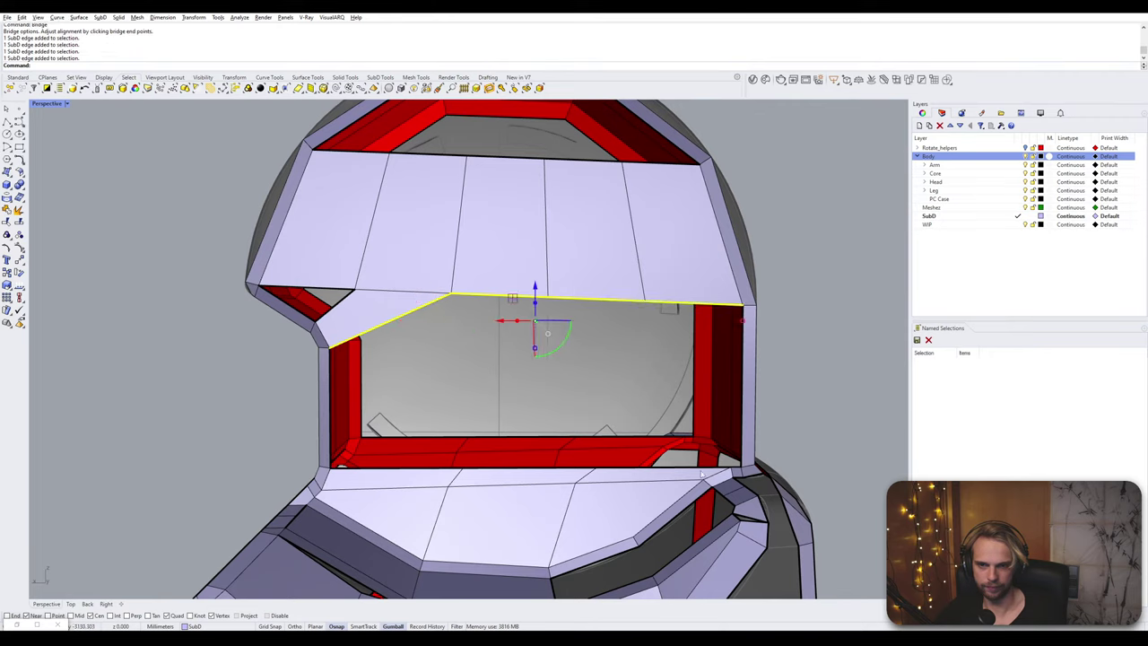
left_click(443, 468, "shift")
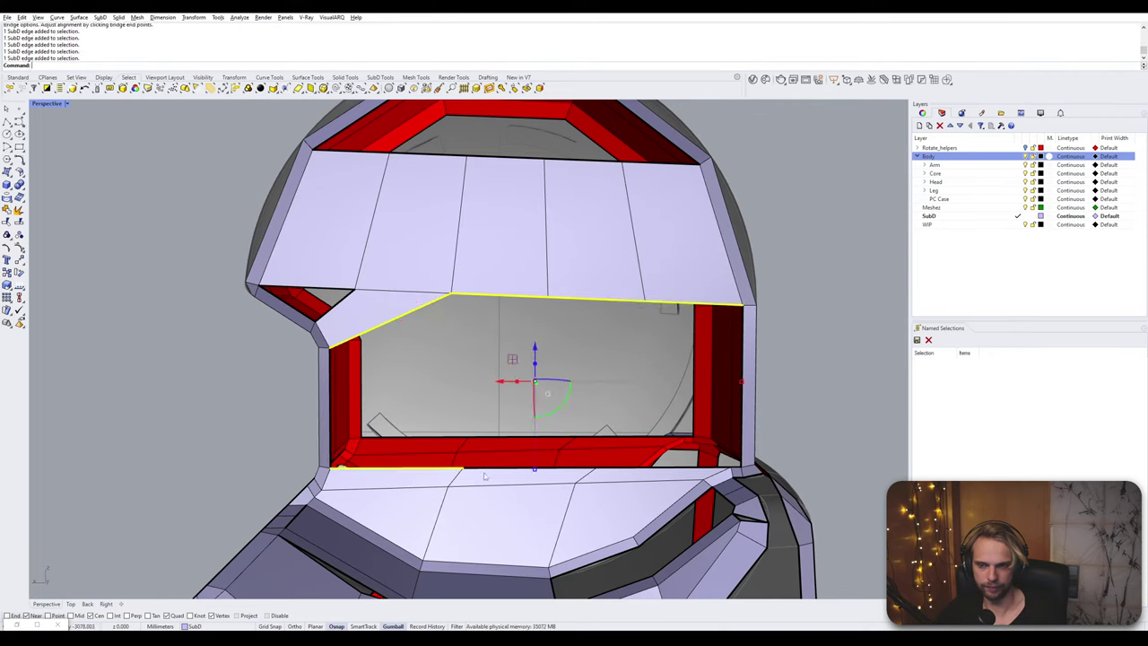
left_click(507, 468, "shift")
left_click(636, 470, "shift")
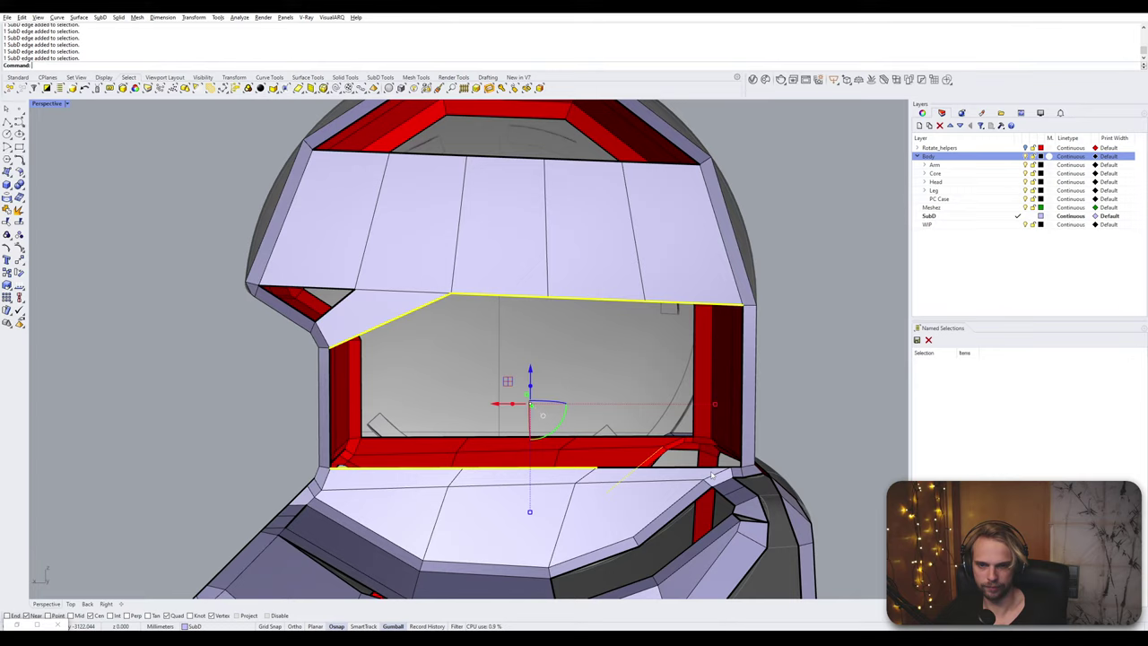
left_click(640, 462, "ctrl")
left_click(640, 468, "shift")
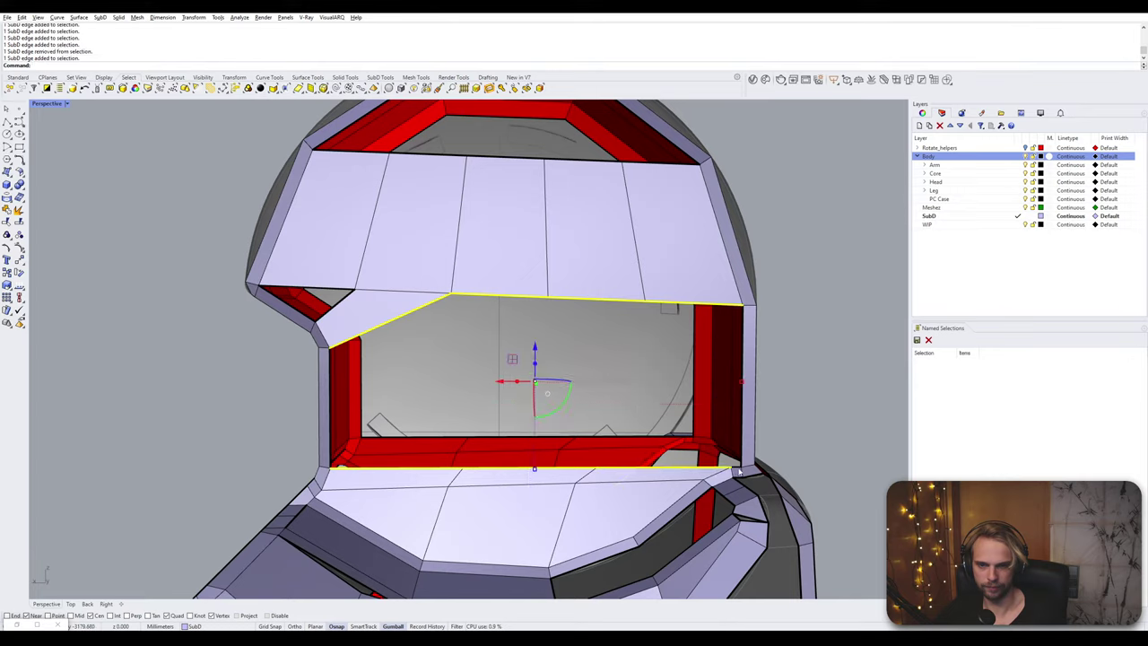
left_click(739, 470, "shift")
type("Bridge")
key("Return")
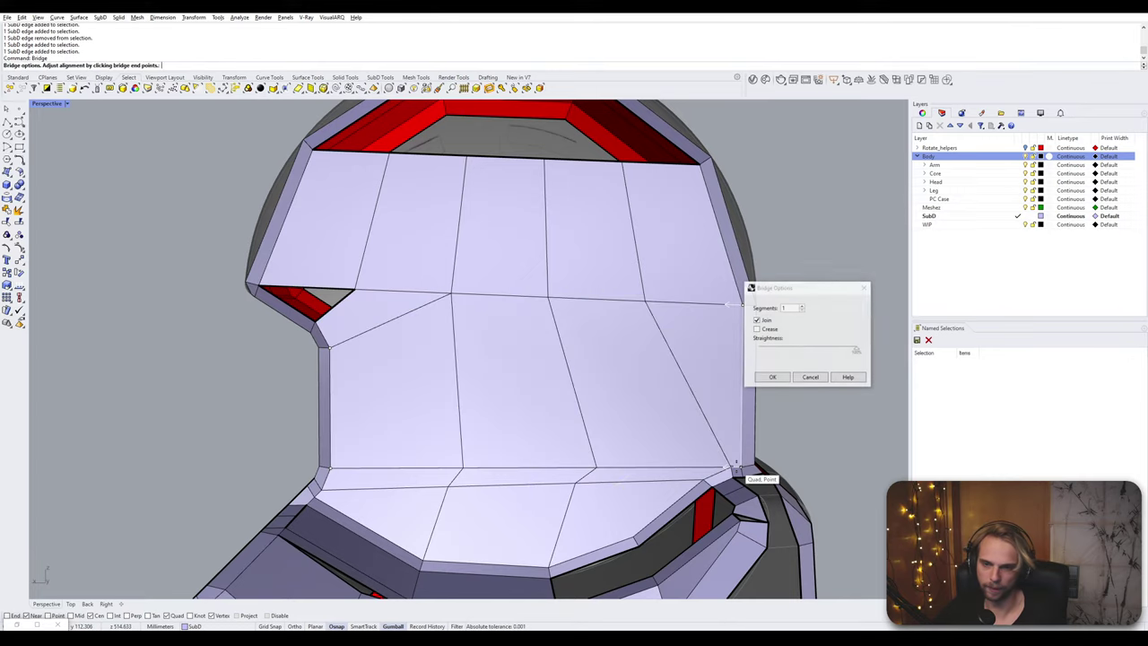
key("Return")
- Bridge the six edges around the gap at the top of the head
scroll(678, 436, "down", 4)
right_click_drag(679, 436, 623, 372)
scroll(541, 361, "up", 4)
scroll(623, 370, "up", 3)
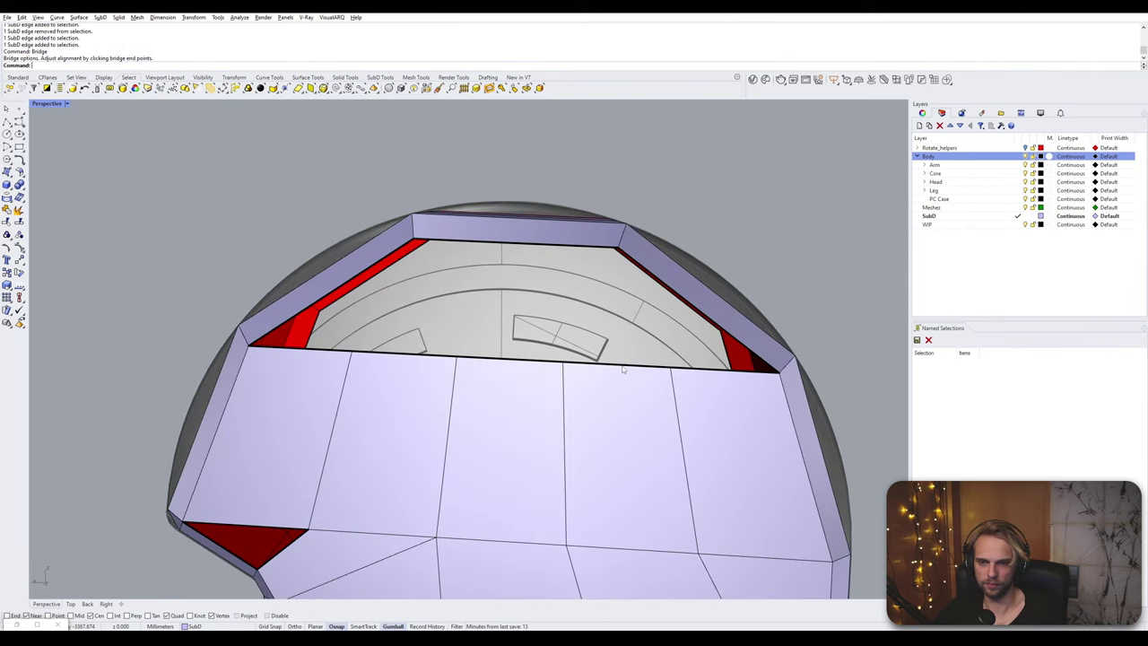
left_click(623, 368)
left_click(683, 300, "shift")
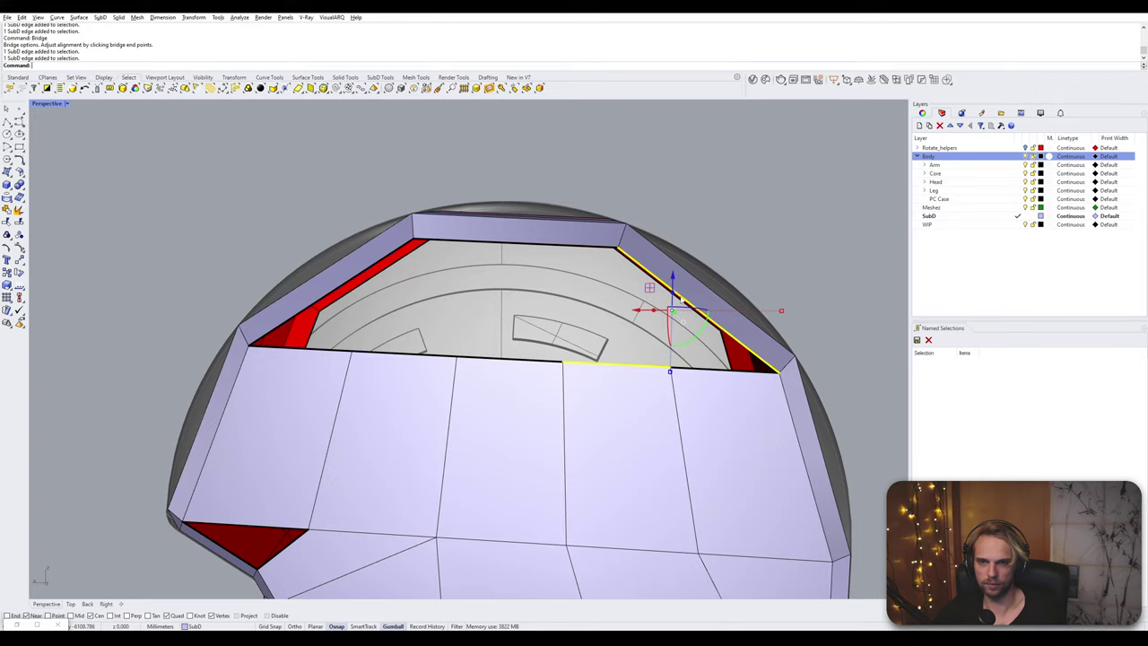
left_click(527, 360, "shift")
left_click(514, 243, "shift")
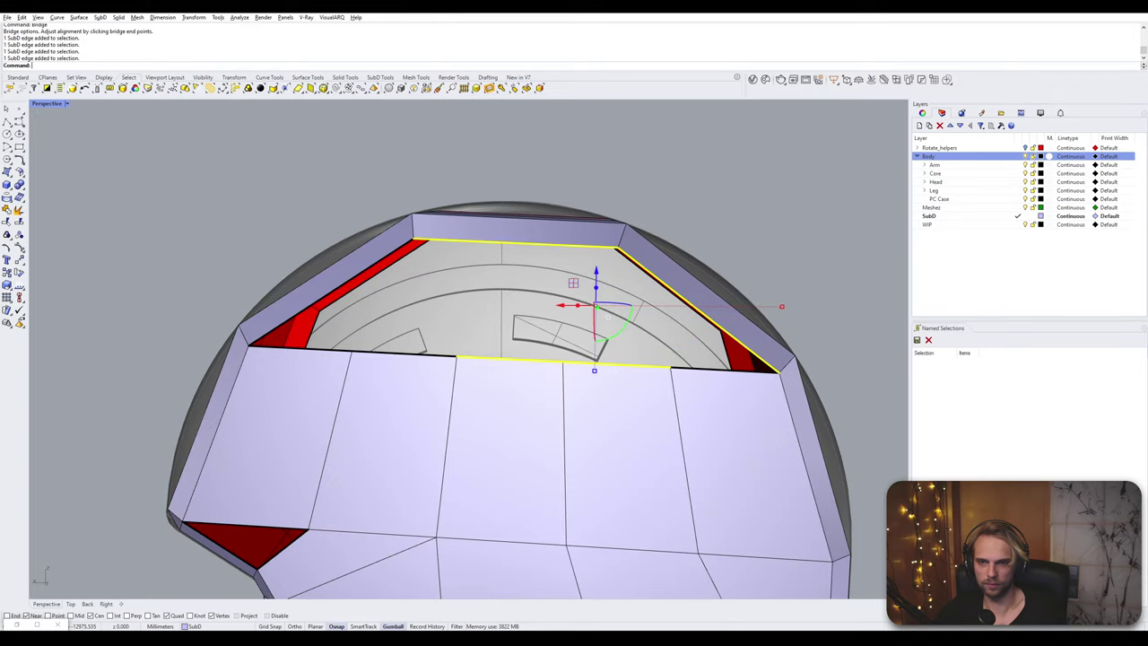
left_click(423, 356, "shift")
left_click(372, 269, "shift")
key("Return")
key("Return")
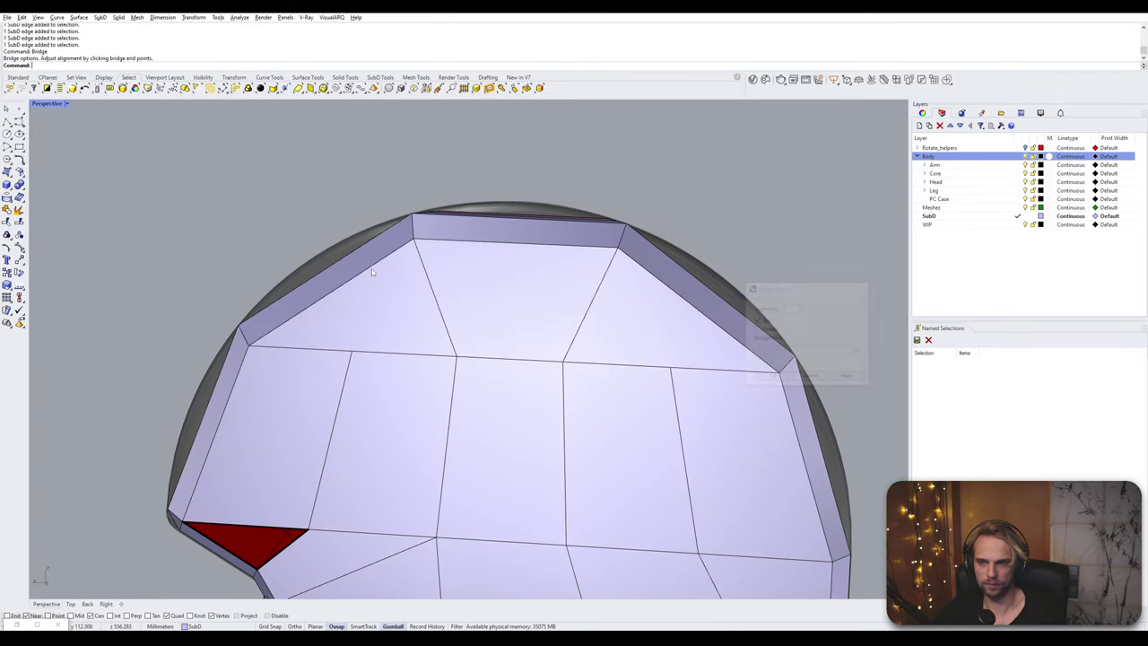
- Preview the head as a smooth surface and orbit to its red inner side
right_click_drag(371, 269, 470, 319)
key("Tab")
key("Tab")
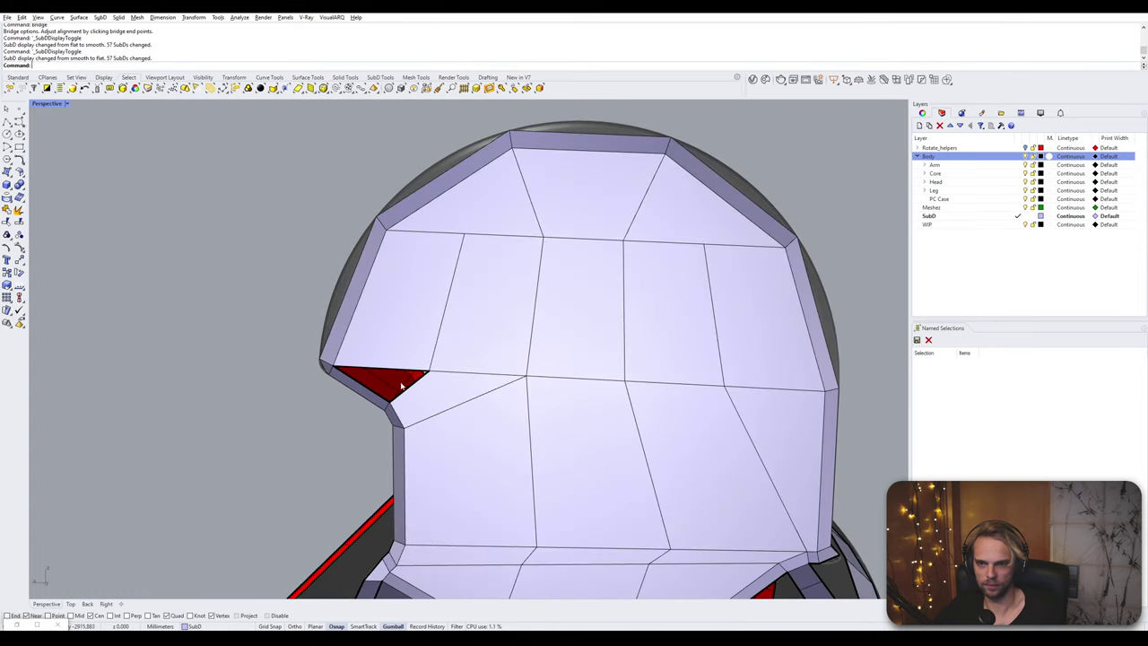
scroll(401, 385, "up", 4)
scroll(394, 384, "down", 10)
right_click_drag(587, 366, 352, 305)
- Bridge the head's left and inner right rim edges with a 3-segment bridge
left_click(344, 329, "ctrl+shift")
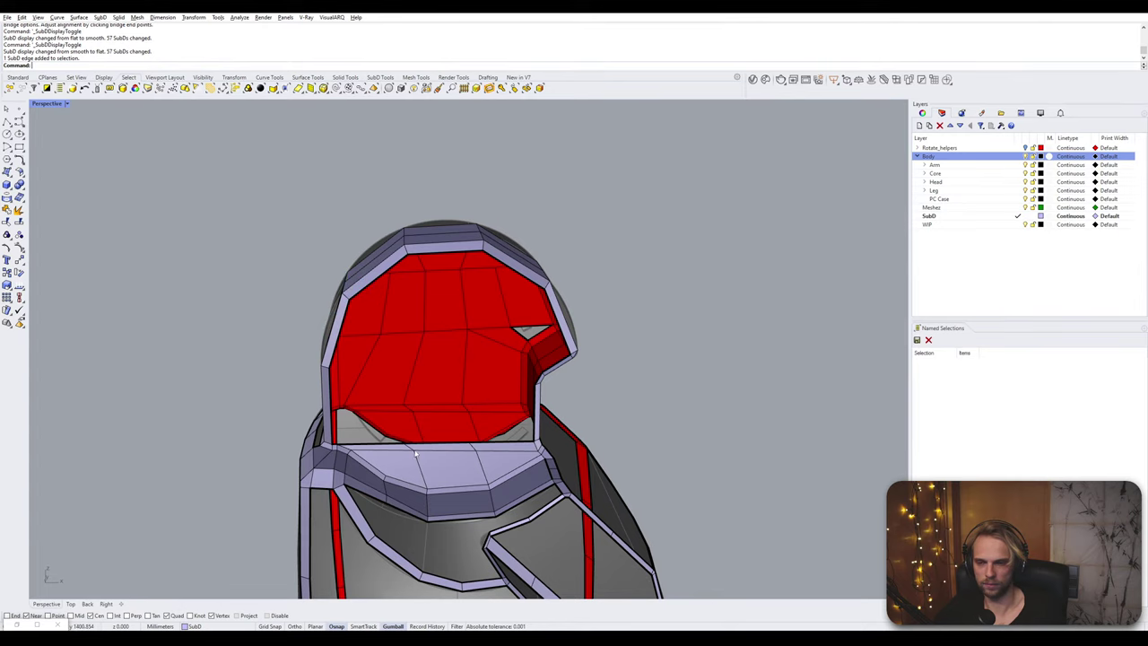
right_click_drag(484, 377, 424, 381)
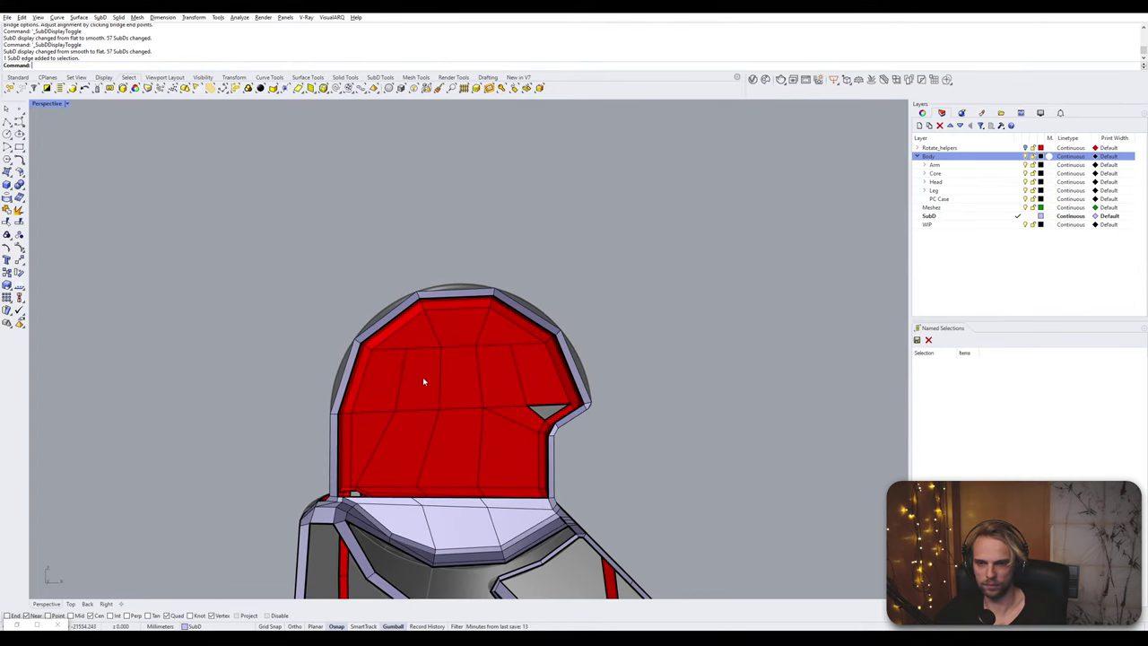
left_click(350, 375, "ctrl+shift")
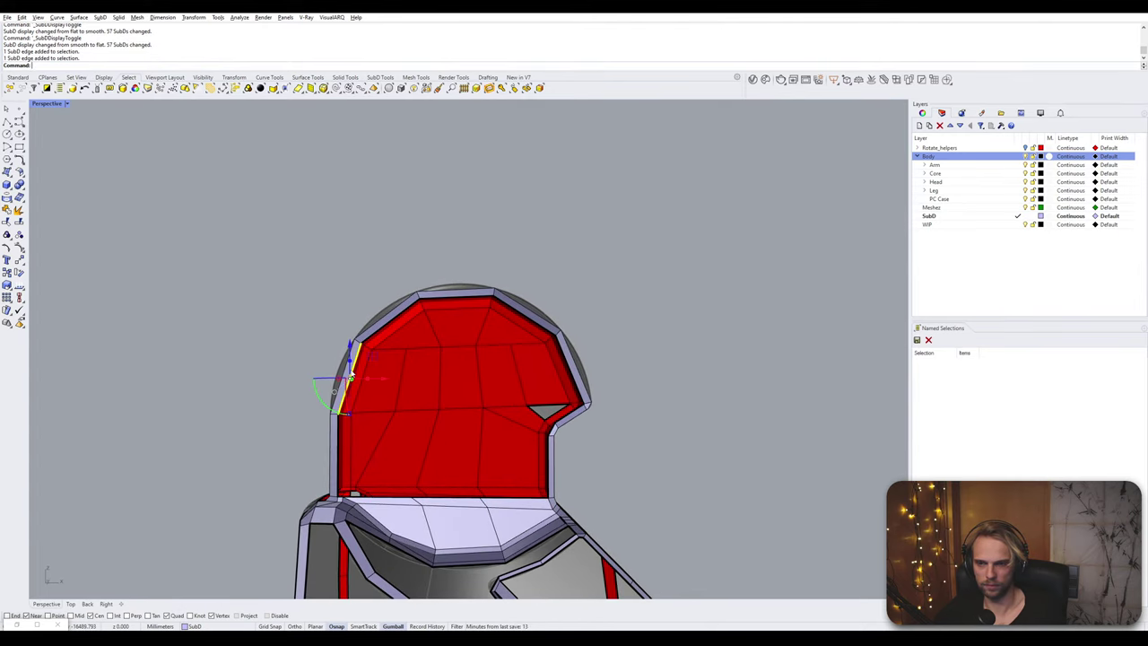
left_click(563, 357, "ctrl+shift")
right_click_drag(563, 357, 589, 353)
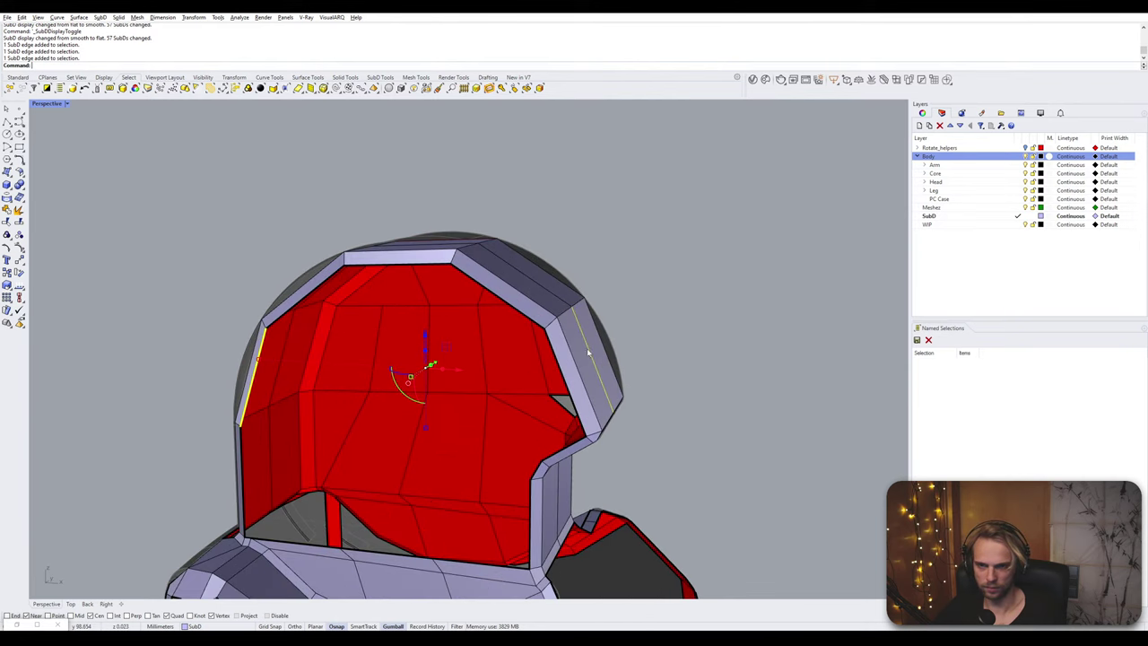
left_click(588, 352, "ctrl+shift")
left_click(565, 381, "ctrl+shift")
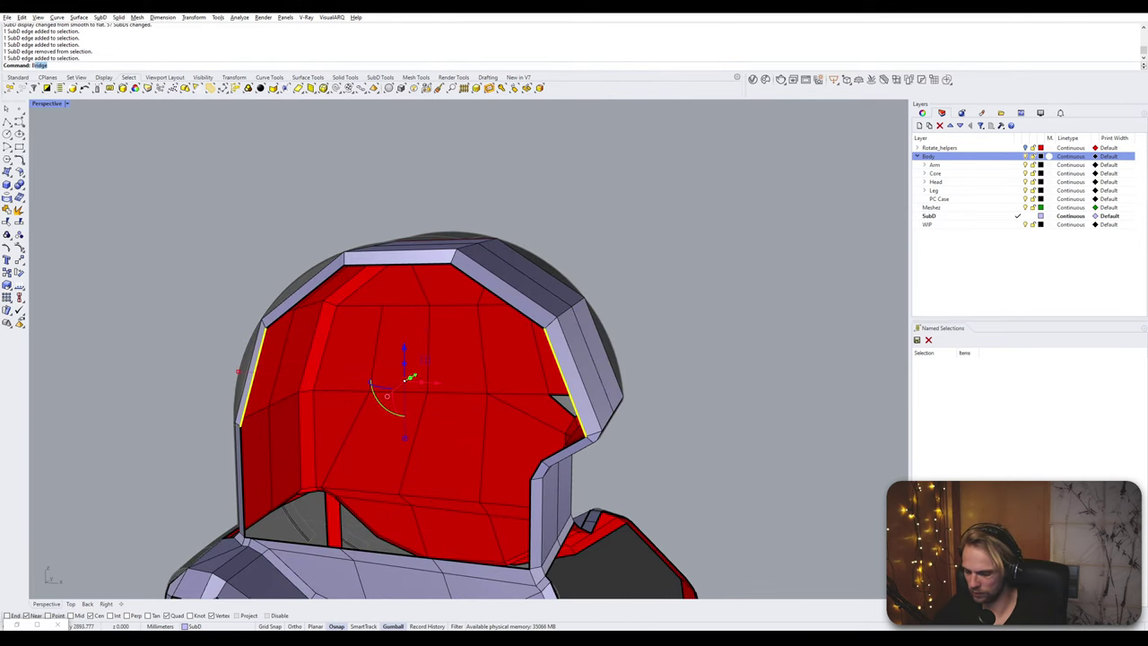
key("Return")
left_click(802, 306)
left_click(802, 306)
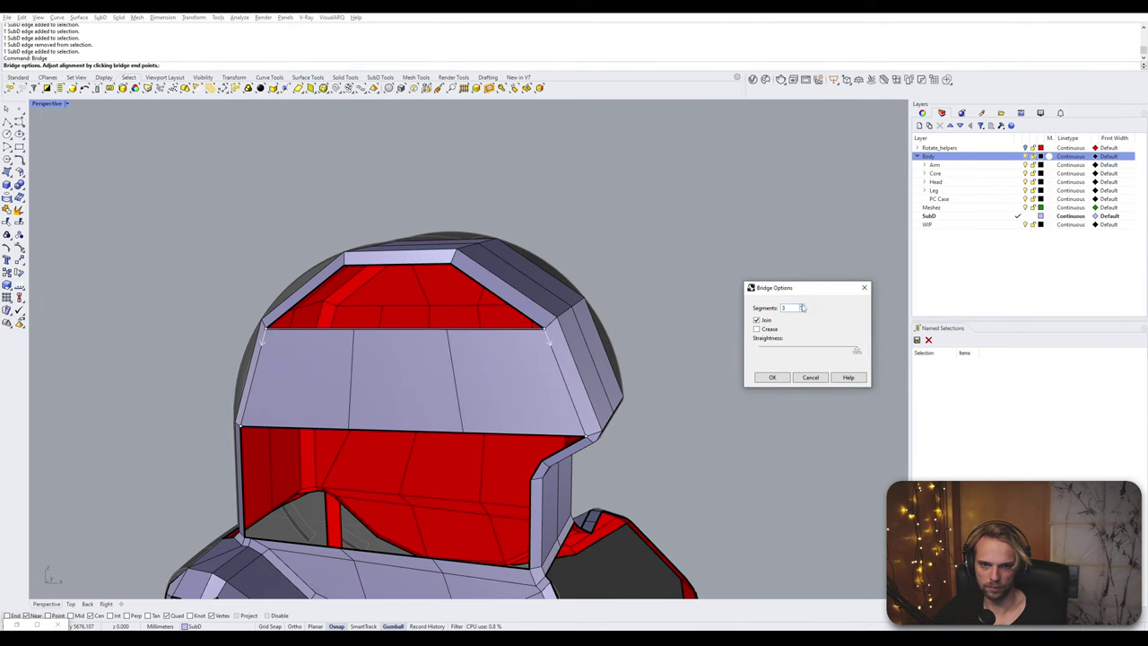
left_click(802, 306)
left_click(772, 377)
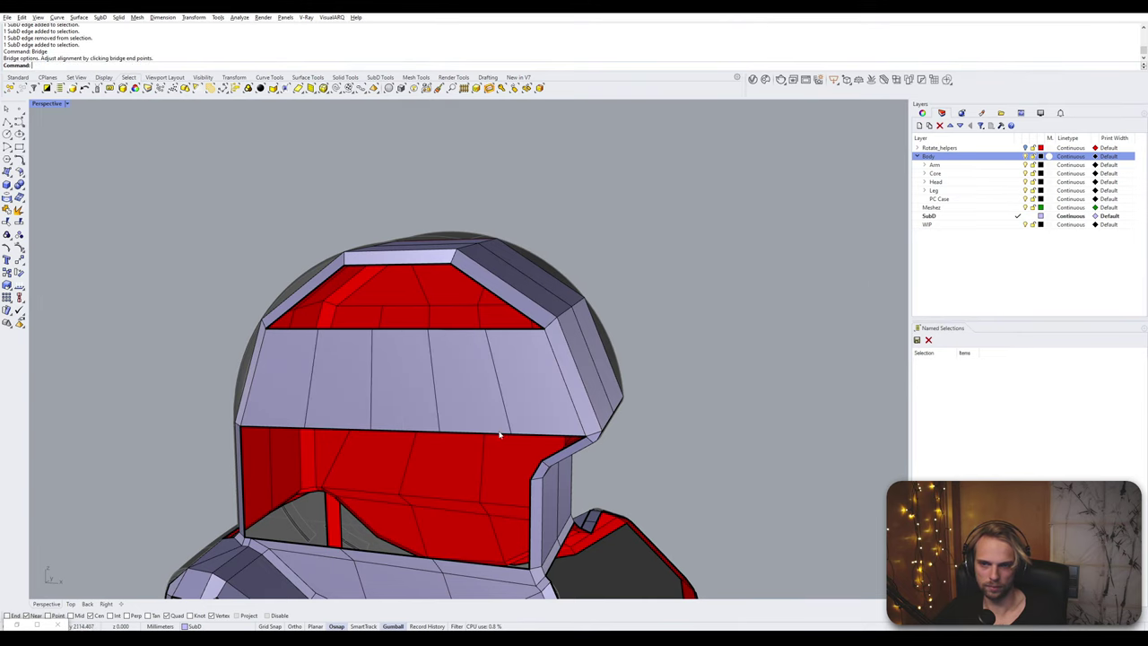
- Bridge the edge below the new bridge to the notch corner with fewer segments
scroll(497, 435, "up", 2)
left_click(497, 431)
left_click(557, 482, "shift")
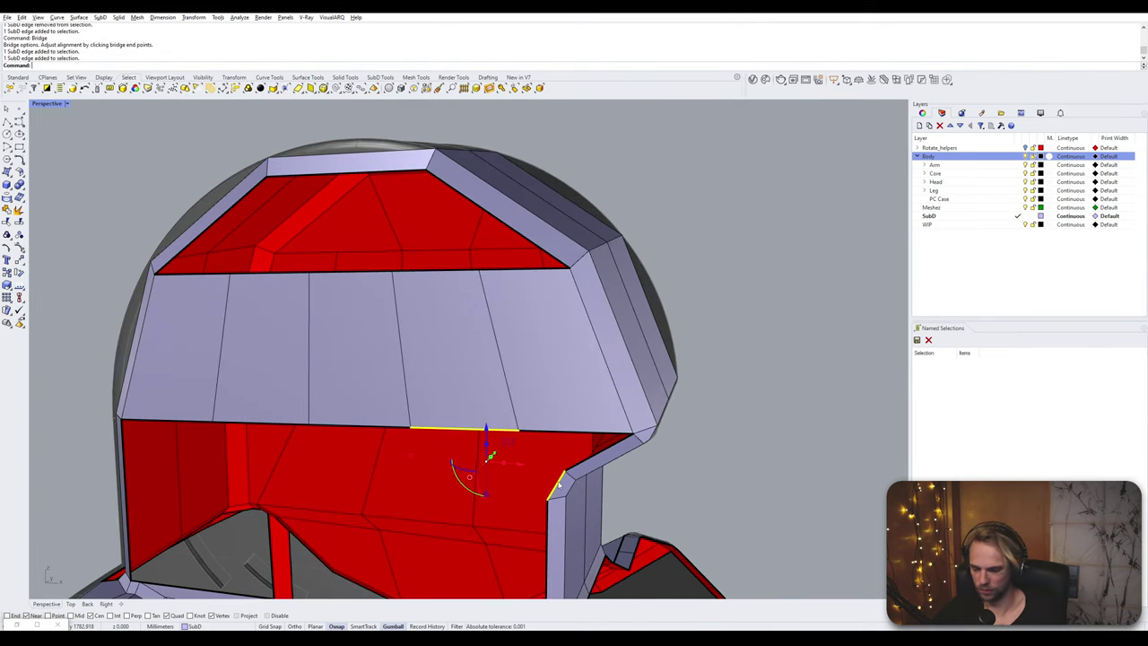
key("Return")
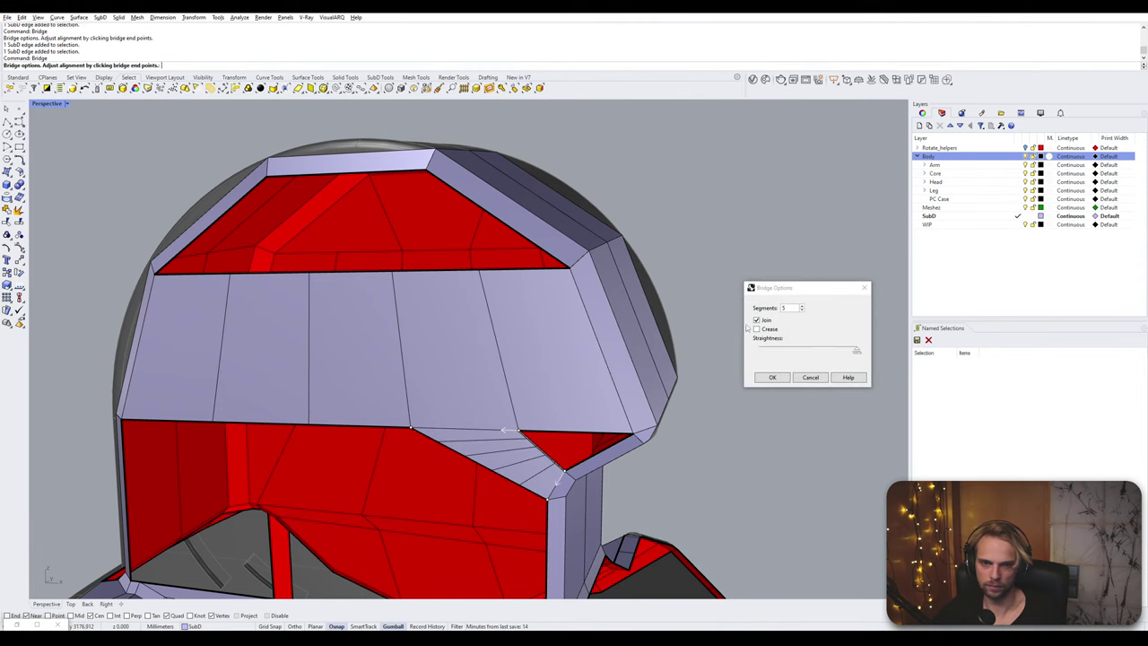
left_click(800, 311)
left_click(800, 311)
left_click(800, 312)
left_click(772, 377)
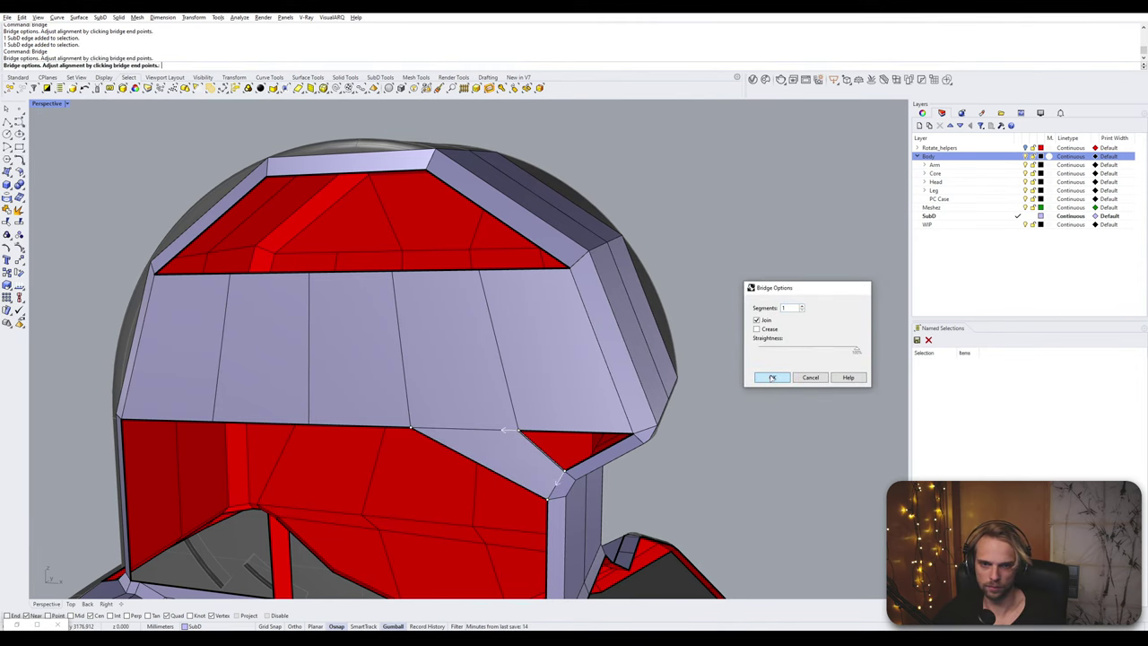
- Bridge the remaining red opening's top, diagonal and bottom edges closed
scroll(759, 359, "down", 3)
right_click_drag(638, 325, 665, 351)
left_click(386, 354)
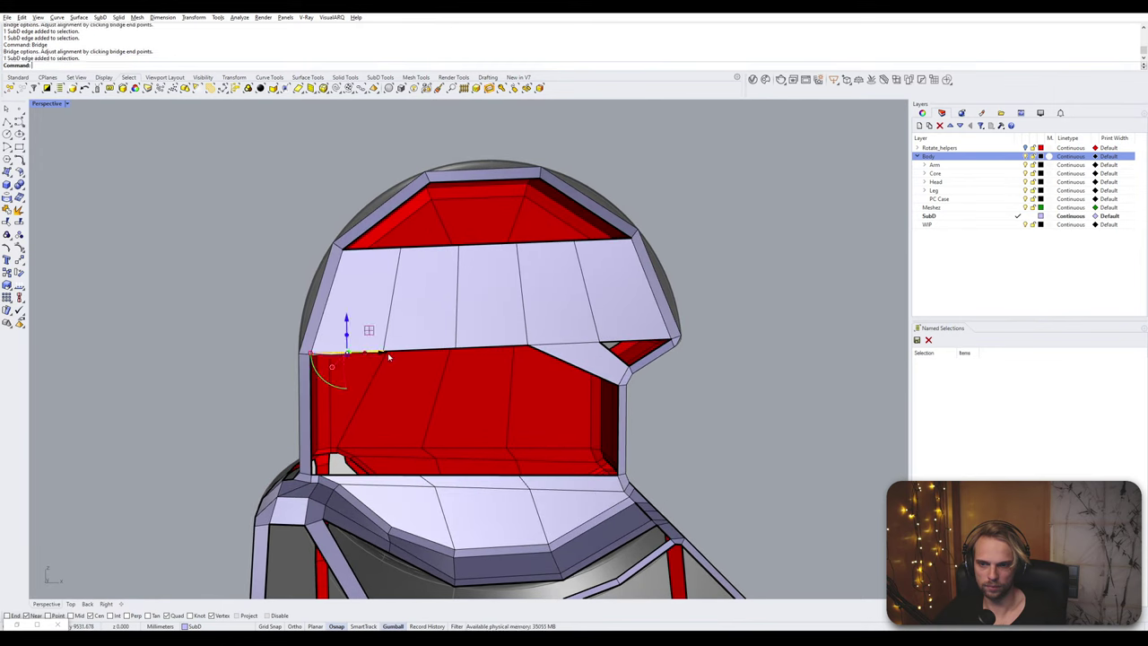
left_click(439, 352)
left_click(499, 351)
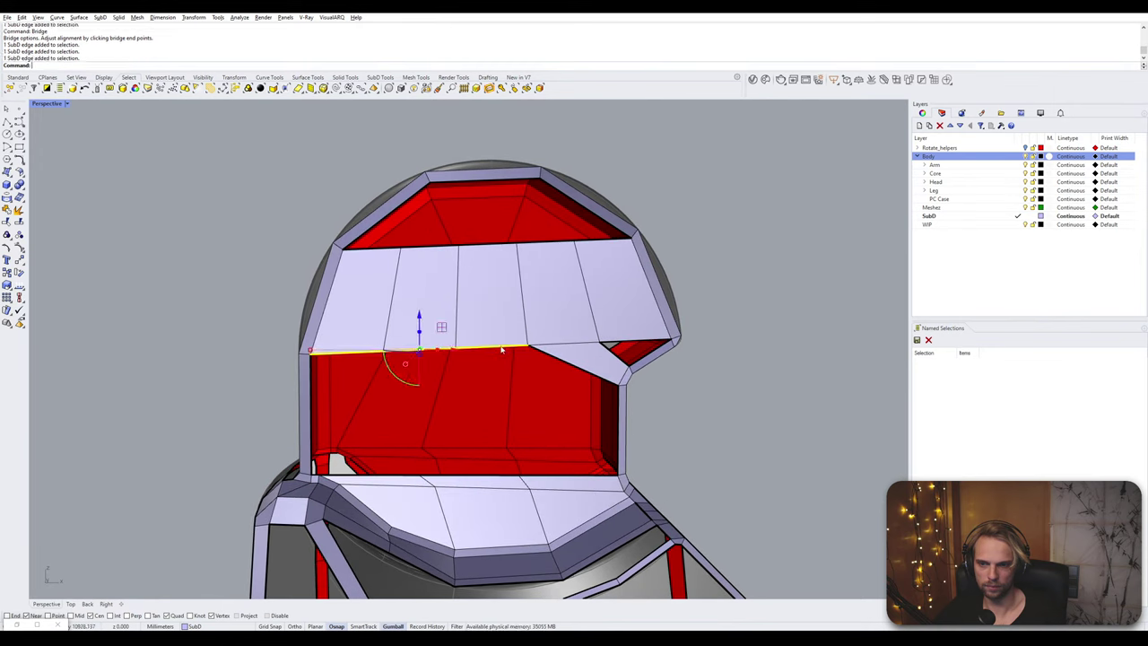
left_click(566, 363)
left_click(567, 477)
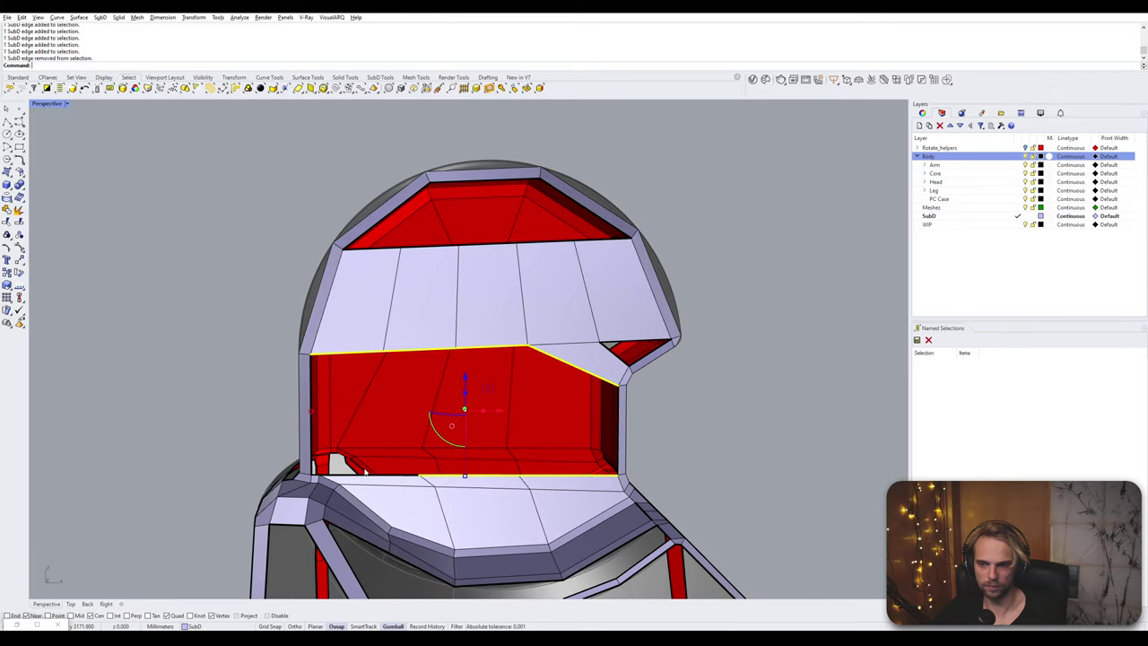
scroll(314, 479, "up", 3)
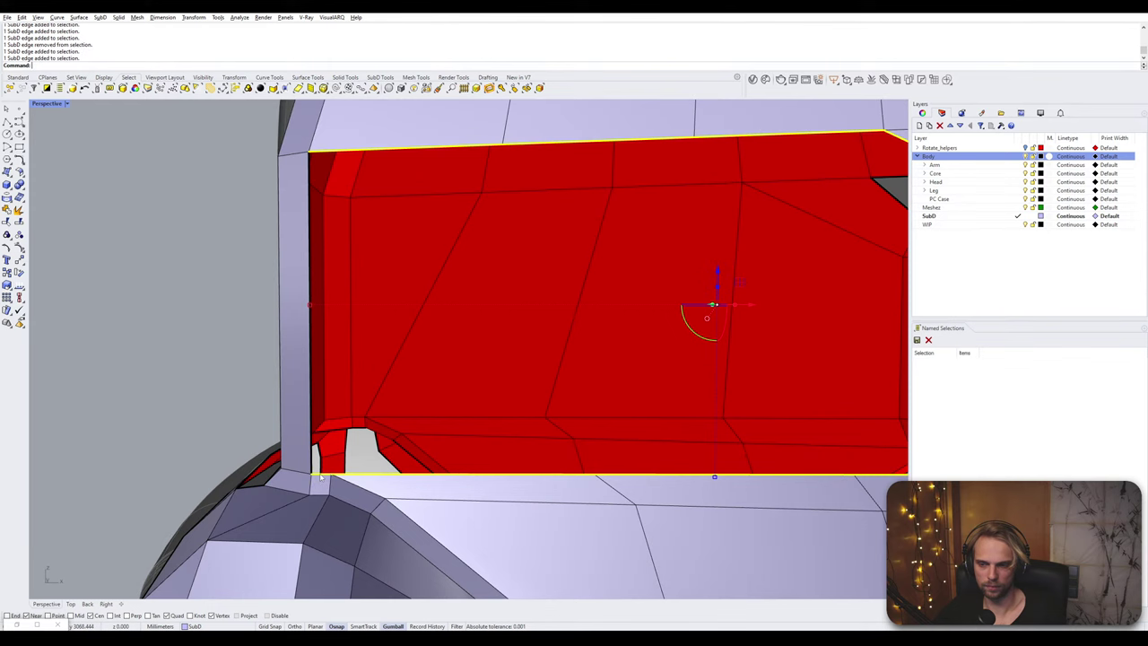
scroll(502, 414, "down", 4)
type("Bridge")
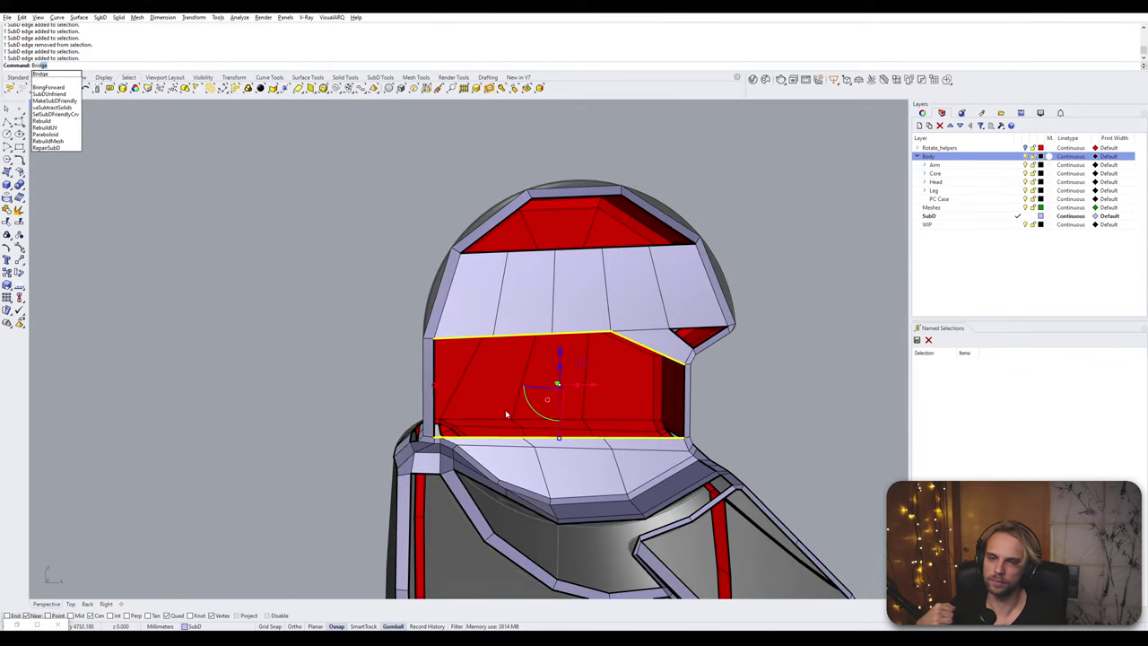
key("Return")
key("Return")
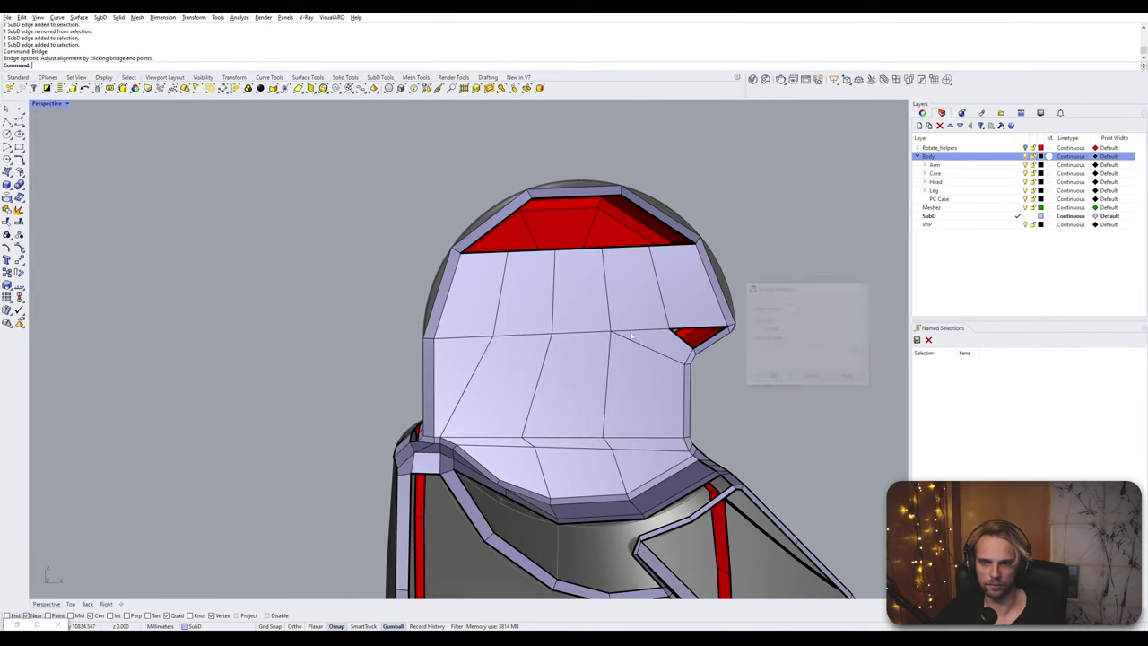
- Bridge the border edges of the opening on the helmet top with default settings
right_click_drag(516, 288, 503, 385, "shift")
scroll(502, 359, "up", 4)
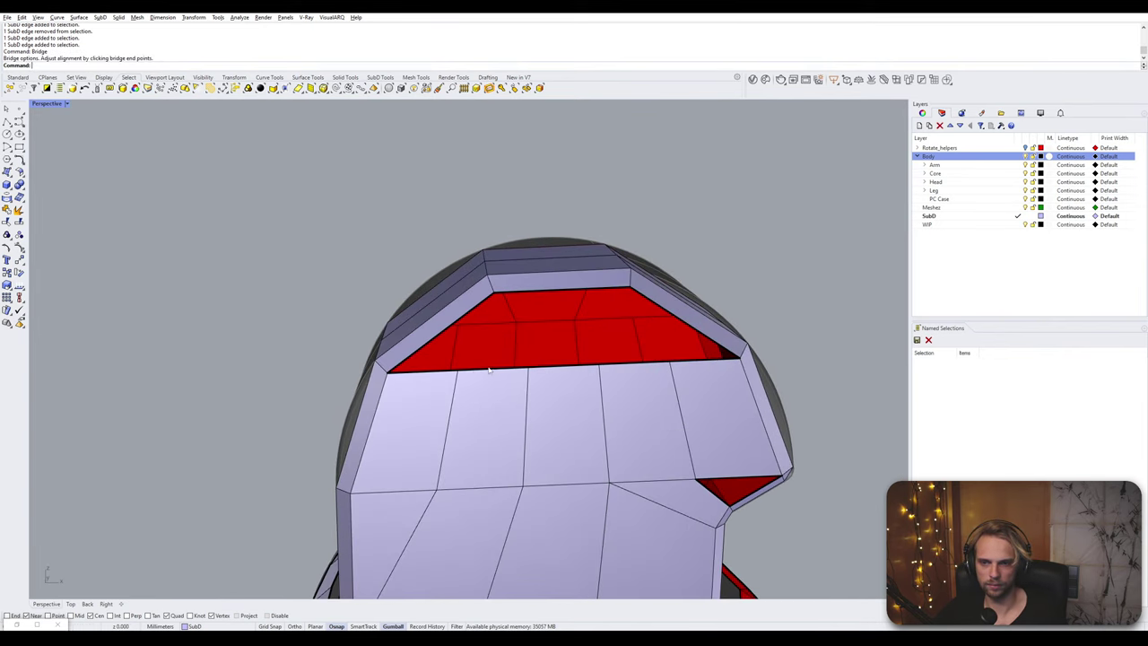
left_click(470, 310)
left_click(619, 296, "shift")
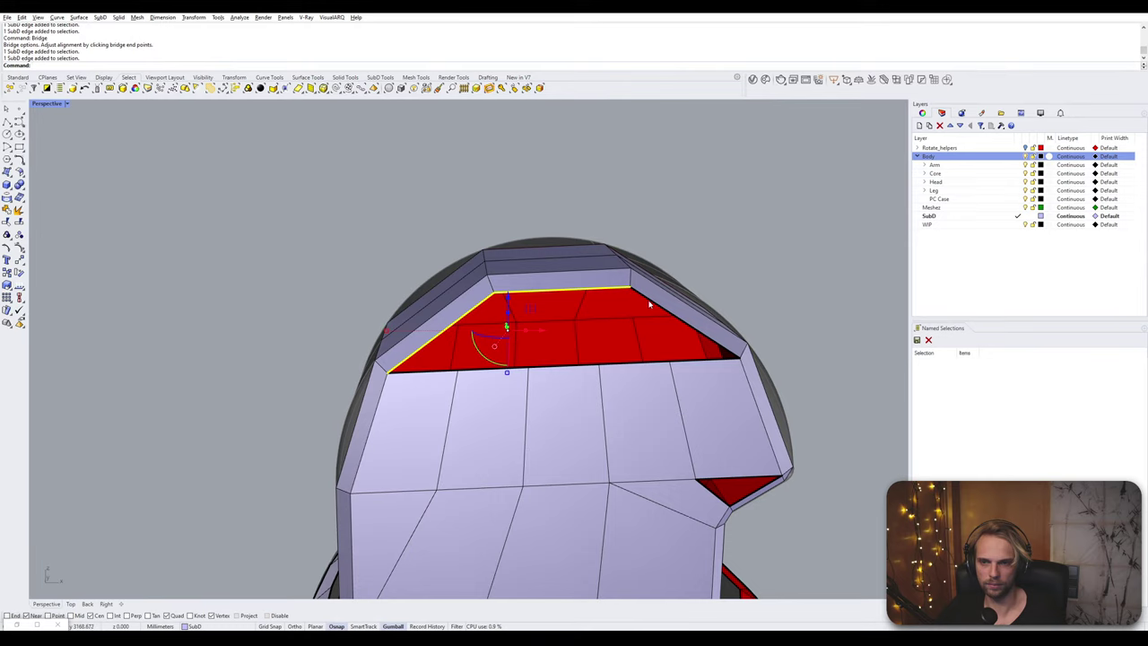
left_click(650, 305, "shift")
left_click(626, 364, "shift")
left_click(583, 366, "shift")
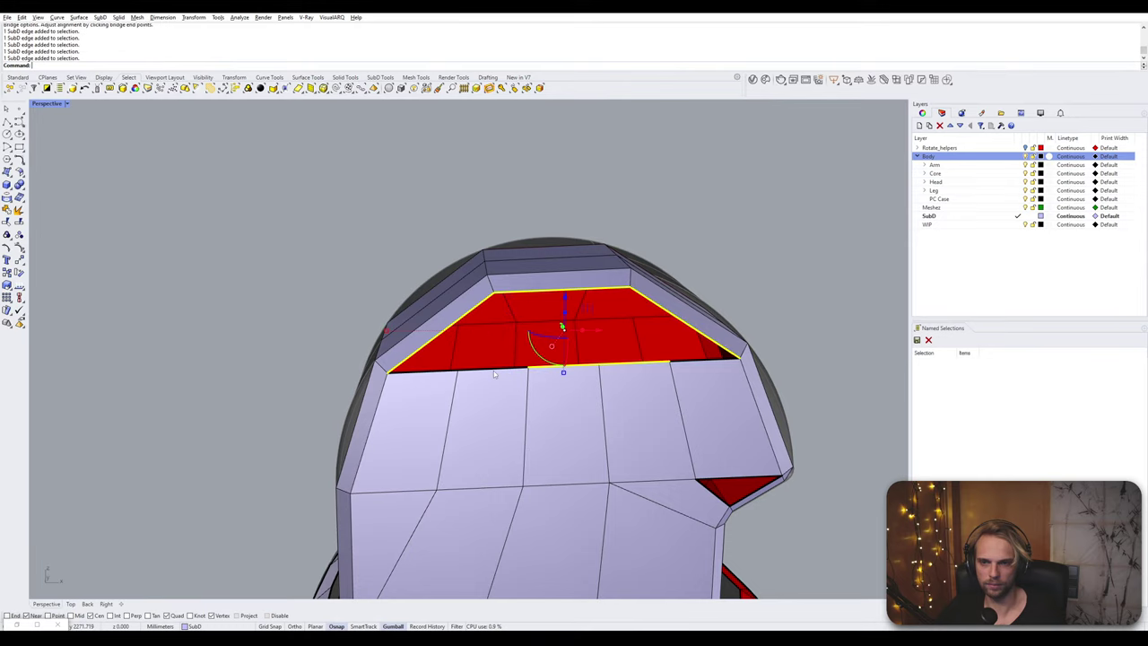
key("Return")
key("Return")
scroll(500, 376, "down", 4)
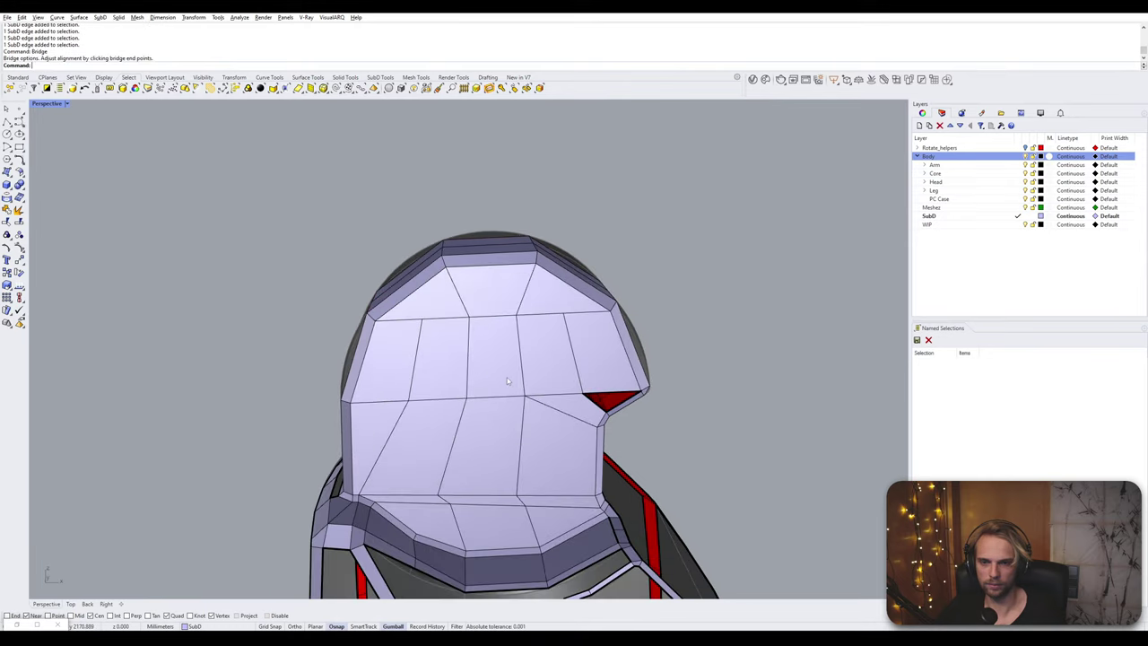
- Fill the small red triangular hole on the side of the head with a patch
type("Fill")
key("Return")
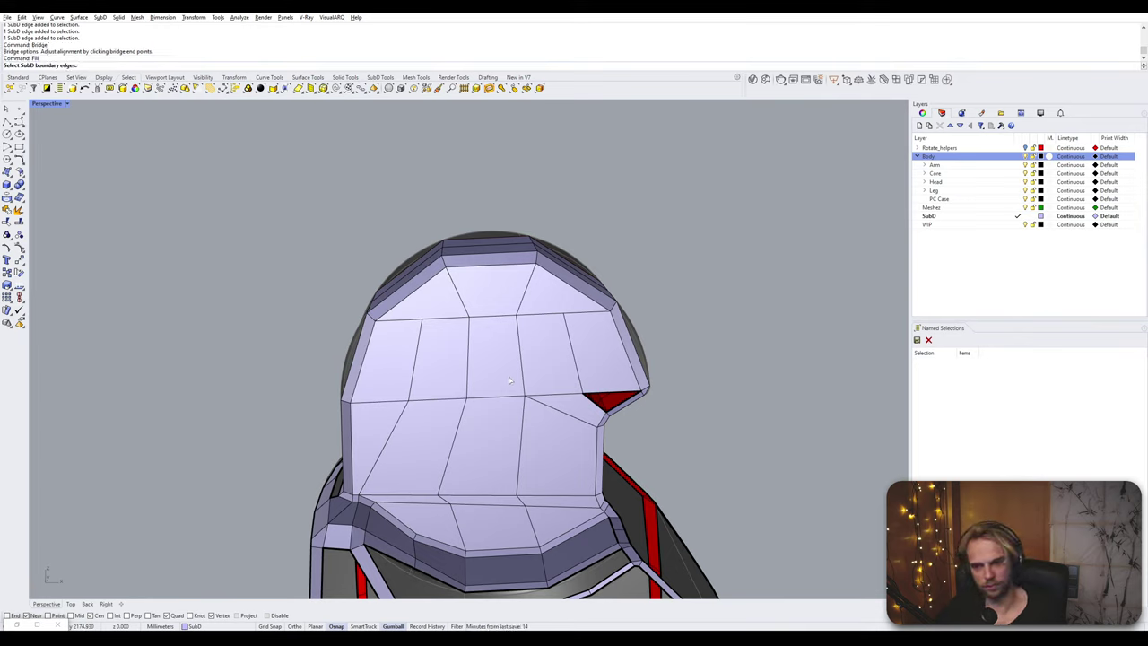
left_click(619, 395)
right_click_drag(618, 395, 384, 419)
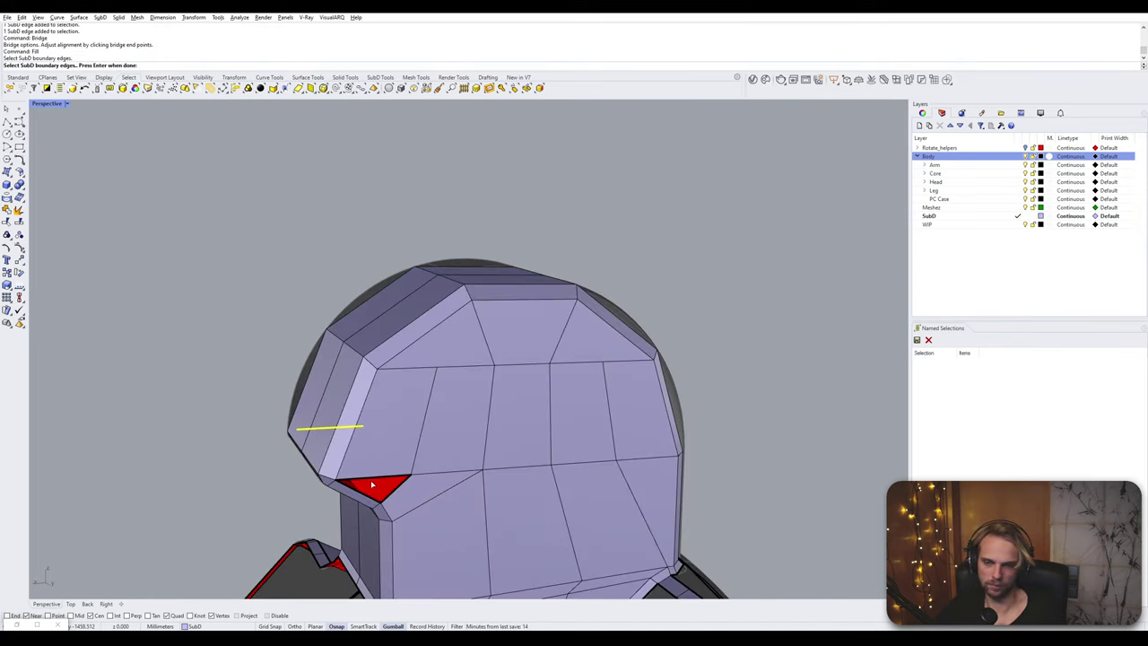
left_click(379, 479)
right_click(380, 480)
right_click_drag(387, 485, 392, 488)
right_click(392, 488)
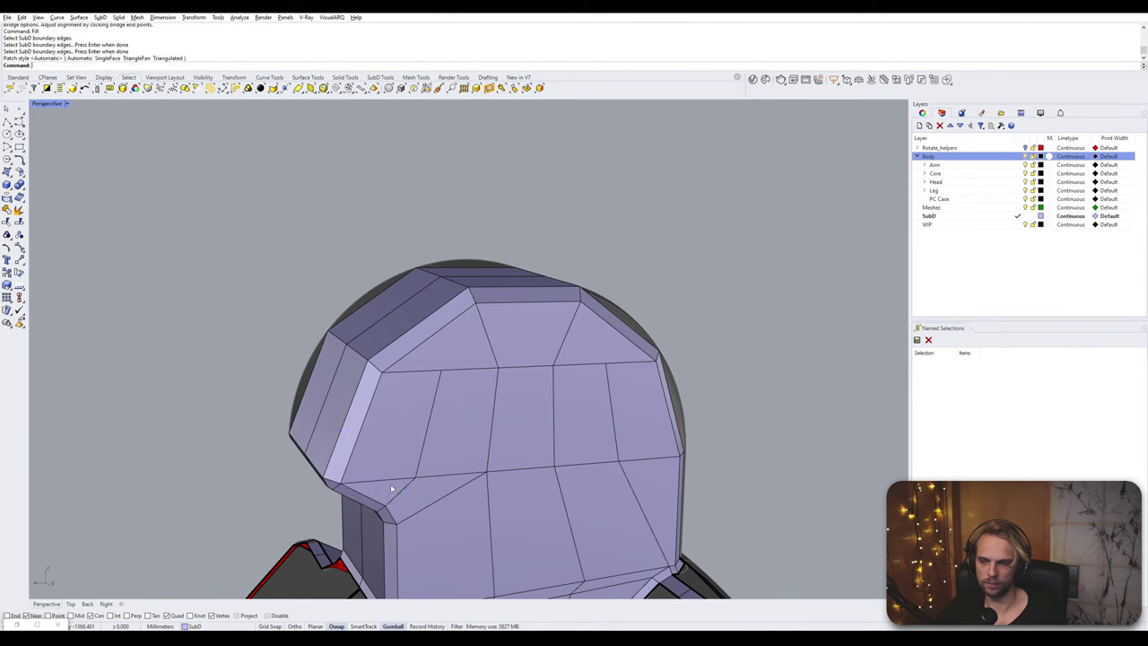
scroll(450, 463, "down", 2)
right_click_drag(450, 460, 456, 394, "shift")
- Check the head in smooth display, then return the model to flat display
key("Tab")
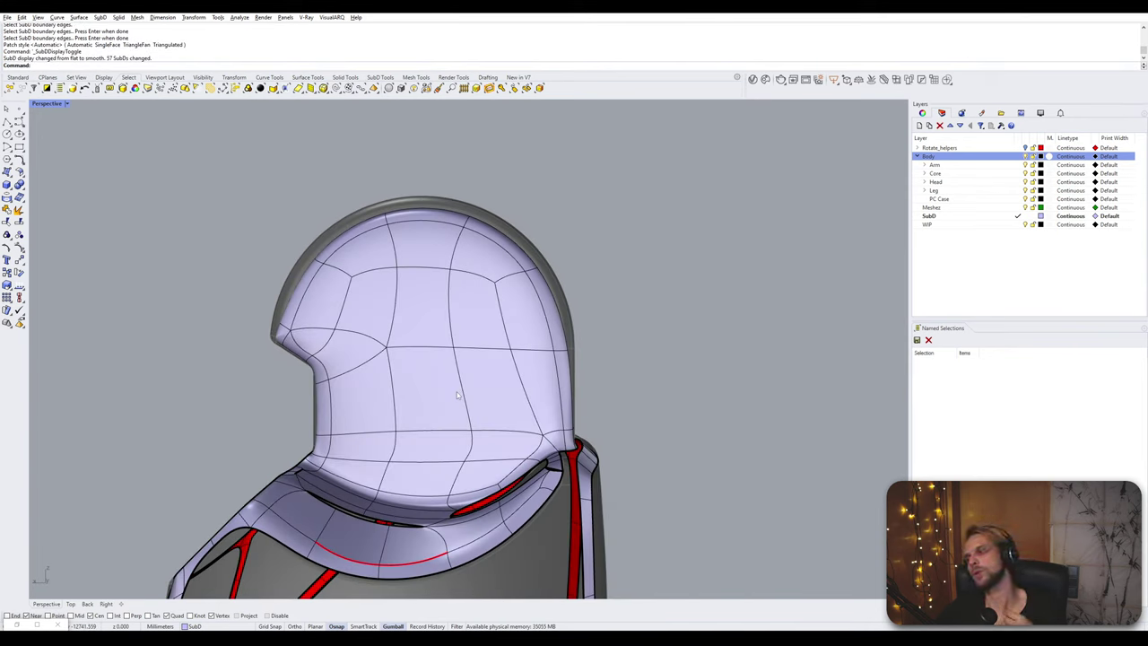
right_click_drag(457, 395, 375, 398)
key("Tab")
scroll(627, 372, "up", 10)
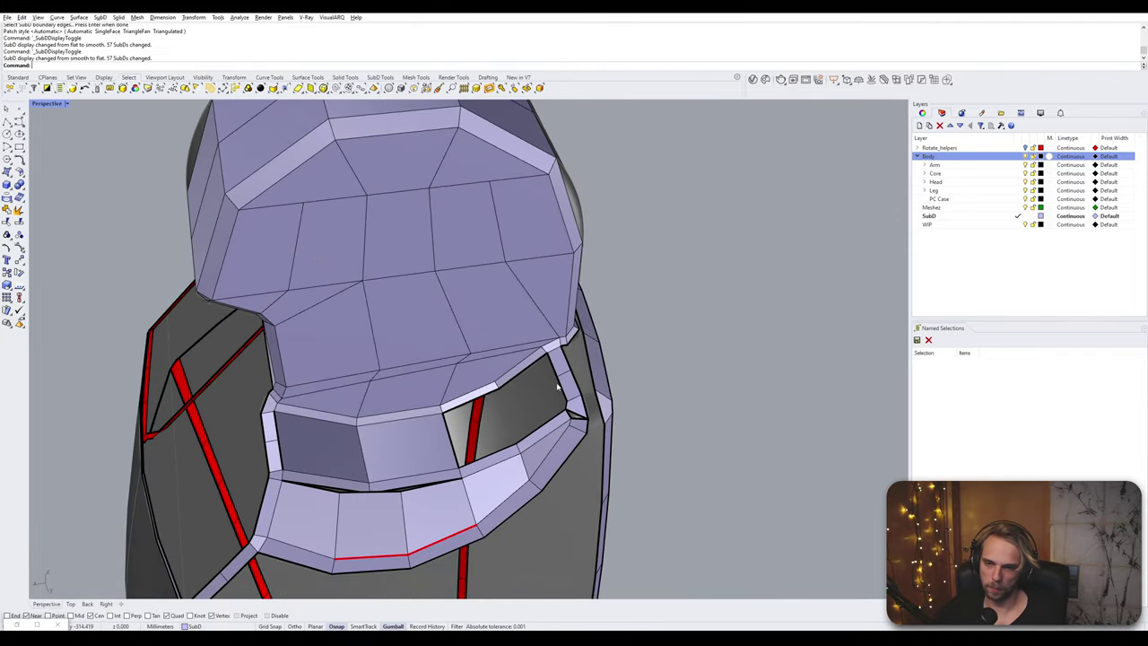
scroll(630, 347, "up", 8)
right_click_drag(628, 346, 603, 418)
- Delete the stray face at the corner by the window gap
scroll(600, 505, "up", 5)
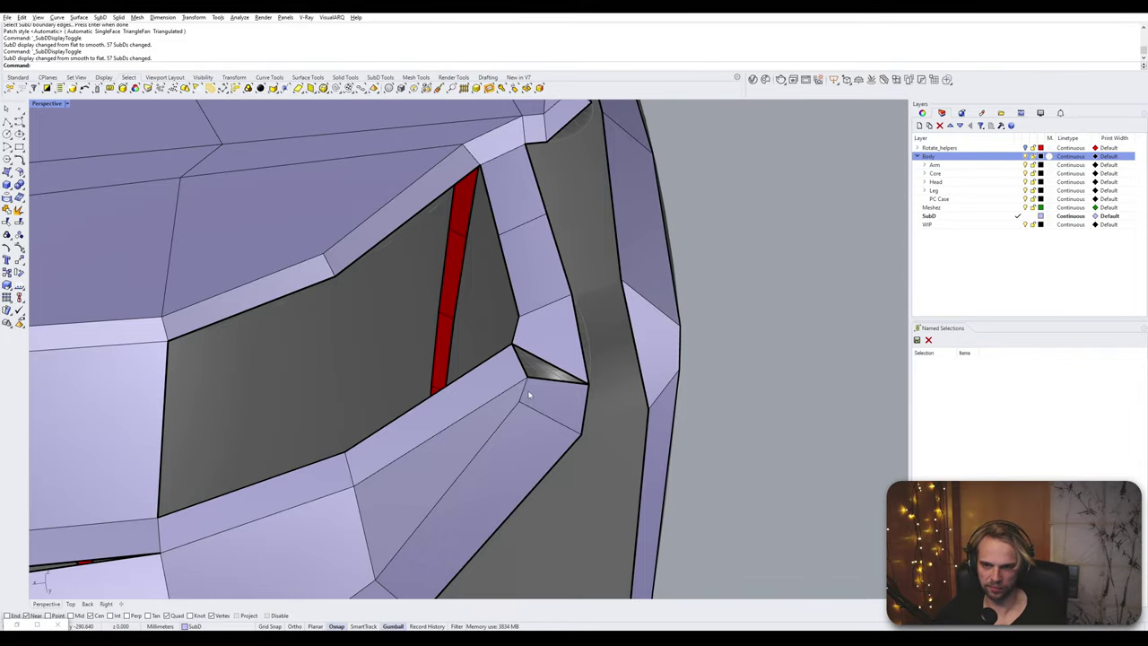
scroll(530, 397, "down", 5)
mouse_move(536, 410)
right_mouse_down()
mouse_move(566, 391)
mouse_move(447, 408)
mouse_move(502, 425)
mouse_move(425, 418)
mouse_move(528, 410)
mouse_move(516, 408)
right_mouse_up()
scroll(355, 444, "up", 3)
left_click(351, 444, "ctrl+shift")
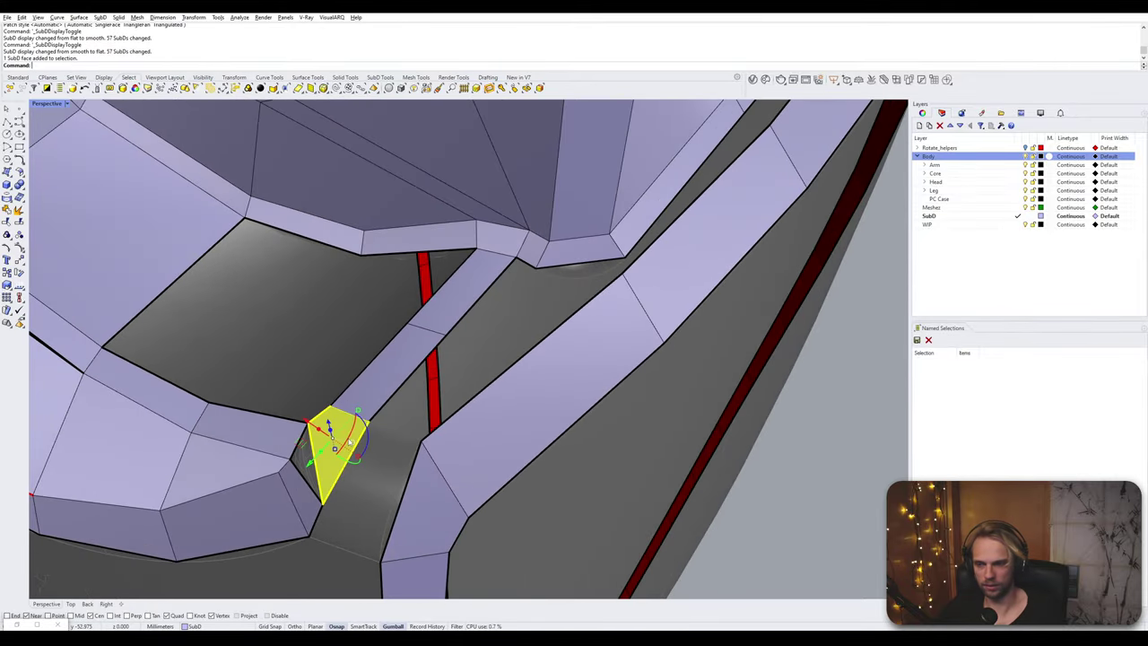
key("Delete")
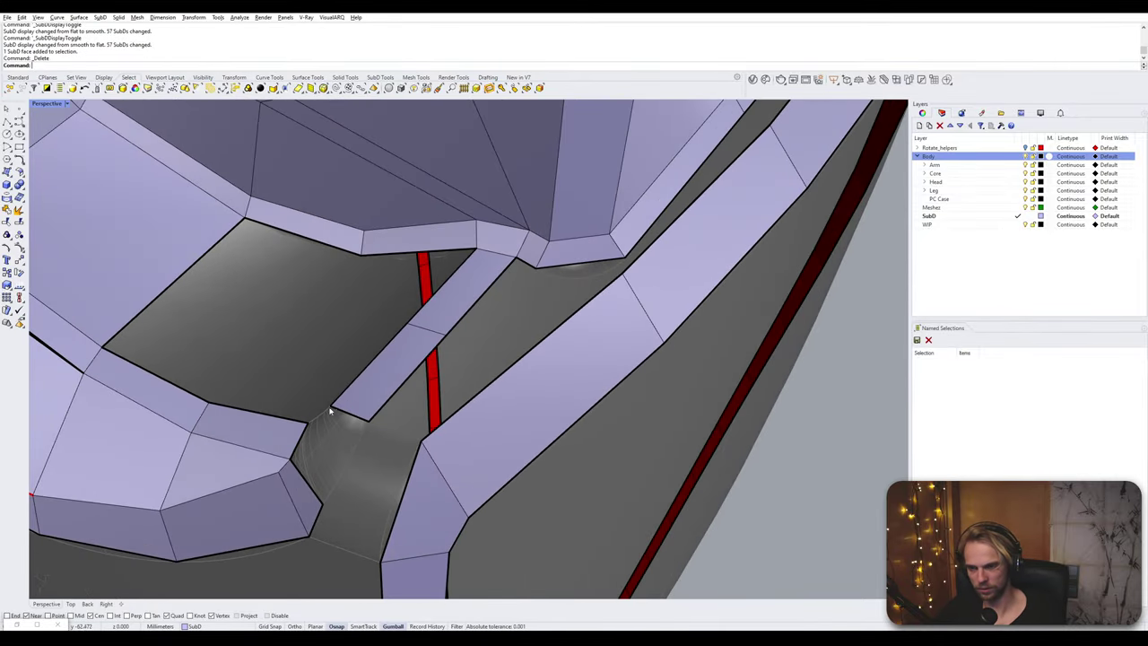
- Stitch the two corner vertices together at their average position
left_click(333, 410, "ctrl+shift")
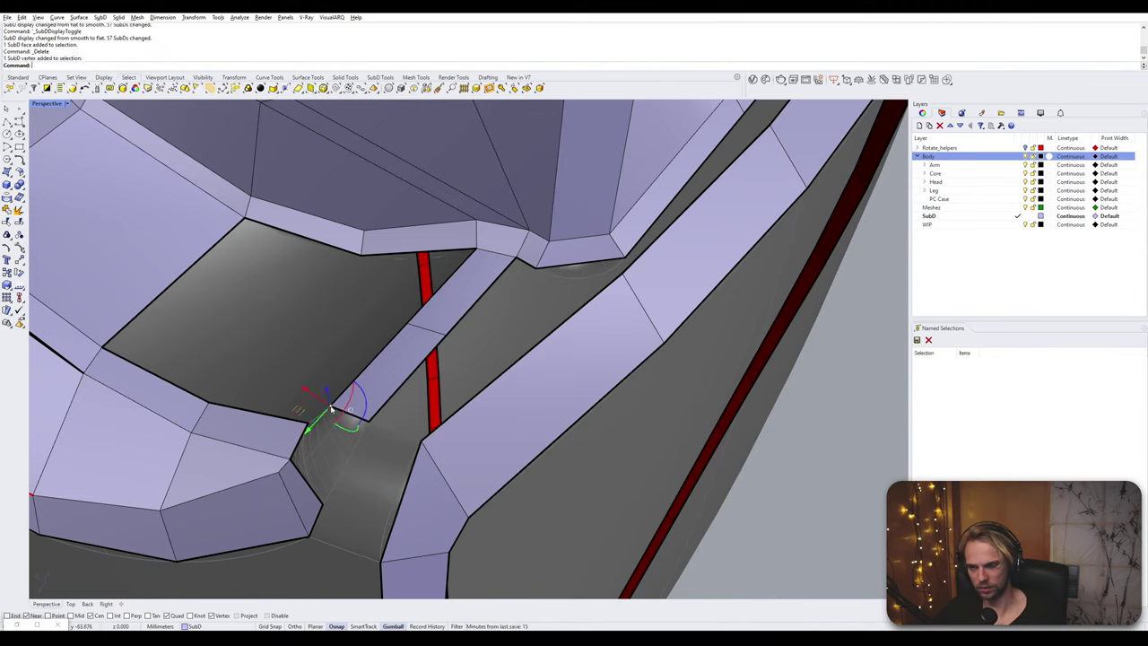
left_click(306, 427, "ctrl+shift")
key("Return")
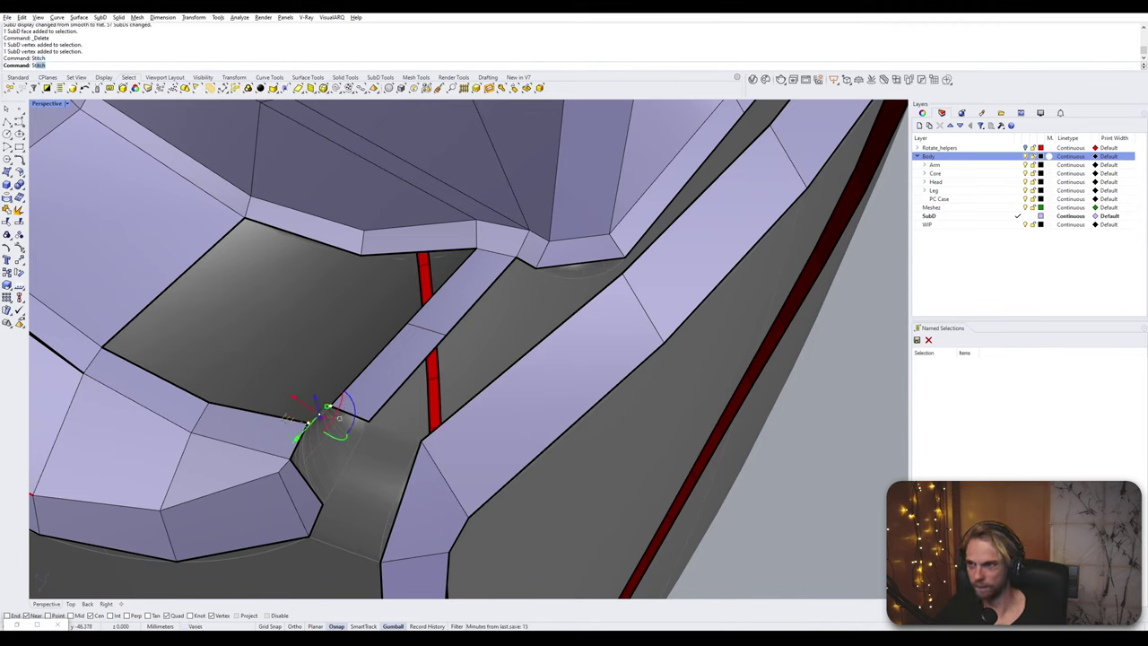
key("Return")
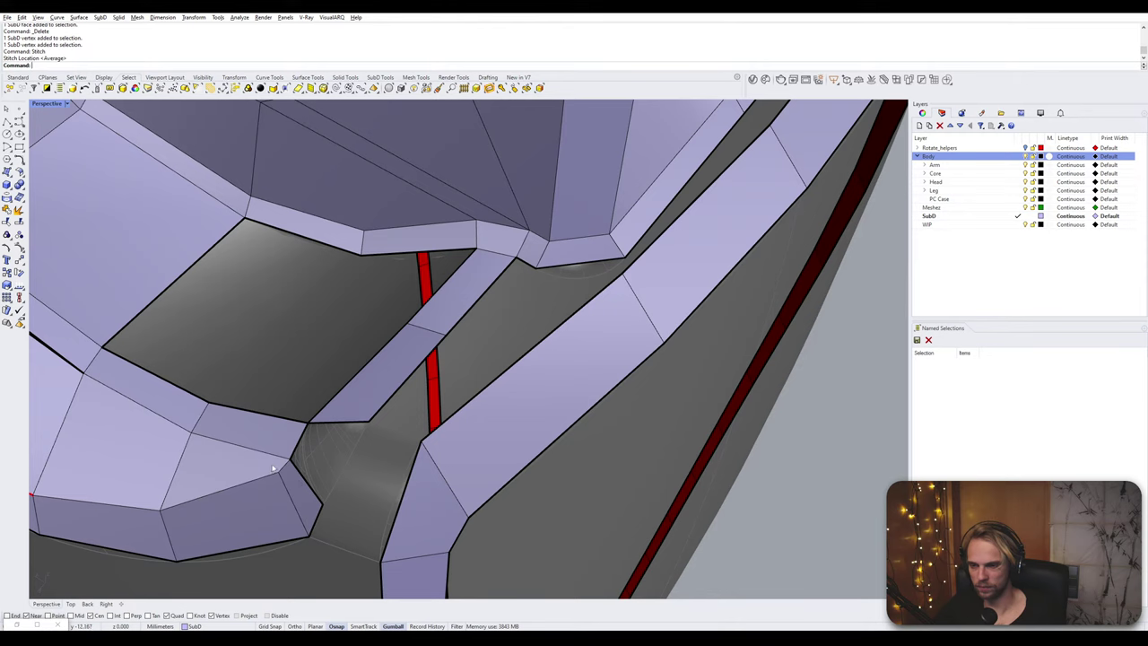
- Bridge the two facing edges across the corner gap with a new face
right_click_drag(273, 468, 376, 458)
left_click(390, 461, "ctrl+shift")
left_click(408, 403, "ctrl+shift")
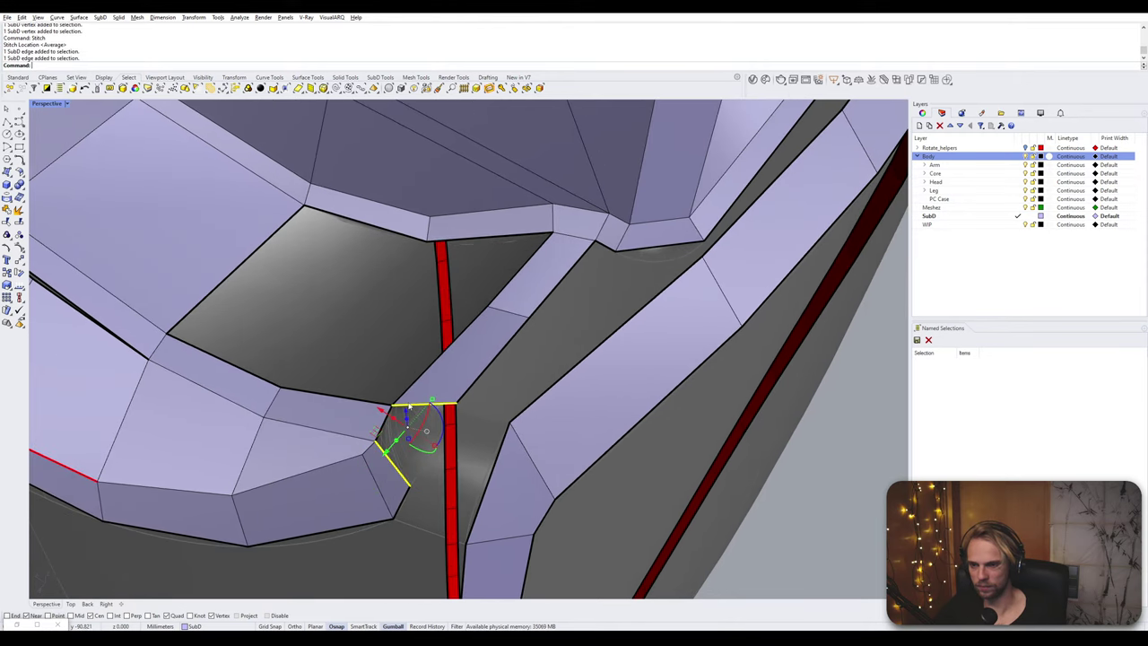
type("Bridge")
key("Return")
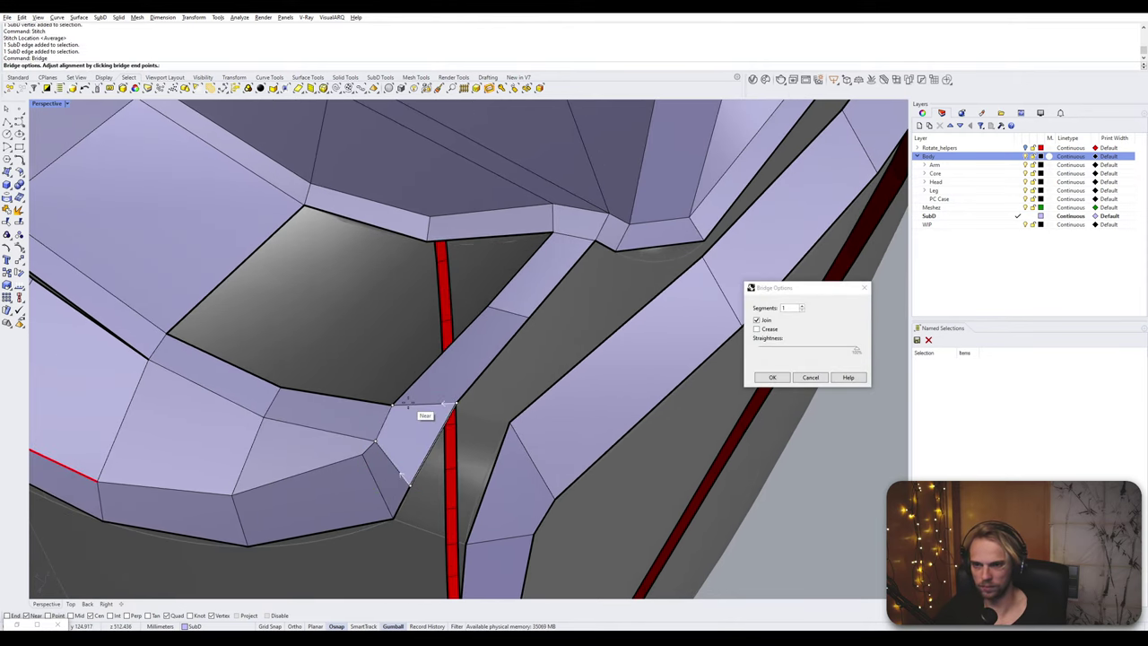
key("Return")
left_click(434, 358, "ctrl+shift")
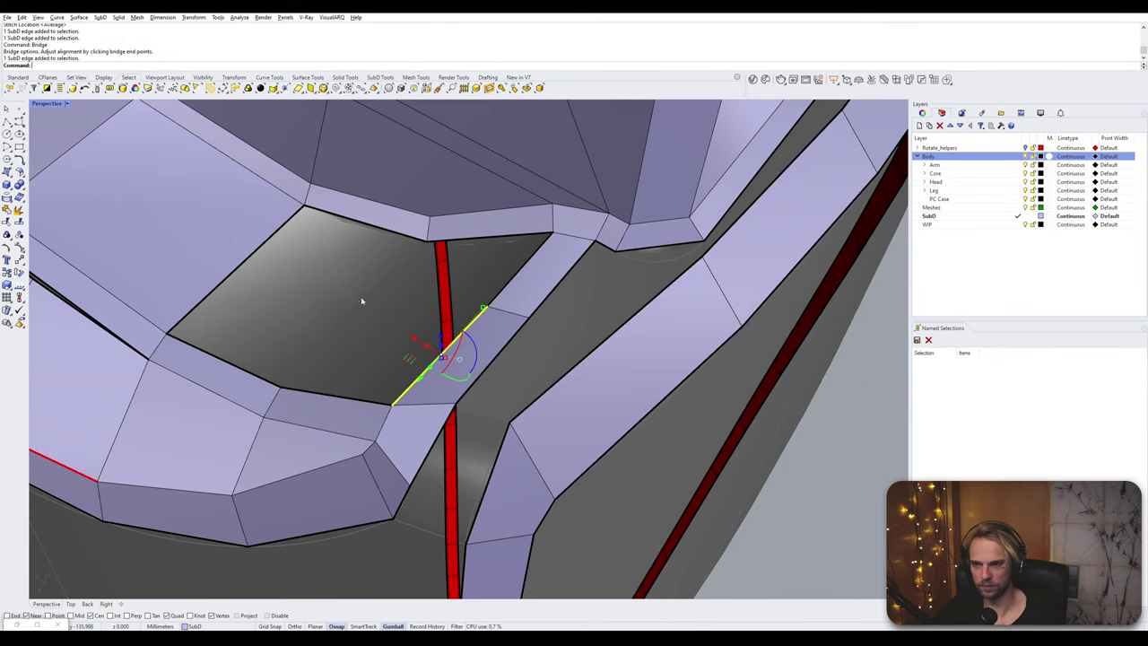
scroll(316, 278, "down", 8)
- Delete the stray edge inside the slot under the body band
right_click_drag(503, 291, 362, 283)
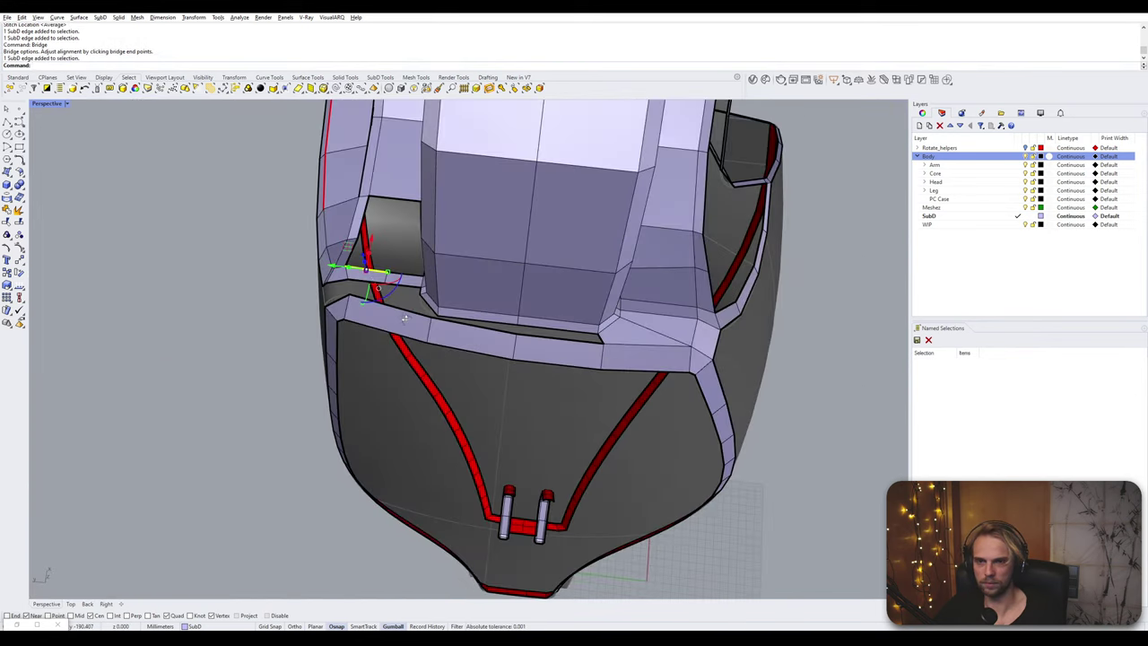
key("Escape")
scroll(357, 293, "up", 5)
left_click(430, 254, "ctrl+shift")
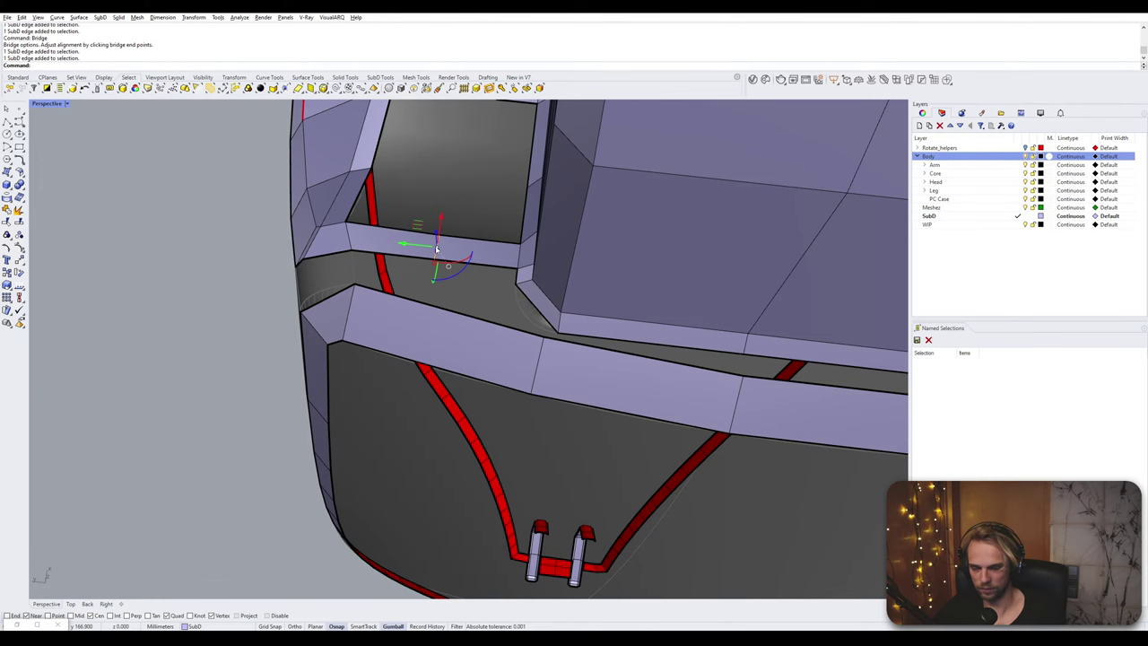
key("Delete")
- Bridge the long slot's upper and lower edges to close it
right_click_drag(431, 254, 529, 294)
scroll(577, 299, "up", 2)
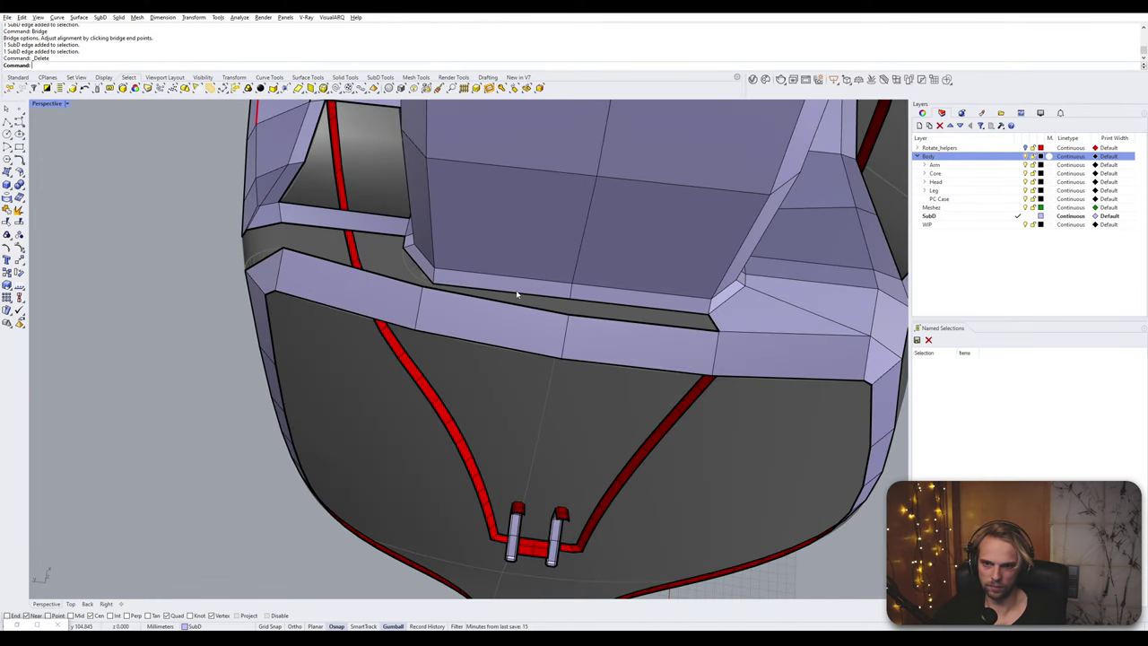
left_click(517, 294, "ctrl+shift")
left_click(603, 303, "ctrl+shift")
key("Escape")
scroll(632, 315, "up", 2)
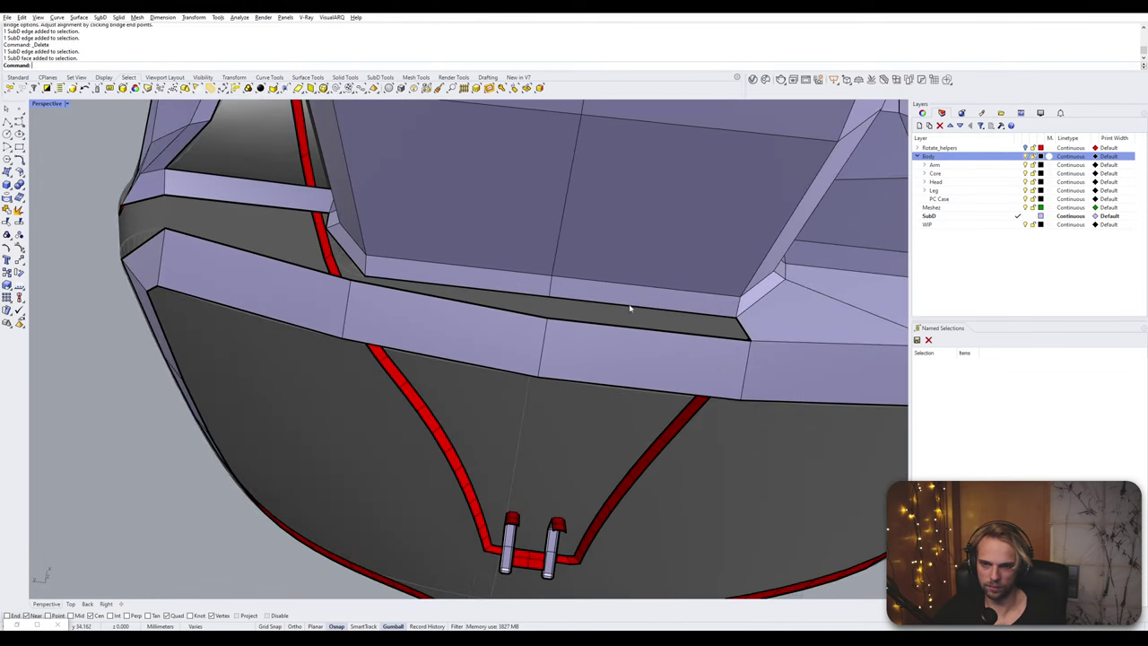
left_click(625, 305, "ctrl+shift")
left_click(502, 305, "ctrl+shift")
left_click(503, 307, "ctrl+shift")
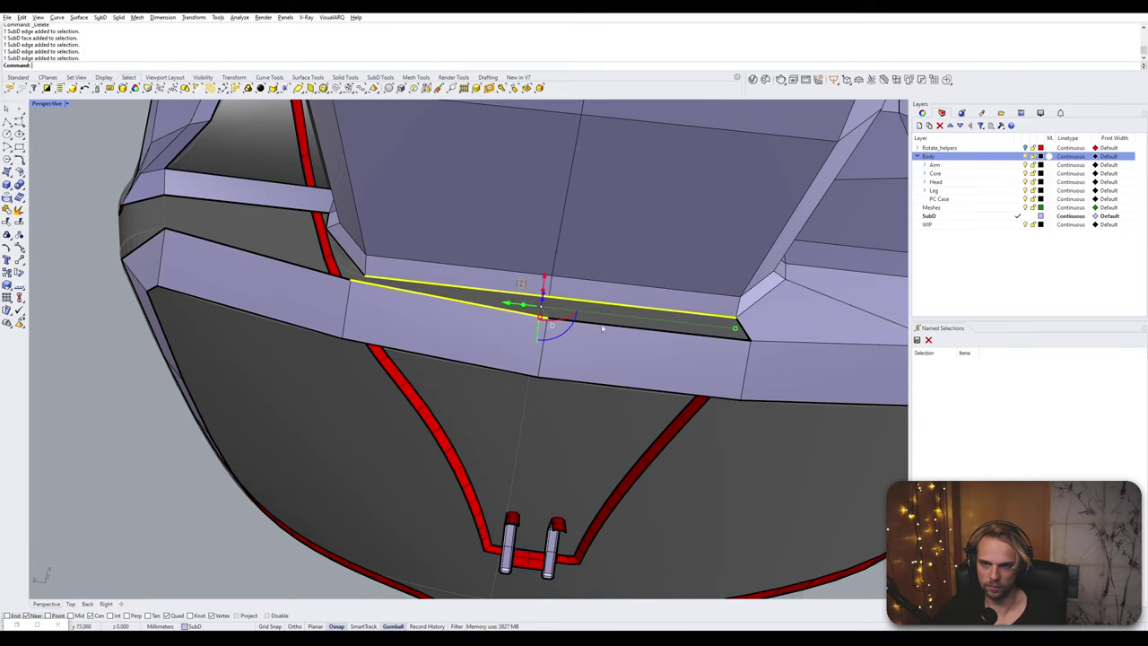
left_click(617, 325, "ctrl+shift")
right_click(620, 326)
right_click(620, 326)
scroll(620, 325, "down", 2)
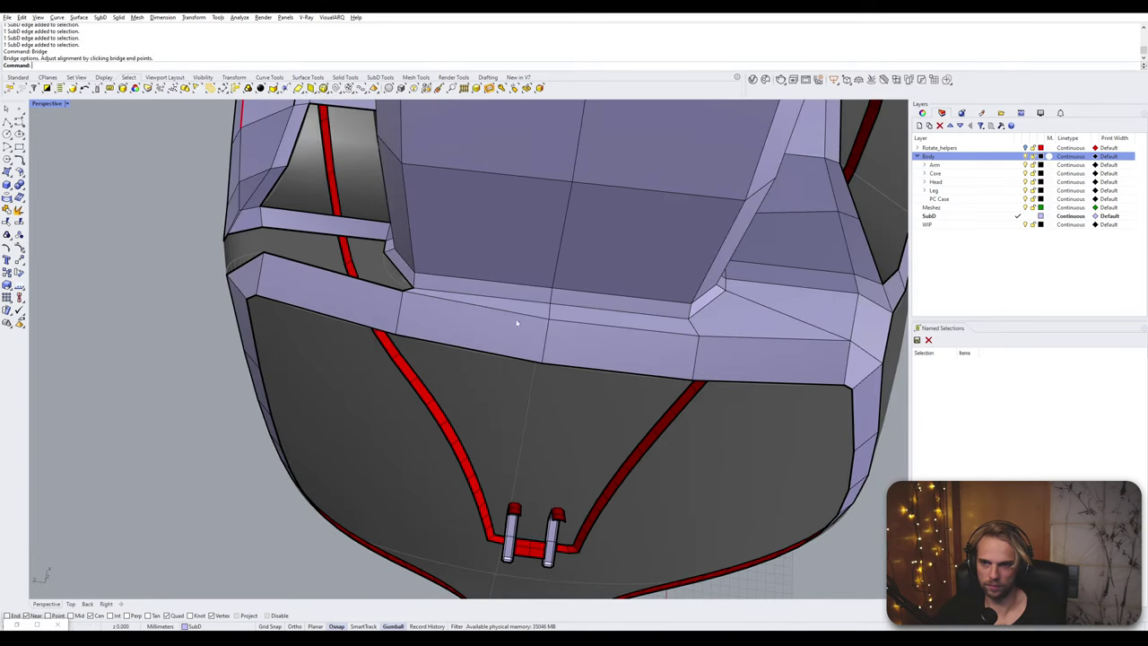
- Bridge the two edges of the first small corner gap beside the slot
right_click_drag(515, 322, 477, 360)
scroll(467, 336, "up", 3)
scroll(538, 366, "down", 3)
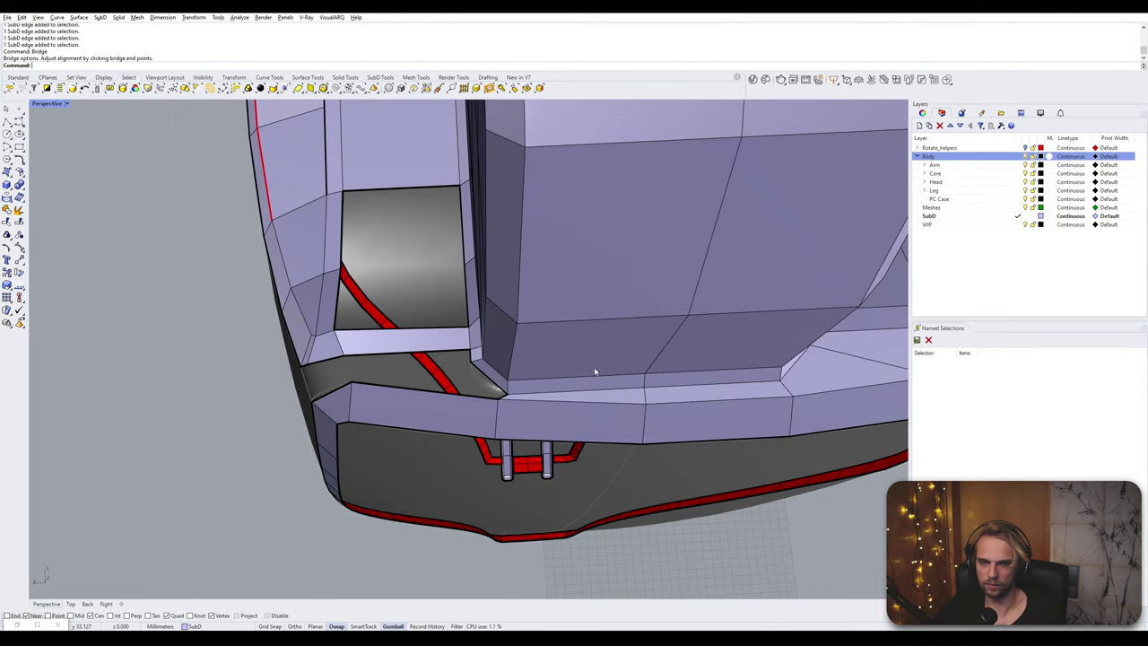
right_click_drag(594, 371, 348, 355)
scroll(348, 355, "up", 3)
left_click(386, 368, "ctrl+shift")
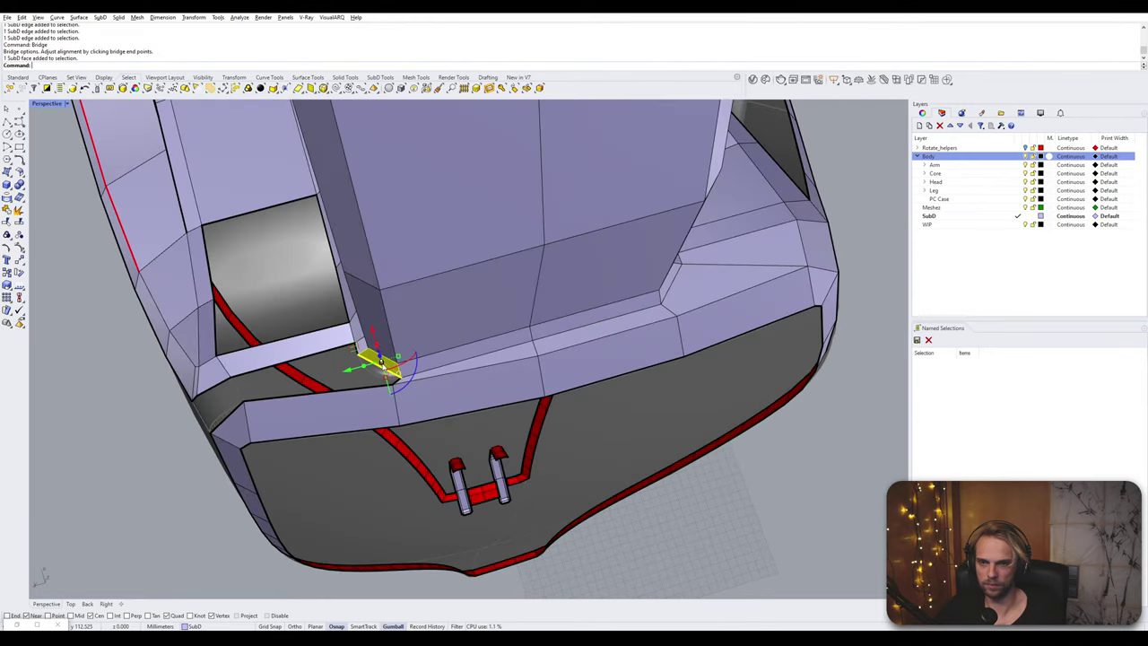
scroll(375, 372, "up", 2)
left_click(374, 378, "ctrl+shift")
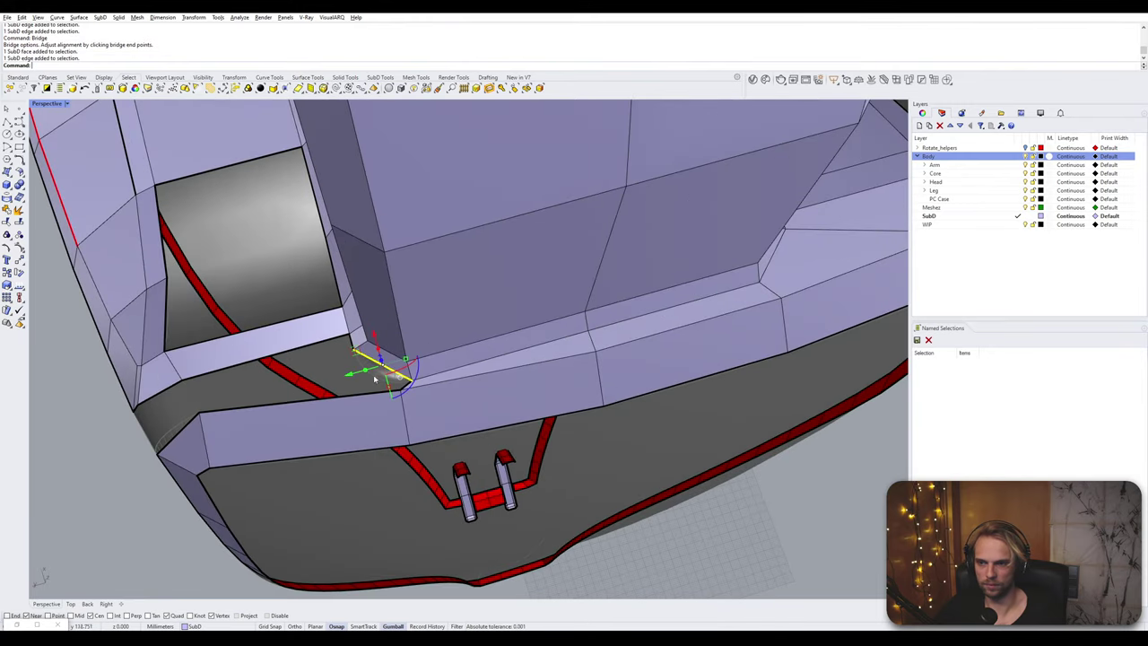
left_click(357, 396, "ctrl+shift")
right_click(358, 396)
right_click(354, 398)
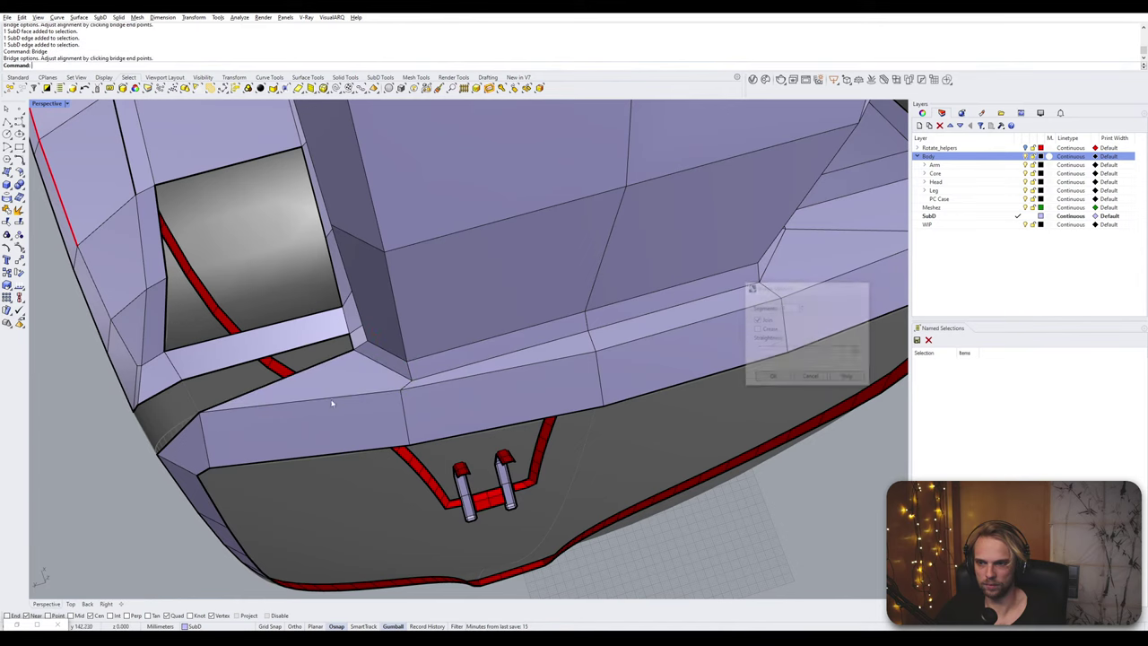
- Bridge the edge pairs of the remaining corner gaps shut
left_click(178, 434, "ctrl+shift")
left_click(168, 390, "ctrl+shift")
right_click(175, 395)
right_click(183, 396)
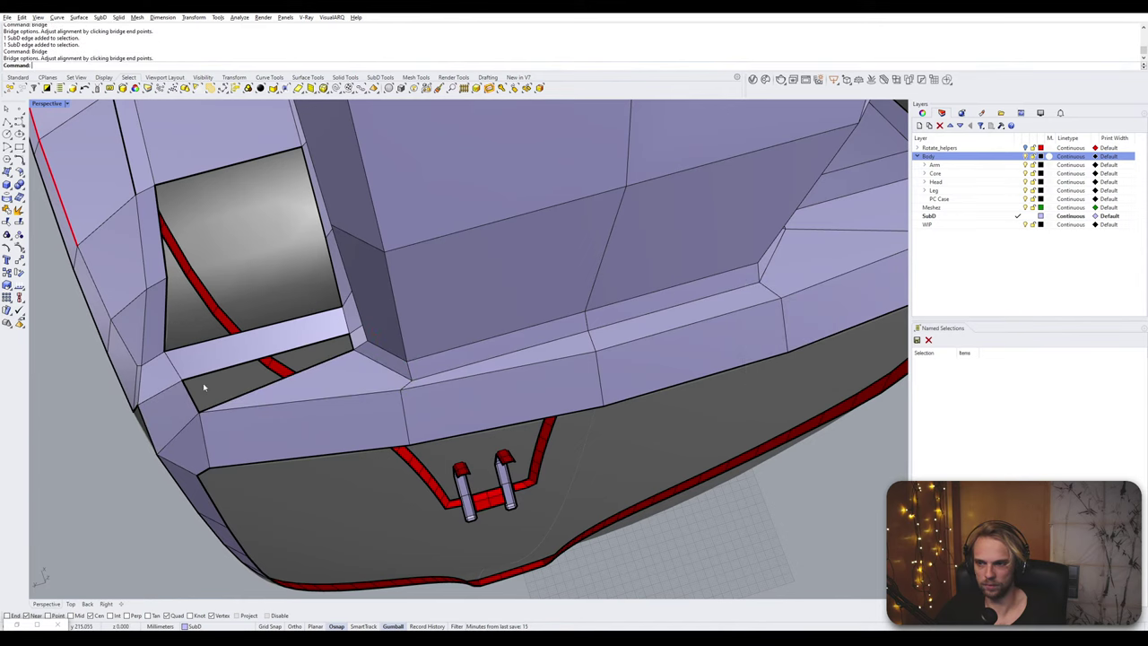
left_click(212, 373, "ctrl+shift")
key("Return")
key("Return")
- Bridge the four border edges of the dark panel opening
right_click_drag(236, 410, 440, 360)
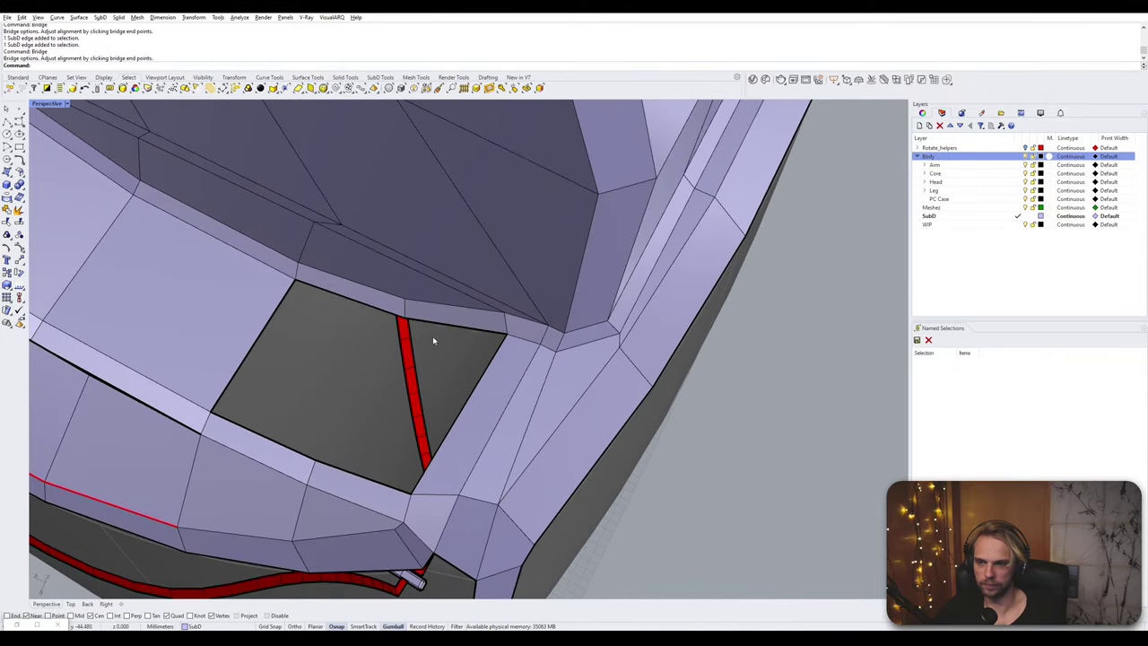
left_click(458, 329, "ctrl+shift")
left_click(341, 297, "ctrl+shift")
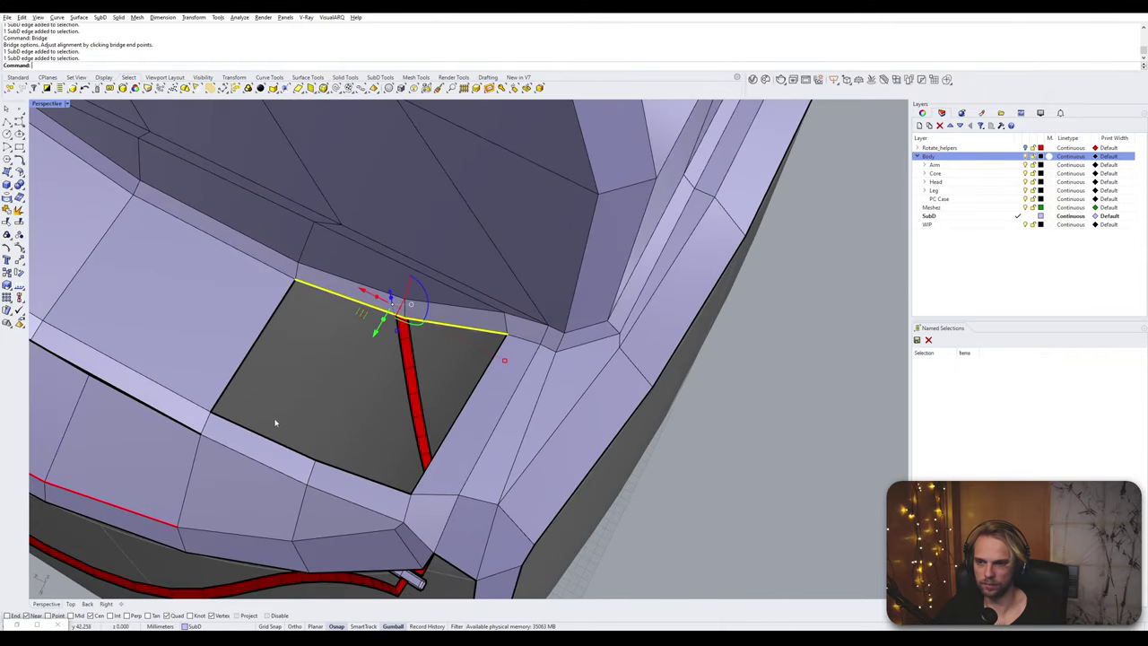
left_click(263, 436, "ctrl+shift")
left_click(357, 475, "ctrl+shift")
key("Return")
key("Return")
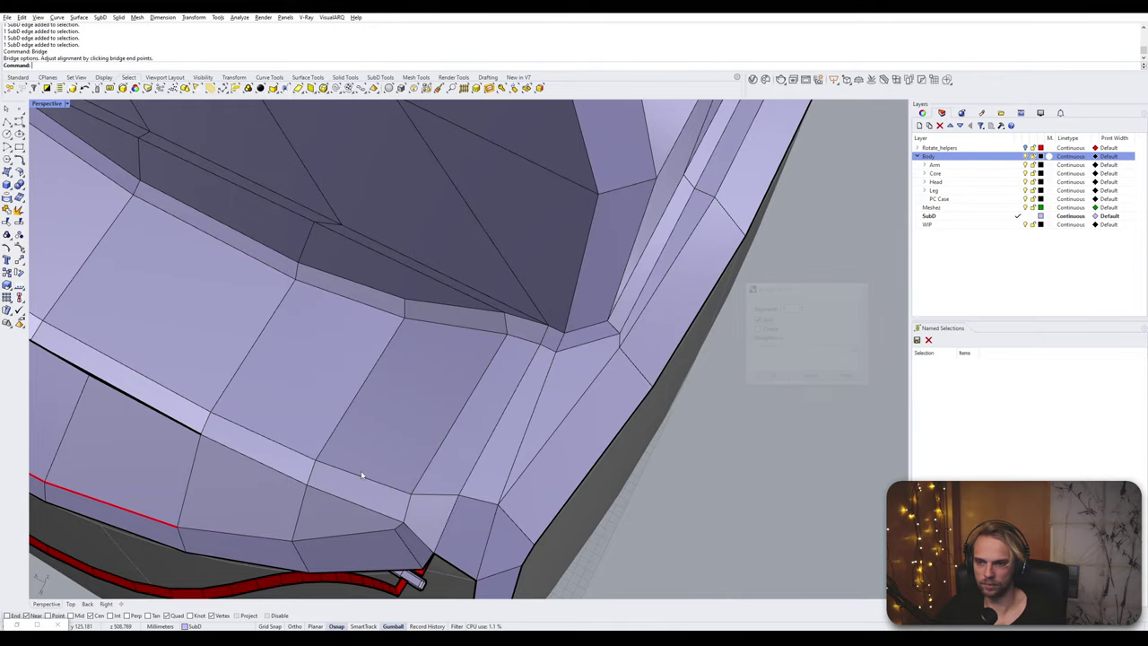
right_click_drag(358, 472, 391, 426)
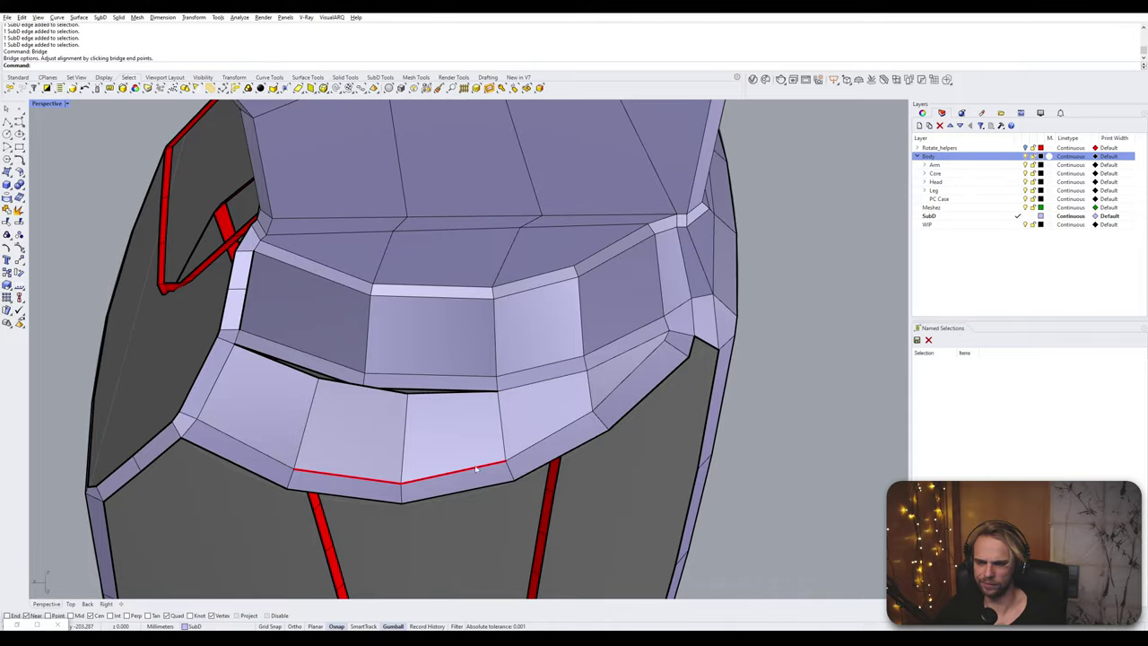
- Delete the two faces beside the collar gap and the edge crossing the strip
right_click_drag(476, 468, 443, 392)
left_click(445, 441, "ctrl+shift")
left_click(364, 453, "ctrl+shift")
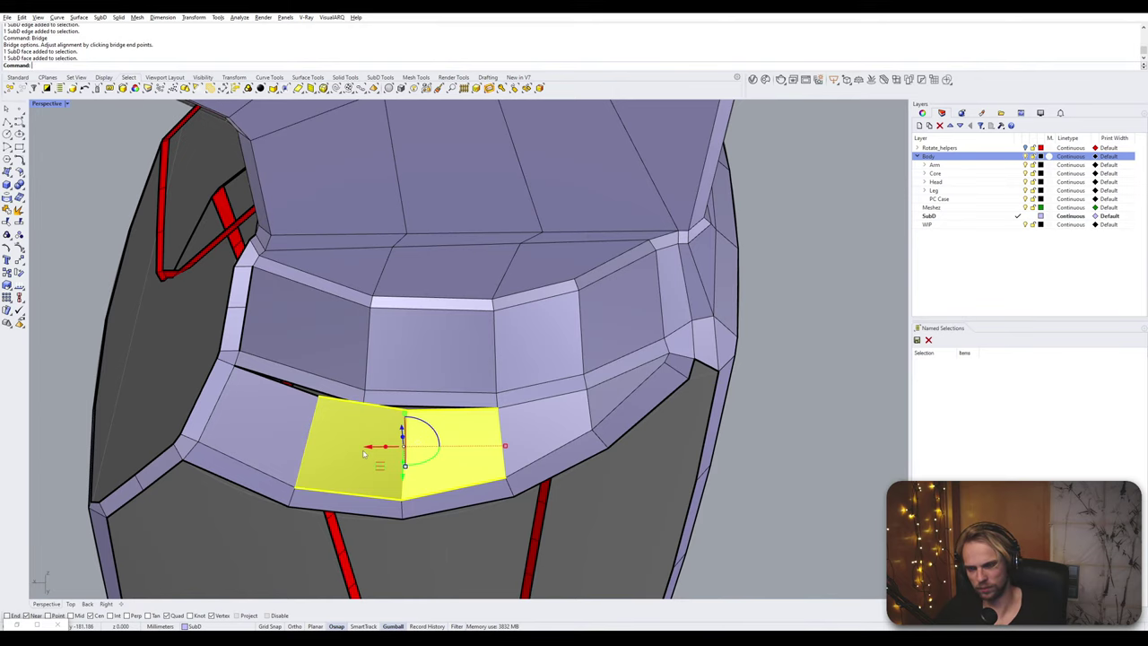
key("Delete")
scroll(404, 518, "up", 2)
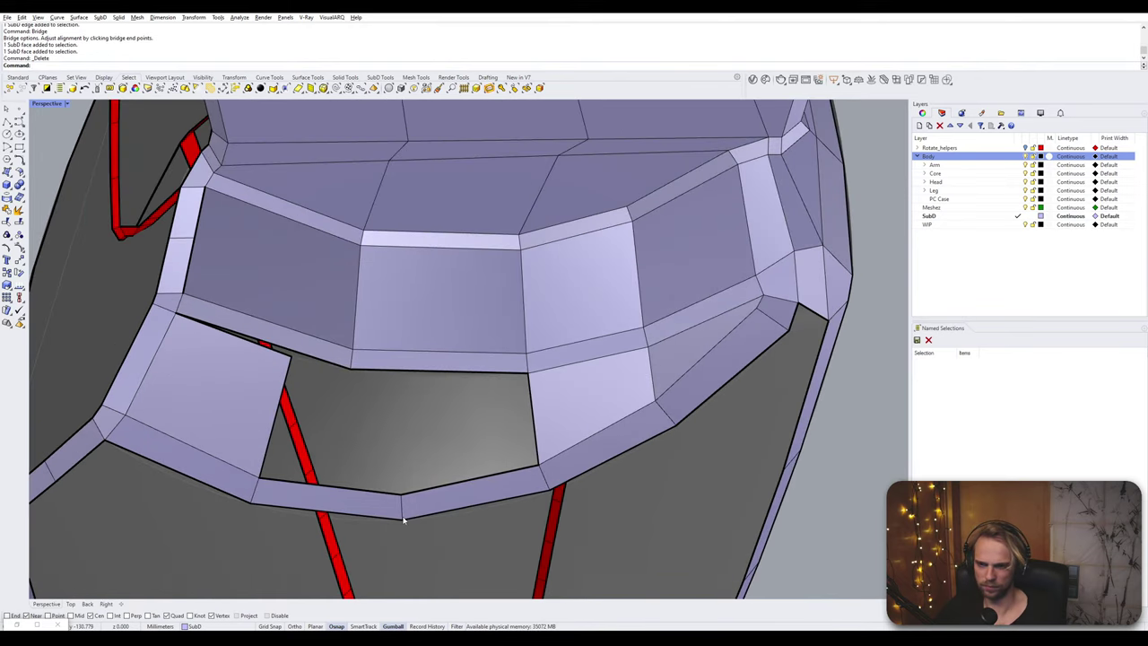
left_click(403, 509)
key("Delete")
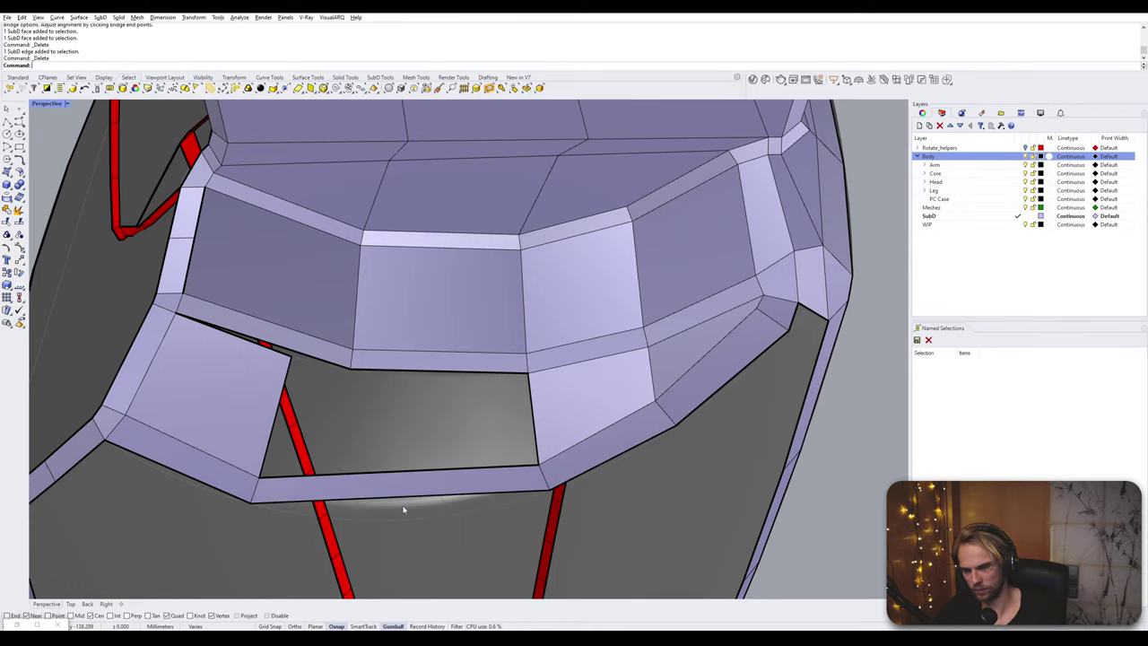
- Stitch the two corner vertices into one
left_click(293, 358)
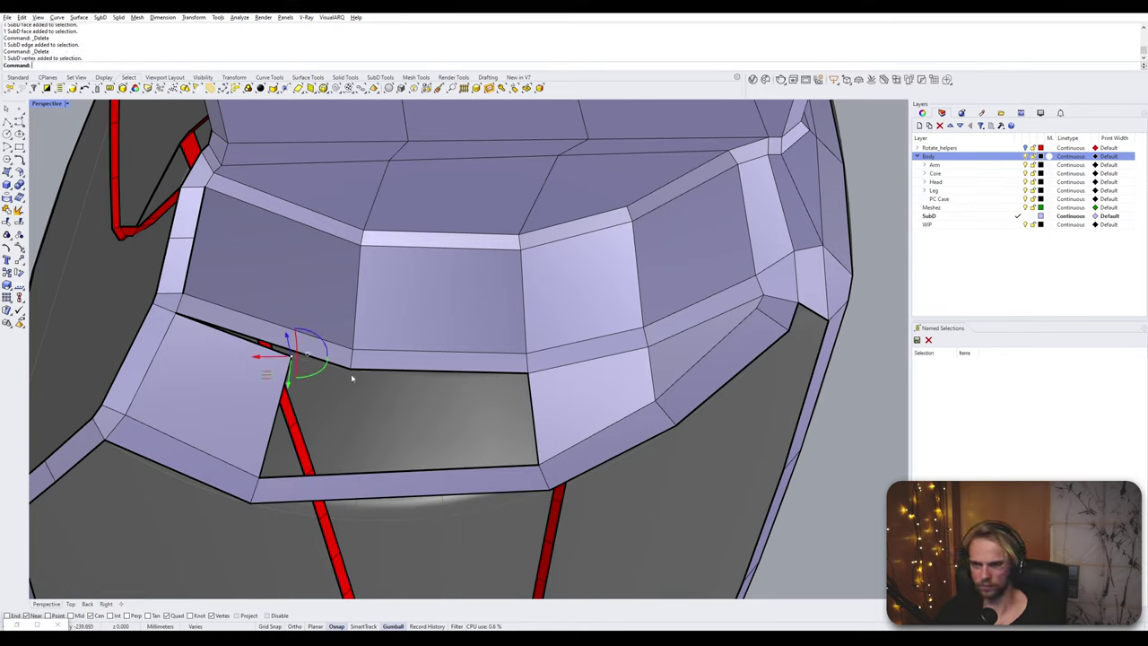
left_click(351, 370, "shift")
type("Stitch")
key("Return")
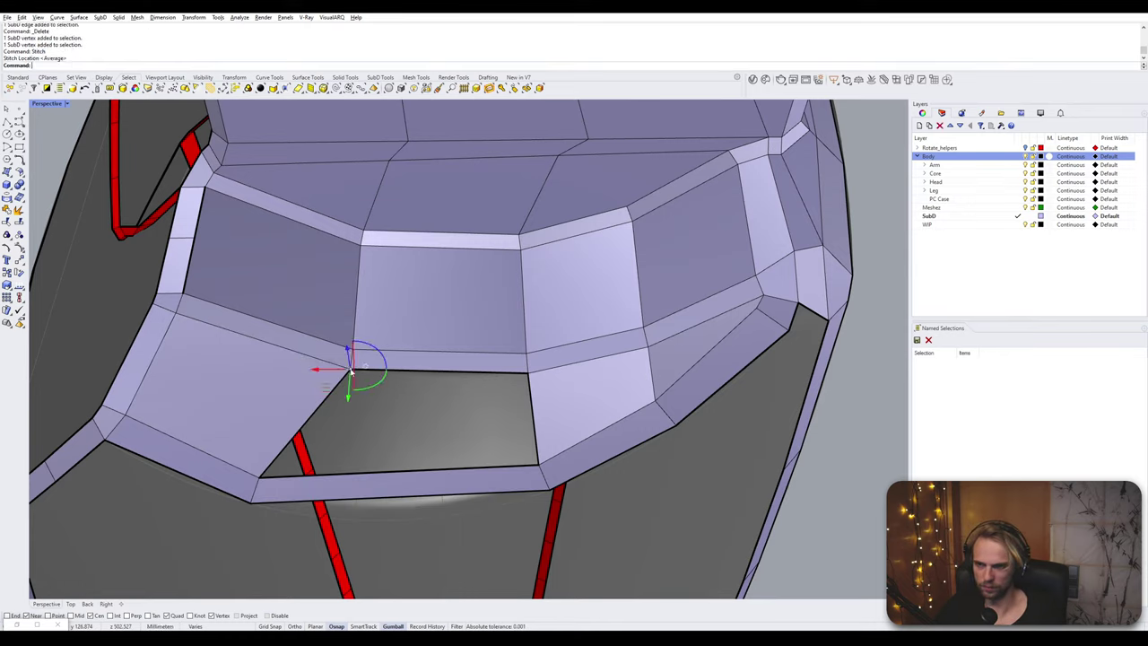
- Bridge the hole's lower and upper edges with a new face
left_click(400, 473)
left_click(440, 371, "shift")
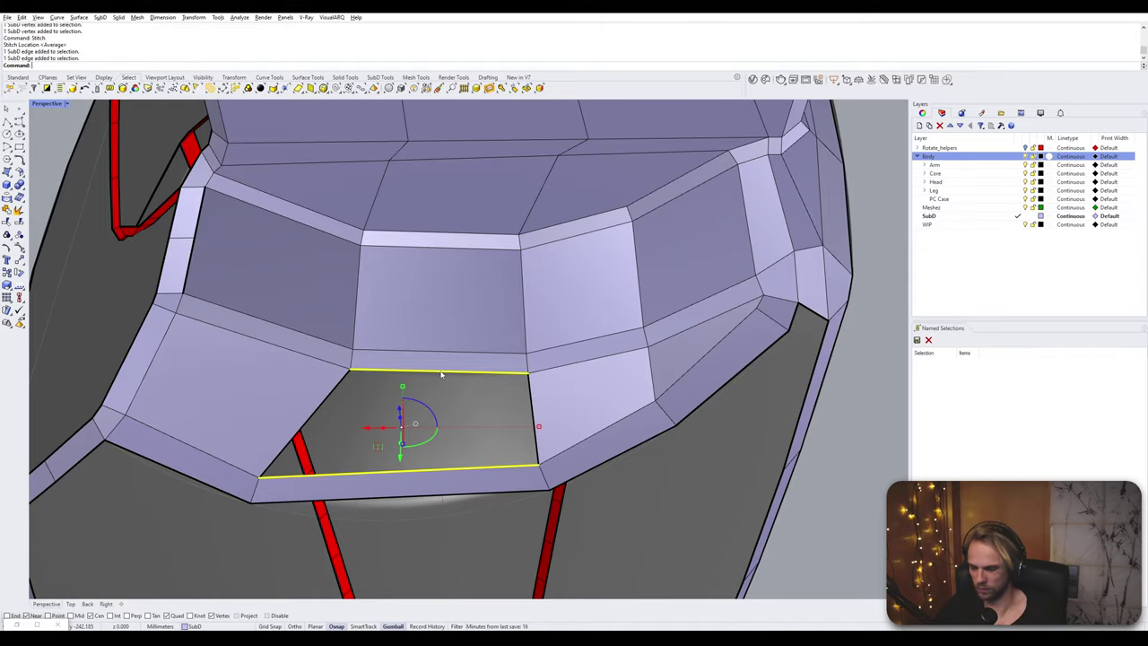
key("Return")
key("Return")
scroll(441, 375, "down", 6)
right_click_drag(441, 374, 720, 348)
scroll(551, 346, "up", 8)
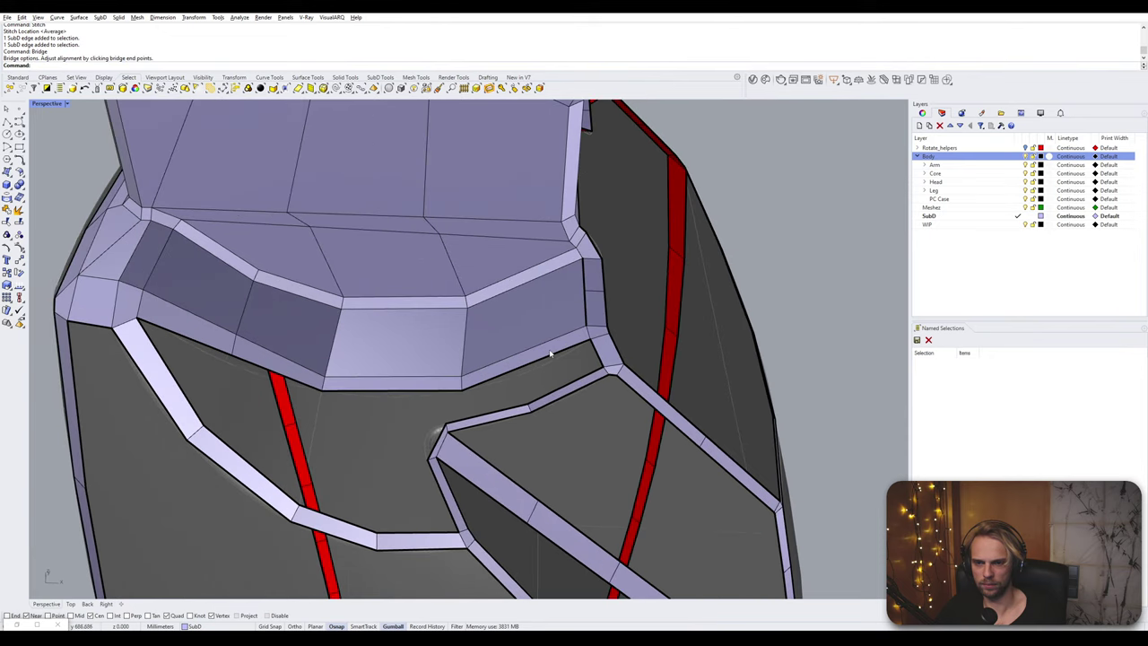
- Delete the stray collar edge at the shoulder gap
left_click(553, 355, "ctrl+shift")
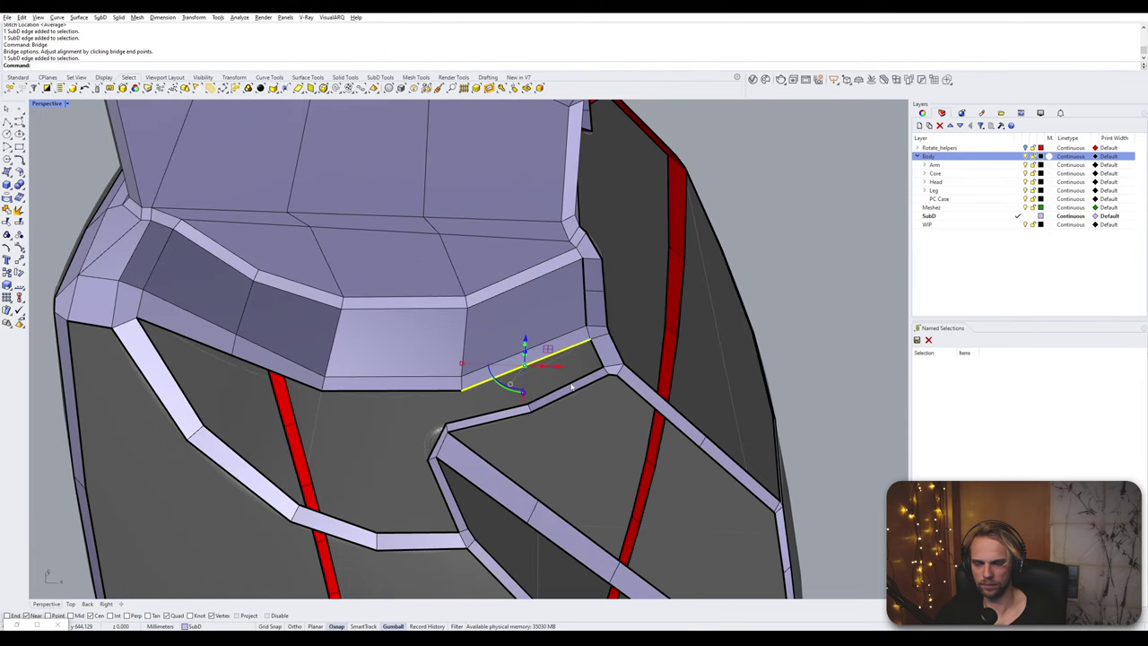
scroll(531, 405, "up", 2)
left_click(527, 408)
scroll(521, 406, "up", 2)
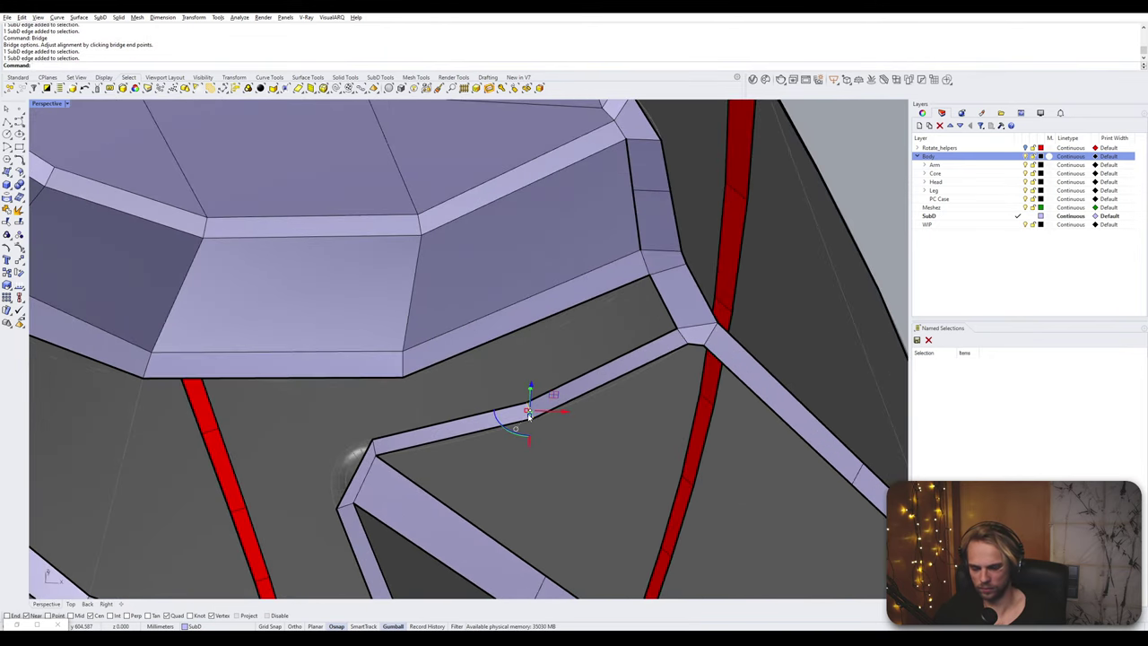
key("Delete")
- Bridge the upper and lower collar edges to fill the collar gap
left_click(481, 347)
left_click(511, 391, "shift")
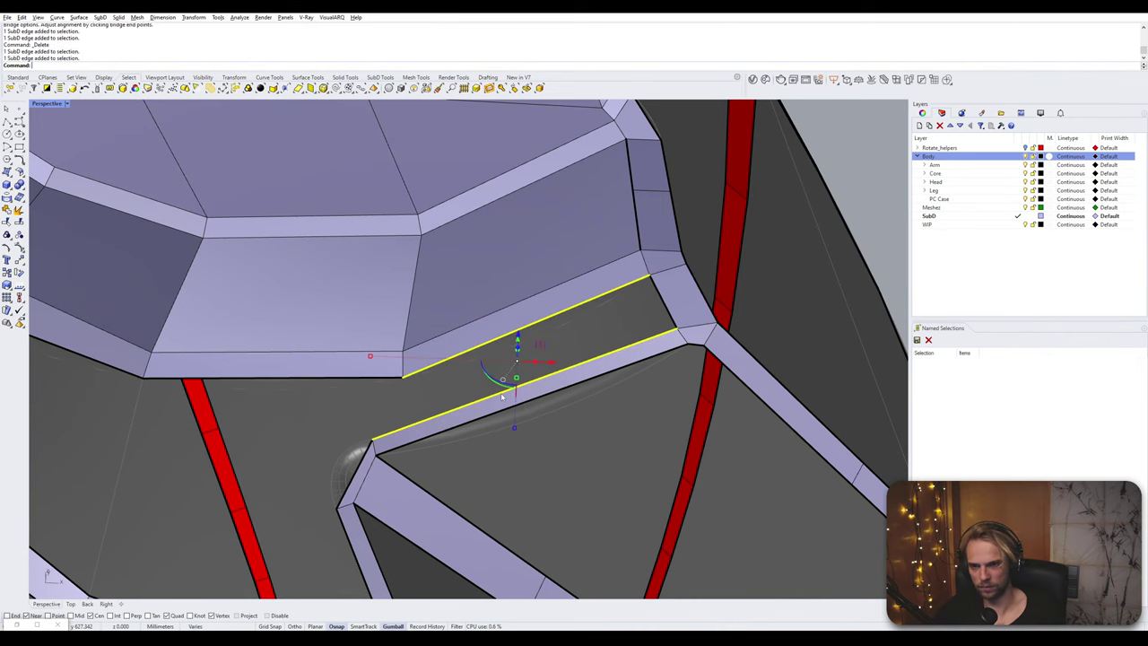
right_click(504, 394)
right_click(502, 395)
- Bridge the two opposite edges of the next hole around the collar
scroll(502, 395, "down", 6)
right_click_drag(502, 394, 531, 393)
scroll(322, 324, "up", 2)
left_click(414, 362)
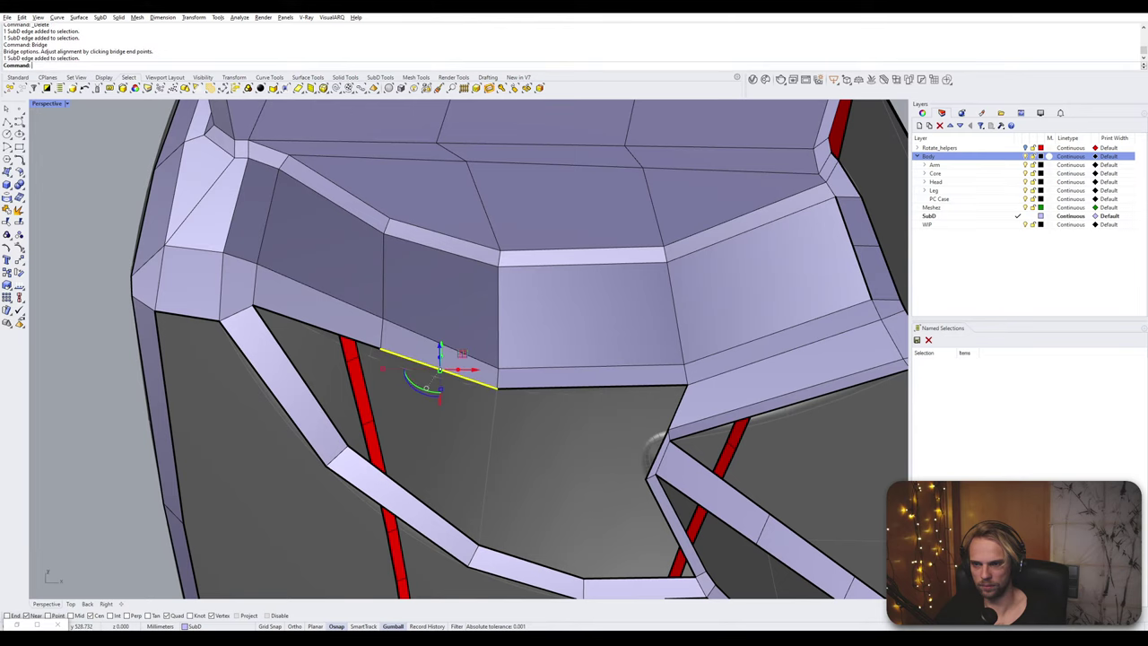
left_click(309, 386)
key("Return")
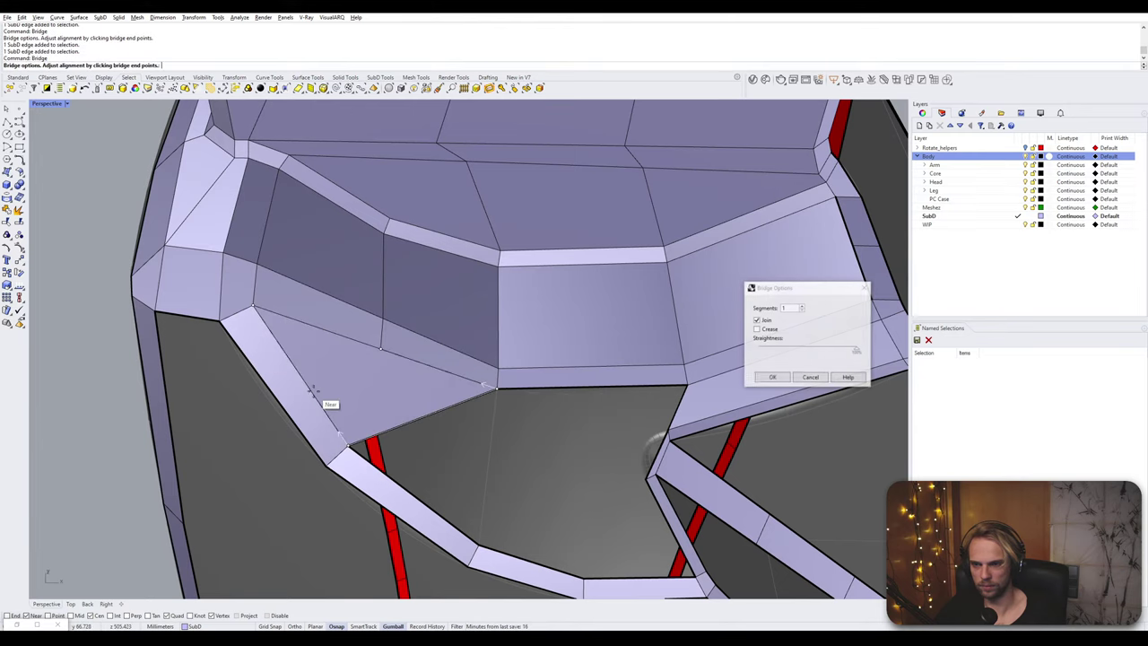
key("Return")
- Bridge the two remaining holes along the lower strip between their facing edges
right_click_drag(555, 493, 518, 398, "shift")
left_click(511, 471, "ctrl+shift")
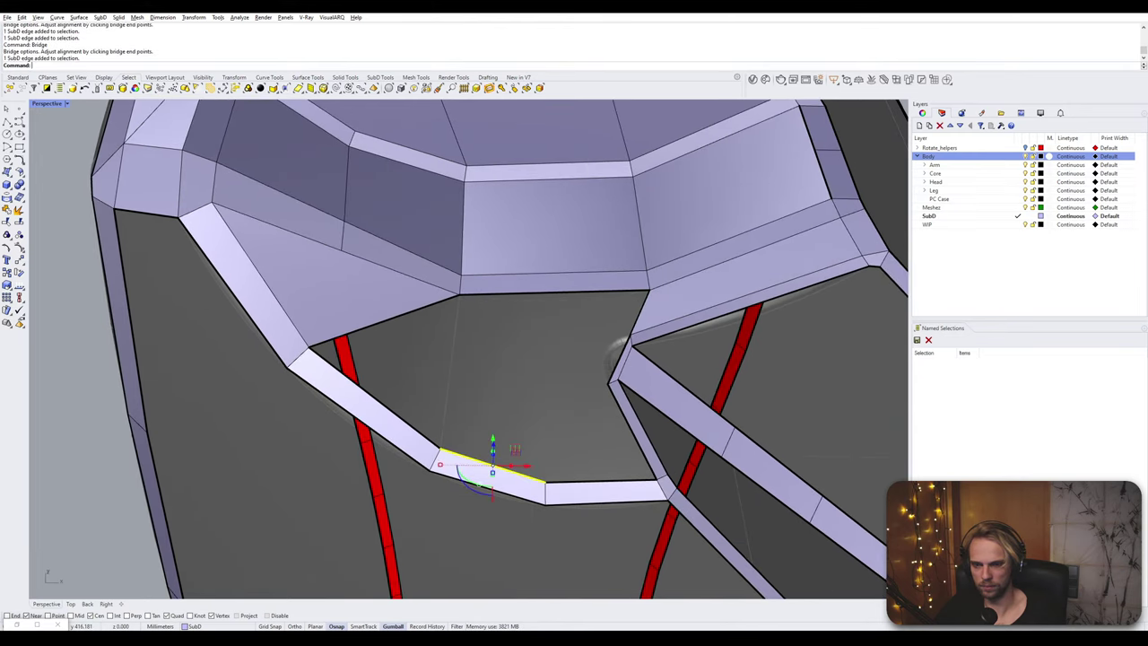
left_click(630, 437)
key("Return")
key("Return")
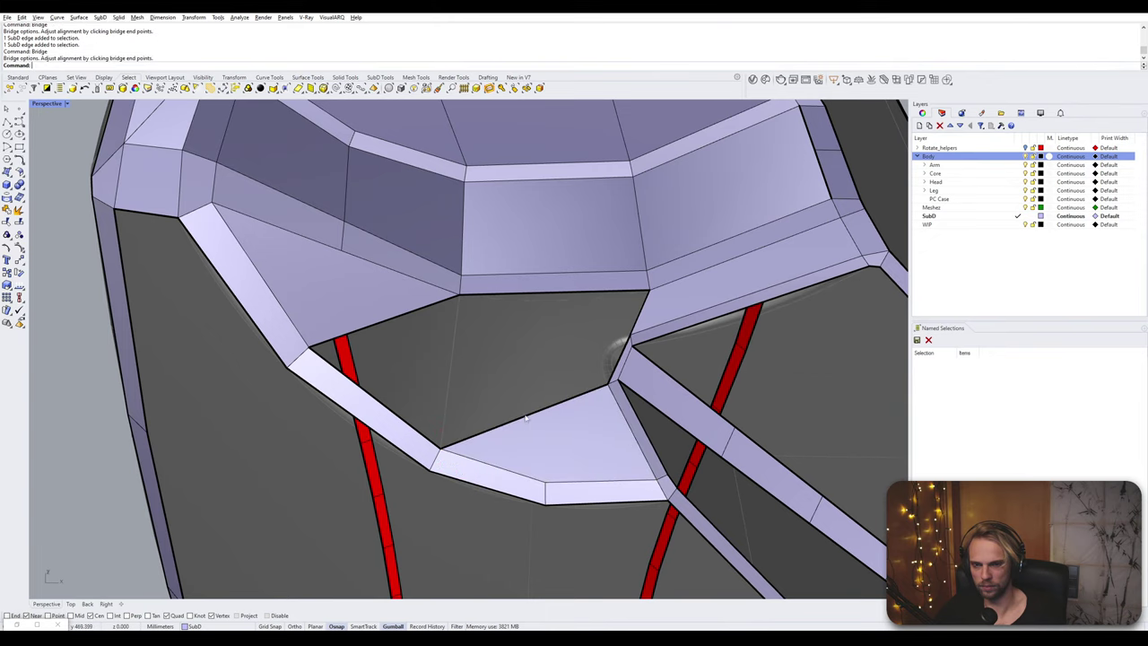
left_click(481, 434)
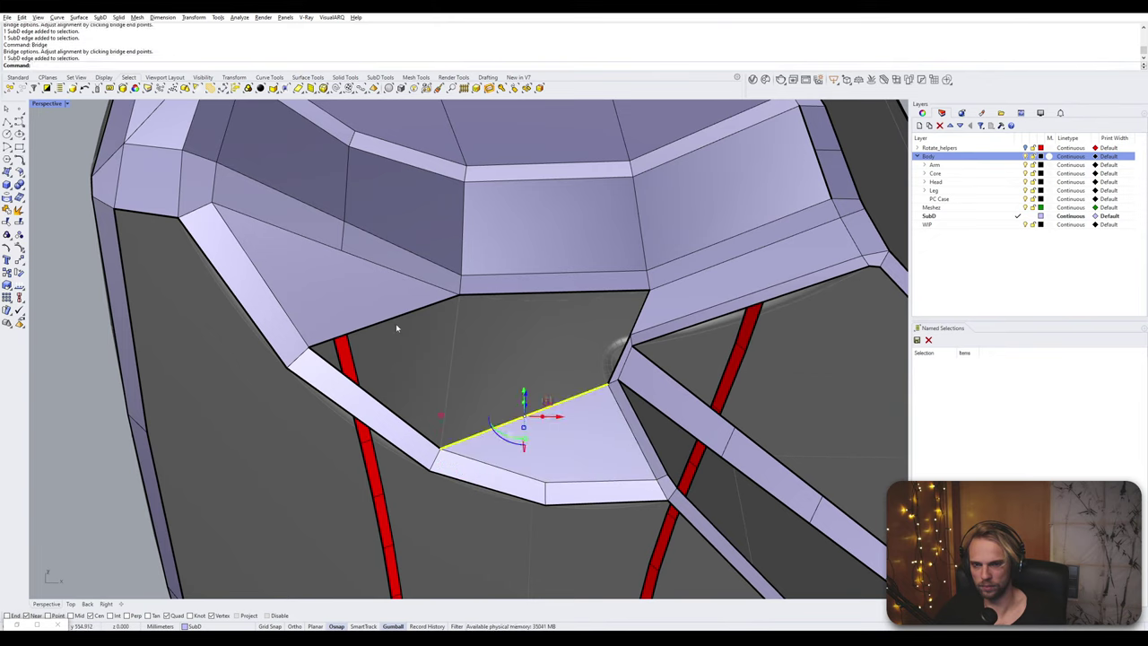
left_click(397, 322)
key("Return")
- Bridge the last gap and show the body as a smooth SubD
key("Return")
left_click(615, 343)
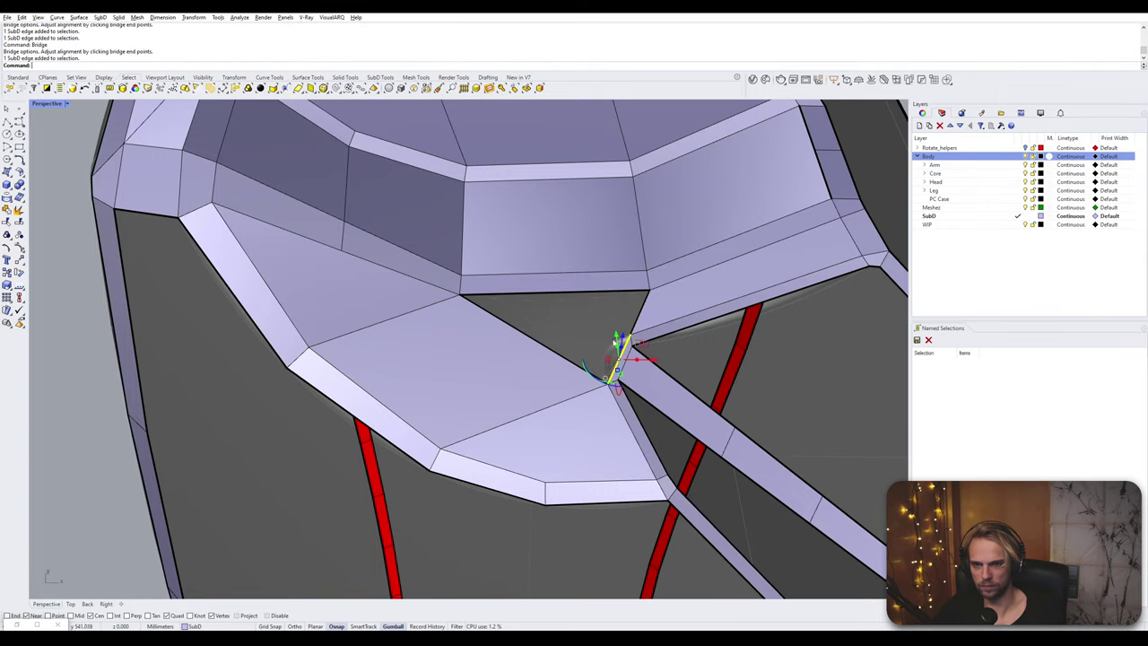
left_click(588, 294)
key("Return")
key("Return")
key("Tab")
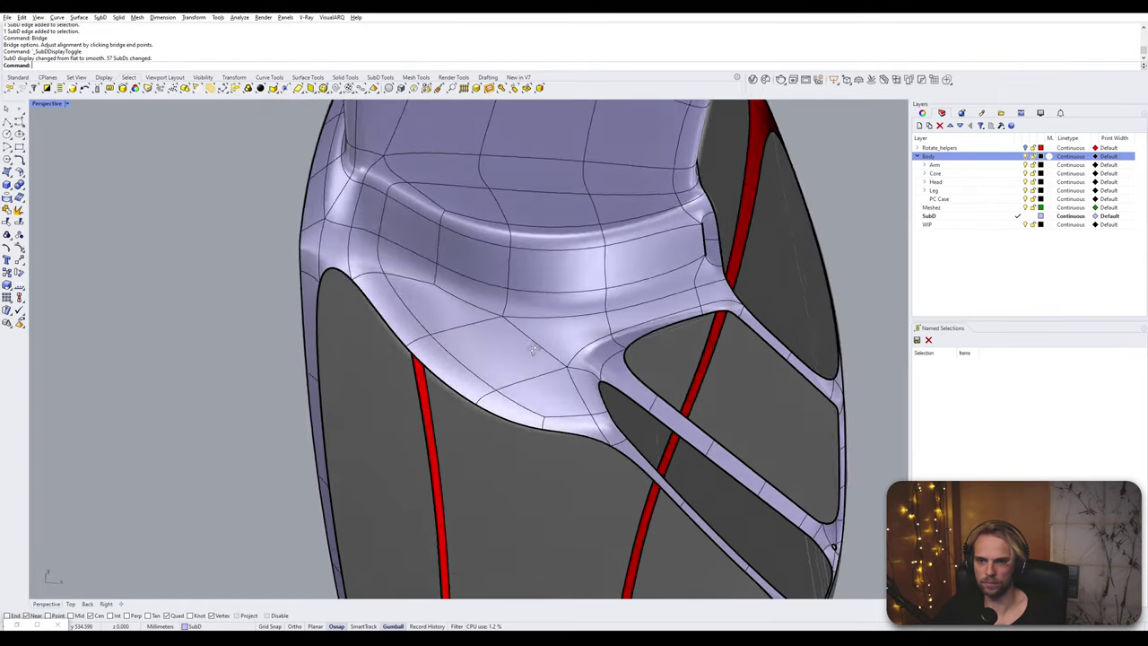
- Return the body to flat display and orbit to the shoulder corner
key("Tab")
scroll(541, 367, "down", 3)
right_click_drag(481, 335, 512, 382)
scroll(515, 357, "up", 2)
scroll(482, 341, "down", 2)
scroll(529, 341, "up", 2)
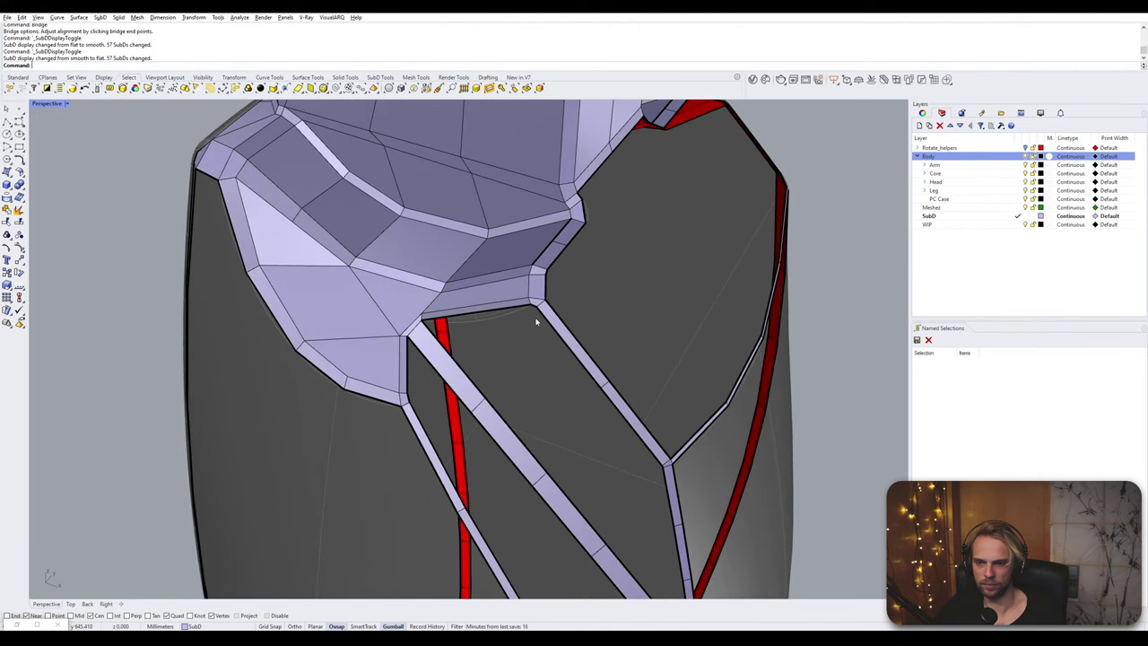
right_click_drag(535, 322, 499, 345)
scroll(496, 345, "up", 4)
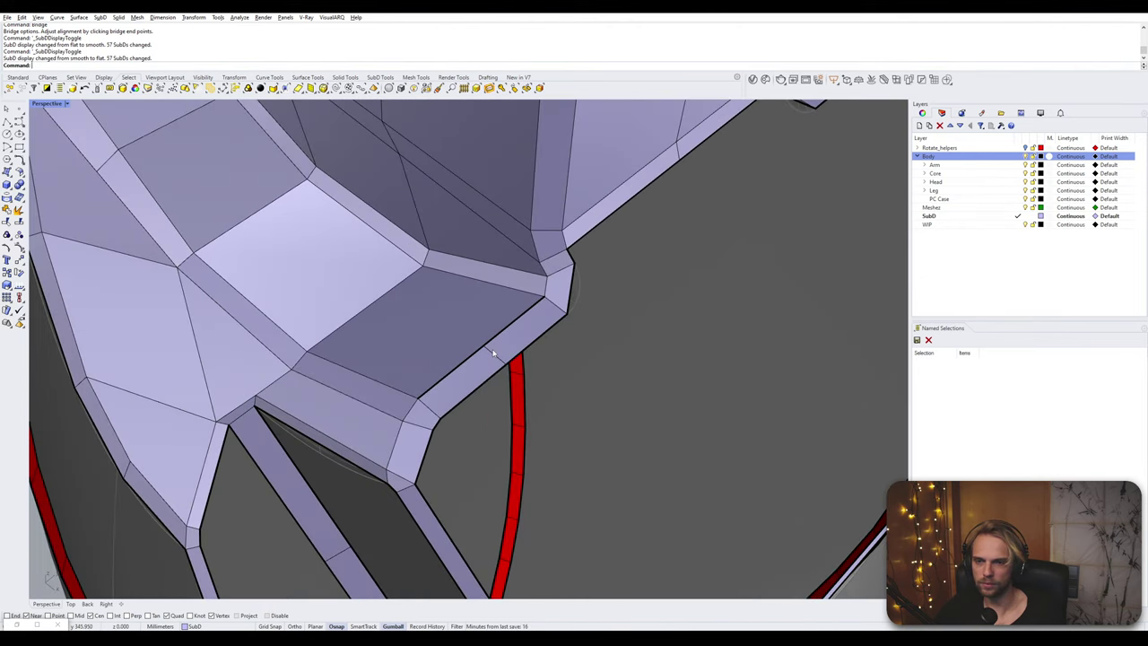
- Delete the corner edge and the narrow face strip beneath the band
left_click(493, 354)
key("Delete")
left_click(496, 356)
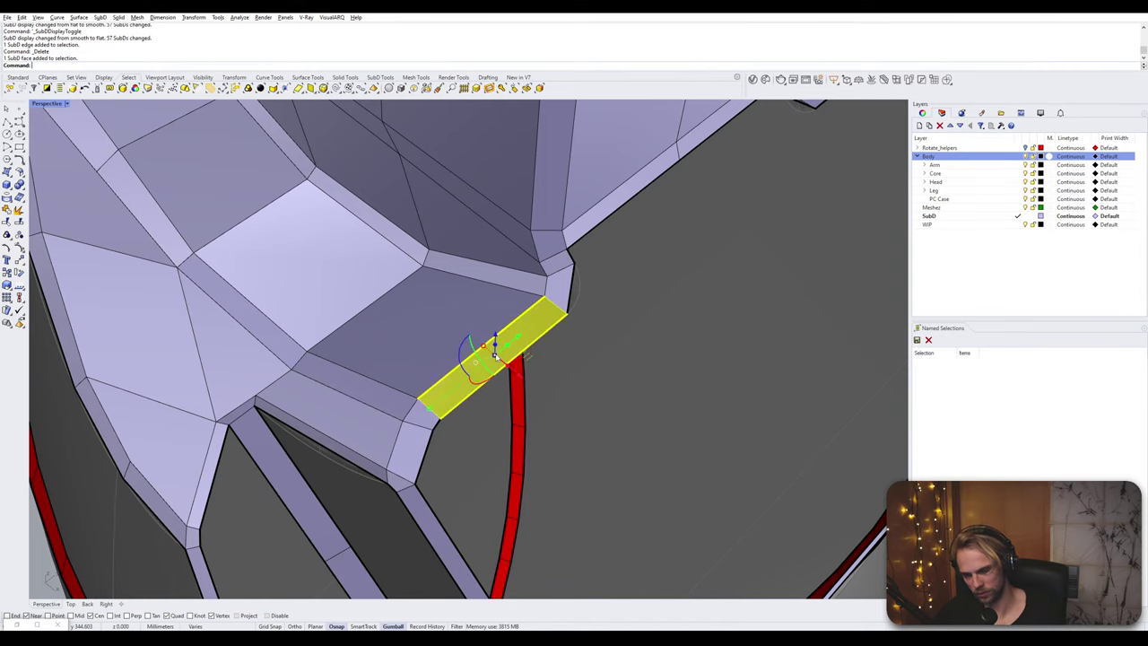
key("Delete")
- Bridge the two border edges across the opened gap, then view the whole model
left_click(548, 313)
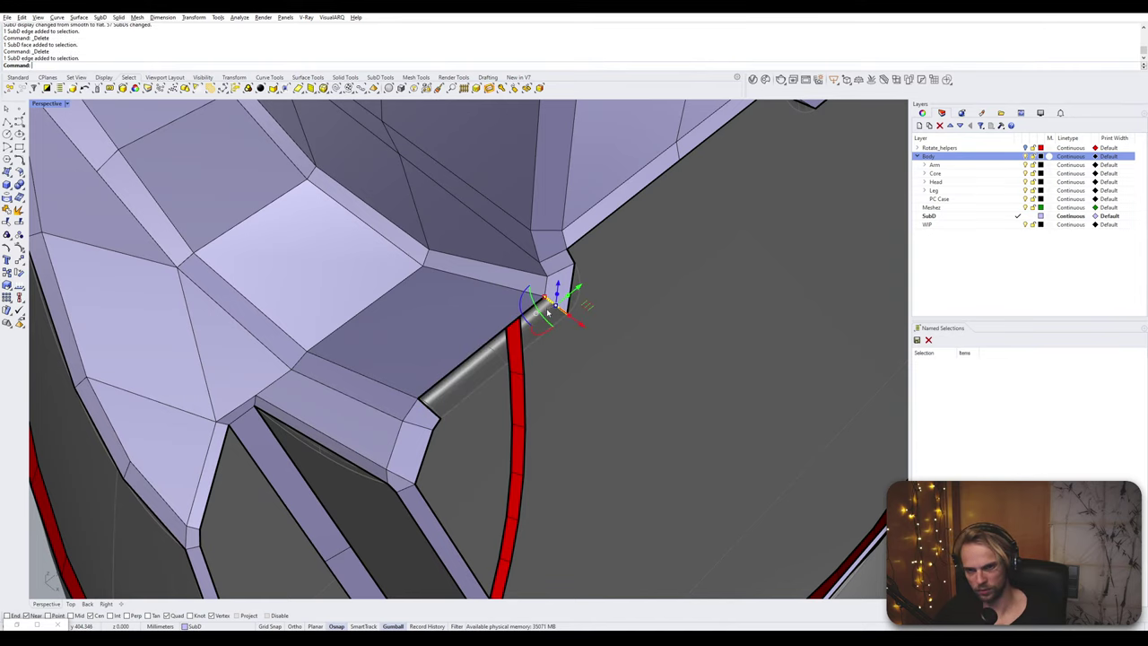
left_click(434, 412, "shift")
key("Return")
key("Return")
scroll(434, 411, "down", 10)
right_click_drag(468, 392, 606, 344)
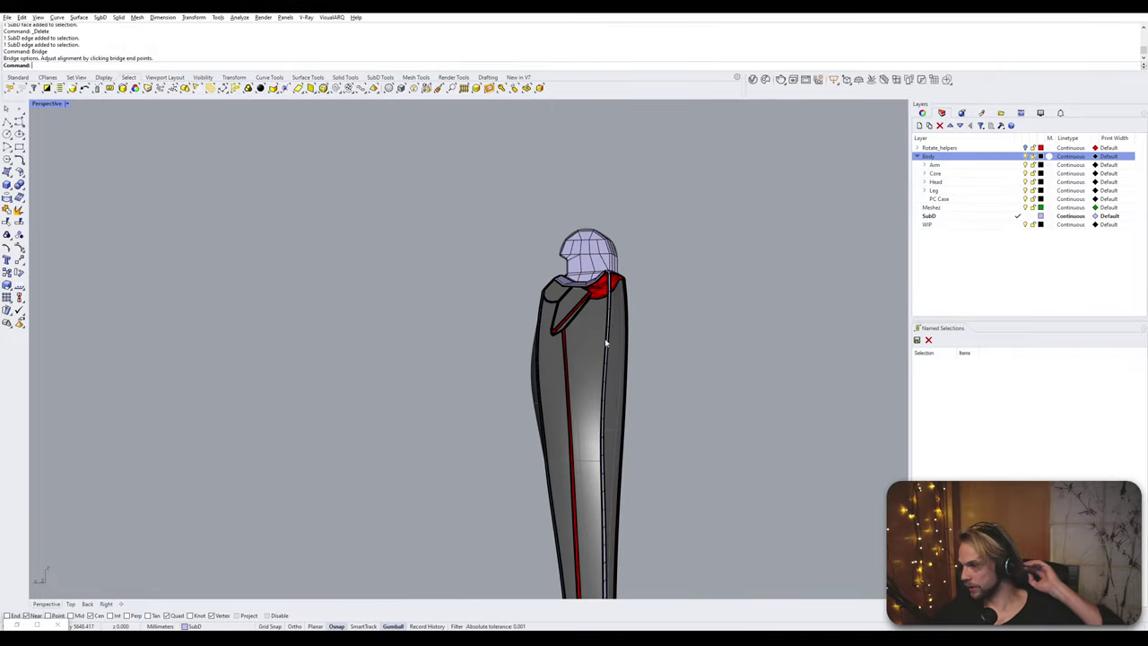
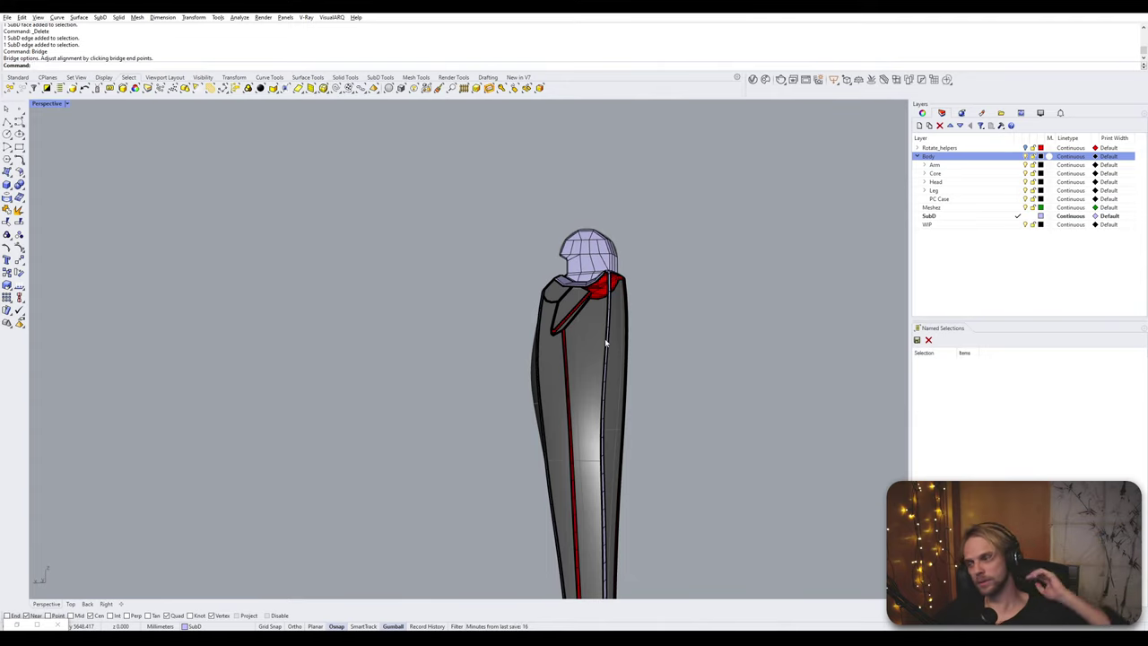
- Bridge the four edges across the body-to-collar gap with 2 segments
right_click_drag(495, 316, 518, 392)
scroll(584, 341, "up", 4)
scroll(541, 369, "up", 4)
scroll(466, 376, "up", 5)
mouse_move(408, 363)
right_mouse_down()
mouse_move(440, 369)
mouse_move(401, 367)
right_mouse_up()
scroll(449, 363, "up", 3)
right_click_drag(551, 323, 501, 272)
left_click(527, 257, "ctrl+shift")
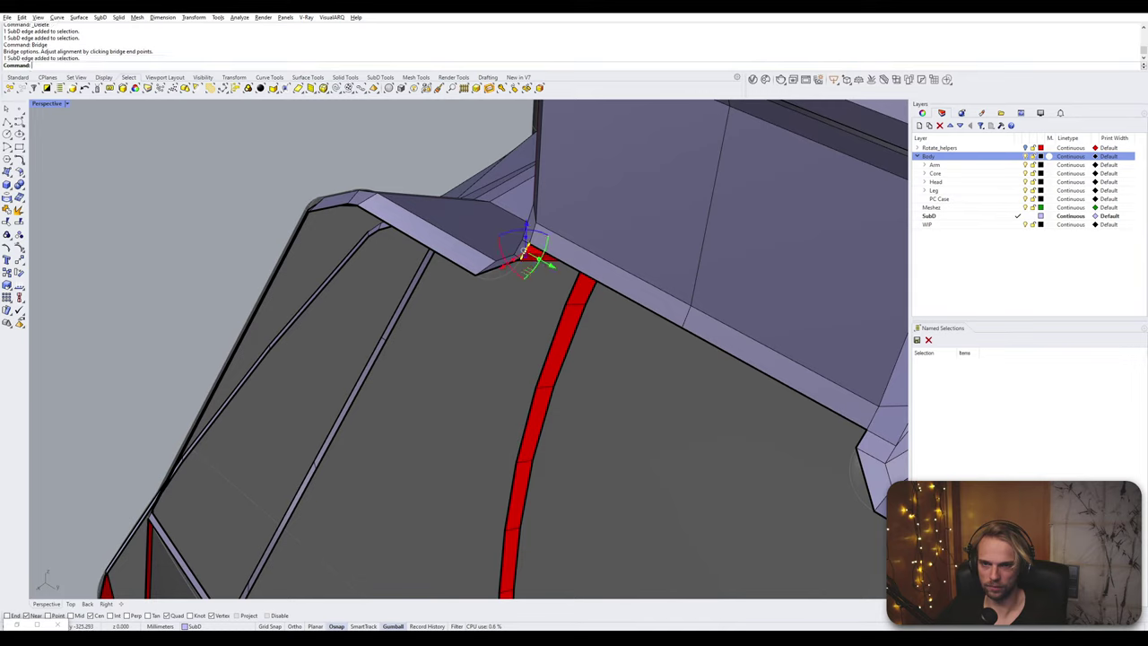
left_click(492, 277, "ctrl+shift")
left_click(867, 438, "ctrl+shift")
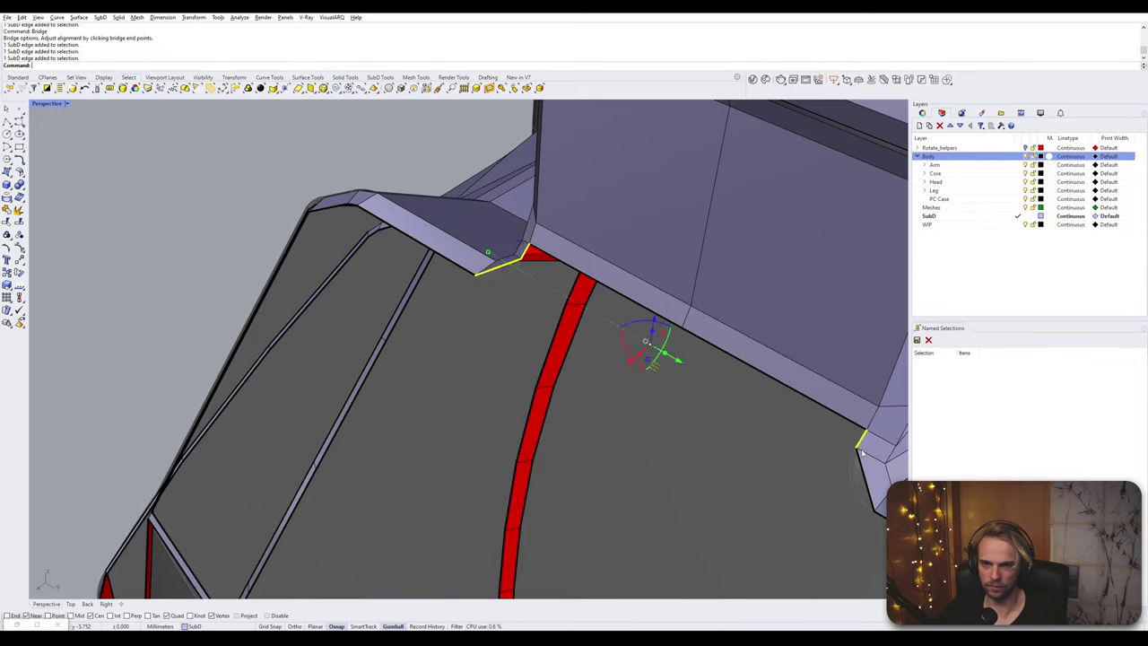
left_click(868, 472, "ctrl+shift")
key("Return")
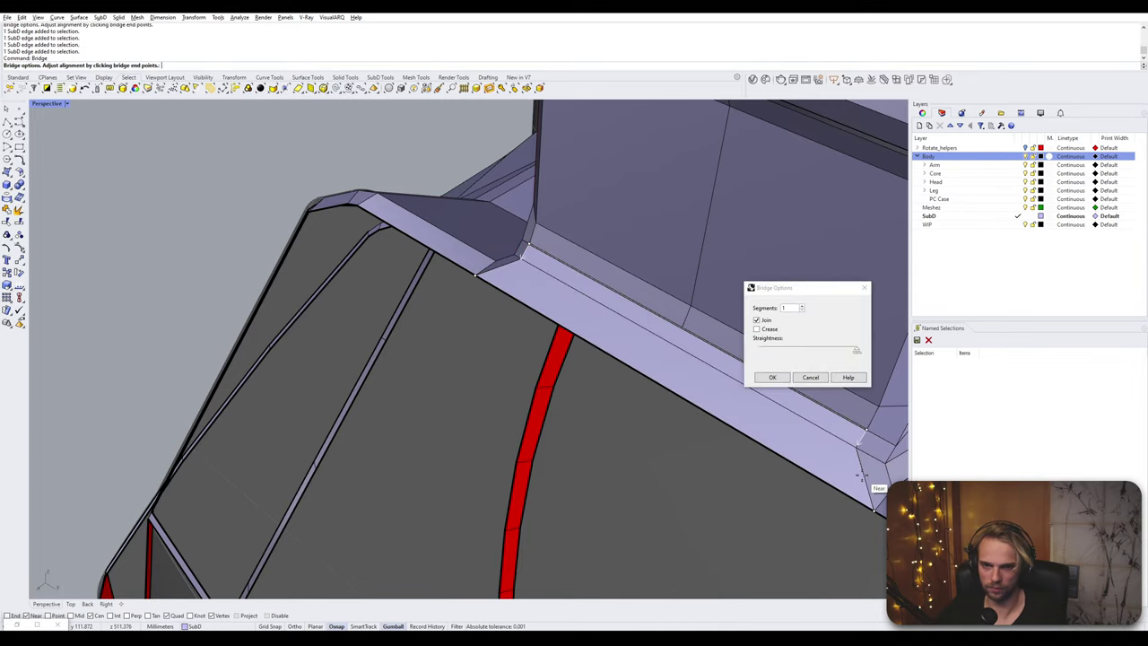
left_click(802, 307)
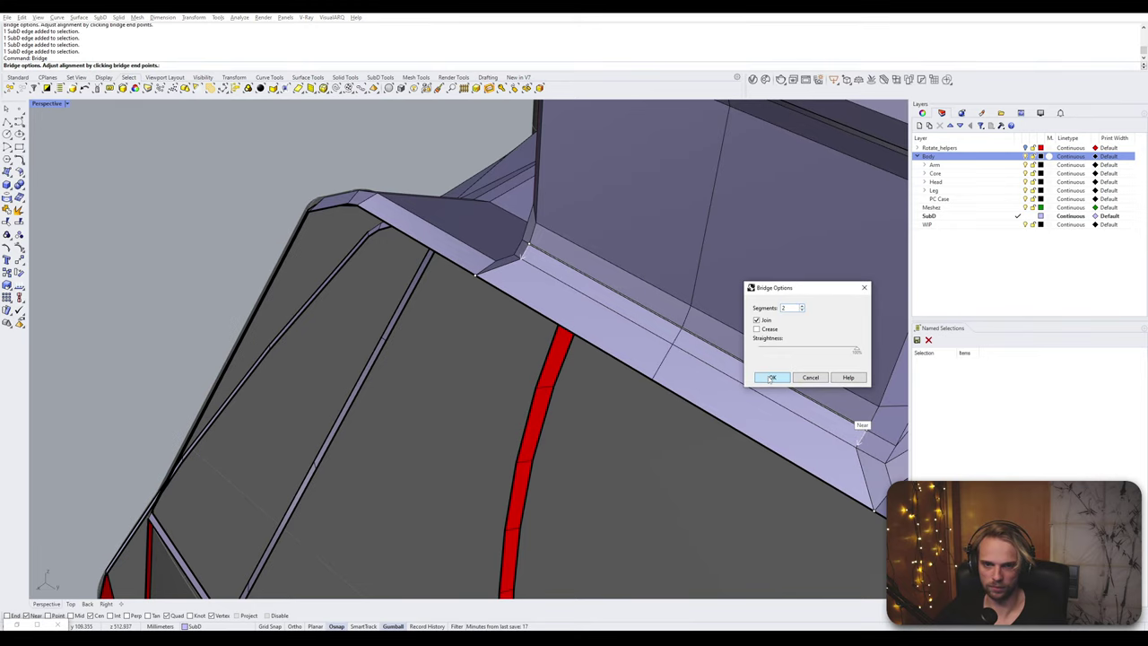
left_click(771, 377)
- Select four edges along the front horizontal band
right_click_drag(745, 399, 594, 363)
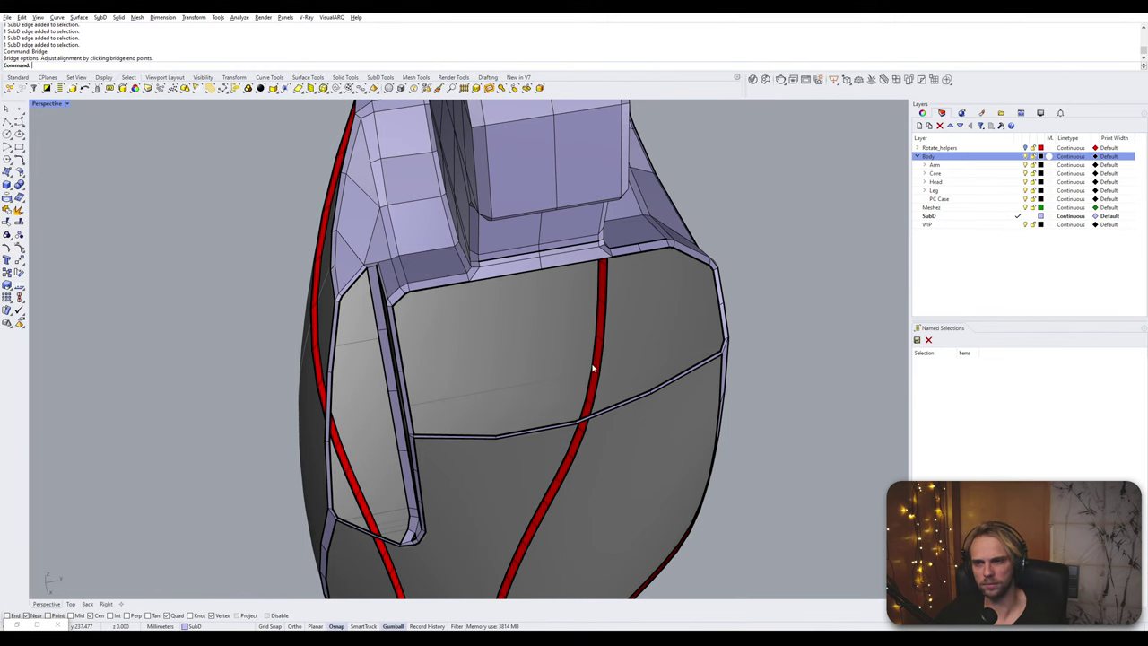
scroll(594, 363, "up", 5)
left_click(457, 451)
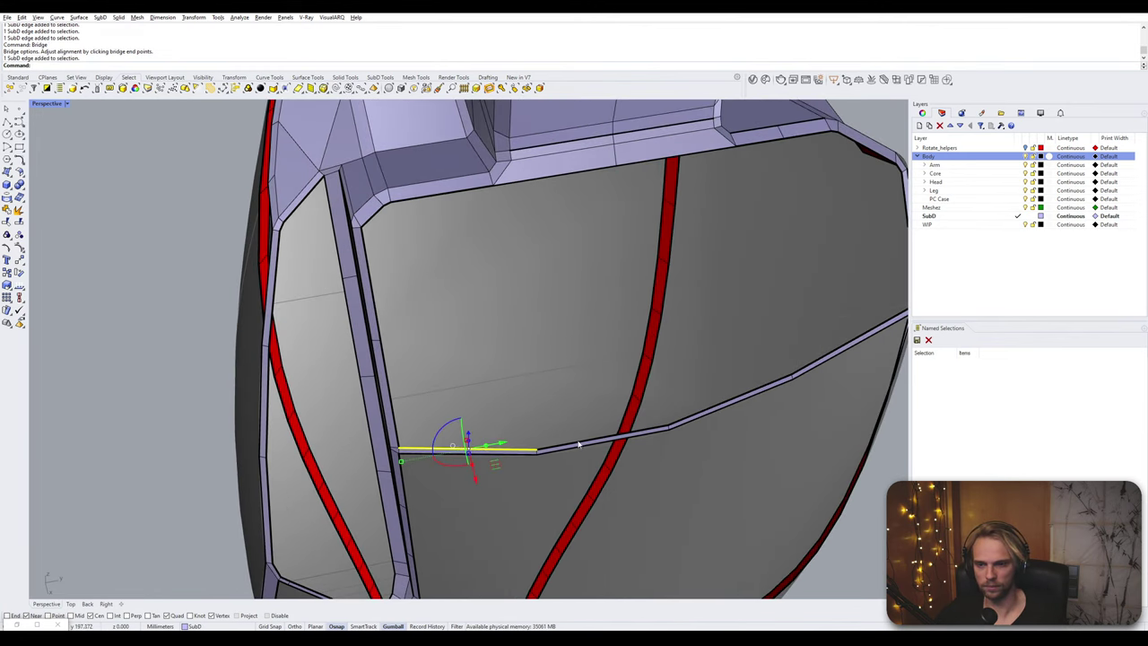
left_click(578, 446)
right_click_drag(579, 445, 513, 451)
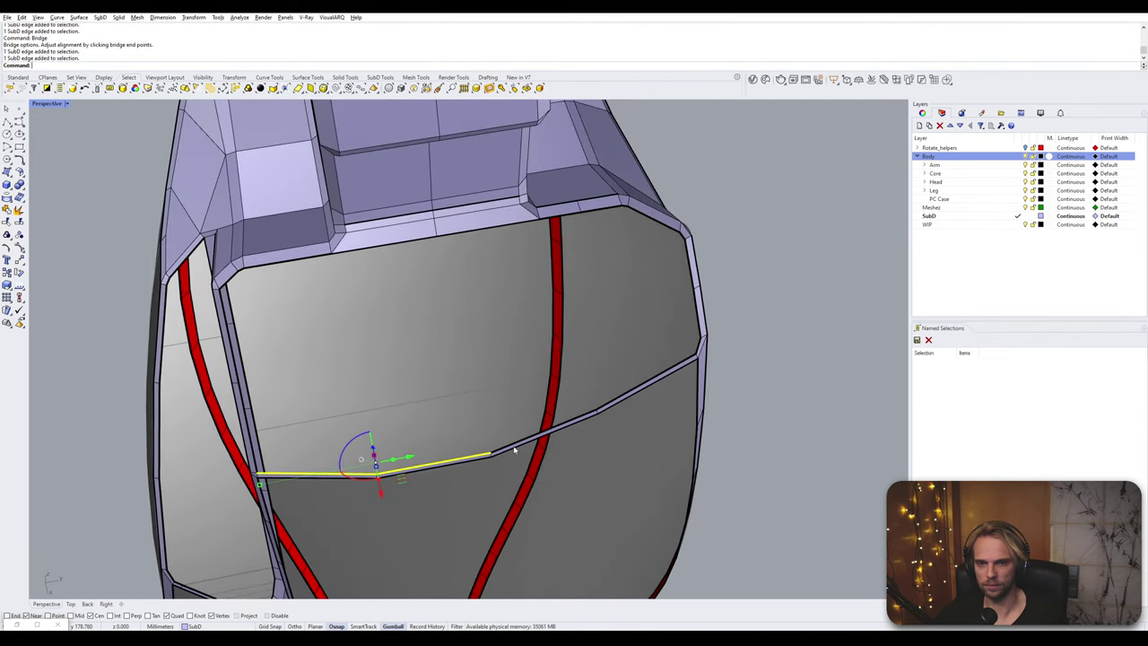
right_click_drag(569, 391, 559, 438)
left_click(588, 416)
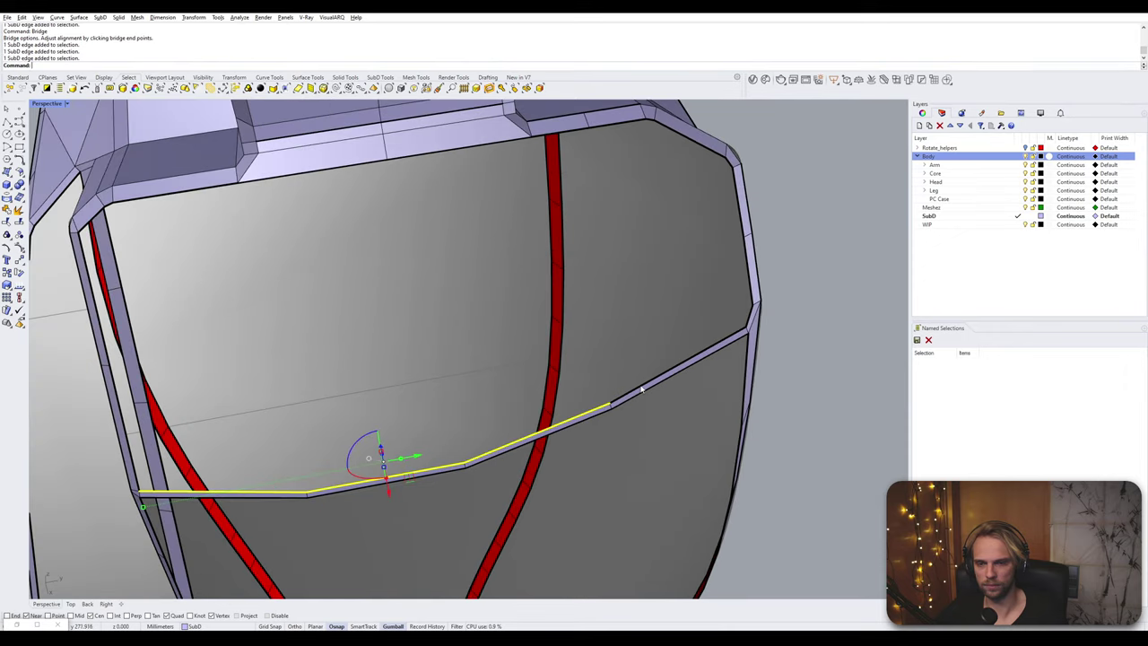
left_click(681, 367)
- Delete the stray edge on the upper front of the body
right_click_drag(681, 368, 496, 313)
right_click_drag(679, 500, 678, 429)
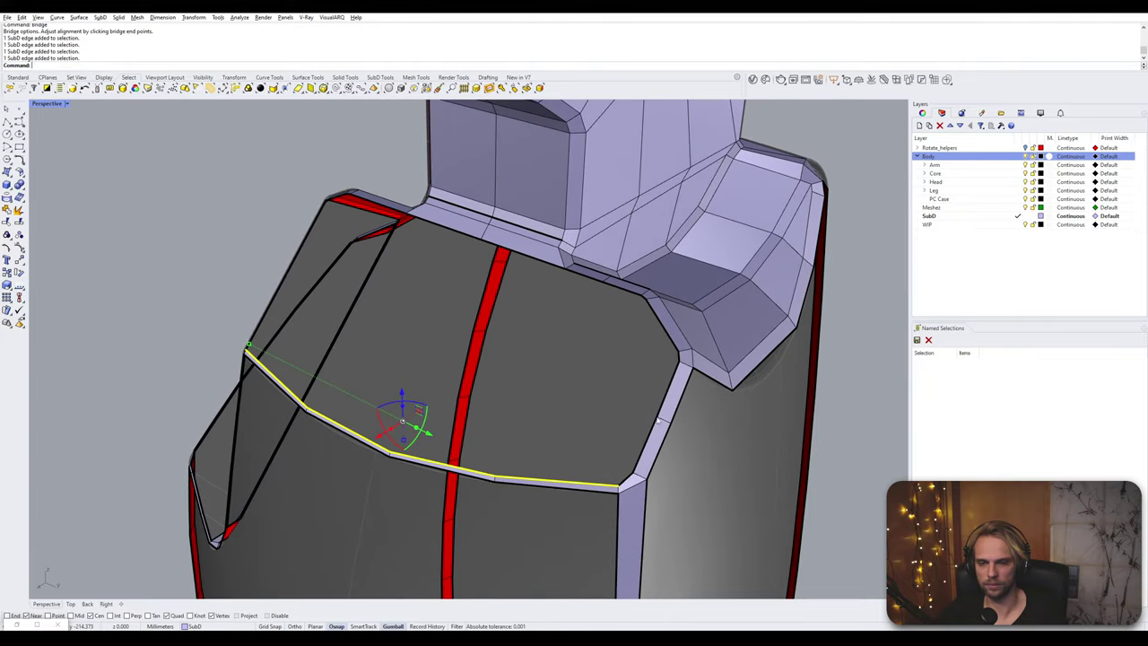
scroll(678, 430, "up", 1)
left_click(726, 452)
left_click(665, 420, "ctrl+shift")
key("Delete")
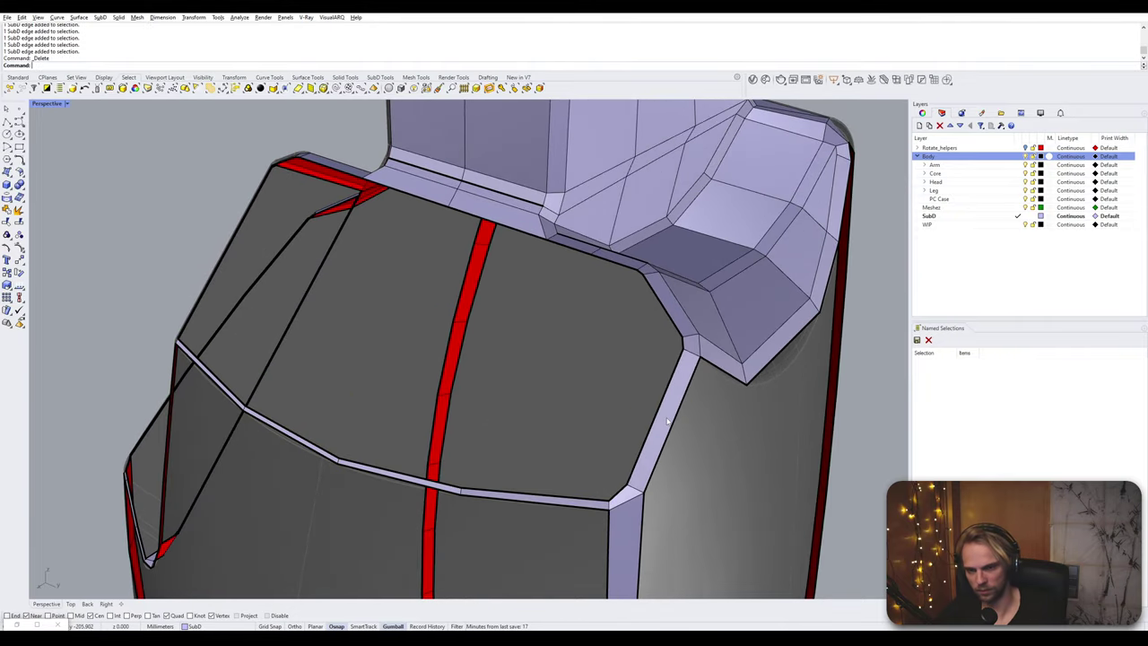
- Stitch the two vertices at the front panel's top-right corner into one
right_click_drag(664, 420, 501, 393)
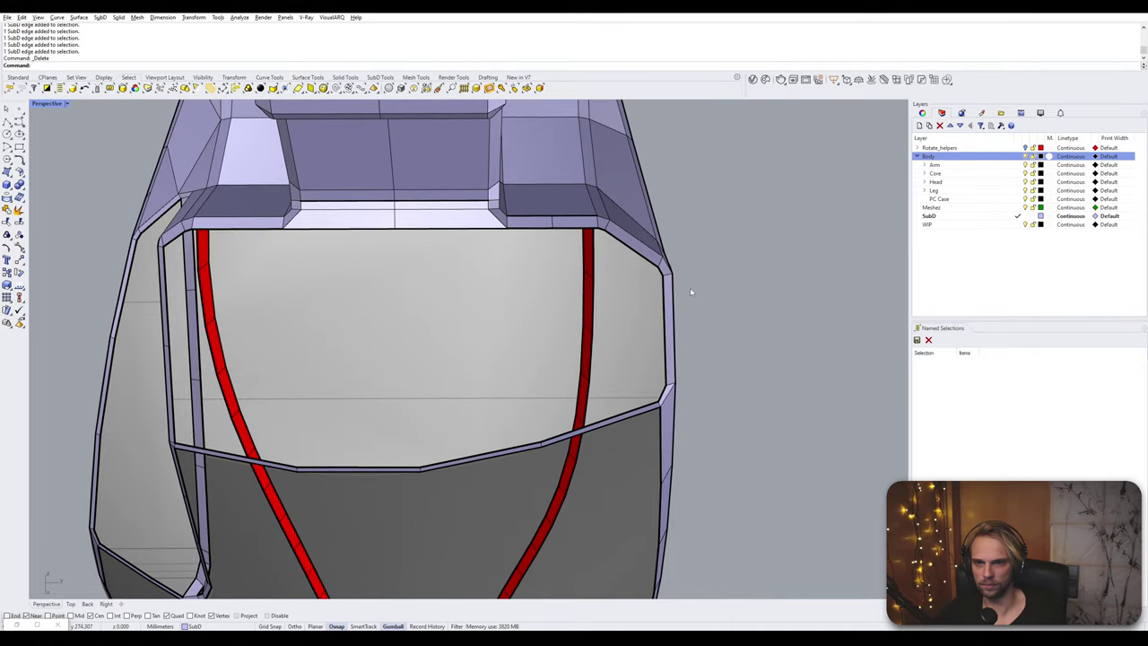
right_click_drag(156, 273, 139, 291)
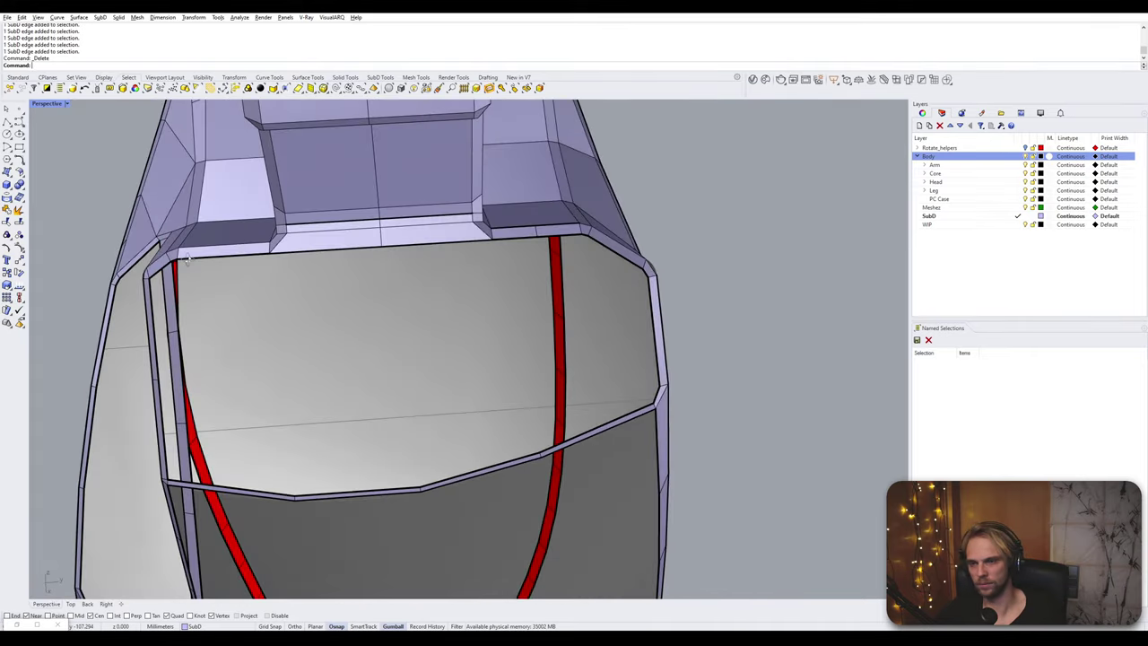
scroll(127, 300, "up", 4)
scroll(182, 260, "up", 5)
scroll(195, 277, "down", 8)
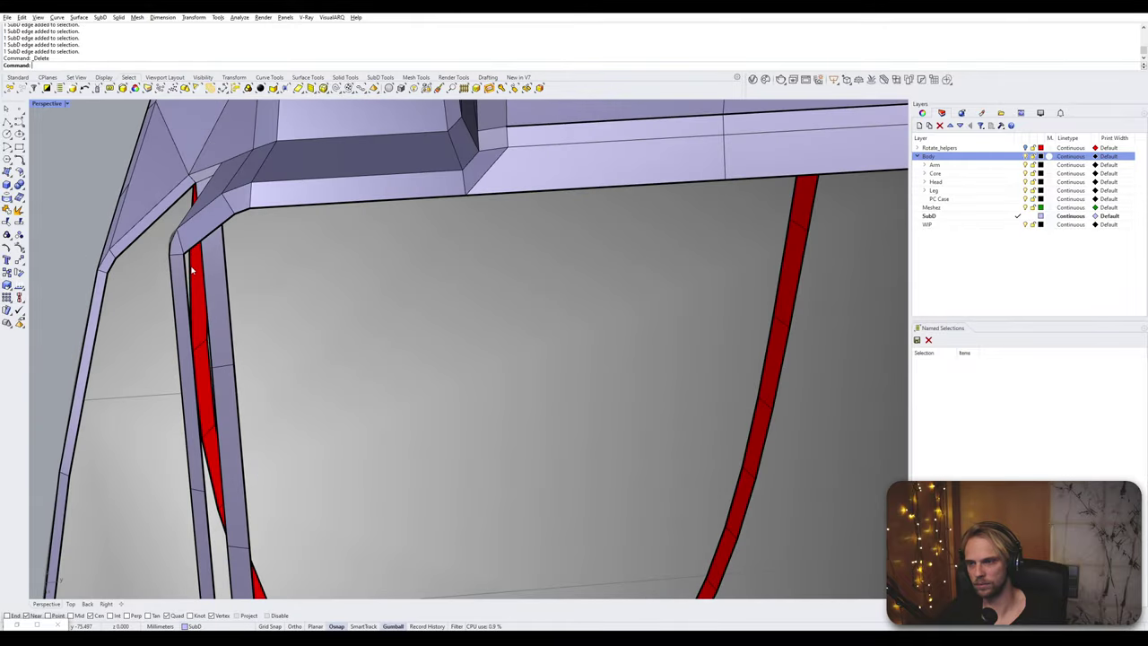
right_click_drag(238, 291, 295, 232, "shift")
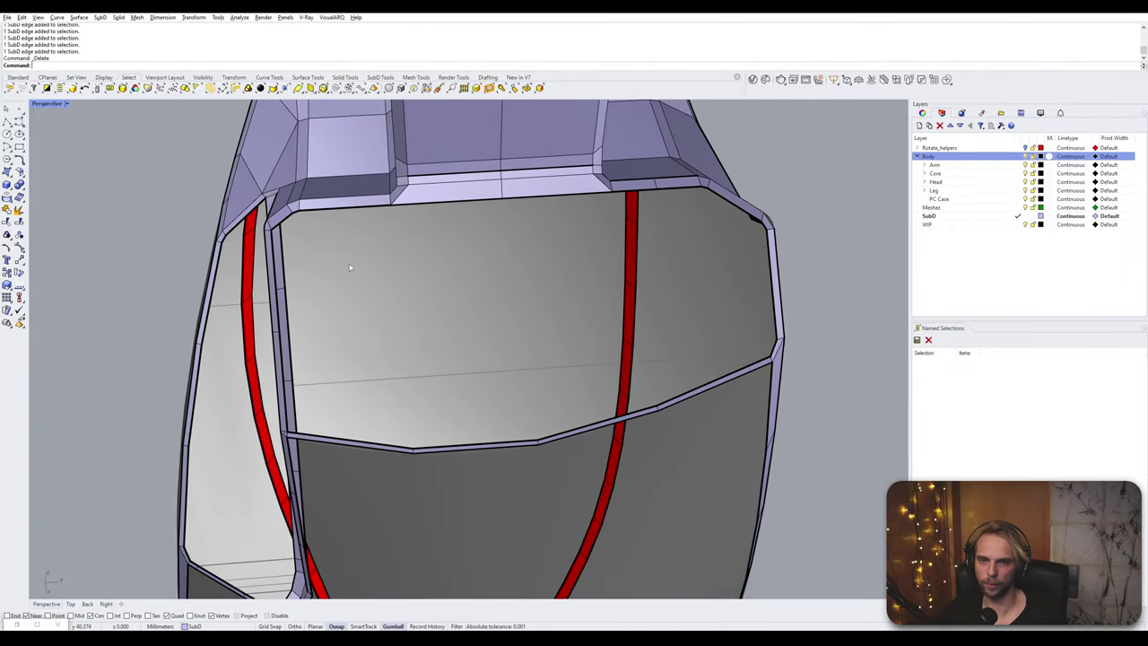
scroll(765, 228, "up", 2)
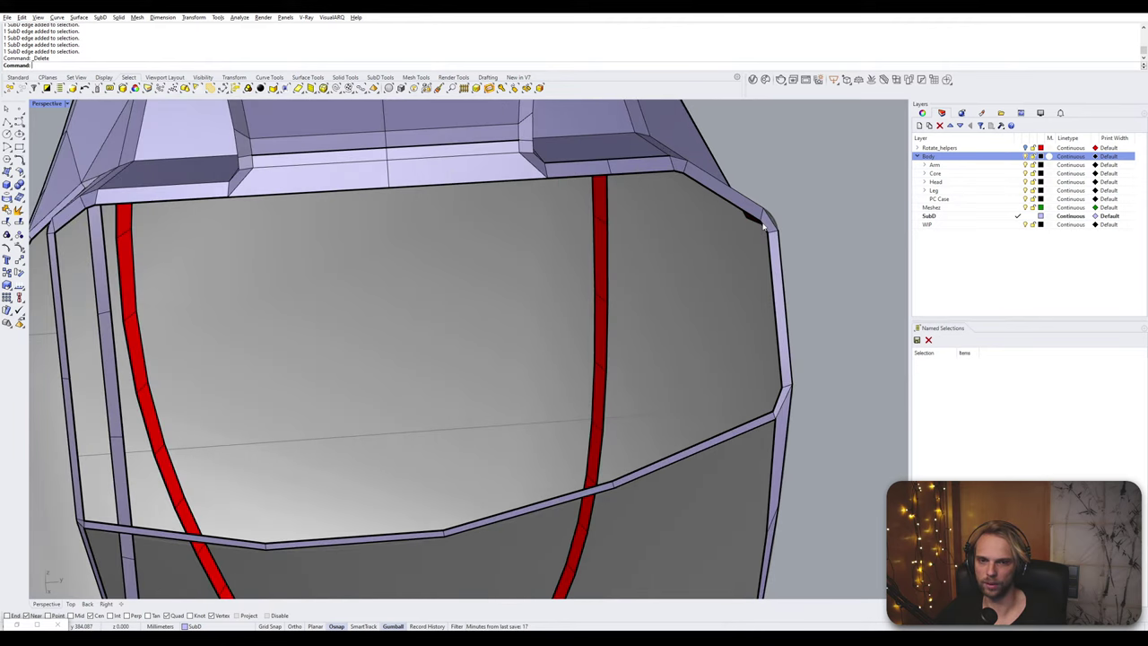
left_click(761, 223)
left_click(762, 228)
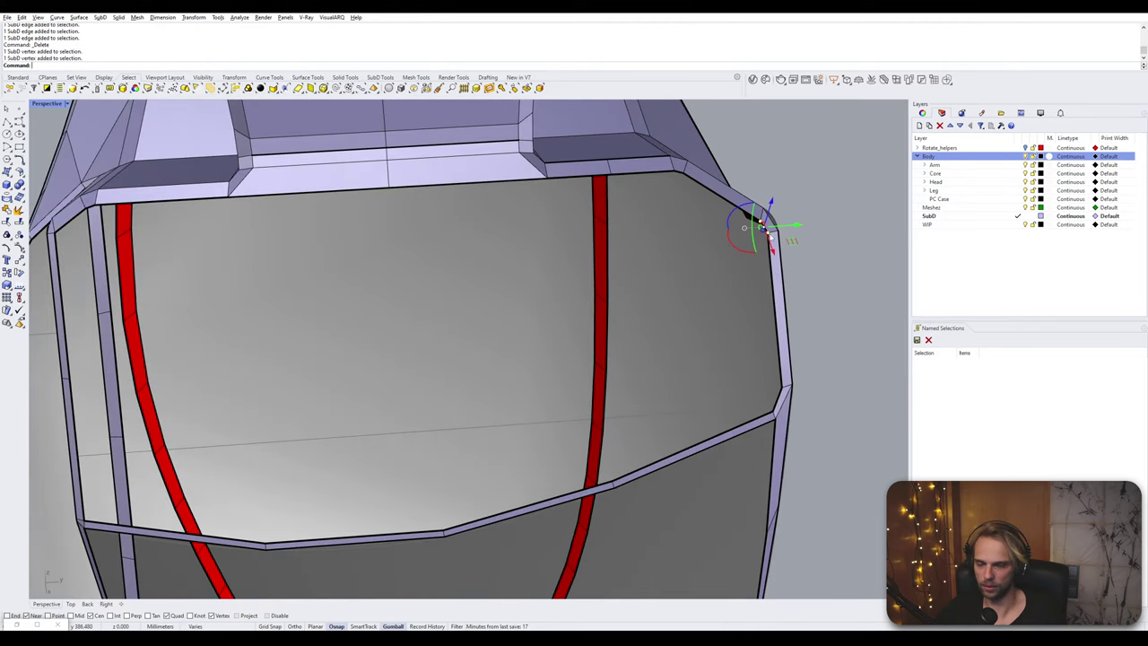
type("titch")
key("Return")
key("Return")
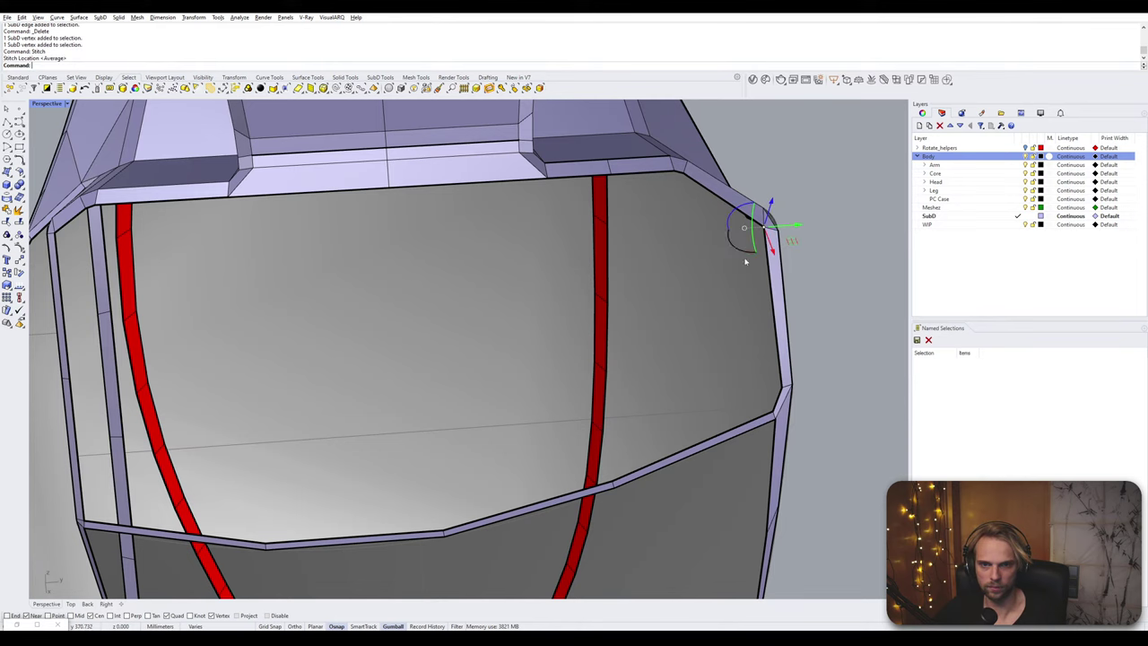
- Select six edges along the top inner rim, then clear the selection
right_click_drag(744, 230, 388, 255)
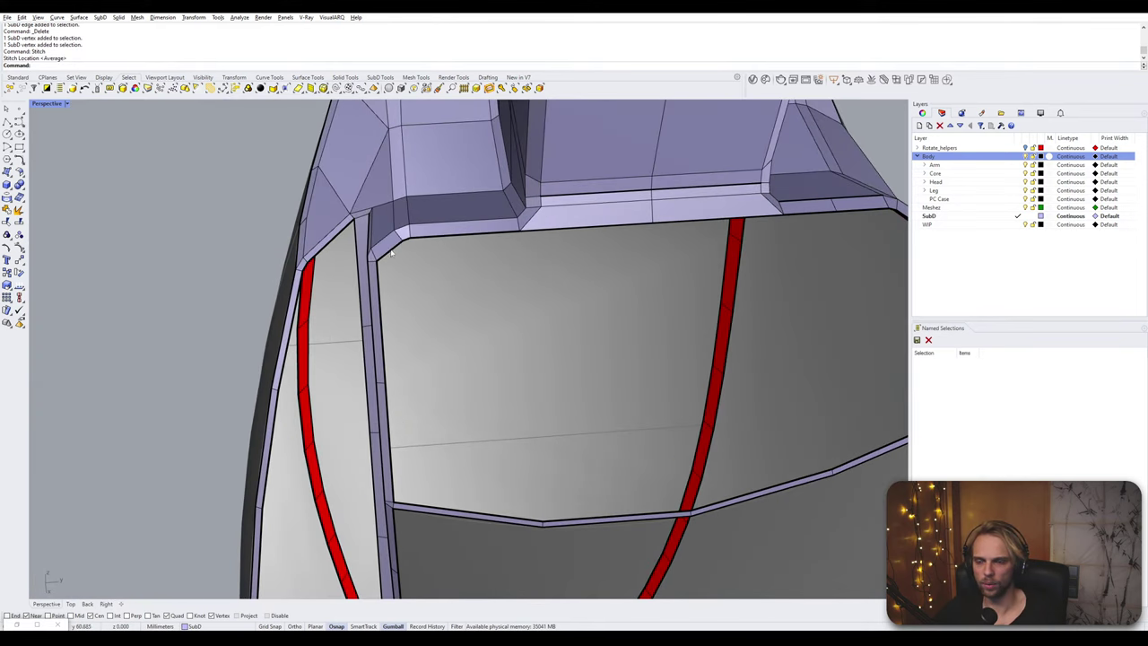
left_click(389, 247)
left_click(413, 238)
left_click(475, 233)
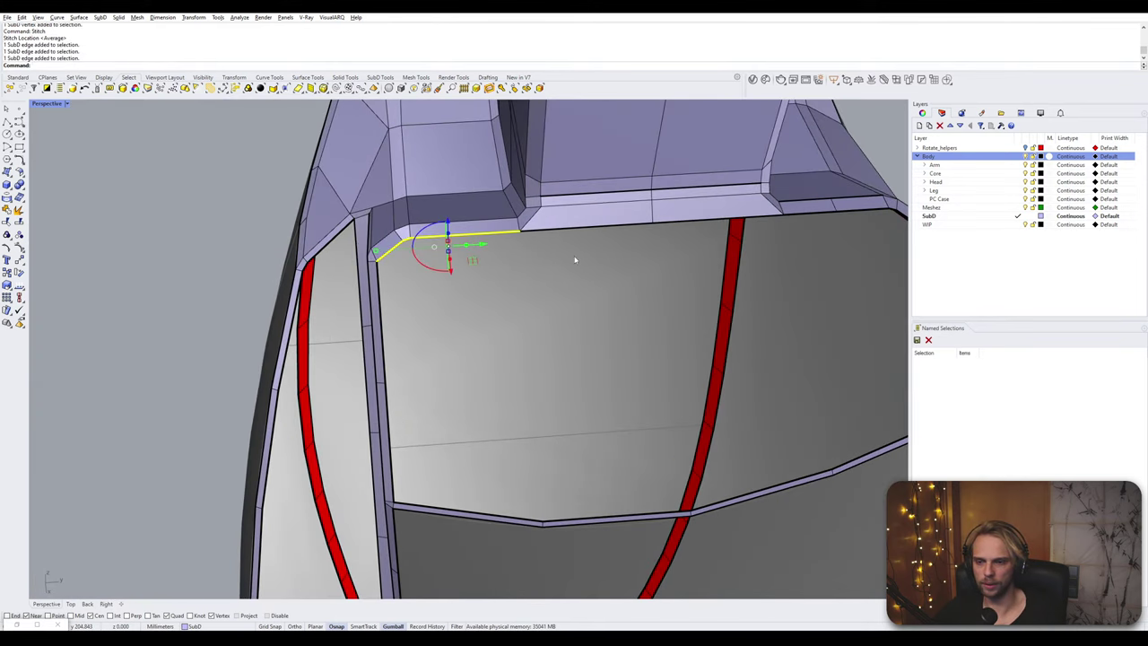
right_click_drag(576, 259, 484, 265)
scroll(484, 266, "up", 1)
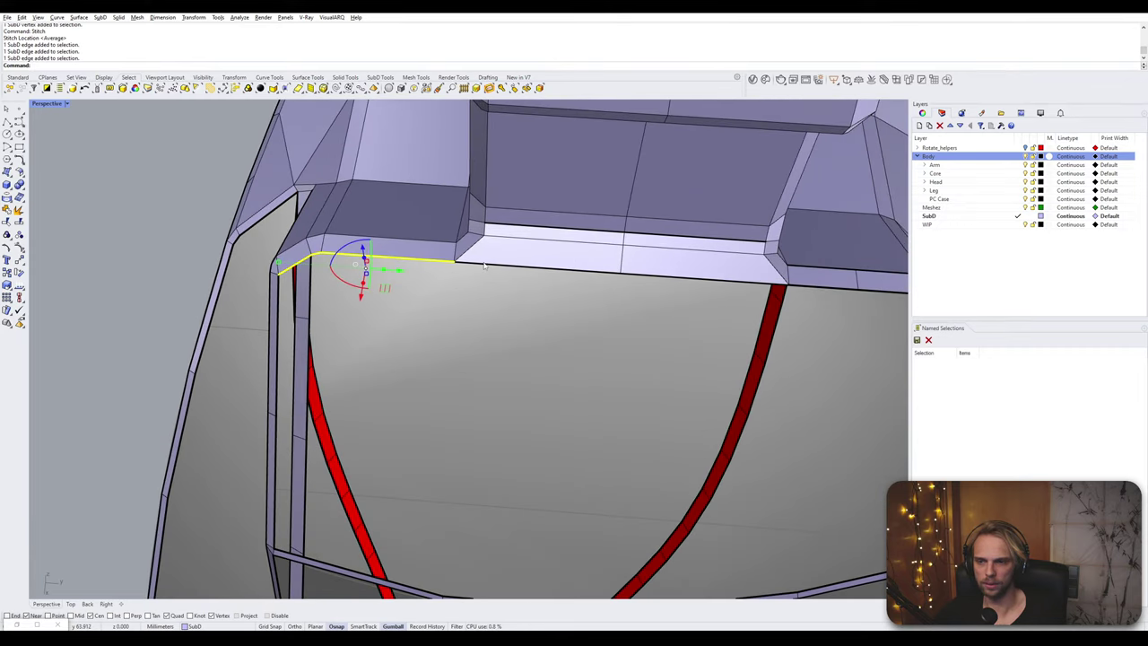
left_click(484, 265)
right_click_drag(743, 314, 522, 279)
left_click(530, 267)
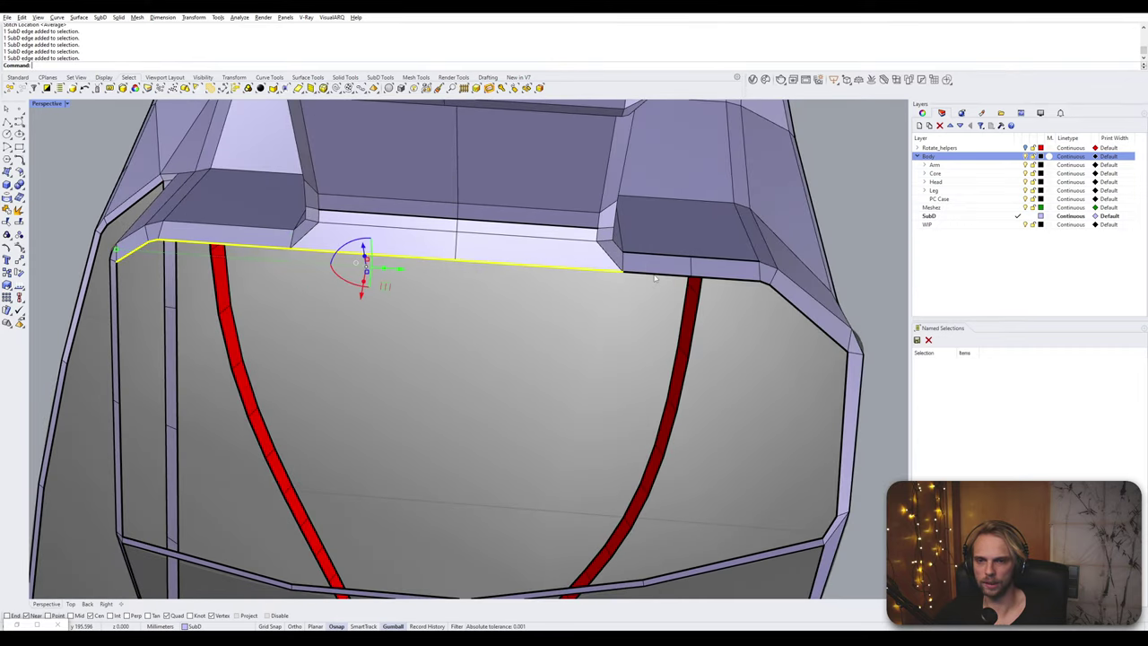
left_click(658, 275)
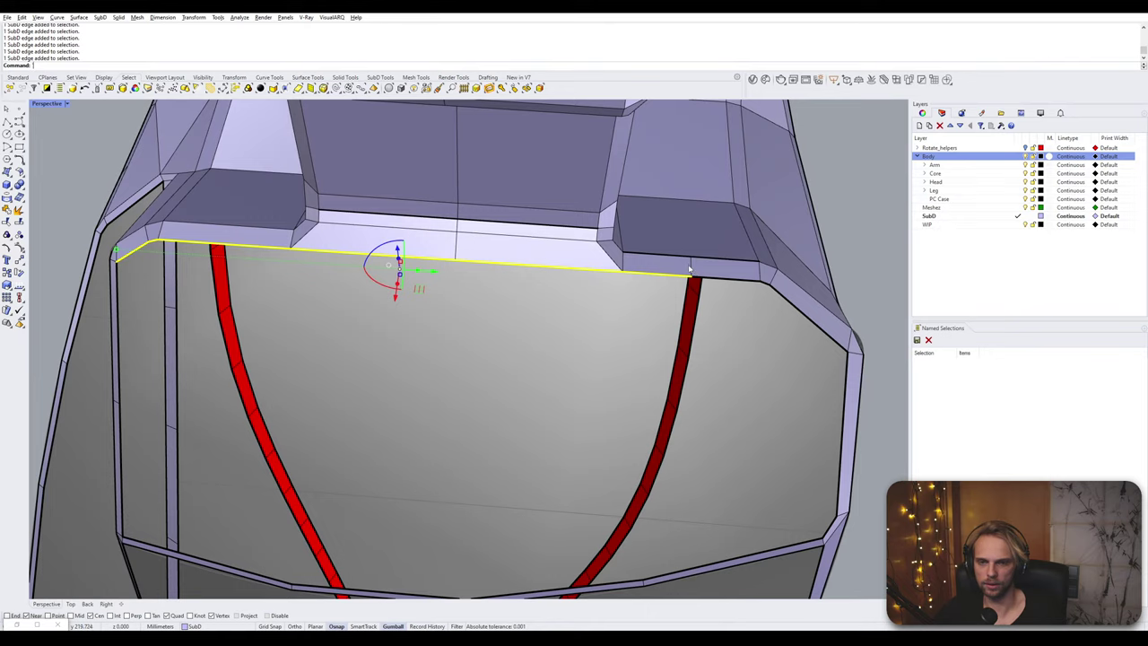
key("Escape")
- Delete the extra rim edge near the top-right corner
left_click(691, 269)
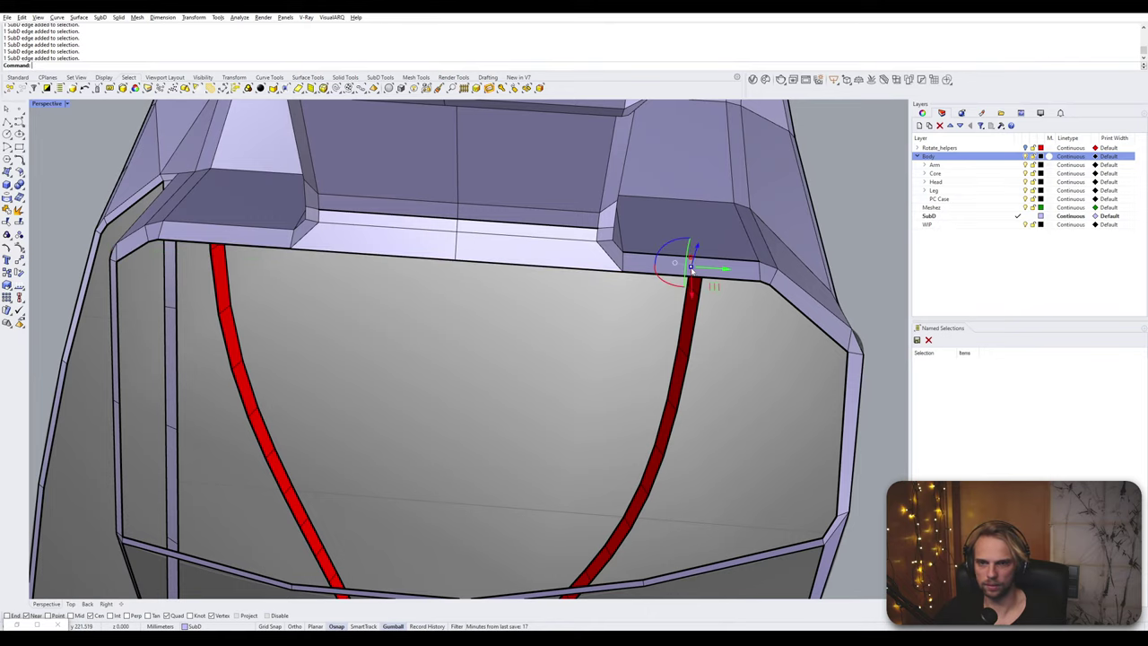
key("Delete")
scroll(691, 271, "down", 5)
right_click_drag(615, 403, 495, 295, "shift")
scroll(584, 348, "up", 2)
scroll(520, 379, "down", 6)
scroll(515, 313, "down", 5)
scroll(532, 295, "up", 6)
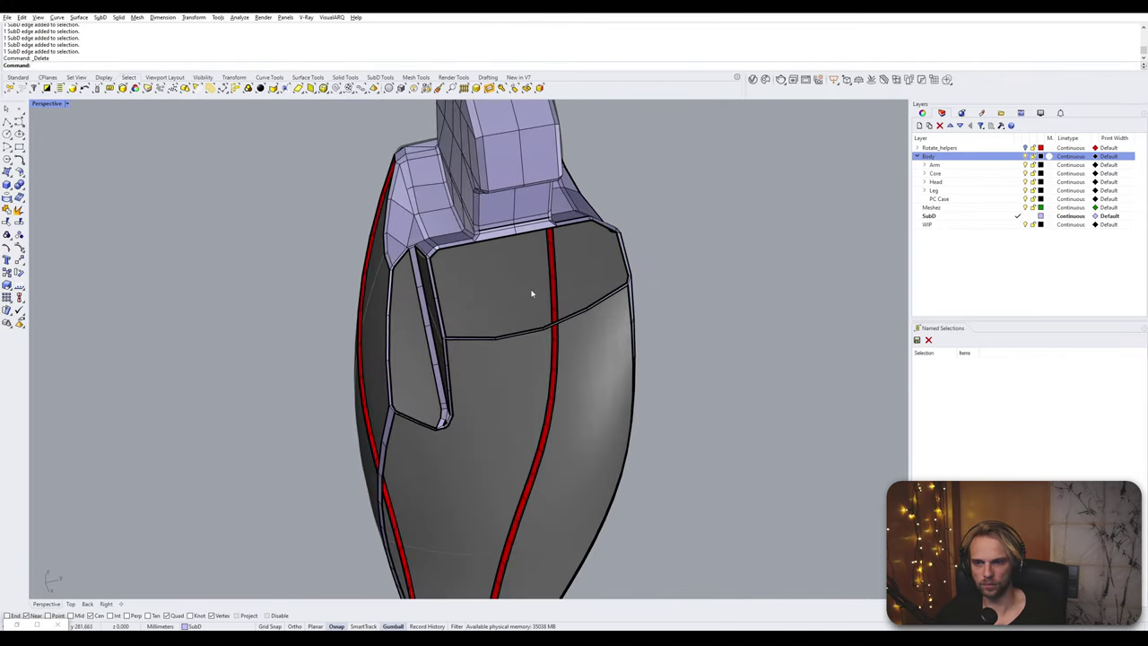
scroll(711, 267, "up", 3)
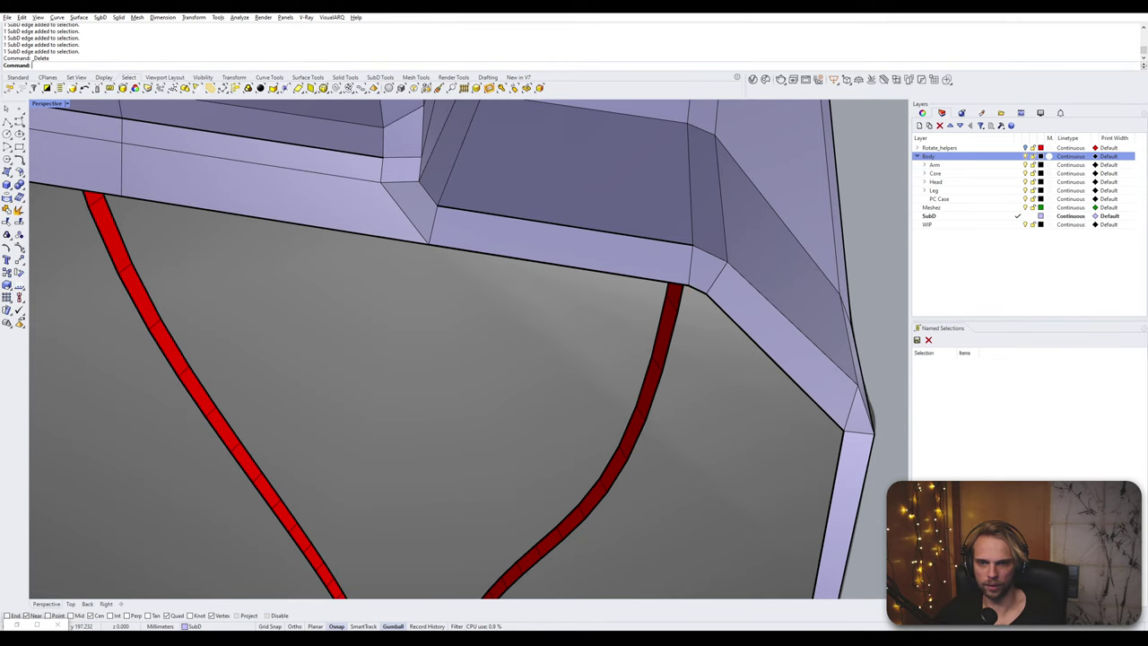
- Stitch the two rim-corner vertices at their average location
left_click(688, 285, "ctrl+shift")
left_click(707, 294, "ctrl+shift")
type("Stitch")
key("Return")
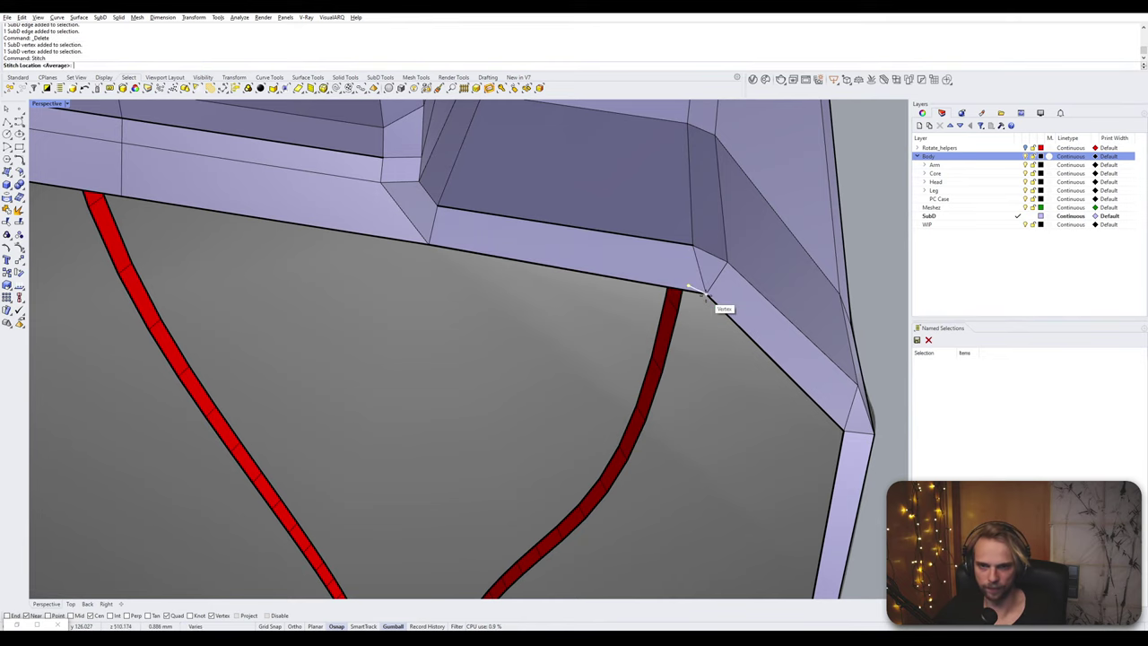
key("Return")
key("Escape")
scroll(707, 295, "down", 5)
right_click_drag(707, 294, 673, 290)
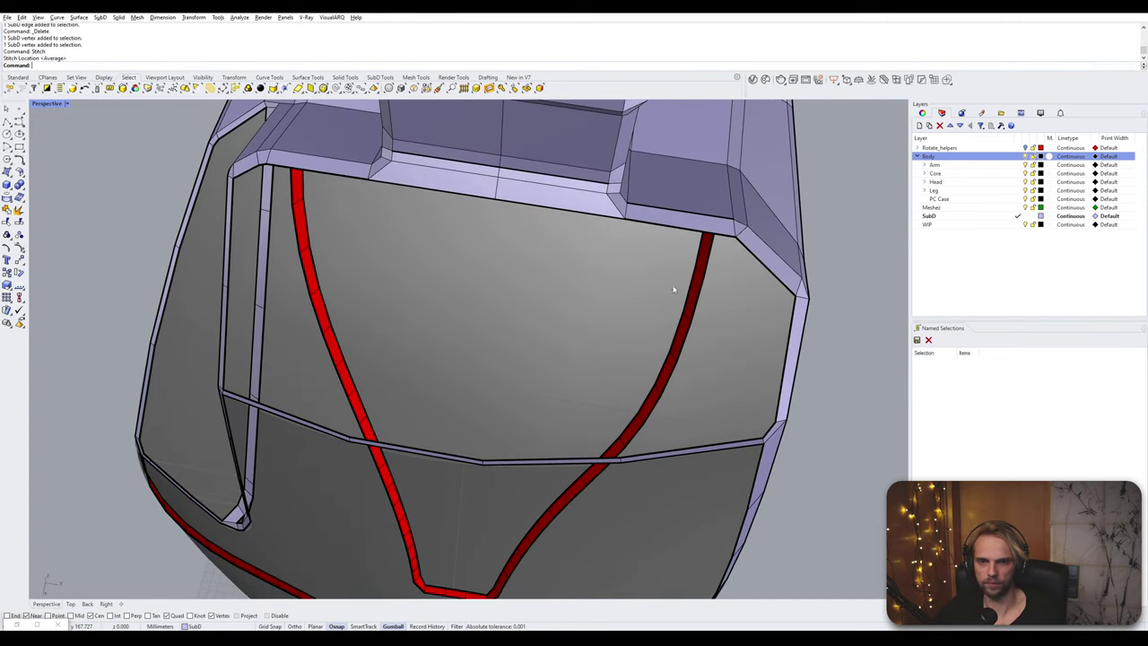
- Select five edges along the top rim, then clear the selection
left_click(761, 262)
left_click(680, 230, "shift")
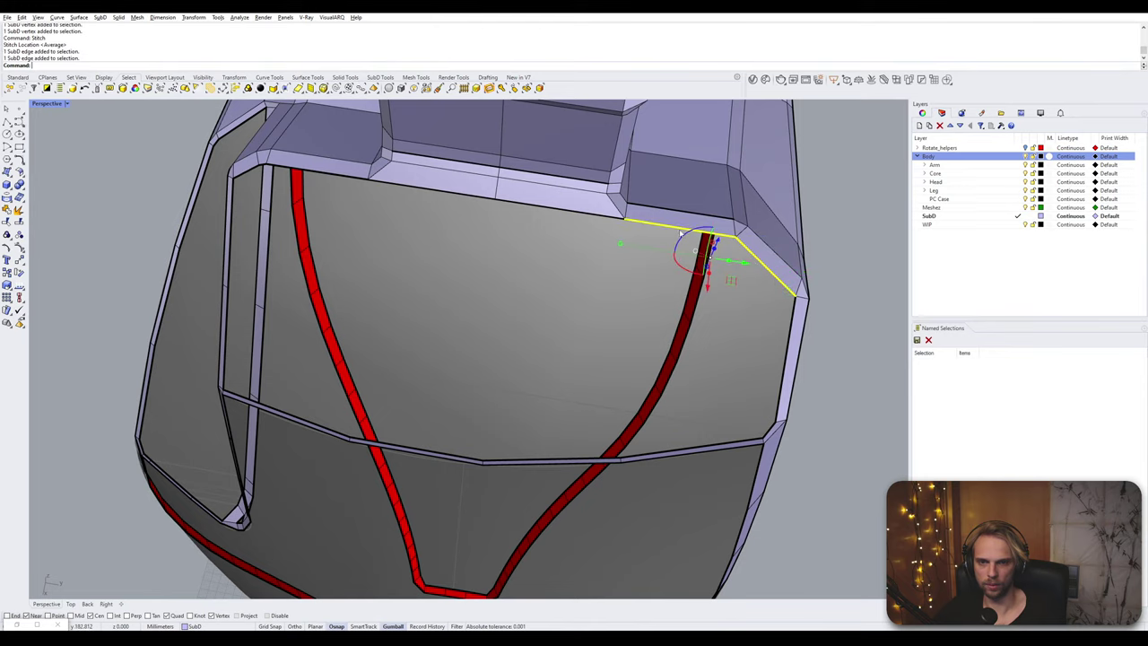
left_click(556, 208, "shift")
left_click(431, 189, "shift")
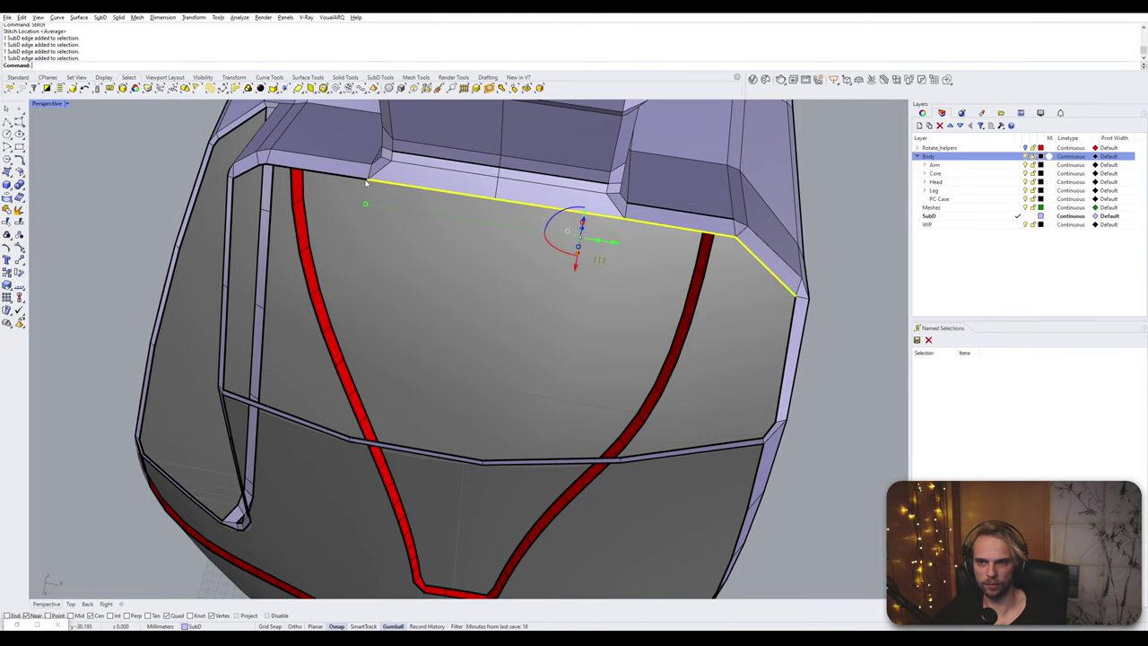
left_click(332, 175, "shift")
scroll(262, 167, "up", 2)
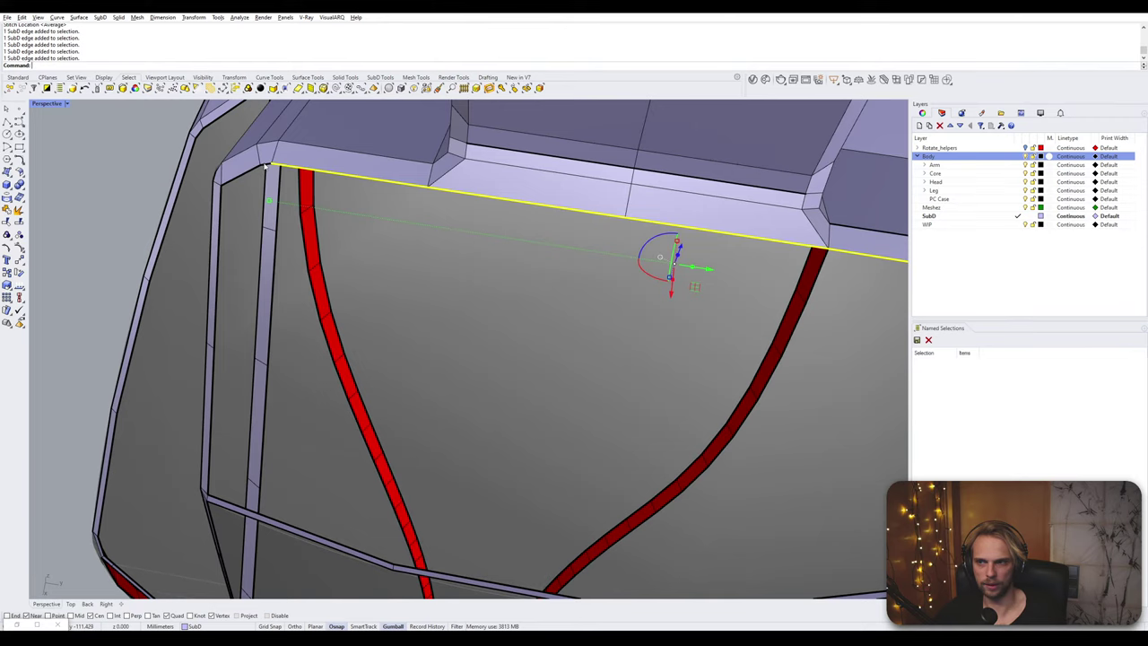
scroll(266, 165, "up", 2)
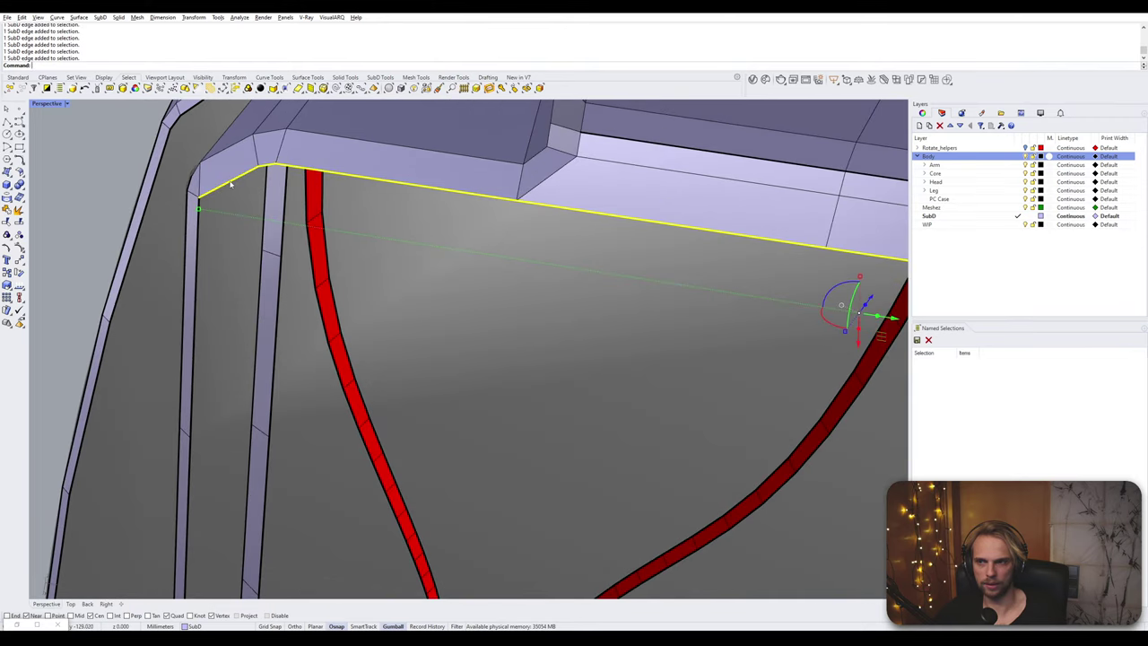
key("Escape")
- Stitch the two corner vertices where the seam strip meets the upper shell, averaged
scroll(261, 176, "up", 2)
left_click(254, 181)
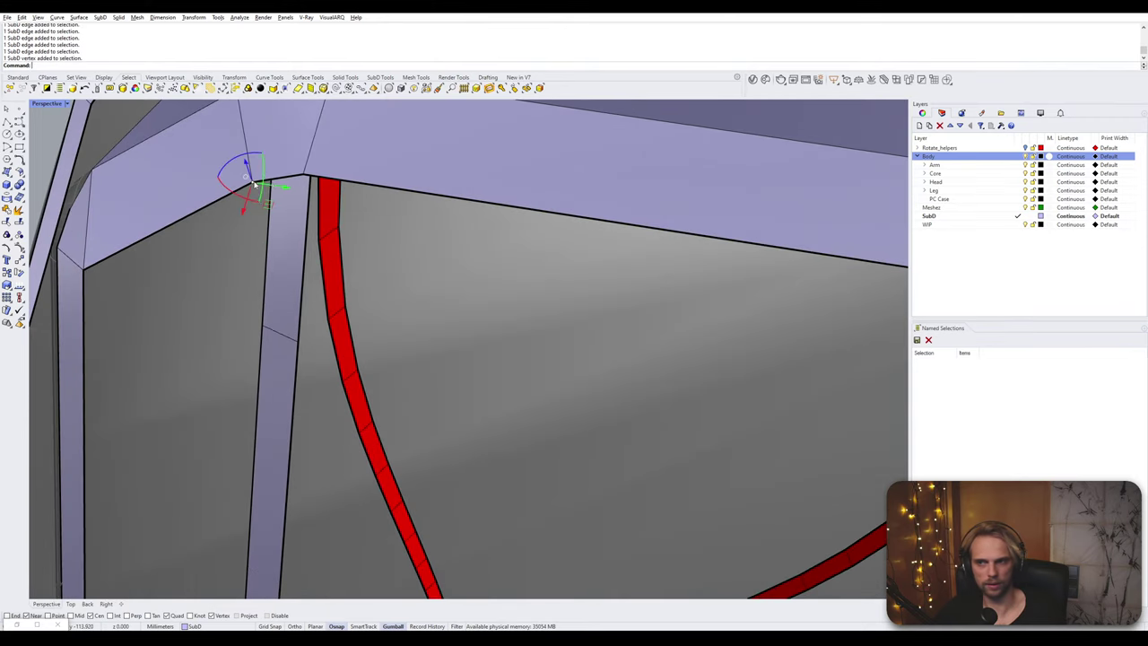
left_click(305, 177, "shift")
type("Stitch")
key("Return")
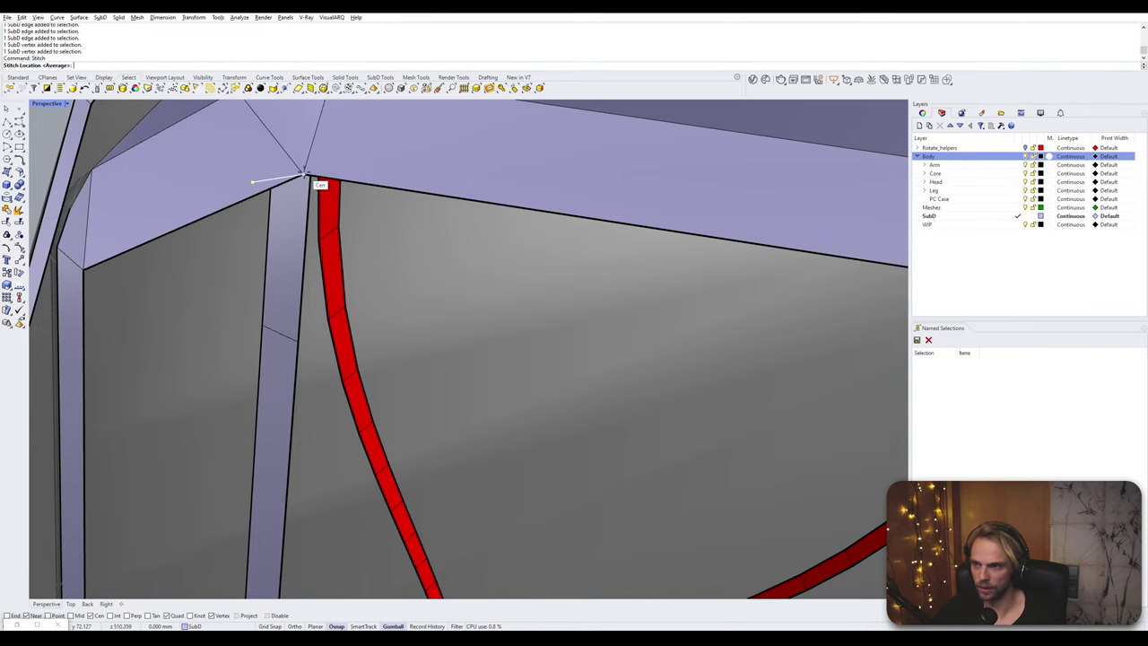
key("Return")
scroll(305, 177, "down", 6)
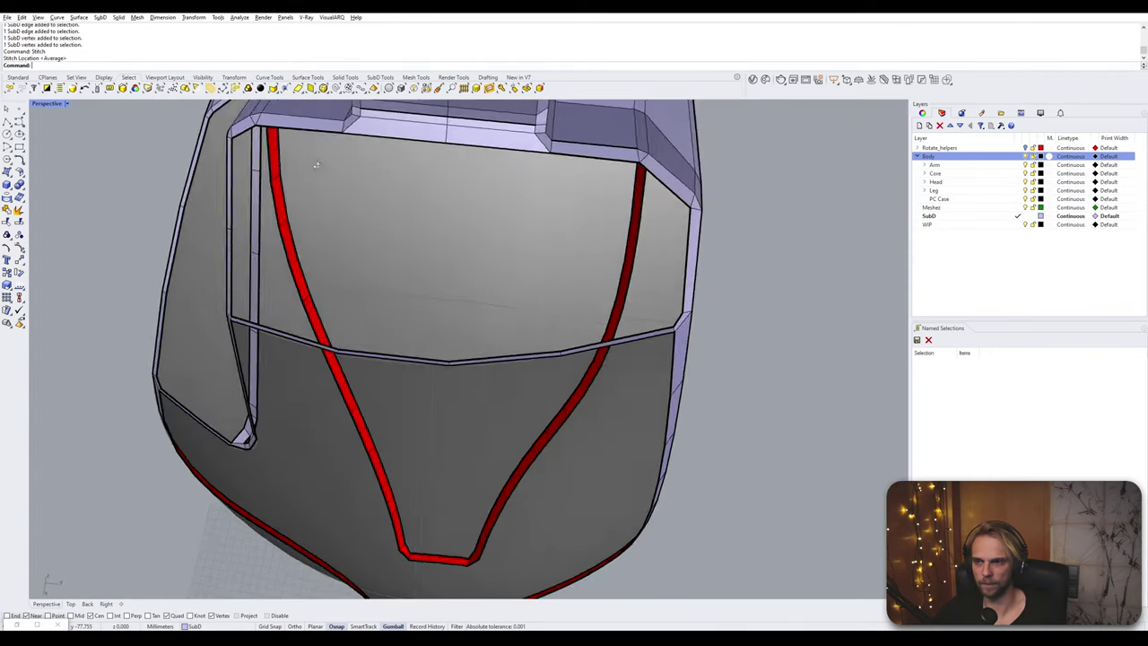
scroll(308, 186, "up", 1)
right_click_drag(310, 186, 598, 225, "shift")
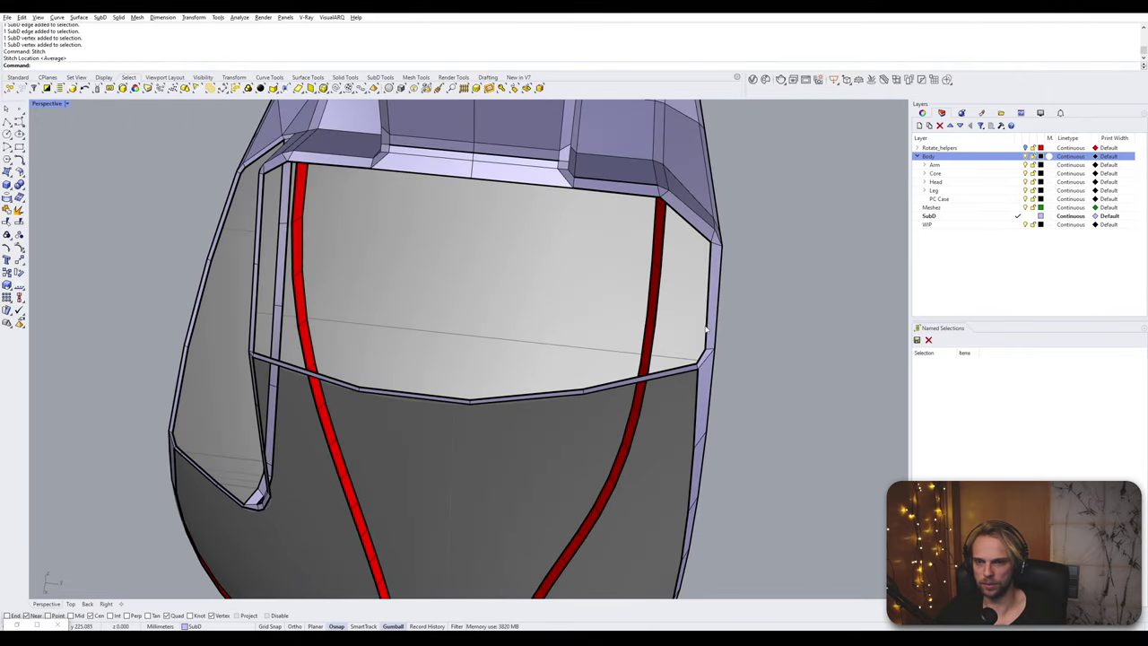
scroll(255, 354, "up", 5)
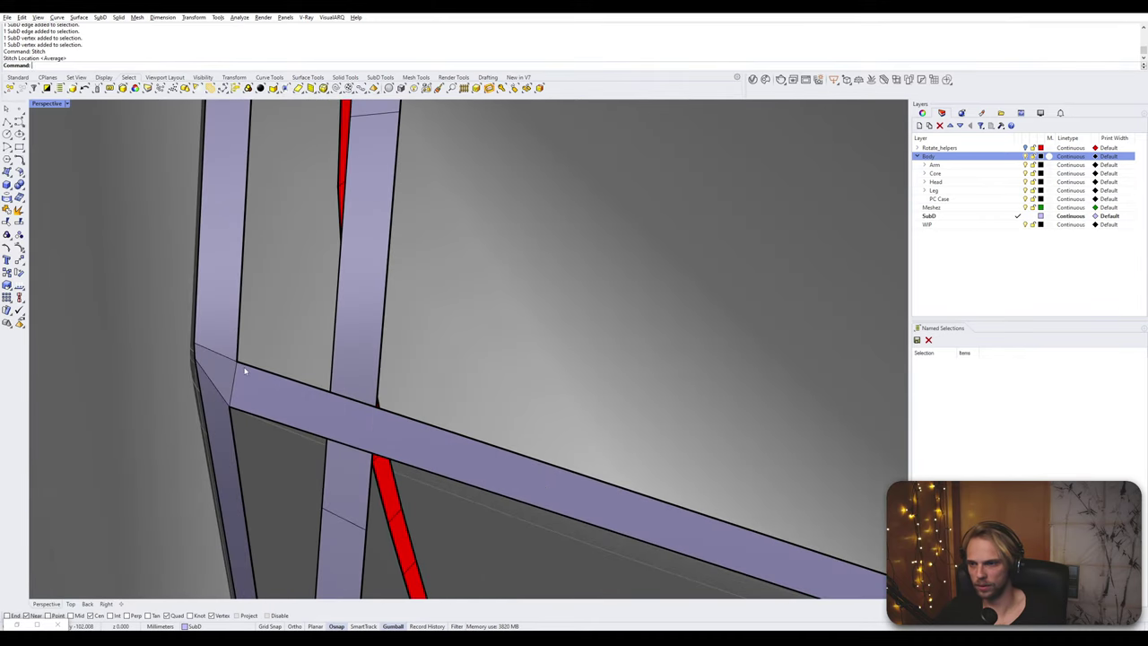
scroll(260, 358, "down", 5)
scroll(671, 397, "up", 3)
scroll(565, 376, "down", 6)
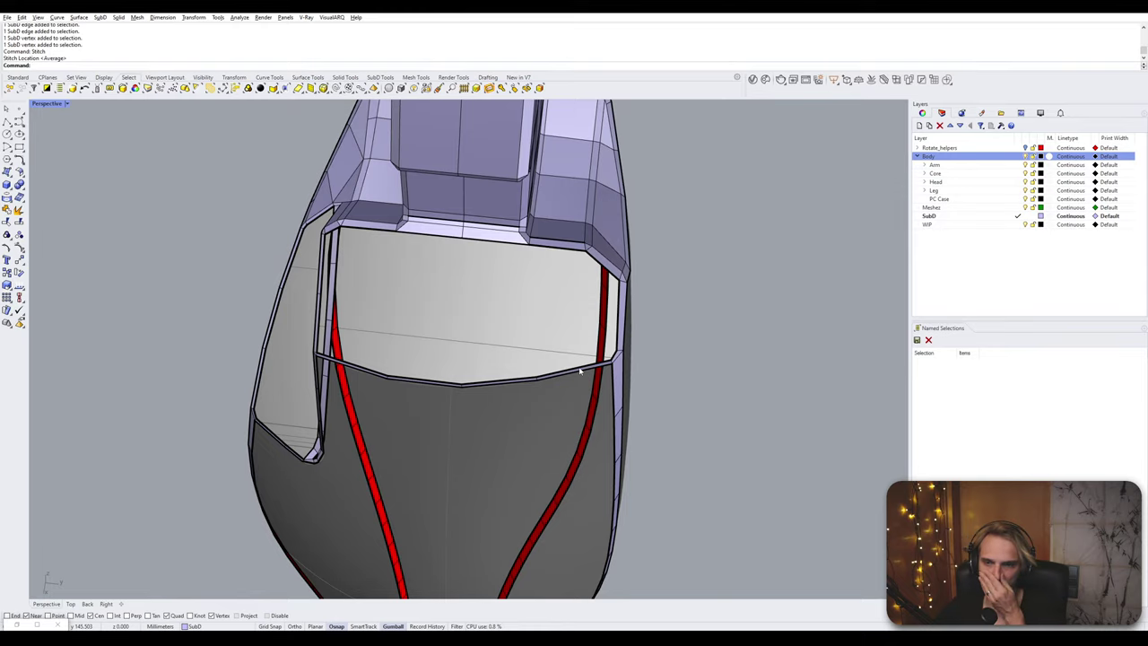
right_click_drag(493, 366, 284, 339)
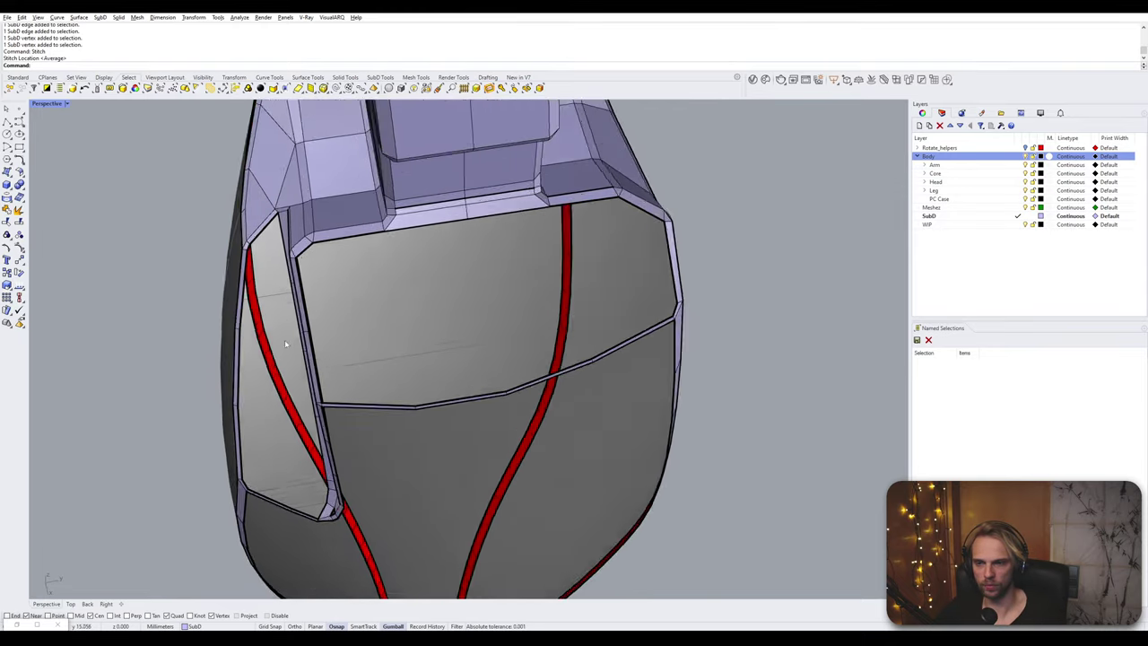
scroll(296, 345, "up", 5)
- Bevel an edge along the front seam
left_click(329, 380)
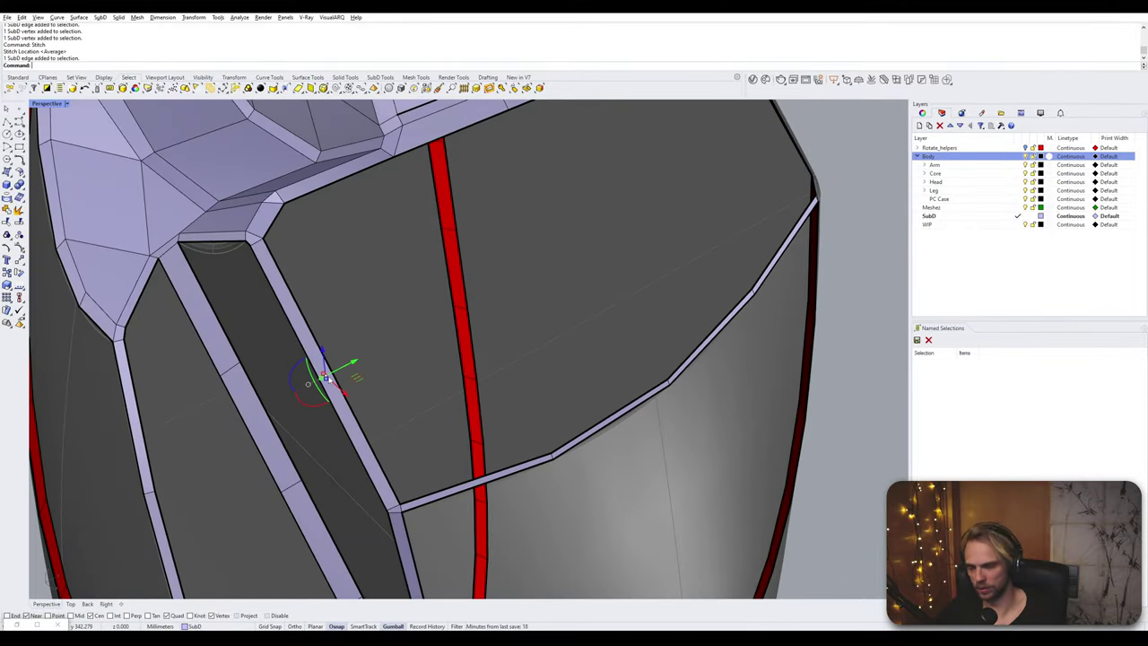
key("Return")
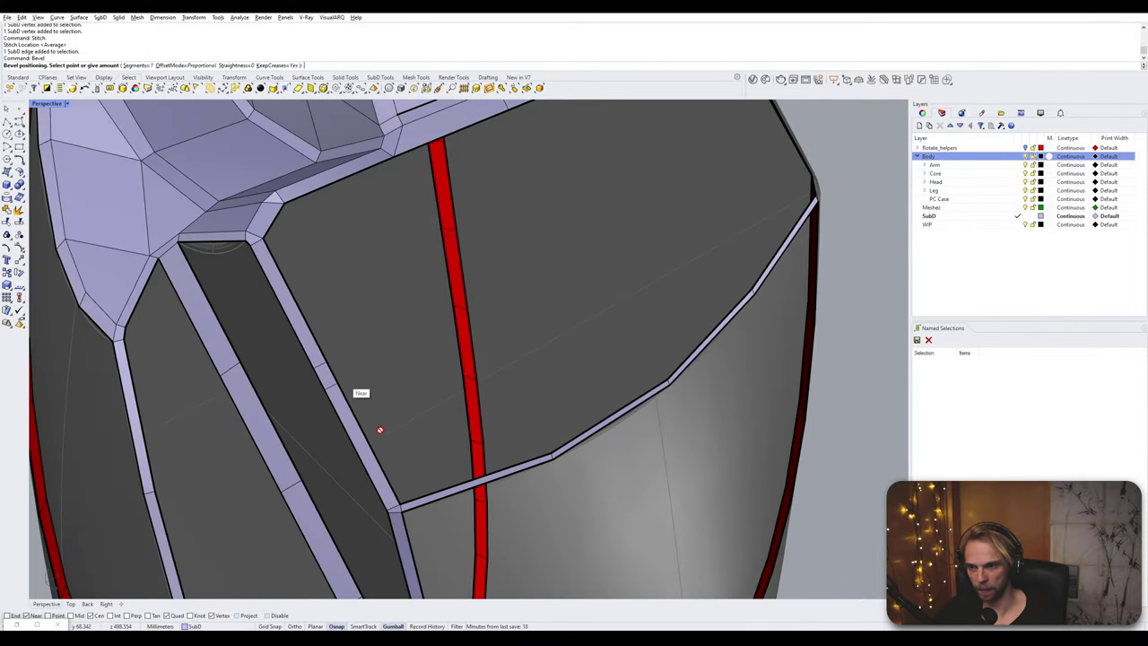
left_click(381, 457)
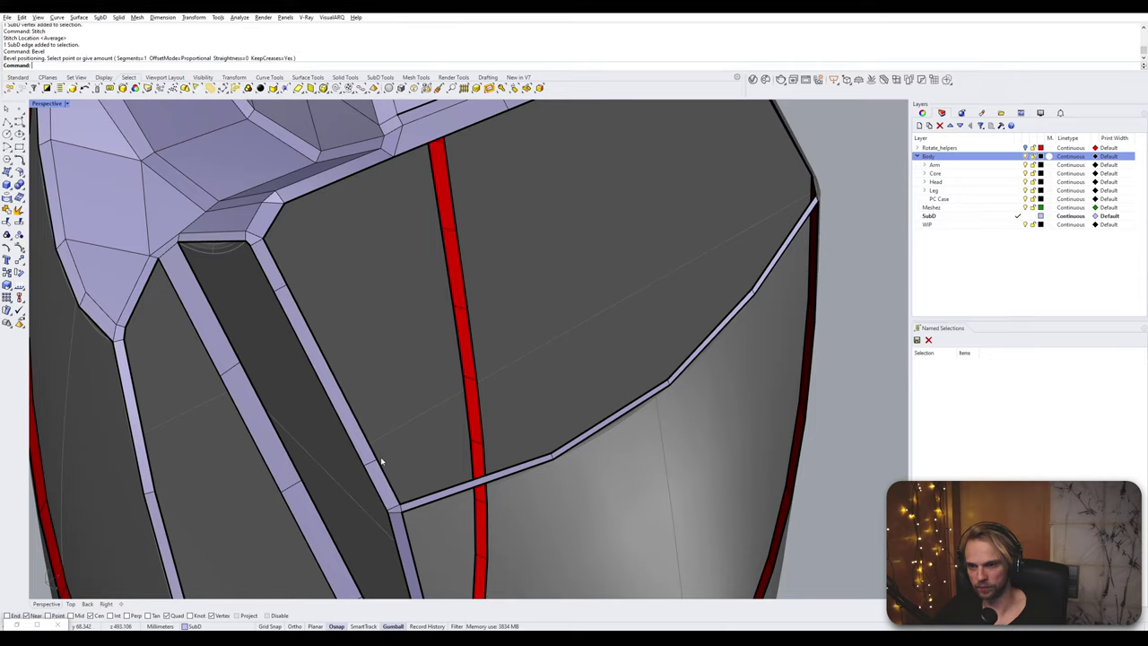
right_click_drag(381, 458, 364, 398)
- Select the left and right vertical edges of the front opening
scroll(434, 473, "down", 3)
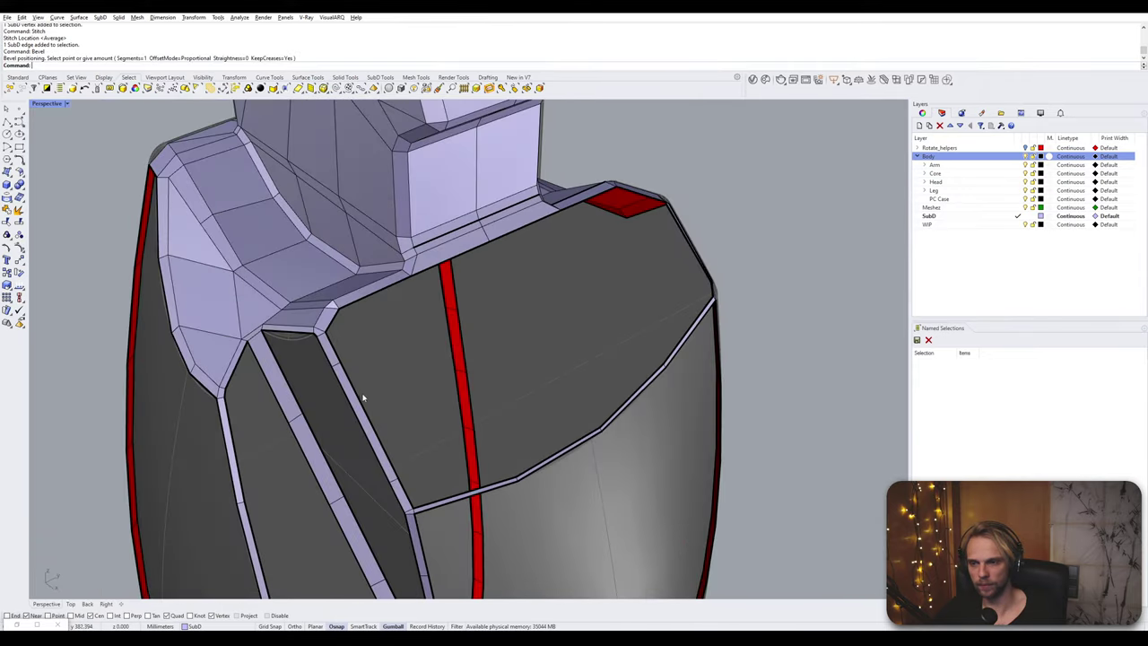
left_click(362, 400, "ctrl+shift")
right_click_drag(475, 391, 693, 372)
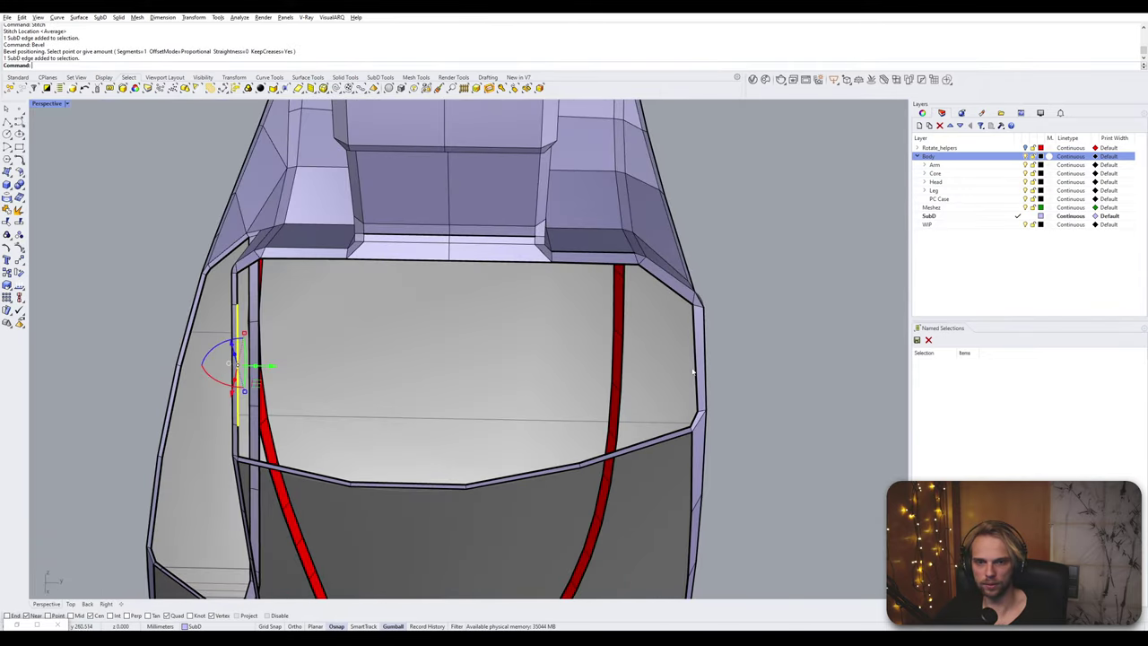
left_click(697, 361, "shift")
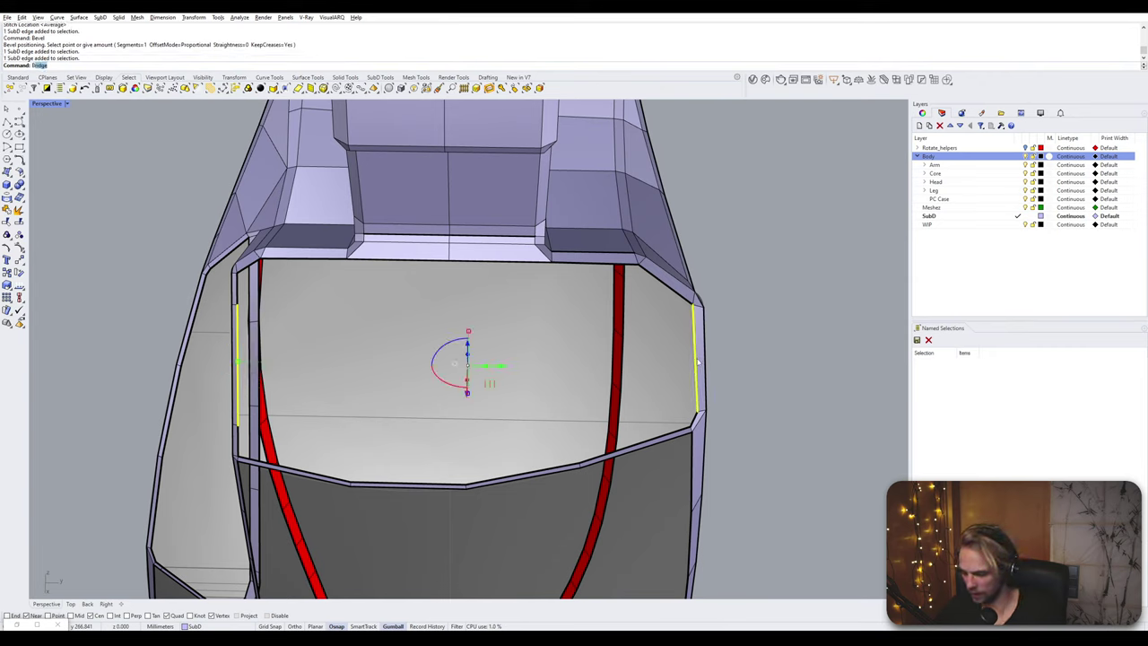
key("Return")
- Bridge the front opening's left and right edges with 6 segments
key("BackSpace")
key("BackSpace")
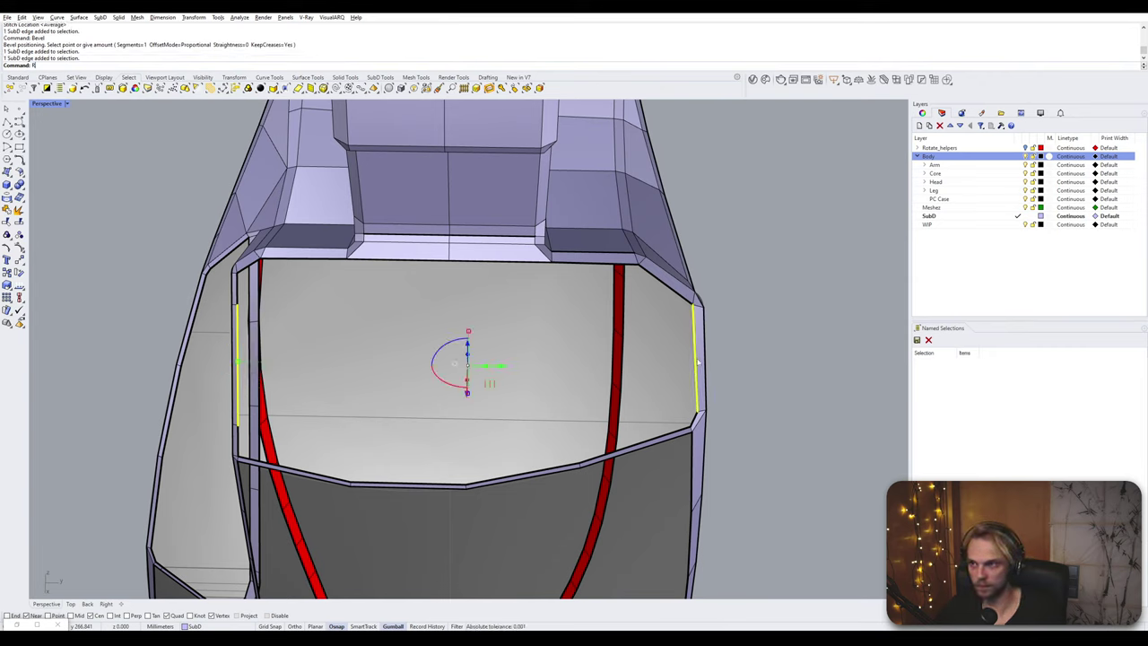
key("Return")
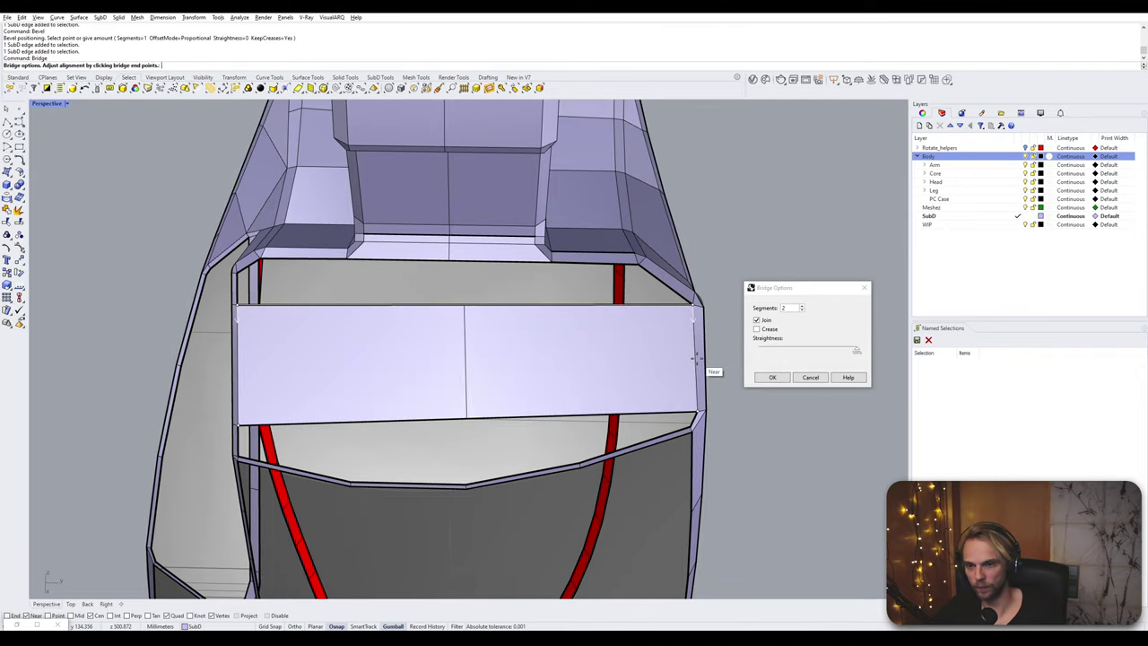
right_click_drag(527, 384, 555, 359)
right_click_drag(370, 353, 699, 332)
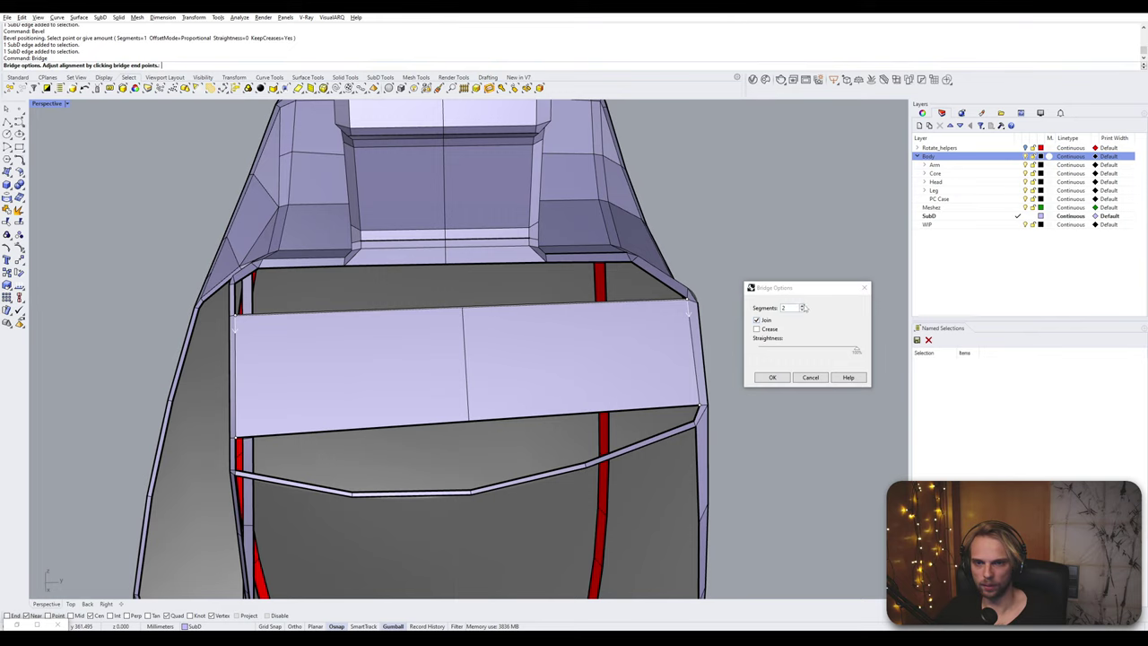
left_click(804, 306)
left_click(803, 305)
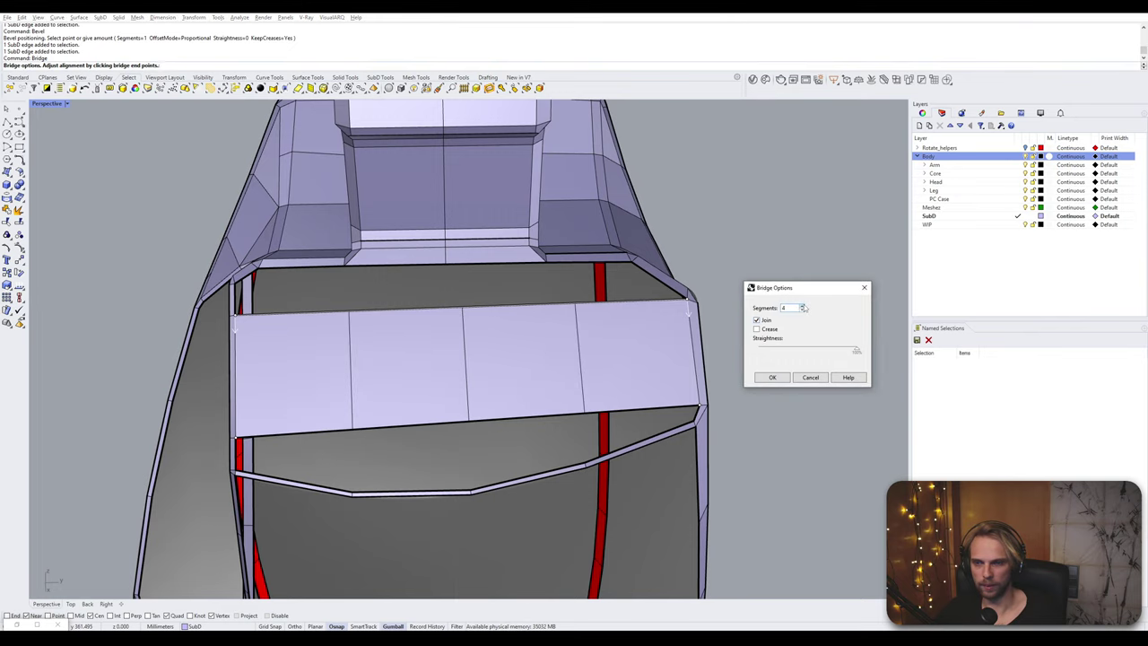
left_click(803, 306)
left_click(803, 306)
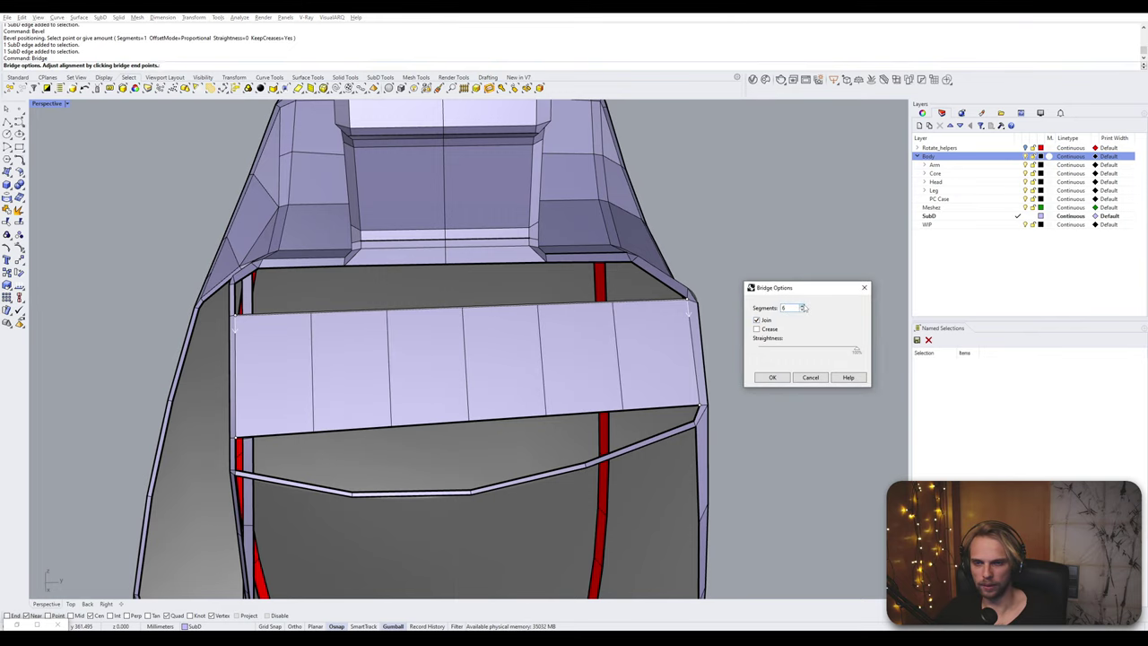
left_click(772, 377)
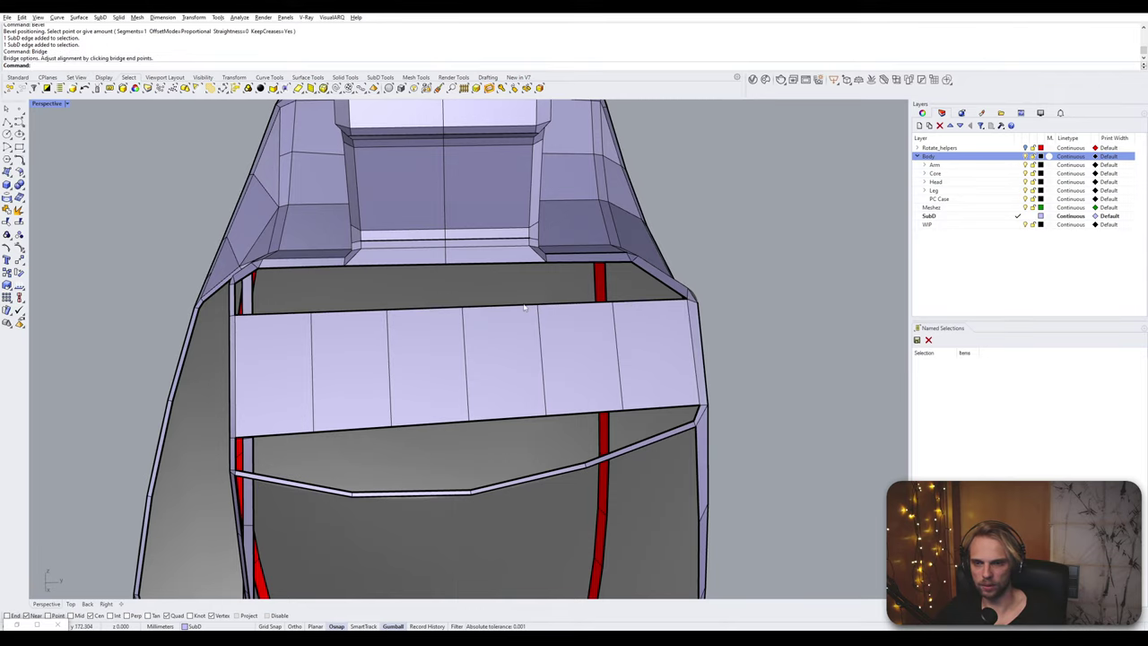
right_click_drag(524, 307, 555, 347)
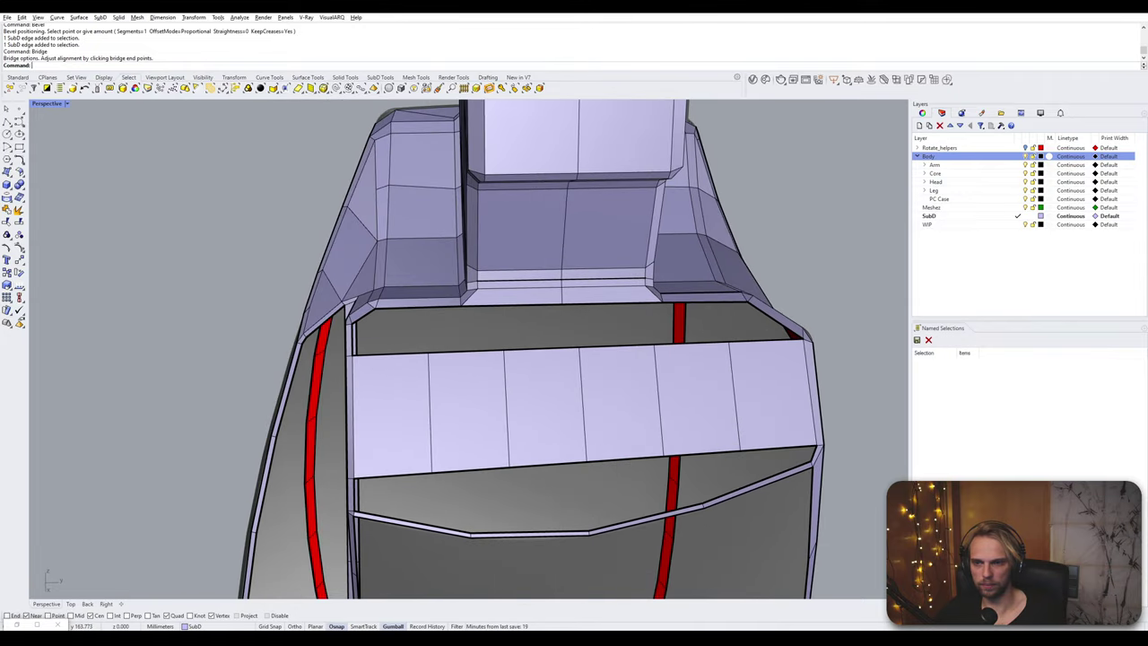
- Bridge the middle gap above the panel with a single segment, after undoing a failed attempt
left_click(542, 348, "ctrl+shift")
left_click(519, 306, "ctrl+shift")
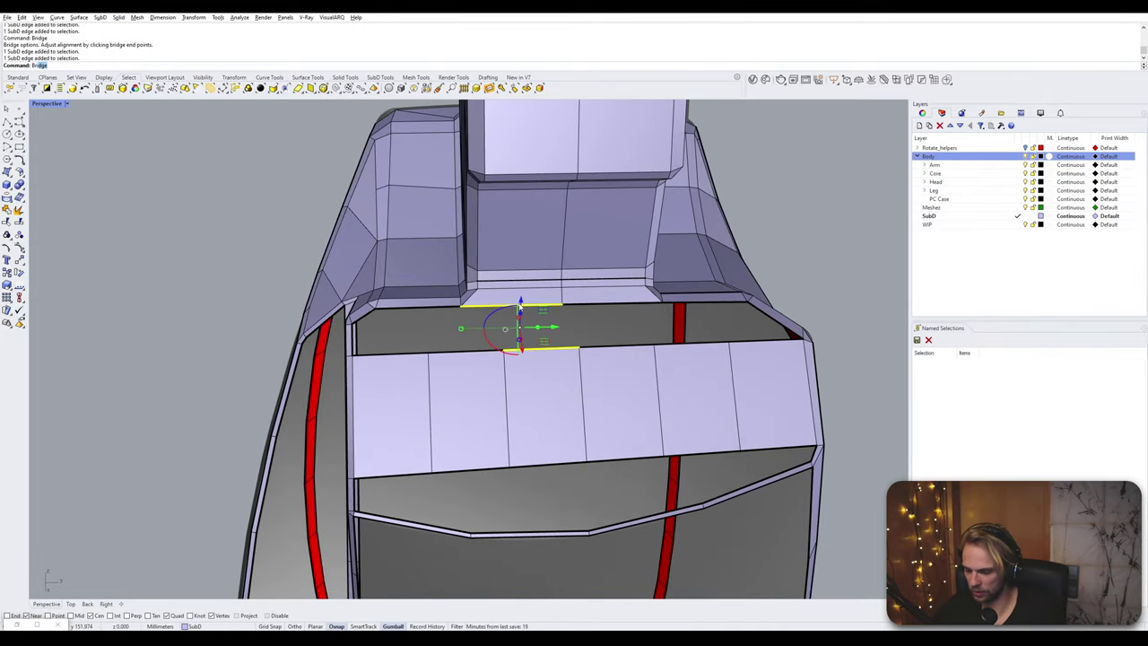
key("Return")
key("Return")
key("ctrl+z")
left_click(527, 349, "ctrl+shift")
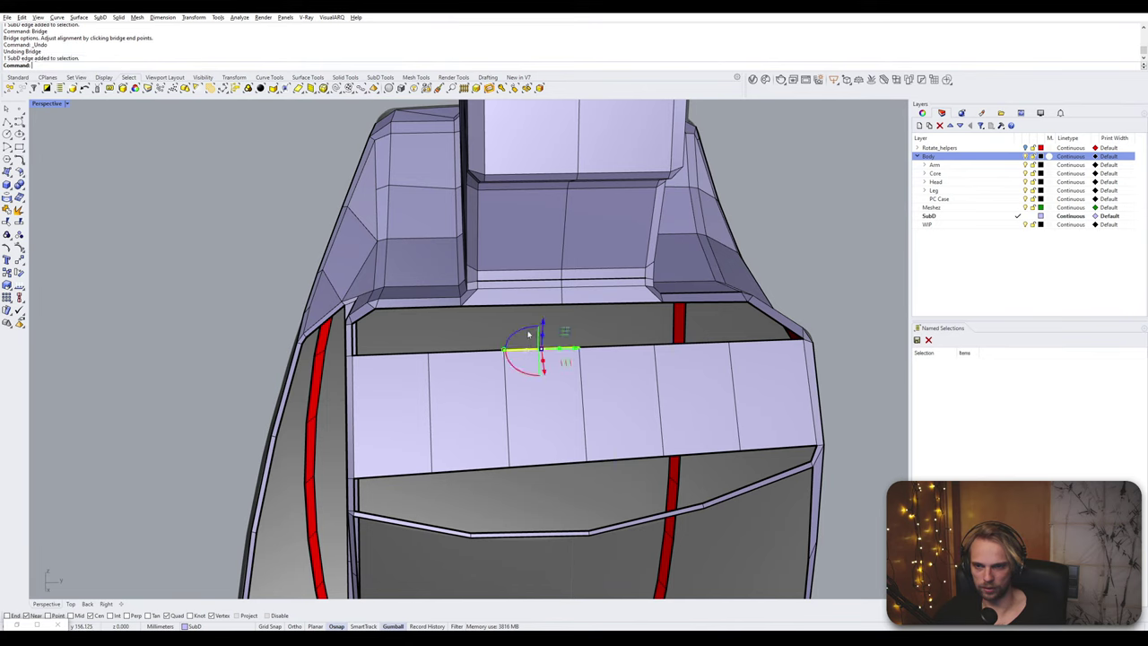
left_click(528, 307, "ctrl+shift")
key("Return")
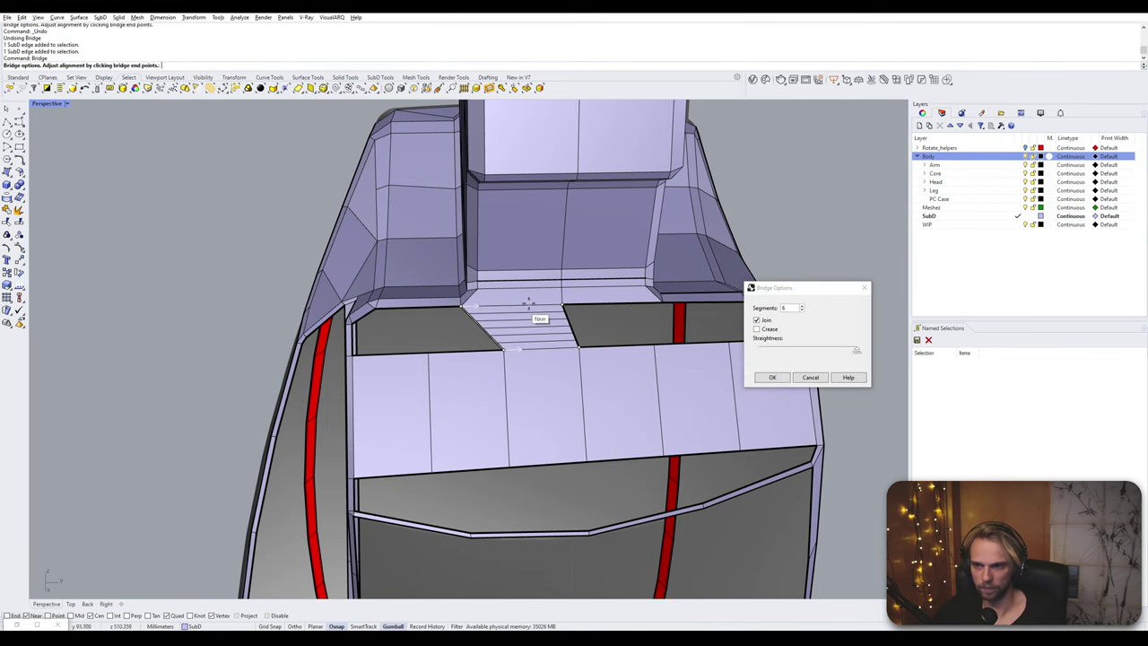
left_click(802, 310)
left_click(801, 310)
left_click(802, 310)
left_click(801, 310)
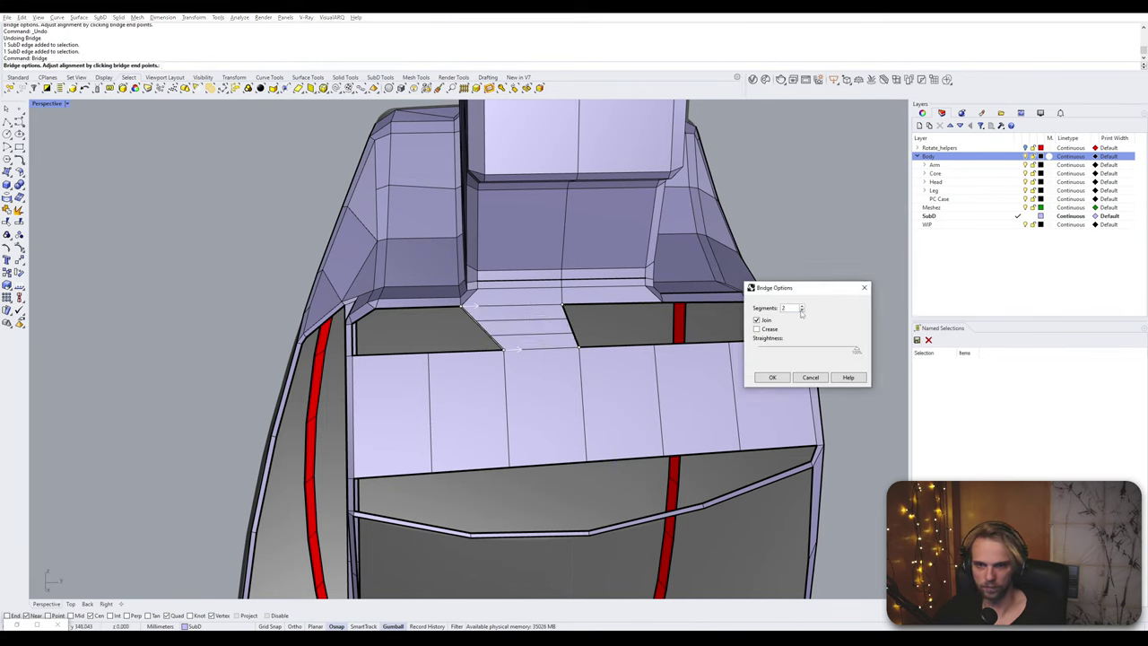
left_click(771, 377)
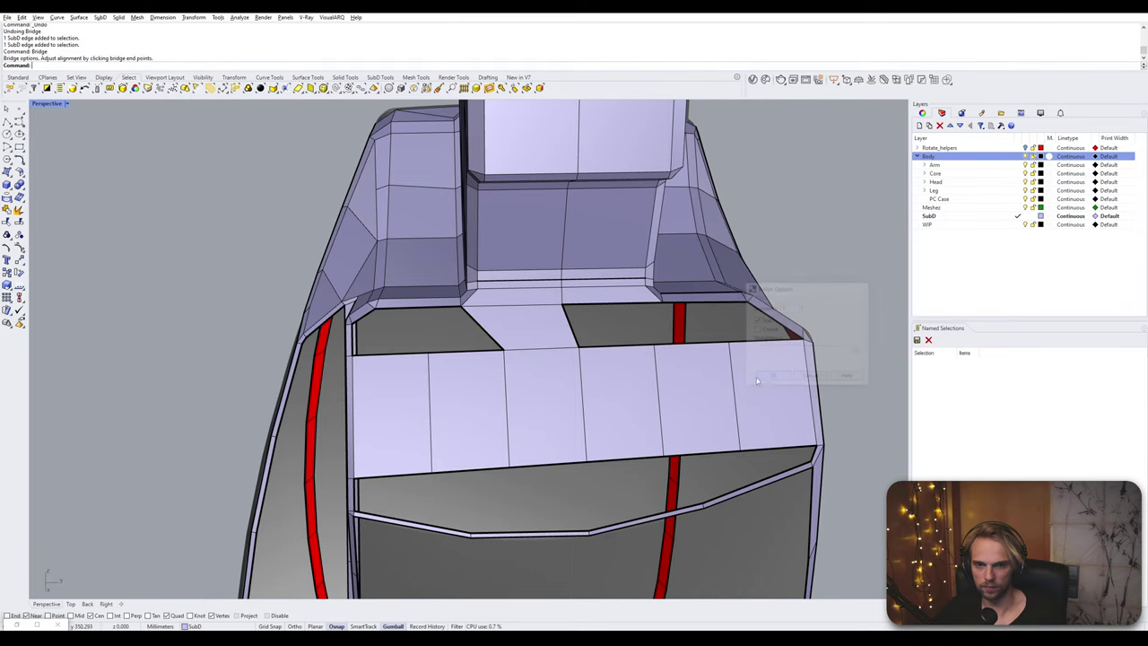
- Bridge the edges across the left gap above the panel
left_click(439, 353)
left_click(414, 309, "shift")
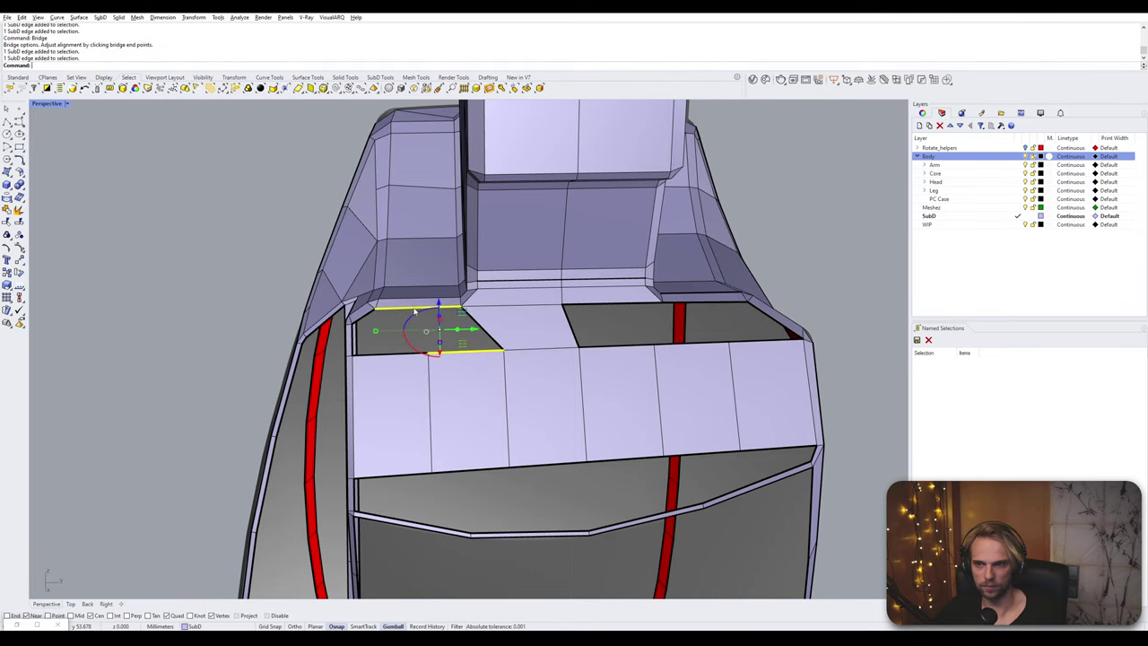
left_click(378, 356, "shift")
scroll(357, 322, "up", 3)
left_click(365, 317, "shift")
right_click(365, 319)
scroll(369, 319, "down", 1)
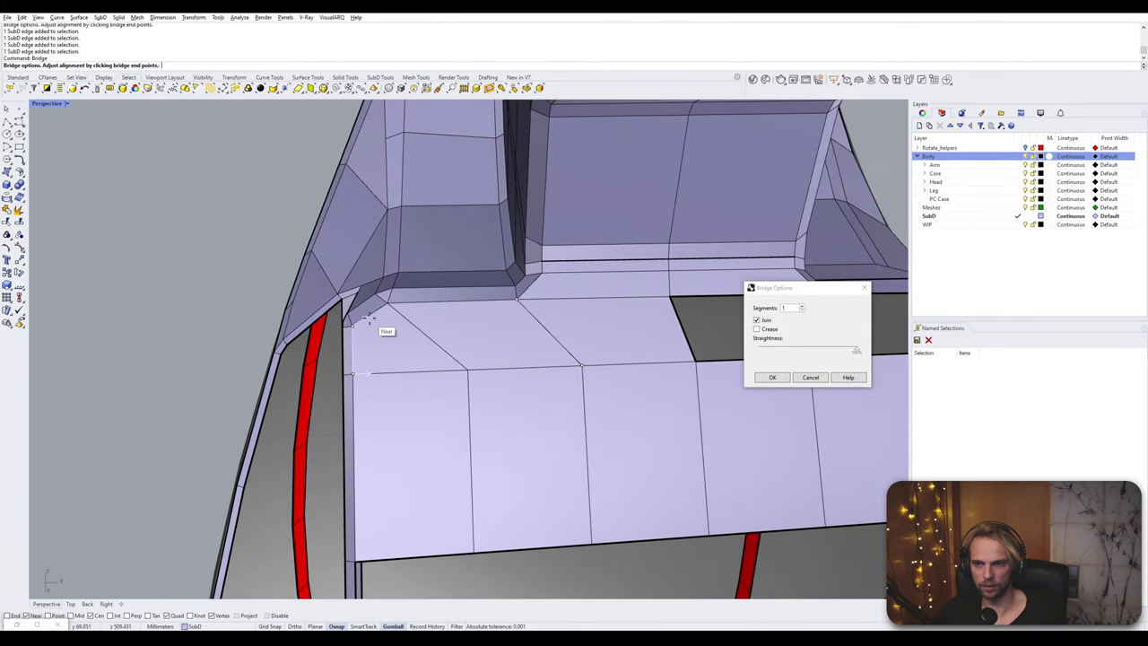
key("Return")
- Bridge the right gap, then select the panel's lower-right and sloped seam edges
right_click_drag(368, 319, 299, 343)
left_click(417, 352)
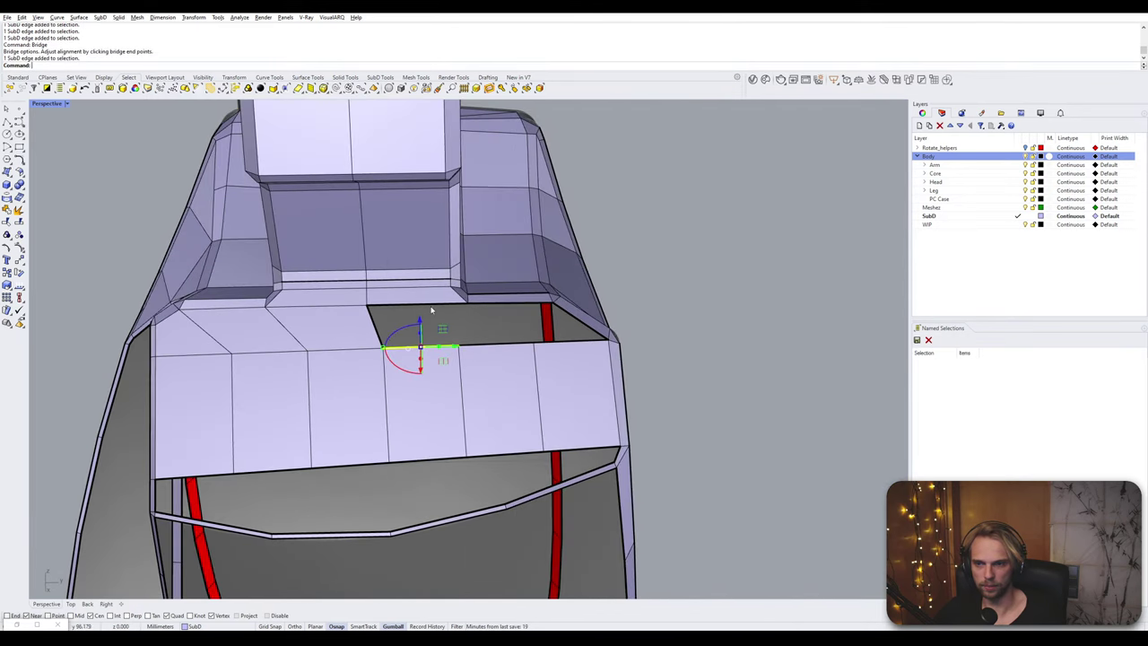
left_click(421, 306, "shift")
left_click(498, 345, "shift")
left_click(512, 307, "shift")
key("Return")
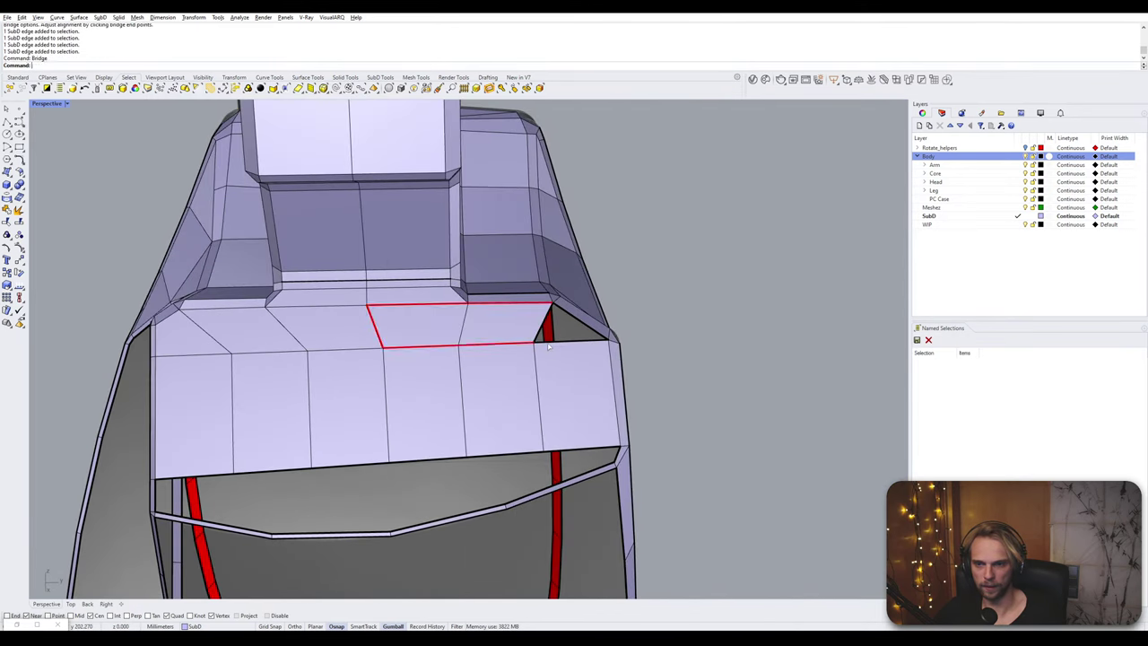
key("Return")
right_click_drag(511, 306, 585, 357)
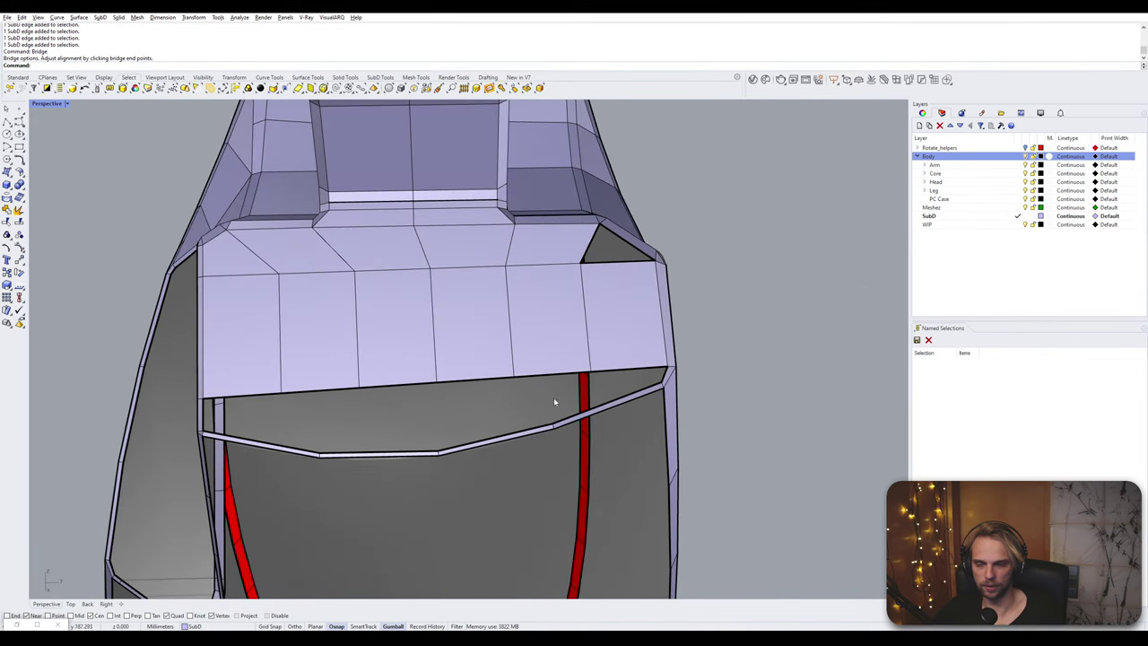
scroll(631, 377, "up", 4)
left_click(640, 367)
left_click(623, 405, "shift")
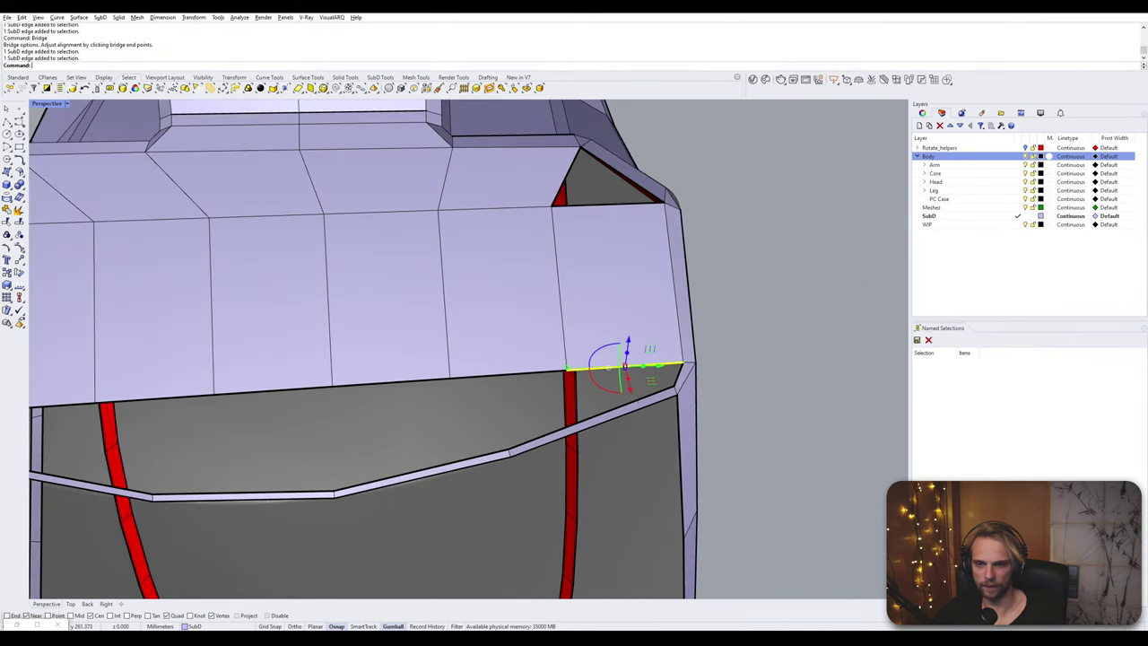
- Clear the earlier edge selection and turn the view toward the front strip's gap
left_click(504, 381, "shift")
scroll(457, 452, "down", 2)
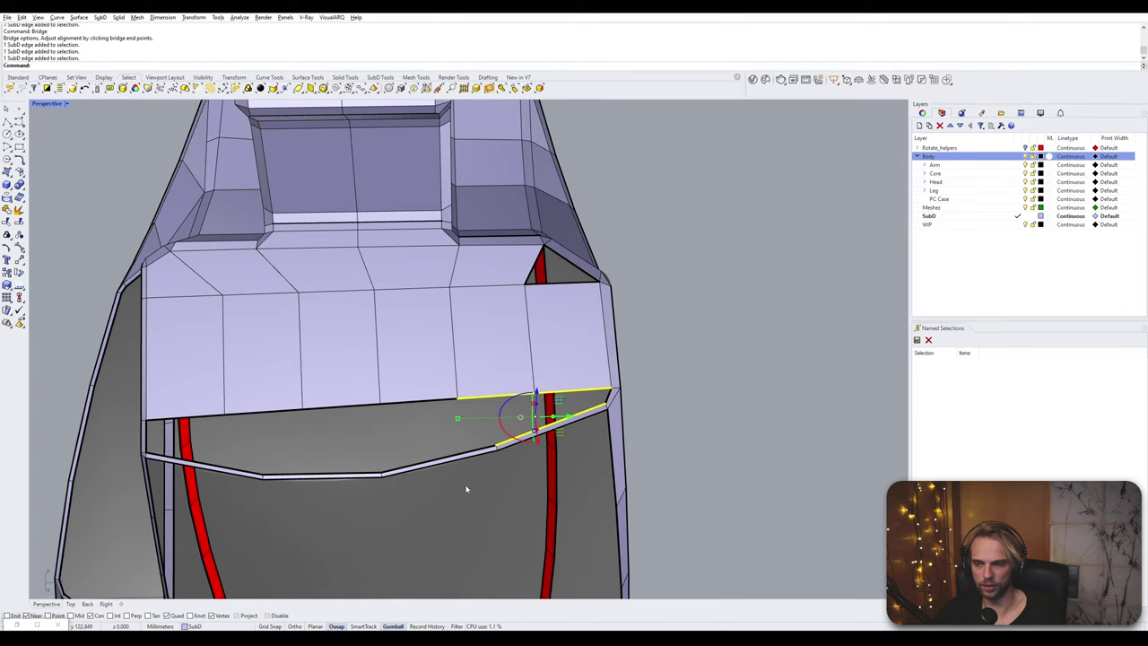
right_click_drag(466, 489, 536, 446, "shift")
key("Escape")
right_click_drag(550, 387, 538, 403)
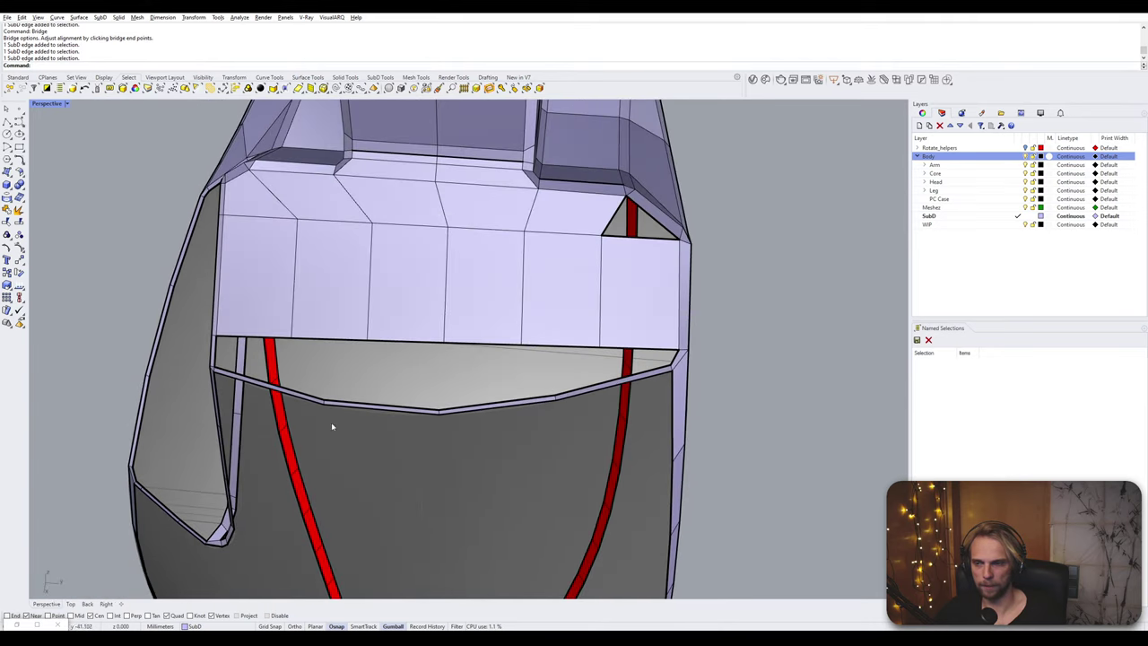
right_click_drag(332, 427, 397, 368)
scroll(412, 413, "up", 4)
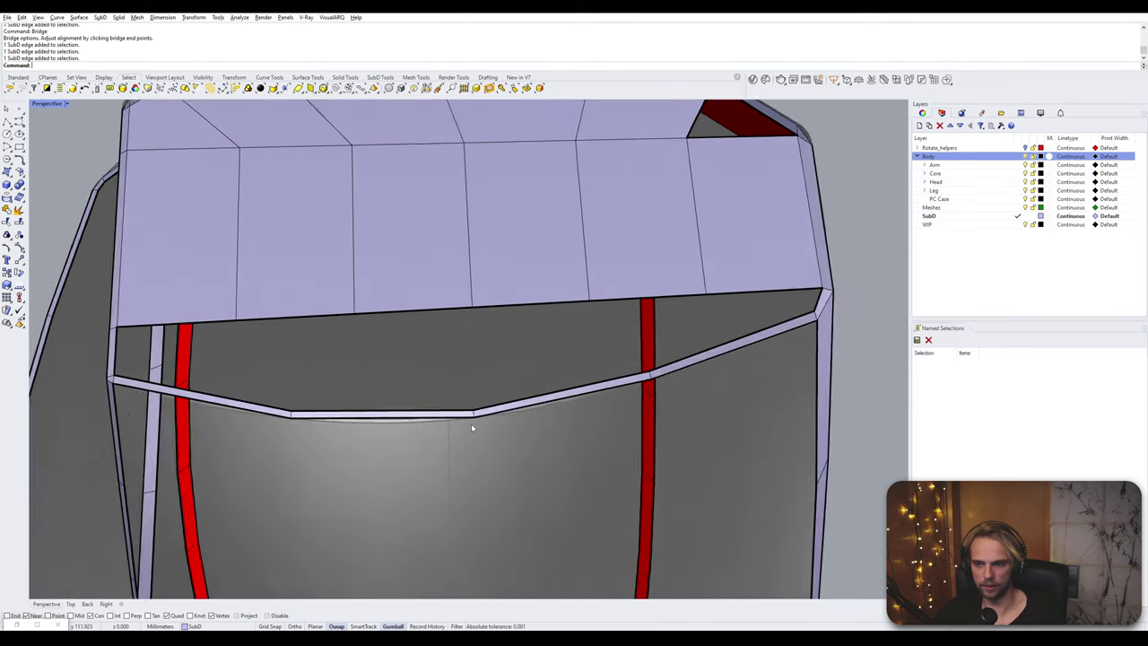
scroll(451, 386, "down", 3)
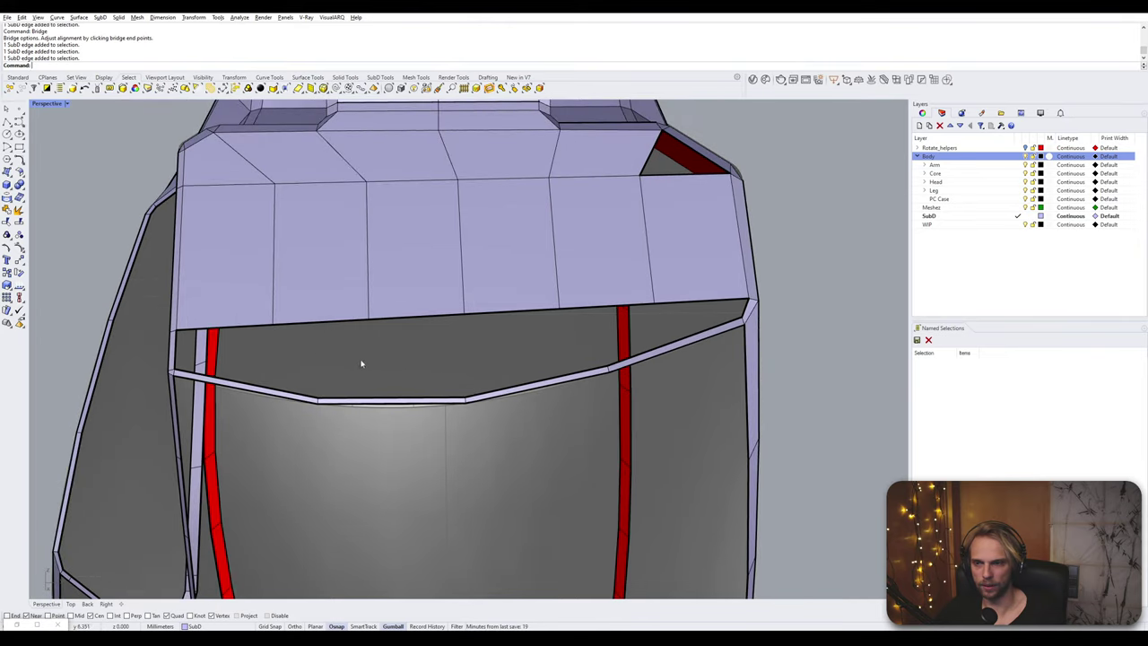
scroll(601, 364, "up", 3)
- Select three front-strip edges beside the right red seam
left_click(600, 364)
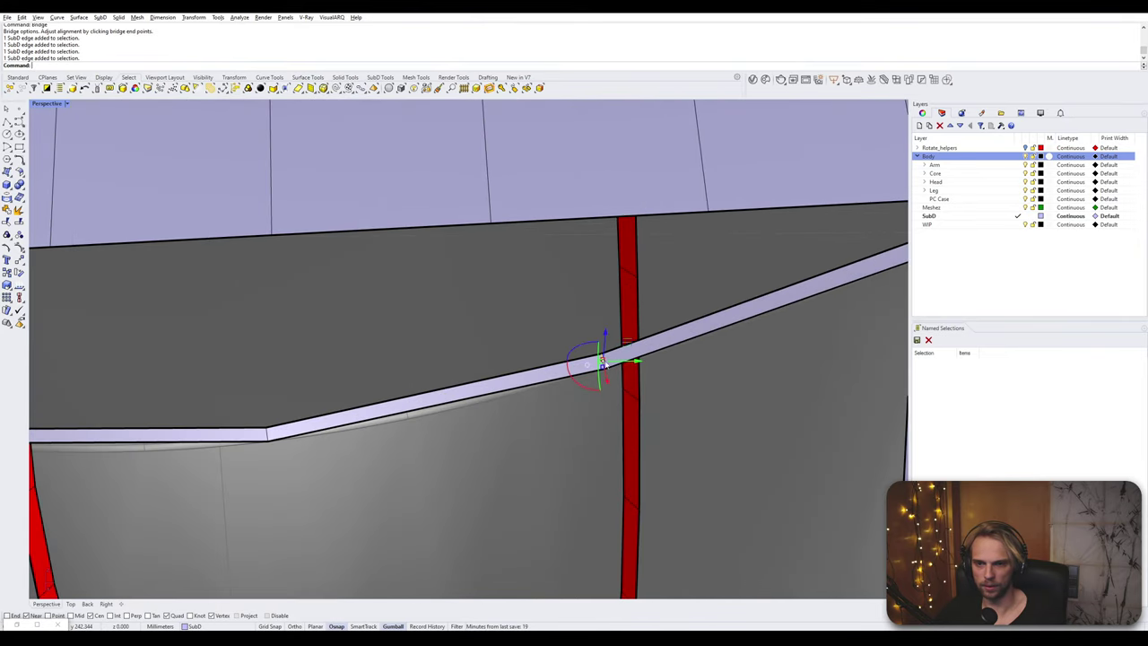
scroll(431, 412, "down", 3)
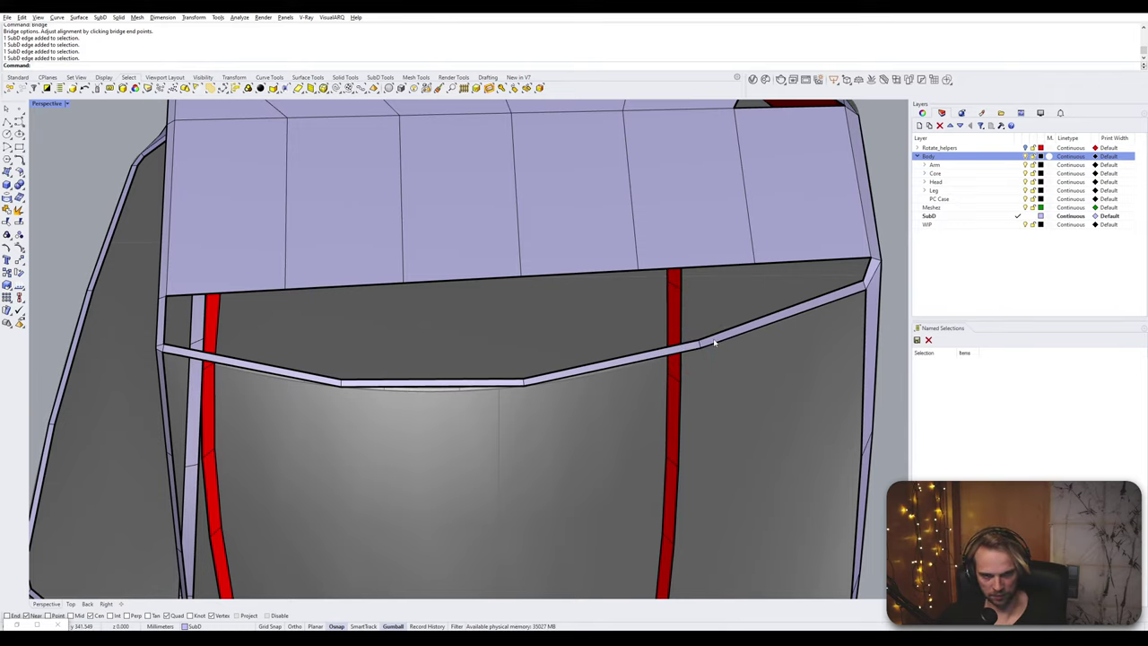
scroll(690, 343, "up", 2)
left_click(689, 345)
scroll(683, 350, "down", 2)
scroll(403, 387, "up", 2)
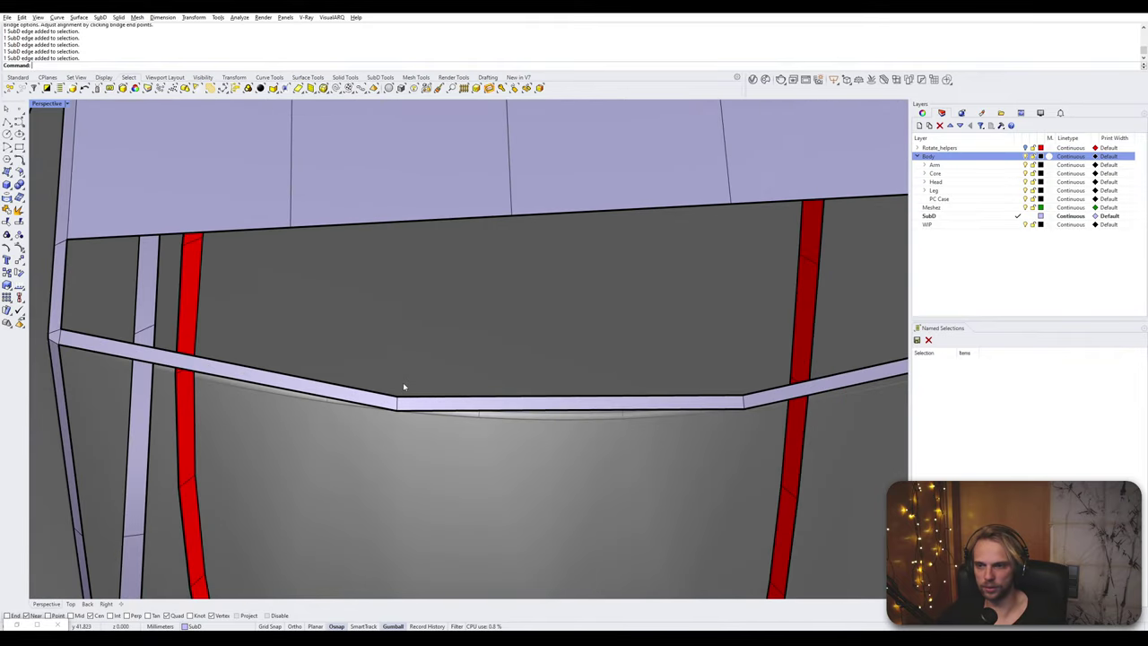
left_click(399, 407, "ctrl+shift")
- Bevel the selected strip edges to split the vertex
type("Bevel")
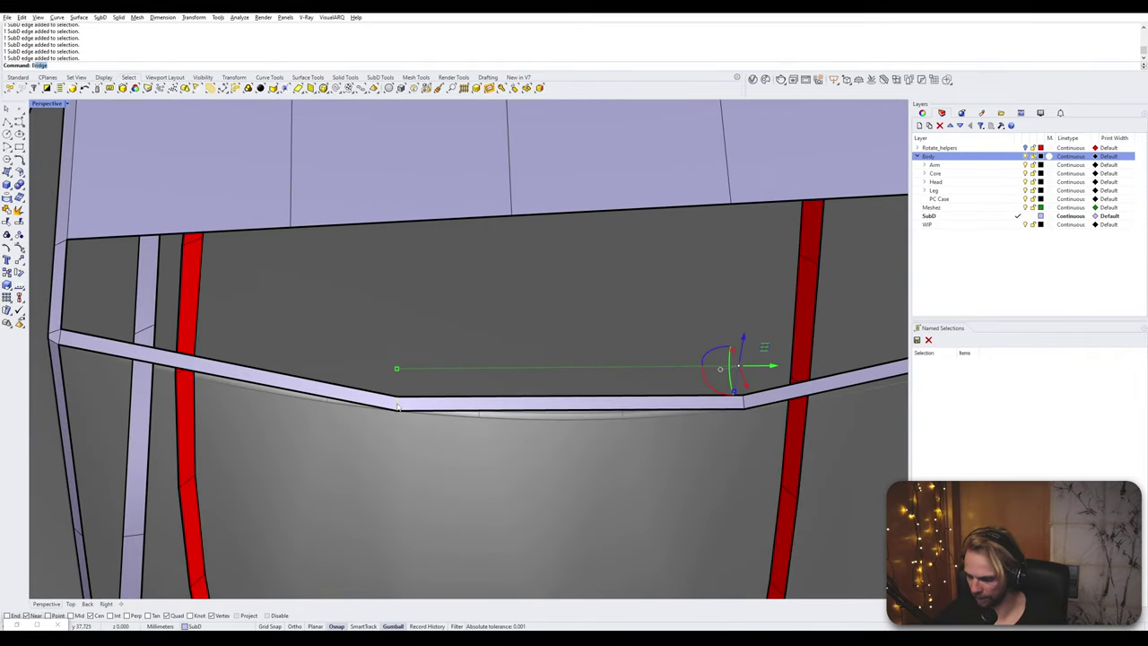
key("Return")
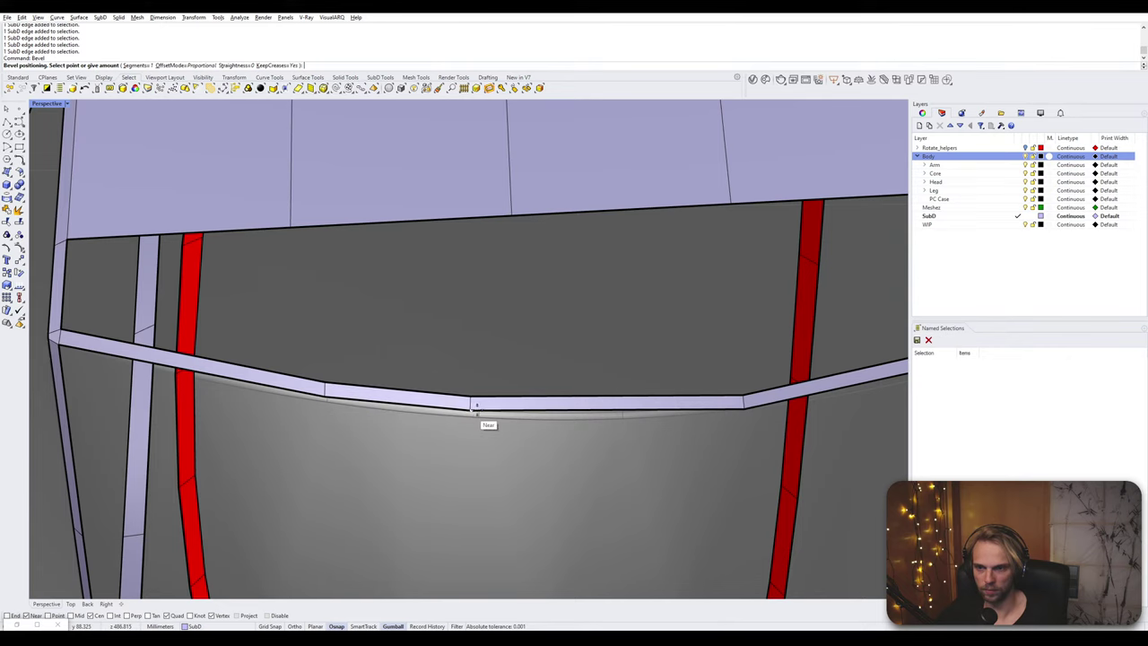
left_click(502, 404)
scroll(419, 359, "down", 1)
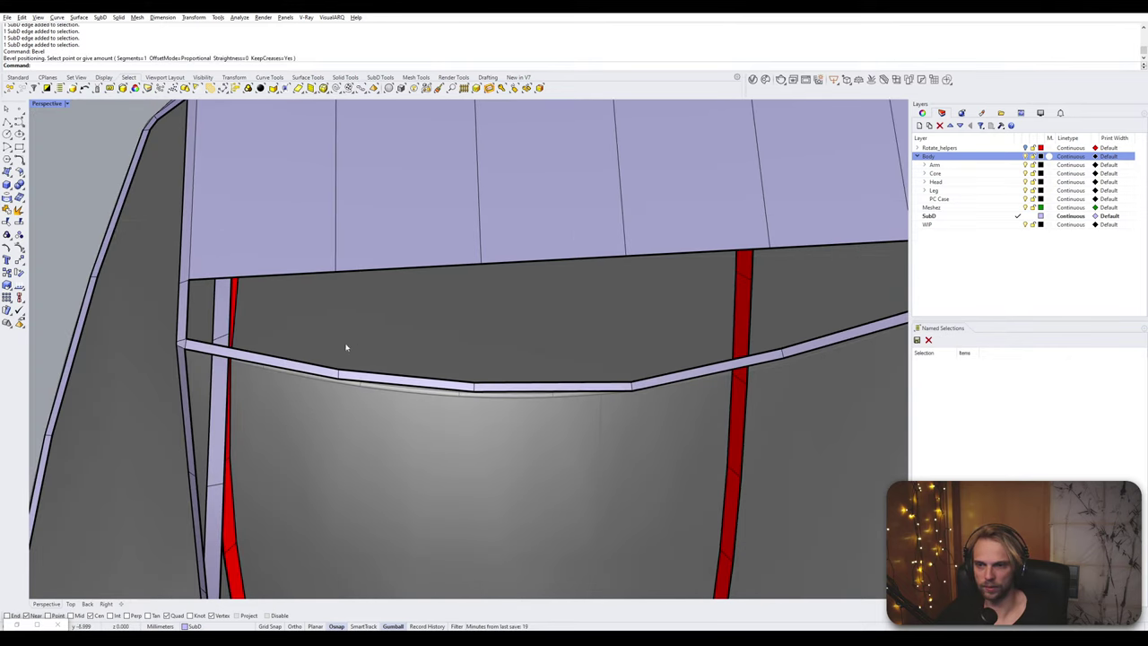
- Bridge the three seam edges above the gap to the three strip edges below it
left_click(278, 275)
left_click(408, 269, "shift")
left_click(529, 264, "shift")
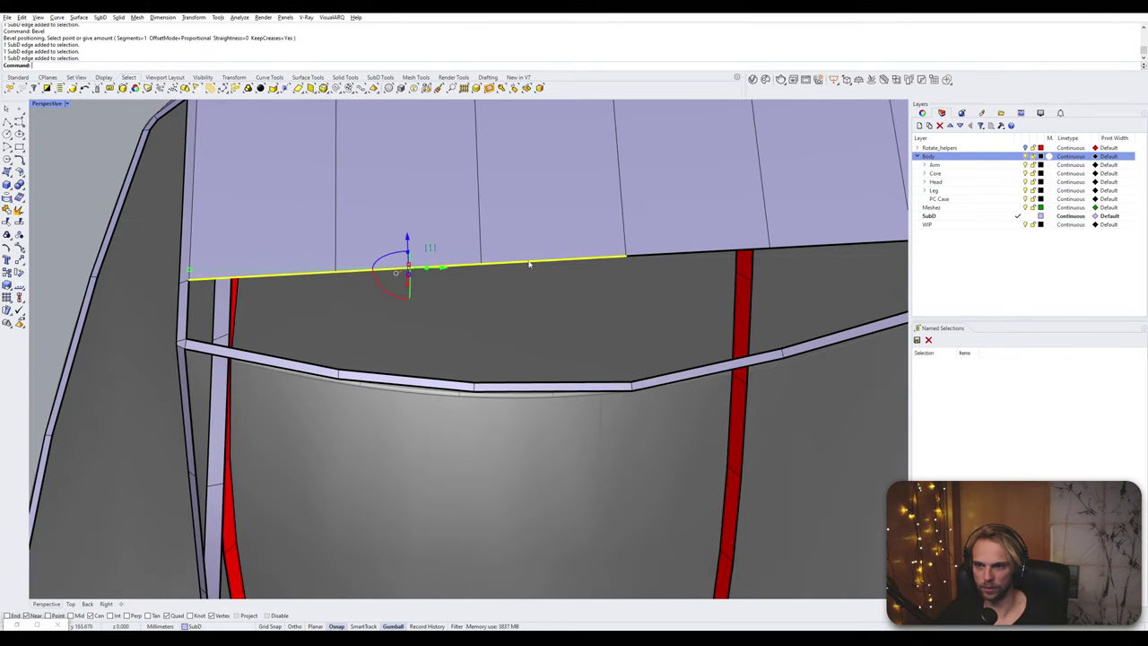
left_click(549, 384, "shift")
left_click(448, 384, "shift")
left_click(305, 366, "shift")
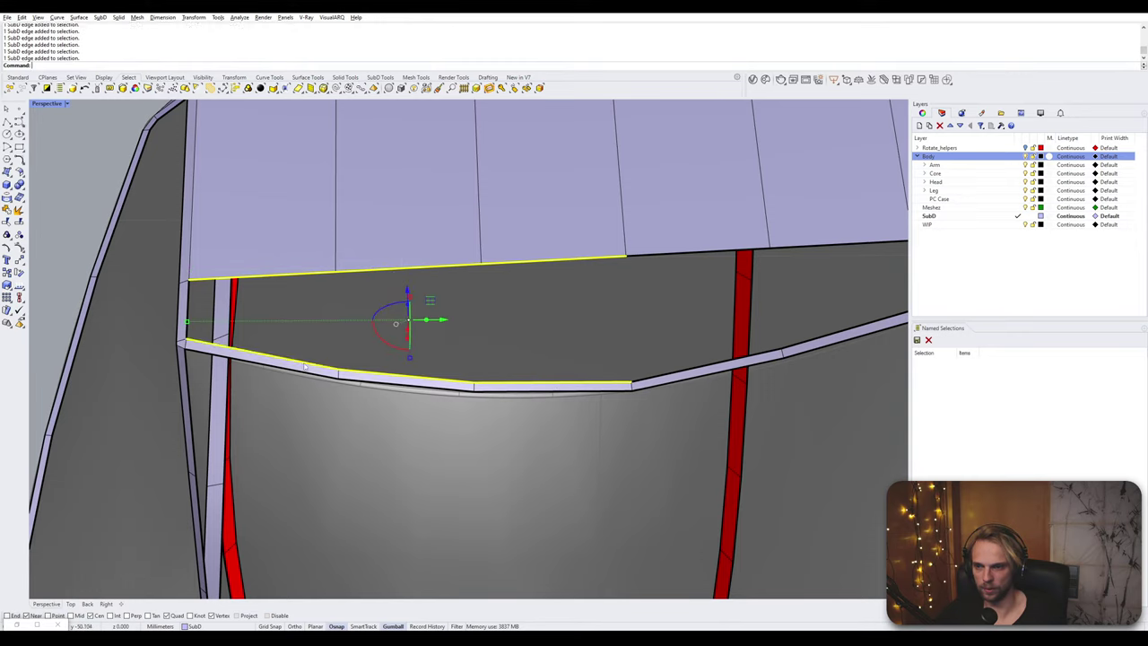
type("bridge")
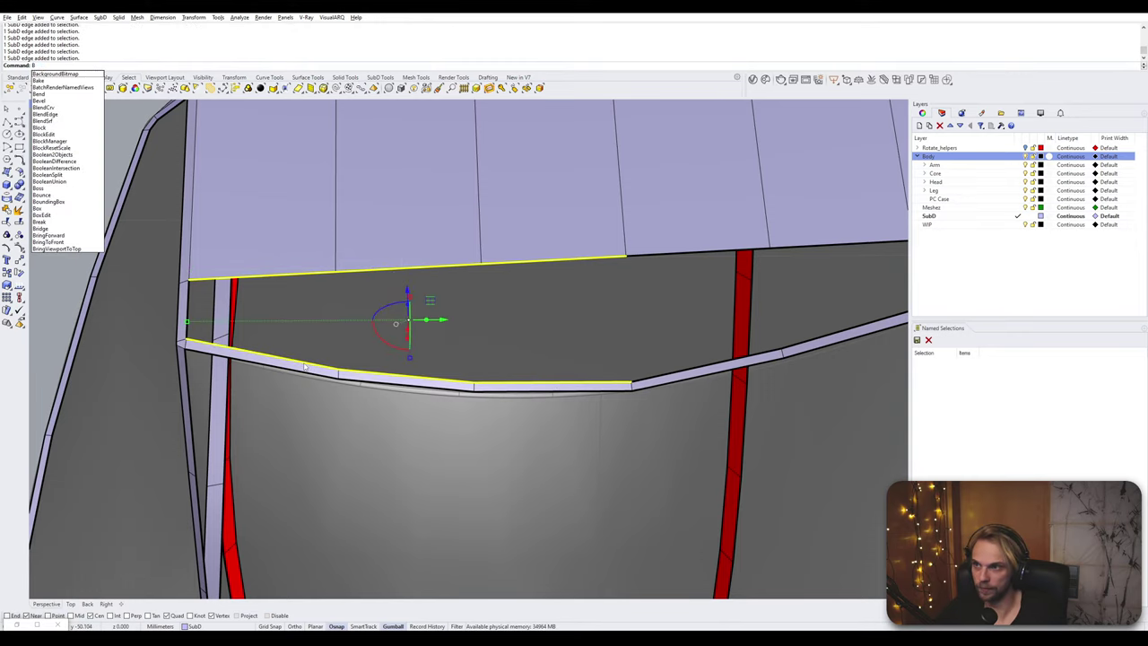
key("Return")
- Bridge the remaining gap's three top edges to two strip edges below, then launch Fill
scroll(364, 359, "down", 9)
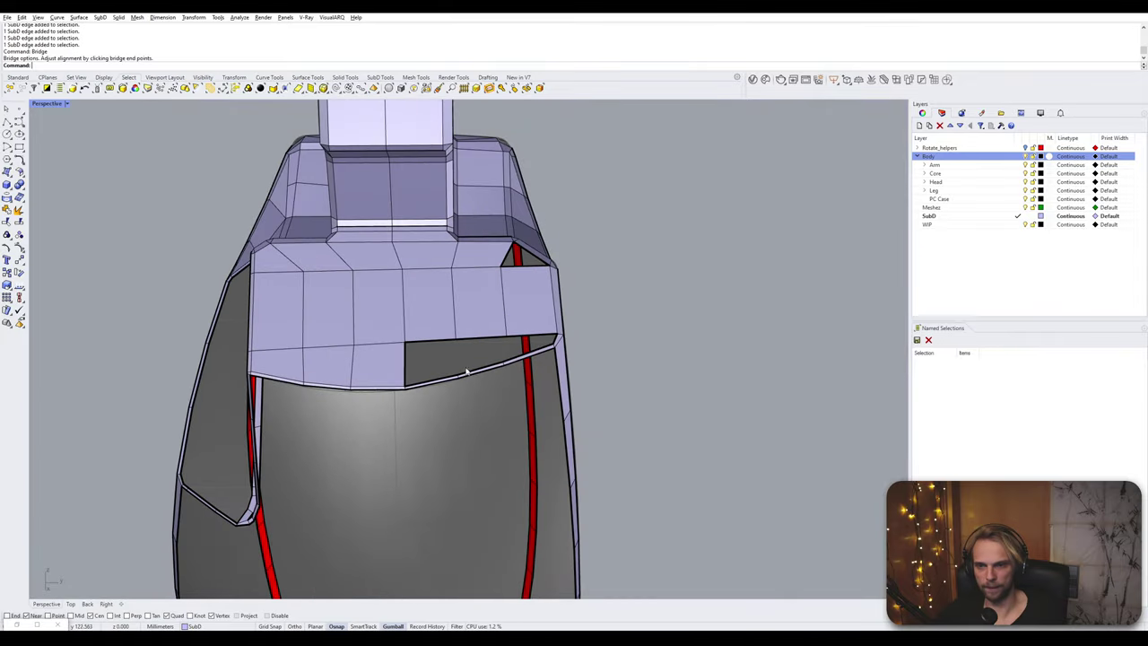
scroll(468, 372, "up", 6)
left_click(403, 325)
left_click(502, 321, "shift")
left_click(585, 319, "shift")
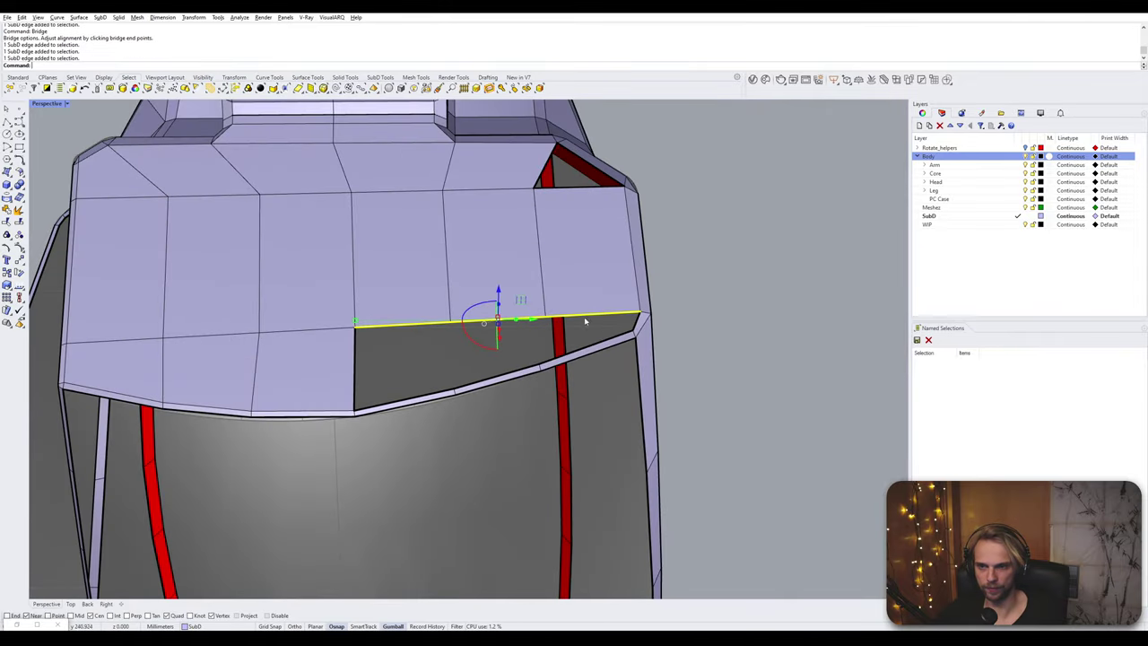
left_click(601, 345, "shift")
left_click(491, 376, "shift")
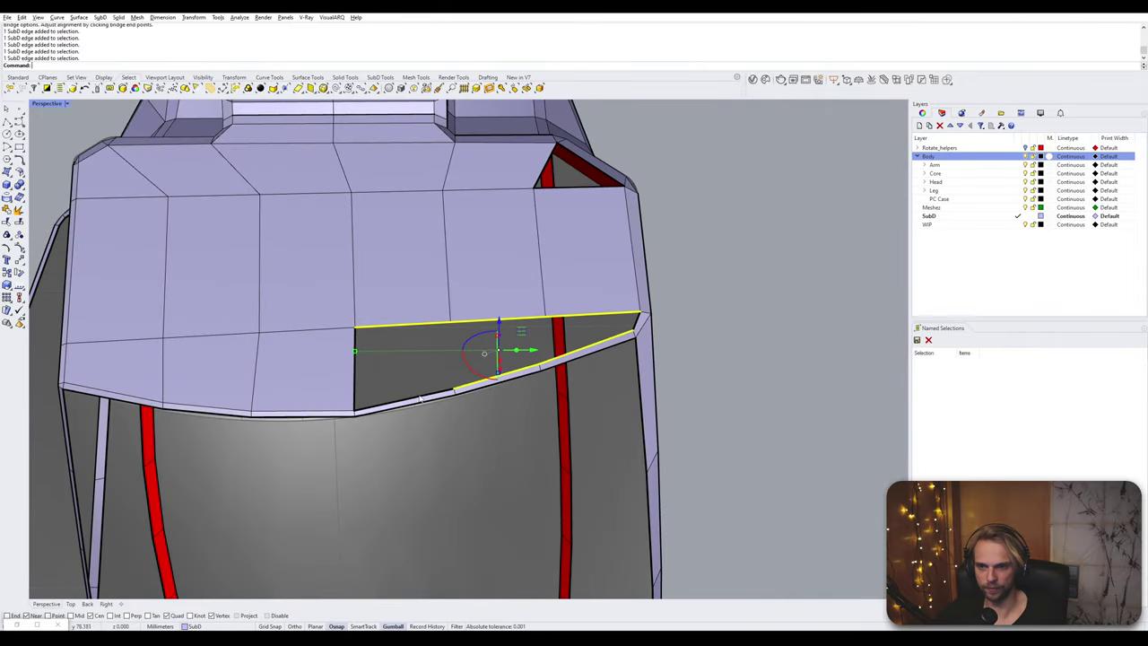
key("Return")
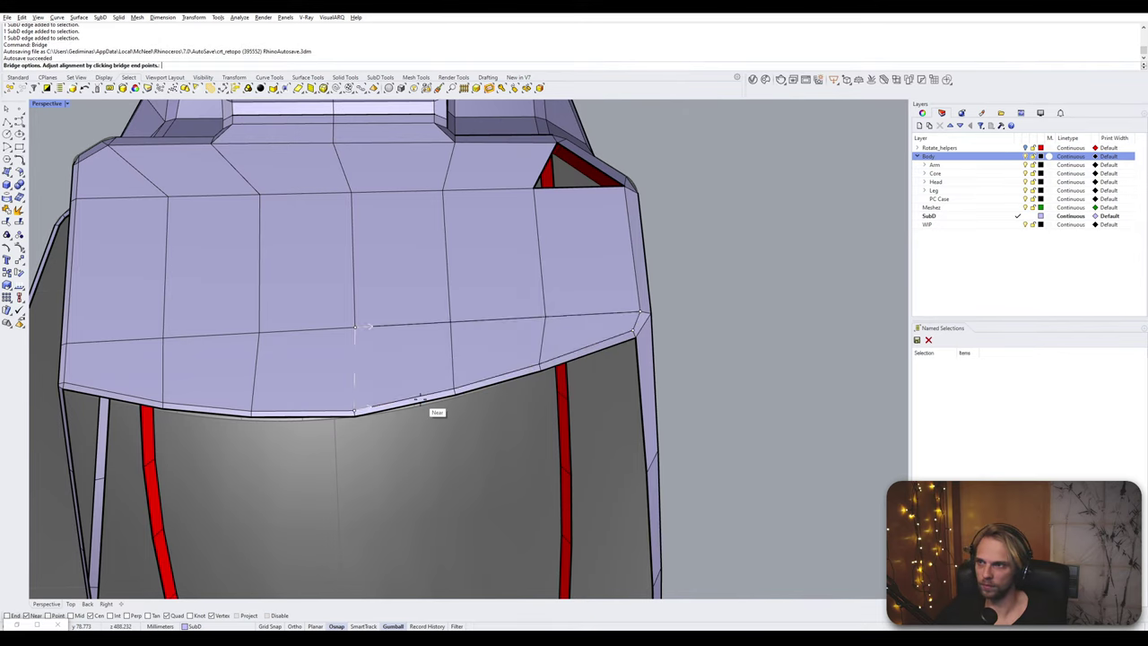
key("Return")
key("Return")
scroll(566, 405, "up", 1)
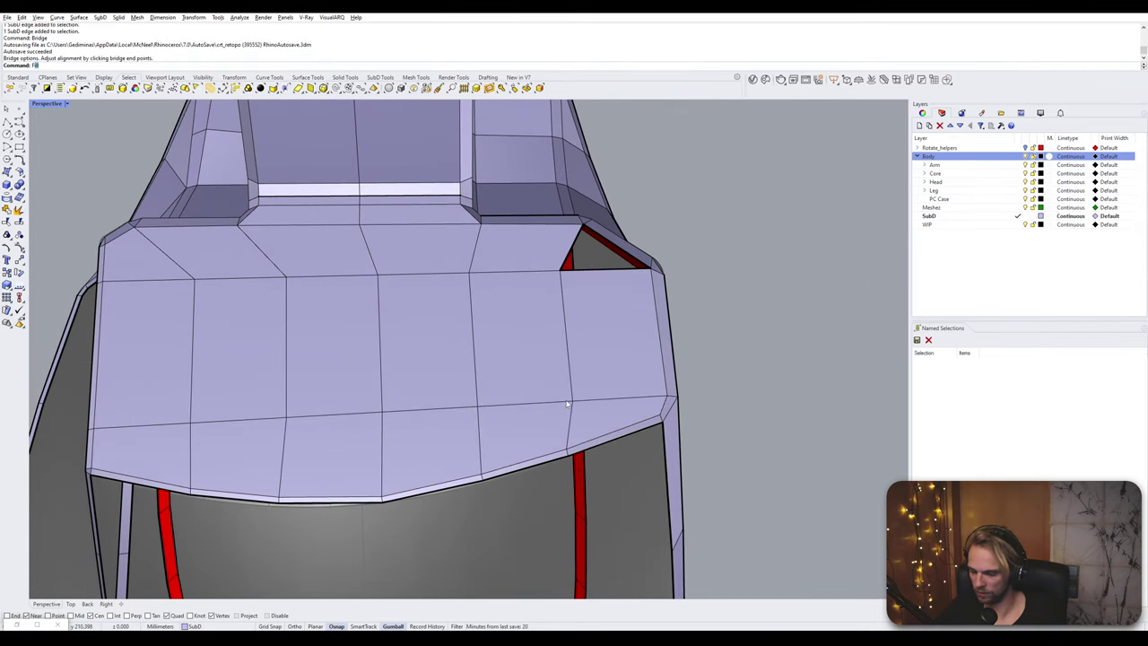
type("Fill")
key("Return")
- Fill the triangular hole by picking its boundary
left_click(620, 271)
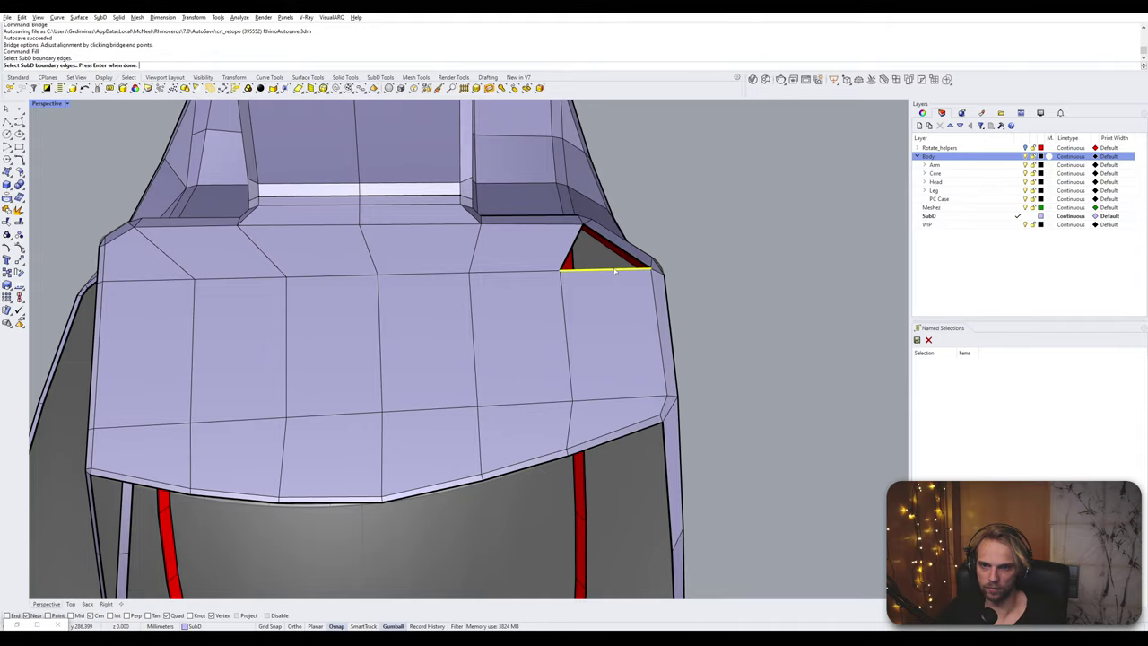
key("Return")
key("Return")
scroll(619, 280, "down", 7)
right_click_drag(619, 281, 679, 349)
- Run AlignVertices on the whole SubD body and remove creases from the shoulder and neck region
left_click(529, 329)
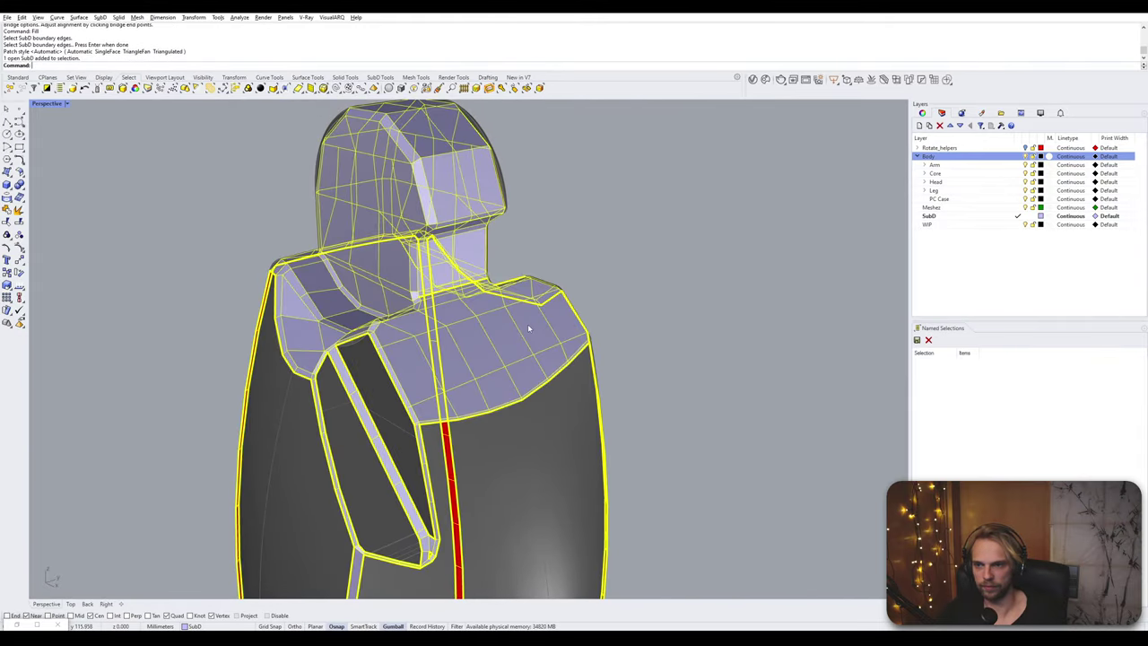
type("AlignVertices")
key("Return")
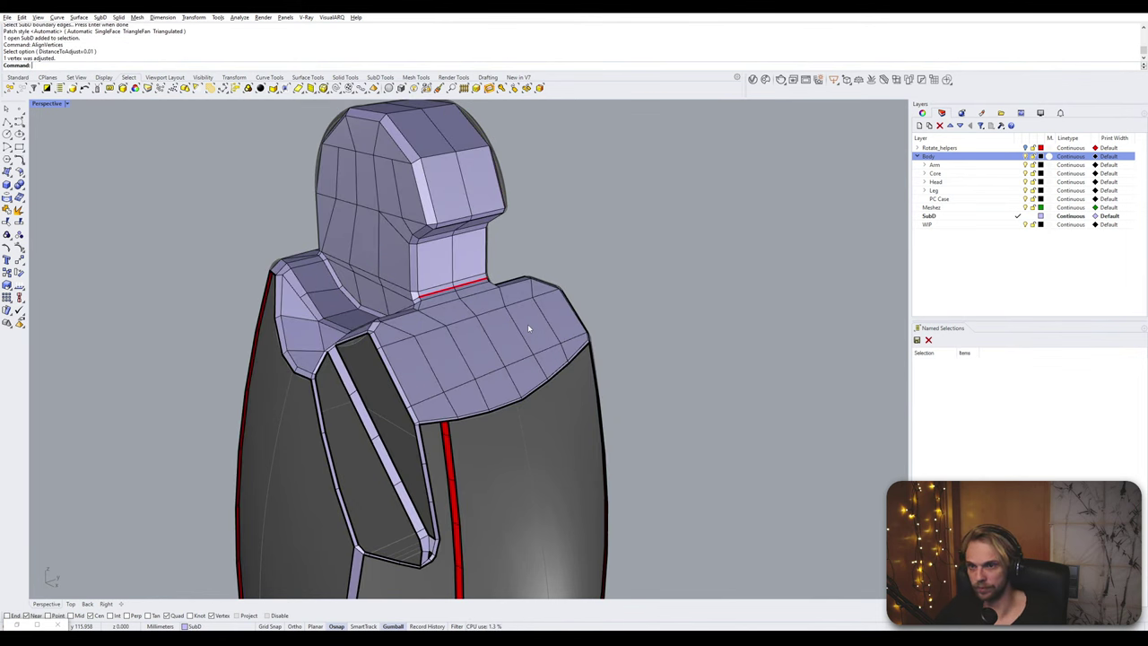
left_click_drag(409, 289, 563, 354)
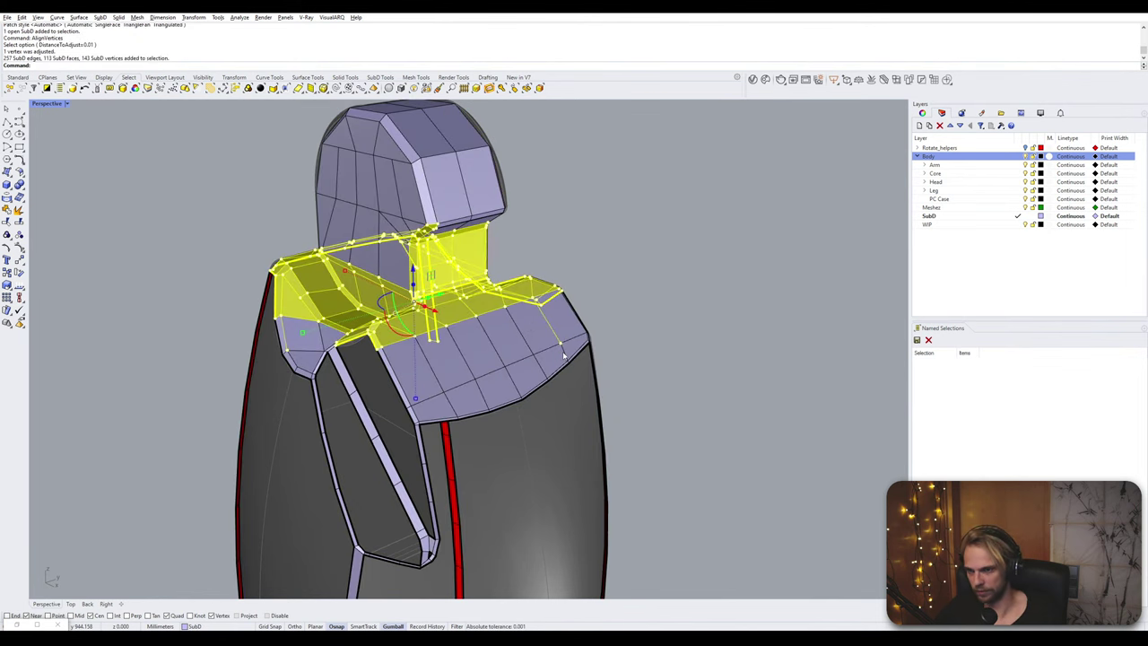
key("Return")
key("Escape")
- Delete the thin back face strip and bridge the hole's top and lower edges
key("Tab")
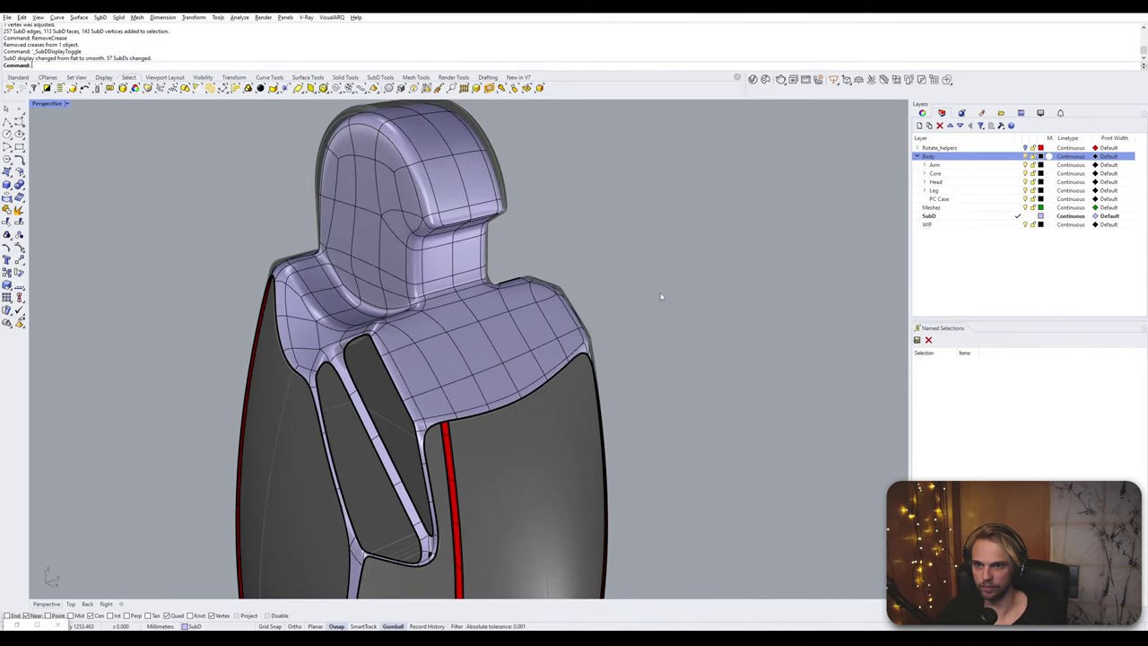
right_click_drag(661, 295, 592, 332)
scroll(616, 360, "up", 8)
key("Tab")
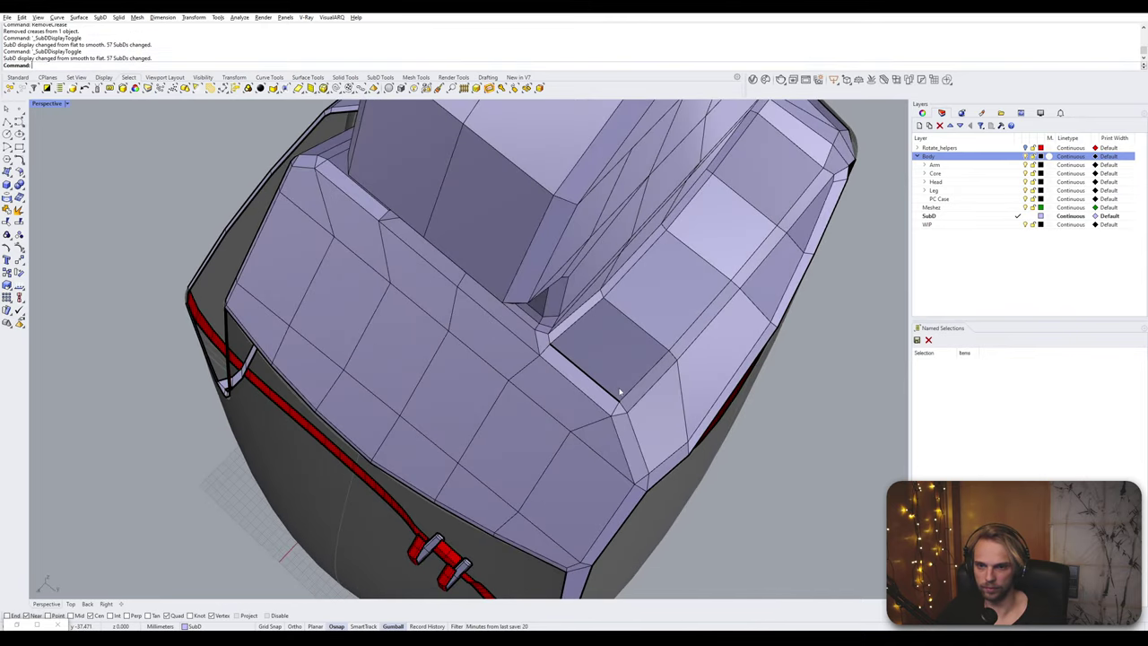
left_click(572, 376, "ctrl+shift")
key("Delete")
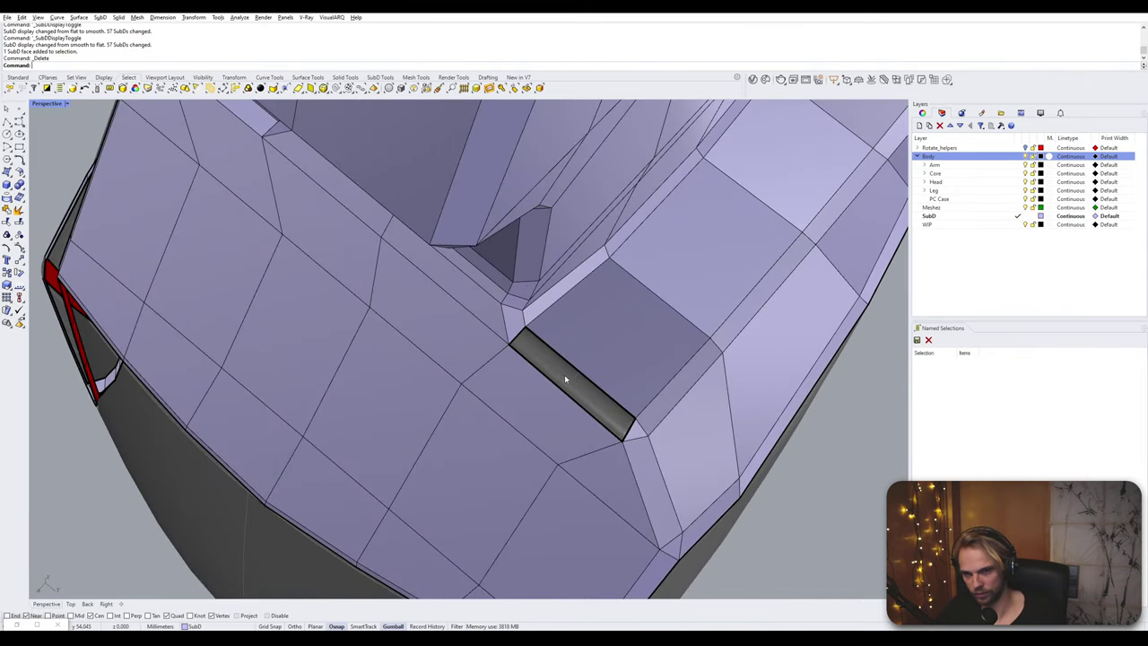
left_click(579, 375, "ctrl+shift")
left_click(598, 428, "ctrl+shift")
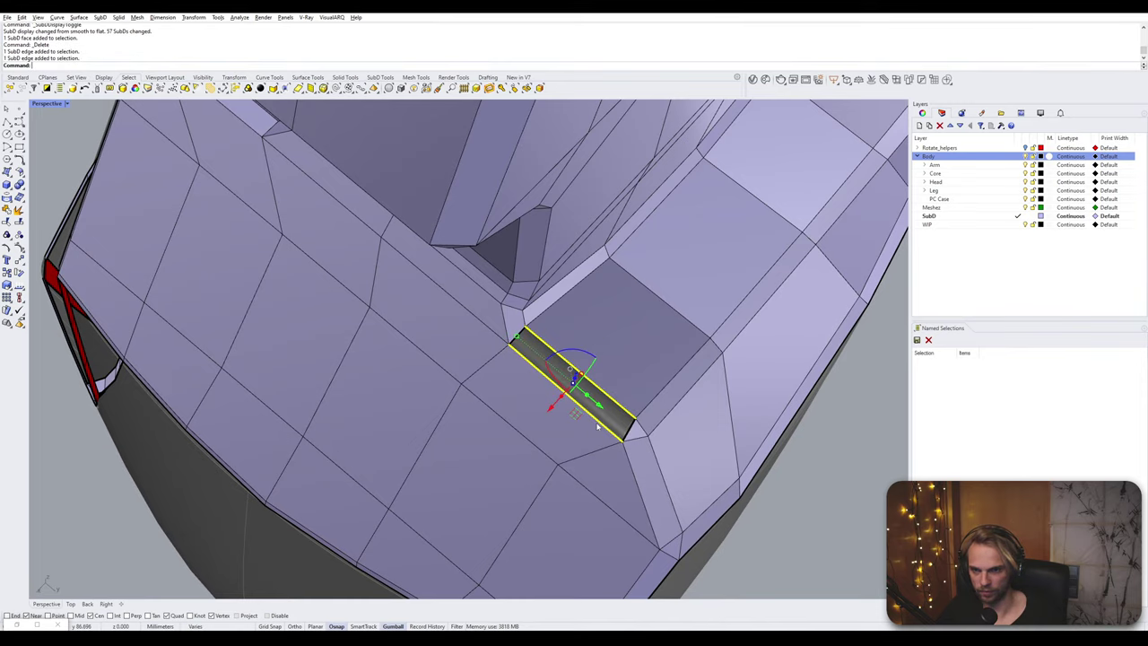
key("Return")
key("Return")
scroll(597, 426, "down", 10)
key("Tab")
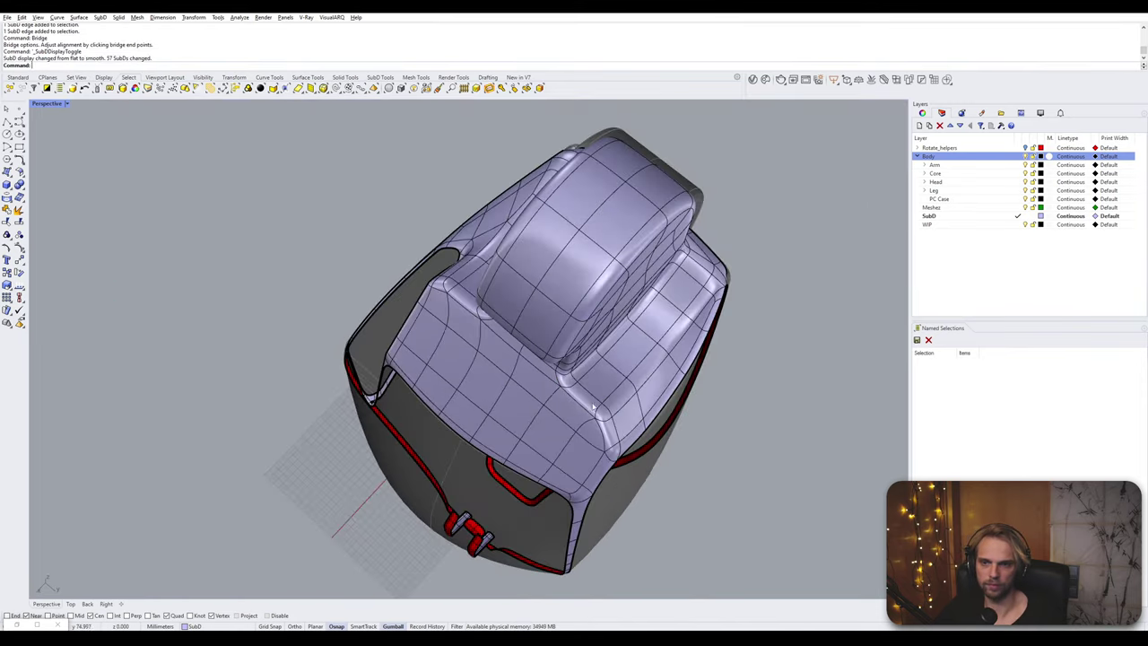
- Orbit around the body to inspect the filled back, the underside and the side cutout
right_click_drag(597, 426, 506, 295)
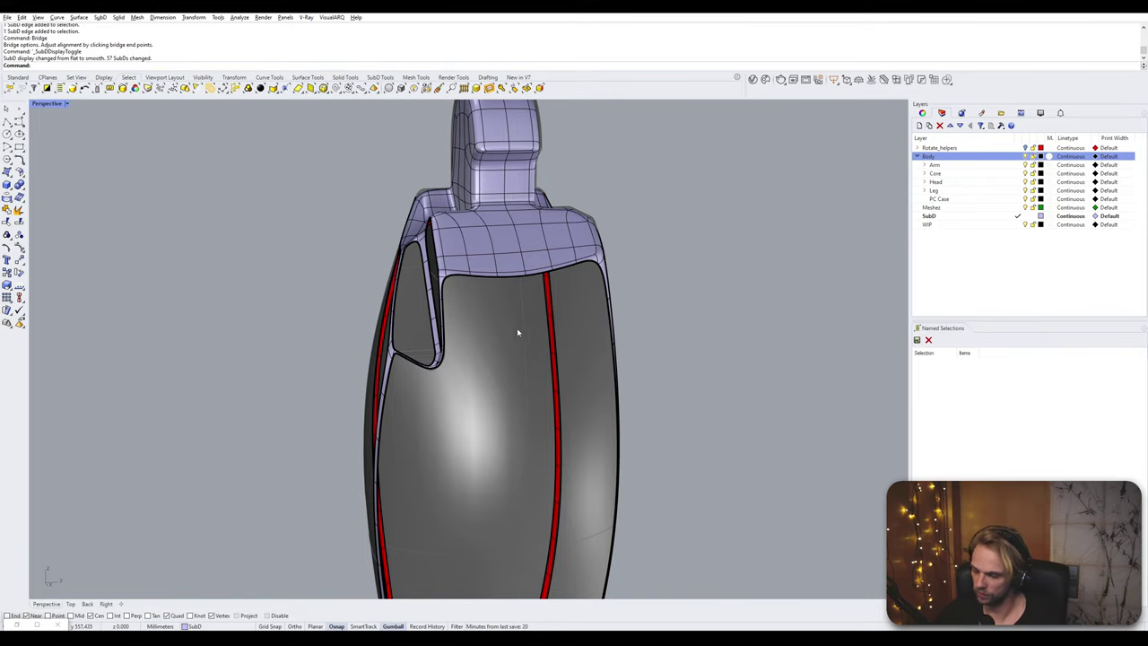
right_click_drag(517, 333, 485, 296)
key("Tab")
right_click_drag(474, 282, 514, 276)
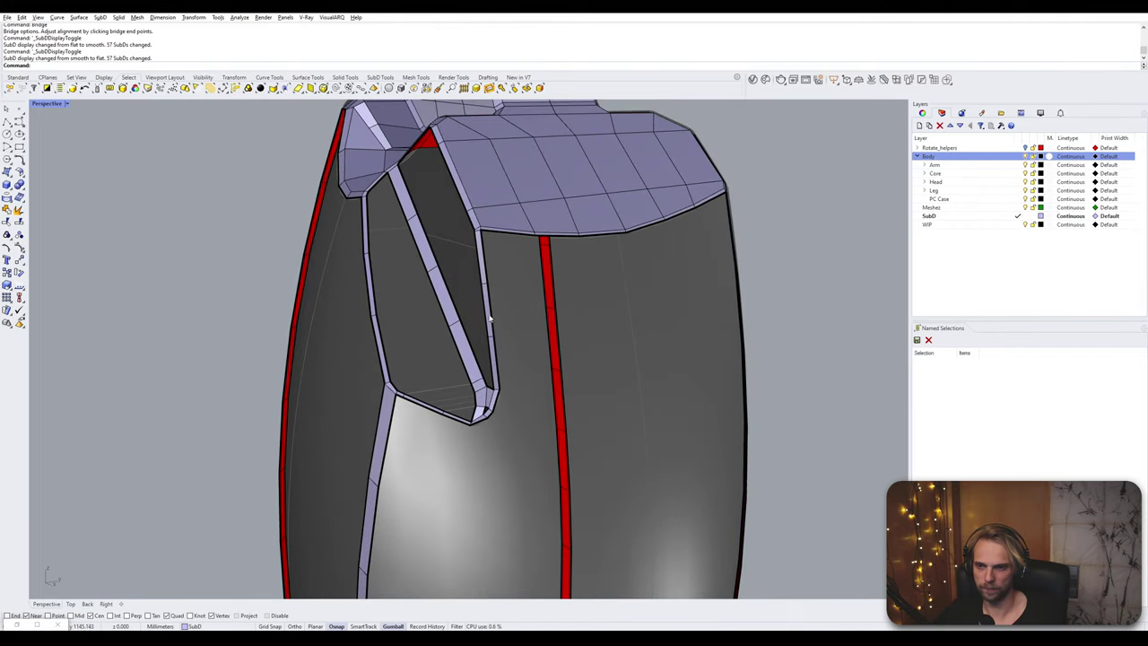
scroll(492, 342, "up", 1)
scroll(487, 344, "up", 3)
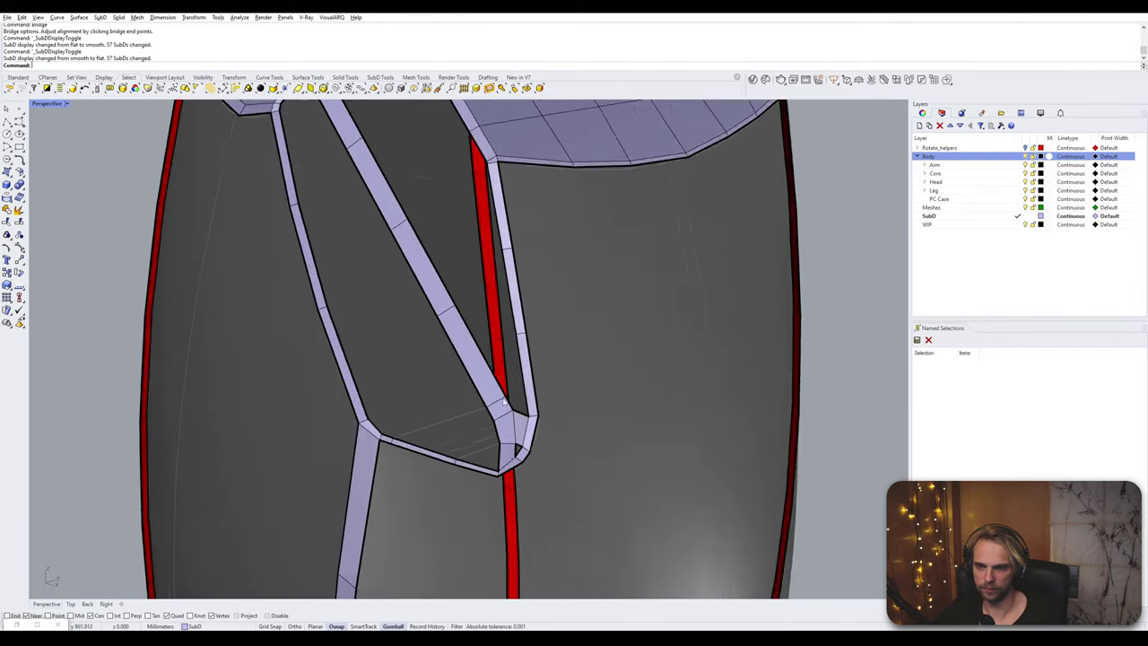
scroll(514, 405, "down", 5)
right_click_drag(514, 405, 425, 256)
- Bridge the side cutout's left edge to the opposite edge across it
scroll(398, 239, "up", 2)
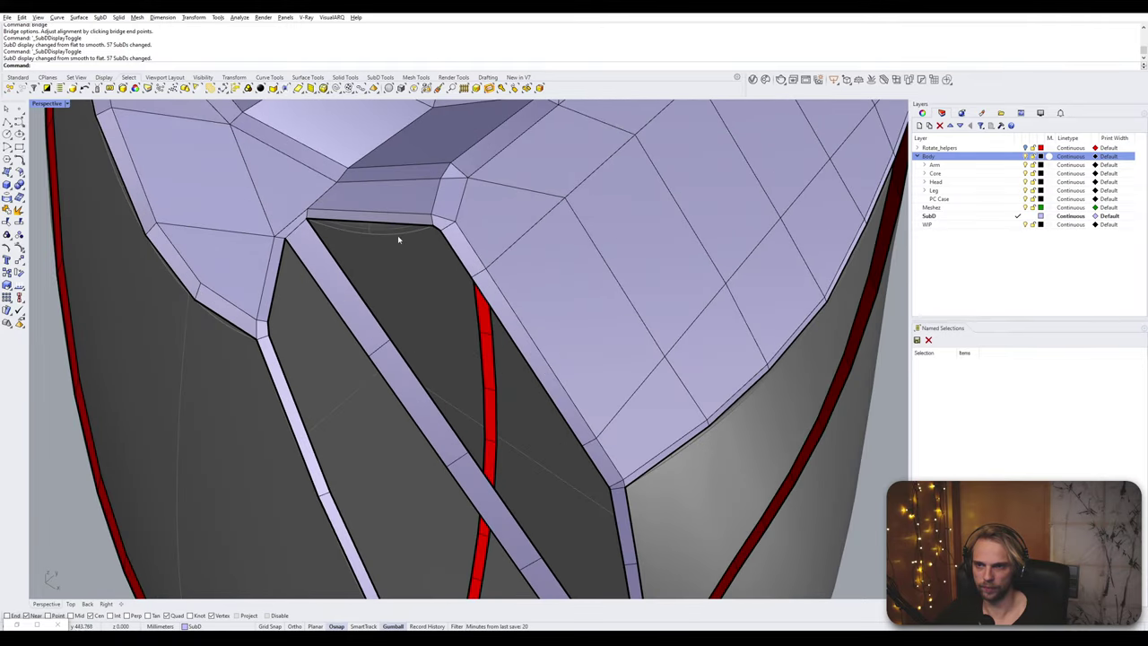
left_click(355, 285, "ctrl+shift")
left_click(451, 252, "ctrl+shift")
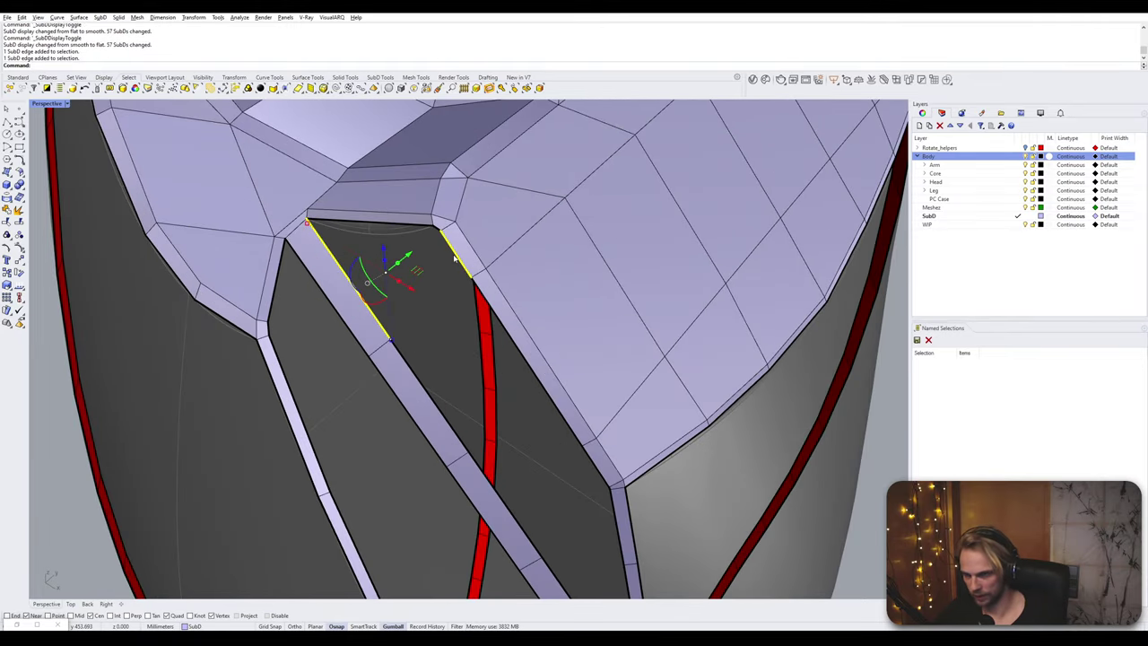
key("Escape")
scroll(409, 248, "up", 4)
left_click(332, 344, "ctrl+shift")
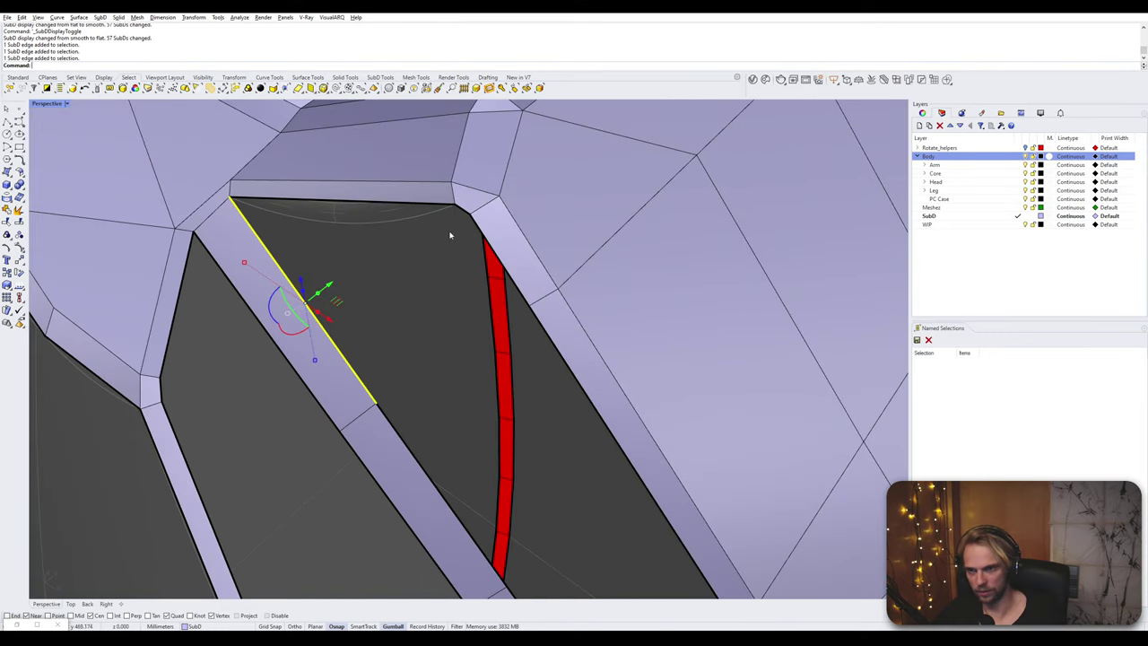
left_click(463, 212, "ctrl+shift")
type("Bridge")
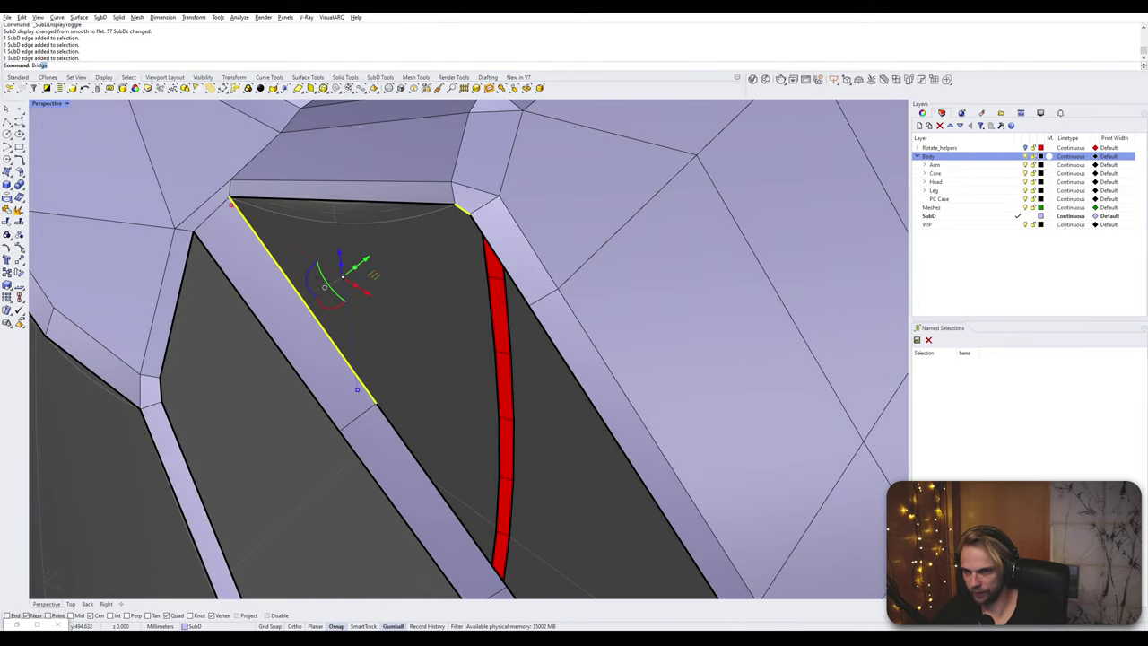
key("Return")
key("Return")
- Bridge the remaining seam gaps edge pair by edge pair down to the lower strip
right_click_drag(462, 212, 450, 303)
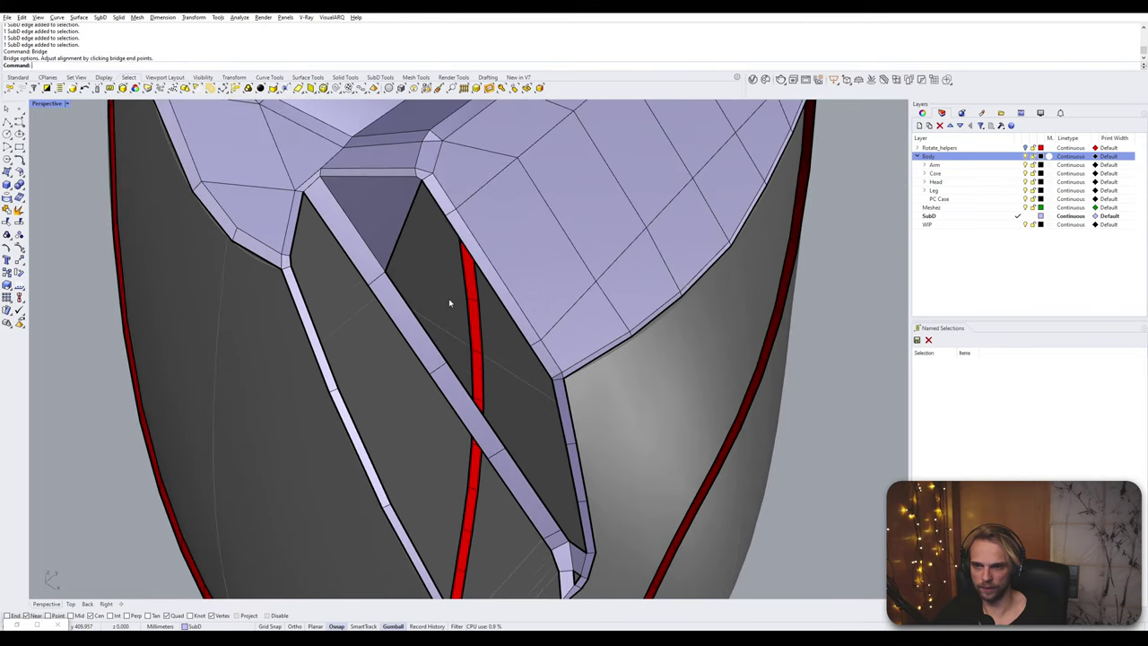
scroll(447, 218, "up", 2)
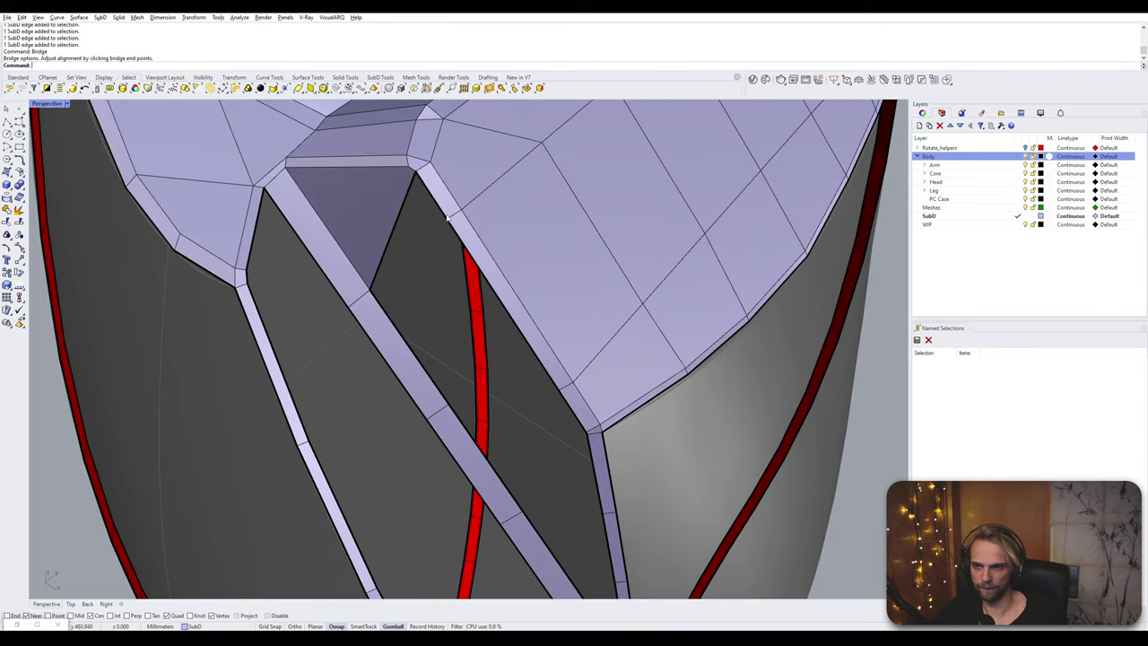
left_click(420, 341, "ctrl+shift")
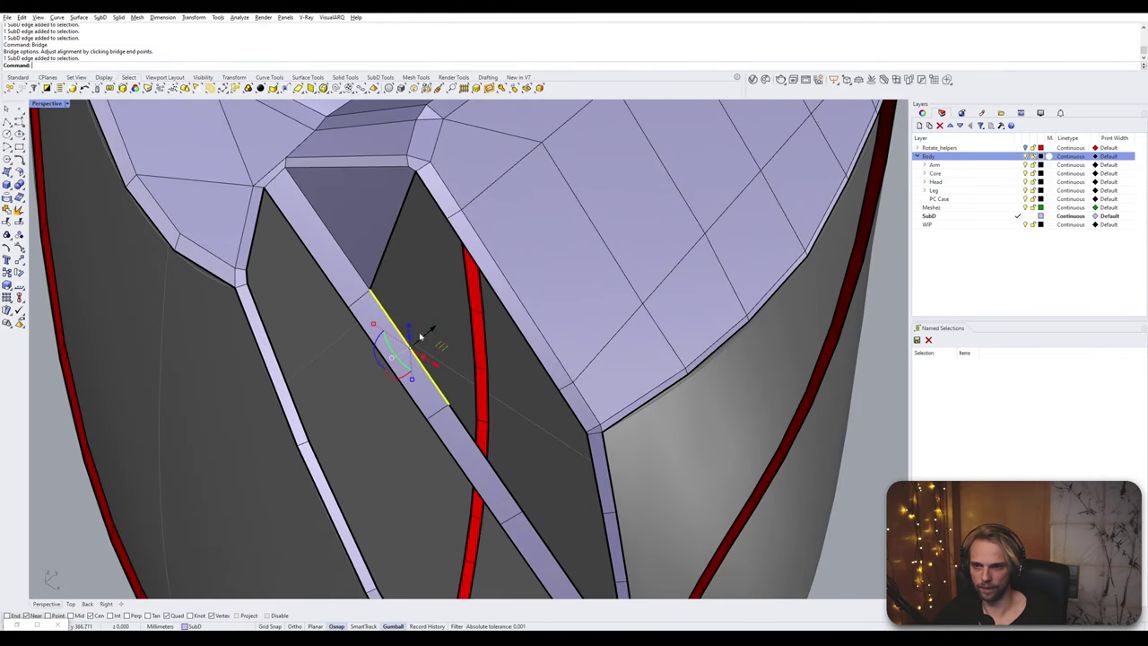
left_click(435, 206, "ctrl+shift")
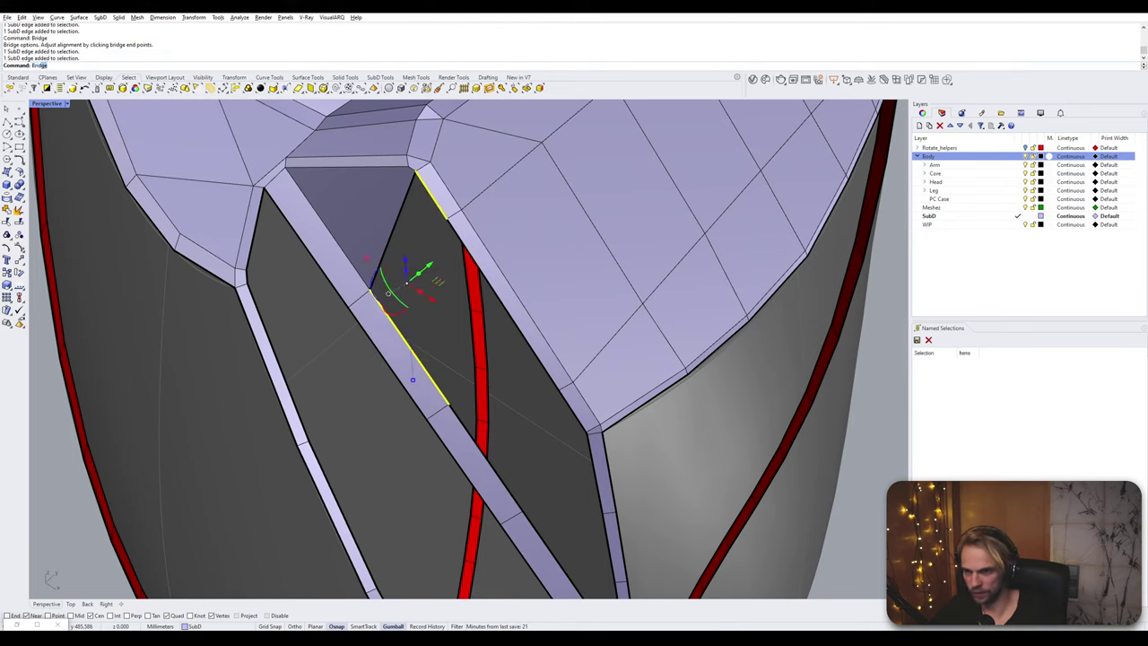
key("Return")
key("Return")
left_click(476, 445, "ctrl+shift")
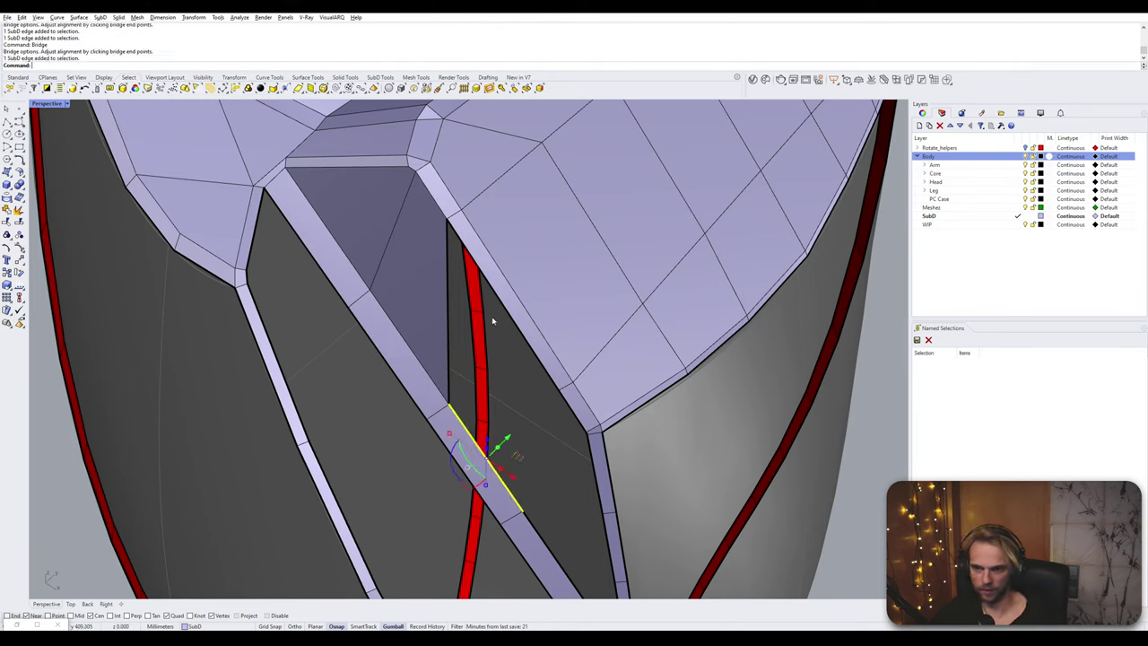
left_click(499, 303, "ctrl+shift")
key("Return")
key("Return")
right_click_drag(568, 422, 551, 201)
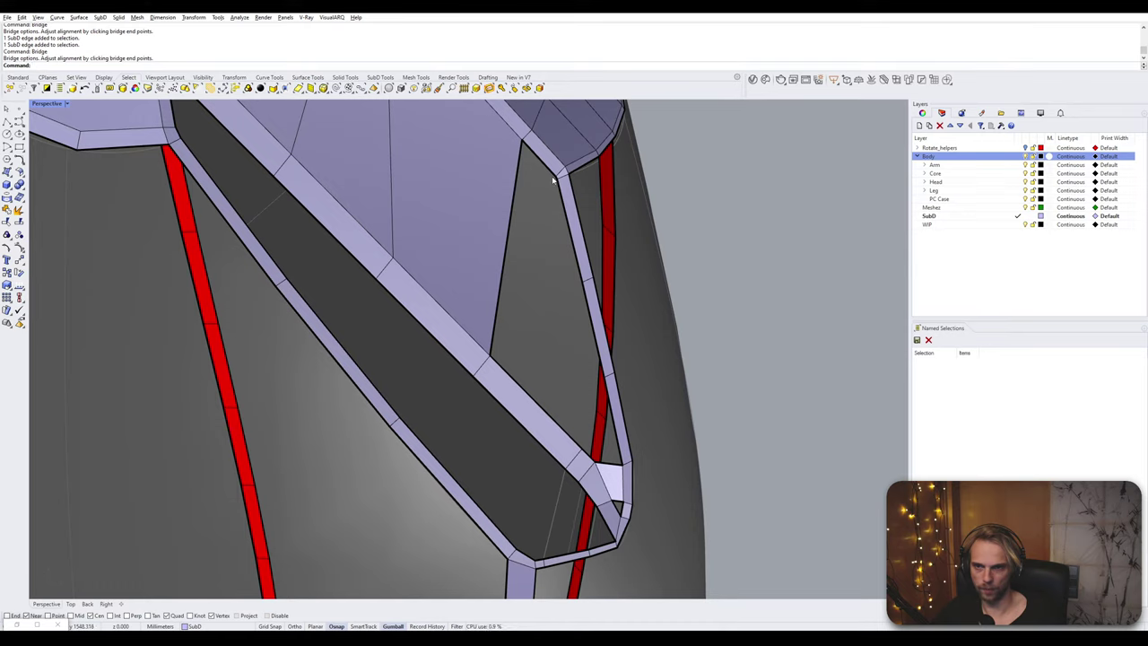
left_click(549, 173)
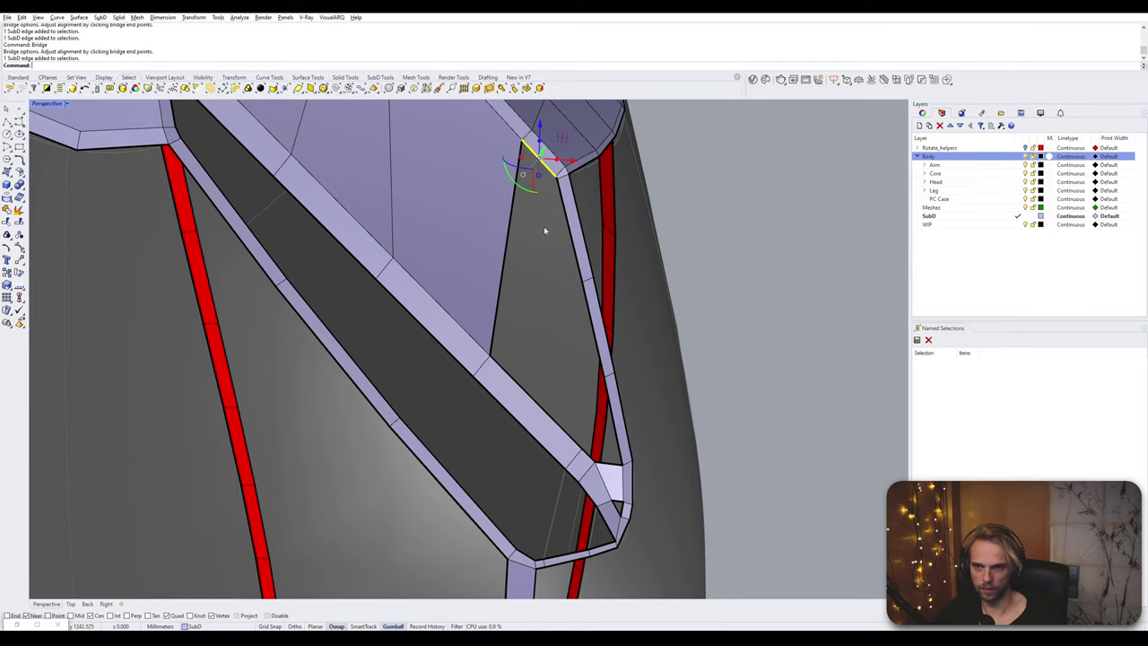
left_click(538, 409, "shift")
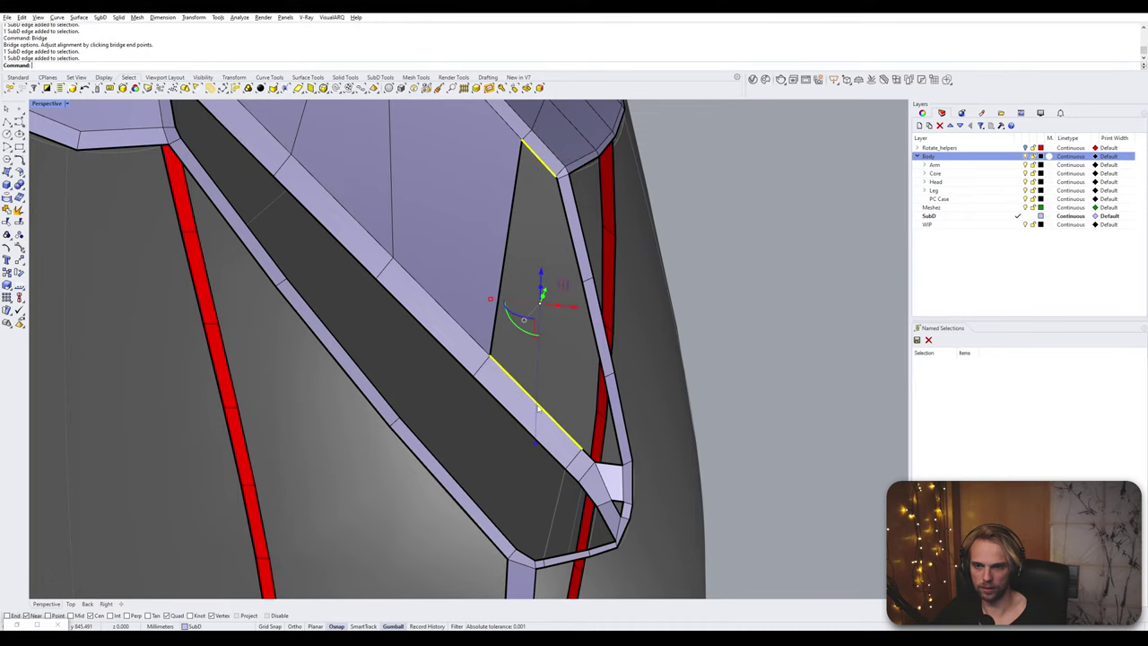
key("Return")
key("Return")
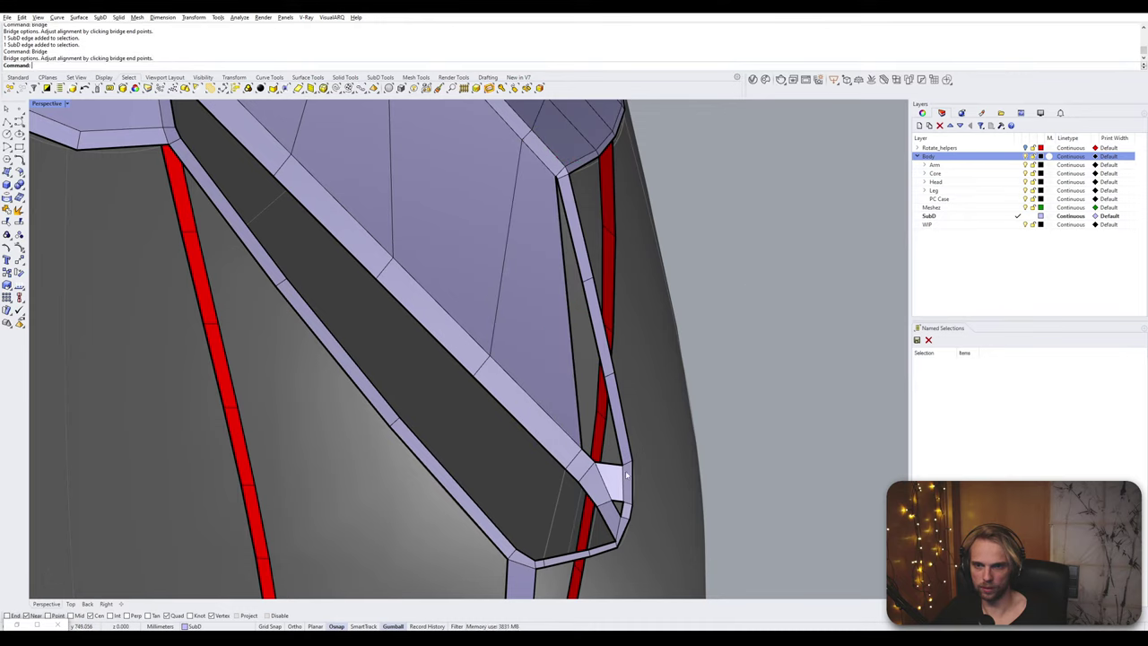
- Delete the unwanted face left in the gap
right_click_drag(567, 265, 561, 357, "shift")
scroll(556, 267, "up", 7)
scroll(536, 267, "down", 7)
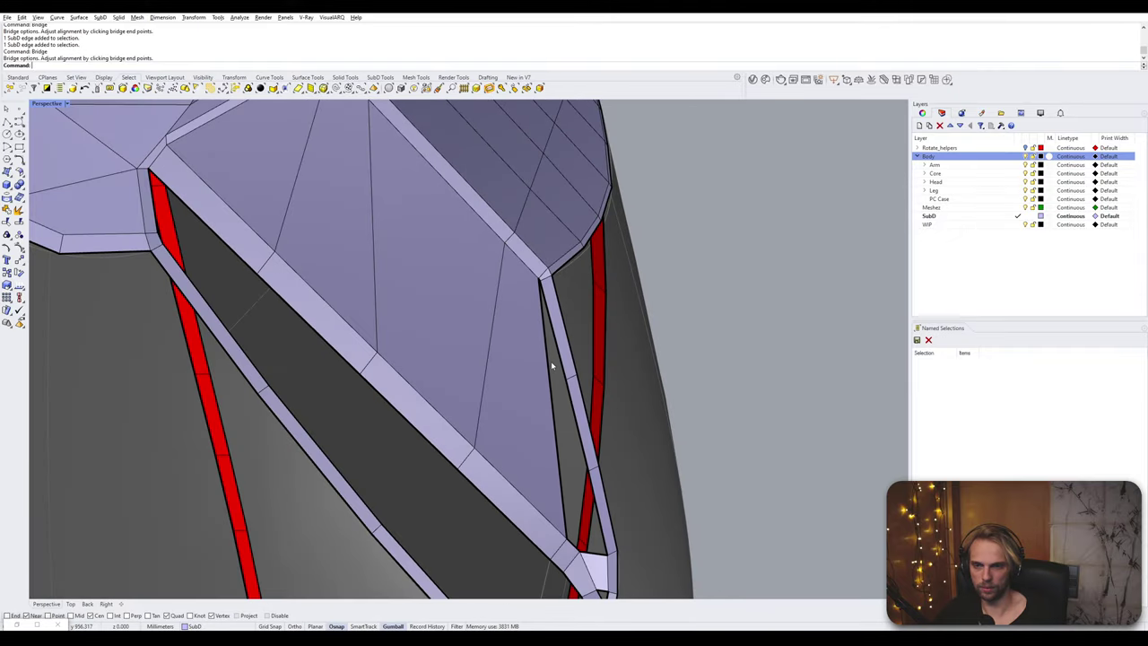
right_click_drag(566, 522, 565, 413, "shift")
left_click(528, 305)
key("Delete")
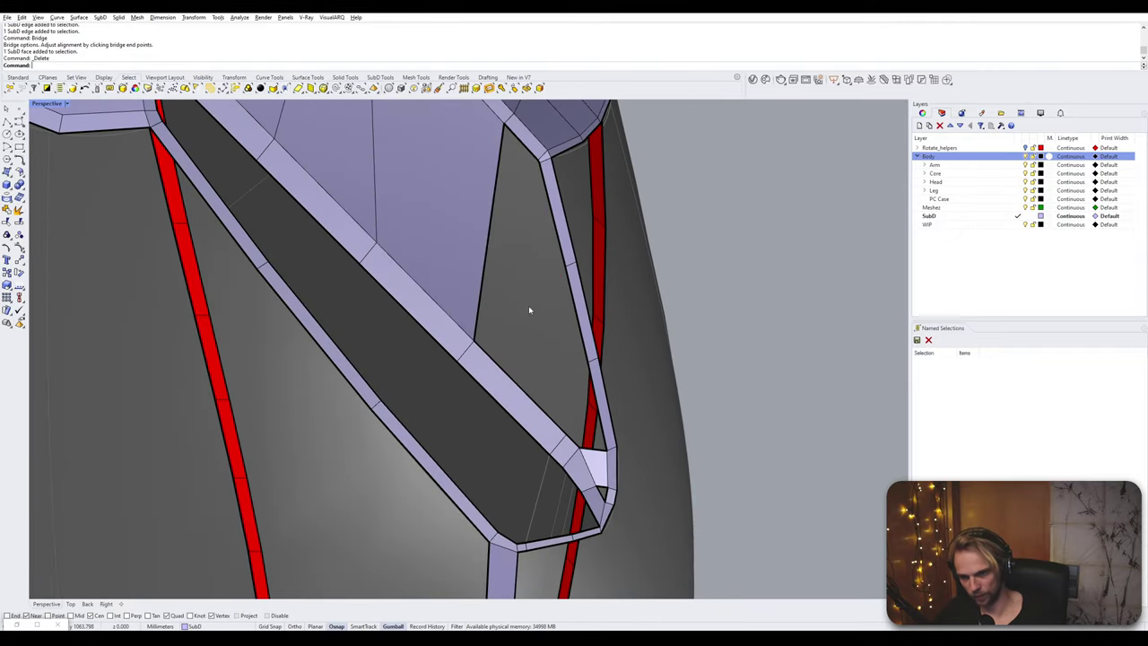
- Stitch the two open-corner vertices at their average location and delete the leftover edge
scroll(539, 163, "up", 3)
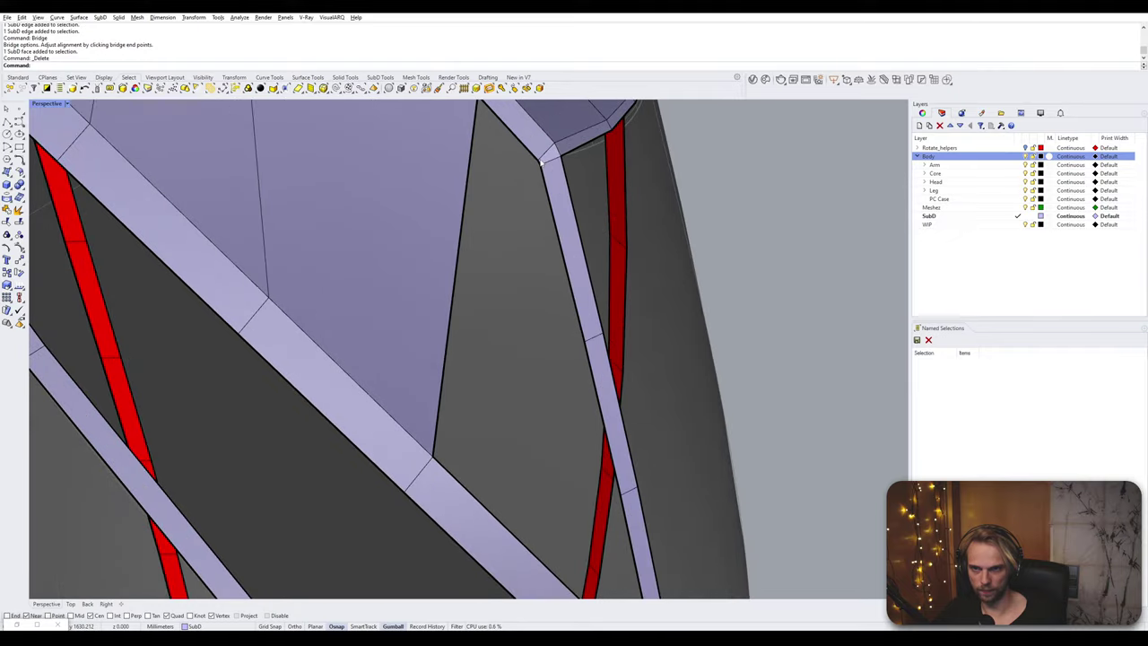
left_click(537, 164)
left_click(537, 164)
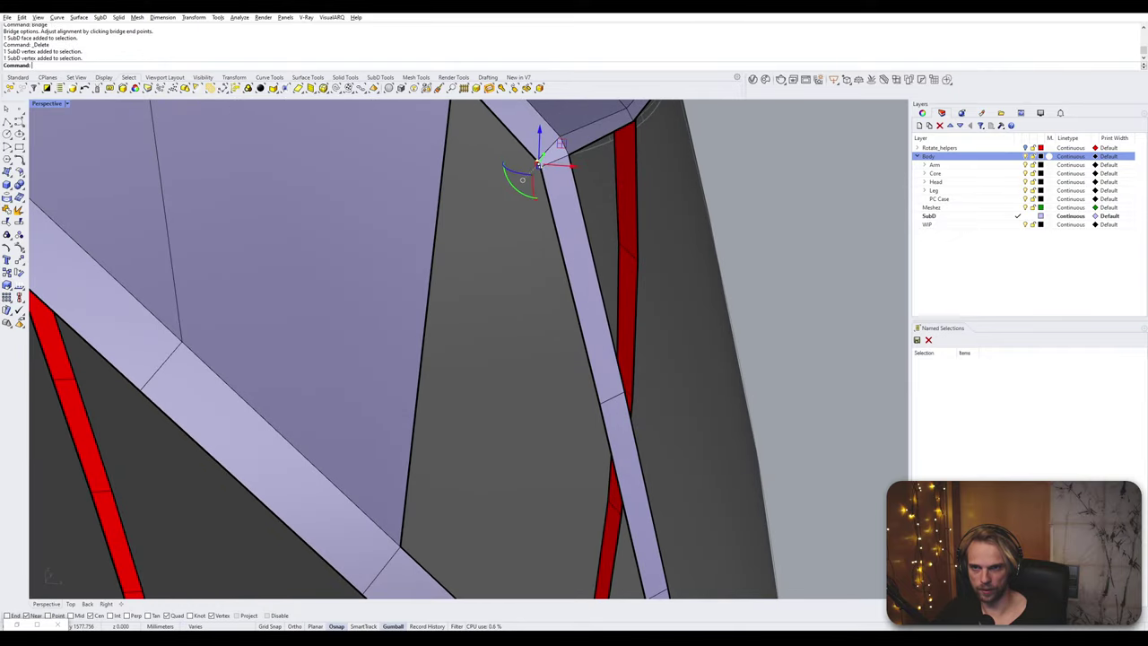
type("Stitch")
key("Return")
key("Return")
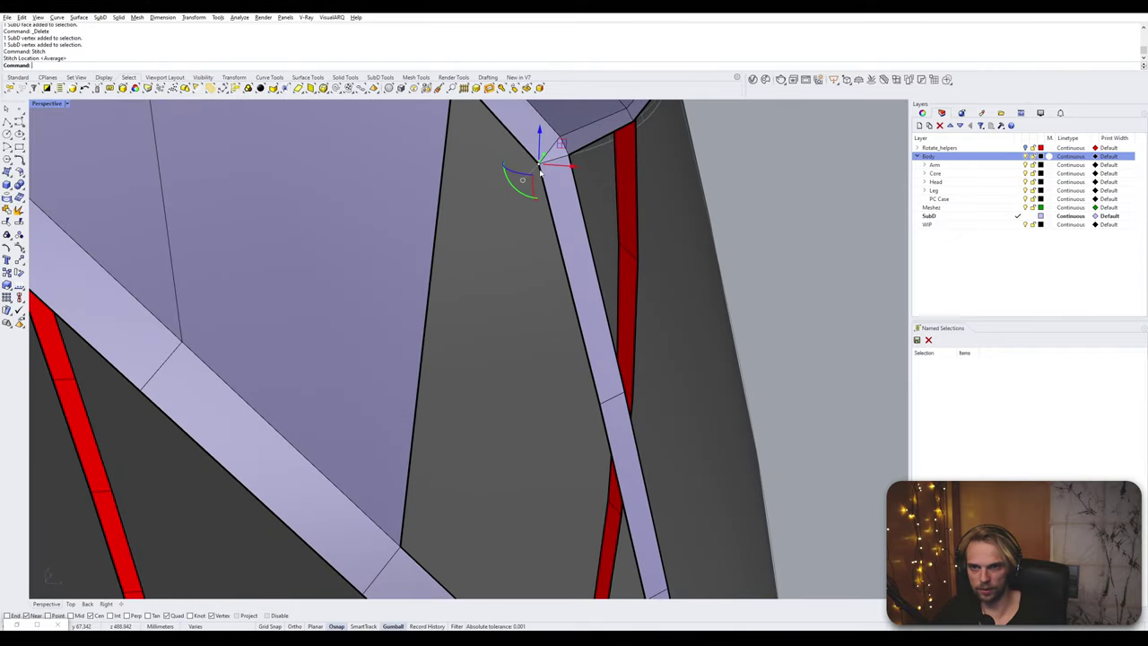
left_click(535, 175)
scroll(535, 175, "down", 8)
scroll(535, 352, "up", 2)
scroll(536, 353, "up", 2)
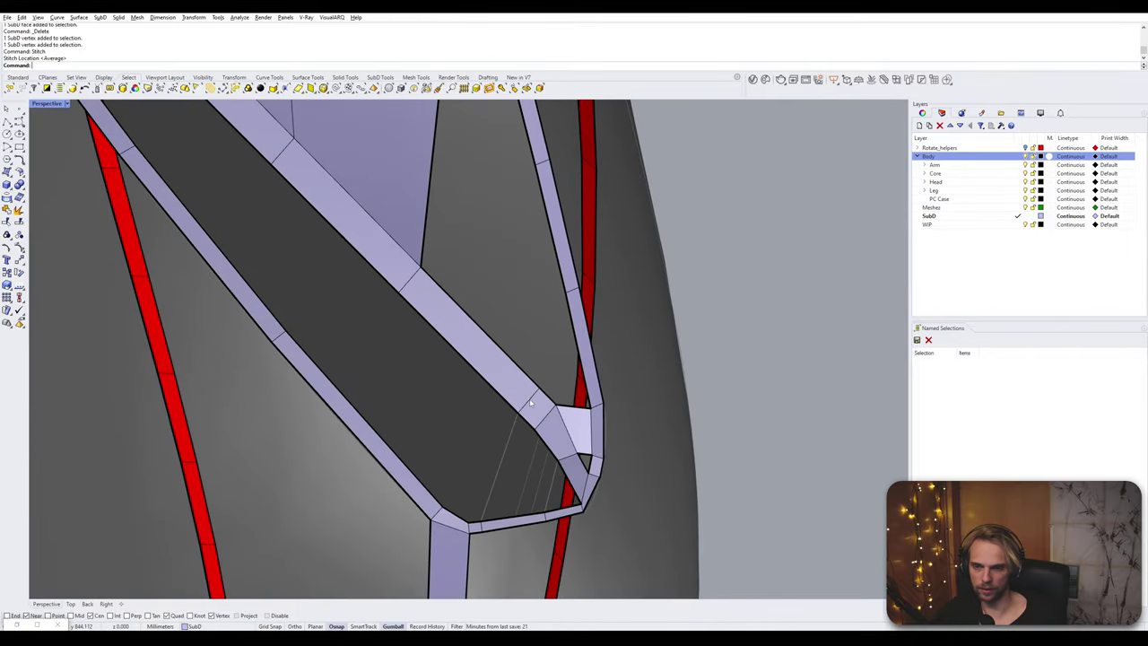
left_click(528, 400)
key("Delete")
right_click_drag(529, 404, 529, 493)
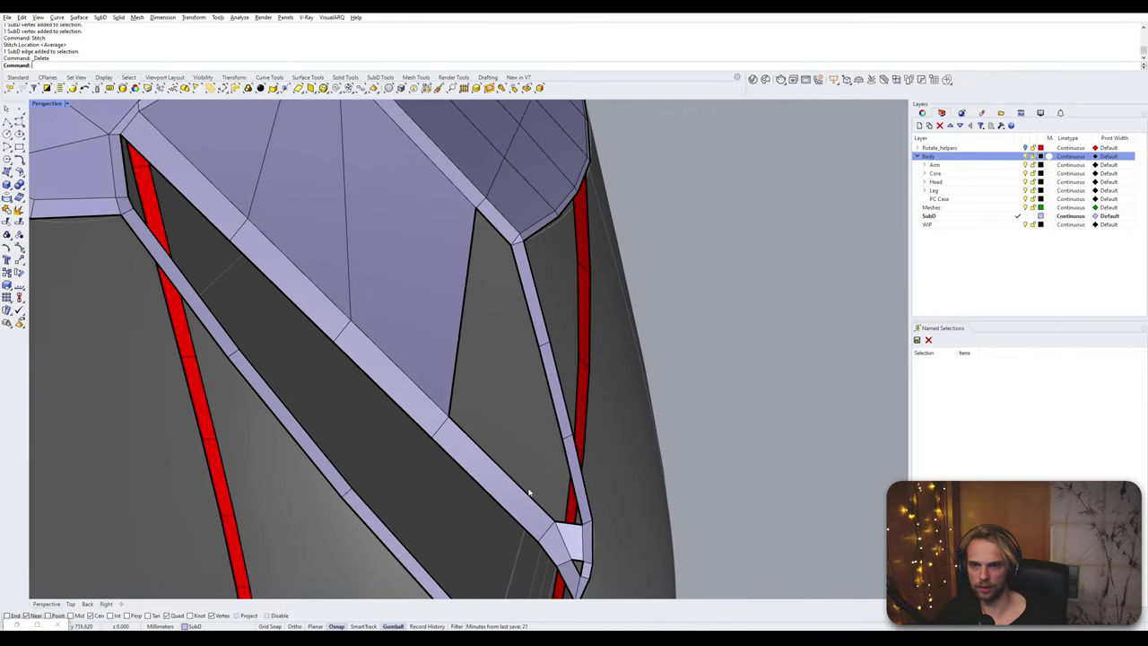
- Delete two edges along the seam strip
right_click_drag(549, 359, 460, 377)
left_click(460, 377)
left_click(476, 414, "ctrl+shift")
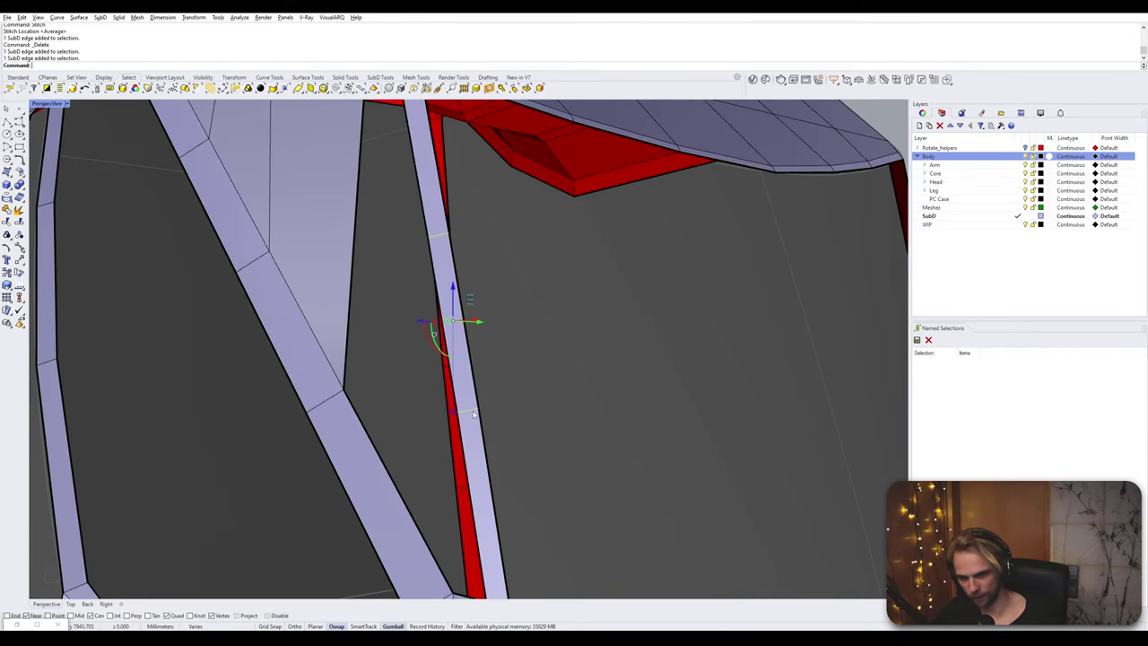
key("Delete")
- Bridge two edges of the triangular opening, then delete the resulting face
scroll(476, 415, "down", 7)
right_click_drag(476, 414, 469, 345)
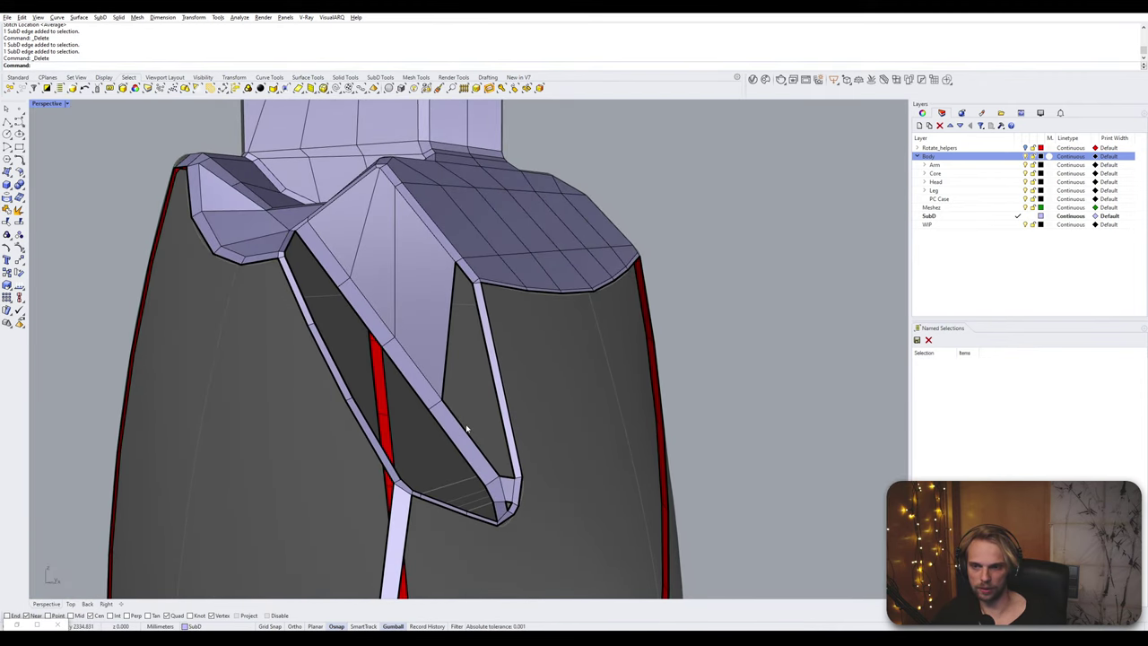
left_click(467, 427)
left_click(493, 377, "shift")
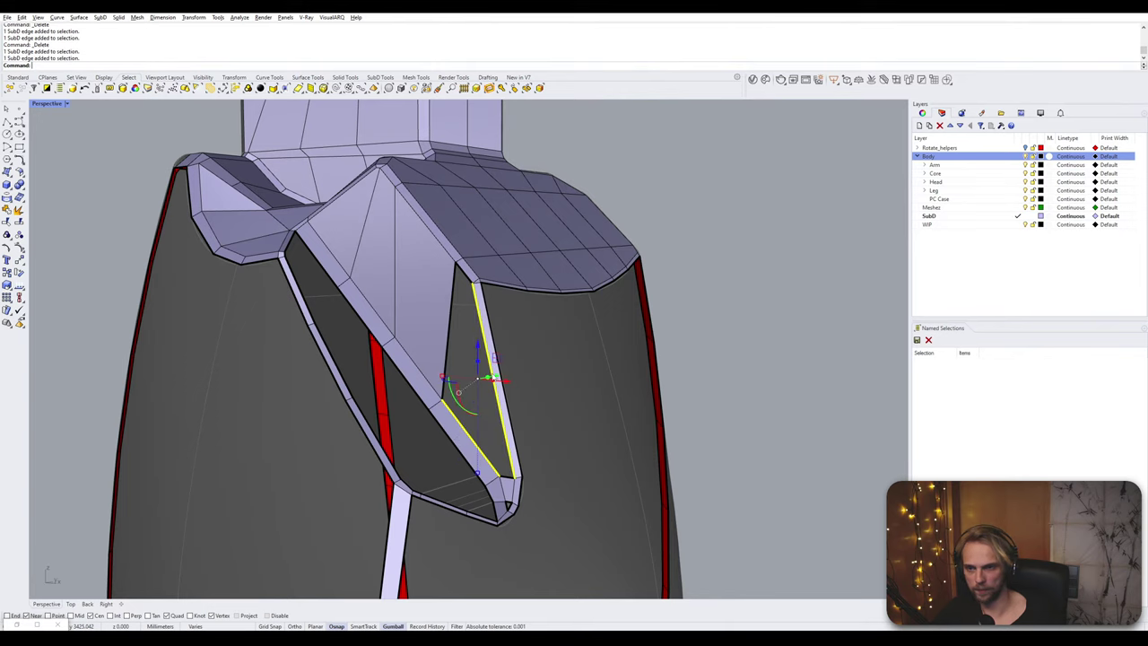
key("Return")
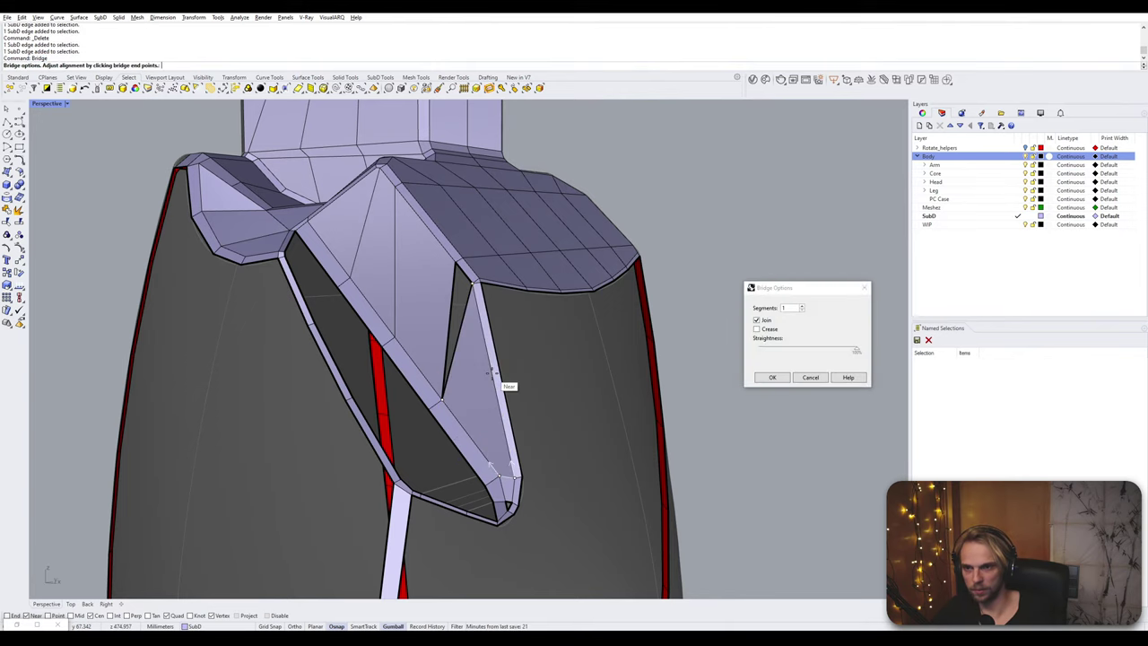
key("Return")
right_click_drag(494, 377, 520, 399)
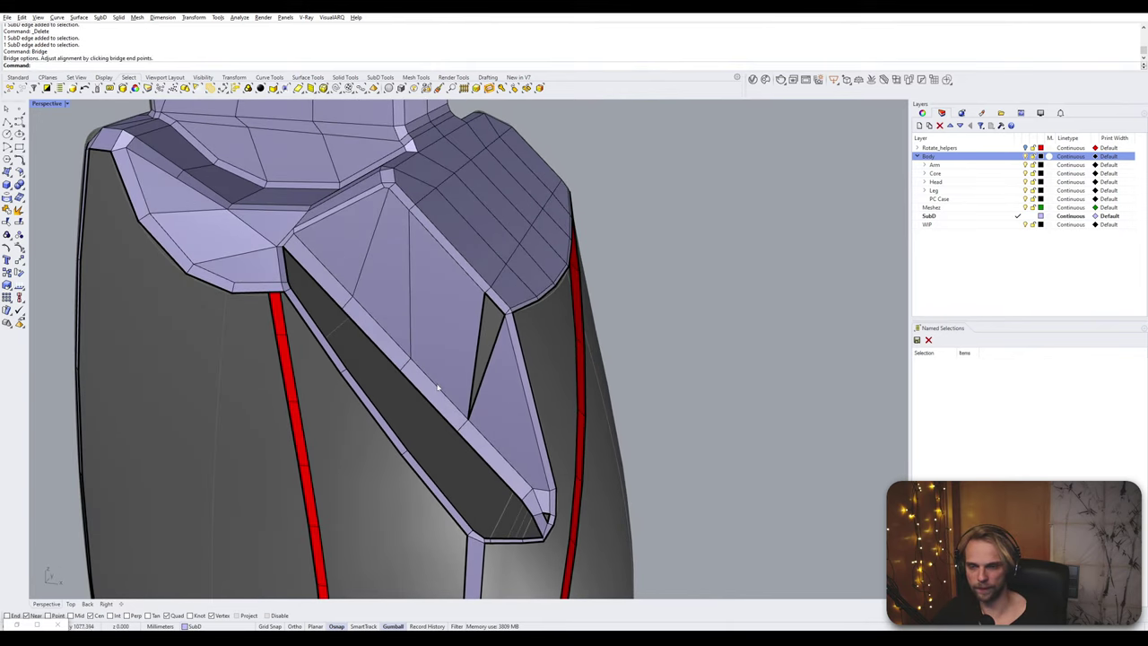
left_click(458, 321)
key("Delete")
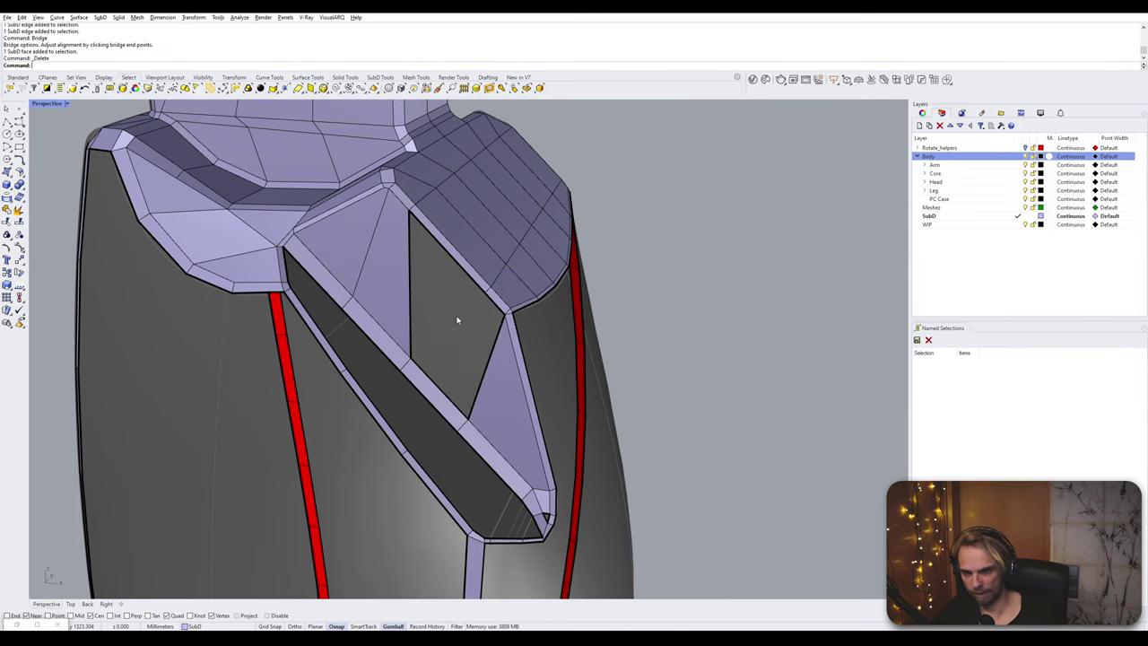
- Insert new edges across the strips with InsertEdge
left_click(461, 429)
type("nsertEdge")
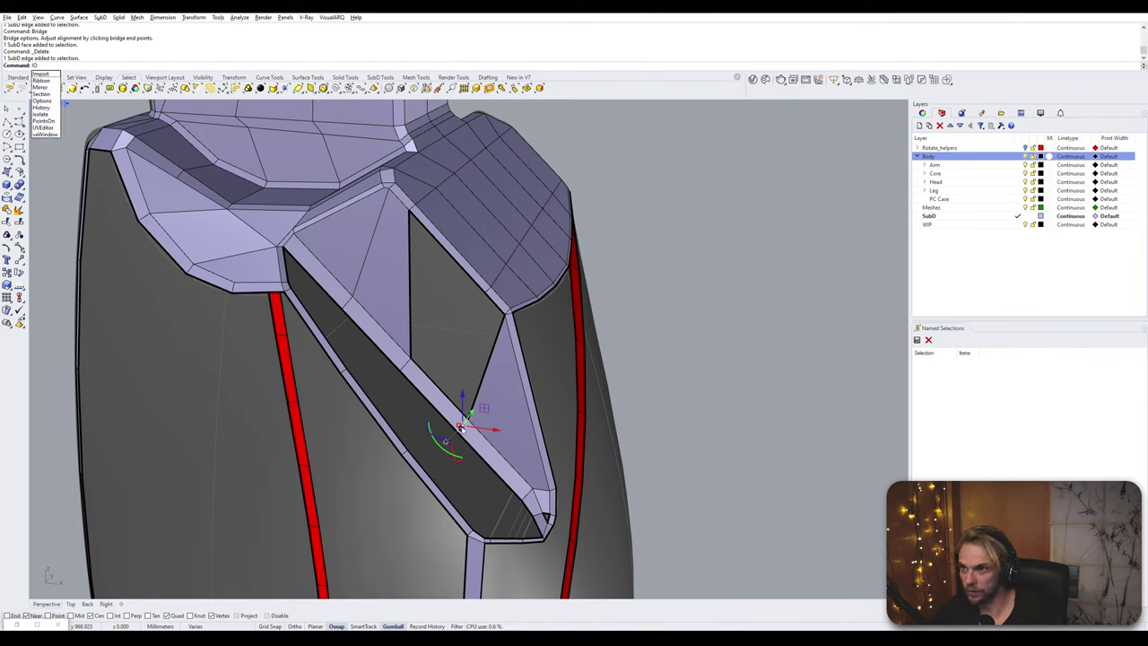
key("Return")
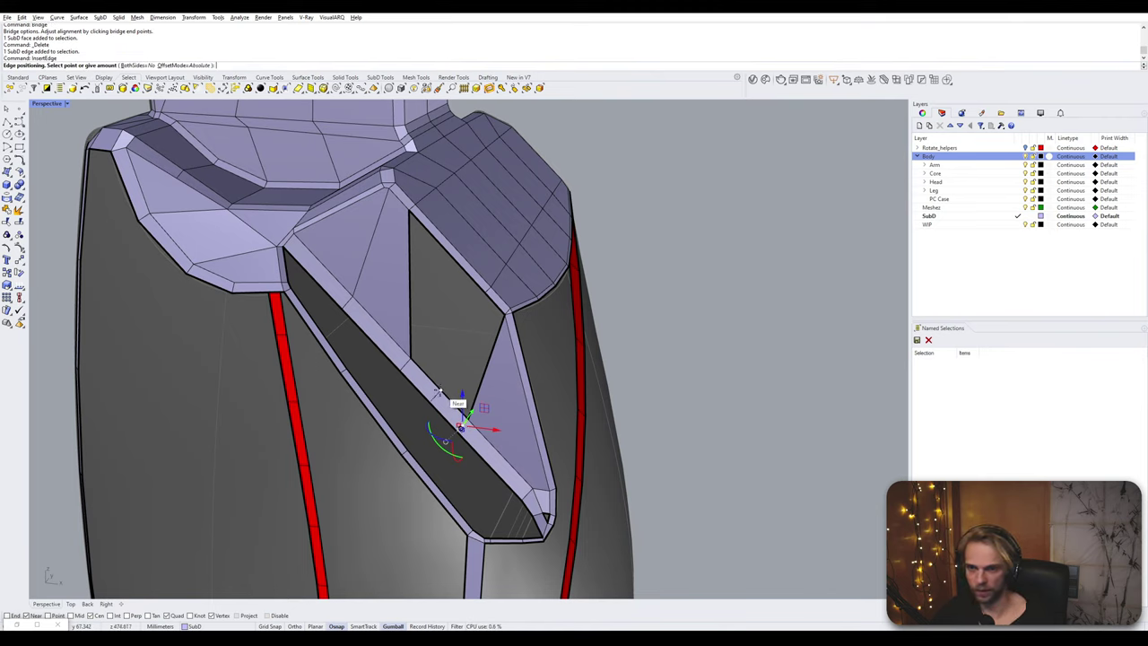
left_click(438, 395)
left_click(437, 383)
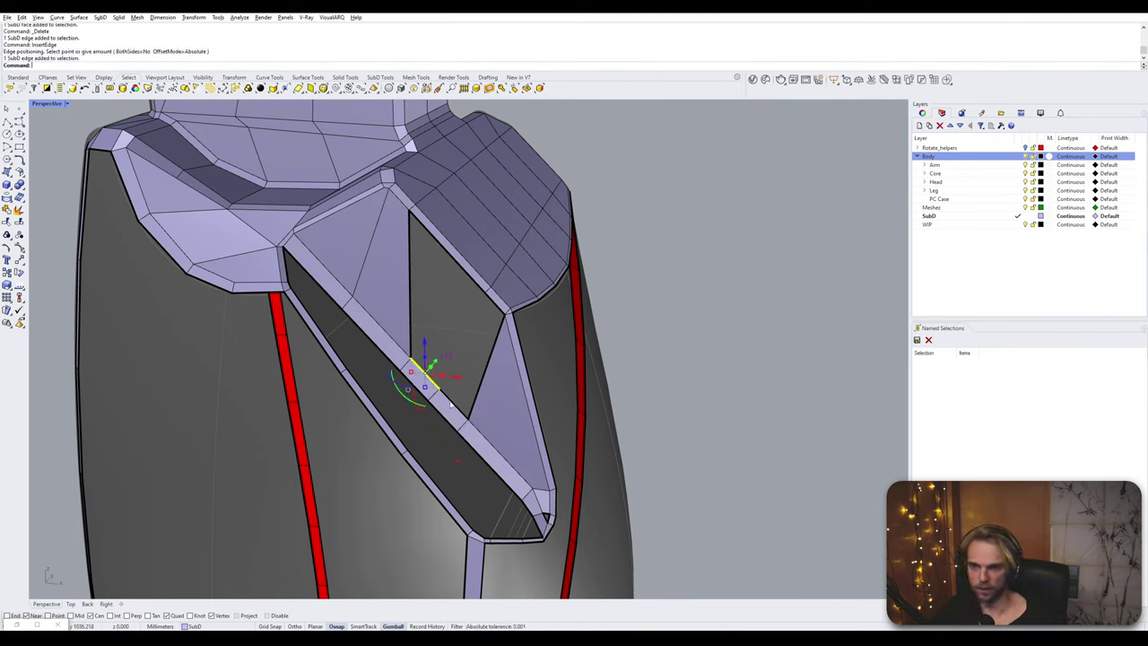
left_click(496, 304, "ctrl+shift")
left_click(464, 270, "ctrl+shift")
right_click(464, 270)
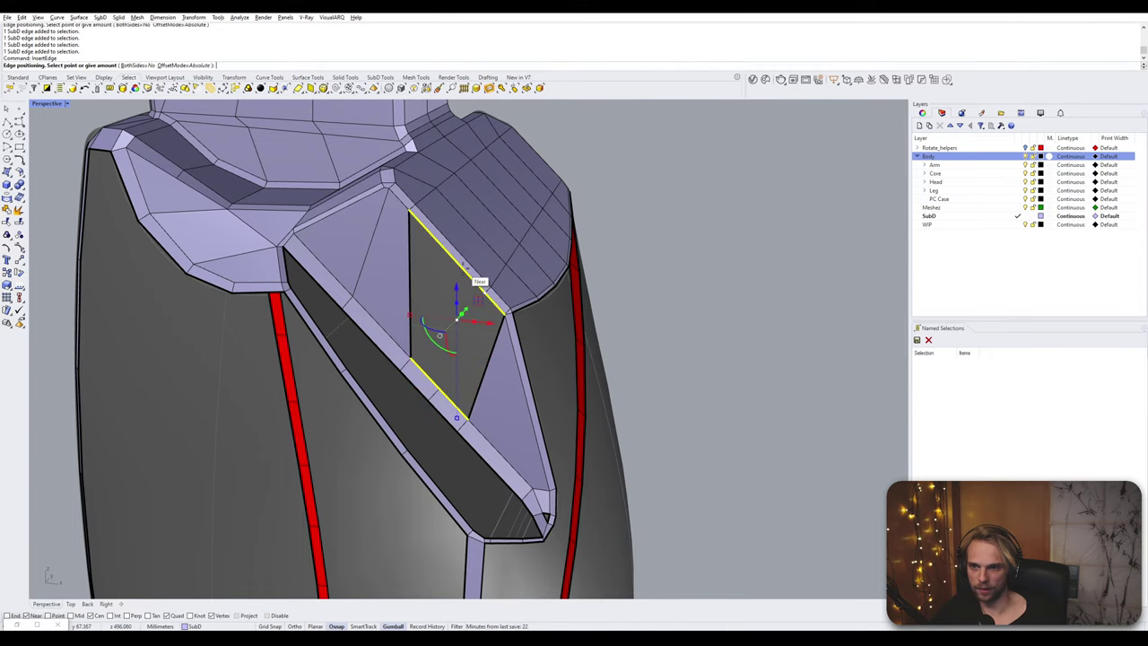
left_click(464, 270)
- Bridge the opening from the diagonal edge and check the result in smooth display
left_click(464, 274)
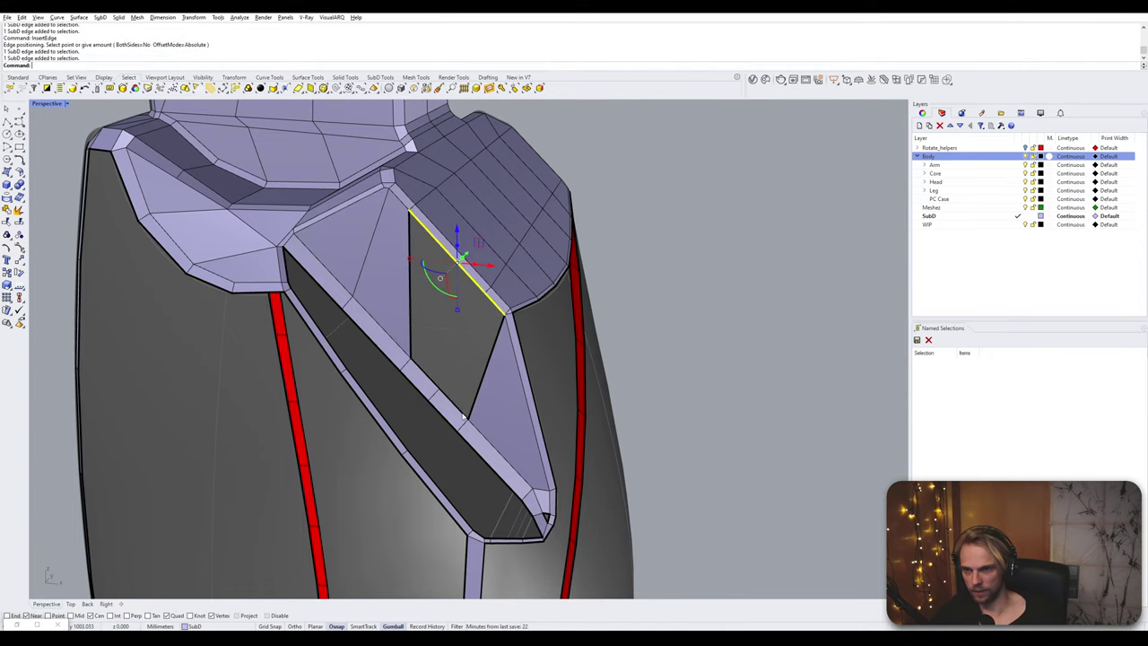
type("Bridge")
key("Return")
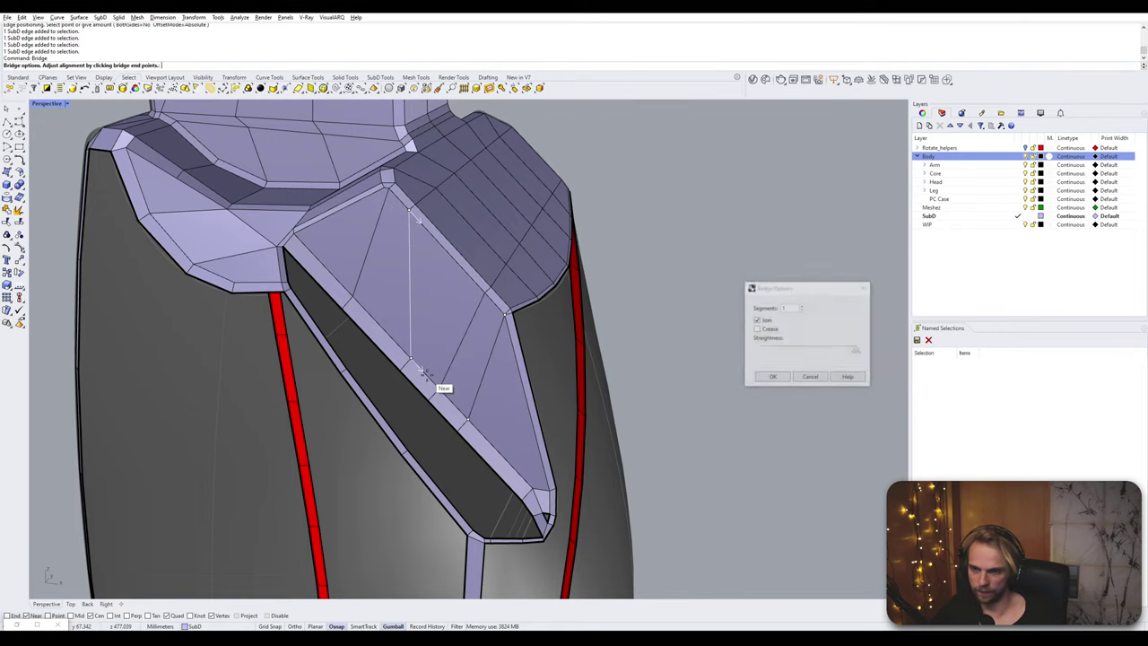
right_click(426, 373)
key("Tab")
scroll(441, 371, "down", 8)
right_click_drag(476, 369, 352, 324)
key("Tab")
scroll(440, 380, "up", 4)
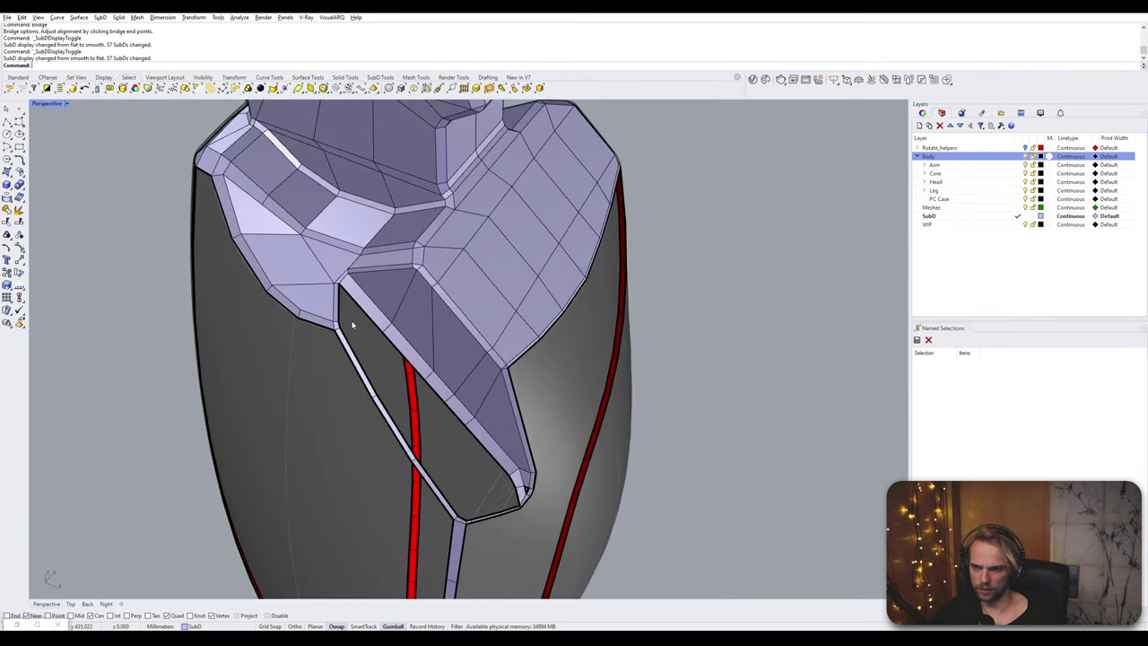
- Bridge the shoulder-opening edges, then bridge across the remaining part of the gap
scroll(352, 326, "up", 4)
left_click(321, 339, "ctrl+shift")
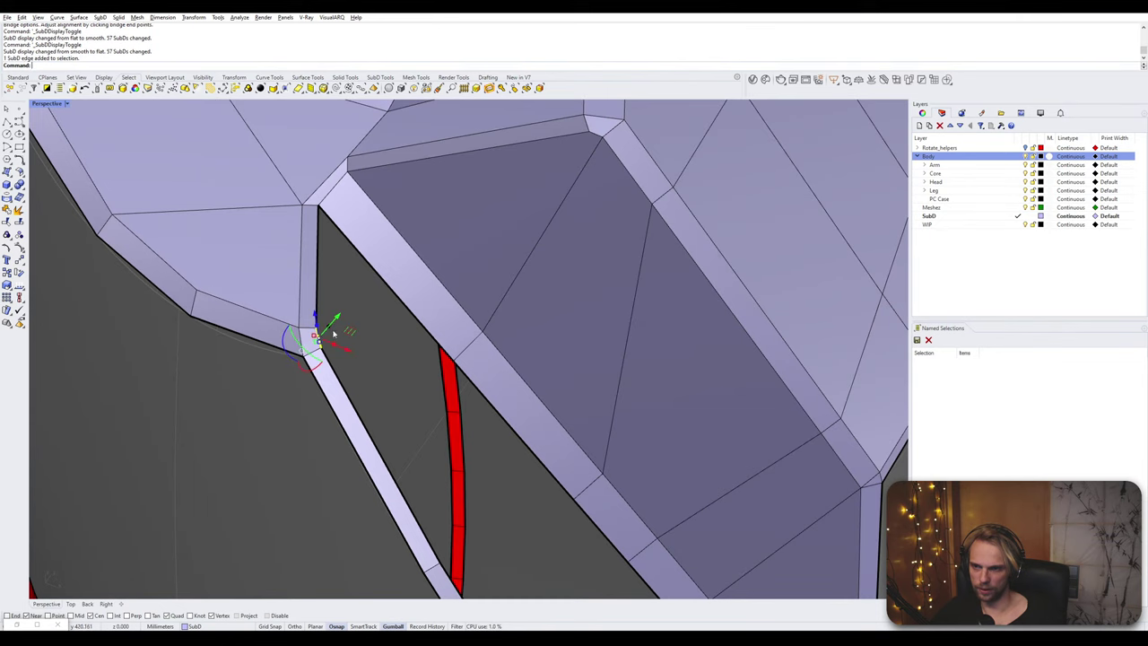
left_click(400, 302, "ctrl+shift")
key("Return")
key("Return")
scroll(397, 310, "down", 3)
right_click_drag(397, 310, 362, 333)
left_click(330, 349, "ctrl+shift")
left_click(419, 329, "ctrl+shift")
key("Return")
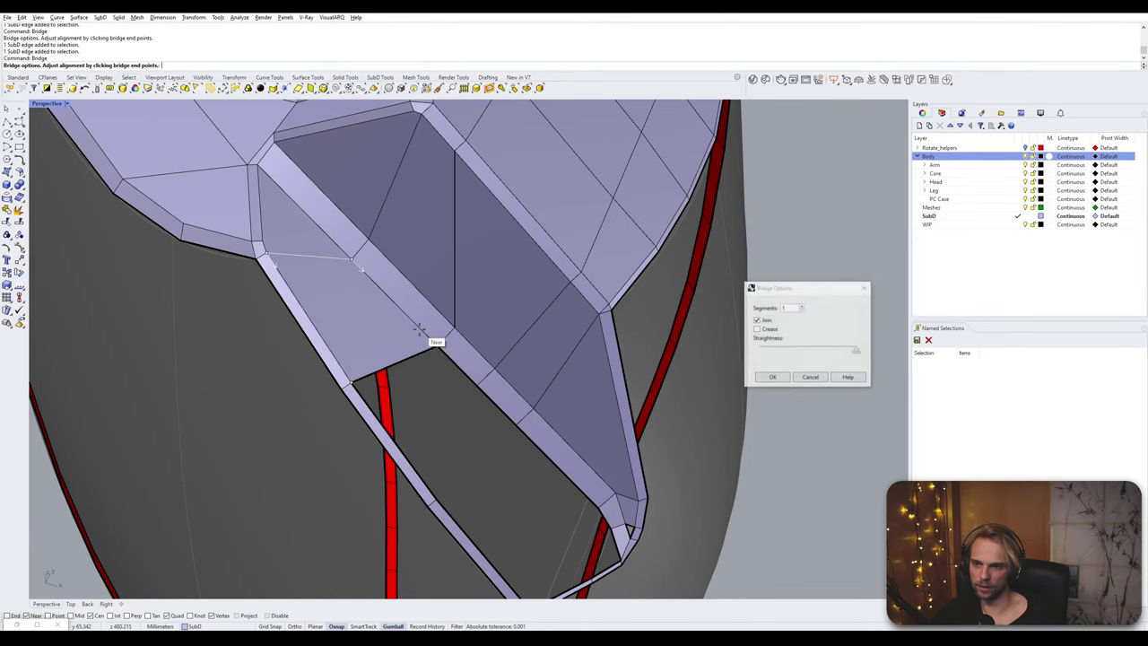
key("Return")
- Bridge three more edge pairs to fill the wedge-shaped gap with faces
right_click_drag(428, 421, 394, 367)
scroll(448, 340, "down", 2)
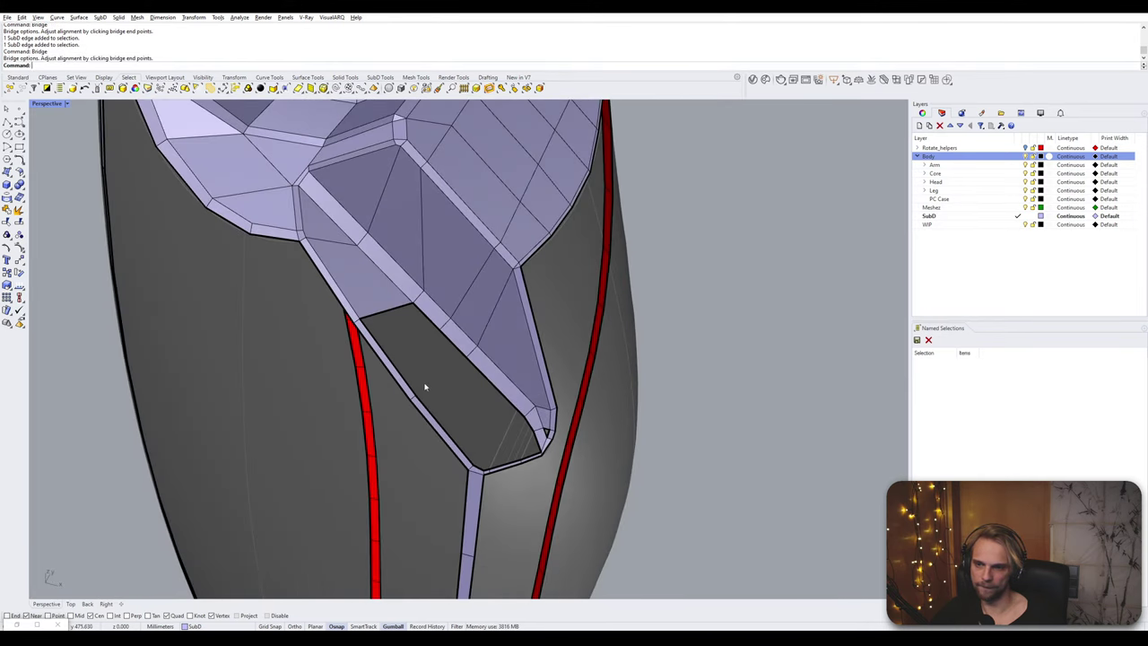
left_click(405, 384, "ctrl+shift")
left_click(429, 323, "ctrl+shift")
key("Return")
key("Return")
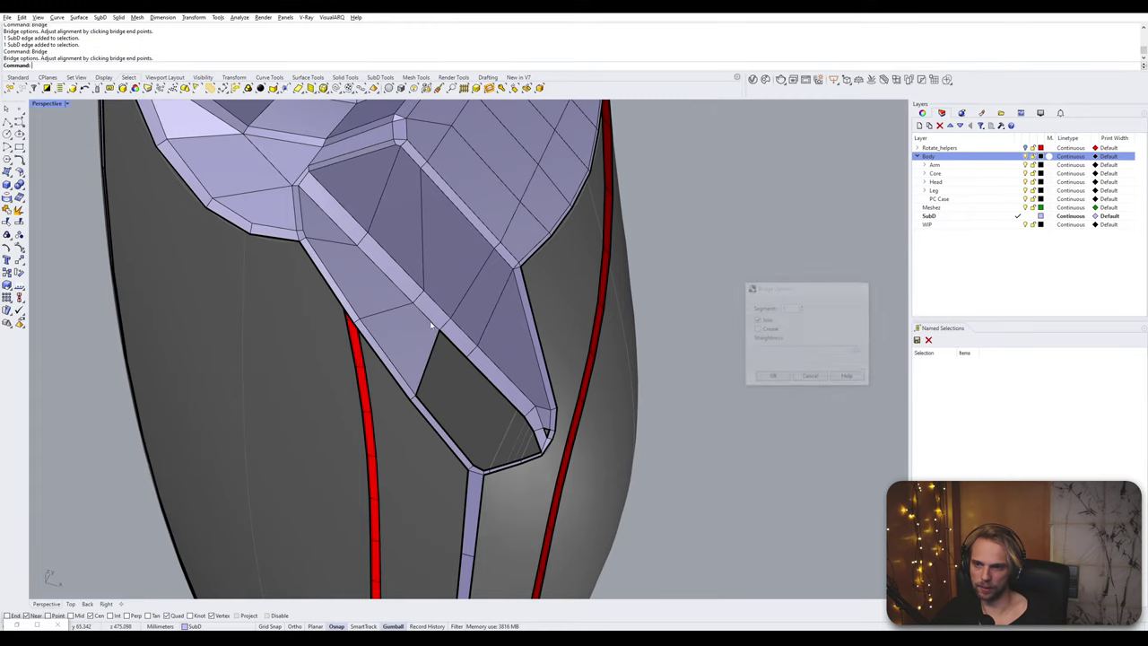
left_click(458, 350, "ctrl+shift")
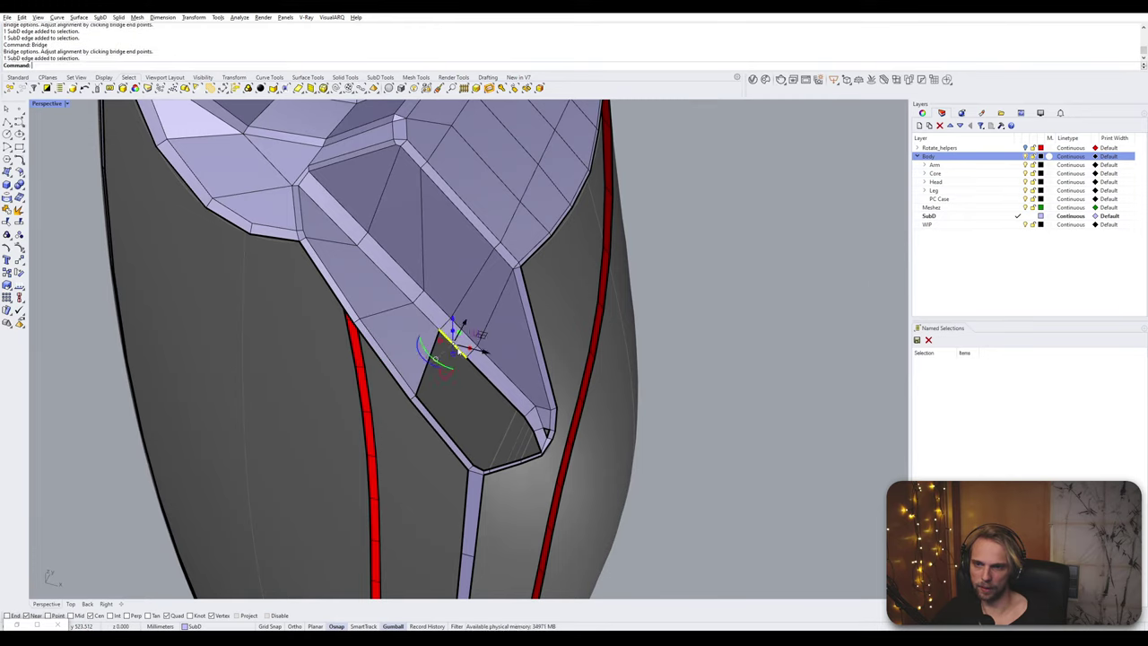
left_click(446, 440, "ctrl+shift")
key("Return")
key("Return")
left_click(504, 397, "ctrl+shift")
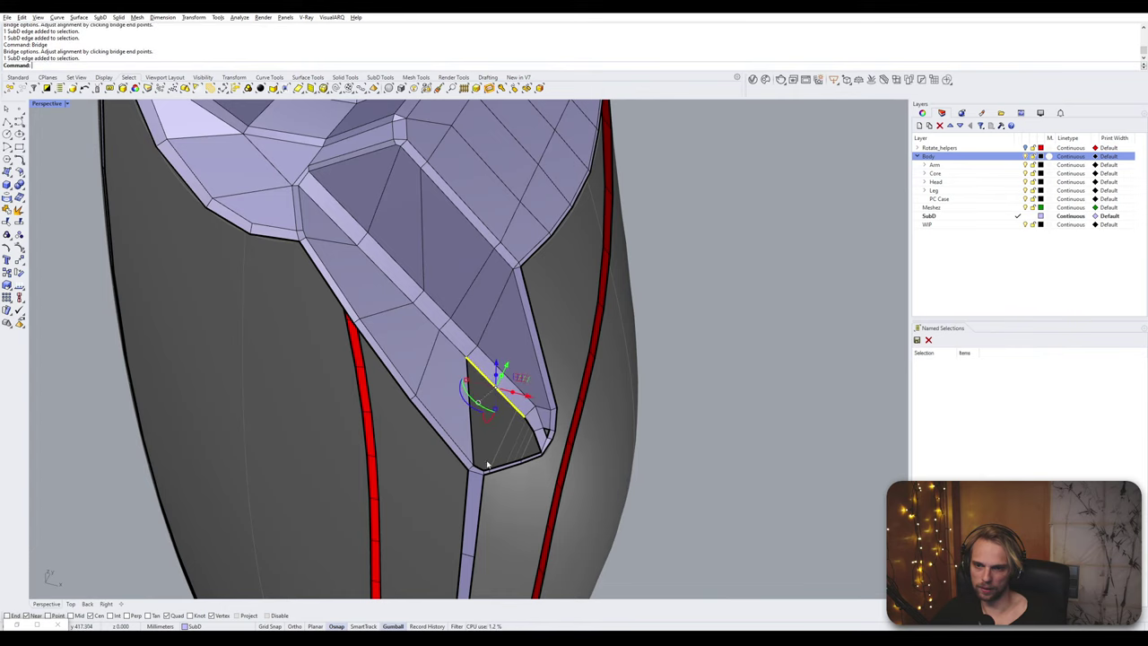
left_click(478, 467, "ctrl+shift")
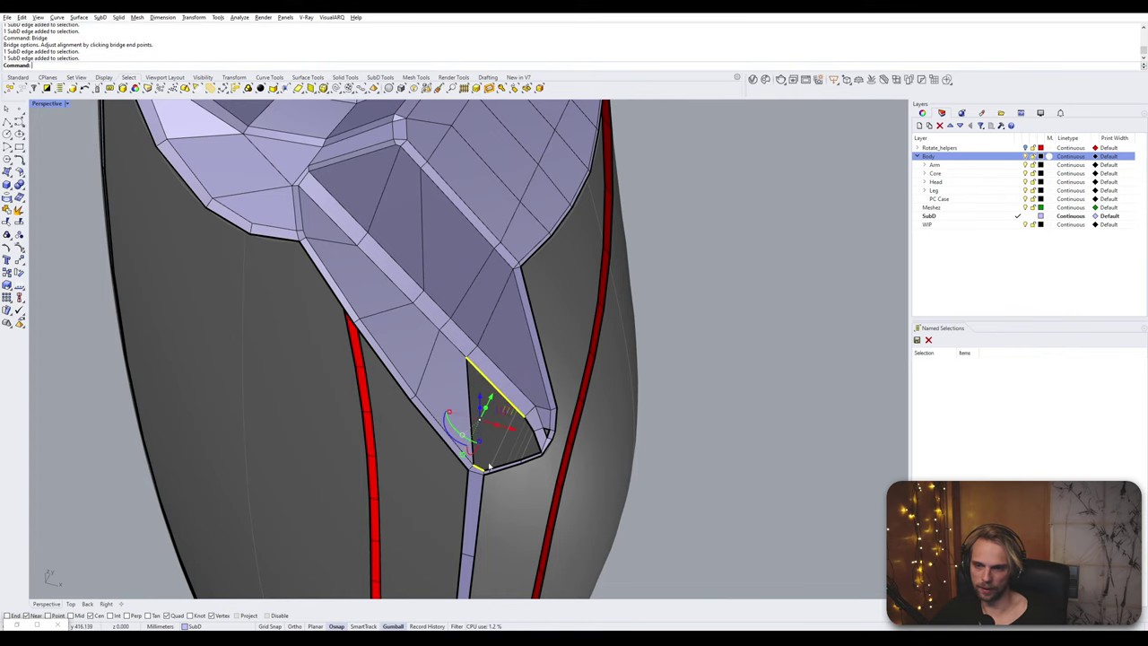
key("Return")
key("Return")
- Delete the stray edge across the gap and bridge the triangular hole closed
scroll(521, 475, "up", 3)
right_click_drag(521, 475, 494, 439)
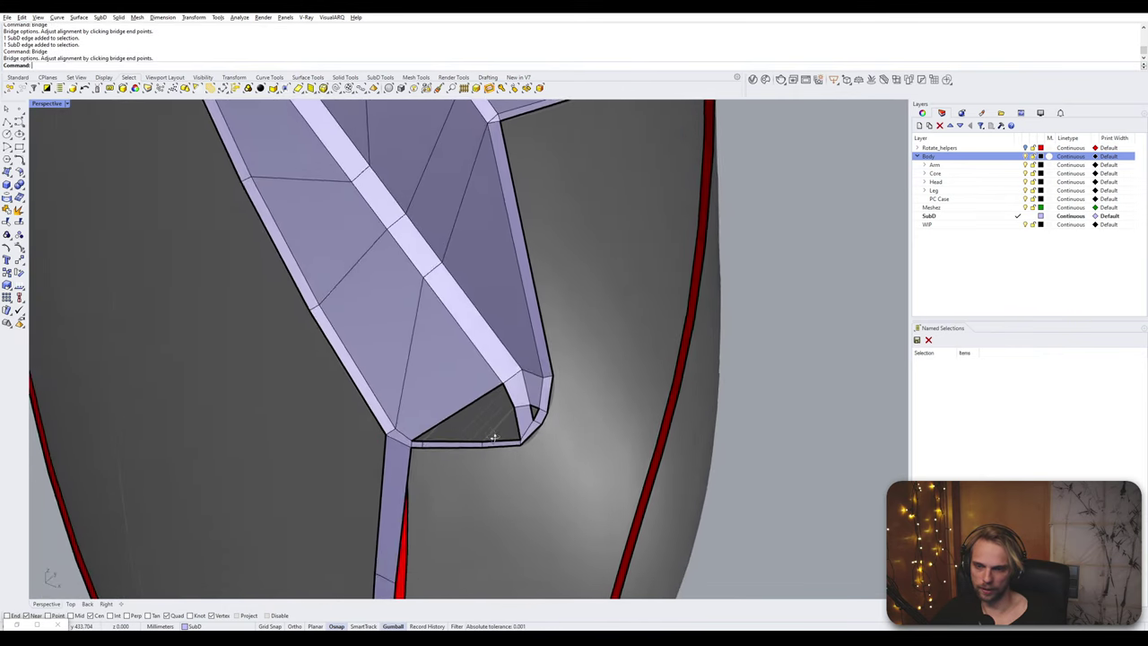
scroll(494, 438, "up", 4)
left_click(357, 455, "ctrl+shift")
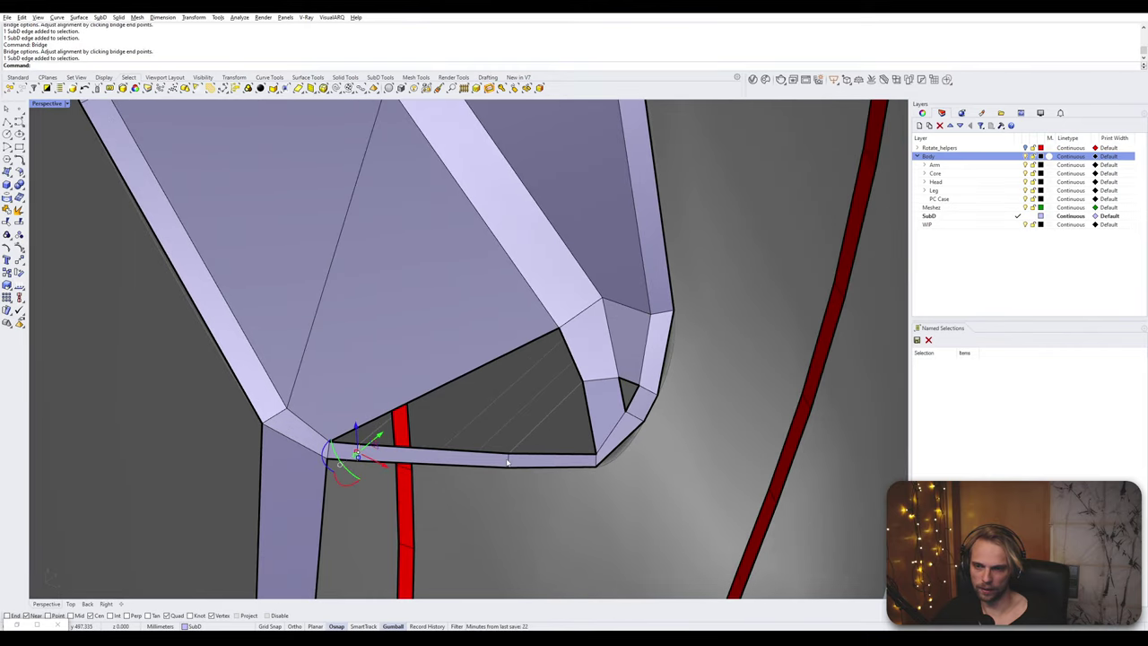
key("Delete")
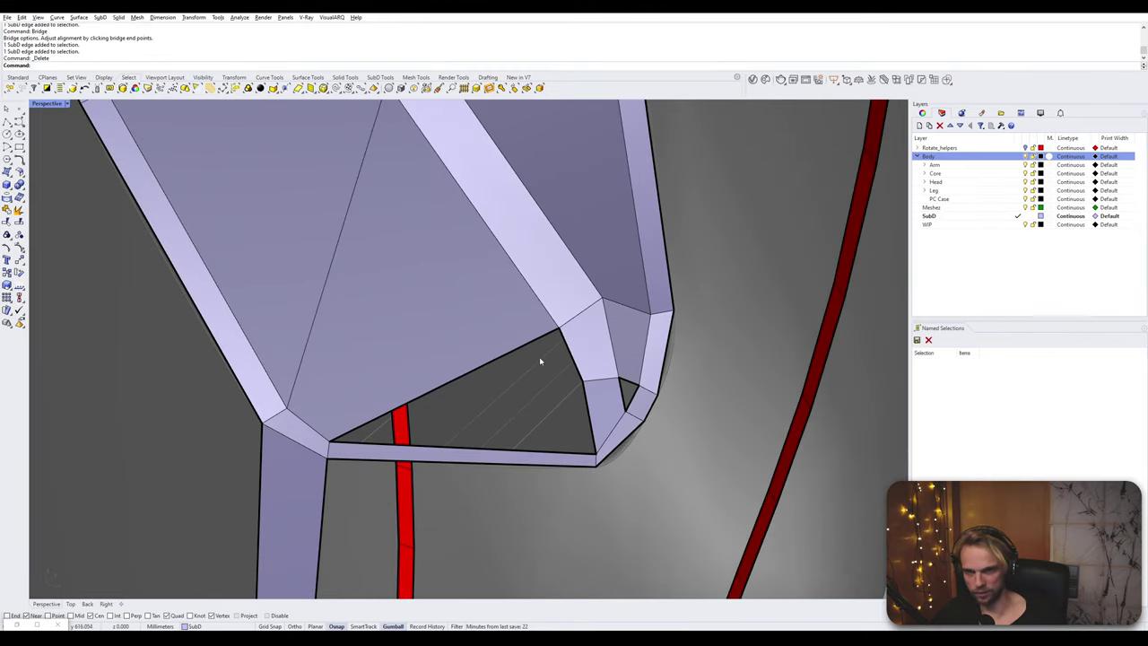
left_click(568, 356, "ctrl+shift")
left_click(537, 452, "ctrl+shift")
key("Return")
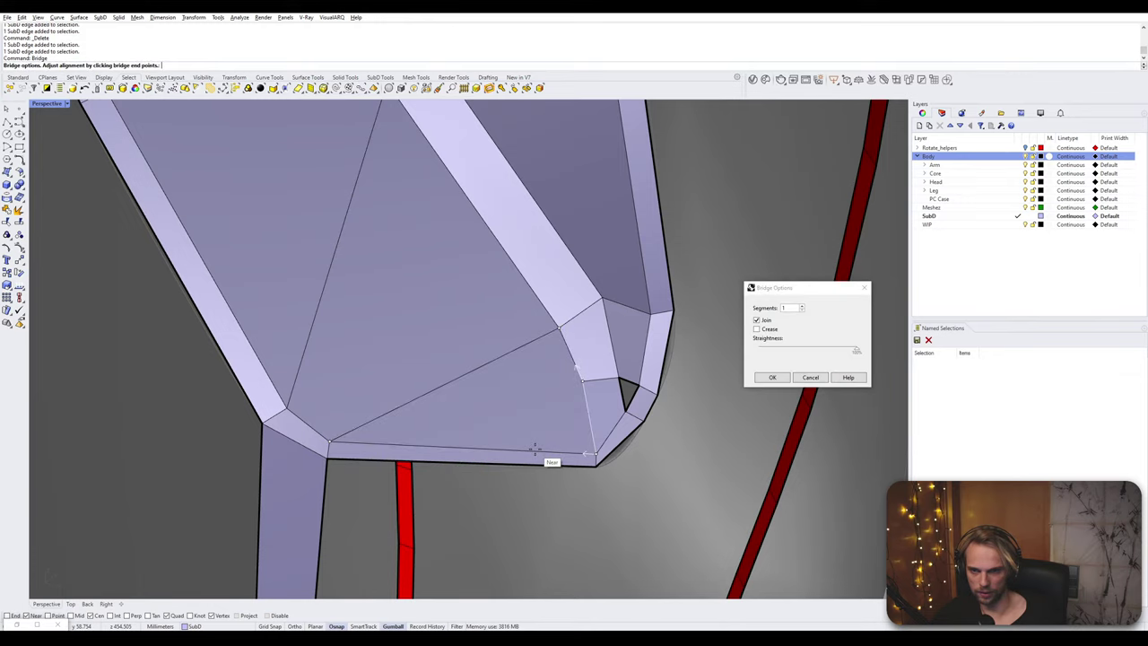
key("Return")
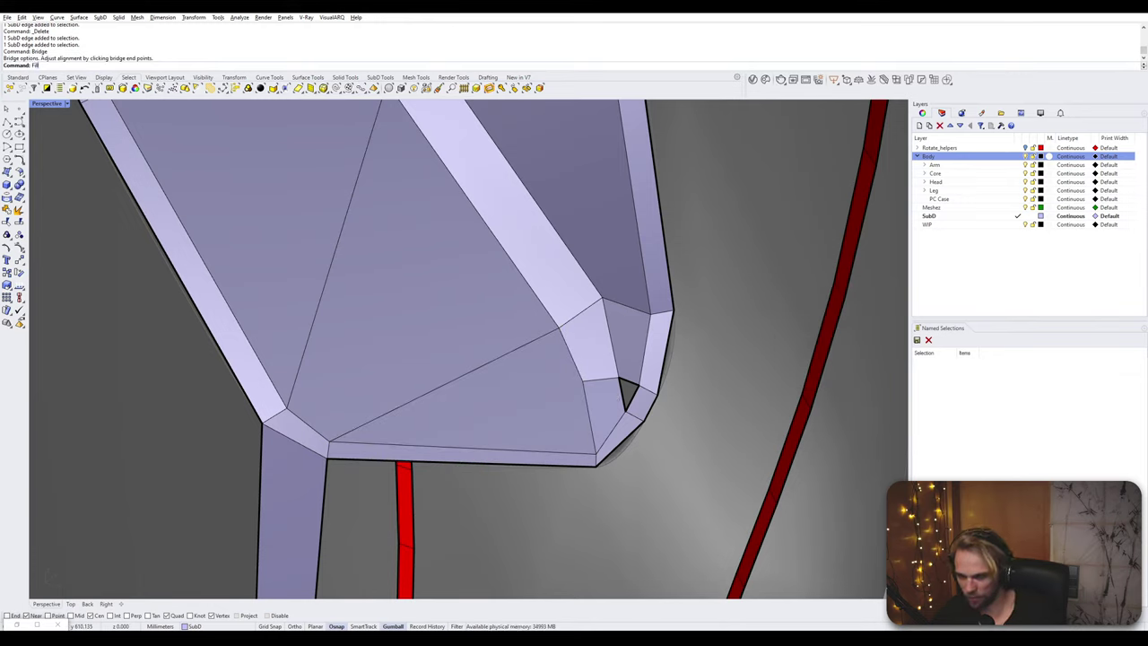
- Fill the small leftover triangular hole and orbit to check the whole figure
type("Fill")
key("Return")
left_click(626, 402)
key("Return")
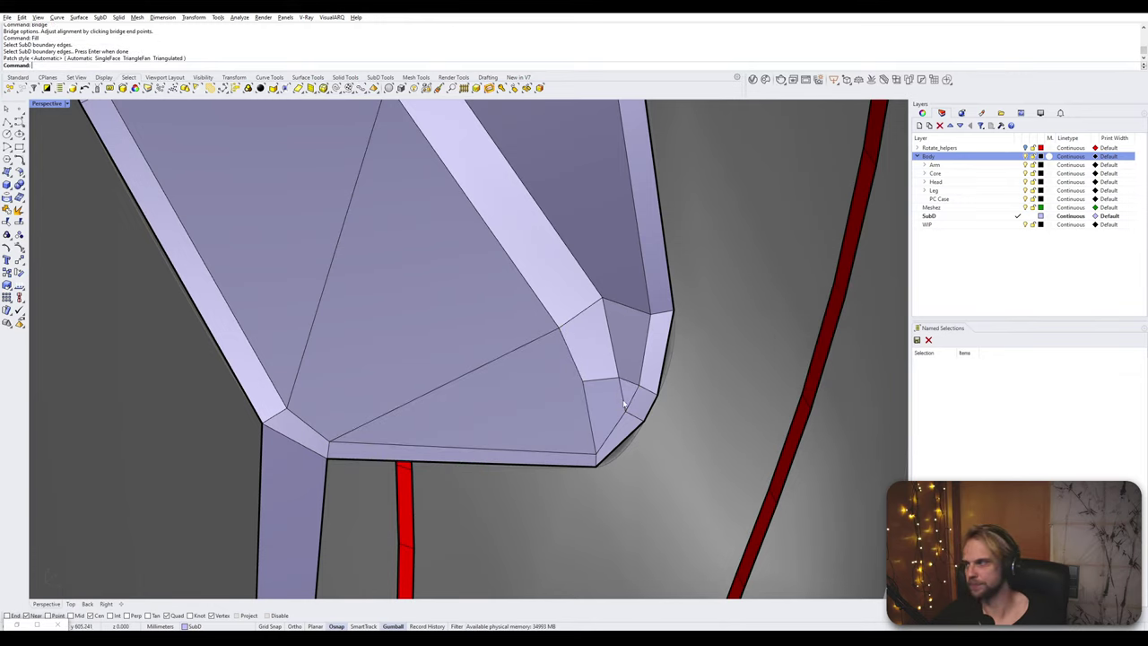
key("Escape")
scroll(631, 408, "down", 6)
right_click_drag(631, 408, 630, 448)
scroll(669, 391, "down", 3)
right_click_drag(630, 448, 651, 544)
scroll(691, 418, "down", 4)
- Bridge the vertical strip edge to the diagonal edge across the side gap
scroll(433, 299, "up", 4)
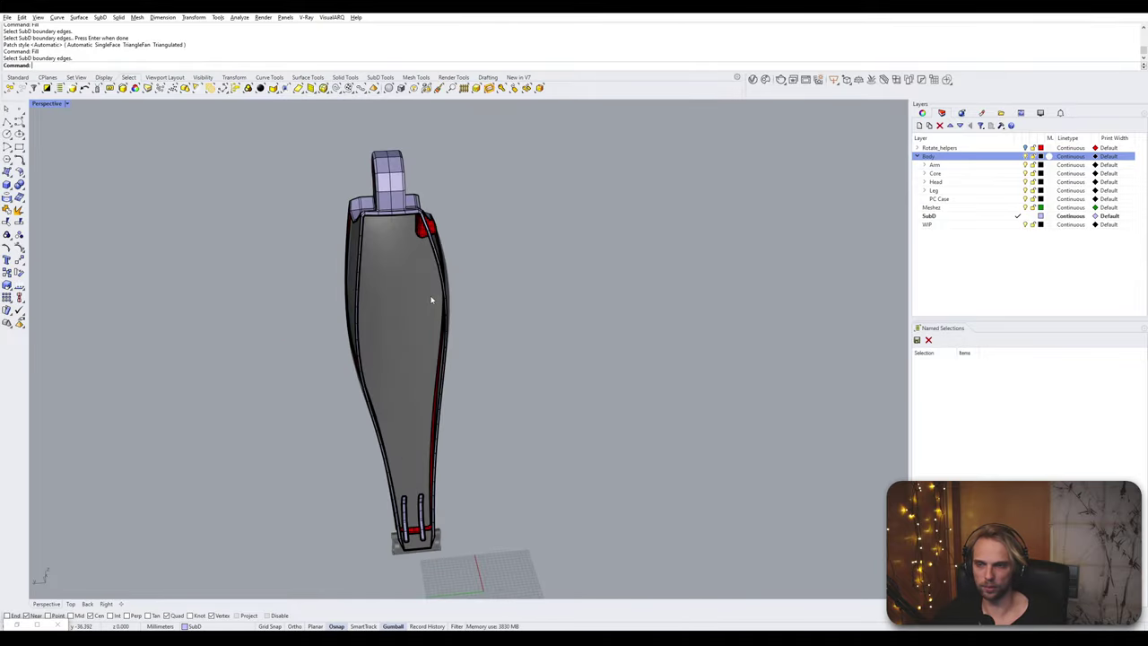
right_click_drag(433, 300, 522, 402, "shift")
right_click_drag(522, 403, 516, 357)
scroll(499, 380, "up", 3)
scroll(516, 357, "up", 4)
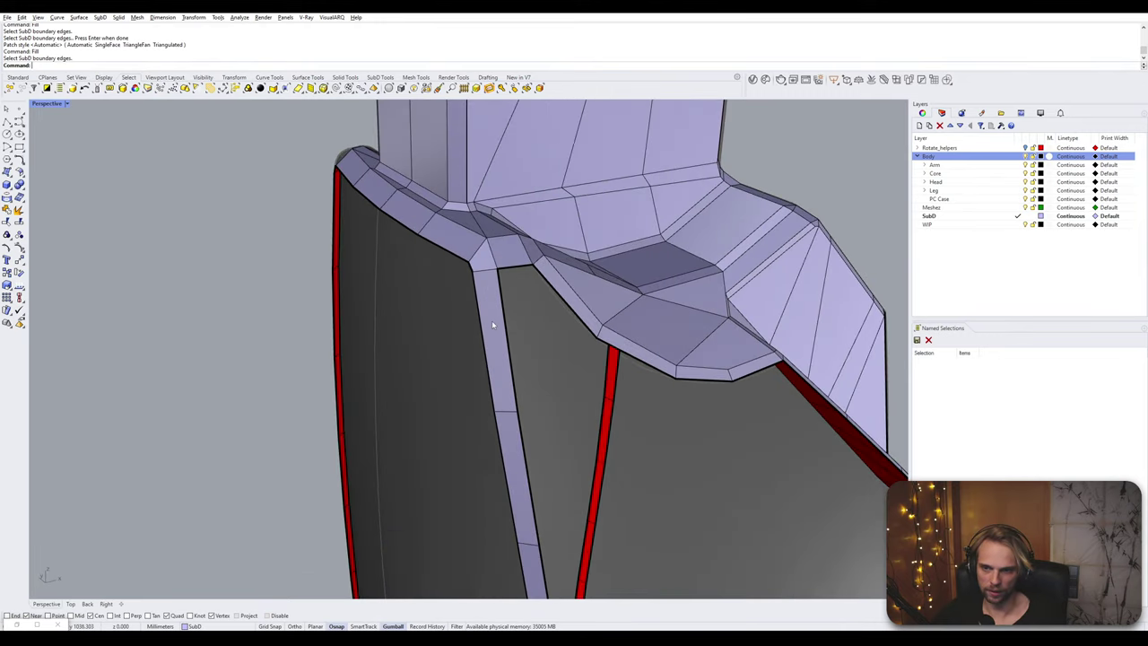
left_click(509, 328)
left_click(560, 300, "shift")
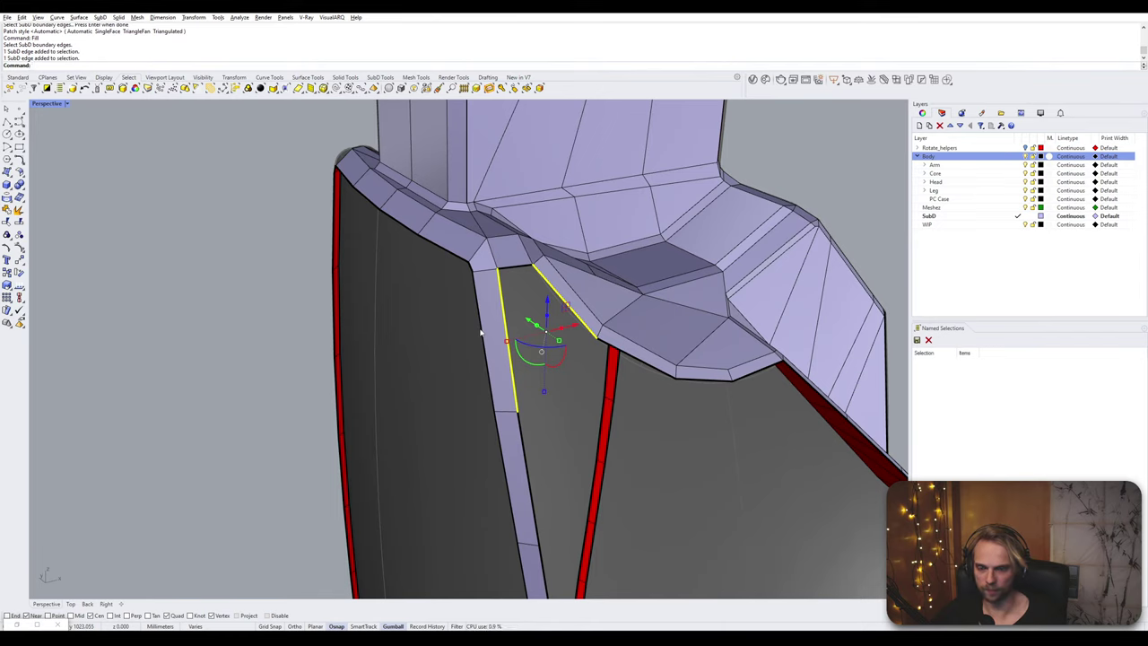
key("Return")
key("Escape")
type("Bridge")
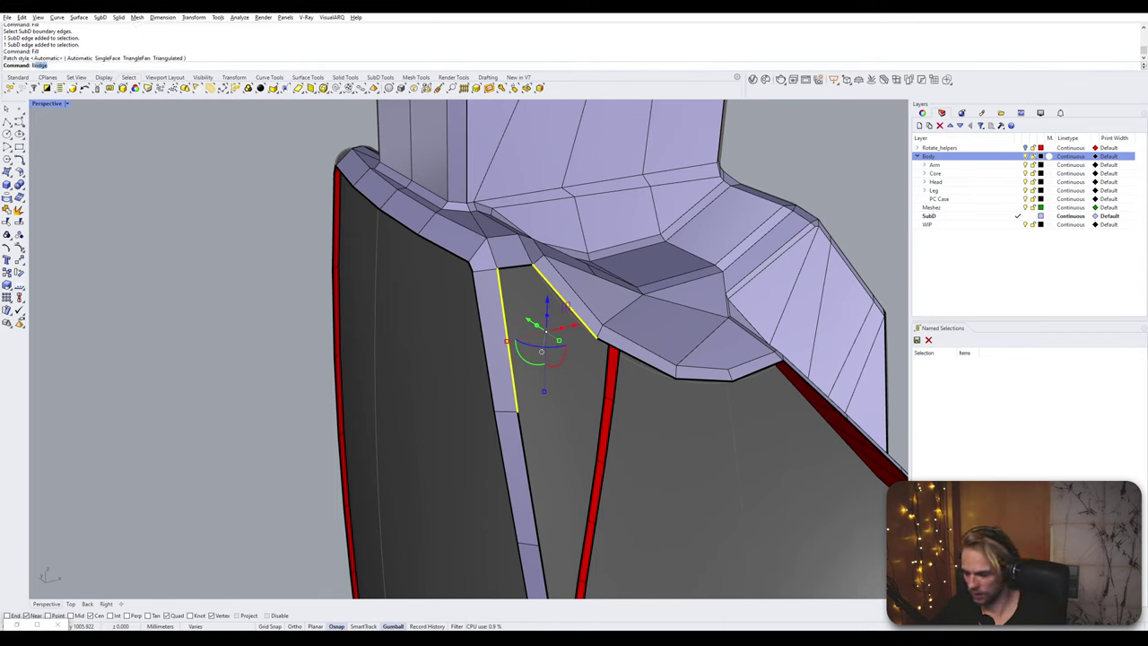
key("Return")
- Bridge the next gap's edge to the vertical edge with a new face
key("Return")
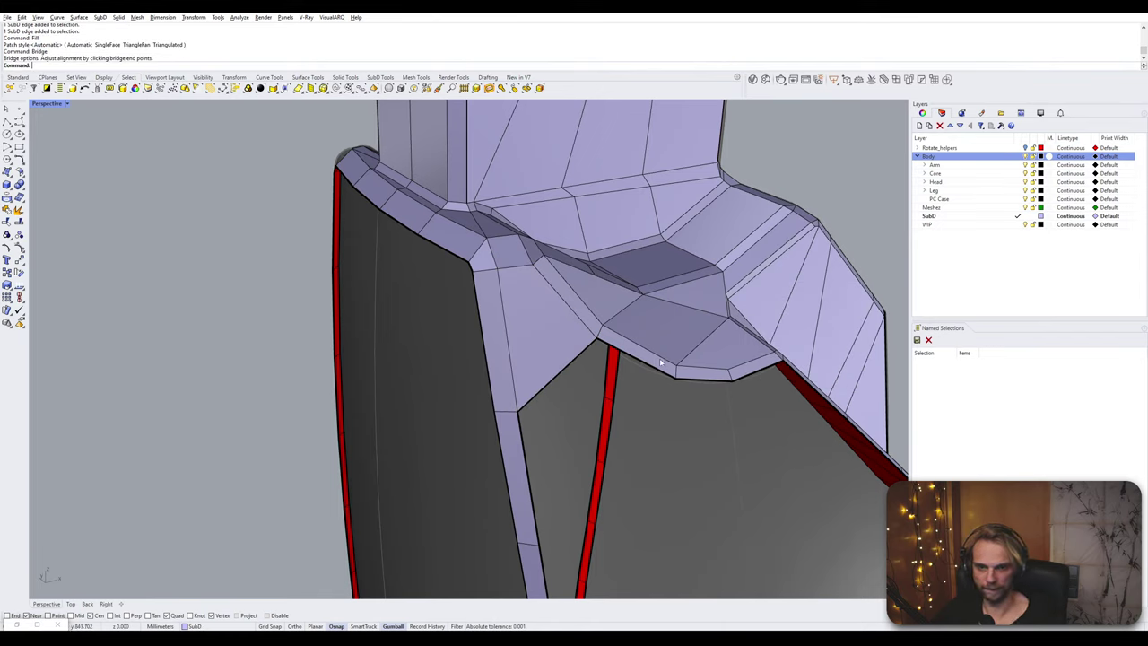
left_click(623, 352)
left_click(523, 450, "shift")
key("Return")
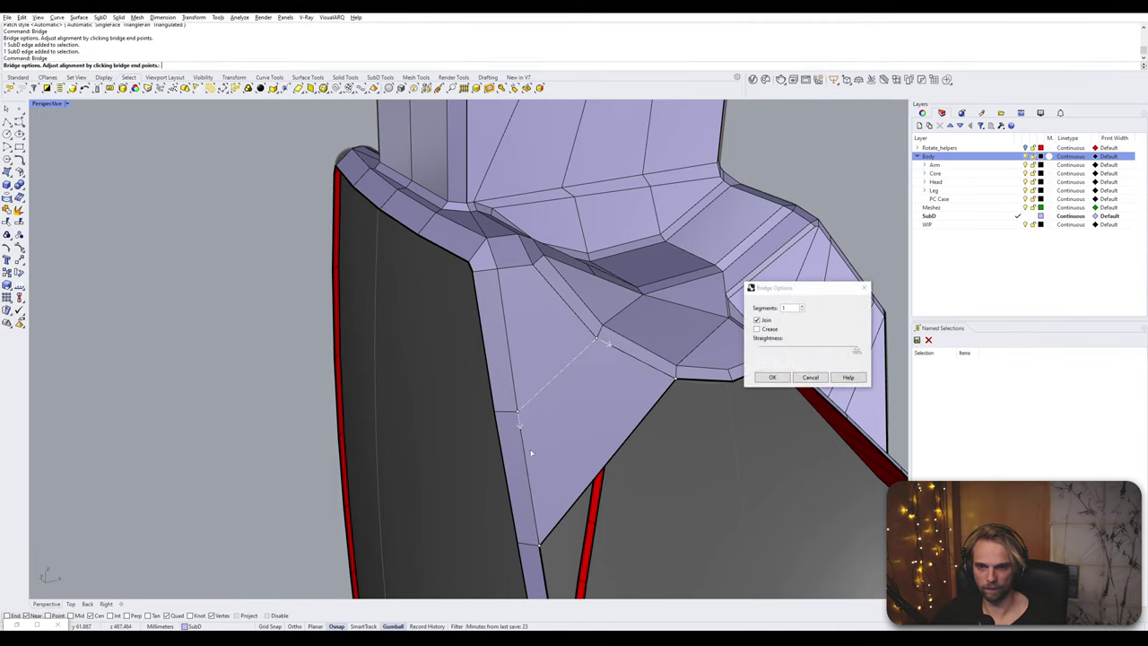
key("Return")
- Bridge the front opening's left and right side edges with a 2-segment band
right_click_drag(526, 444, 458, 357)
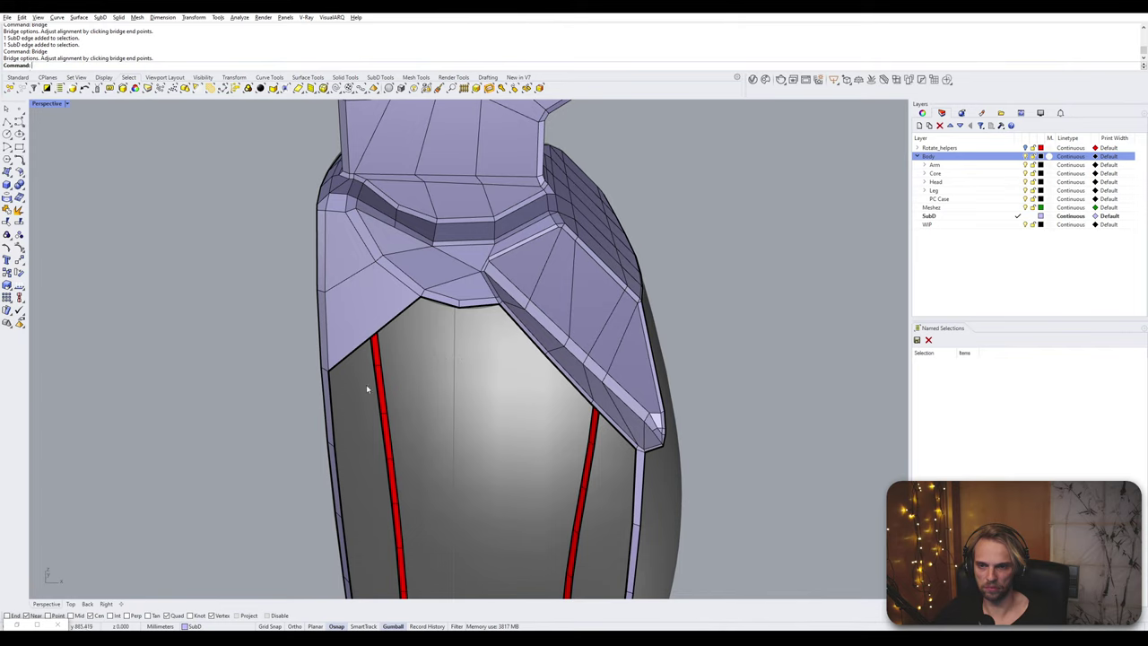
left_click(330, 409)
left_click(560, 376, "ctrl+shift")
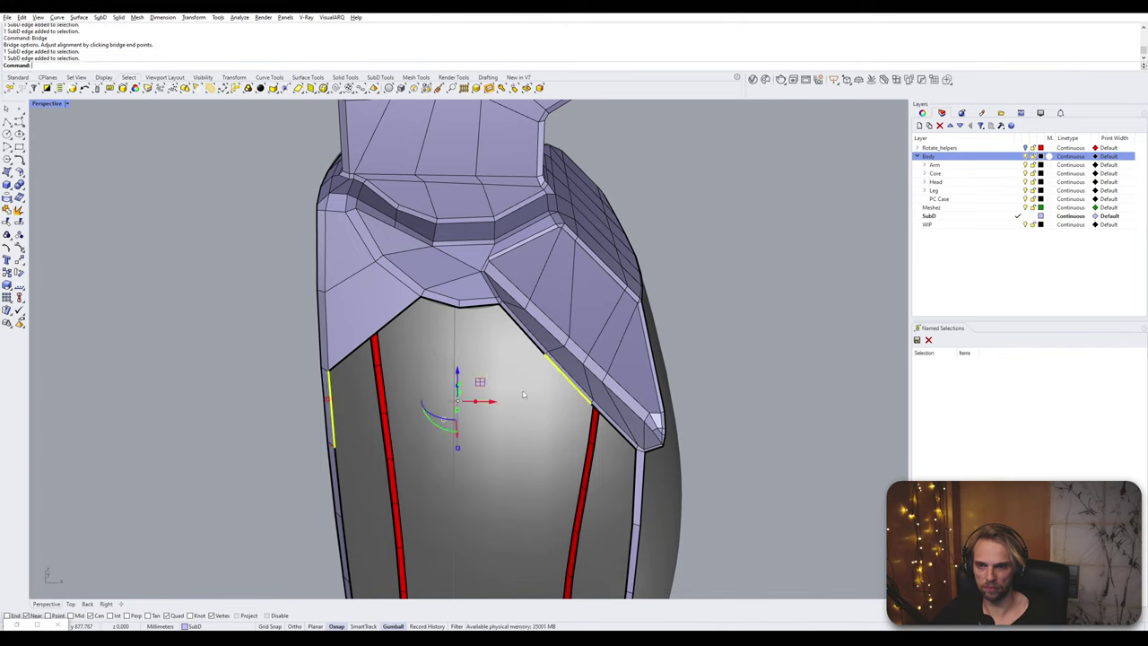
key("space")
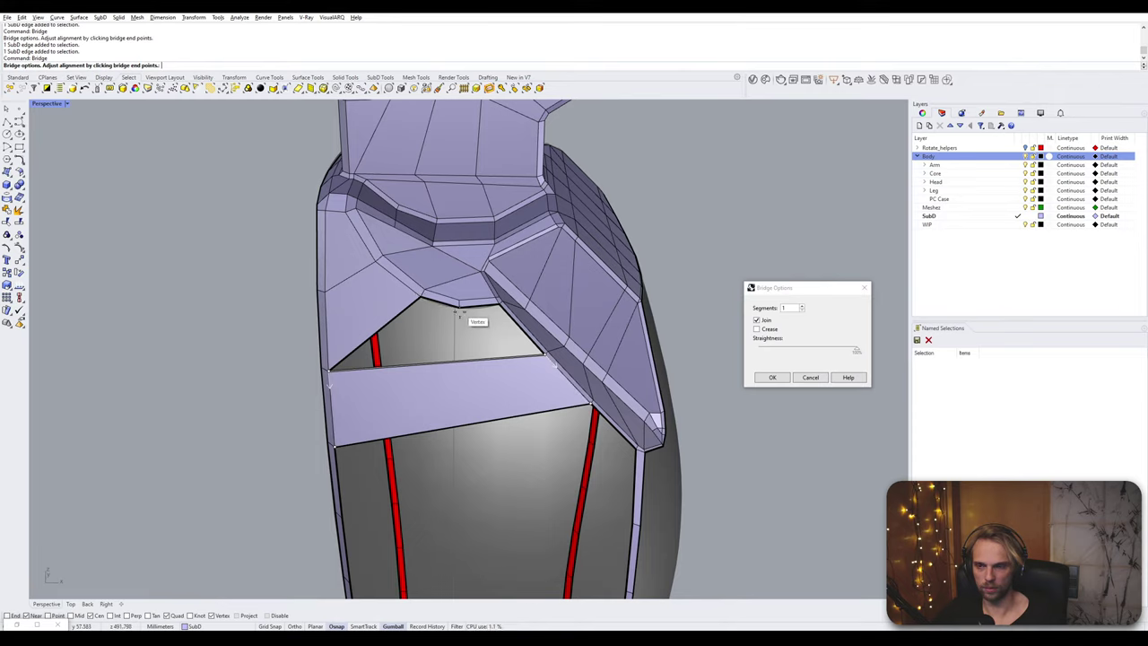
left_click(801, 306)
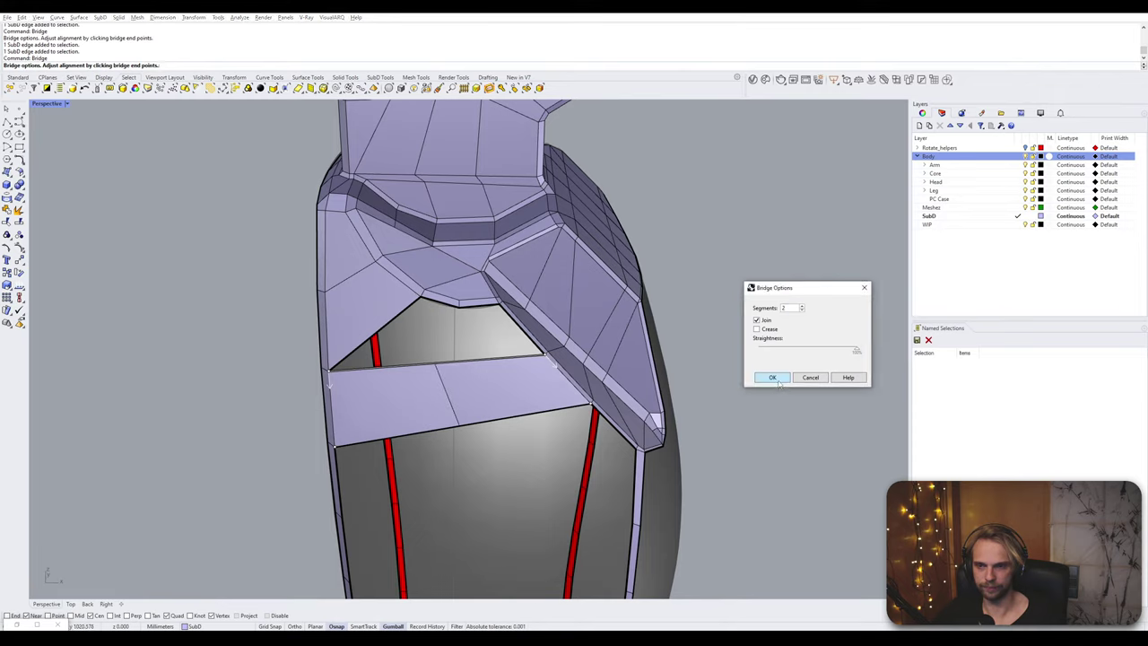
left_click(779, 382)
- Try bridging the opening above the band, undoing the unwanted face and cancelling the failed retry
left_click(428, 364, "ctrl+shift")
left_click(451, 305, "ctrl+shift")
key("space")
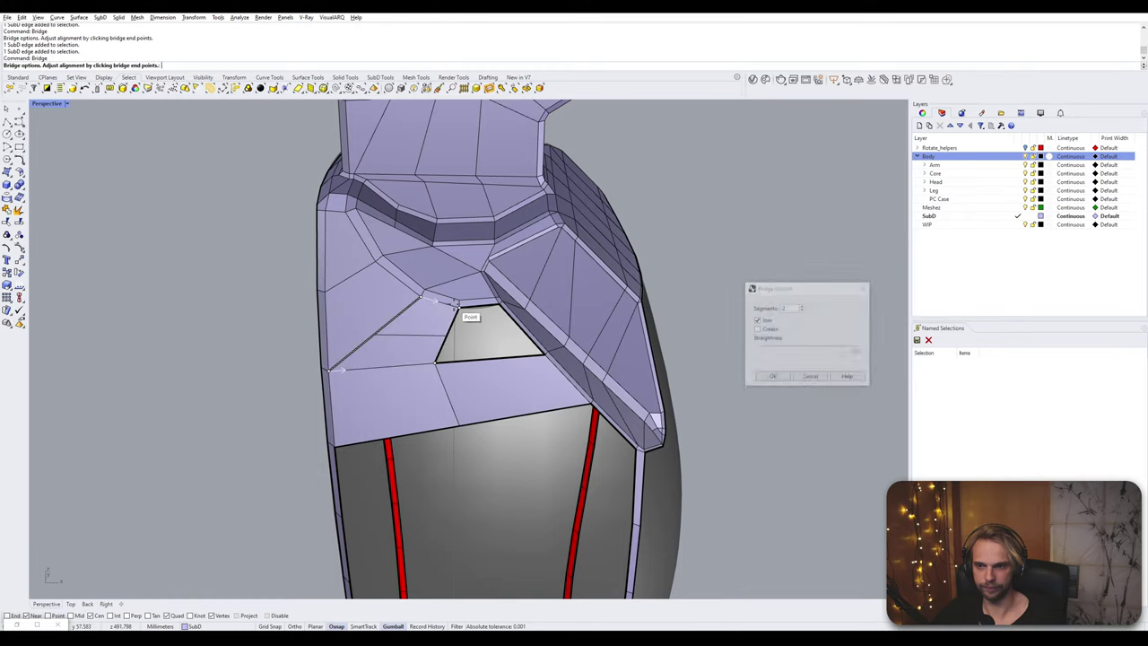
key("Return")
key("ctrl+z")
key("Return")
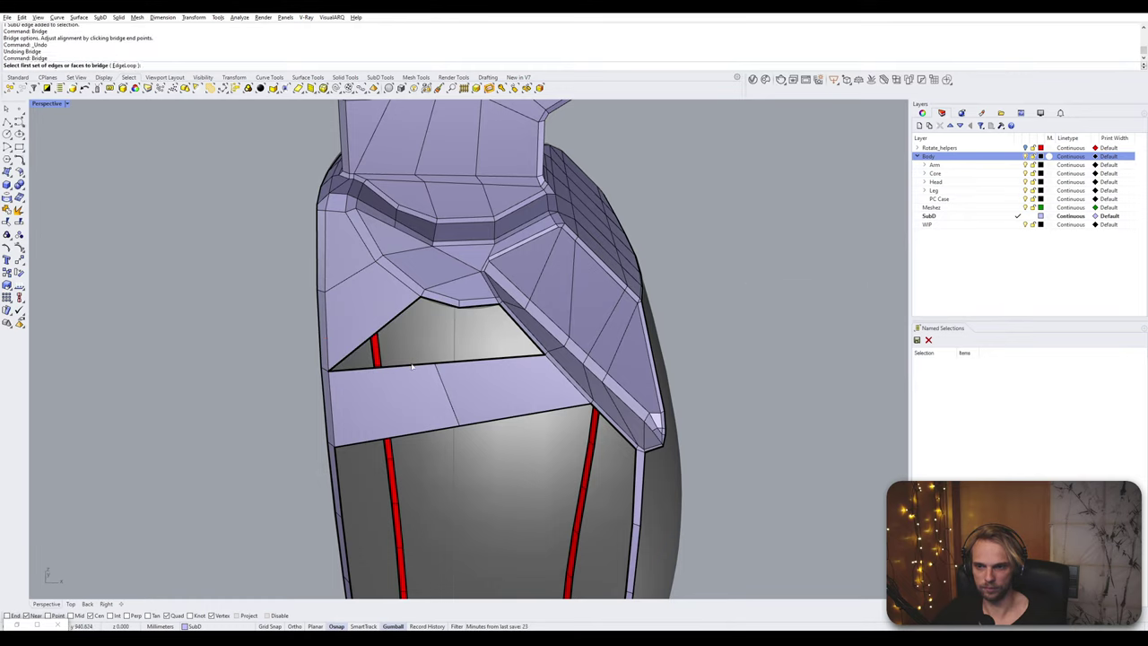
left_click(412, 366)
left_click(448, 306)
key("Return")
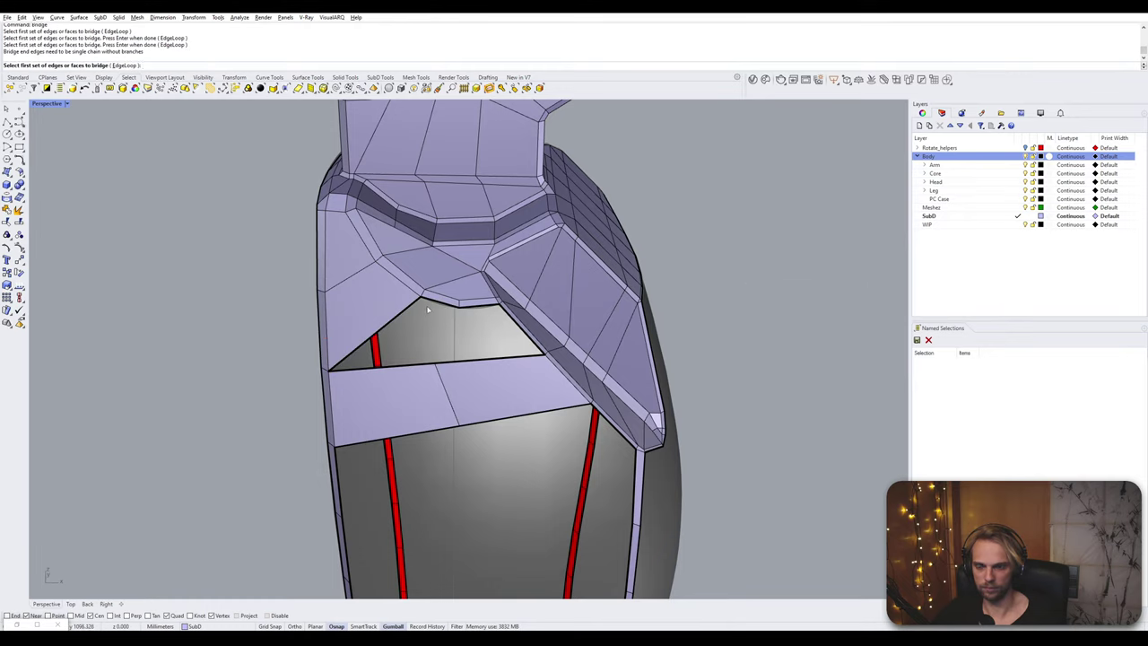
key("Escape")
- Bridge the four upper and lower edge parts to close the opening above the band
left_click(435, 306)
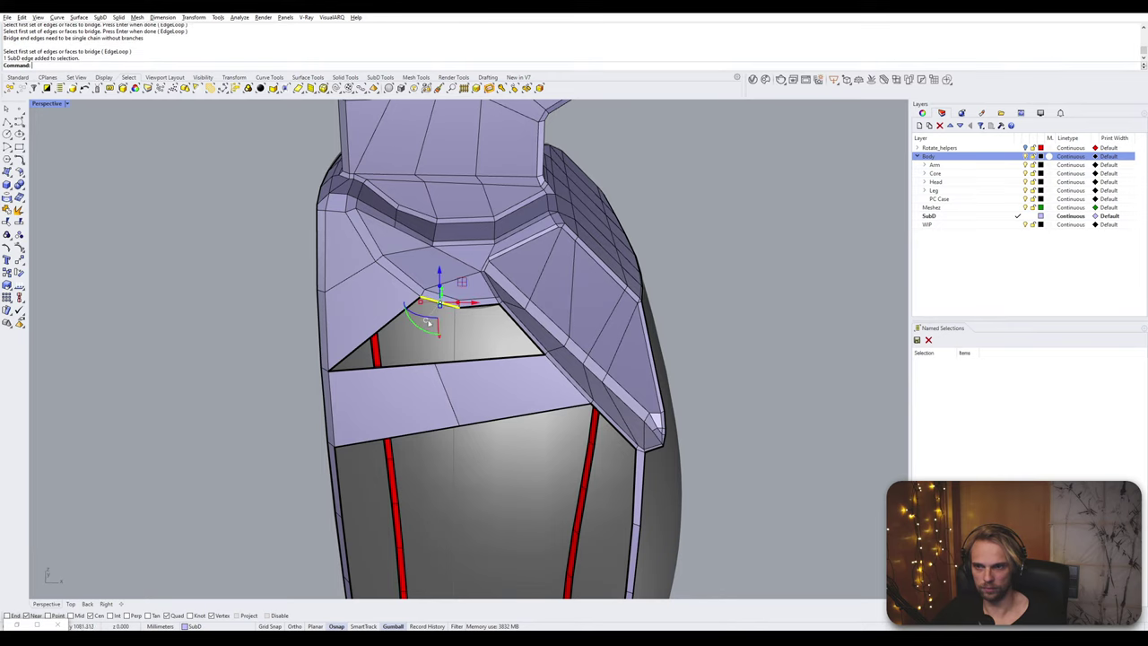
left_click(411, 365, "shift")
left_click(481, 361, "shift")
left_click(484, 307, "shift")
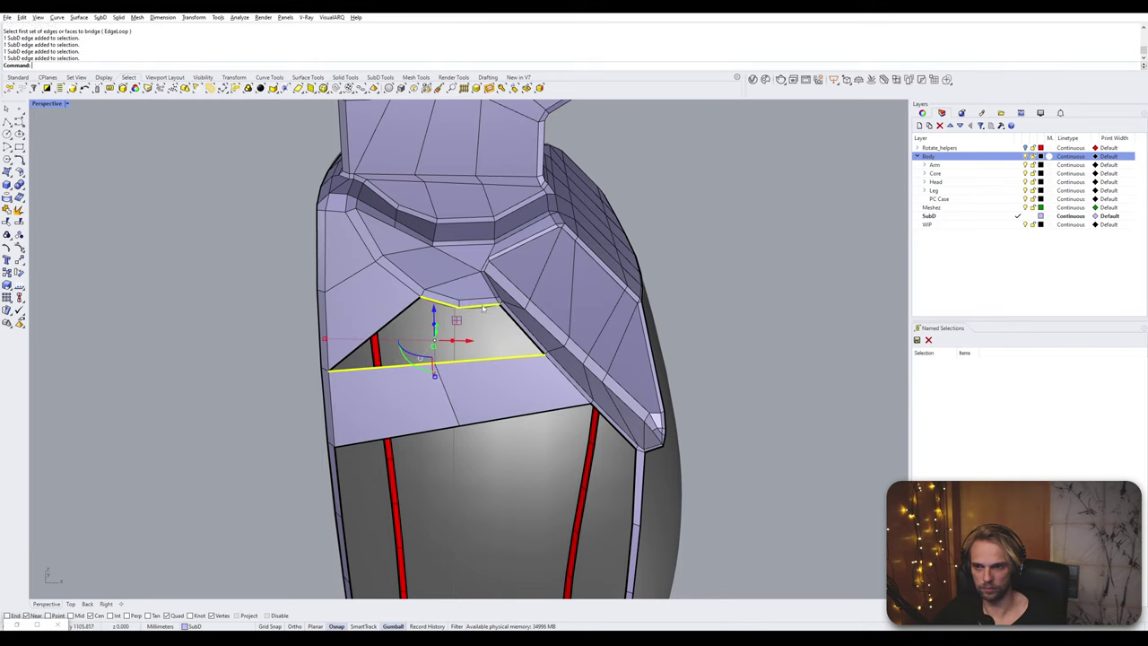
key("Return")
left_click(773, 376)
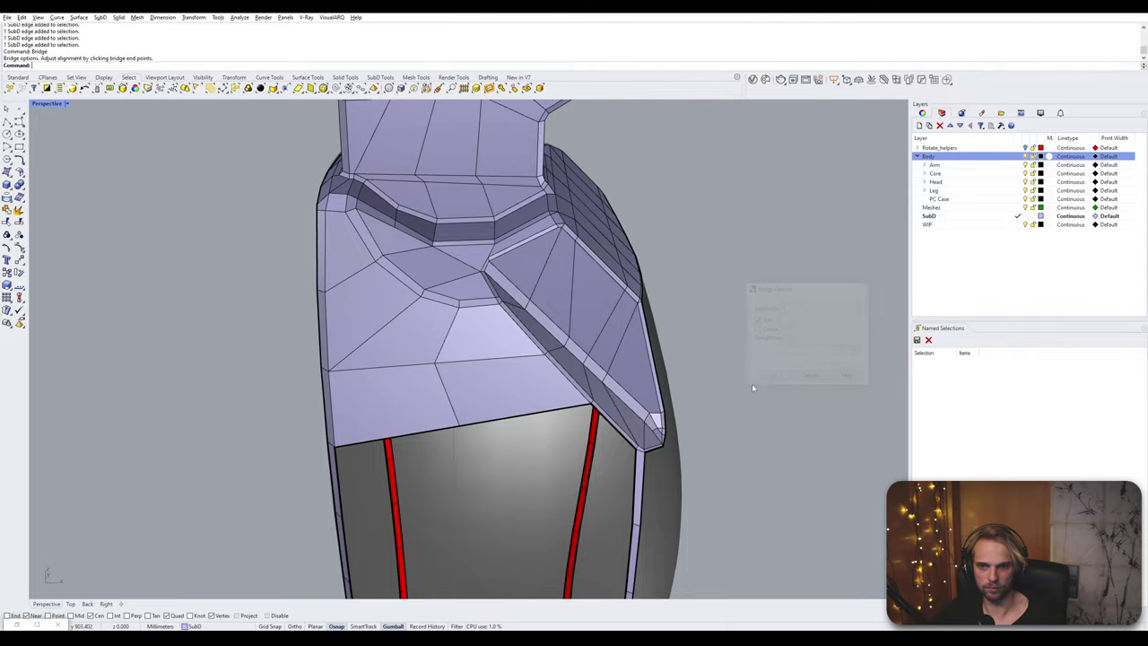
right_click_drag(752, 383, 494, 351)
key("Tab")
key("Tab")
- Bridge the side edges below the collar with a 2-segment strip
left_click(434, 355)
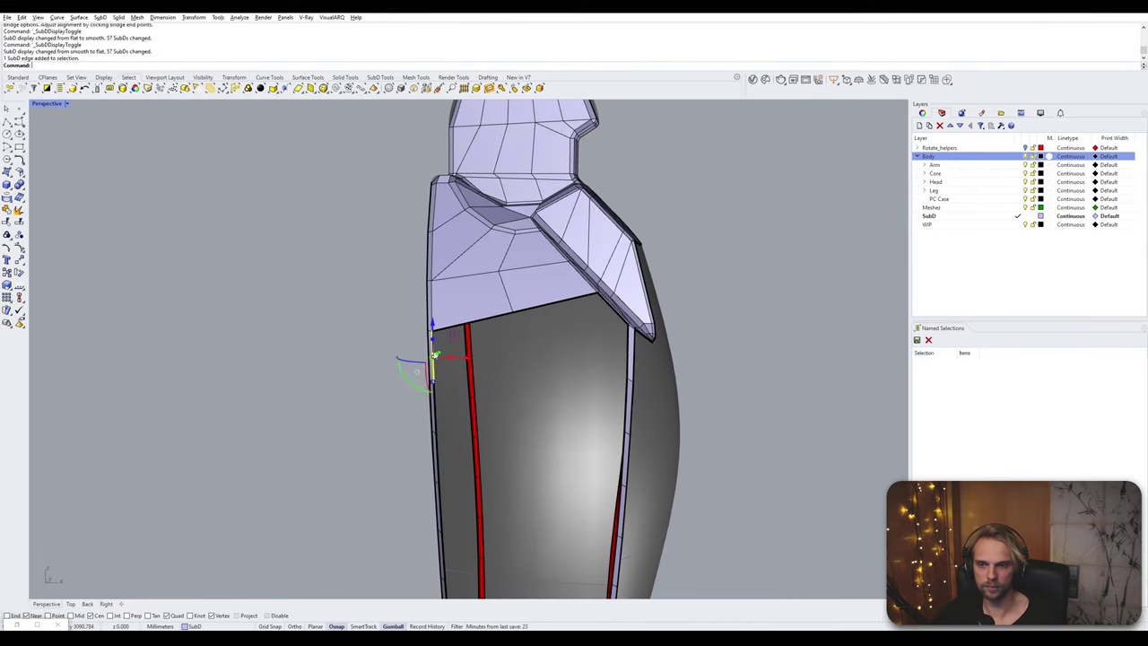
left_click(629, 358, "ctrl+shift")
key("space")
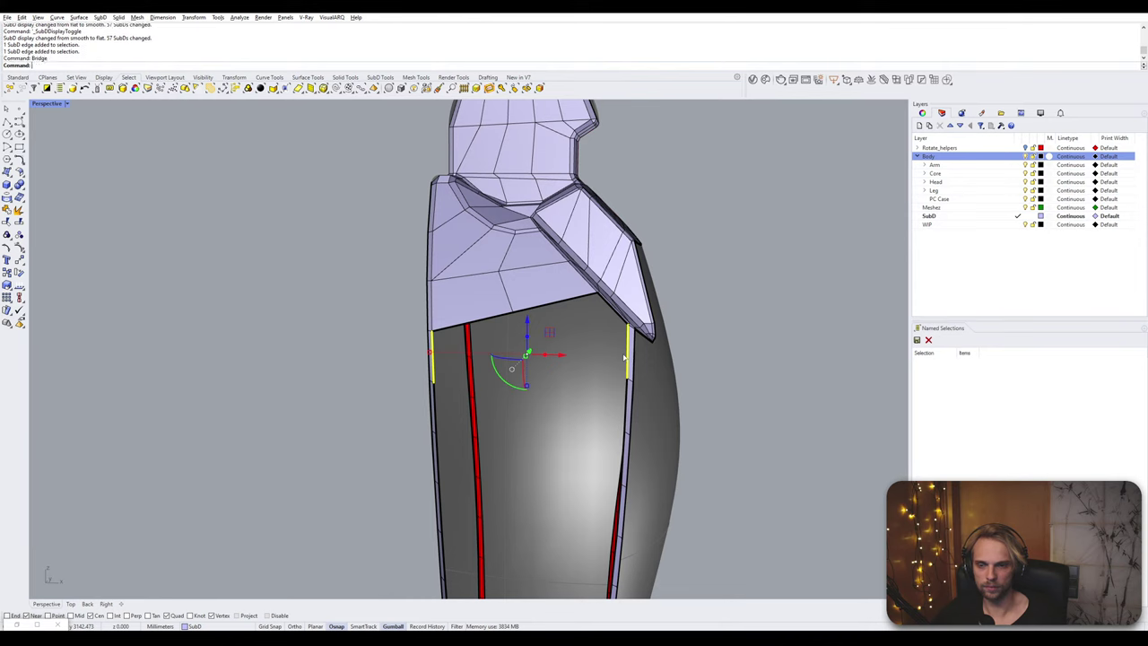
right_click_drag(626, 359, 497, 356)
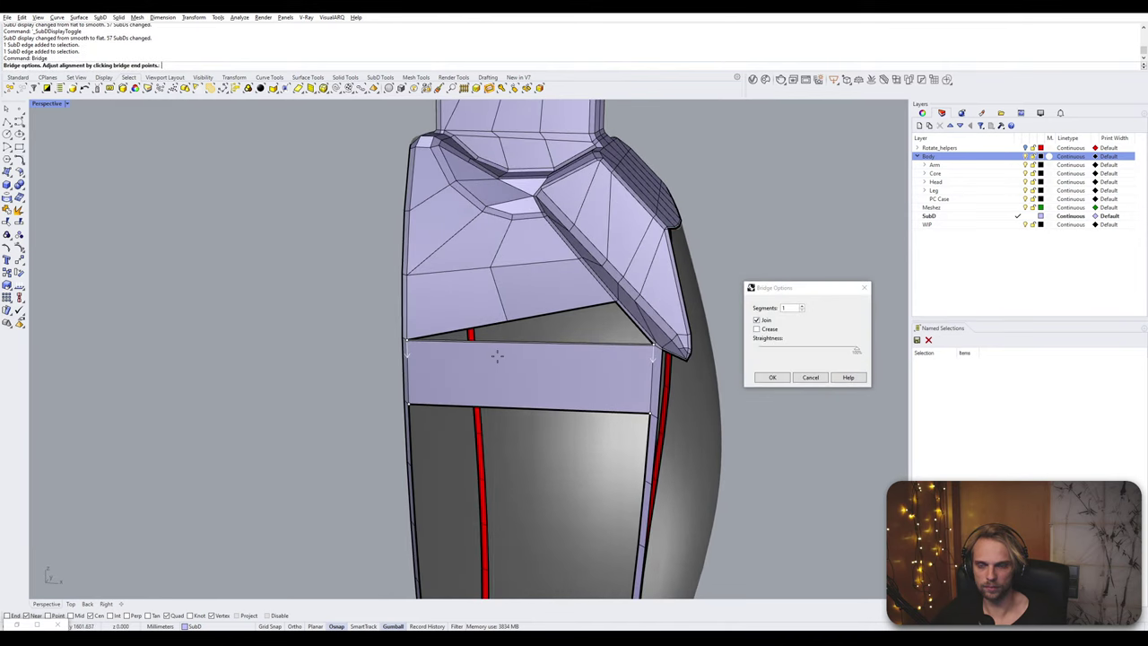
left_click(804, 307)
left_click(804, 307)
right_click_drag(620, 346, 554, 245)
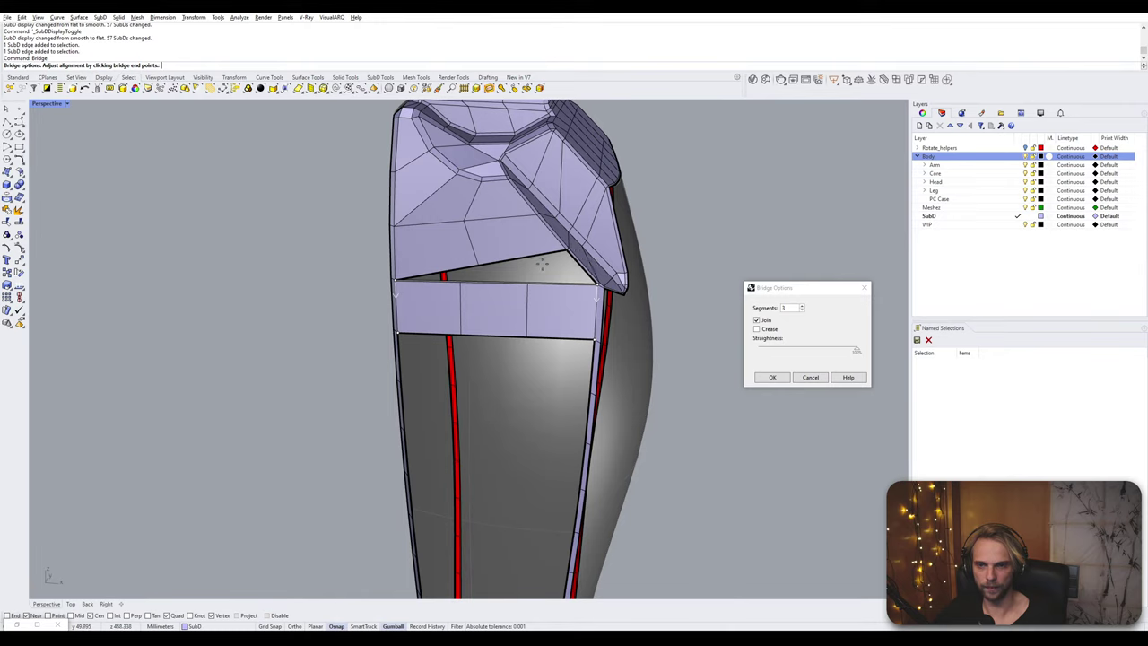
left_click(802, 309)
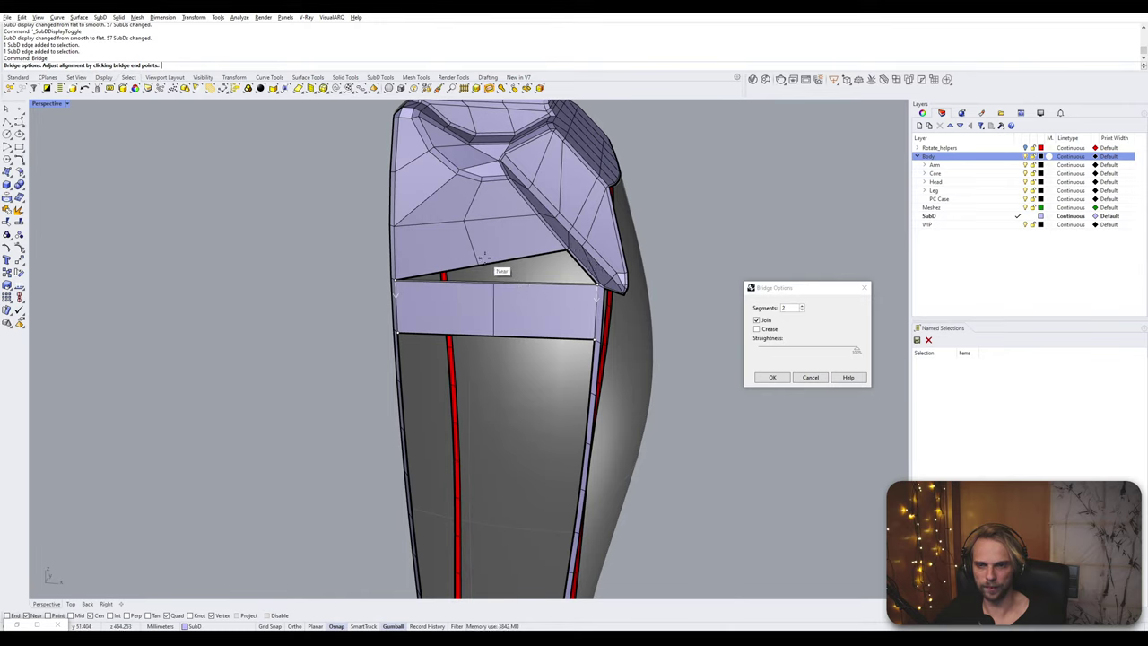
right_click_drag(467, 282, 458, 260)
scroll(581, 263, "up", 6)
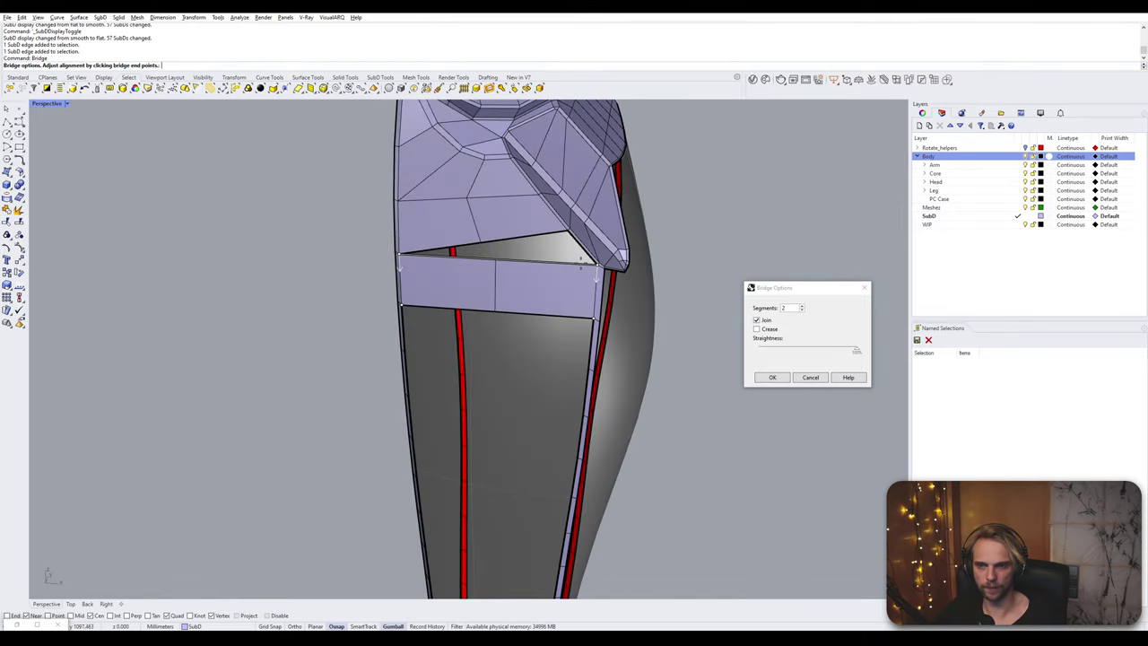
left_click(772, 376)
- Bridge the remaining gap's two edges with a single-segment face
scroll(529, 341, "up", 4)
left_click(516, 342)
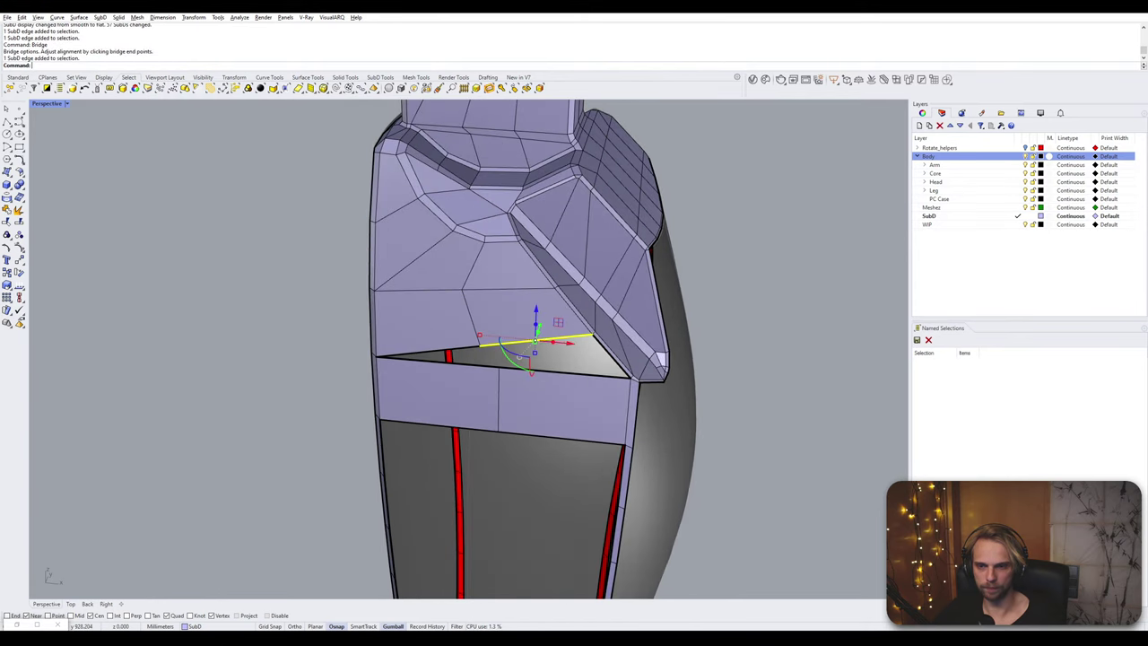
left_click(578, 378, "shift")
key("Return")
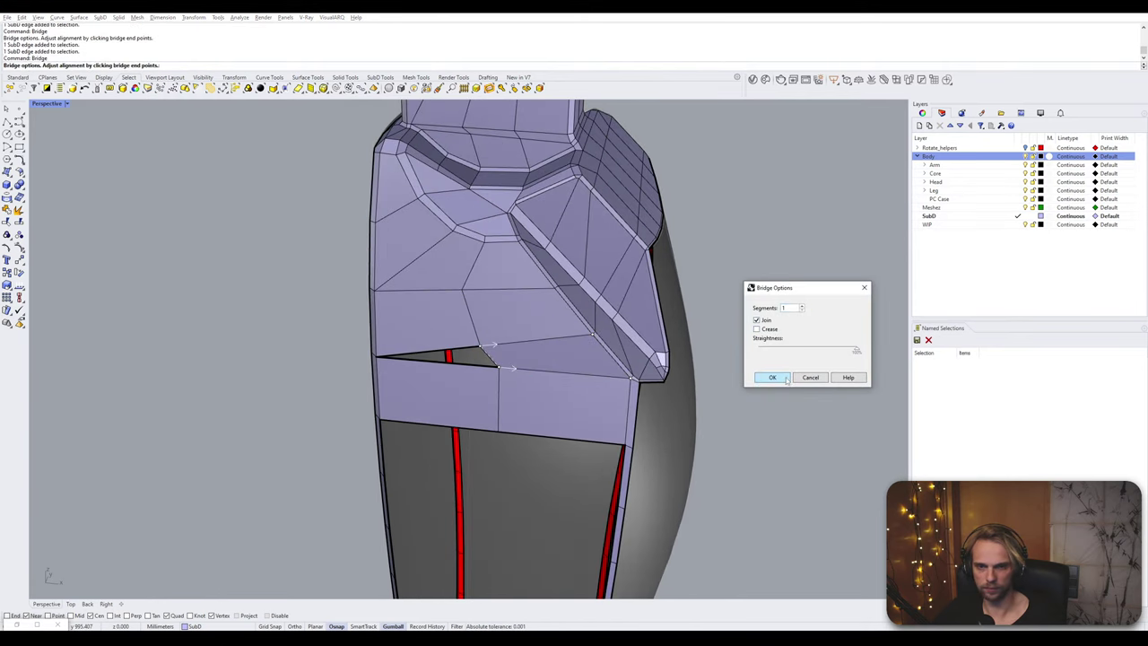
left_click(780, 377)
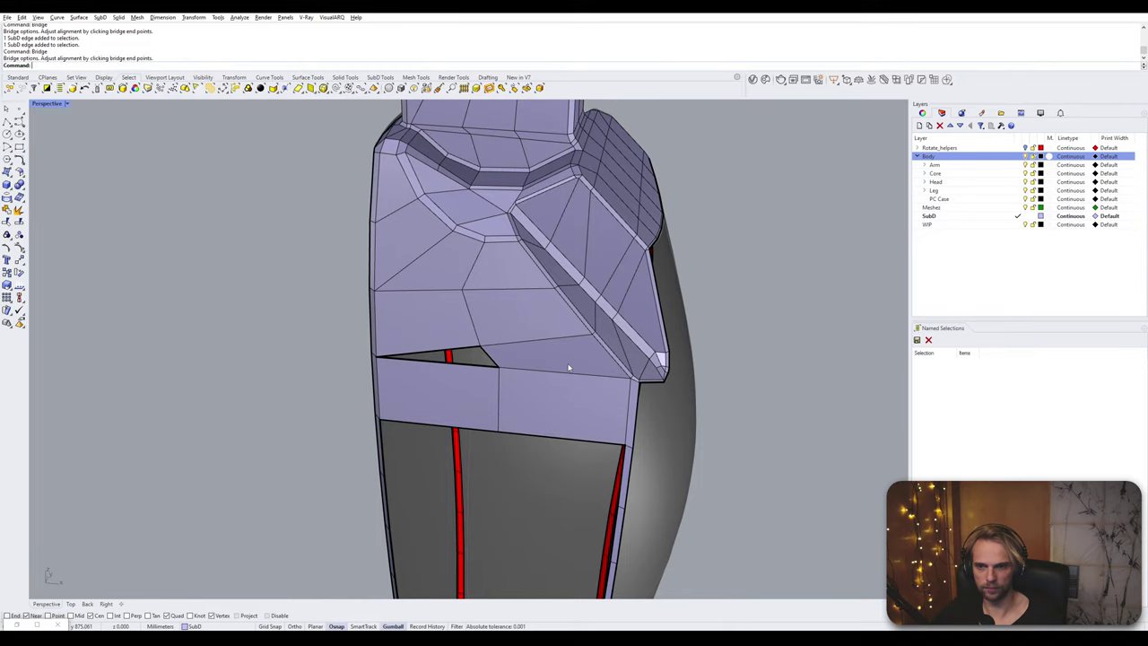
- Fill the small triangular hole and check it in smooth preview
type("Fill")
key("Return")
left_click(467, 351)
key("Return")
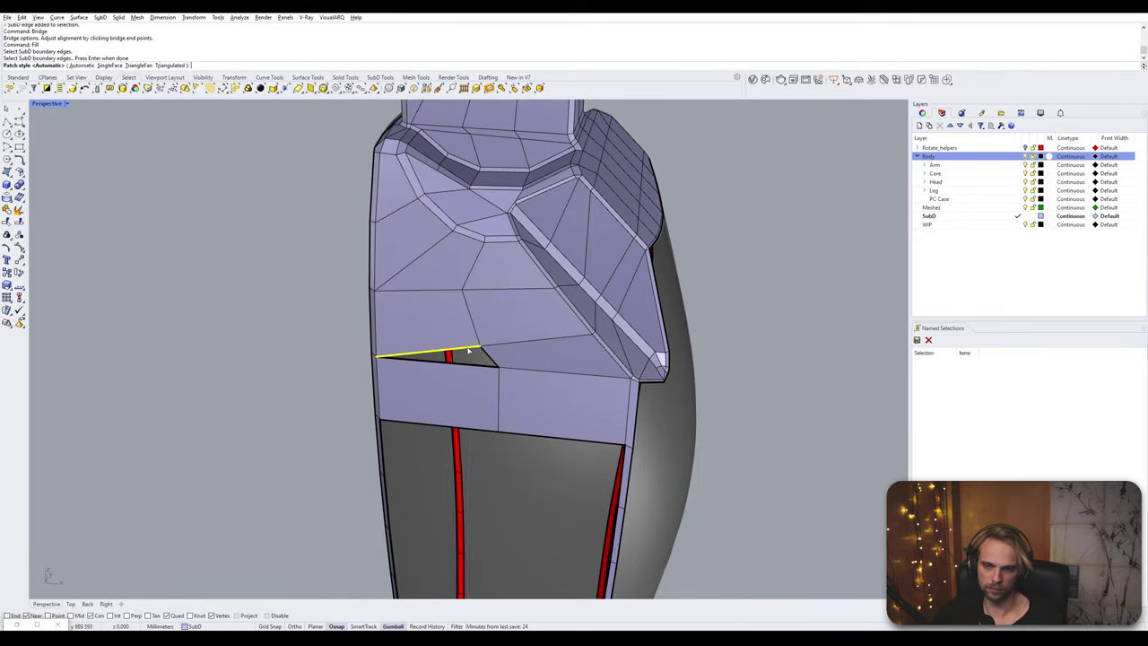
key("Return")
key("Tab")
right_click_drag(473, 353, 571, 180)
key("Tab")
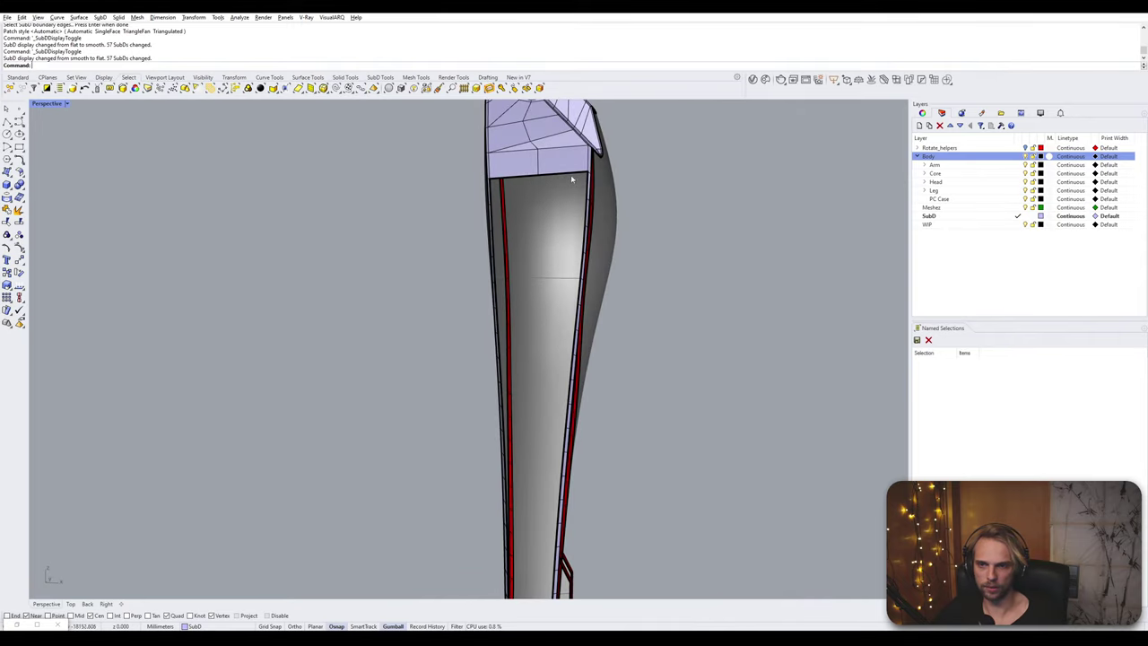
- Delete five crossing edges along the leg's side seam strip
right_click_drag(554, 218, 545, 224)
scroll(547, 223, "up", 6)
scroll(556, 225, "down", 5)
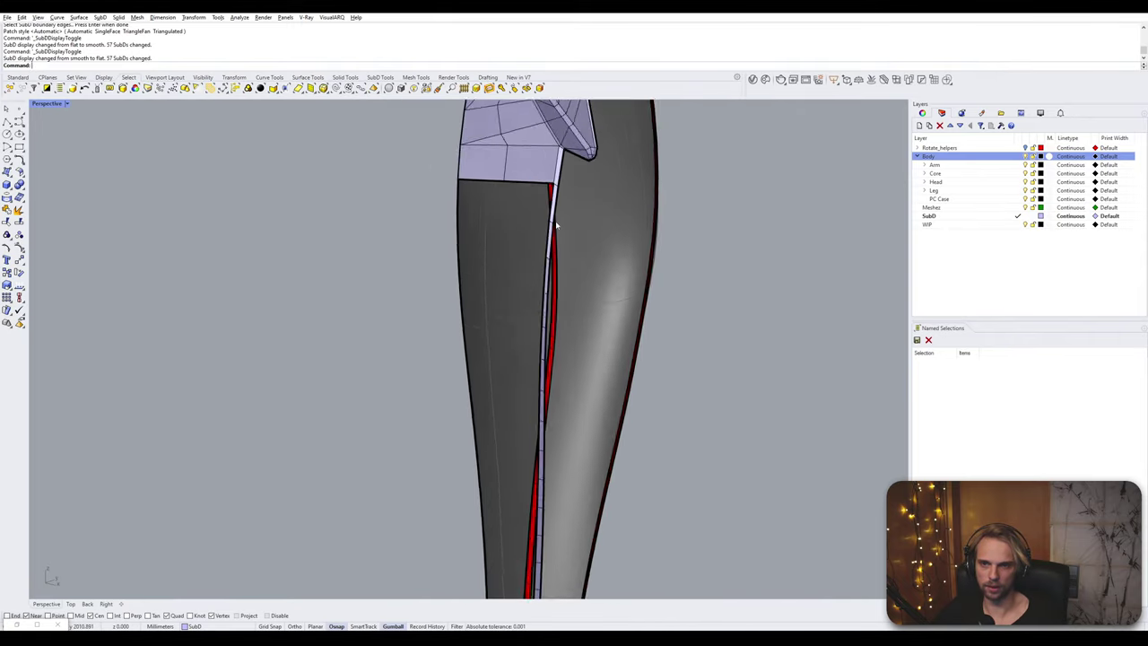
scroll(561, 225, "up", 5)
scroll(561, 225, "up", 3)
left_click(532, 227, "ctrl+shift")
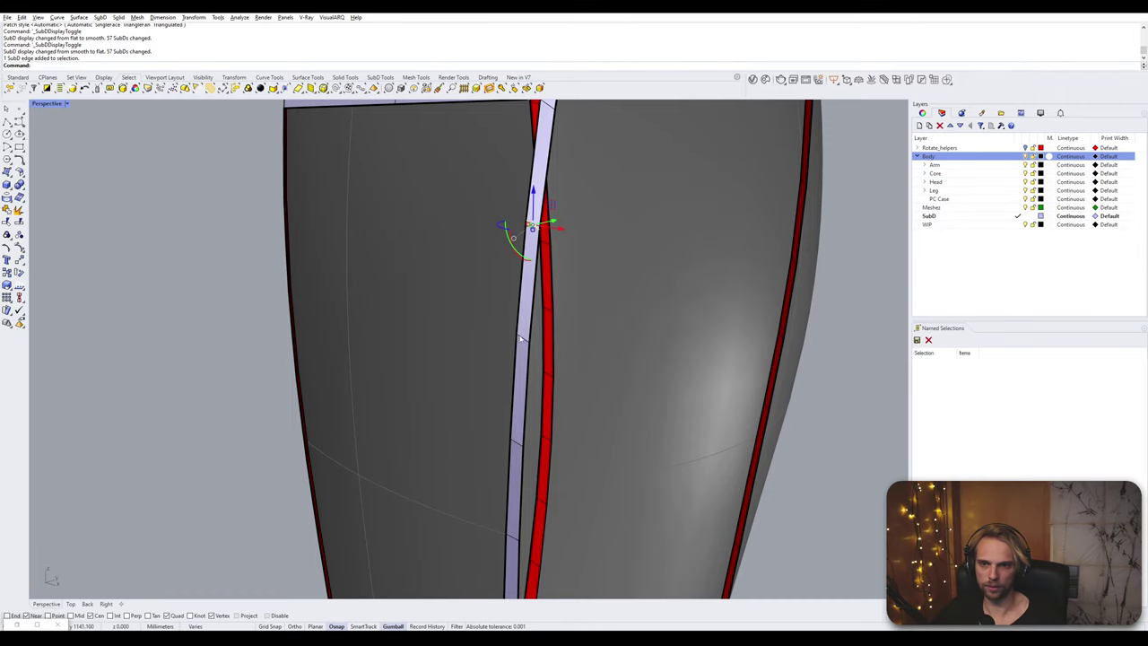
scroll(525, 386, "down", 5)
right_click_drag(527, 392, 542, 308, "shift")
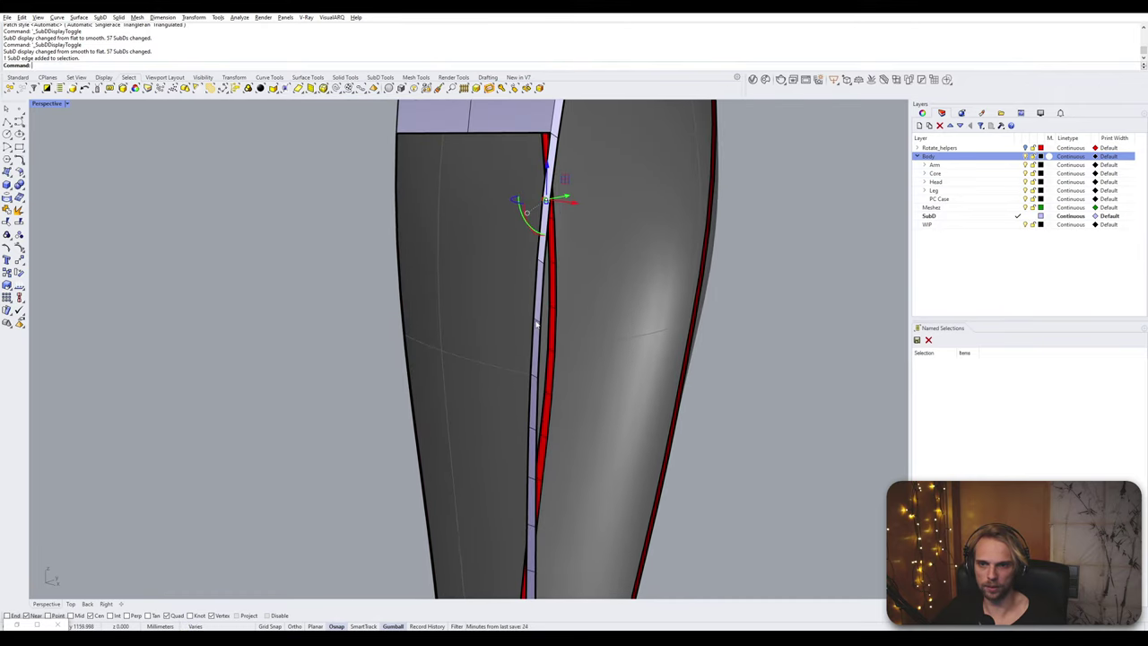
scroll(536, 325, "up", 6)
left_click(539, 336, "ctrl+shift")
scroll(539, 339, "down", 6)
right_click_drag(537, 400, 560, 267, "shift")
scroll(560, 267, "up", 2)
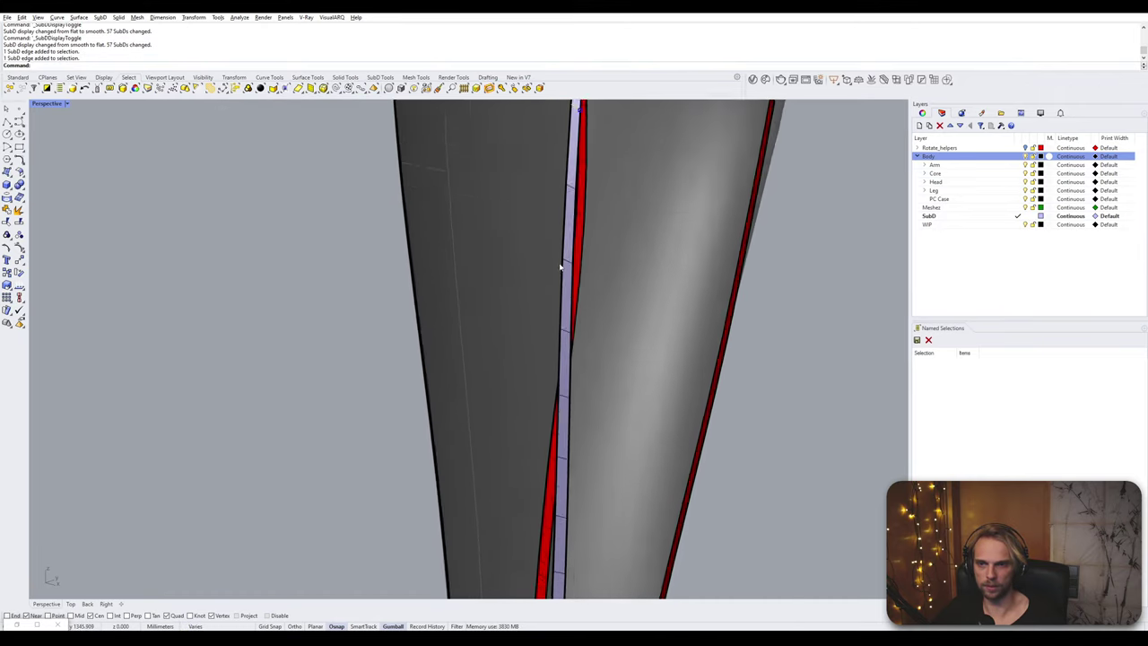
scroll(563, 266, "up", 2)
left_click(569, 262, "ctrl+shift")
right_click_drag(578, 370, 572, 255, "shift")
left_click(569, 317, "ctrl+shift")
right_click_drag(582, 407, 582, 403, "shift")
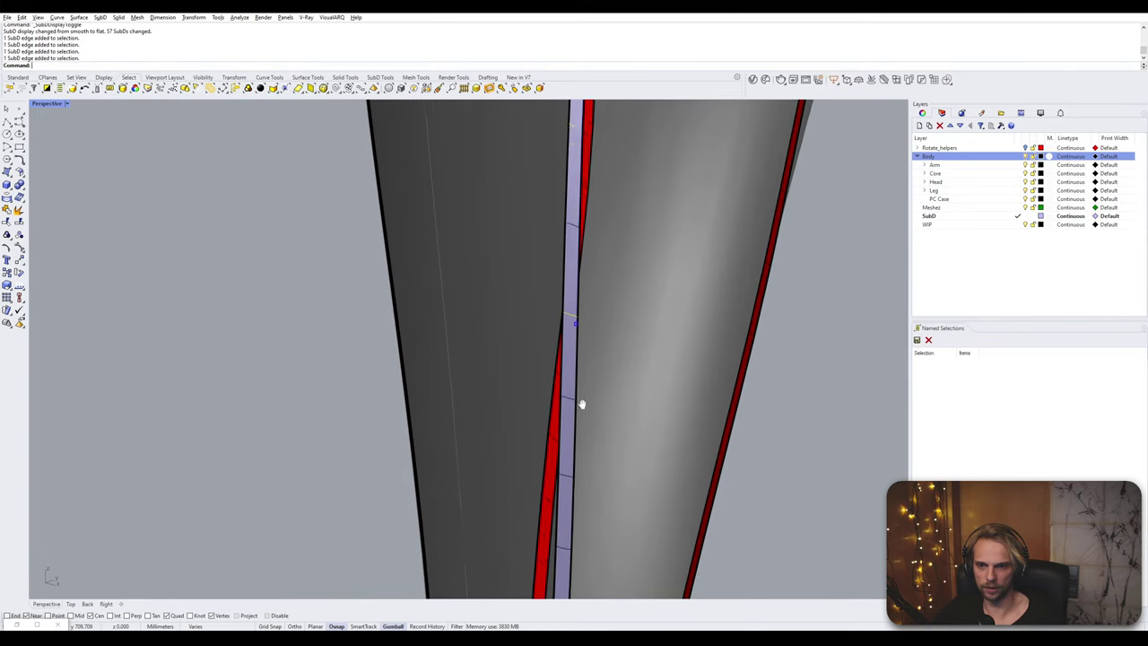
scroll(582, 403, "down", 1)
left_click(575, 403, "ctrl+shift")
scroll(573, 353, "down", 1)
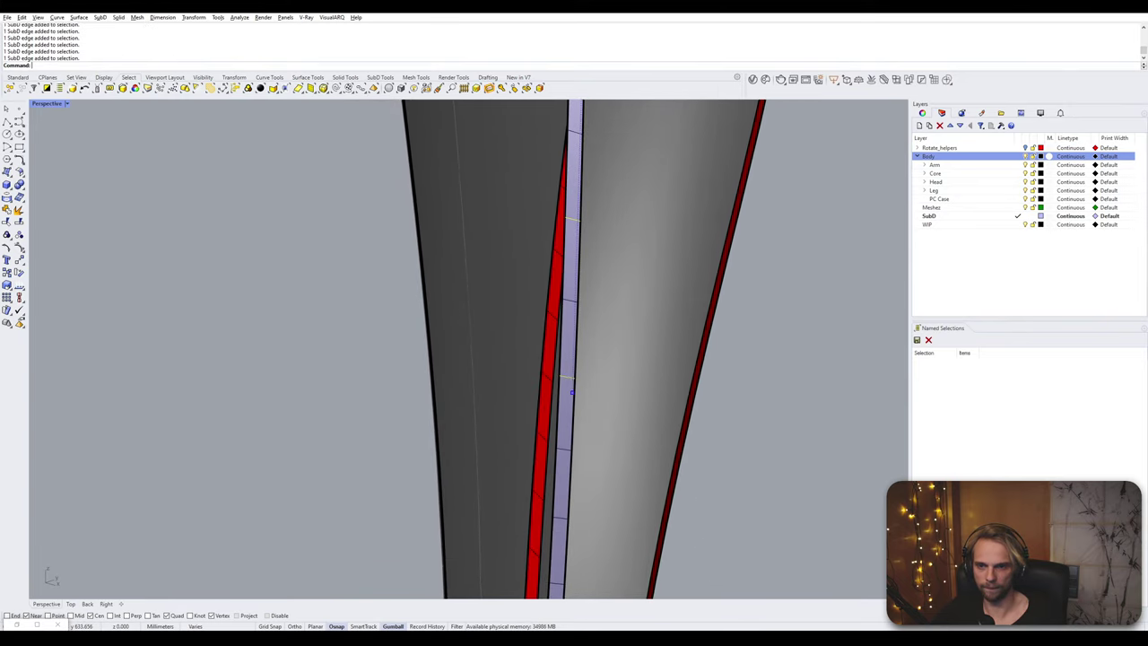
key("Delete")
- Delete four more crossing edges further along the seam strip
scroll(571, 392, "down", 4)
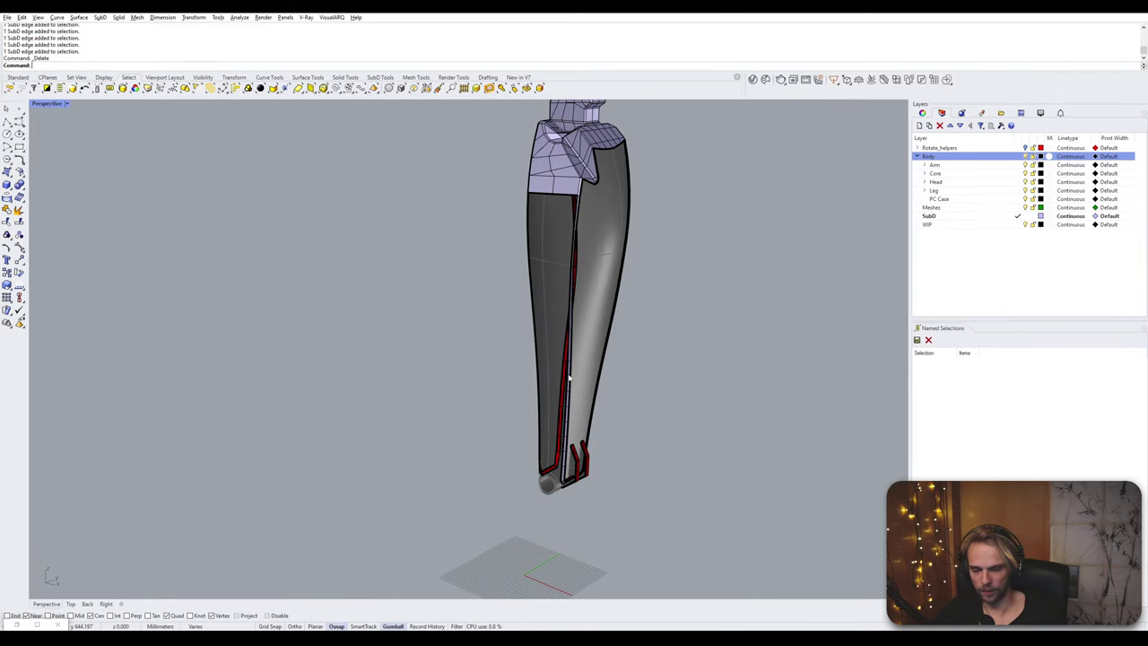
right_click_drag(574, 261, 619, 241)
scroll(542, 192, "up", 5)
scroll(490, 200, "up", 3)
right_click_drag(491, 202, 544, 240)
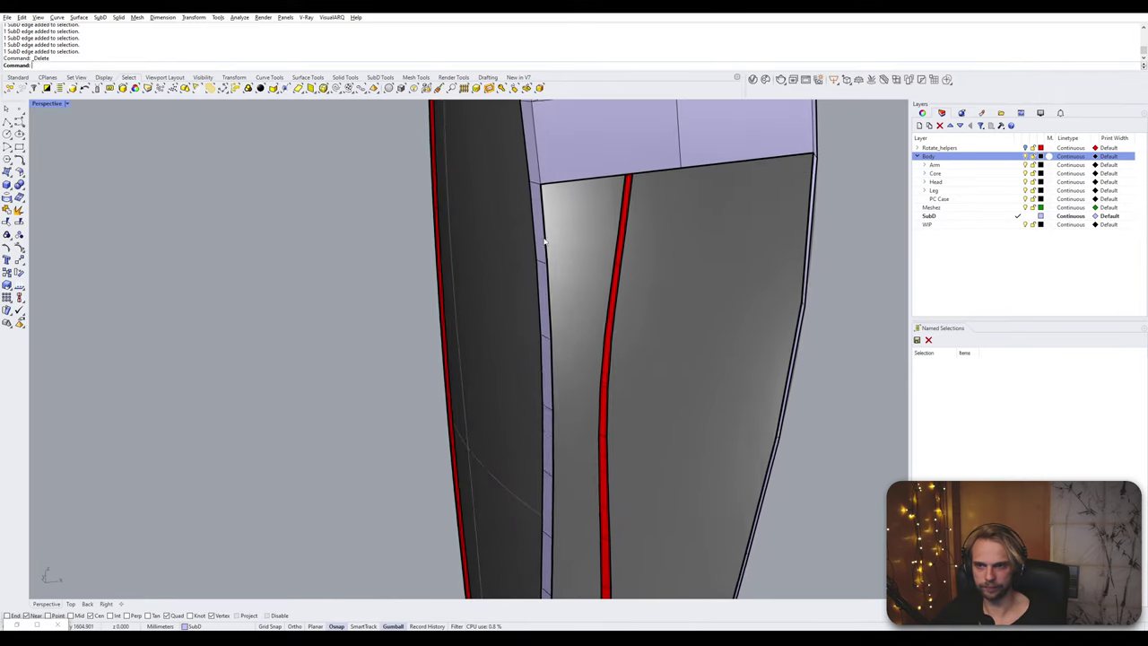
scroll(545, 247, "up", 3)
left_click(540, 267, "ctrl+shift")
key("Escape")
left_click(542, 271, "ctrl+shift")
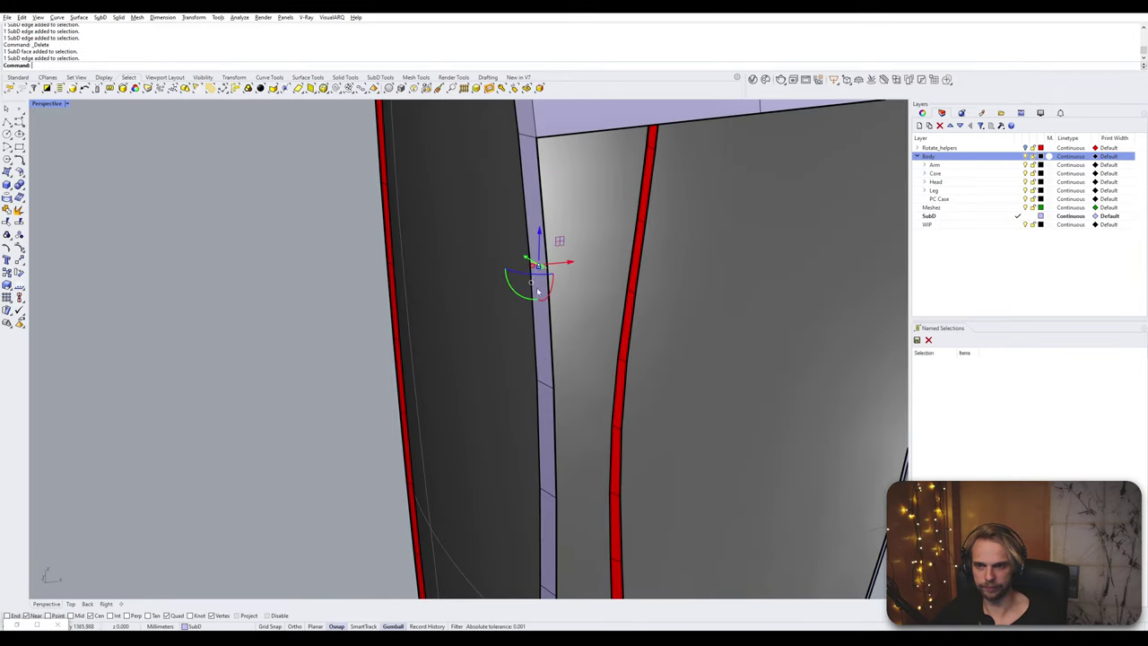
left_click(546, 490, "ctrl+shift")
scroll(585, 502, "down", 6)
right_click_drag(635, 475, 579, 254)
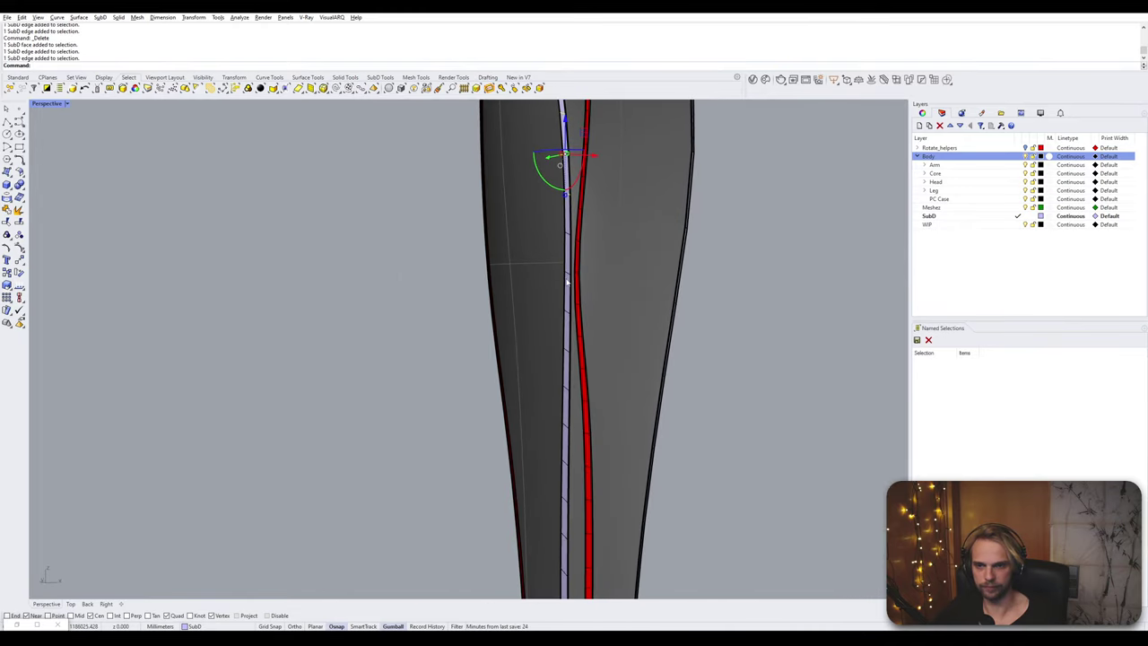
scroll(567, 282, "up", 3)
left_click(560, 390, "ctrl+shift")
left_click(560, 457, "ctrl+shift")
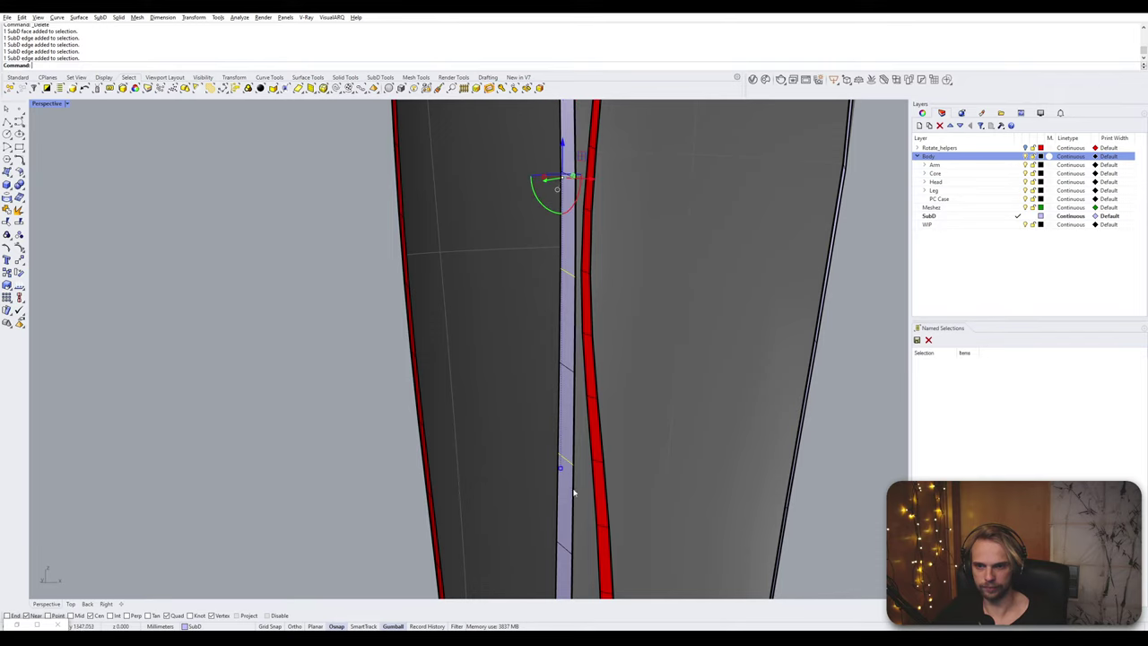
right_click_drag(574, 487, 592, 303)
right_click_drag(570, 420, 587, 311)
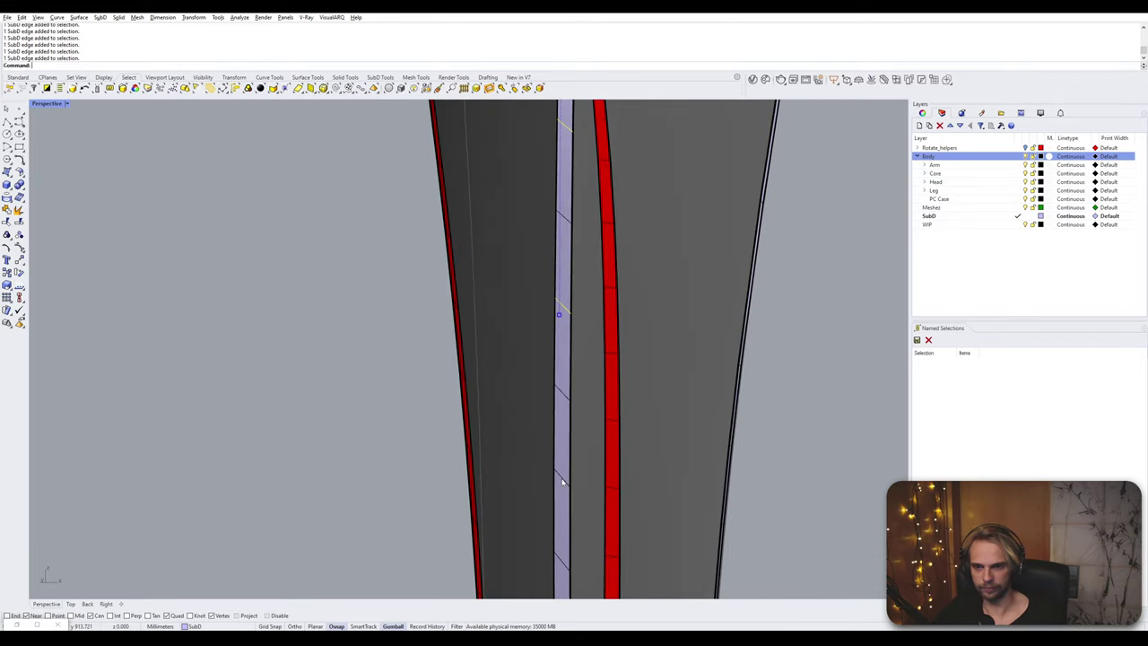
key("Delete")
- Select the eight side edges bordering the leg's open front, upper and lower
scroll(569, 486, "down", 8)
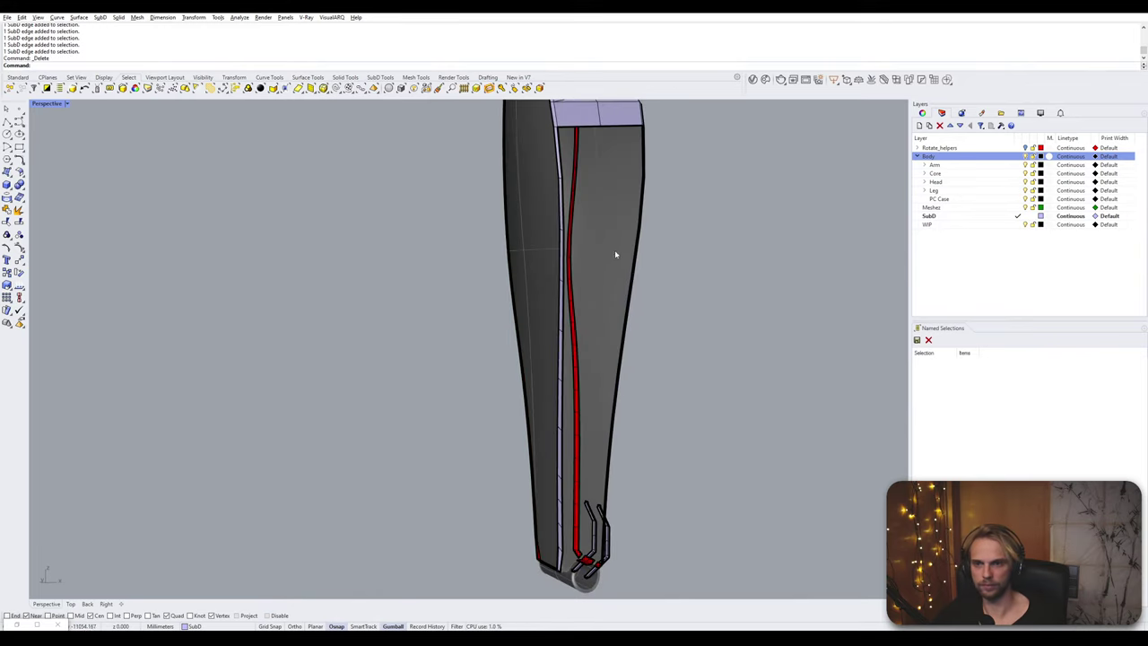
right_click_drag(614, 249, 558, 233)
scroll(495, 300, "up", 3)
right_click_drag(554, 175, 451, 255, "shift")
left_click(547, 267)
left_click(442, 257, "ctrl+shift")
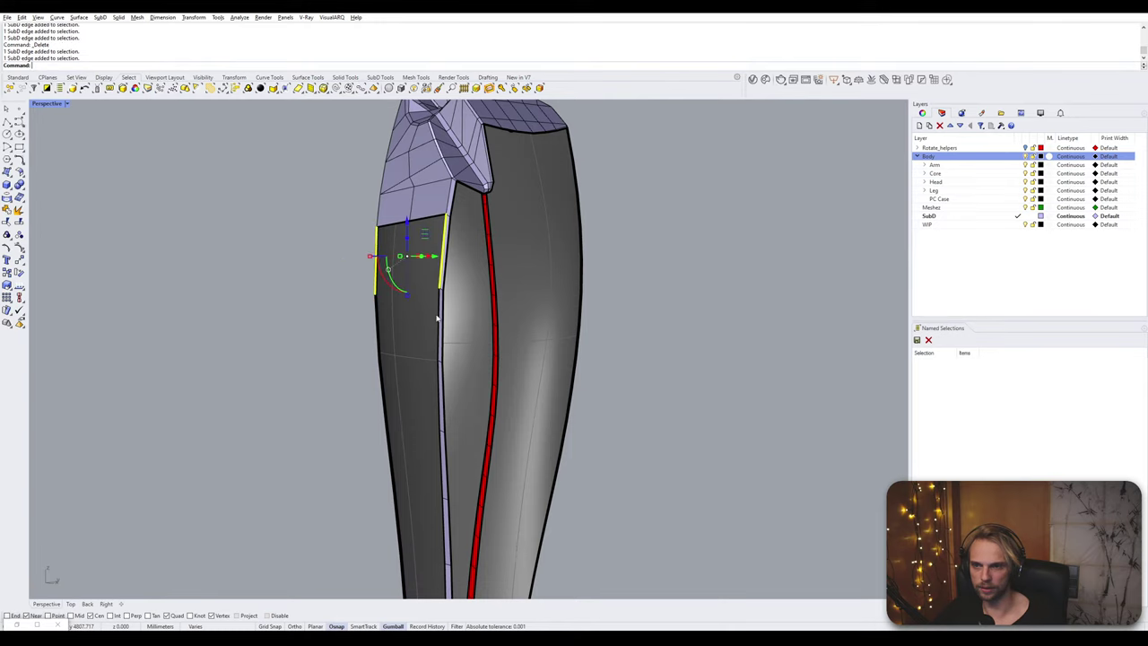
left_click(438, 315, "ctrl+shift")
right_click_drag(390, 330, 463, 334)
left_click(470, 375, "shift")
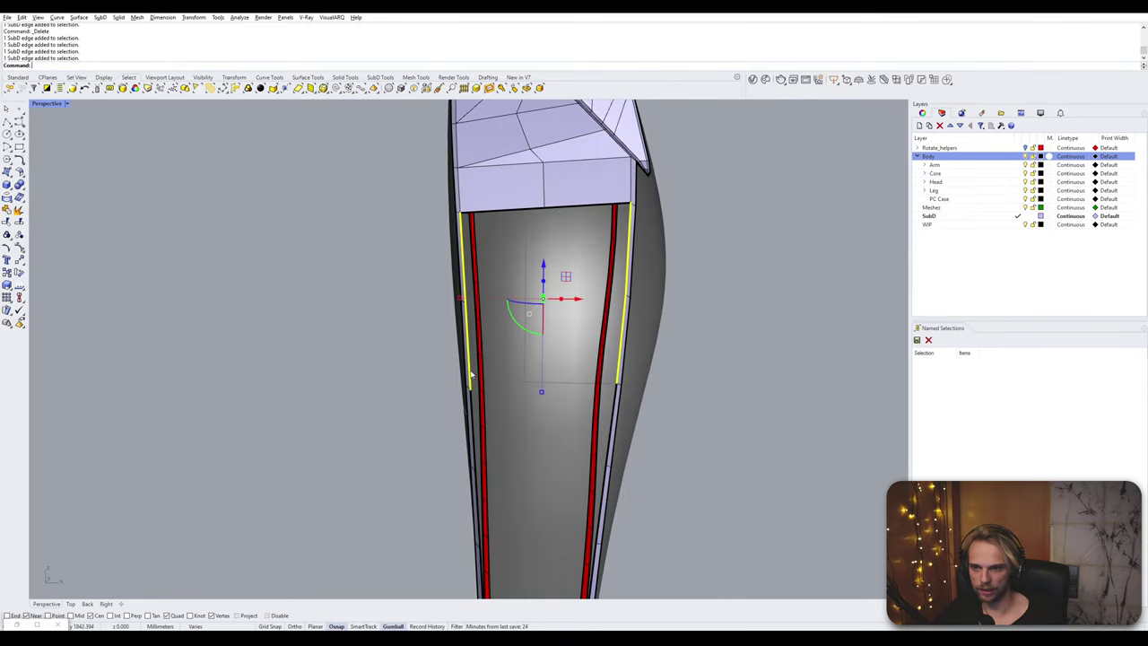
left_click(476, 429, "shift")
right_click_drag(611, 424, 595, 336)
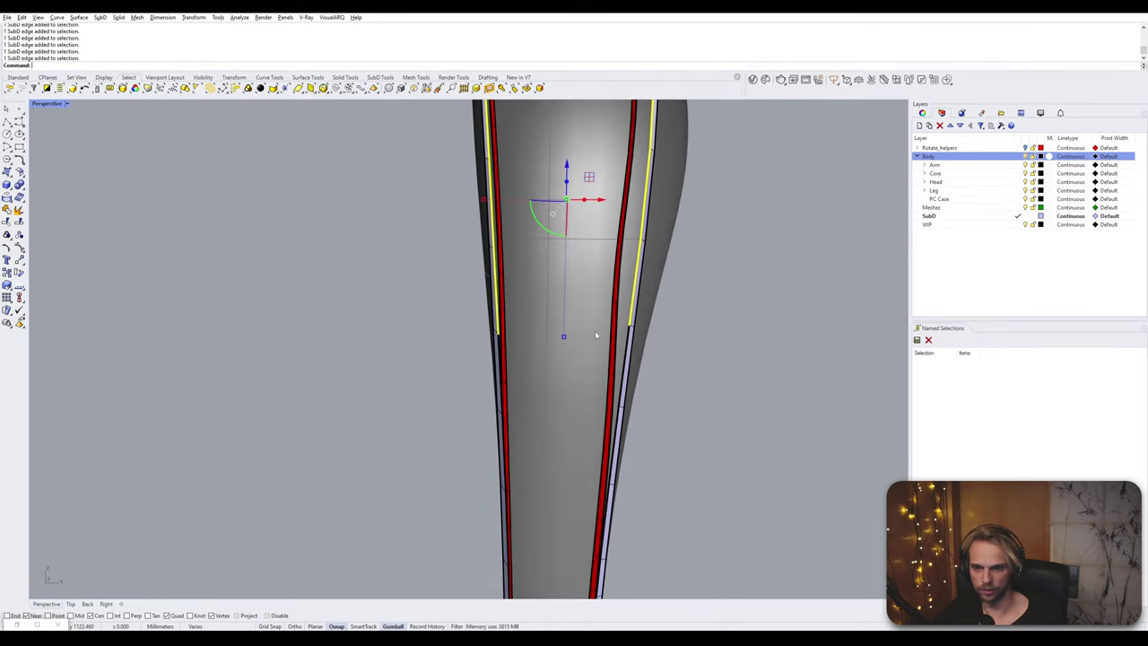
right_click_drag(521, 367, 665, 339)
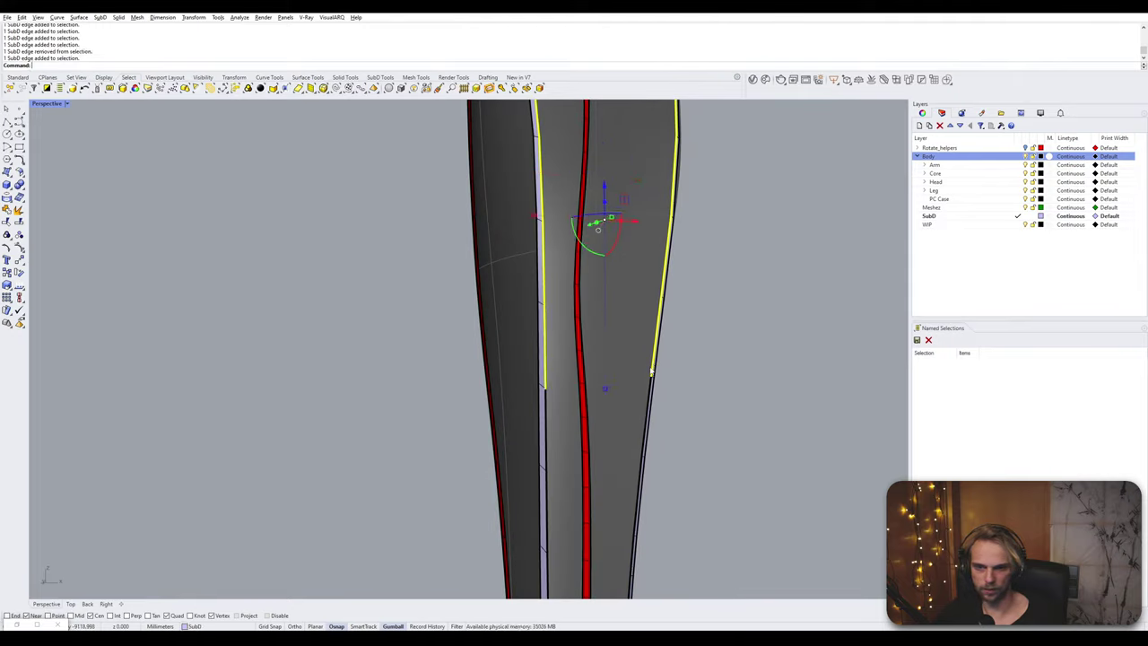
left_click(647, 394, "shift")
left_click(543, 437, "shift")
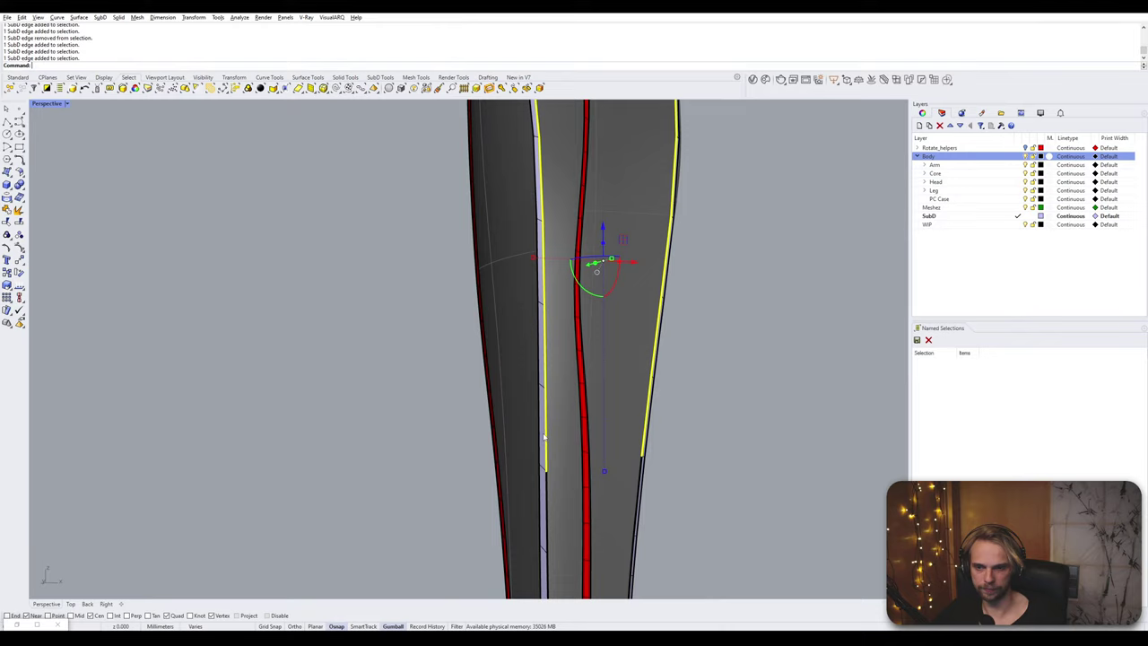
left_click(547, 507, "shift")
right_click_drag(640, 485, 505, 430)
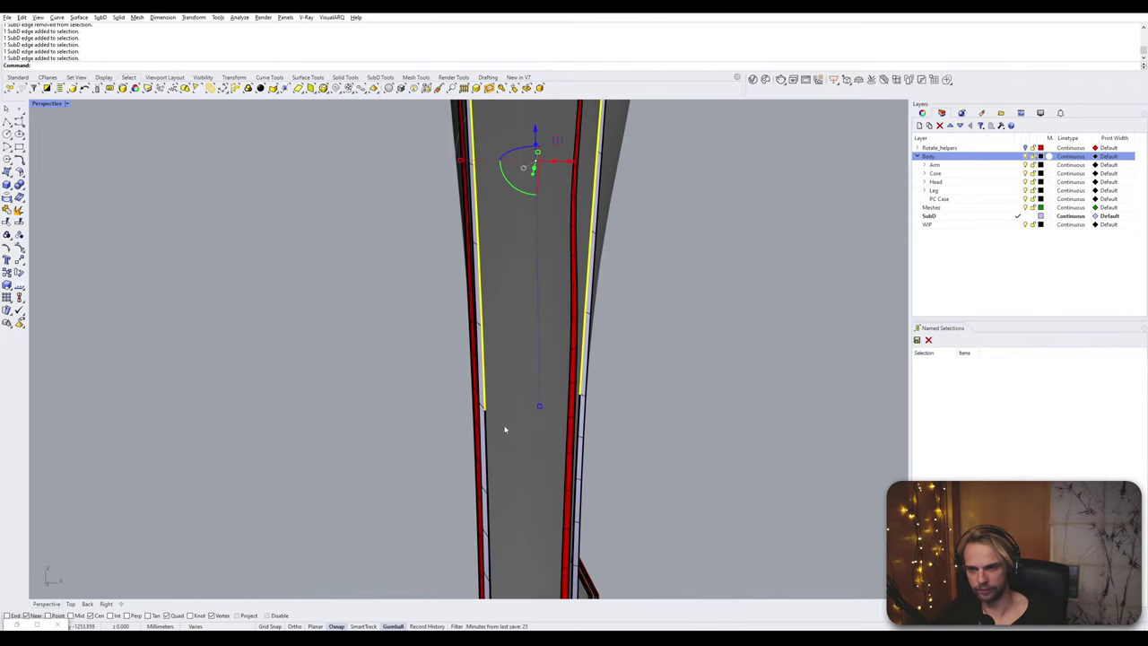
mouse_move(578, 373)
right_mouse_down()
mouse_move(543, 380)
mouse_move(505, 436)
mouse_move(581, 374)
right_mouse_up()
- Bridge the selected front opening edges with two segments
type("bridge")
key("Return")
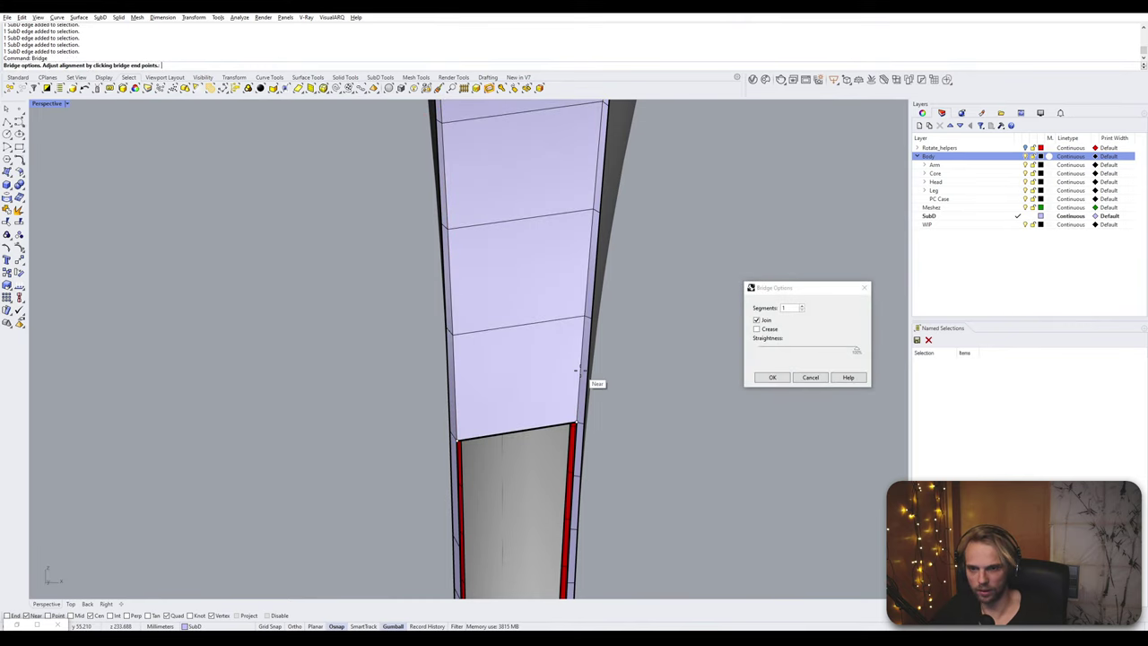
left_click(801, 306)
left_click(771, 377)
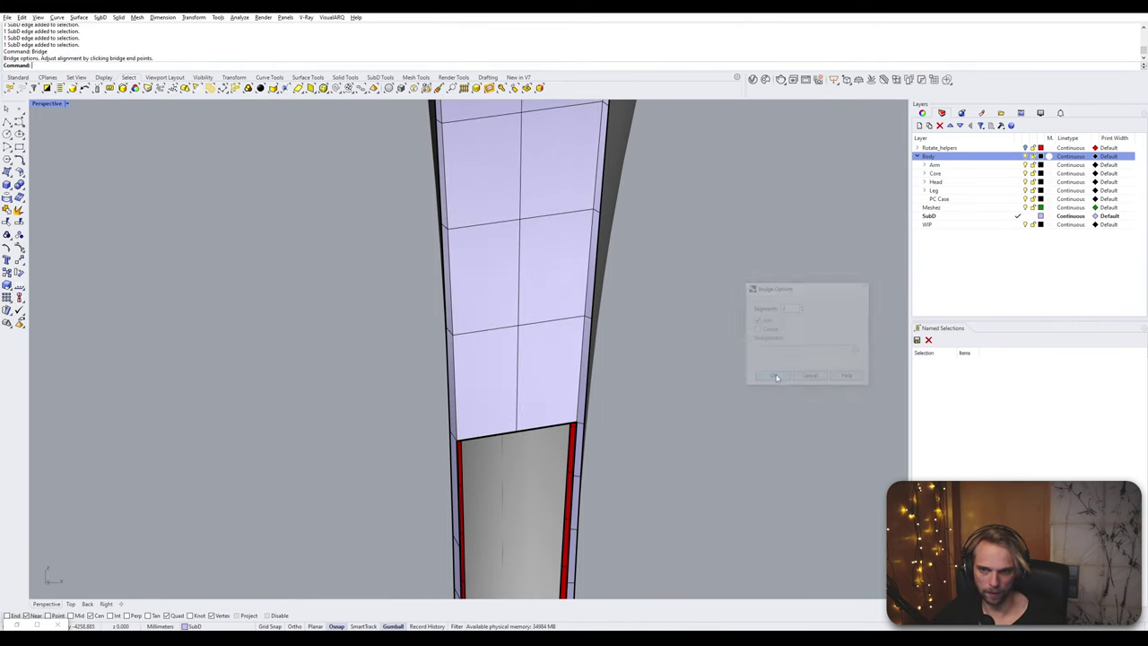
right_click_drag(753, 371, 704, 312)
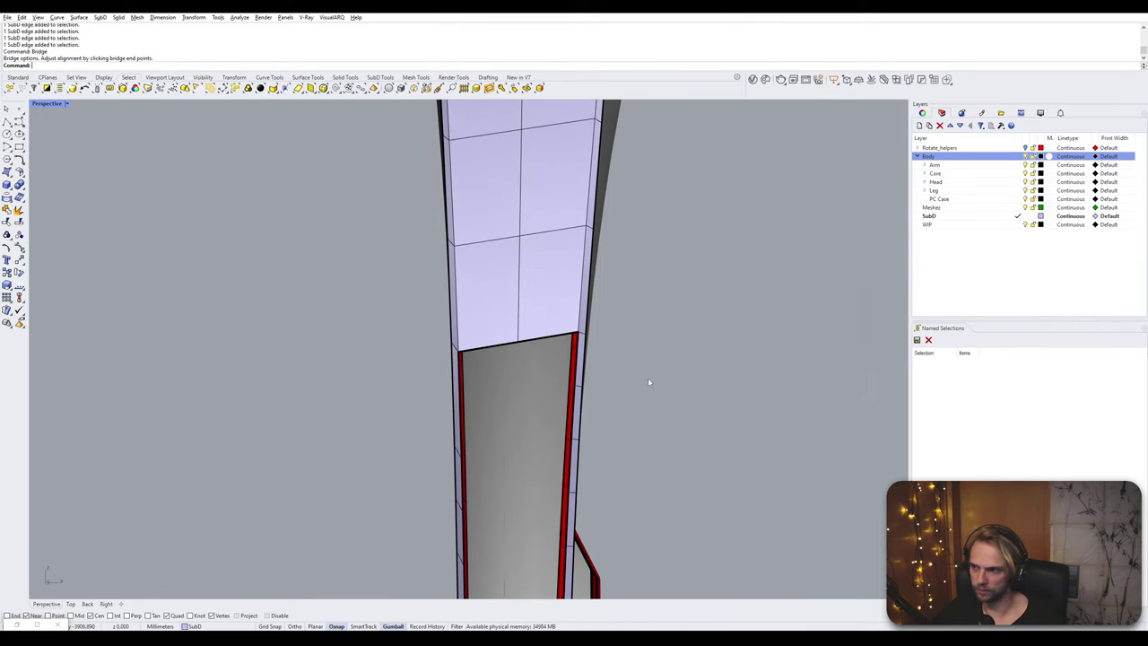
right_click_drag(648, 383, 595, 324)
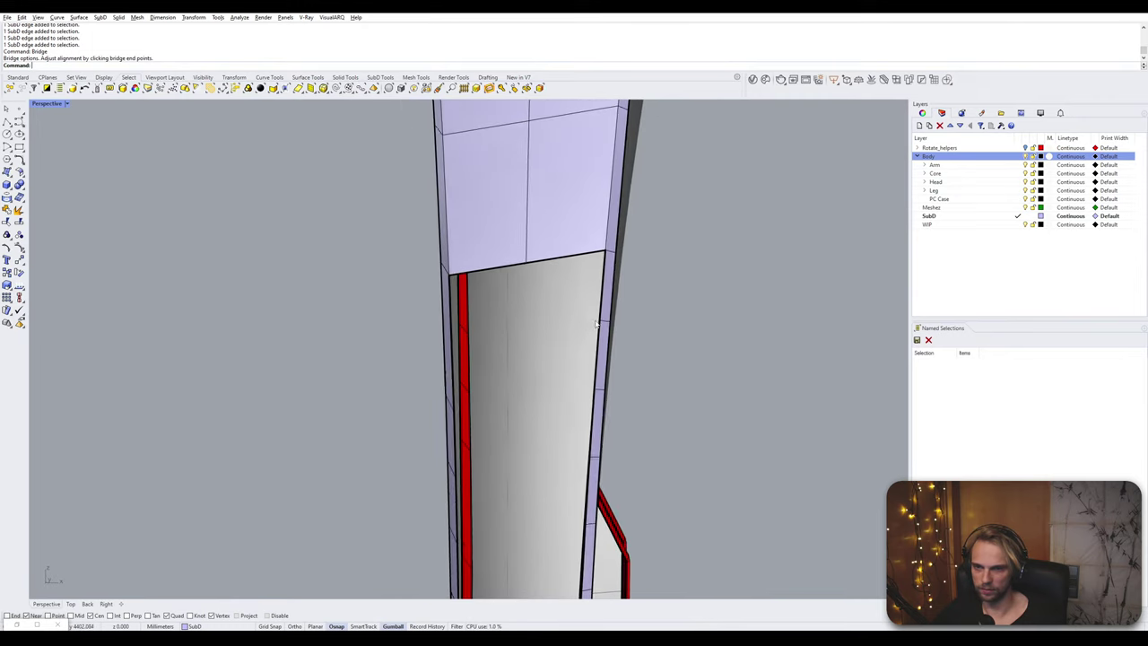
- Delete the leftover strip edges and a stray edge at the opening
scroll(596, 324, "up", 2)
left_click(604, 324, "ctrl+shift")
right_click_drag(573, 435, 495, 382)
left_click(507, 429, "ctrl+shift")
scroll(503, 448, "down", 5)
key("Delete")
scroll(508, 389, "up", 7)
scroll(508, 389, "down", 3)
left_click(500, 384)
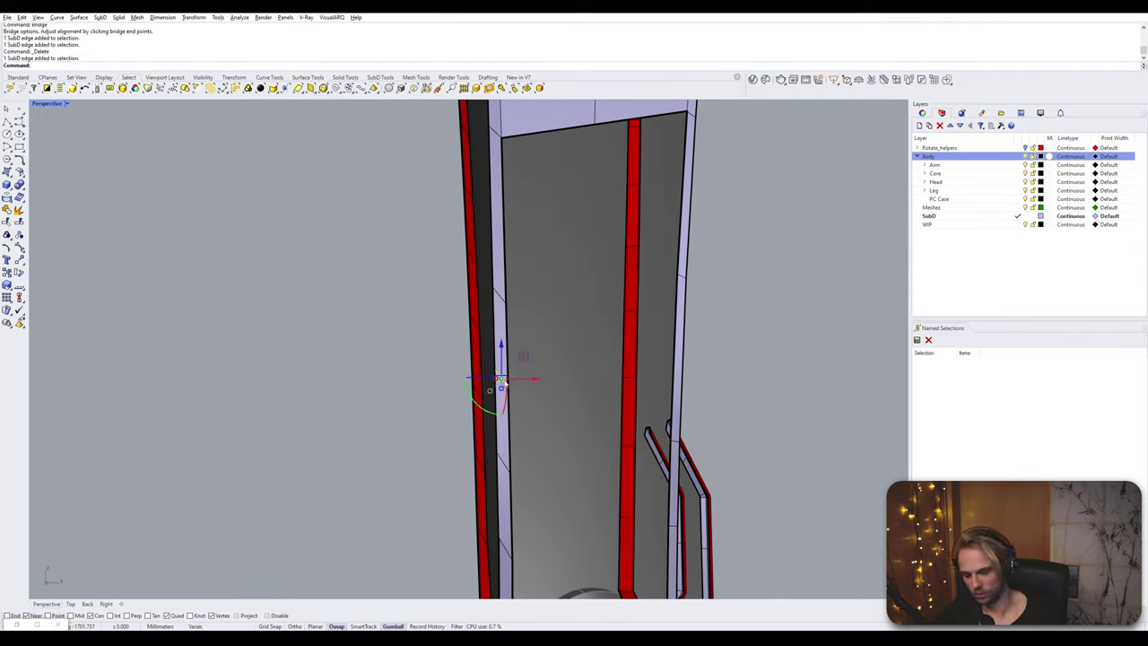
key("Delete")
- Bridge the two long side edges to fill the body's open side
left_click(504, 244, "ctrl+shift")
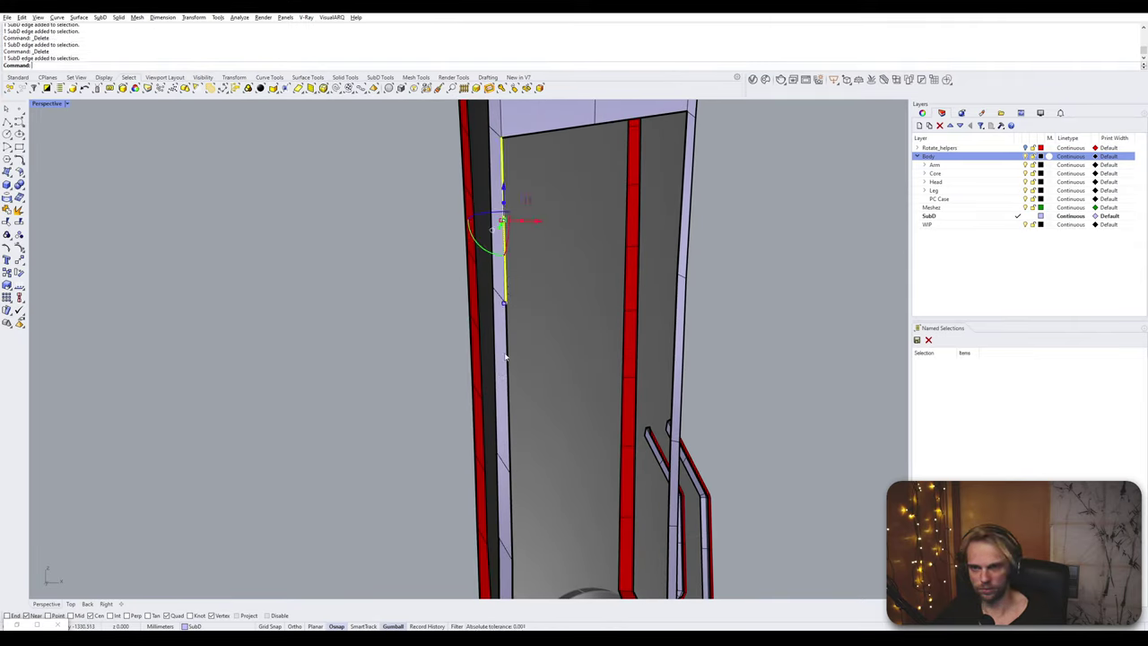
left_click(508, 377, "ctrl+shift")
left_click(673, 334, "shift")
left_click(684, 224, "shift")
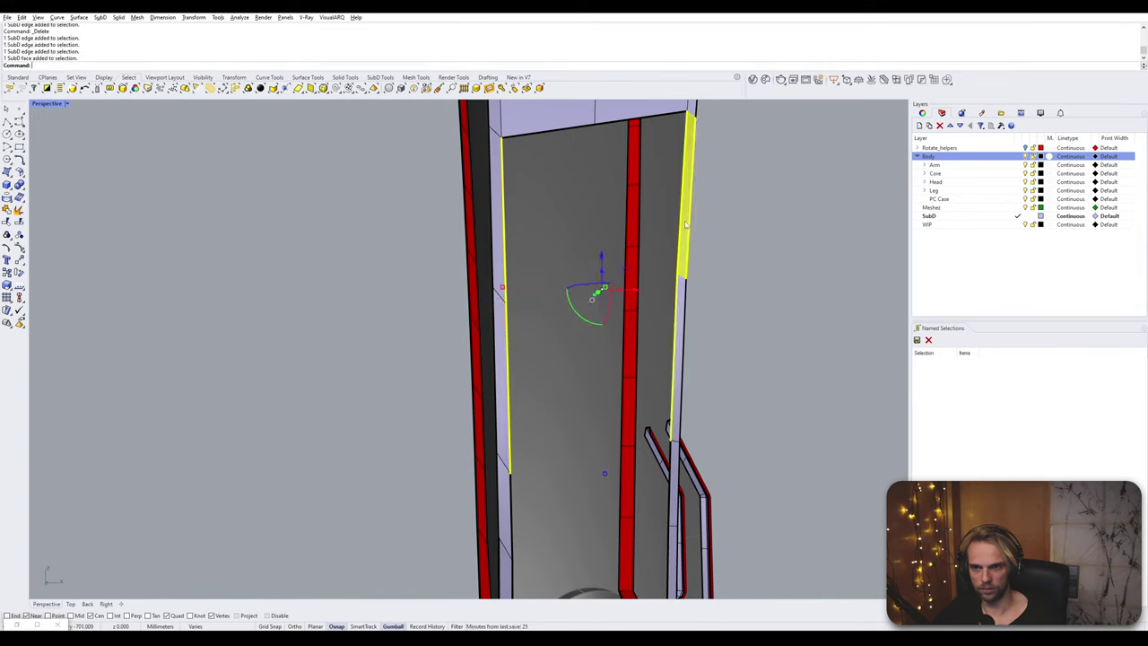
left_click(684, 225, "ctrl")
left_click(681, 222, "ctrl+shift")
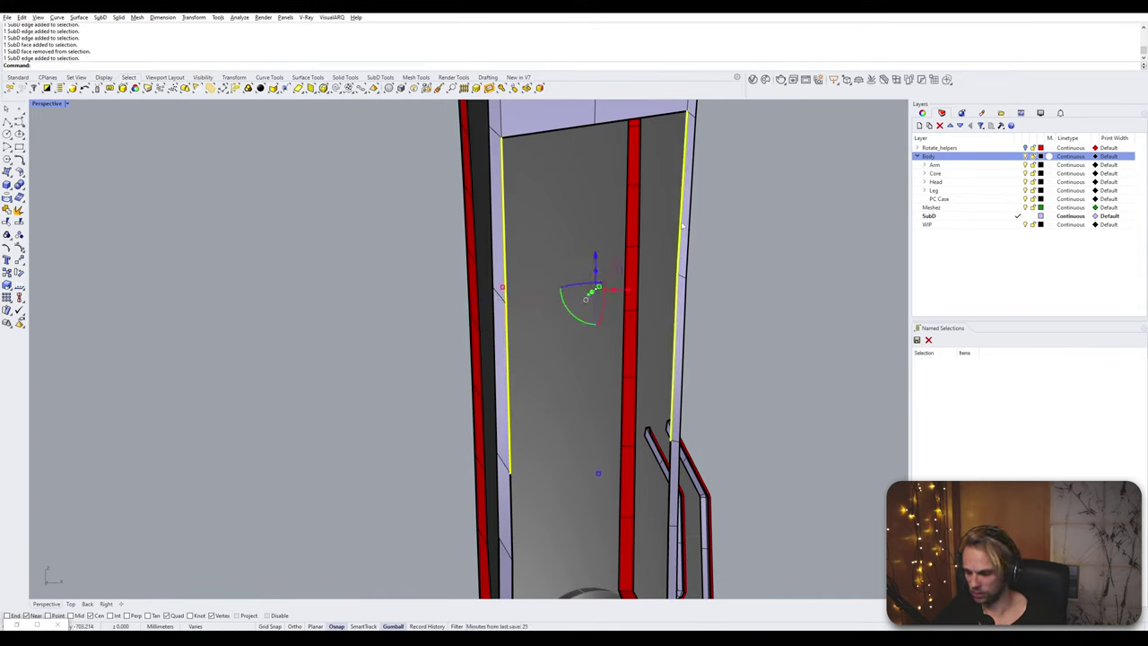
key("space")
key("Return")
- Switch the shell to smooth display and inspect the new strip of faces
scroll(674, 225, "down", 9)
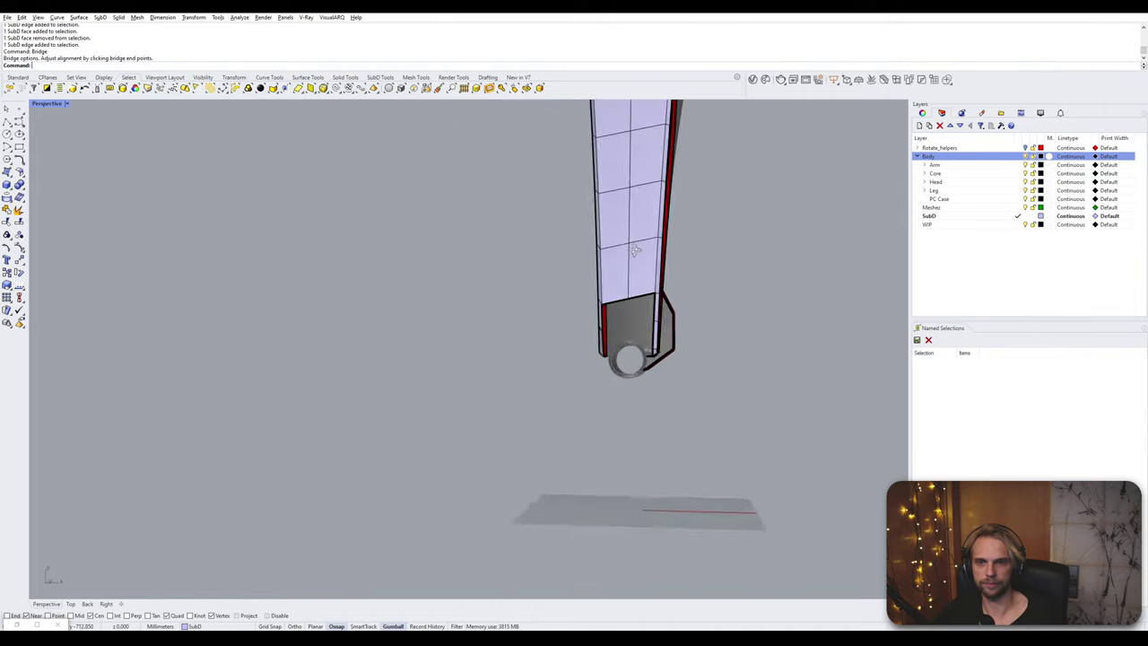
right_click_drag(636, 249, 646, 370)
scroll(546, 413, "down", 6)
scroll(546, 403, "up", 4)
key("Tab")
key("Tab")
scroll(588, 439, "up", 4)
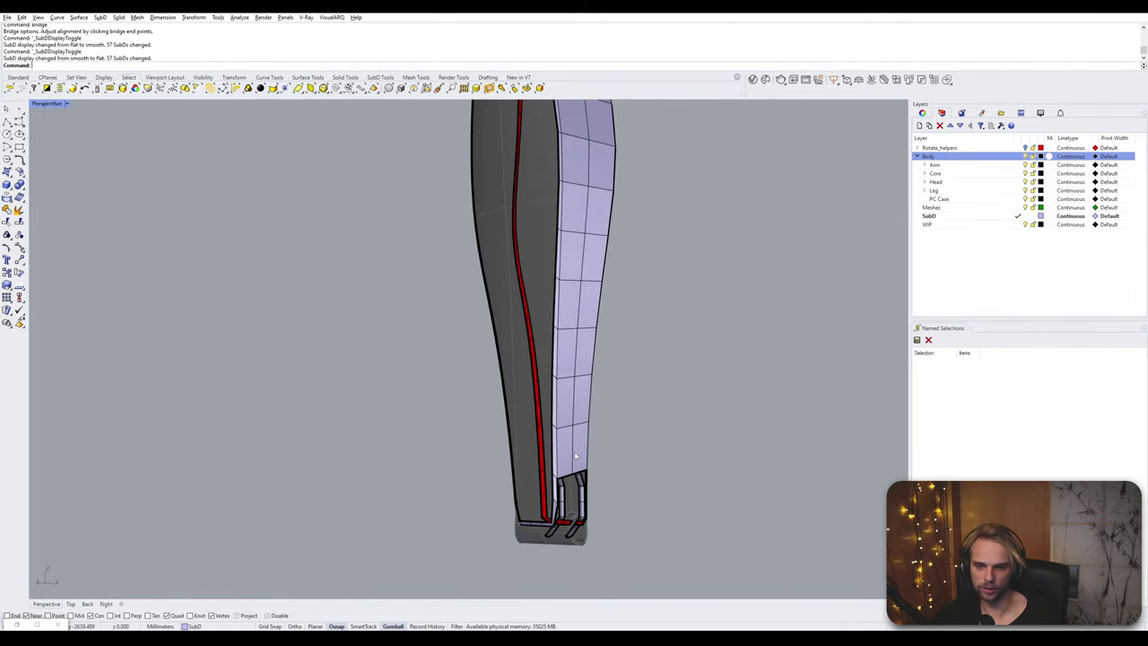
left_click(574, 451)
scroll(575, 368, "down", 5)
right_click_drag(576, 367, 516, 272)
scroll(463, 389, "up", 3)
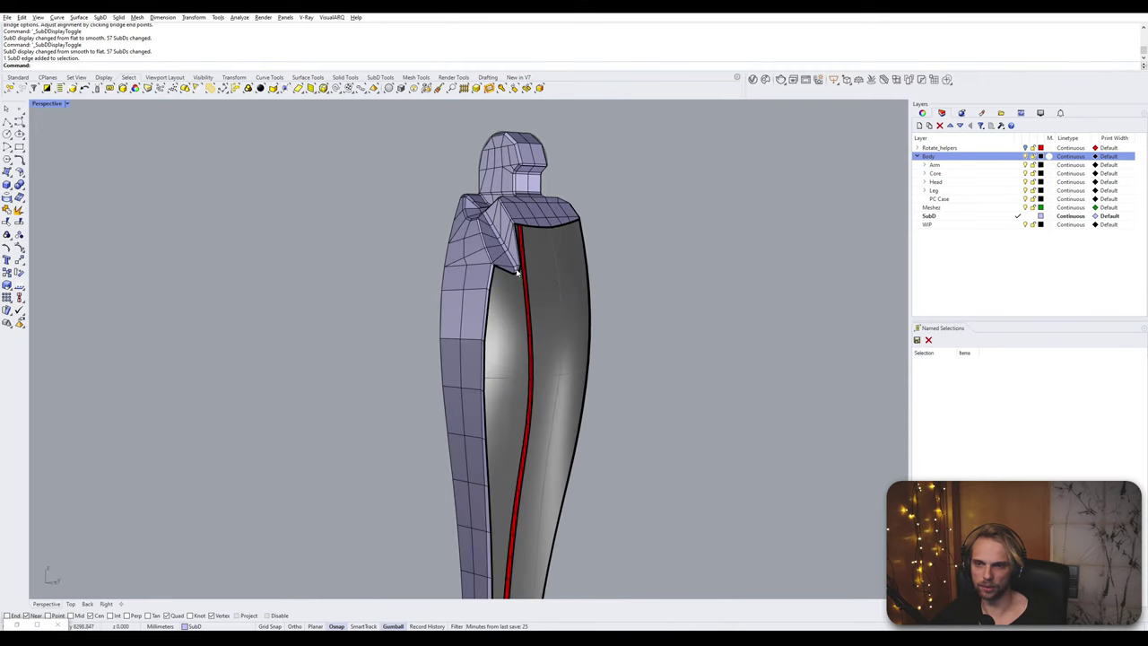
scroll(547, 307, "up", 5)
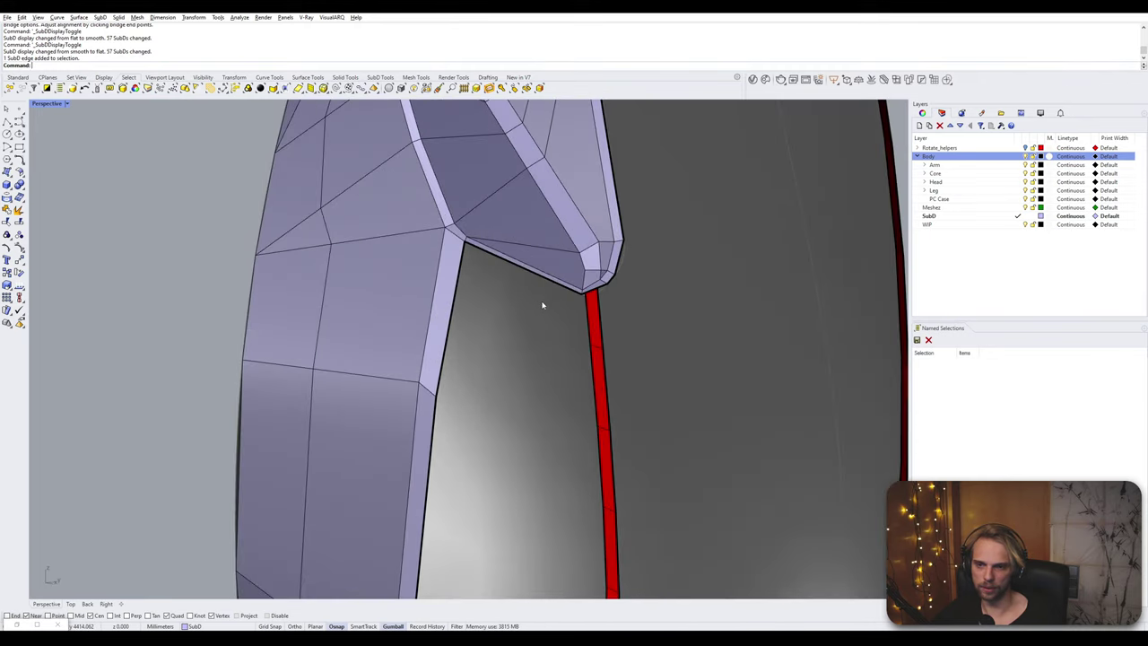
scroll(462, 336, "down", 4)
mouse_move(455, 362)
right_mouse_down()
mouse_move(477, 320)
mouse_move(447, 345)
right_mouse_up()
scroll(336, 299, "up", 4)
right_click_drag(338, 301, 467, 312)
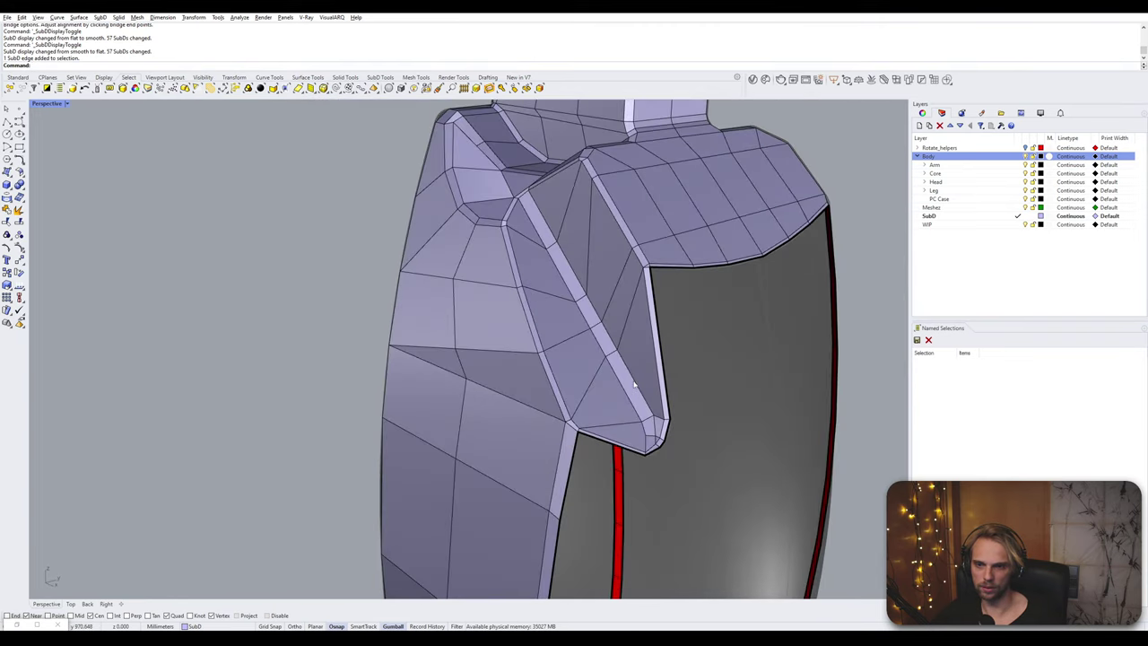
right_click_drag(699, 410, 606, 386, "shift")
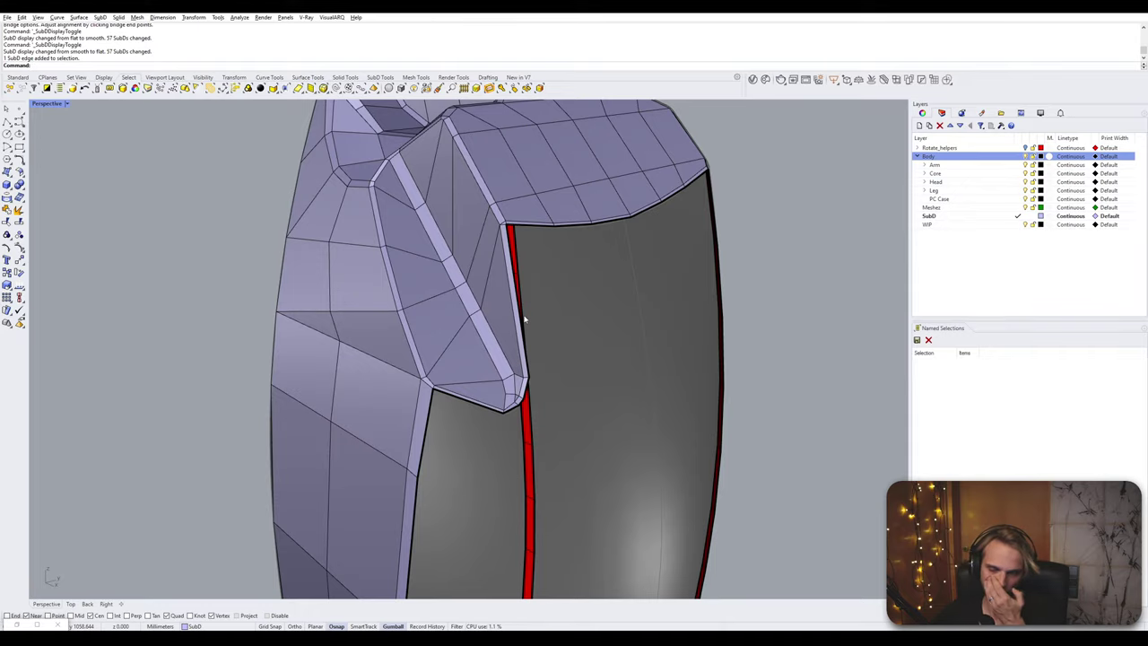
right_click_drag(620, 223, 544, 357)
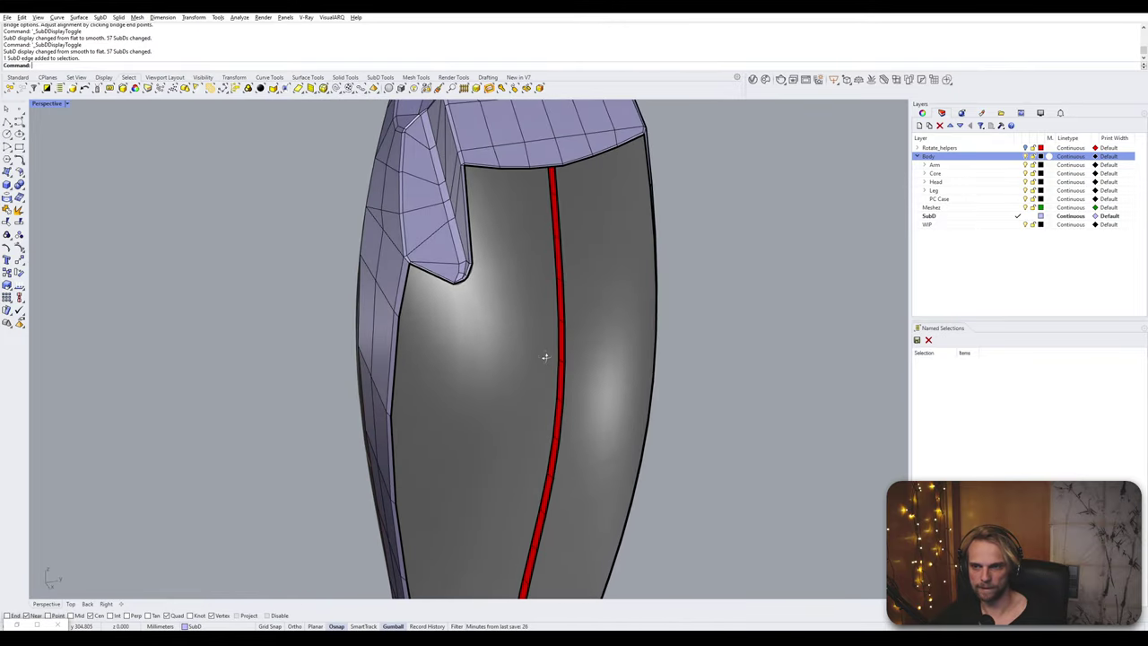
scroll(489, 298, "up", 3)
scroll(490, 298, "down", 2)
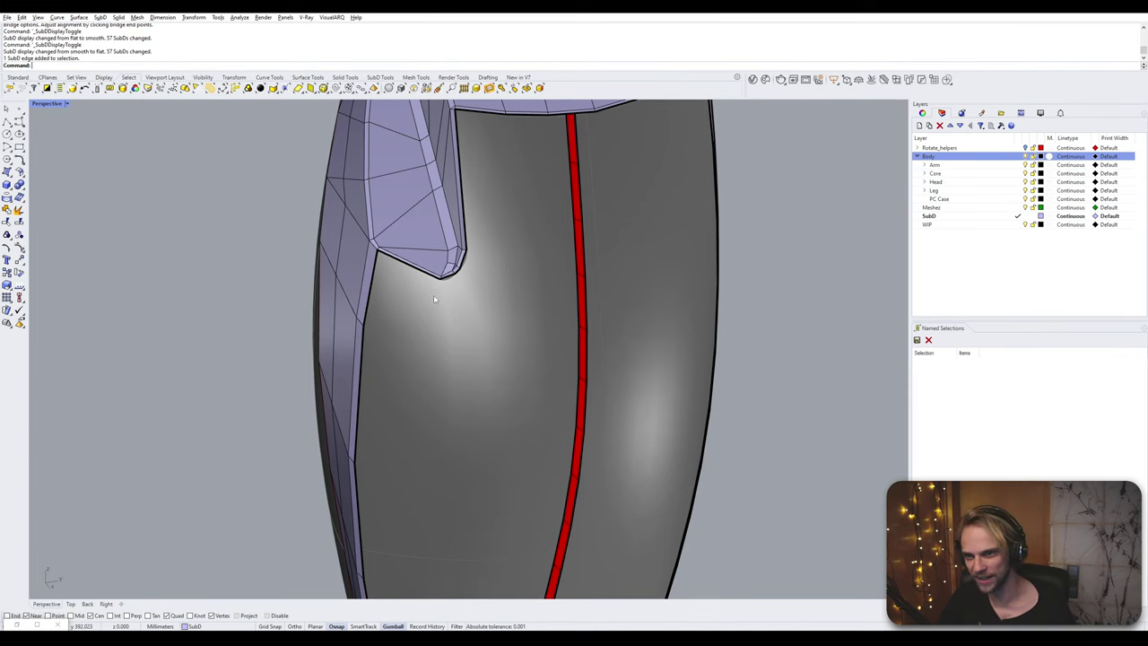
right_click_drag(434, 299, 495, 318)
scroll(440, 349, "down", 3)
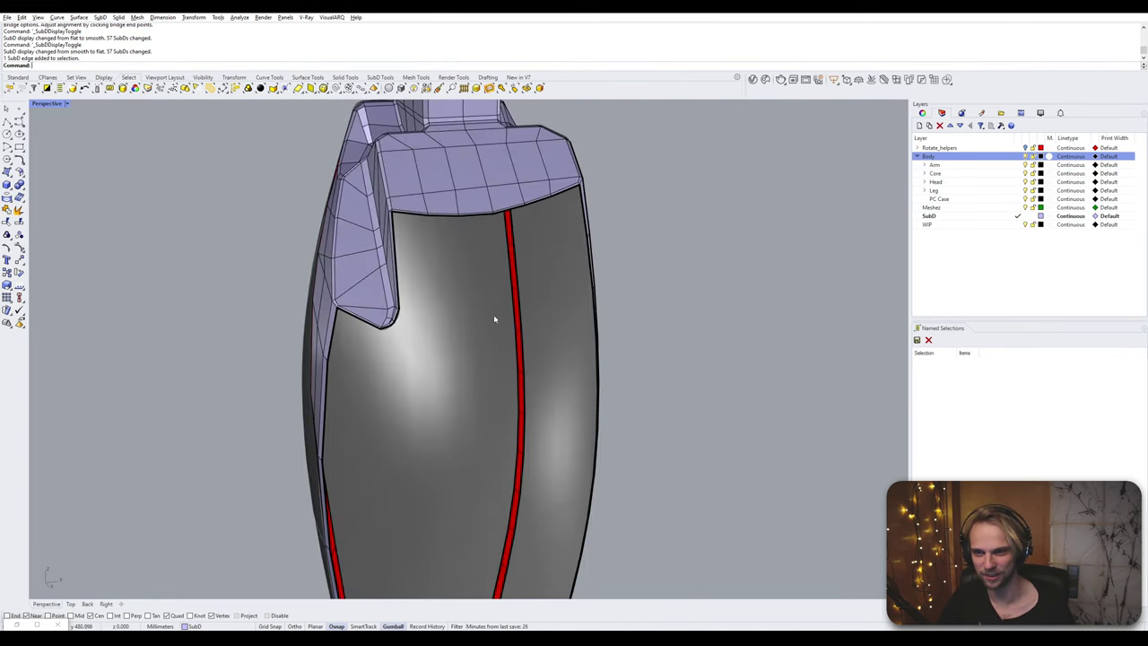
scroll(395, 329, "up", 6)
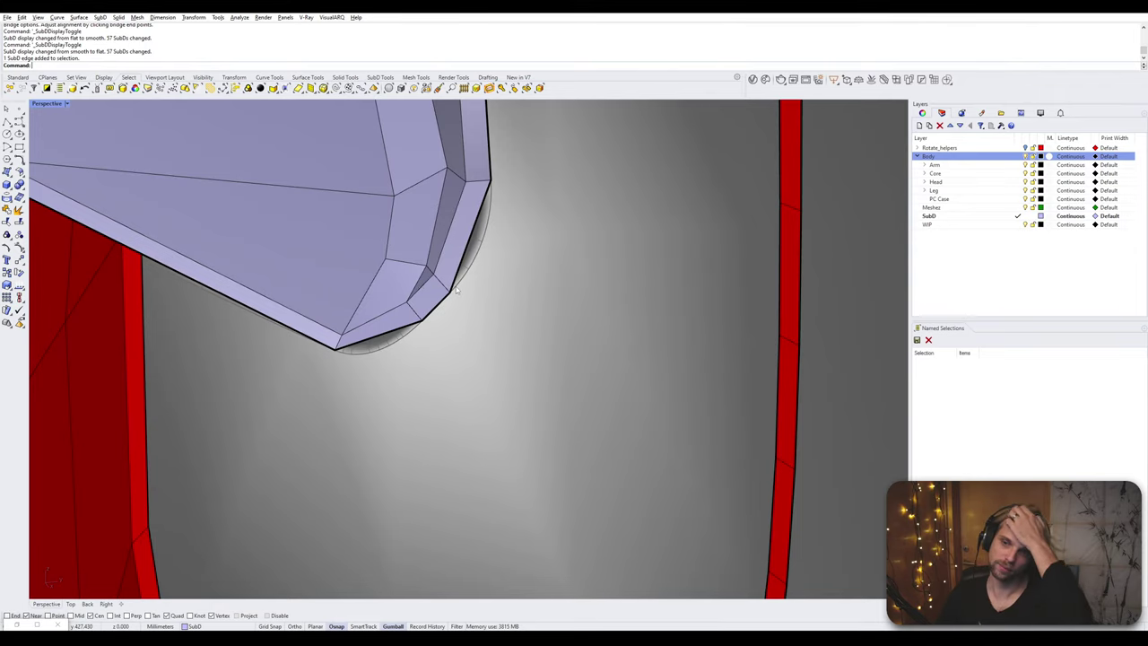
scroll(441, 311, "down", 7)
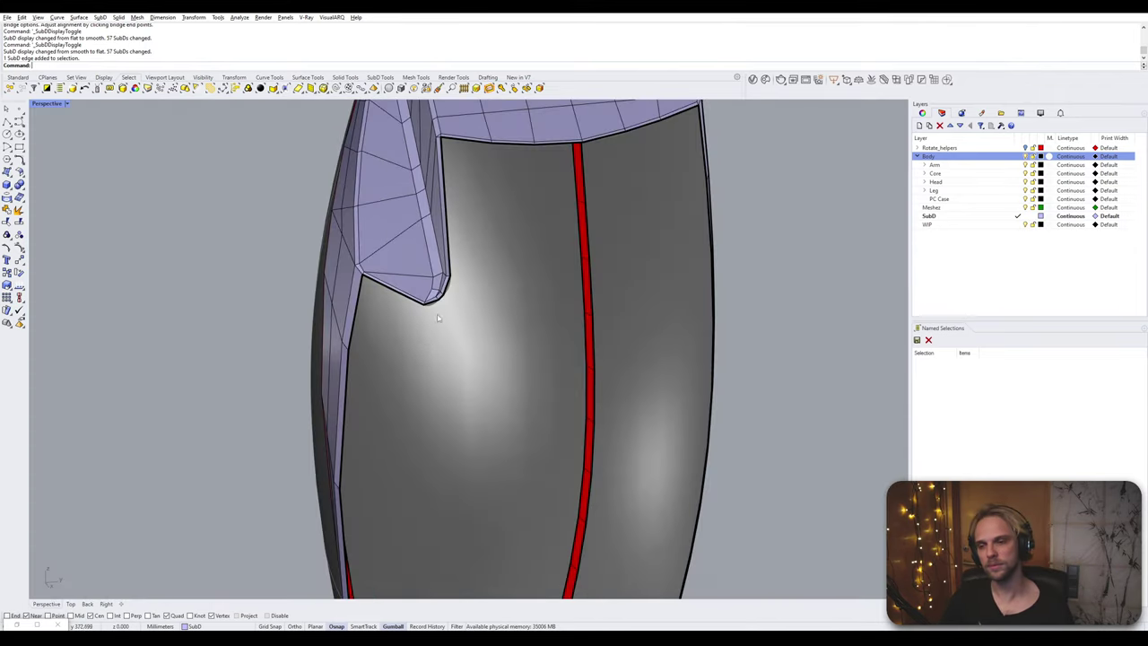
right_click_drag(439, 318, 495, 335)
- Delete the edge along the front of the body shell
left_click(374, 341)
left_click(503, 341, "shift")
key("Escape")
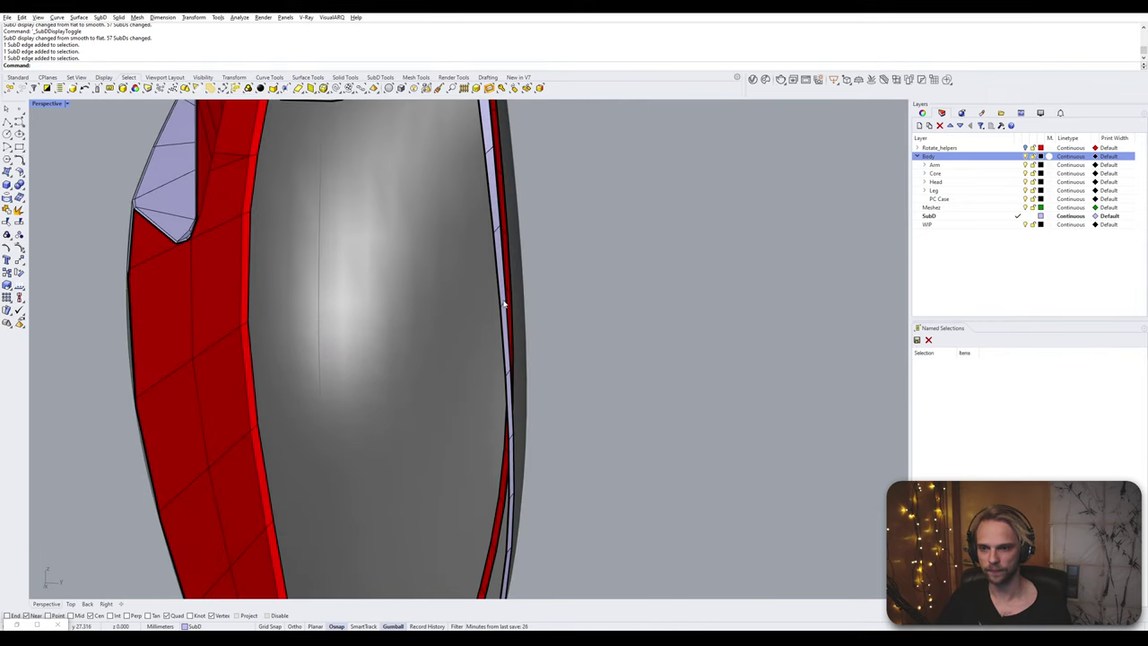
left_click(508, 377)
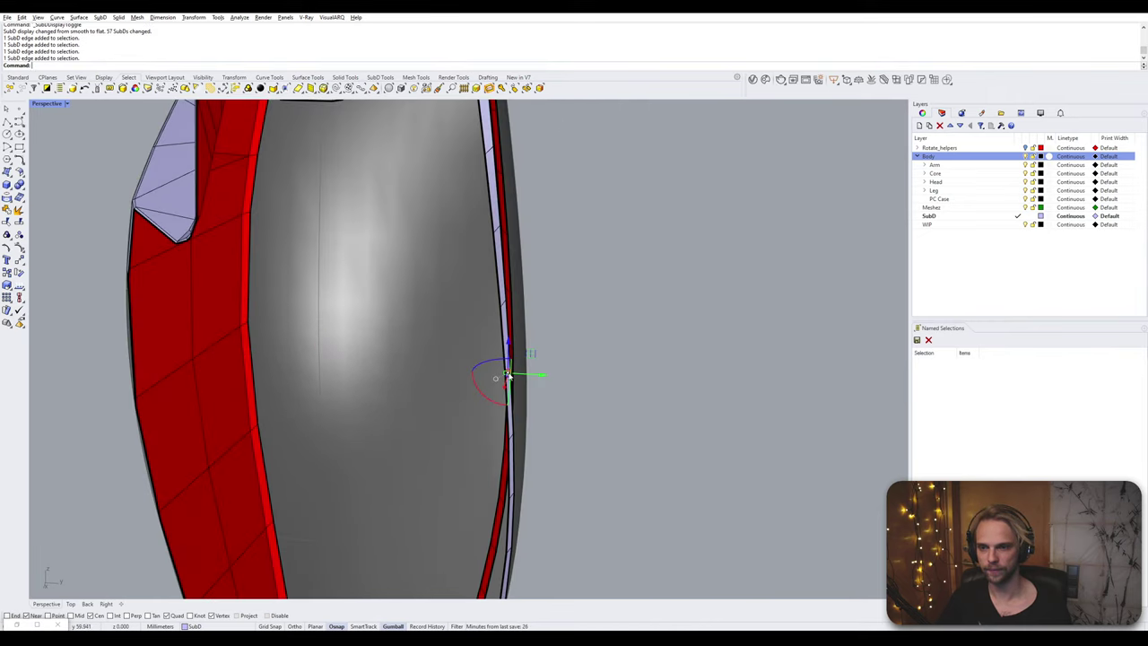
key("Delete")
- Bridge the front opening's two side edges with 10 segments
left_click(508, 371)
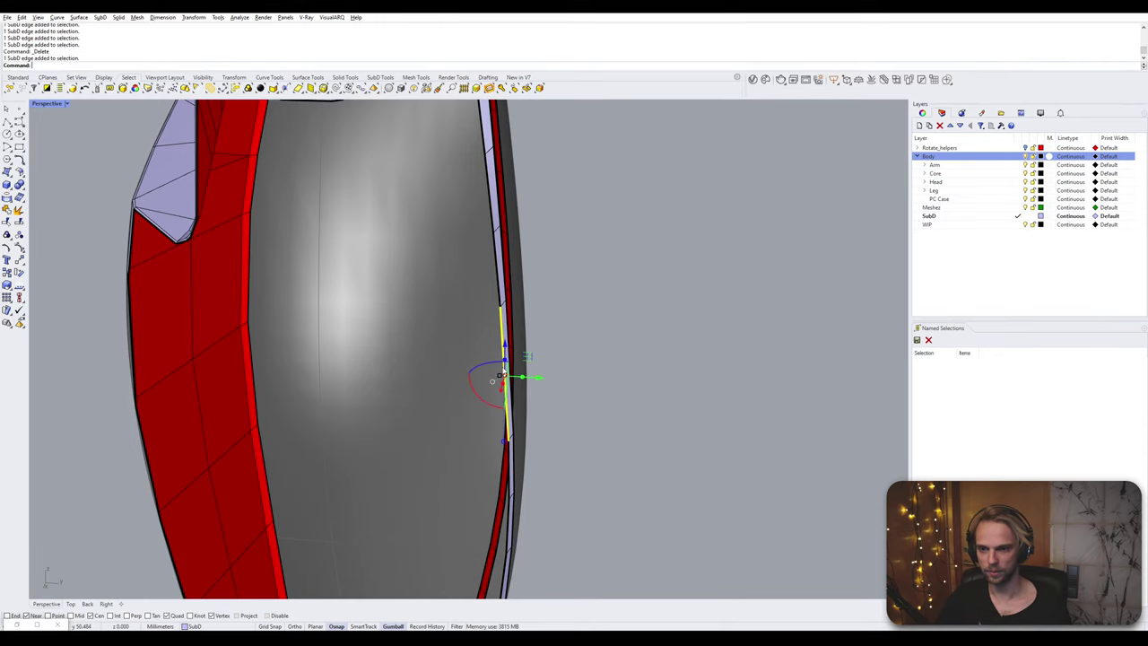
right_click_drag(508, 370, 462, 371)
left_click(412, 348, "shift")
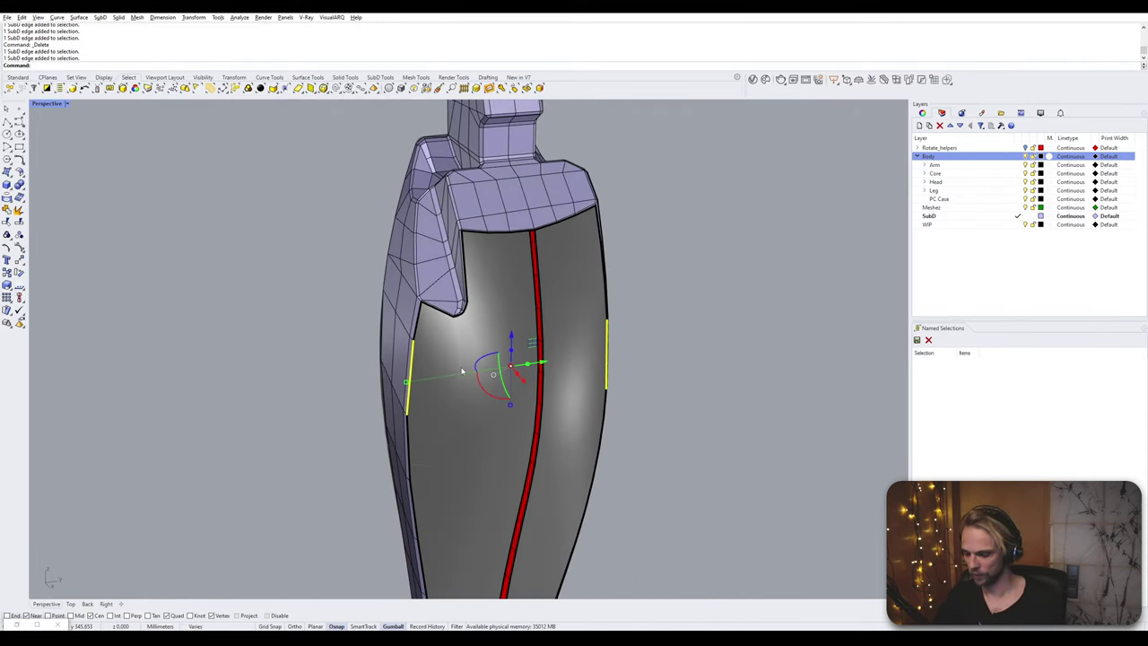
key("Return")
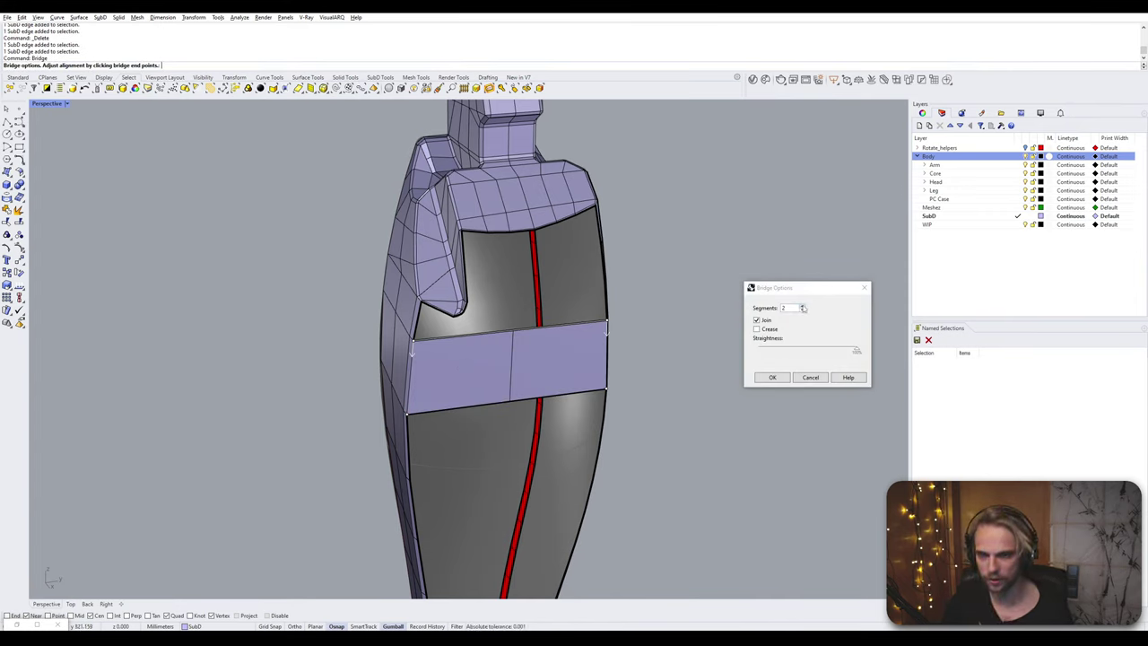
left_click_drag(802, 308, 803, 308)
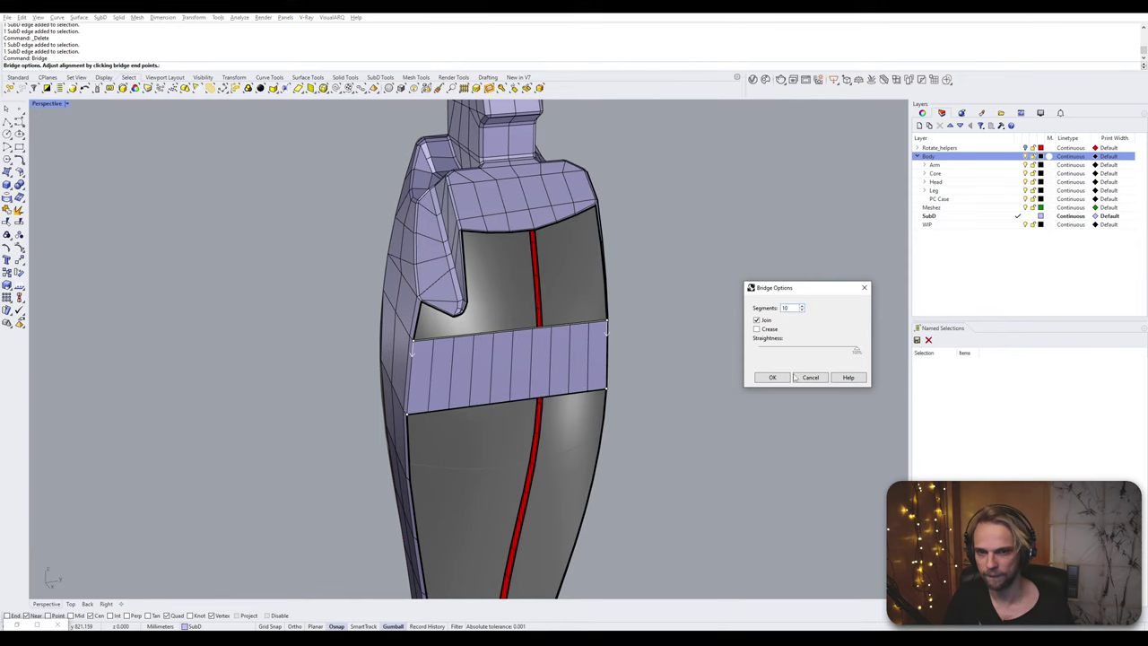
left_click(774, 380)
scroll(444, 341, "up", 3)
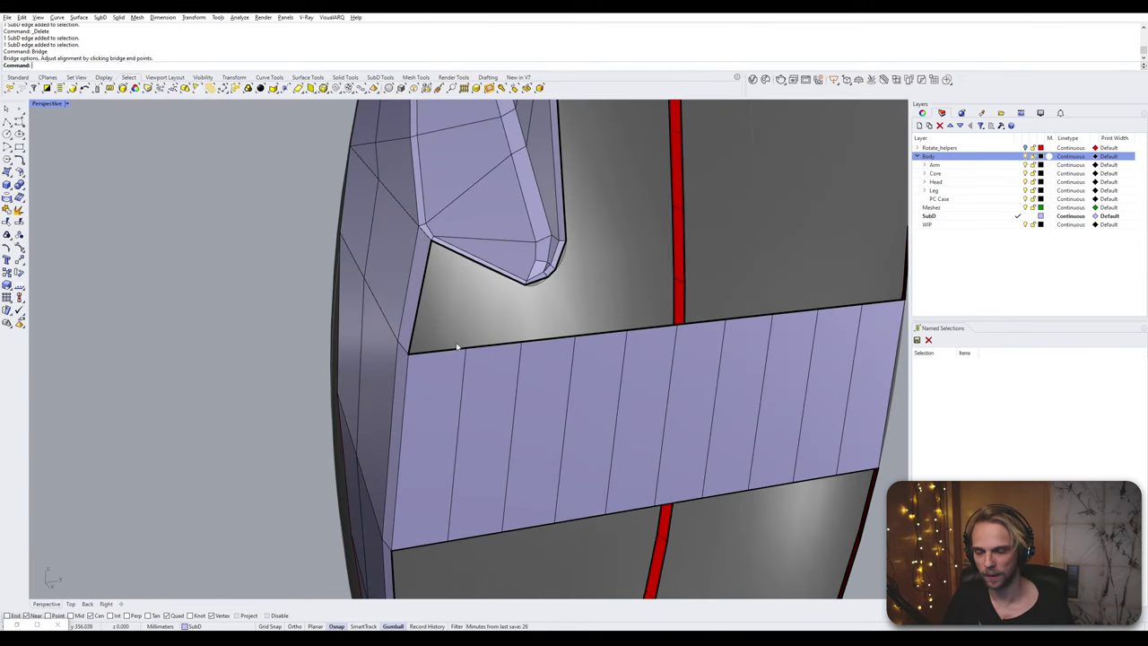
scroll(459, 358, "down", 2)
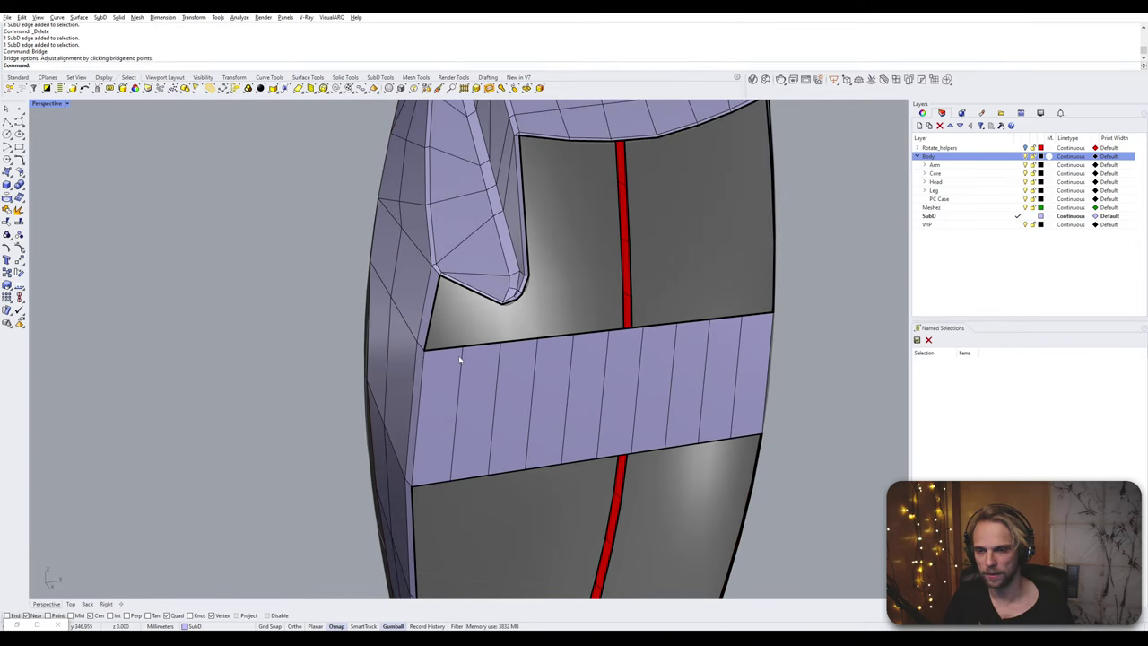
scroll(526, 308, "up", 2)
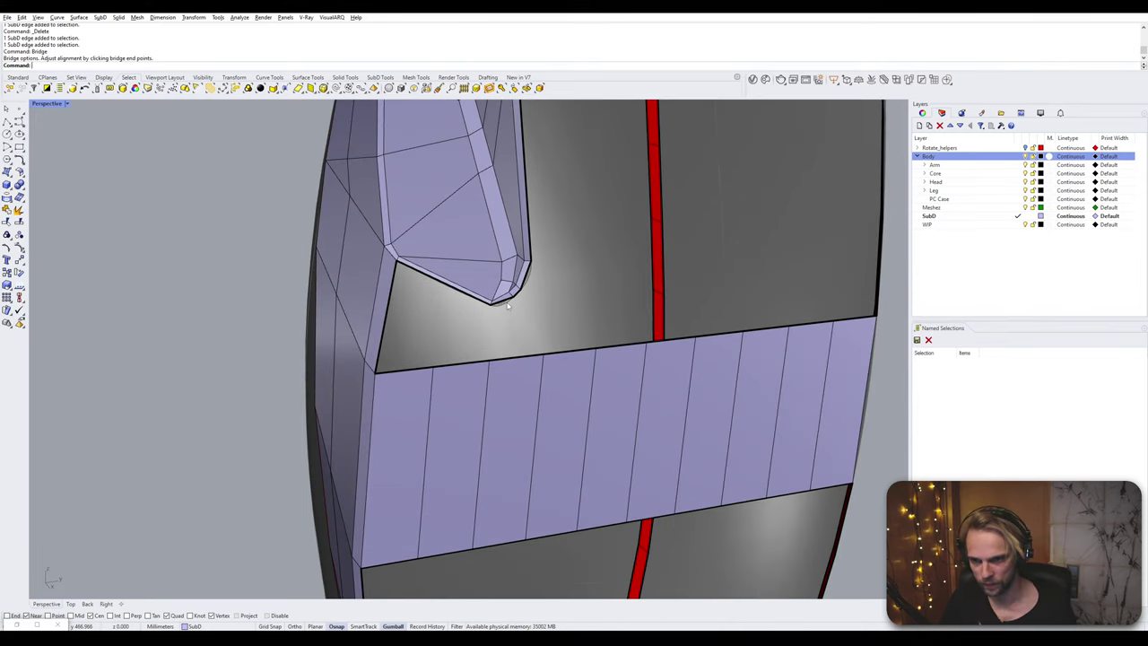
scroll(507, 305, "down", 5)
scroll(533, 343, "up", 2)
scroll(534, 342, "down", 2)
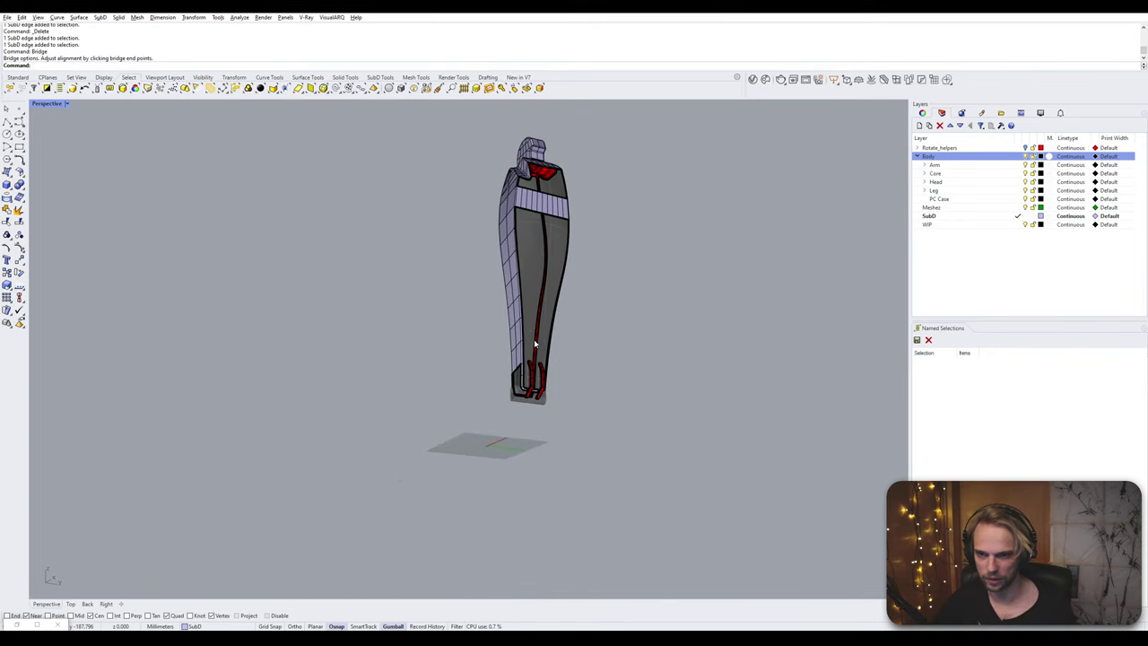
right_click_drag(534, 341, 495, 369)
scroll(496, 224, "up", 5)
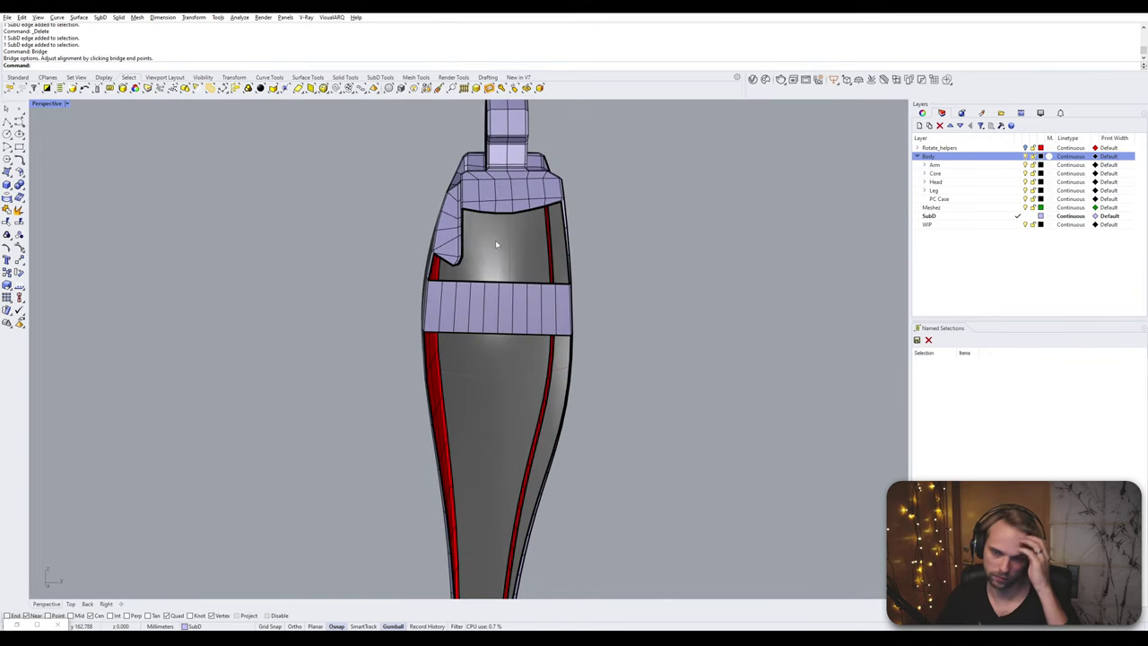
right_click_drag(495, 239, 462, 293)
scroll(556, 237, "up", 6)
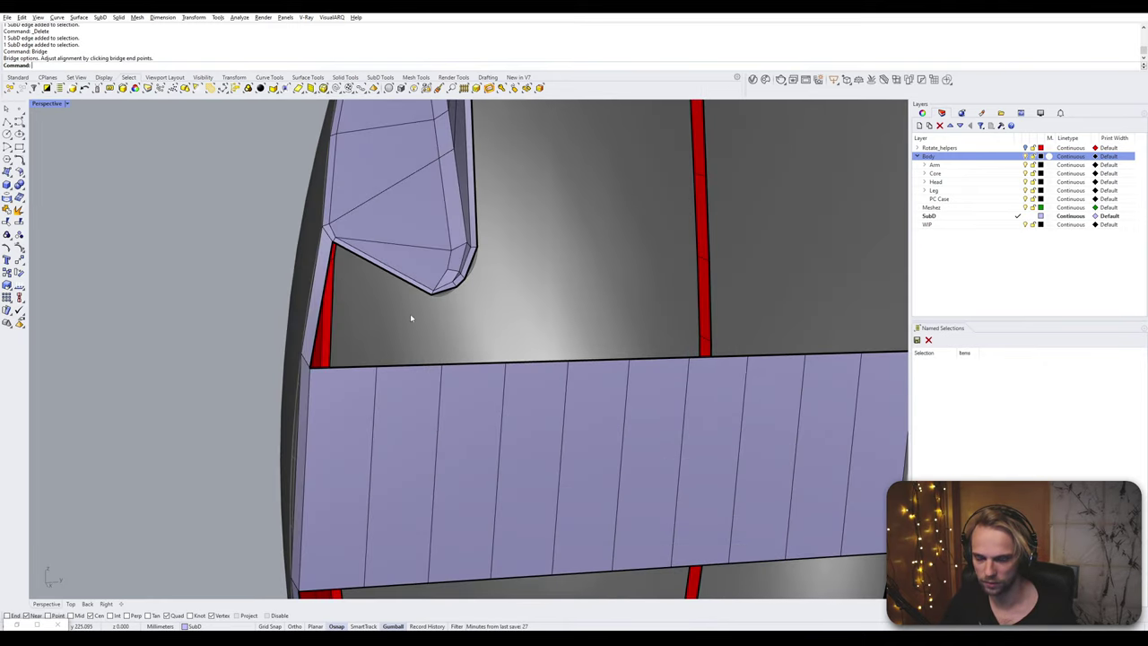
scroll(454, 366, "down", 5)
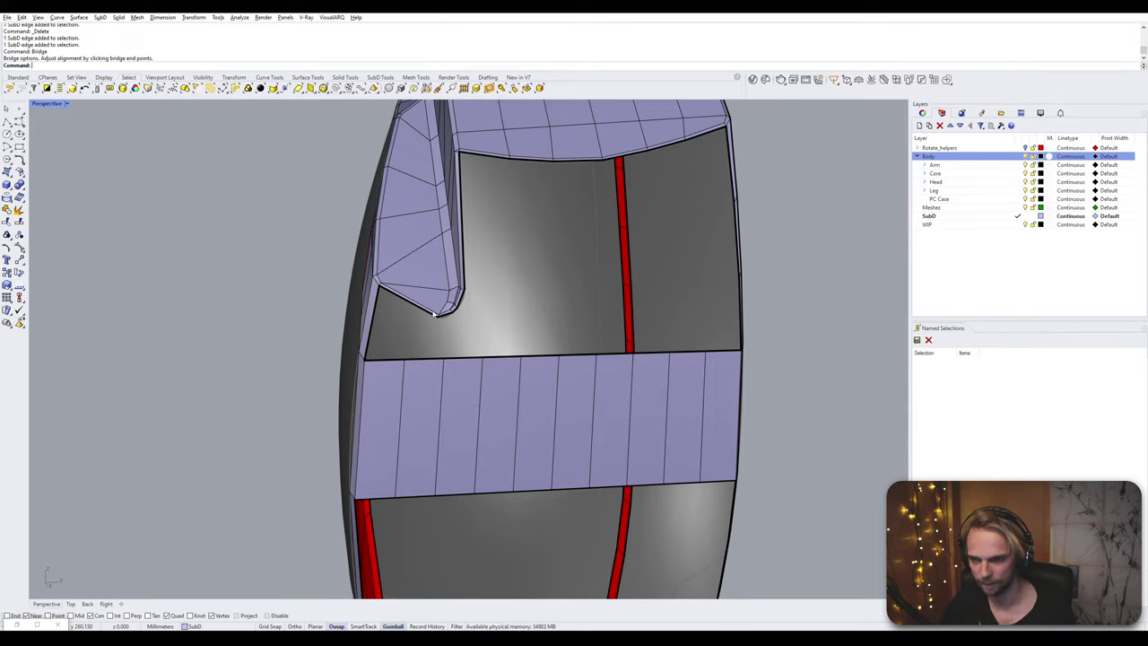
- Slide three of the band's vertical edges sideways into better-aligned positions
left_click(440, 372)
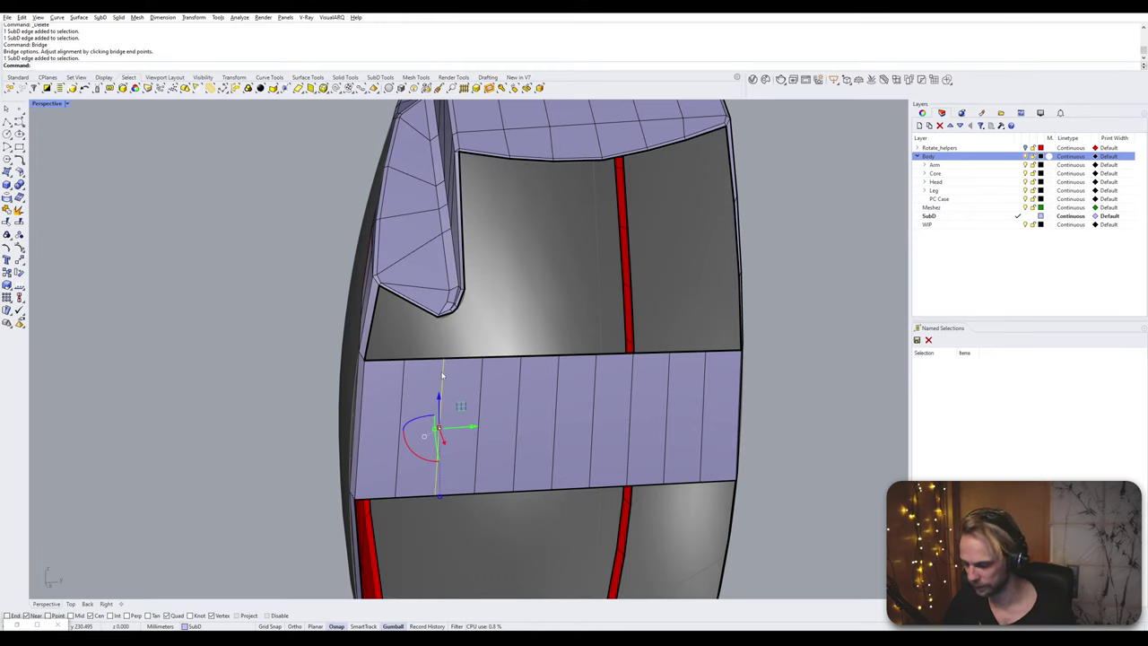
key("Return")
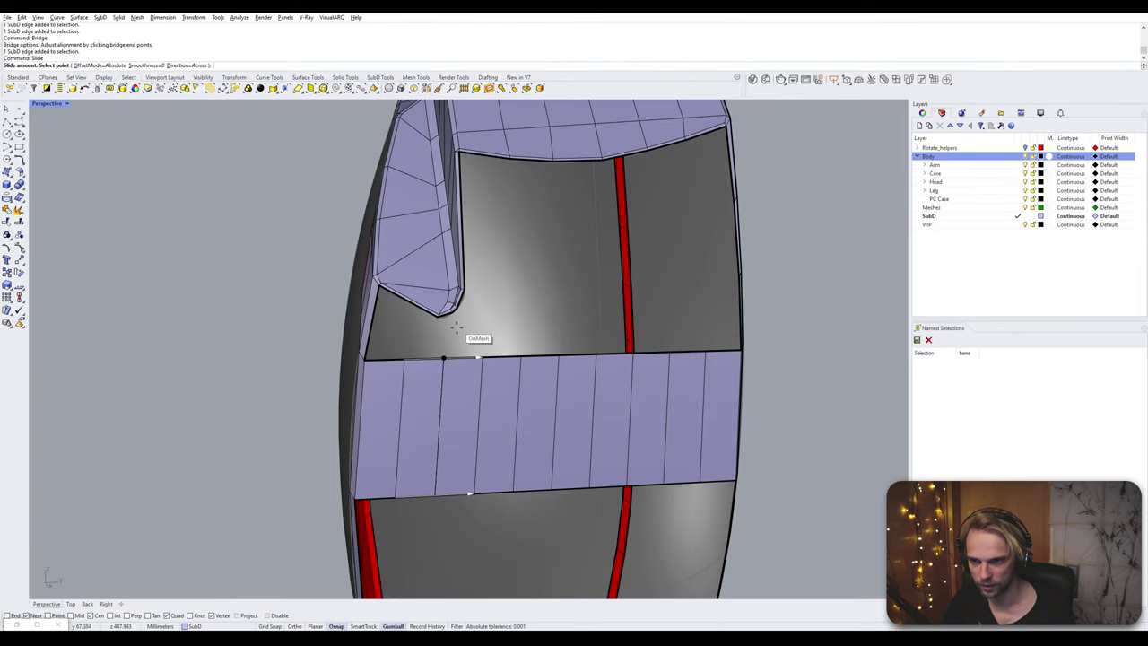
scroll(456, 330, "up", 6)
left_click(462, 351)
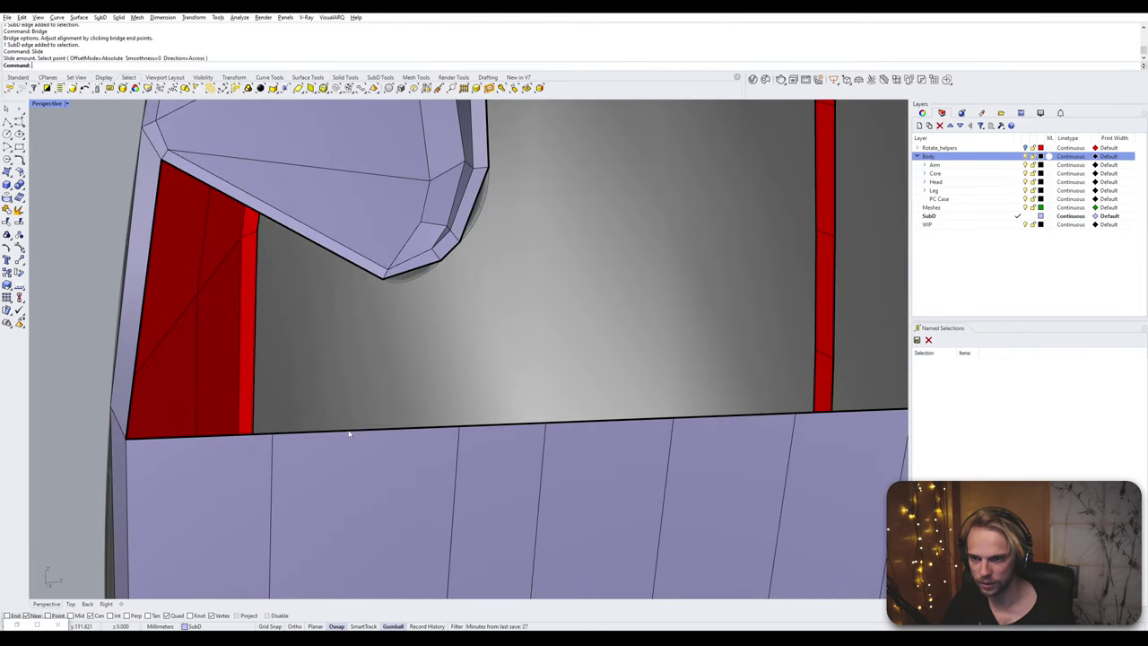
left_click(276, 458)
key("Return")
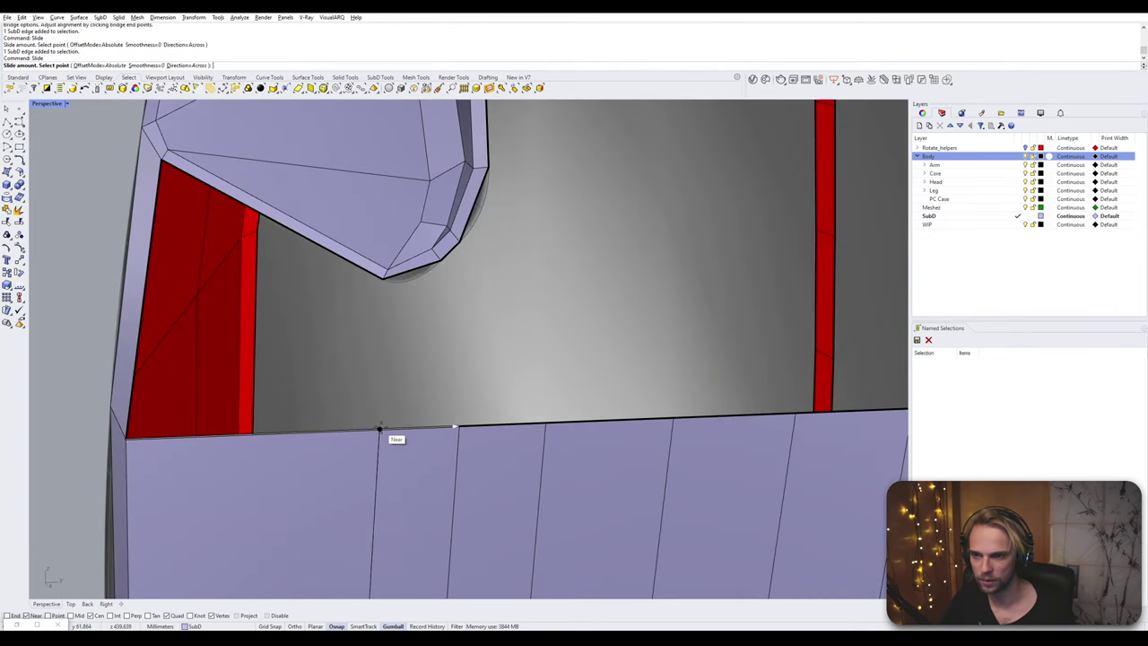
left_click(379, 429)
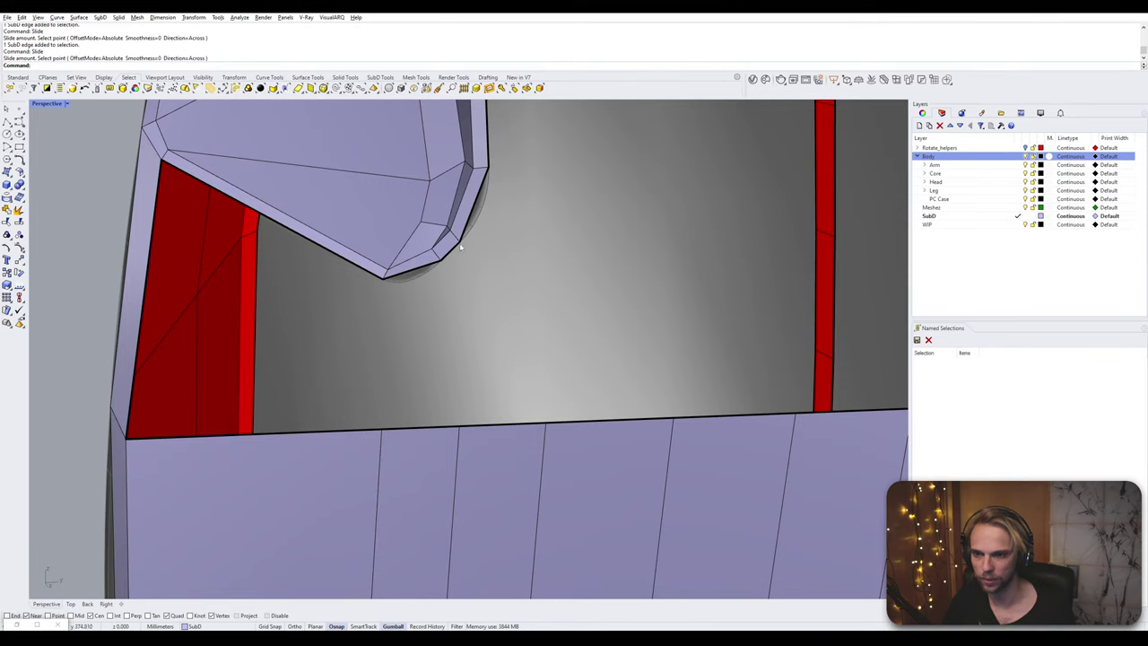
left_click(540, 428)
key("Return")
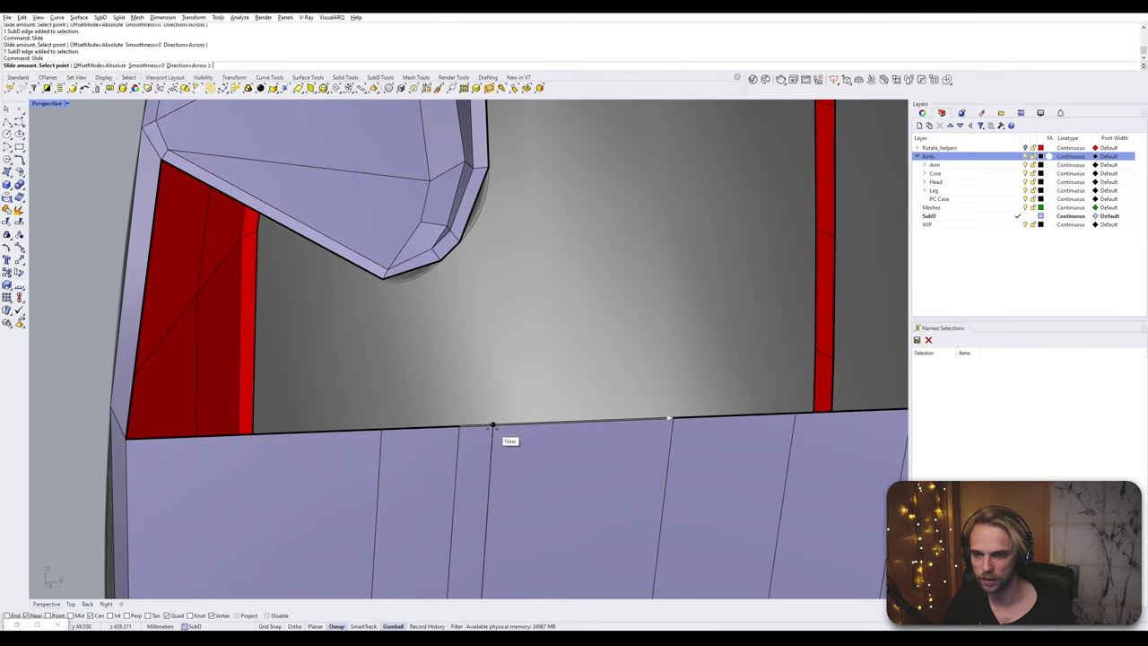
left_click(487, 426)
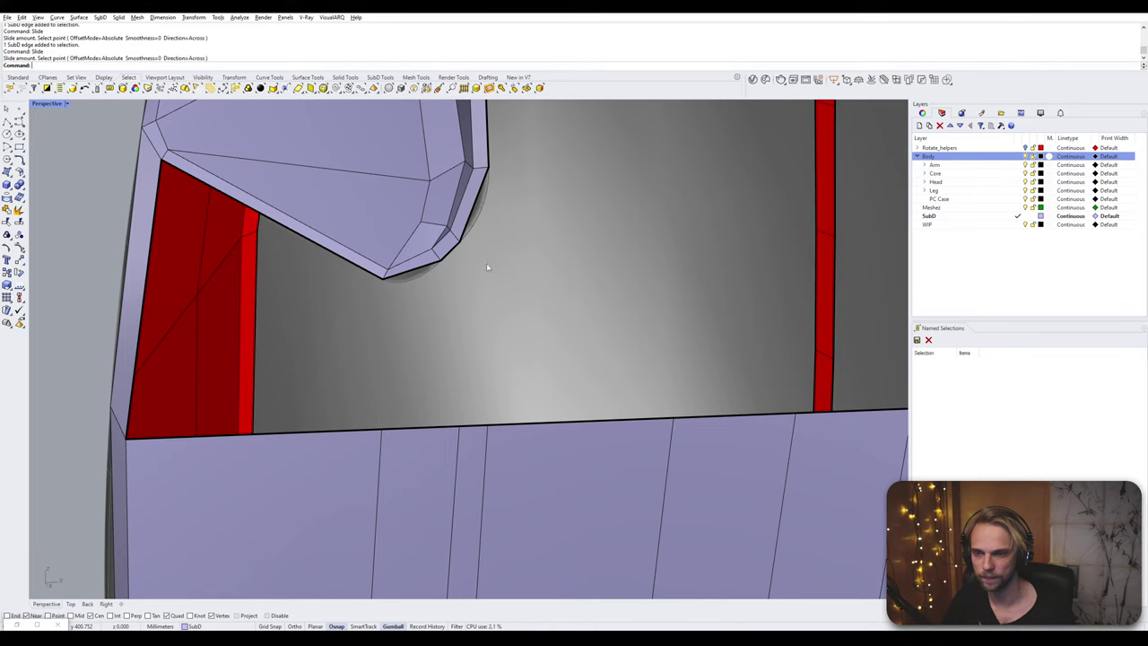